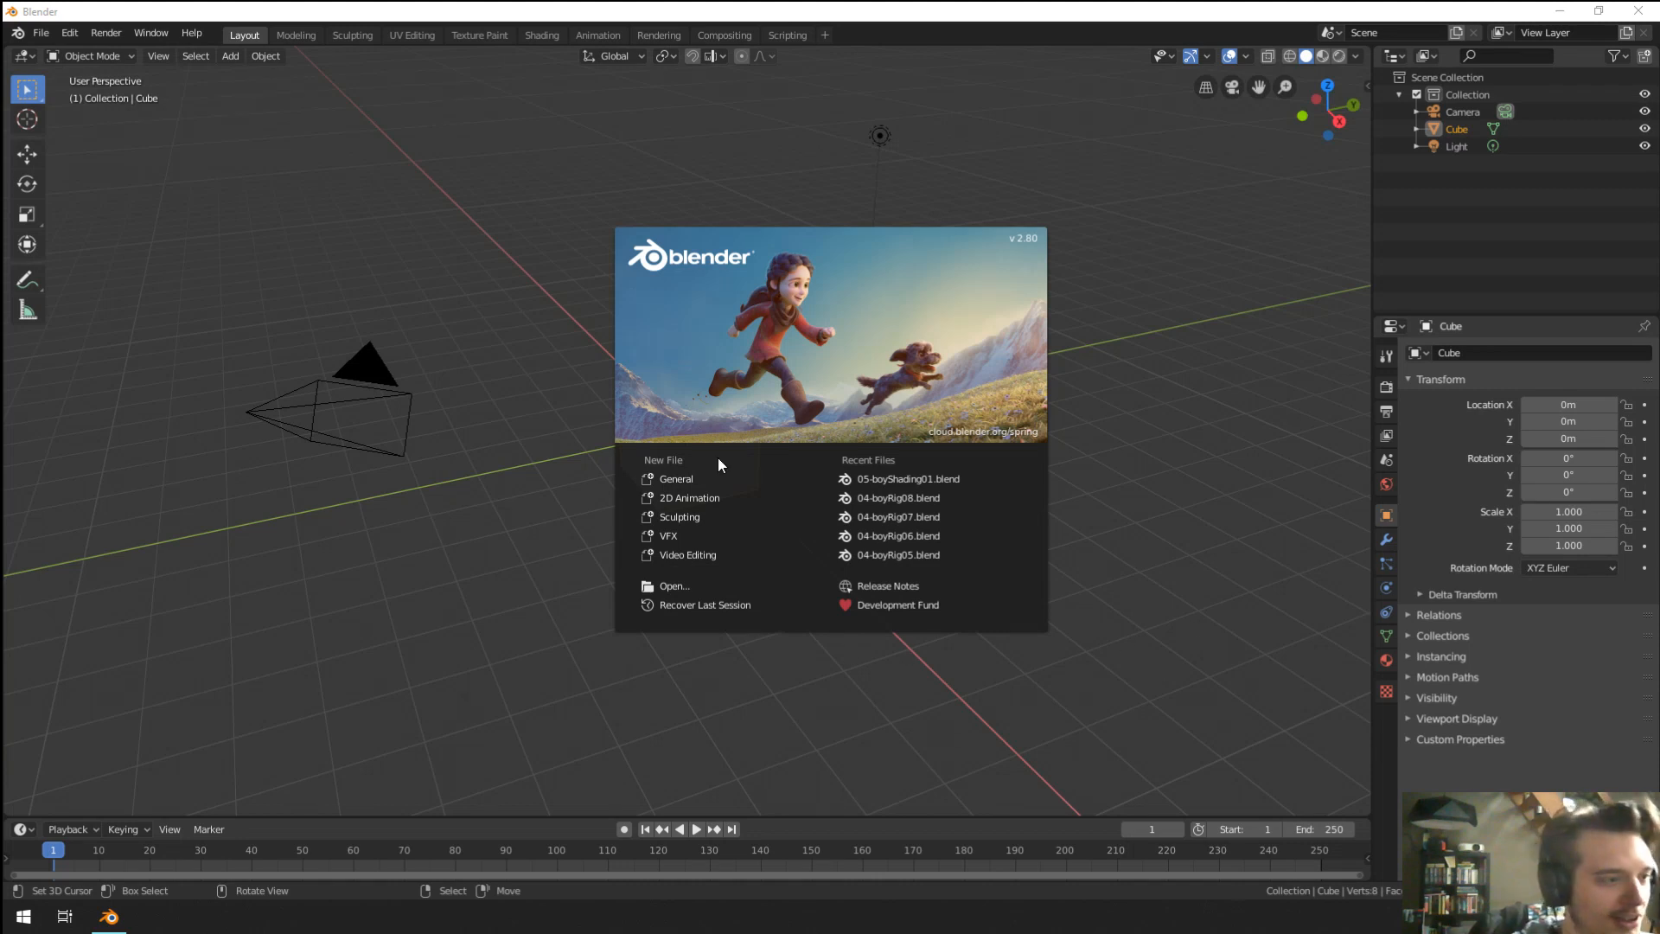
Open the recent file 05-boyShading01.blend without allowing its scripts and examine the shaded boy character and coat.
click(943, 482)
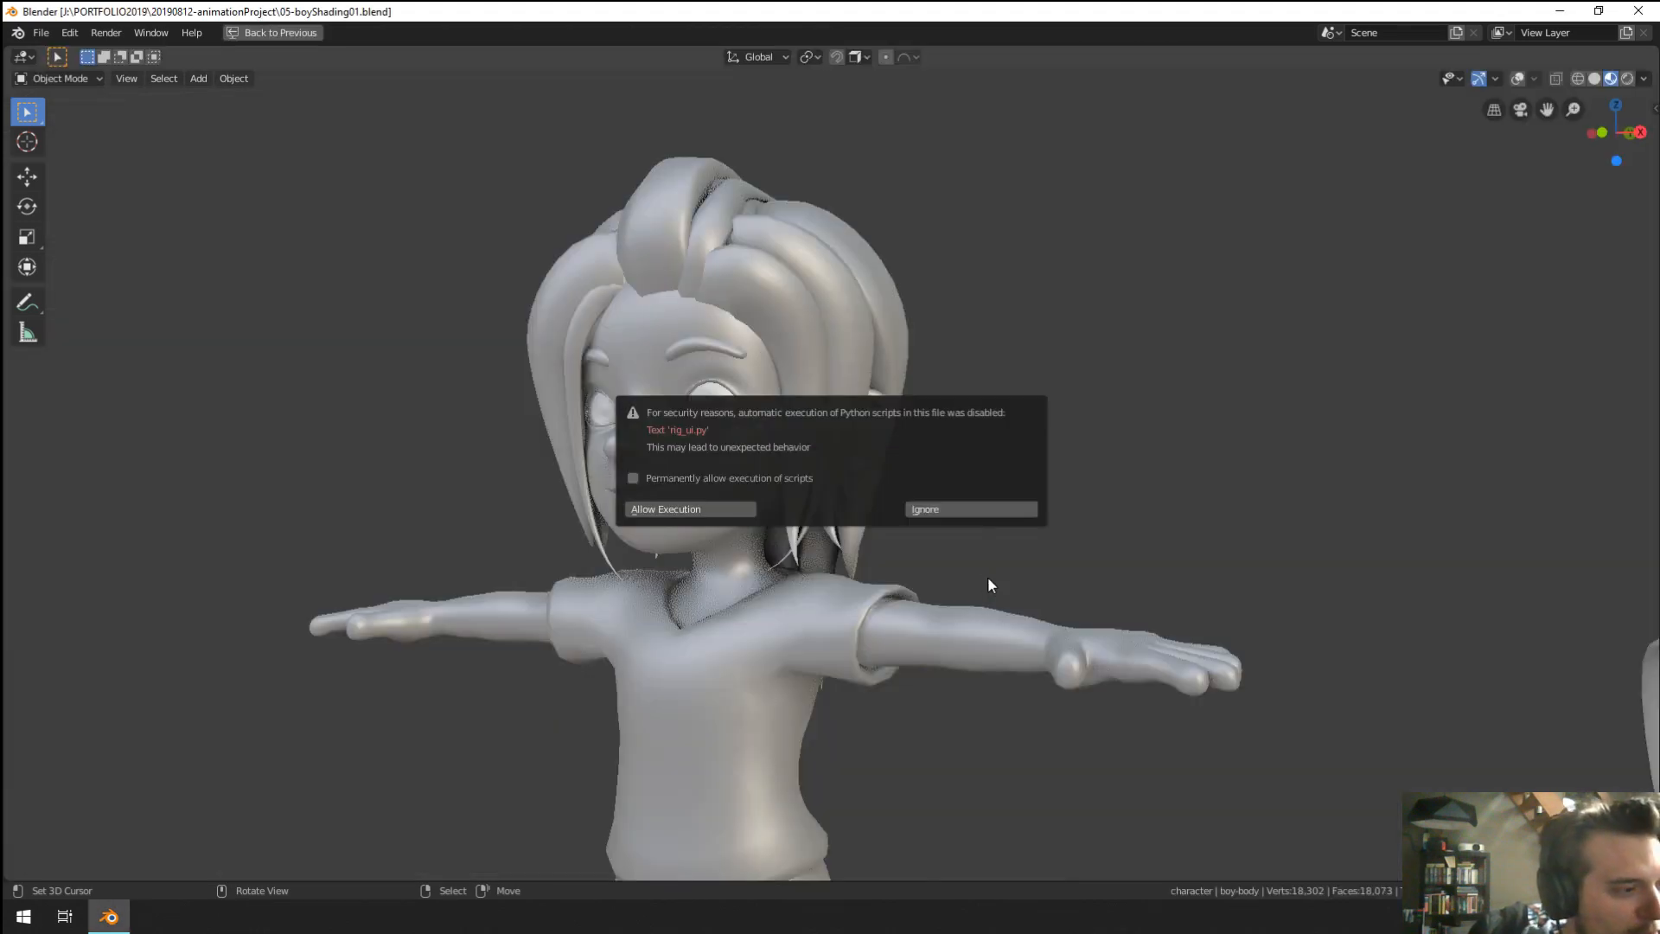
click(947, 515)
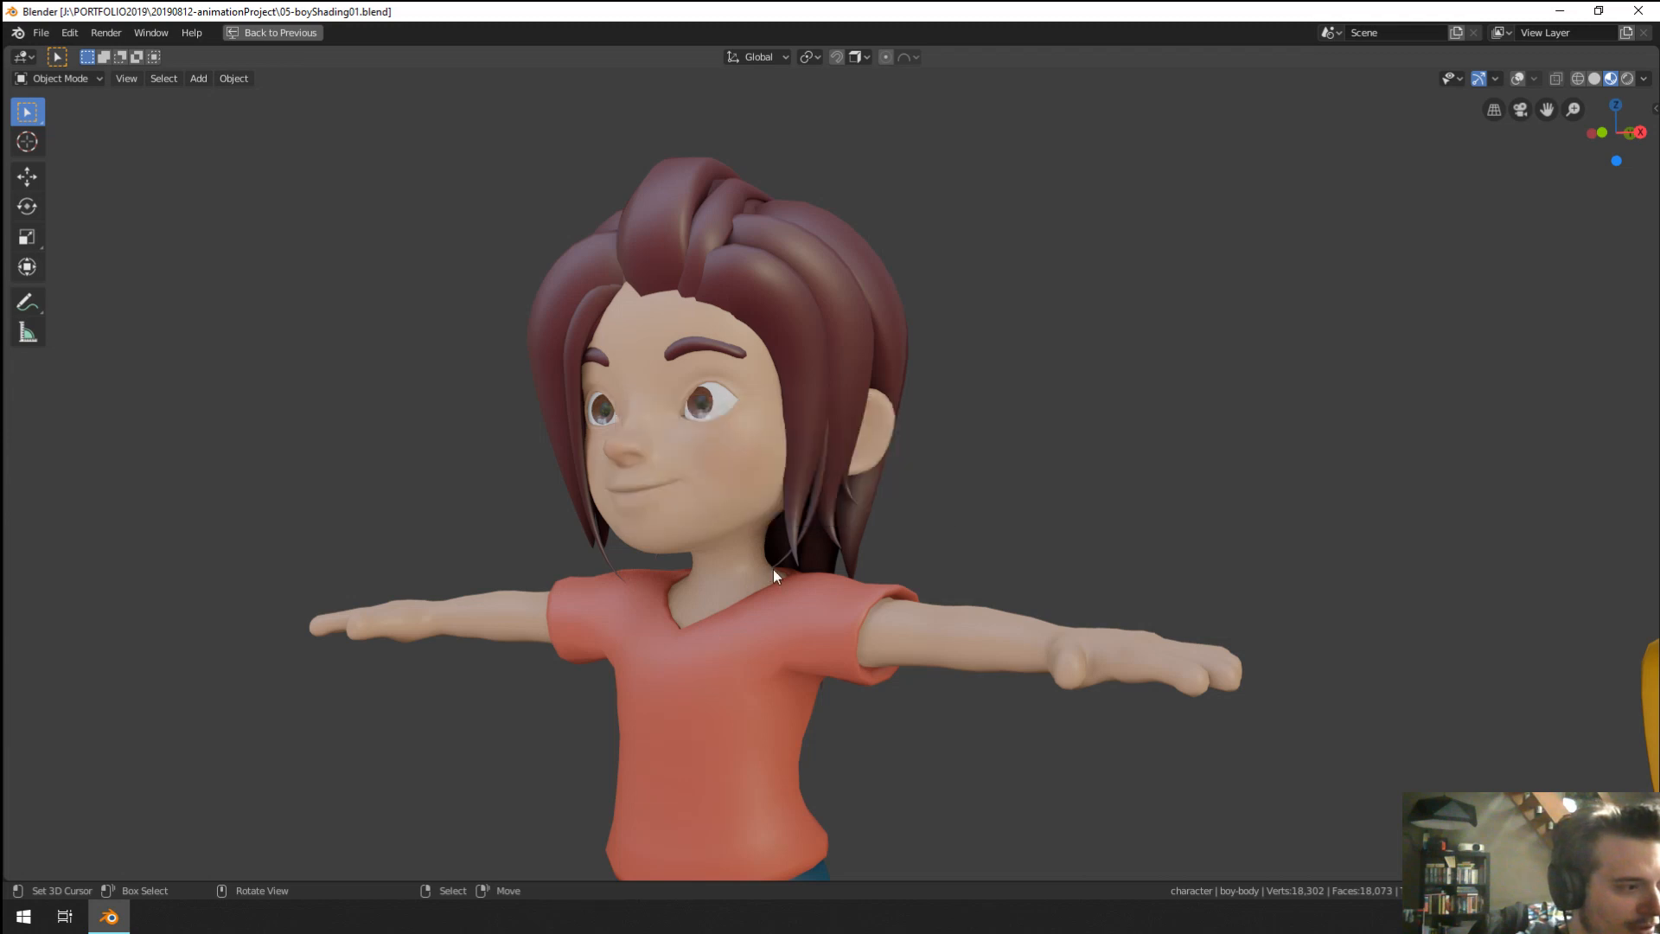
middle_drag(773, 569, 825, 564)
scroll(825, 564, down, 1)
middle_drag(924, 614, 851, 588)
scroll(850, 588, down, 4)
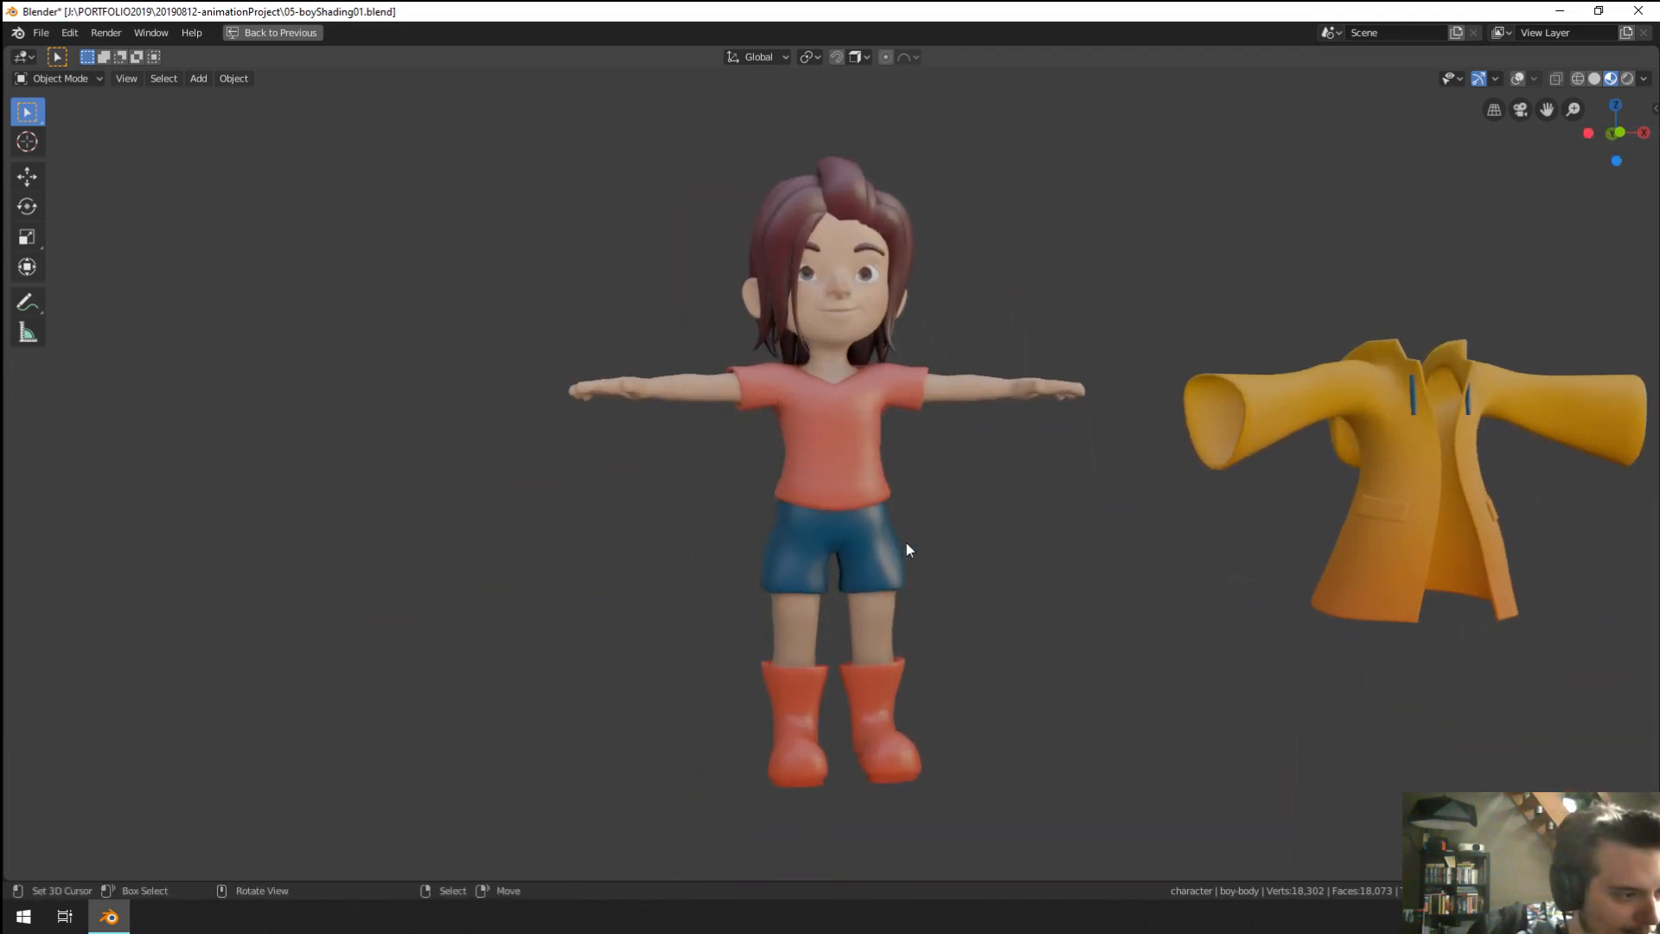
mouse_move(906, 549)
middle_down()
mouse_move(1123, 559)
mouse_move(547, 545)
mouse_move(900, 548)
middle_up()
scroll(900, 549, up, 4)
scroll(956, 350, down, 2)
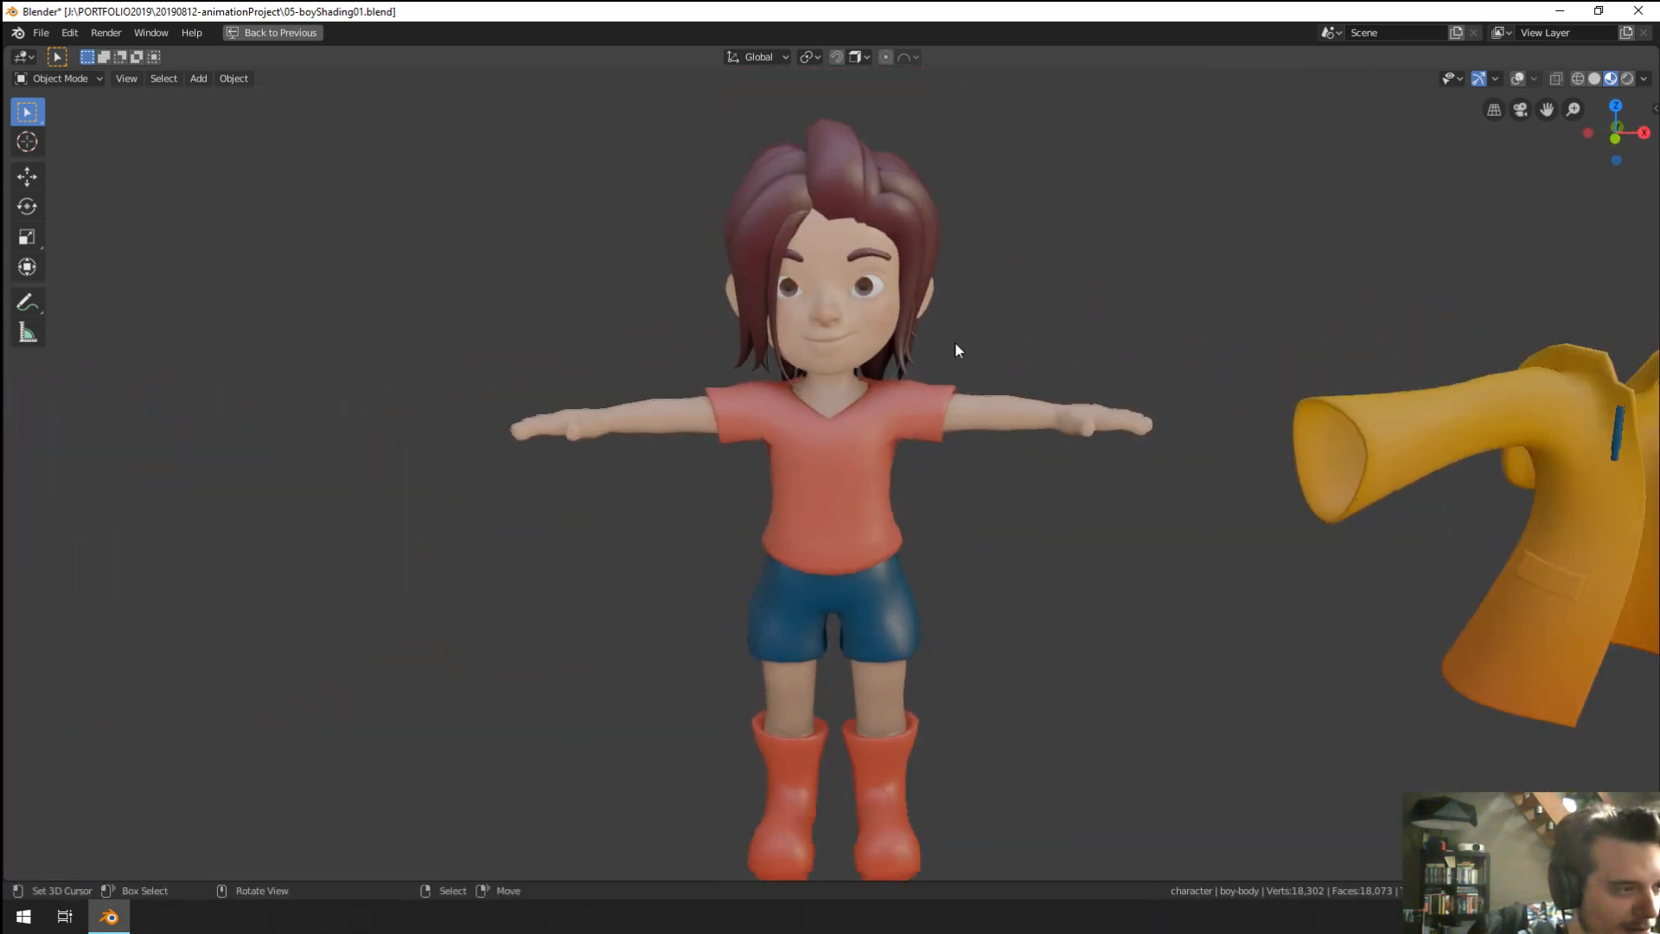
scroll(932, 358, up, 1)
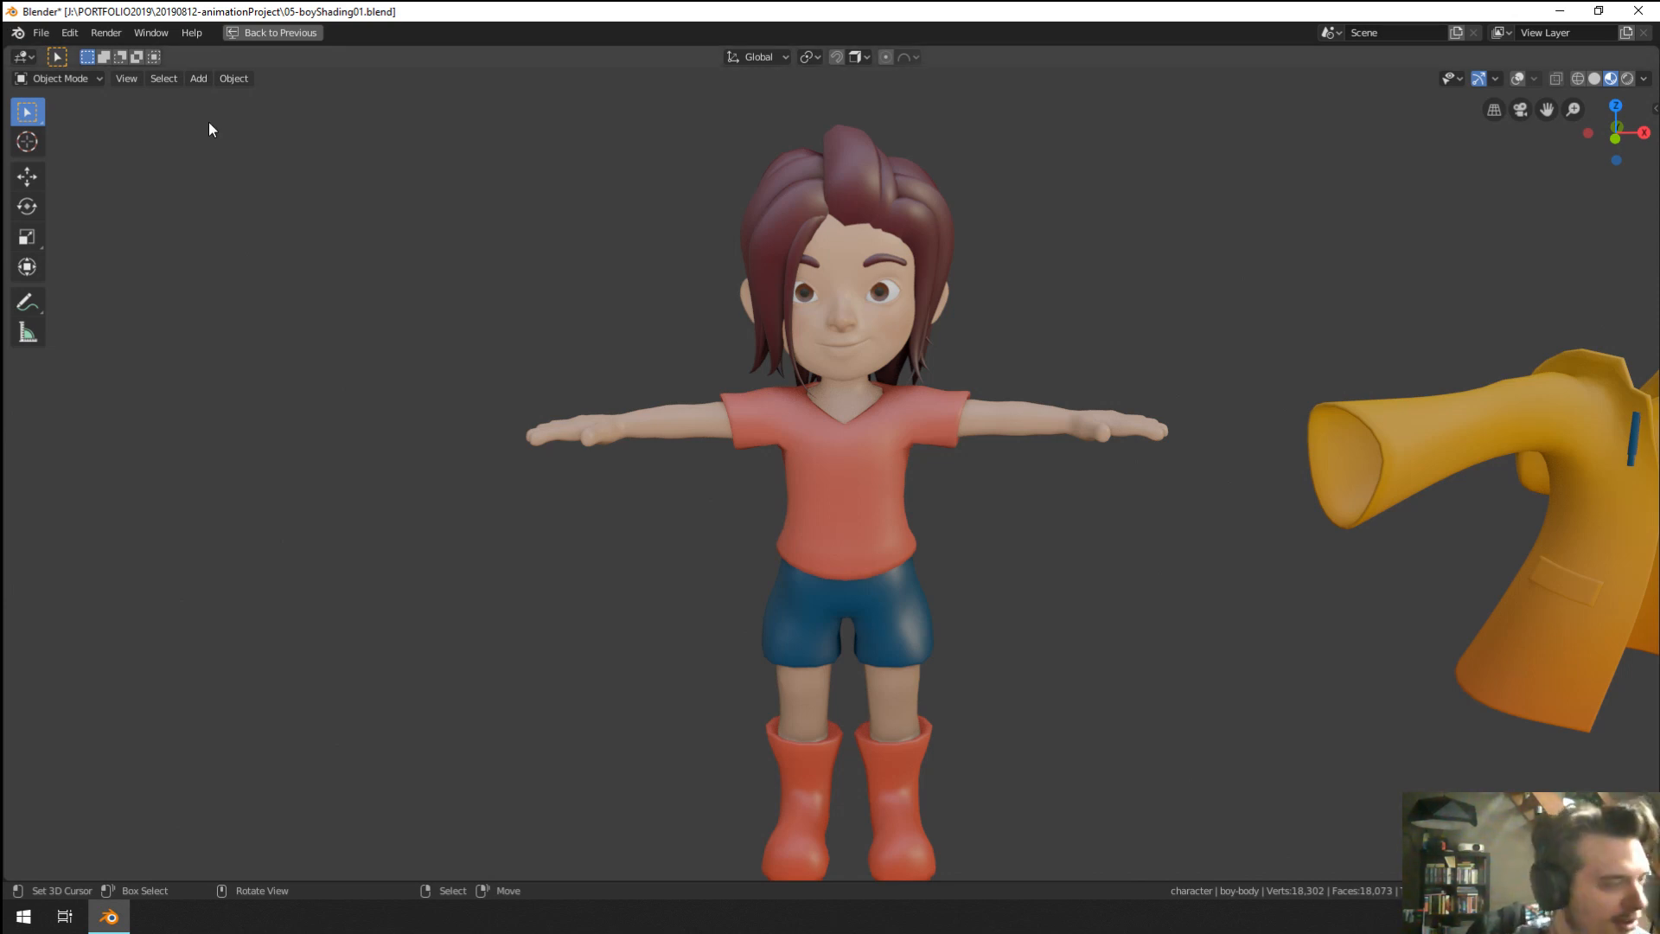
Open 03-boyModel04.blend from the animation project folder, discarding the changes in the current file.
click(41, 32)
click(78, 72)
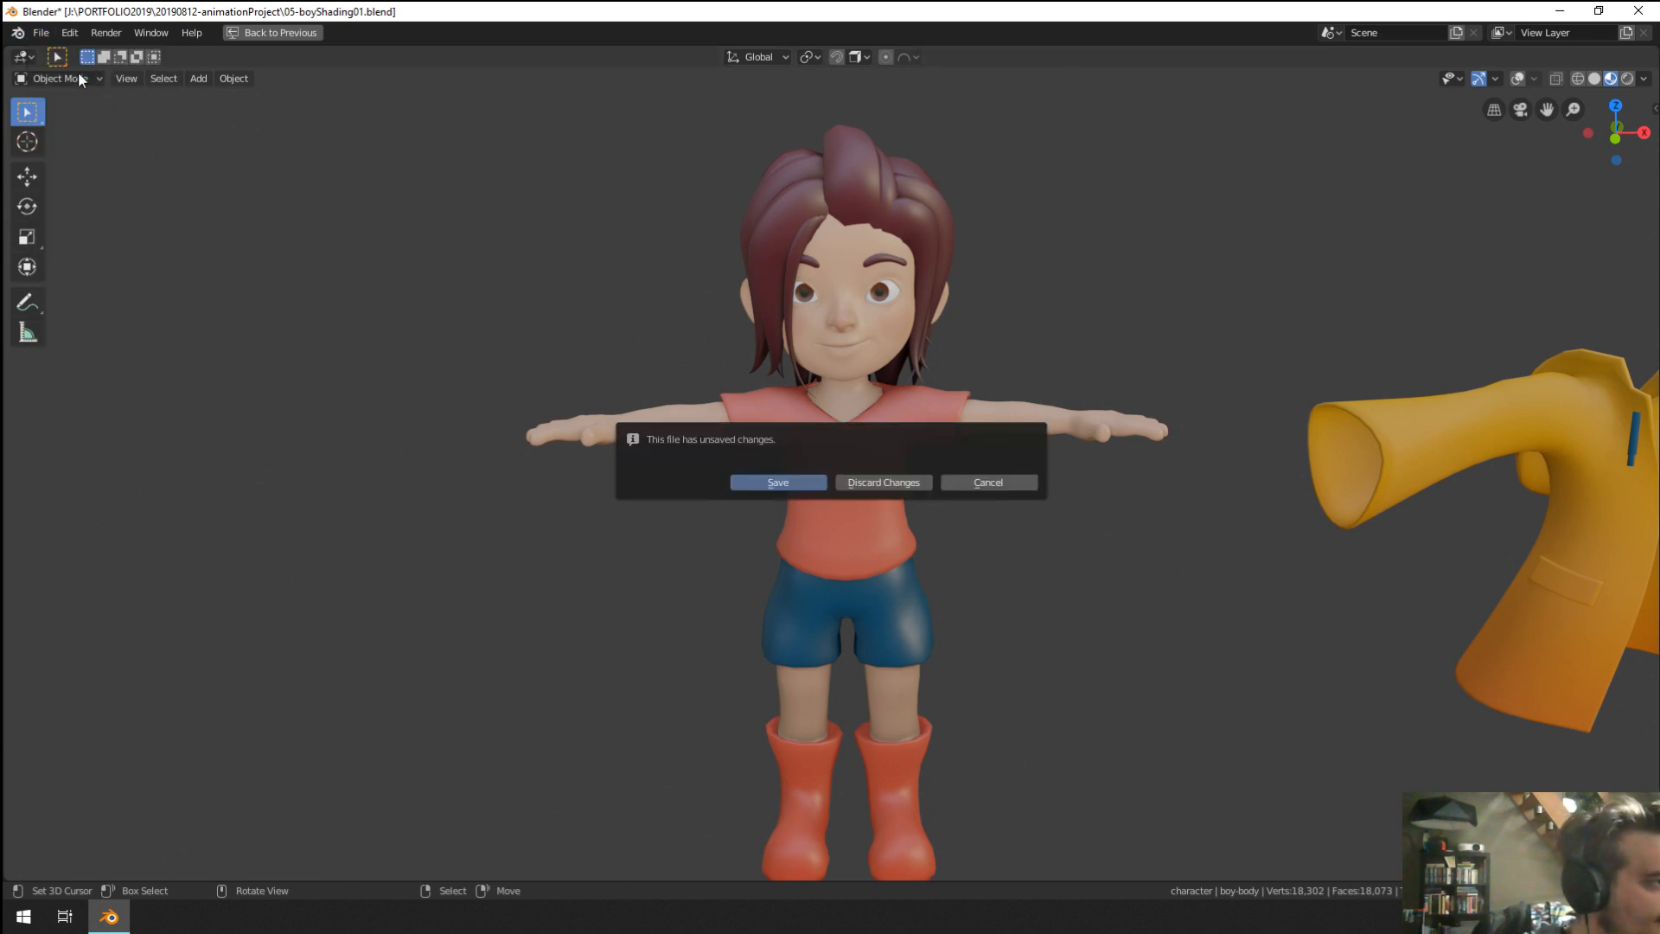
click(860, 479)
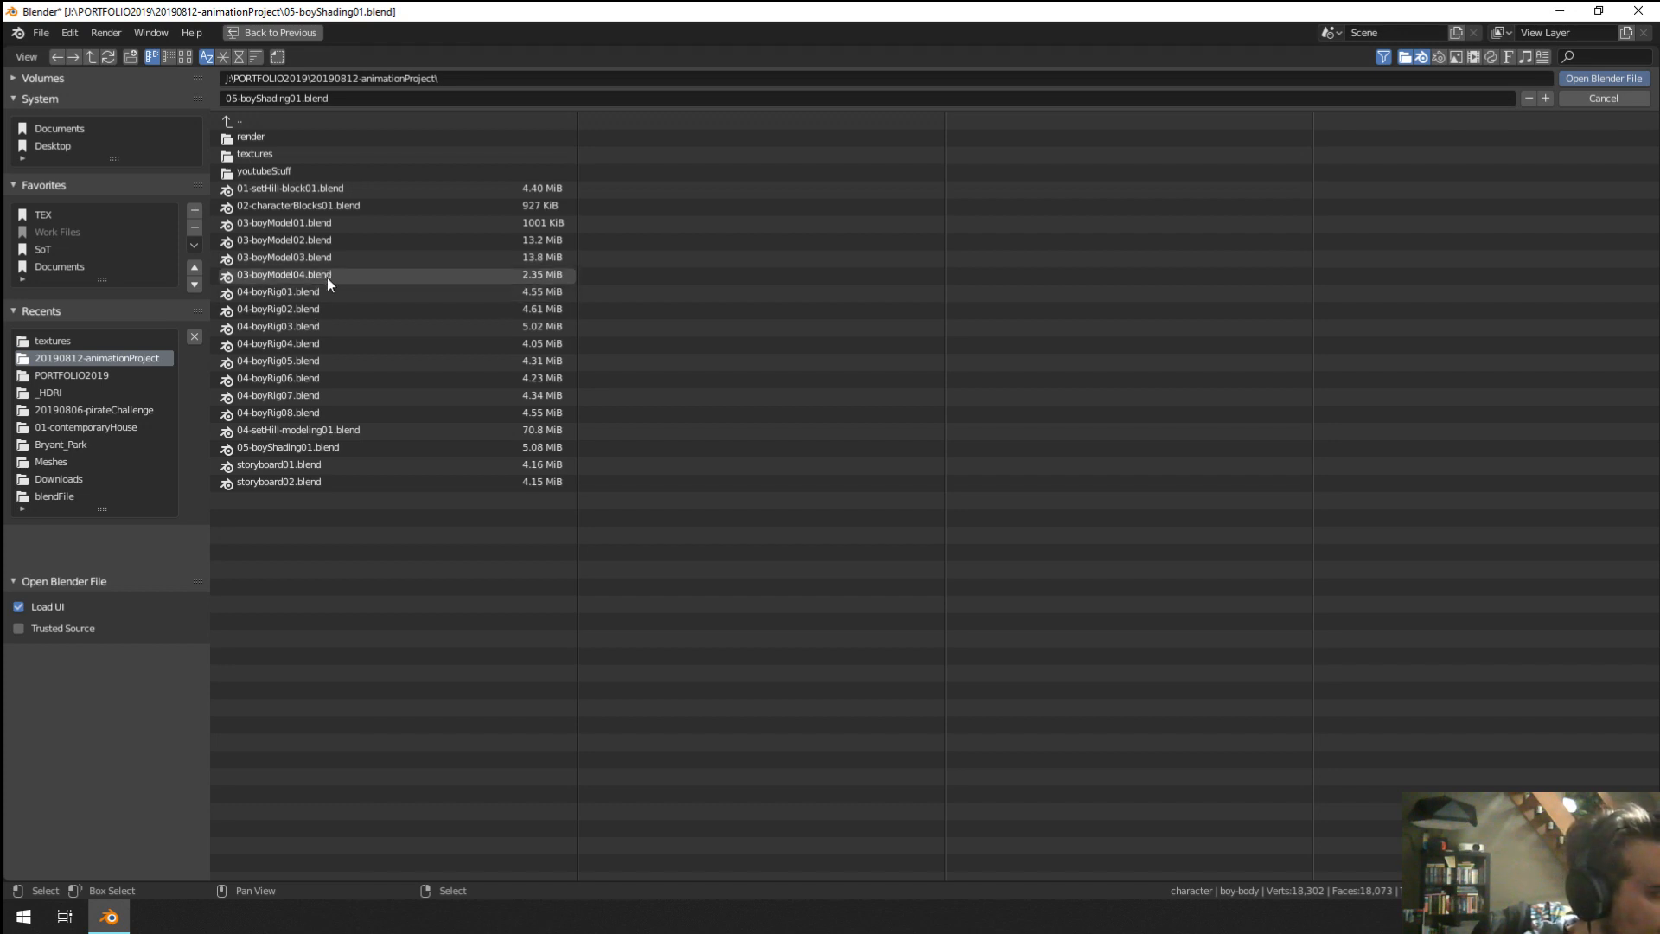
double_click(326, 277)
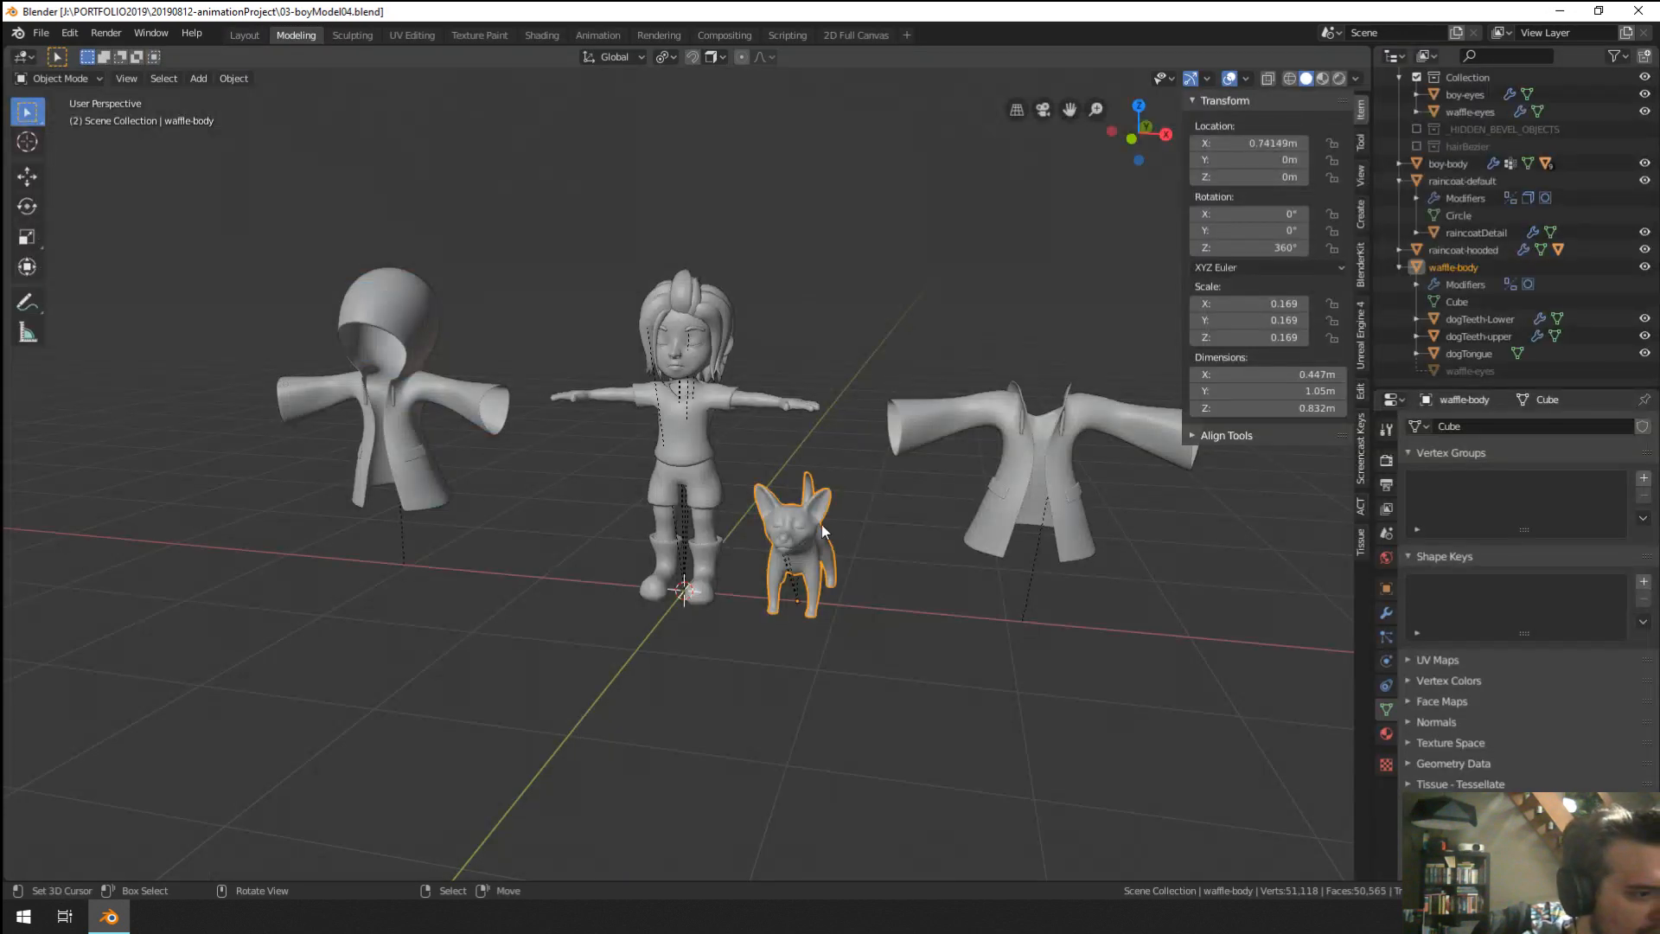
Display the characters and raincoats in wireframe shading.
scroll(800, 542, up, 4)
key(z)
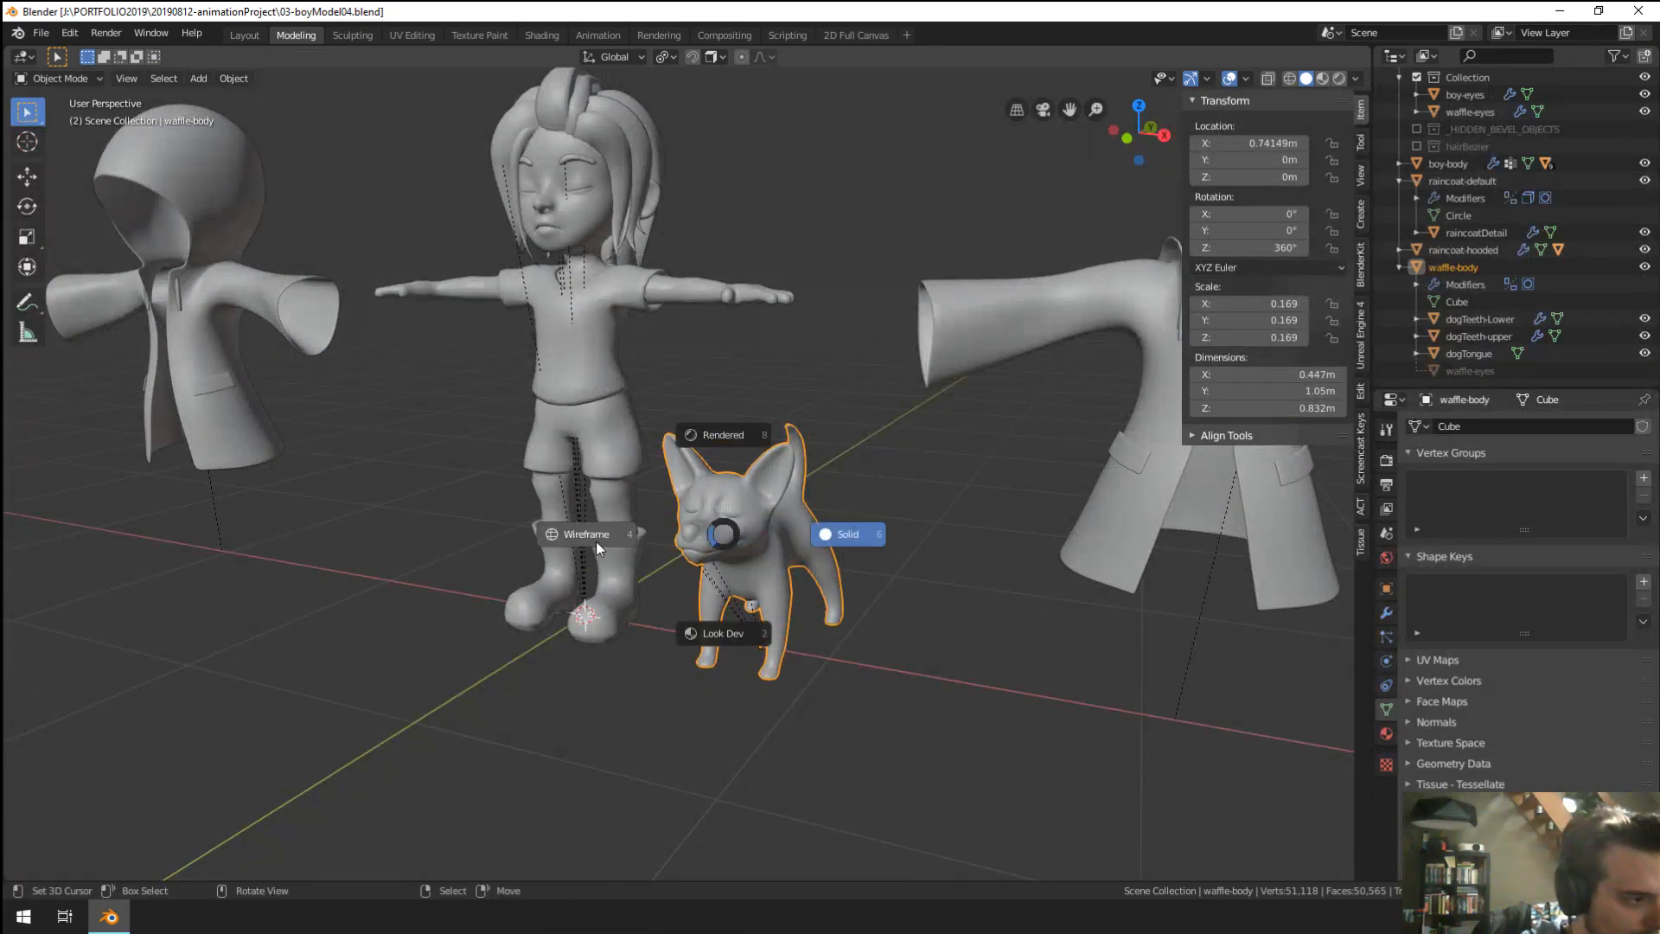
click(595, 541)
Save the scene as a new file named 04-dogRig01.blend in the same project folder.
key(ctrl+shift+s)
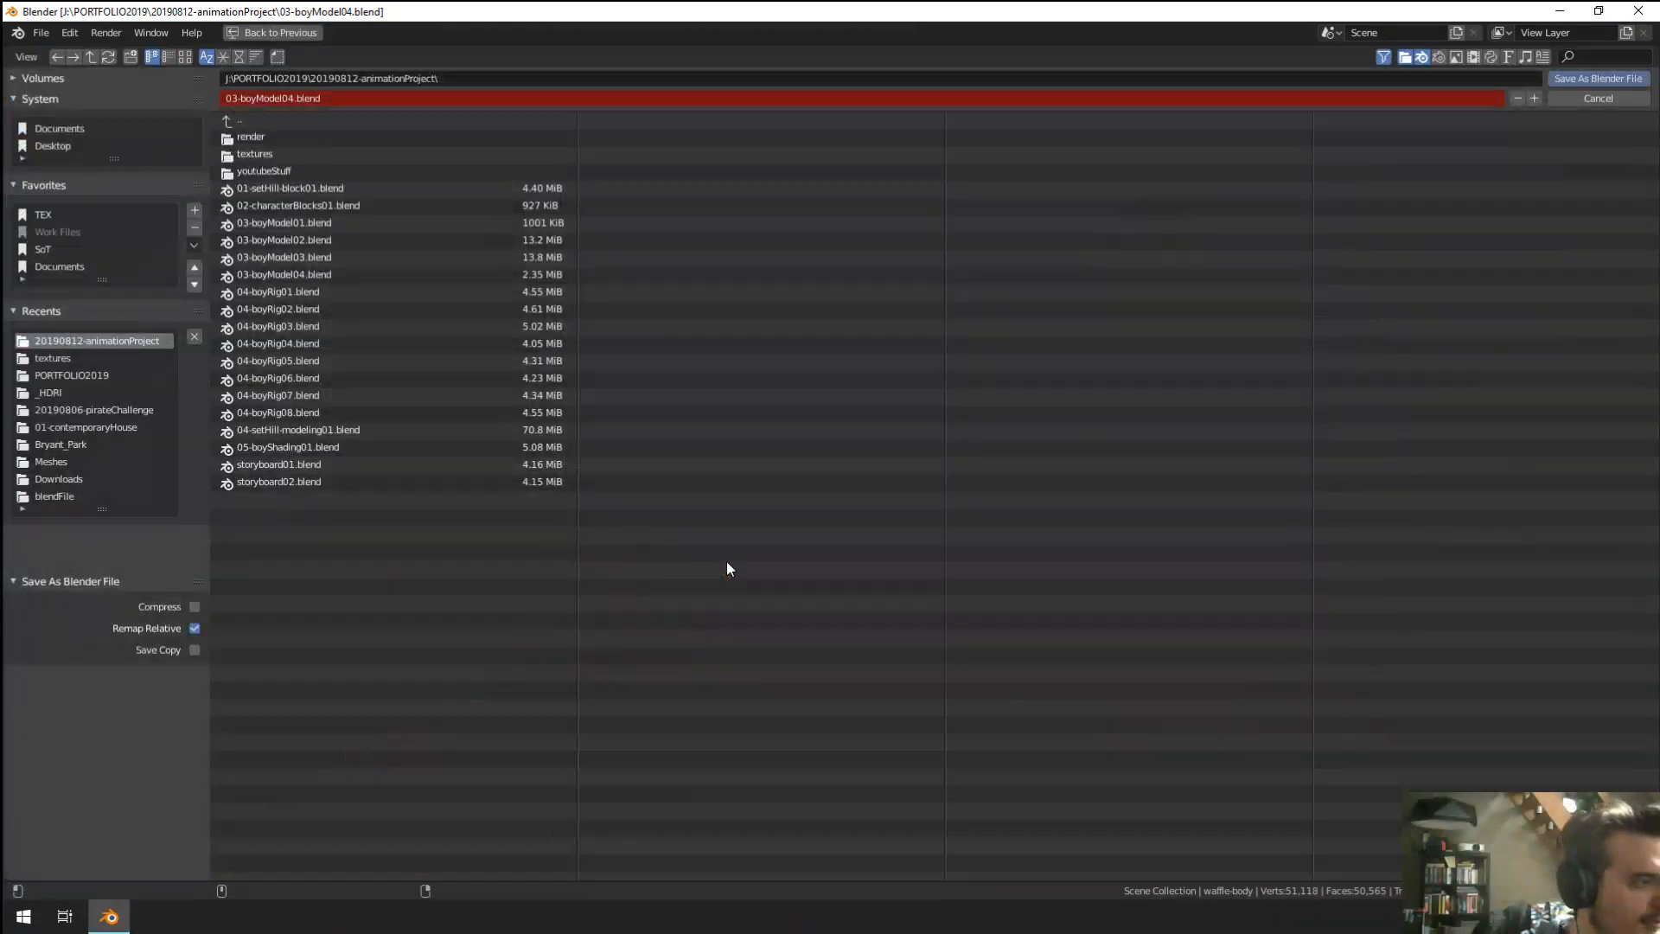
click(264, 97)
click(238, 98)
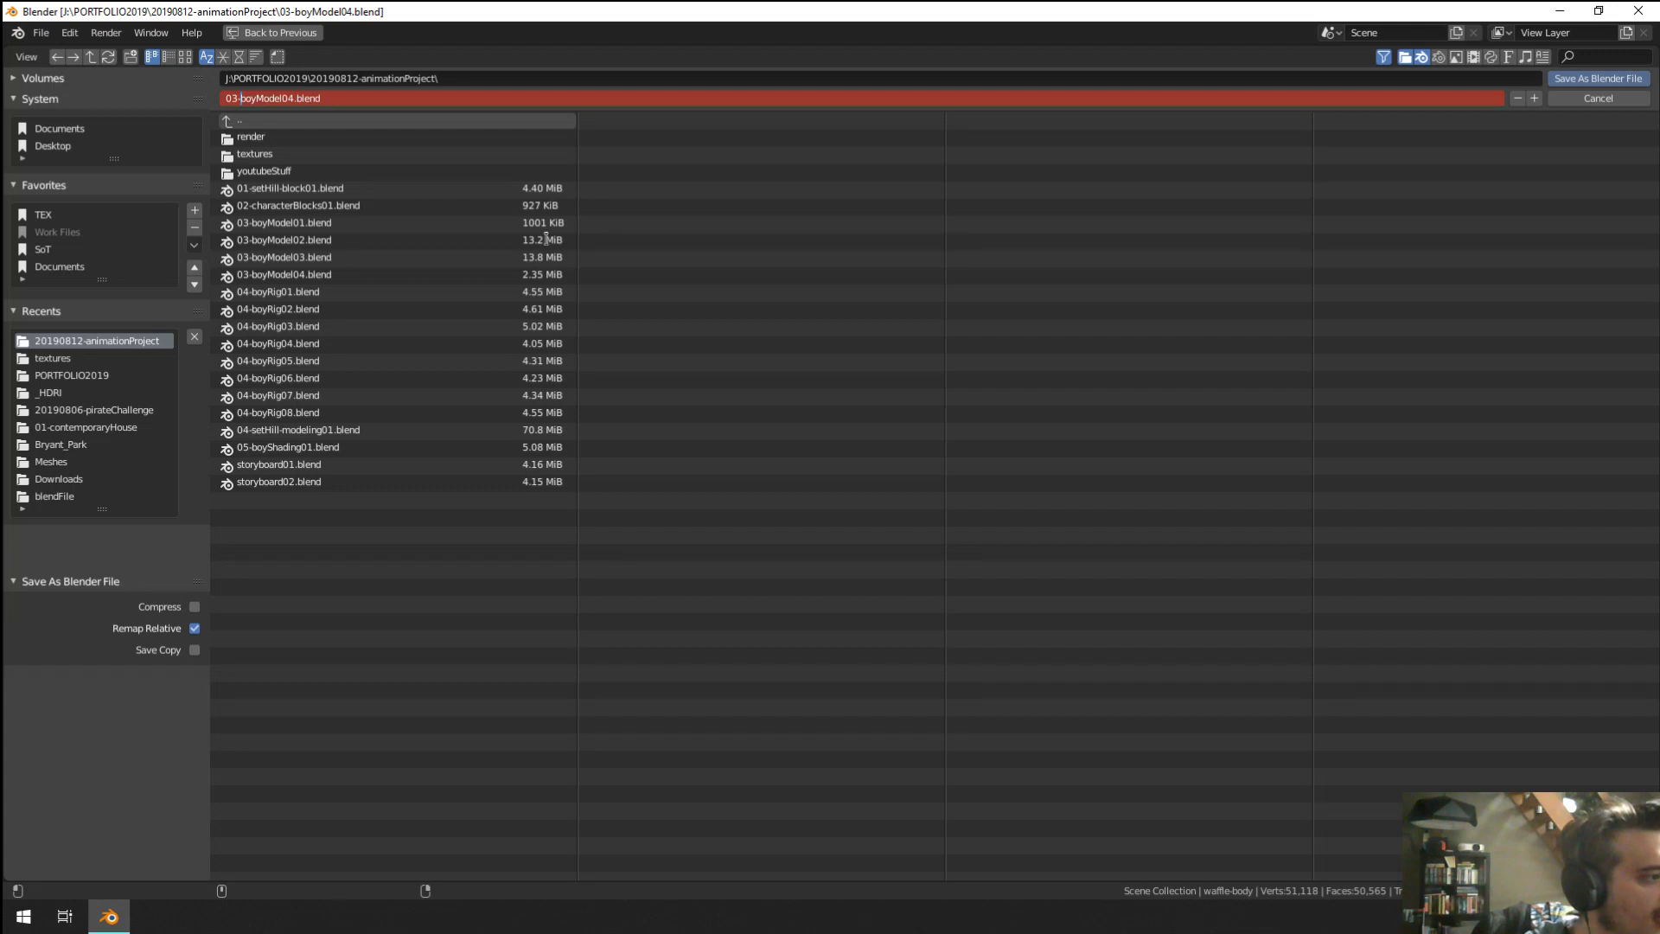
key(BackSpace)
text(4)
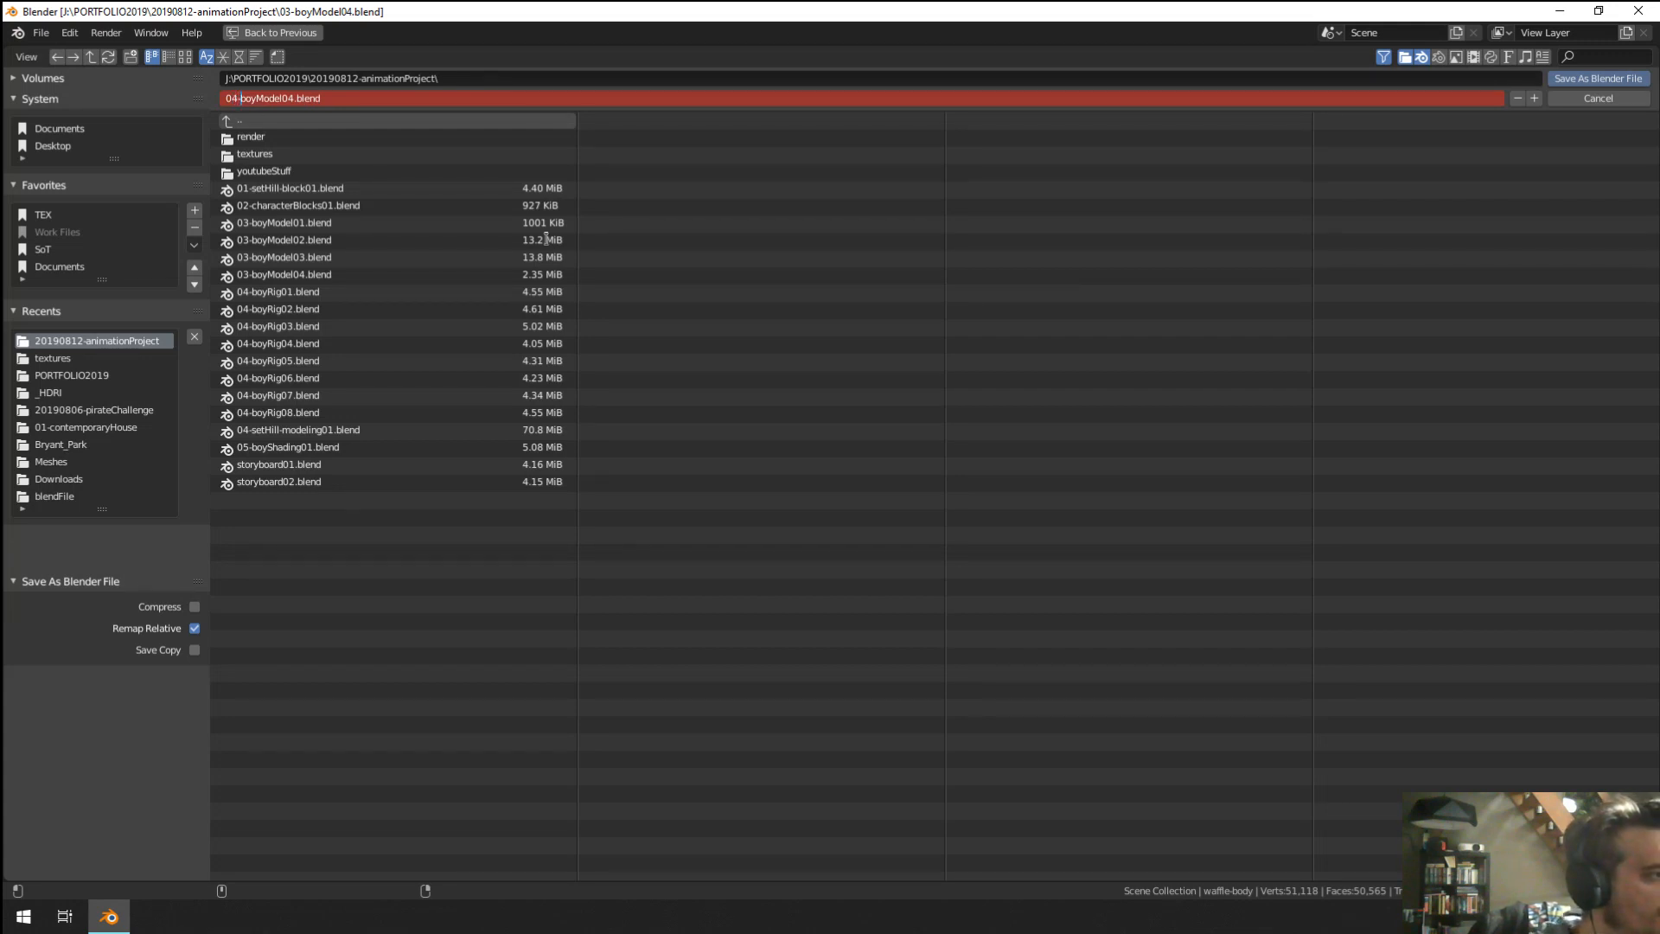
key(shift+Right)
key(shift+Right)
key(shift+Right)
key(shift+Right)
key(shift+Right)
key(shift+Right)
key(shift+Right)
key(shift+Right)
key(shift+Right)
key(shift+Right)
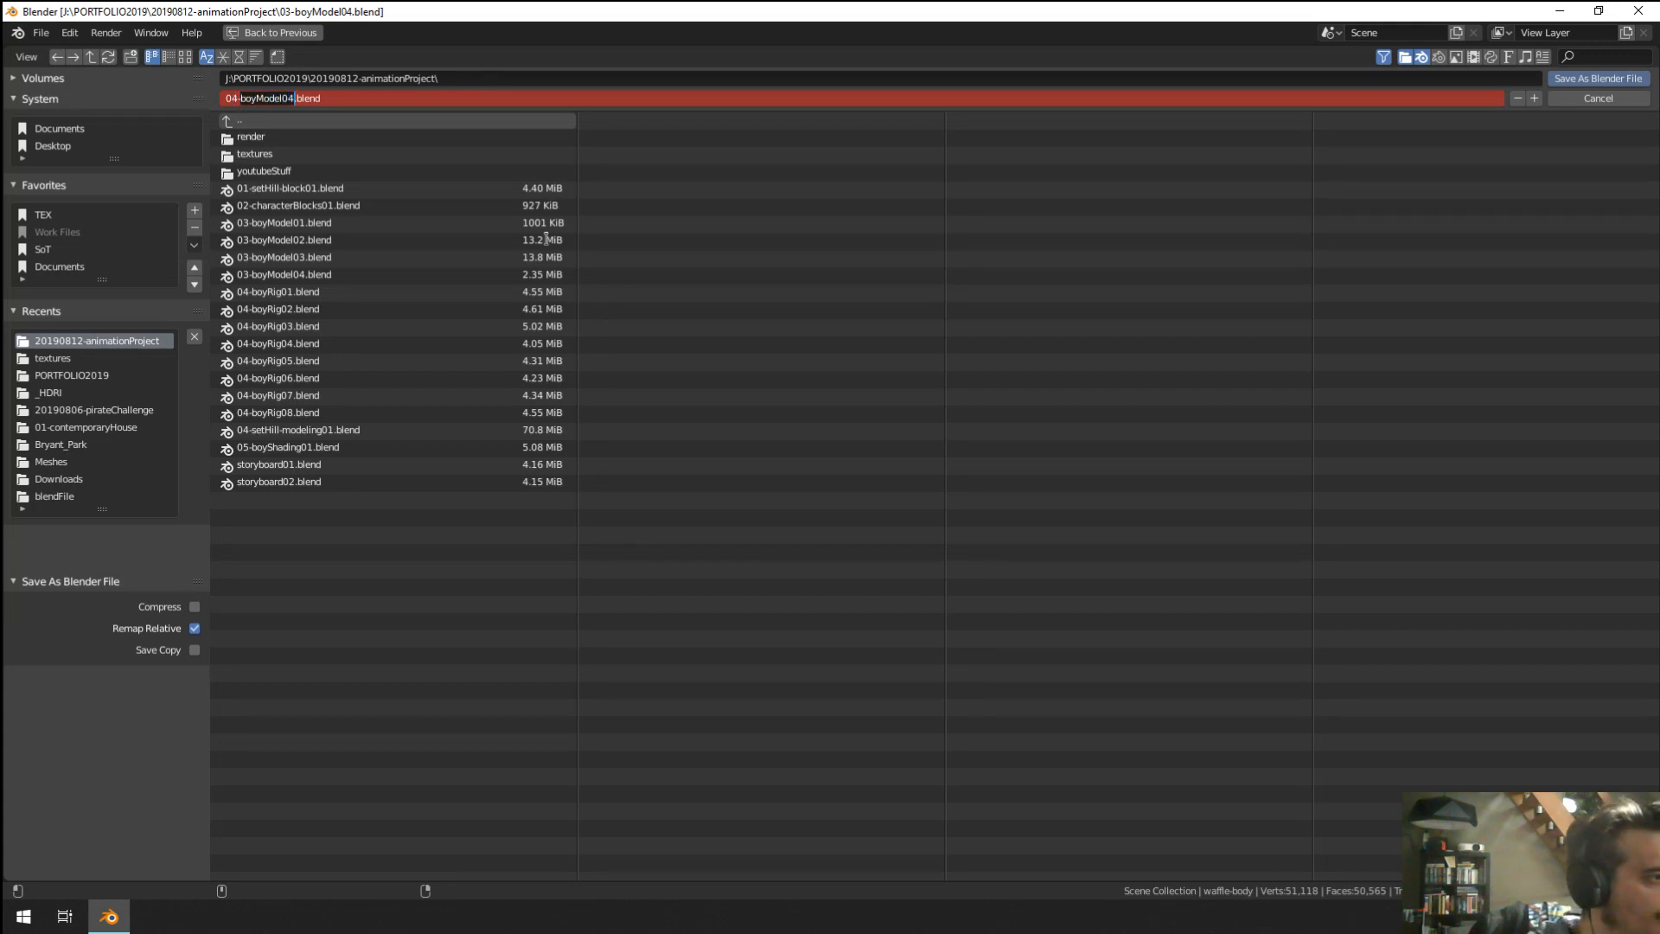
text(dogRig)
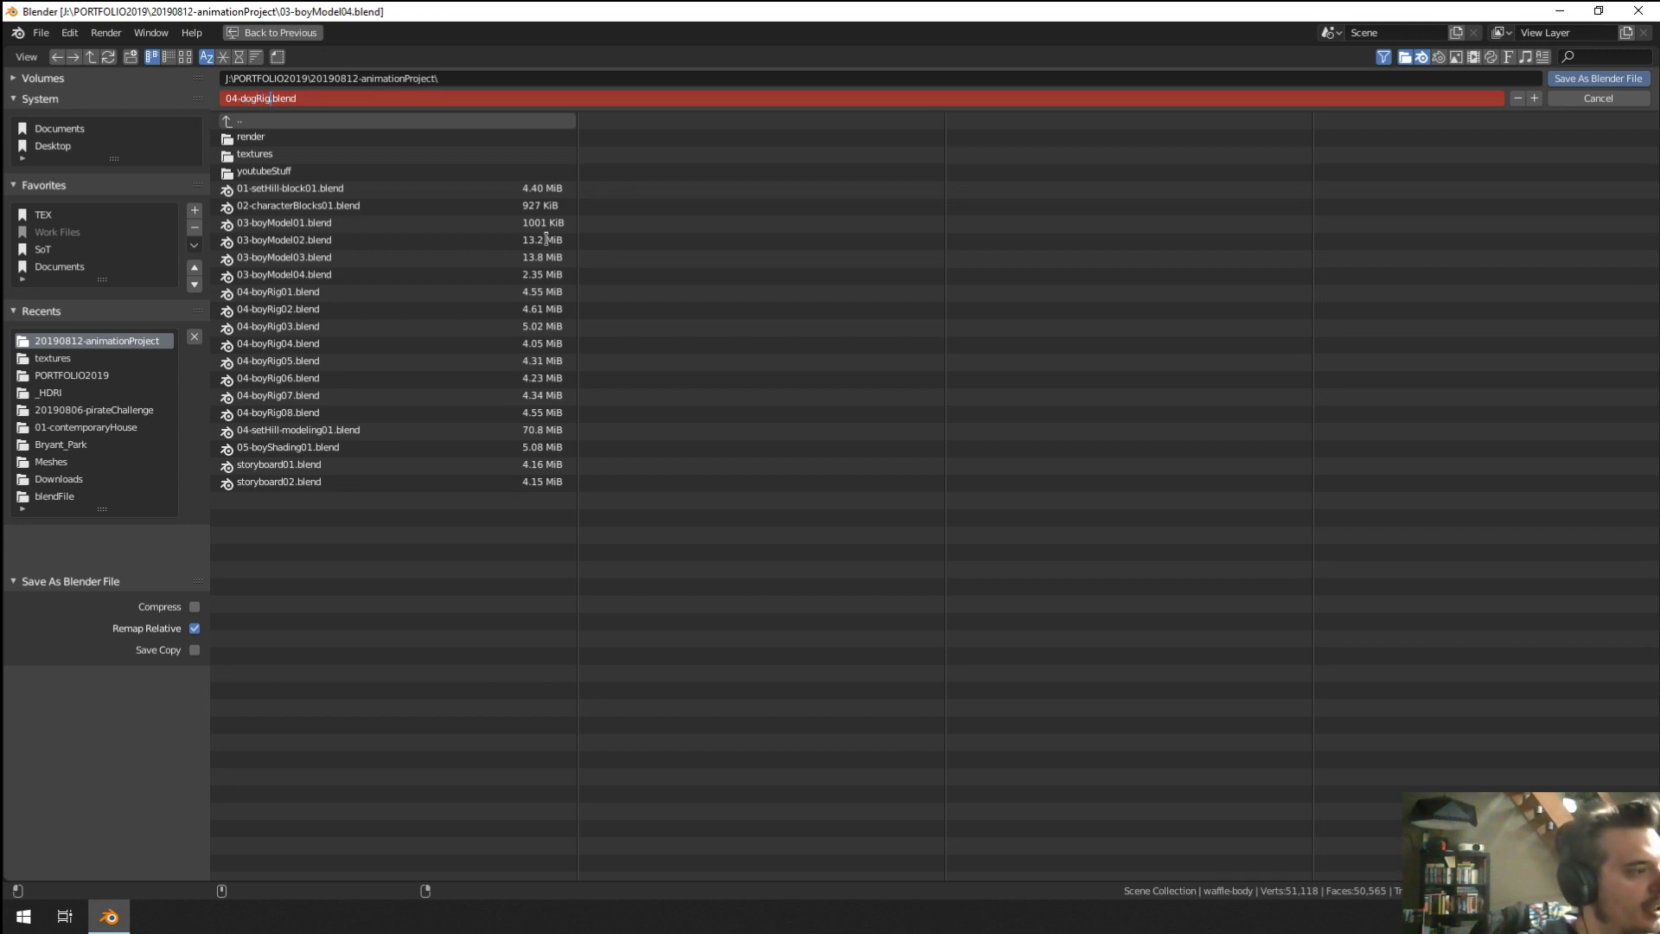
text(01)
key(Return)
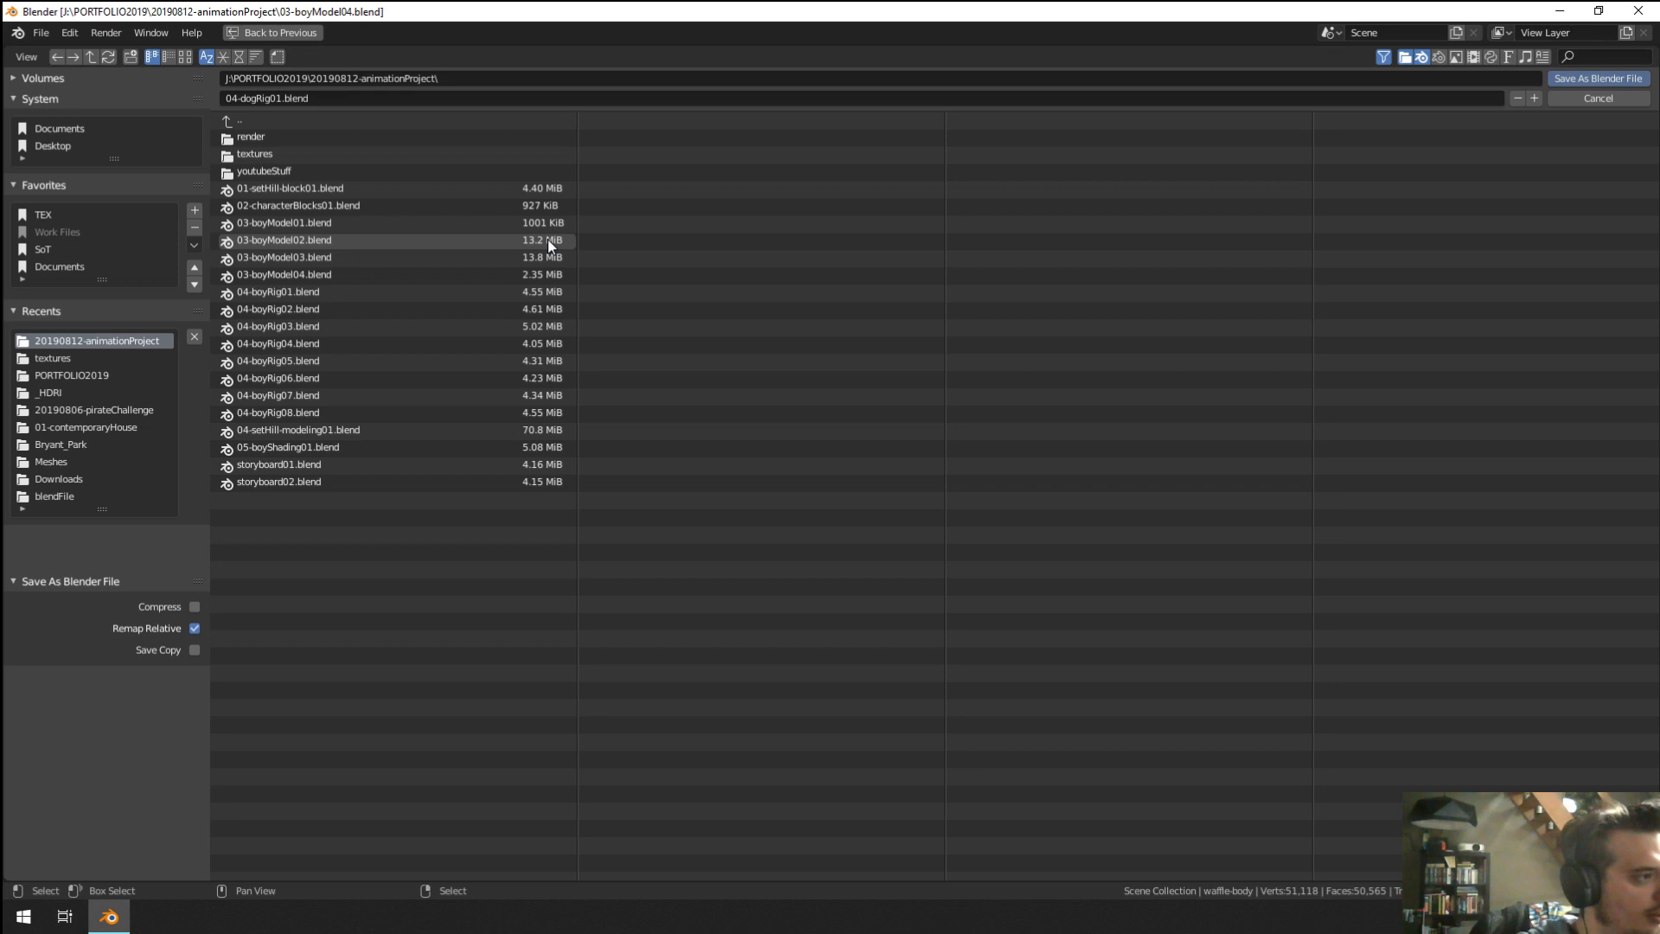
key(Return)
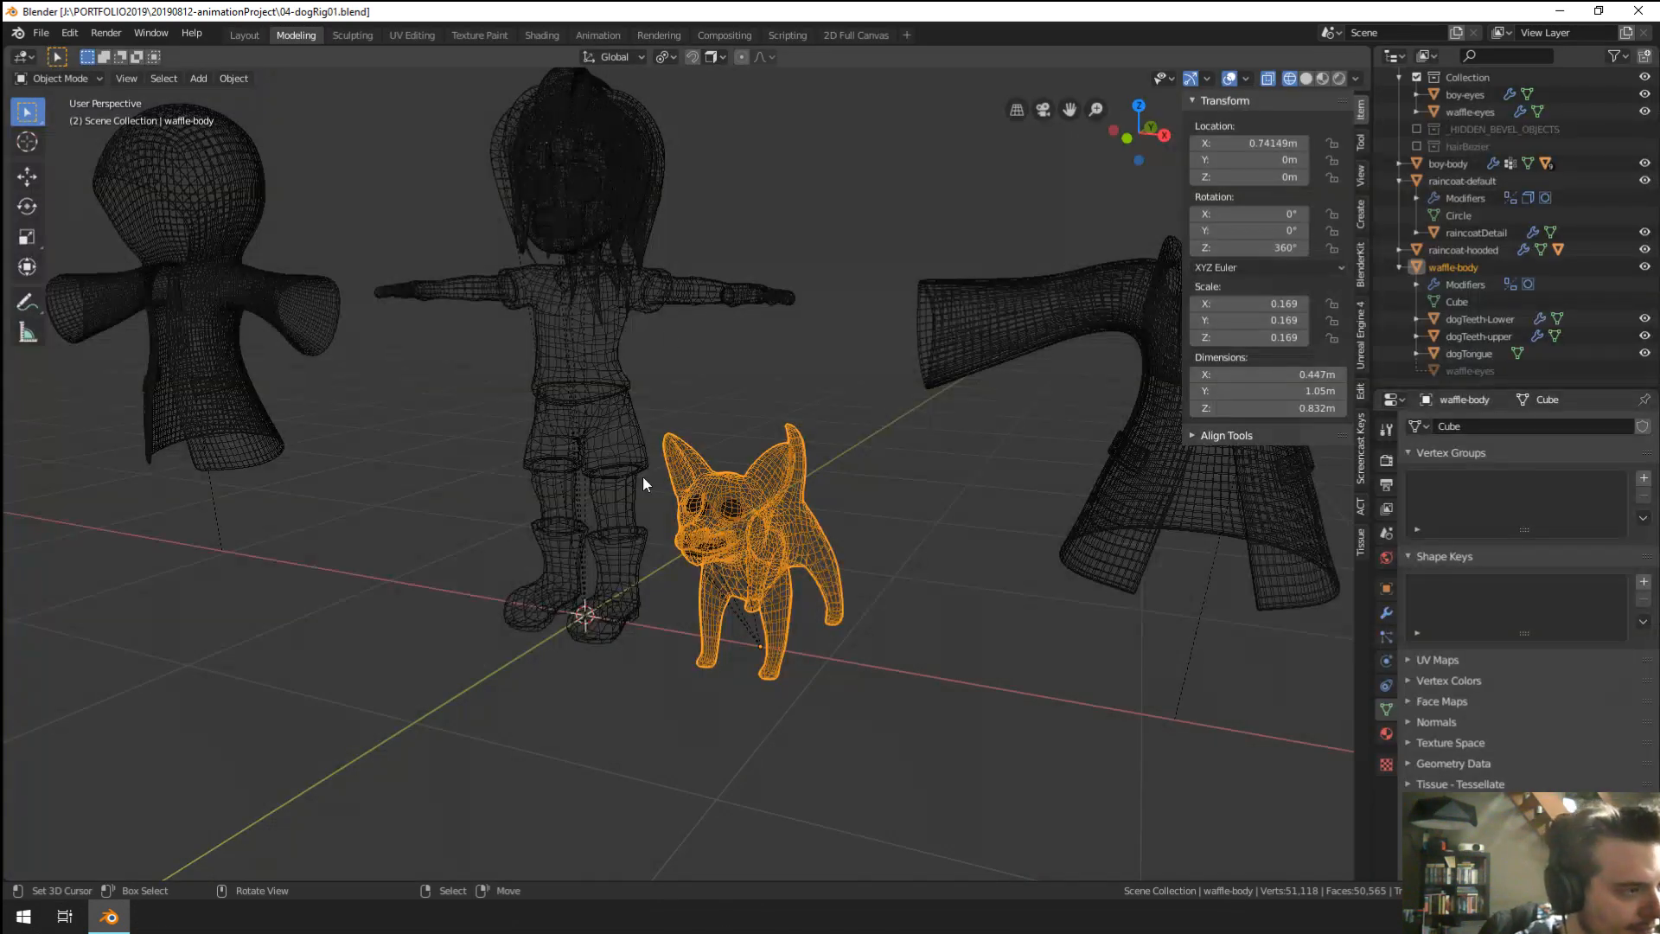
Delete the boy with his hair and eyes, plus both raincoats and their details, keeping only the dog.
scroll(641, 474, down, 4)
scroll(635, 449, up, 2)
right_click(620, 390)
key(b)
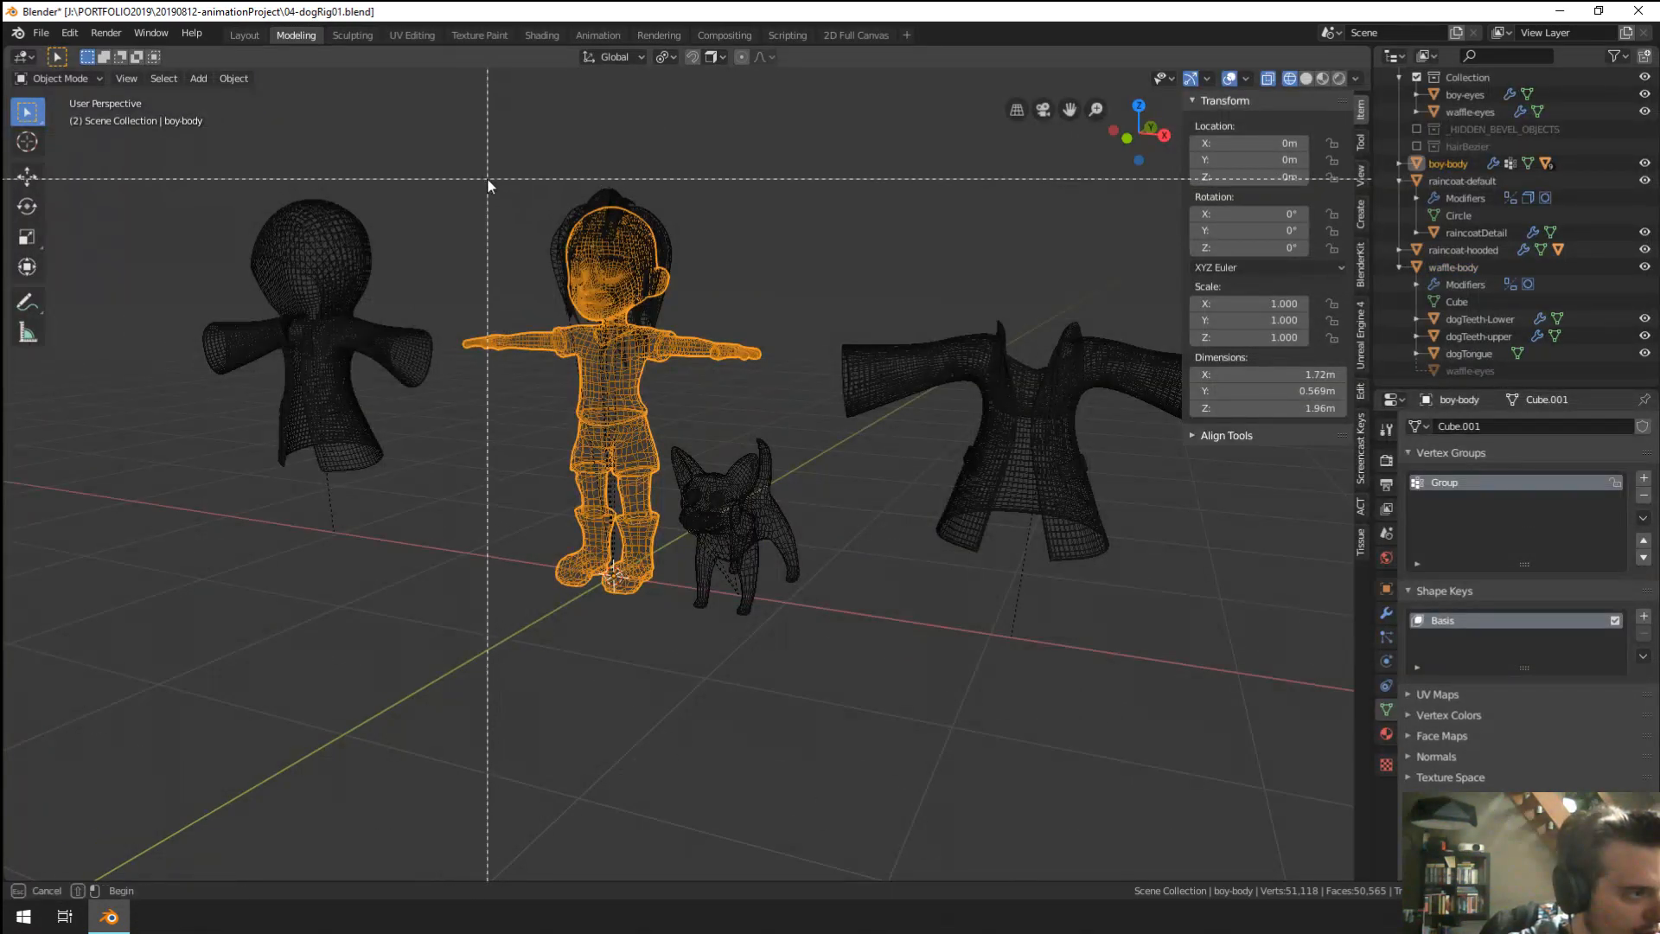
drag(486, 178, 806, 367)
shift+right_click(873, 363)
shift+right_click(325, 324)
key(x)
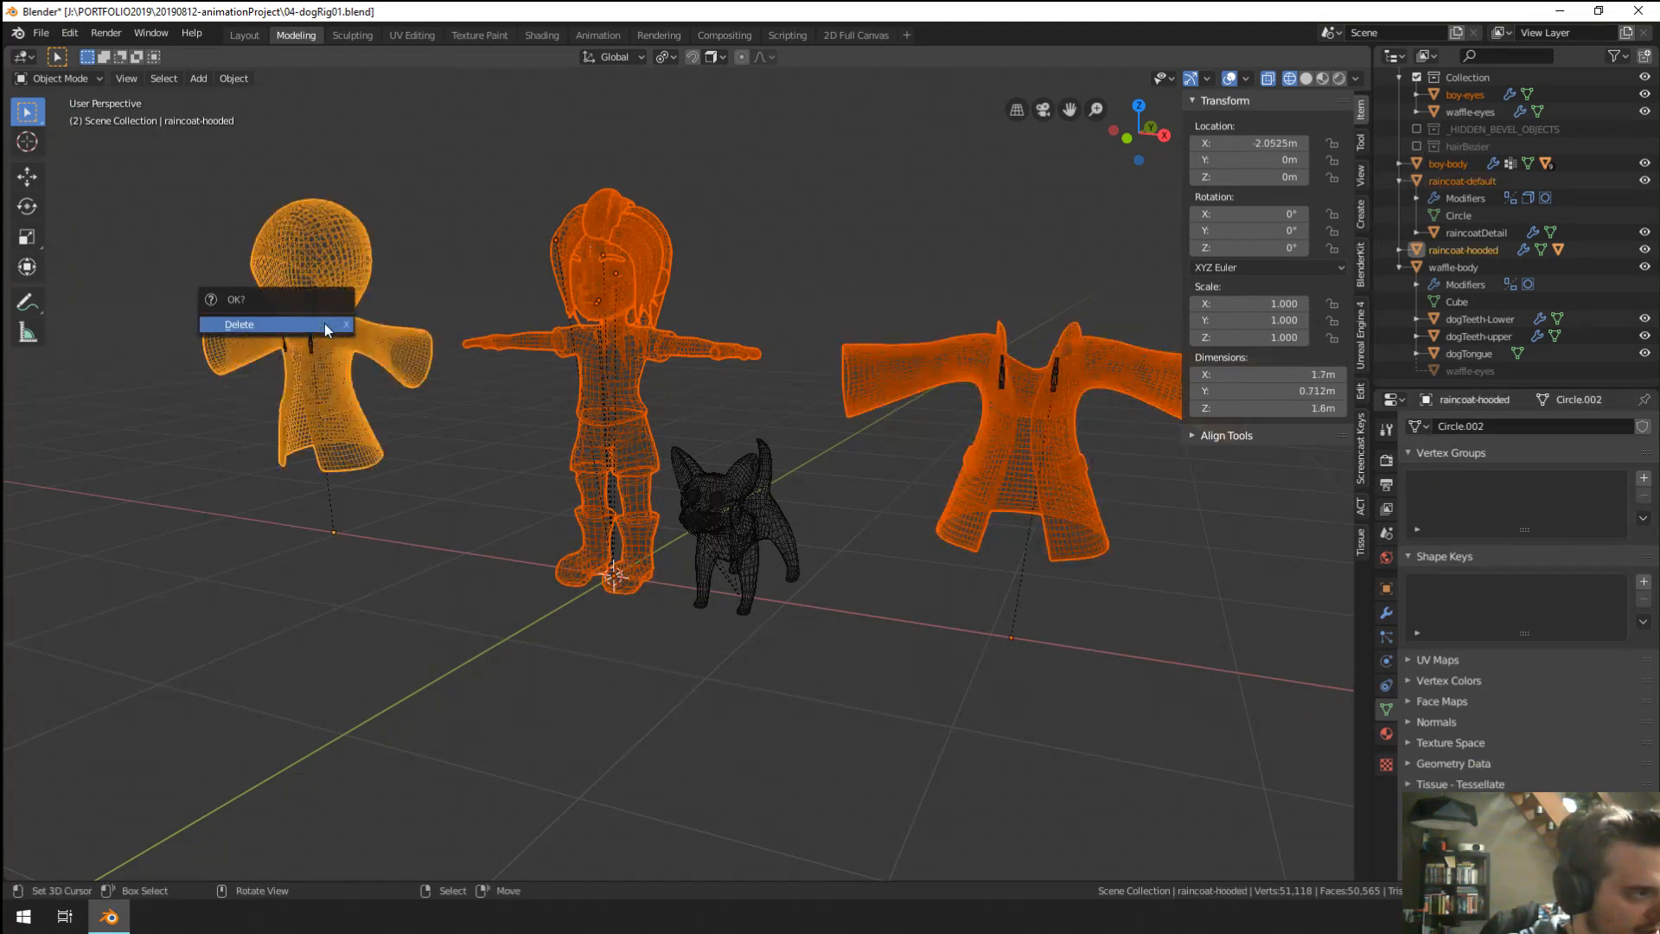
shift+right_click(311, 341)
key(x)
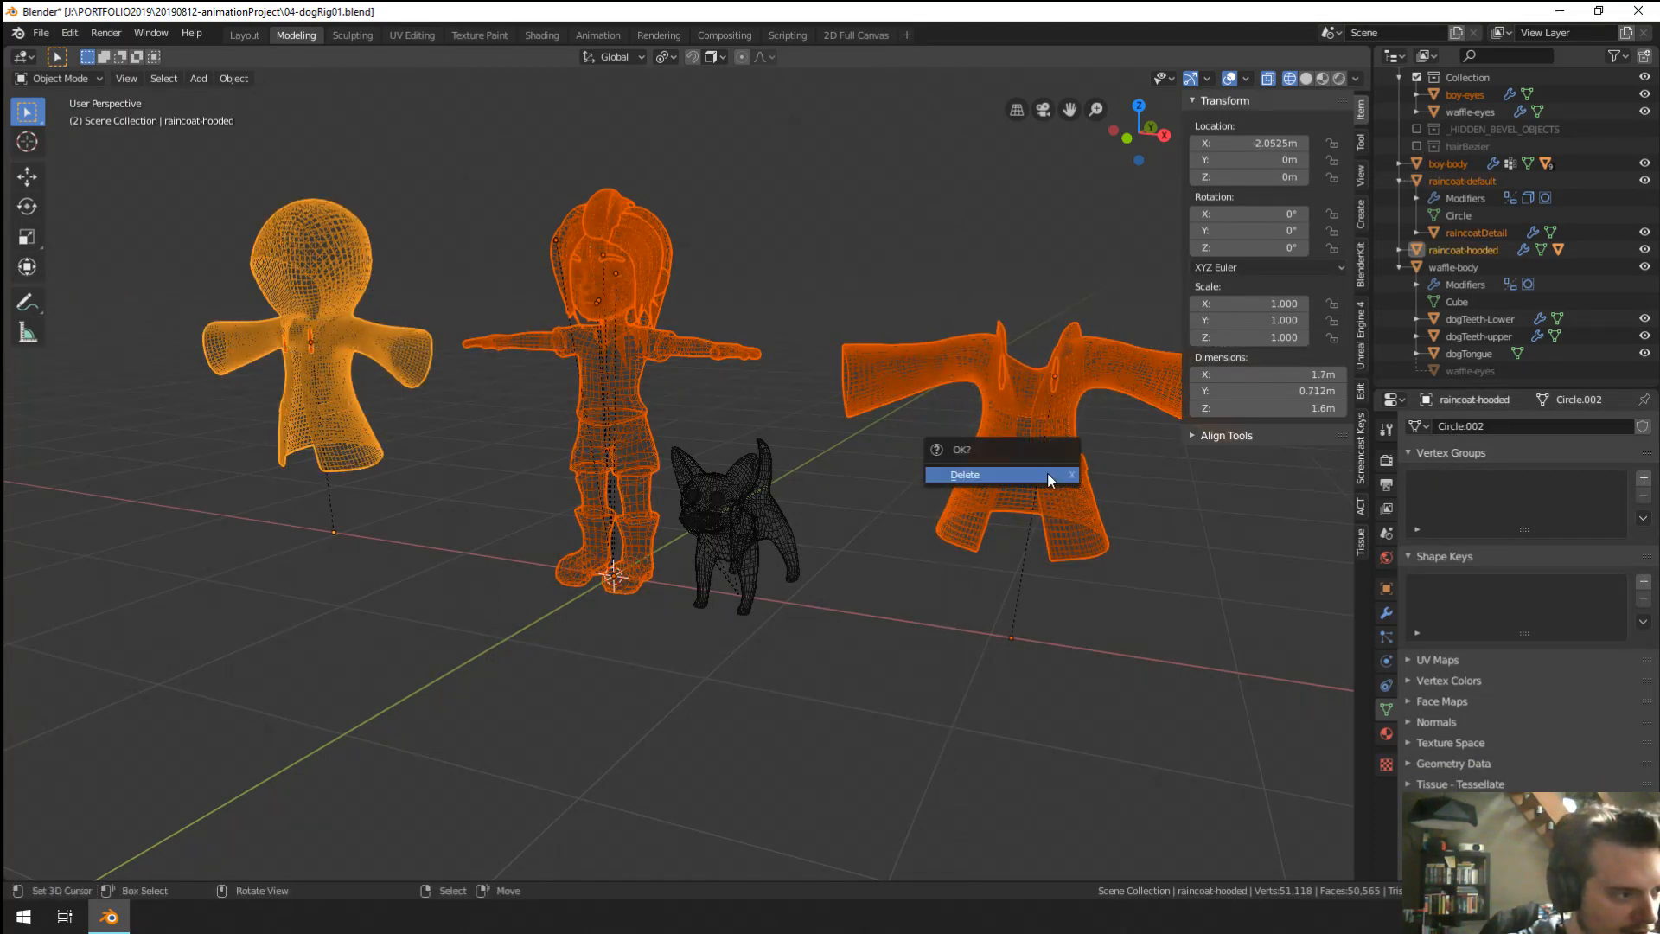
click(1047, 470)
Clear the dog body's location to the world origin and return the viewport to solid shading.
right_click(721, 550)
scroll(786, 595, up, 8)
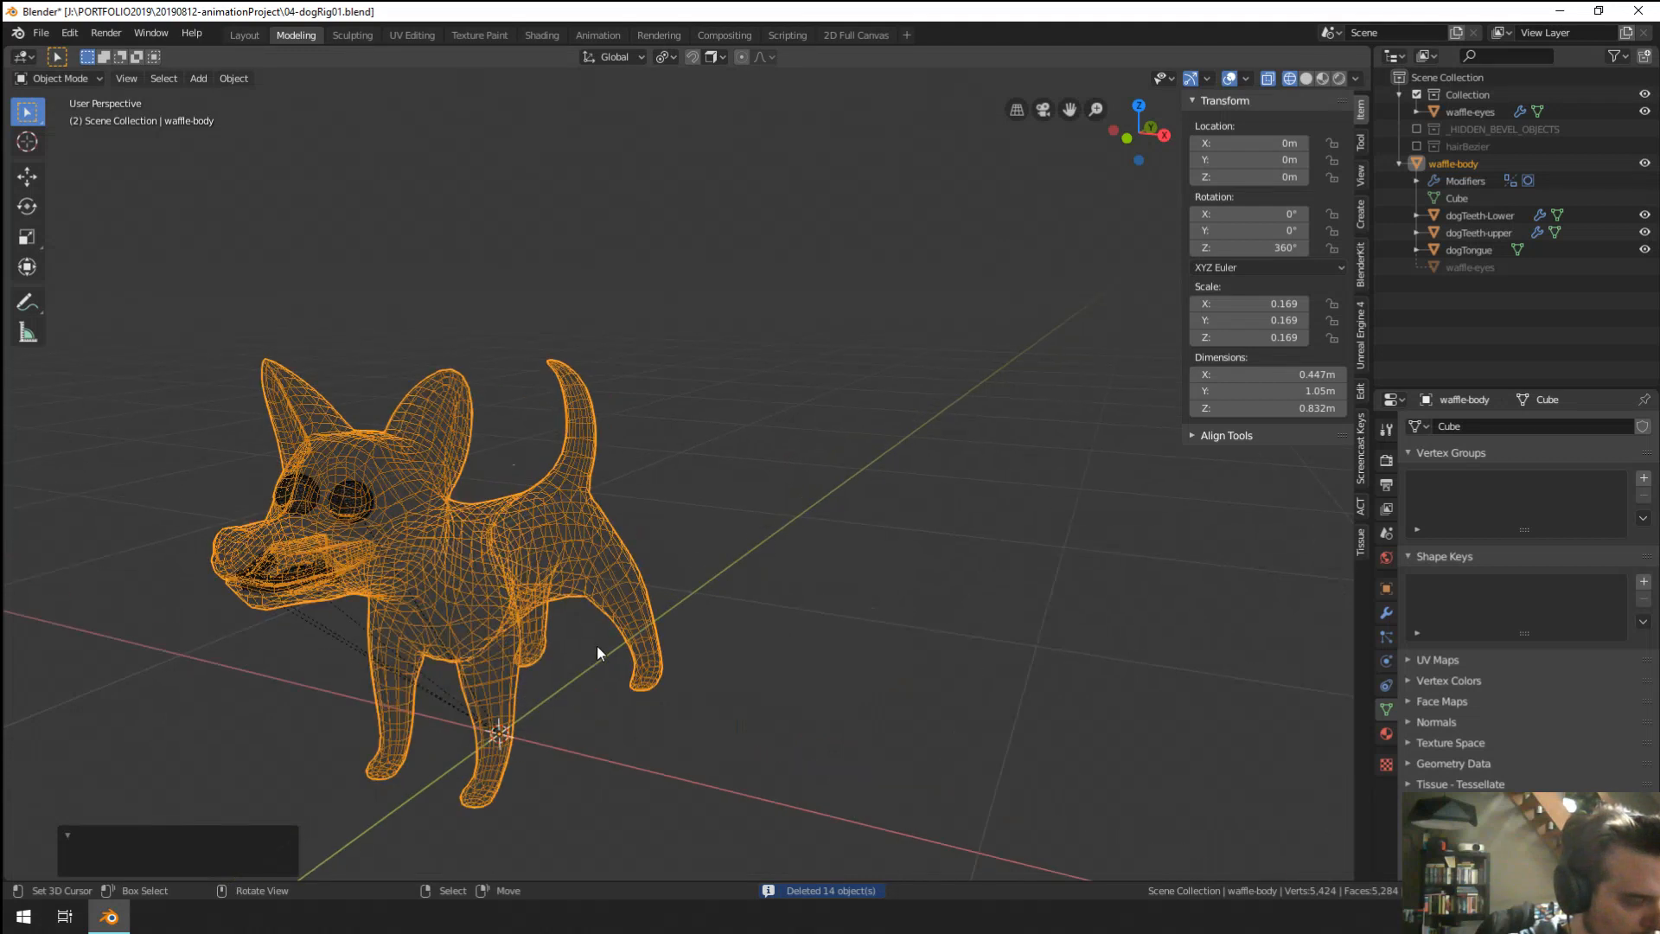
key(KP_Decimal)
key(z)
click(729, 649)
mouse_move(664, 610)
middle_down()
mouse_move(864, 588)
mouse_move(700, 564)
mouse_move(780, 476)
mouse_move(714, 460)
middle_up()
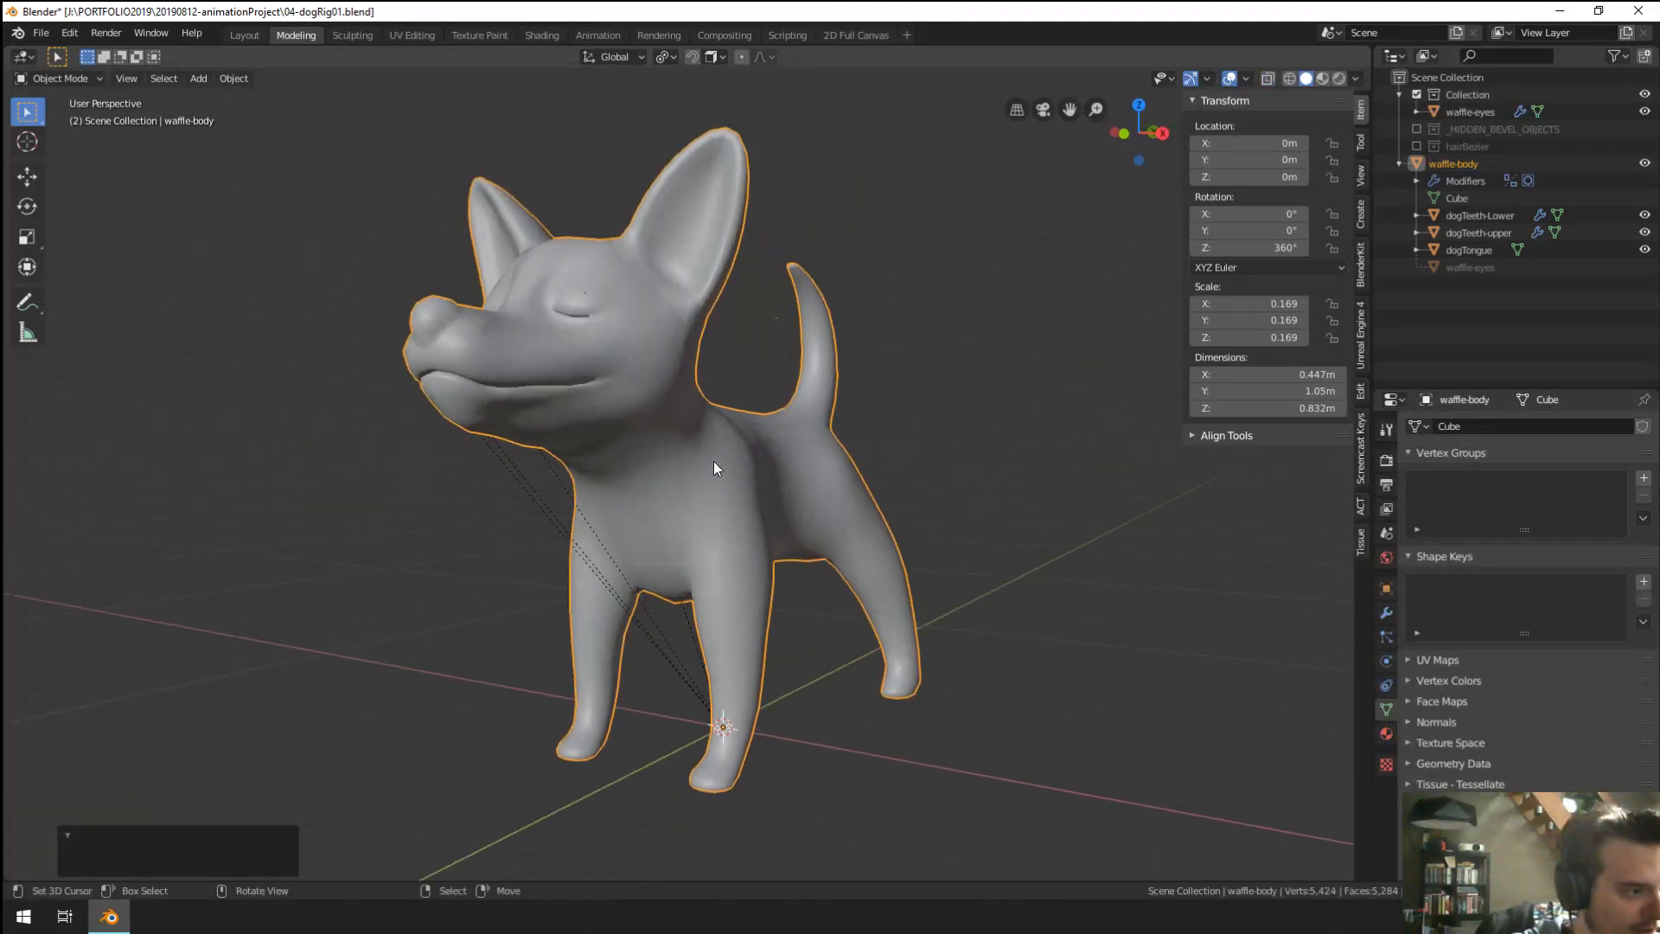
Apply the Mirror modifier on the dog body, leaving the Subdivision Surface modifier in place.
middle_drag(620, 484, 753, 522)
key(Tab)
key(Tab)
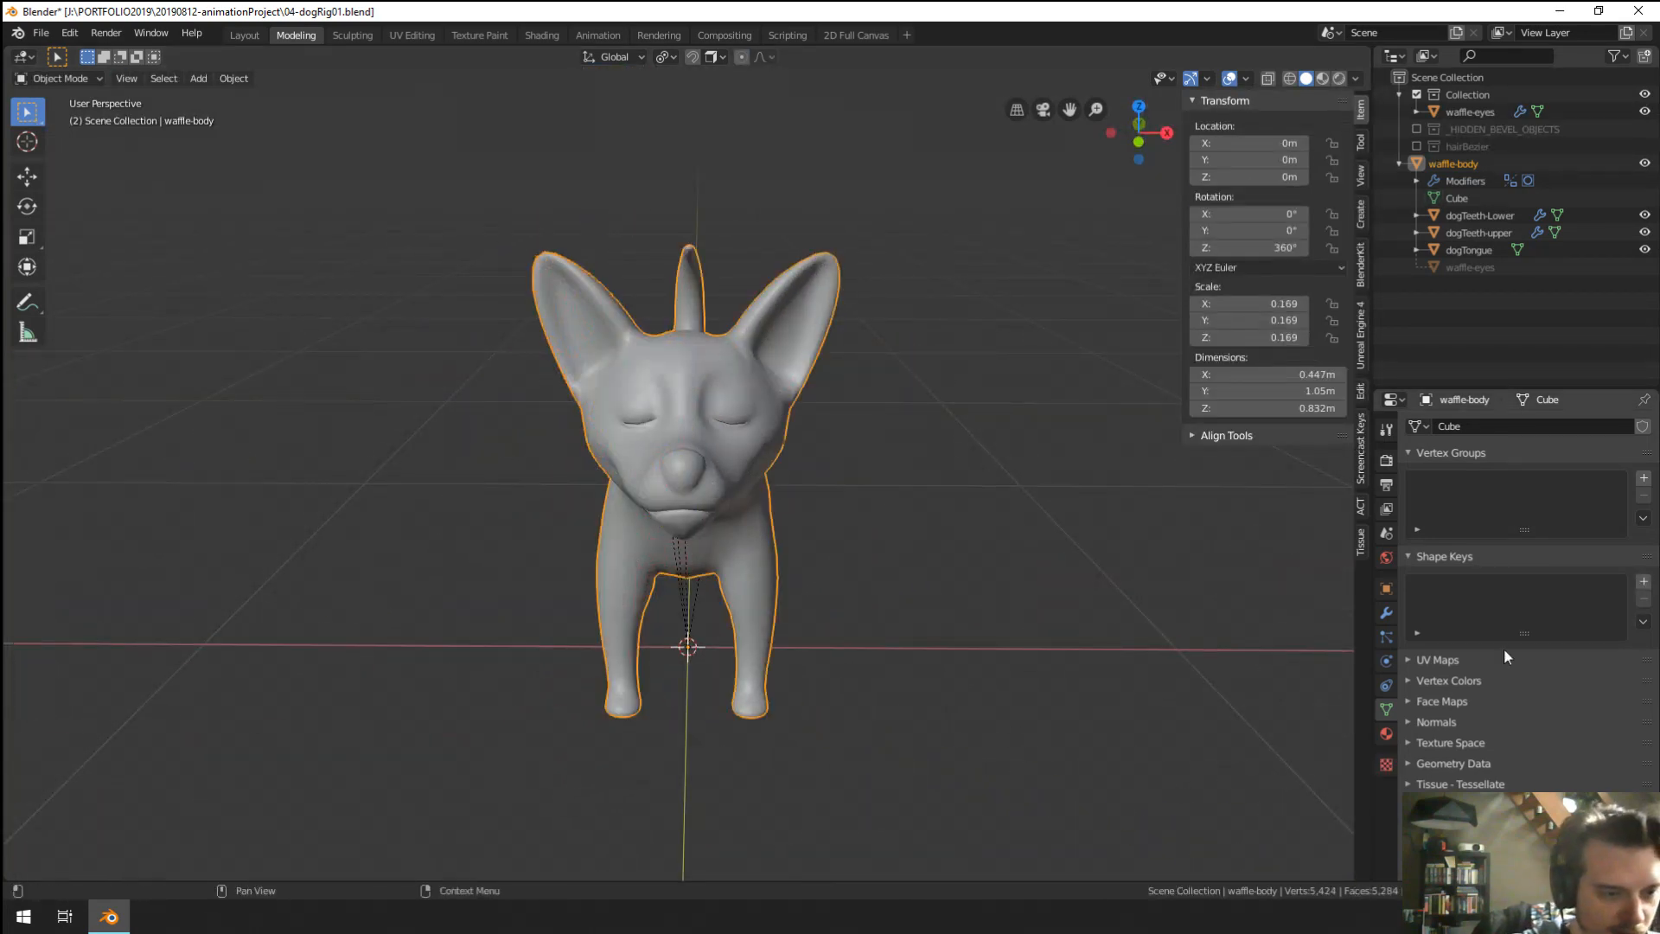
click(1386, 613)
click(1465, 477)
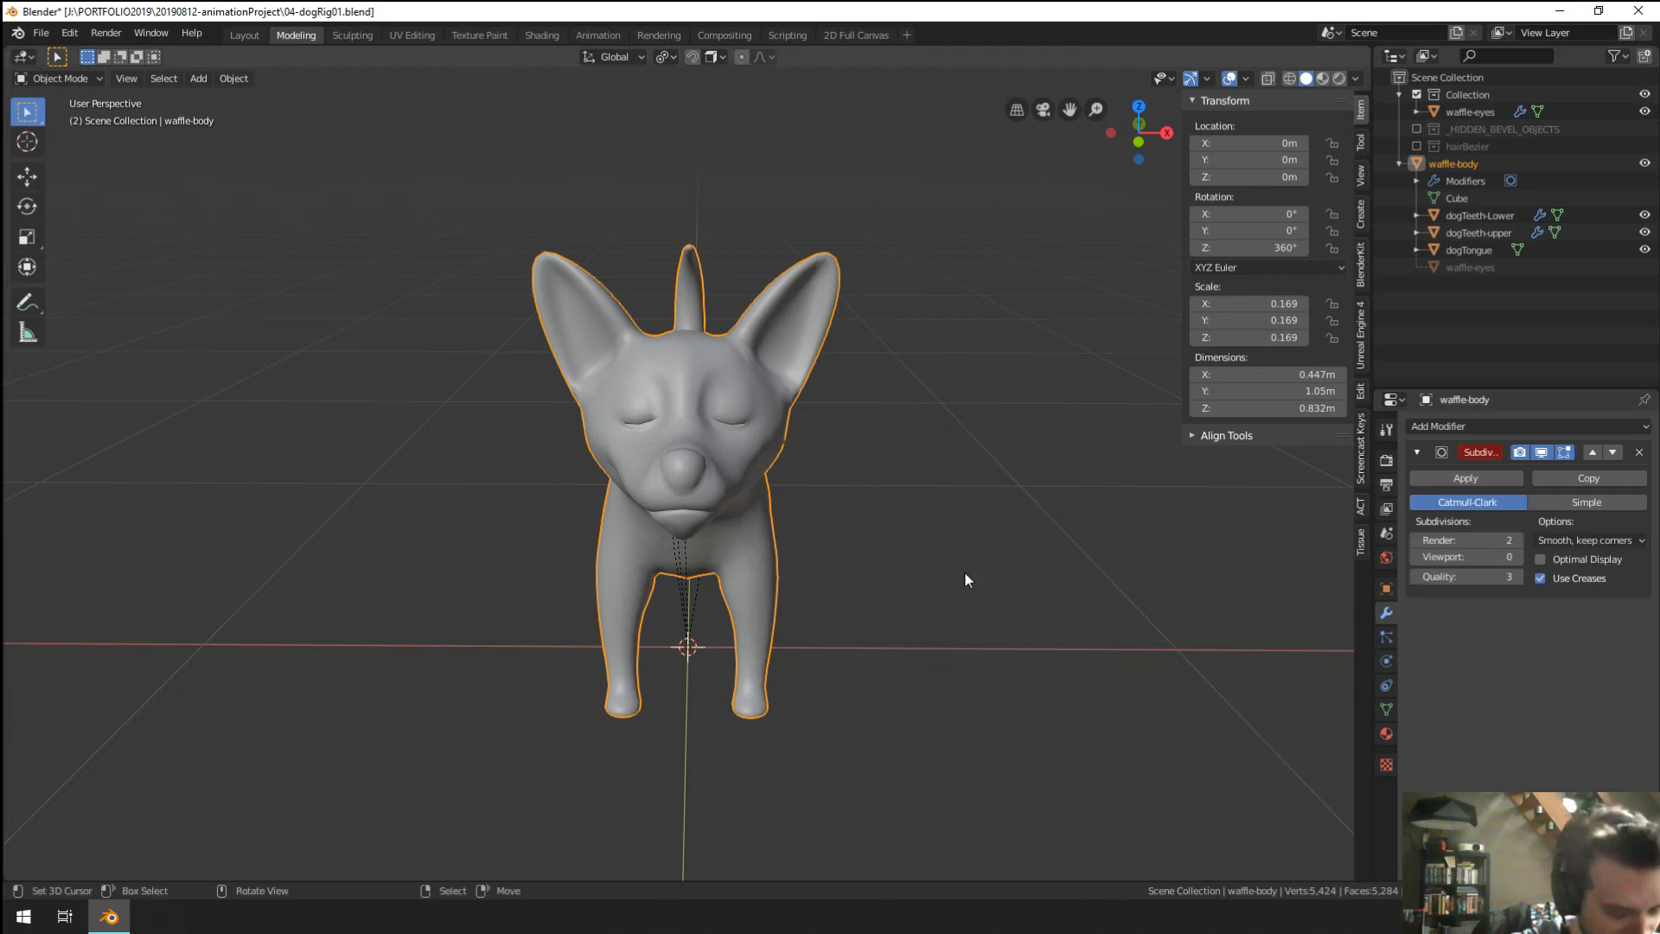
Delete the vertices on the negative X half of the dog body in front view.
key(KP_1)
key(z)
click(847, 571)
key(Tab)
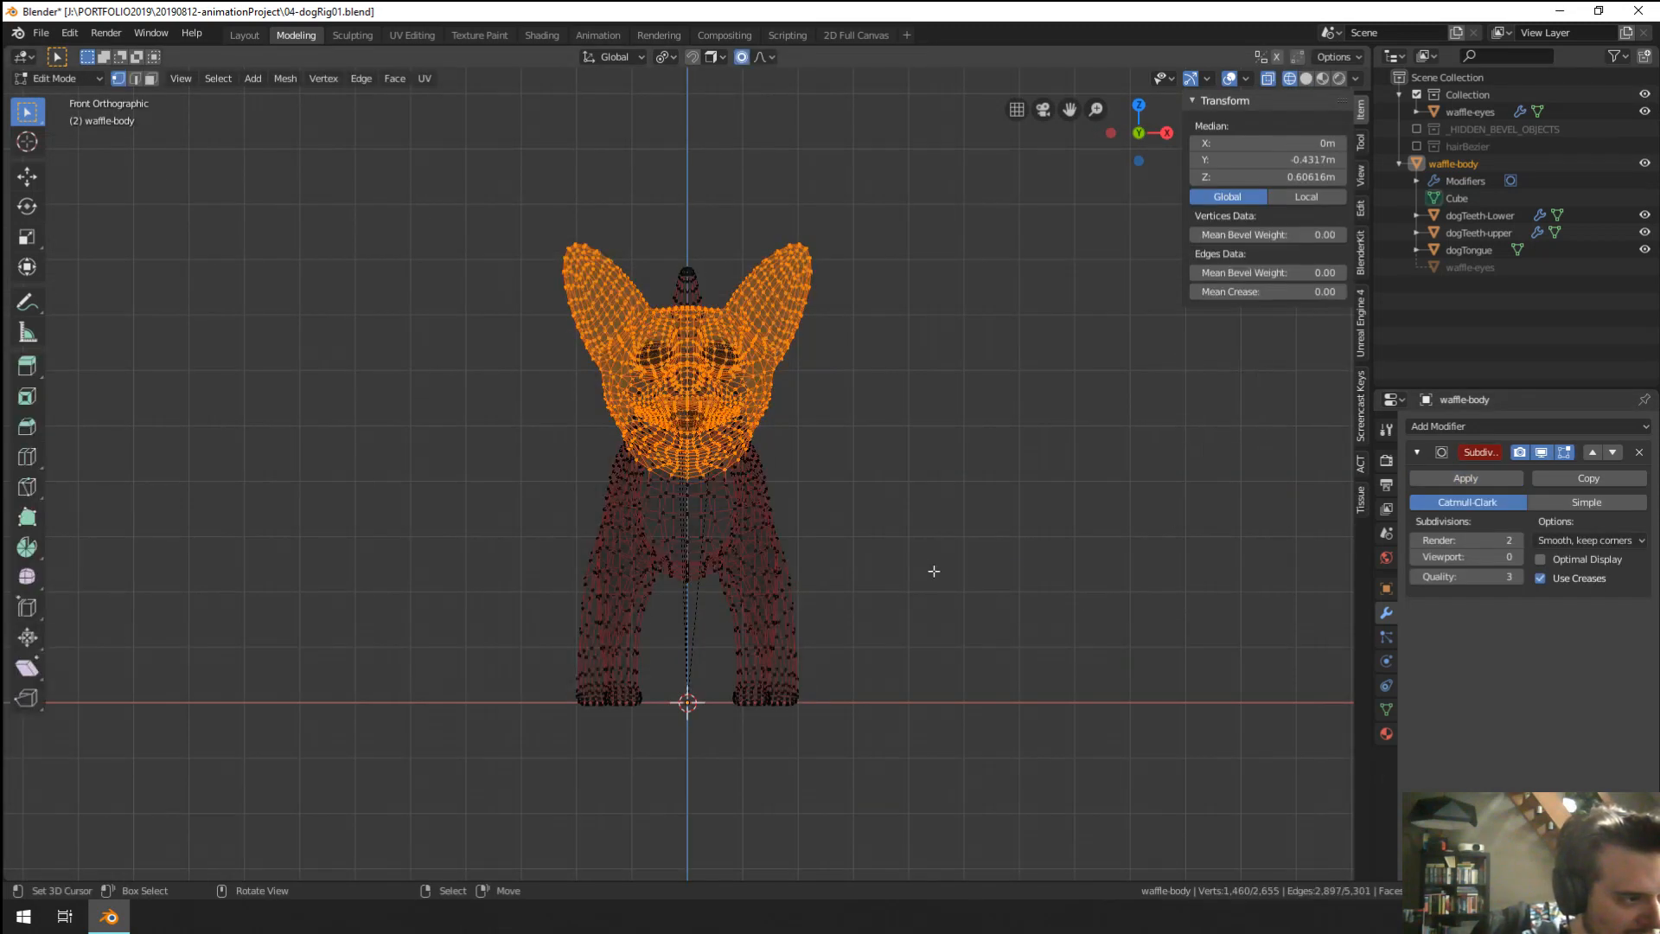
key(a)
key(alt+a)
key(b)
drag(366, 158, 685, 834)
key(x)
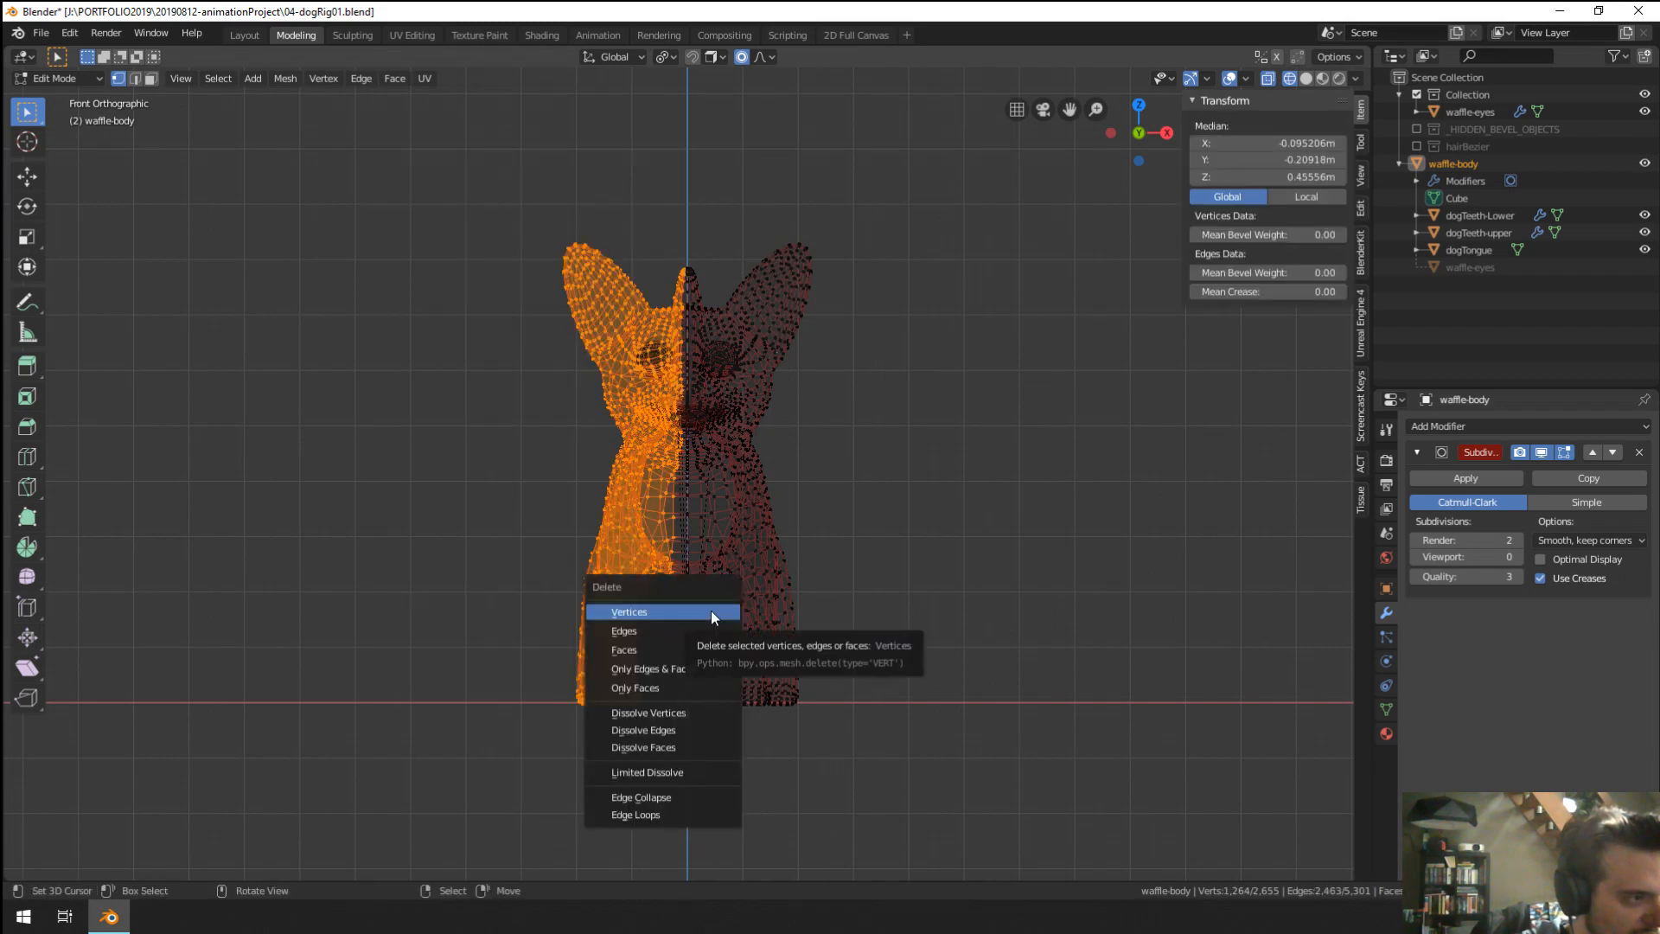
click(711, 610)
key(Tab)
key(z)
click(965, 526)
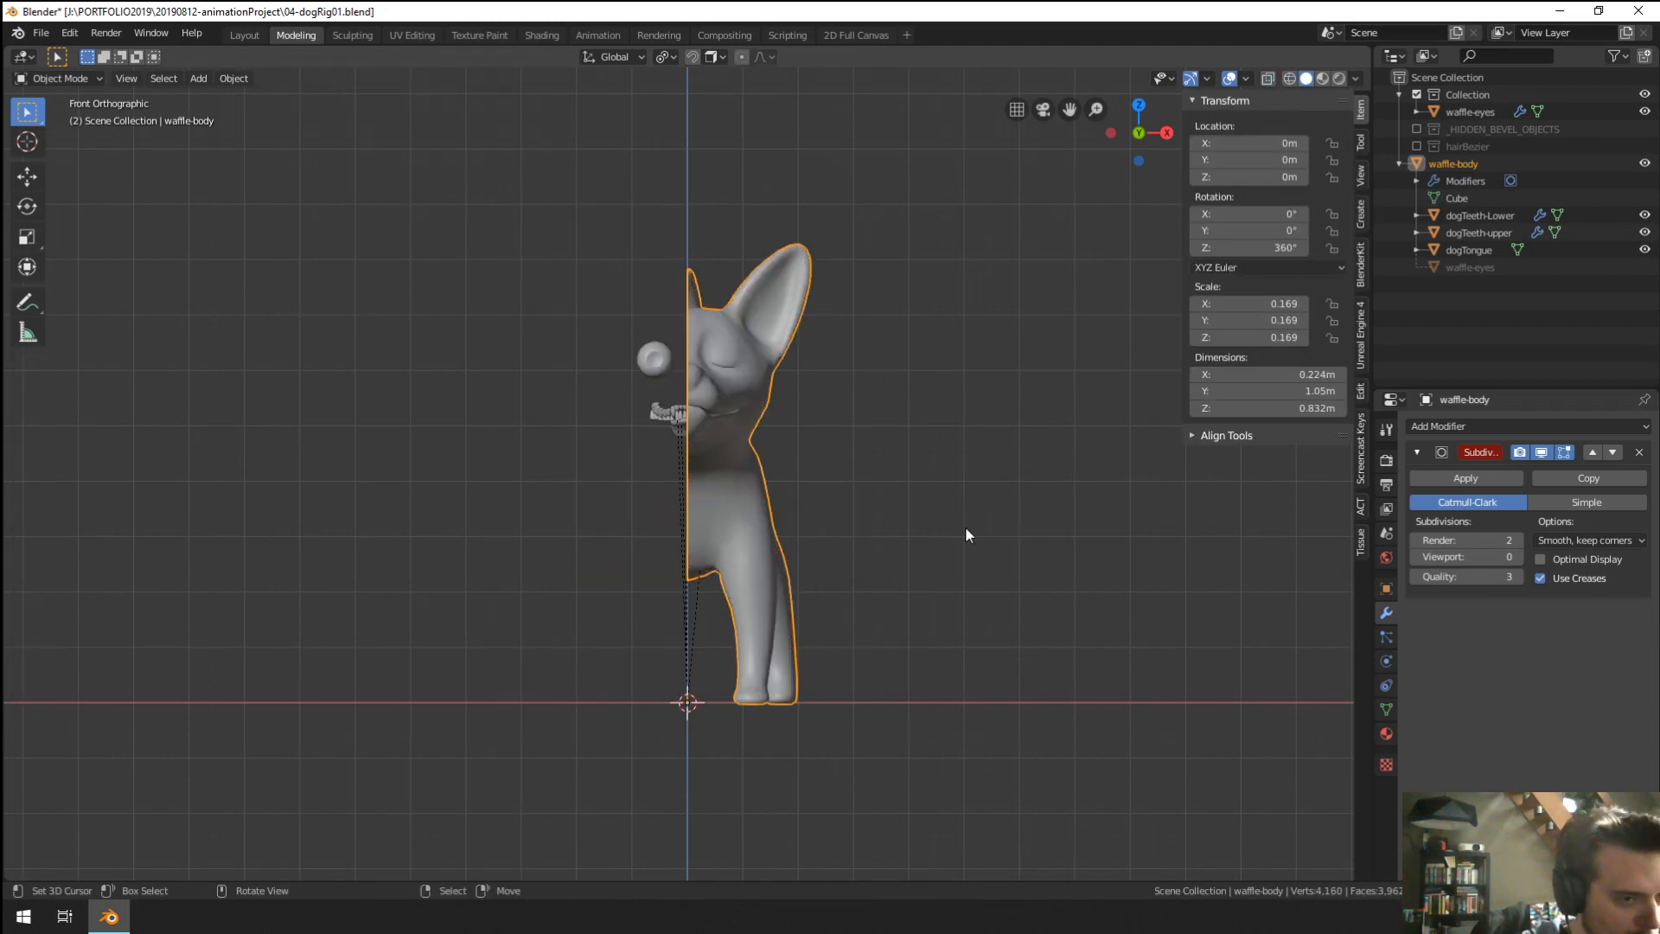
Add an X-axis Mirror modifier to the dog body above the Subdivision Surface modifier, and save the file.
middle_drag(966, 530, 931, 563)
click(1529, 426)
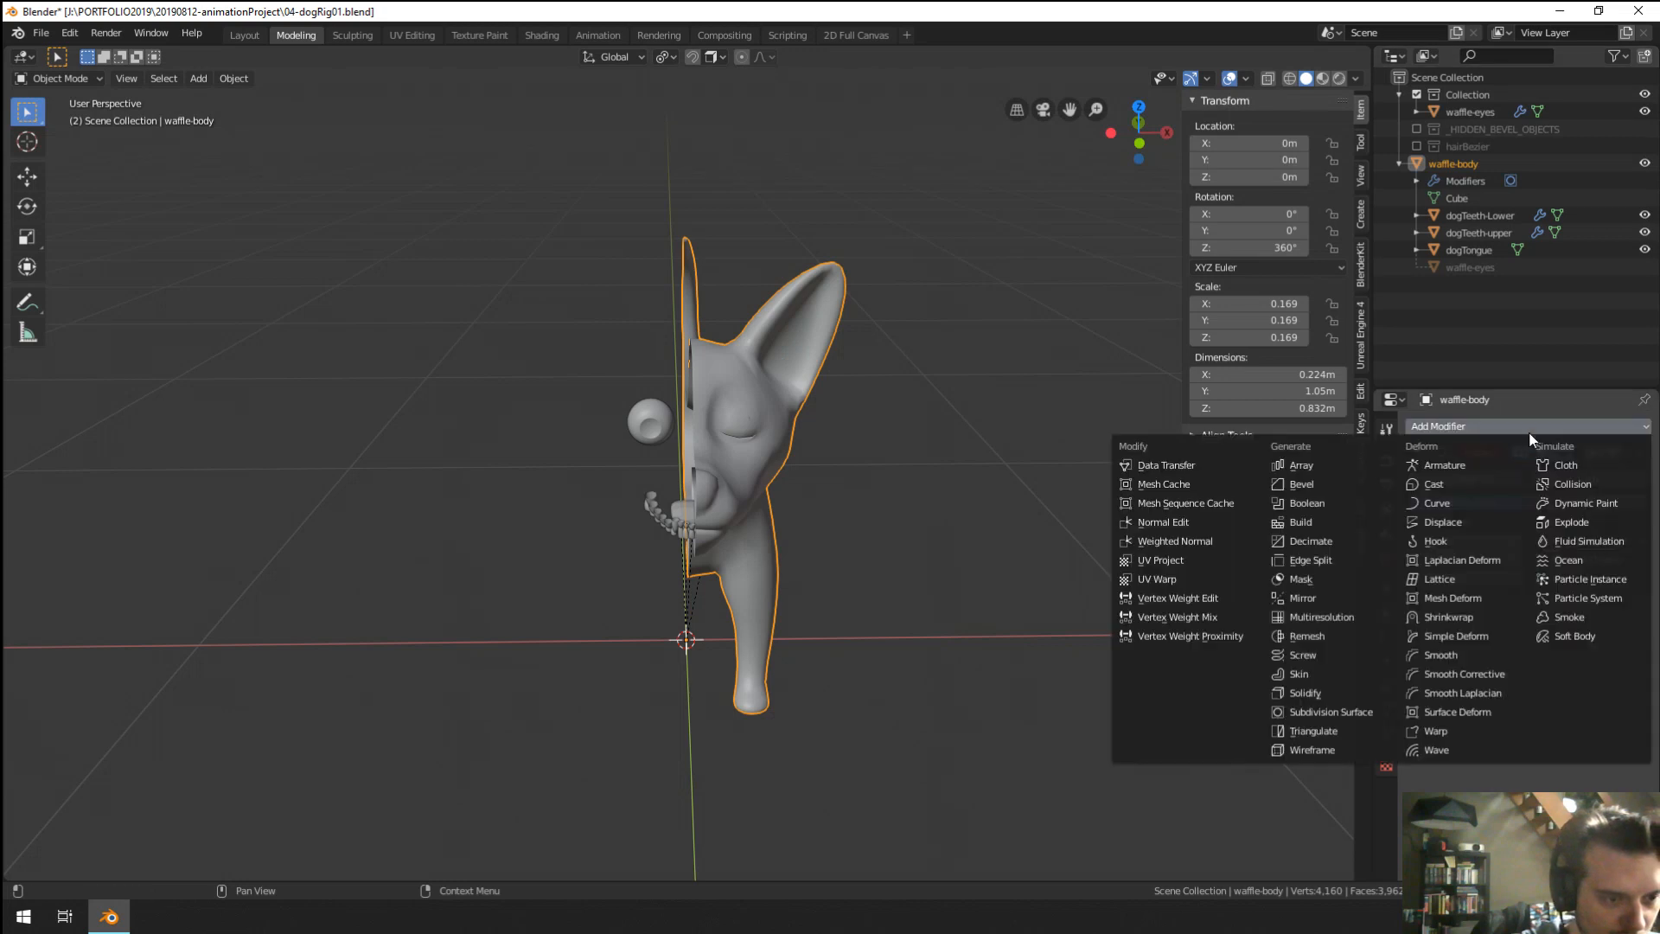
click(1307, 599)
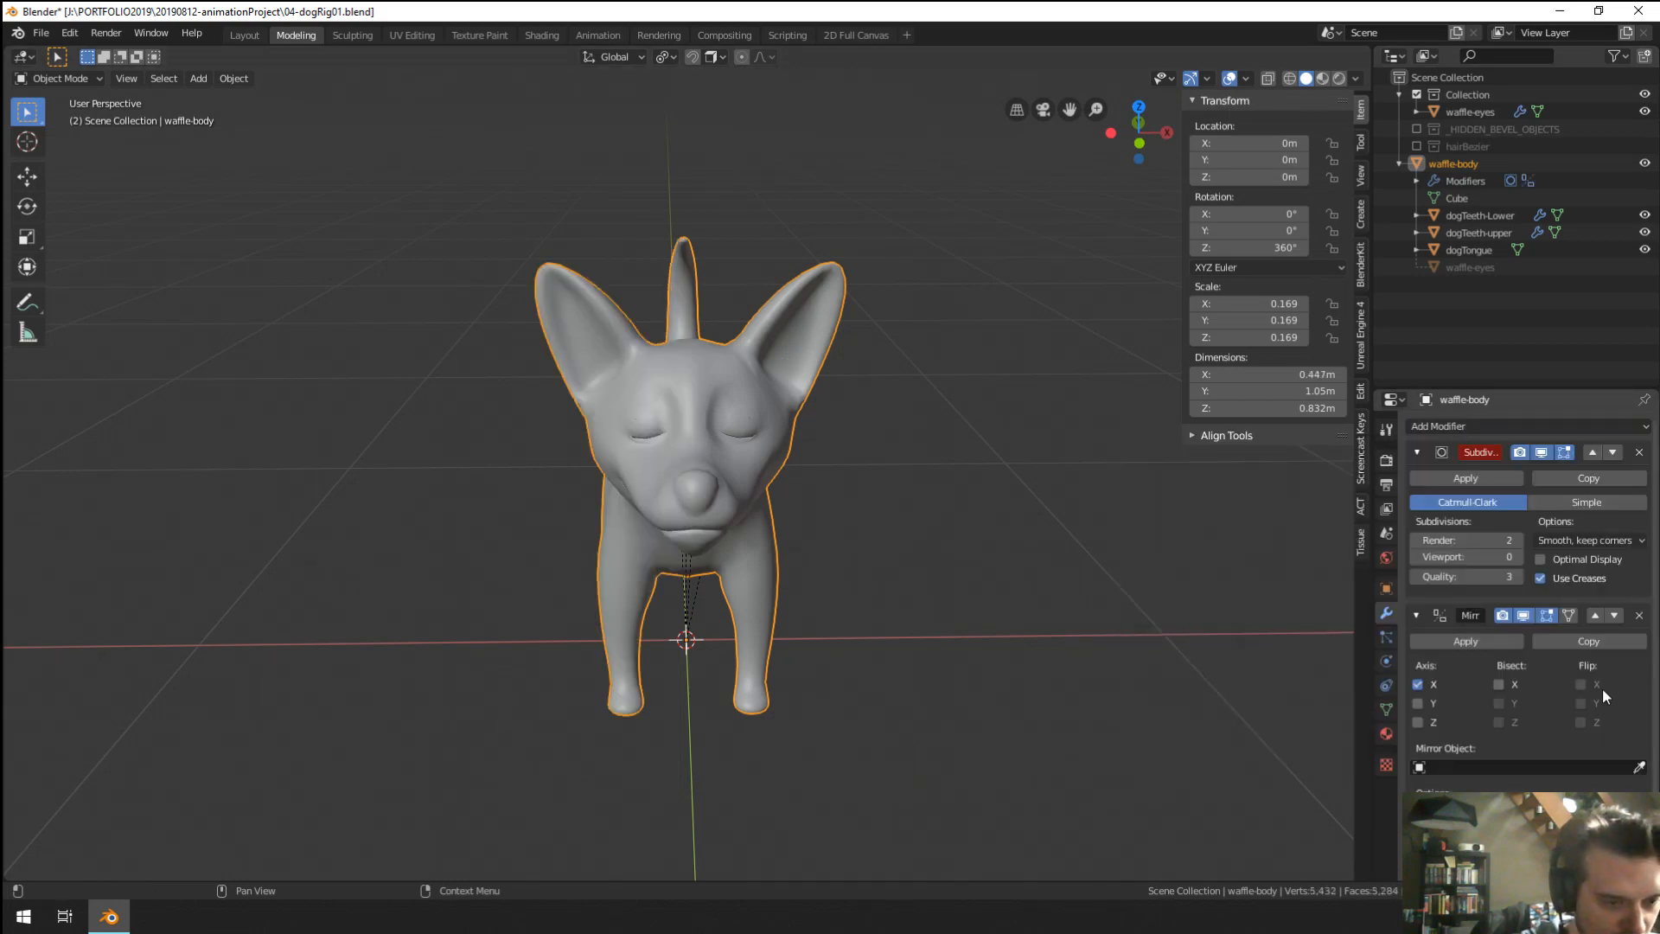
click(1595, 615)
middle_drag(994, 562, 692, 512)
key(ctrl+s)
Examine the dog mesh around the corner of the mouth up close.
scroll(692, 512, up, 3)
middle_drag(782, 422, 734, 476)
scroll(676, 466, up, 2)
key(Tab)
right_click(732, 475)
key(KP_Decimal)
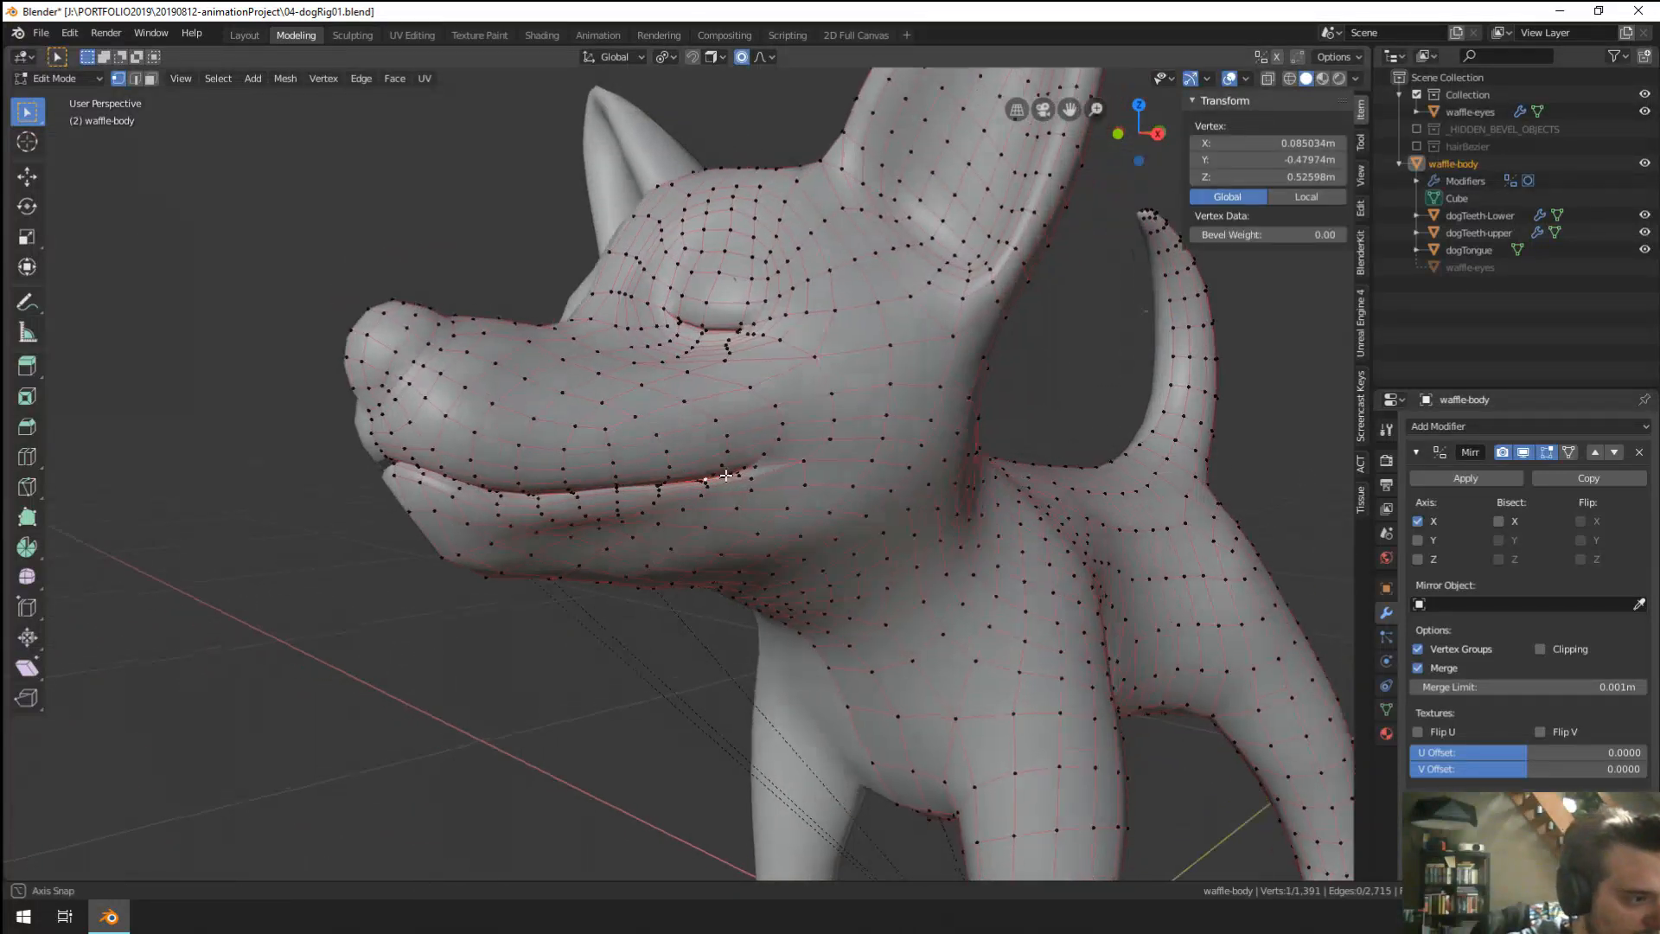
scroll(714, 470, up, 4)
key(Tab)
scroll(712, 469, down, 1)
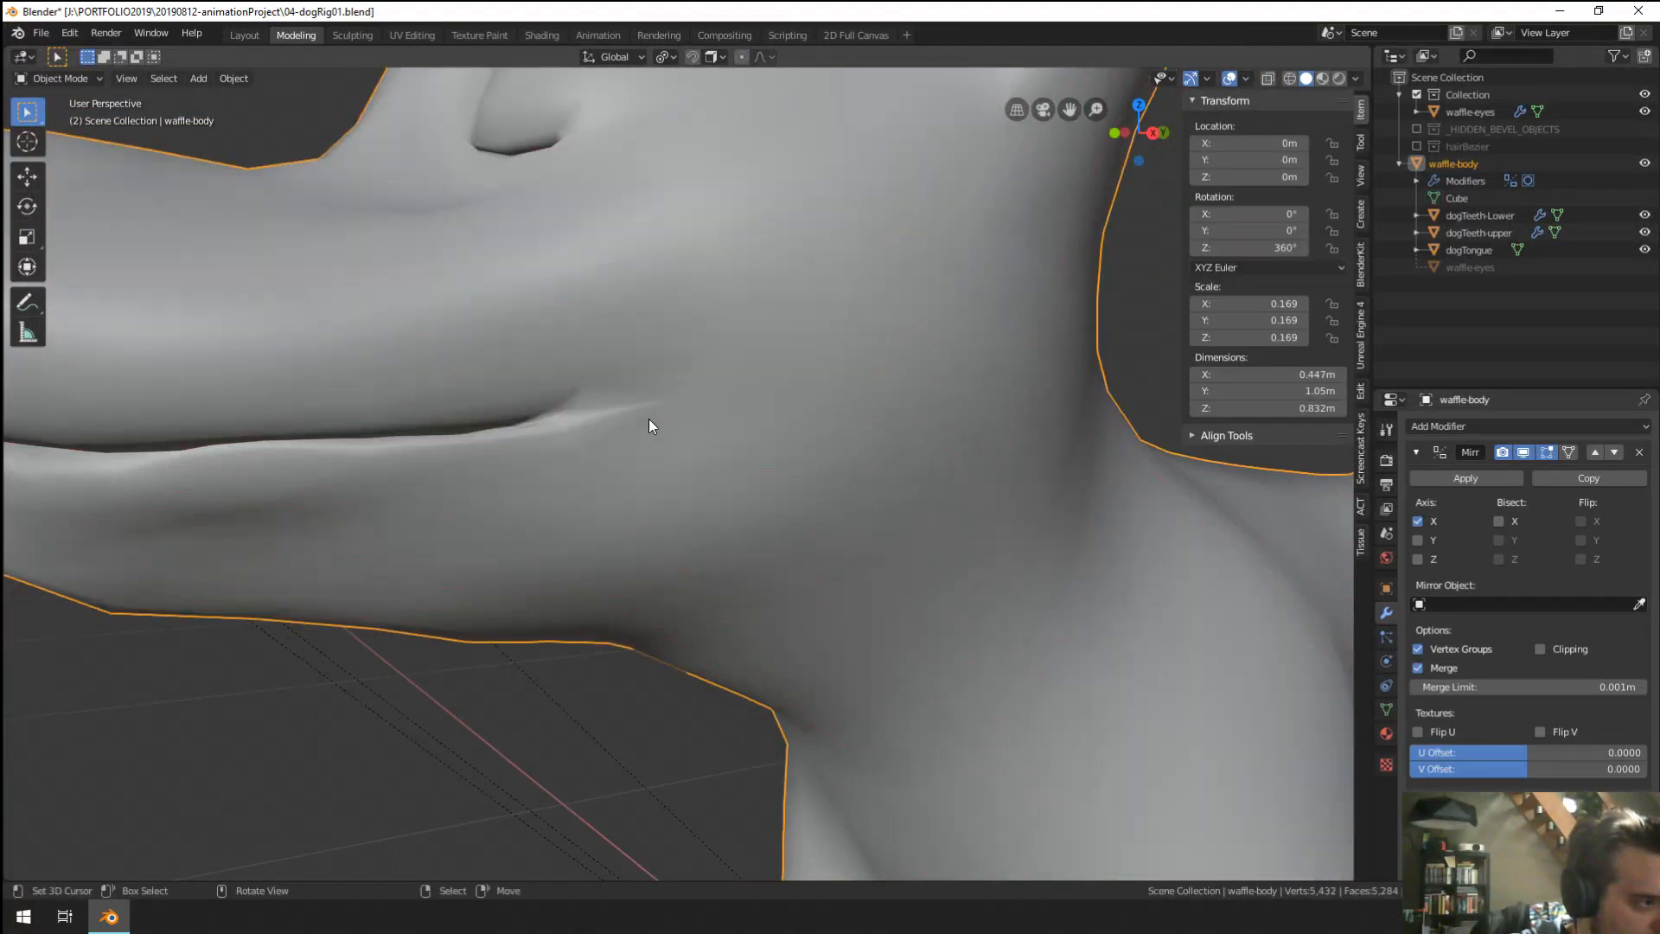
scroll(648, 418, down, 7)
Set the Subdivision Surface modifier's viewport level to 2 on the dog body.
click(1416, 452)
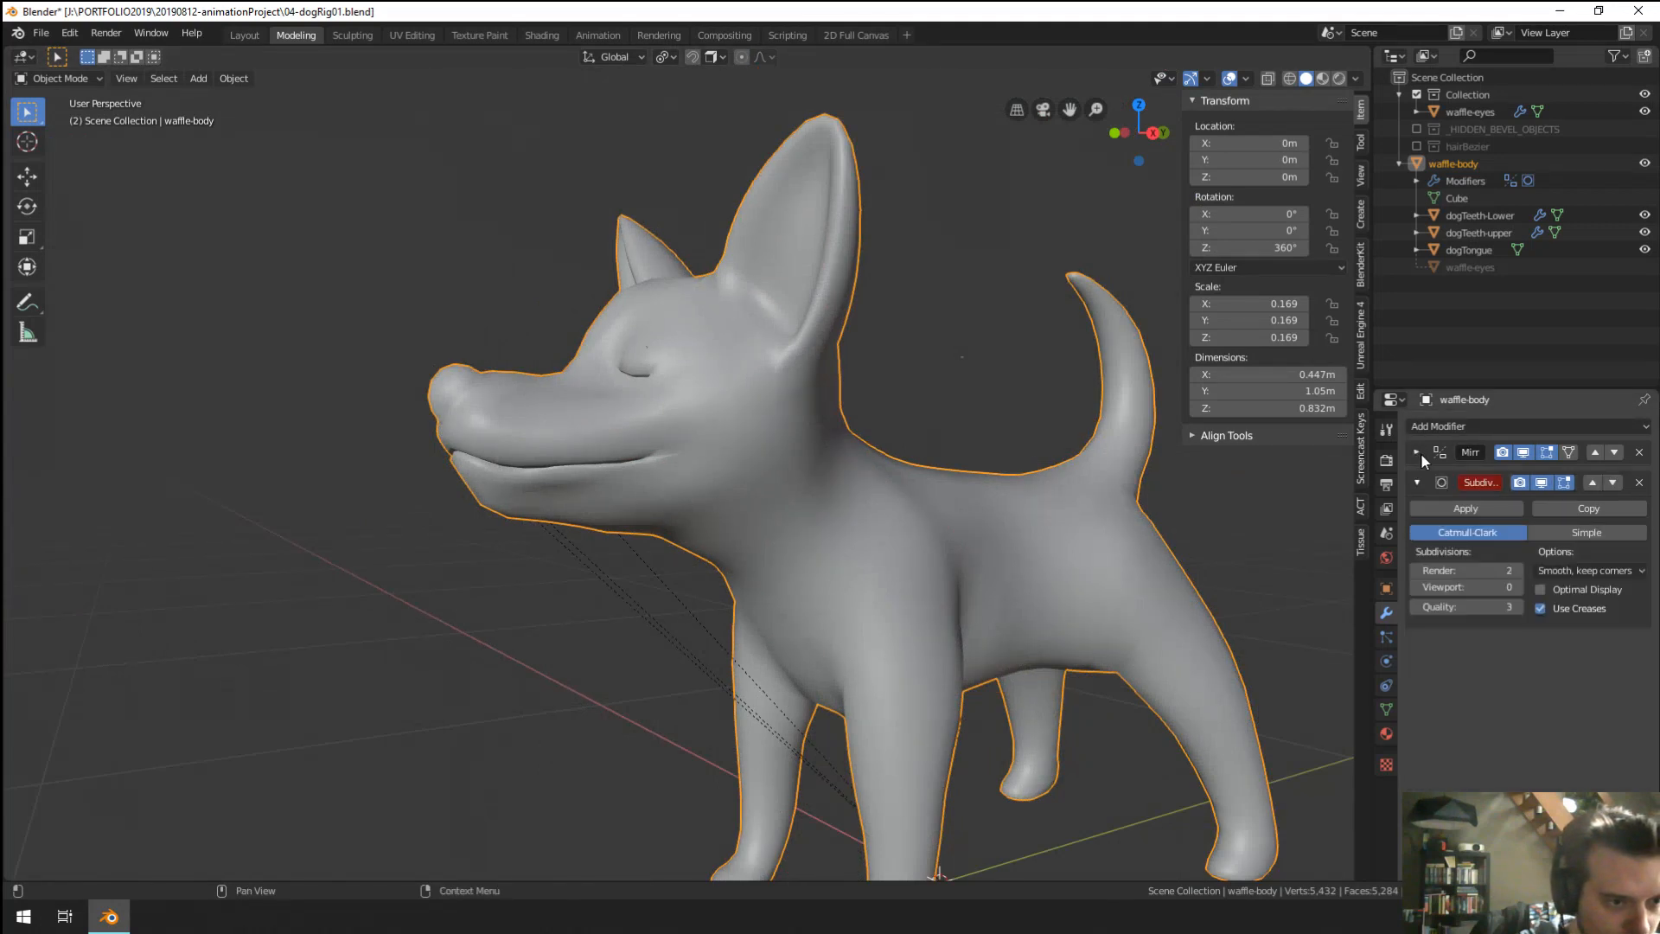
click(1515, 587)
click(1515, 587)
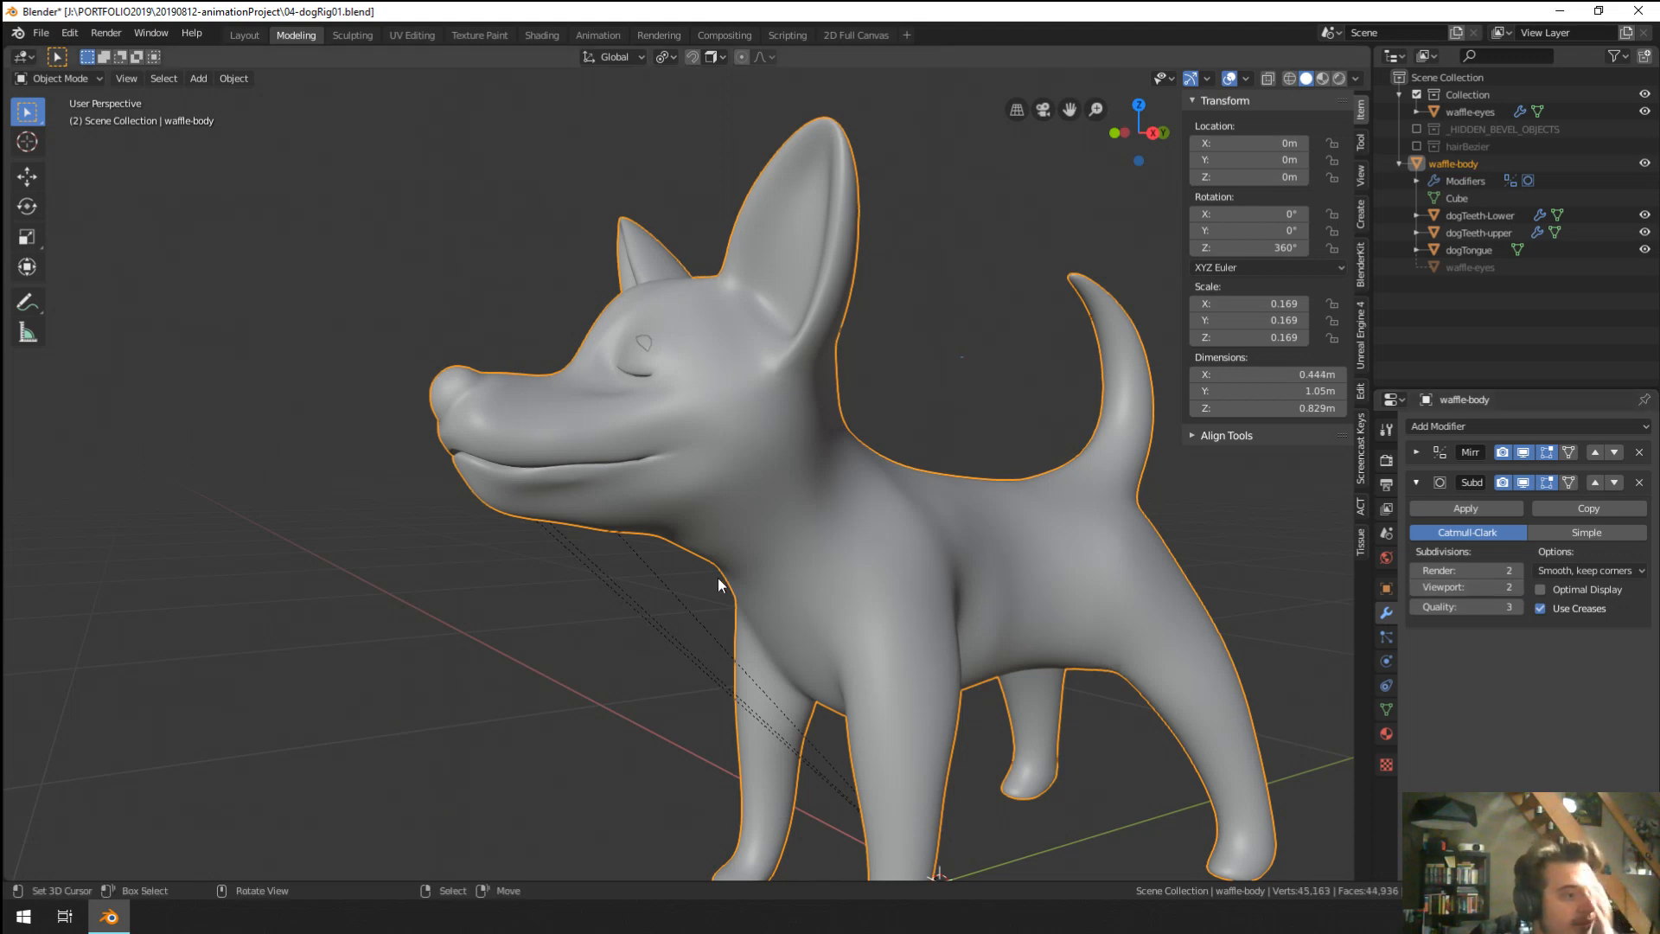
Switch the dog body to Sculpt Mode and build up the area below the mouth corner with the Clay Strips brush.
scroll(655, 396, up, 6)
scroll(655, 397, down, 5)
mouse_move(703, 434)
middle_down()
mouse_move(760, 397)
mouse_move(703, 415)
middle_up()
scroll(703, 415, up, 4)
click(60, 79)
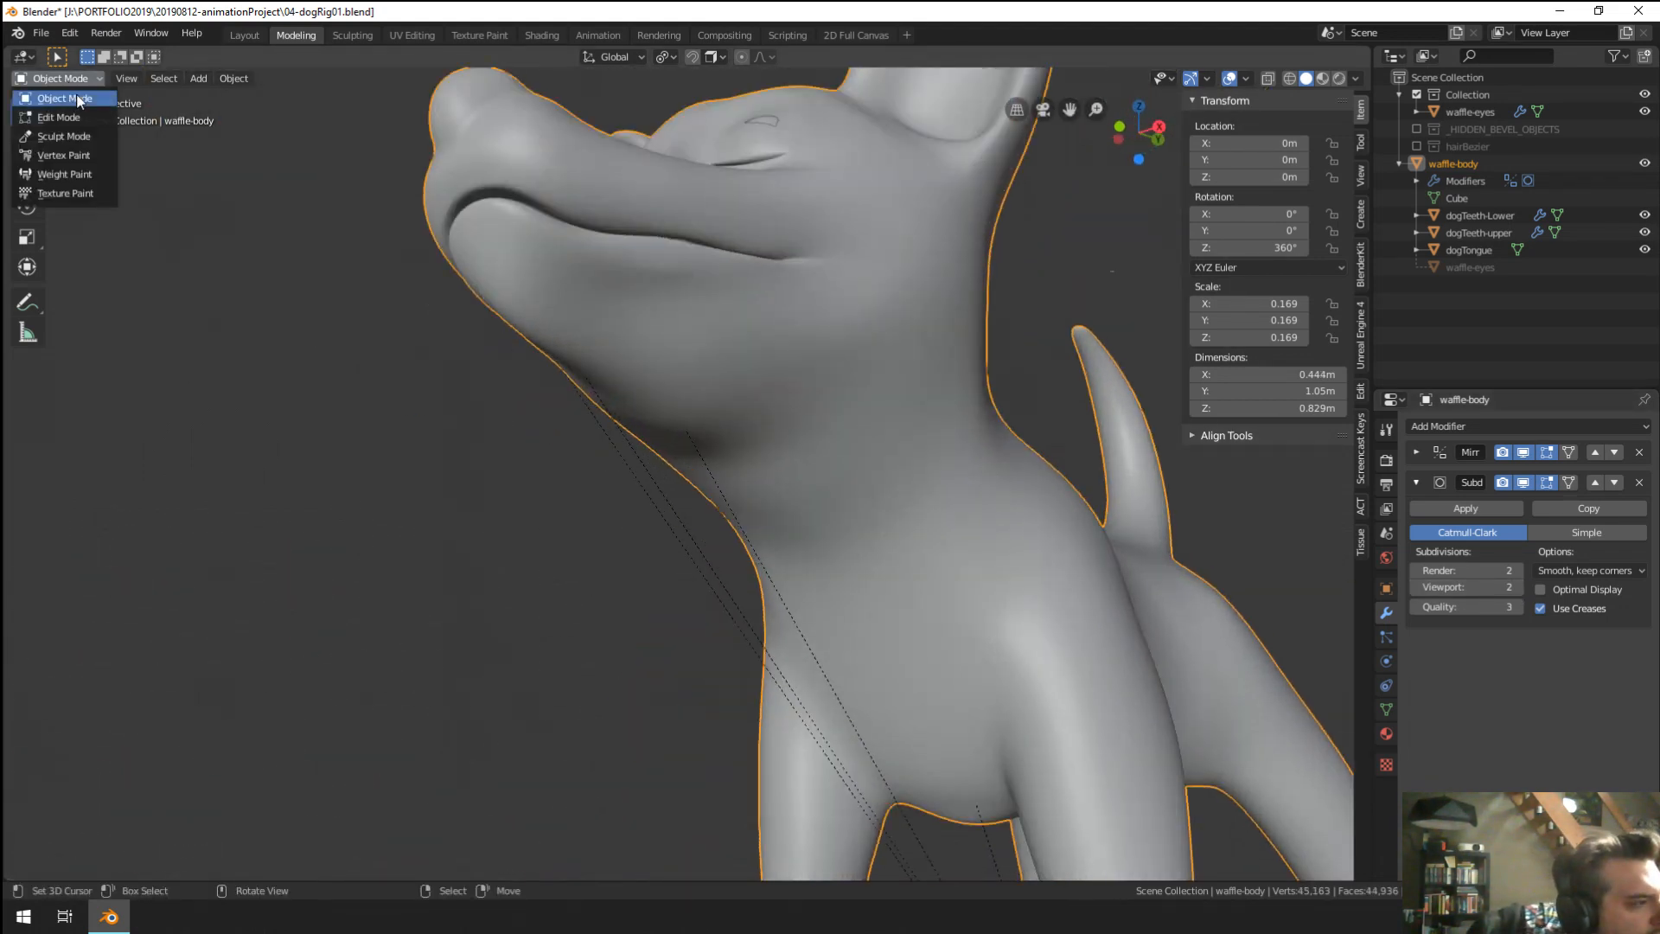
click(54, 136)
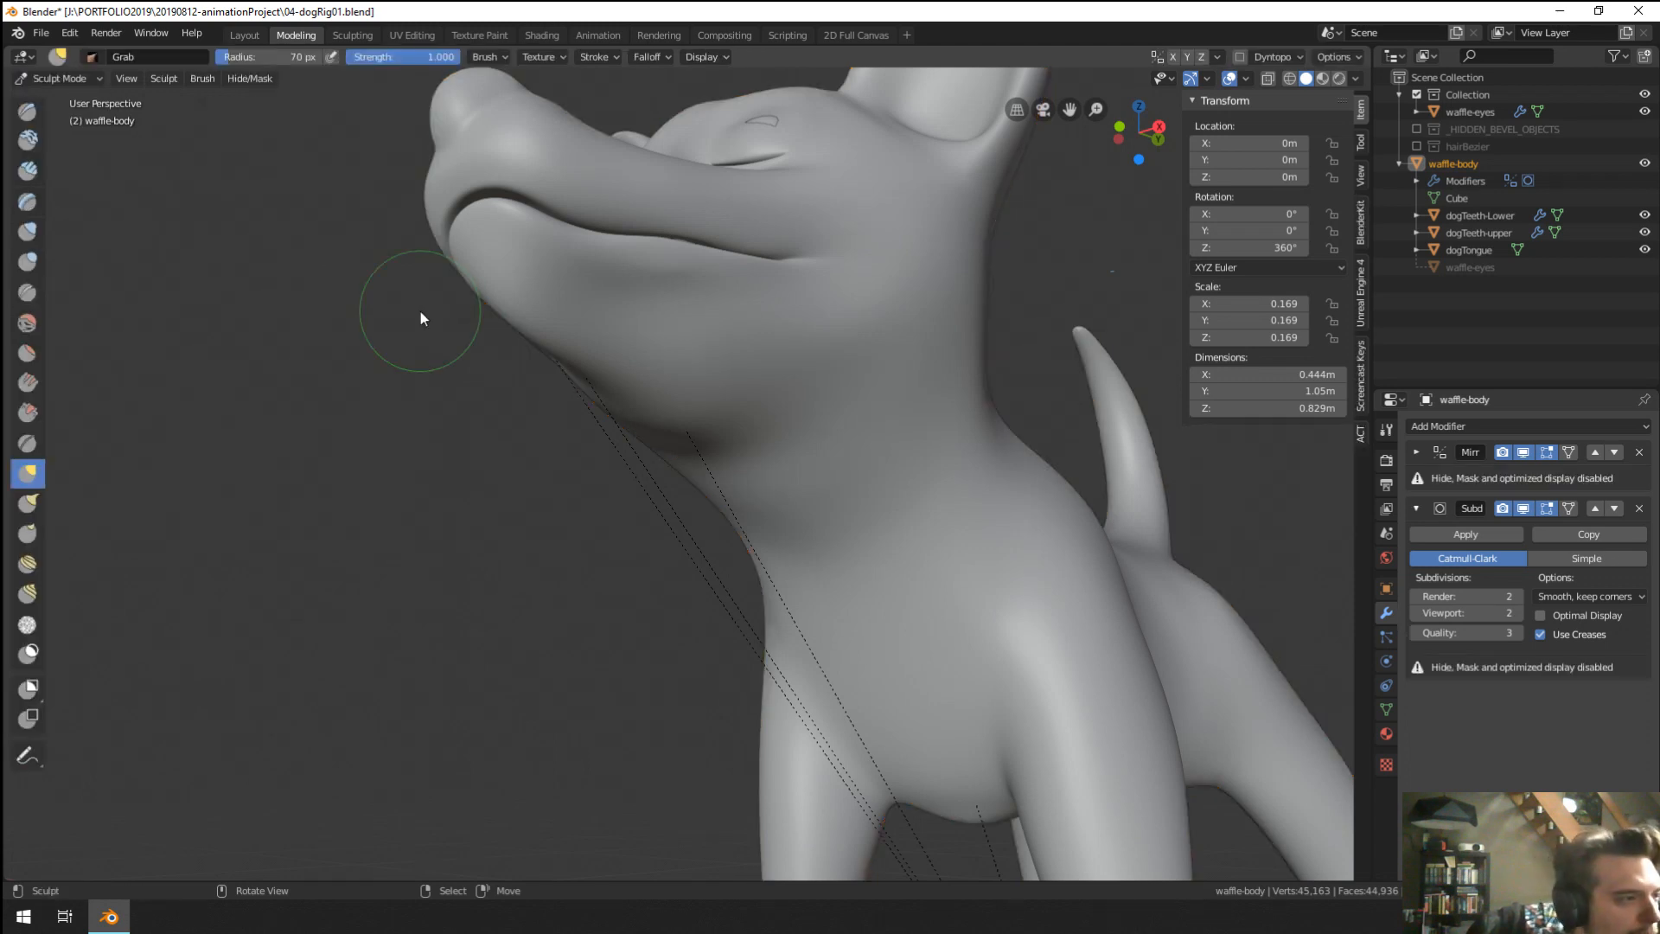
click(28, 170)
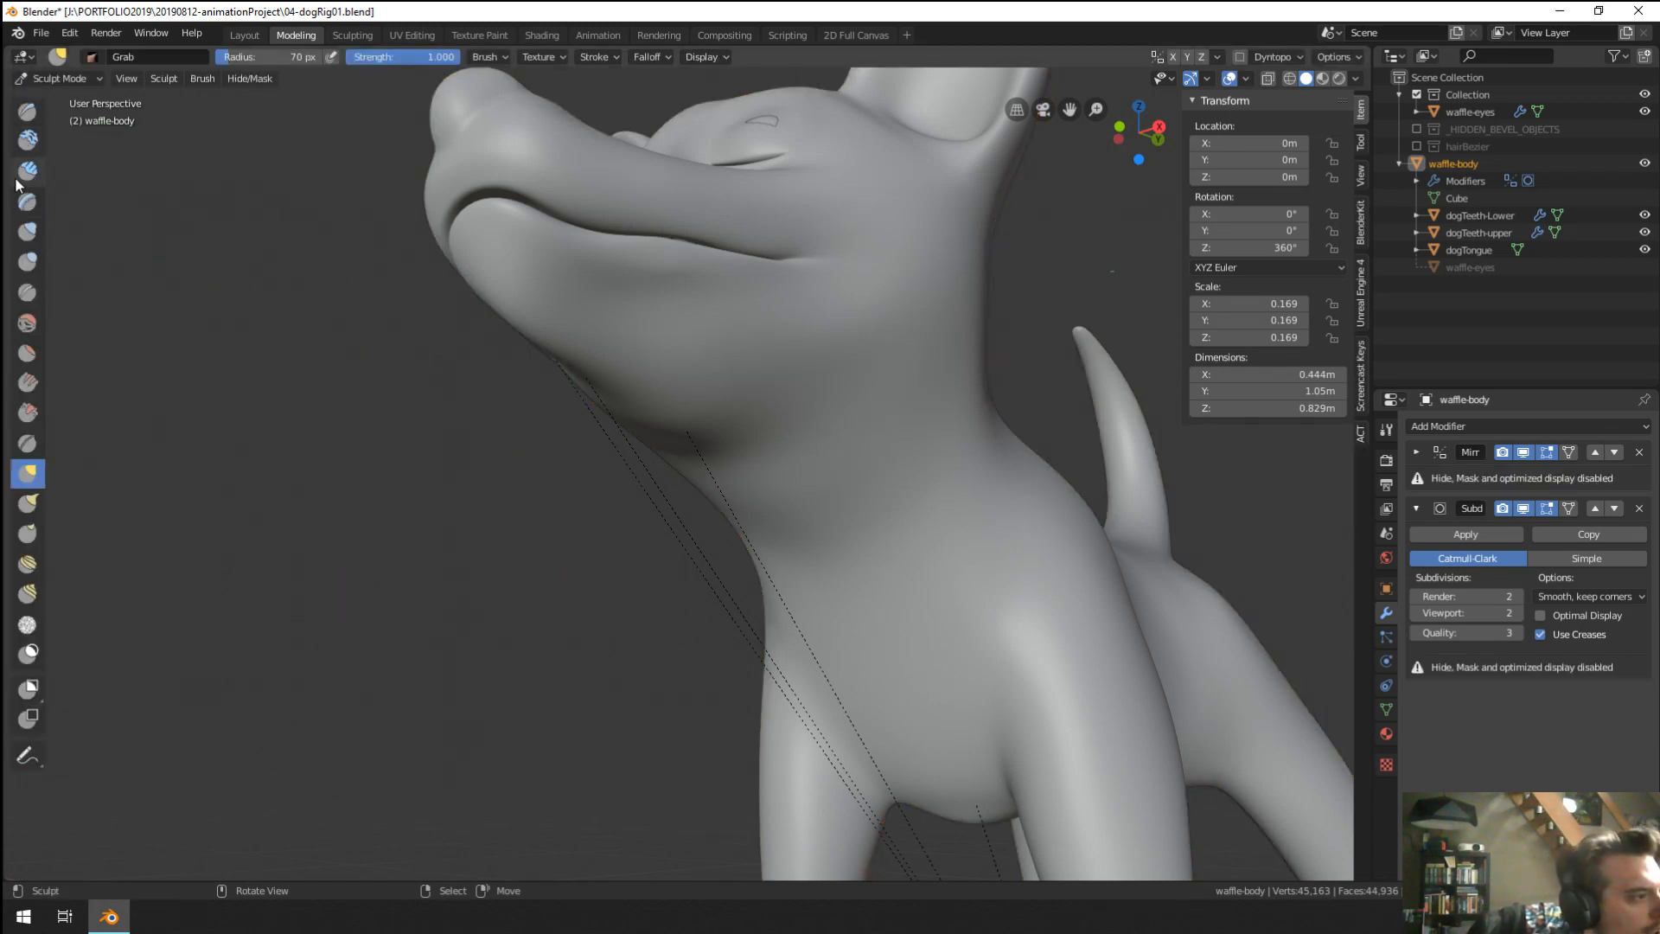
mouse_move(830, 327)
mouse_down()
mouse_move(752, 329)
mouse_move(846, 336)
mouse_move(734, 304)
mouse_move(647, 330)
mouse_move(761, 382)
mouse_up()
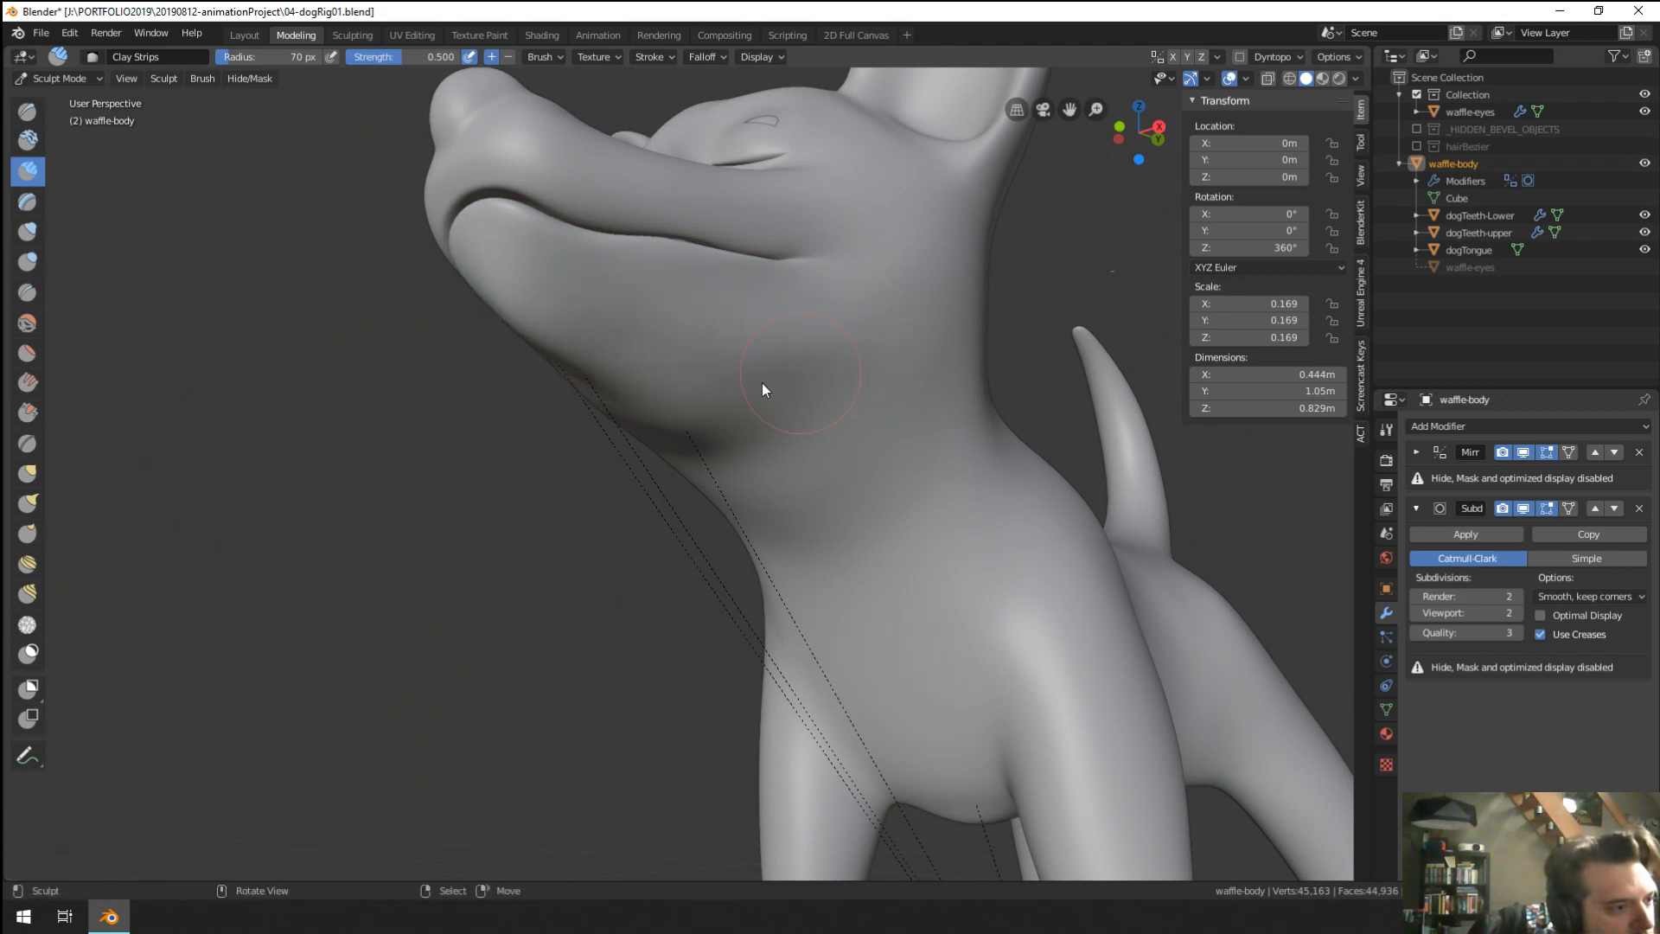
Enlarge the brush radius to 143 px and smooth the surface between the jaw and the neck.
mouse_move(760, 383)
middle_down()
mouse_move(794, 319)
mouse_move(671, 279)
middle_up()
key(f)
mouse_move(776, 305)
mouse_down()
mouse_move(769, 287)
mouse_move(652, 299)
mouse_move(683, 298)
mouse_up()
click(827, 275)
mouse_move(751, 252)
shift+mouse_down()
mouse_move(800, 360)
mouse_move(792, 256)
shift+mouse_up()
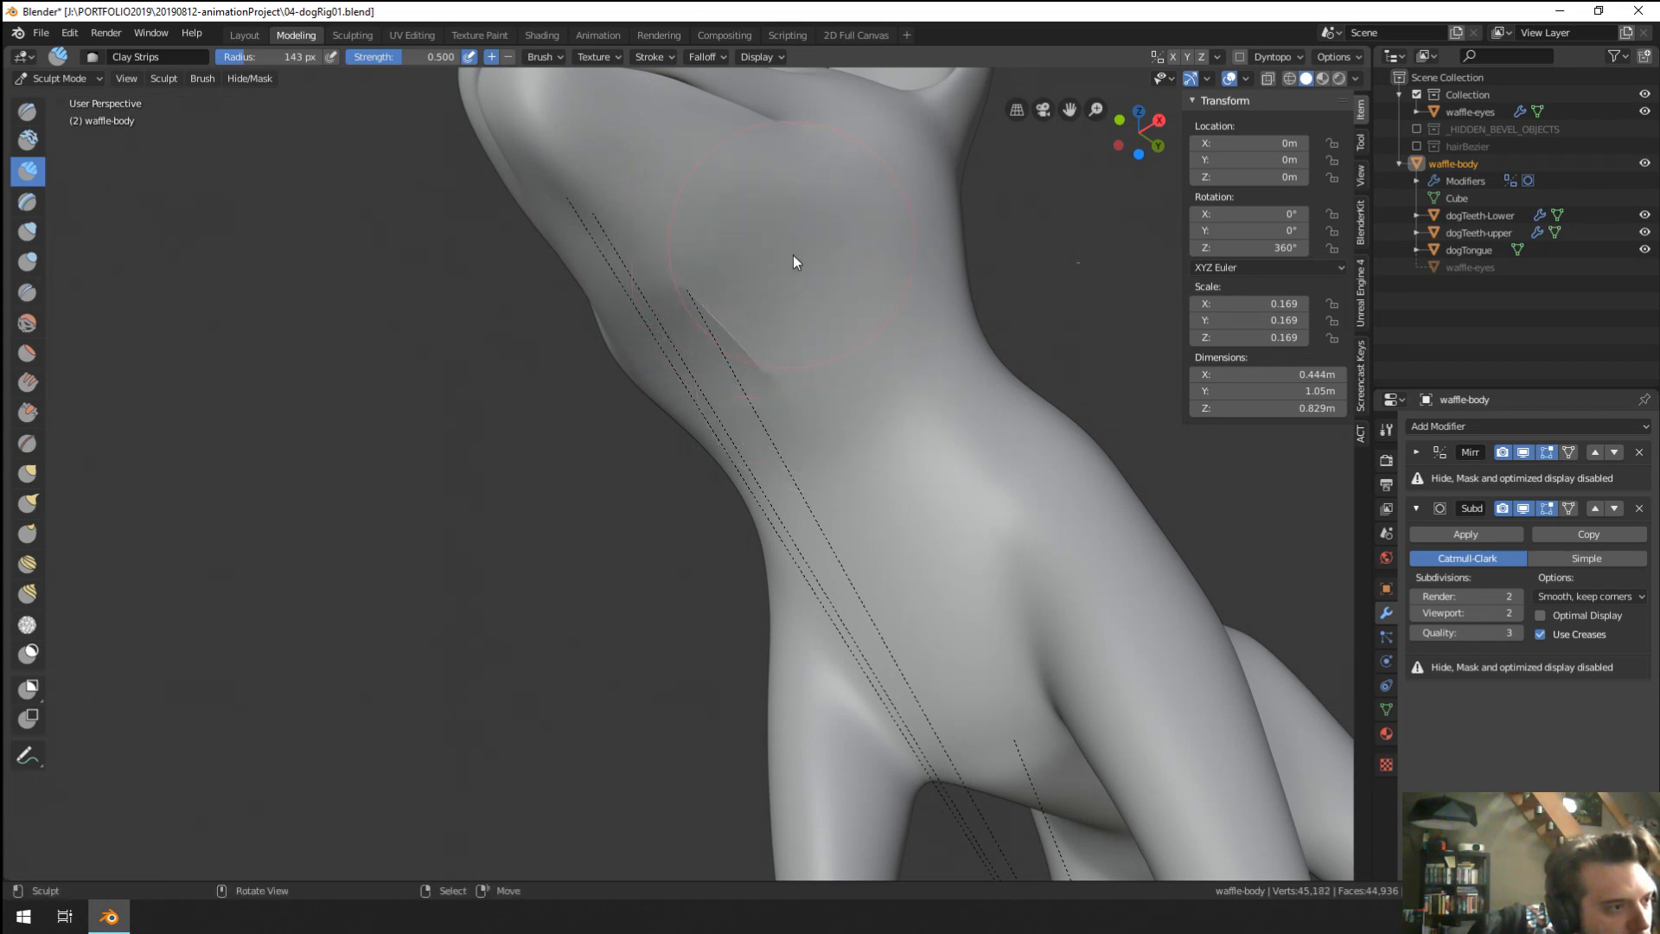
Reduce the brush radius to 59 px, sculpt short Clay Strips strokes around the neck, and undo the last stroke.
mouse_move(792, 256)
middle_down()
mouse_move(750, 306)
mouse_move(845, 262)
mouse_move(759, 298)
mouse_move(760, 267)
mouse_move(692, 349)
mouse_move(778, 459)
mouse_move(703, 474)
mouse_move(692, 440)
mouse_move(673, 474)
mouse_move(920, 476)
middle_up()
key(f)
click(640, 444)
mouse_move(845, 502)
mouse_down()
mouse_move(869, 520)
mouse_move(864, 505)
mouse_up()
mouse_move(869, 505)
mouse_down()
mouse_move(889, 512)
mouse_move(834, 486)
mouse_move(869, 514)
mouse_move(852, 503)
mouse_up()
key(ctrl+z)
Inspect the sculpted body from the front, side and above, set the brush radius to 85 px, and return to Object Mode.
mouse_move(858, 470)
middle_down()
mouse_move(816, 442)
mouse_move(715, 464)
mouse_move(890, 412)
middle_up()
scroll(780, 455, down, 5)
mouse_move(768, 510)
middle_down()
mouse_move(632, 526)
mouse_move(666, 454)
mouse_move(574, 450)
mouse_move(790, 400)
mouse_move(804, 456)
mouse_move(778, 396)
mouse_move(915, 432)
mouse_move(772, 429)
mouse_move(759, 365)
middle_up()
scroll(632, 526, up, 2)
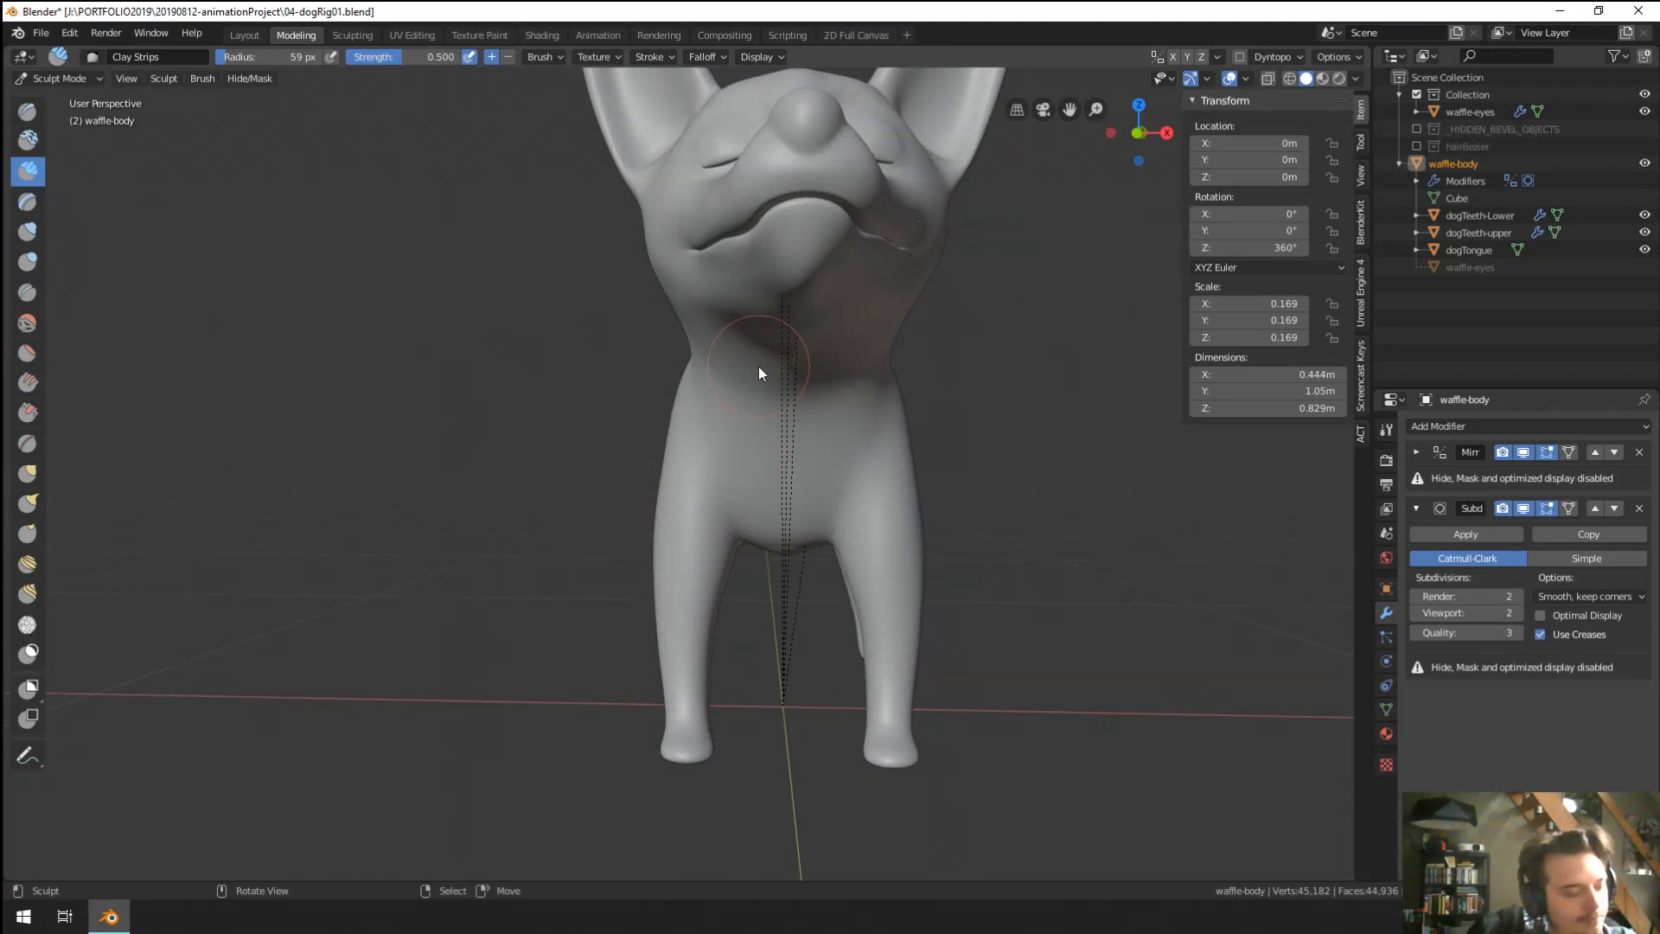
mouse_move(1245, 507)
middle_down()
mouse_move(906, 484)
mouse_move(1206, 479)
mouse_move(1124, 424)
mouse_move(842, 522)
mouse_move(844, 462)
mouse_move(882, 579)
mouse_move(631, 474)
mouse_move(715, 563)
mouse_move(815, 530)
mouse_move(762, 543)
middle_up()
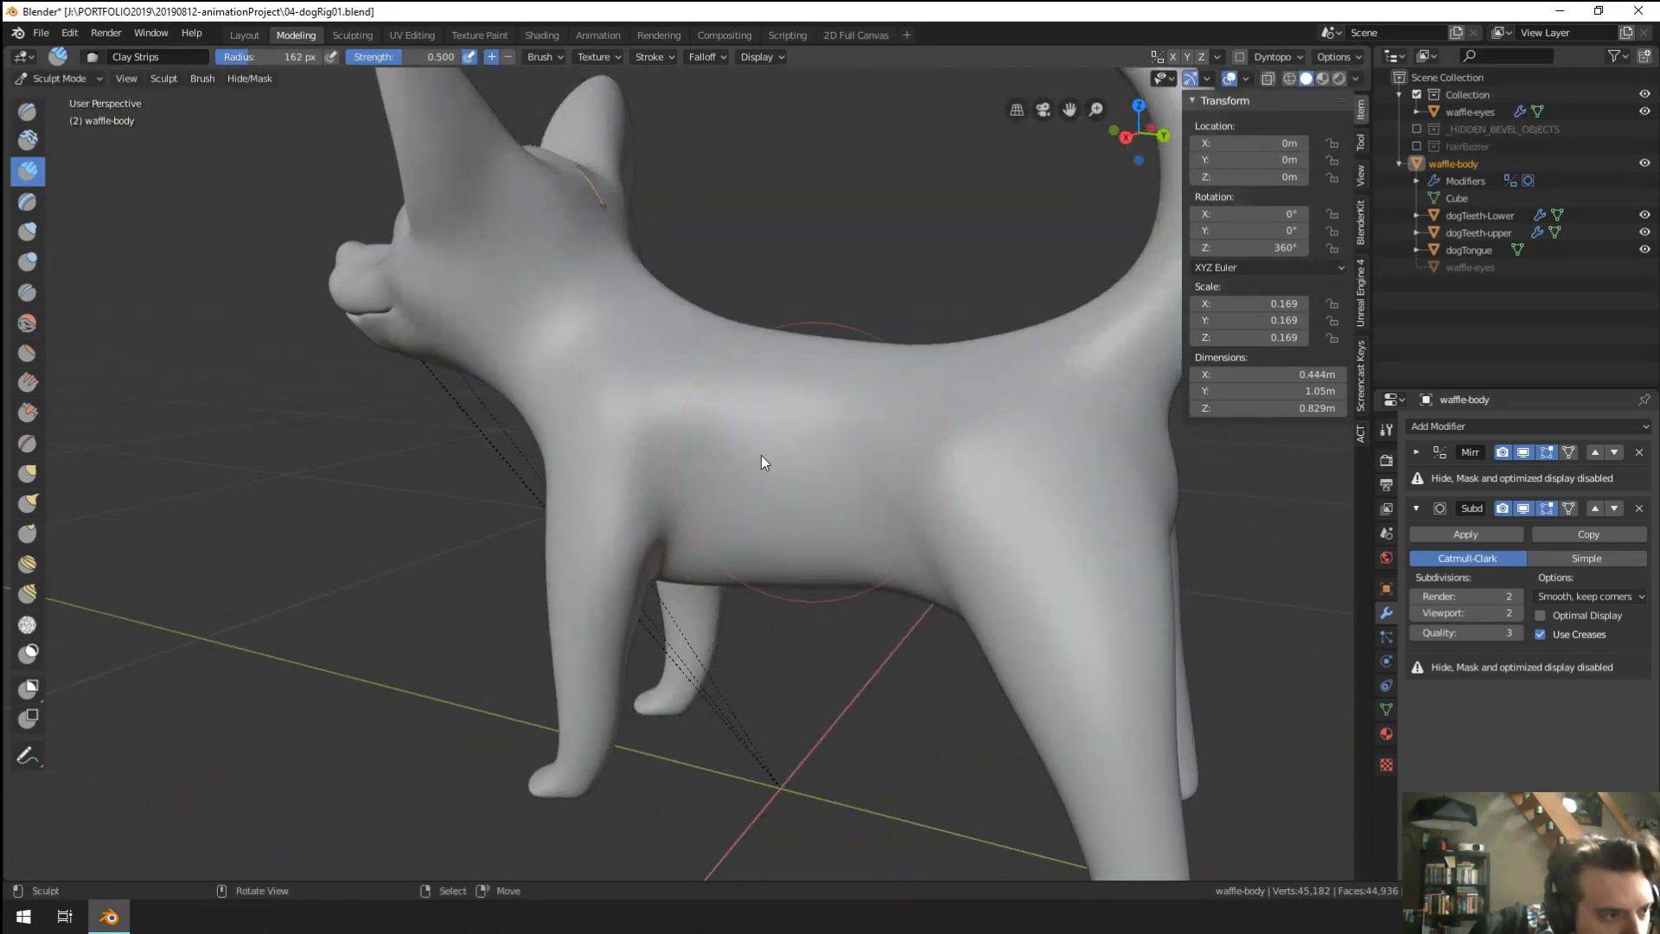
key(f)
click(691, 434)
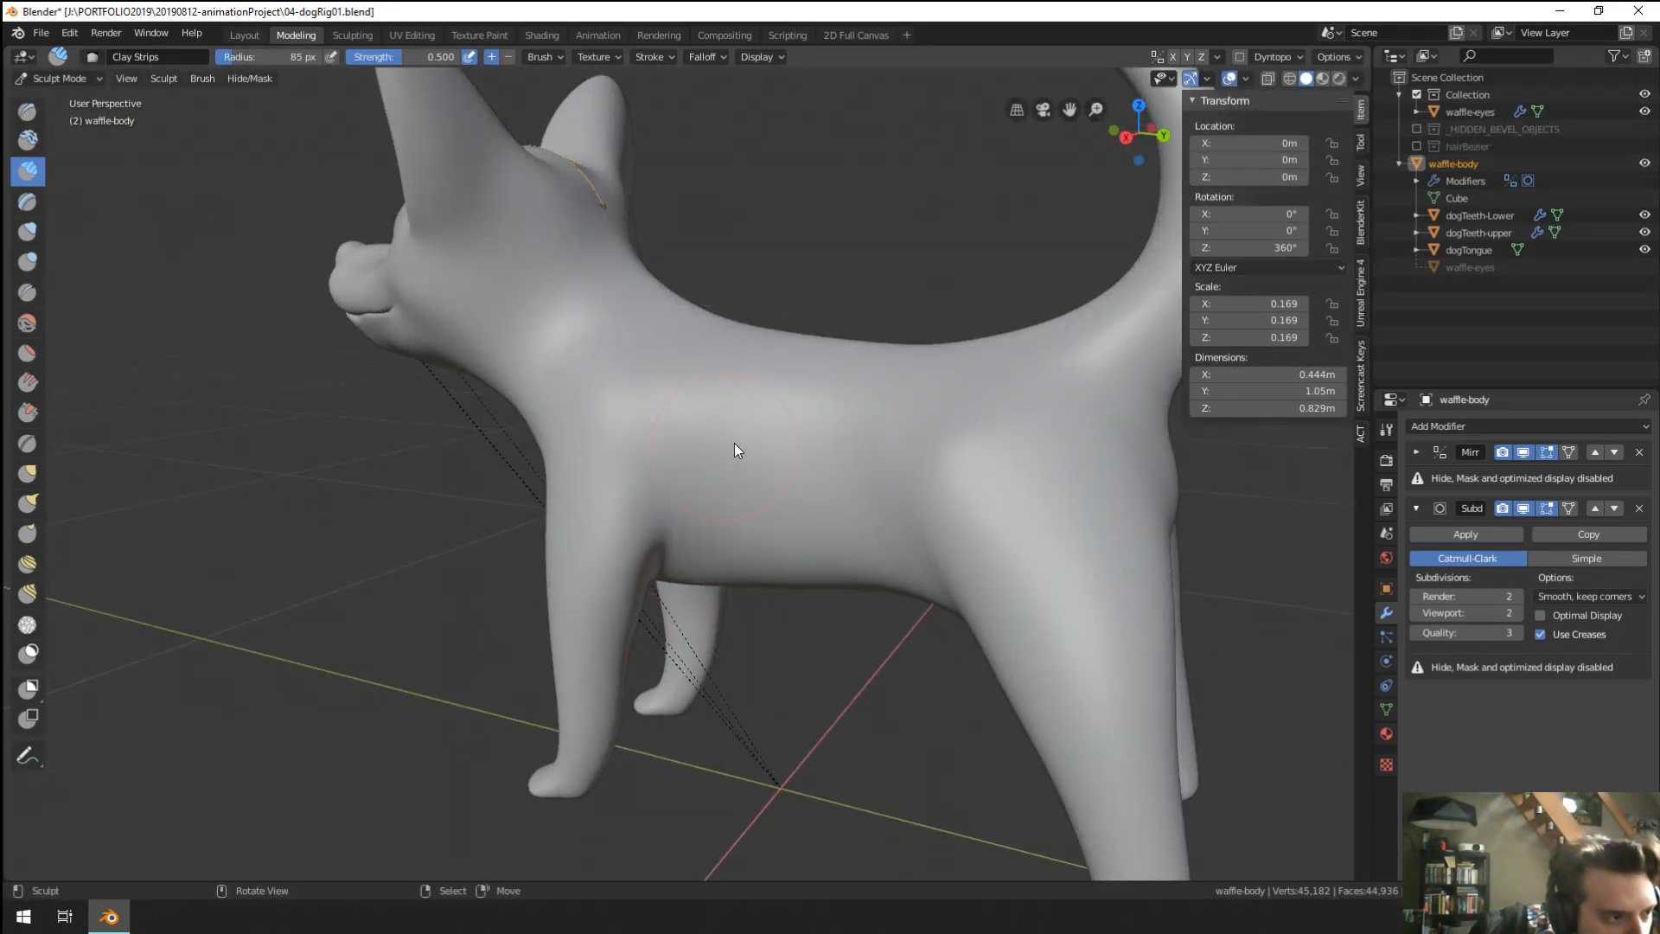
mouse_move(761, 455)
middle_down()
mouse_move(626, 348)
mouse_move(899, 433)
mouse_move(1021, 407)
mouse_move(956, 544)
mouse_move(775, 542)
mouse_move(731, 630)
mouse_move(520, 663)
mouse_move(630, 572)
middle_up()
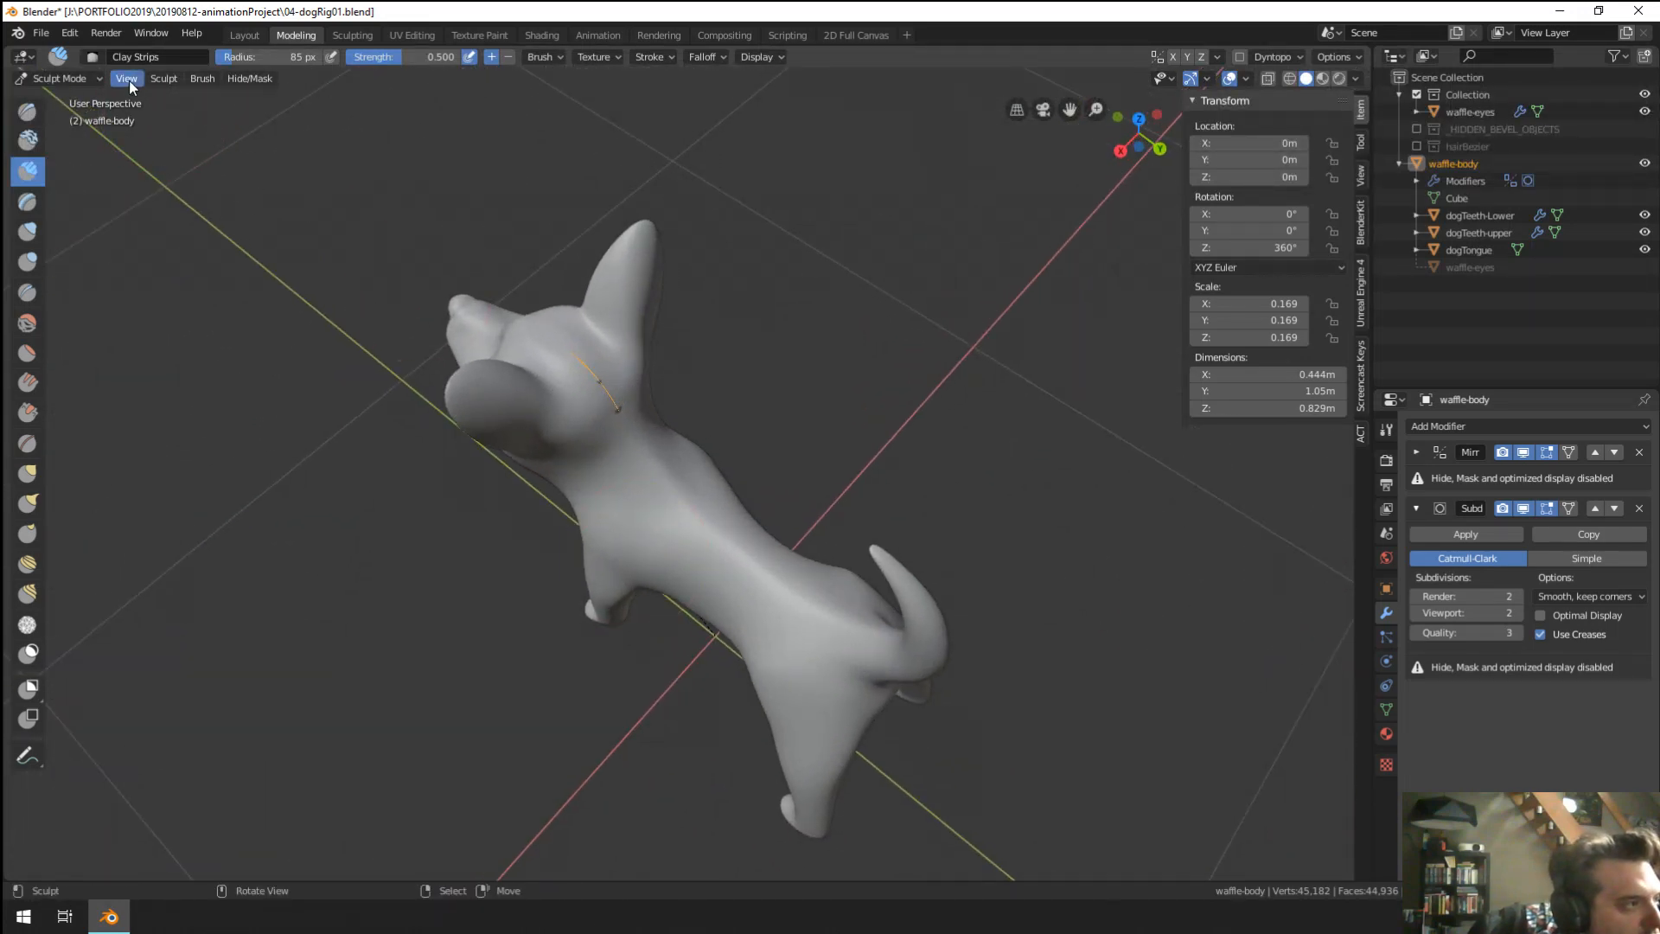
click(87, 78)
click(99, 94)
scroll(422, 327, up, 5)
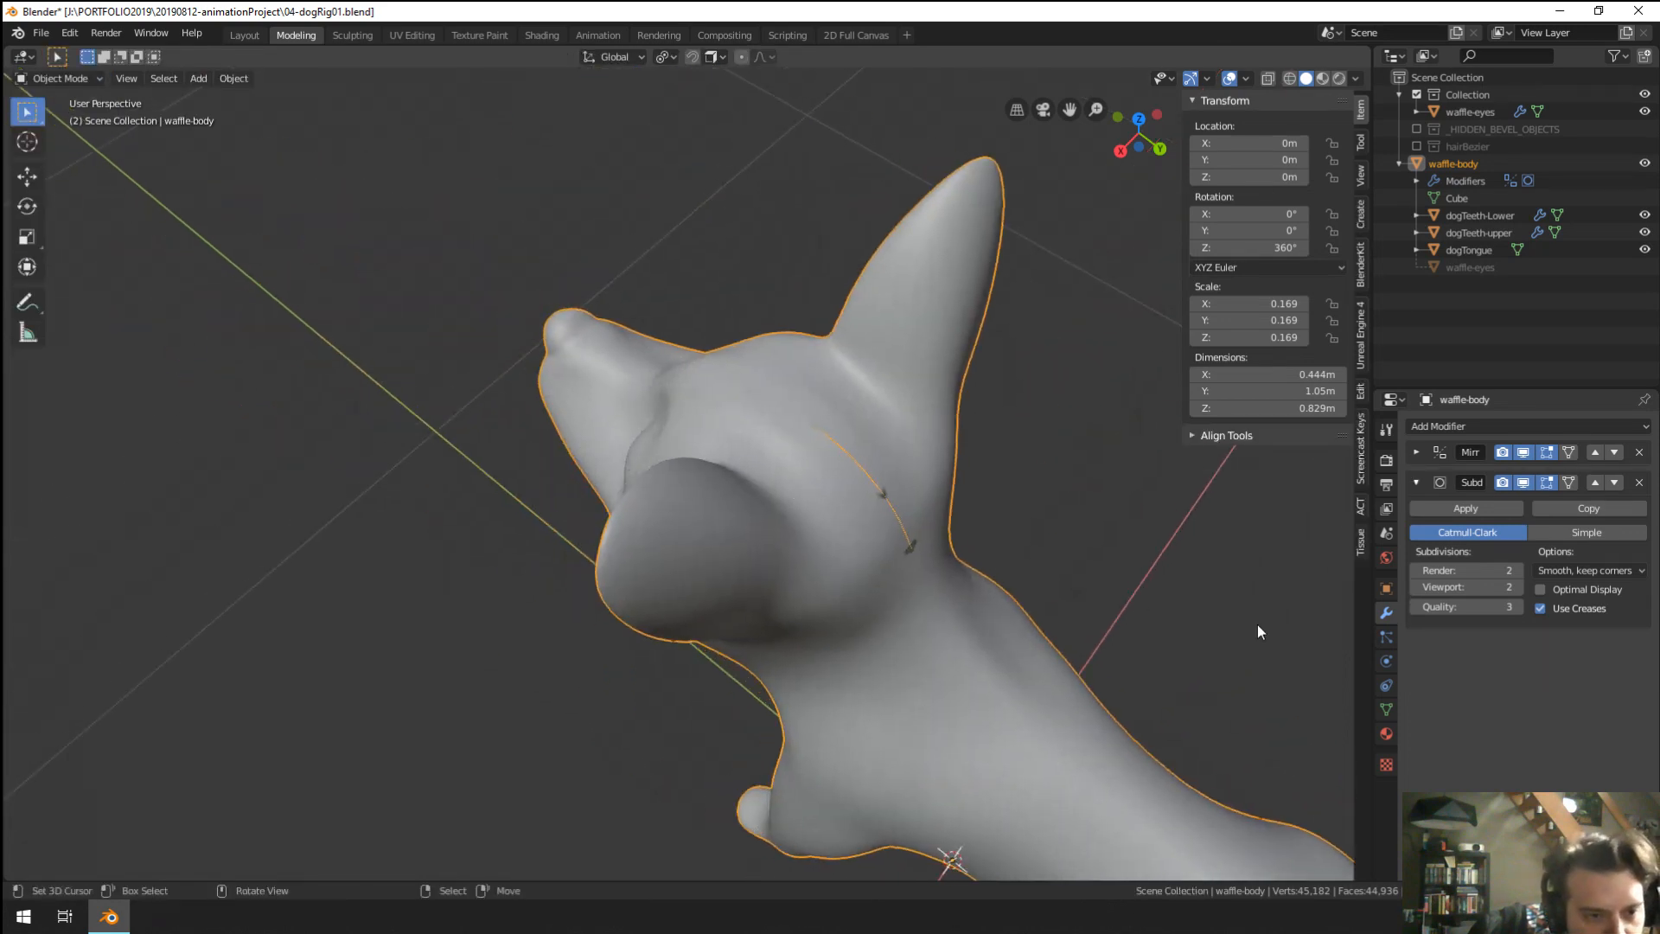
Enable Clipping in the Mirror modifier and move the body's centre-line edge loop along X to the mirror plane.
click(1416, 451)
click(1551, 648)
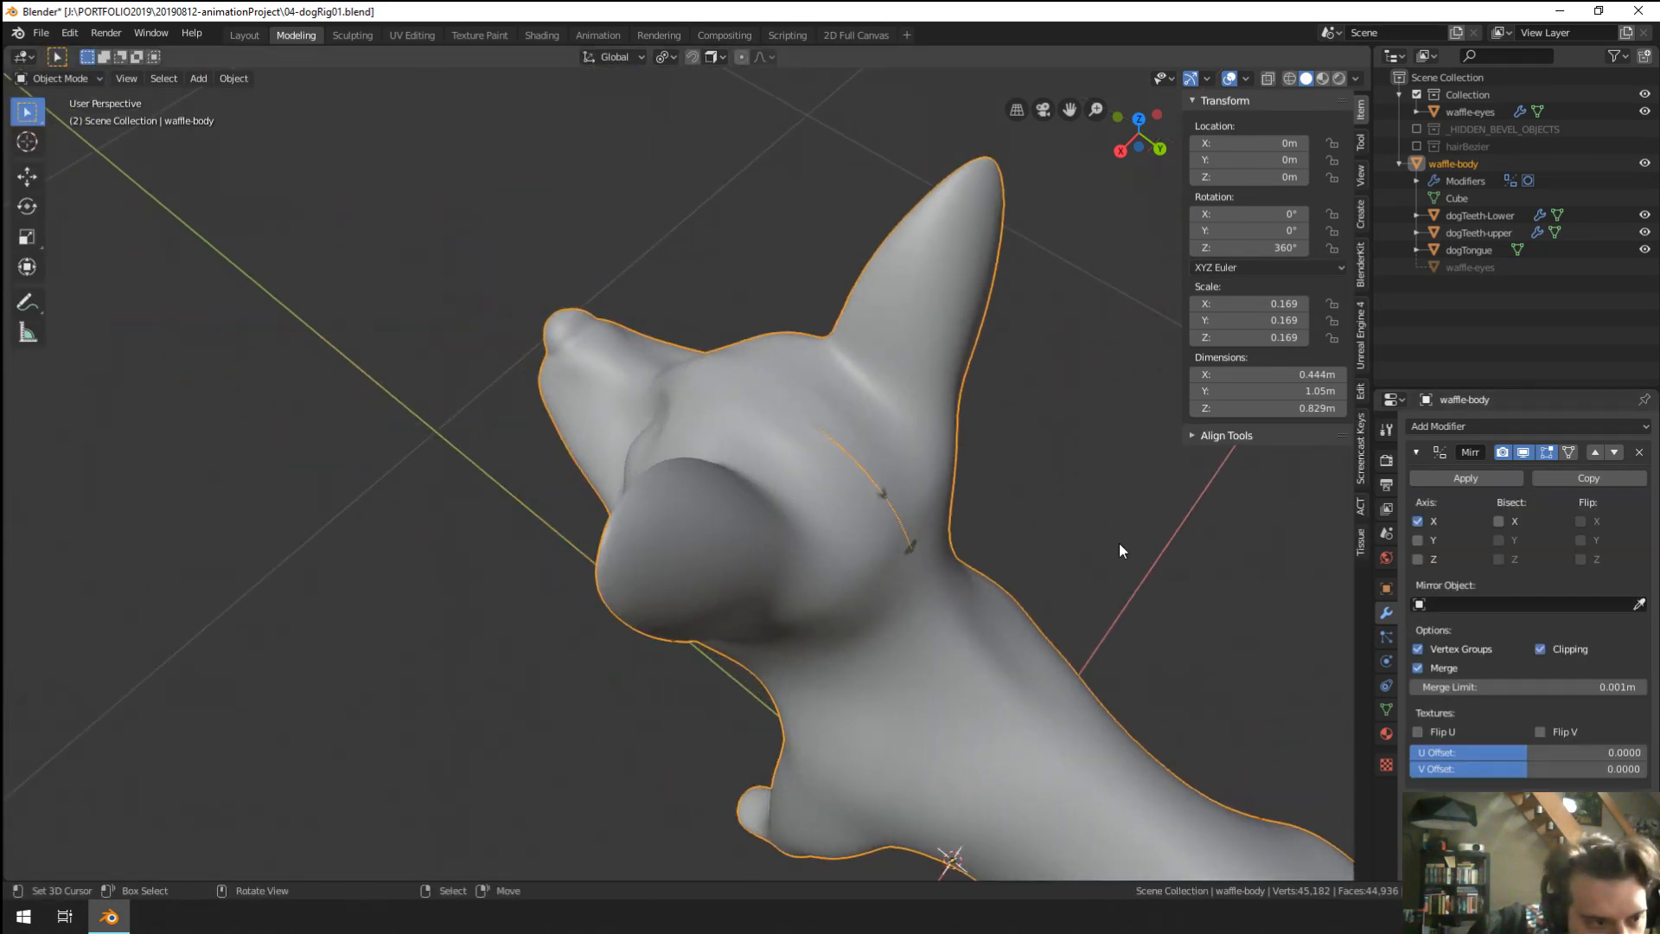
key(Tab)
middle_drag(1118, 543, 856, 568)
alt+click(757, 615)
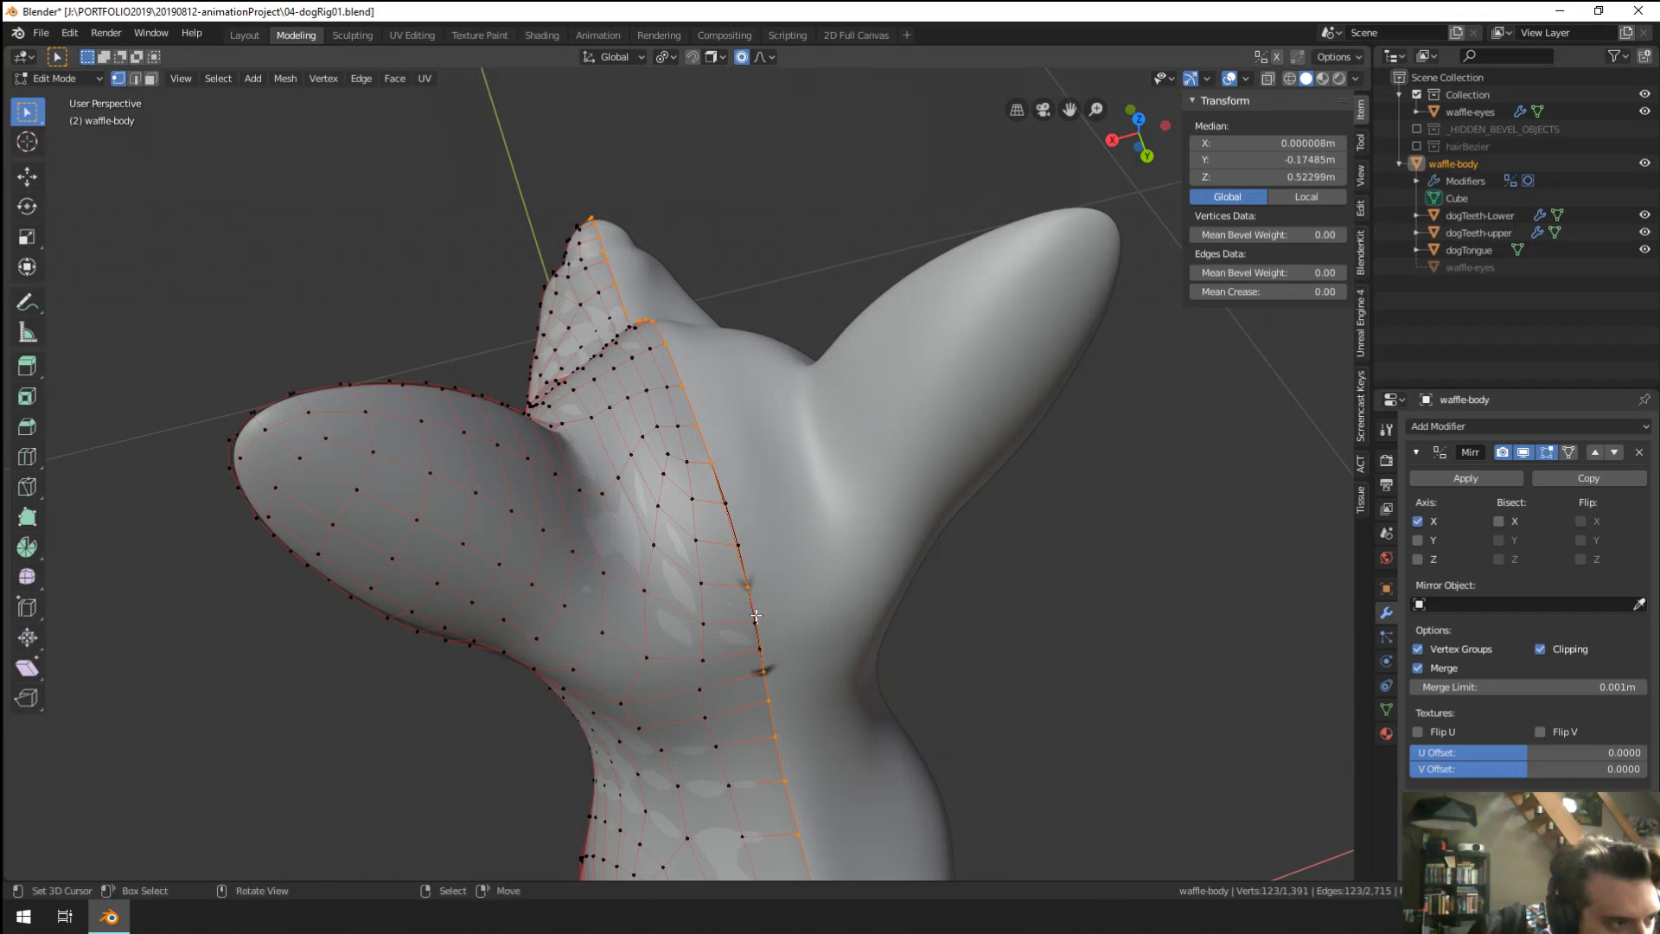
key(g)
key(y)
key(x)
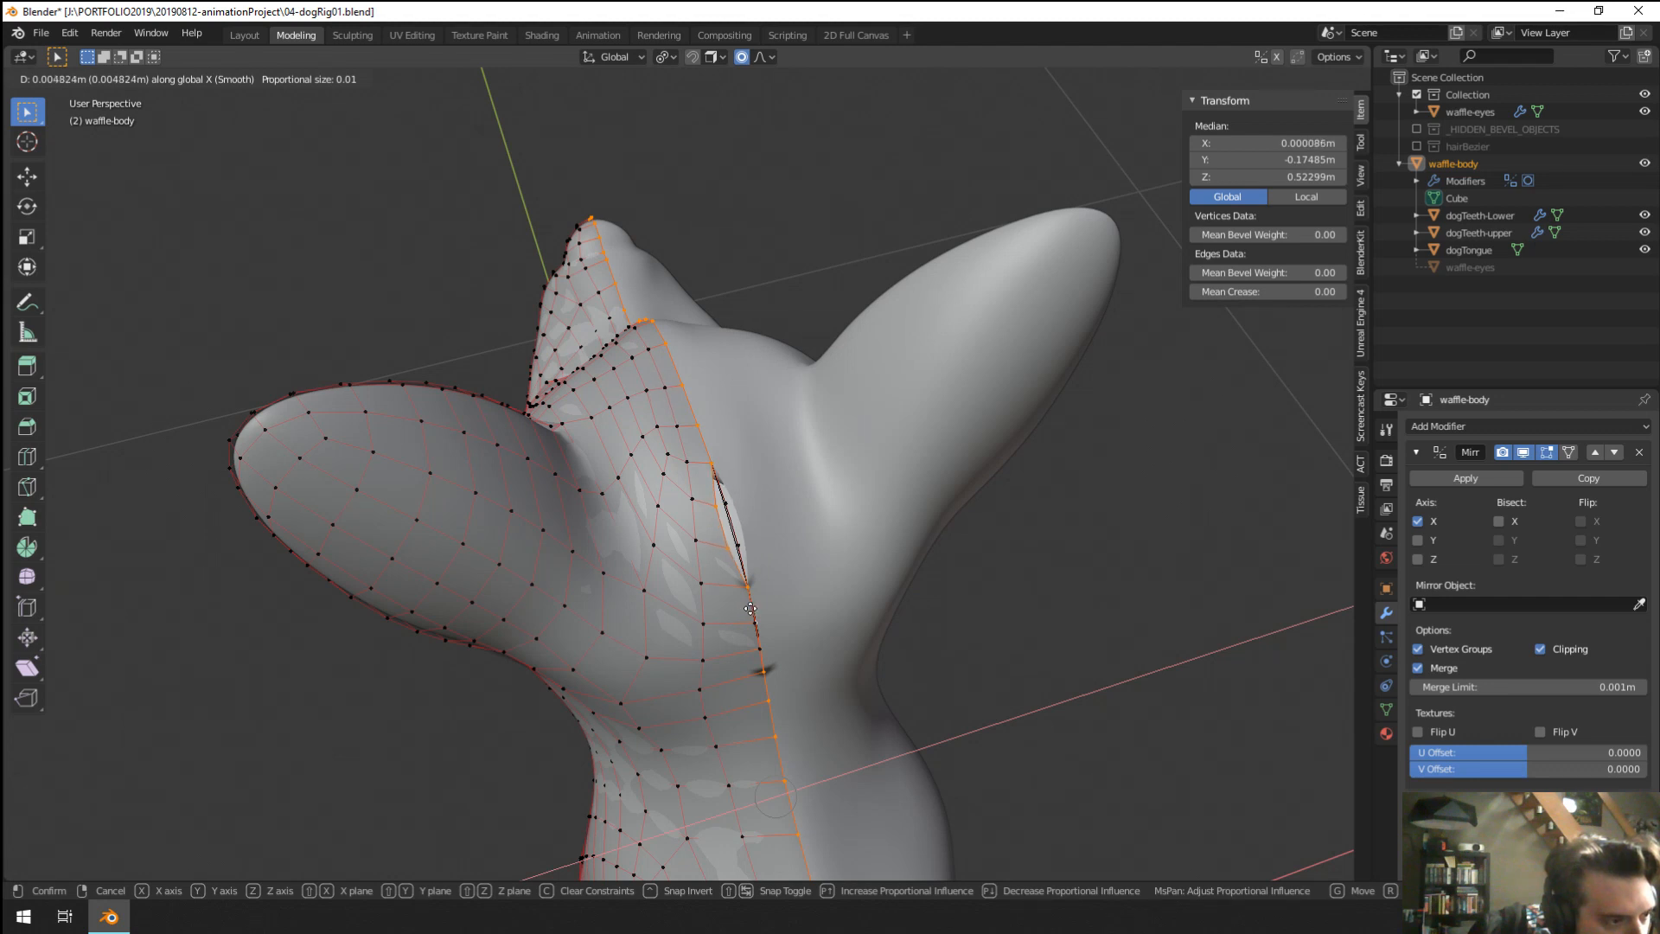
click(751, 609)
Delete the stray vertices in the open seam at the back of the dog's head.
scroll(750, 609, up, 5)
click(786, 527)
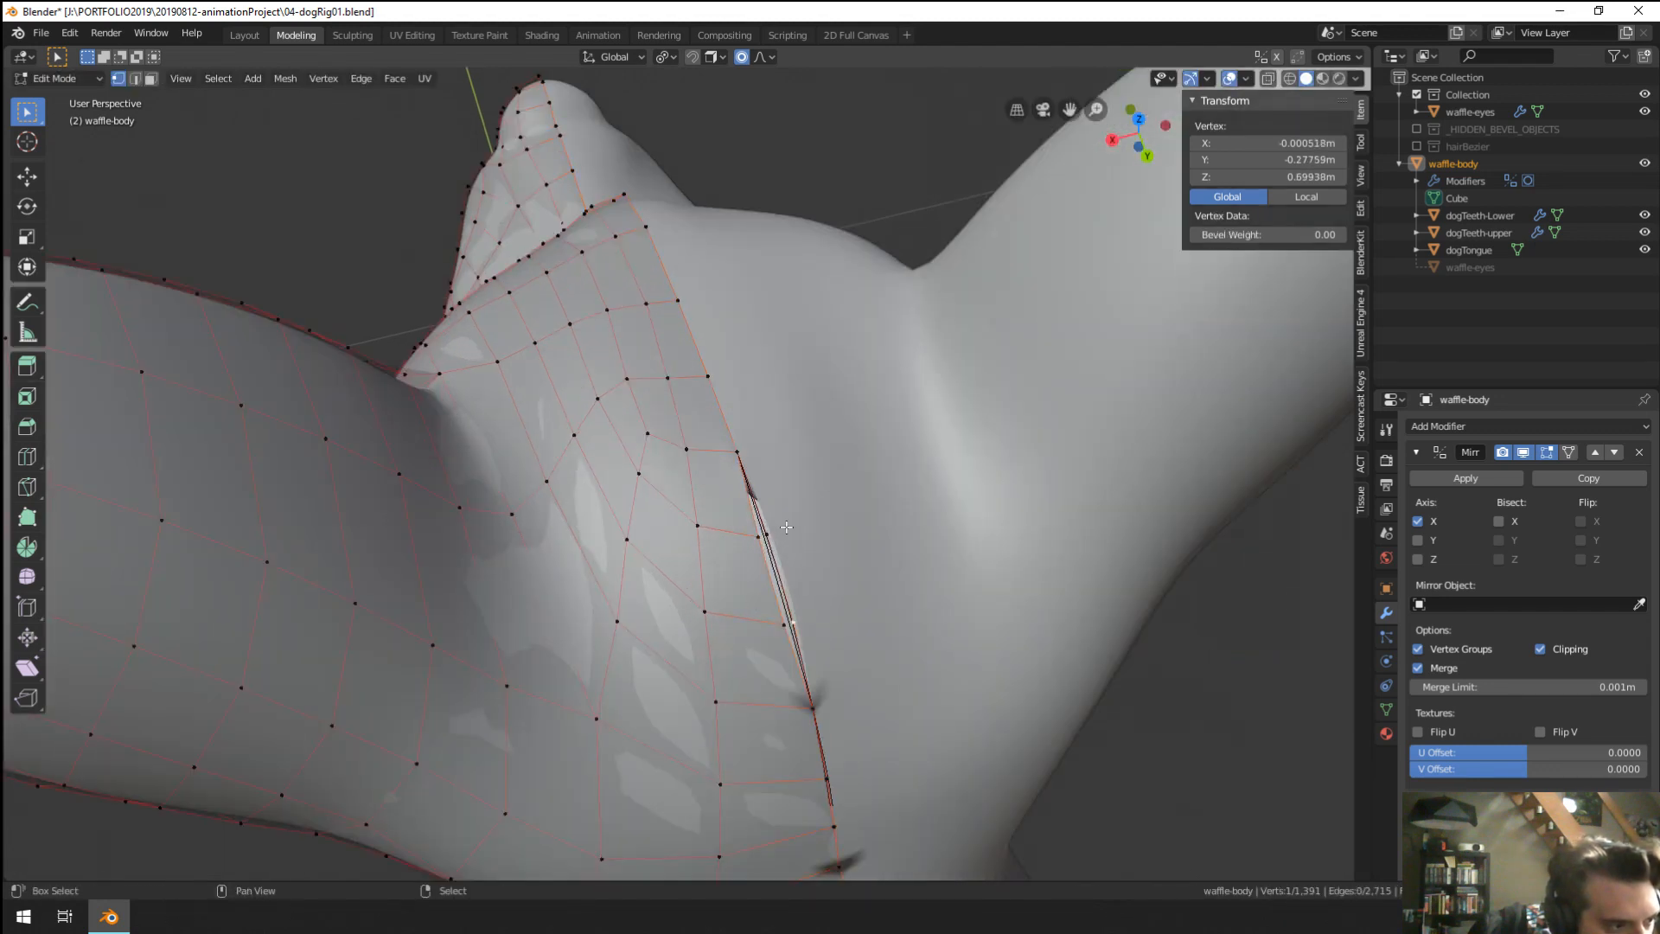
shift+right_click(786, 526)
key(x)
click(786, 526)
Move the two remaining off-centre seam vertices along X onto the mirror plane, closing the gap, and leave Edit Mode.
right_click(780, 614)
shift+right_click(768, 534)
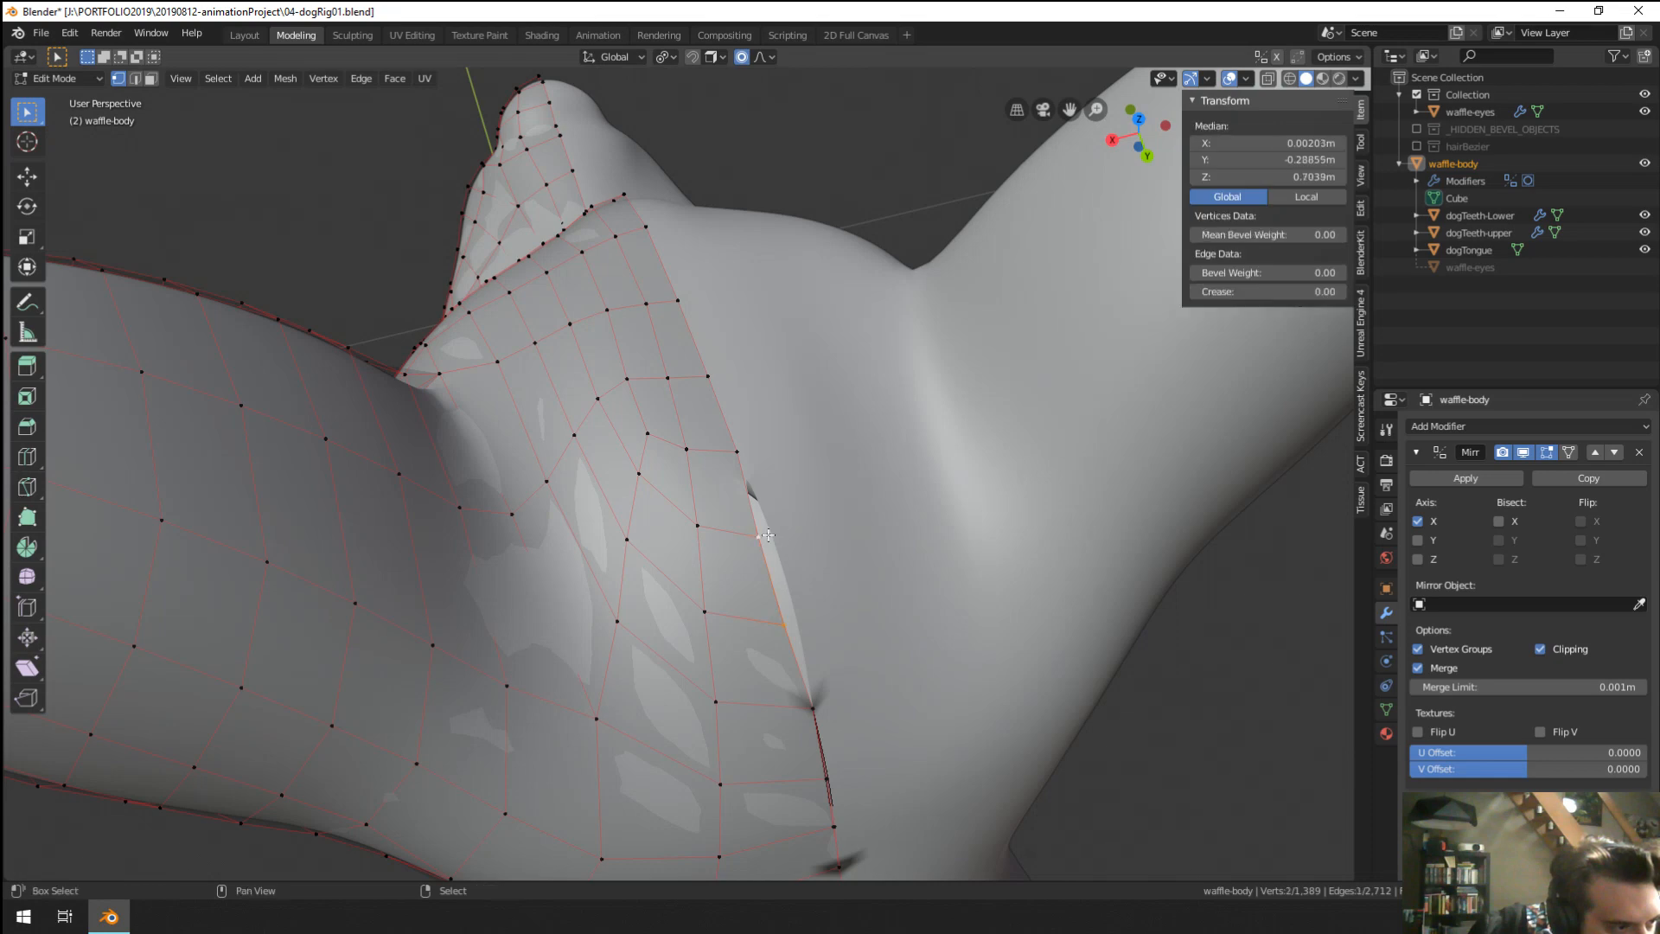
key(g)
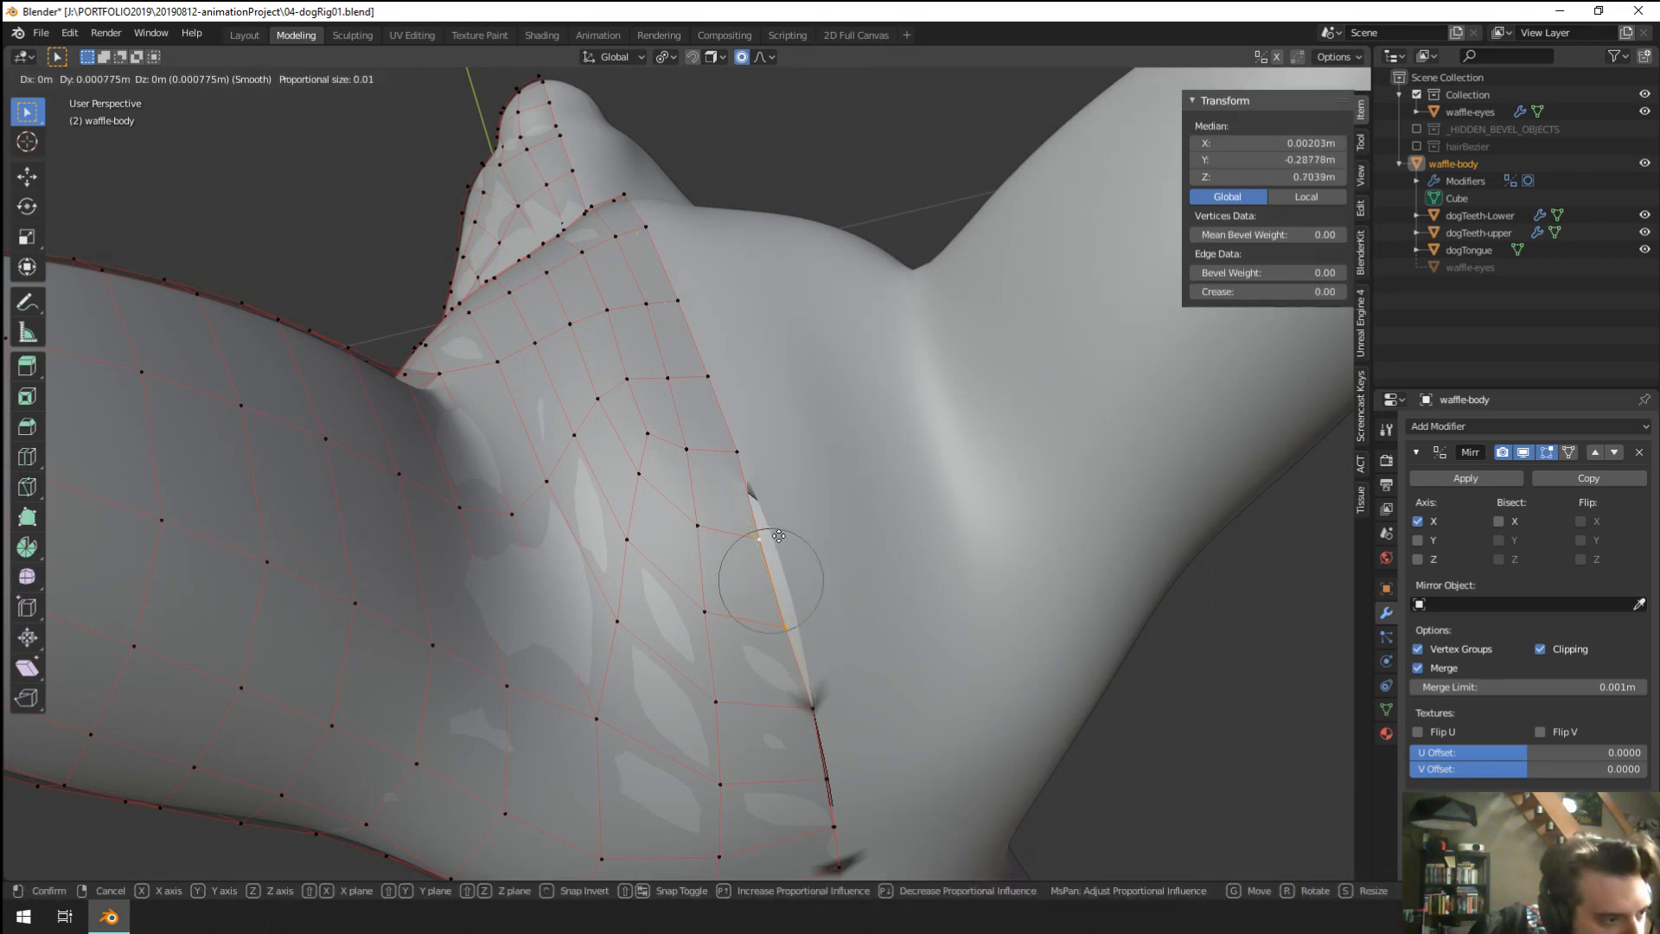
key(x)
click(782, 536)
scroll(782, 536, down, 8)
middle_drag(783, 536, 860, 631)
scroll(852, 346, up, 4)
key(Tab)
Examine the mirrored dog model from the side, front and below, including the head and throat.
scroll(851, 346, down, 5)
scroll(860, 630, up, 3)
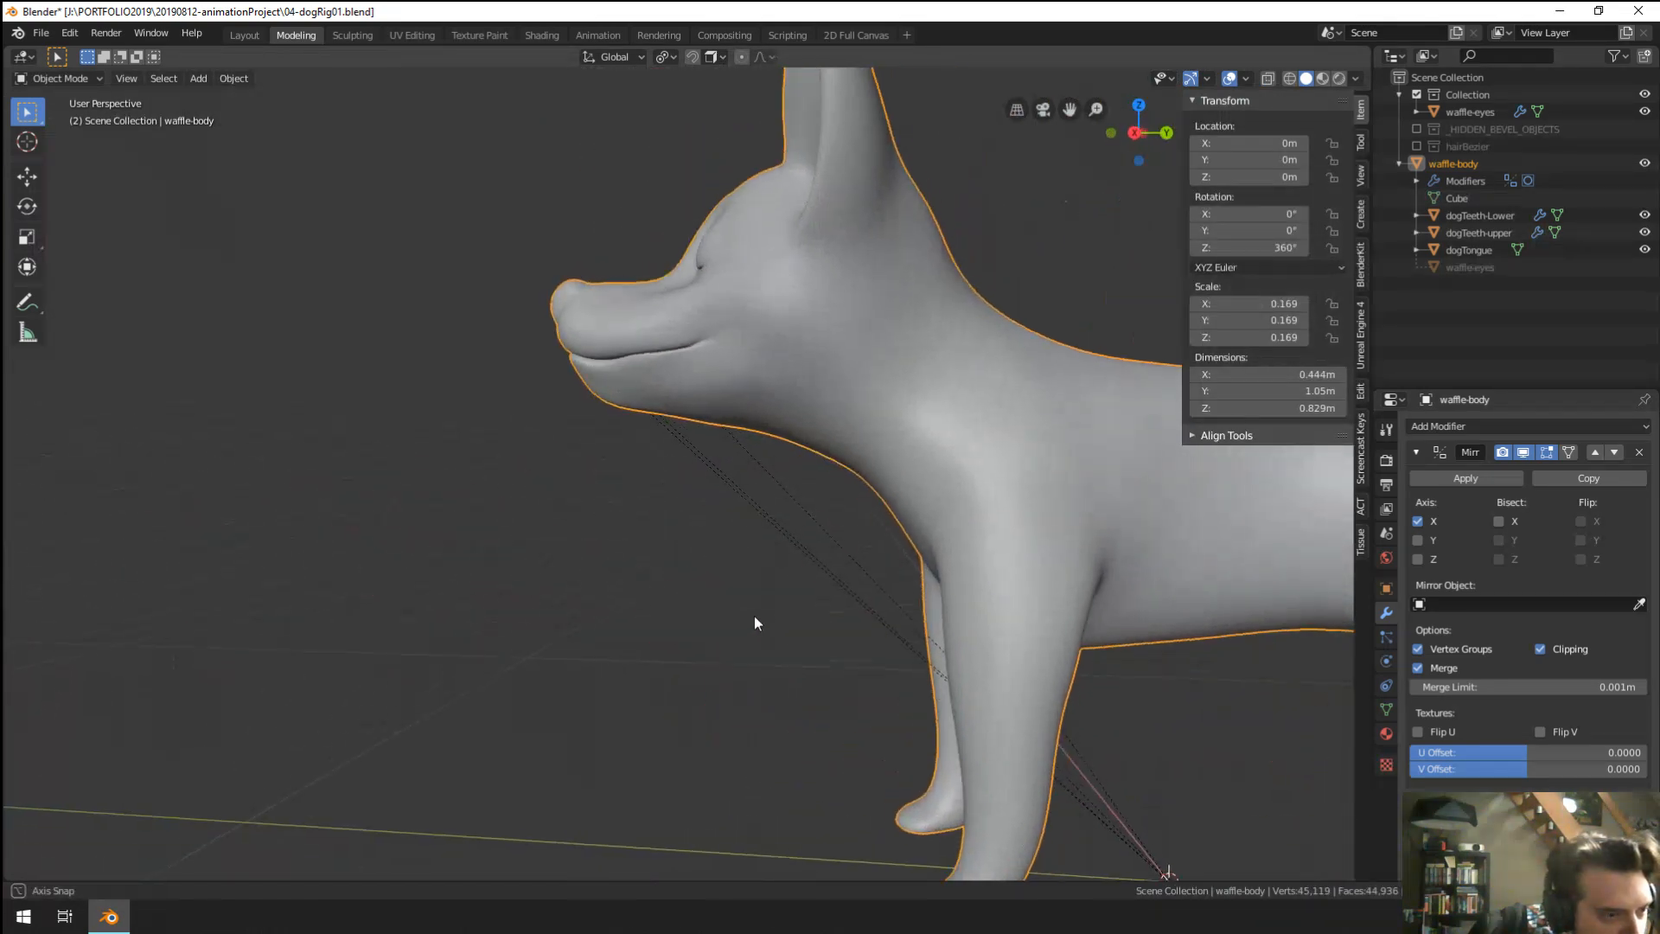
scroll(756, 620, down, 4)
middle_drag(682, 559, 846, 560)
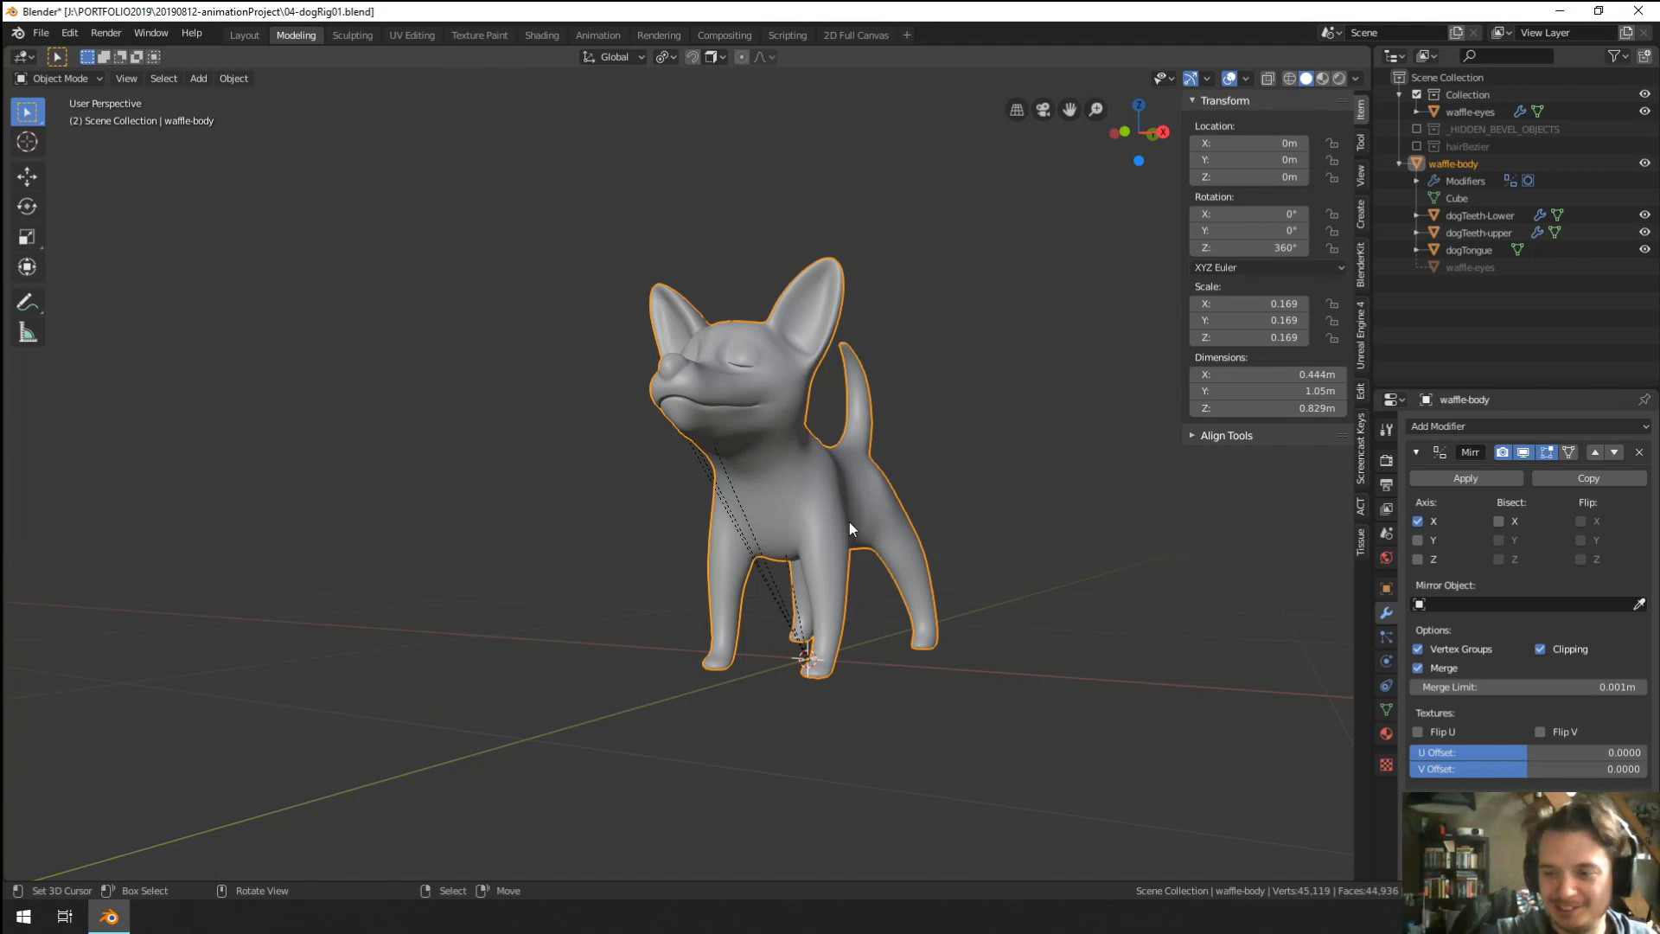
middle_drag(640, 363, 698, 386)
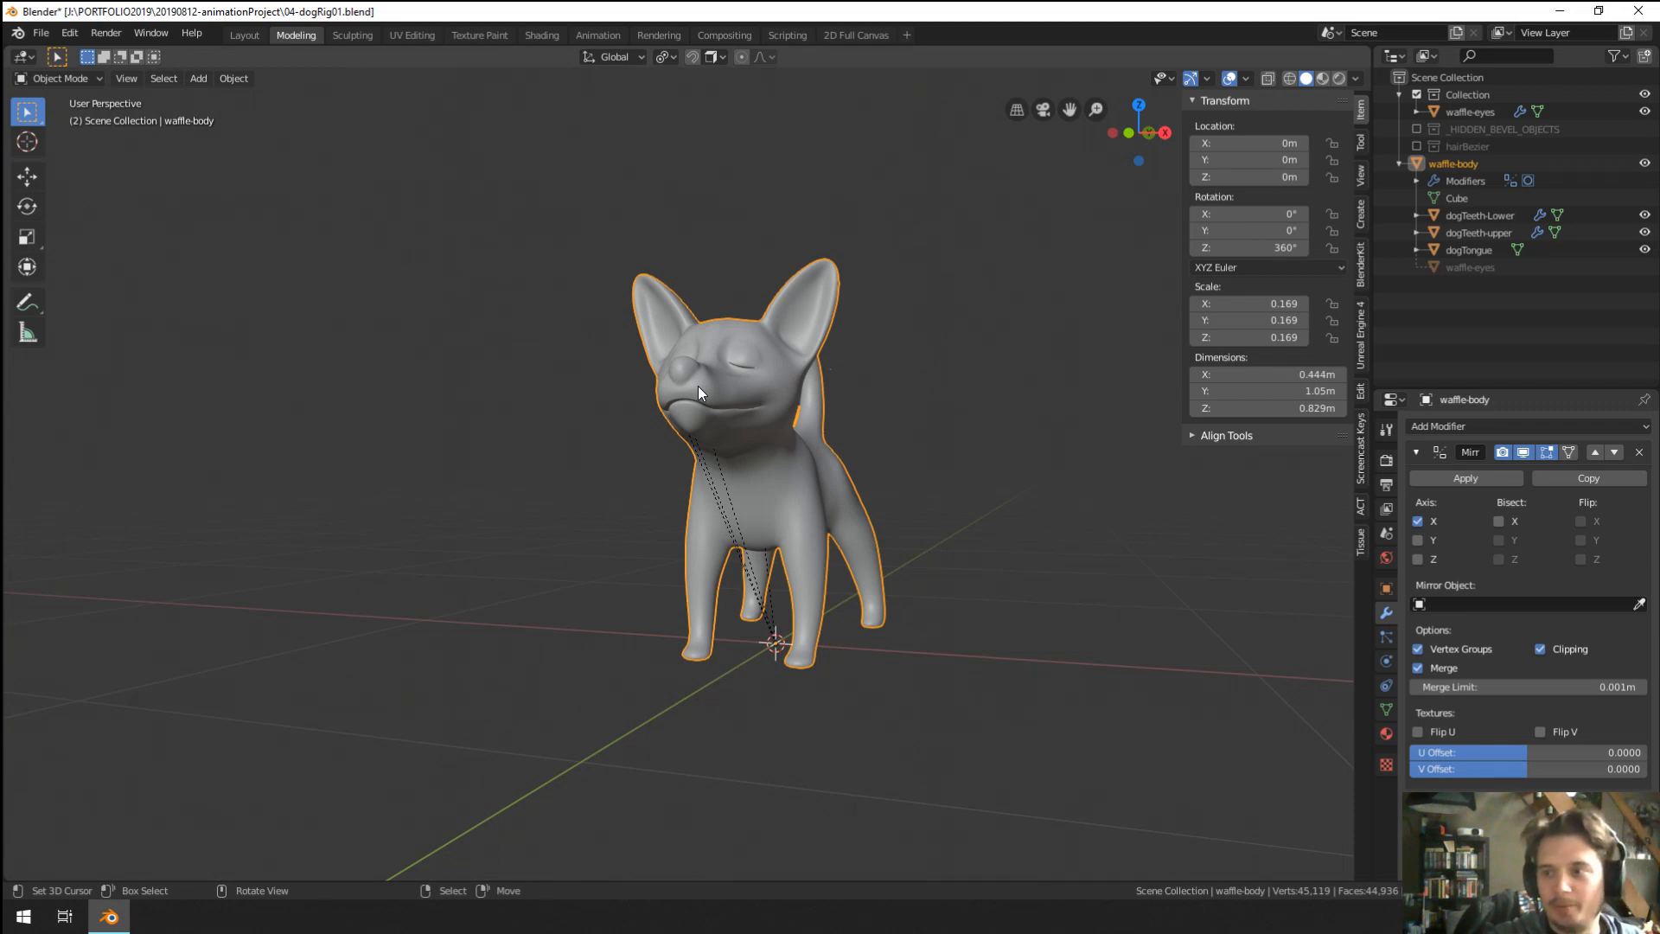
middle_drag(711, 403, 726, 408)
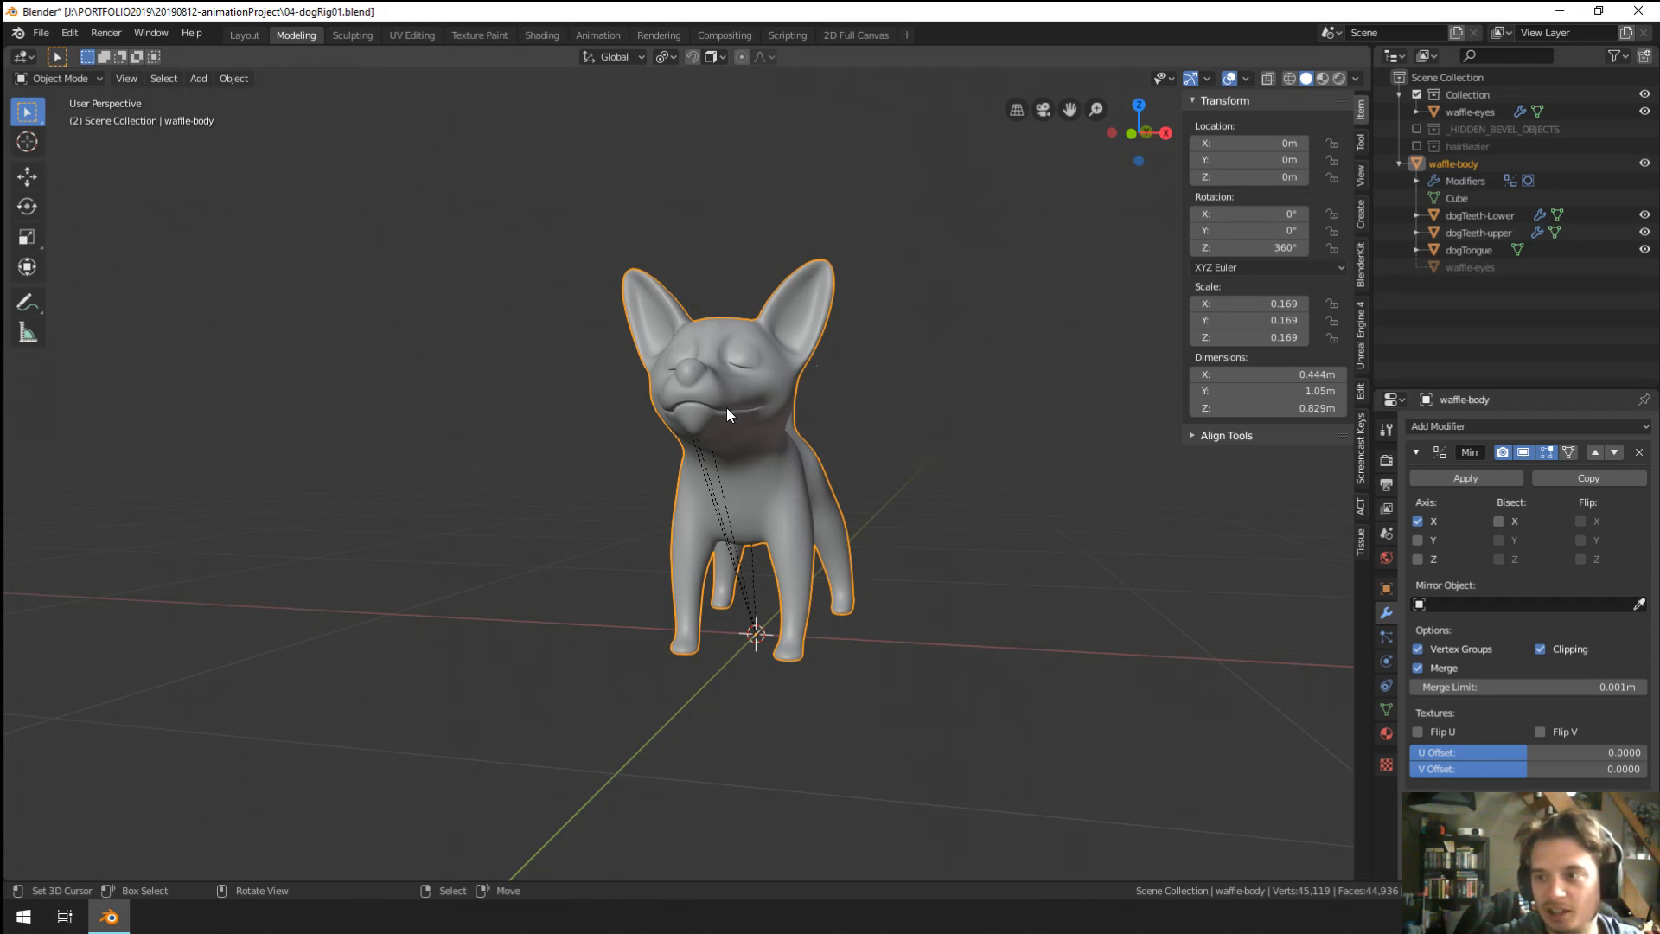
middle_drag(726, 407, 708, 403)
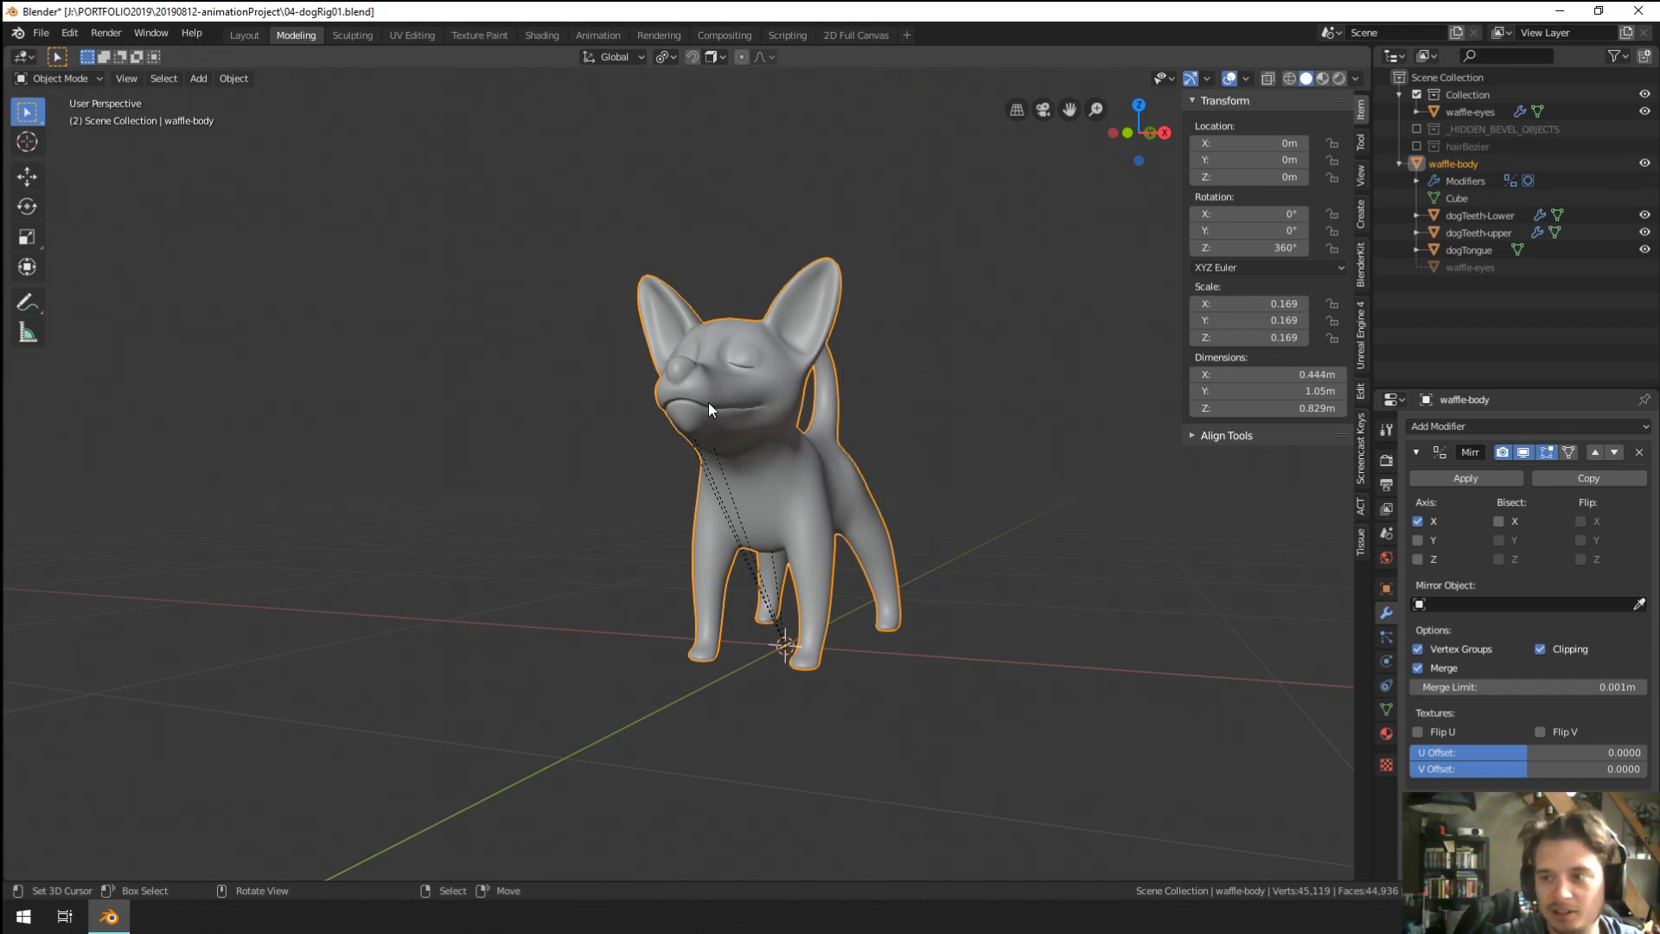
mouse_move(708, 402)
middle_down()
mouse_move(744, 419)
mouse_move(709, 406)
middle_up()
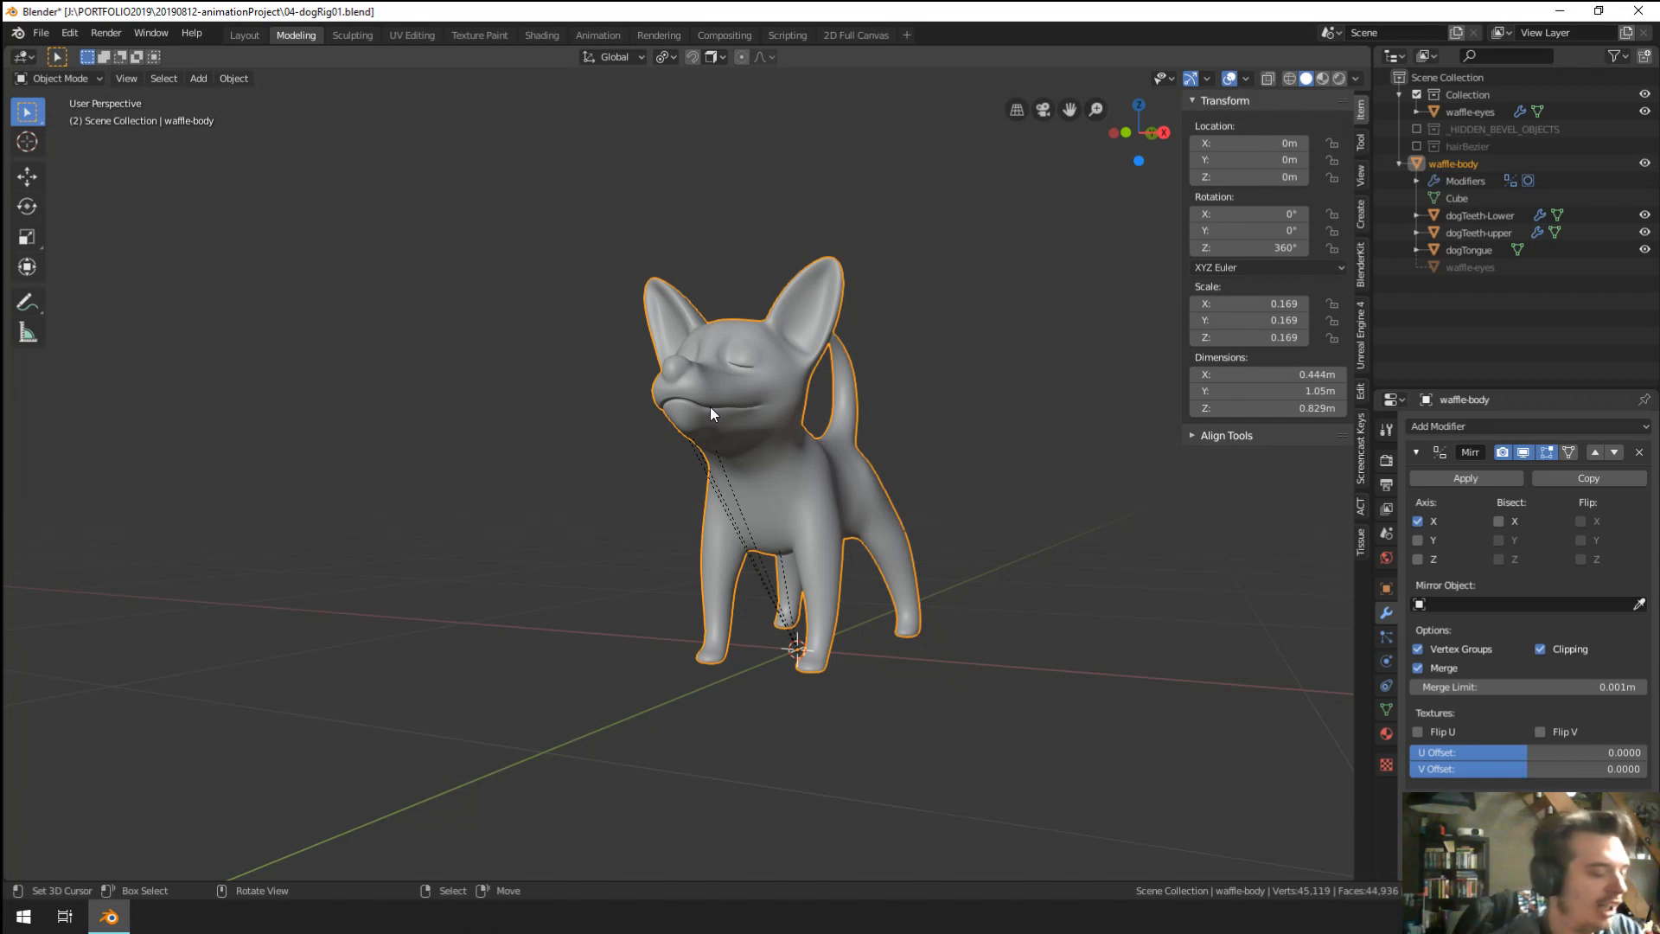
scroll(627, 424, up, 1)
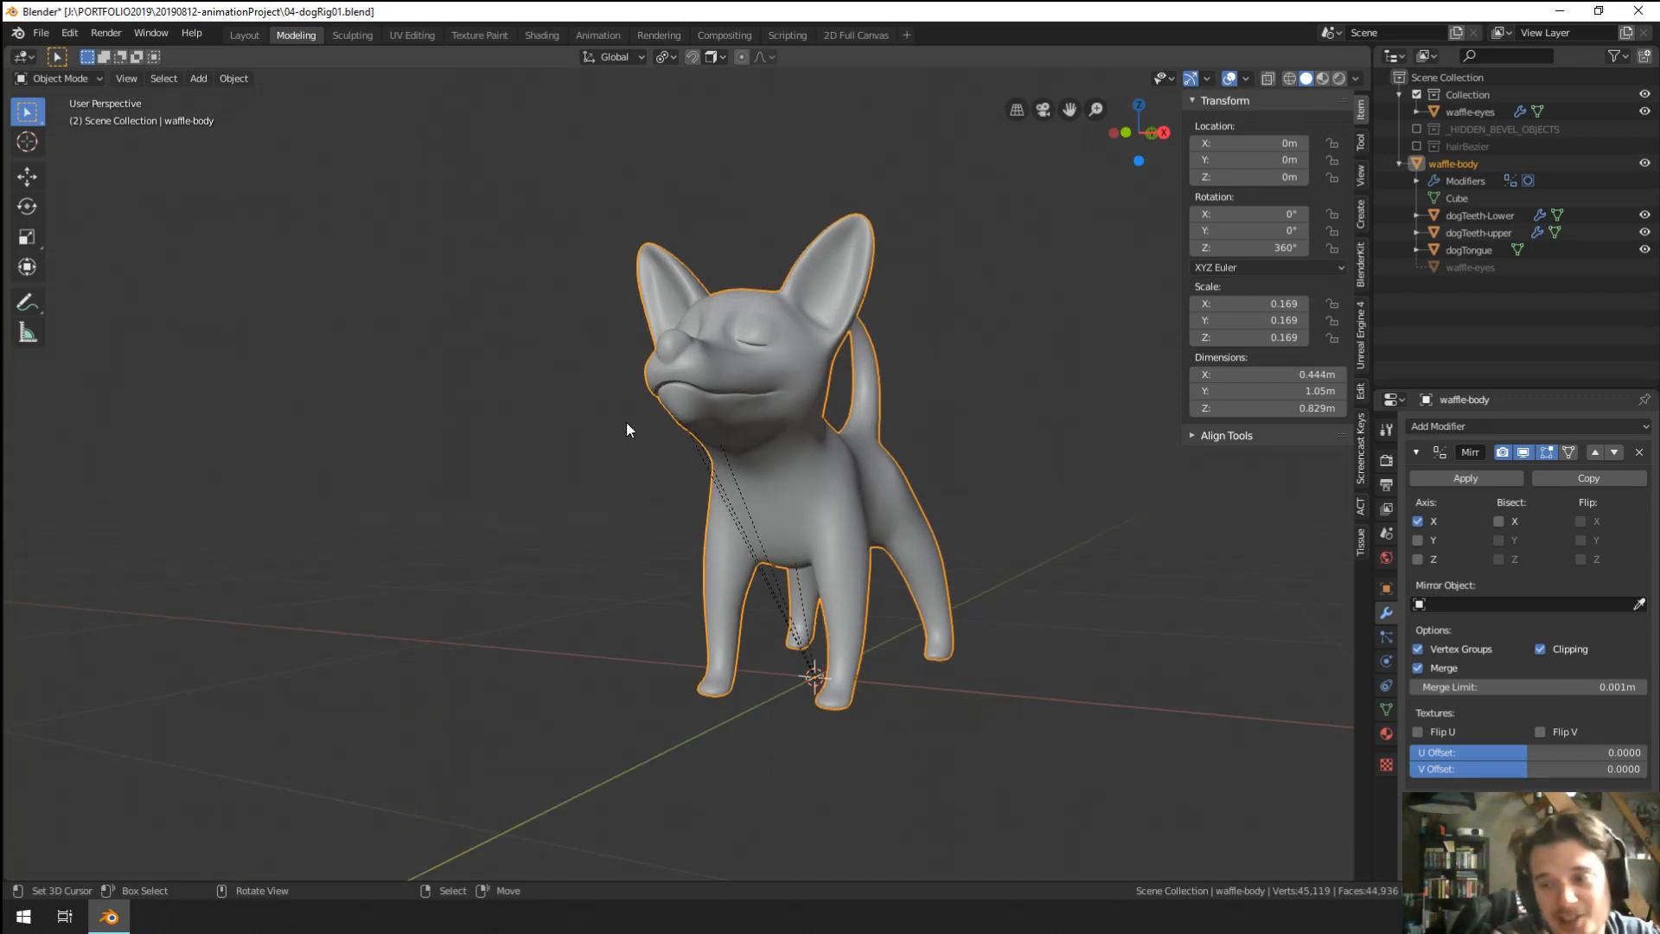
middle_drag(574, 185, 807, 374)
scroll(808, 375, up, 4)
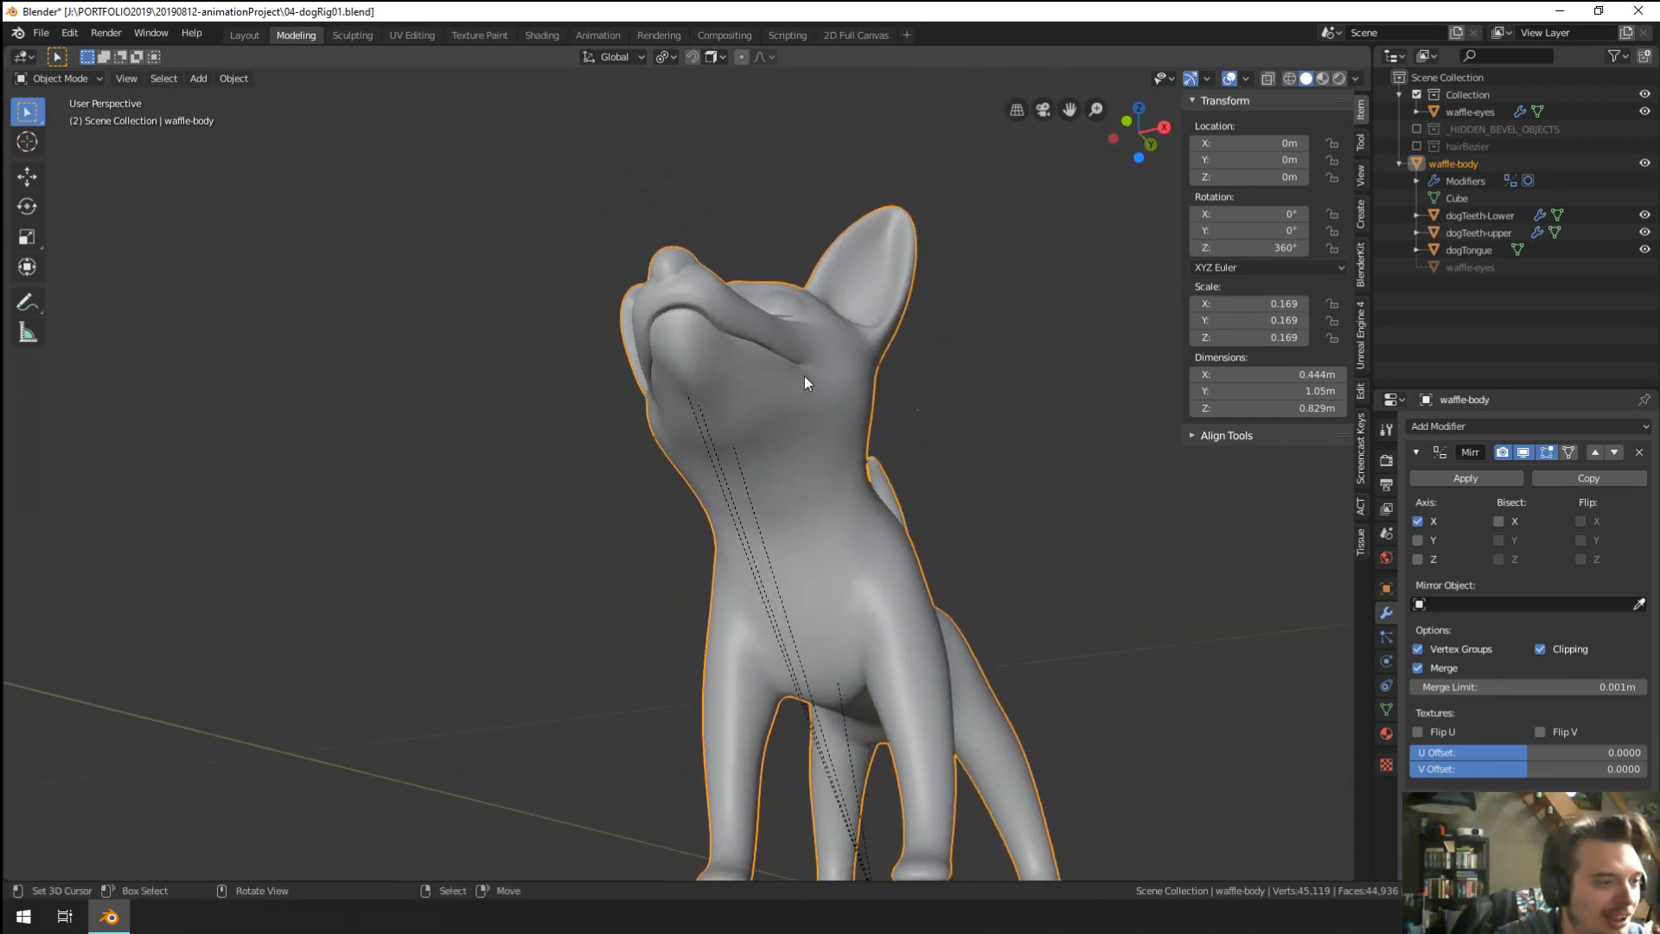
scroll(735, 507, down, 4)
middle_drag(796, 465, 664, 507)
Select the head vertices down to the neck with Circle Select in the right-side wireframe view in Edit Mode.
key(KP_1)
key(KP_3)
scroll(740, 506, down, 2)
key(Tab)
scroll(664, 507, up, 3)
scroll(664, 506, down, 1)
key(z)
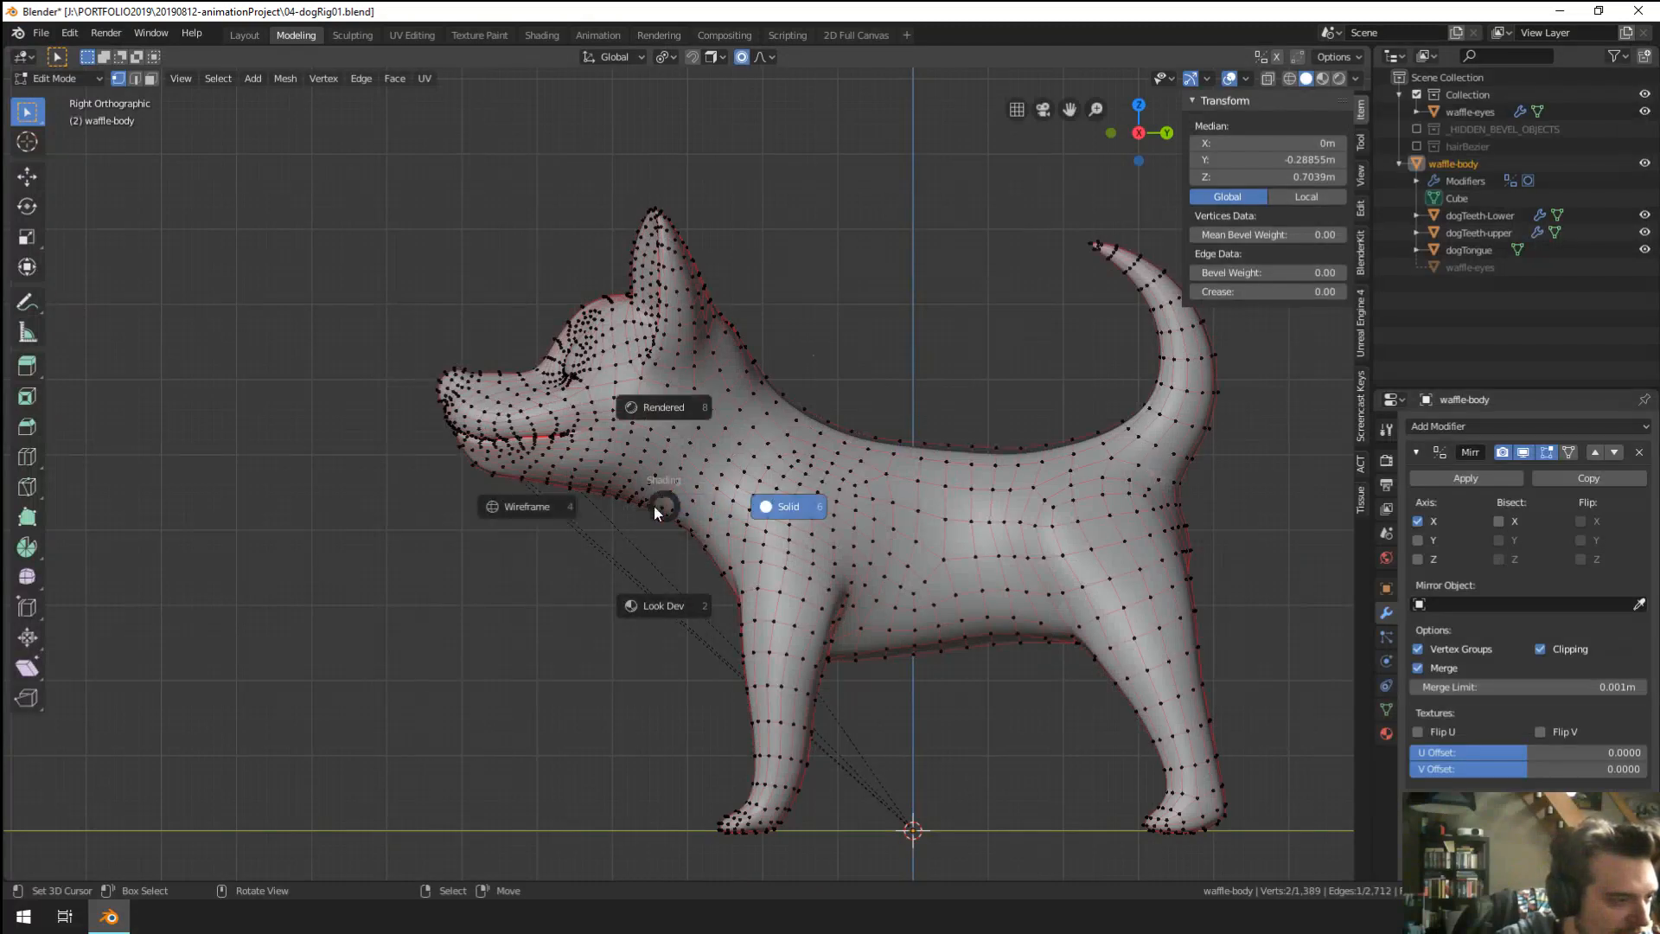
click(522, 493)
key(c)
scroll(507, 464, down, 5)
mouse_move(507, 463)
mouse_down()
mouse_move(500, 537)
mouse_move(556, 296)
mouse_move(566, 433)
mouse_up()
key(Escape)
Try to move the head up and back with a proportional size of 0.15, and return to Object Mode in solid shading.
key(g)
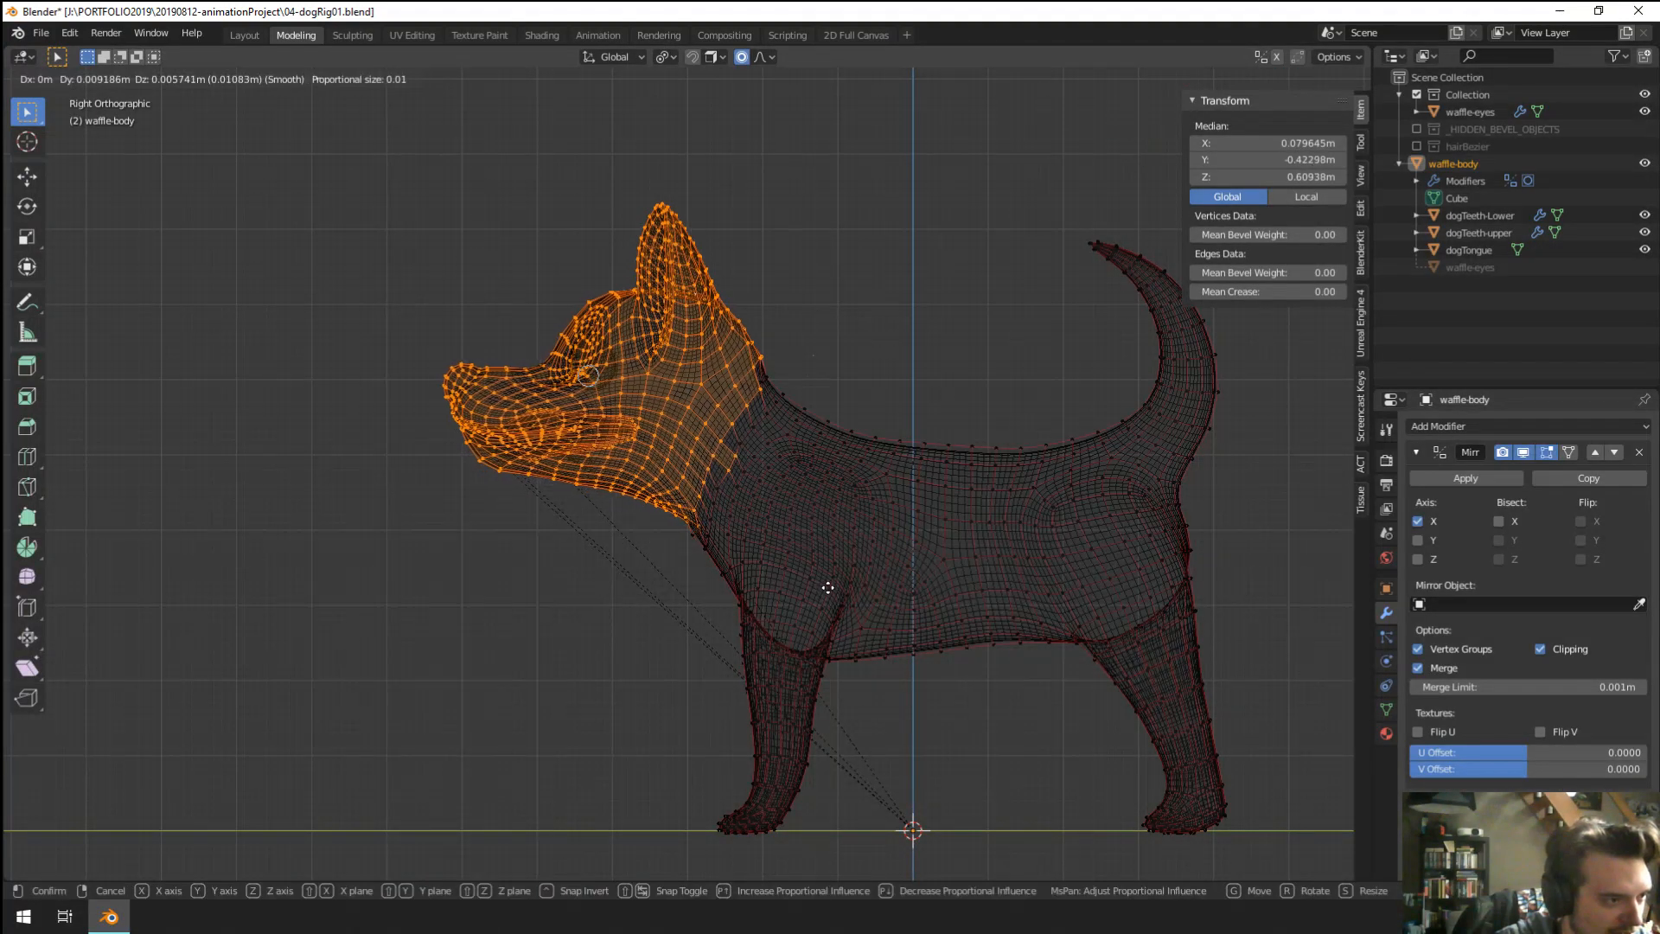
scroll(831, 584, down, 20)
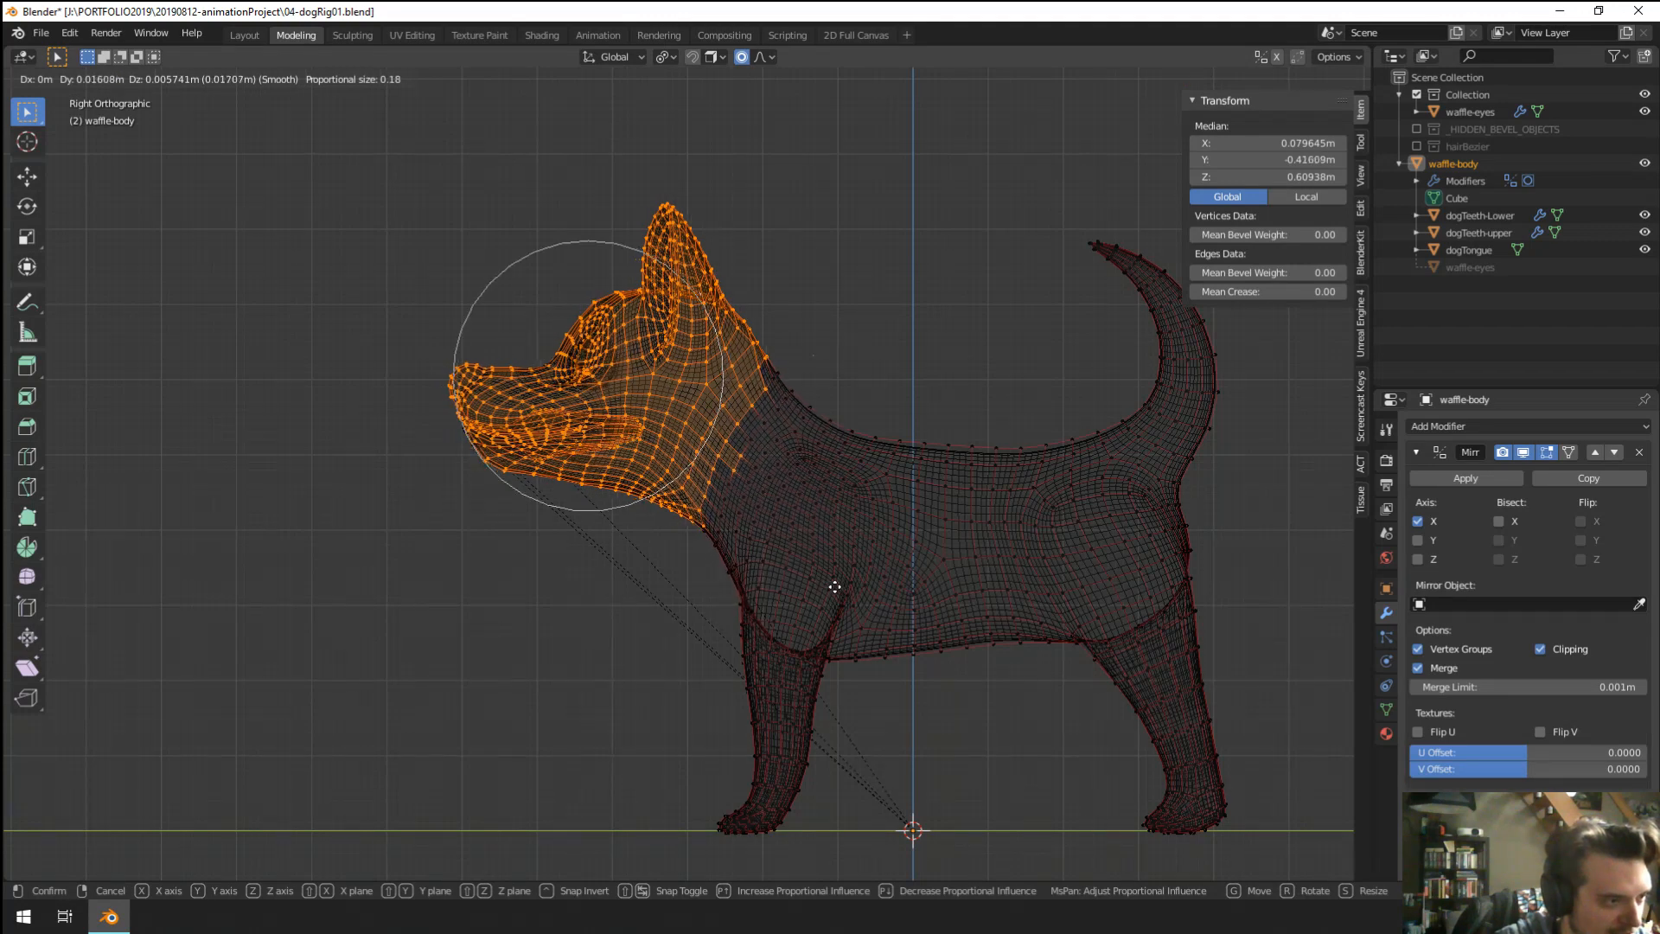
scroll(848, 574, up, 2)
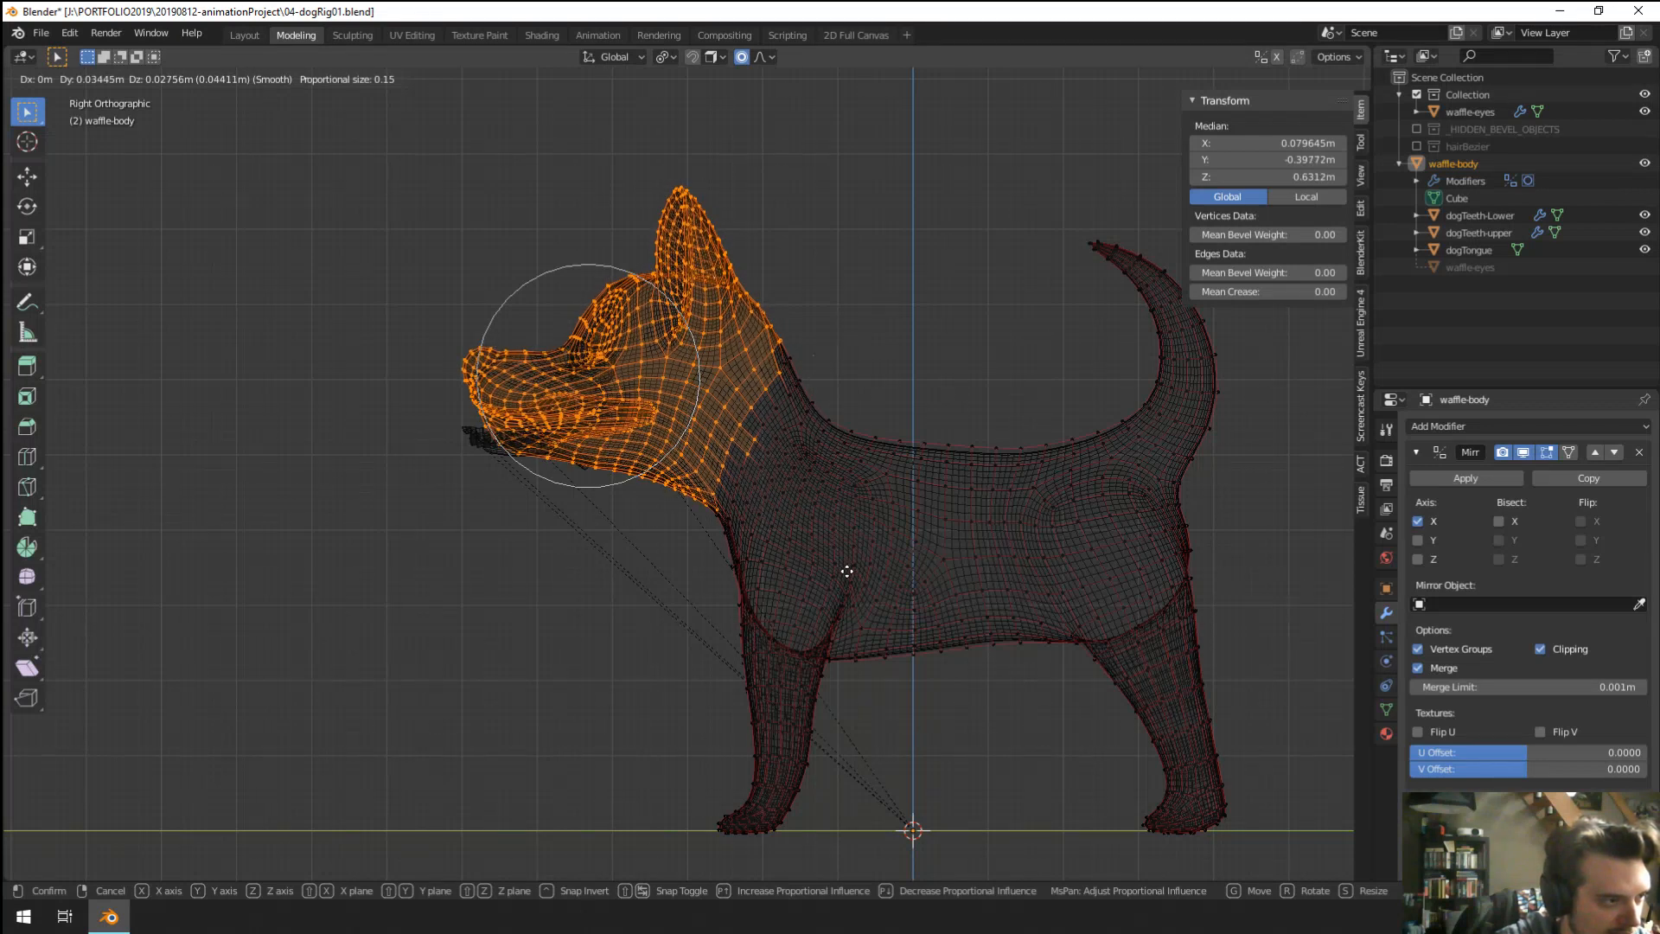
right_click(847, 572)
key(z)
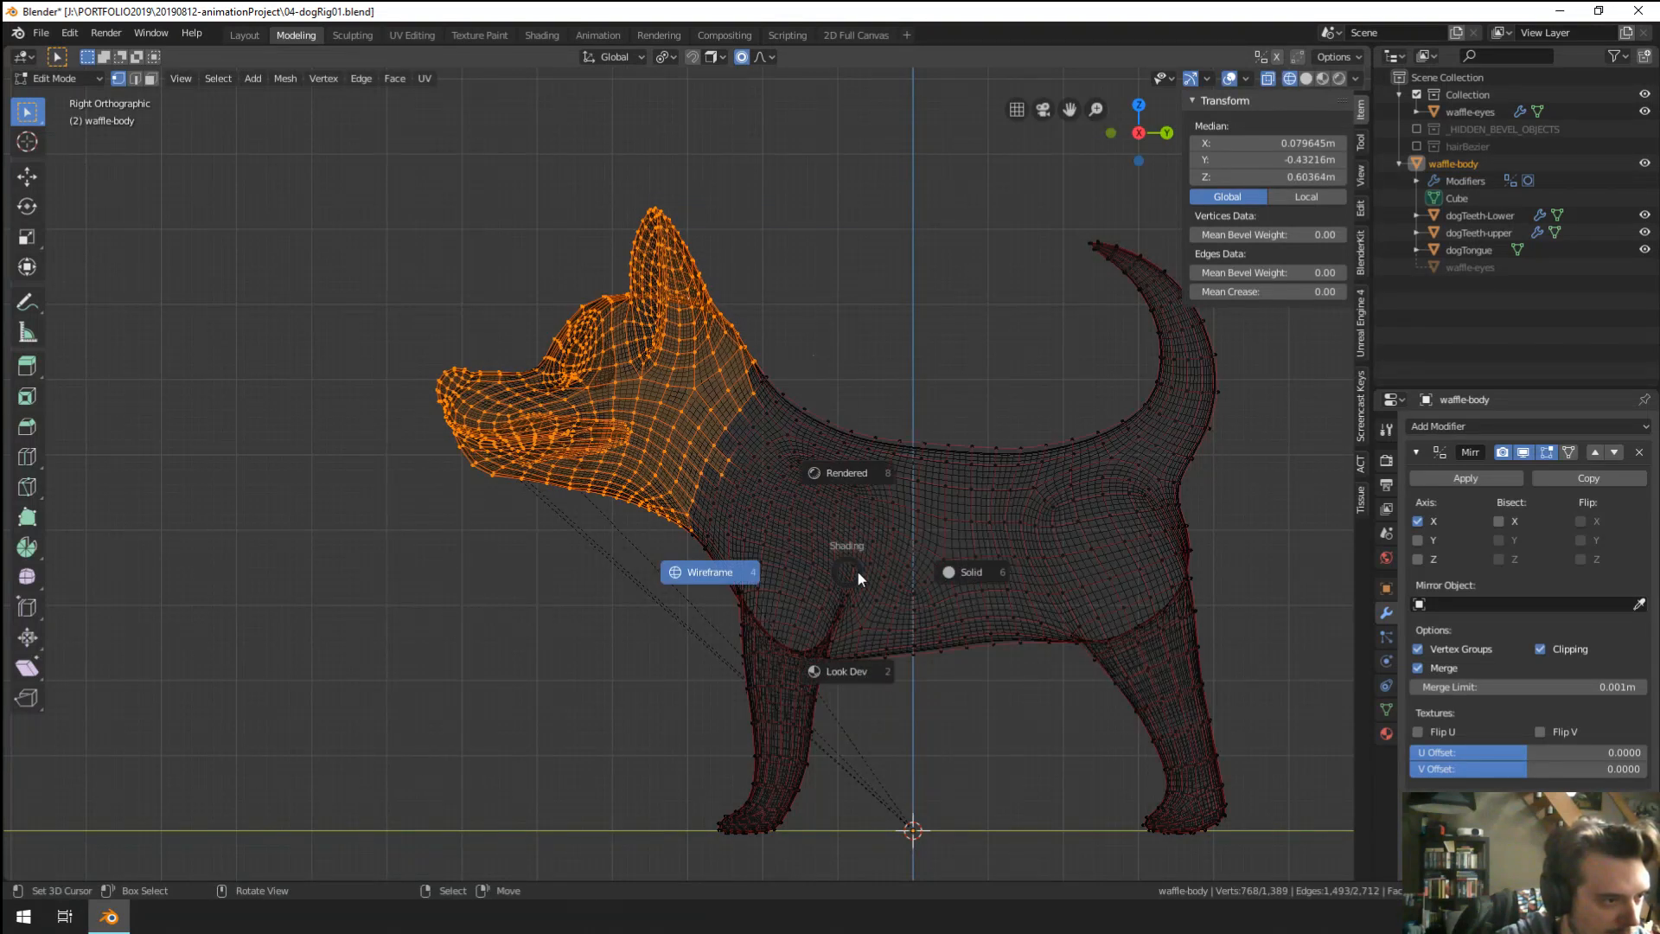
click(908, 573)
key(Tab)
Display the dog body in wireframe shading with a raised X-Ray value and a sparser set of subdivision edges.
mouse_move(830, 597)
middle_down()
mouse_move(1142, 603)
mouse_move(1119, 579)
middle_up()
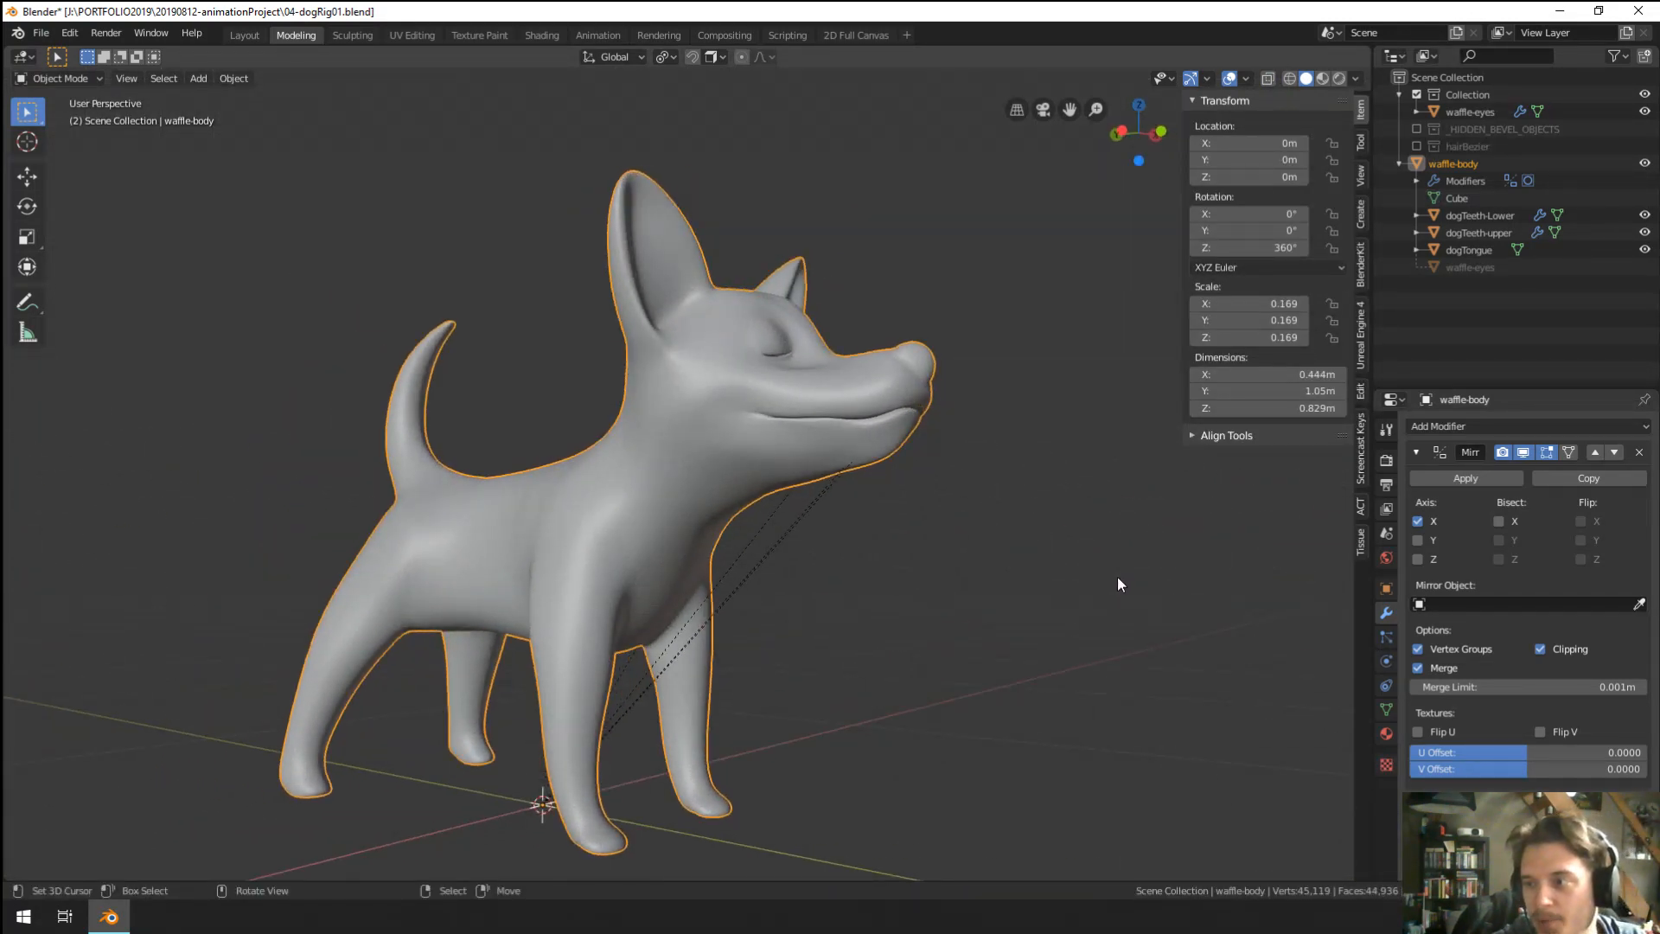
middle_drag(1109, 583, 856, 681)
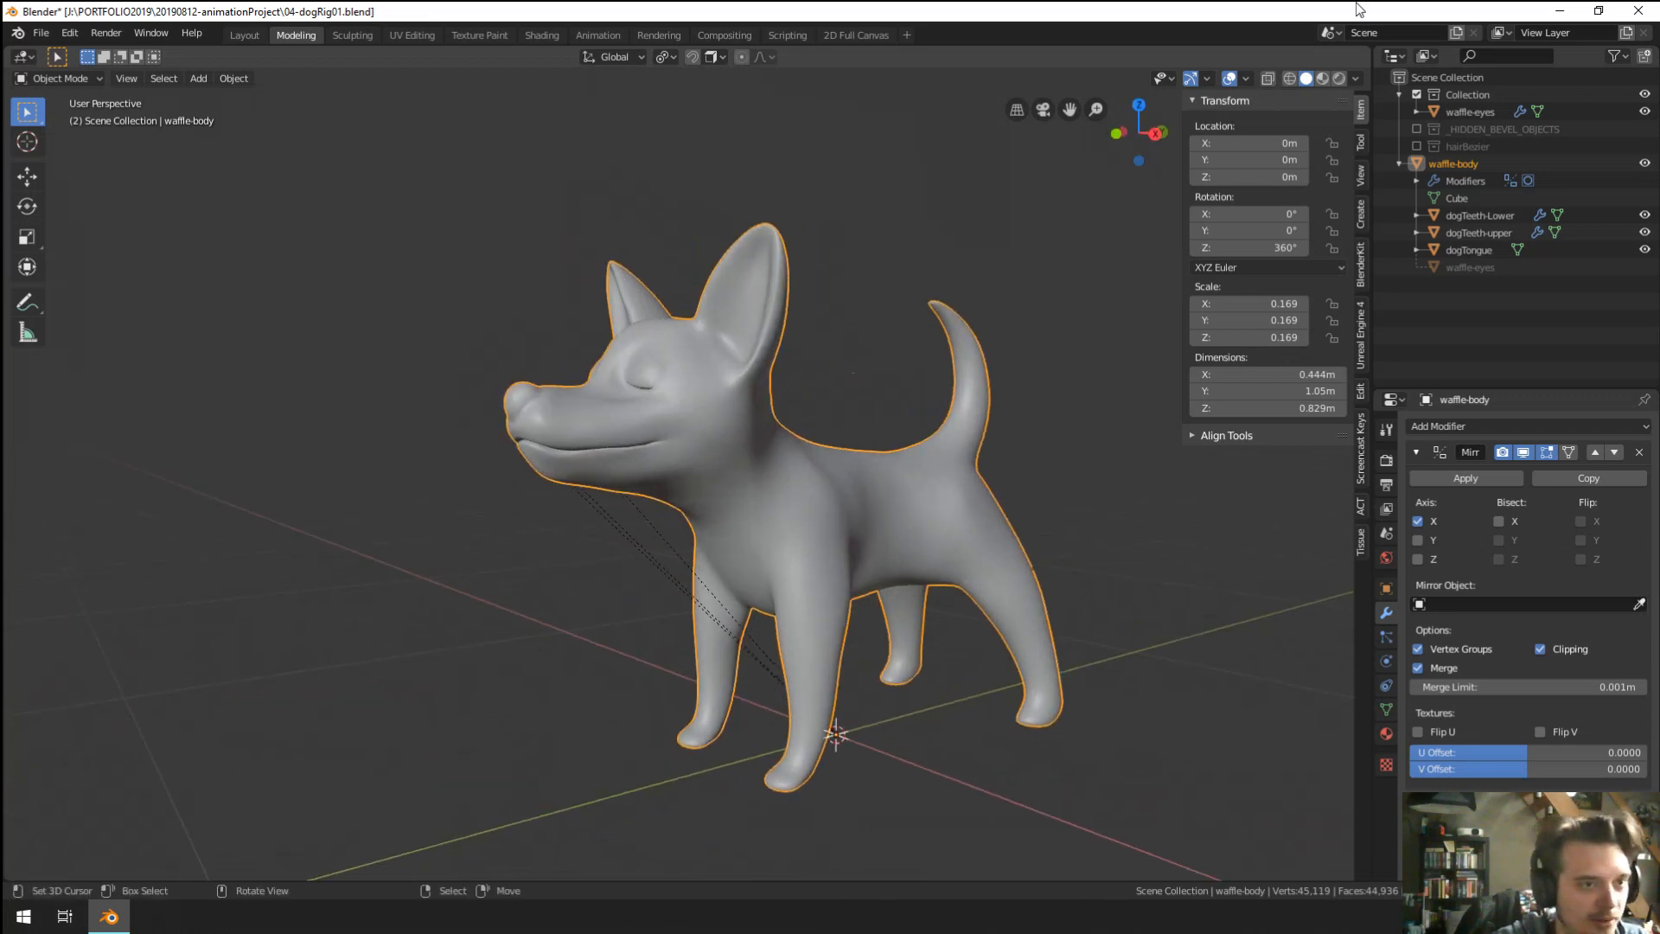
click(1290, 78)
click(1355, 79)
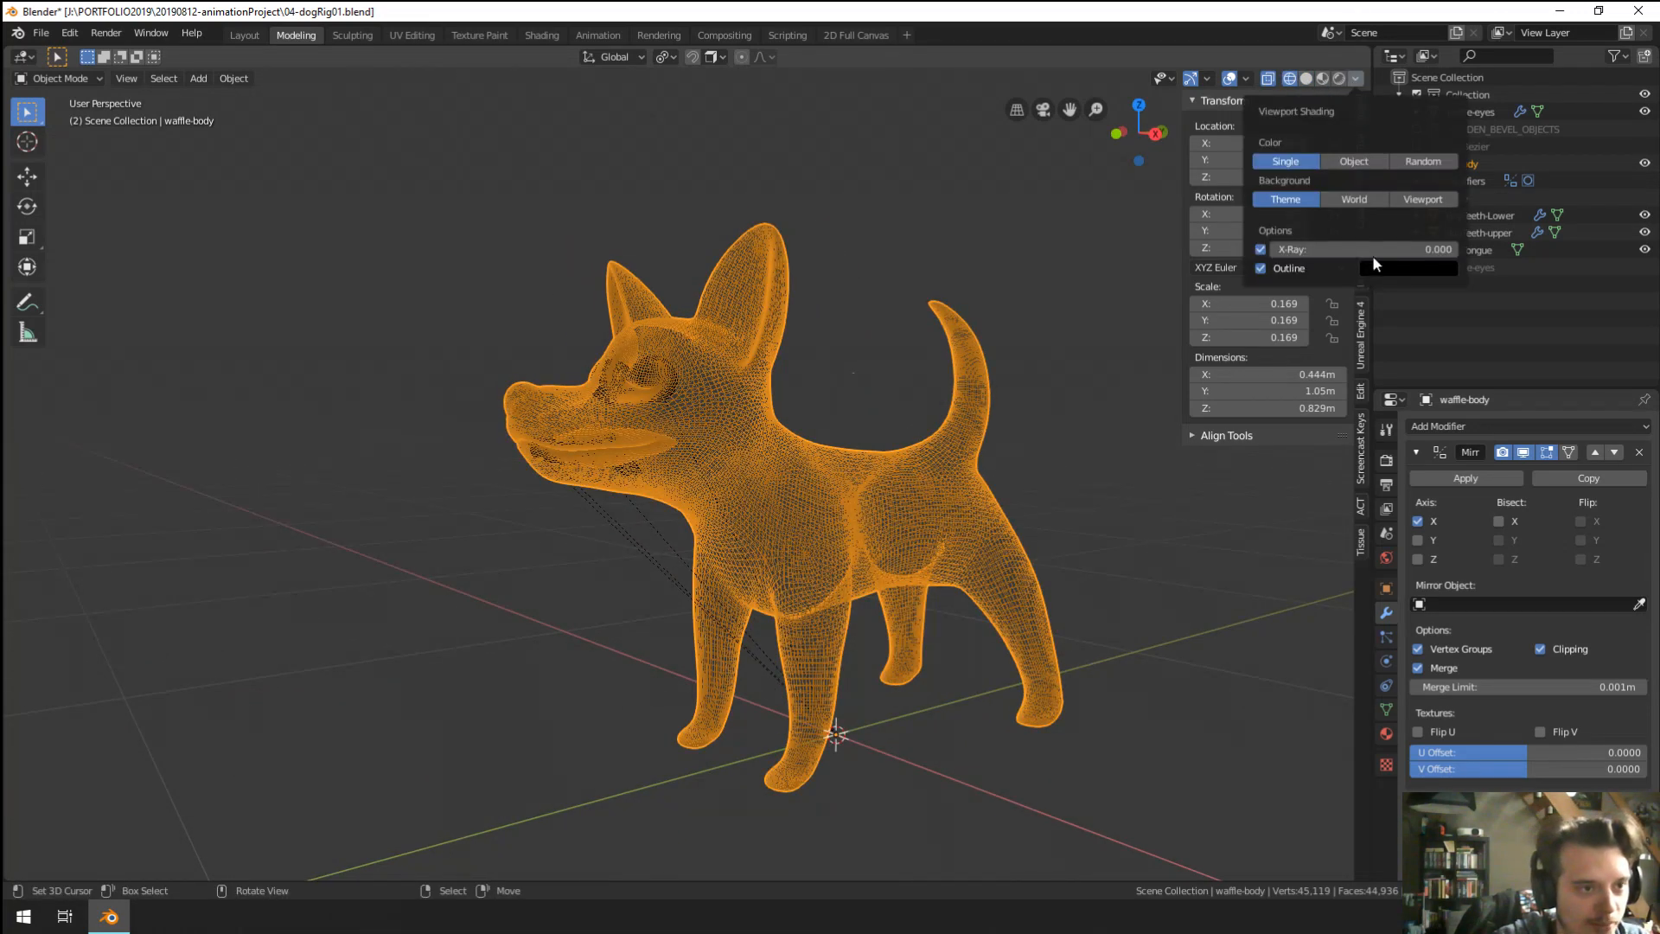
drag(1374, 249, 1427, 250)
key(ctrl+1)
scroll(1599, 750, down, 2)
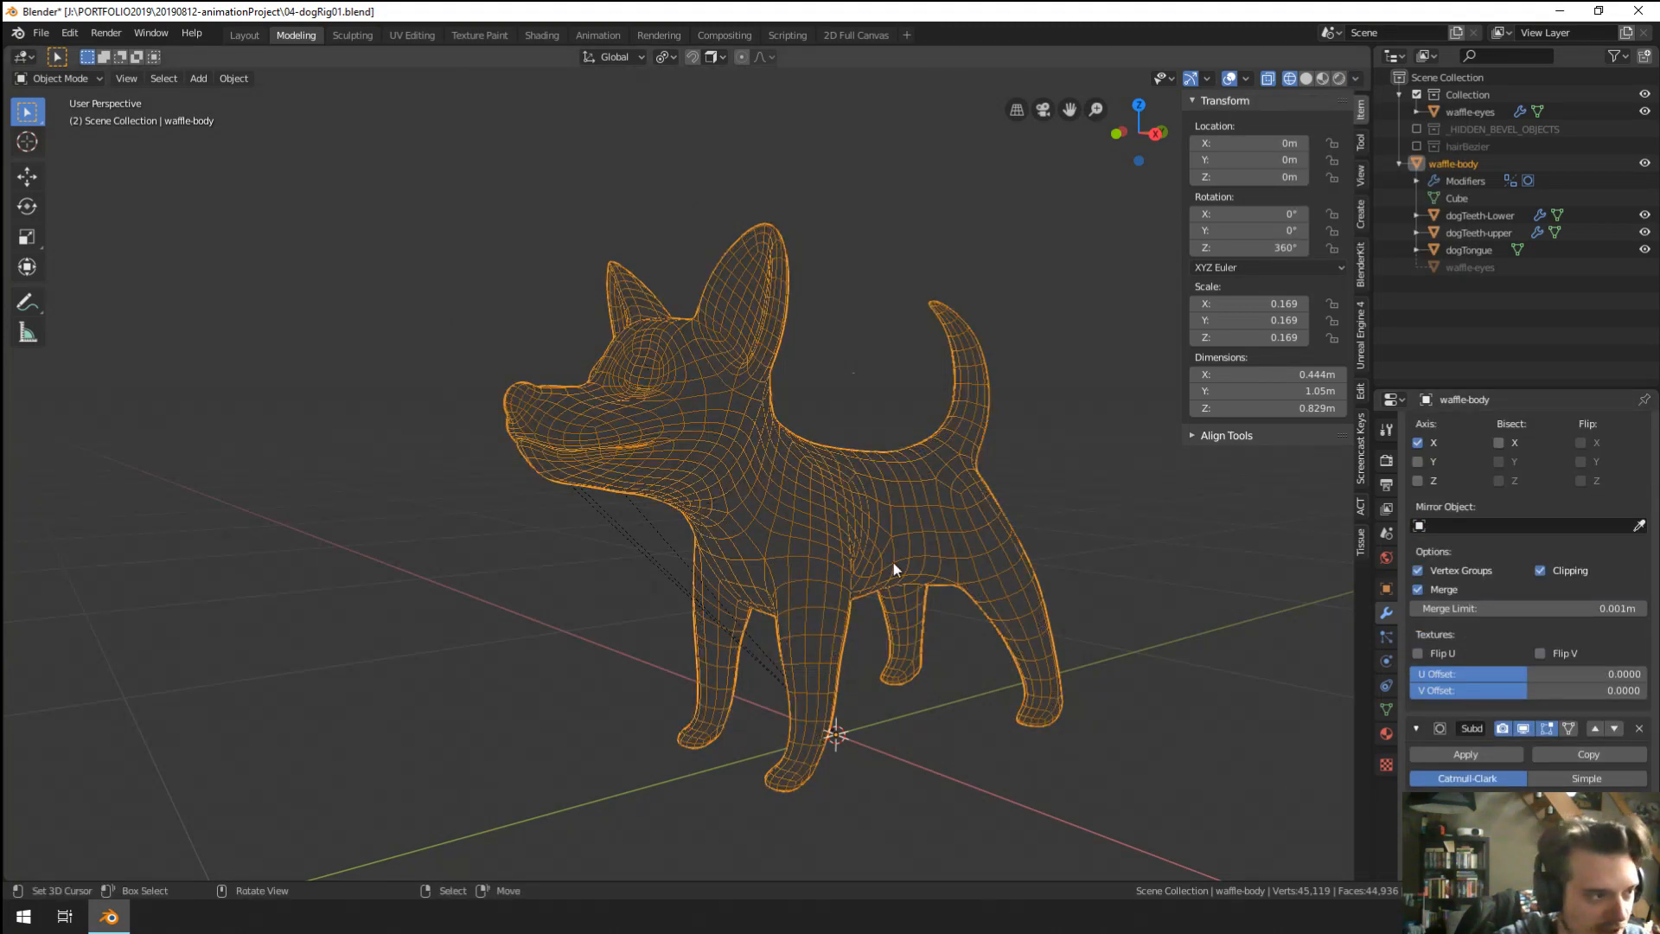
Examine the edge flow of the dog's face from the front in wireframe, and return to solid shading.
mouse_move(895, 562)
middle_down()
mouse_move(1001, 599)
mouse_move(1201, 554)
mouse_move(558, 634)
mouse_move(1116, 621)
mouse_move(1233, 641)
middle_up()
scroll(800, 527, up, 2)
middle_drag(754, 505, 770, 511)
key(z)
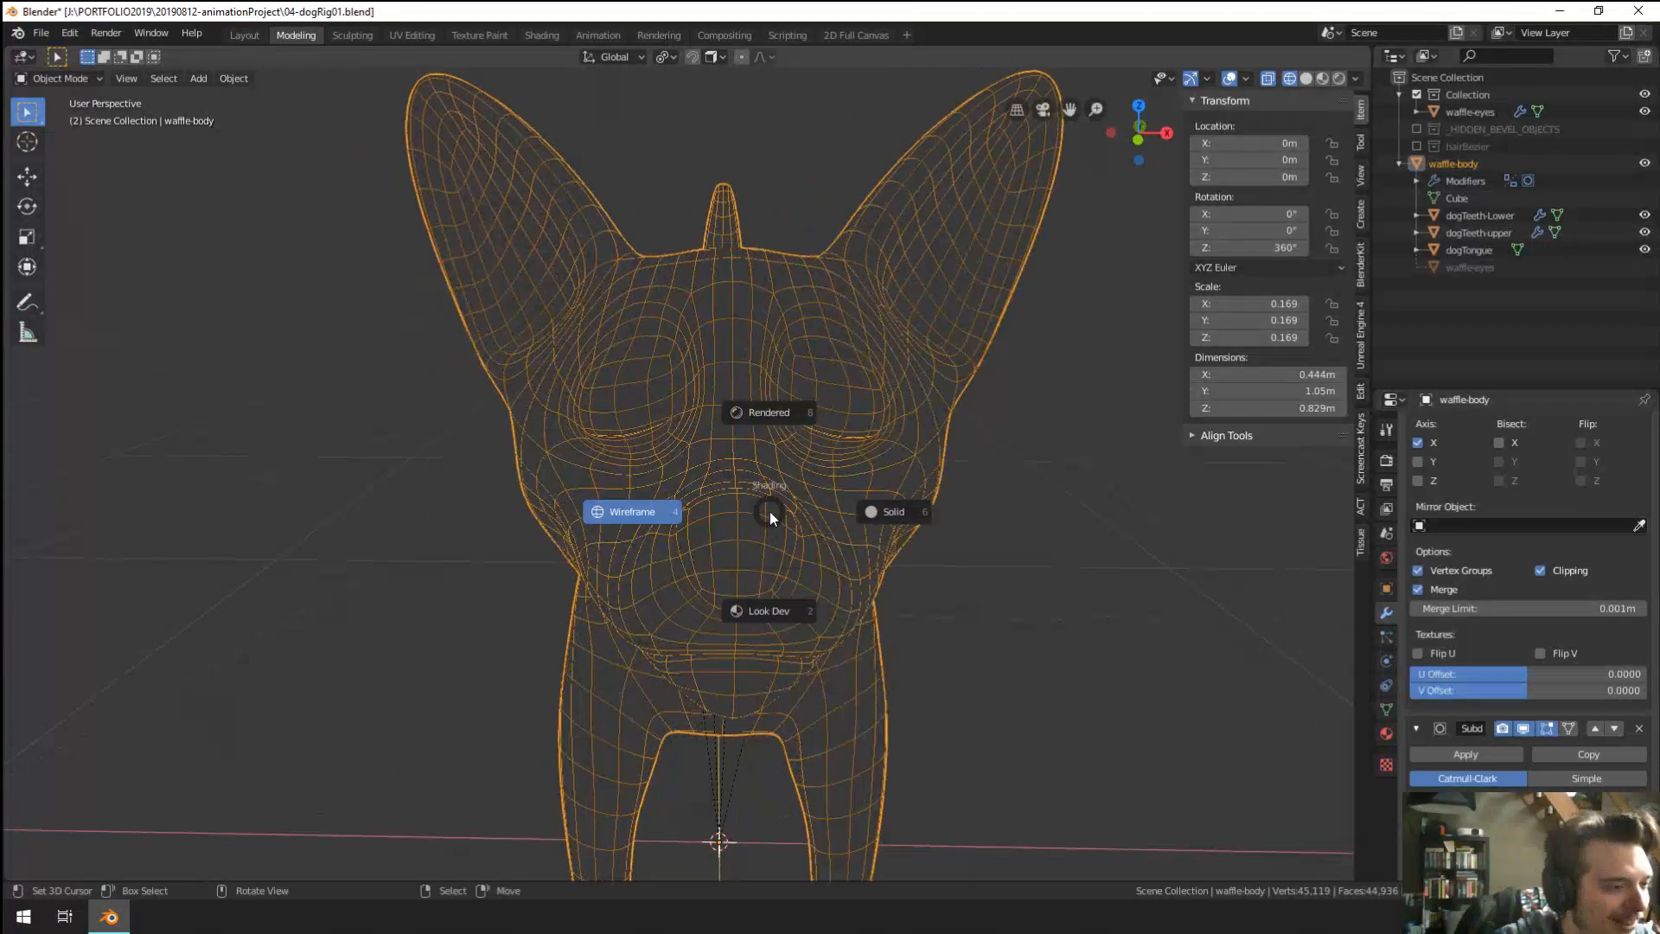
click(937, 512)
mouse_move(811, 568)
middle_down()
mouse_move(697, 429)
mouse_move(786, 510)
middle_up()
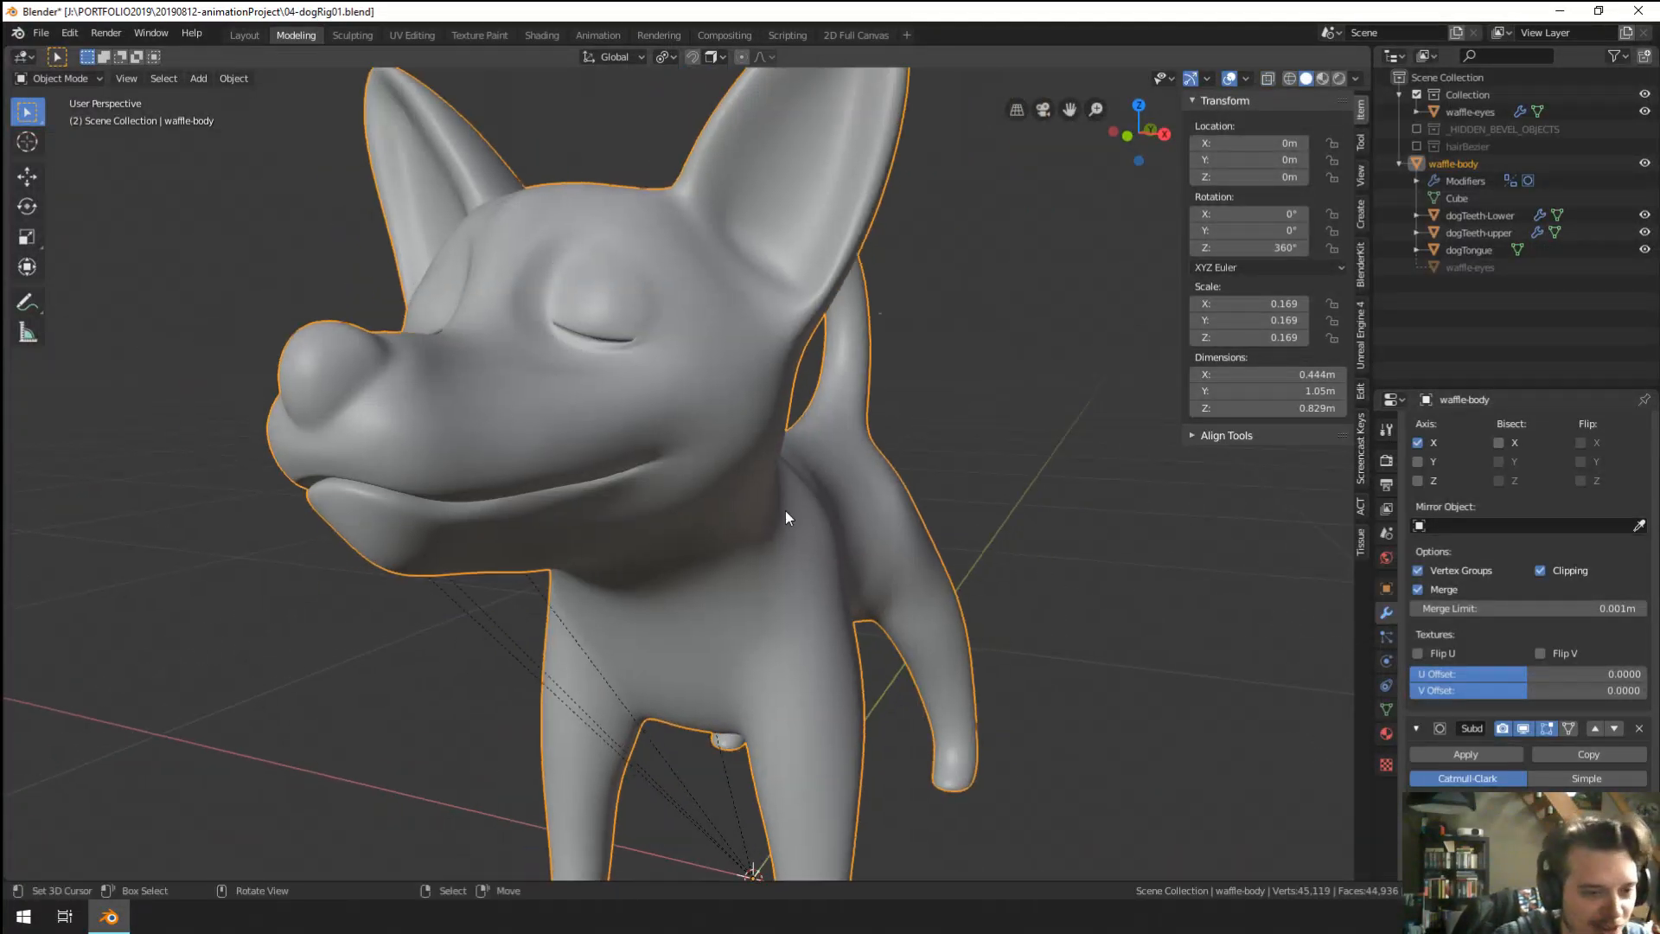
Apply the Mirror modifier on the dog body, keeping the Subdivision modifier live.
click(1387, 710)
middle_drag(1038, 605, 434, 413)
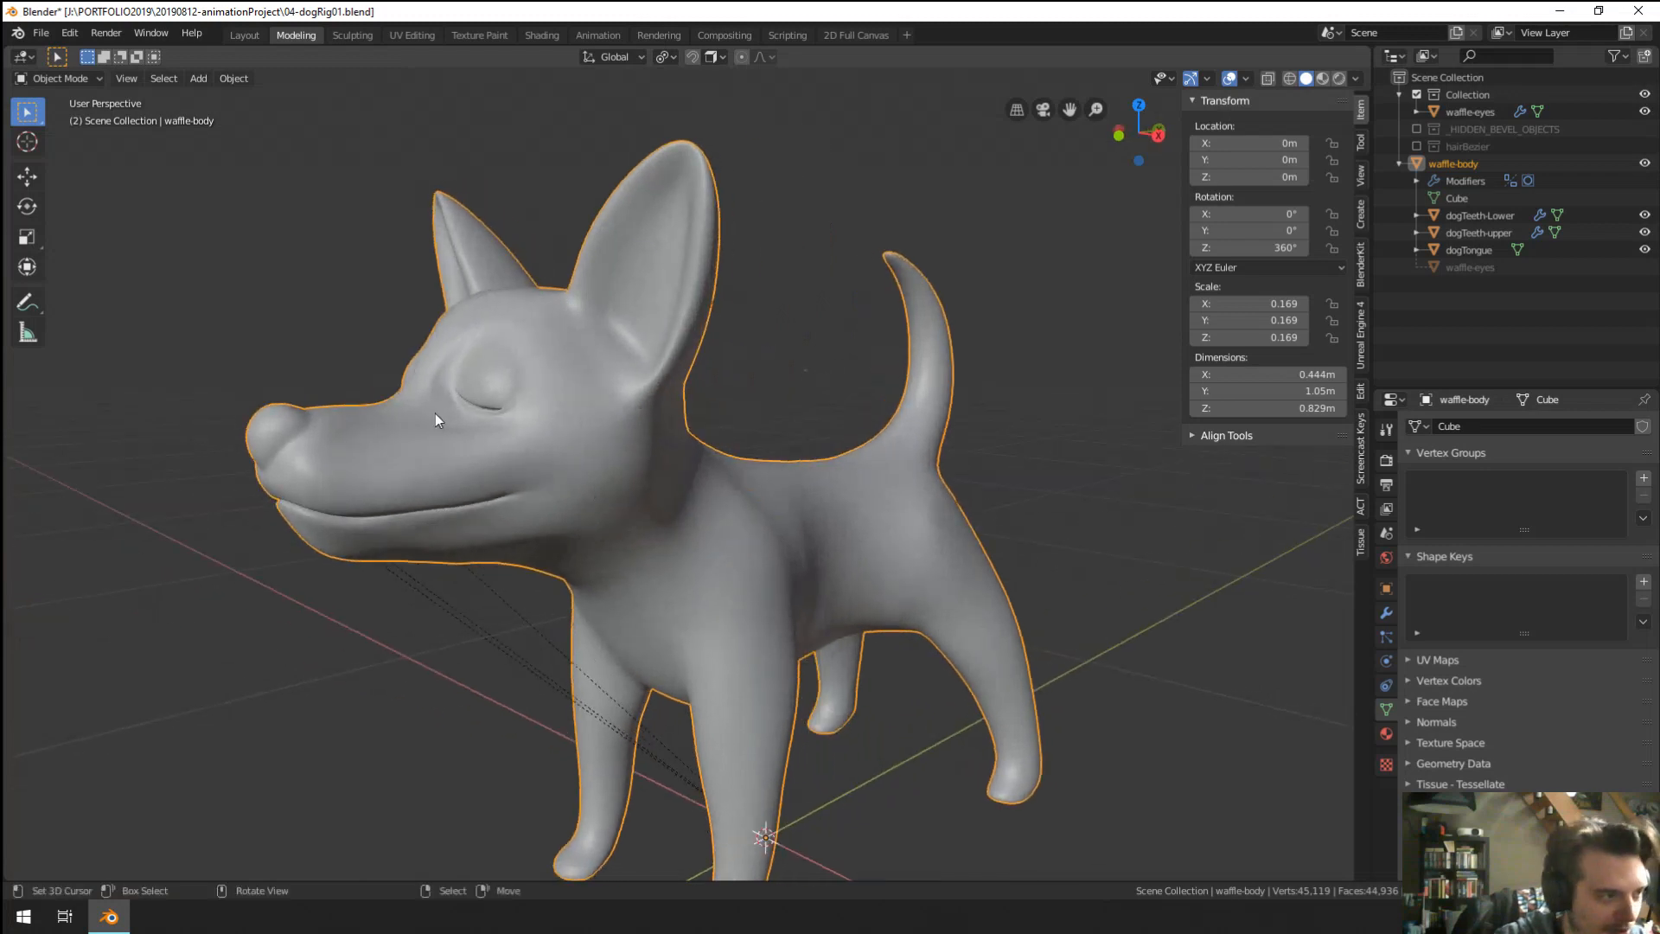
scroll(597, 490, up, 5)
middle_drag(597, 490, 594, 552)
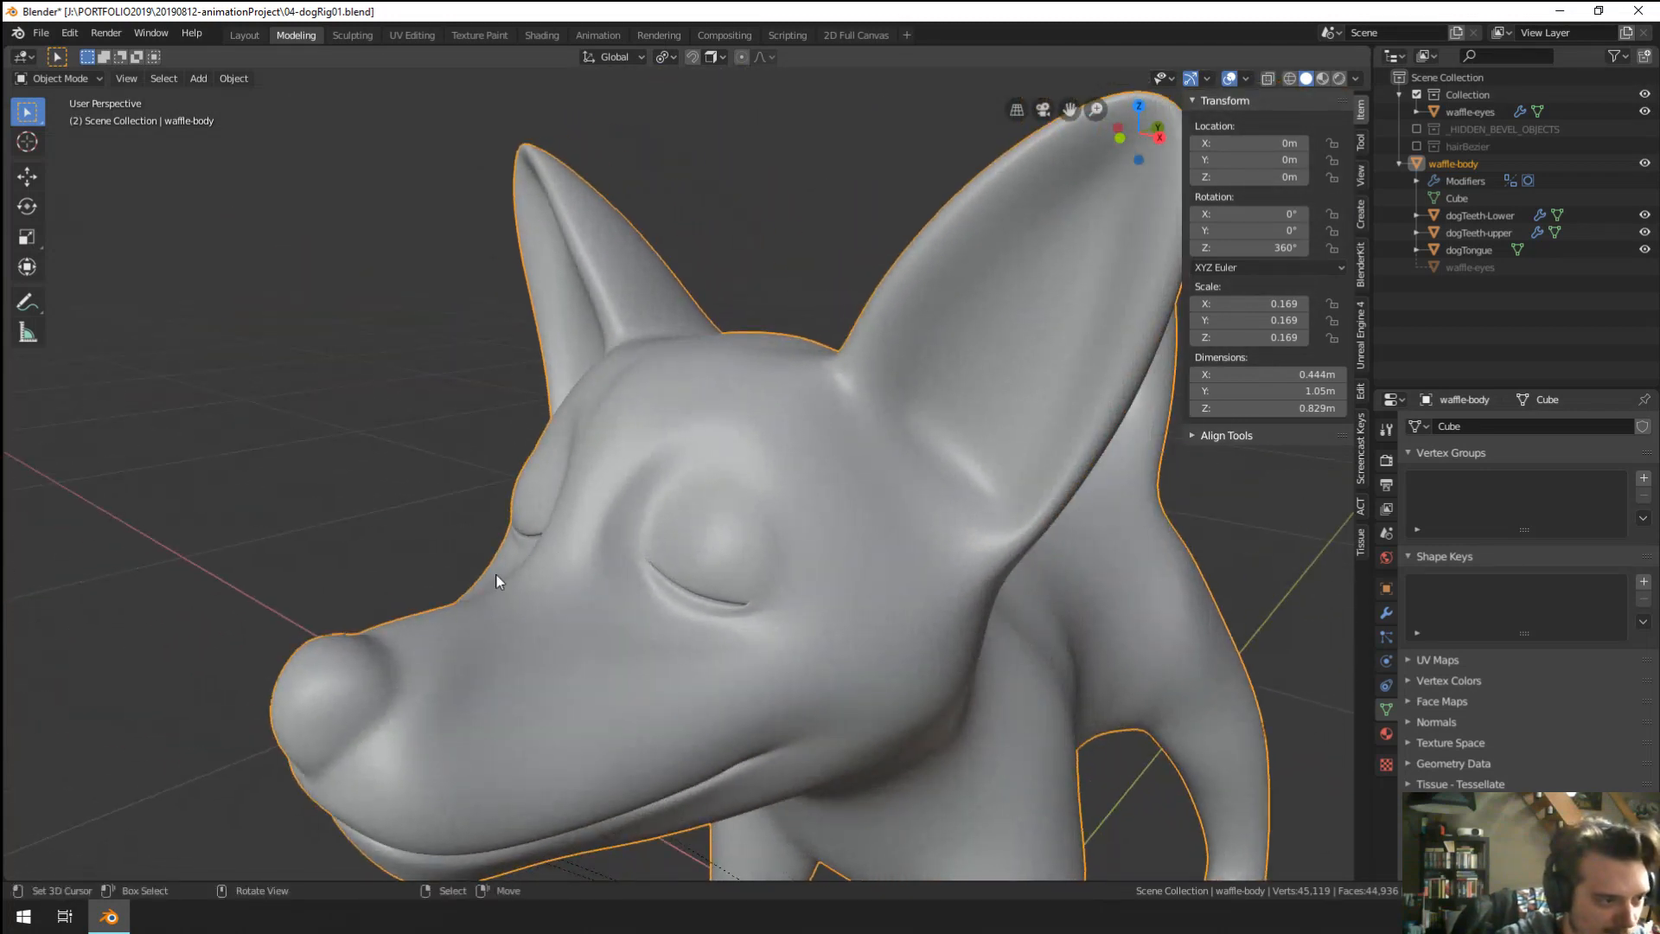
click(1386, 613)
scroll(1470, 501, up, 2)
click(1466, 477)
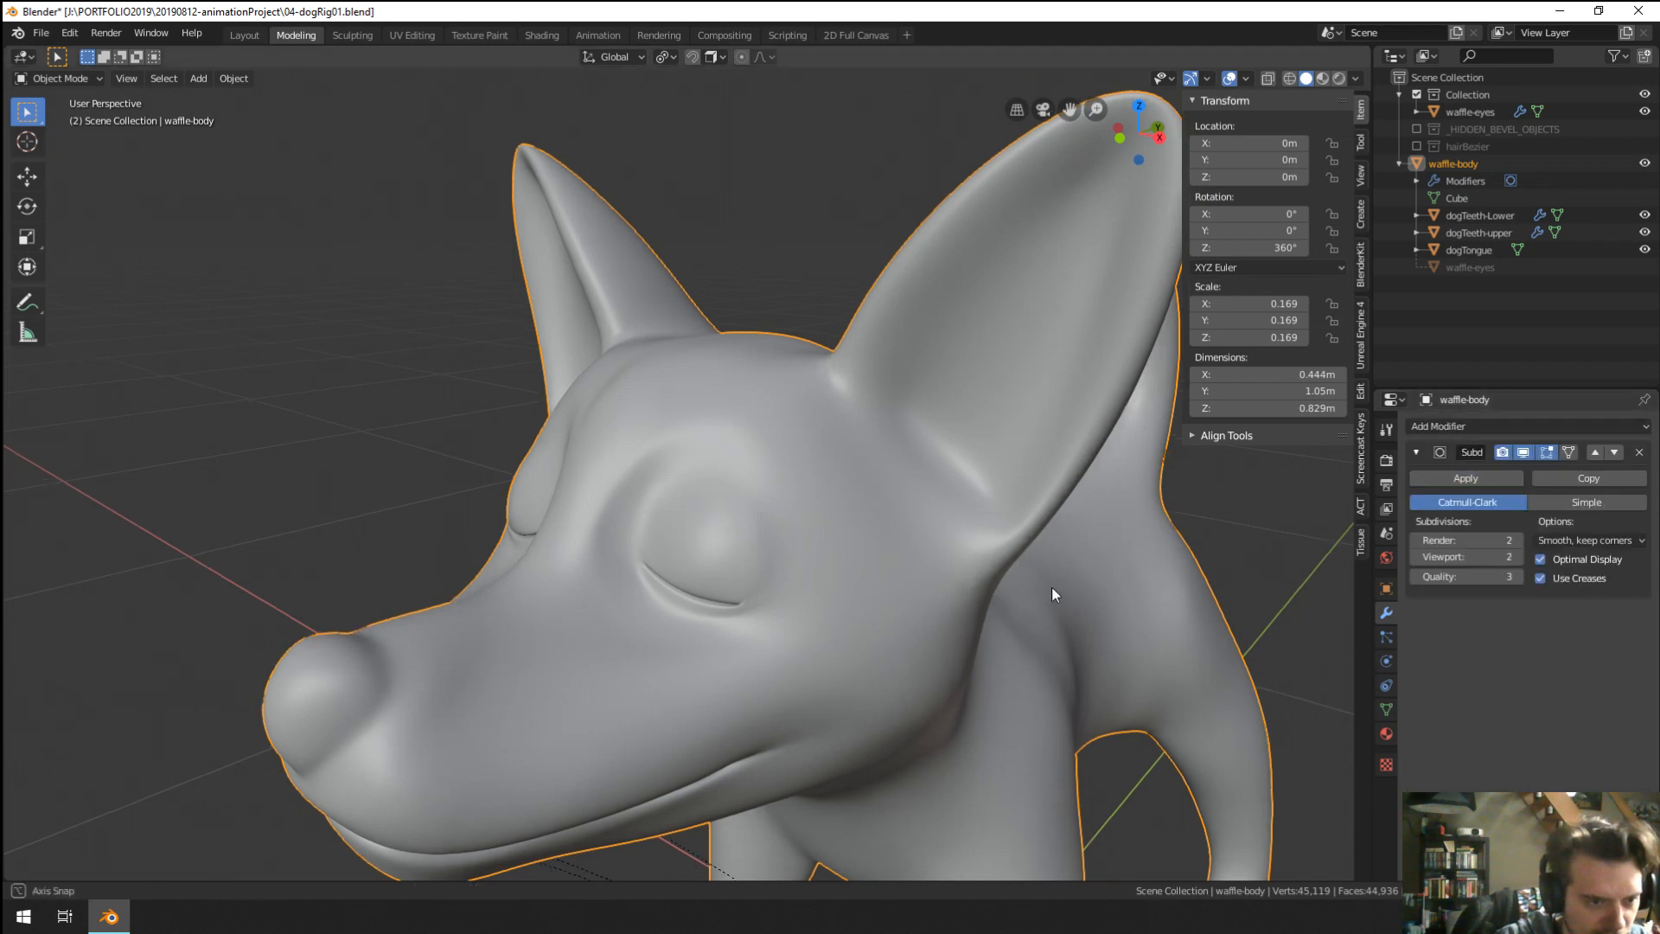
Set the Subdivision modifier's viewport level to 0 on the dog body.
middle_drag(1051, 588, 1124, 596)
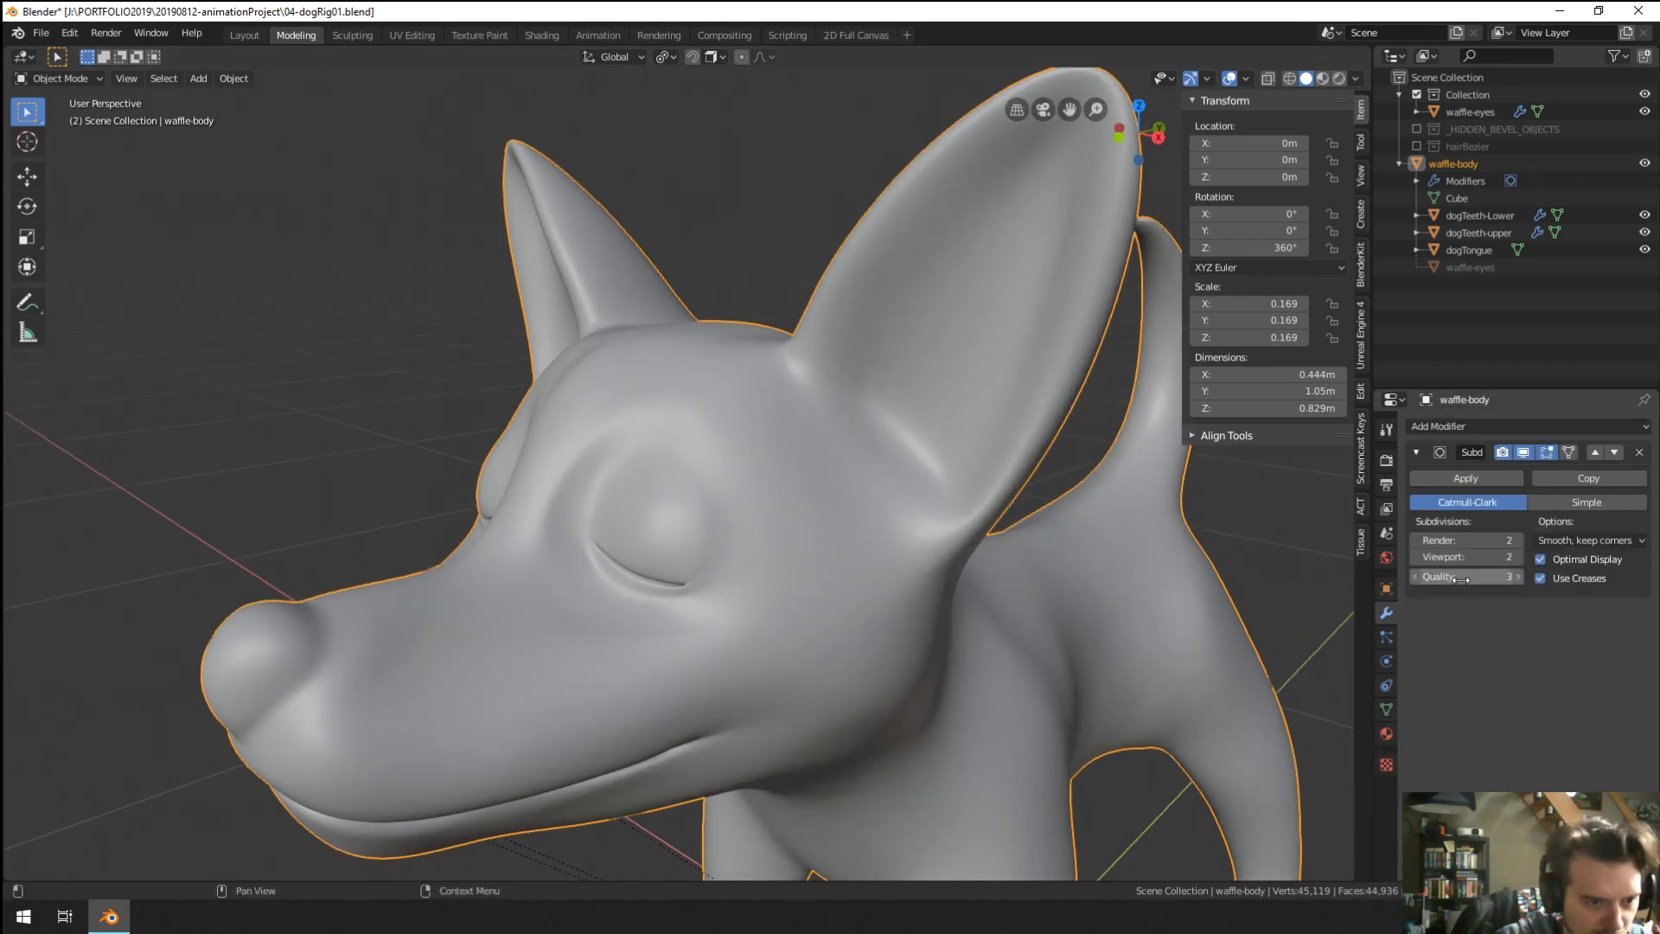
click(1416, 557)
click(1416, 557)
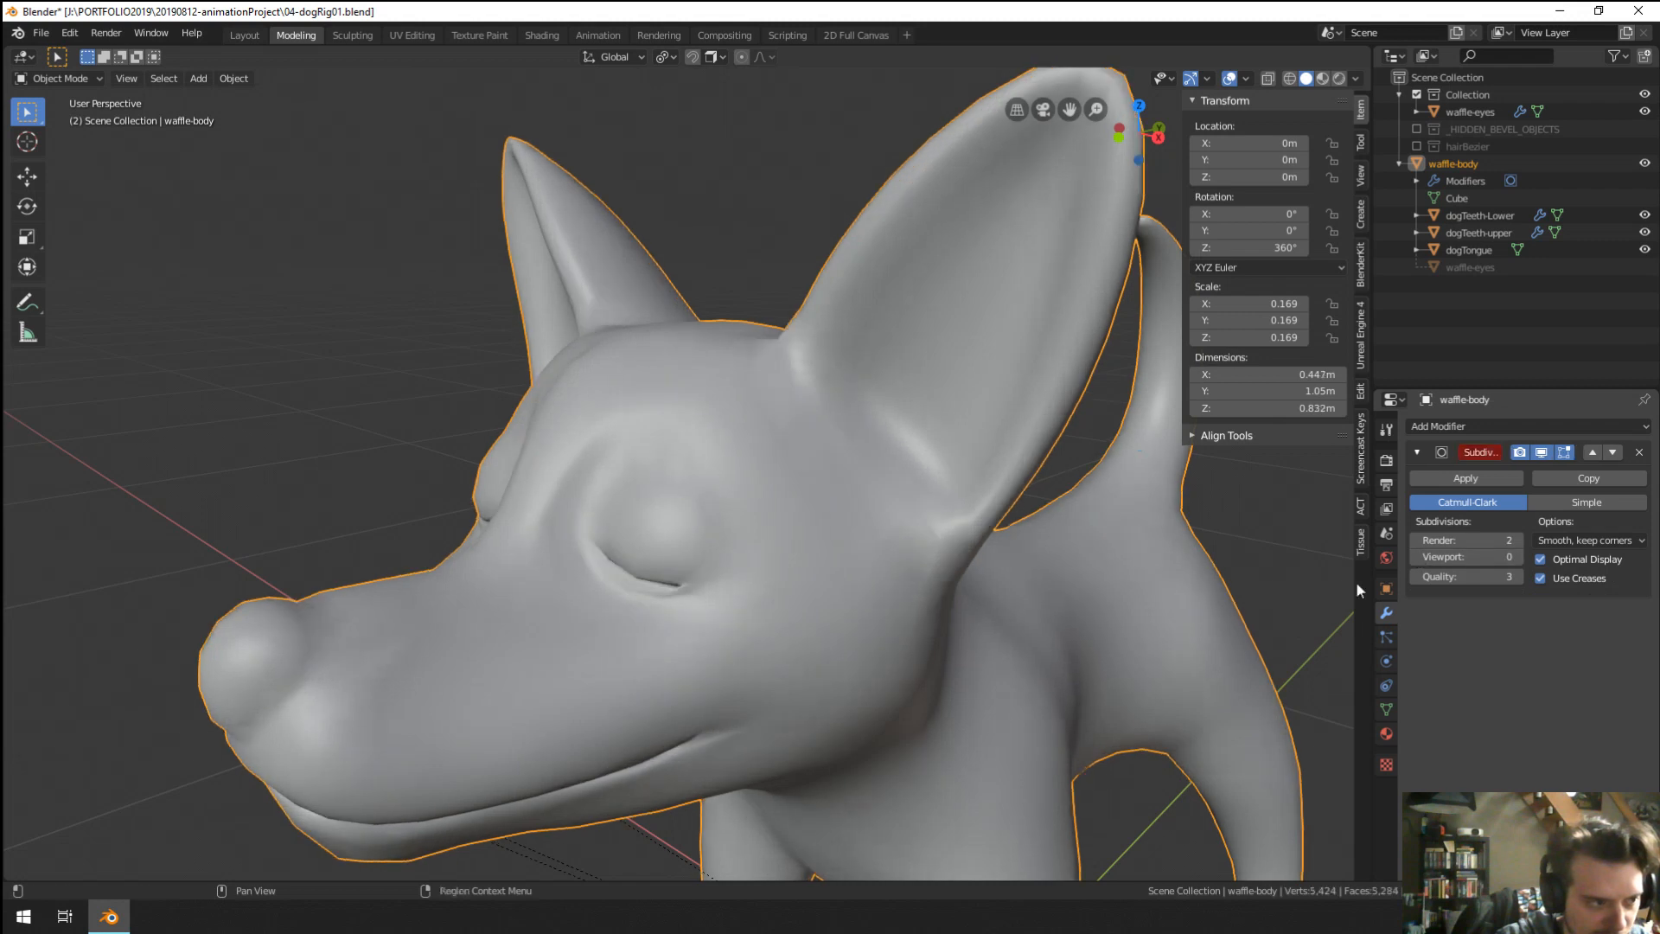
middle_drag(1210, 597, 1072, 620)
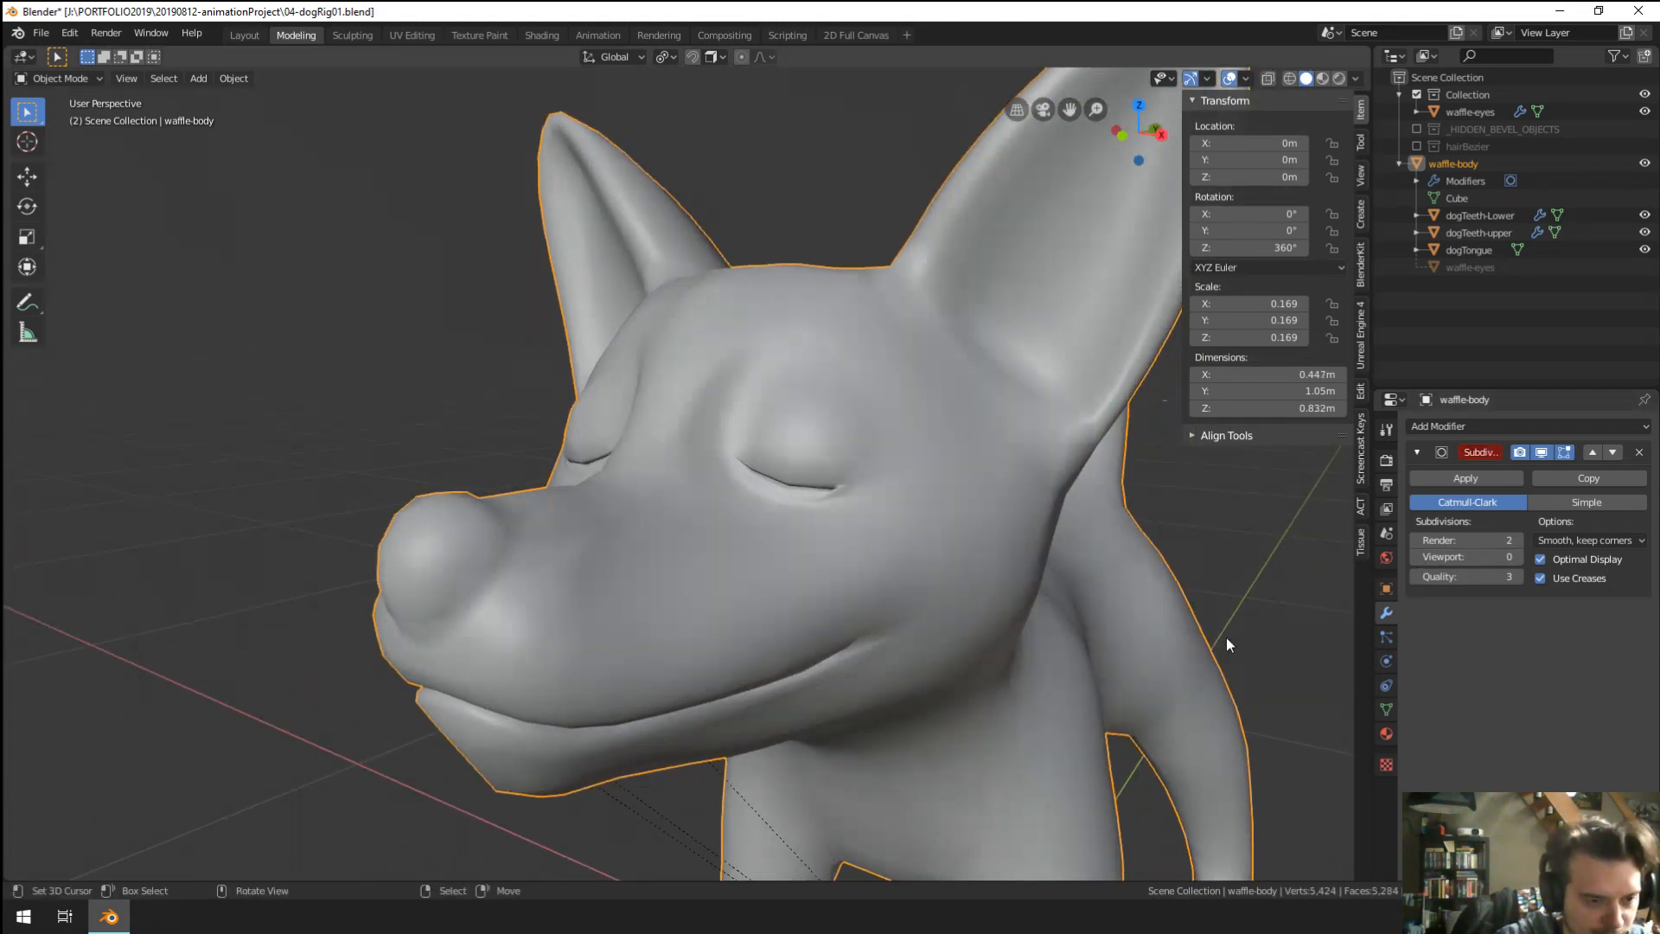
Examine the vertices along the edge of the dog's closed eyelid in Edit Mode, and return to Object Mode.
click(1386, 709)
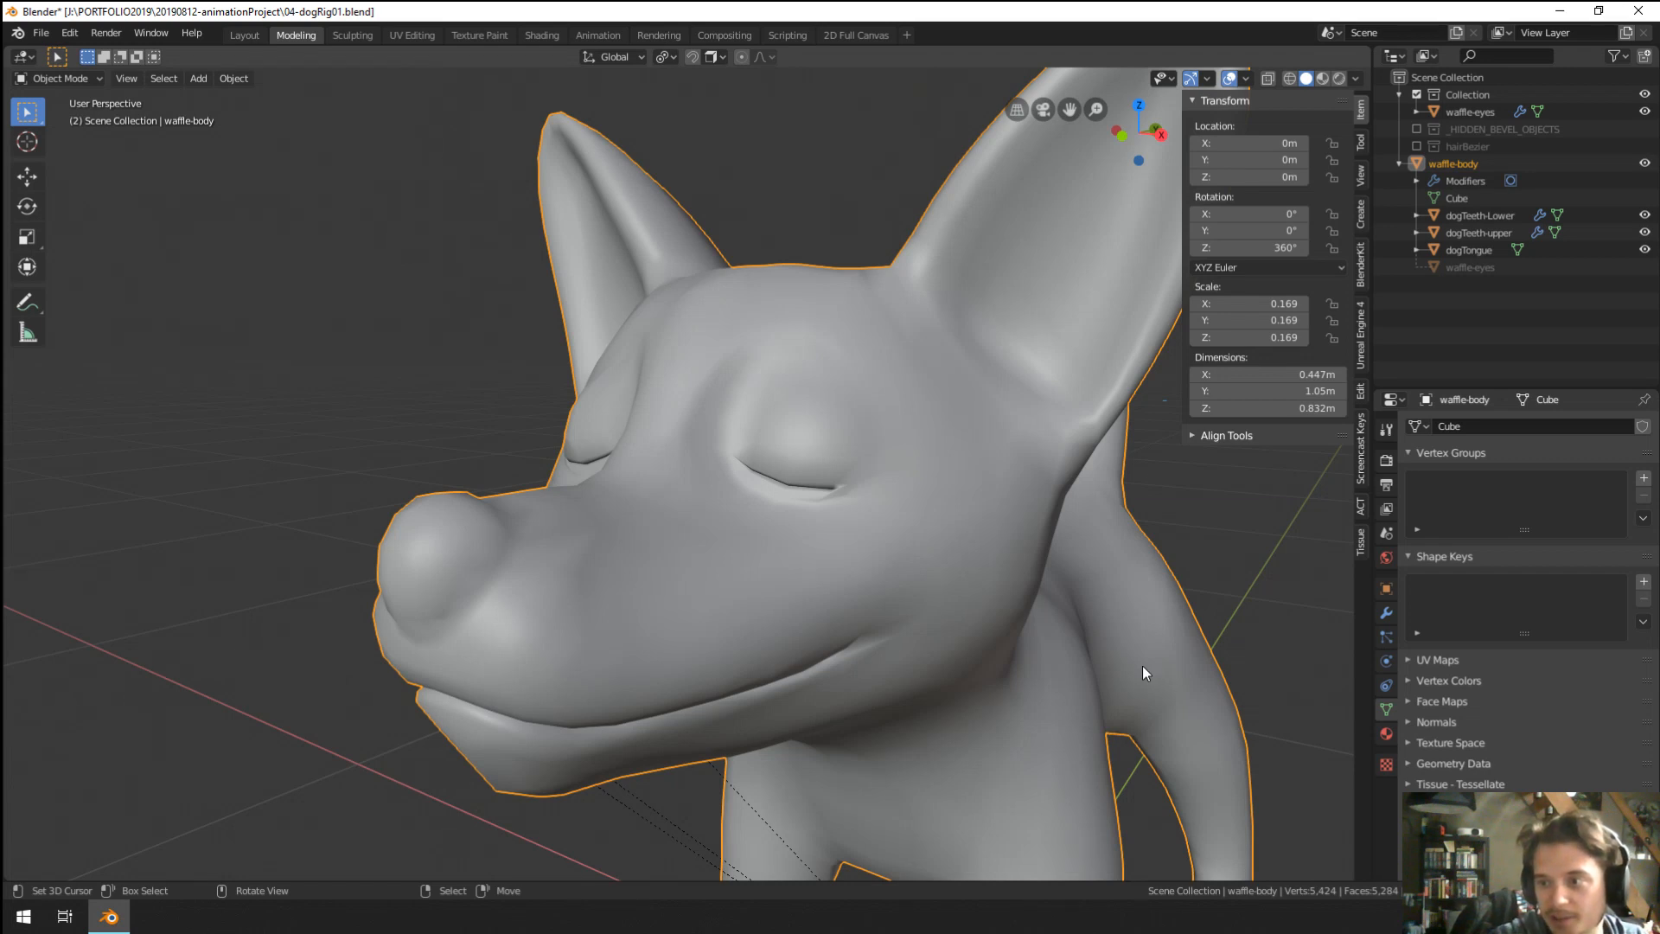
scroll(1057, 585, down, 2)
middle_drag(1057, 584, 1121, 599)
scroll(1086, 588, up, 4)
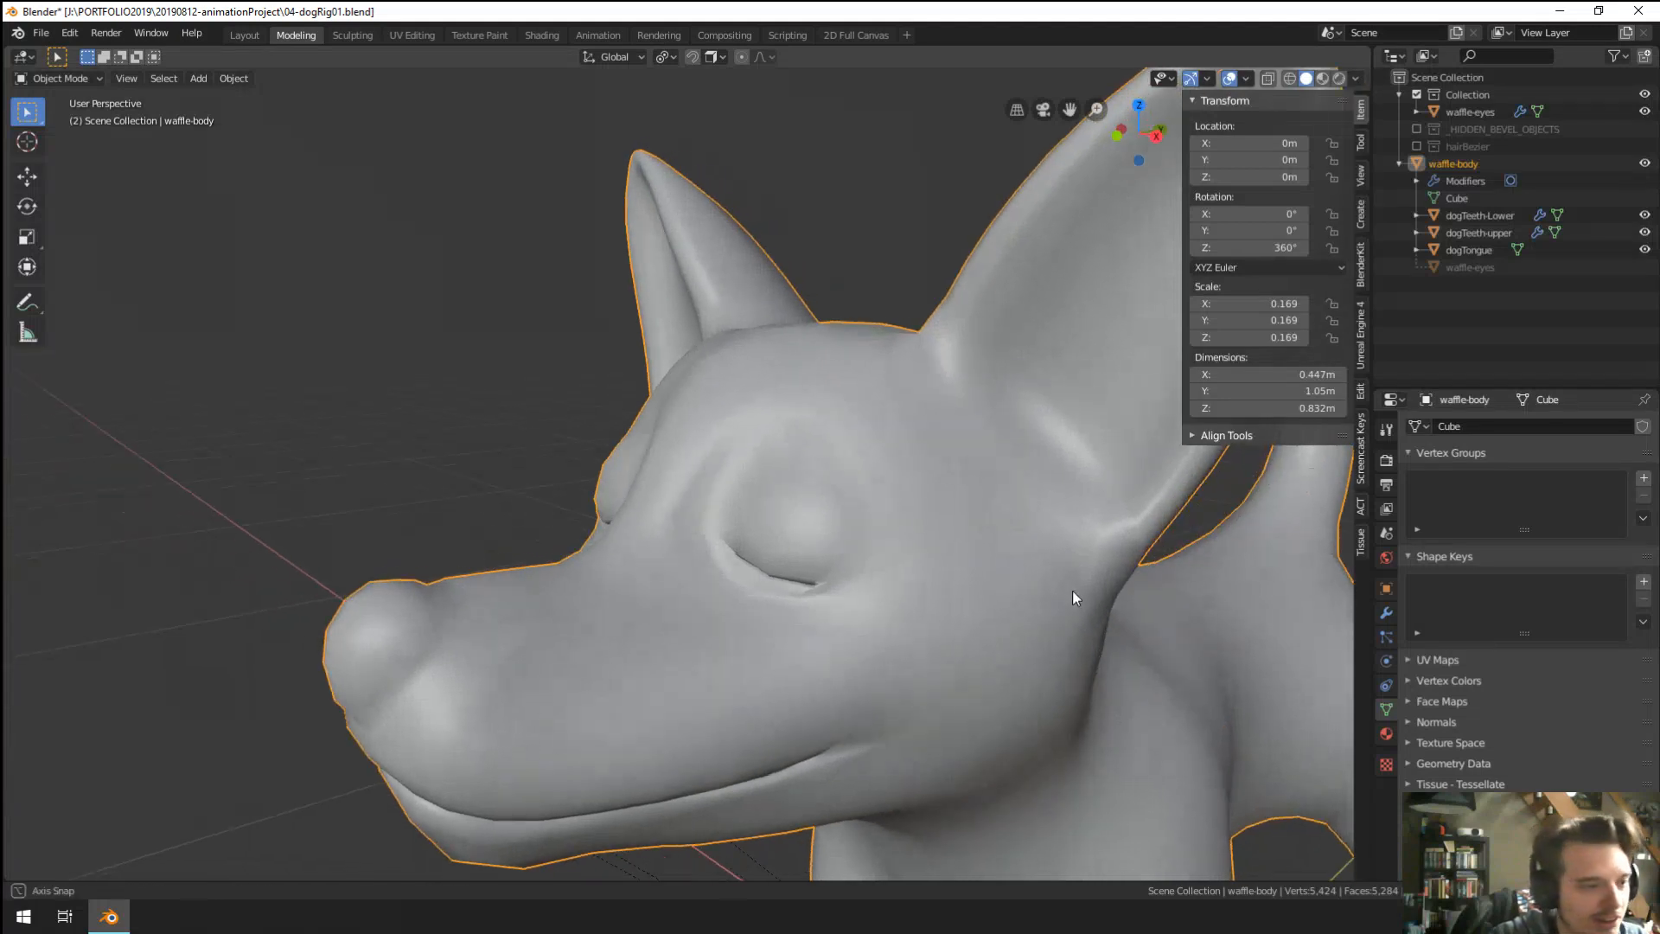
scroll(1074, 592, up, 2)
key(Tab)
right_click(766, 598)
shift+right_click(810, 627)
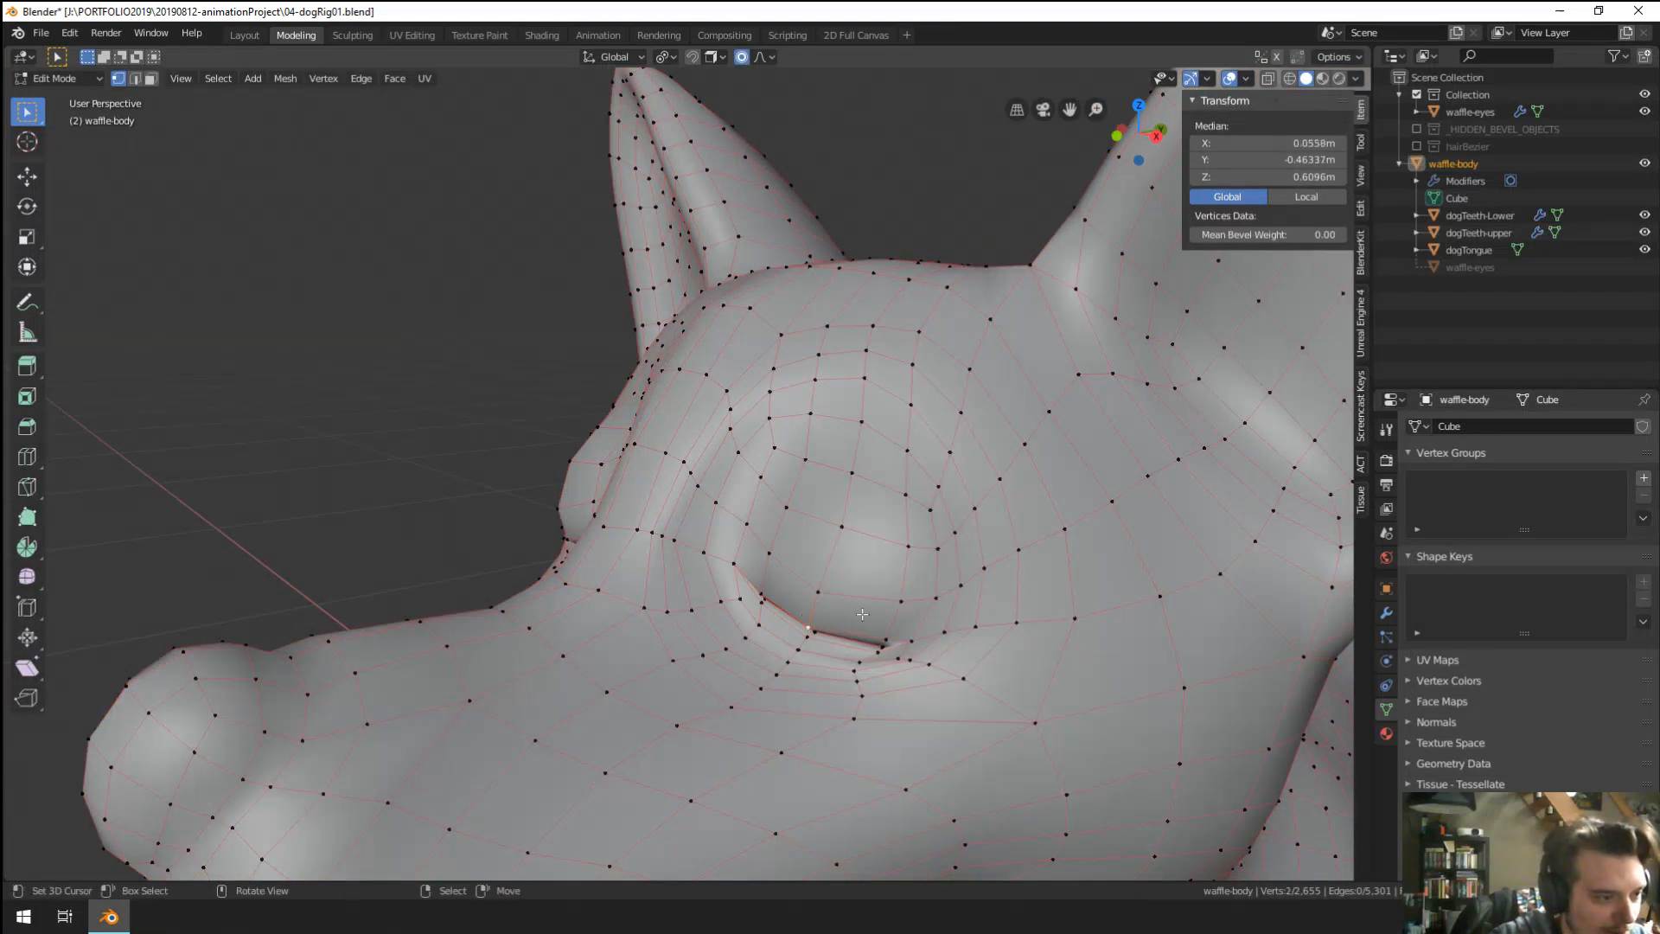
key(Tab)
Add a Basis shape key and one further shape key, and select an eyelid edge vertex near the inner corner in Edit Mode.
click(1644, 582)
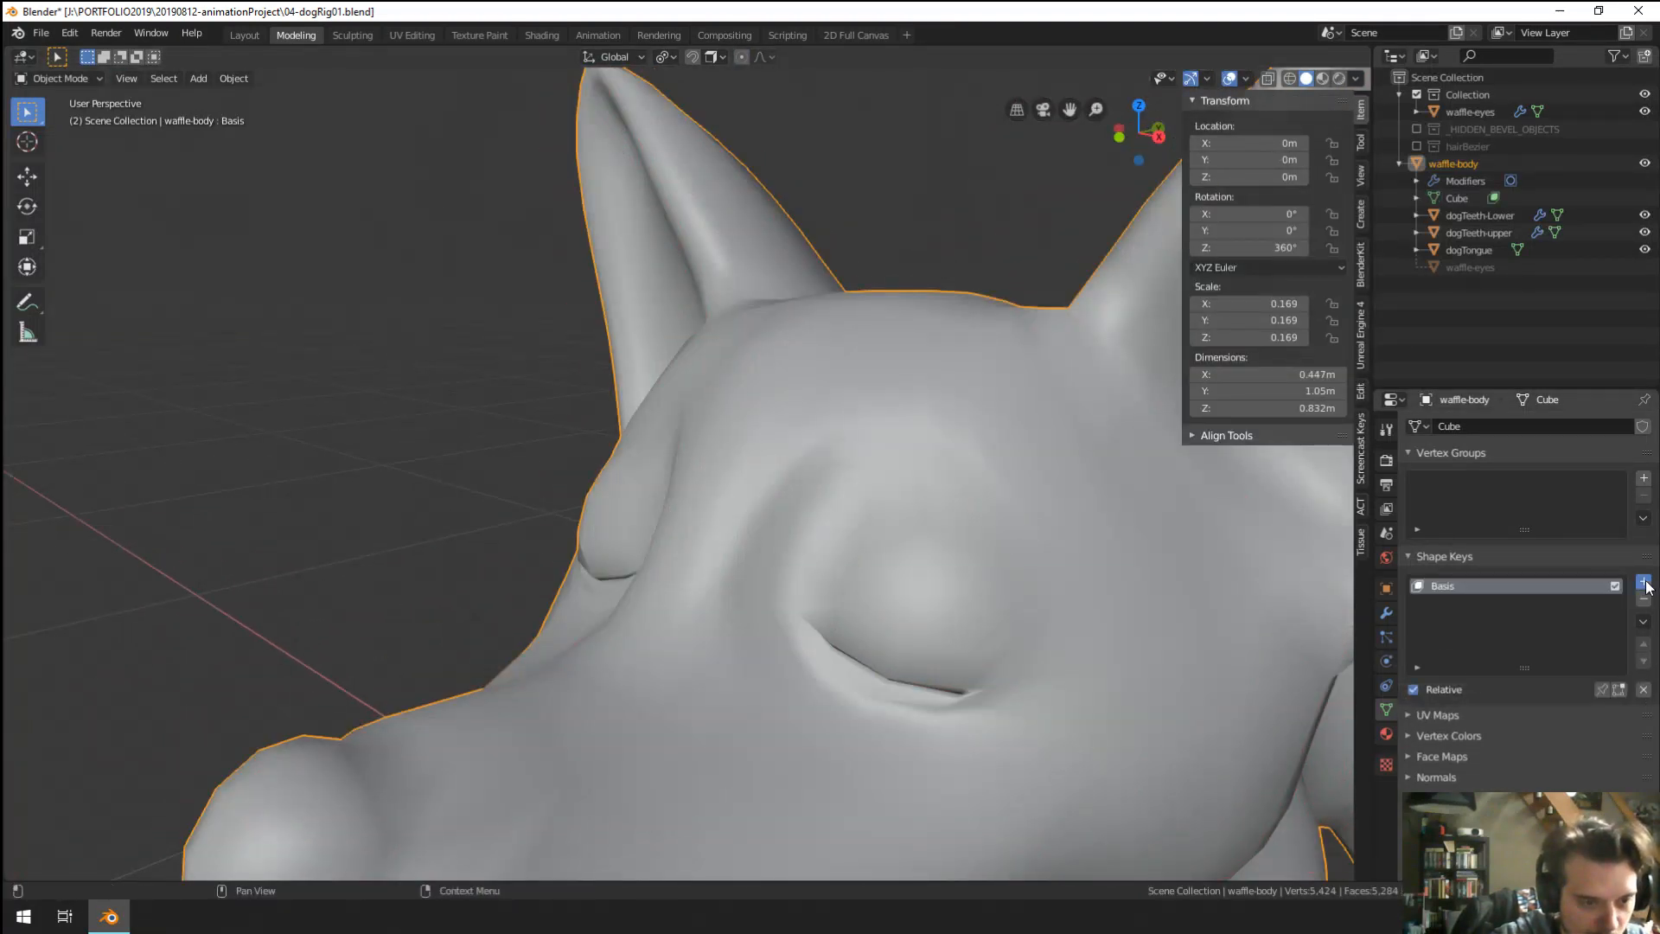
click(1645, 584)
key(Tab)
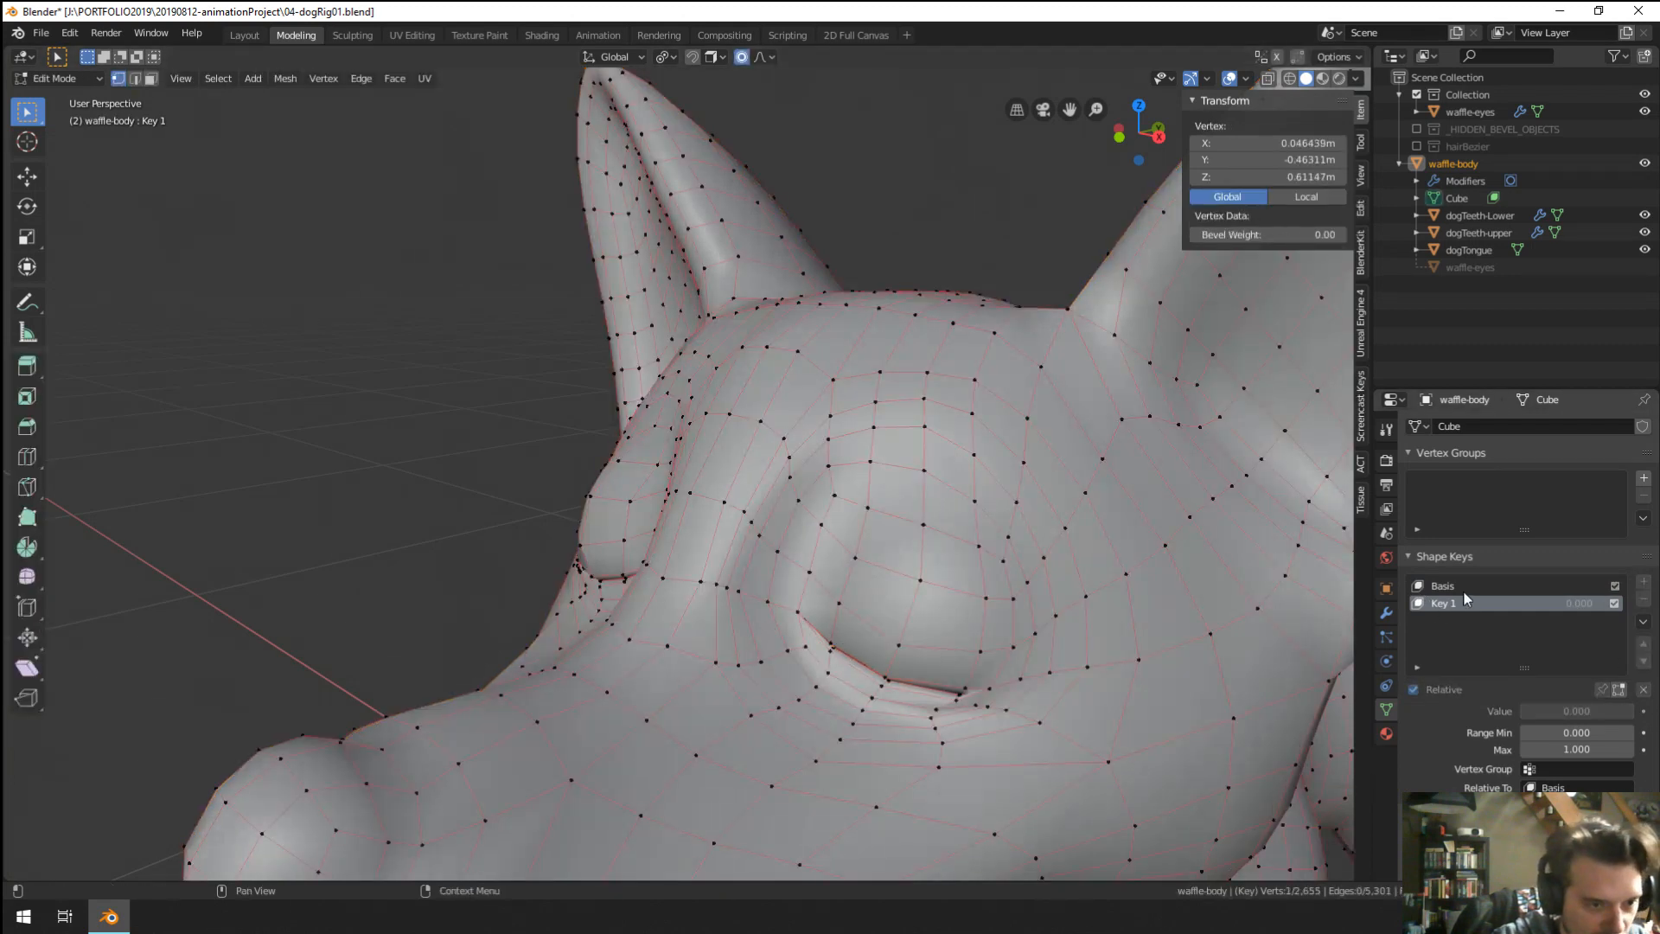
right_click(831, 643)
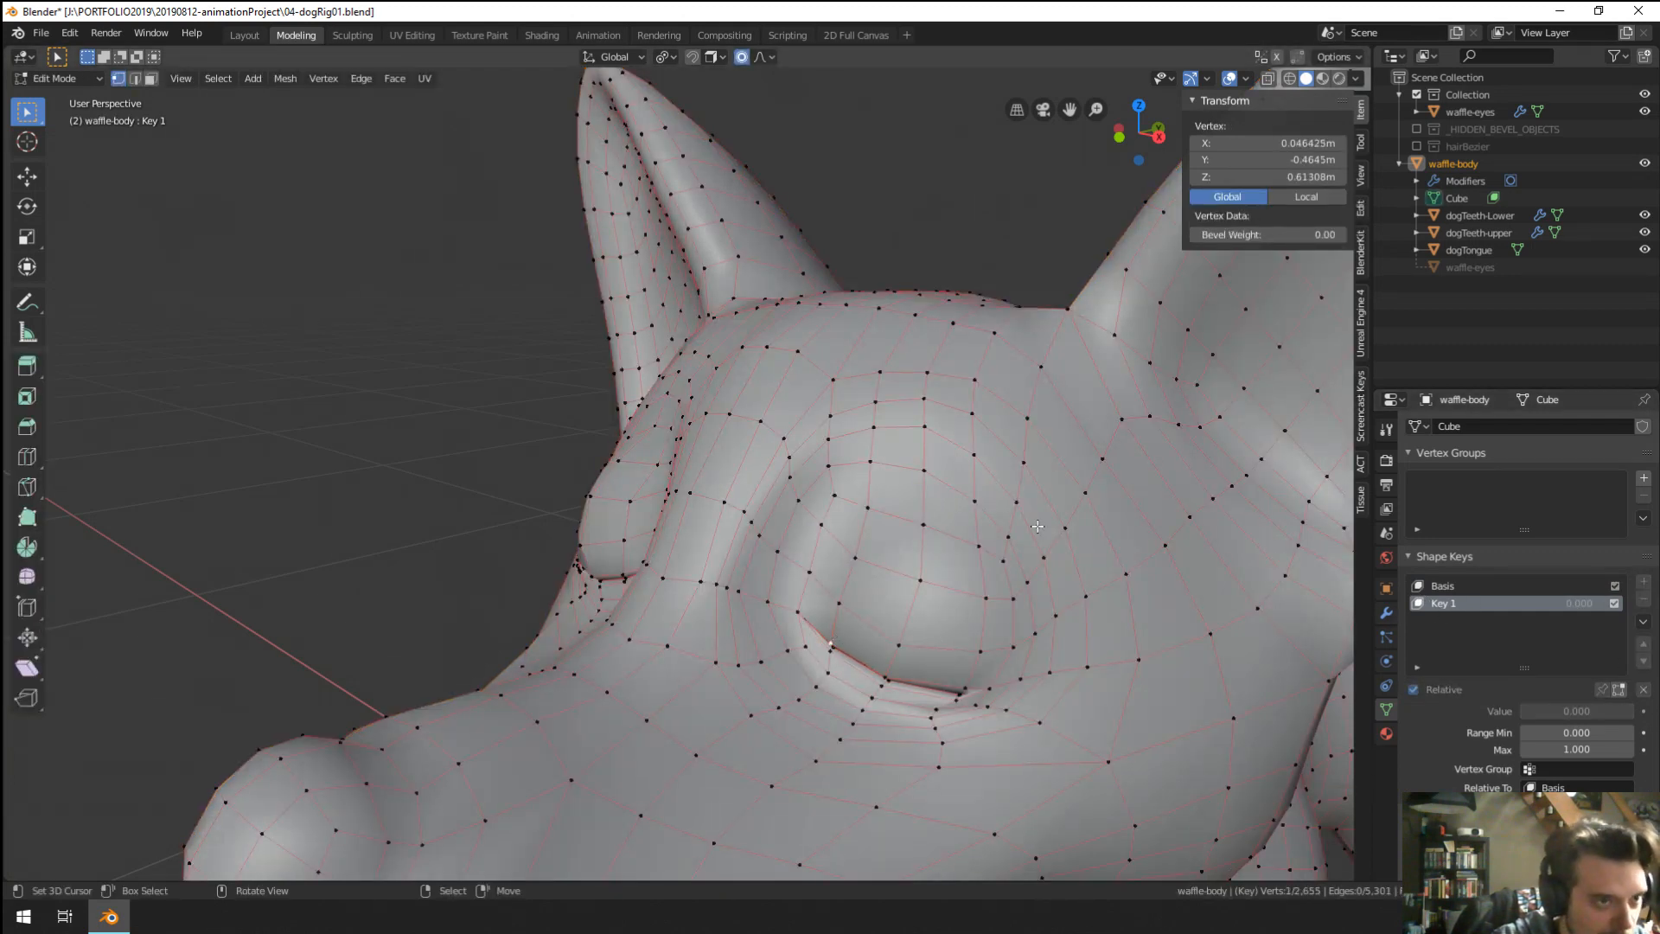
Enable the Screencast Keys display in the viewport.
click(1362, 428)
click(1208, 100)
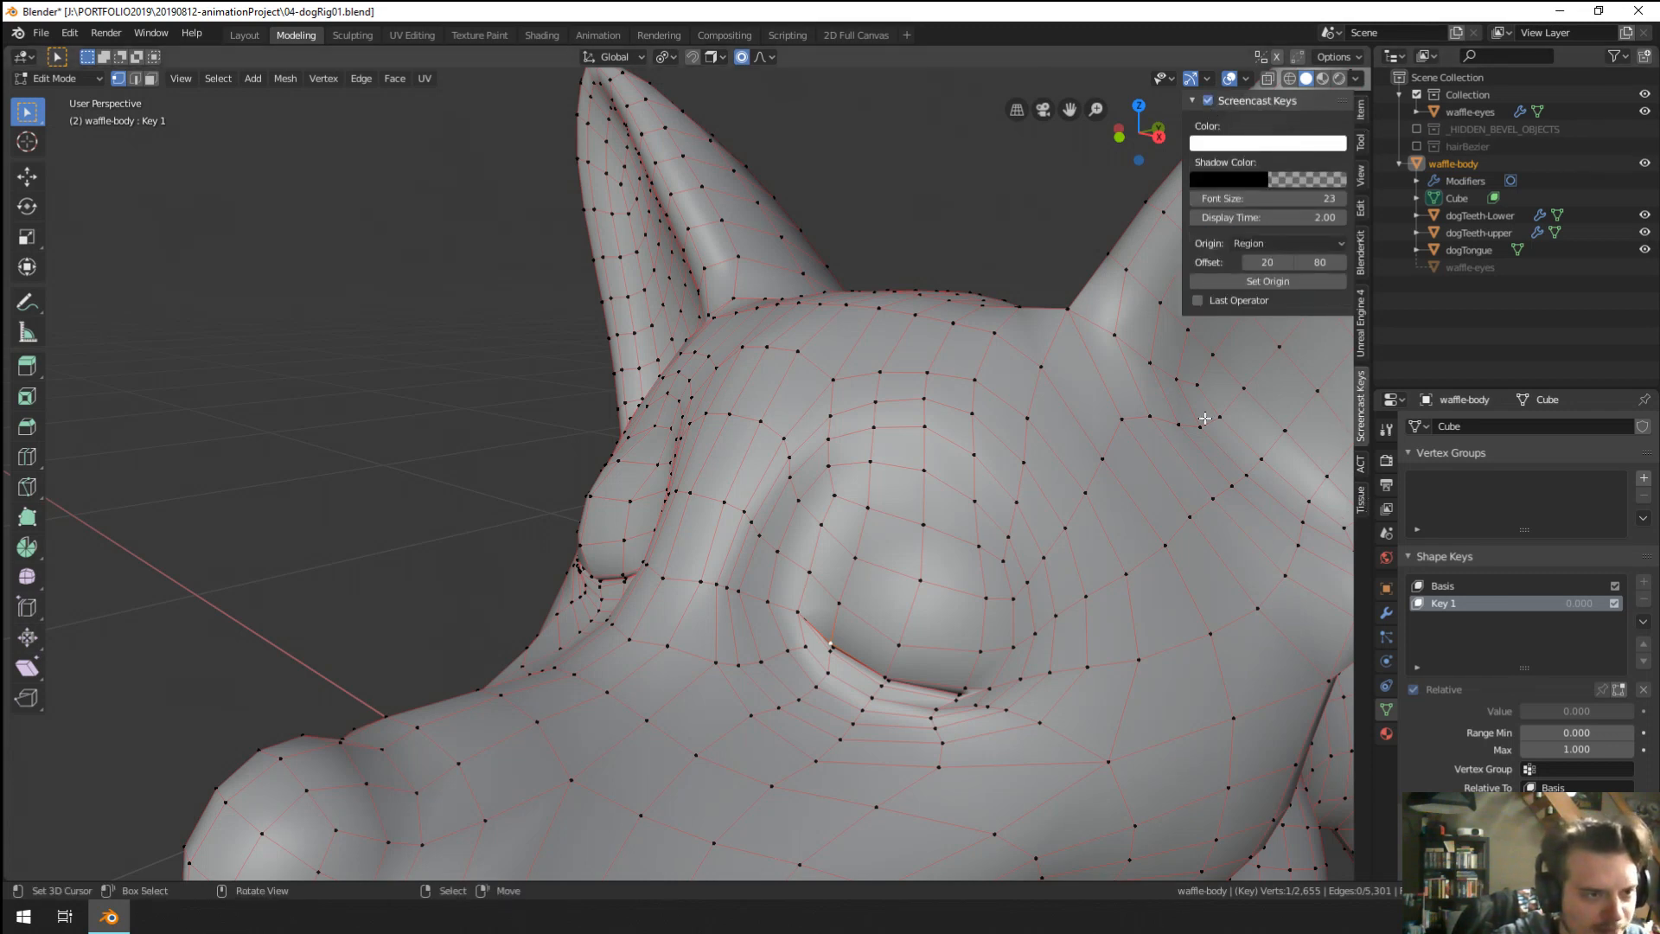
click(1362, 117)
click(1363, 142)
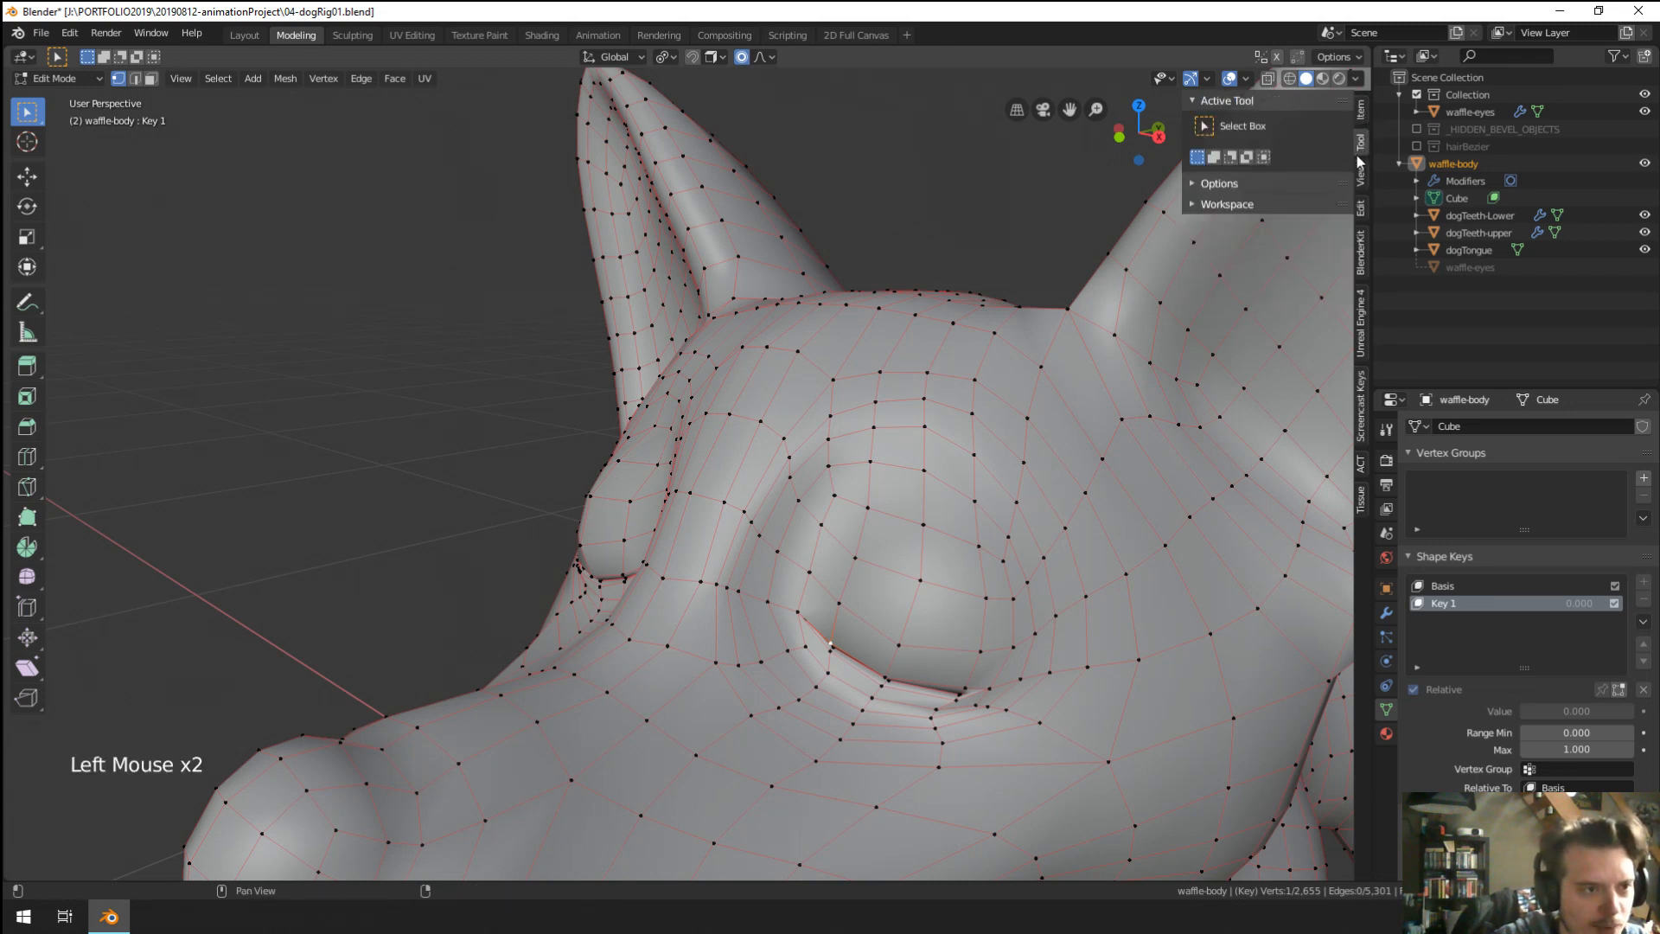
click(1359, 176)
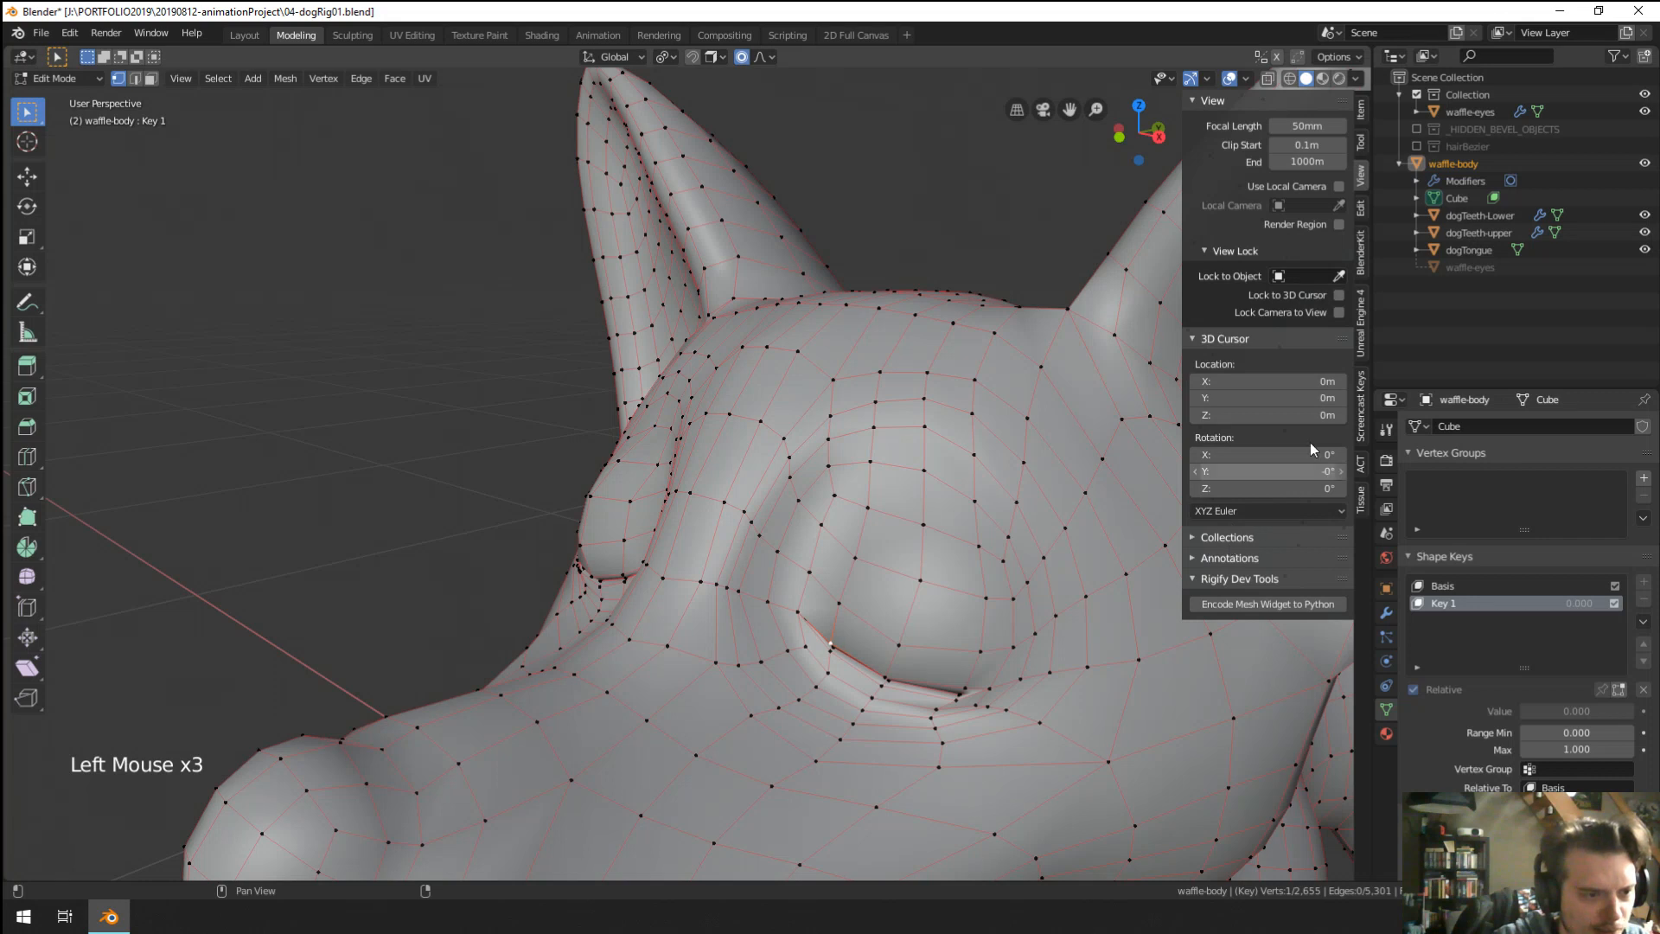
click(1364, 210)
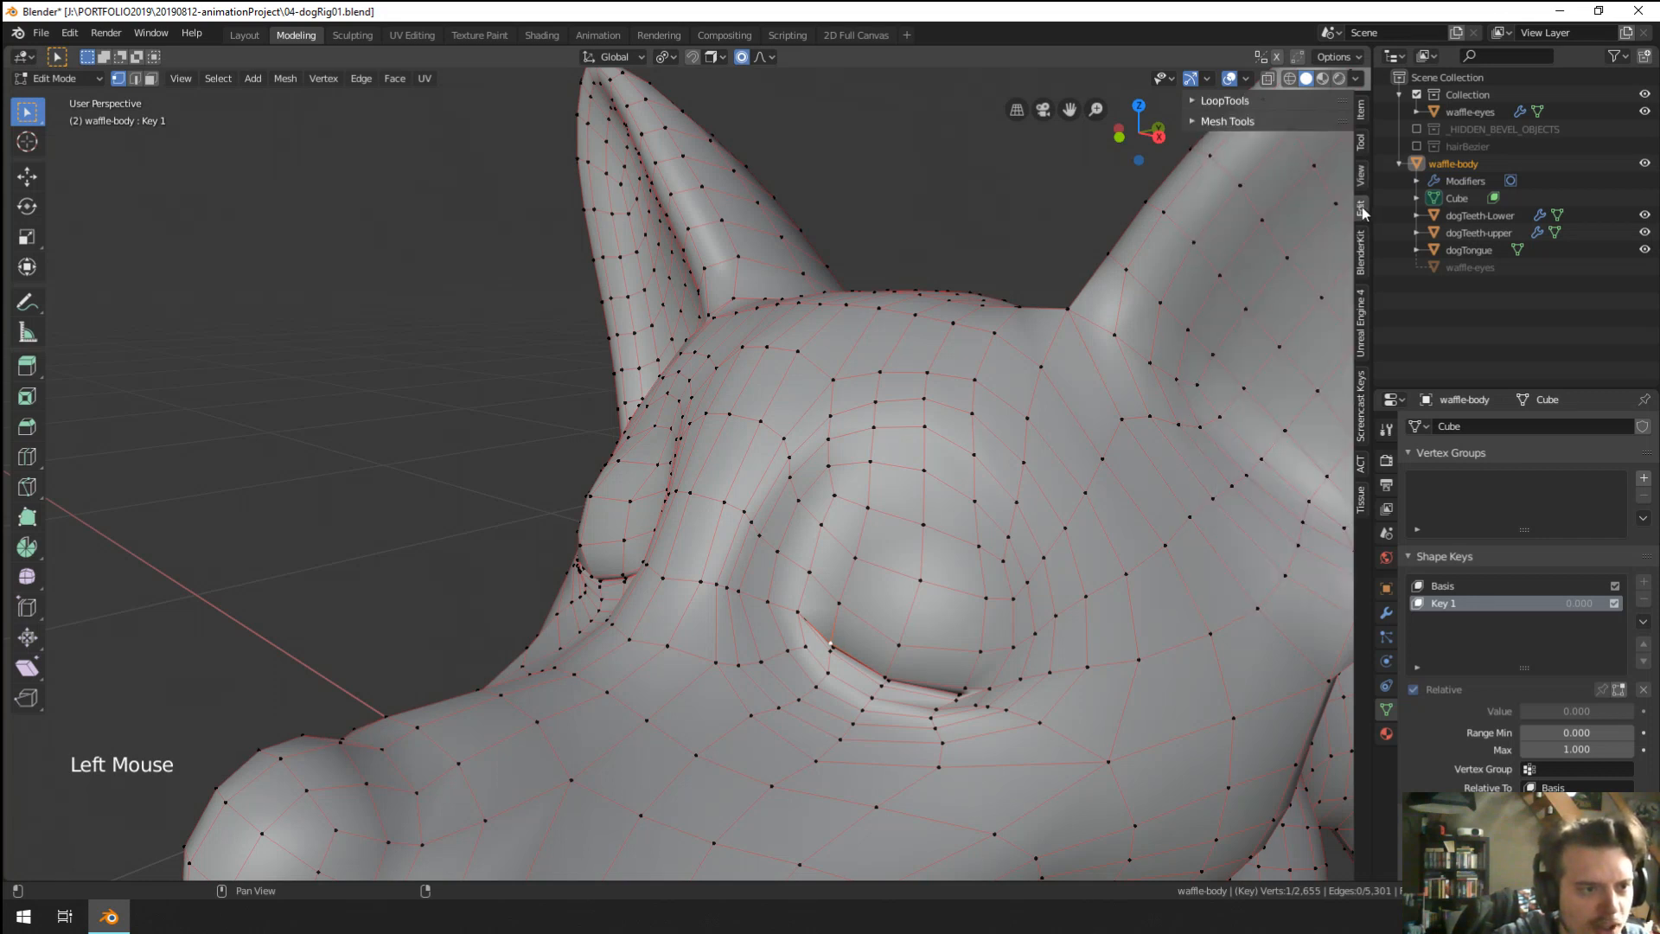
click(1354, 109)
key(Tab)
click(1215, 433)
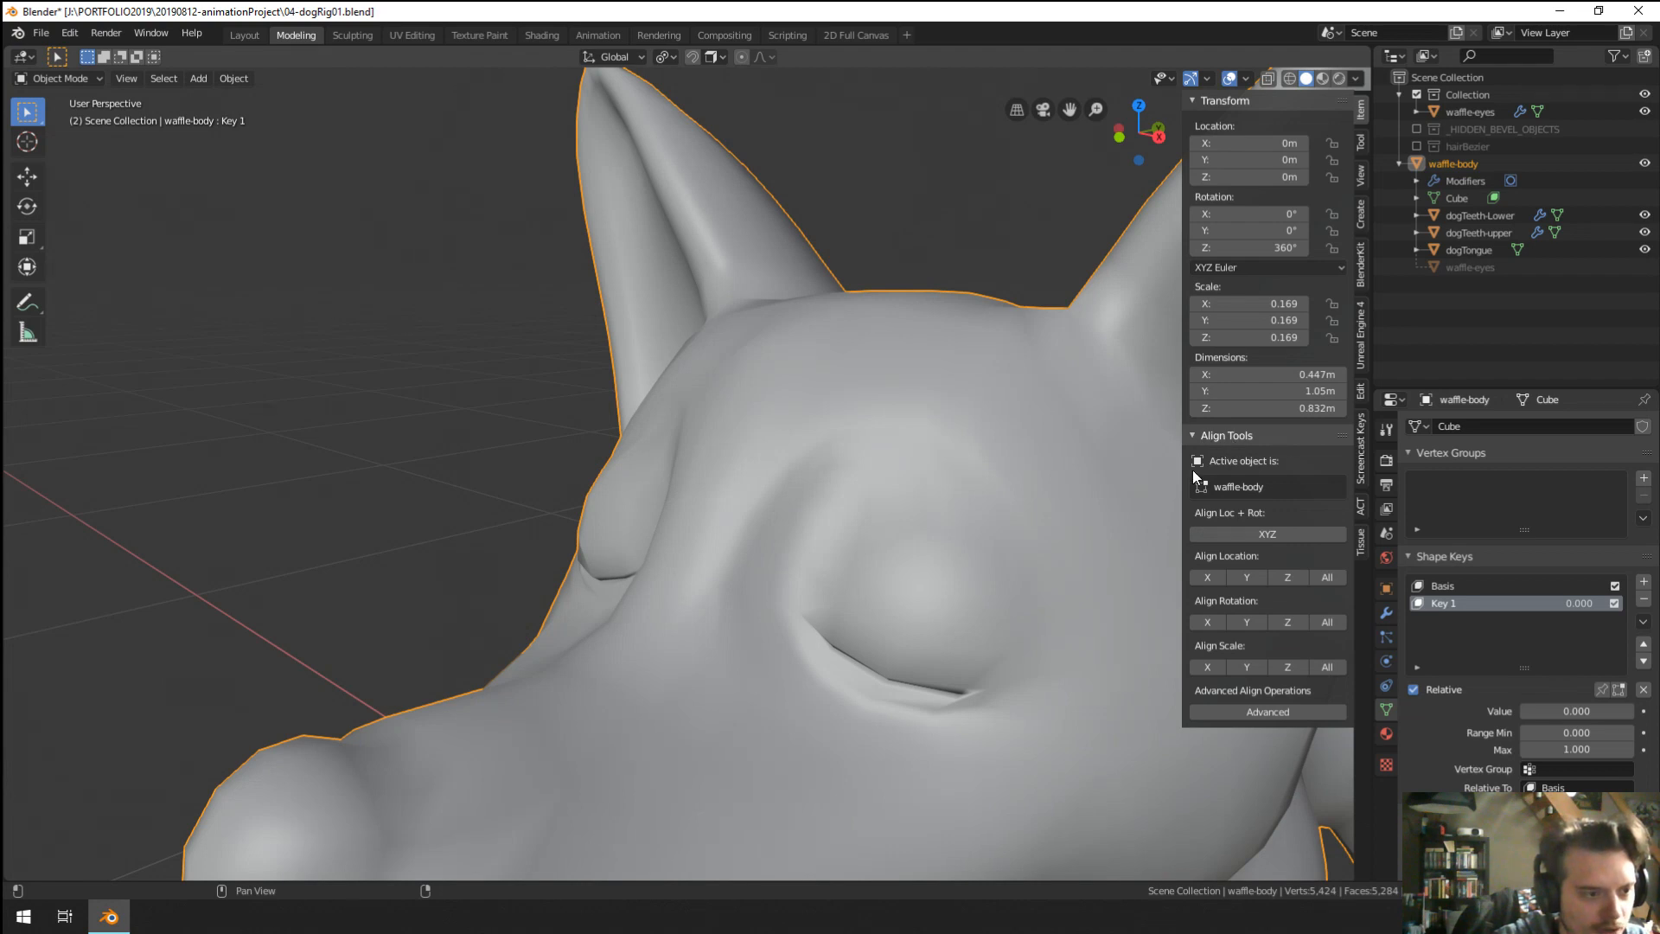
scroll(837, 599, down, 6)
scroll(838, 598, up, 4)
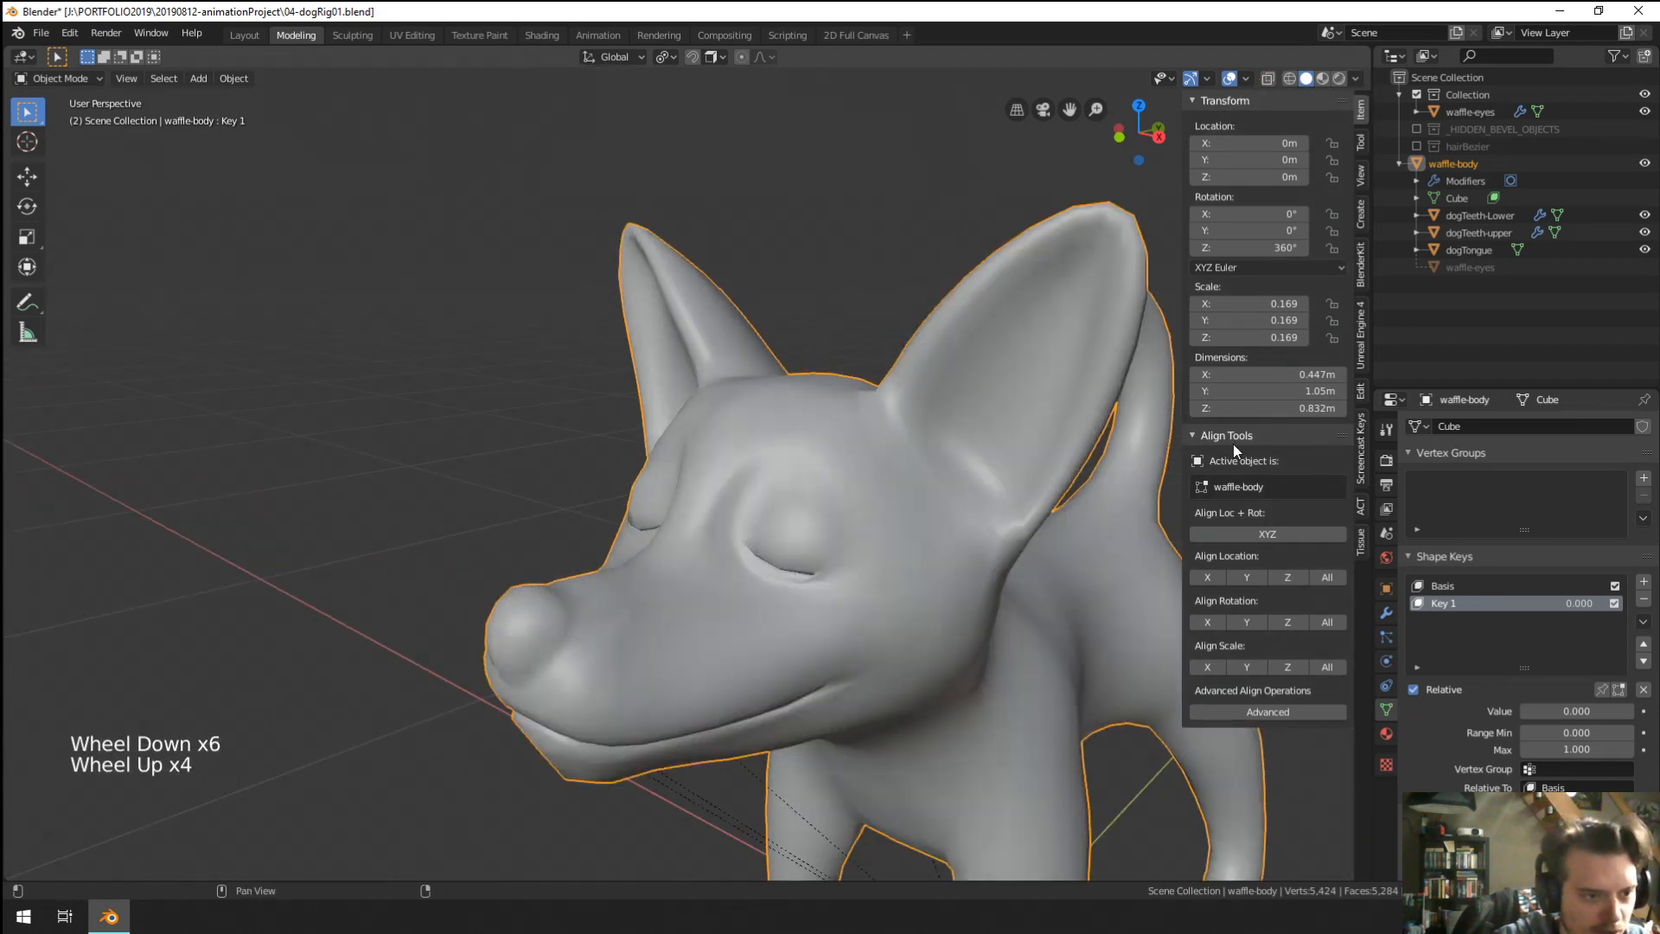
click(1234, 438)
Try to run Lattice along Surface from Tissue Tools on the dog body.
click(1360, 542)
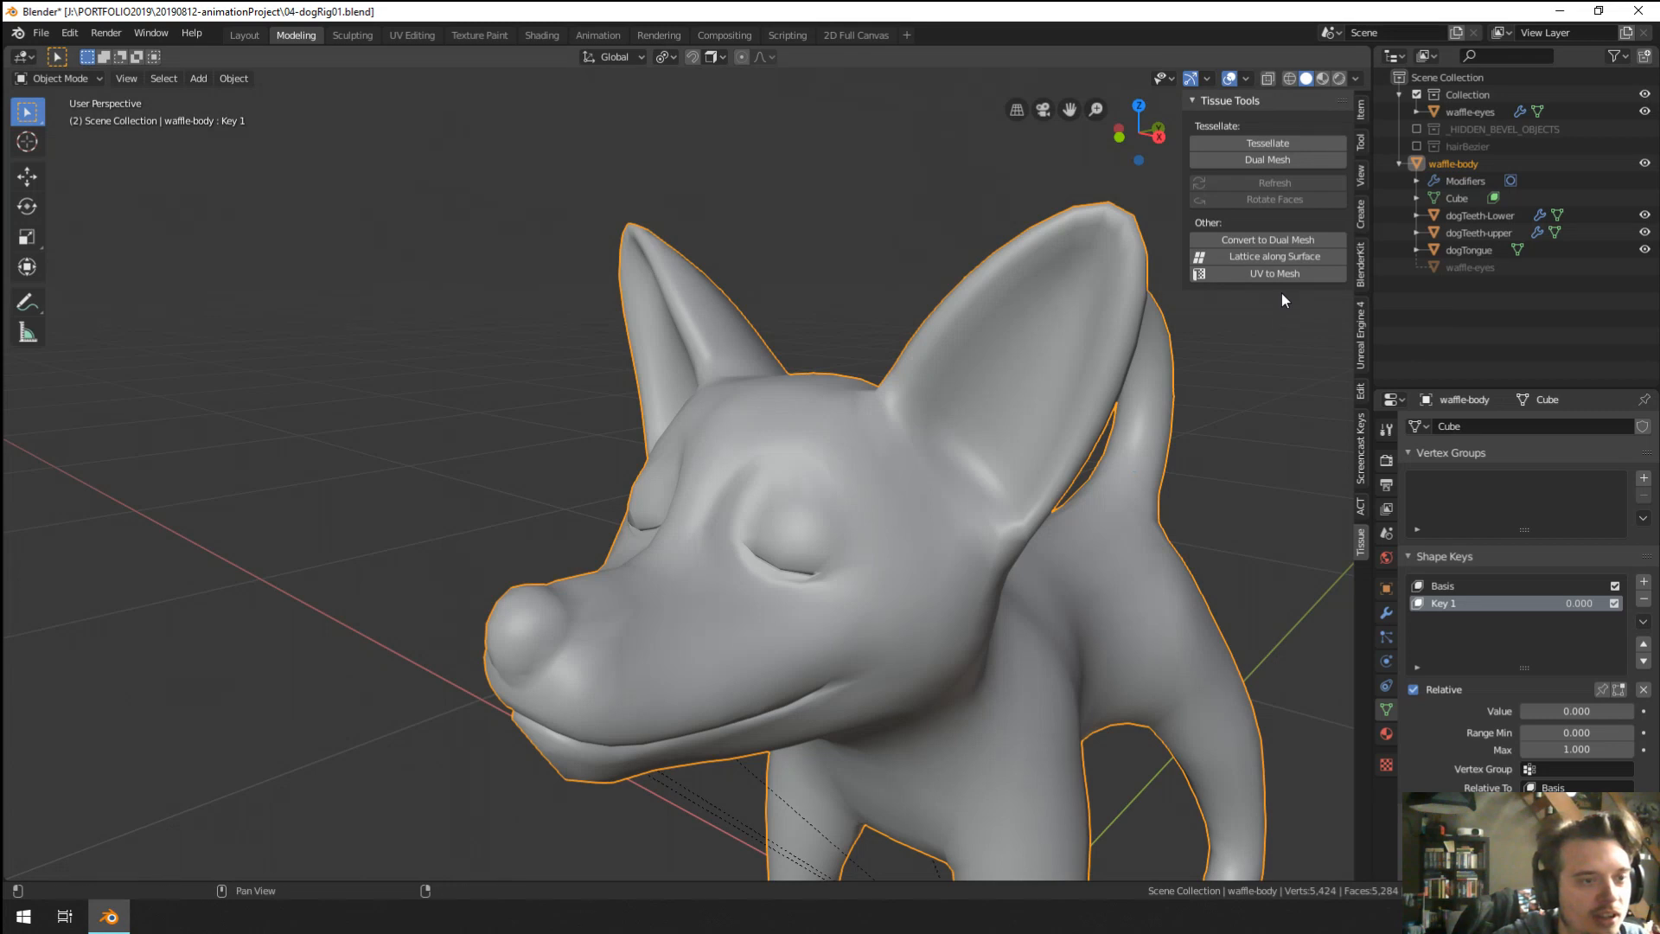
click(1244, 262)
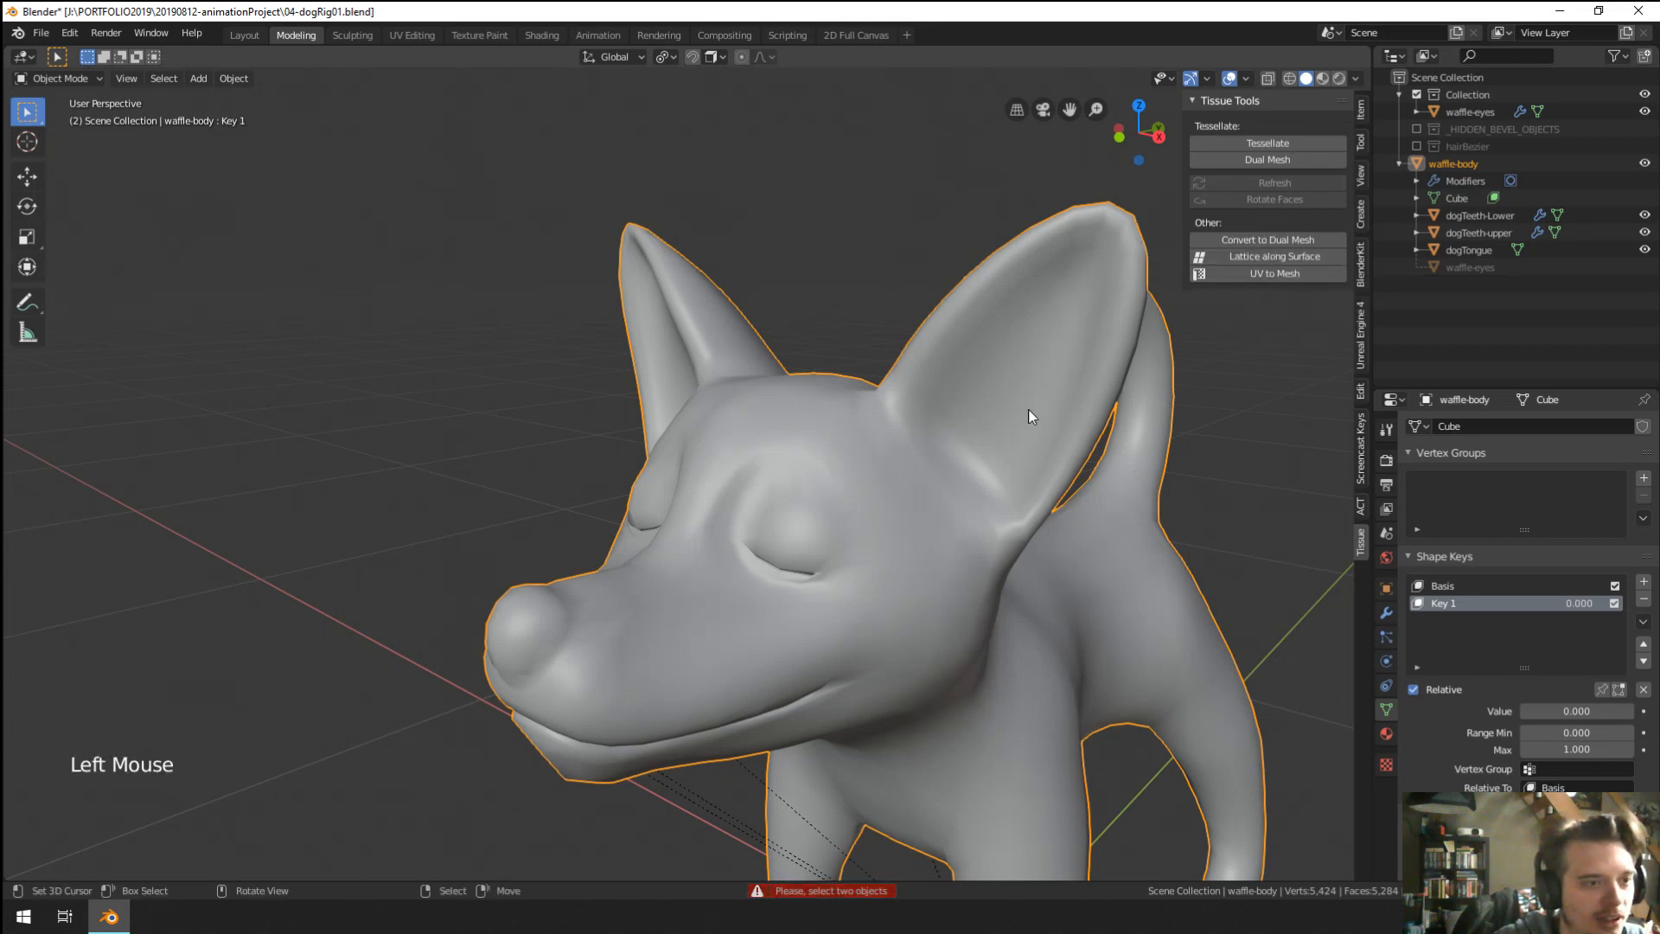
mouse_move(1029, 408)
middle_down()
mouse_move(947, 401)
mouse_move(1024, 405)
middle_up()
scroll(918, 339, up, 2)
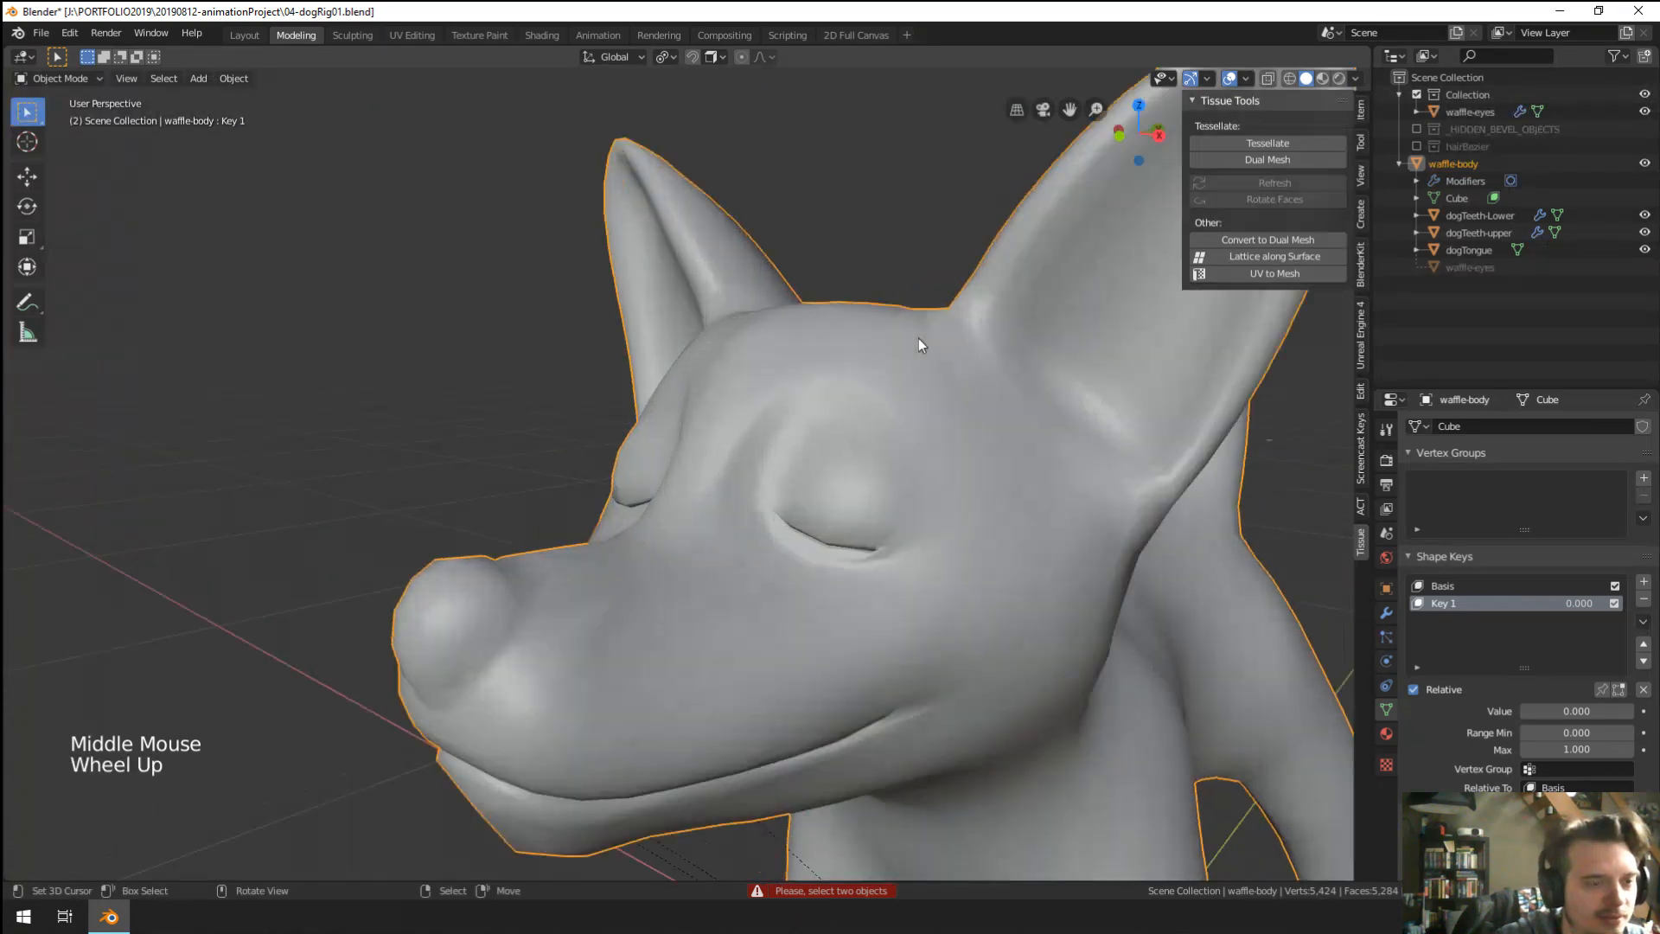
scroll(706, 371, down, 1)
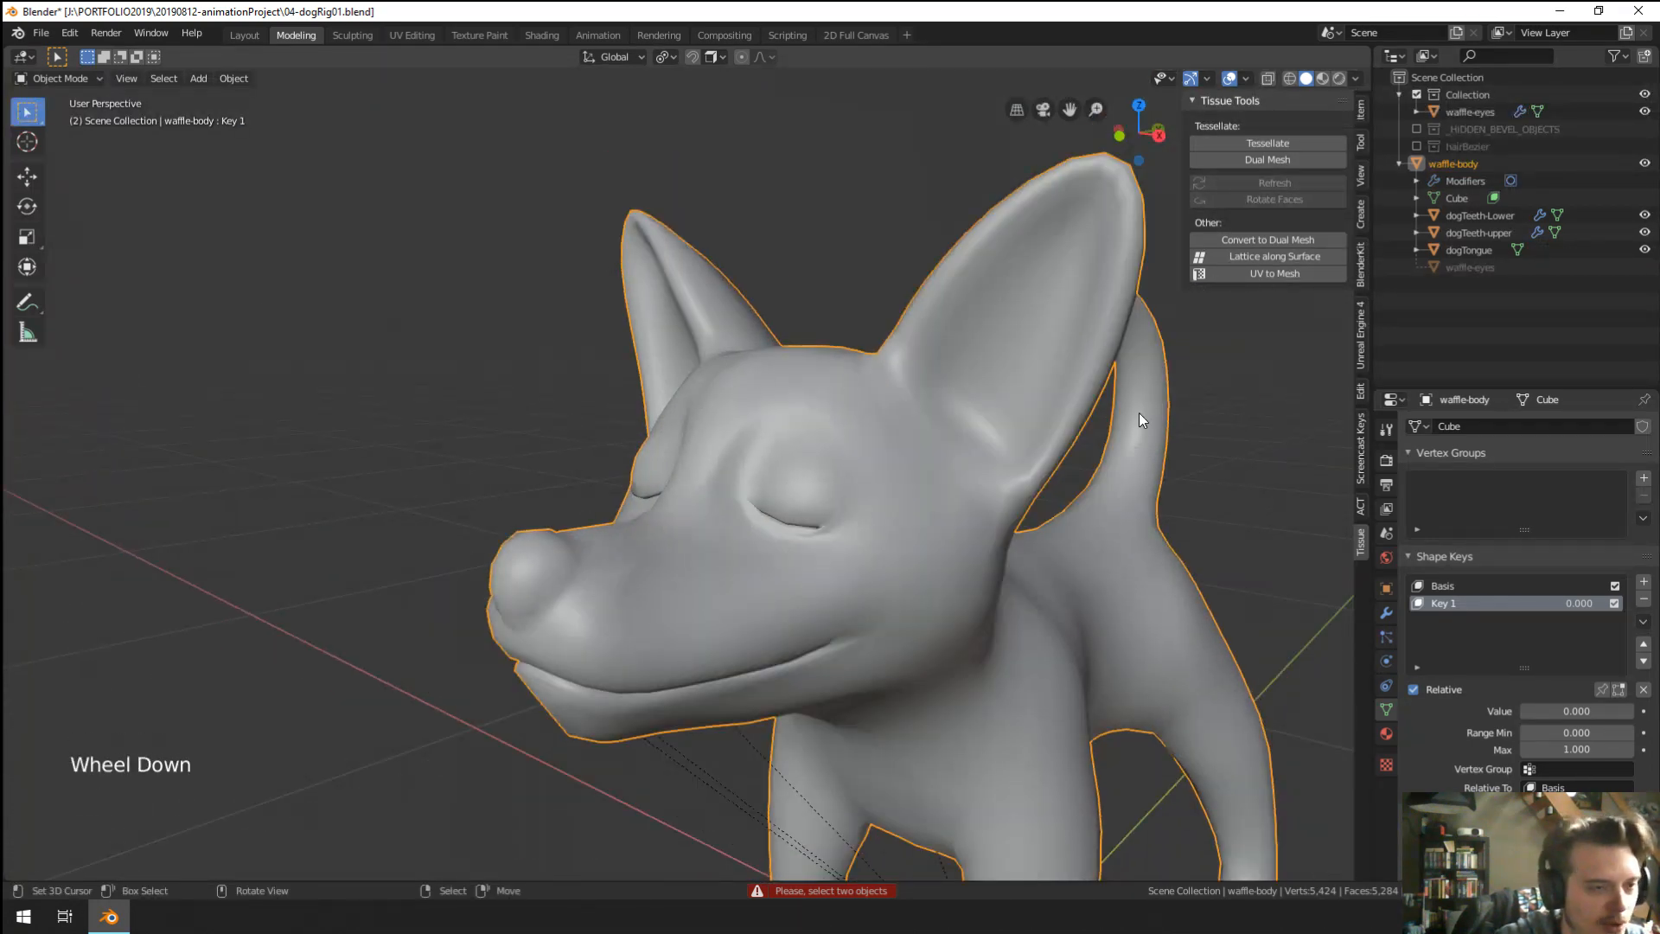
middle_drag(1139, 413, 1119, 411)
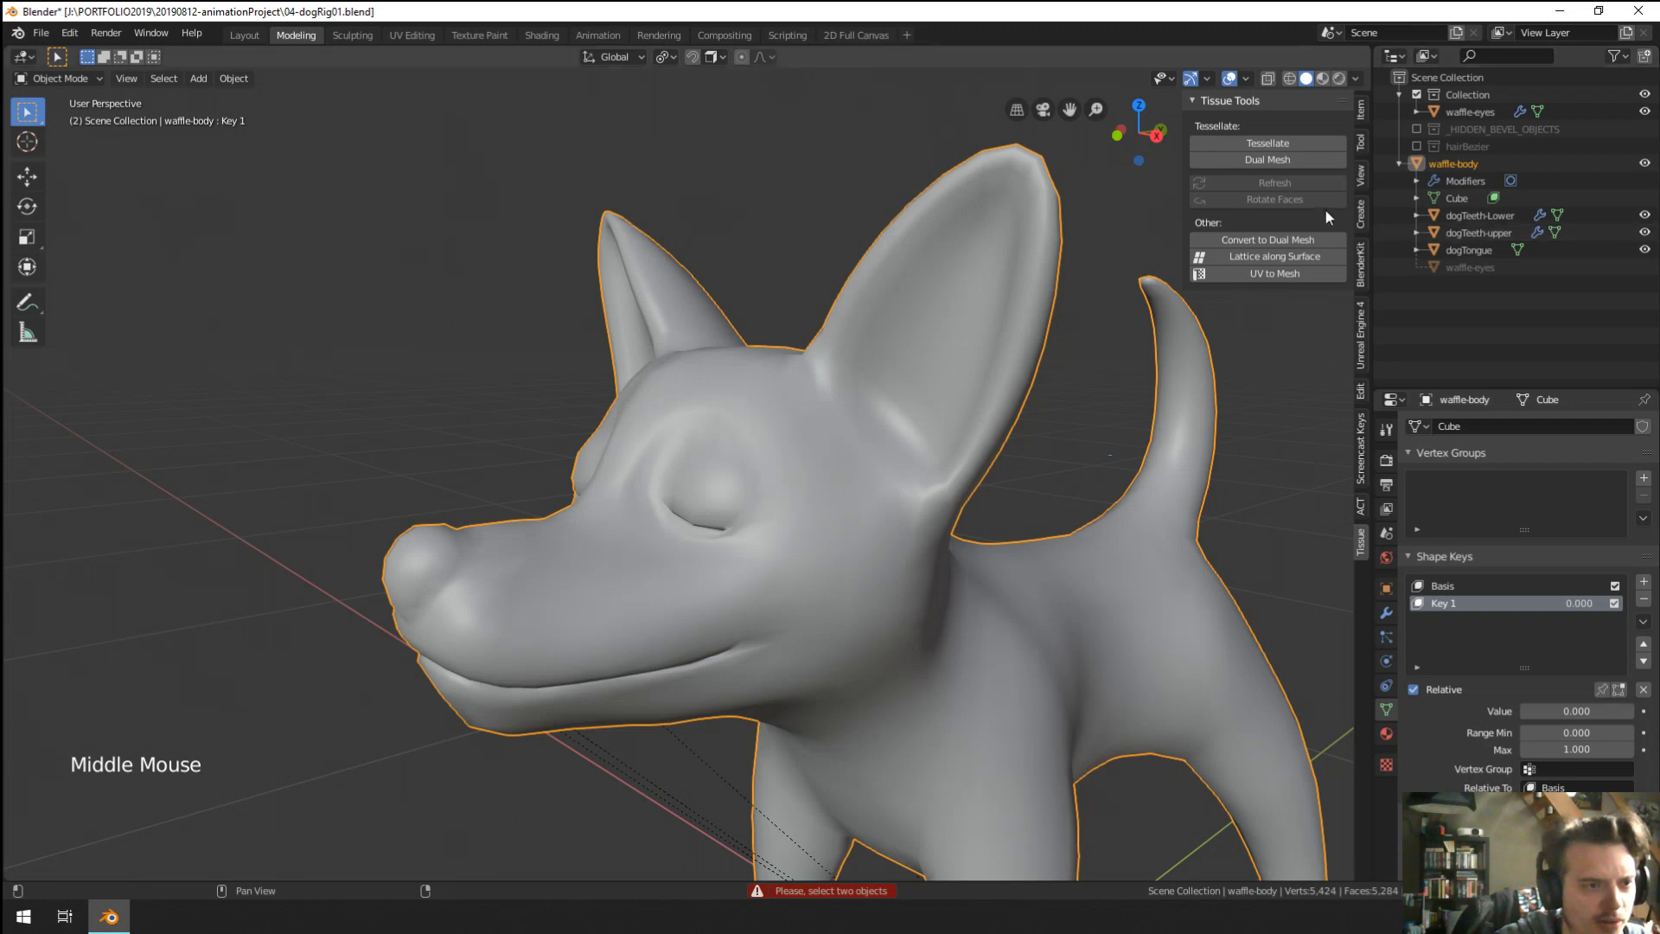
middle_drag(1077, 413, 1233, 319)
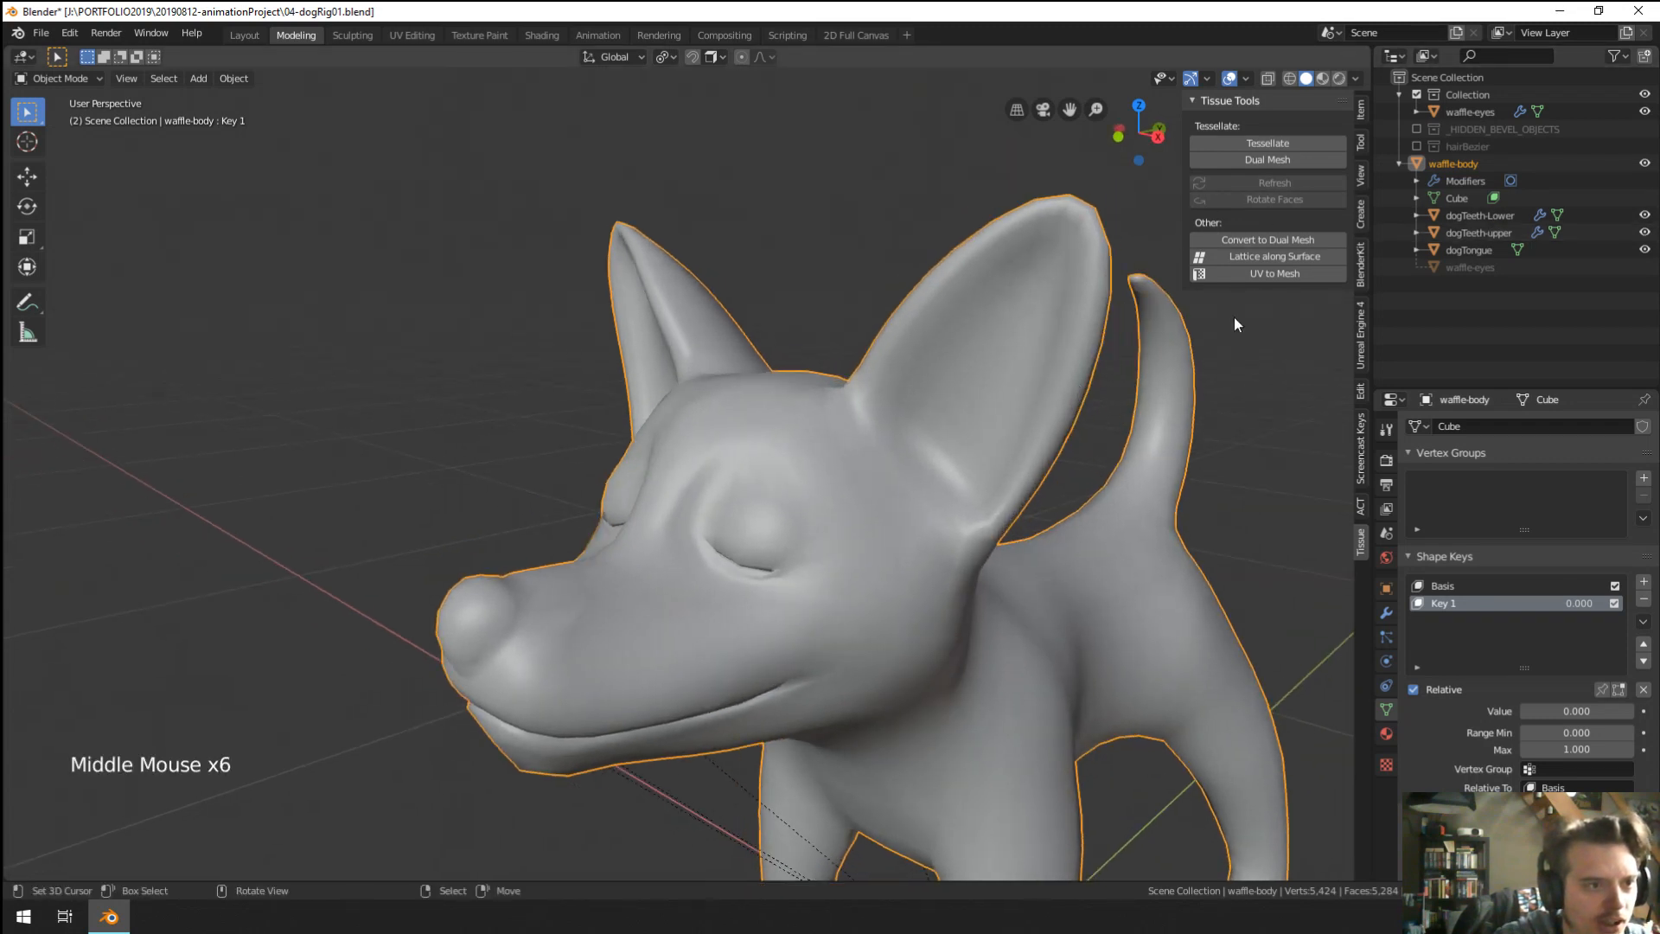
click(1361, 111)
middle_drag(960, 433, 1023, 514)
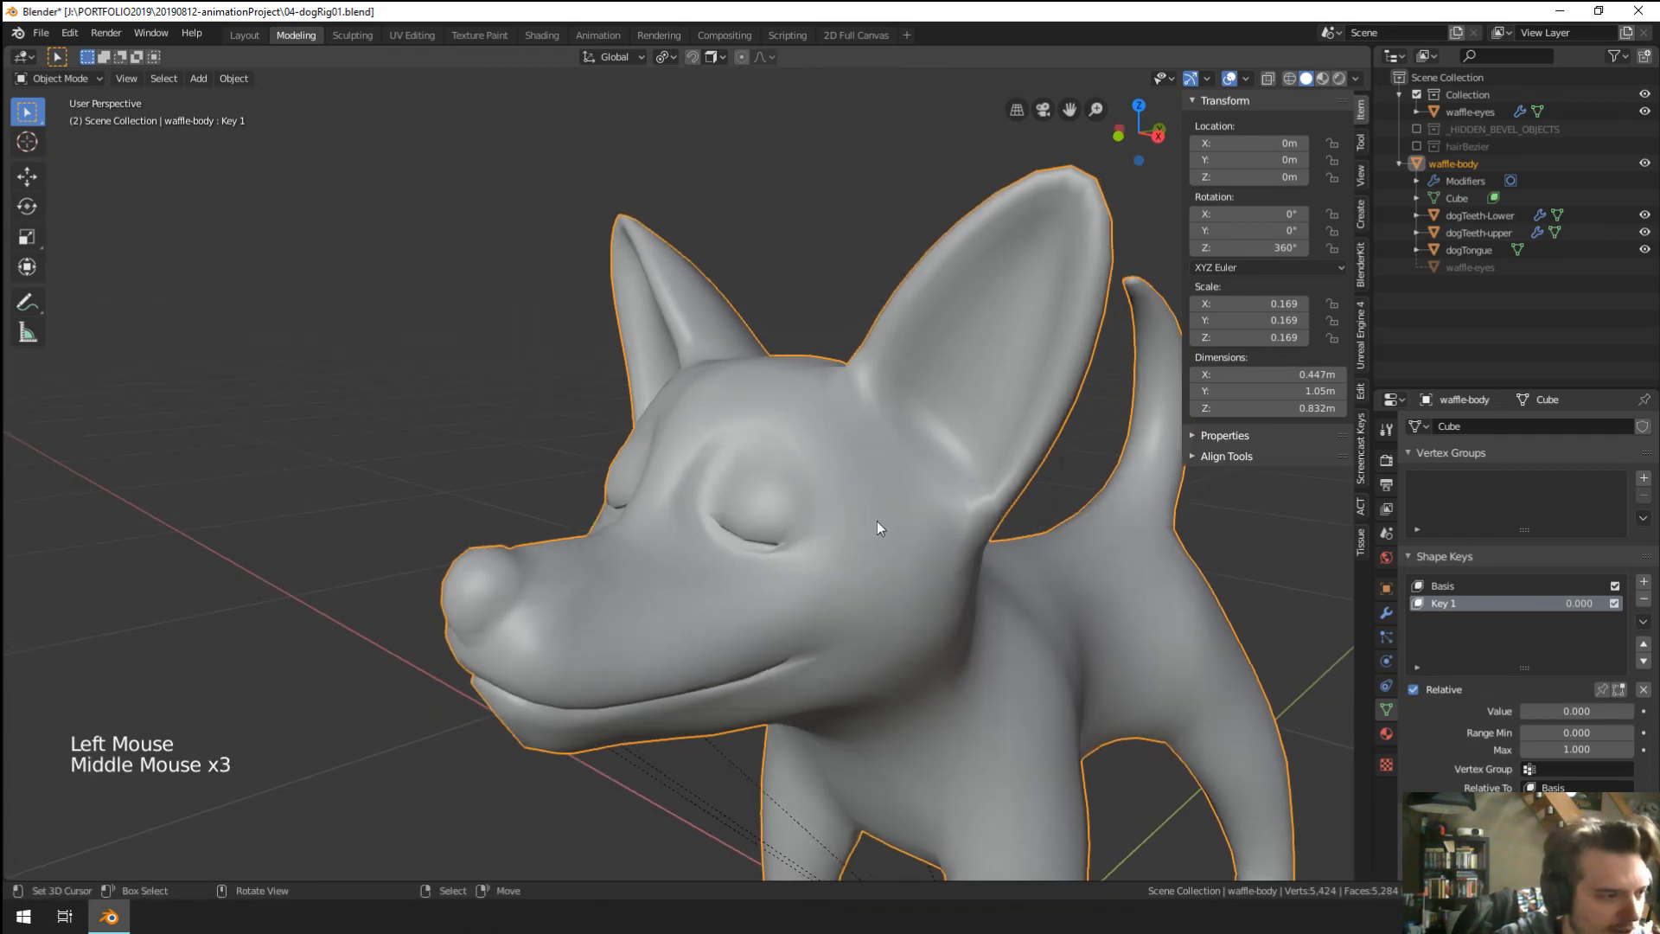
middle_drag(877, 520, 984, 319)
scroll(874, 474, up, 1)
scroll(753, 427, down, 3)
scroll(949, 354, up, 2)
right_click(996, 334)
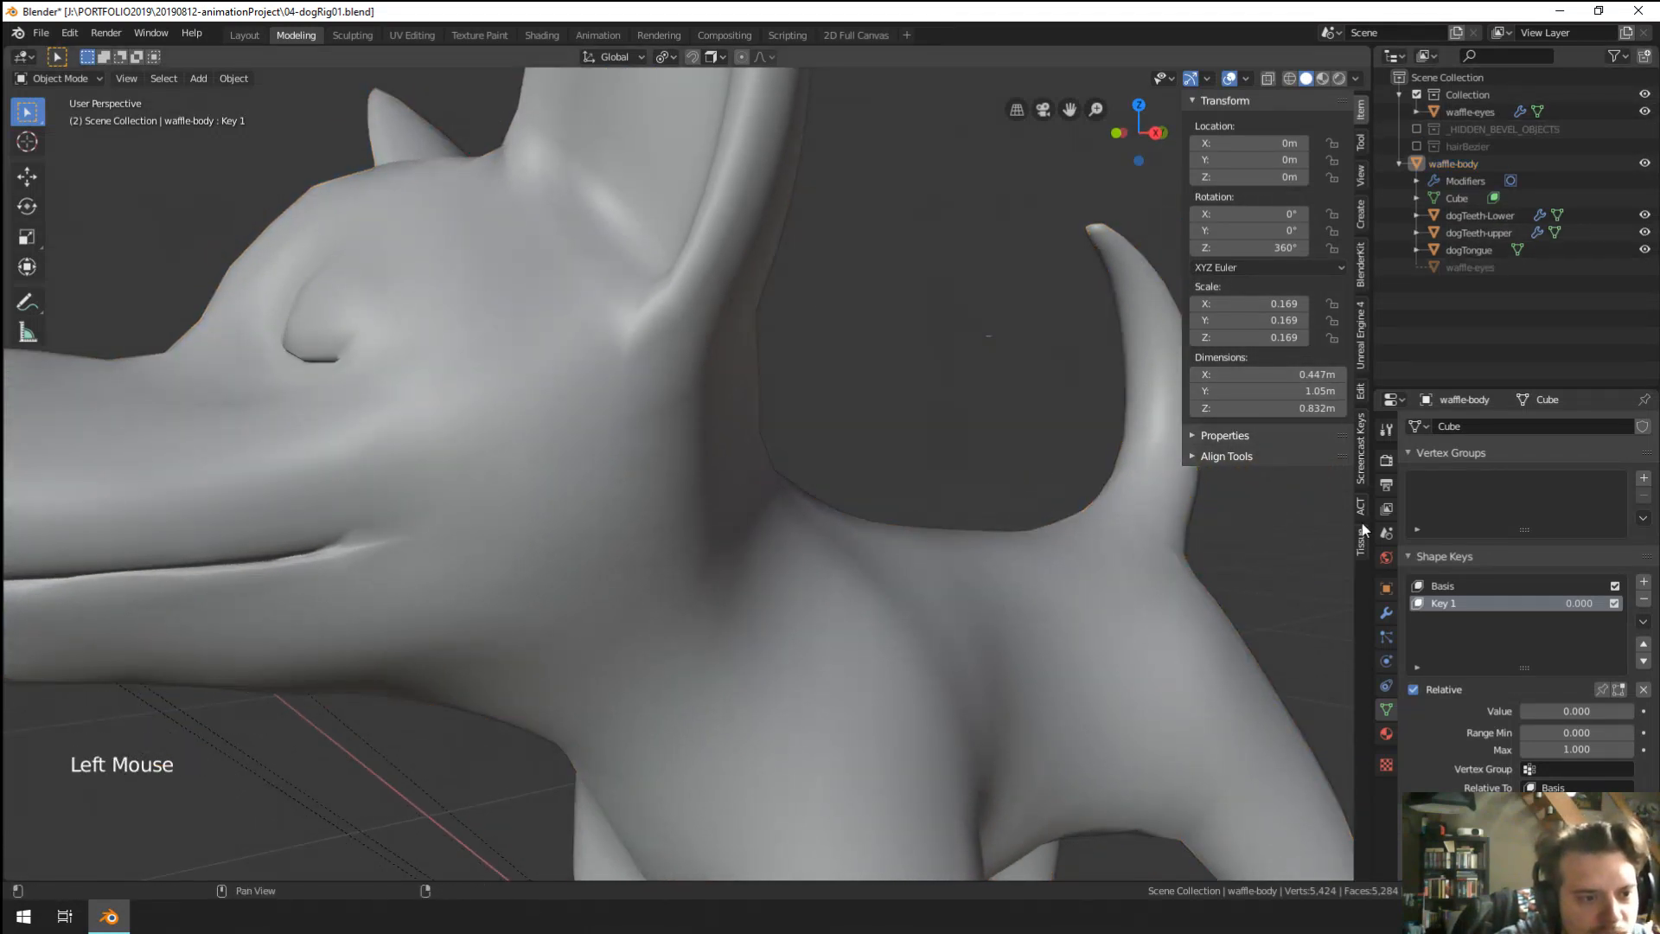
Delete the Note layer from the viewport annotations.
click(1361, 379)
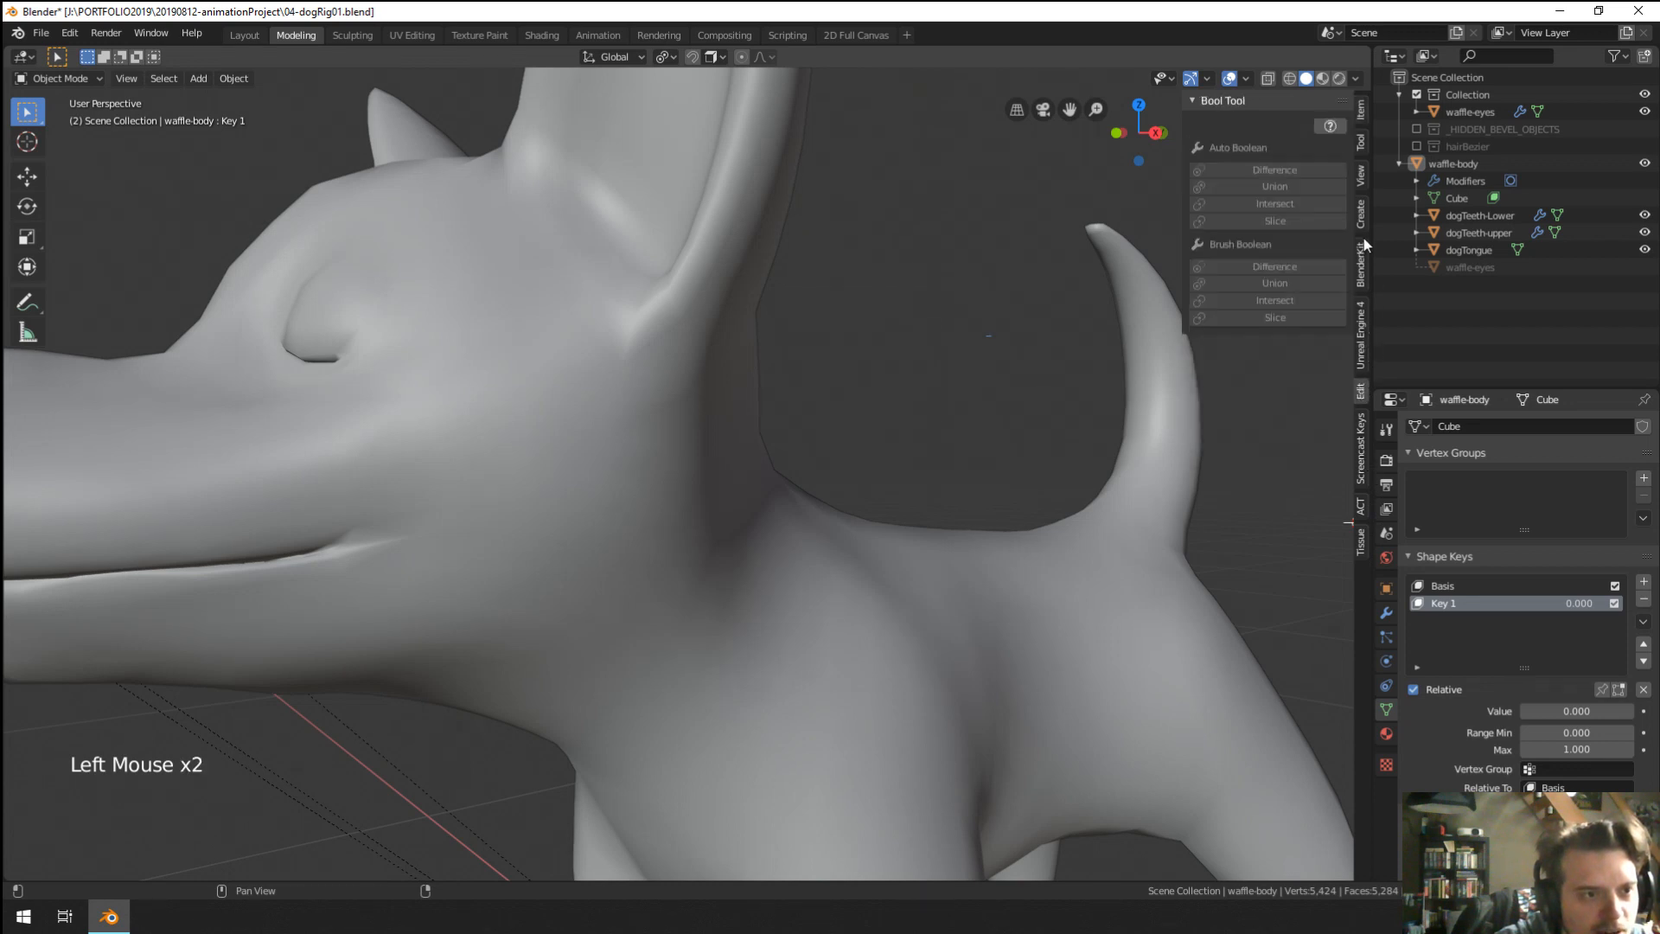
click(1361, 177)
click(1237, 555)
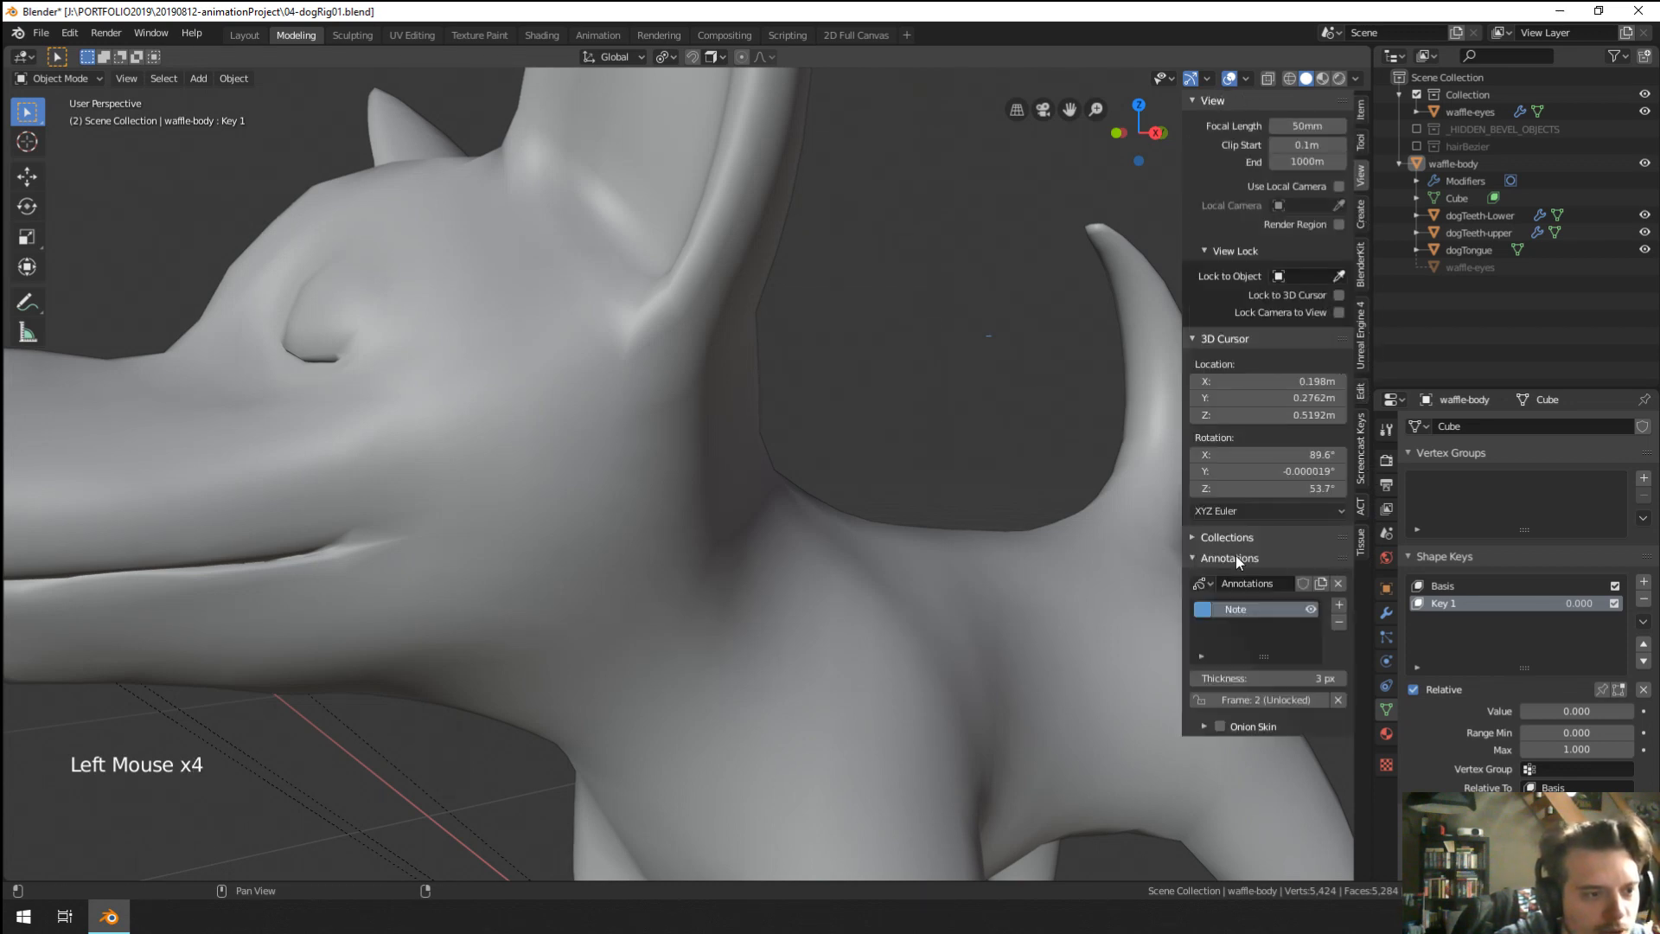
click(1340, 588)
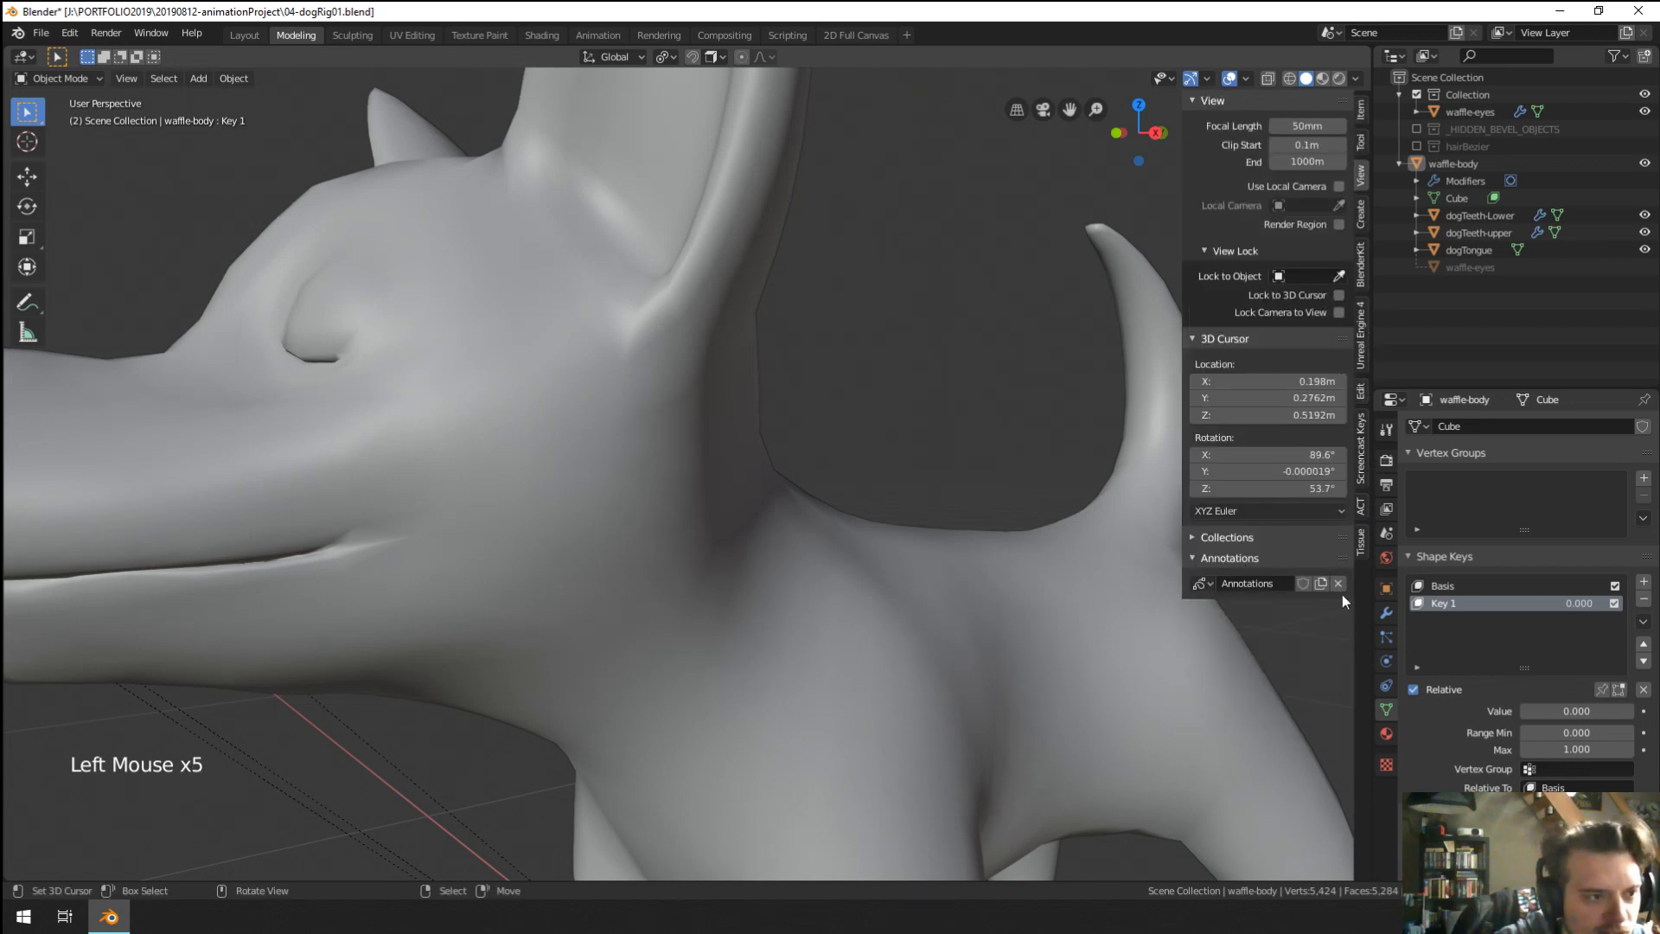
Select the dog body again and show its transform properties.
click(1363, 108)
scroll(735, 381, down, 3)
right_click(656, 474)
middle_drag(655, 474, 759, 479)
scroll(702, 469, up, 1)
middle_drag(759, 479, 758, 479)
scroll(757, 470, up, 1)
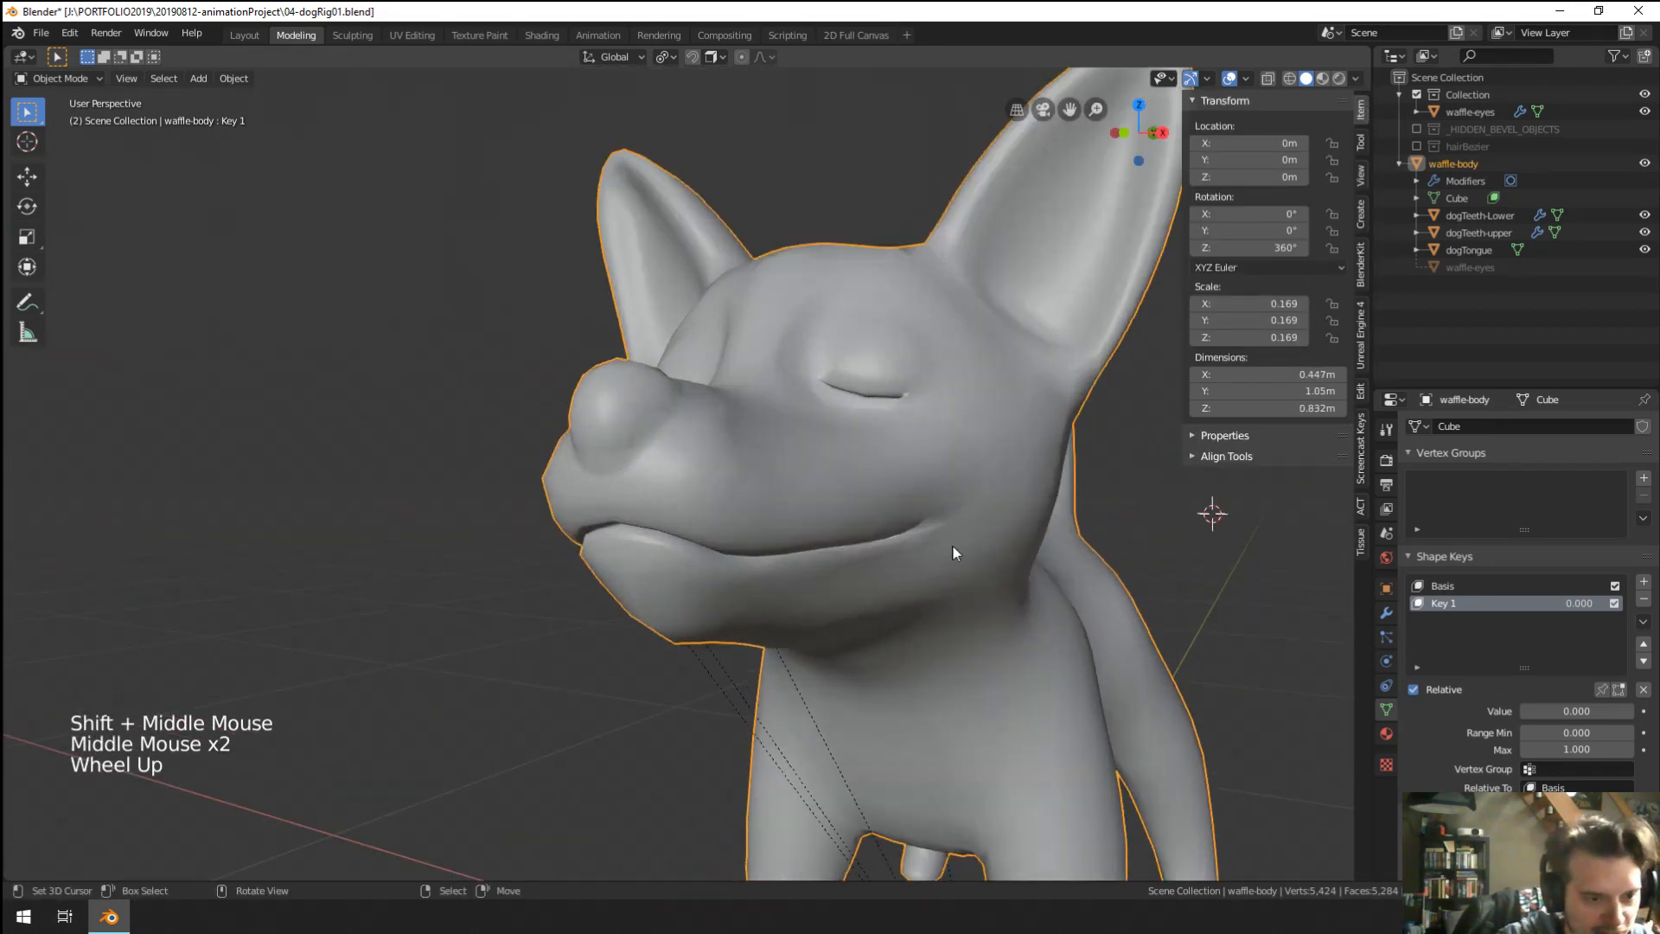
Try to raise the middle vertex of the upper eyelid's edge in Key 1 with a proportional size of 0.04.
key(Tab)
middle_drag(953, 547, 1060, 149)
scroll(994, 389, up, 1)
scroll(1060, 148, up, 1)
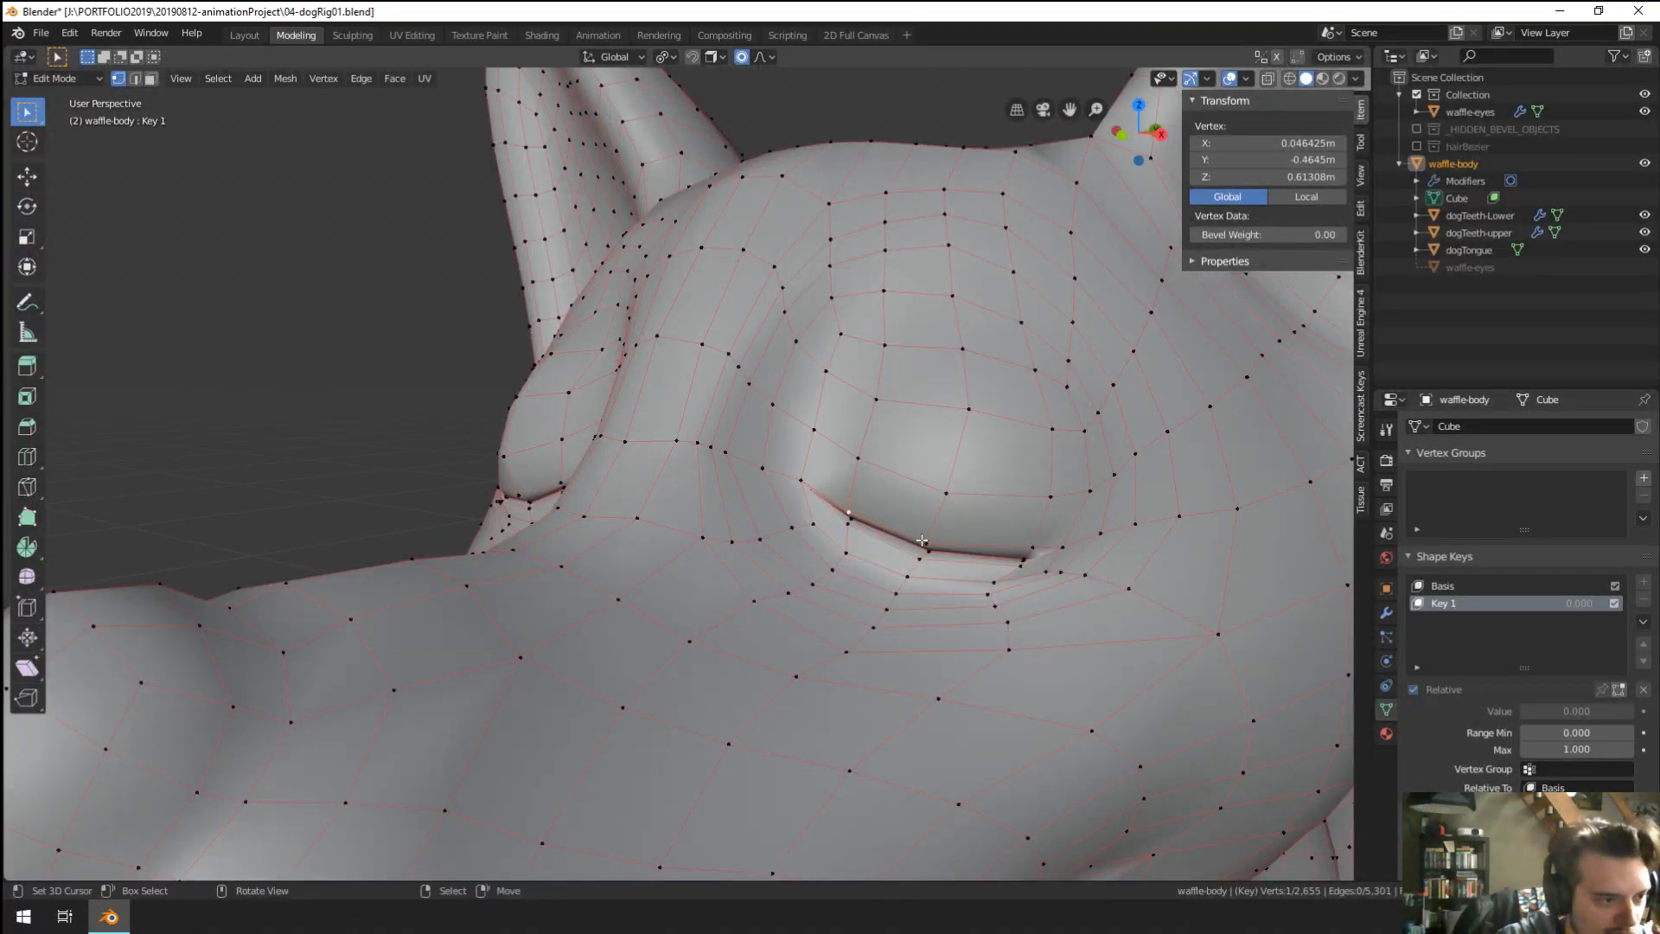
key(g)
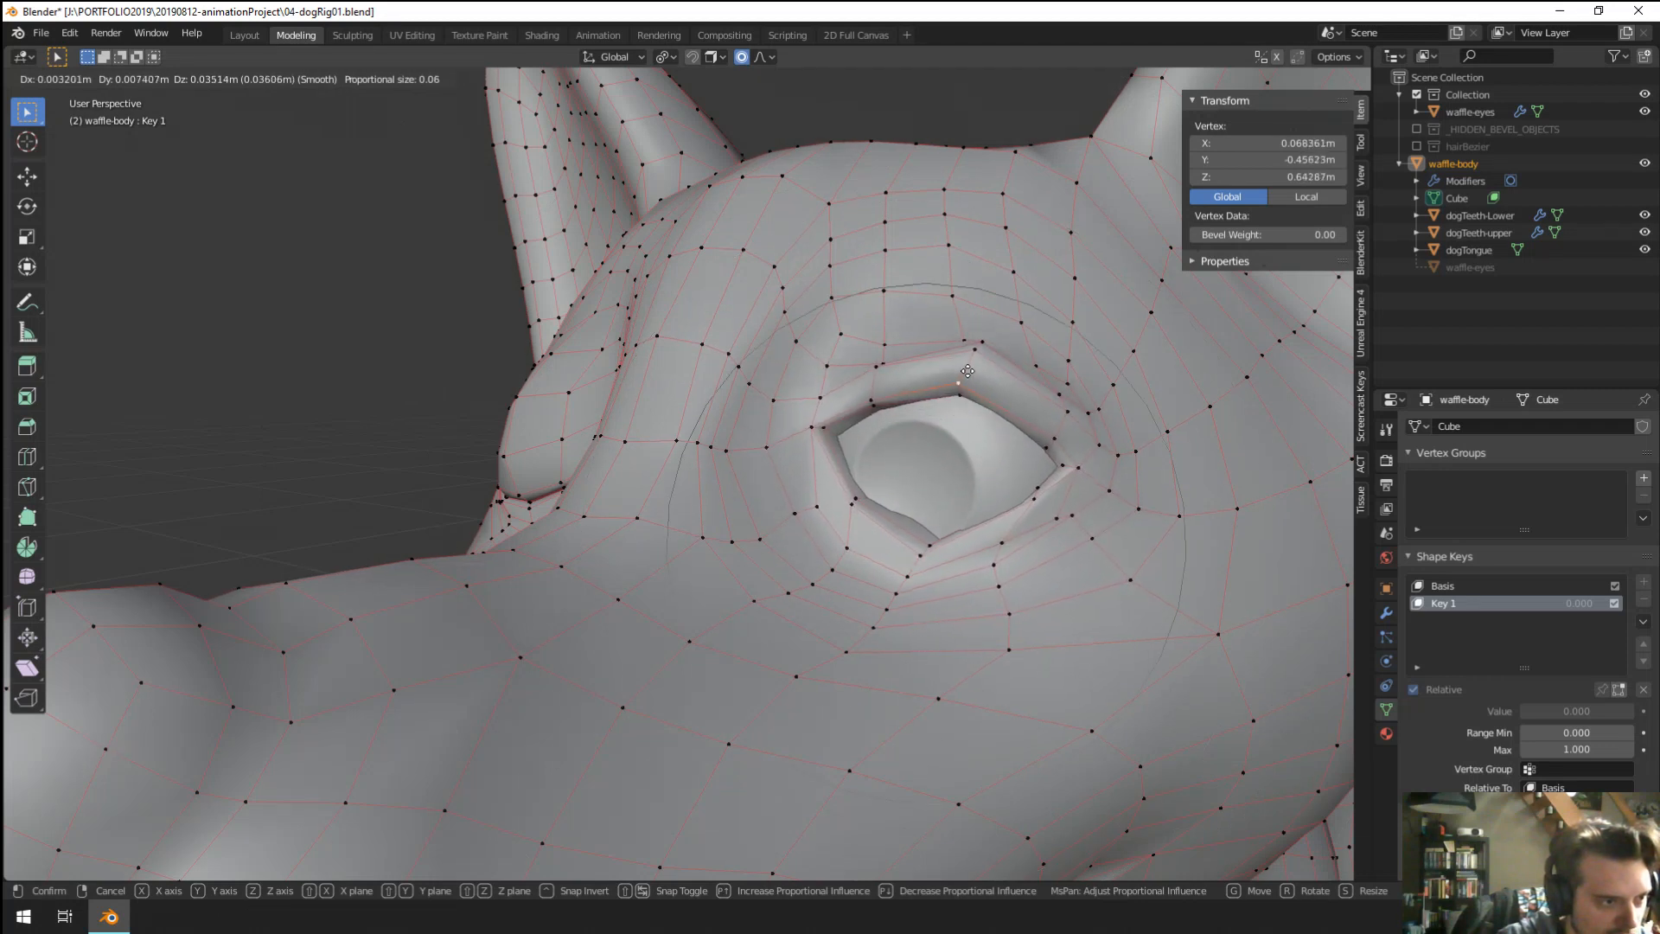
scroll(967, 363, up, 4)
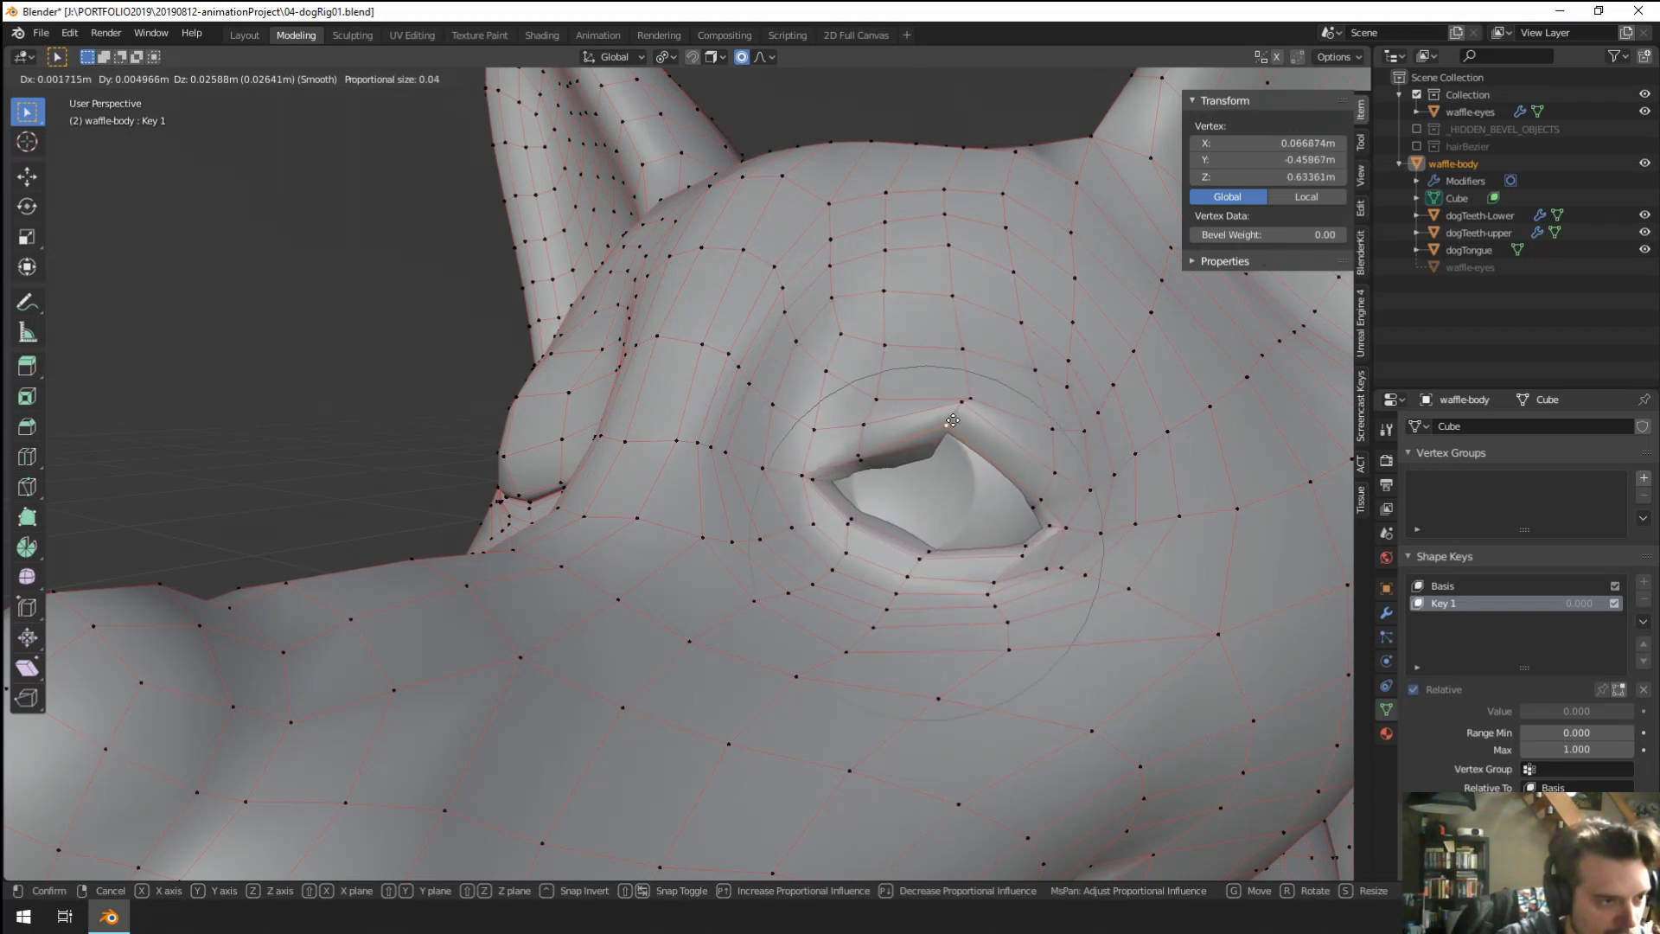
key(Escape)
ctrl+right_click(877, 505)
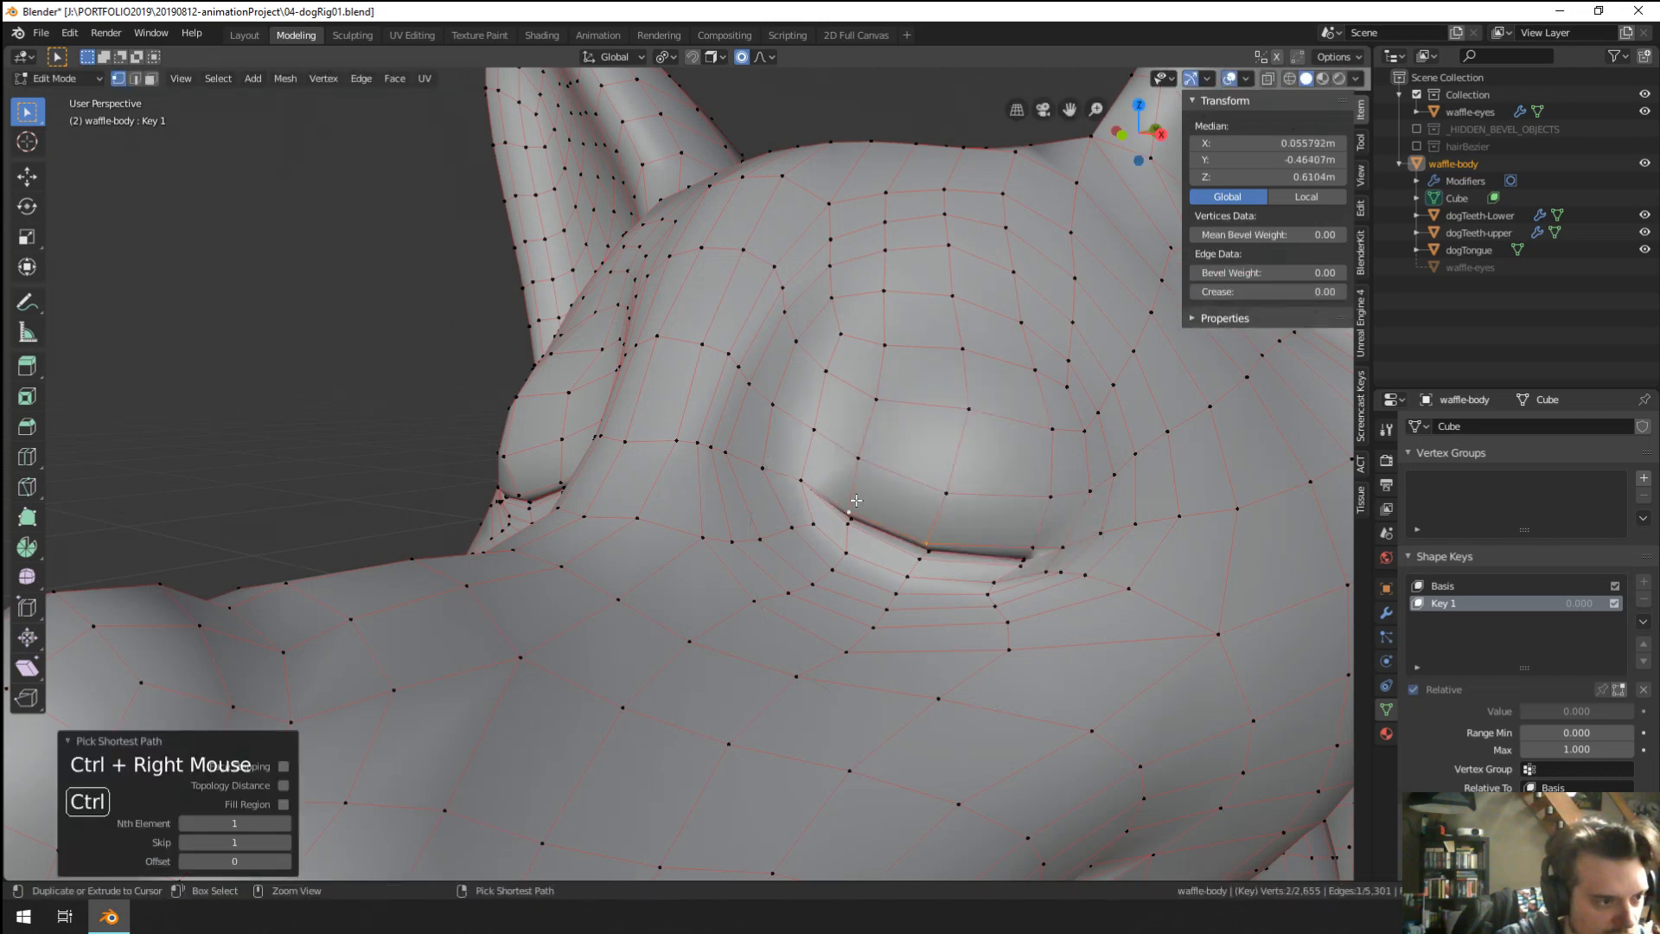
key(g)
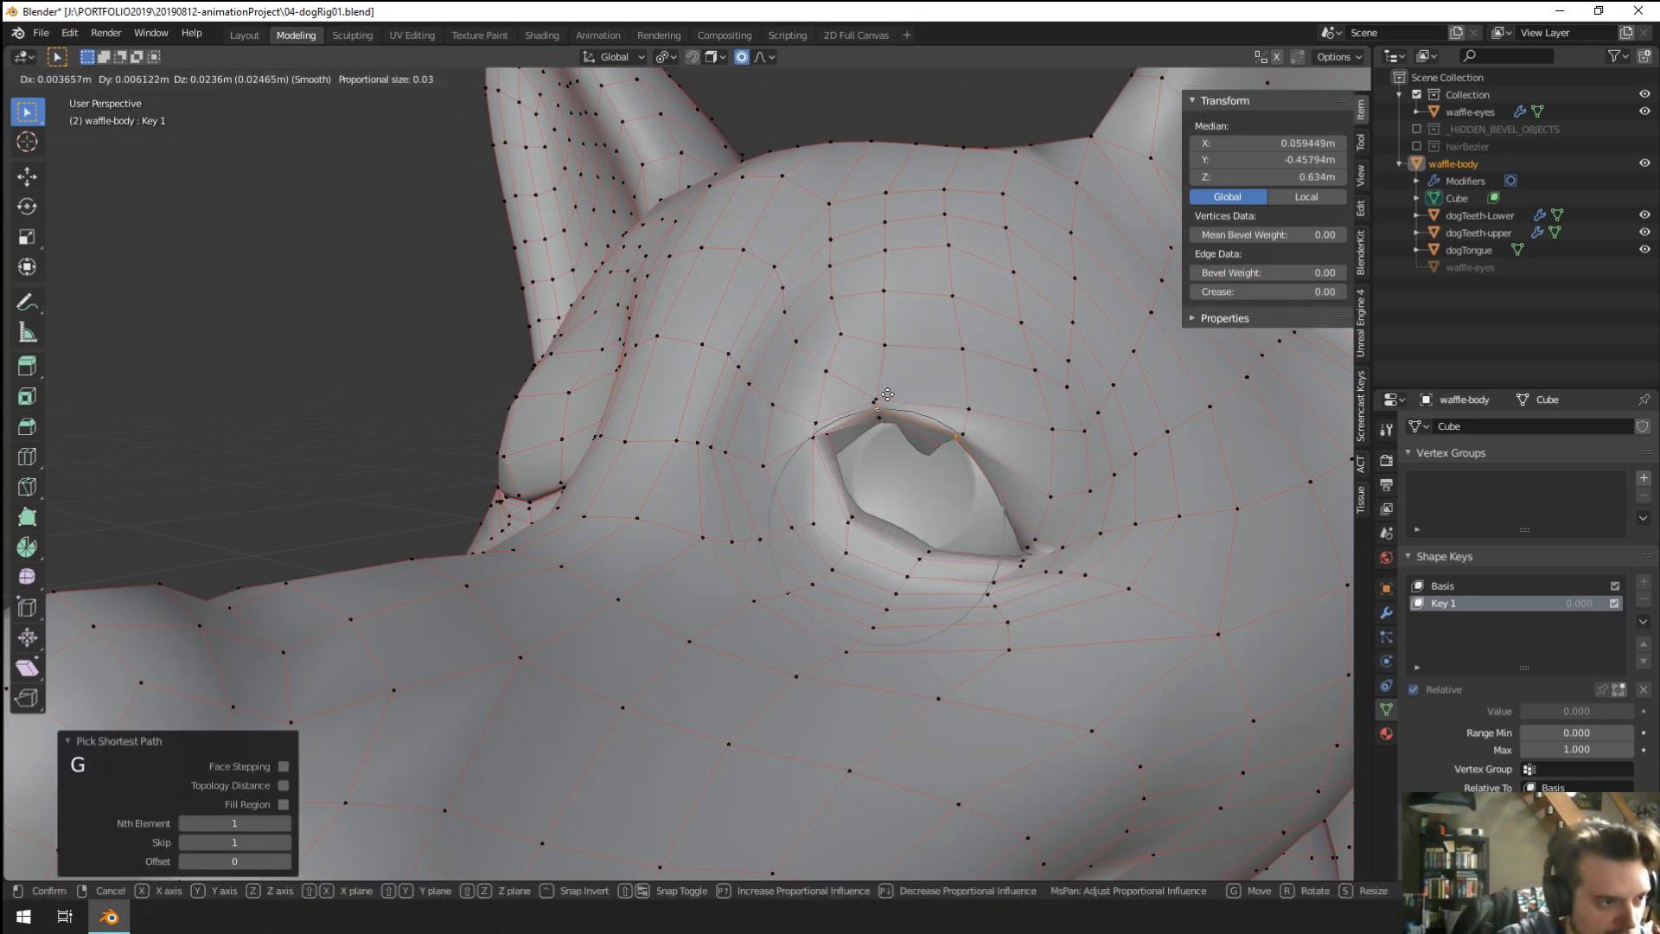
key(Escape)
middle_drag(895, 478, 939, 453)
shift+middle_drag(939, 453, 933, 543)
mouse_move(932, 543)
middle_down()
mouse_move(935, 573)
mouse_move(910, 524)
middle_up()
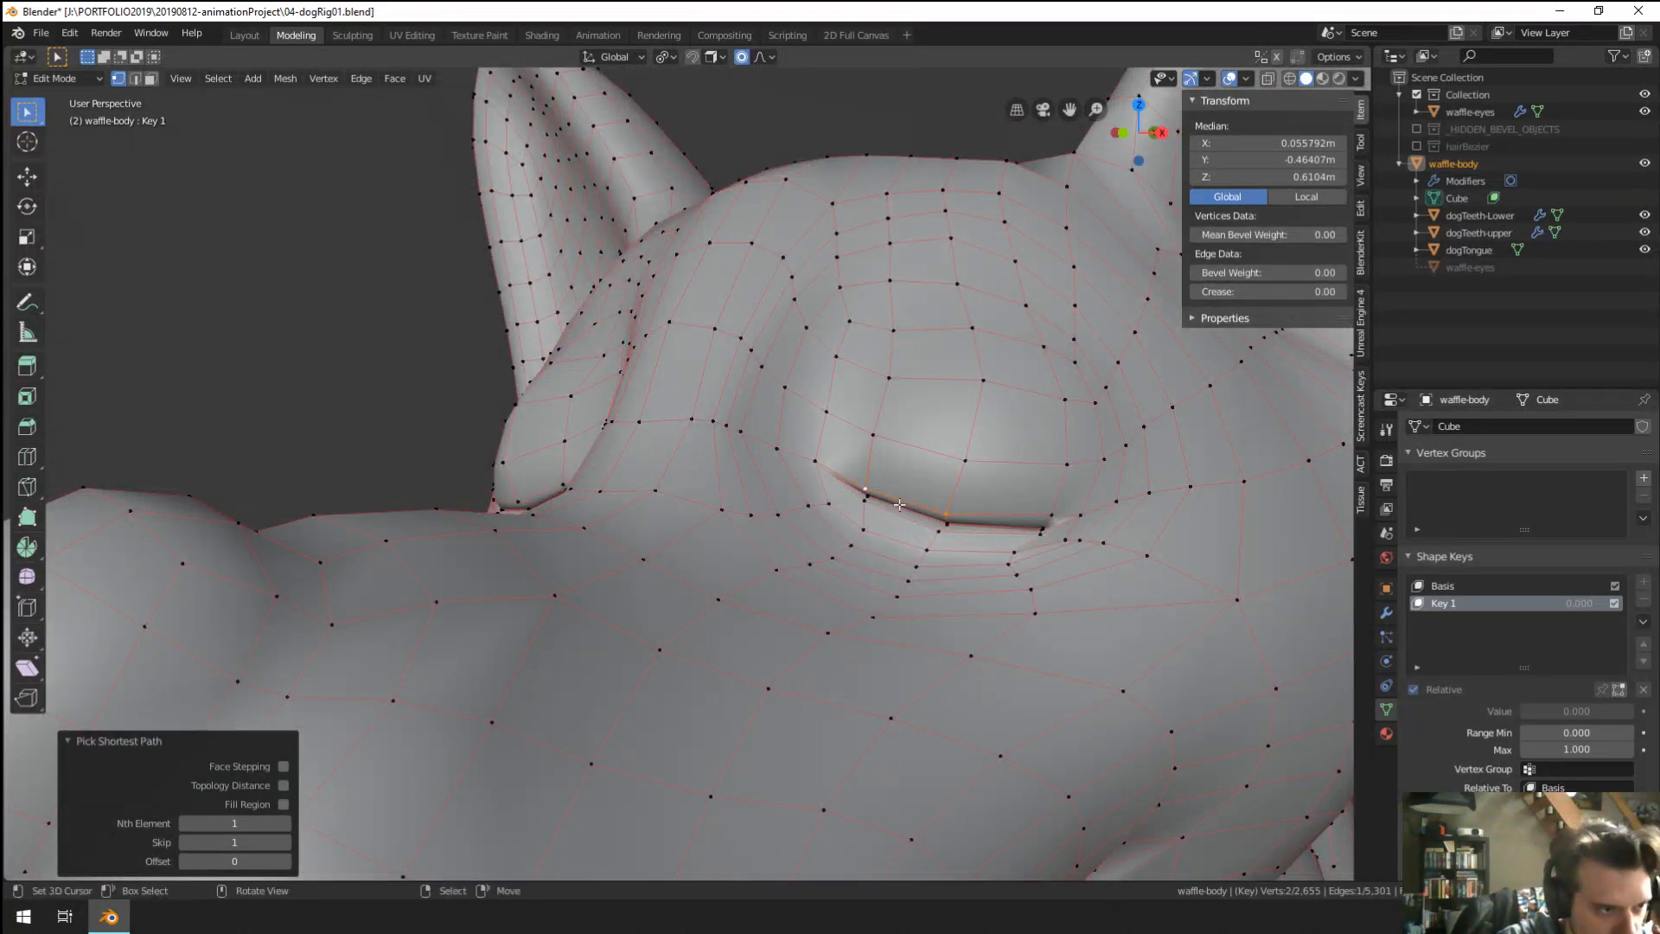
Raise the middle and inner vertices of the upper eyelid's edge in Key 1 with a proportional size of about 0.02.
right_click(955, 501)
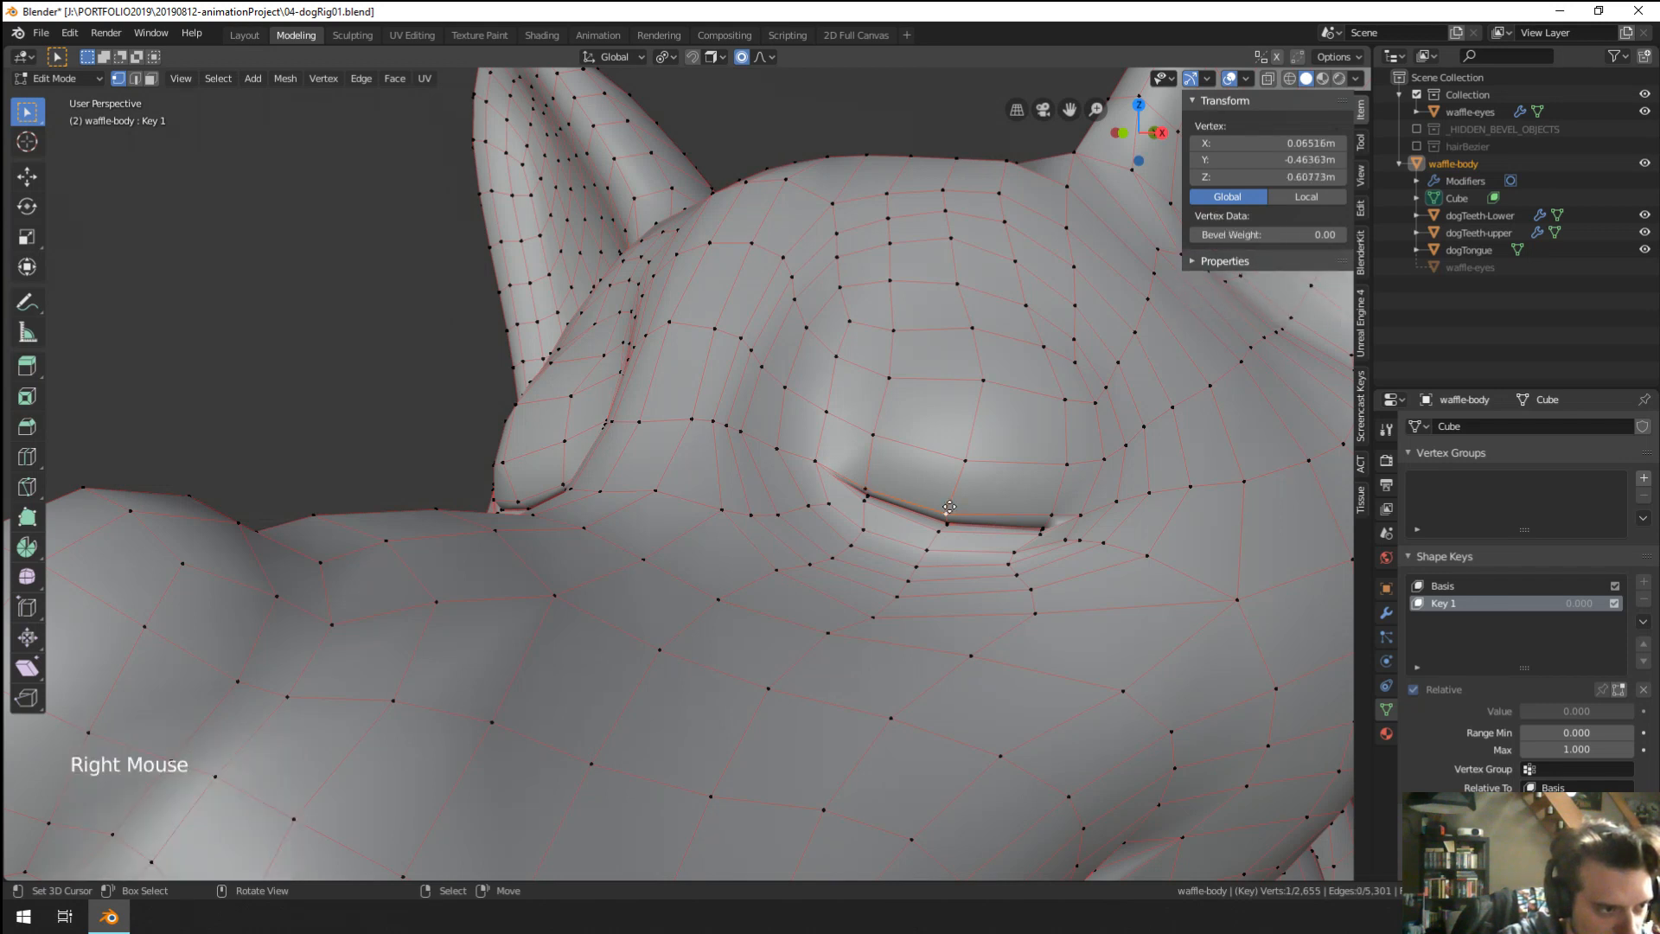
key(g)
key(g)
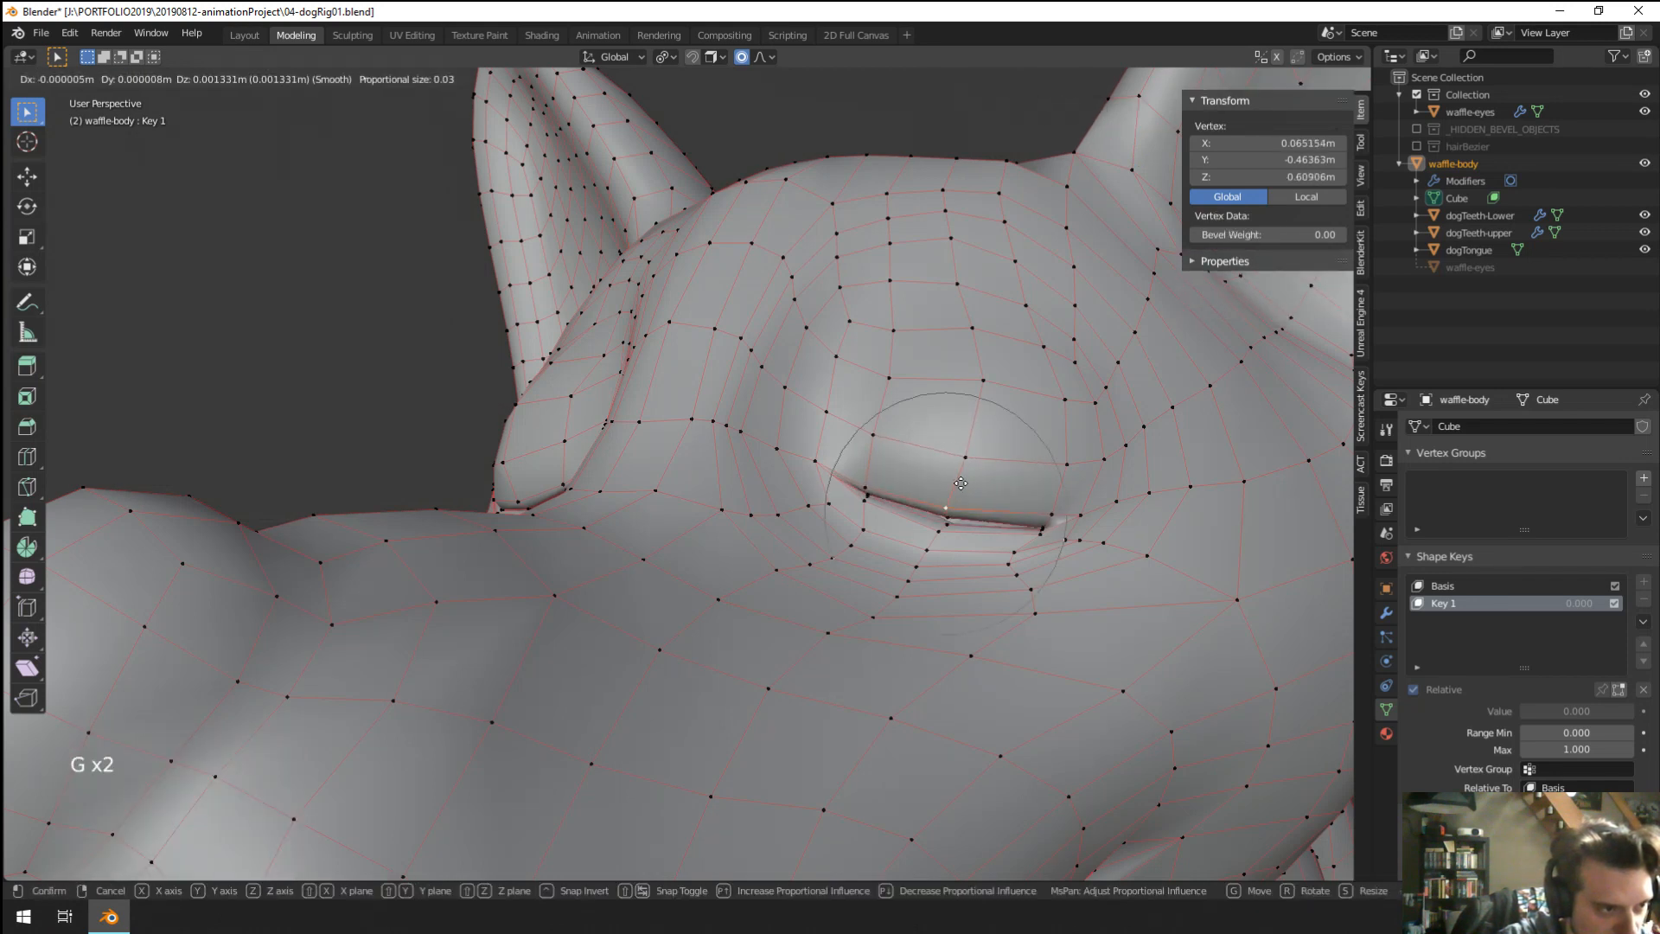
right_click(947, 474)
key(g)
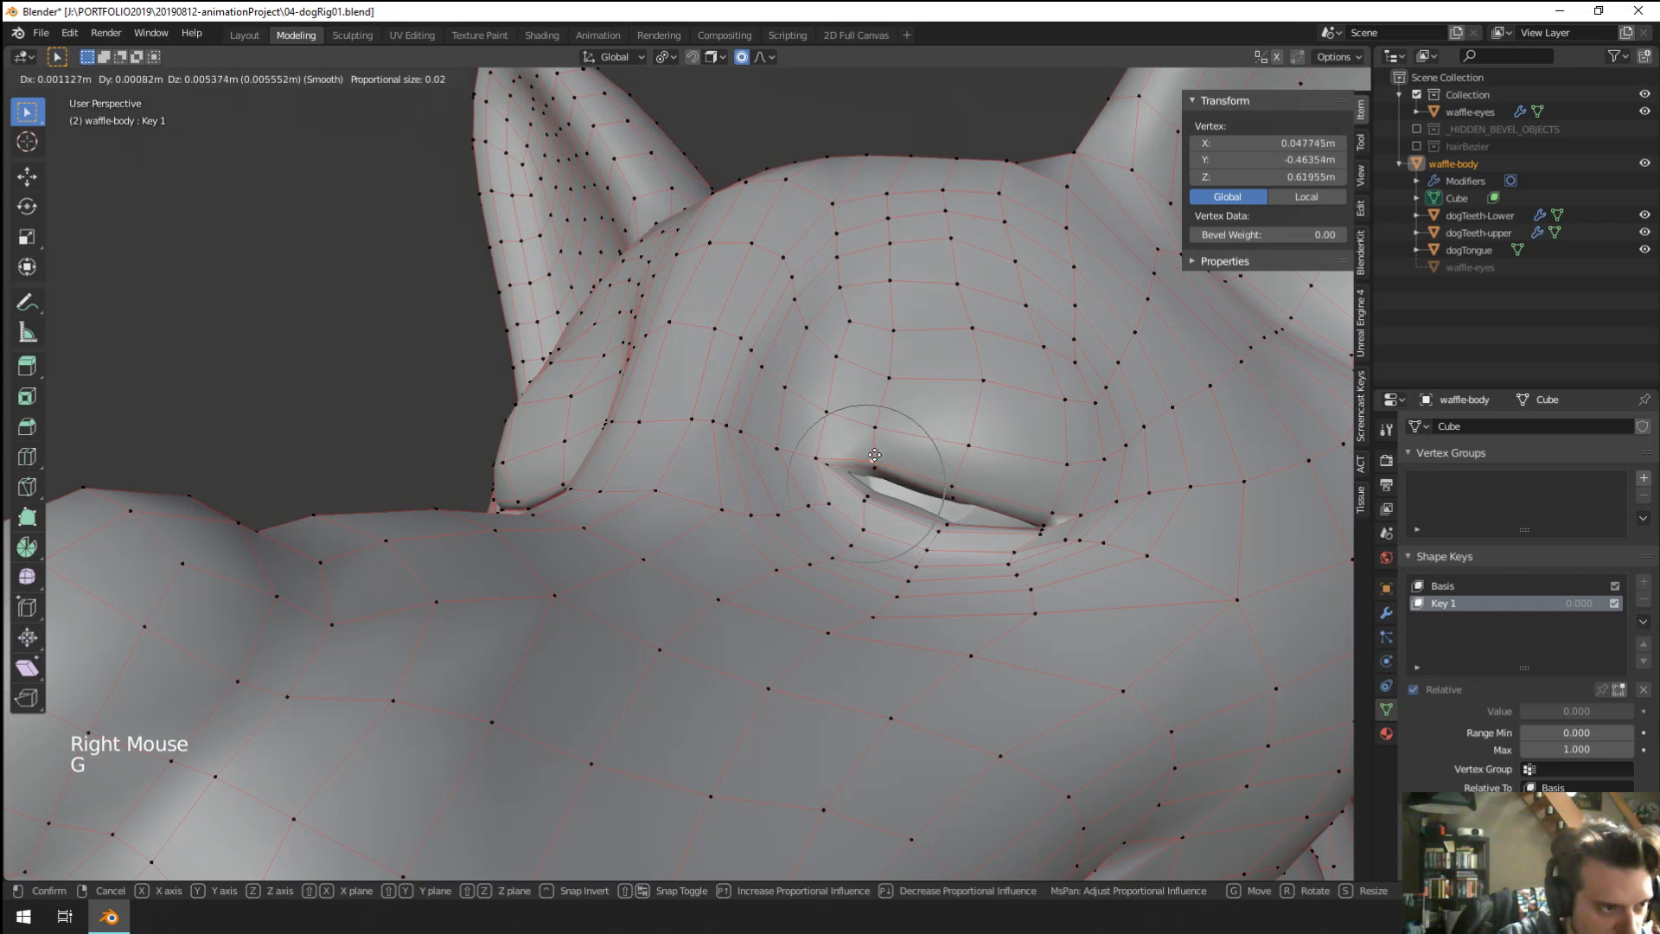
click(890, 481)
right_click(892, 469)
key(g)
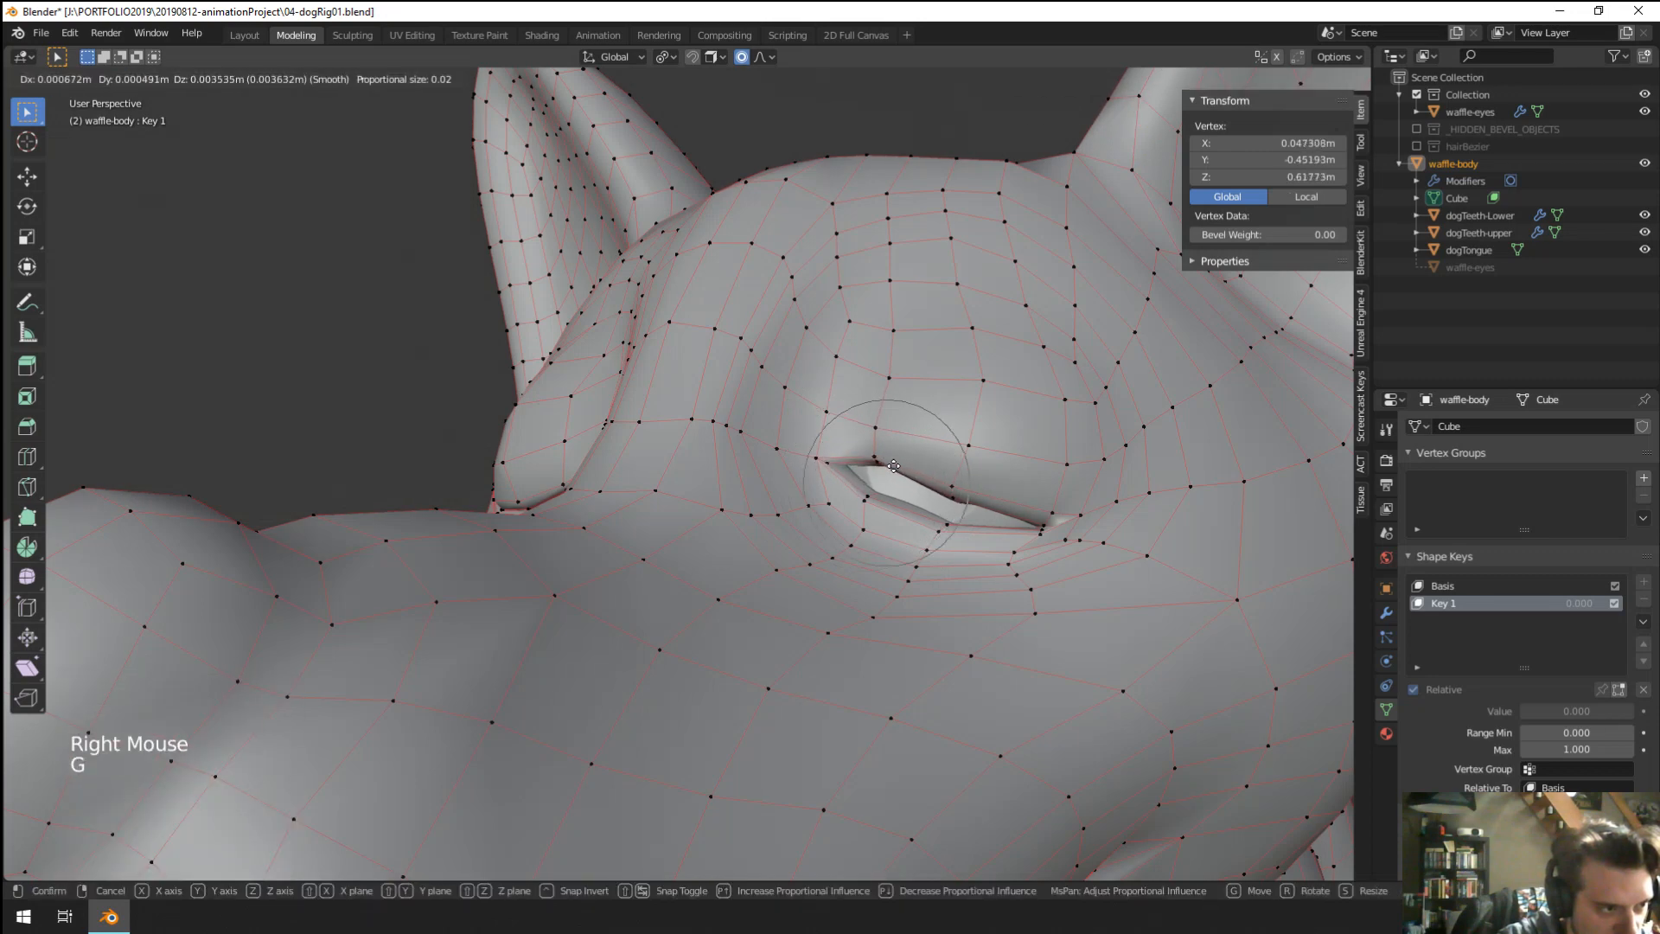
click(893, 466)
right_click(960, 486)
key(g)
click(966, 485)
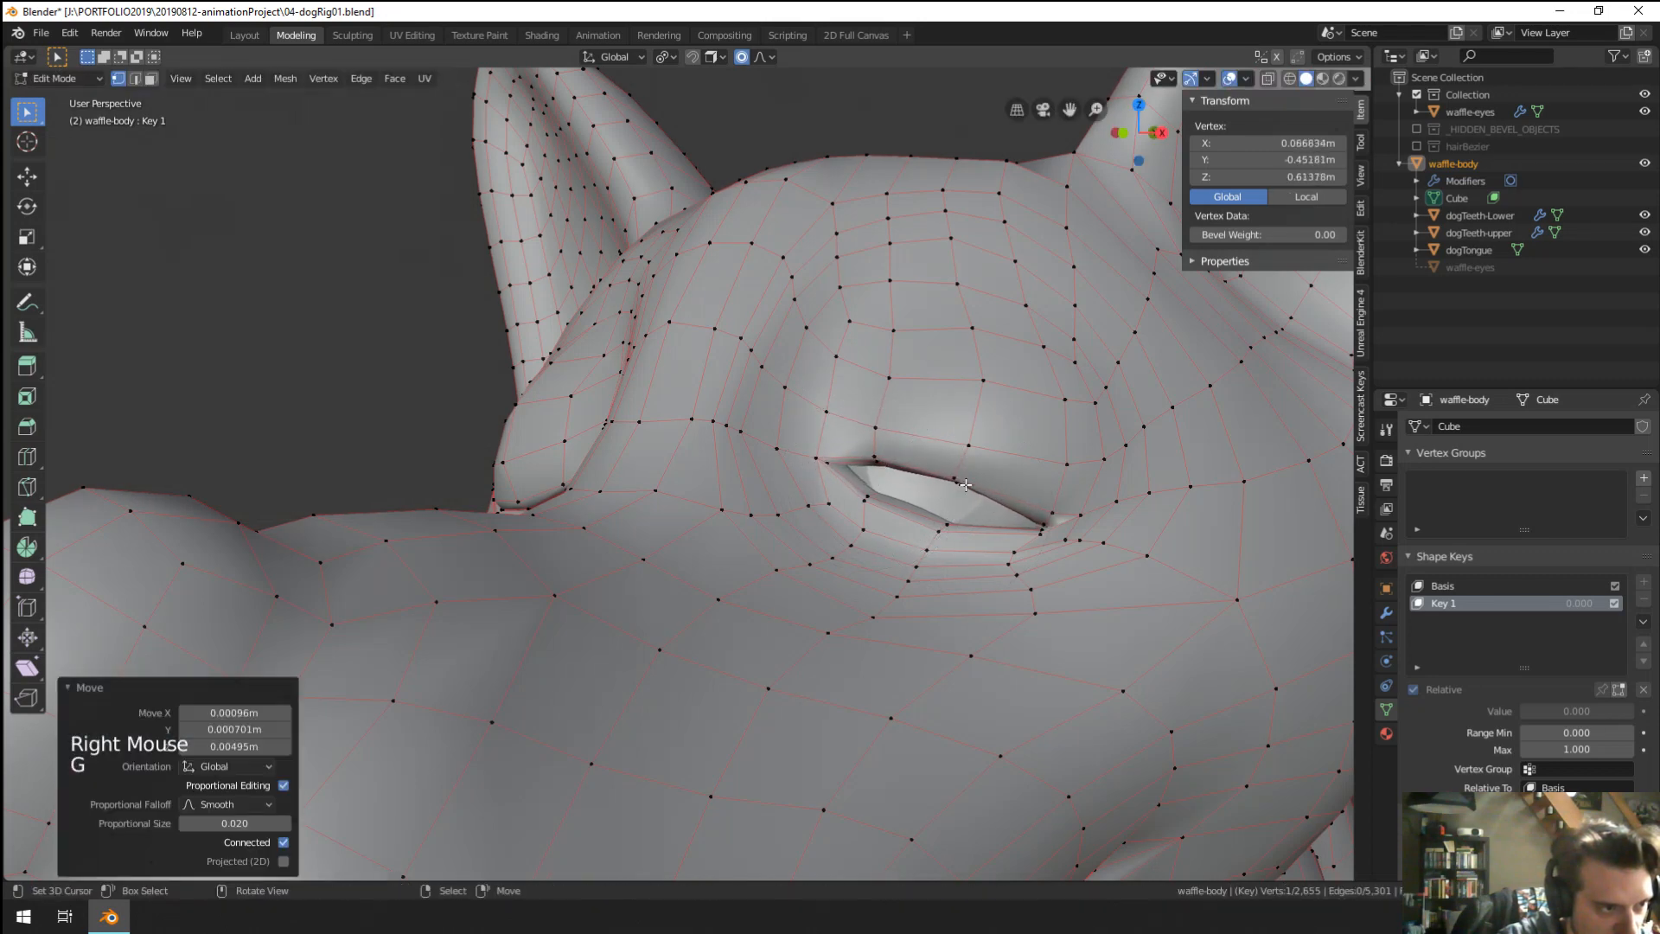
Raise the upper eyelid's front rim vertices and adjust the rear rim vertices in Key 1, using proportional sizes of 0.015 to 0.02.
right_click(955, 469)
key(g)
click(884, 451)
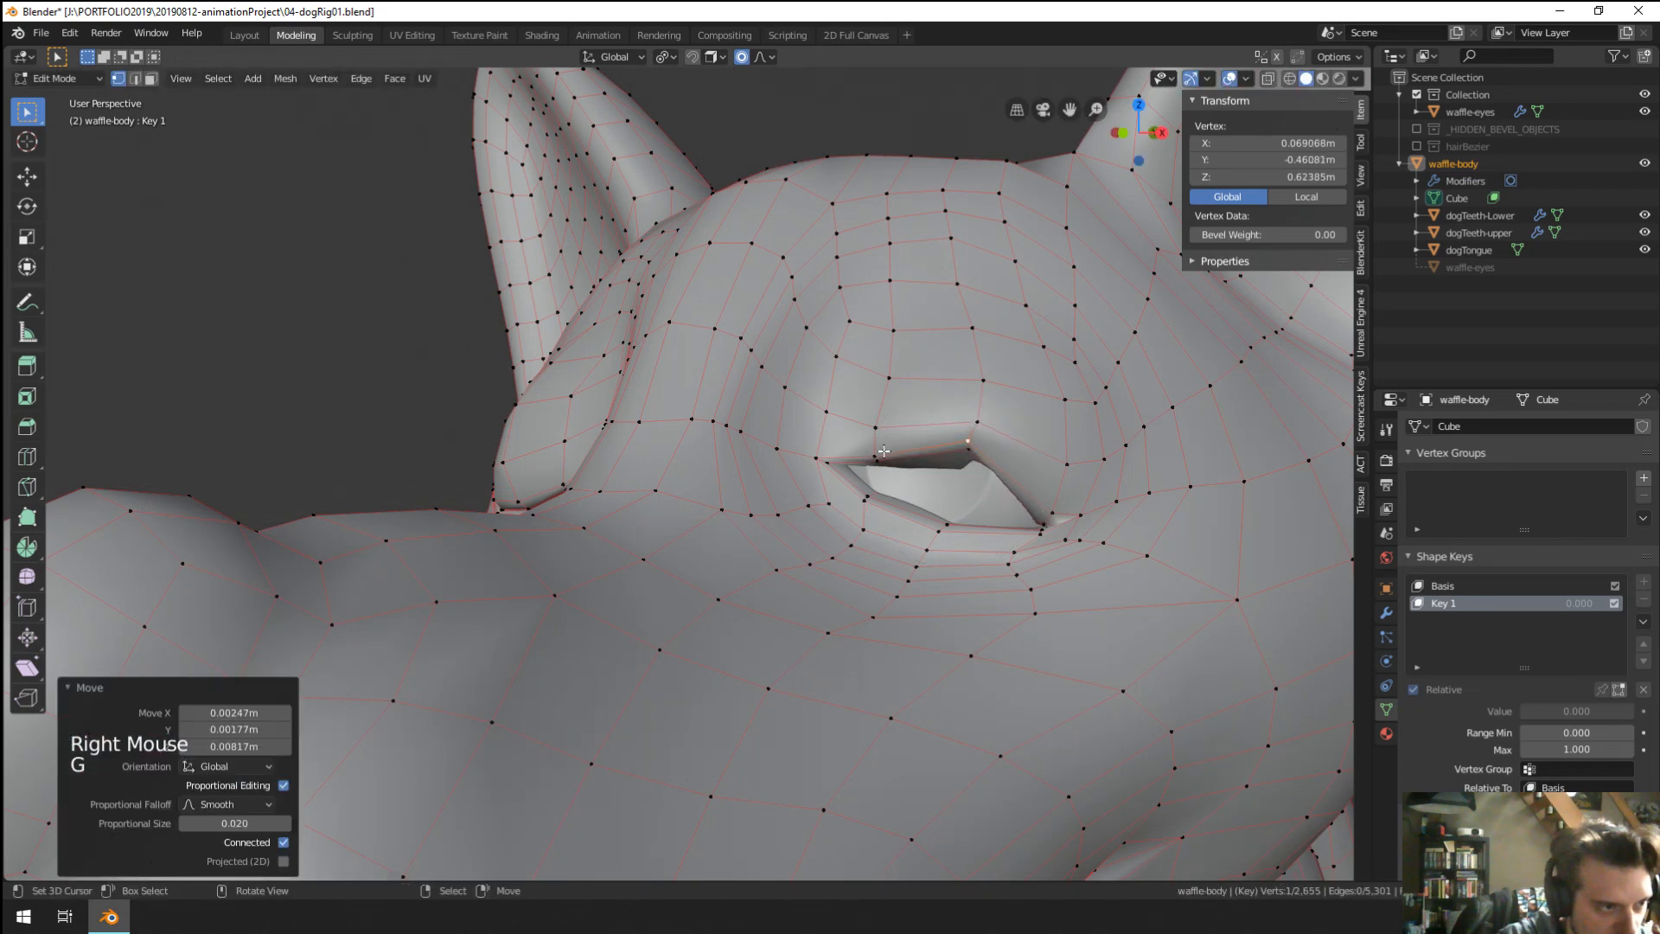
right_click(879, 431)
key(g)
click(893, 437)
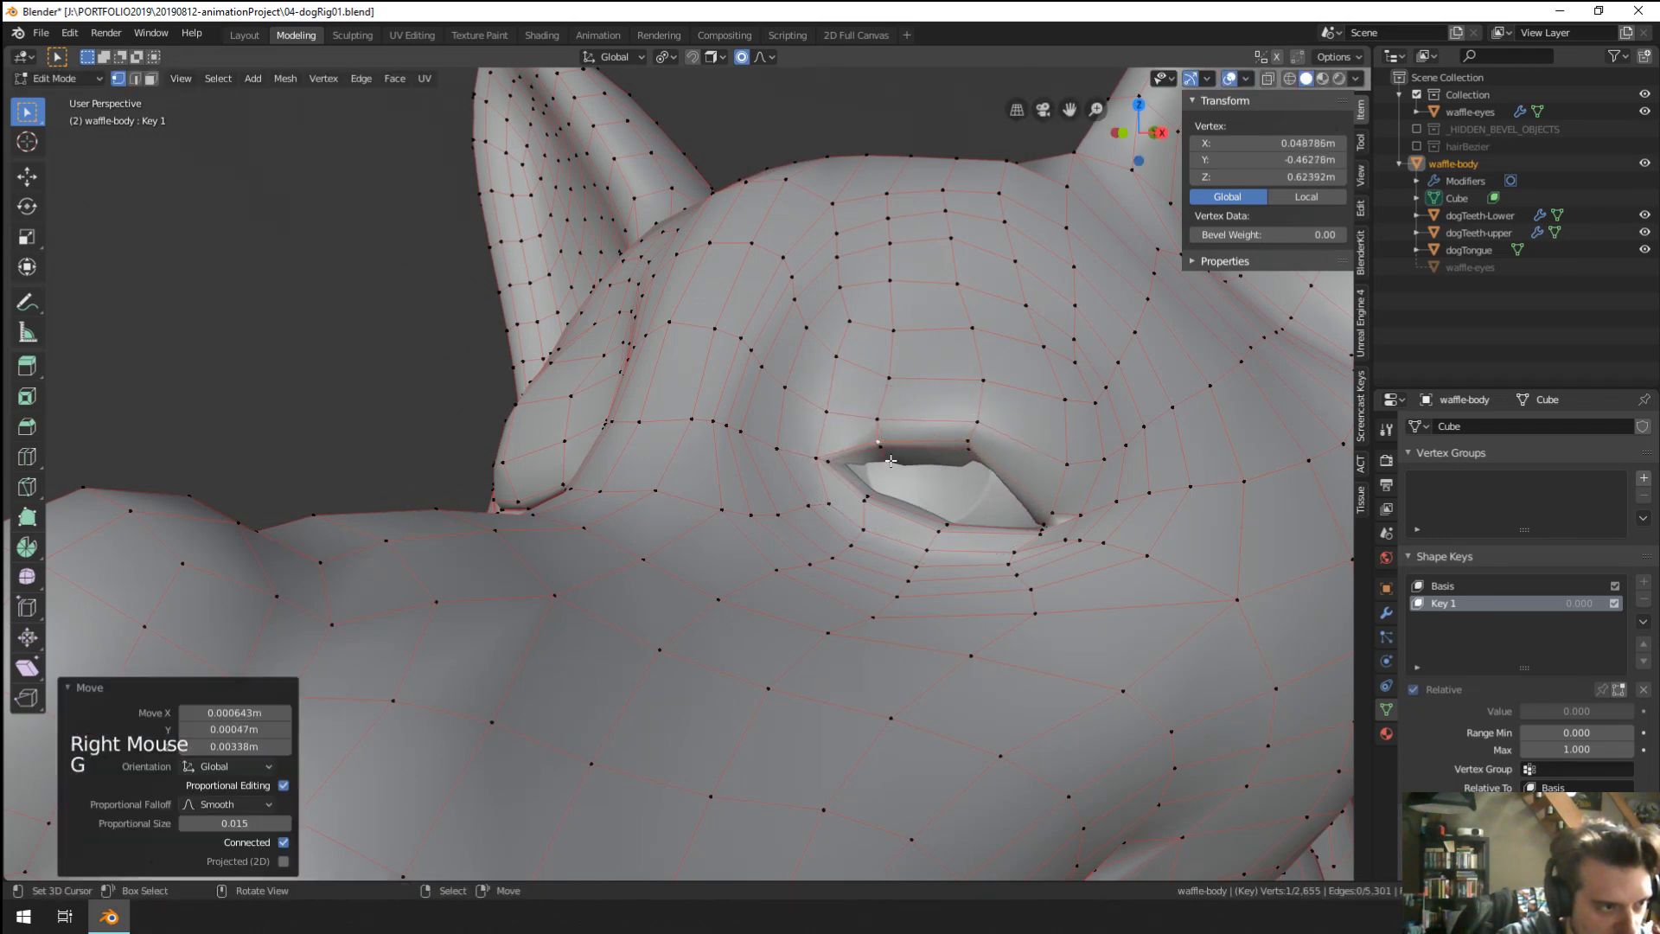
right_click(893, 462)
key(g)
click(893, 455)
right_click(942, 465)
key(g)
click(947, 458)
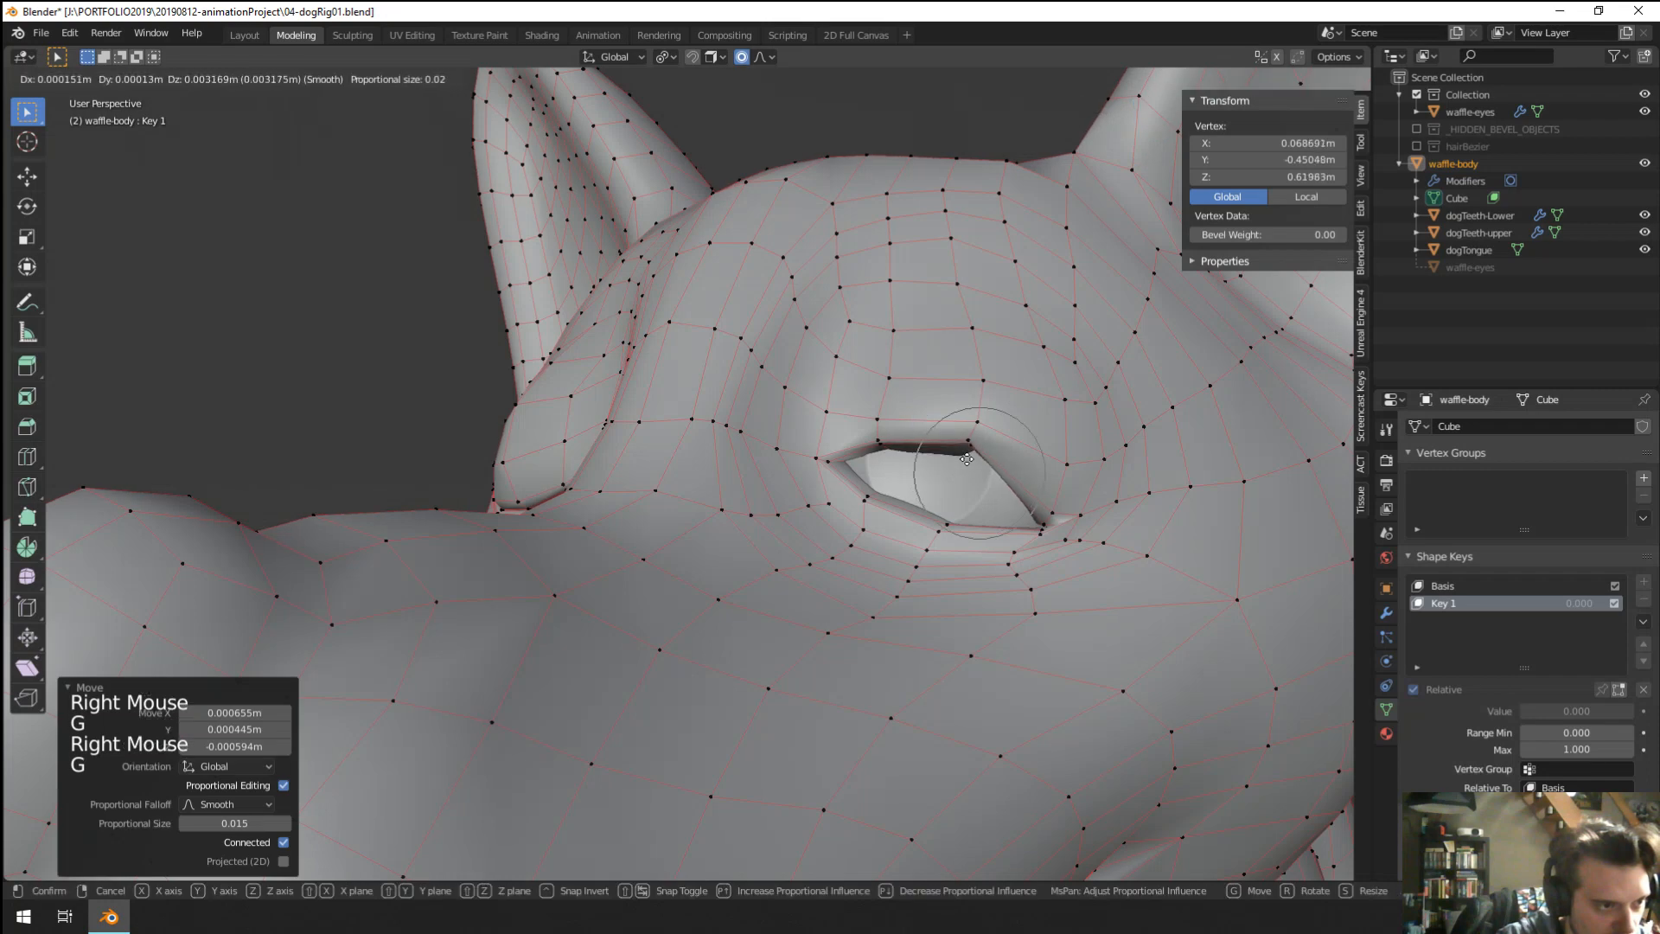
Raise the upper eyelid's front and rear rim vertices further in Key 1 with proportional sizes of about 0.02 to 0.03.
right_click(970, 439)
key(g)
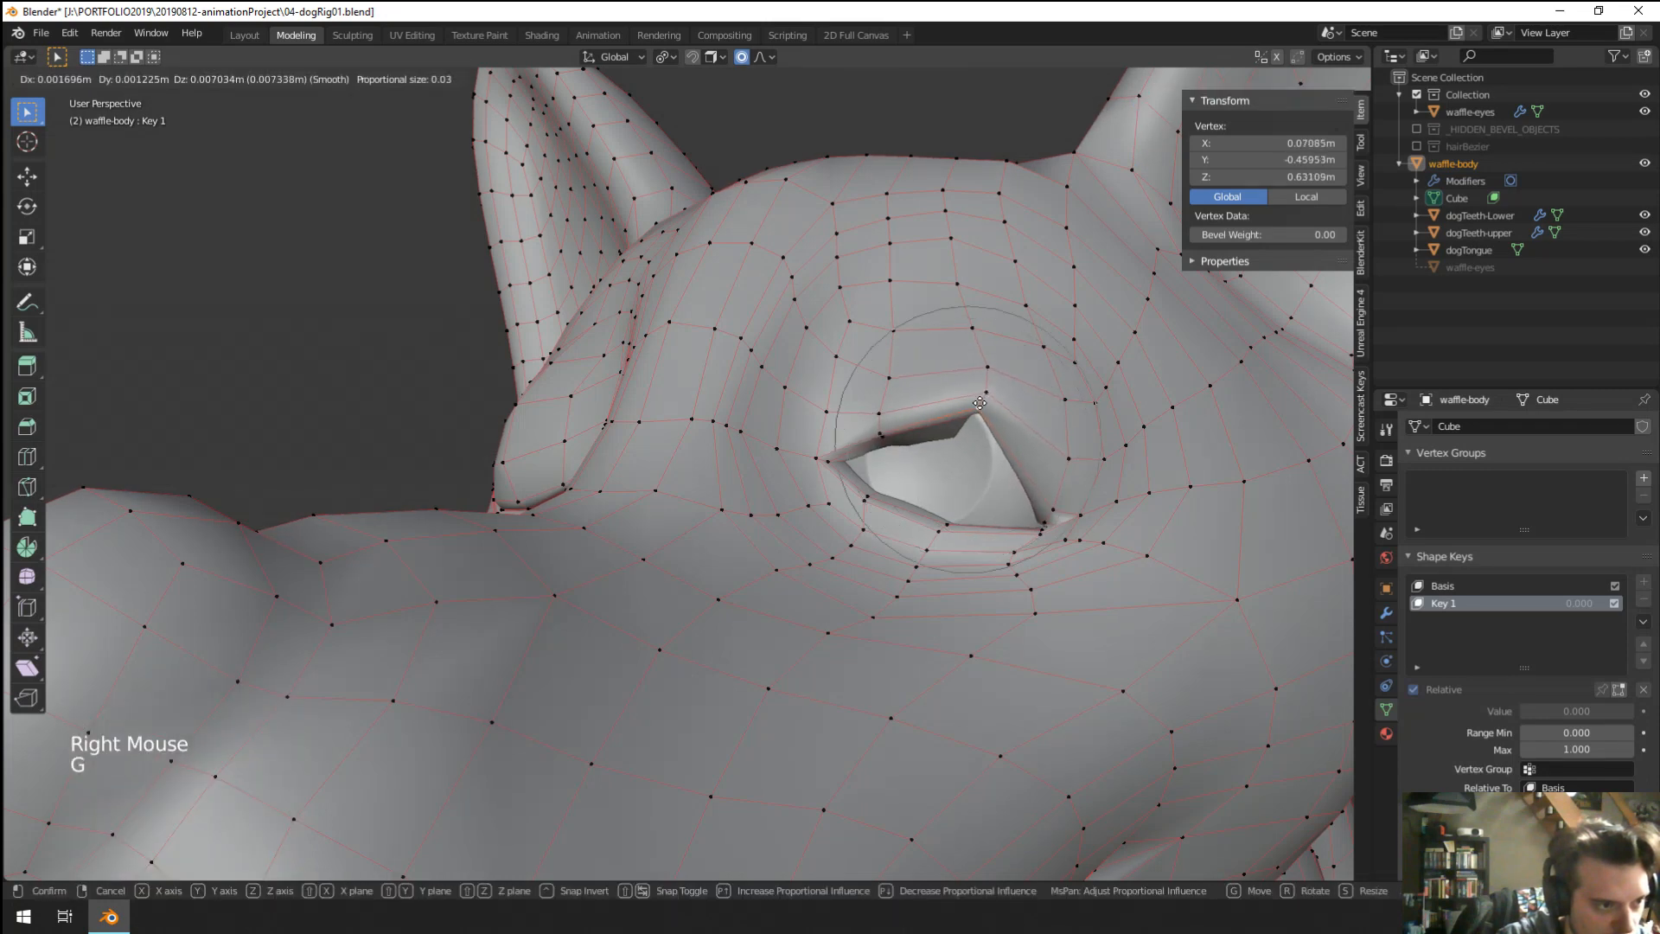
scroll(943, 437, down, 3)
click(899, 458)
right_click(895, 437)
key(g)
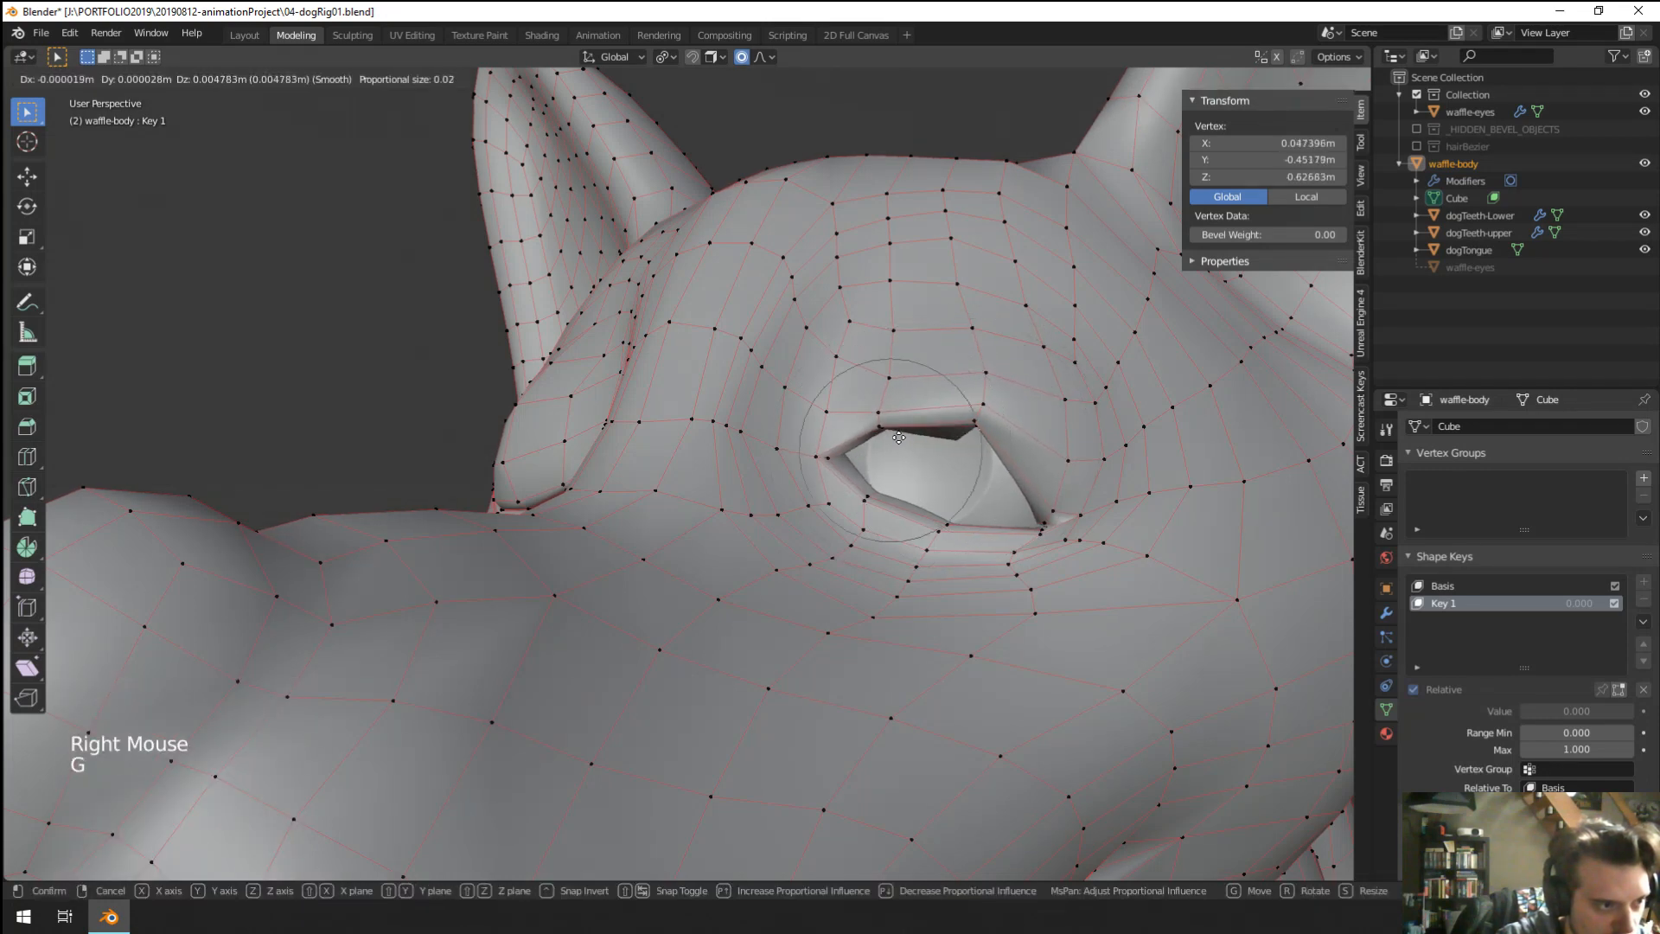
click(891, 417)
right_click(882, 417)
key(g)
click(891, 393)
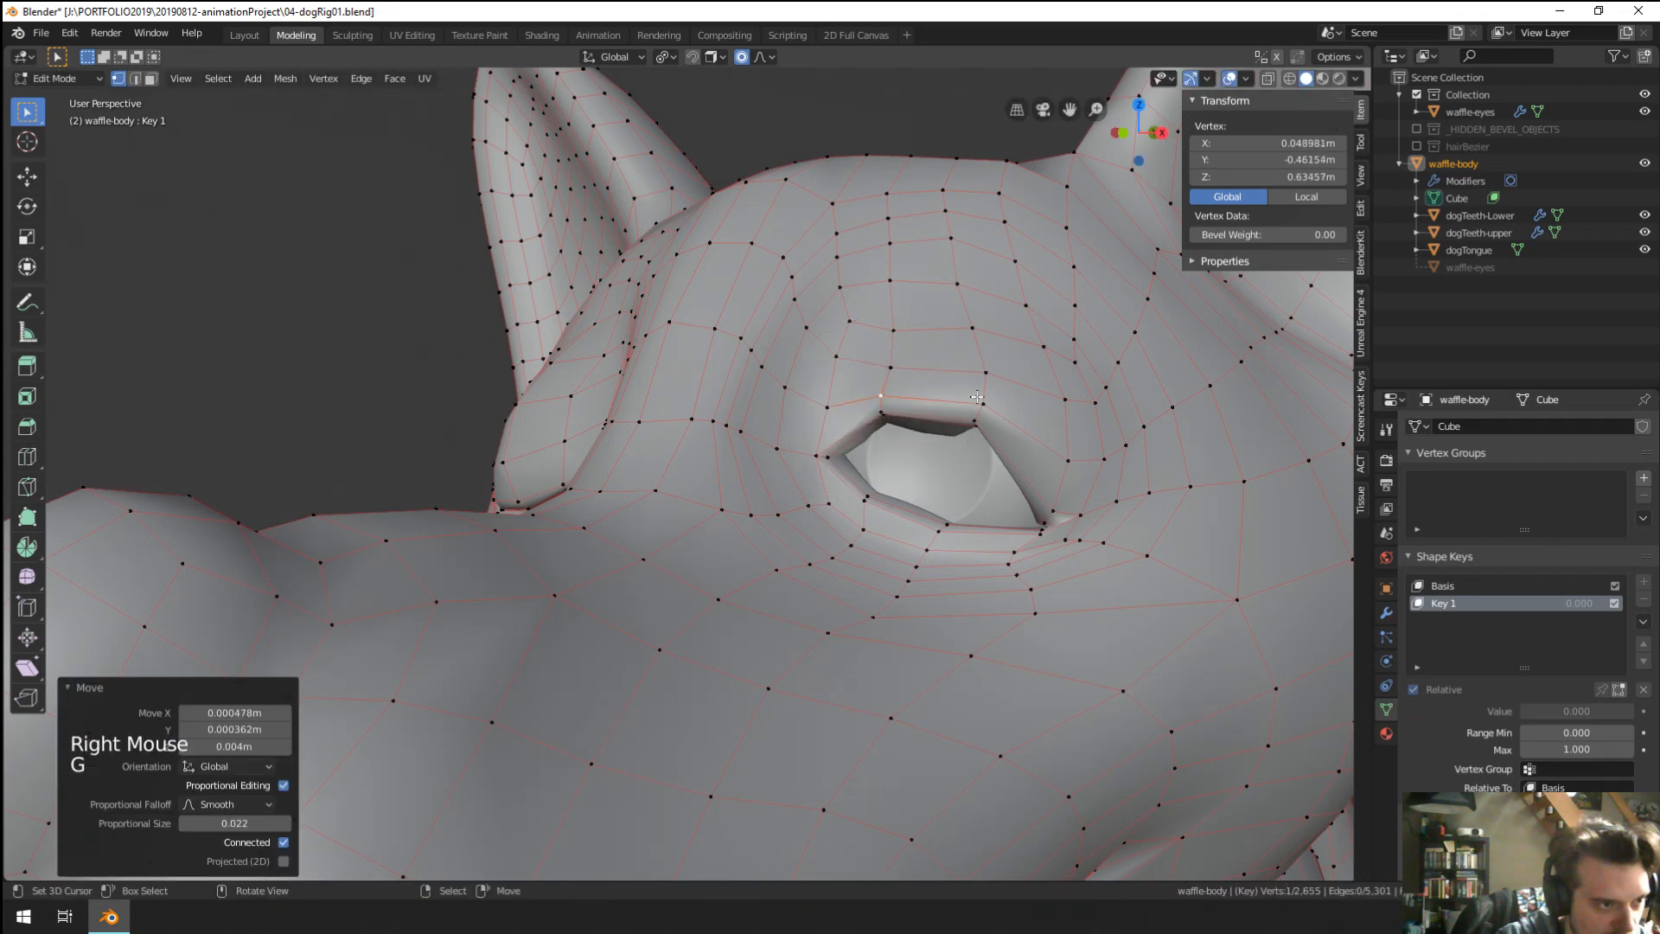
right_click(975, 398)
key(g)
click(975, 398)
middle_drag(976, 397, 974, 434)
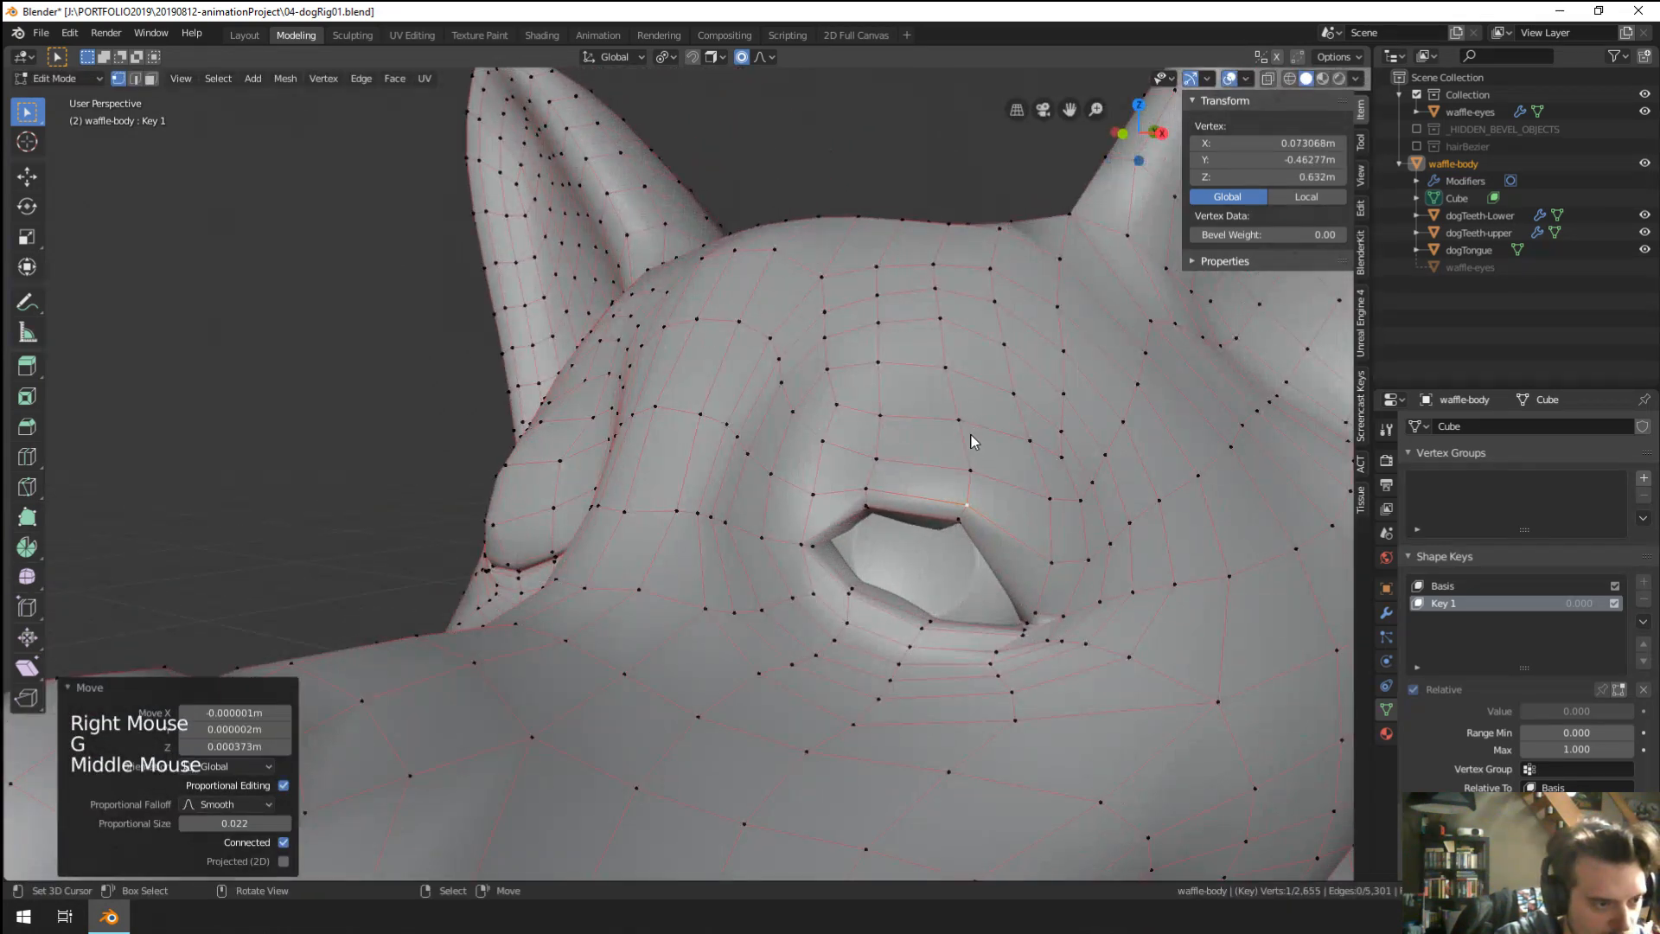
Set the value of shape key Key 1 to 1.000 and resume editing the dog body's mesh.
key(Tab)
drag(1570, 707, 1632, 707)
key(Tab)
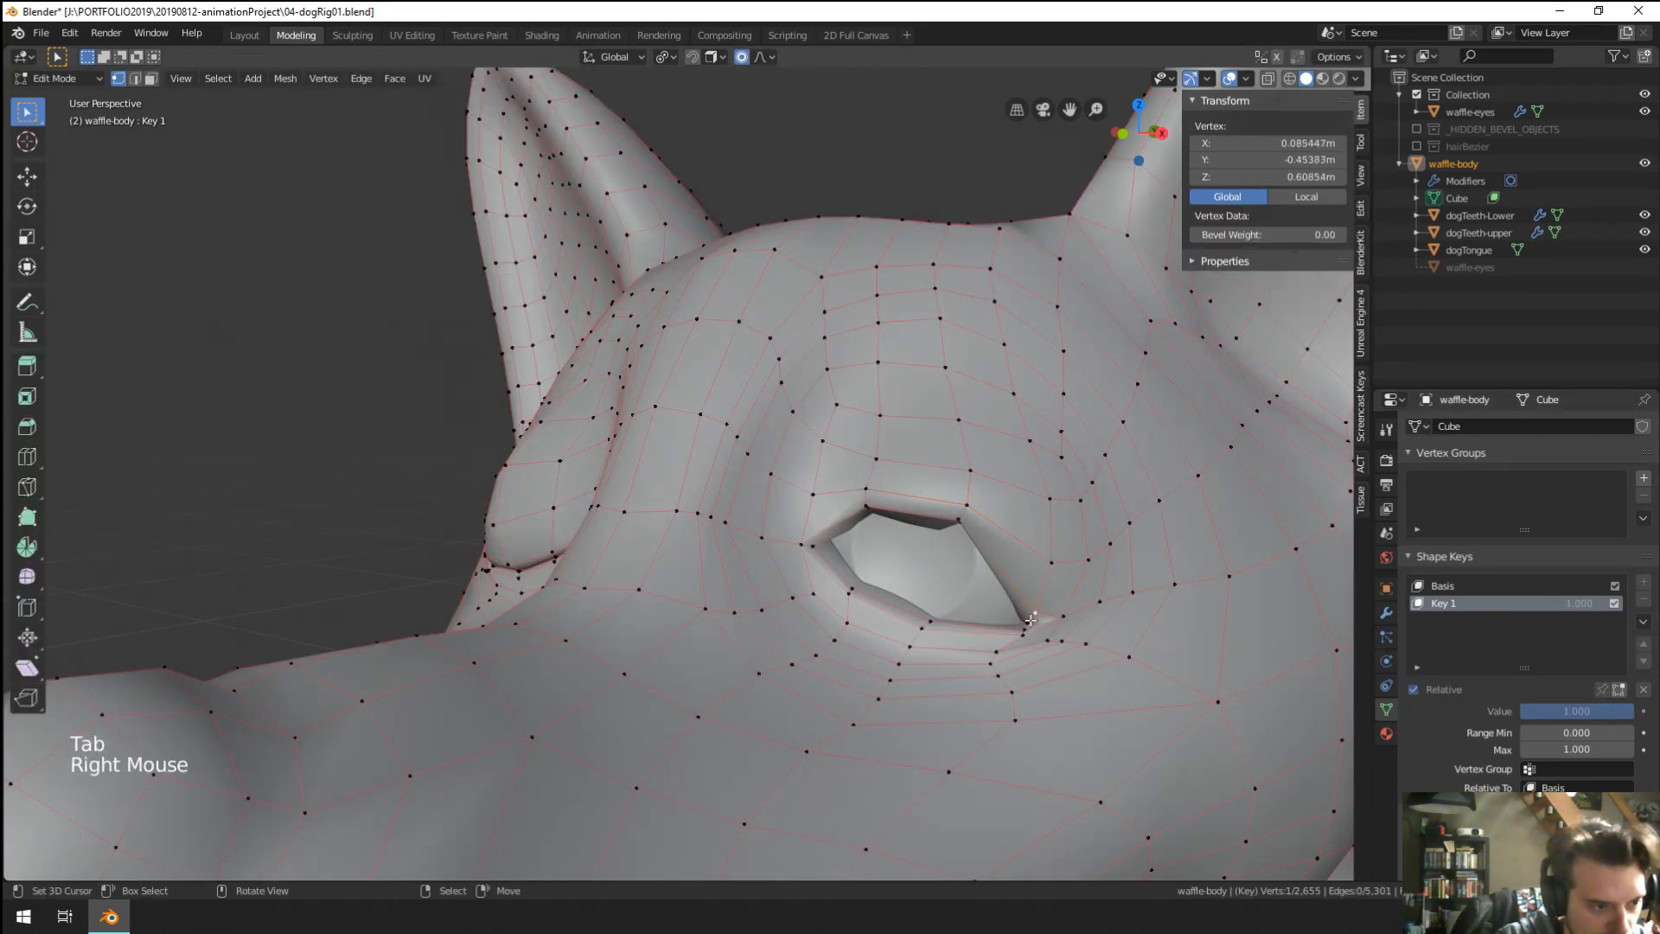
Reshape the eye's outer corner in Key 1 by moving its vertices upwards with proportional sizes of 0.012 and 0.009.
right_click(1030, 619)
key(g)
right_click(1031, 603)
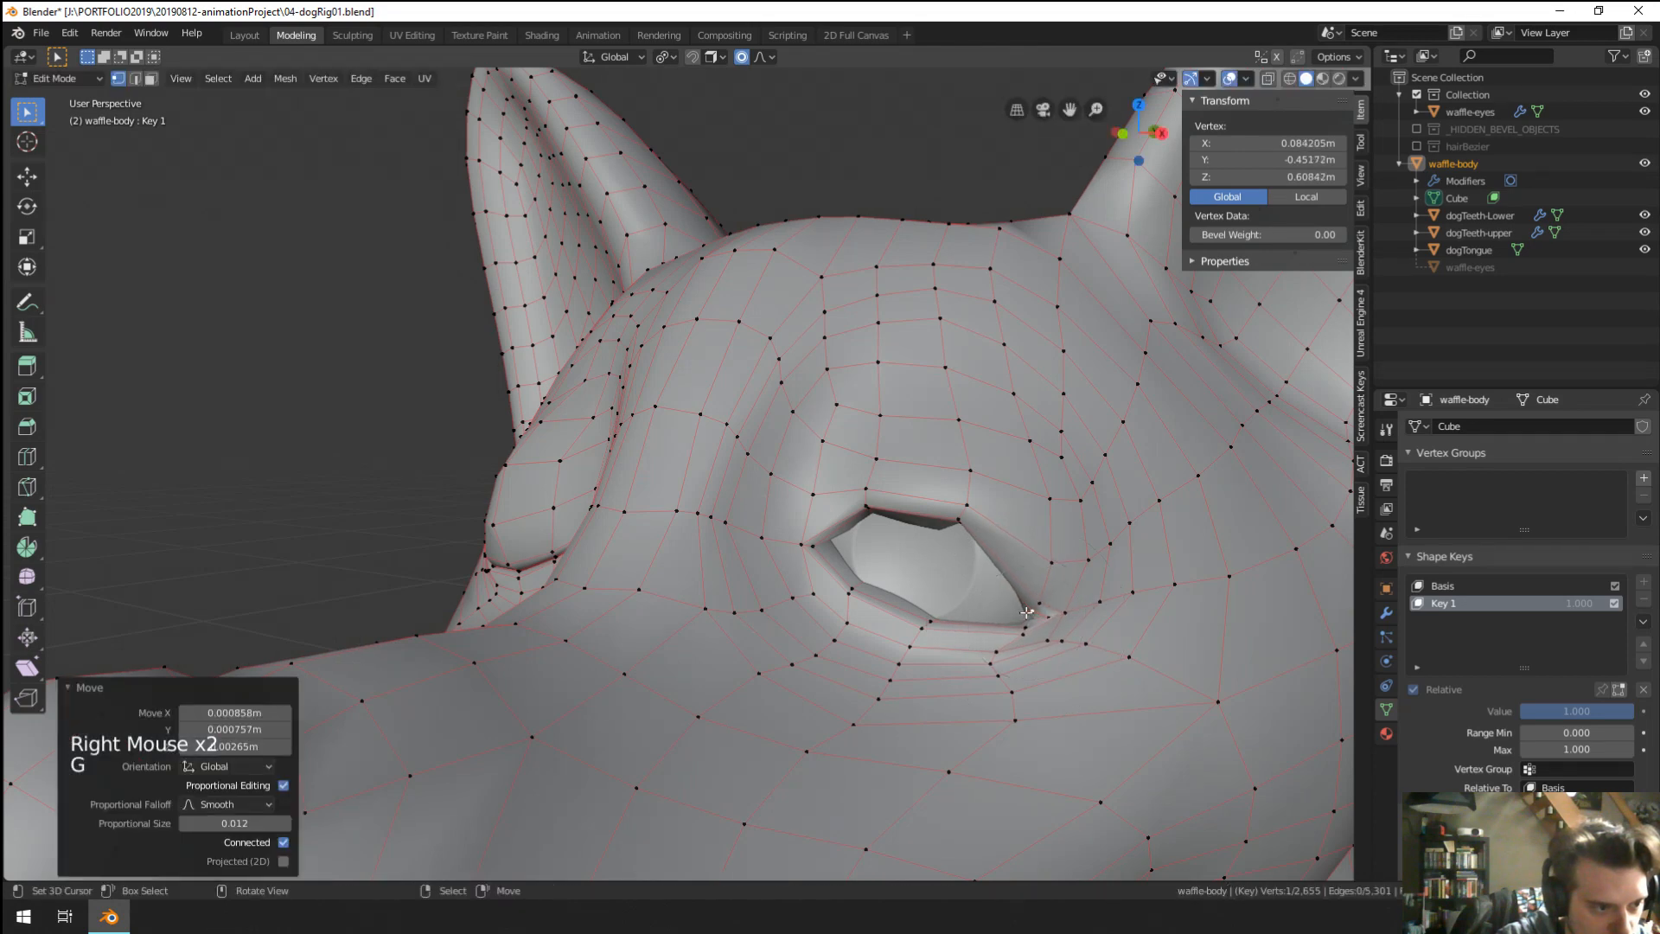
key(g)
click(1022, 599)
right_click(1027, 600)
key(g)
click(1029, 599)
right_click(1031, 598)
key(g)
click(1032, 598)
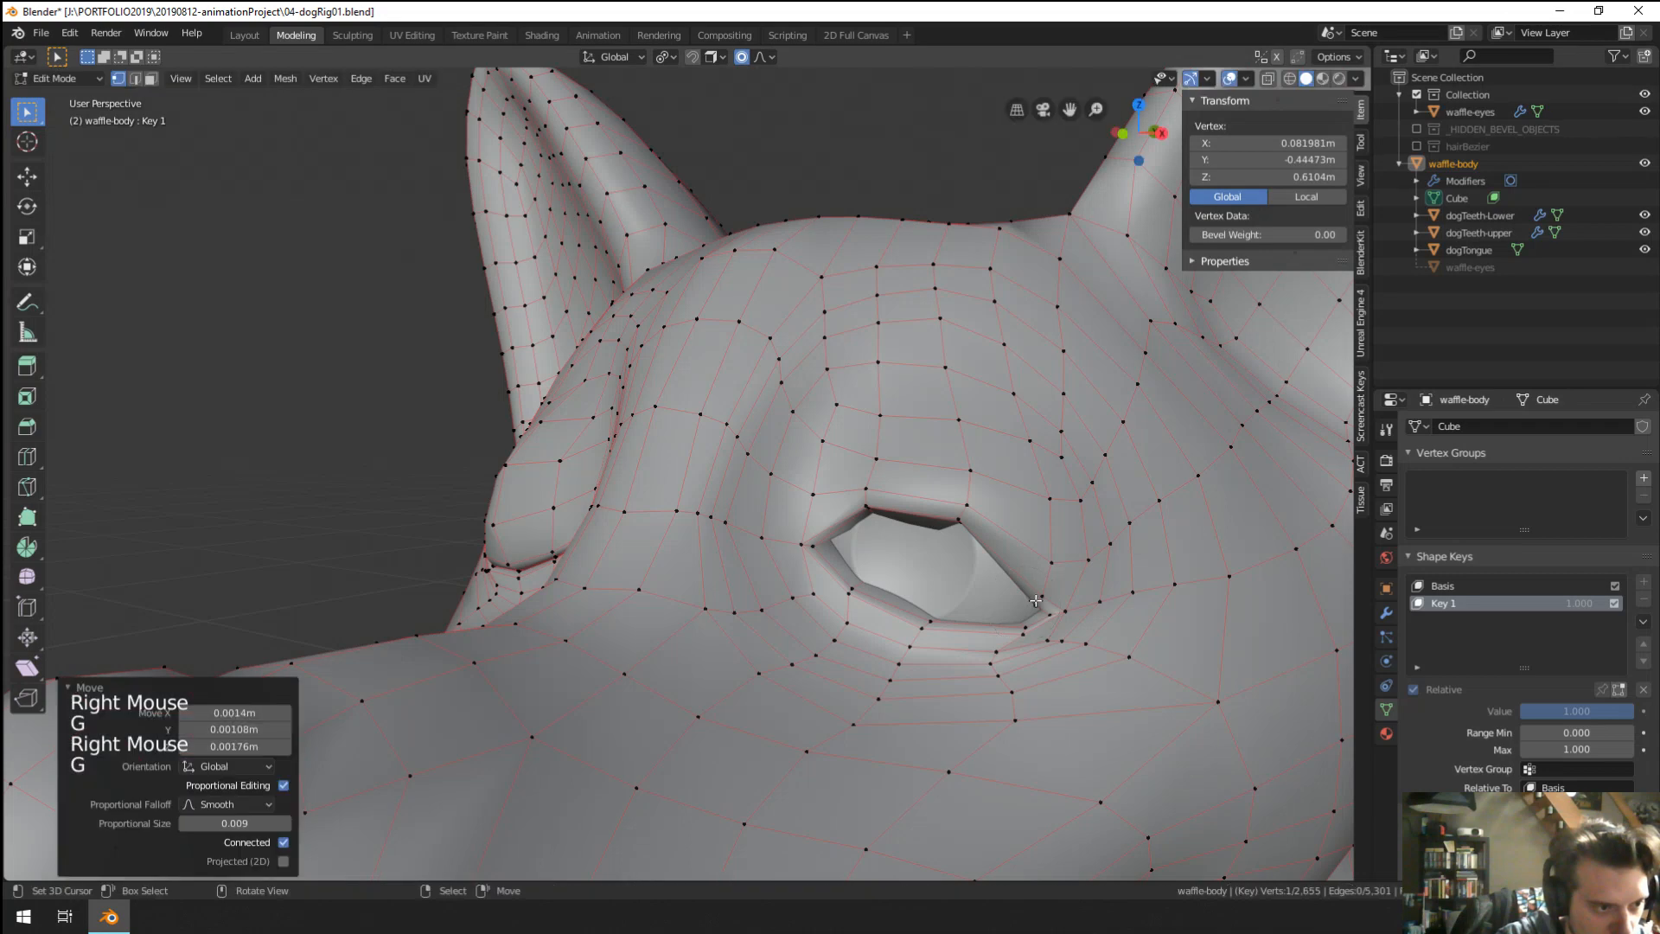
right_click(1030, 597)
key(g)
click(1025, 594)
Raise the outer vertex of the upper eyelid's rear rim in Key 1 with a proportional size of about 0.01.
scroll(1026, 593, down, 3)
middle_drag(1026, 594, 1001, 564)
scroll(1000, 565, up, 2)
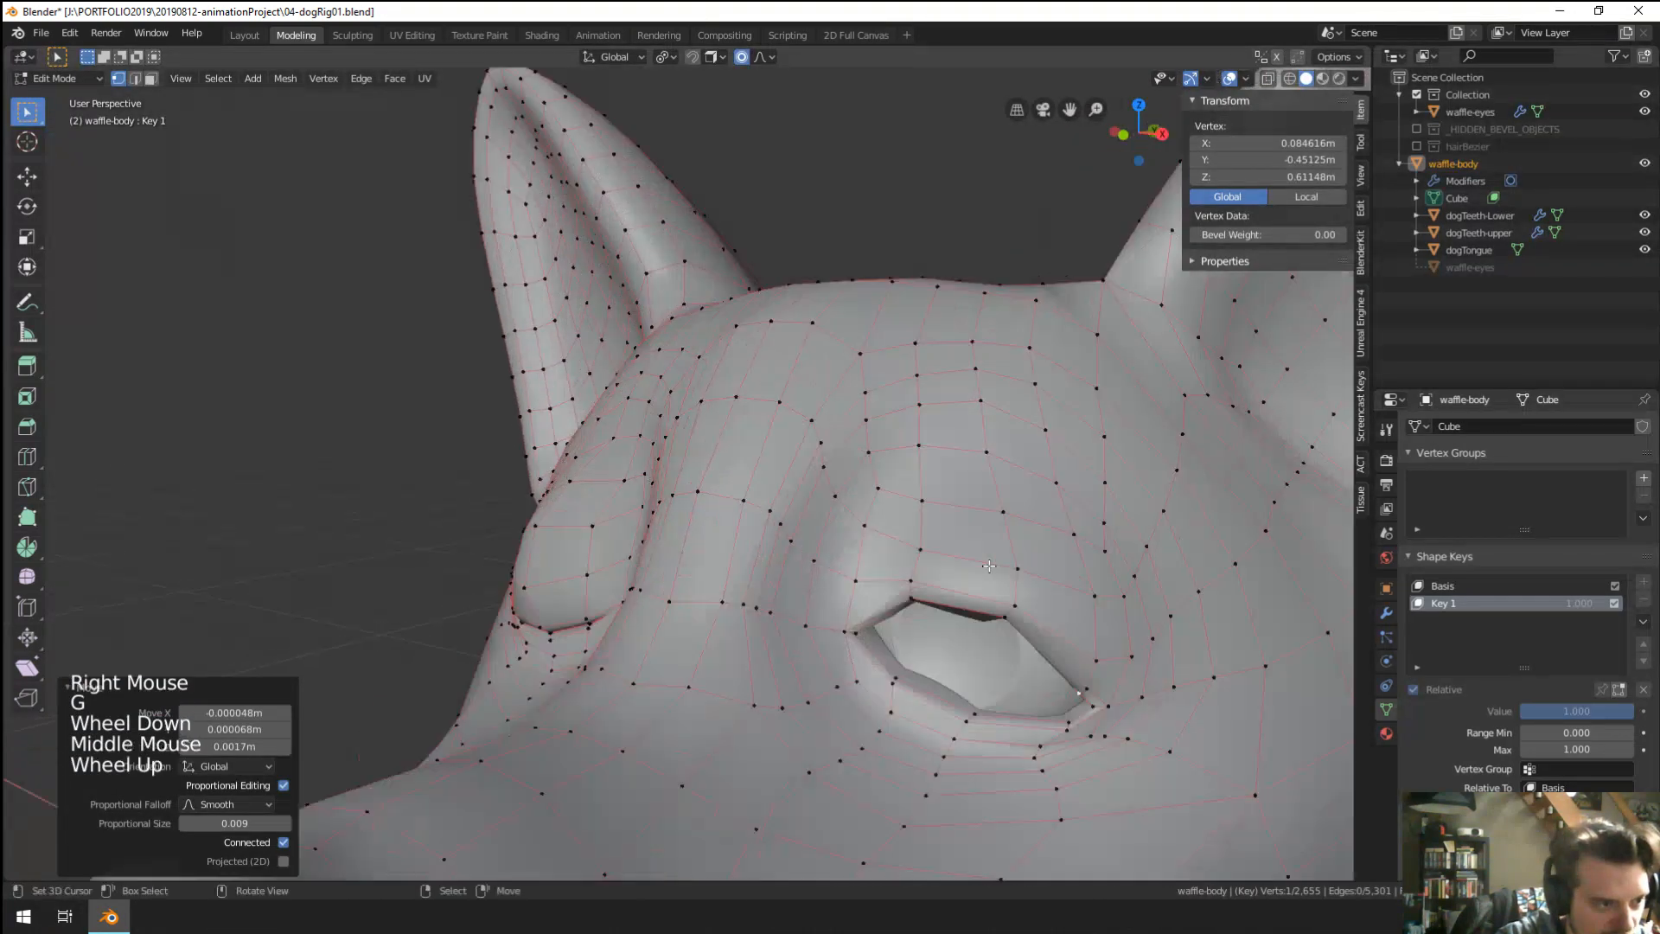
scroll(990, 567, down, 1)
key(KP_Decimal)
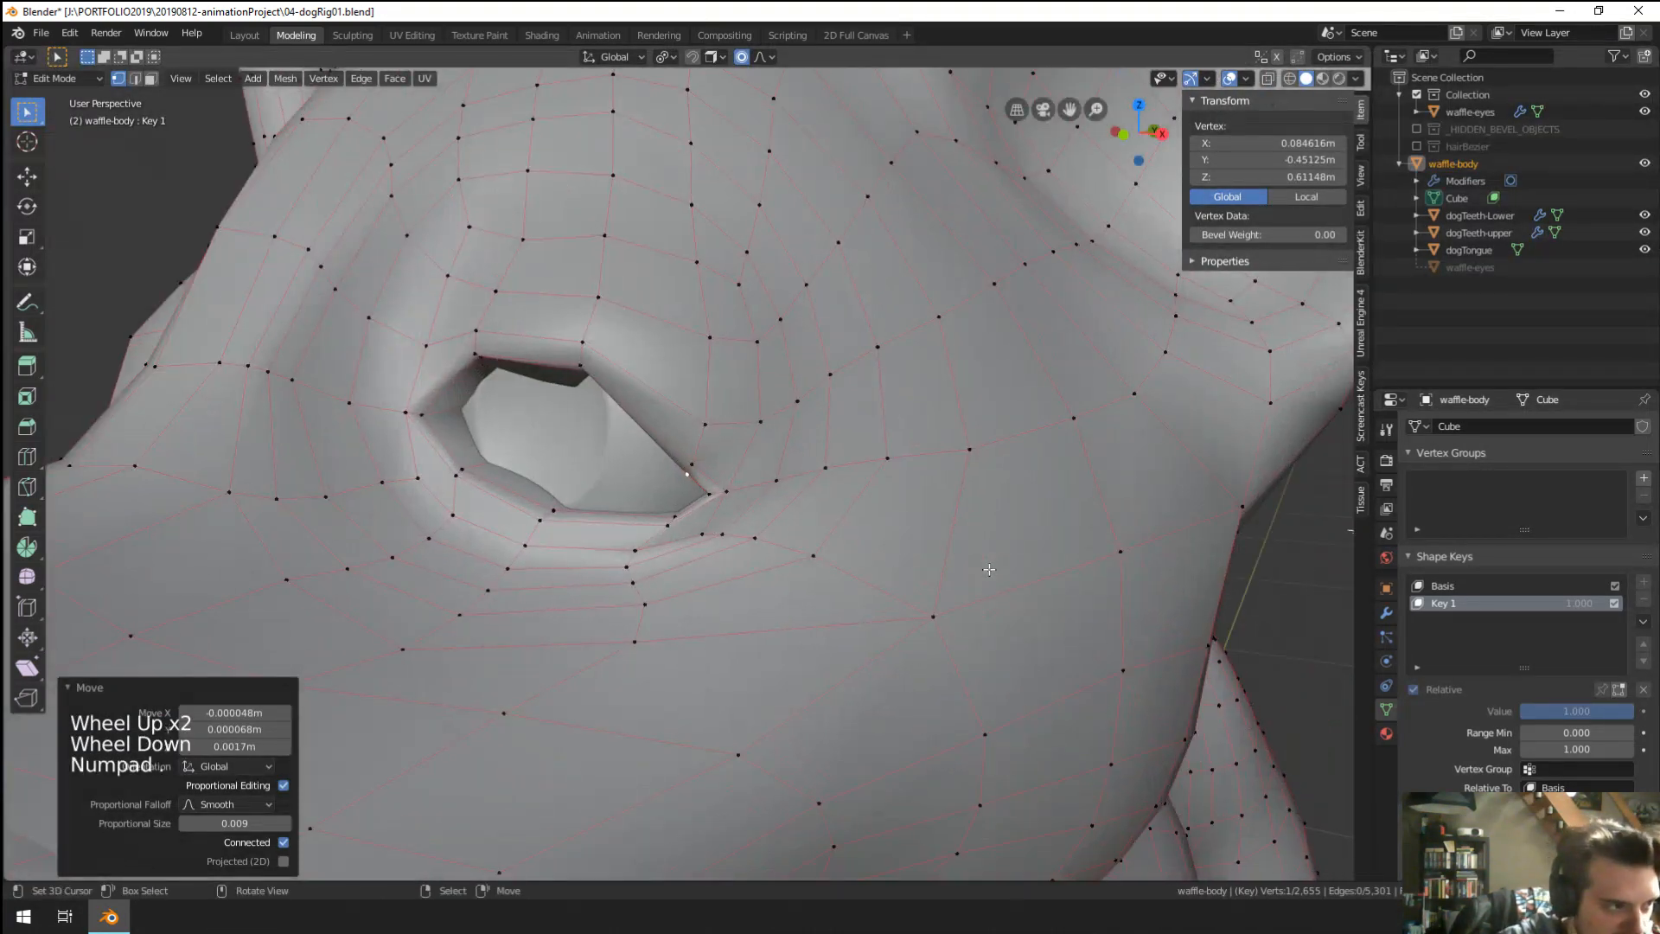
scroll(892, 577, down, 2)
key(Tab)
middle_drag(893, 578, 709, 458)
key(Tab)
right_click(703, 467)
key(g)
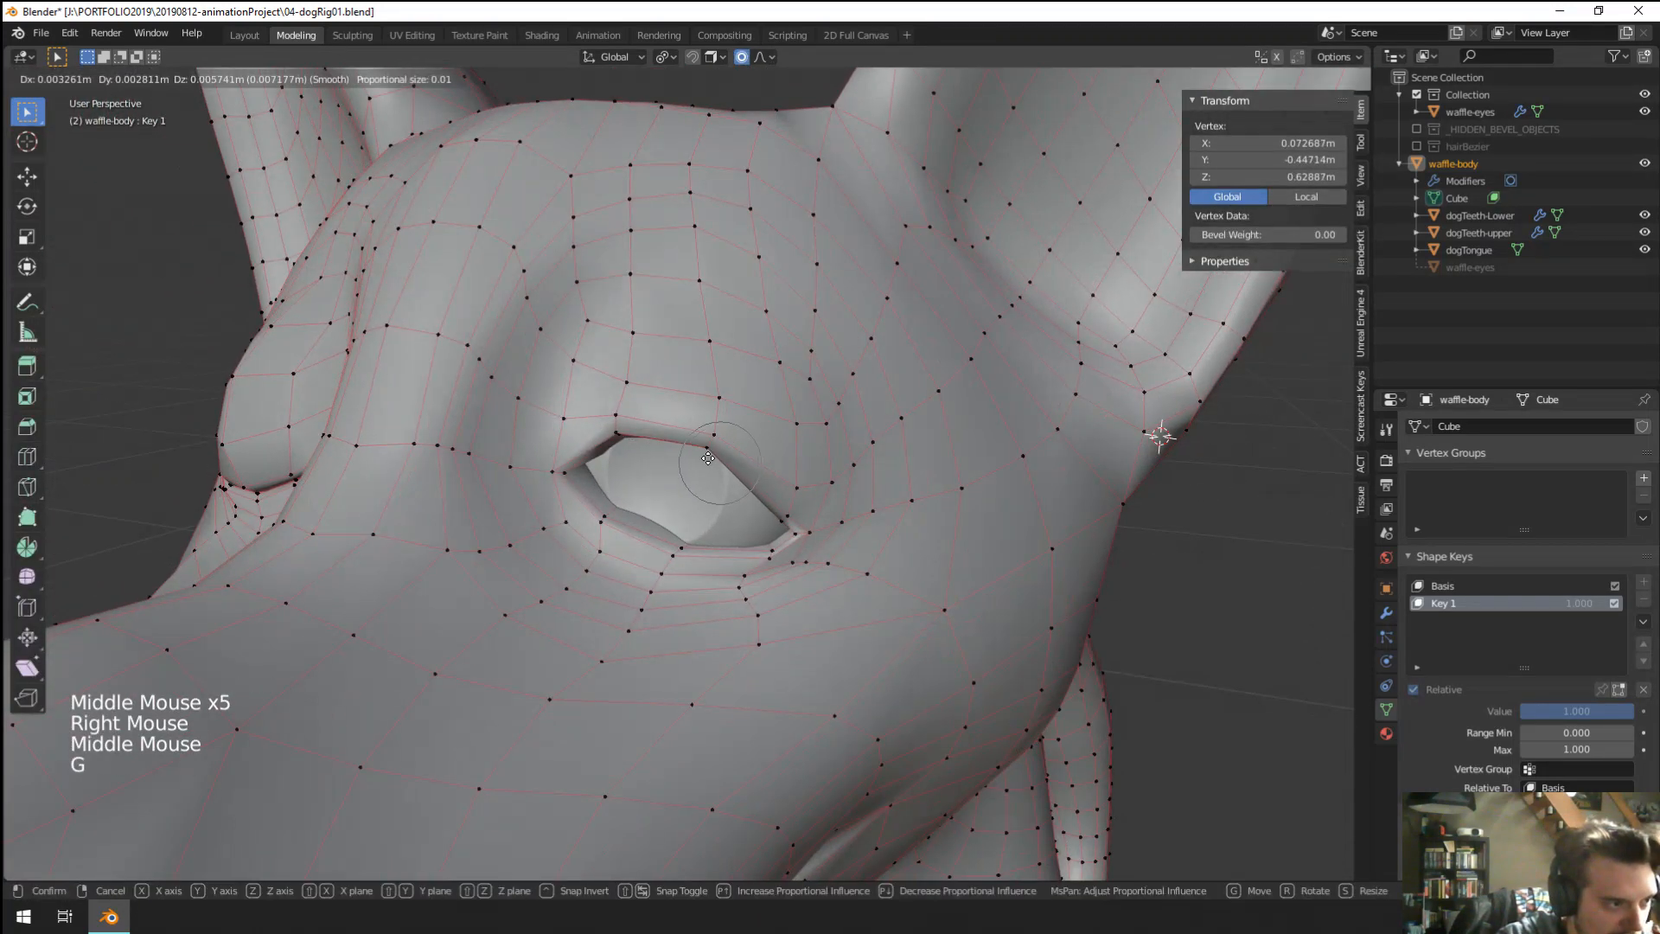
right_click(692, 441)
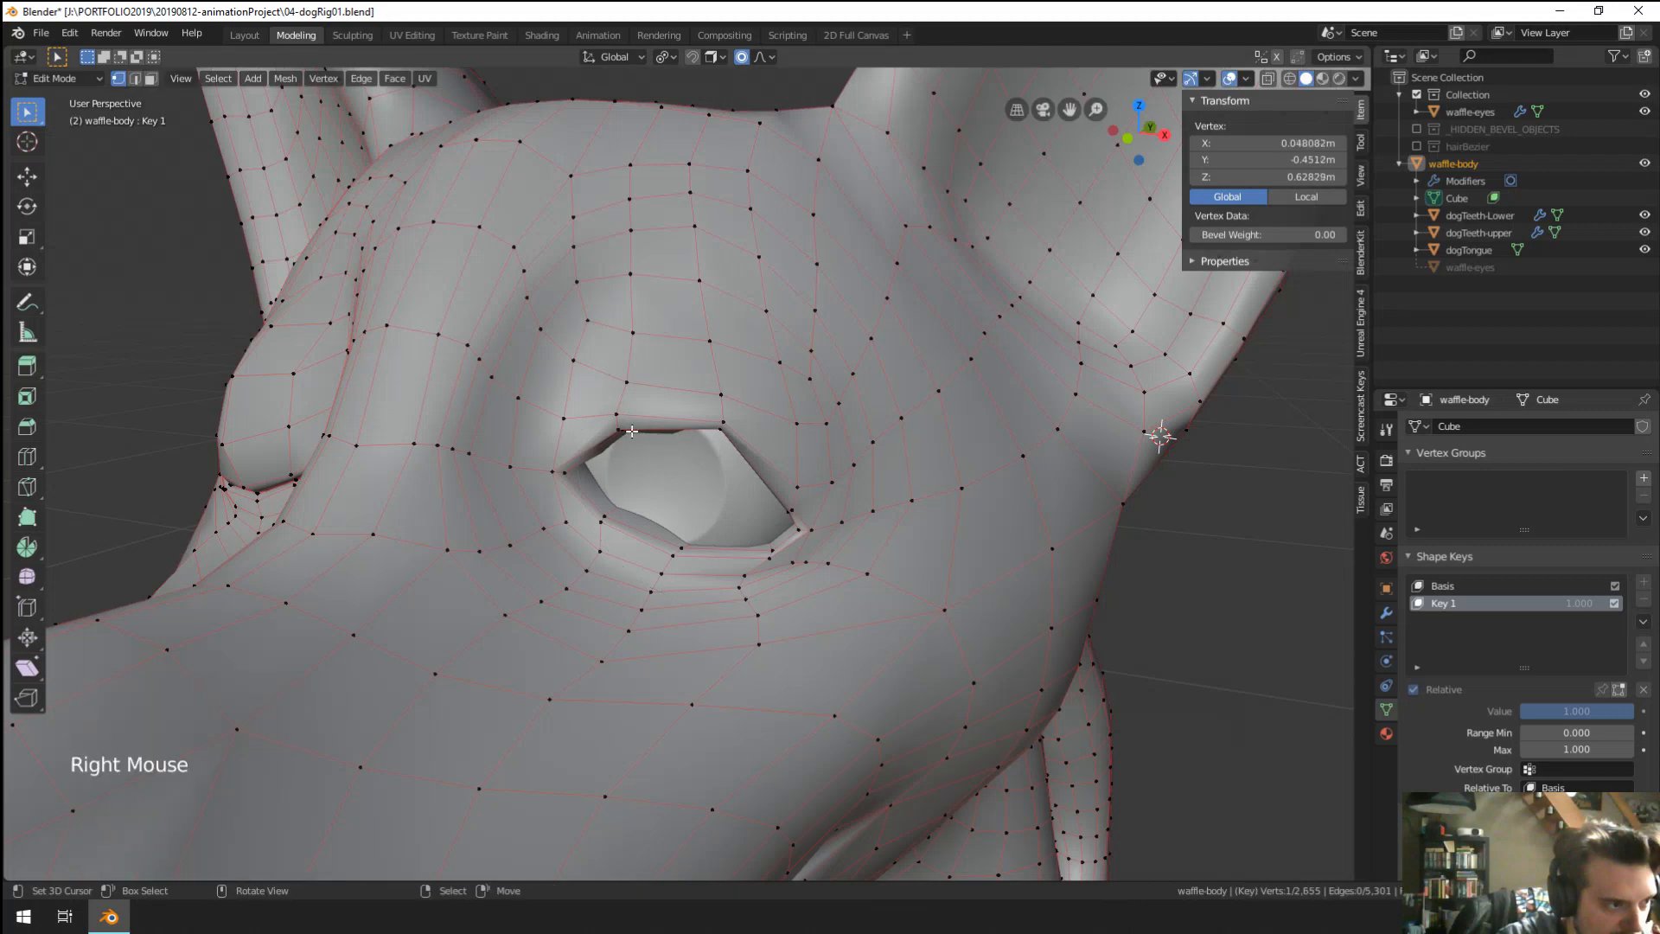
Raise the inner and outer vertices of the upper eyelid in Key 1 to widen the eye, using a proportional size of 0.032.
key(g)
right_click(602, 393)
key(g)
right_click(601, 370)
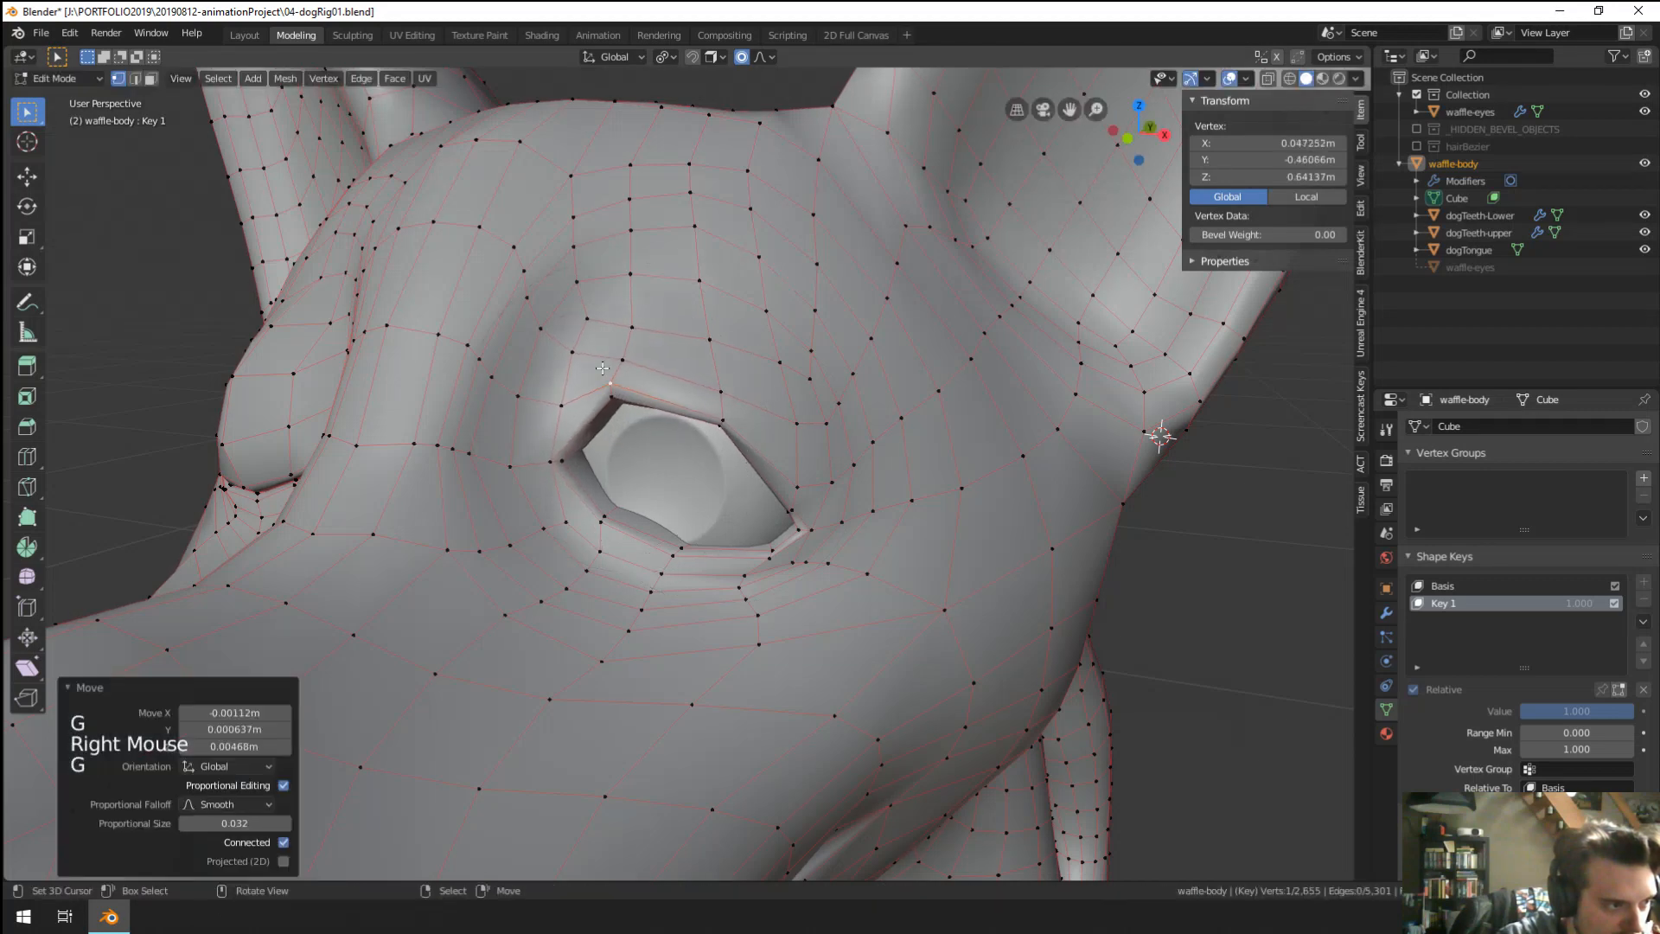
key(g)
click(728, 383)
middle_drag(745, 399, 811, 450)
key(g)
click(687, 406)
right_click(811, 449)
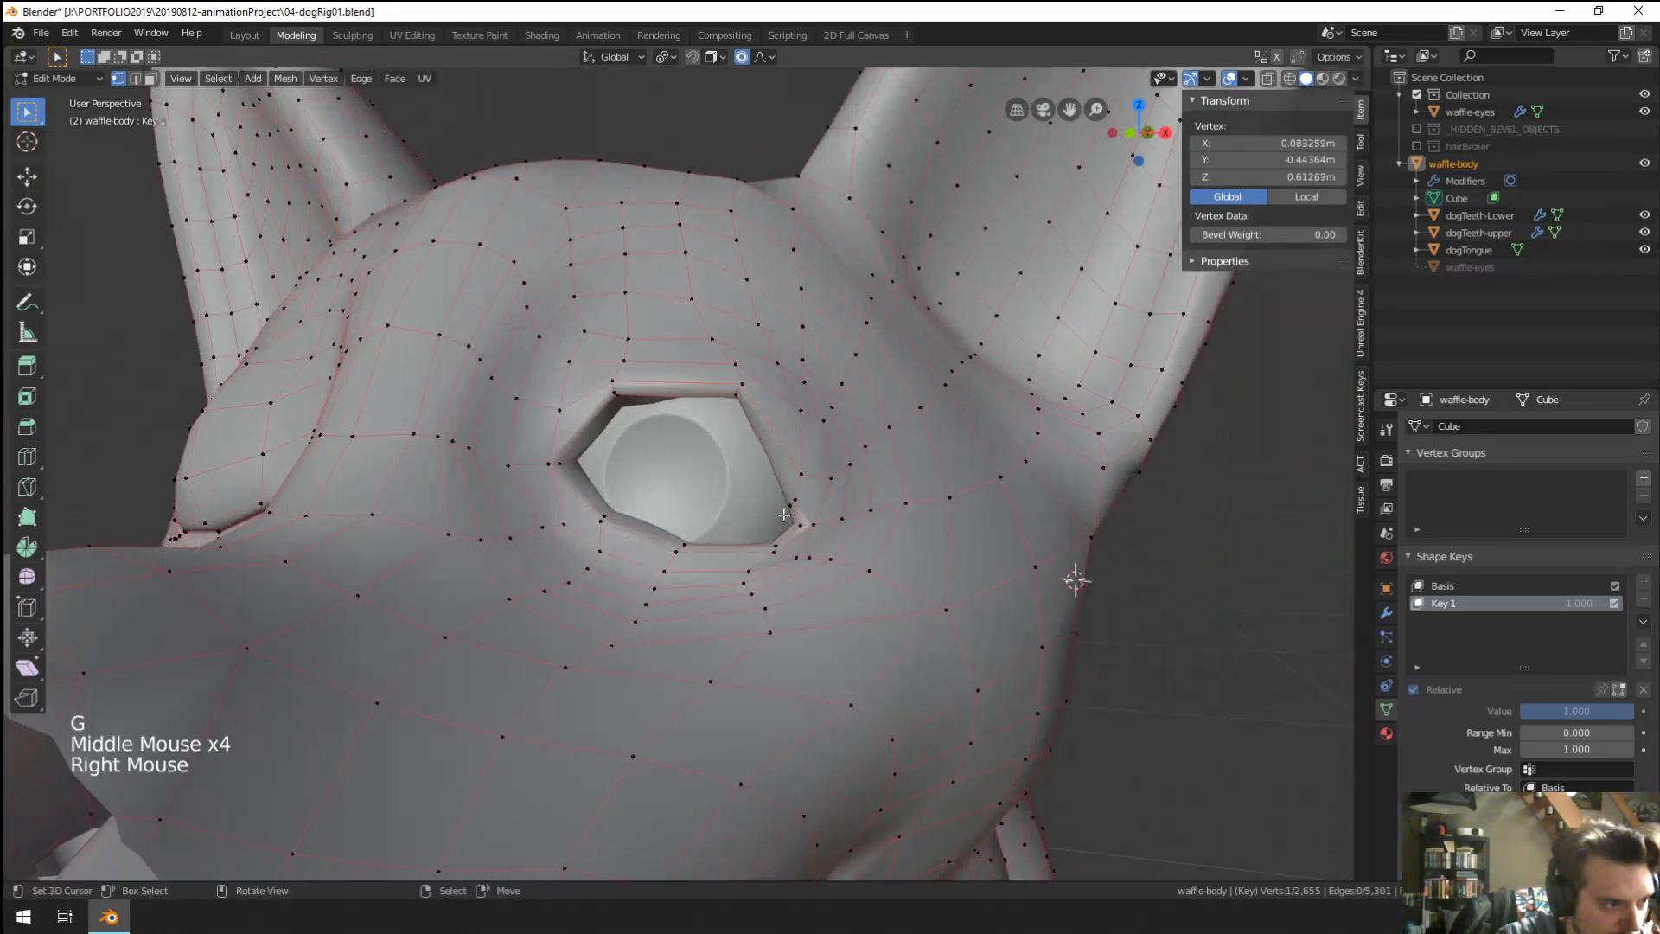
ctrl+right_click(811, 449)
Delete shape key Key 1 and return to editing the Basis shape.
key(Tab)
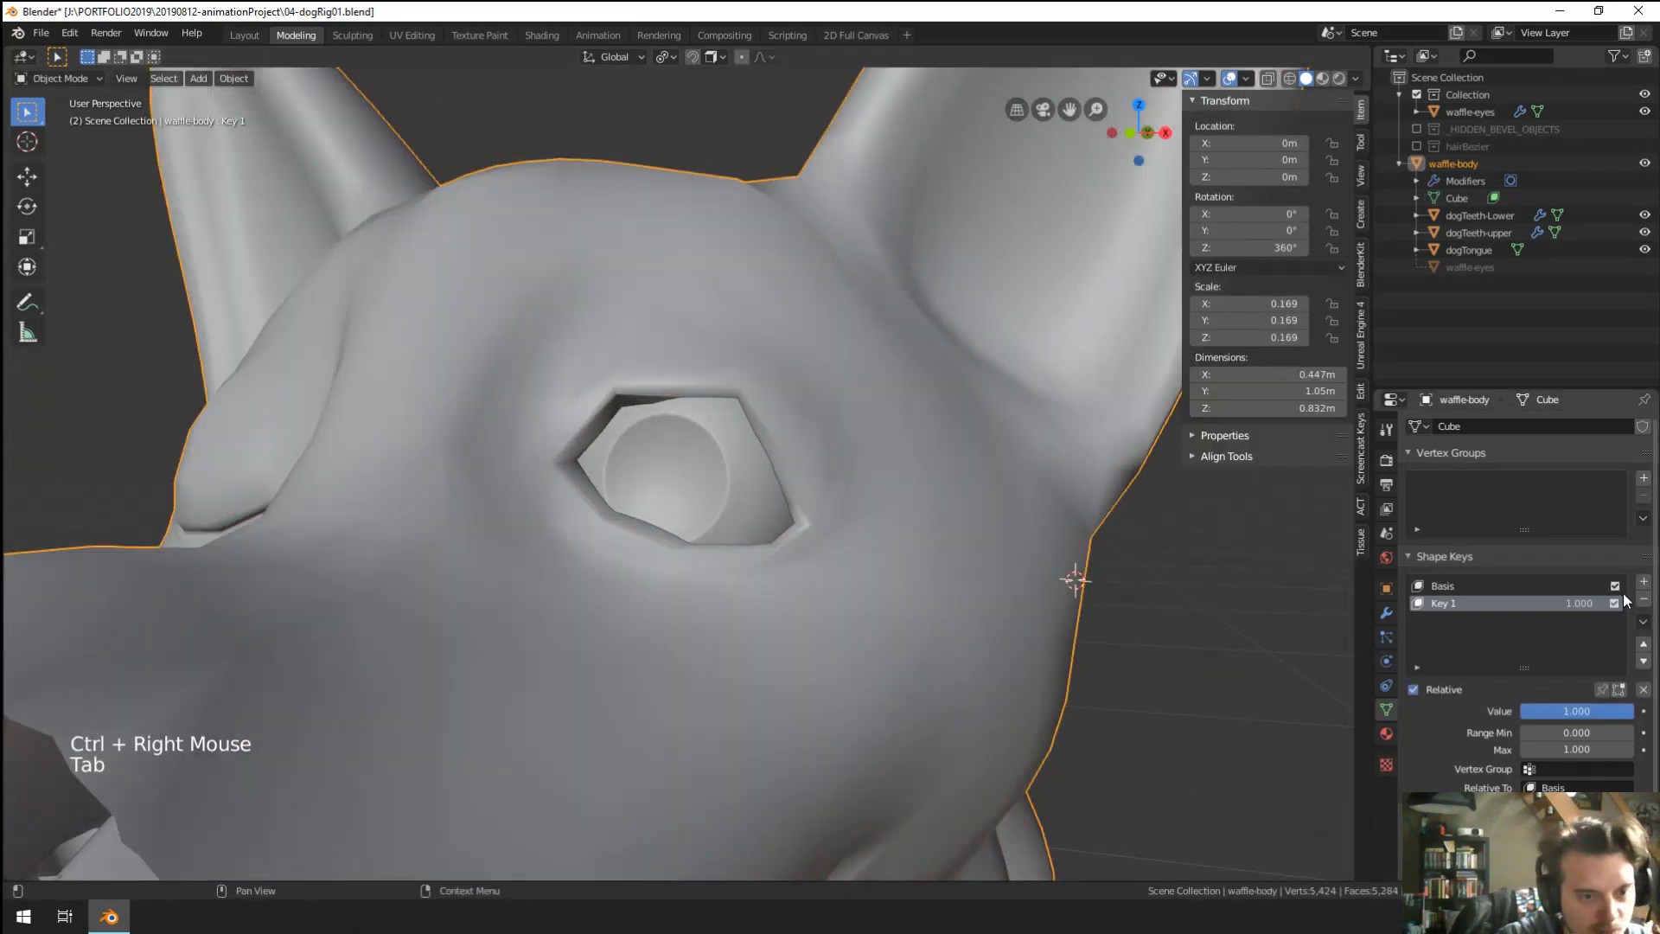
click(1522, 585)
key(Tab)
Edge slide the outer vertex column of the closed upper eyelid, including its hidden rim vertices, towards the nose by a factor of -0.326.
scroll(724, 535, up, 2)
scroll(725, 535, down, 1)
middle_drag(718, 529, 725, 534)
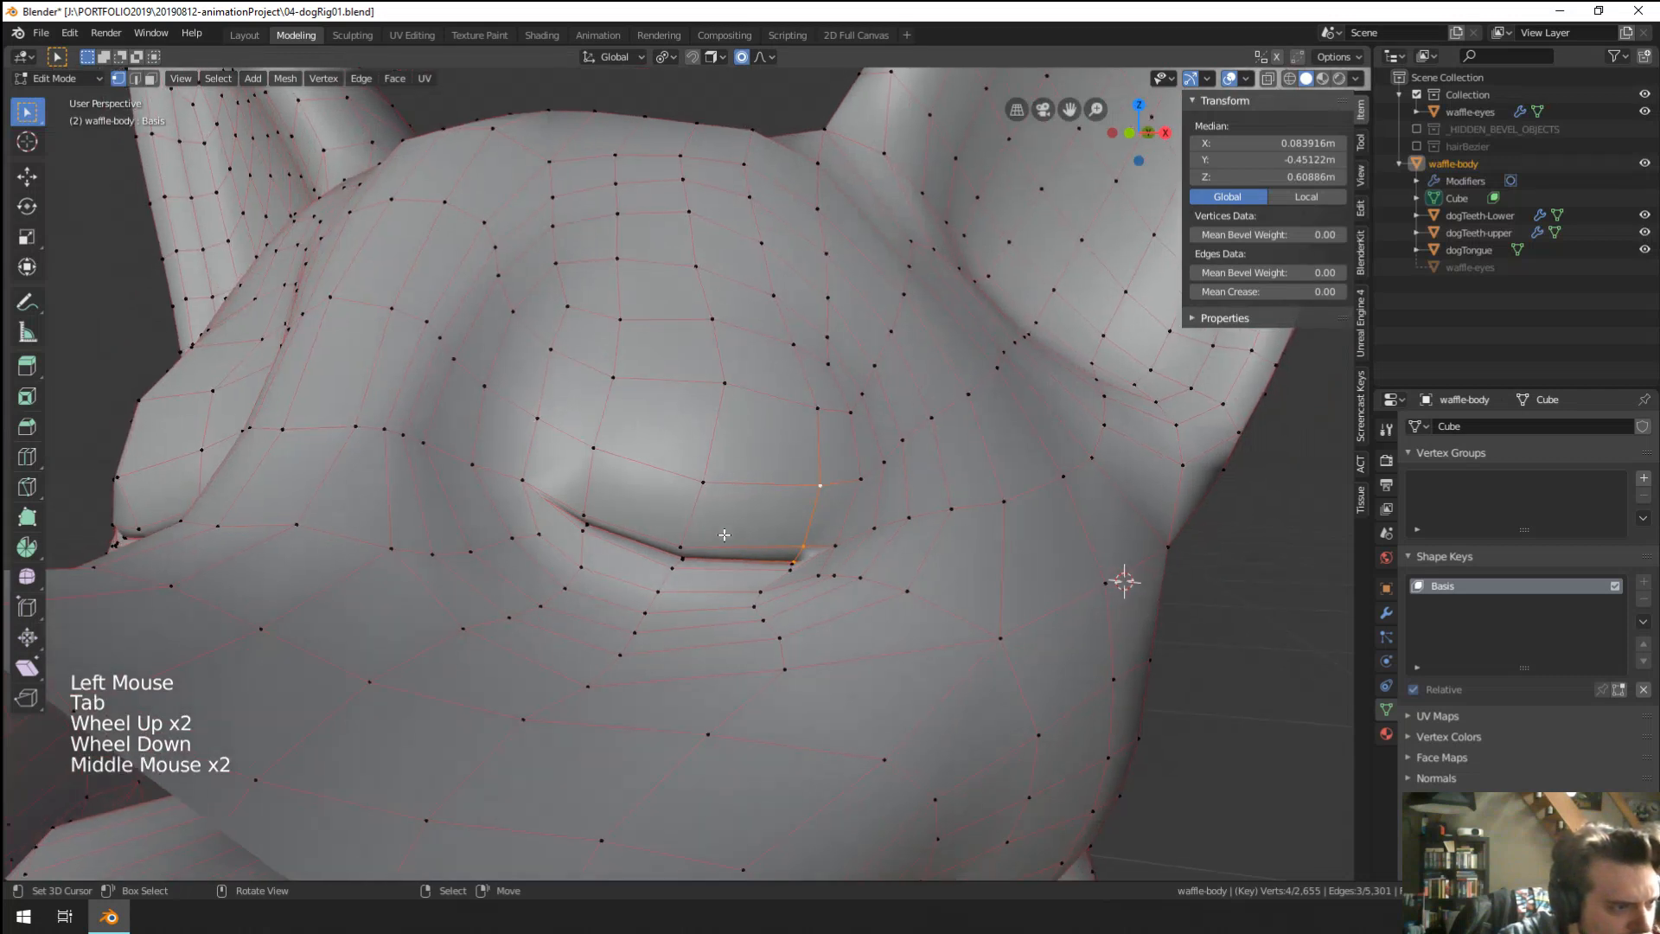
right_click(794, 508)
alt+right_click(794, 507)
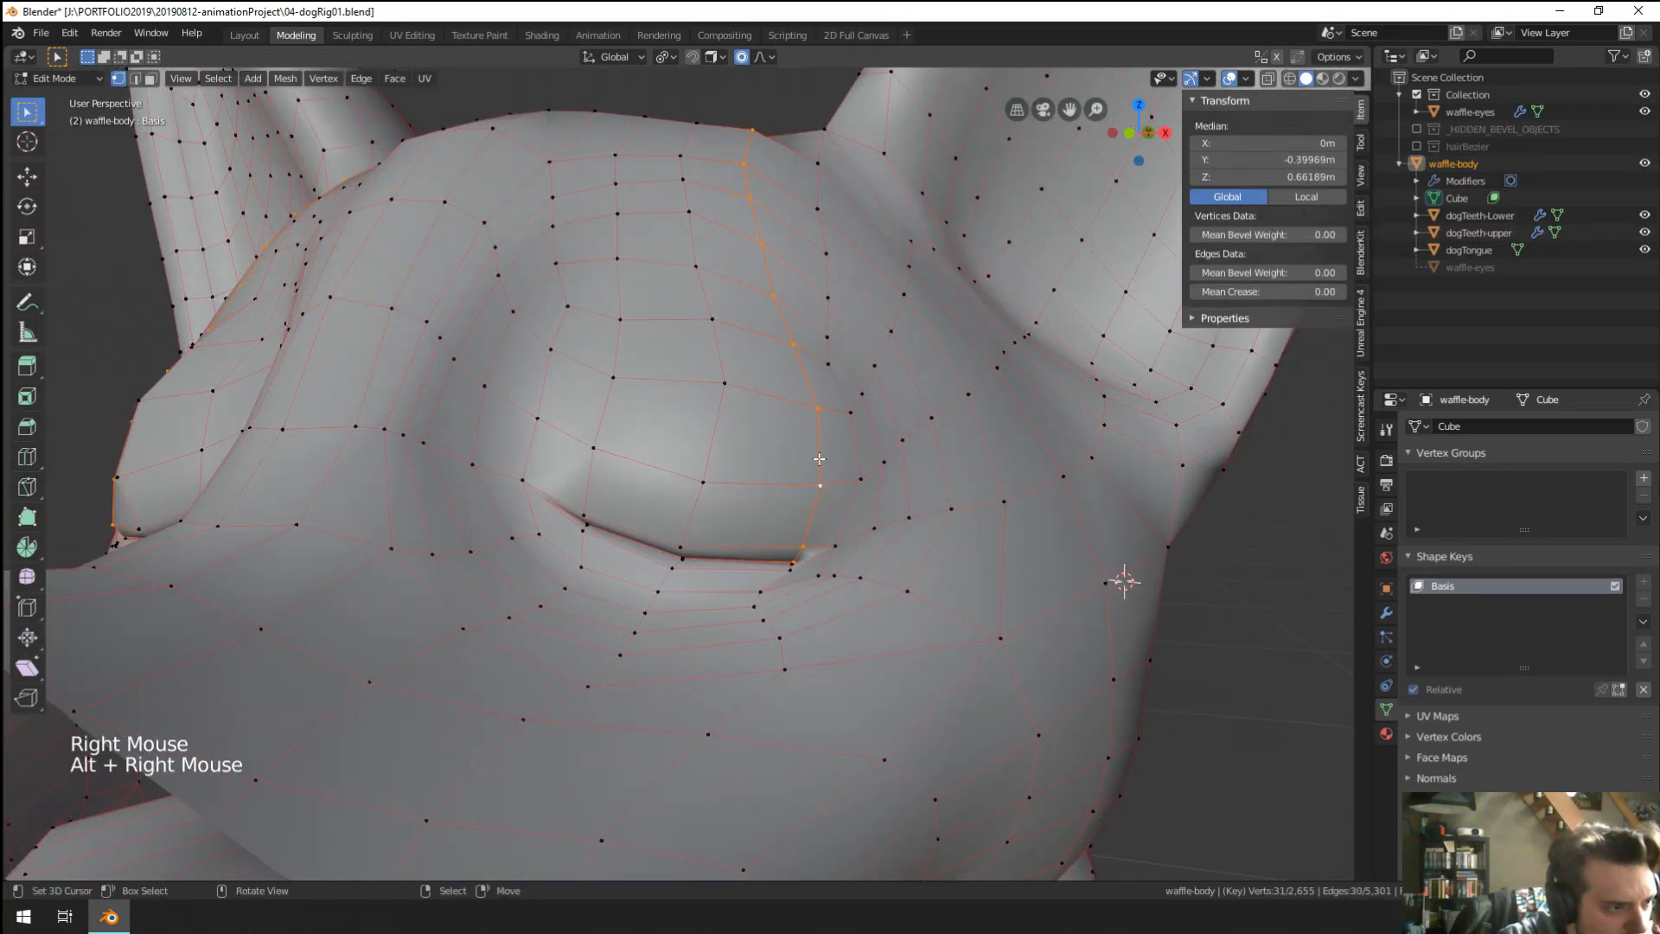
right_click(818, 408)
key(z)
click(726, 520)
mouse_move(720, 522)
middle_down()
mouse_move(645, 571)
mouse_move(648, 608)
middle_up()
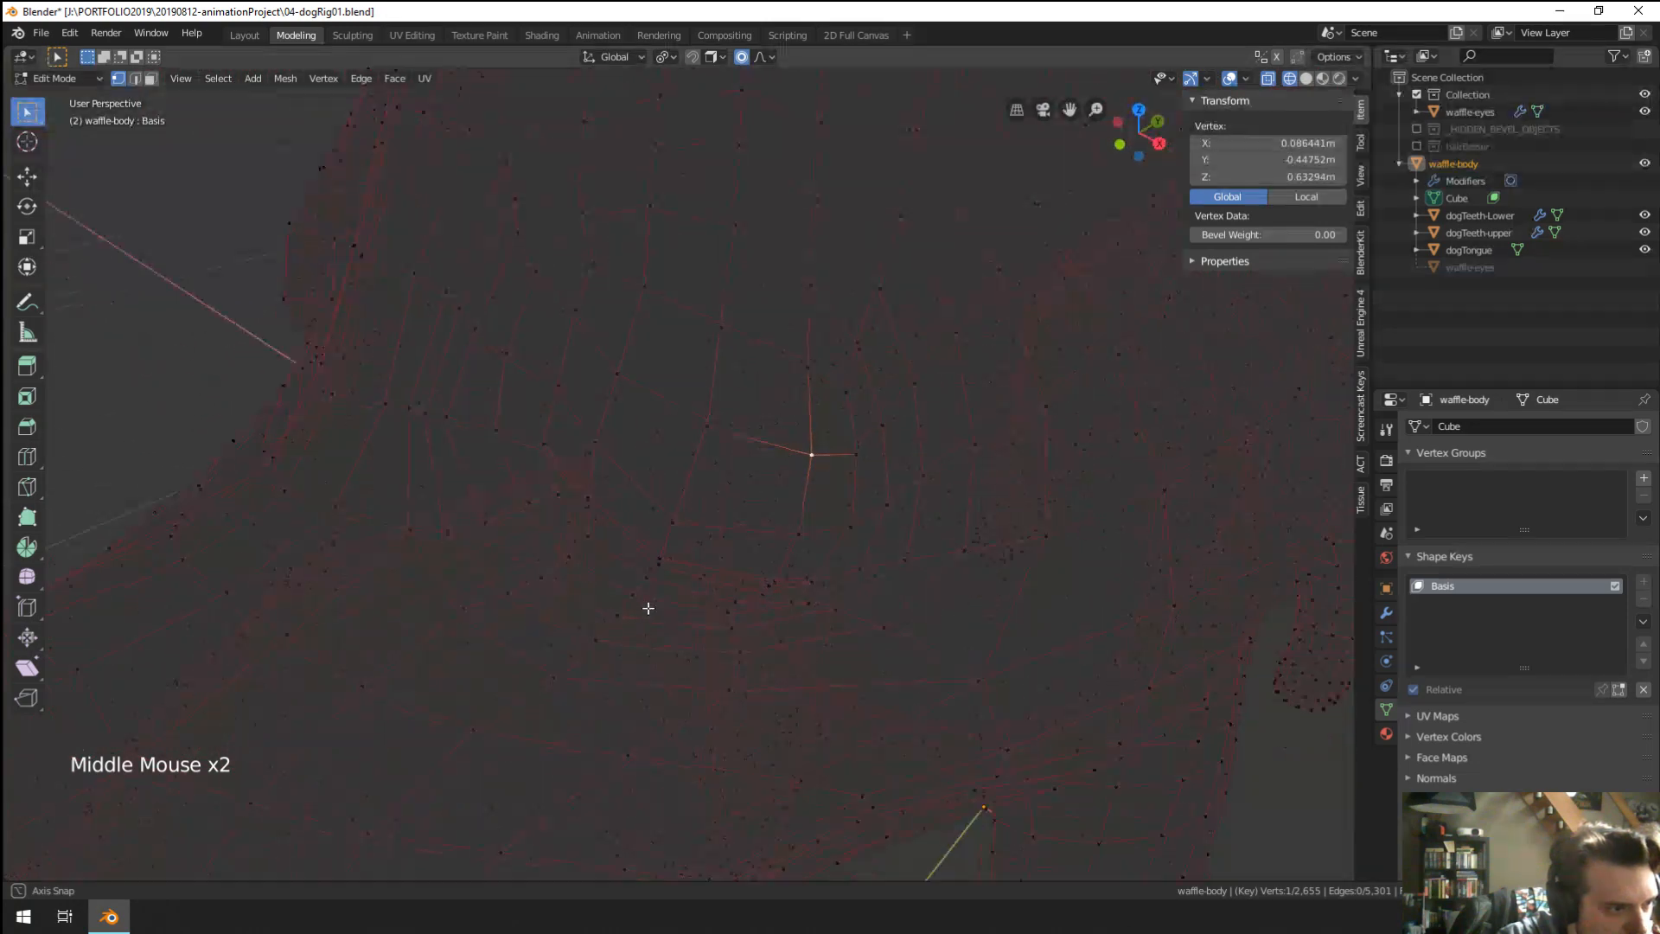
ctrl+right_click(779, 574)
middle_drag(781, 572, 794, 540)
key(g)
mouse_move(794, 540)
middle_down()
mouse_move(804, 512)
mouse_move(925, 530)
mouse_move(927, 553)
middle_up()
key(g)
click(782, 510)
key(z)
click(866, 511)
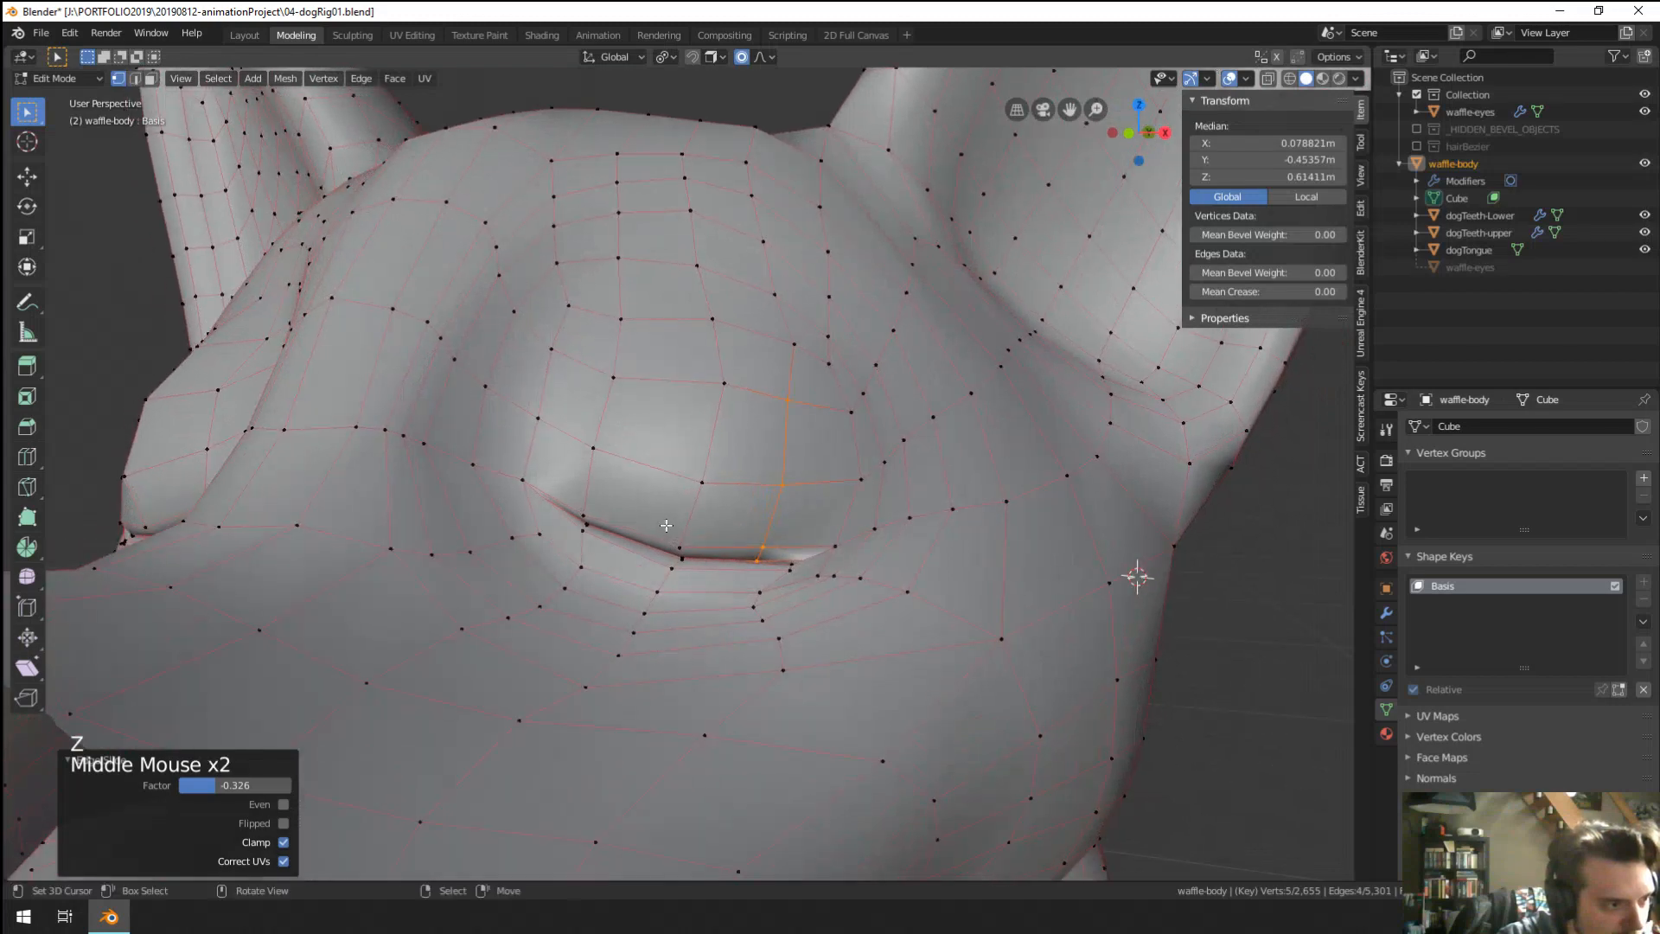
Select the upper eyelid's middle vertex column with its hidden rim vertices and edge slide it about 0.20 towards the nose.
right_click(678, 544)
ctrl+right_click(722, 389)
mouse_move(699, 563)
middle_down()
mouse_move(699, 541)
mouse_move(689, 561)
middle_up()
key(z)
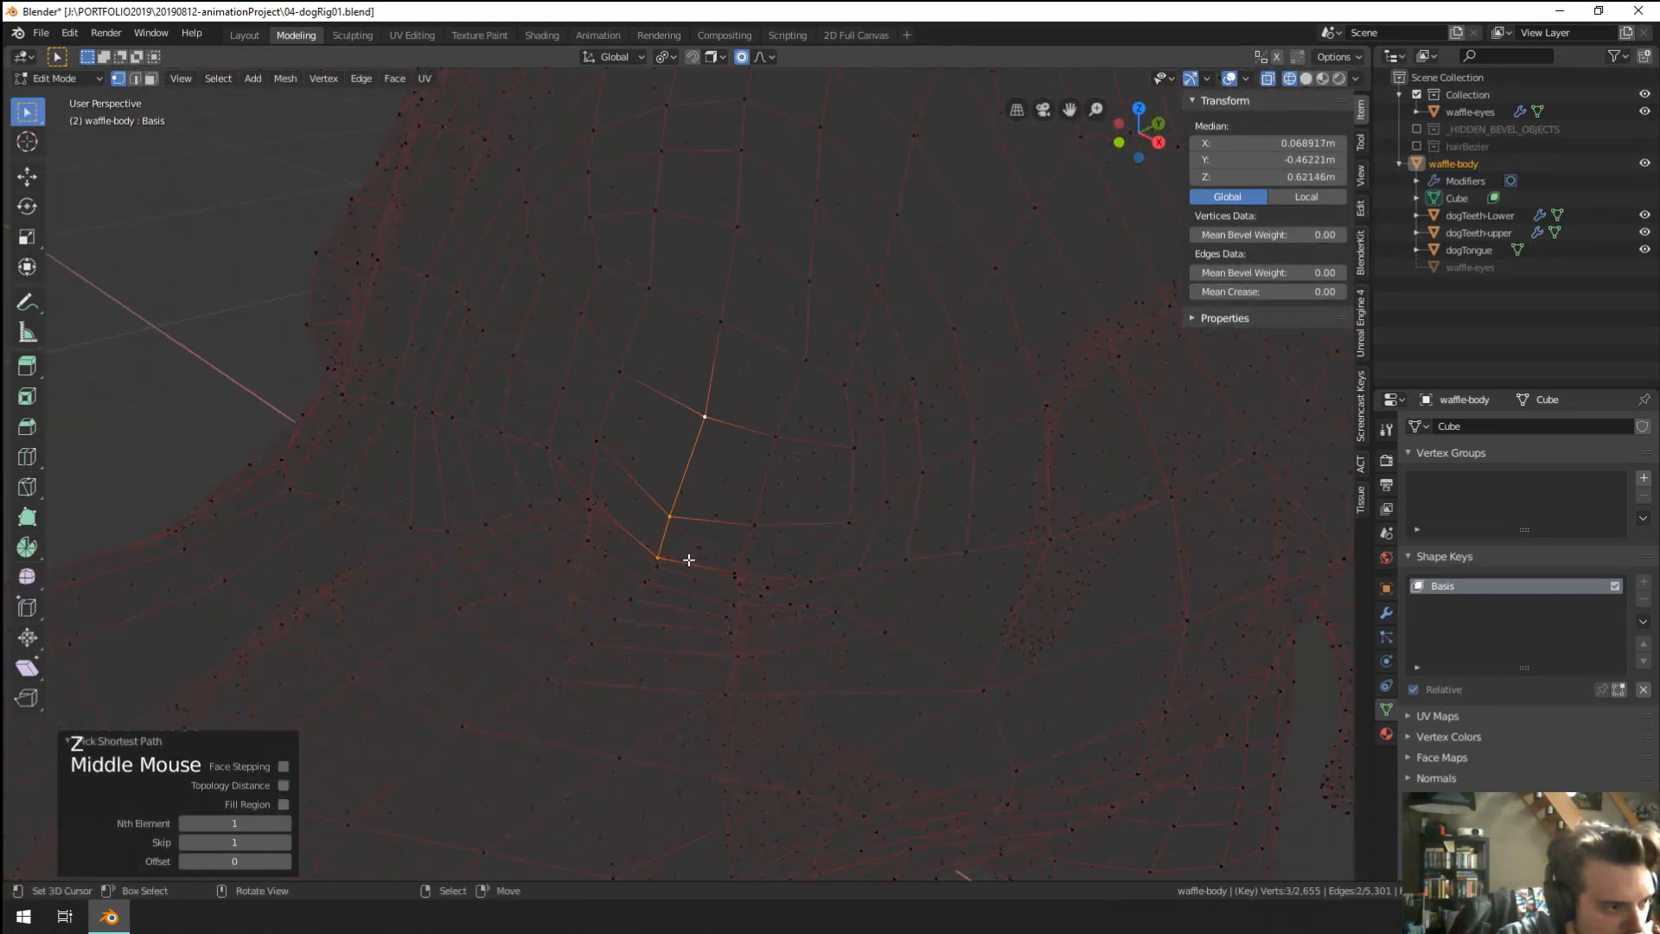
alt+right_click(667, 542)
right_click(698, 543)
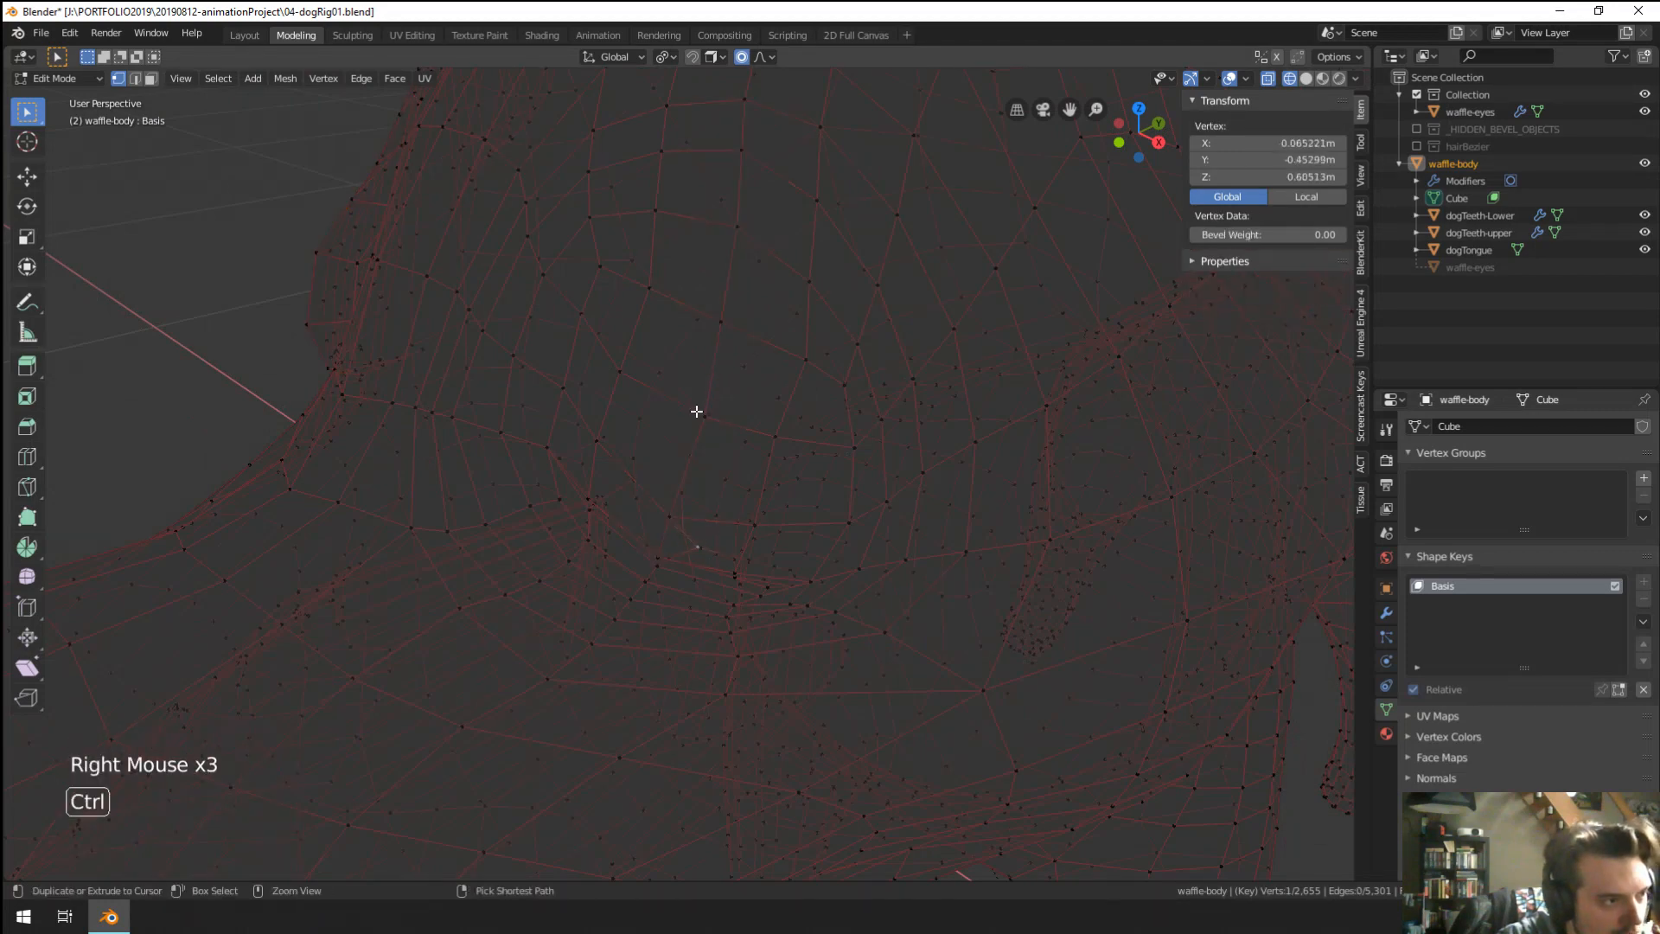
ctrl+right_click(722, 402)
key(z)
middle_click(866, 508)
key(g)
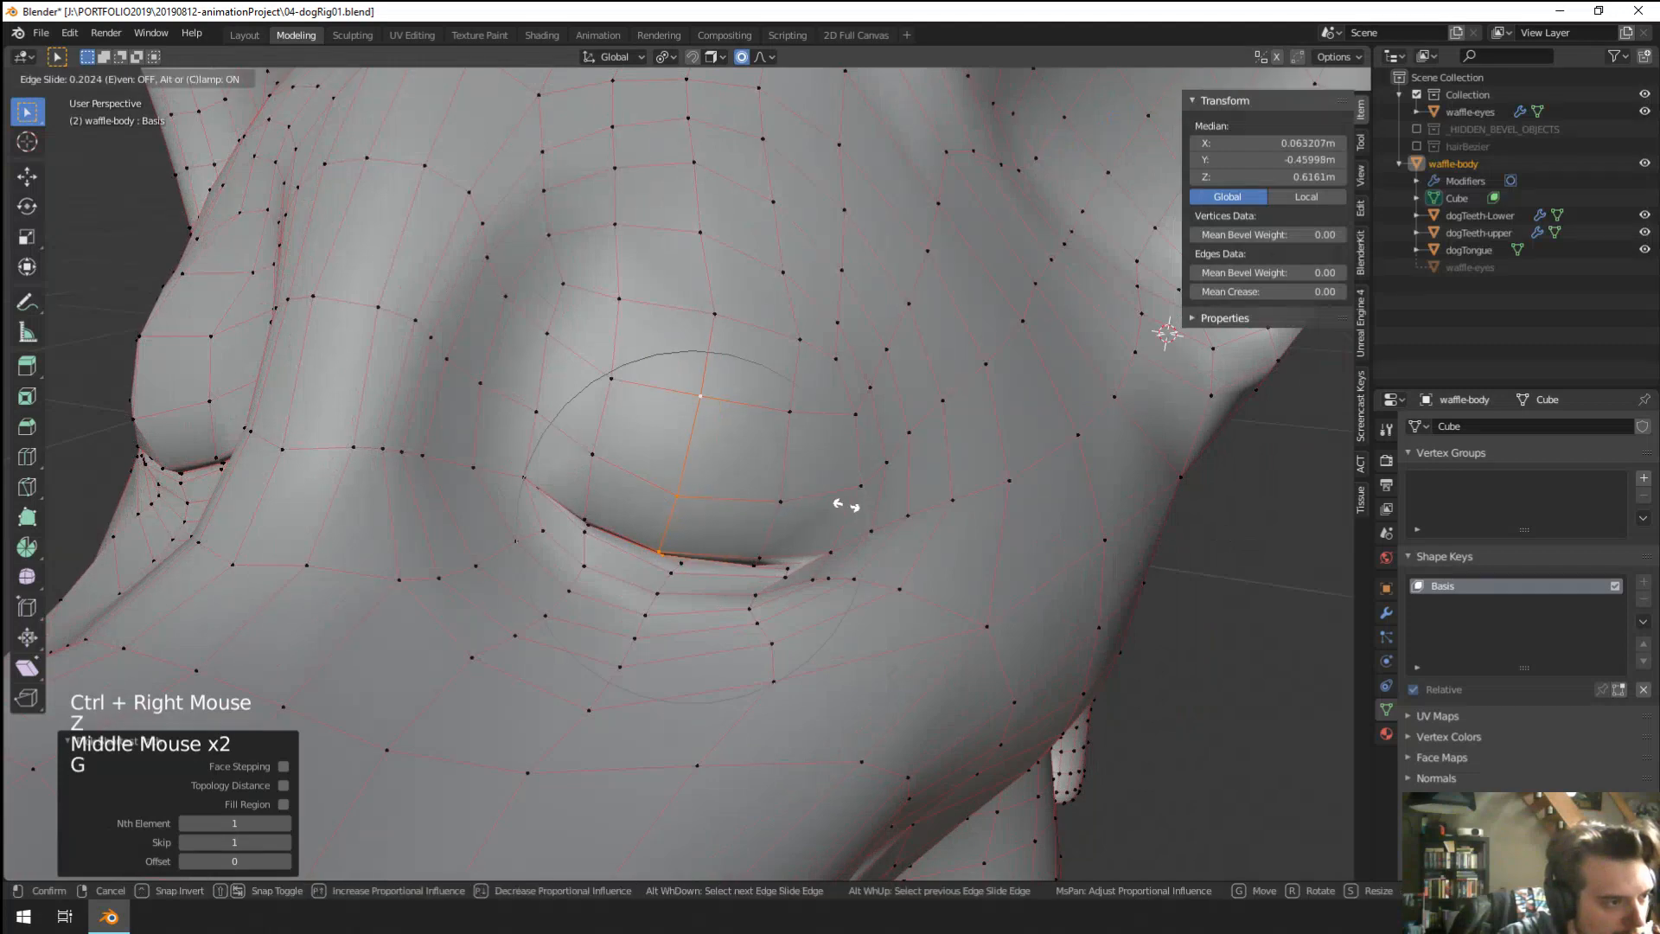
click(846, 506)
Rotate the eyelid's middle vertex column by about 3.46° and lower it about 0.0025 m with a proportional size of 0.029.
middle_drag(846, 507, 852, 474)
key(r)
click(858, 454)
scroll(858, 455, up, 3)
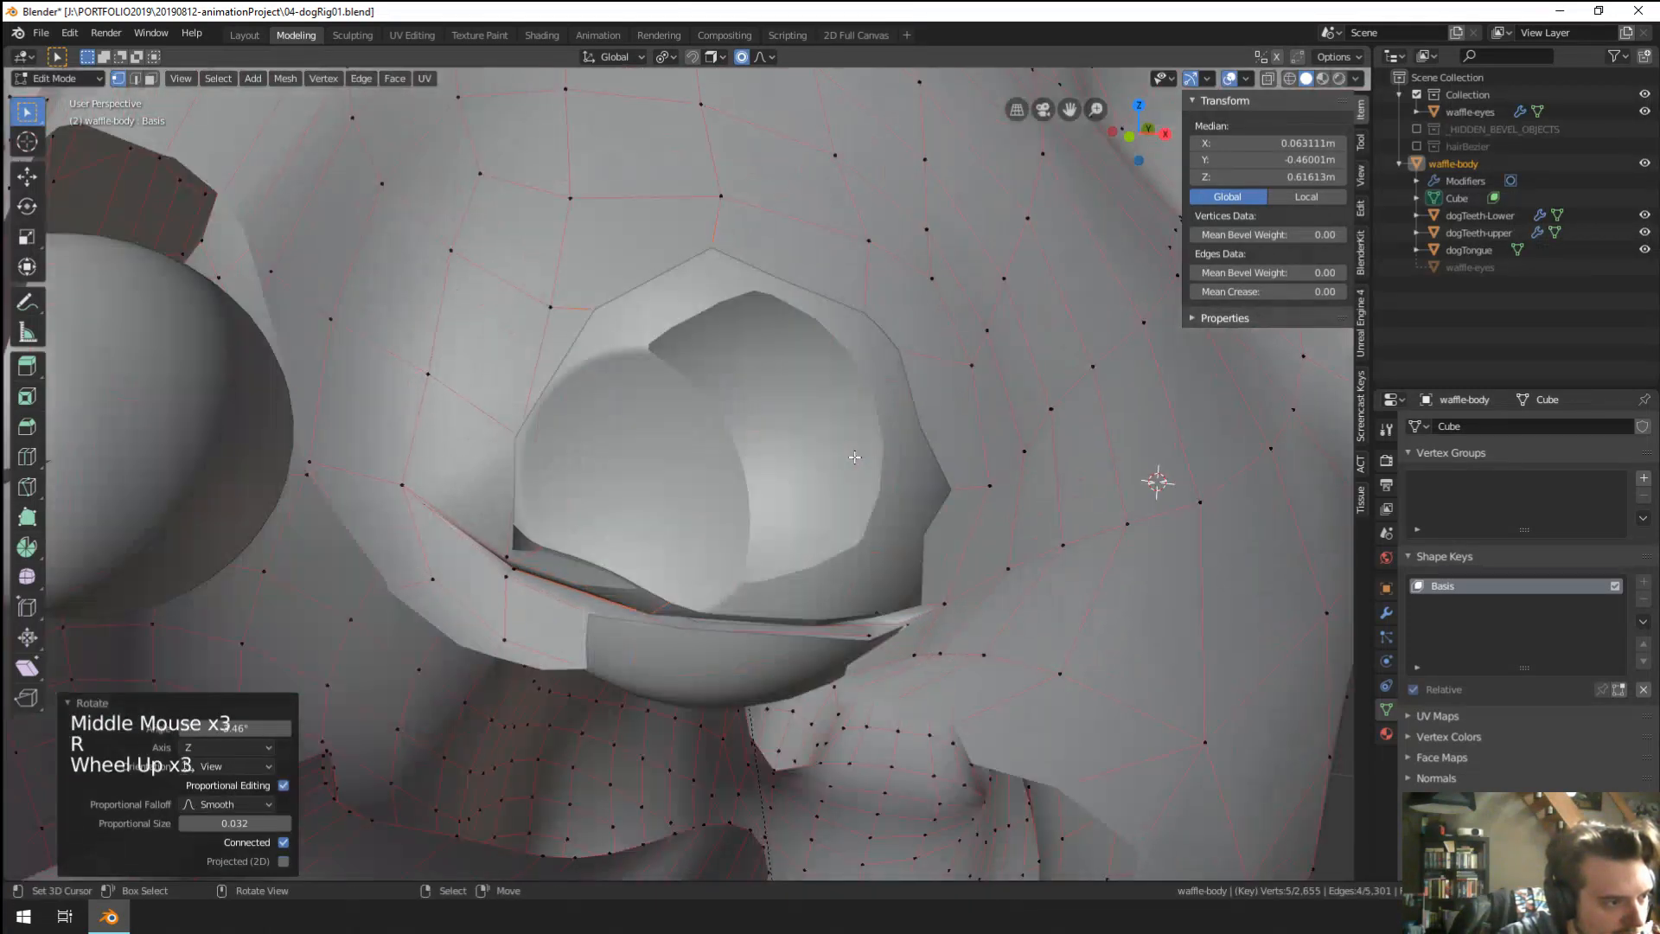
scroll(858, 455, down, 4)
key(g)
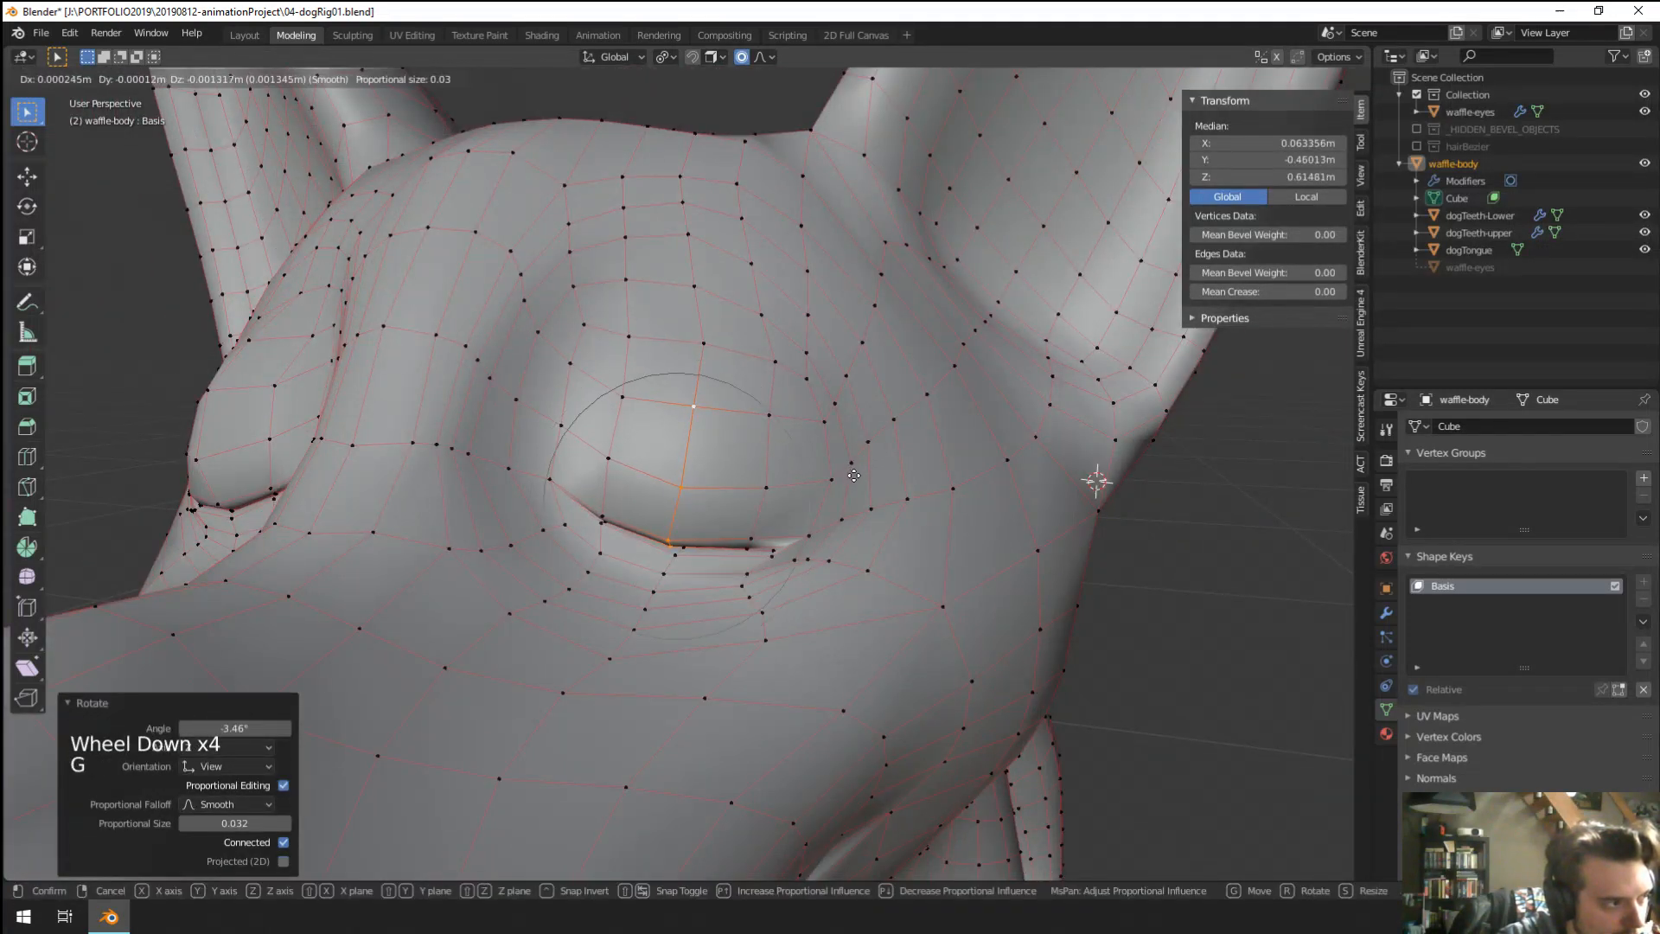
click(848, 477)
scroll(780, 498, down, 2)
key(KP_1)
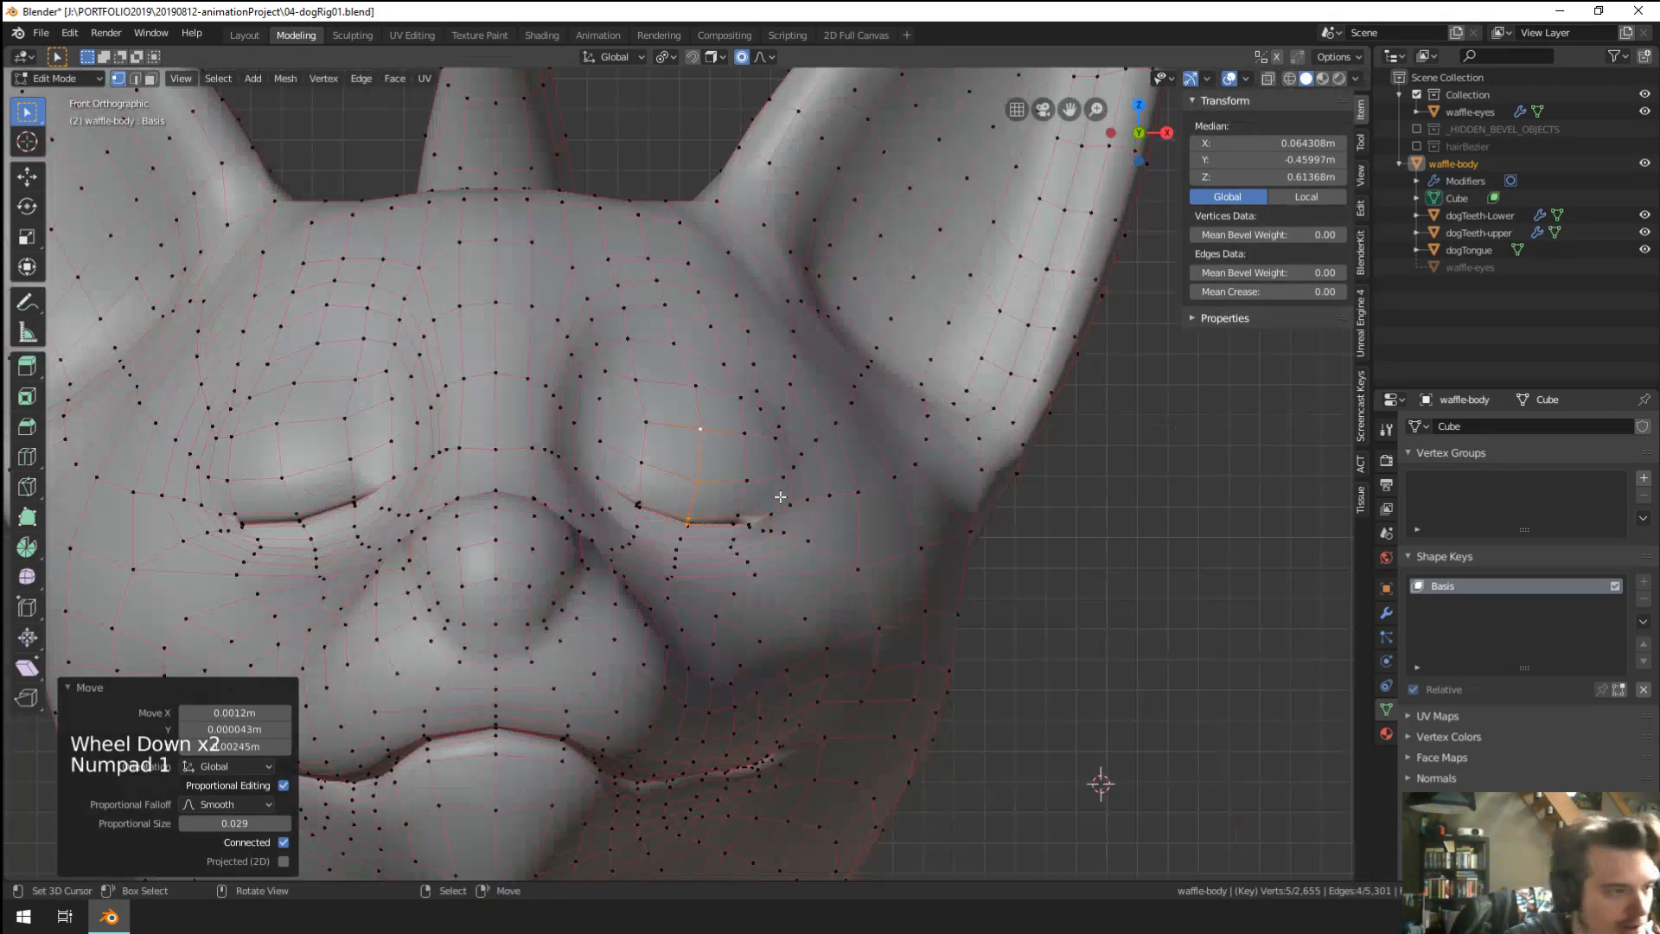
In wireframe front view, box-select all vertices of the body's negative-X half and delete them.
key(z)
scroll(548, 332, down, 13)
key(a)
key(a)
key(a)
key(b)
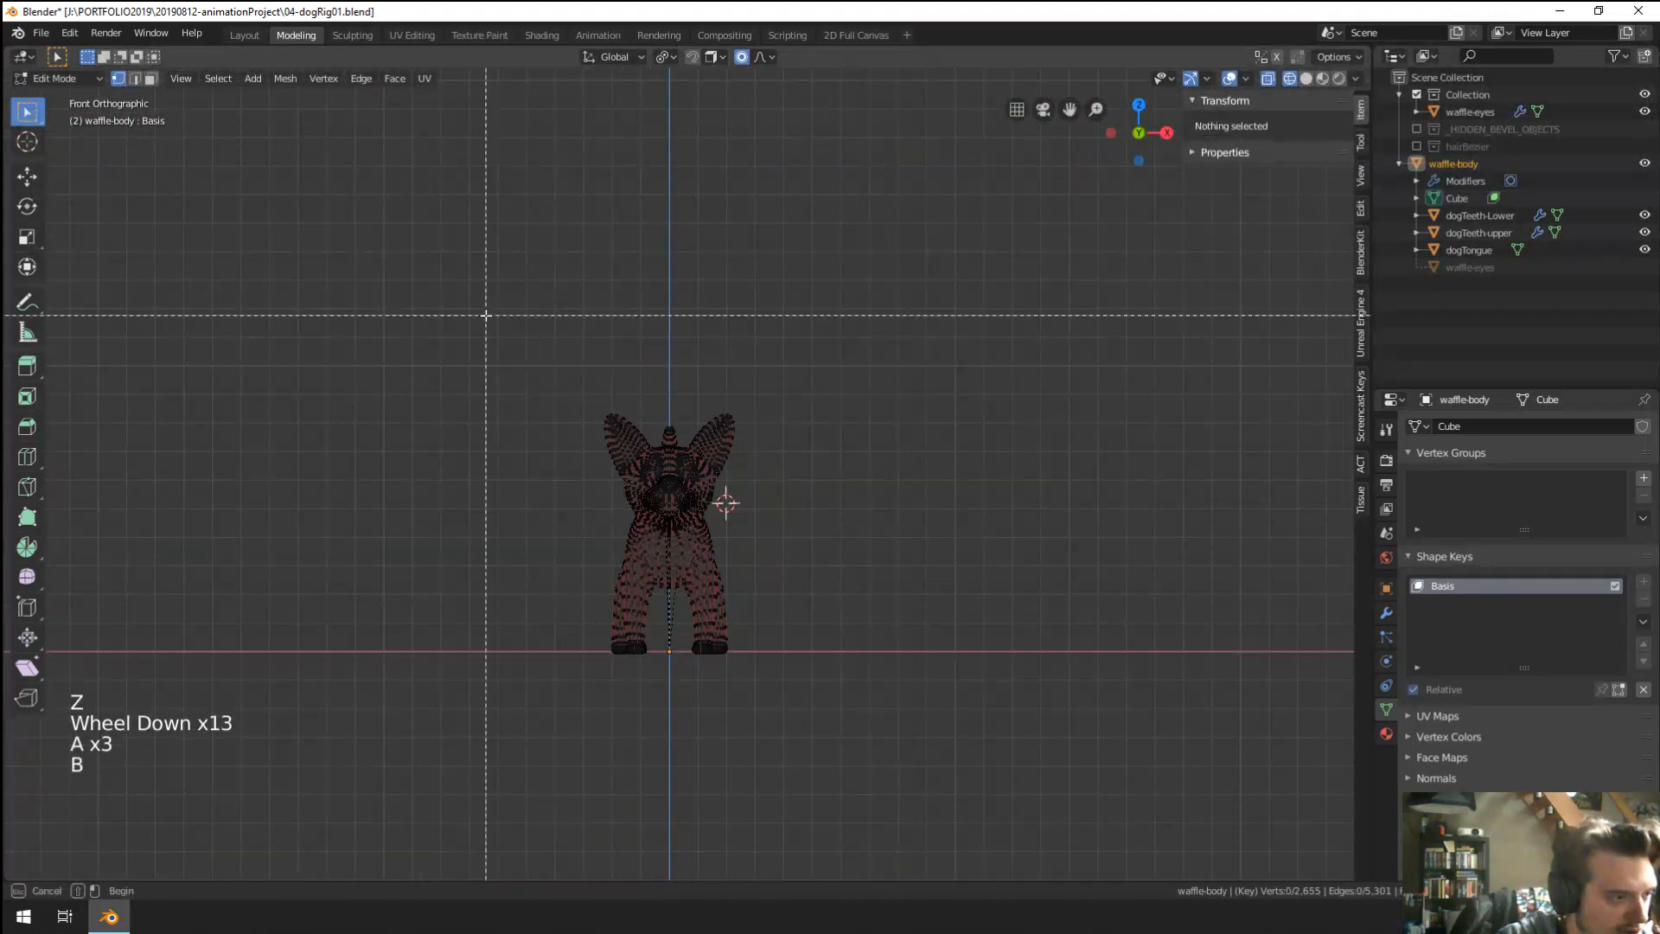
drag(486, 314, 677, 801)
scroll(579, 582, up, 6)
scroll(579, 581, up, 1)
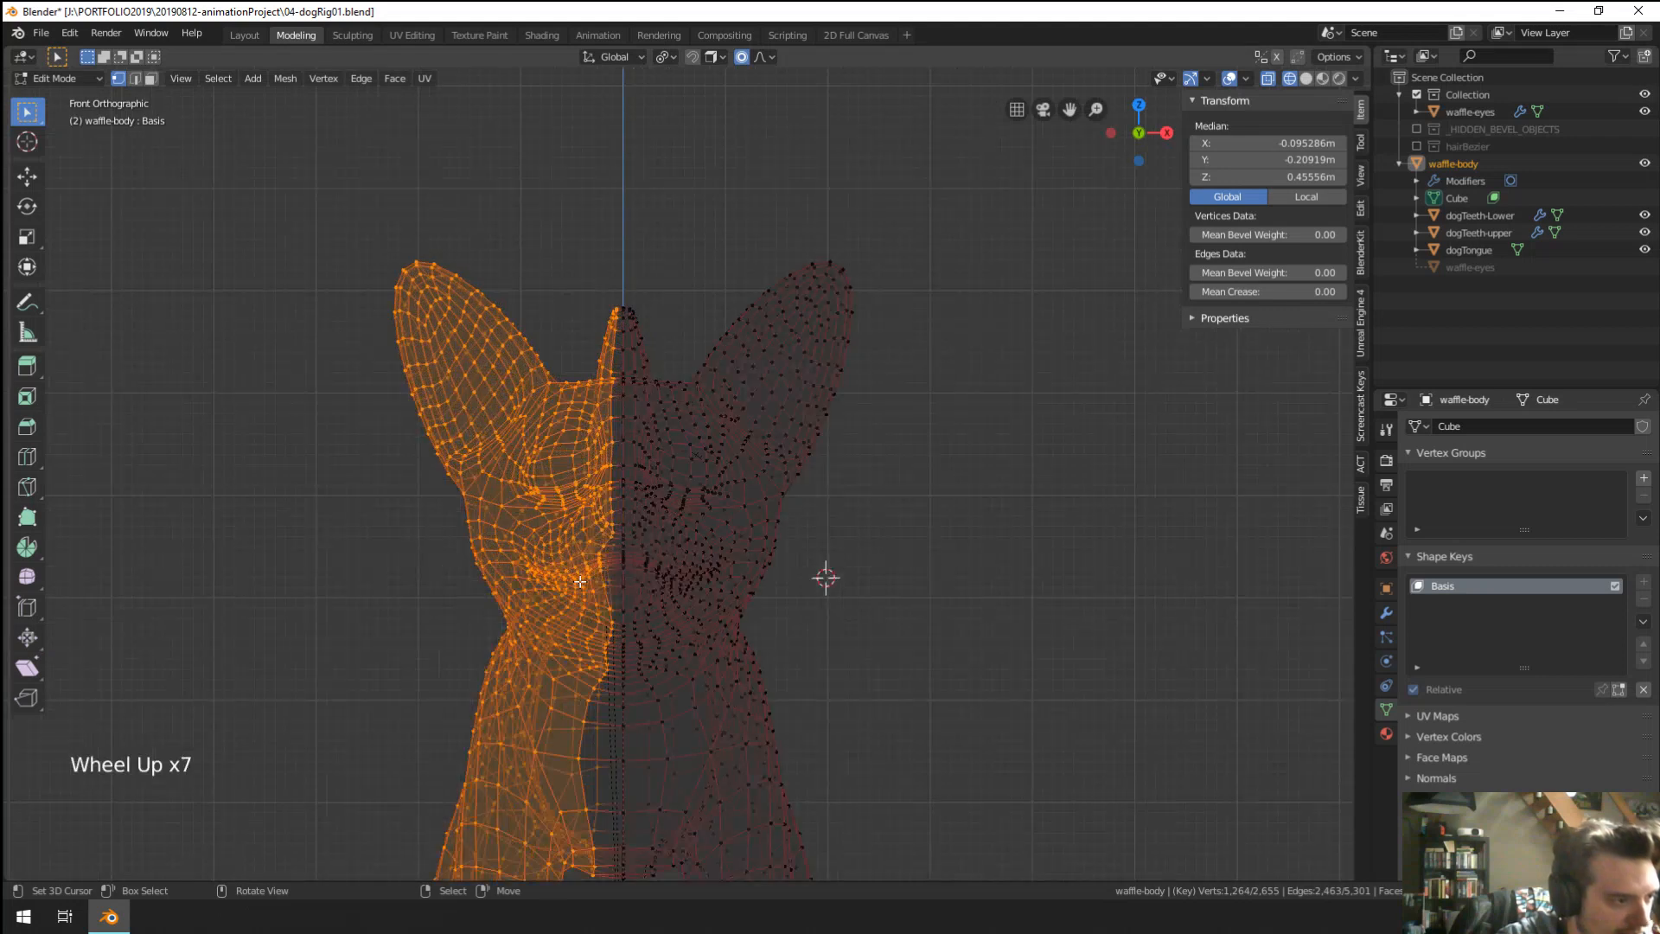
key(z)
click(393, 562)
key(x)
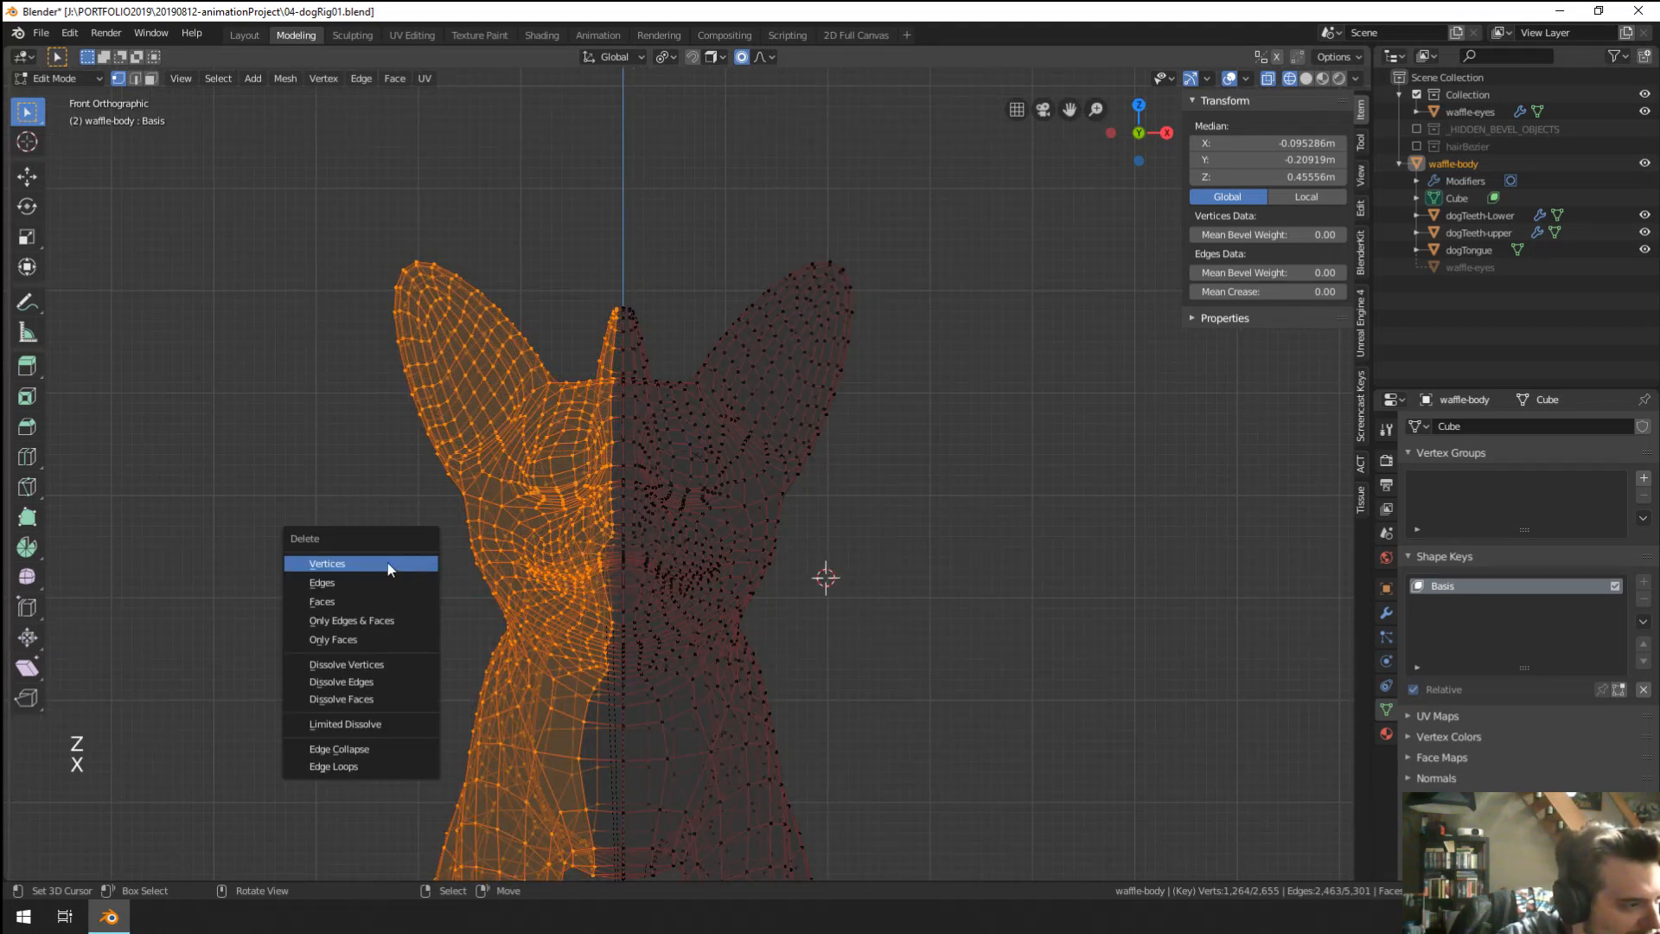
click(387, 562)
scroll(490, 587, down, 1)
shift+middle_drag(490, 587, 502, 518)
mouse_move(758, 677)
shift+middle_down()
mouse_move(737, 657)
mouse_move(806, 656)
shift+middle_up()
key(z)
Add an X-axis Mirror modifier to the dog body and place it above the Subdivision modifier.
key(Tab)
click(1386, 610)
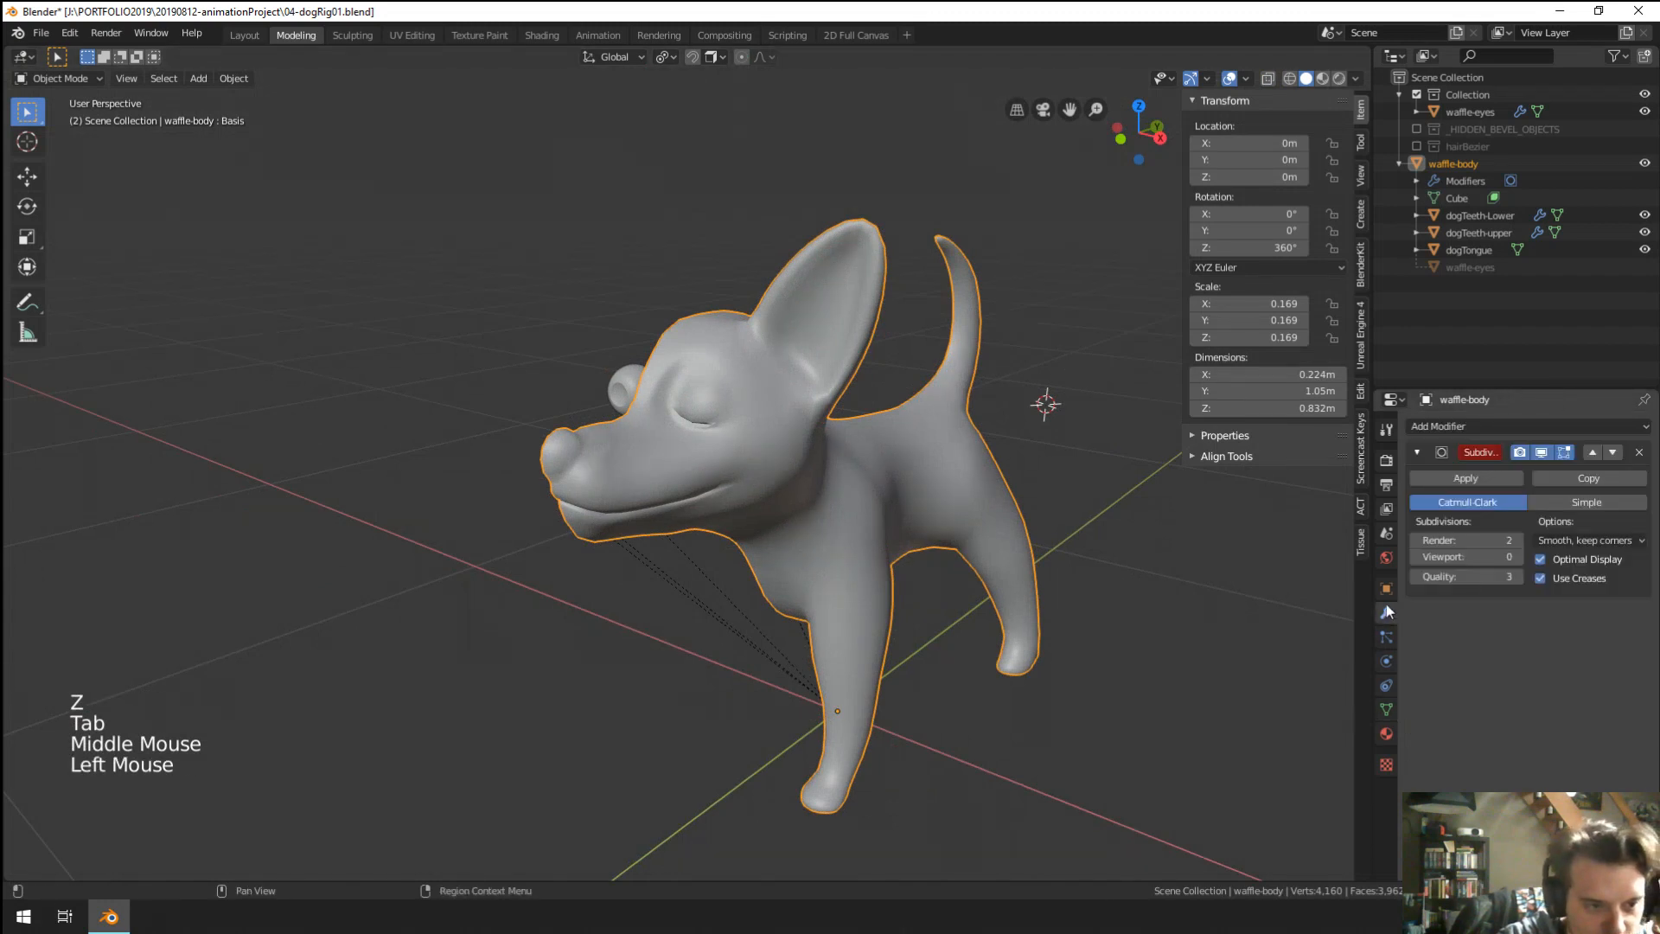
click(1449, 426)
click(1302, 597)
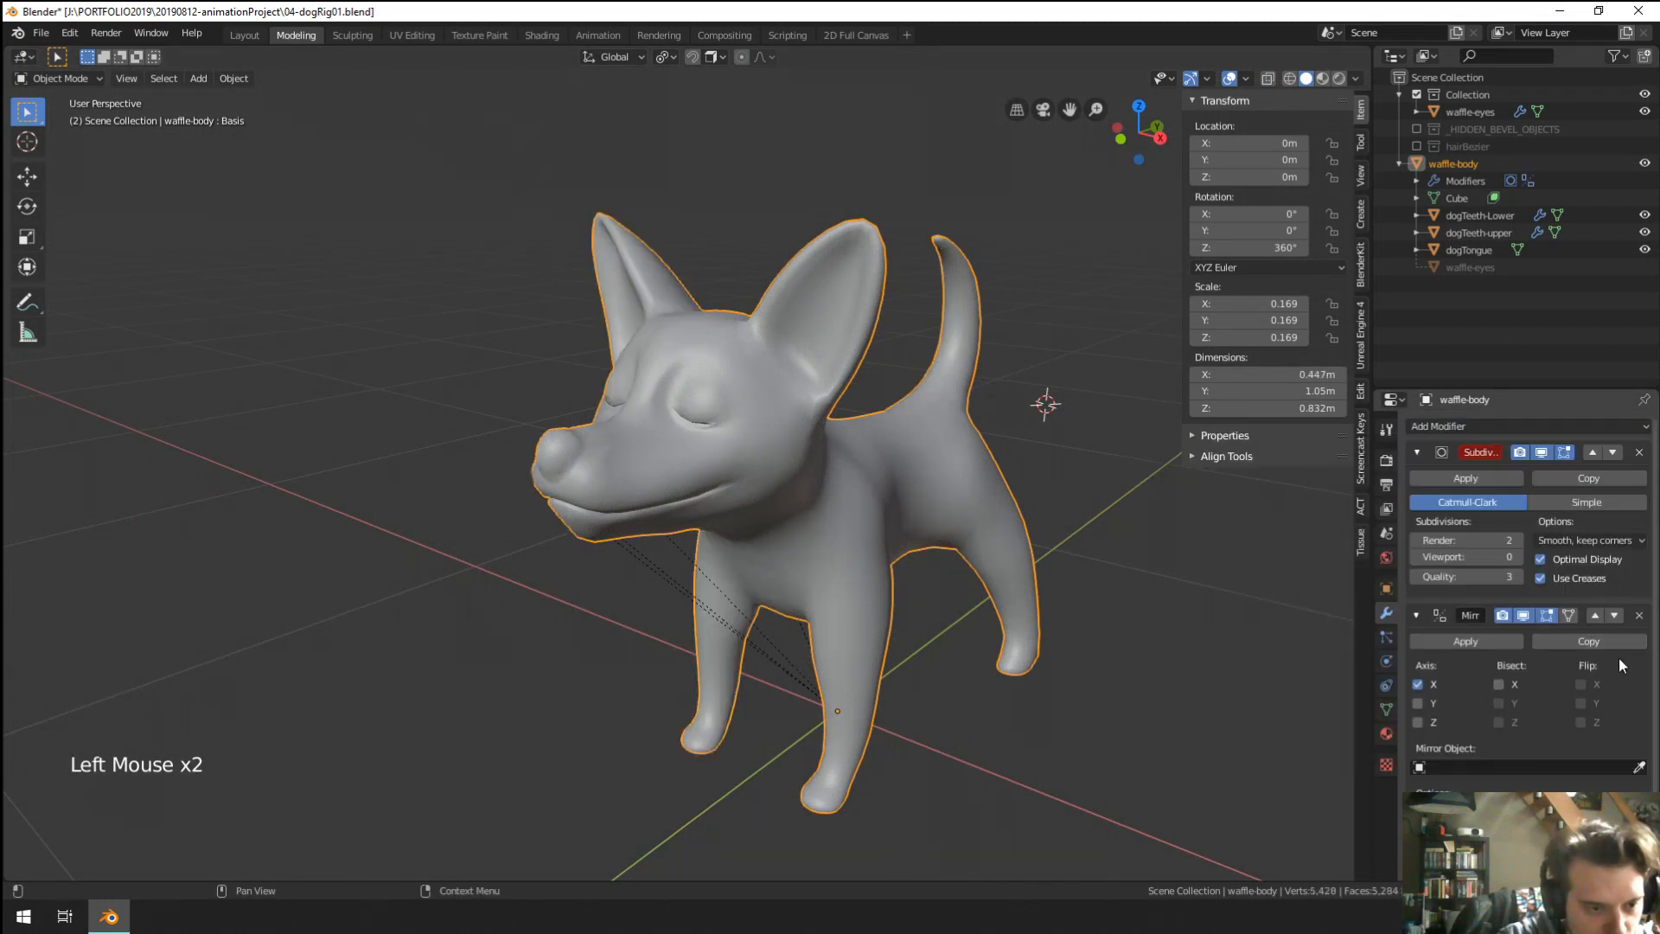
click(1599, 617)
Remove the Basis shape key from the body mesh and apply the Mirror modifier.
click(1440, 481)
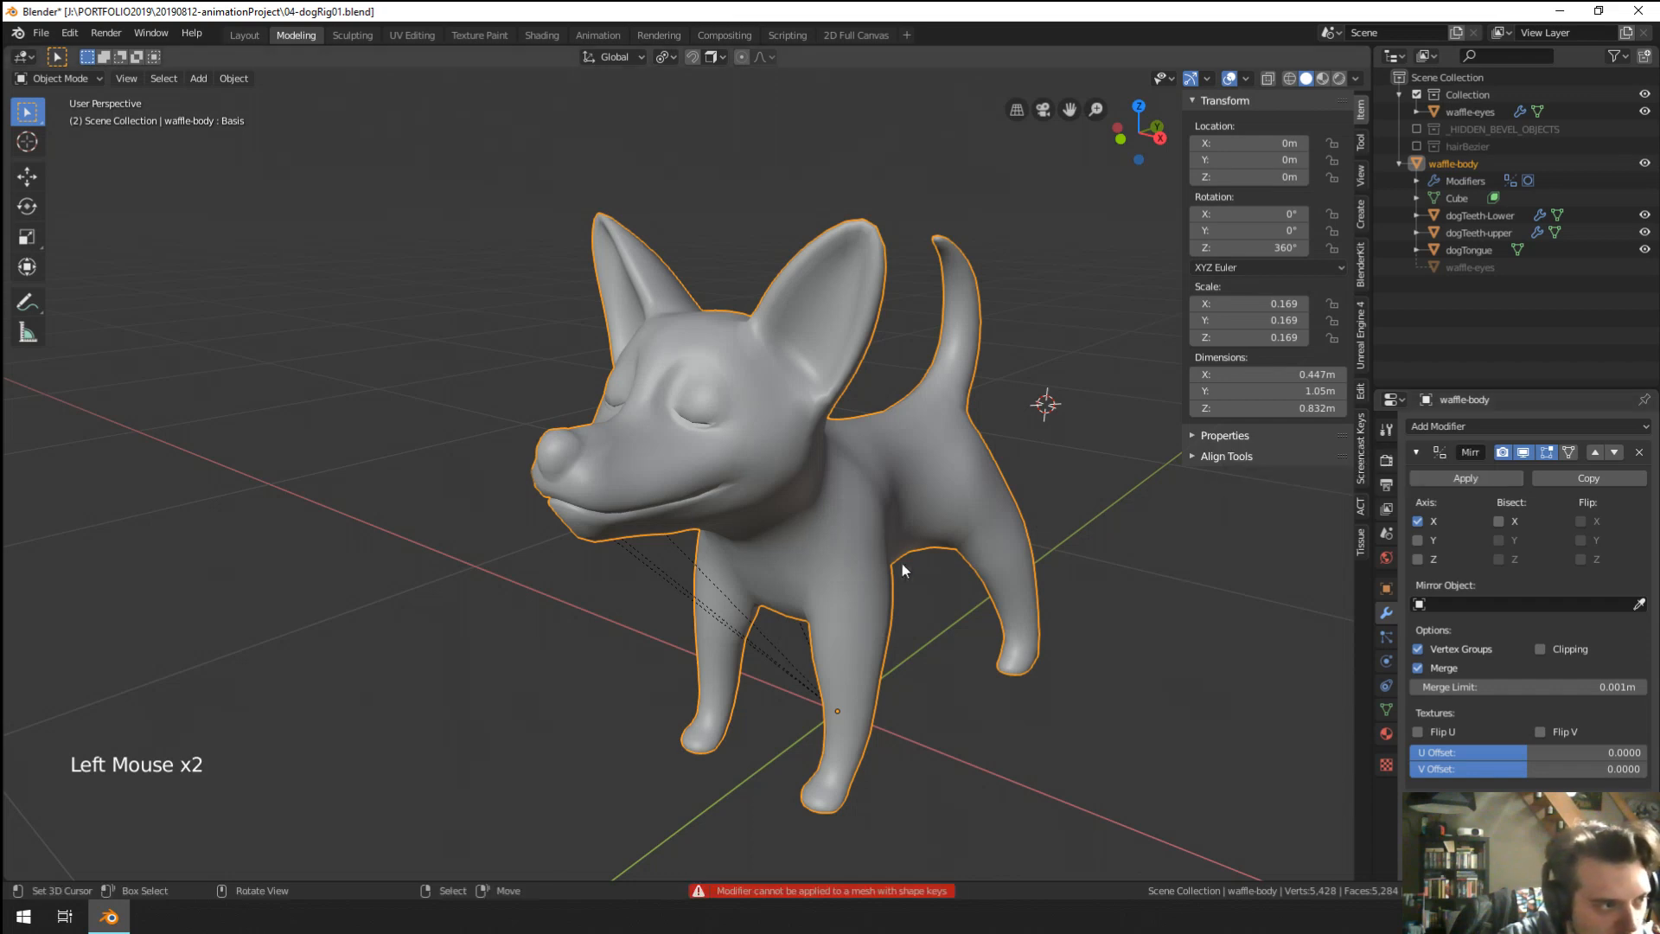
middle_drag(901, 563, 928, 581)
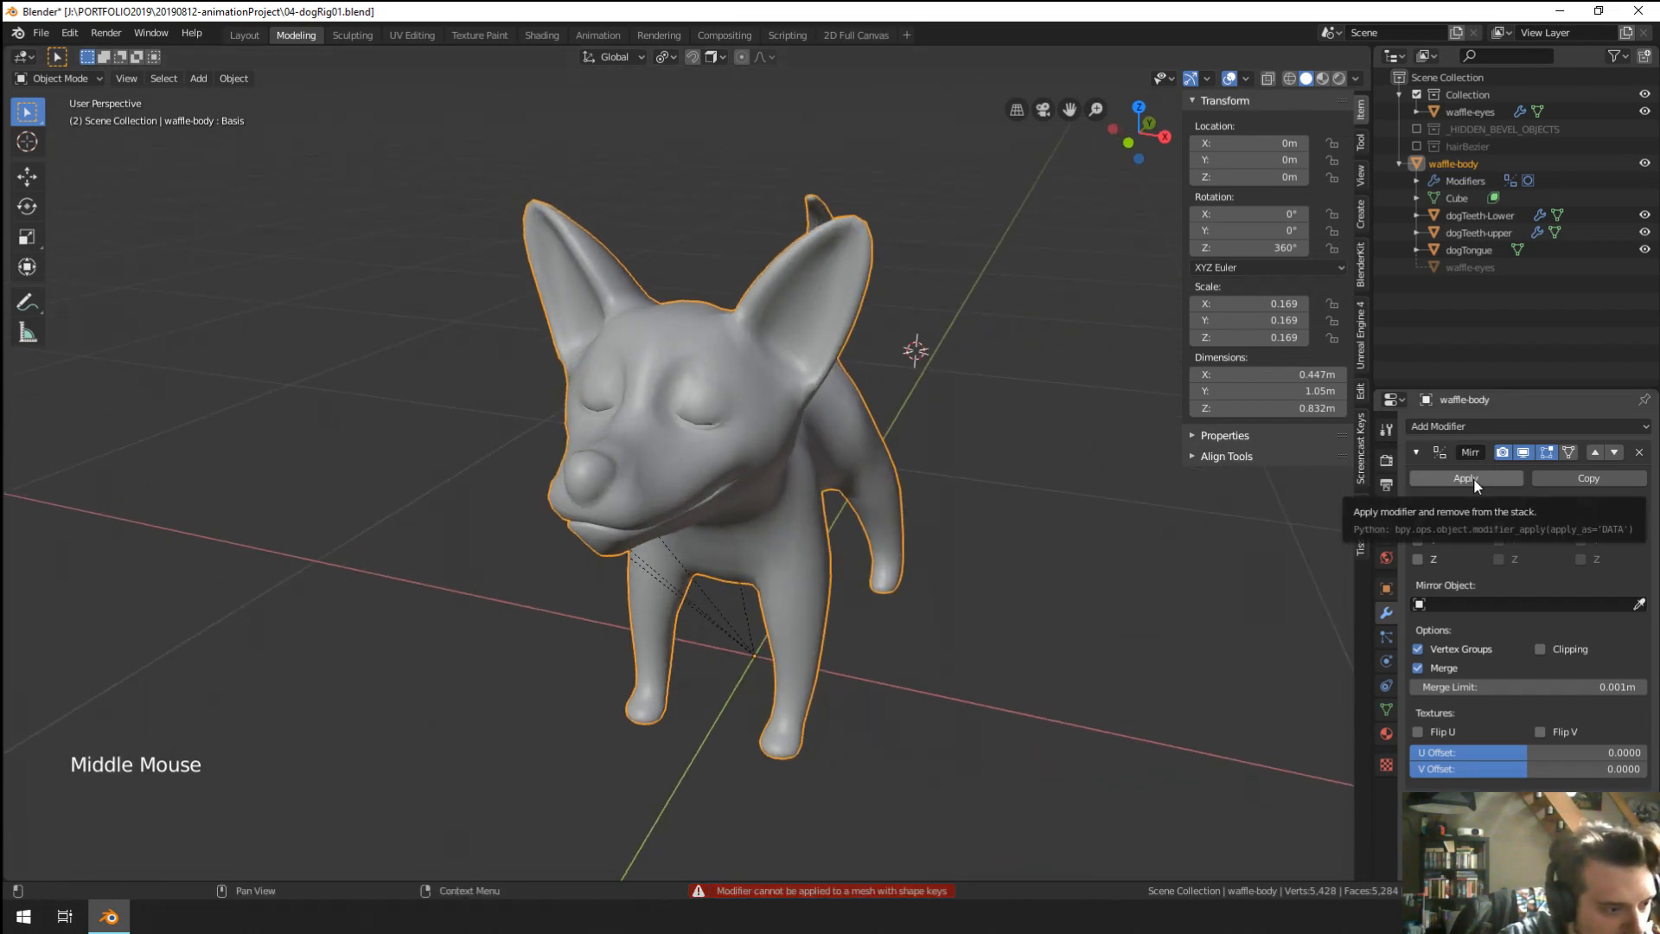
click(1386, 709)
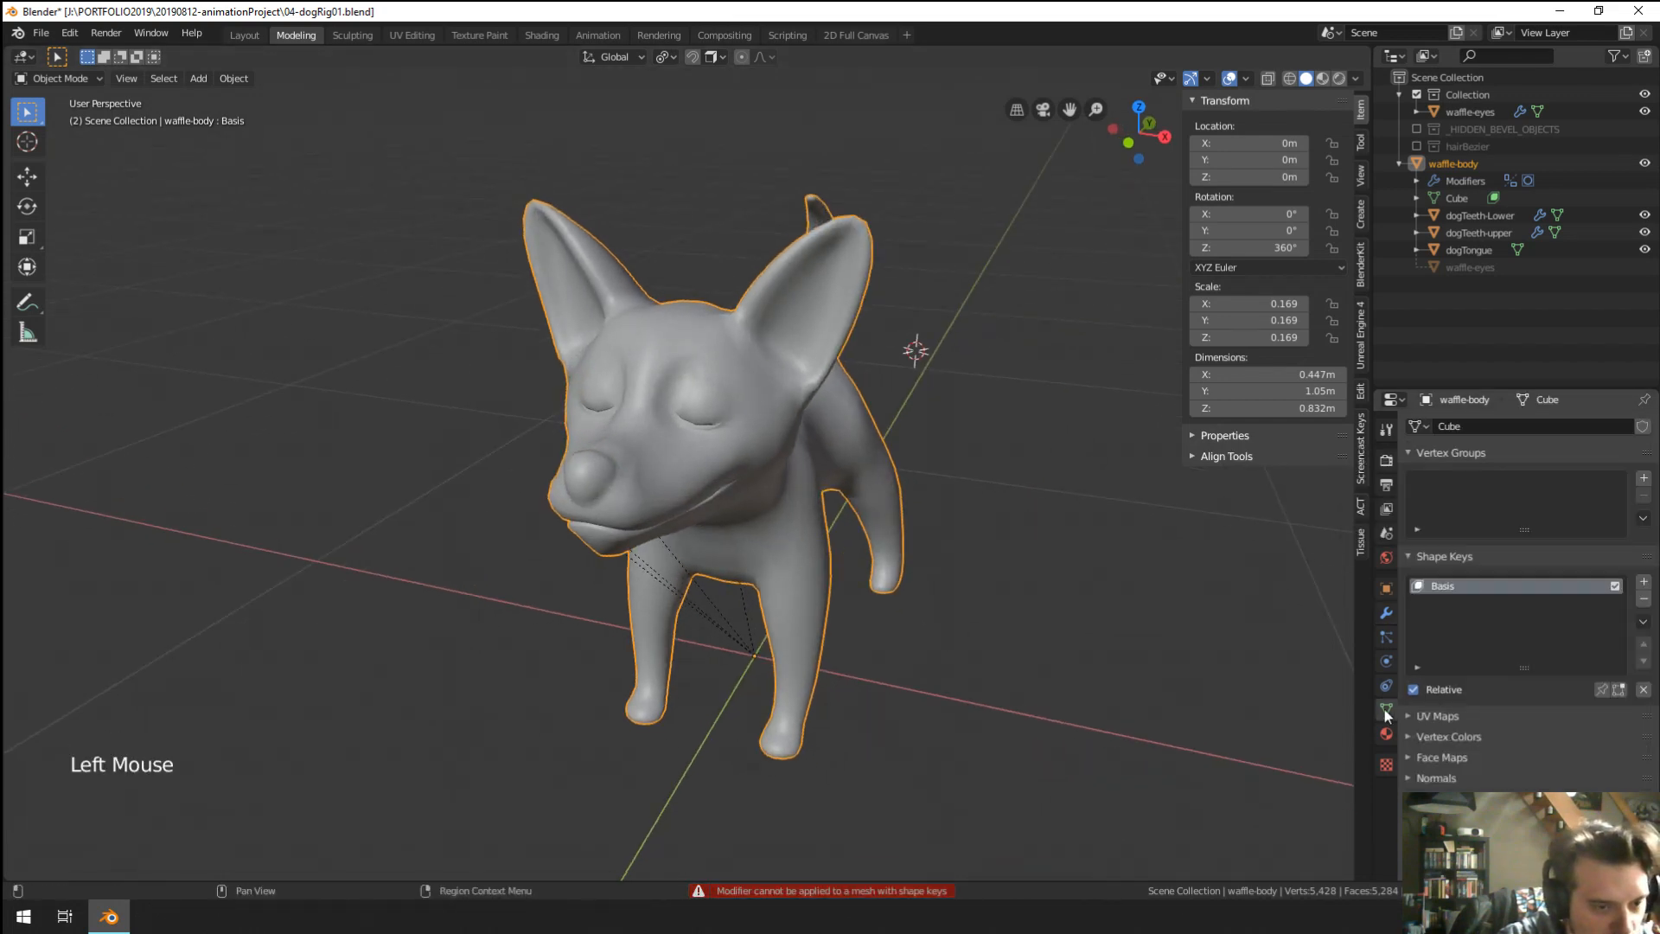
click(1645, 599)
click(1386, 613)
click(1466, 479)
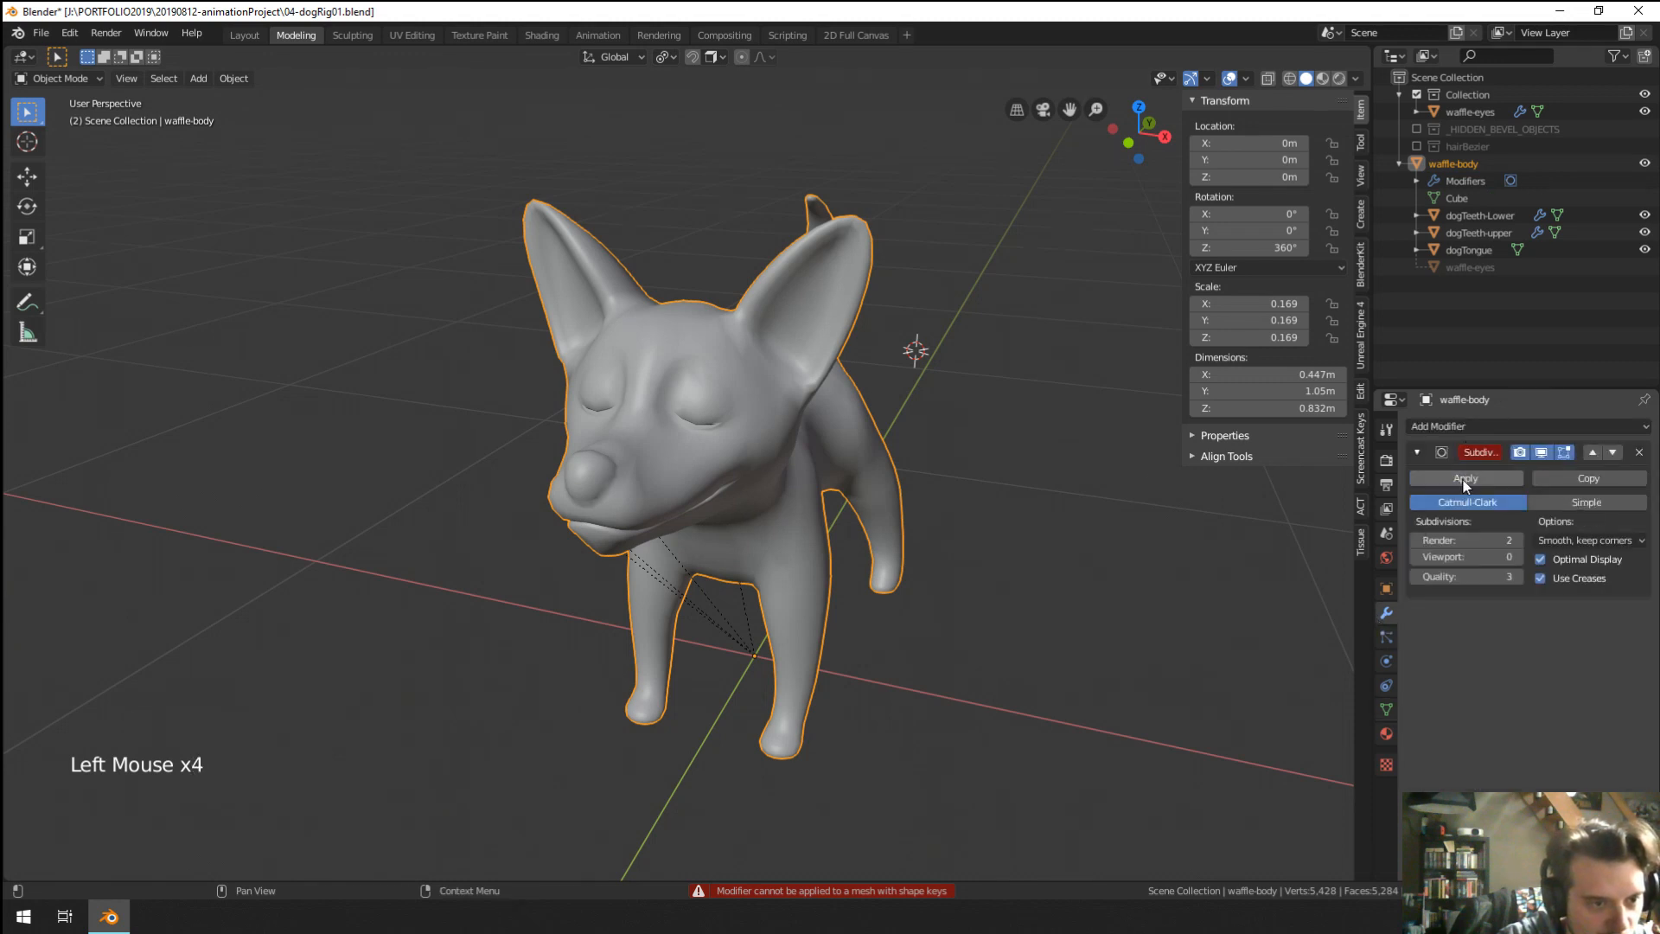
Examine the mirrored body mesh and its vertices on both halves of the face.
click(1386, 710)
middle_drag(899, 554, 917, 570)
scroll(916, 571, up, 2)
key(Tab)
middle_drag(761, 493, 779, 503)
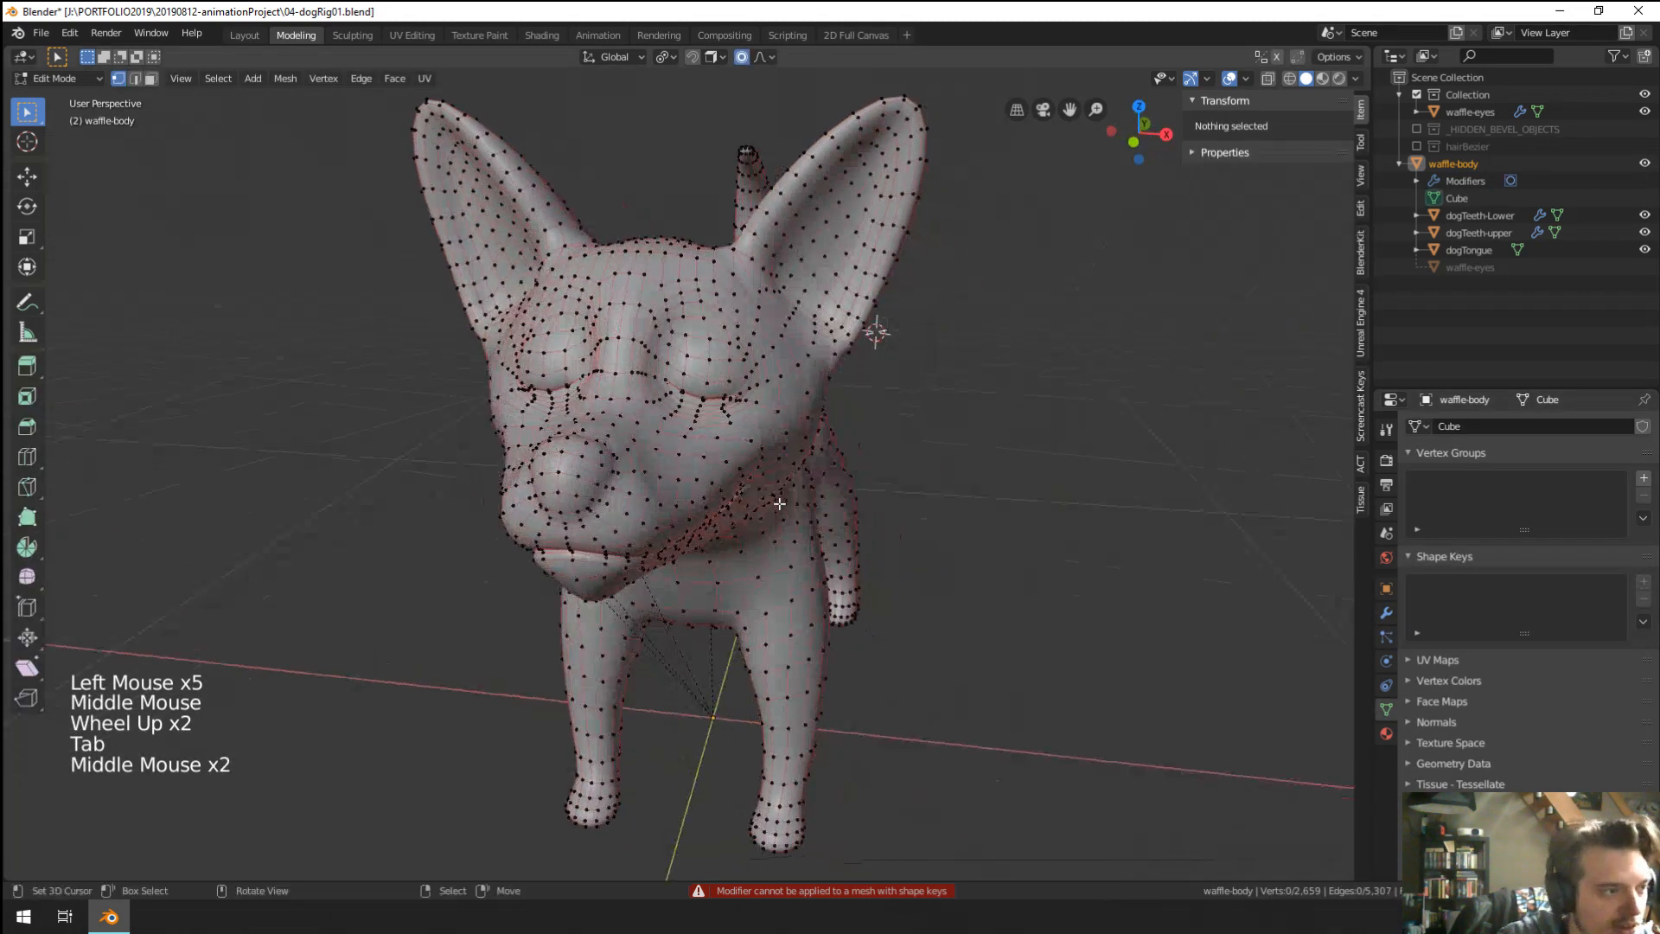
key(Tab)
scroll(844, 280, up, 3)
shift+middle_drag(844, 280, 864, 408)
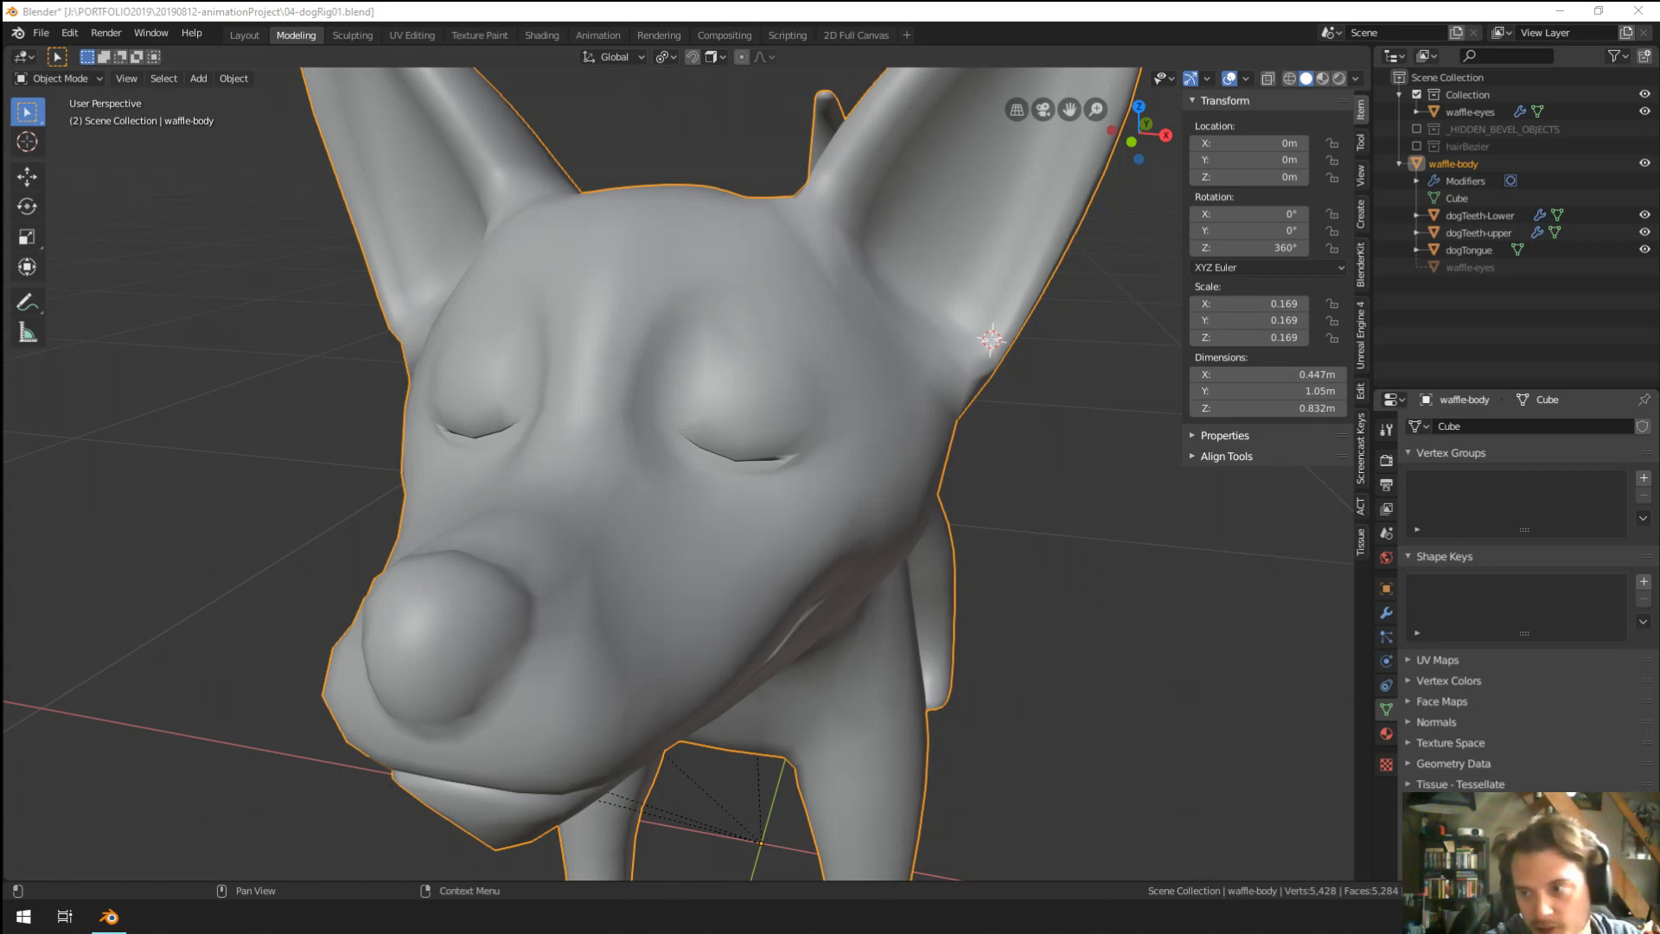
Examine the head and closed eyelids from the front, side and three-quarter angles.
middle_drag(681, 756, 854, 624)
scroll(764, 562, down, 1)
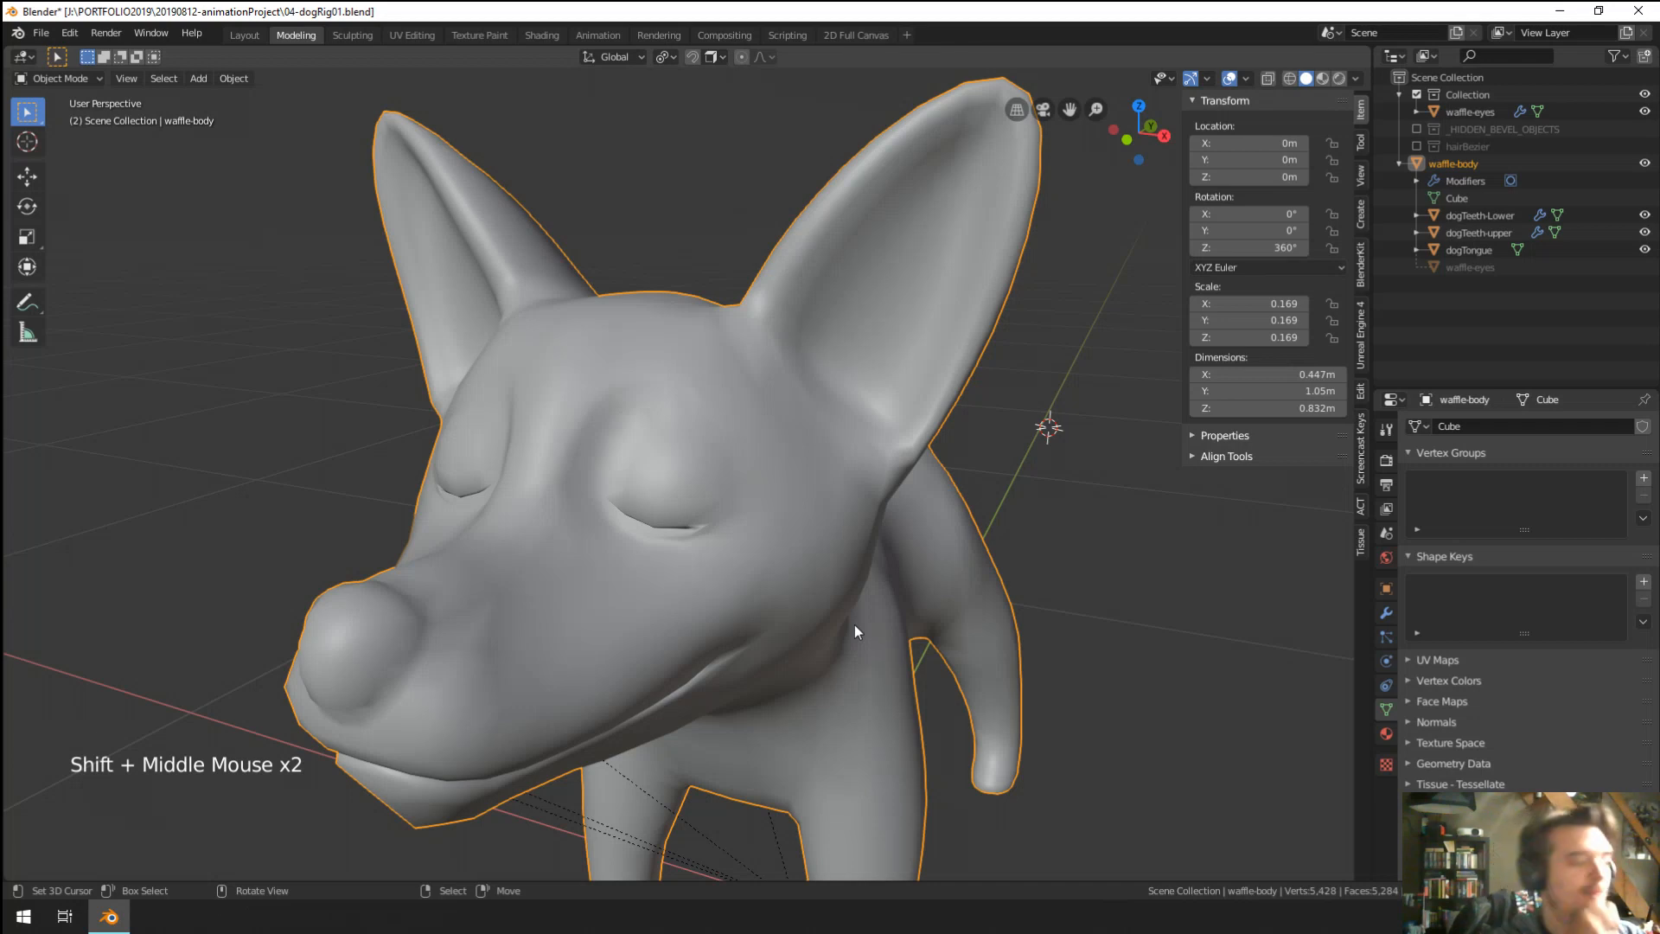
middle_drag(854, 625, 743, 510)
shift+scroll(723, 460, down, 1)
scroll(723, 460, down, 3)
scroll(723, 460, down, 1)
scroll(691, 594, up, 3)
shift+middle_drag(744, 510, 770, 553)
middle_drag(769, 554, 567, 560)
scroll(703, 574, down, 2)
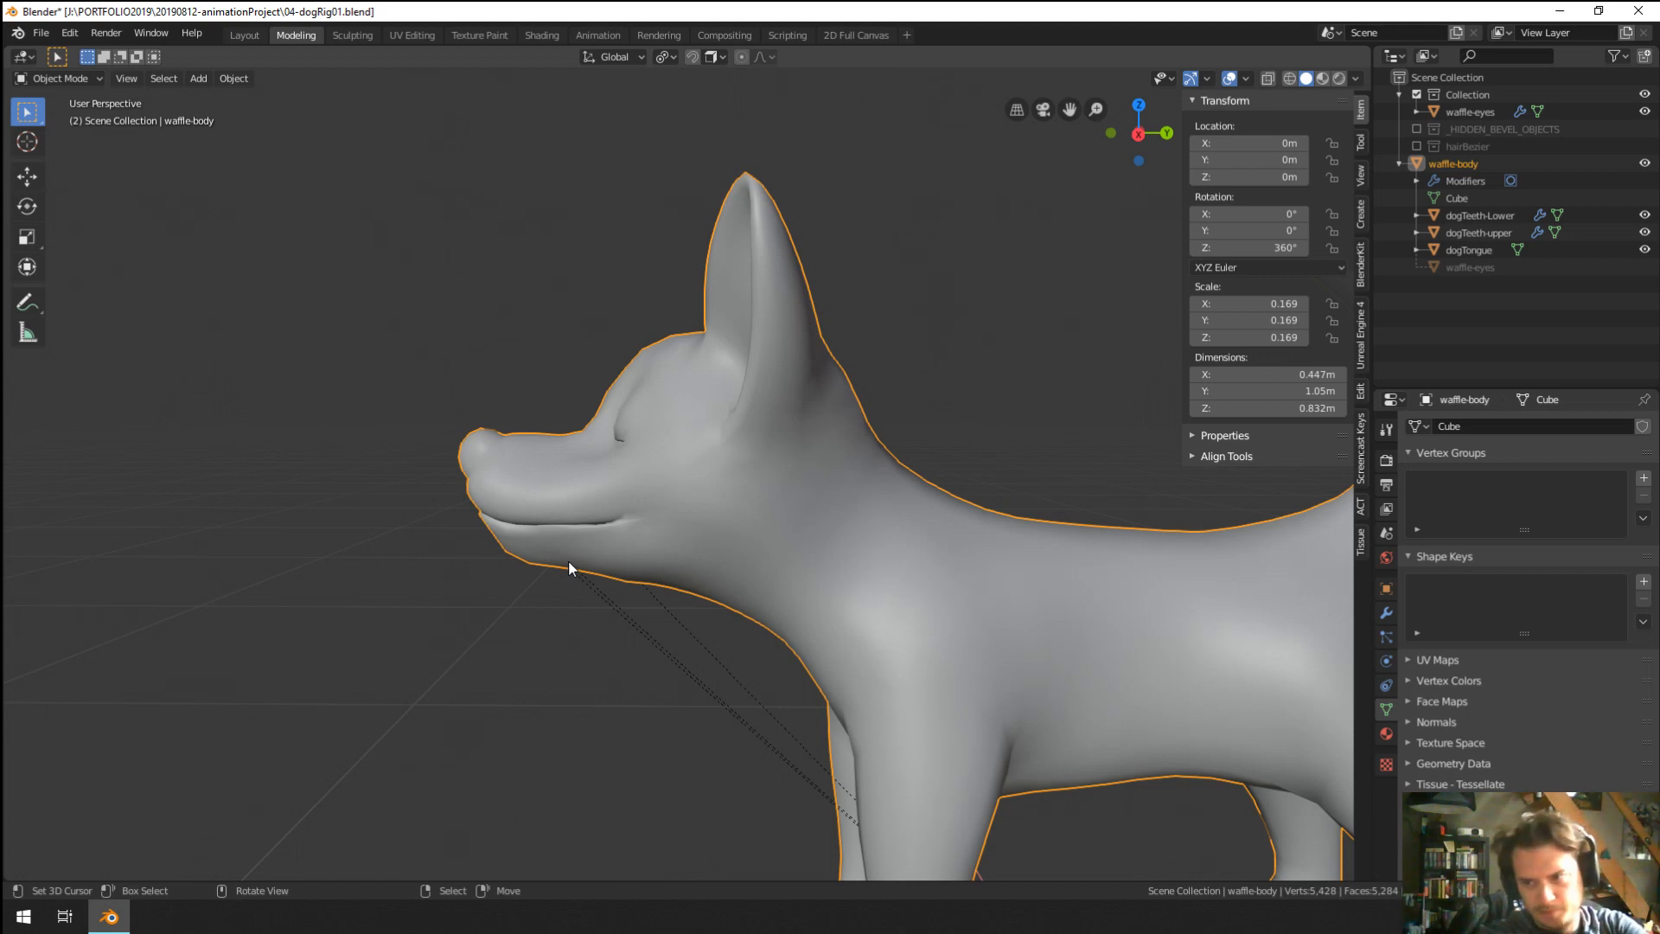
middle_drag(568, 560, 797, 555)
scroll(796, 554, up, 2)
scroll(871, 536, down, 1)
shift+middle_drag(852, 430, 869, 538)
scroll(880, 531, up, 2)
scroll(747, 511, up, 2)
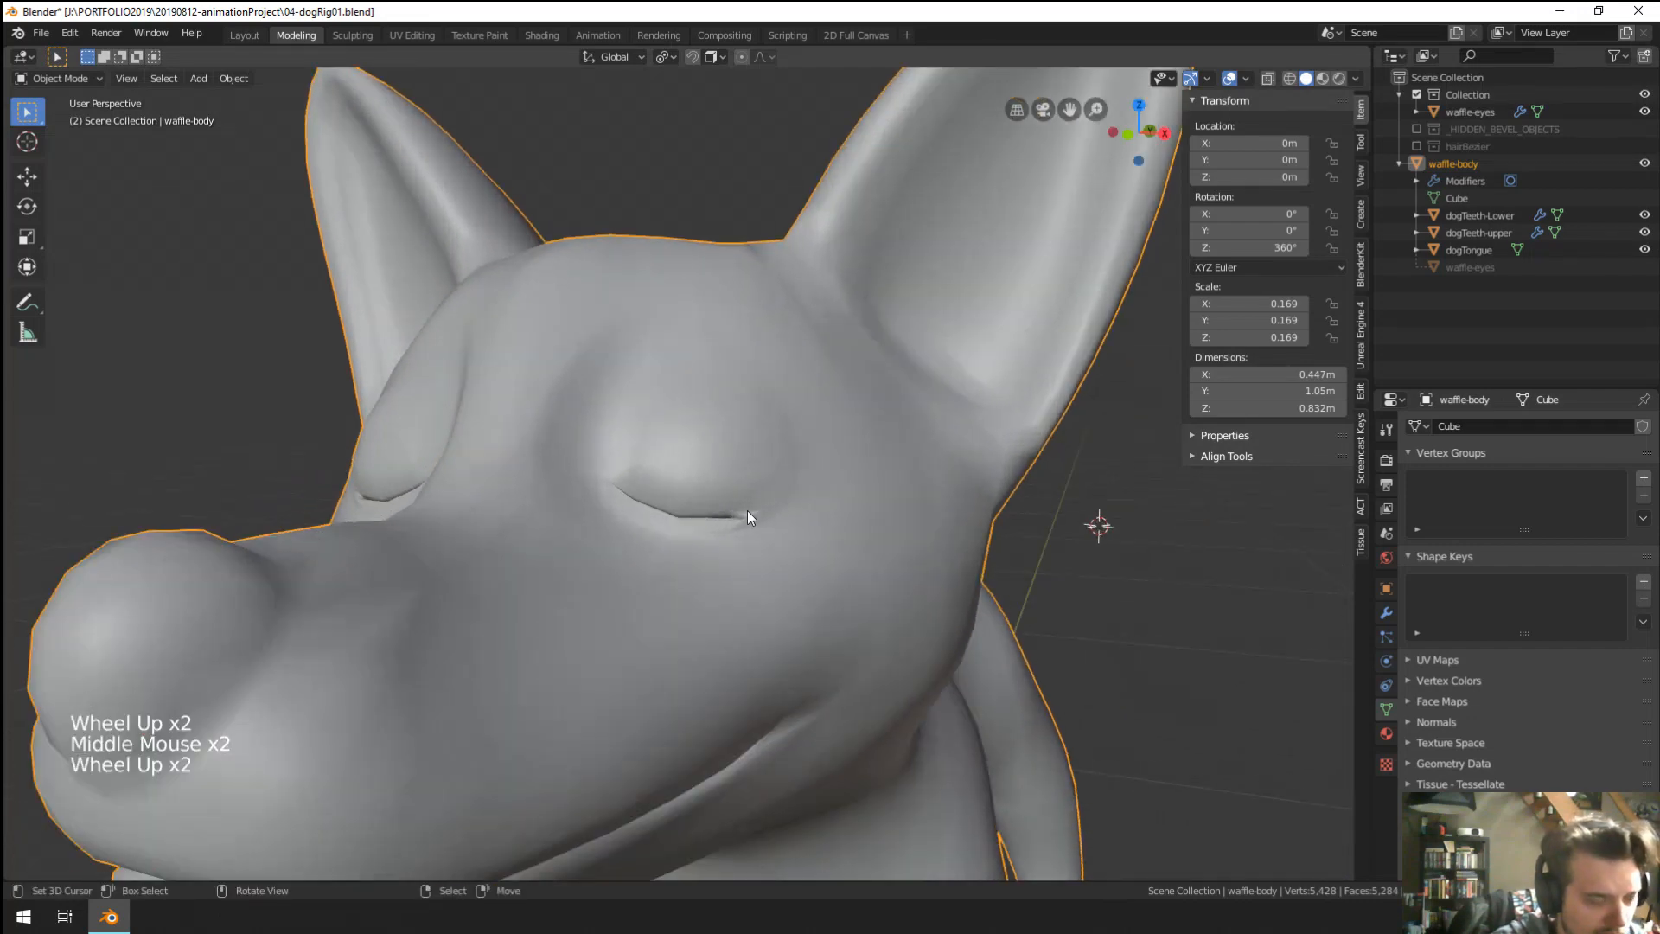
Compare the closed eyelid's smooth surface with its vertex layout along the lid line.
mouse_move(747, 510)
middle_down()
mouse_move(813, 545)
mouse_move(738, 549)
mouse_move(776, 514)
middle_up()
key(Tab)
scroll(738, 549, up, 2)
scroll(738, 549, down, 1)
key(Tab)
key(Tab)
key(Tab)
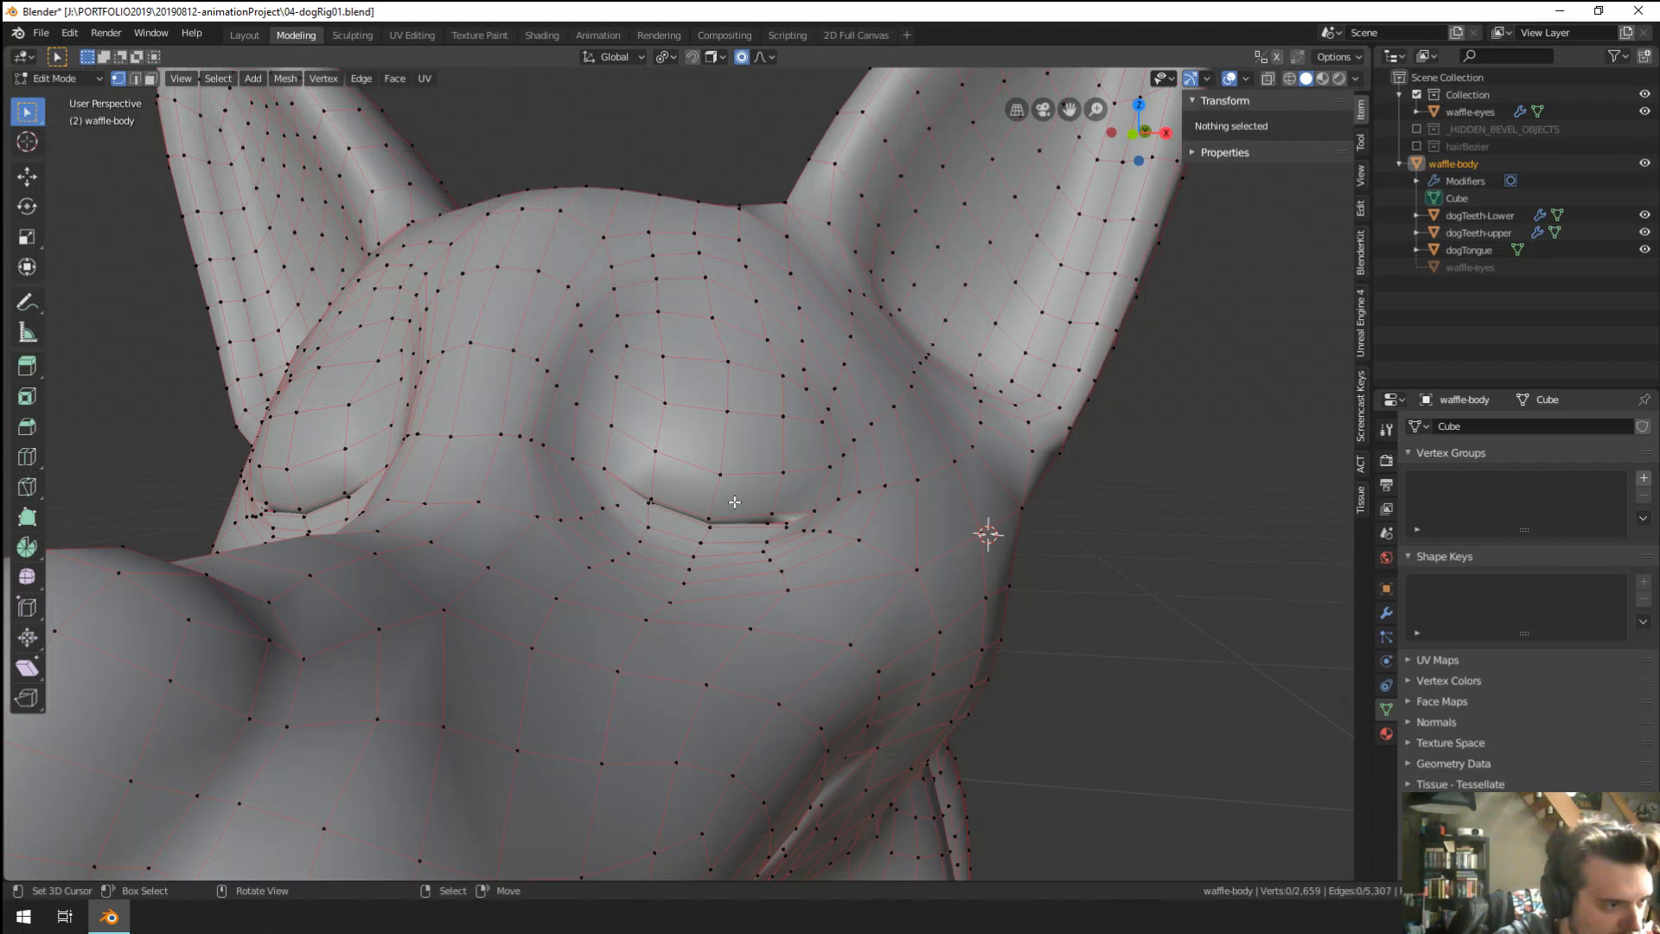
scroll(744, 507, up, 3)
scroll(744, 507, down, 2)
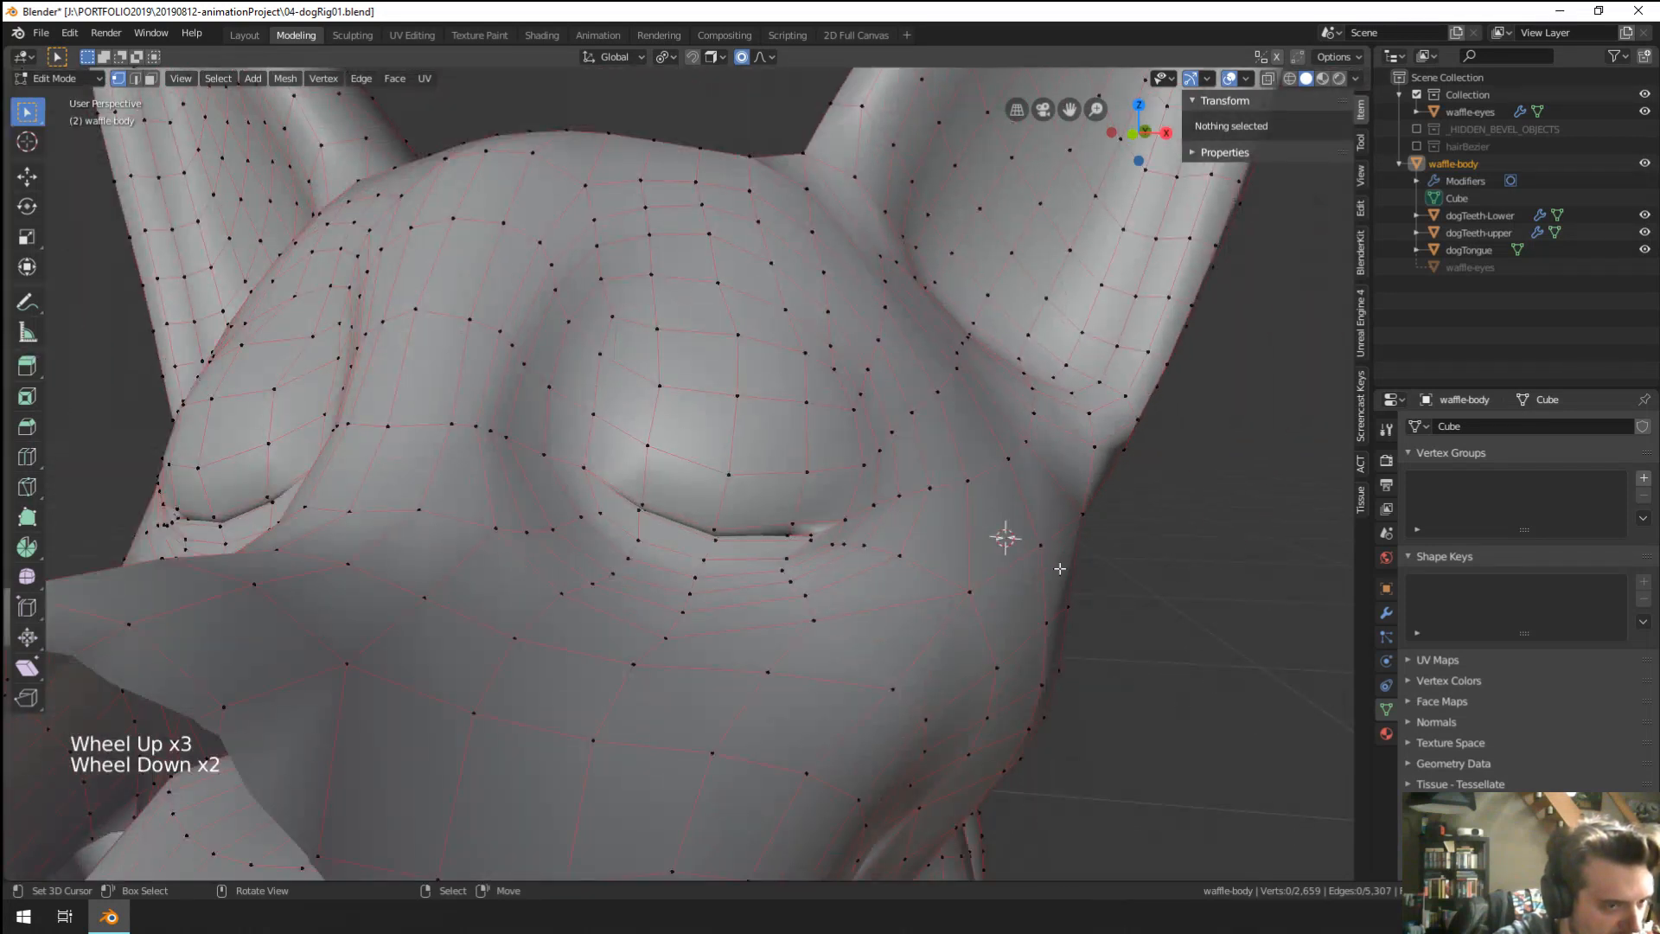
Select the four-vertex path at the outer part of the lower eyelid rim and edge slide it by a factor of -0.096.
right_click(807, 540)
key(z)
click(742, 544)
mouse_move(826, 548)
middle_down()
mouse_move(827, 566)
mouse_move(747, 589)
middle_up()
alt+right_click(800, 581)
scroll(747, 590, up, 1)
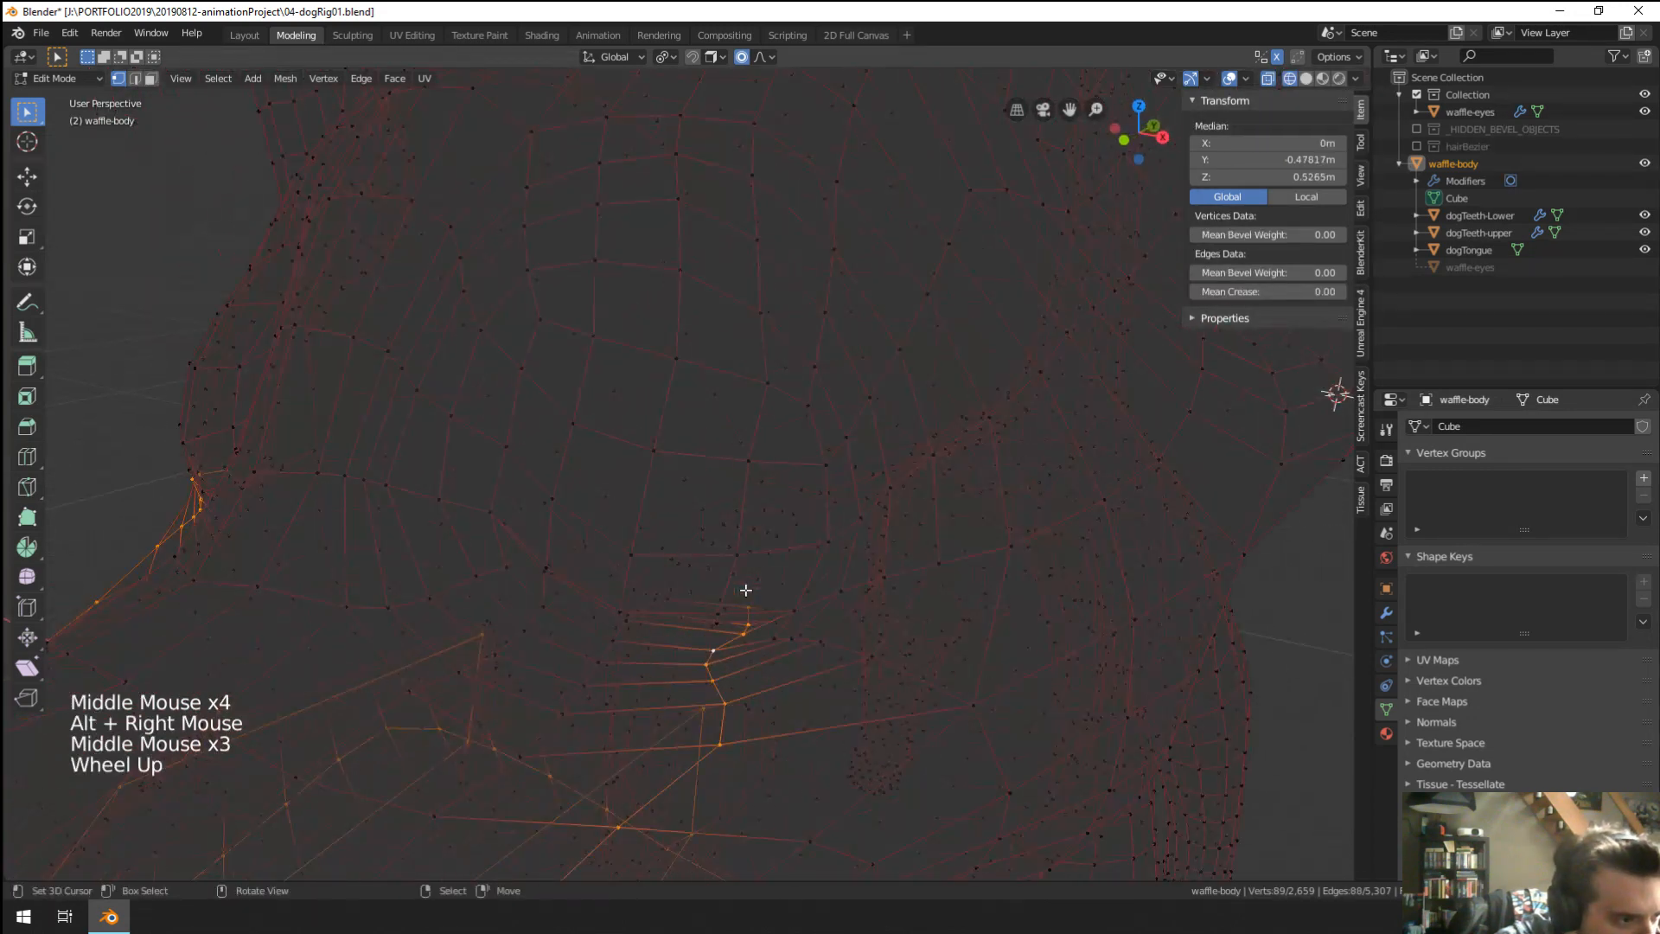
right_click(749, 602)
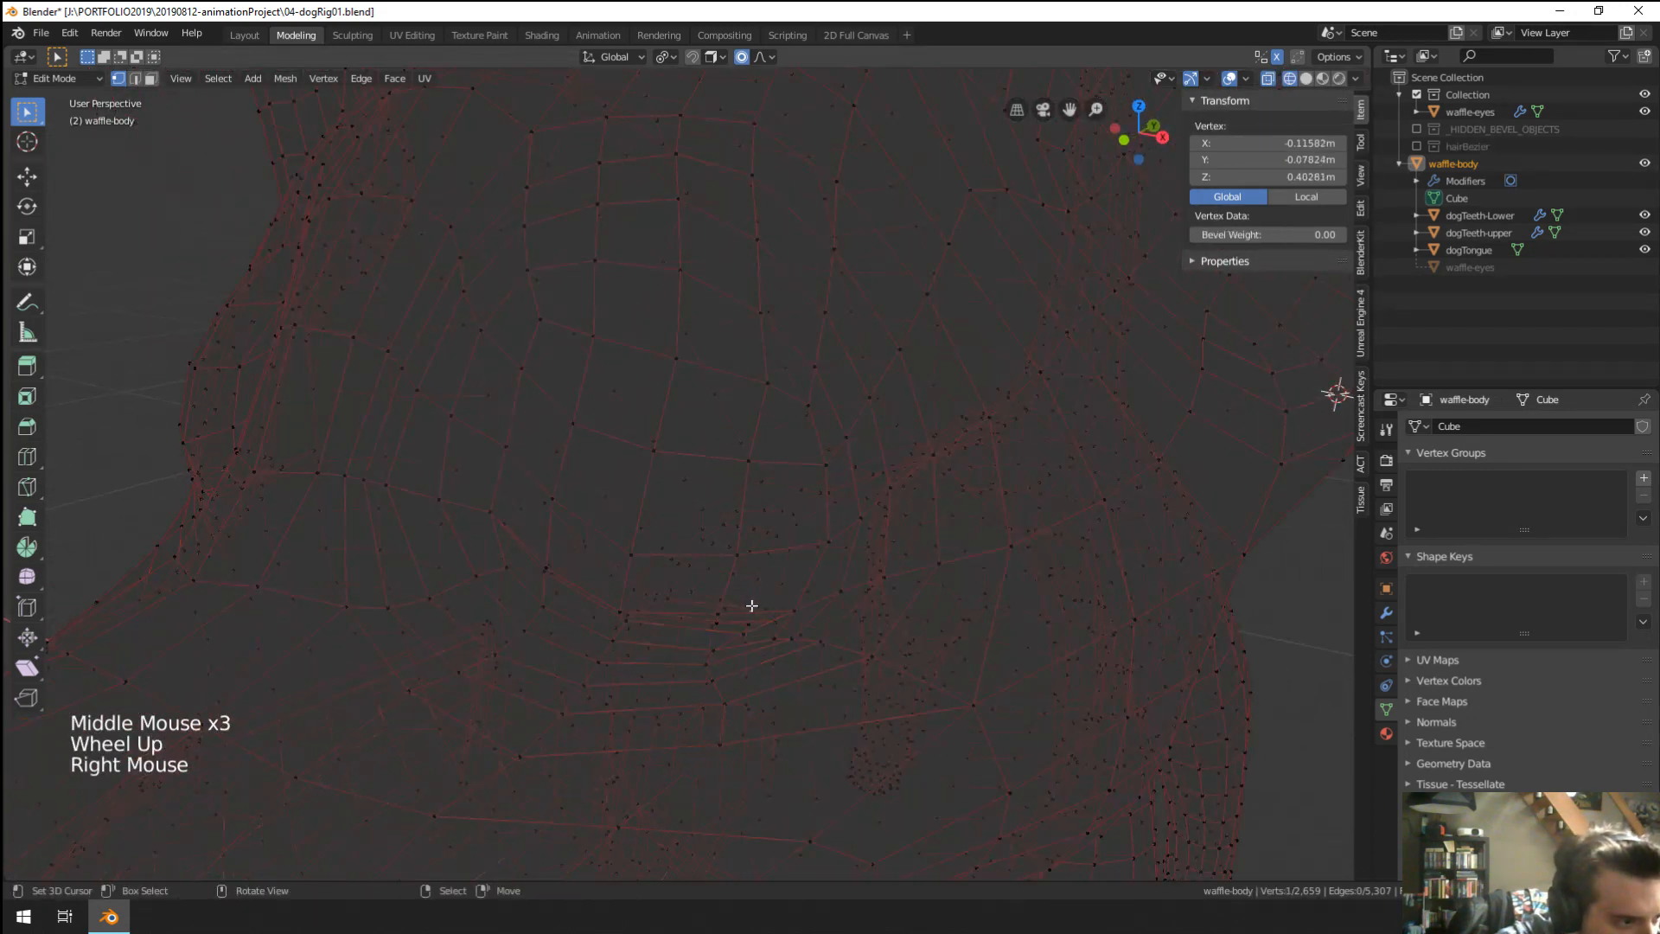
ctrl+right_click(714, 651)
key(z)
key(g)
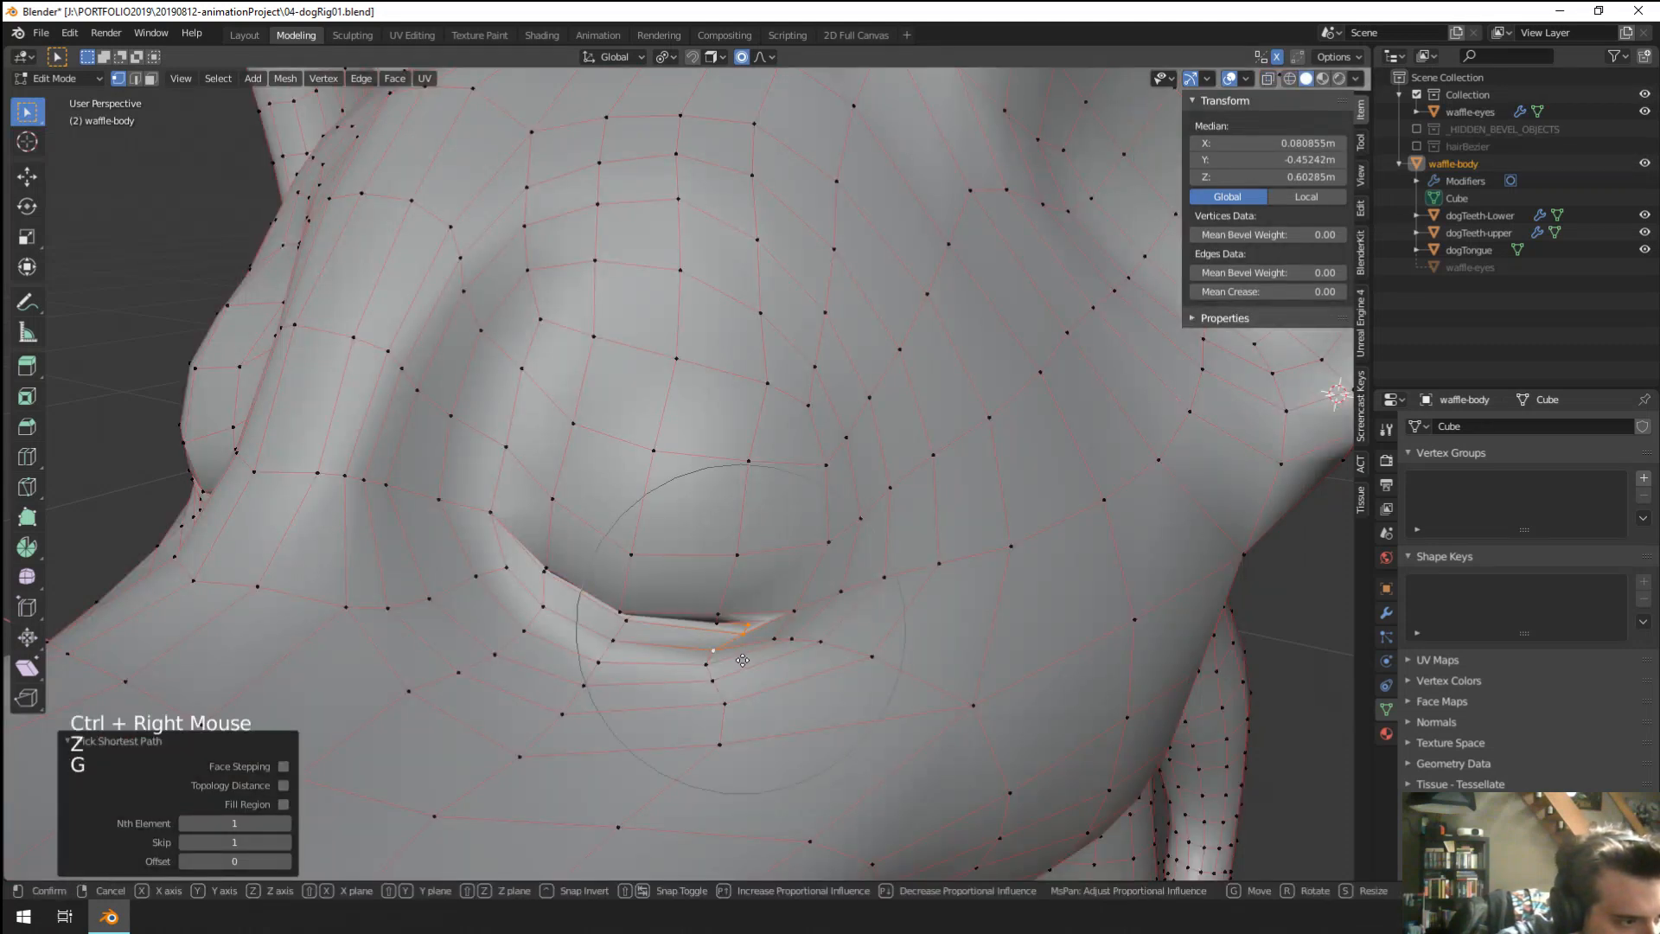
key(g)
click(735, 660)
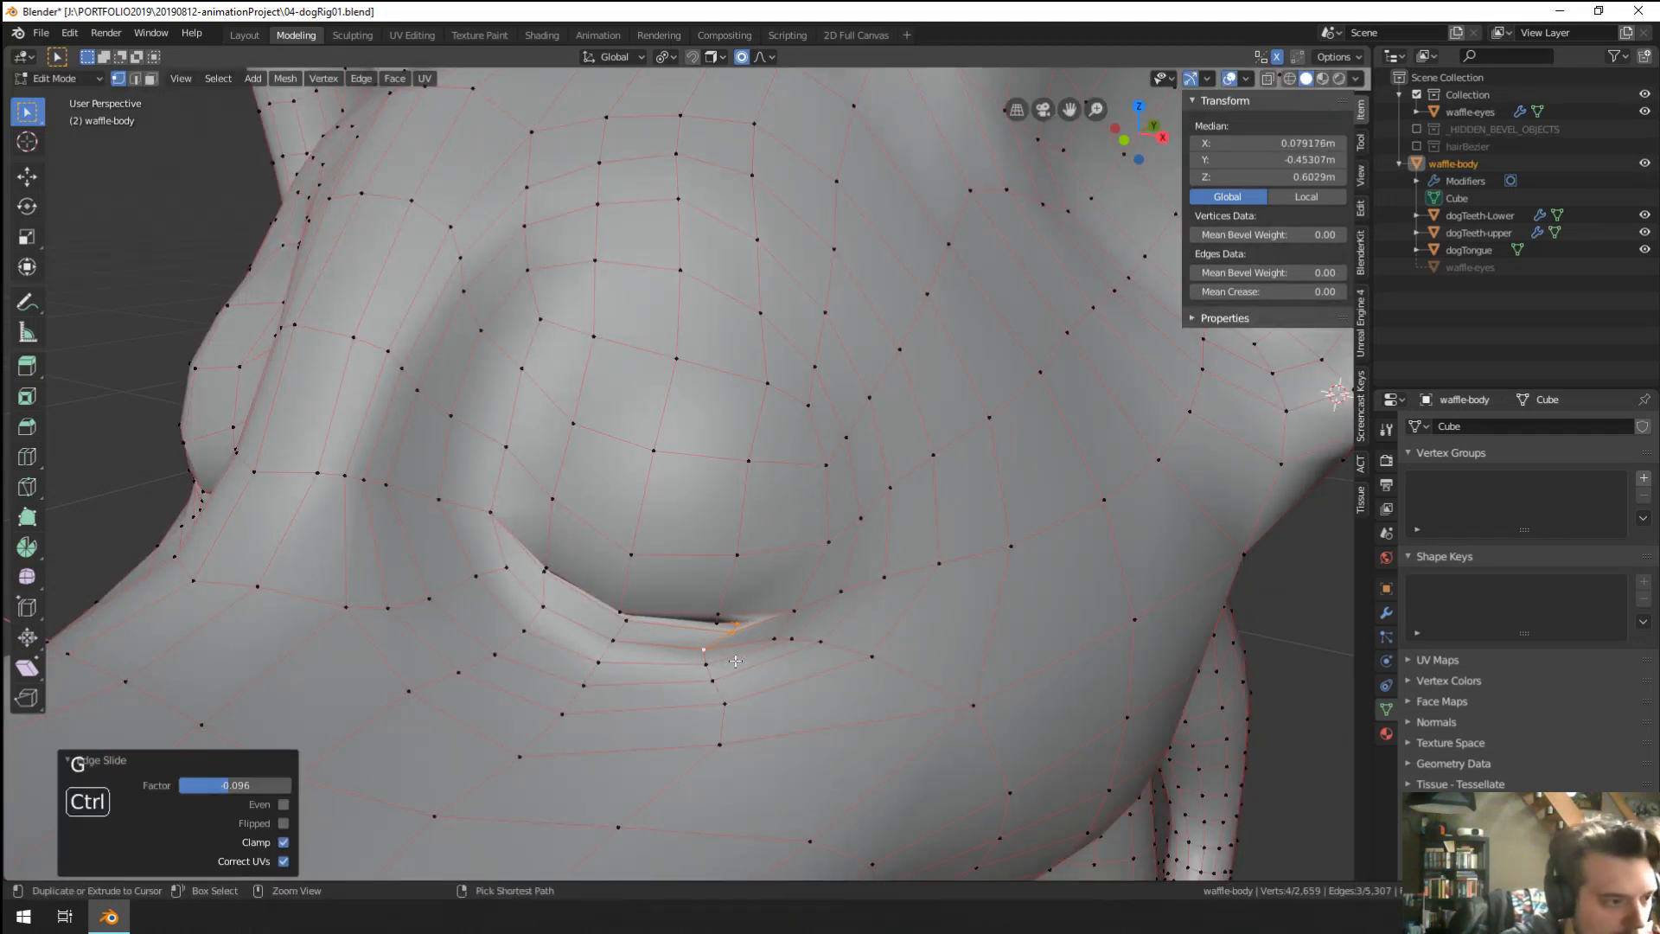
Select the neighbouring three-vertex path on the hidden eyelid rim and edge slide it slightly towards the nose.
key(ctrl+KP_Subtract)
key(z)
click(620, 660)
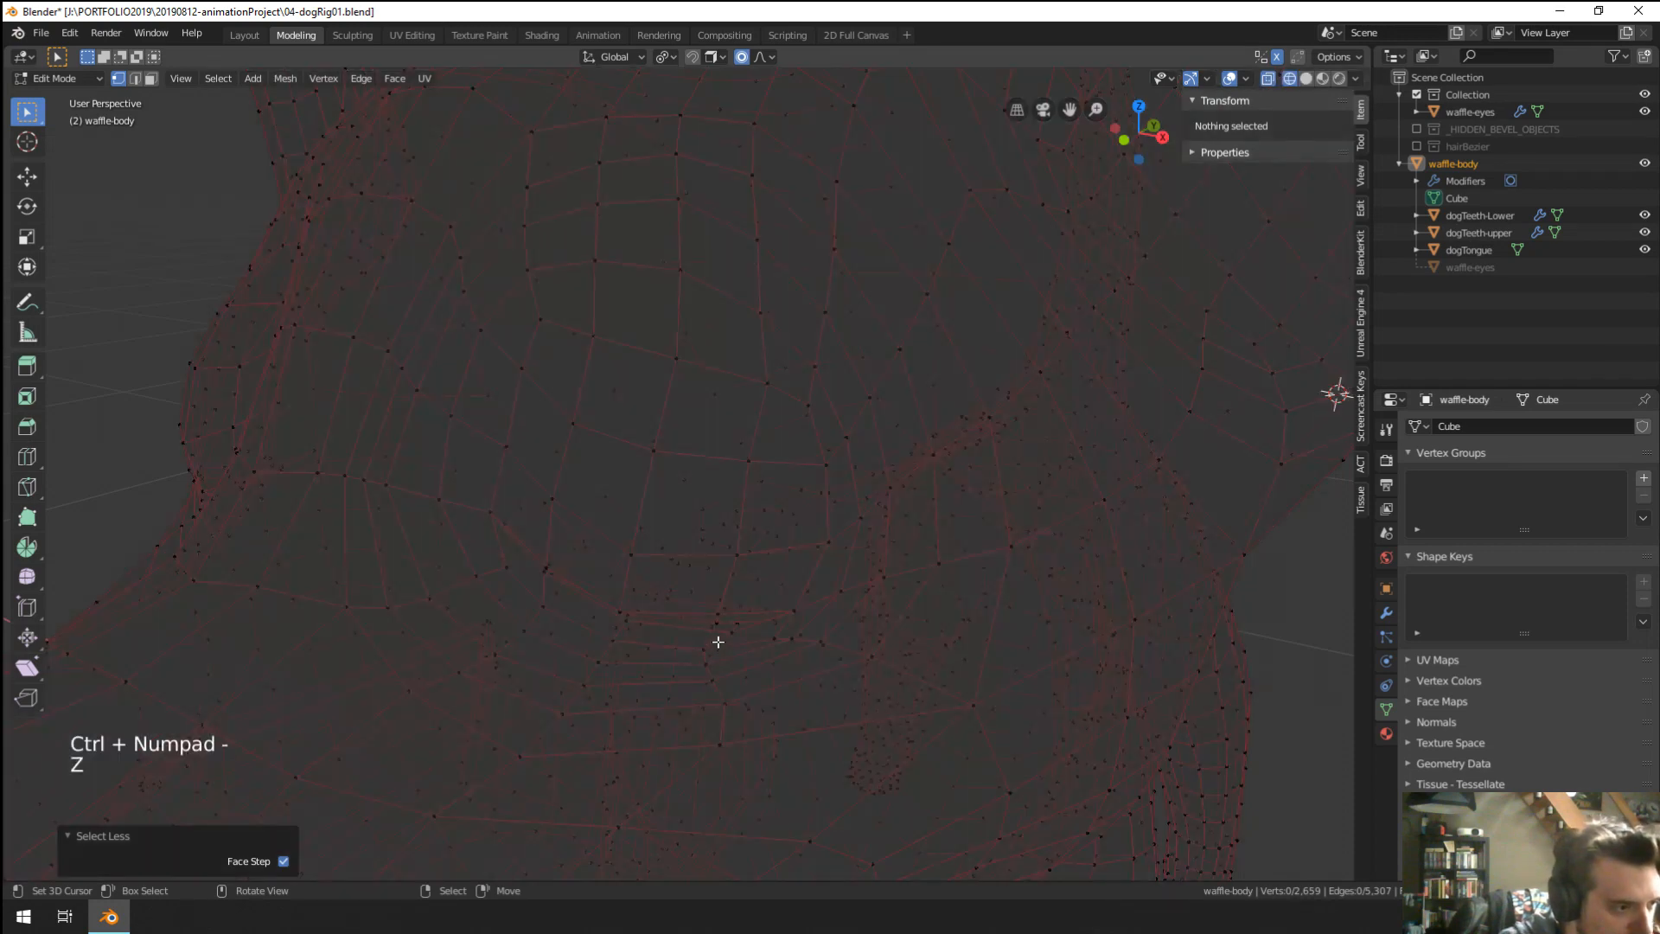
right_click(726, 640)
ctrl+right_click(730, 638)
key(g)
key(g)
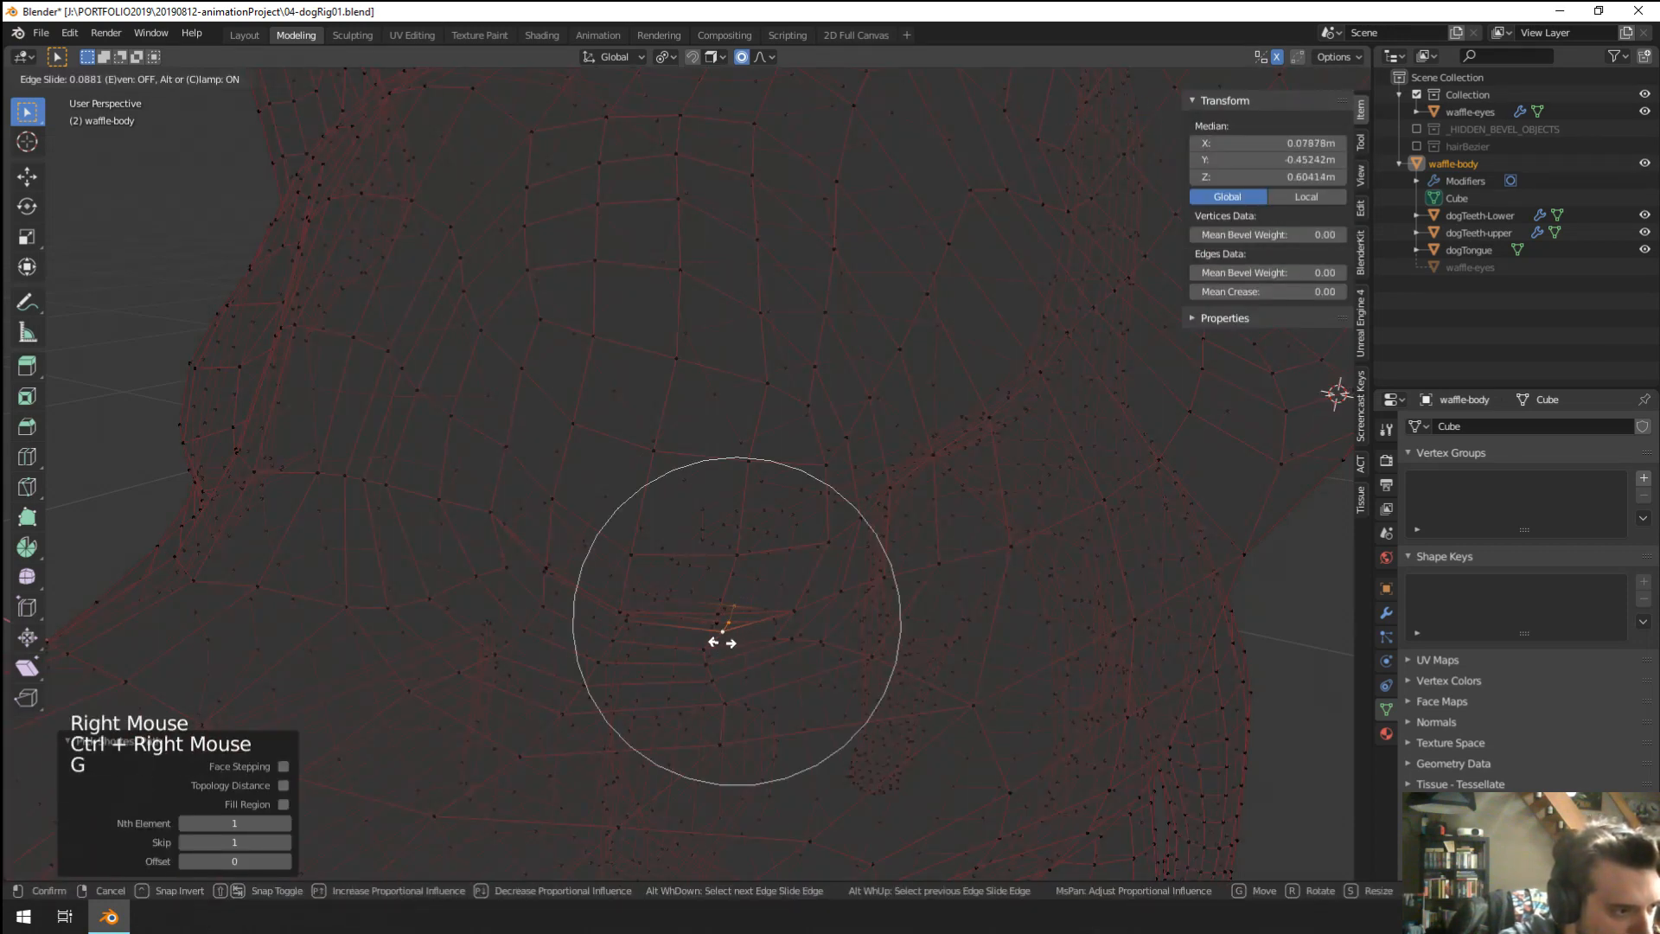
click(716, 642)
key(z)
click(774, 640)
Preview the dog body at viewport subdivision level 3, then lower the level to 1.
mouse_move(775, 640)
middle_down()
mouse_move(887, 621)
mouse_move(795, 639)
middle_up()
scroll(773, 633, down, 2)
key(Tab)
key(ctrl+3)
click(1387, 612)
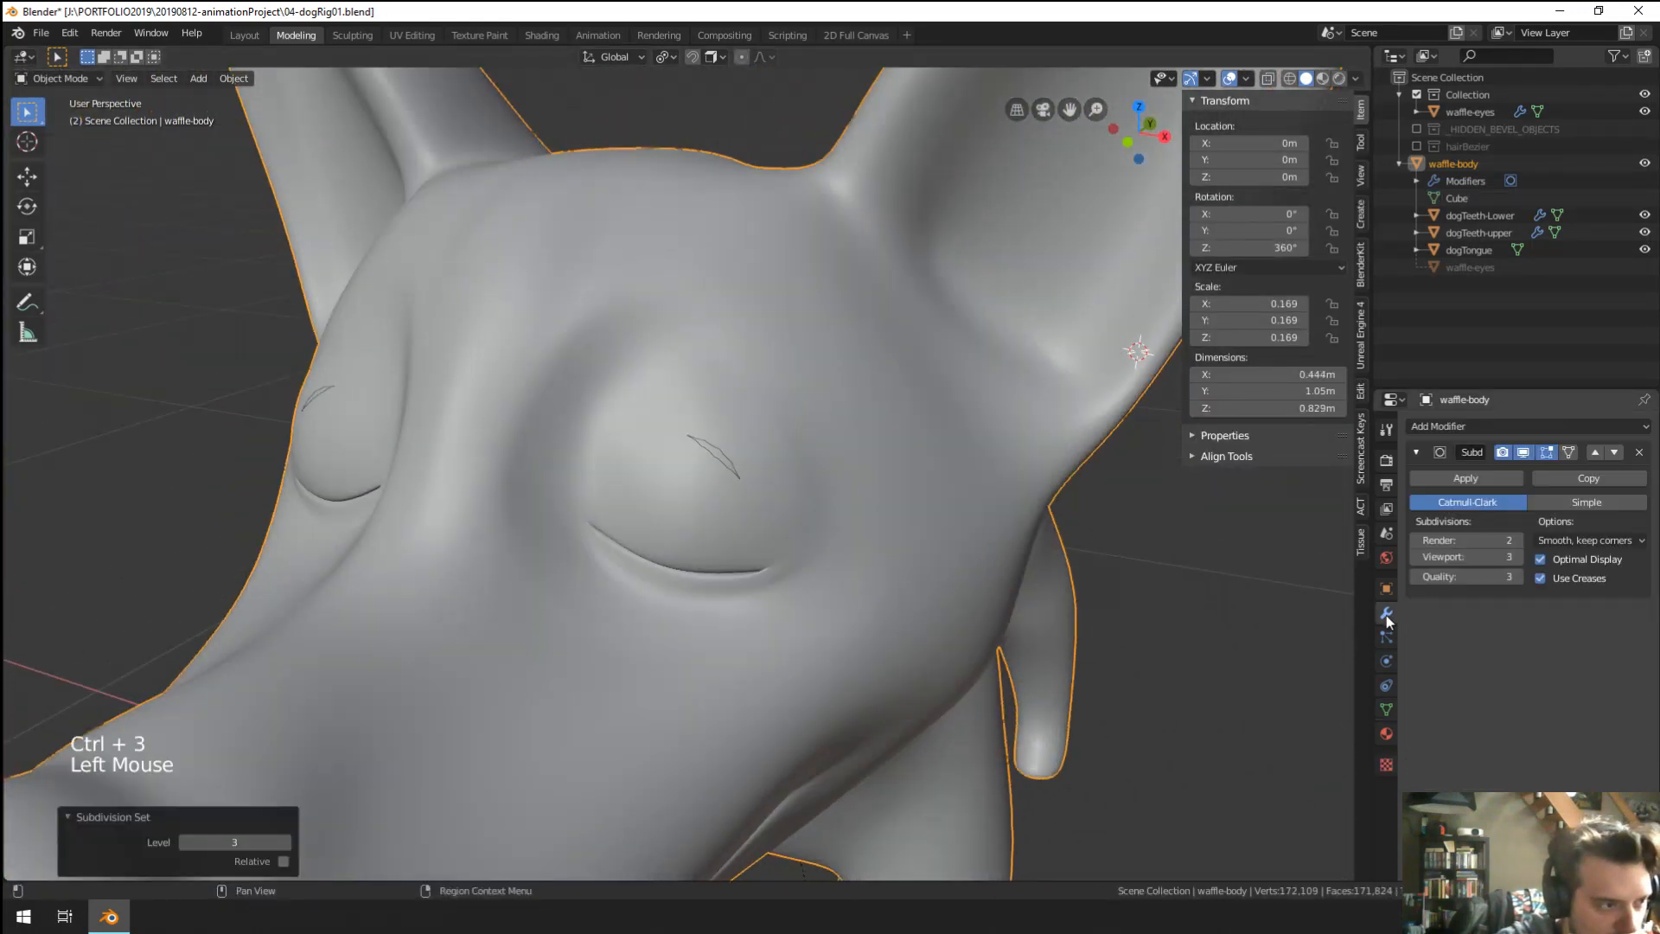
click(1419, 557)
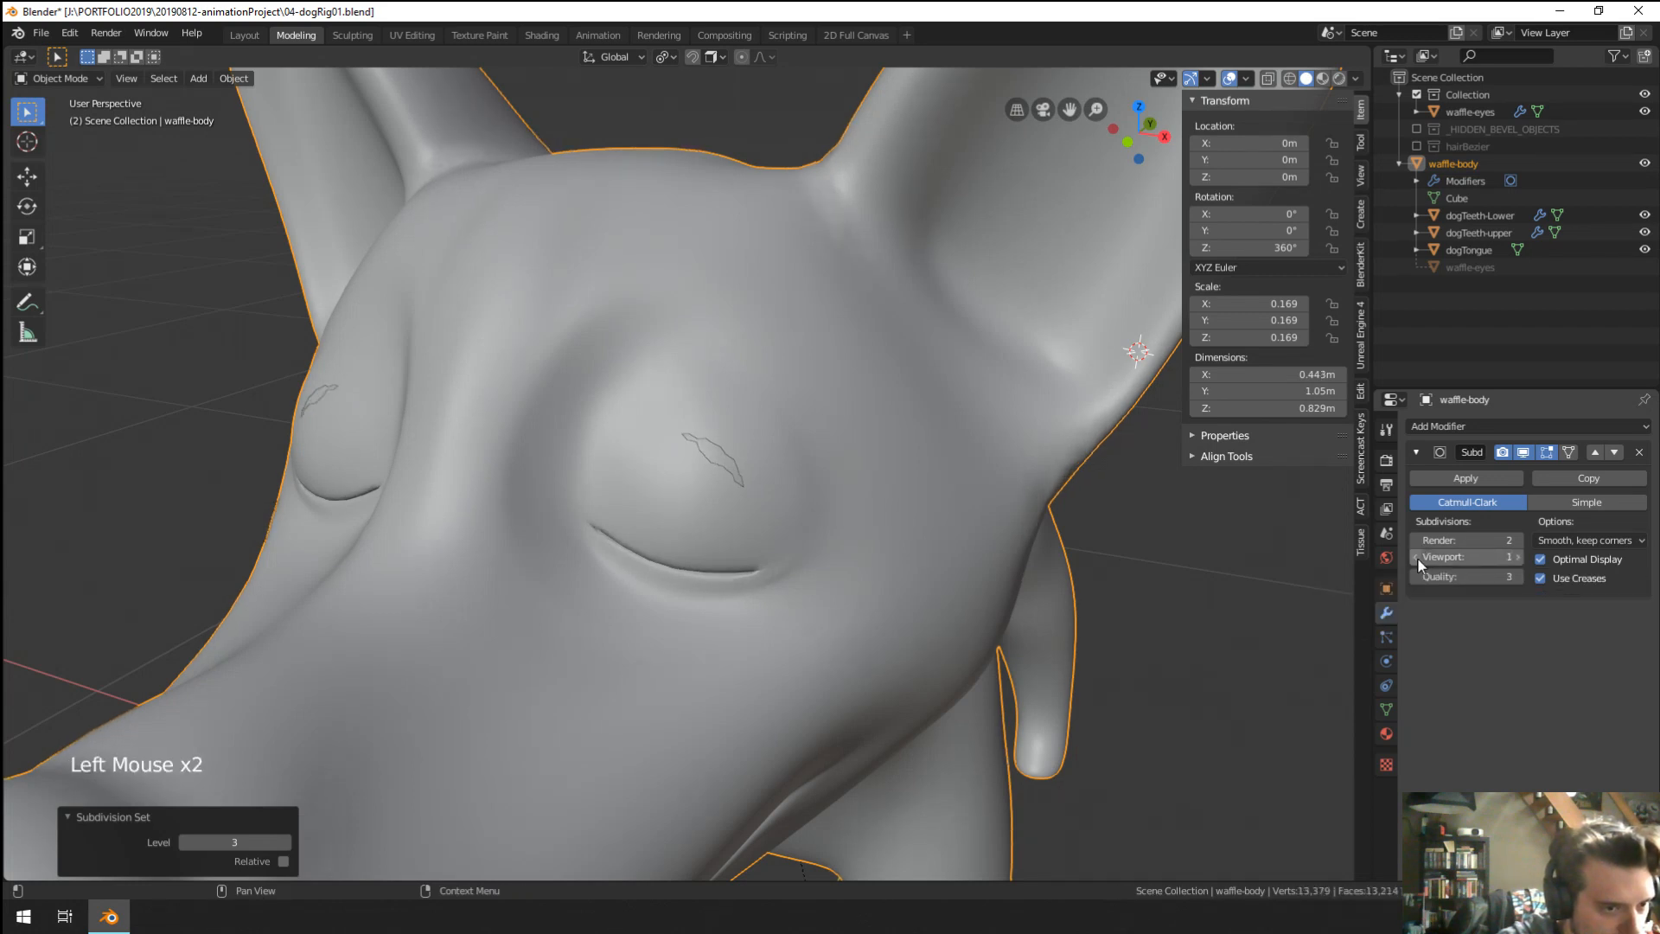
Add a base shape key and a second shape key to the body, and set the Subdivision modifier's viewport level to 0.
key(Tab)
middle_drag(642, 543, 1048, 568)
scroll(845, 315, down, 2)
scroll(693, 531, up, 1)
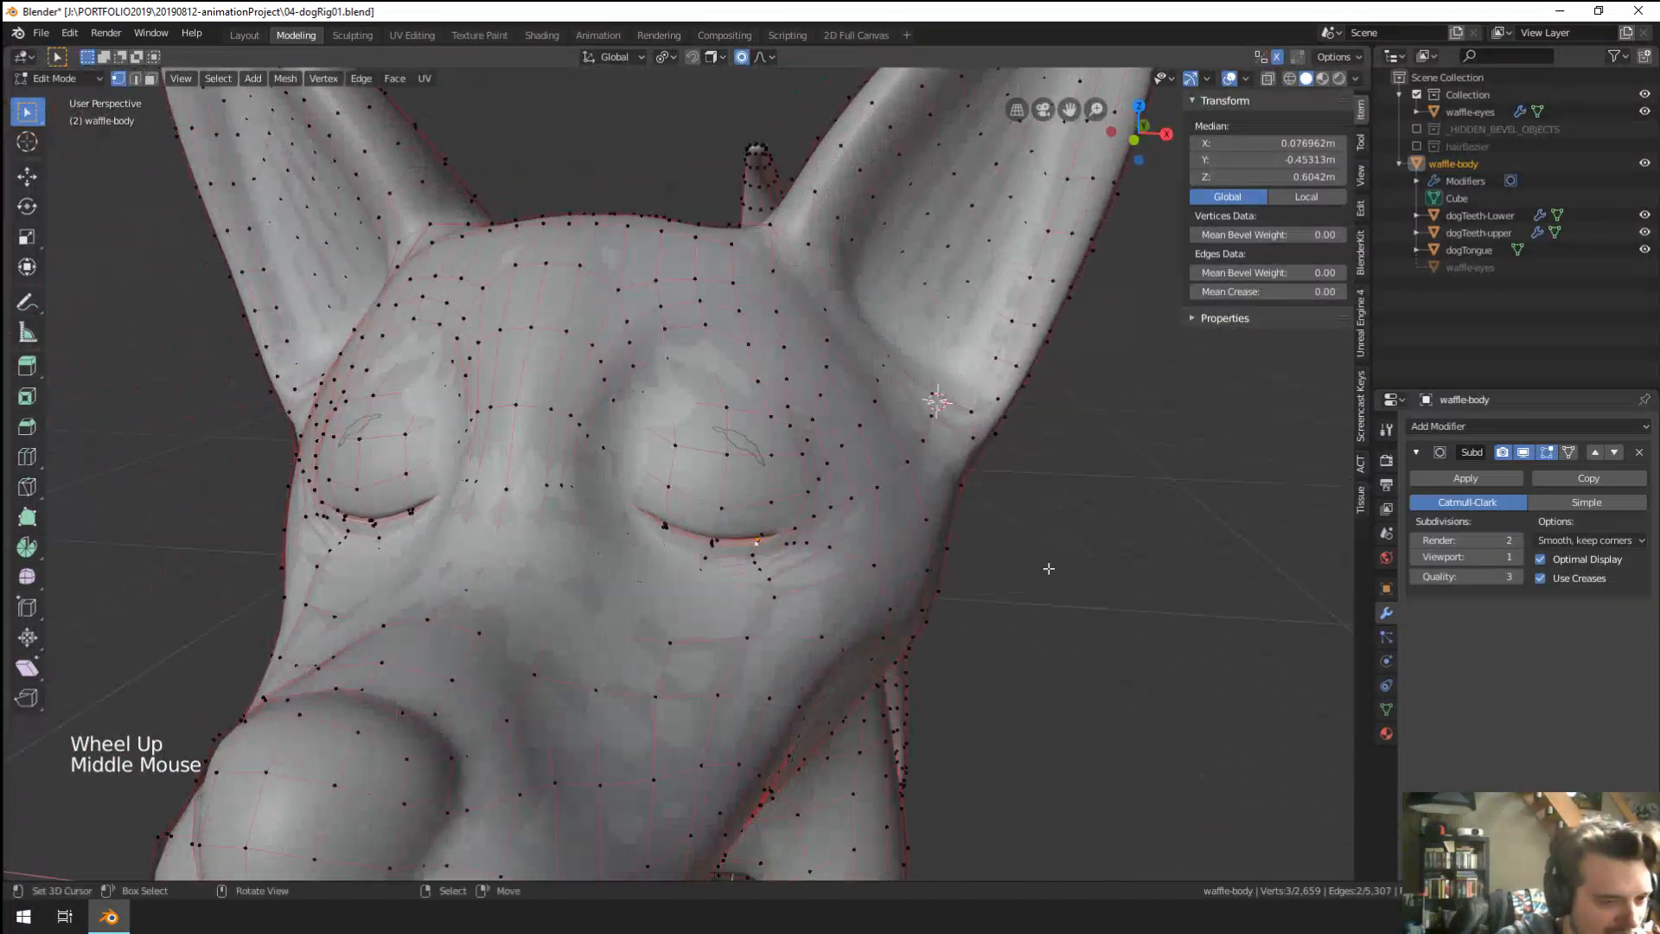
click(1389, 708)
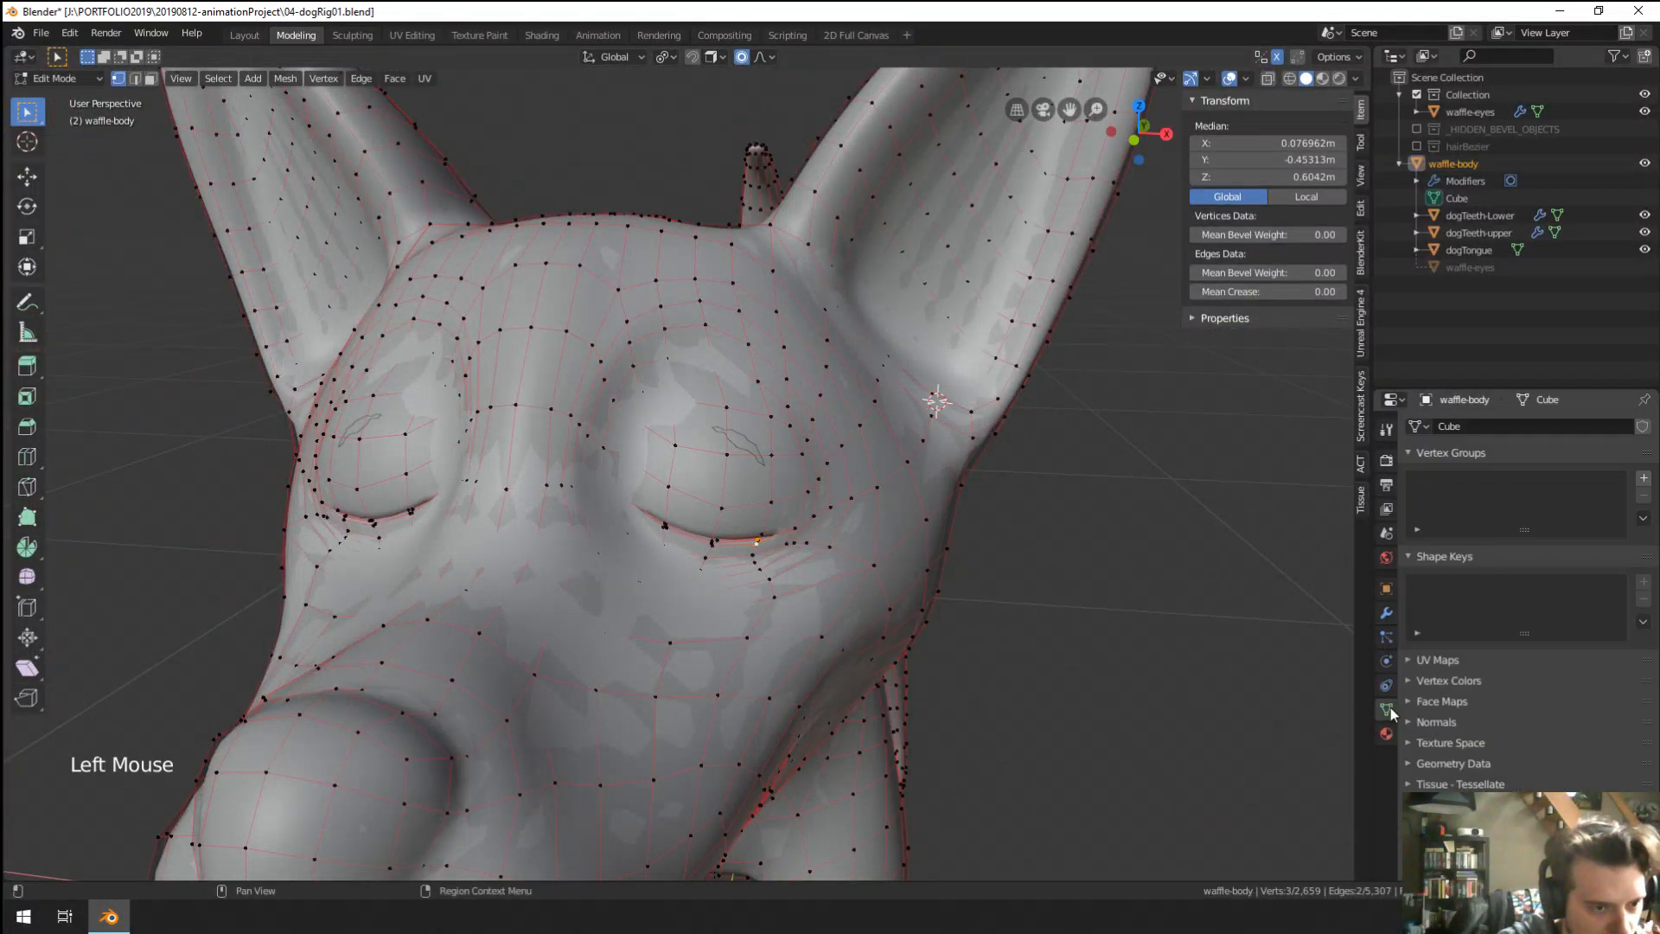
key(Tab)
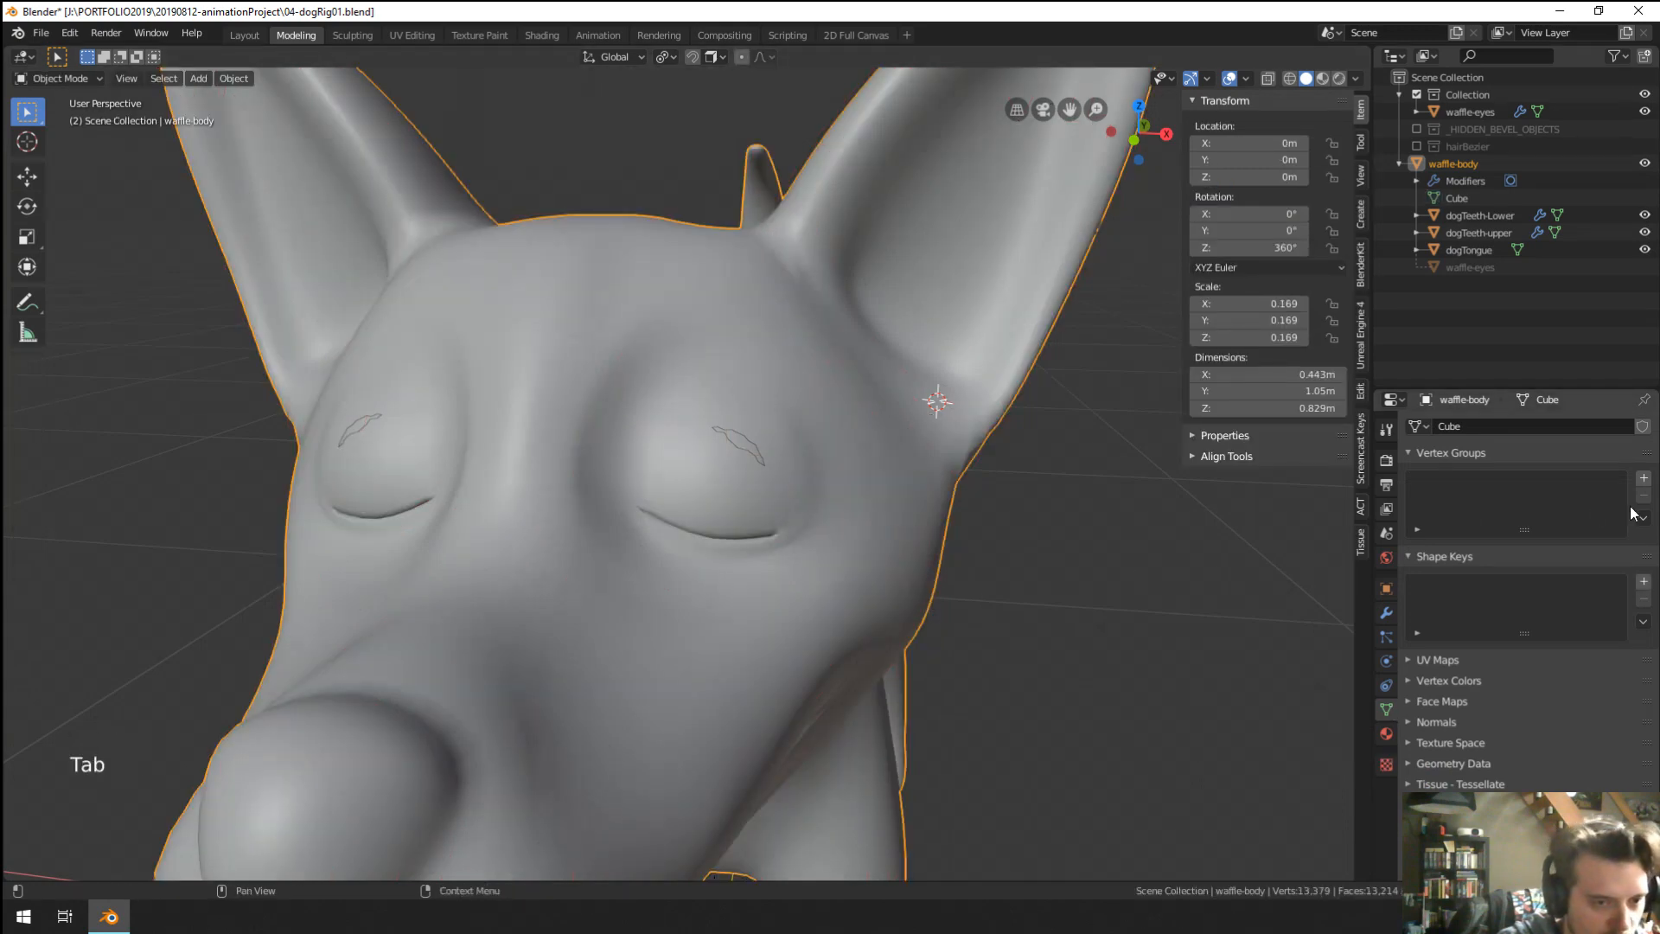
click(1644, 582)
click(1644, 582)
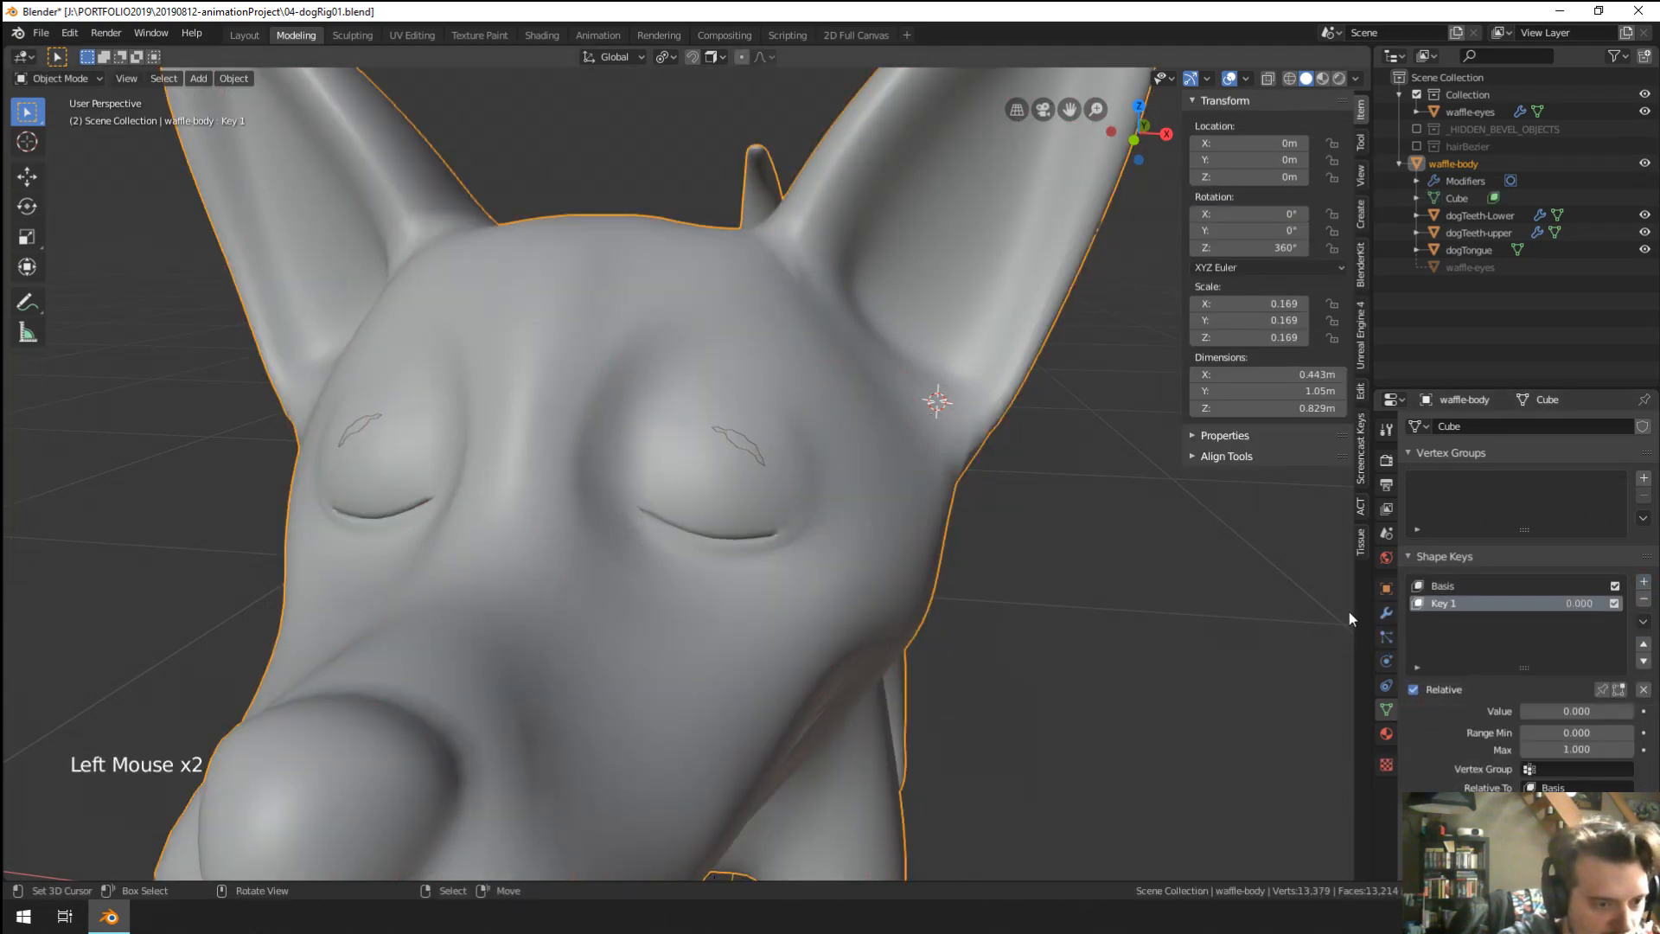
click(1385, 614)
click(1416, 557)
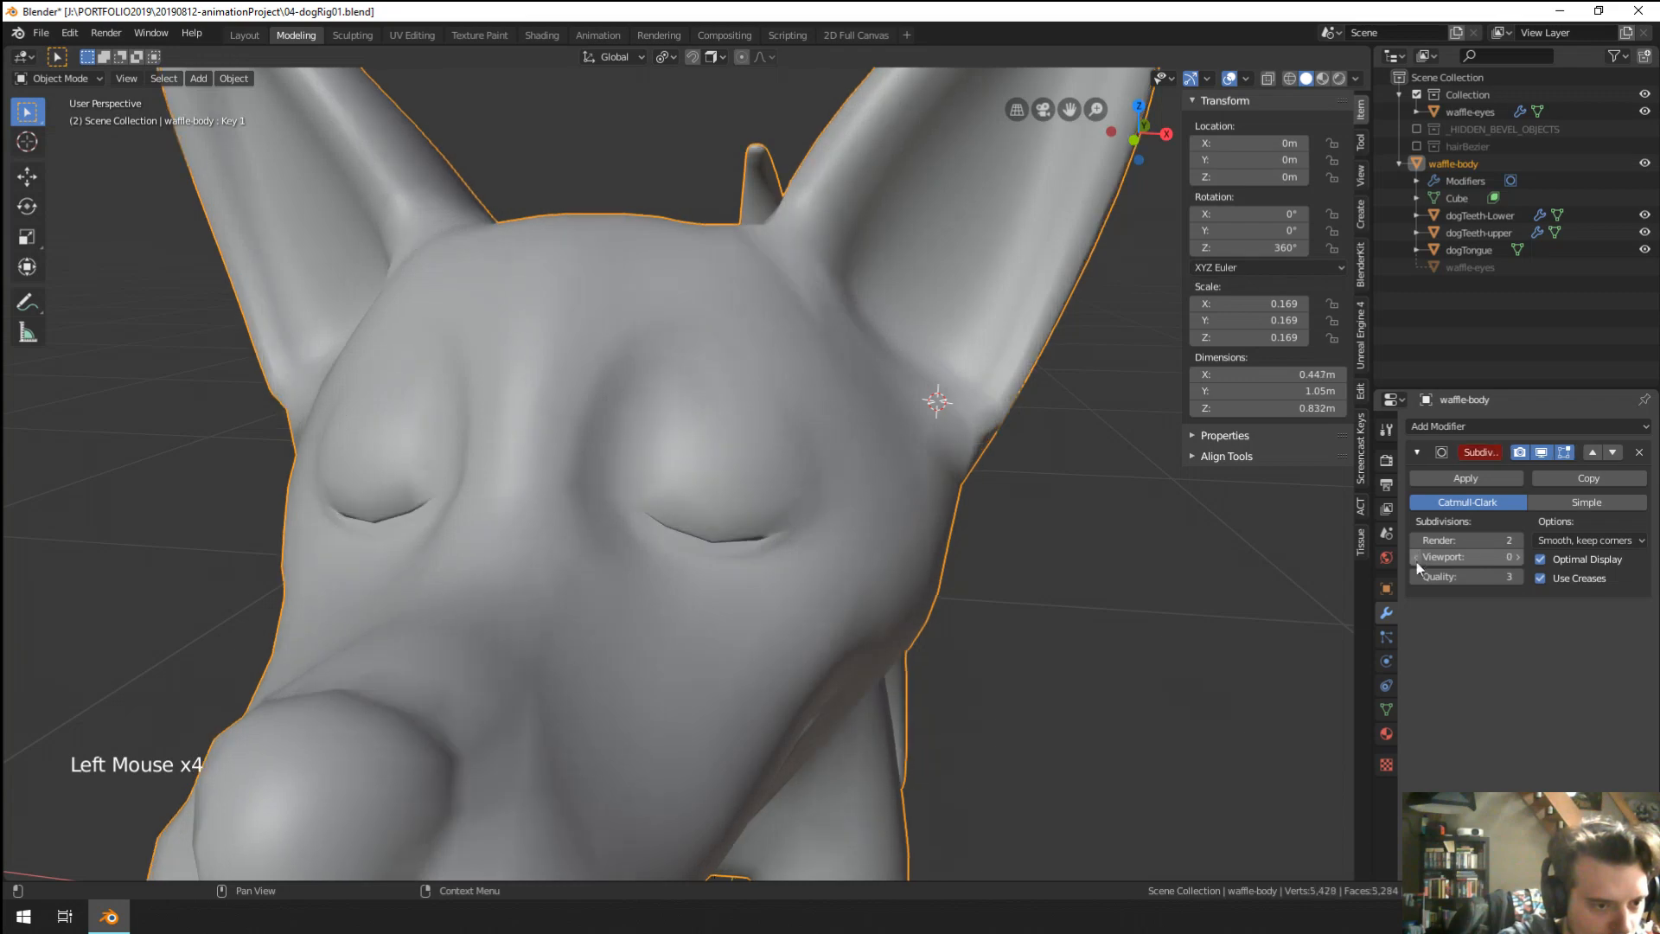
In shape key Key 1, raise the upper eyelid's middle edge vertex about 0.011 m with a proportional size of about 0.03.
middle_drag(1259, 583, 1382, 692)
click(1387, 709)
middle_drag(968, 632, 570, 558)
scroll(767, 574, up, 2)
key(Tab)
scroll(571, 558, up, 1)
right_click(633, 566)
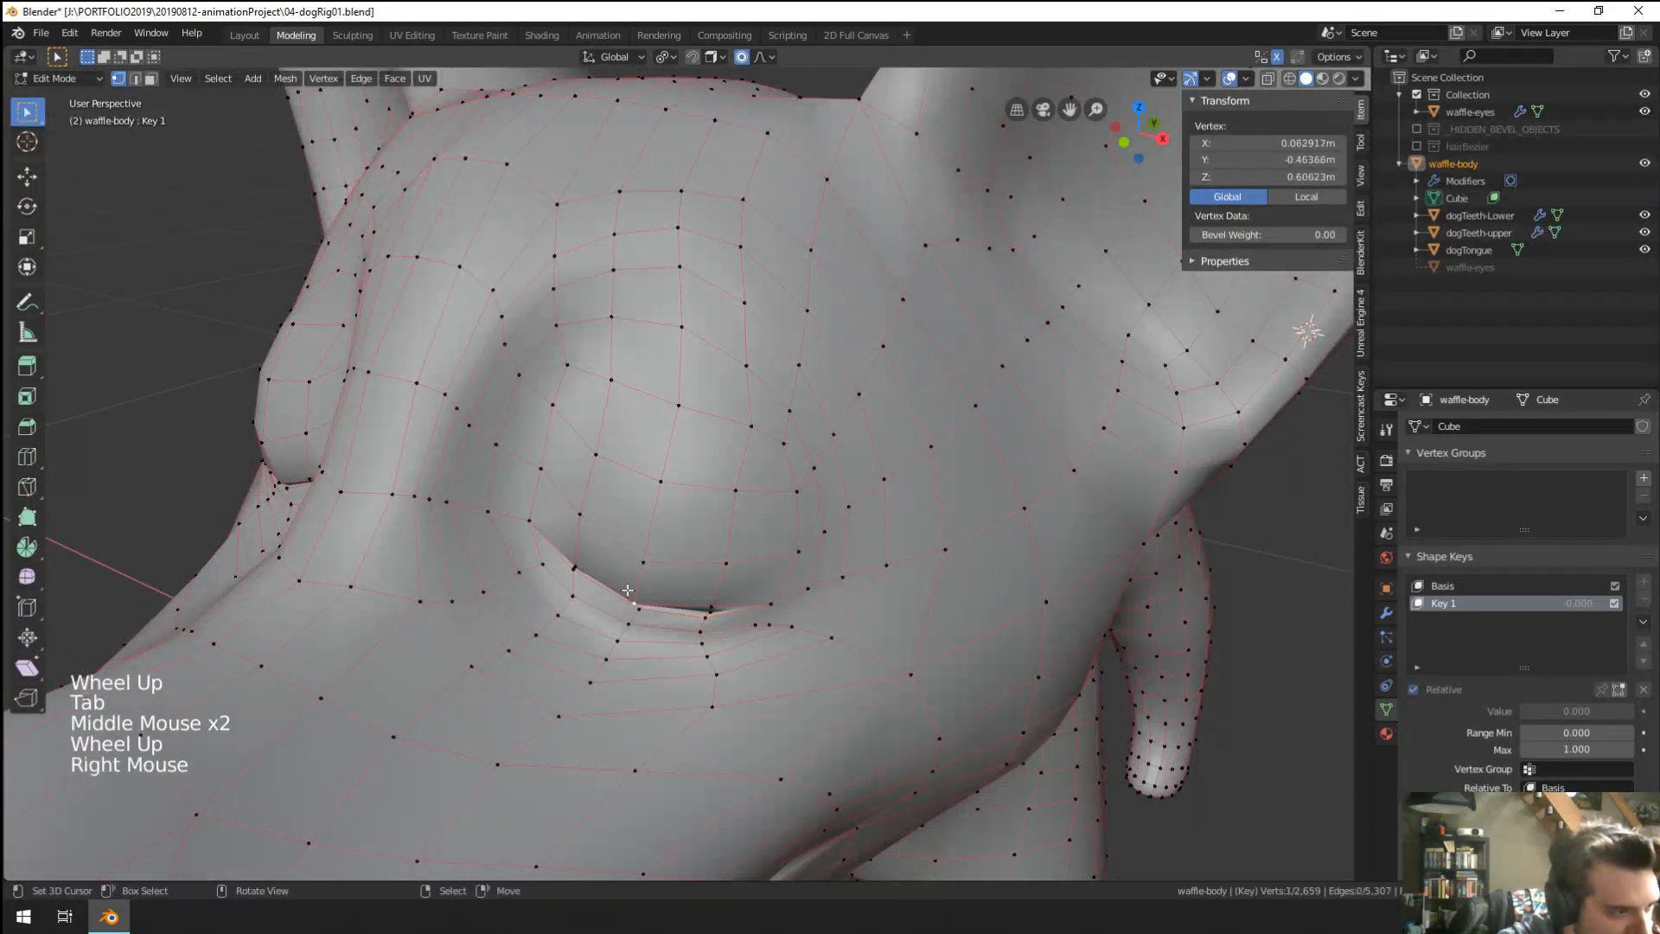
key(g)
right_click(628, 544)
middle_drag(629, 541, 690, 480)
key(g)
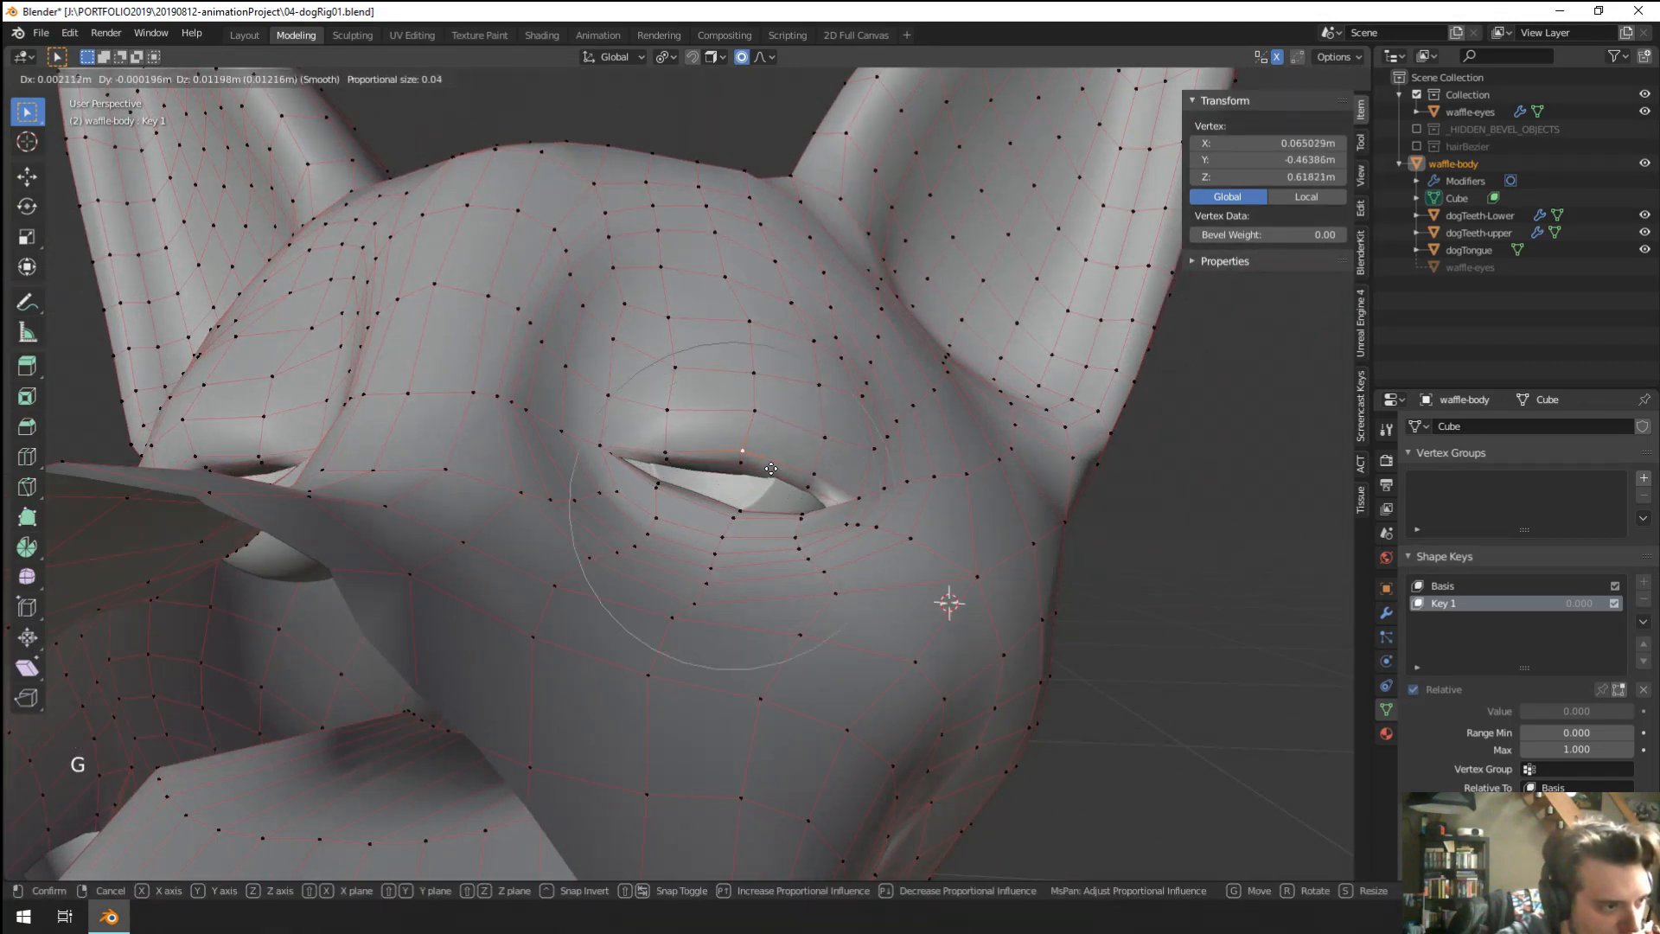
scroll(771, 471, down, 3)
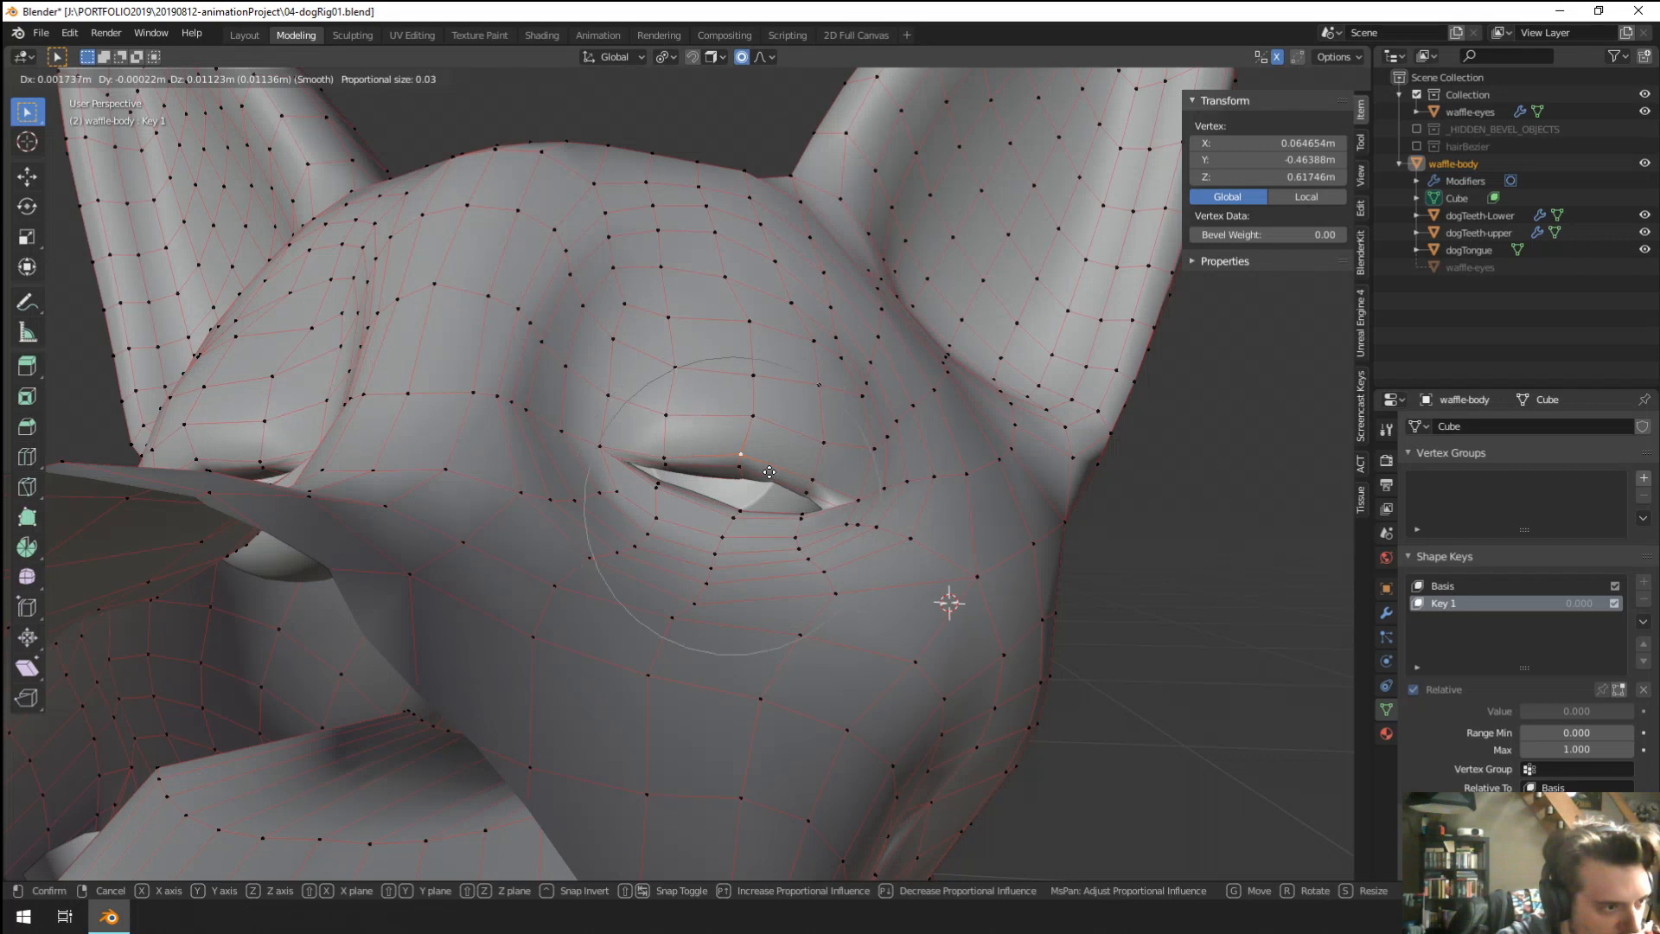
click(770, 473)
Raise the upper eyelid's nose-side edge vertex about 0.003 m with a proportional size of about 0.03.
right_click(666, 465)
key(g)
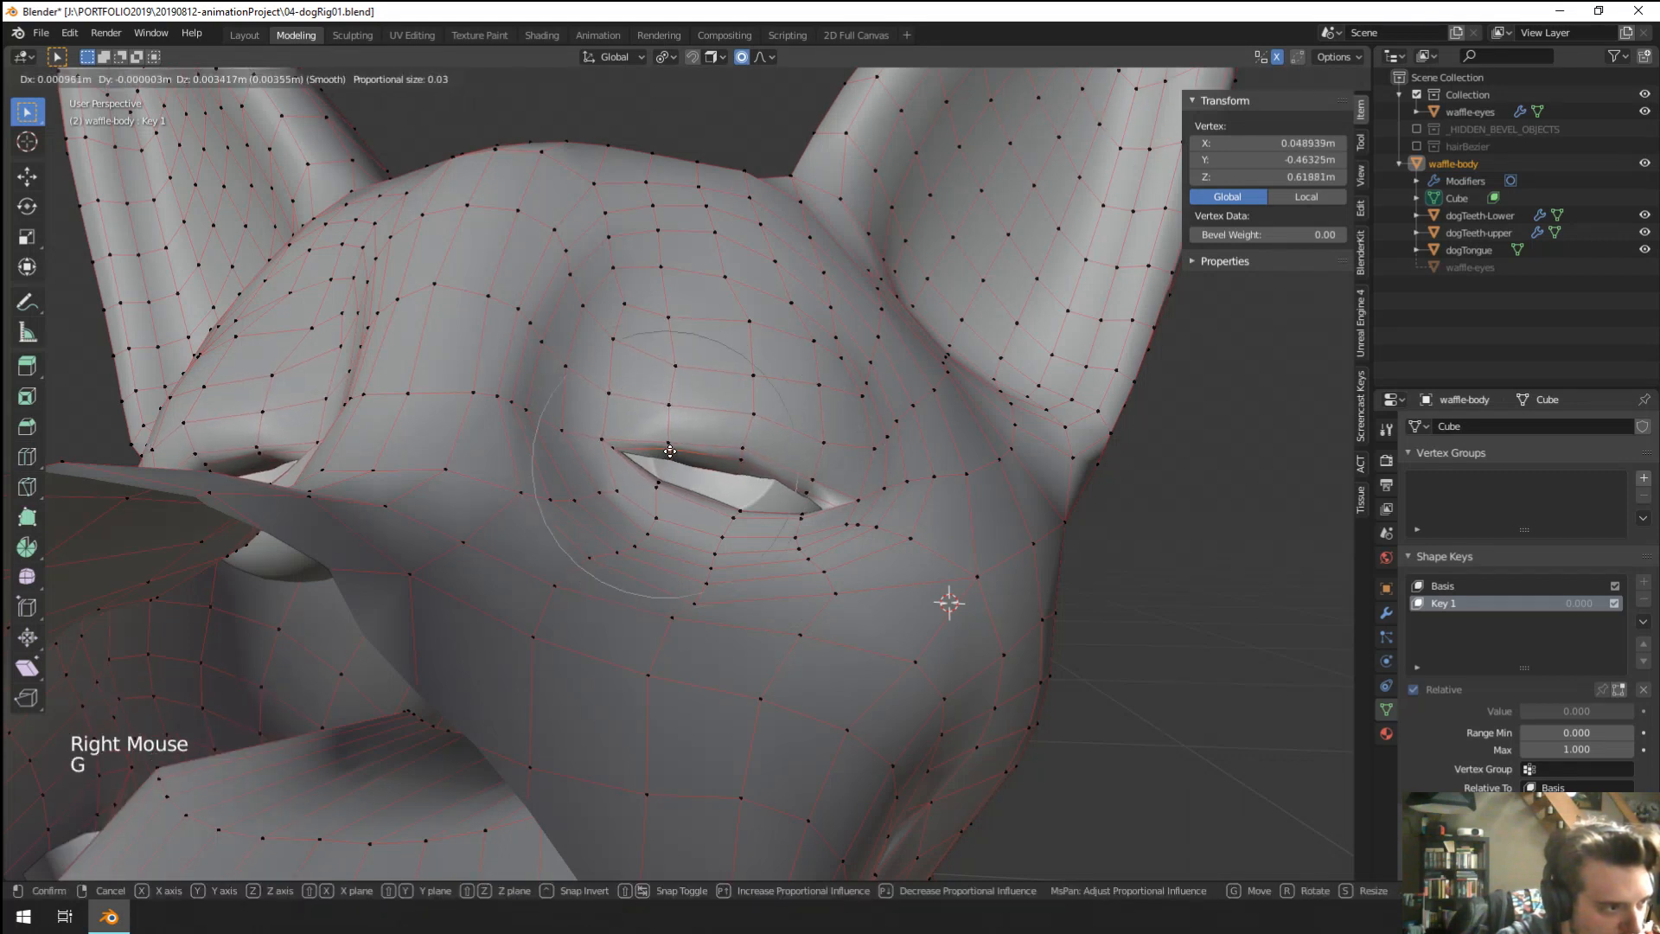
click(671, 454)
Raise the hidden rim vertex behind the upper eyelid's nose-side edge about 0.0026 m with a proportional size of 0.018.
right_click(671, 468)
key(g)
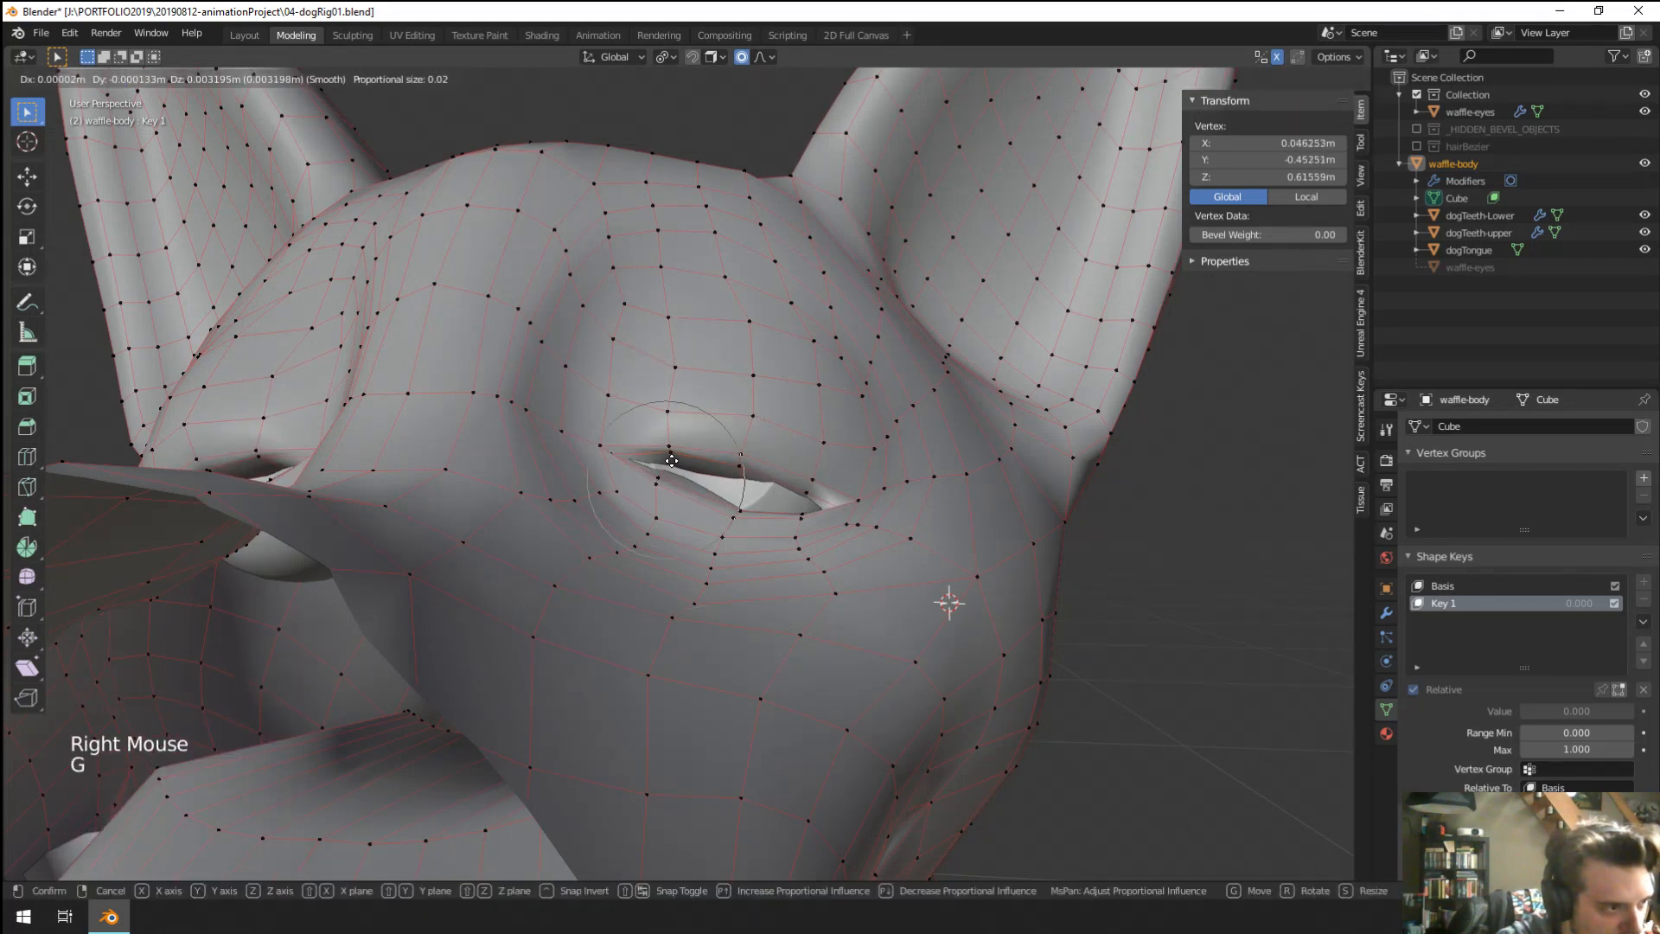
right_click(671, 468)
right_click(674, 465)
key(g)
click(683, 460)
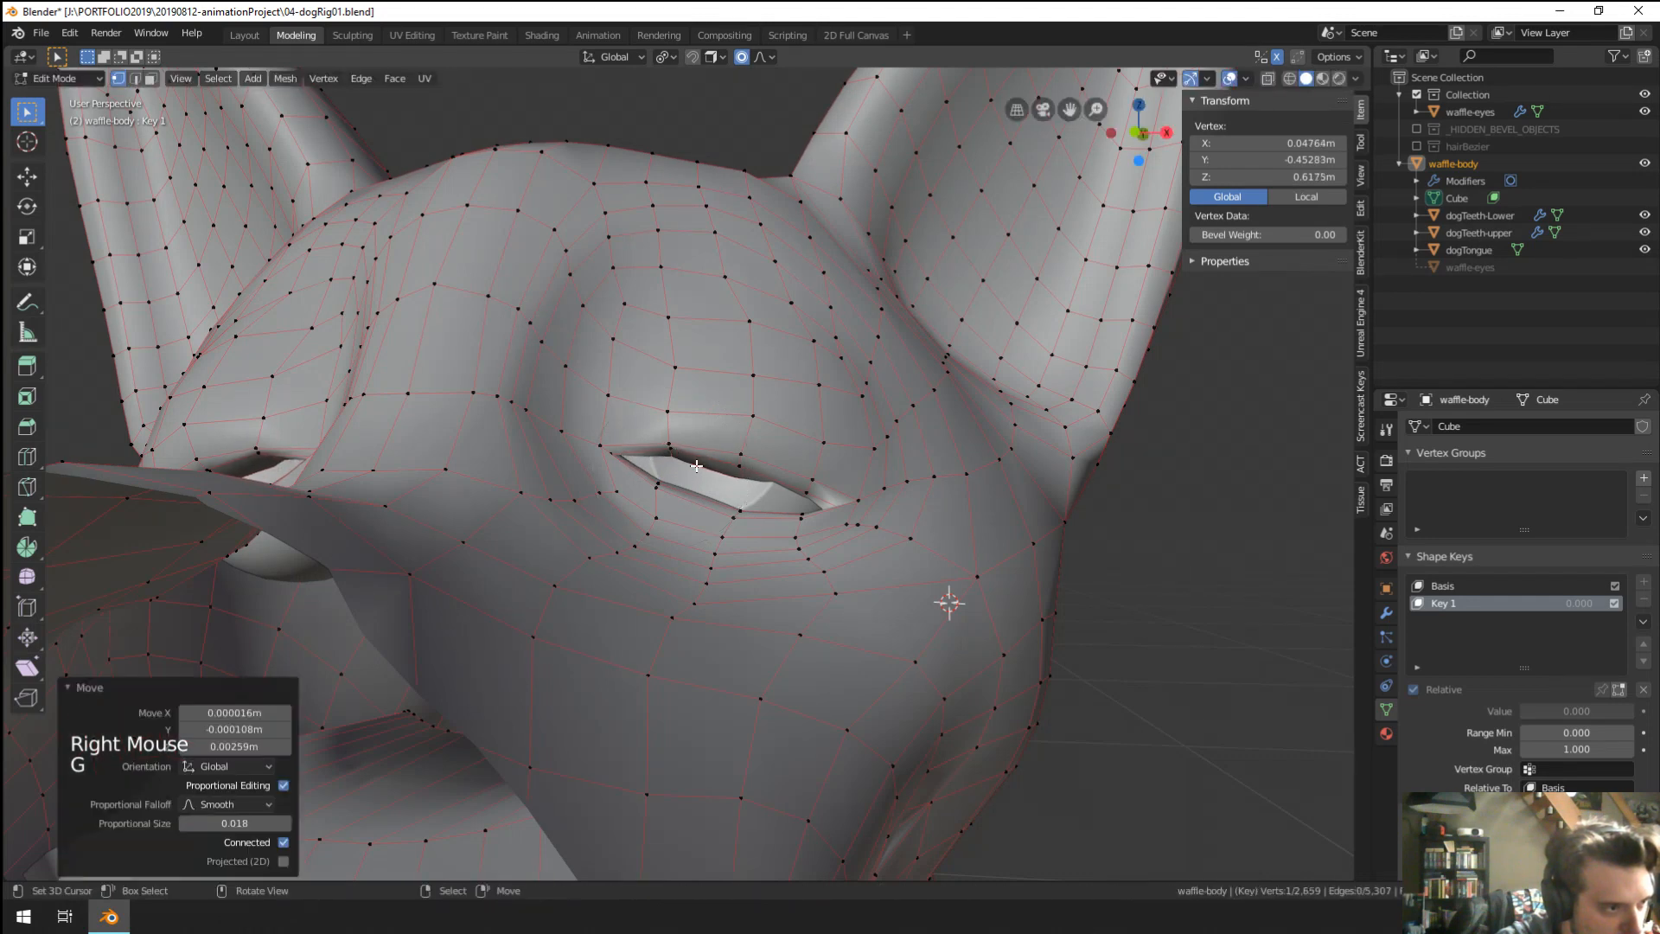
Raise the upper eyelid's middle edge vertex about 0.007 m with a proportional size of 0.03, and lift the fold vertex above it at 0.04.
right_click(735, 453)
key(g)
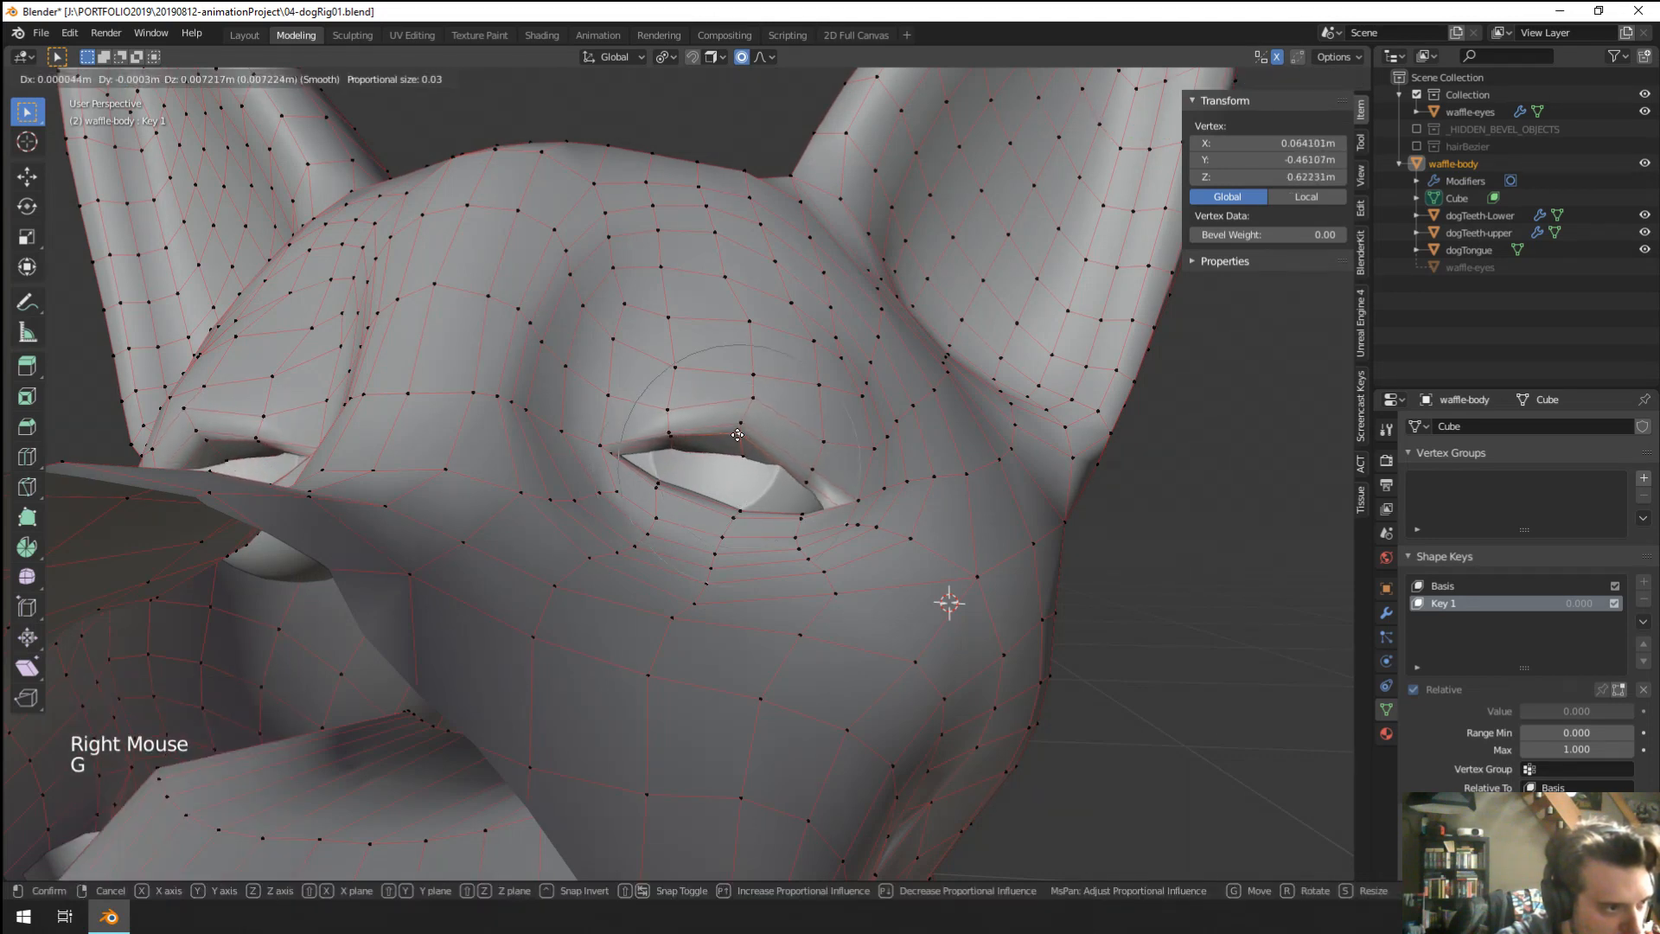
click(737, 434)
right_click(753, 394)
key(g)
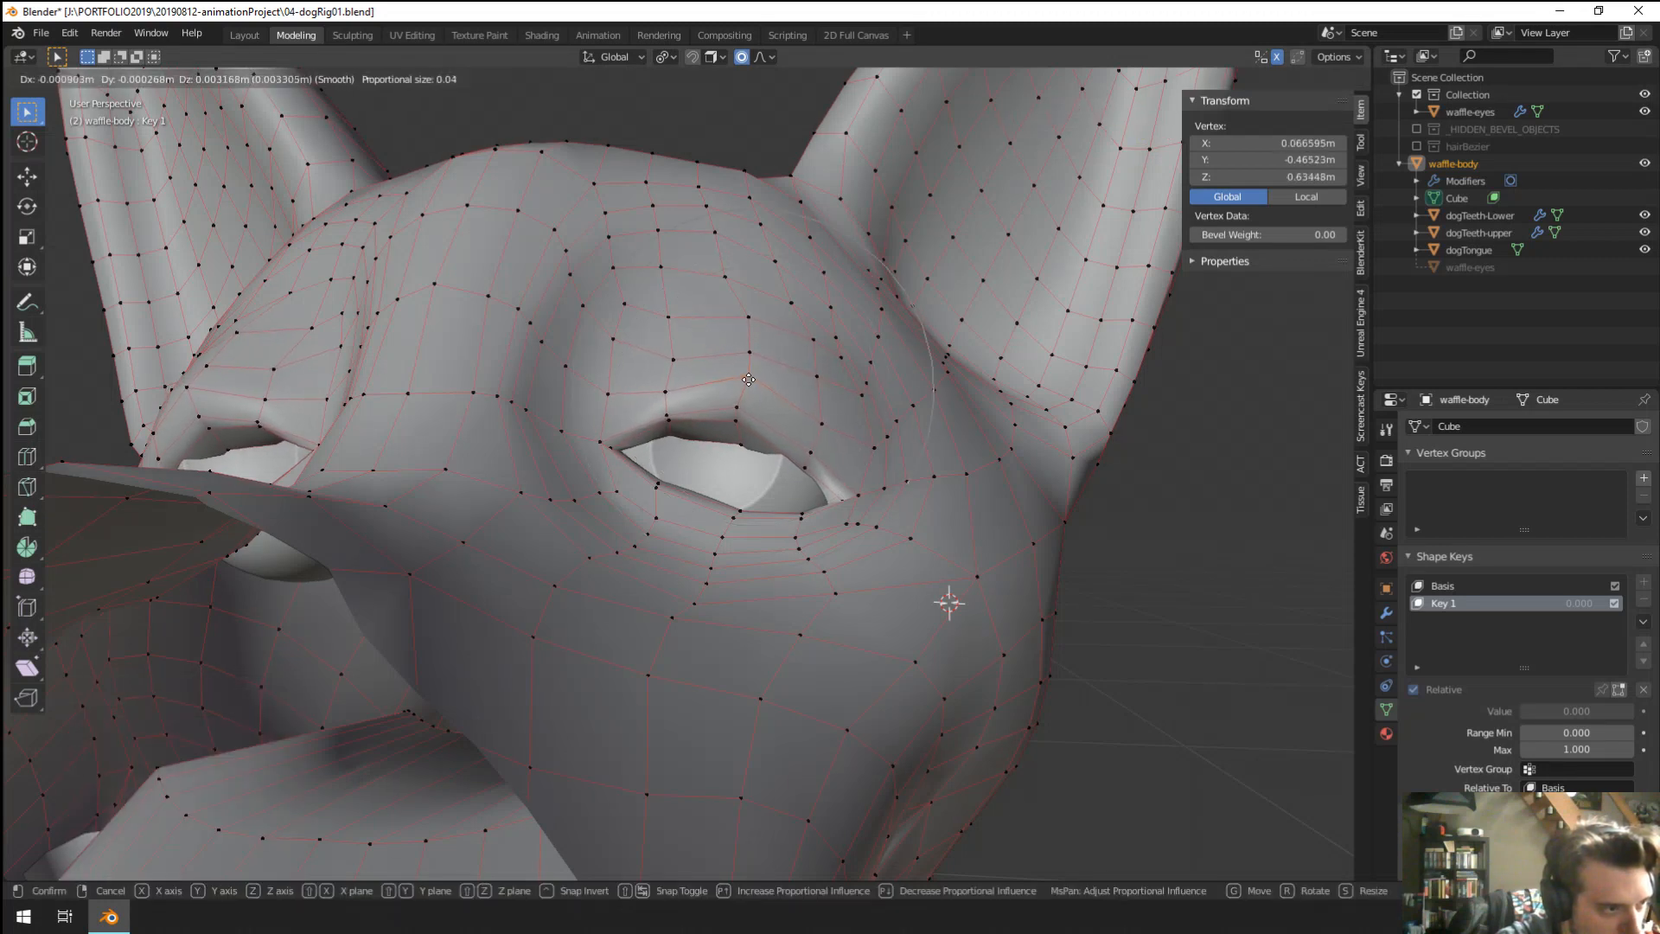
click(748, 415)
Raise the hidden rim vertex behind the upper eyelid's middle about 0.004 m at proportional size 0.029, and lift the nose-side rim vertex.
right_click(742, 432)
key(g)
click(742, 427)
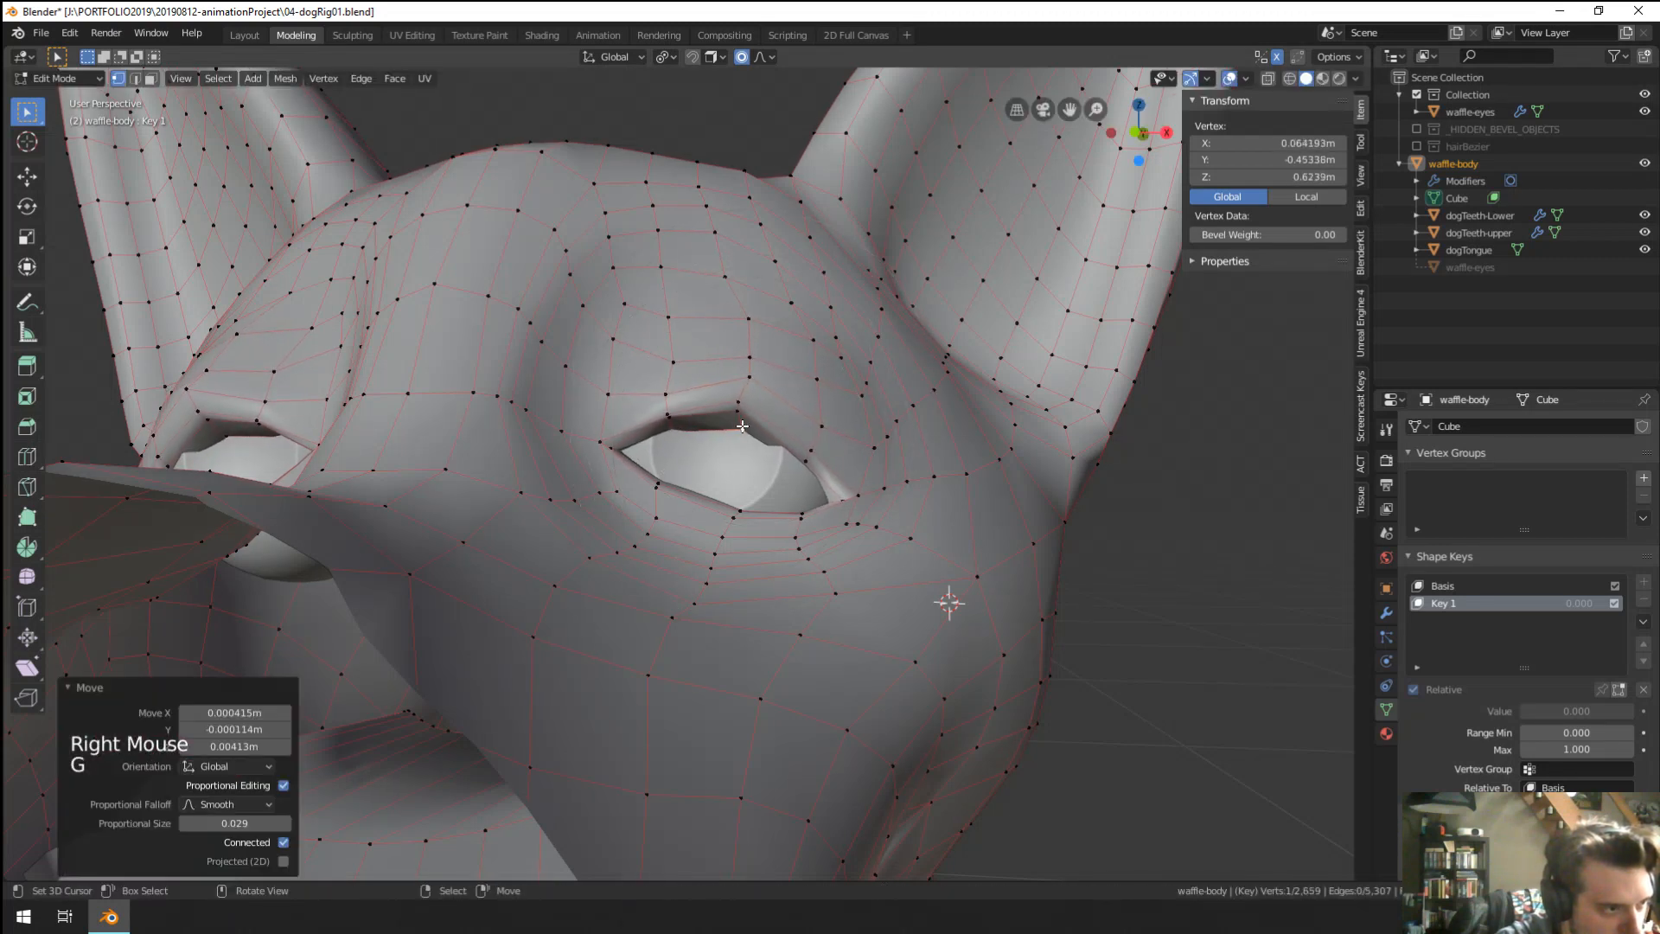
right_click(667, 404)
key(g)
right_click(666, 404)
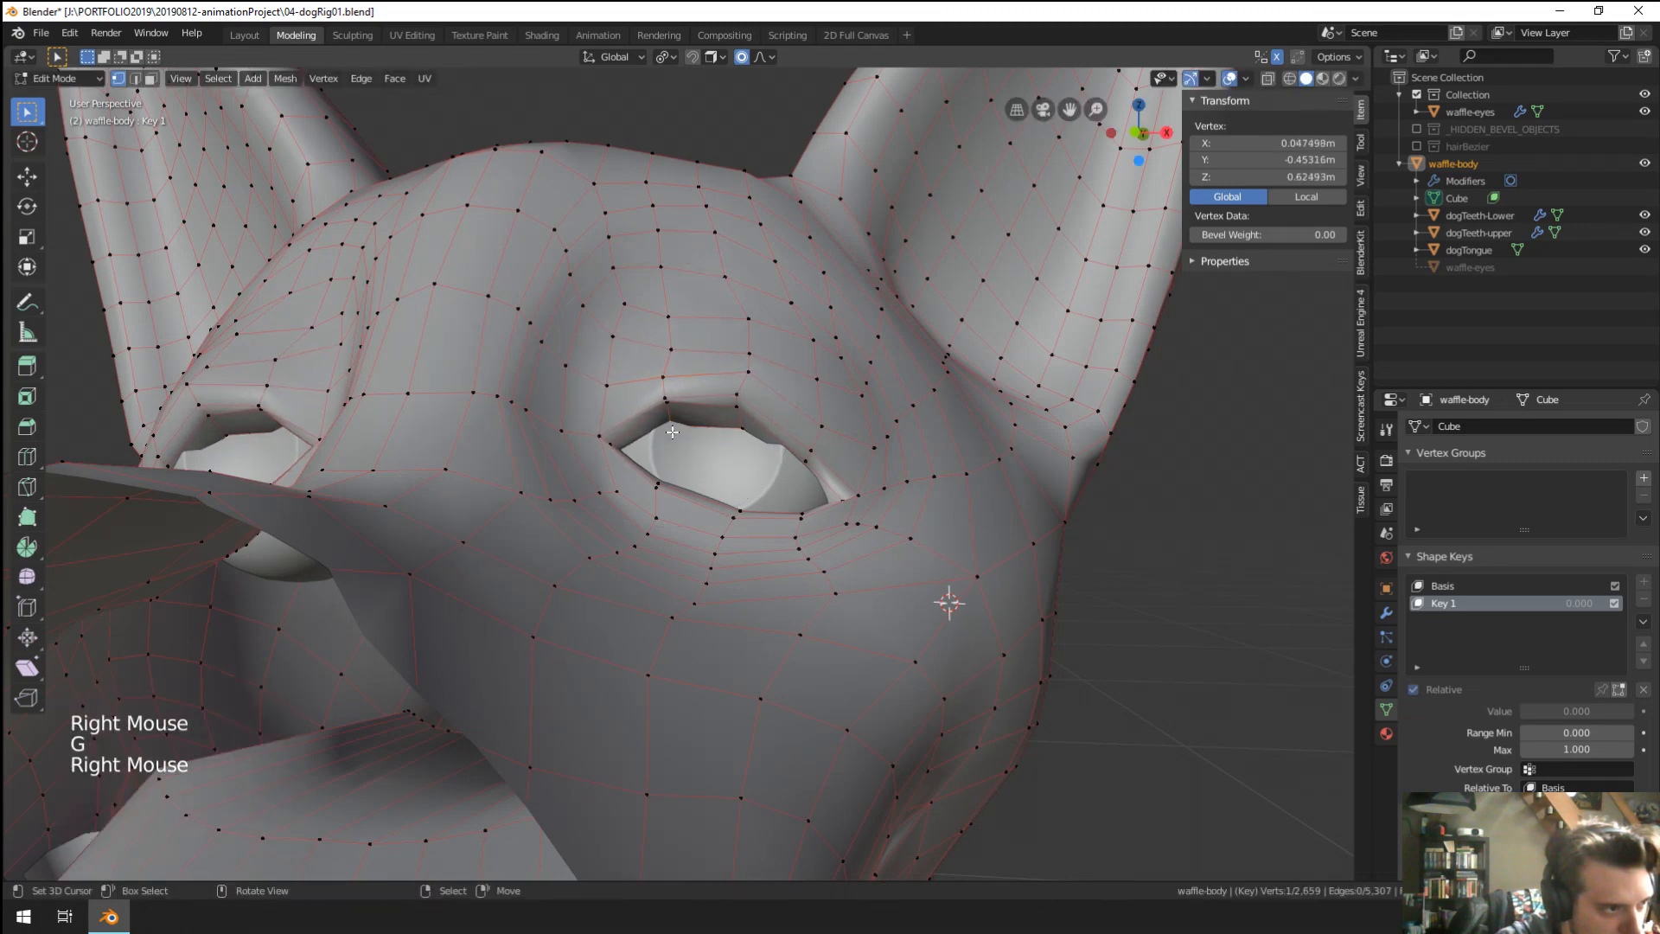
key(g)
click(669, 419)
Set Key 1's value to 1.000 in Object Mode, then resume editing the body mesh at the eye's outer side.
key(Tab)
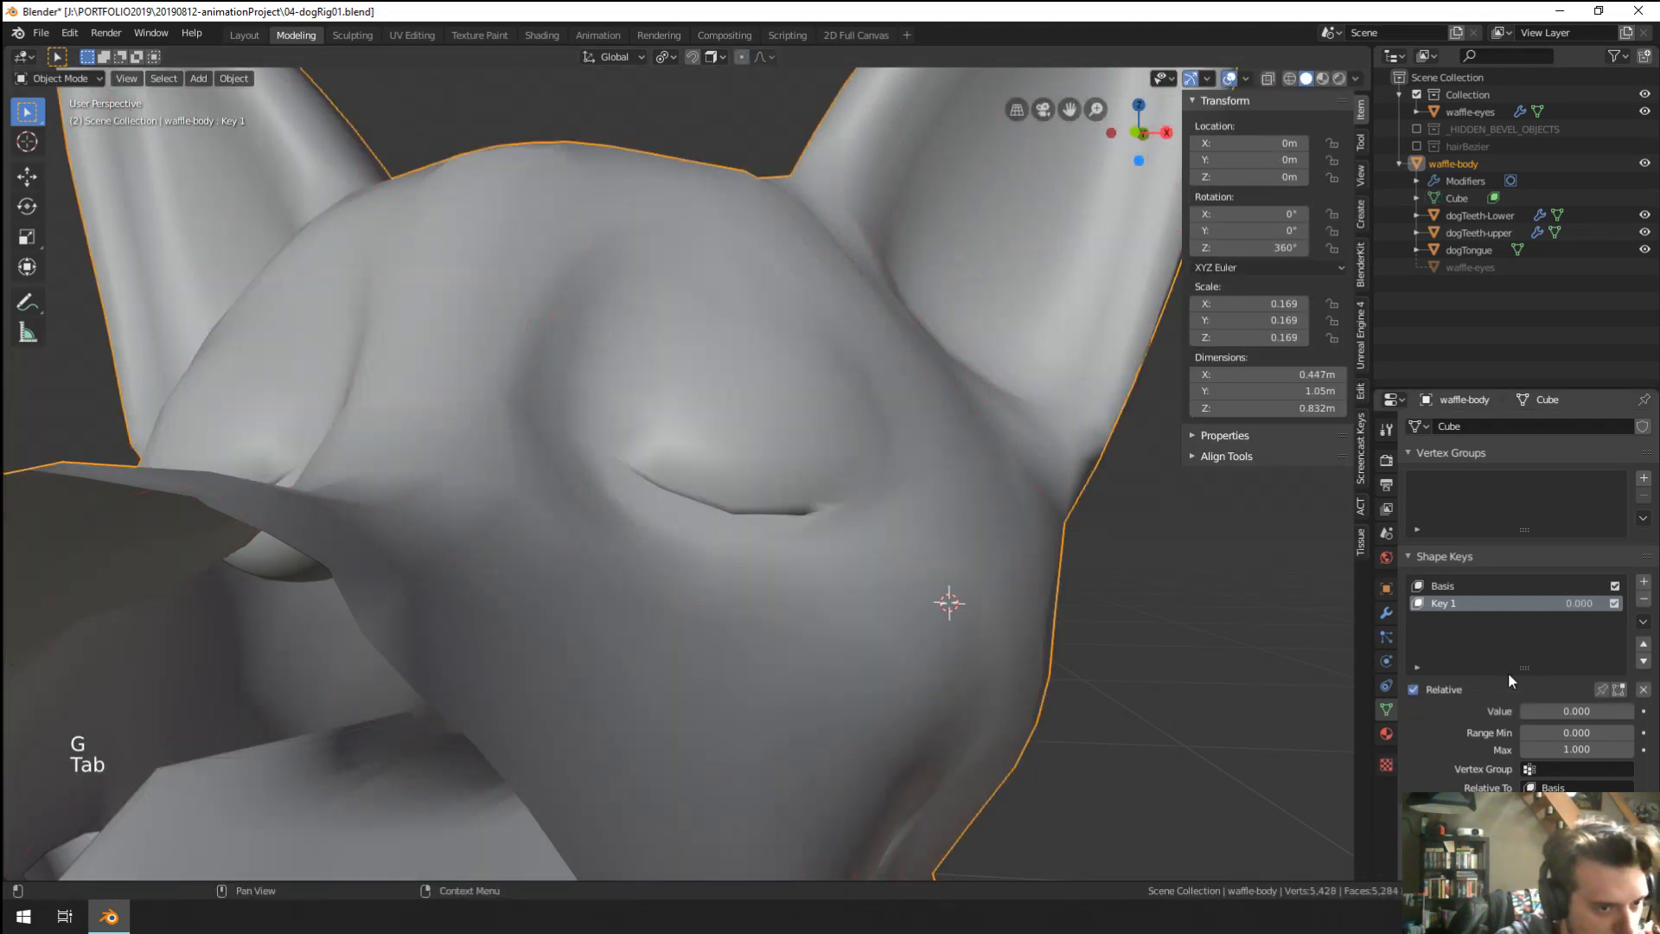
drag(1576, 711, 1629, 710)
scroll(947, 613, down, 2)
middle_drag(948, 614, 713, 450)
scroll(879, 626, up, 2)
key(Tab)
Raise the upper eyelid's outer edge vertex, and pull the middle lid vertex up and back about 0.008 m with a proportional size of 0.036.
right_click(712, 450)
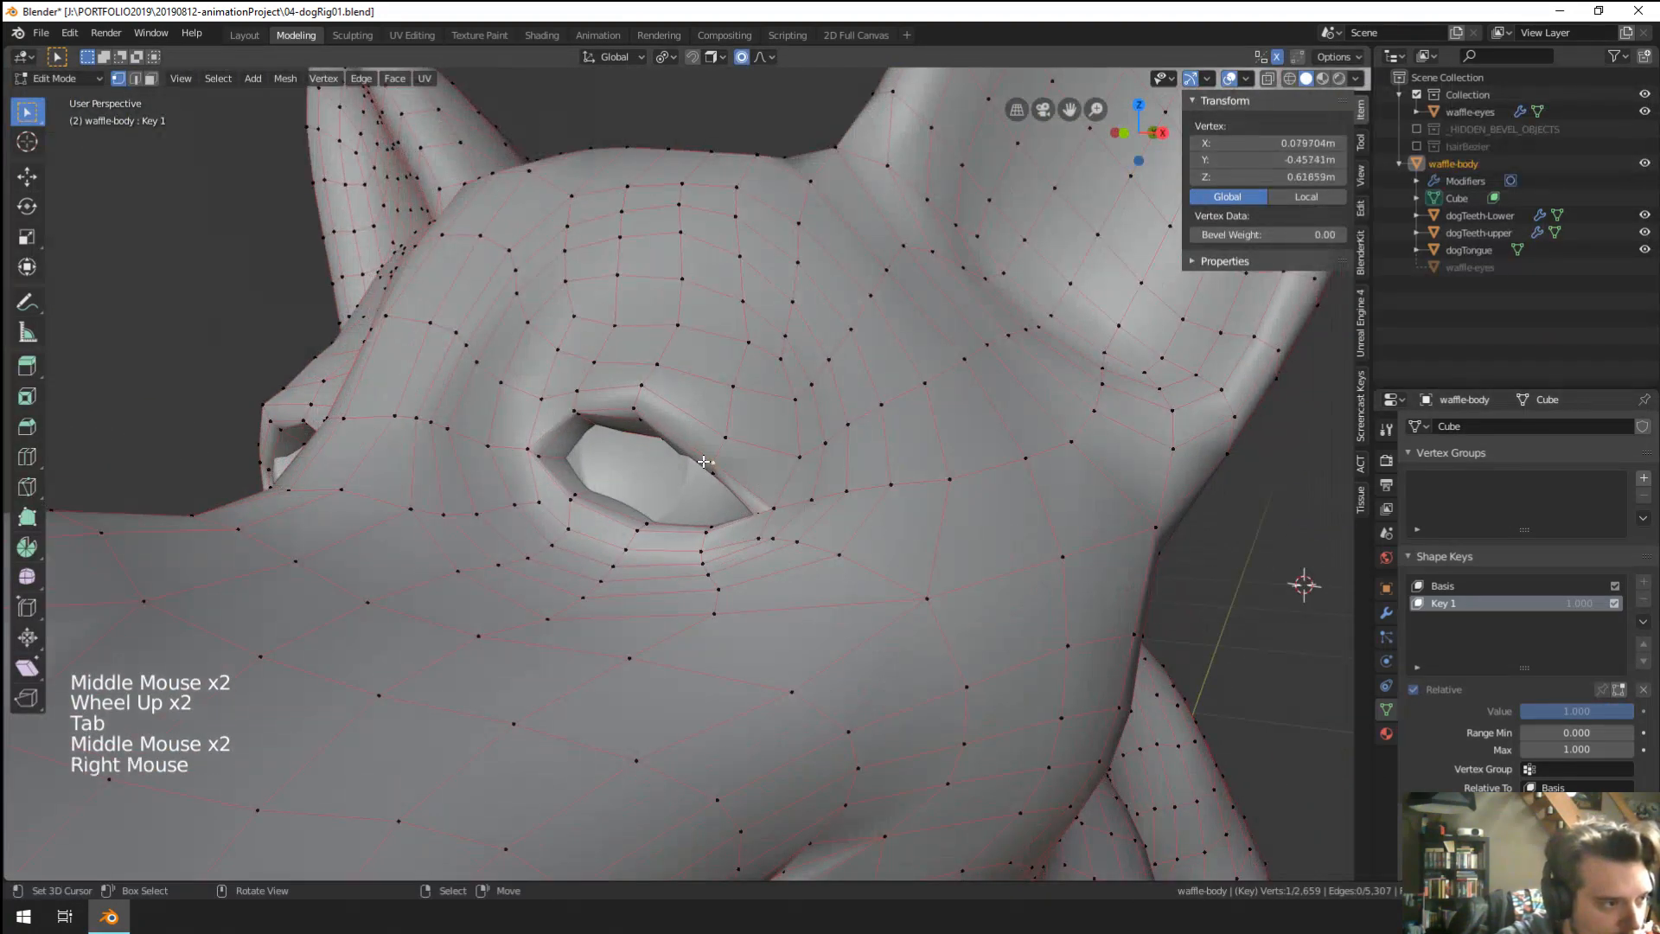
key(g)
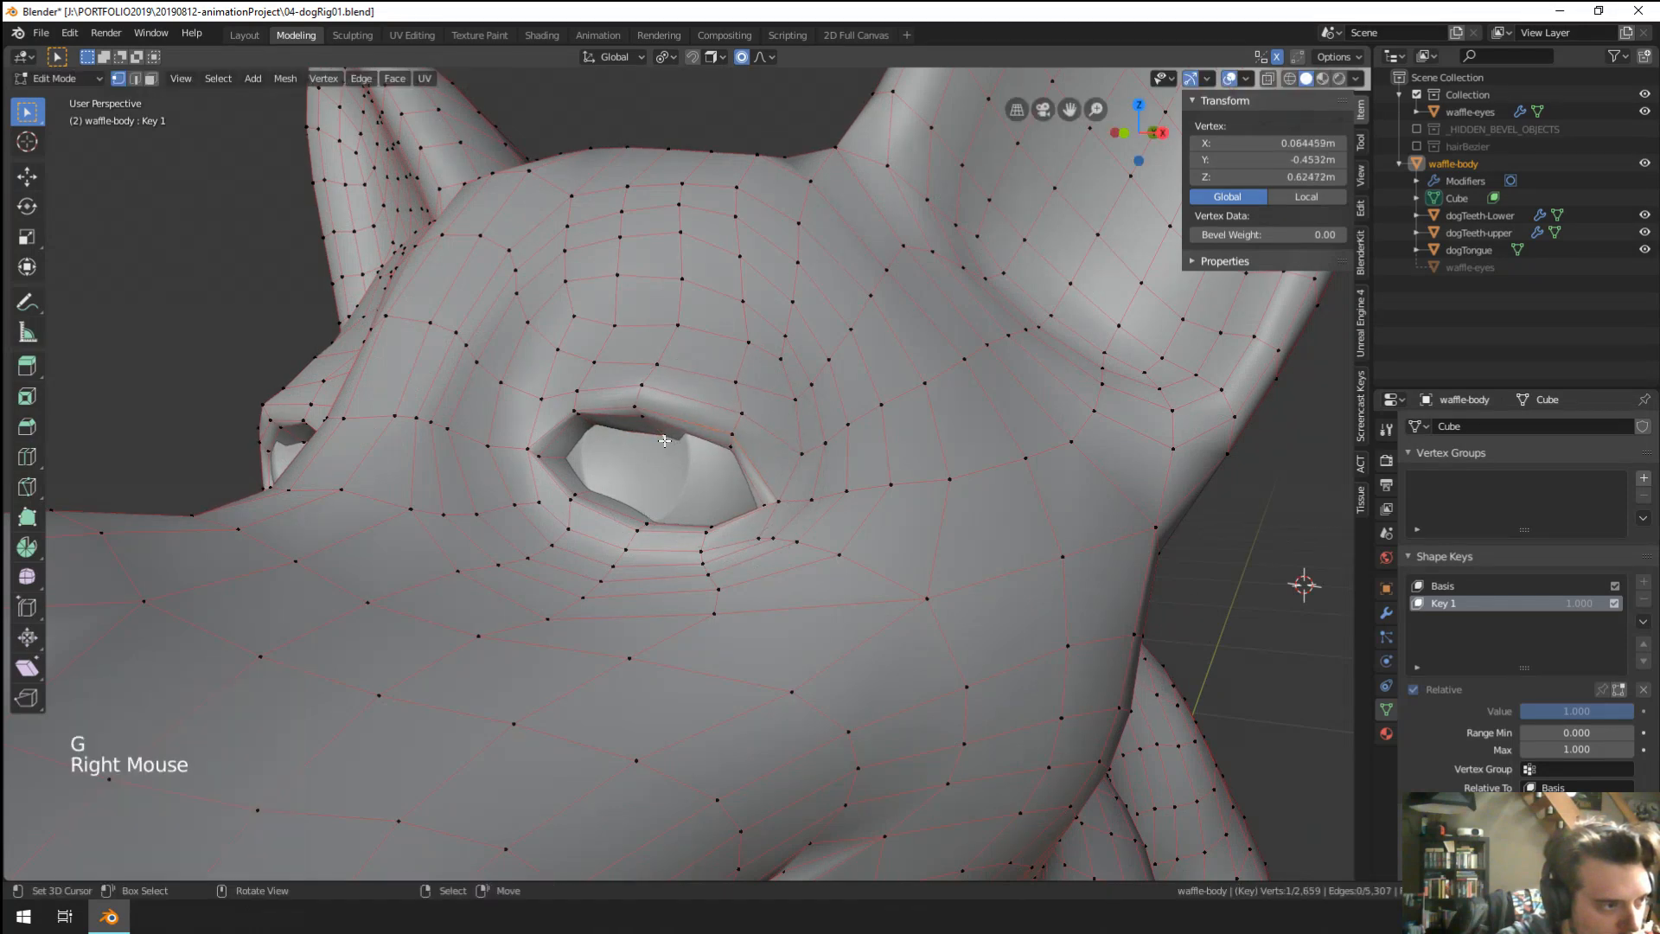
click(668, 440)
middle_drag(668, 439, 636, 411)
right_click(533, 403)
key(g)
click(562, 388)
scroll(564, 391, up, 1)
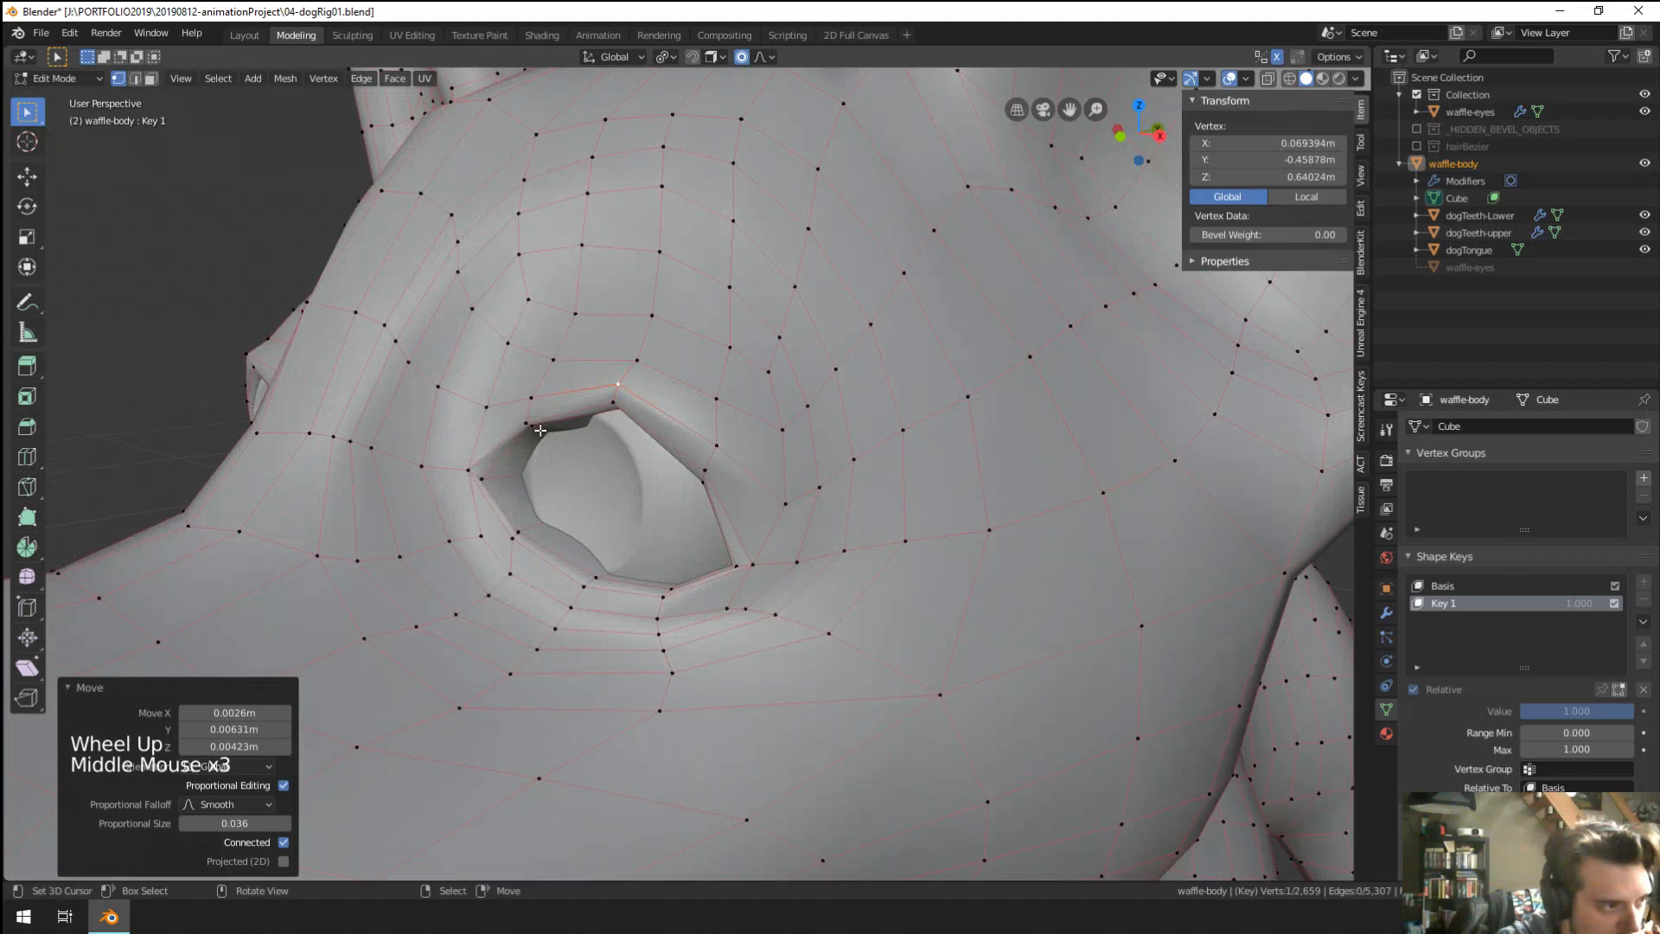
Raise the upper eyelid's nose-side edge vertex about 0.0013 m at proportional size 0.04, and nudge the adjacent nose-side vertex upward.
right_click(538, 423)
key(g)
key(g)
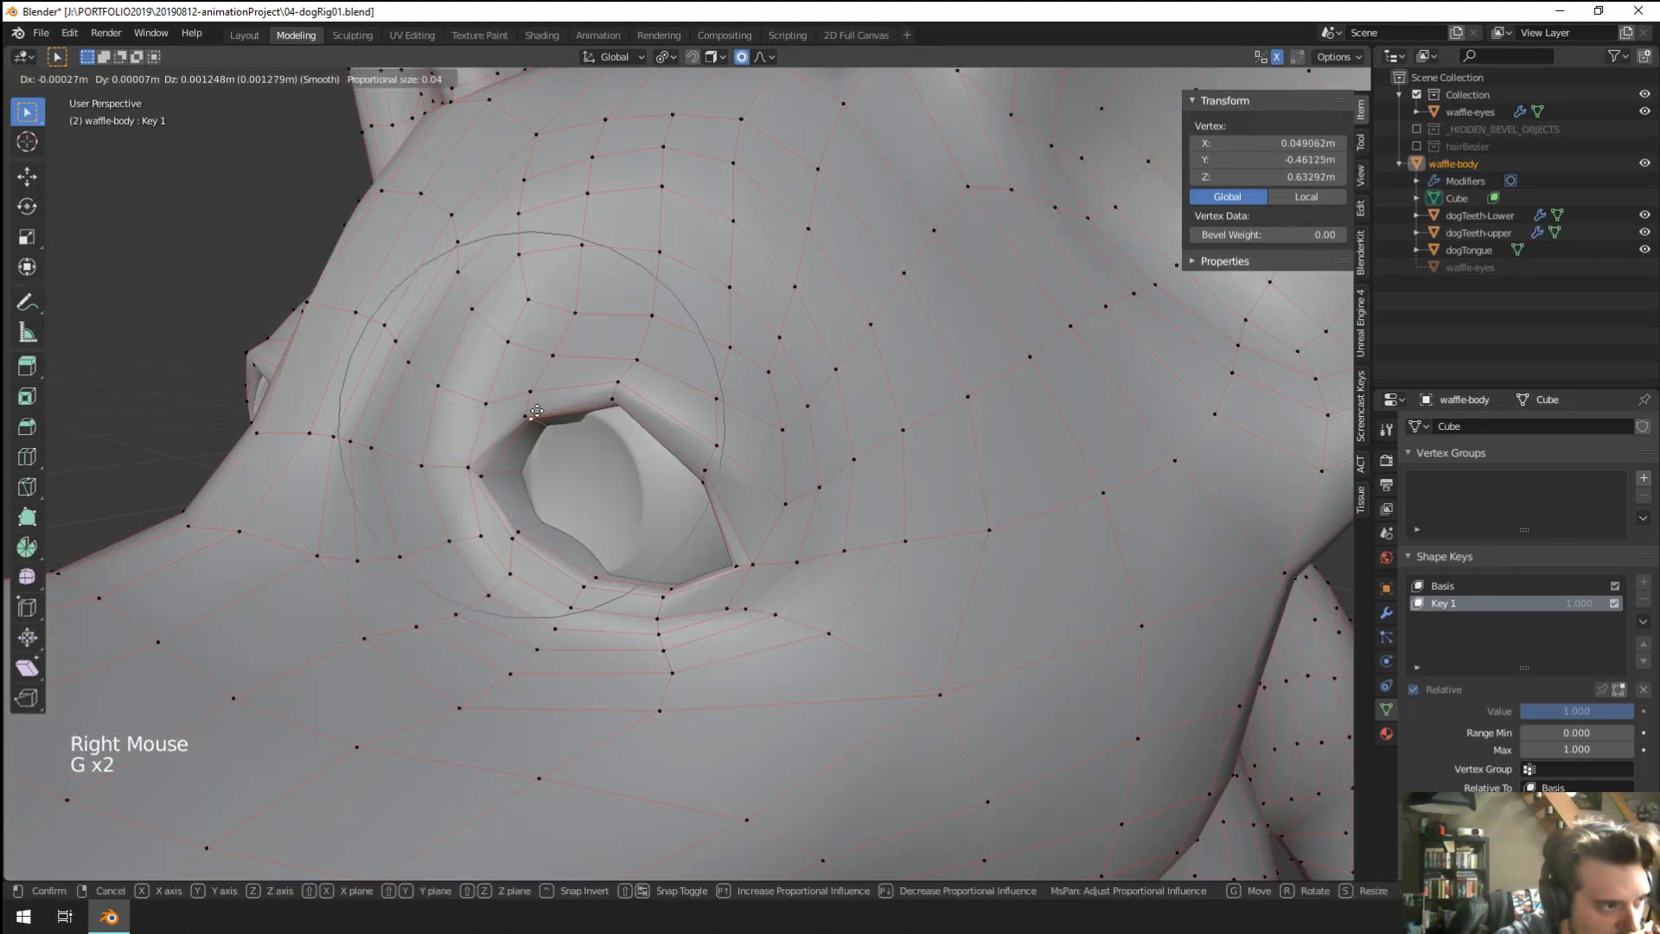
click(537, 410)
right_click(526, 412)
key(g)
right_click(517, 409)
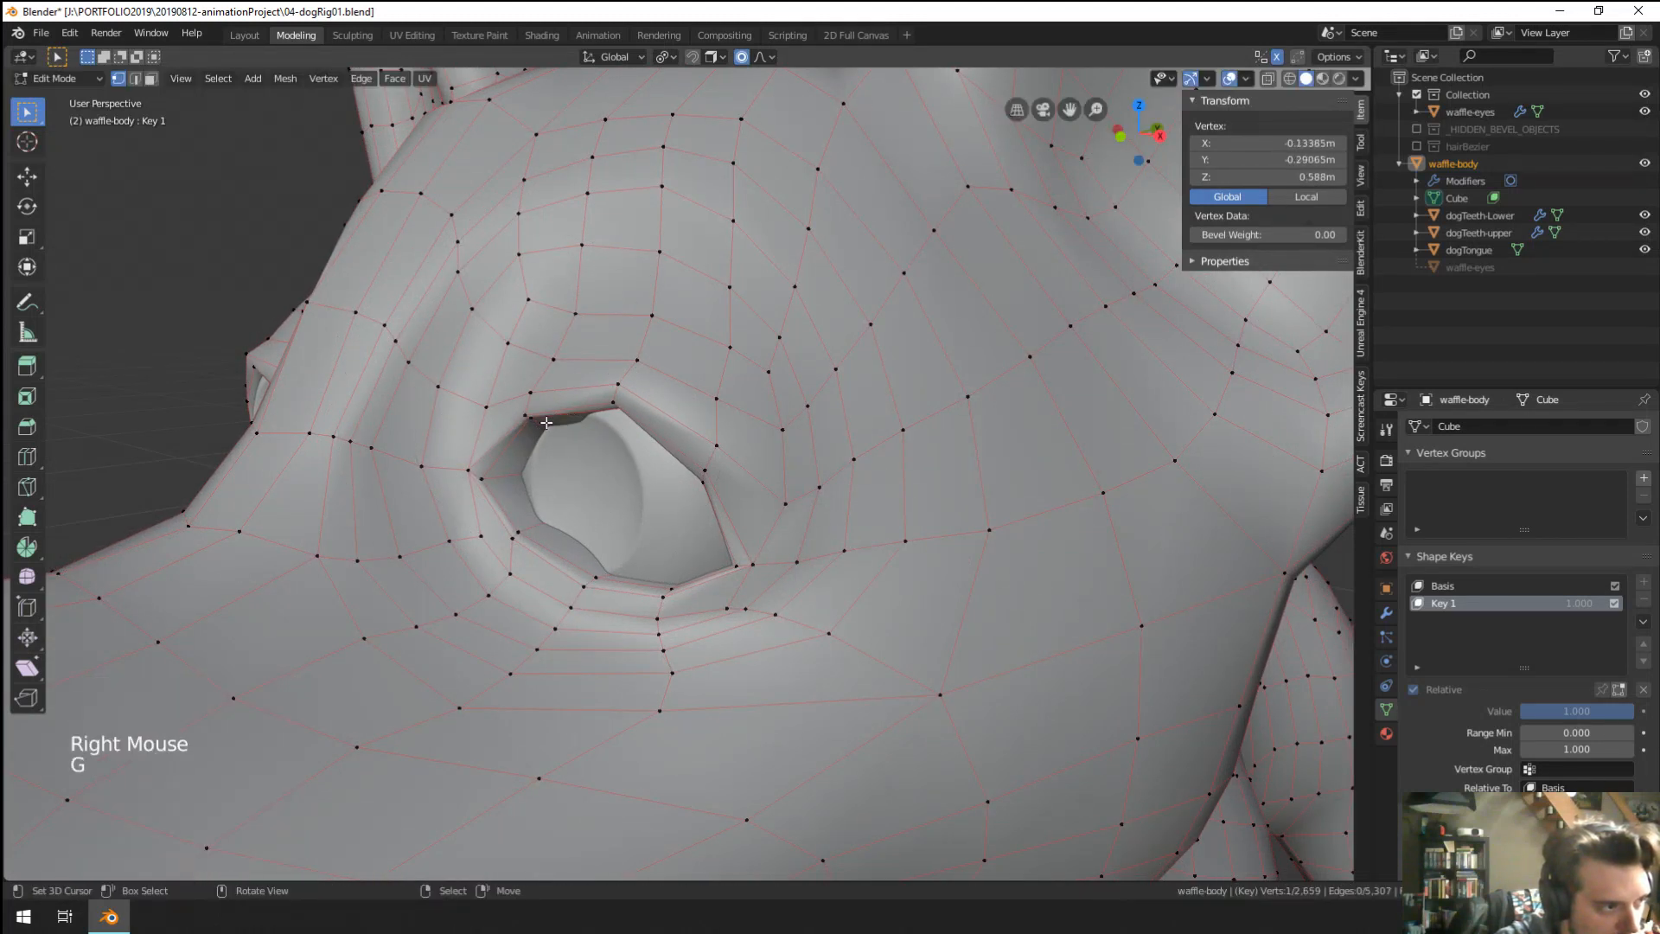
key(g)
key(g)
click(519, 404)
Reposition the upper eyelid's middle edge vertex to widen the top of the eye opening.
right_click(611, 402)
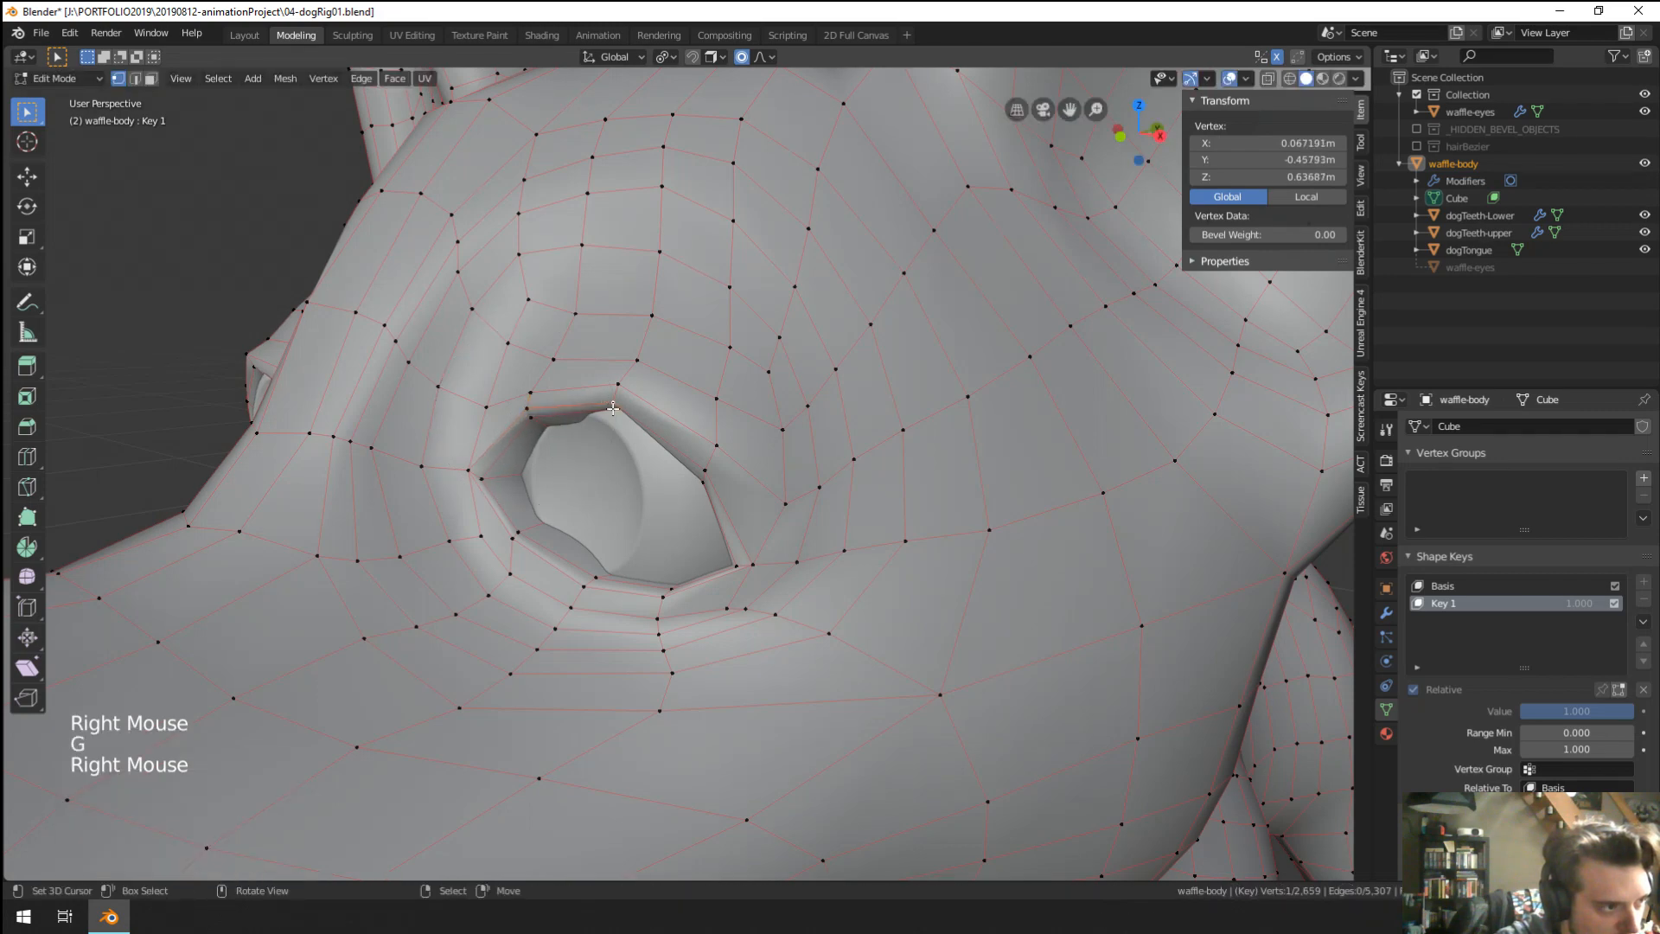
middle_drag(618, 399, 695, 442)
key(g)
click(562, 366)
Shift the upper eyelid's outer edge vertex outward and back in two small moves with a proportional size of about 0.03.
right_click(727, 383)
key(g)
click(721, 385)
scroll(900, 433, down, 5)
scroll(900, 433, up, 5)
key(g)
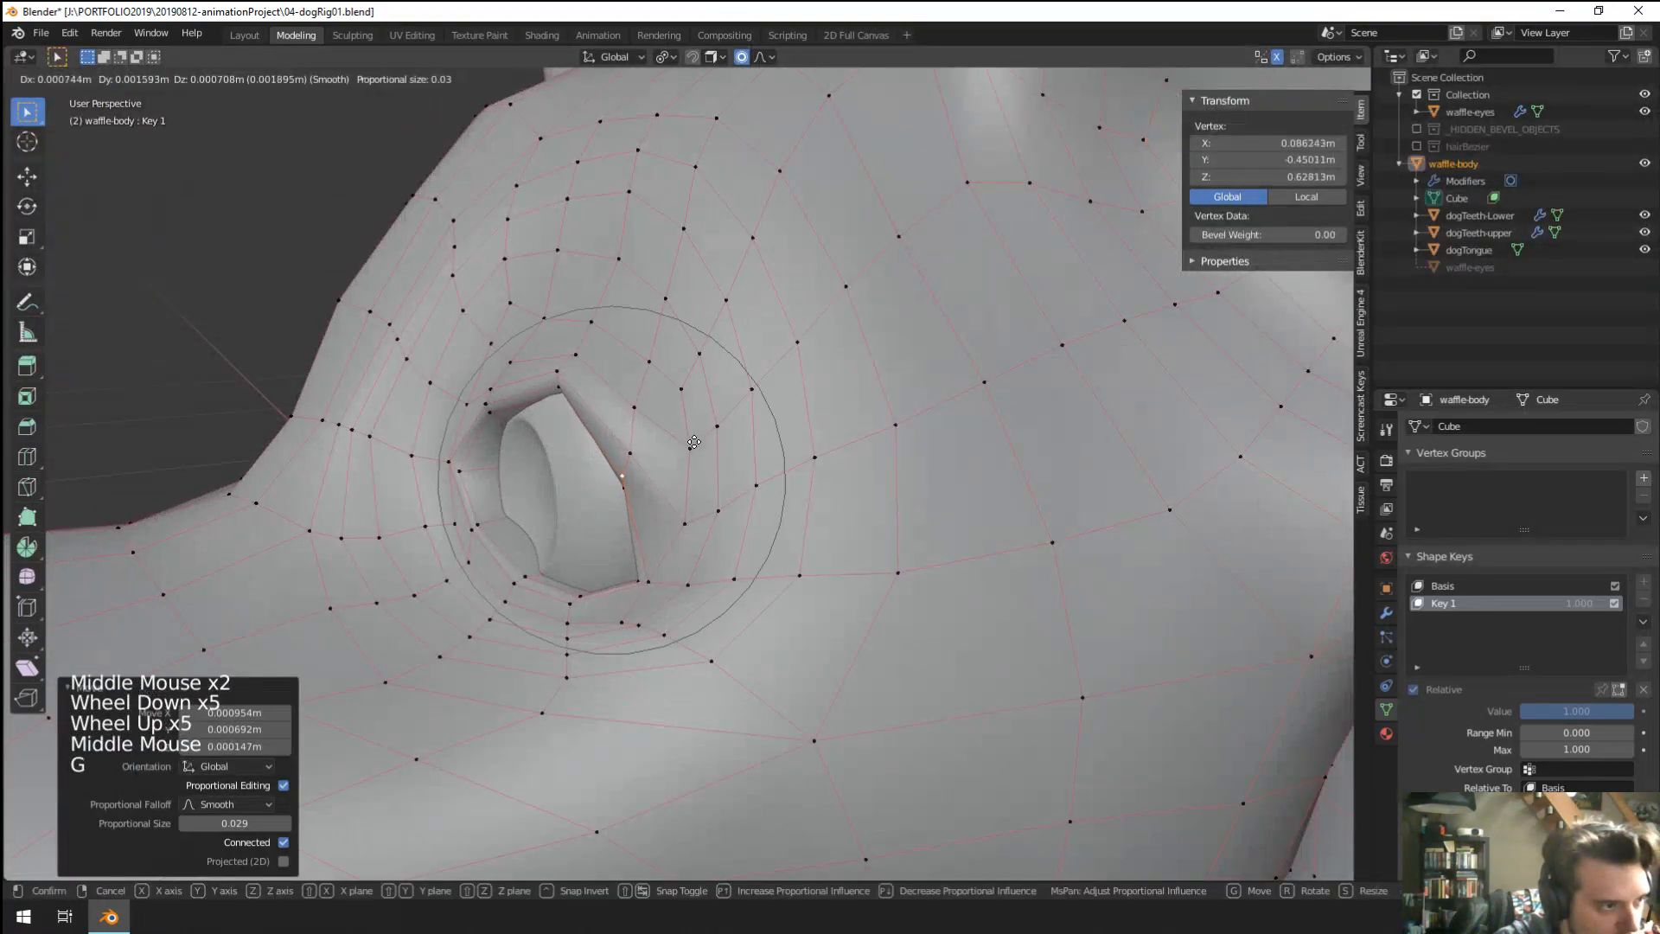
Move the fold vertex above the eye's outer corner about 0.007 m up and back, and the one below it about 0.006 m upward.
right_click(683, 415)
key(g)
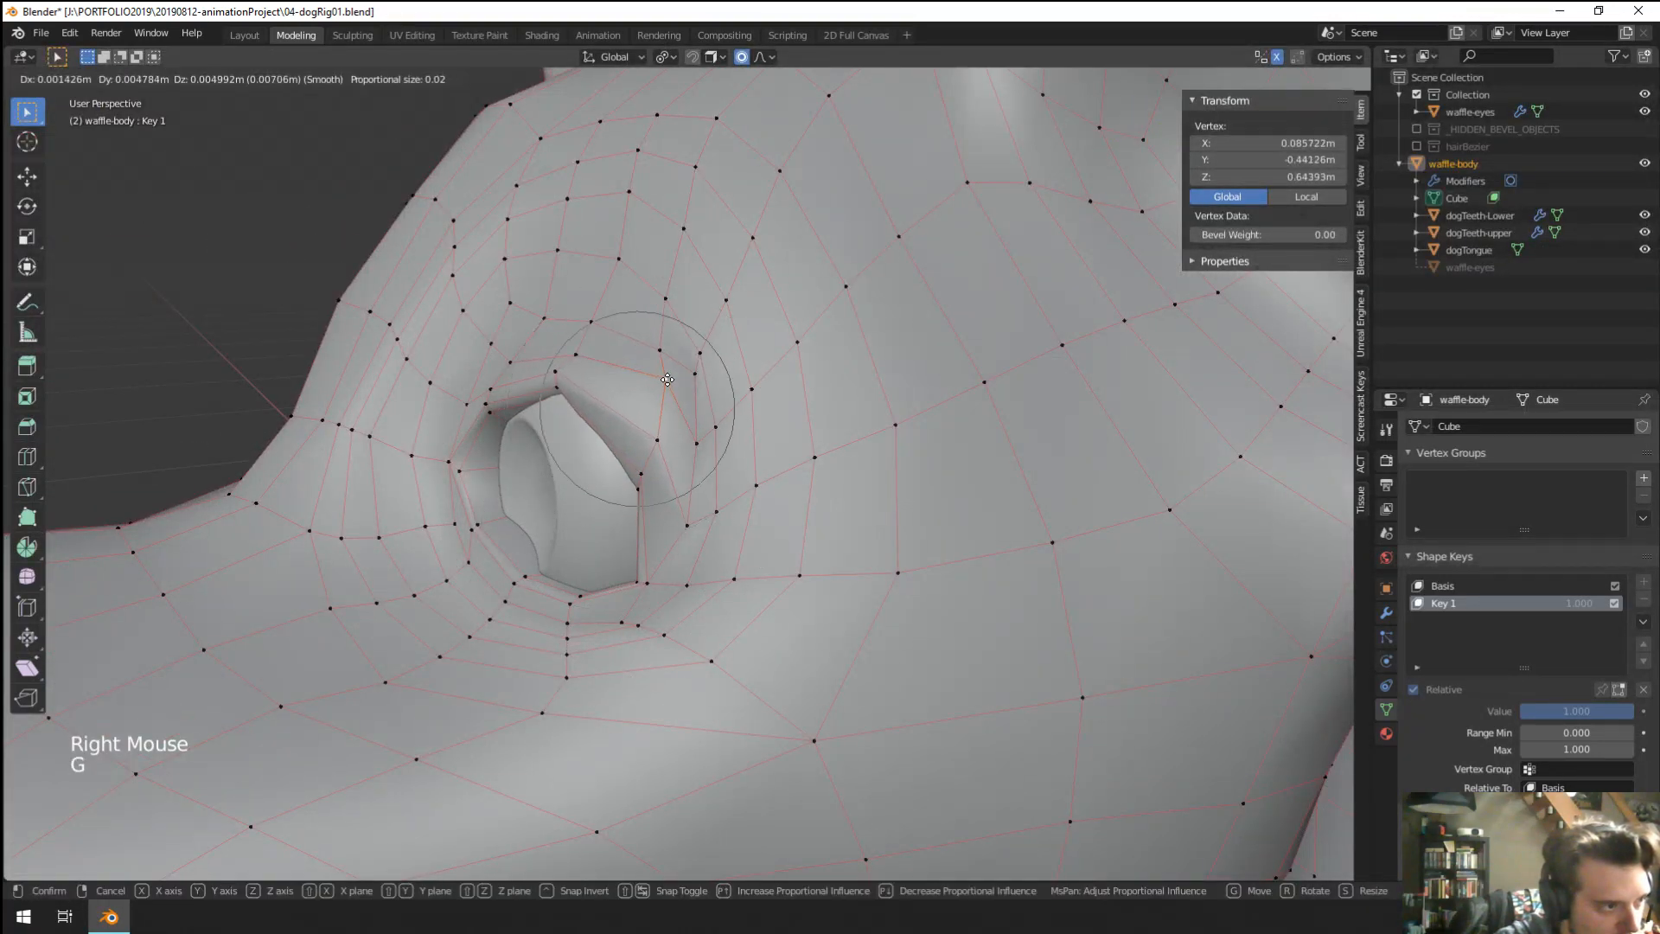
click(663, 380)
right_click(653, 427)
key(g)
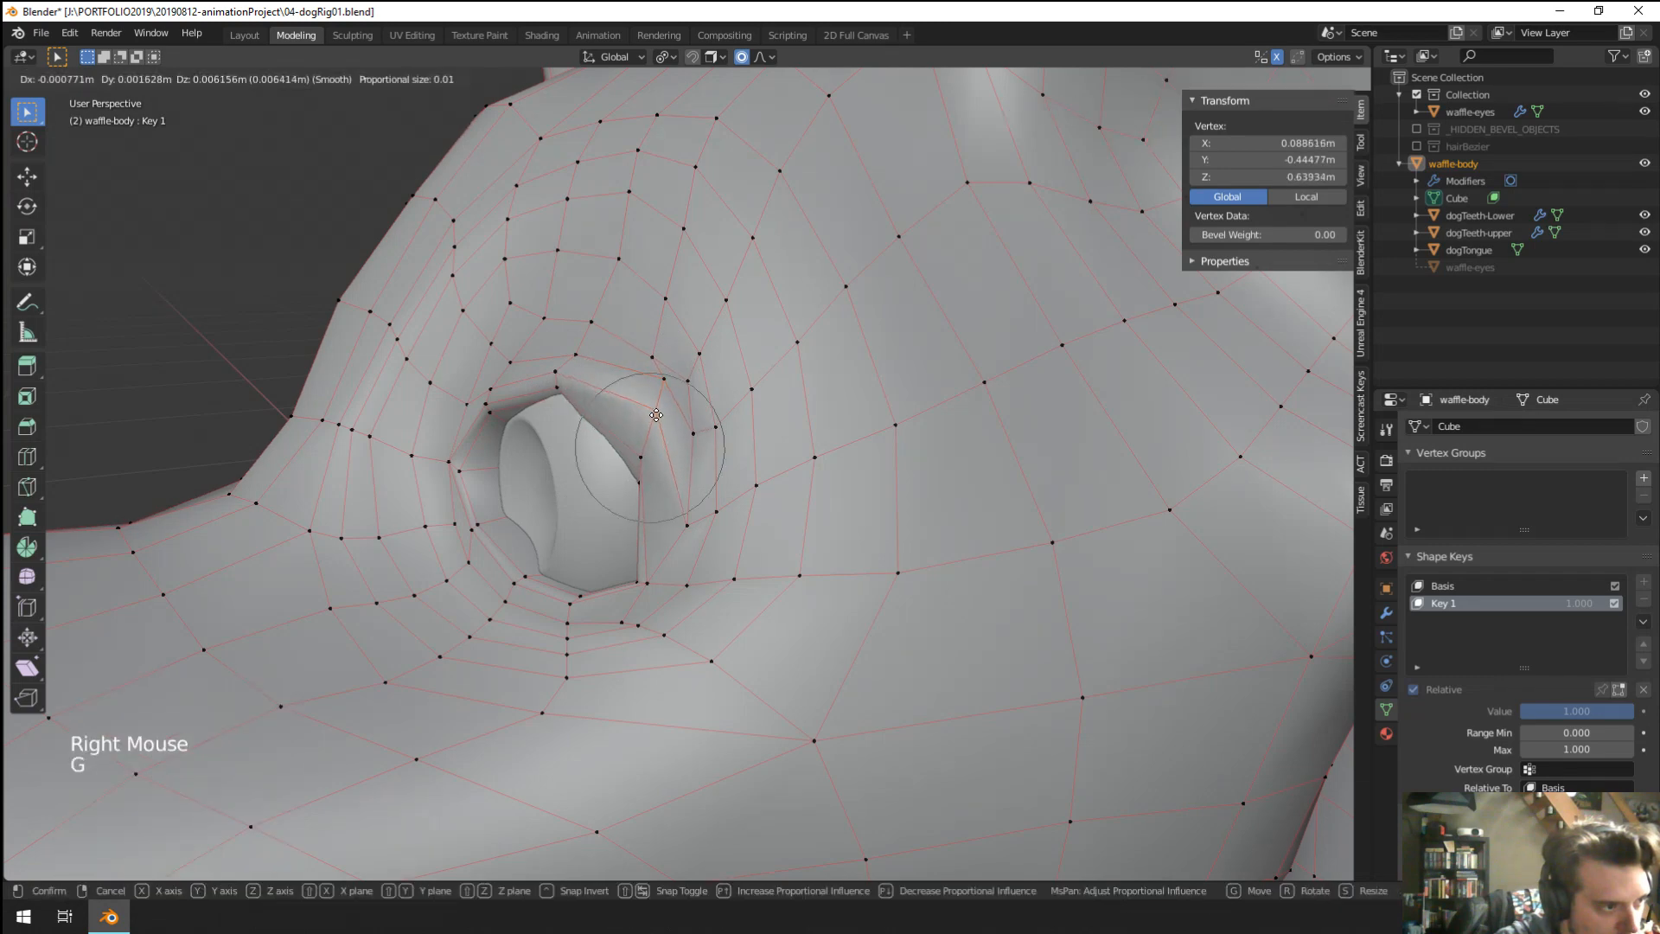
click(656, 415)
Raise the rim vertex at the upper eyelid's outer corner about 0.009 m with a proportional size of 0.012.
right_click(638, 442)
key(g)
click(641, 430)
middle_drag(640, 430, 777, 387)
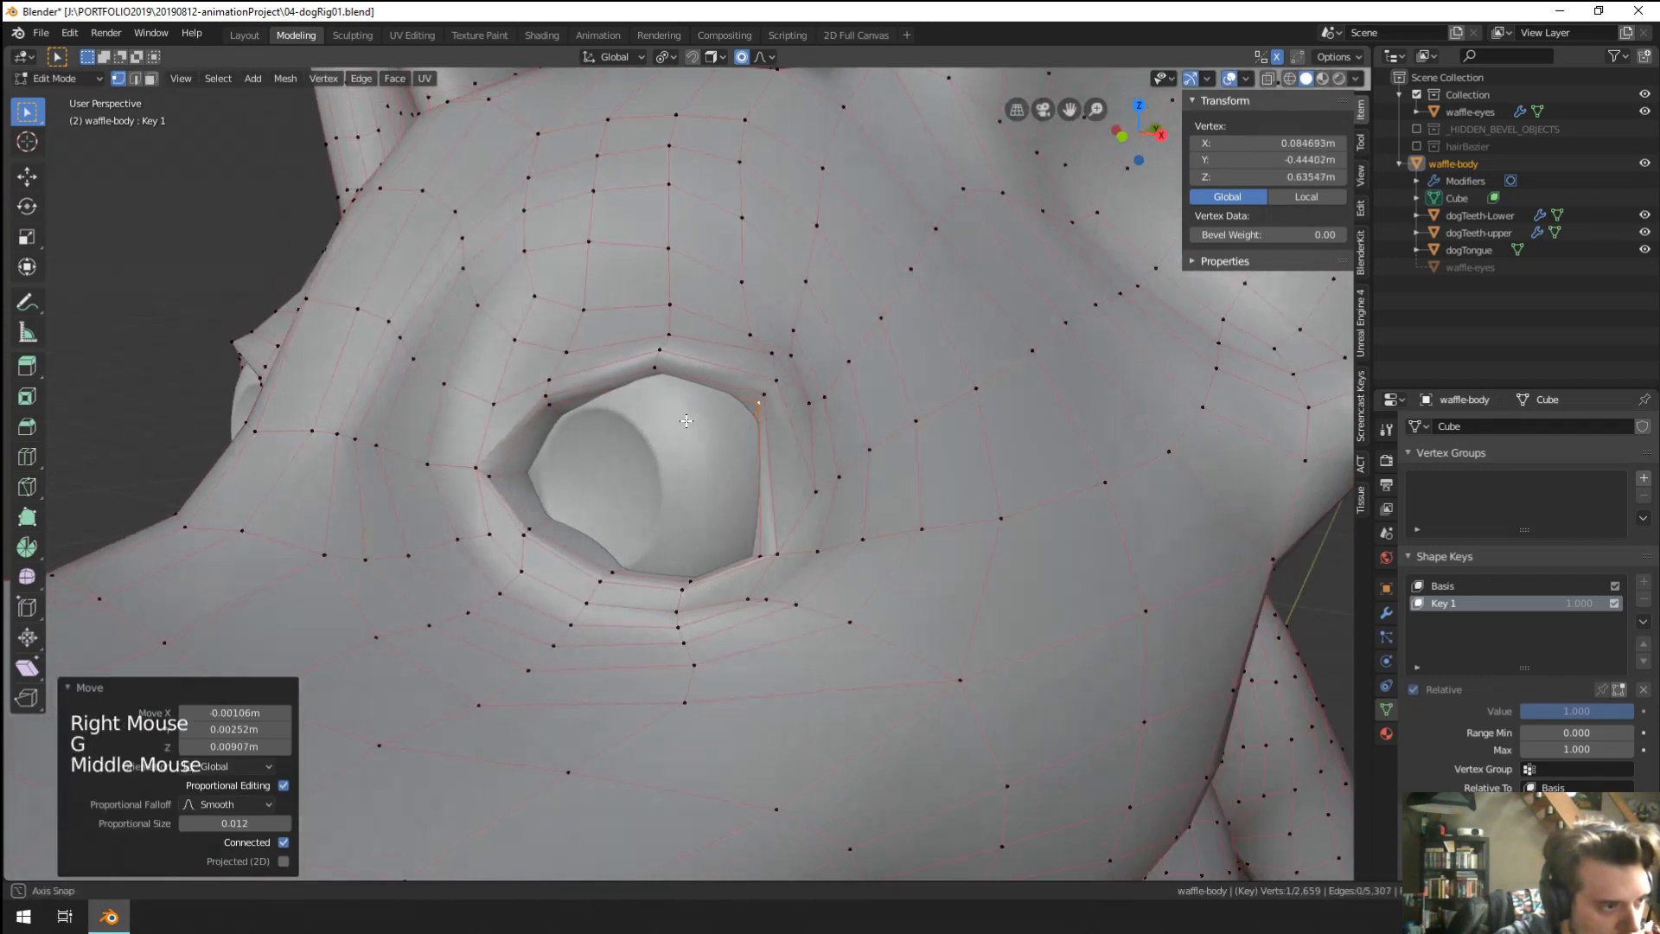
Lower the vertex column at the upper eyelid's outer corner about 0.006 m with a proportional size of 0.012, and rotate it about 14.5 degrees.
right_click(758, 402)
ctrl+right_click(772, 350)
key(g)
key(g)
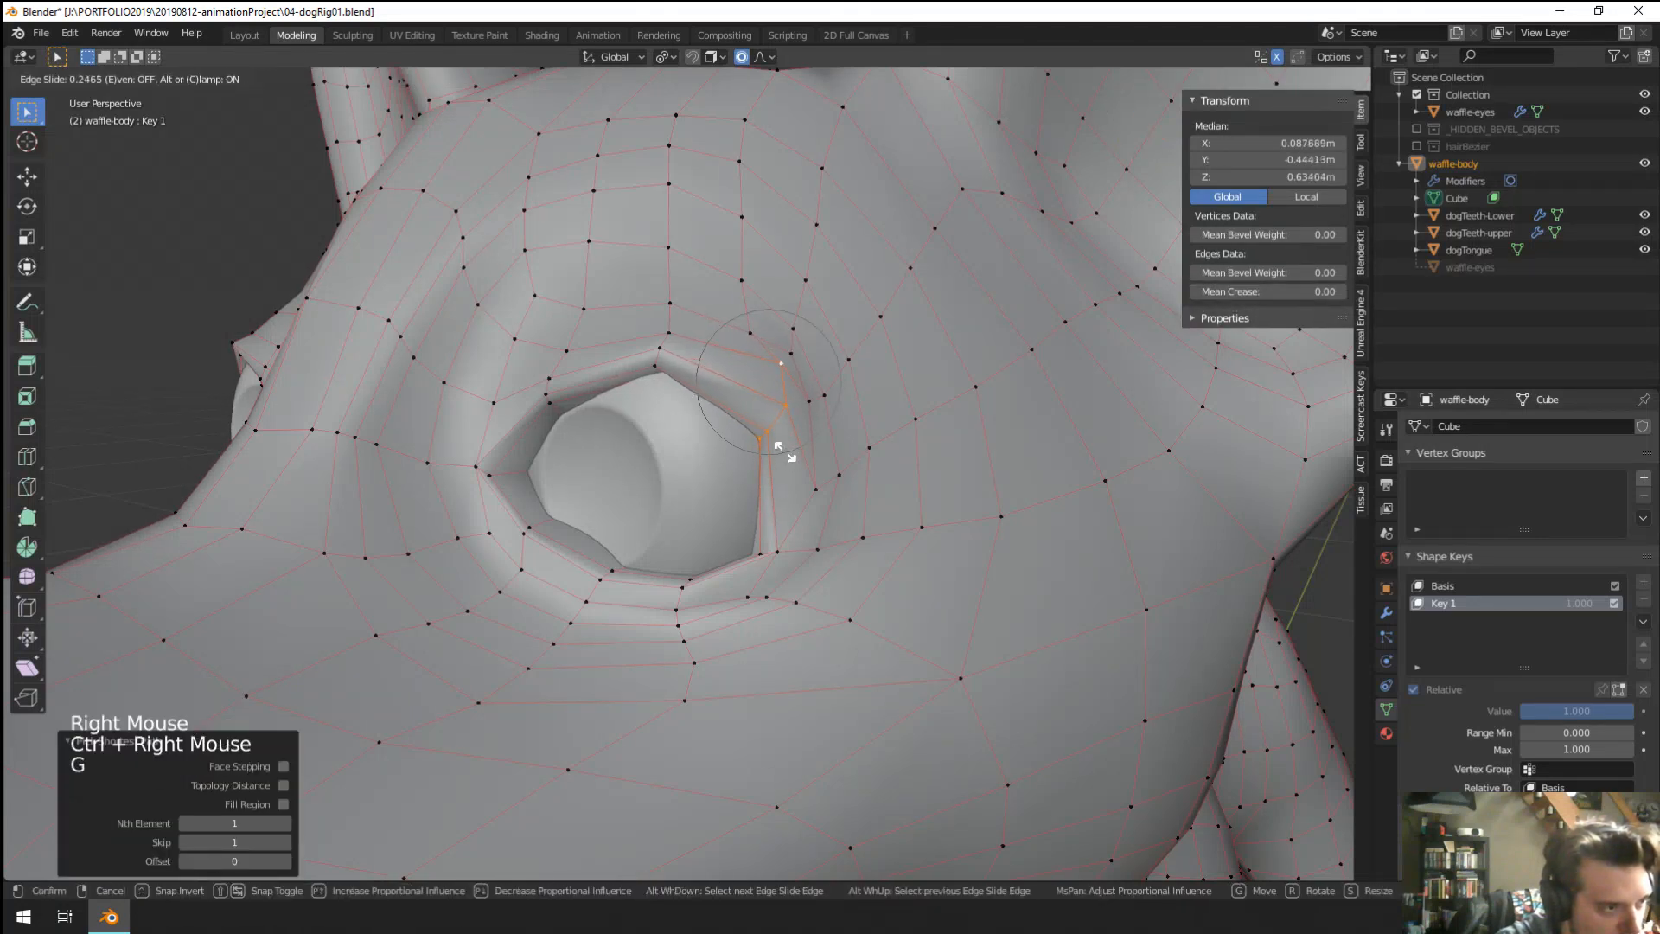
key(g)
key(r)
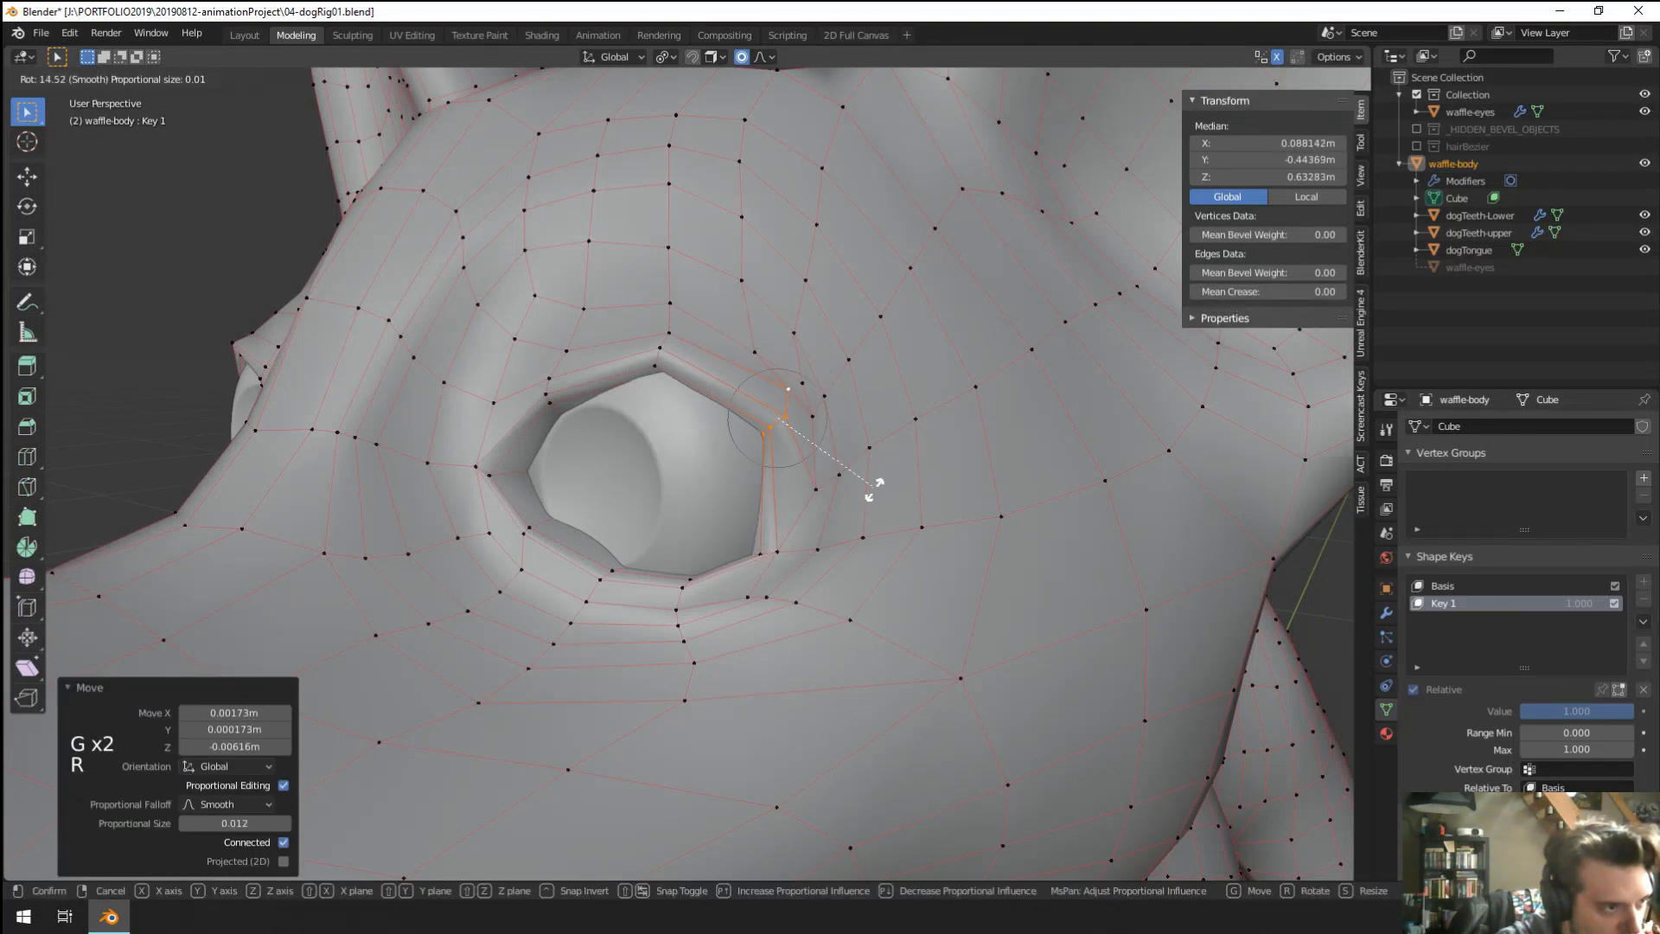
click(873, 489)
key(g)
click(880, 490)
key(Tab)
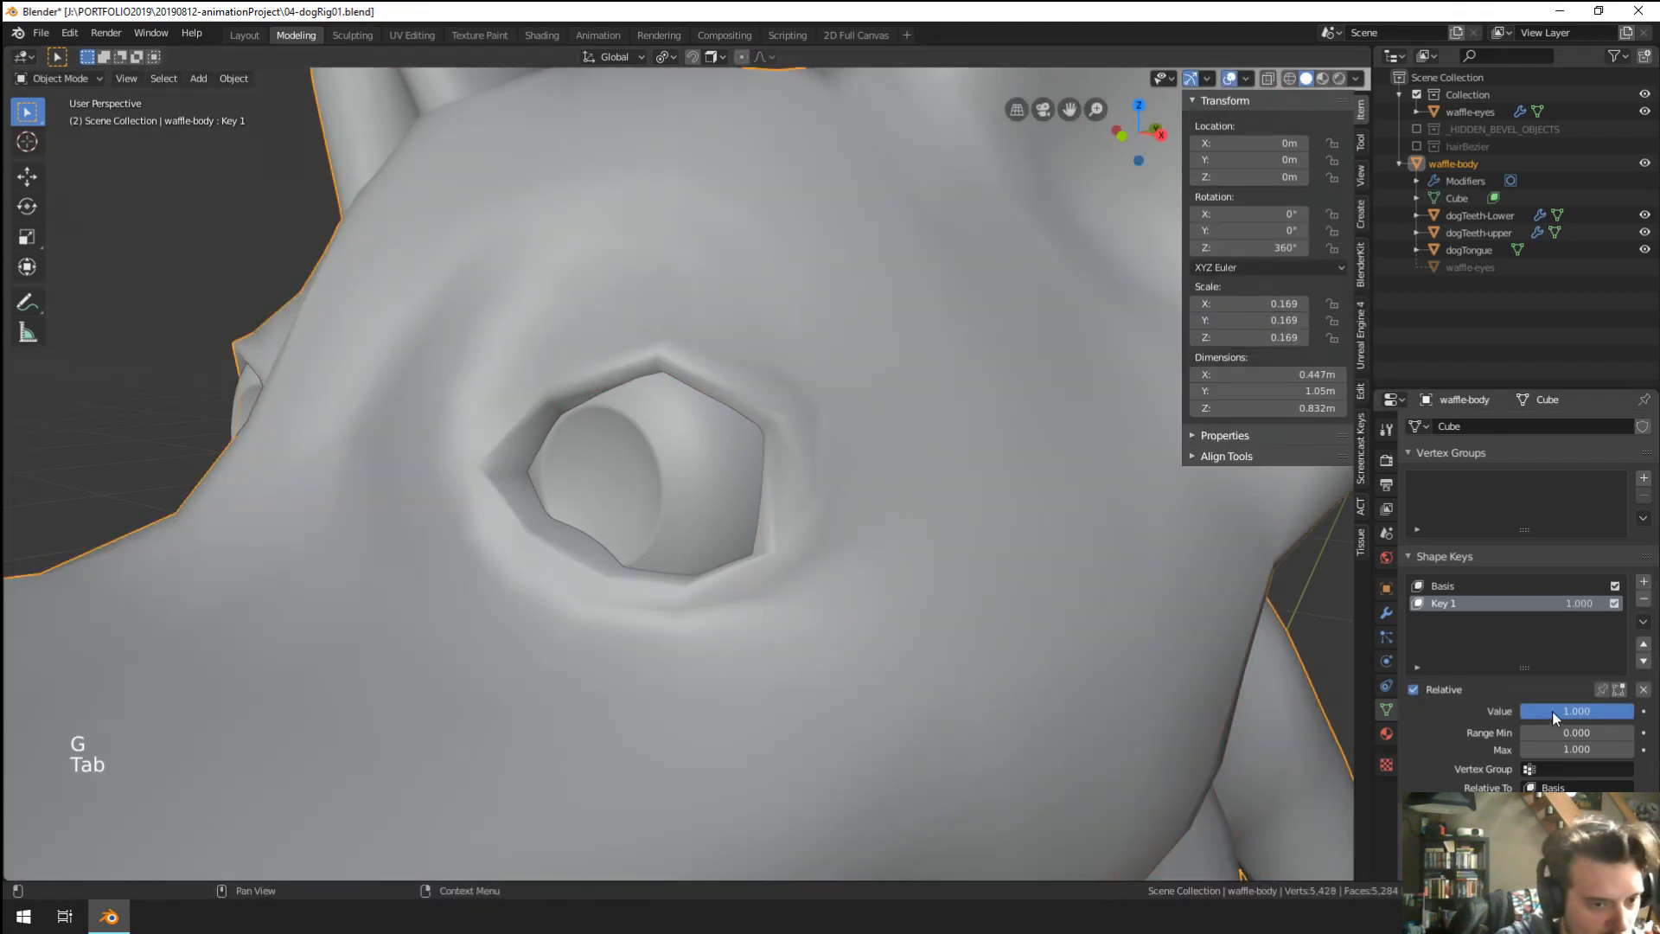
mouse_move(1553, 710)
mouse_down()
mouse_move(1487, 711)
mouse_move(1565, 711)
mouse_up()
Select the vertex column running up from the upper eyelid's middle edge and reposition it to round the eye opening.
key(Tab)
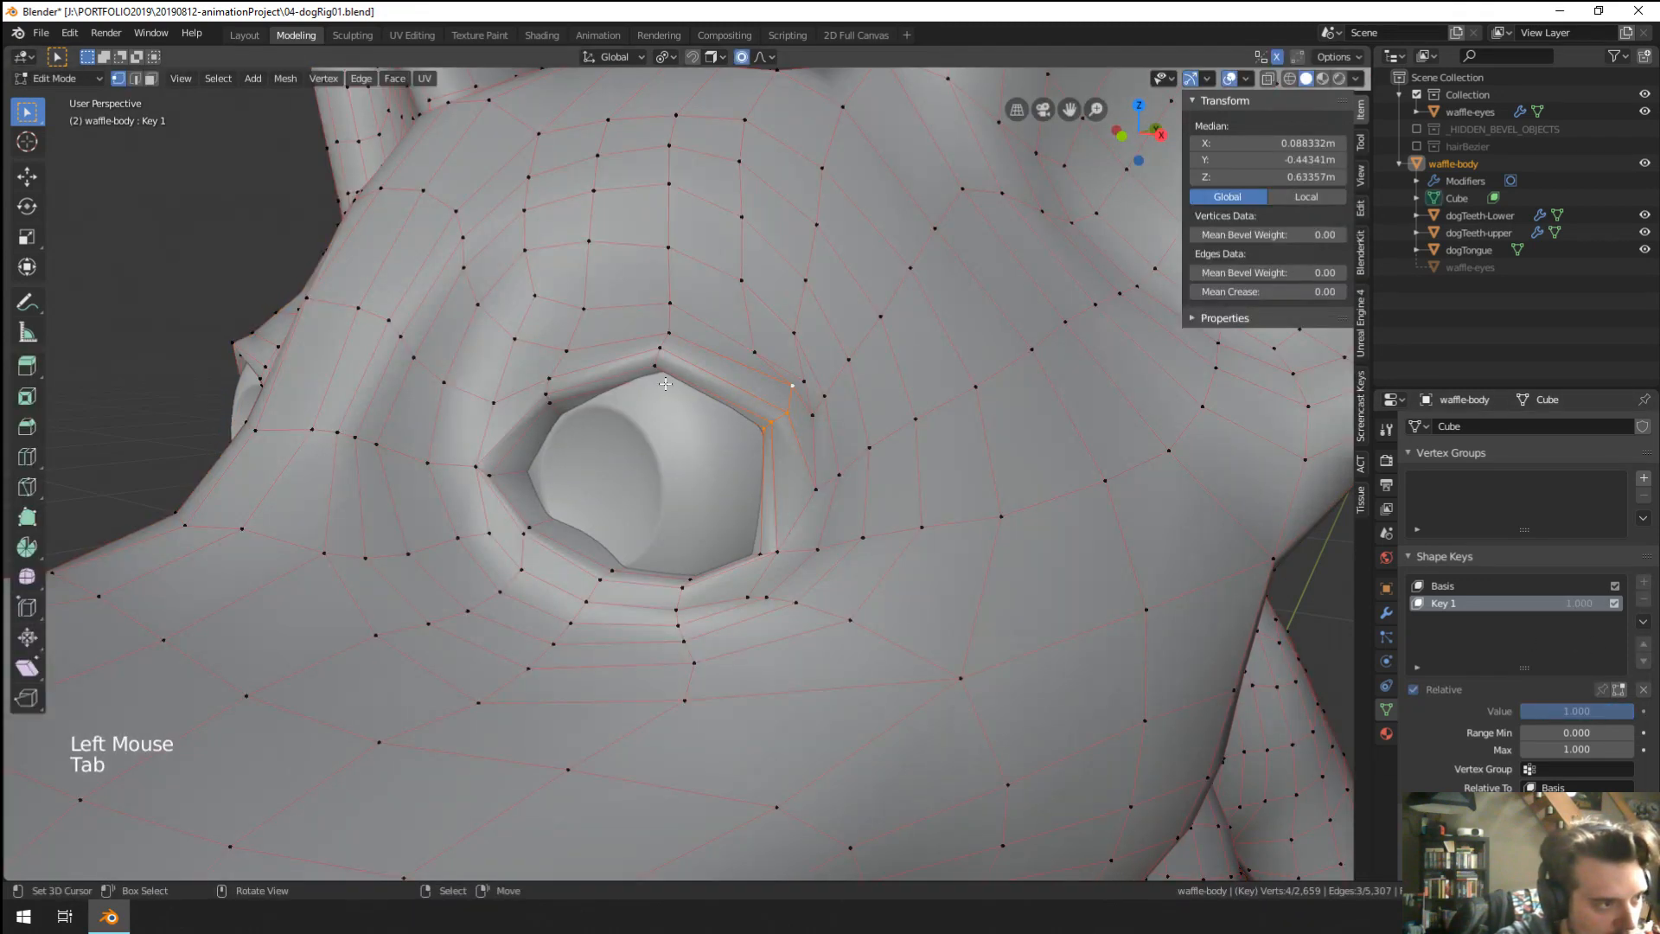
right_click(659, 372)
ctrl+right_click(668, 334)
middle_drag(691, 370, 709, 411)
key(g)
click(681, 381)
right_click(660, 349)
ctrl+right_click(668, 402)
key(g)
middle_drag(709, 411, 631, 363)
click(730, 372)
Slide the two fold vertices above the upper eyelid's nose side and middle upward along their edges, the middle one by factor 0.381.
scroll(729, 366, down, 2)
right_click(615, 365)
key(g)
right_click(625, 350)
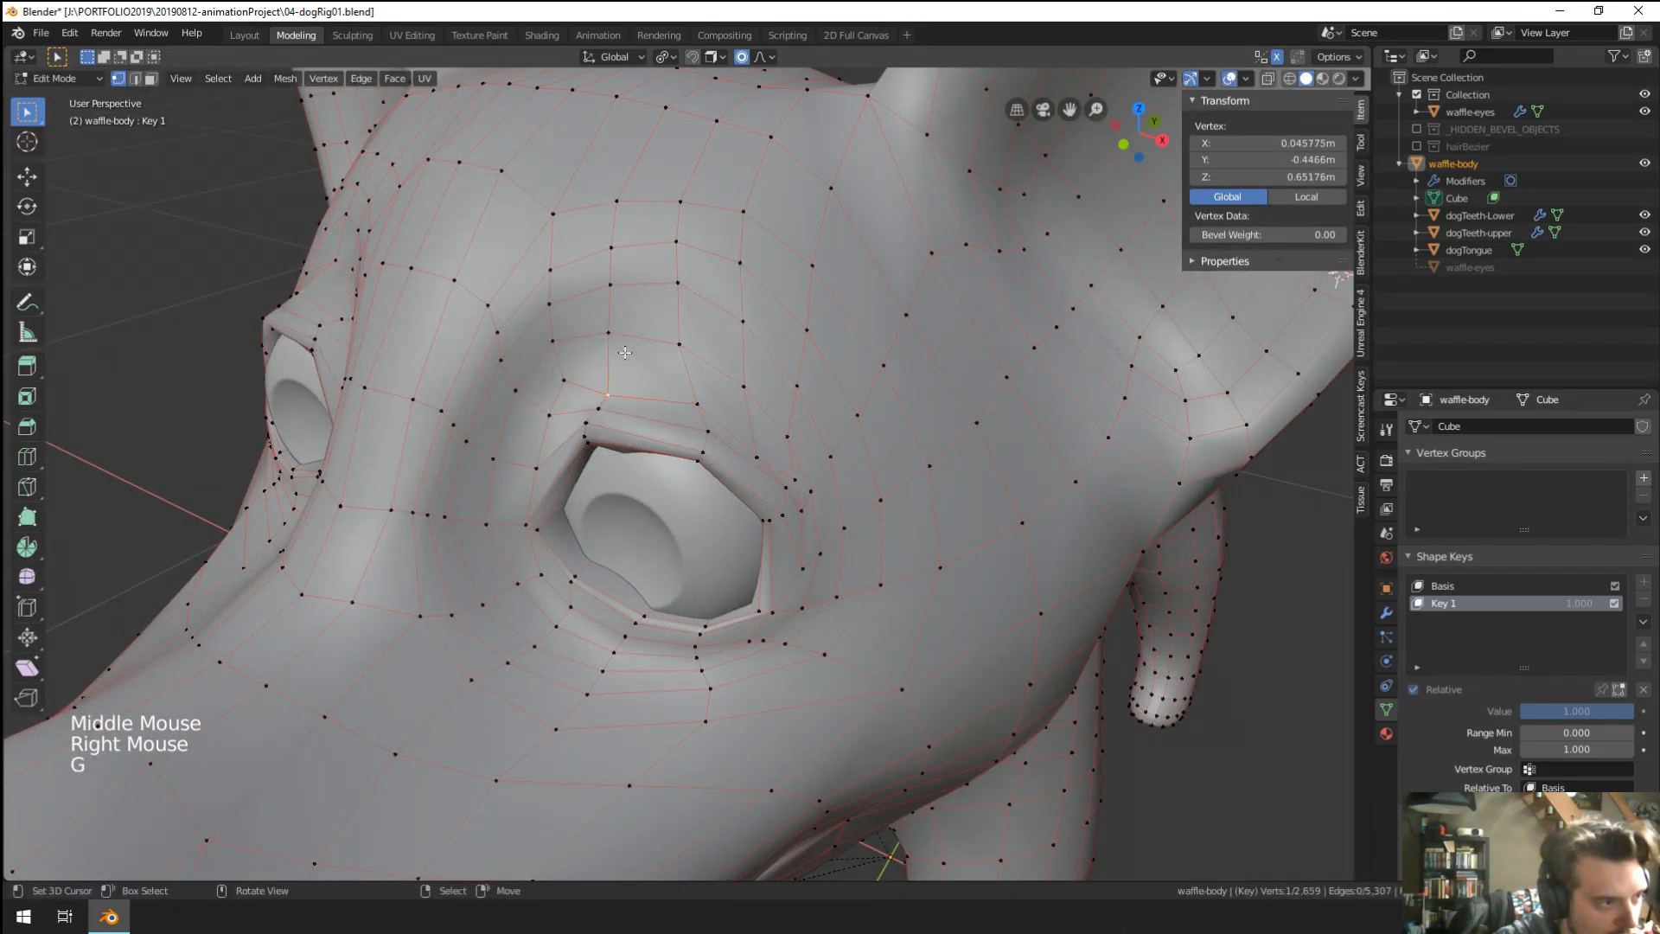
key(g)
key(g)
click(632, 329)
right_click(697, 399)
key(g)
key(g)
click(697, 379)
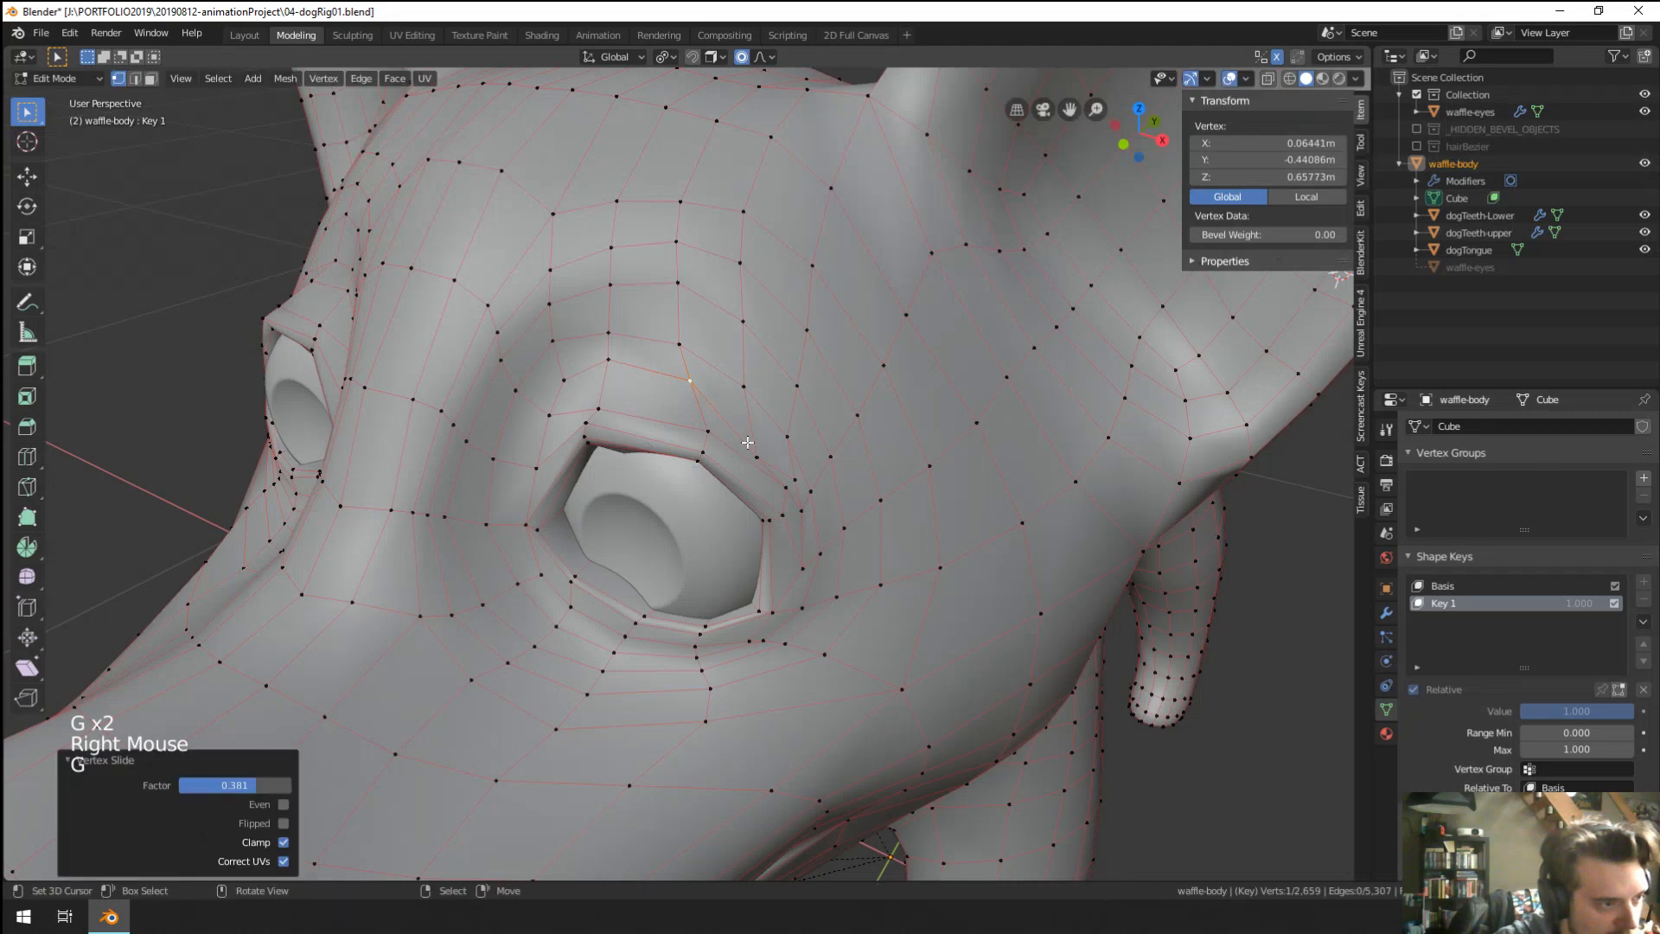
Slide the fold vertices above the eye's outer corner along their edges, and move the corner's outer lid vertex slightly upward.
right_click(747, 445)
key(g)
key(g)
click(749, 436)
key(g)
key(g)
click(785, 455)
right_click(789, 453)
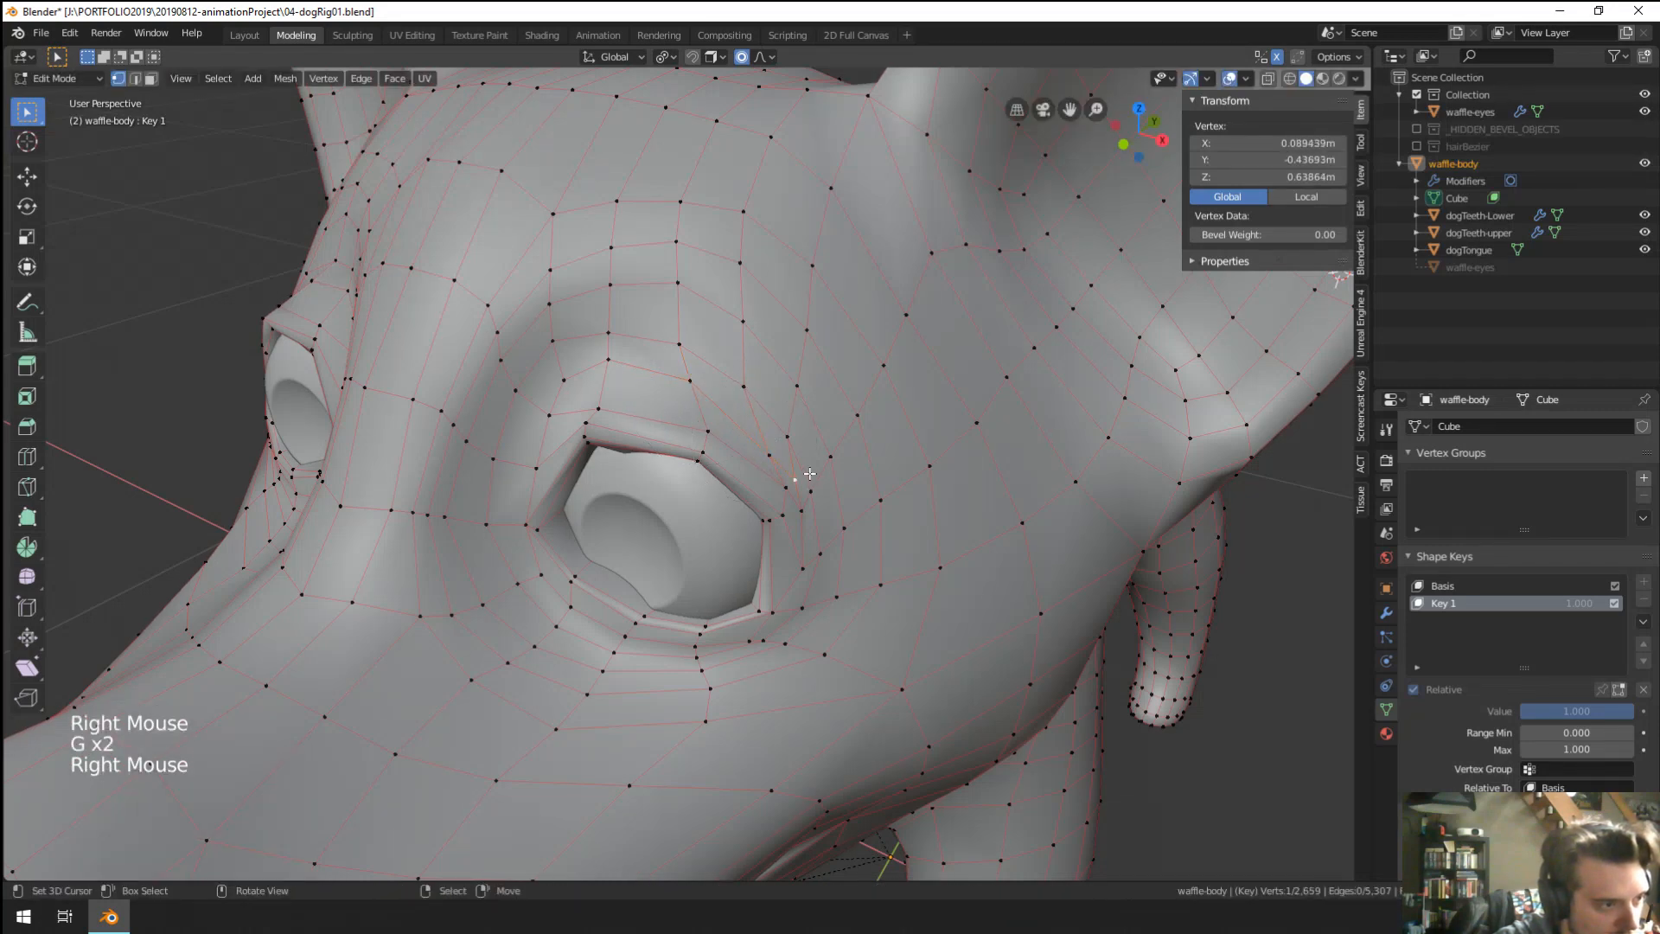
key(g)
click(813, 460)
Examine the opened eyelid on the whole head in Object Mode with Key 1 at 1.000.
key(Tab)
middle_drag(813, 460, 705, 465)
scroll(808, 481, down, 3)
scroll(792, 454, down, 5)
scroll(714, 467, up, 7)
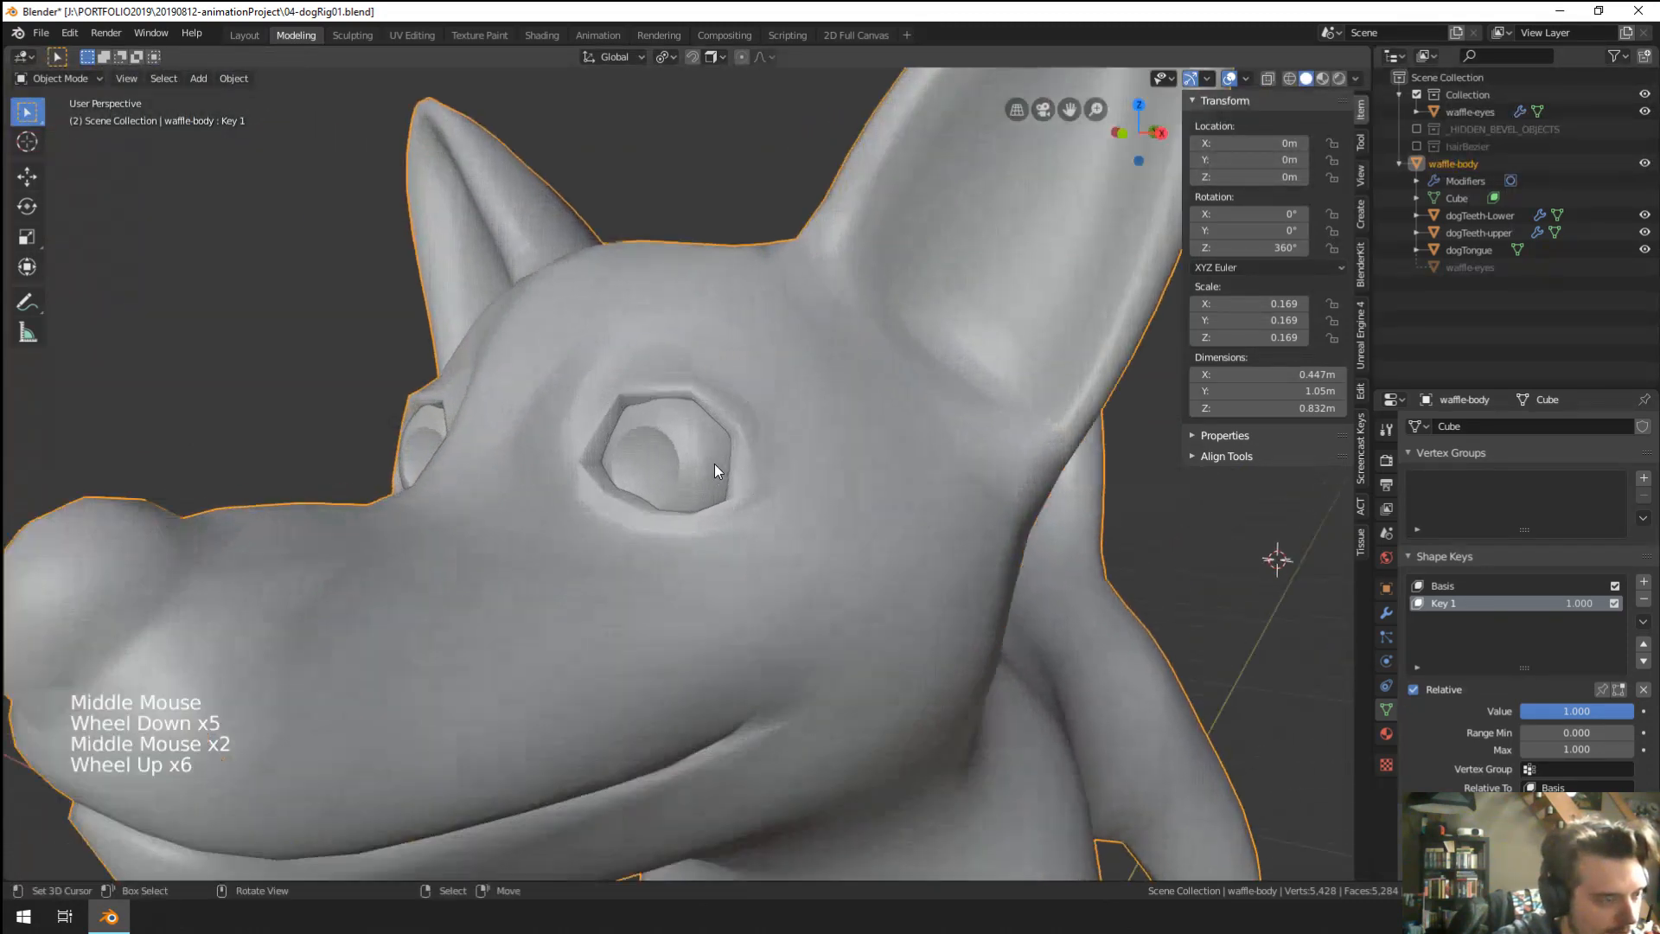
mouse_move(1625, 711)
mouse_down()
mouse_move(1520, 711)
mouse_move(1634, 711)
mouse_up()
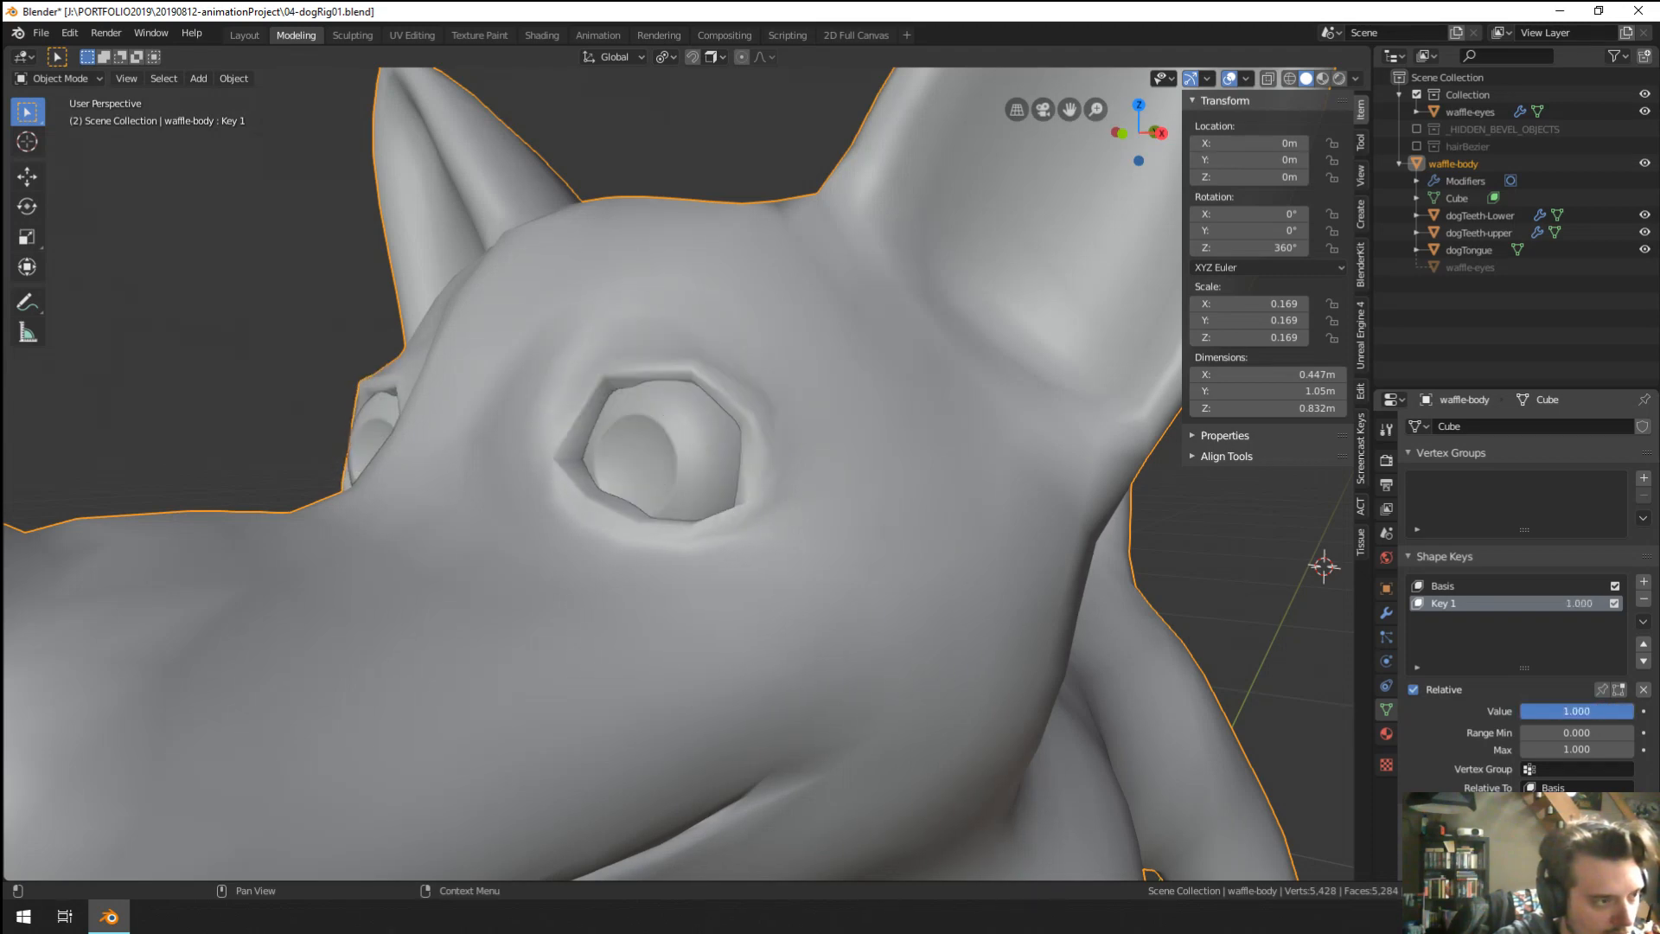
Adjust the upper eyelid vertex near the nose-side corner while viewing the face from the front.
key(Tab)
middle_drag(554, 389, 1142, 637)
right_click(588, 401)
key(g)
key(Tab)
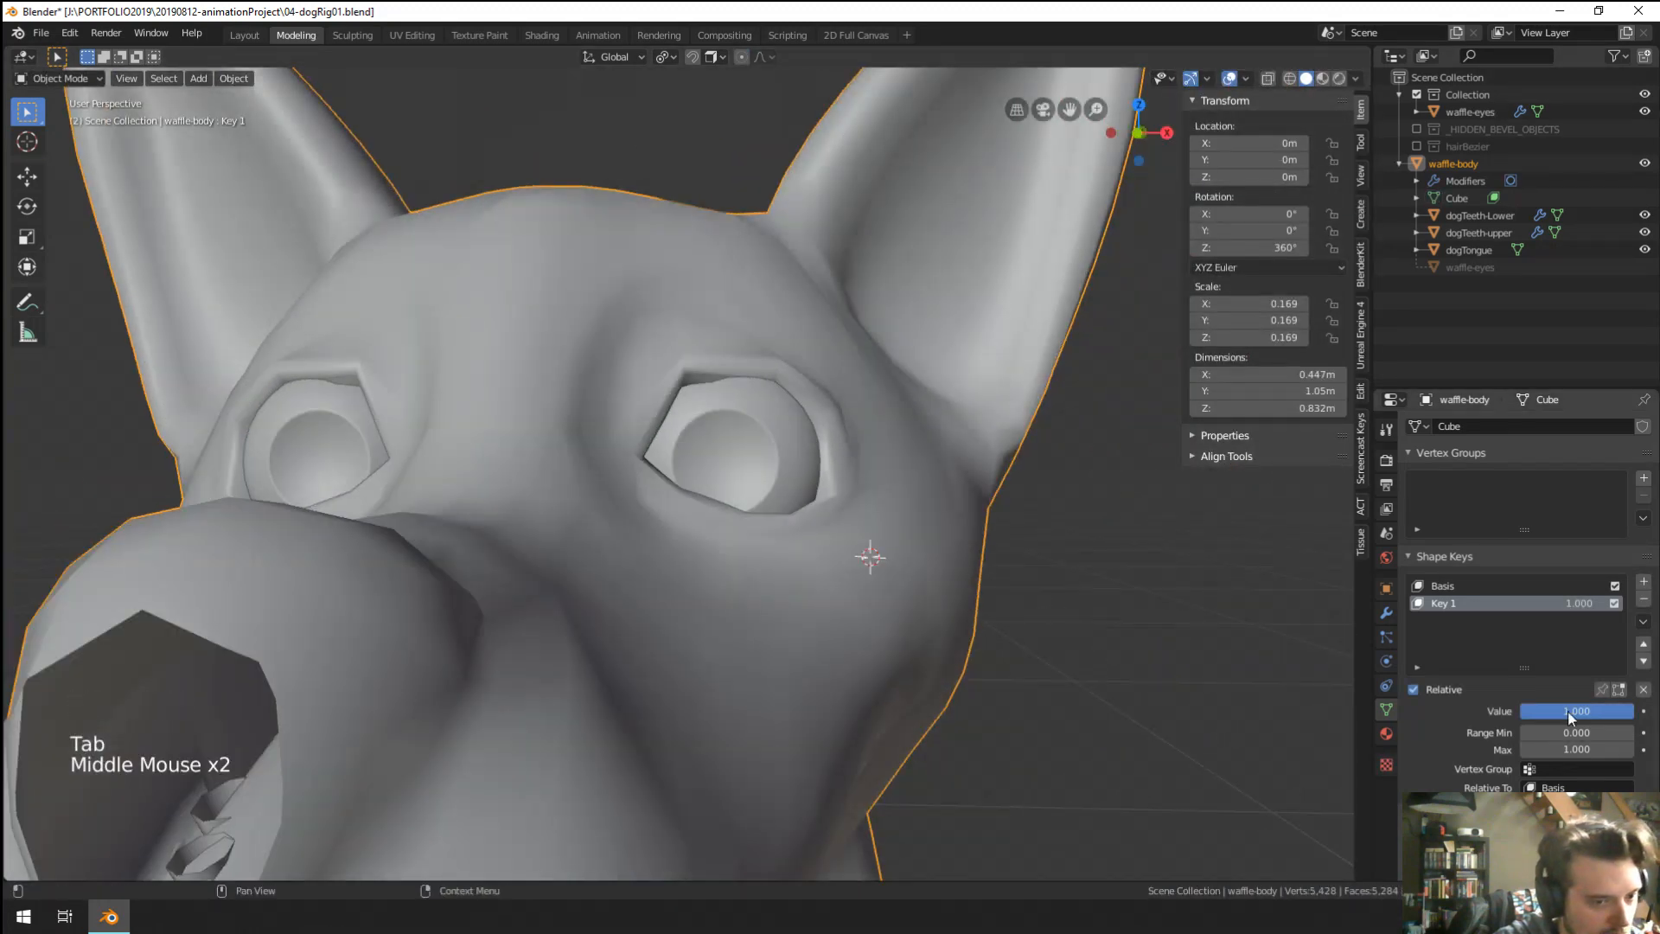
Set Key 1's value to 0.388 and examine how the partly opened eyelid passes over the eyeball from the side.
mouse_move(1569, 711)
mouse_down()
mouse_move(1522, 710)
mouse_move(1634, 711)
mouse_move(1522, 711)
mouse_move(1580, 710)
mouse_move(1565, 711)
mouse_up()
middle_drag(943, 535, 593, 496)
scroll(743, 517, down, 3)
scroll(744, 517, up, 3)
scroll(726, 553, down, 1)
scroll(648, 557, up, 1)
scroll(609, 496, up, 1)
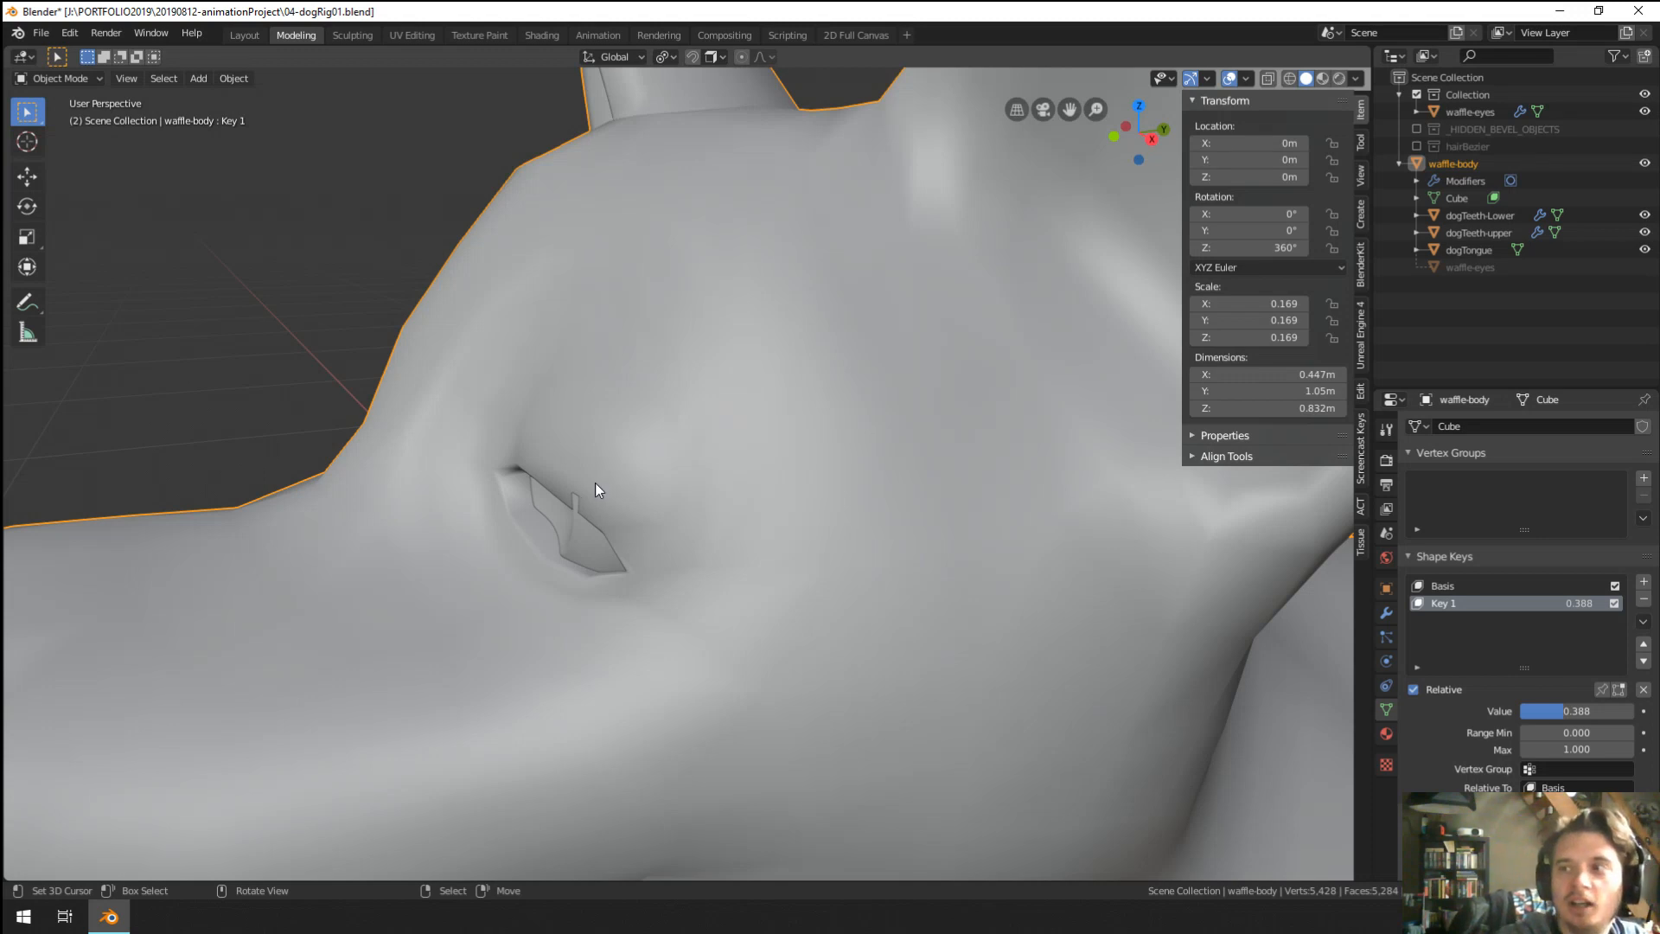
middle_drag(575, 544, 553, 422)
Move the fold vertex above the upper eyelid's middle up and back with a proportional size of about 0.03.
key(Tab)
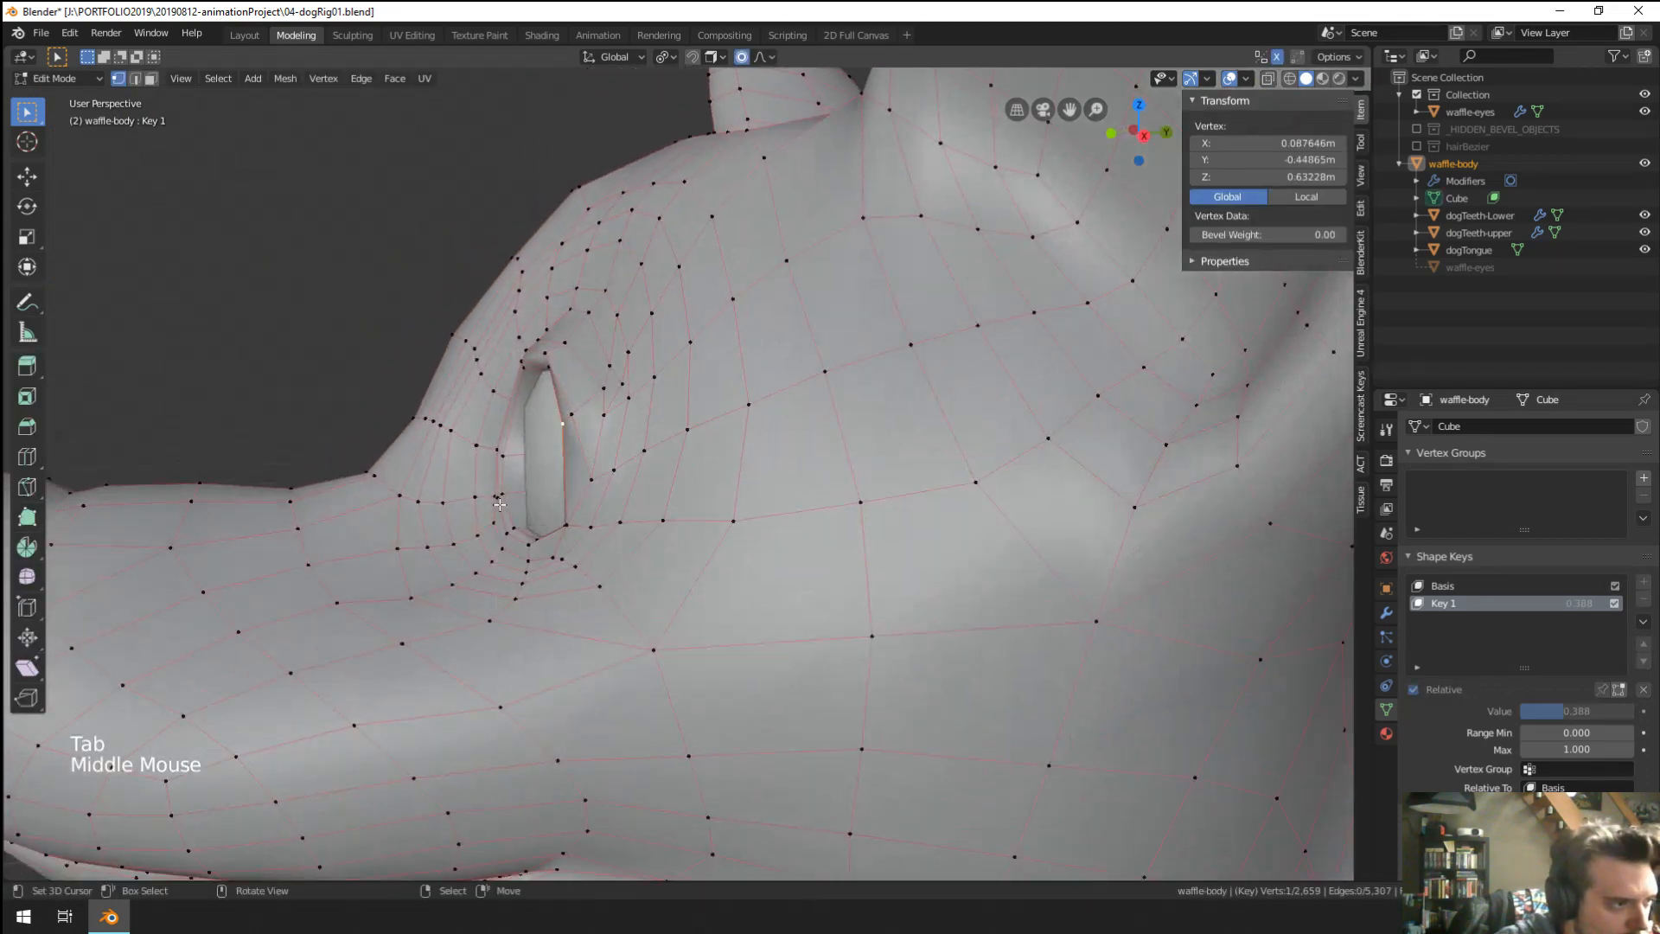
key(g)
right_click(562, 415)
key(g)
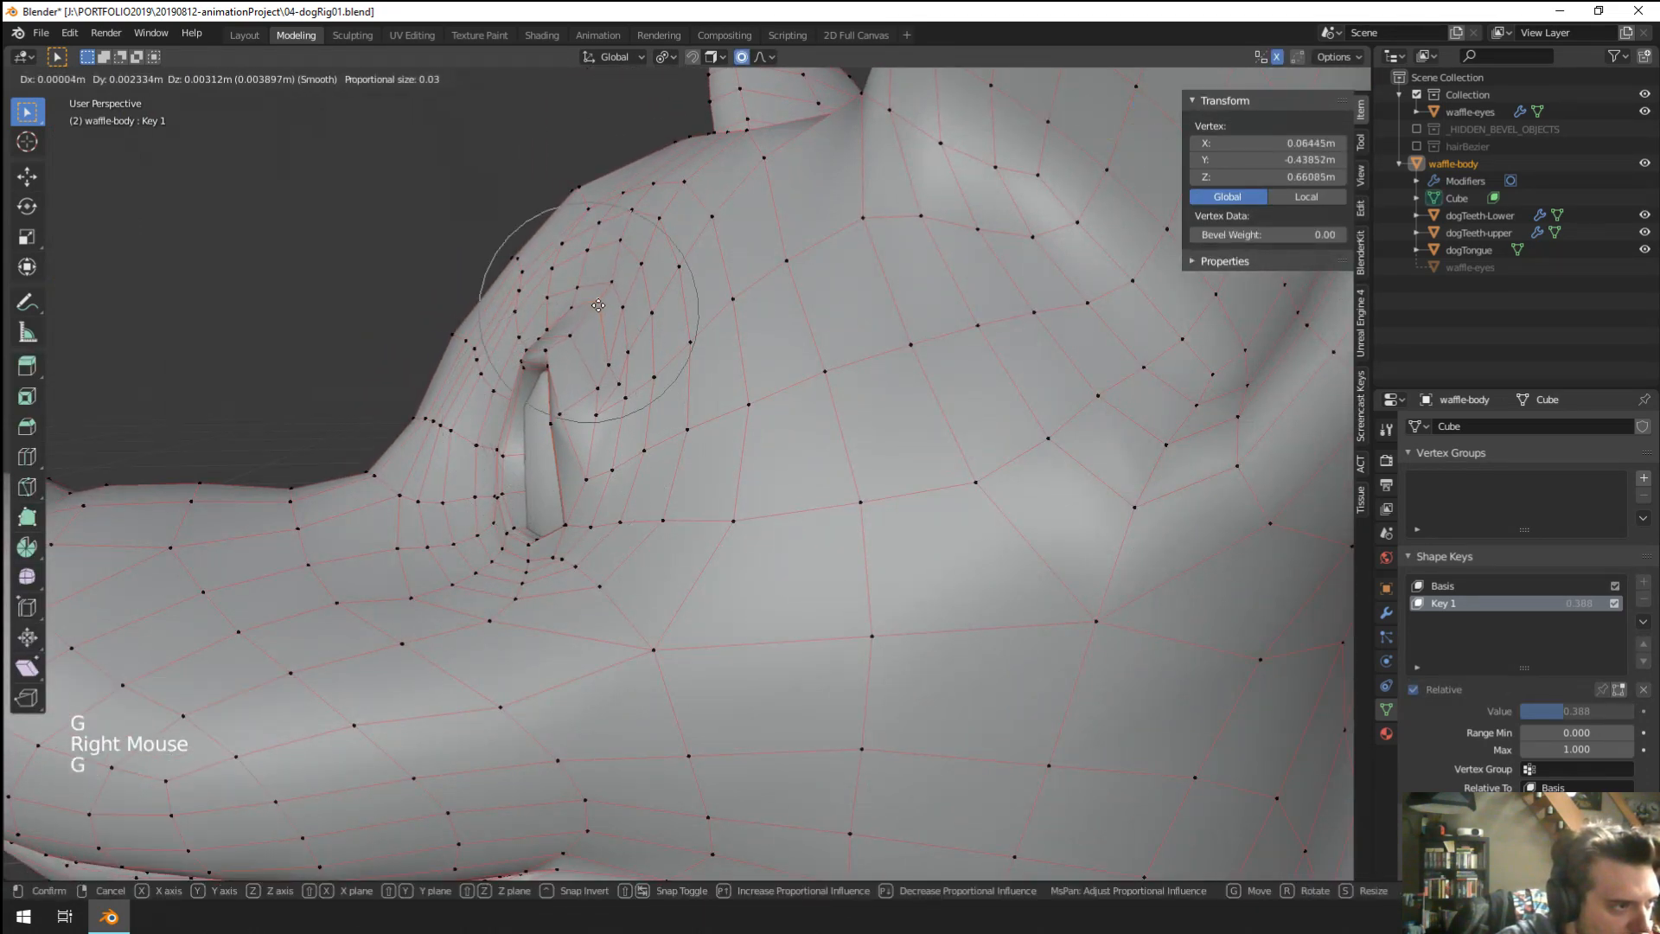
key(g)
scroll(541, 355, down, 1)
scroll(540, 355, up, 3)
click(540, 355)
Pull the upper eyelid's middle rim vertex back, and the outer edge vertex about 0.0057 m back with a proportional size of 0.04.
right_click(546, 375)
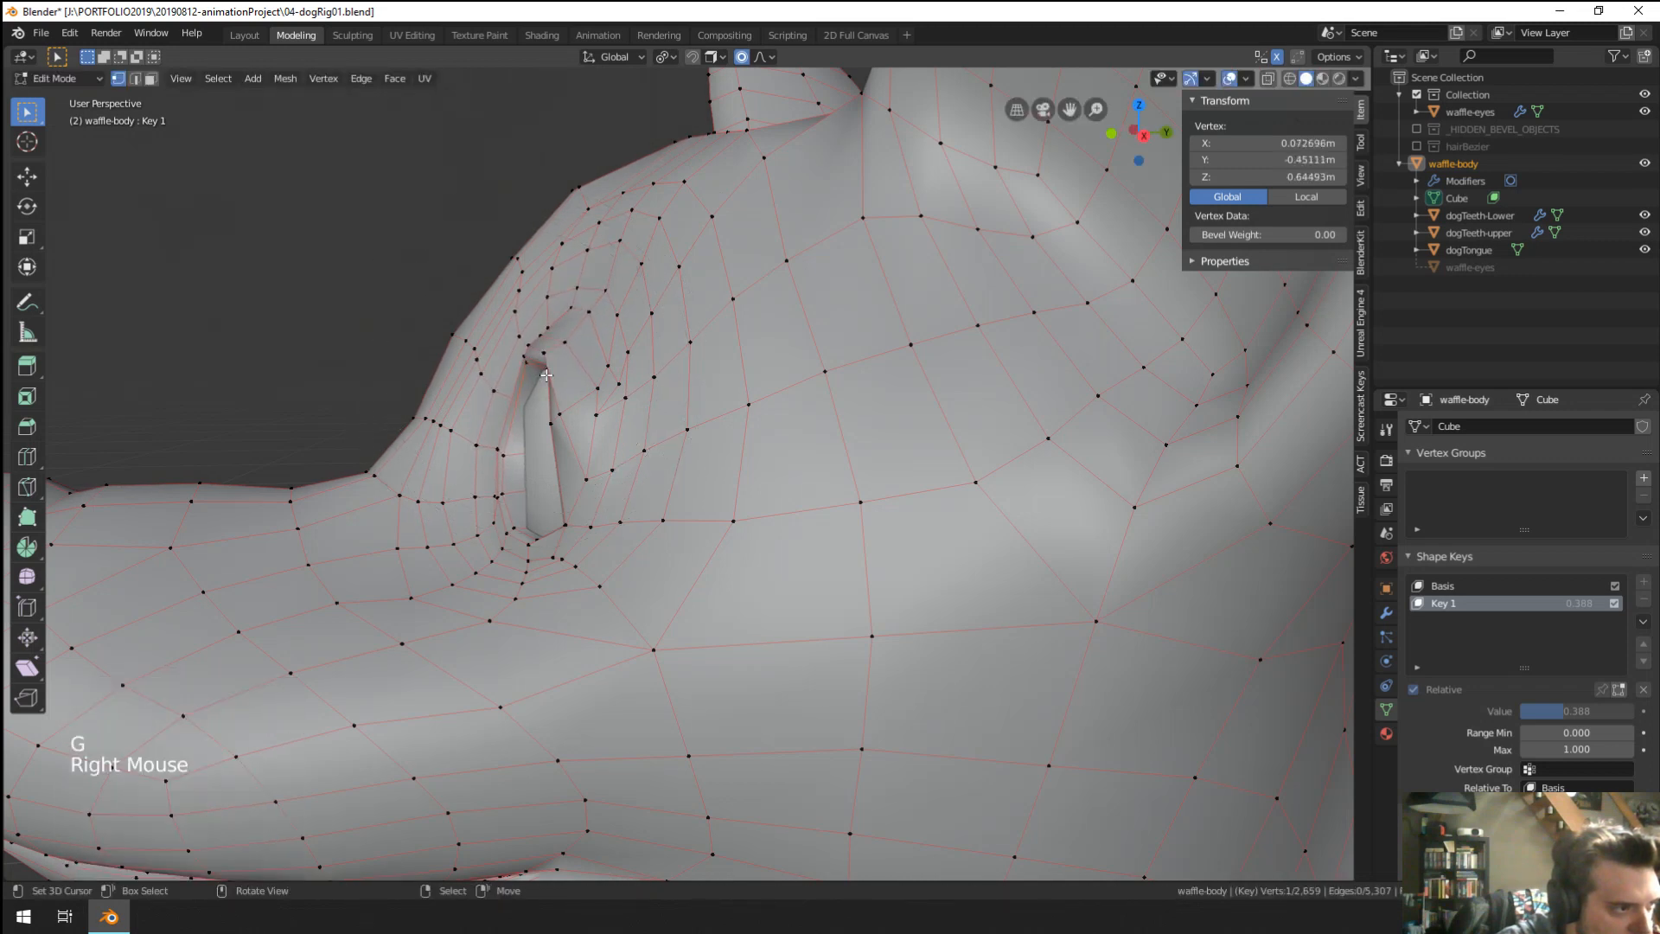
key(g)
click(561, 359)
right_click(556, 427)
key(g)
click(568, 418)
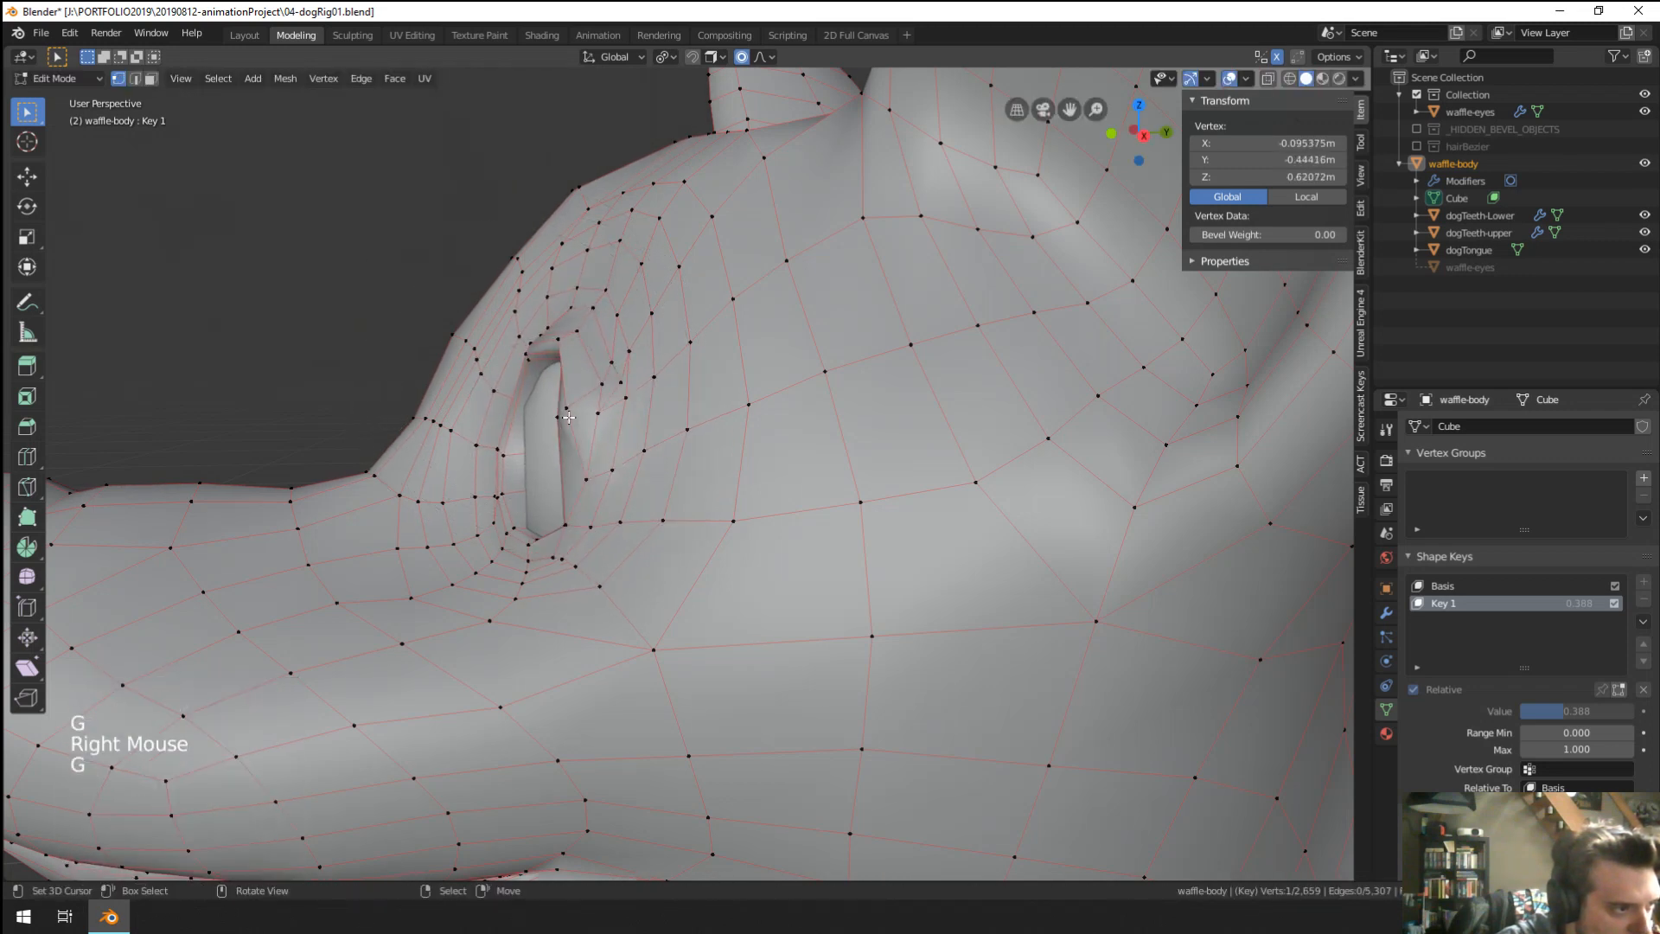
right_click(560, 412)
key(g)
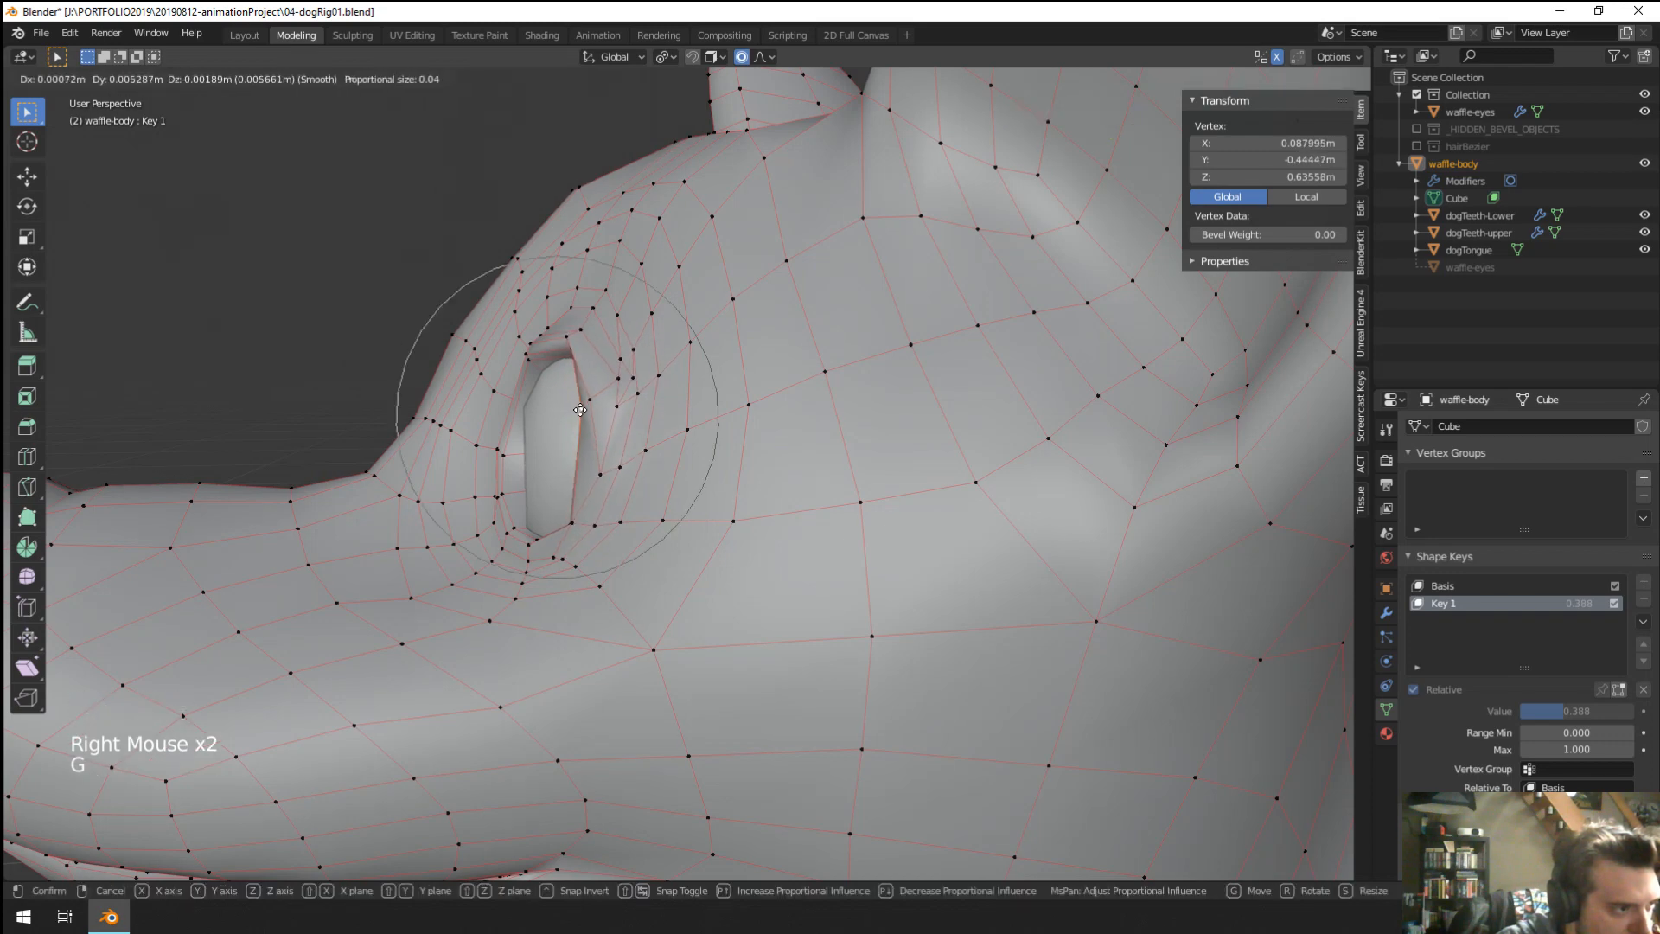
click(580, 410)
Set Key 1's value to 1.000 in Object Mode to display the fully opened eyelid.
middle_drag(580, 410, 635, 410)
key(Tab)
middle_drag(640, 412, 722, 417)
middle_click(723, 417)
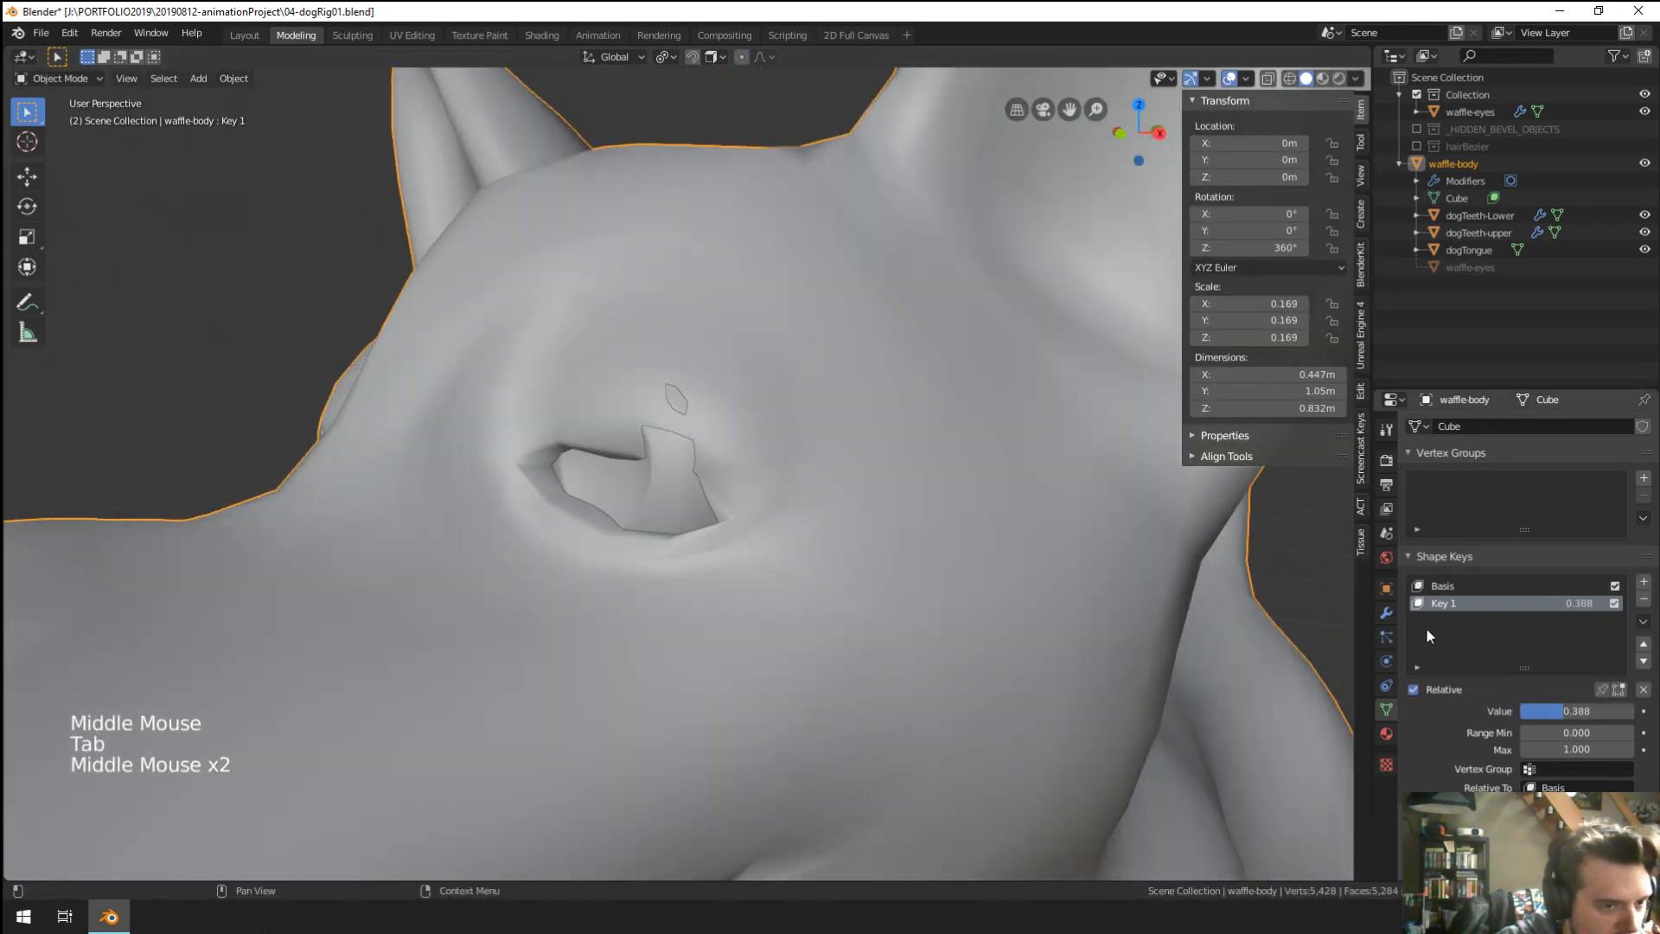
drag(1593, 719, 1643, 719)
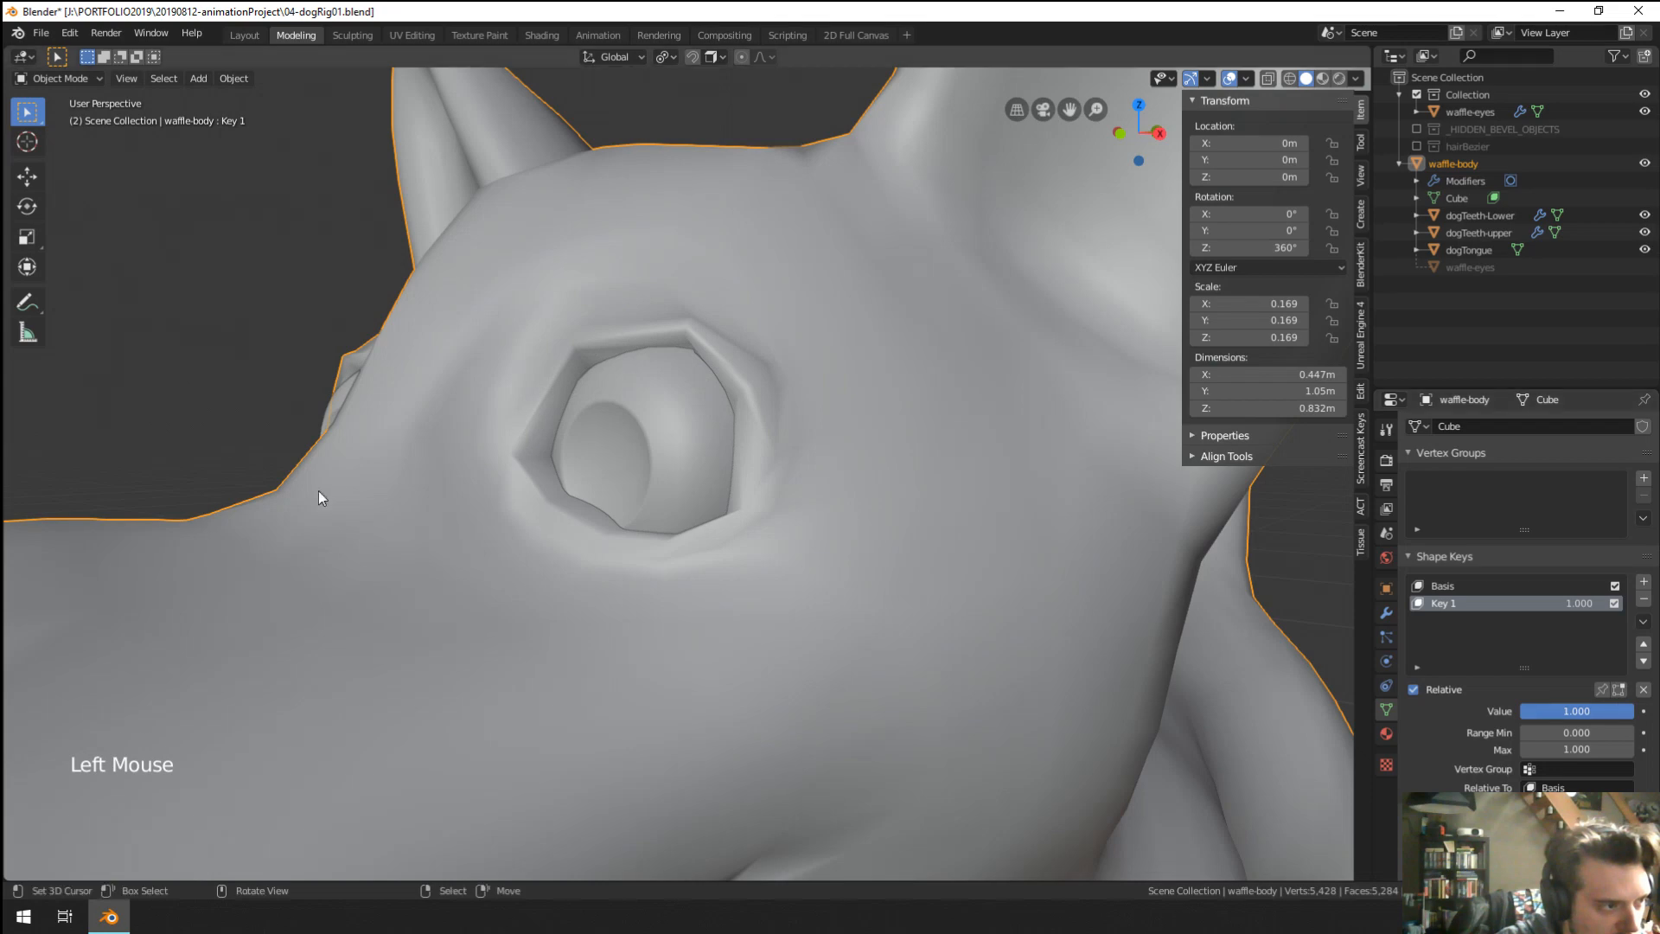
Move a rim vertex of the opened eyelid and slide it along its edge to smooth the eye opening's outline.
scroll(318, 490, down, 3)
middle_drag(318, 490, 903, 606)
right_click(660, 526)
scroll(661, 526, up, 2)
key(g)
click(606, 500)
key(g)
key(g)
click(638, 439)
key(Tab)
scroll(890, 597, down, 1)
key(Tab)
right_click(893, 604)
middle_drag(903, 605, 917, 610)
Raise the upper eyelid's outer and inner corner vertices, moving the inner one about 0.0033 m up with a proportional size of 0.027.
mouse_move(1584, 708)
mouse_down()
mouse_move(1505, 708)
mouse_move(1584, 707)
mouse_up()
key(Tab)
middle_drag(735, 380, 709, 320)
scroll(739, 374, up, 2)
middle_drag(709, 320, 640, 287)
key(g)
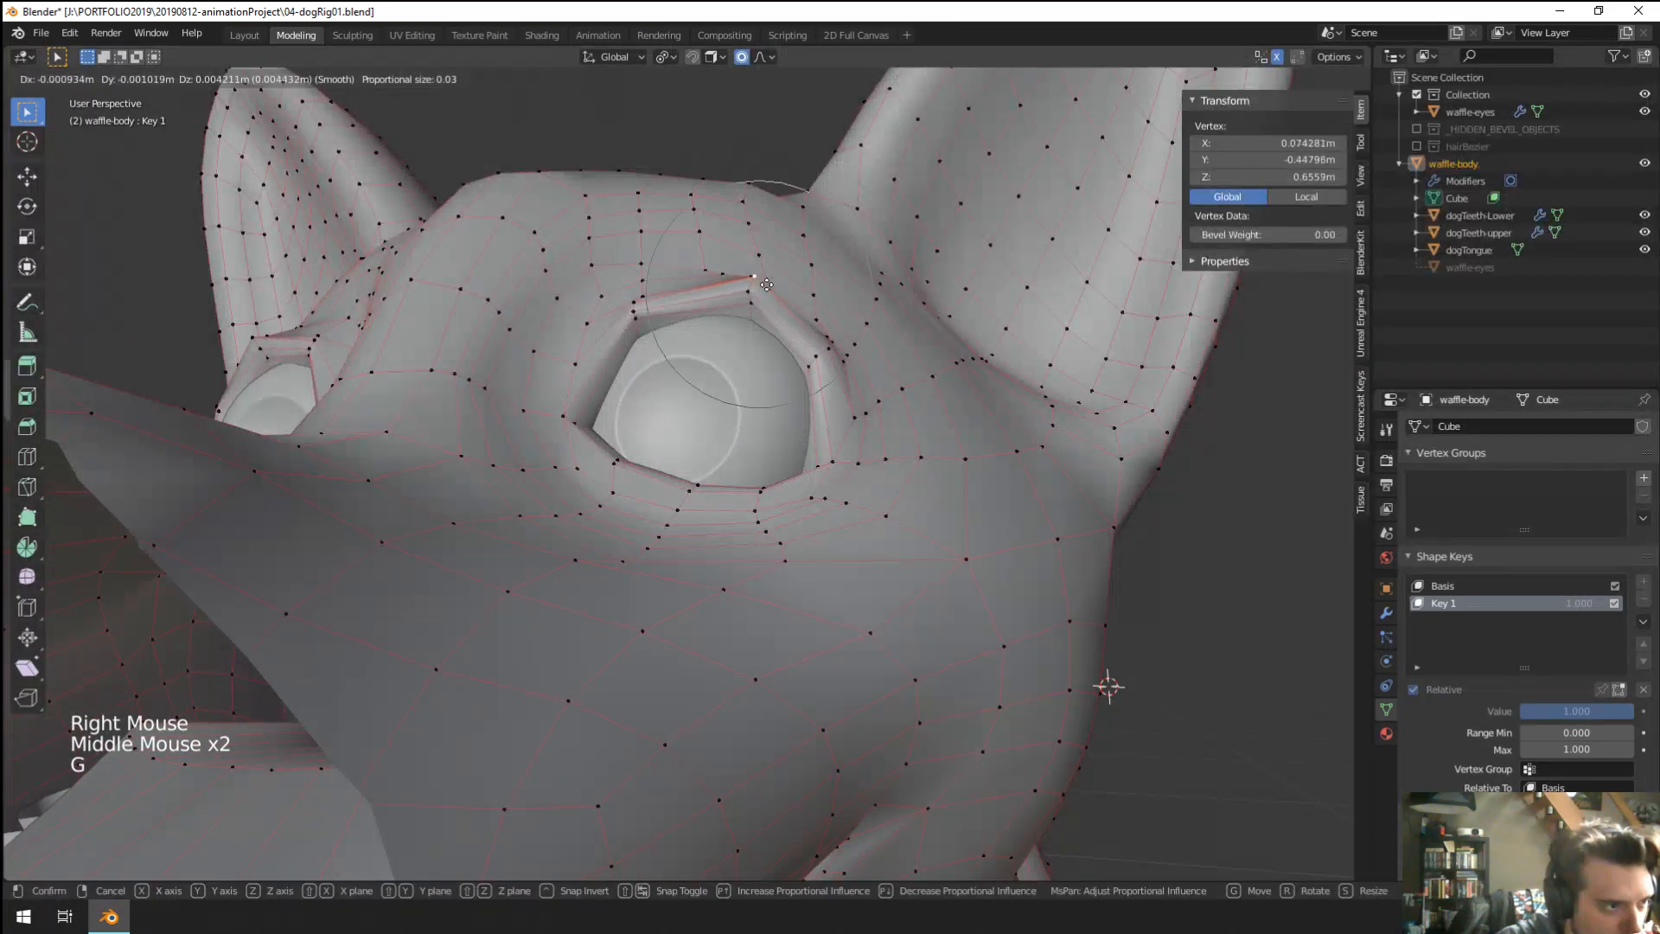
click(638, 285)
right_click(637, 285)
key(g)
click(636, 287)
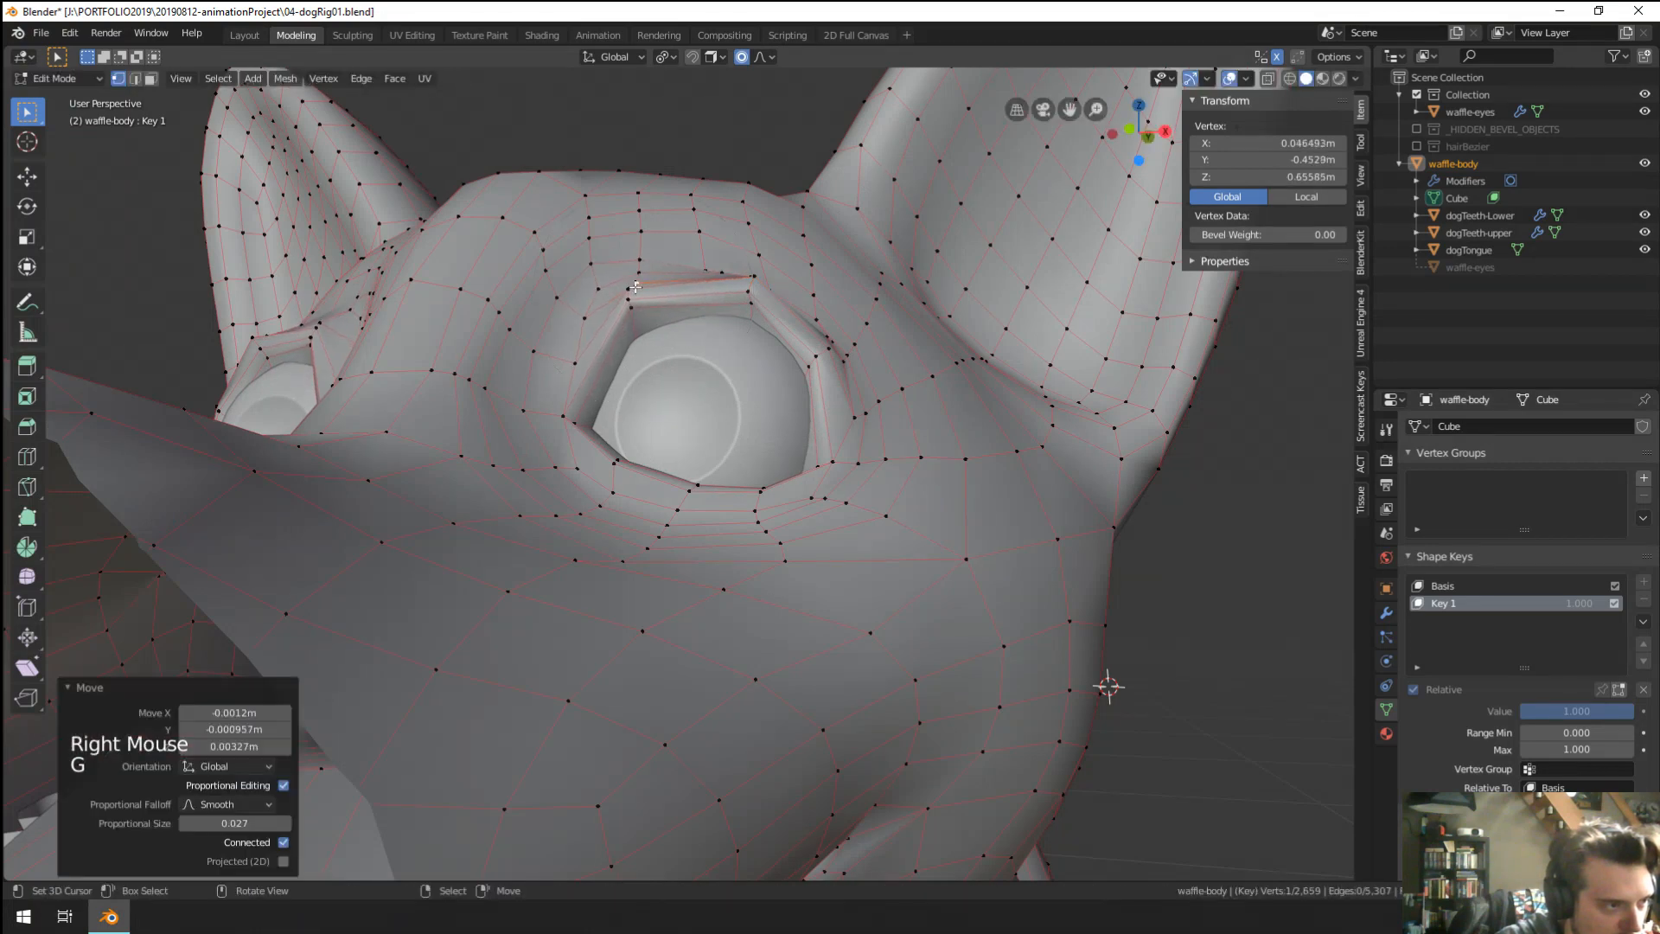
Adjust the position of the vertex on the opened eyelid's outer edge and return to Object Mode.
middle_drag(636, 287, 988, 527)
right_click(839, 356)
key(g)
key(Tab)
scroll(698, 510, down, 2)
Set the Subdivision modifier's viewport level to 1 and inspect the smoothed eyelids.
click(1385, 614)
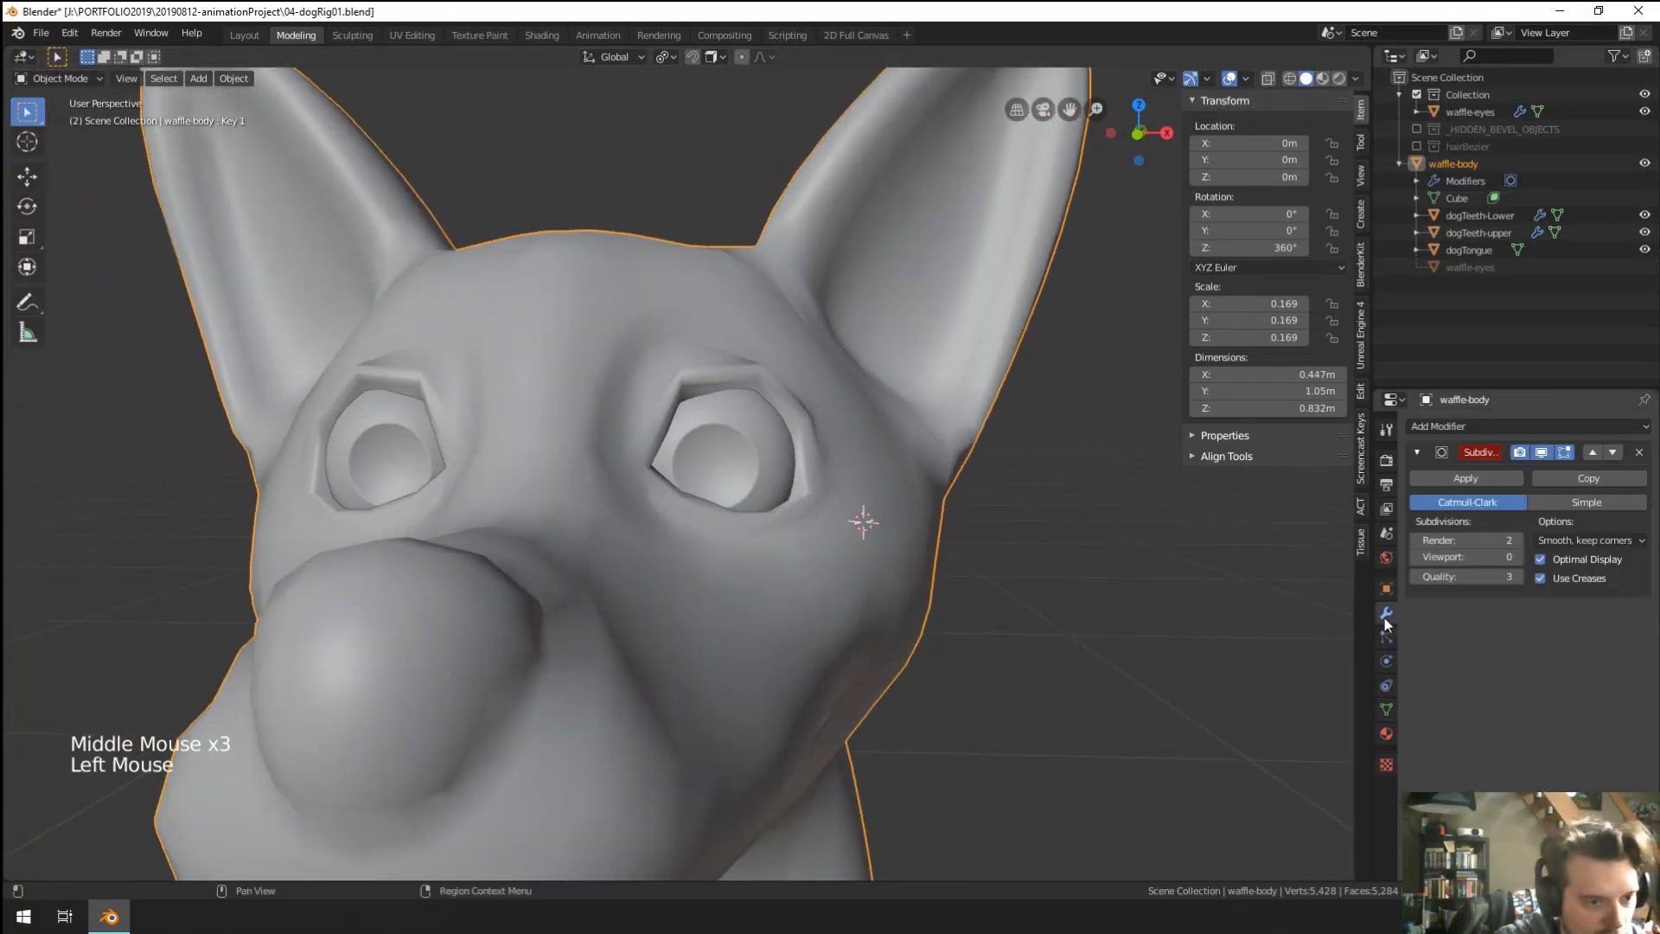
click(1519, 558)
middle_drag(848, 682, 817, 668)
middle_drag(817, 669, 786, 655)
right_click(786, 655)
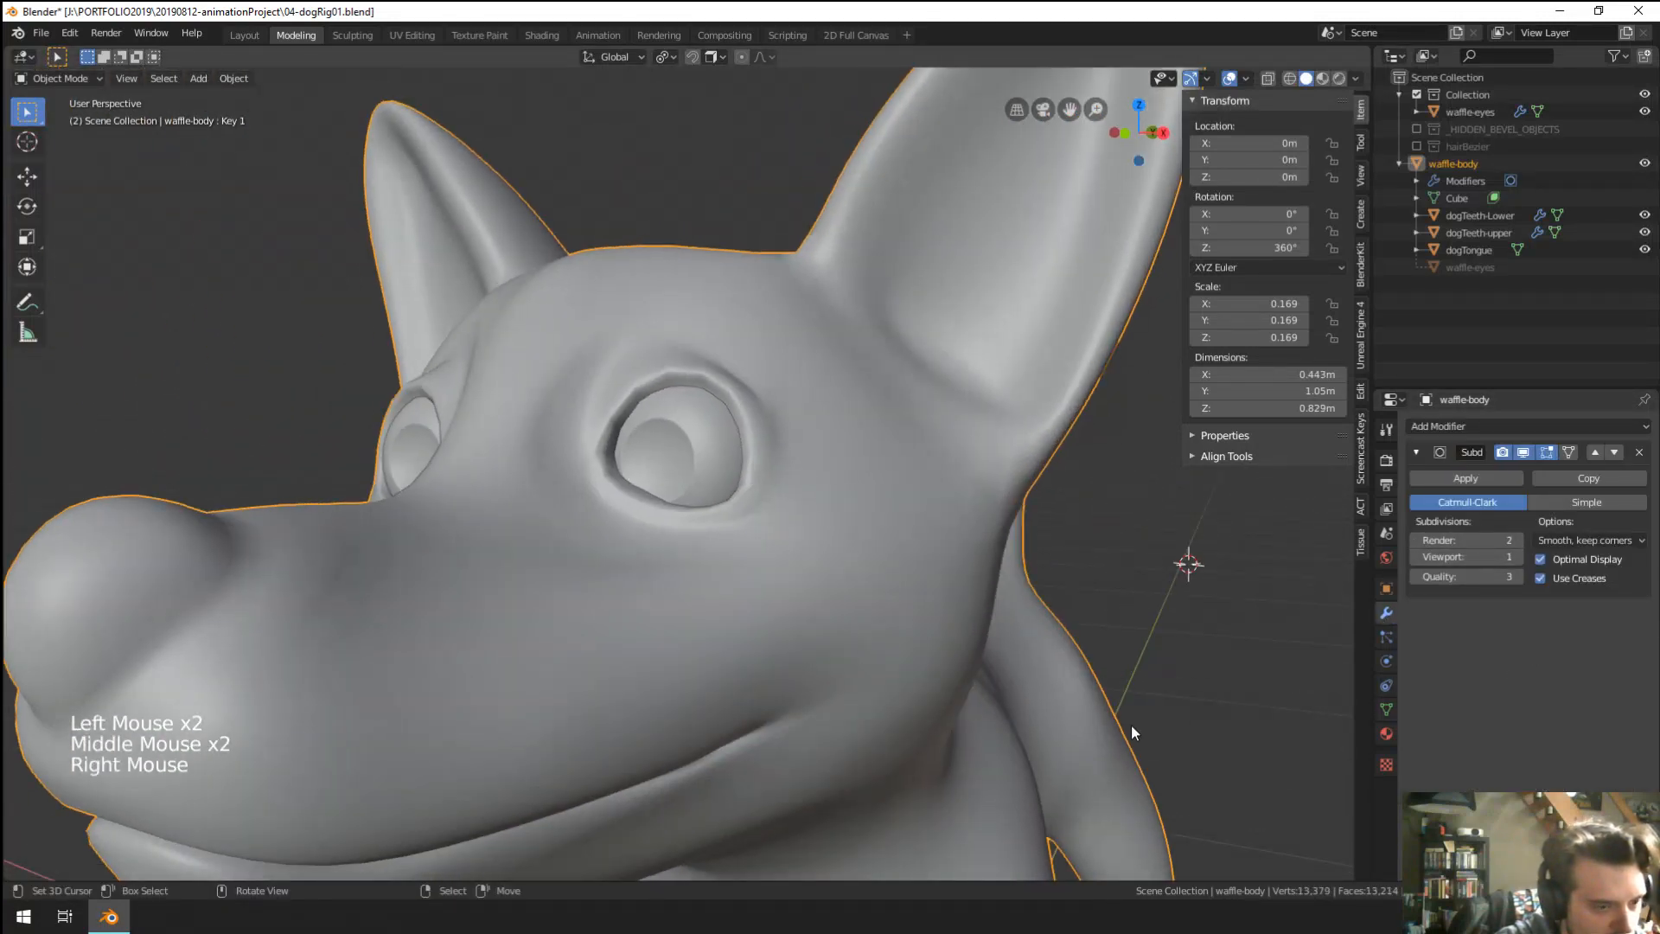
Set Key 1's value to 0.000 and inspect the closed eyelid's mesh from the side.
click(1386, 709)
drag(1631, 710, 1522, 711)
middle_drag(761, 512, 692, 531)
scroll(692, 531, up, 2)
key(Tab)
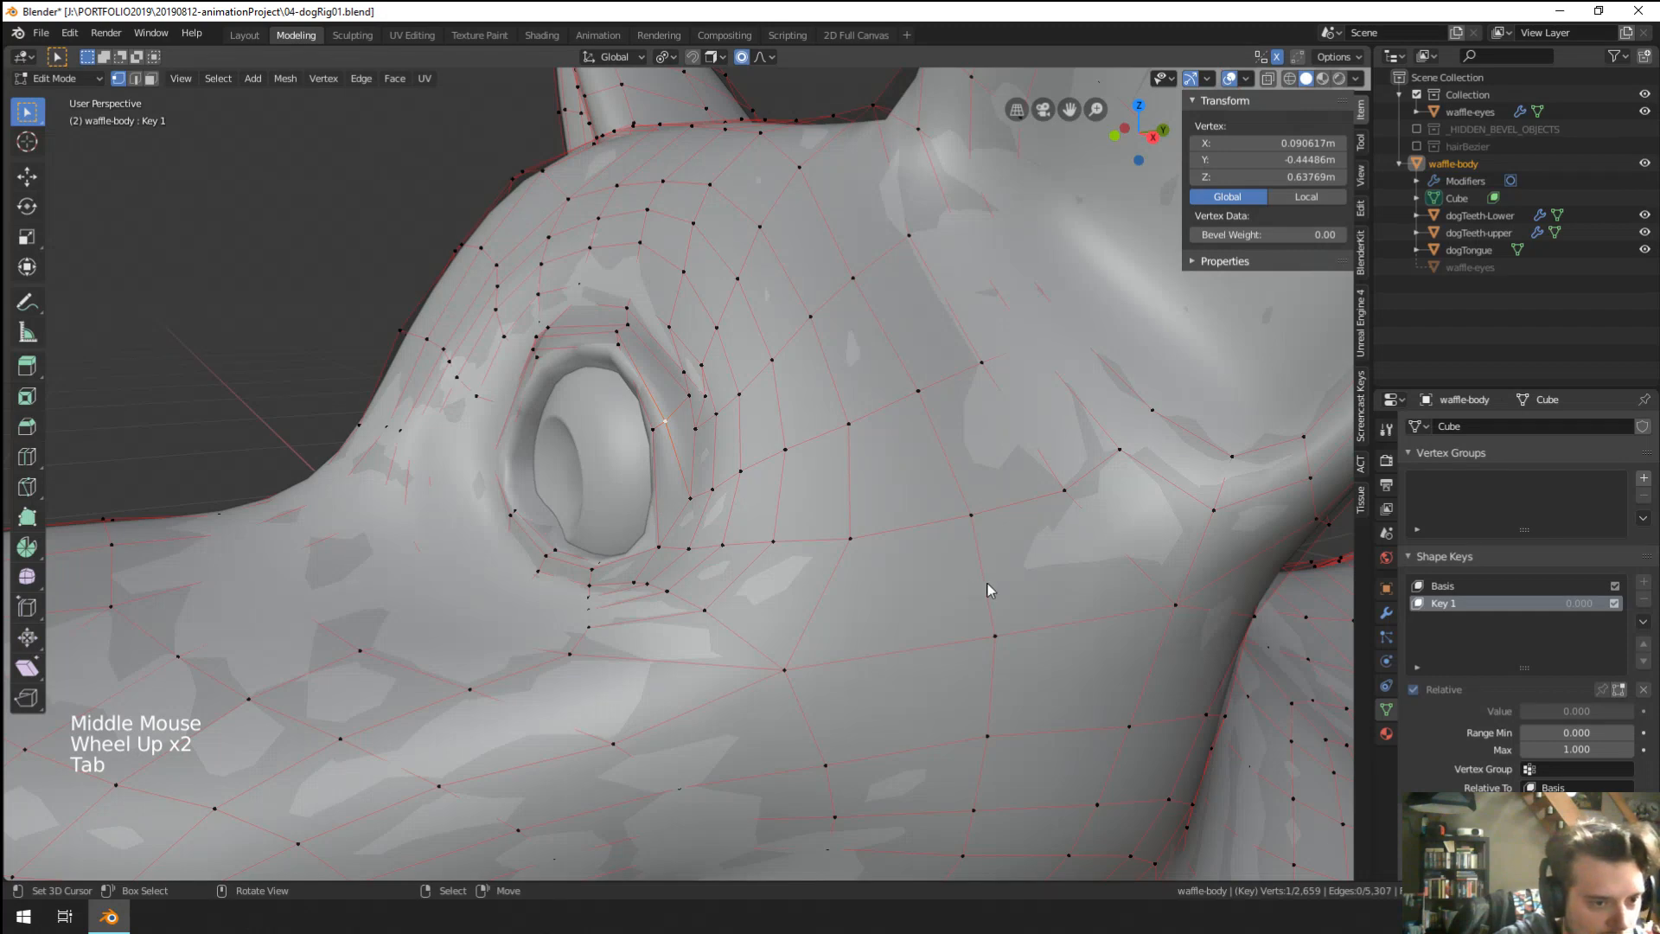
In the Basis shape, shrink/fatten the closed upper eyelid's middle vertex by -0.0239 m with a proportional size of 0.027 to cover the eyeball.
key(Tab)
click(1484, 586)
key(Tab)
key(Tab)
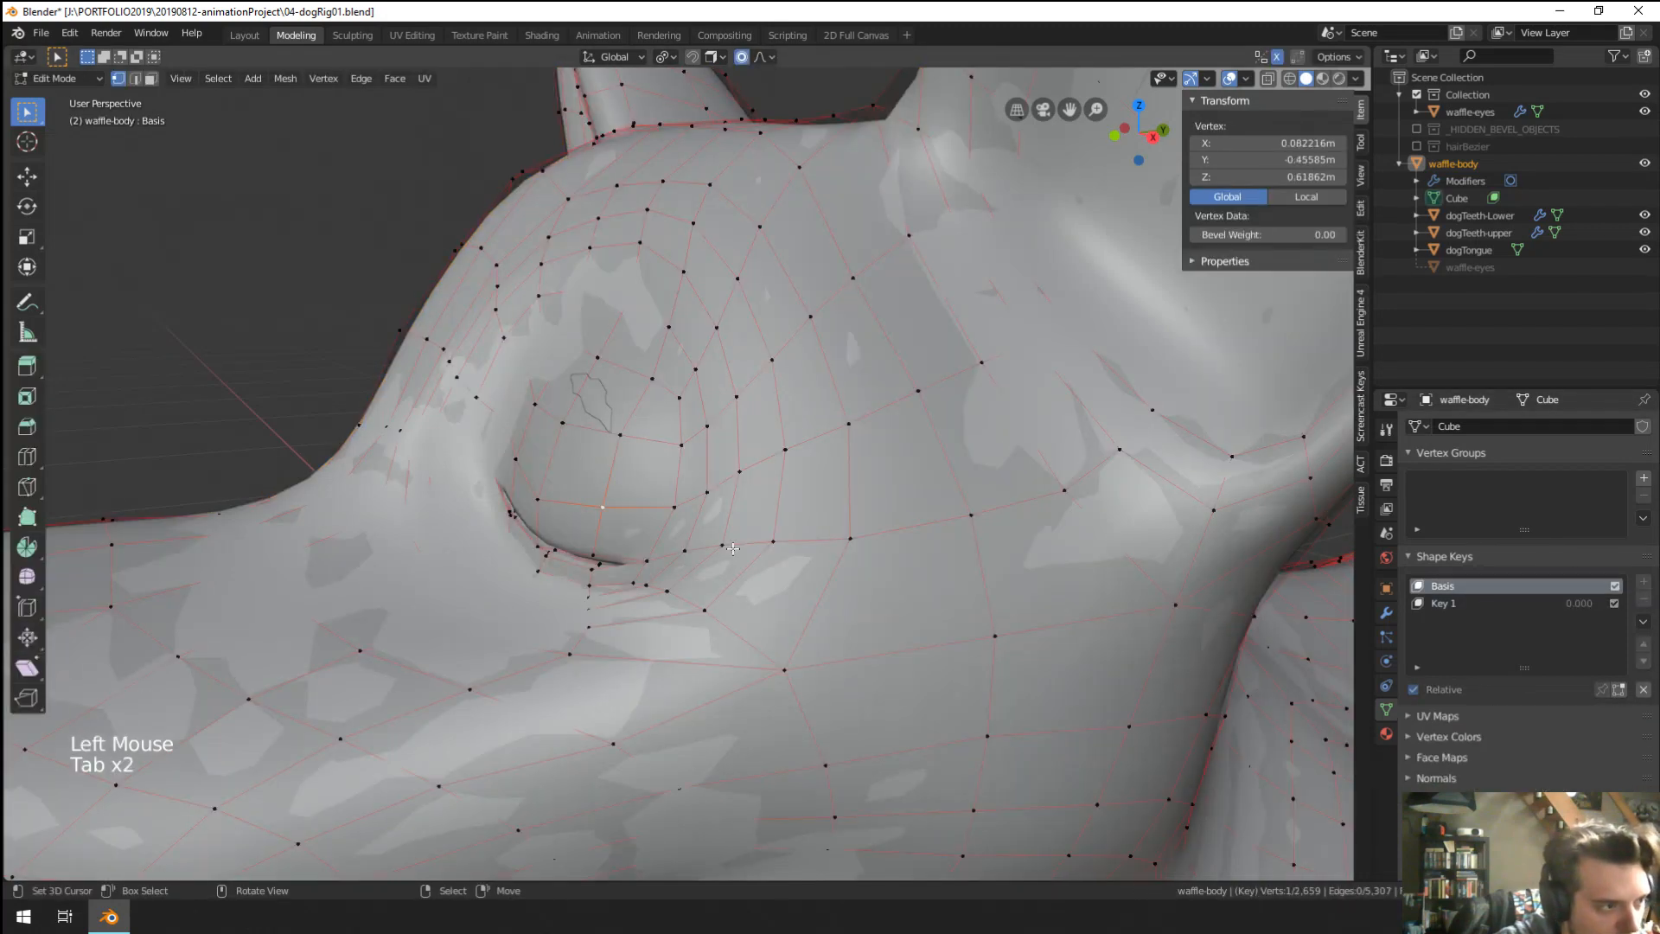
middle_drag(753, 533, 728, 525)
right_click(767, 431)
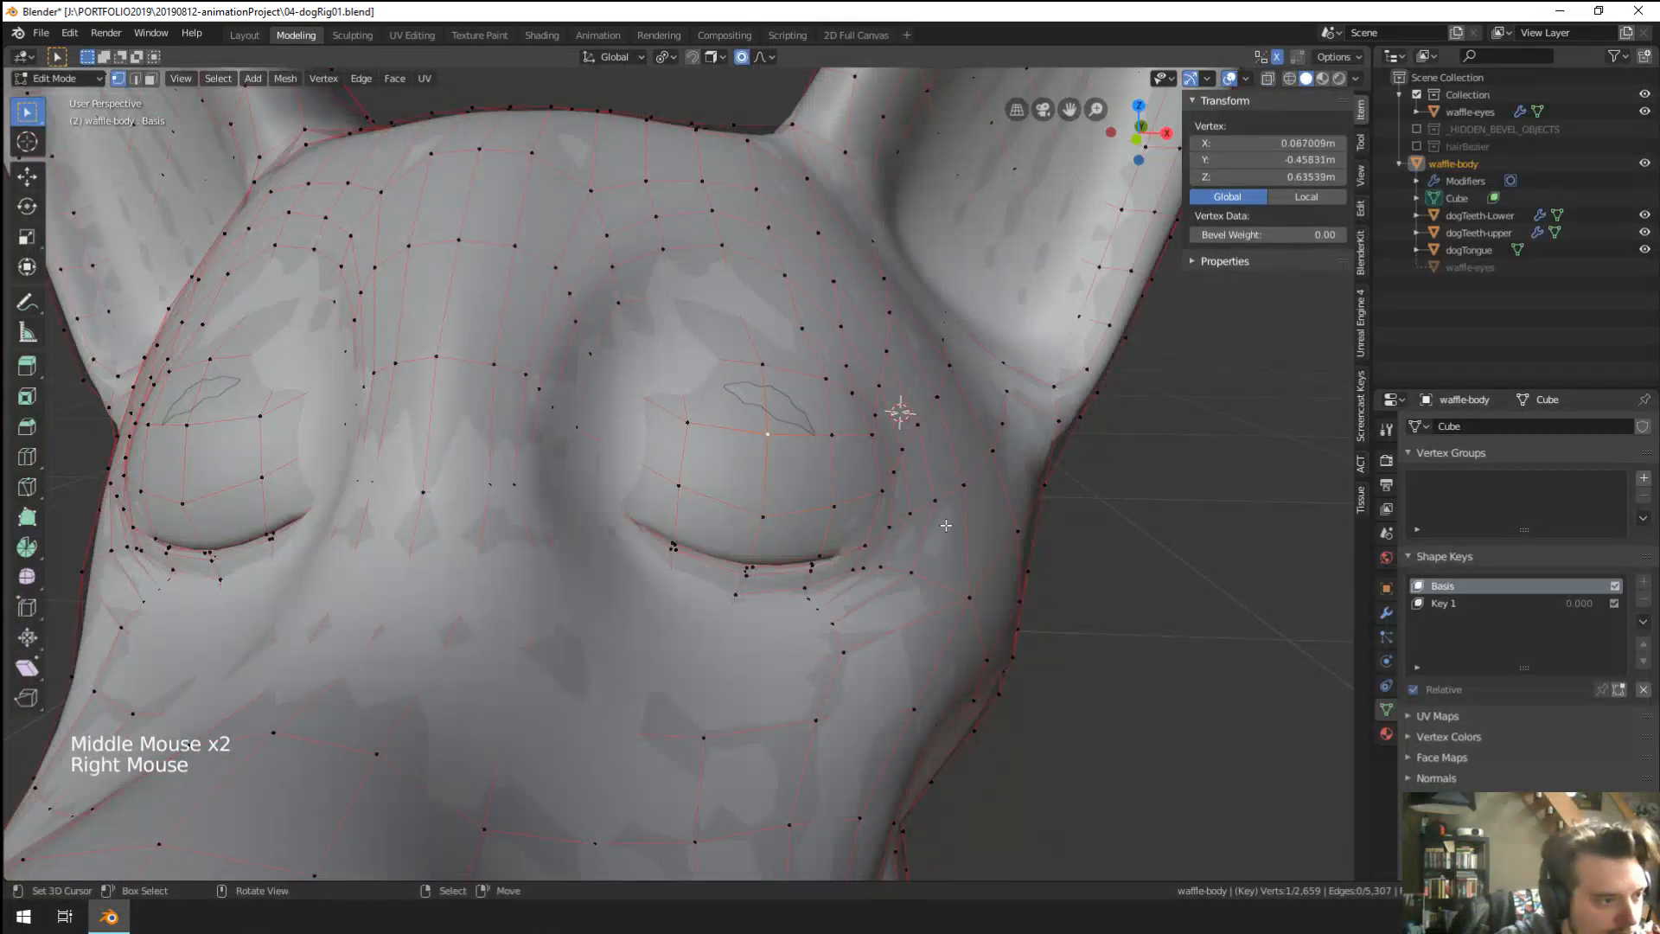
key(alt+s)
click(983, 582)
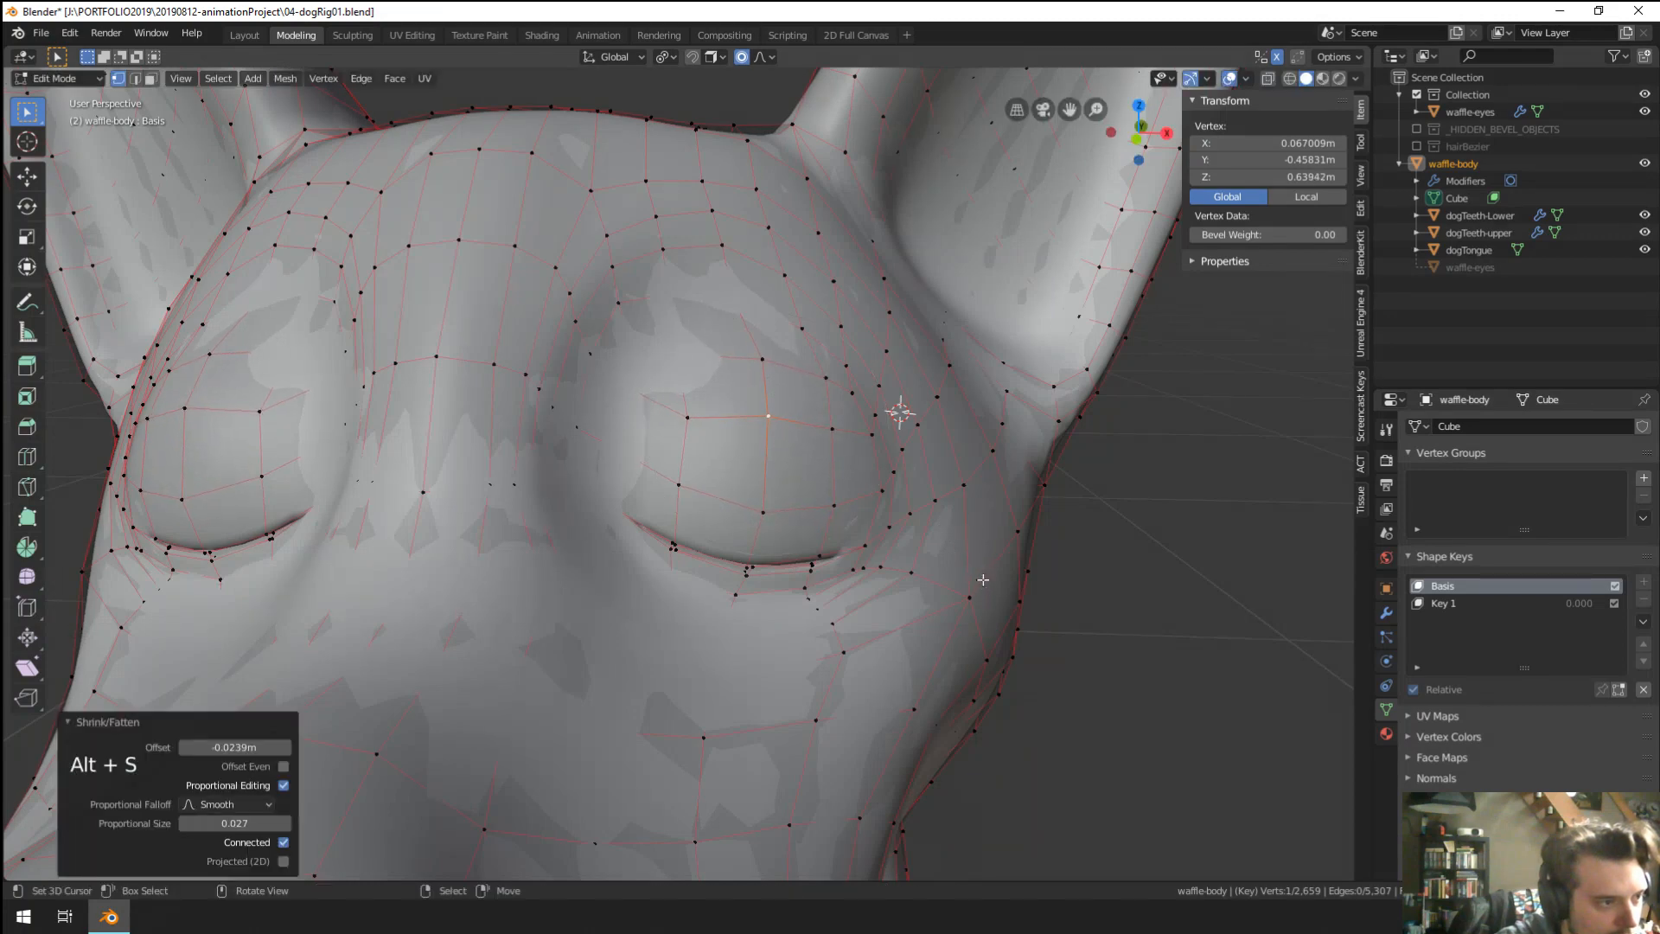
key(Tab)
middle_drag(983, 580, 852, 580)
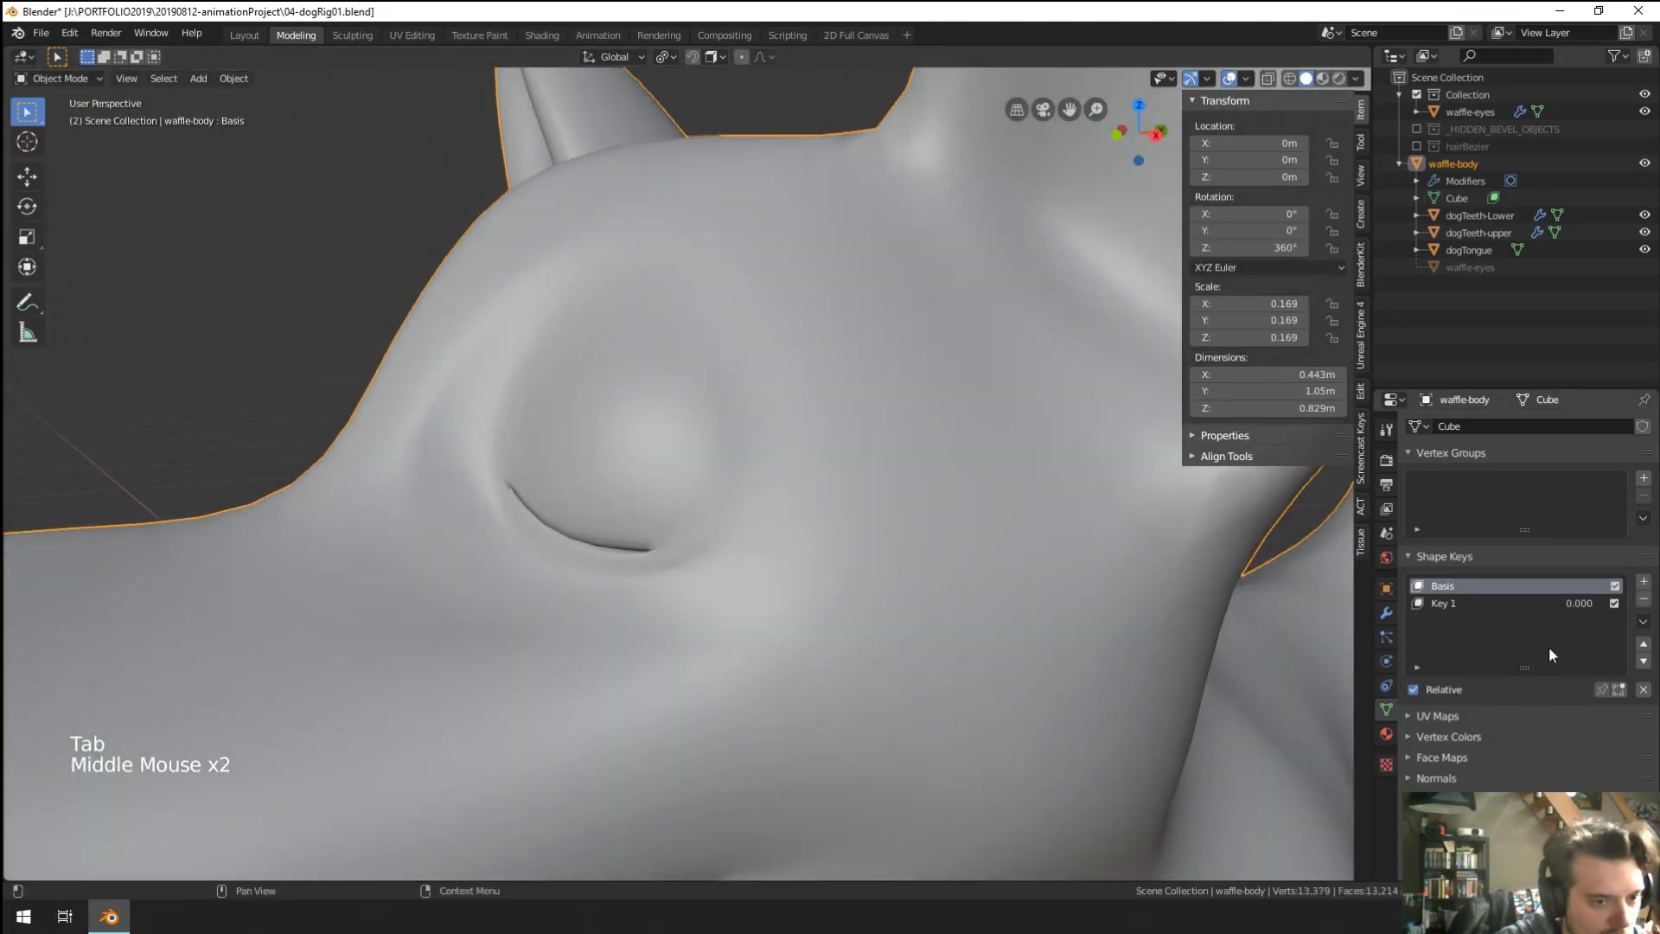
Set Key 1's value to 1.000 and examine the opened eyelids from the front and side.
click(1519, 609)
drag(1544, 712, 1633, 711)
scroll(723, 541, down, 3)
middle_drag(723, 542, 713, 488)
scroll(631, 506, up, 1)
scroll(627, 475, down, 2)
scroll(712, 487, up, 1)
drag(1572, 711, 1633, 711)
scroll(682, 548, down, 3)
scroll(682, 548, down, 1)
middle_drag(683, 548, 256, 583)
scroll(459, 459, up, 6)
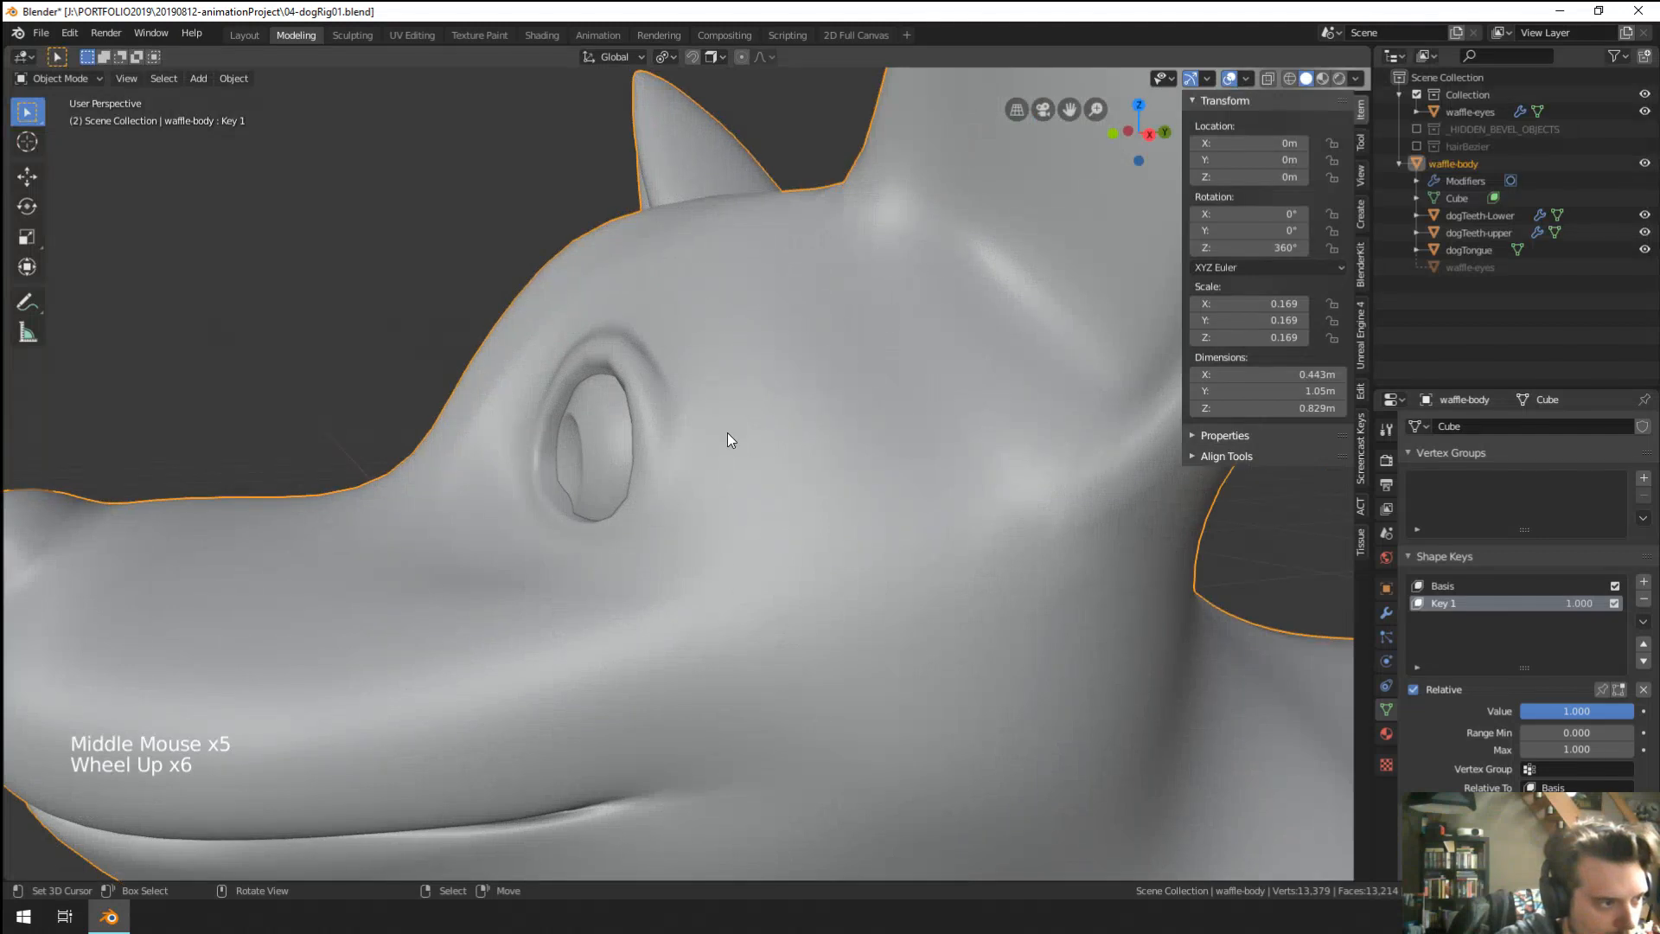
middle_drag(728, 433, 704, 433)
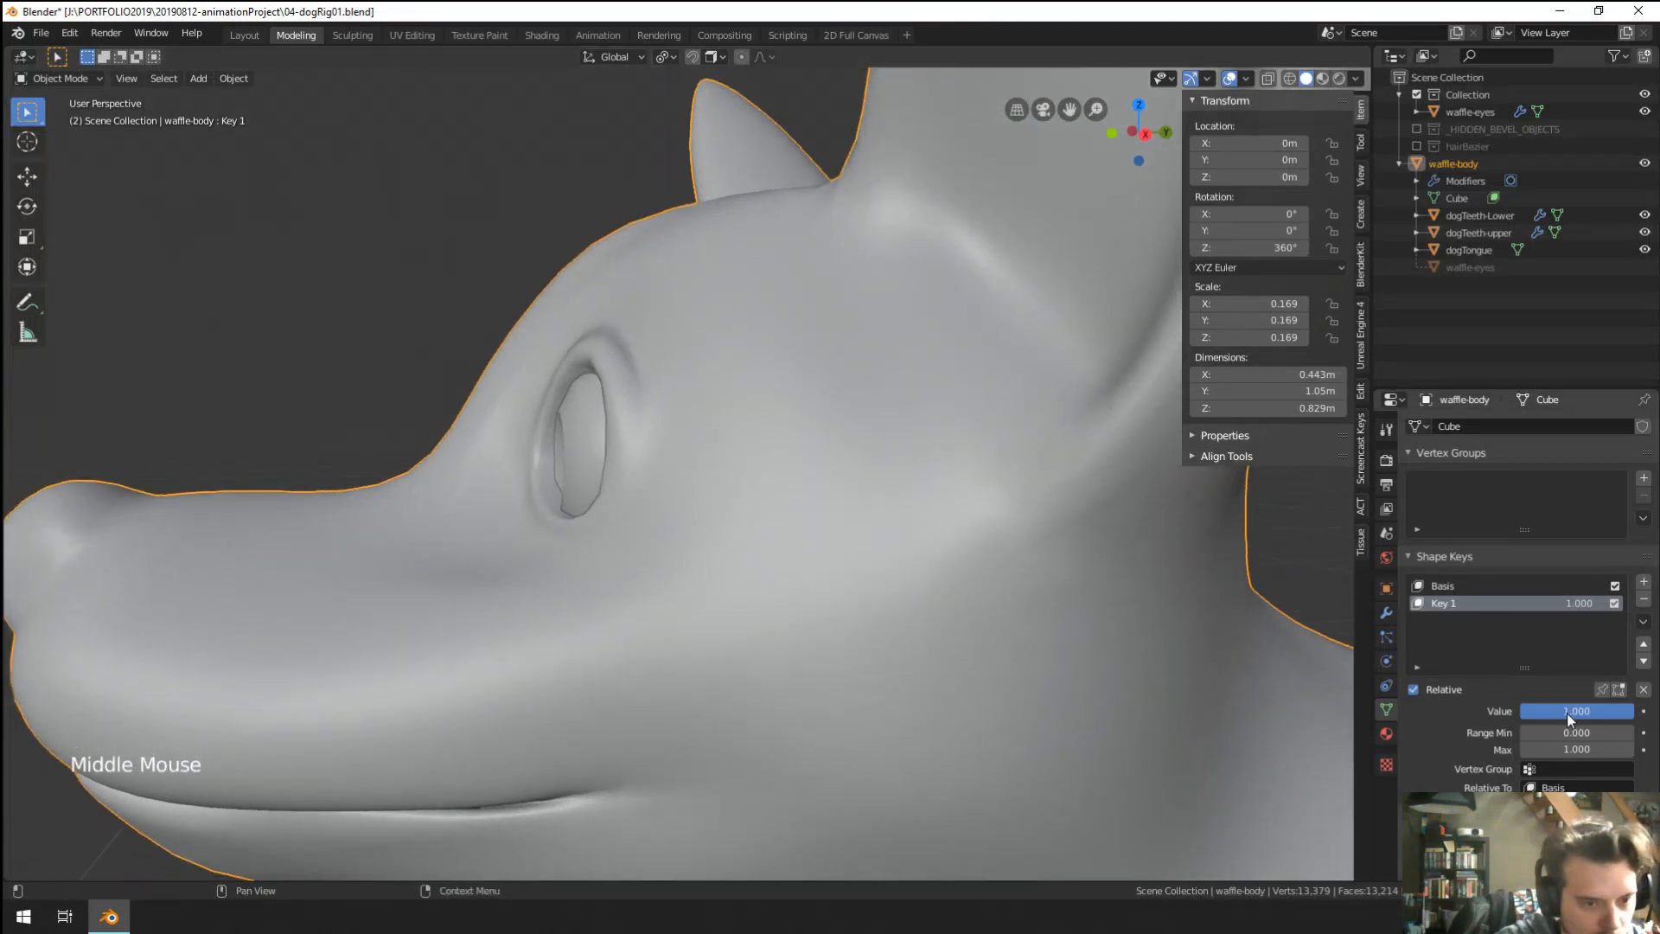
Add a second shape key and set Key 1's value to 0.418 with the new key active at 0.000.
drag(1567, 712, 1515, 712)
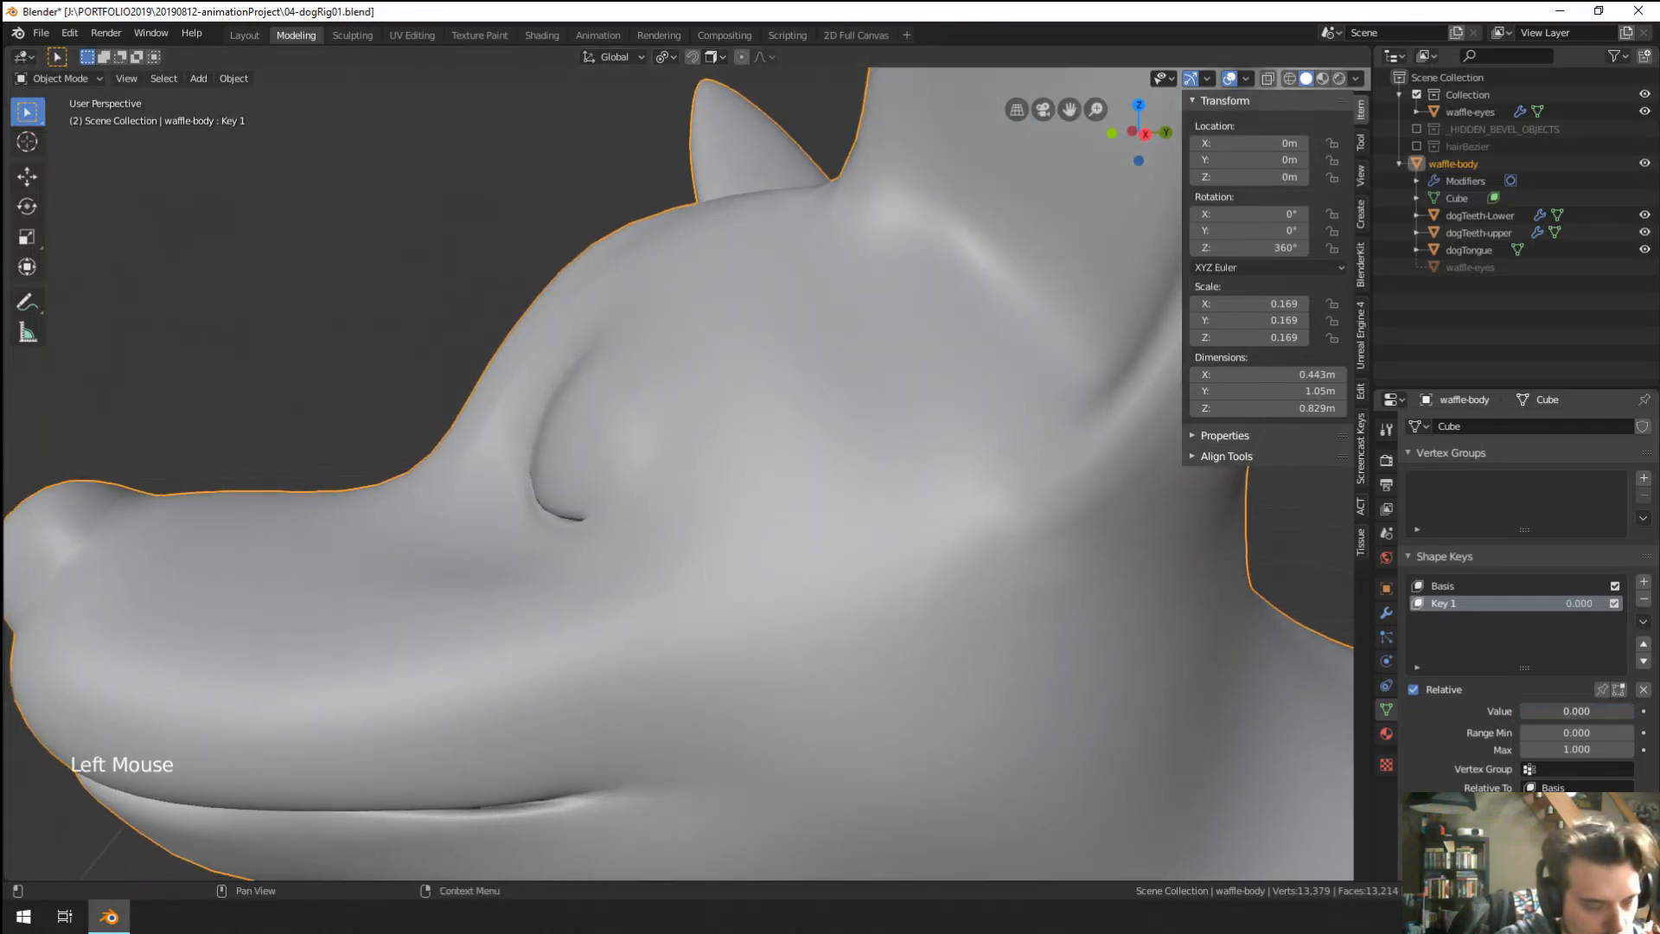
click(1642, 584)
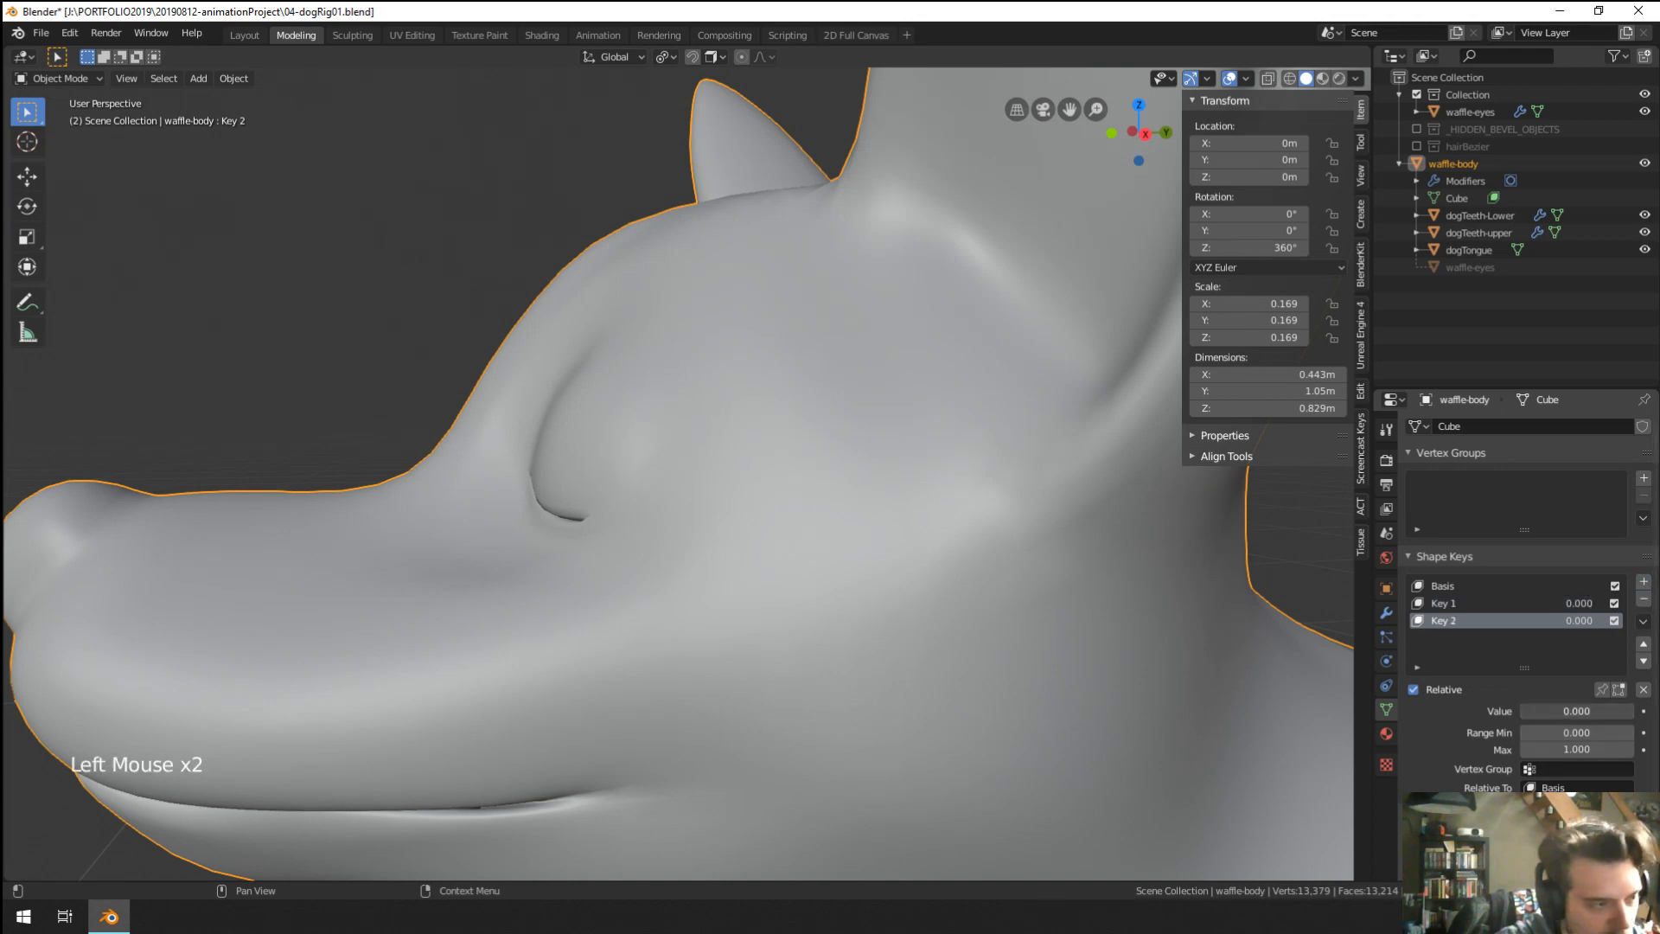
drag(1581, 621, 1567, 621)
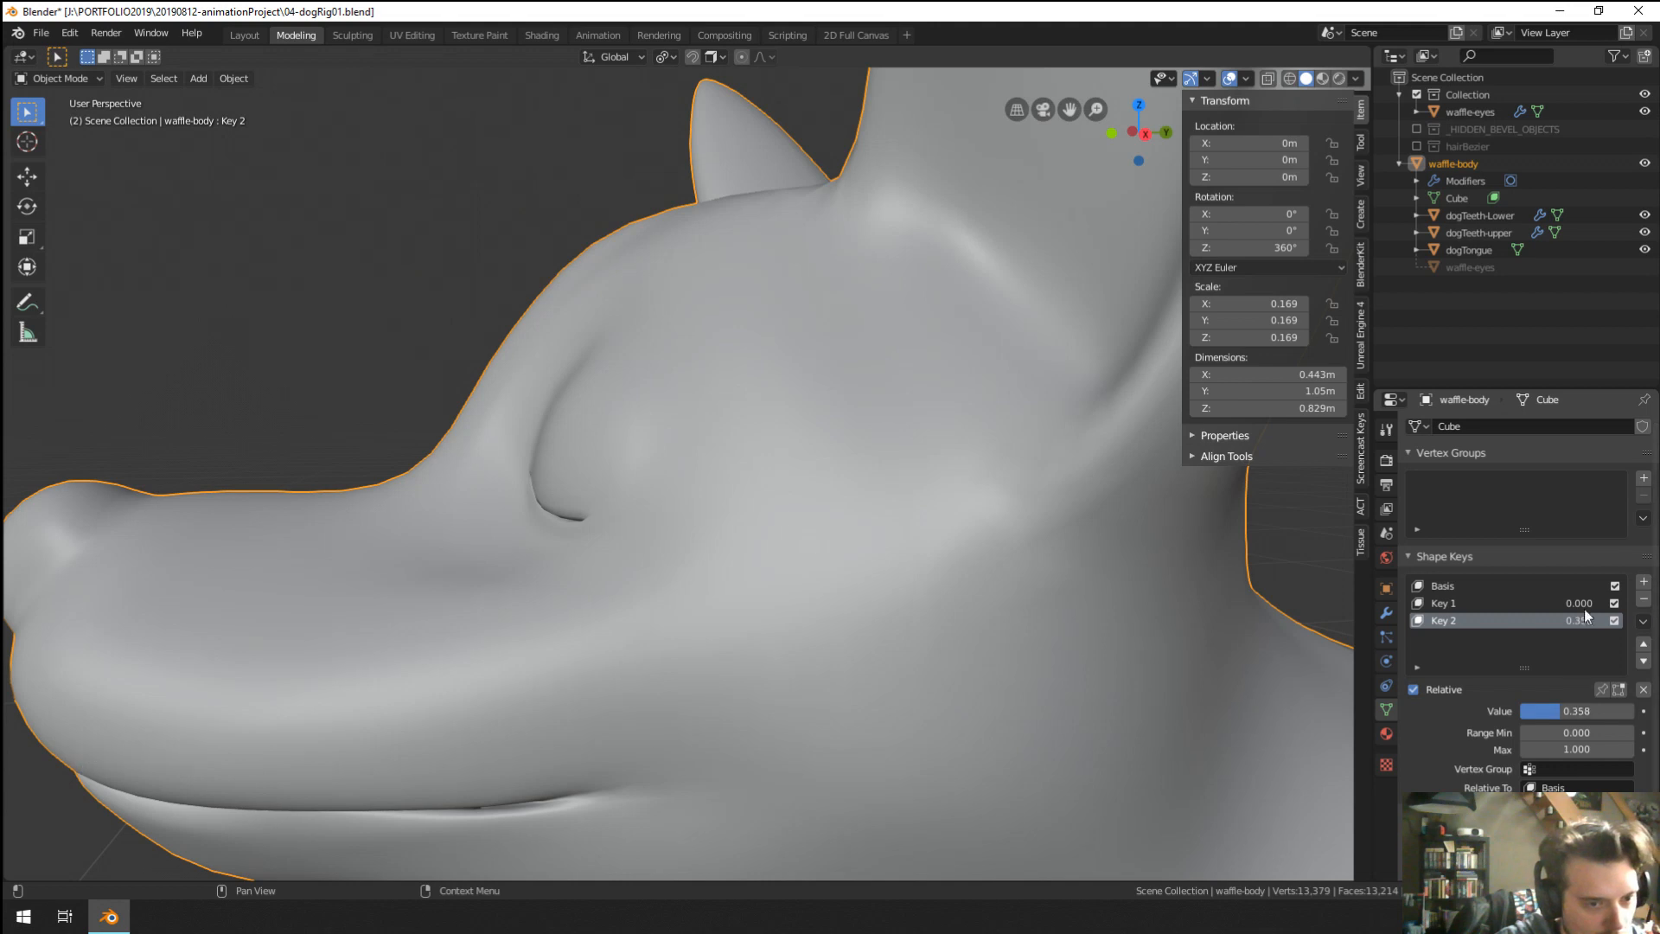
click(1579, 588)
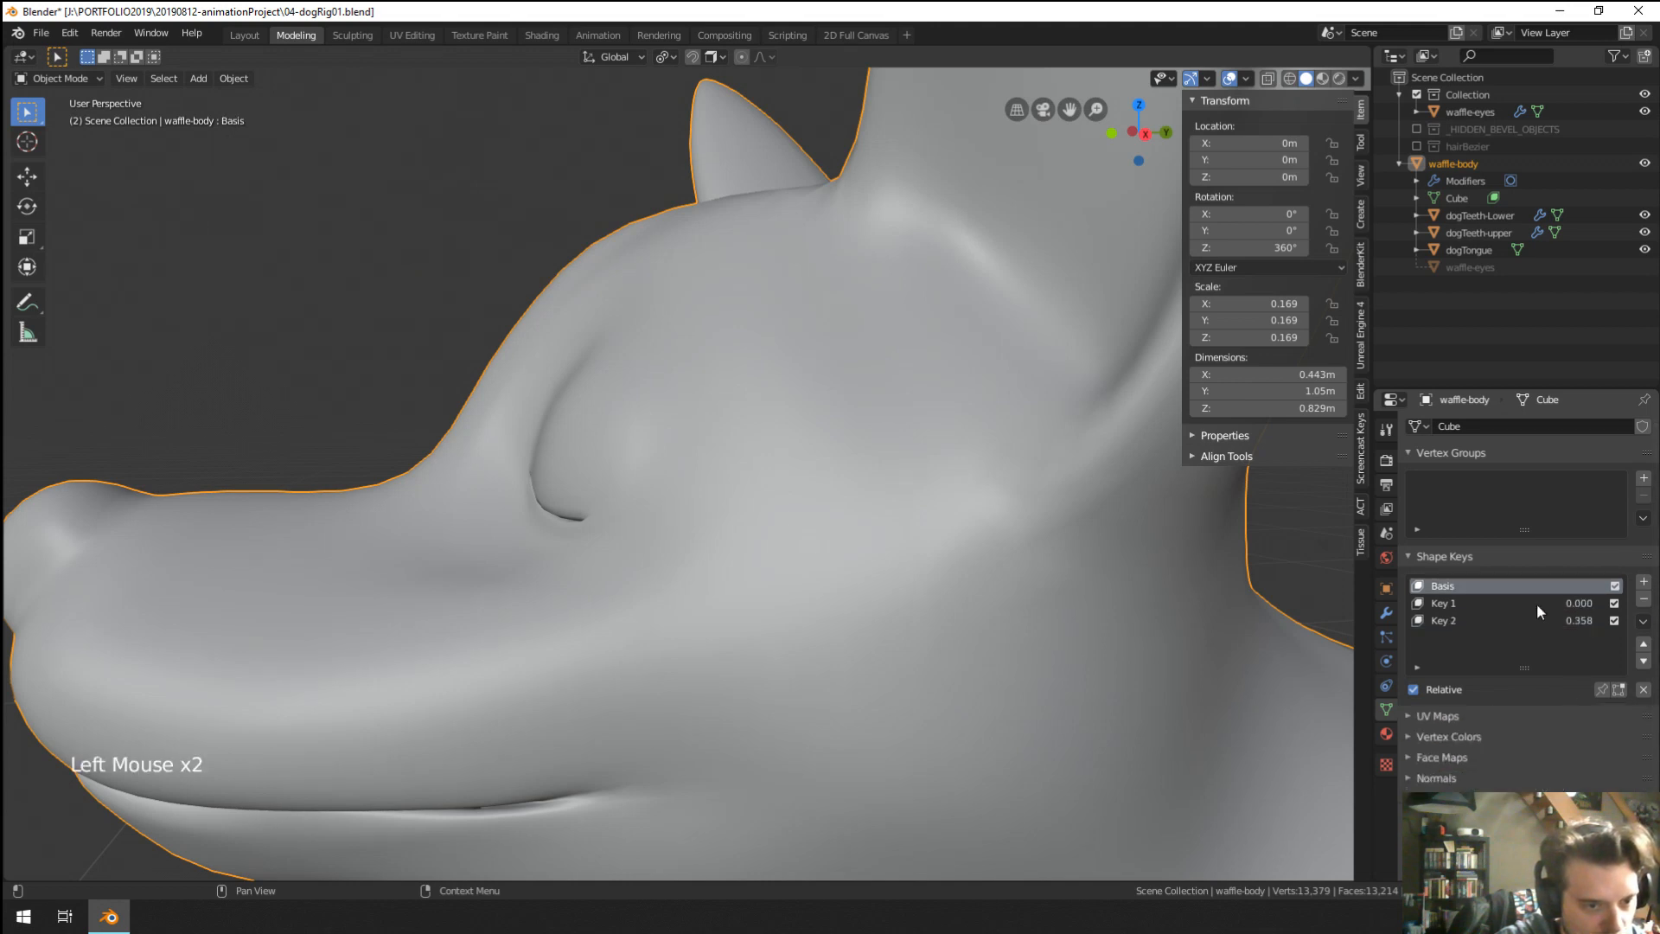
click(1537, 605)
drag(1573, 710, 1525, 711)
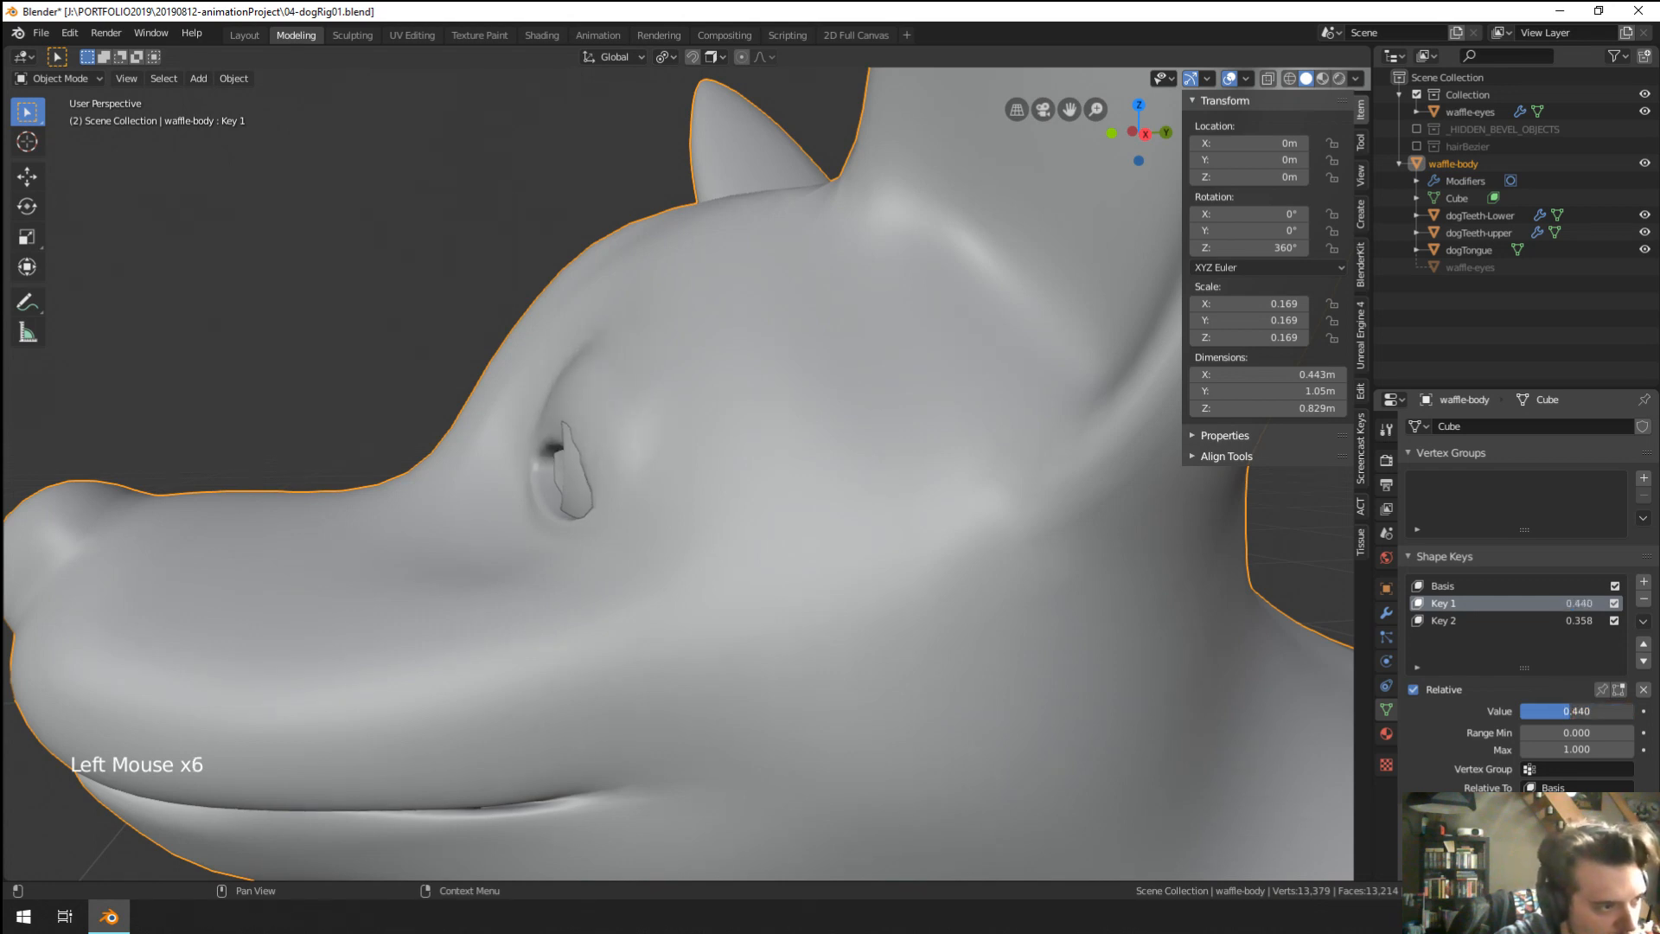
click(1548, 623)
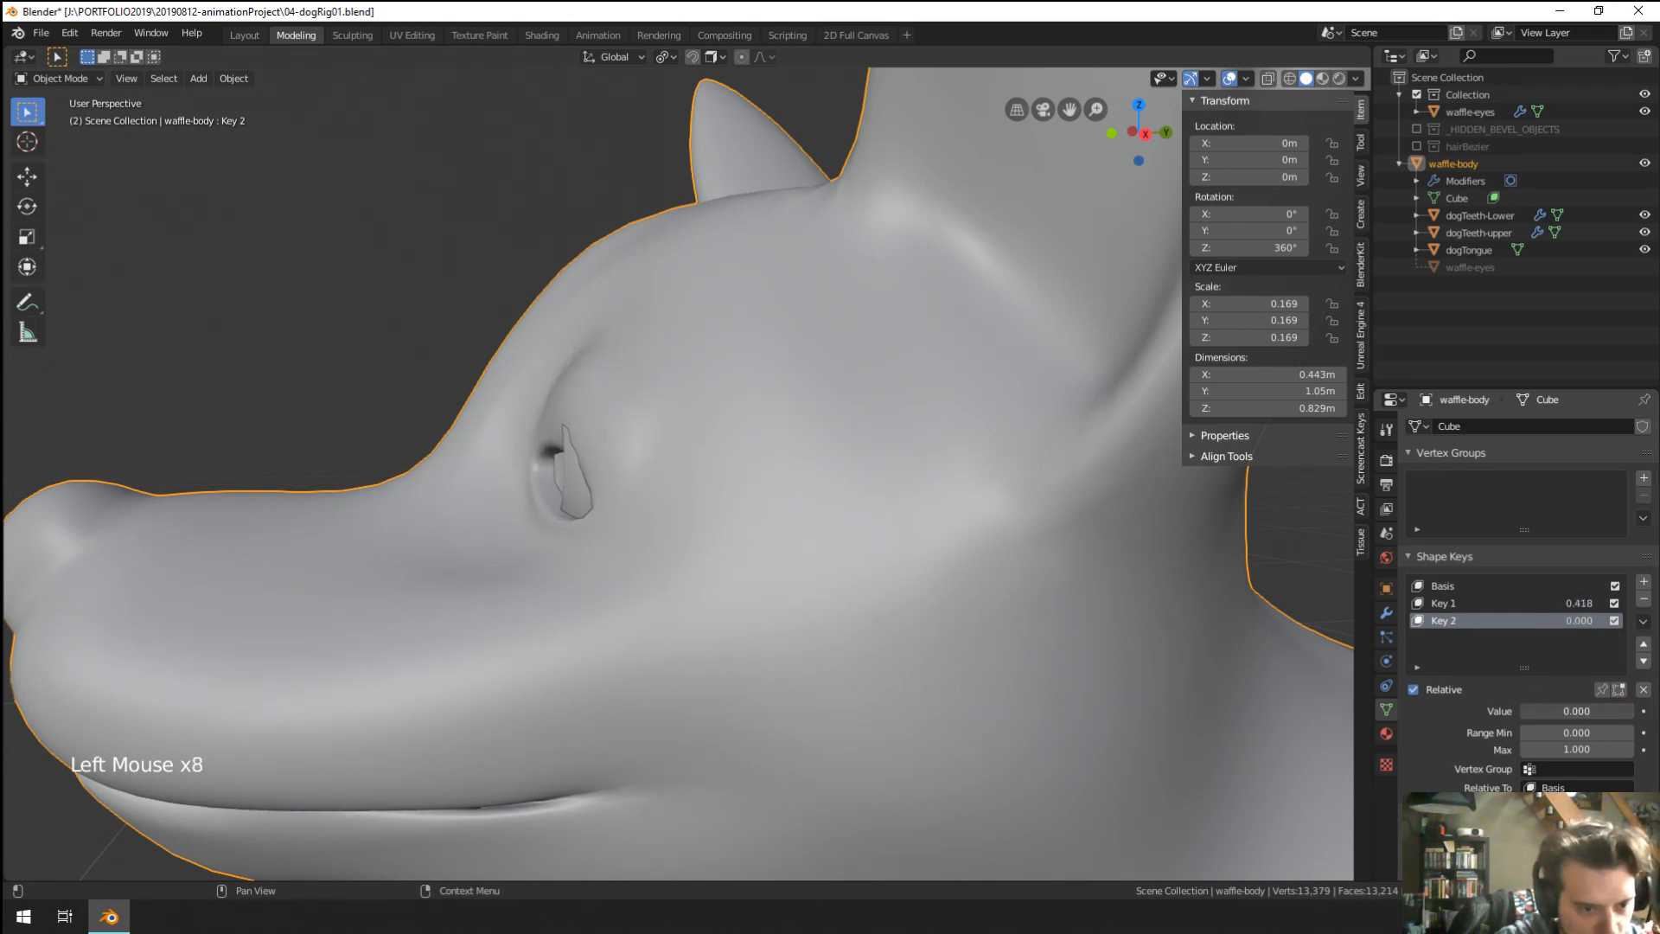
Enable shape key display in Edit Mode for Key 2 and try to push the half-open upper eyelid's rim vertices off the eyeball.
key(Tab)
click(1620, 690)
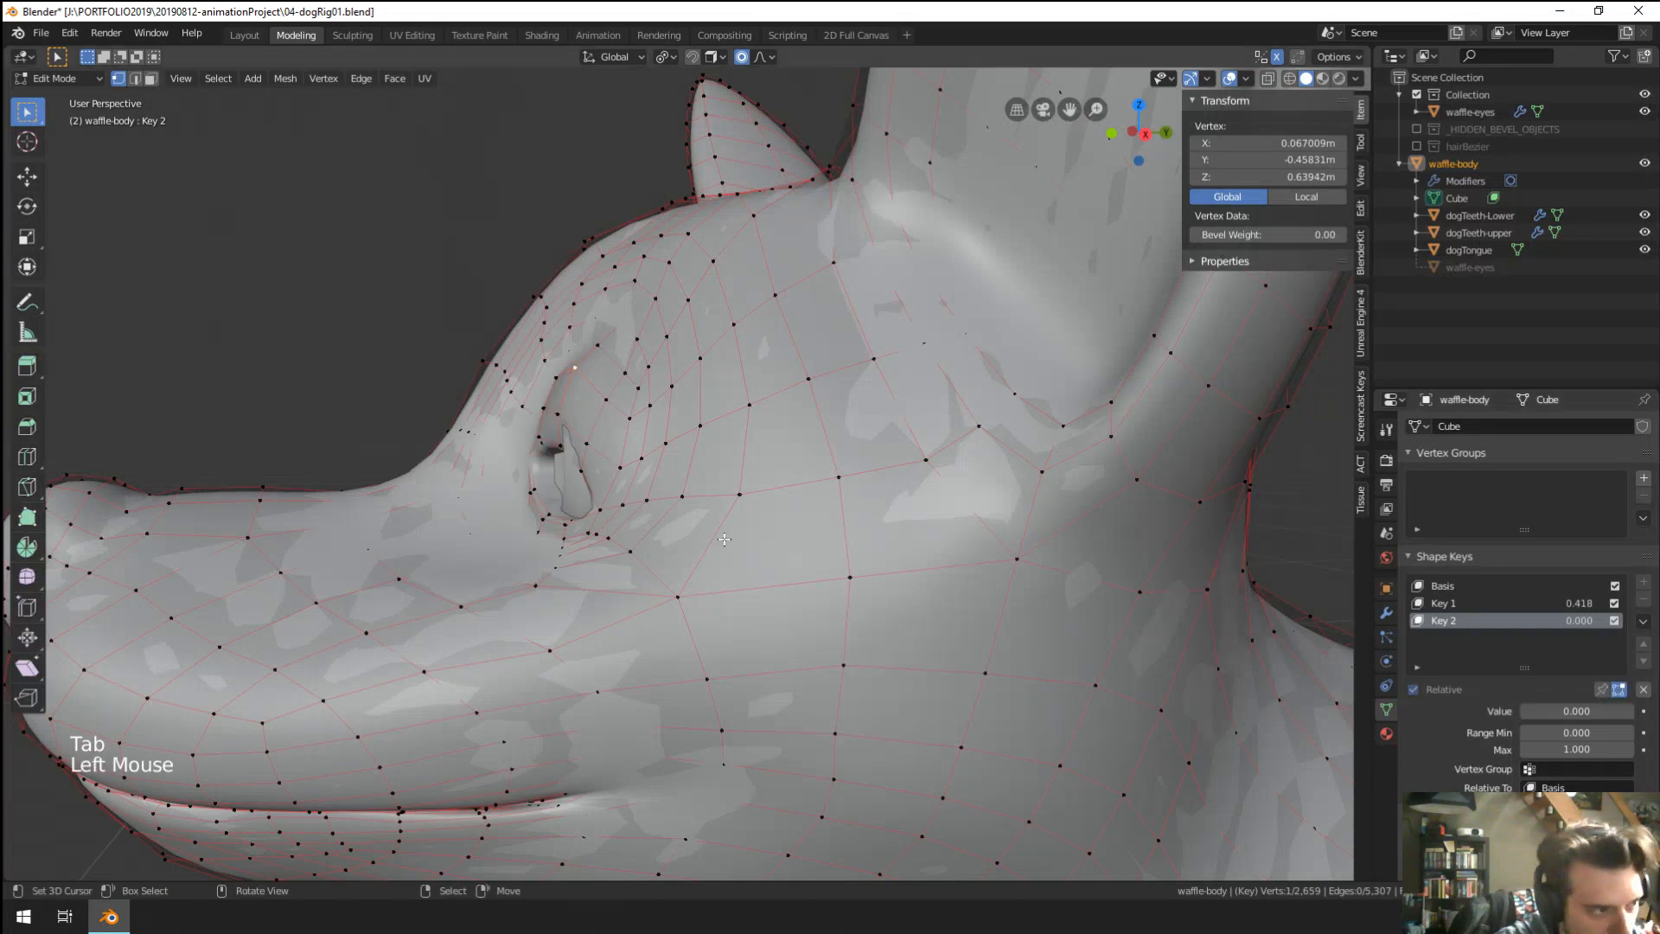
middle_drag(538, 443, 600, 448)
scroll(600, 448, up, 1)
right_click(600, 448)
key(alt+s)
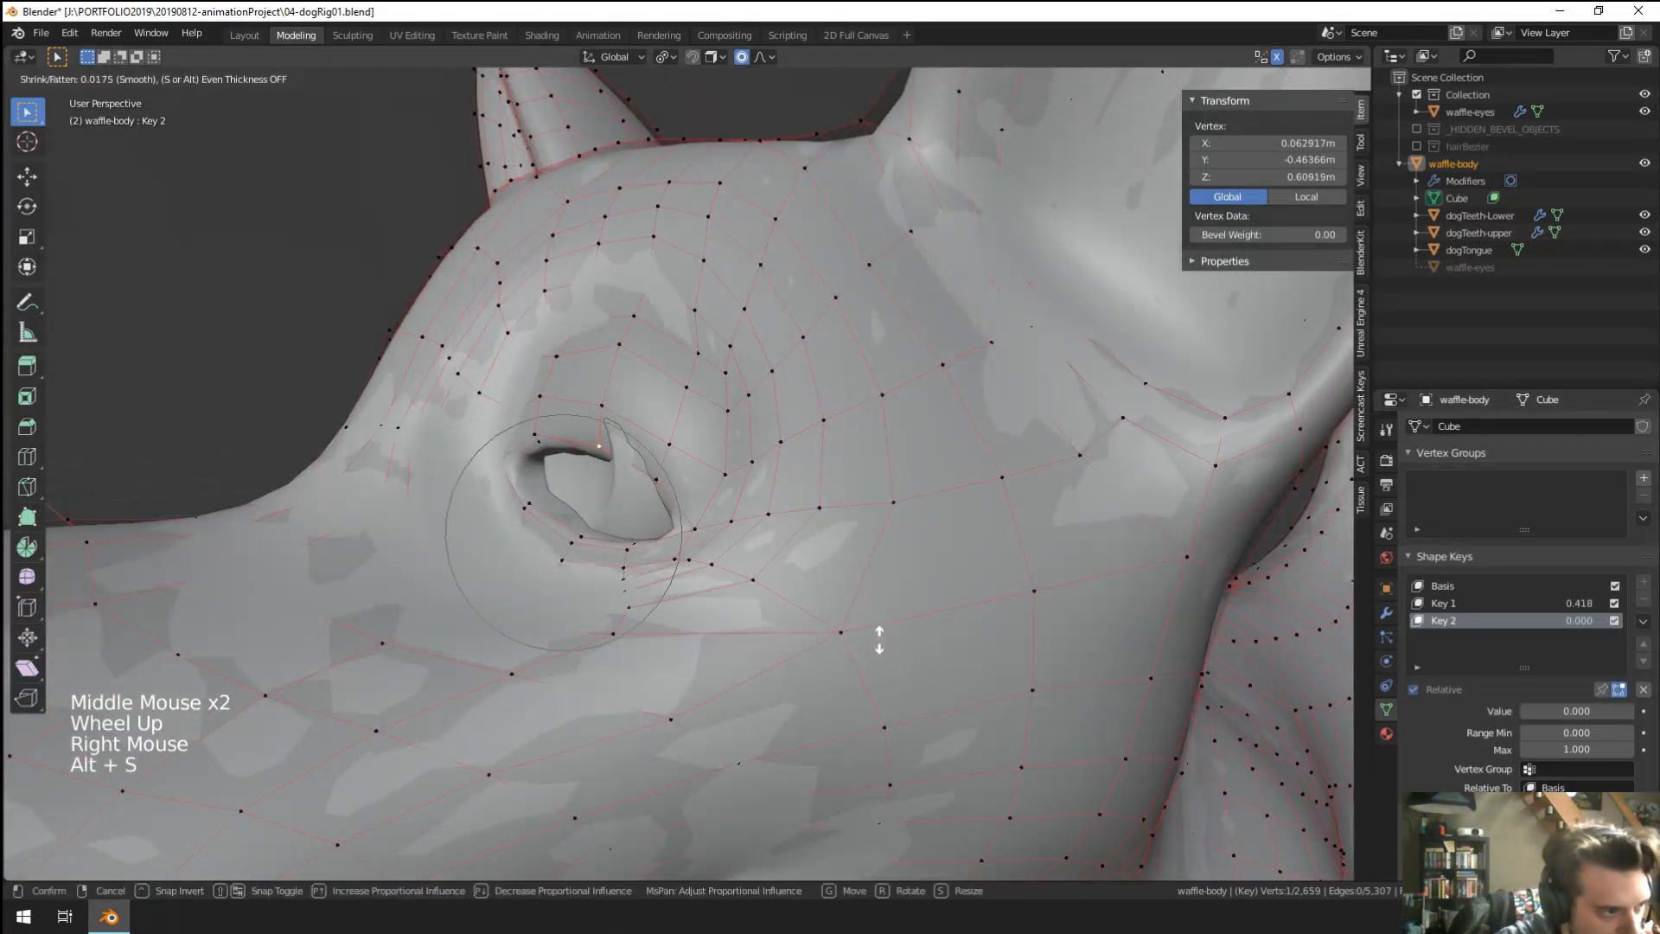
right_click(644, 491)
middle_drag(644, 491, 607, 568)
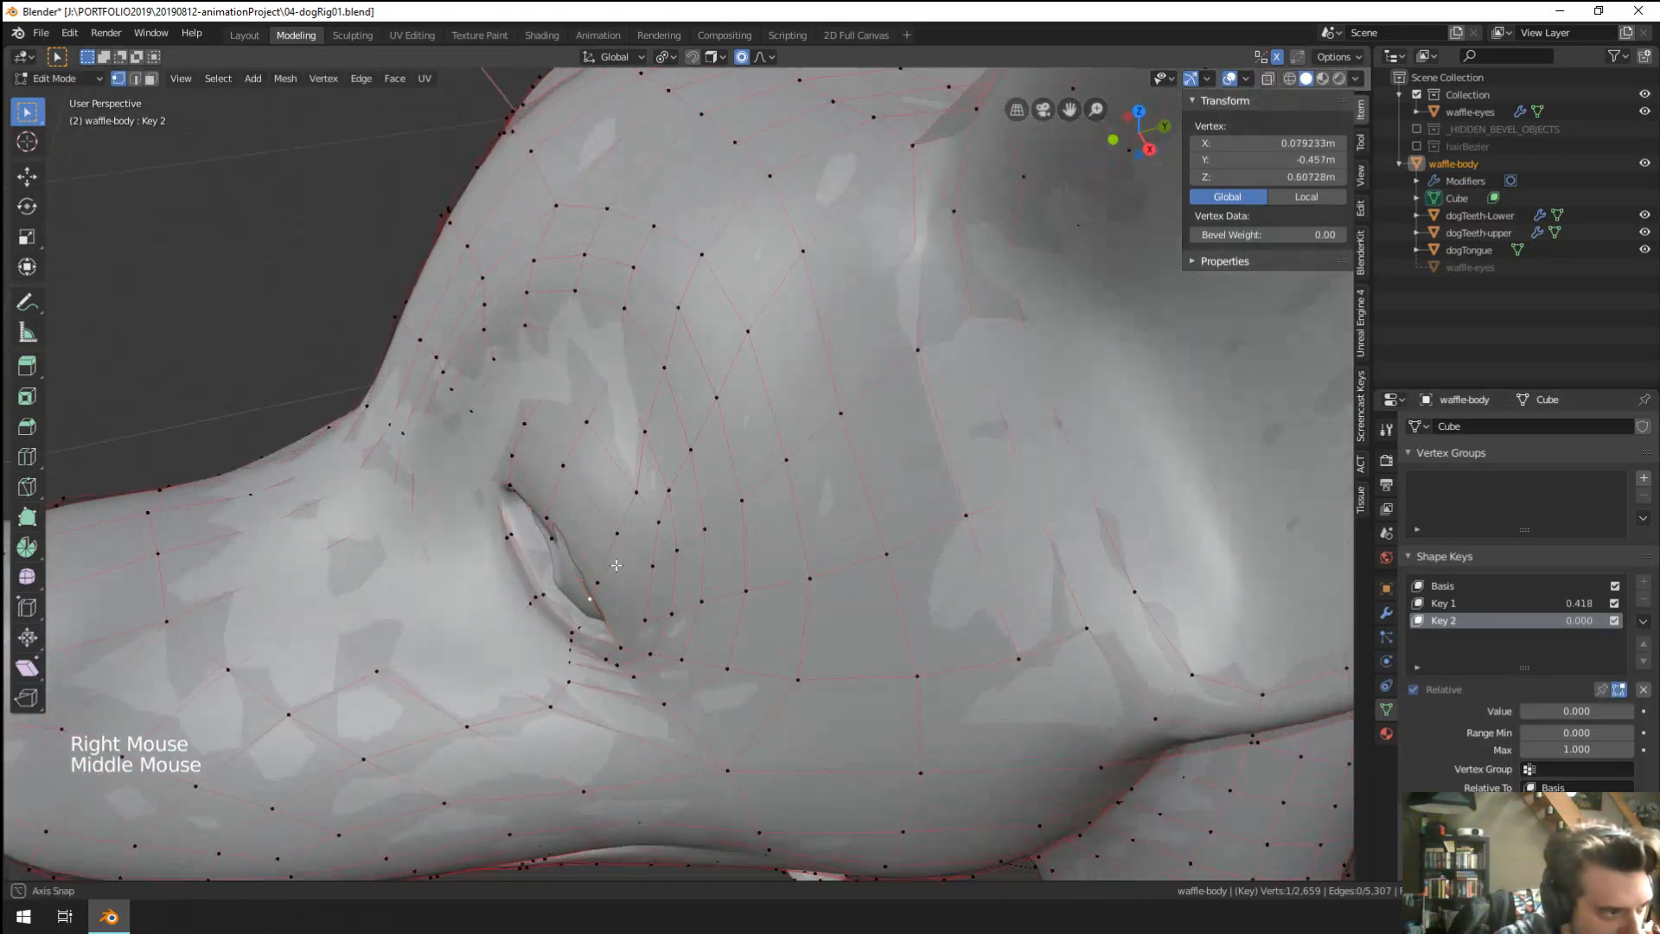
key(g)
right_click(619, 574)
shift+middle_drag(741, 492, 877, 471)
middle_drag(877, 471, 854, 478)
key(g)
right_click(748, 557)
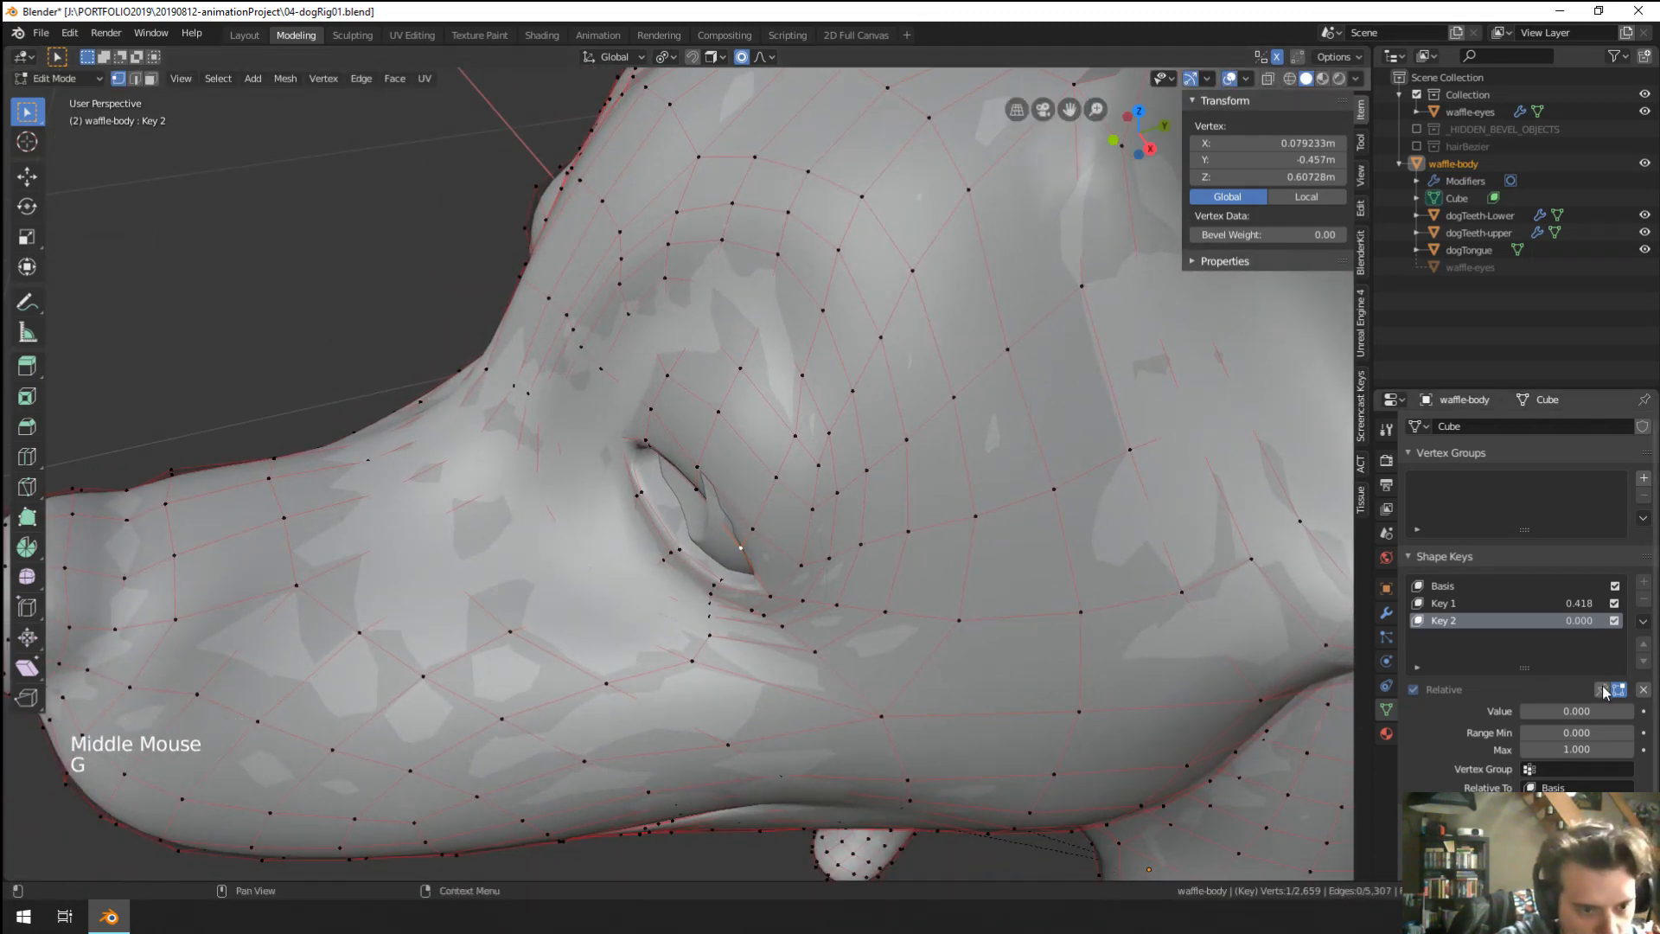
Set Key 2's value to 1.000 and move the half-open upper eyelid's rim vertices outward with proportional editing.
drag(1539, 711, 1631, 711)
key(g)
click(651, 547)
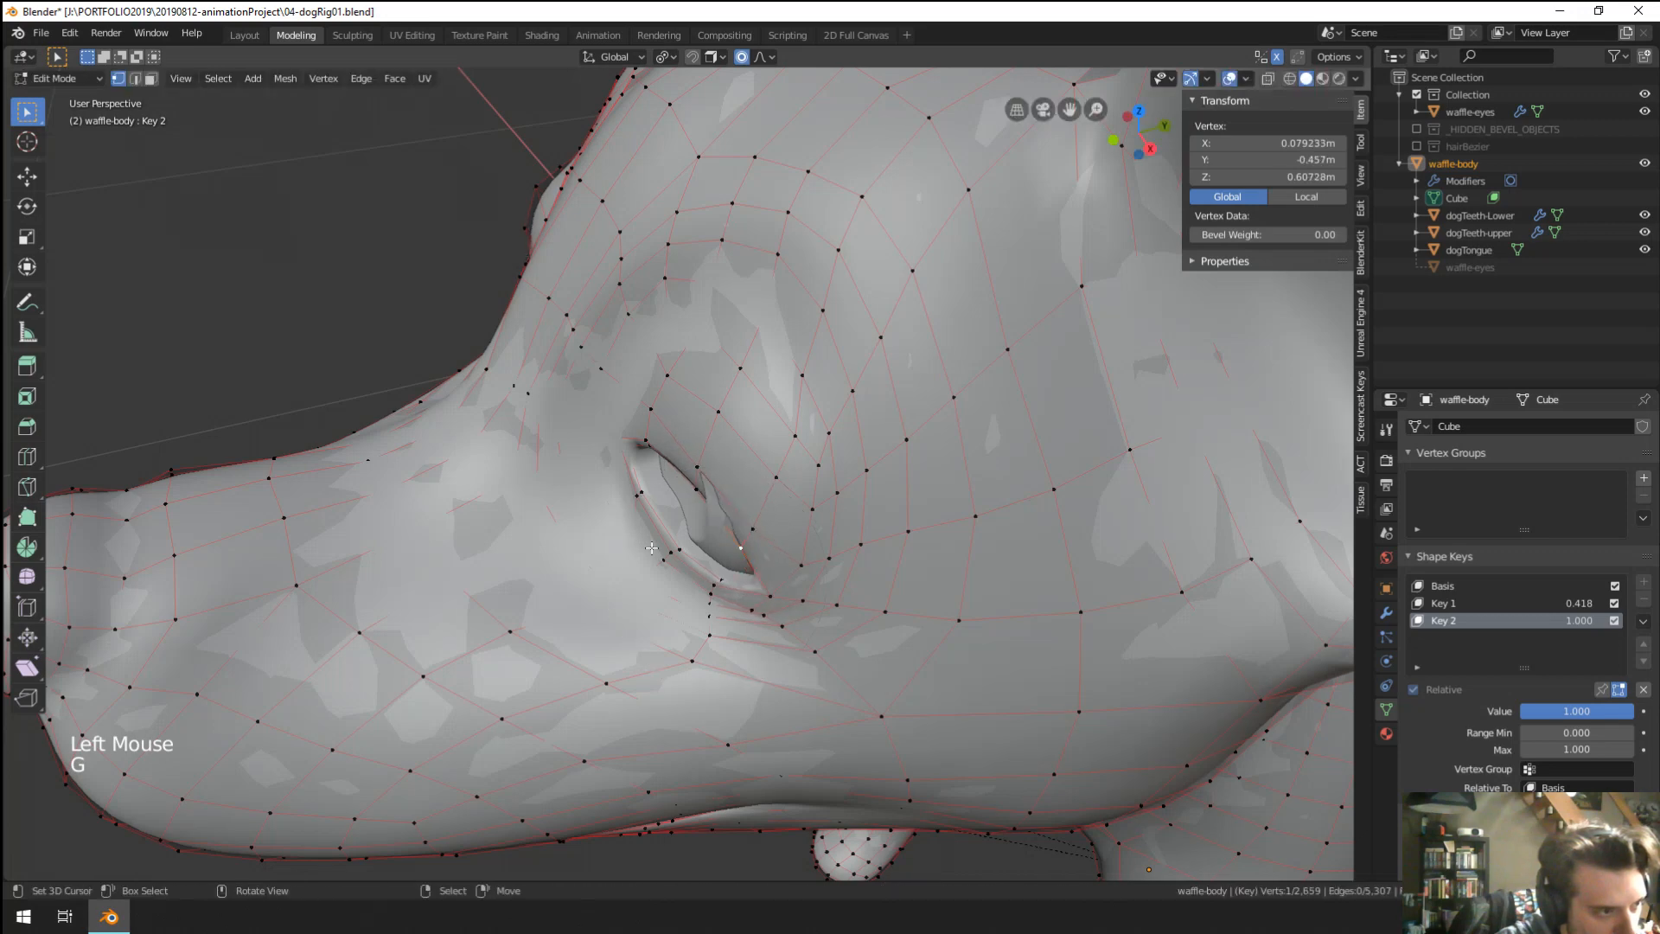
key(alt+s)
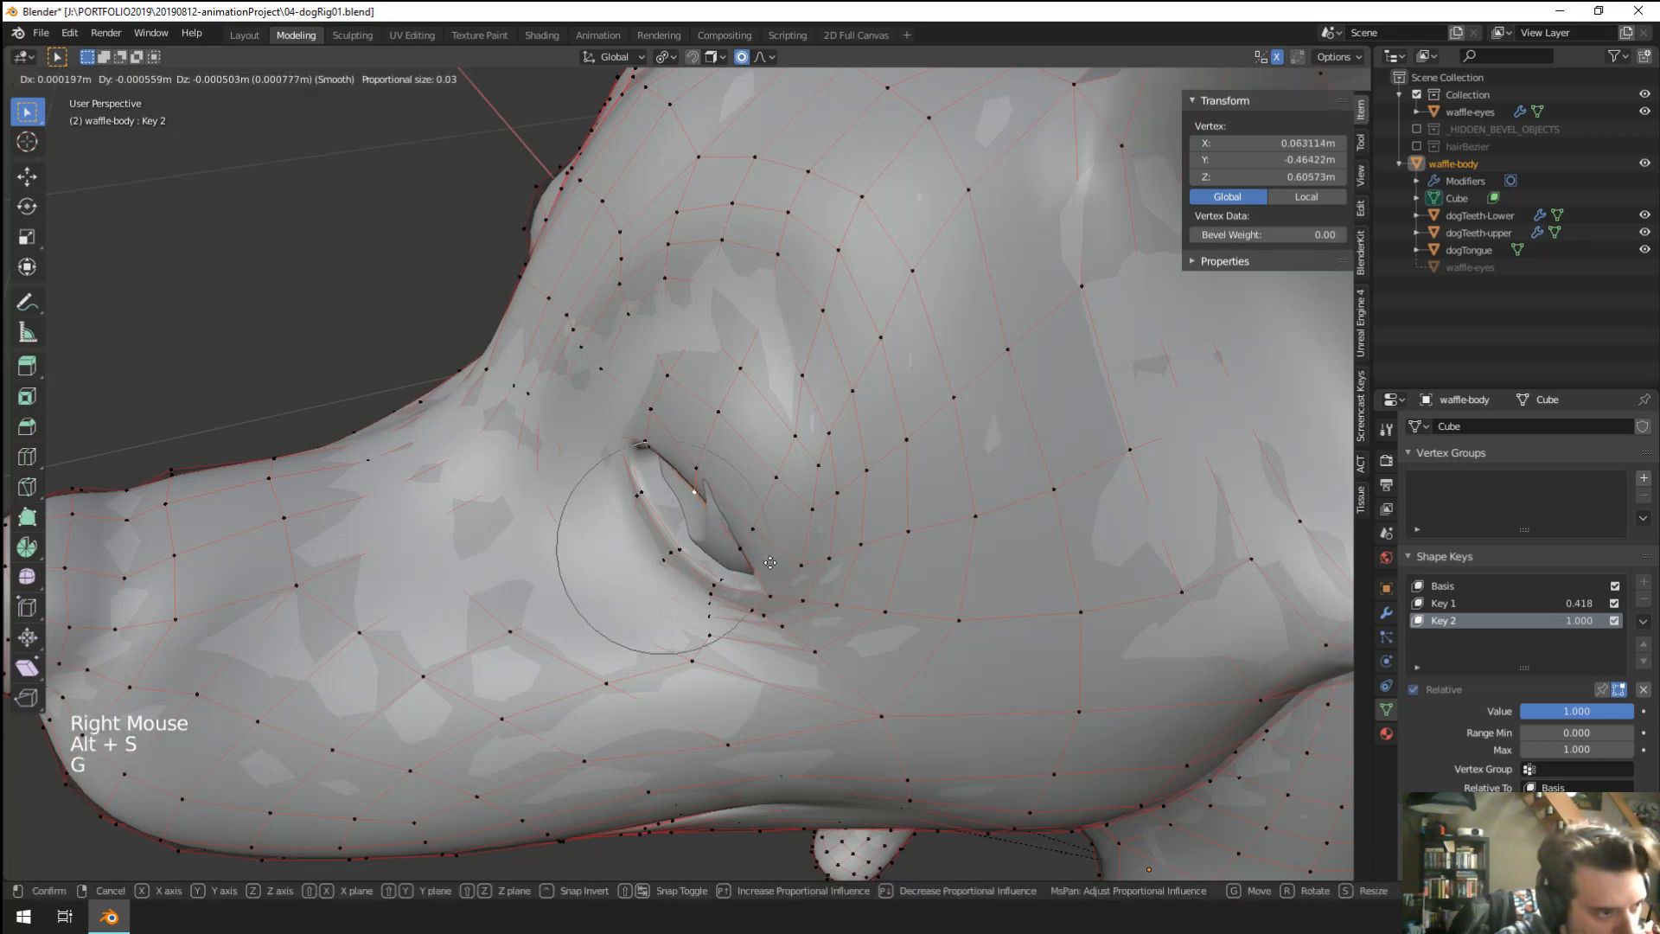
key(g)
click(778, 549)
middle_drag(779, 549, 1227, 562)
right_click(855, 453)
key(g)
click(640, 593)
key(Tab)
scroll(906, 501, down, 2)
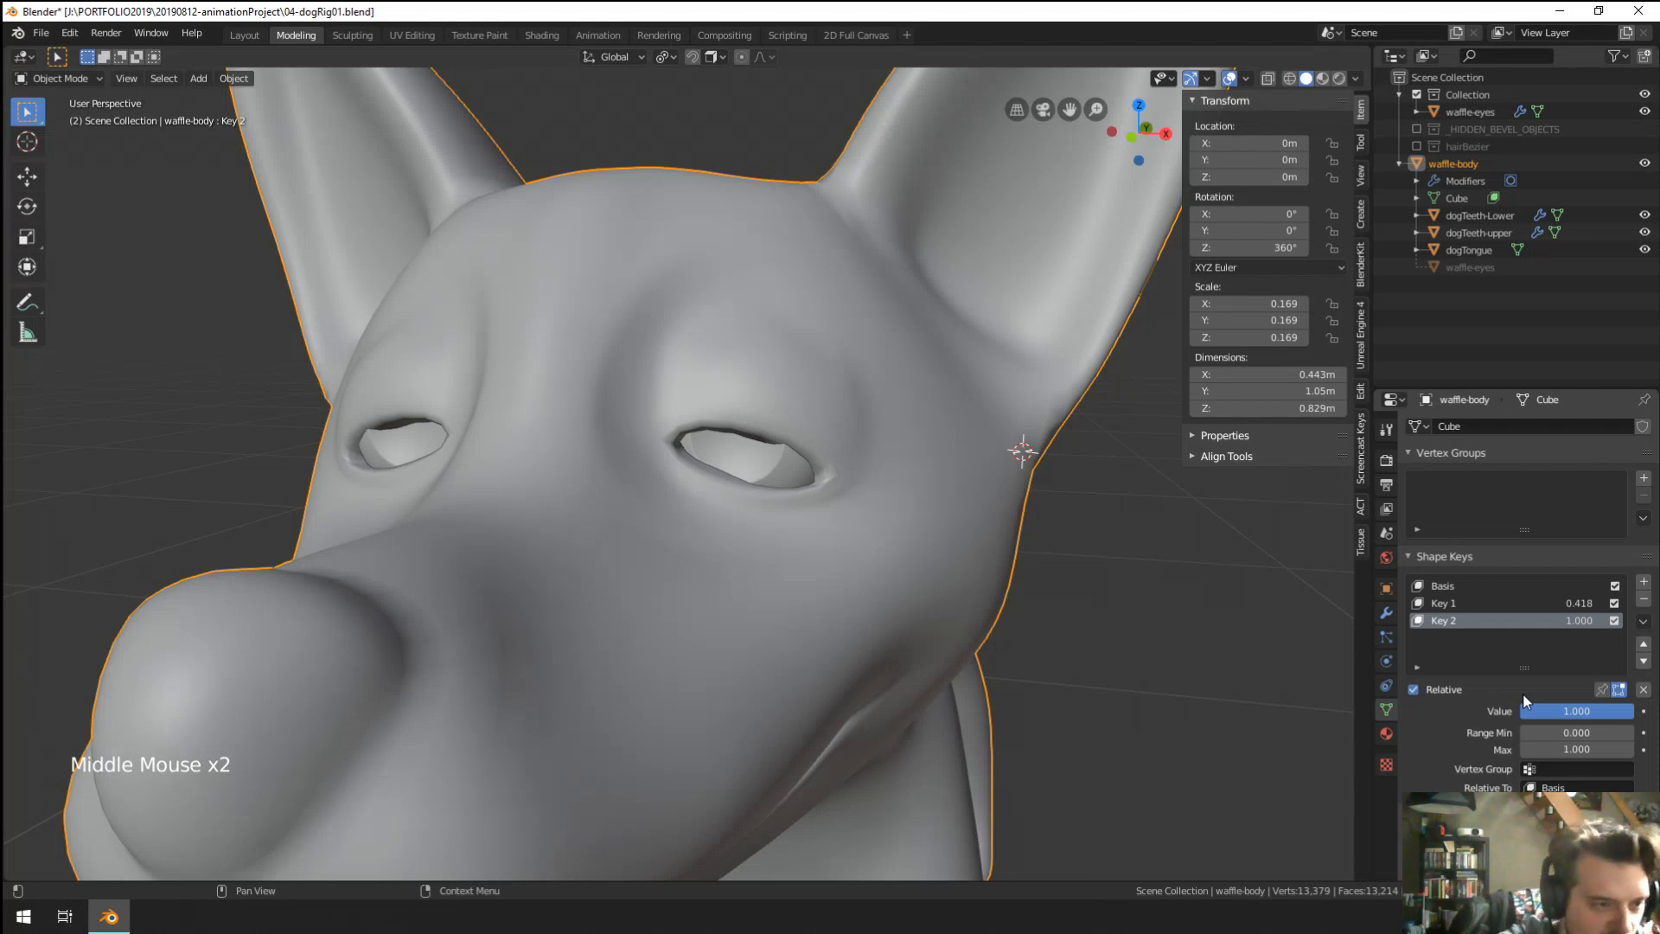
Set Key 1's value to 1.000 and Key 2's to 0.000, and compare the fully opened eyelids.
click(1554, 603)
drag(1576, 711, 1631, 711)
middle_drag(657, 571, 856, 610)
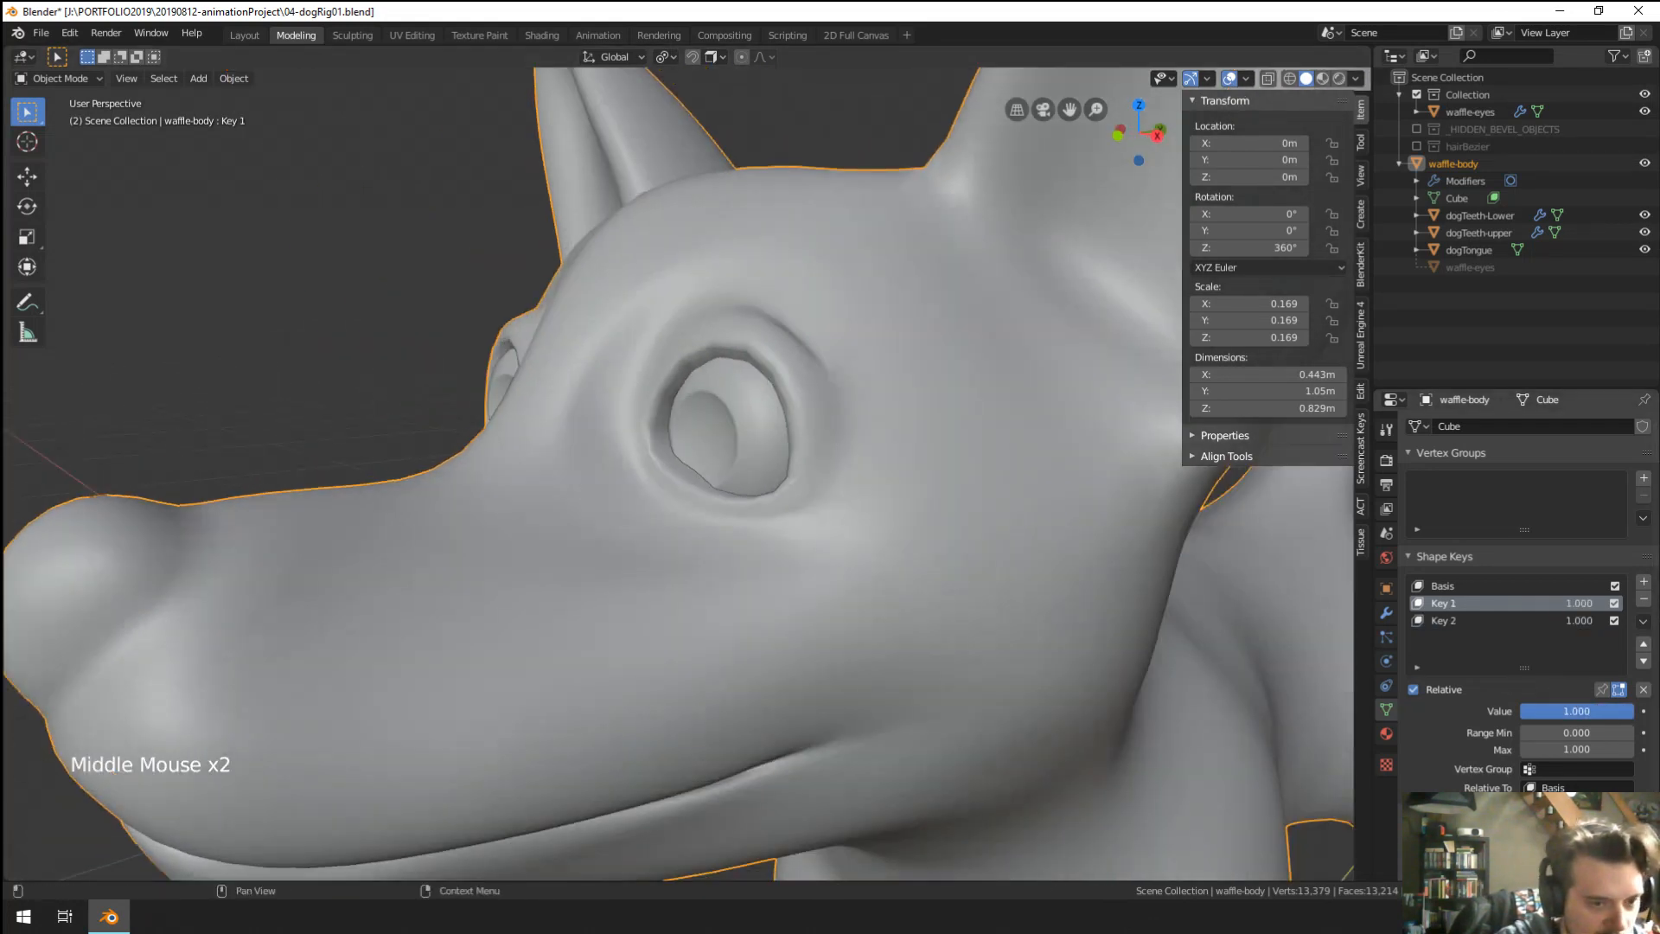
click(1534, 620)
drag(1577, 711, 1522, 710)
middle_drag(1003, 575, 1029, 648)
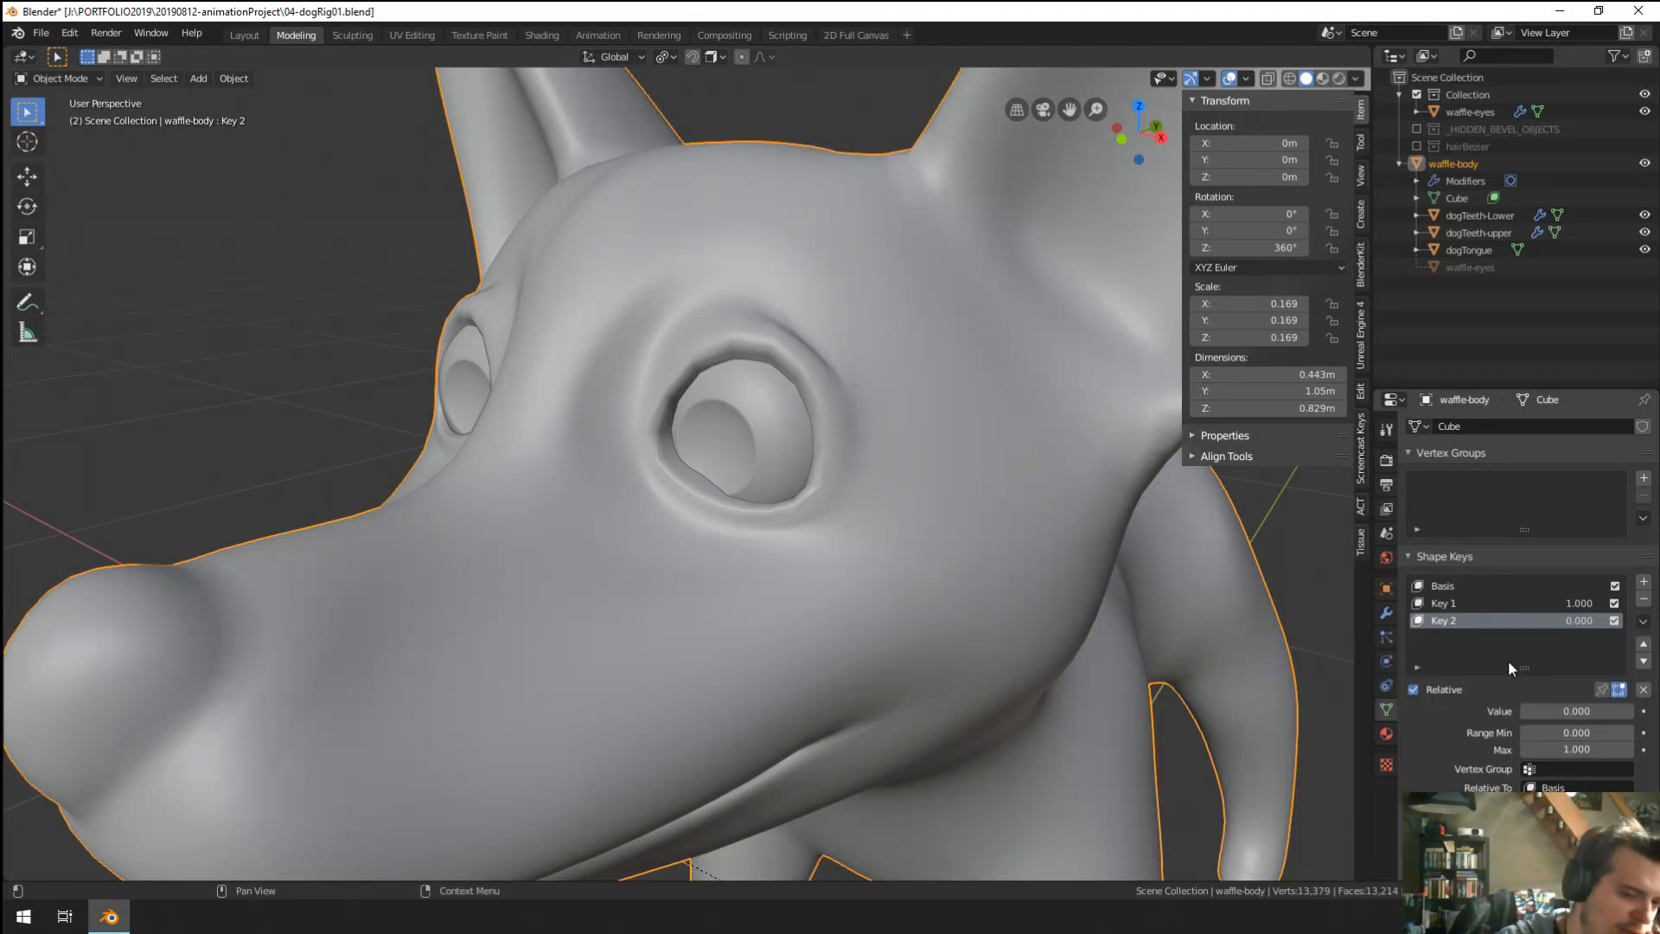
middle_drag(951, 519, 666, 610)
scroll(714, 560, down, 5)
scroll(662, 610, up, 2)
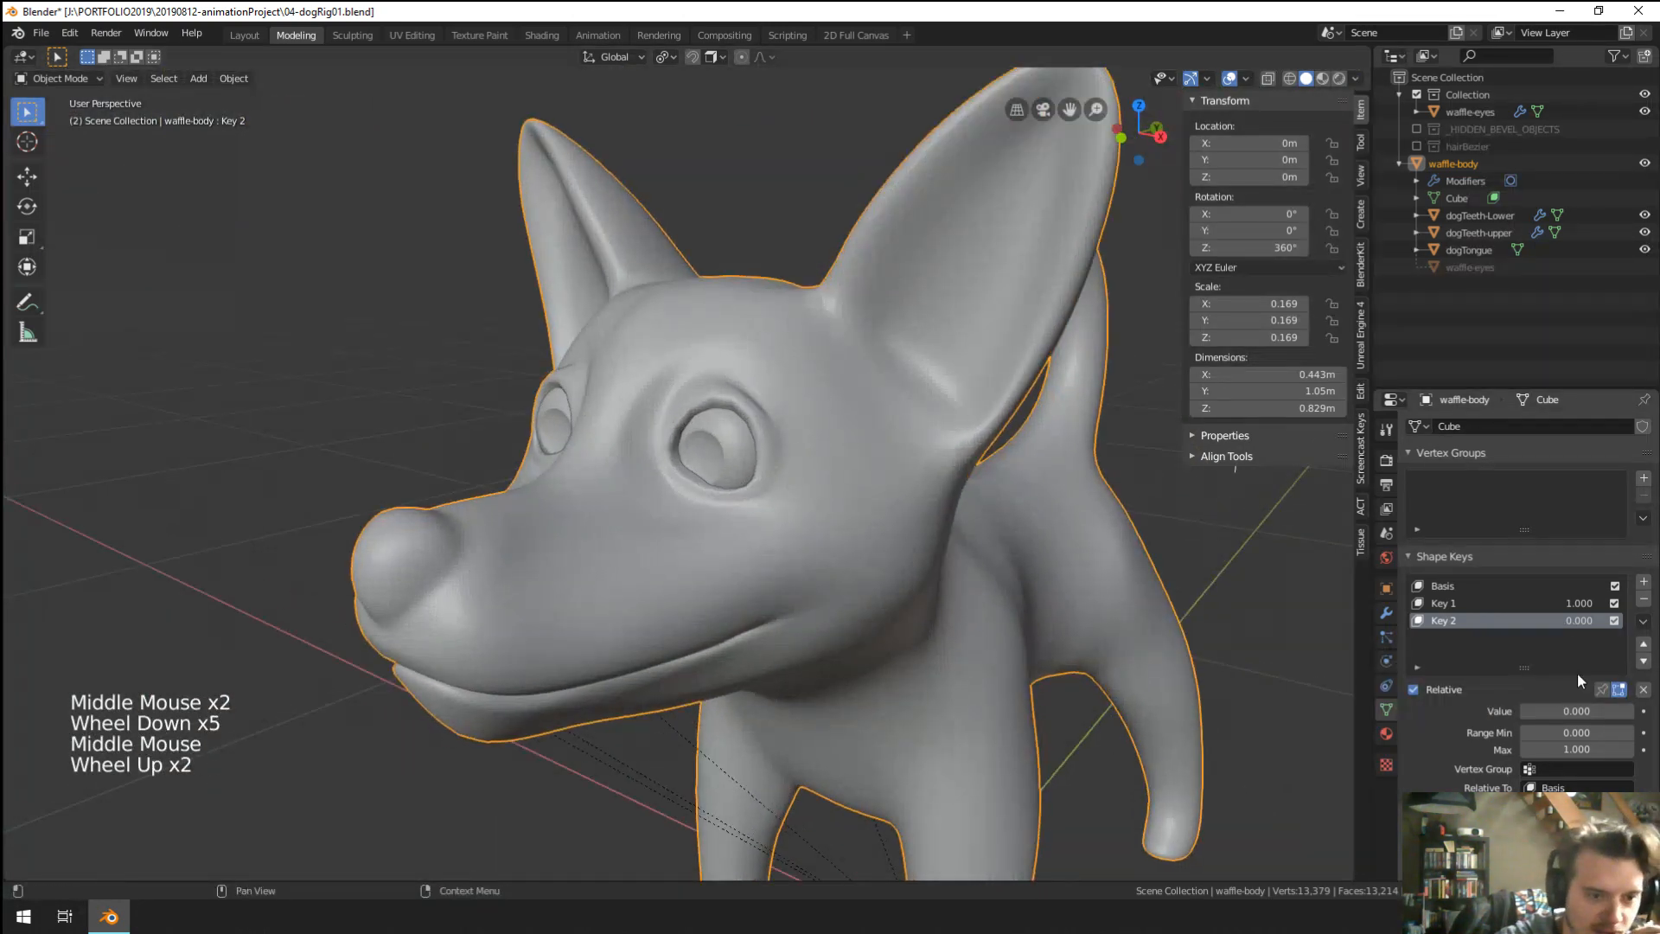
Delete the Key 2 shape key, restore it to preview its value once more, and delete it again.
click(1540, 607)
click(1541, 619)
click(1644, 598)
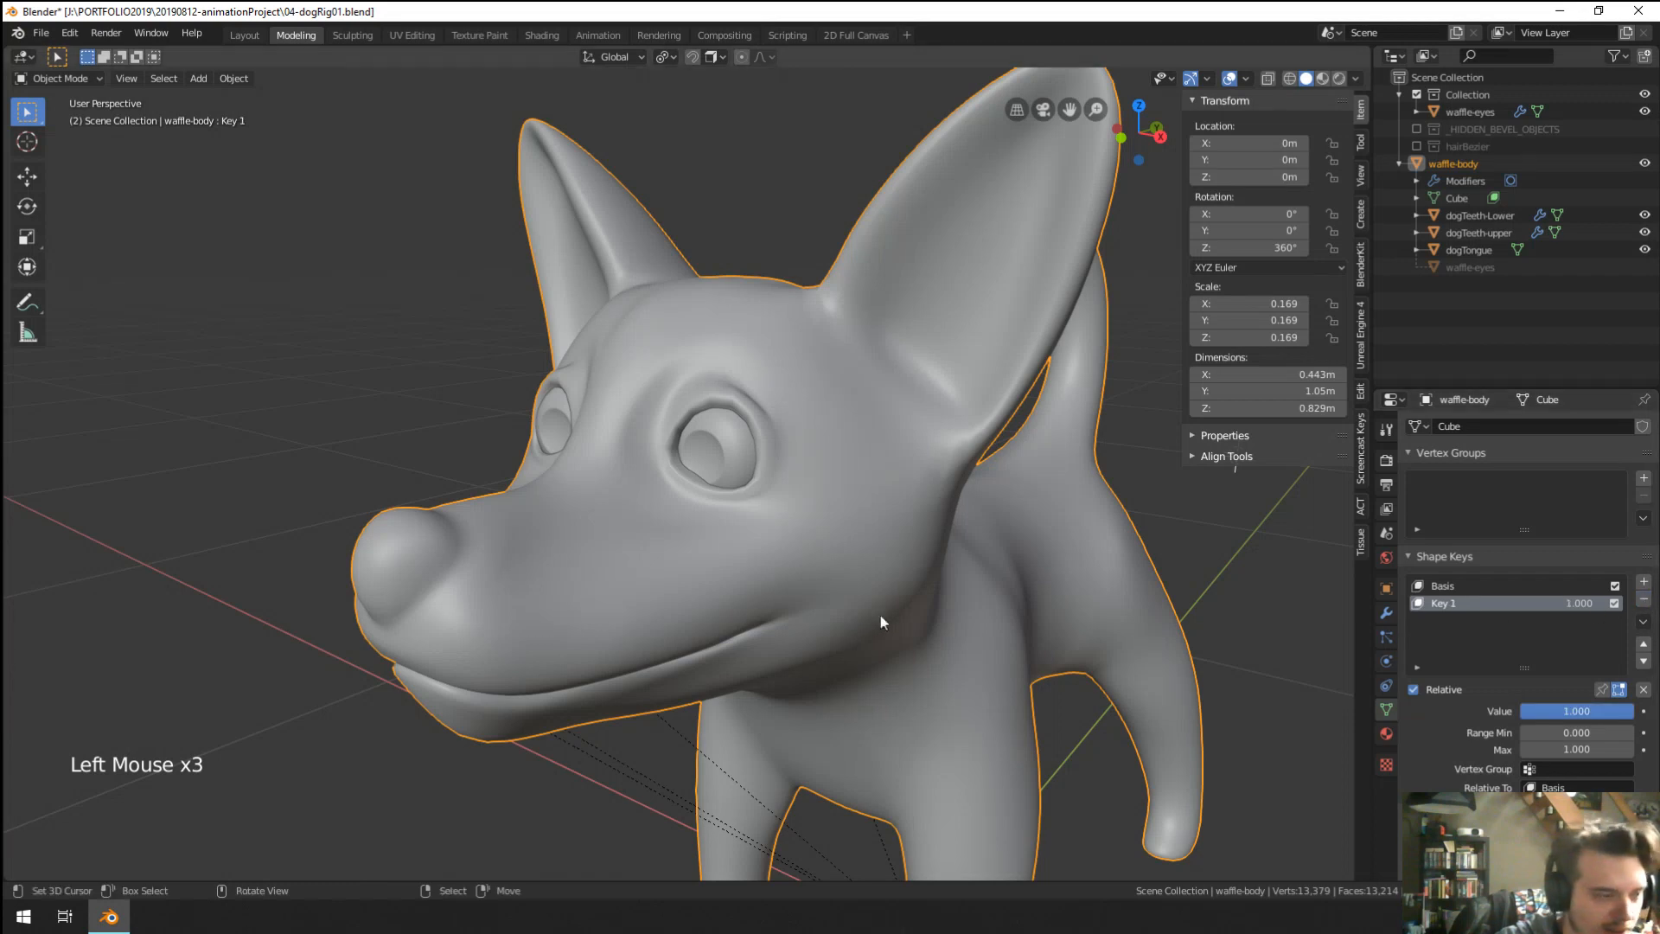
middle_drag(880, 615, 1195, 657)
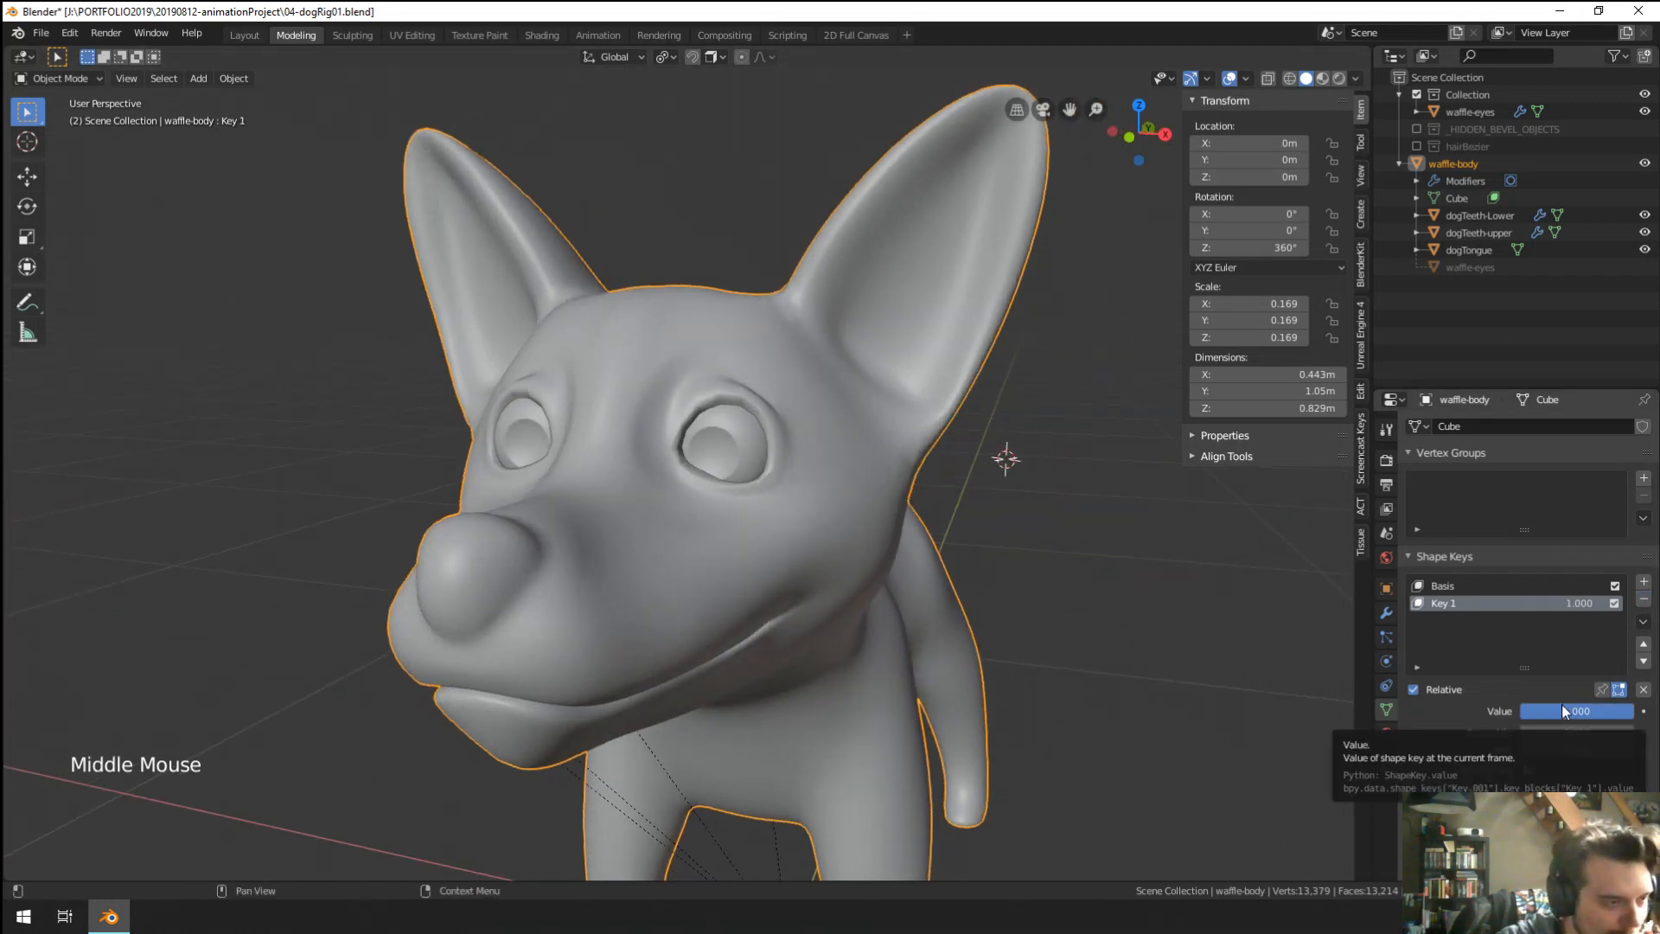
key(ctrl+z)
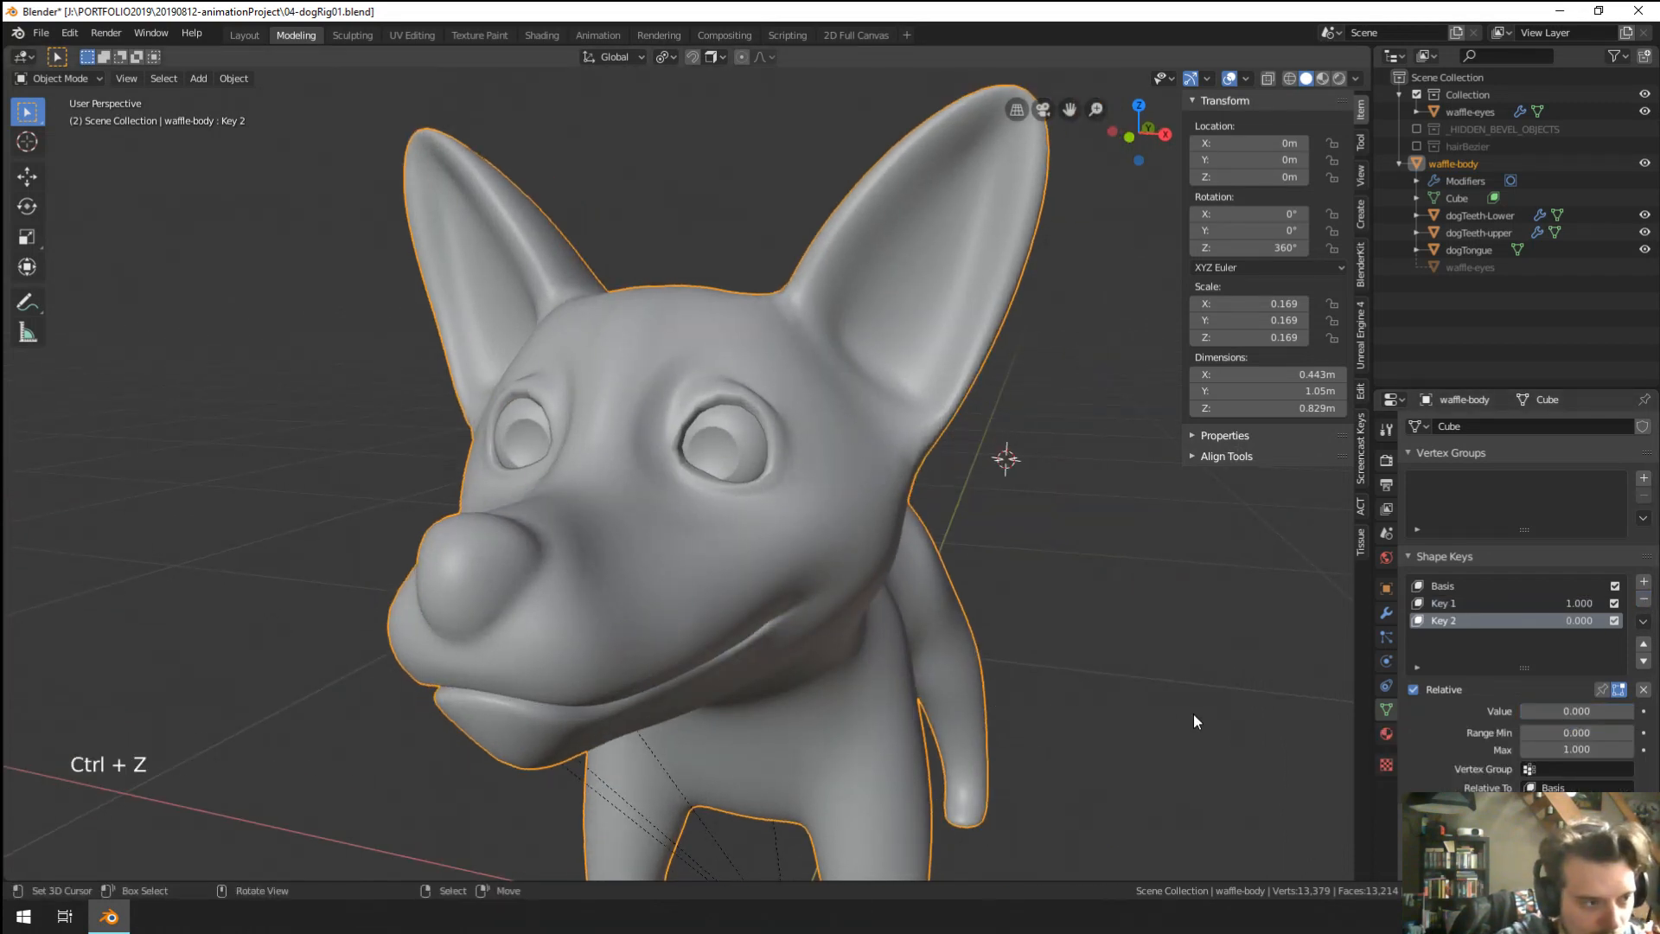
drag(1576, 711, 1630, 711)
click(1645, 599)
Examine both opened eyes from the side, above and front with Key 1 fully applied.
middle_drag(951, 558, 1042, 516)
scroll(799, 558, up, 2)
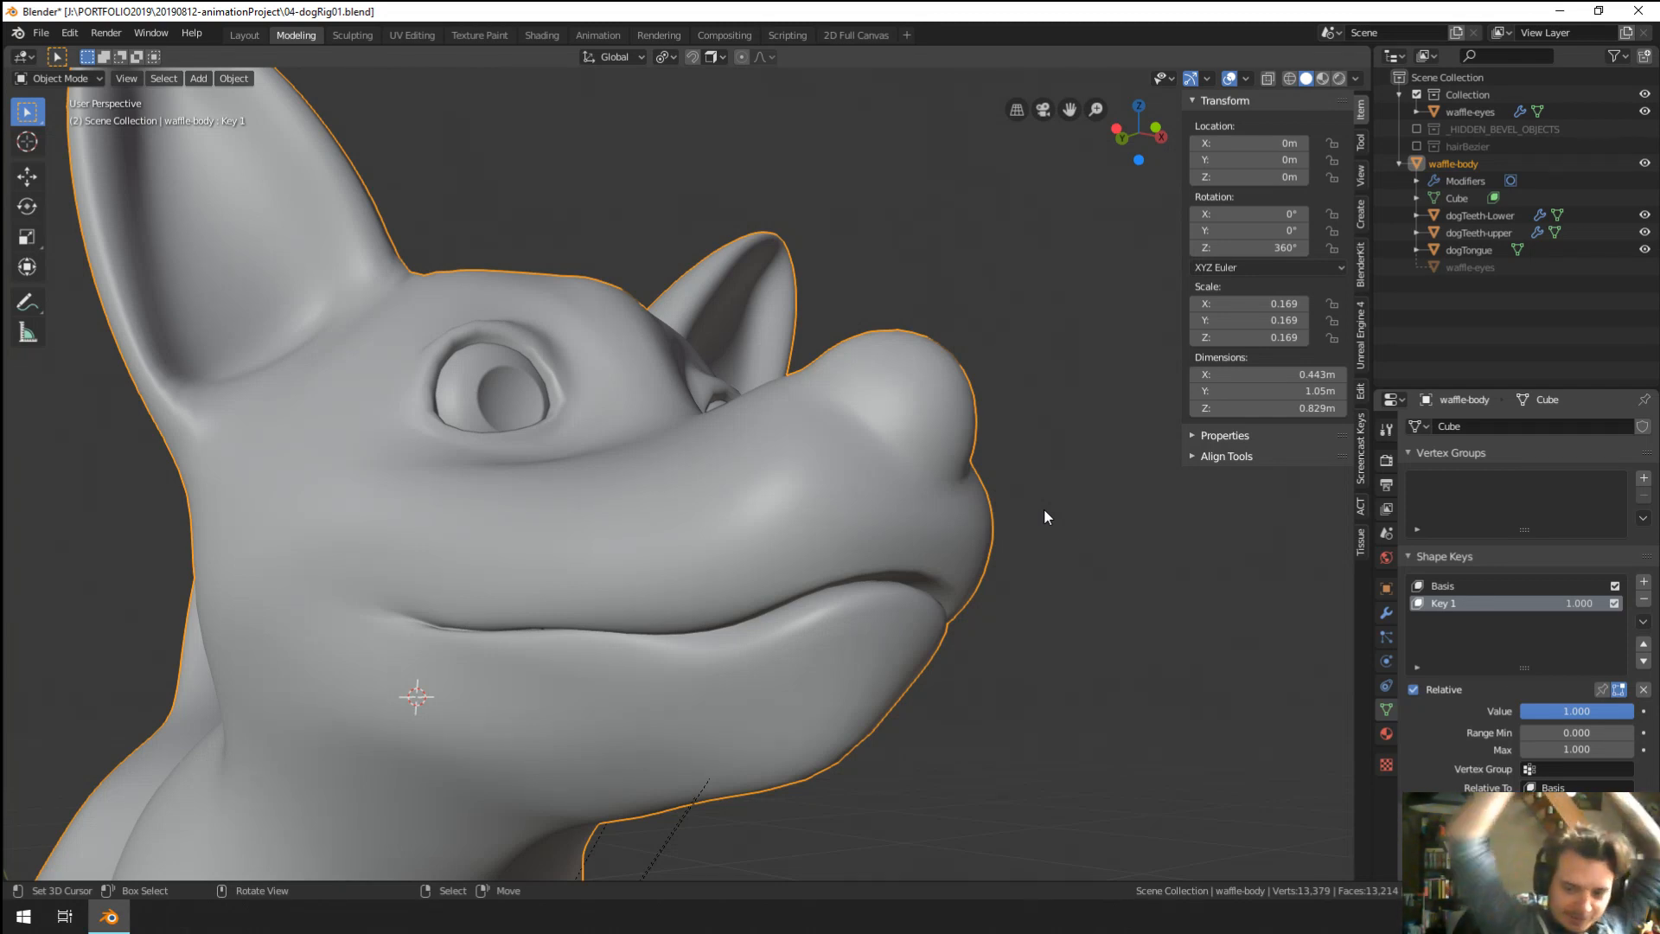
middle_drag(360, 428, 398, 563)
scroll(802, 475, up, 2)
middle_drag(802, 475, 767, 486)
shift+scroll(754, 471, down, 1)
scroll(767, 486, down, 1)
middle_drag(768, 486, 865, 475)
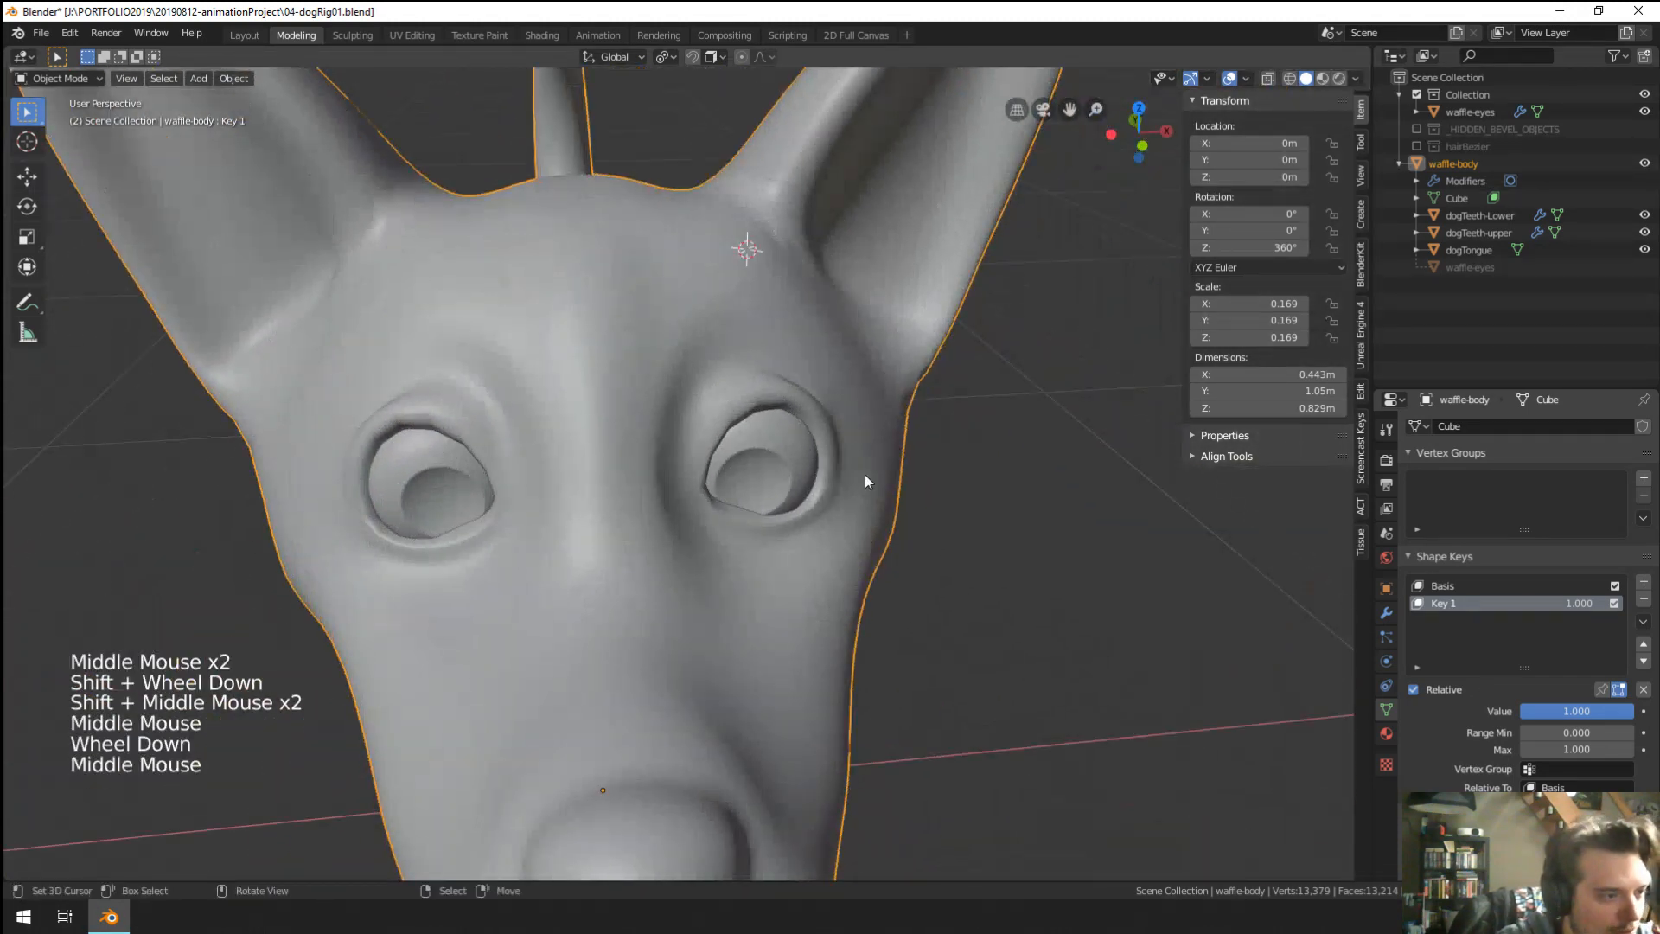
middle_drag(786, 517, 692, 406)
scroll(702, 478, down, 2)
scroll(717, 464, up, 1)
scroll(692, 406, down, 4)
middle_drag(692, 406, 1127, 651)
scroll(896, 501, down, 3)
scroll(760, 536, up, 7)
scroll(947, 592, down, 1)
scroll(947, 591, up, 2)
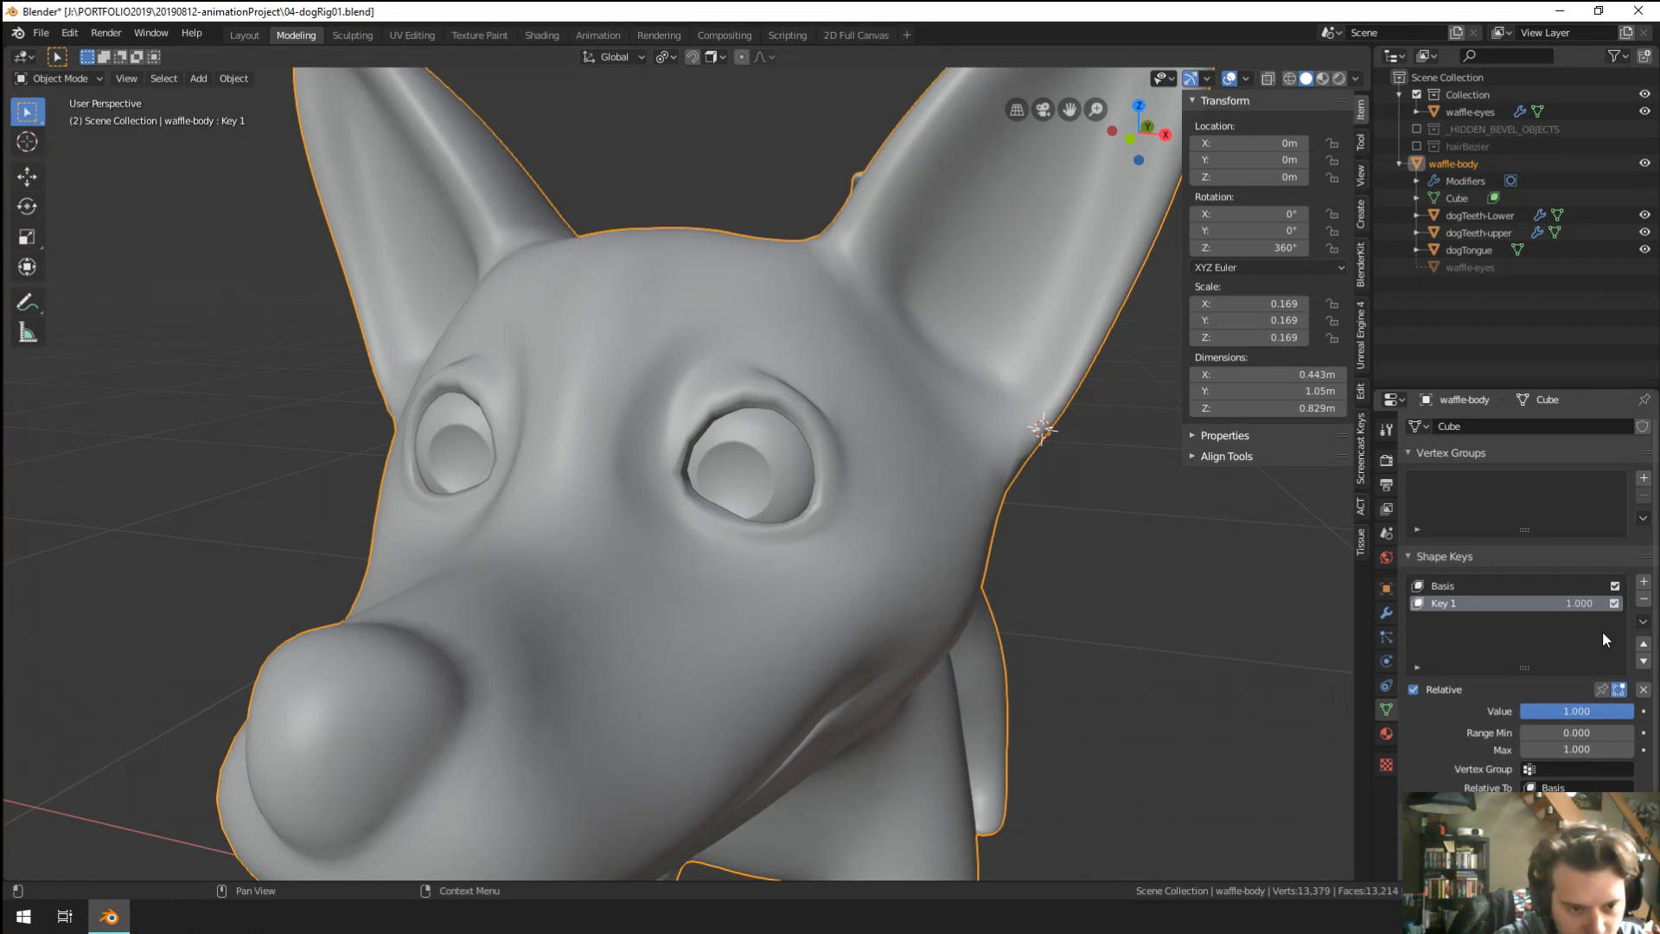
Enter Edit Mode on the dog's body with Key 1 active and turn off shape key display in Edit Mode.
key(Tab)
middle_drag(1061, 631, 1028, 614)
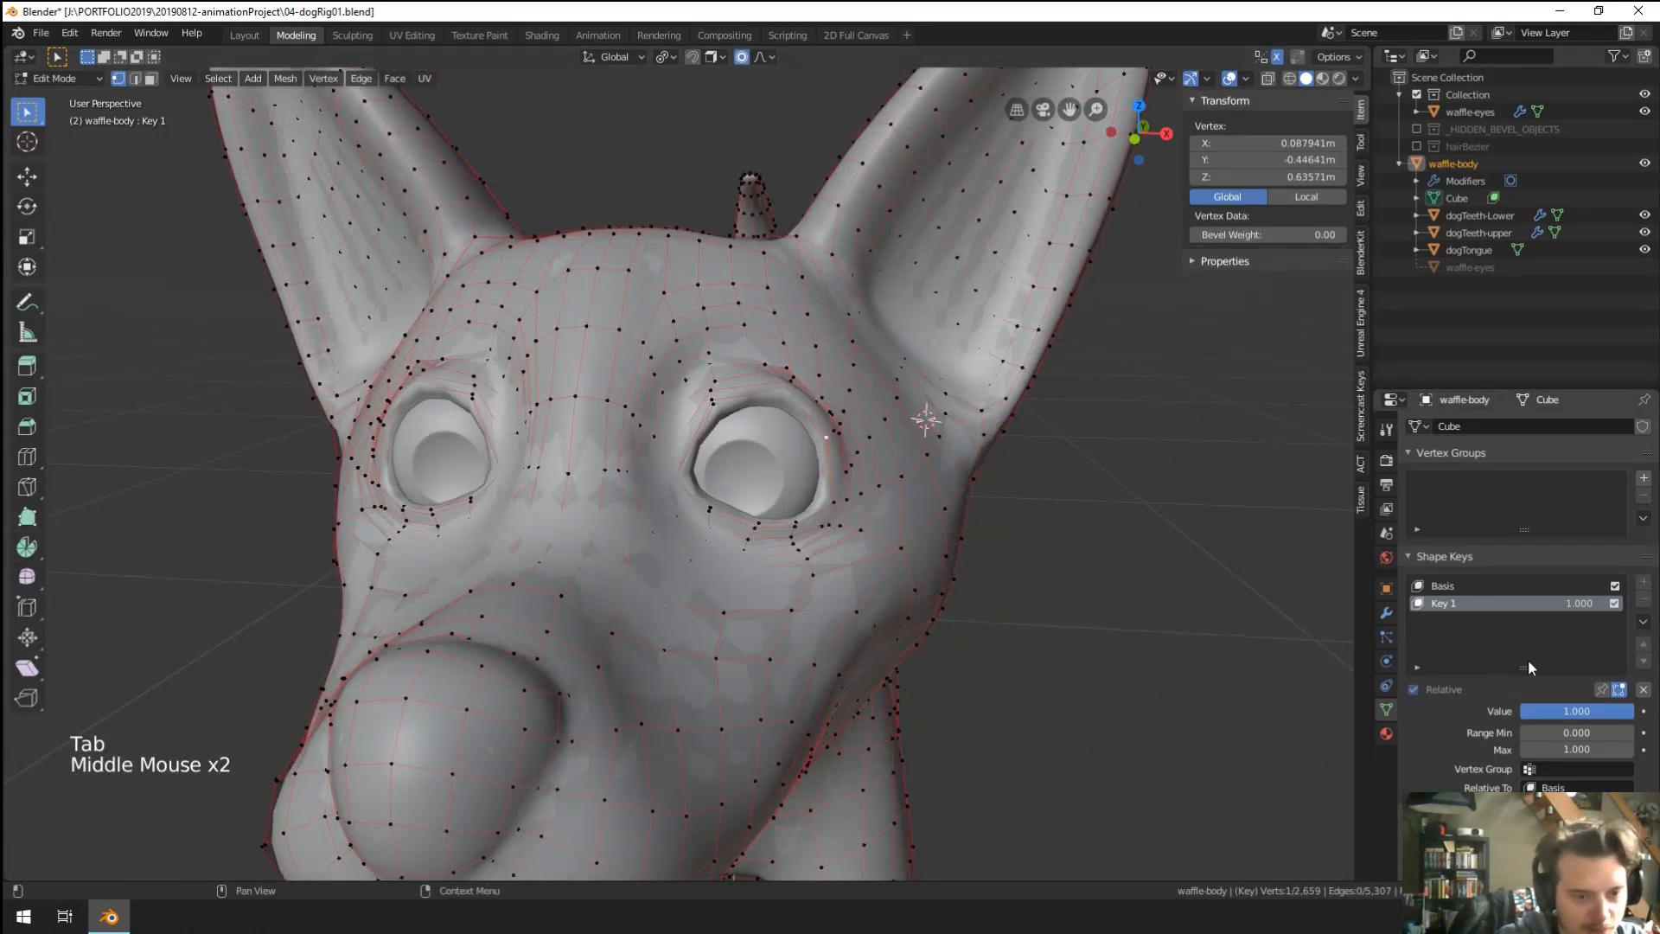
click(1619, 689)
scroll(660, 403, down, 3)
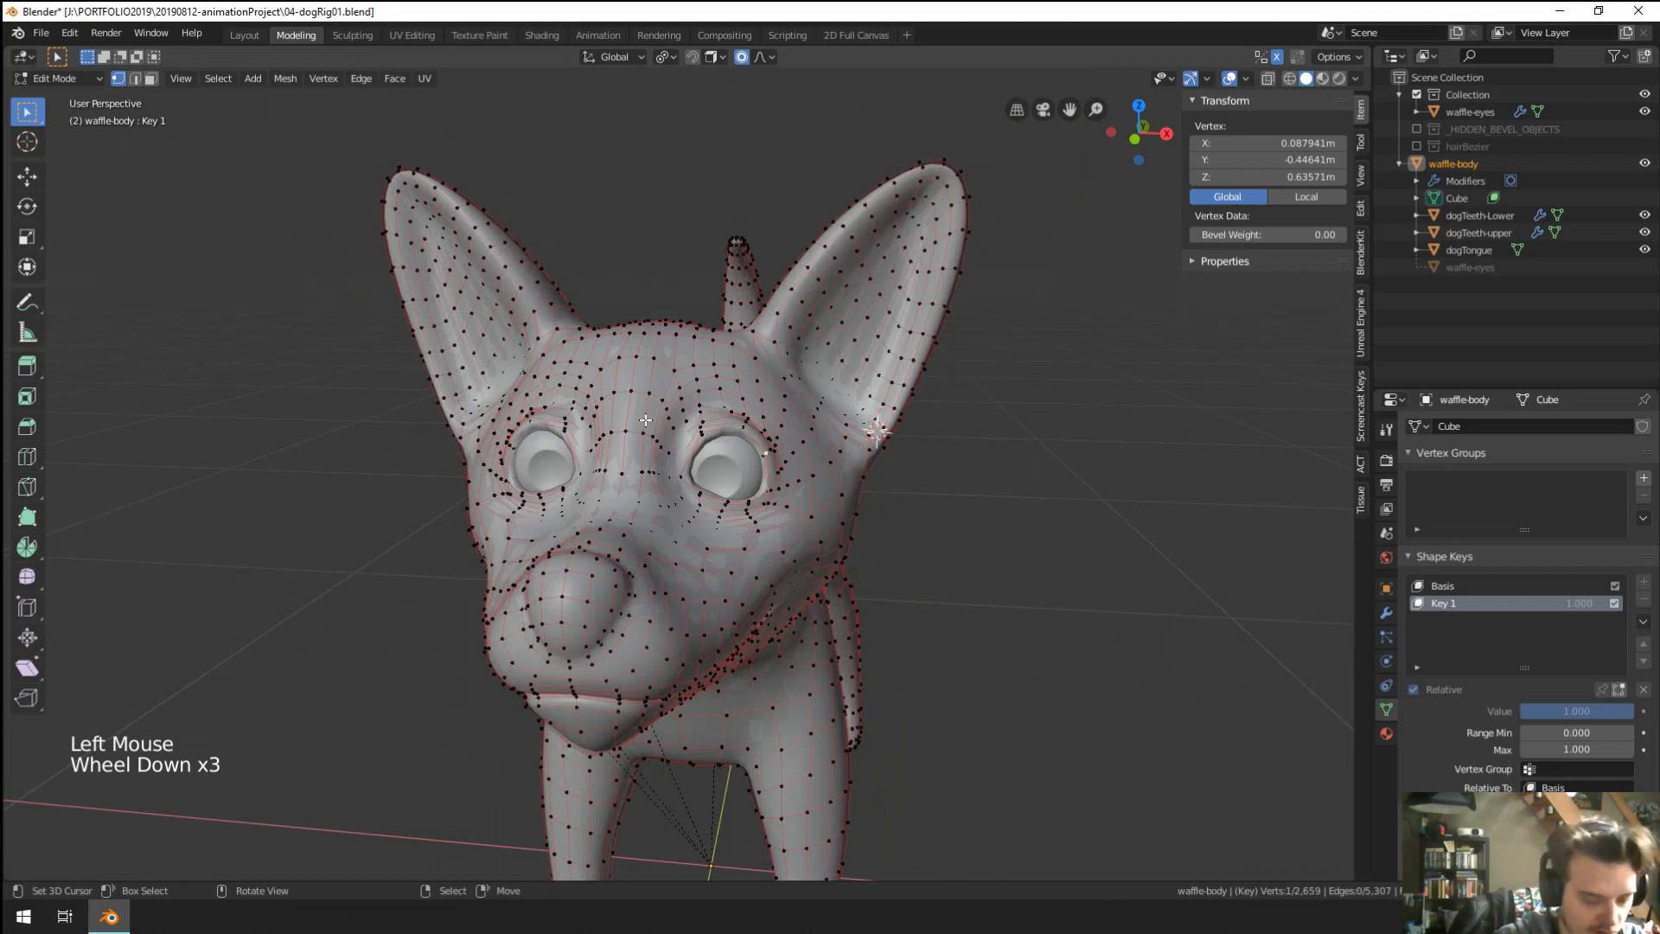
Select the head vertices on the dog's right half, including that eye, through the mesh in wireframe display.
key(KP_1)
key(z)
key(b)
drag(381, 246, 636, 661)
middle_drag(728, 433, 748, 545)
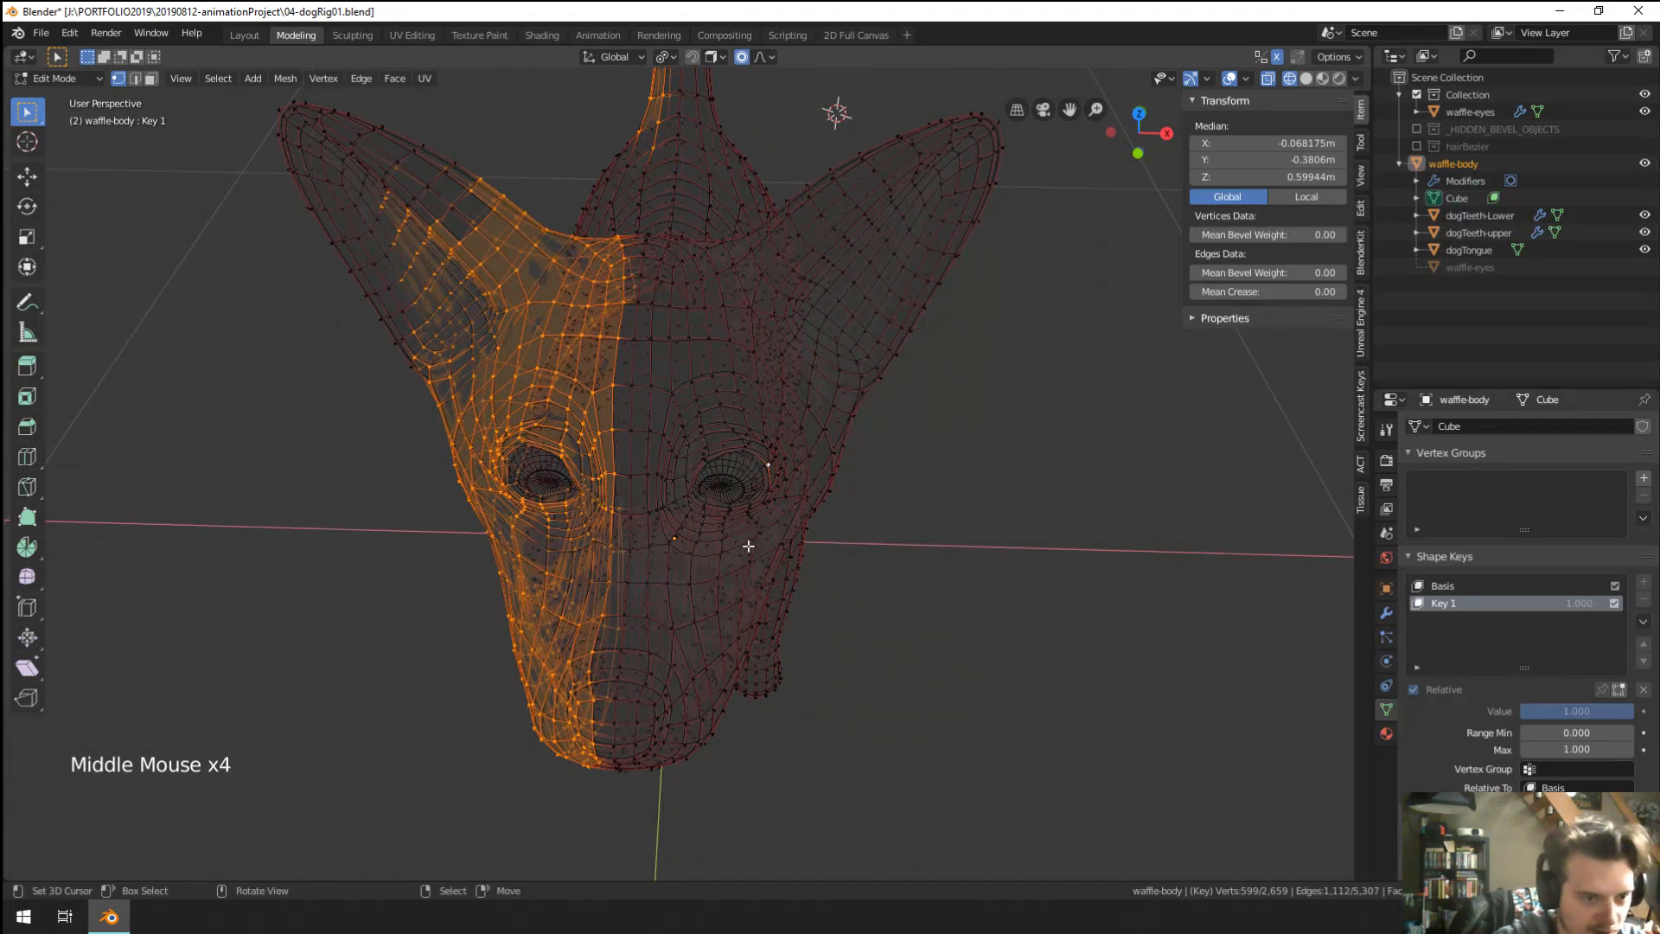
Try Blend From Shape with Basis and Add turned off on the selected half, and undo it.
key(F3)
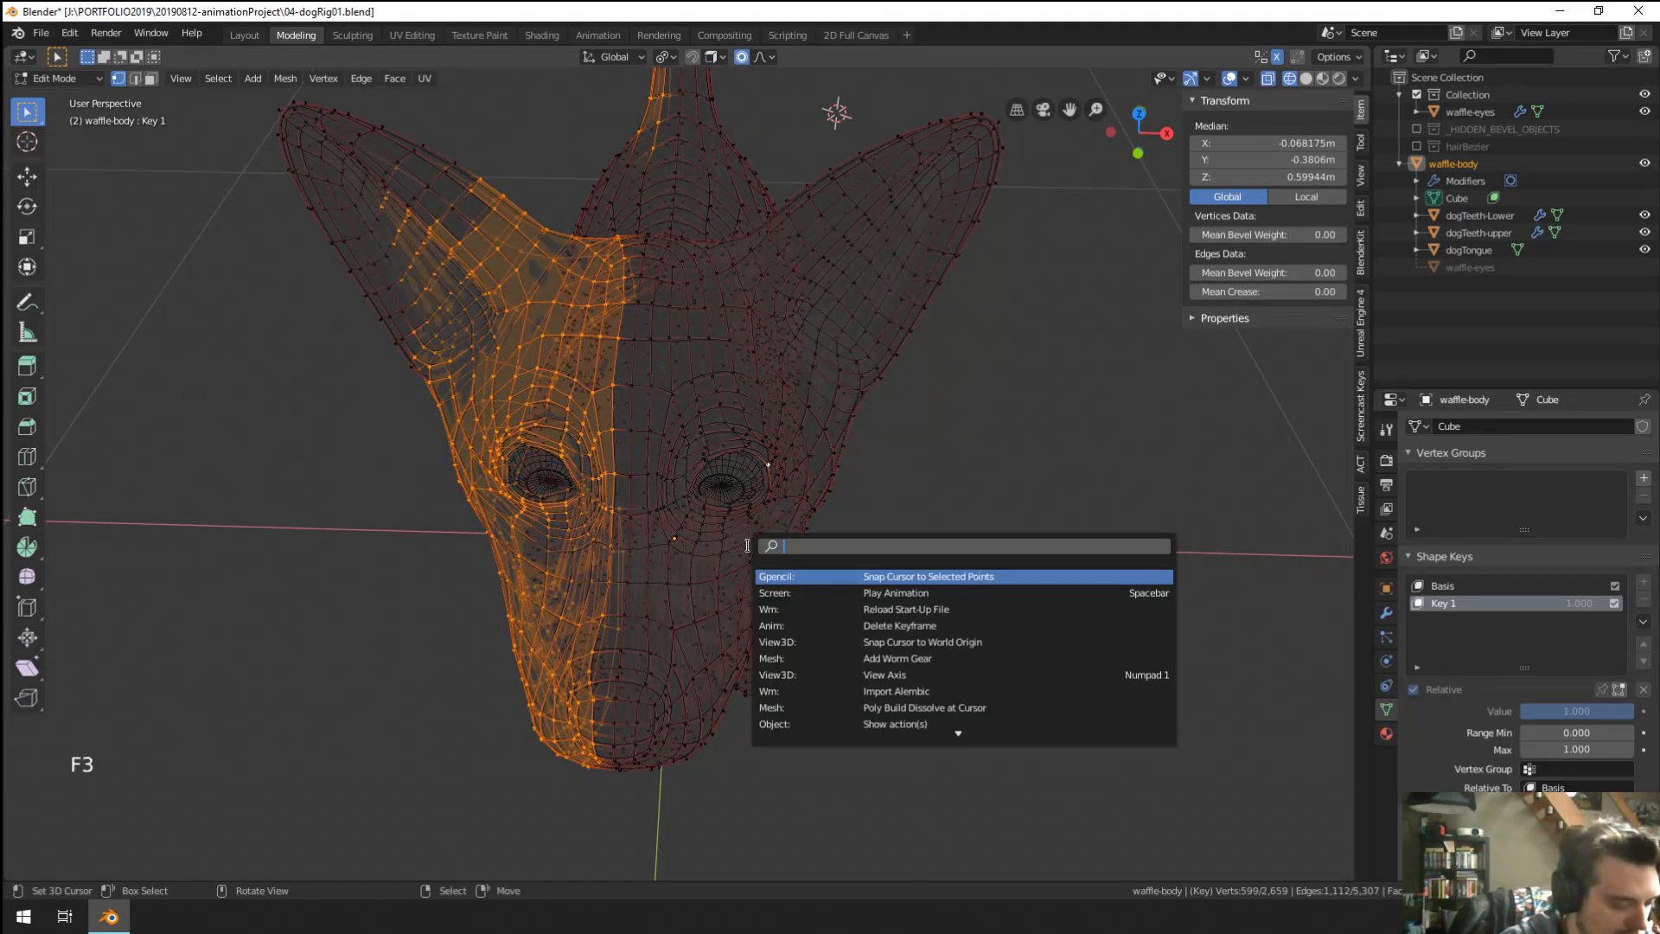
text(blend from)
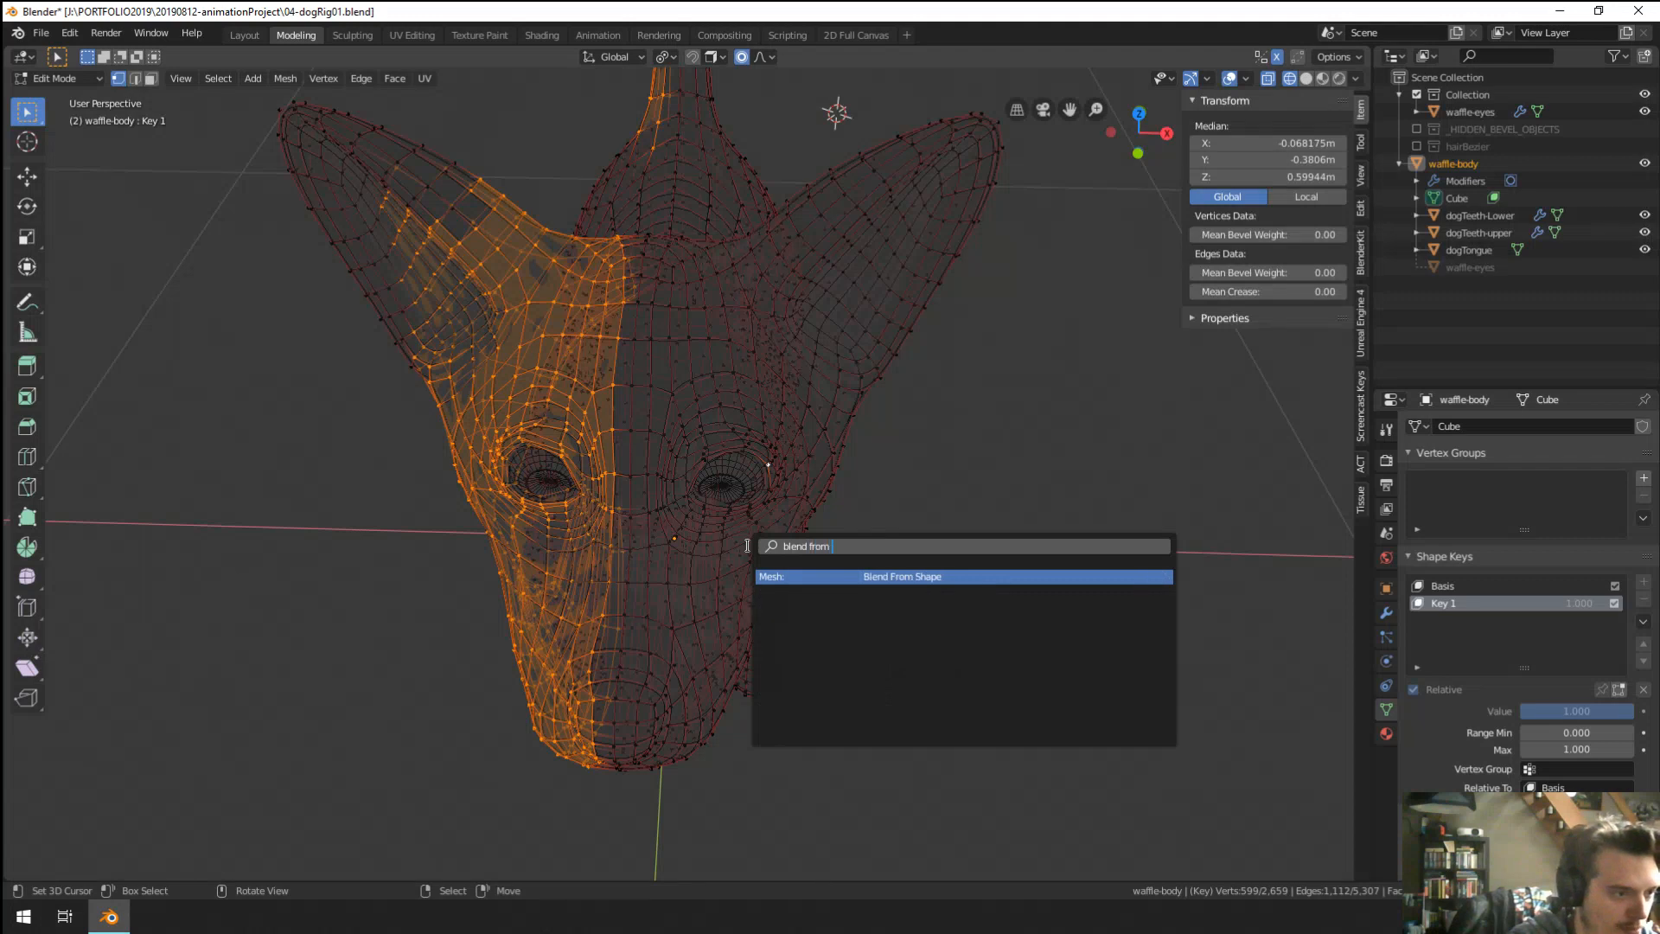
key(Return)
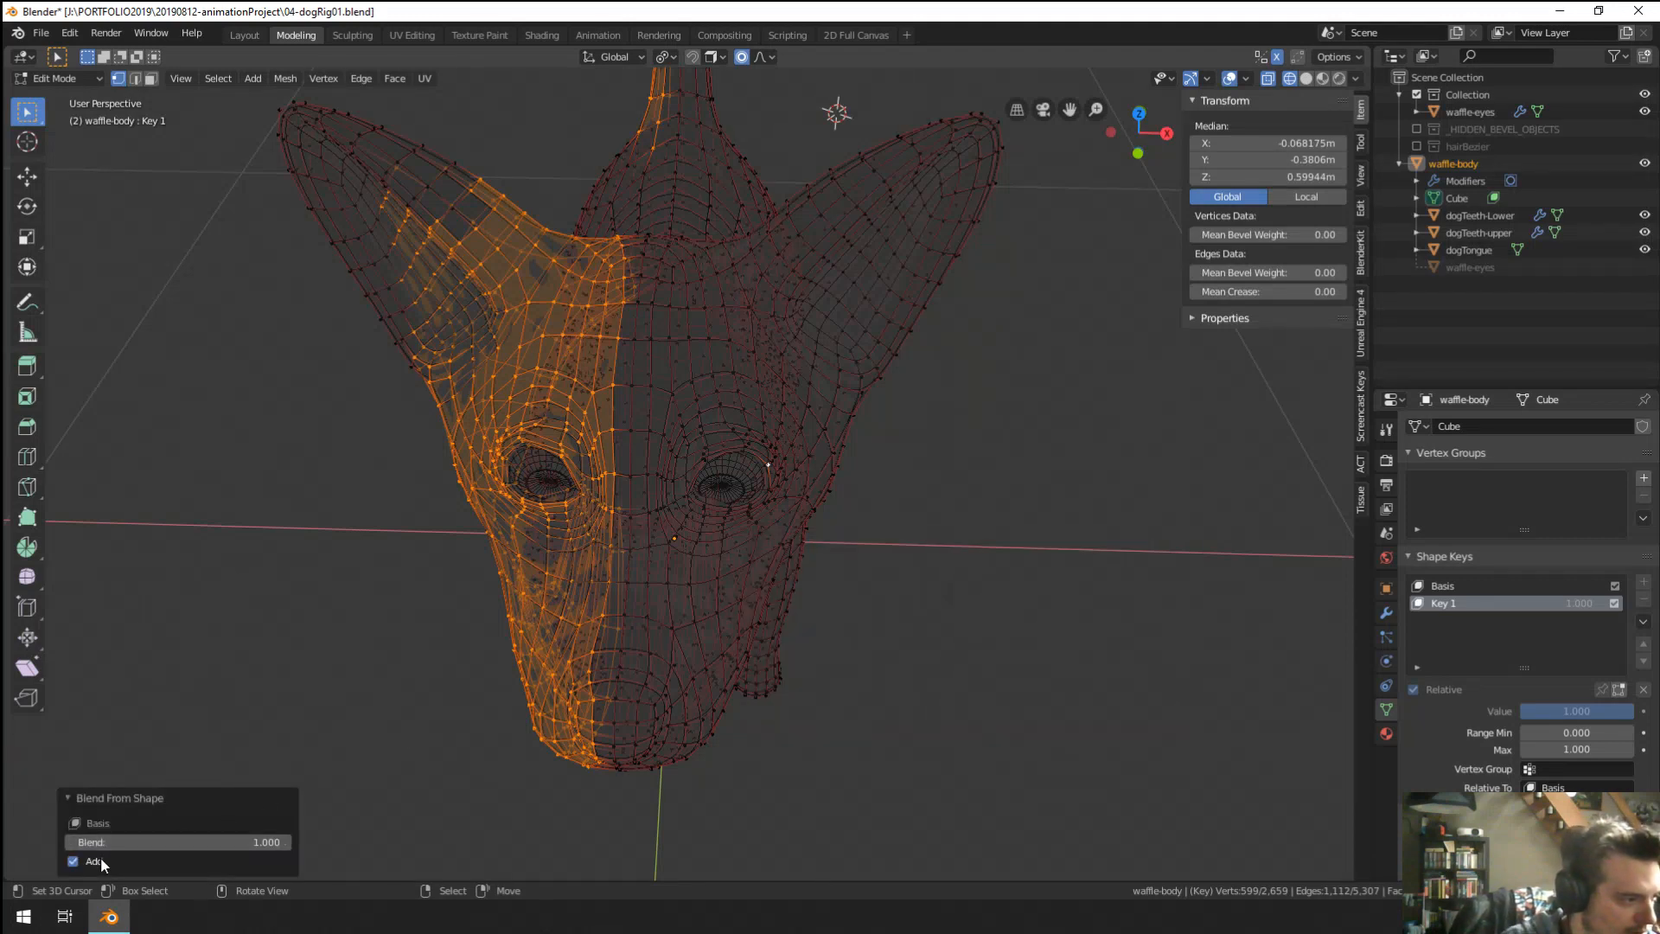
click(74, 860)
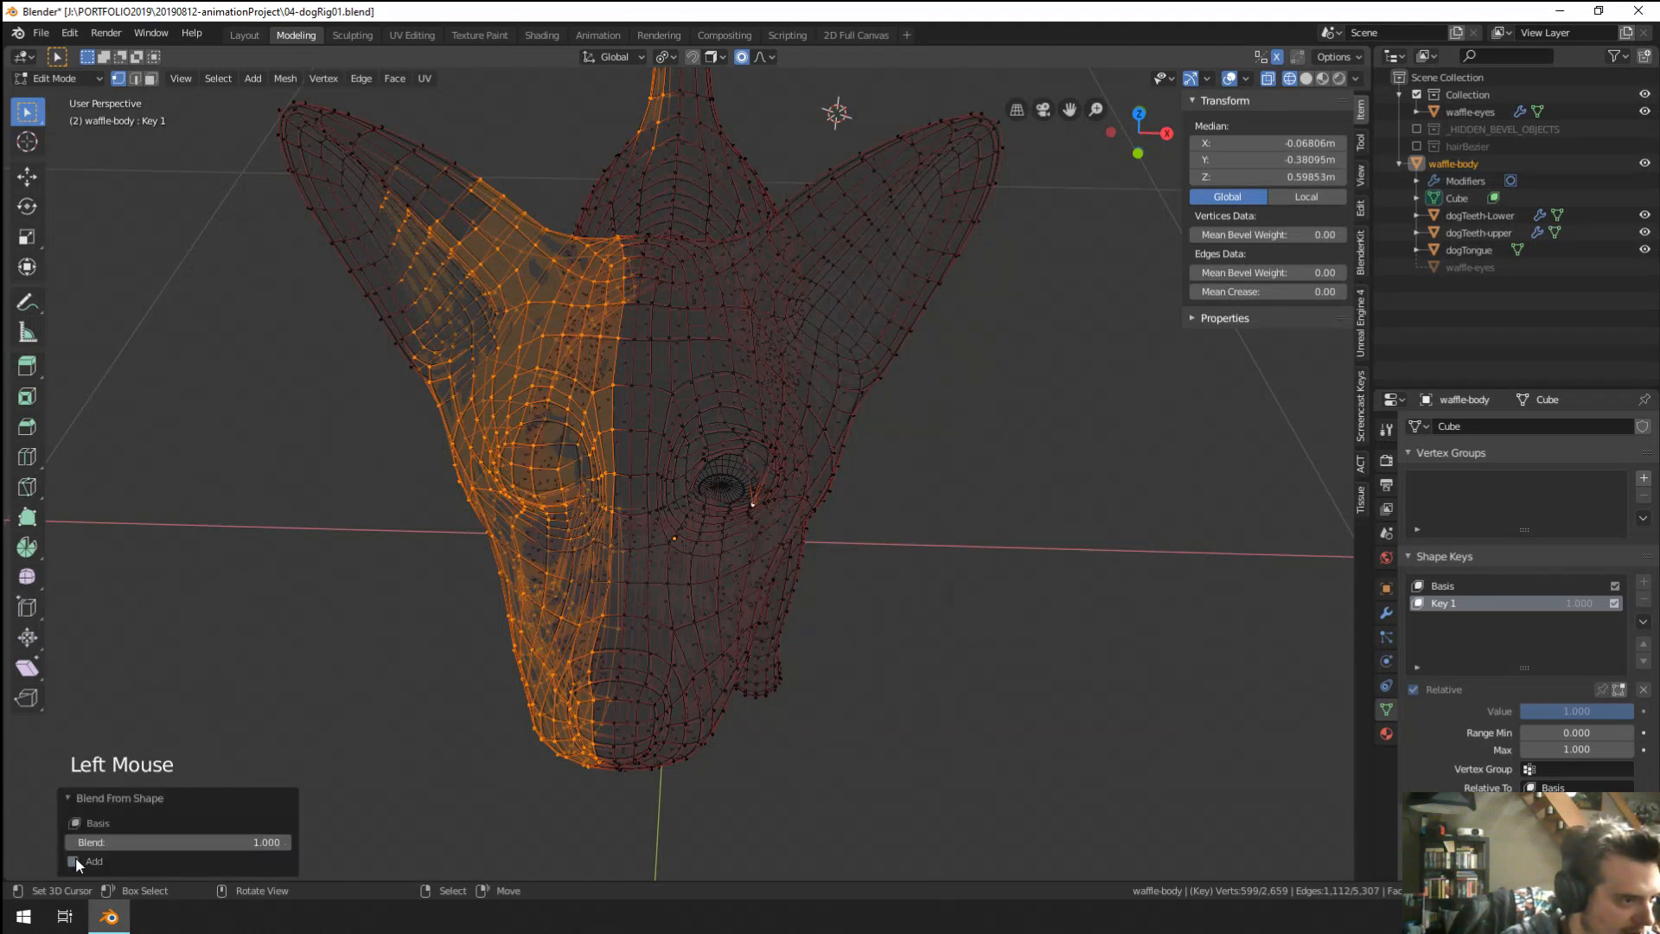
key(ctrl+z)
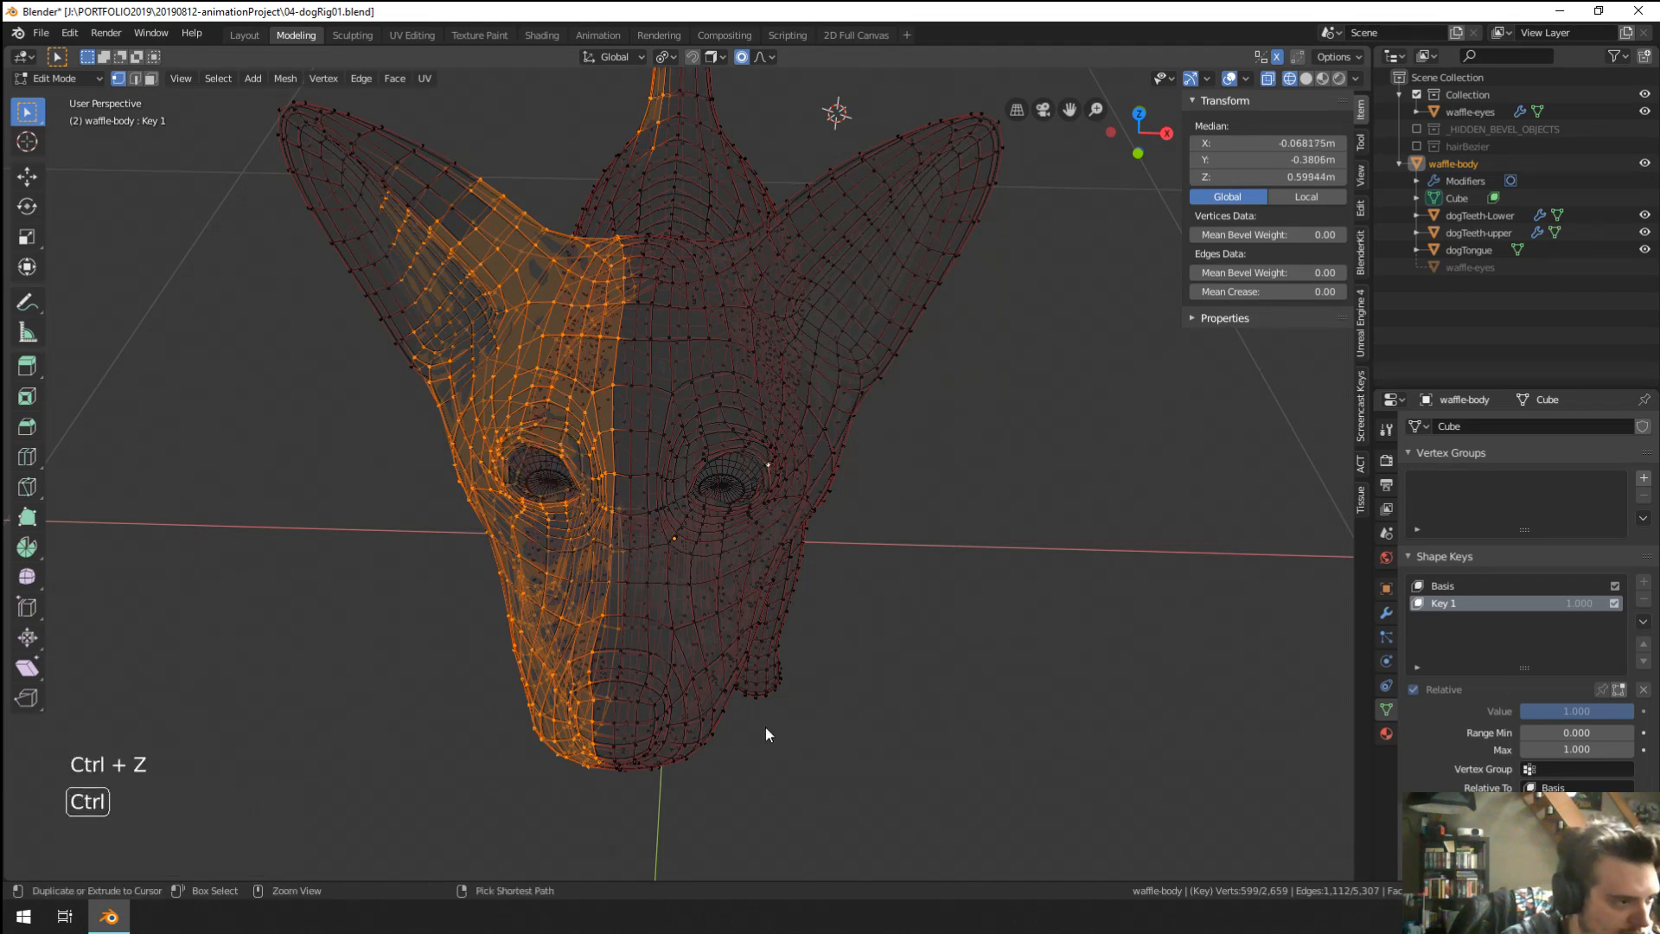
Deselect the stray vertex beside the dog's left eye, keeping the right half of the head selected.
key(v)
key(c)
middle_click(813, 499)
right_click(814, 497)
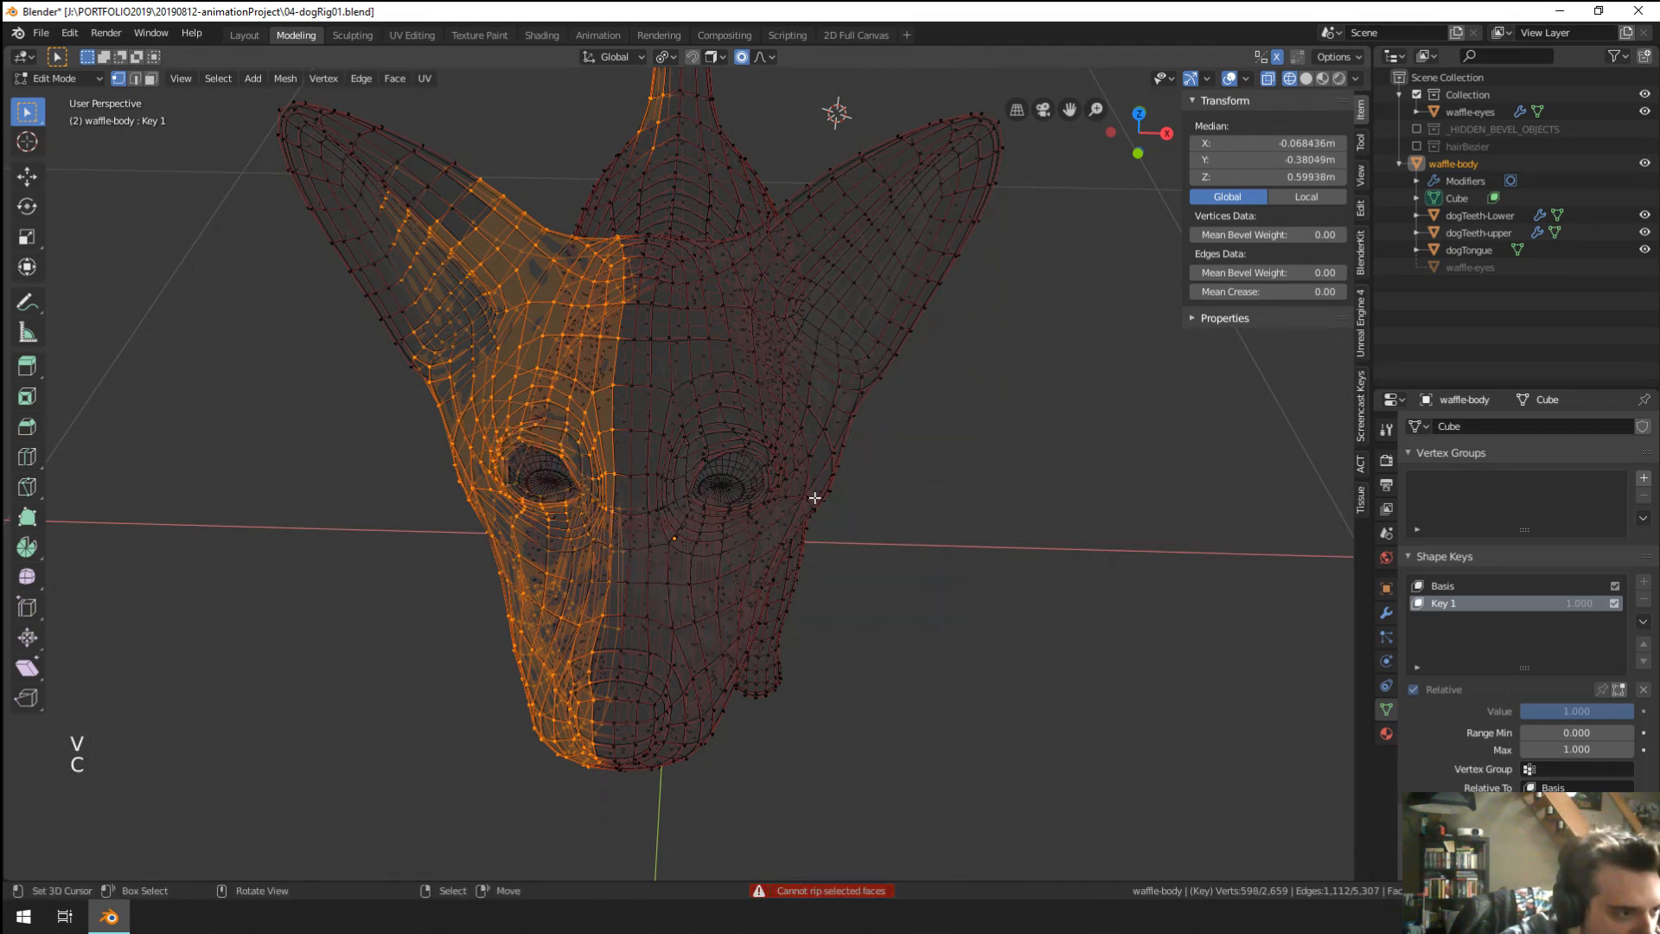
key(w)
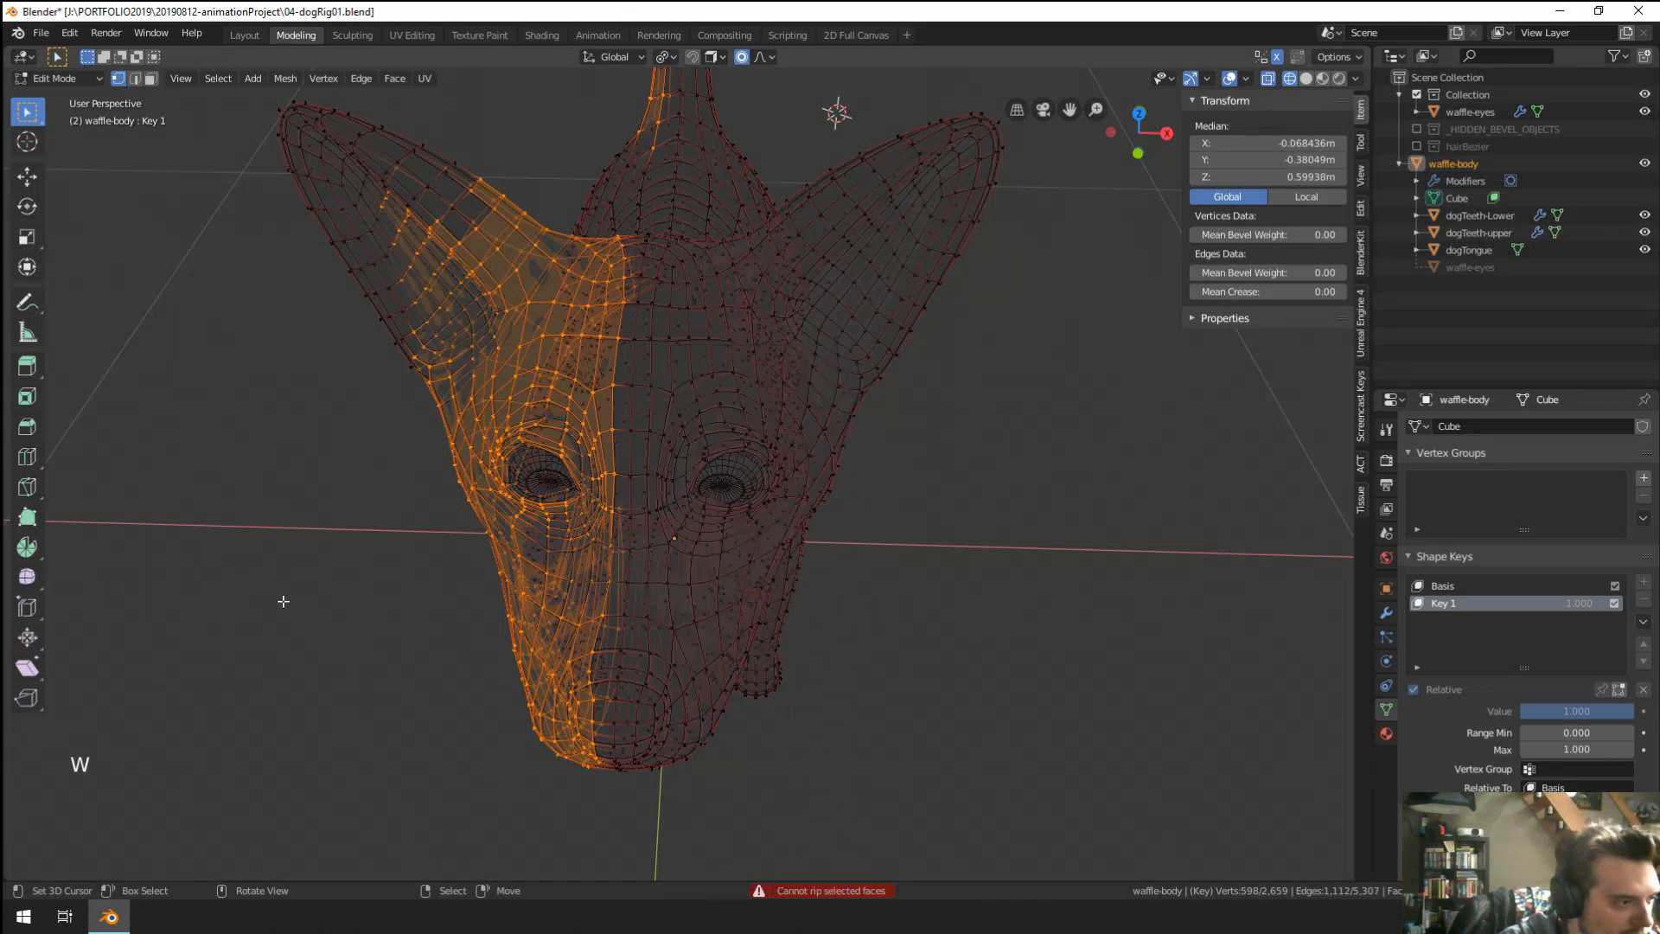
Blend the selected half from the Basis shape at 1.000 with Add off, and return to Object Mode in solid display.
key(F3)
text(blend)
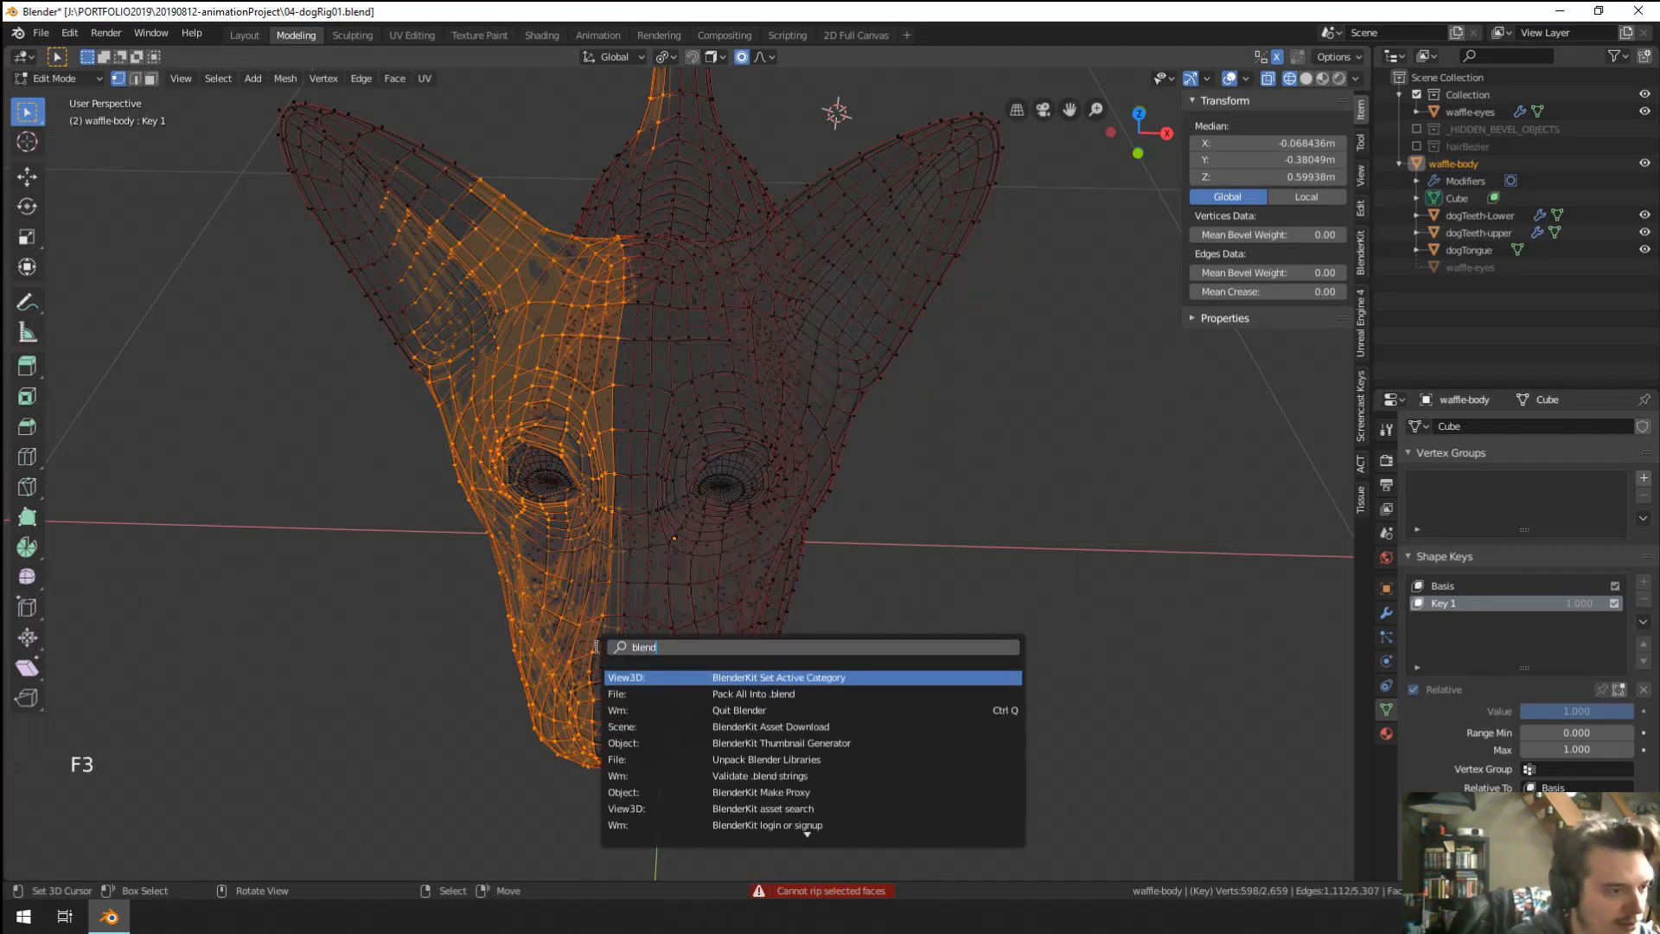
text( from)
key(Return)
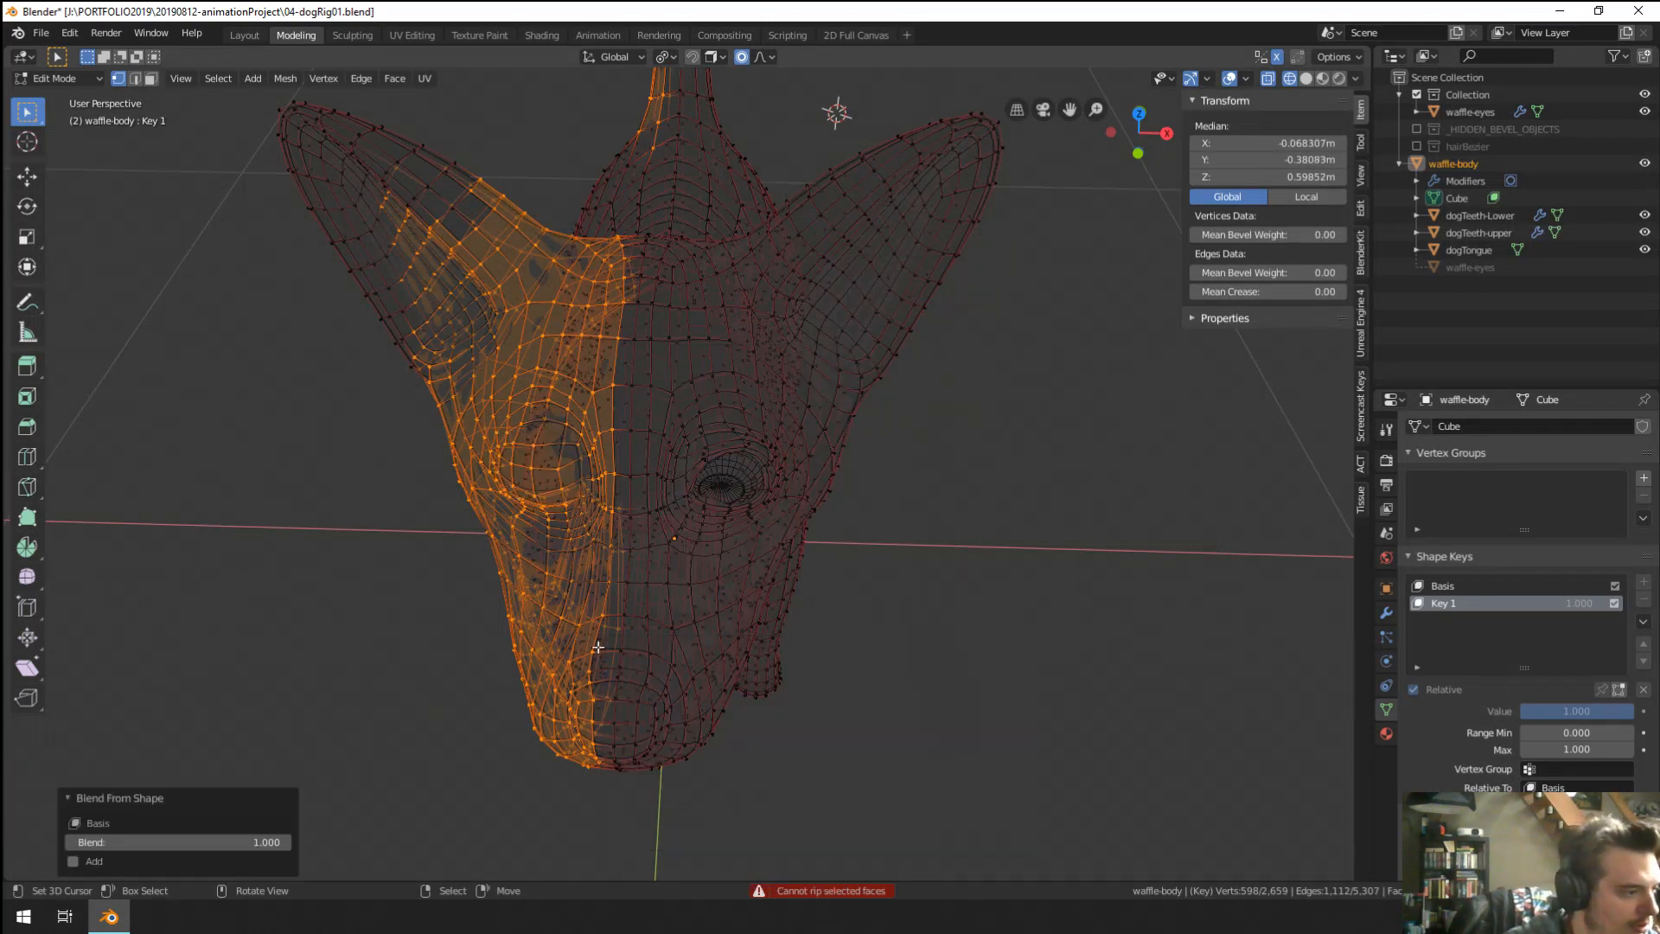
middle_drag(614, 648, 823, 528)
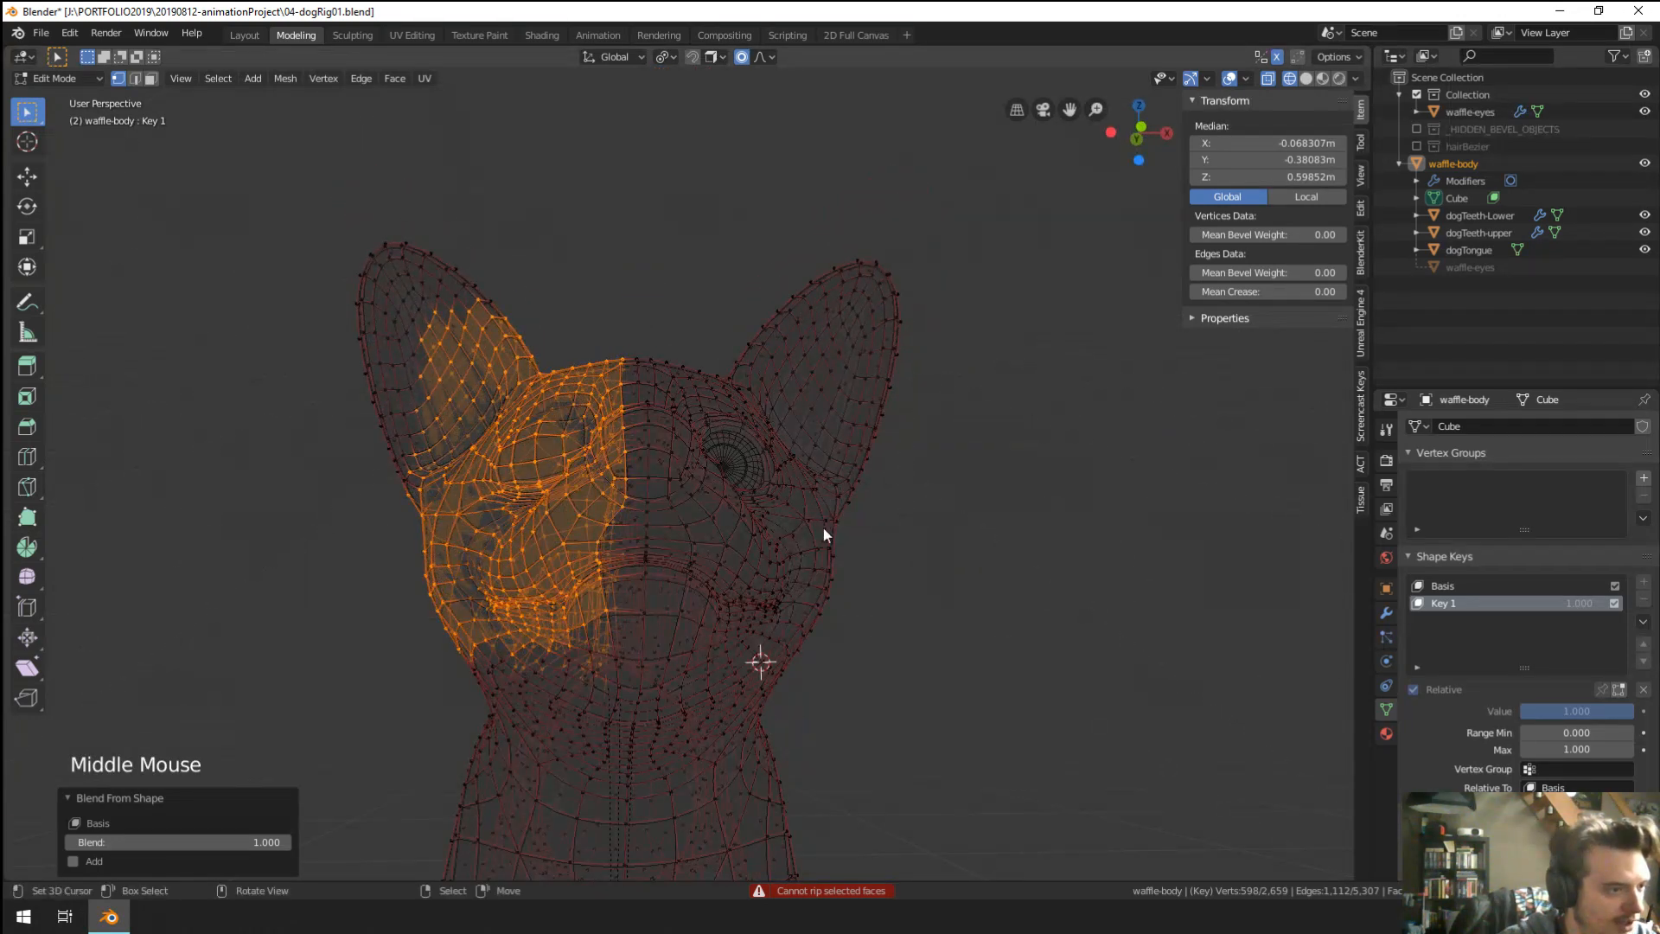
key(Tab)
key(z)
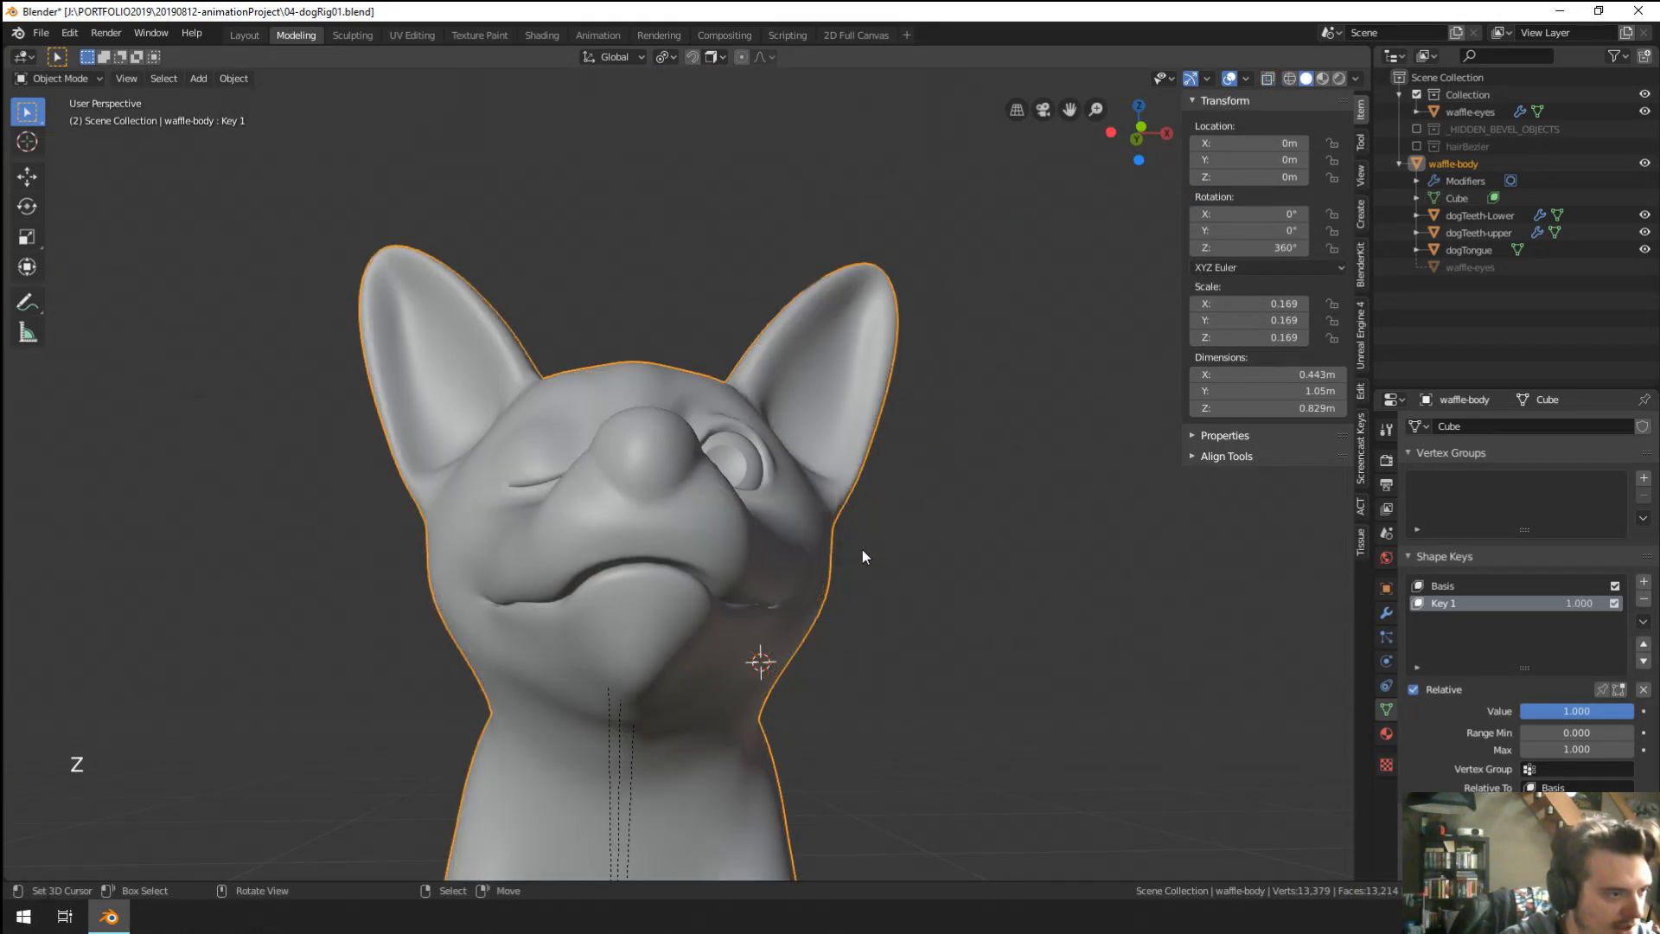
middle_drag(862, 548, 810, 605)
scroll(982, 594, up, 1)
Rename the Key 1 shape key as UppereyeLid-L.
triple_click(1510, 605)
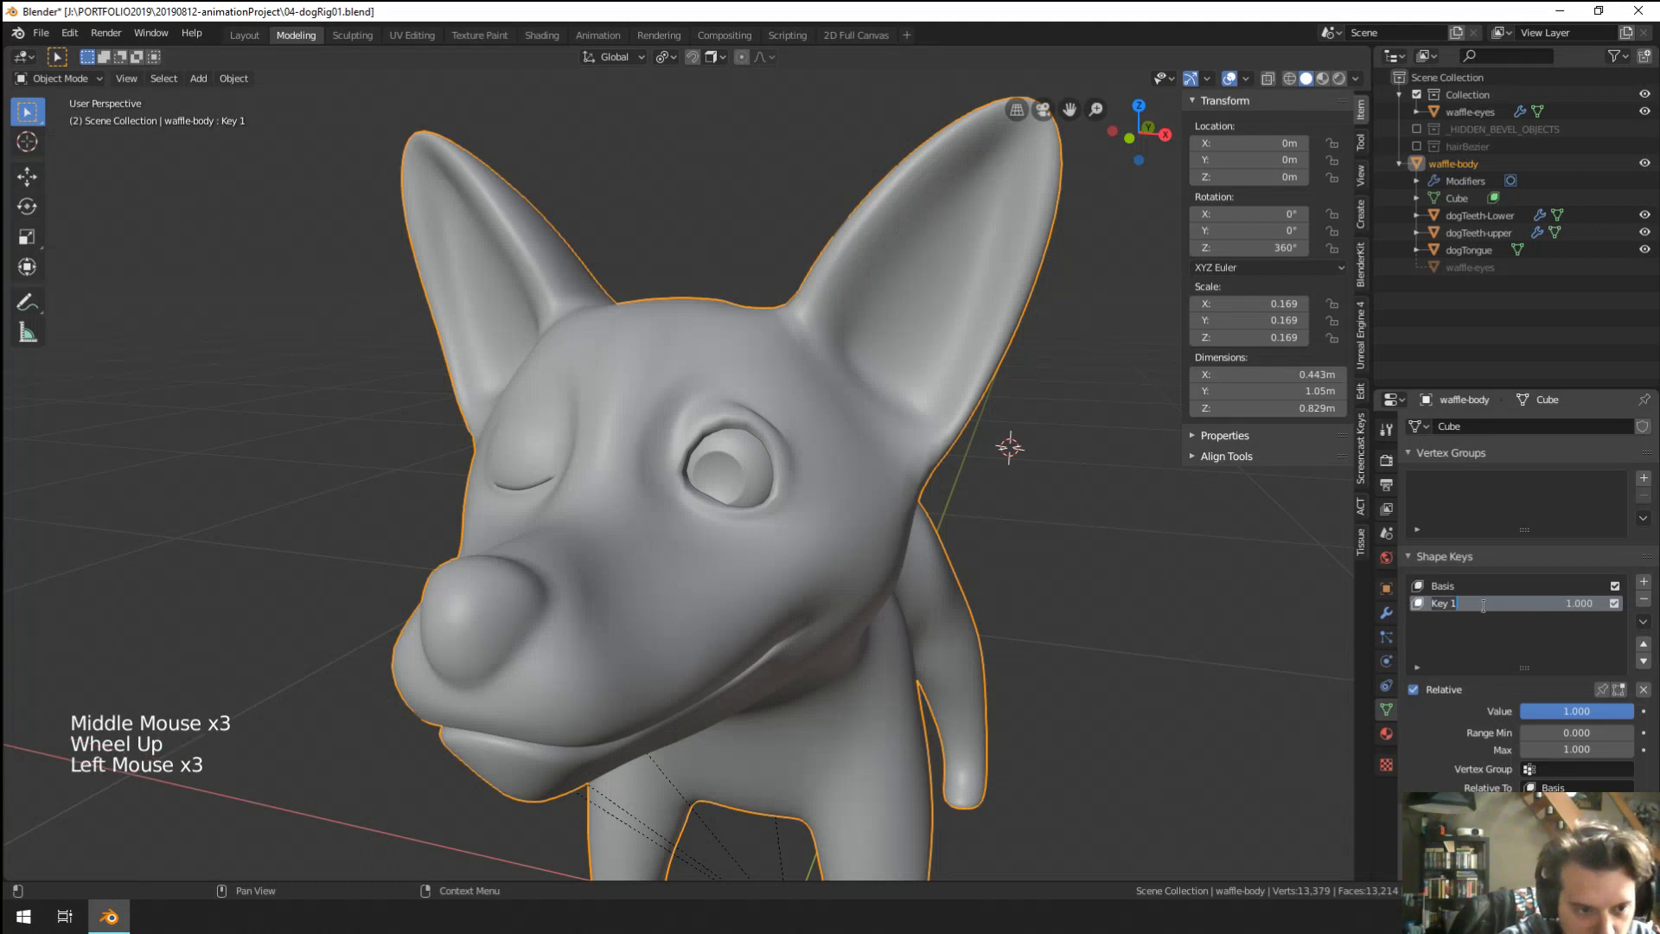
text(eye)
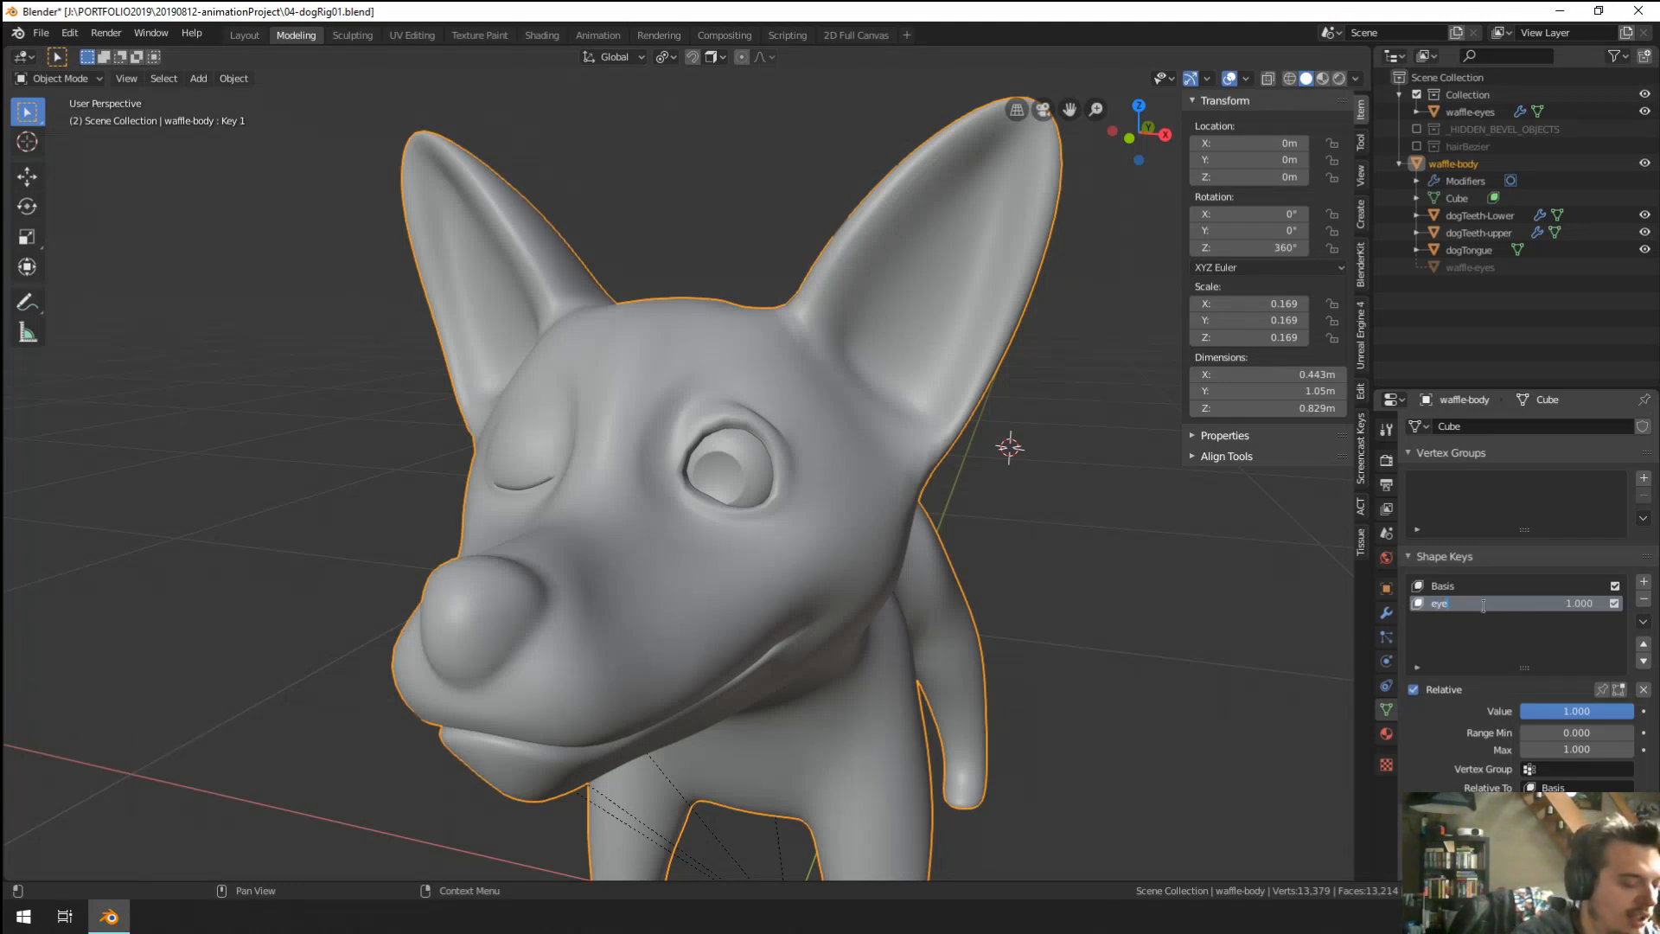
text(L)
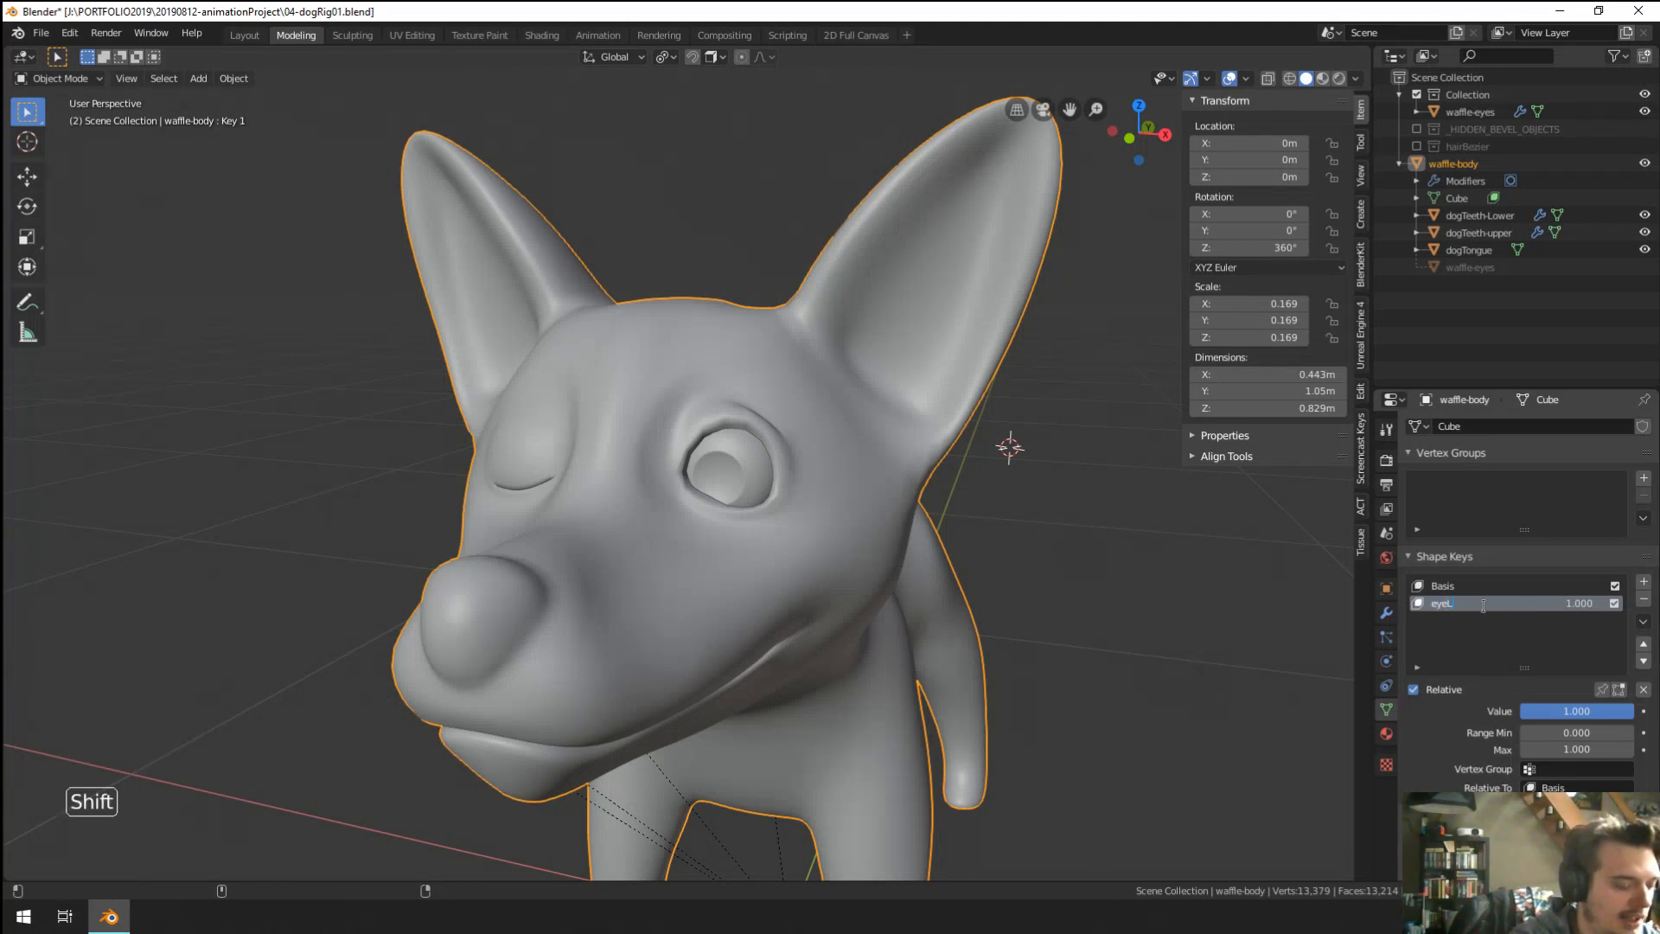
text(id-L)
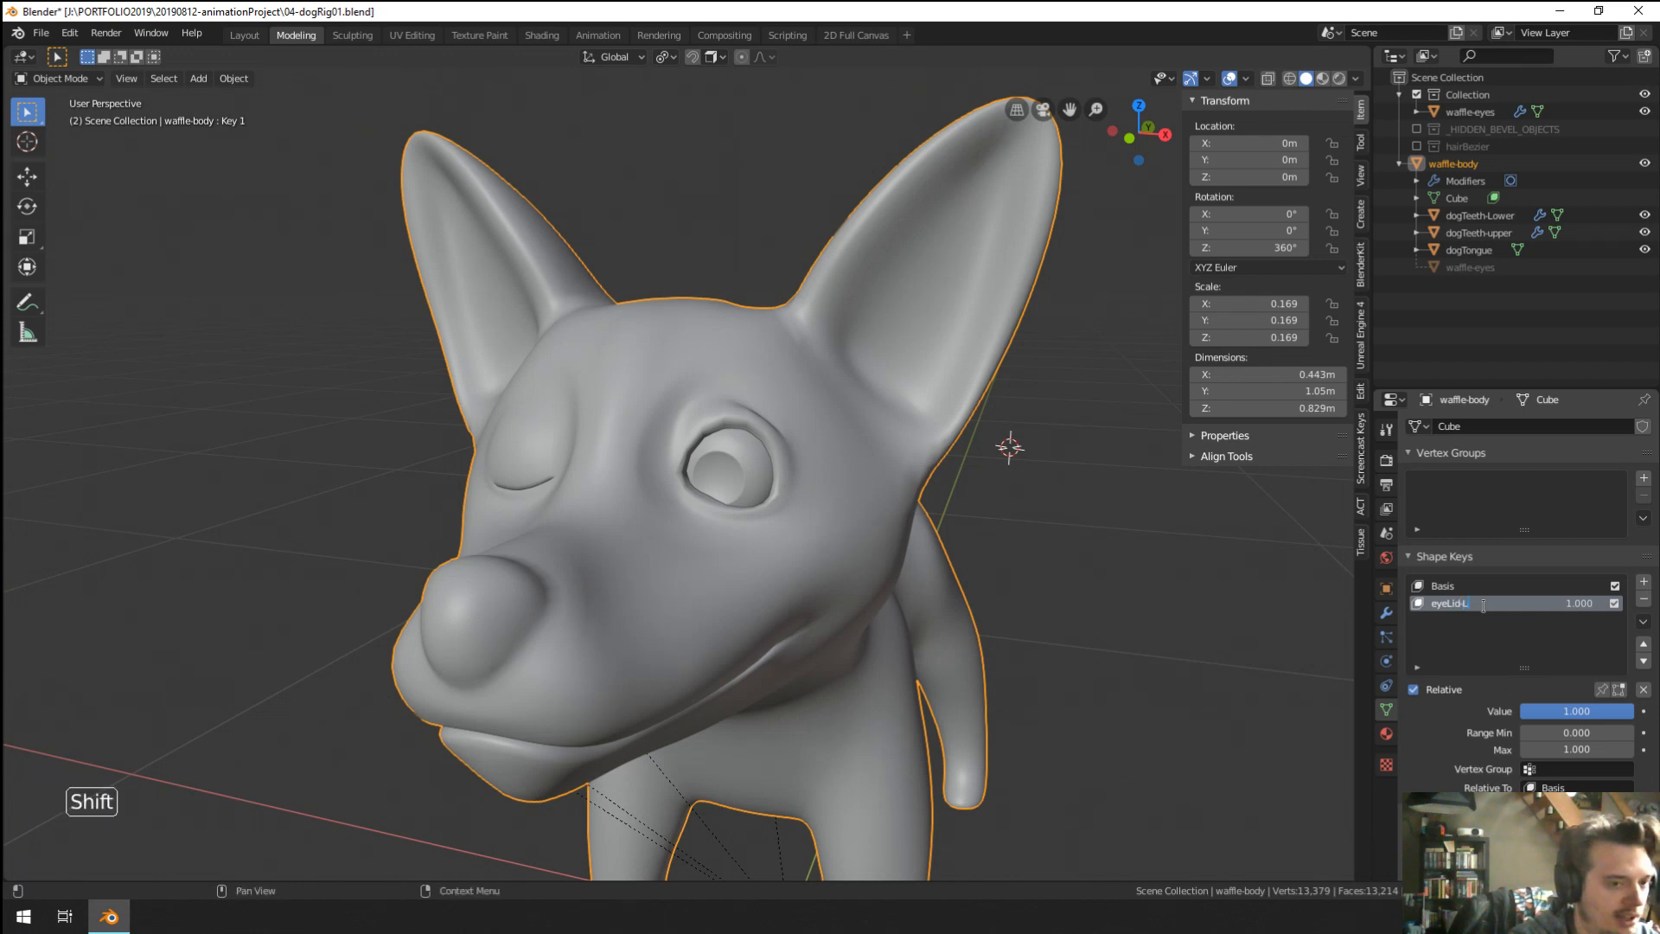
key(Home)
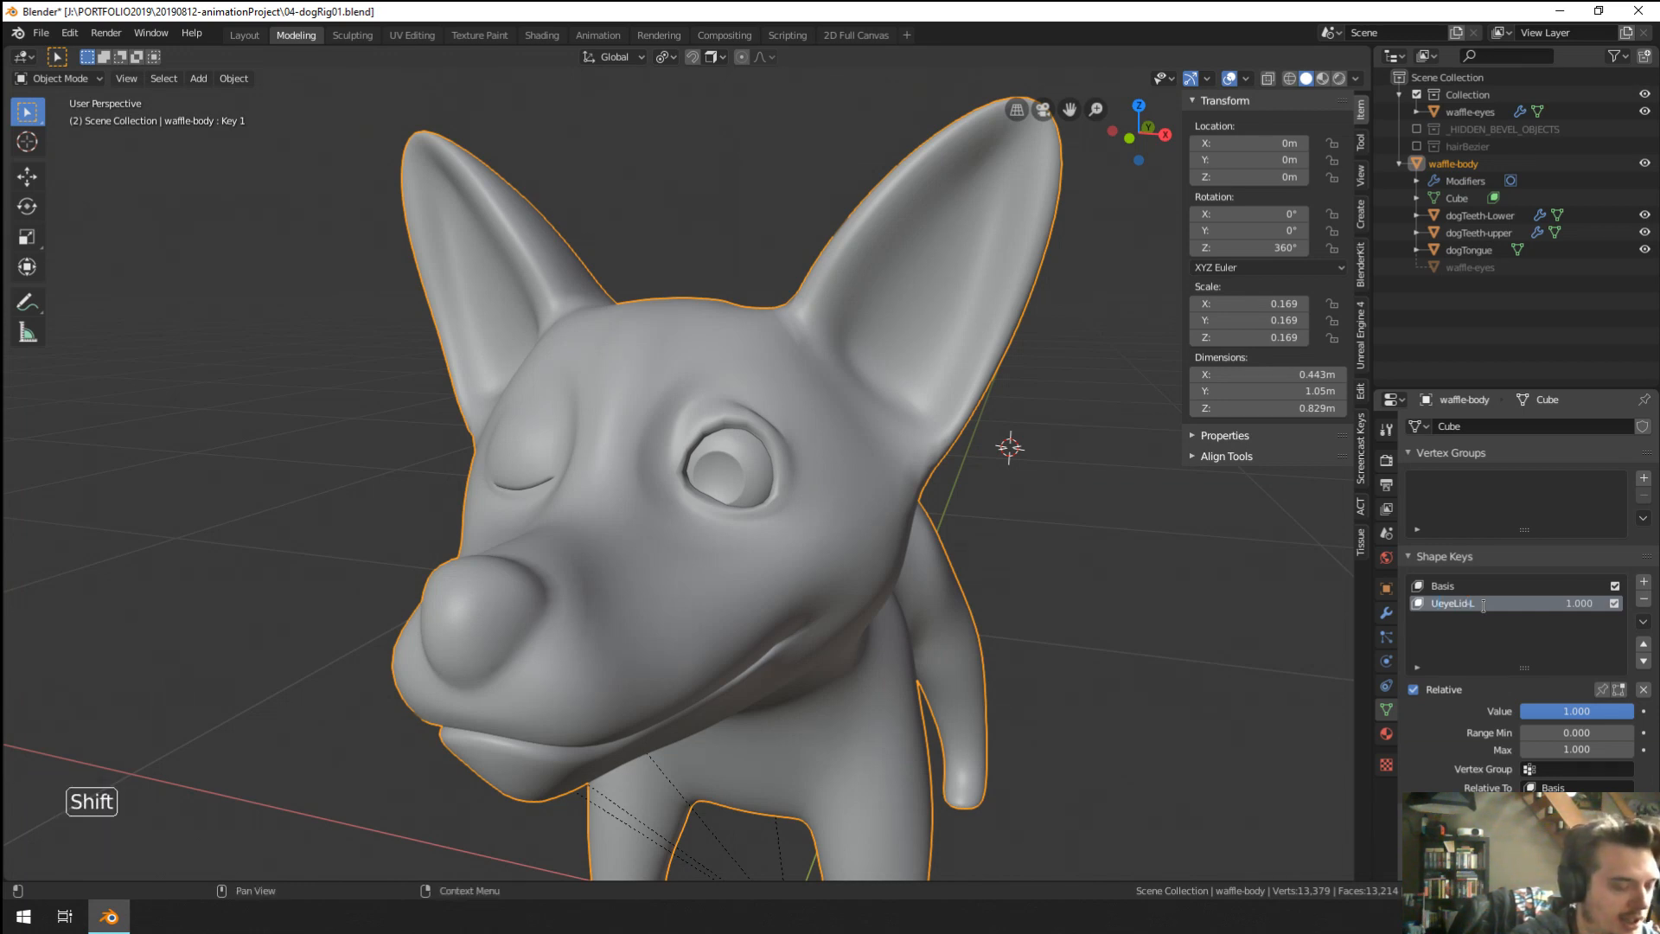
text(Upper)
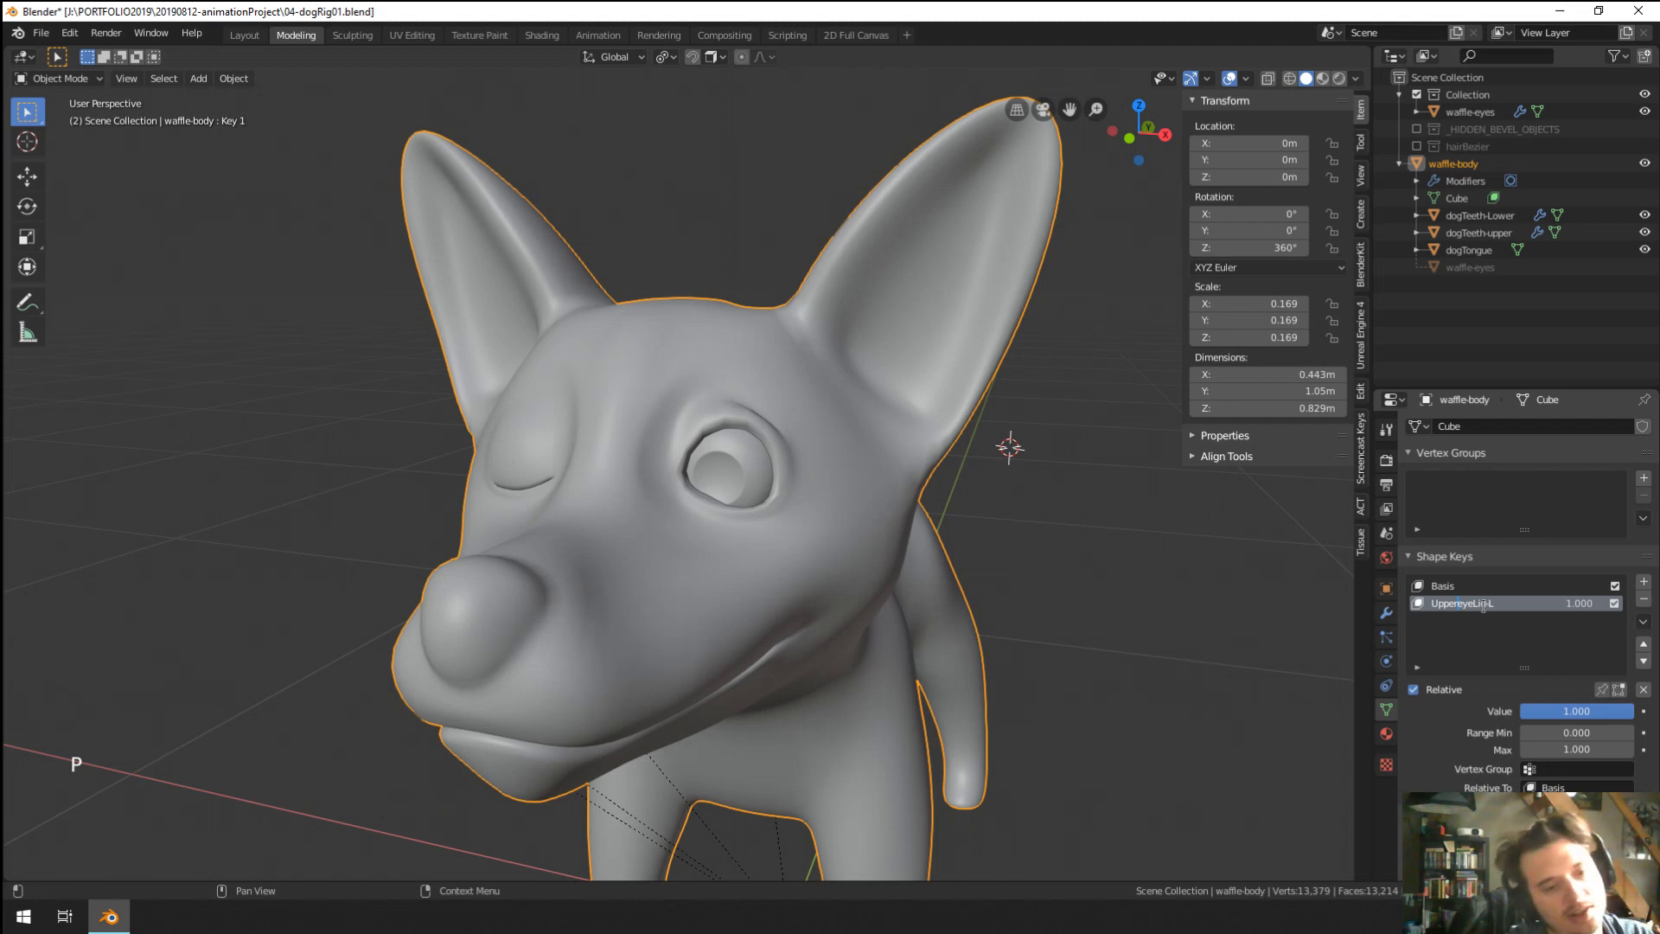
key(Return)
Create a new shape key from the current mix.
middle_drag(678, 232, 1190, 458)
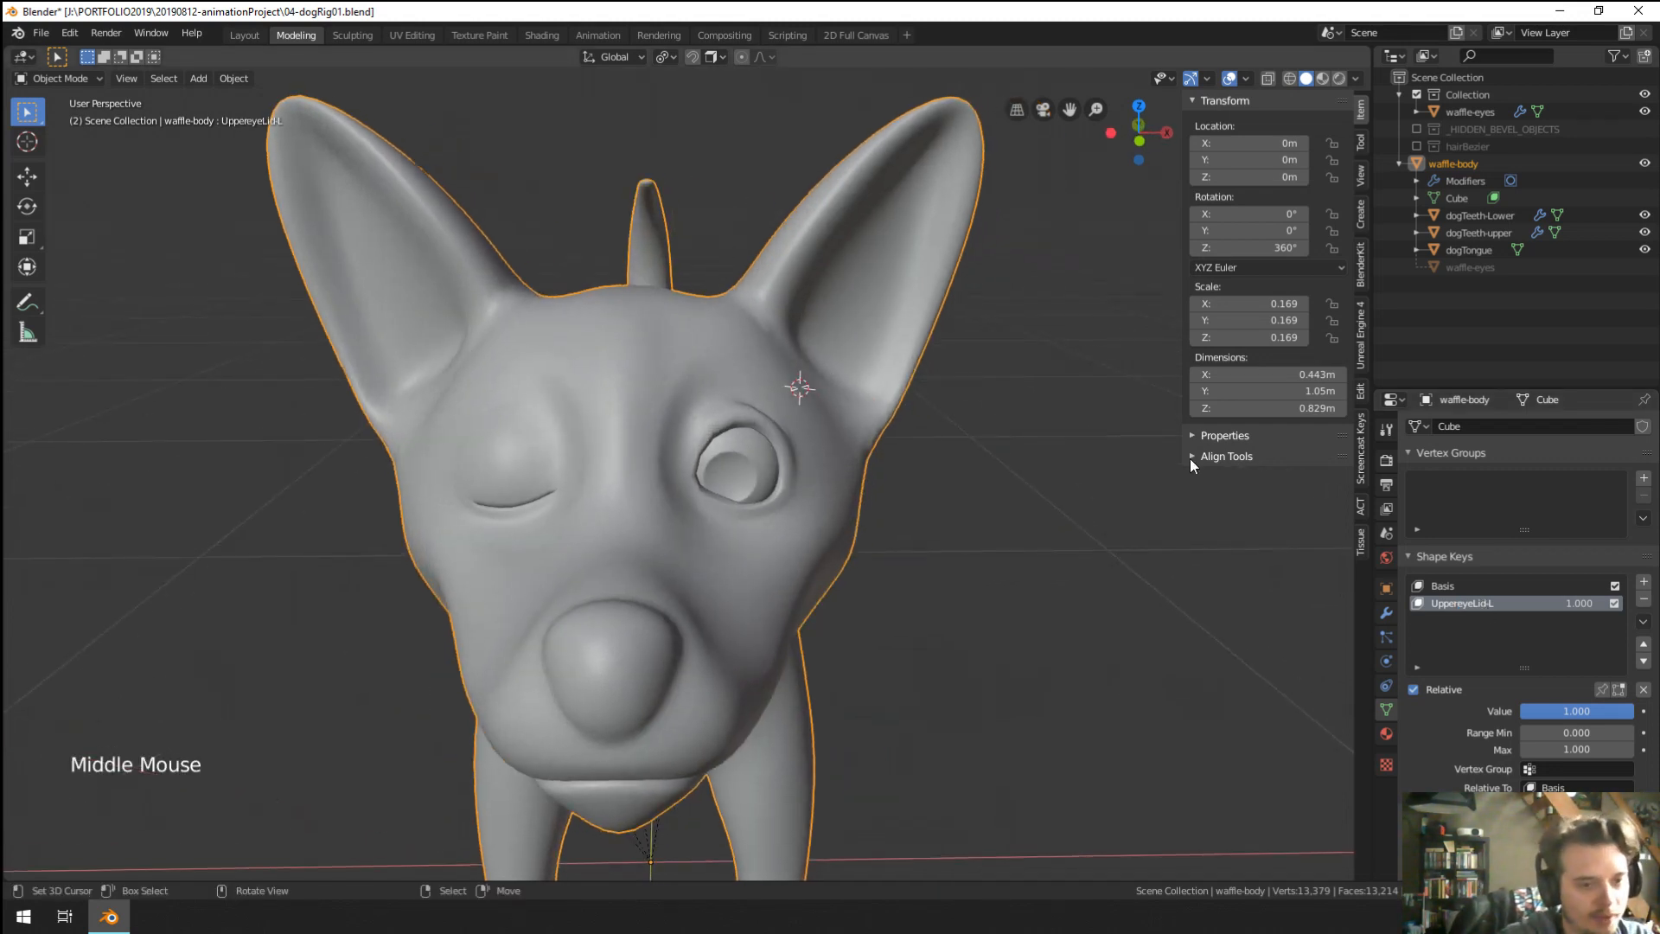
click(1642, 623)
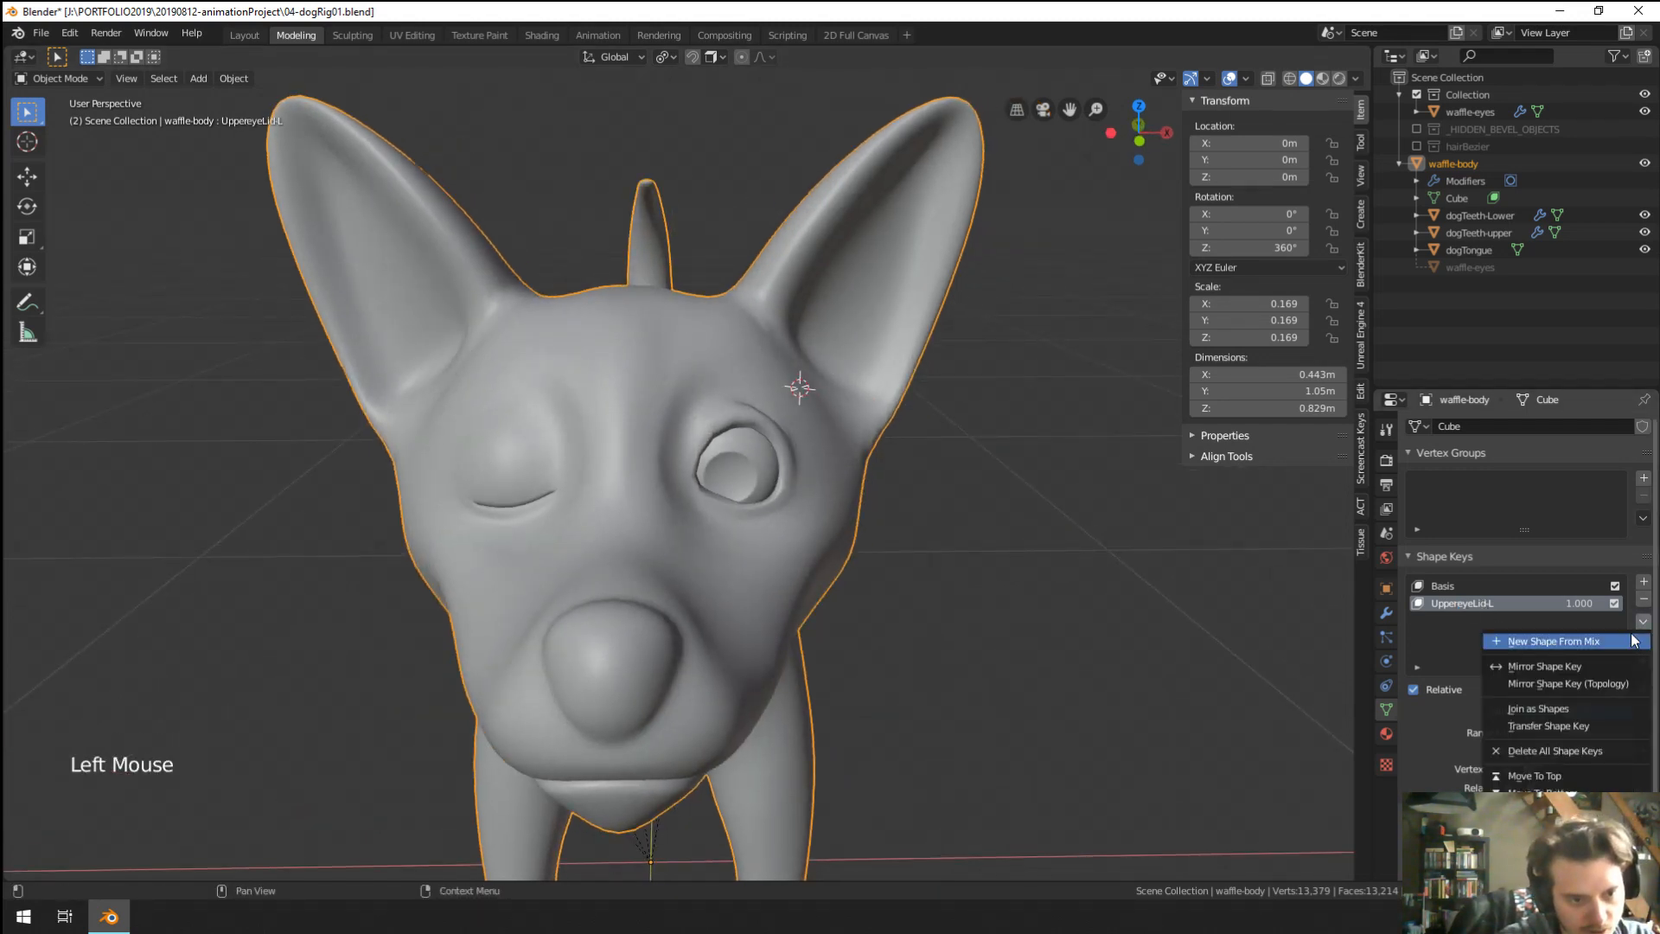
click(1623, 642)
Set UppereyeLid-L to 0.000 and Key 2 to 1.000, and mirror Key 2 to the other eye.
click(1470, 602)
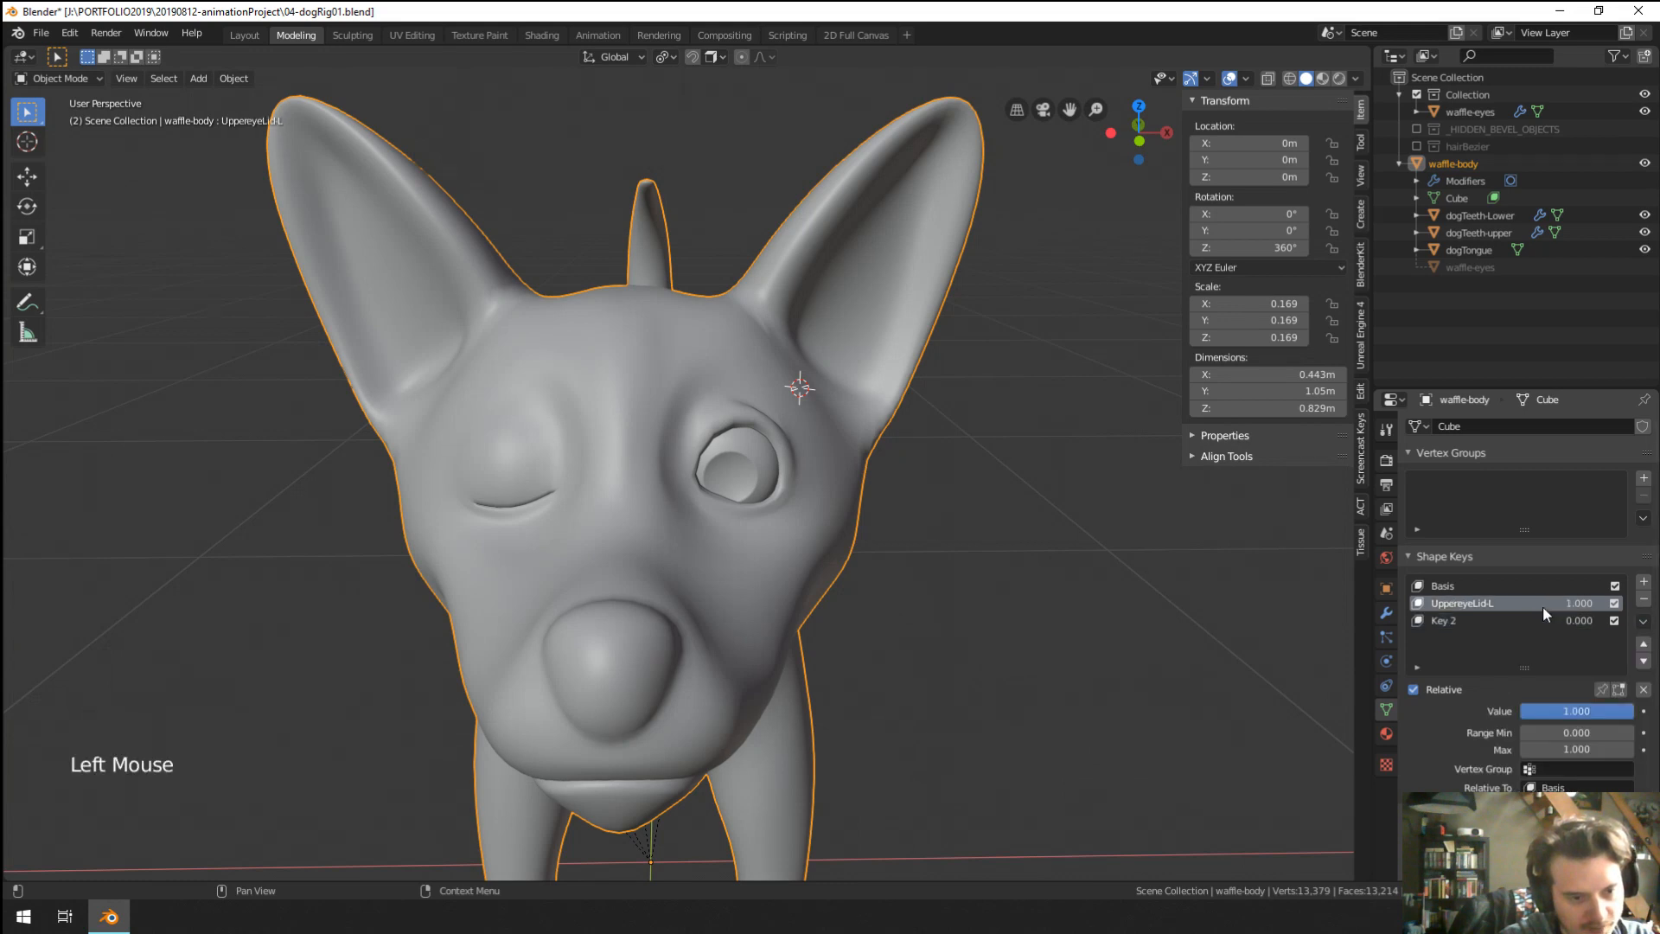
mouse_move(1588, 711)
mouse_down()
mouse_move(1517, 708)
mouse_move(1617, 711)
mouse_up()
click(1508, 620)
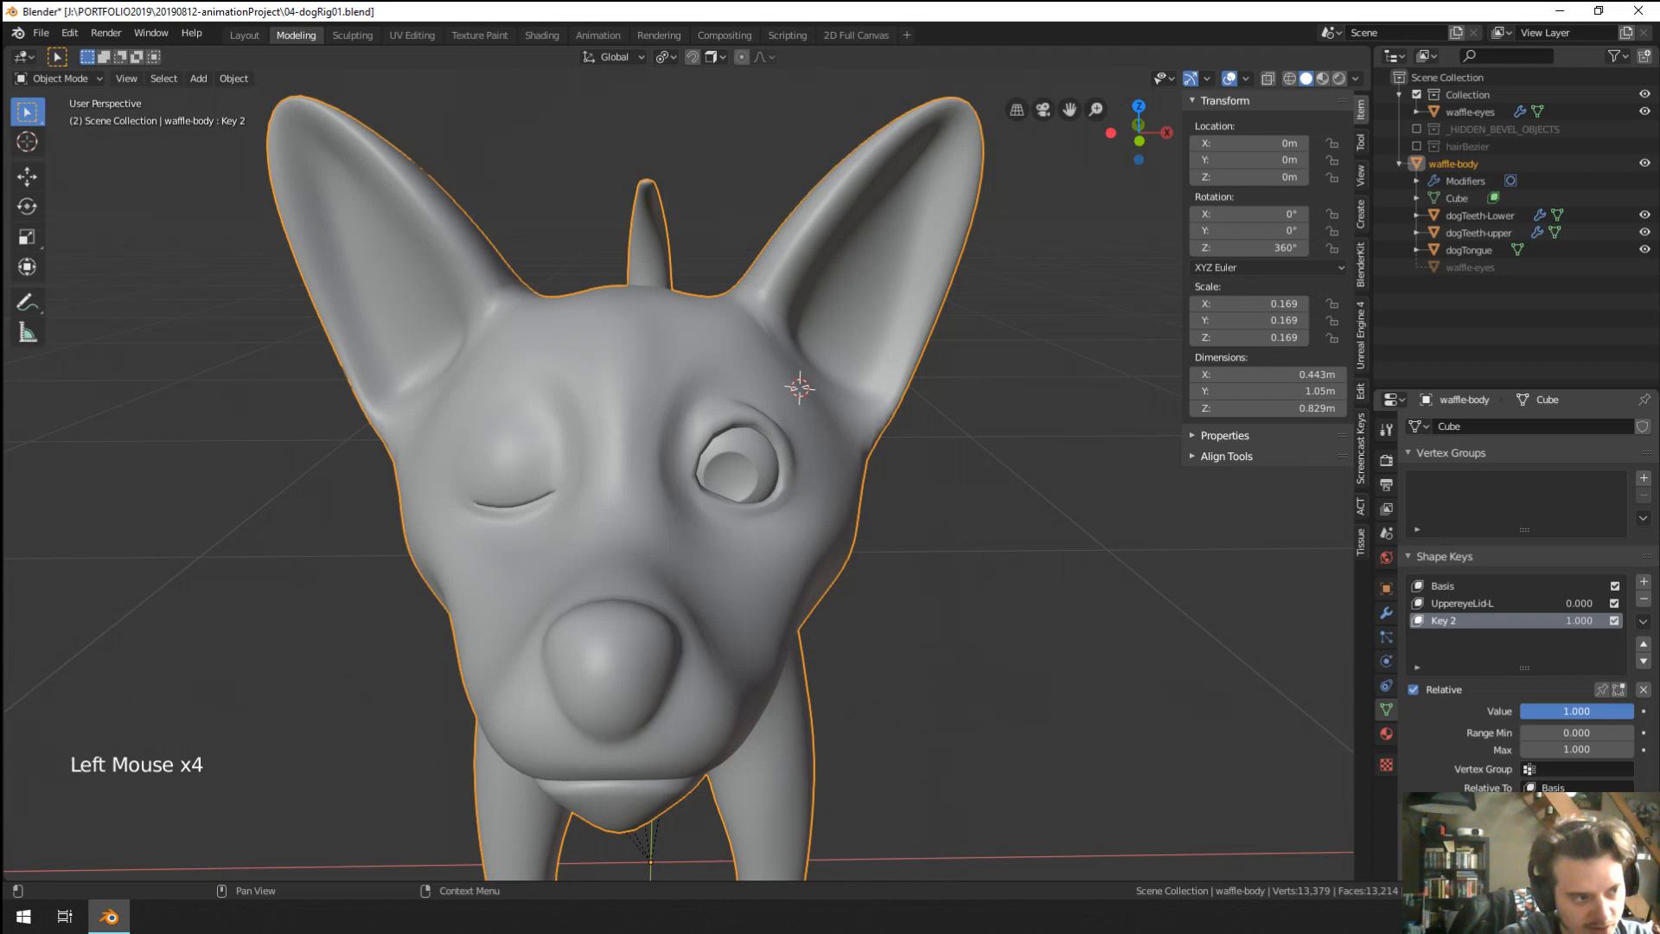
click(1643, 621)
click(1544, 666)
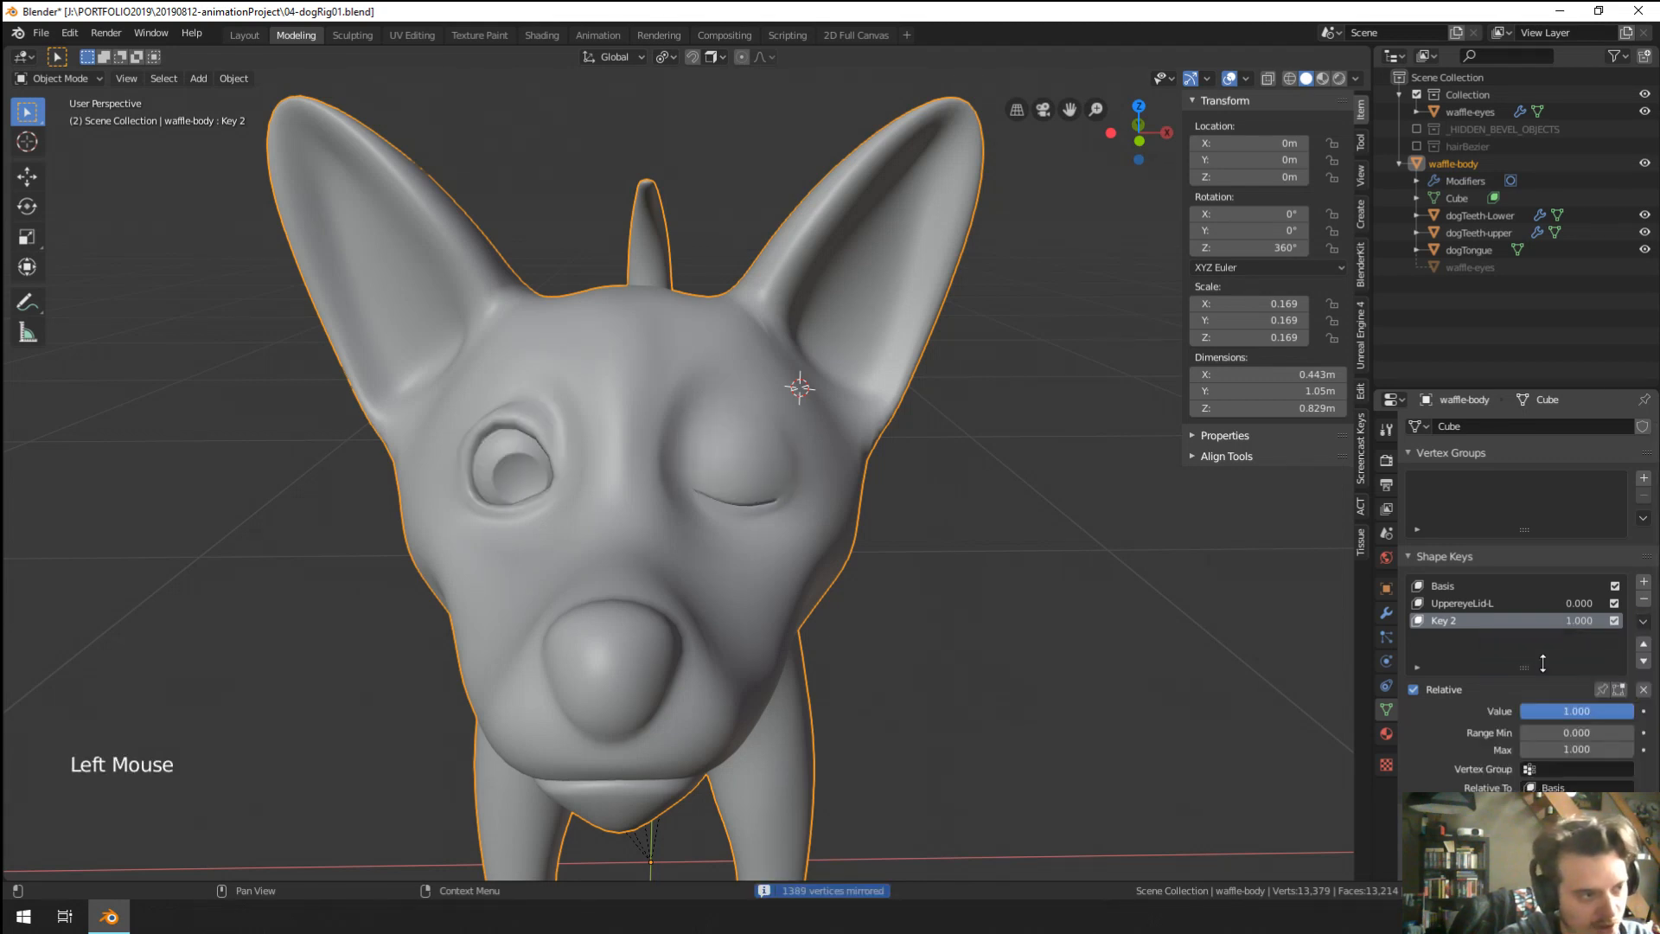
Rename the Key 2 shape key as UppereyeLid-R, reusing the name of the left eyelid's key.
click(1462, 603)
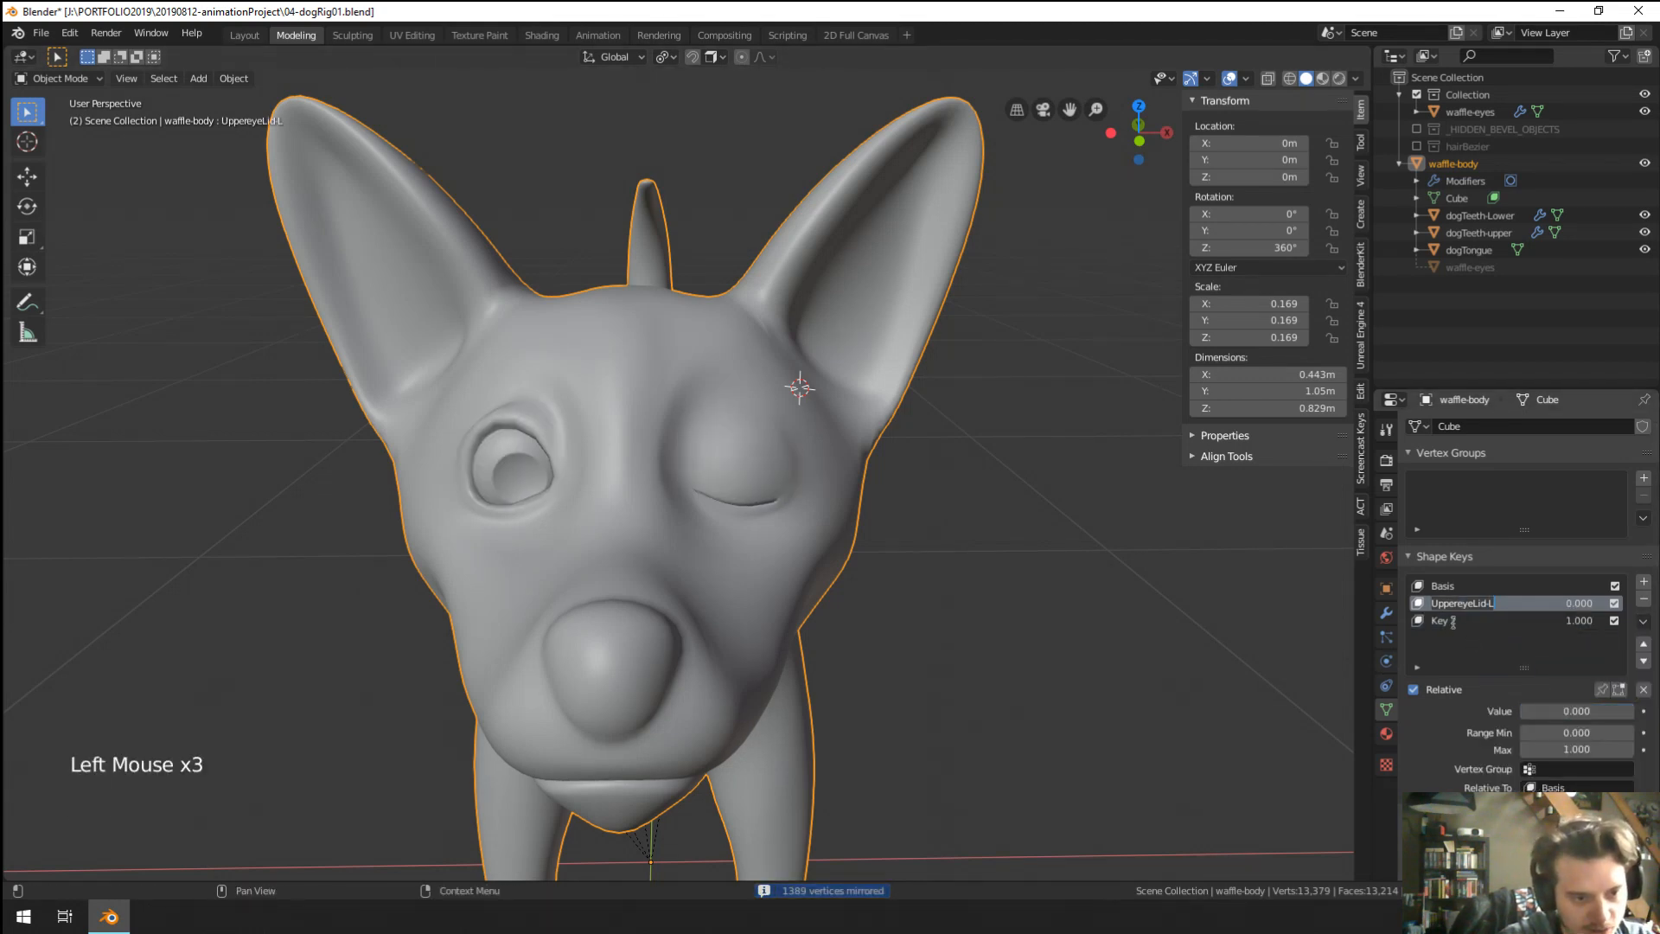
text(UppereyeLid-L)
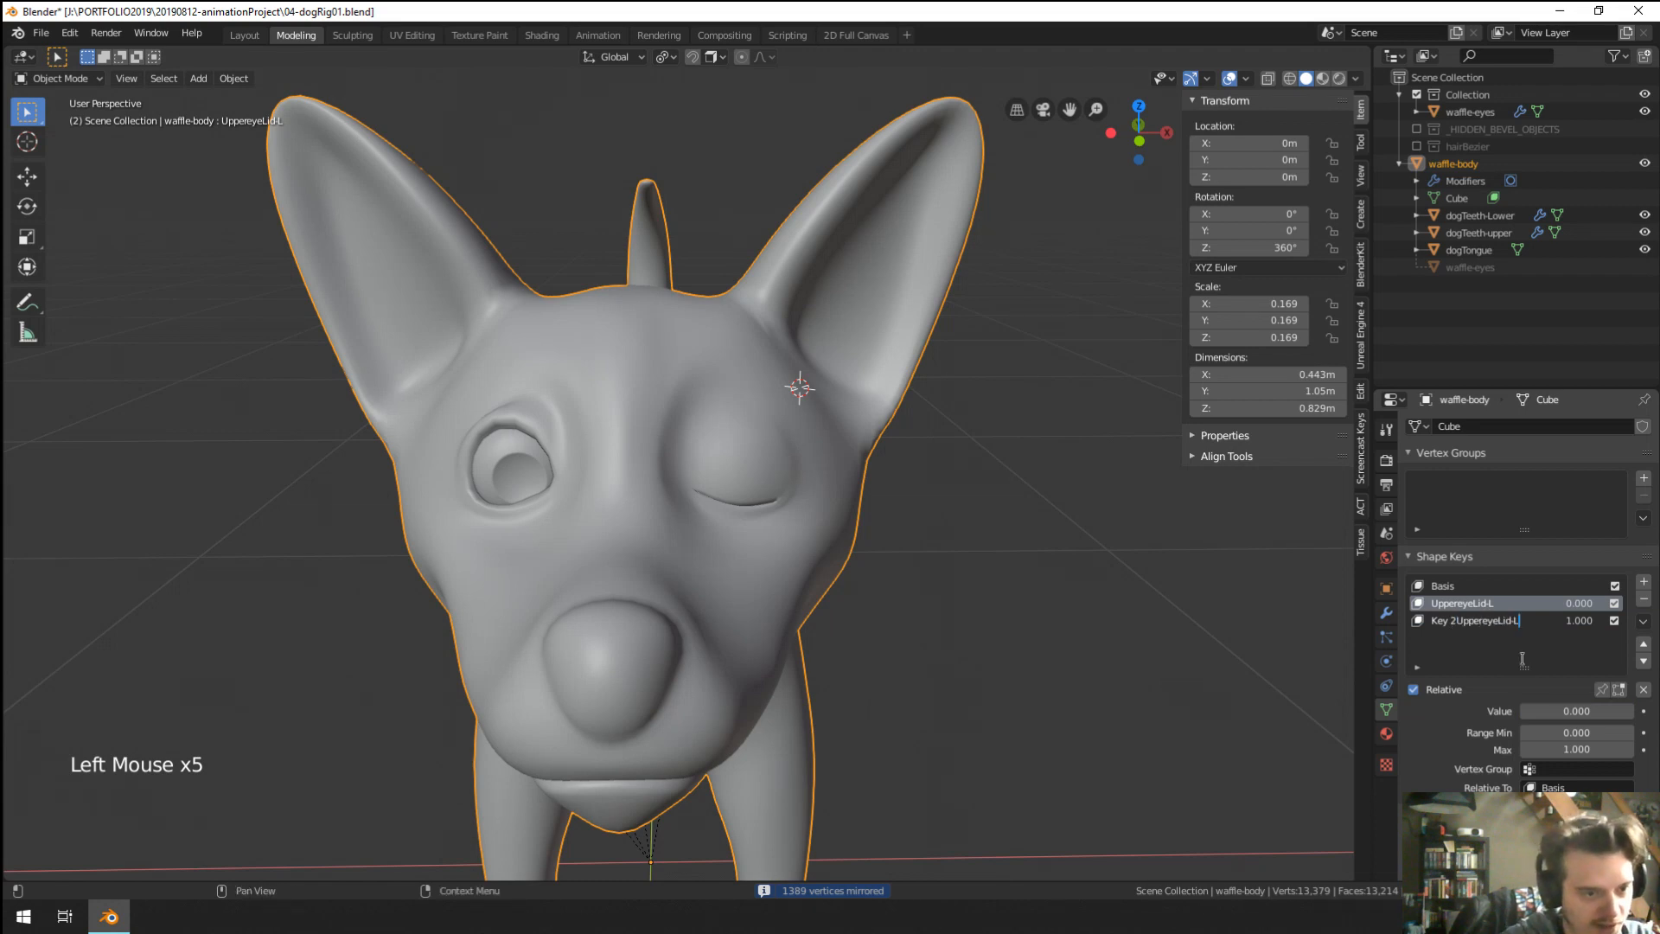
key(ctrl+a)
text(UppereyeLid-L)
key(BackSpace)
text(R)
key(Return)
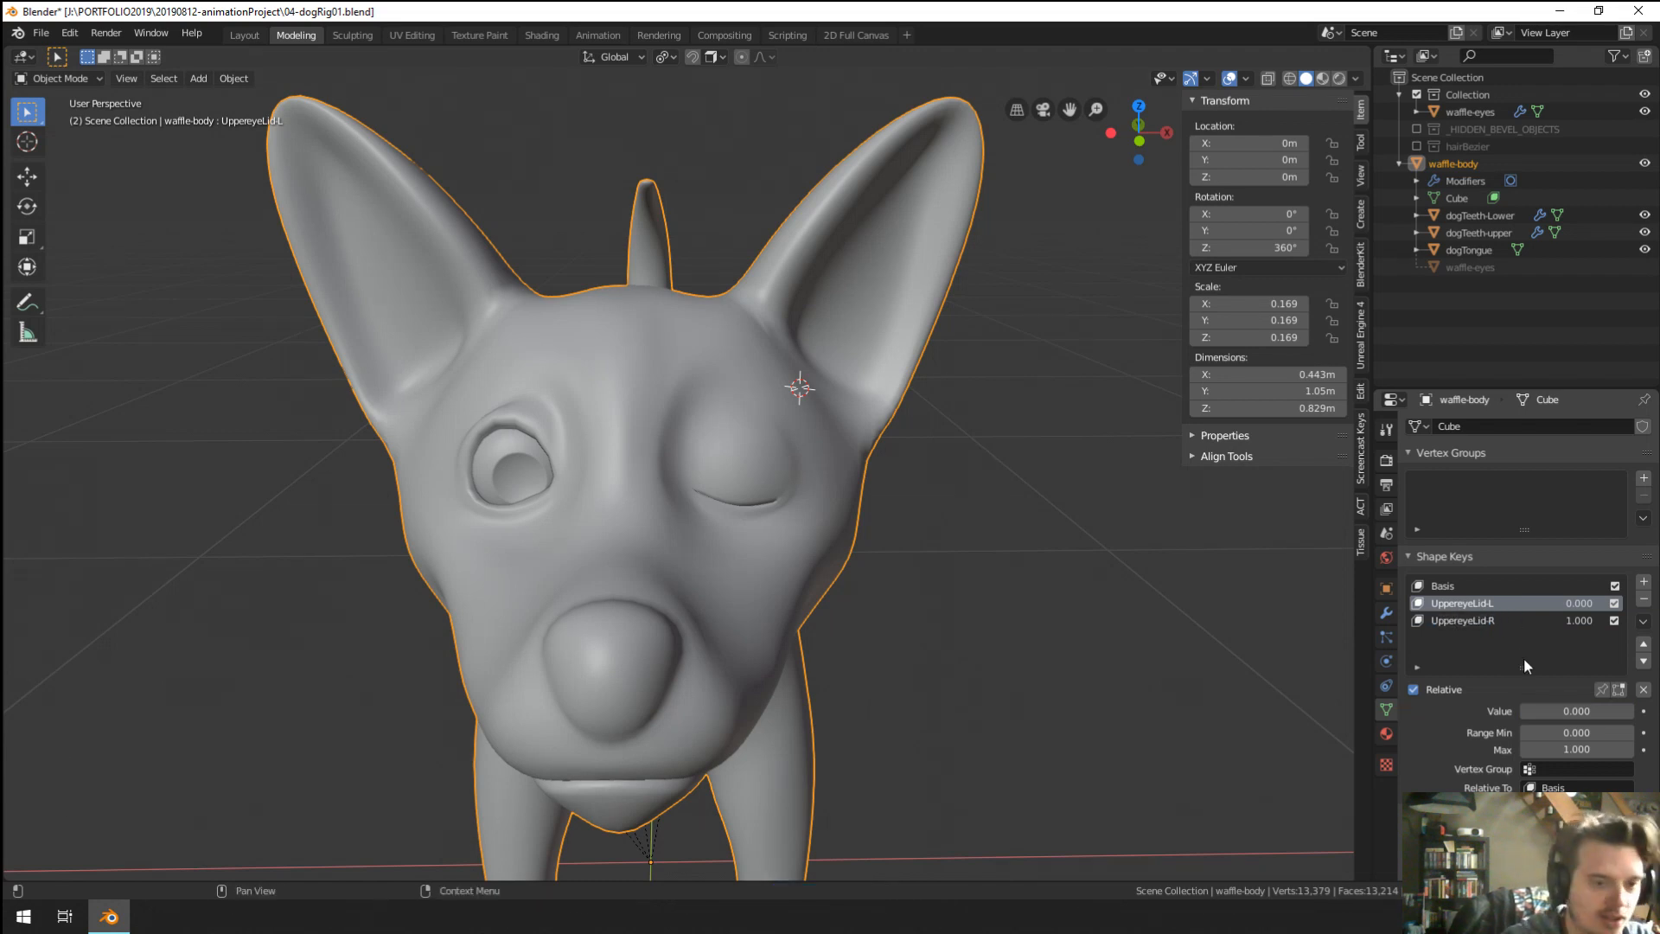
Set UppereyeLid-L's value to 1.000 and check both opened eyes from several angles.
scroll(1208, 566, down, 2)
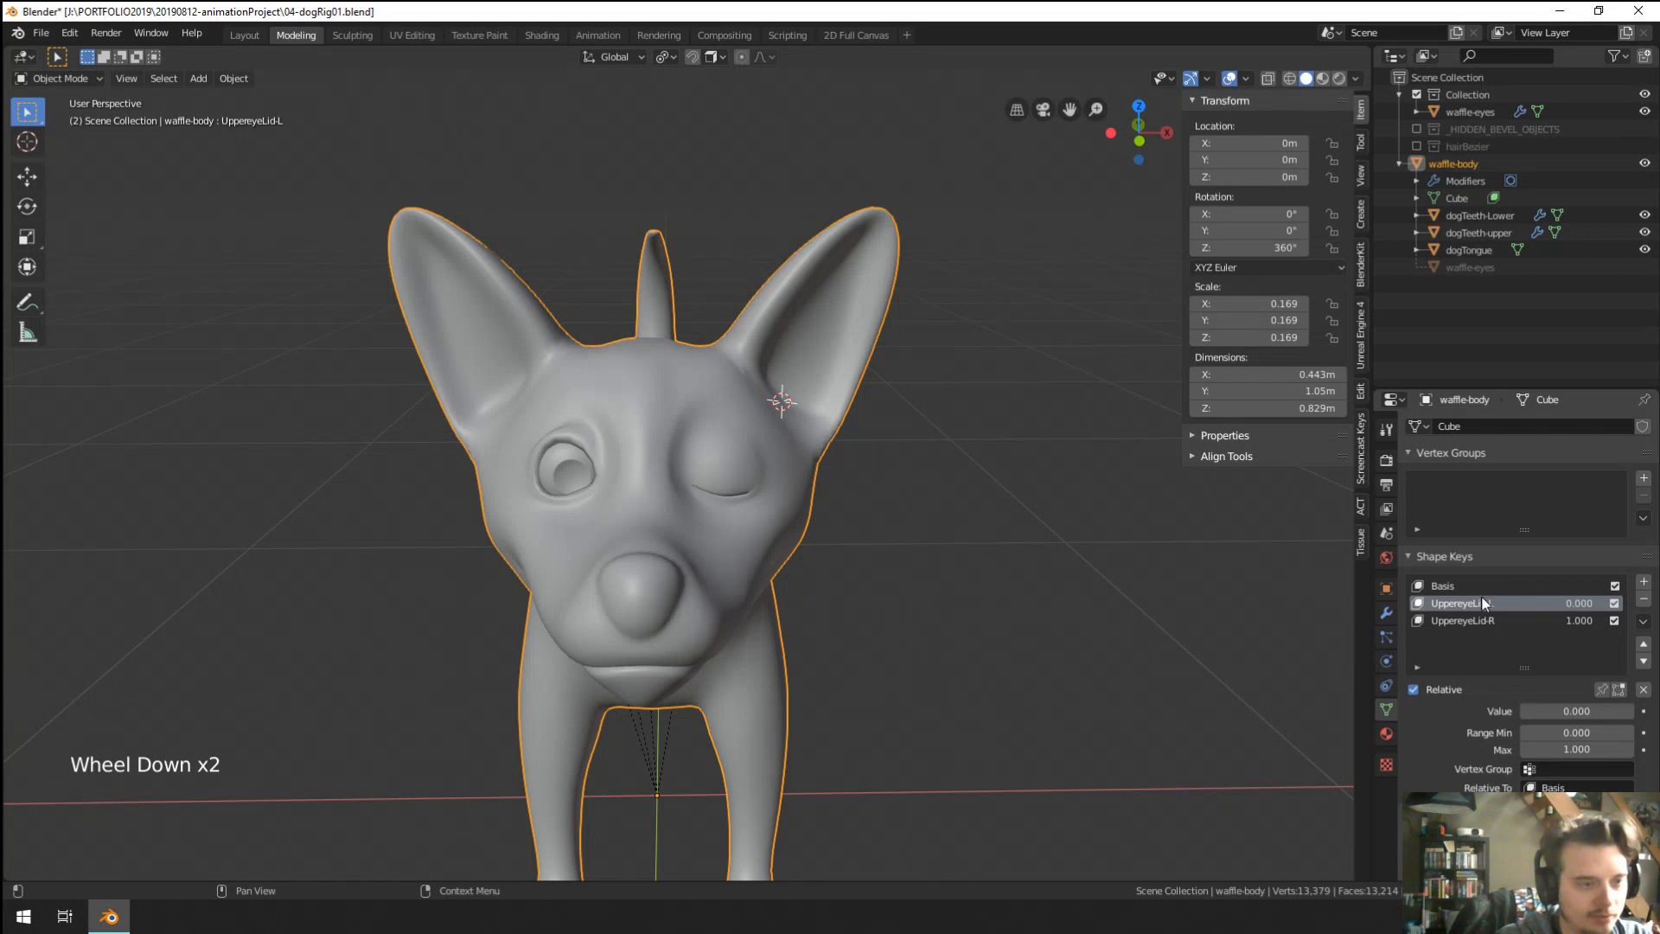
click(1487, 622)
click(1546, 607)
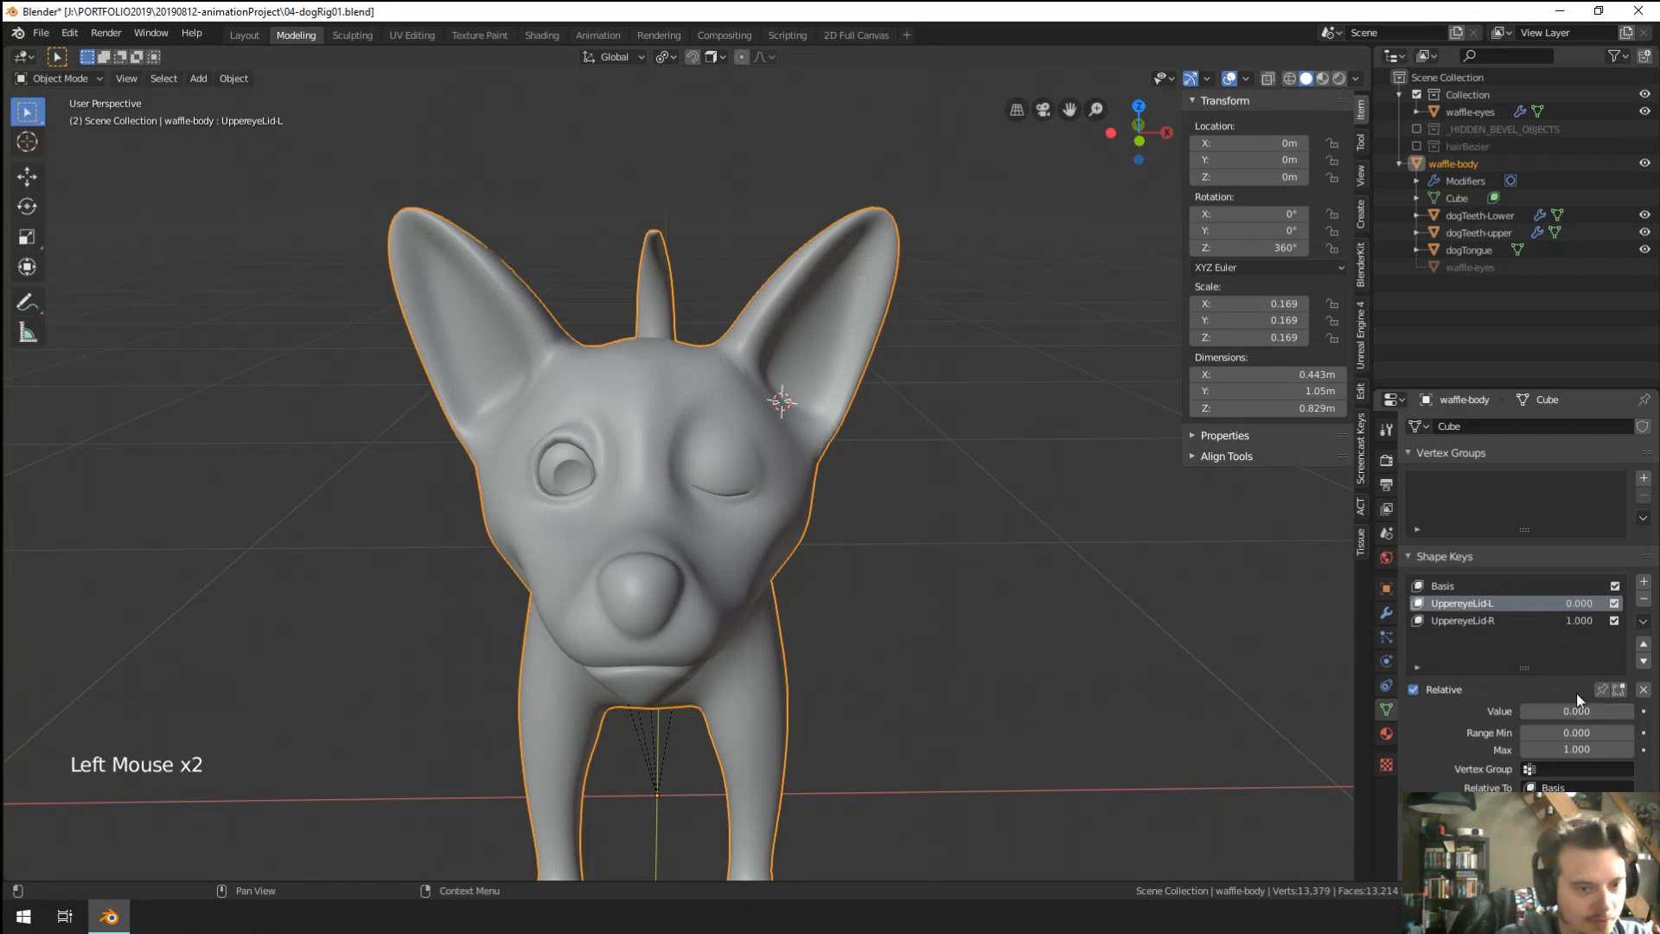
drag(1577, 711, 1633, 711)
middle_drag(537, 485, 887, 447)
right_click(671, 605)
scroll(671, 605, down, 2)
middle_drag(671, 605, 293, 480)
Show the dog as a wireframe in right orthographic view and toggle the X-Ray option to reveal its inner parts.
key(KP_1)
key(KP_3)
key(z)
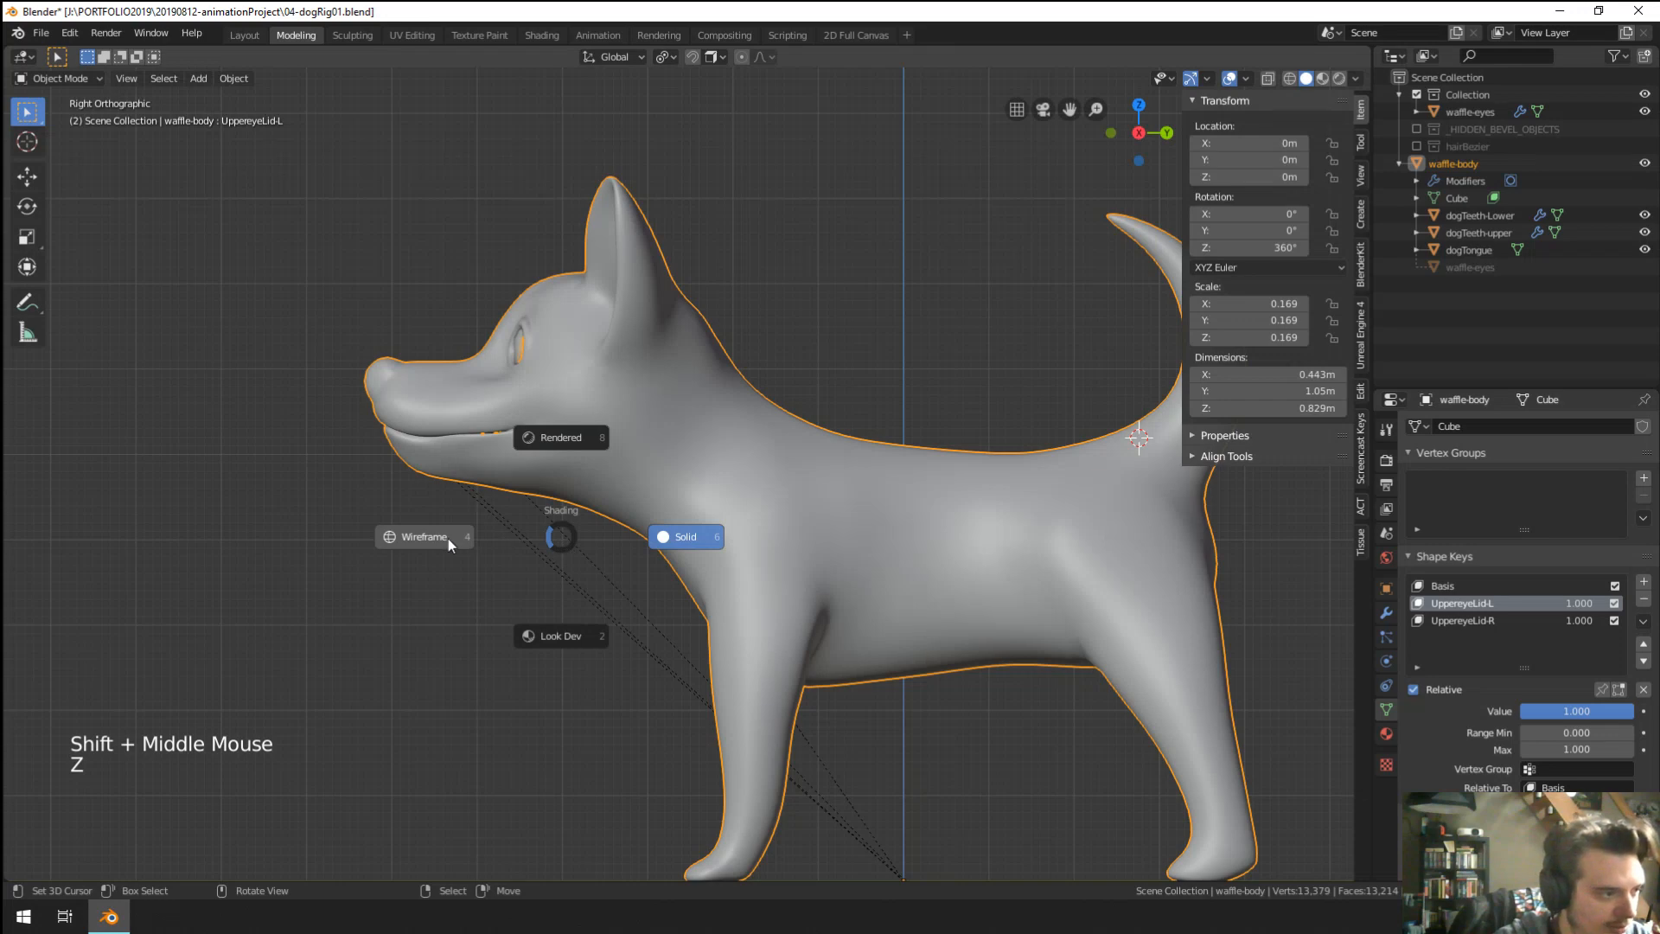
scroll(448, 538, up, 4)
click(1355, 78)
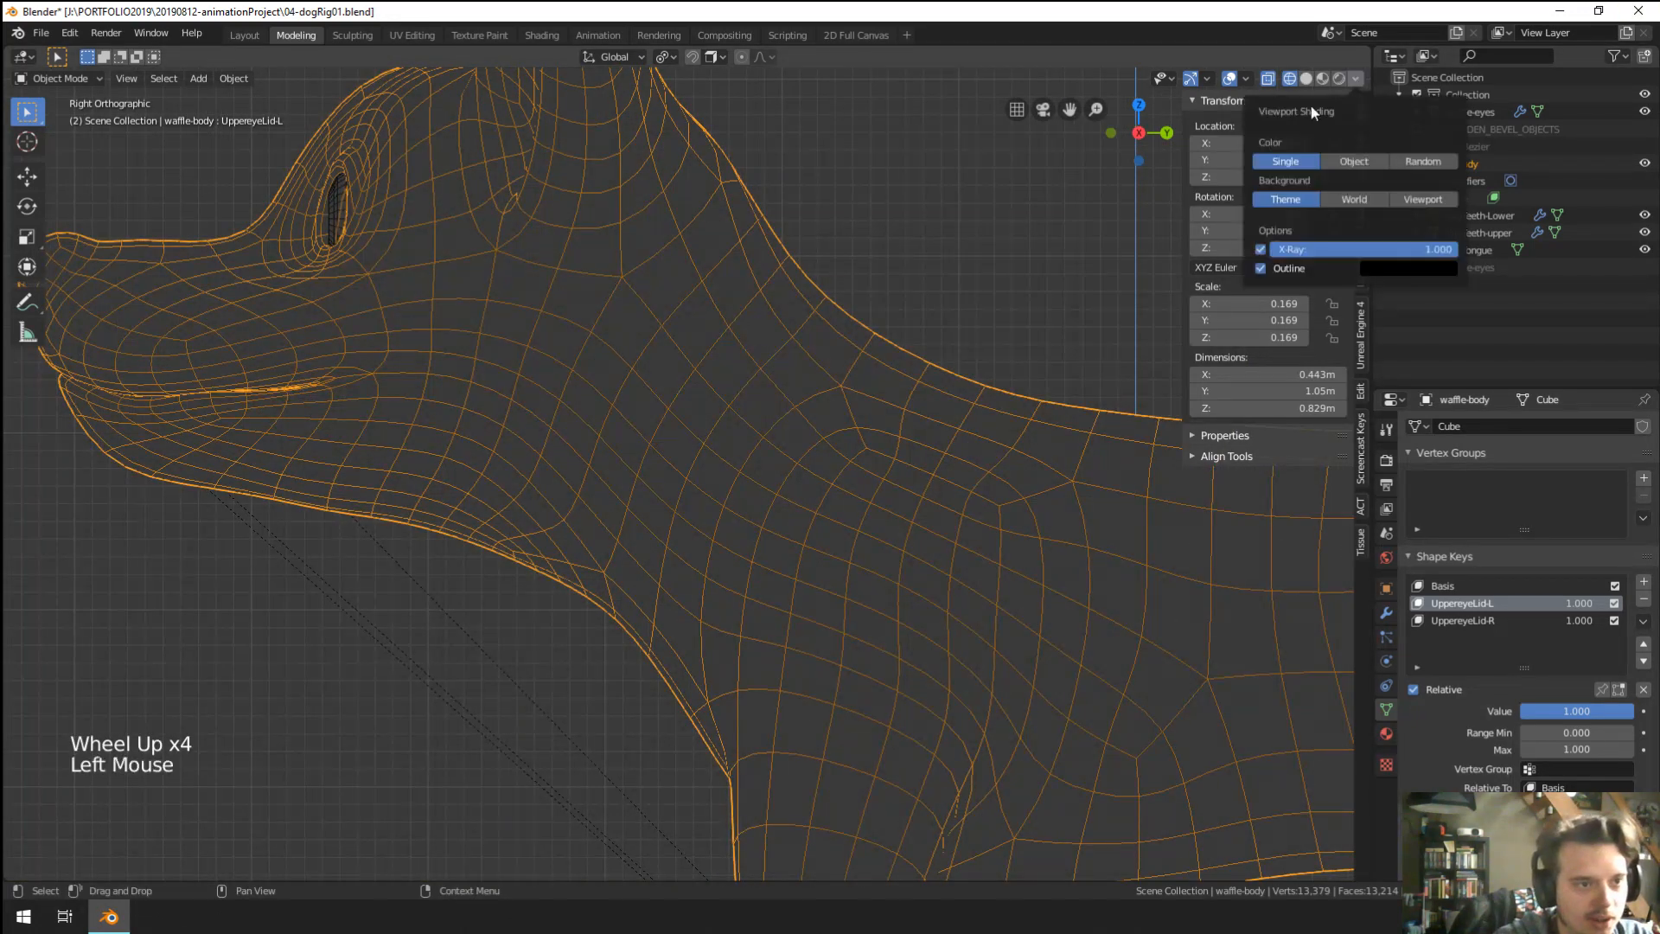
click(1261, 249)
Select the upper teeth object inside the mouth to examine its placement from the side.
shift+middle_drag(1124, 285, 931, 367)
scroll(839, 437, up, 5)
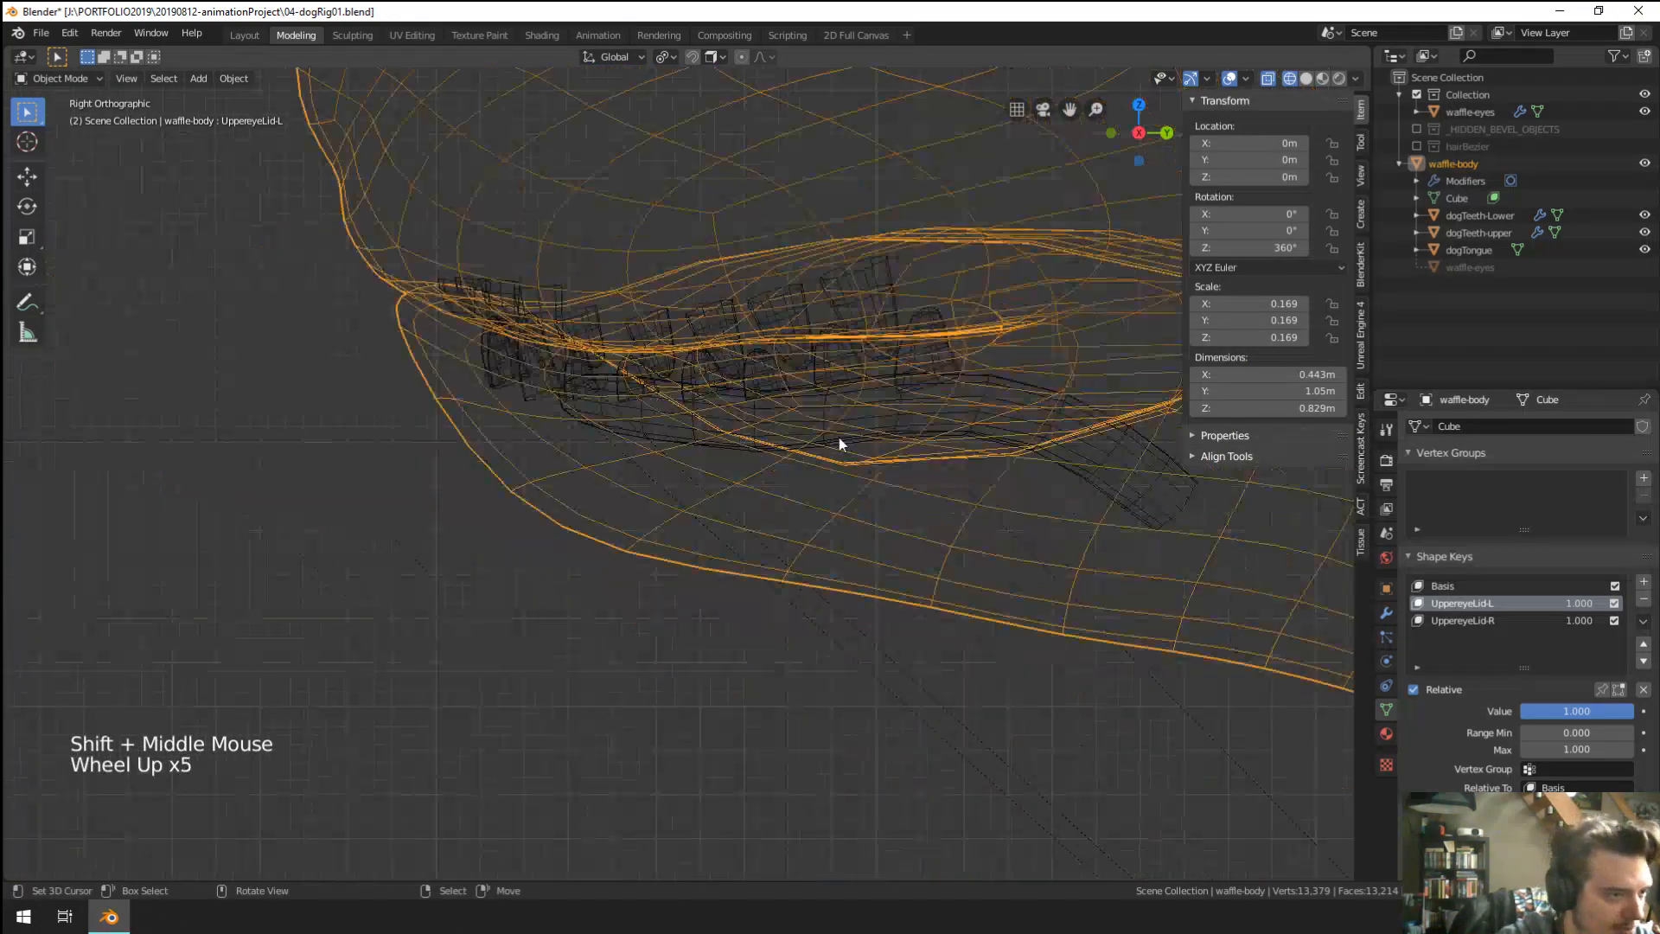
right_click(1065, 458)
right_click(523, 381)
right_click(530, 374)
right_click(553, 341)
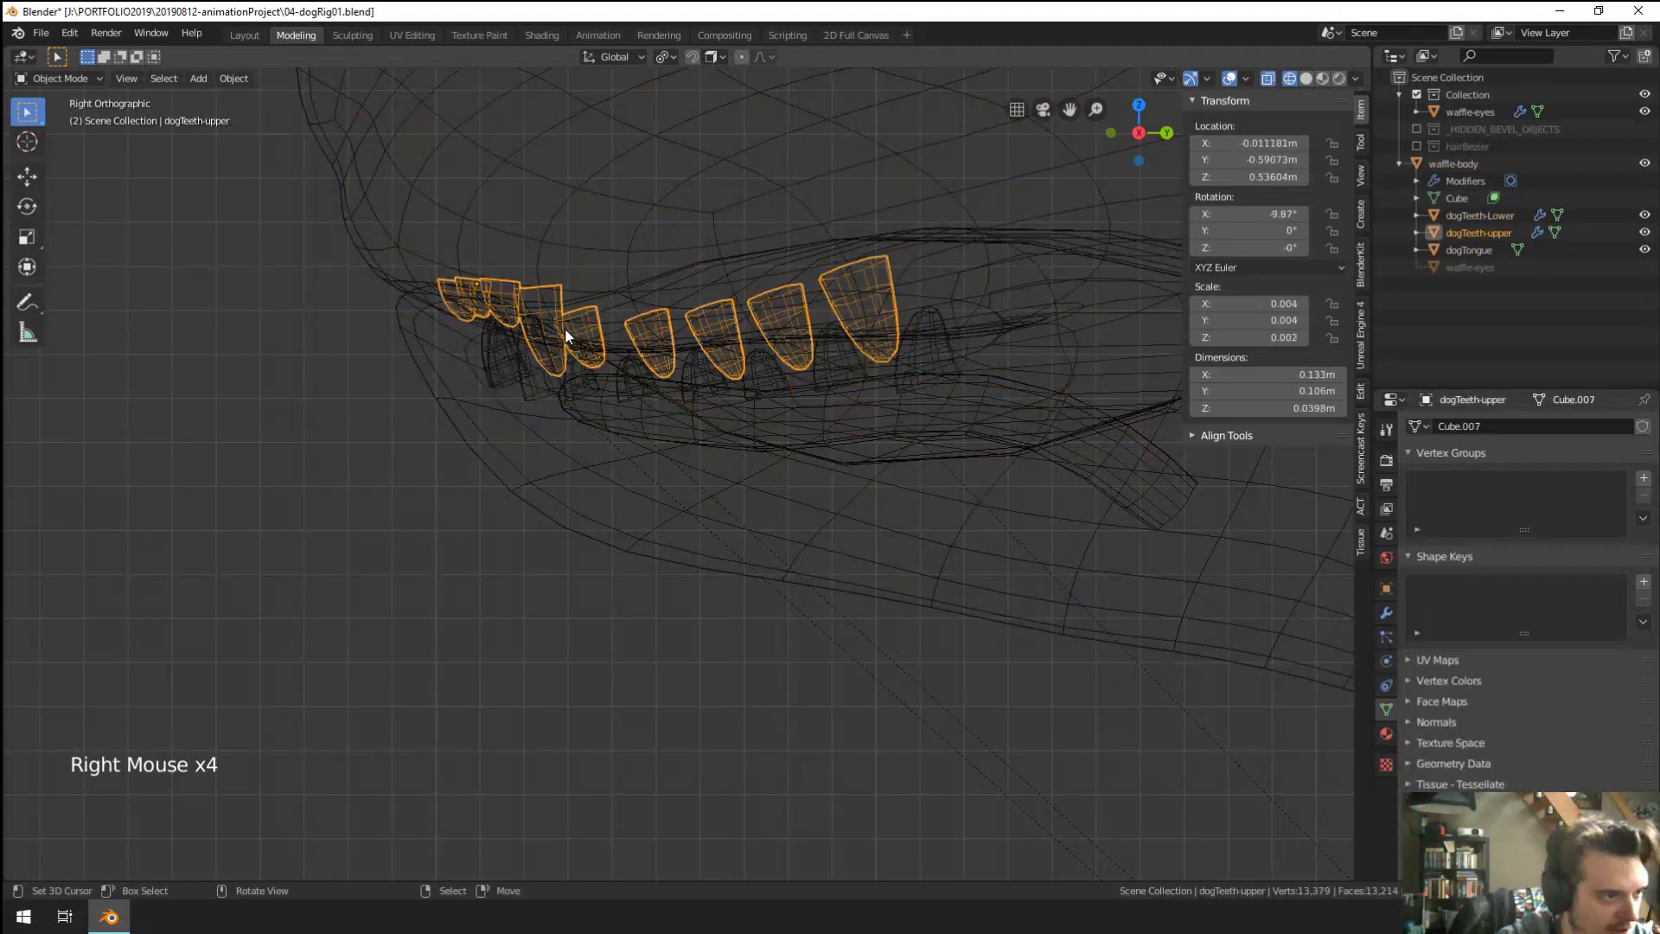
Select the waffle-eyes object and examine how the eyeballs sit in the head from the side.
scroll(646, 337, down, 4)
shift+middle_drag(647, 337, 722, 367)
shift+middle_drag(722, 368, 797, 397)
right_click(830, 363)
shift+middle_drag(951, 334, 891, 389)
shift+middle_drag(891, 389, 654, 615)
scroll(834, 445, down, 2)
key(KP_1)
key(KP_3)
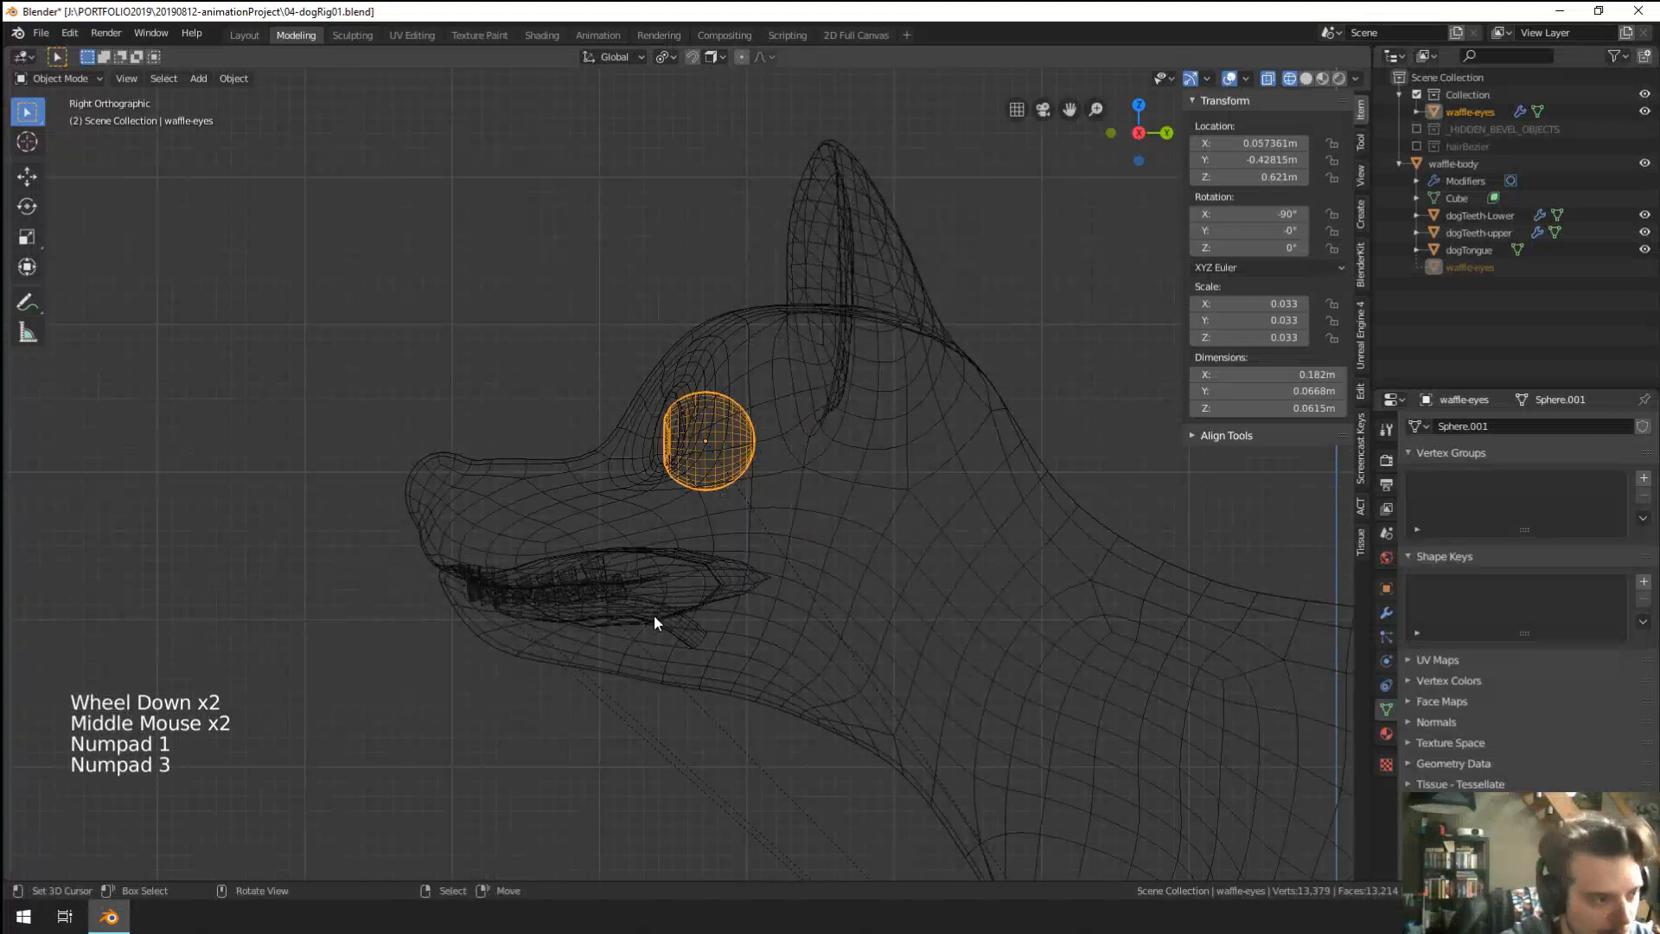
Select the waffle-body mesh with the dog's whole side profile in view.
shift+middle_drag(871, 792, 521, 637)
scroll(521, 636, down, 4)
shift+middle_drag(670, 406, 677, 401)
right_click(740, 545)
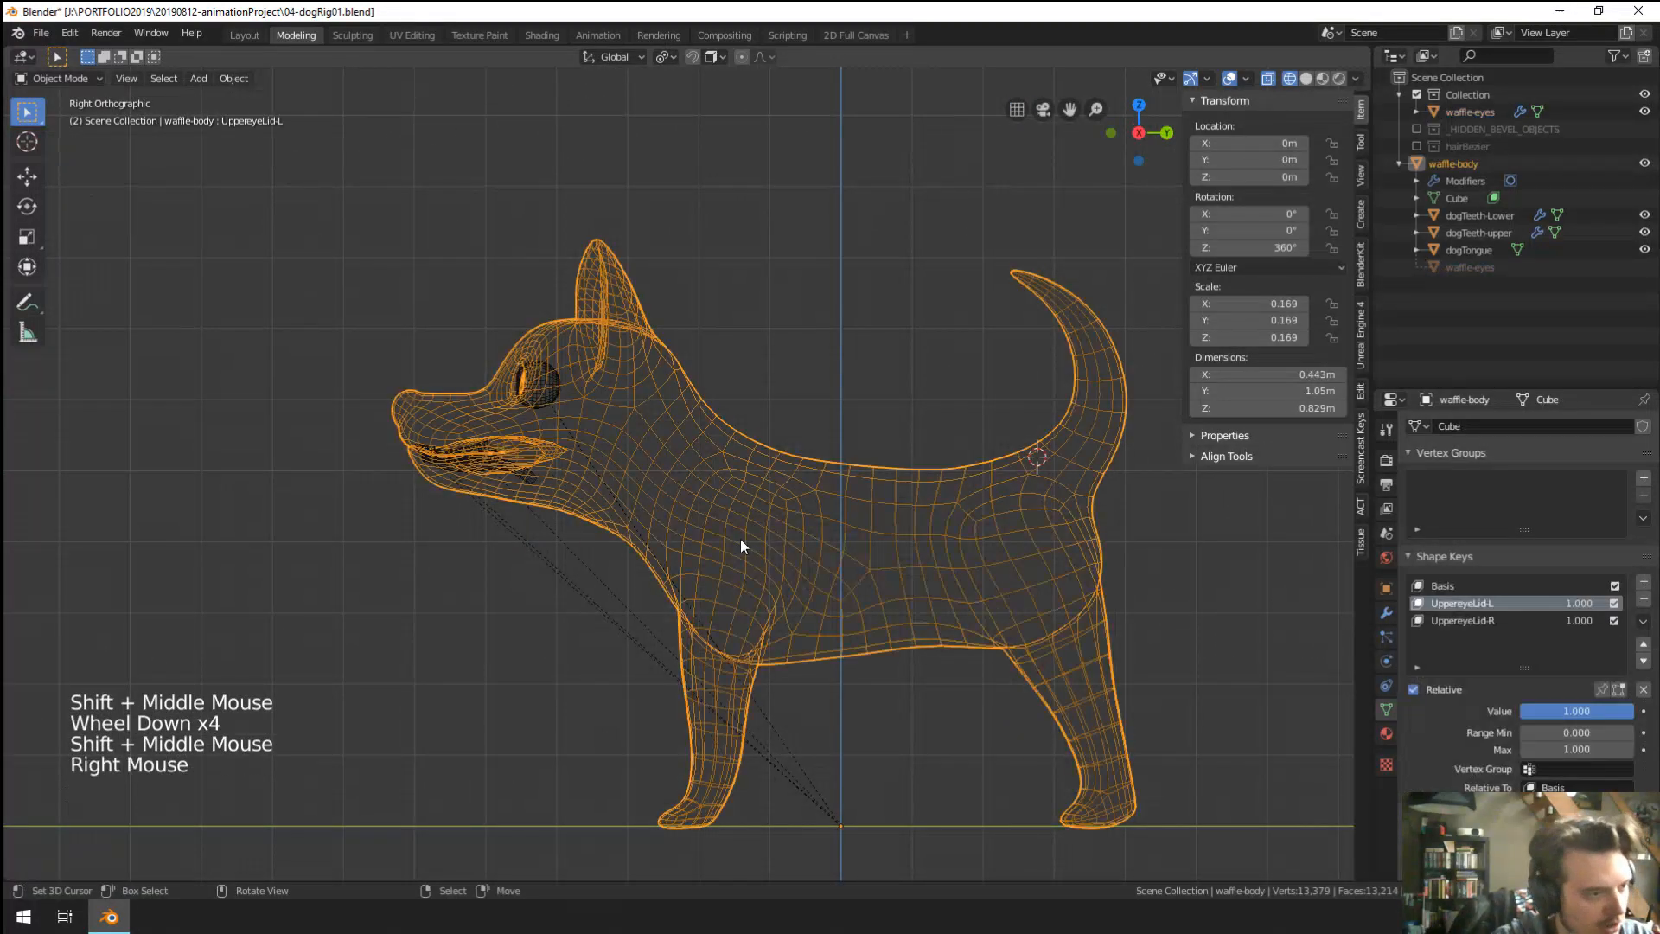
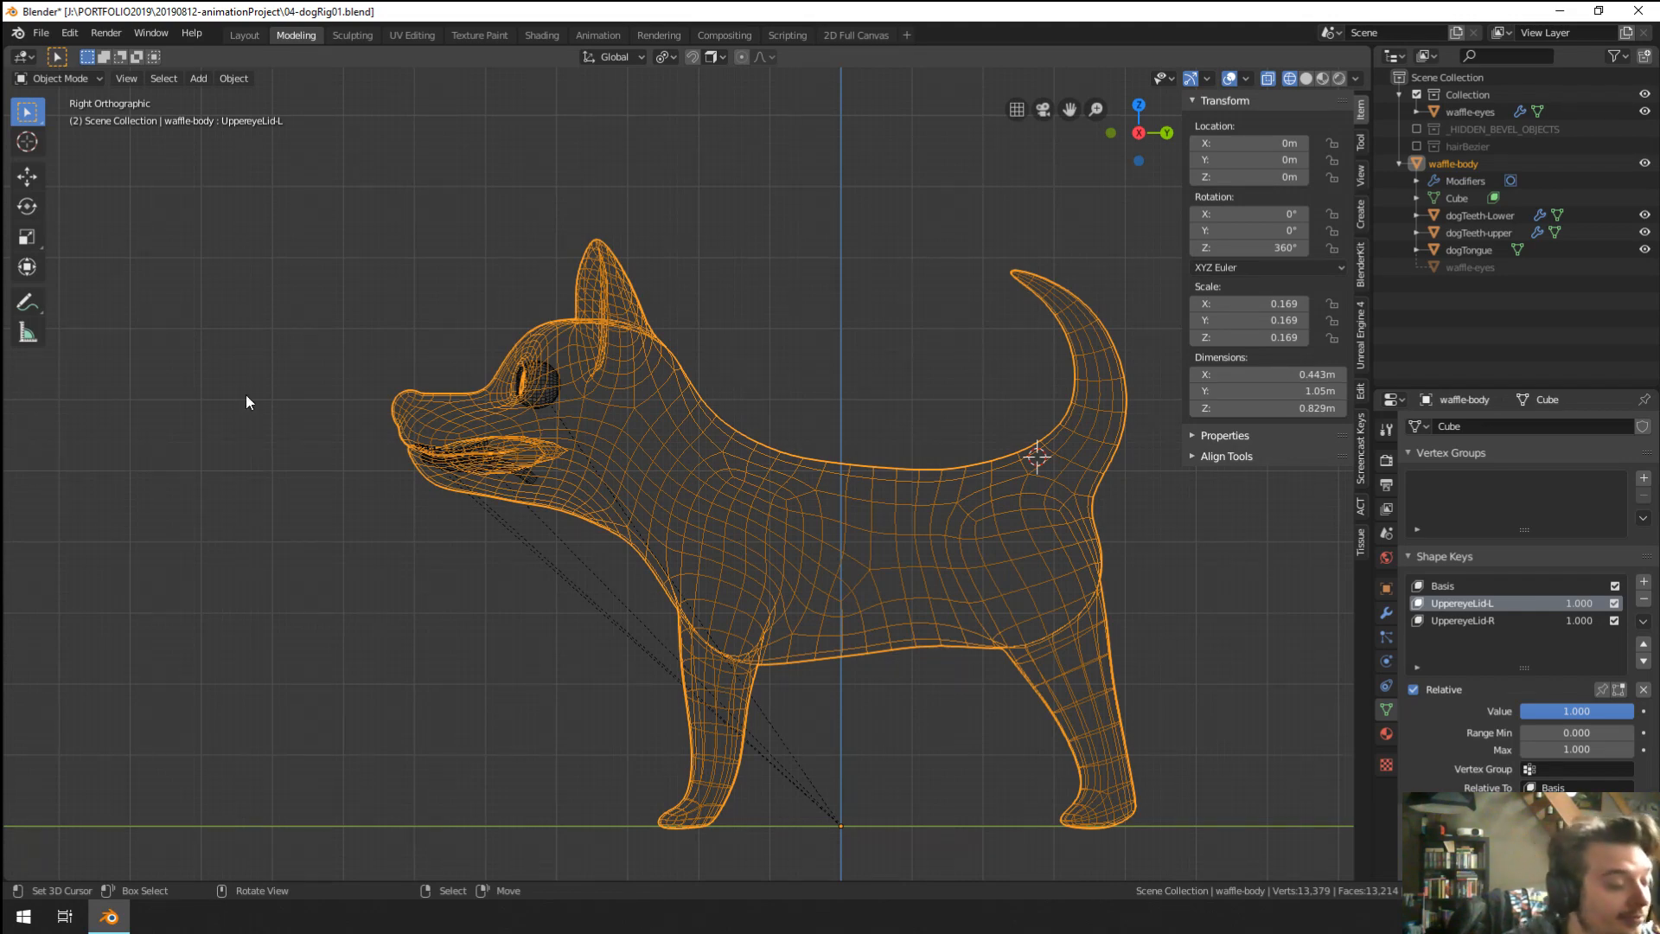
Add a single-bone armature and clear its location so it stands at the world origin beneath the dog.
scroll(659, 477, up, 1)
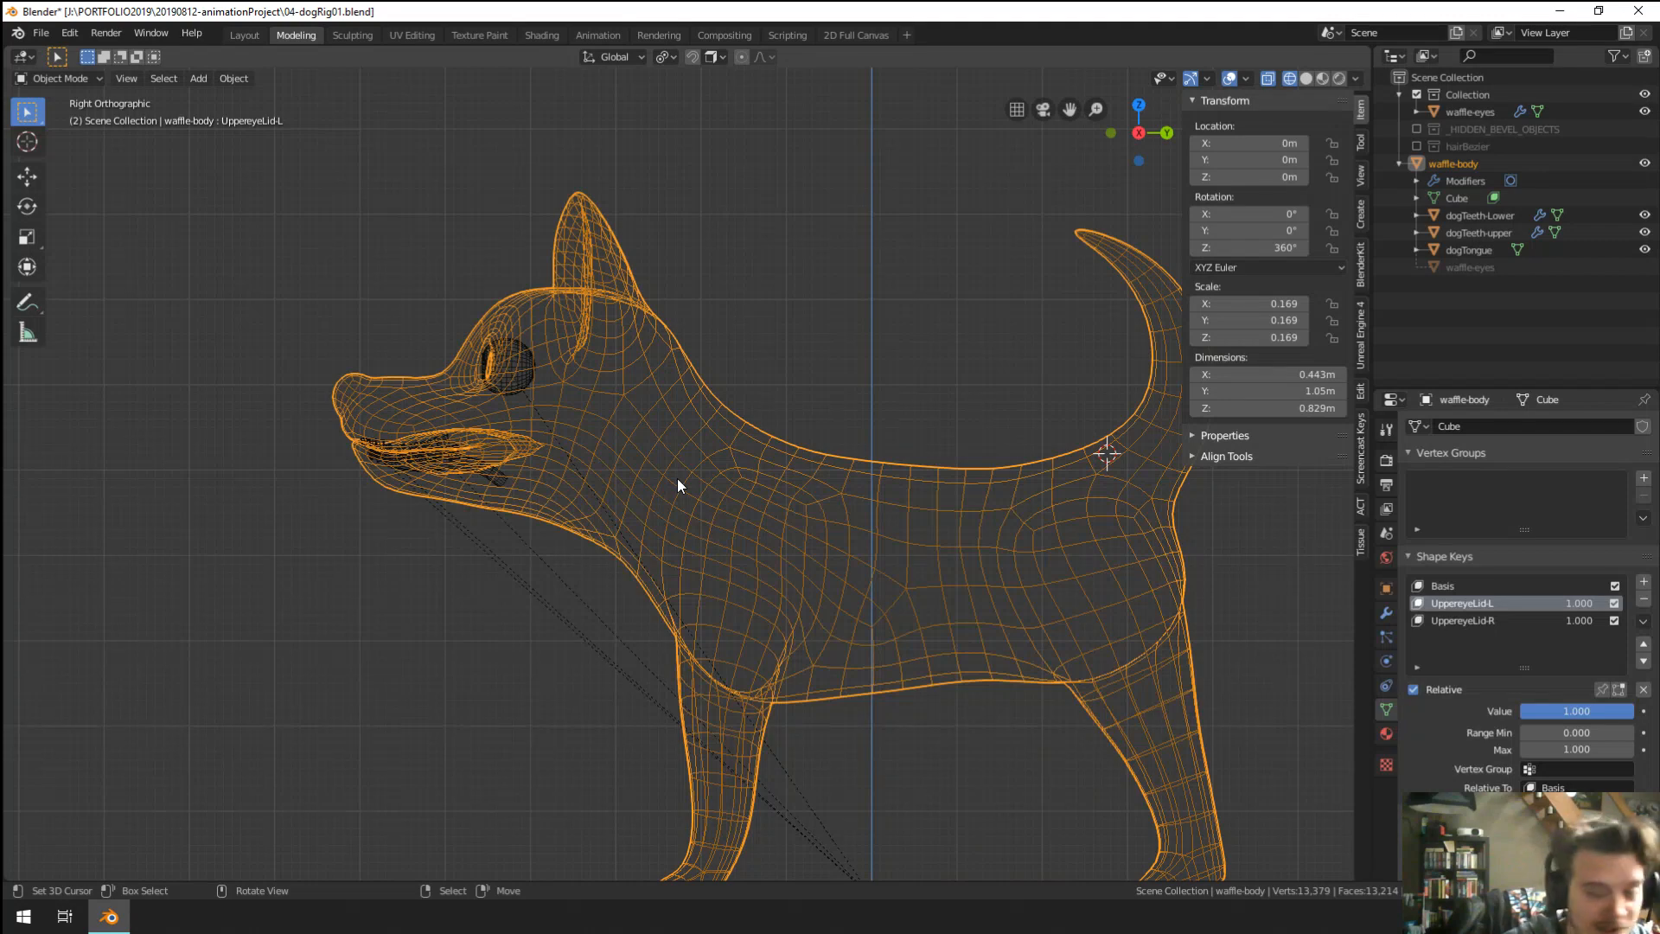
shift+middle_drag(756, 526, 704, 526)
scroll(628, 450, up, 2)
scroll(628, 451, up, 3)
shift+middle_drag(500, 385, 678, 464)
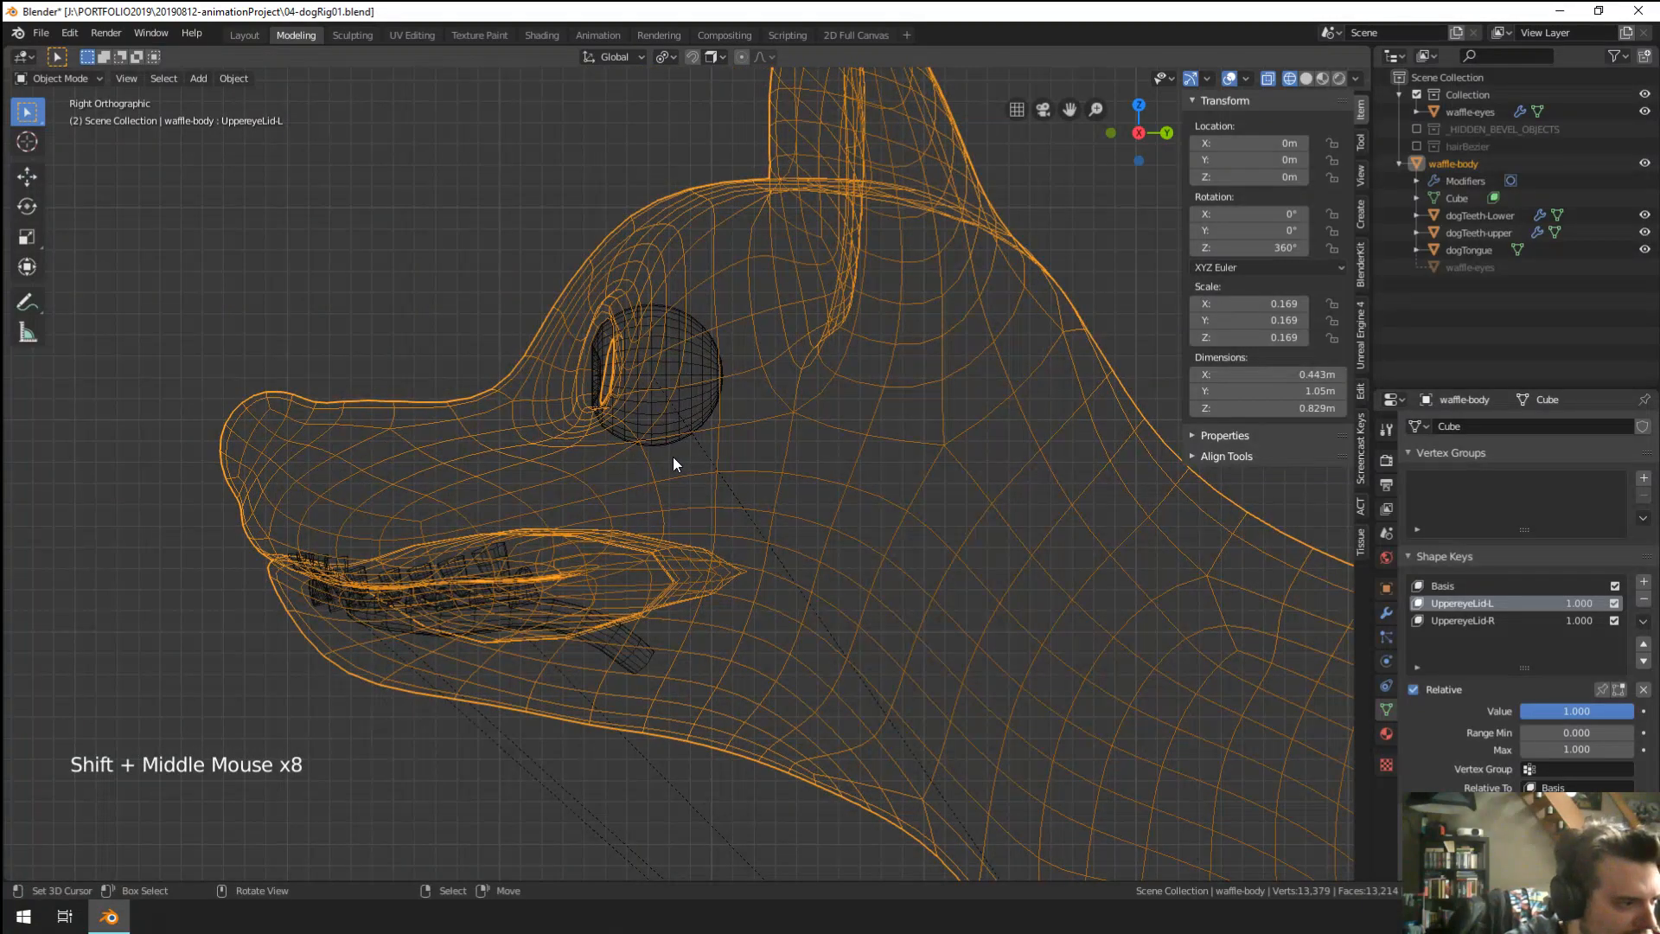
scroll(631, 394, down, 9)
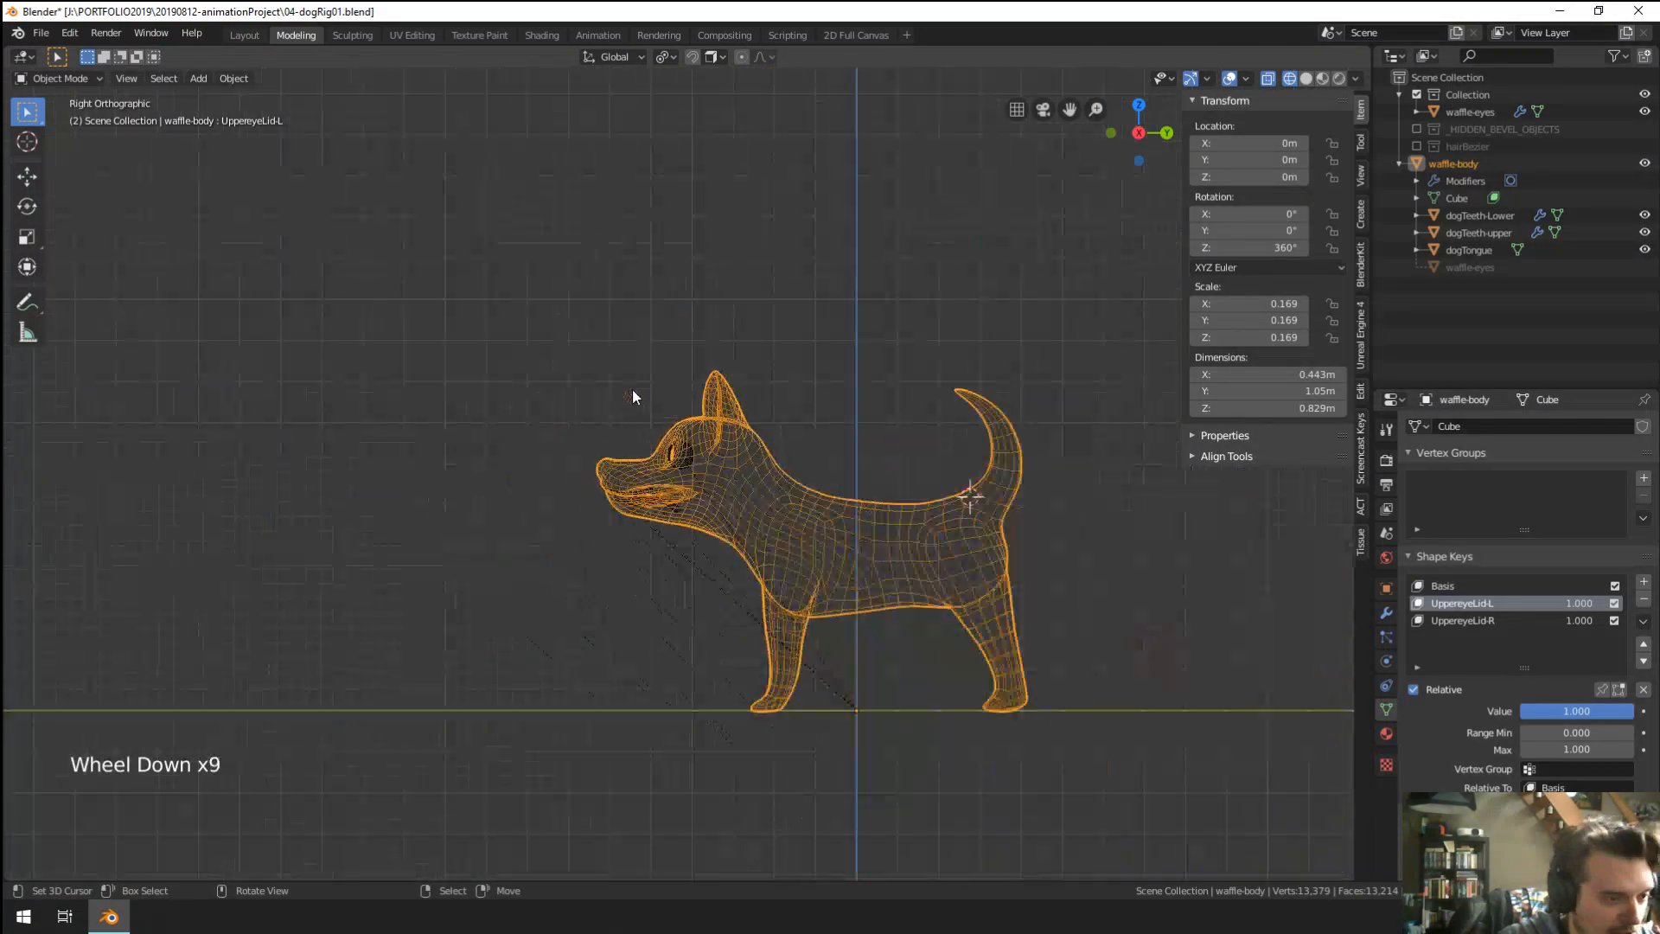
key(shift+a)
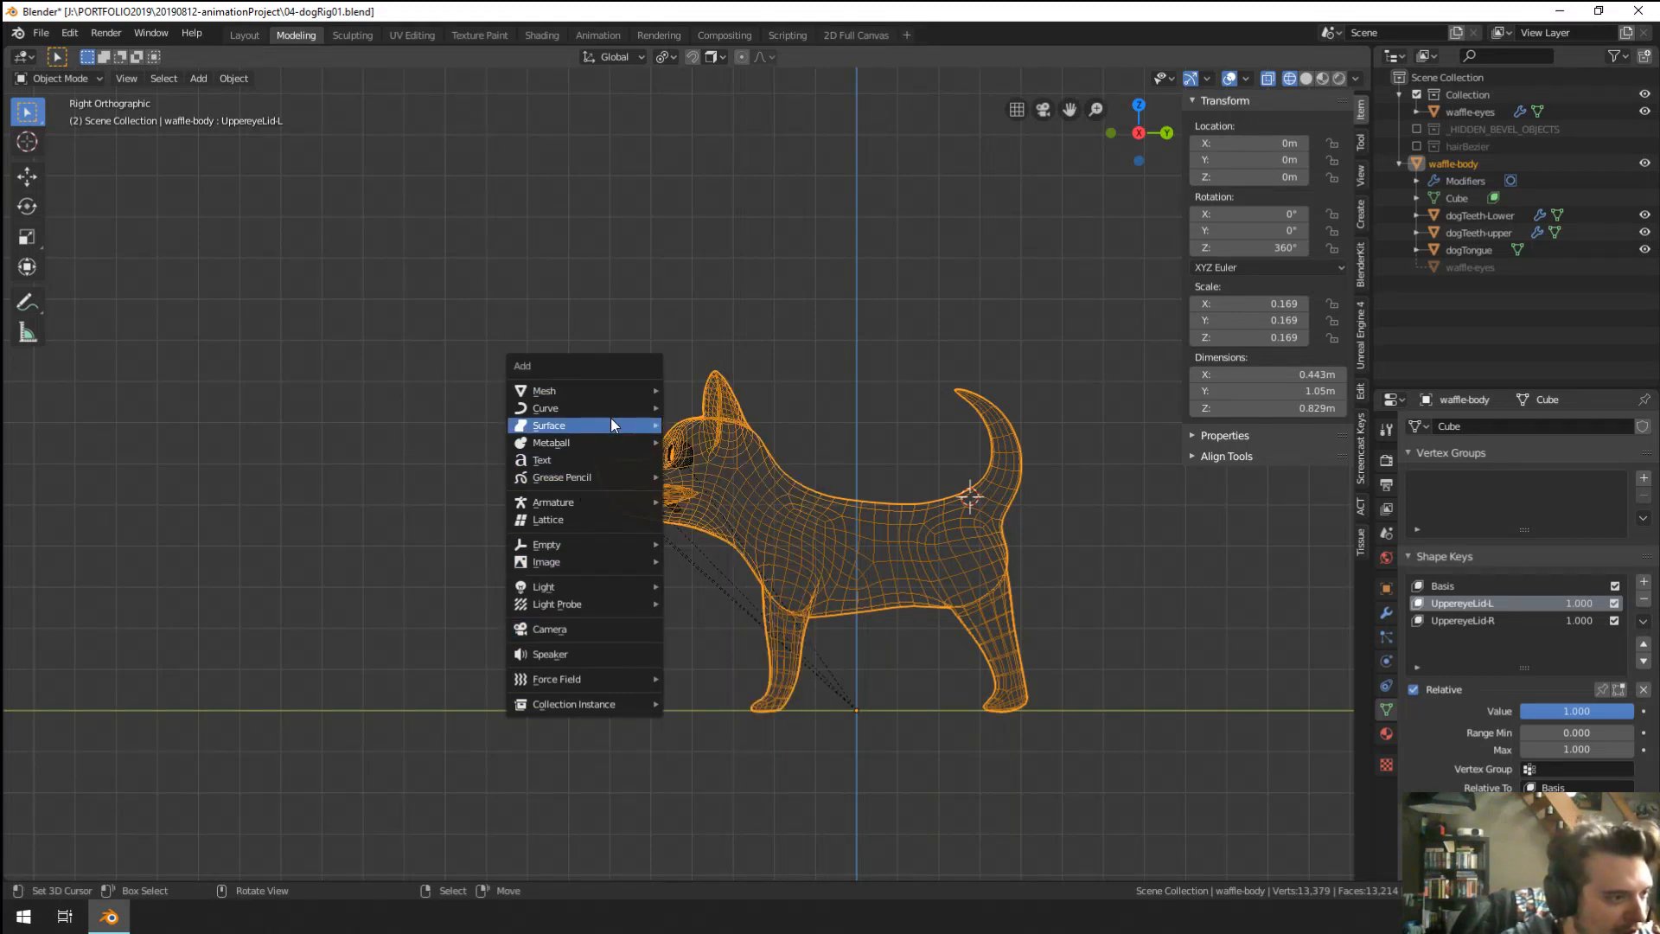
mouse_move(575, 509)
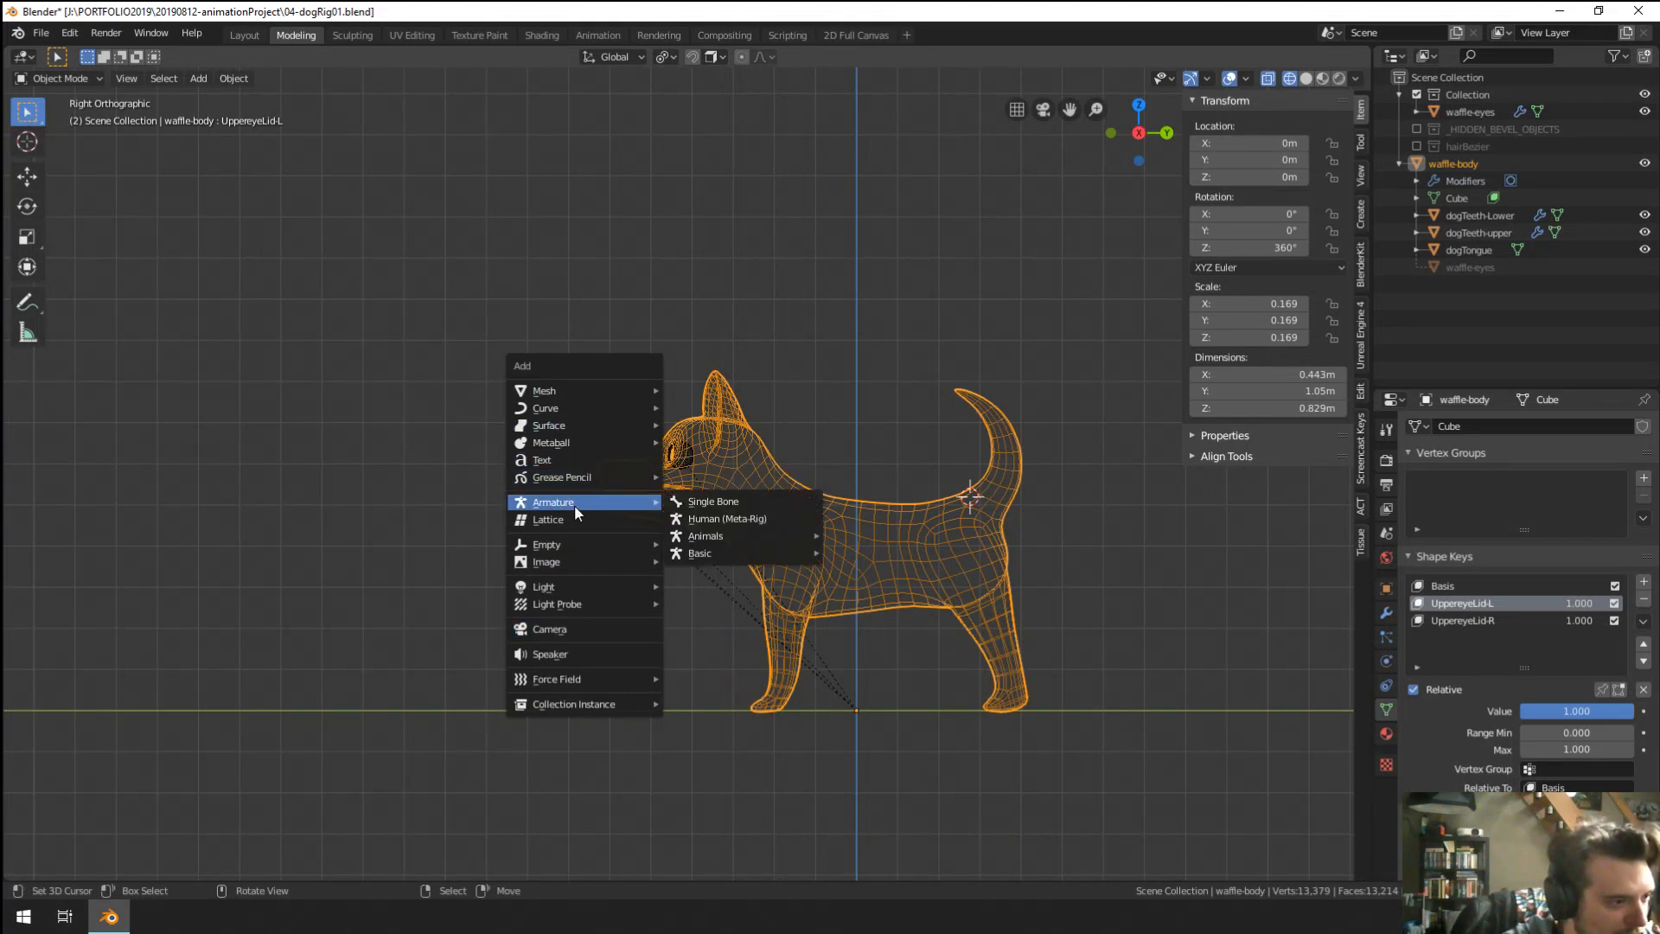
click(676, 500)
key(alt+g)
shift+middle_drag(885, 584, 754, 631)
scroll(799, 638, up, 2)
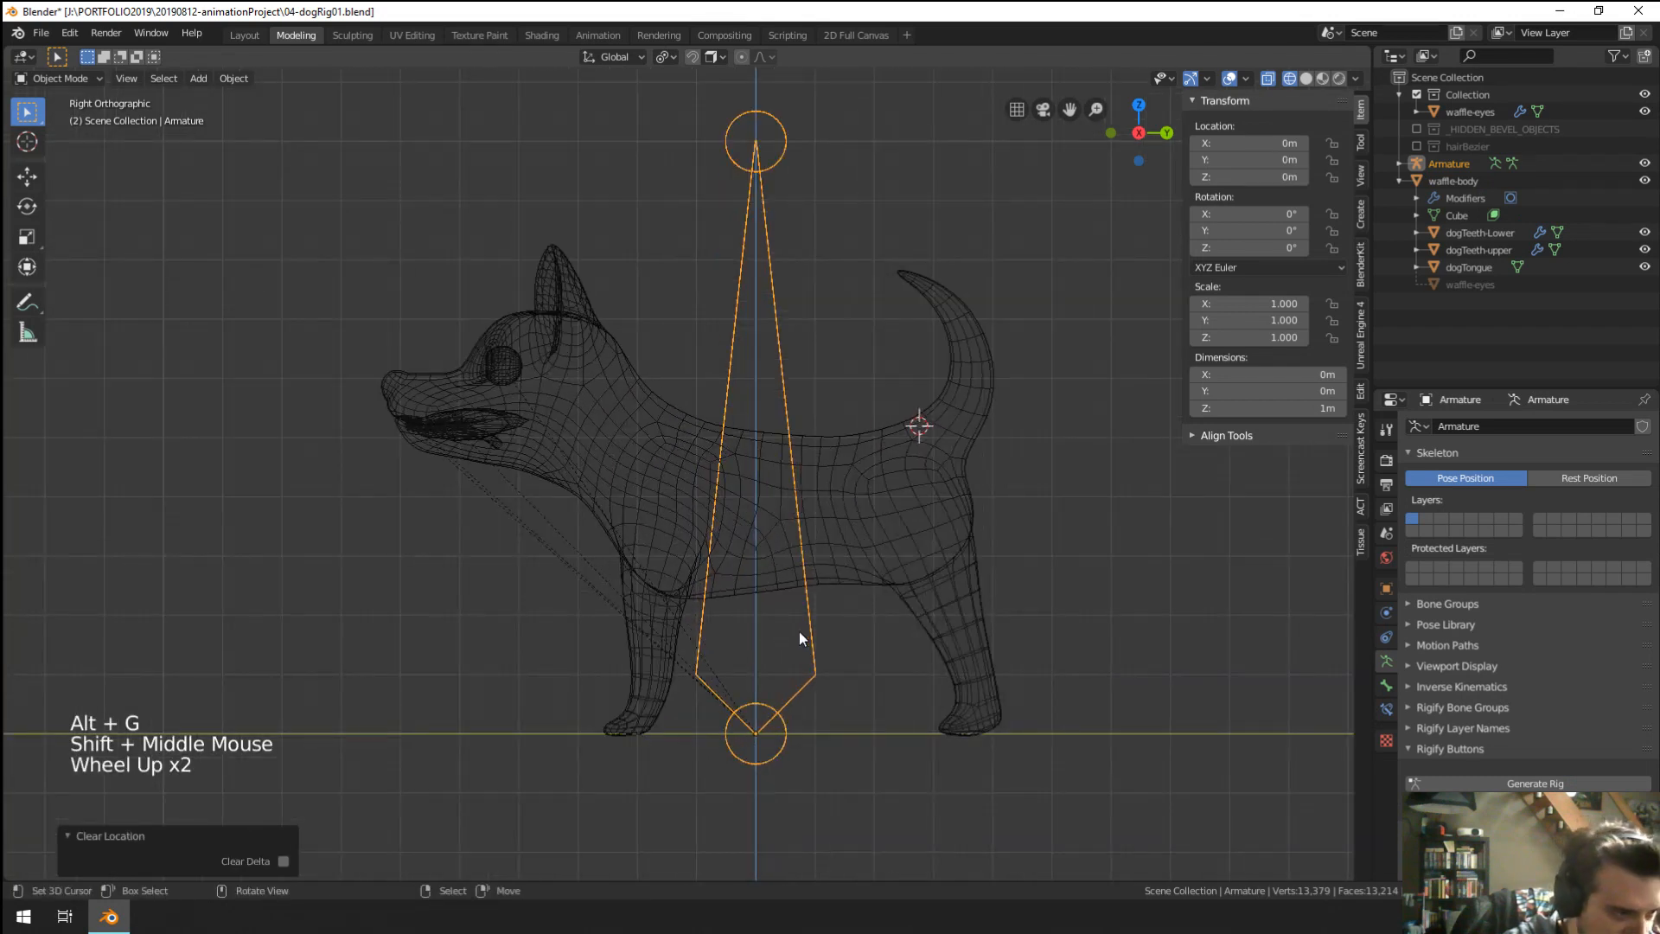
Rename the new armature object as waffle-rig.
click(1459, 160)
double_click(1460, 160)
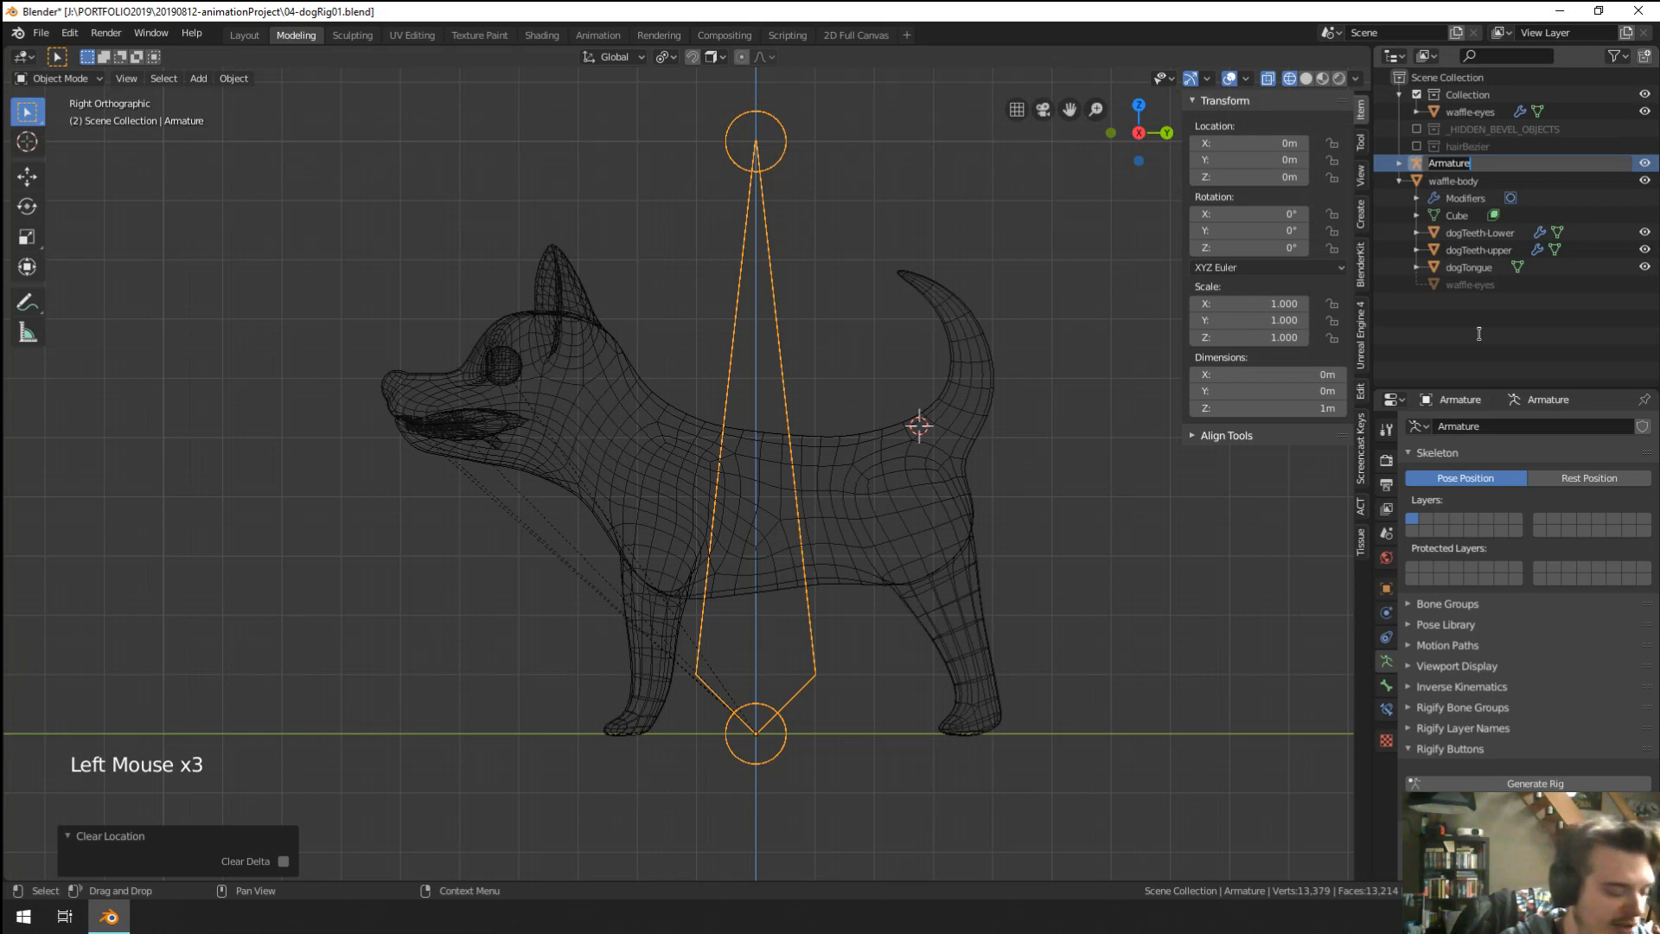
text(waffle-rig)
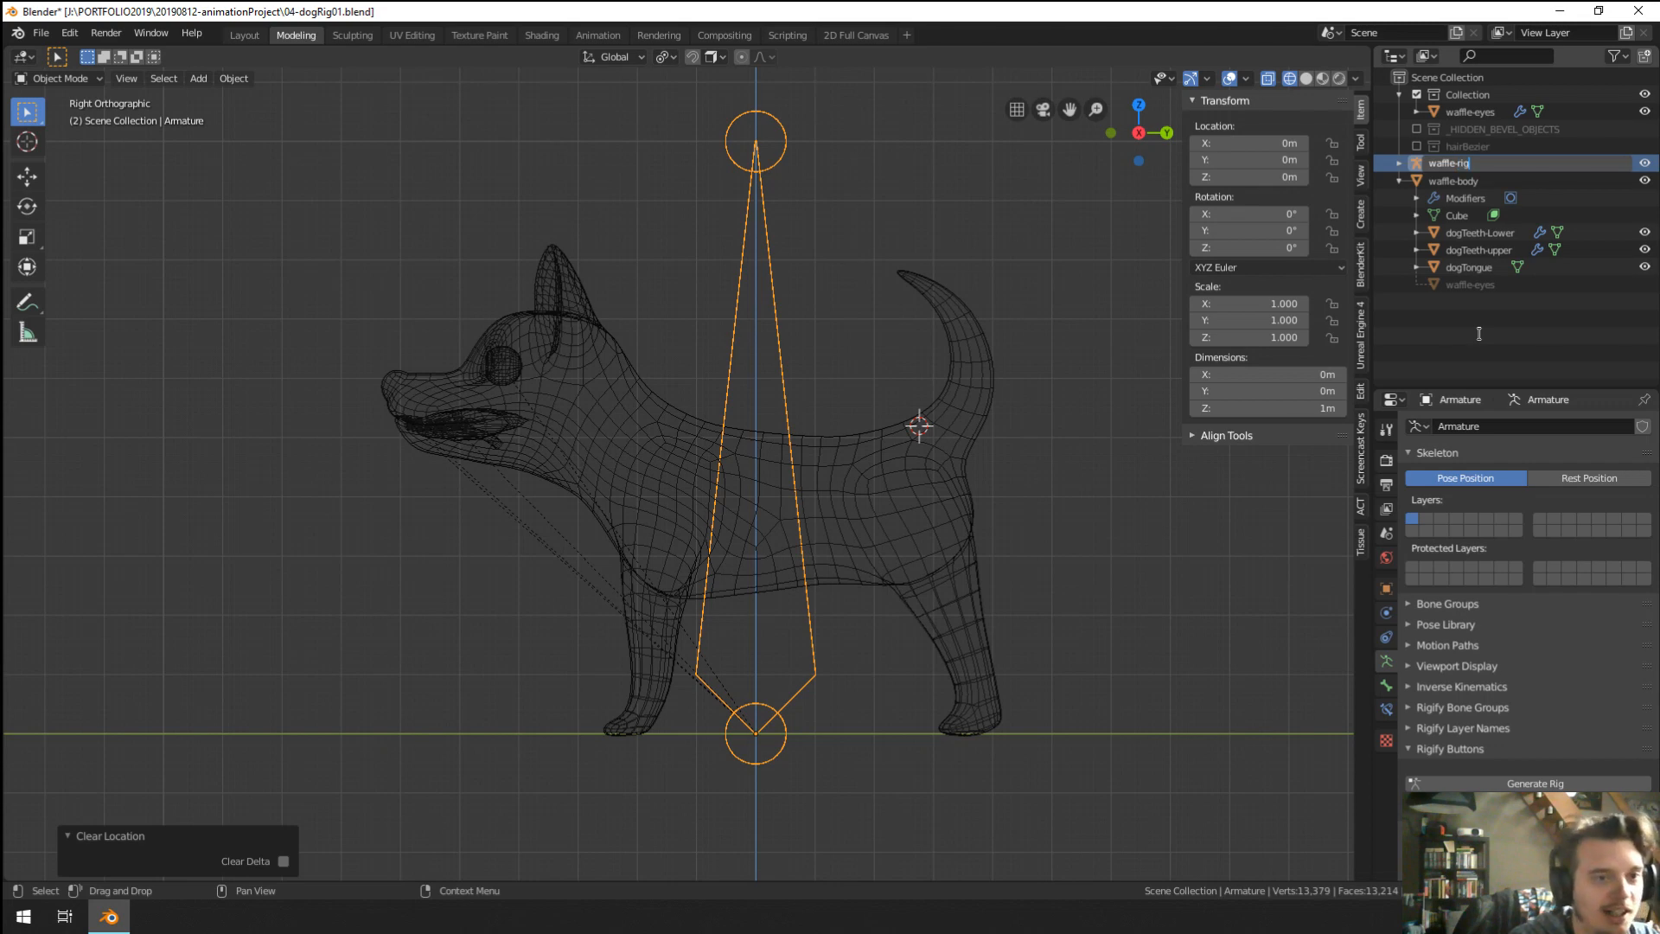
key(Return)
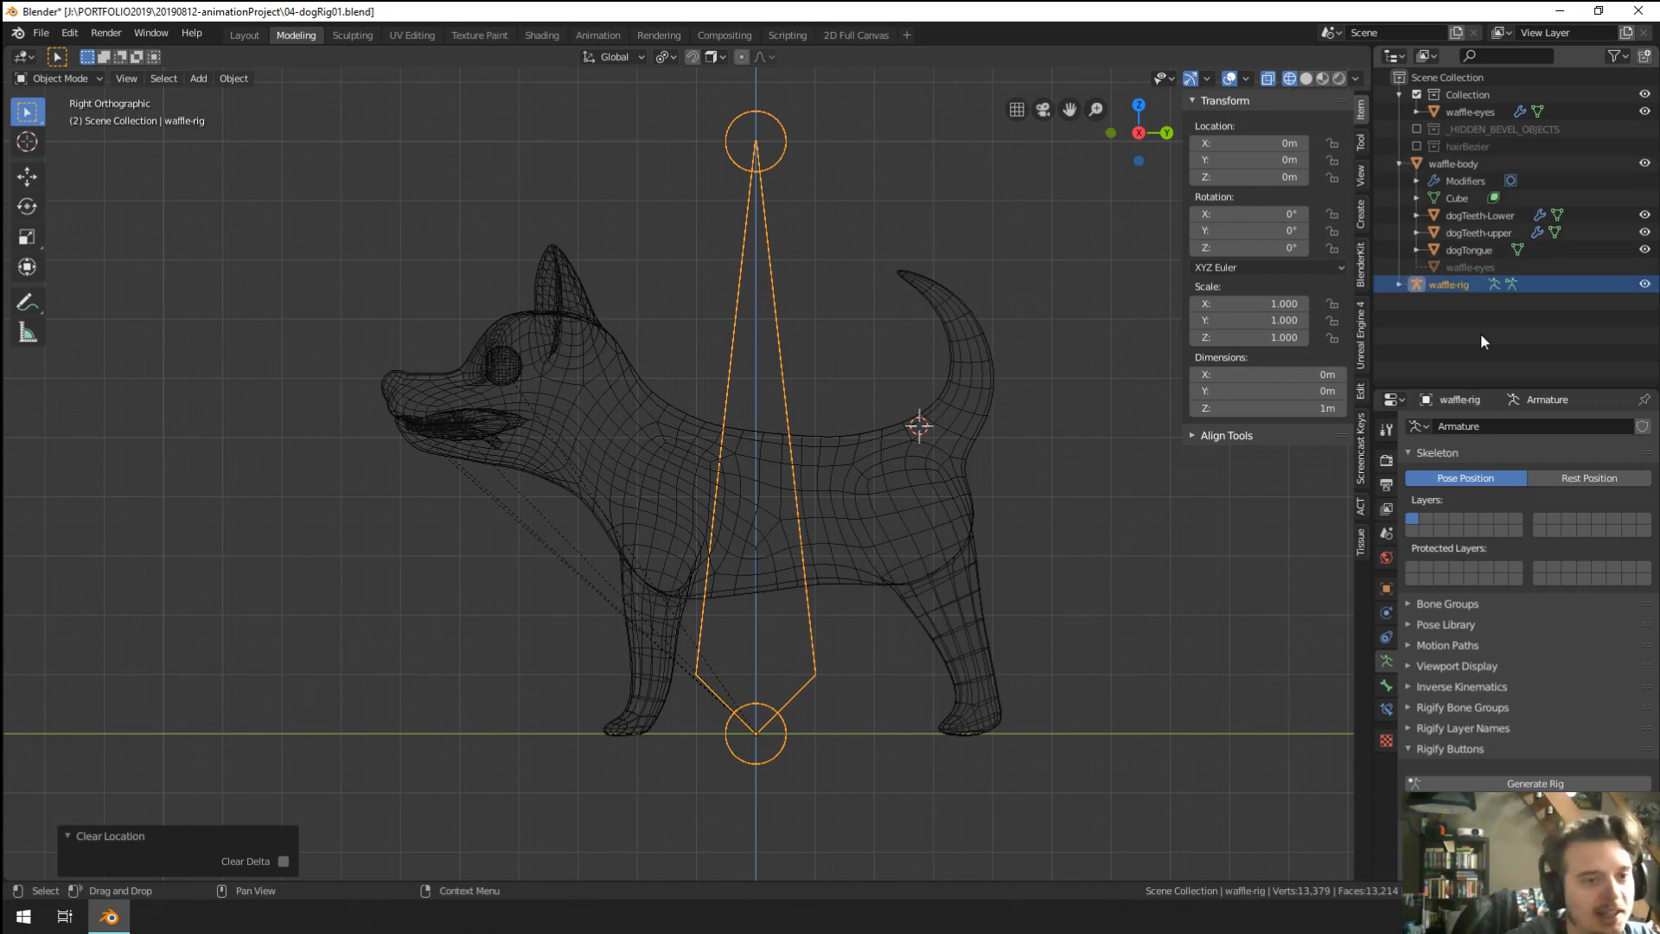
key(s)
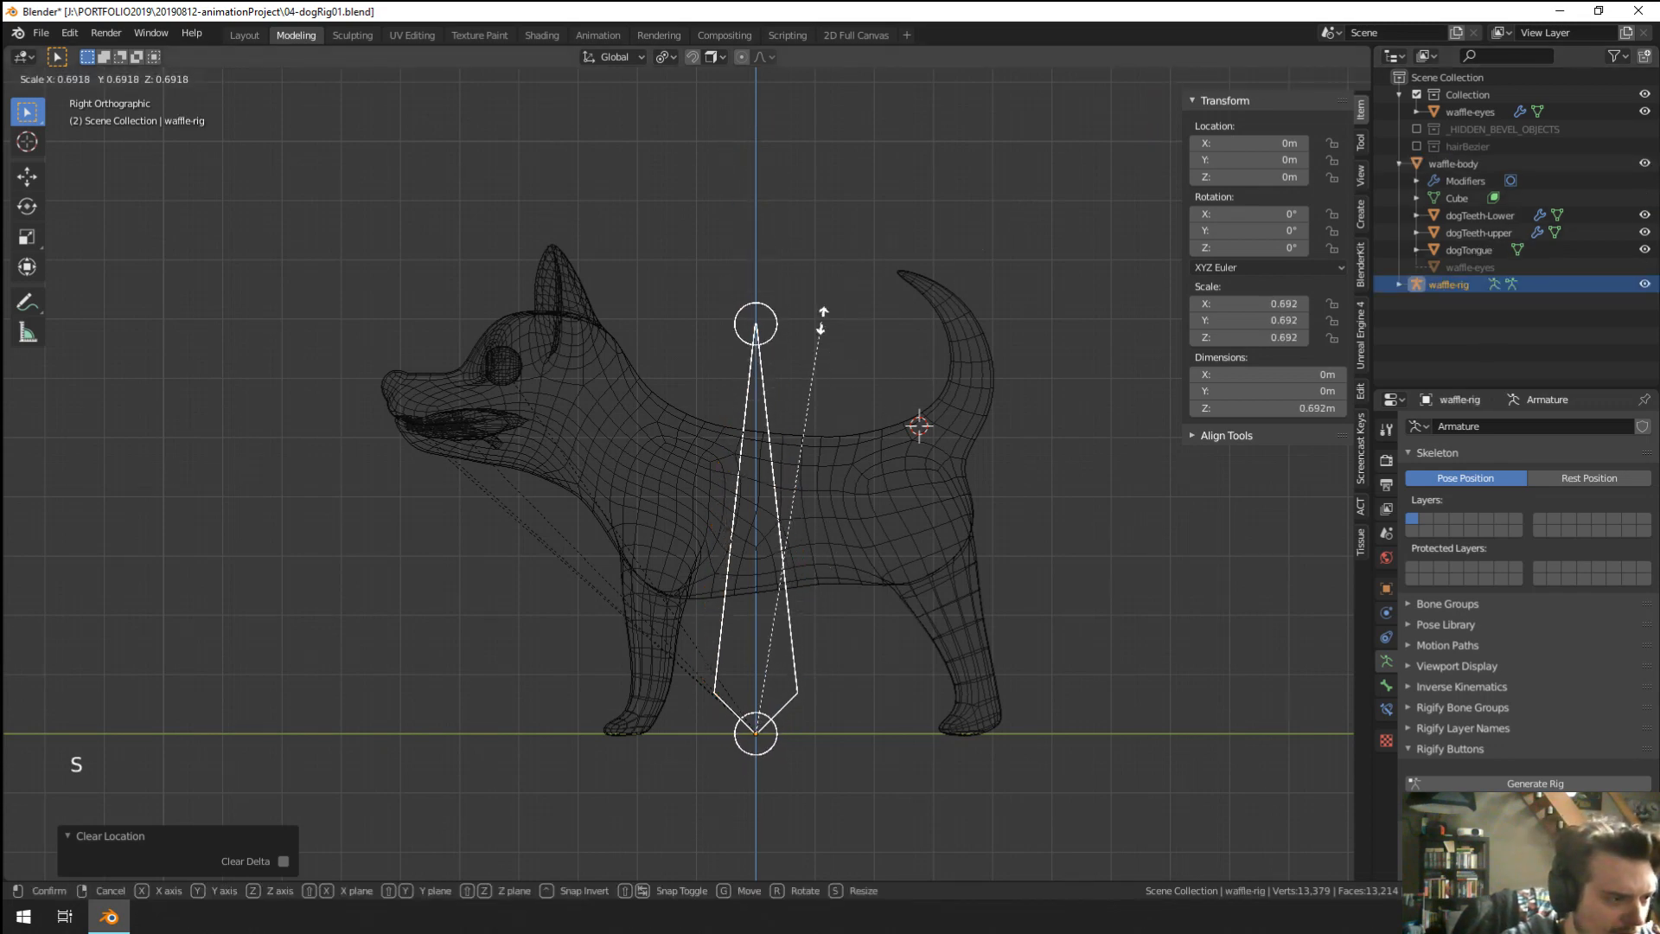
right_click(825, 317)
key(Tab)
key(Tab)
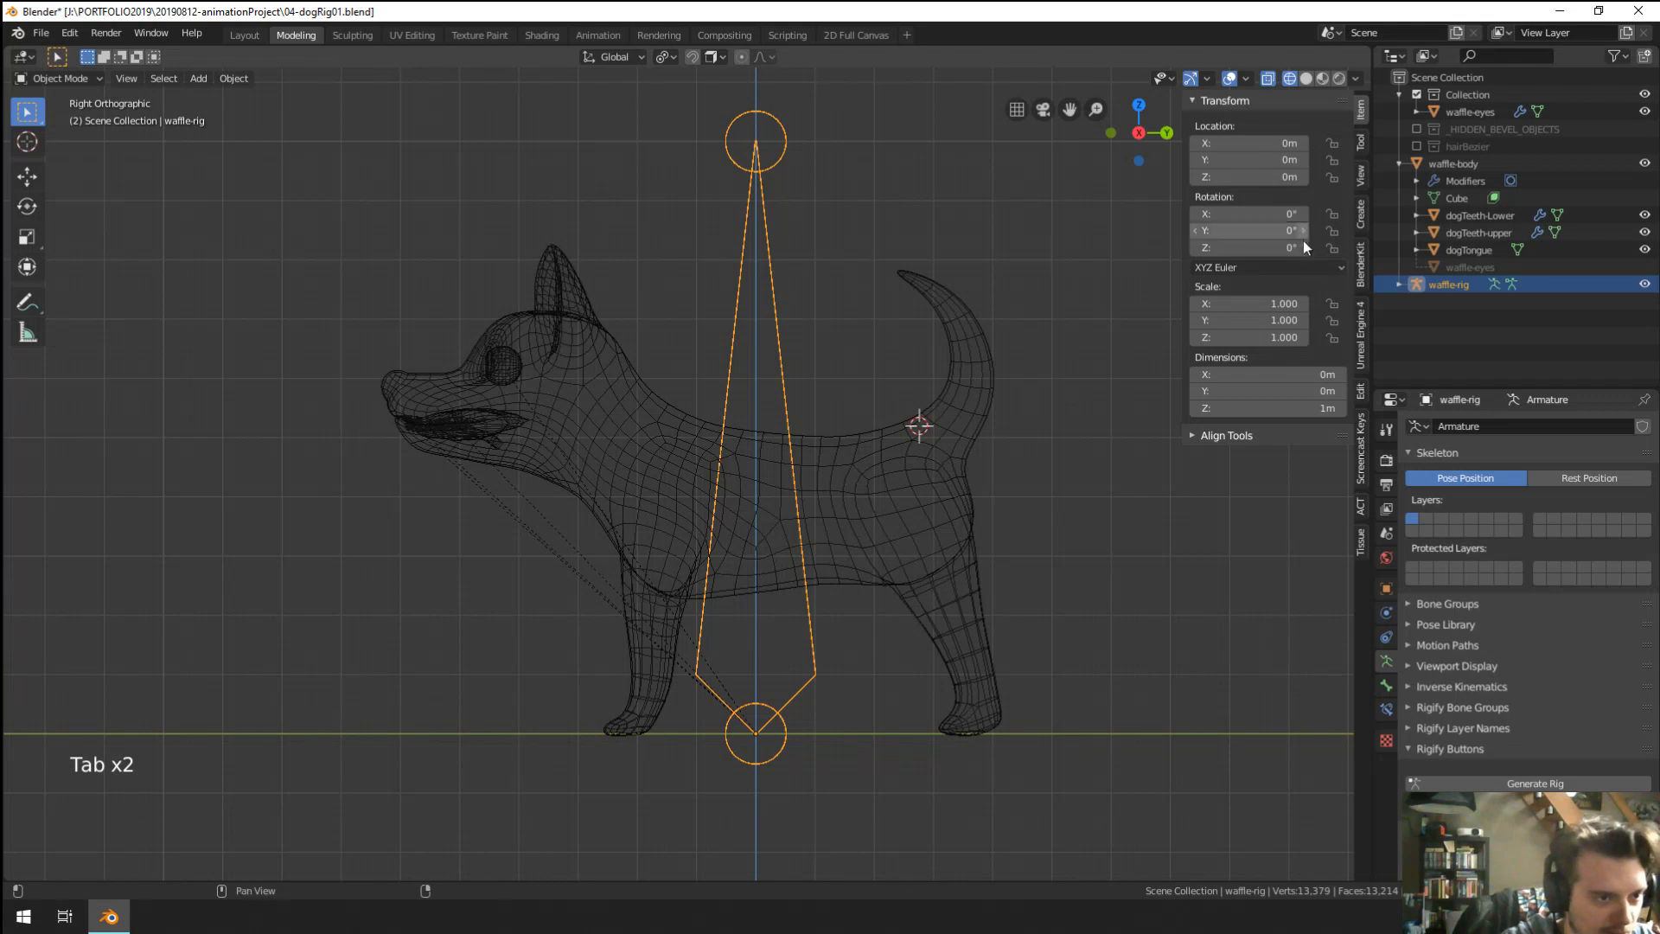
Enter Edit Mode on waffle-rig and scale its bone to about 0.126 from the origin.
key(Tab)
right_click(981, 329)
key(s)
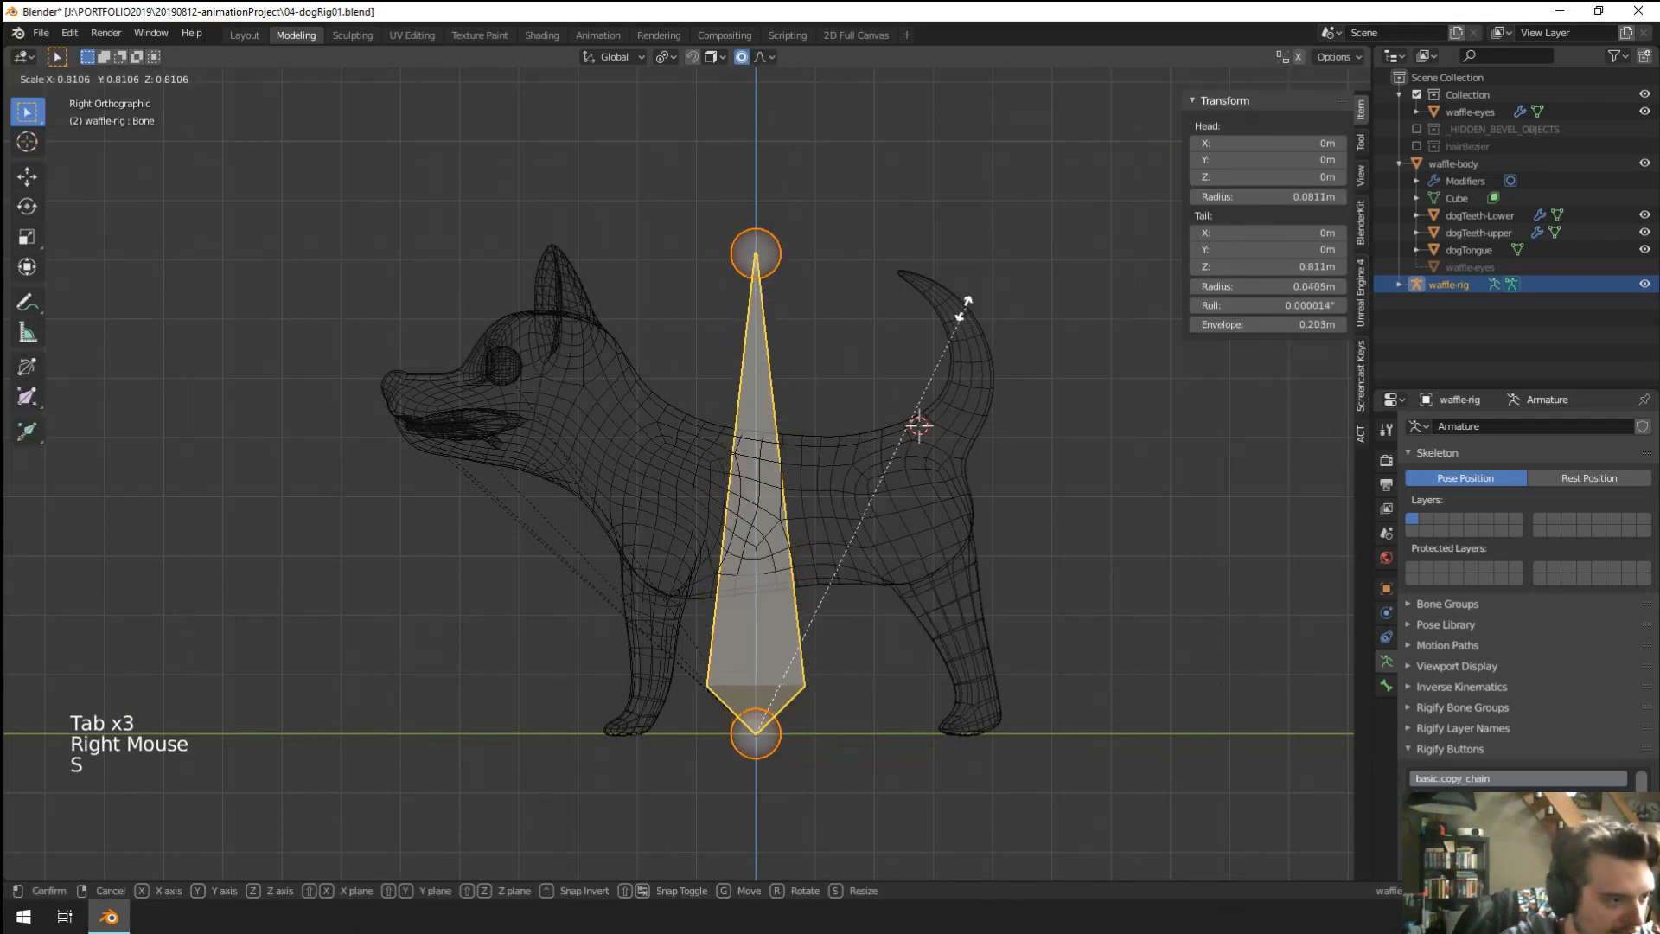
click(822, 674)
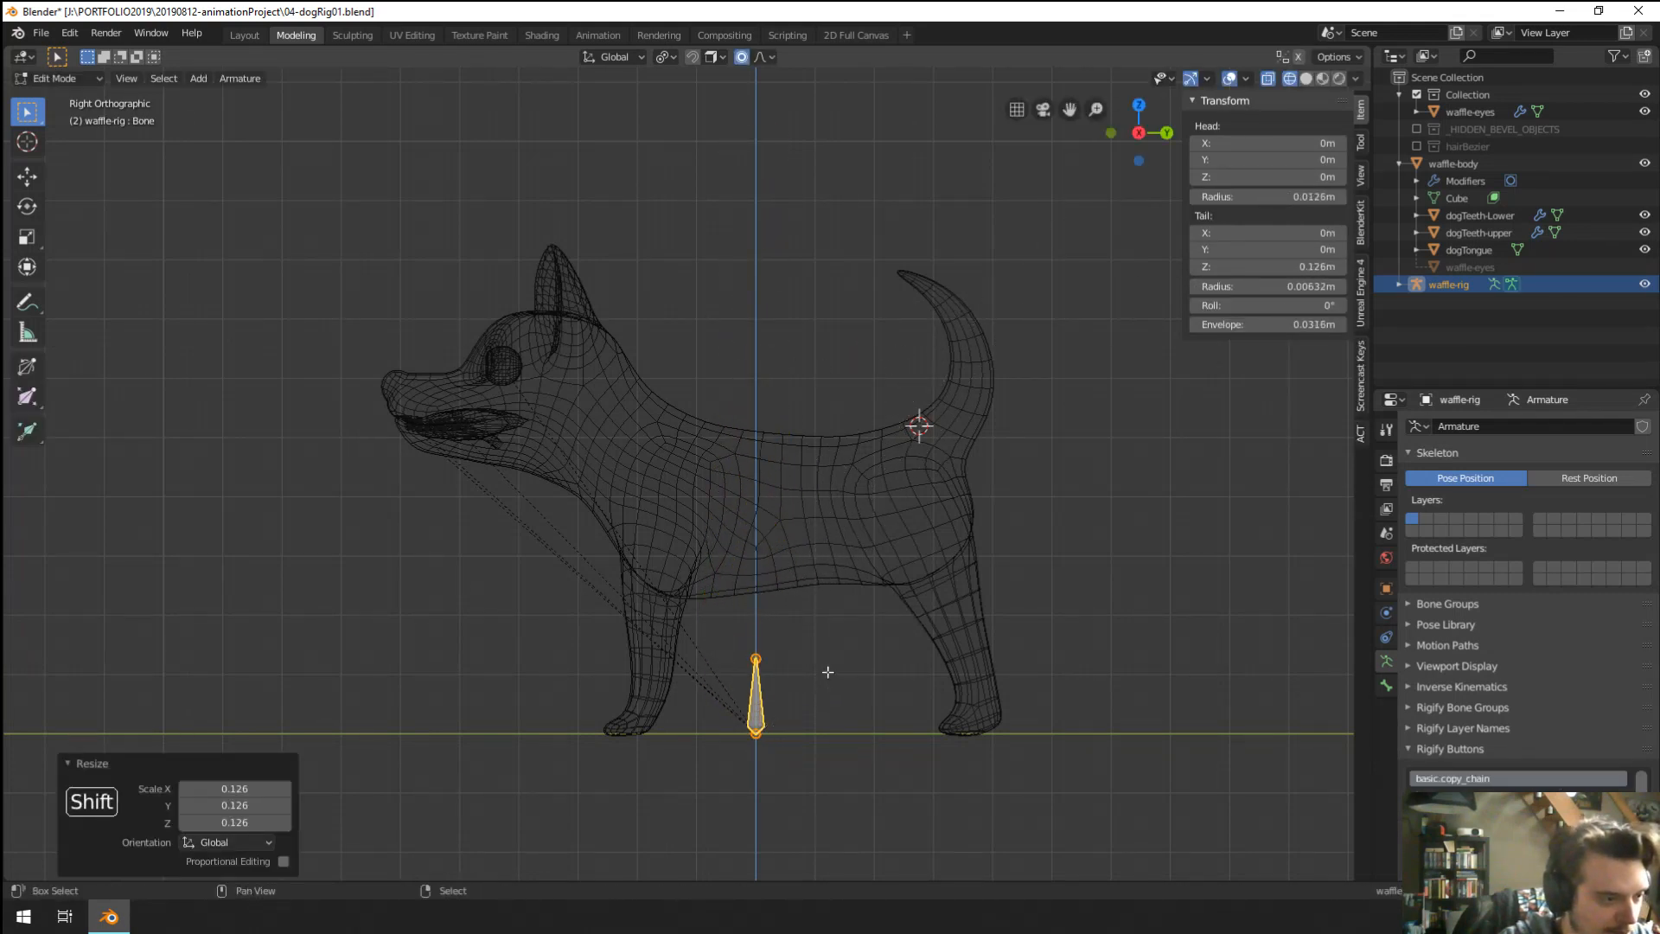
shift+middle_drag(822, 674, 833, 679)
scroll(833, 680, up, 2)
Open the bone properties and rename the small bone at the origin as base.
click(1386, 684)
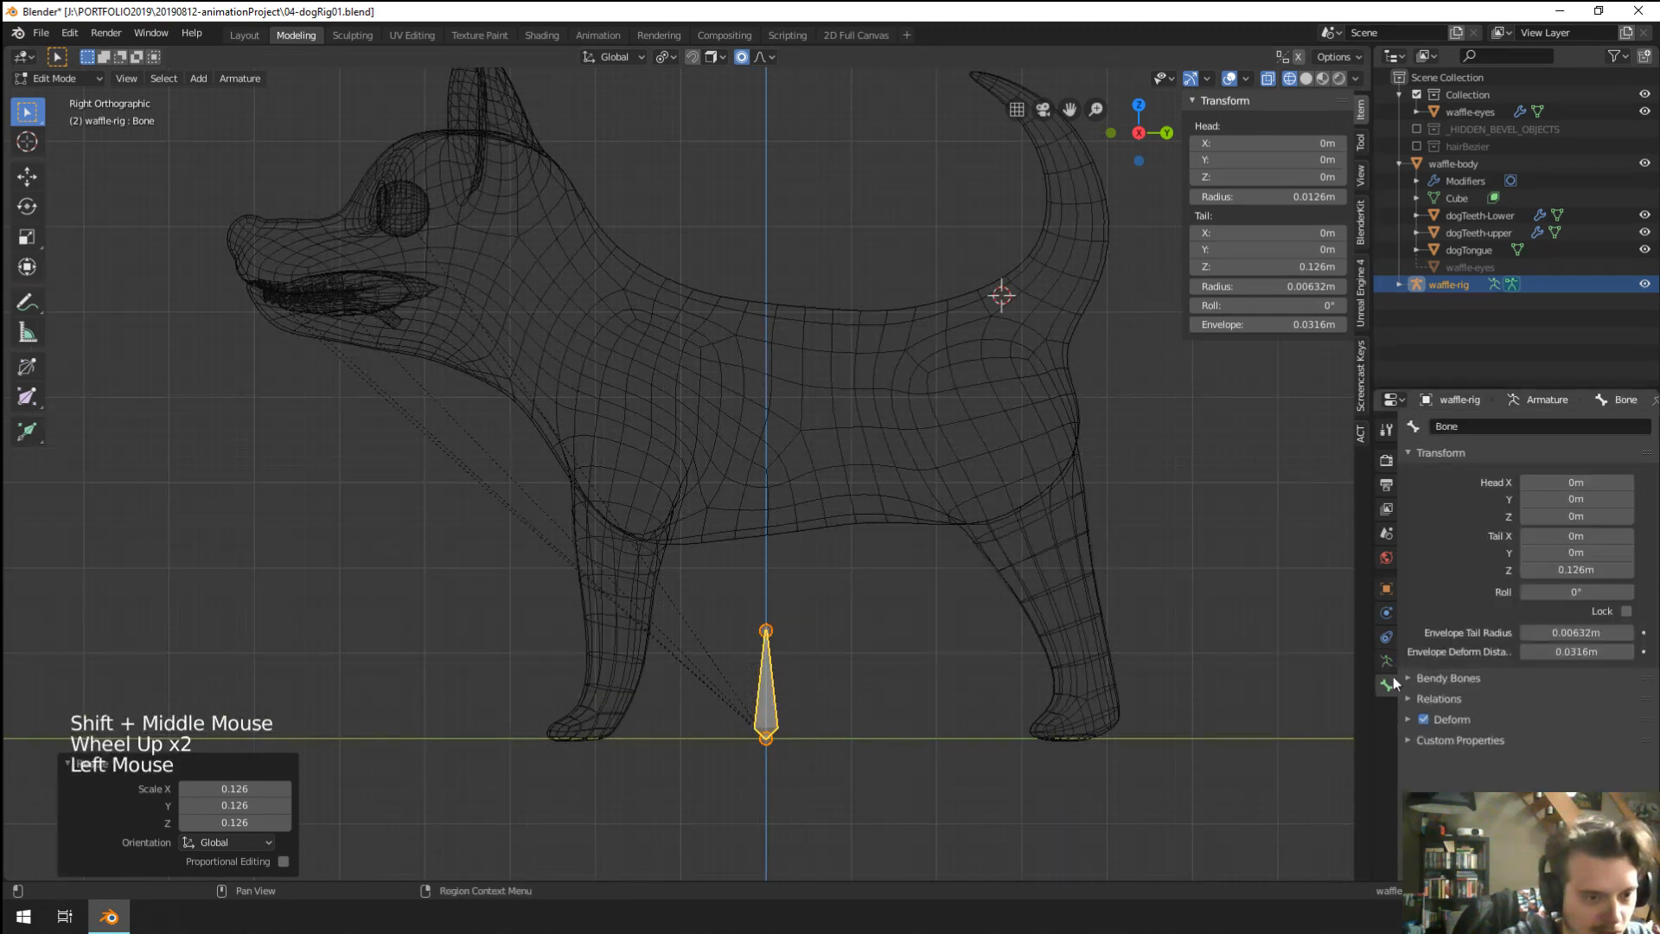
click(1498, 430)
text(base)
key(Return)
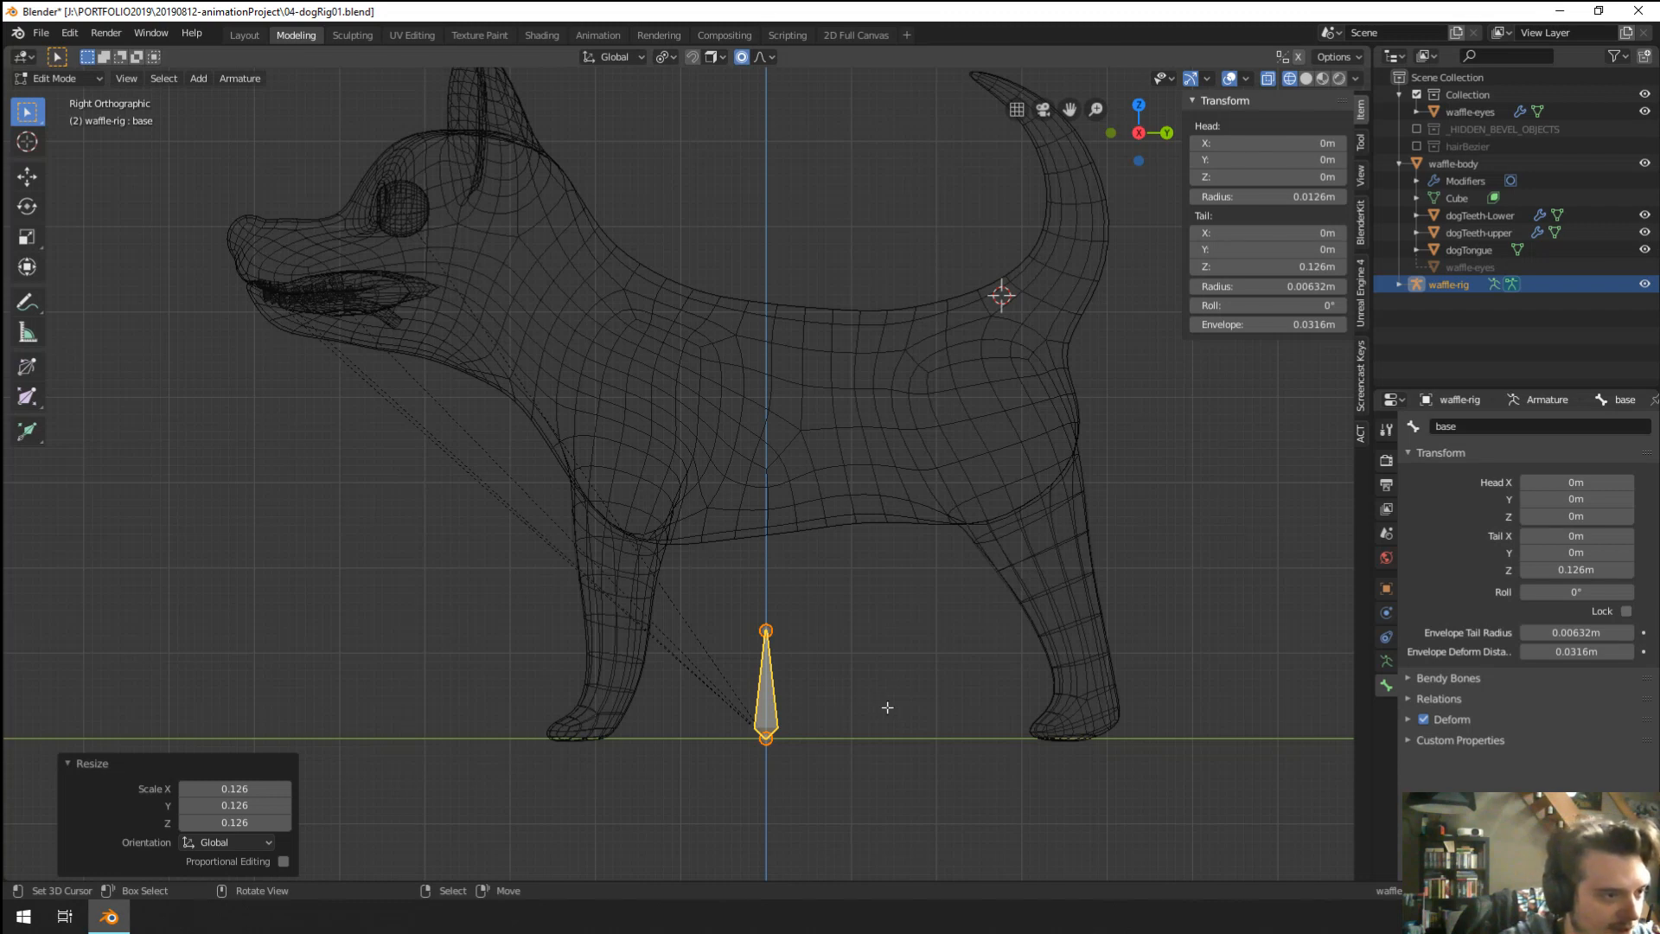
Duplicate the origin bone into the dog's hindquarters and swing the copy's tail forward along the body.
key(shift+d)
click(1104, 394)
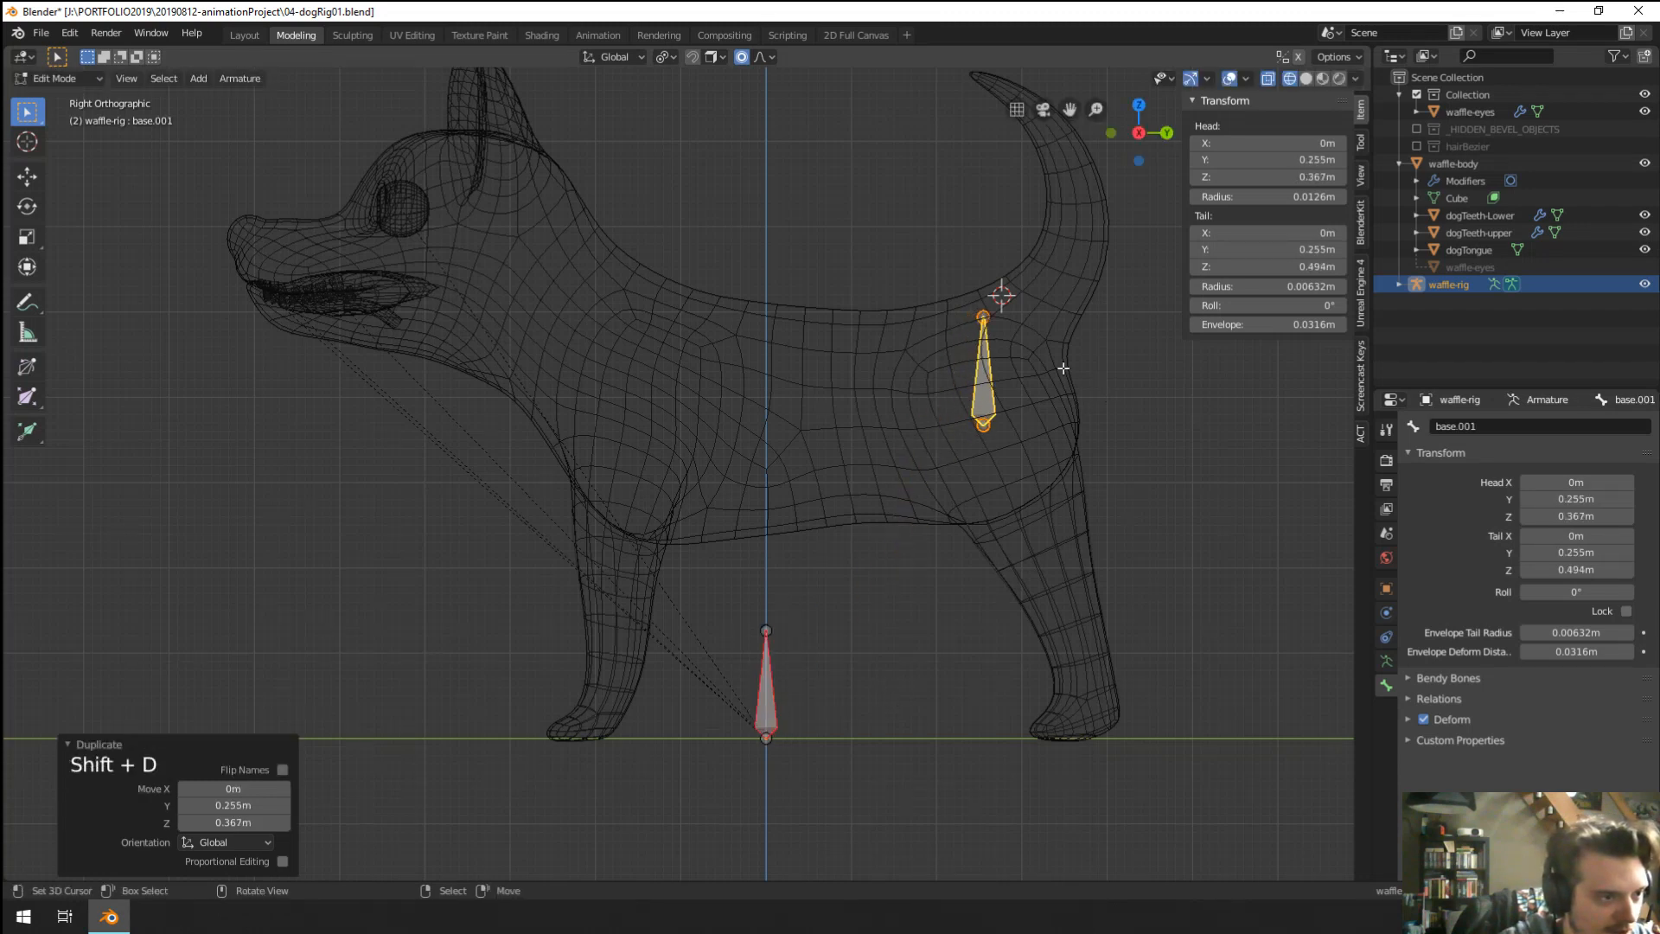
right_click(981, 320)
key(g)
click(825, 394)
Level the duplicated bone under the back, with its head at about Z 0.453 m and tail at about Y 0.092 m, Z 0.451 m.
right_click(983, 424)
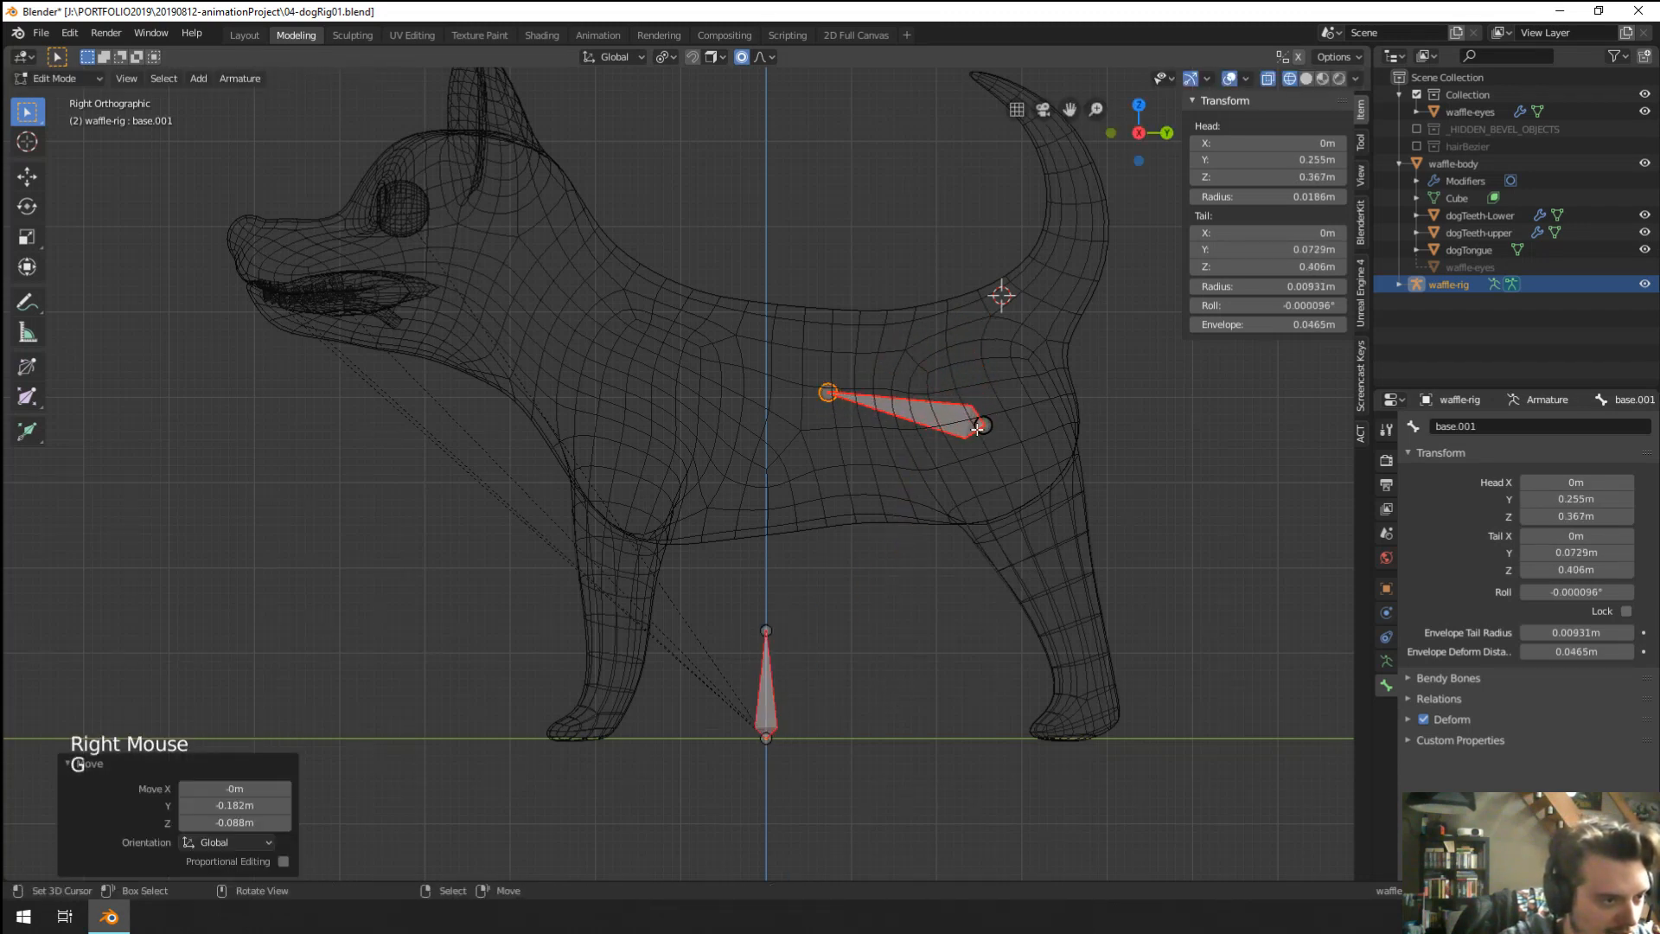
key(g)
click(983, 338)
right_click(823, 396)
key(g)
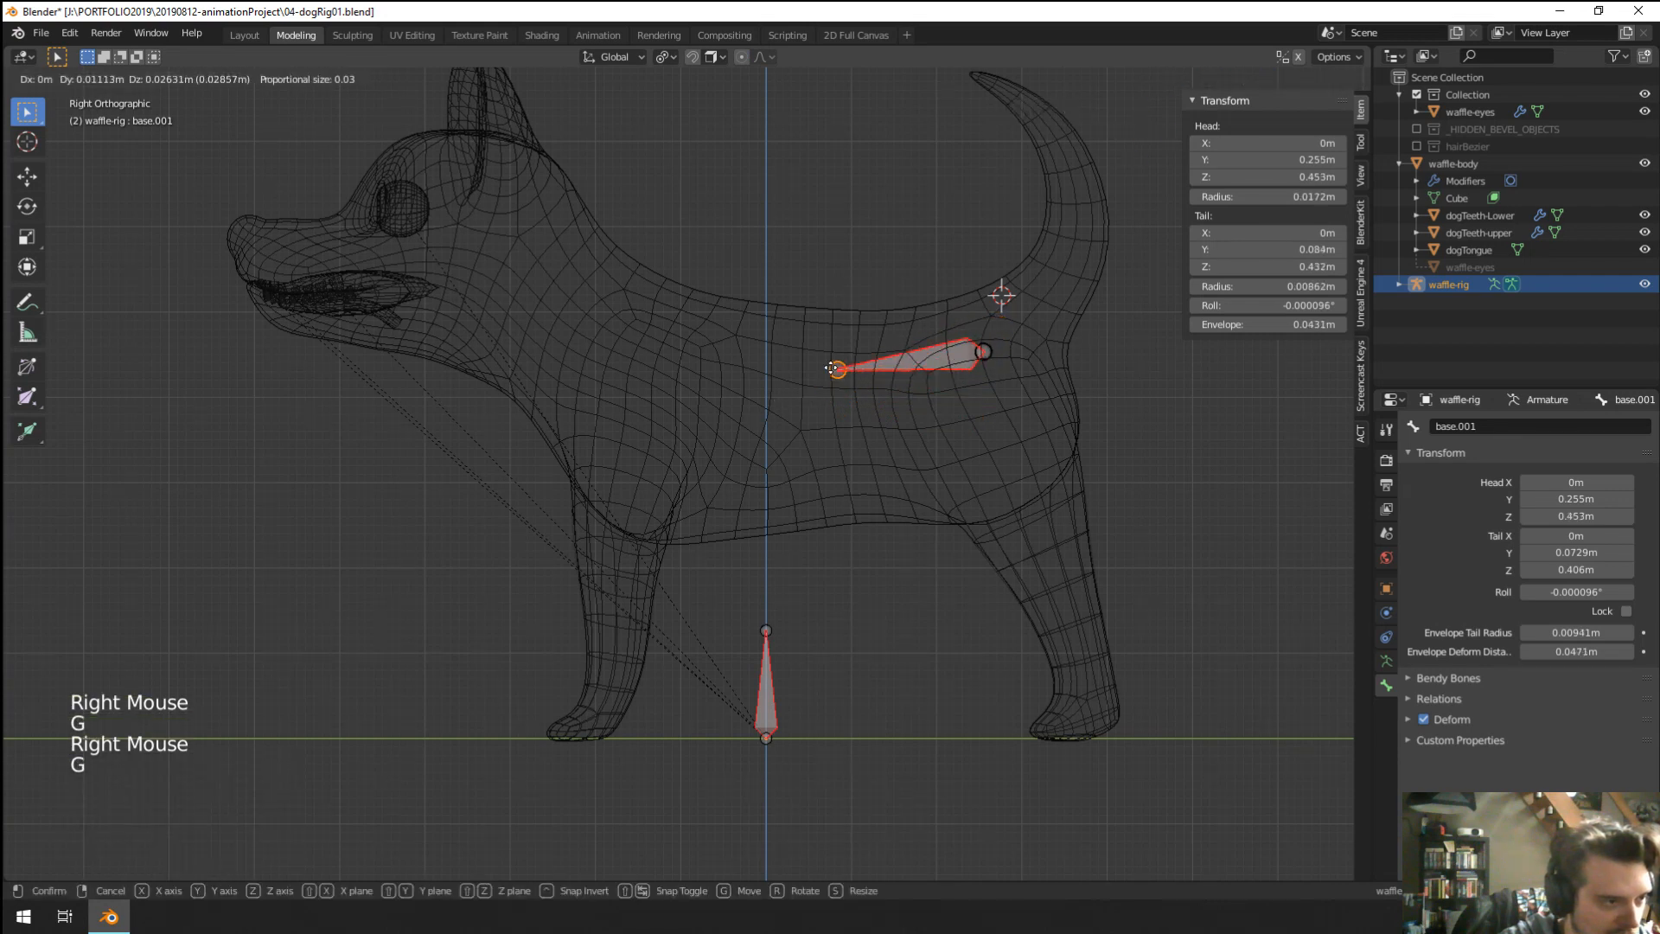
click(834, 361)
shift+middle_drag(895, 311, 945, 548)
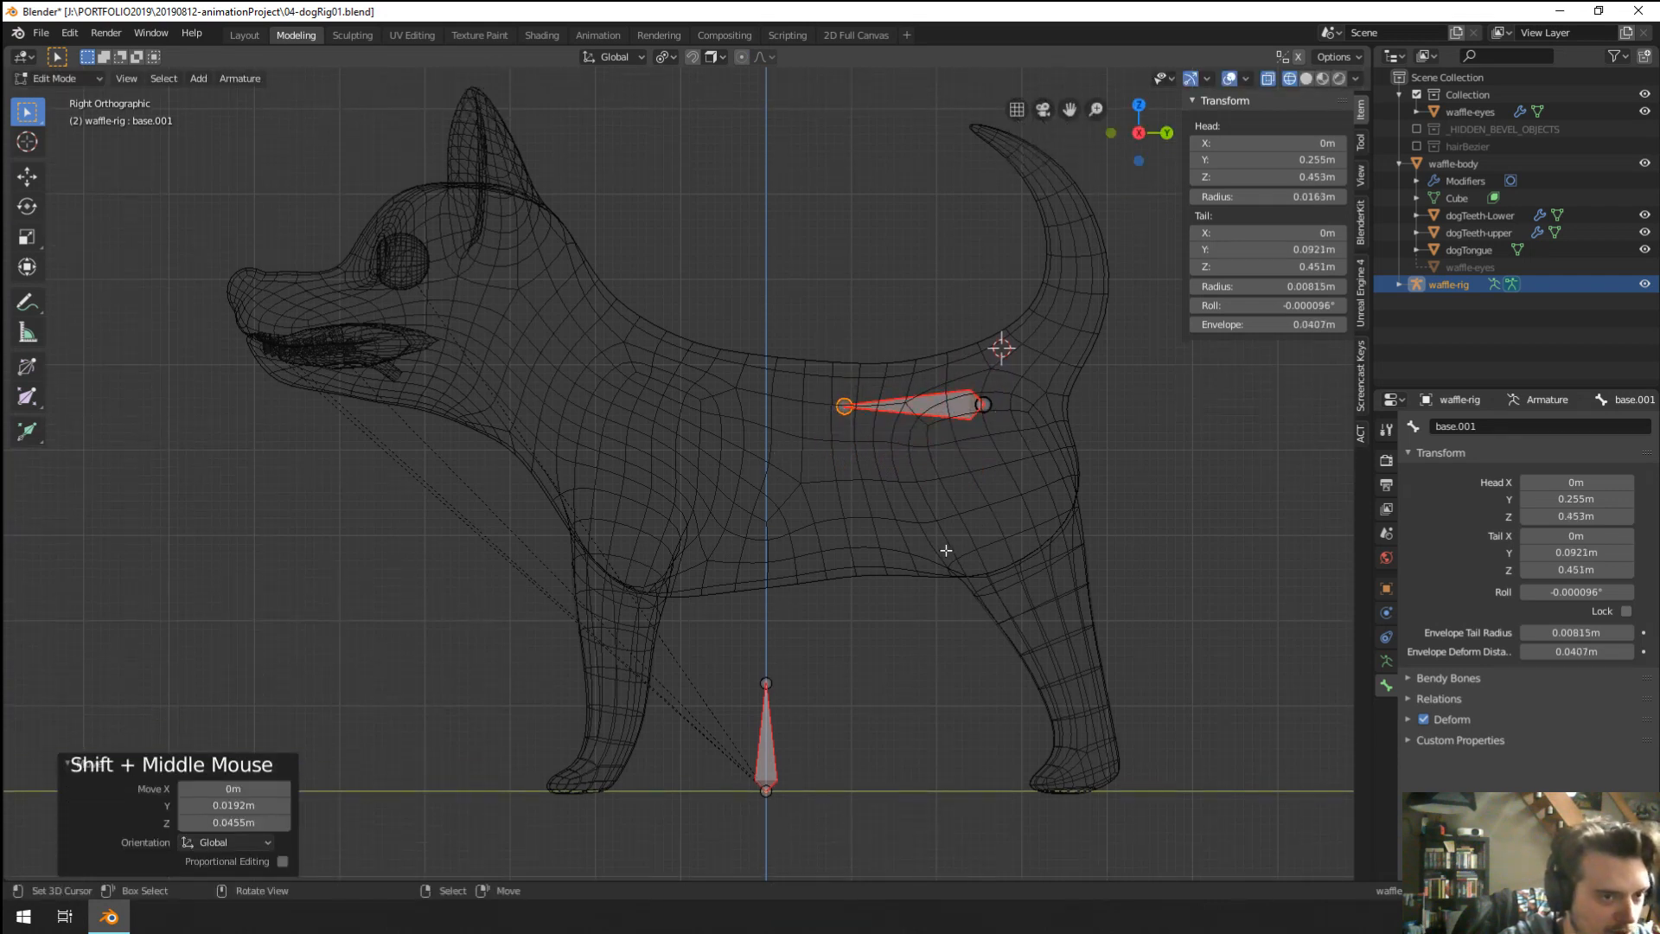
Rename the upright bone at the origin as root.
right_click(767, 743)
click(1491, 425)
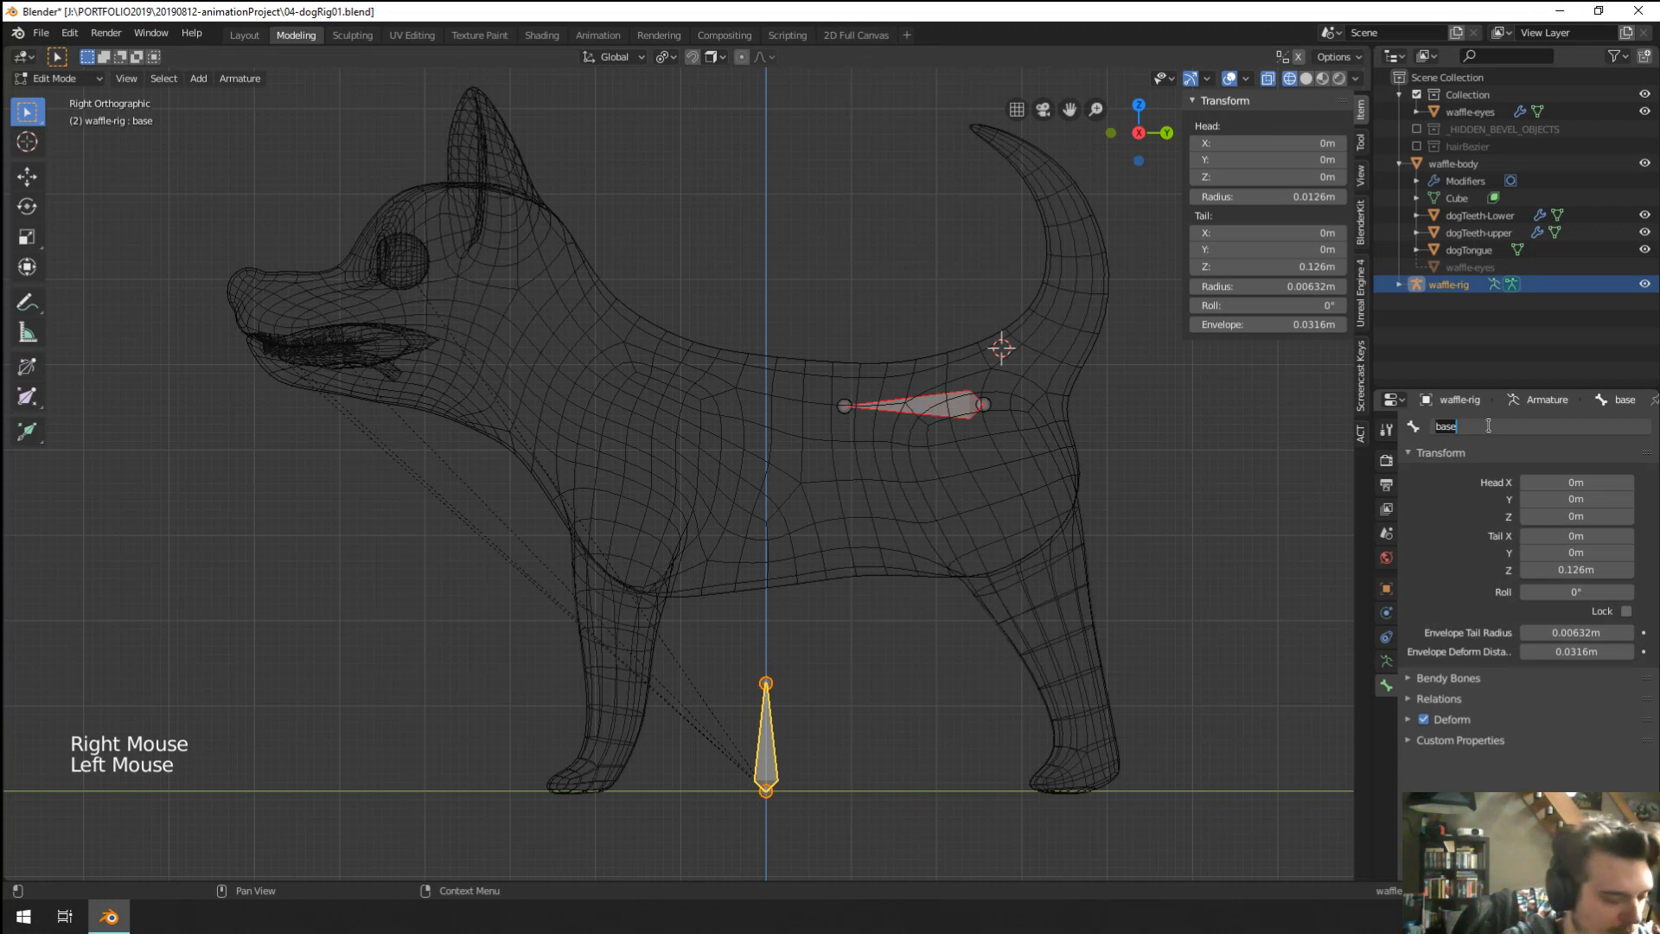
text(root)
key(Return)
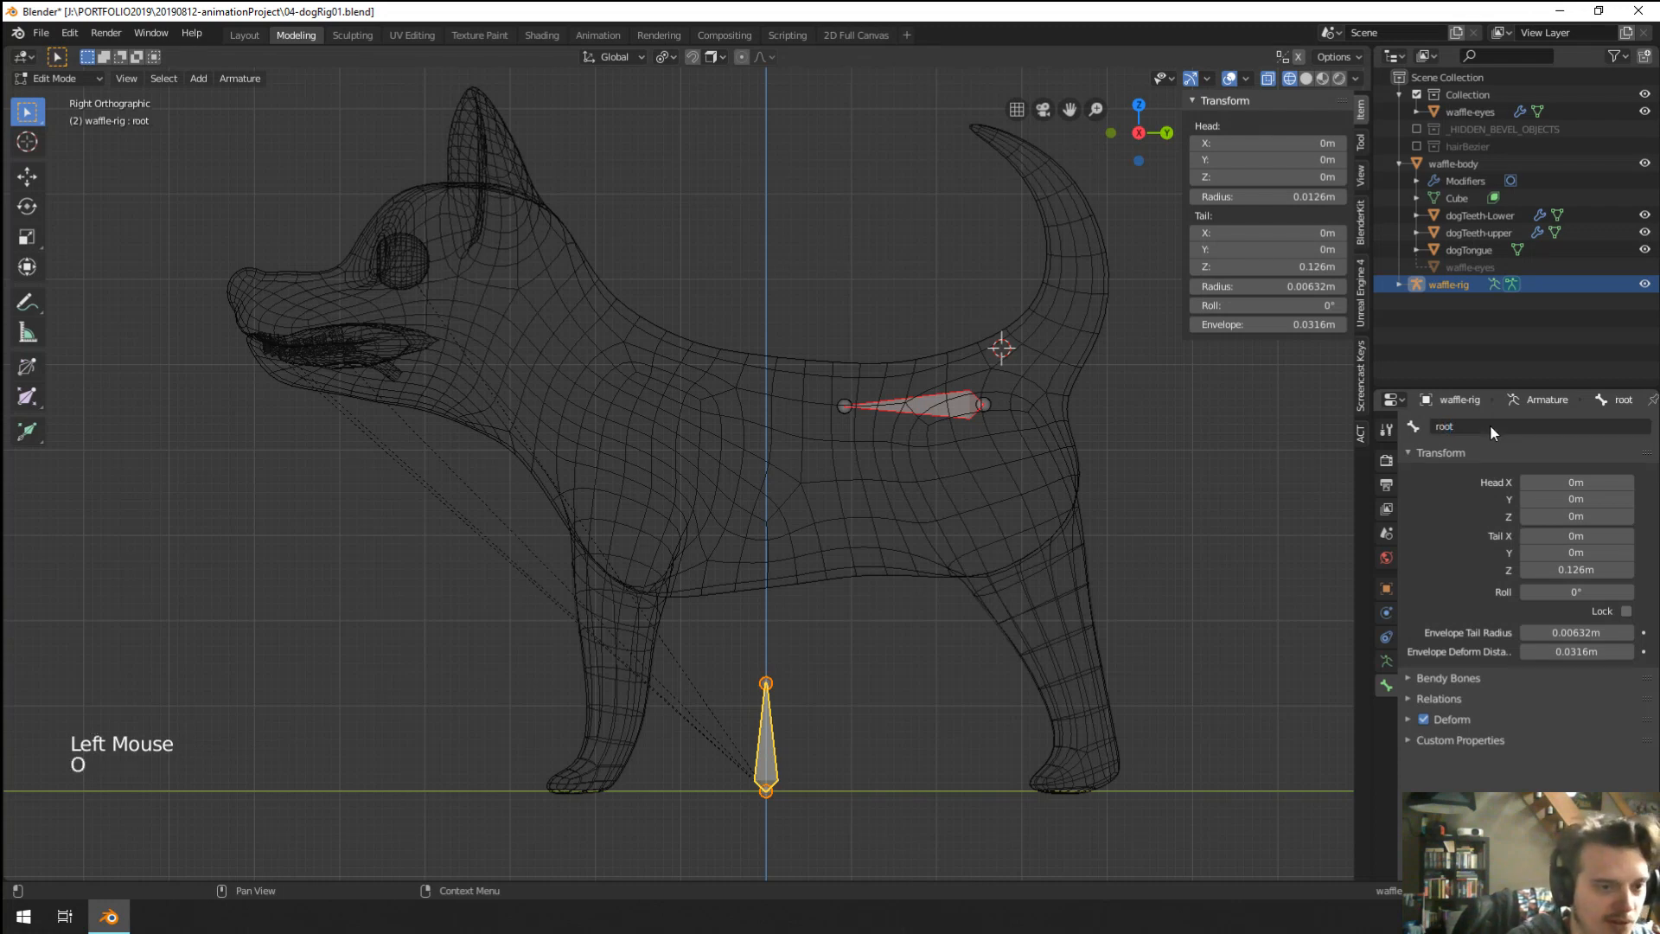
Rename the duplicated bone under the back as spine01.
right_click(943, 408)
shift+middle_drag(971, 478, 979, 547)
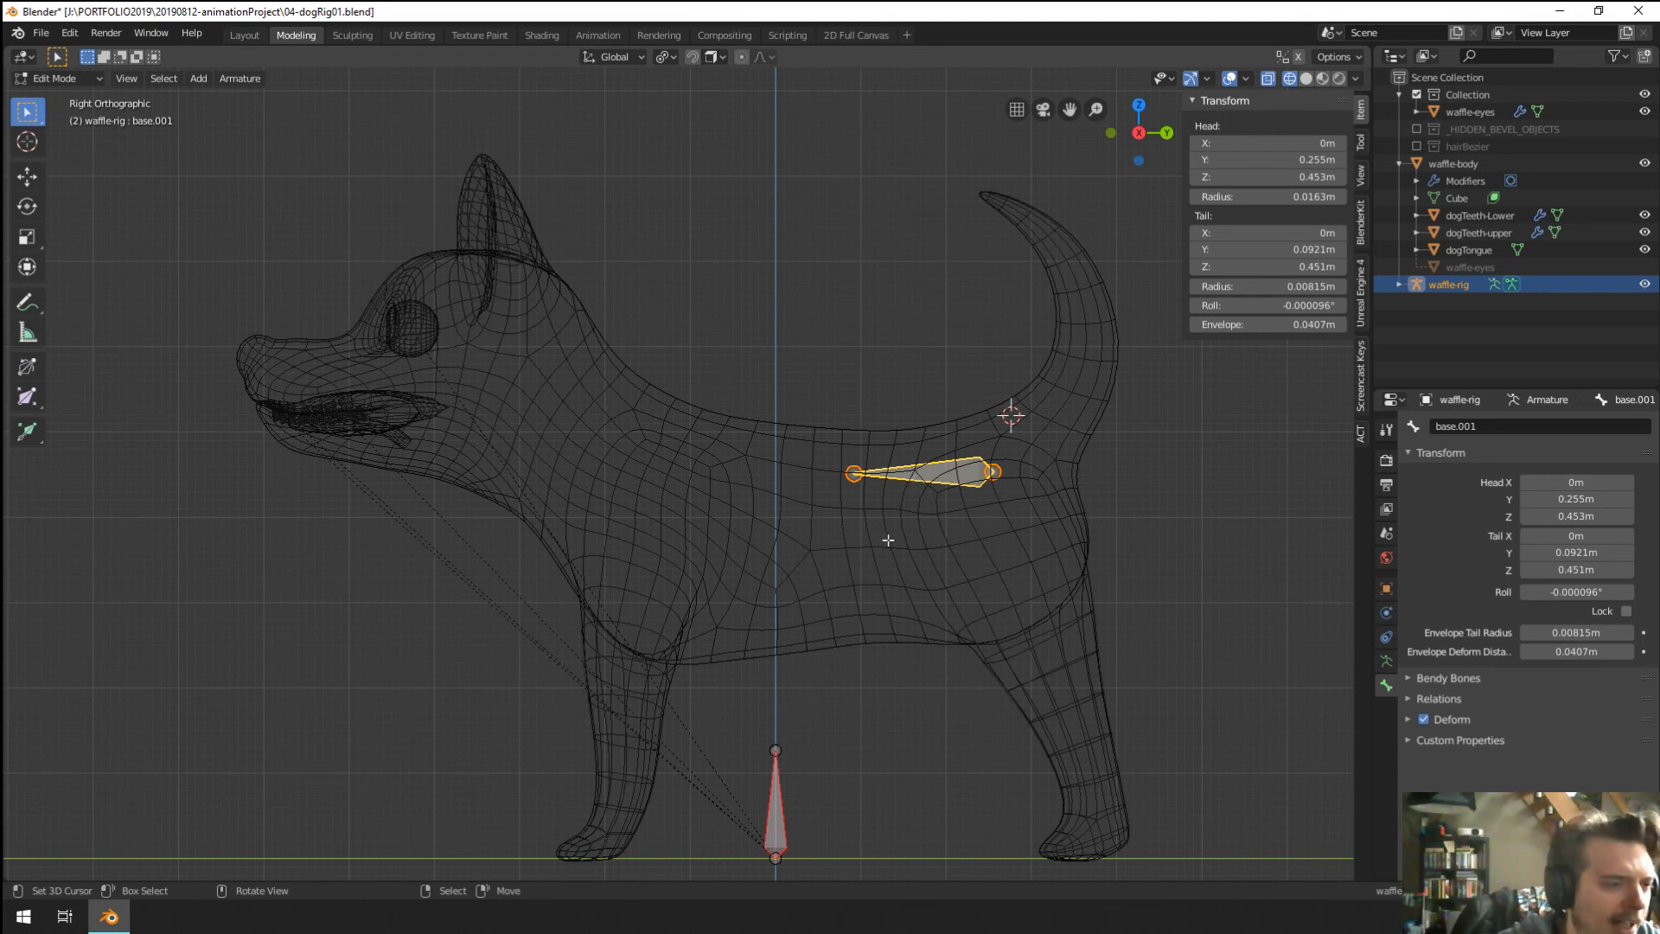
double_click(1552, 425)
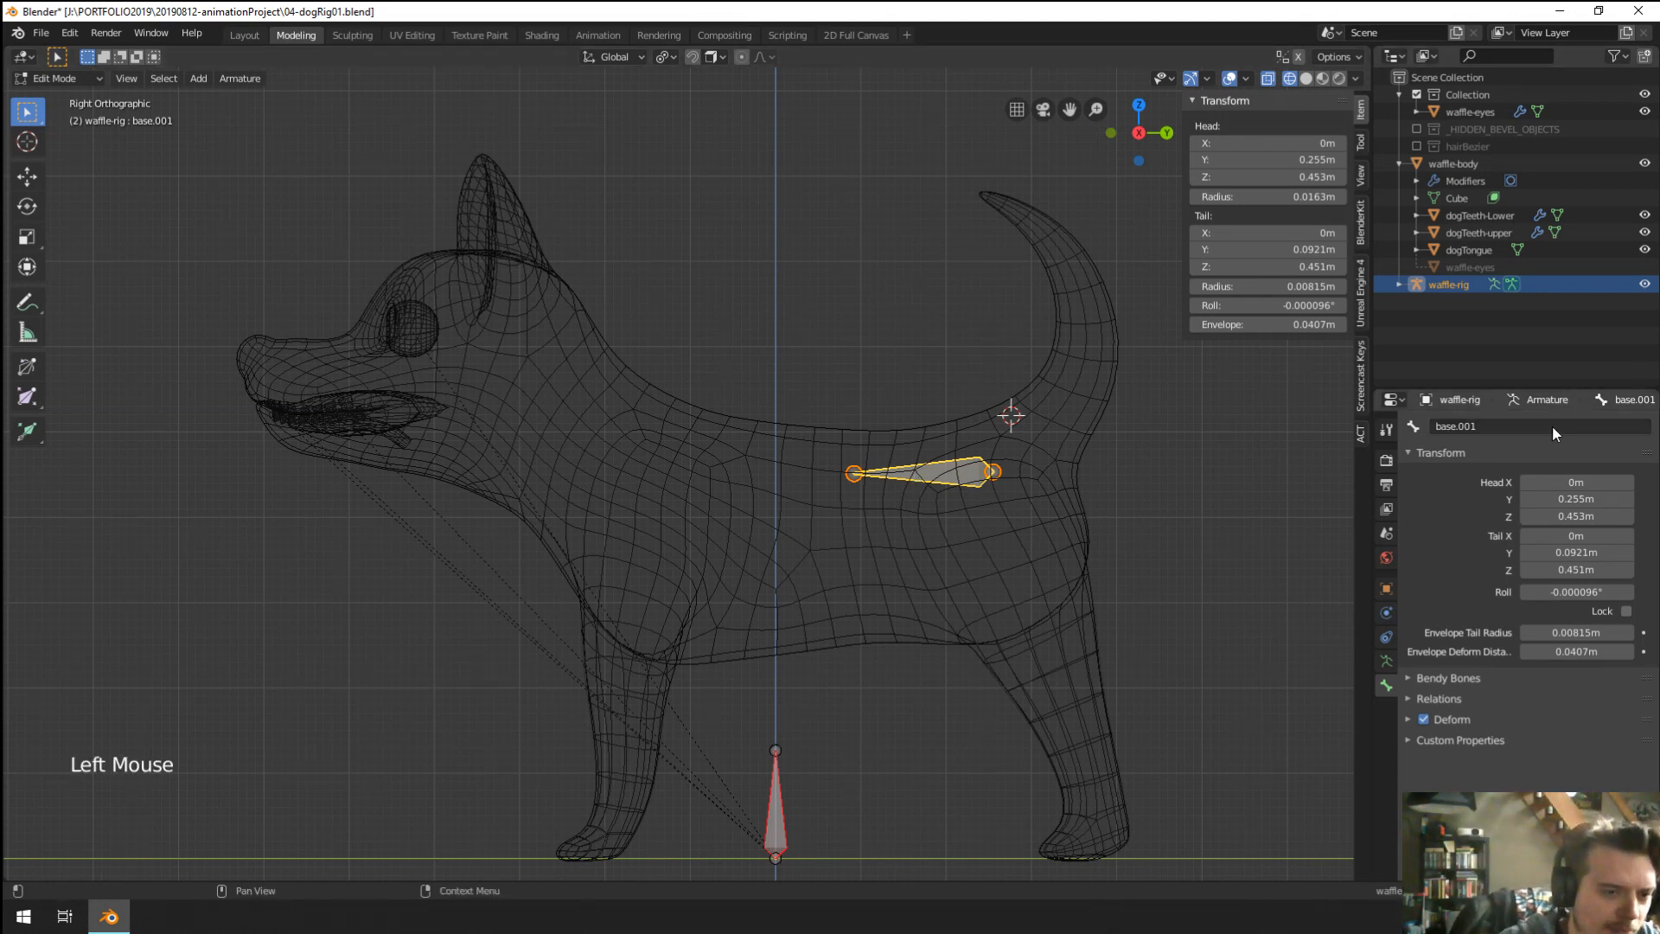
text(spine)
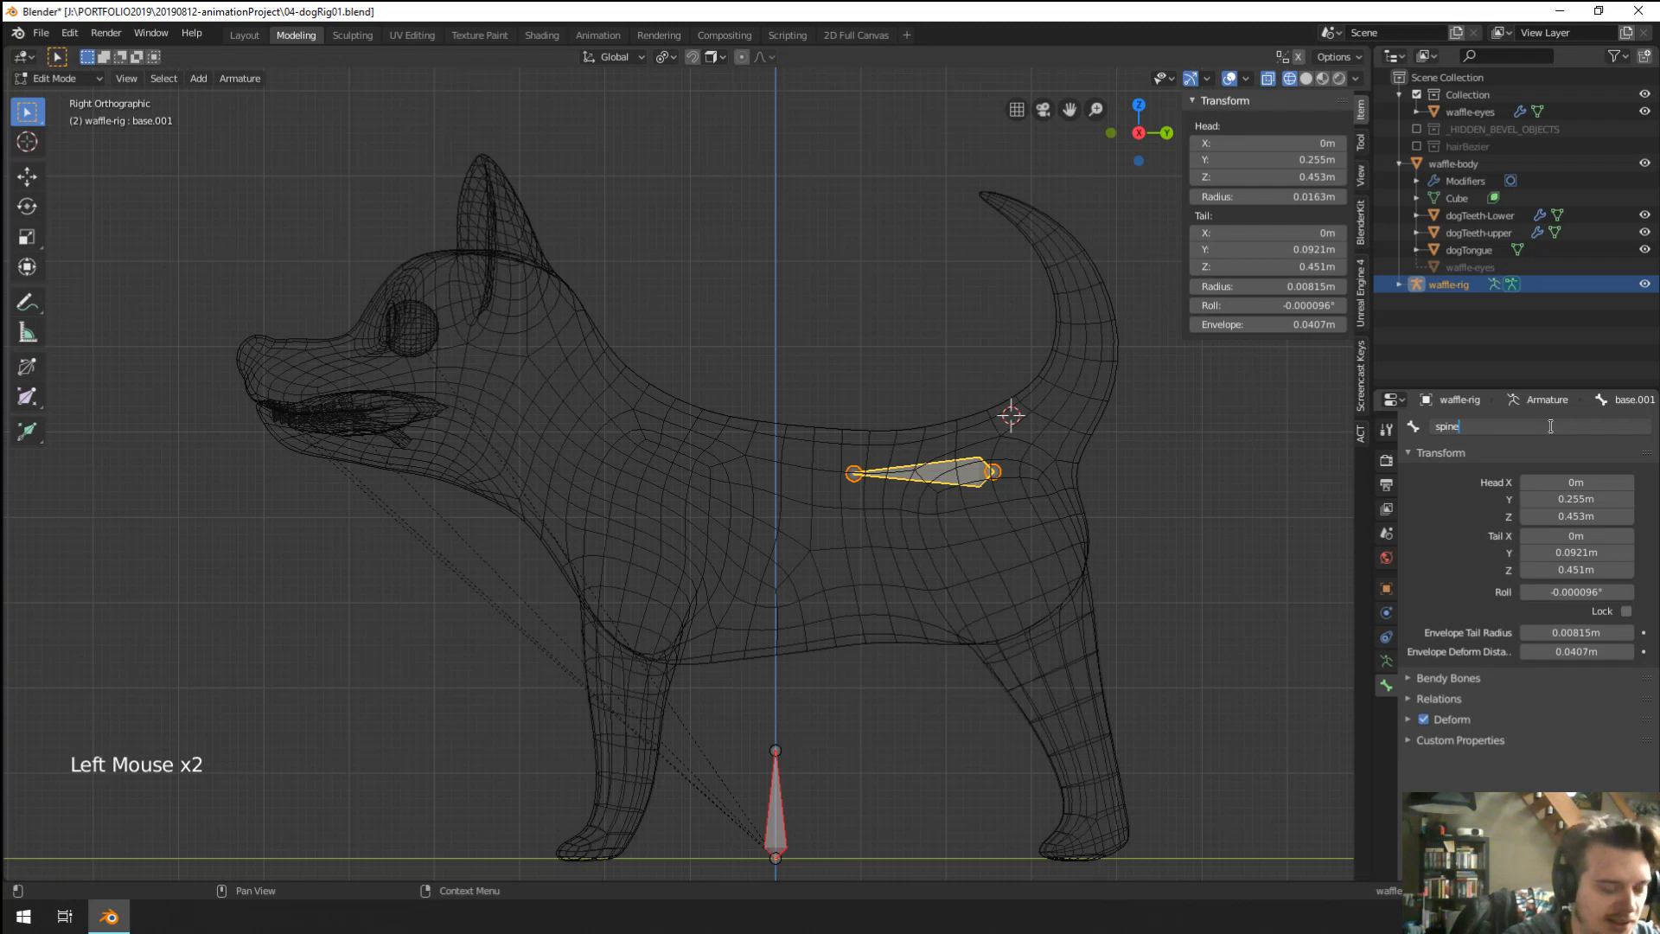
text(01)
key(Return)
Try extruding a second bone forward from the spine bone's tail, and undo the extrusion.
right_click(855, 473)
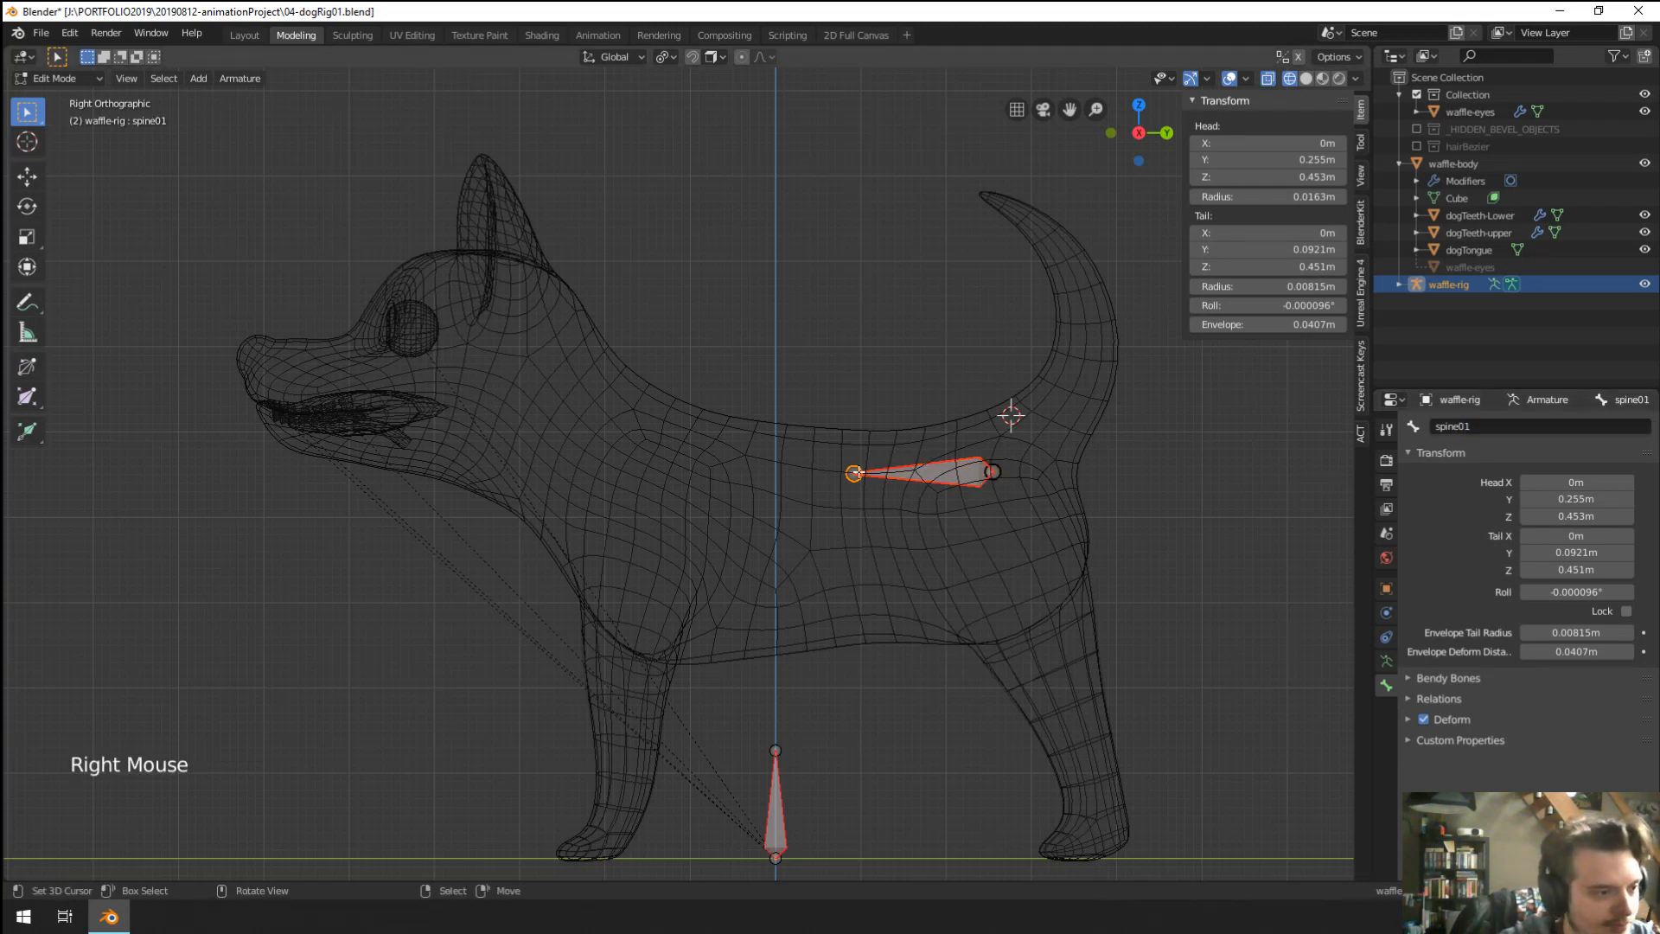
key(e)
click(1003, 414)
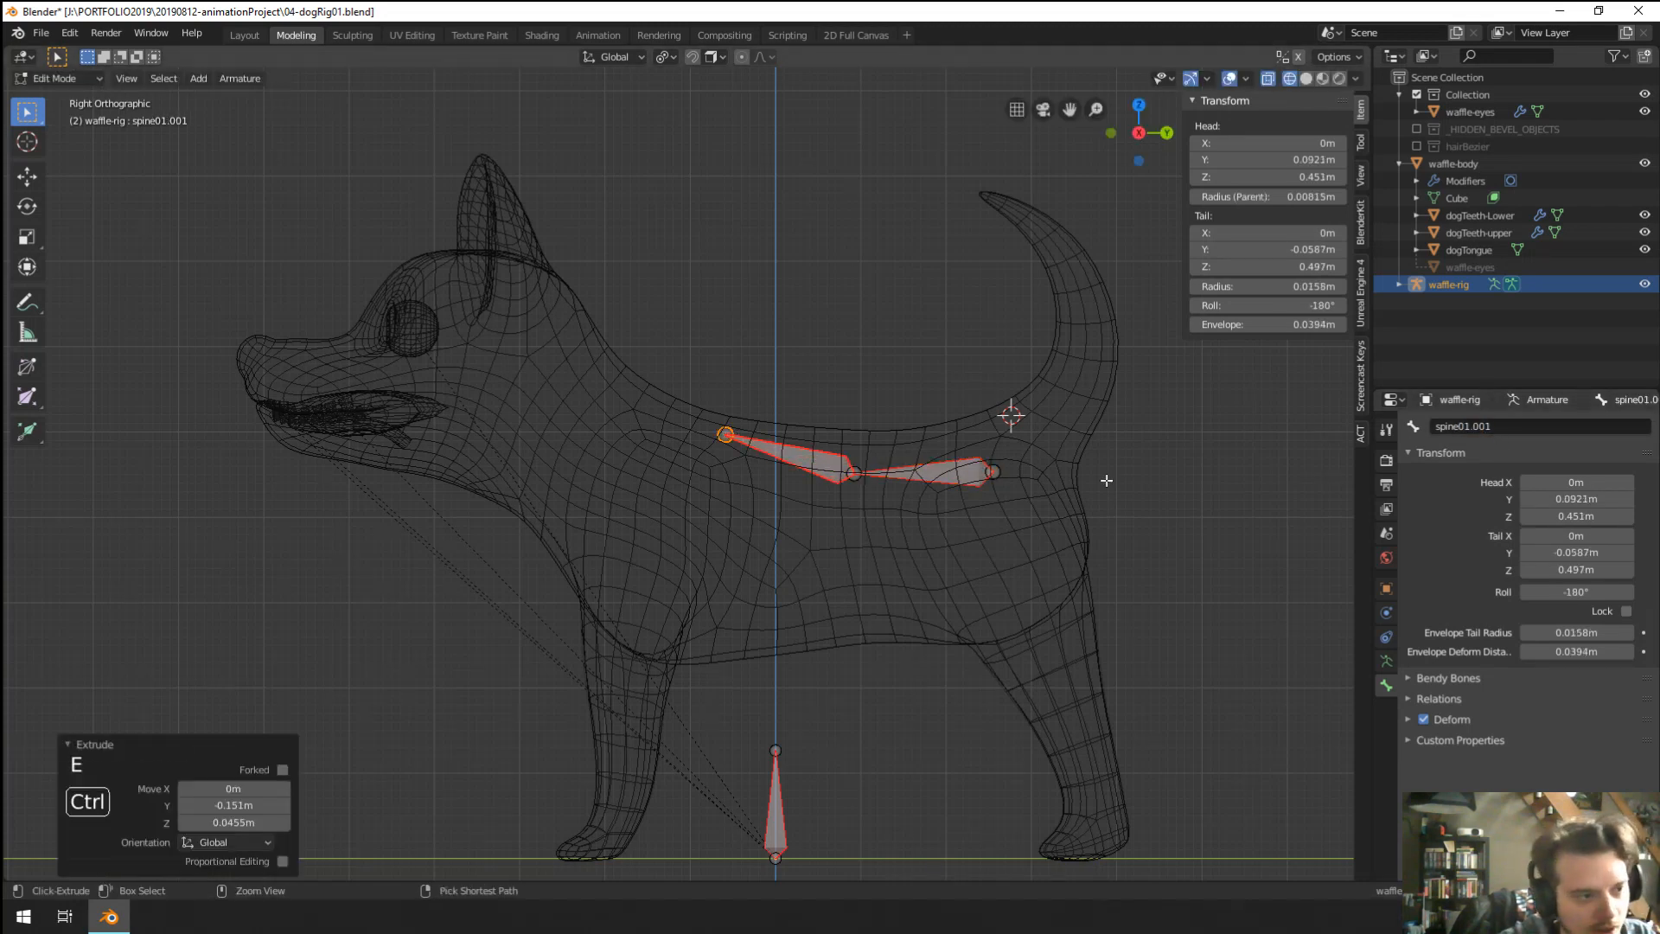
key(ctrl+z)
Rename the bone under the back as spine.001.
right_click(933, 470)
click(1502, 424)
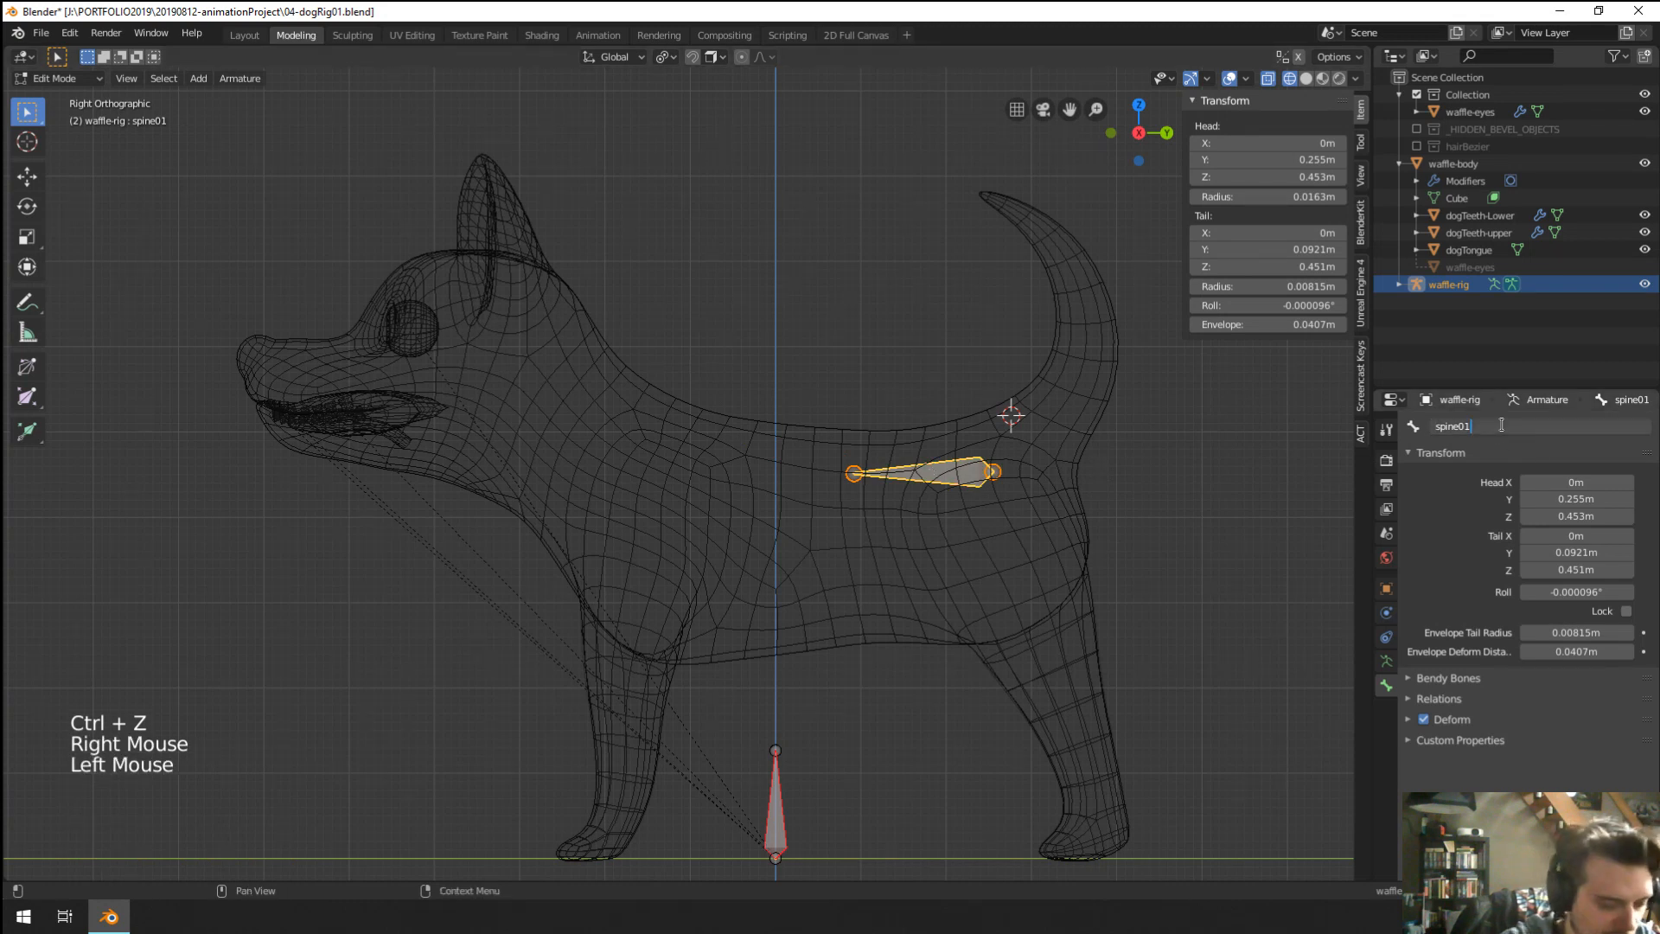
key(BackSpace)
key(Return)
click(1502, 424)
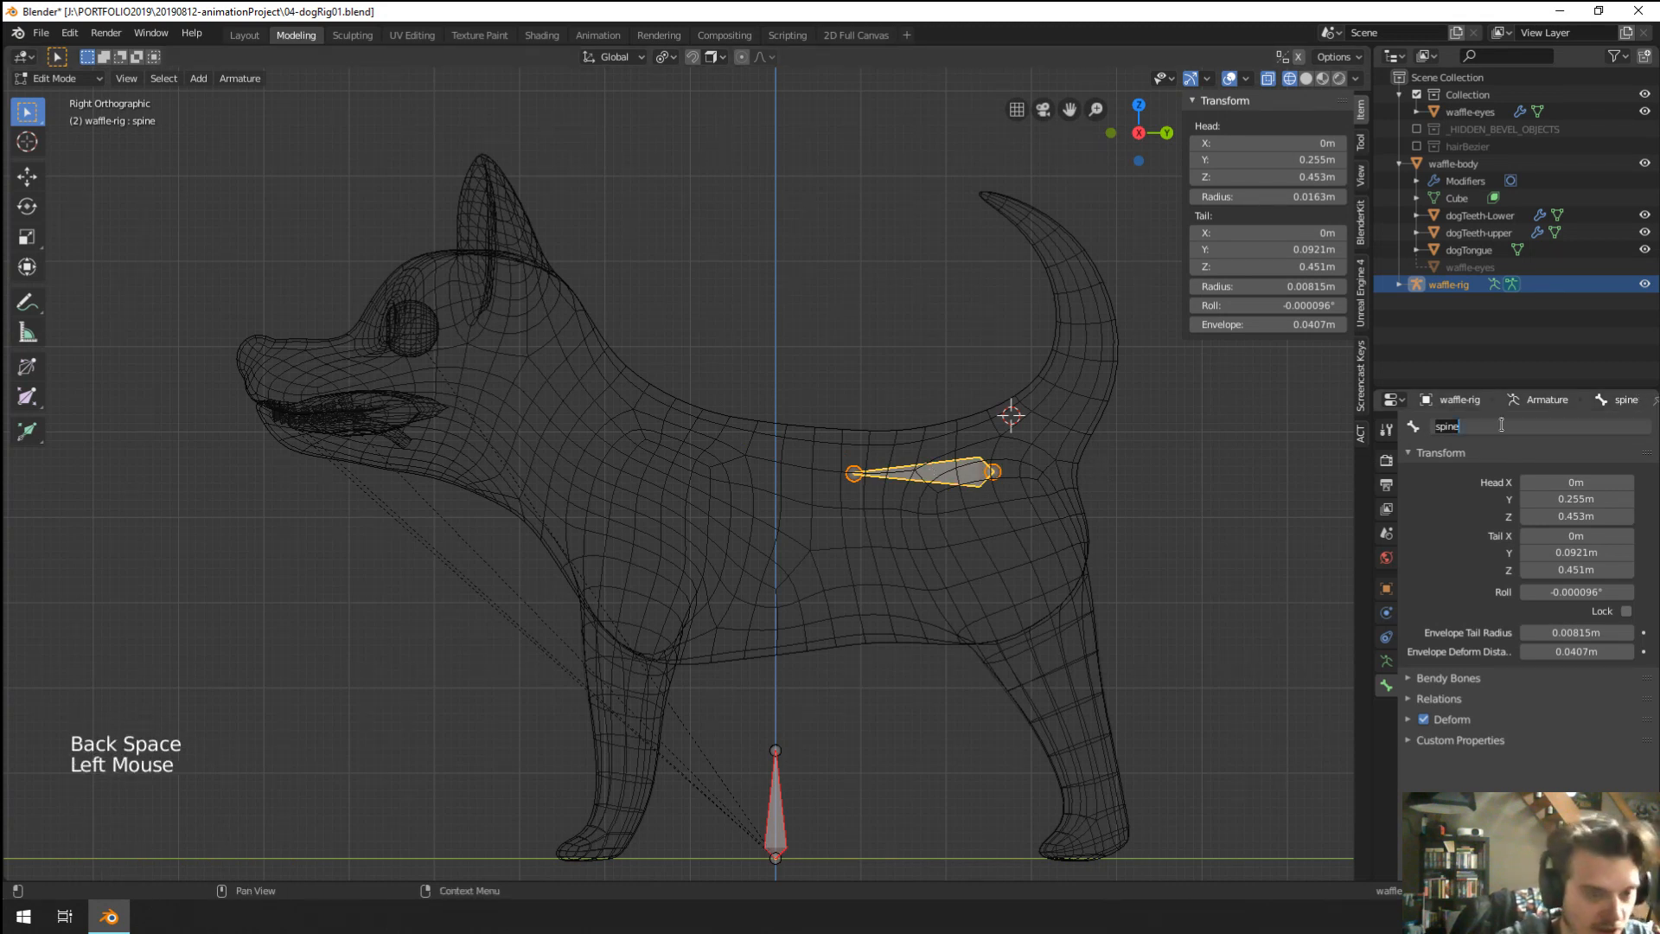
key(Right)
text(.001)
key(Return)
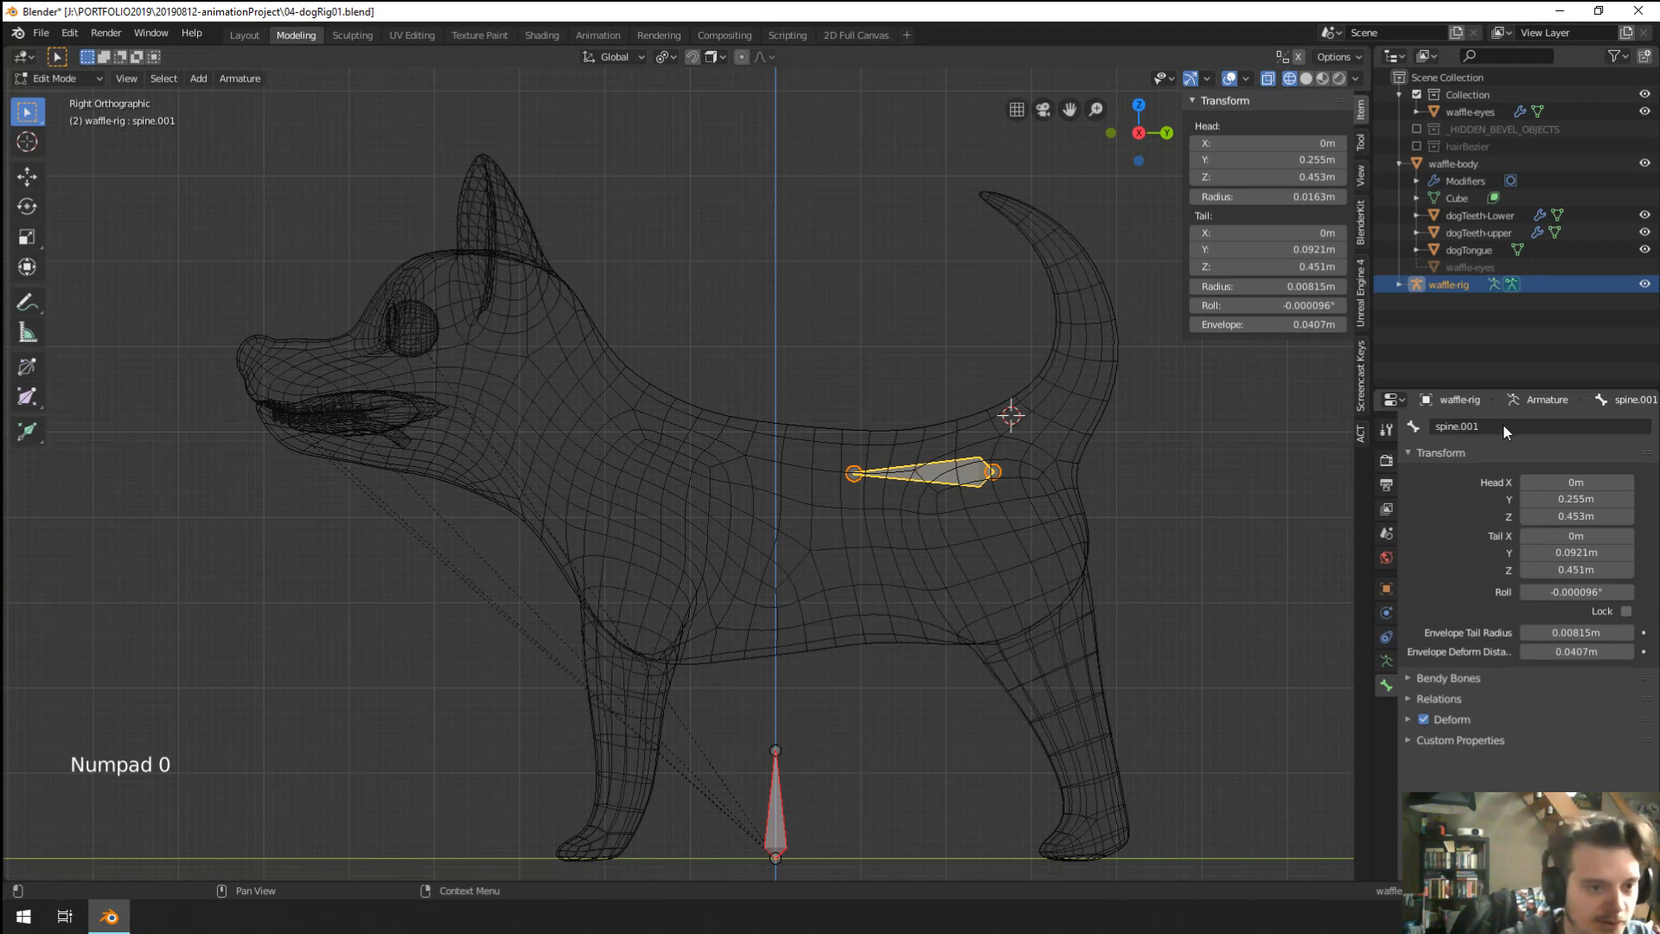
Extrude two more spine bones forward from spine.001's tail, ending near the base of the neck.
right_click(854, 473)
key(e)
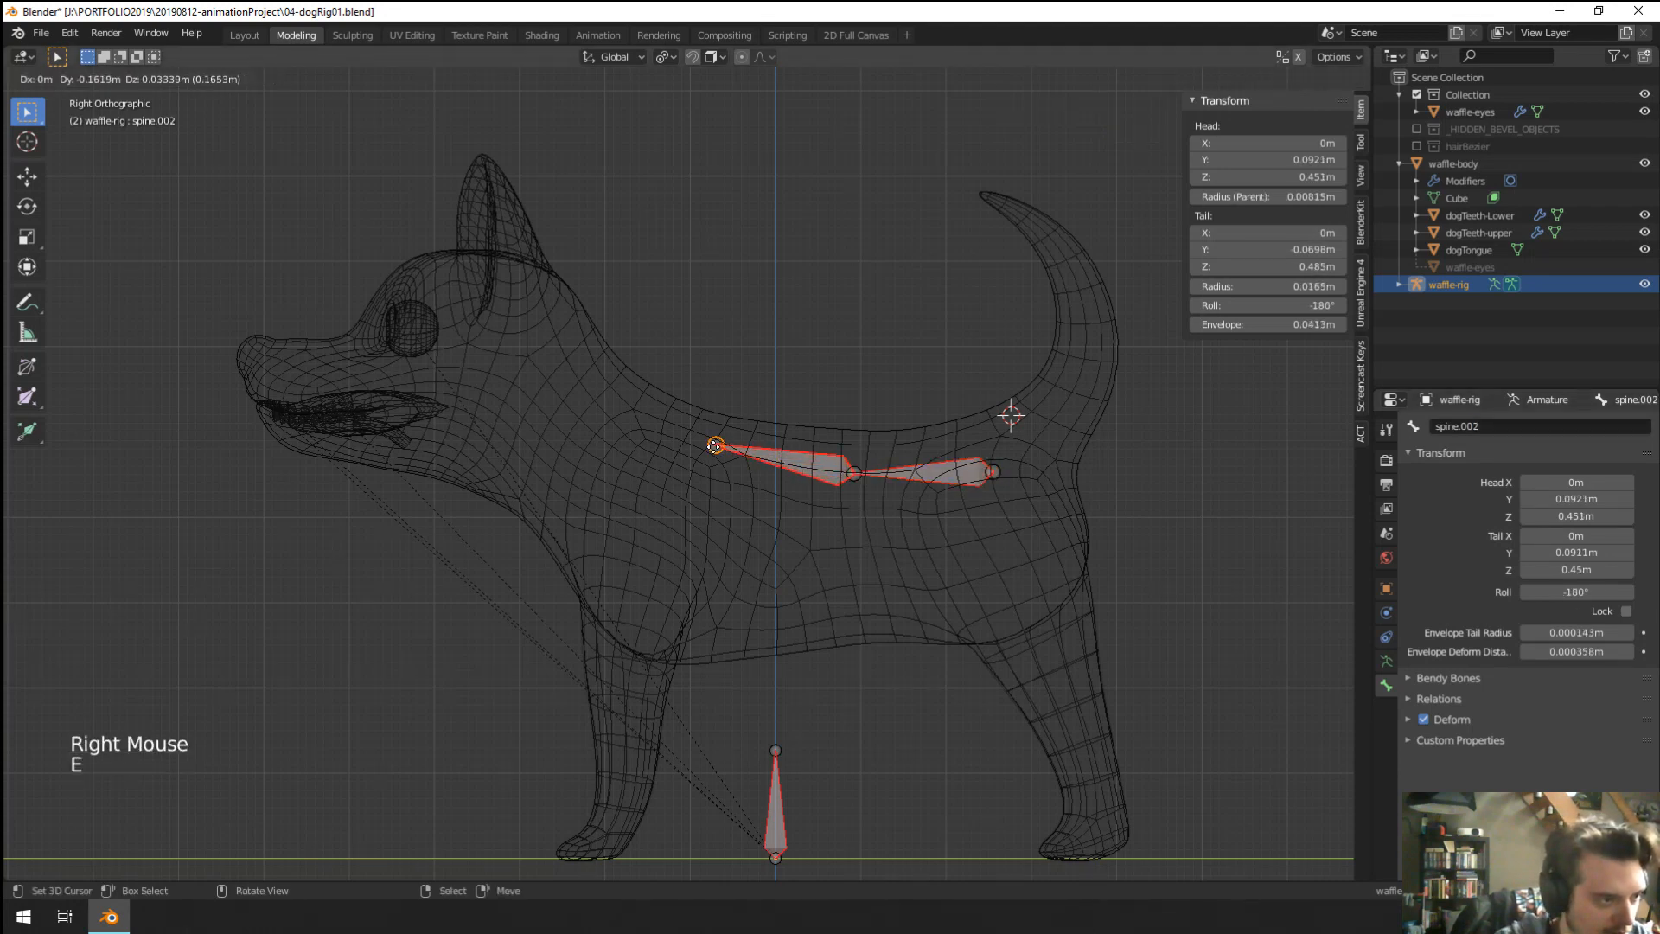
click(711, 450)
key(e)
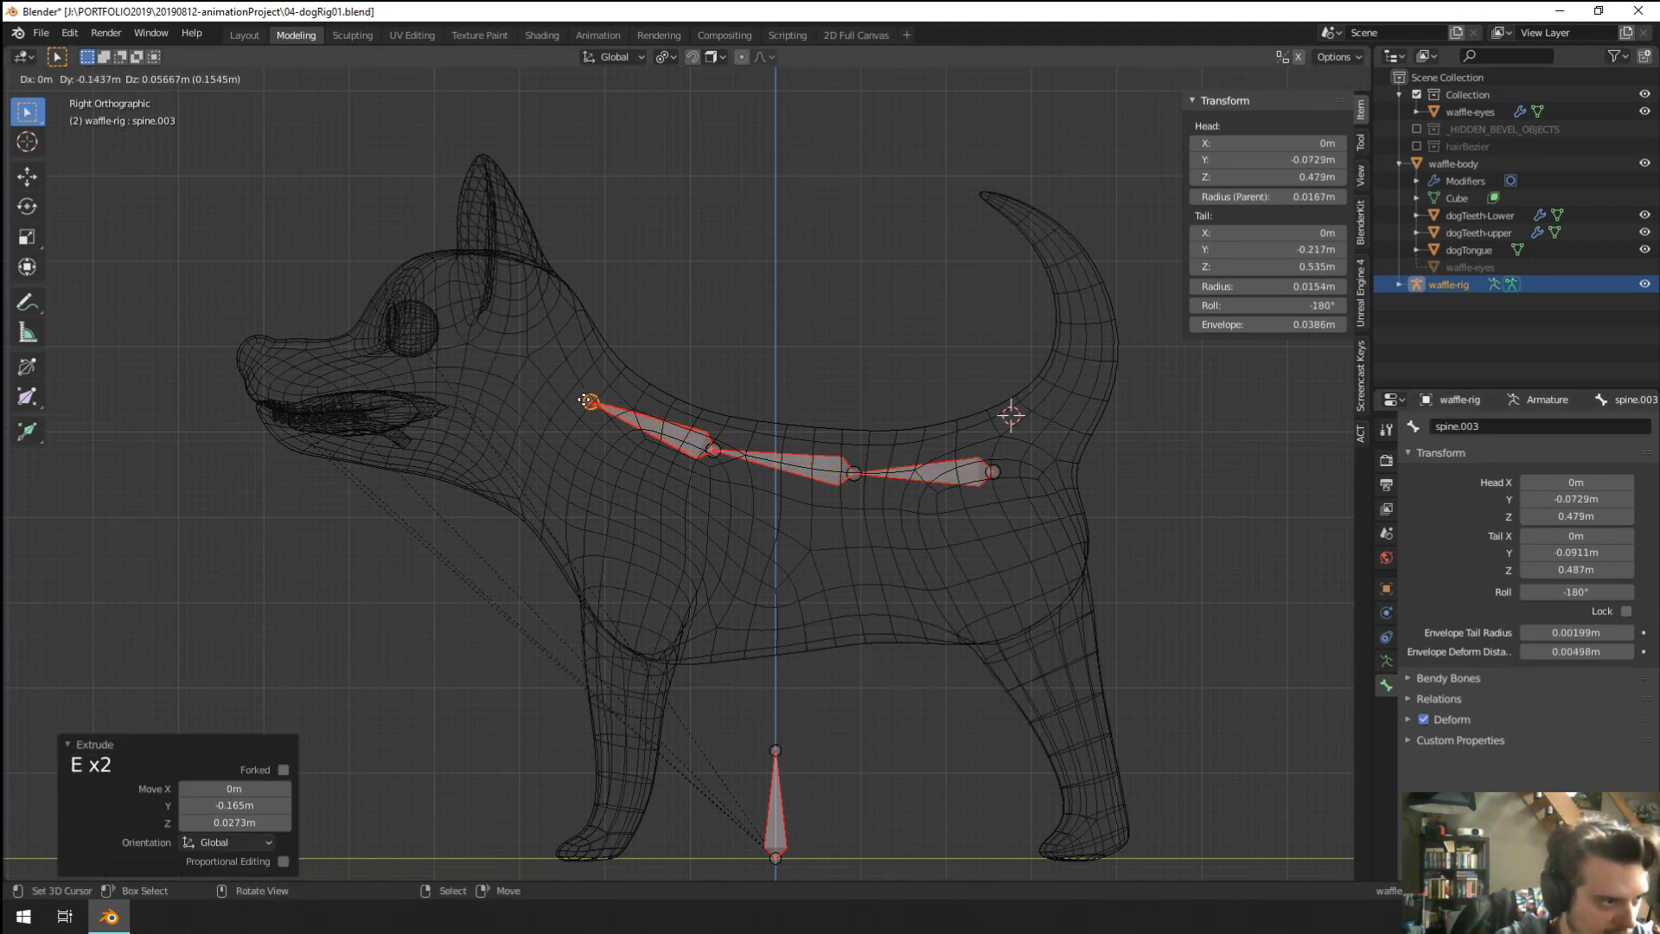
click(573, 423)
Lower the chain's two inner joints, the front one to about Z 0.44 m and the rear one to about Z 0.399 m.
right_click(717, 449)
key(g)
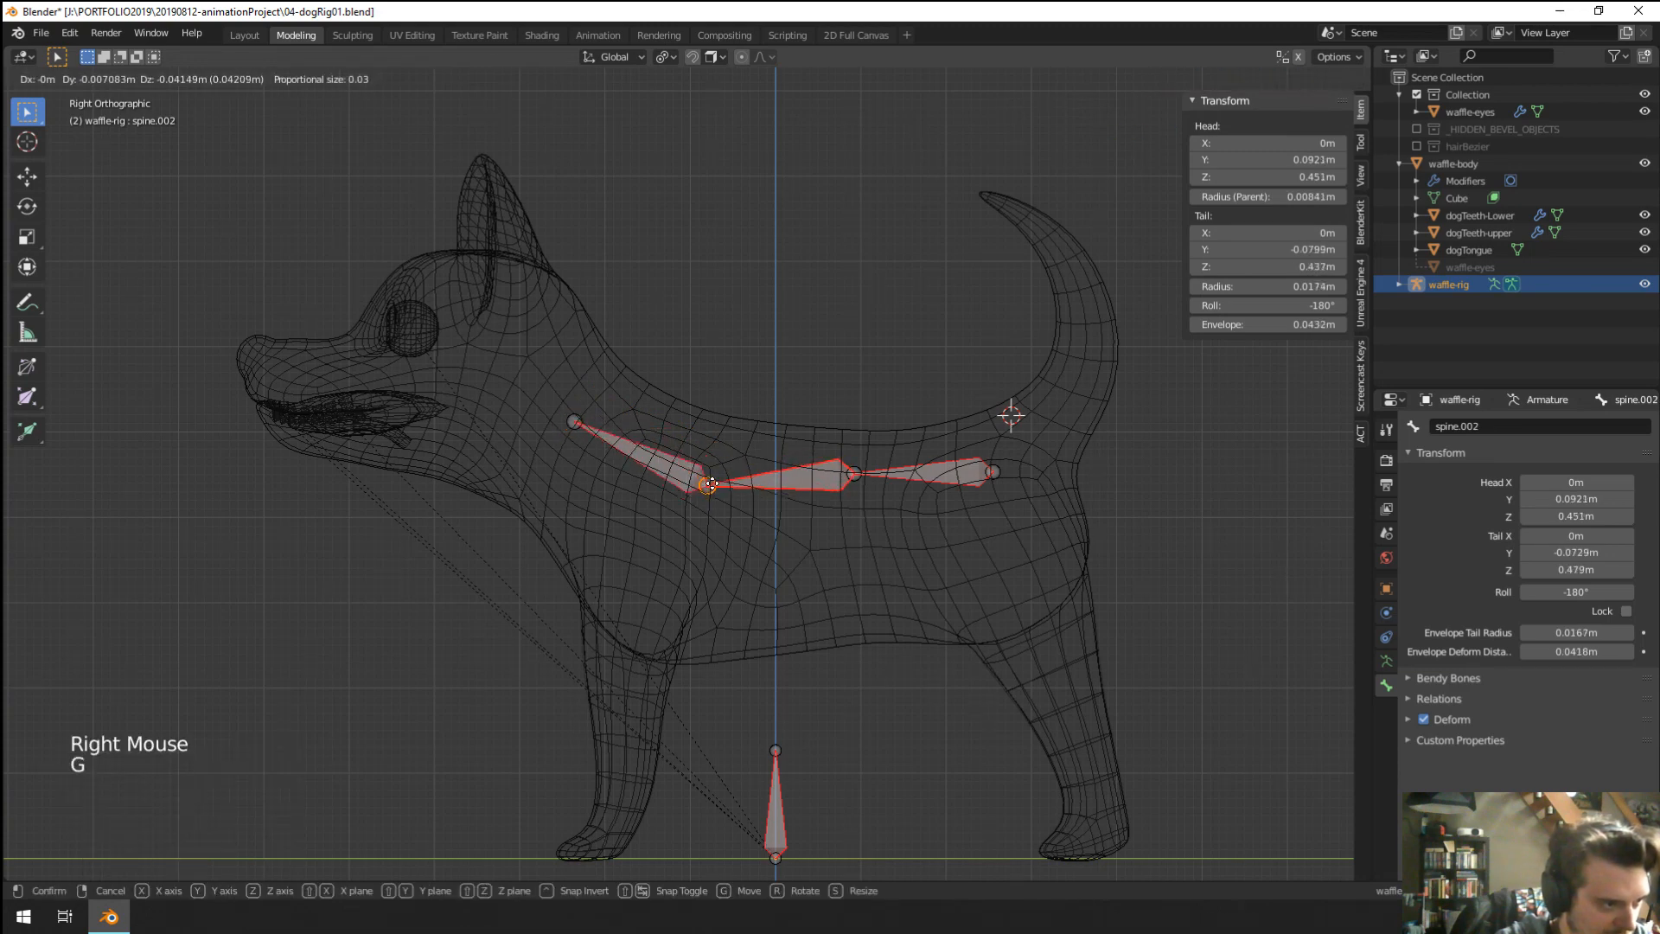
click(714, 485)
right_click(861, 473)
key(g)
click(861, 518)
Shift the front inner joint slightly forward and down, and move the chain's rear end to about Y 0.29 m, Z 0.427 m.
right_click(718, 486)
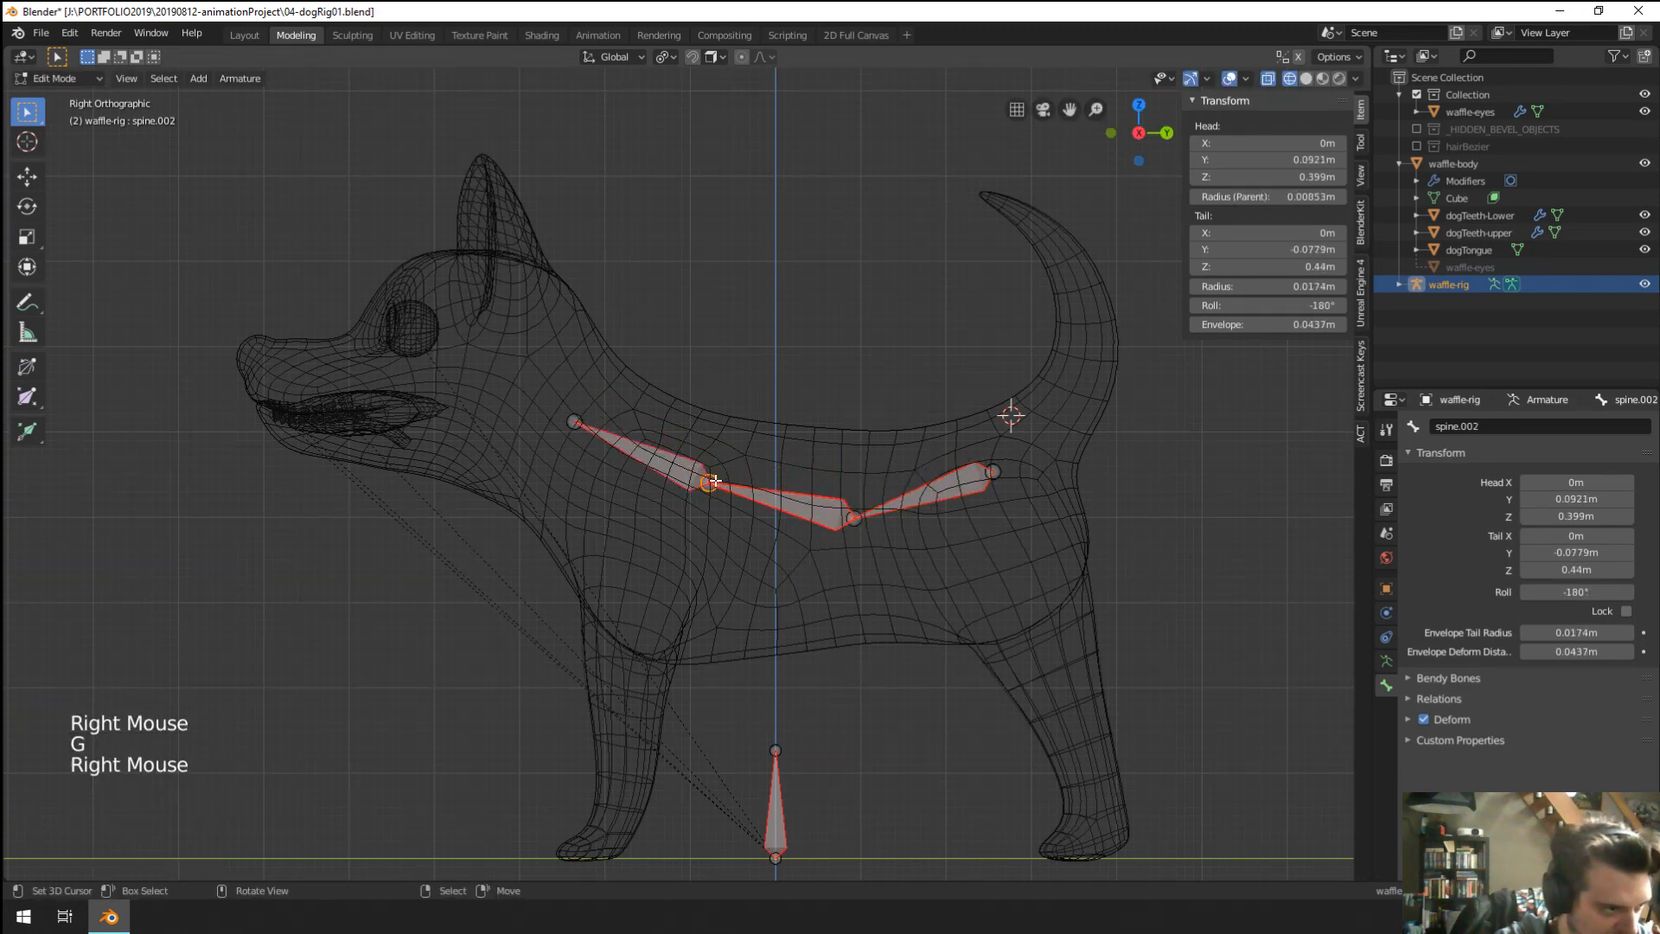
key(g)
click(706, 503)
right_click(995, 472)
key(g)
click(1020, 499)
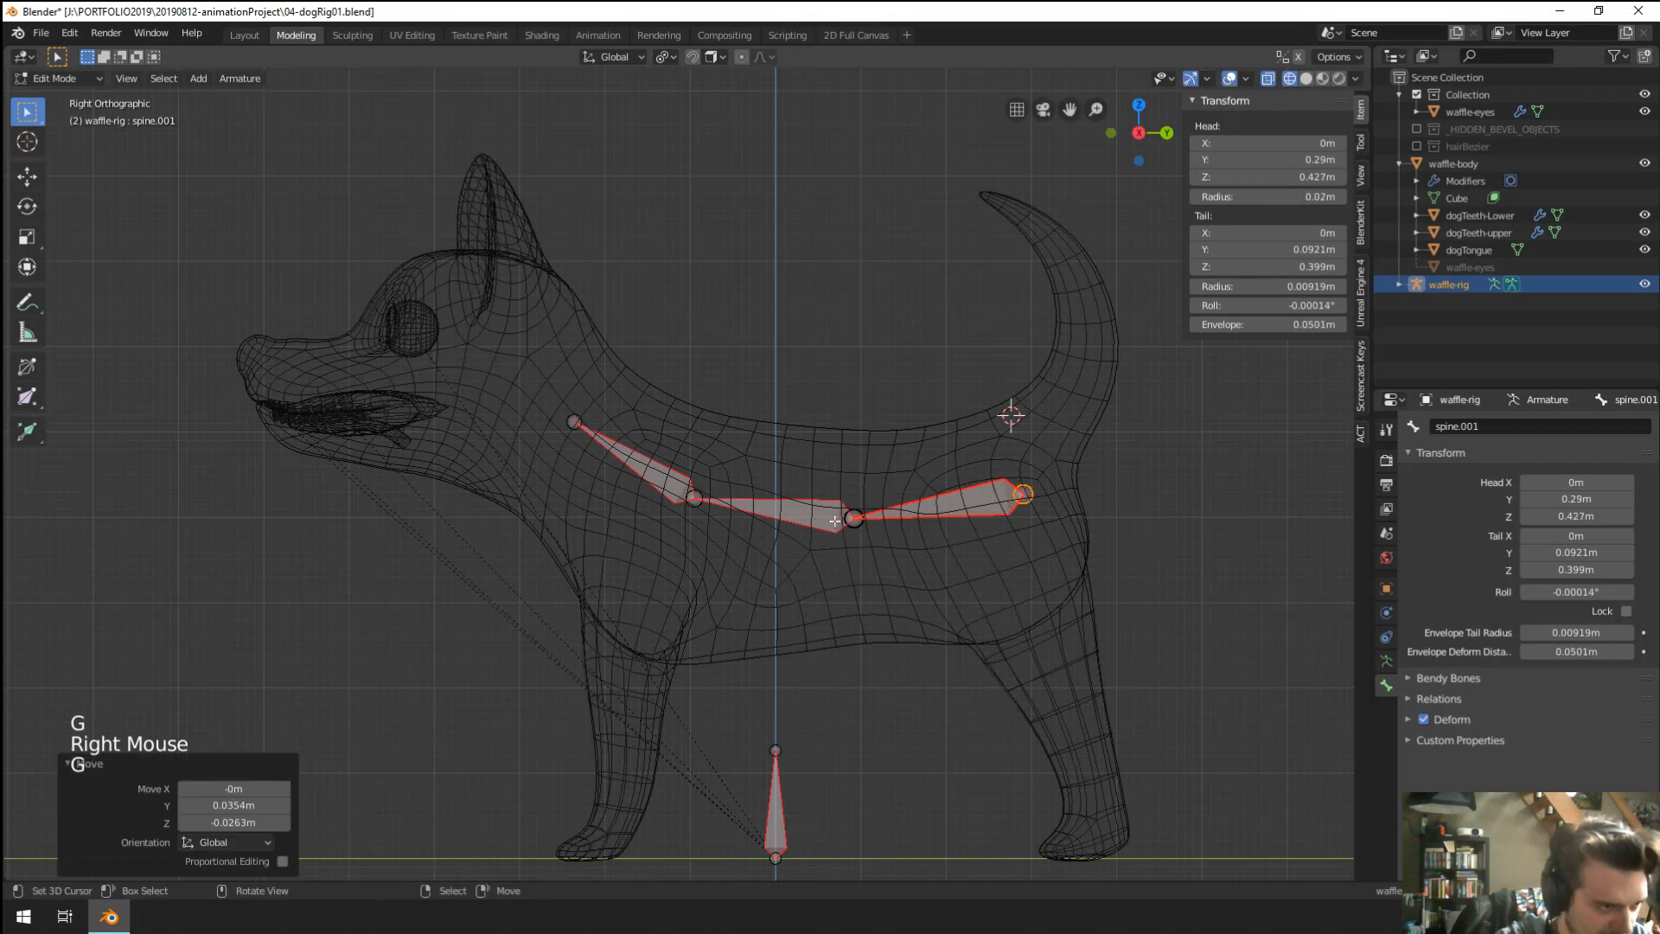
Nudge the joint between spine.001 and spine.002 to about Y 0.105 m, Z 0.395 m.
right_click(854, 518)
key(g)
click(865, 522)
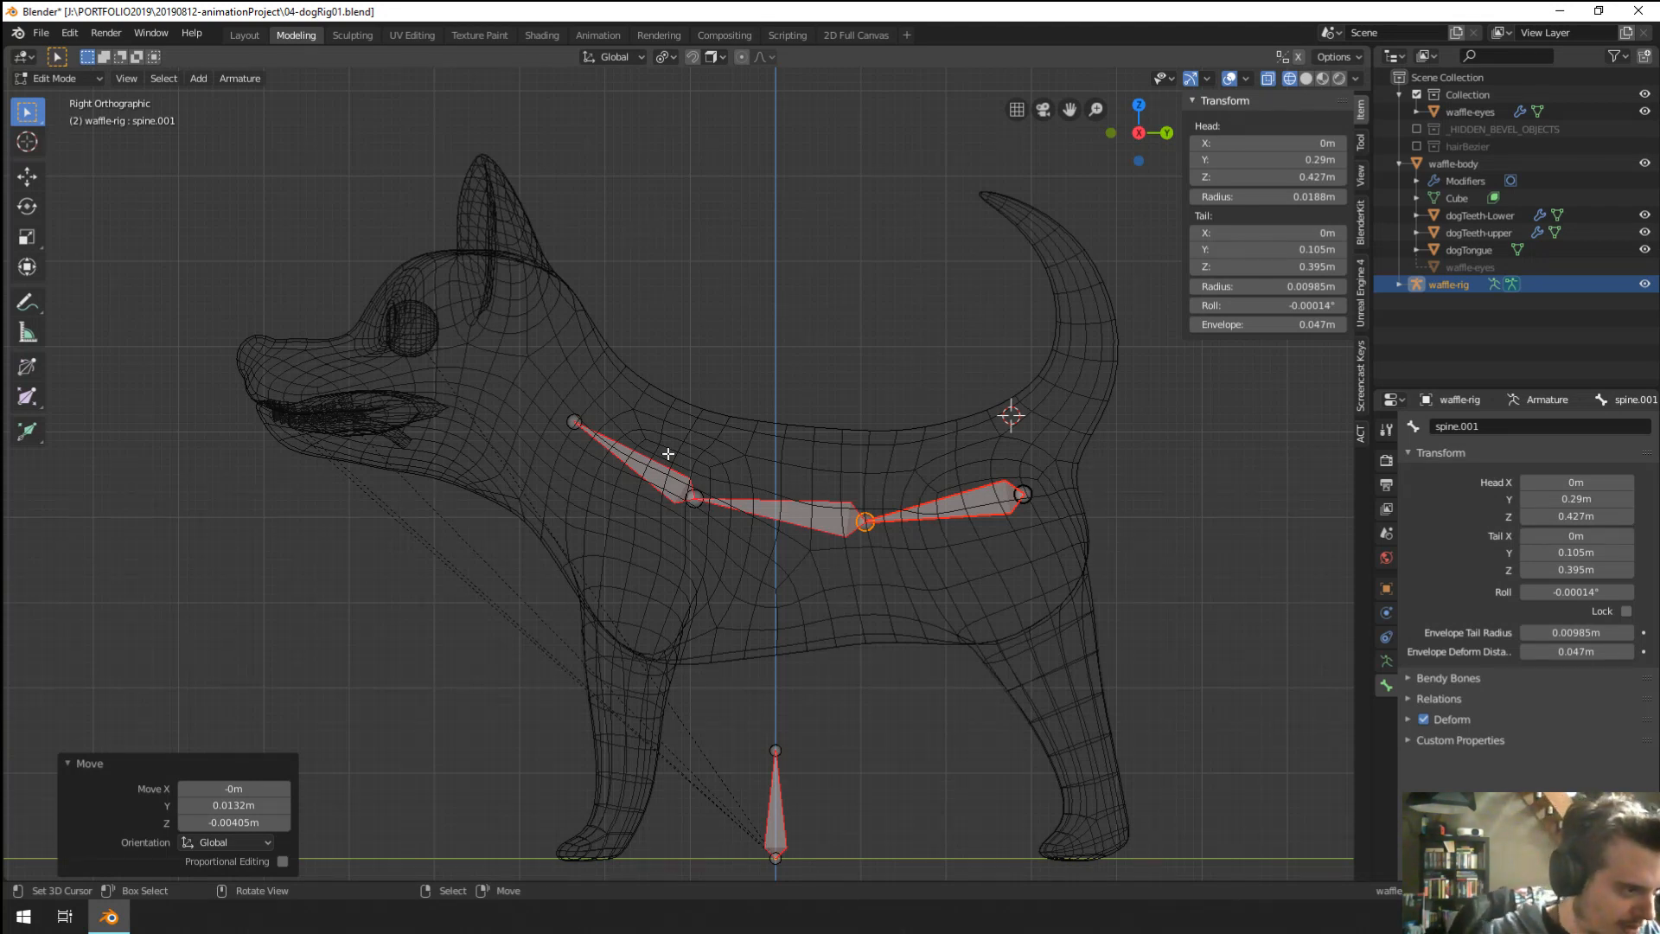
Lower the joint between spine.002 and spine.003 slightly, to about Y -0.0951 m, Z 0.419 m.
right_click(692, 497)
key(g)
click(694, 510)
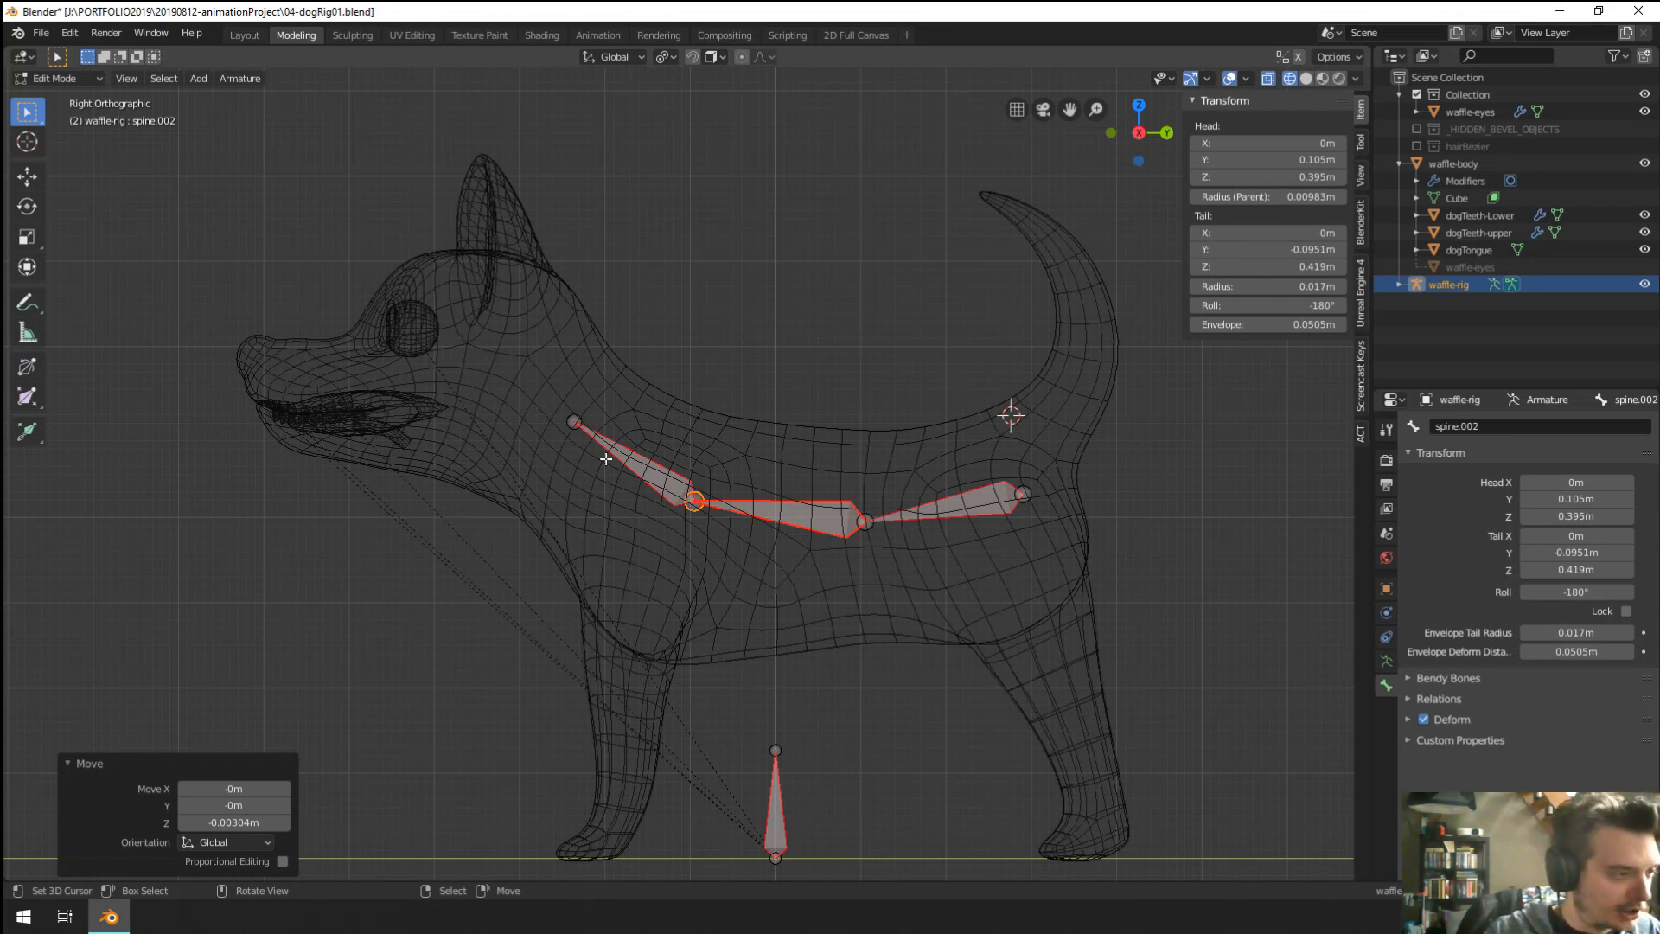
Extrude another bone forward and up from spine.003's tail into the neck.
right_click(572, 414)
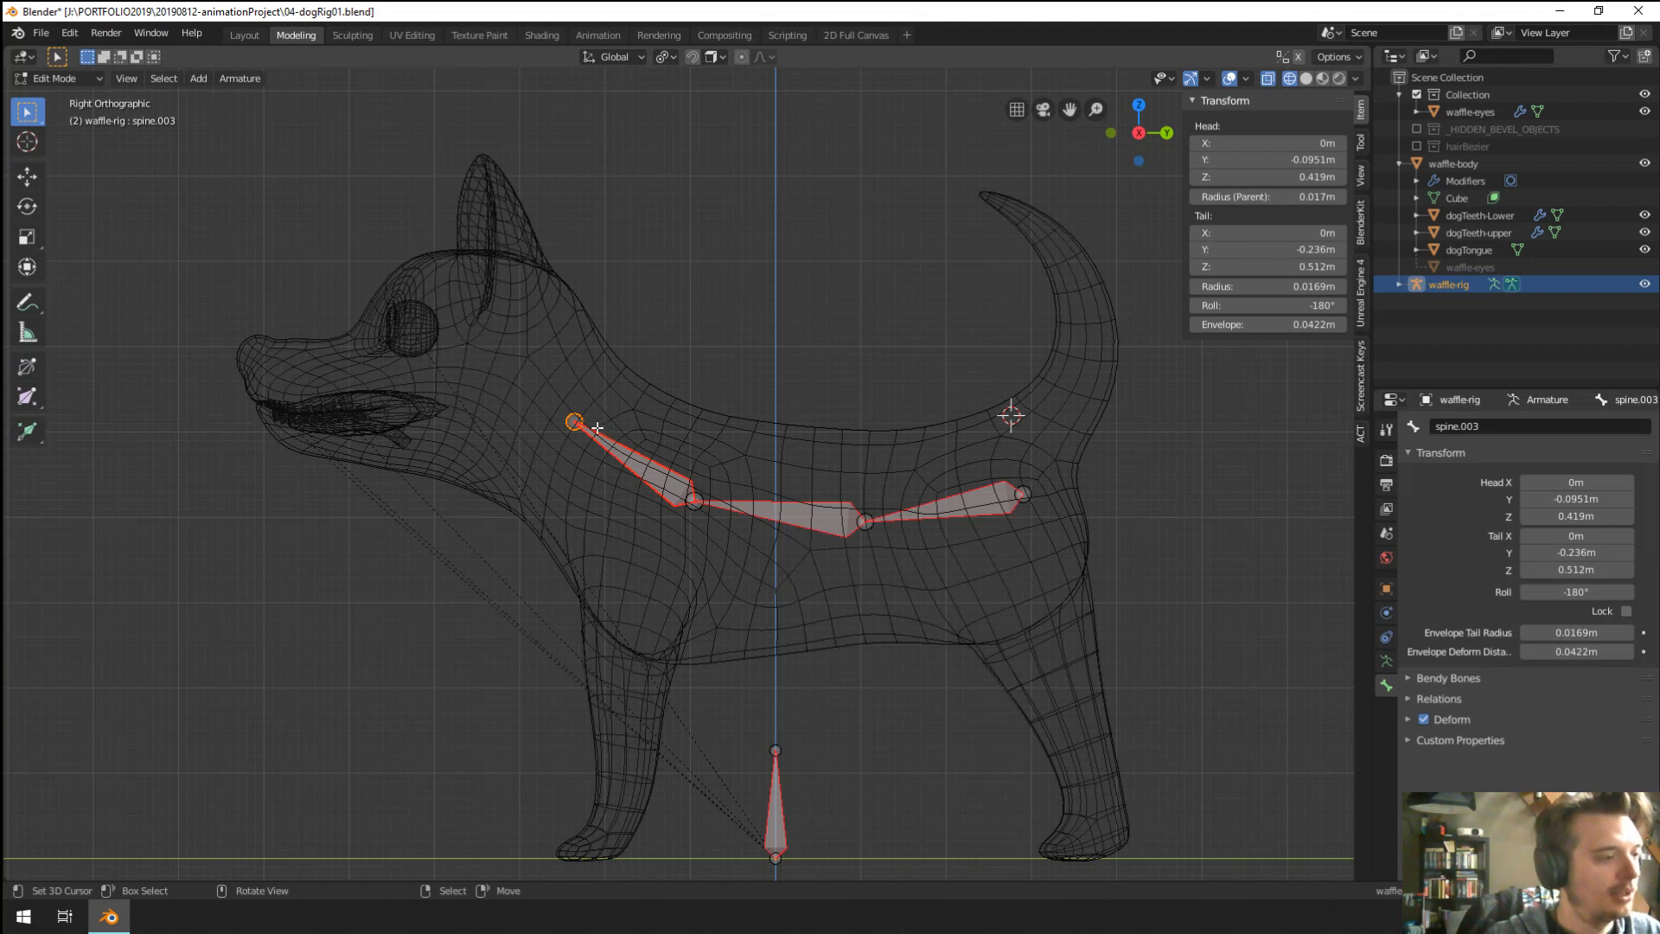
key(e)
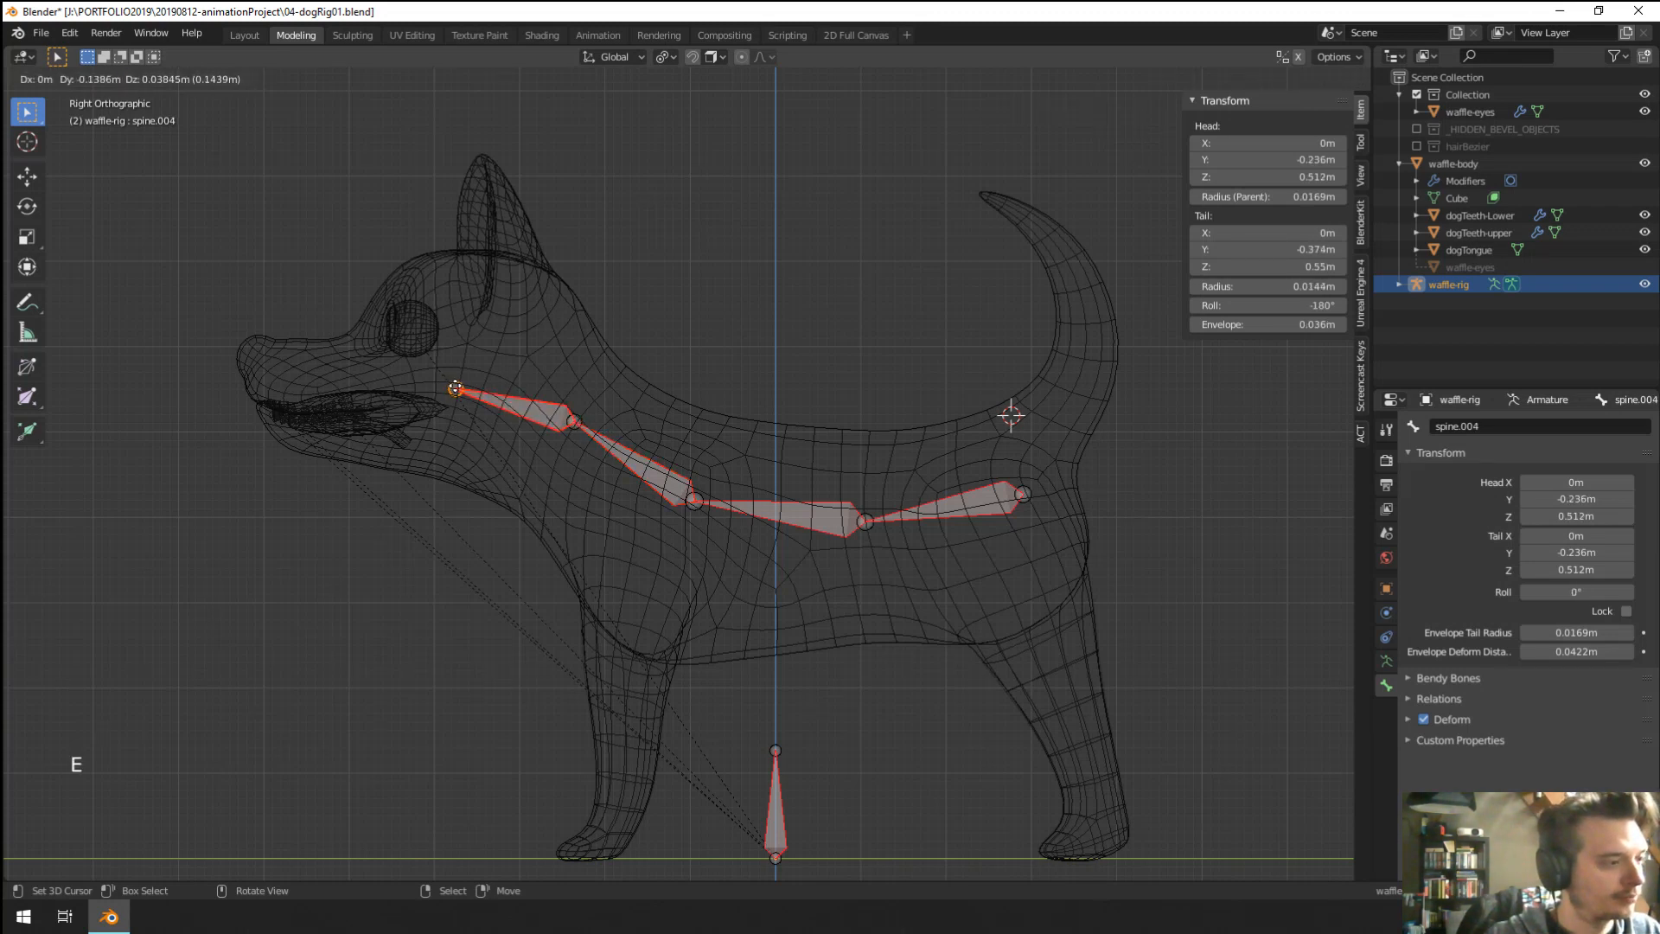
click(513, 388)
Move the joint at the neck's base to about Y -0.182 m, Z 0.465 m, and shift the joint behind it slightly rearward.
right_click(573, 432)
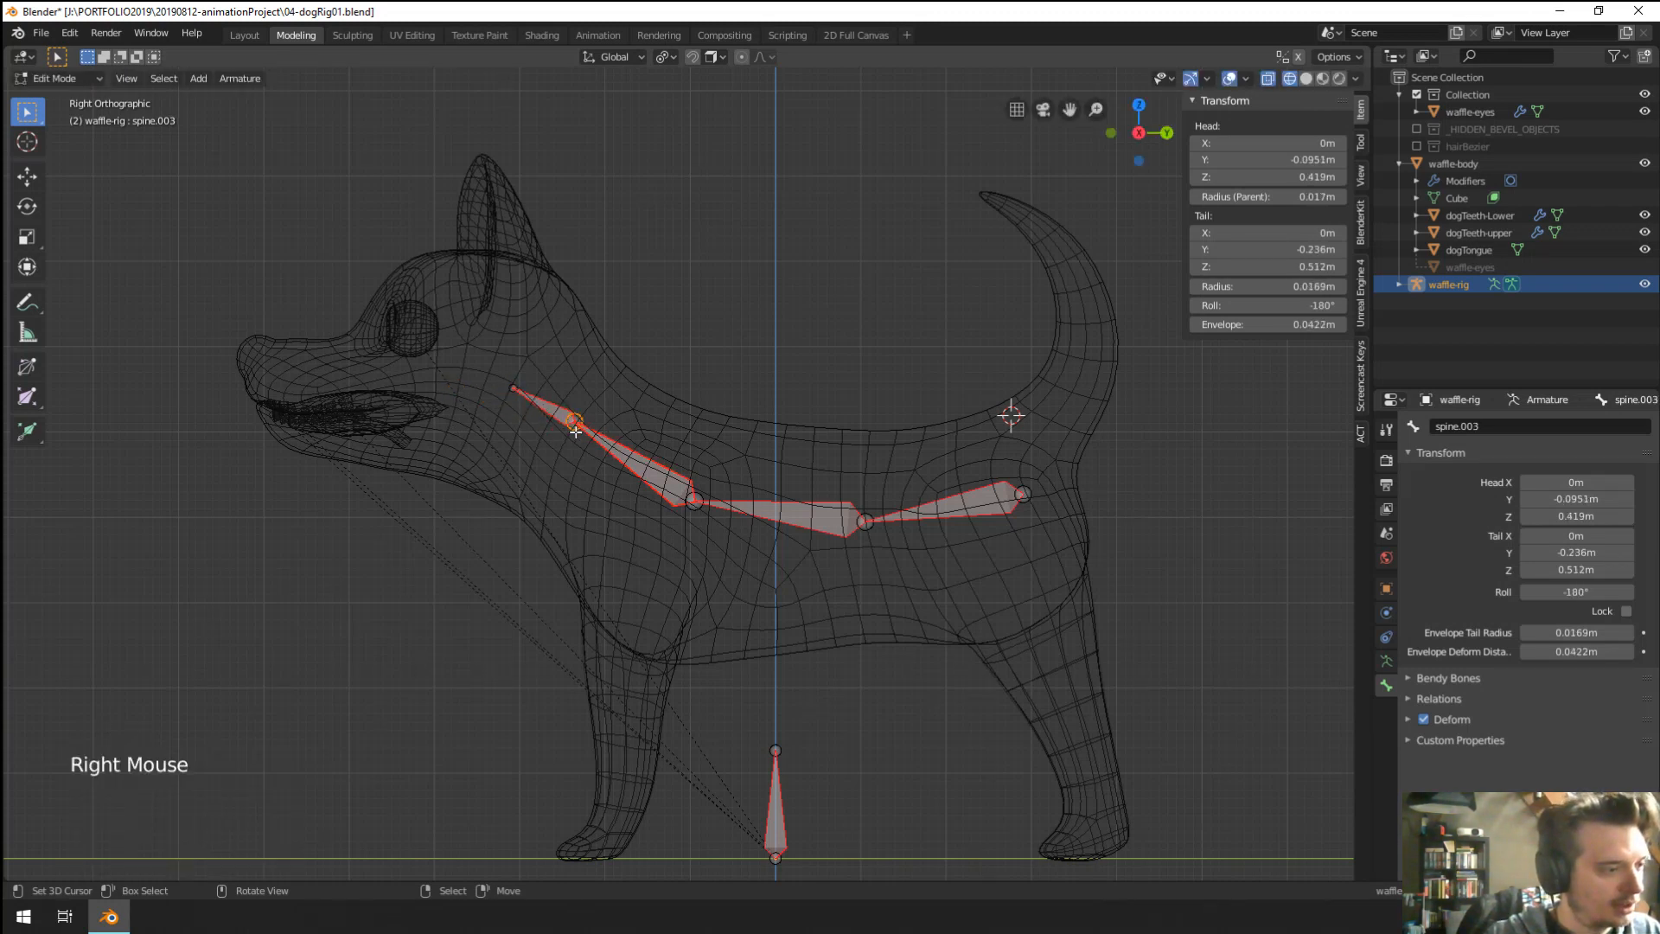
key(g)
click(620, 471)
right_click(697, 501)
key(g)
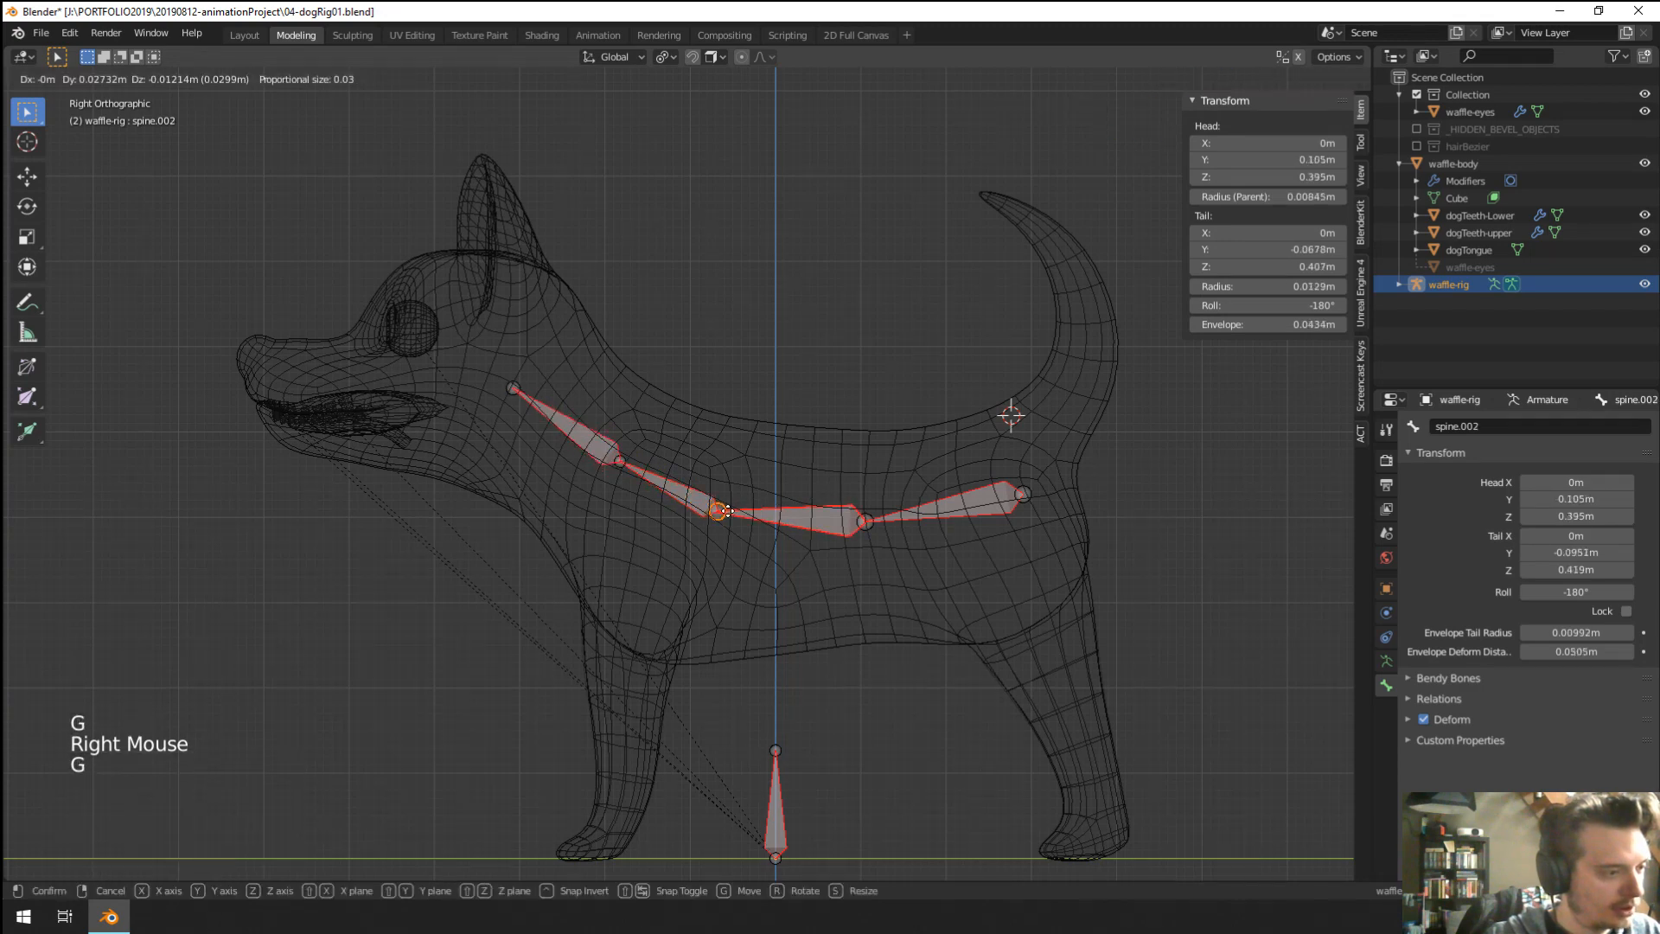
click(734, 507)
Move the neck bone's front tip to about Y -0.289 m, Z 0.547 m.
right_click(519, 390)
key(g)
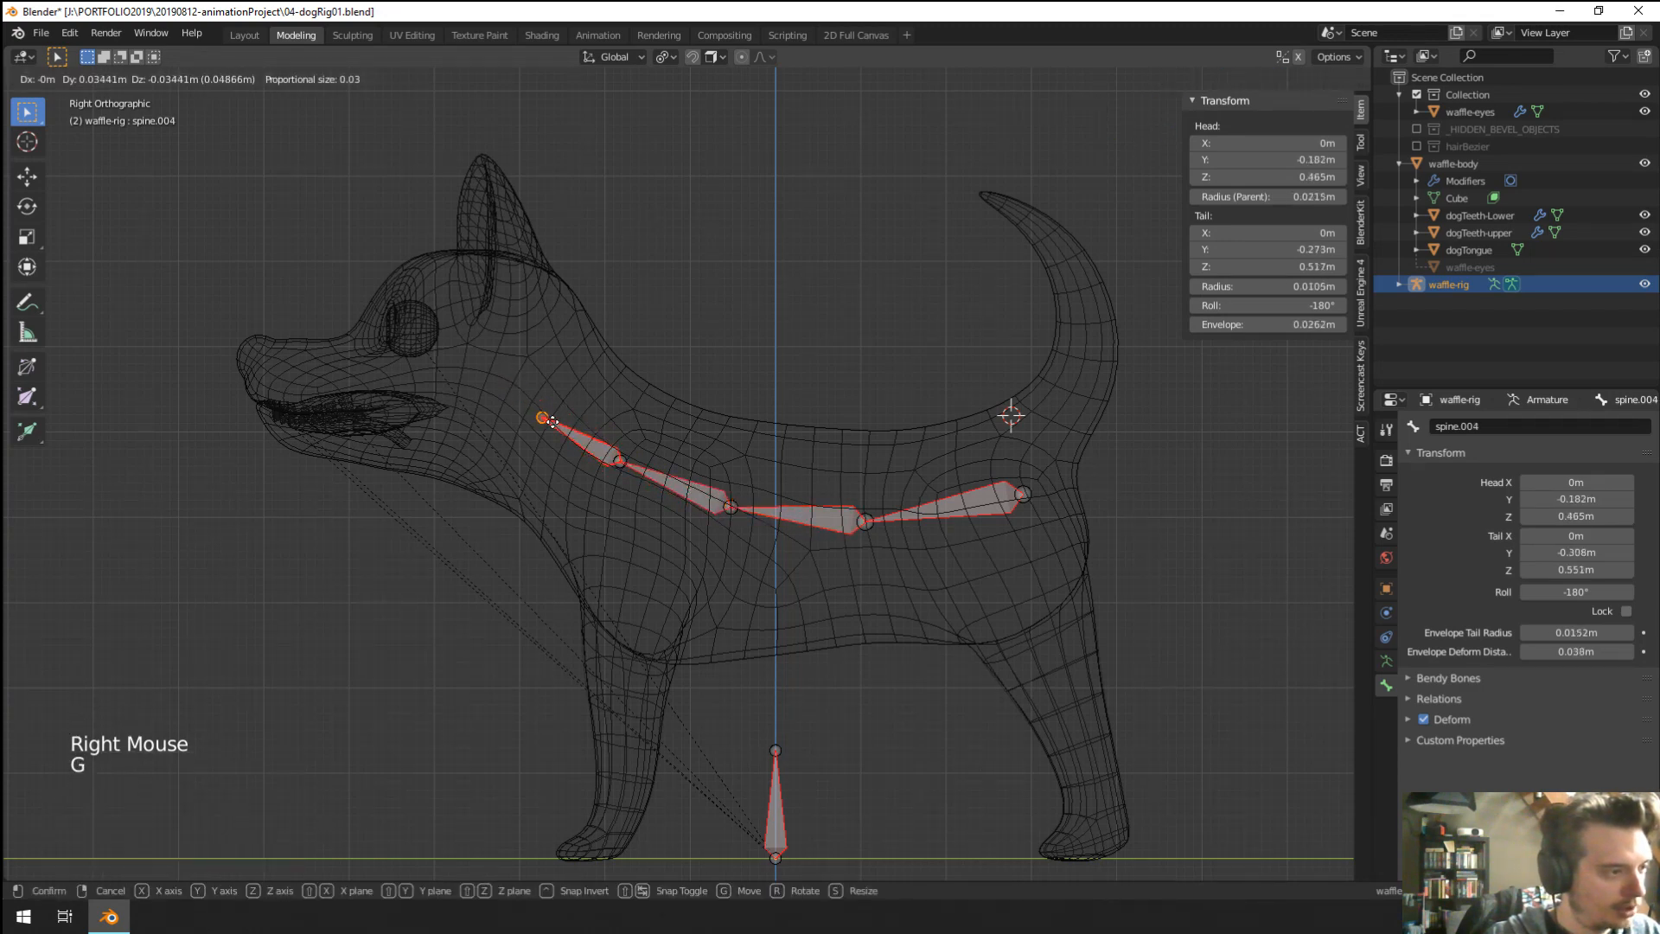
click(538, 396)
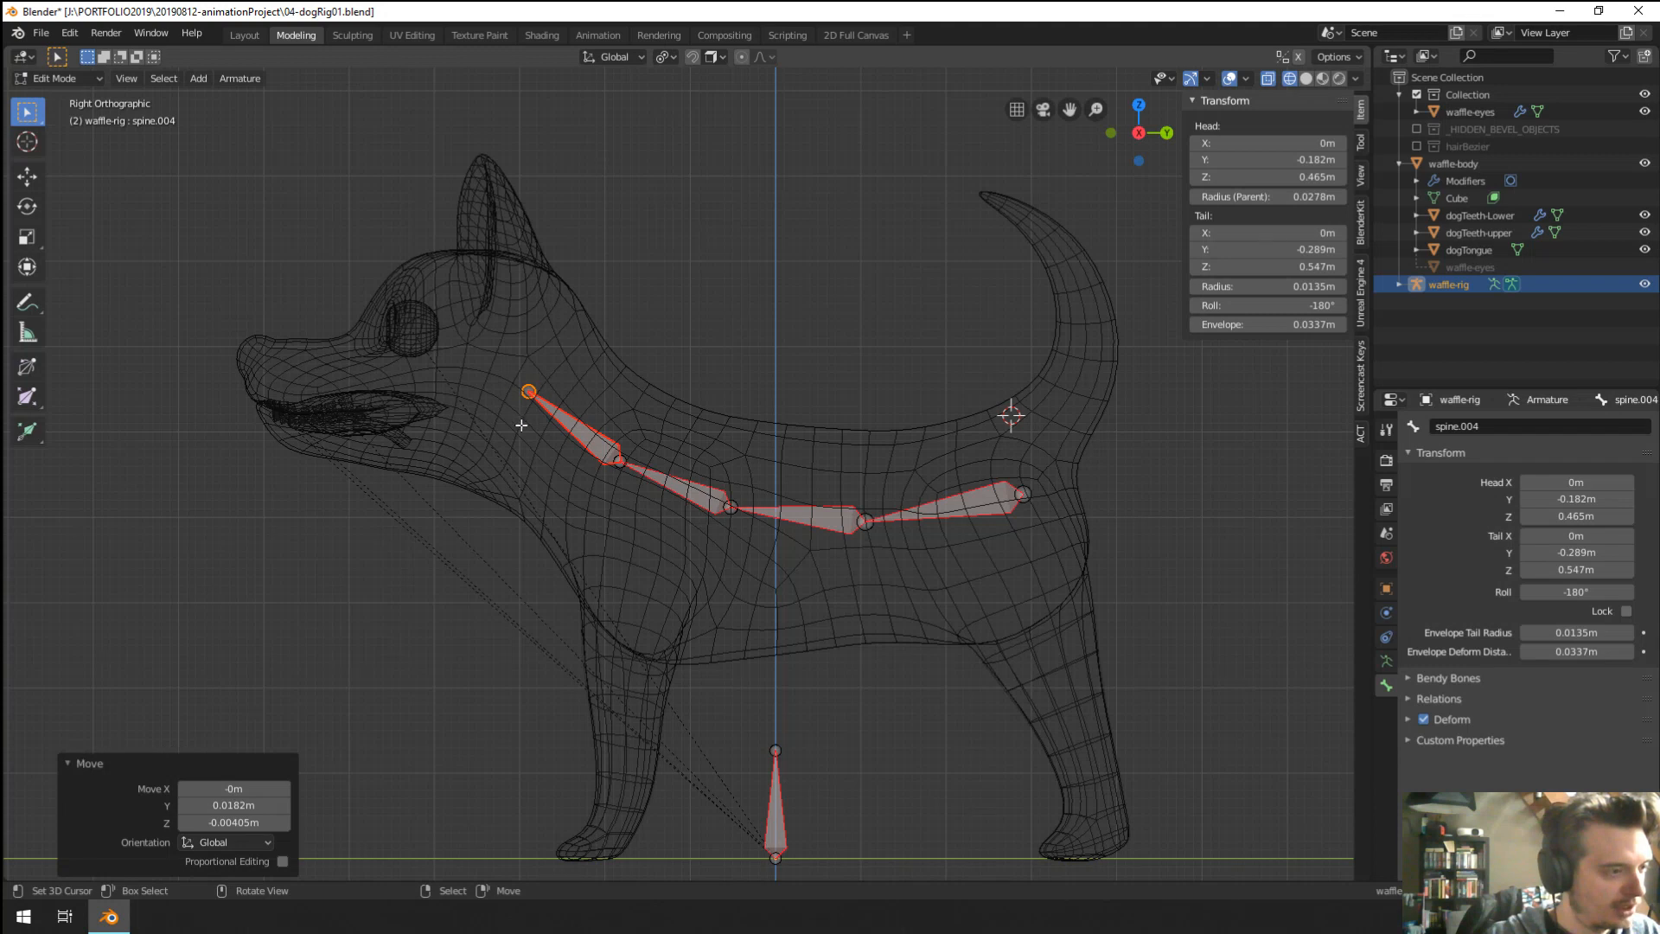
Extrude a head bone straight forward along Y from the neck bone's tip, about 0.111 m long.
key(e)
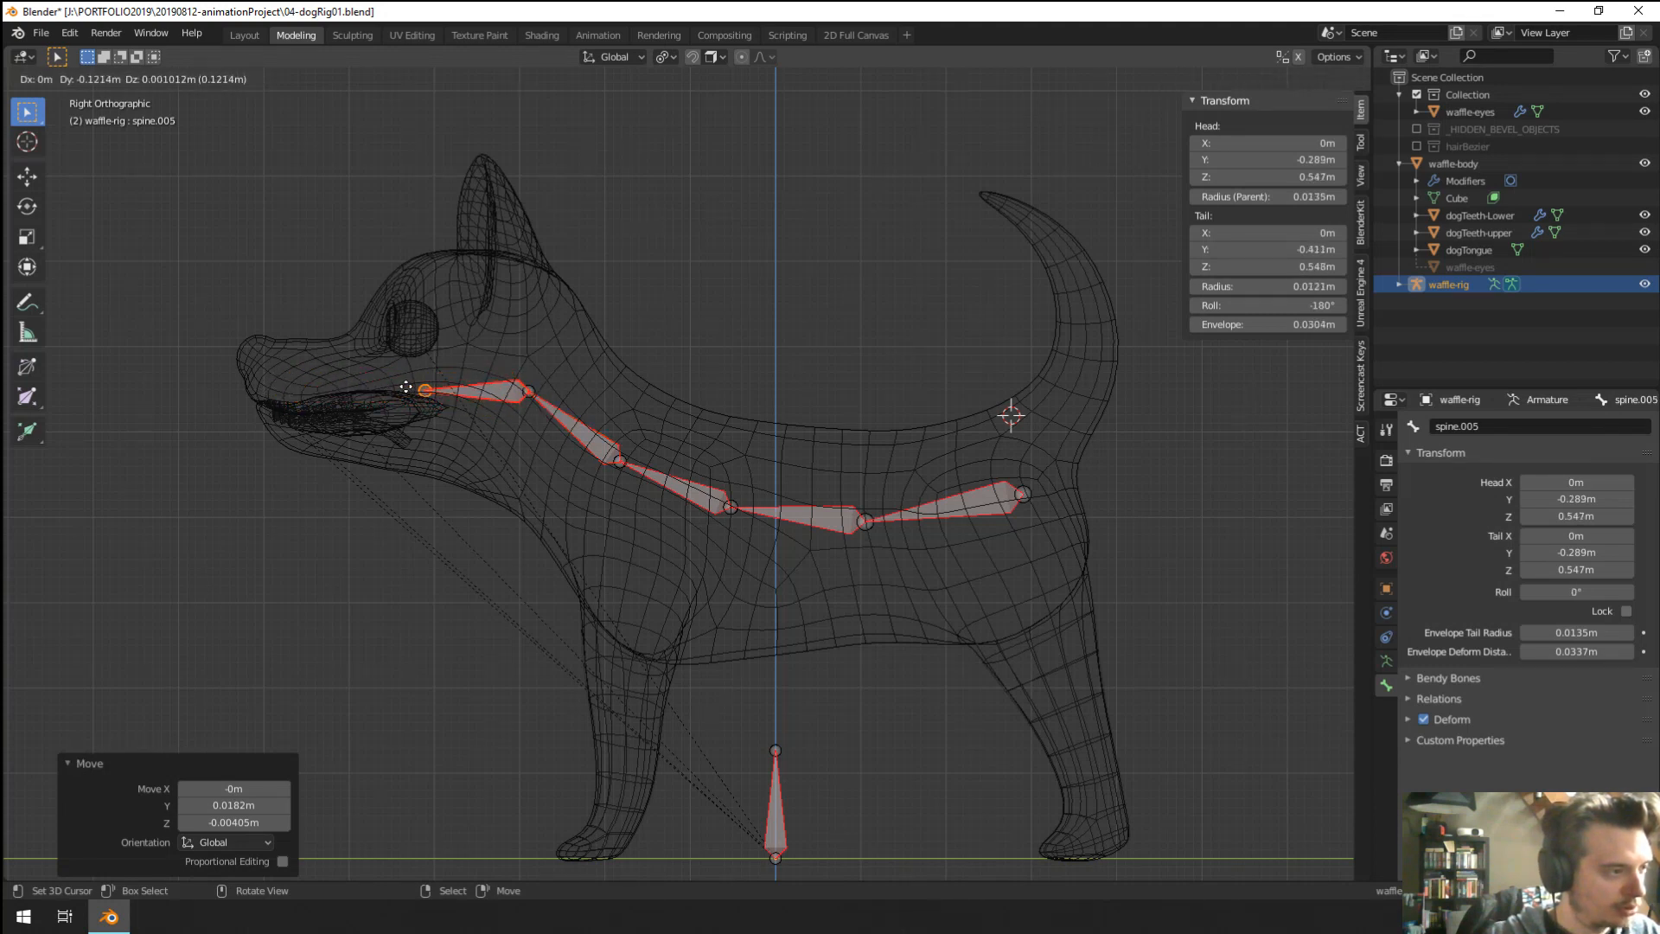
key(y)
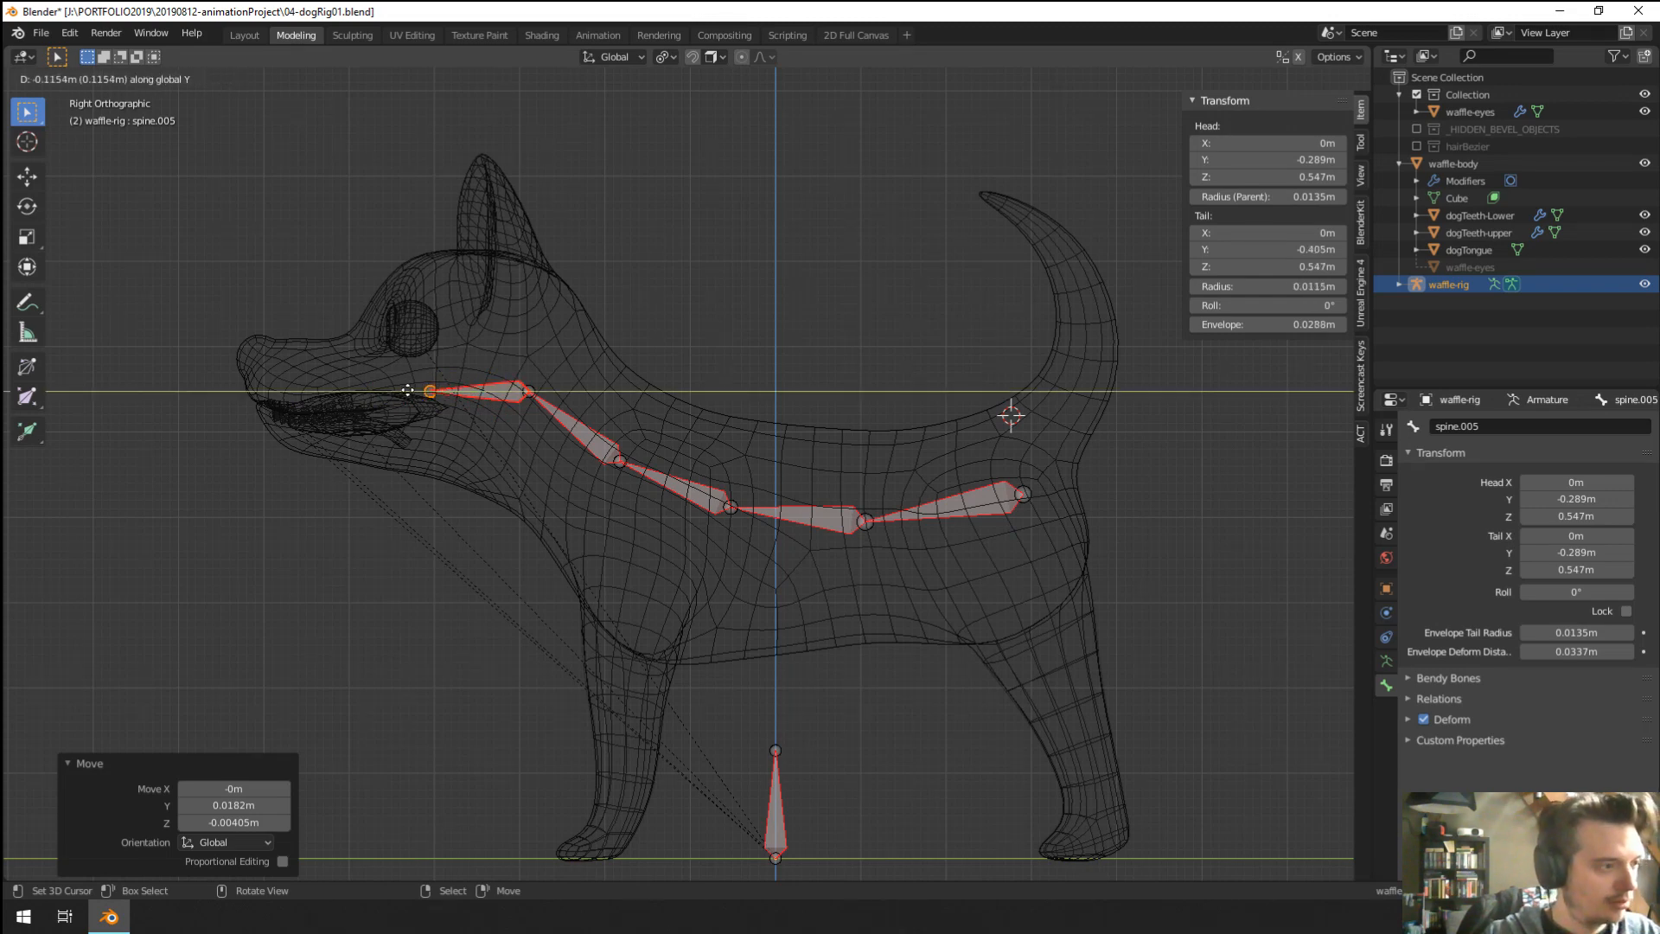
click(412, 390)
scroll(415, 387, up, 2)
scroll(416, 388, up, 1)
shift+middle_drag(416, 388, 467, 433)
middle_drag(467, 432, 465, 419)
key(KP_1)
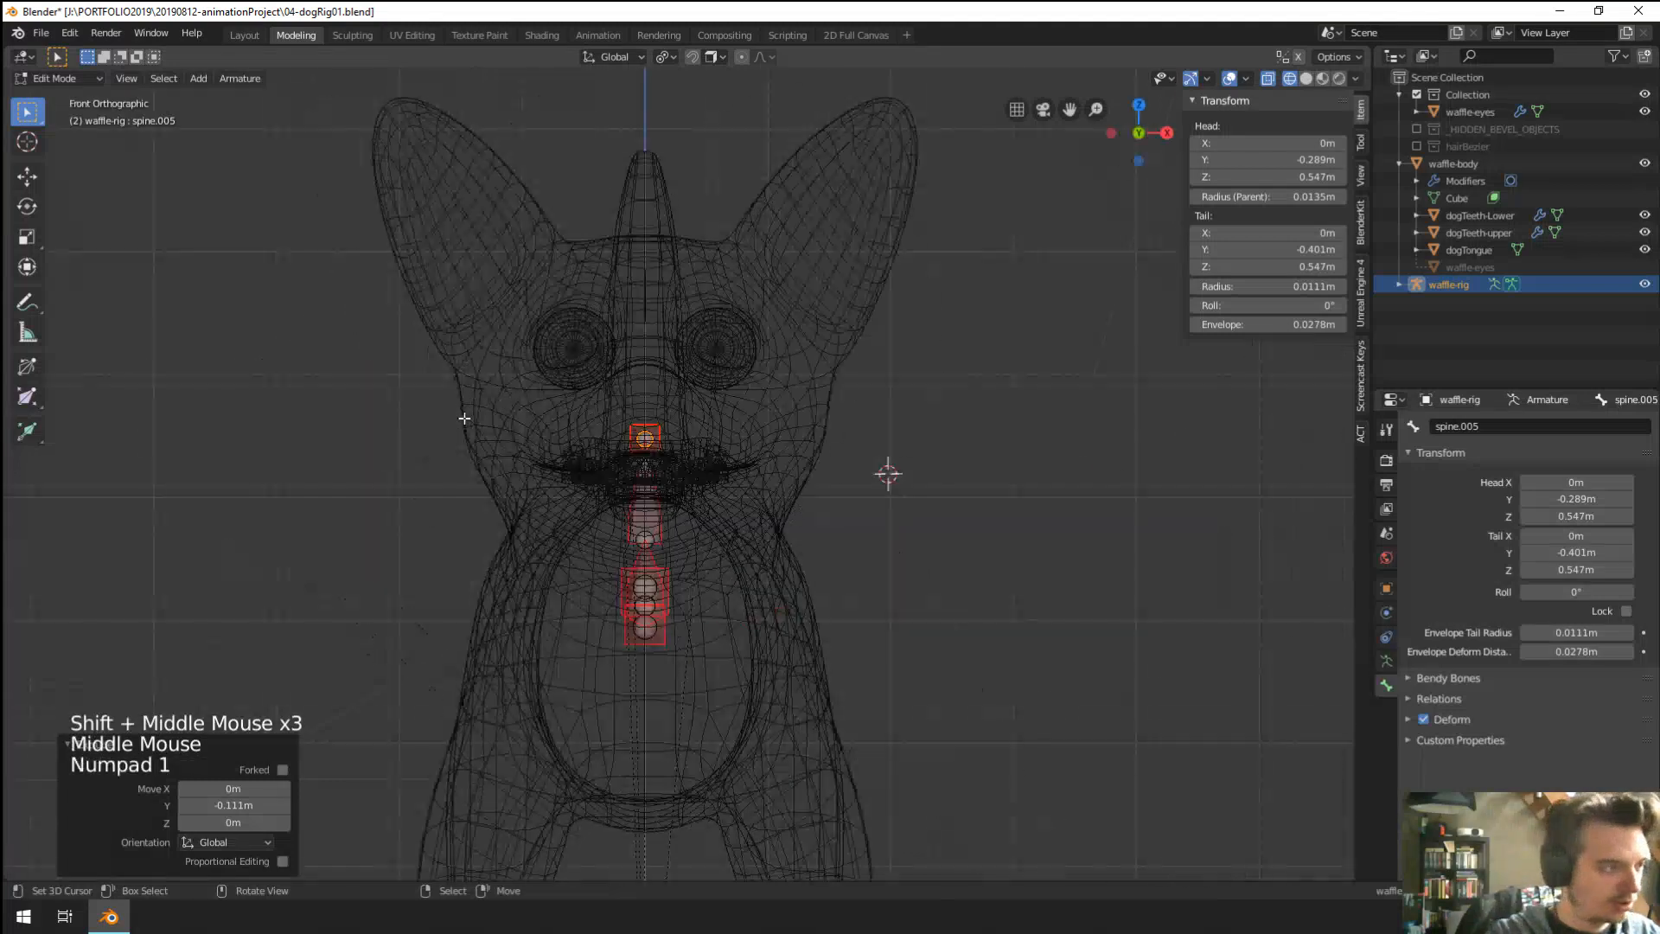
key(KP_3)
Rename the foremost bone as head and the bone behind it as neck.
right_click(481, 427)
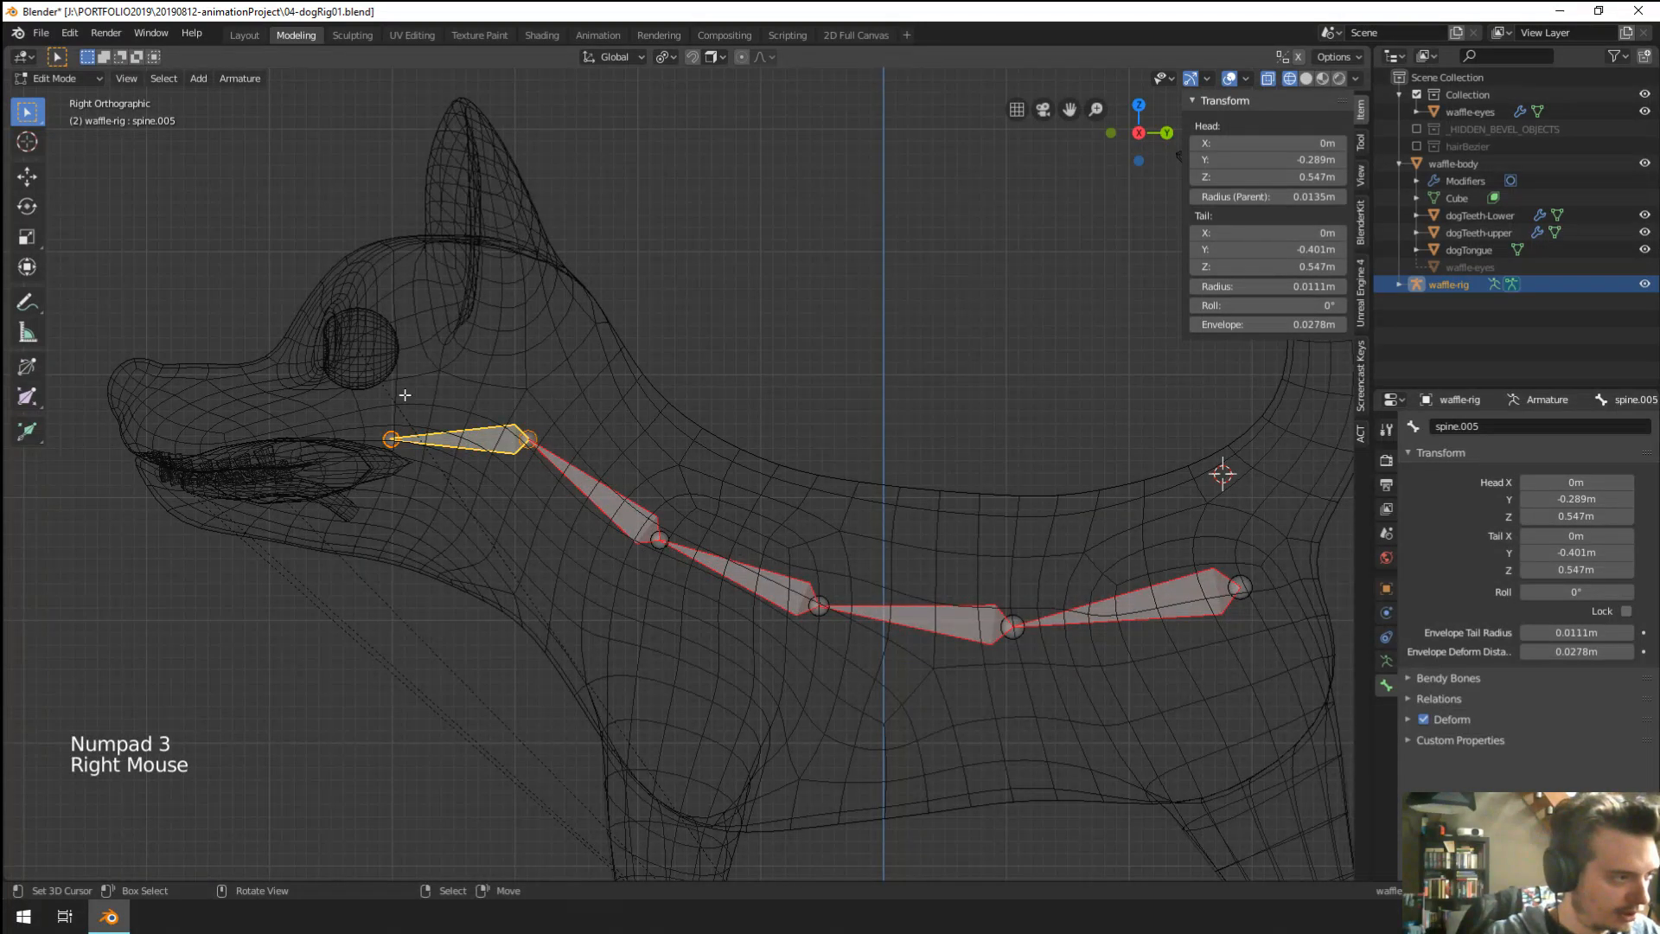
scroll(689, 467, down, 2)
shift+middle_drag(830, 478, 758, 490)
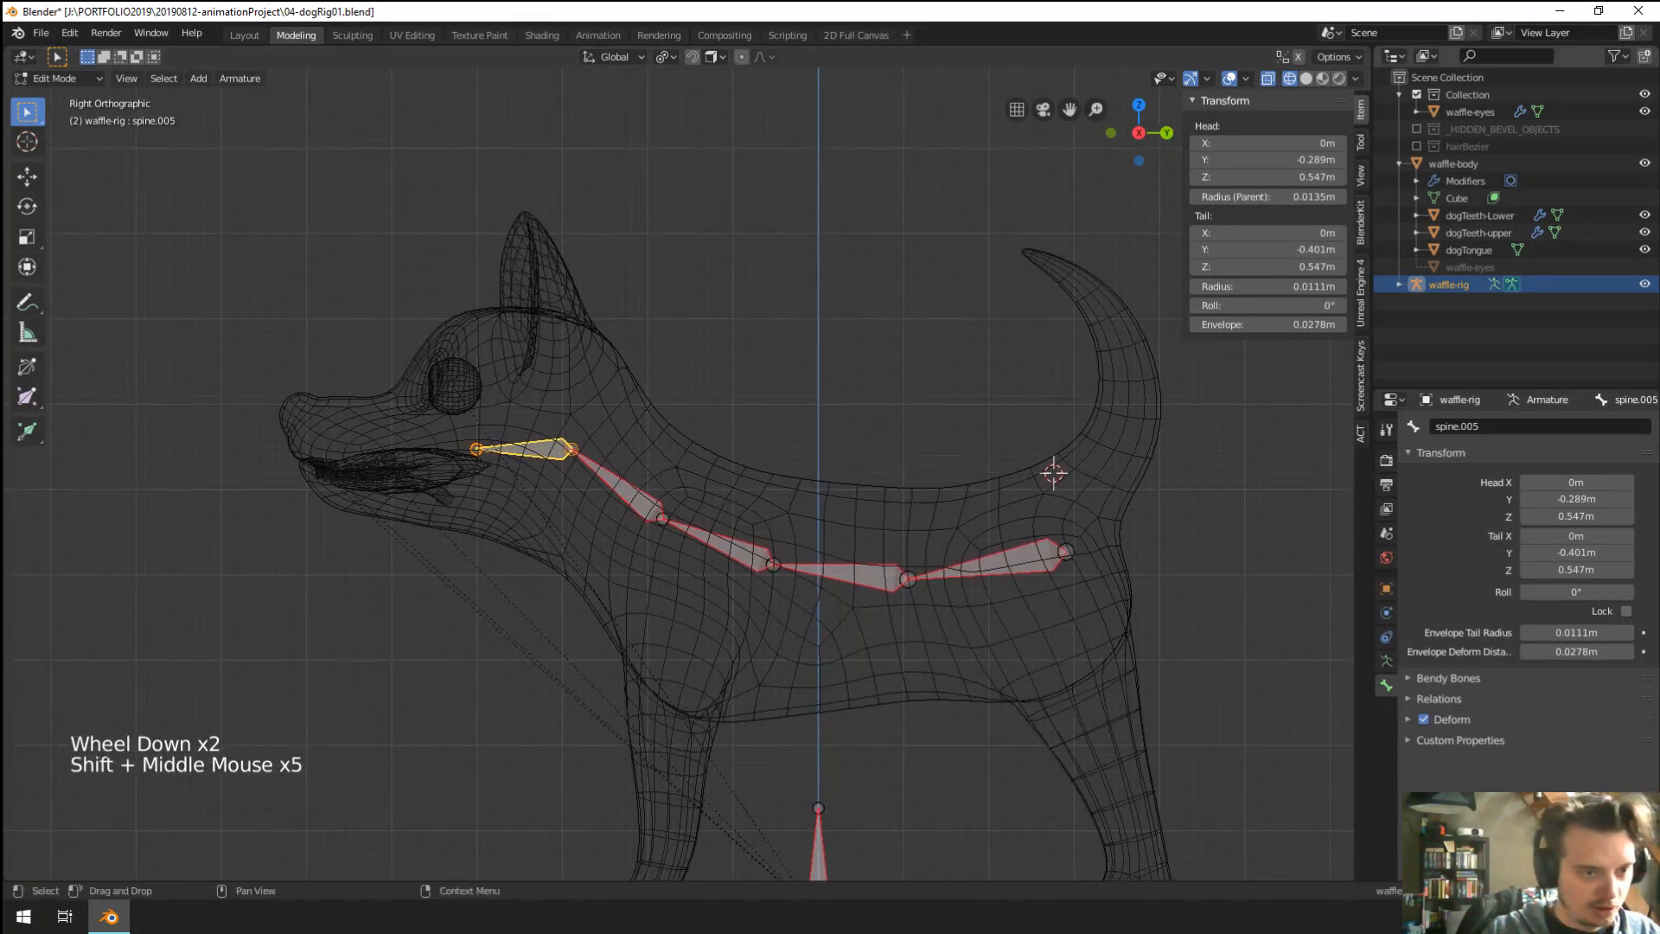
click(1501, 423)
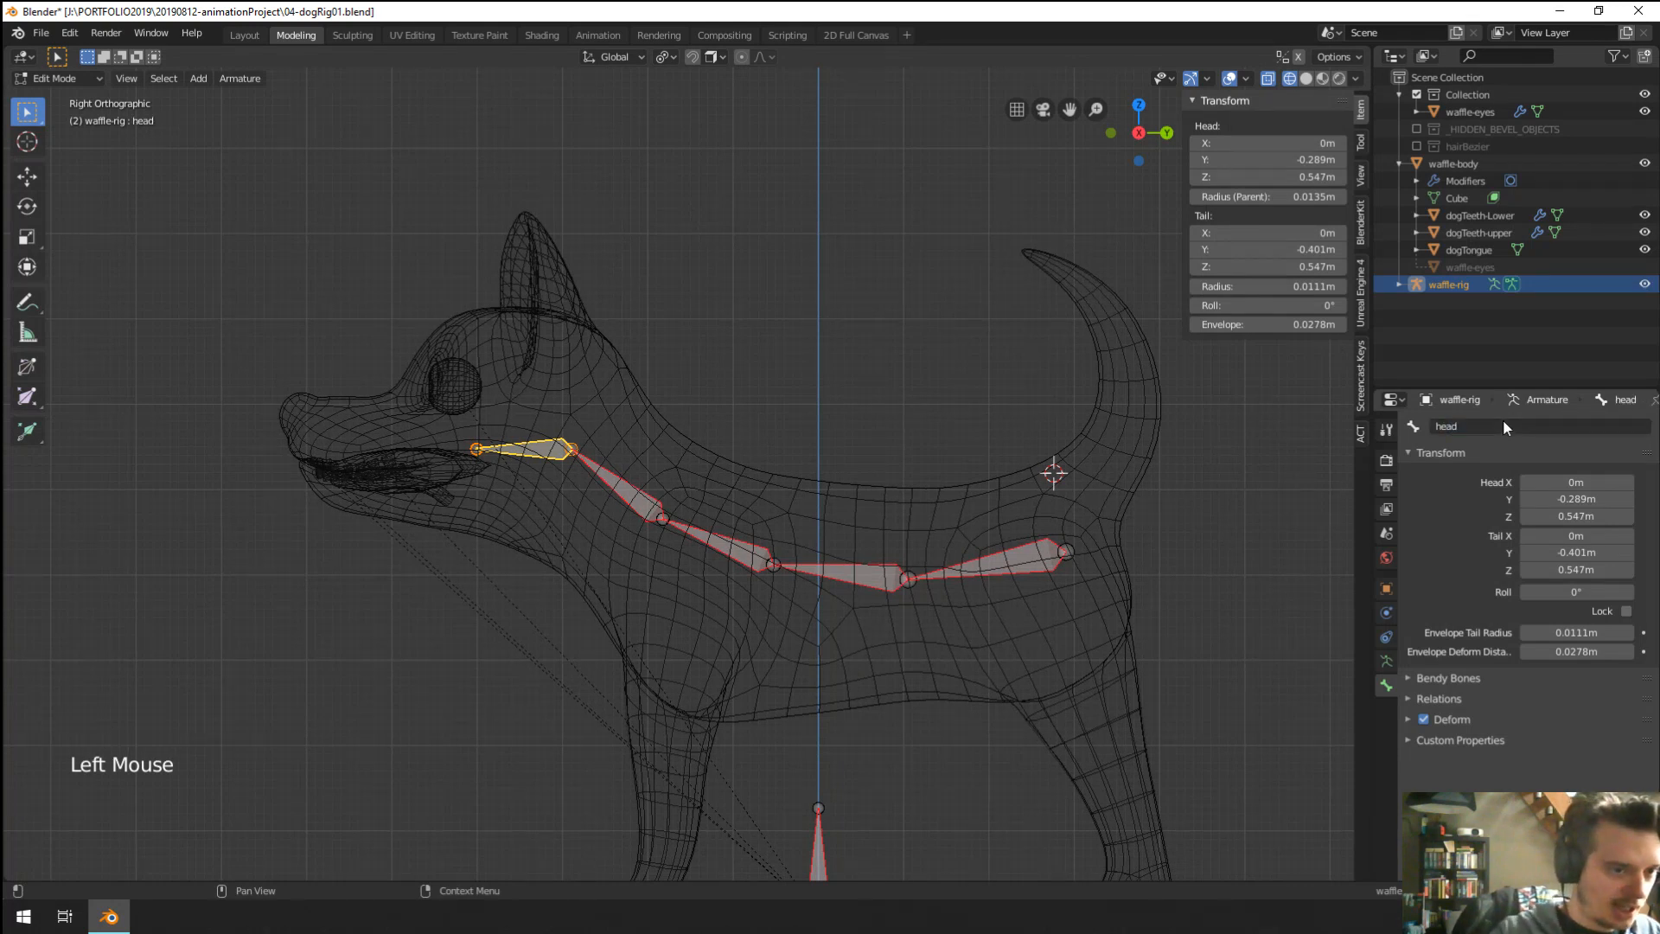
right_click(621, 486)
click(1472, 424)
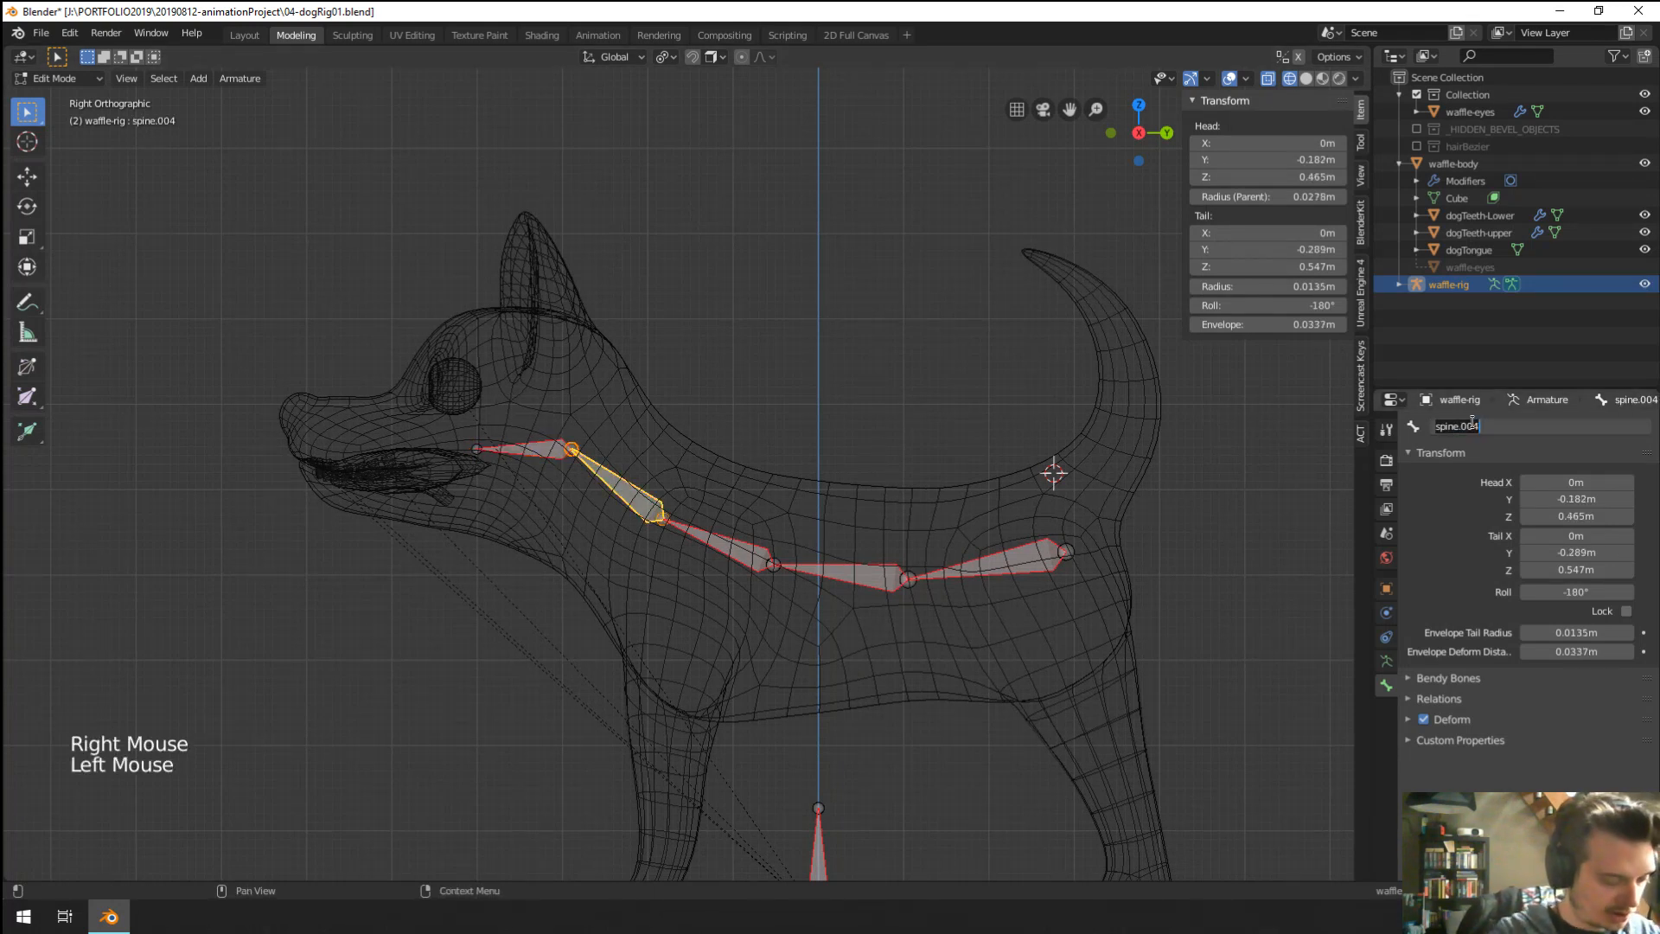
text(neck)
key(Return)
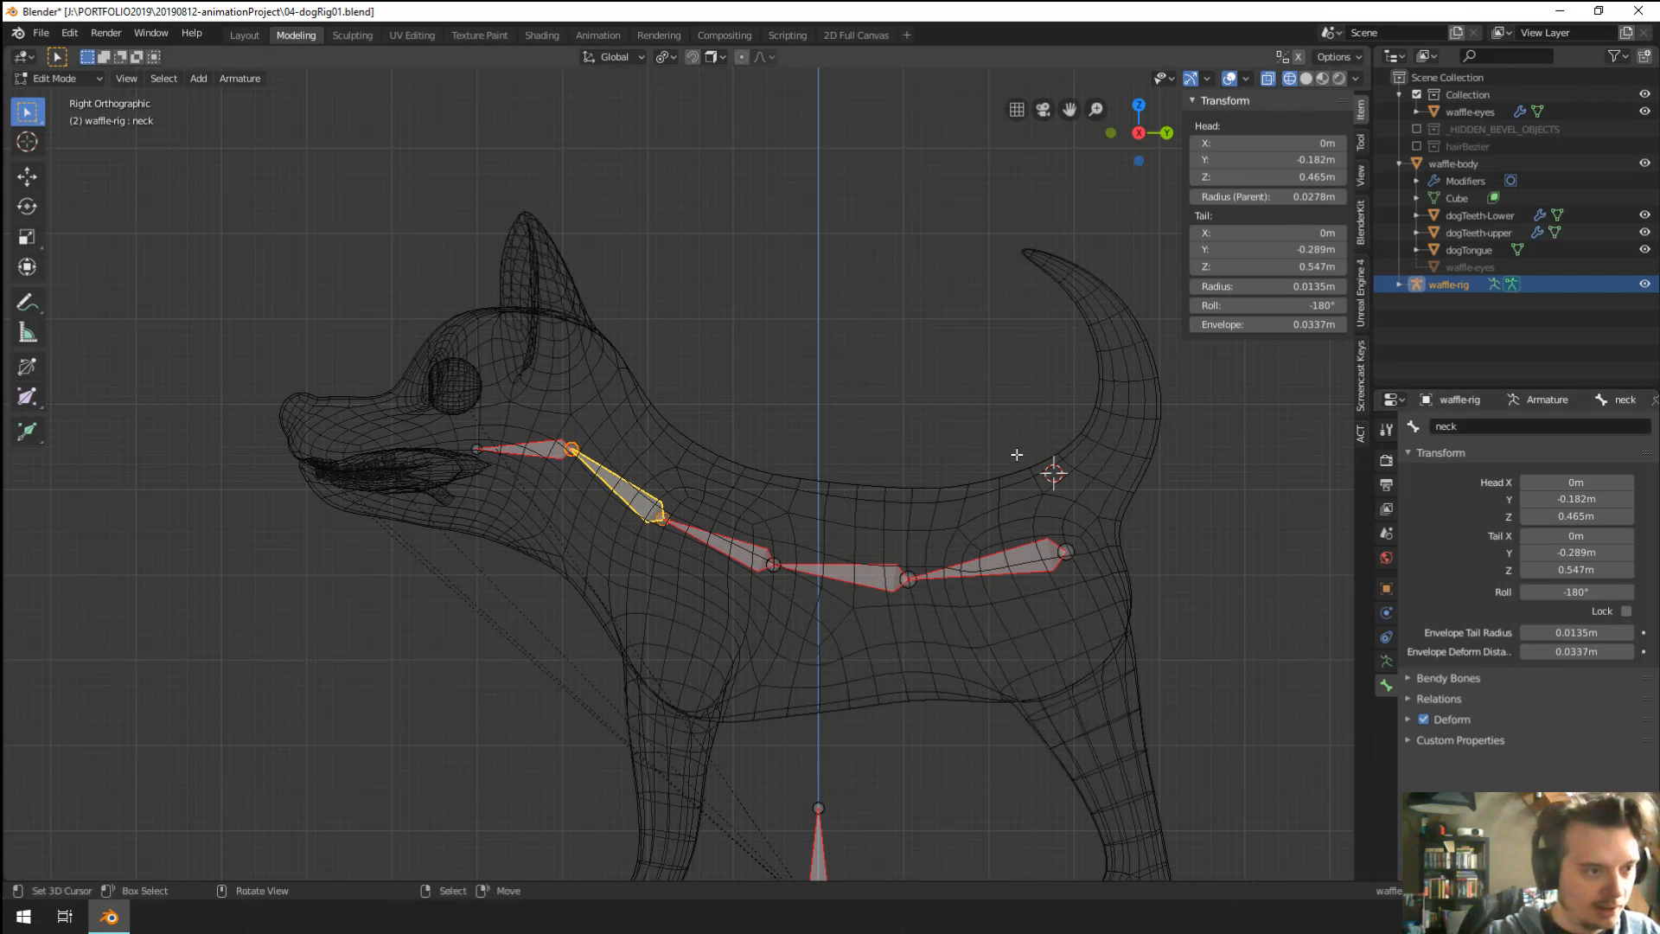
Extrude three bones from the spine's rear end along the tail, with the last ending near Y 0.246 m, Z 0.775 m.
shift+middle_drag(986, 505, 827, 468)
scroll(933, 485, up, 1)
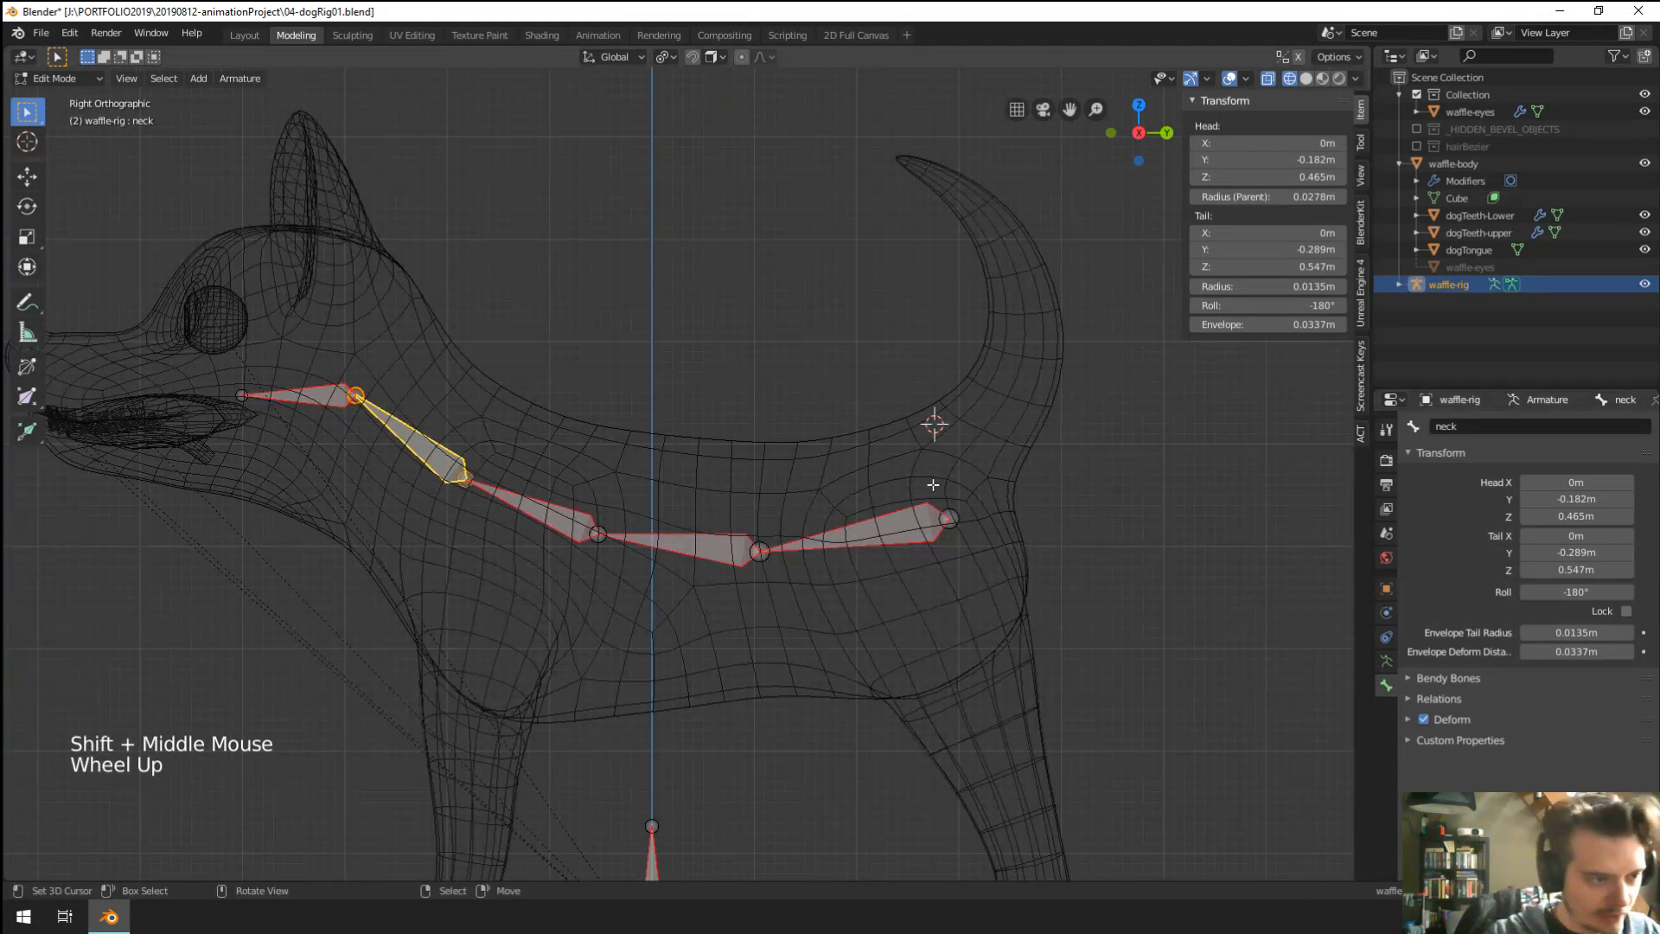
right_click(949, 522)
key(e)
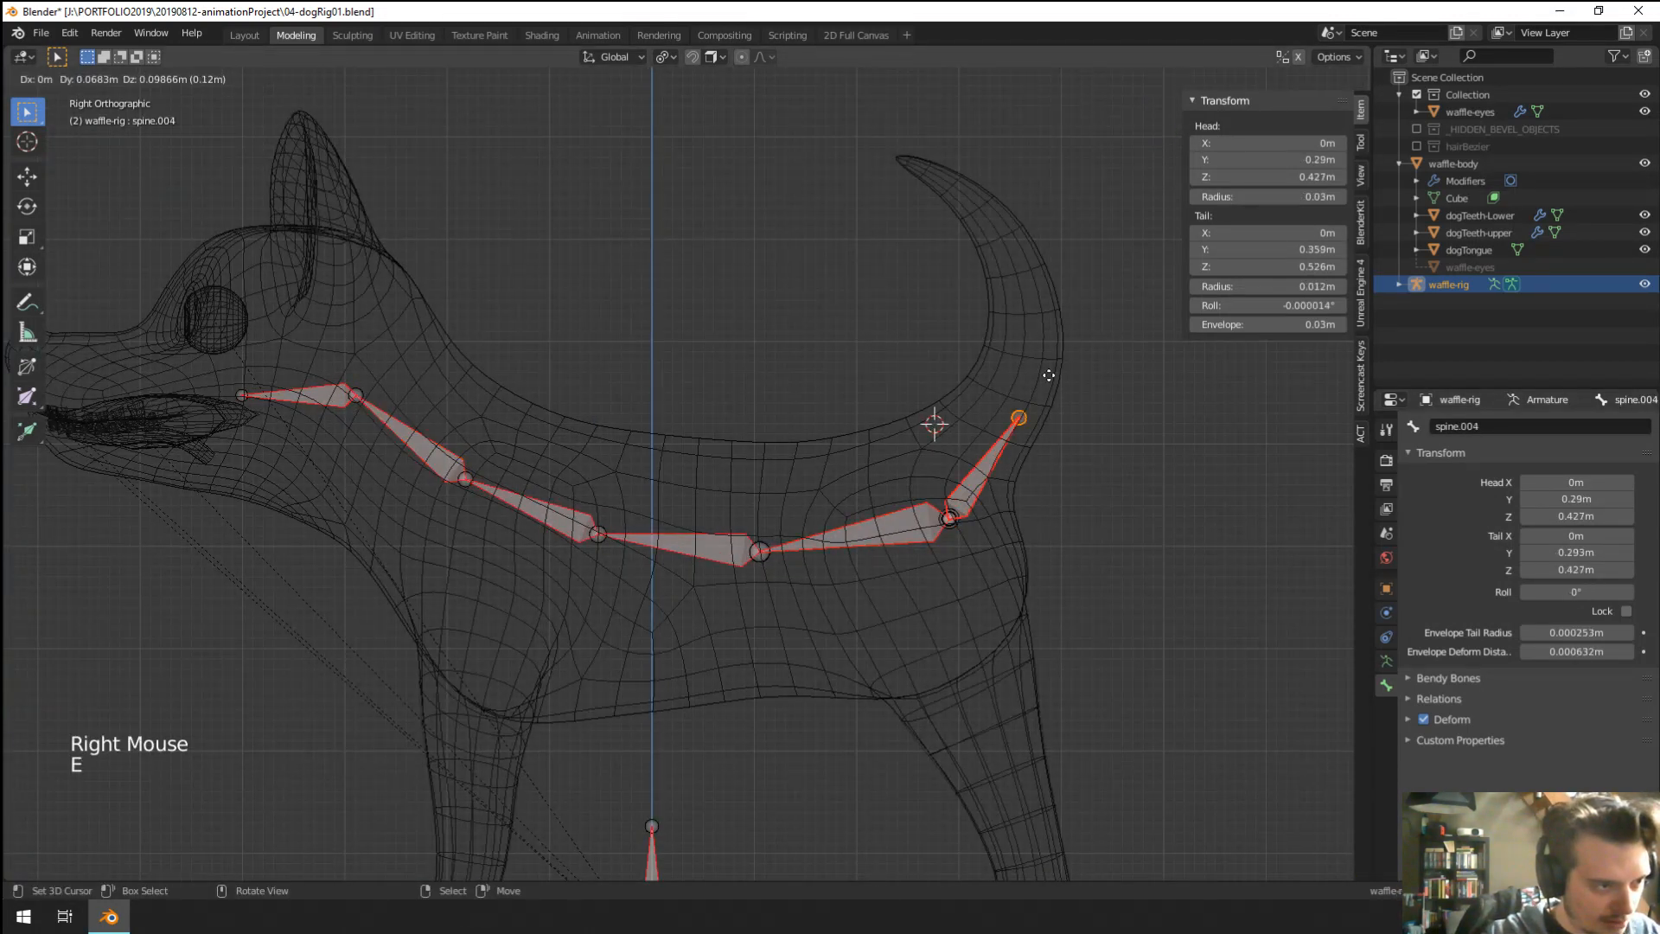
click(1056, 316)
key(e)
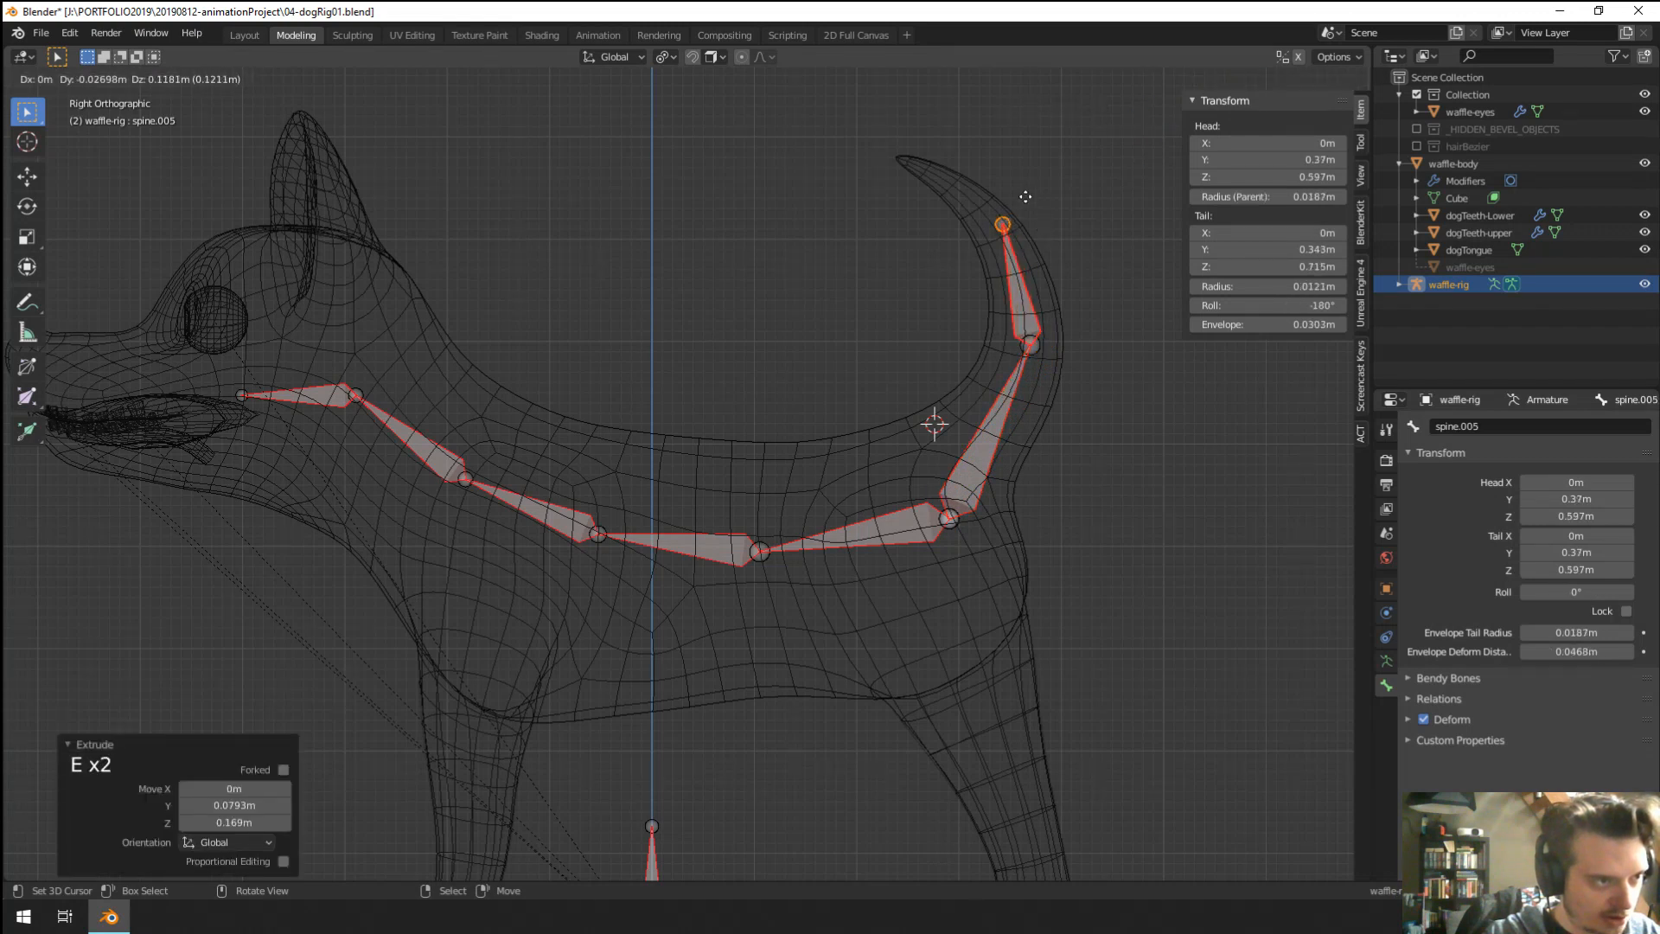
click(1025, 192)
key(e)
click(923, 128)
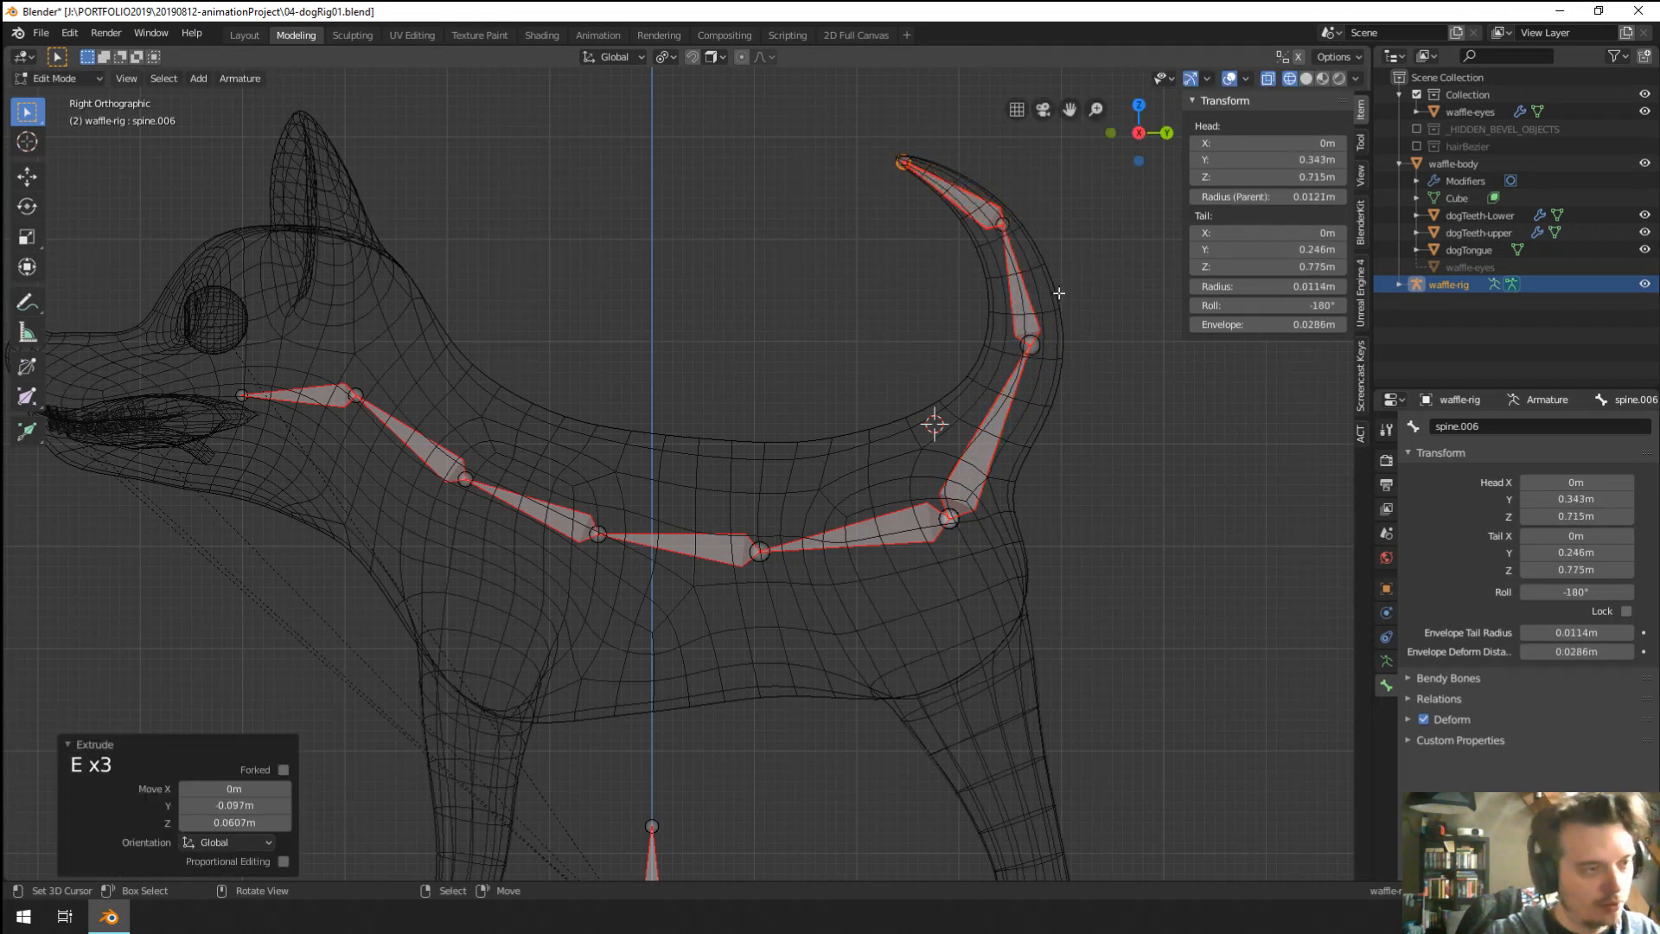
Rename the three tail bones in sequence, from tail.001 at the base to tail.003 at the tip.
right_click(980, 449)
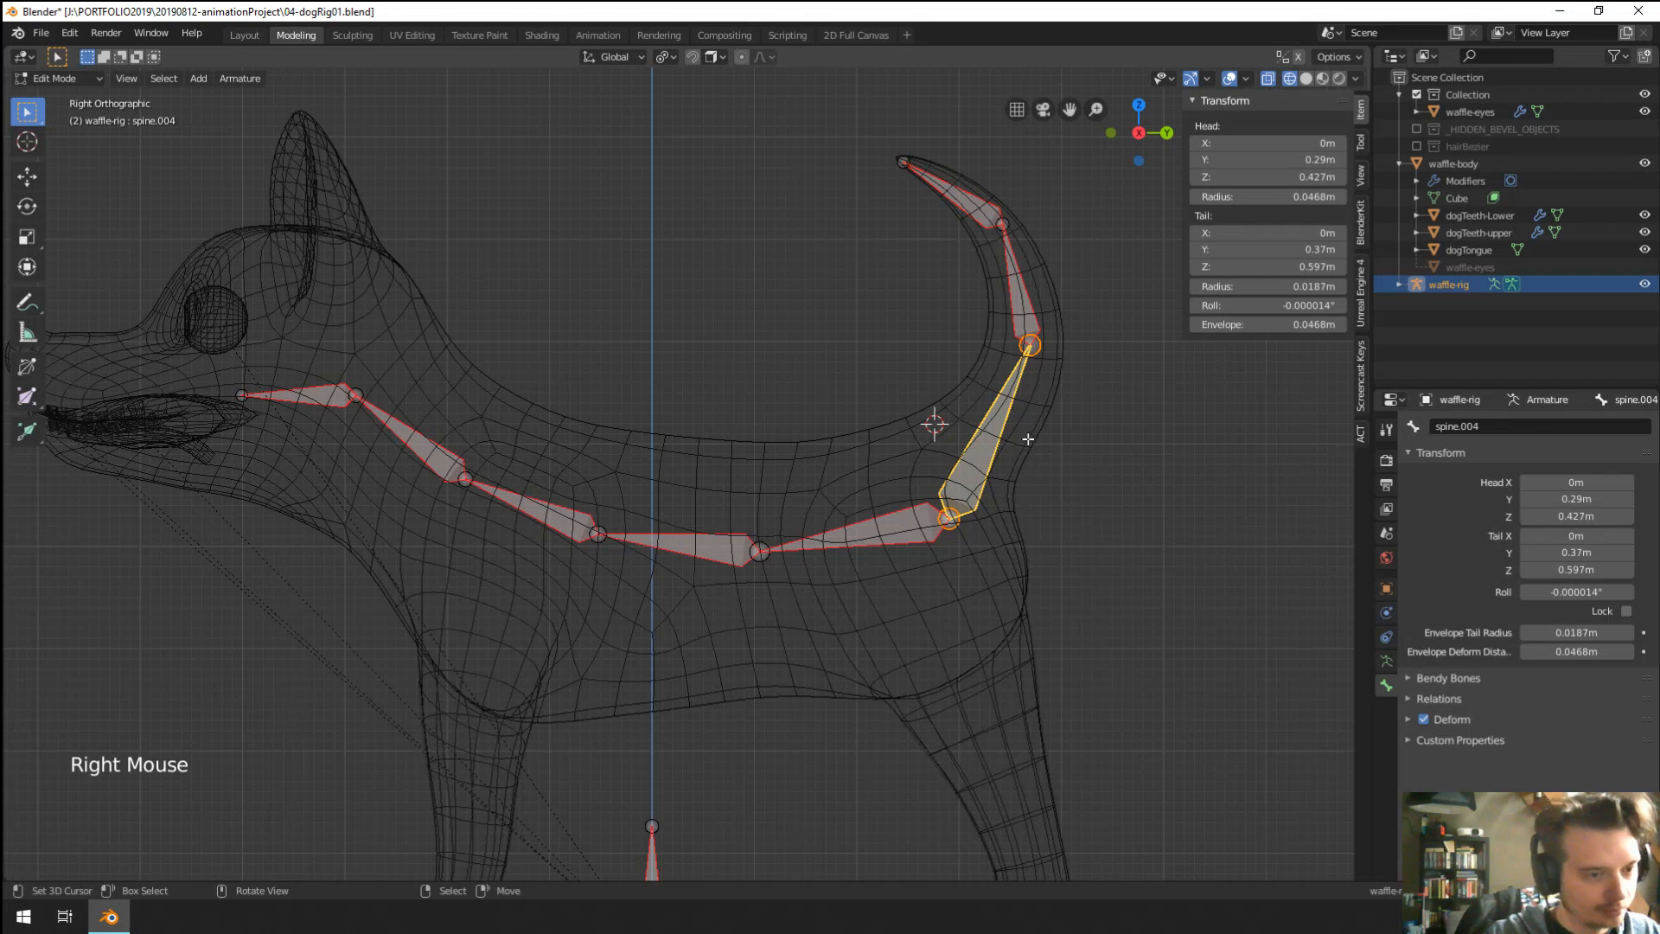
click(1455, 421)
text(tail)
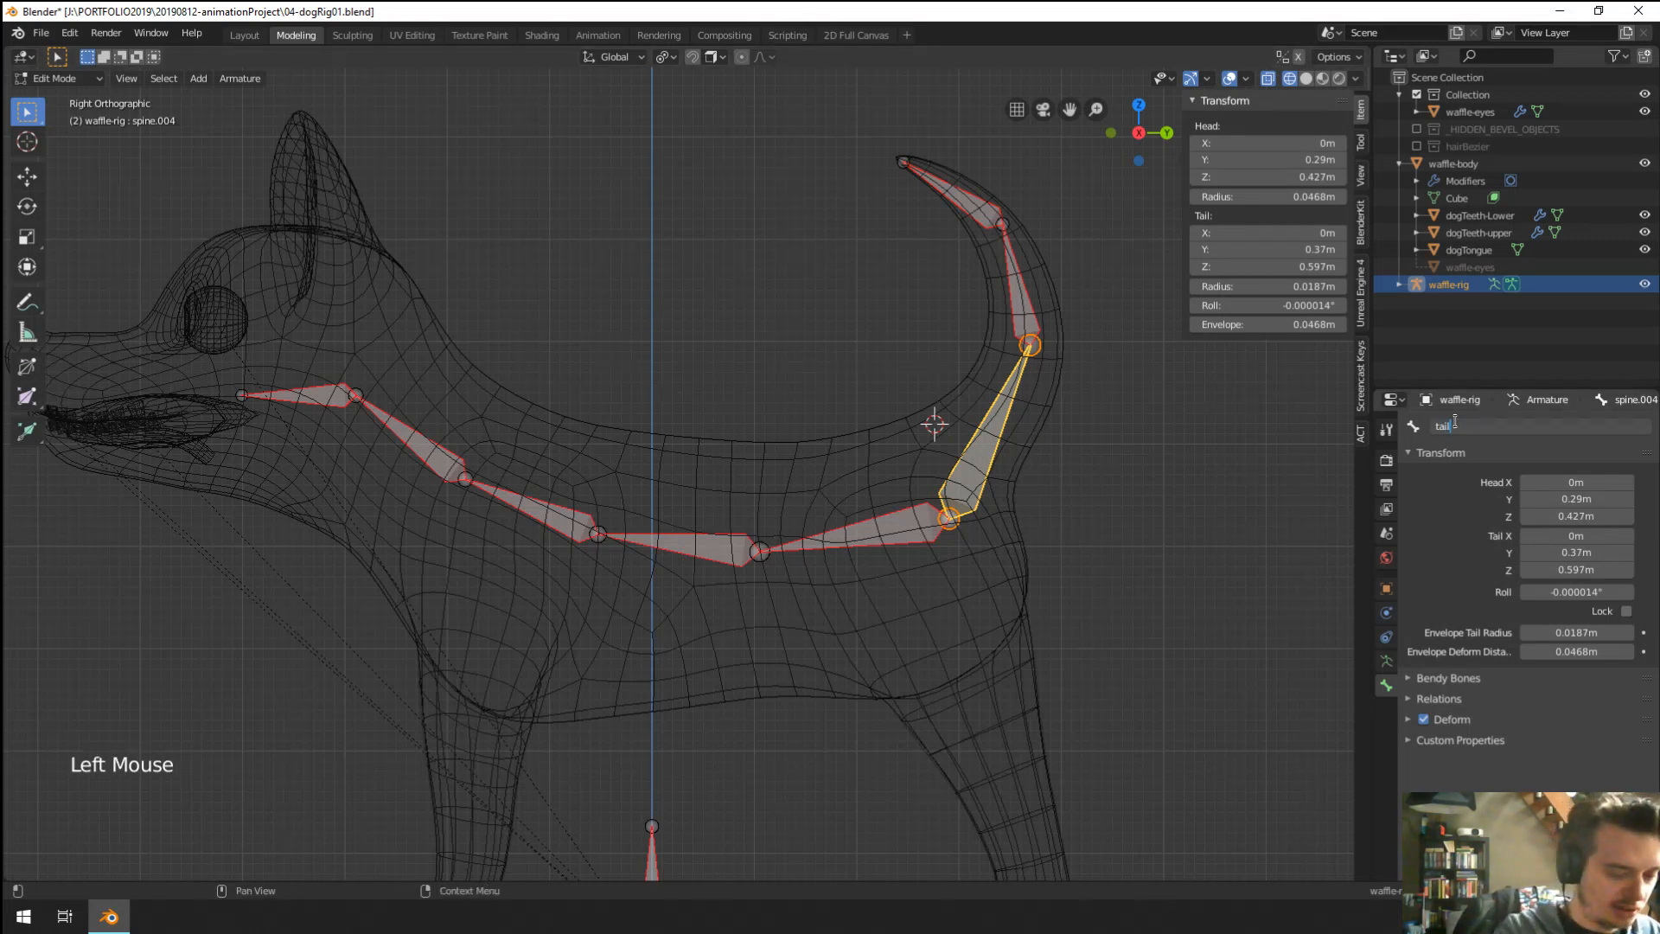
key(Return)
click(1456, 421)
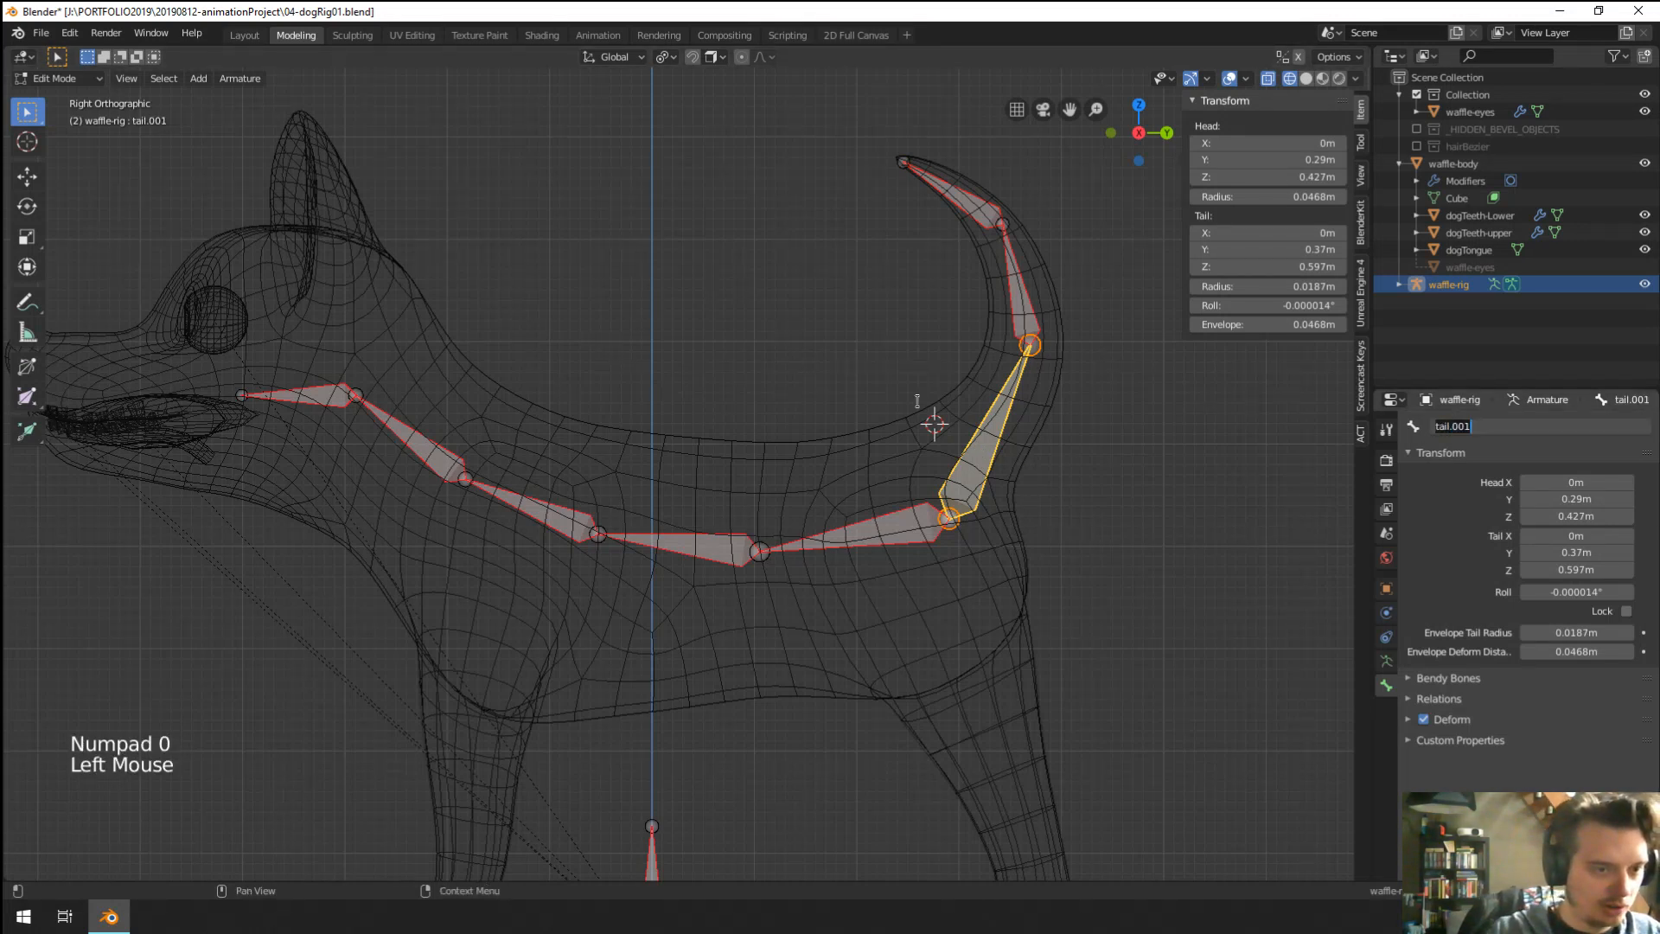
right_click(1018, 286)
click(1563, 423)
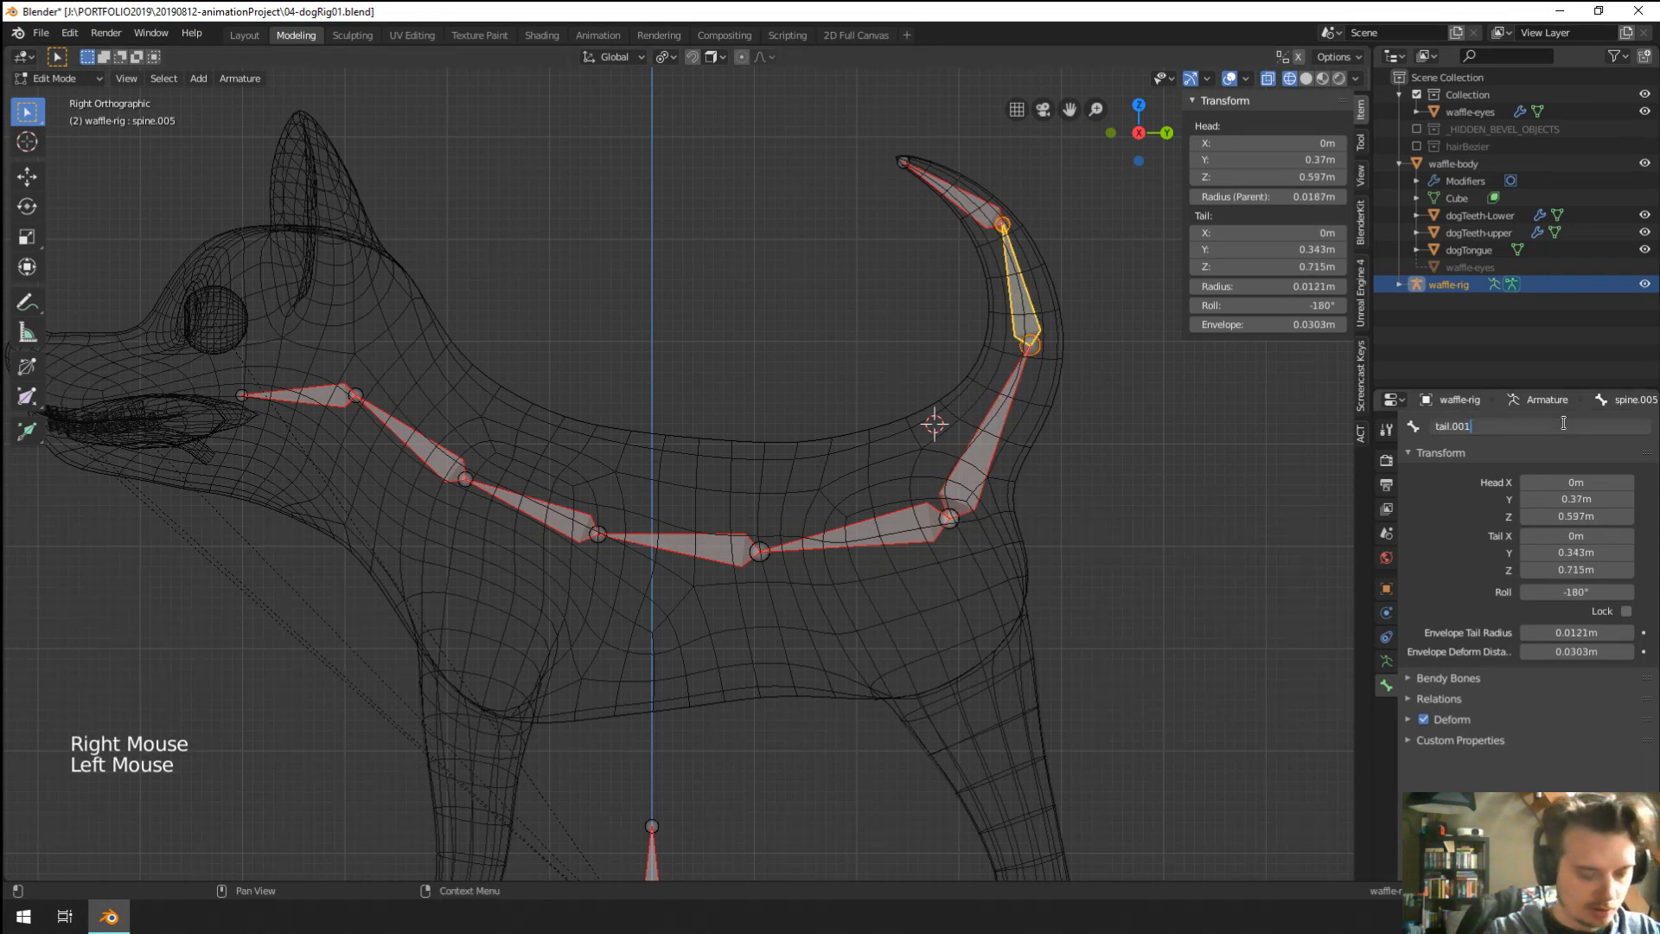
right_click(955, 192)
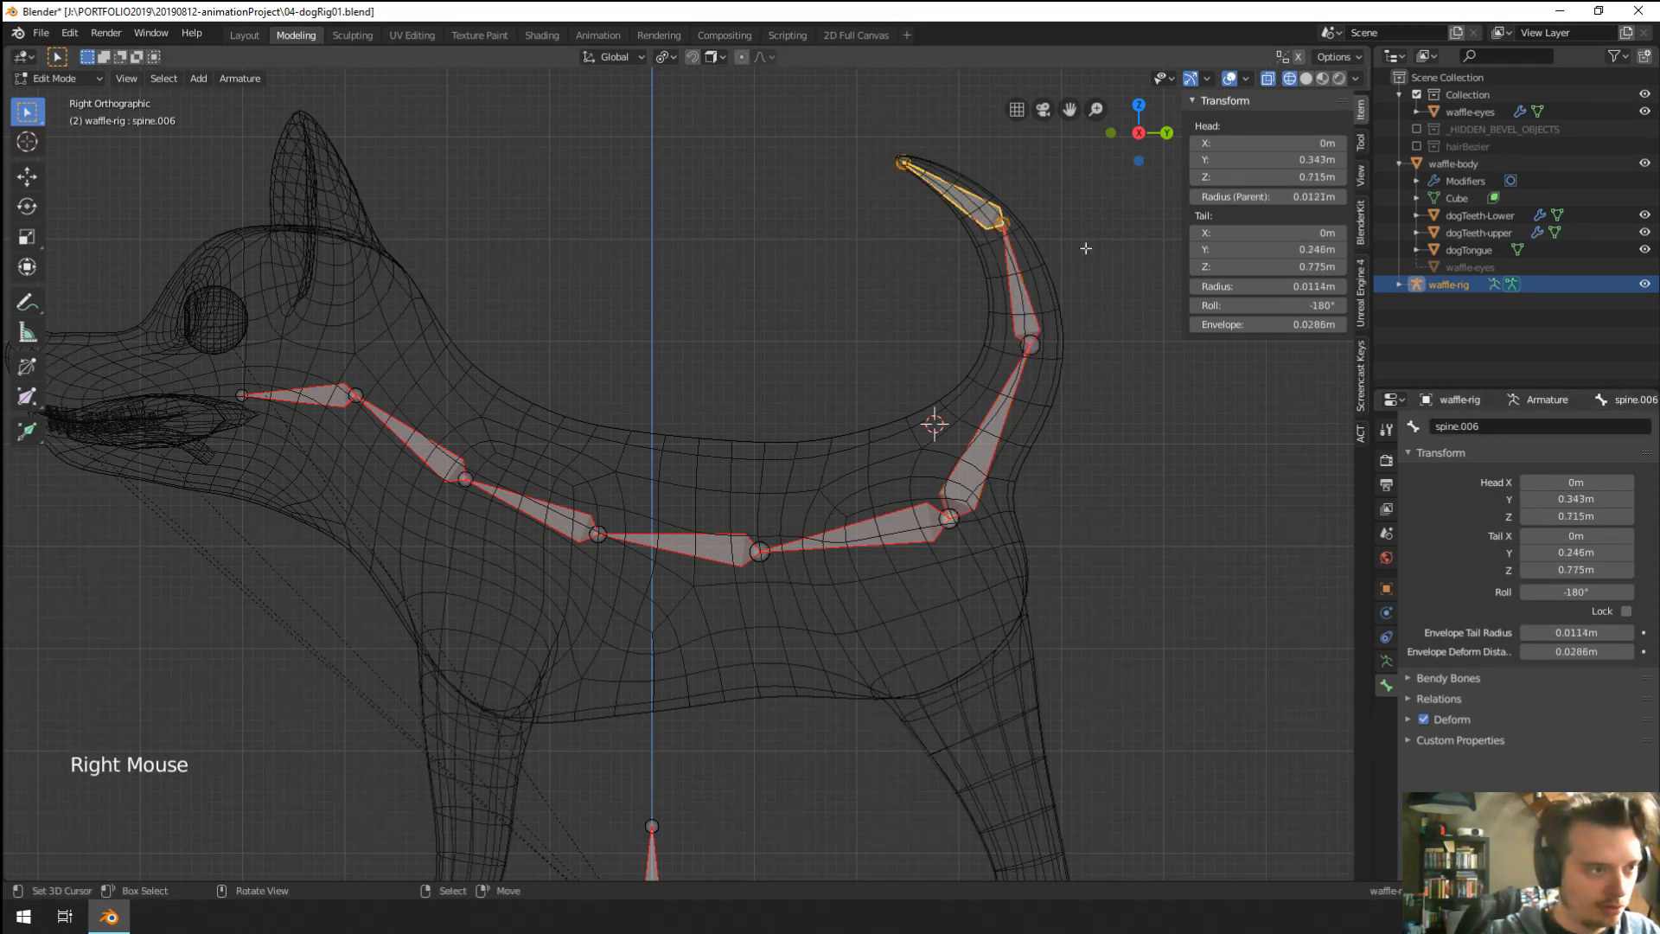
click(1505, 421)
text(tail.003)
key(Return)
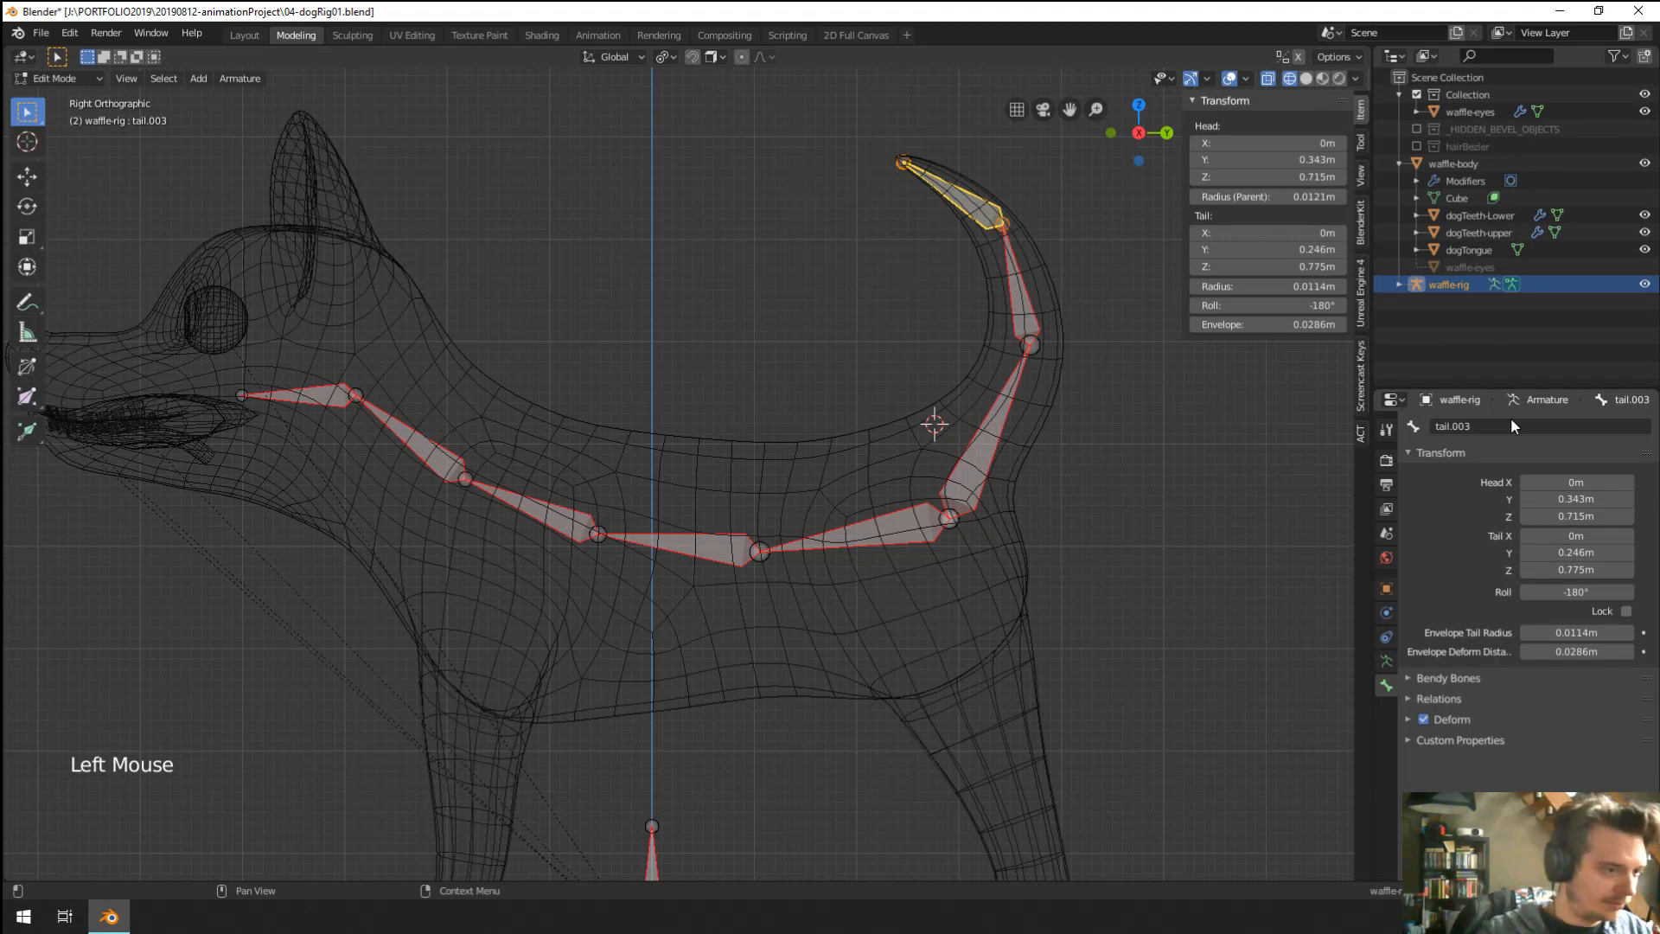
Try to extrude a bone forward from the head bone's tip toward the muzzle, then undo it.
scroll(930, 426, down, 4)
key(KP_7)
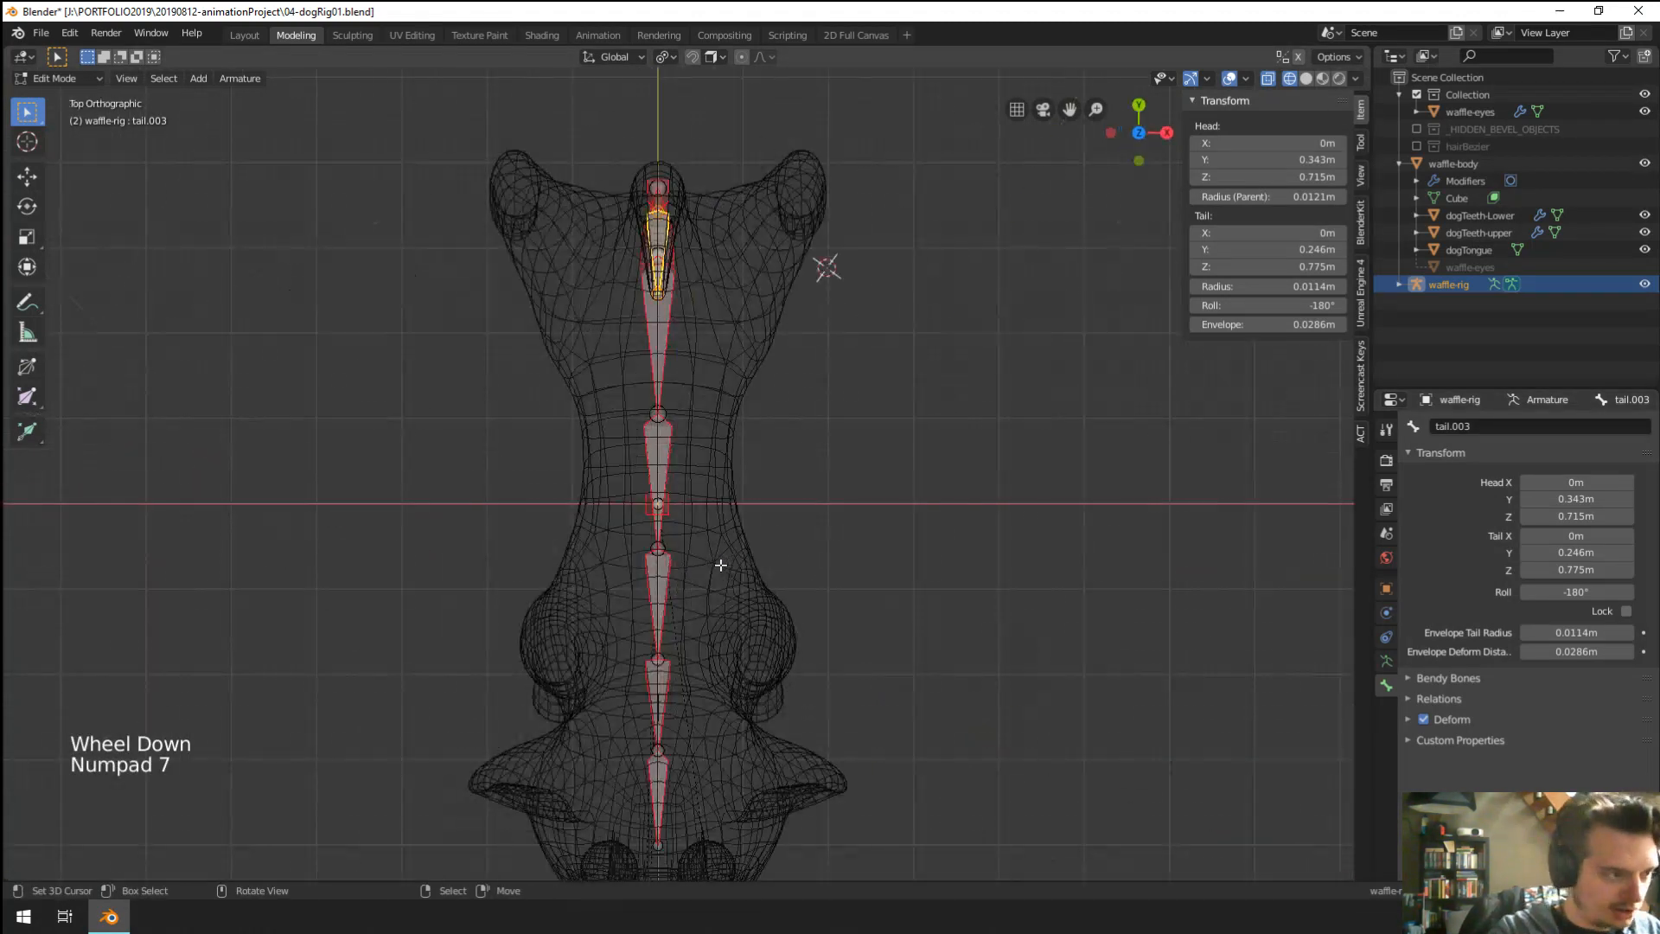
key(KP_1)
key(KP_3)
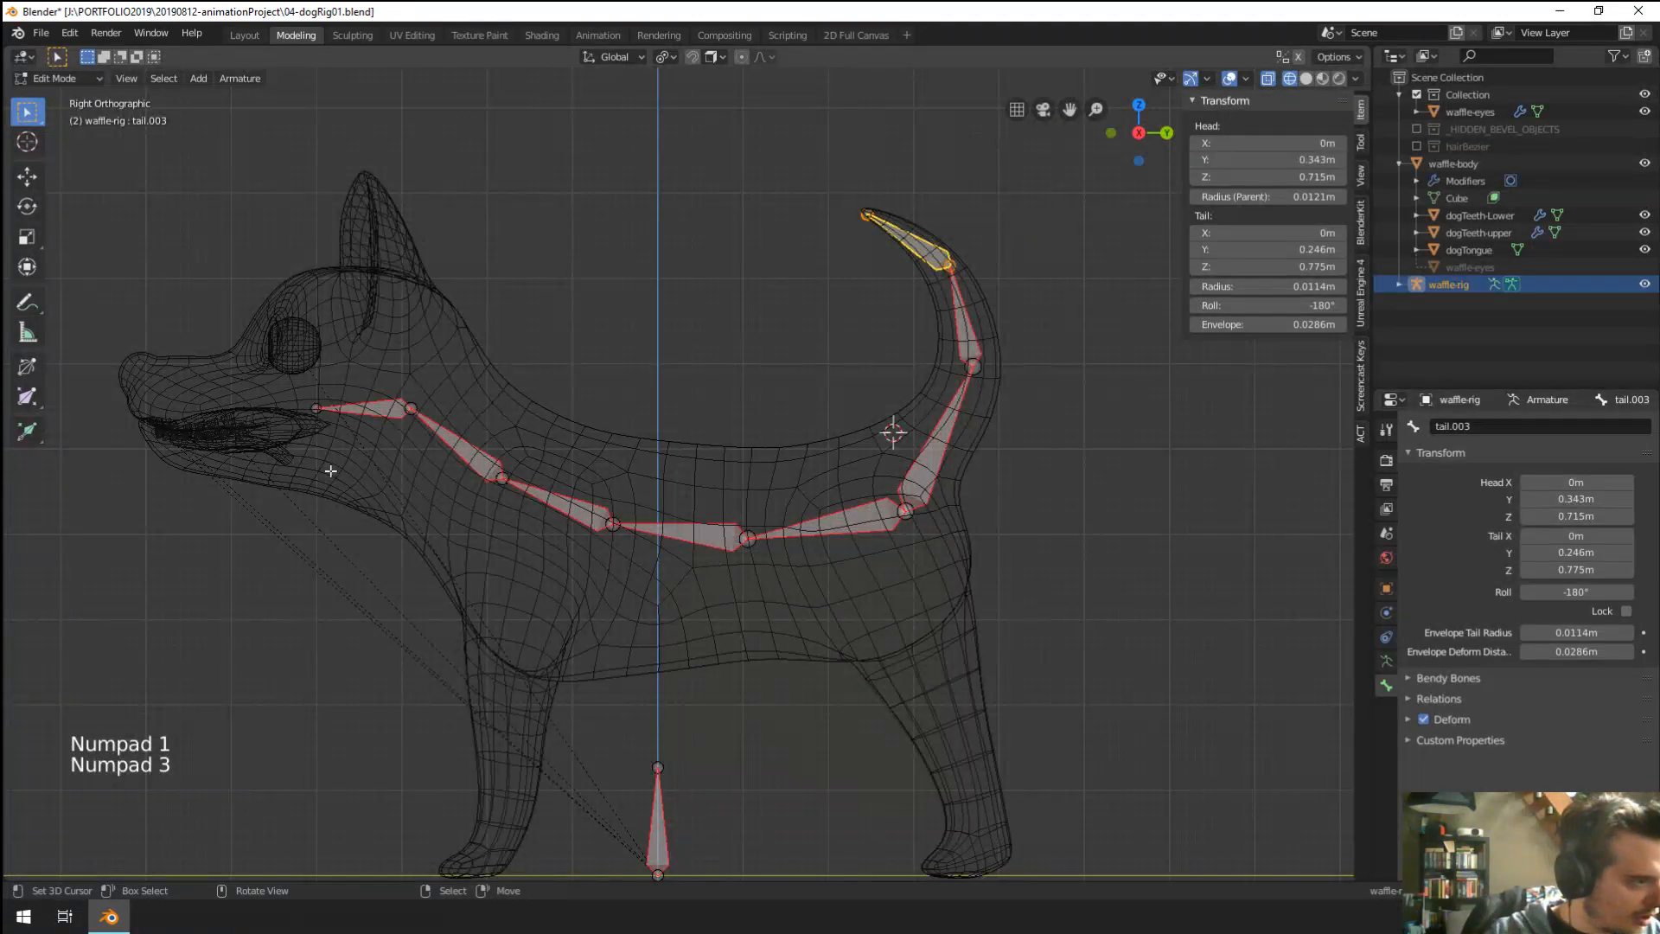
shift+middle_drag(417, 488, 674, 437)
scroll(675, 437, up, 6)
right_click(562, 312)
shift+middle_drag(562, 312, 716, 397)
right_click(733, 404)
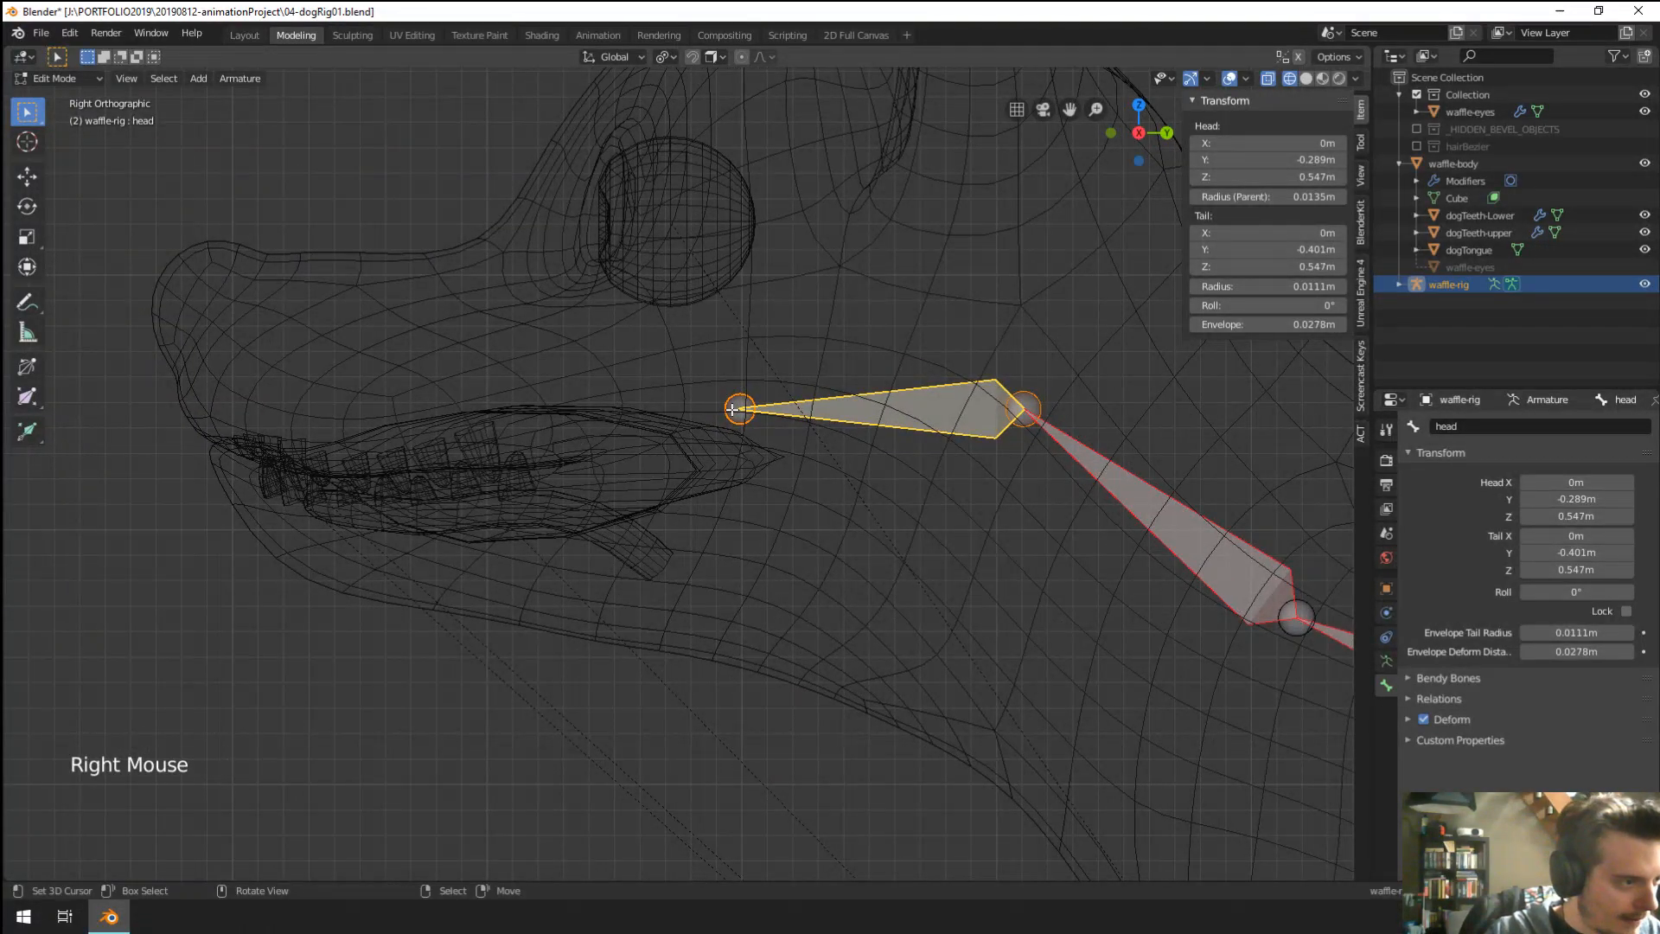
key(e)
click(359, 413)
key(ctrl+z)
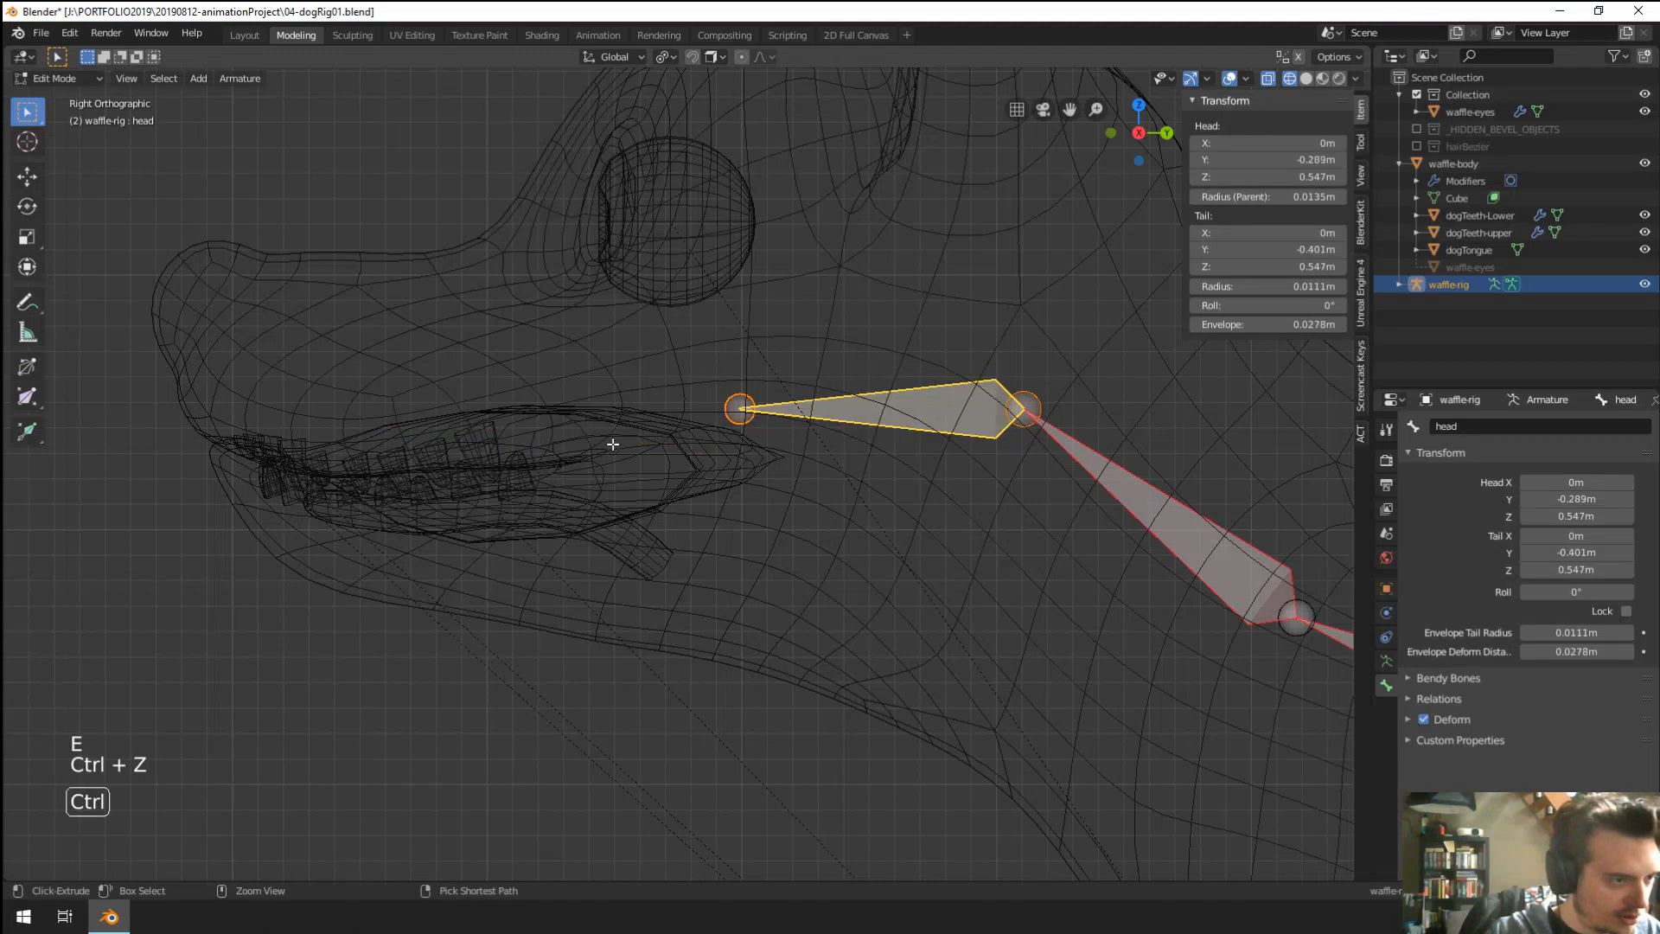
Extrude a bone forward along Y from the head bone's tip into the muzzle, ending at about Y -0.578 m.
right_click(914, 402)
right_click(735, 399)
right_click(734, 393)
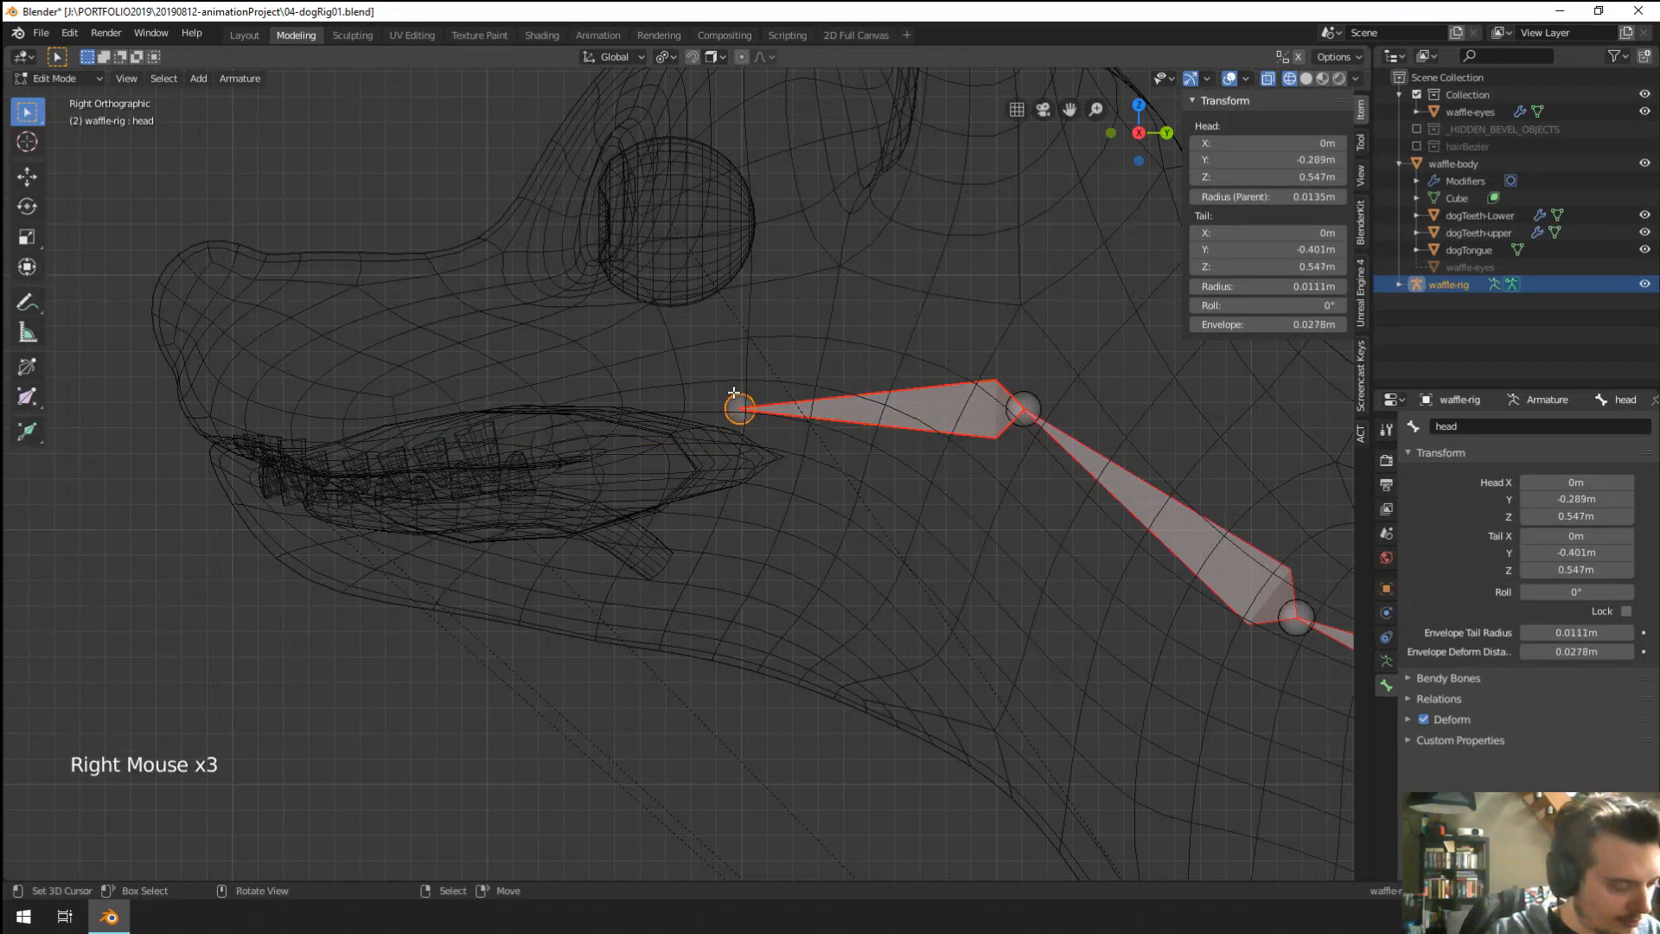
right_click(846, 398)
key(g)
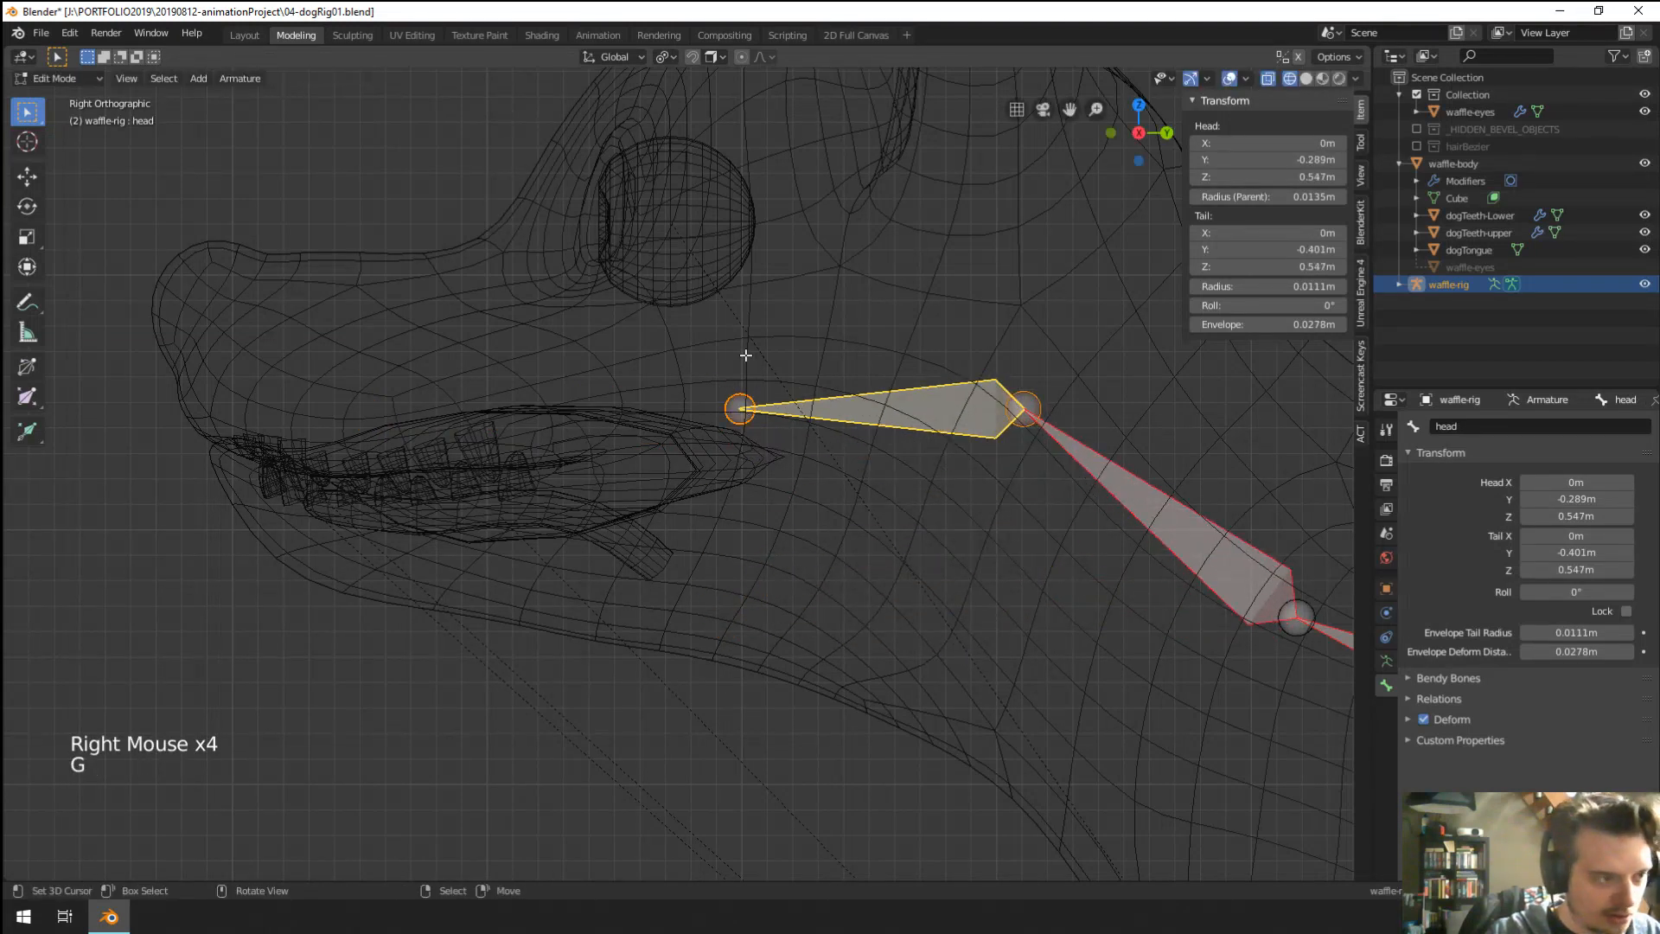
key(g)
right_click(736, 421)
key(e)
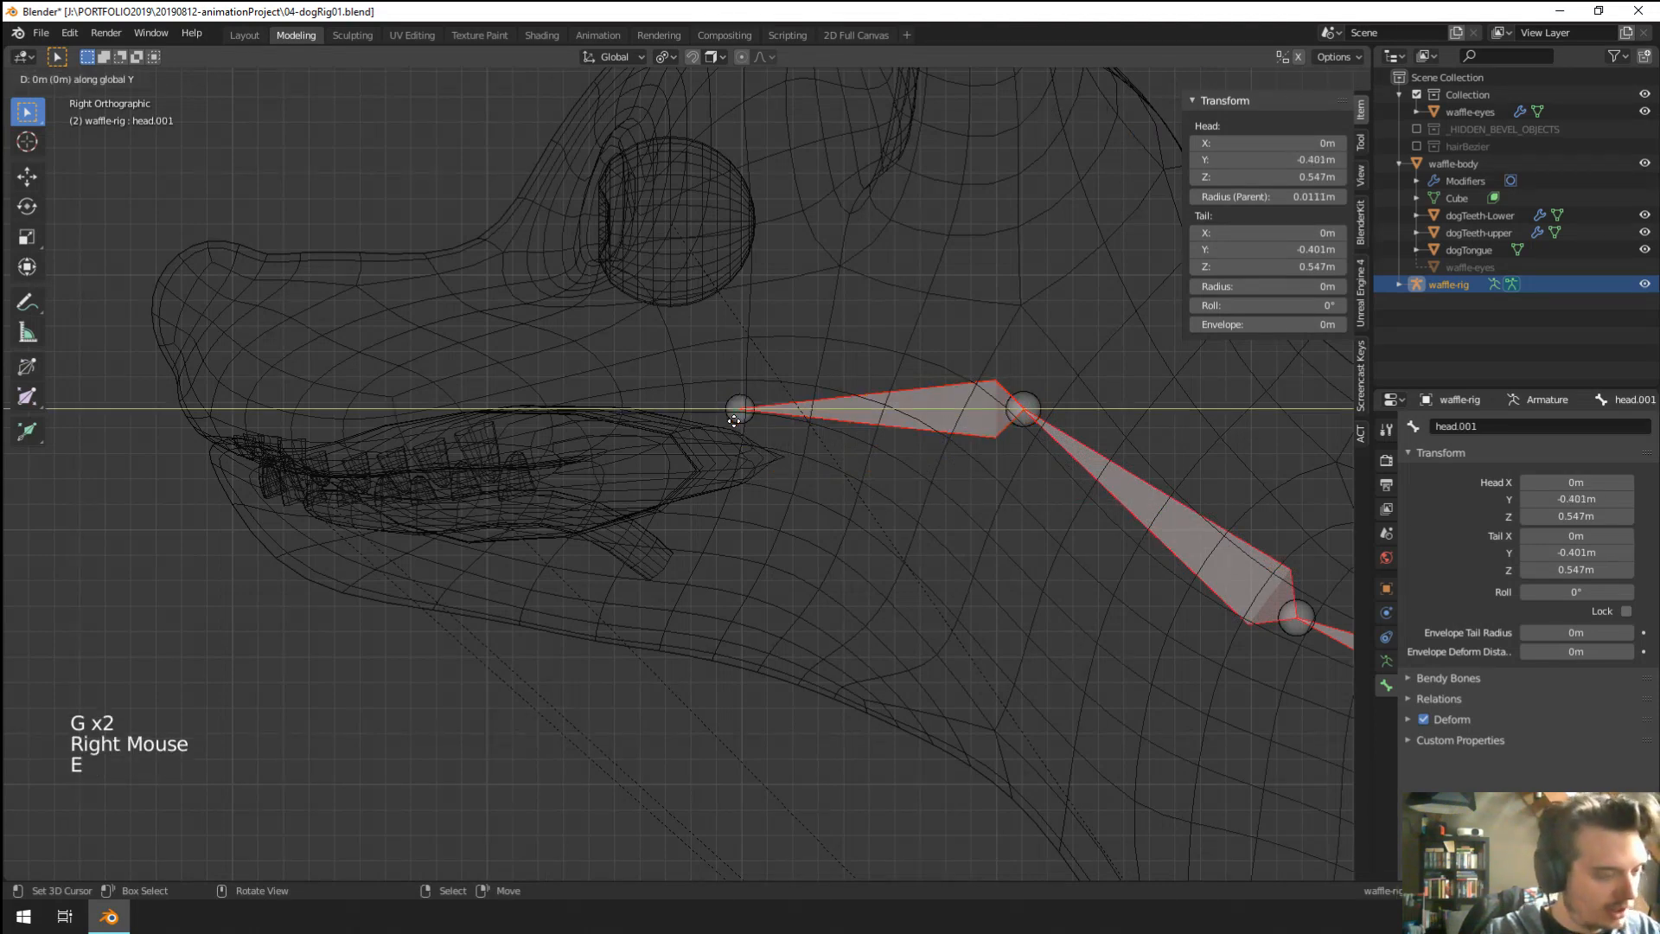
click(288, 415)
Detach the new muzzle bone from the head bone so it can move independently.
right_click(664, 376)
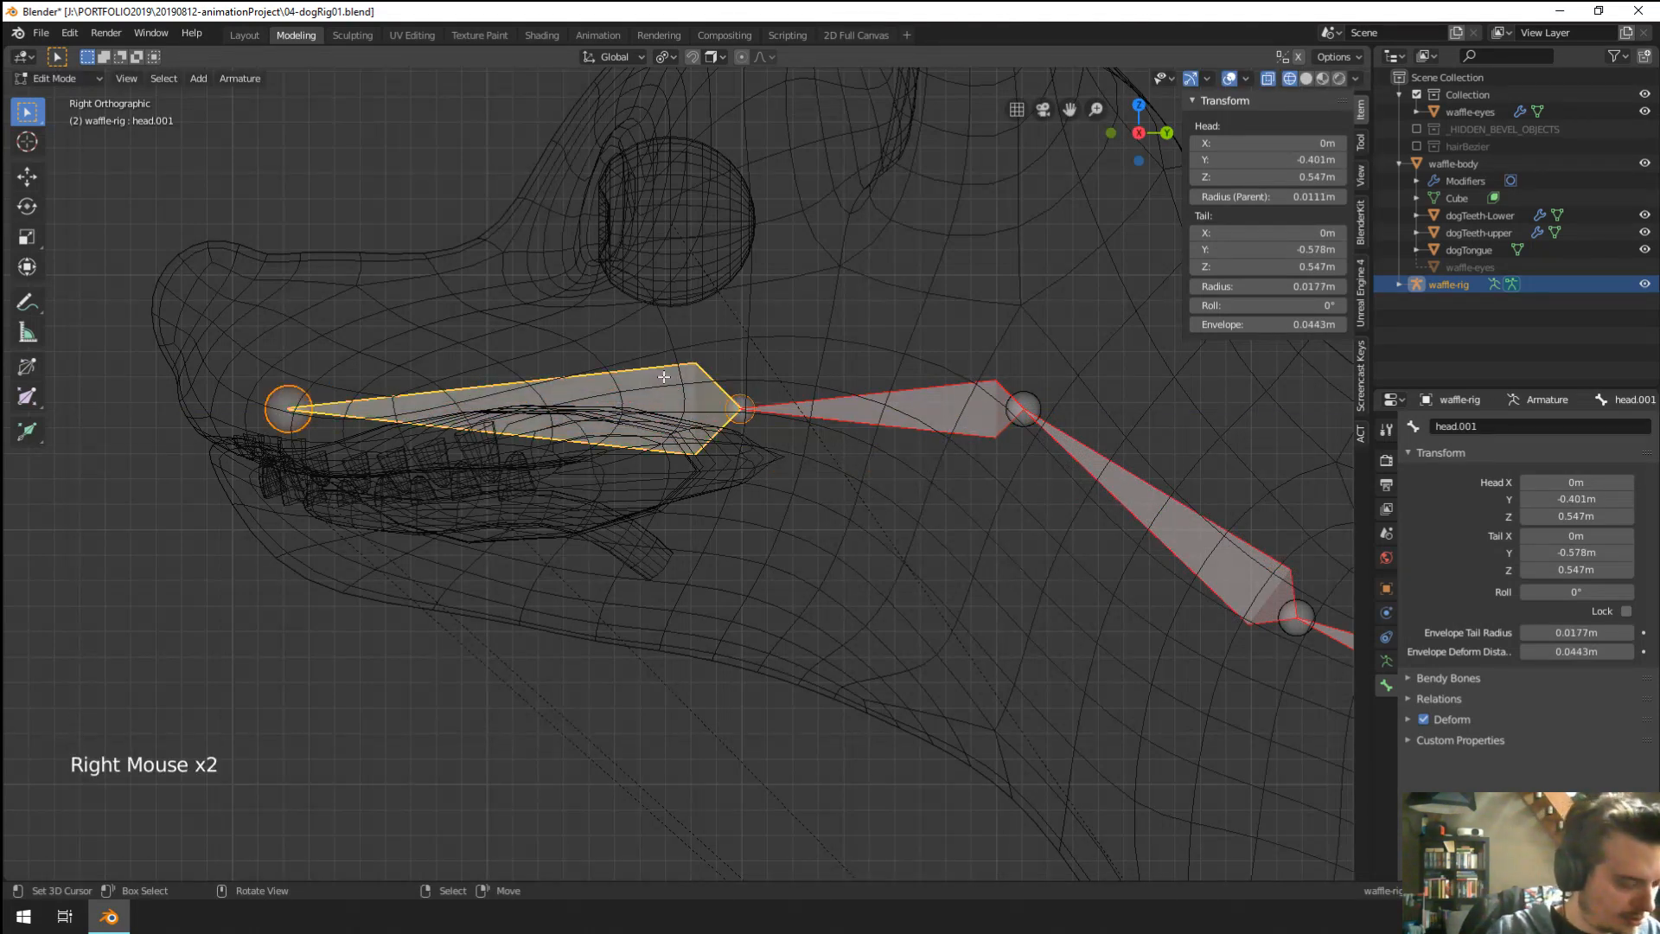
key(alt+p)
click(626, 396)
Move the detached muzzle bone down into the lower jaw, with its head at about Y -0.382 m, Z 0.494 m.
right_click(645, 382)
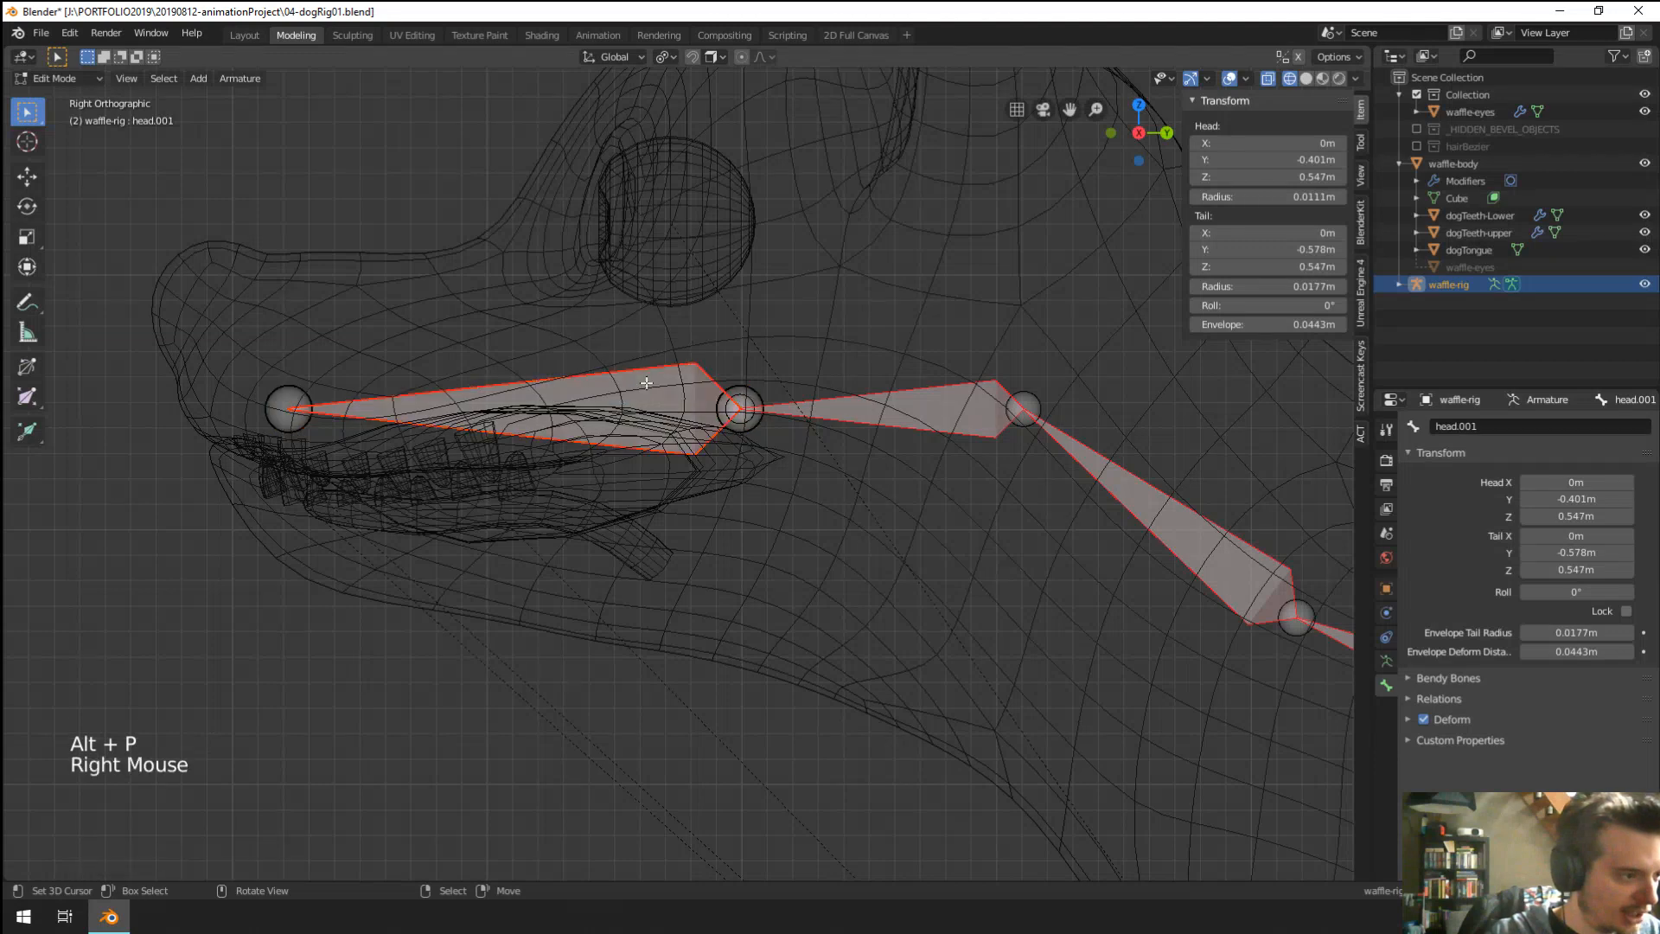
key(g)
right_click(645, 369)
key(g)
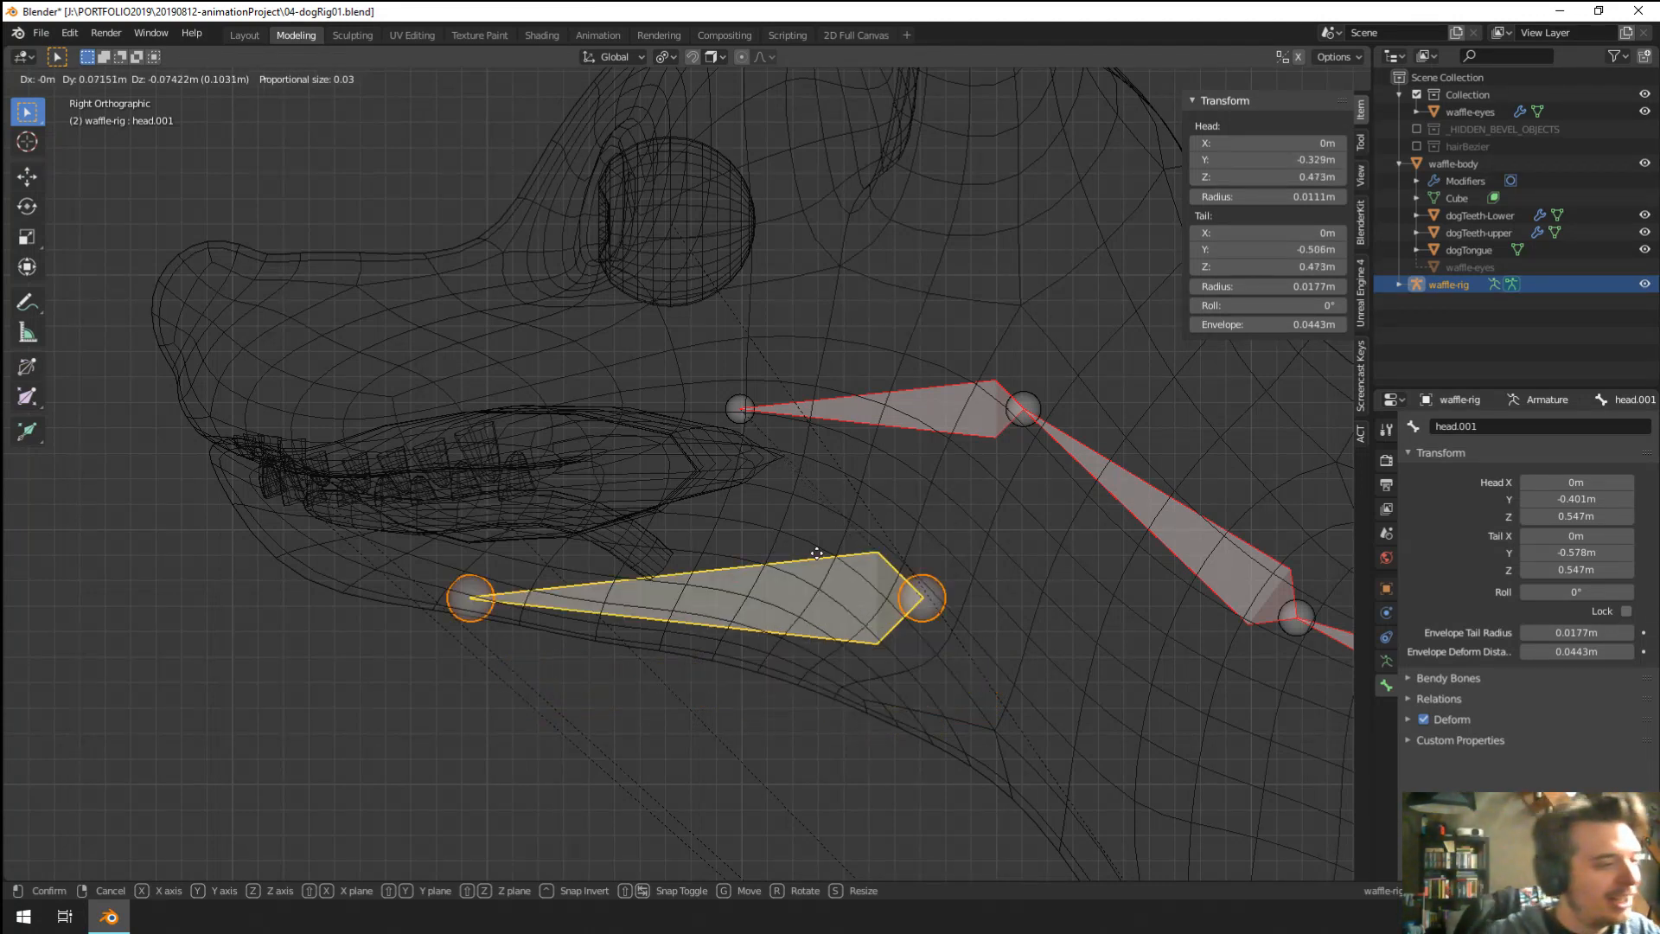
click(686, 516)
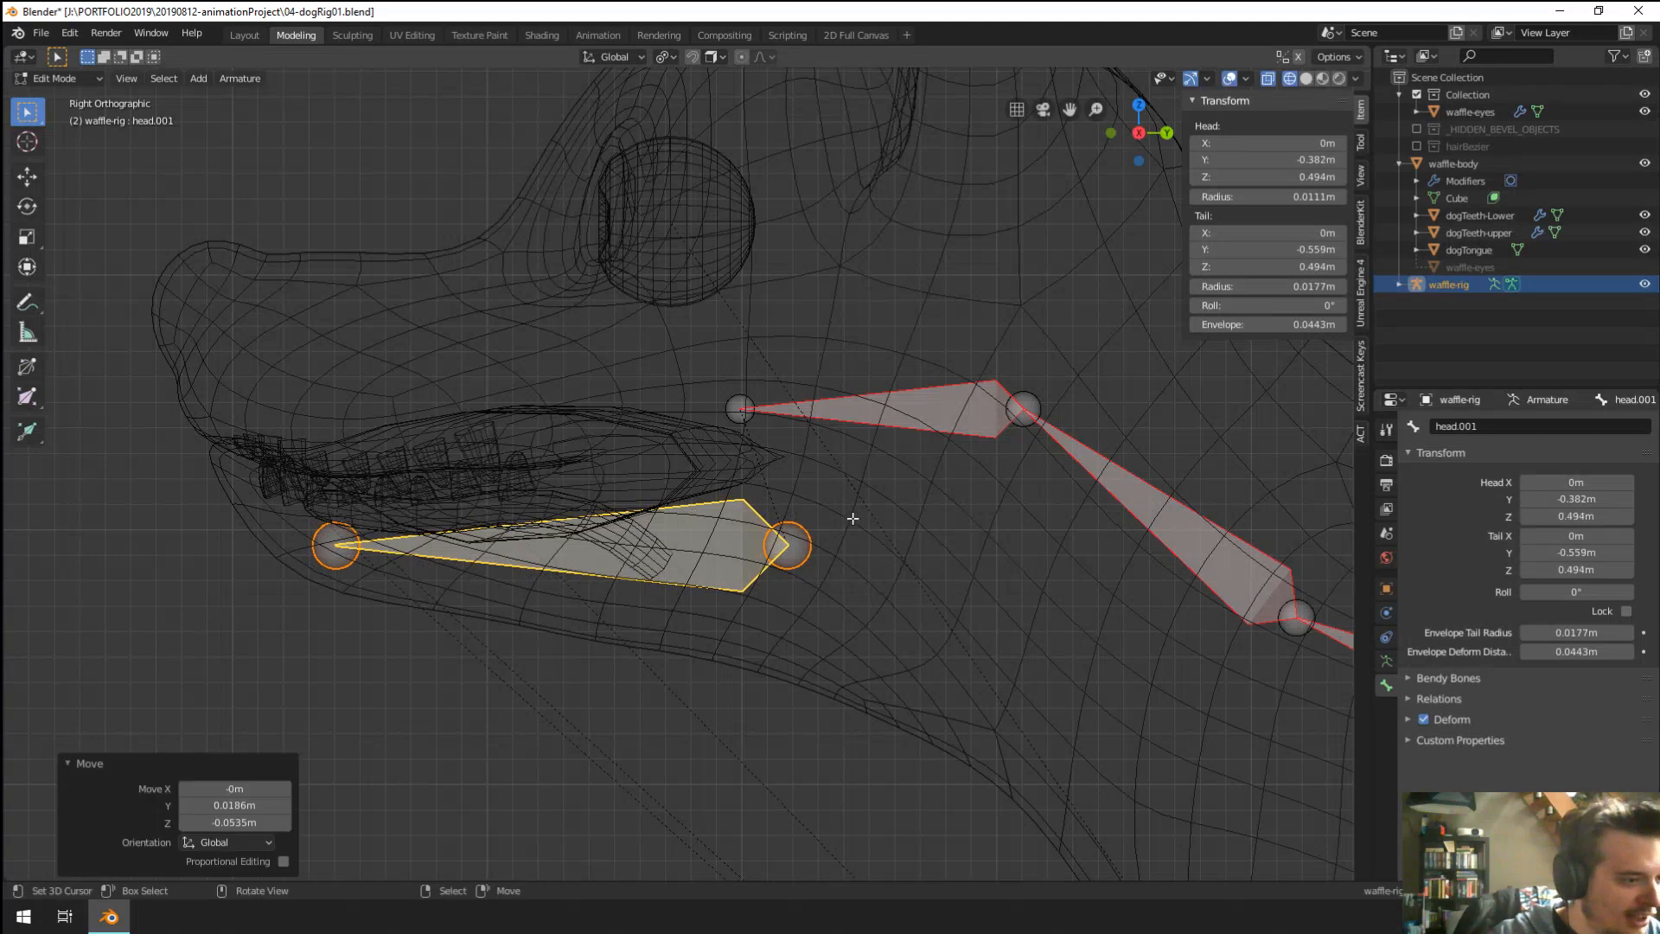
Move the lower jaw bone's base joint back toward the jaw hinge, to about Y -0.319 m, Z 0.517 m.
right_click(802, 540)
key(g)
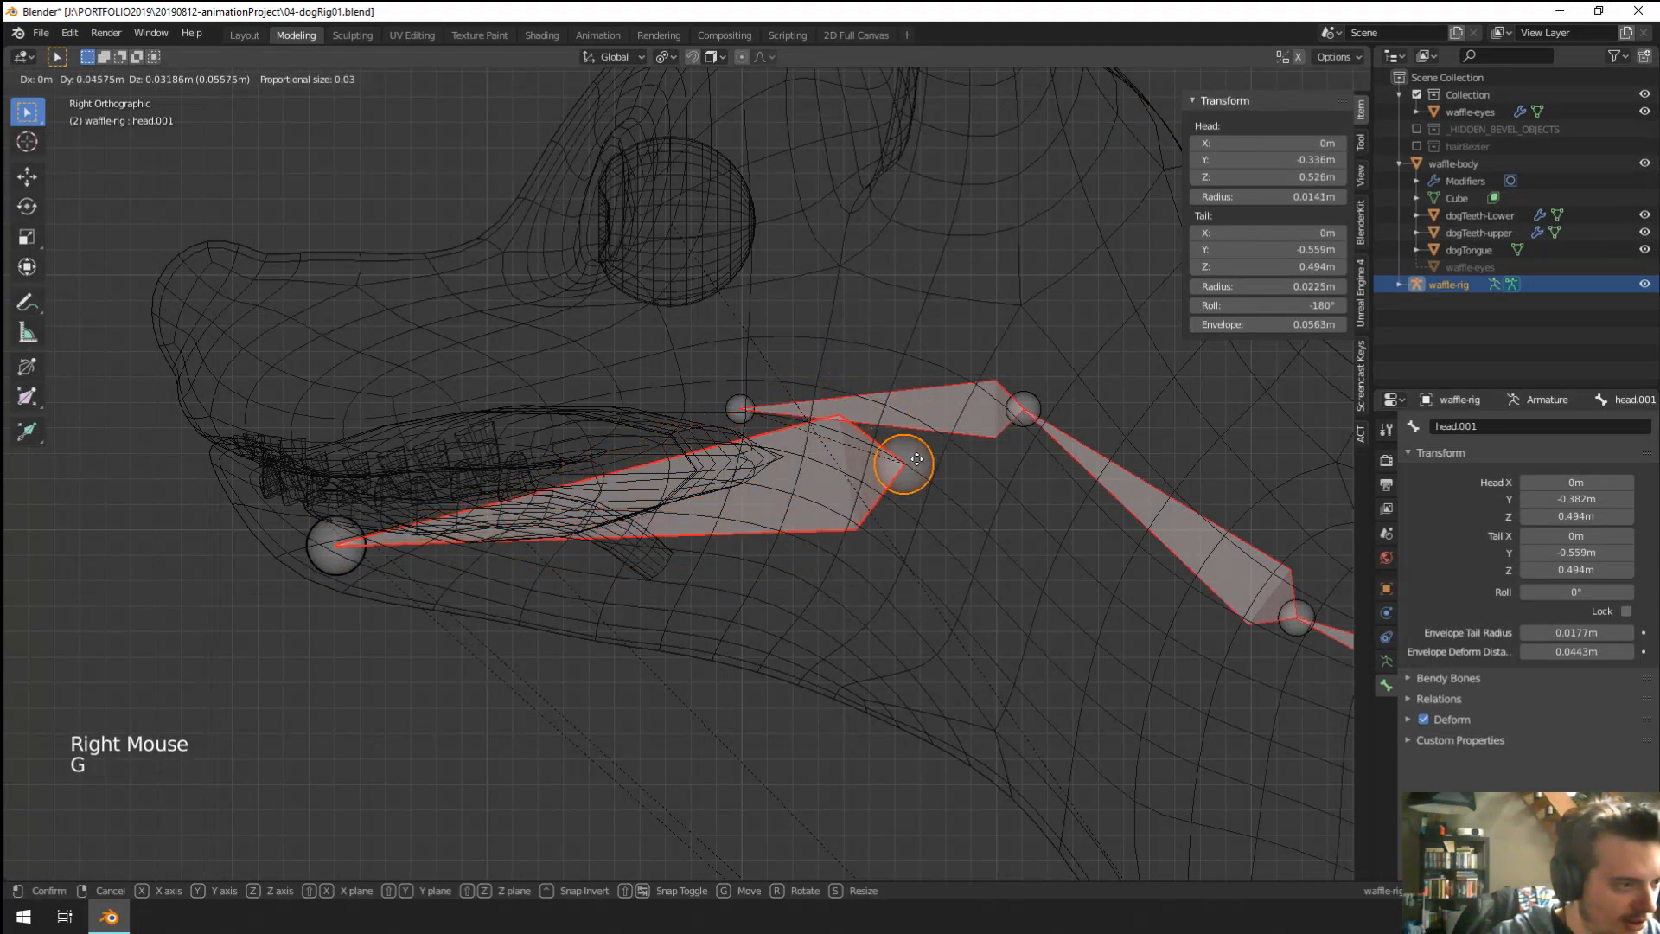
click(899, 456)
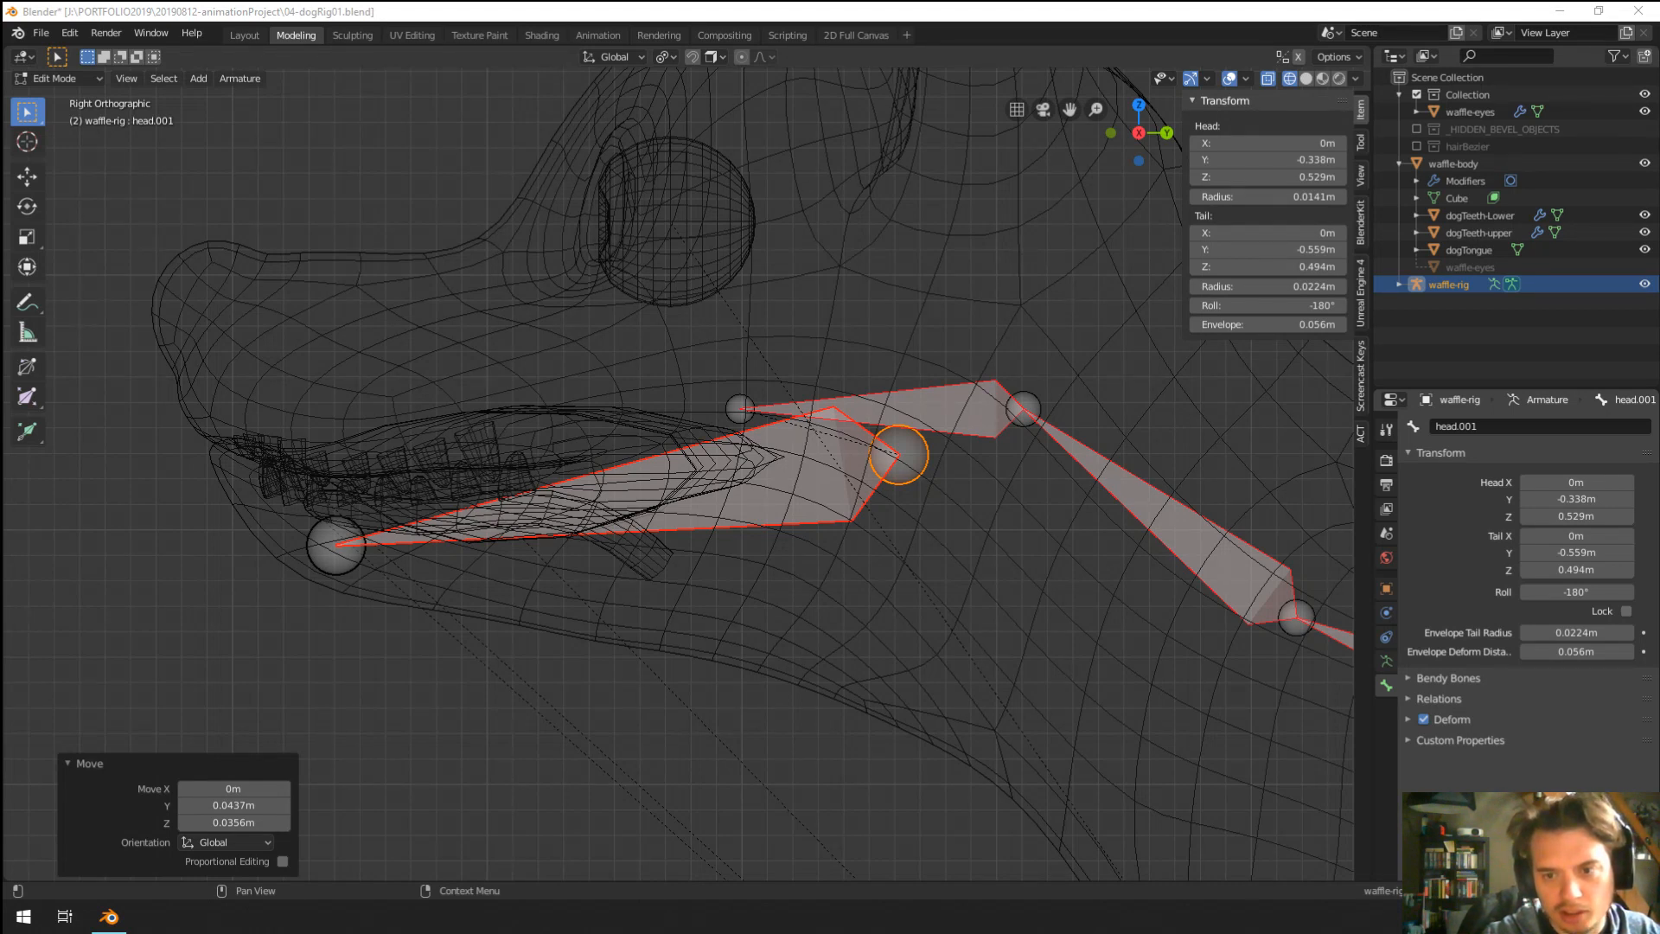
right_click(924, 451)
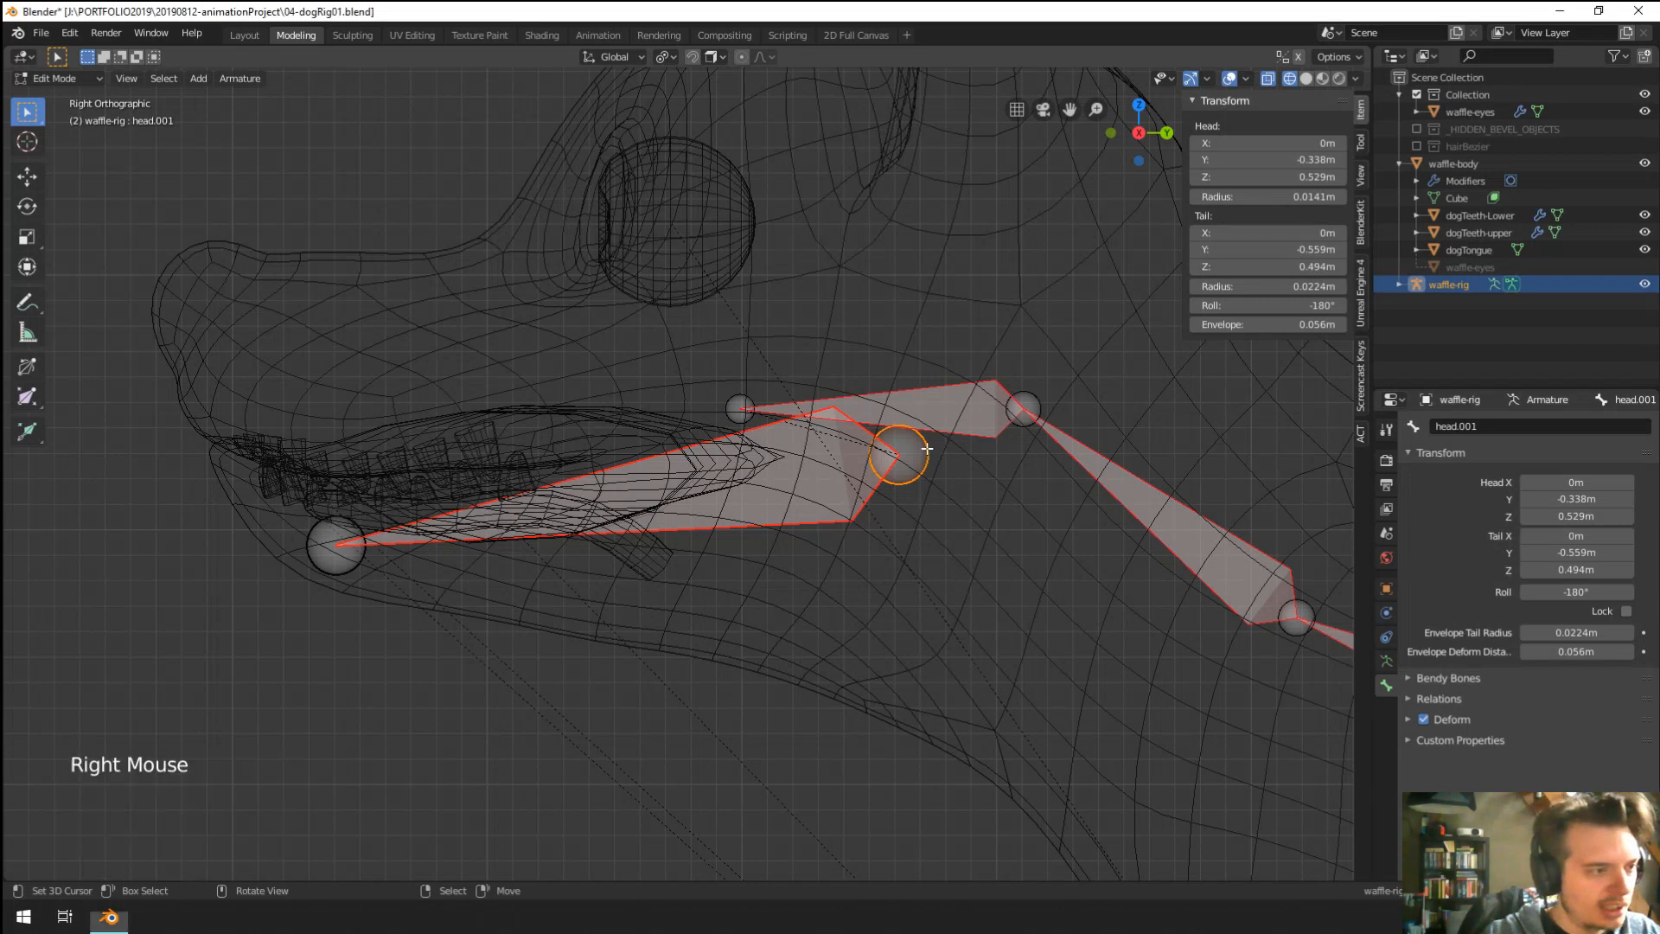
key(g)
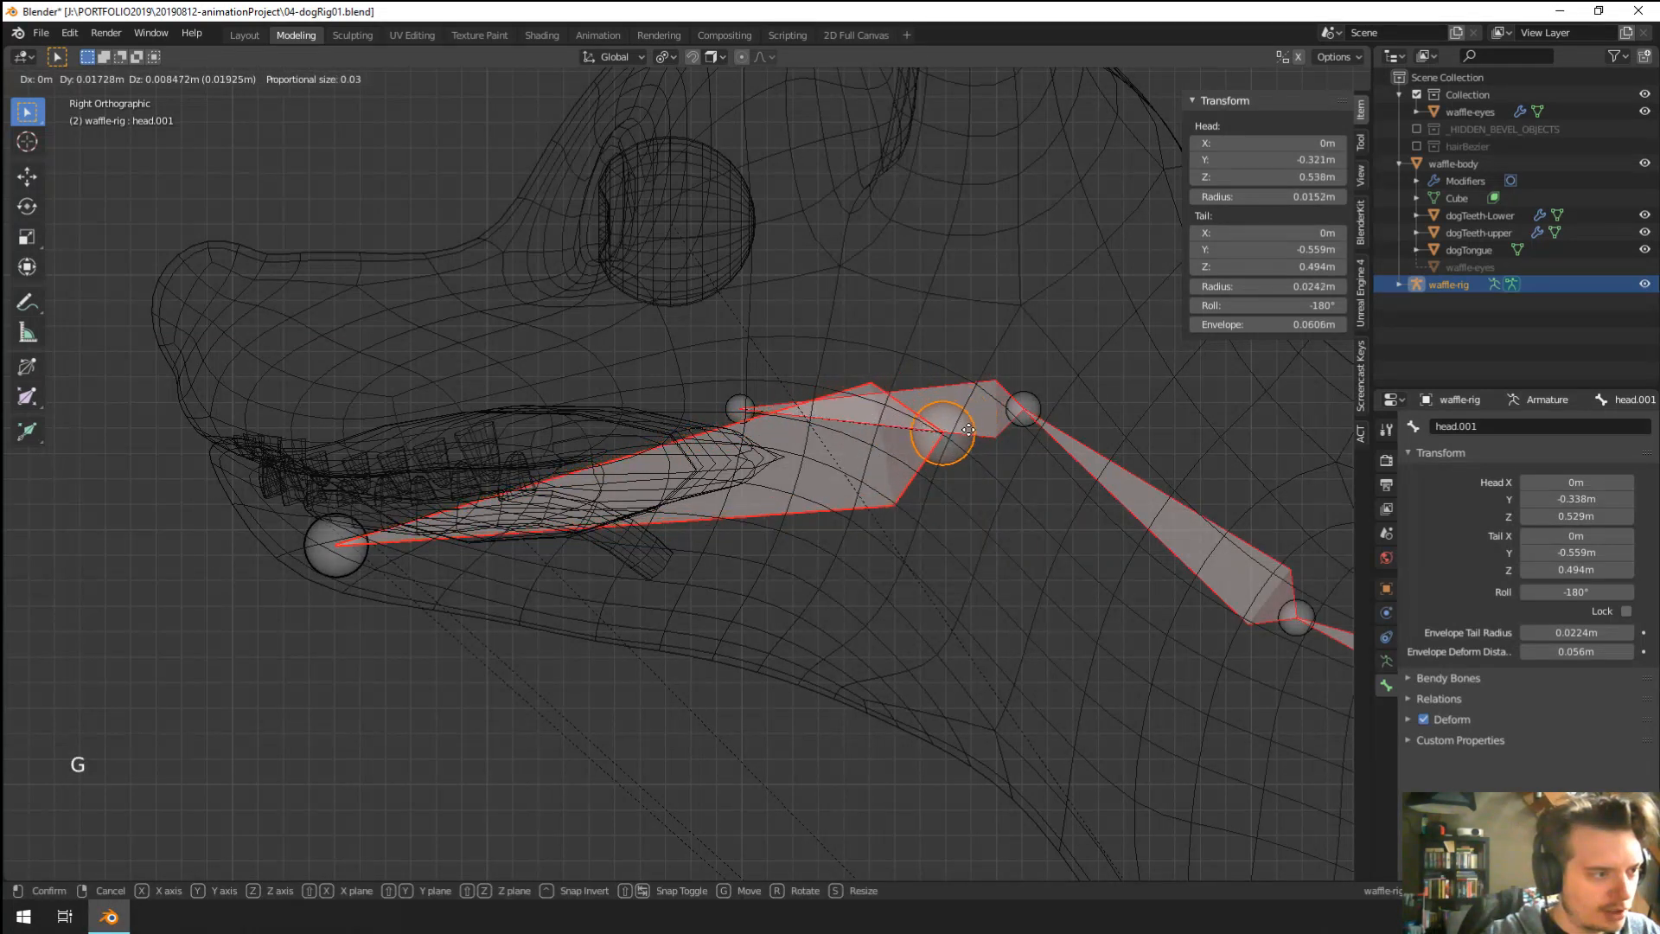
click(973, 443)
scroll(815, 549, down, 2)
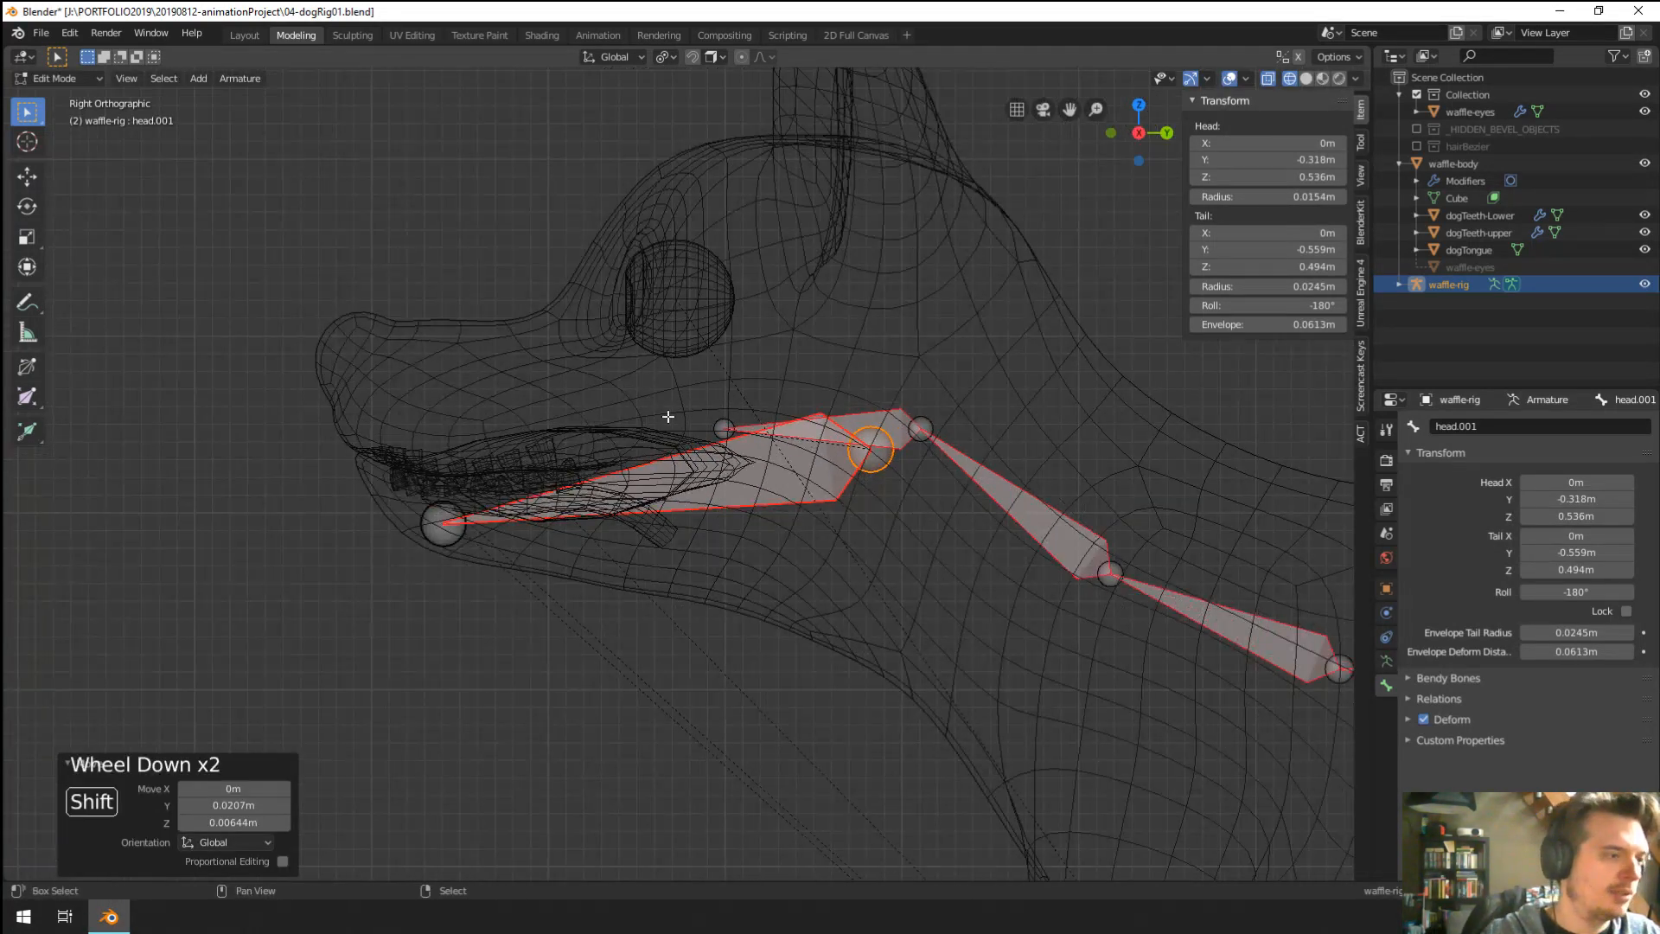
shift+middle_drag(815, 548, 883, 580)
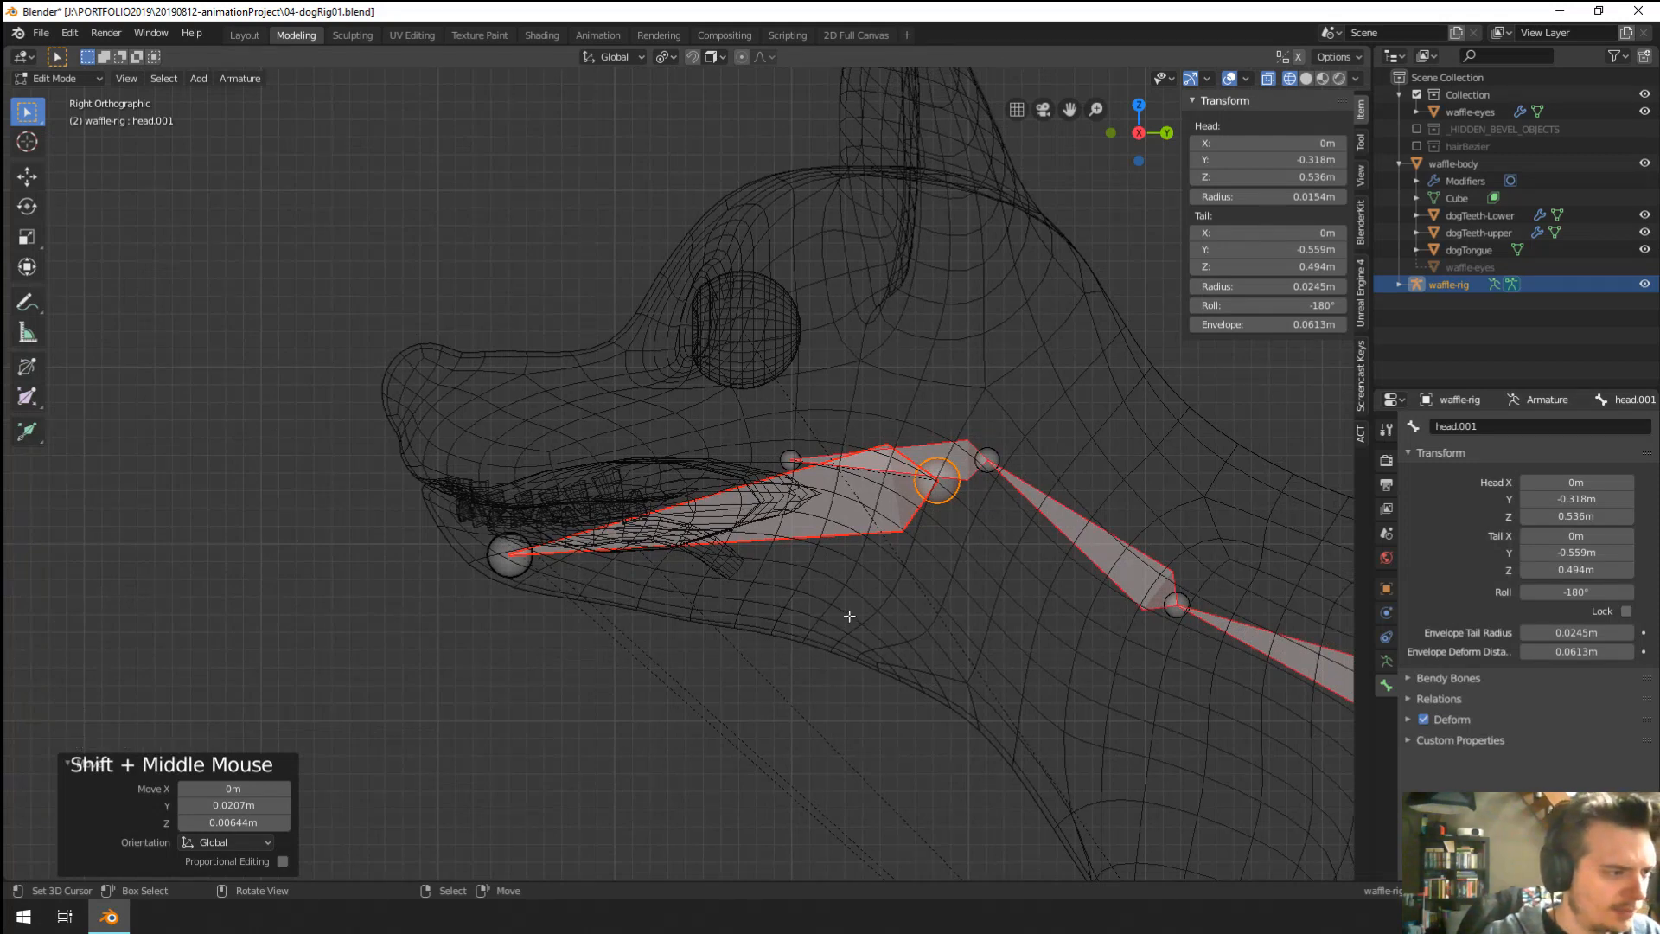
key(g)
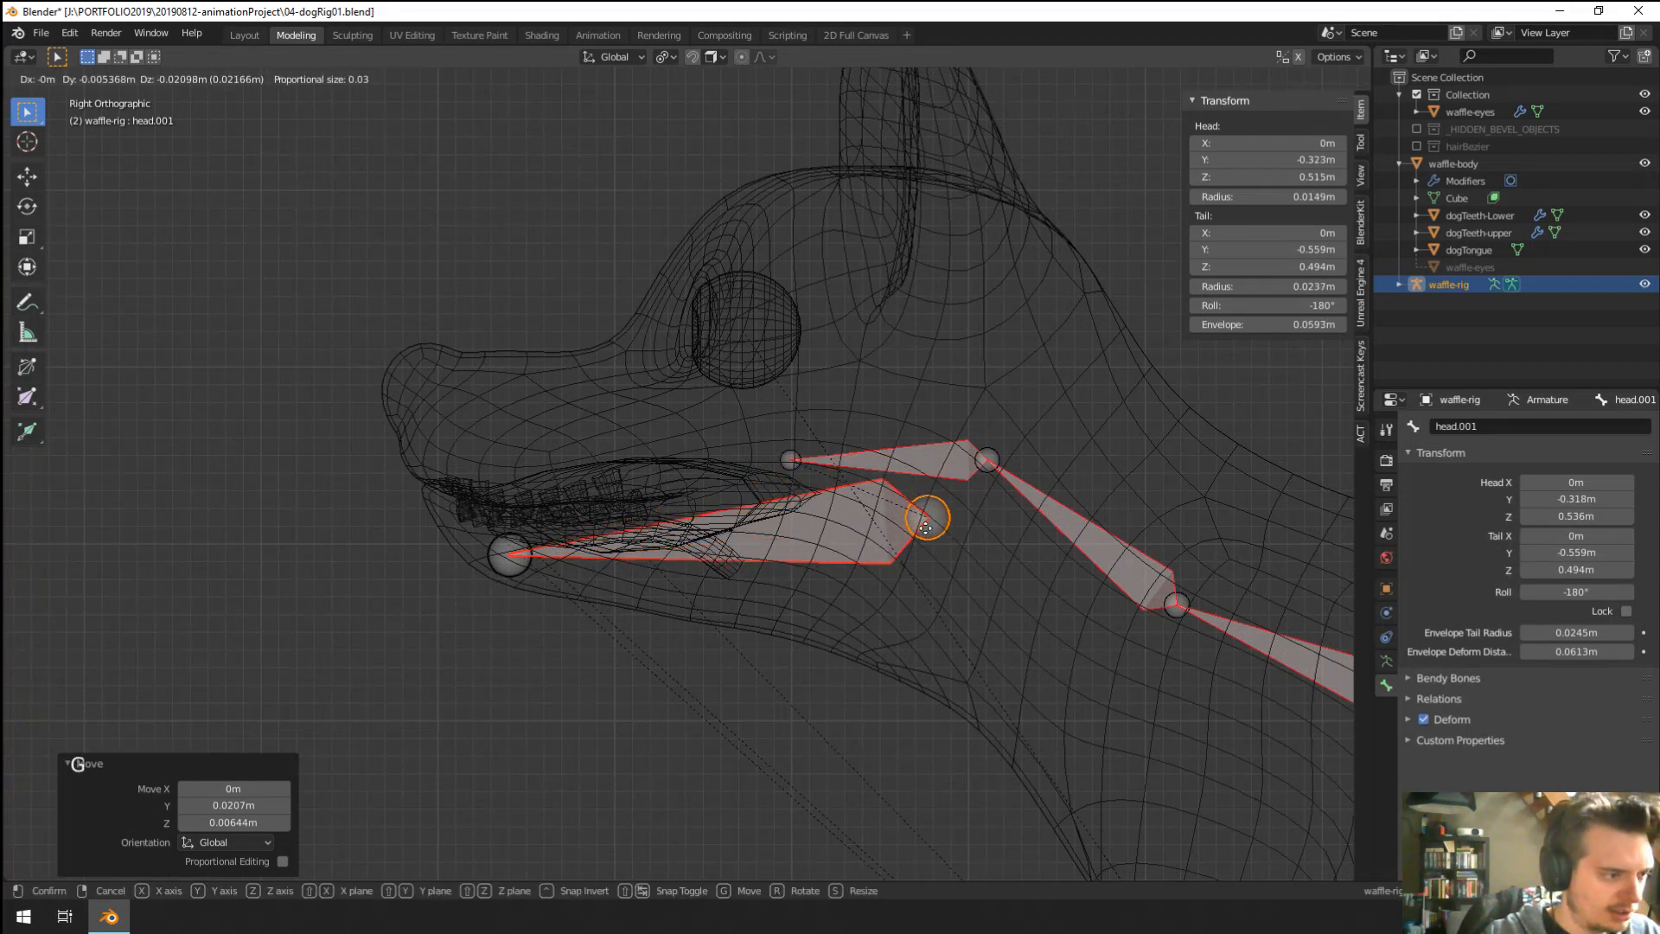
click(936, 513)
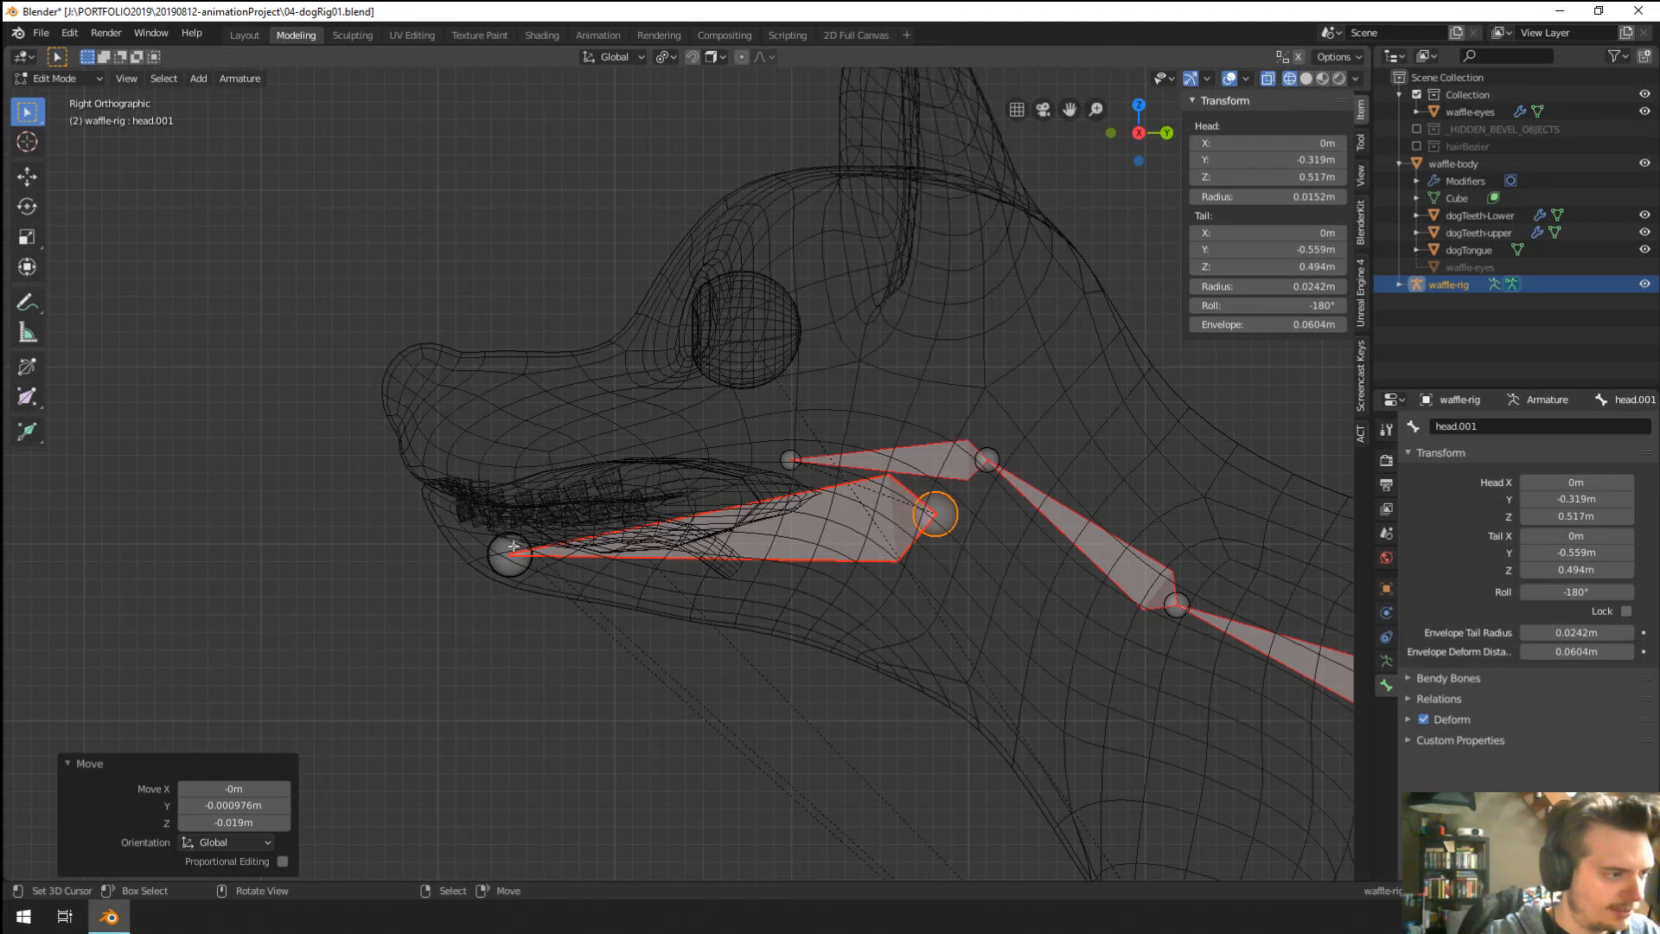
shift+middle_drag(557, 577, 579, 614)
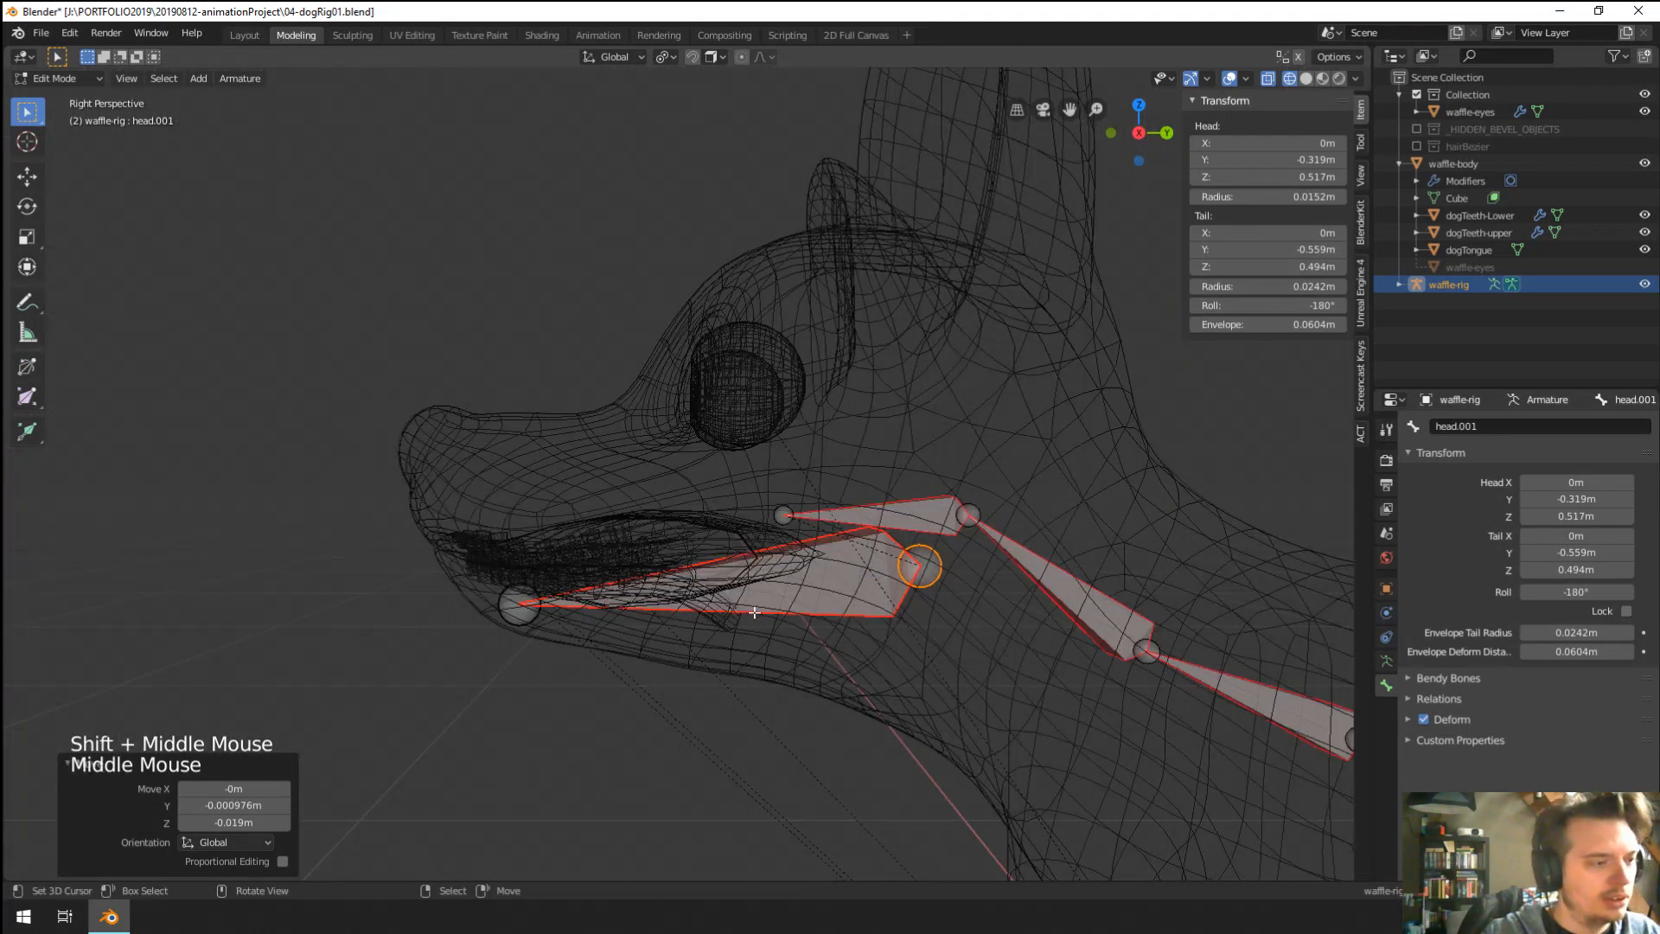
key(KP_1)
key(KP_3)
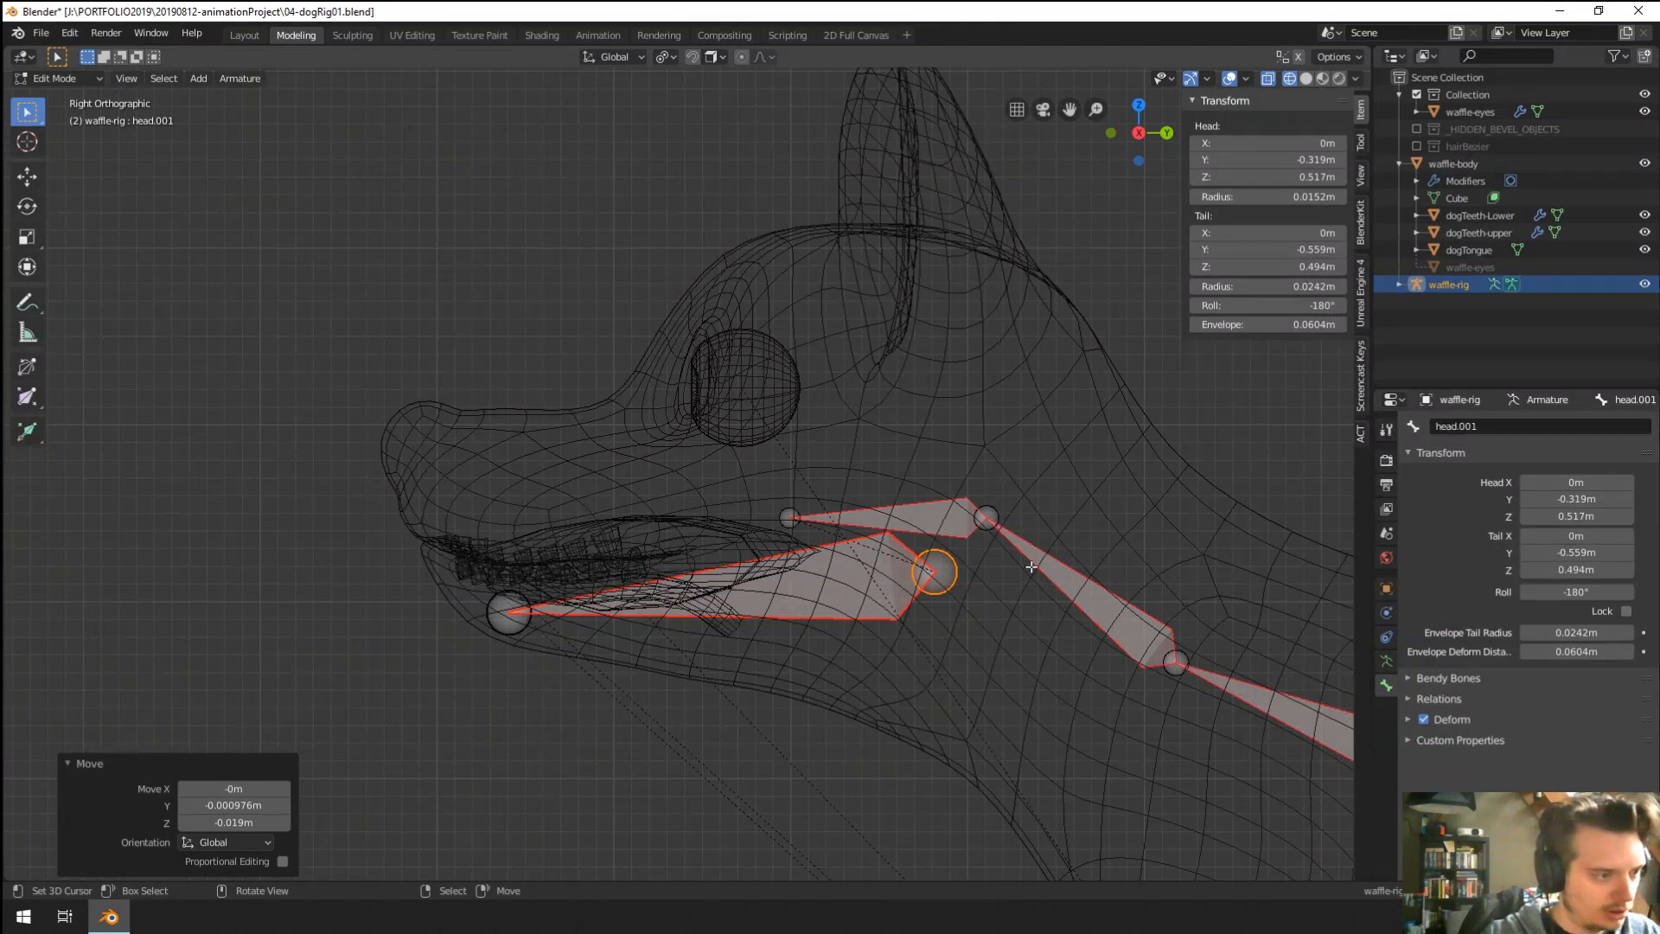
key(g)
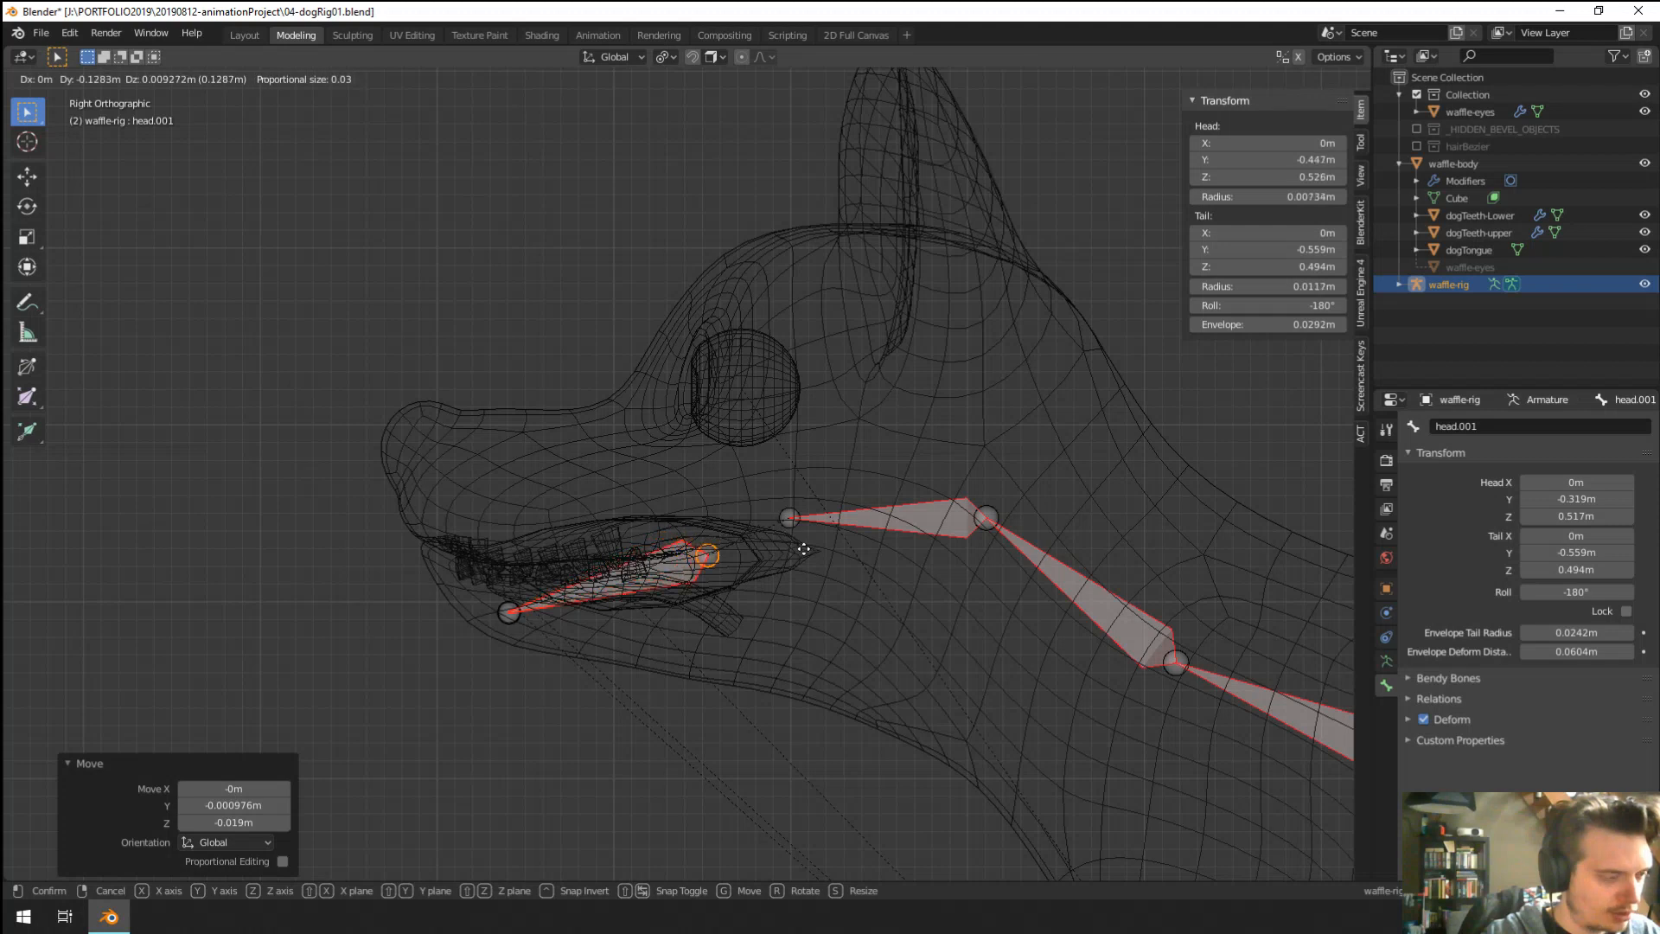
right_click(622, 554)
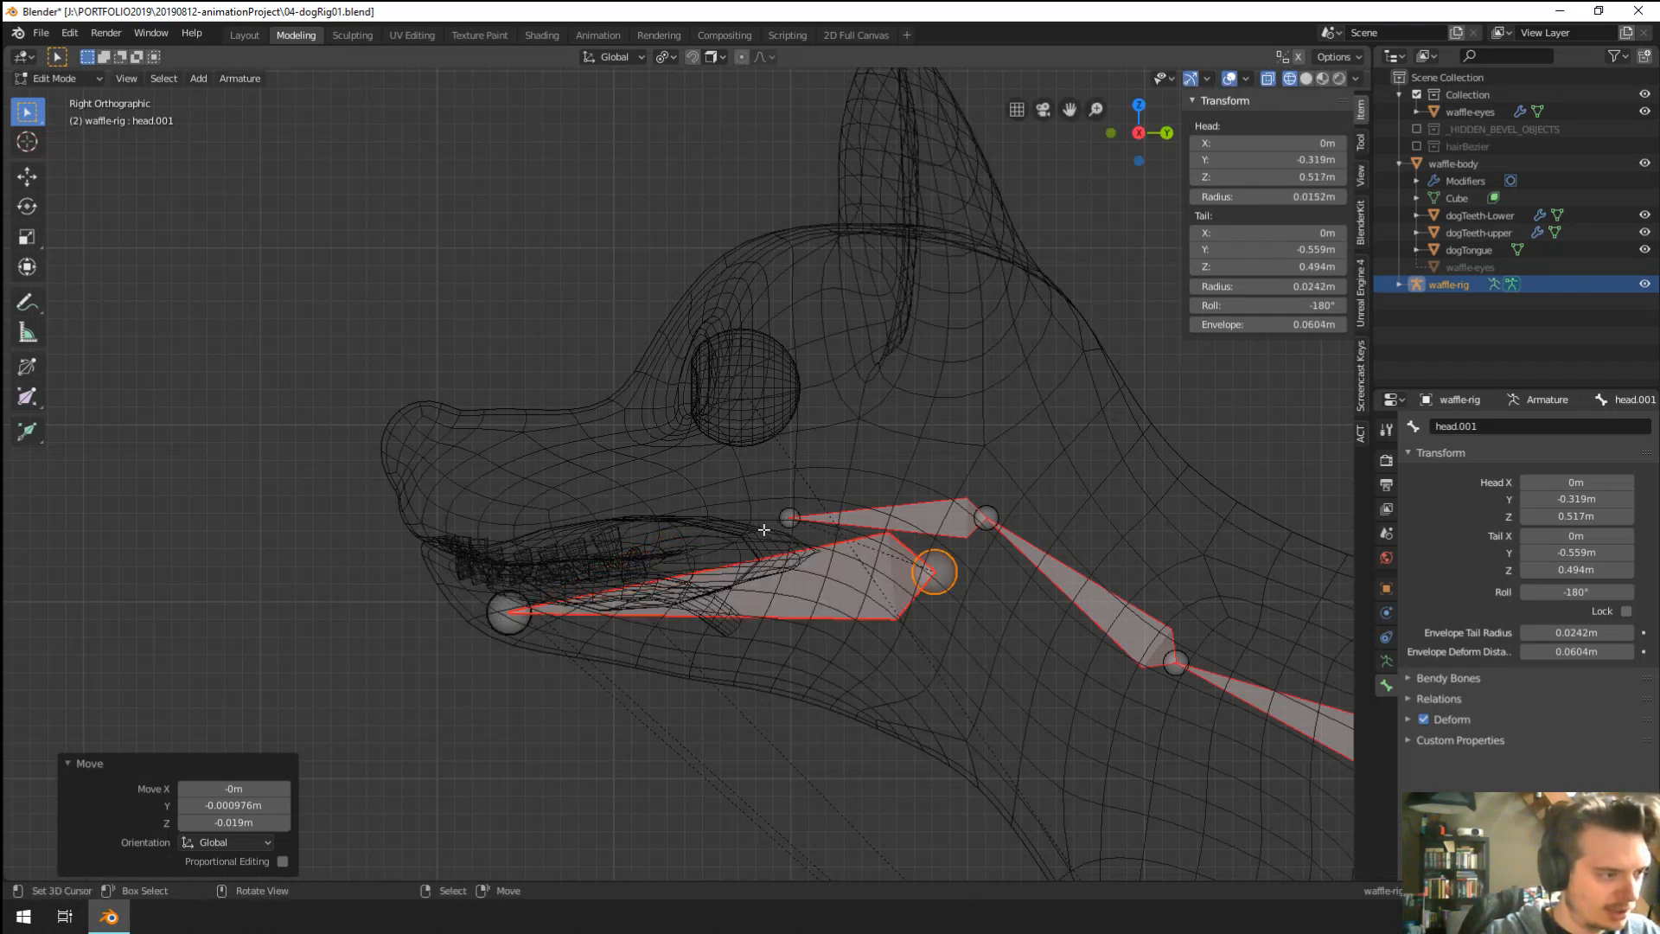
Extrude a short bone forward and up from the jaw bone's front tip, ending at about Y -0.618 m, Z 0.522 m.
scroll(774, 578, down, 1)
shift+middle_drag(768, 614, 737, 592)
scroll(737, 592, up, 2)
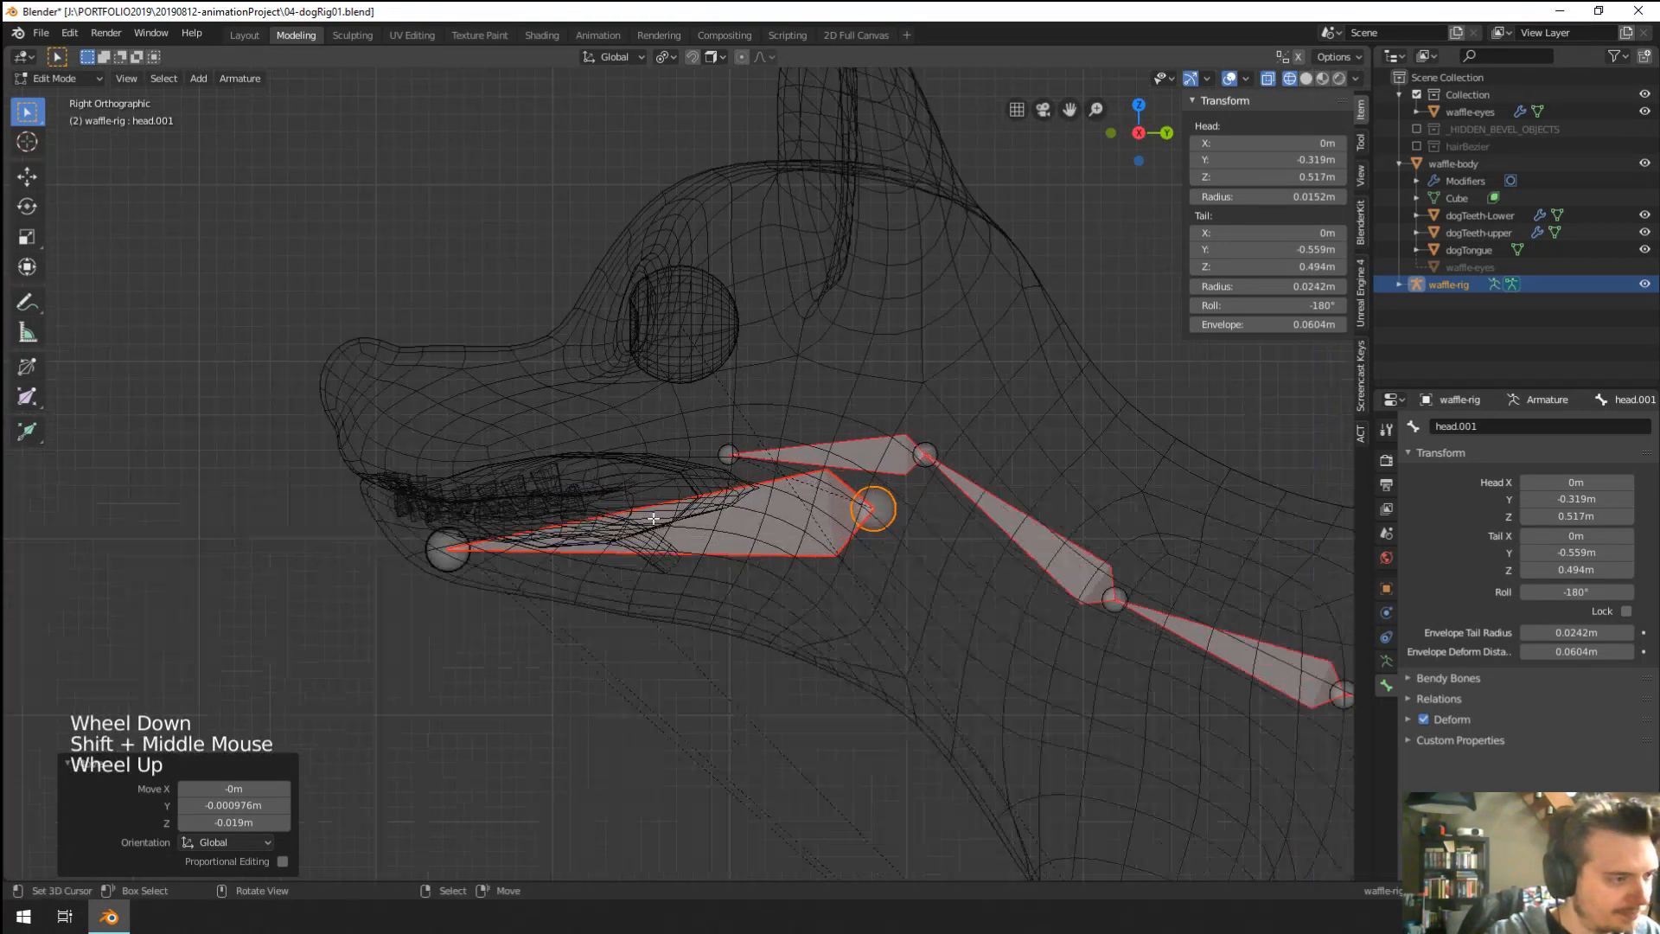
shift+middle_drag(637, 540, 675, 551)
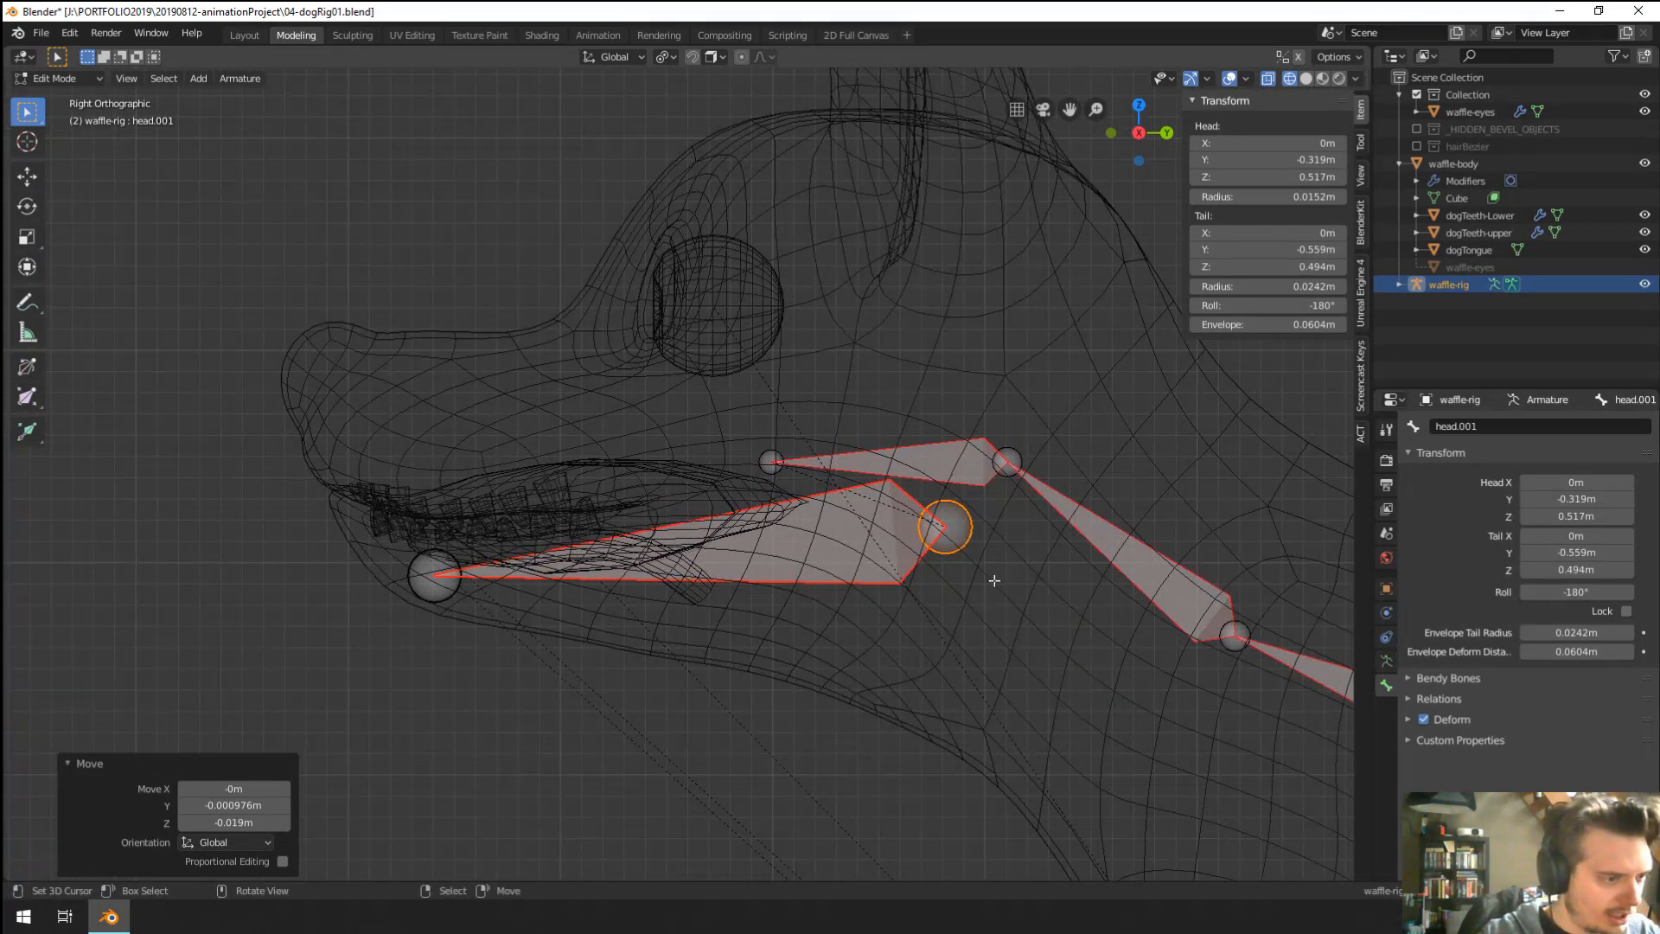
right_click(474, 606)
right_click(414, 581)
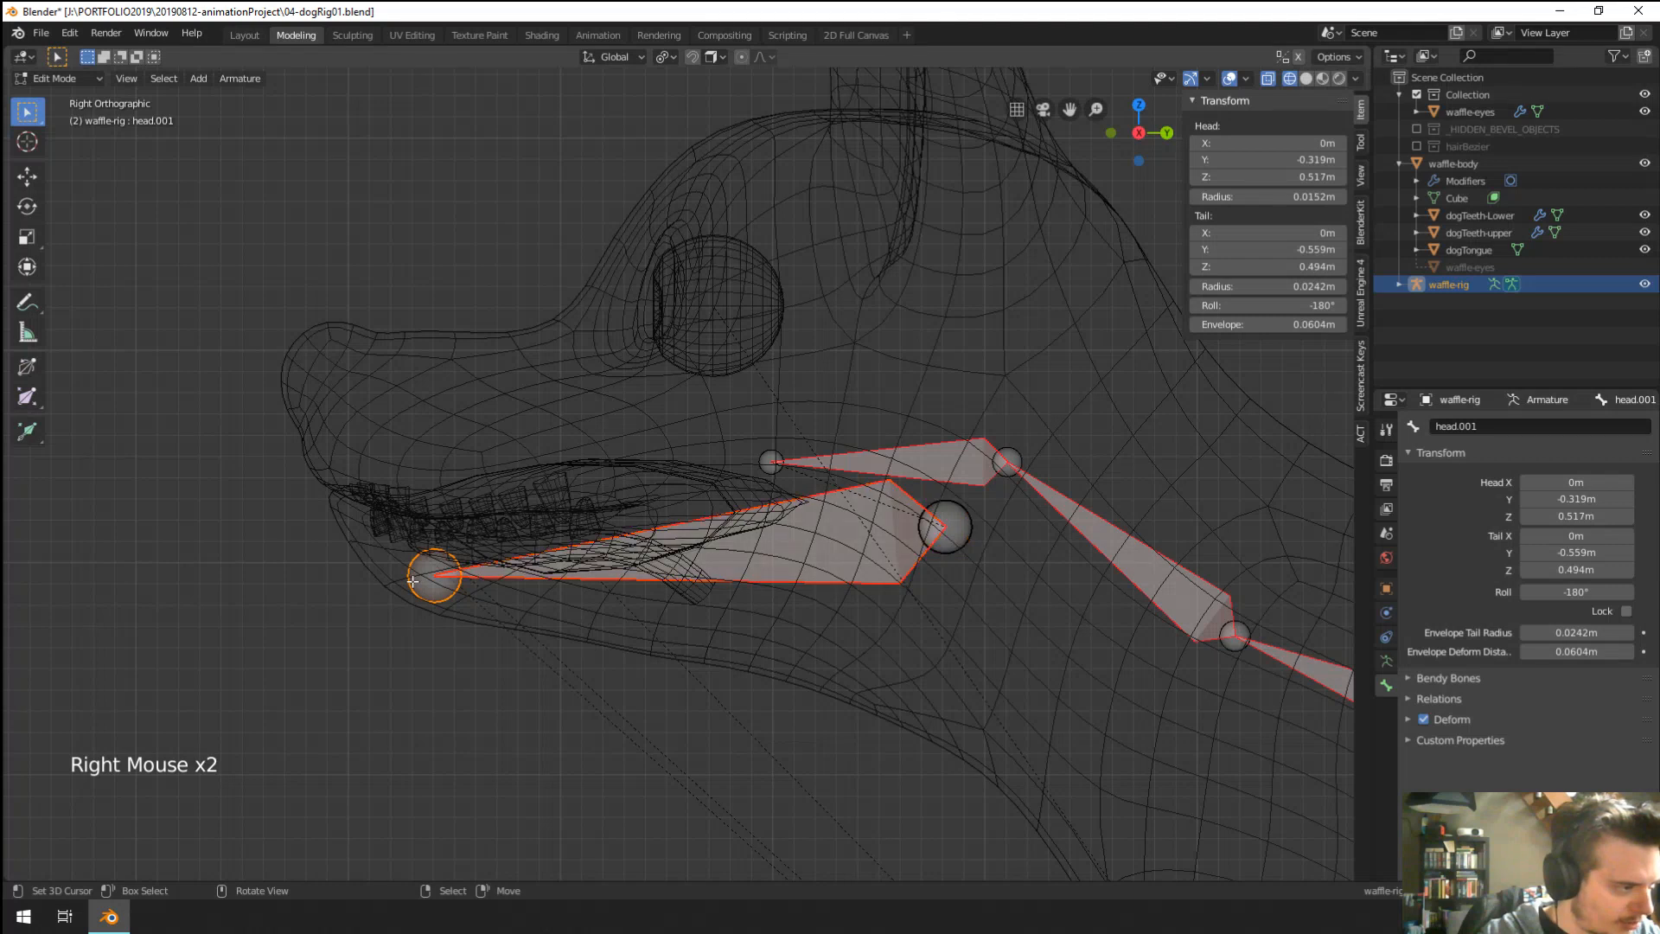
key(e)
click(289, 522)
Disconnect the new short bone from the jaw bone and move it up into the nose, head at about Y -0.556 m, Z 0.565 m.
right_click(383, 559)
key(alt+p)
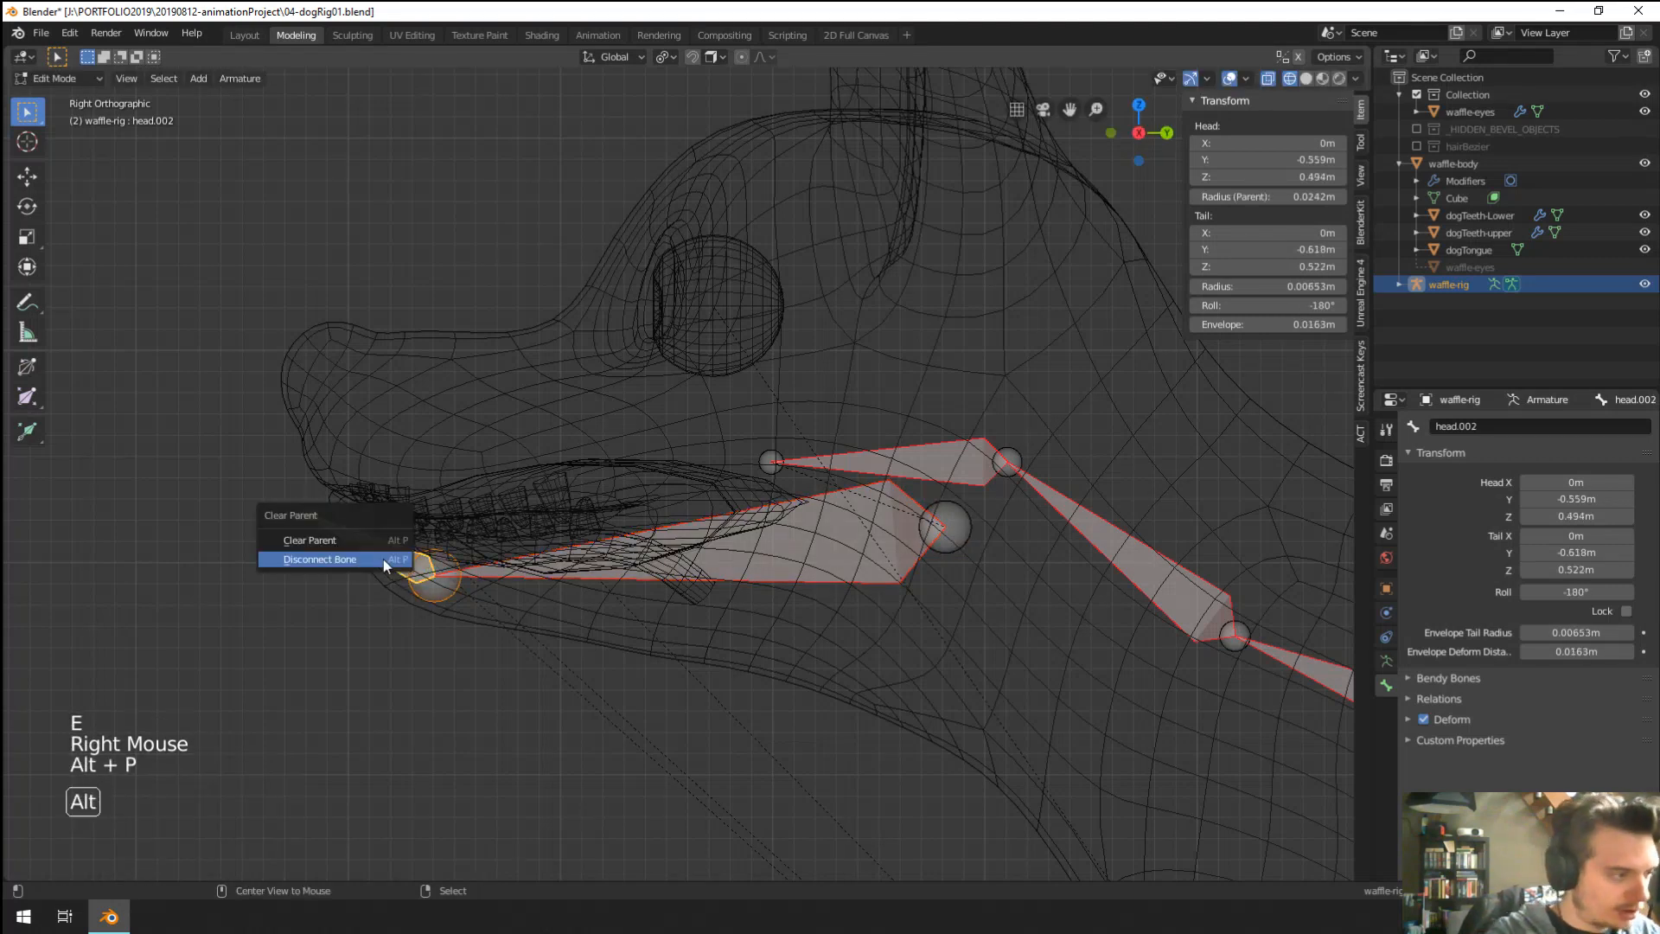
click(385, 560)
key(g)
click(500, 477)
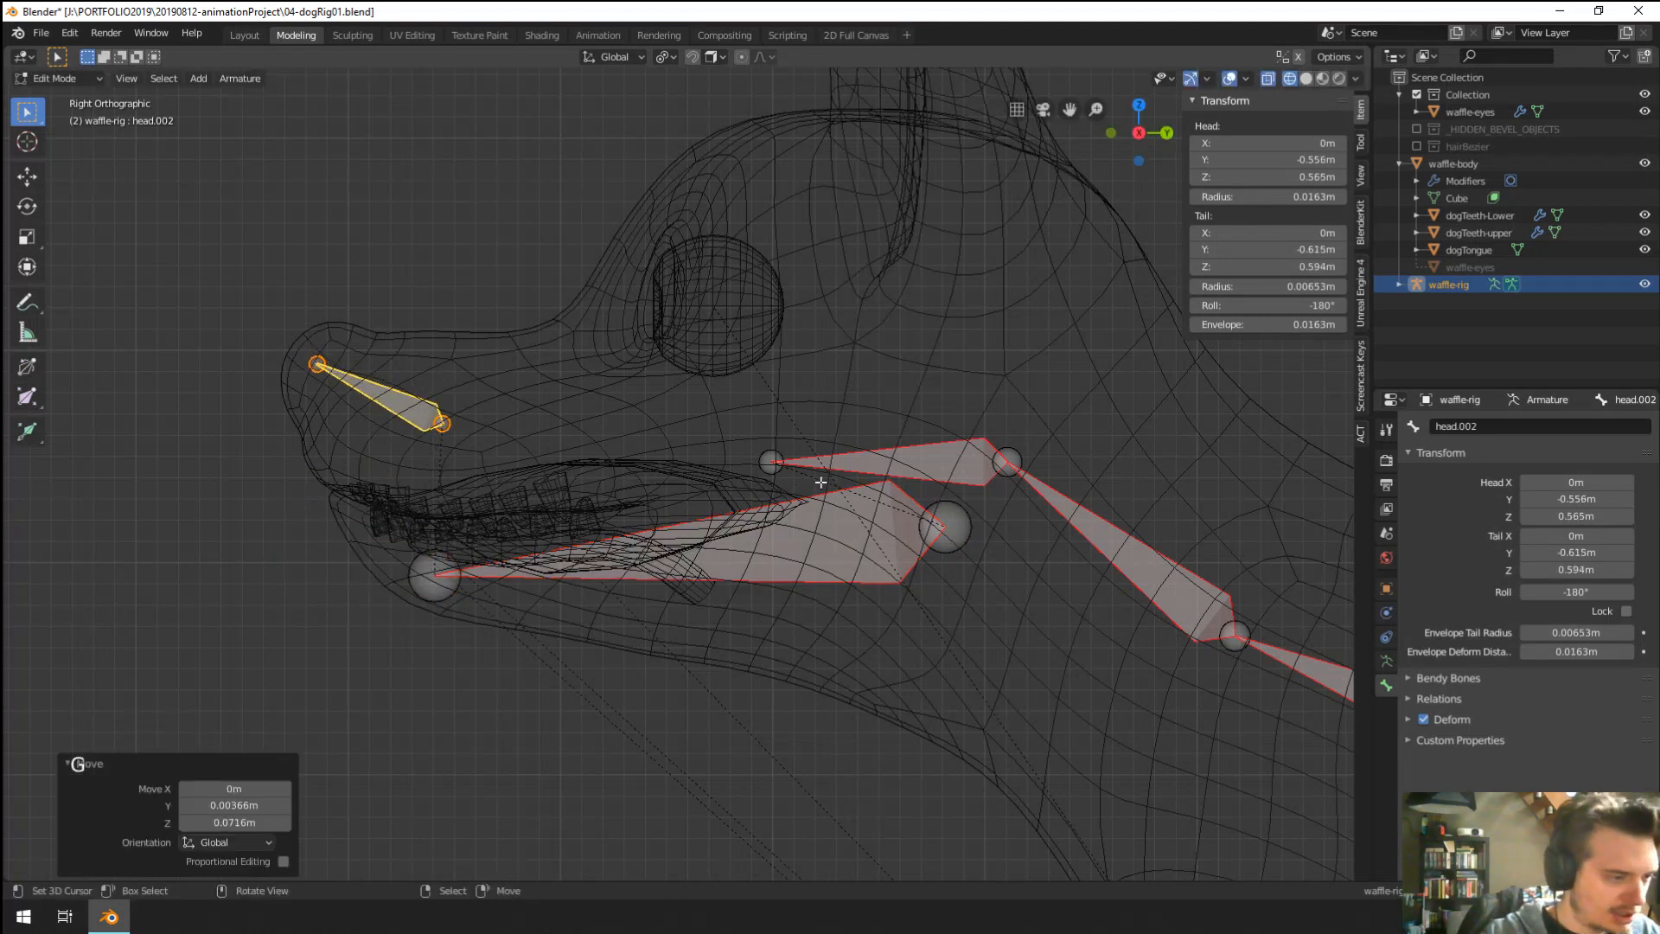
Parent the nose bone to the head bone with Keep Offset.
shift+right_click(885, 466)
key(ctrl+p)
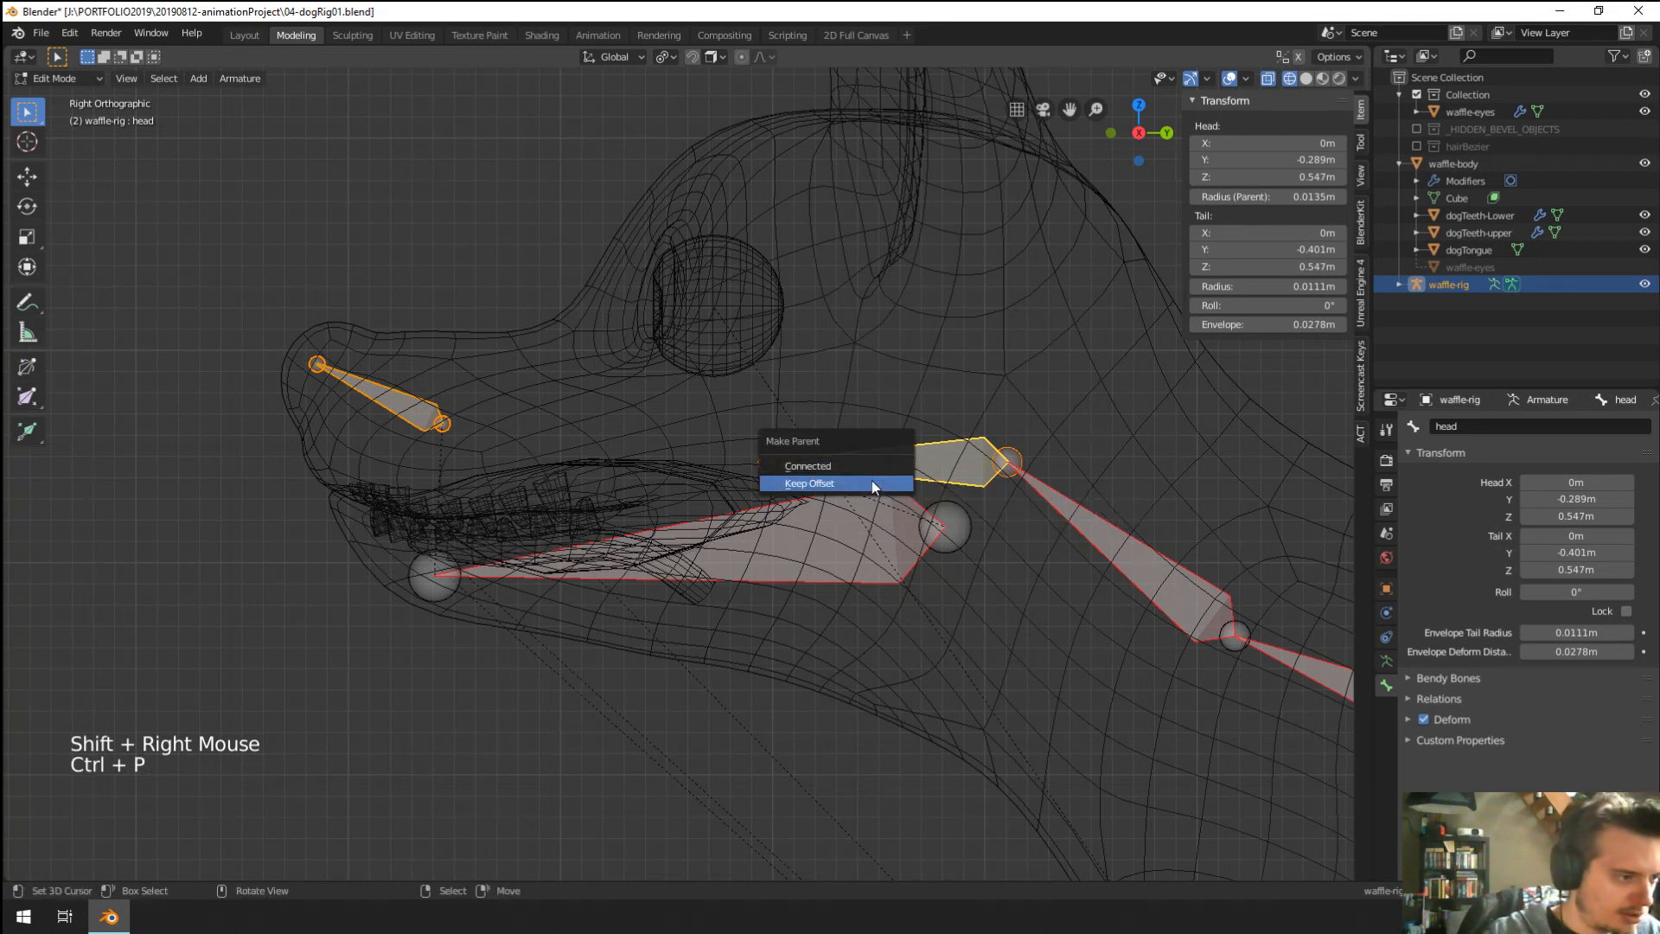
click(874, 482)
Shorten and fit the nose bone, with its head at about Y -0.583 m, Z 0.568 m and its tail at Y -0.62 m, Z 0.594 m.
shift+middle_drag(530, 433, 610, 465)
right_click(525, 457)
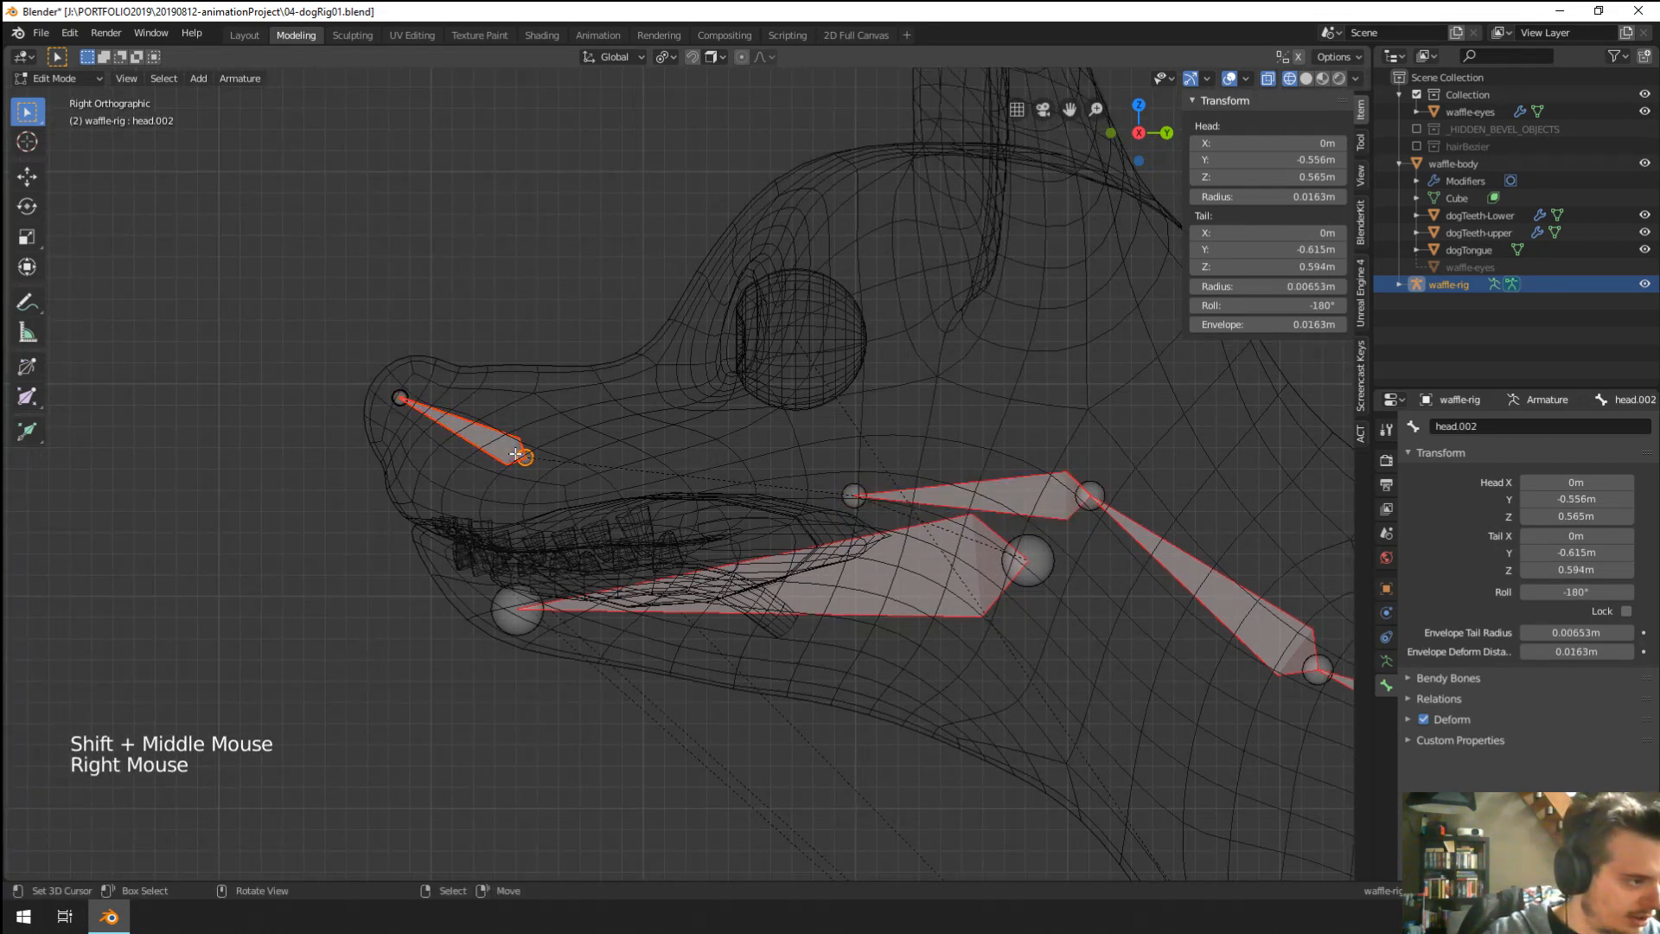
key(g)
click(422, 418)
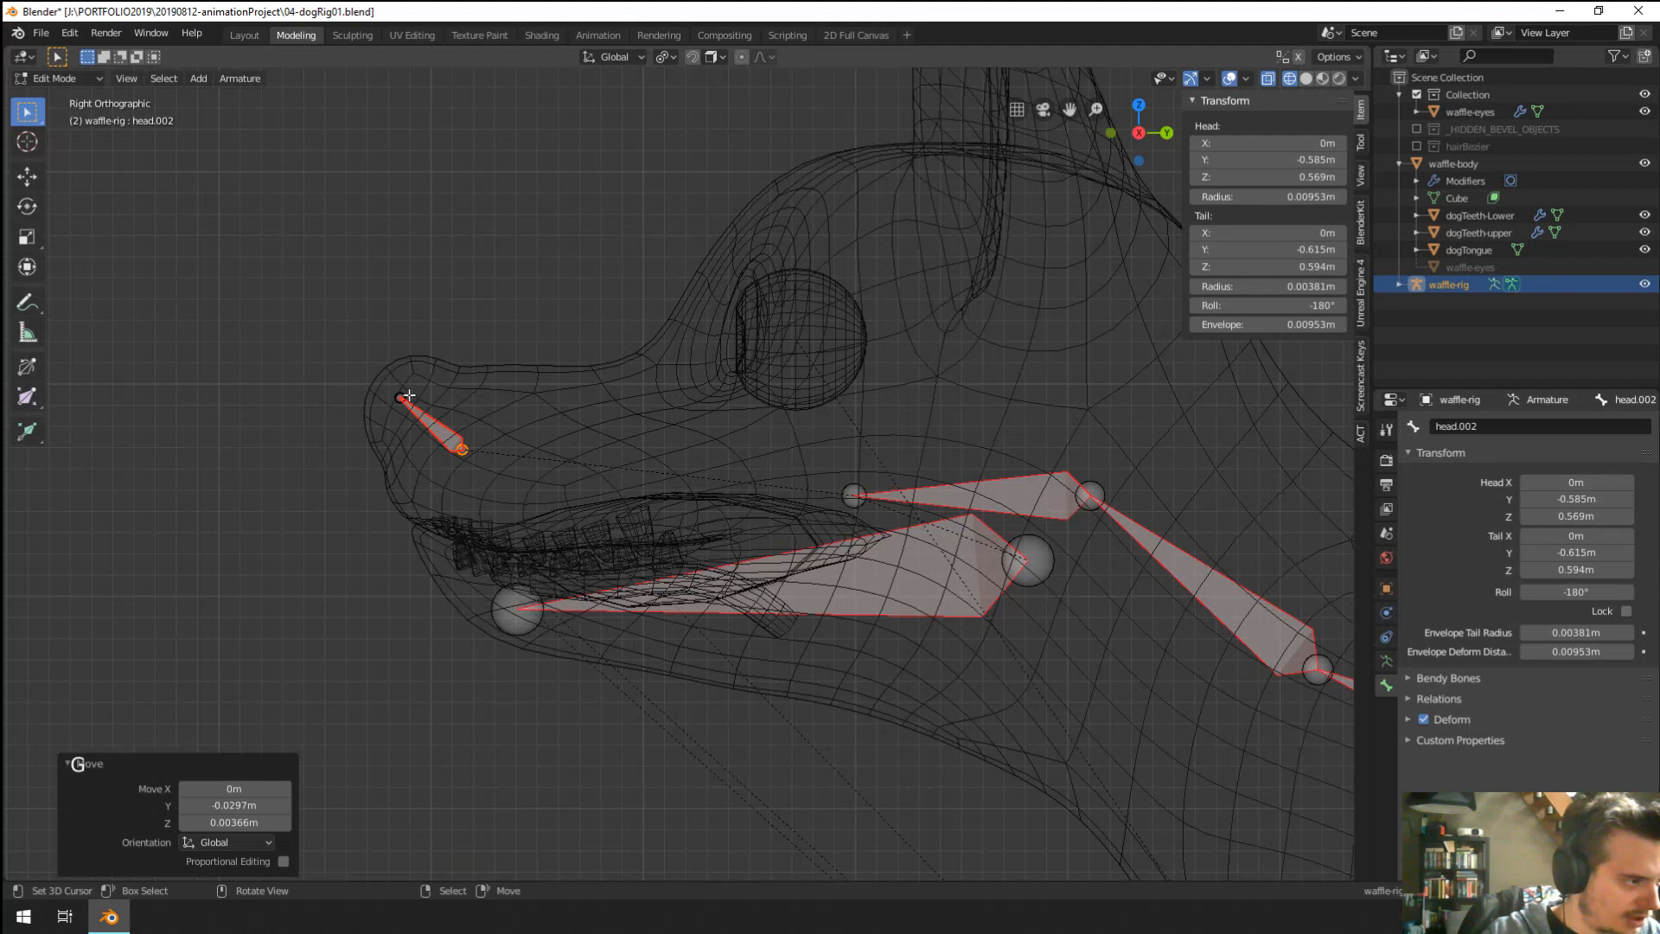
right_click(409, 395)
key(g)
click(398, 394)
right_click(463, 451)
key(g)
click(468, 452)
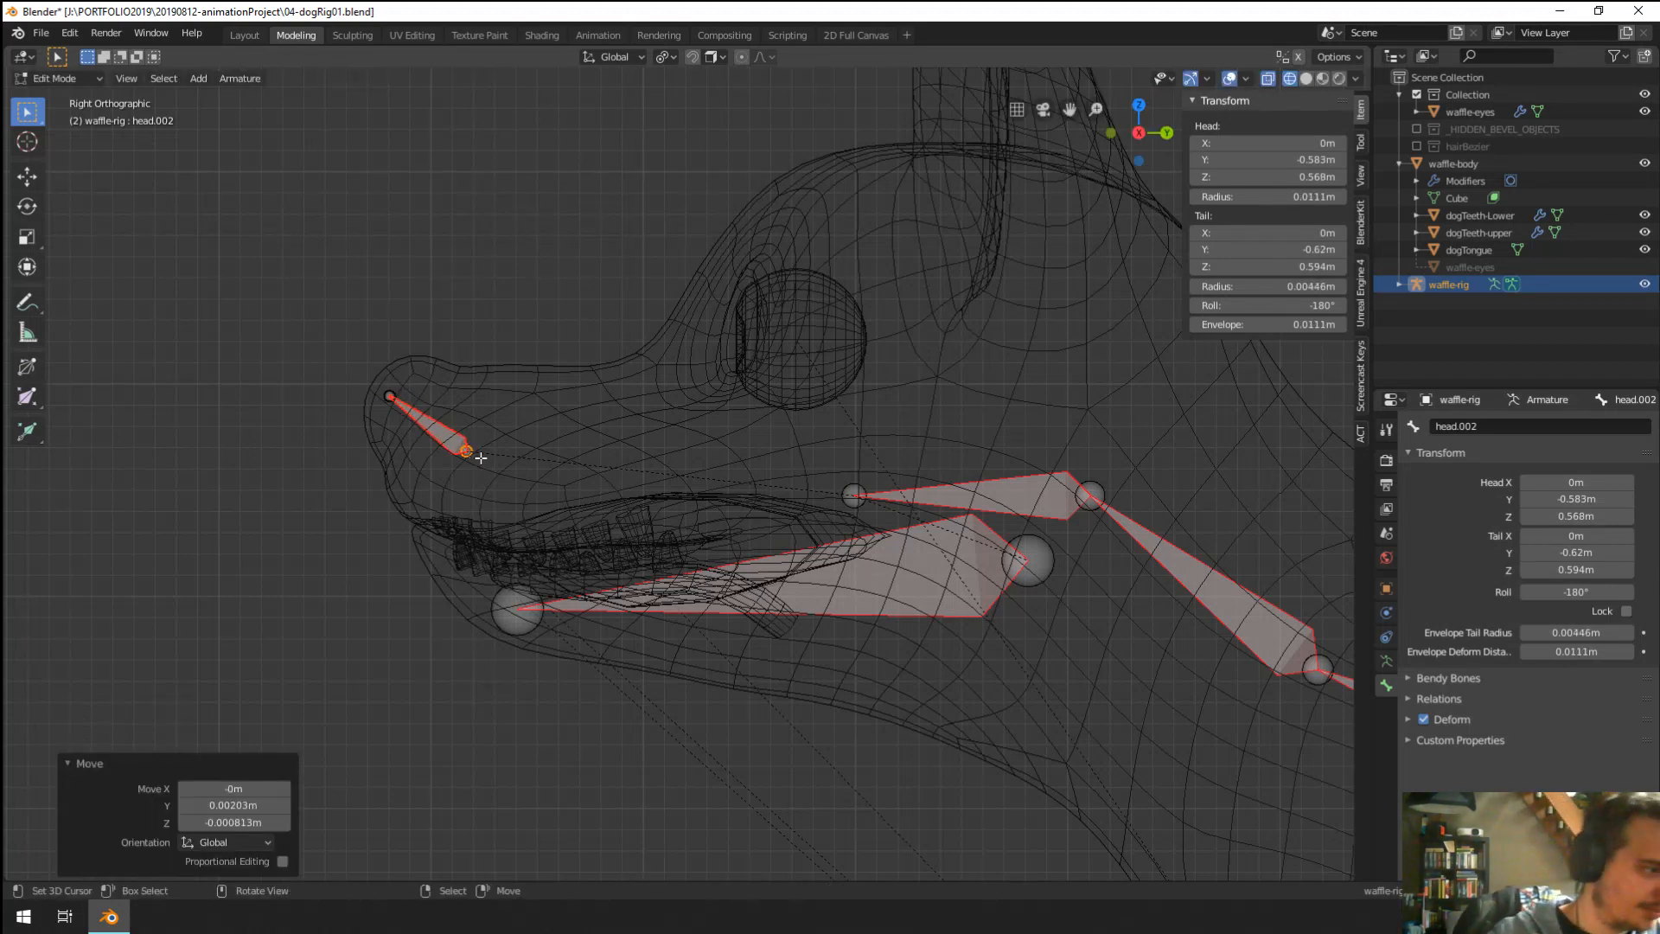
Rename the small bone in the dog's snout tip to nose.
right_click(428, 423)
click(1516, 427)
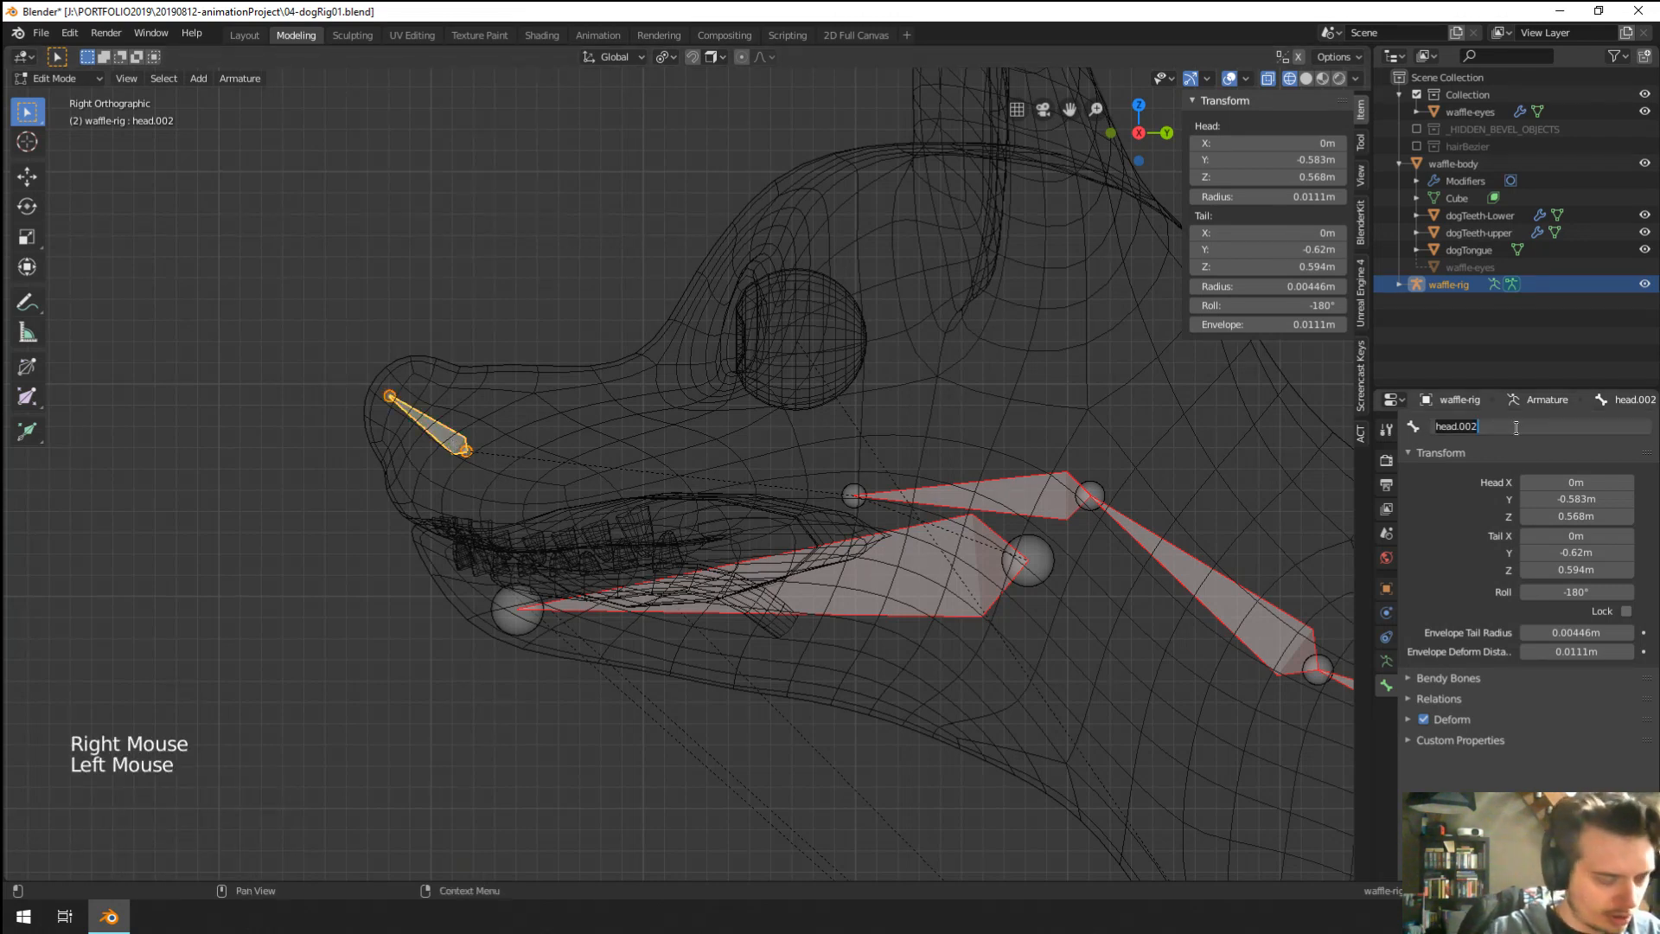
text(nose)
key(Return)
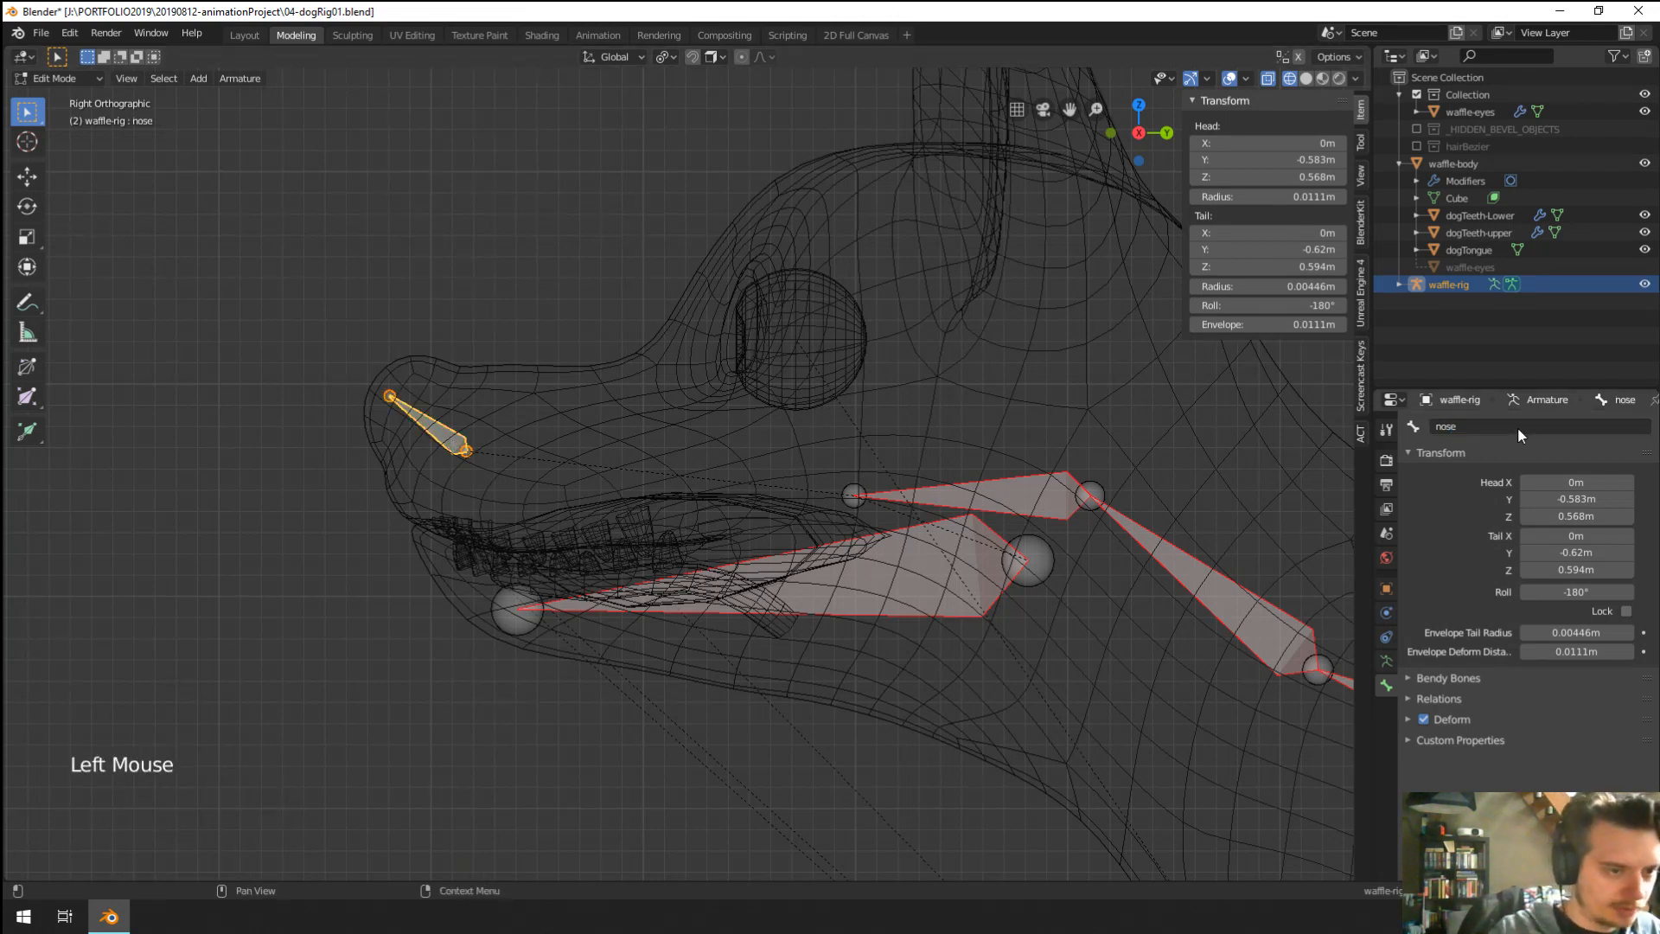
Select the lower jaw bone and open its name for editing.
right_click(994, 551)
right_click(902, 617)
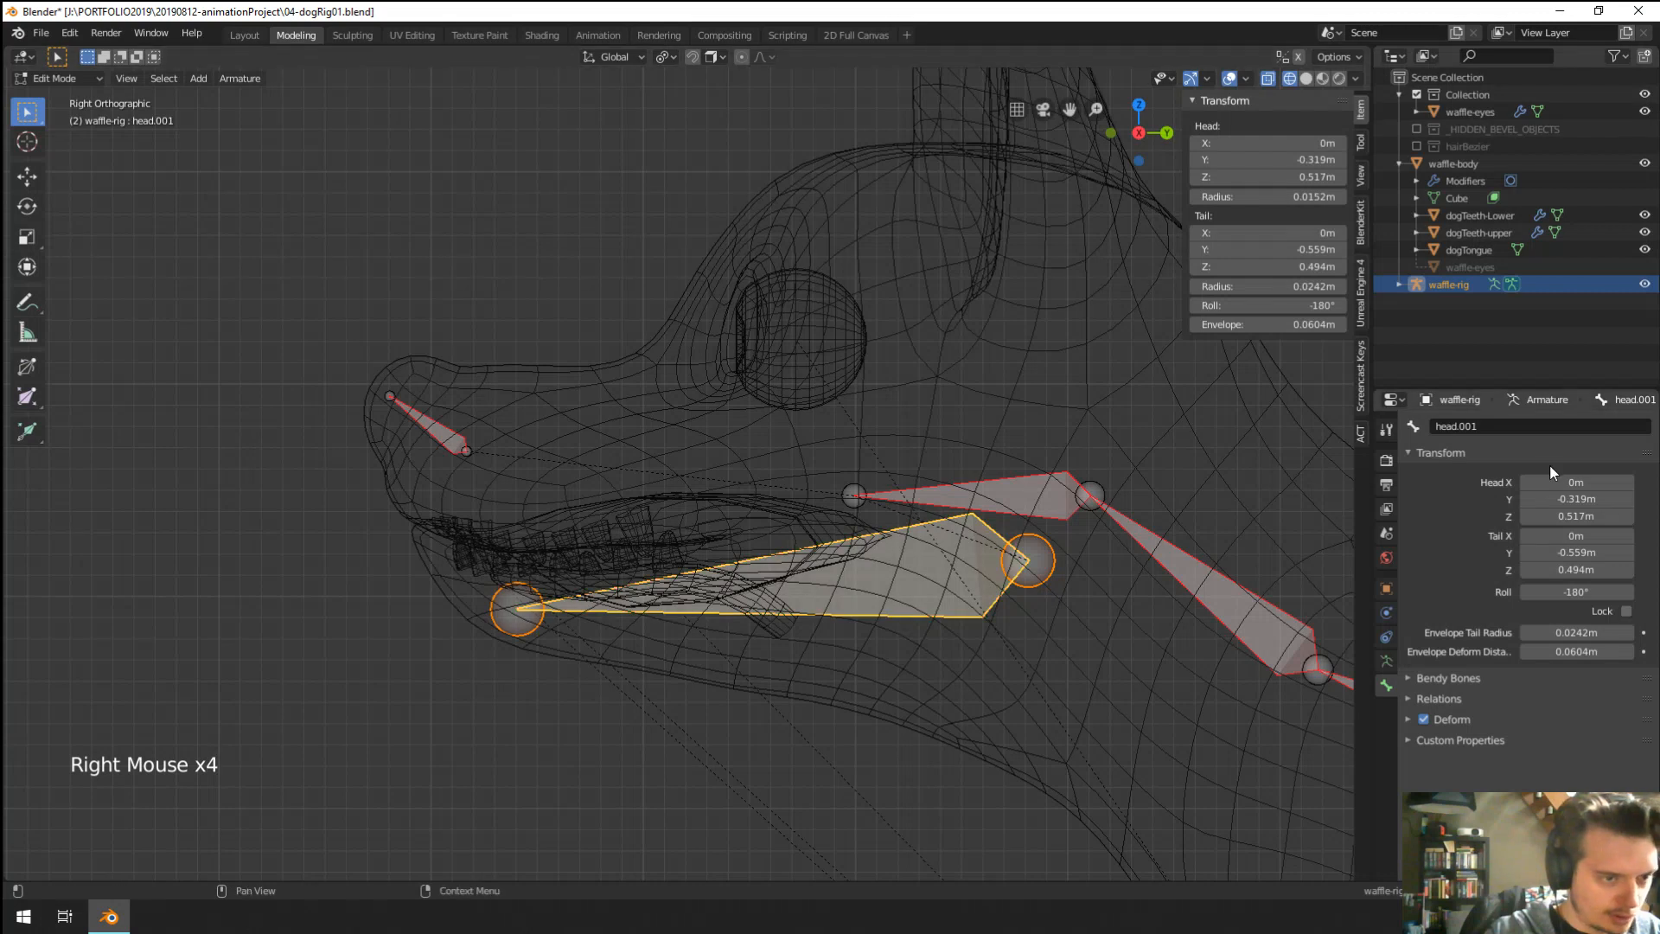
click(1508, 427)
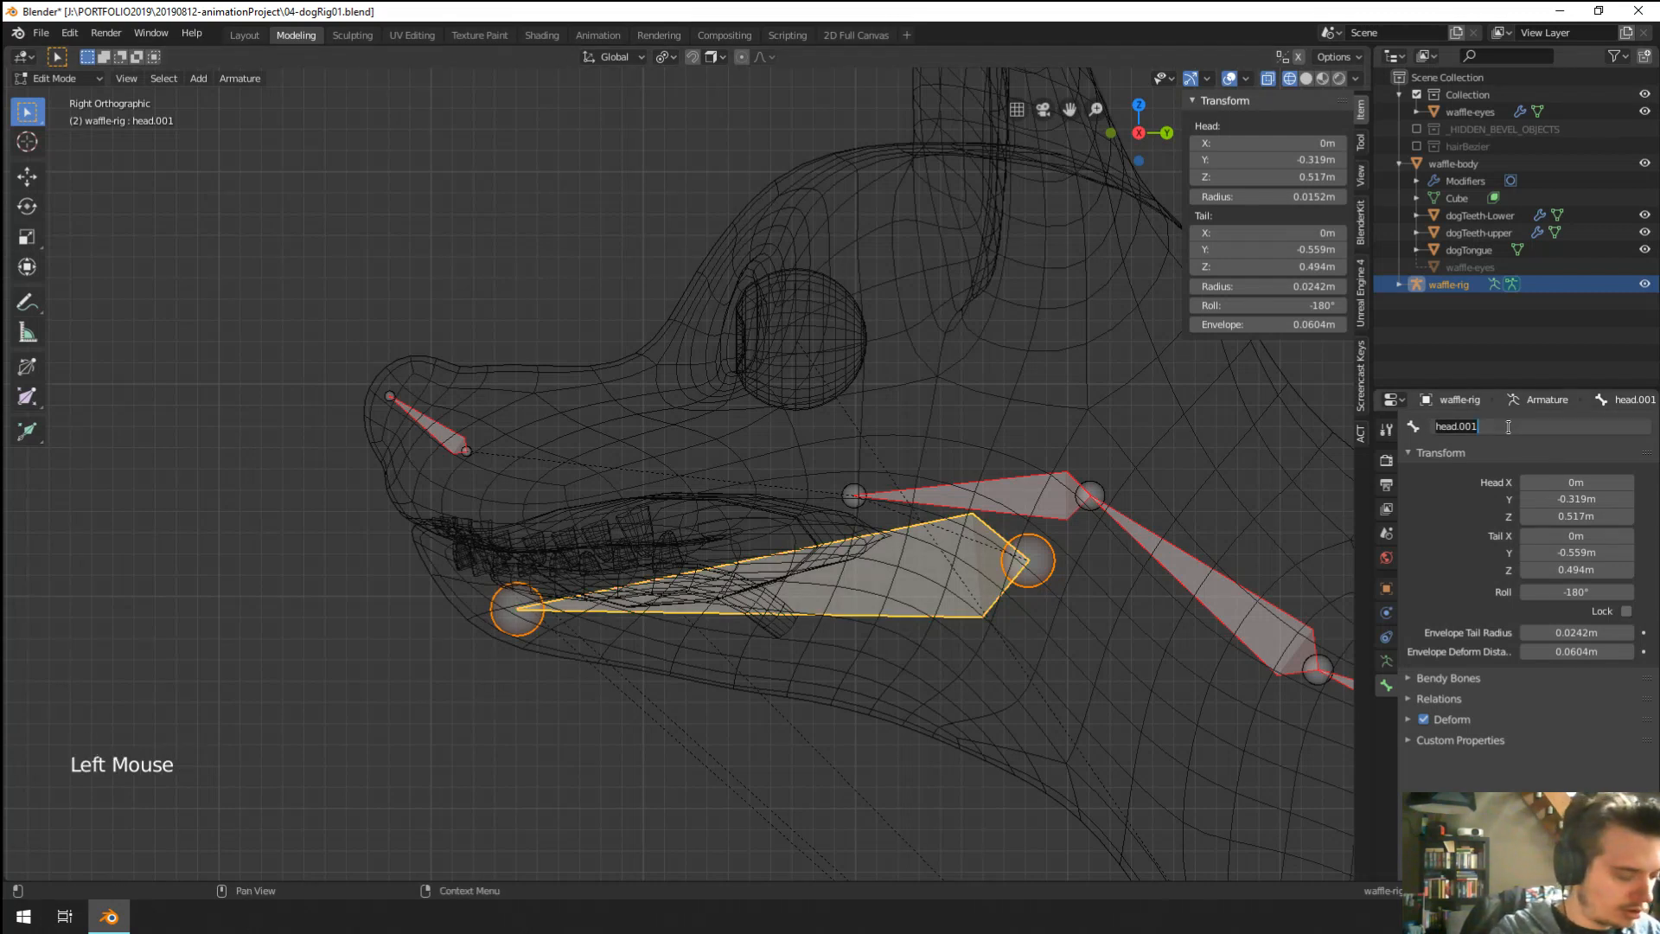
Rename the selected lower-jaw bone to jaw.
text(jaw)
key(Return)
Extrude a new bone about 0.061 m long from the head bone's tip, forward along the Y axis.
shift+middle_drag(913, 349, 918, 406)
right_click(1062, 547)
right_click(865, 552)
right_click(871, 551)
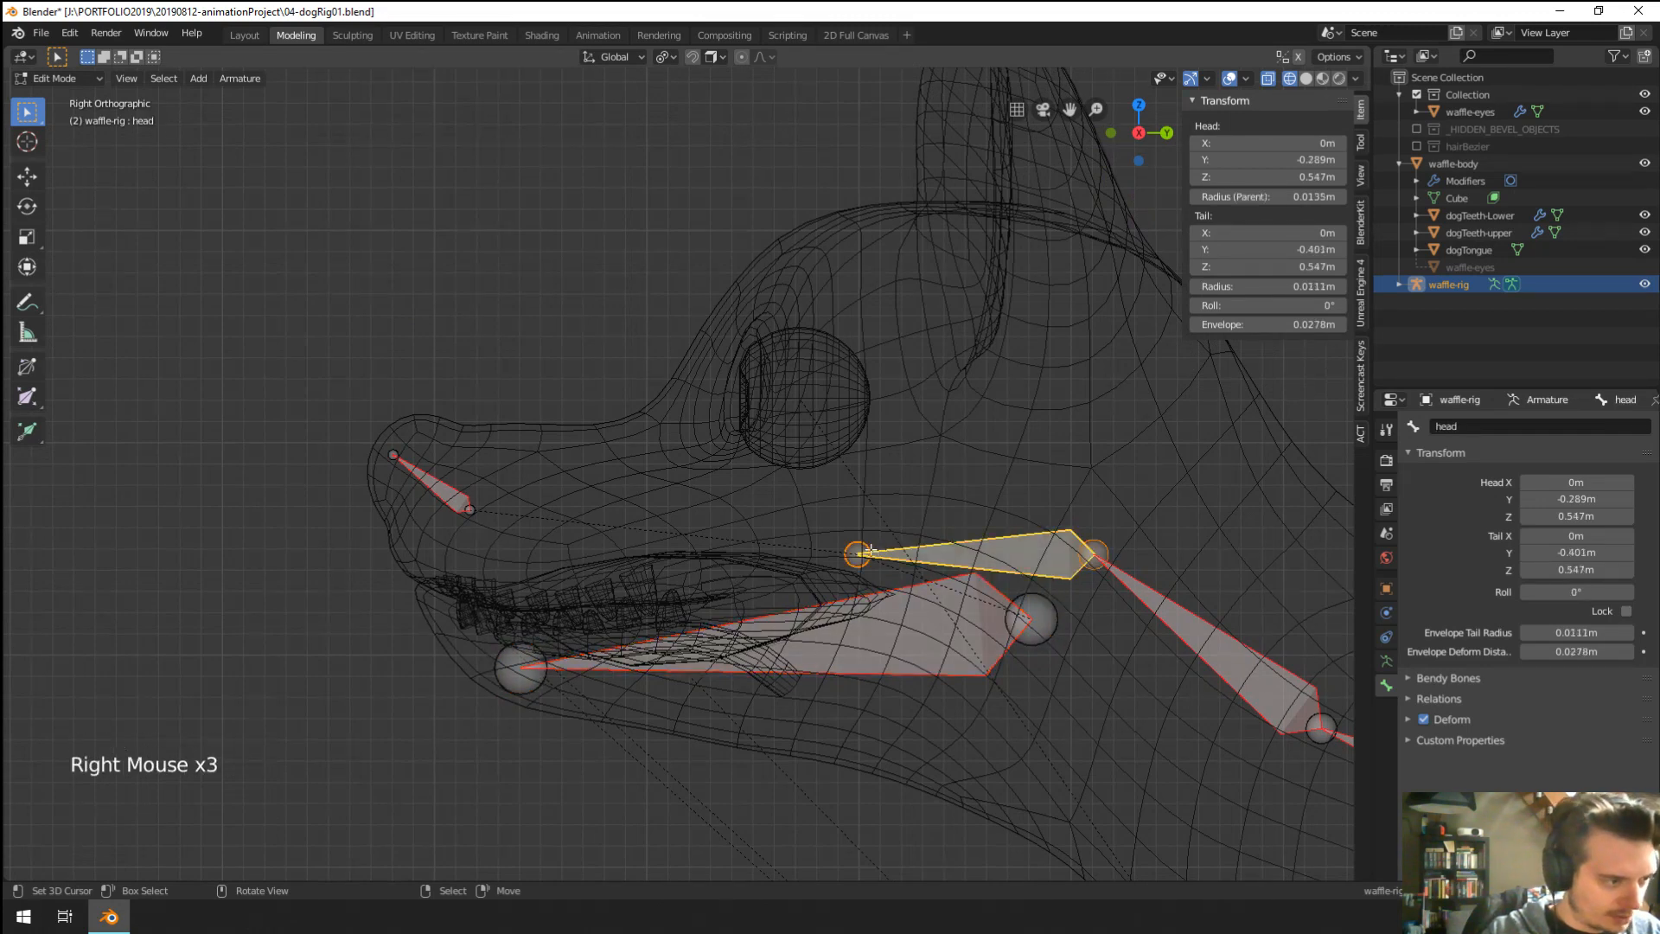
right_click(860, 551)
key(e)
key(y)
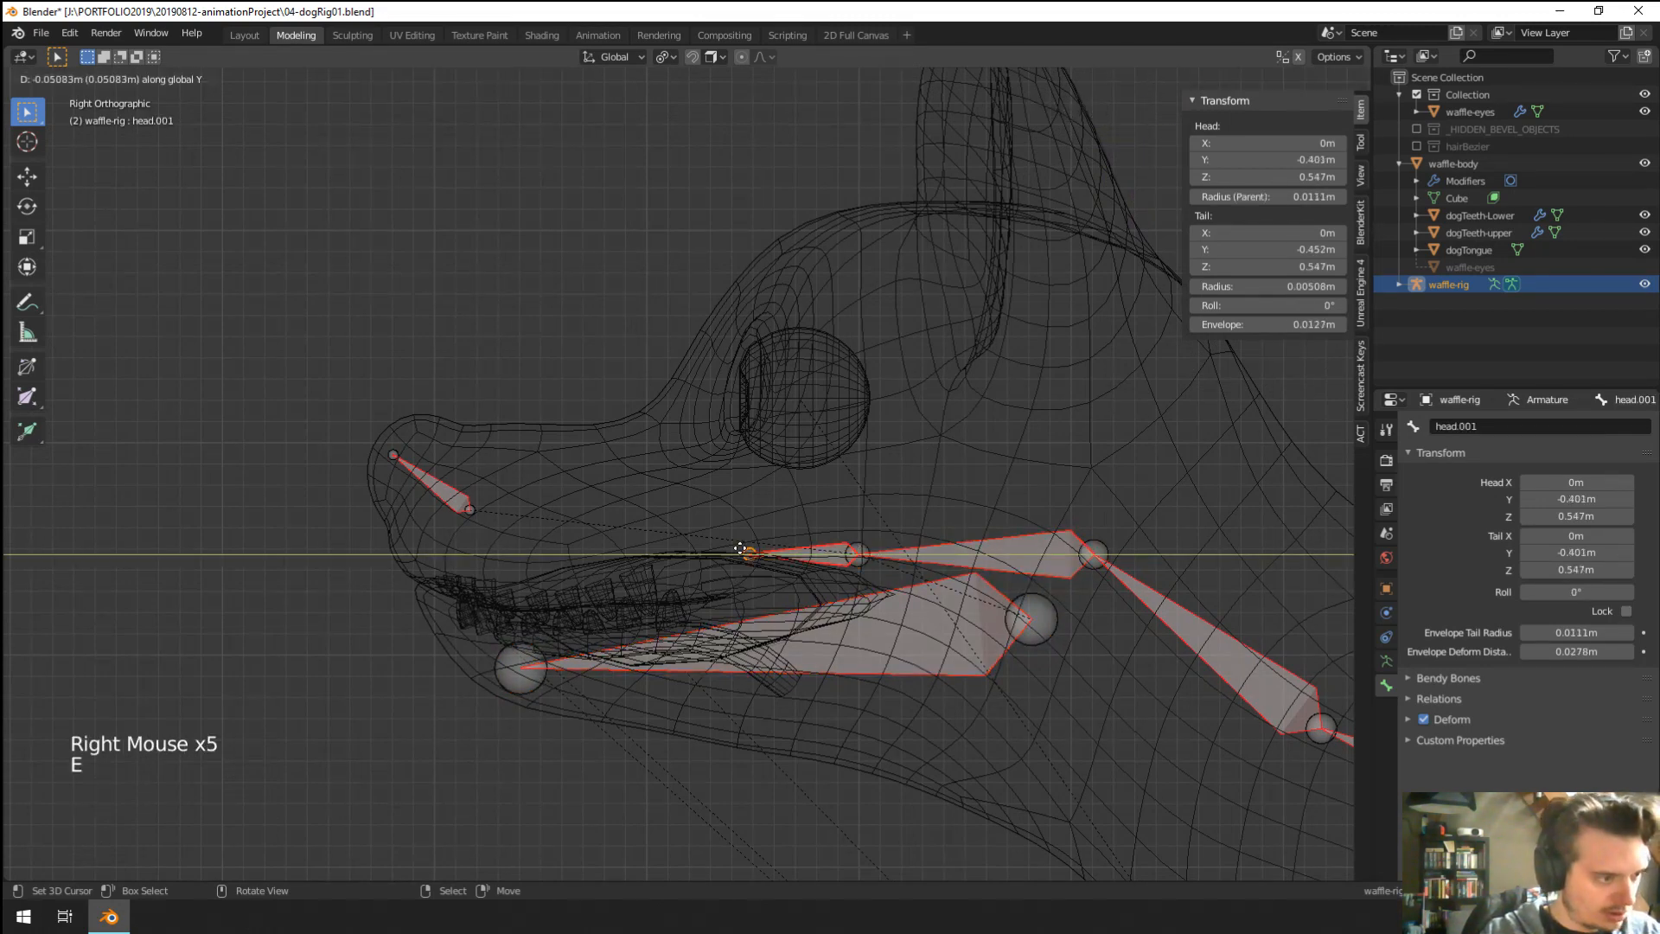
click(730, 554)
Disconnect the new bone from the head bone and move it about 0.074 m up and 0.027 m forward to the eye.
right_click(830, 543)
key(alt+p)
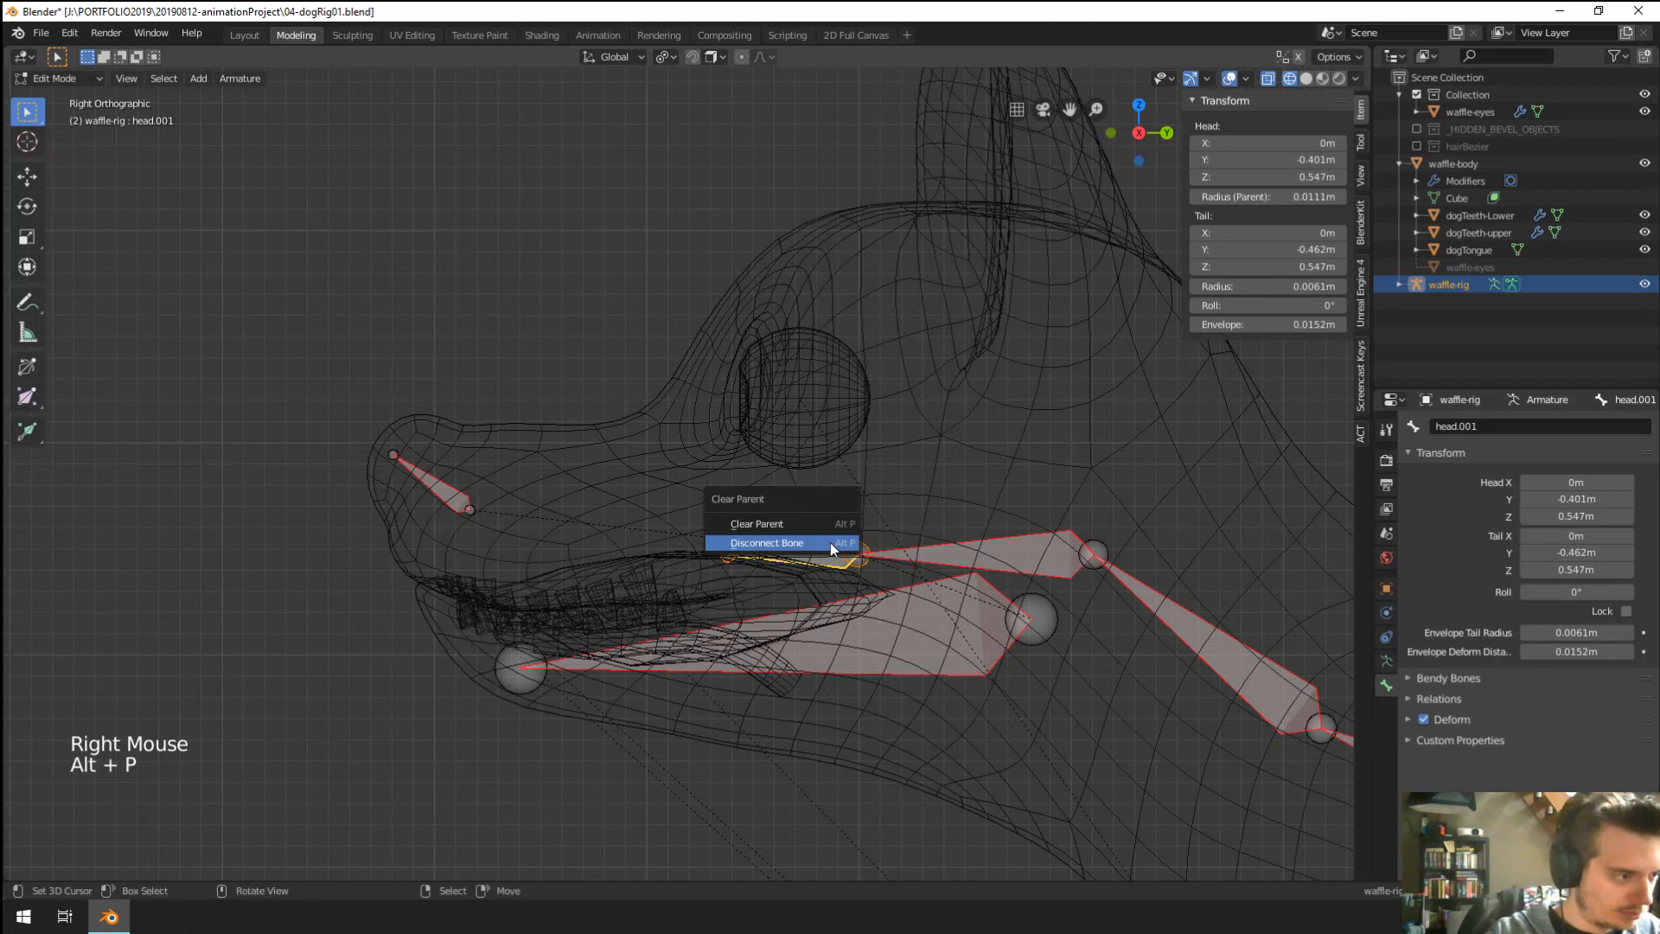
click(830, 542)
right_click(830, 542)
key(g)
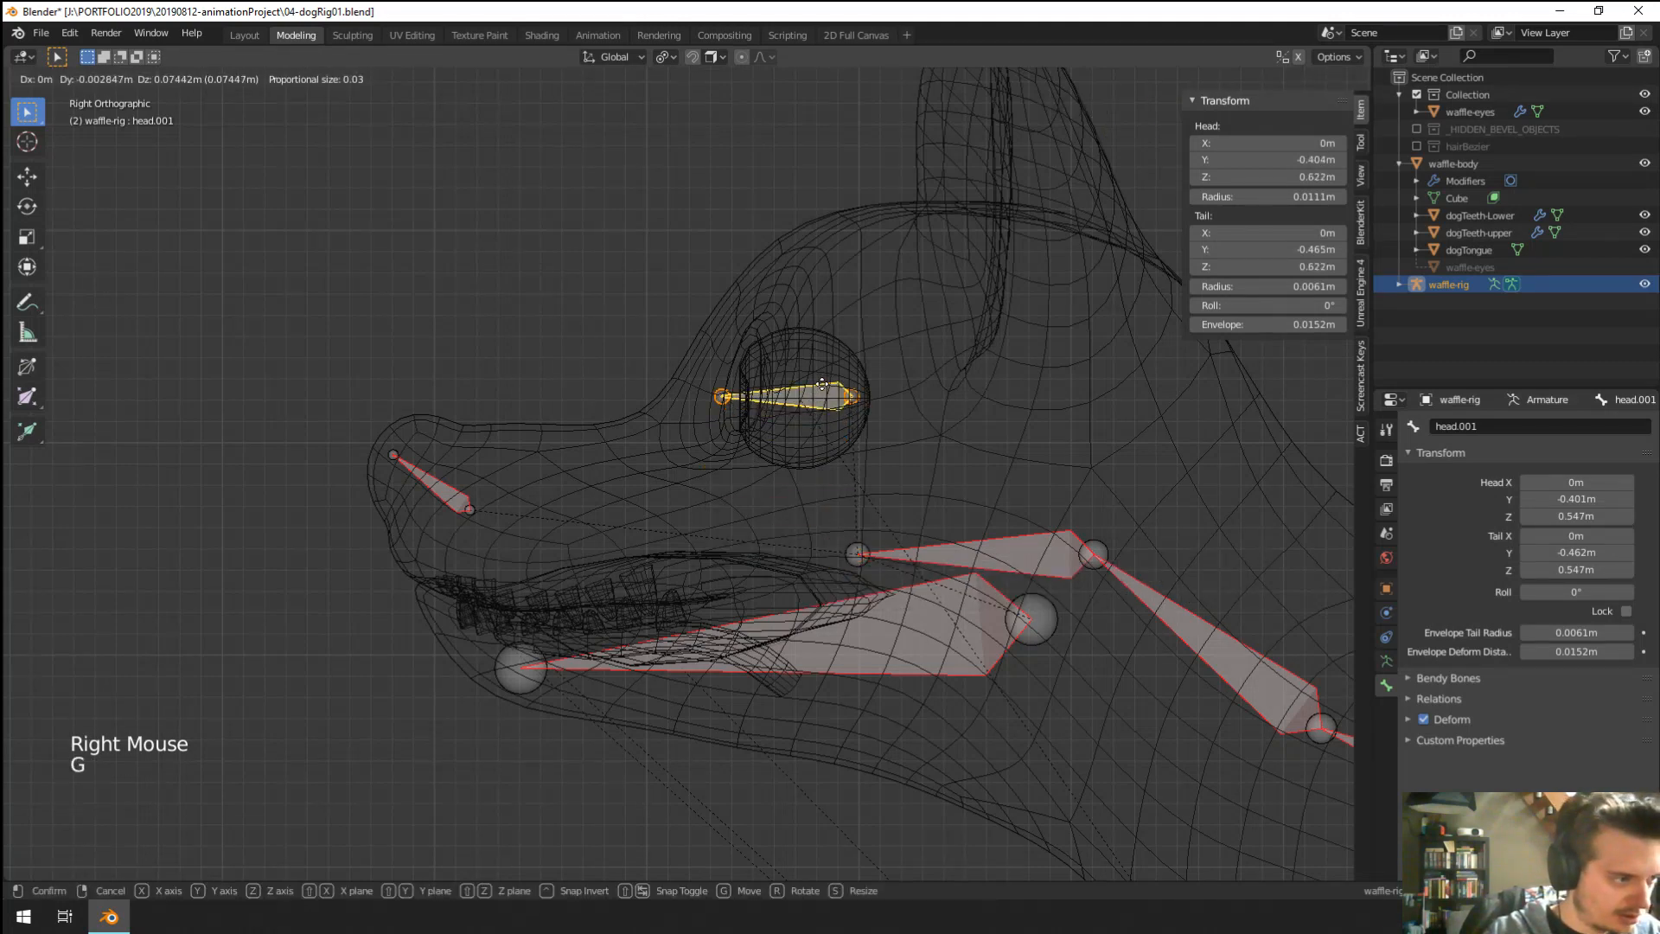
click(771, 385)
Move the eye bone's tip back to the eyeball's front, shortening the bone to about 0.026 m.
scroll(699, 374, up, 6)
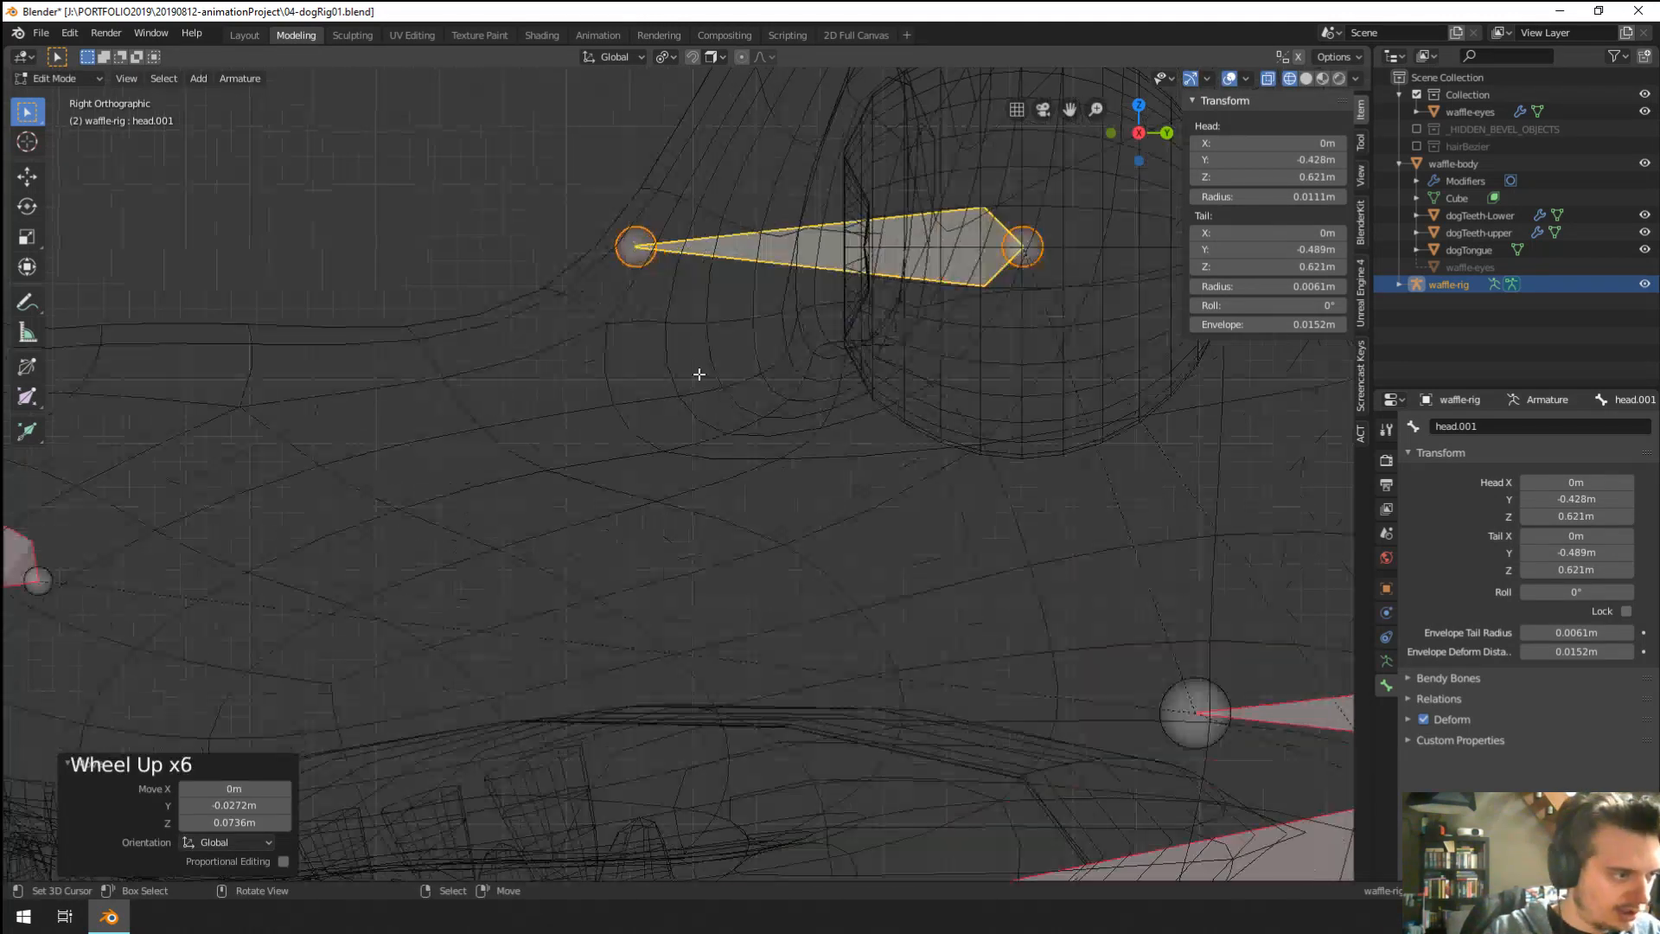
right_click(634, 248)
key(g)
click(844, 257)
Switch from the rig to editing the waffle-eyes mesh and select the eyeball's vertical middle edge loop.
shift+middle_drag(938, 289, 782, 519)
scroll(975, 451, up, 3)
right_click(1016, 439)
key(Tab)
right_click(1030, 469)
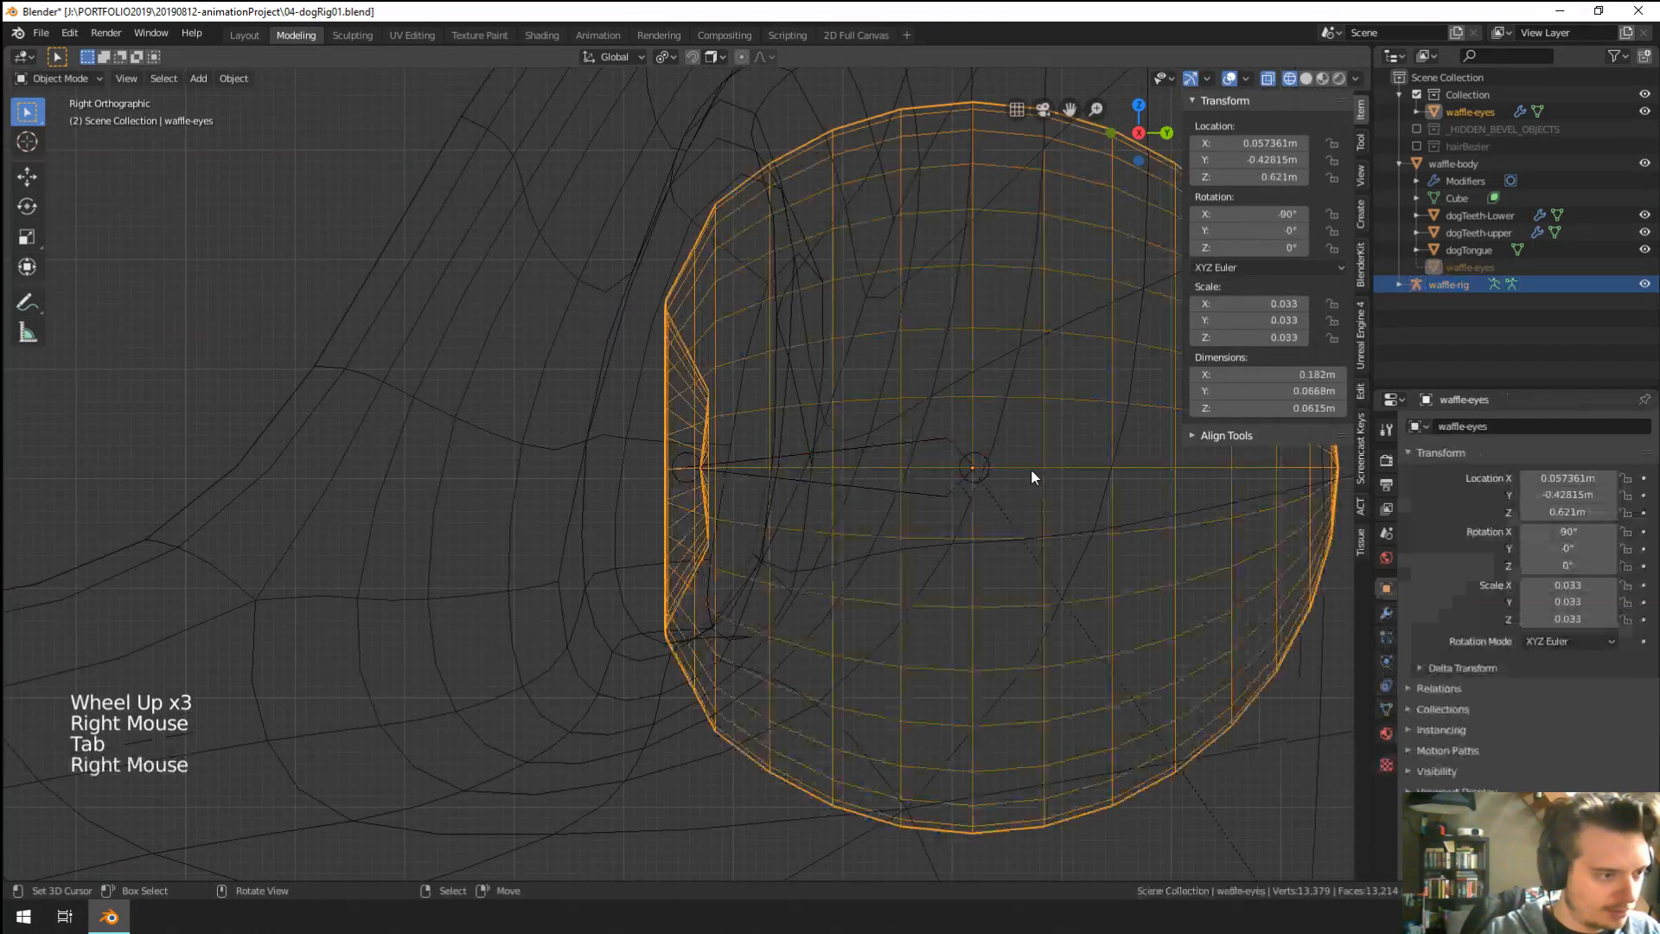
key(Tab)
alt+right_click(956, 358)
shift+middle_drag(956, 358, 1006, 442)
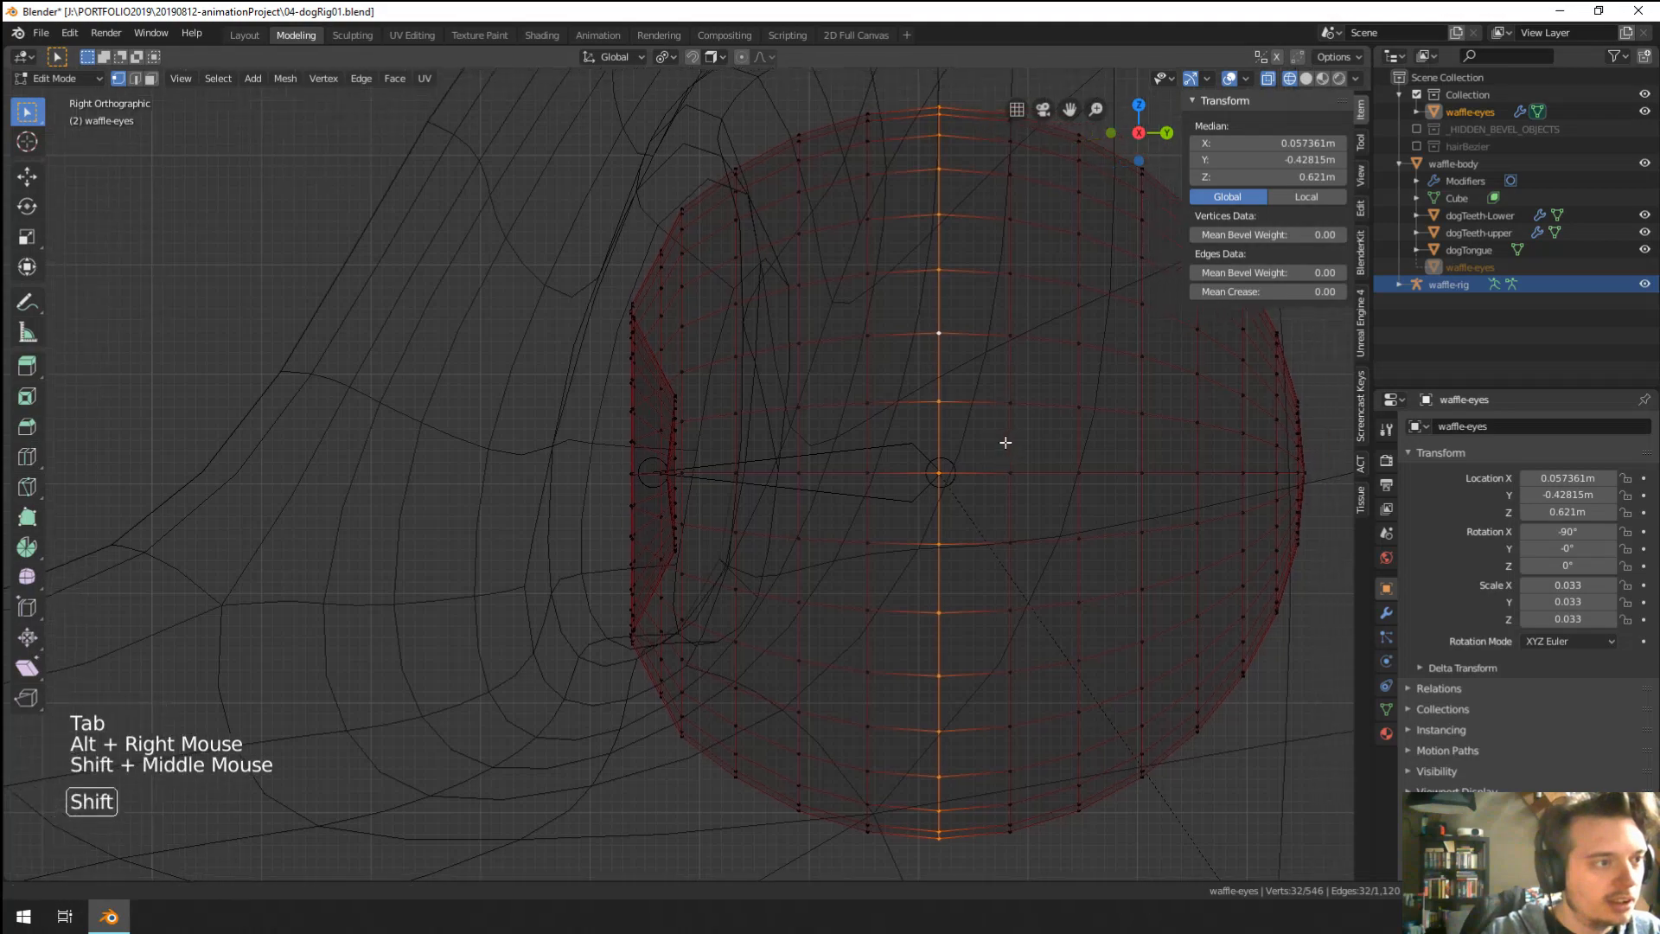
Snap the 3D cursor to the selected eyeball loop and return to Object Mode.
scroll(971, 449, down, 4)
mouse_move(805, 530)
middle_down()
mouse_move(803, 571)
mouse_move(822, 541)
middle_up()
scroll(821, 540, down, 1)
middle_drag(821, 540, 848, 415)
key(KP_1)
key(KP_3)
key(w)
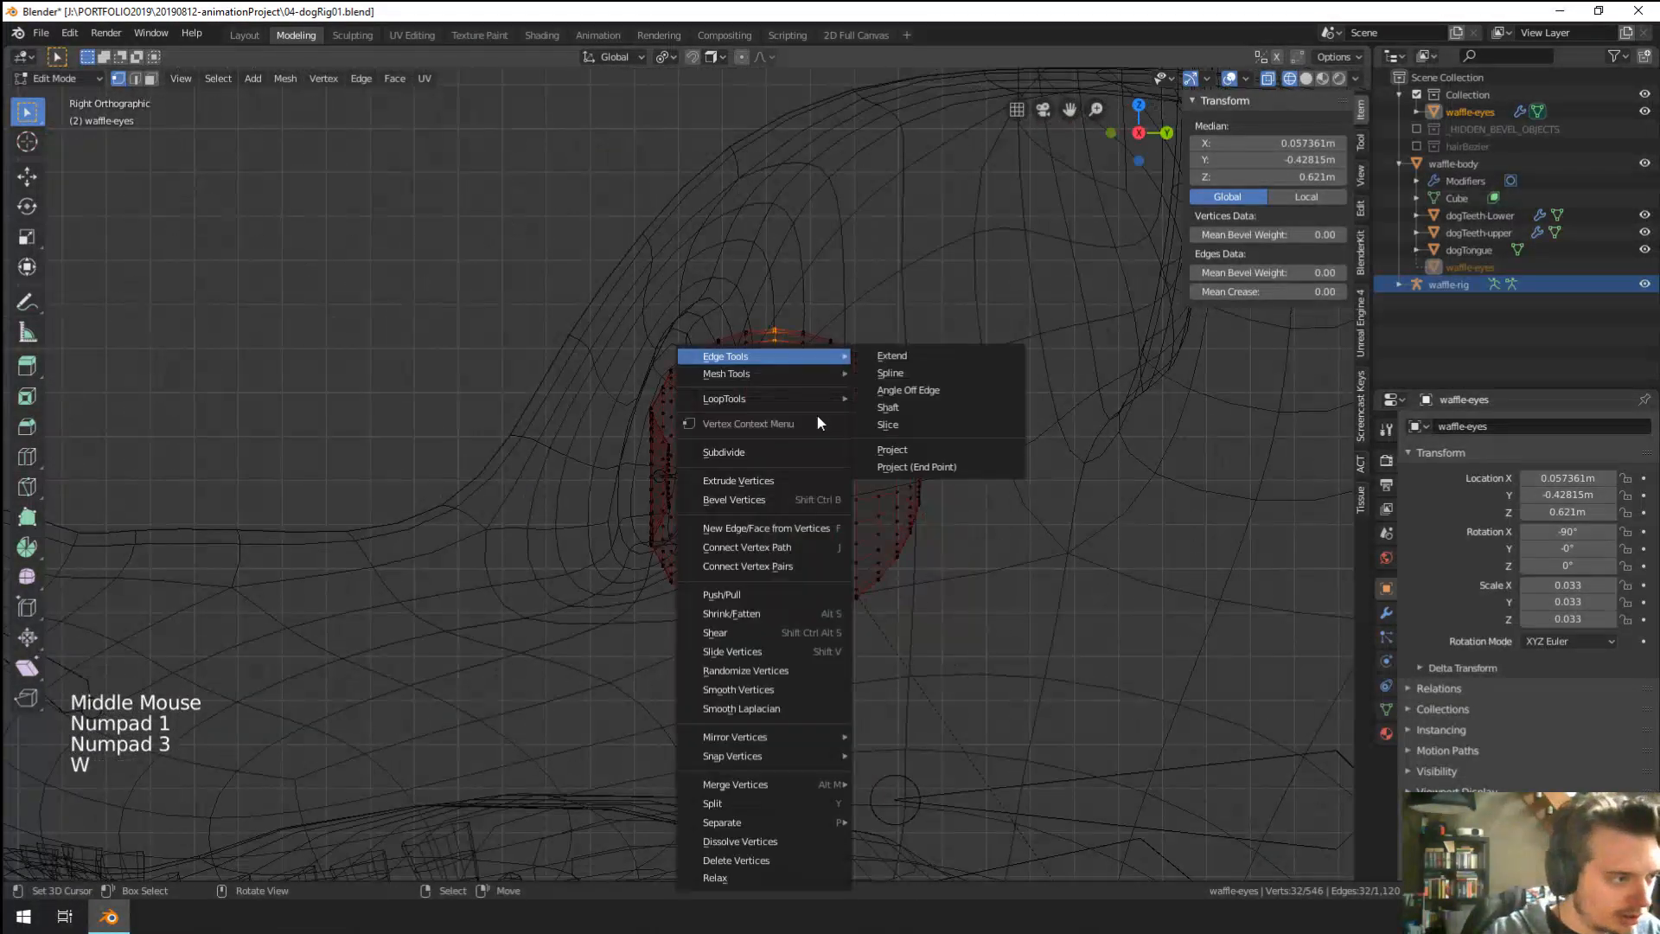
key(Escape)
key(shift+s)
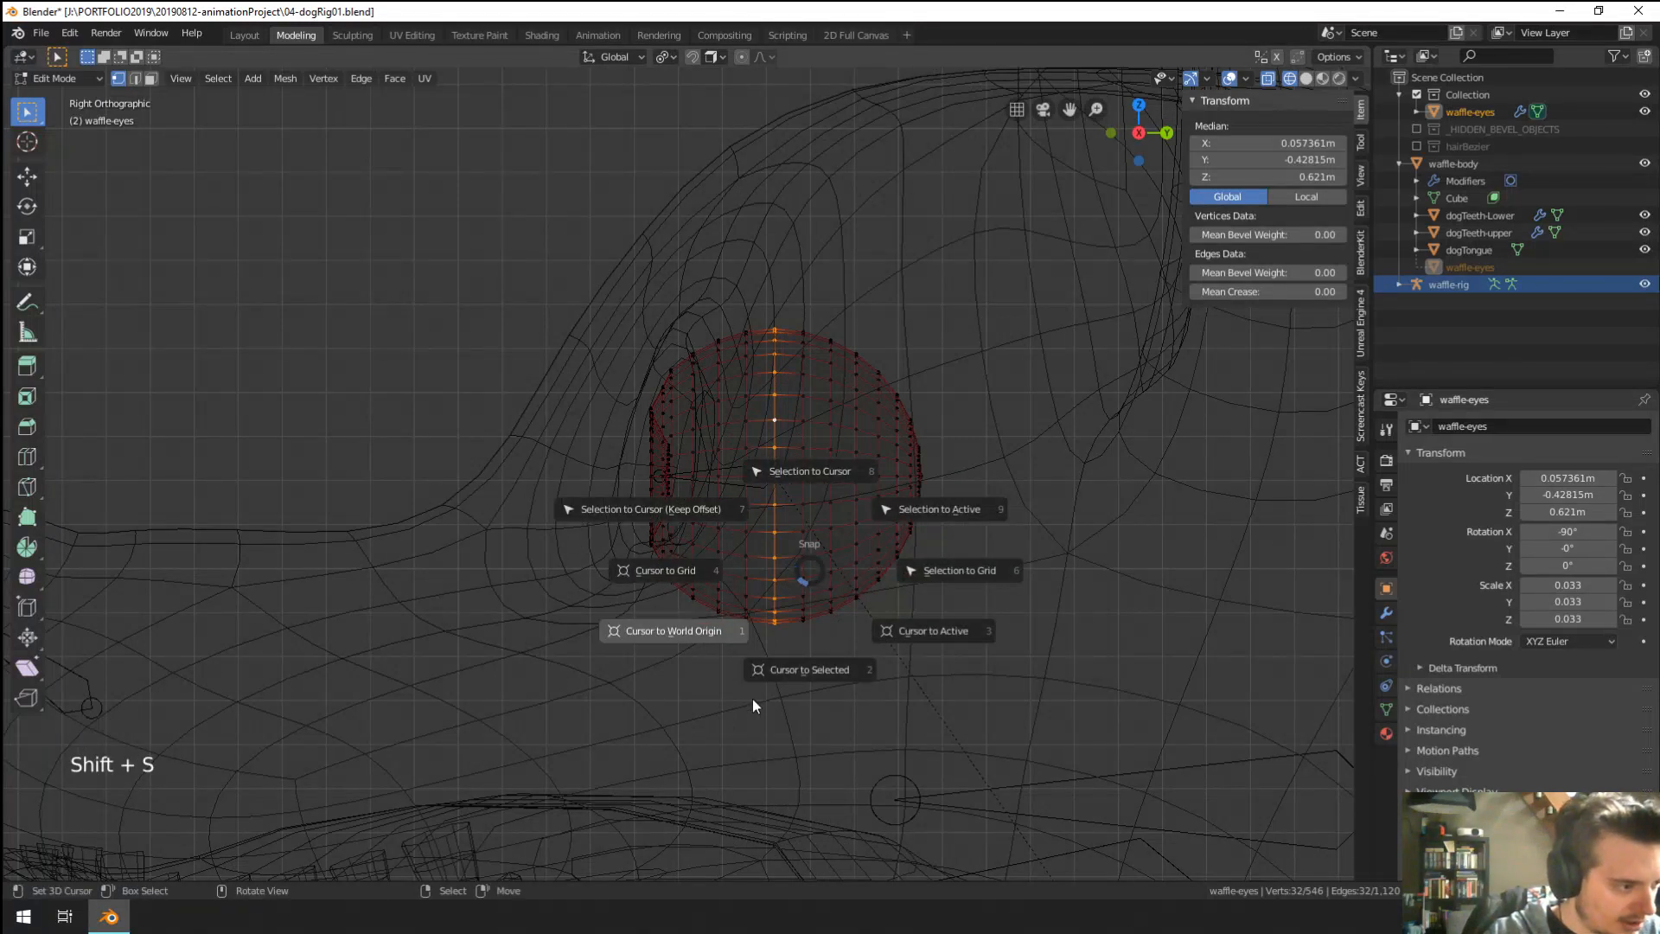
click(782, 641)
scroll(745, 429, up, 2)
key(Tab)
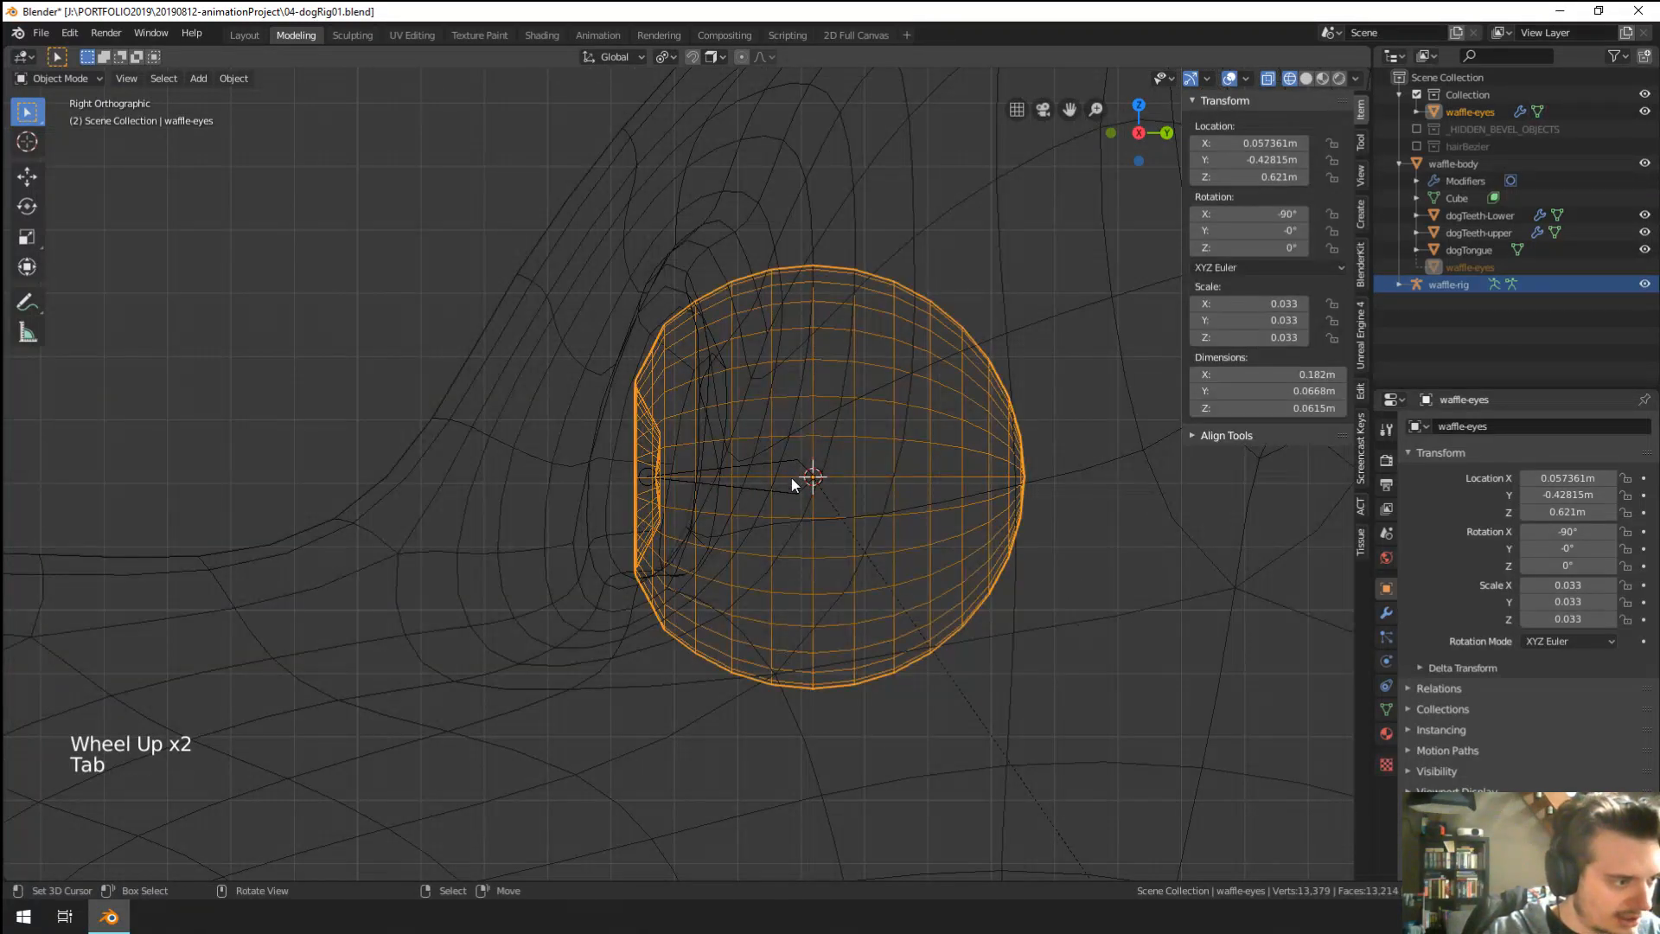
Edit the armature again and snap the eye bone to the 3D cursor at the eyeball's centre.
right_click(791, 469)
right_click(789, 462)
key(Tab)
scroll(870, 477, up, 2)
right_click(870, 481)
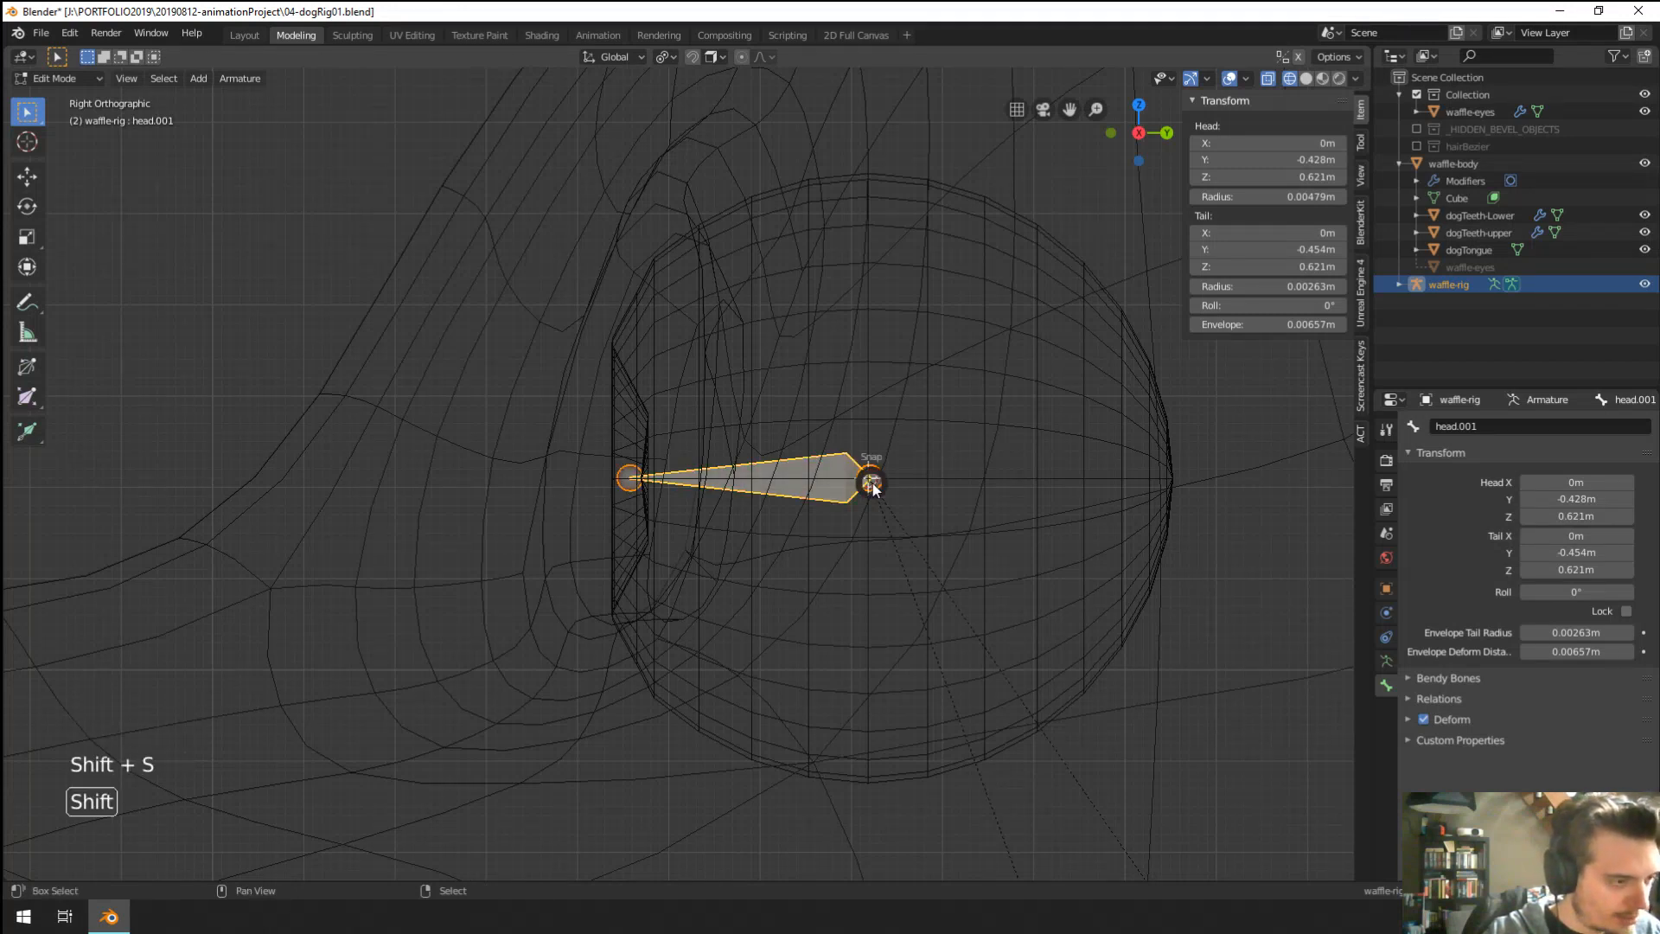
key(shift+s)
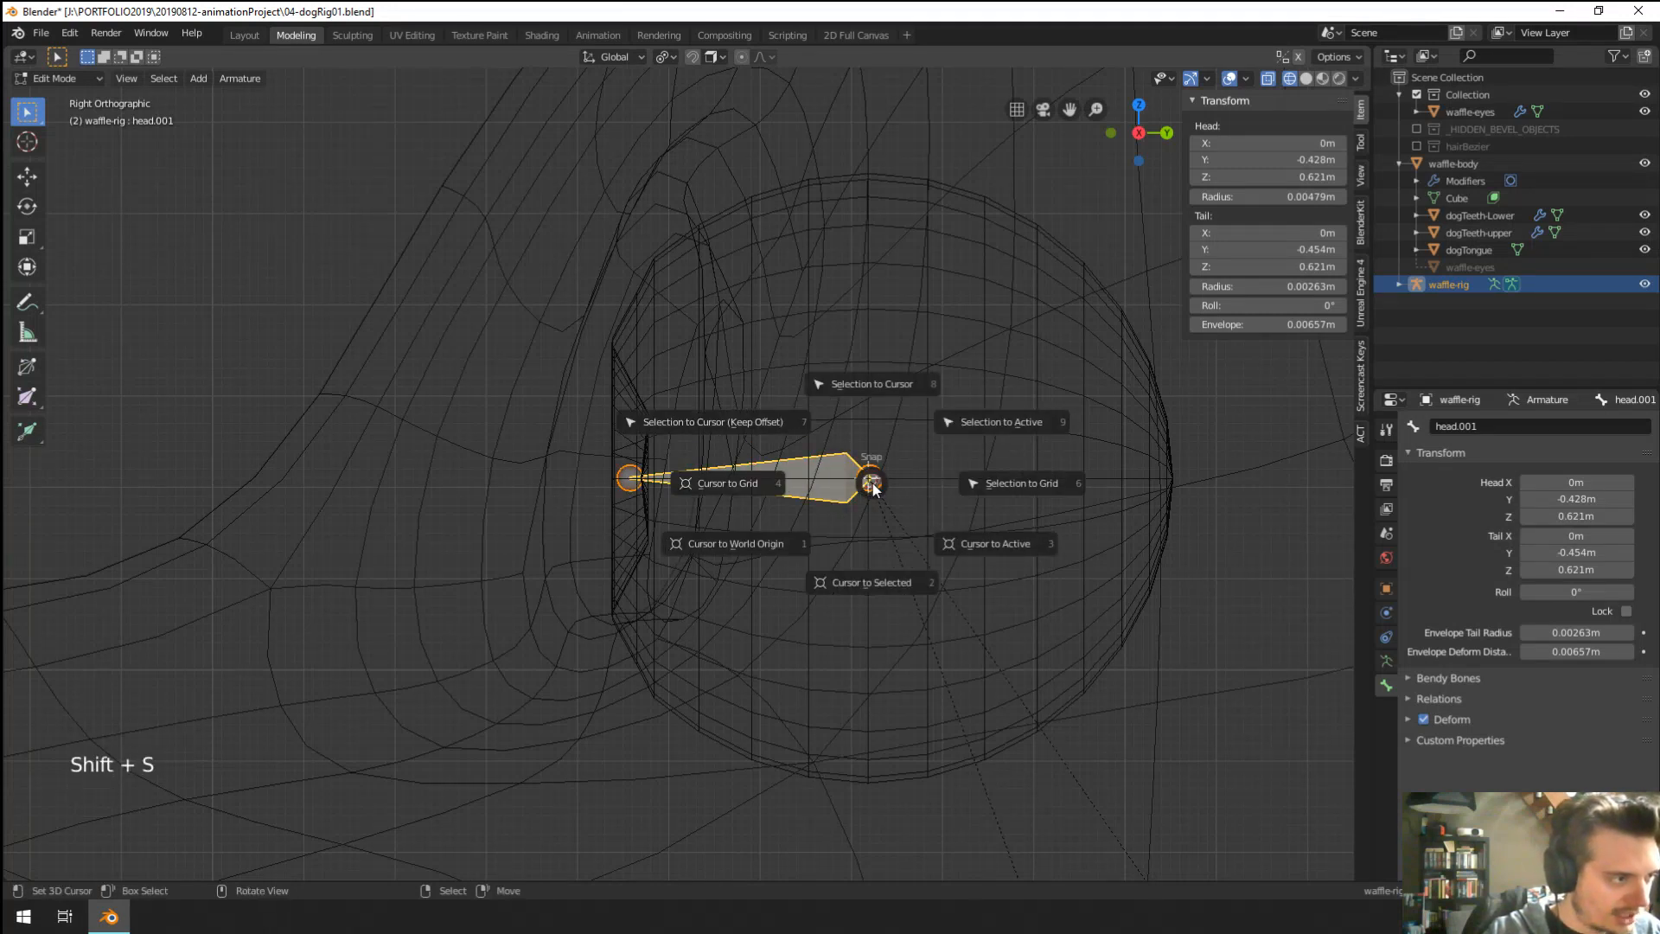
click(877, 384)
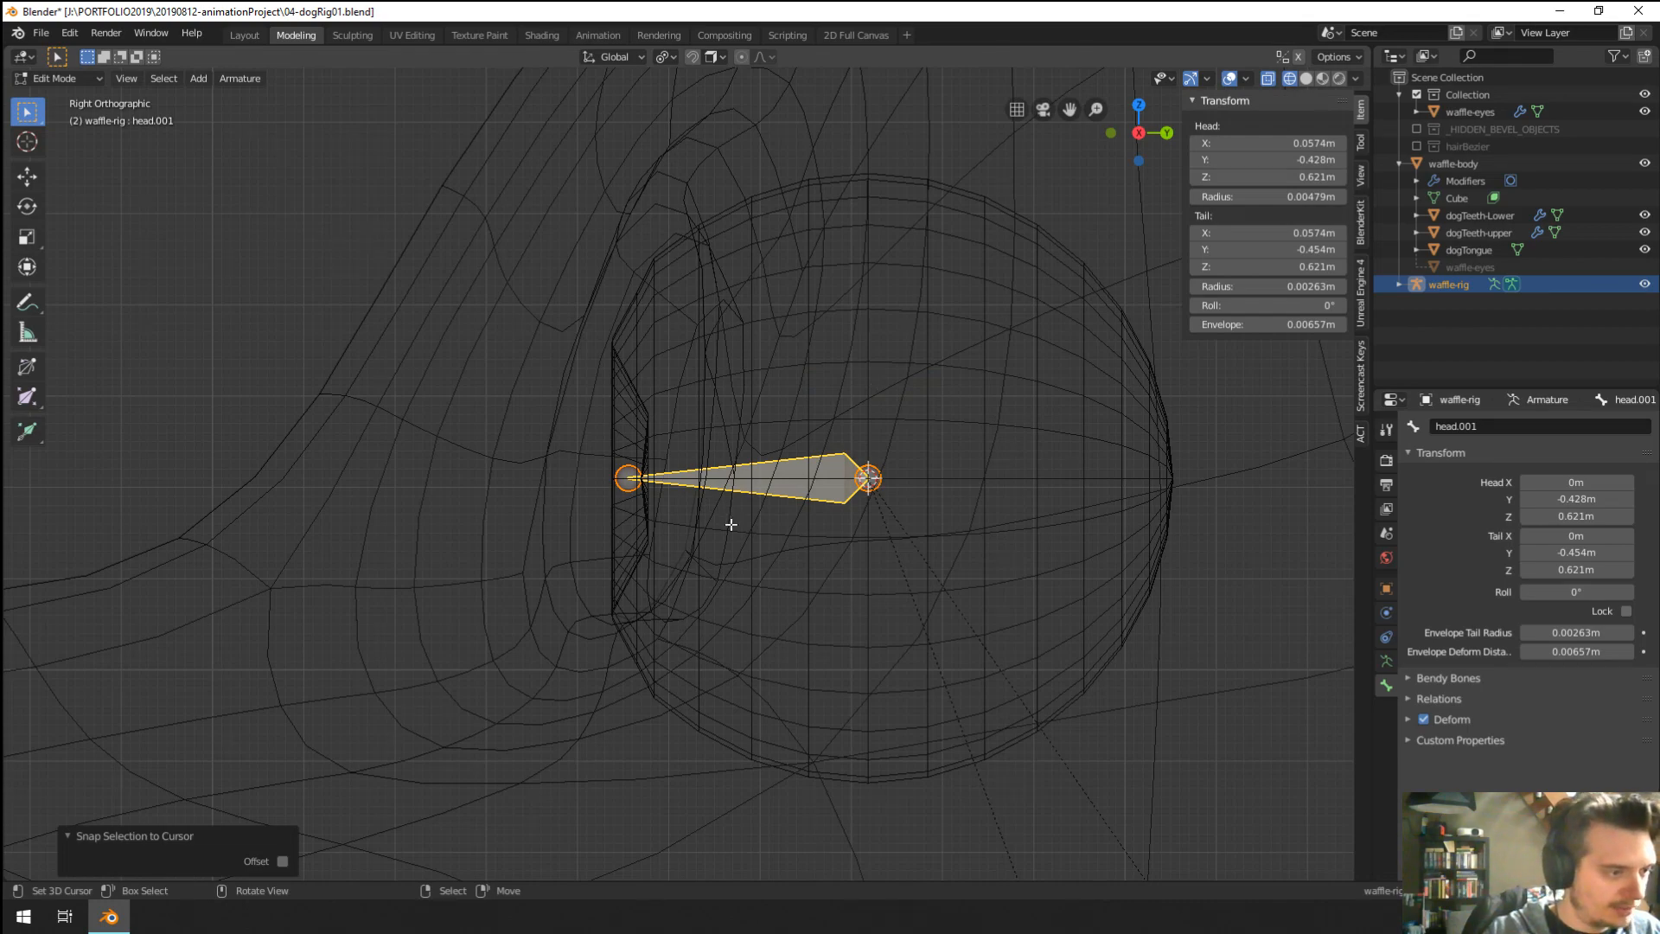
Move the eye bone's tip forward along the Y axis, making the bone about 0.039 m long.
scroll(730, 524, down, 4)
middle_drag(731, 526, 753, 576)
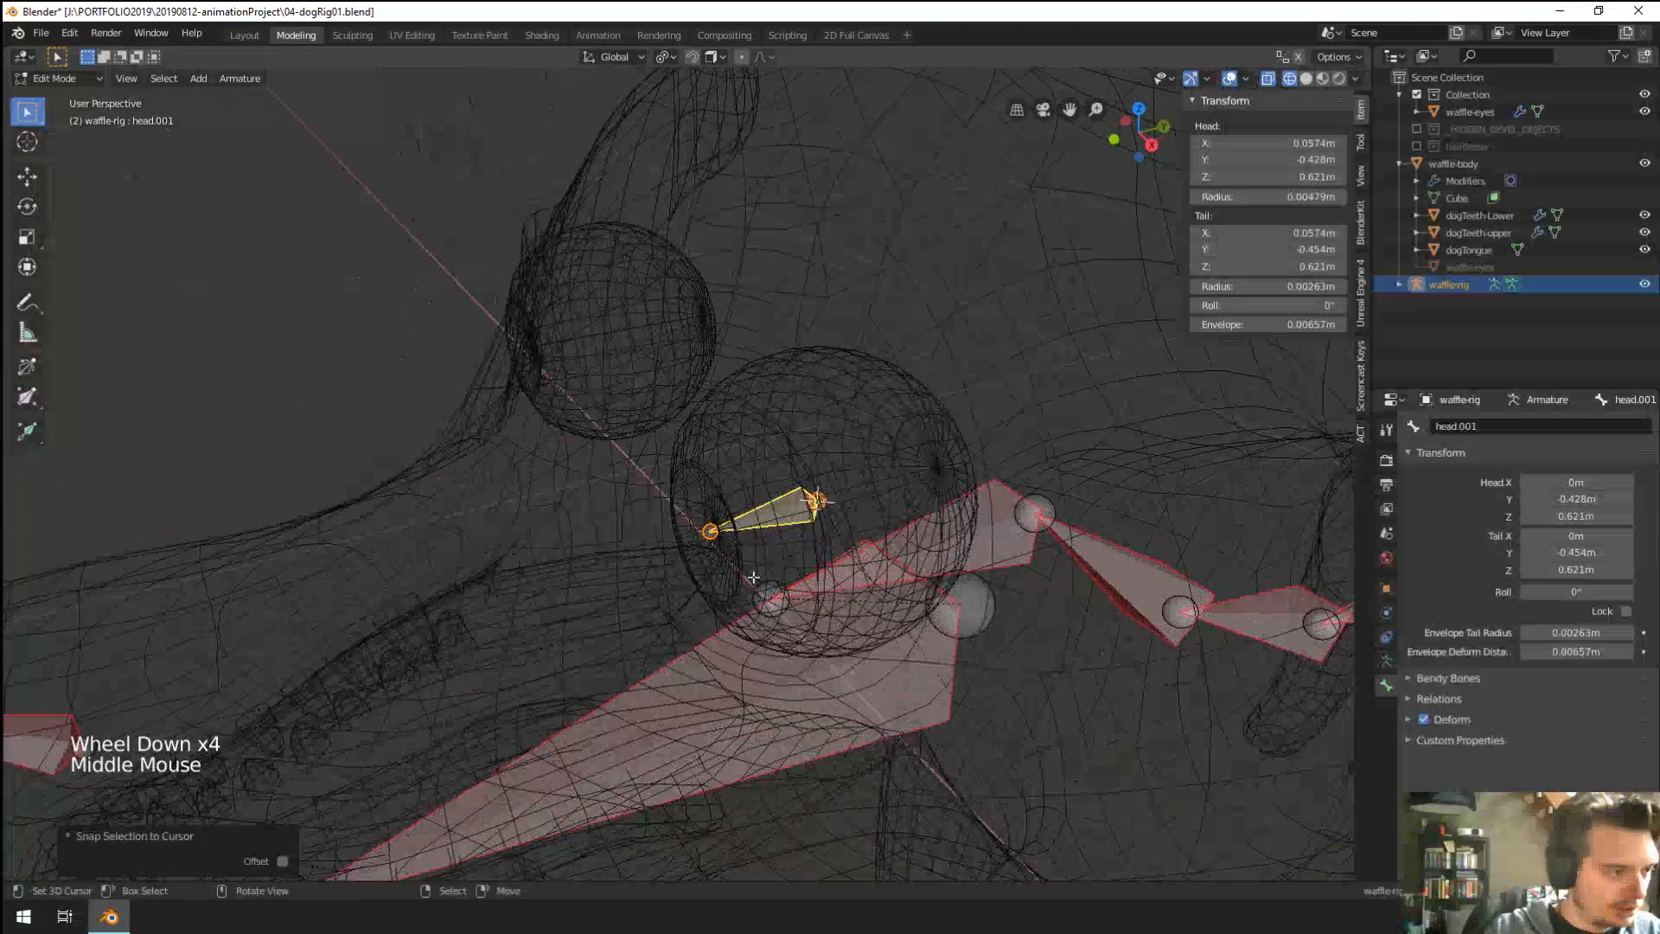
scroll(750, 572, up, 1)
right_click(716, 547)
key(g)
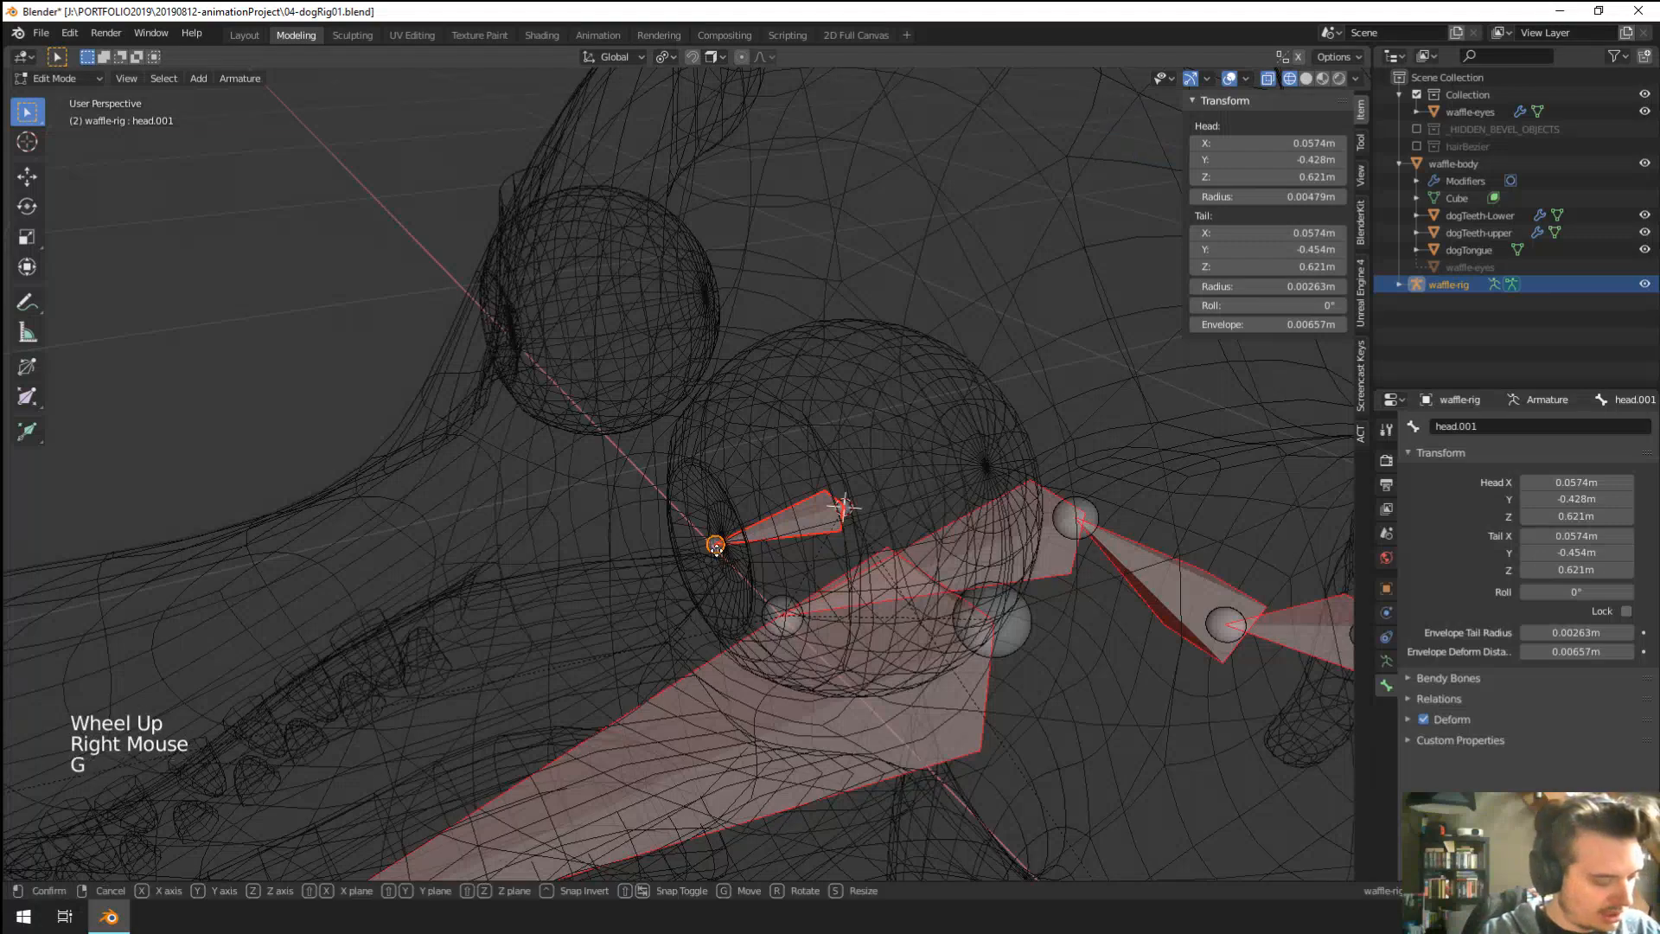
key(y)
click(662, 579)
Select the whole eye bone and rename it eye.L.
middle_drag(664, 579, 830, 467)
scroll(741, 500, up, 1)
right_click(740, 499)
right_click(740, 500)
click(1500, 425)
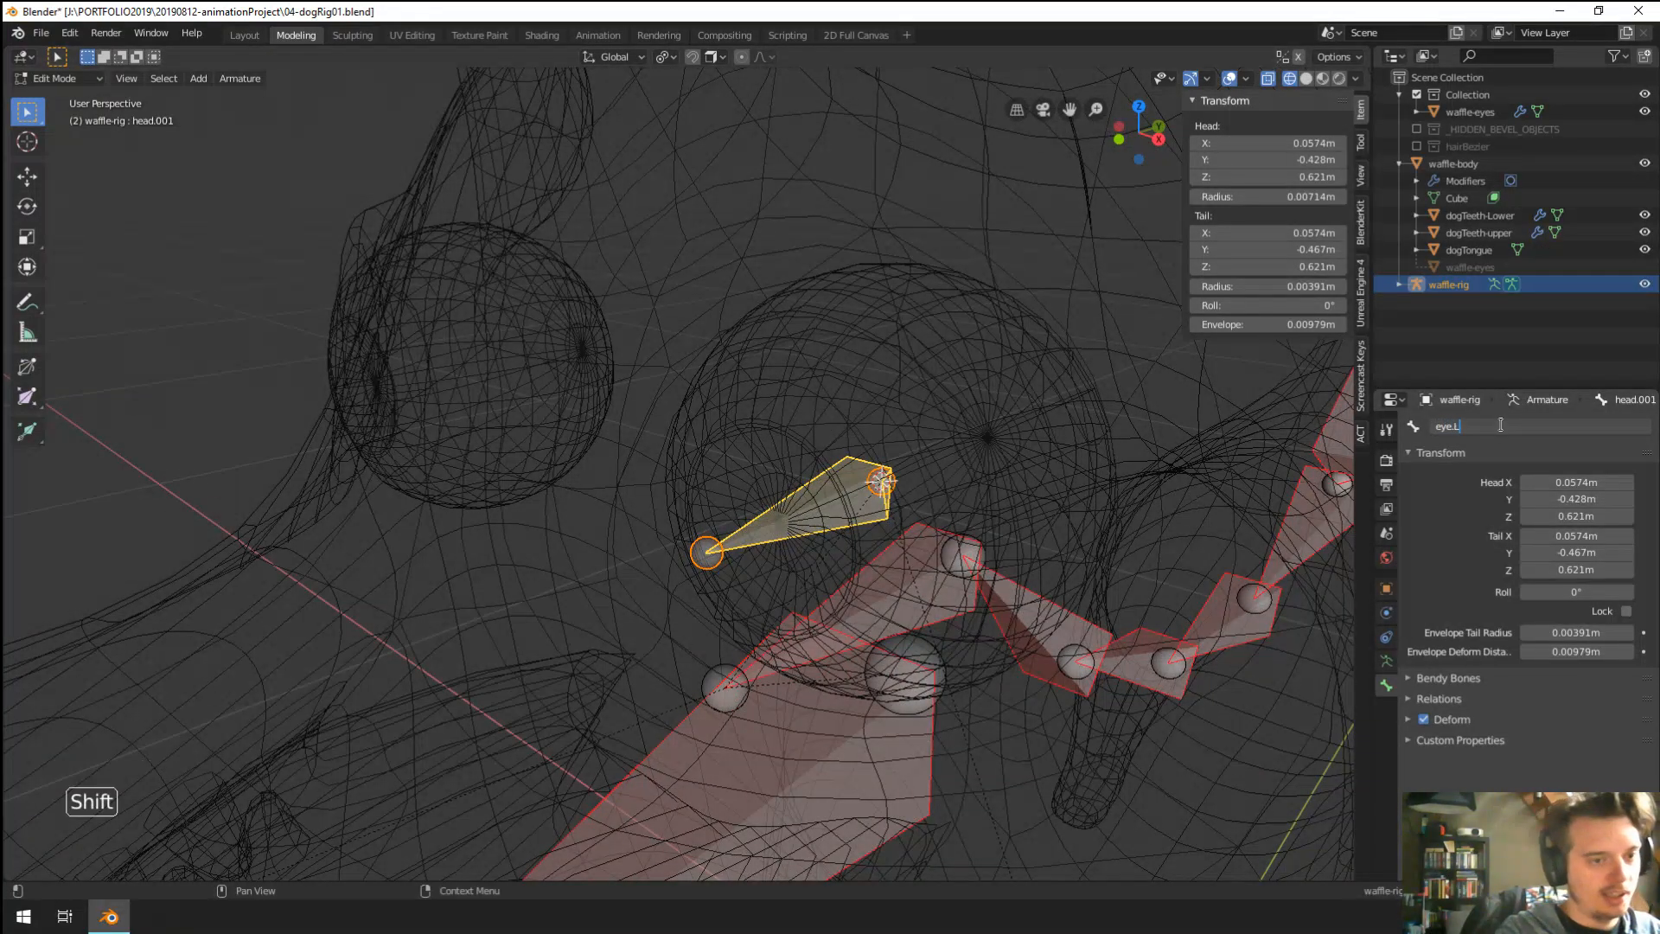
key(Return)
Symmetrize the eye.L bone to create its counterpart in the opposite eye.
scroll(919, 583, down, 5)
mouse_move(865, 536)
middle_down()
mouse_move(919, 584)
mouse_move(854, 553)
middle_up()
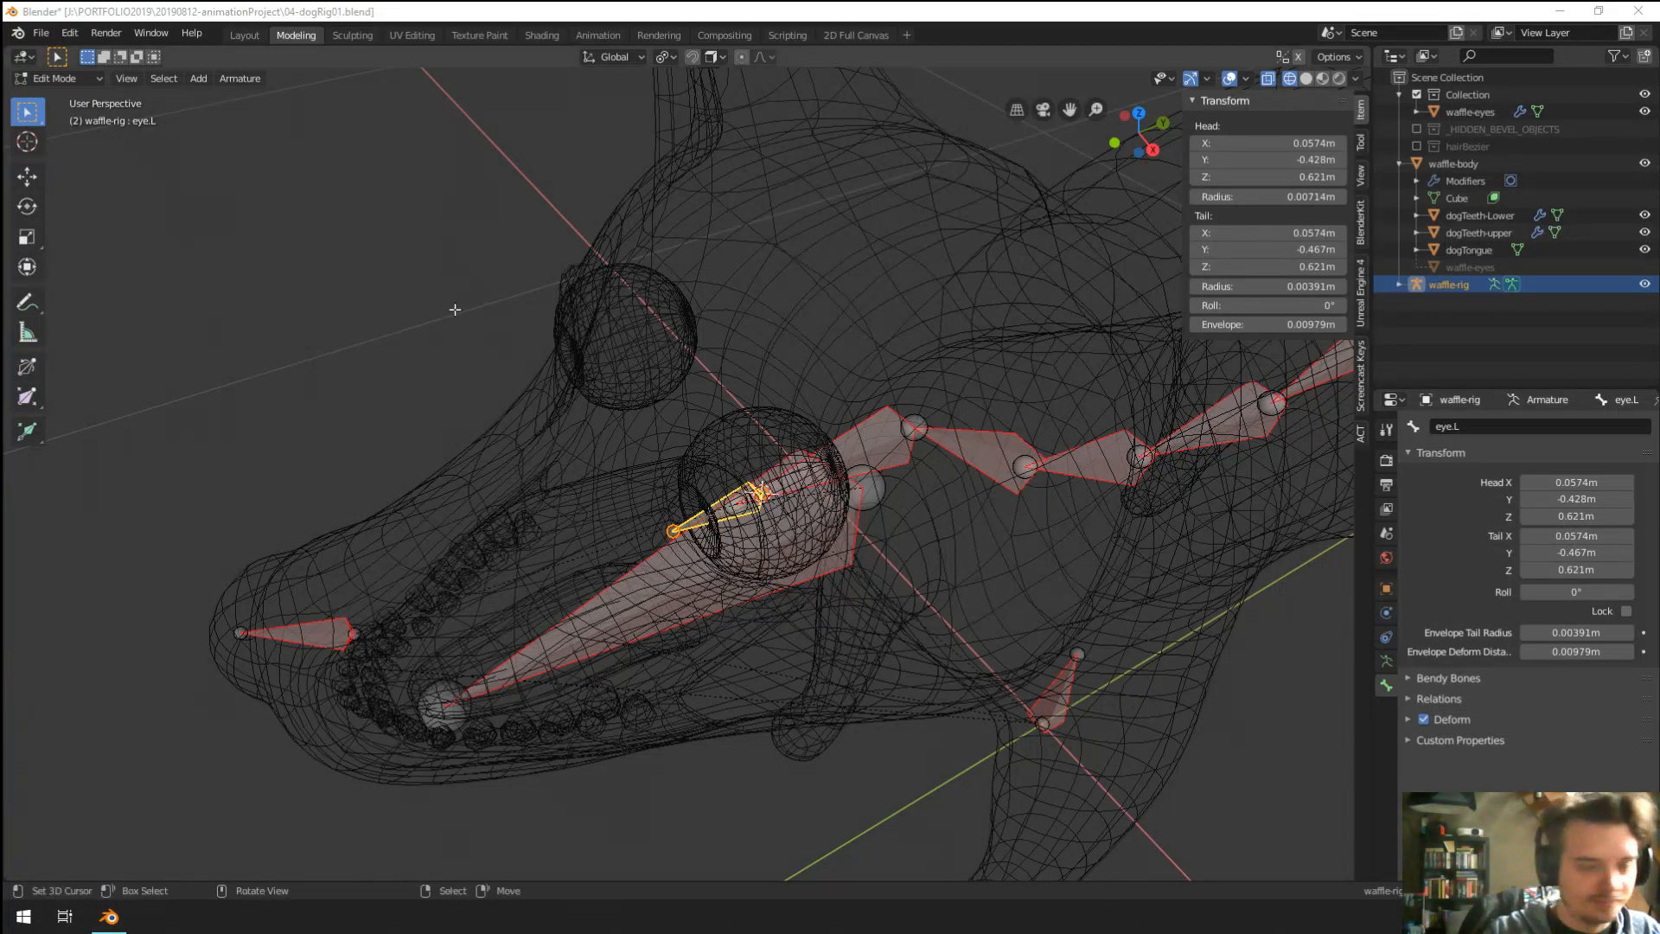
middle_drag(830, 562, 977, 529)
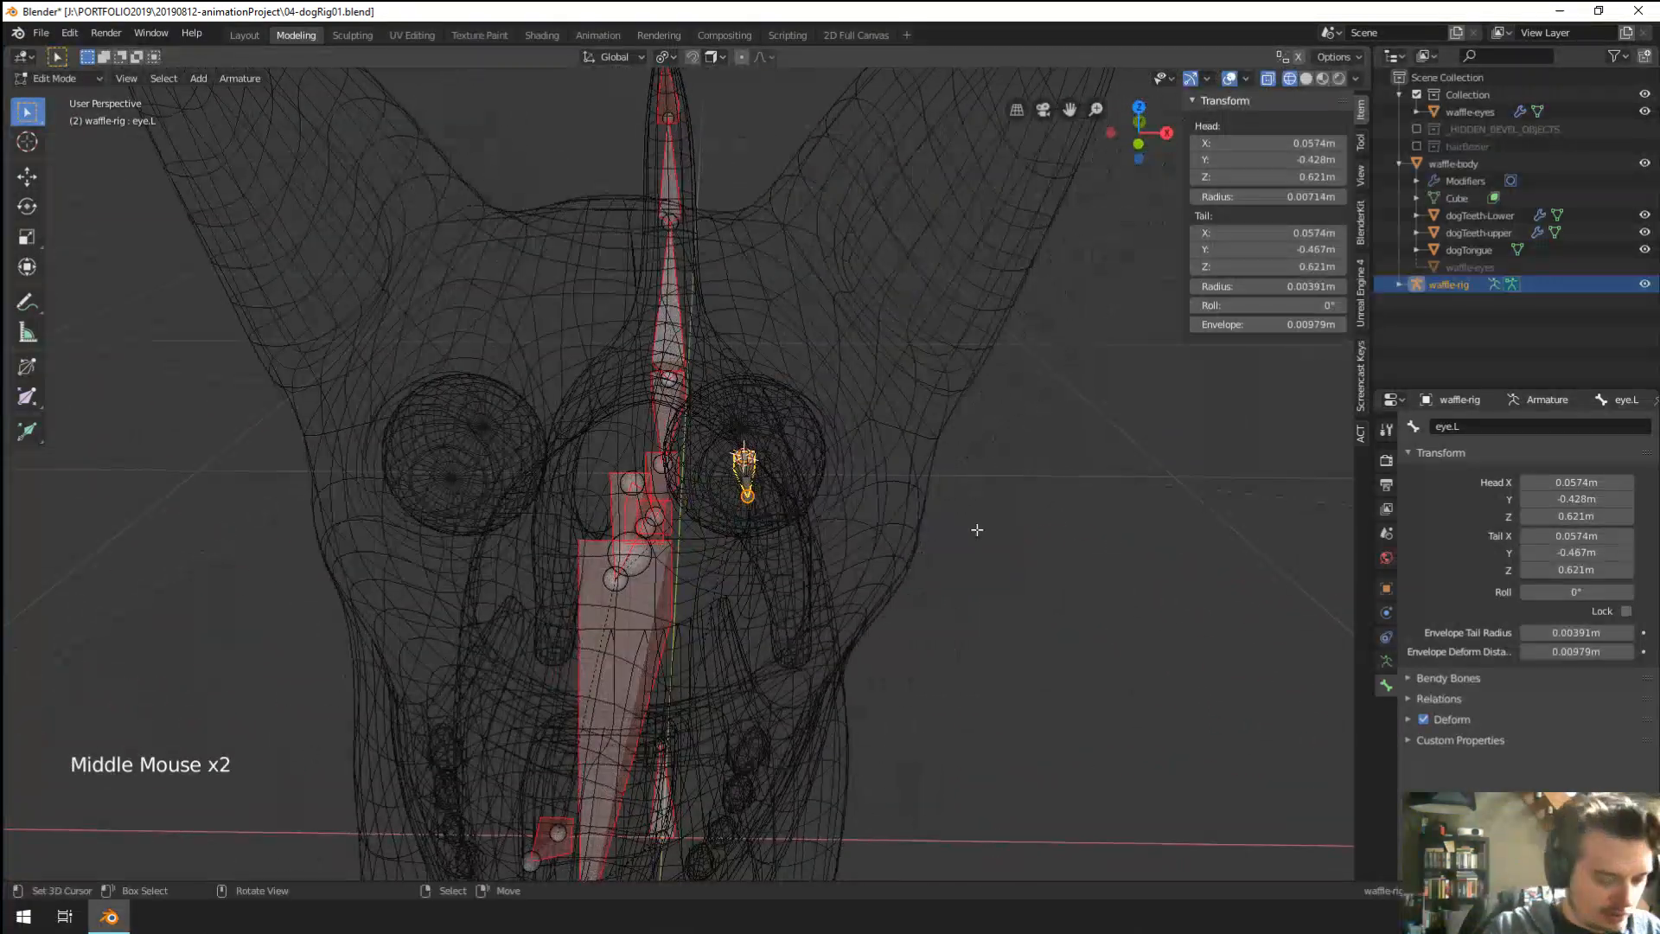
key(KP_1)
key(KP_3)
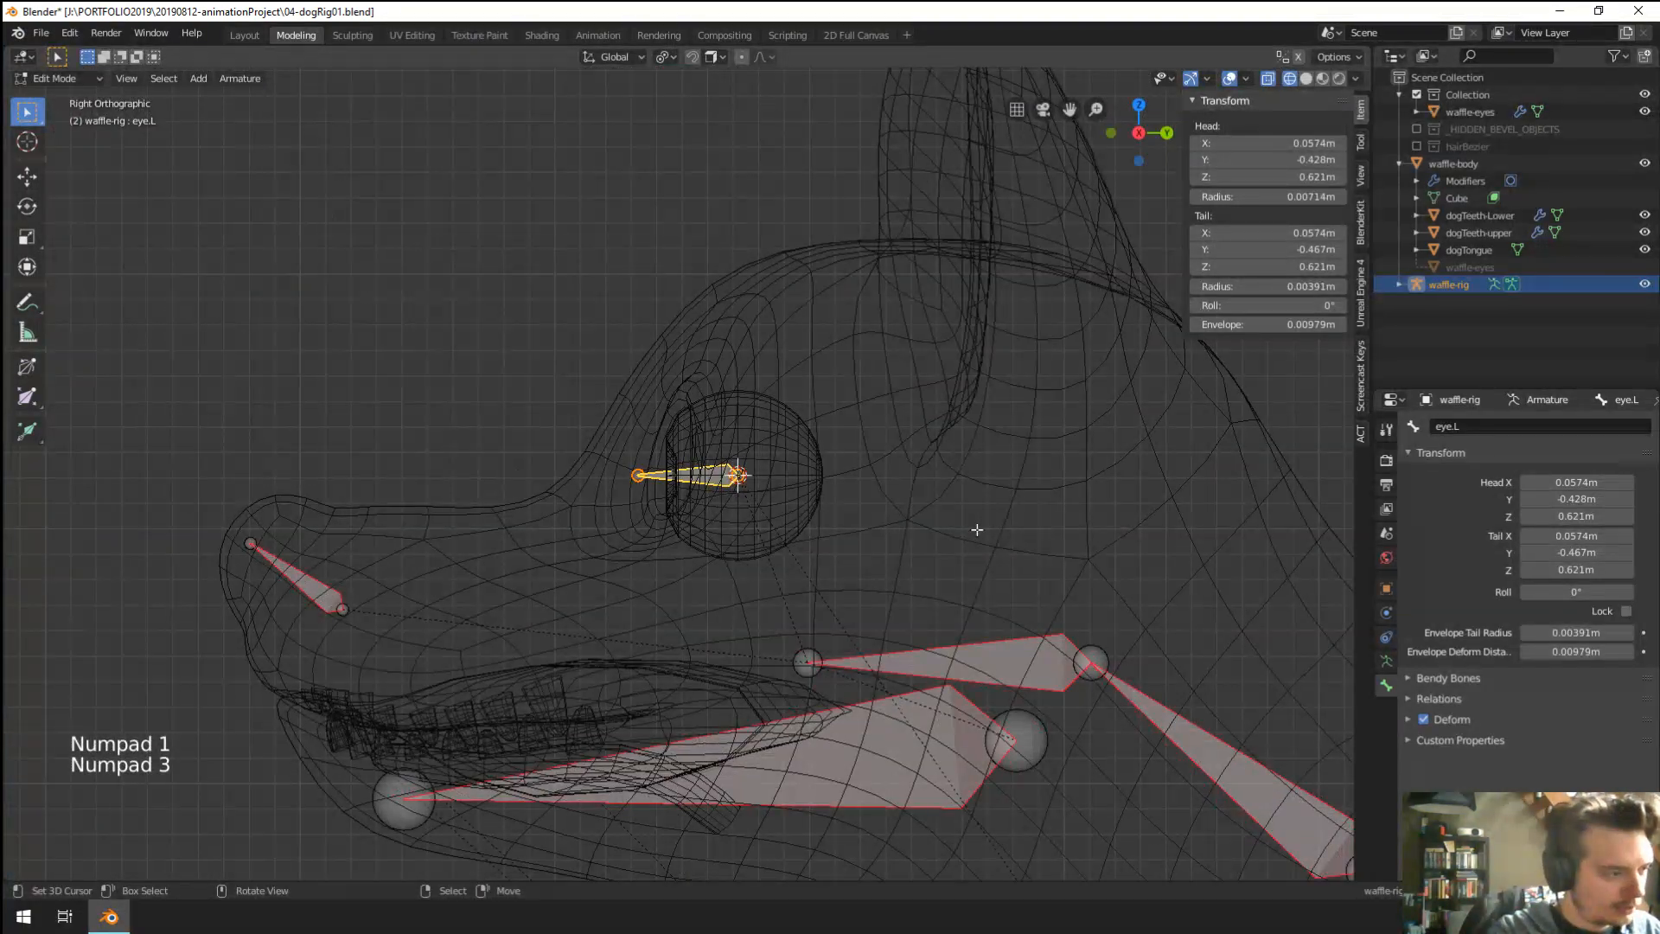
scroll(977, 529, down, 2)
scroll(847, 484, down, 3)
shift+middle_drag(977, 529, 735, 540)
scroll(735, 541, up, 1)
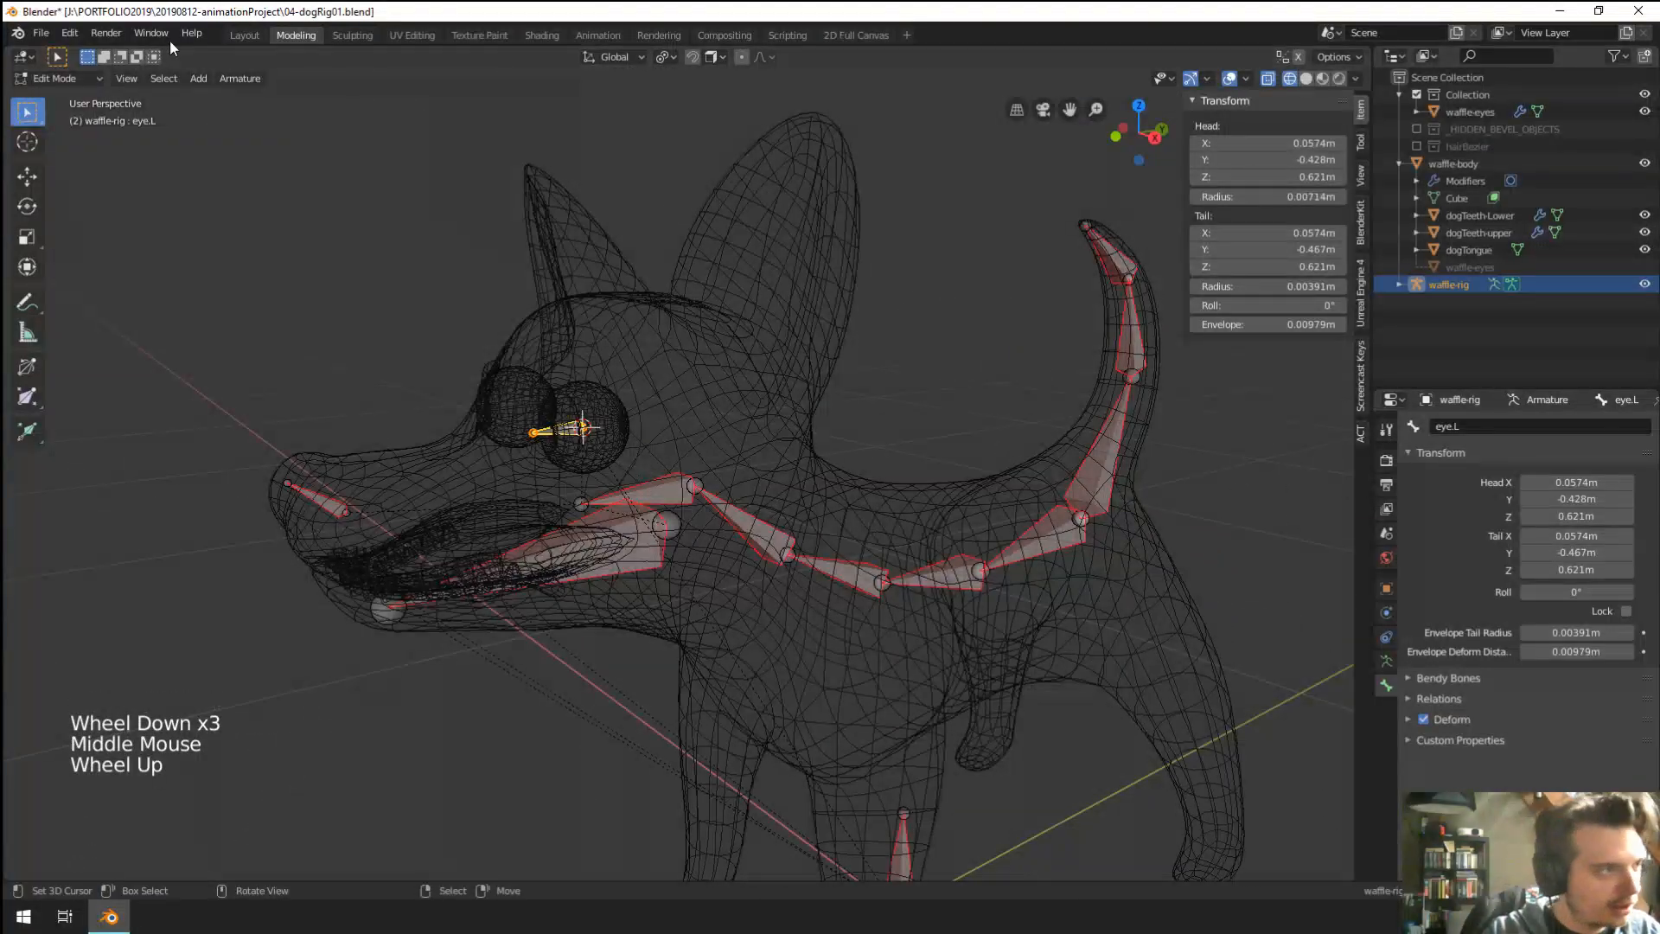
click(238, 81)
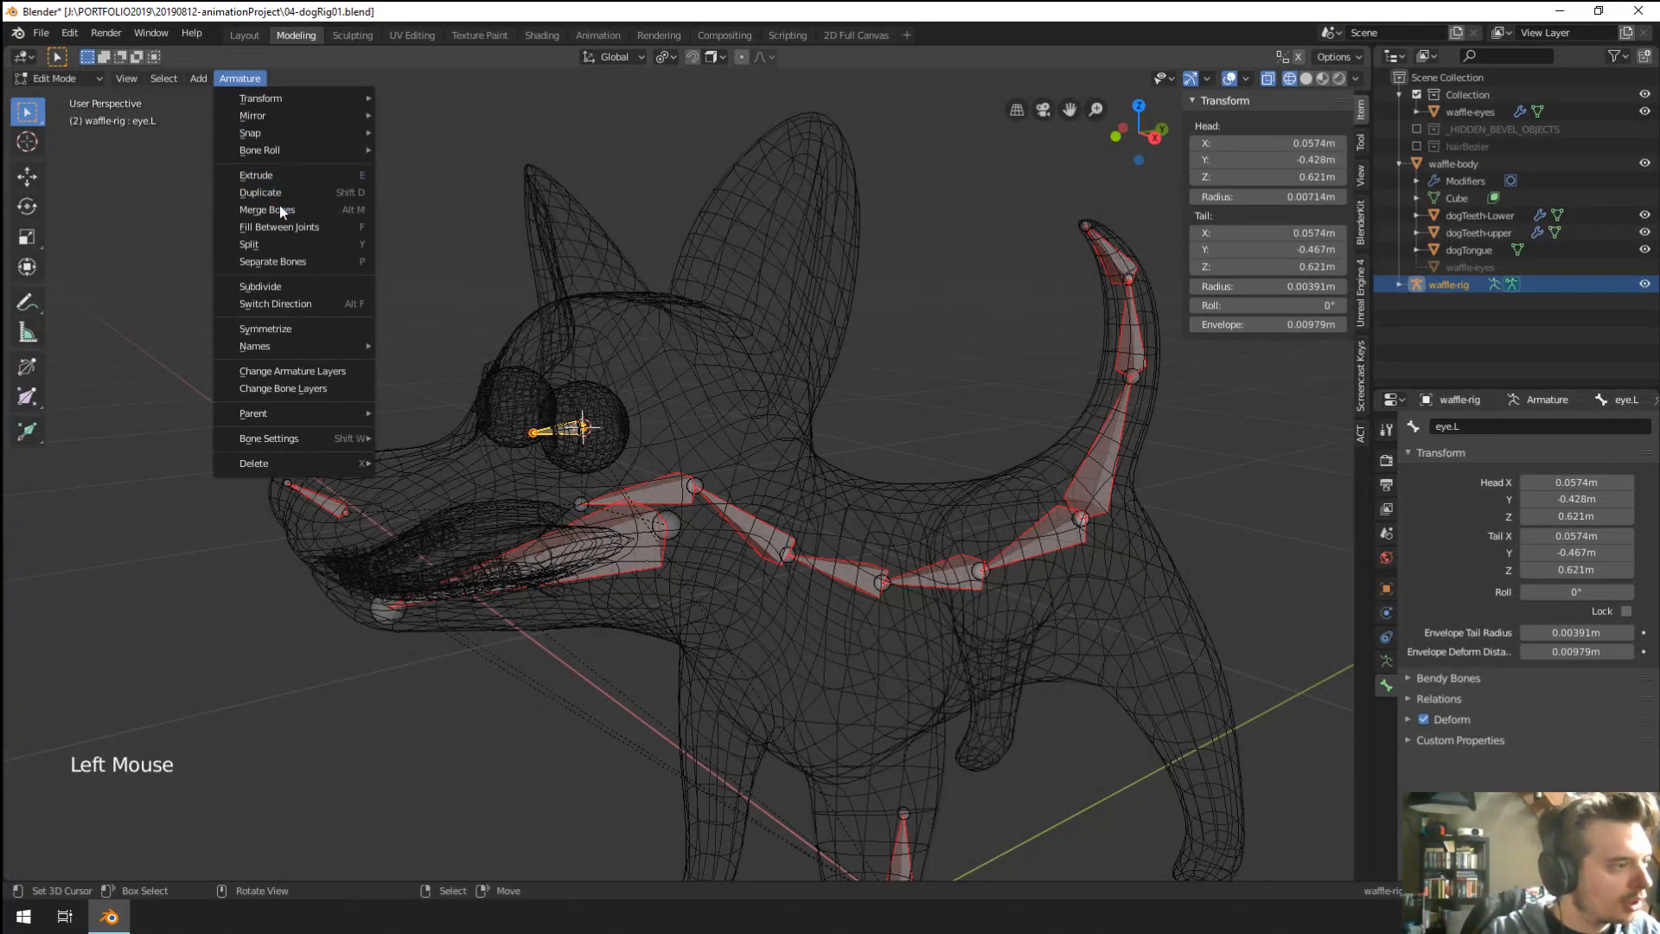
click(296, 327)
Extrude a new bone about 0.026 m straight up along Z from the tip of the eye.R bone.
middle_drag(450, 398, 560, 472)
right_click(497, 413)
key(KP_1)
key(KP_3)
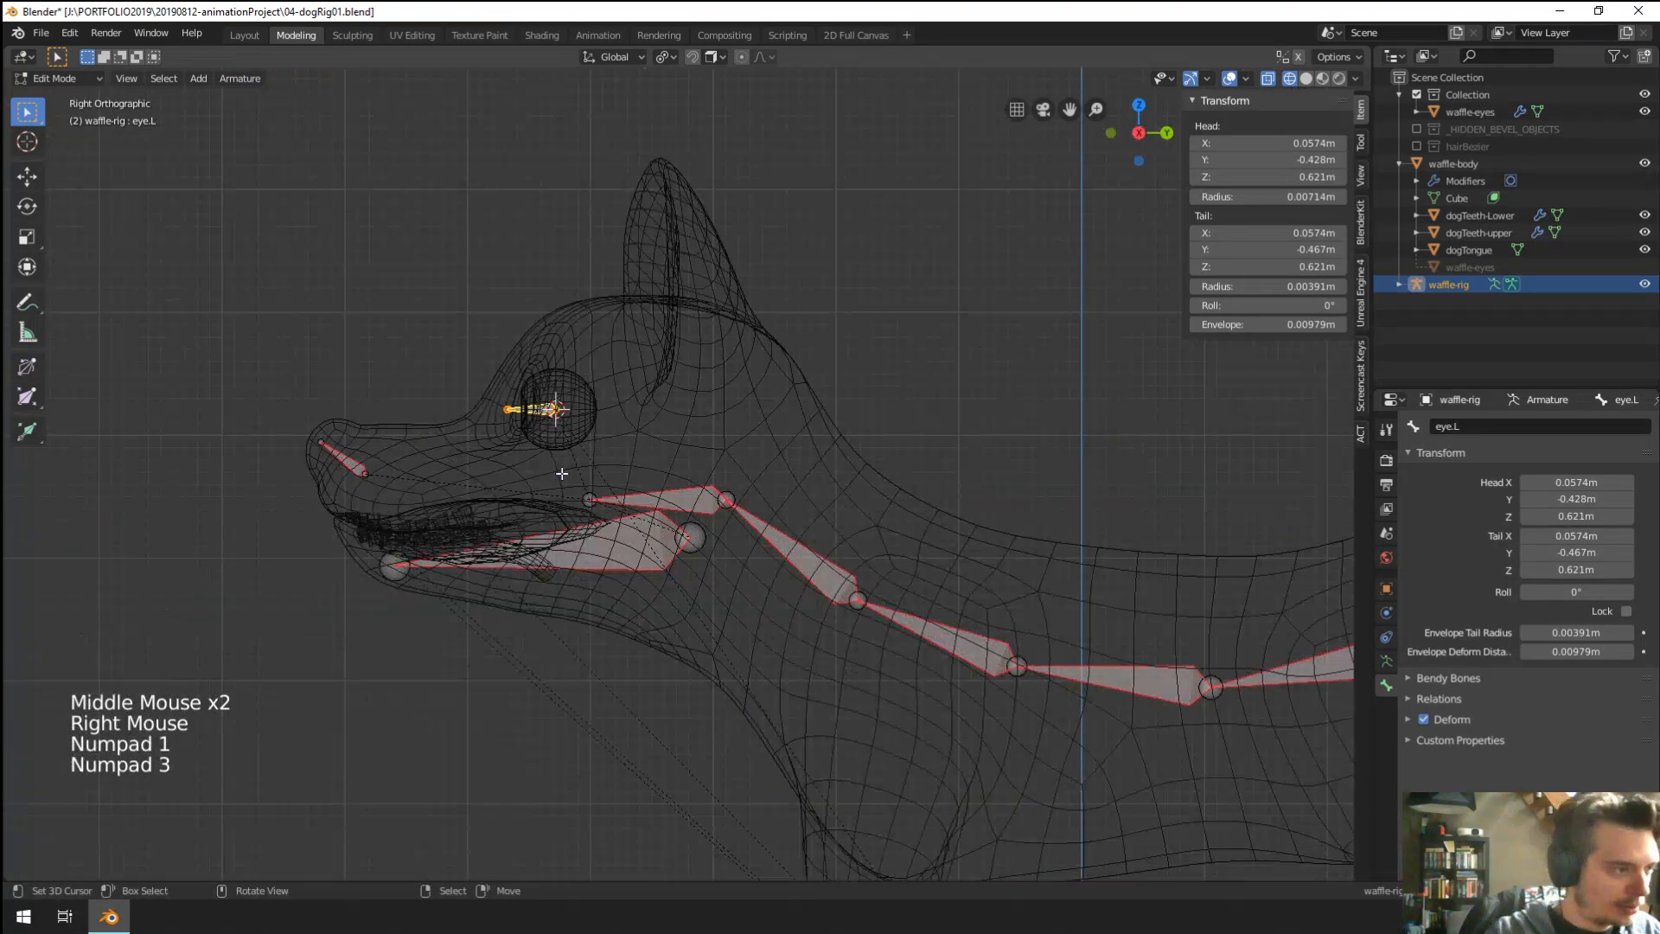
scroll(389, 295, up, 3)
shift+middle_drag(389, 294, 635, 395)
scroll(644, 458, up, 2)
right_click(644, 458)
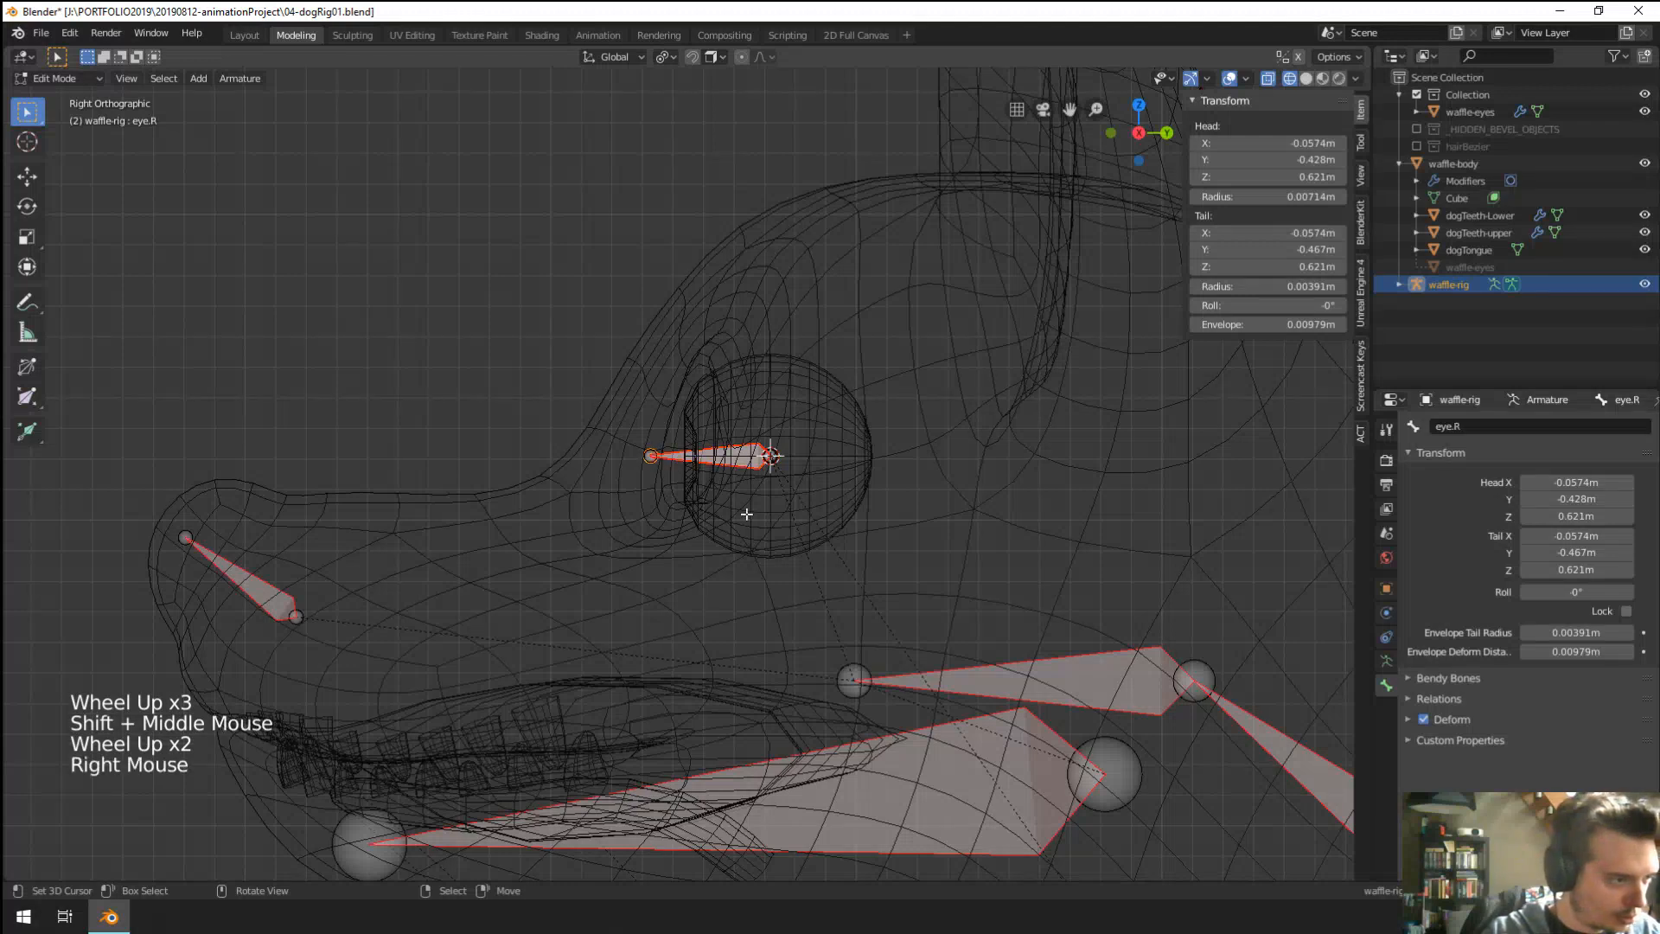
key(e)
key(z)
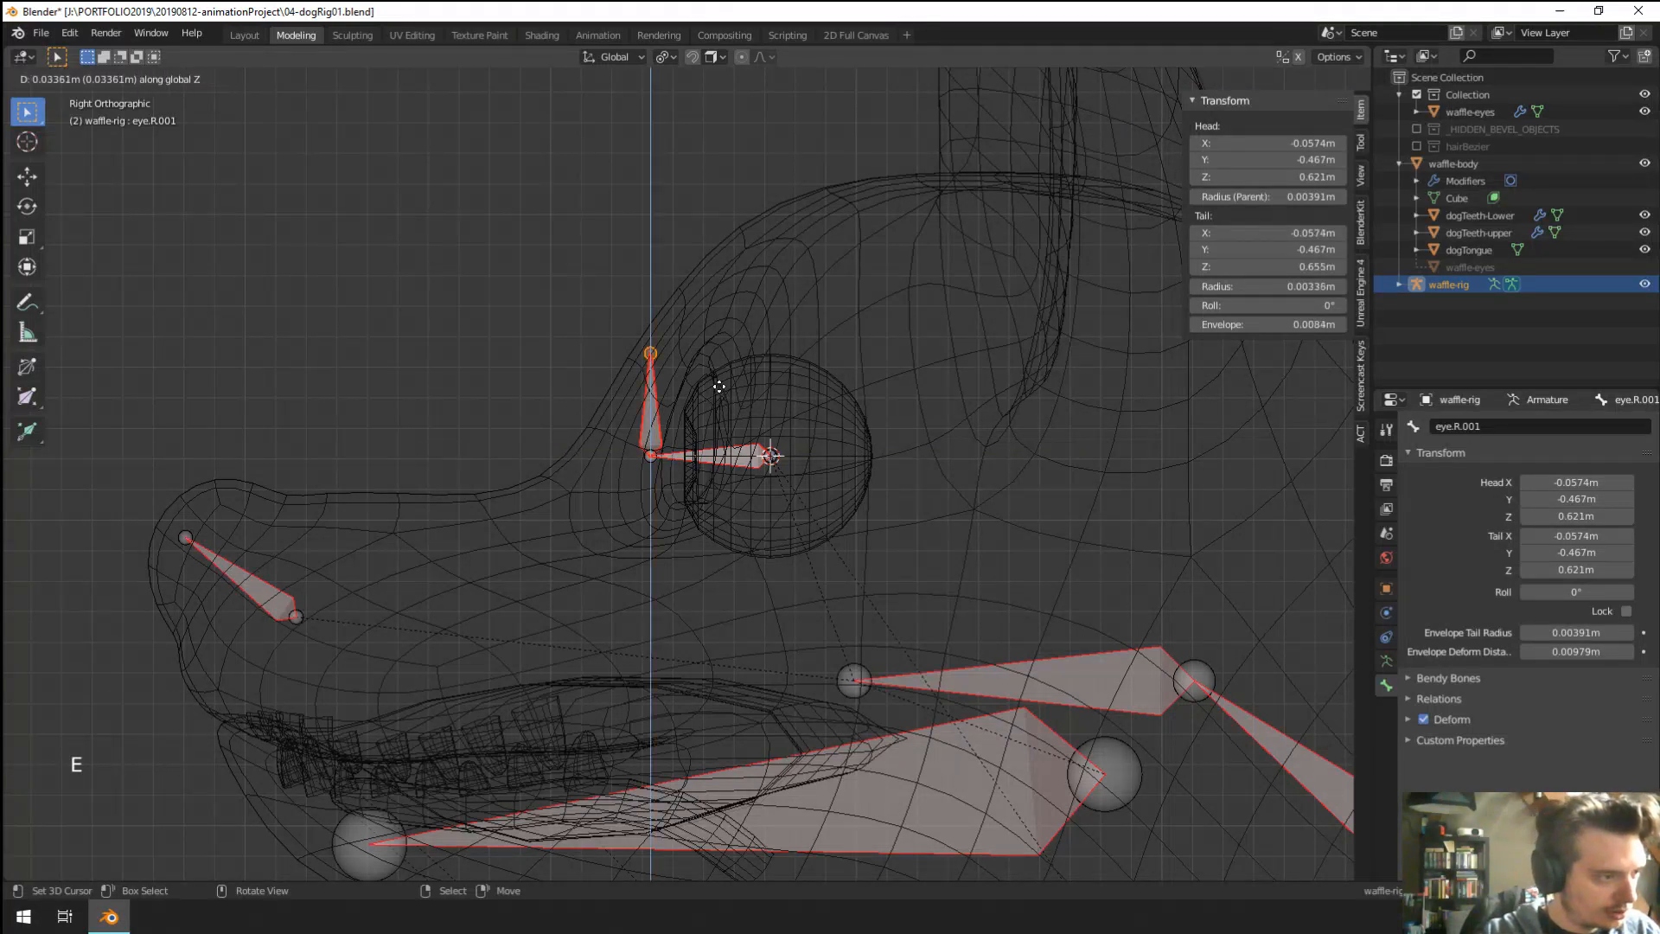
click(717, 409)
Disconnect the newly extruded upright bone from eye.R and clear its parent.
right_click(694, 442)
key(alt+p)
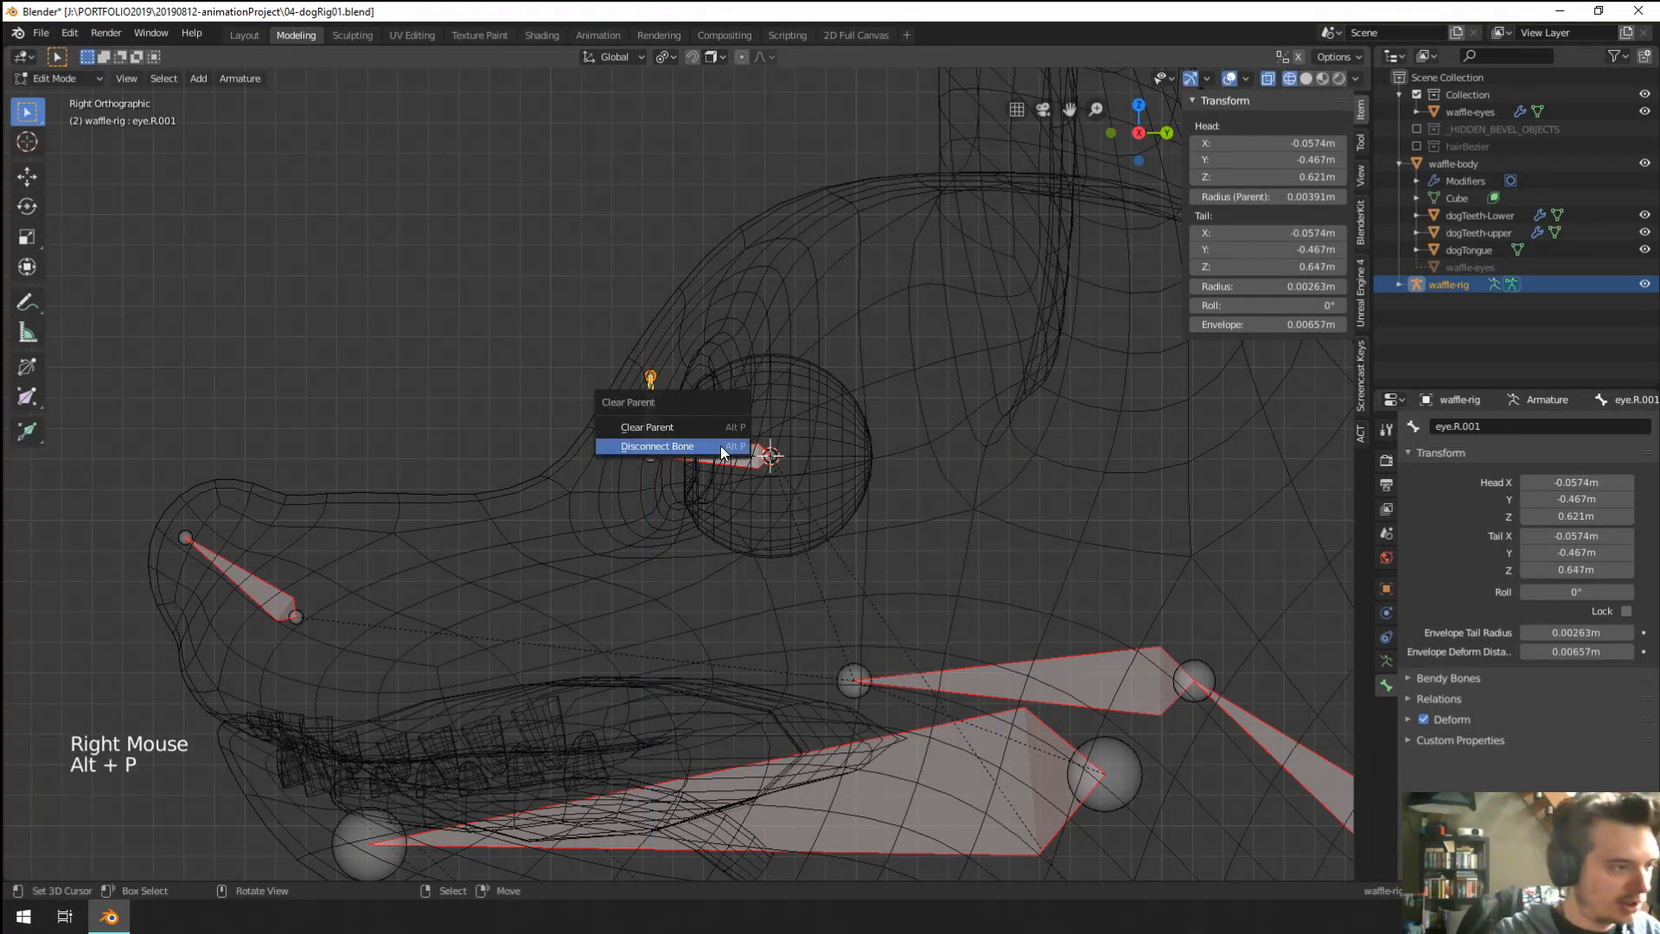
click(721, 446)
right_click(645, 431)
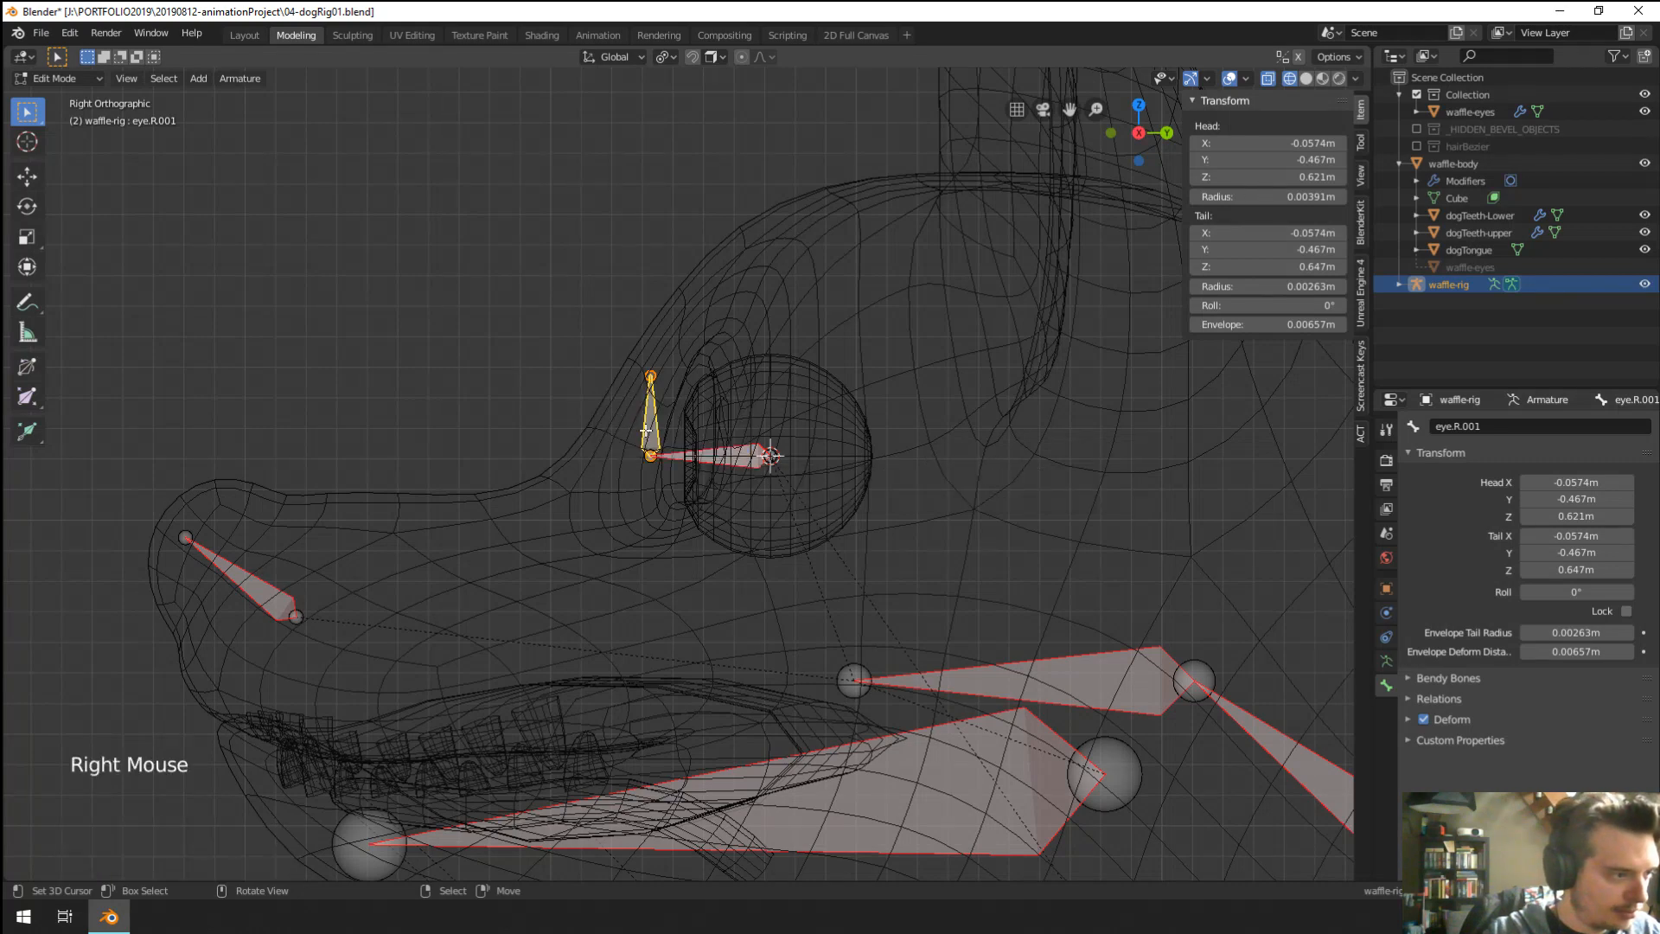
key(alt+p)
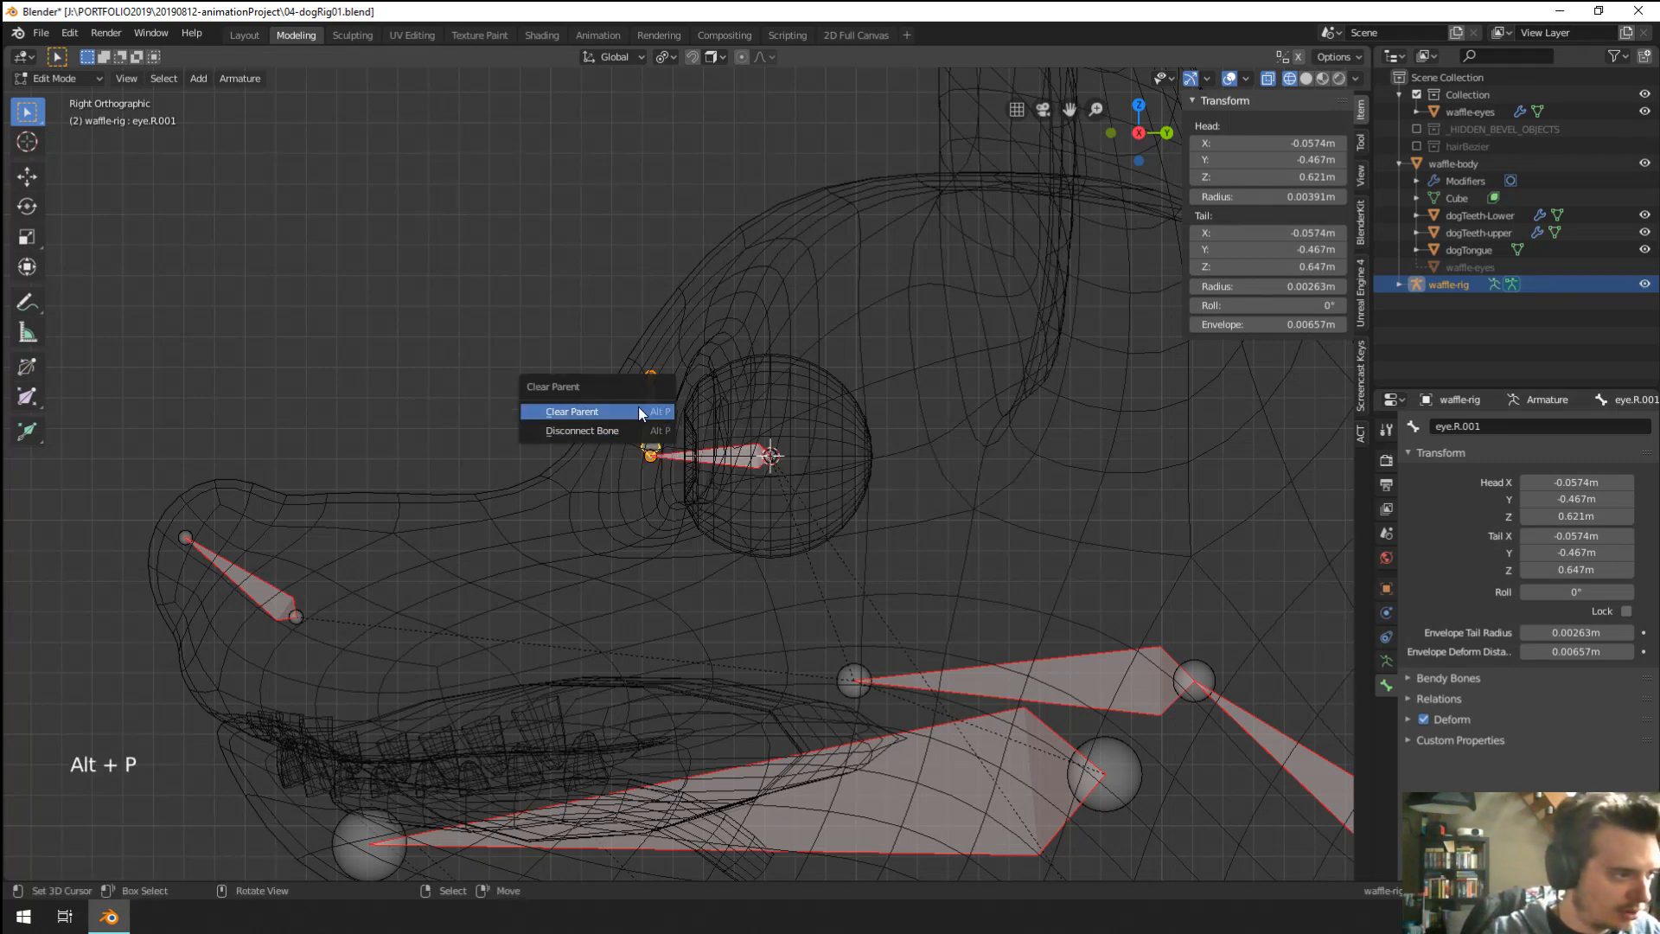
click(650, 408)
Move the upright bone about 0.594 m forward along the Y axis, out in front of the dog's face.
scroll(672, 442, down, 7)
key(g)
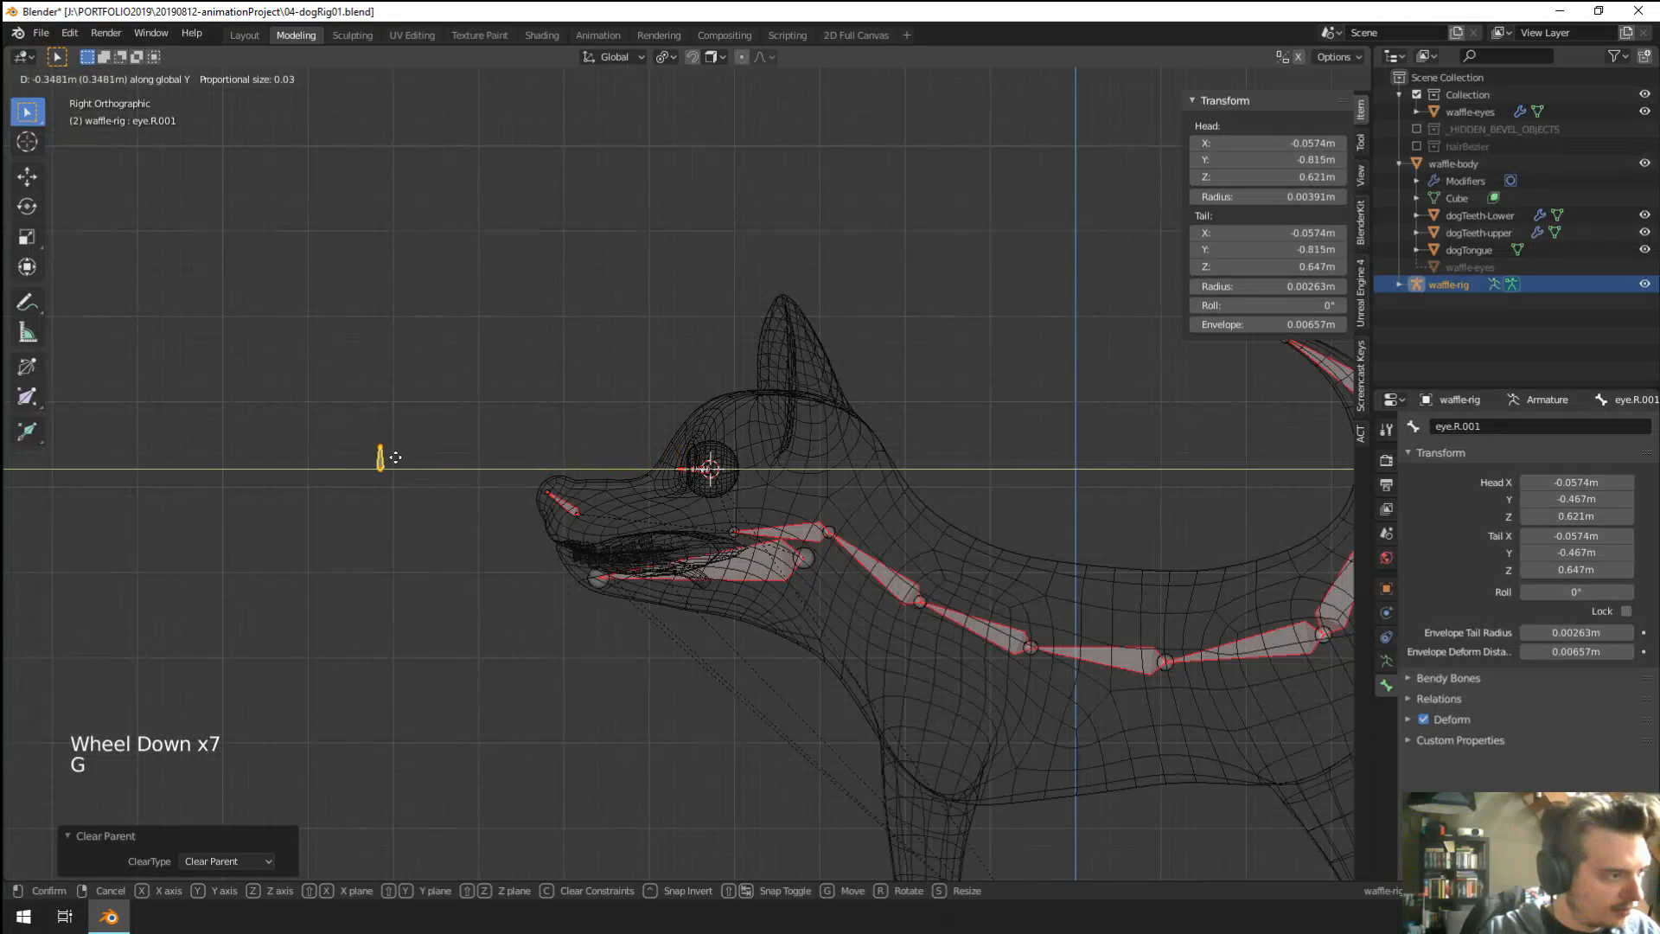
click(178, 452)
Parent the upright bone in front of the face to the root bone with Keep Offset.
shift+middle_drag(177, 452, 360, 460)
scroll(361, 460, down, 2)
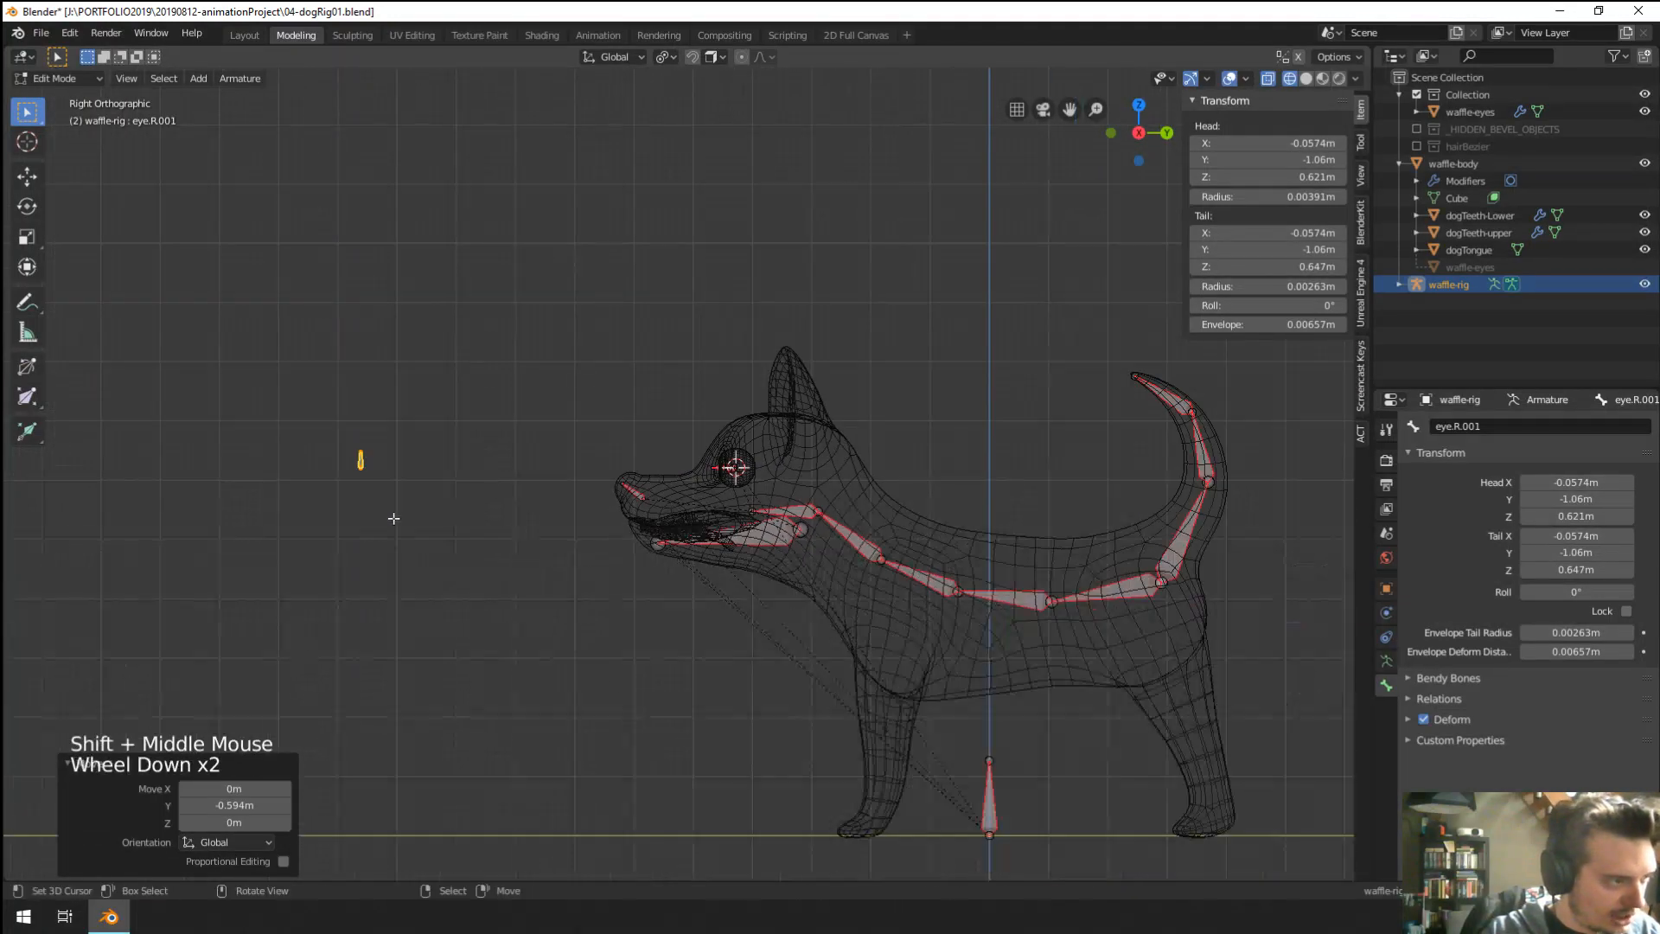
shift+right_click(988, 819)
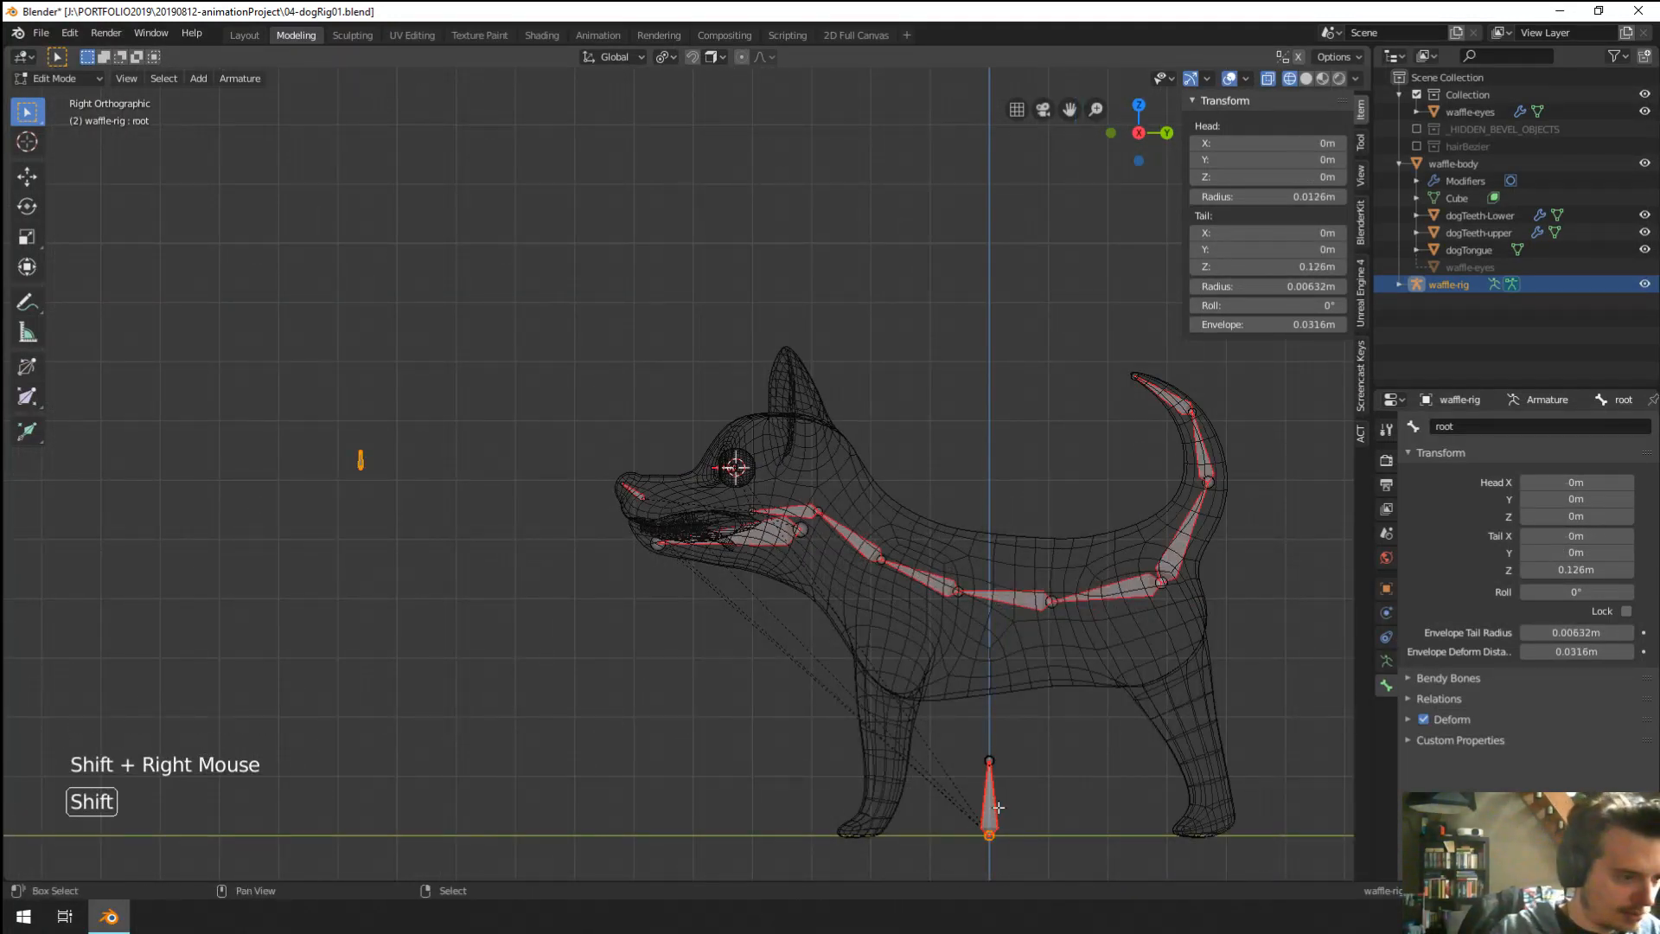
shift+right_click(997, 807)
key(ctrl+p)
click(998, 806)
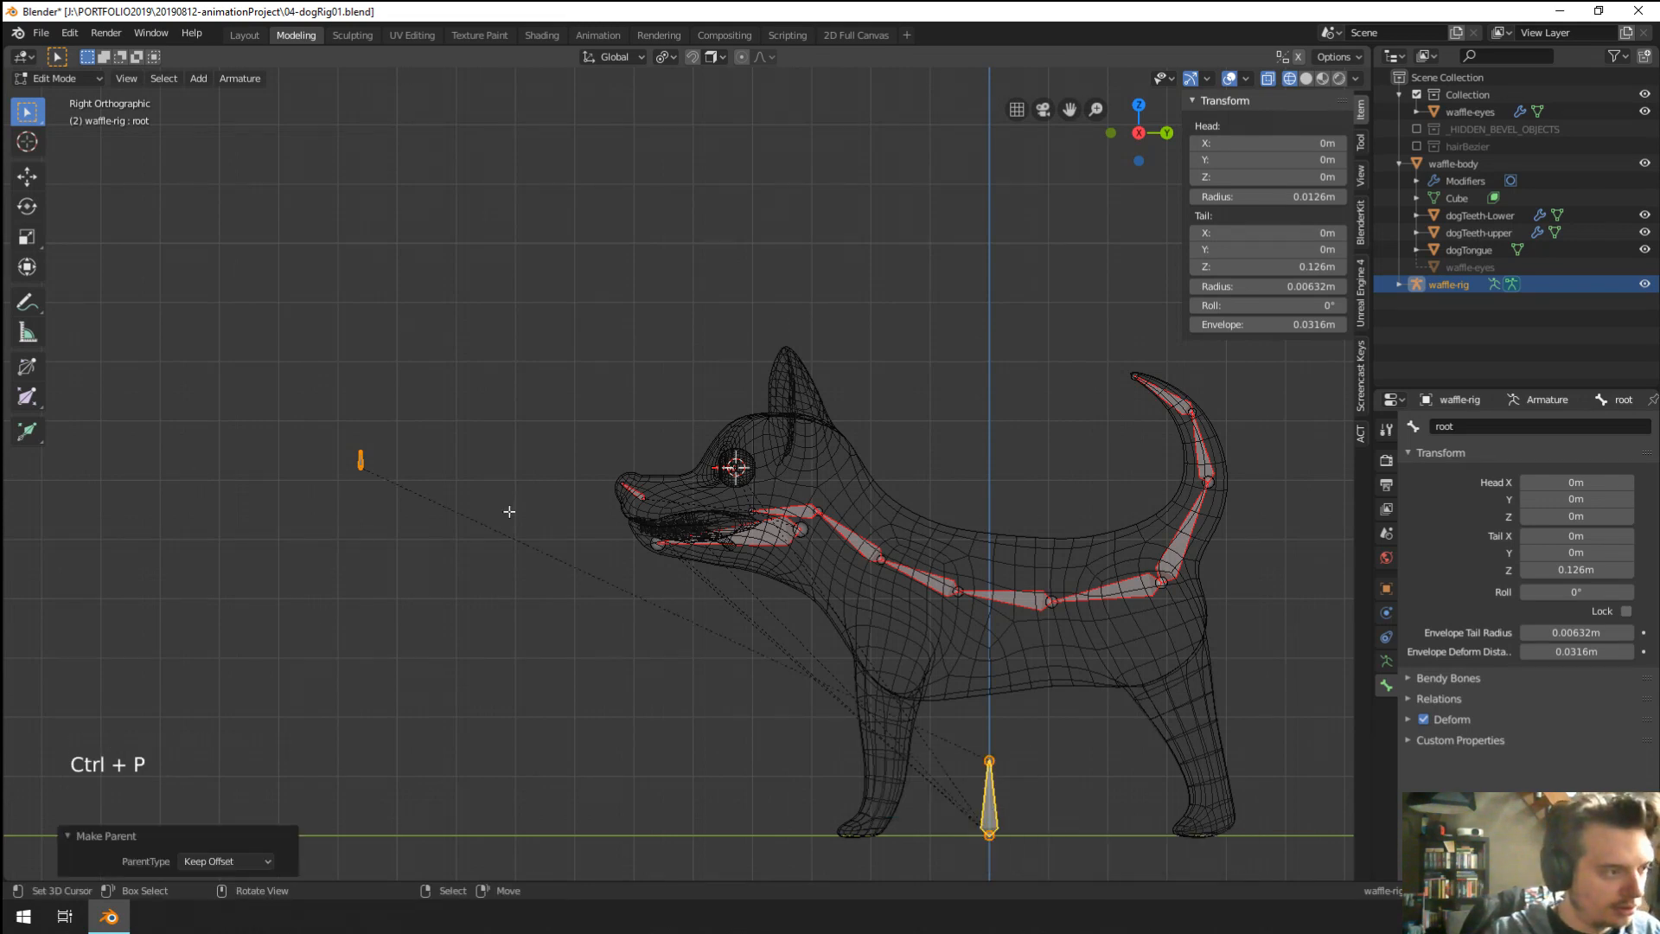
Rename the upright bone in front of the face to CTRL-eyeTarget.L.
right_click(362, 458)
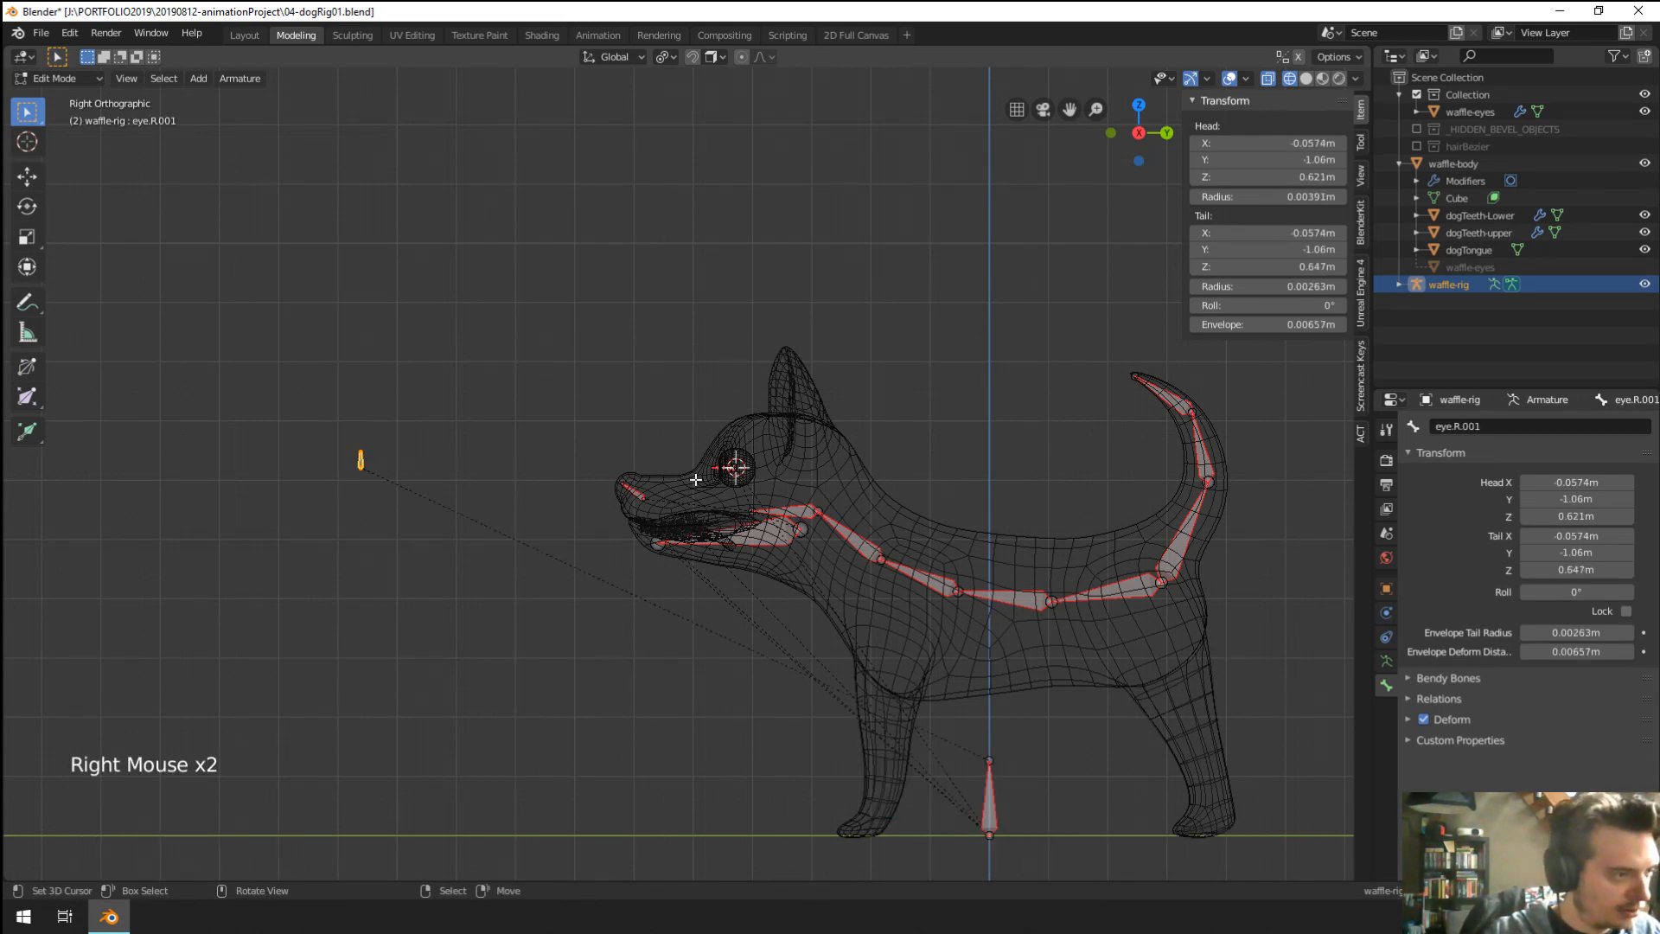
click(1493, 427)
text(eyeTarget.L)
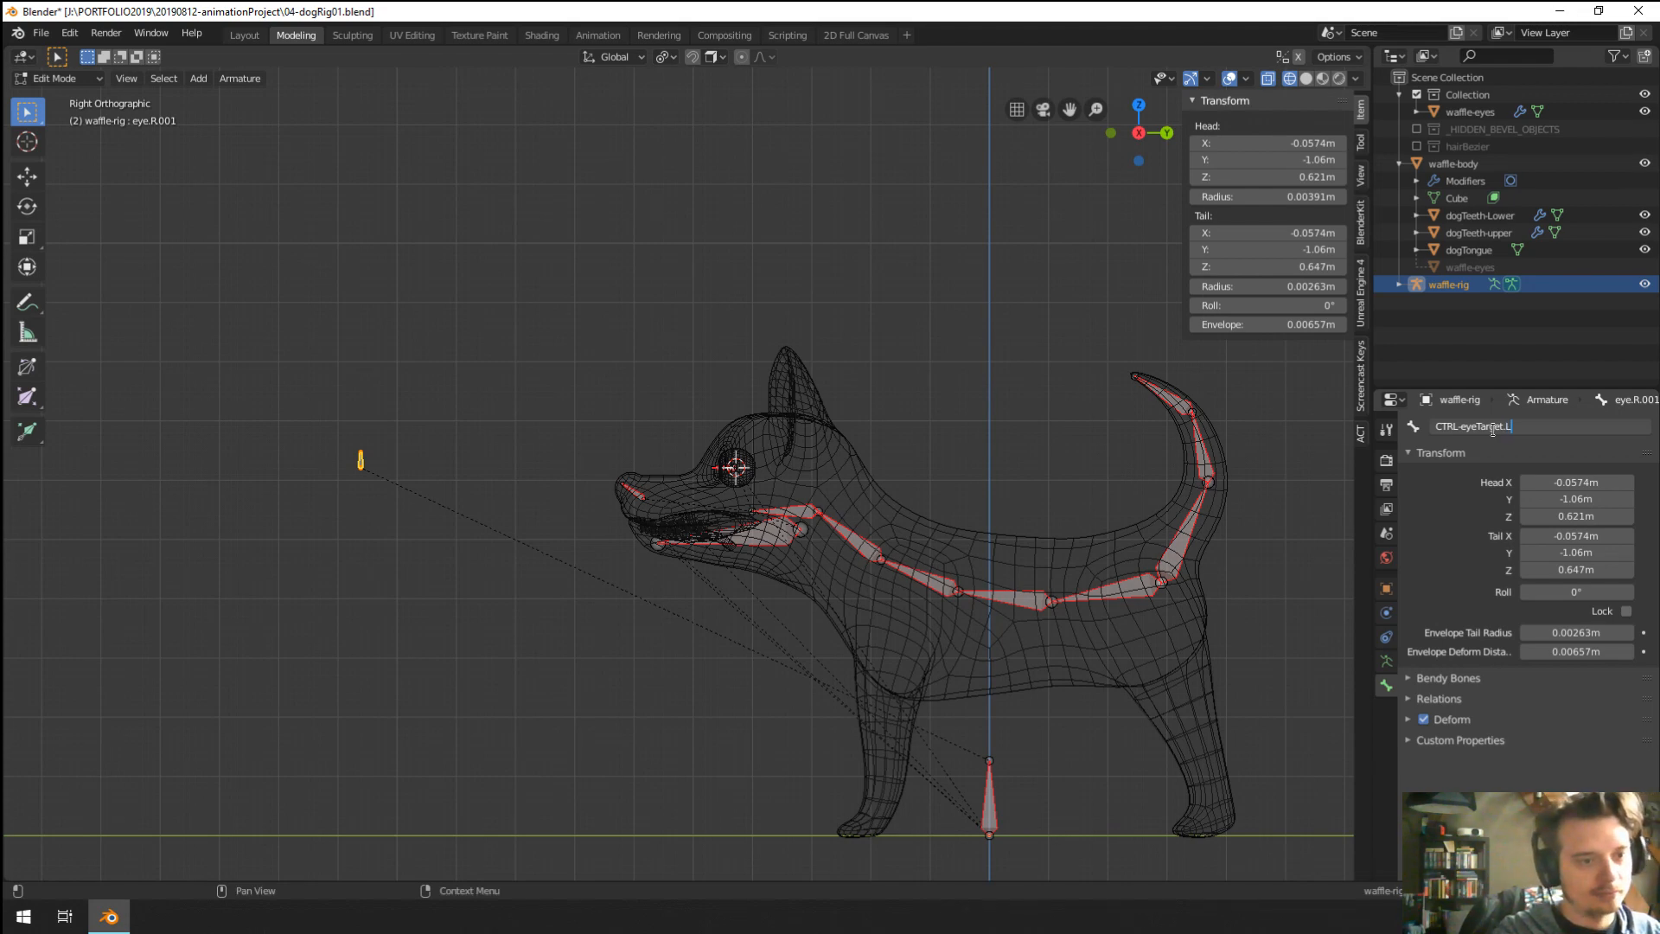
key(Return)
Move CTRL-eyeTarget.L about 0.109 m along the X axis to the positive-X side of the face.
middle_drag(329, 553, 545, 605)
middle_click(545, 604)
key(KP_7)
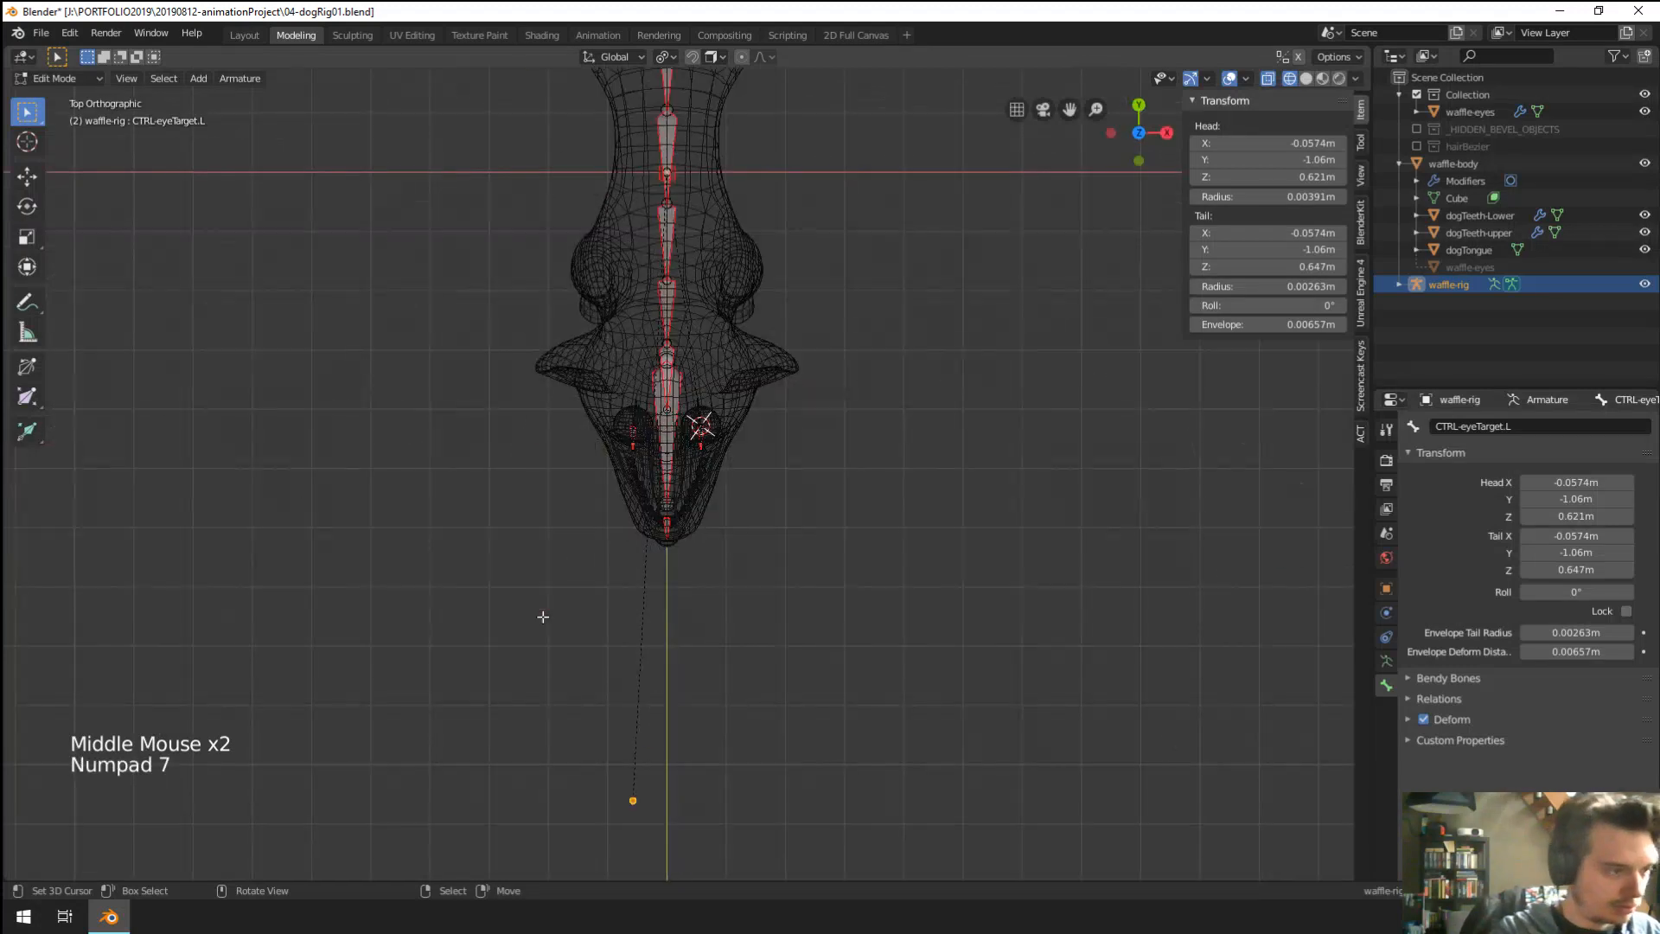
key(g)
key(x)
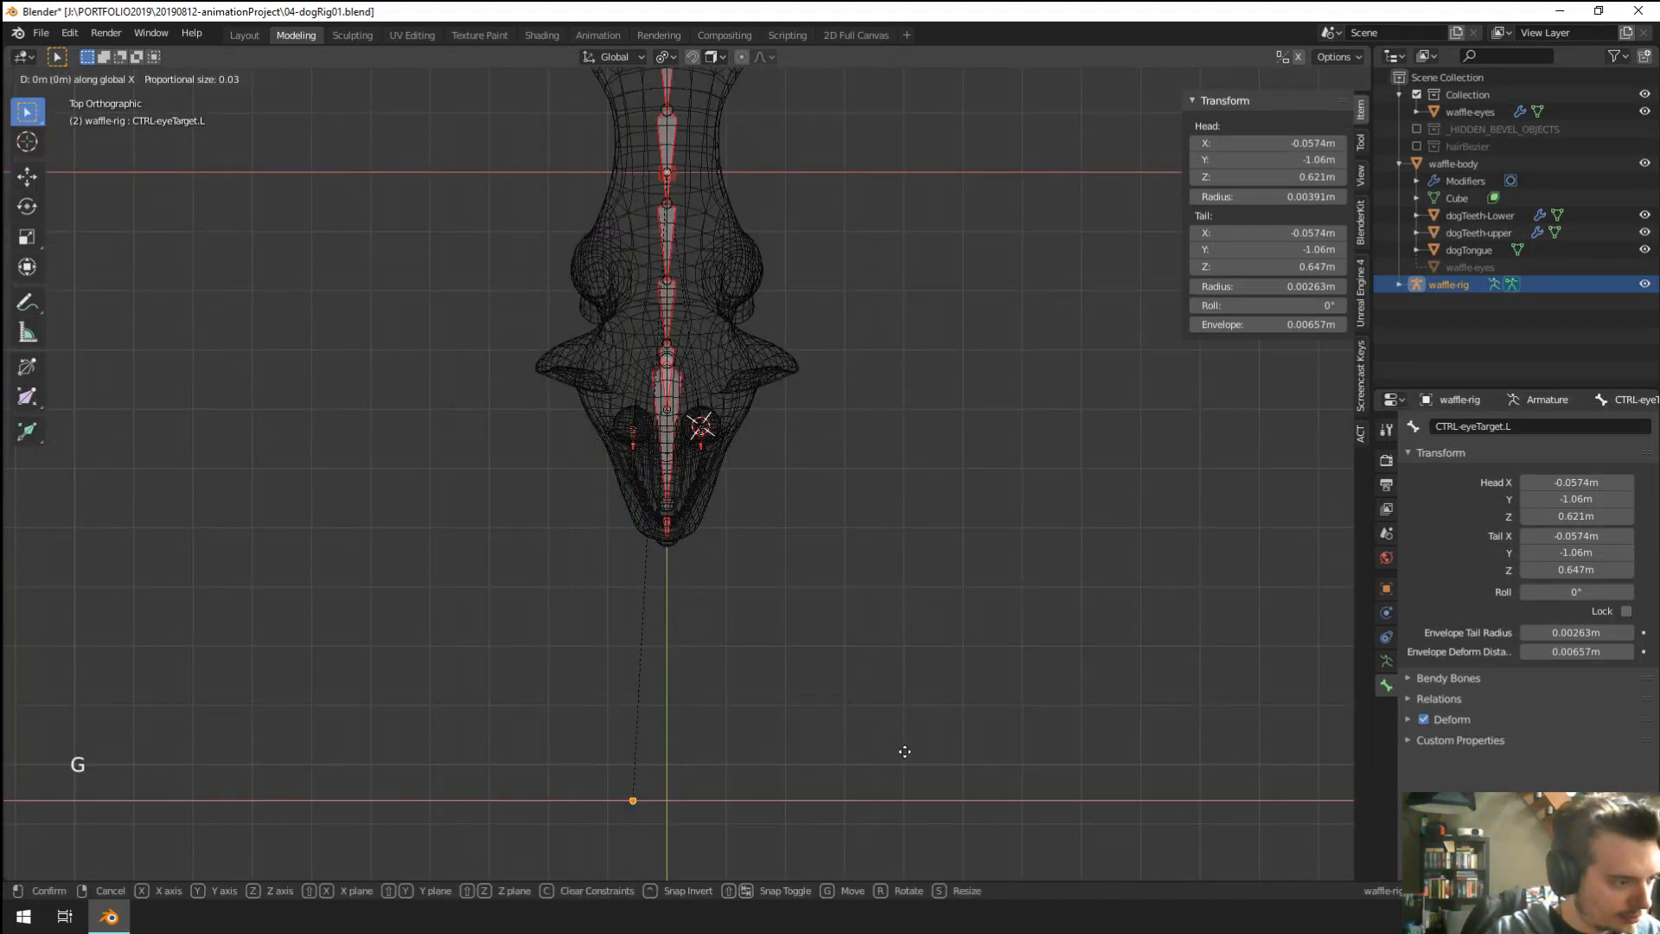
click(841, 771)
scroll(744, 378, up, 5)
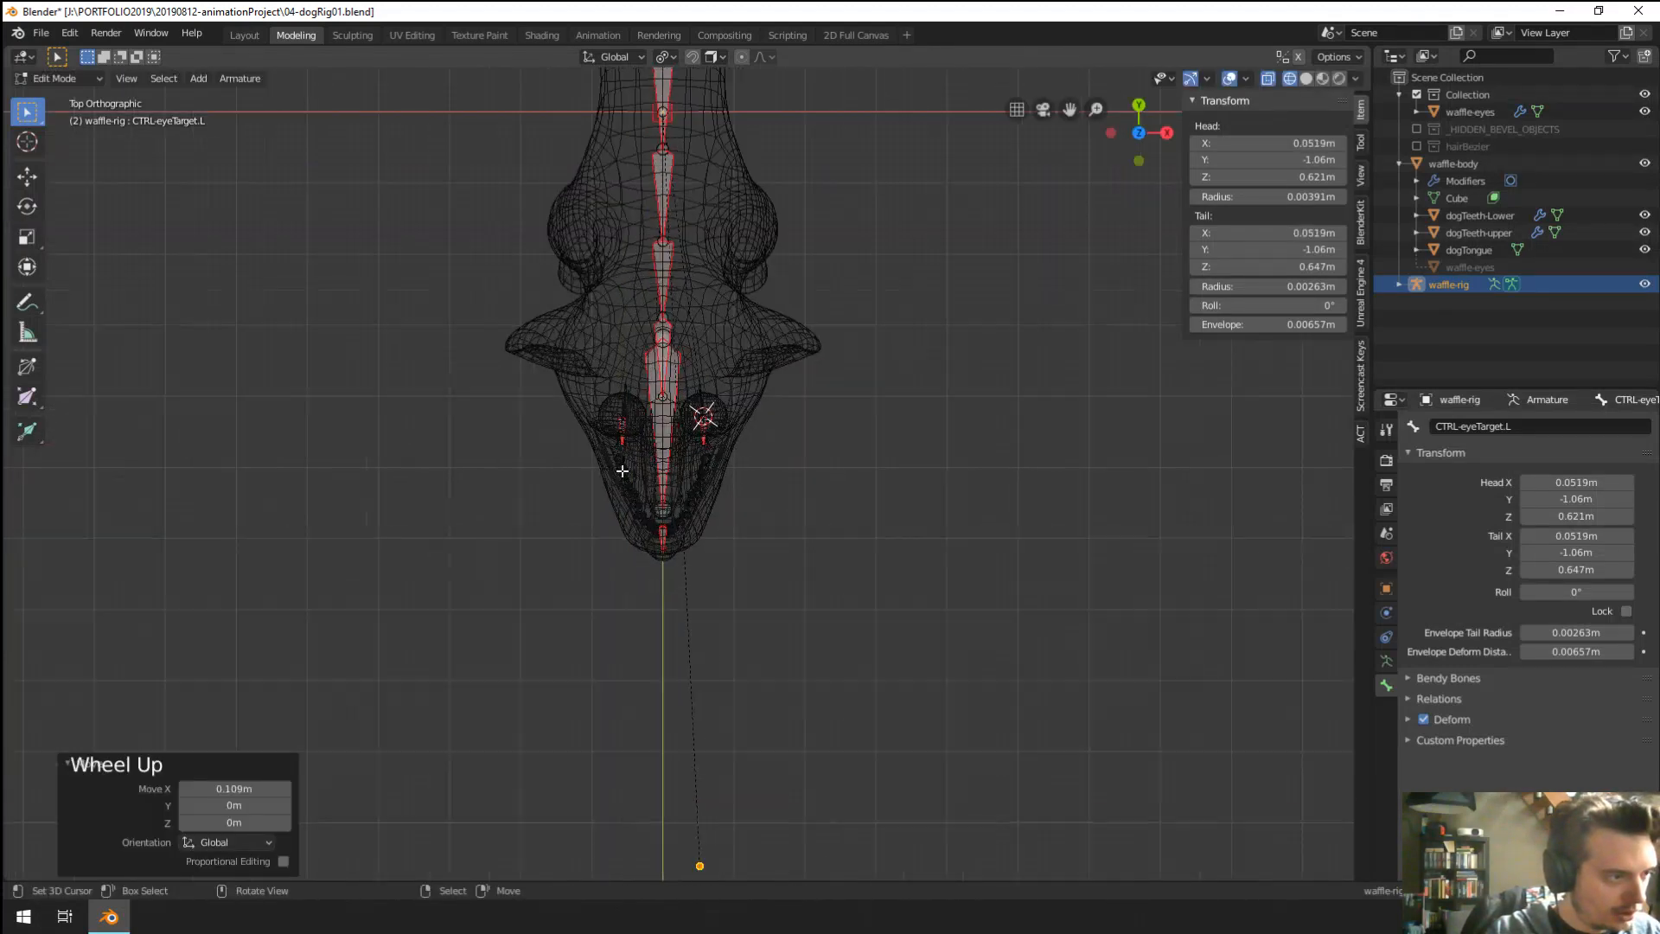
Copy eye.L's X position to the head and tail of CTRL-eyeTarget.L, setting both to 0.0574 m.
right_click(726, 374)
scroll(725, 375, down, 7)
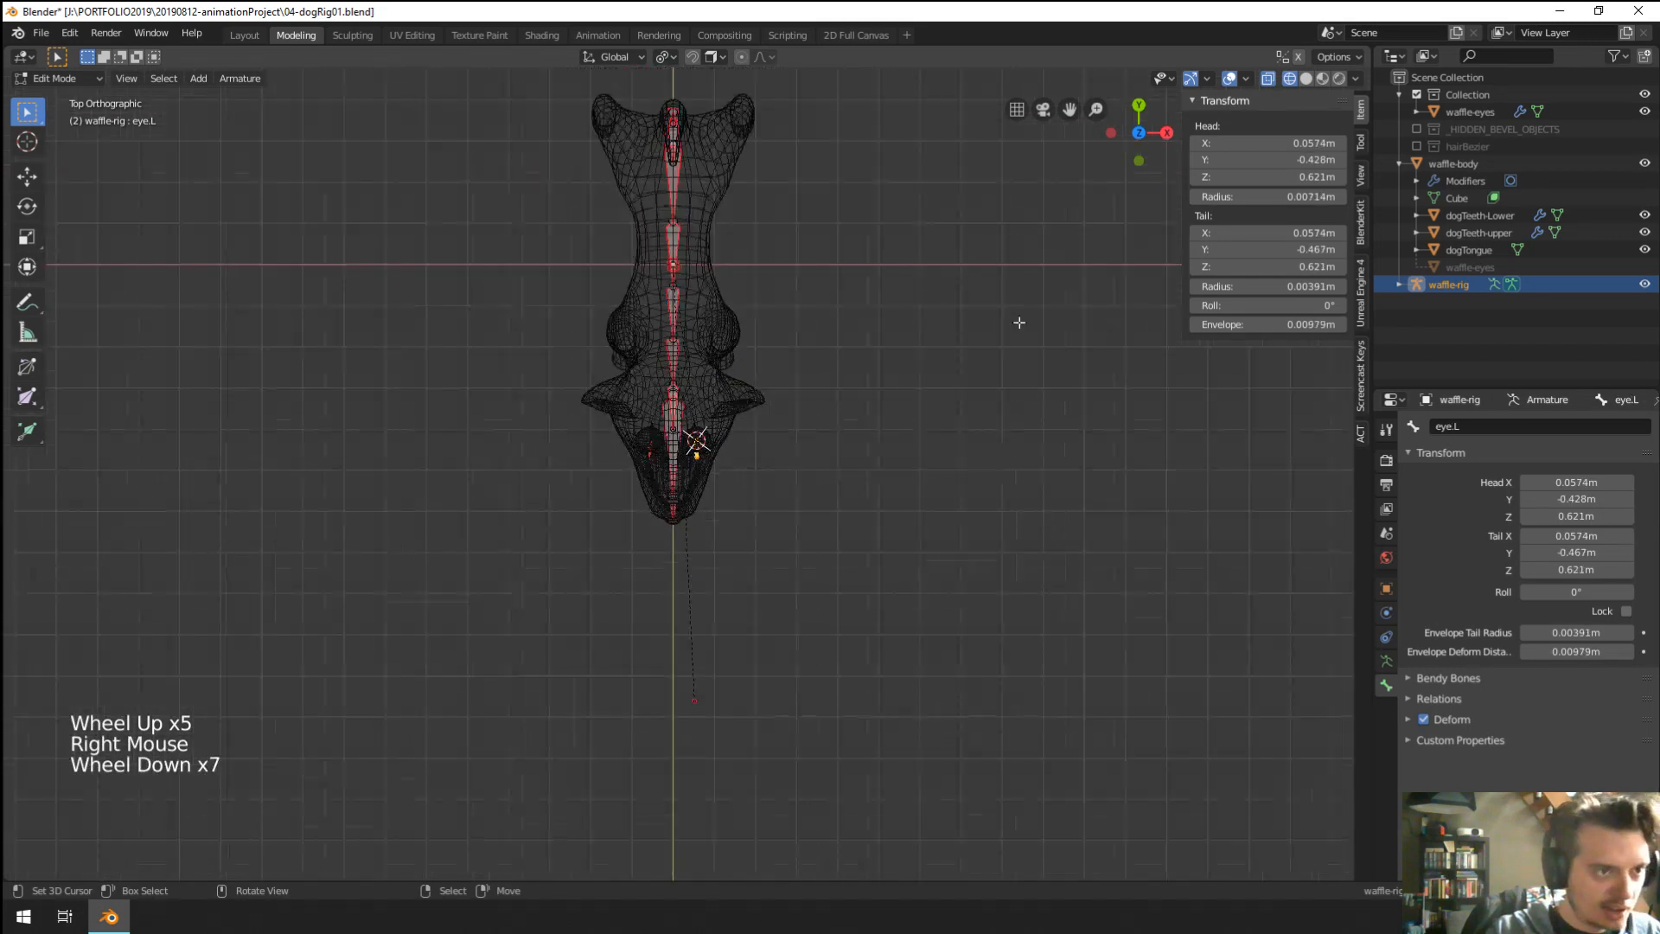
shift+middle_drag(960, 530, 960, 432)
click(1277, 159)
double_click(1277, 144)
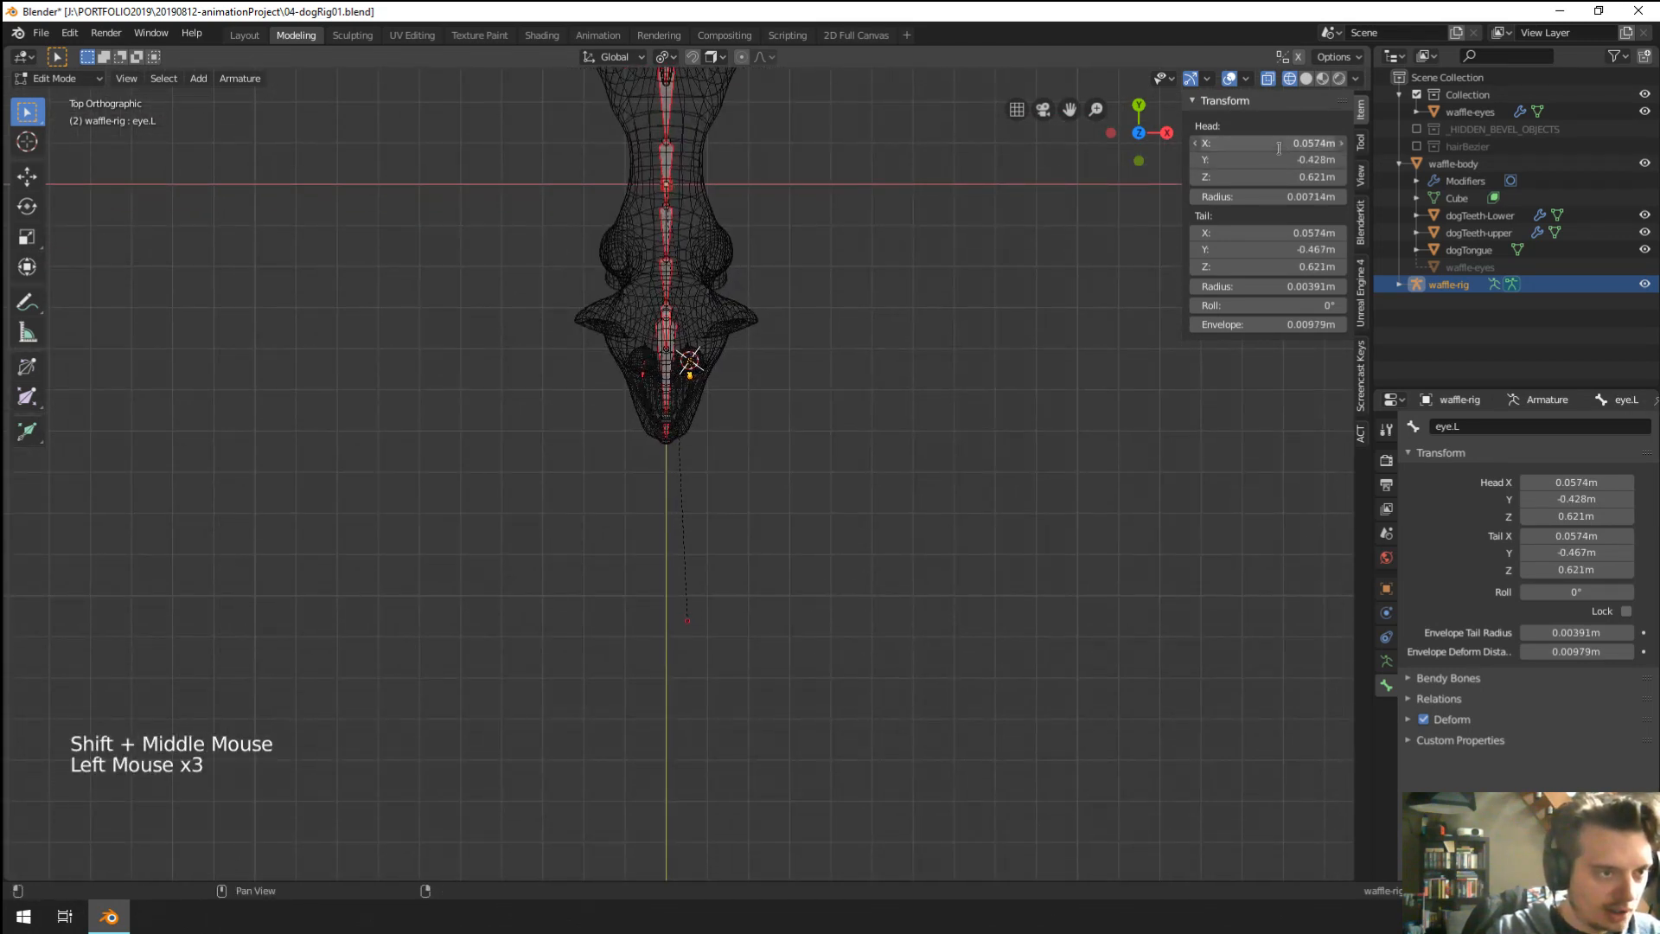
key(Escape)
scroll(678, 646, up, 4)
right_click(692, 778)
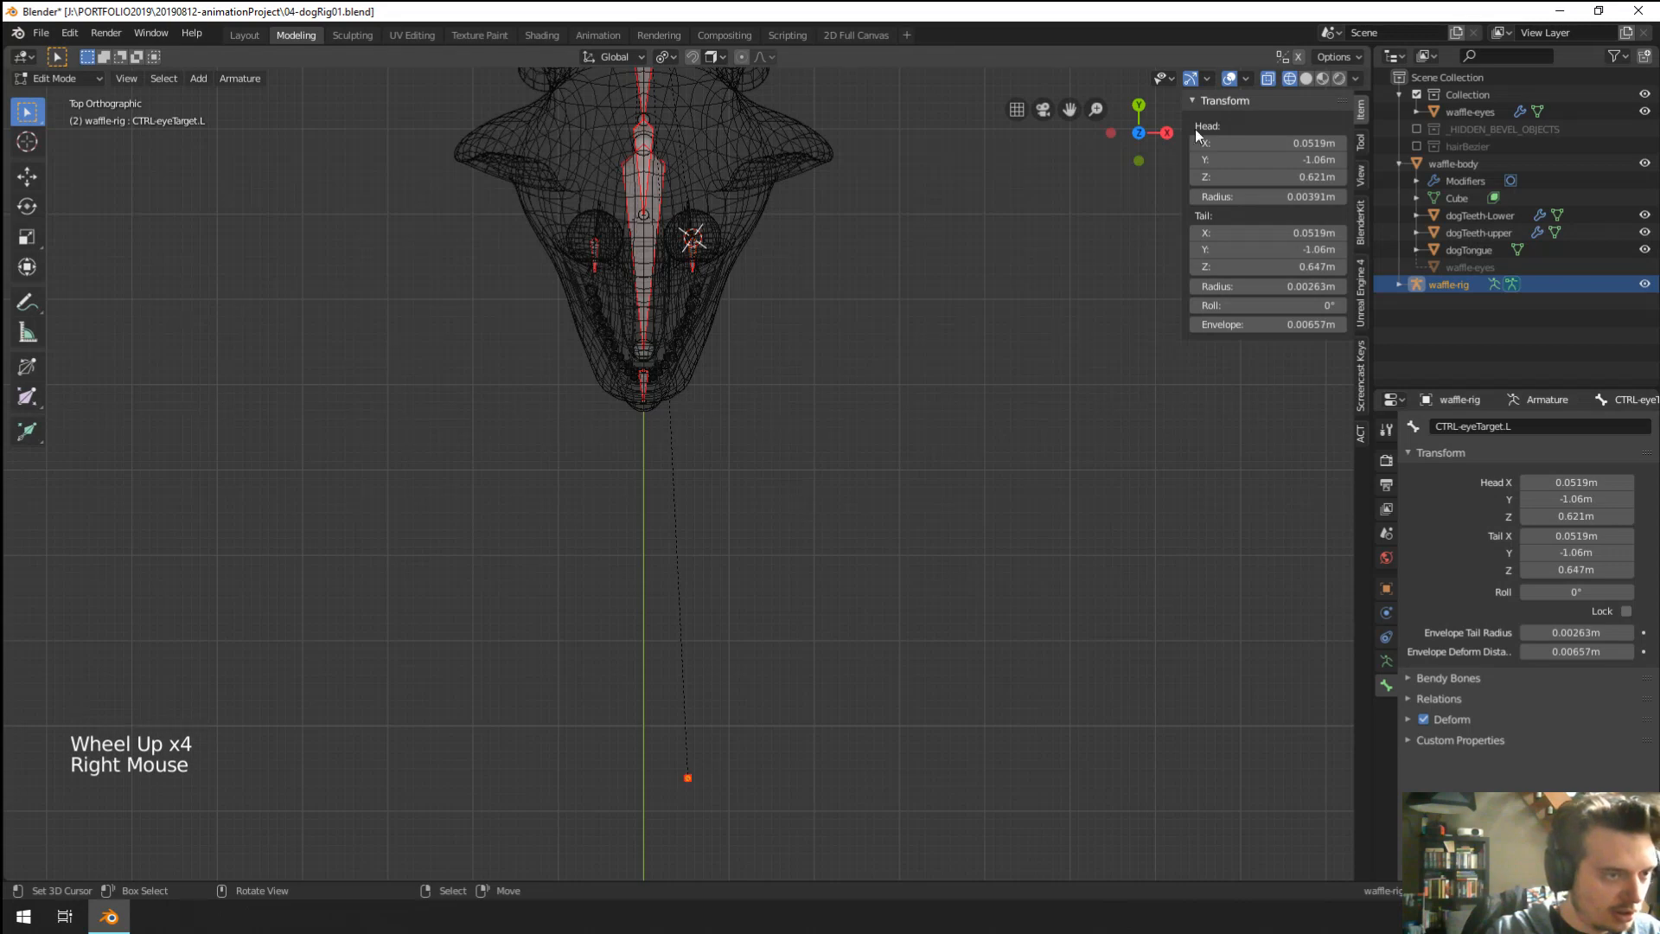
key(ctrl+v)
key(ctrl+v)
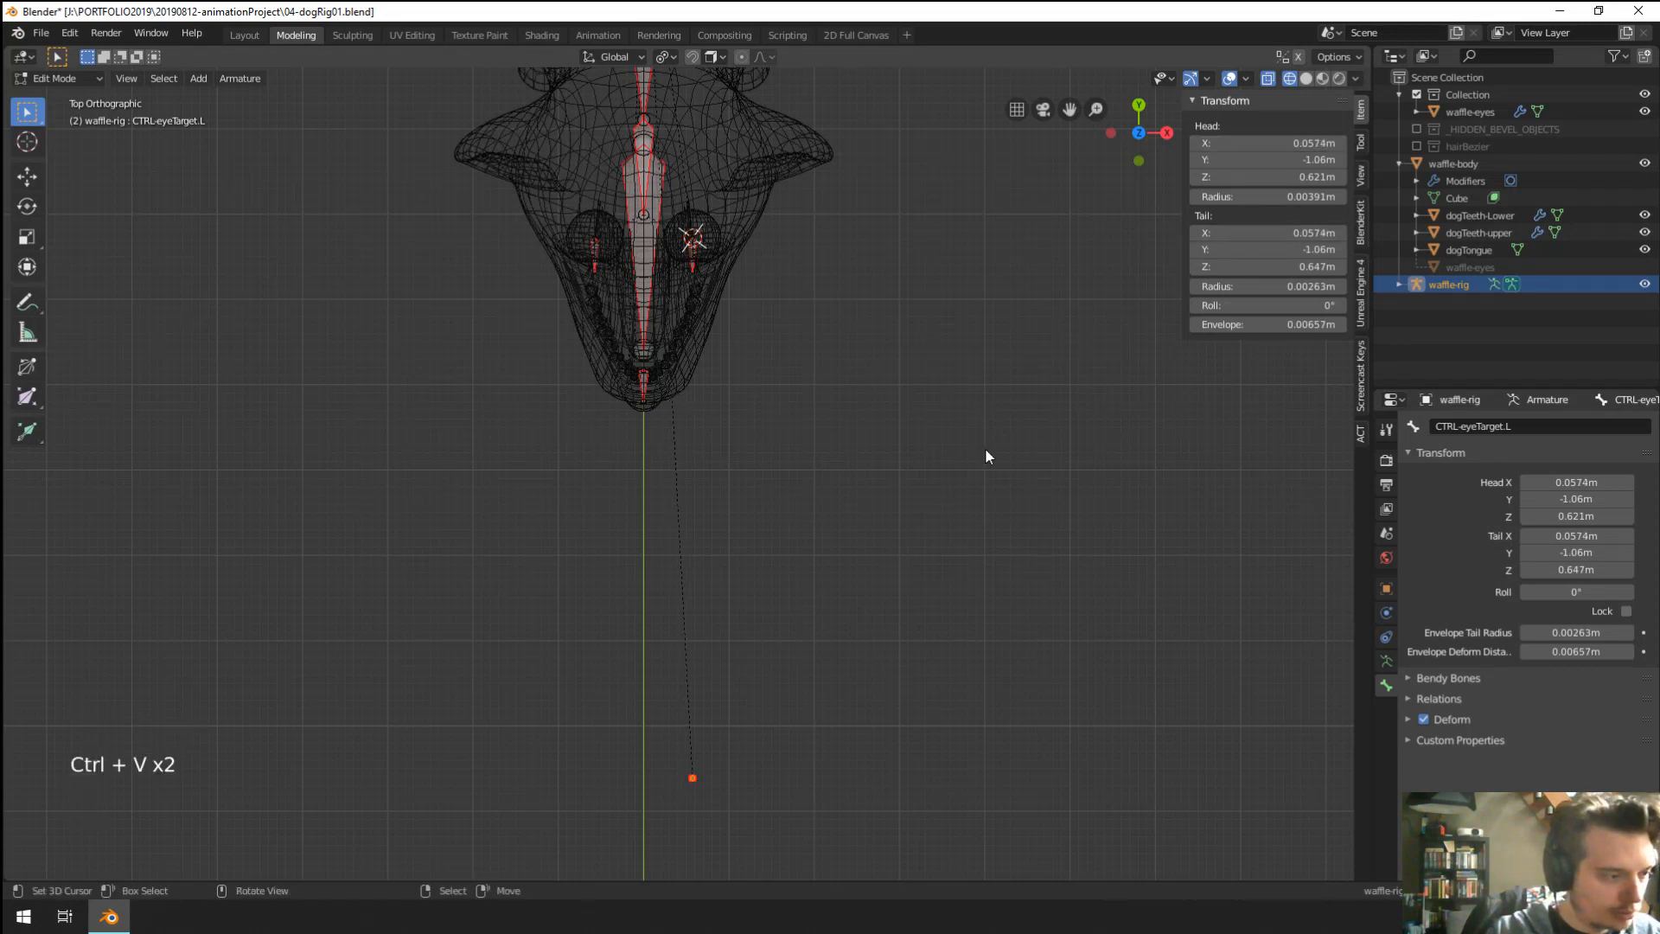
Compare the eye target bone with eye.L, and symmetrize CTRL-eyeTarget.L to the other side of the face.
middle_drag(985, 448, 674, 334)
scroll(677, 337, up, 2)
right_click(264, 445)
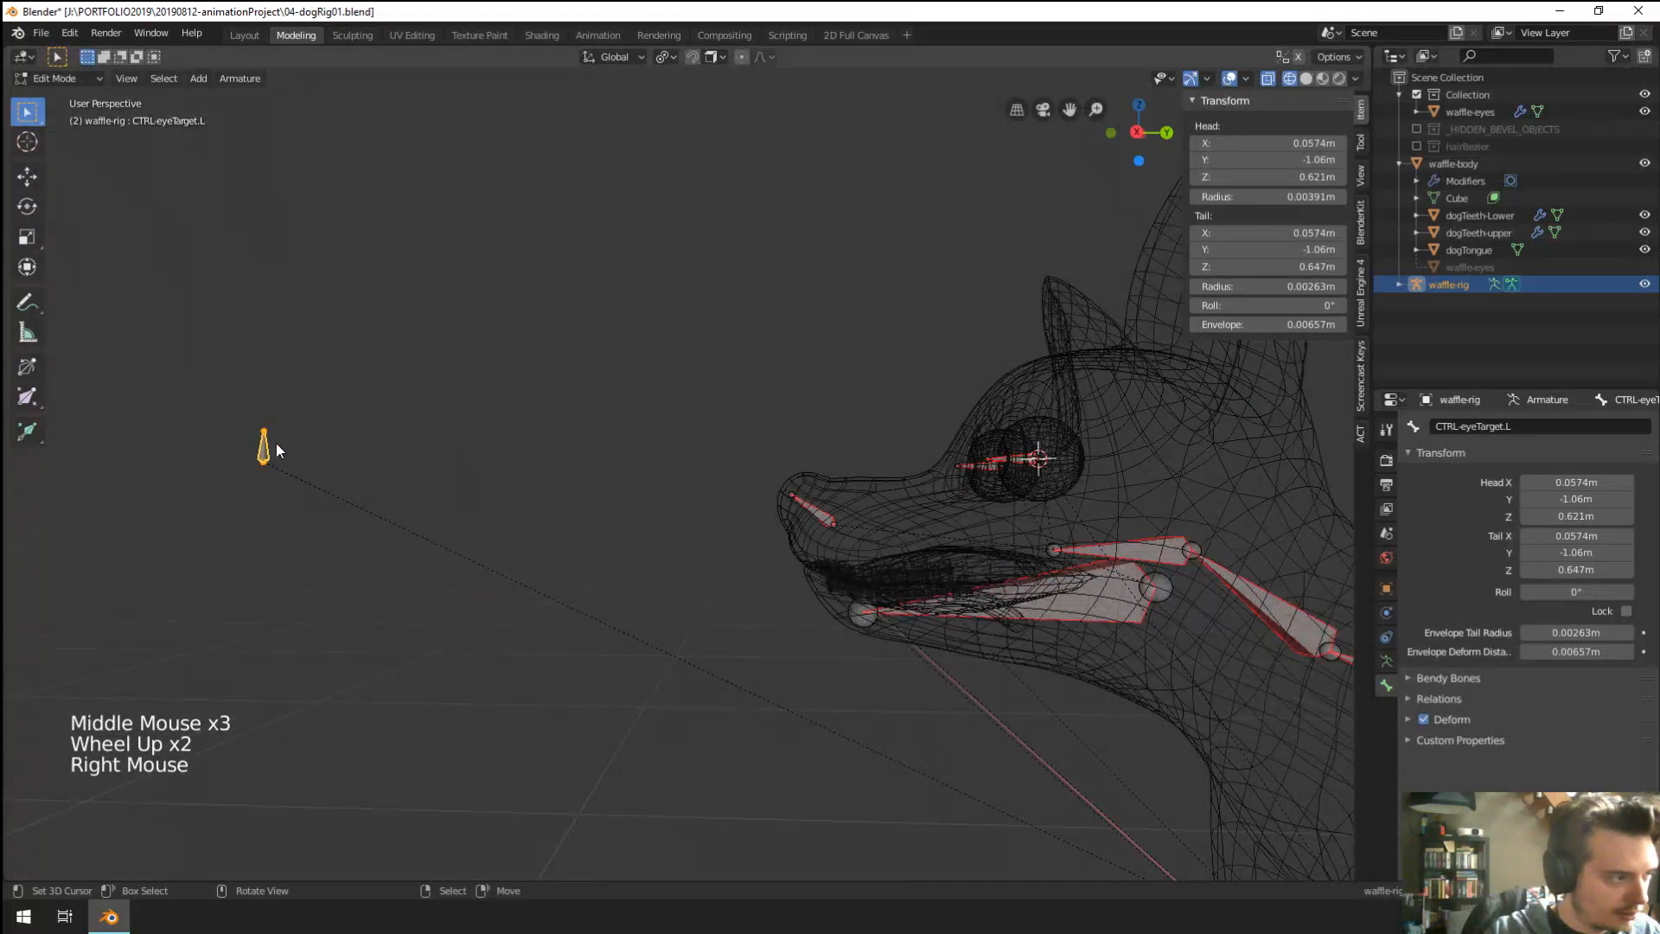
right_click(1016, 464)
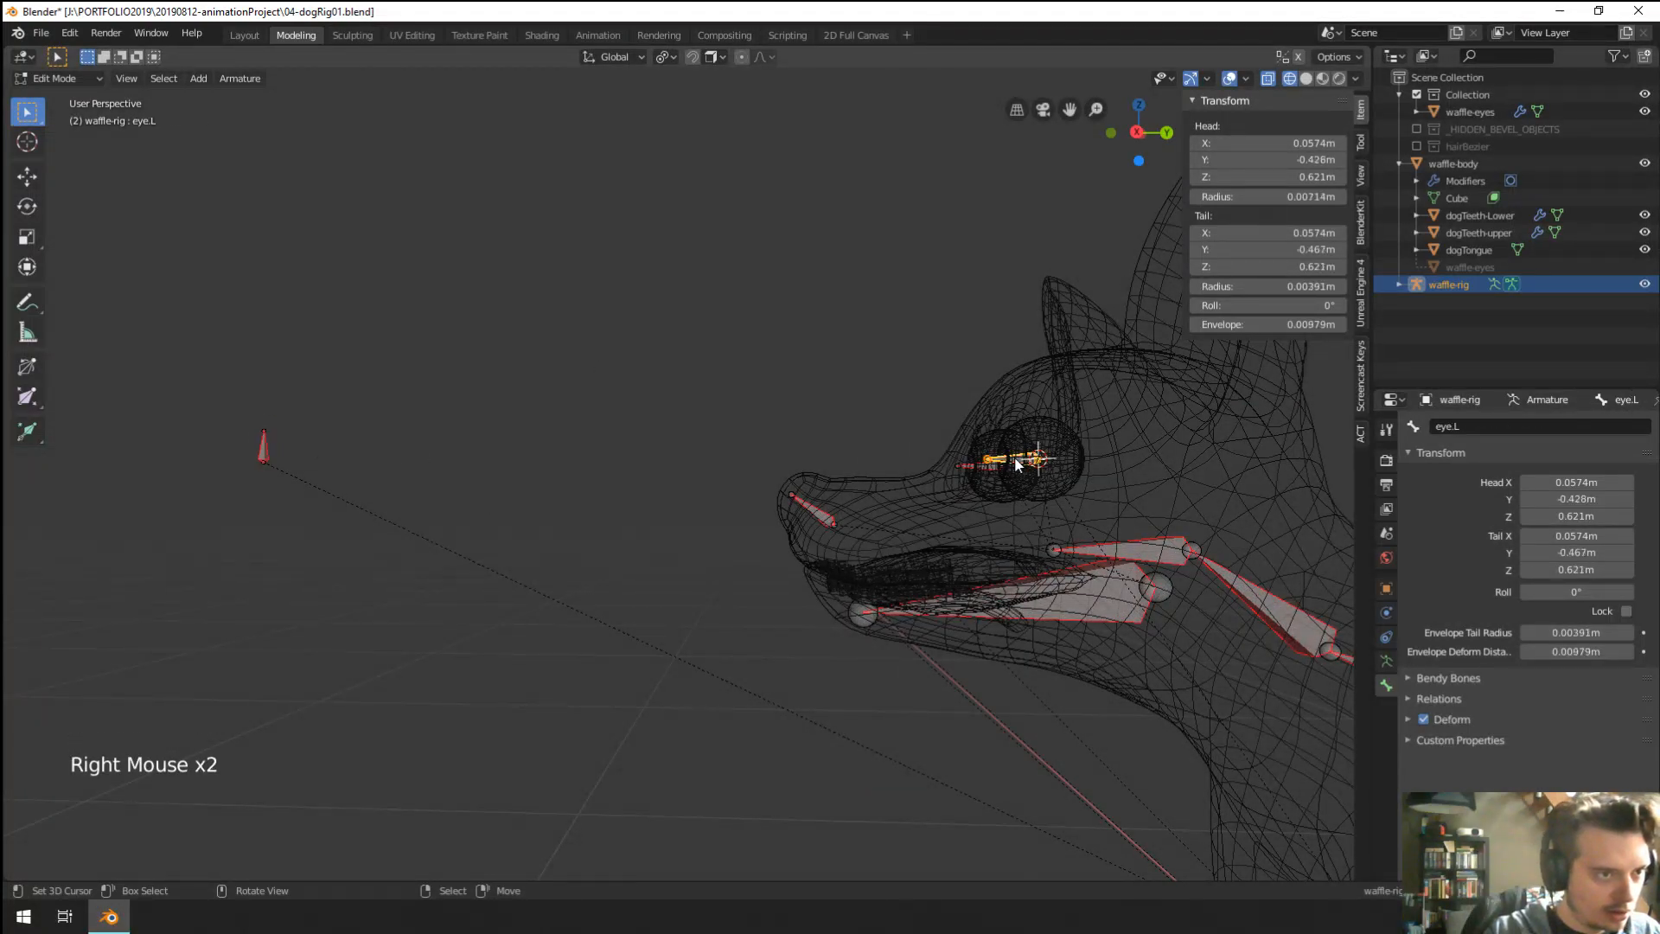
right_click(263, 450)
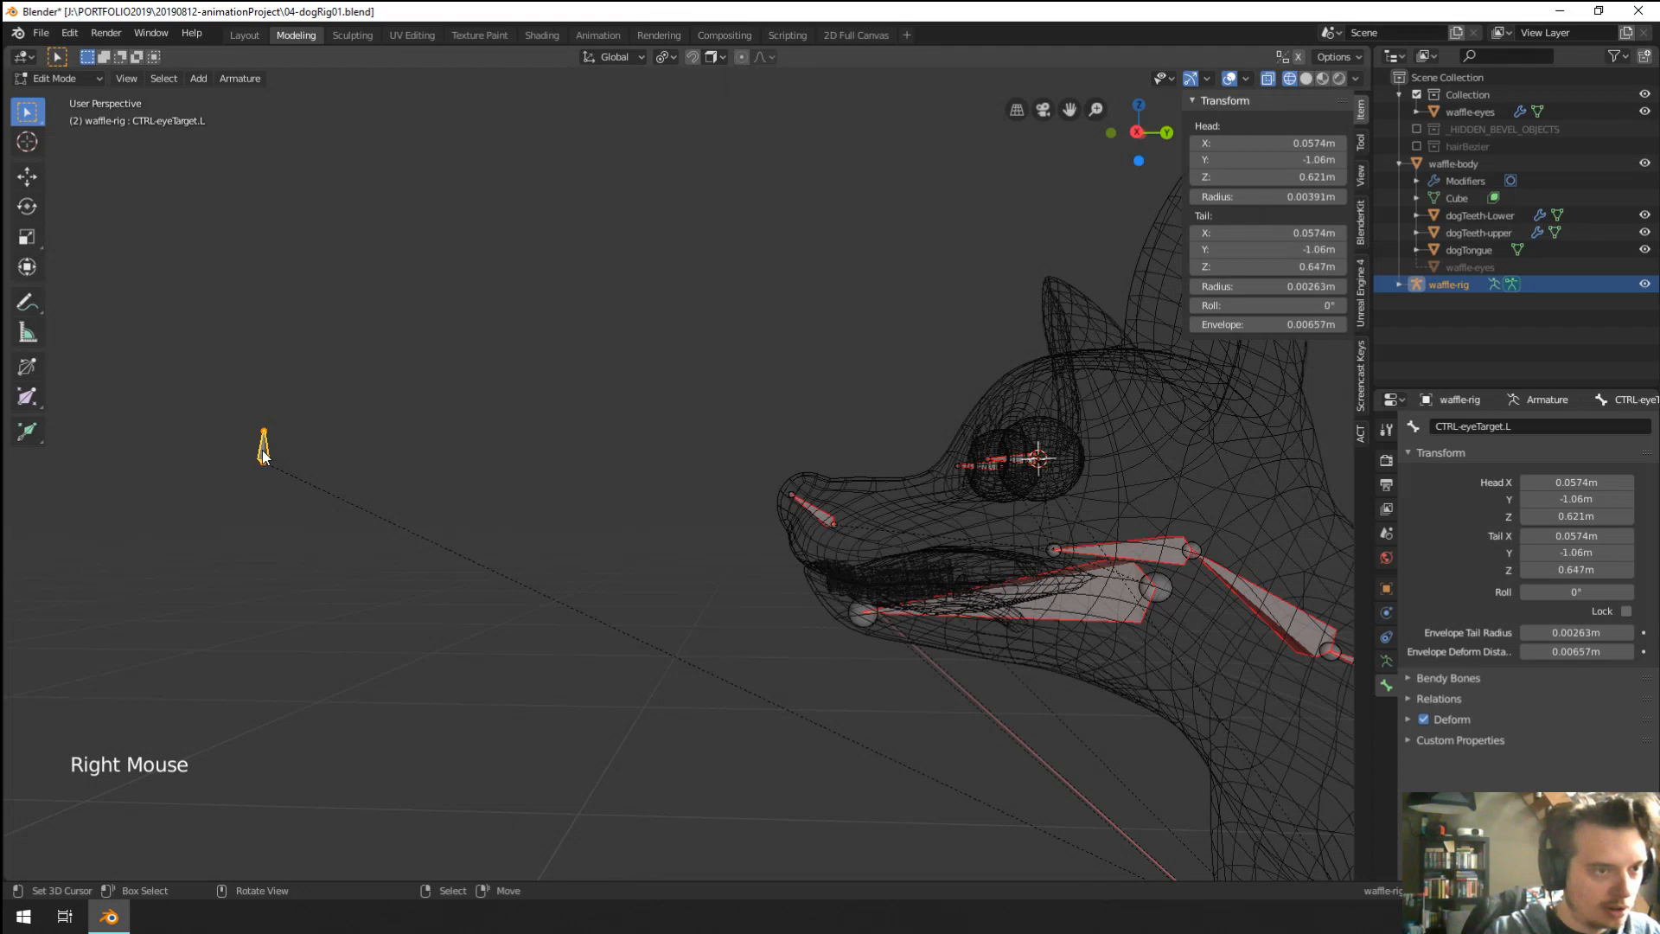
middle_drag(264, 455, 449, 476)
scroll(621, 496, down, 3)
middle_drag(449, 475, 671, 560)
scroll(671, 561, up, 1)
key(KP_1)
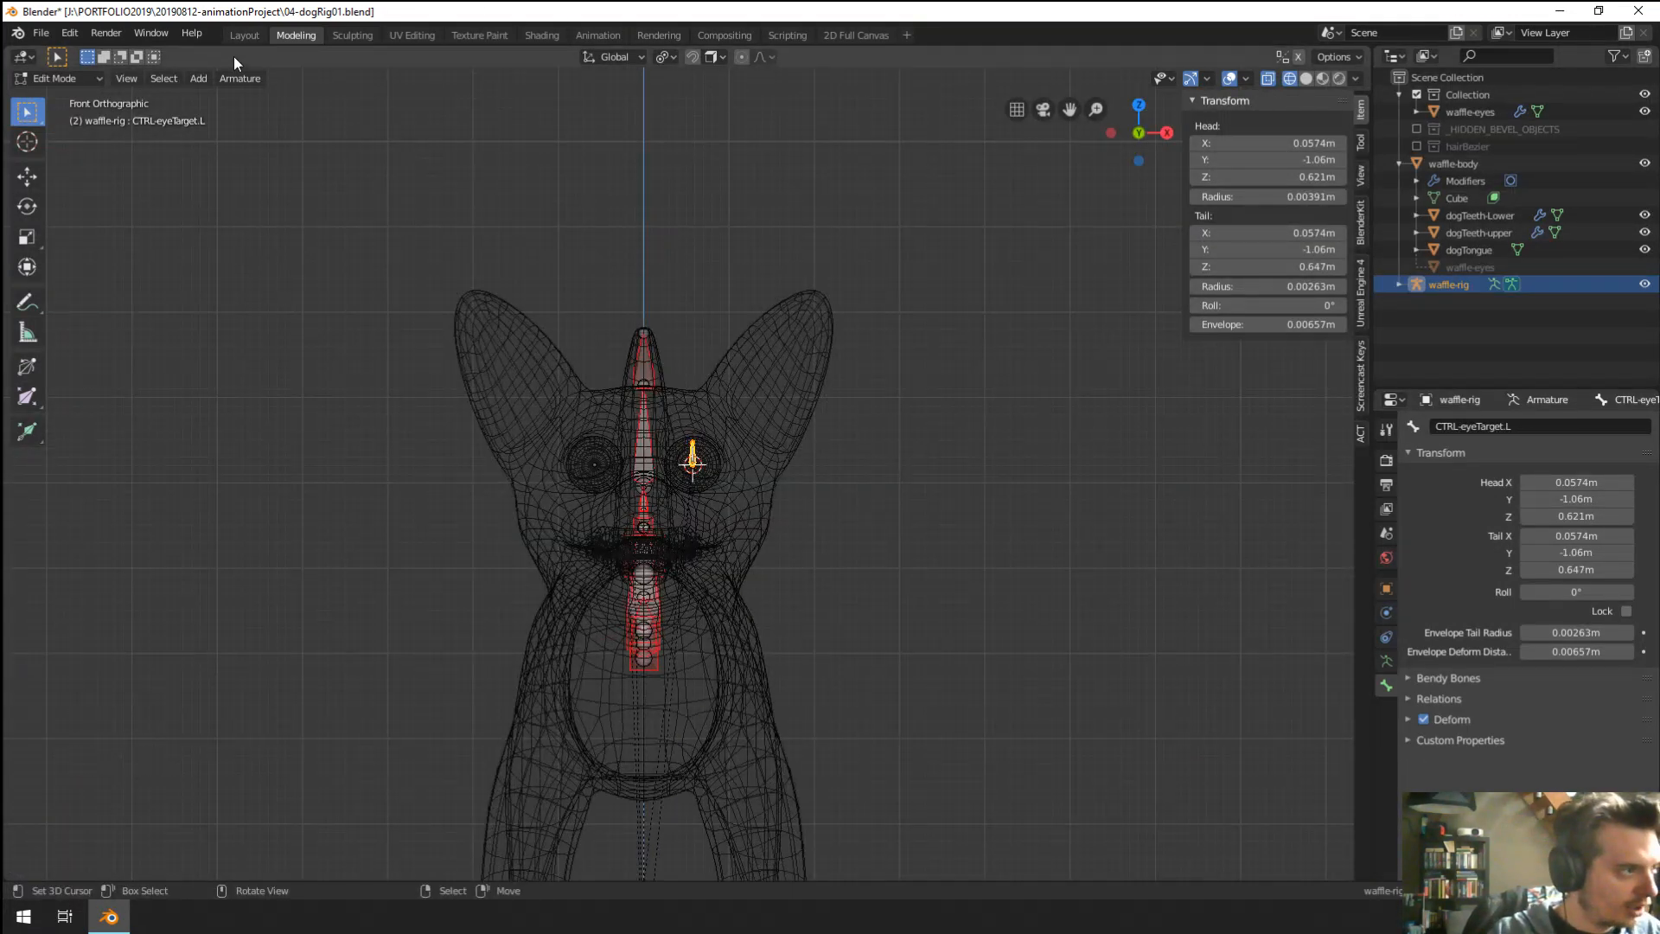
click(237, 77)
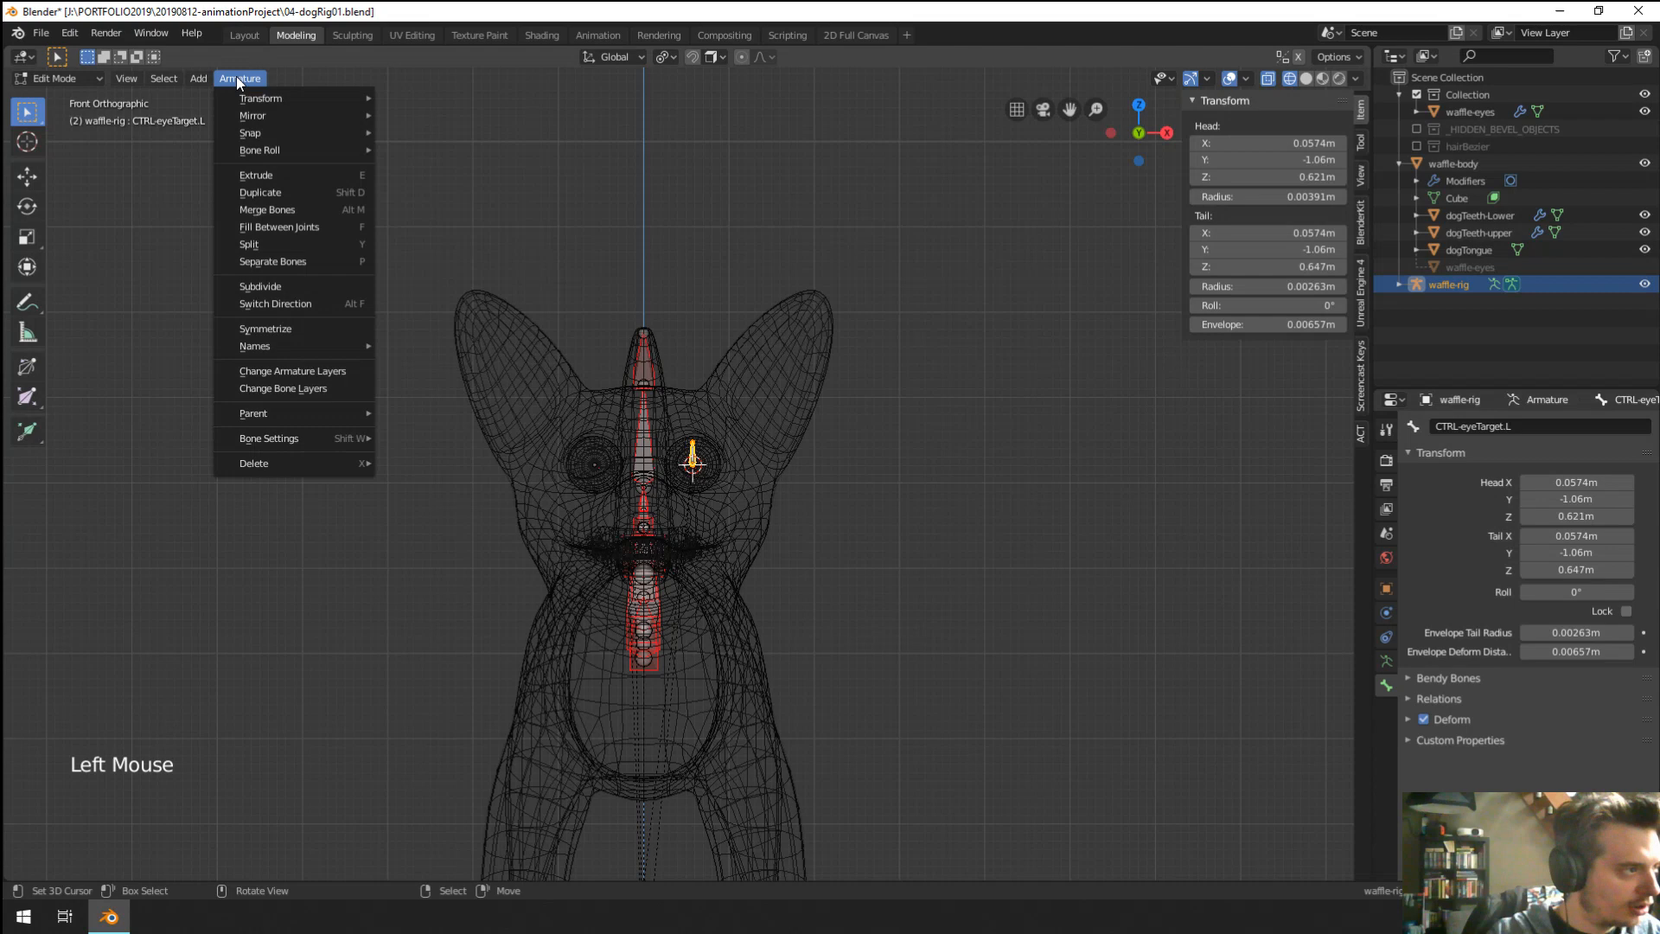
click(333, 329)
Duplicate CTRL-eyeTarget.R and move the copy about 0.0569 m along X, between the two eye targets.
middle_drag(334, 329, 650, 423)
scroll(656, 493, down, 2)
key(KP_1)
key(KP_7)
scroll(649, 423, up, 5)
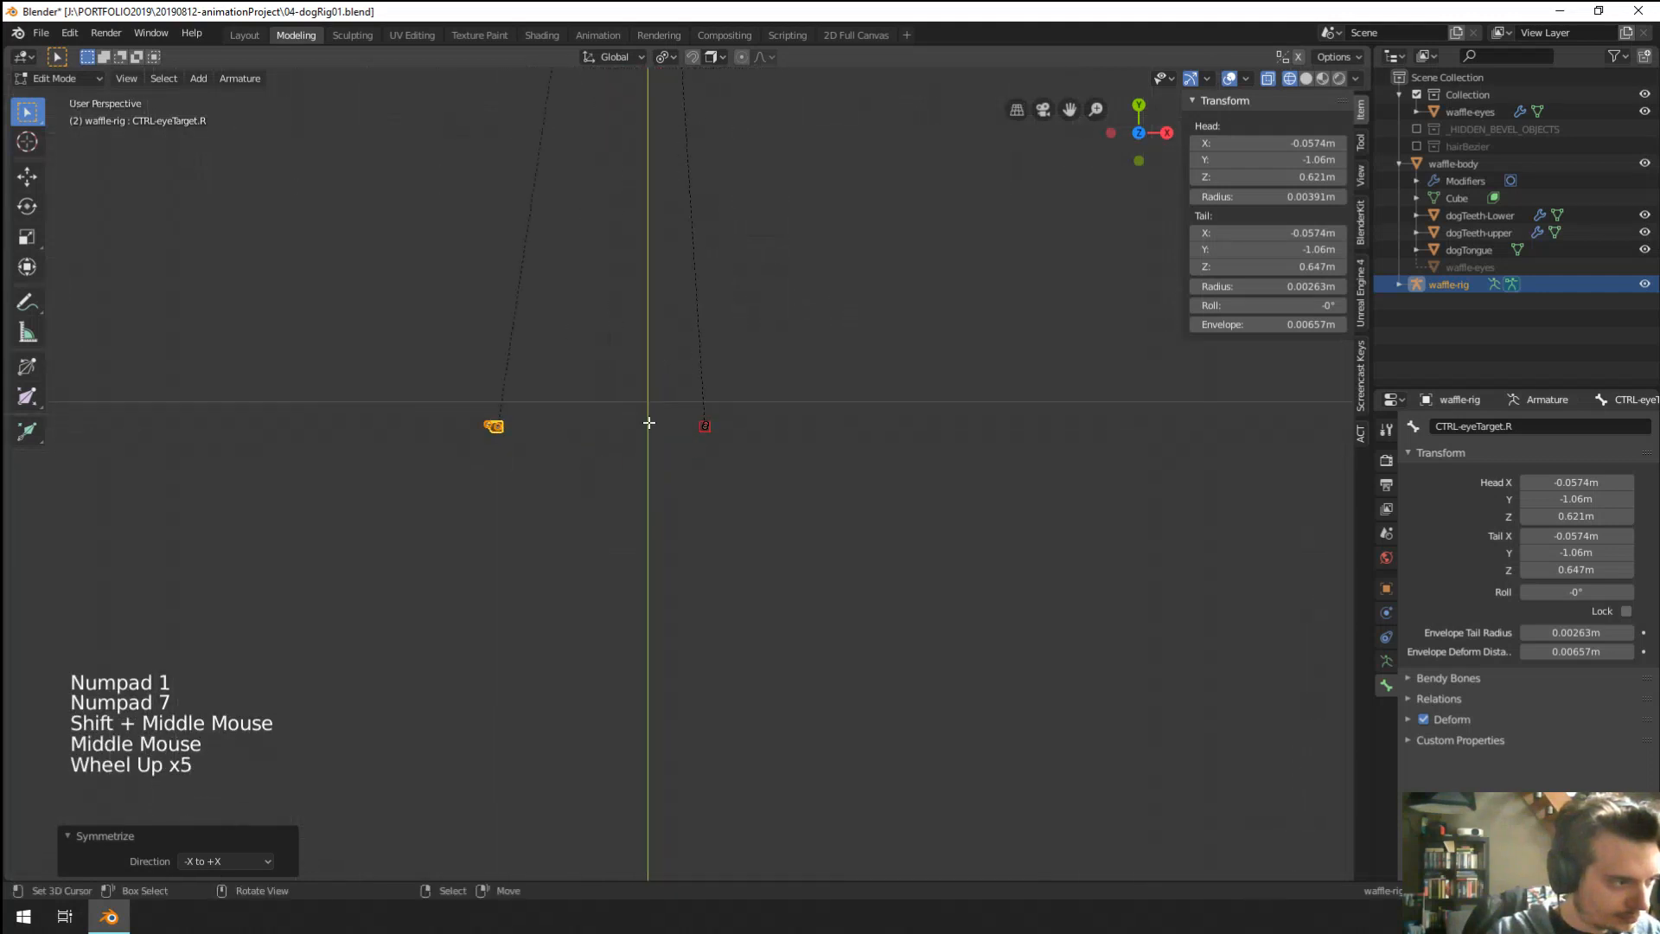
key(shift+d)
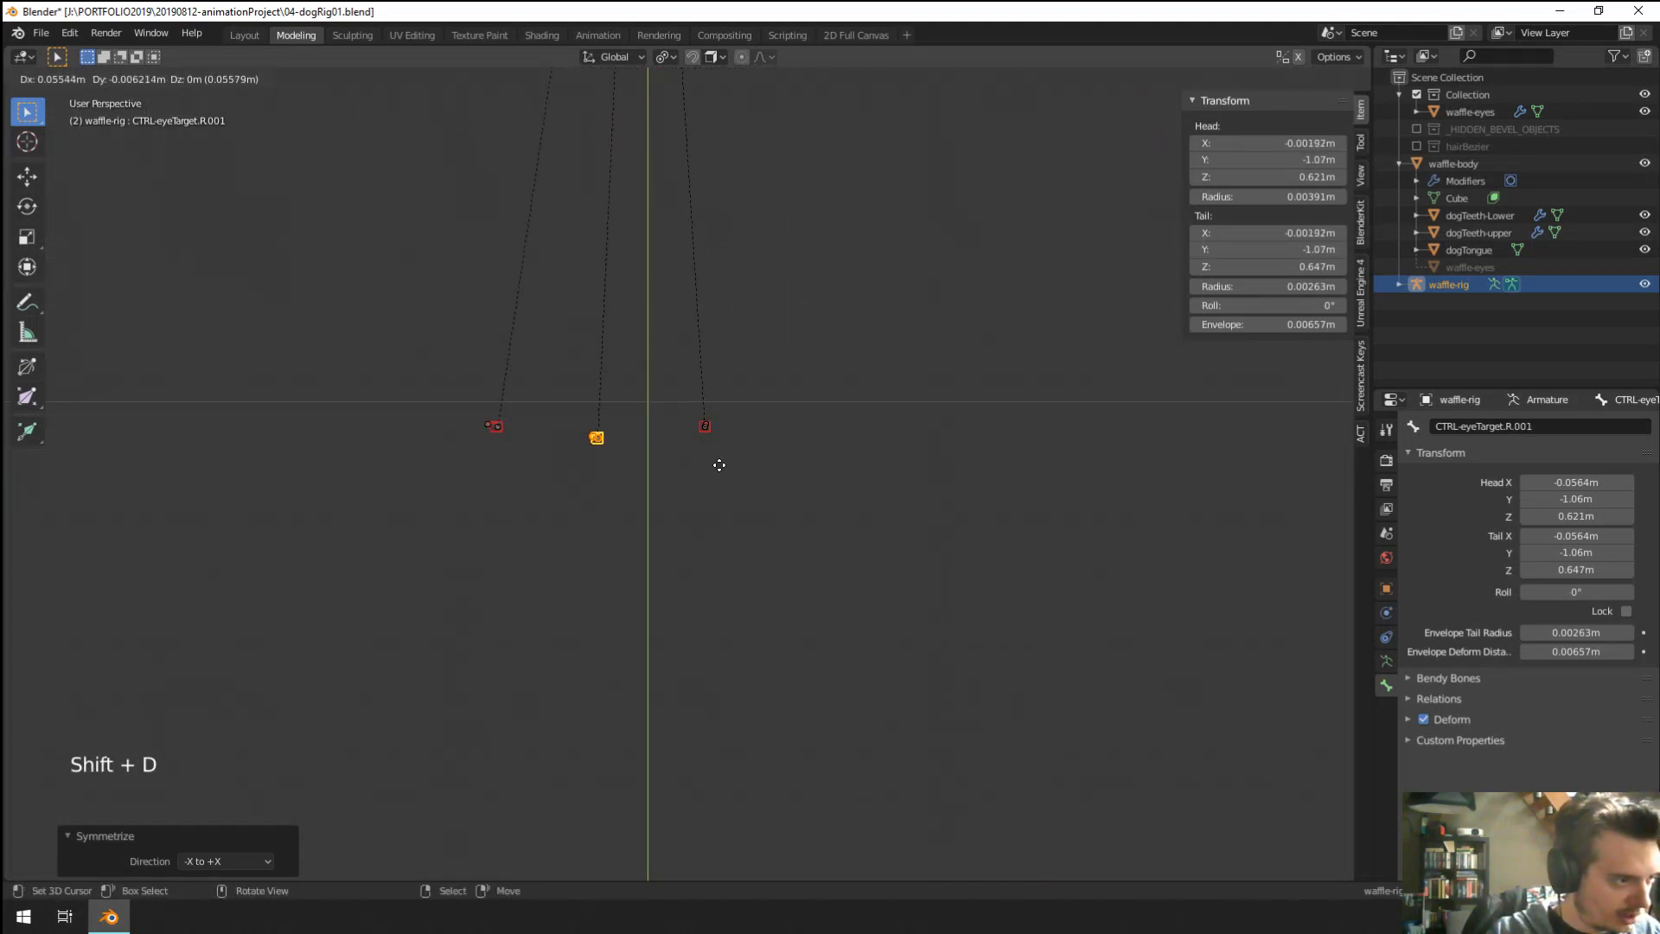
key(y)
key(x)
key(x)
key(x)
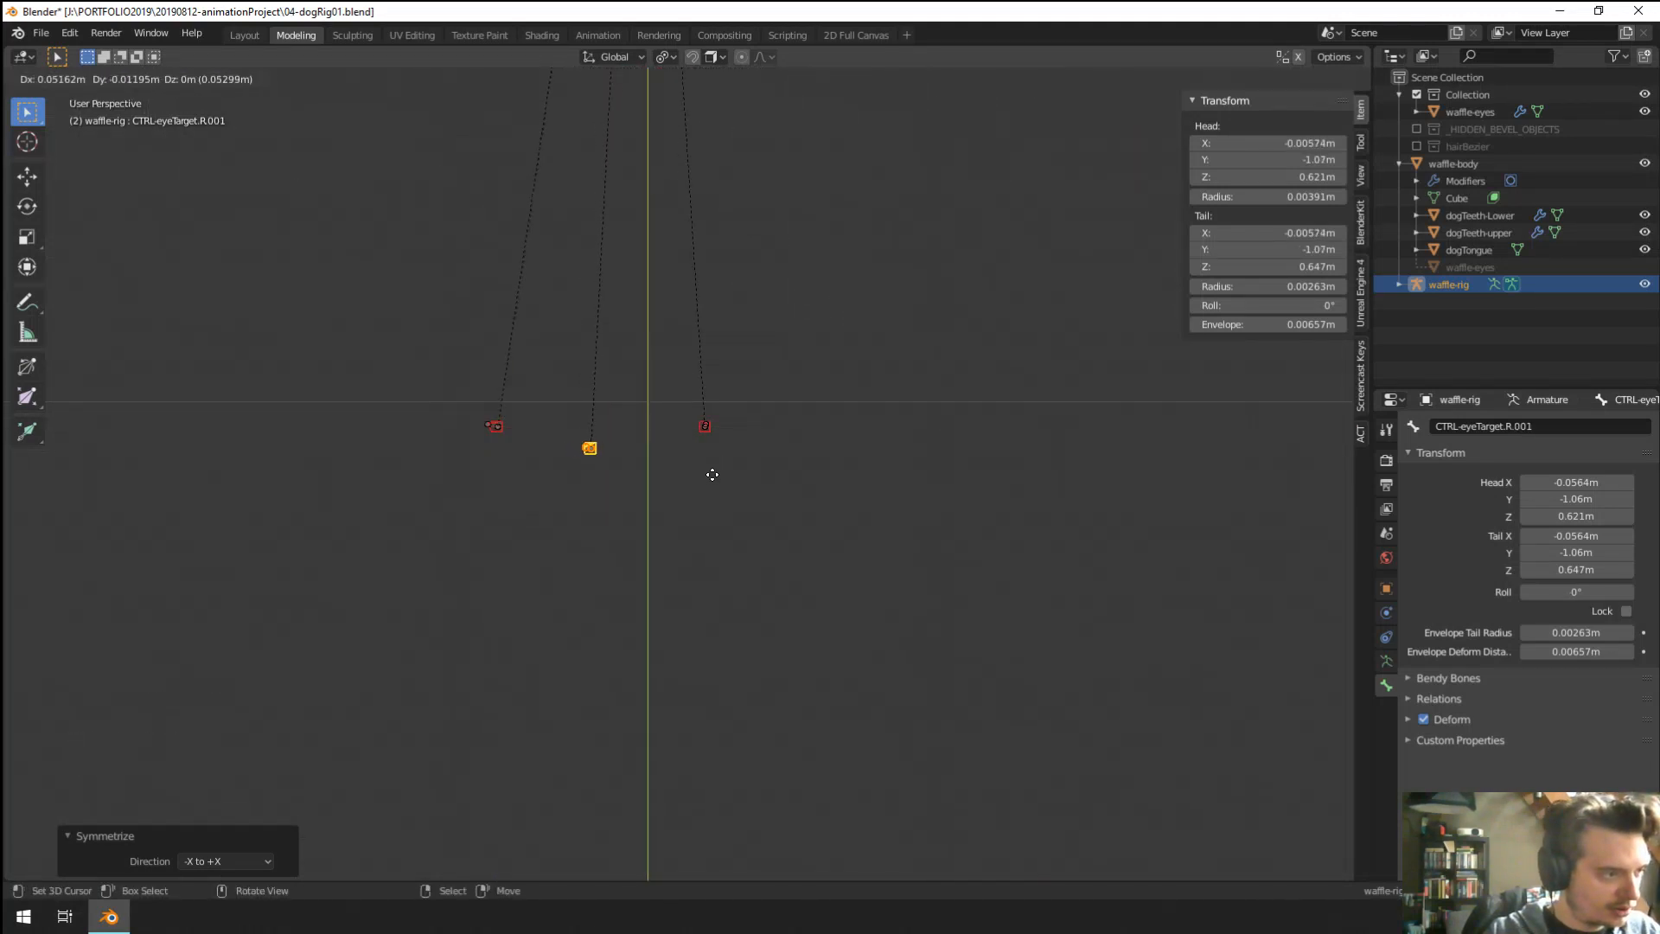
key(x)
click(722, 469)
middle_drag(718, 468, 660, 423)
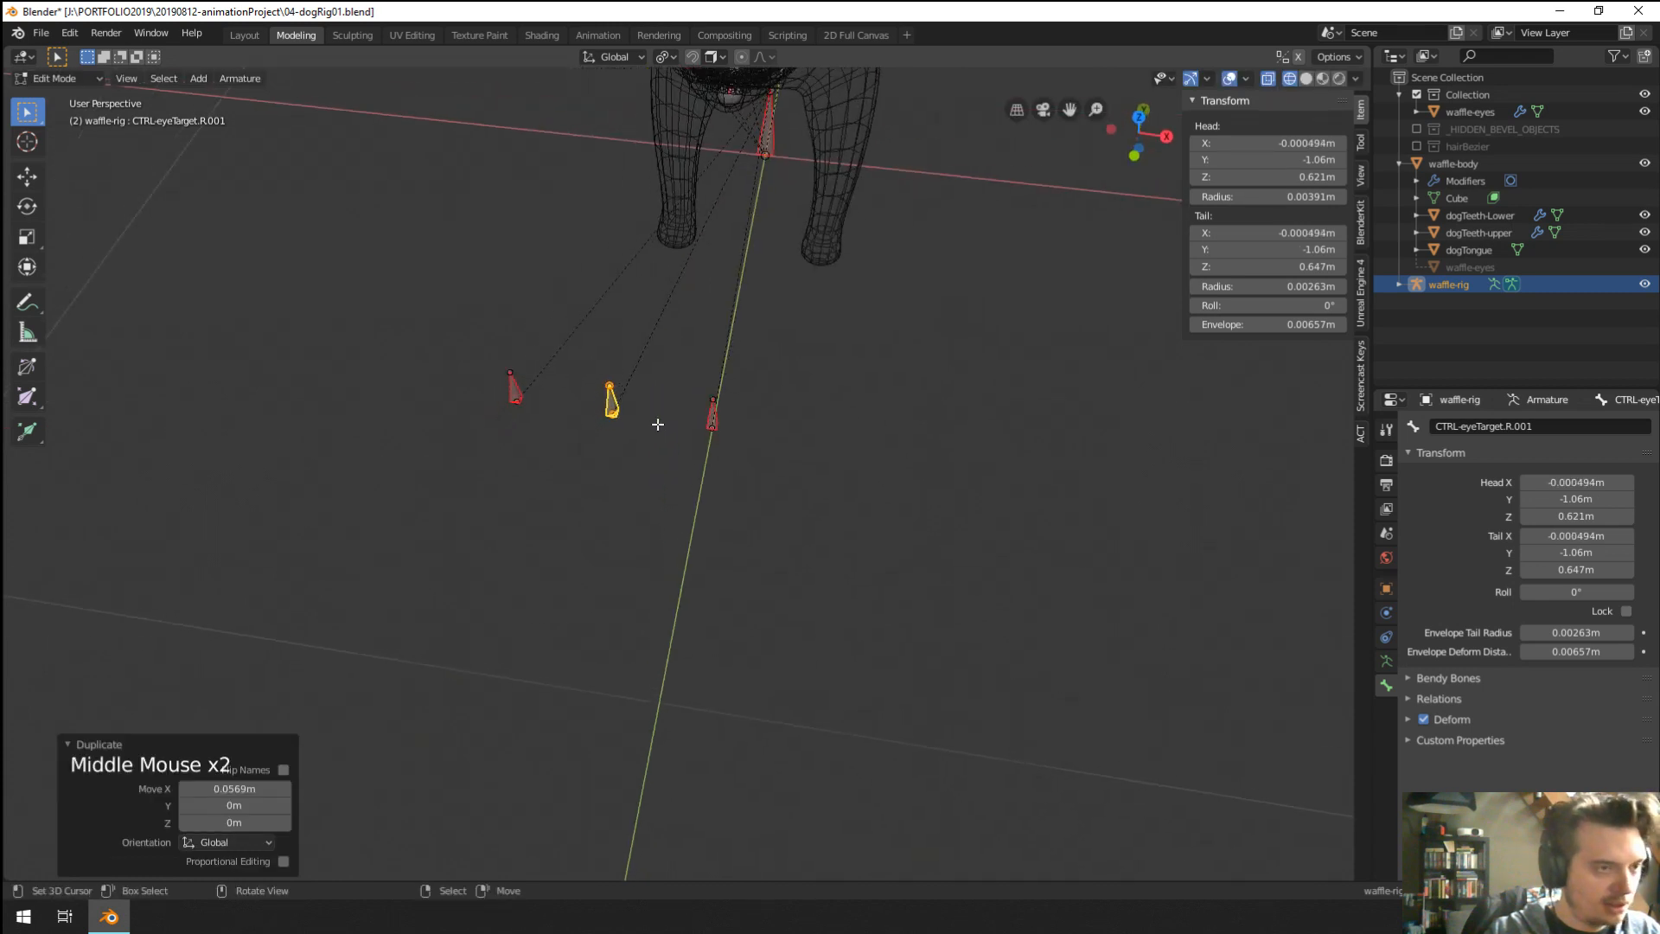
Set the X position of both the head and tail of the middle eye target bone to 0 m.
click(1277, 140)
text(0)
key(Tab)
key(Tab)
key(Tab)
key(Tab)
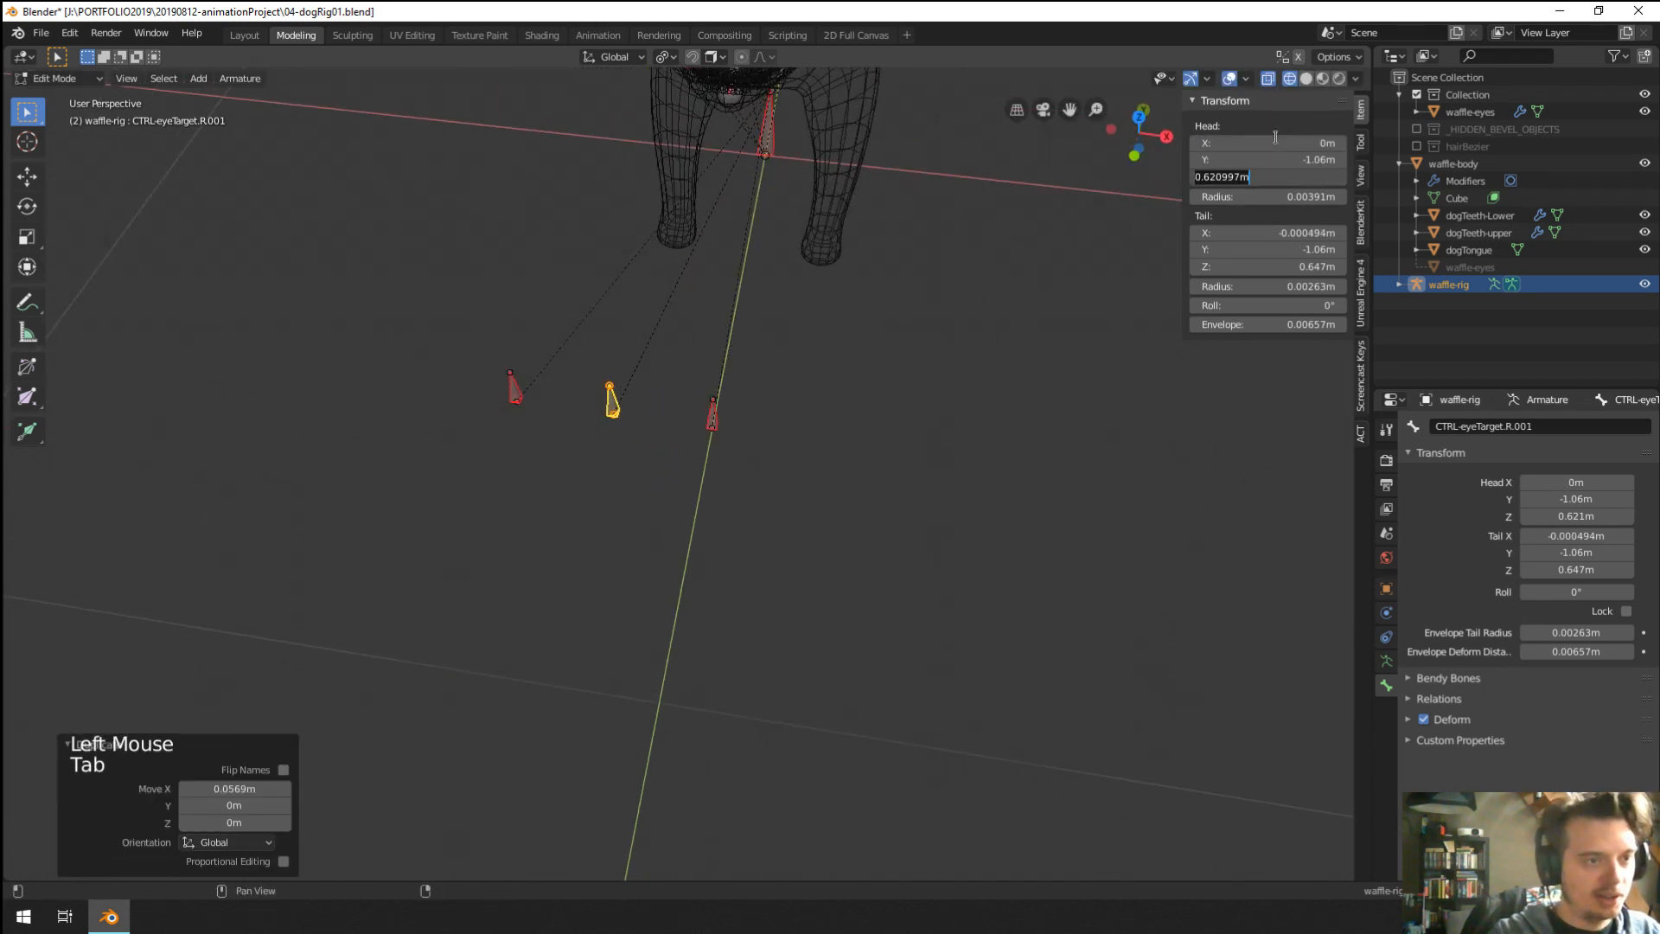
text(0)
key(Return)
Rename the middle eye target bone to CTRL-eyeTargetCentre.
middle_drag(1124, 302, 775, 543)
scroll(1013, 371, down, 3)
scroll(845, 470, up, 4)
click(1465, 424)
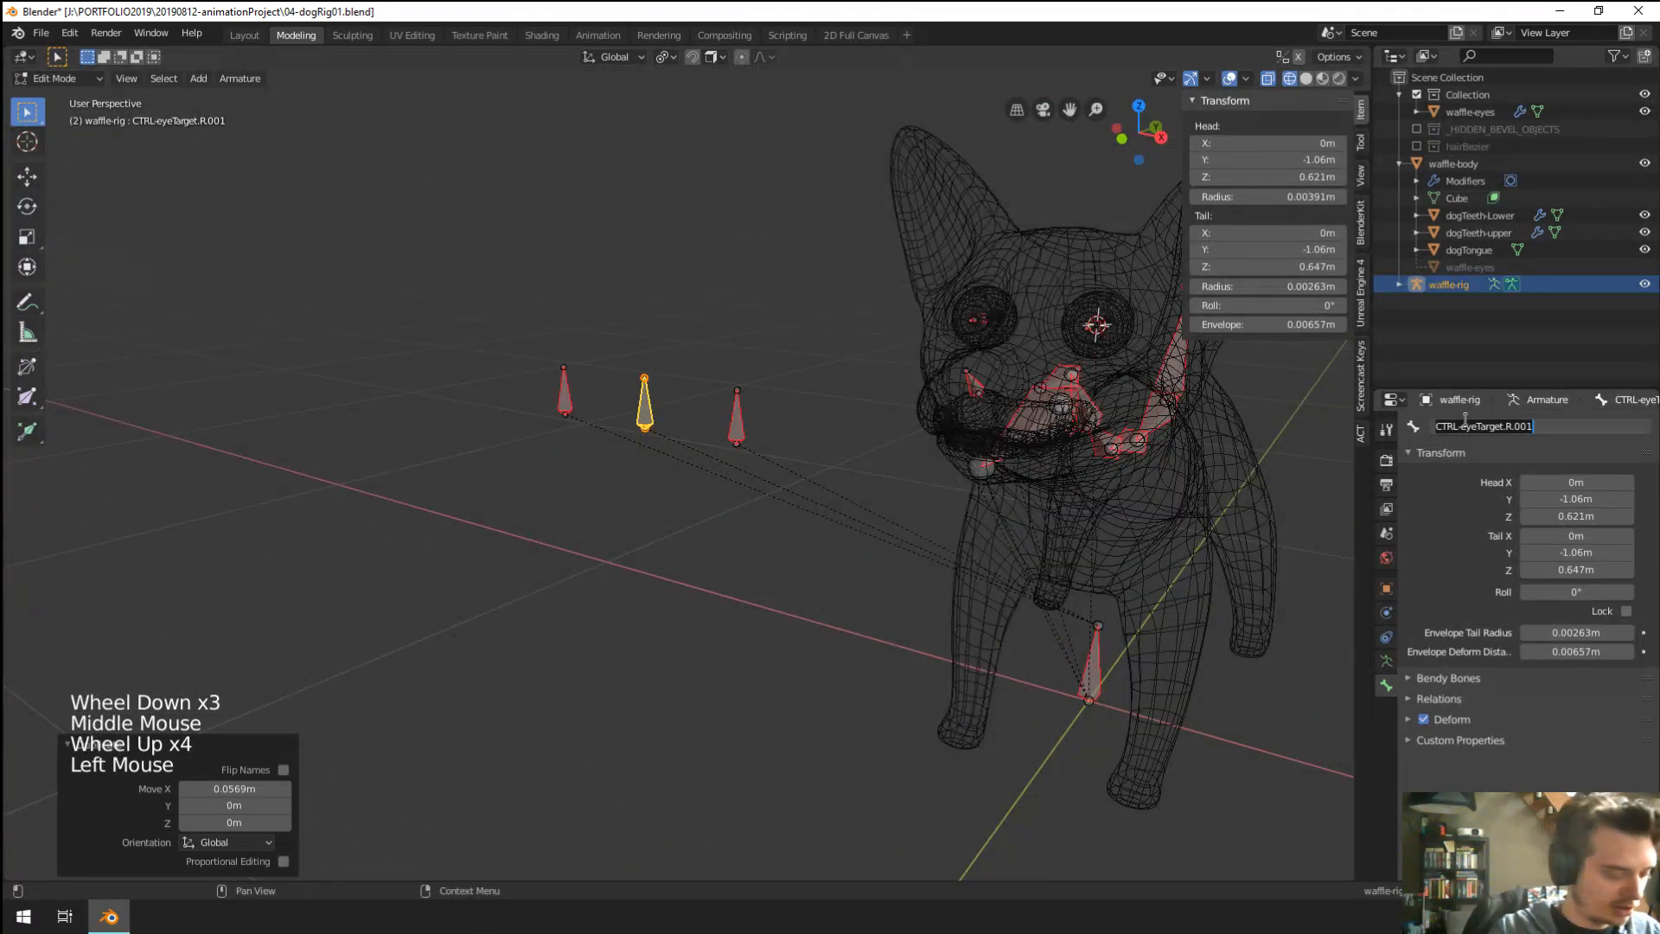
text(CTRL-eyeTarget)
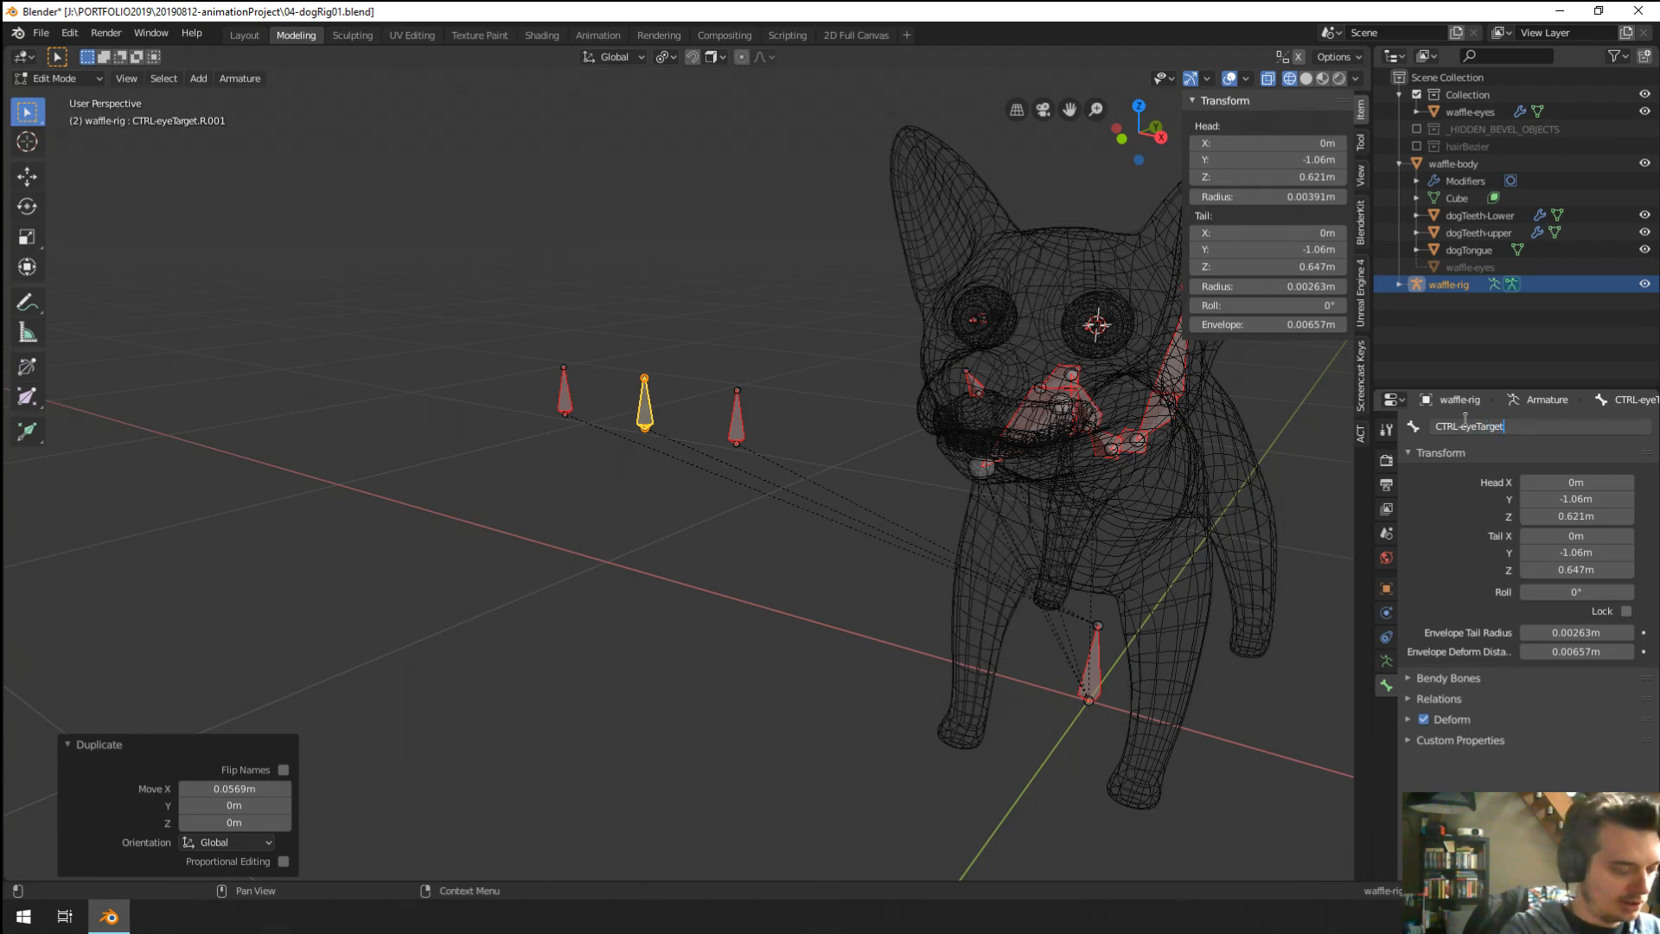
text(Centre)
key(Return)
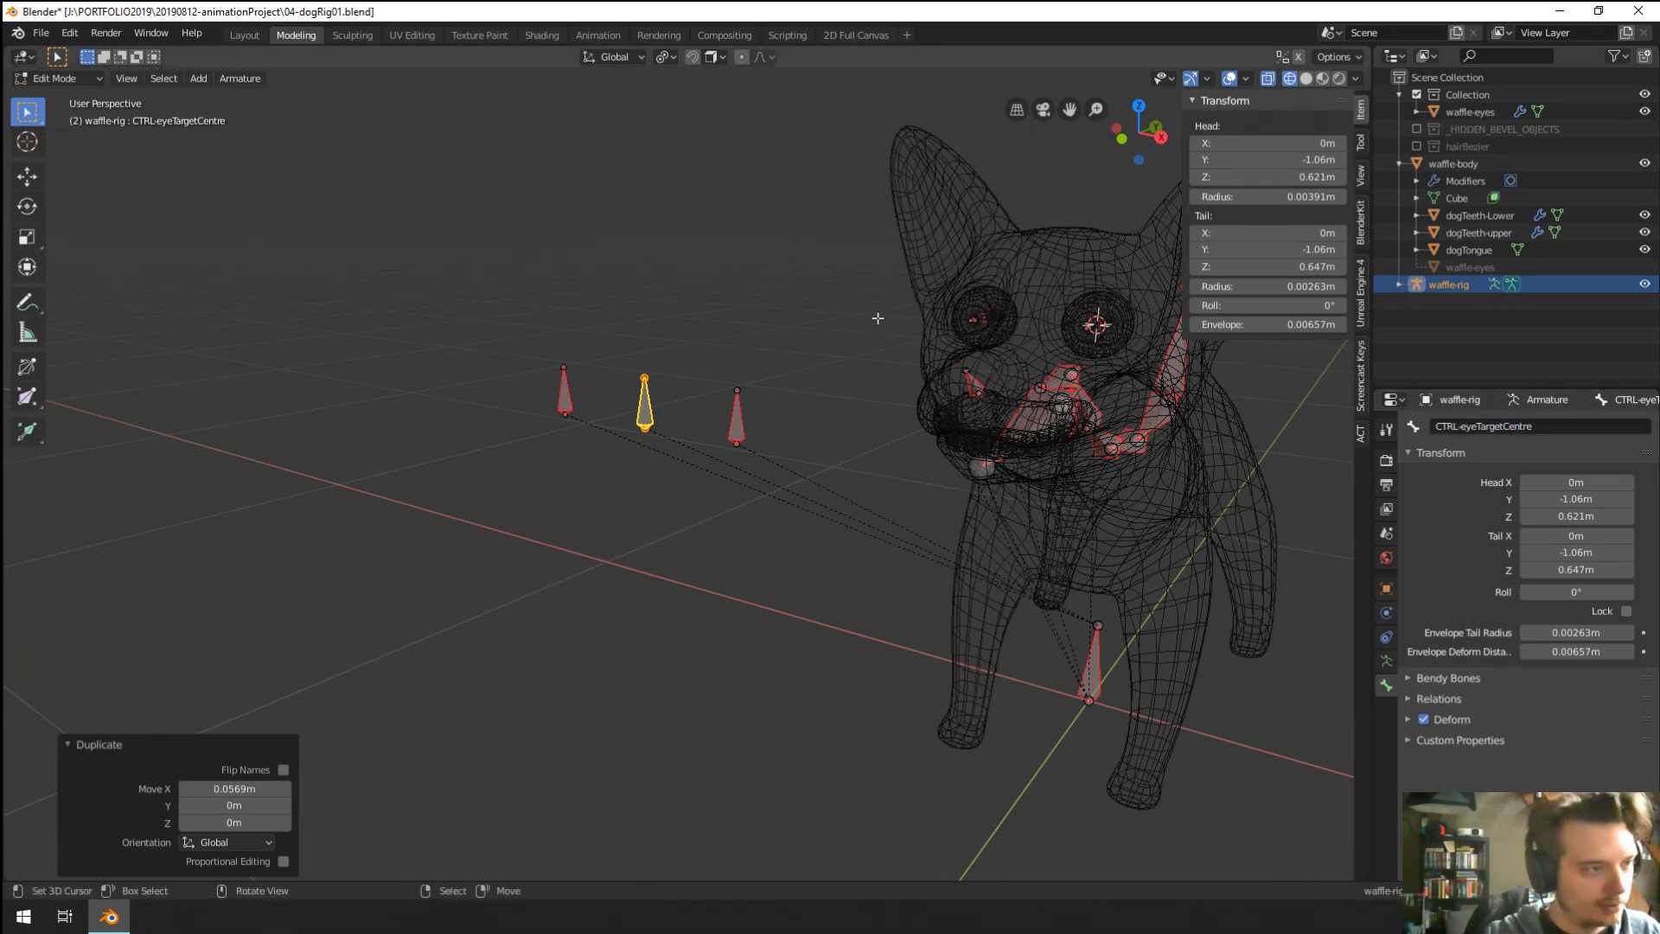
Extrude a new bone about 0.073 m straight up along Z from the tip of the head bone.
middle_drag(1037, 329, 933, 323)
scroll(860, 456, down, 1)
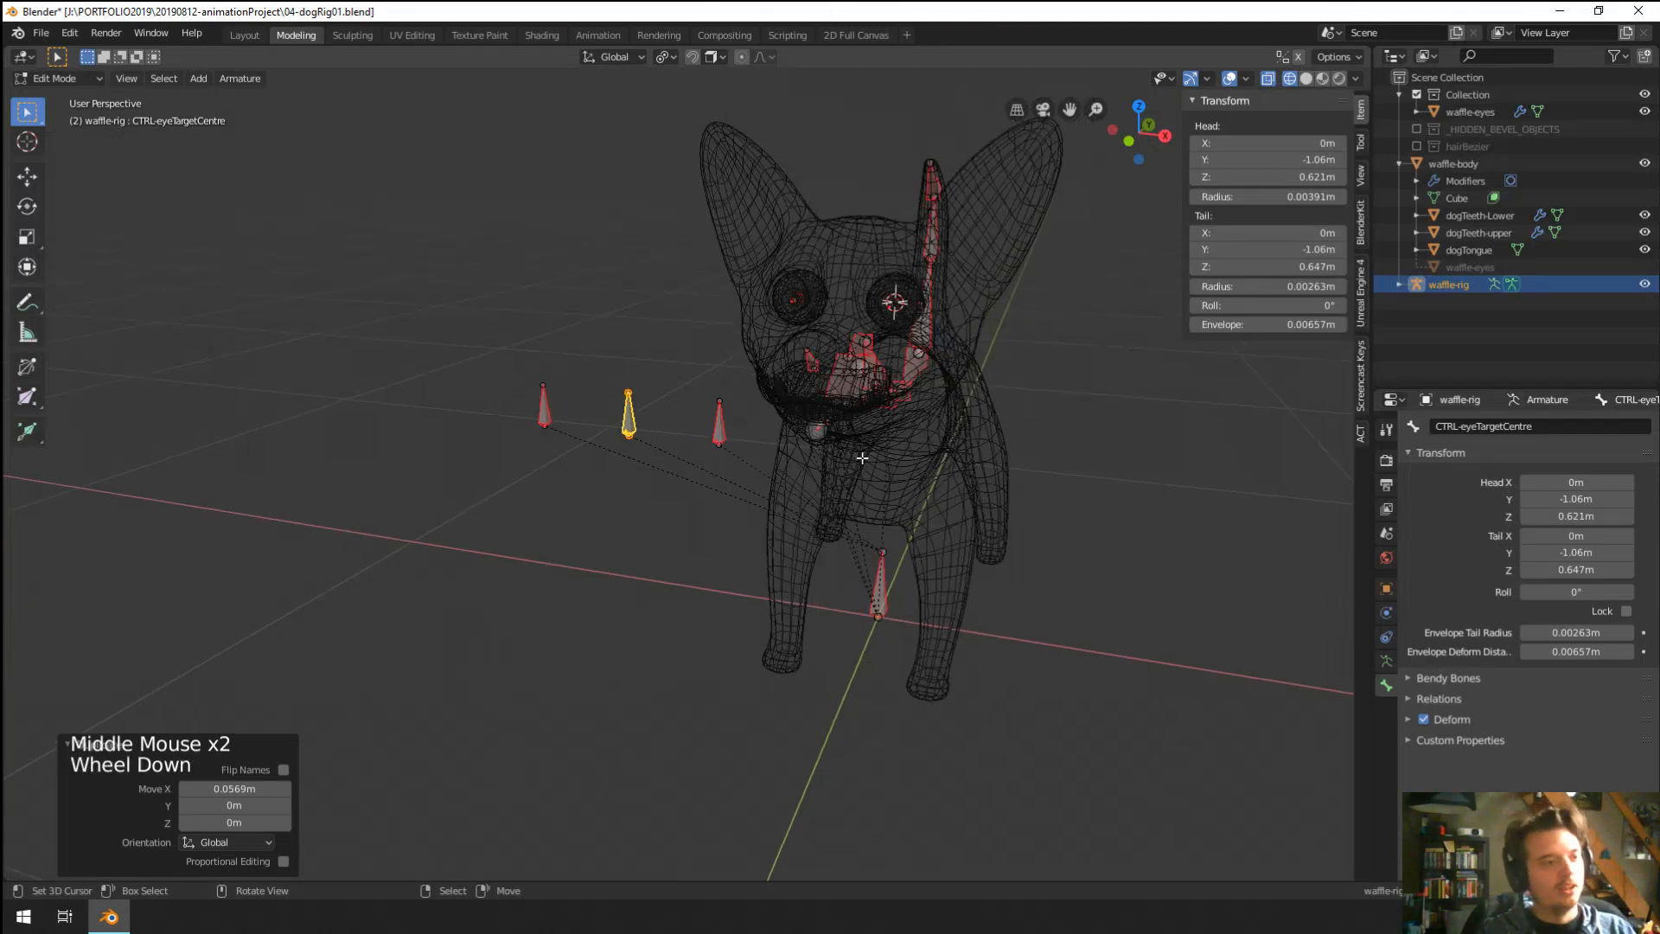
scroll(789, 489, down, 2)
middle_drag(860, 456, 563, 527)
shift+middle_drag(904, 327, 849, 325)
right_click(853, 387)
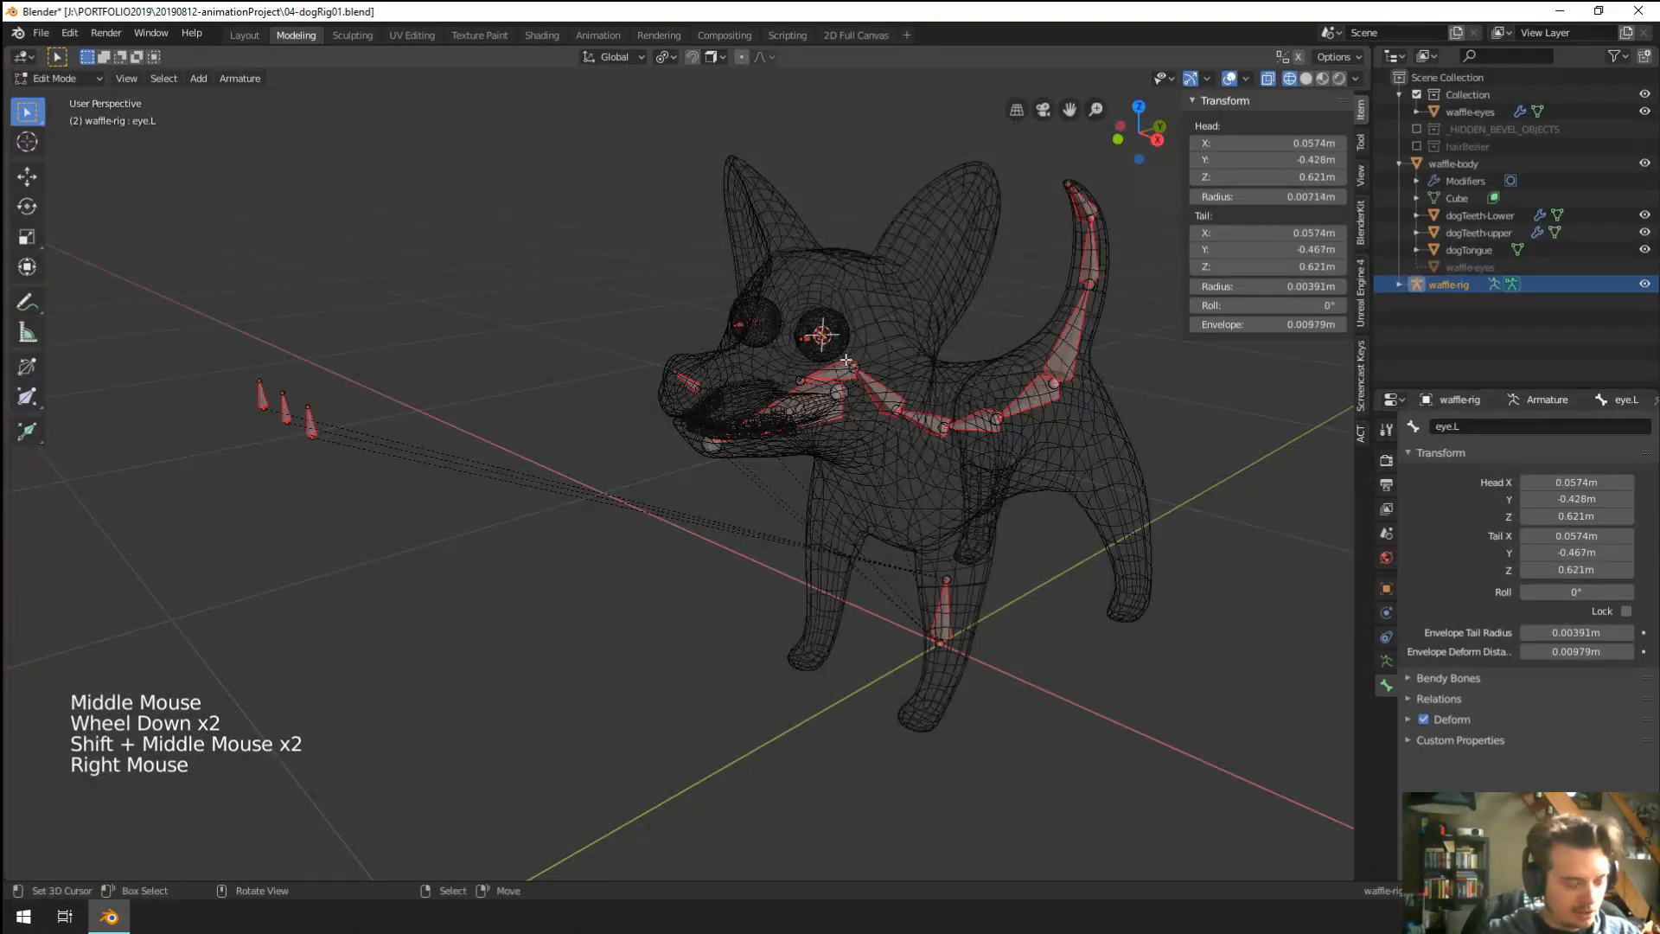
right_click(855, 390)
key(KP_7)
key(KP_1)
key(KP_3)
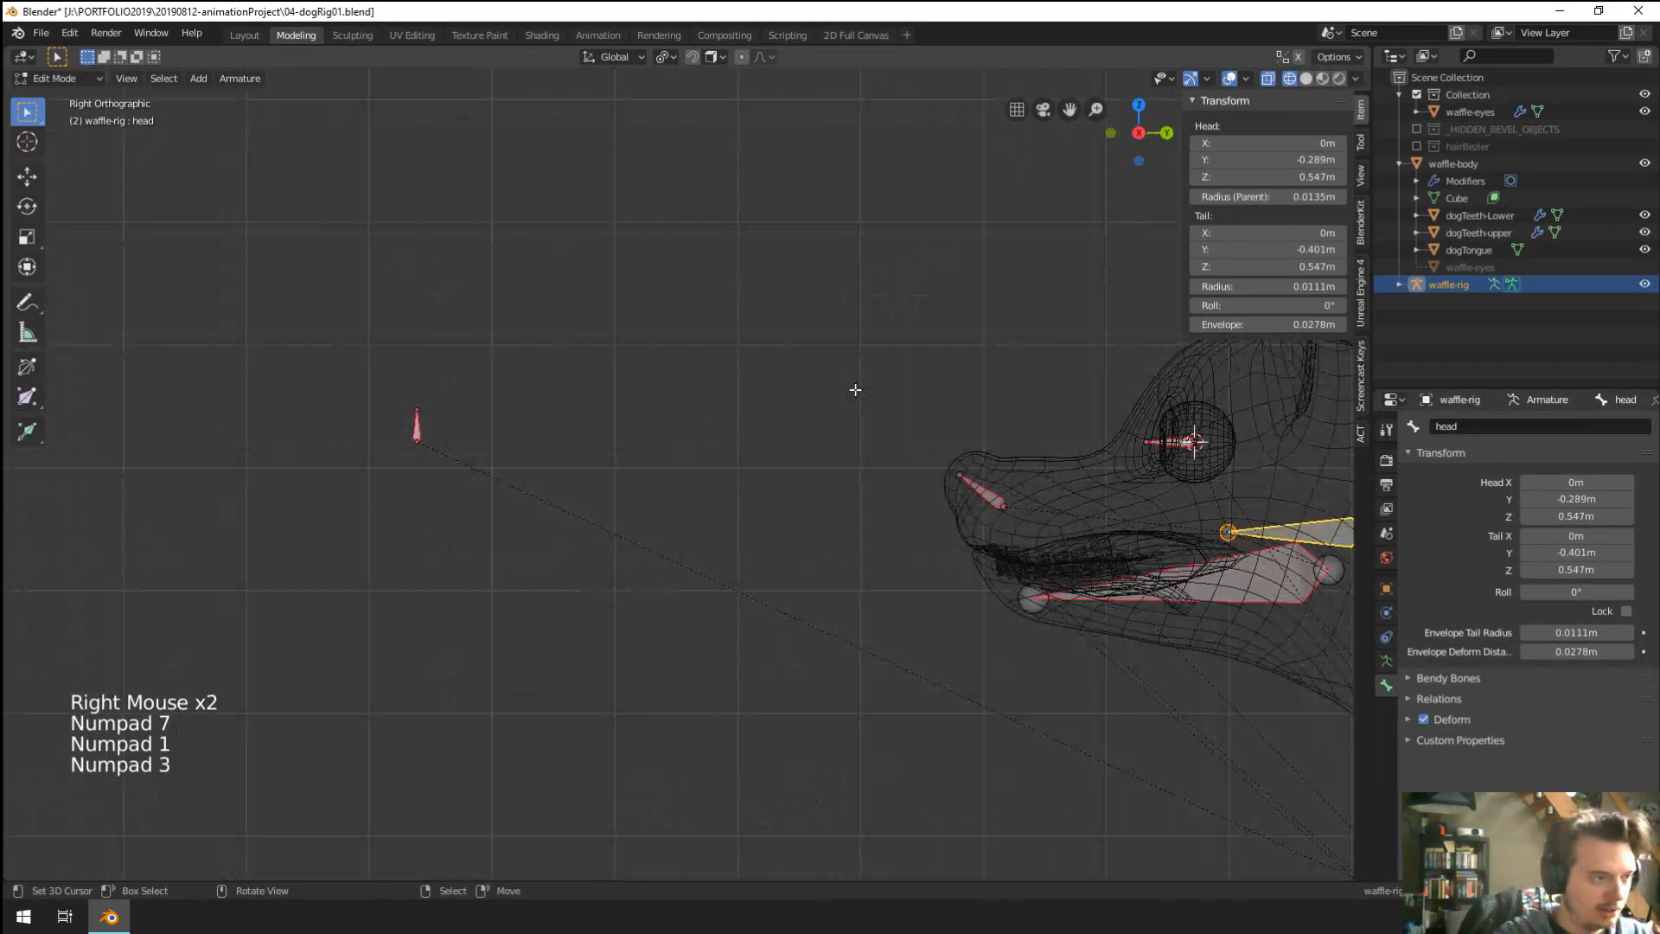
shift+middle_drag(855, 390, 390, 438)
scroll(390, 438, up, 2)
right_click(797, 628)
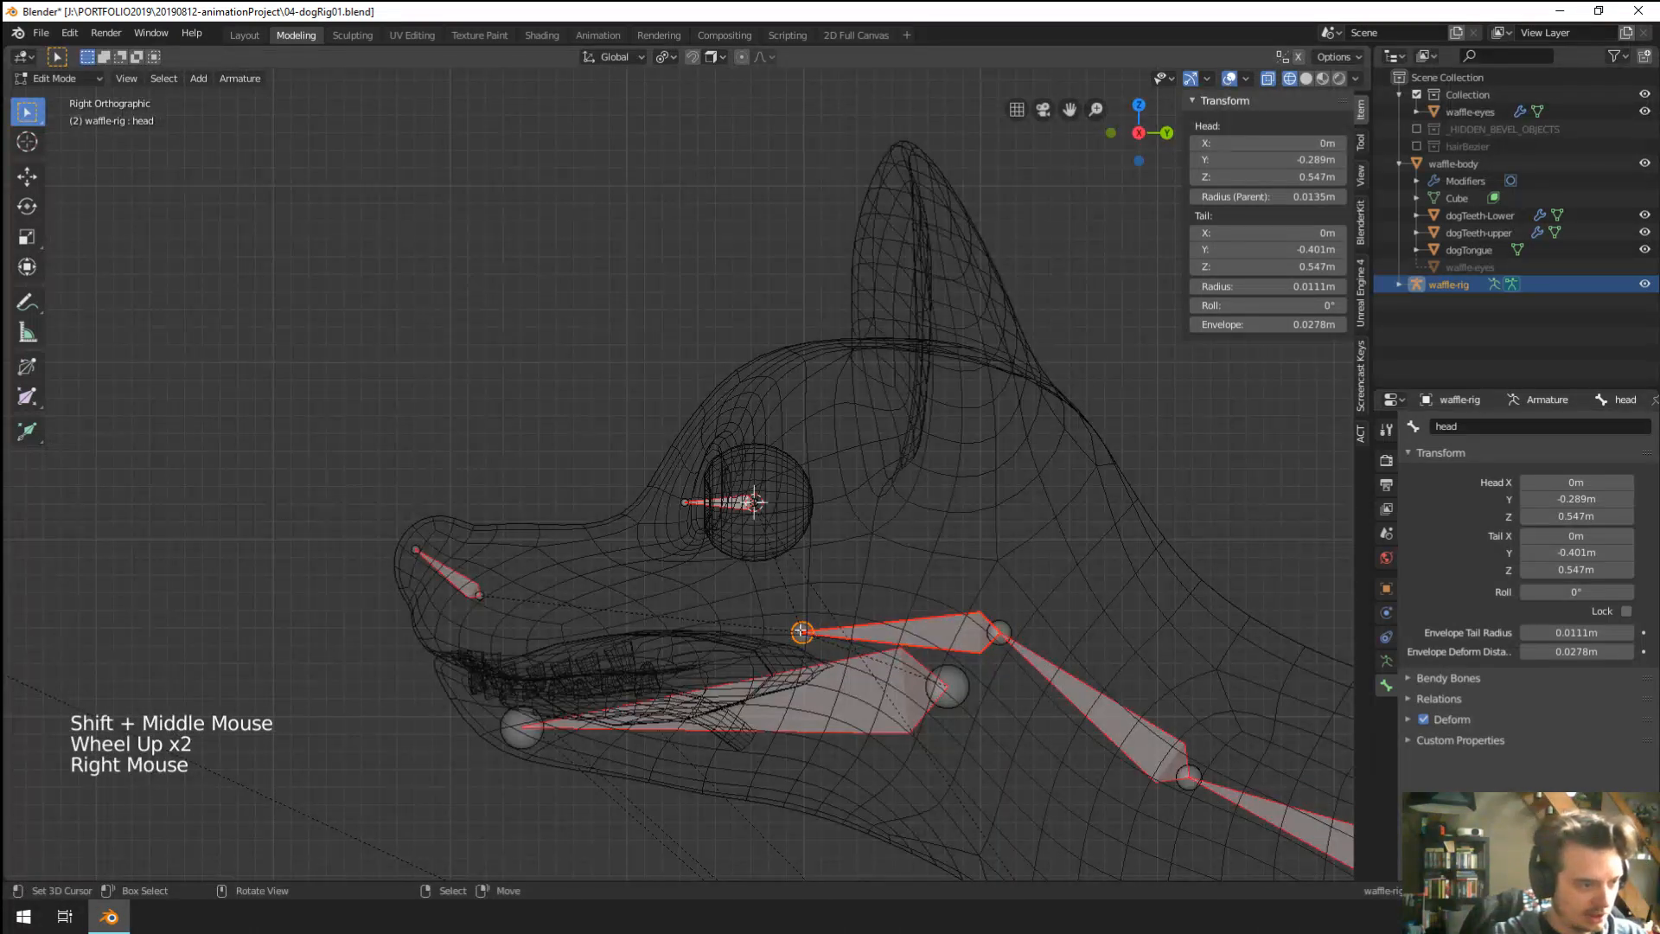
key(e)
key(y)
key(z)
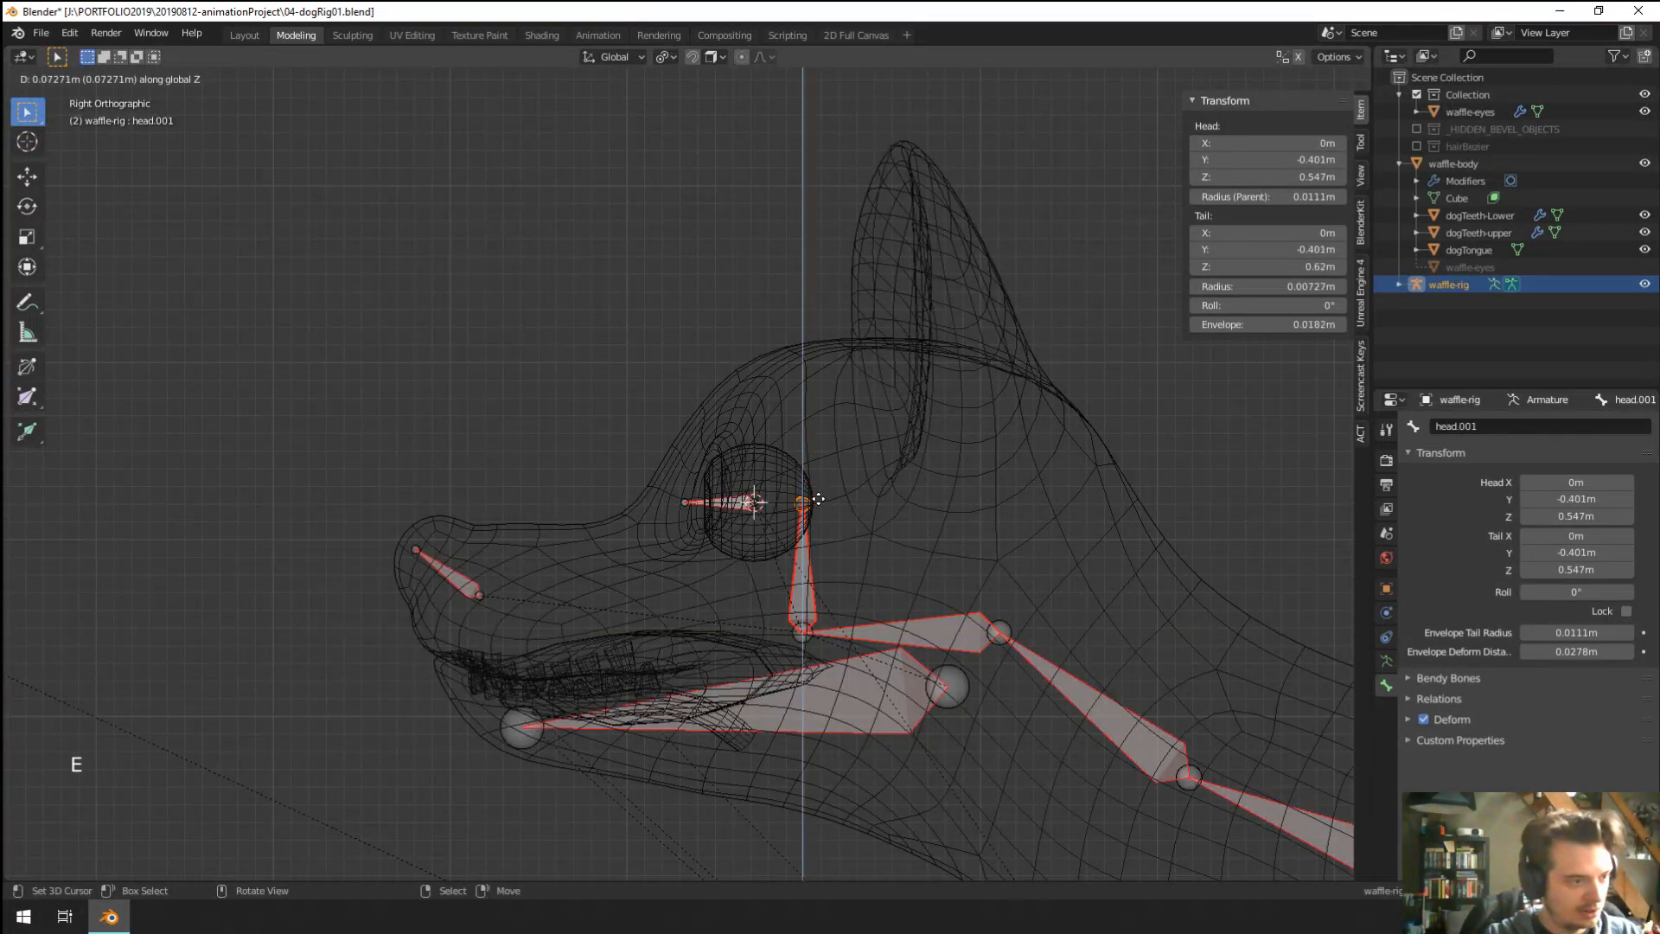
click(816, 497)
Disconnect the new upright bone from the head bone, move it to the dog's left ear and place its tip at the ear tip.
right_click(803, 611)
key(alt+p)
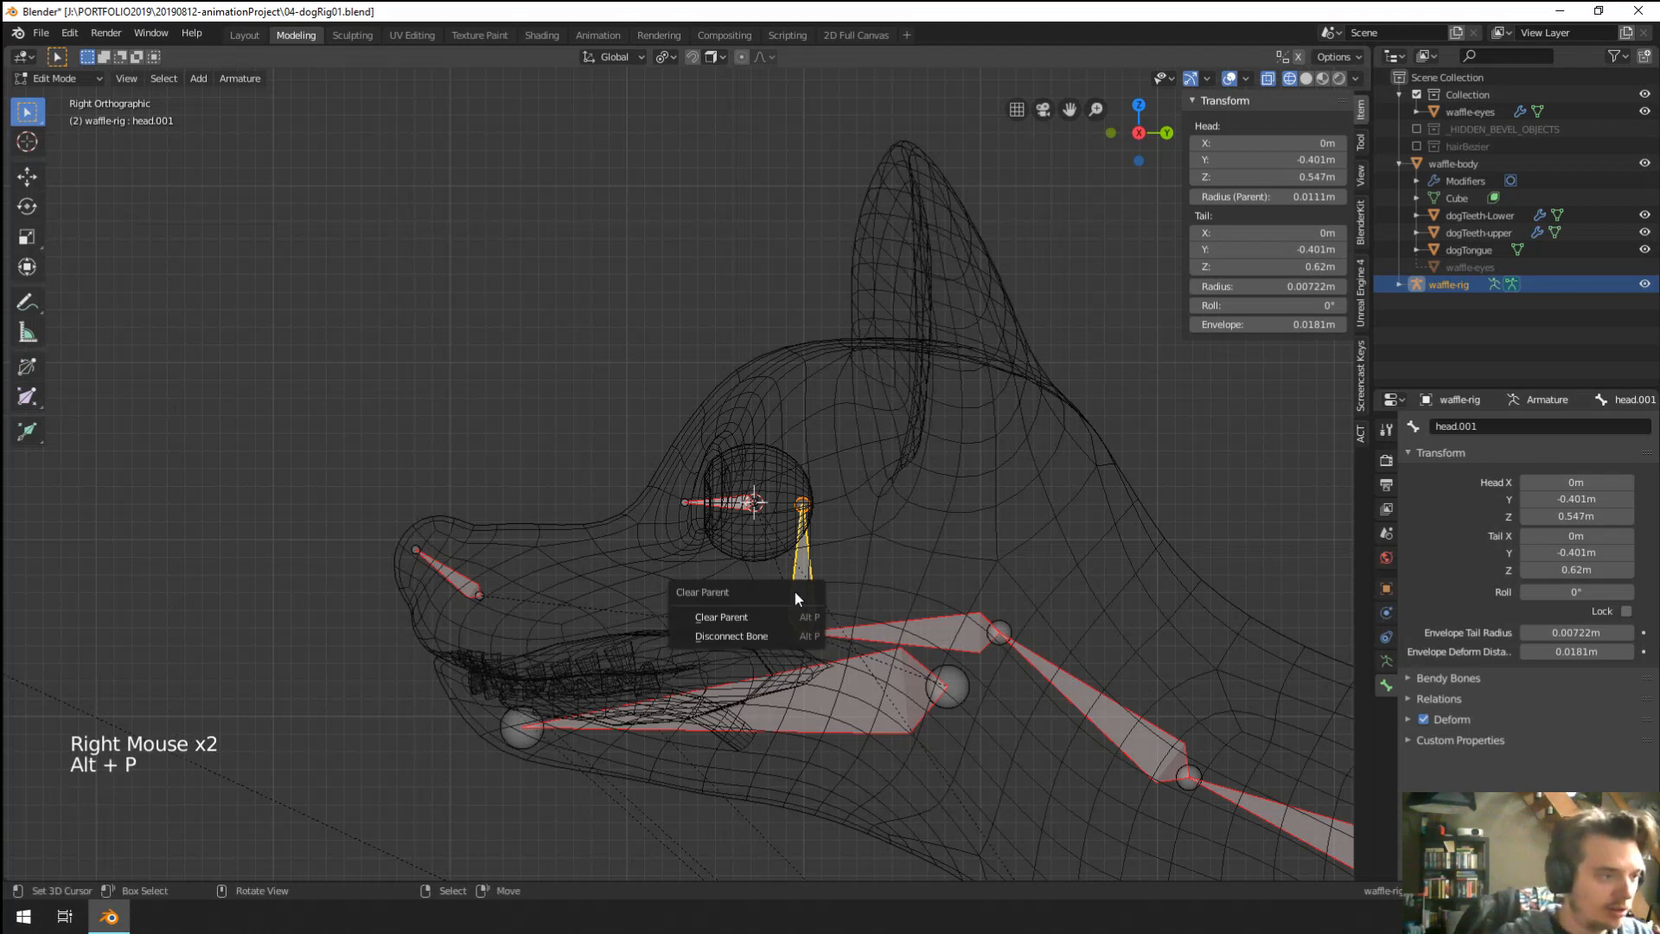
click(755, 636)
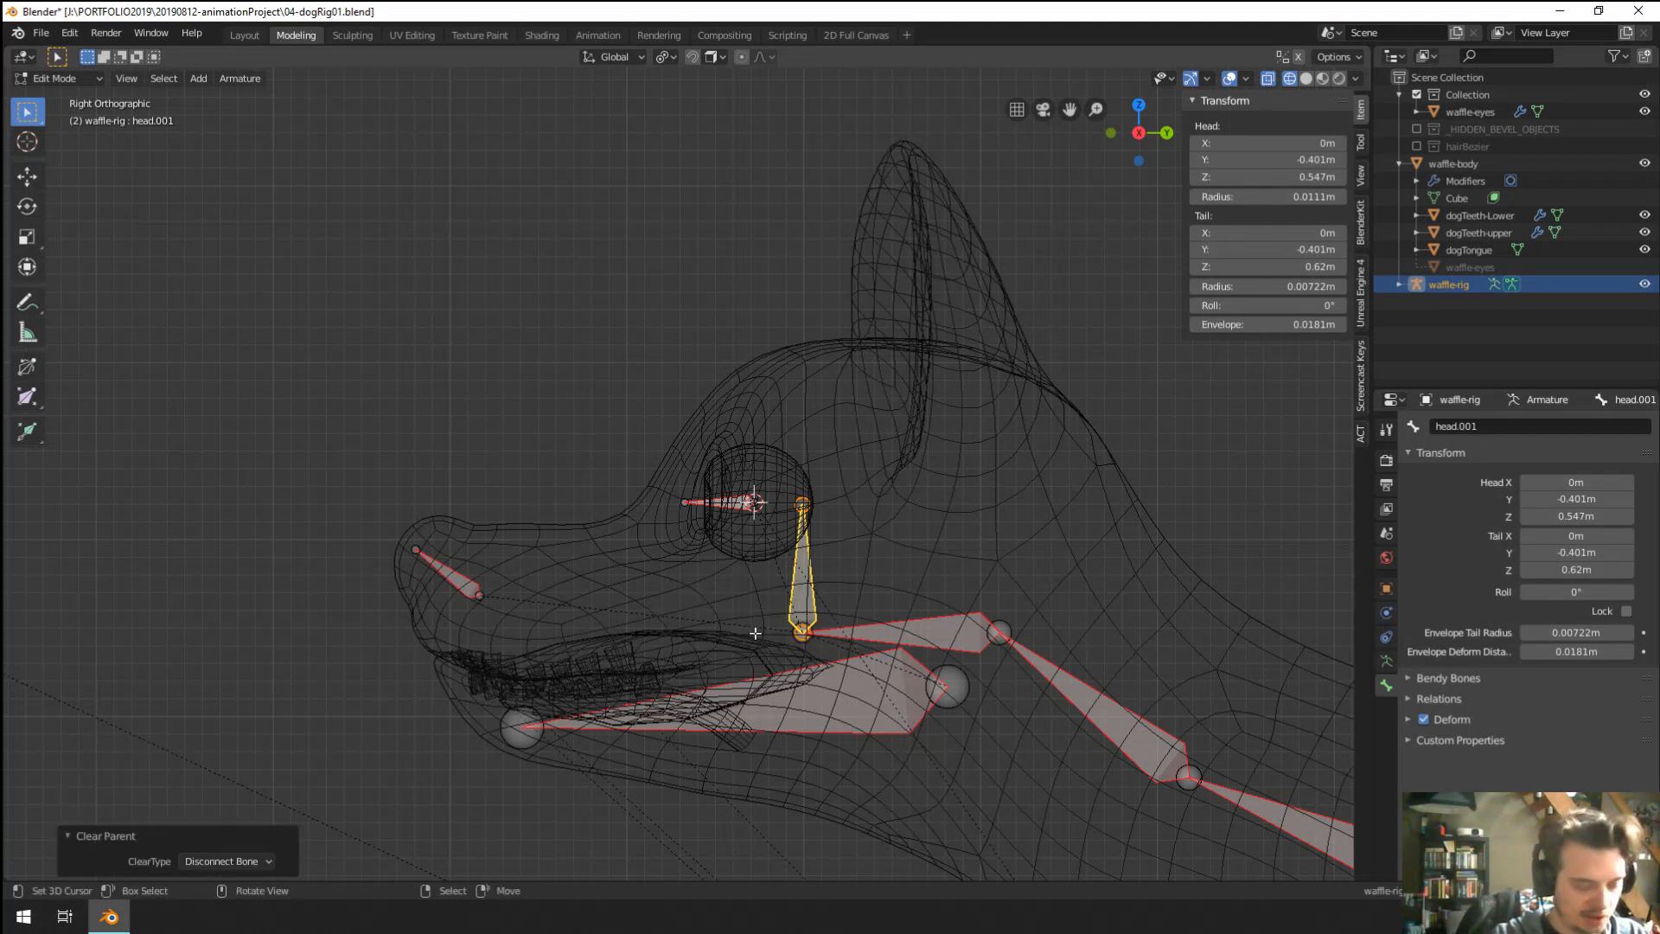
key(KP_1)
key(g)
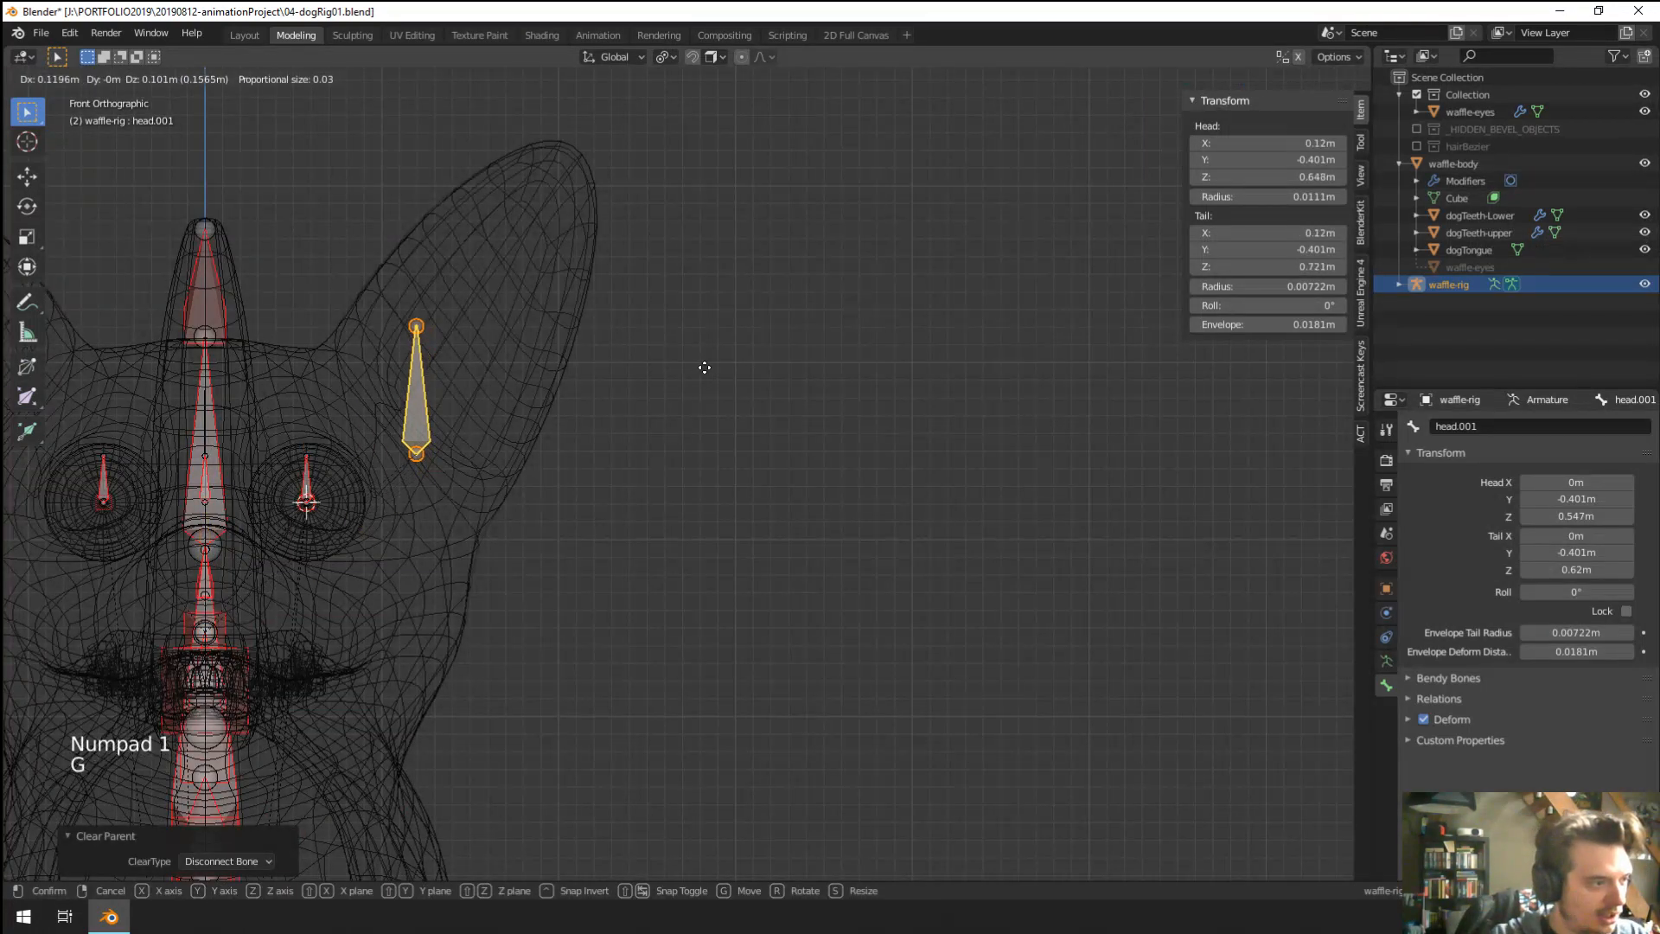
click(695, 355)
right_click(410, 312)
key(g)
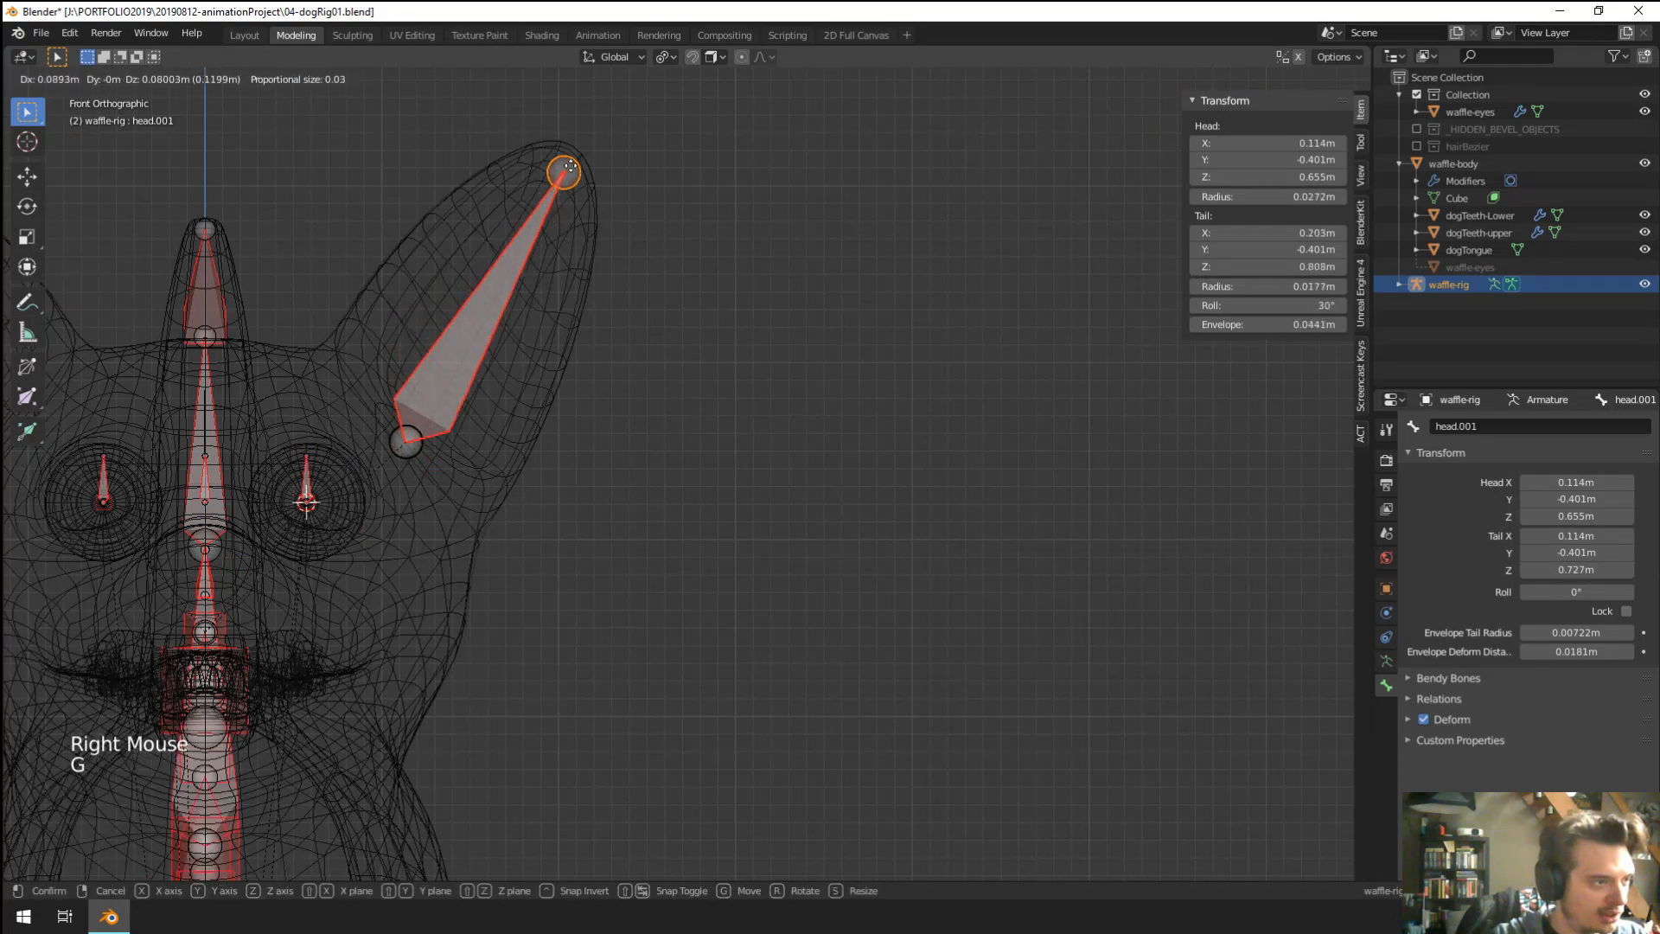
click(575, 163)
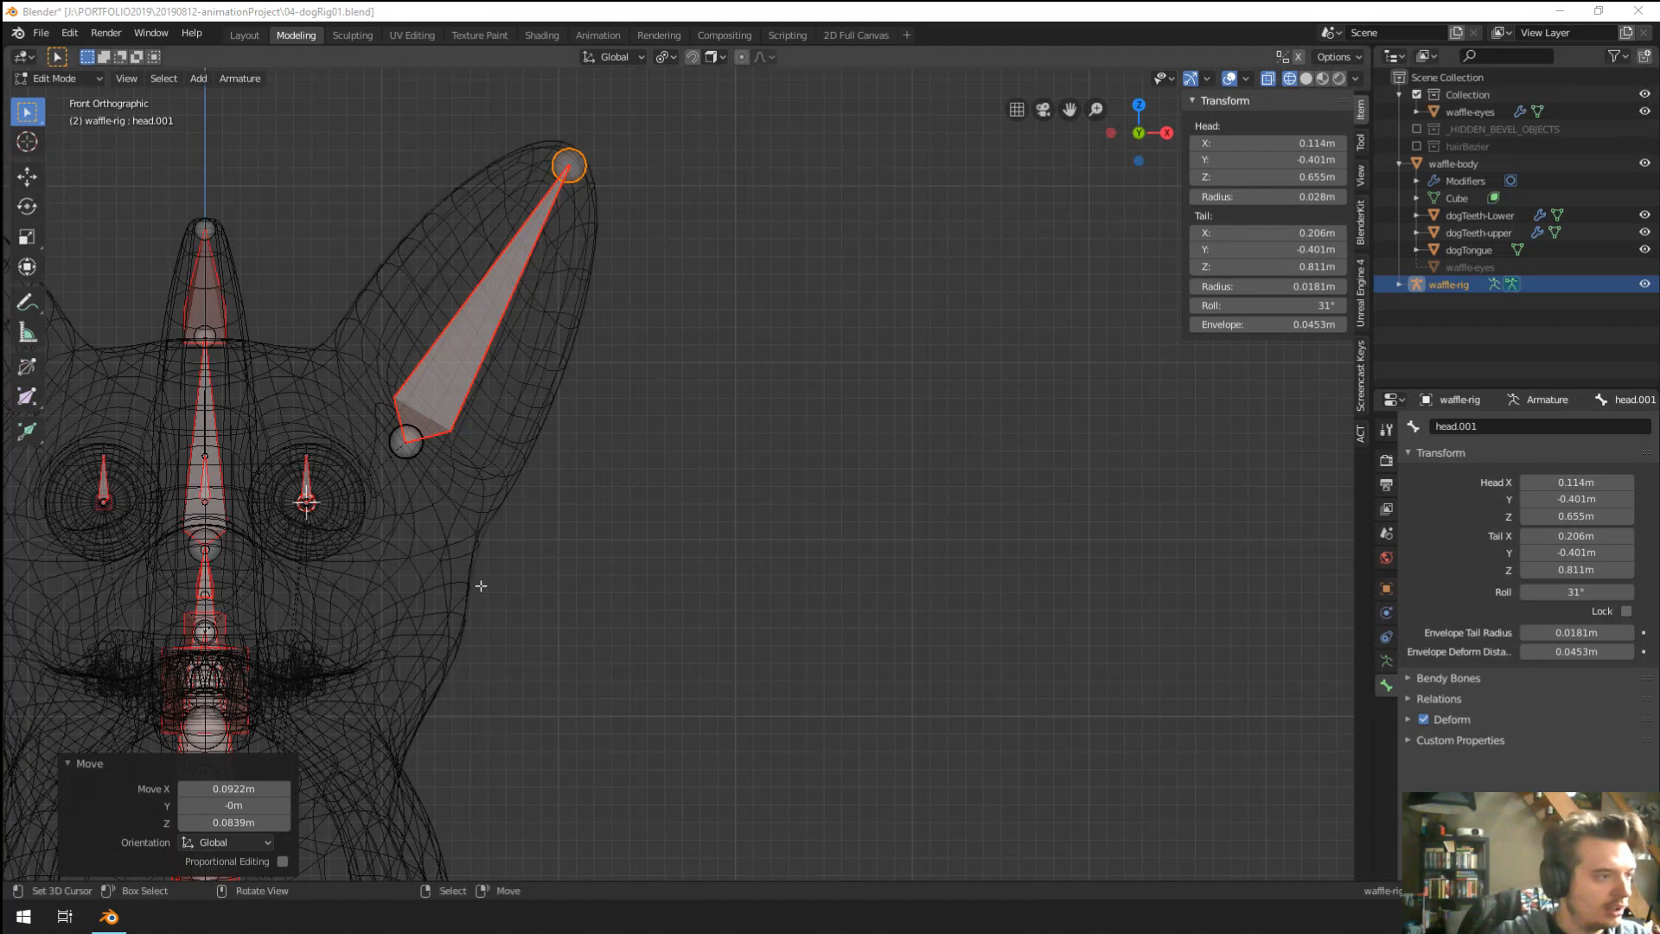
Move the whole ear bone about 0.065 m backward along the Y axis into the left ear.
middle_drag(481, 582, 437, 517)
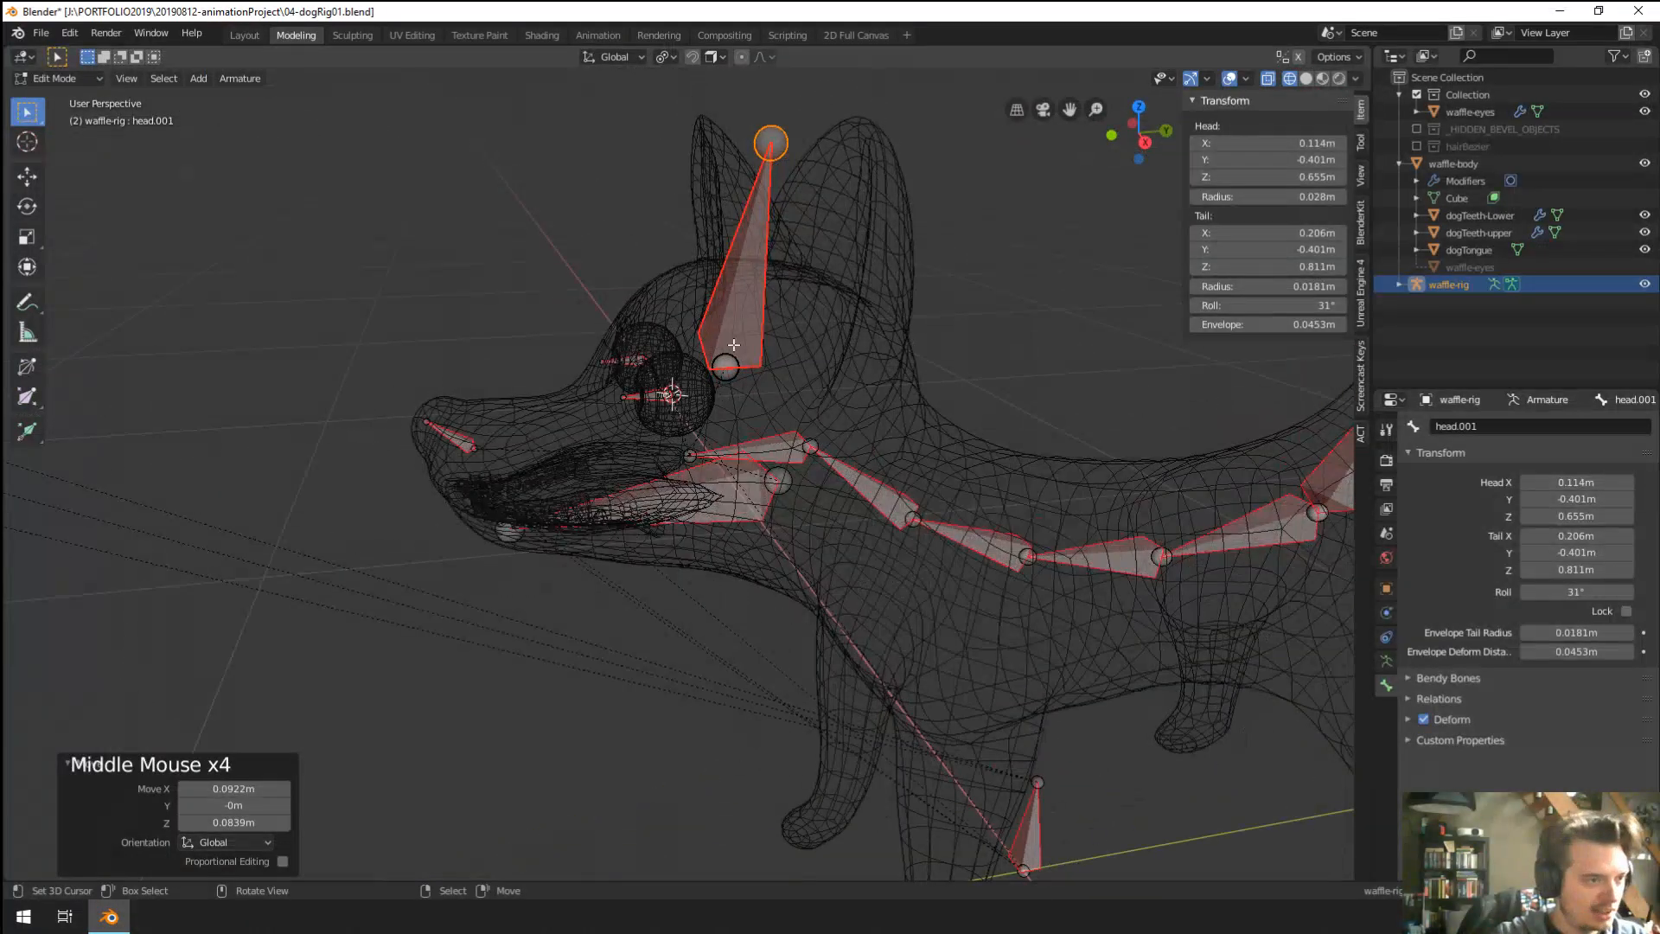
right_click(734, 345)
right_click(723, 300)
key(g)
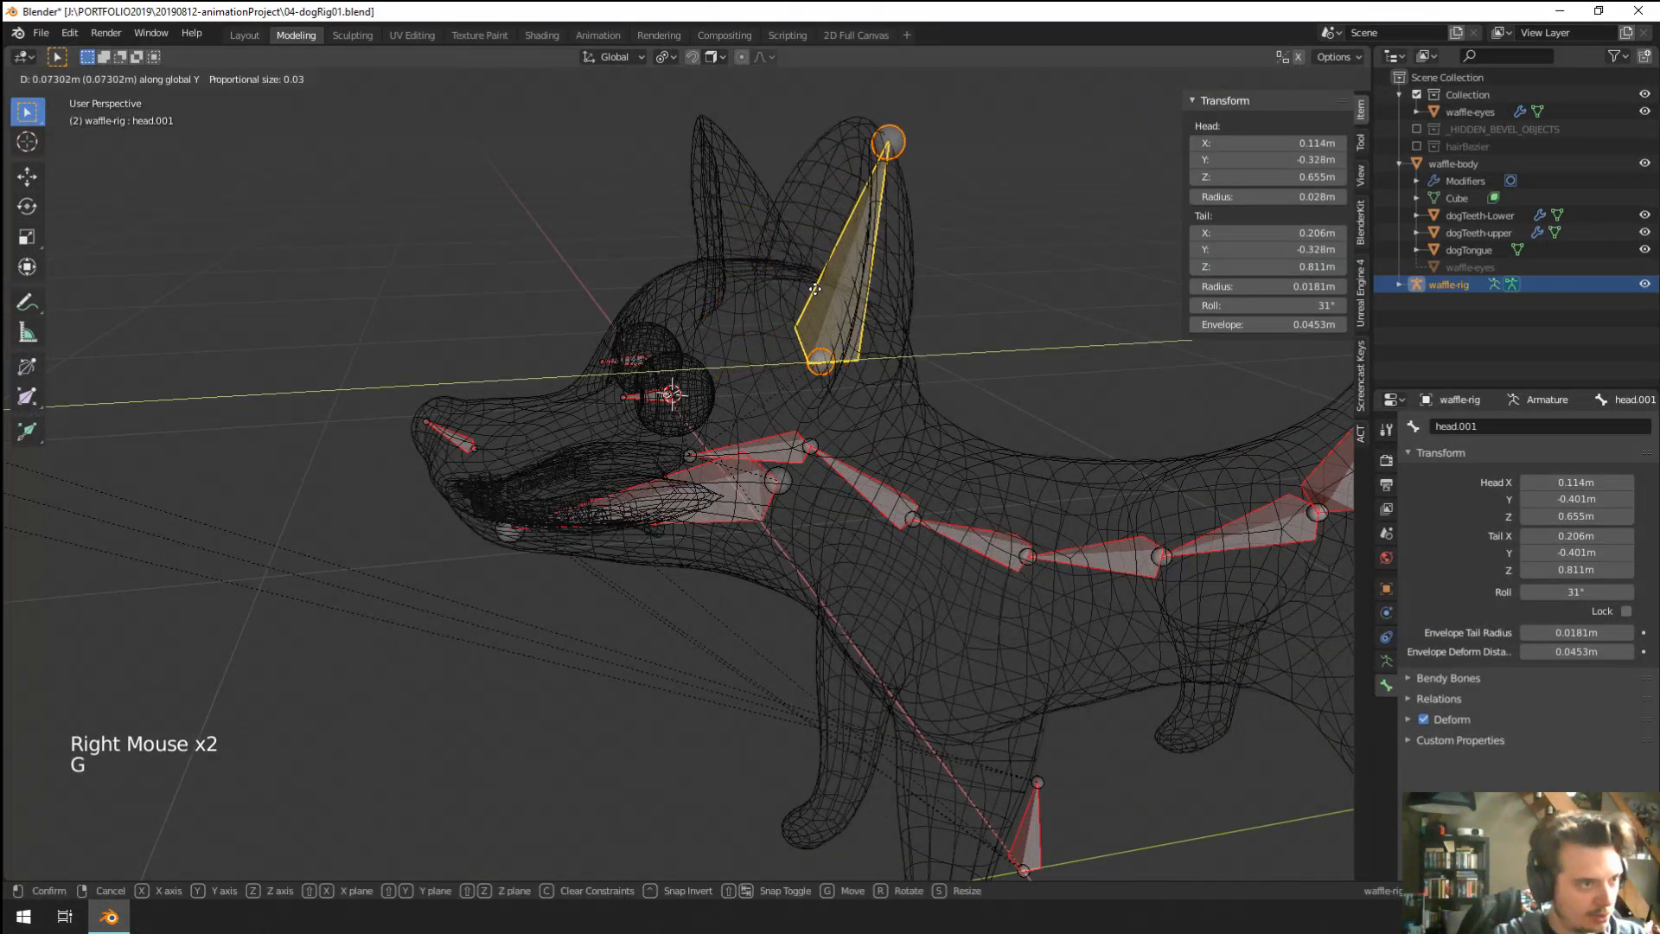
click(810, 294)
middle_drag(810, 293, 937, 285)
Move the ear bone's base inward and down to about X 0.0878 m, Z 0.626 m, and select the whole bone.
key(KP_1)
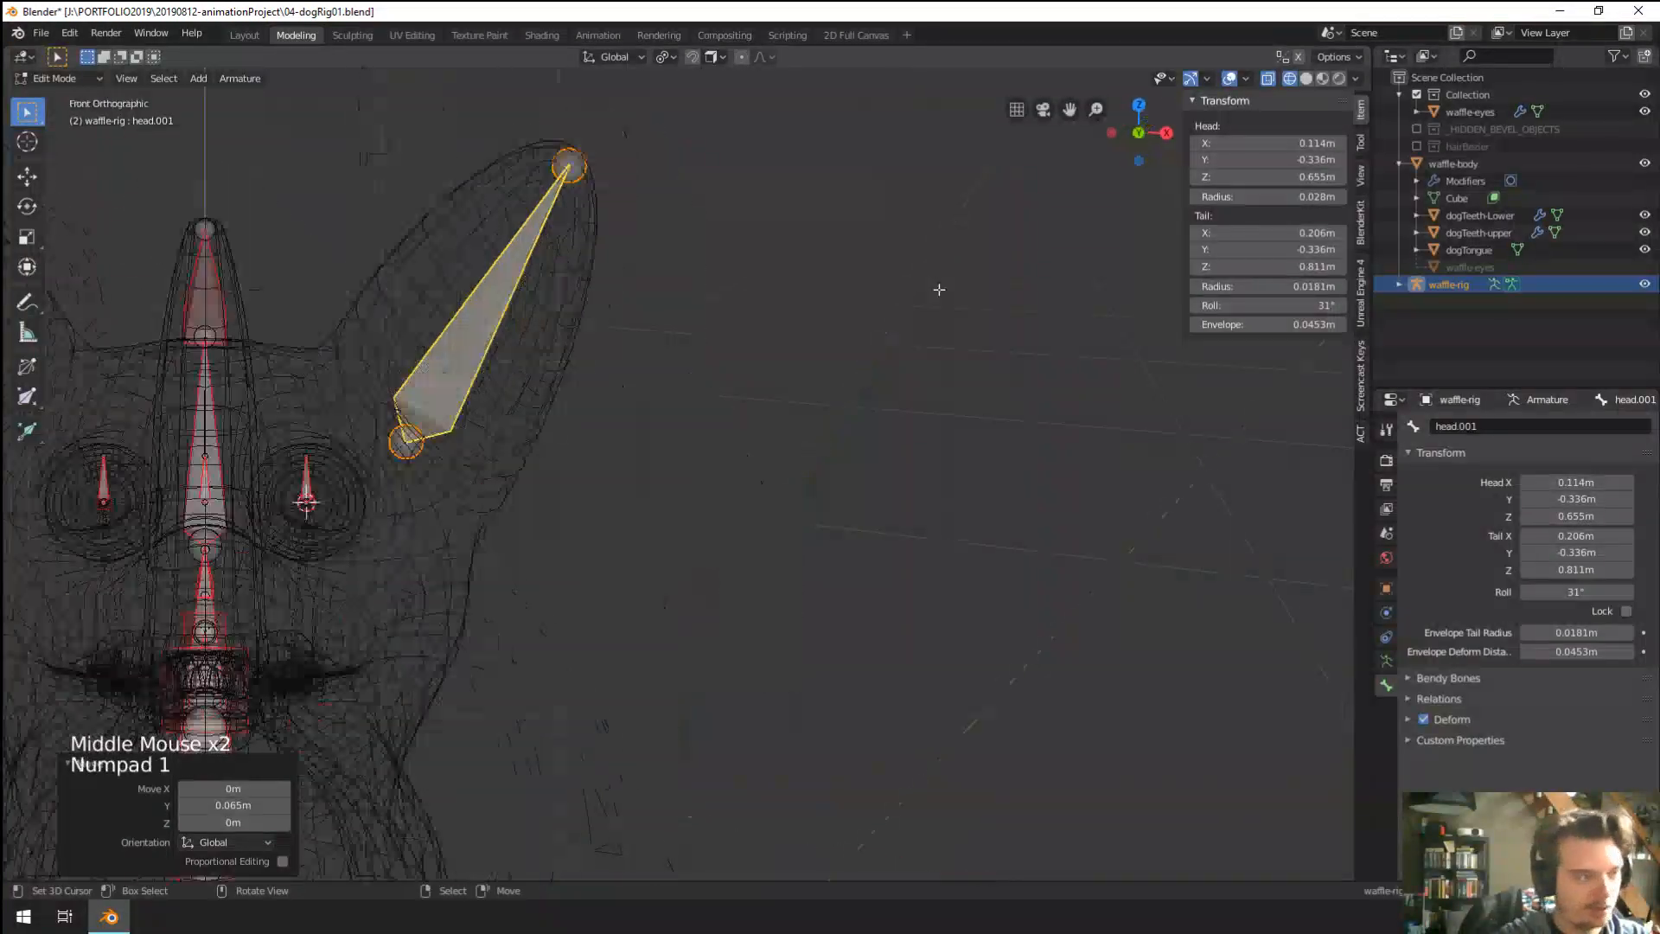
key(KP_3)
key(KP_1)
right_click(400, 439)
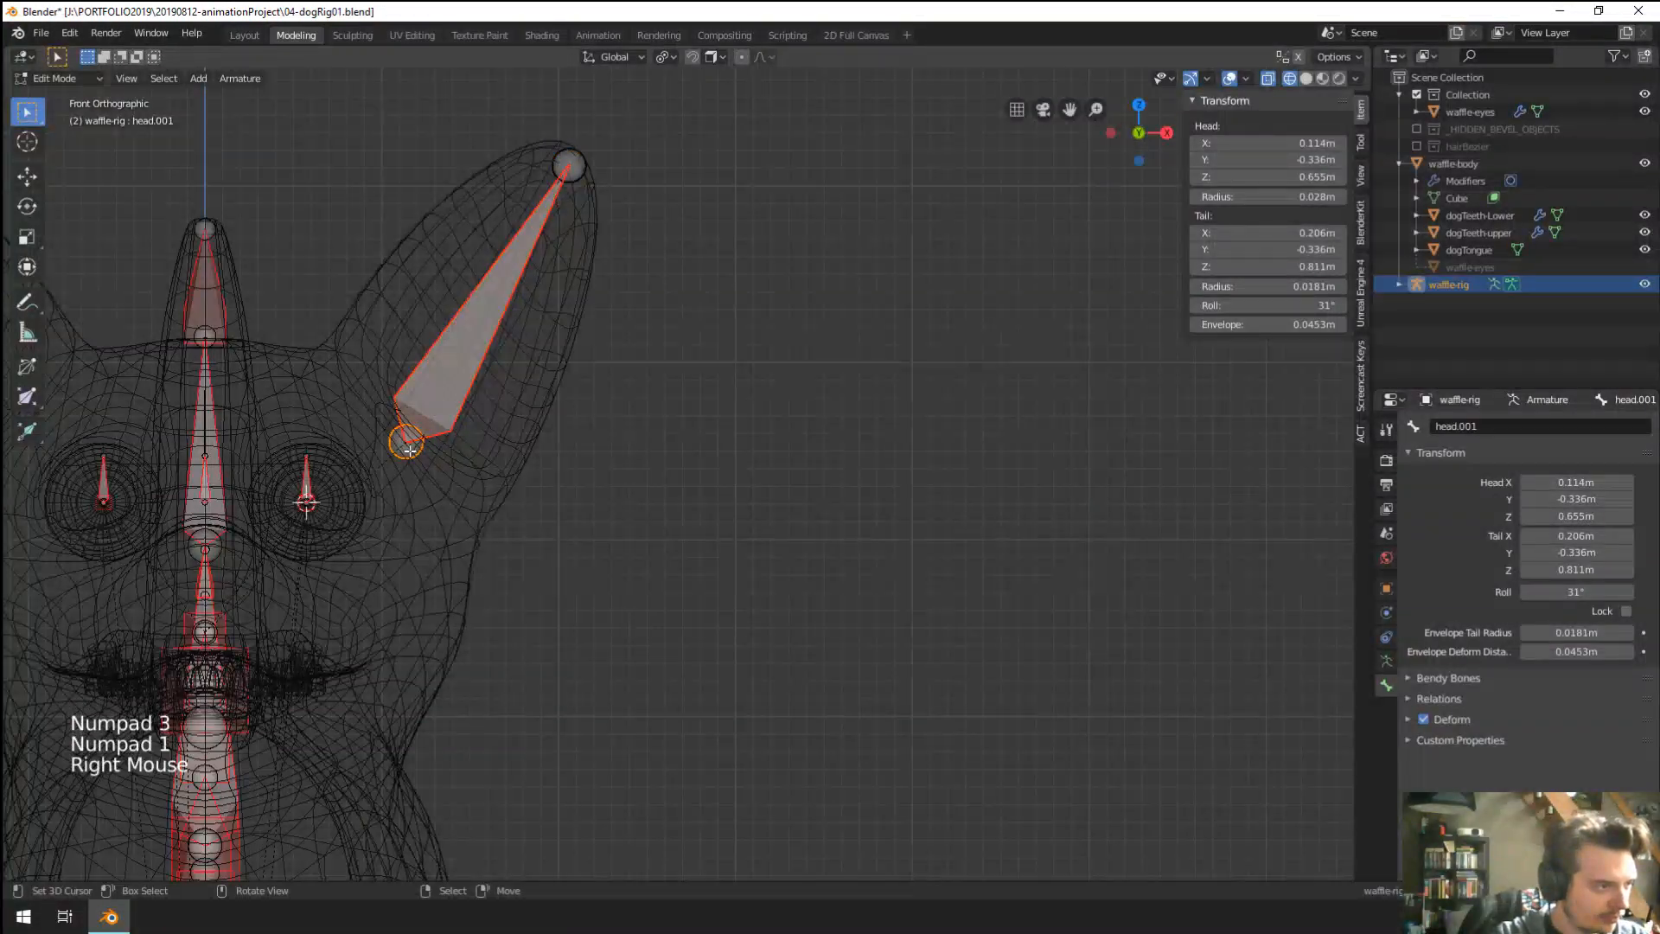
key(g)
click(373, 493)
right_click(469, 349)
right_click(470, 350)
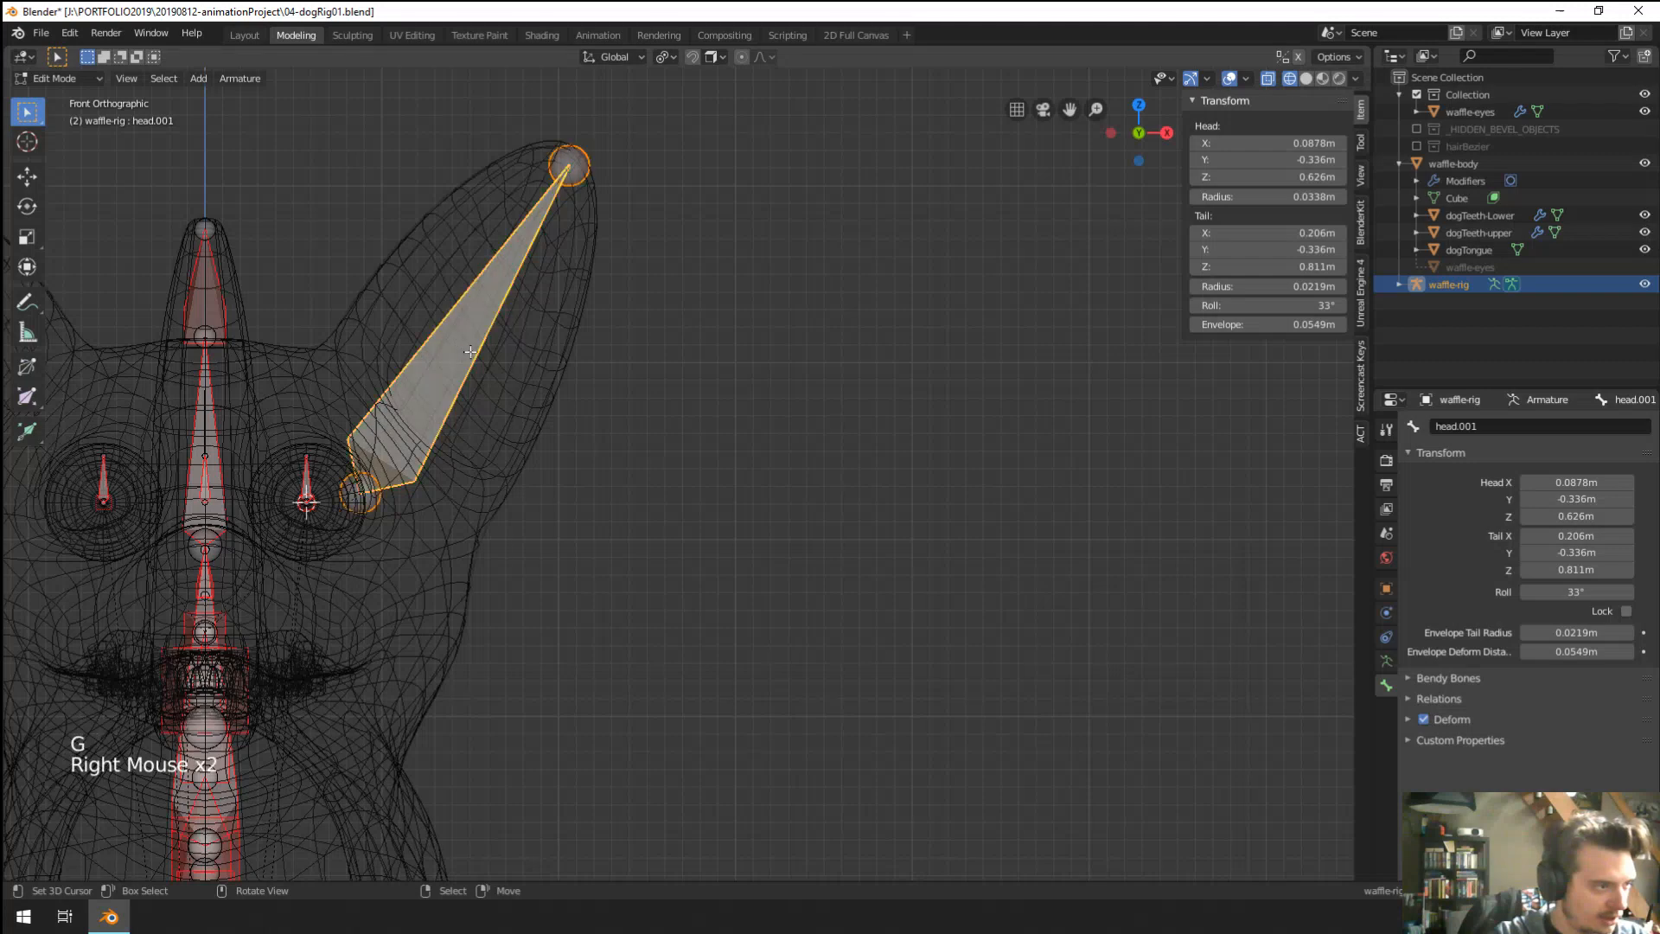
Subdivide the left ear bone with two cuts into a chain of three bones.
key(w)
click(469, 355)
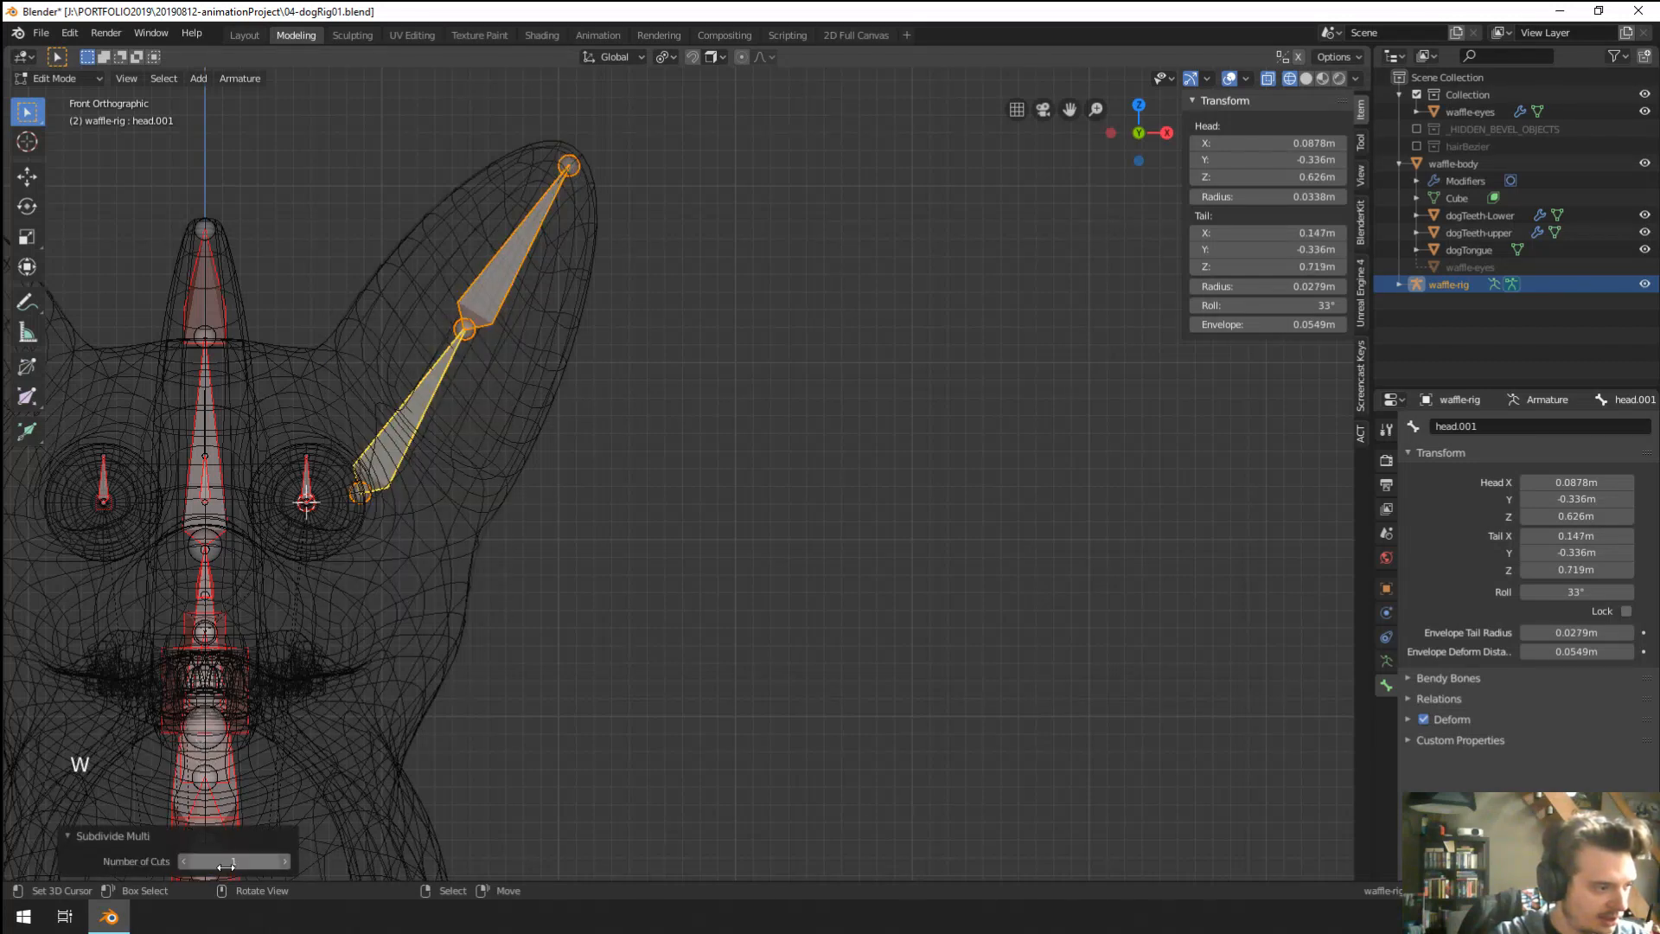
click(289, 861)
shift+middle_drag(537, 474, 540, 400)
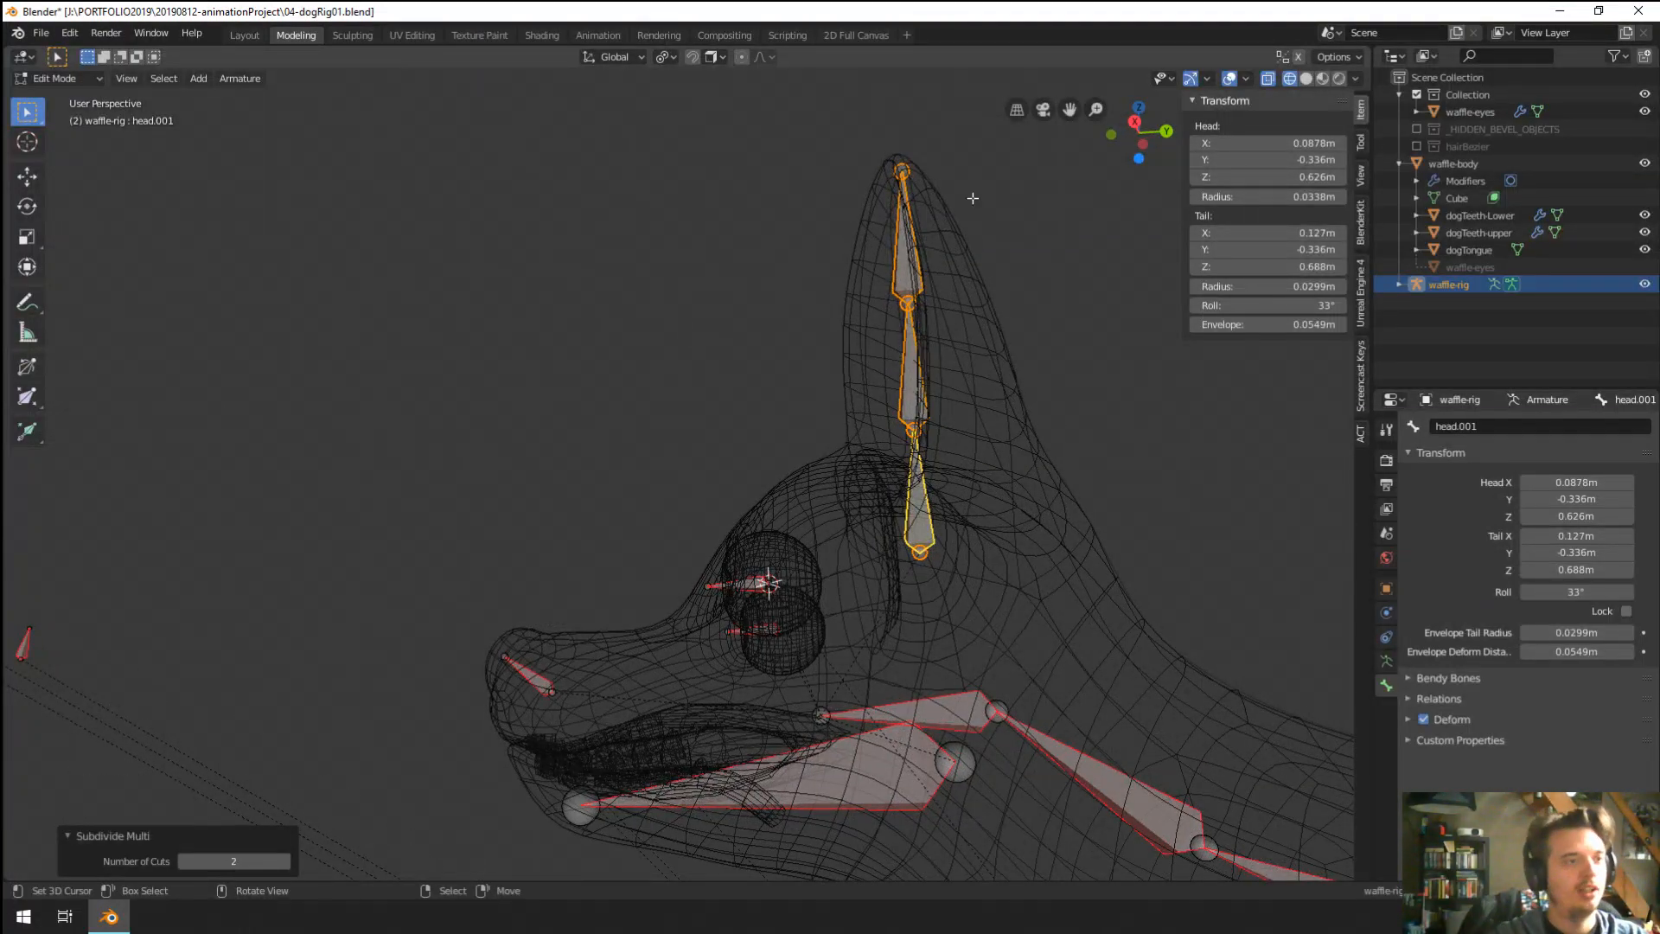
middle_drag(974, 197, 651, 189)
middle_drag(710, 797, 557, 462)
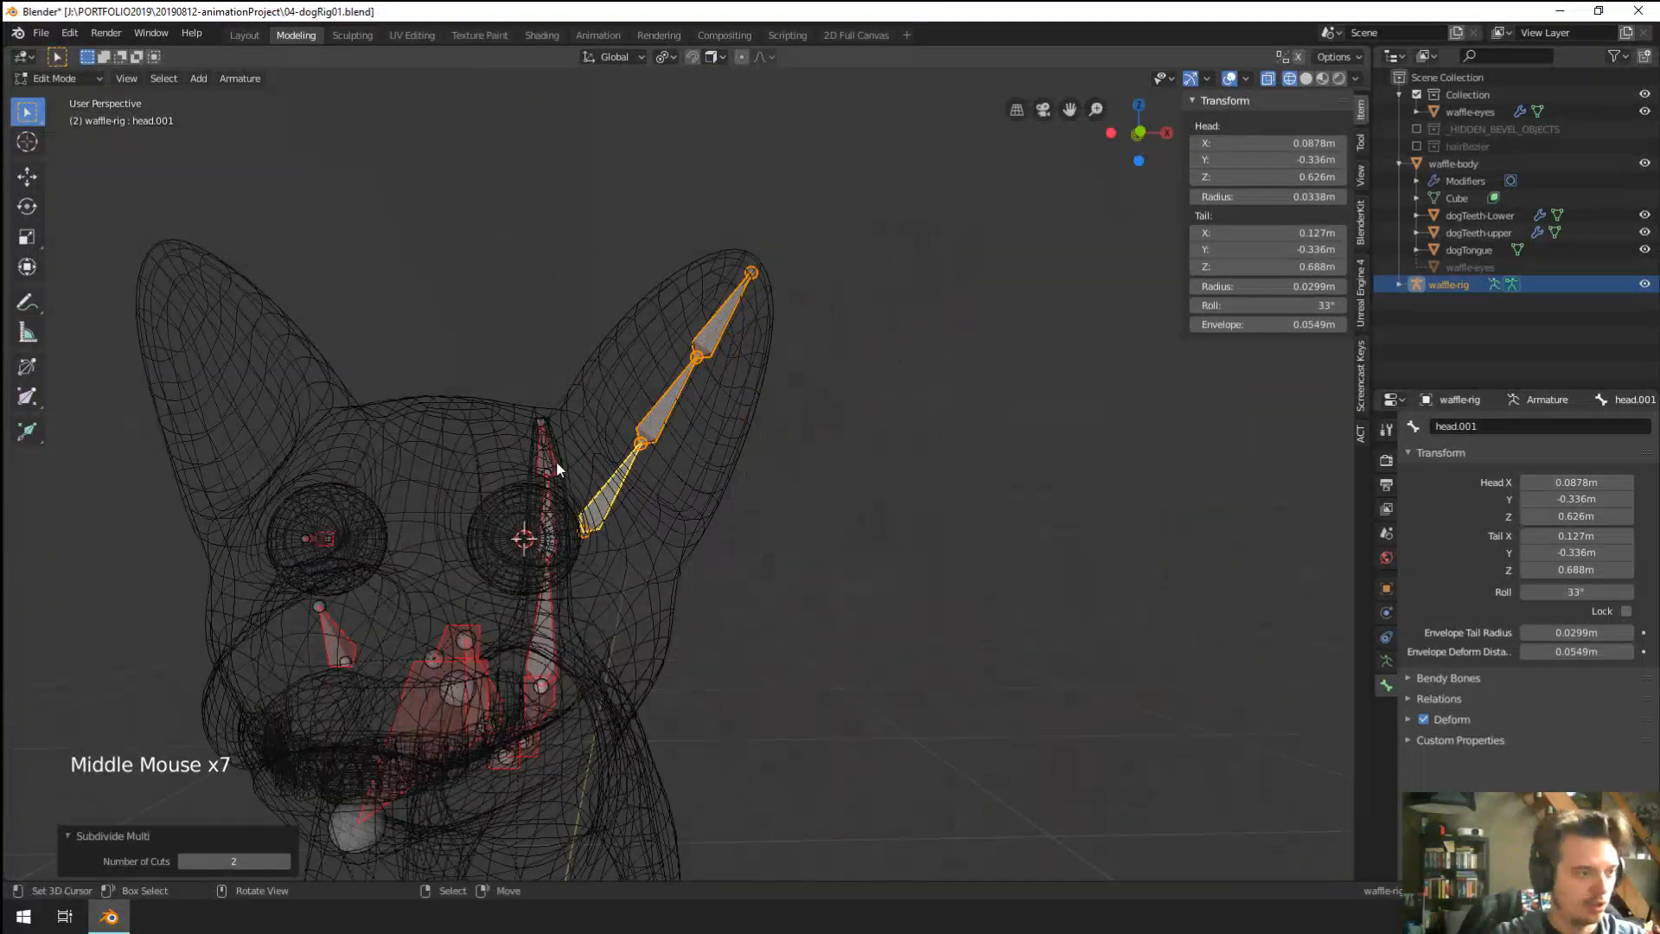
Check the ear chain against the solid-shaded head and try moving the three ear bones down toward the cheek.
key(z)
middle_drag(818, 630, 742, 590)
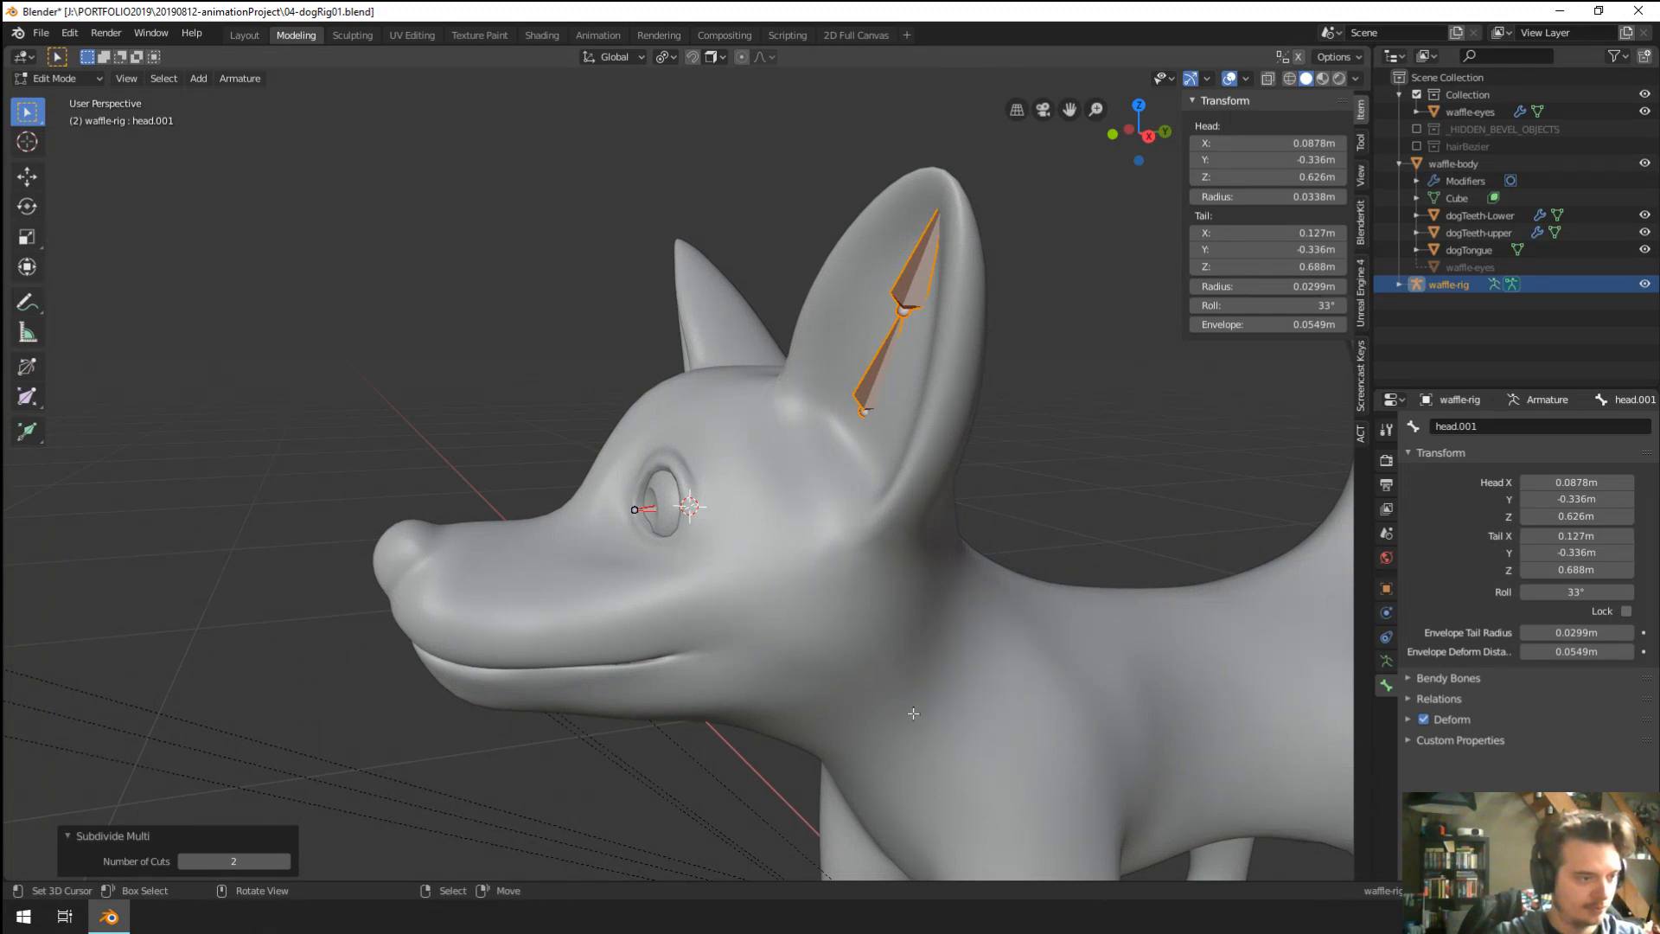
middle_drag(895, 479, 703, 490)
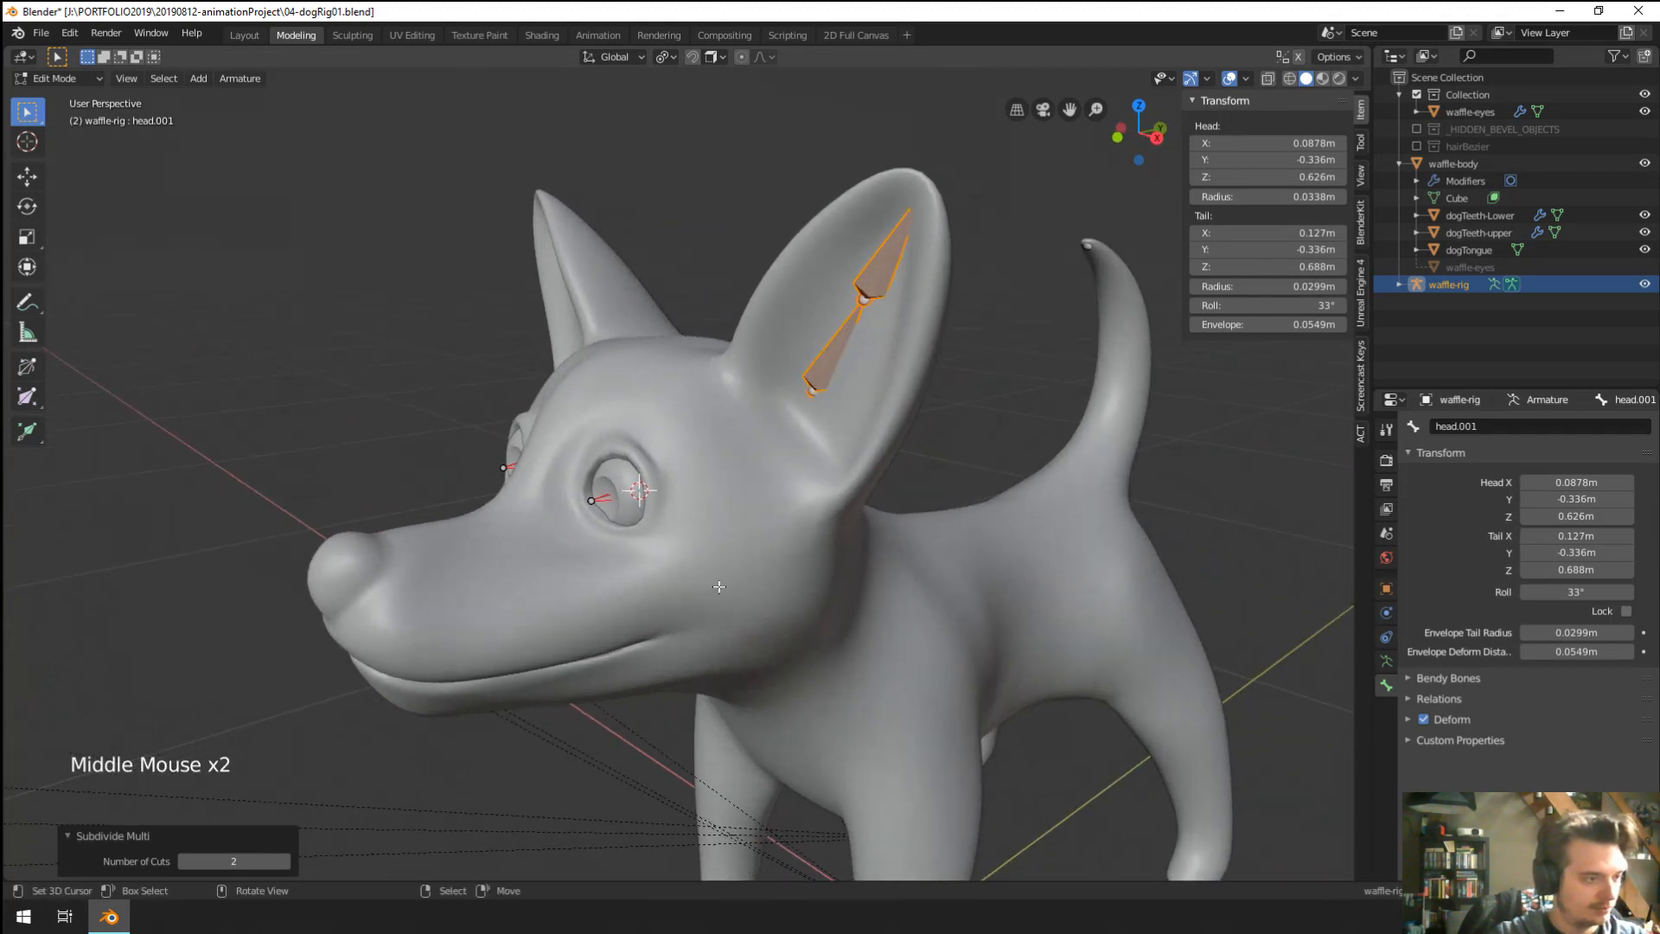
key(g)
key(g)
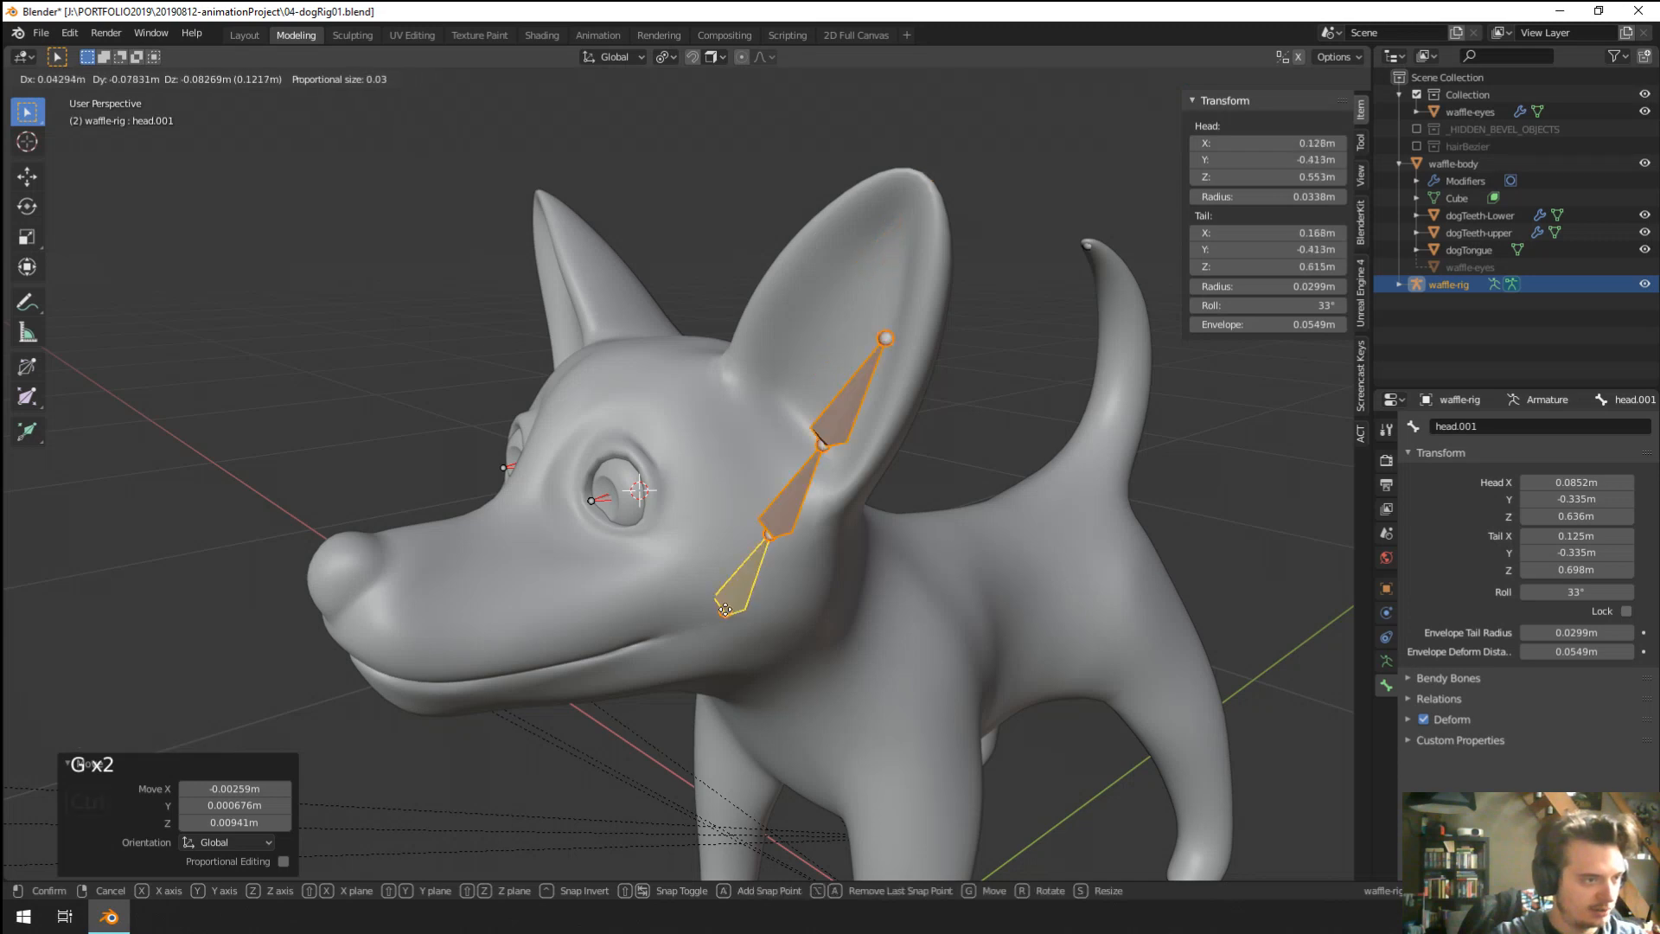
key(ctrl+z)
middle_drag(725, 610, 800, 610)
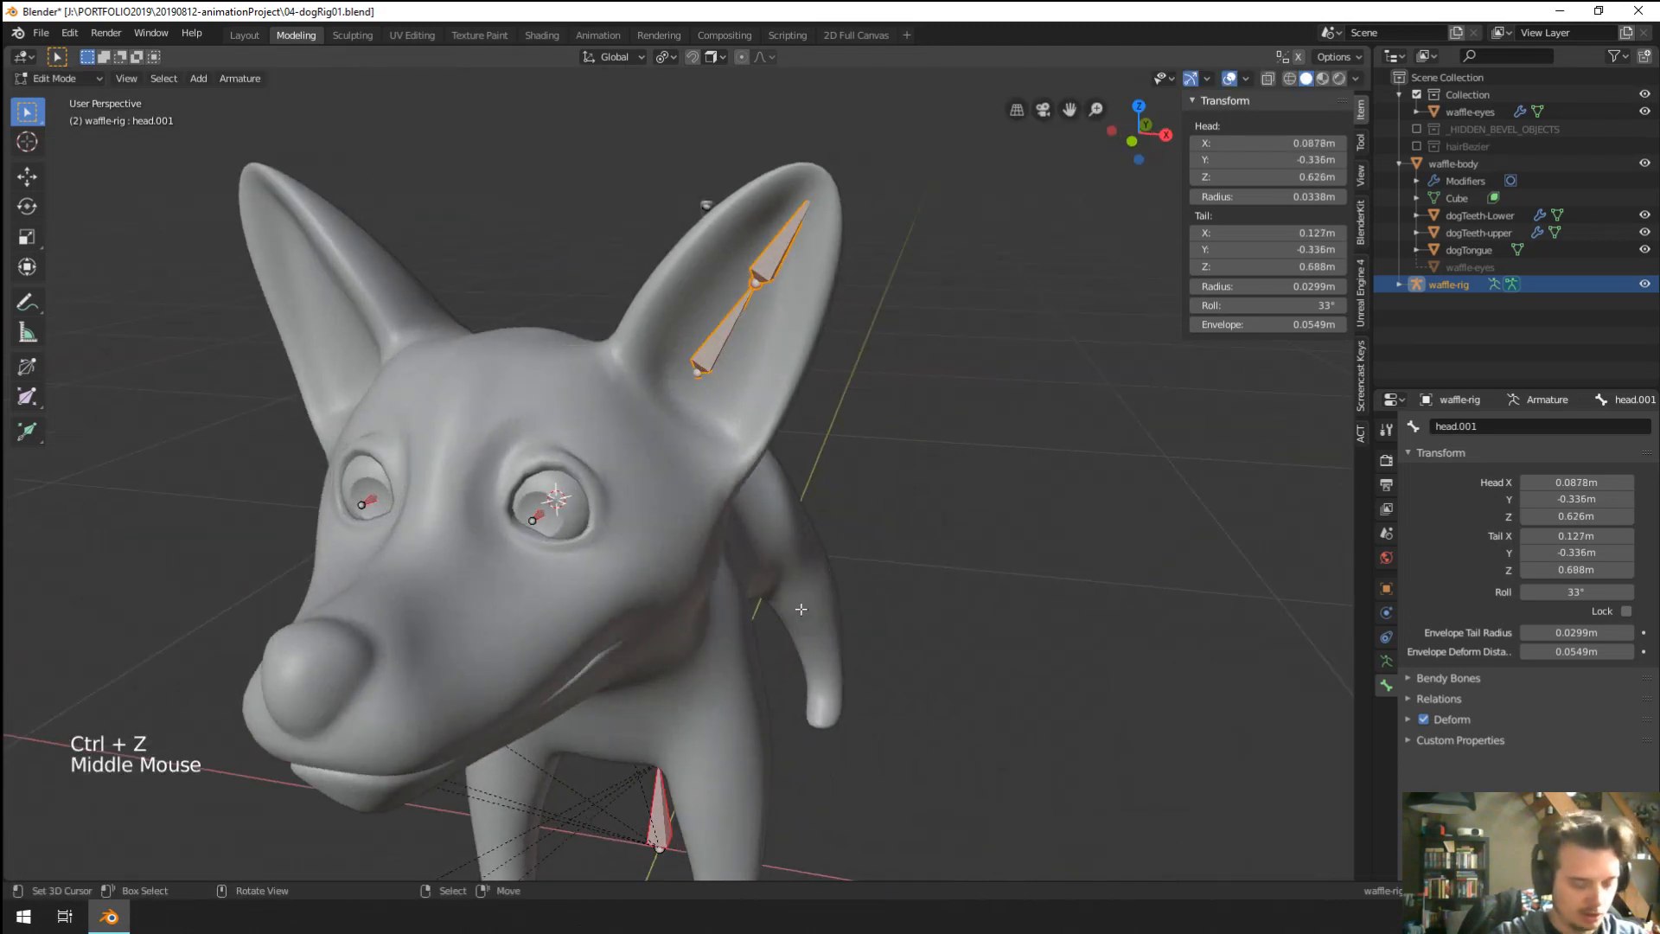
key(z)
click(682, 608)
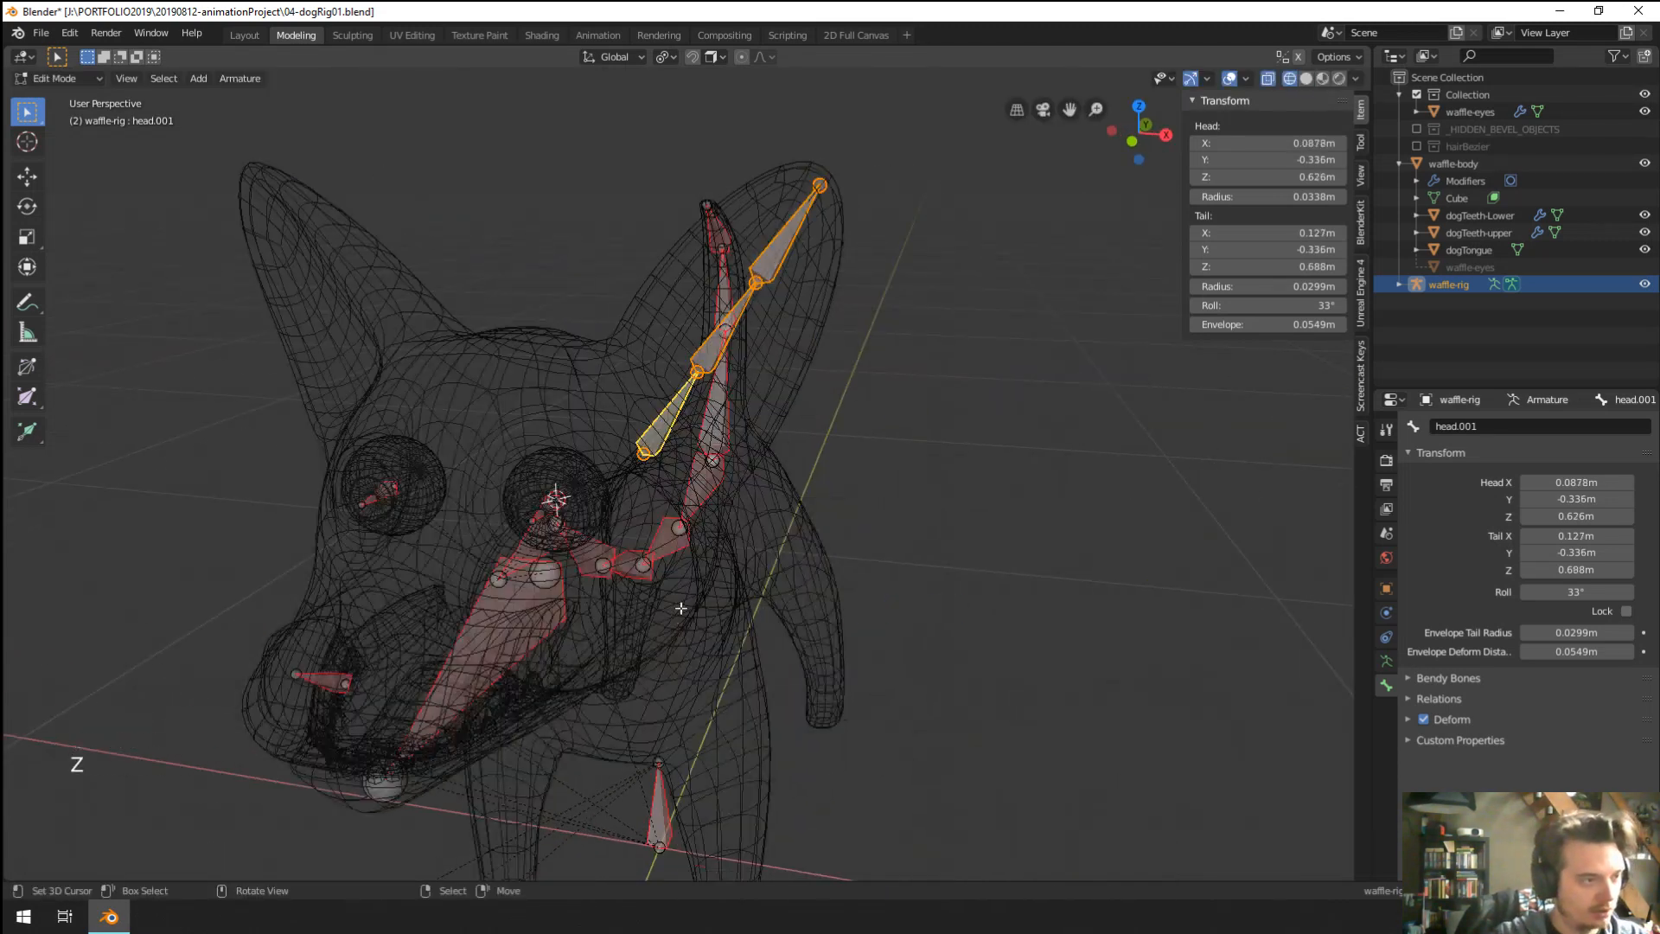
Rename the base bone of the left ear chain as ear.001.L.
right_click(675, 423)
right_click(674, 423)
middle_drag(675, 423, 692, 467)
key(ctrl+z)
key(ctrl+z)
click(1522, 429)
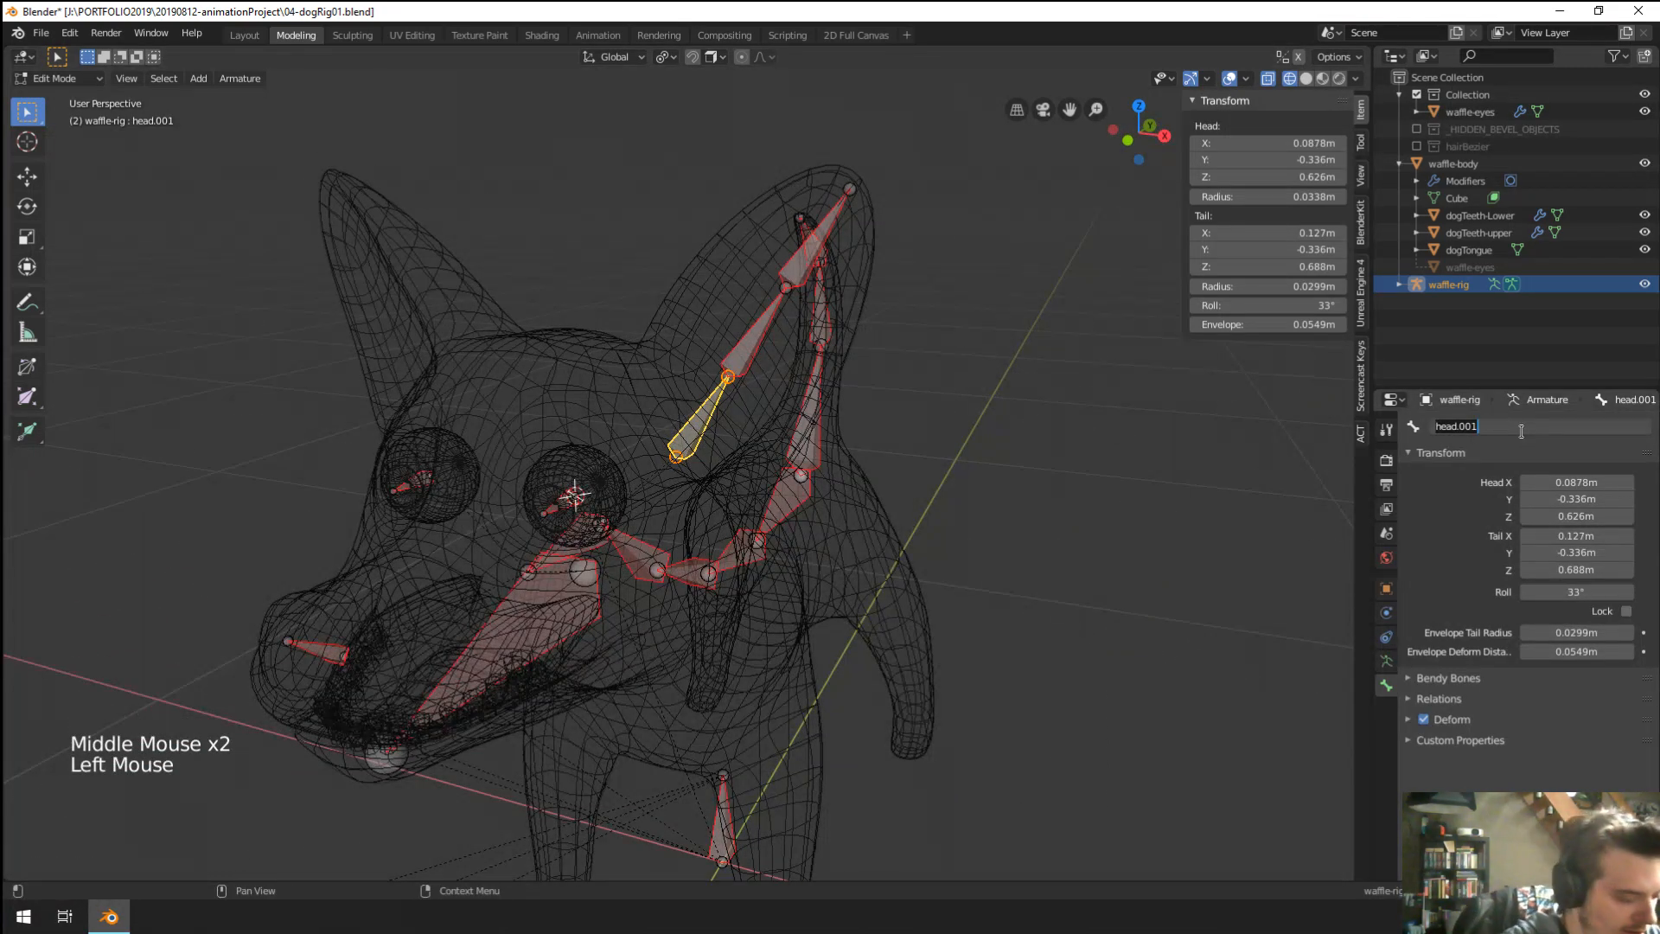
text(ear)
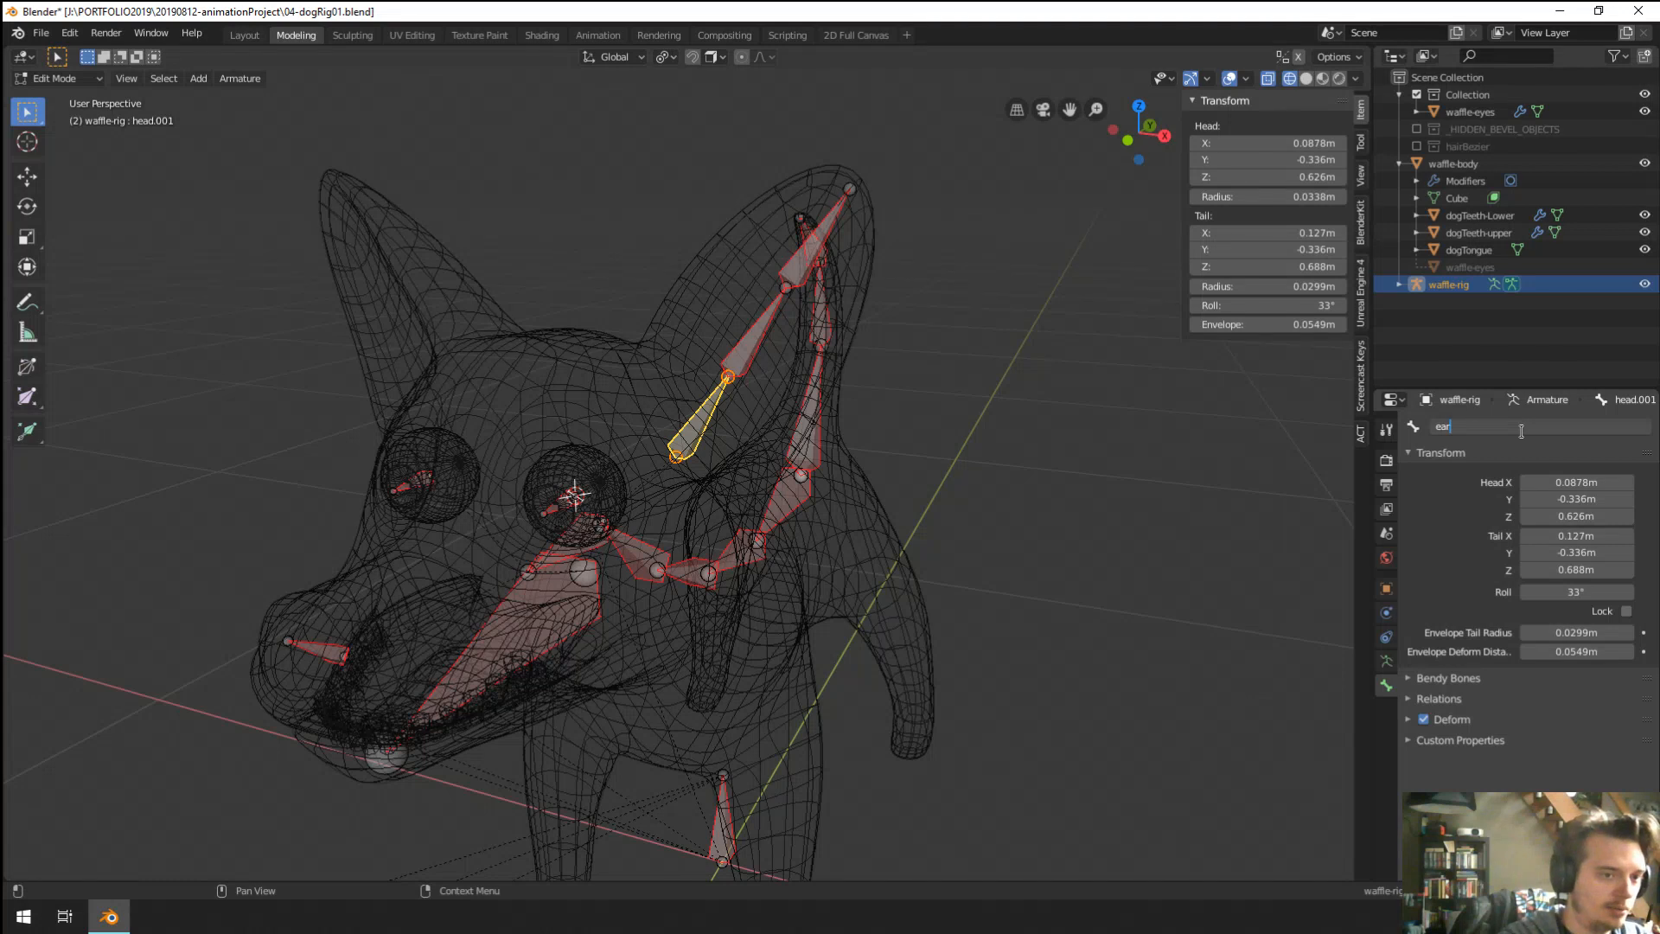
text(.00)
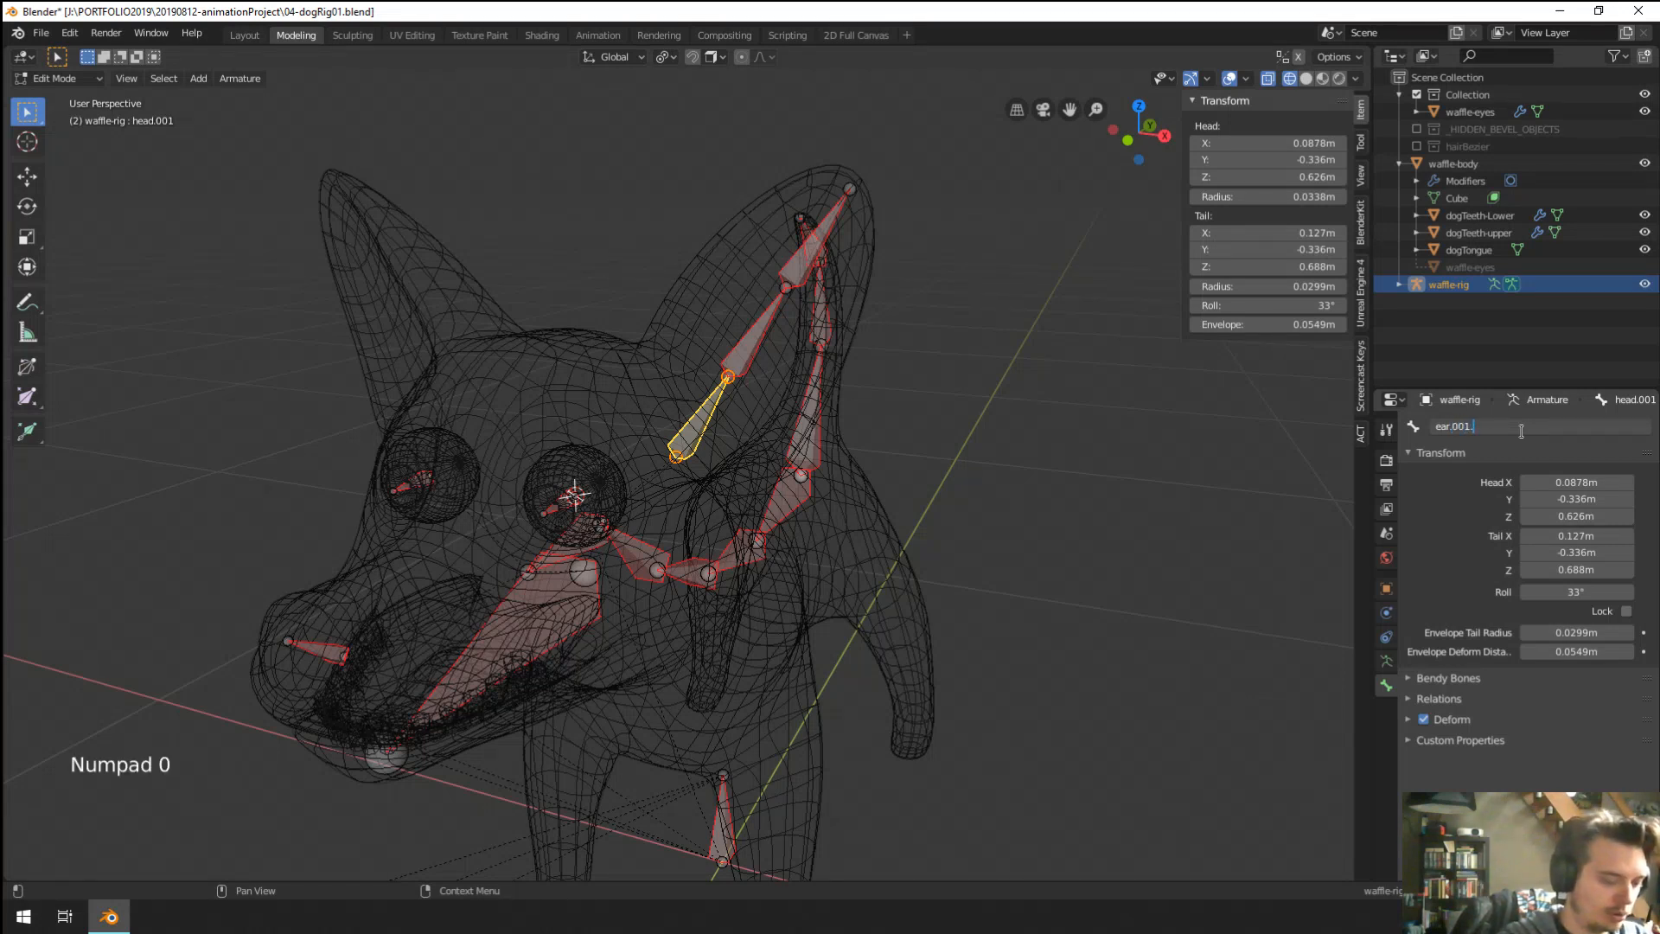
text(1.L)
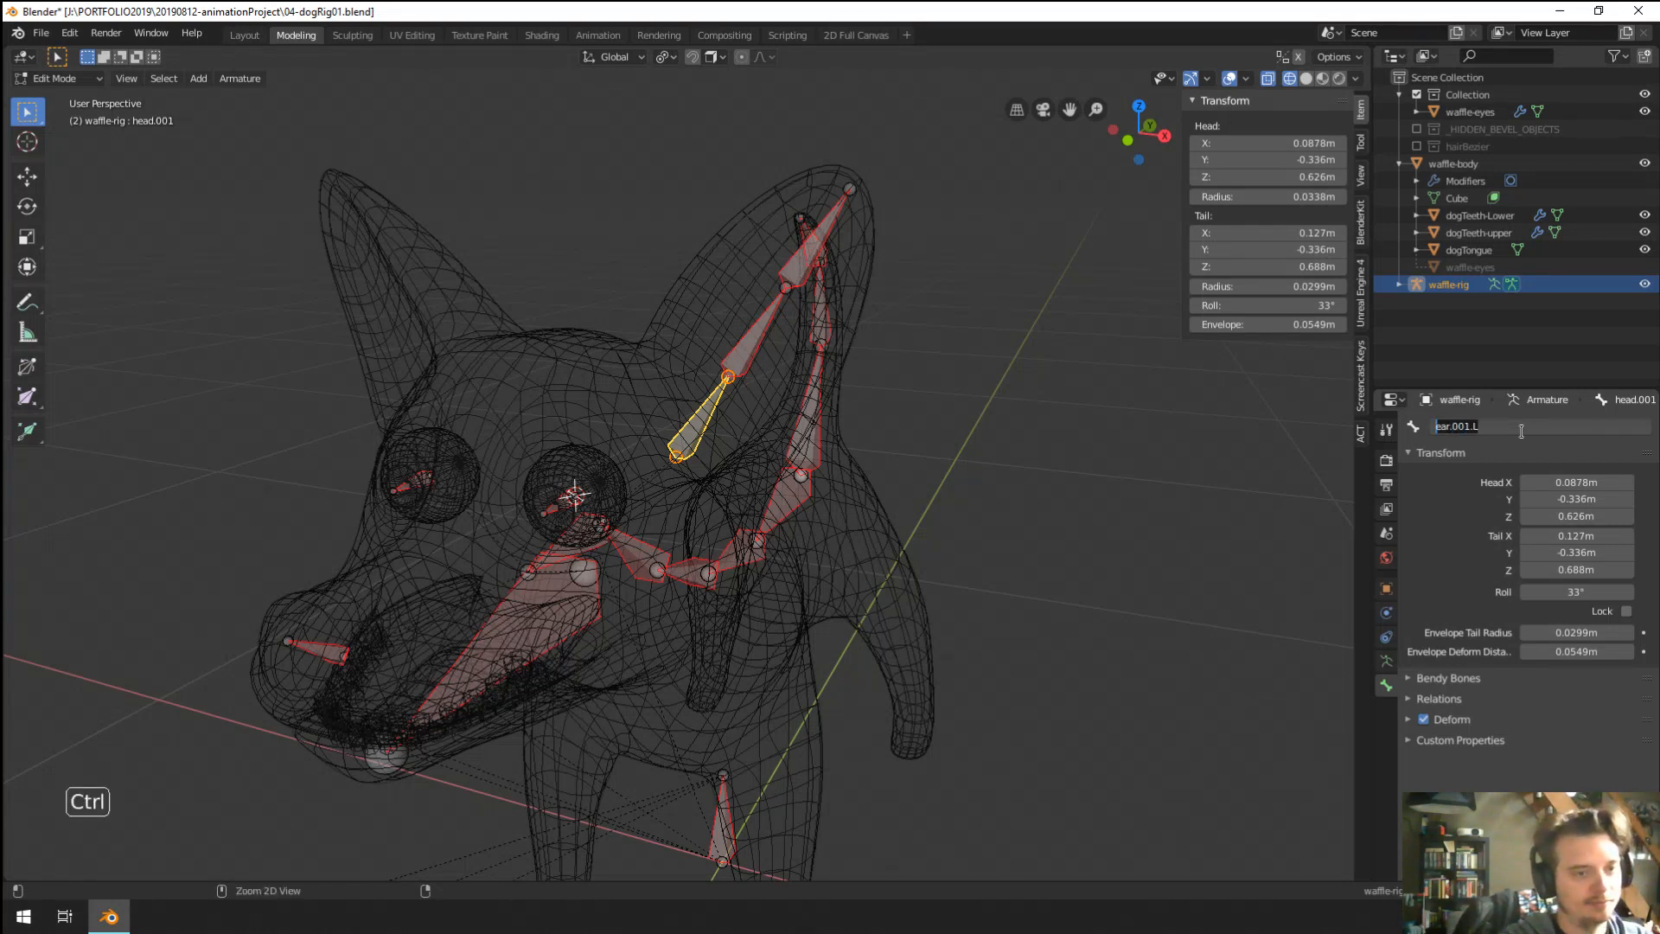
key(Return)
Rename the middle bone of the left ear chain as ear.002.L.
right_click(731, 350)
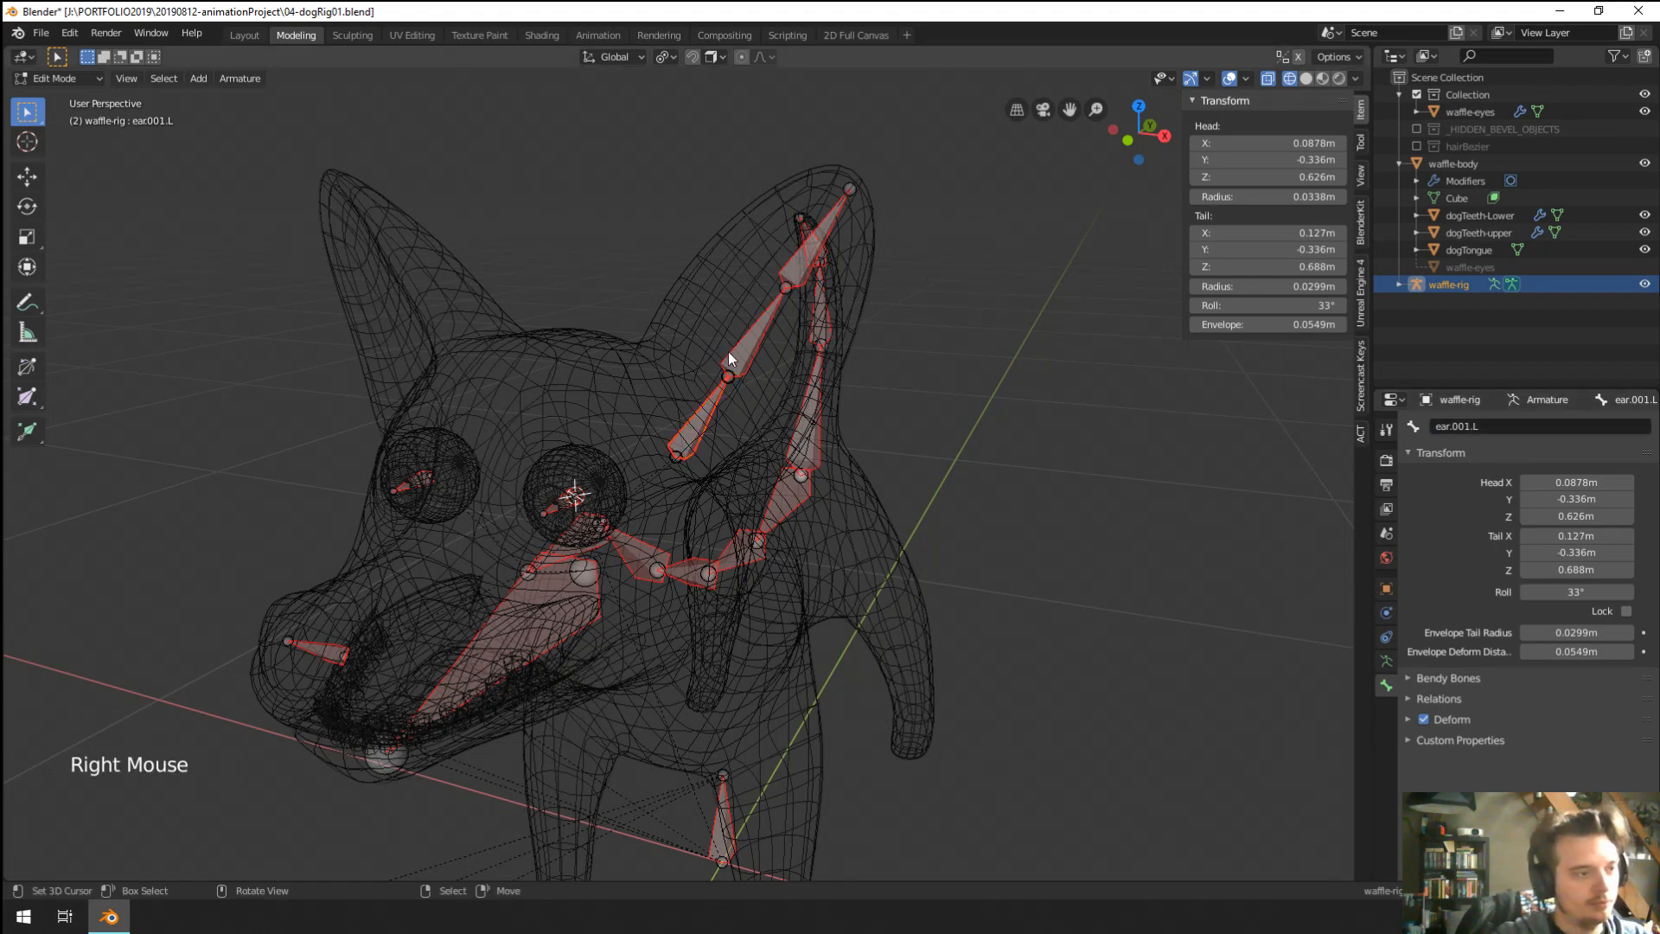
right_click(730, 351)
click(1483, 424)
key(Return)
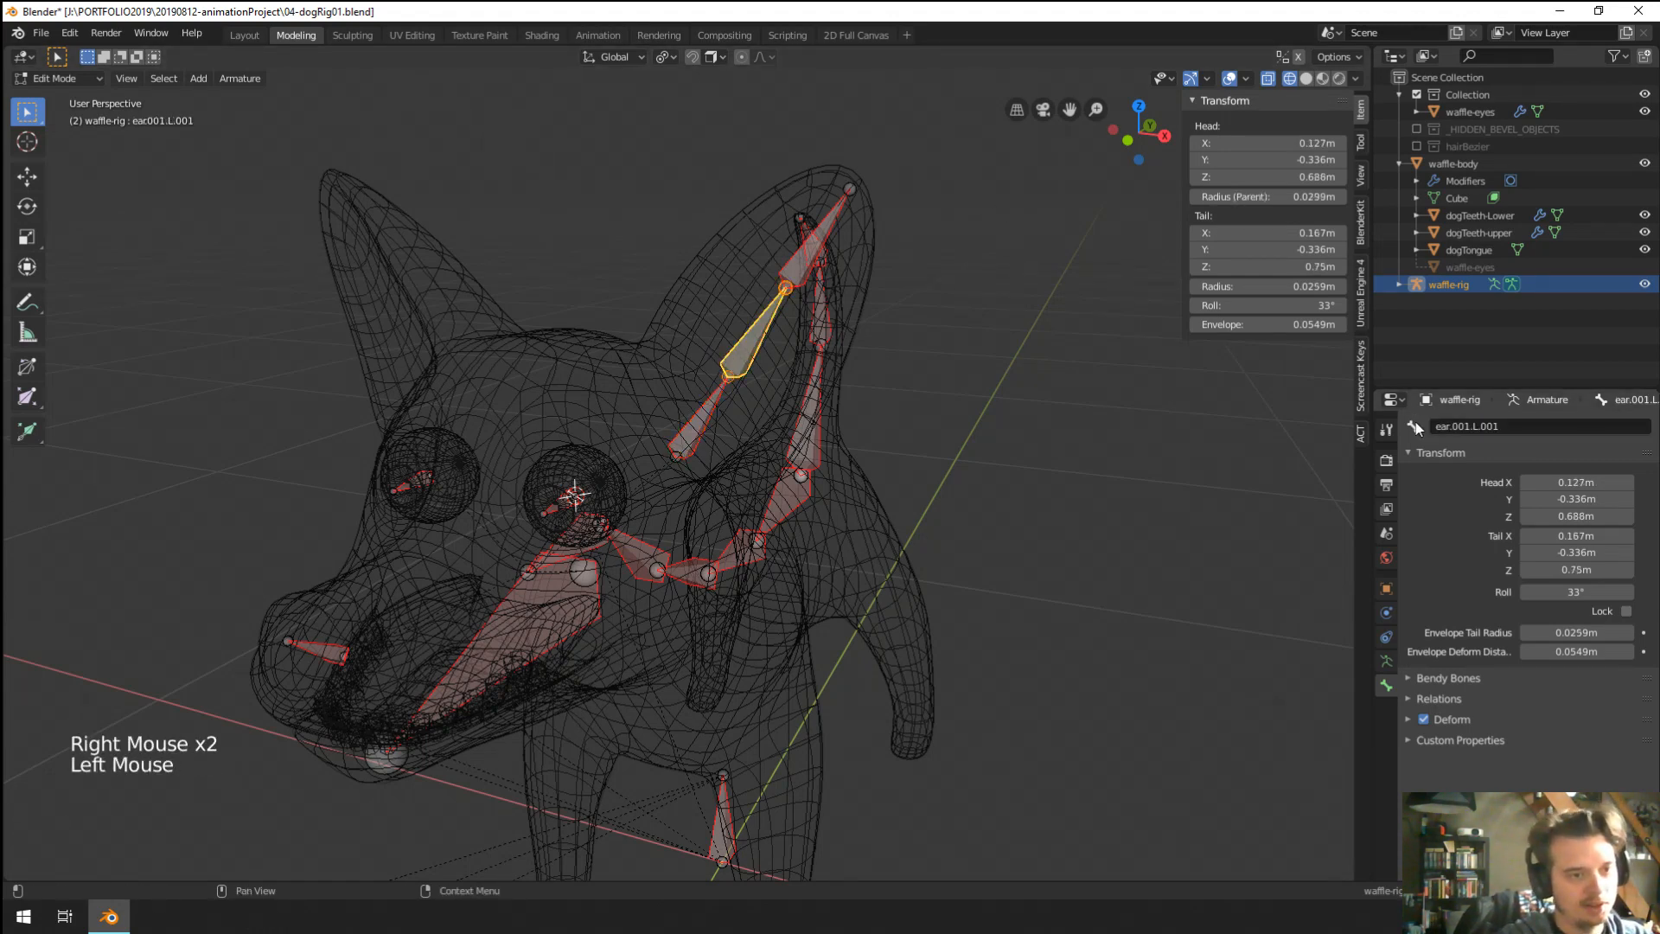
click(1461, 427)
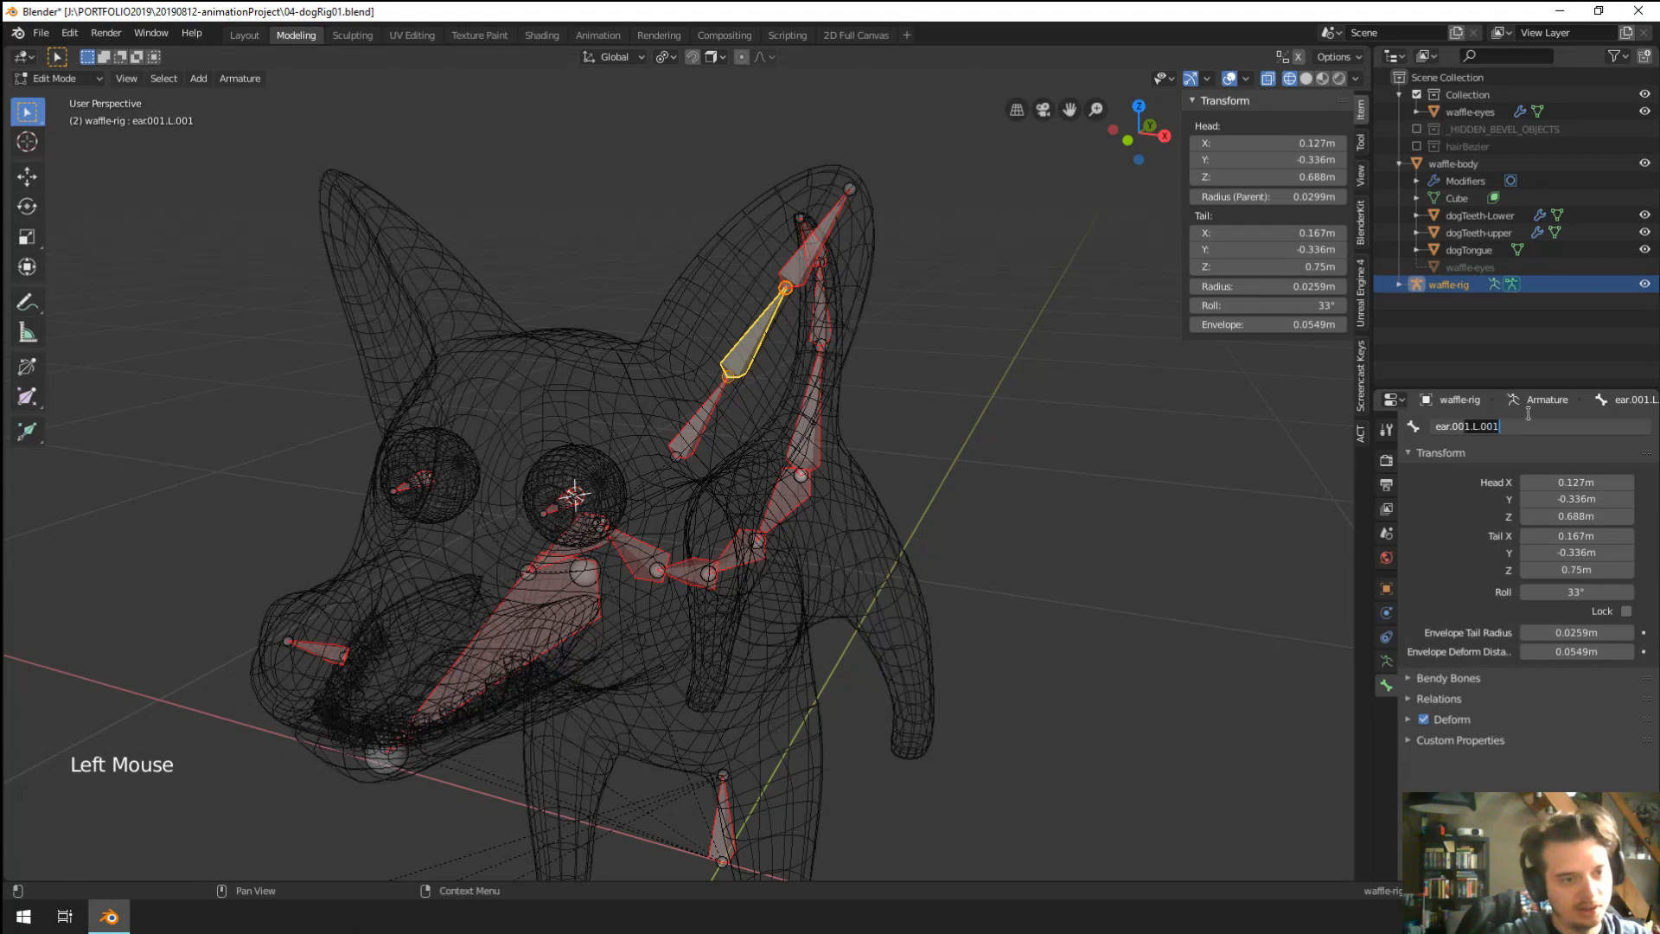
text(ear.002.L)
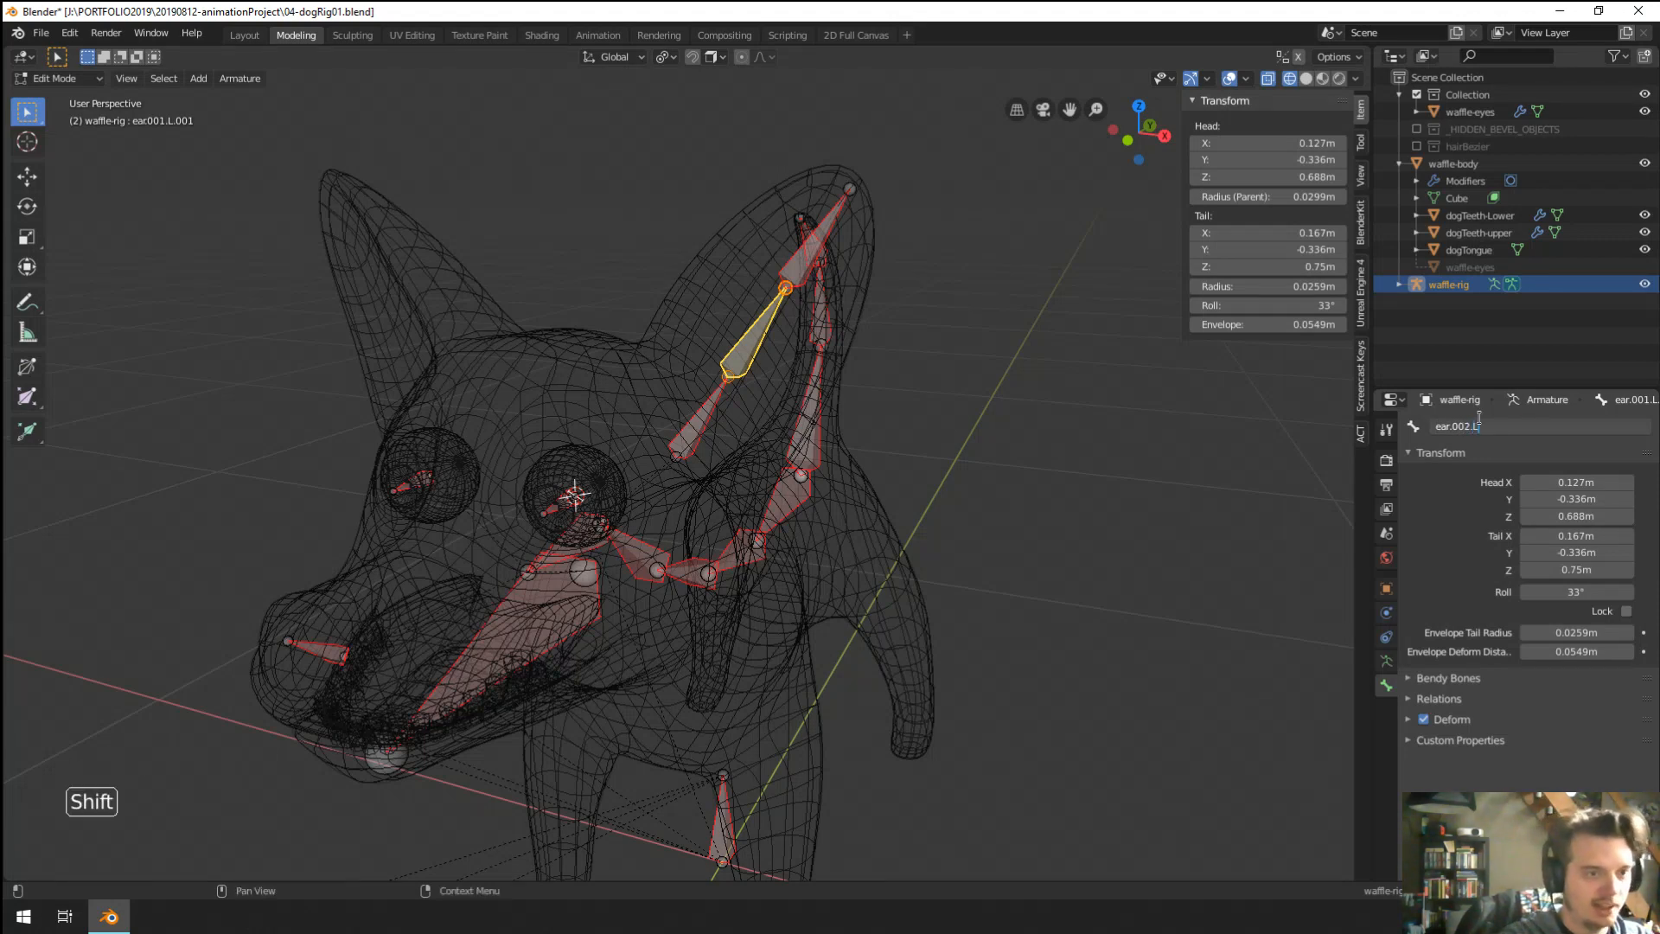
key(Return)
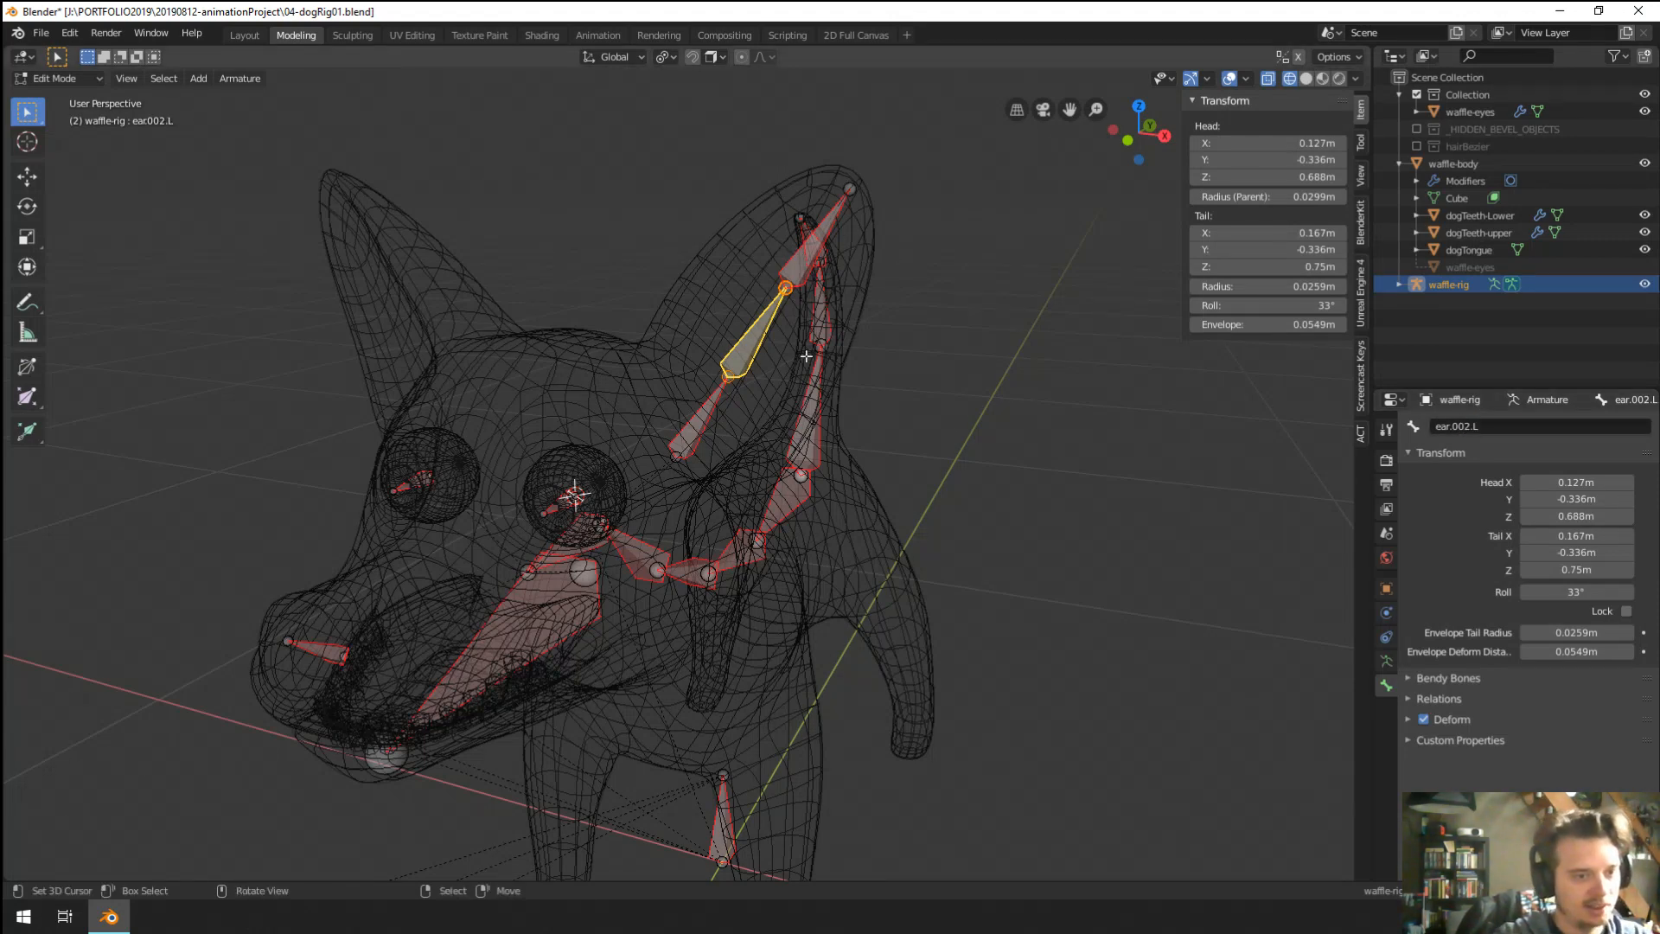
Rename the tip bone of the left ear chain as ear.003.L.
middle_drag(806, 357, 782, 355)
shift+middle_drag(797, 351, 765, 368)
right_click(813, 260)
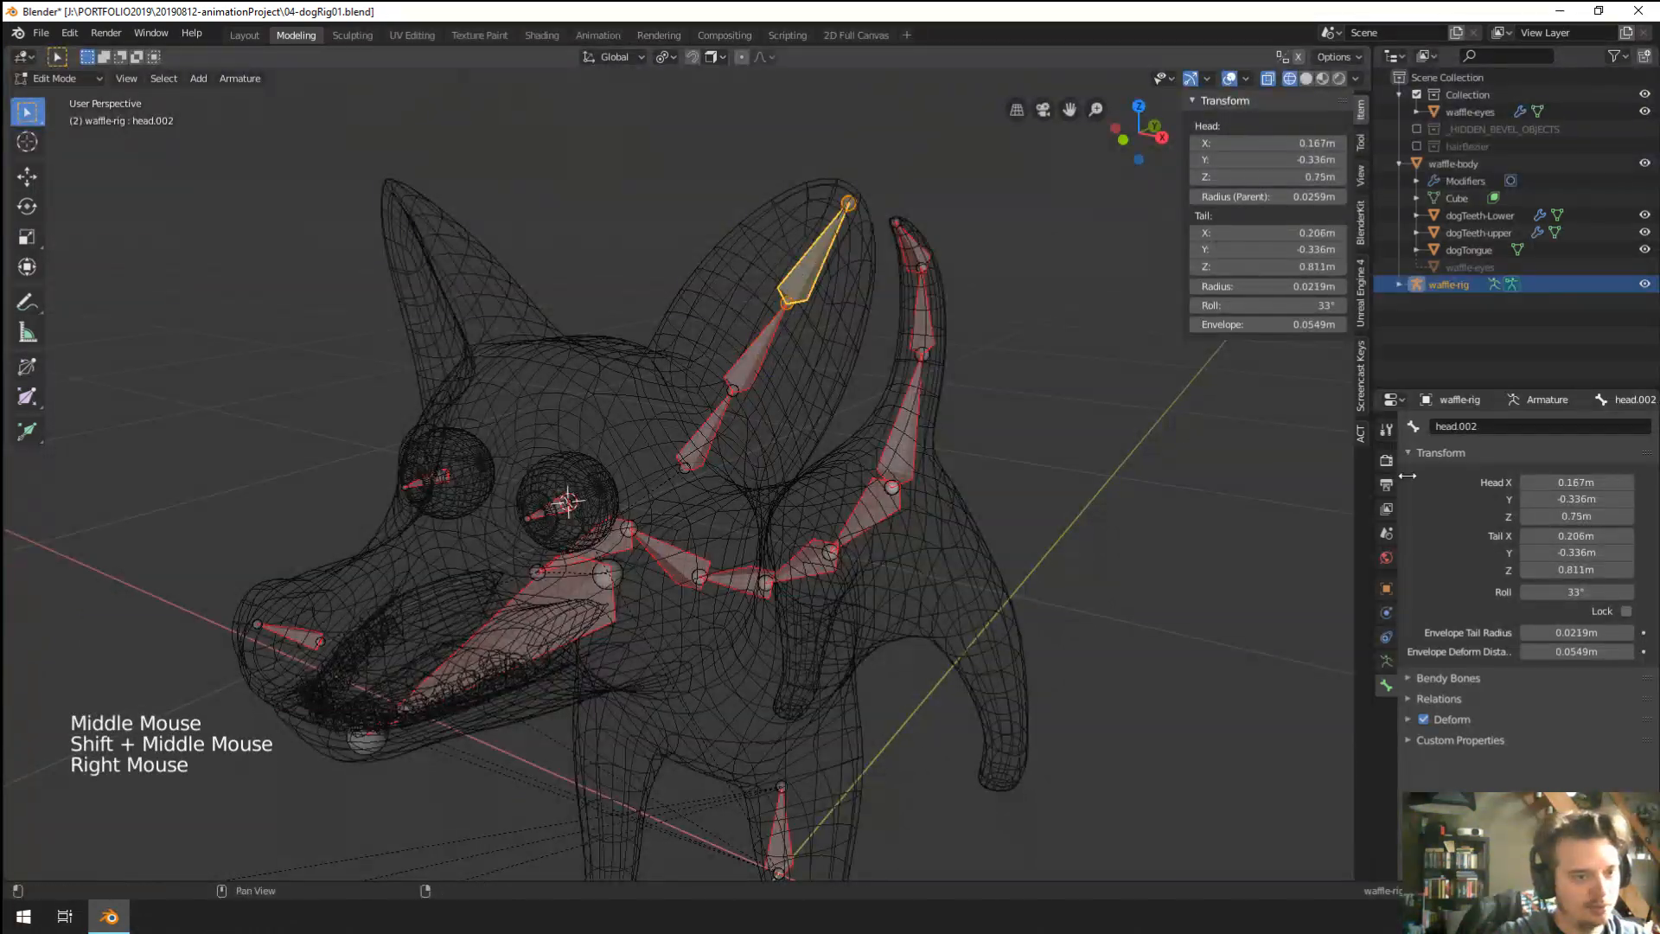
click(1456, 437)
click(1527, 431)
text(ear.001.L)
key(Left)
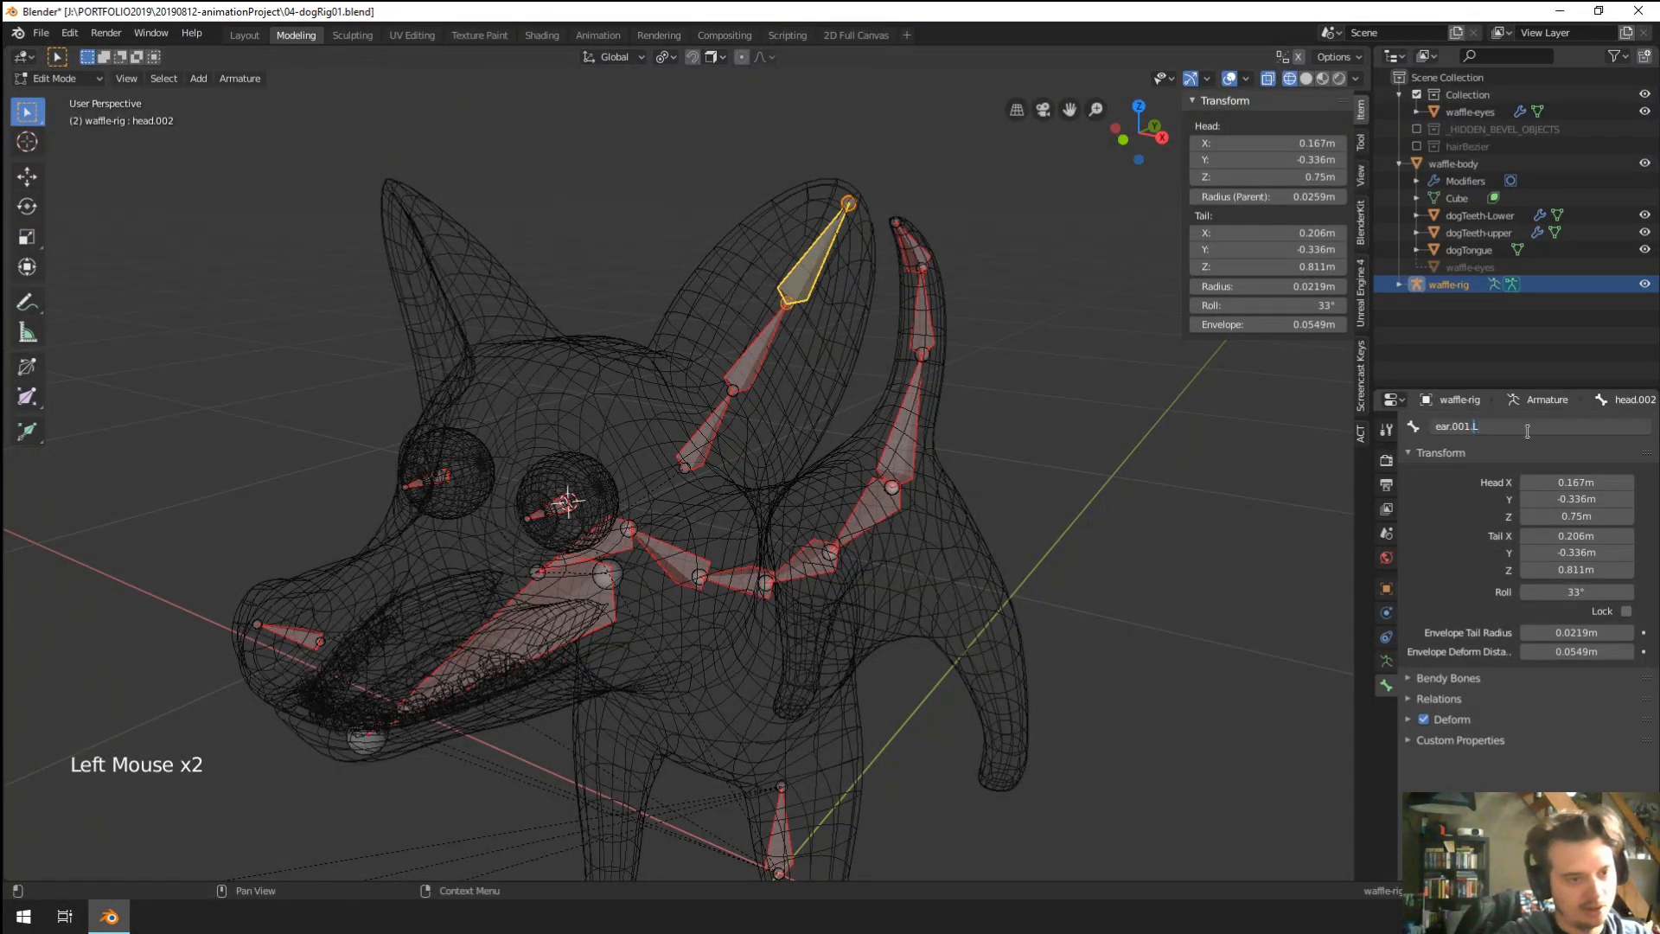
key(Left)
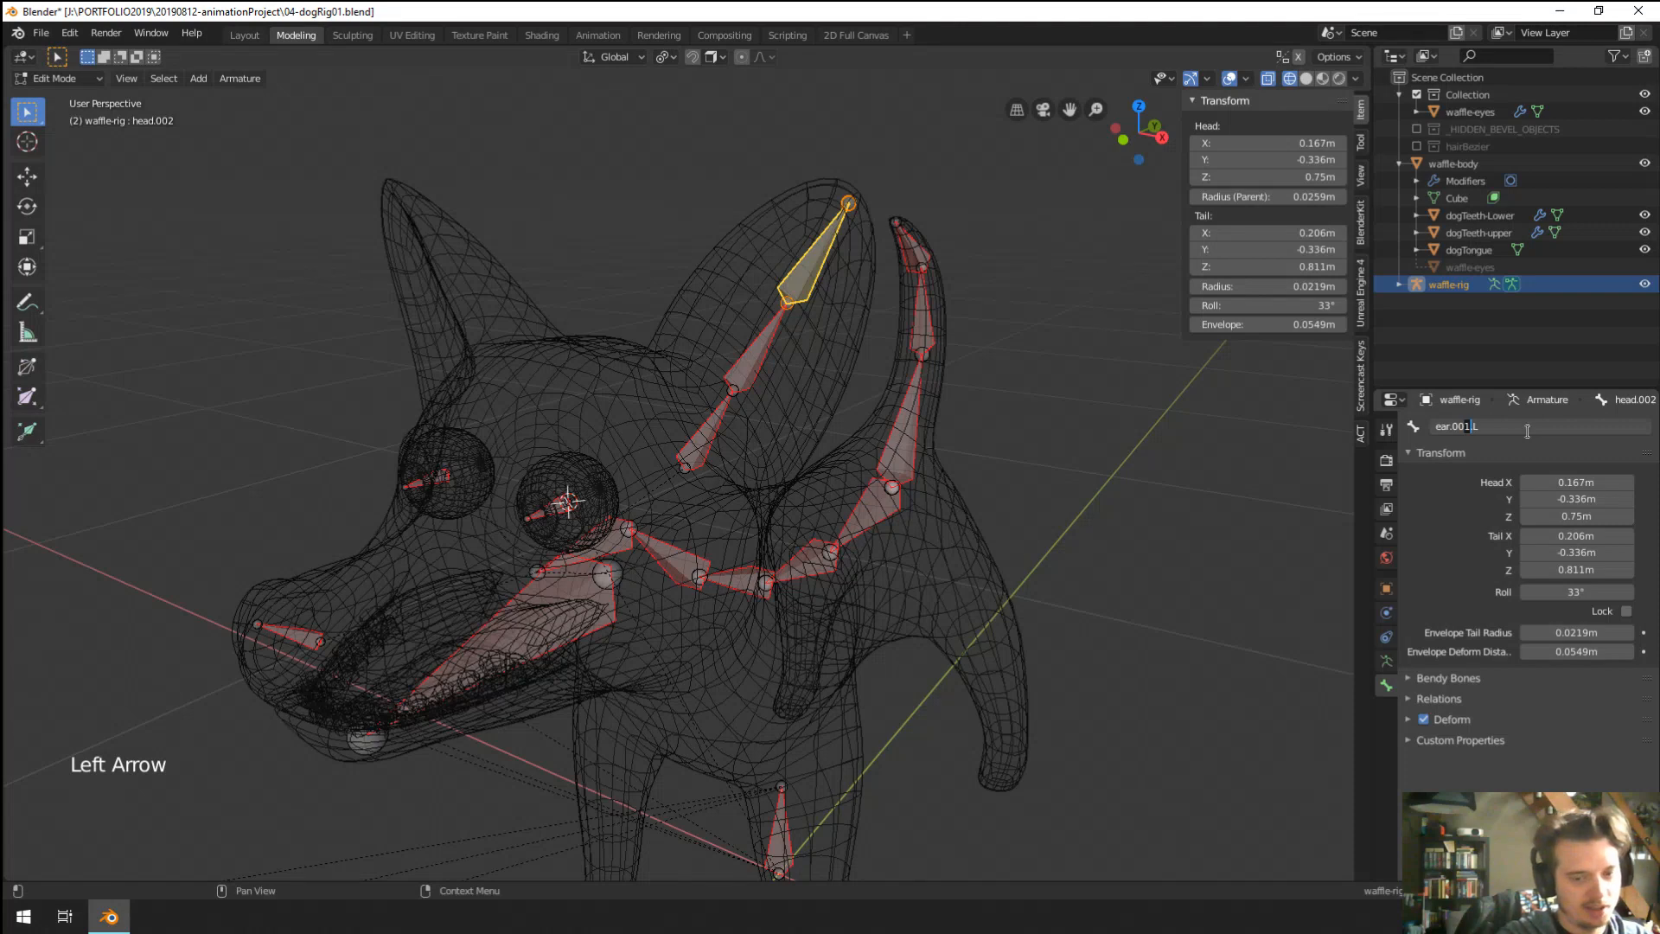
scroll(1529, 430, down, 2)
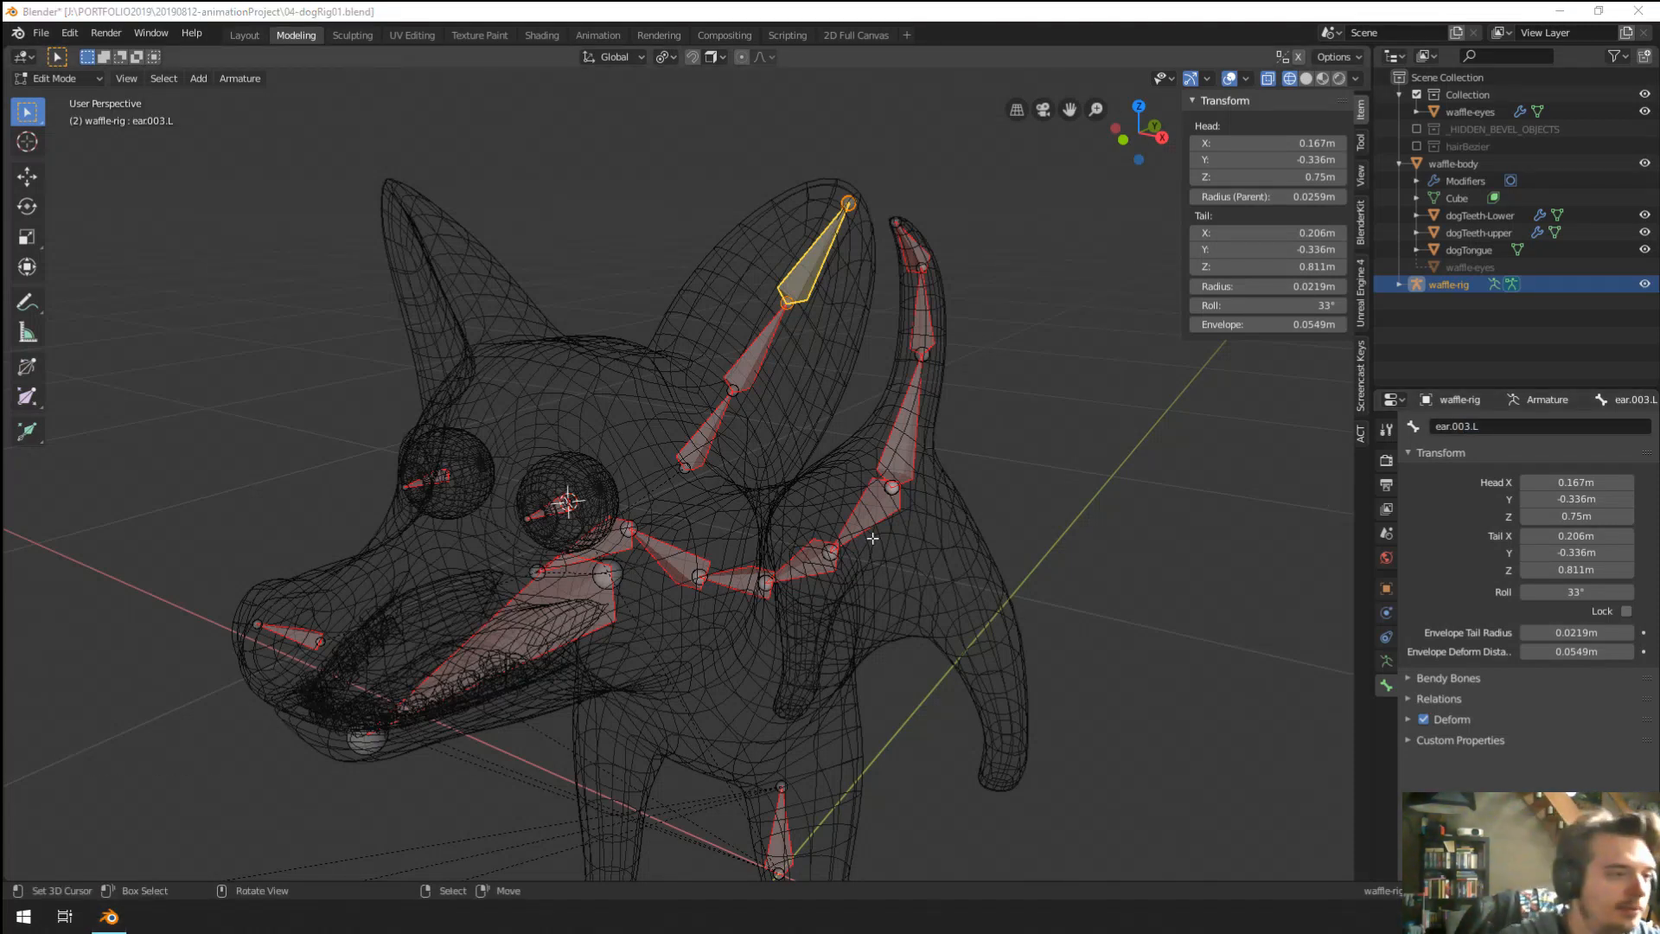
Select the three left ear bones and symmetrize them to create the matching right ear chain.
middle_drag(886, 579, 776, 553)
right_click(817, 460)
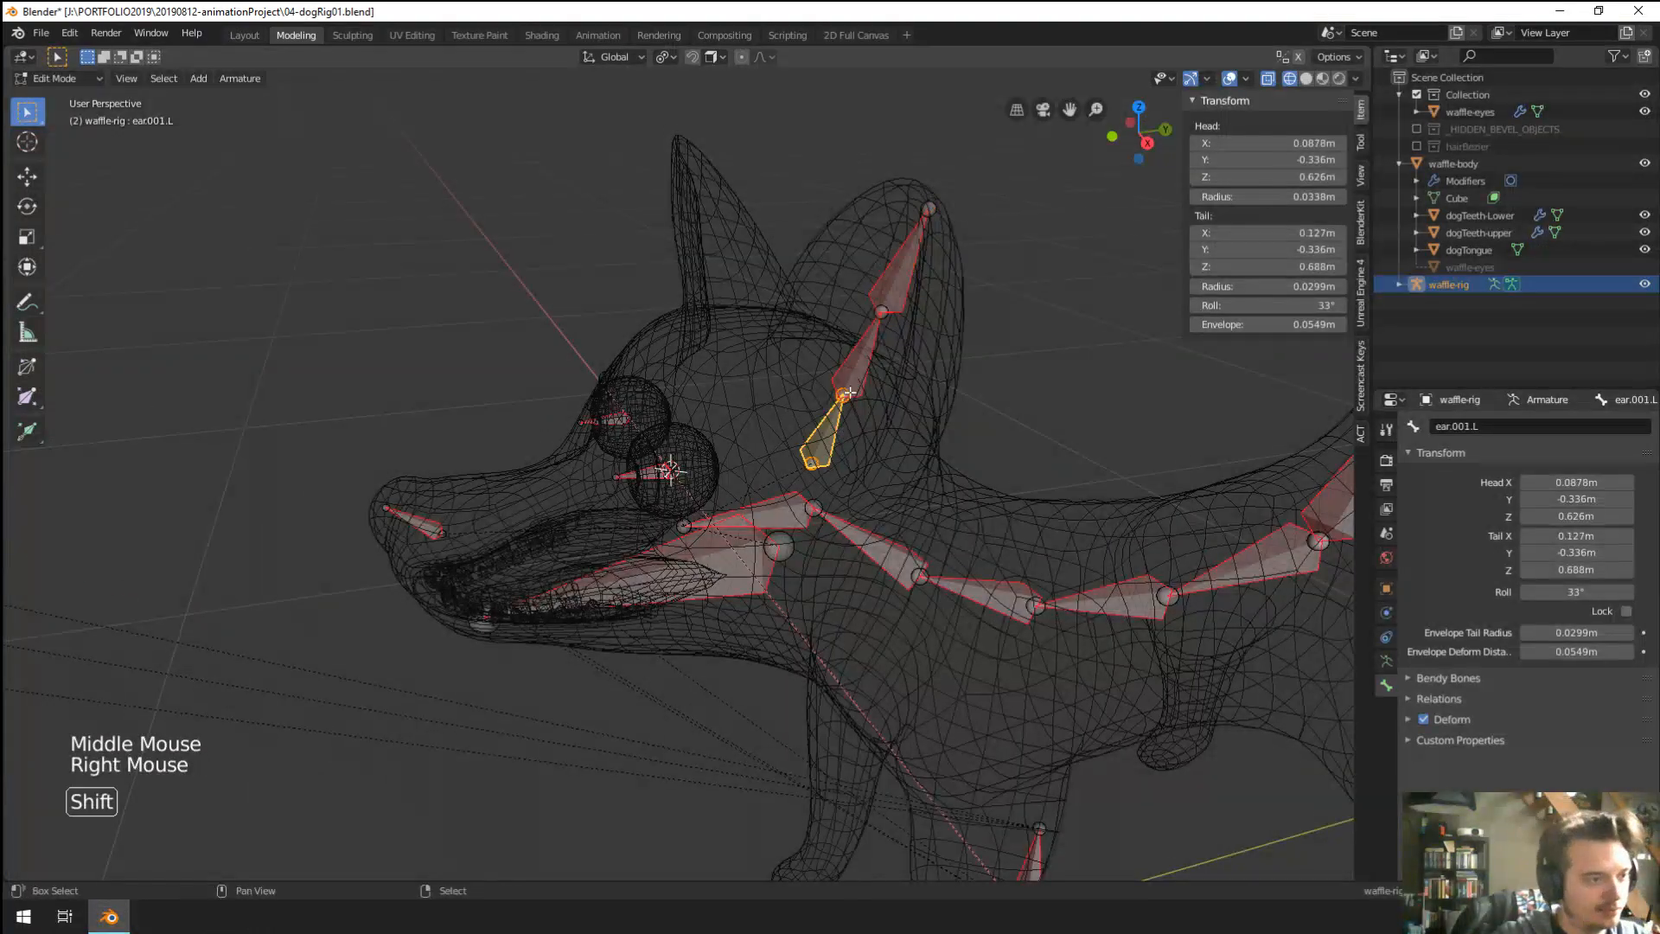
shift+right_click(817, 460)
shift+right_click(904, 260)
shift+right_click(845, 376)
shift+right_click(845, 377)
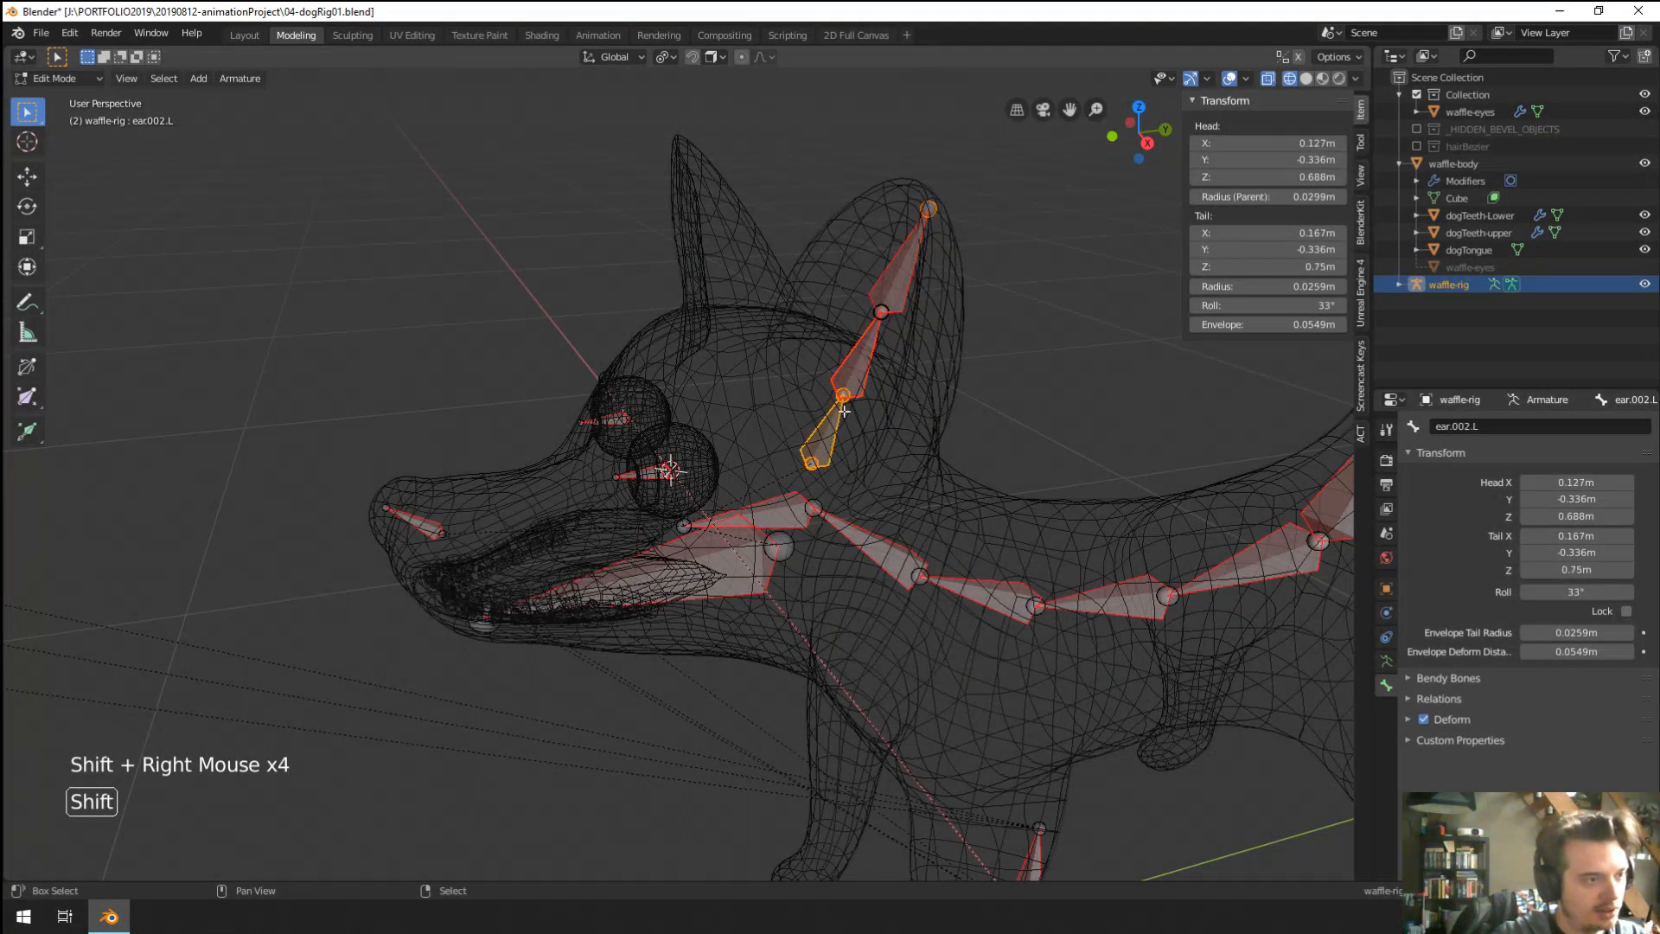
right_click(821, 437)
ctrl+shift+right_click(907, 272)
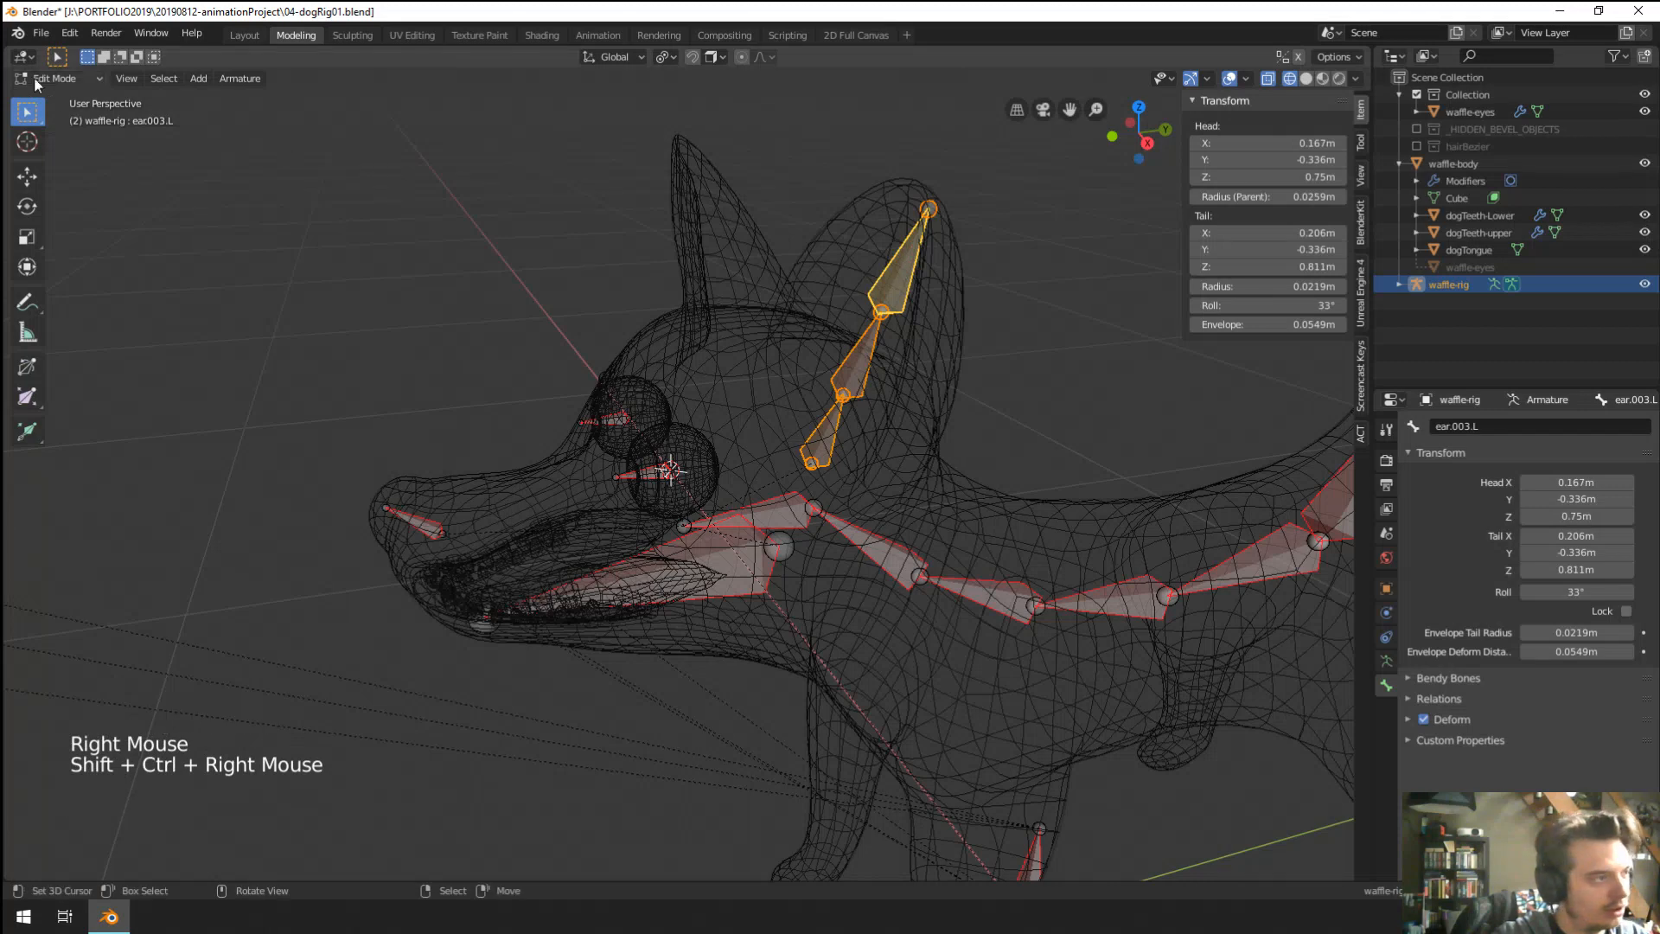
click(233, 78)
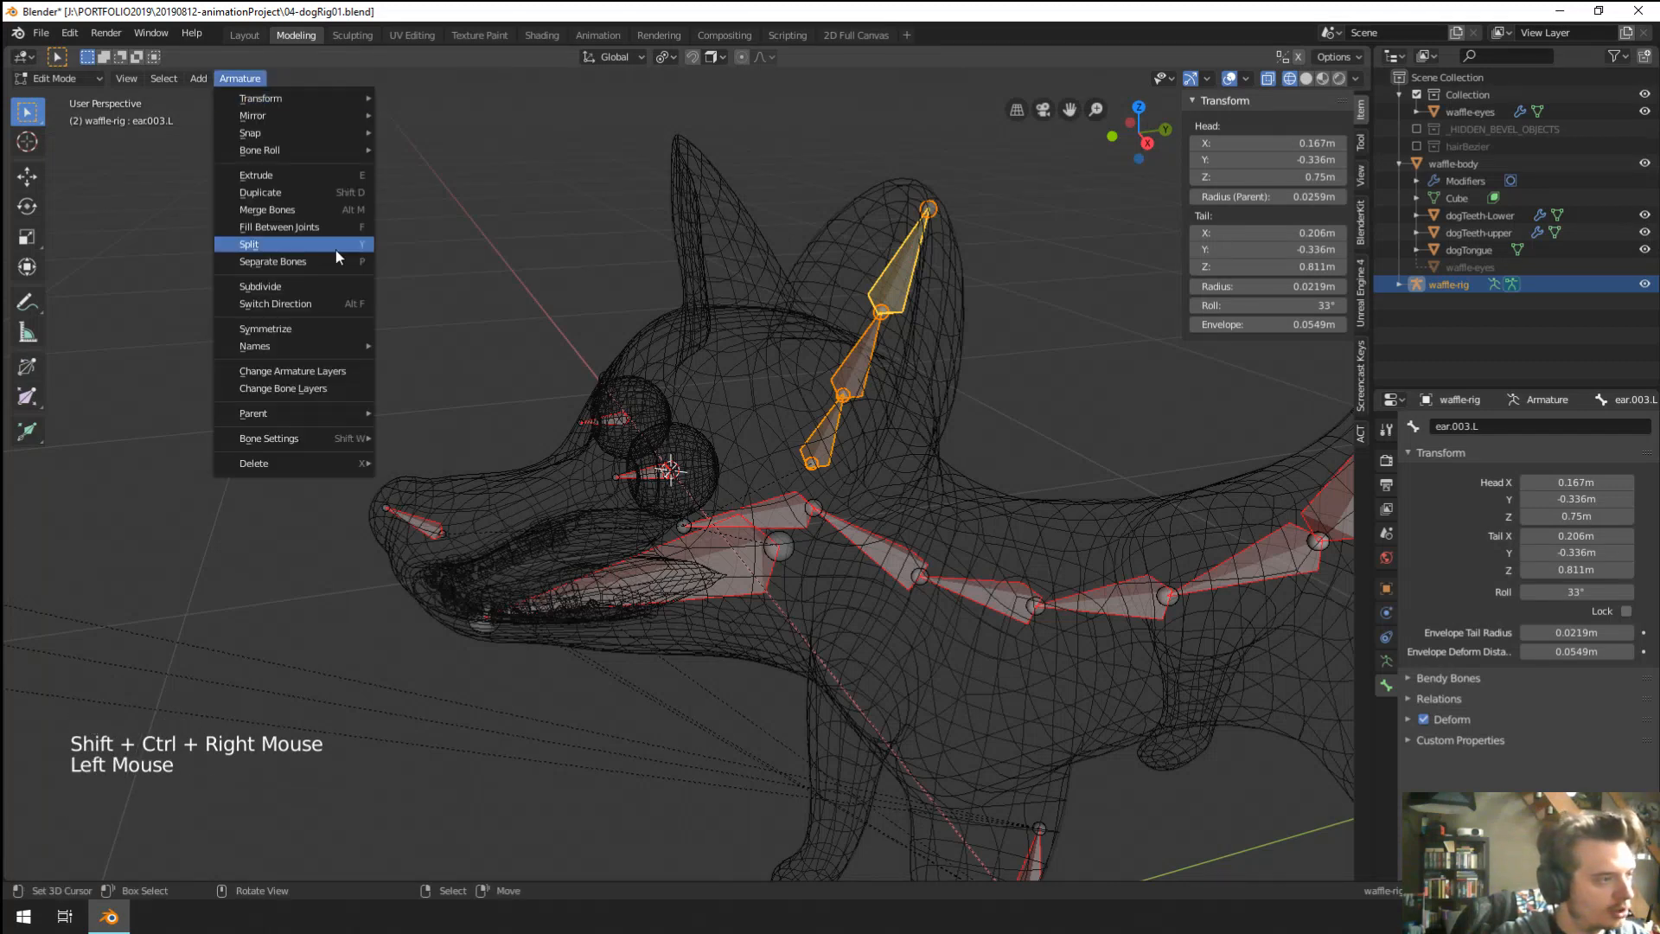
click(266, 328)
right_click(702, 268)
scroll(691, 467, down, 3)
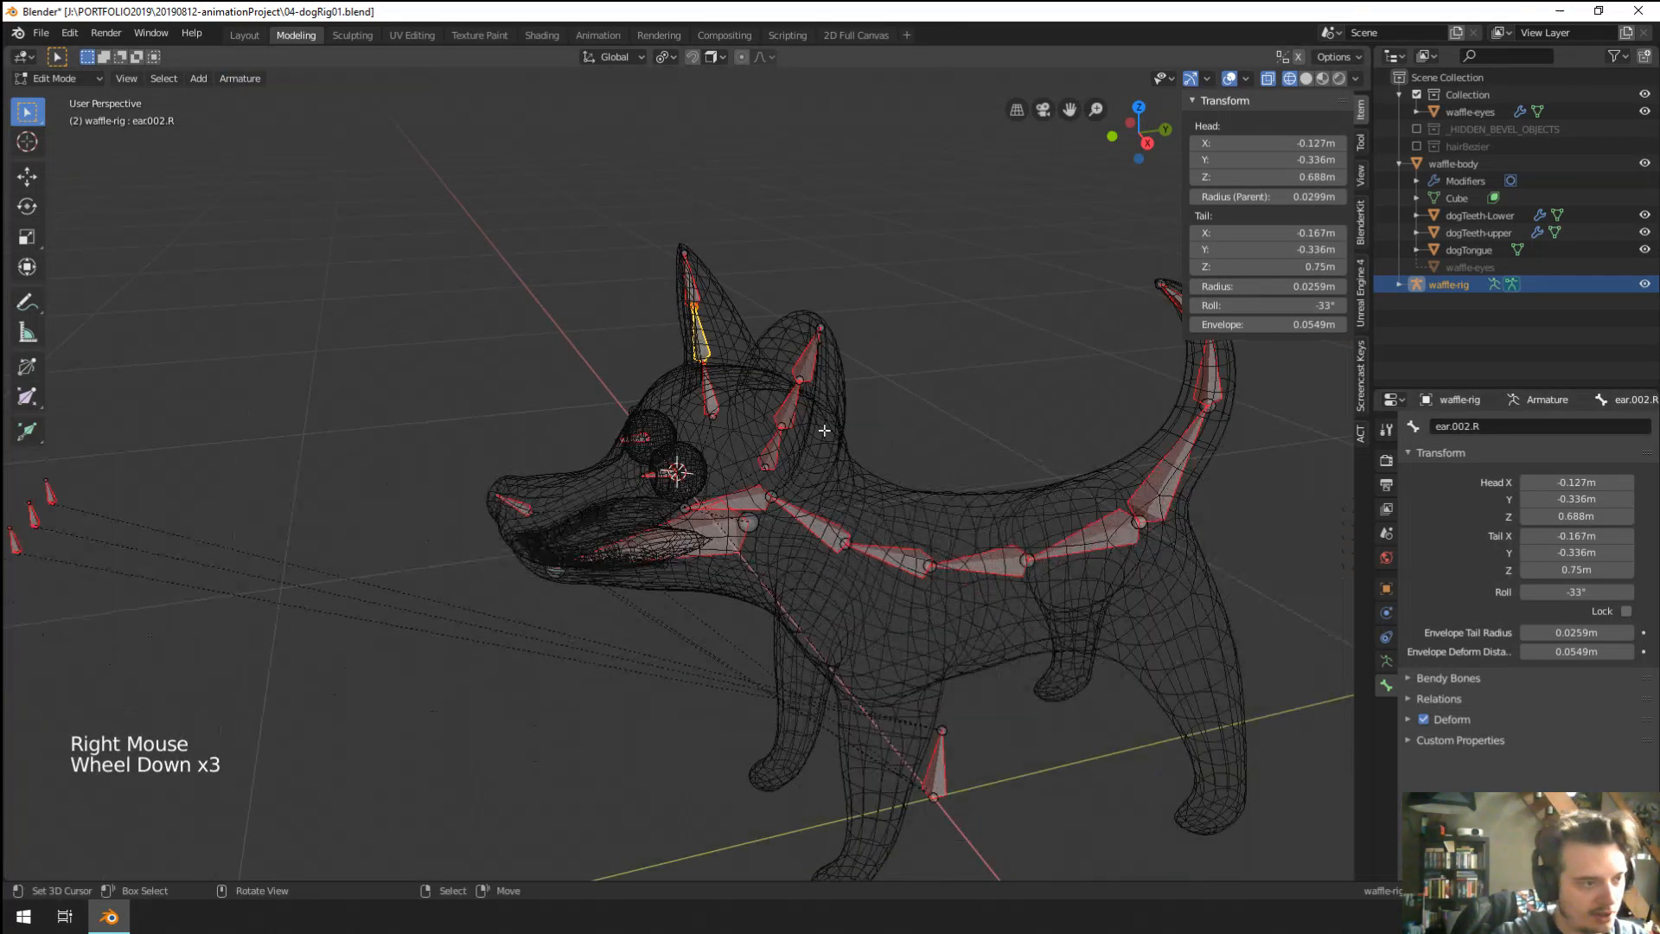
Examine the joint between the spine.003 and neck bones in the top and right side views.
shift+middle_drag(692, 467, 562, 484)
shift+middle_drag(674, 369, 693, 485)
right_click(799, 494)
key(KP_1)
key(KP_7)
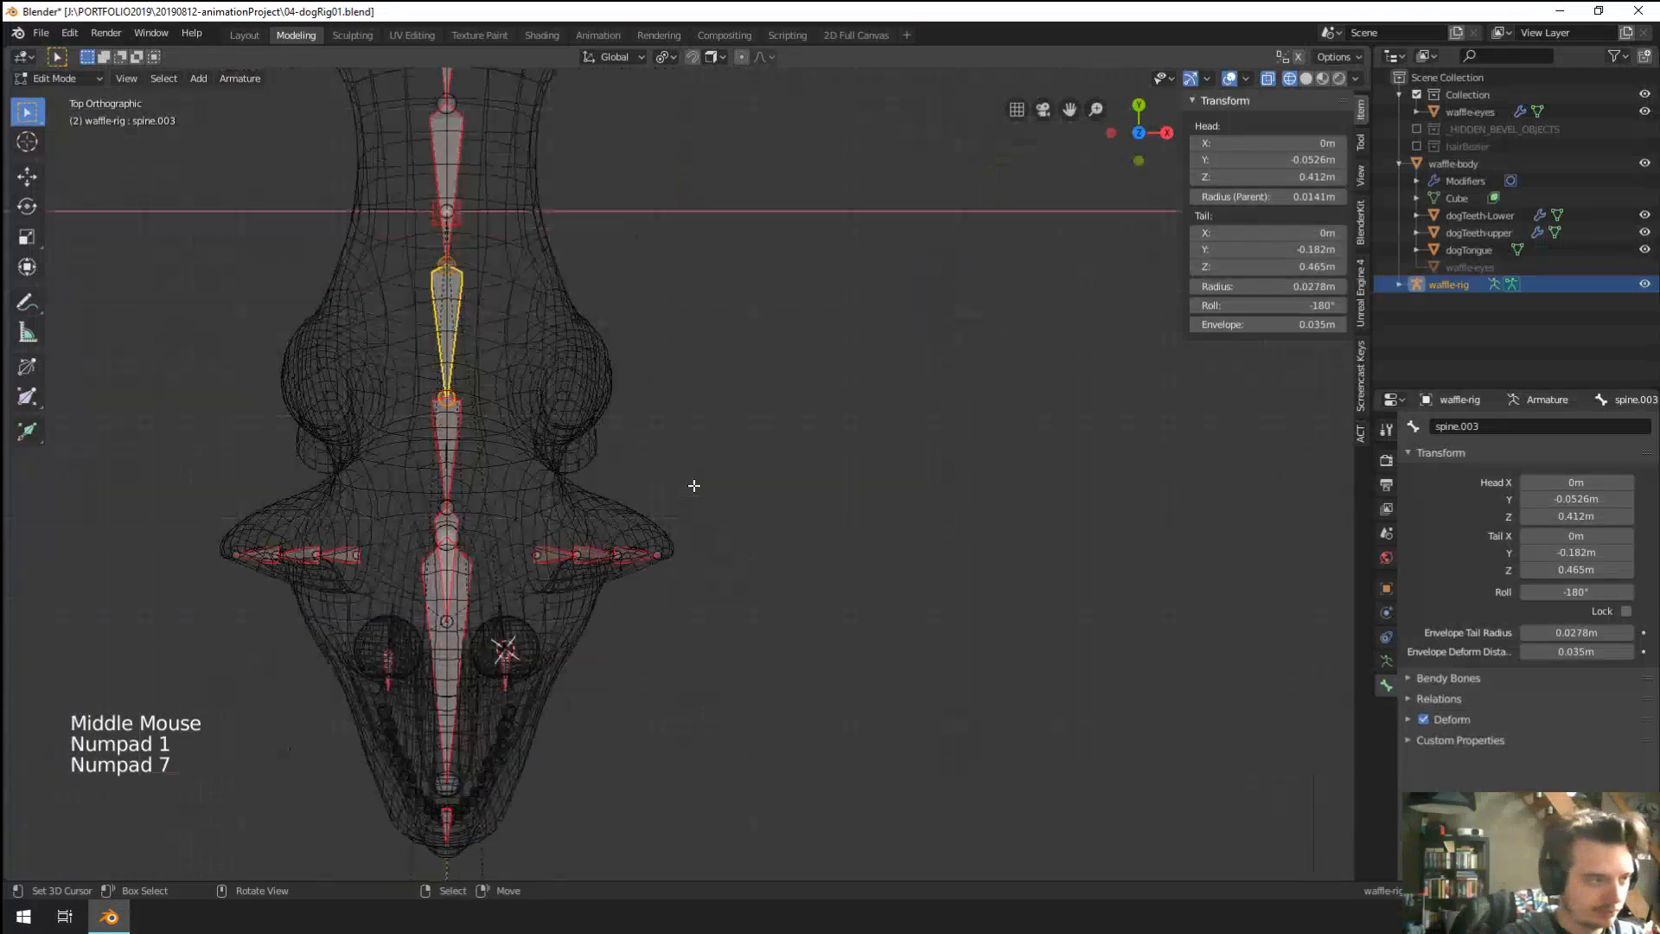
right_click(451, 399)
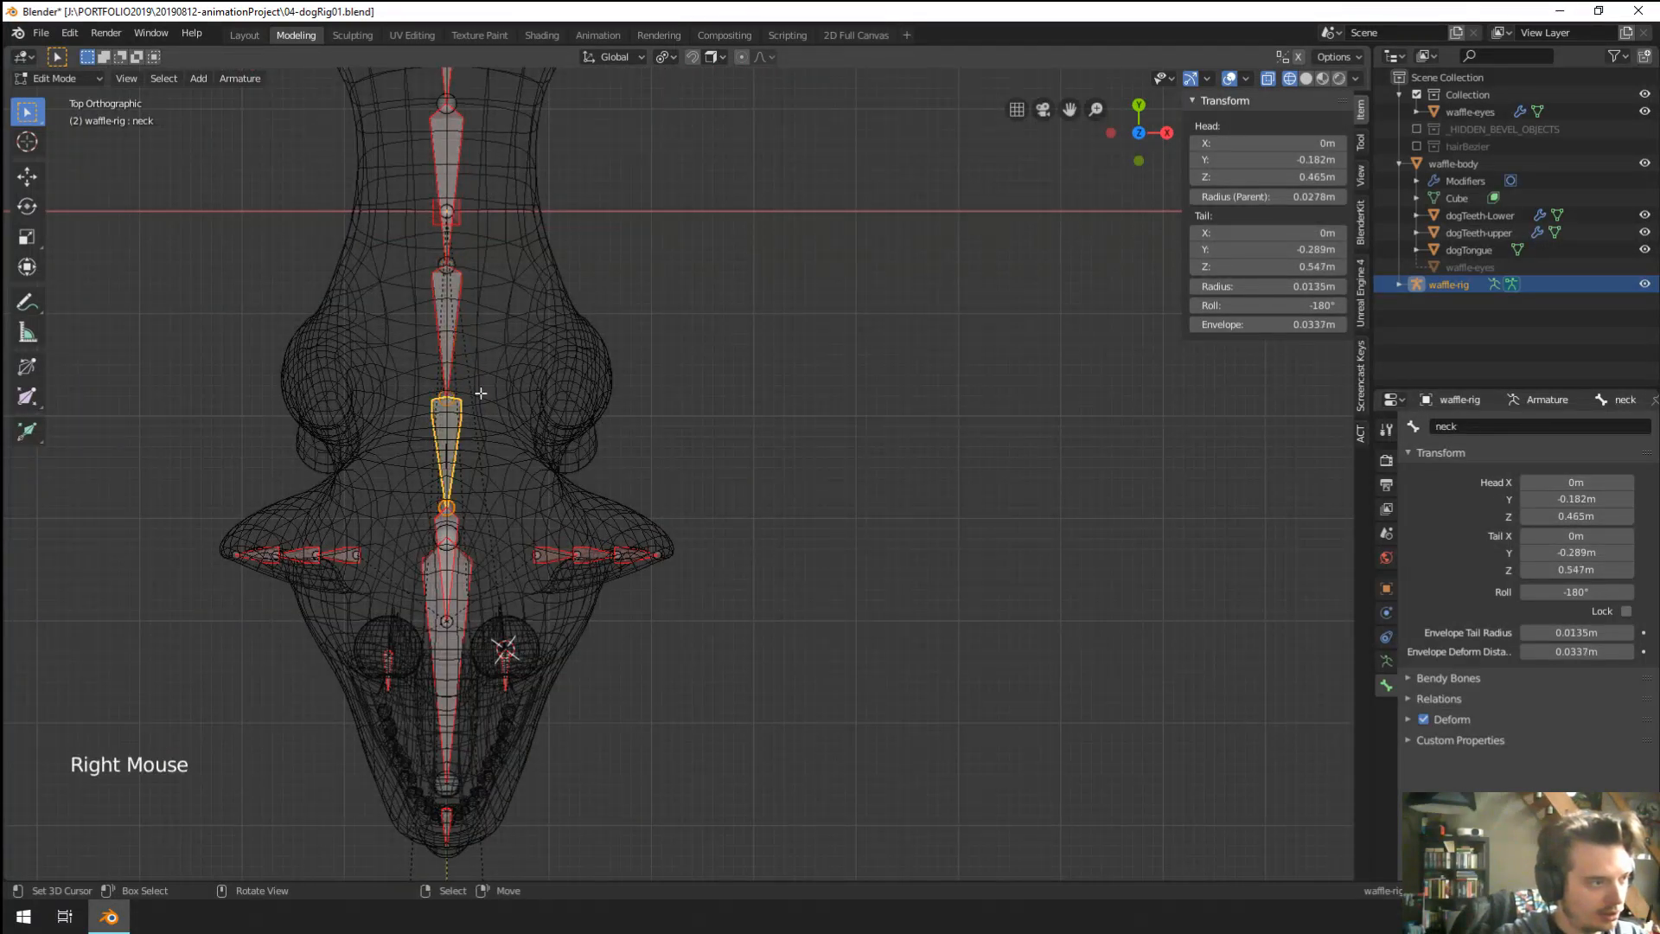
right_click(456, 404)
scroll(574, 445, up, 3)
shift+middle_drag(475, 380, 463, 268)
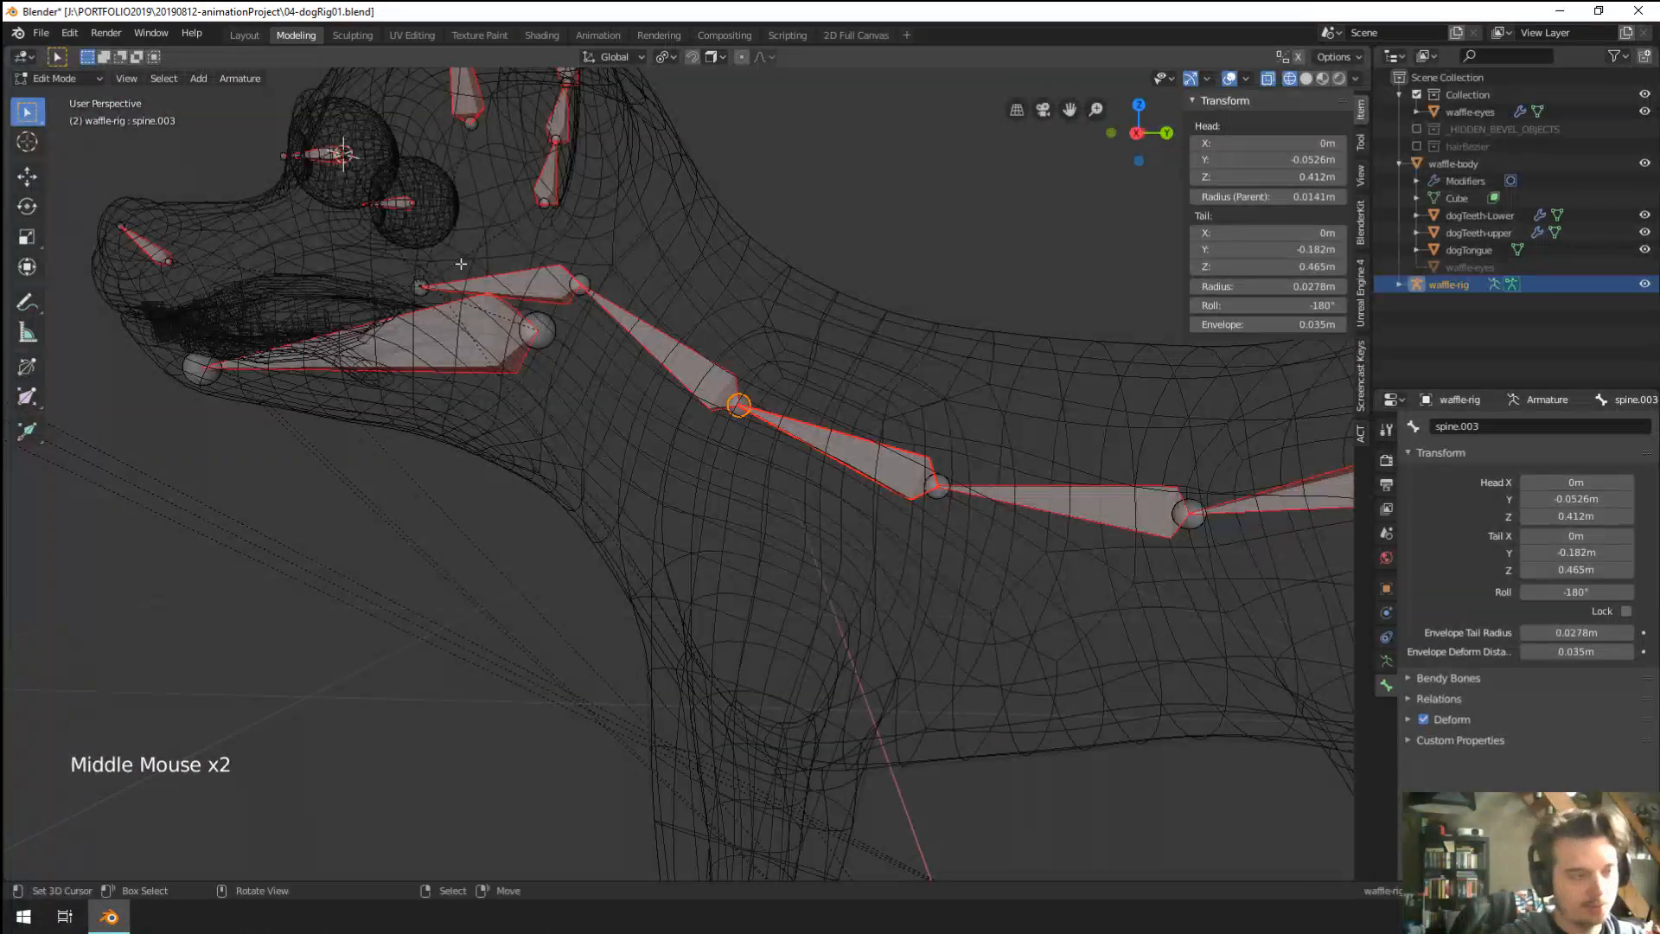
key(KP_1)
key(KP_3)
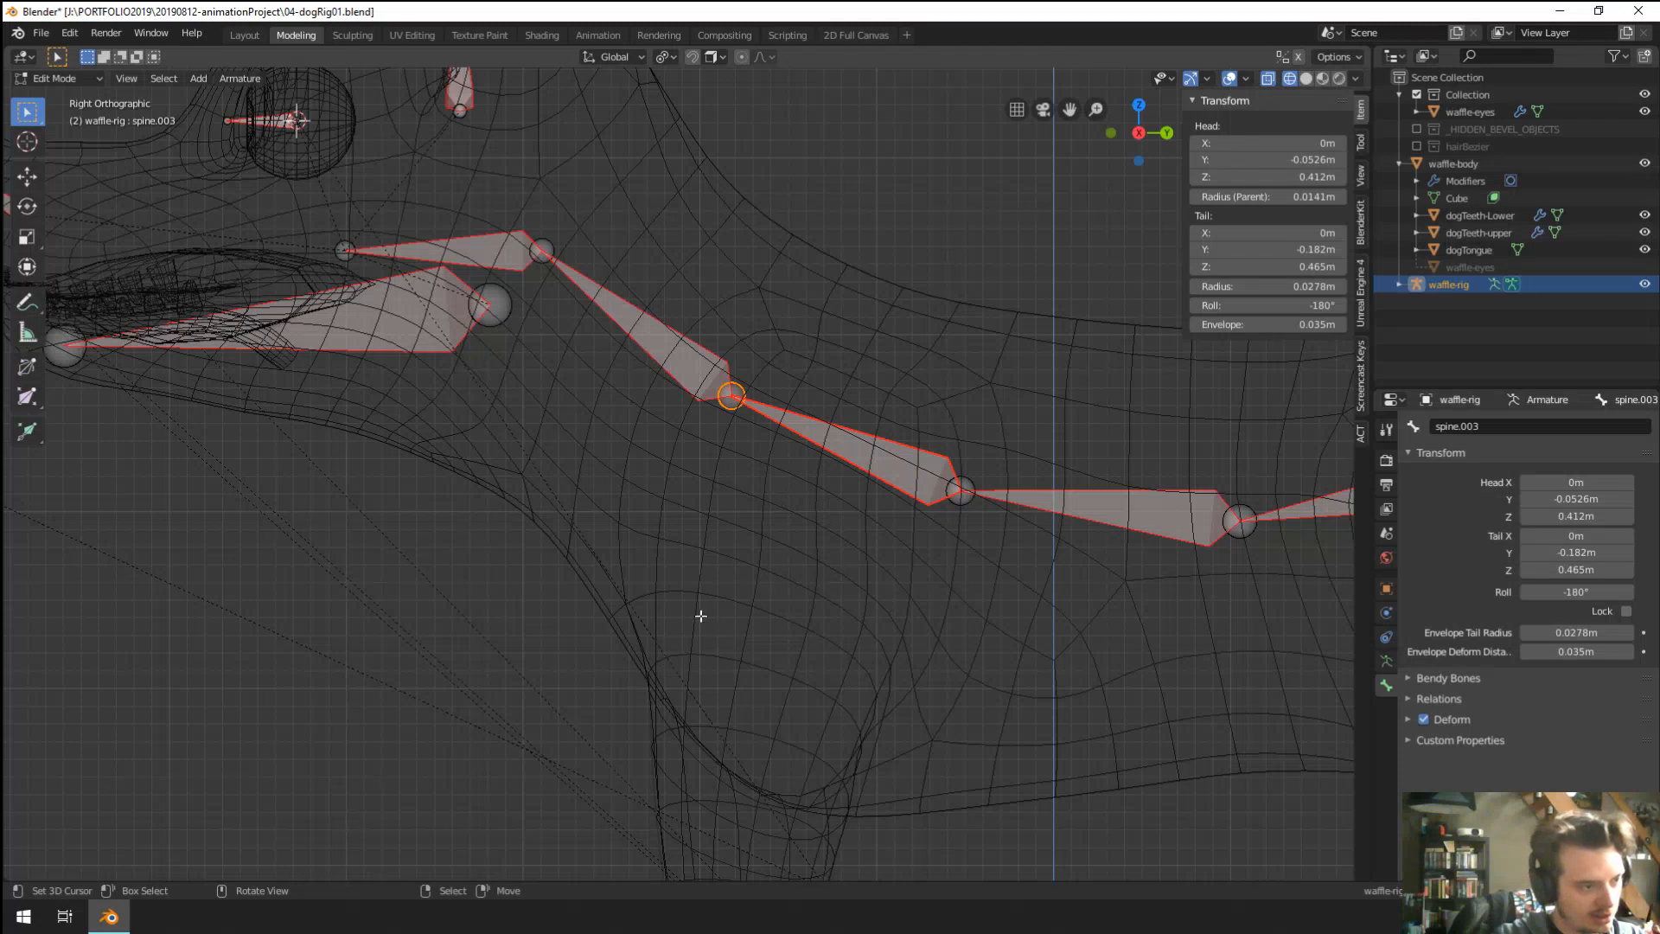
right_click(868, 465)
right_click(665, 371)
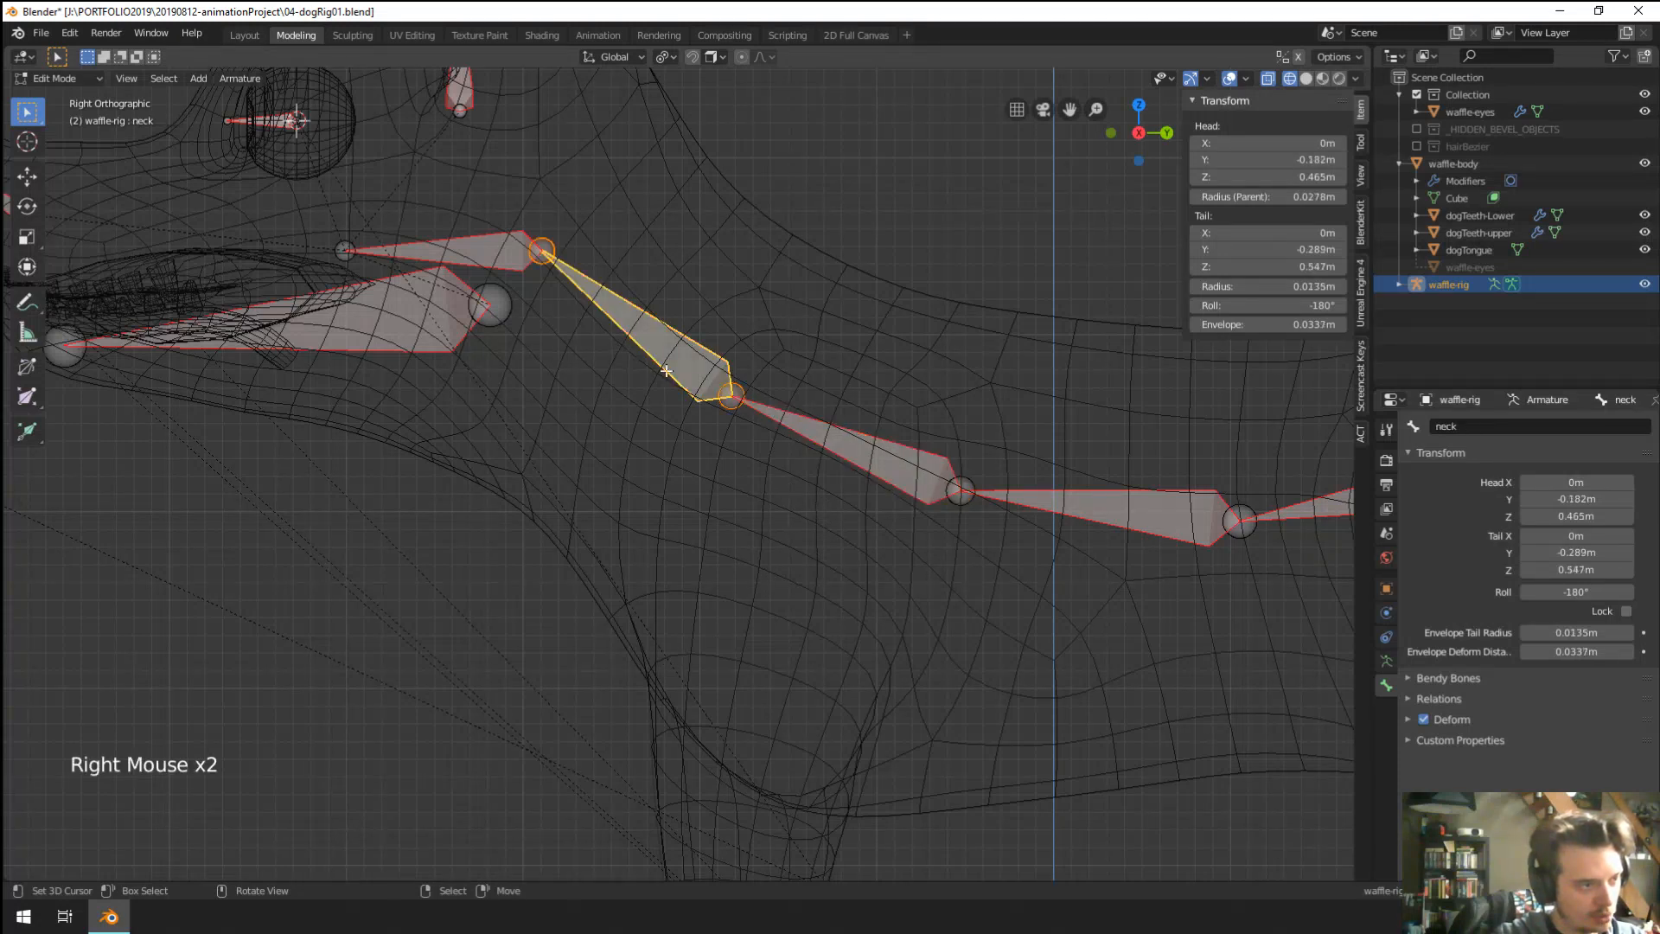
Try to extrude sideways bones about 0.07 m long from both ends of spine.003 in the top view.
right_click(744, 410)
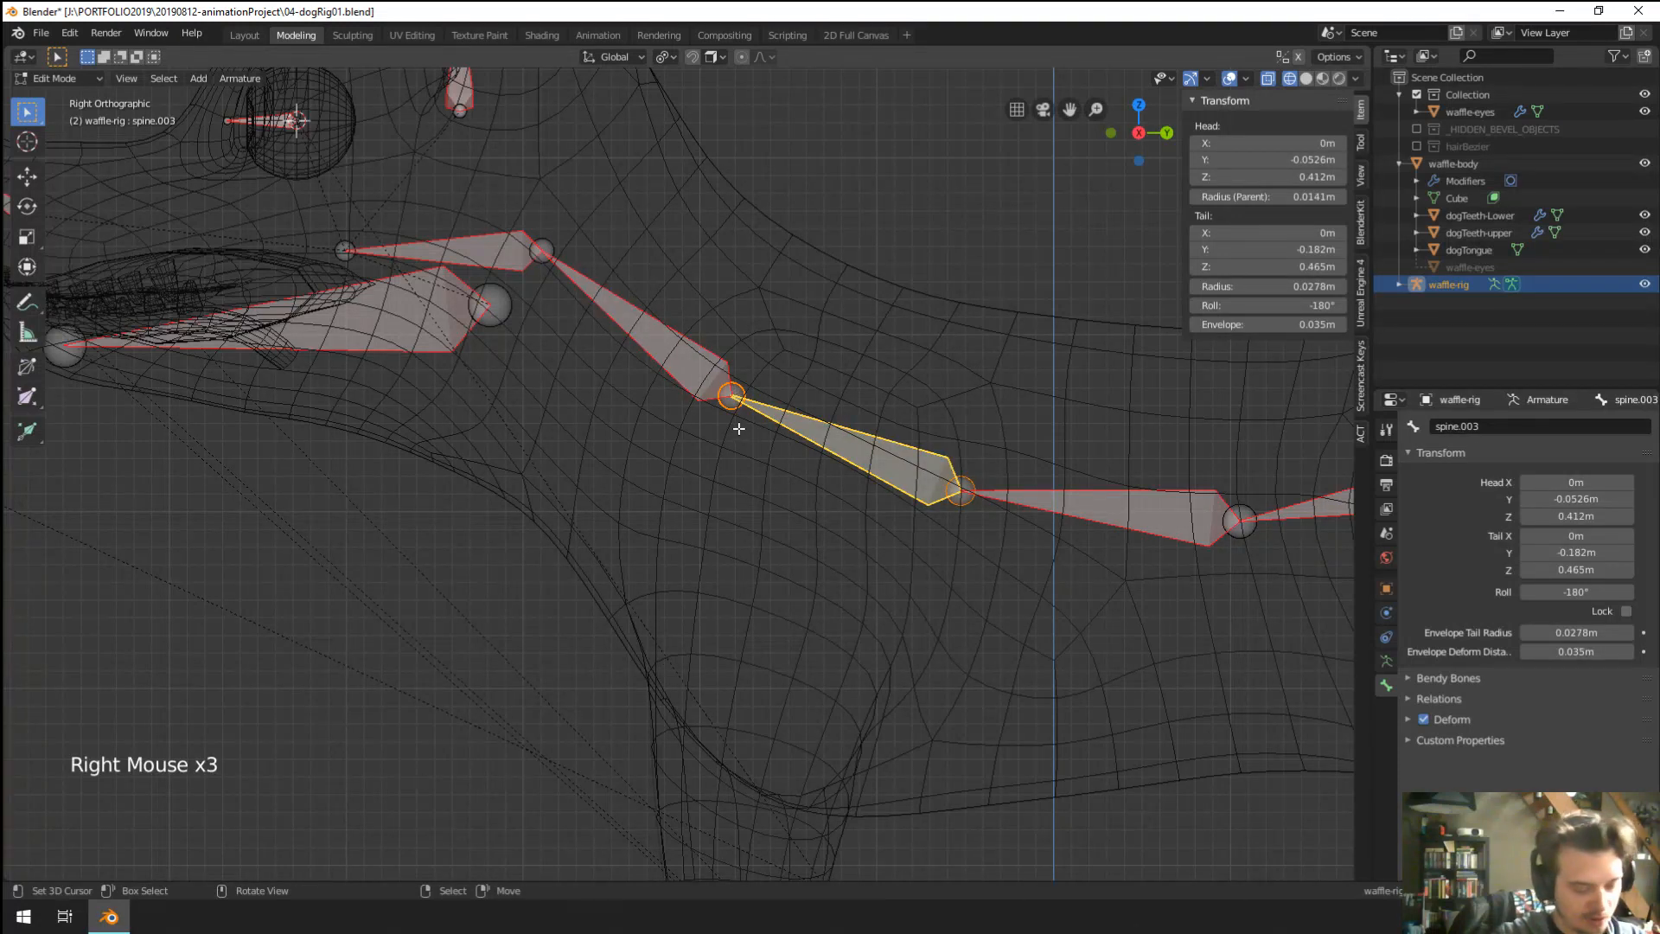
key(KP_7)
key(e)
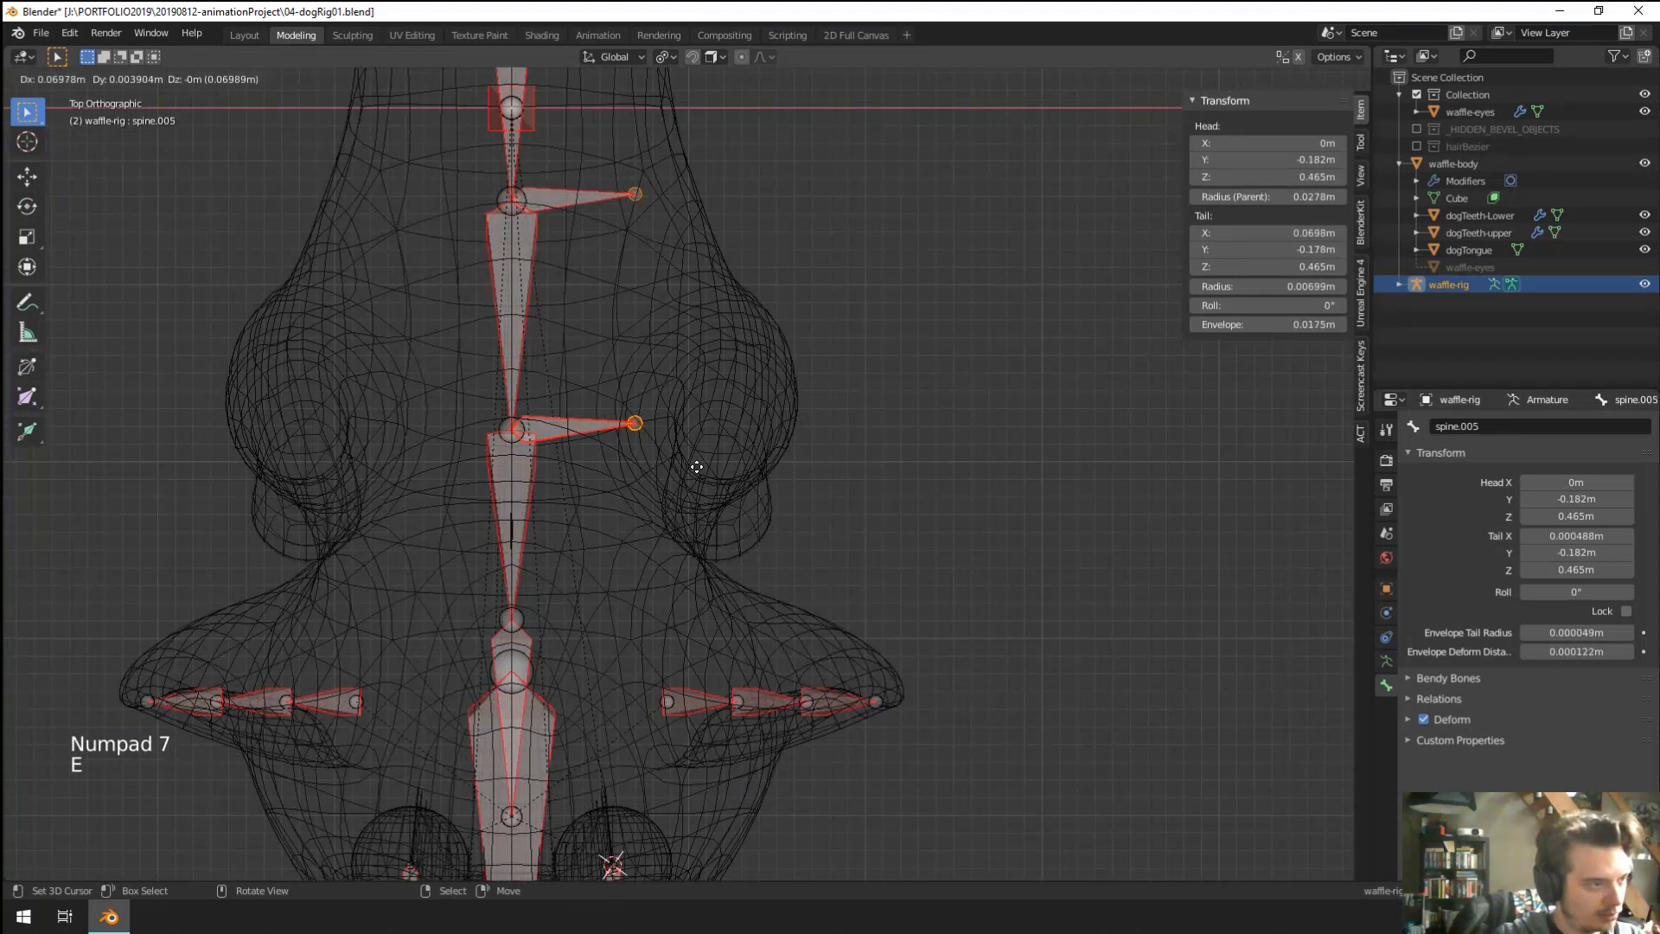
click(696, 467)
key(ctrl+z)
Extrude a bone 0.109 m along X from the tail of spine.003, then lower its tip 0.0449 m along Z.
right_click(526, 427)
right_click(526, 427)
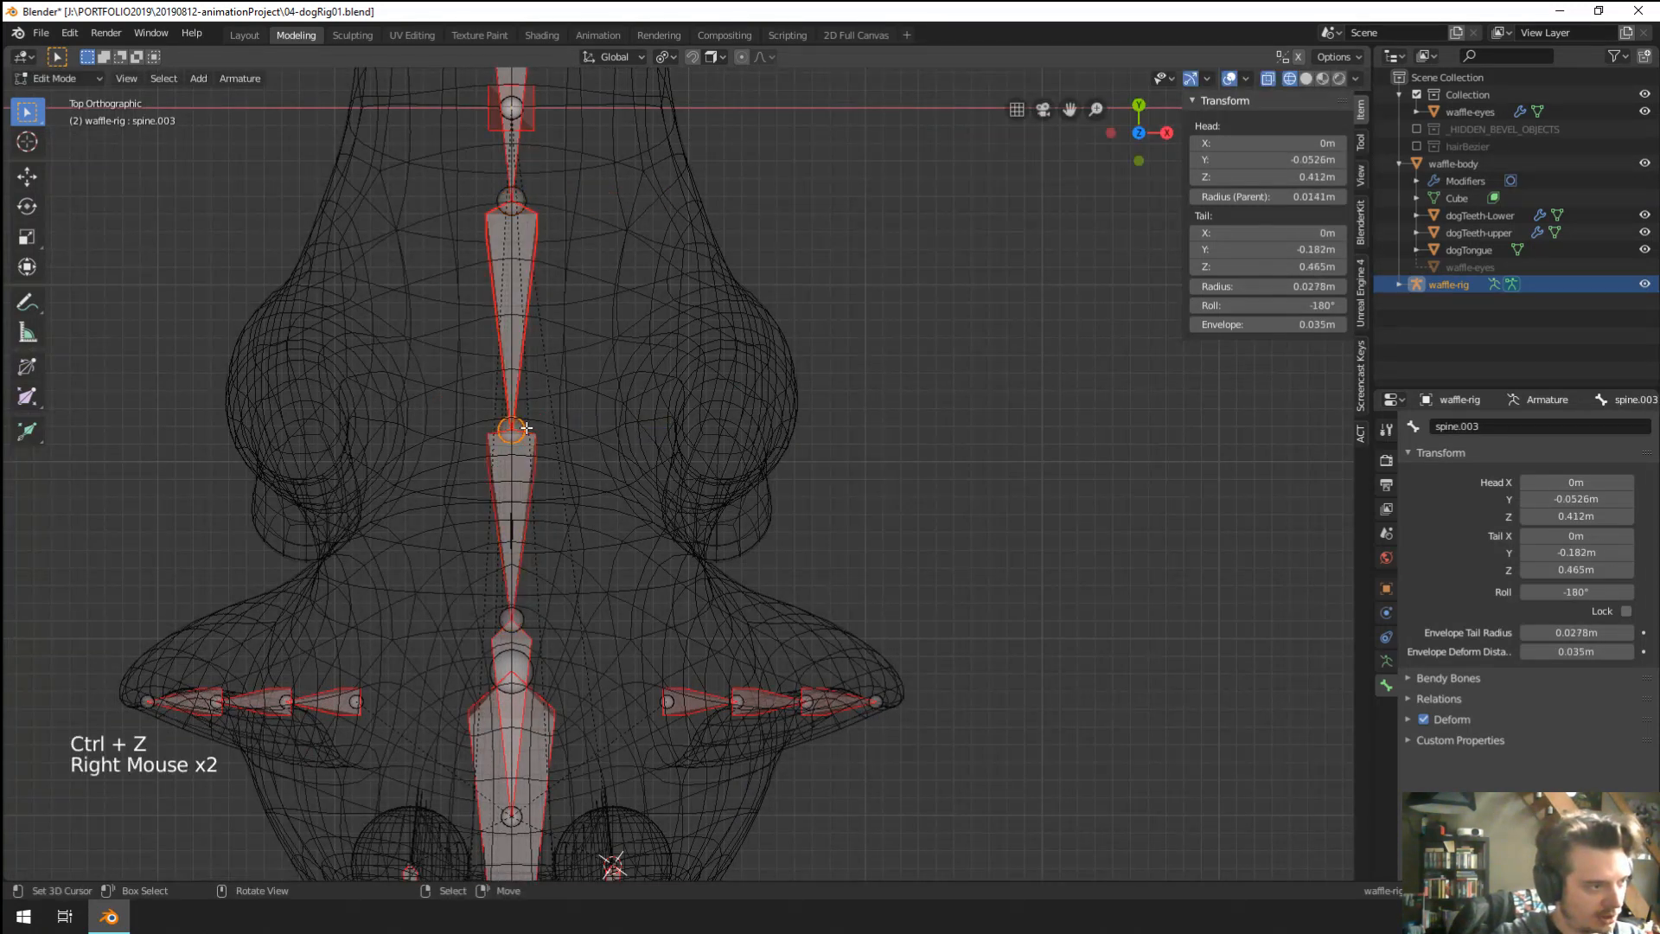
key(e)
key(x)
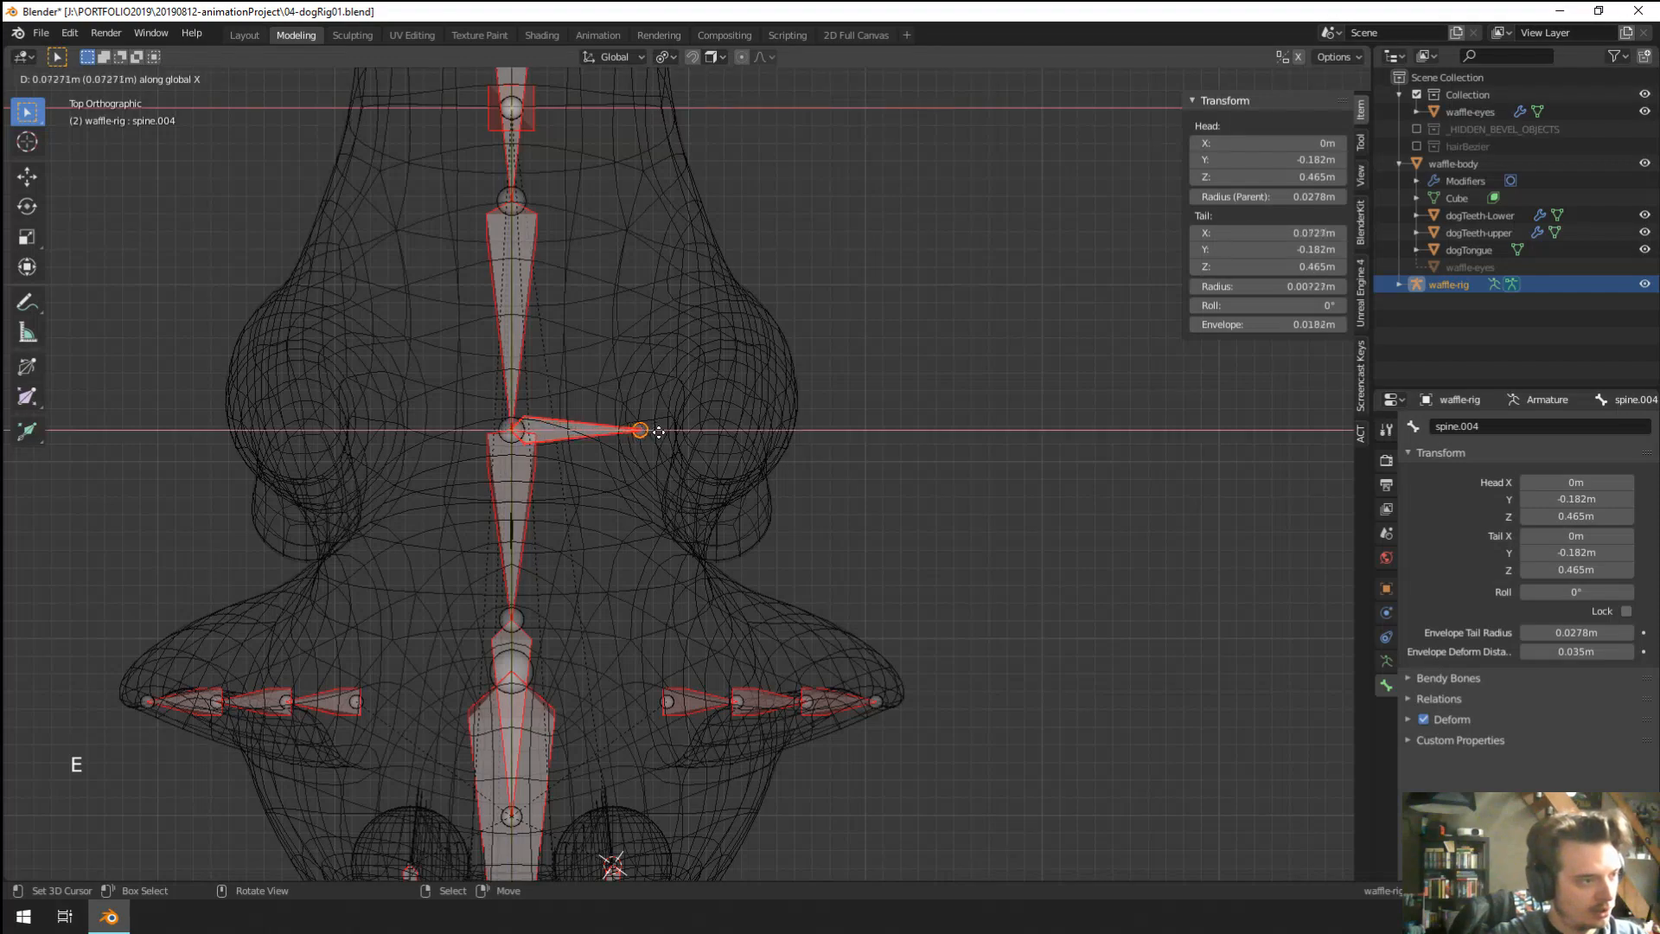
click(720, 429)
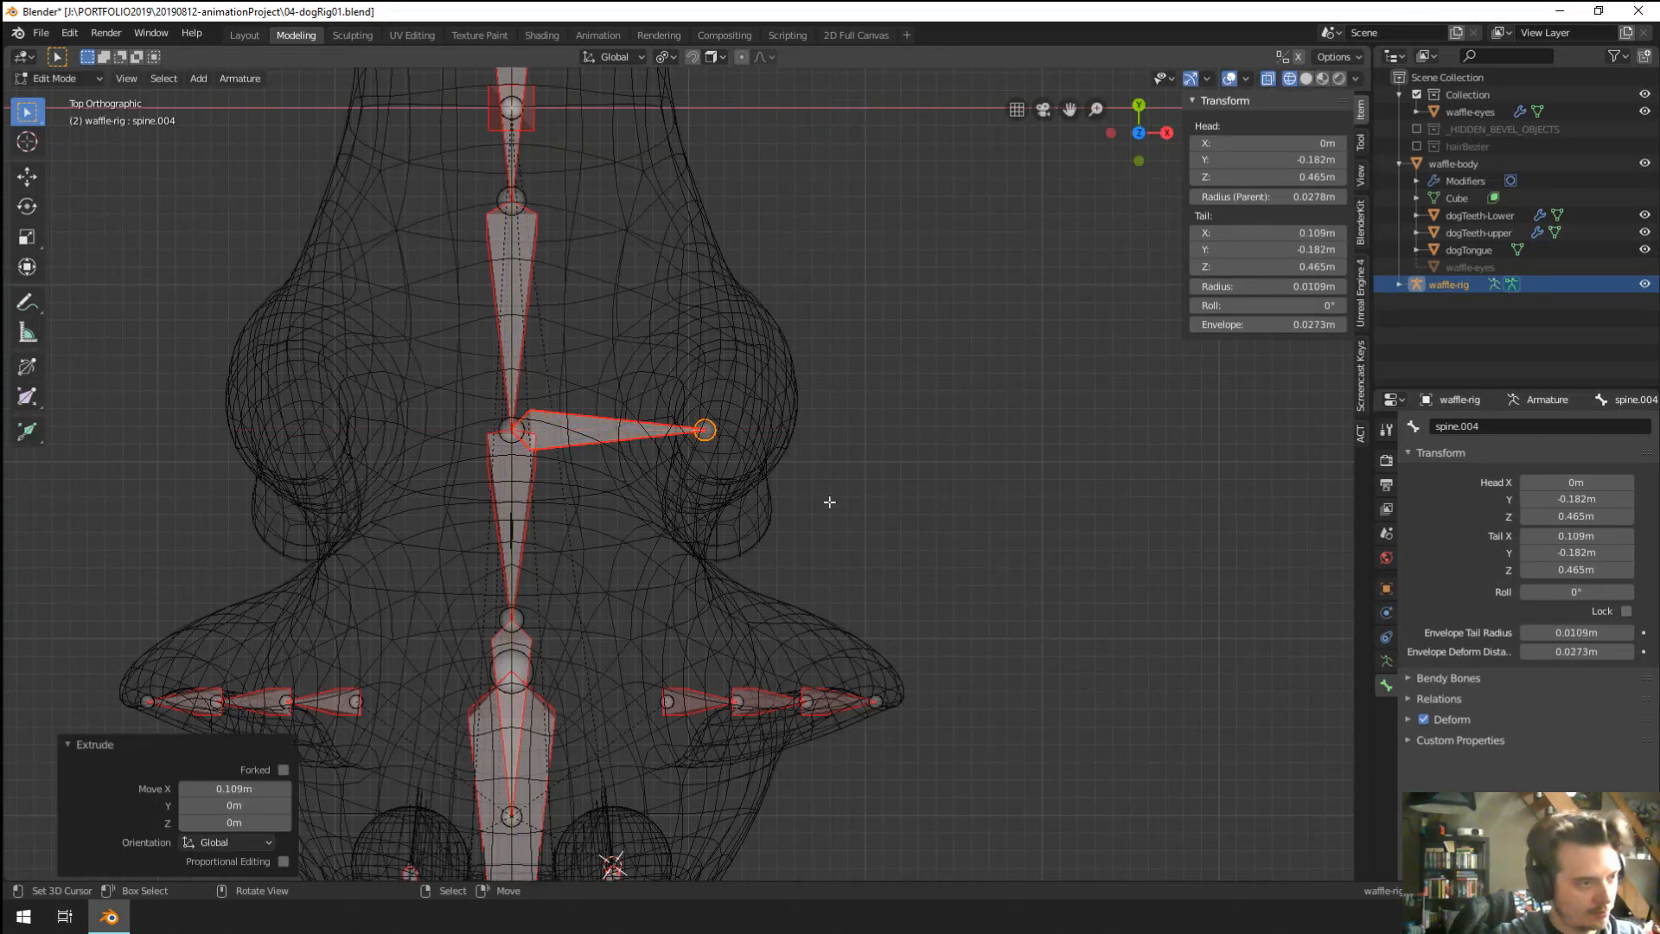
middle_drag(827, 500, 742, 311)
key(g)
key(z)
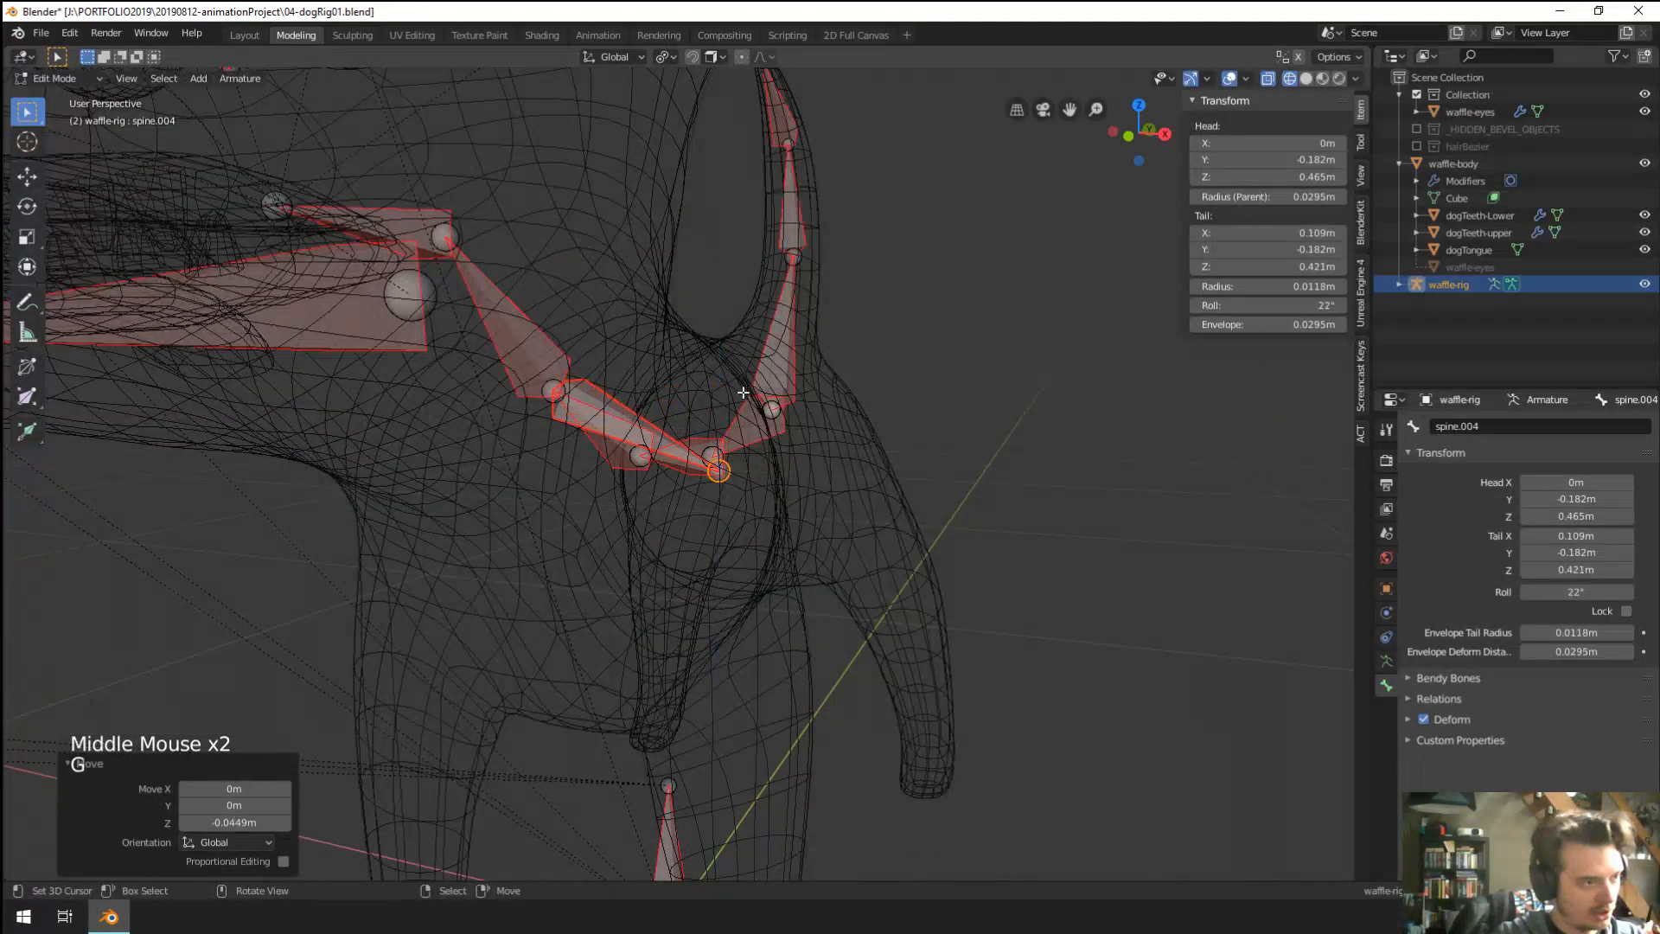
Rename the new sideways bone from the spine as shoulder.L.
right_click(620, 406)
click(1459, 426)
text(sho)
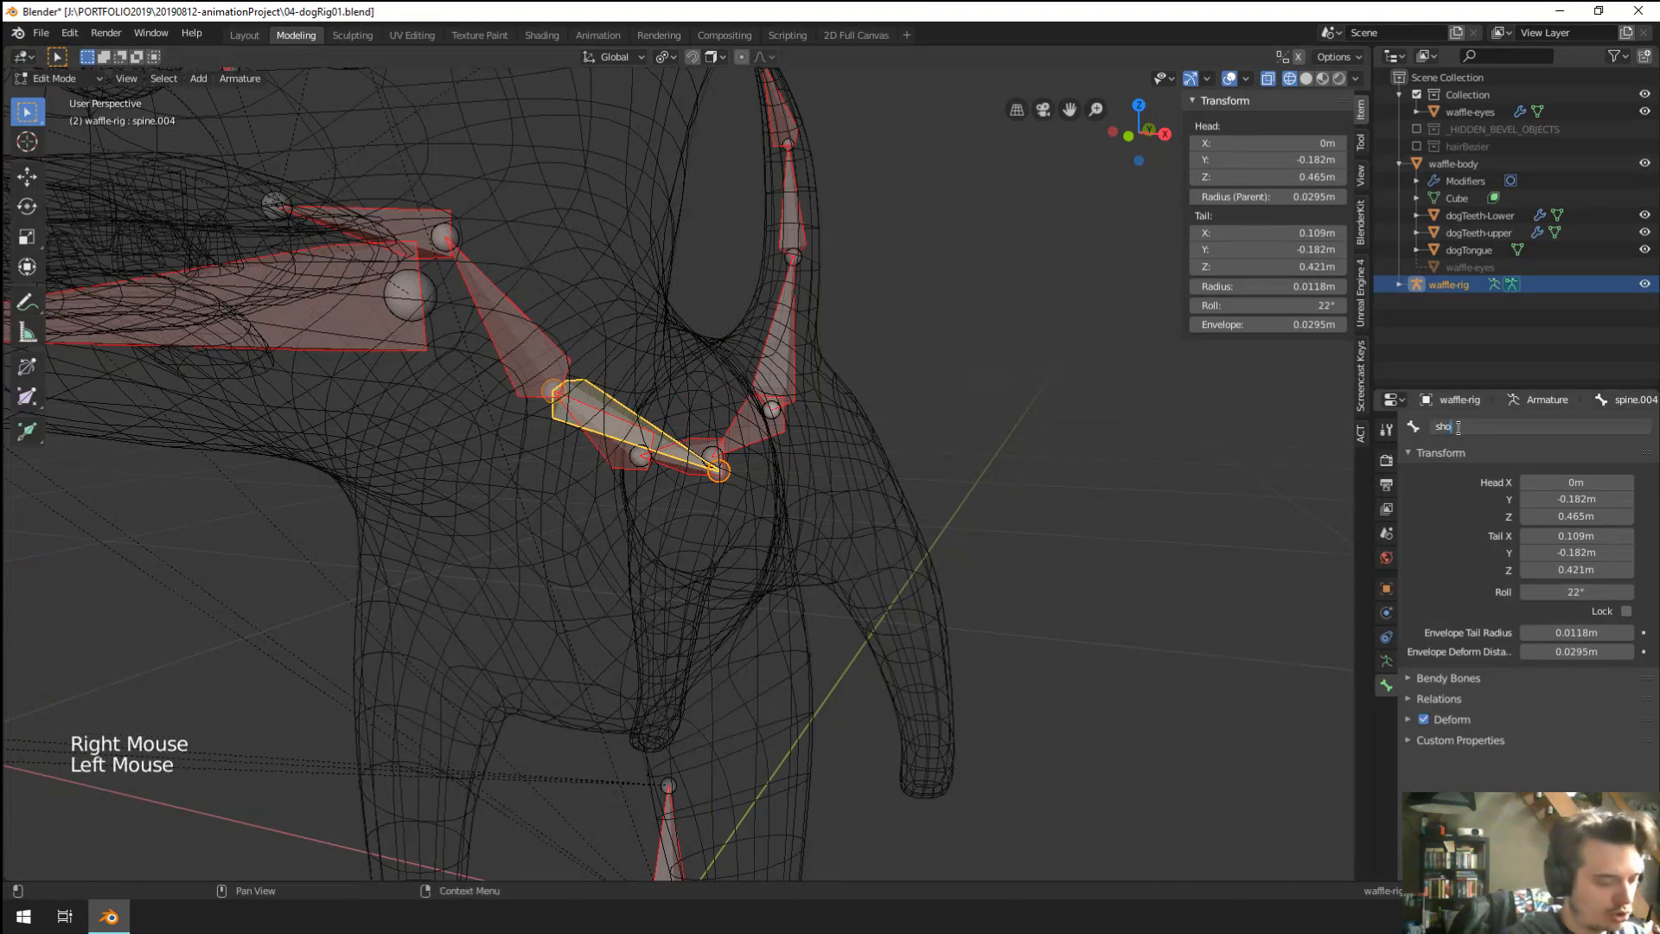
text(ulder.L)
key(Return)
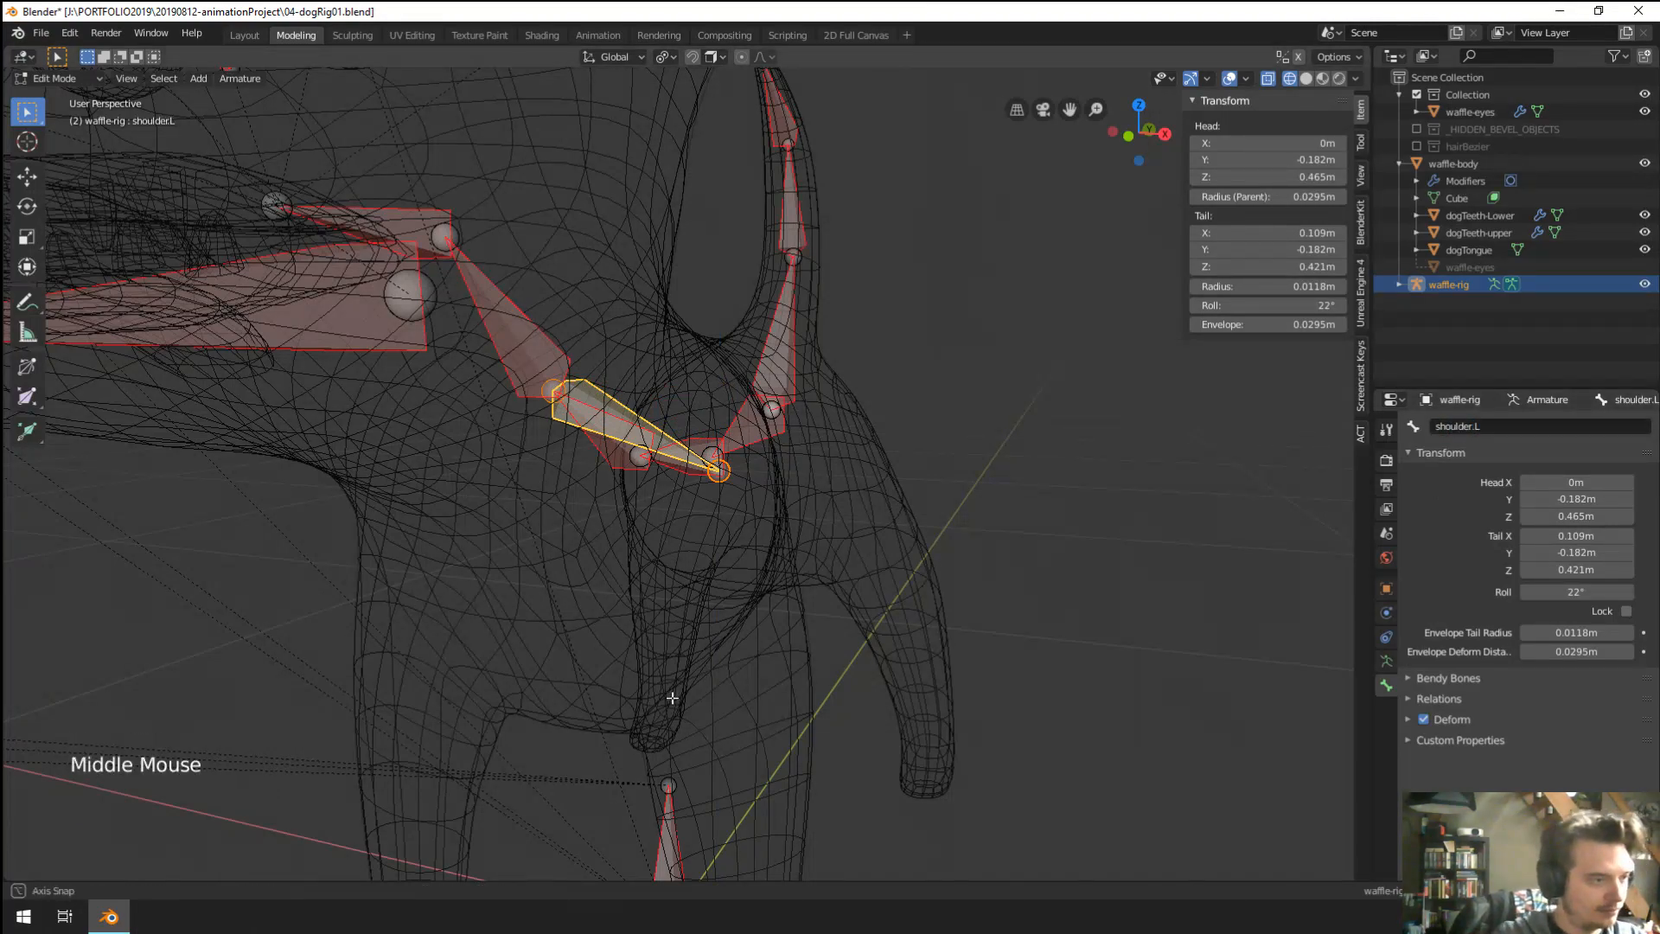
Move the tip of shoulder.L to the top of the left front leg, at about X 0.09, Y -0.162, Z 0.35 m.
middle_drag(671, 701, 720, 536)
right_click(716, 492)
middle_drag(720, 536, 731, 548)
key(g)
click(717, 656)
middle_drag(717, 656, 464, 317)
key(g)
click(529, 607)
key(g)
click(397, 653)
In the right side view, extrude two bones about 0.15 m and 0.115 m long down the left front leg from the shoulder.L tip.
key(KP_1)
key(KP_3)
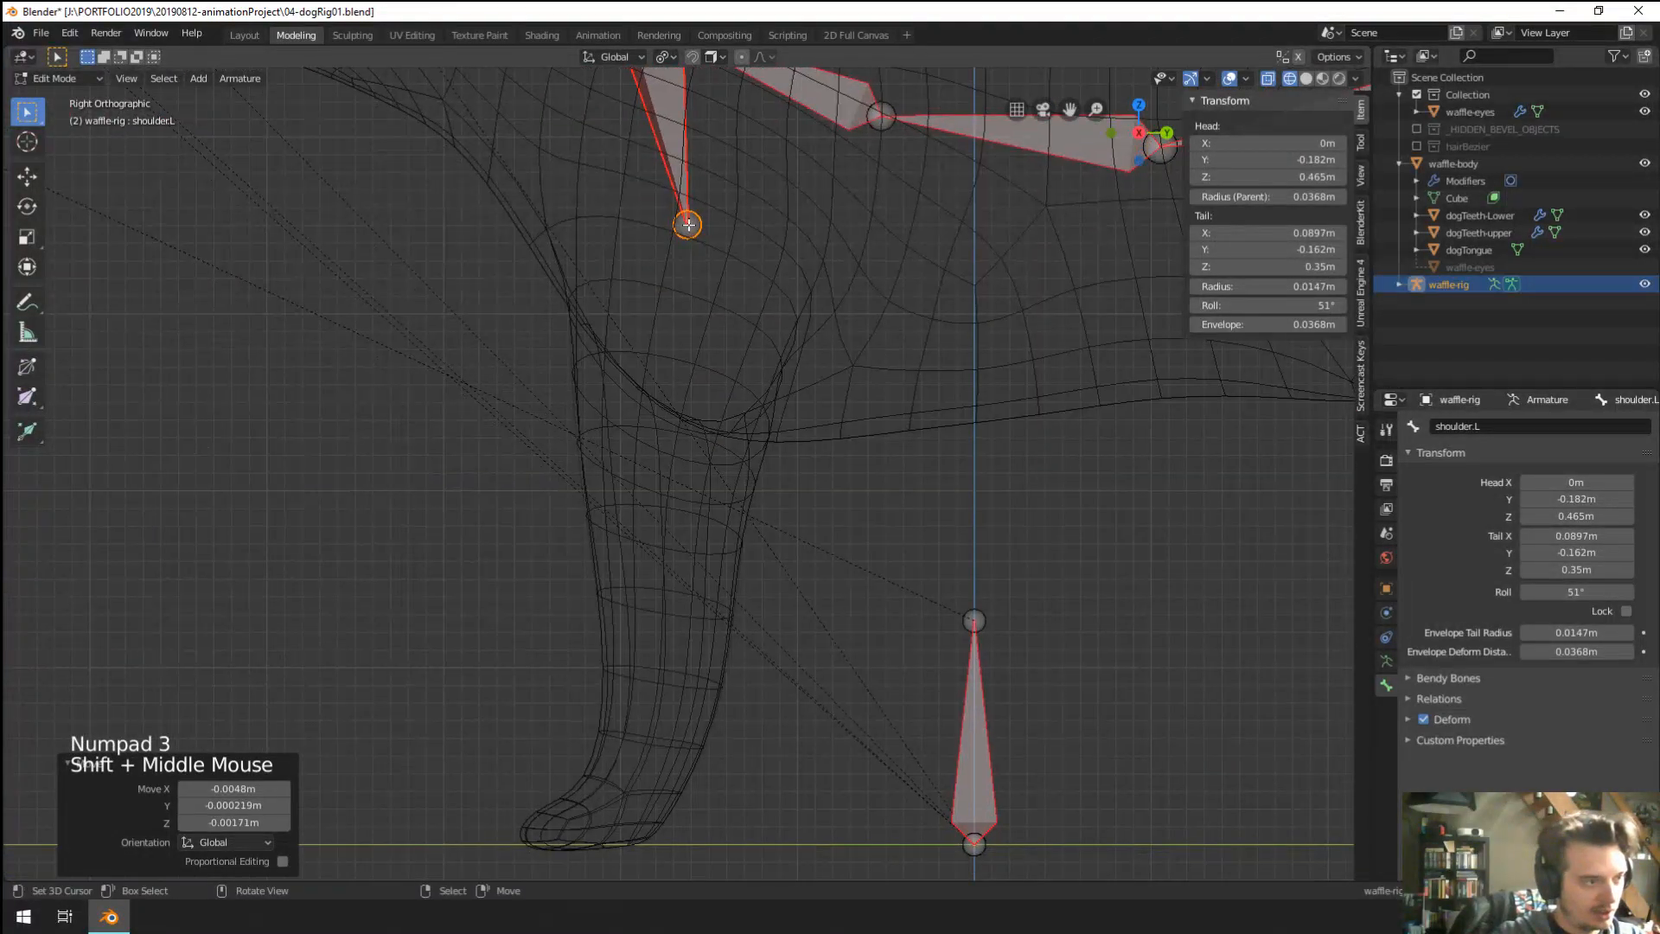
key(e)
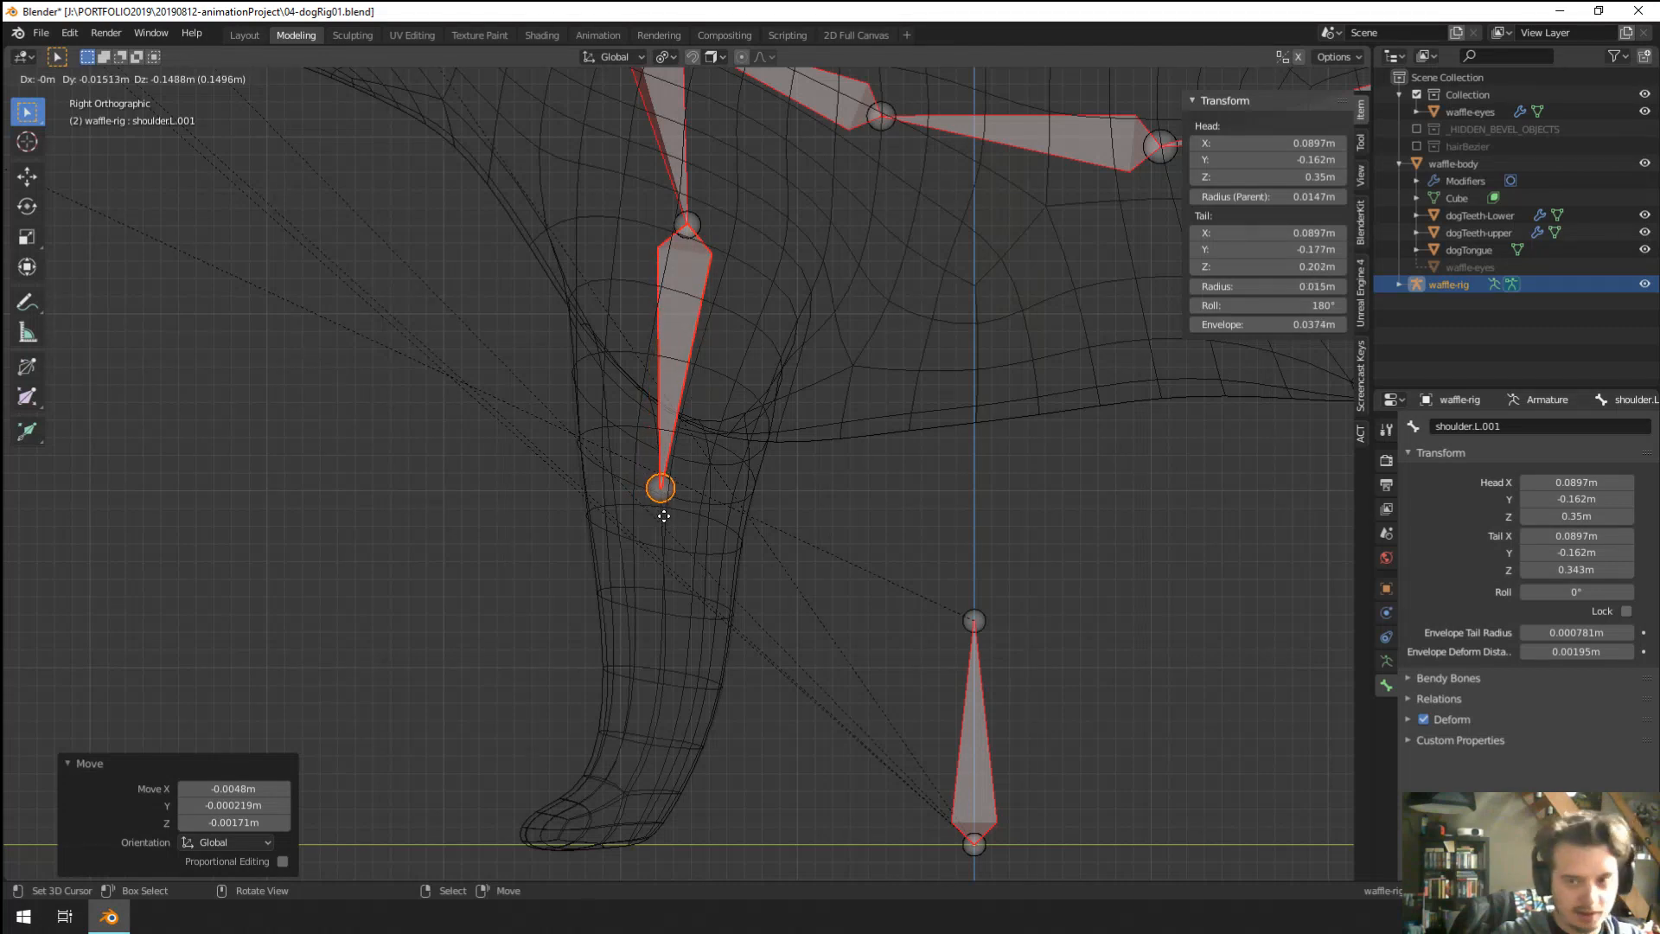
click(665, 516)
key(e)
click(671, 718)
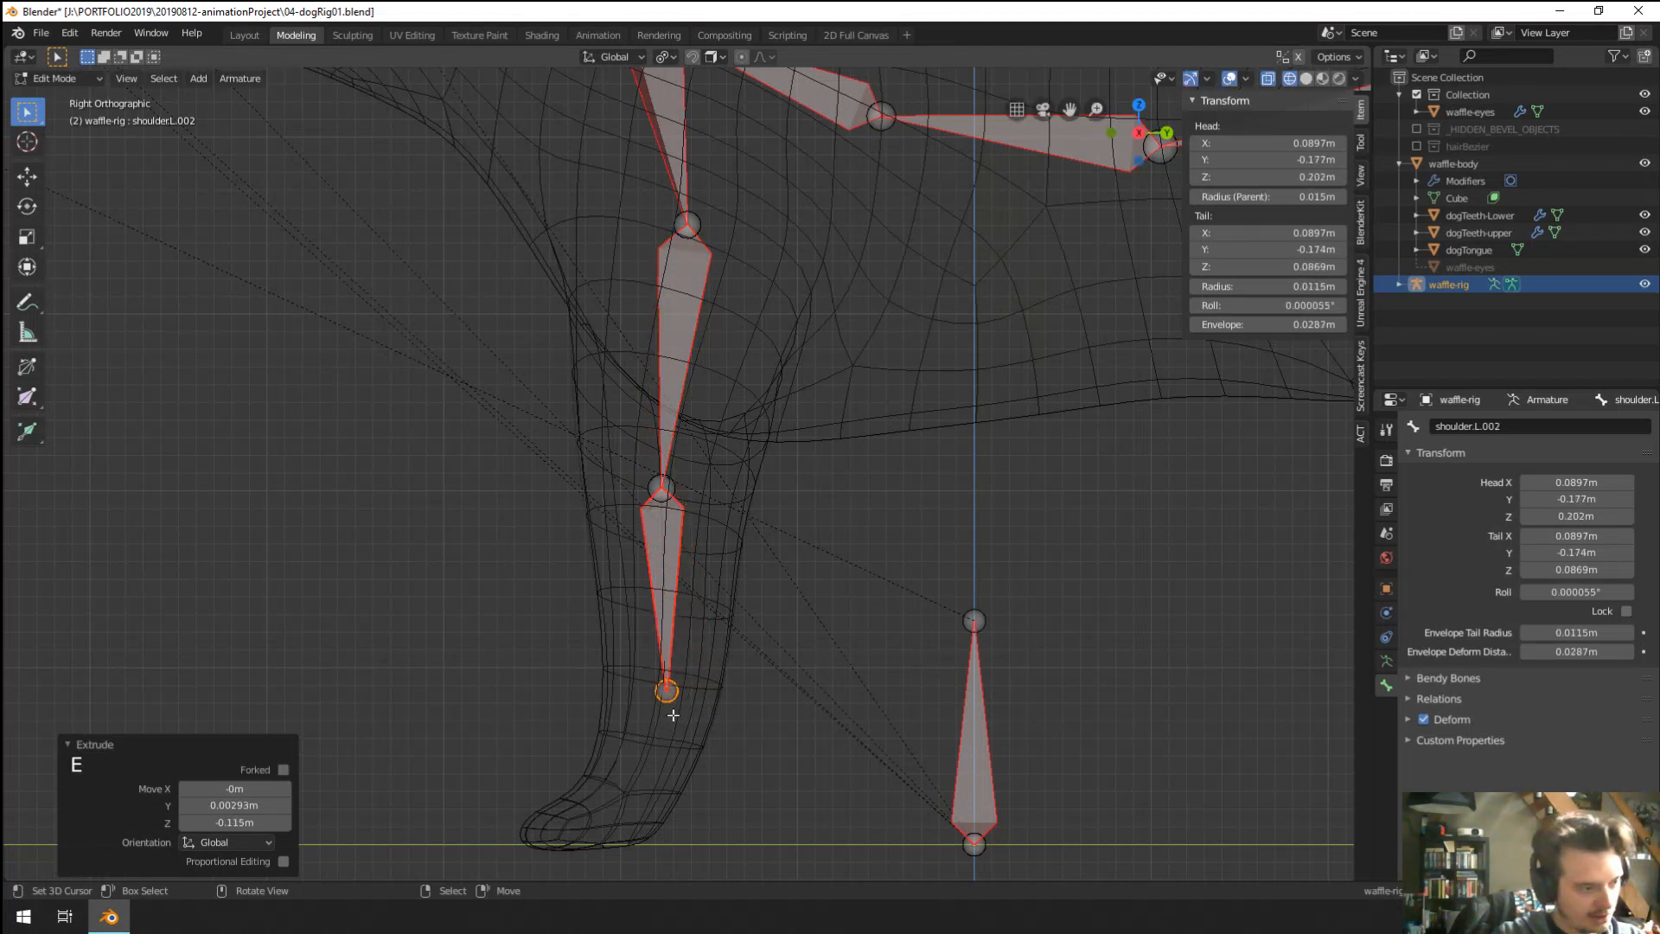
Extrude a bone about 0.092 m long down into the paw, then a toe bone 0.06 m forward along Y.
key(e)
click(606, 863)
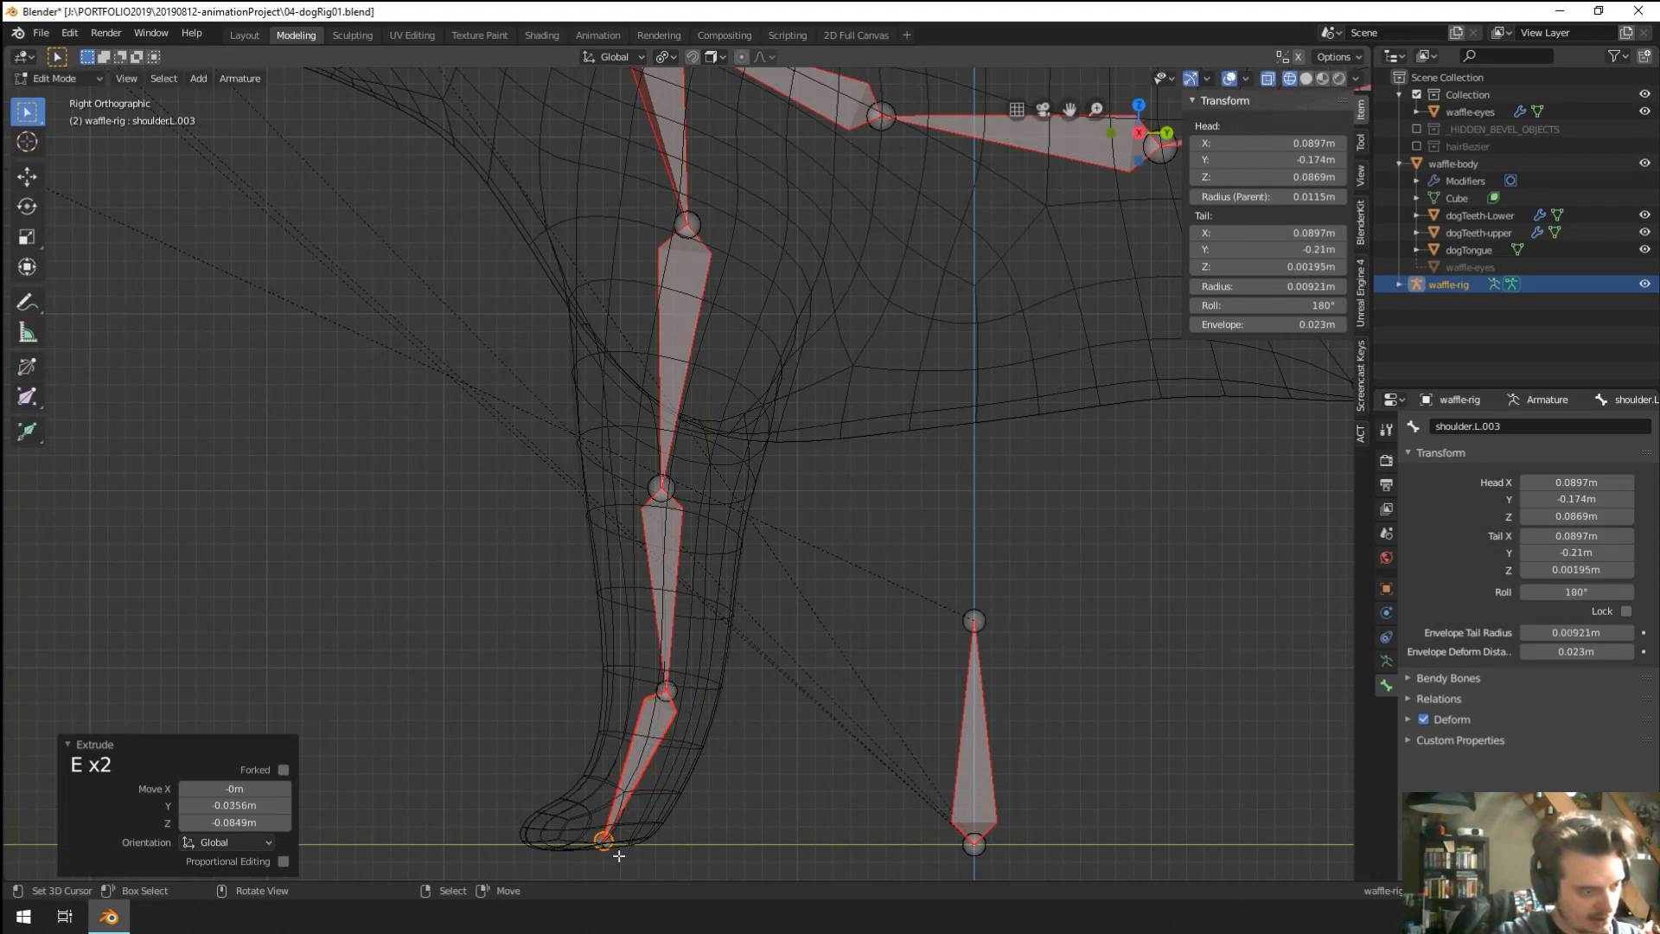
key(e)
key(y)
click(563, 800)
Rename the upper left front leg bone, shoulder.L.001, as leg.L.
middle_drag(636, 671, 791, 683)
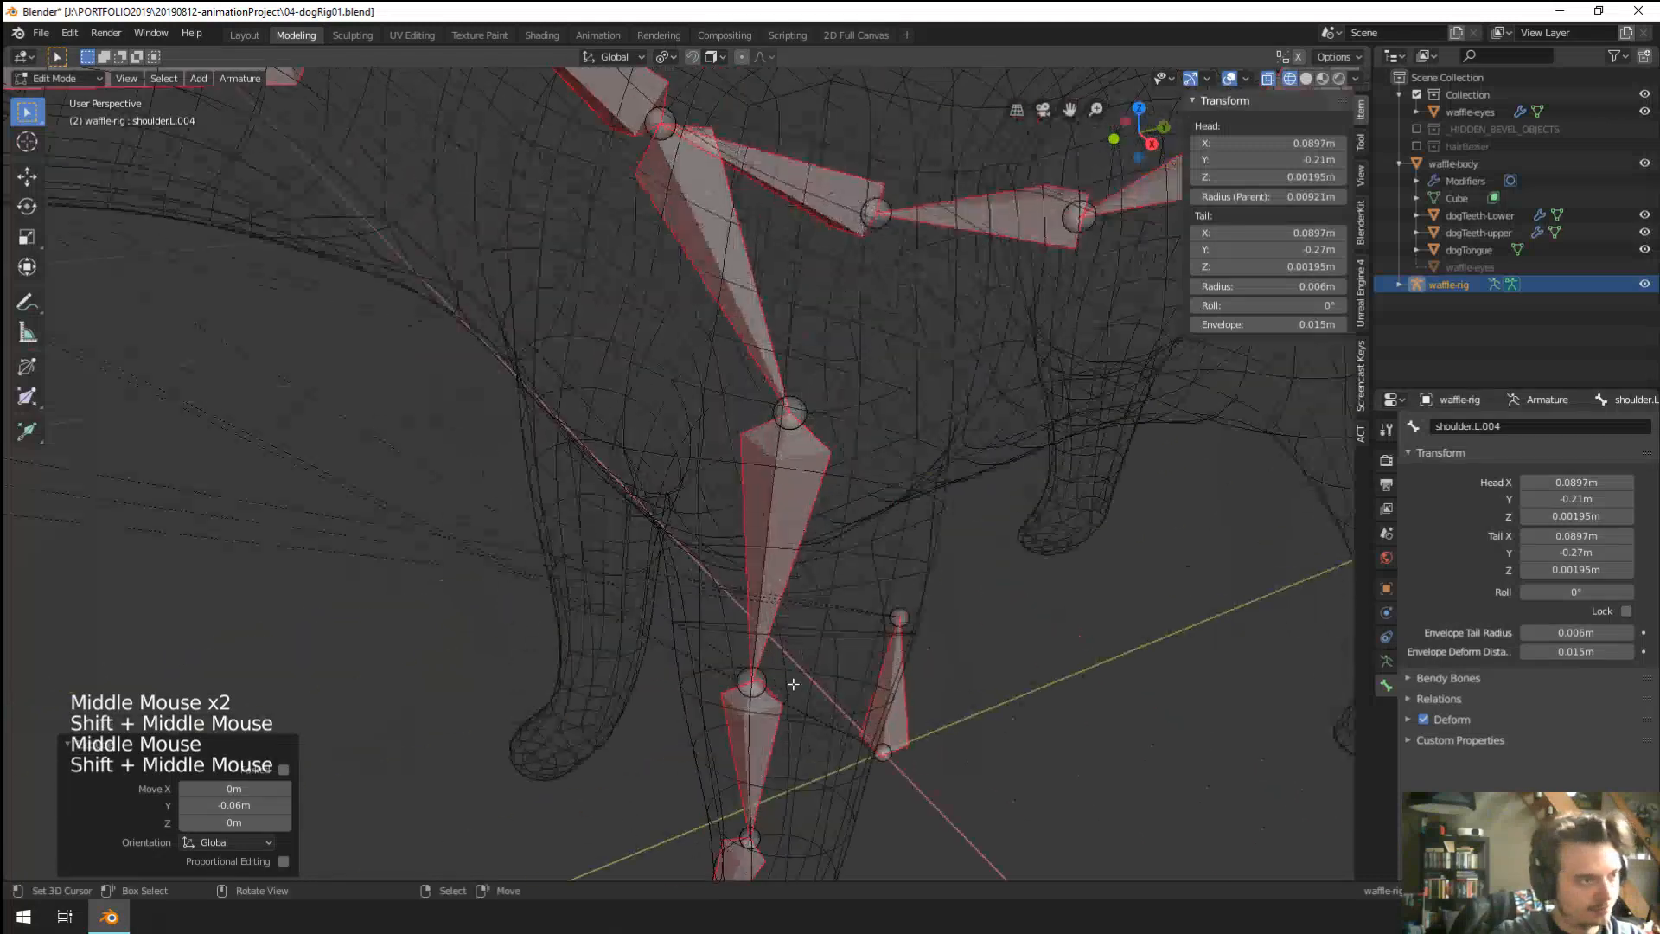
right_click(778, 596)
click(1520, 424)
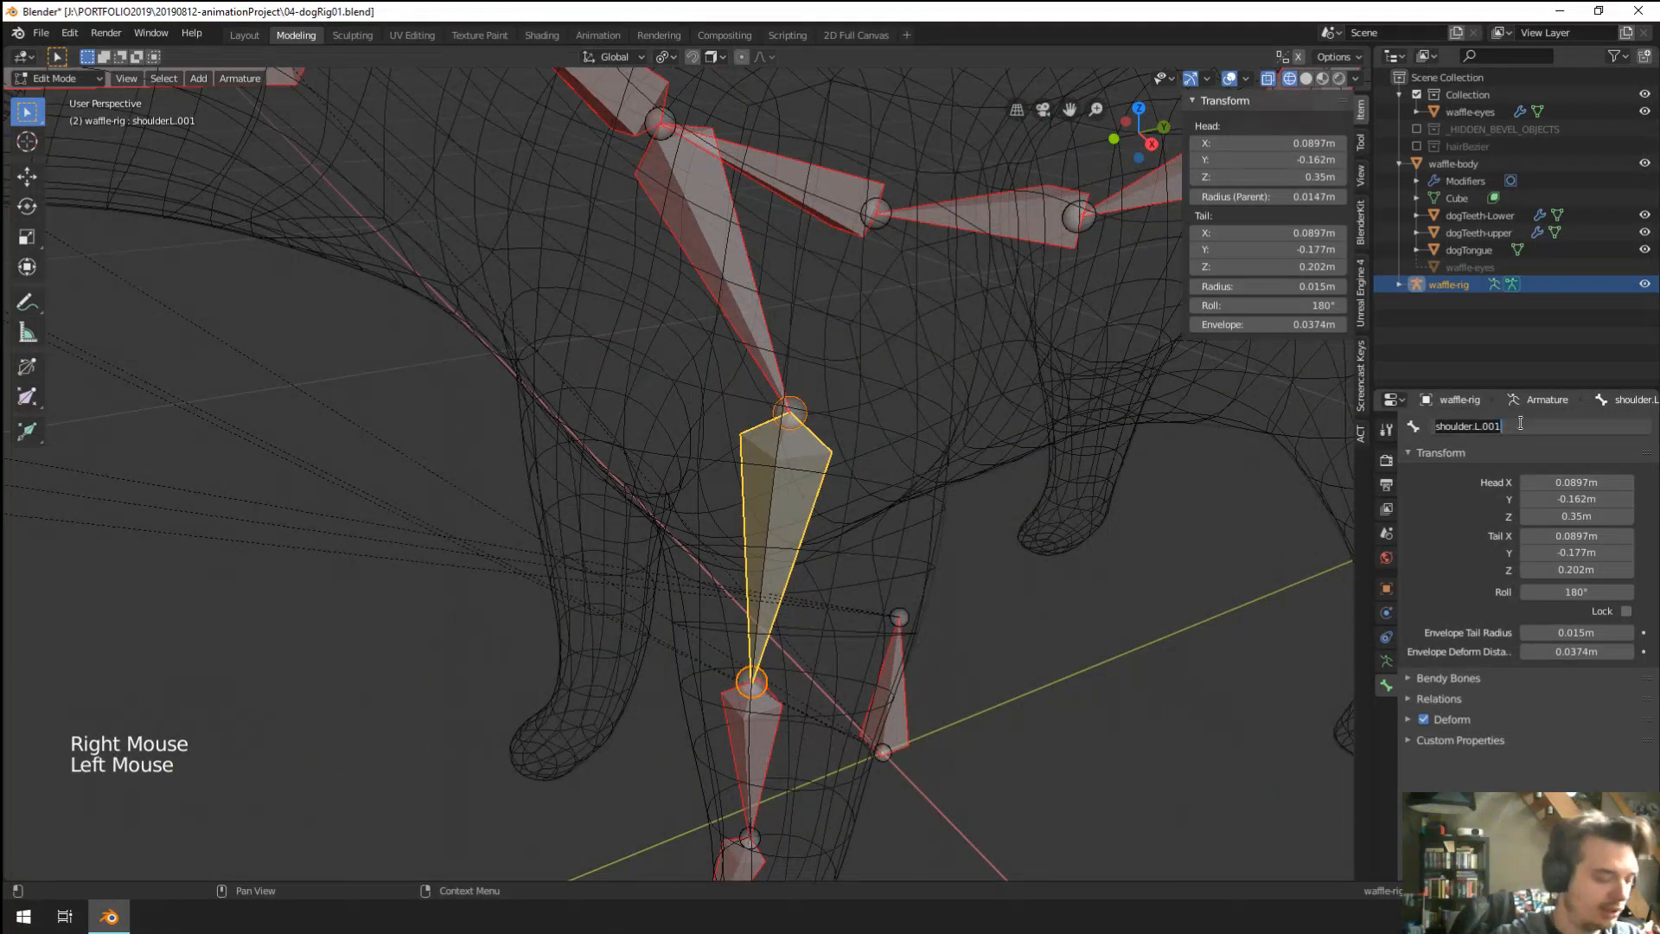
text(leg.L)
key(Return)
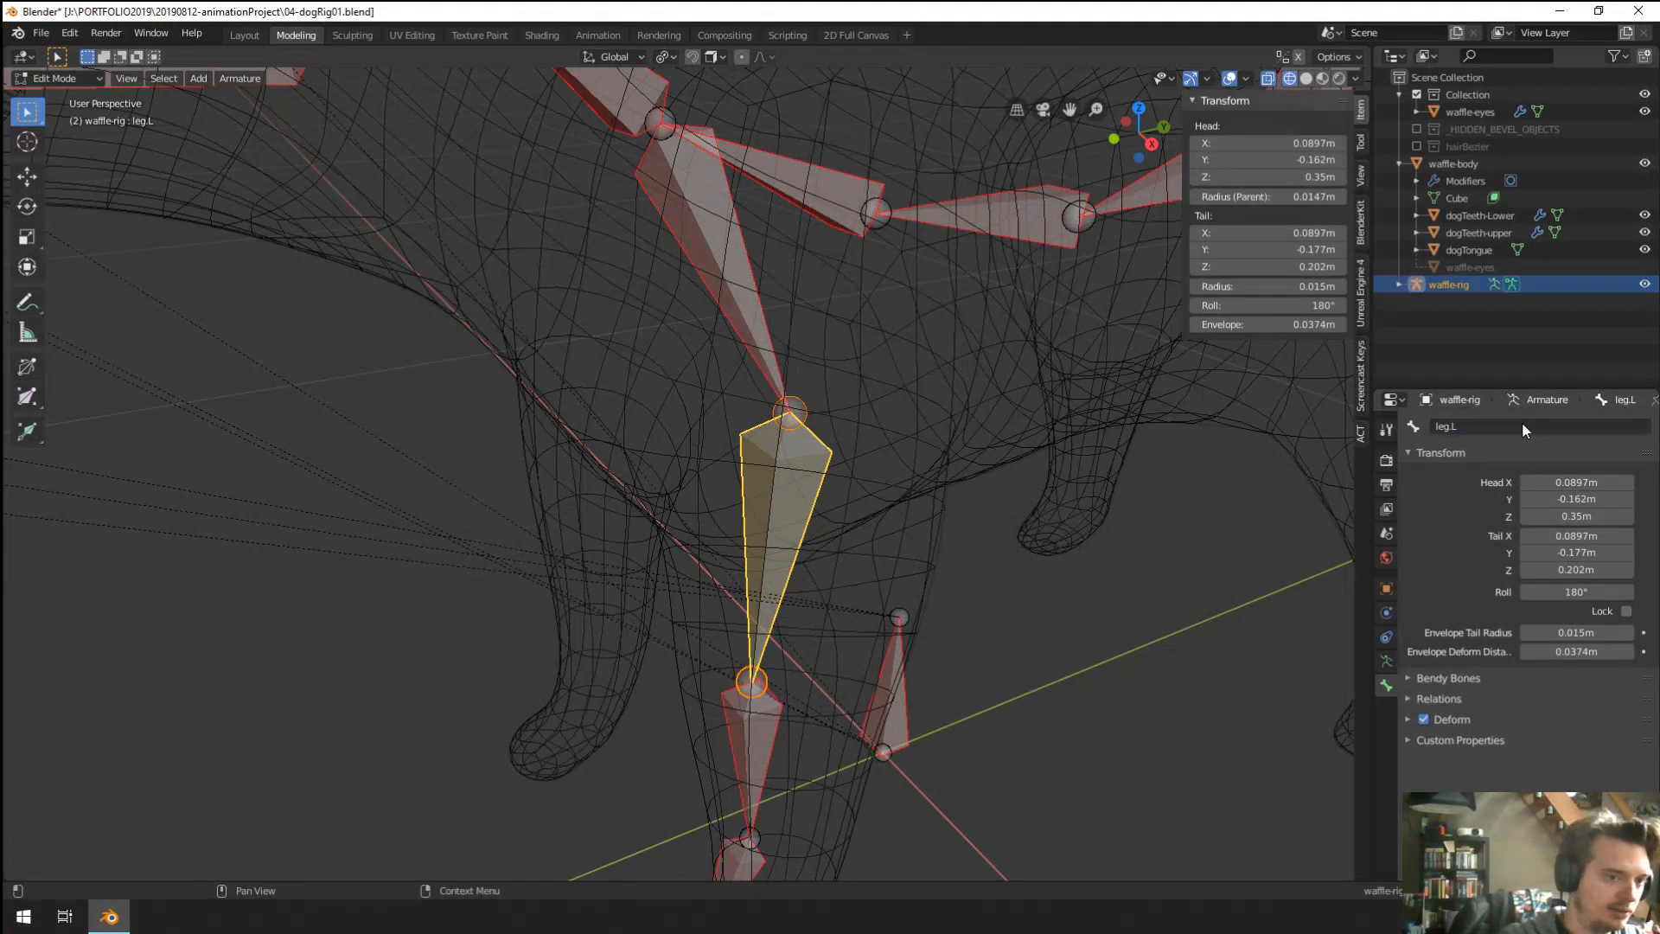
Rename the lower left front leg bone, shoulder.L.002, as shin.L.
right_click(734, 716)
right_click(734, 717)
click(1518, 425)
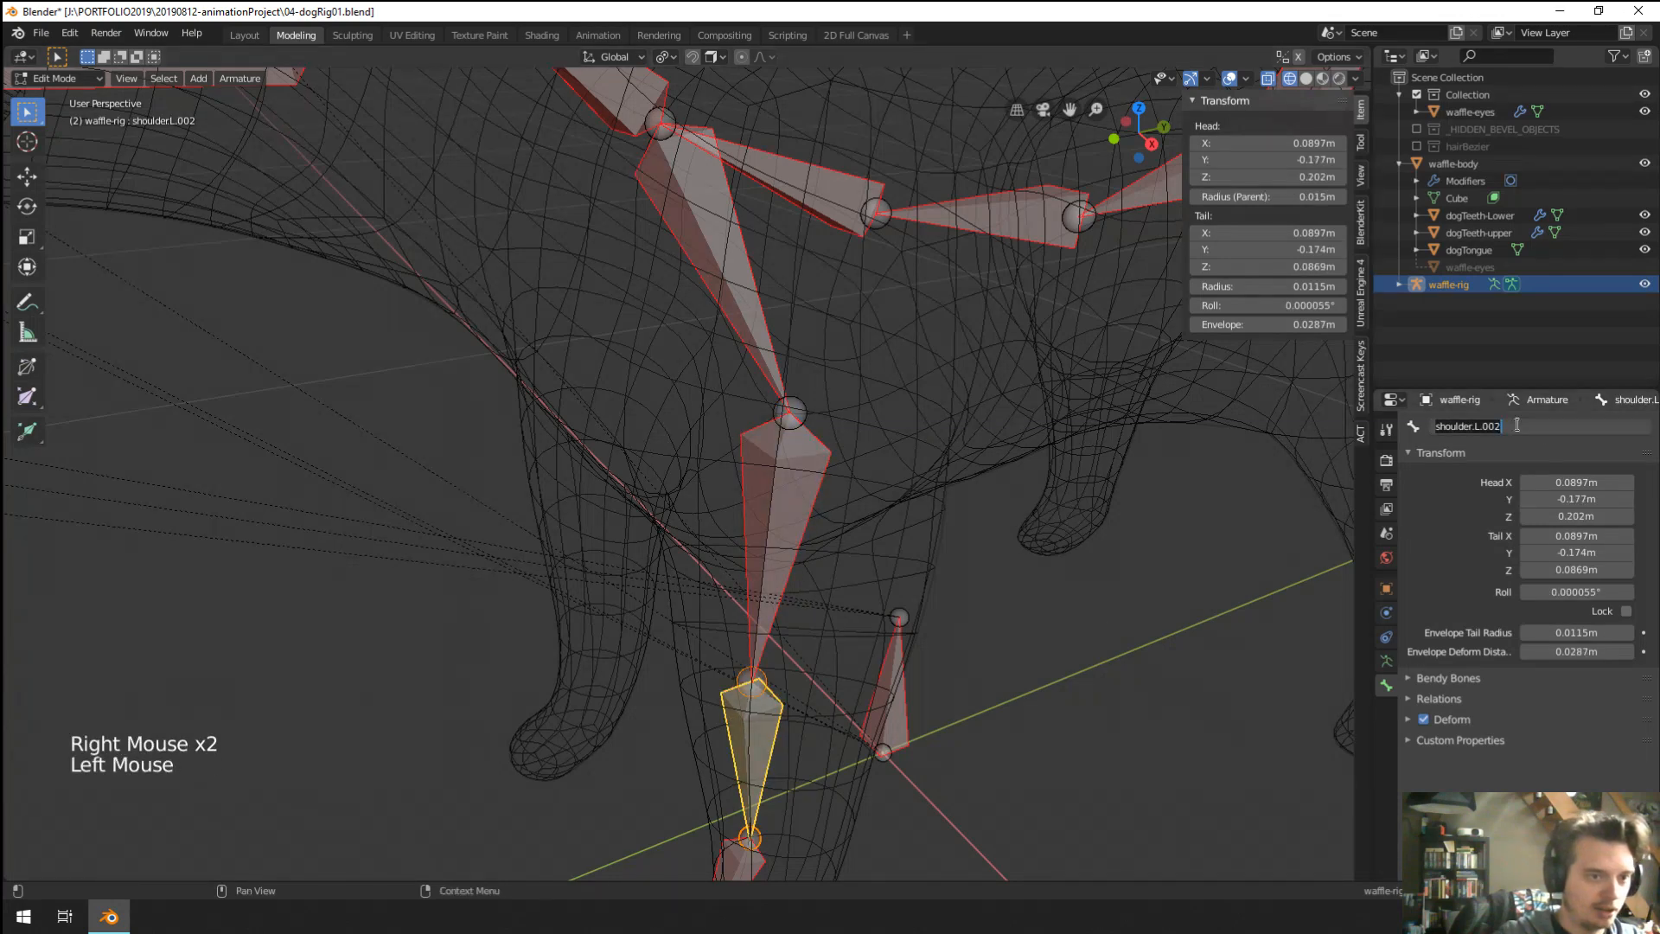
text(shin.L)
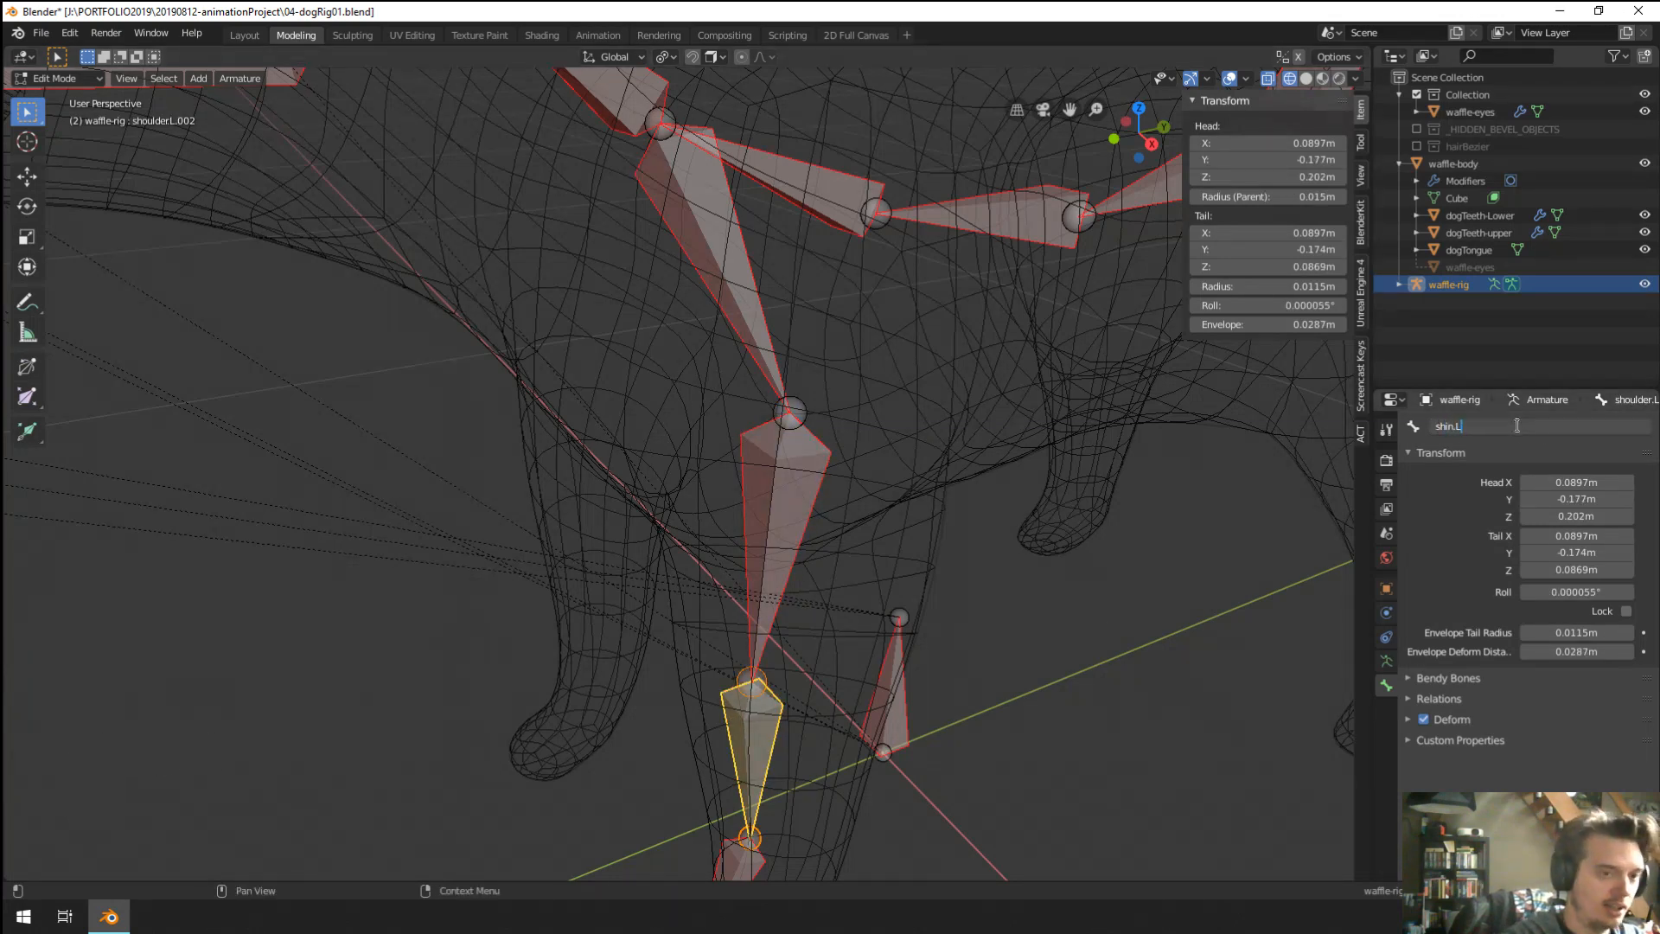
key(Return)
Rename the upper front leg bone leg.L as arm.L.
shift+middle_drag(868, 571, 856, 562)
right_click(770, 562)
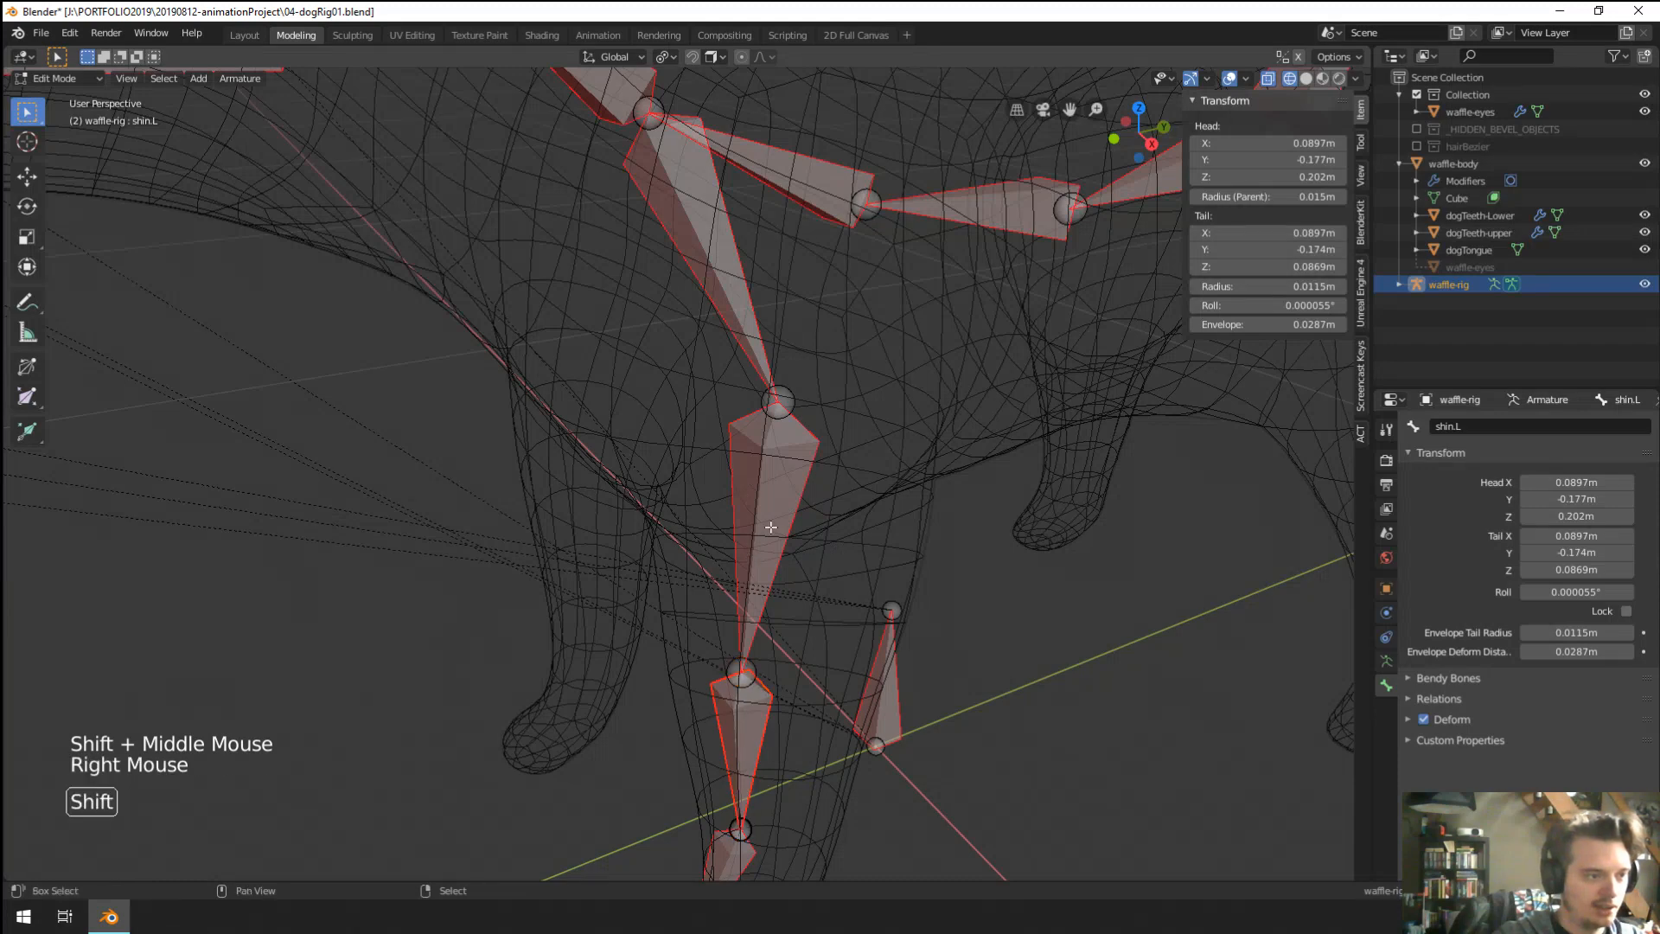
right_click(769, 562)
shift+middle_drag(795, 715, 859, 481)
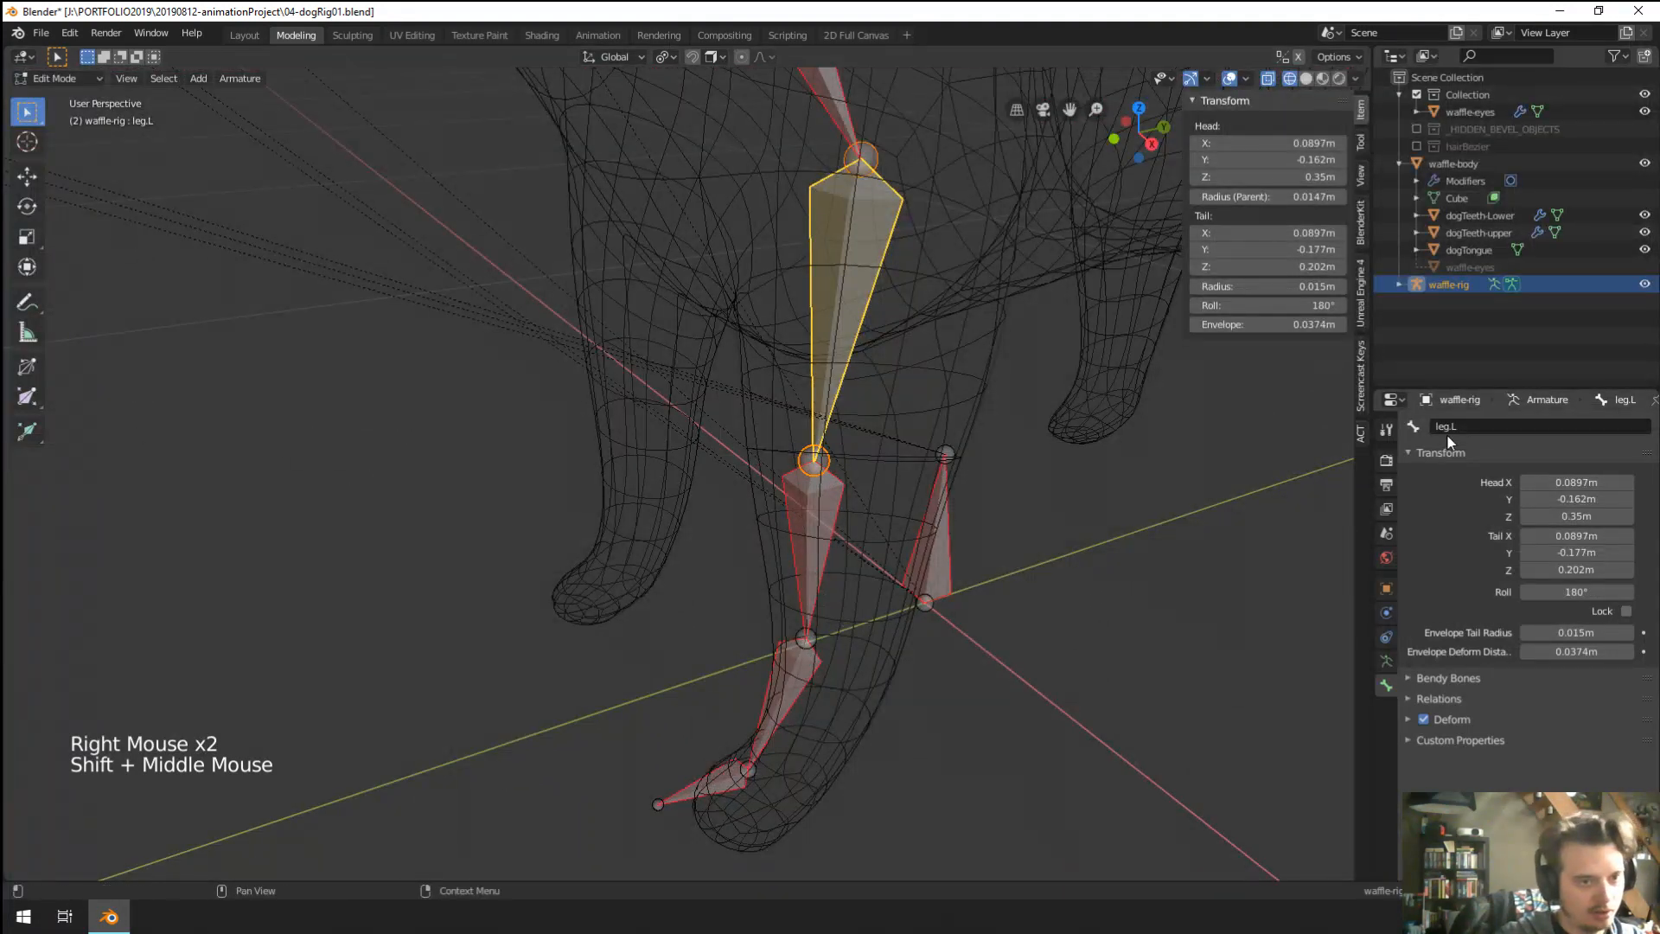
click(1481, 427)
text(arm.L)
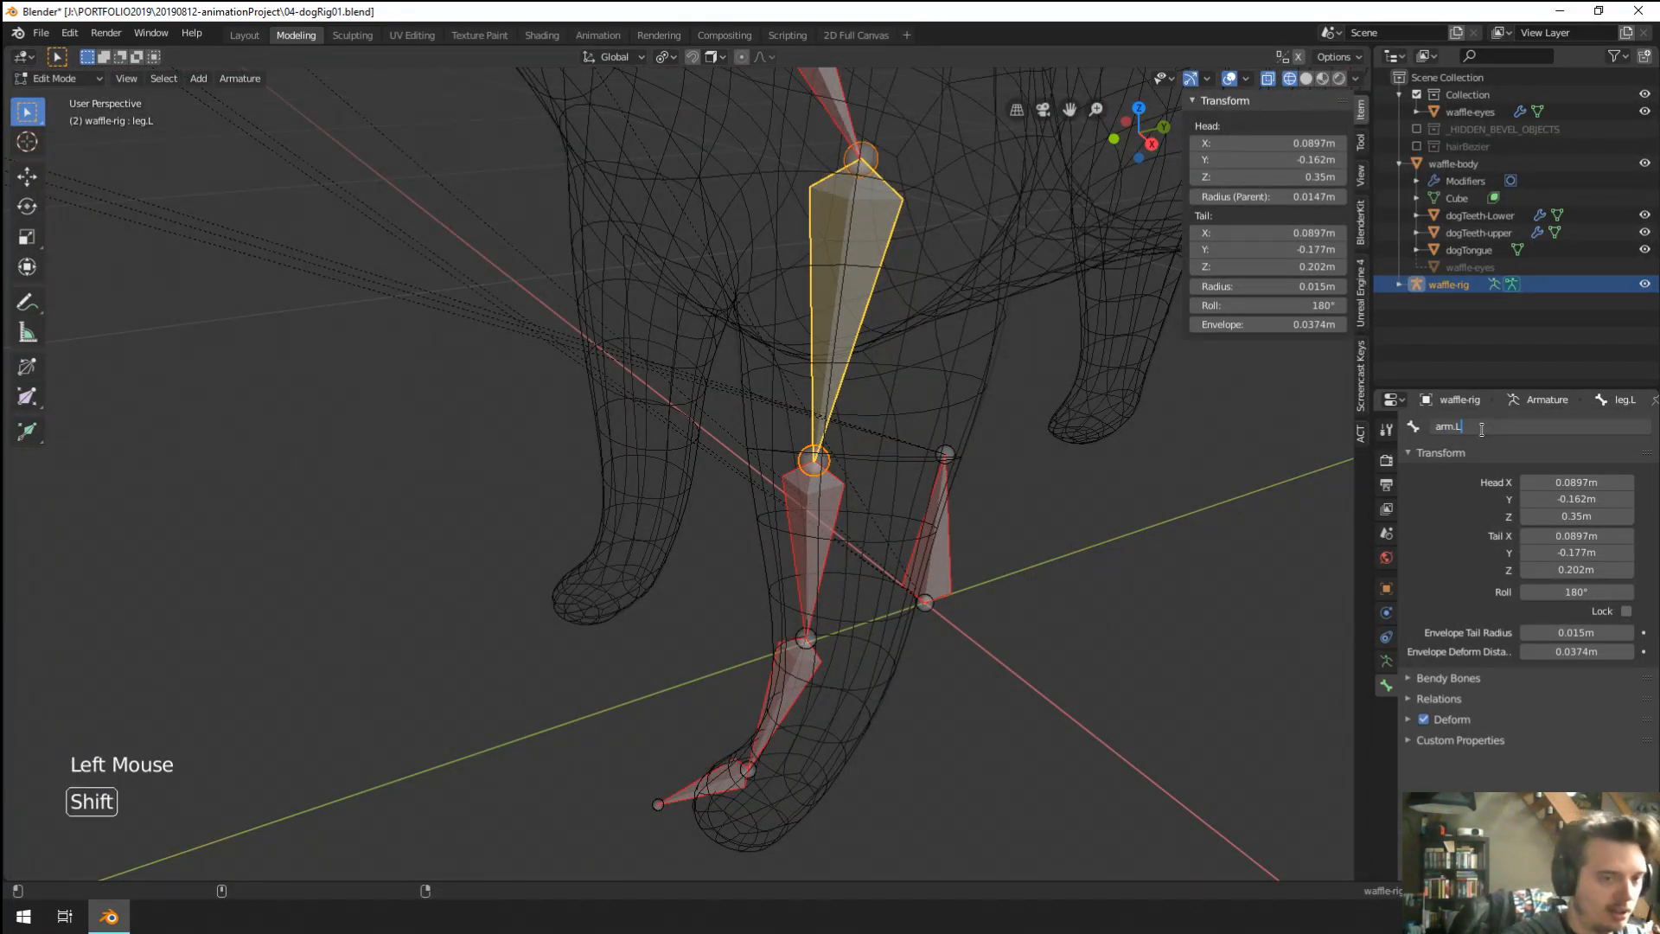
key(Return)
Examine the names of the bones in the left front leg chain from the shoulder down to the paw.
scroll(778, 381, down, 3)
shift+middle_drag(830, 283, 773, 381)
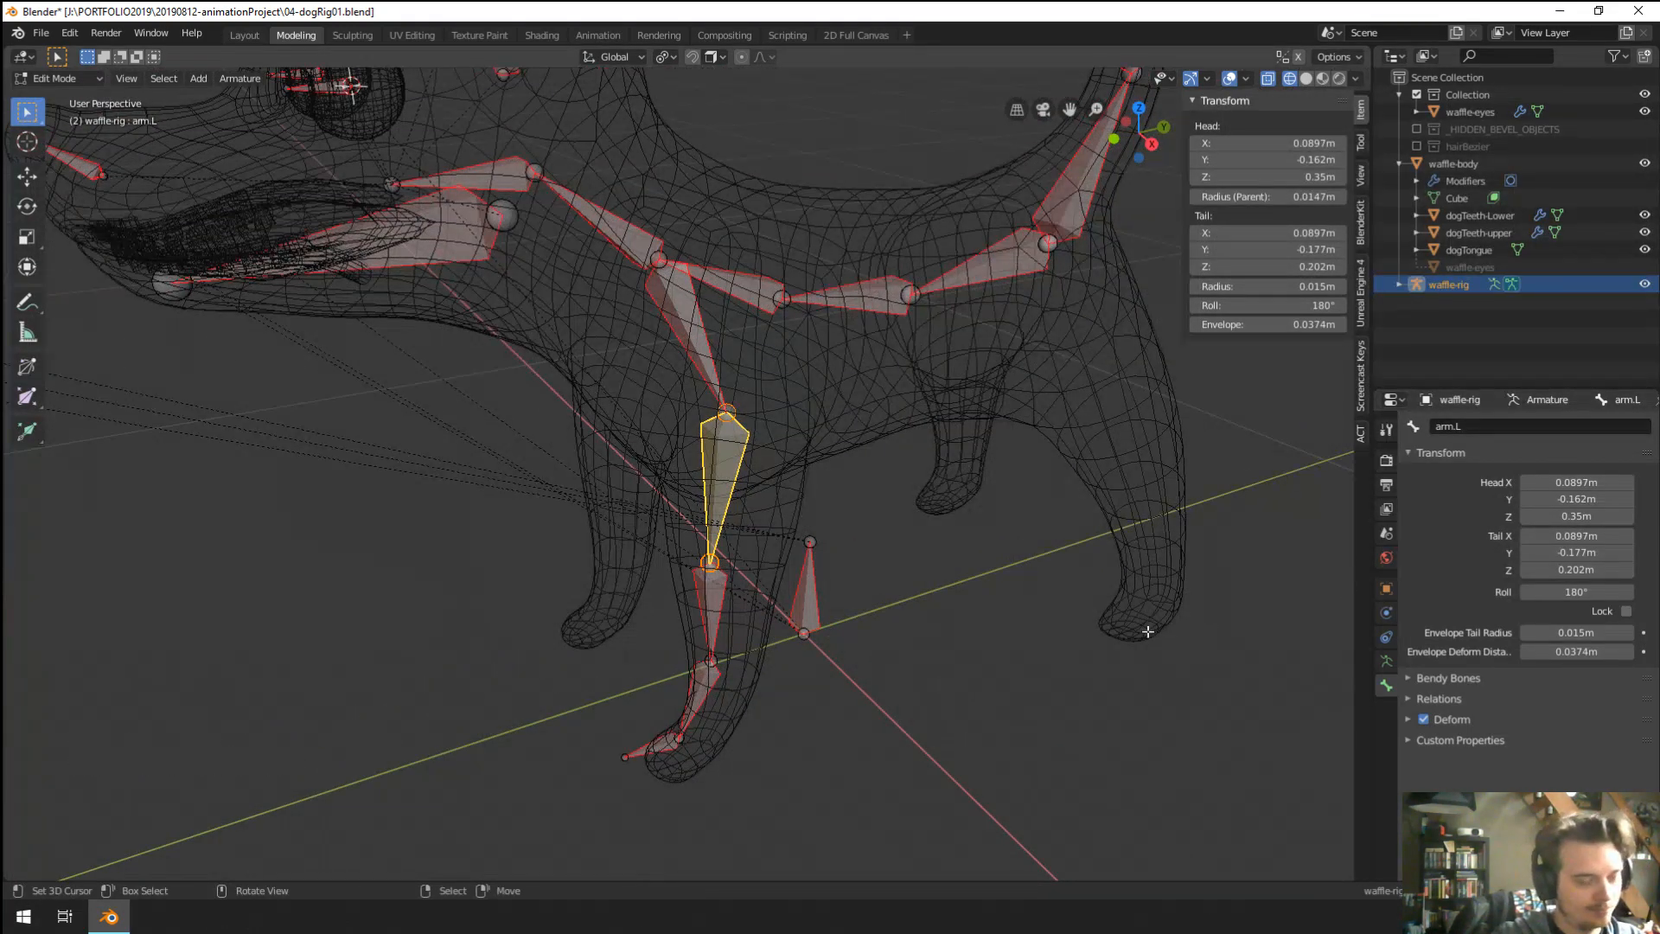
right_click(715, 346)
middle_drag(718, 363, 735, 467)
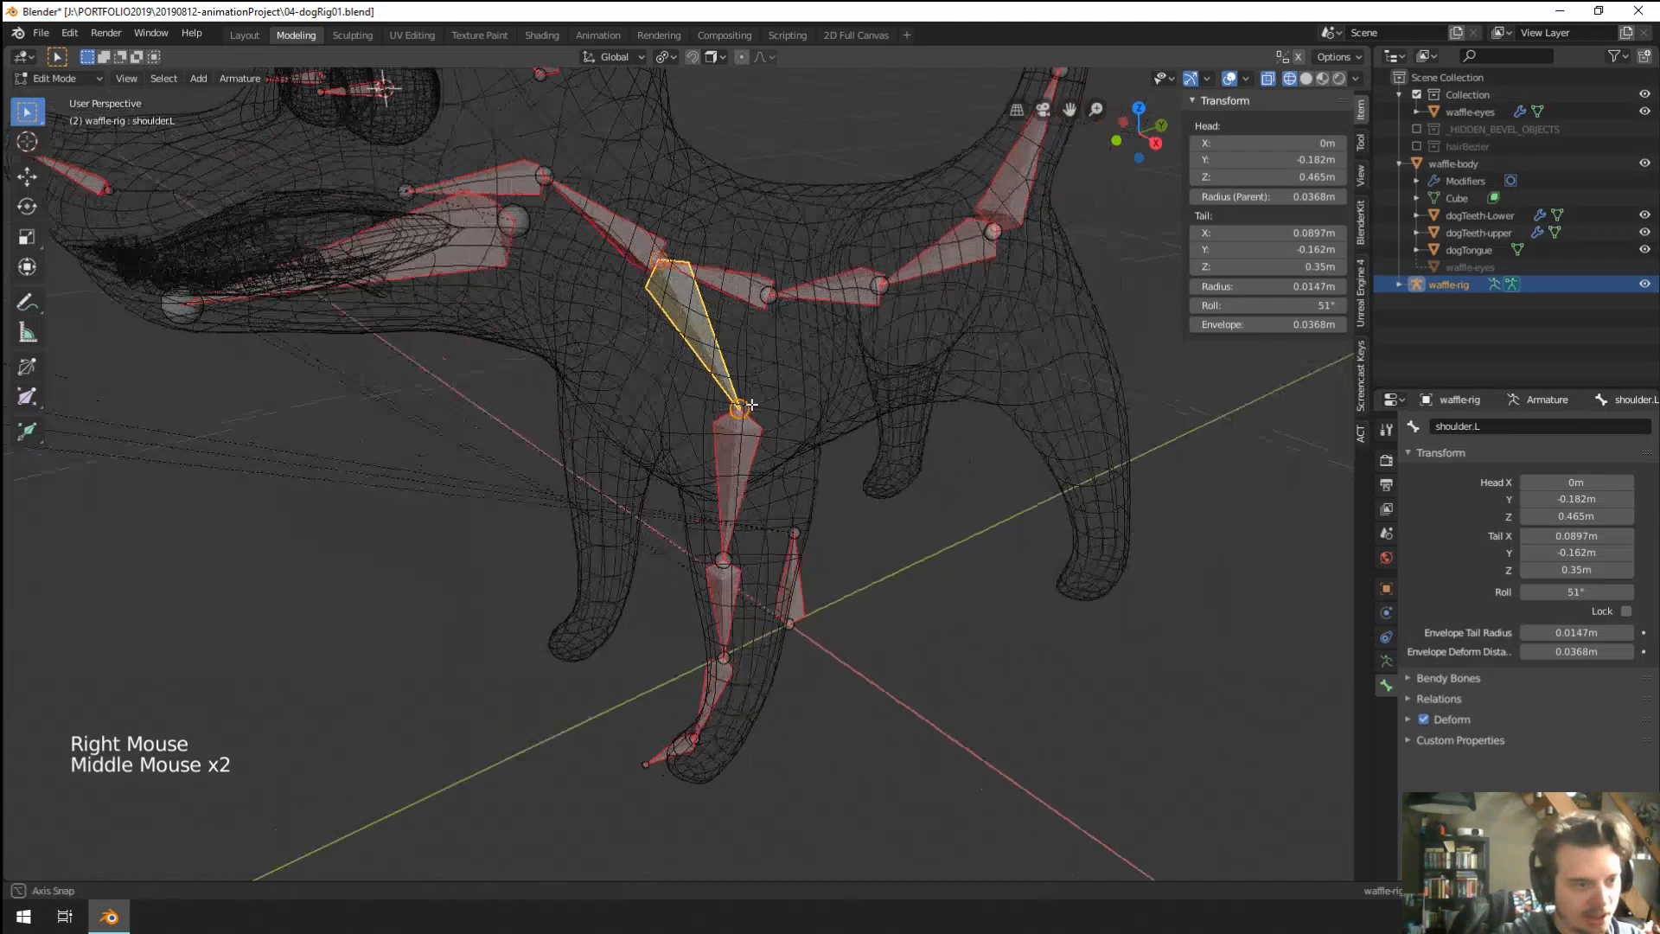
right_click(735, 476)
right_click(741, 592)
shift+middle_drag(741, 591, 722, 449)
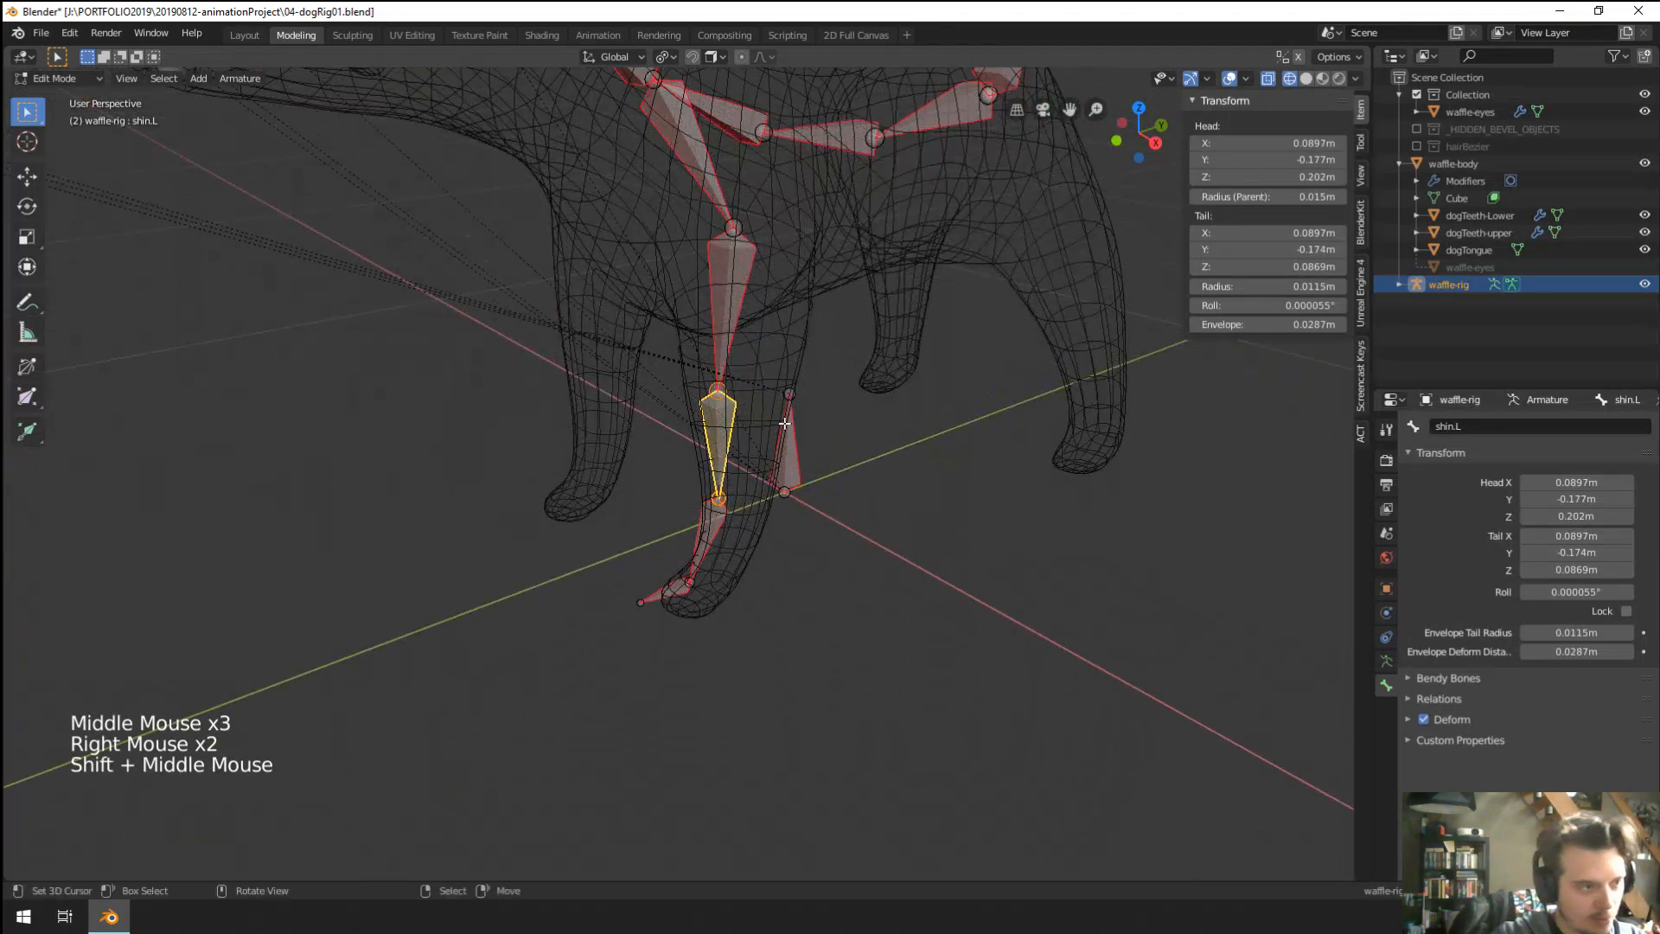
right_click(695, 545)
scroll(695, 545, up, 4)
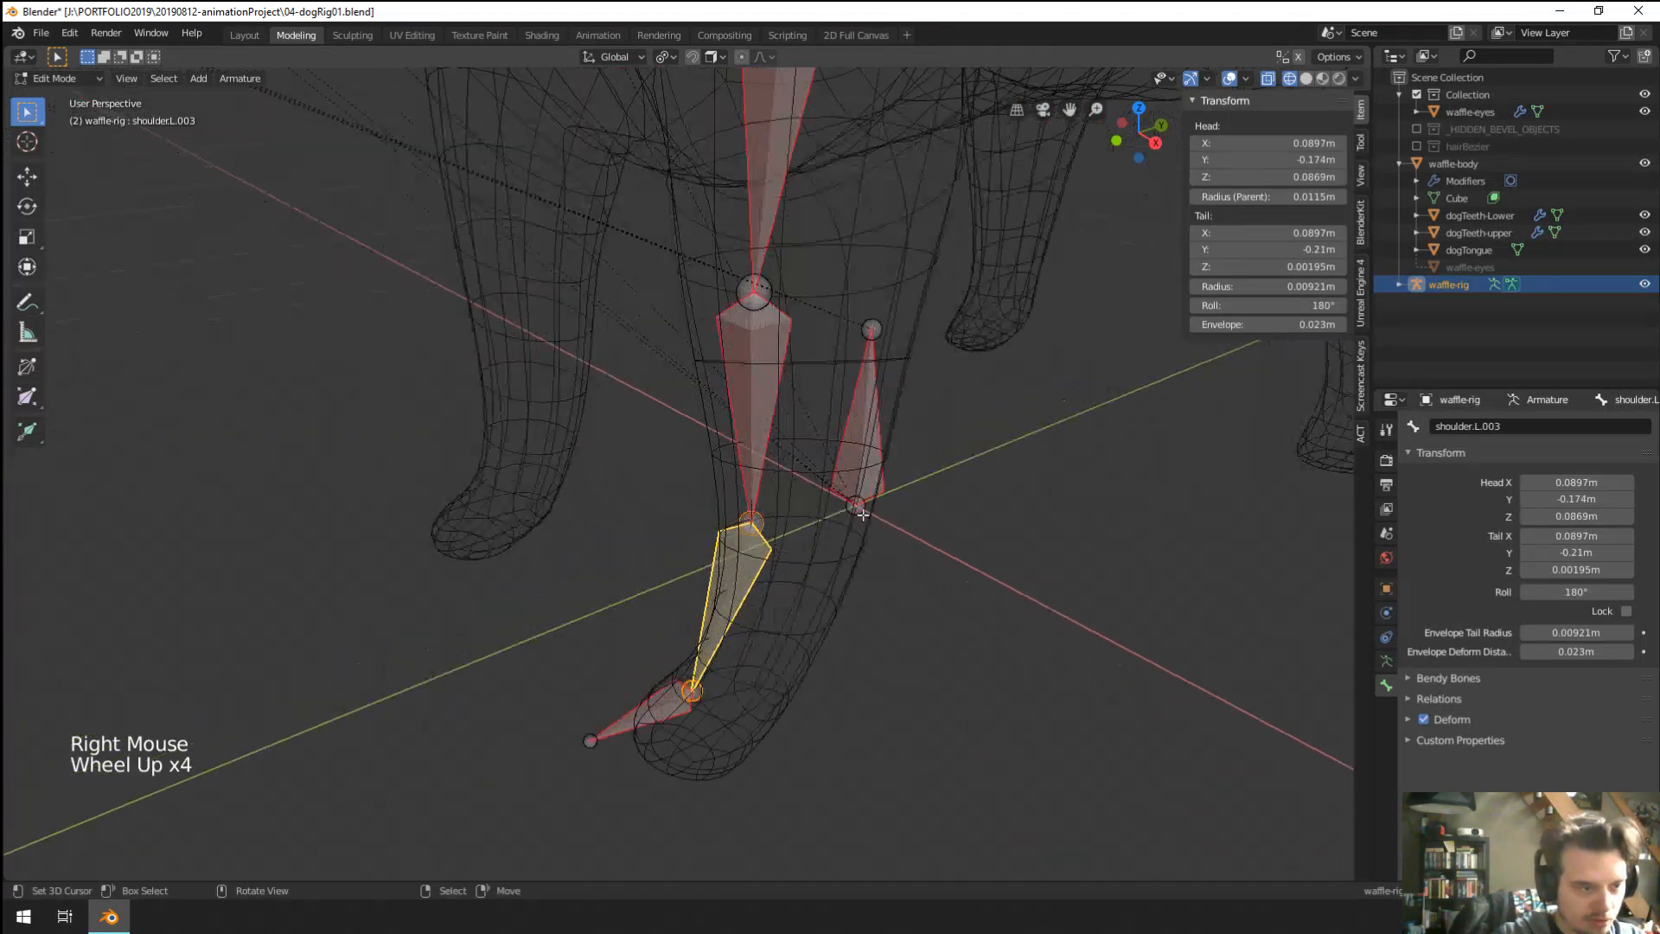
click(1526, 427)
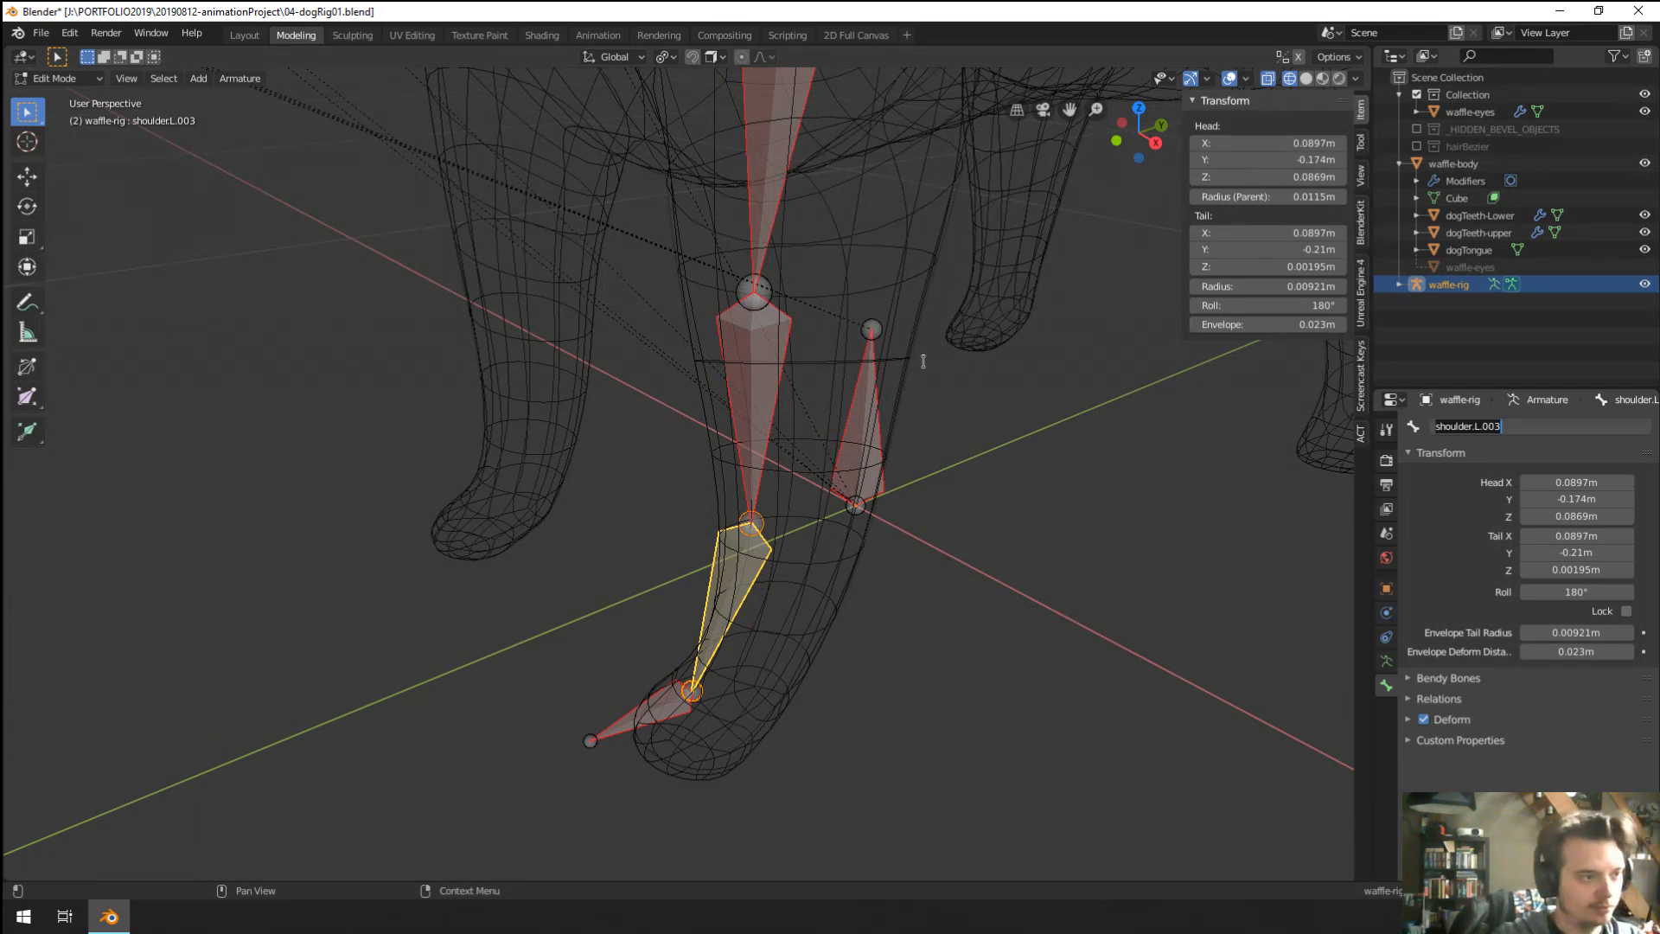
right_click(752, 364)
right_click(759, 334)
right_click(759, 335)
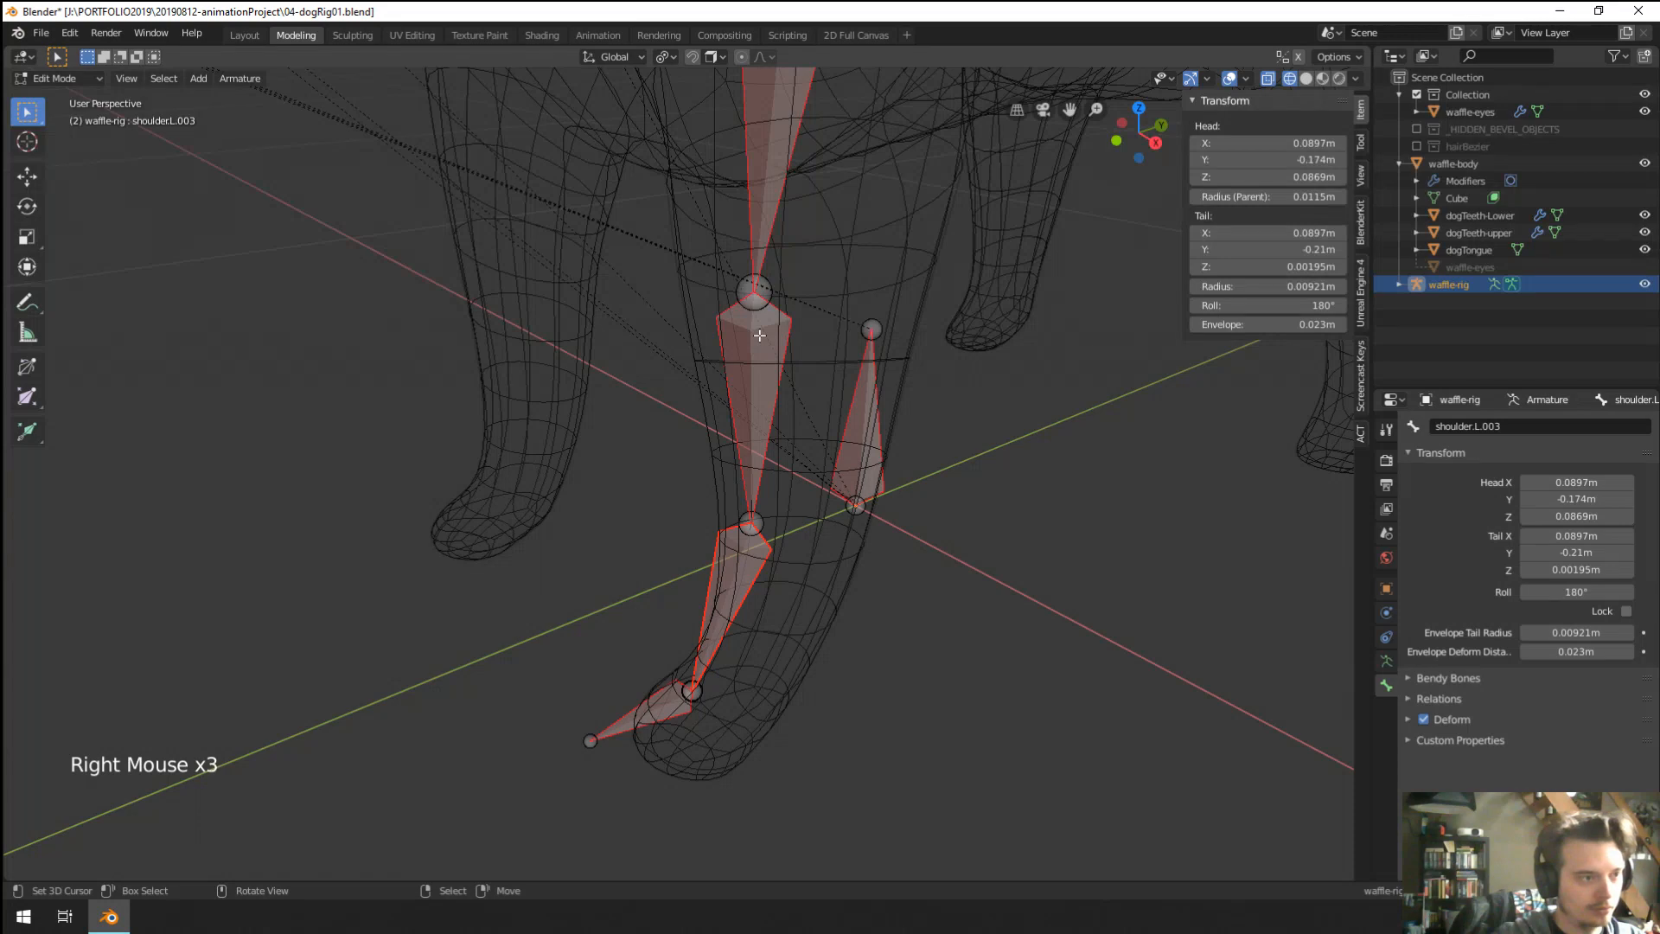
Rename the lower front leg bone shin.L as foreArm.L.
scroll(780, 130, down, 5)
right_click(708, 370)
right_click(711, 394)
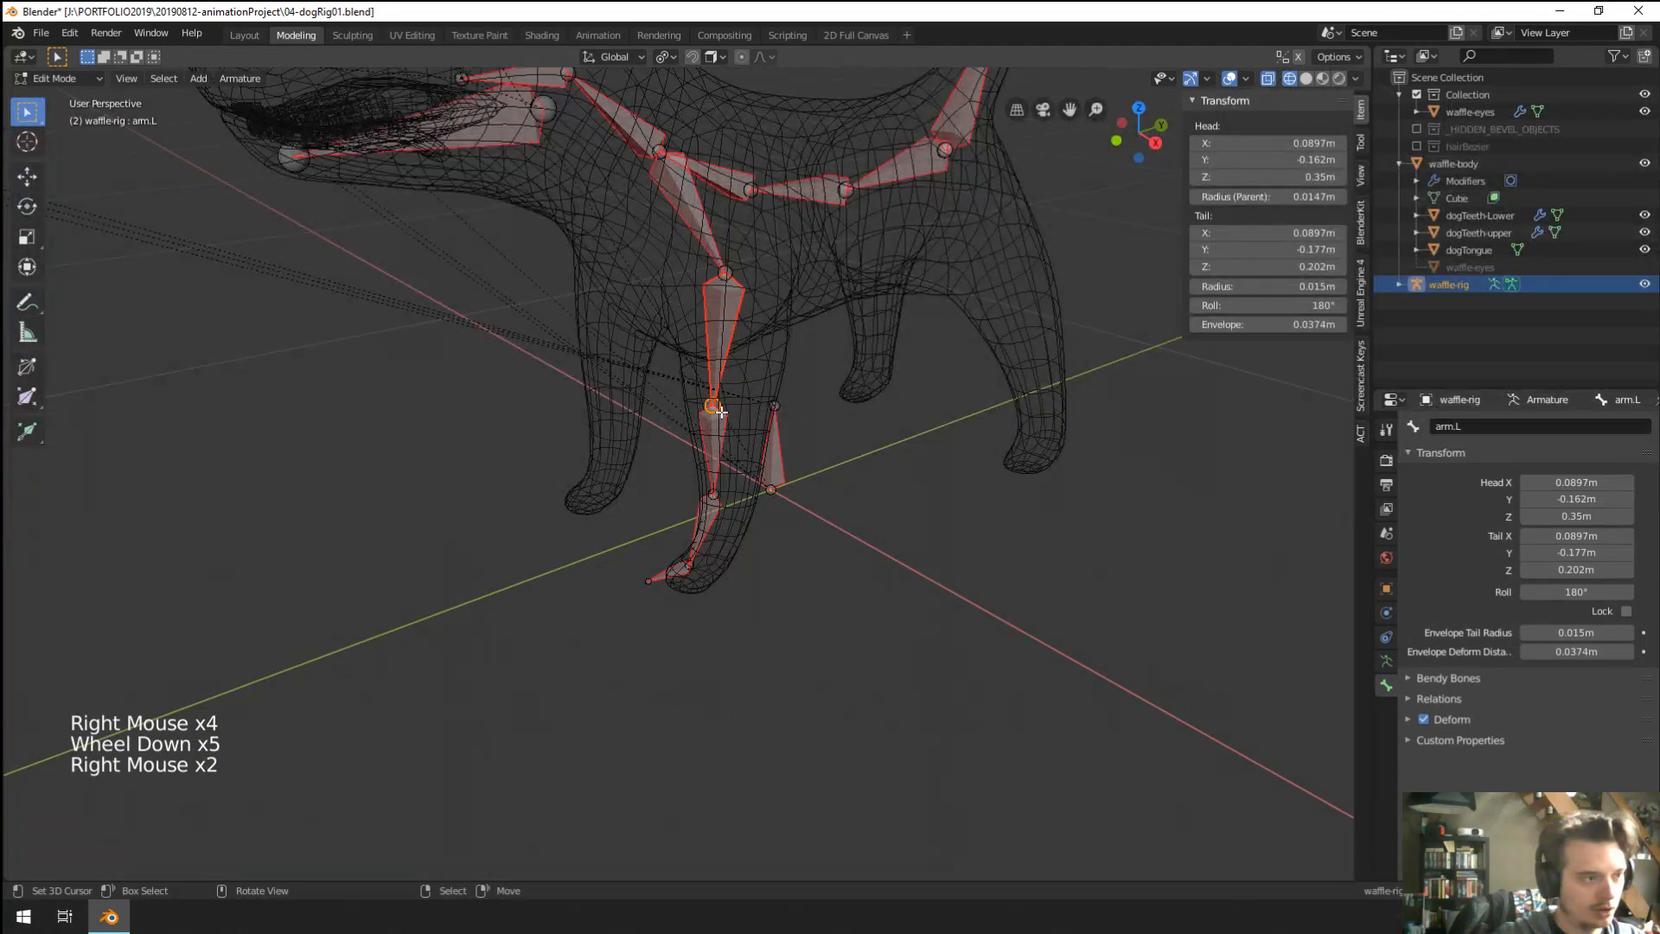
right_click(719, 435)
click(1532, 428)
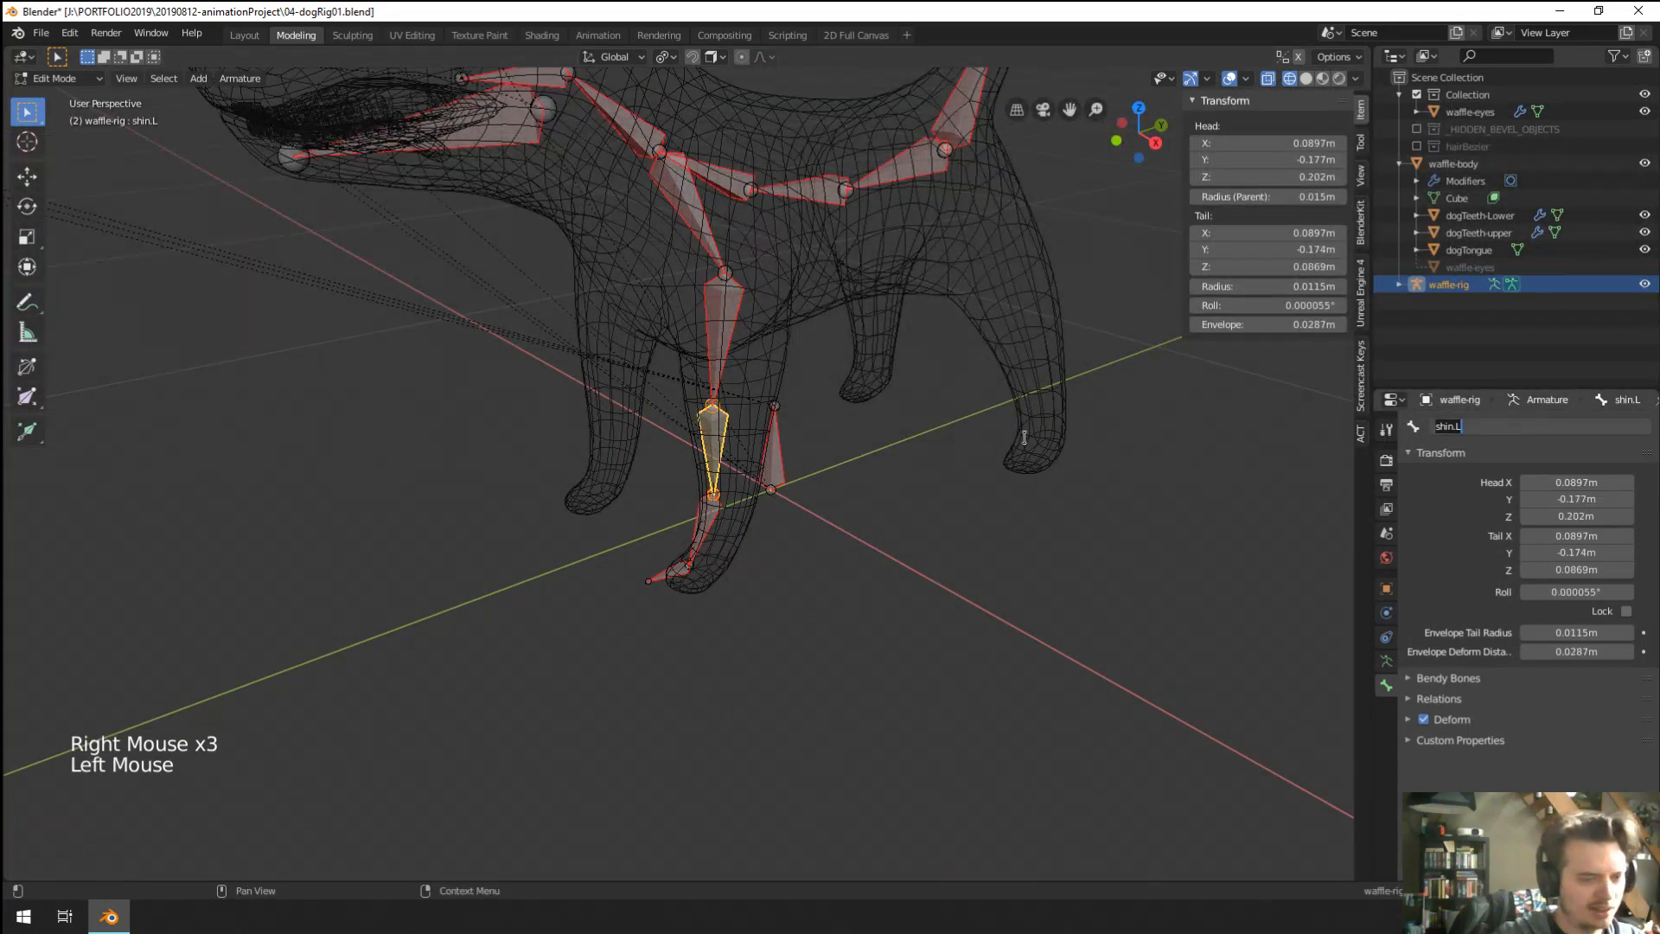
text(fore)
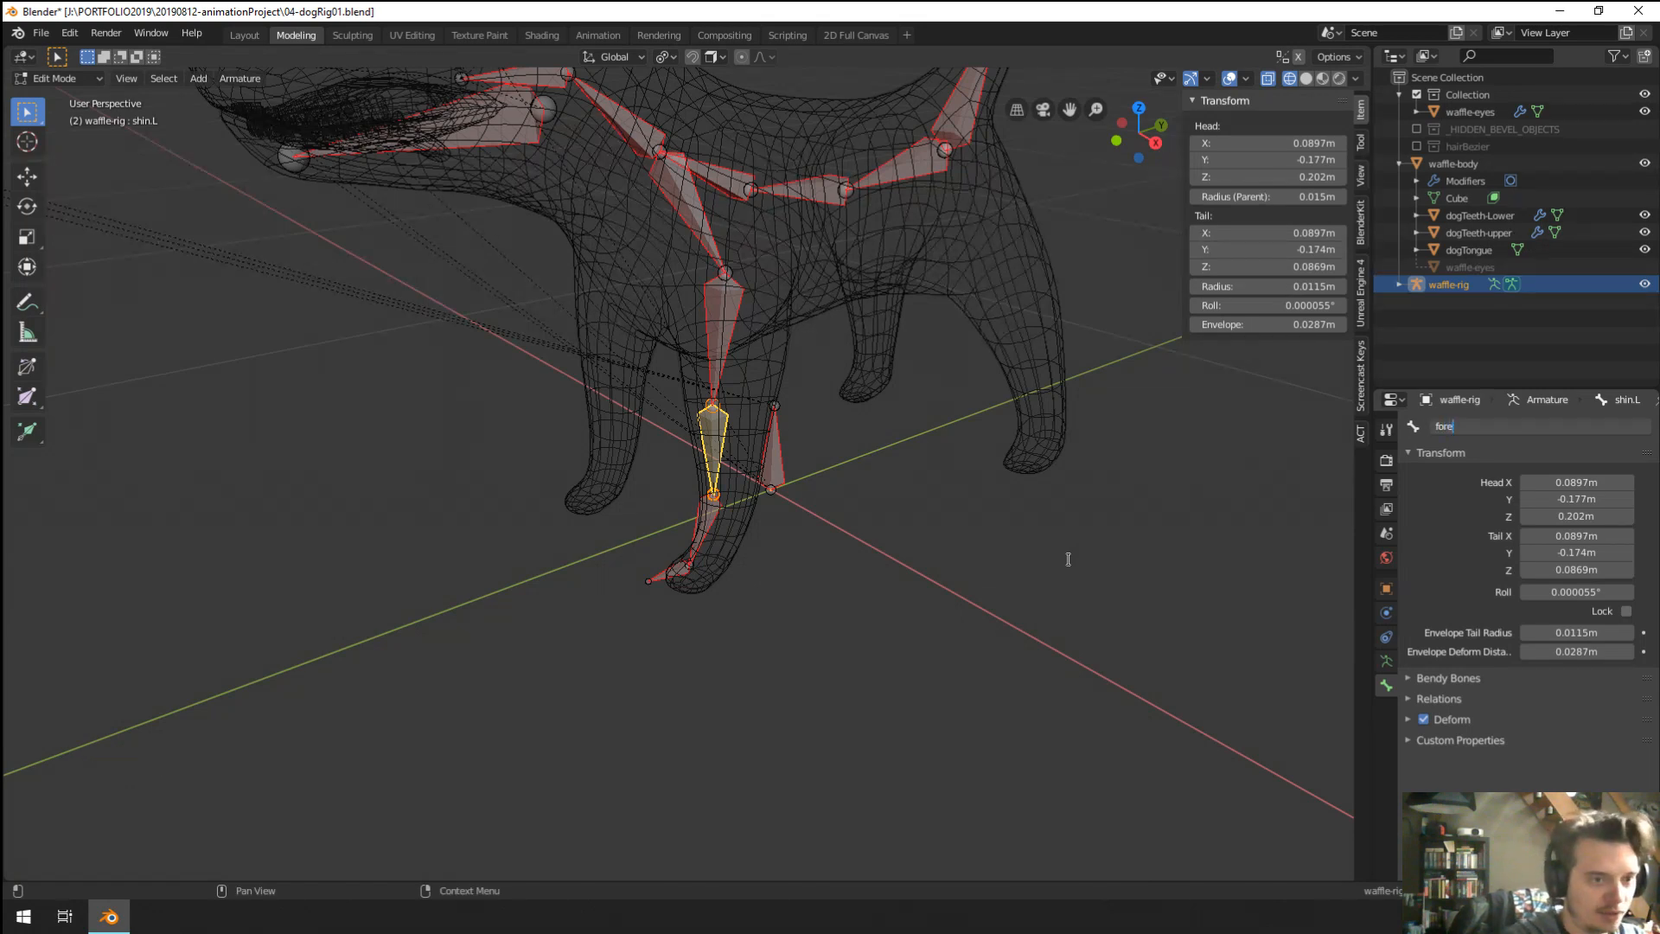
text(Arm.L)
key(Return)
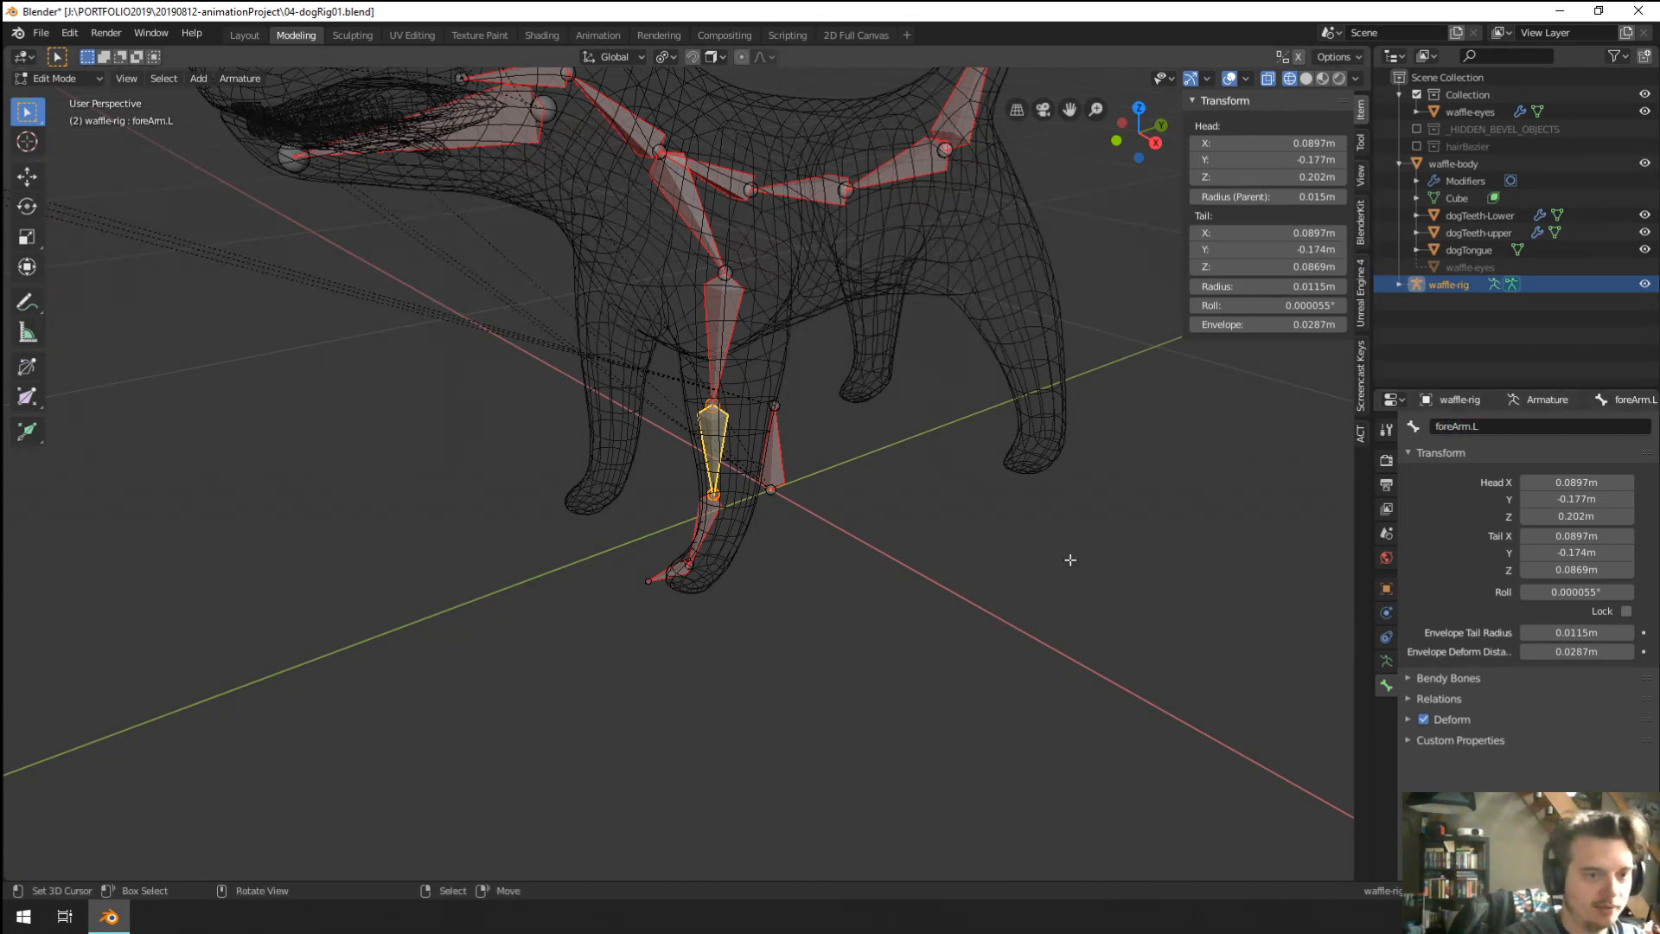
Rename the paw bone below foreArm.L as hand.L.
click(1493, 427)
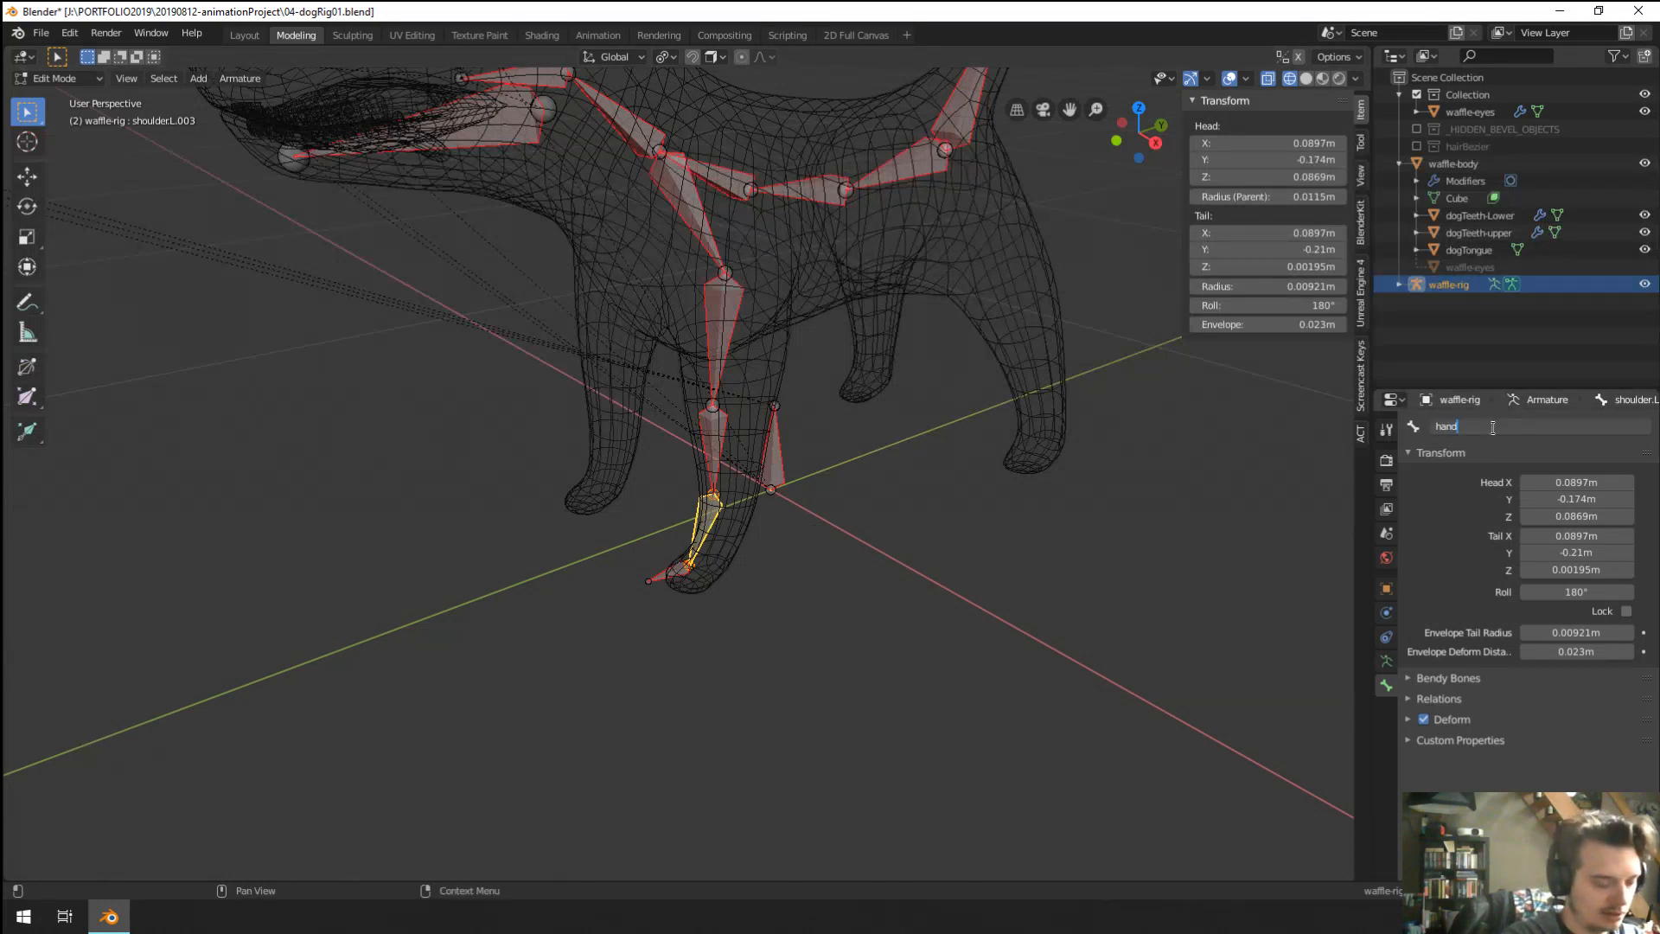
key(Return)
scroll(674, 664, up, 5)
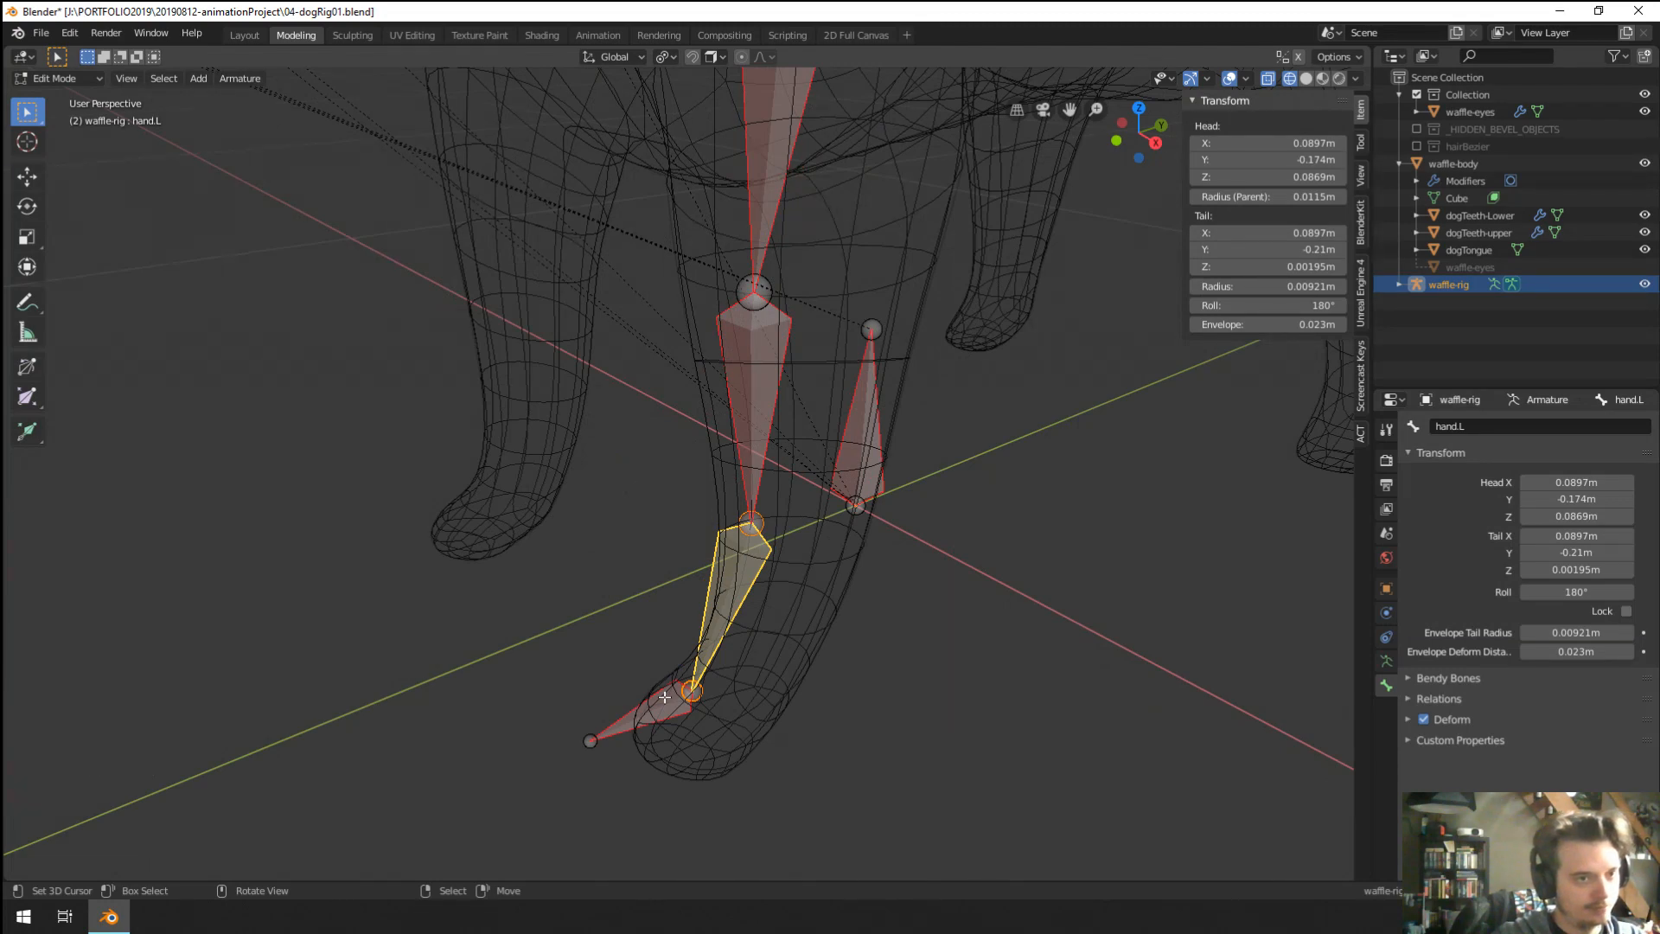
Rename the upper front leg bone arm.L as frontLeg.L.
right_click(665, 697)
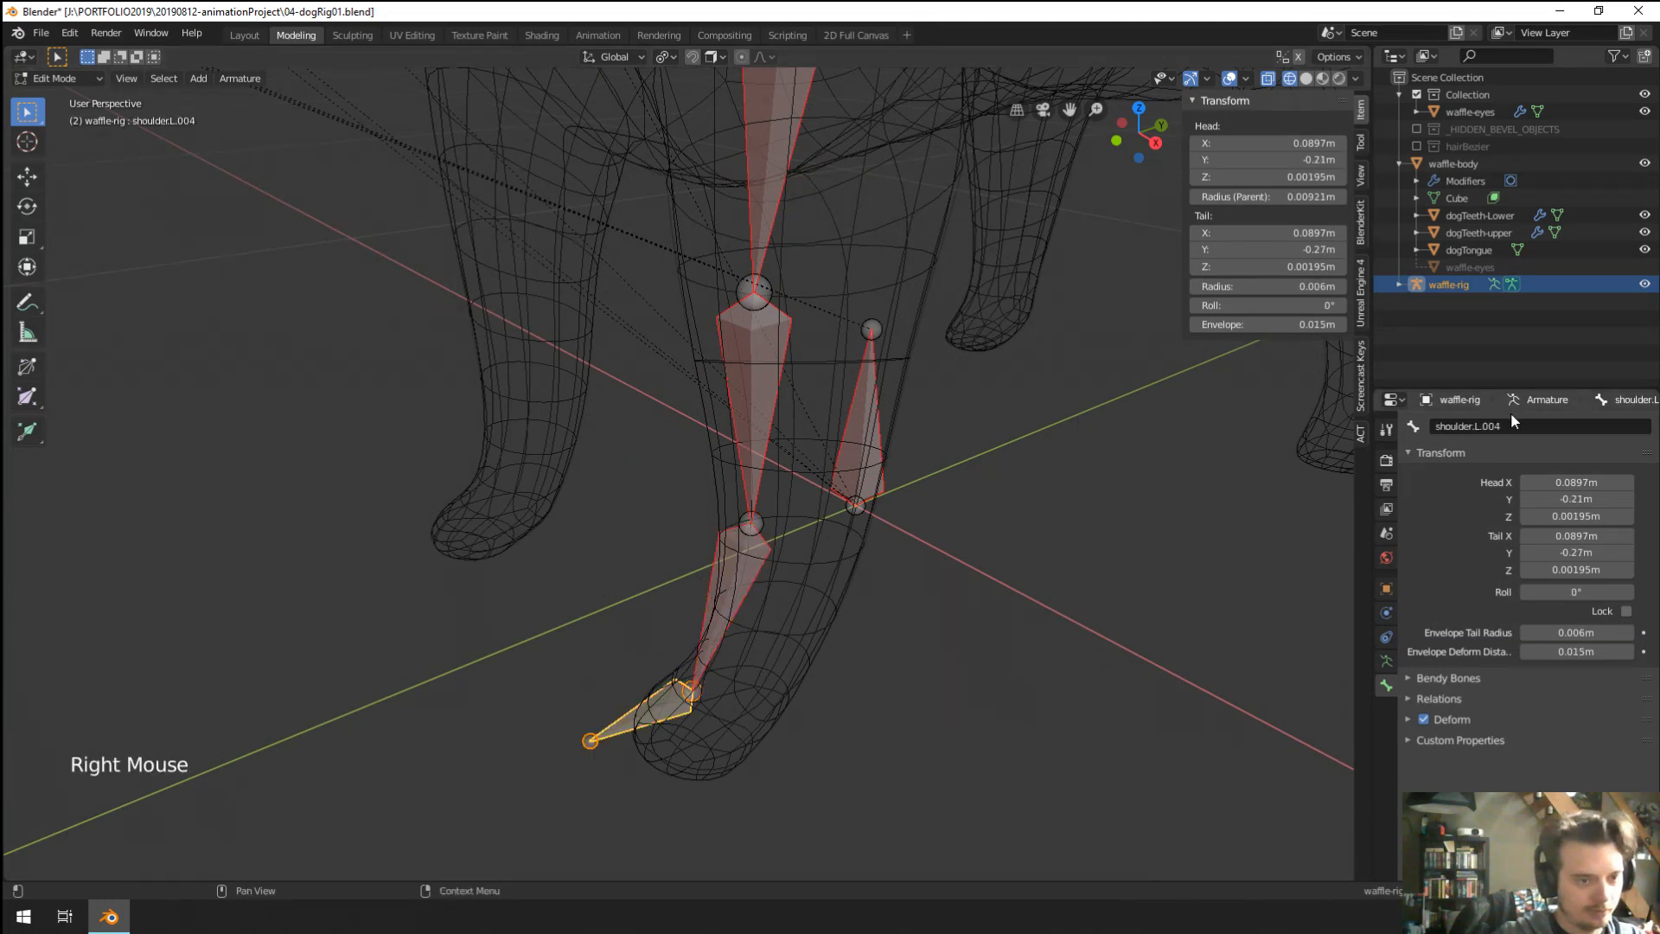
scroll(748, 450, down, 2)
shift+middle_drag(748, 451, 763, 605)
right_click(768, 406)
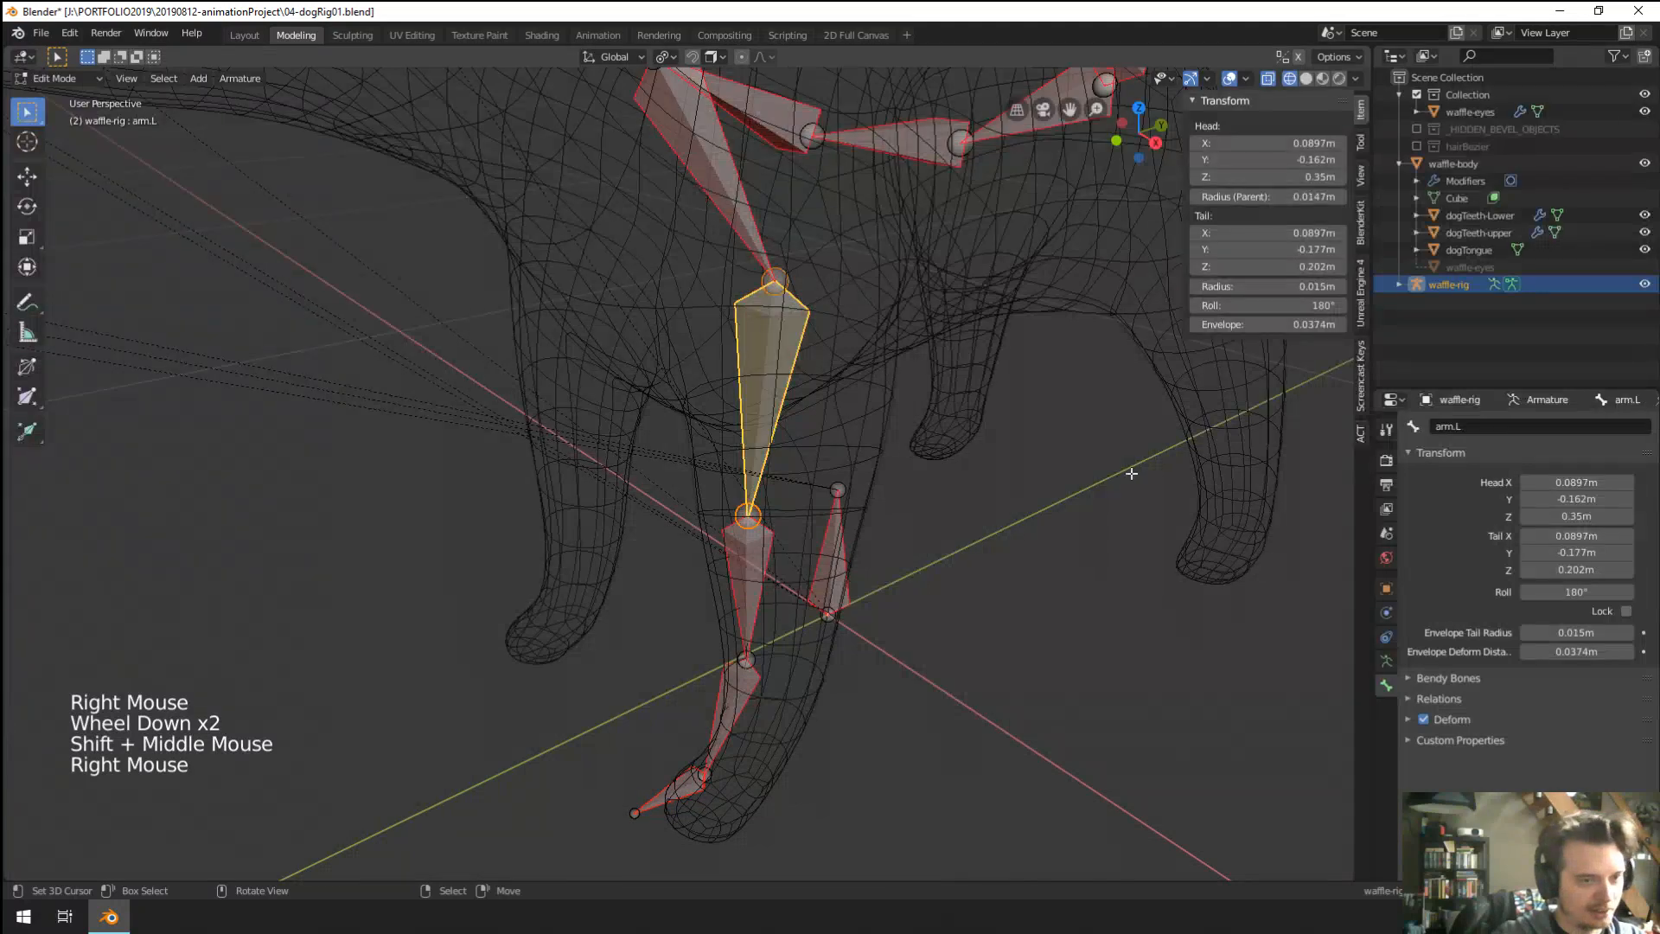
right_click(699, 192)
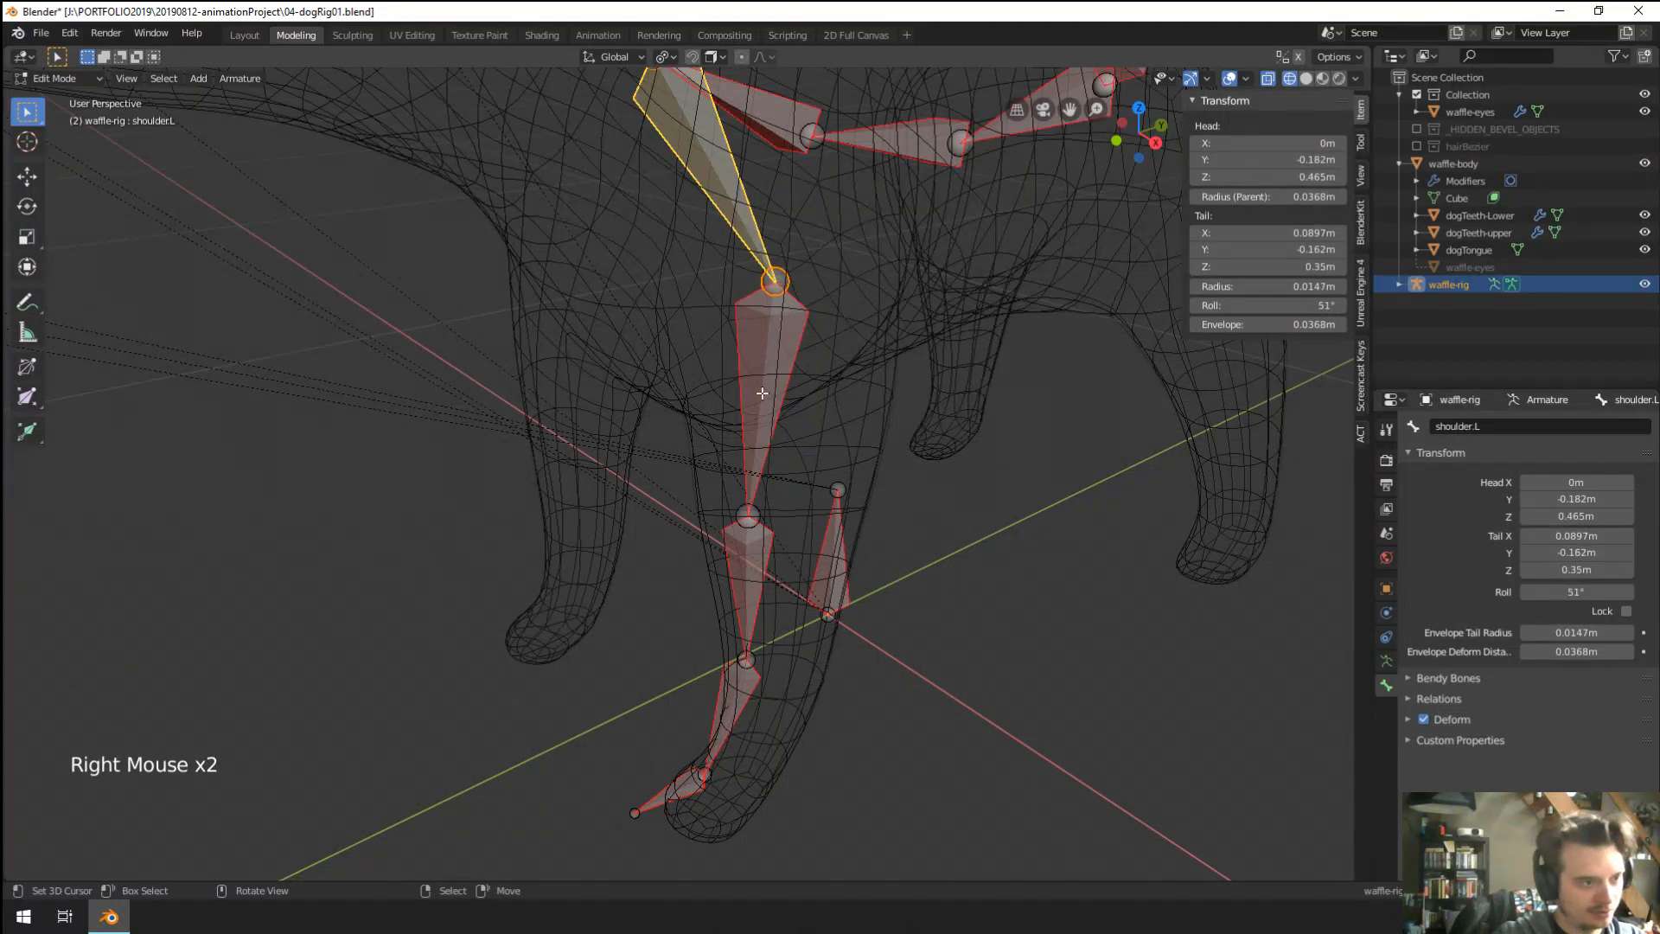
right_click(692, 384)
right_click(762, 392)
click(1491, 426)
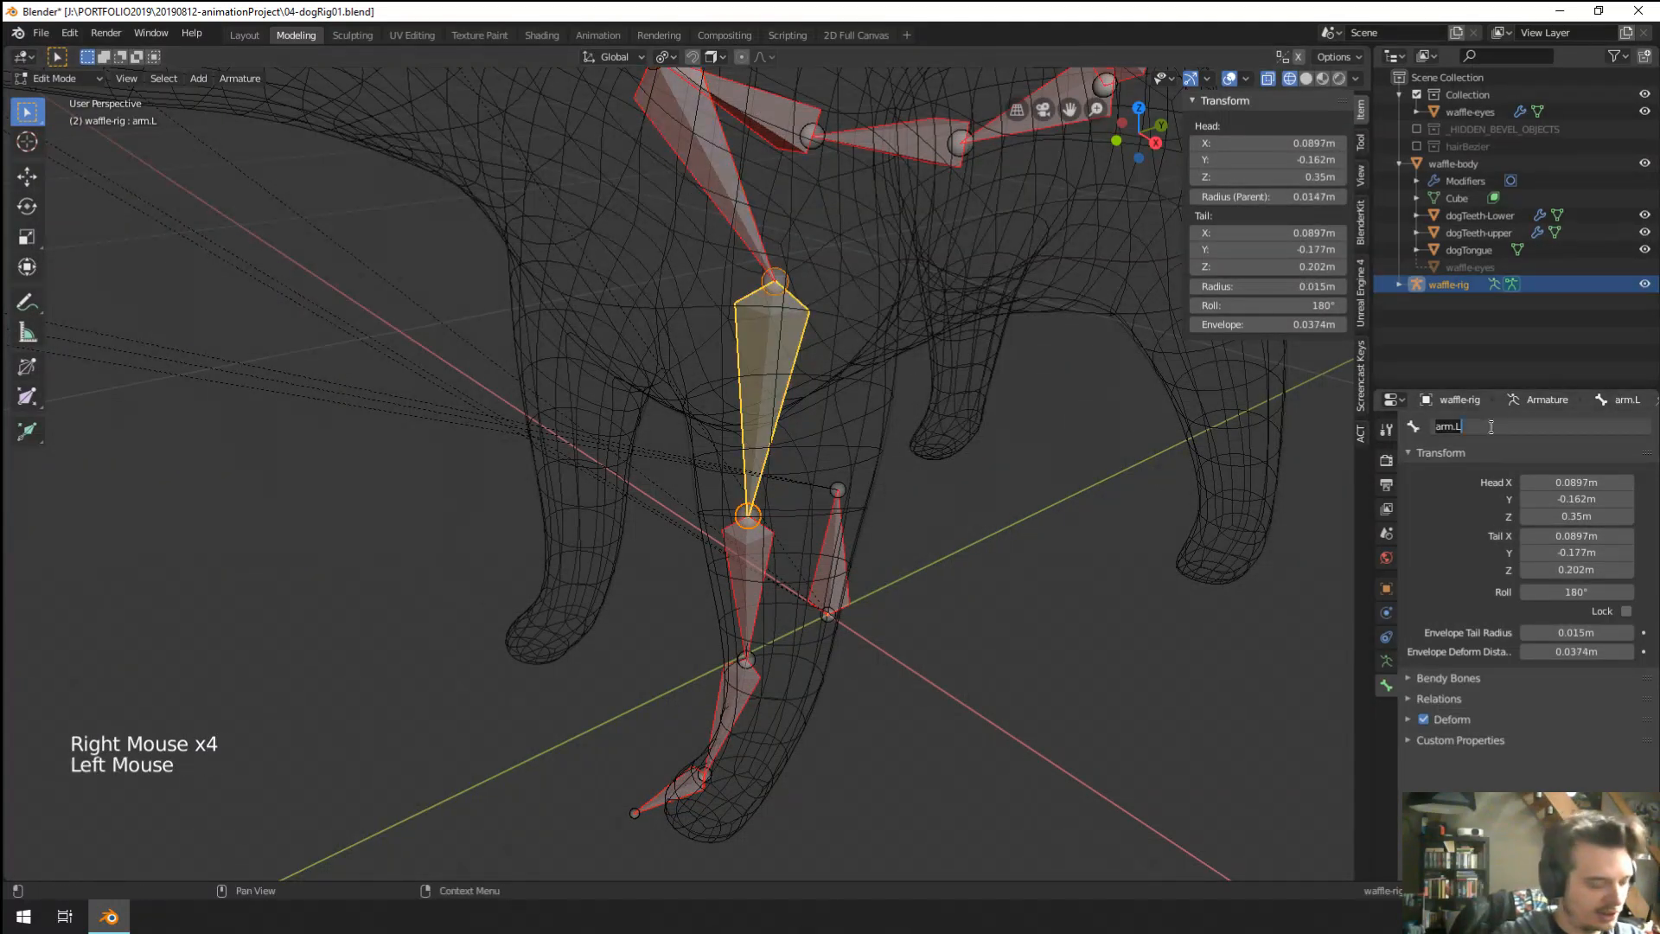
text(frontLeg)
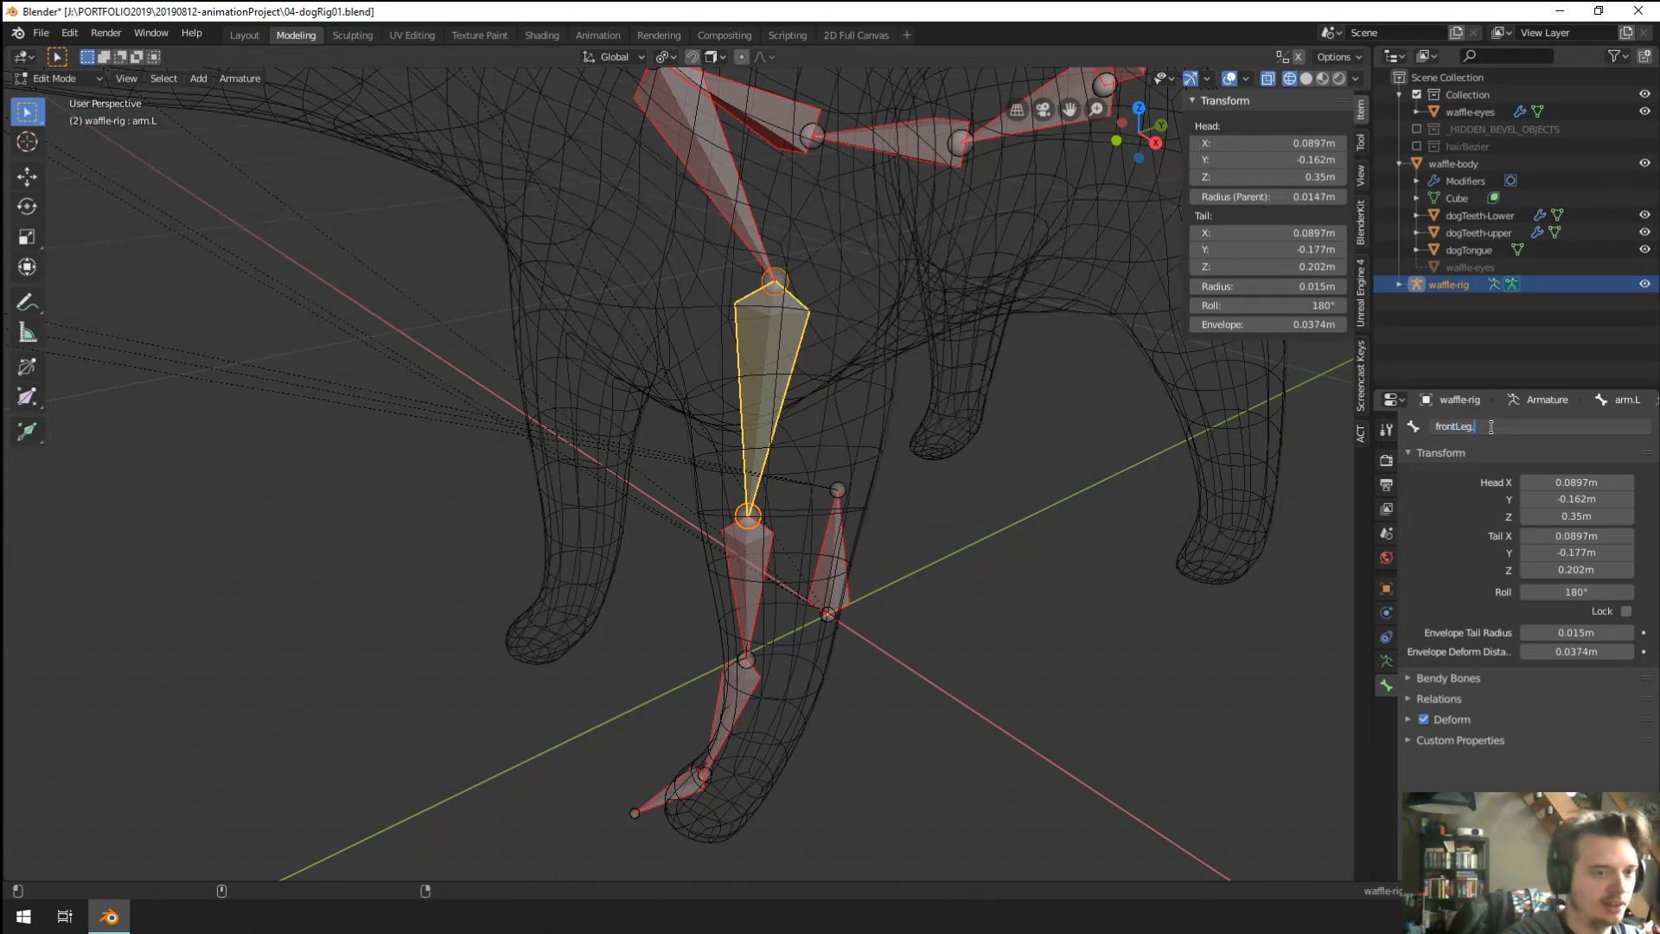
text(.L)
key(Return)
Rename the lower front leg bone foreArm.L as frontShin.L.
right_click(747, 545)
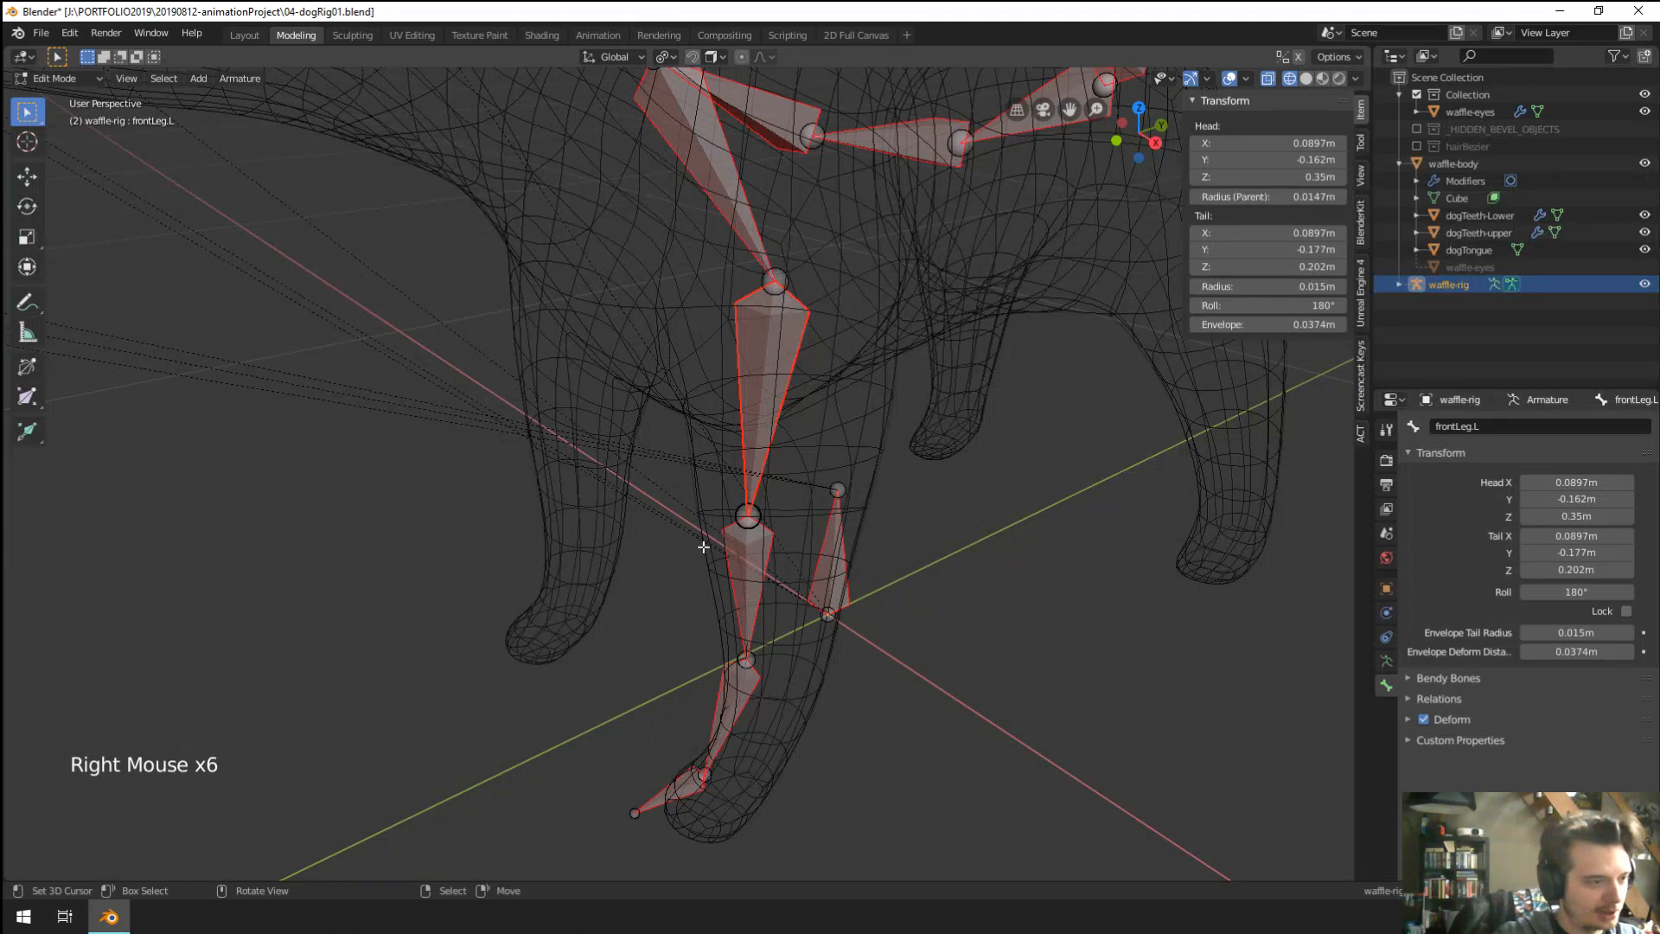
right_click(739, 558)
middle_drag(789, 603, 804, 554)
click(1549, 426)
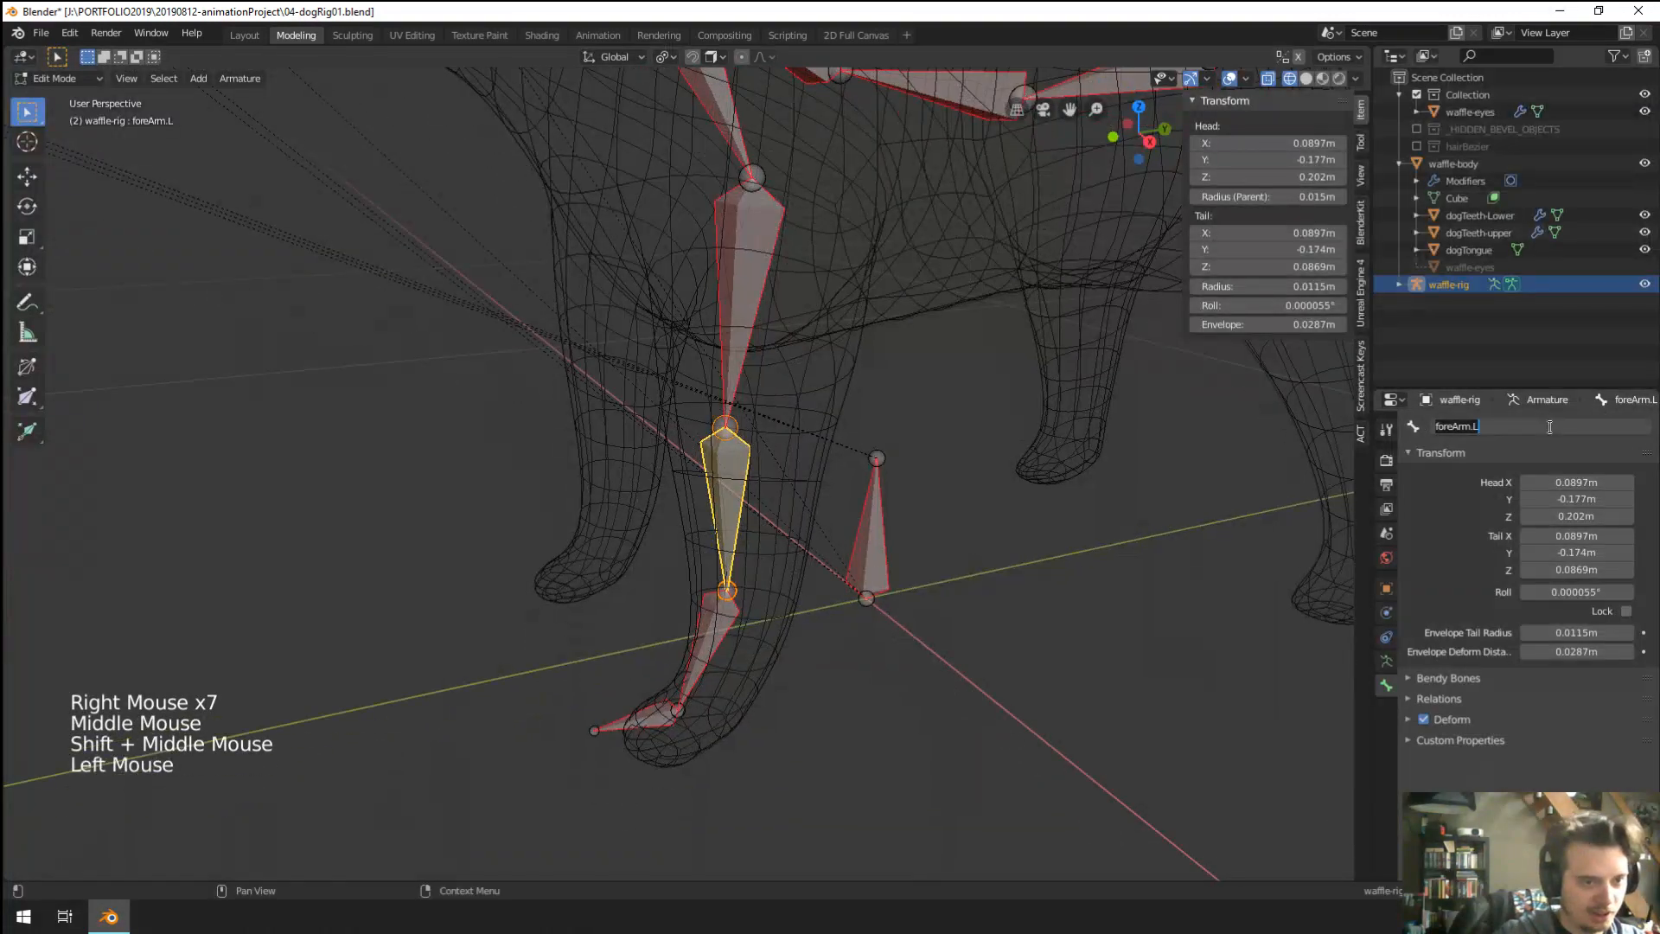
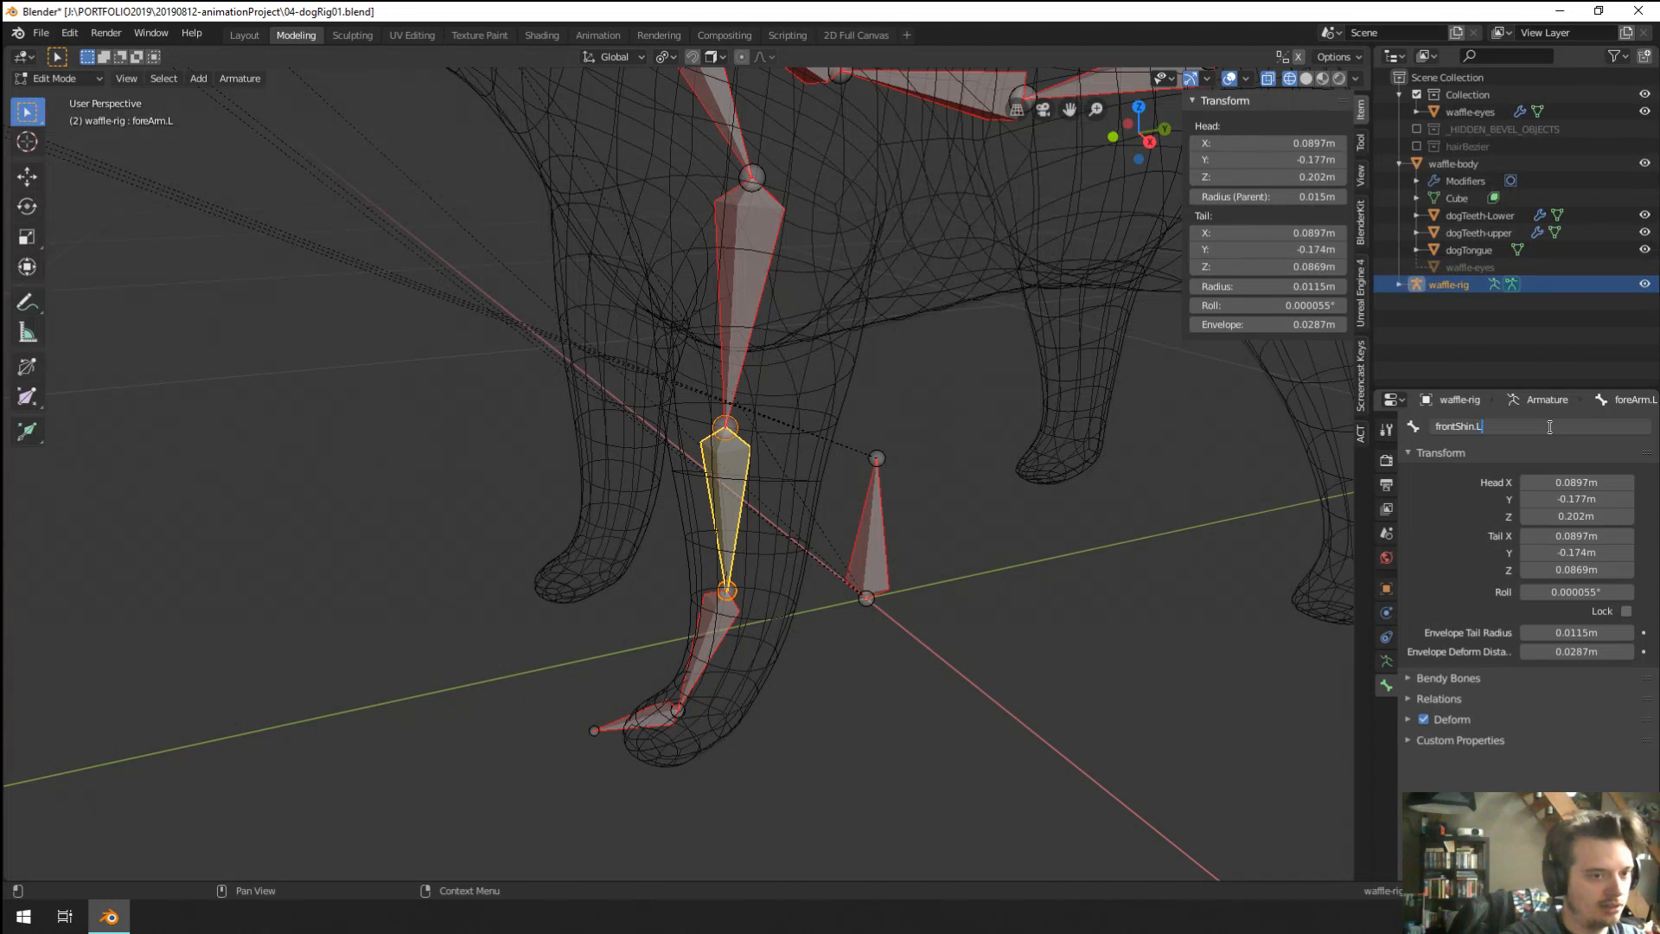
text(frontShin.L)
key(Return)
Rename the hand.L bone as frontPaw.L and the toe bone shoulder.L.004 as paw.L.
right_click(730, 636)
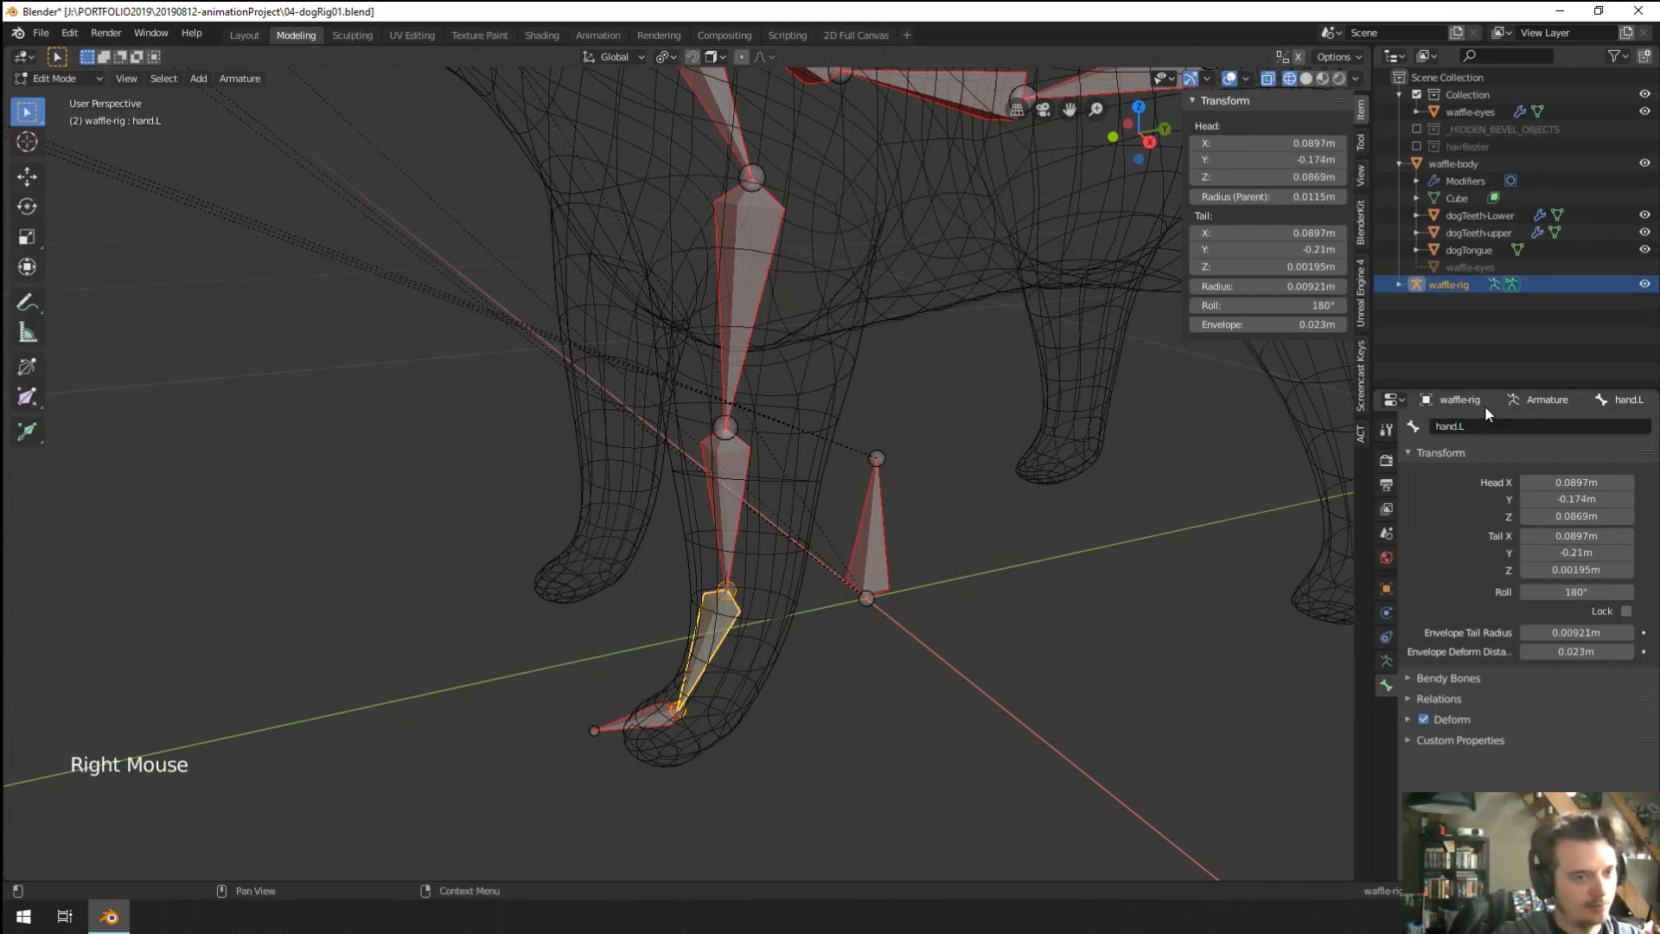
click(1474, 426)
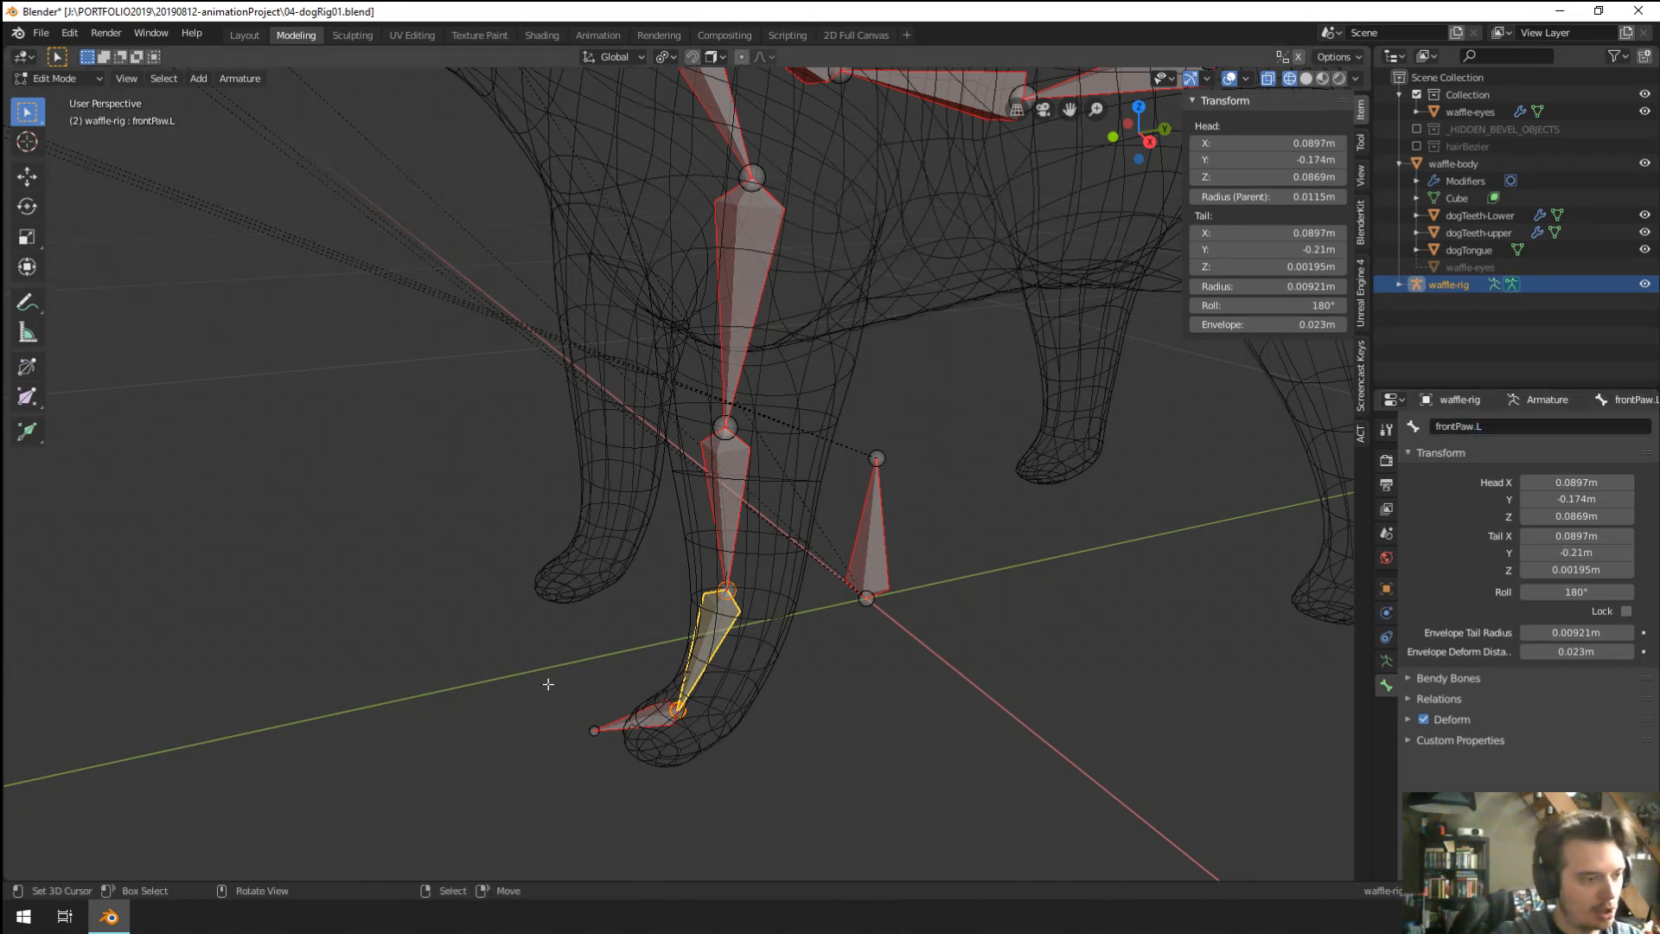
right_click(634, 724)
click(1486, 426)
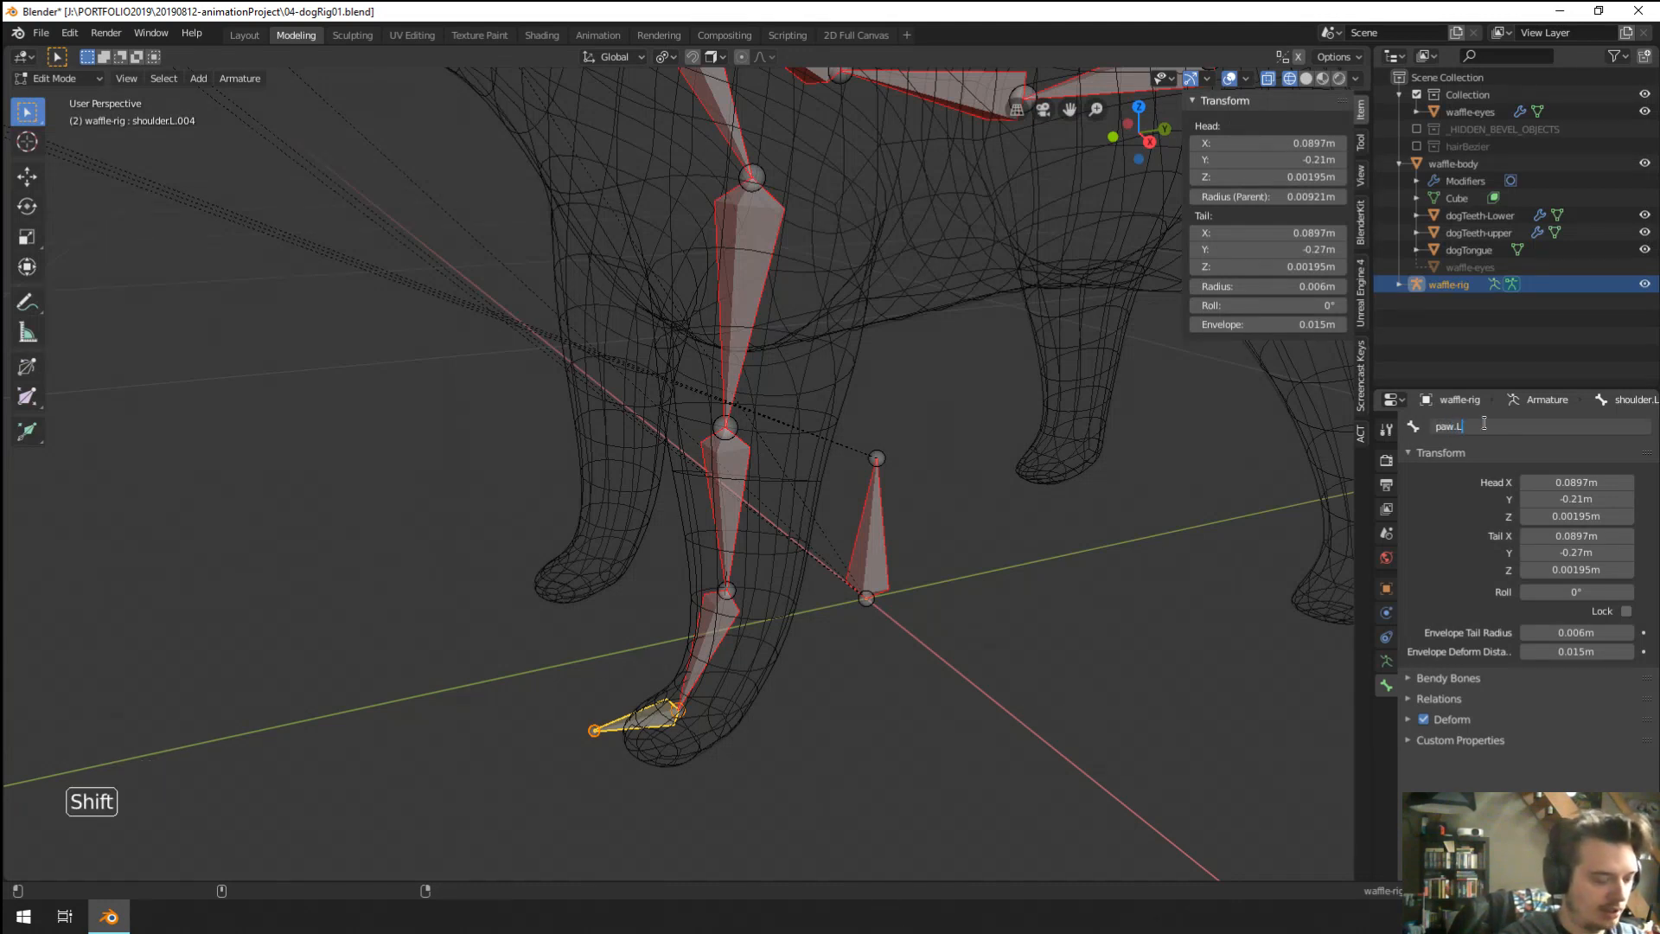
key(Return)
Rename the toe bone paw.L at the end of the front leg chain as frontToes.L.
right_click(717, 634)
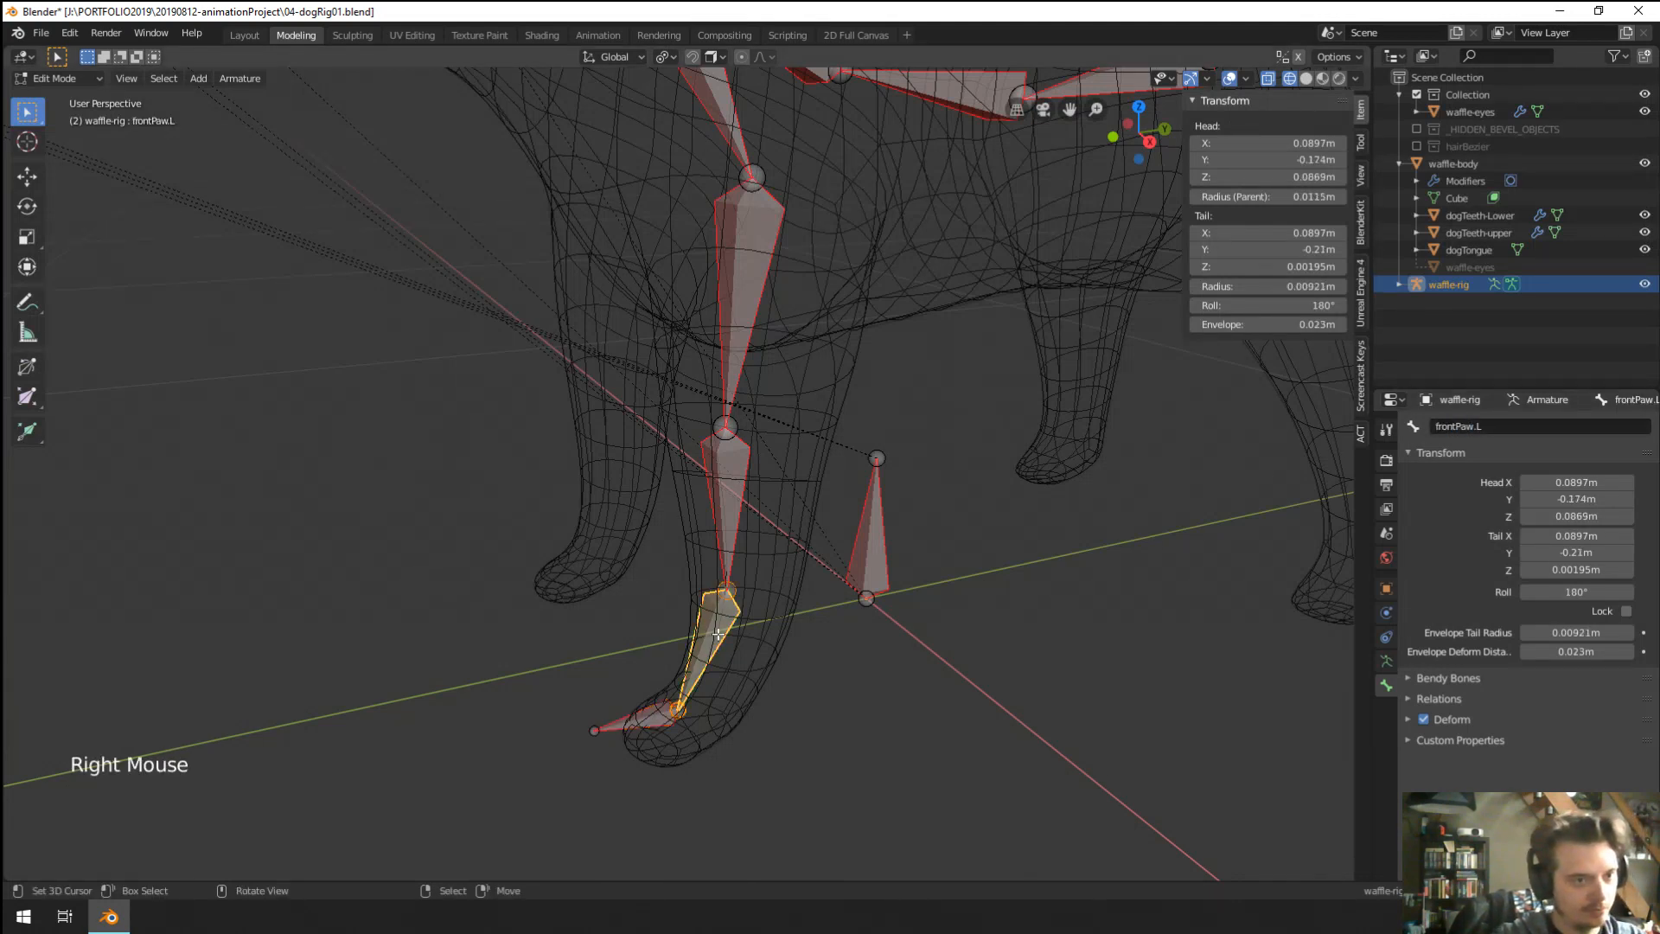
right_click(652, 714)
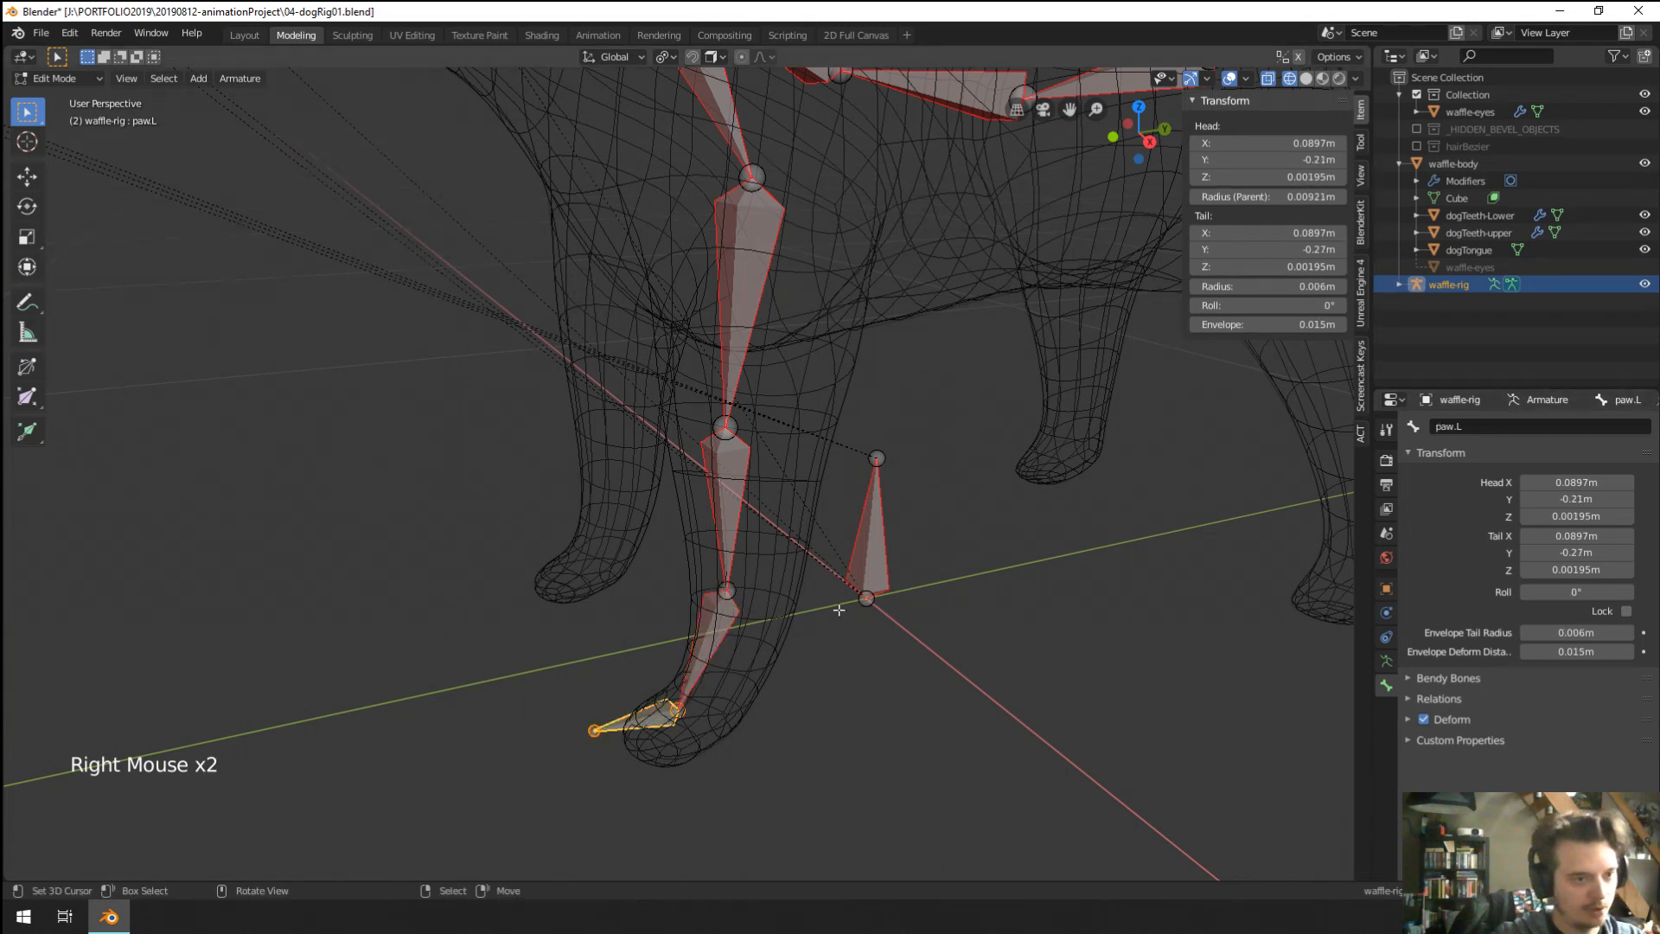
right_click(707, 631)
right_click(661, 697)
click(1494, 427)
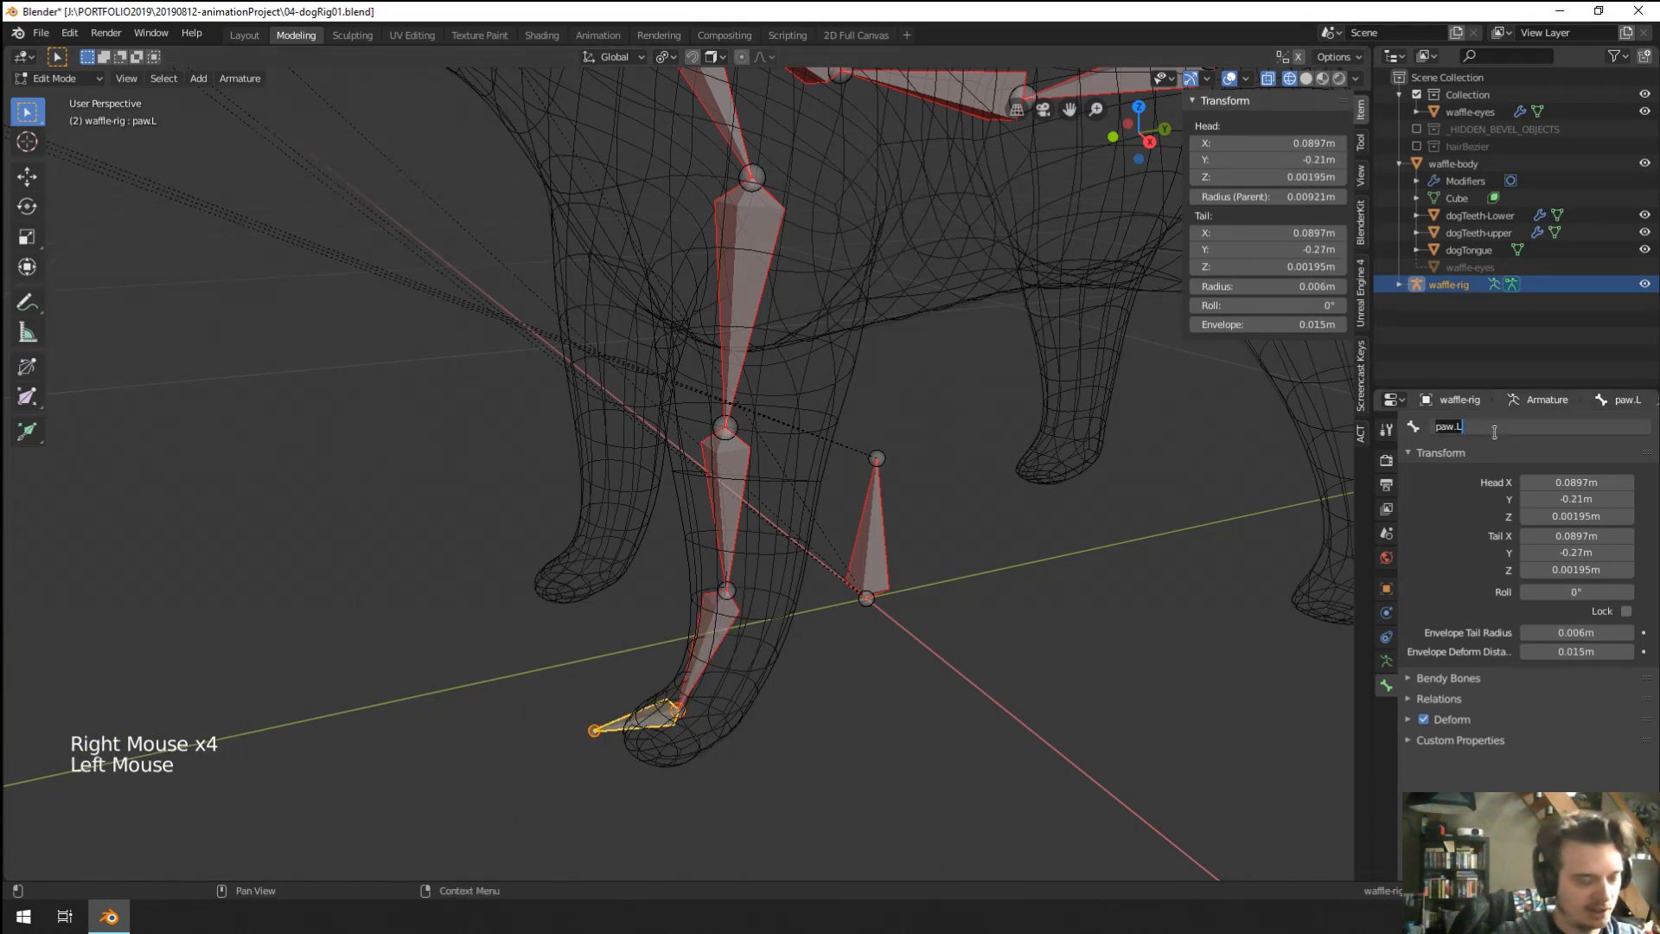
text(frontToe)
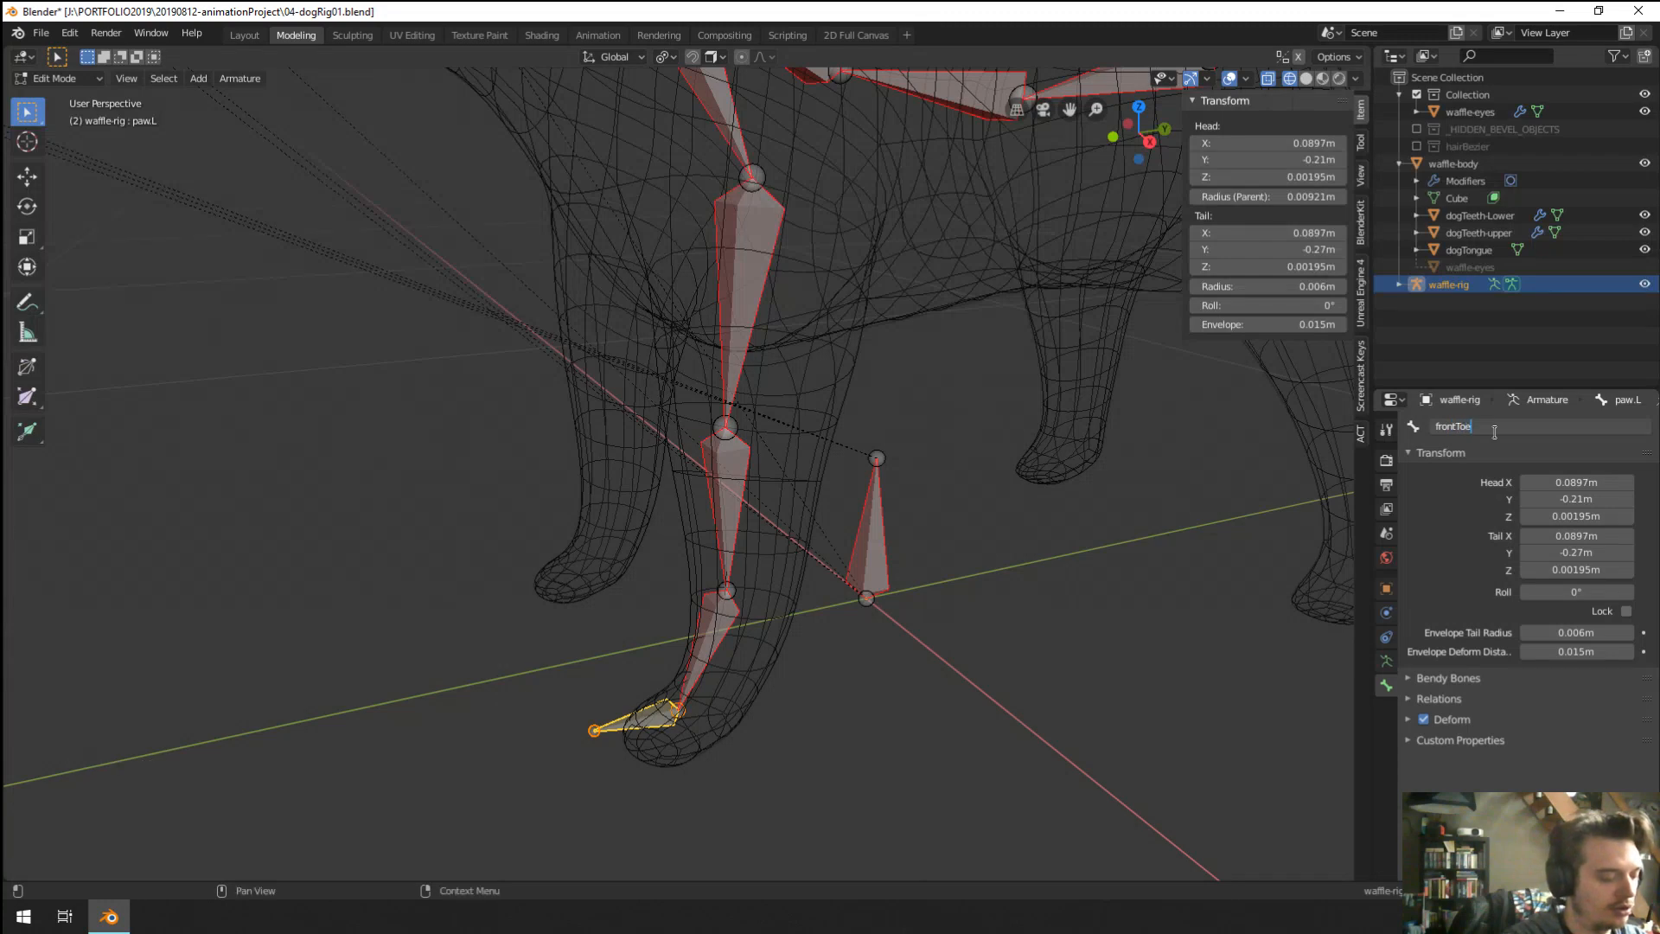
text(s.L)
key(Return)
Move the frontPaw.L and frontToes.L bones about 0.027 m outward along X, into the paw mesh.
scroll(696, 580, down, 2)
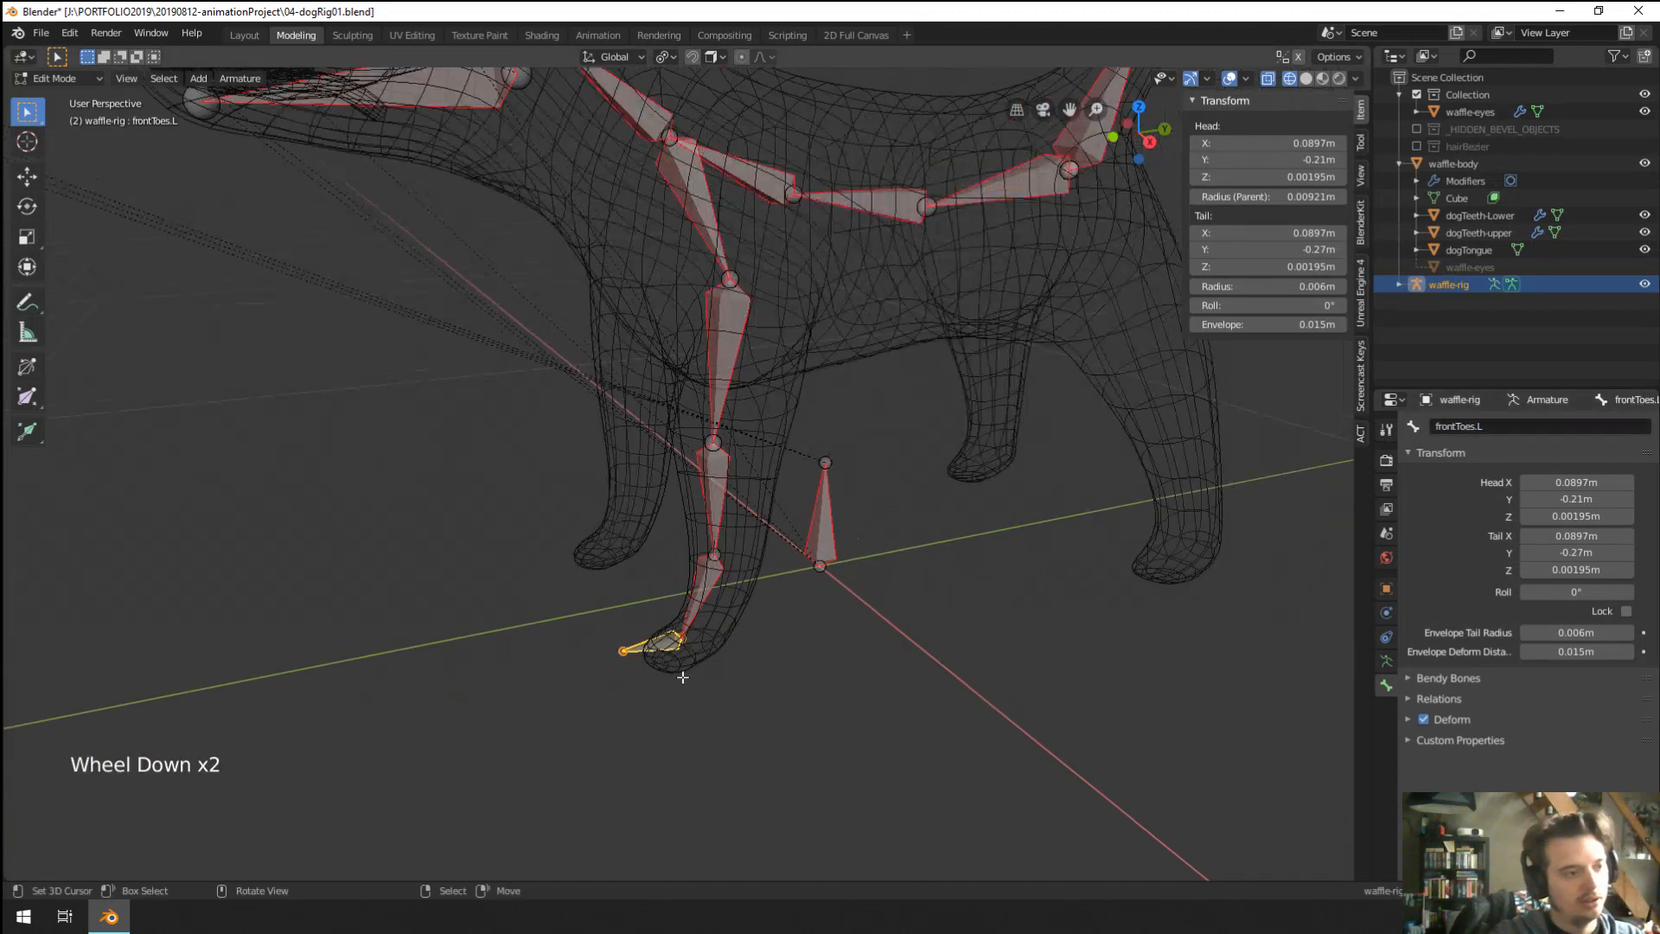
shift+right_click(696, 581)
middle_drag(696, 581, 771, 630)
key(g)
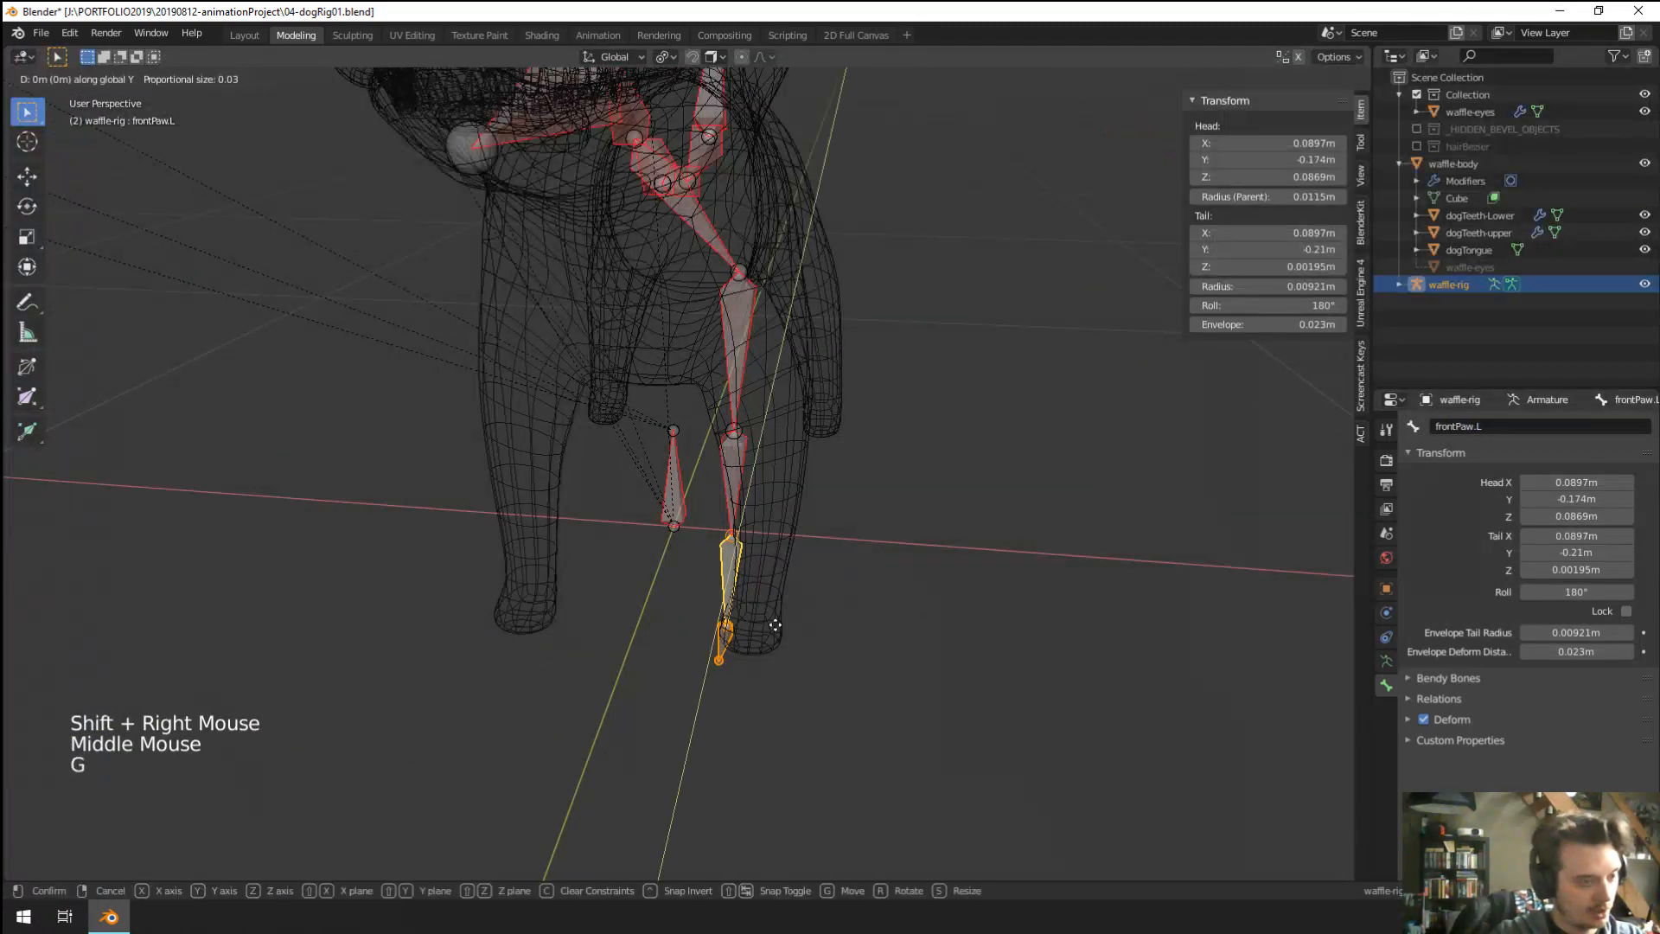
key(x)
click(802, 626)
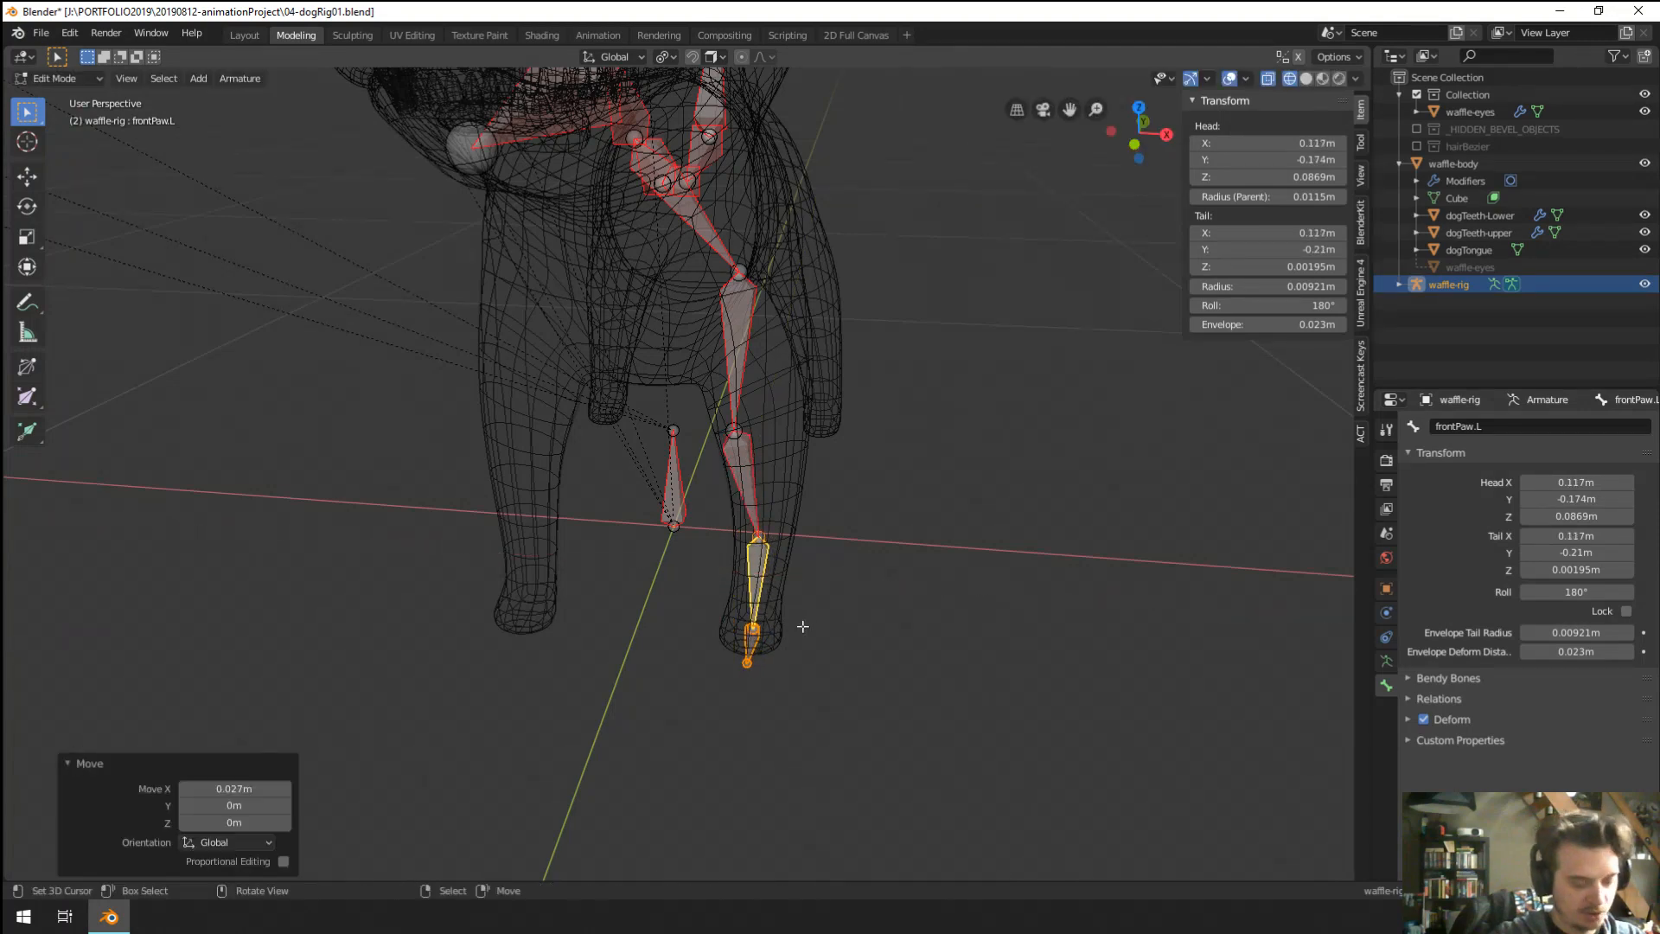
In the front view, move the wrist joint to about X 0.122 m and the elbow joint to about X 0.114 m, inside the leg mesh.
key(KP_1)
scroll(802, 626, up, 3)
right_click(832, 583)
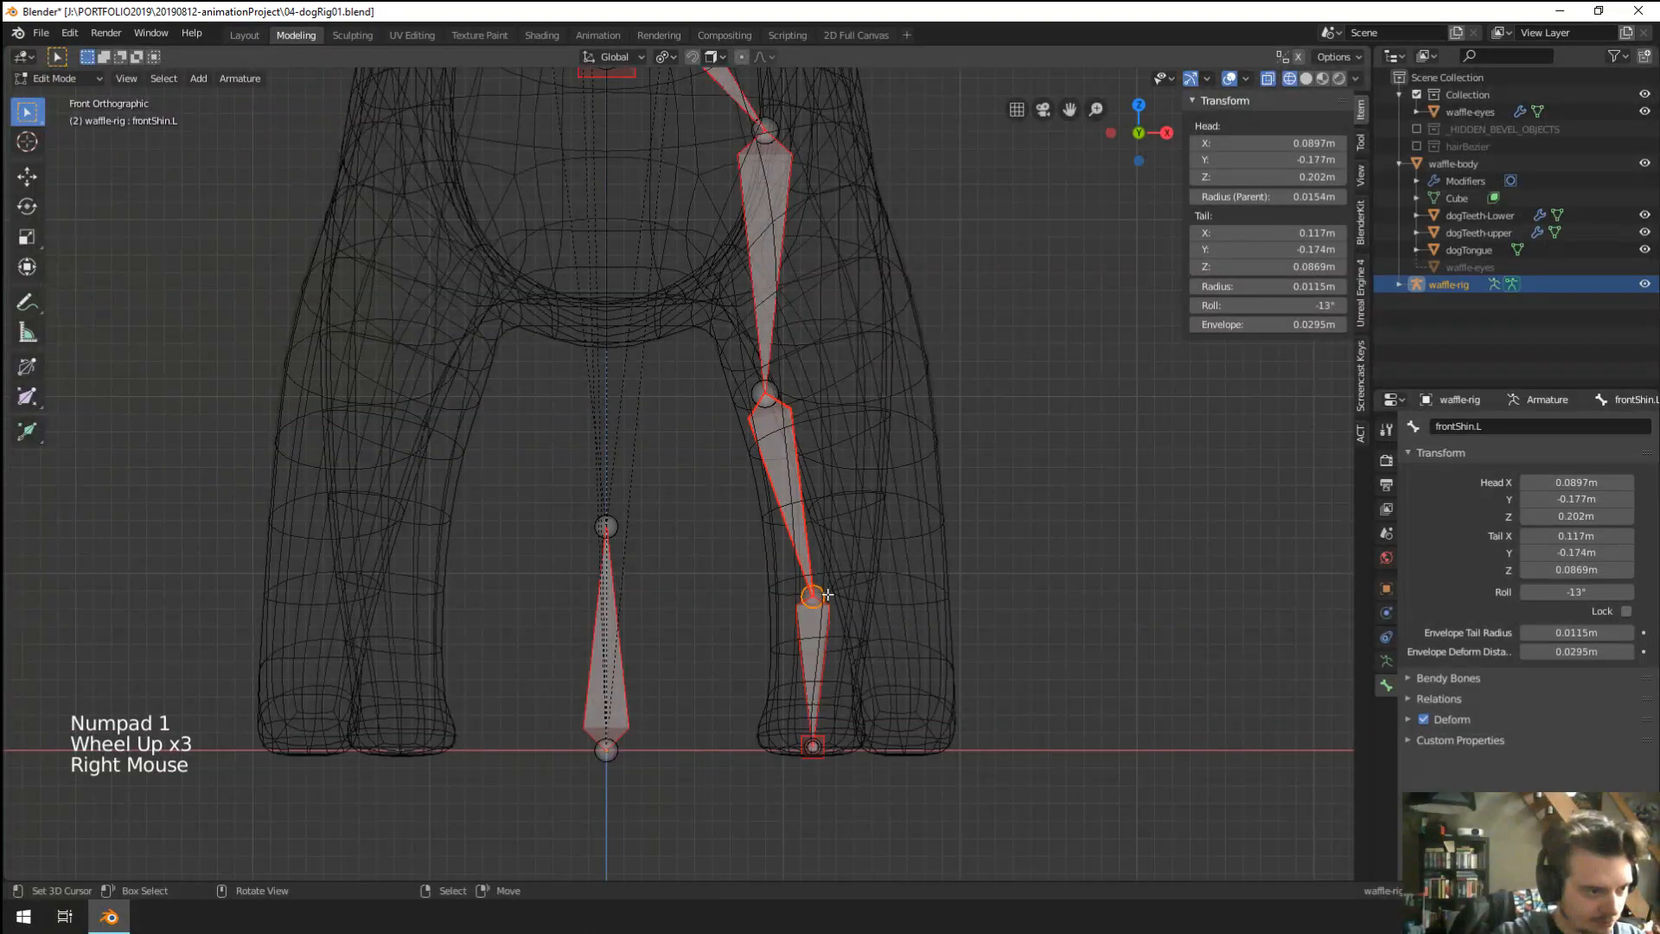
key(g)
click(837, 588)
right_click(778, 396)
key(g)
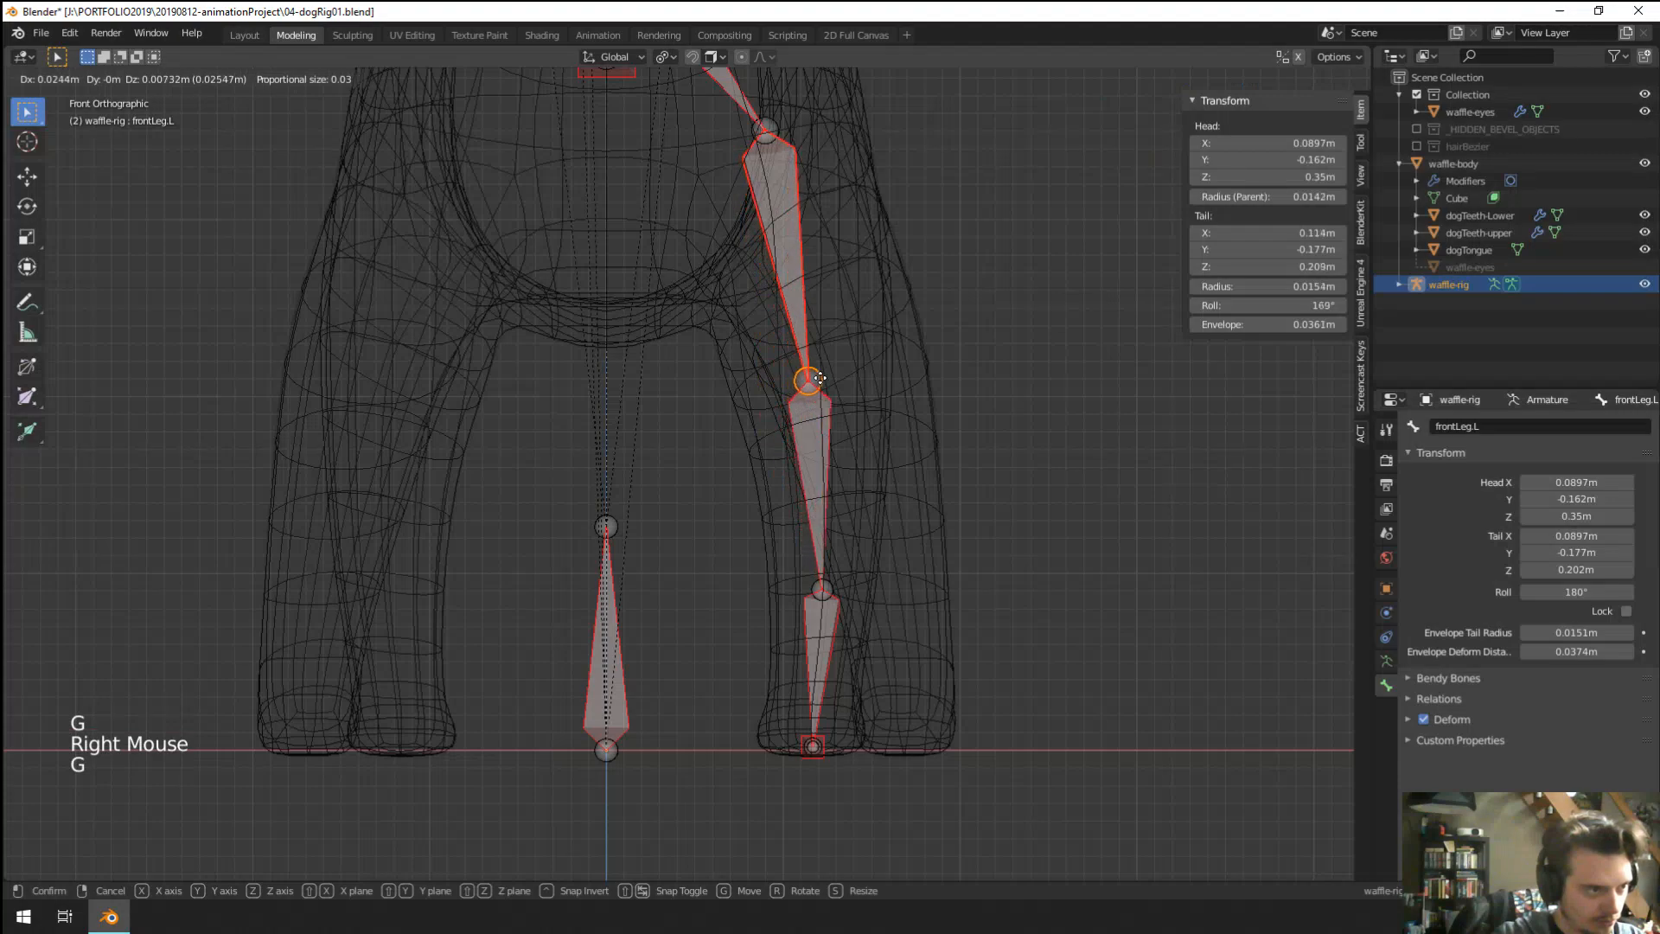
click(804, 408)
Move the elbow joint between frontLeg.L and frontShin.L slightly forward, to about Y -0.187 m, and leave armature editing.
middle_drag(804, 408, 859, 511)
key(g)
click(692, 464)
scroll(691, 463, down, 2)
scroll(758, 490, down, 1)
key(Tab)
In the right view, duplicate the left front leg chain from shoulder to toes and place the copy about 0.586 m back along Y.
scroll(761, 496, down, 1)
key(KP_1)
key(KP_3)
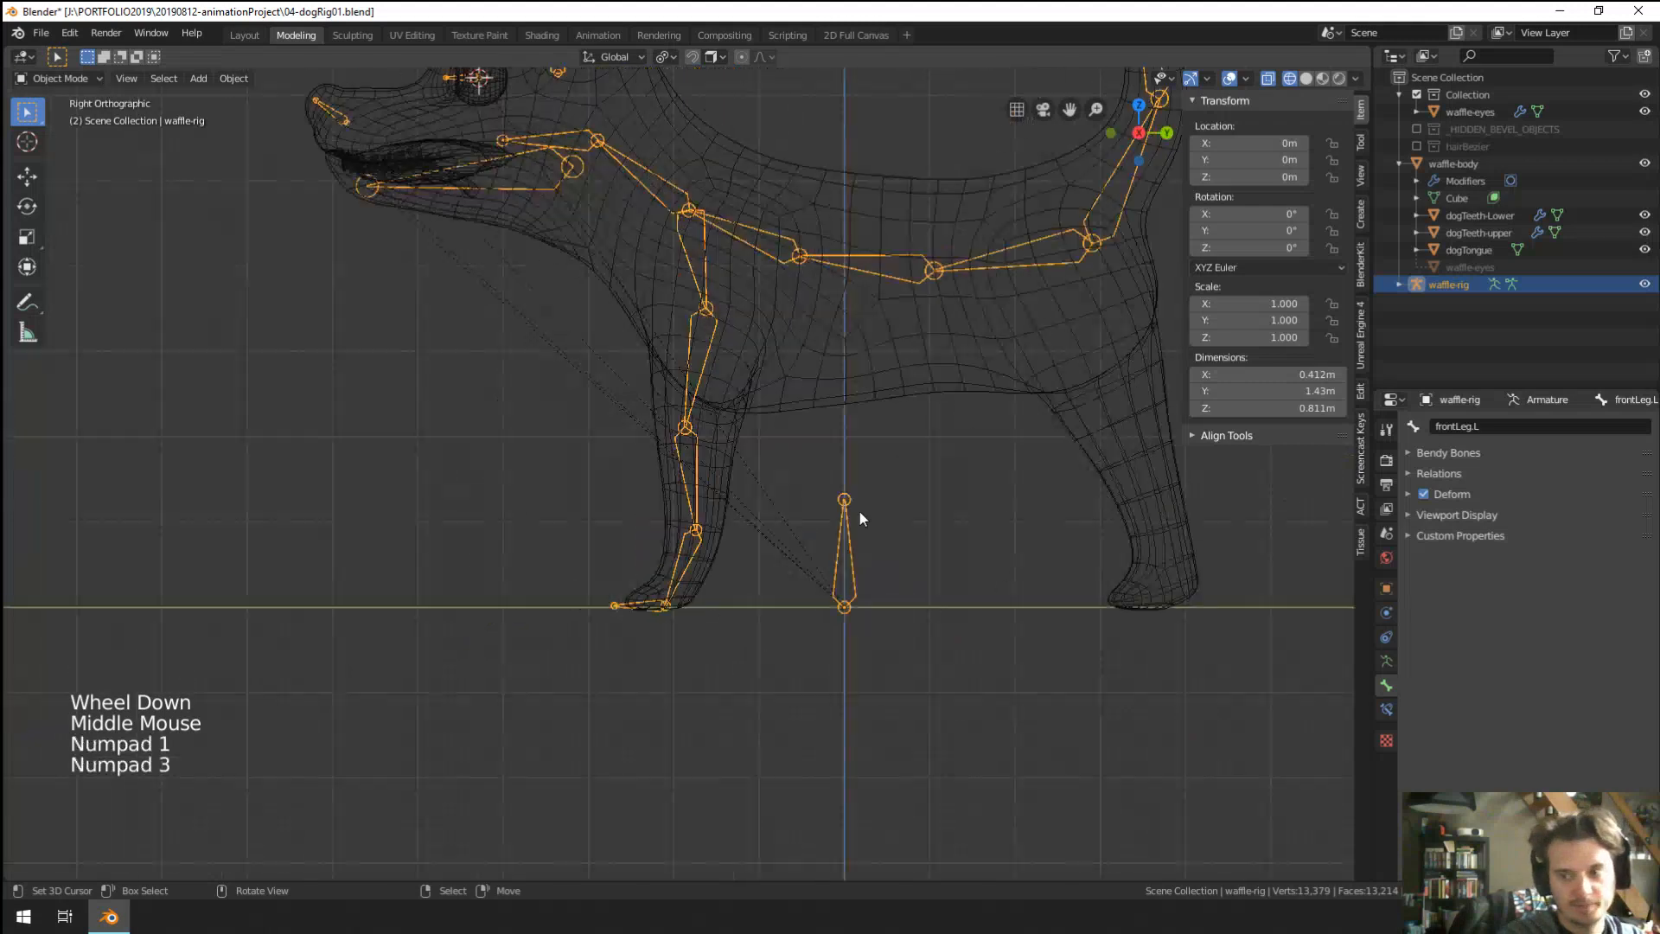
key(Tab)
right_click(709, 374)
shift+right_click(699, 554)
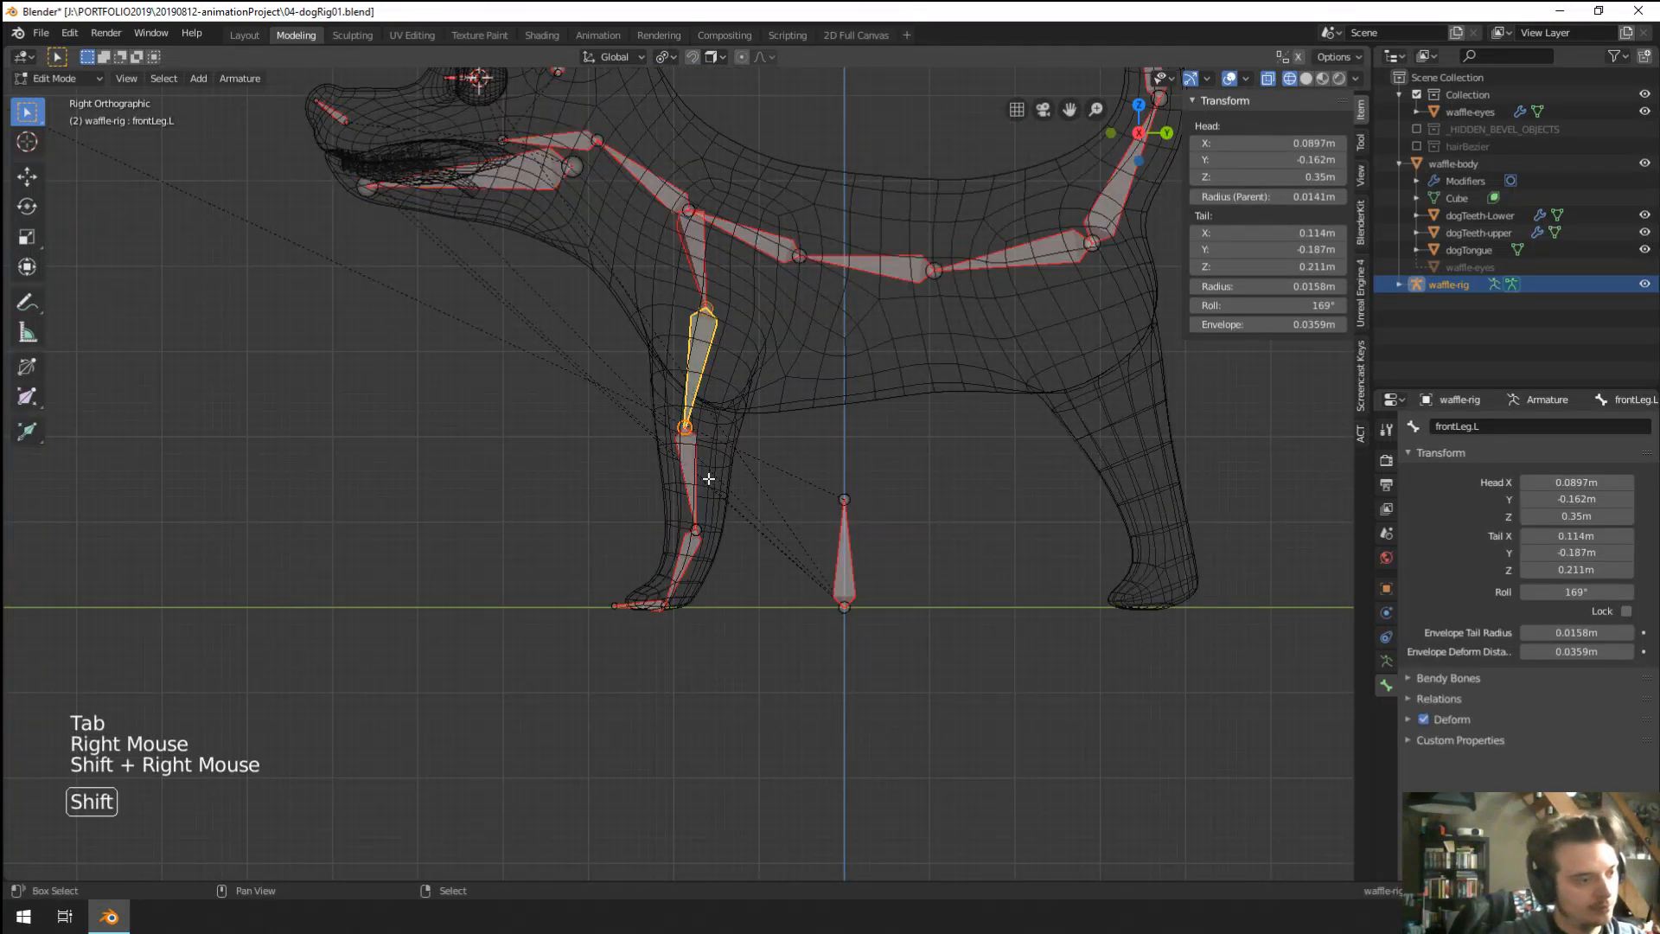
shift+right_click(690, 531)
shift+right_click(667, 527)
ctrl+right_click(645, 606)
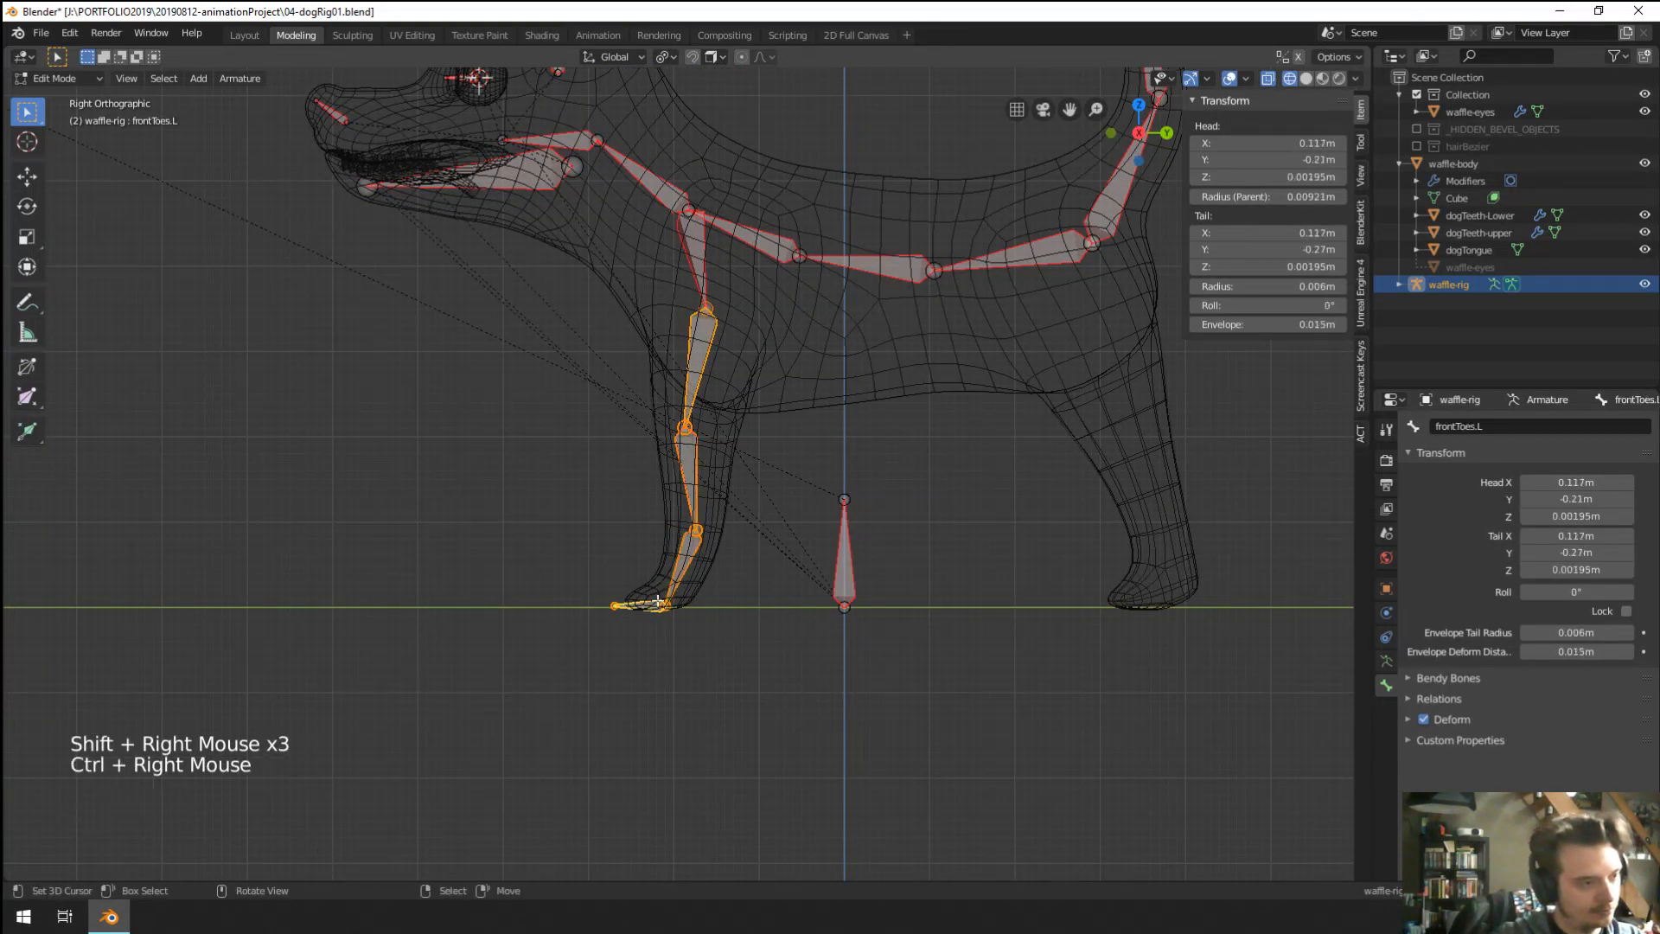
shift+middle_drag(747, 419, 633, 462)
shift+right_click(620, 346)
key(shift+d)
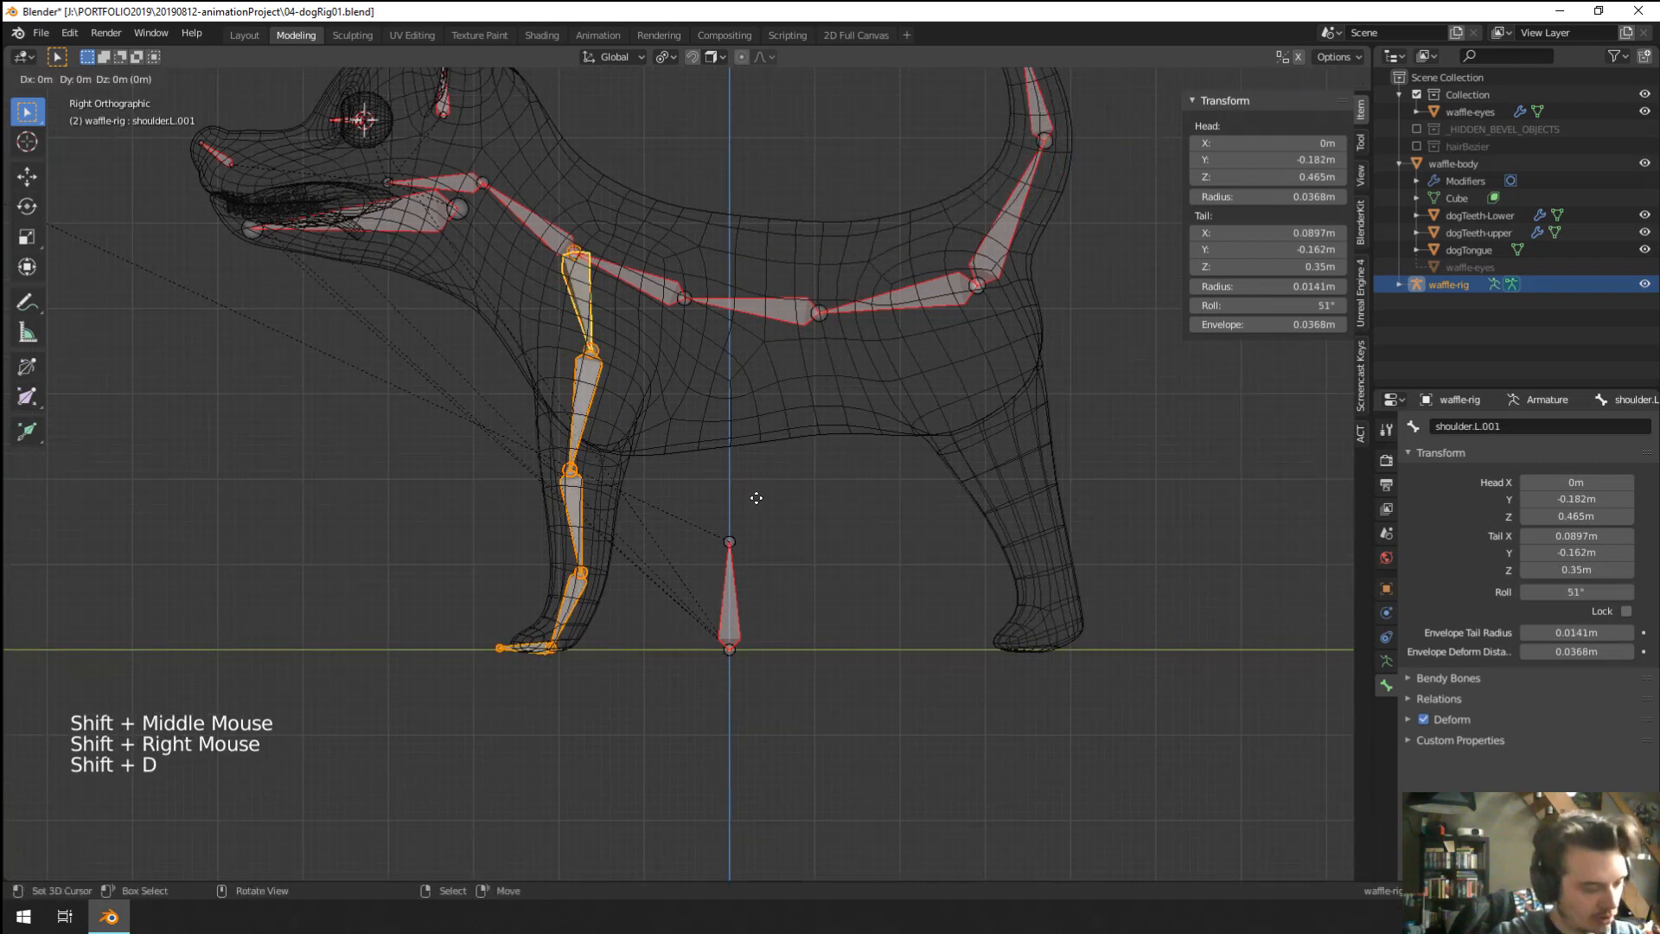
click(1245, 529)
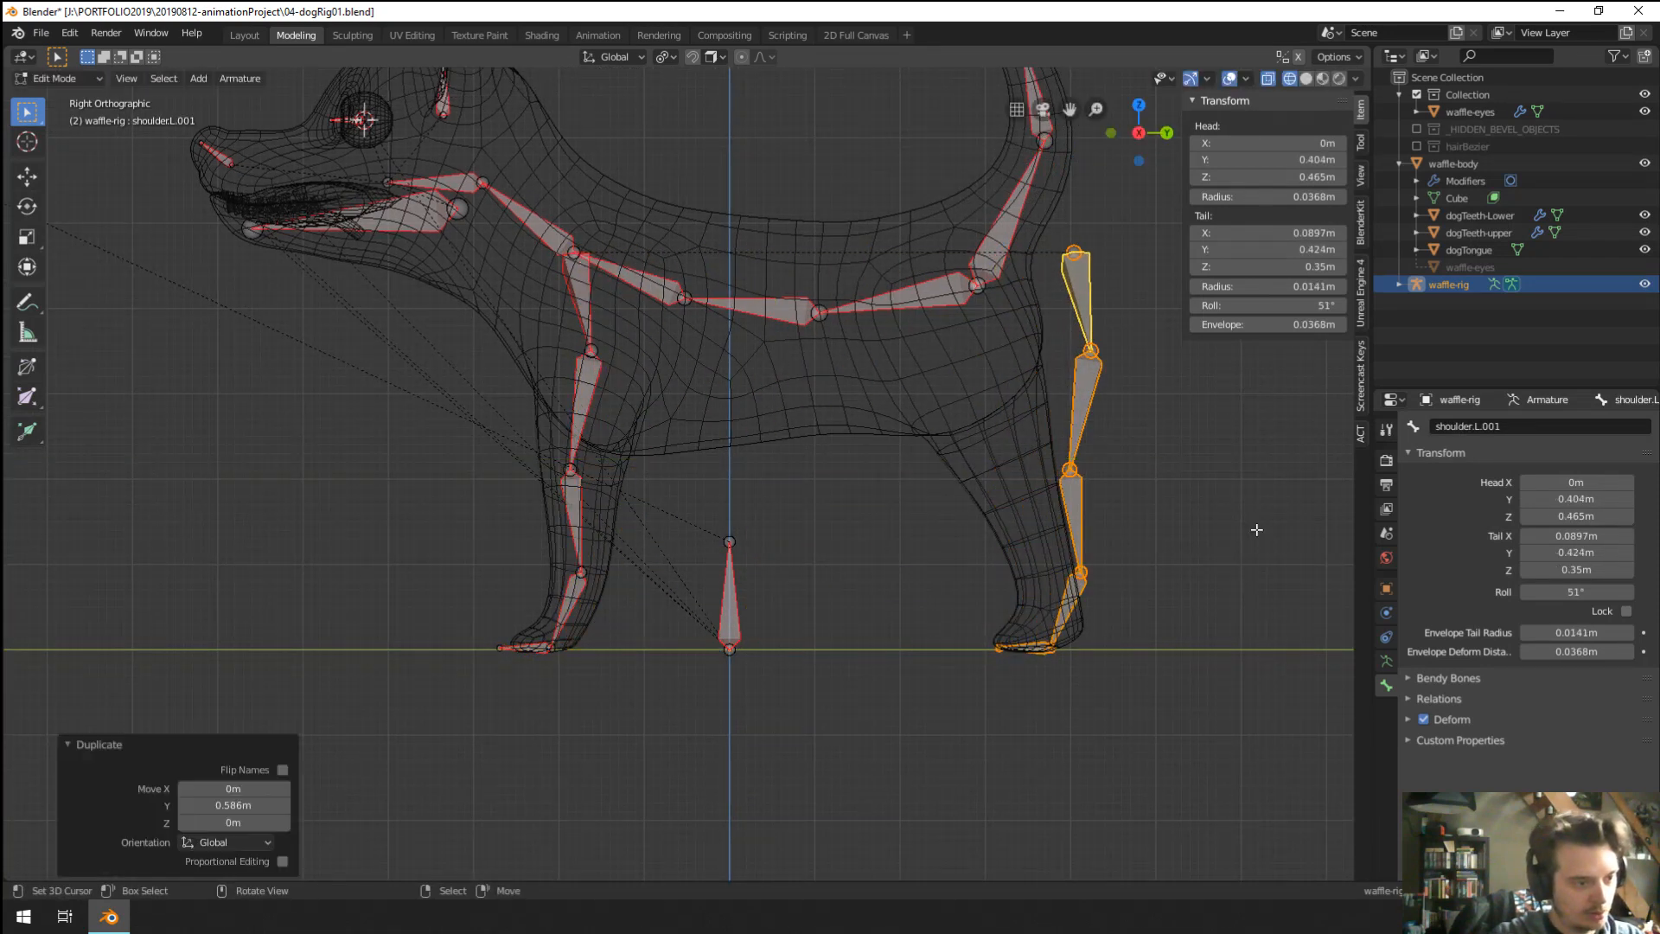
Rename the copied toe bone frontToes.L.001 at the hind paw as backToes.L.
scroll(1151, 637, up, 2)
shift+middle_drag(1149, 700, 968, 703)
right_click(984, 720)
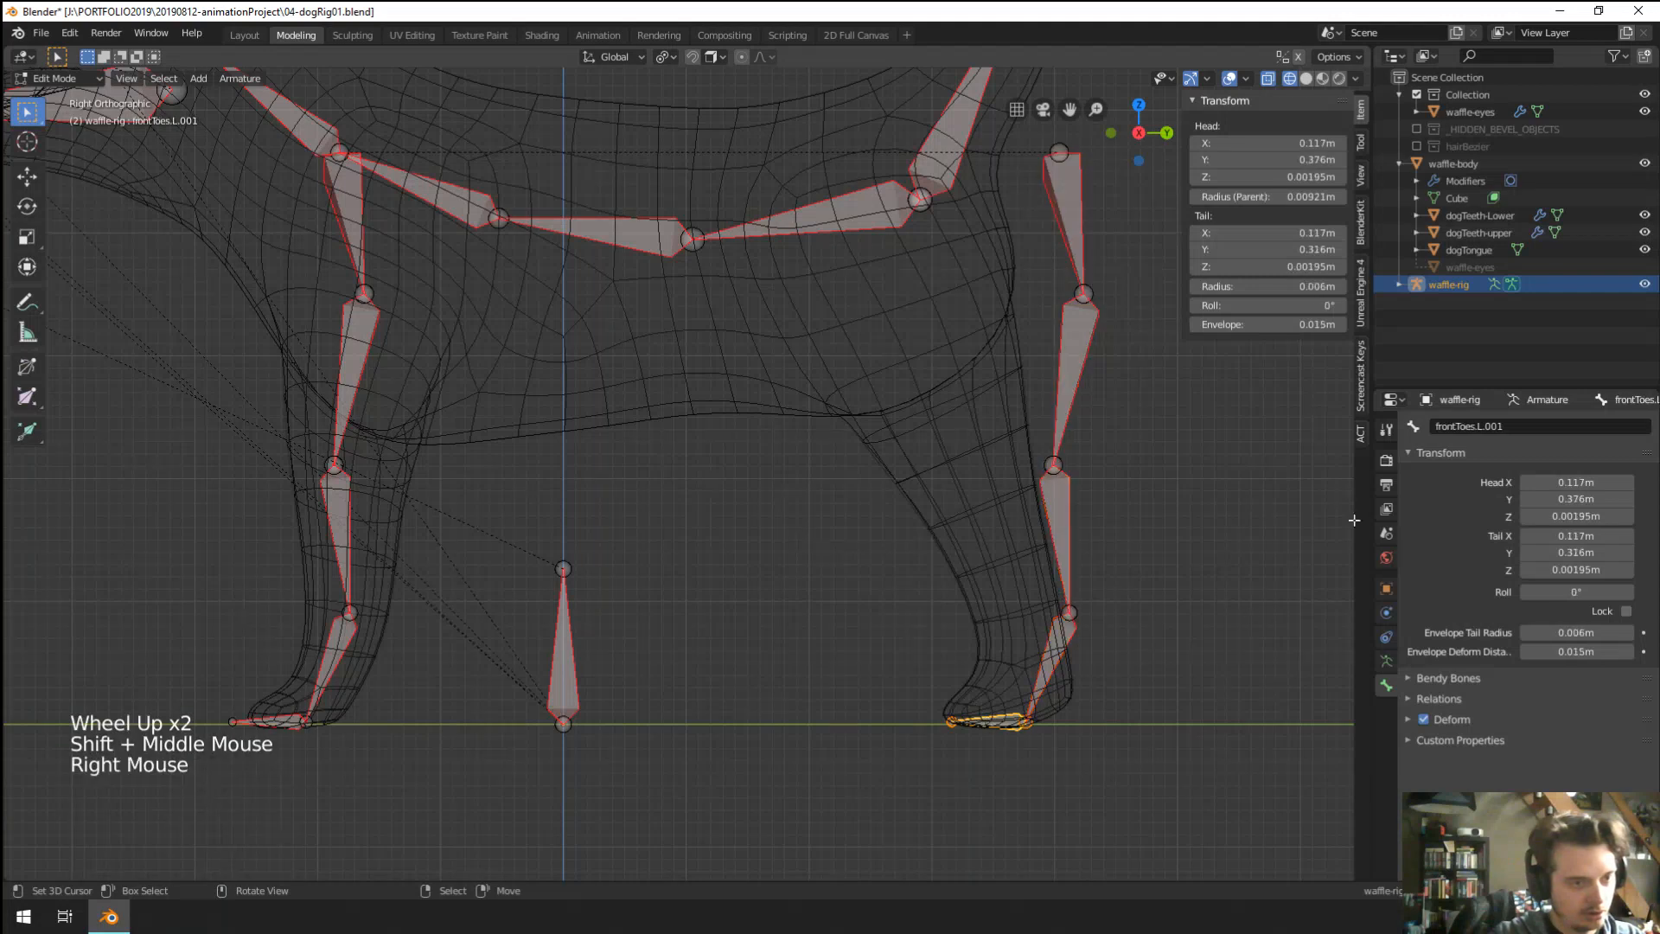
click(1456, 427)
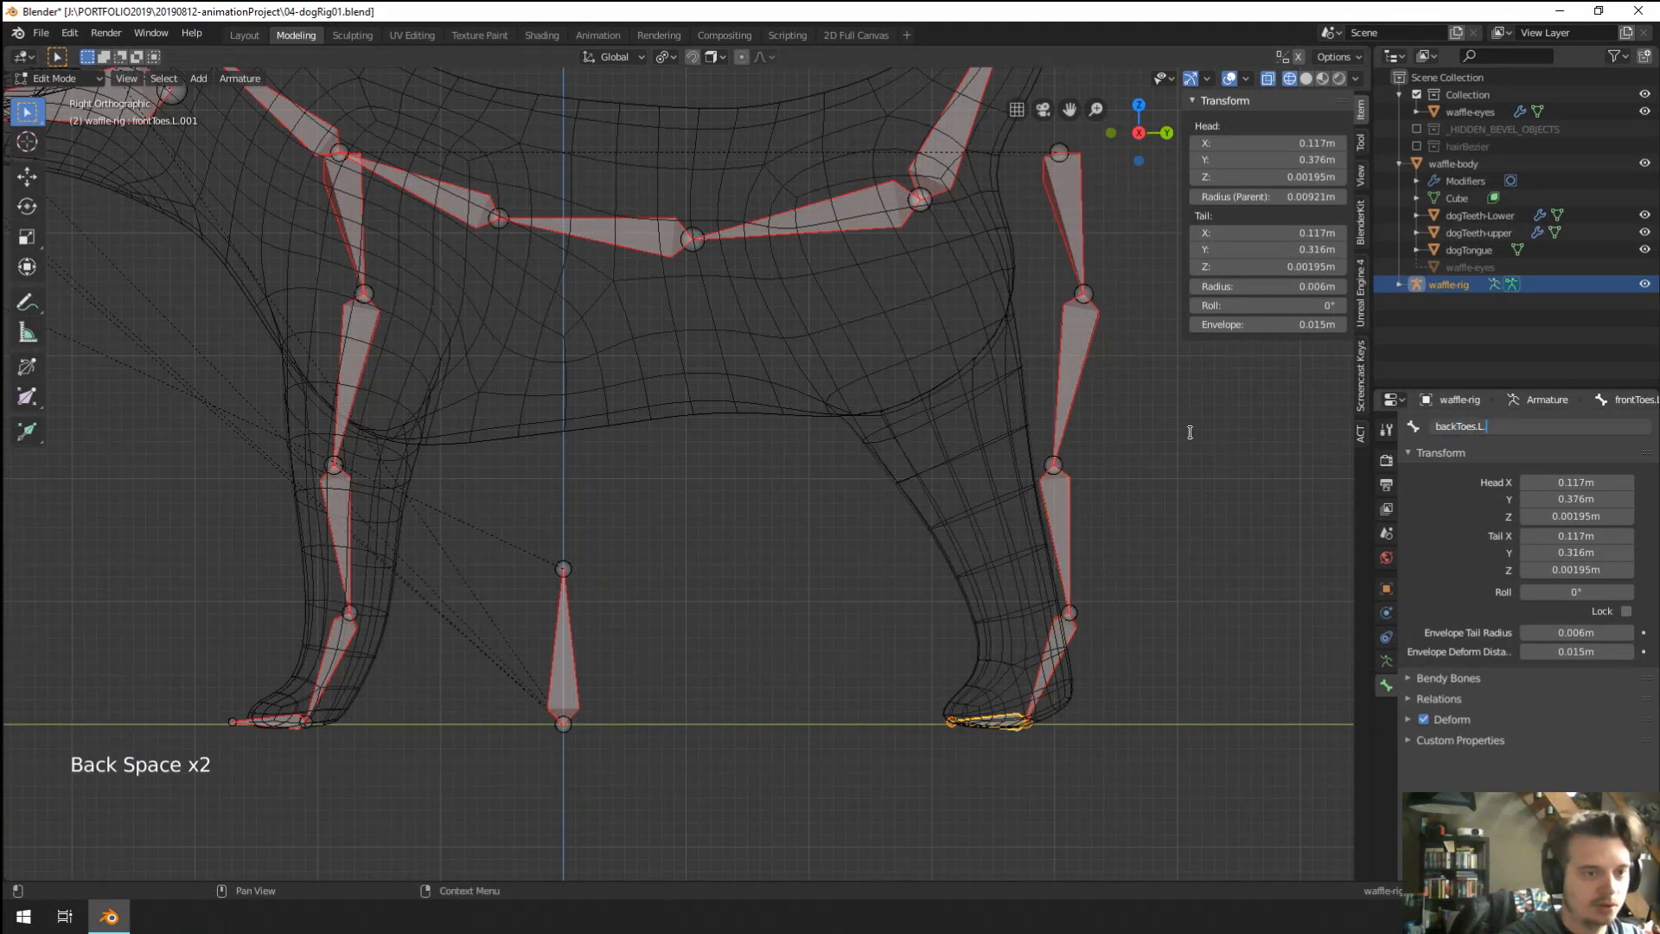
key(Return)
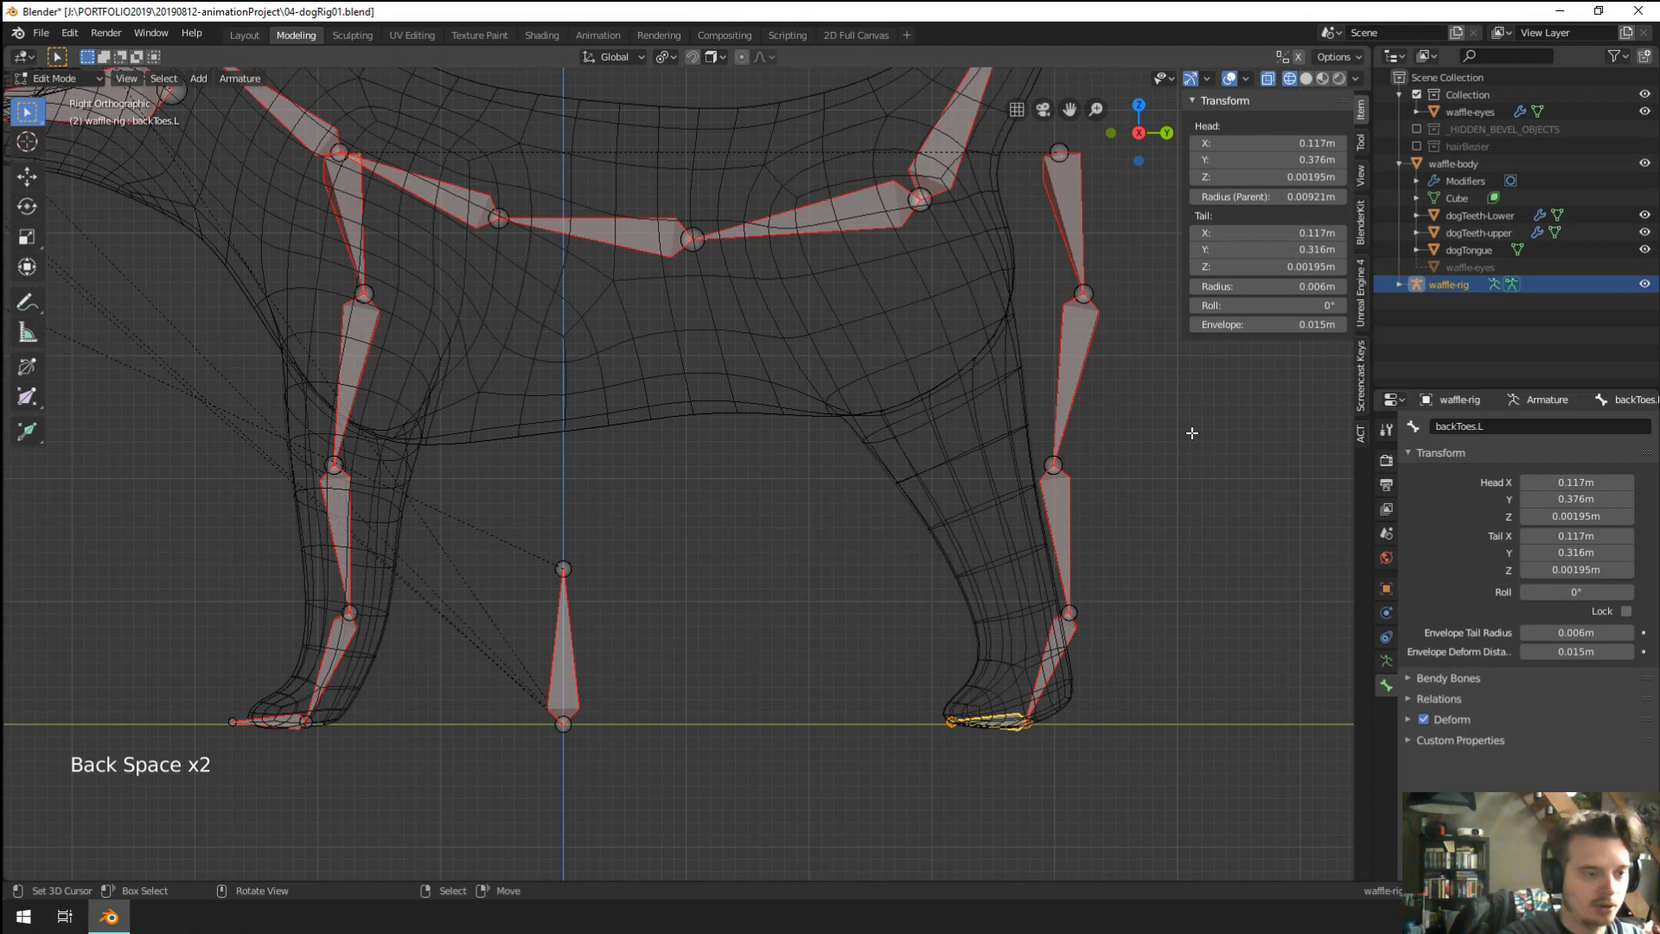
Move the hind leg's heel joint back about 0.02 m along Y and its ankle joint forward about 0.04 m.
right_click(1032, 723)
key(g)
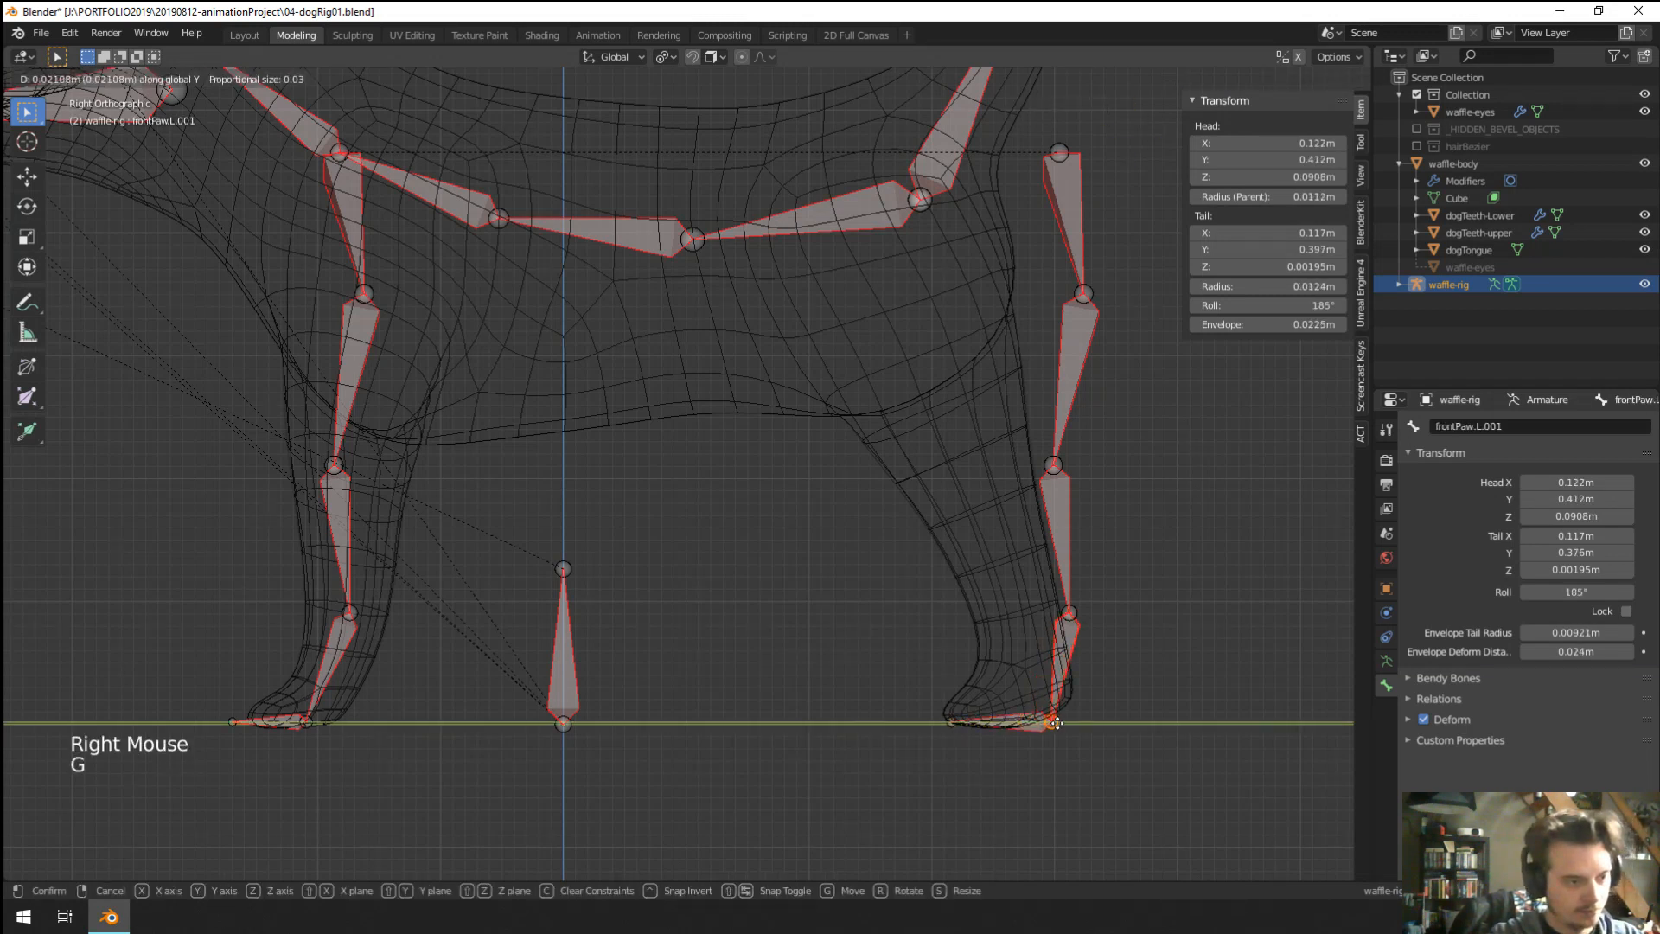
click(1052, 725)
right_click(1071, 613)
key(g)
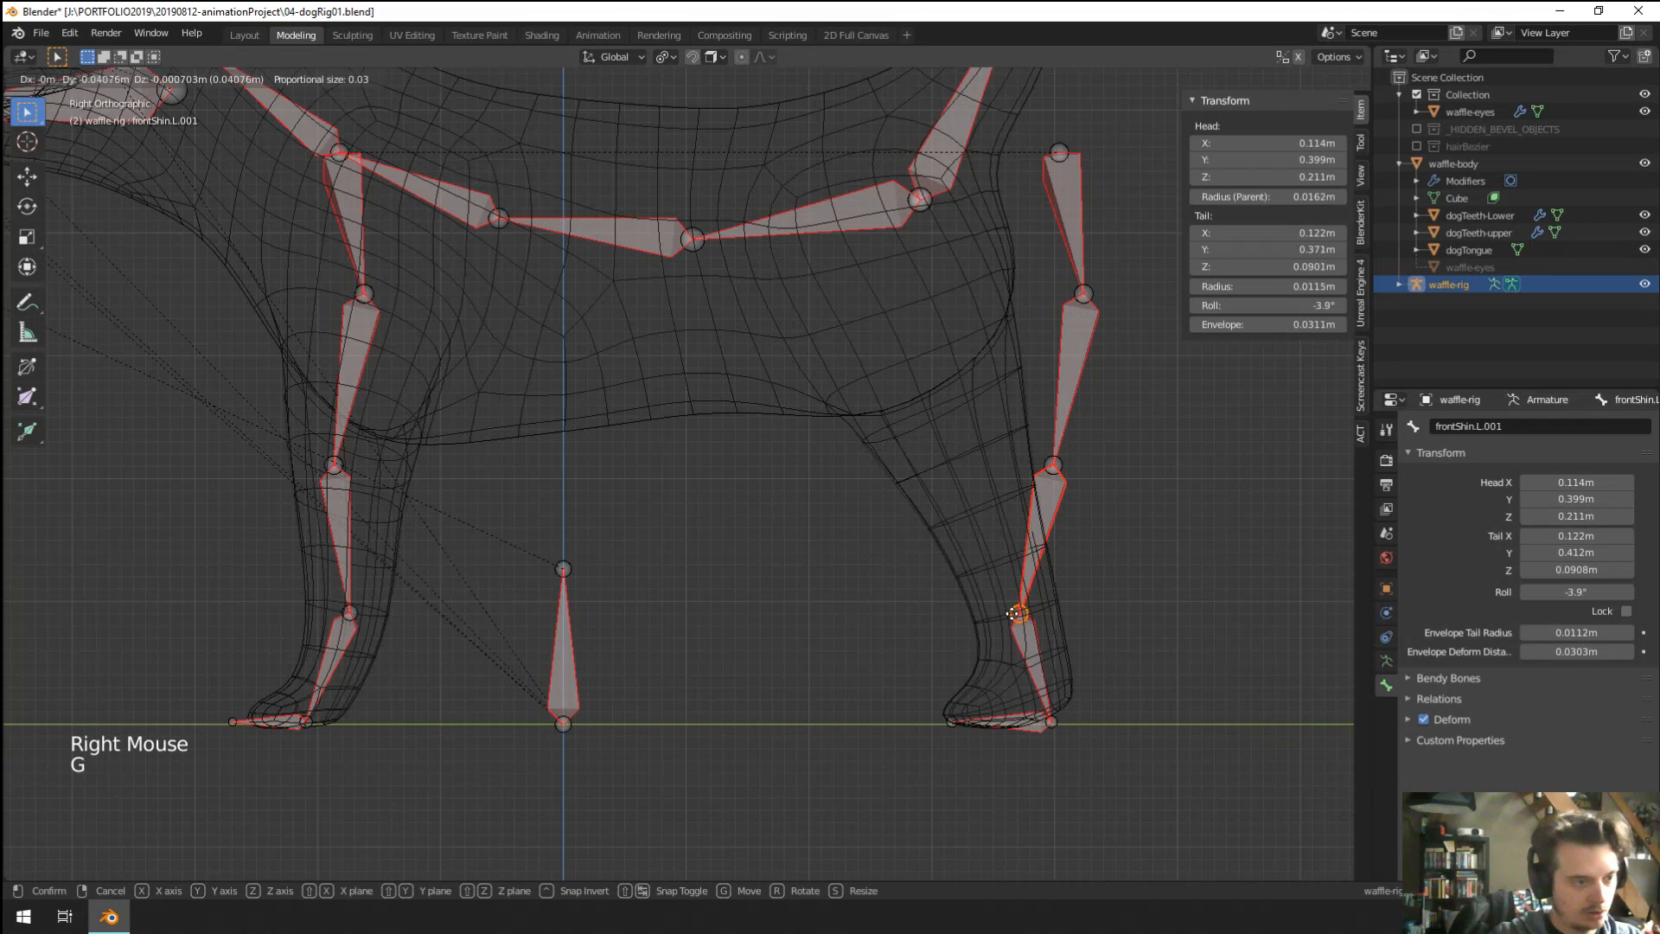
click(1014, 613)
Move the hind leg's knee joint about 0.084 m forward and 0.016 m up, into the thigh mesh.
right_click(1054, 466)
key(g)
click(950, 445)
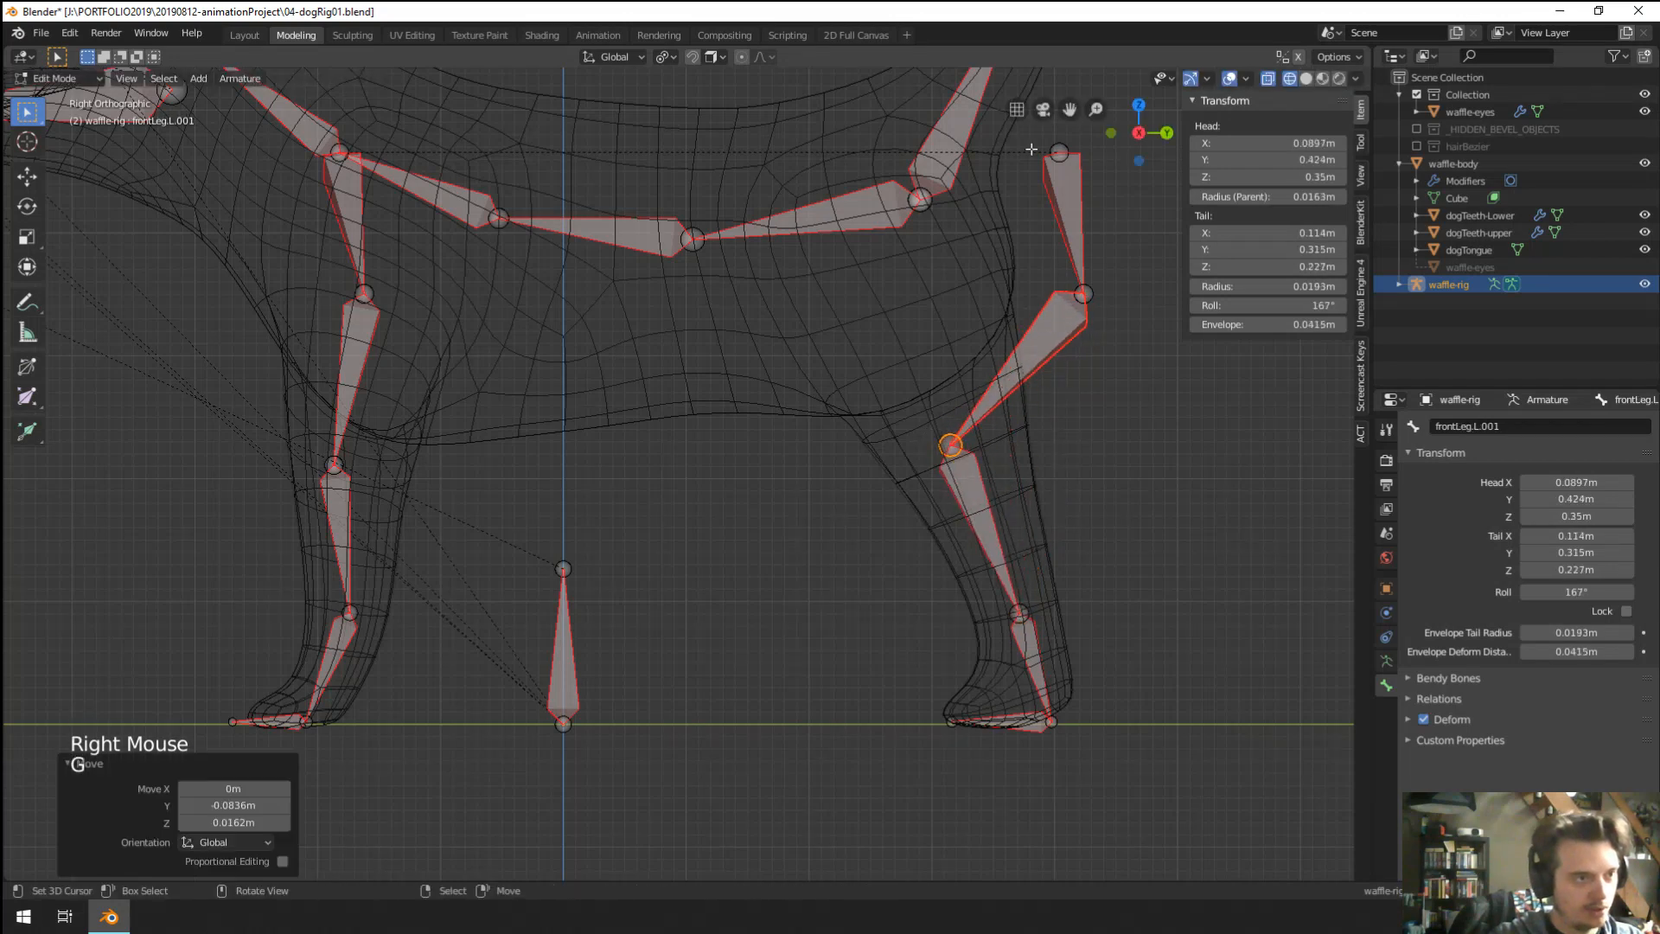
Try to parent the hind leg's top bone shoulder.L.001 to spine.001 with the Connected option.
right_click(1058, 159)
middle_drag(1059, 160, 900, 199)
shift+right_click(1081, 128)
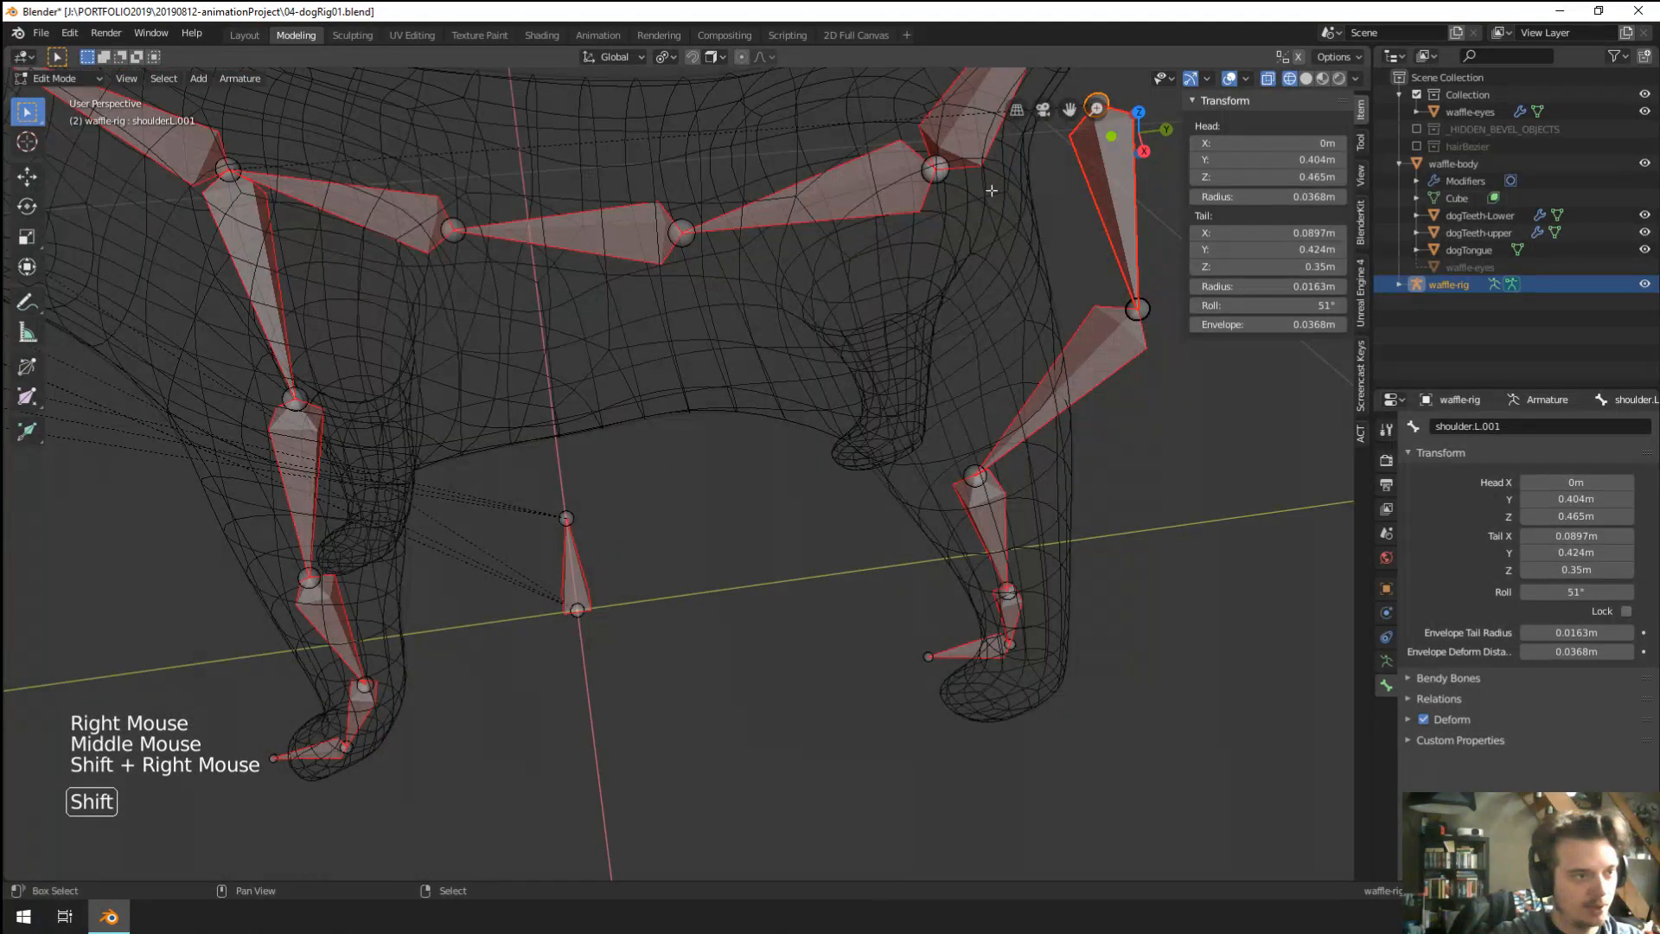
shift+middle_drag(945, 271, 935, 306)
shift+right_click(900, 222)
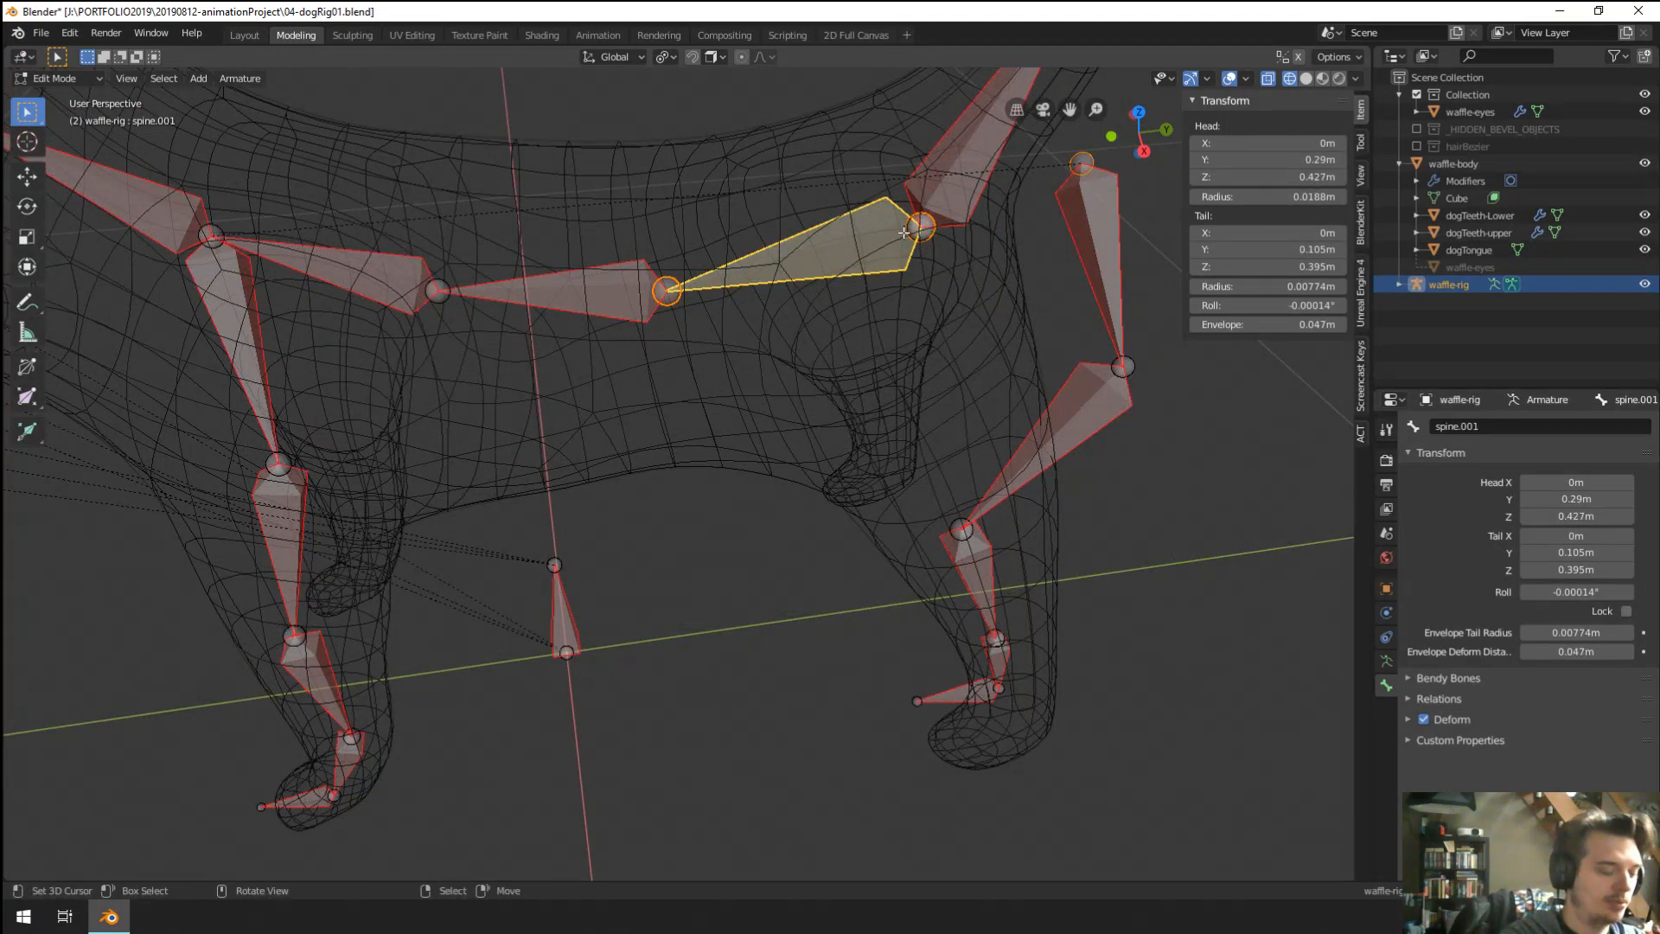
key(ctrl+p)
click(904, 232)
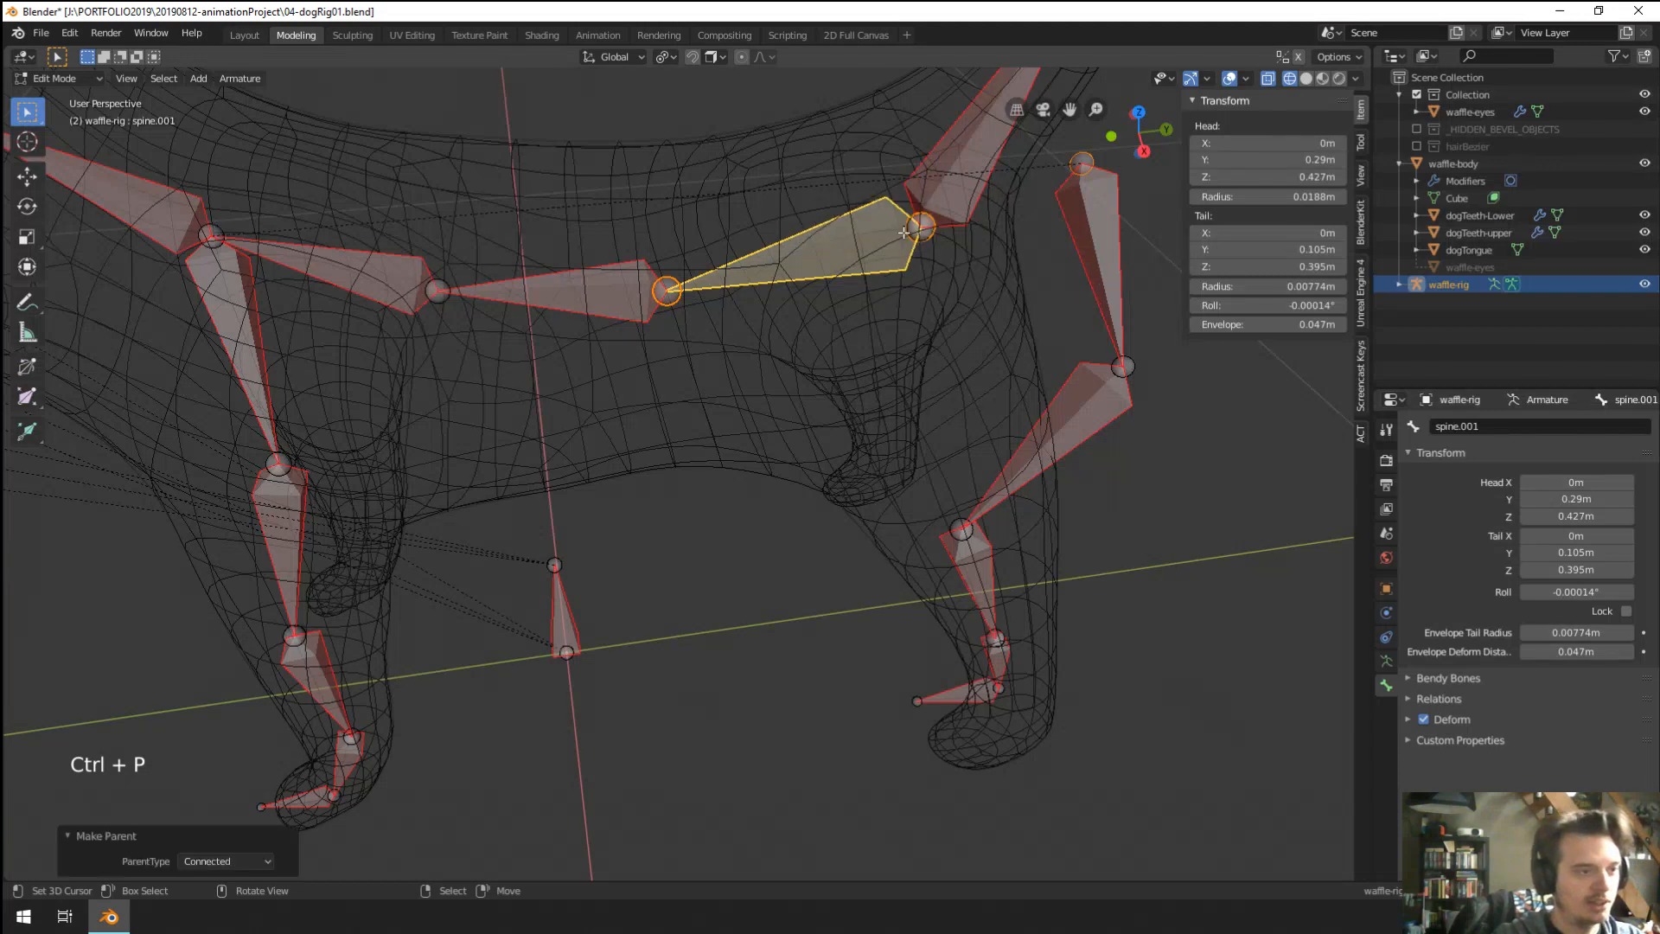
Try again to parent the hind leg's top bone shoulder.L.001 to spine.001 as a Connected child.
middle_click(1072, 223)
middle_drag(1072, 224, 1069, 198)
right_click(1068, 198)
right_click(1063, 155)
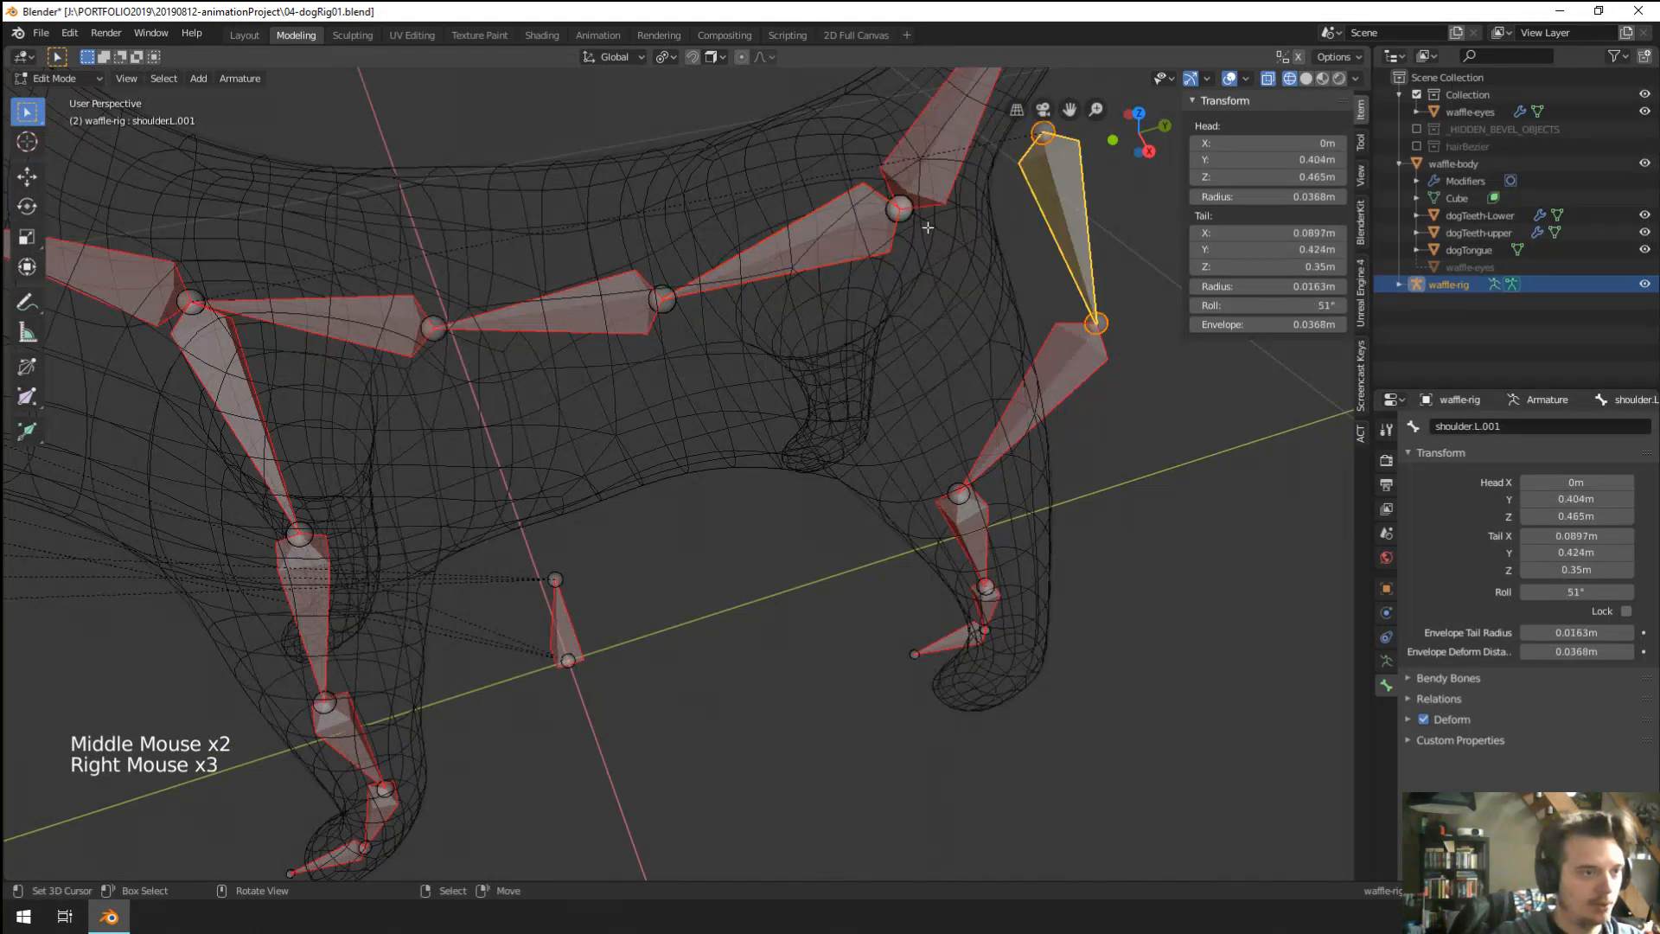
shift+right_click(832, 256)
key(ctrl+p)
click(833, 257)
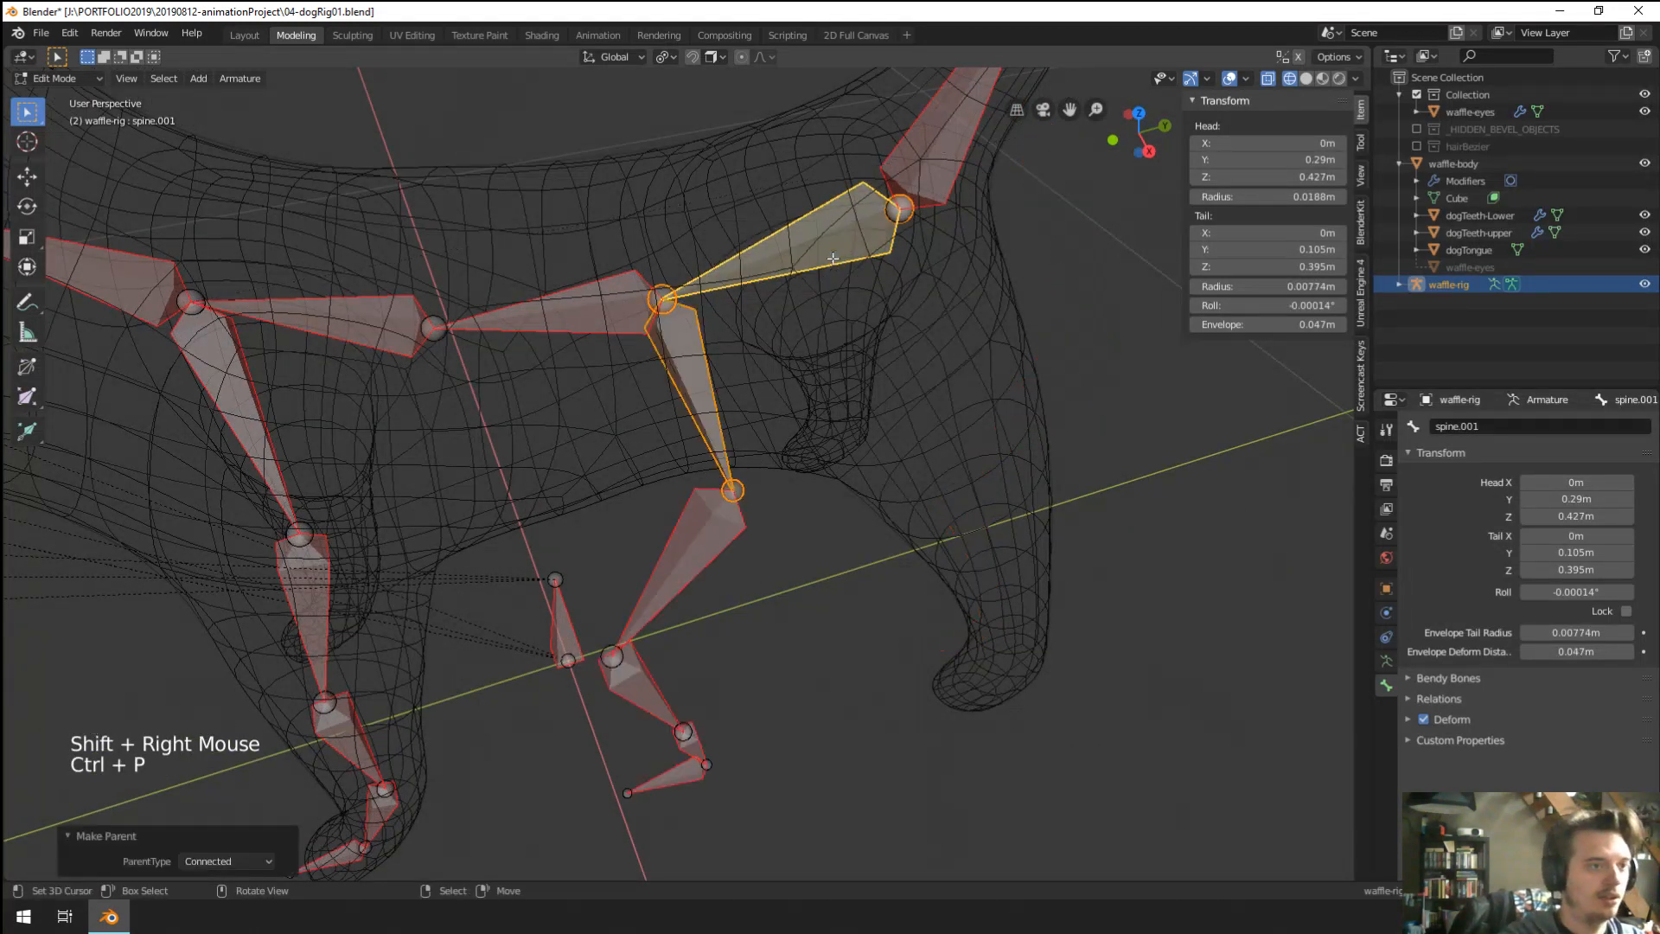
middle_drag(929, 299, 863, 286)
scroll(854, 281, down, 3)
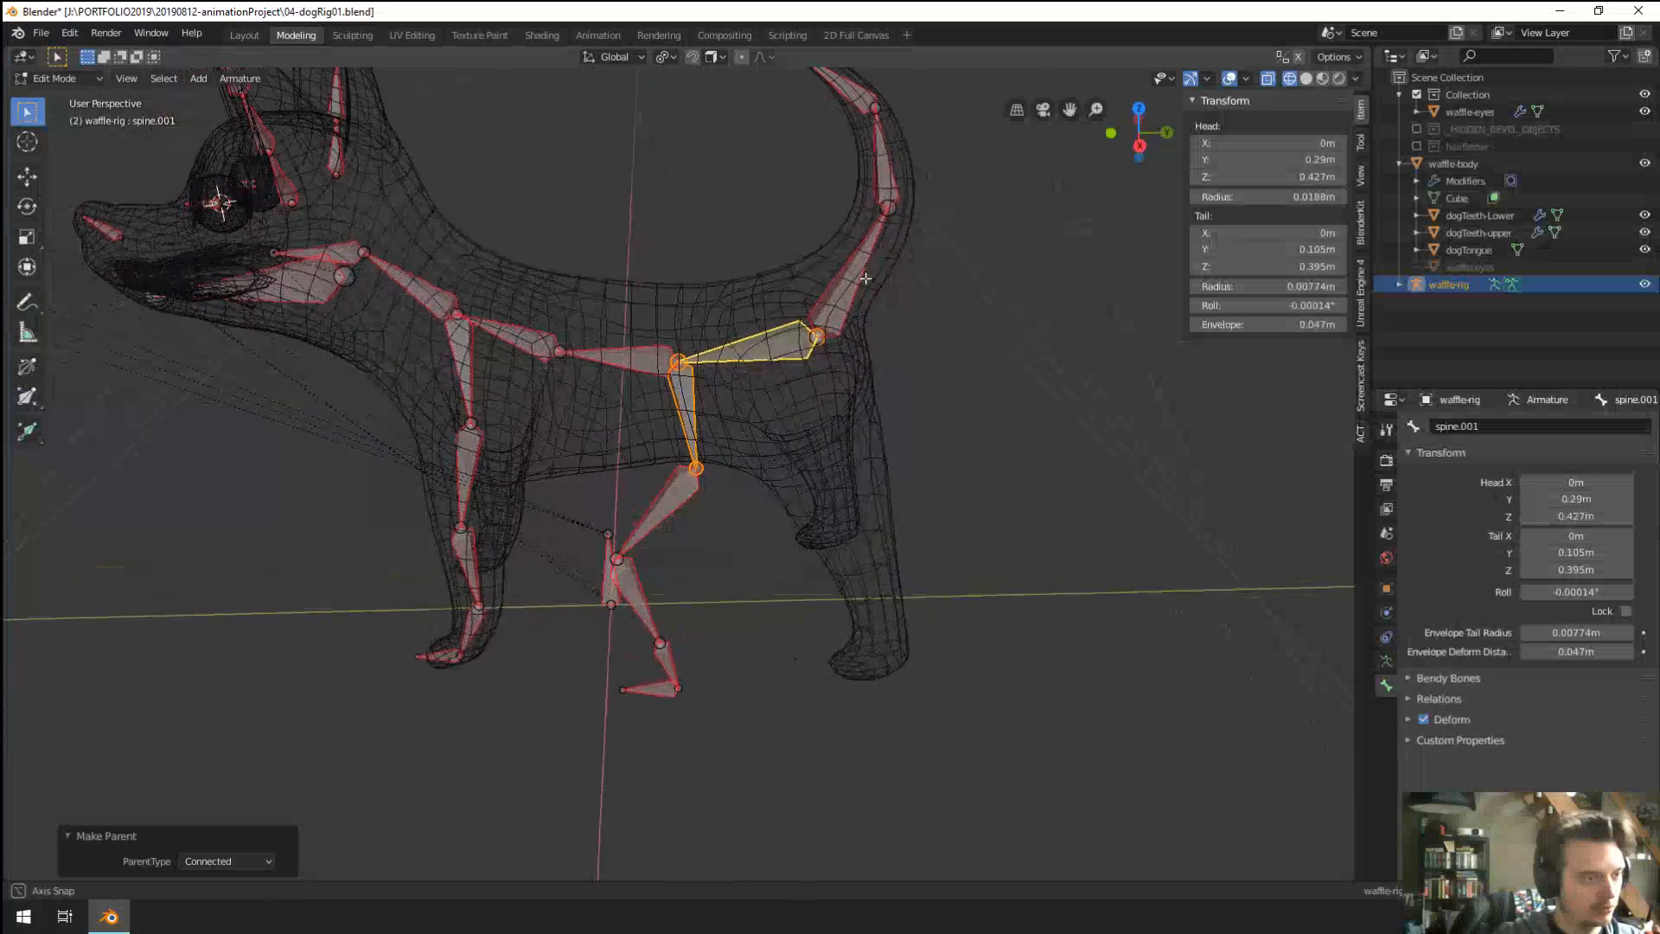
scroll(866, 276, up, 2)
right_click(700, 465)
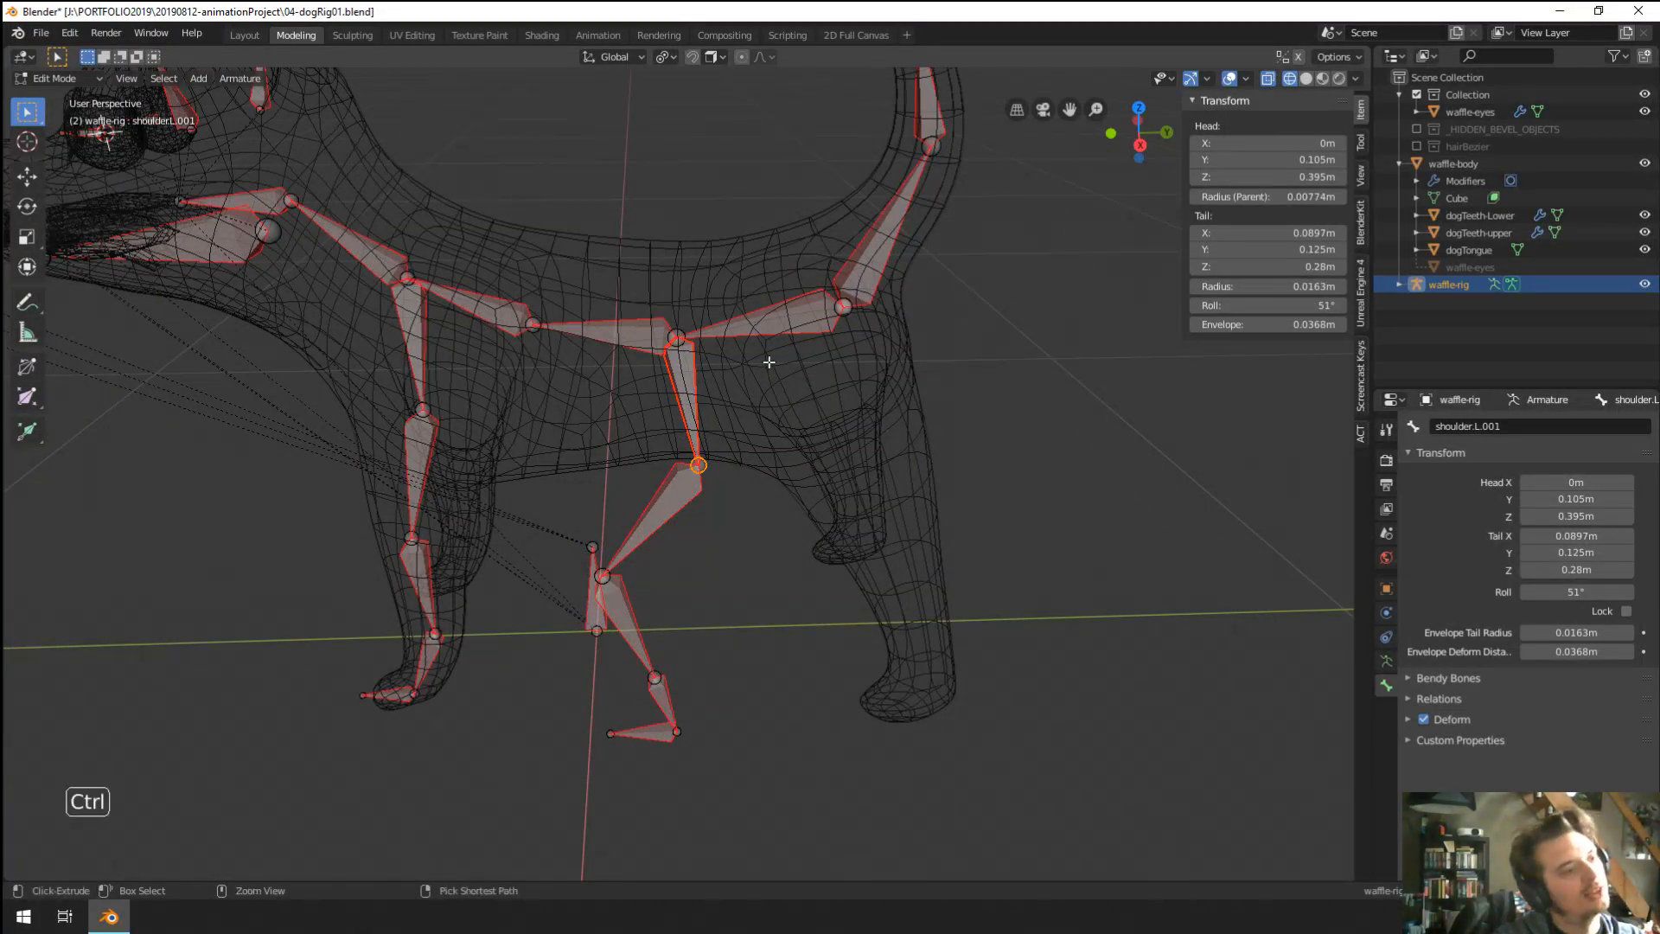
Undo the Connected parenting and parent shoulder.L.001 to spine.001 with the Keep Offset option instead.
key(ctrl+z)
key(ctrl+z)
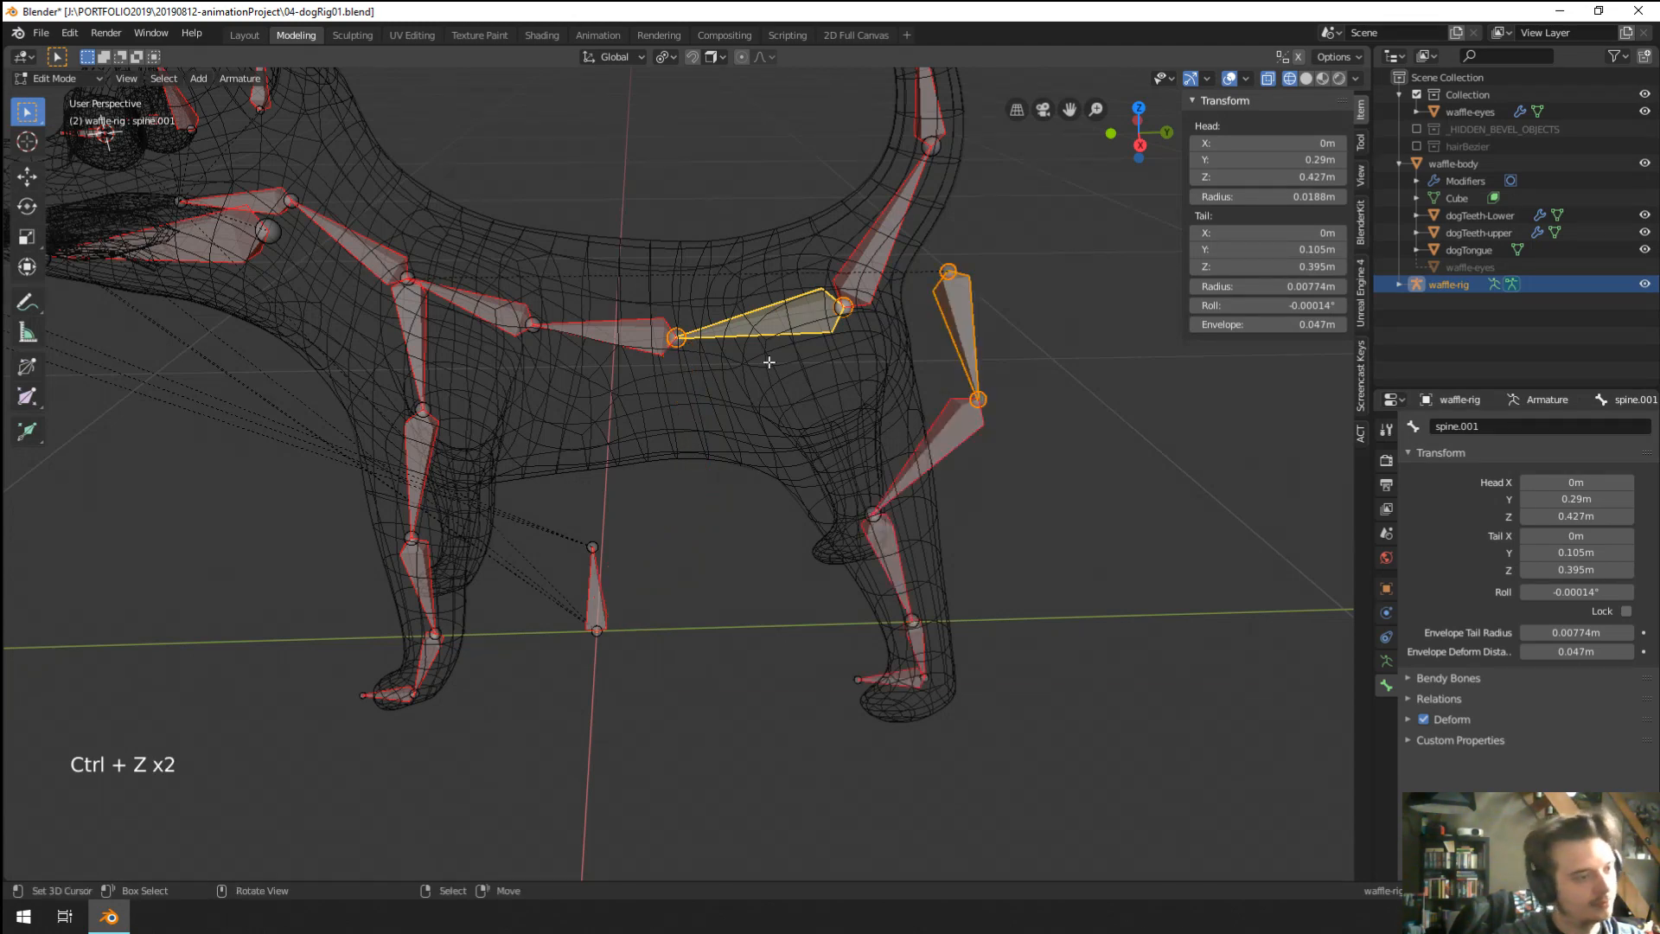
key(ctrl+p)
click(759, 380)
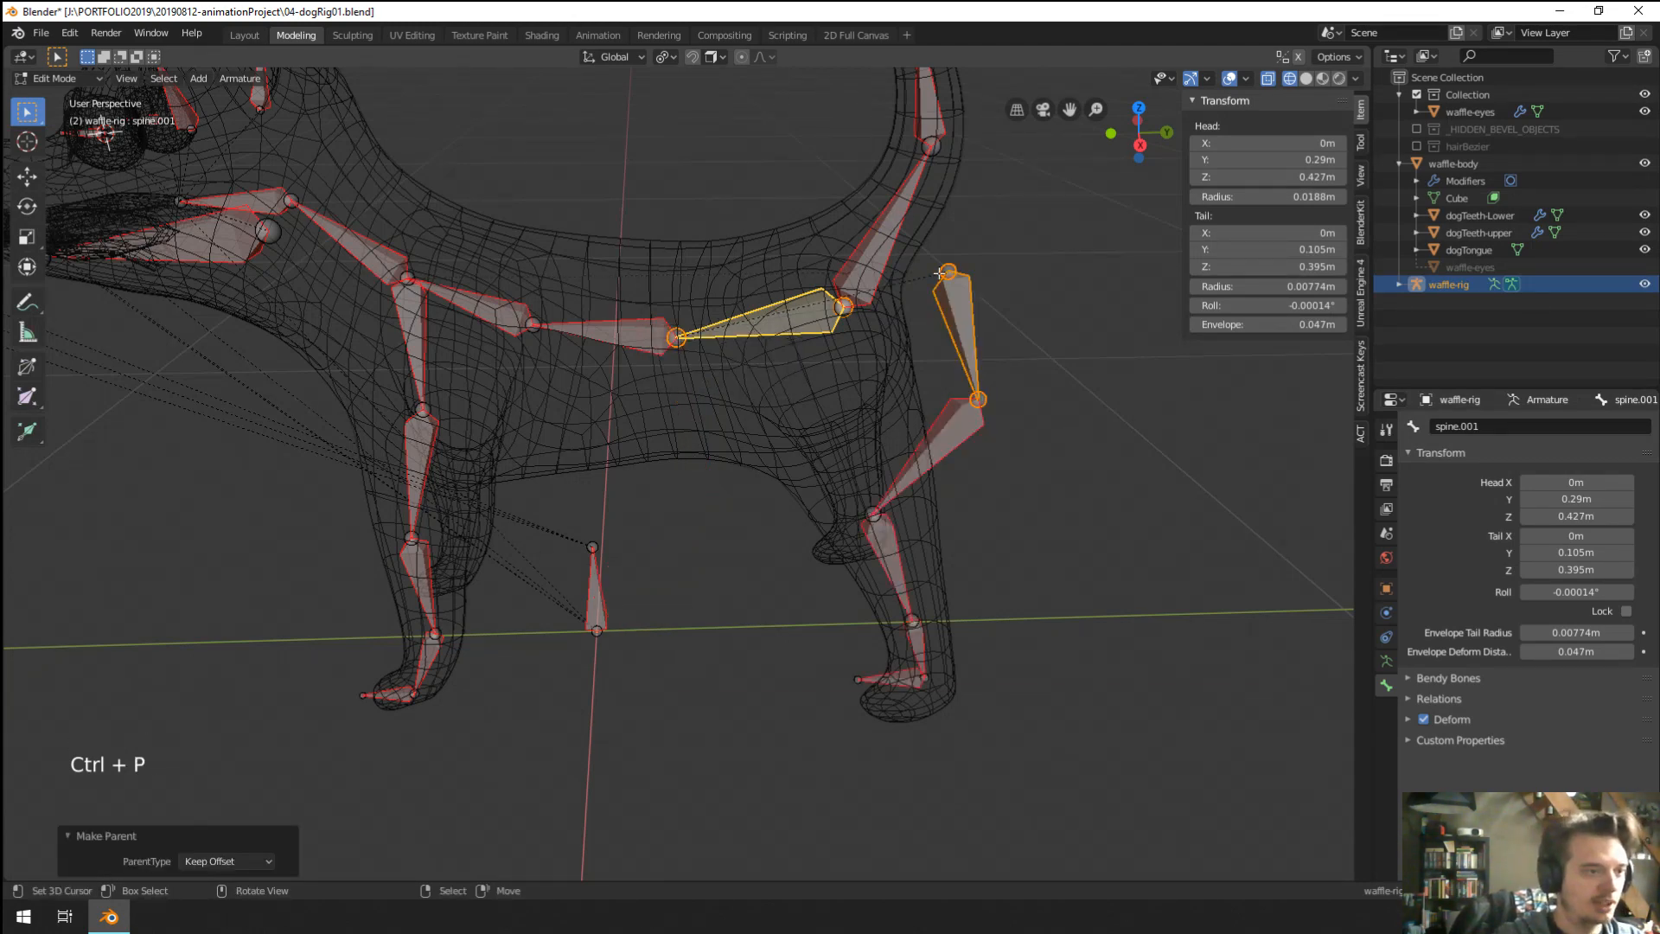
Move the hind leg's top bone shoulder.L.001 forward into the pelvis area of the mesh and rotate it toward the thigh.
right_click(938, 263)
middle_drag(938, 264, 963, 297)
right_click(972, 342)
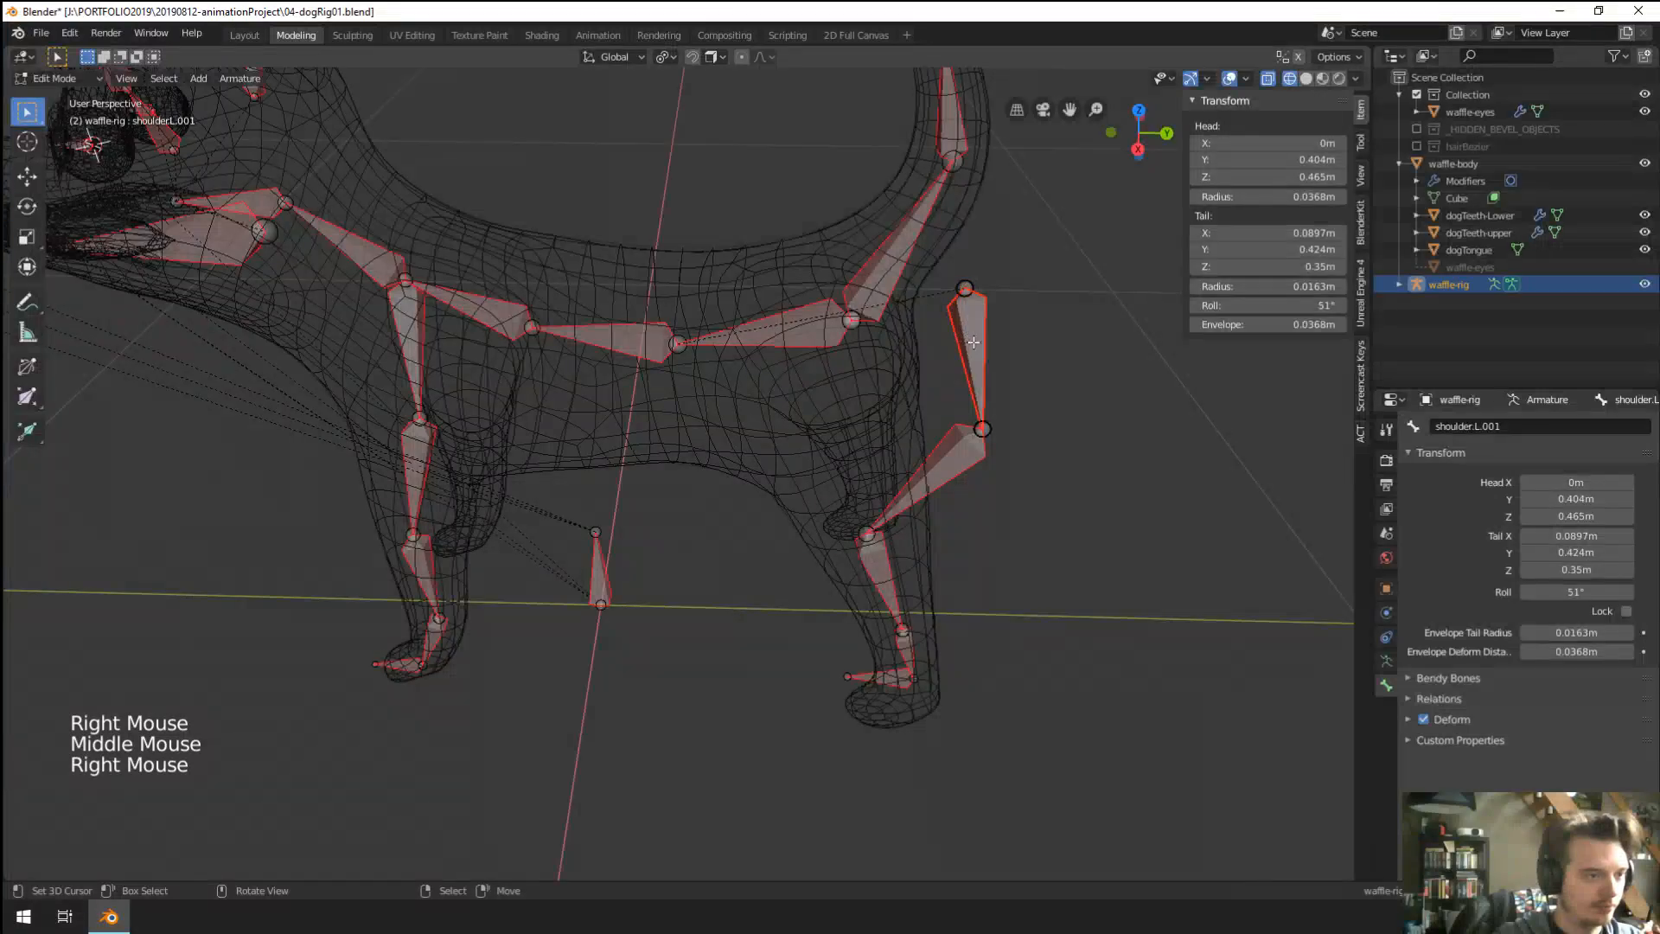
right_click(961, 351)
key(g)
click(820, 415)
middle_drag(851, 408, 996, 343)
key(r)
click(1064, 284)
key(g)
click(1032, 275)
Reposition shoulder.L.001 beside spine.001, placing its head at about X 0.0154 m, Y 0.21 m, Z 0.424 m.
middle_drag(1031, 278, 847, 471)
middle_drag(848, 471, 732, 391)
key(g)
click(775, 438)
key(g)
click(817, 286)
scroll(817, 290, down, 1)
scroll(741, 471, up, 3)
right_click(765, 450)
key(g)
click(728, 452)
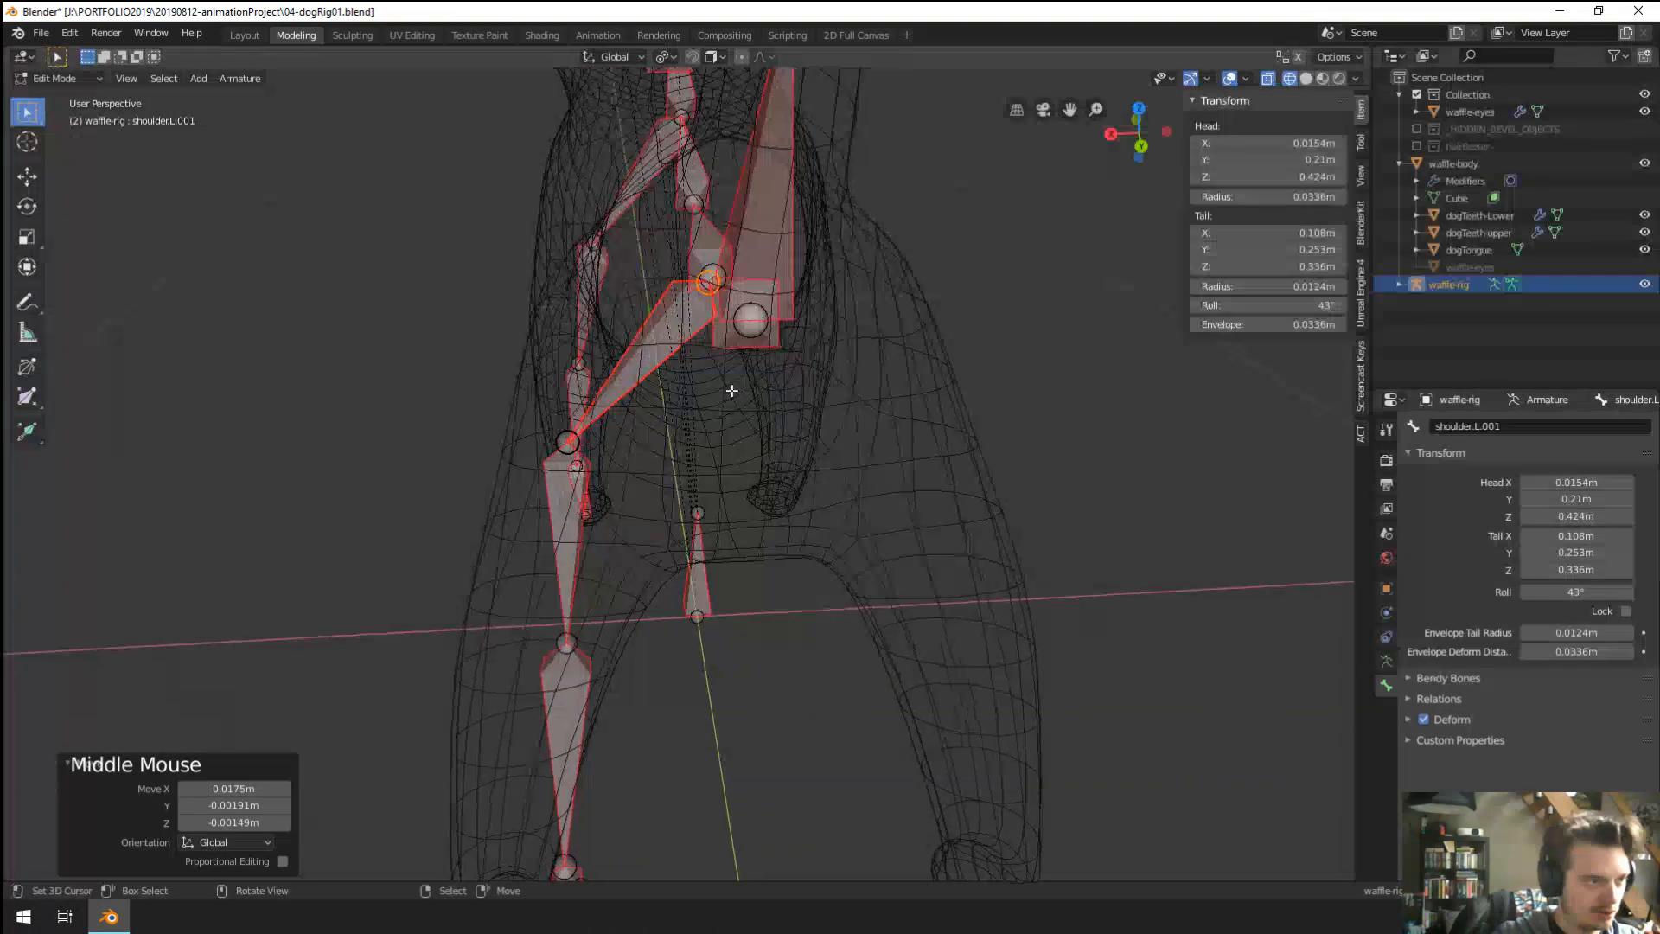
Move the tail joint of shoulder.L.001 into the upper thigh, at about X 0.0935 m, Y 0.256 m, Z 0.373 m.
right_click(568, 439)
key(g)
right_click(578, 410)
key(g)
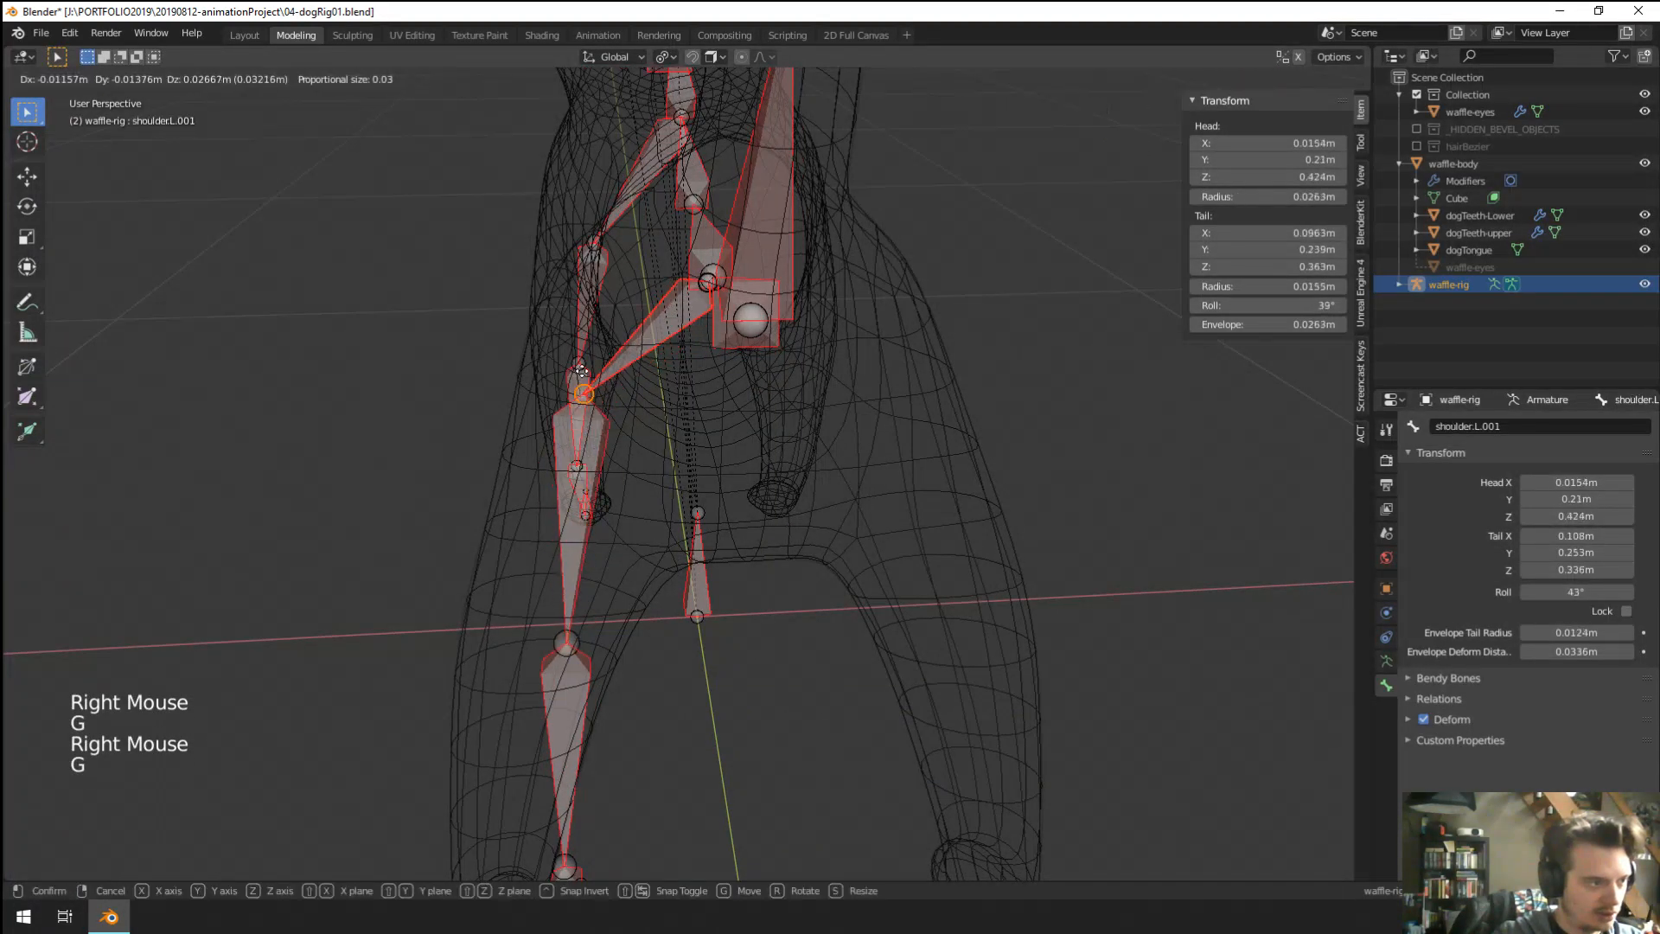
right_click(582, 372)
middle_drag(582, 371, 782, 336)
key(g)
click(868, 344)
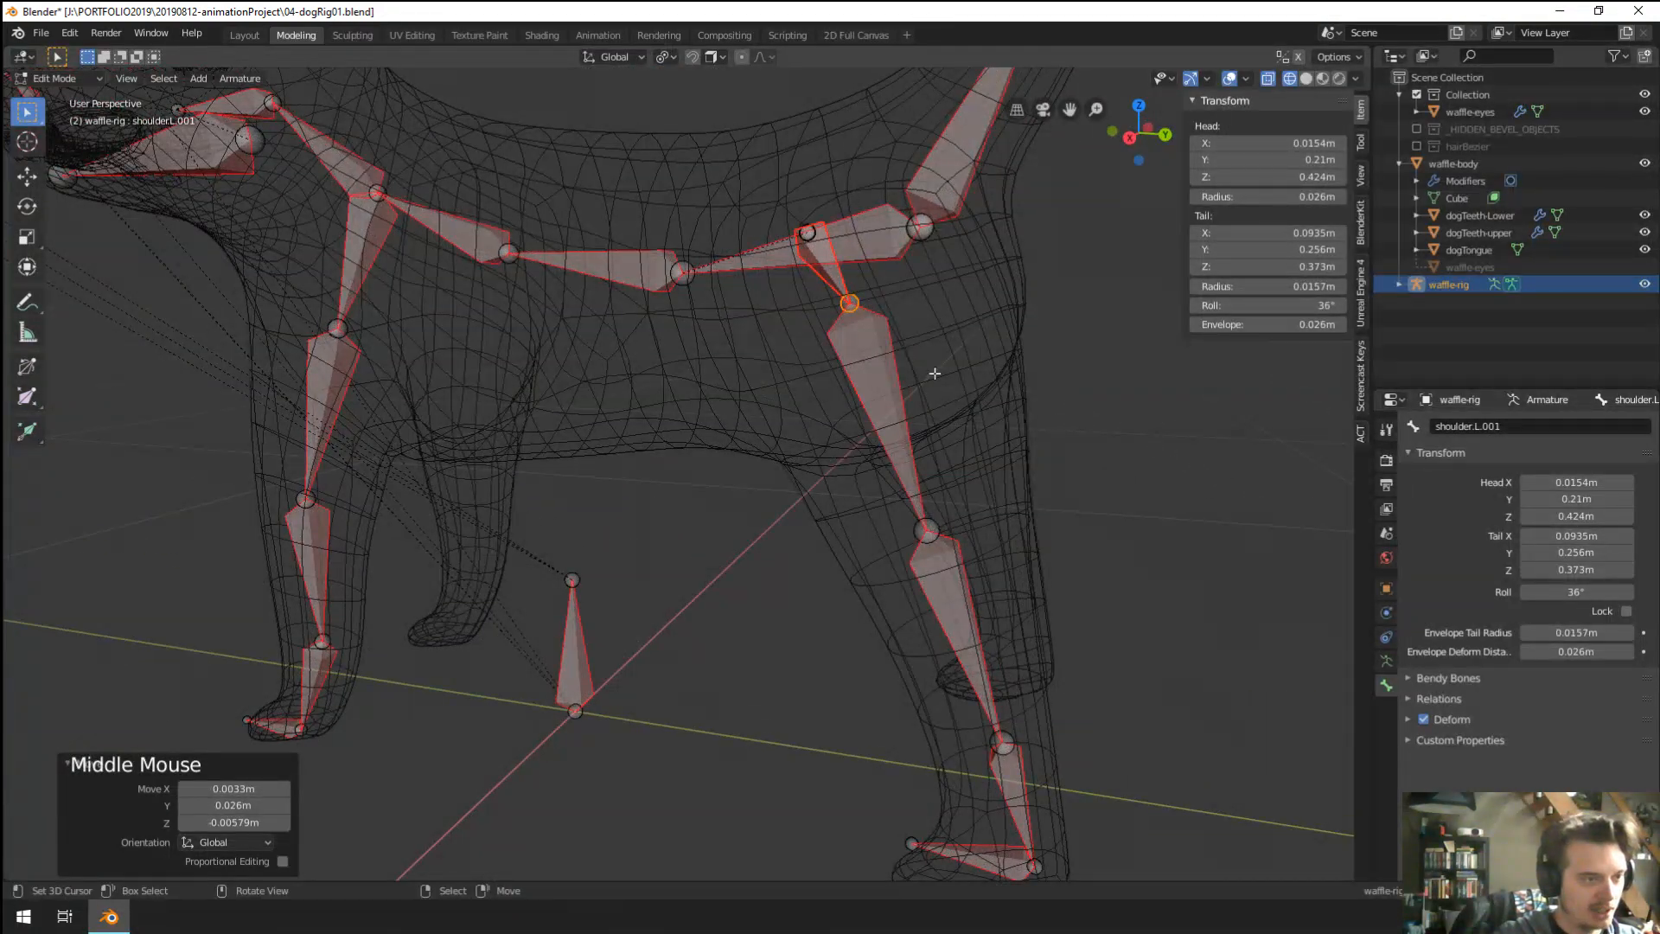
Move the hind leg's knee joint about 0.015 m outward along X and 0.033 m up.
middle_drag(834, 438, 689, 427)
right_click(606, 459)
key(r)
right_click(489, 567)
right_click(489, 566)
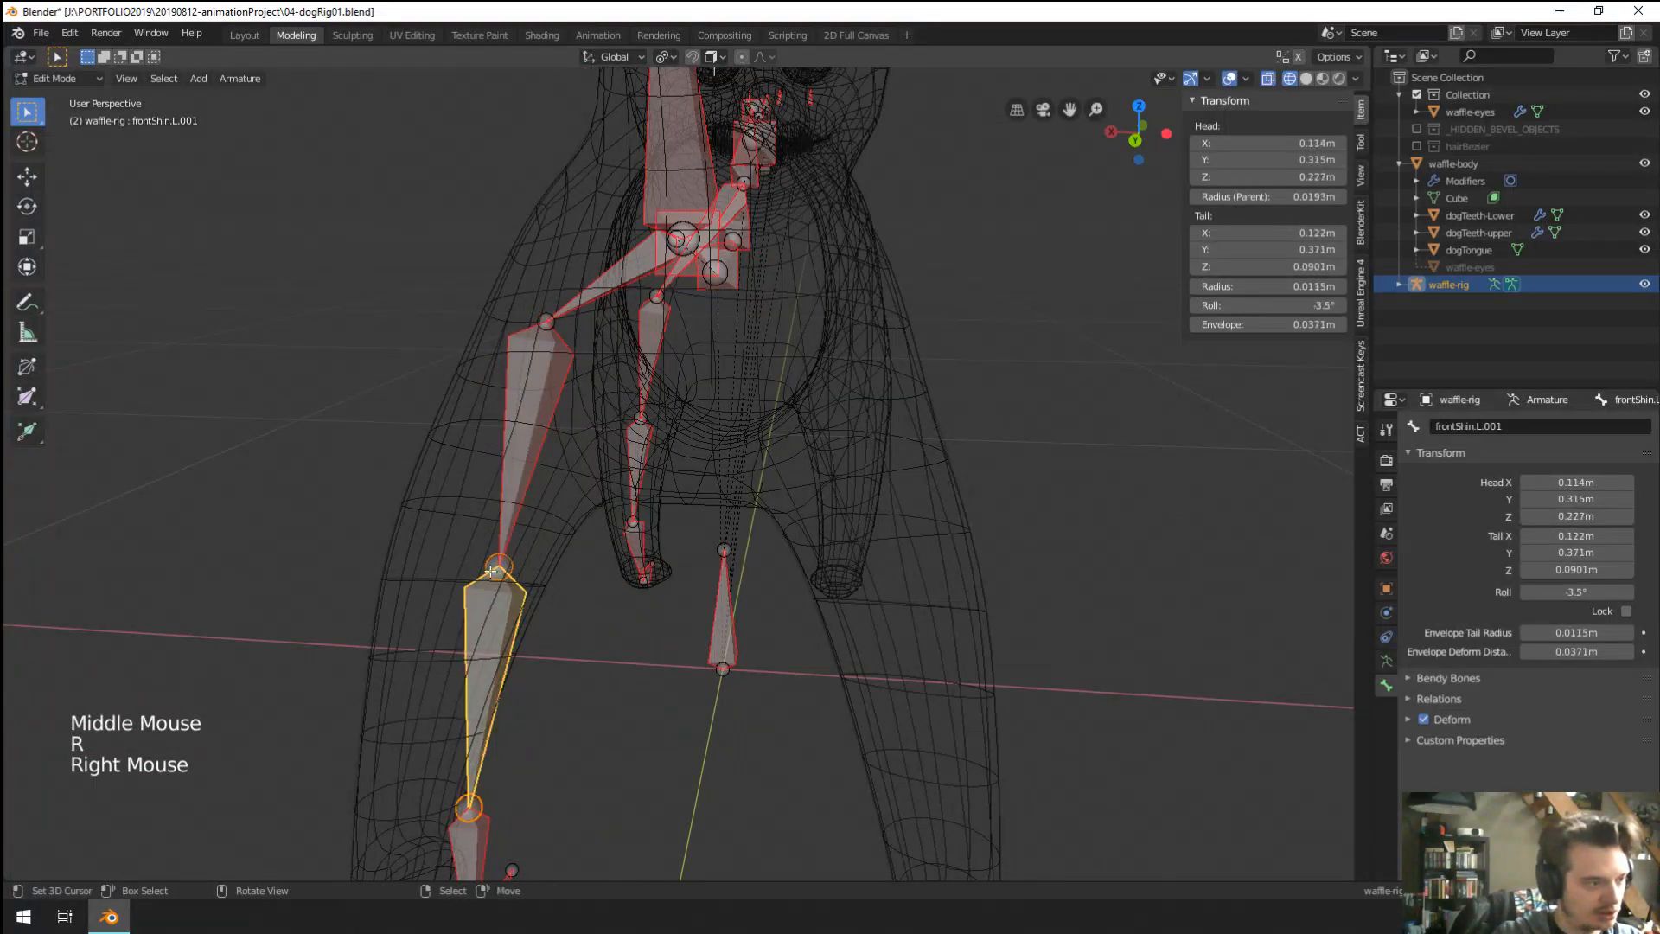
key(g)
right_click(489, 563)
key(g)
click(461, 507)
middle_drag(467, 504, 686, 467)
Lower the hind leg's knee joint within the thigh mesh to about Y 0.316 m, Z 0.215 m.
key(g)
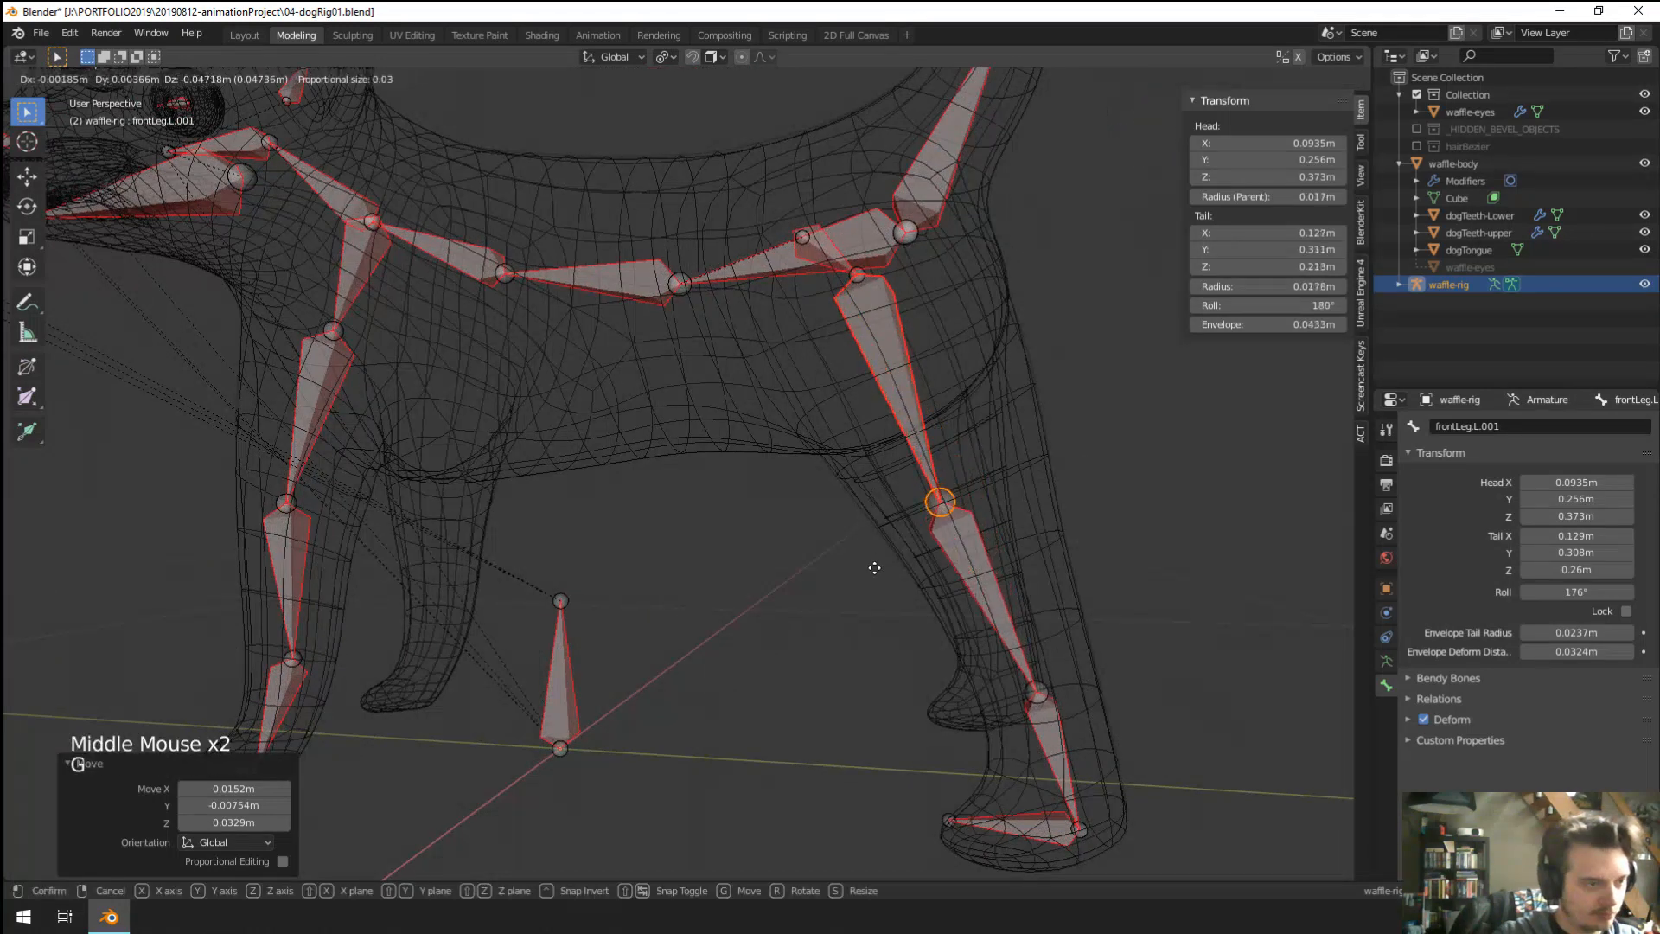
shift+middle_drag(874, 567, 815, 460)
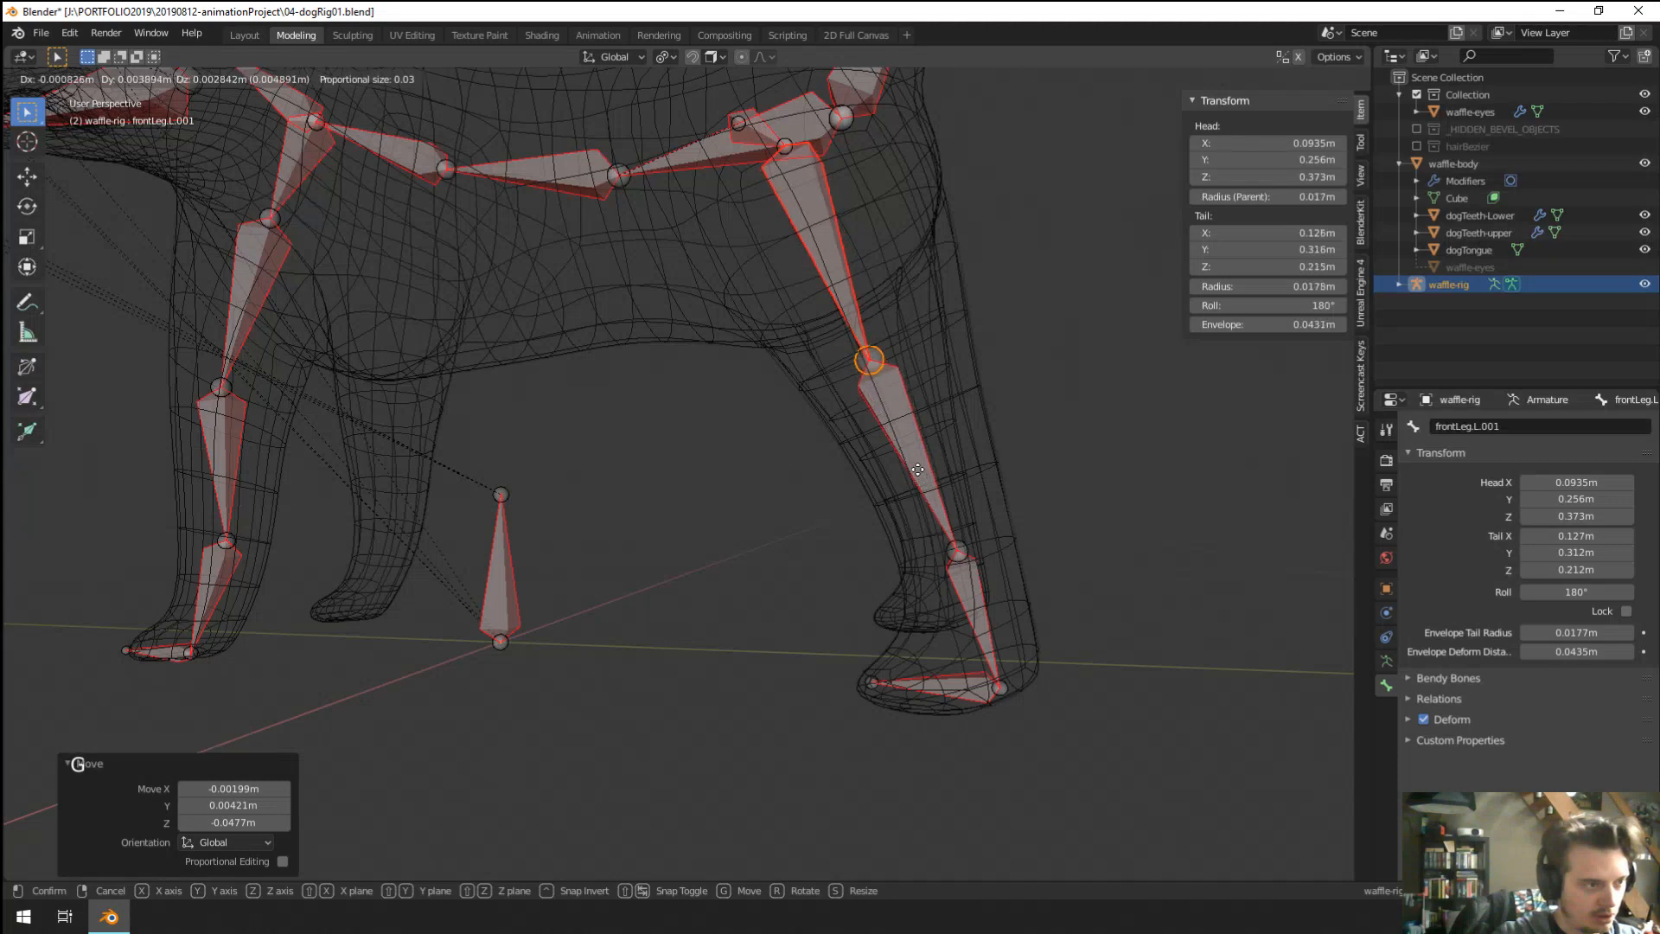
click(919, 469)
Raise the joint between the hind leg's shin and paw bones to about Z 0.116 m.
scroll(830, 485, down, 2)
middle_drag(731, 495, 899, 547)
scroll(900, 548, up, 1)
right_click(927, 543)
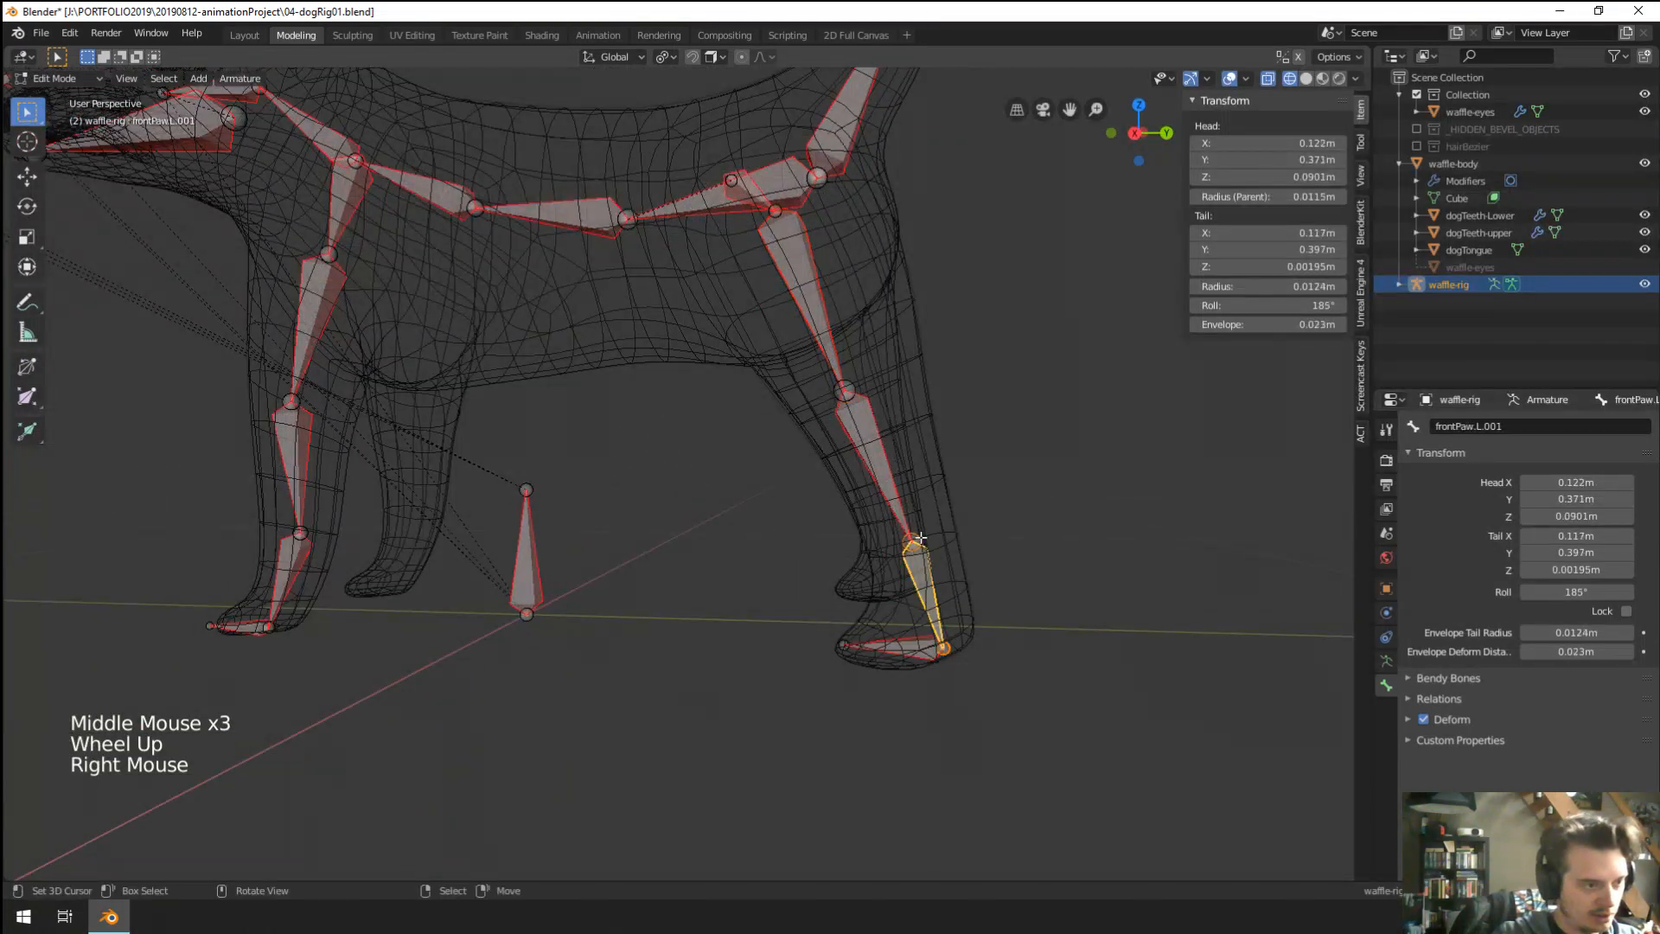
right_click(915, 541)
key(g)
click(918, 507)
Switch from the rig to editing the waffle-body mesh and select the edge loop around the left hind leg's lower shin.
key(Tab)
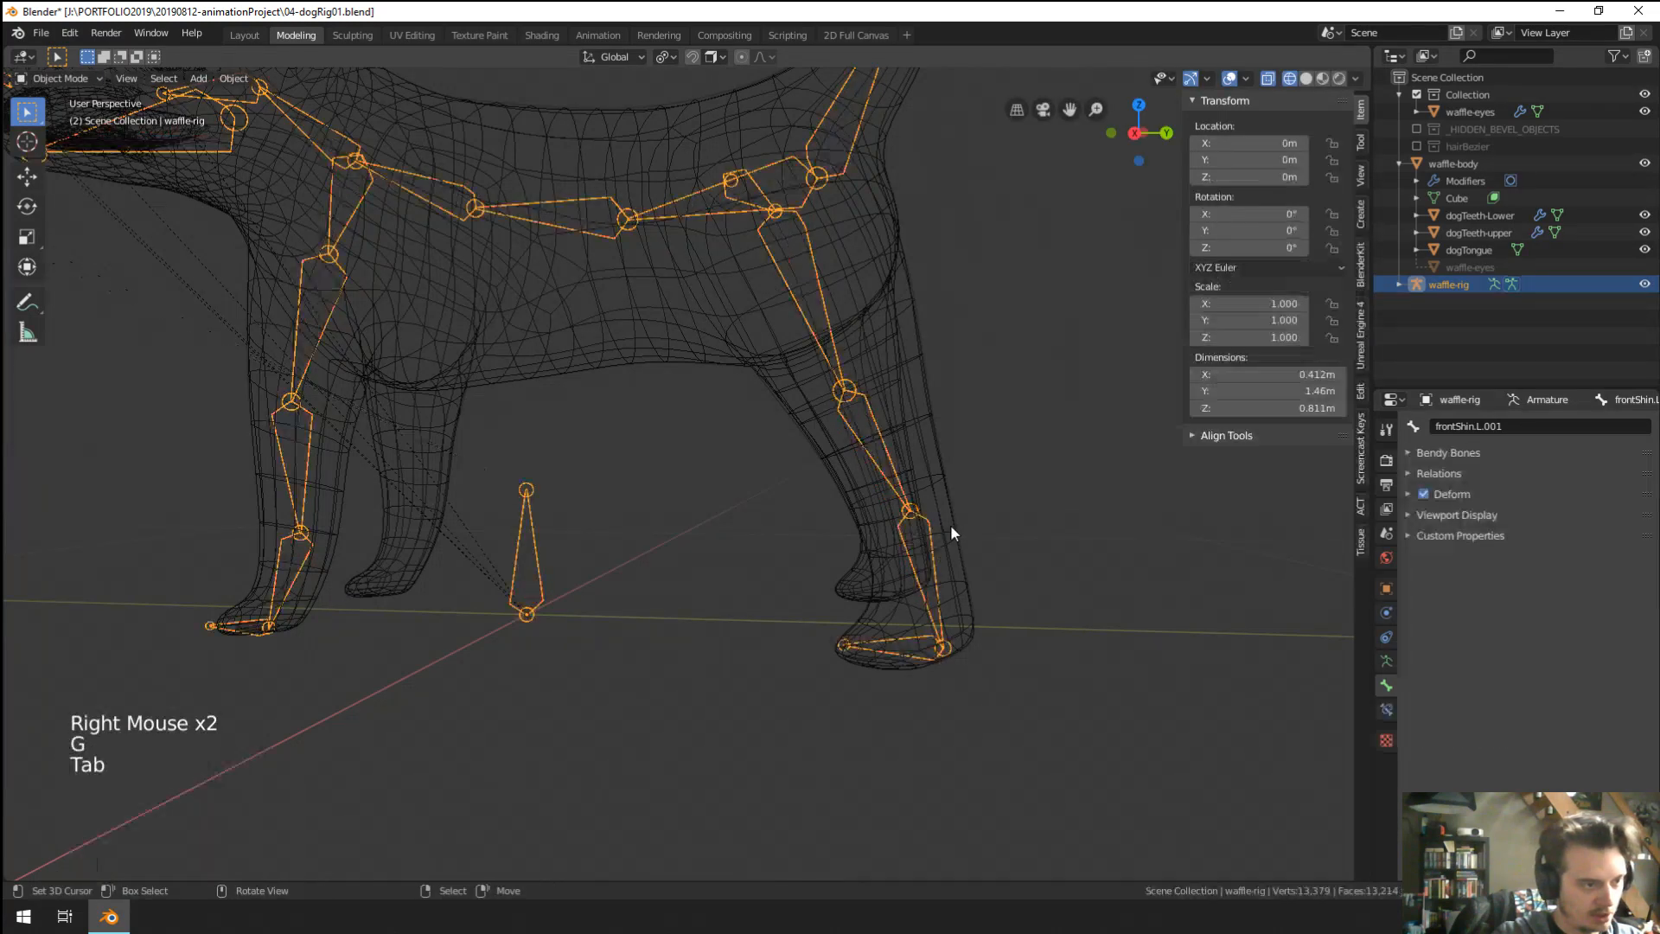
right_click(948, 527)
key(Tab)
middle_drag(948, 528, 845, 522)
scroll(733, 542, up, 1)
middle_drag(733, 542, 882, 529)
key(ctrl+r)
alt+right_click(889, 554)
Try beveling the left hind leg's selected edge loop with a width of 0.2 m.
key(ctrl+b)
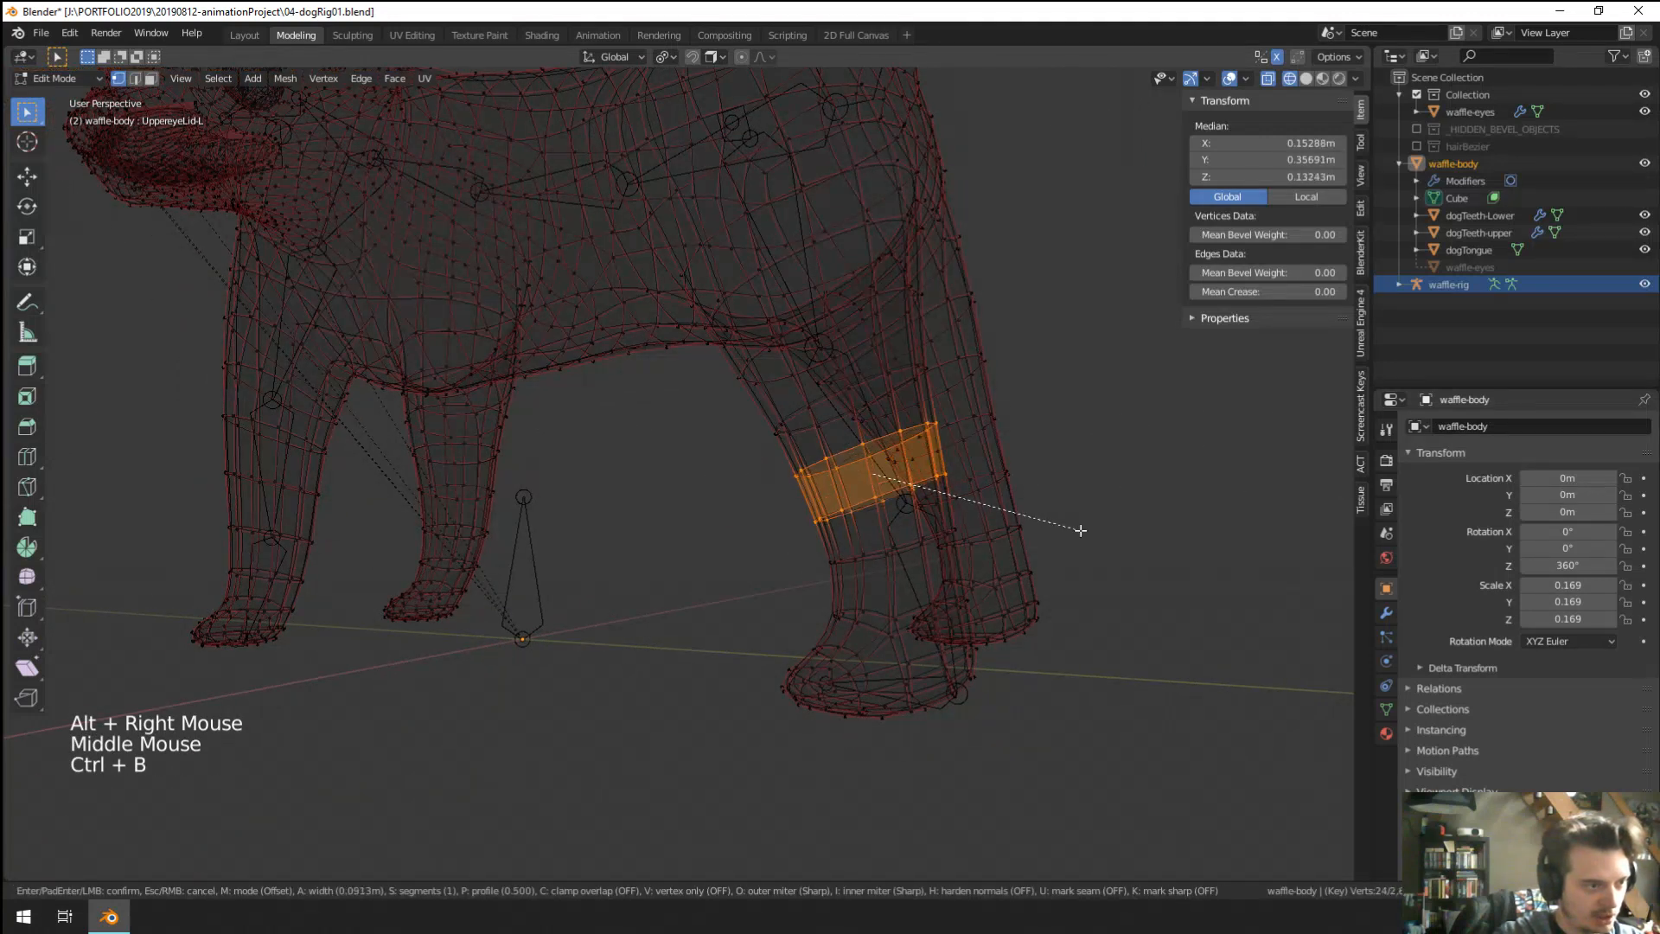
text(0.2)
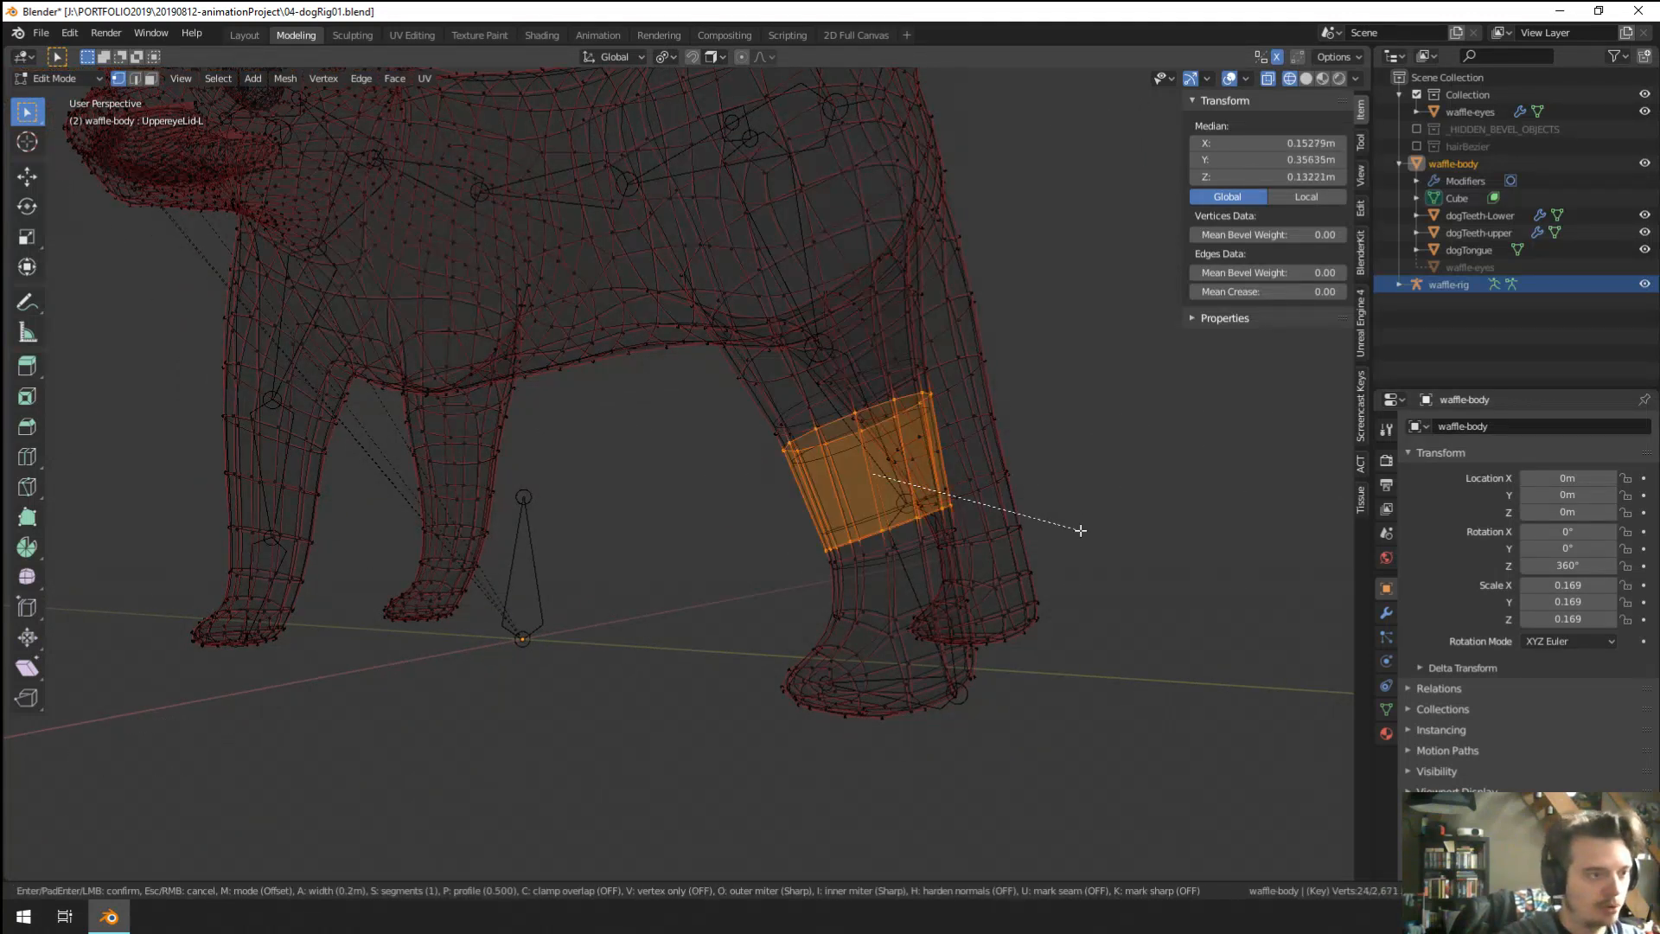
key(Return)
key(ctrl+z)
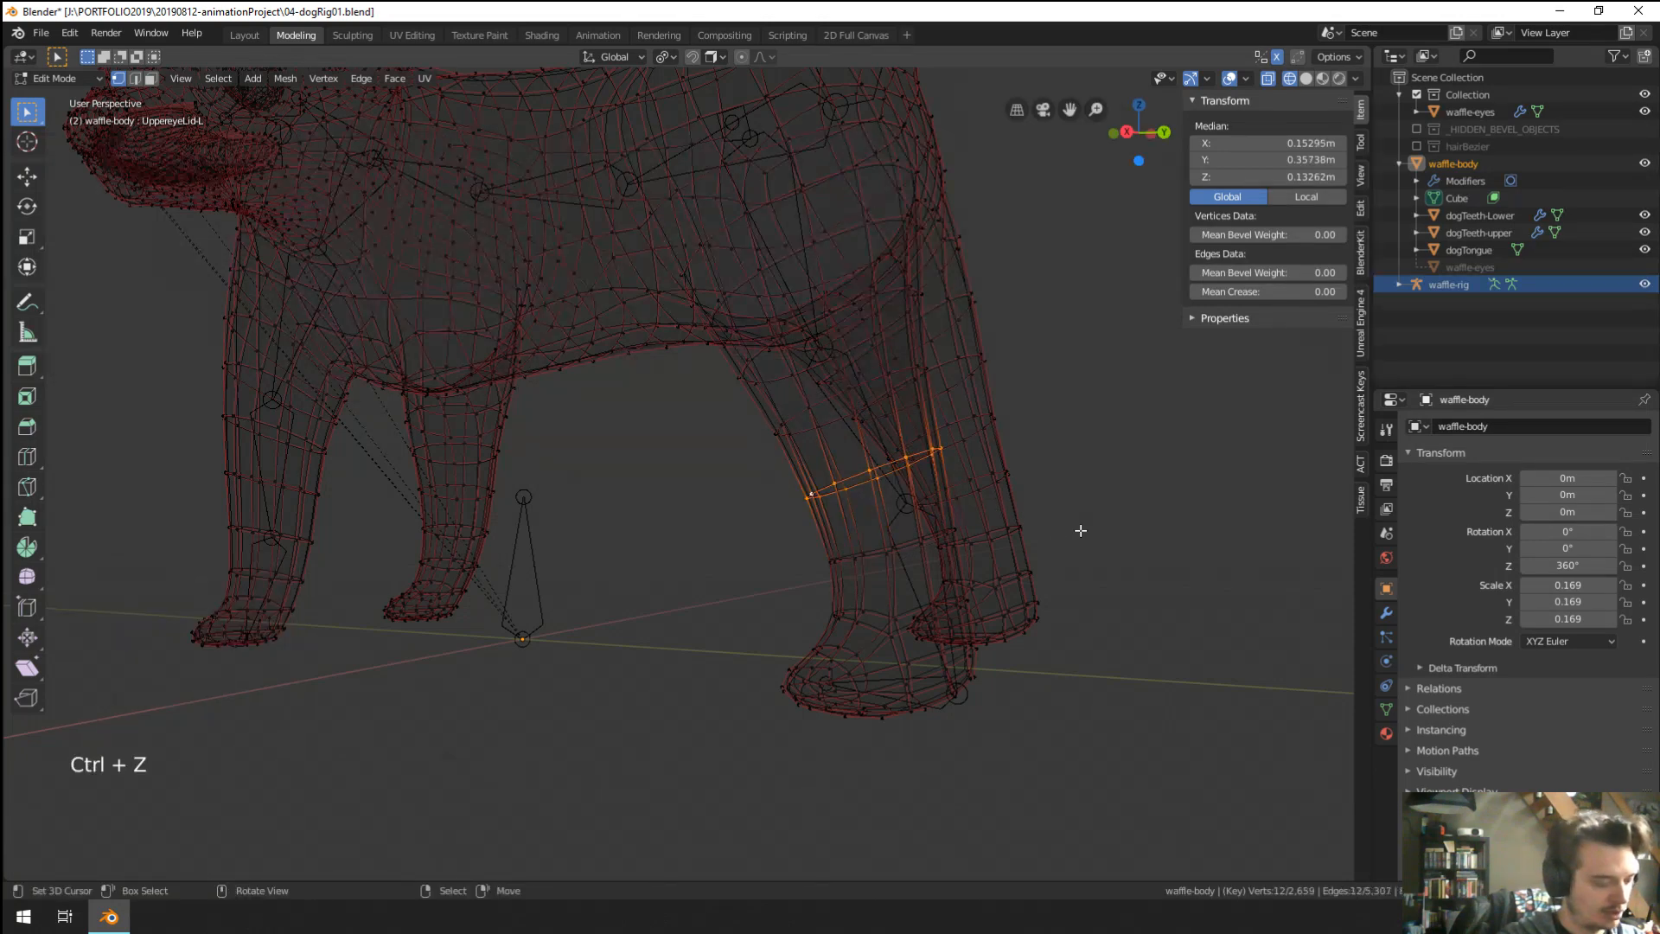
Bevel the left hind leg's selected edge loop with a width of 0.1 m.
key(ctrl+b)
text(0.1)
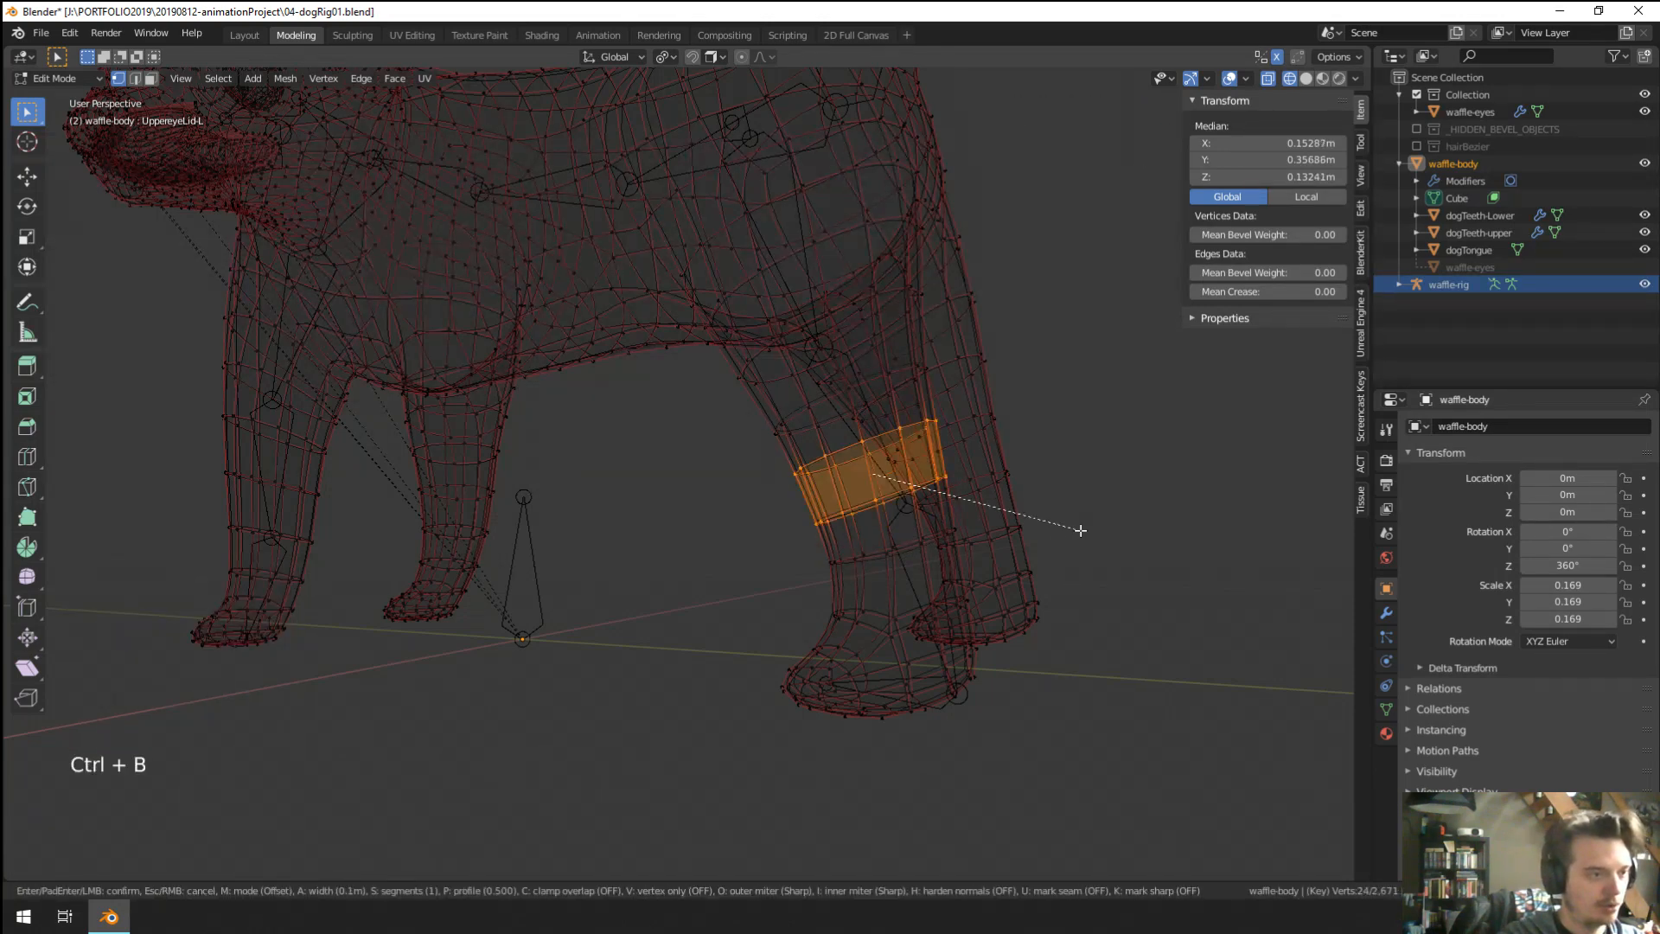
key(Return)
Bevel the matching edge loop on the right hind leg by 0.1 m and finish editing the mesh.
middle_drag(1062, 536, 1037, 461)
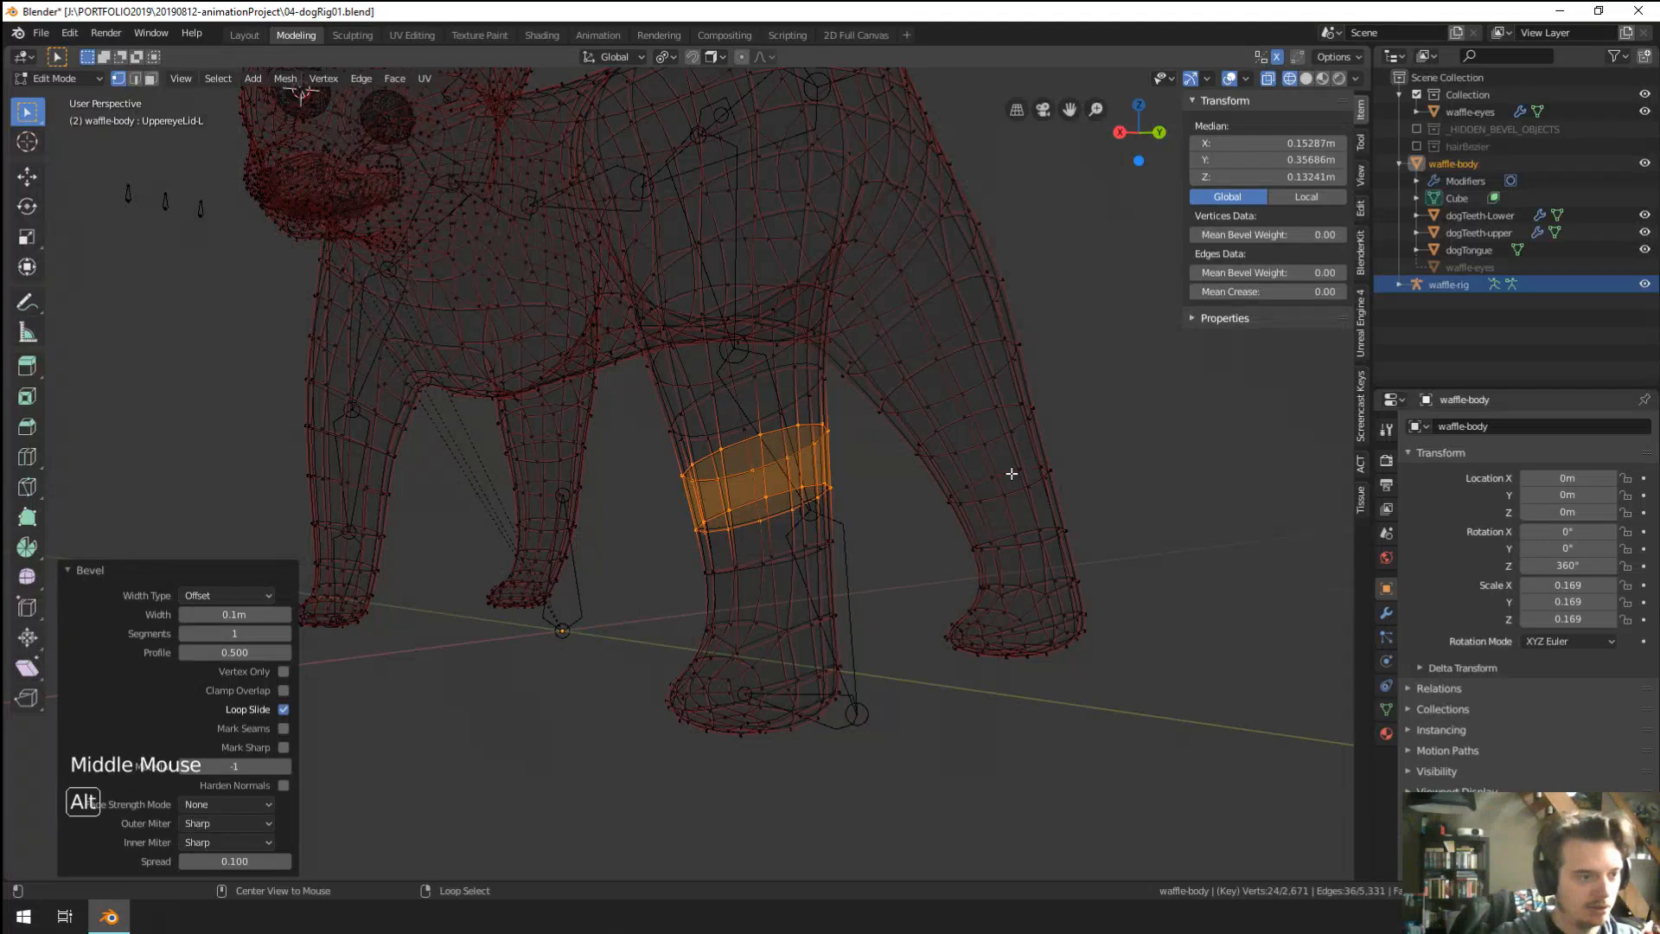
alt+click(1070, 522)
key(ctrl+b)
click(1072, 531)
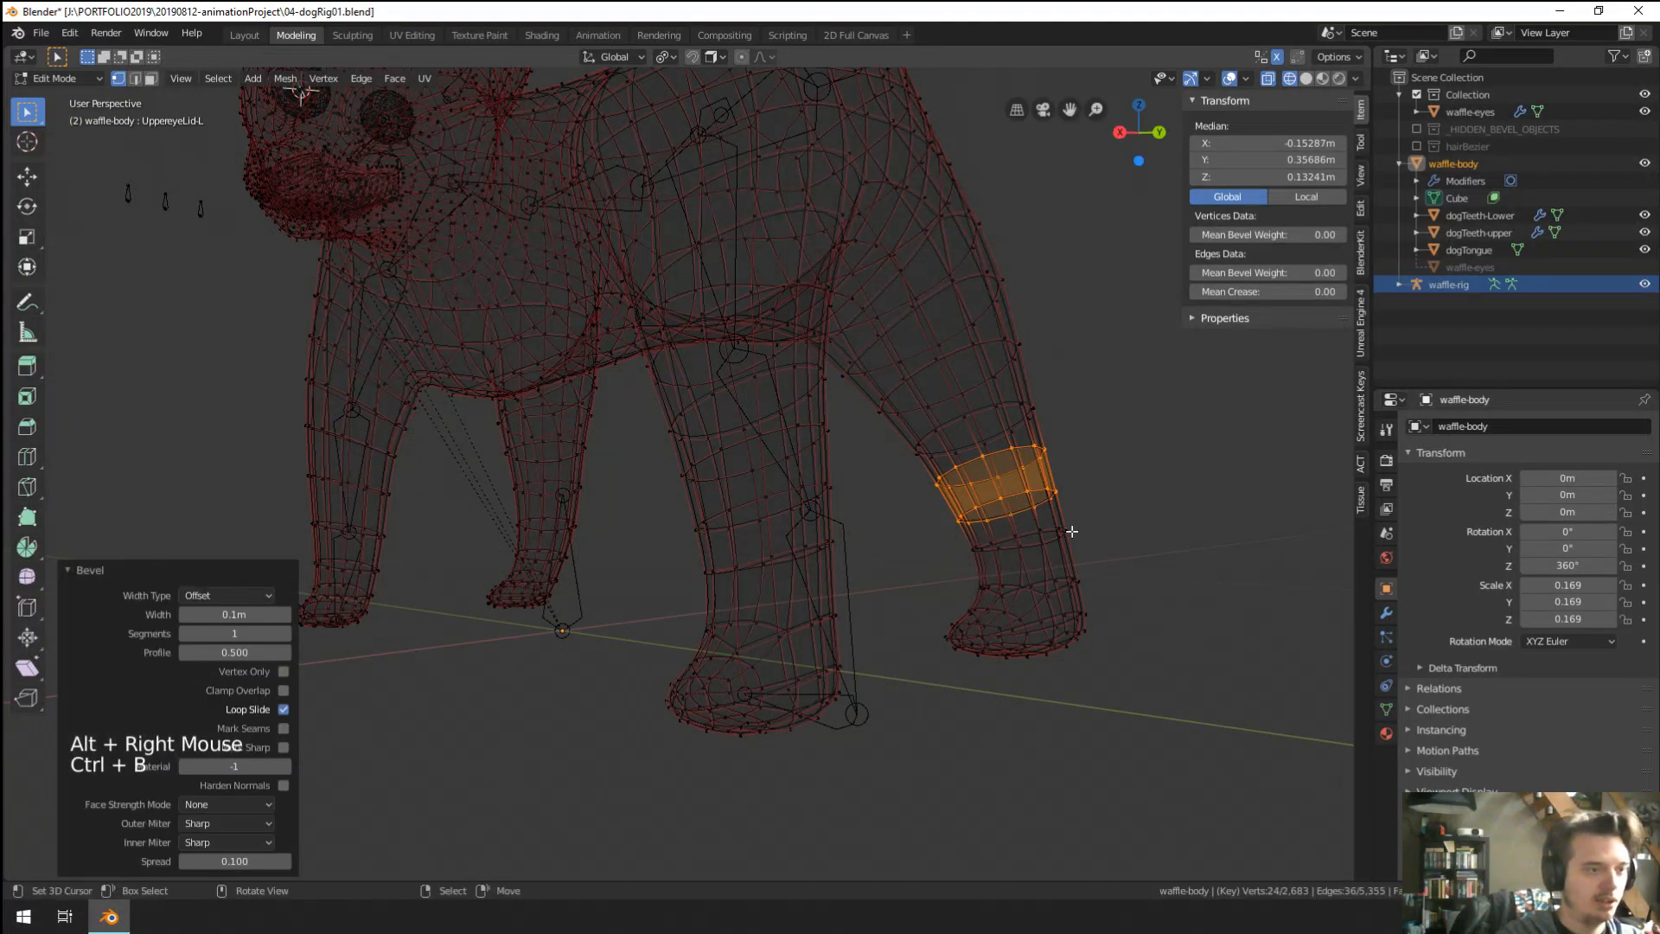
scroll(1073, 531, down, 2)
middle_drag(982, 505, 766, 350)
key(Tab)
Return to editing the waffle-rig bones and move backToes.L about 0.048 m outward along X to the hind paw.
middle_drag(679, 493, 767, 647)
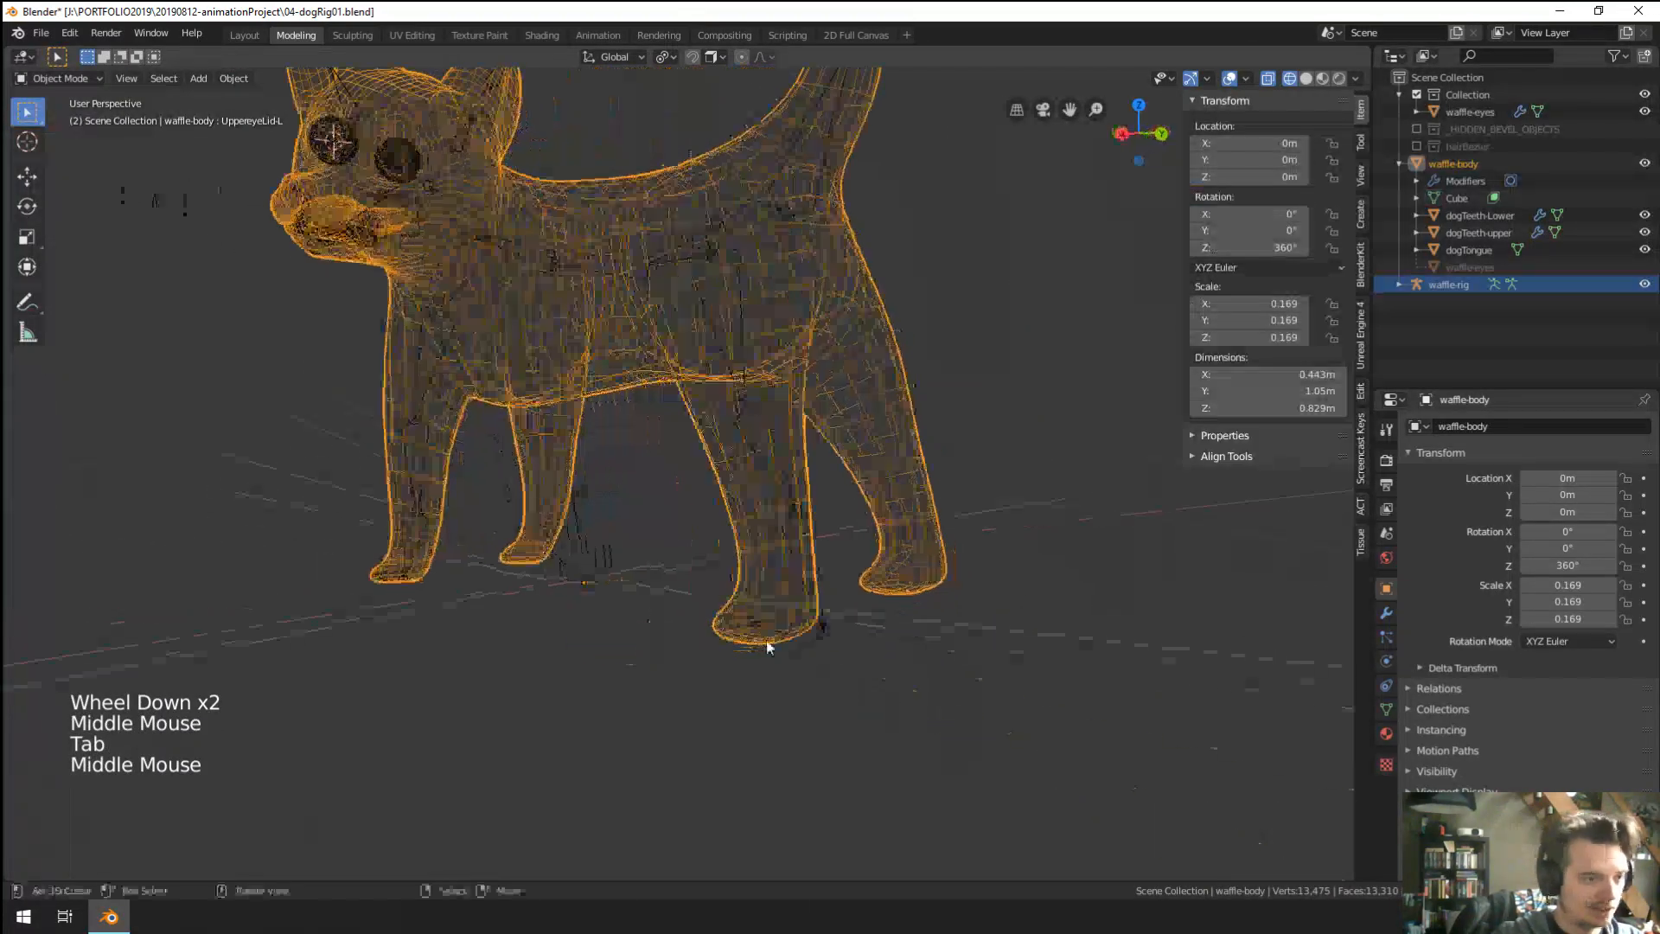
scroll(874, 683, up, 1)
right_click(873, 683)
key(Tab)
middle_drag(873, 683, 768, 682)
right_click(782, 692)
key(g)
key(y)
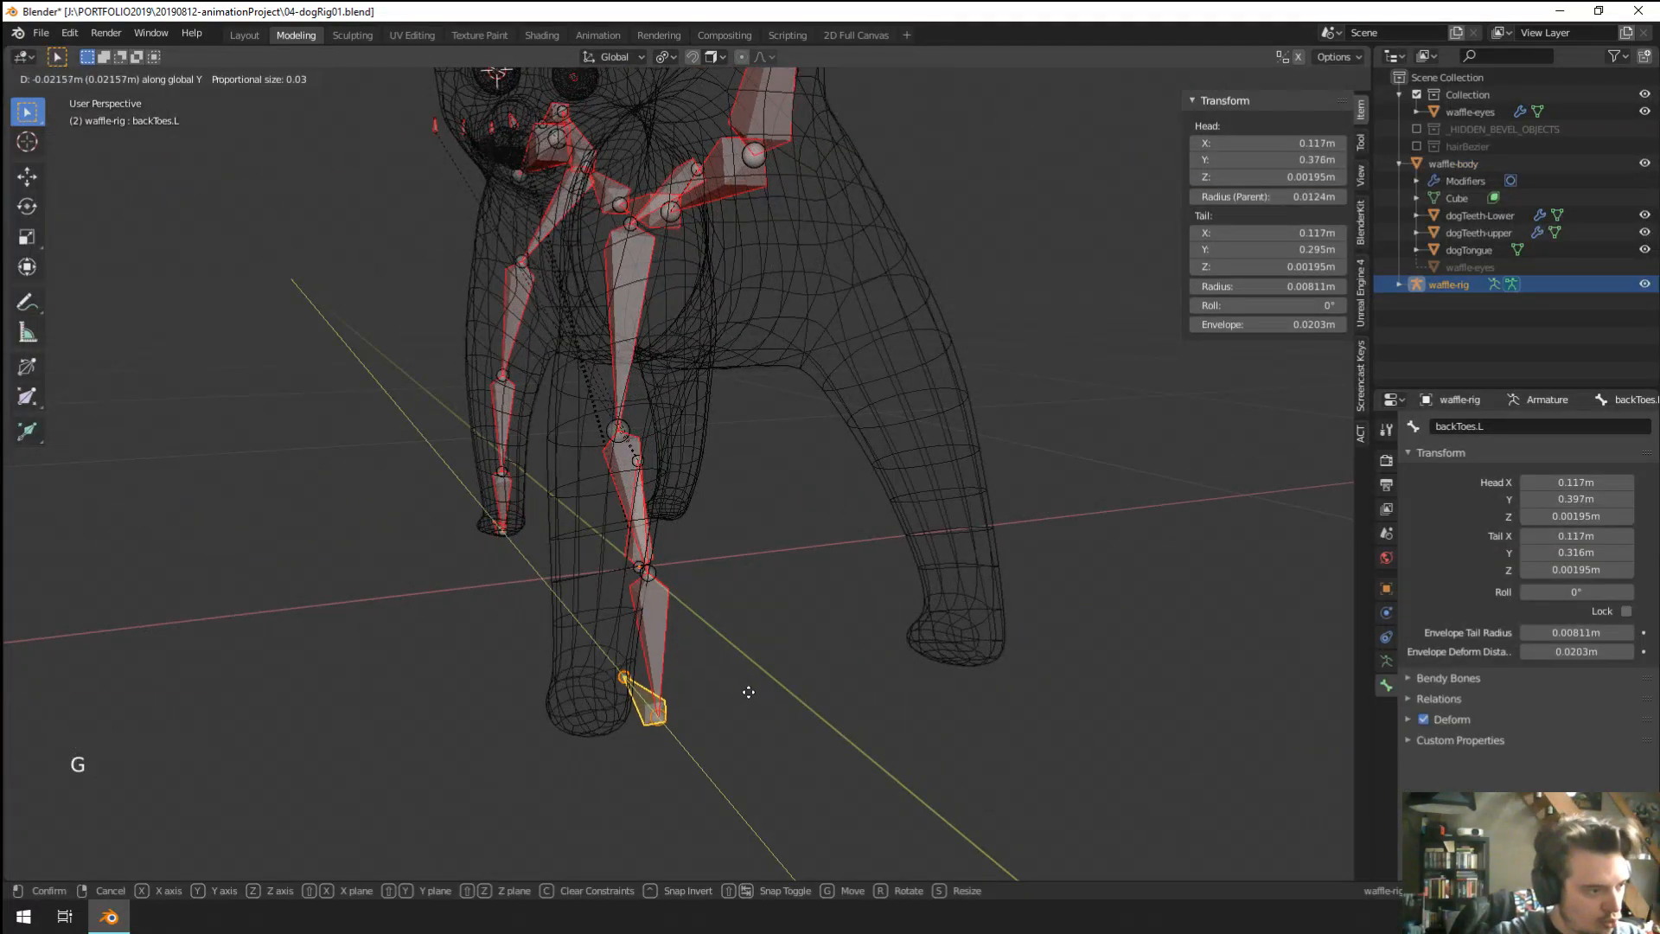
key(x)
click(713, 704)
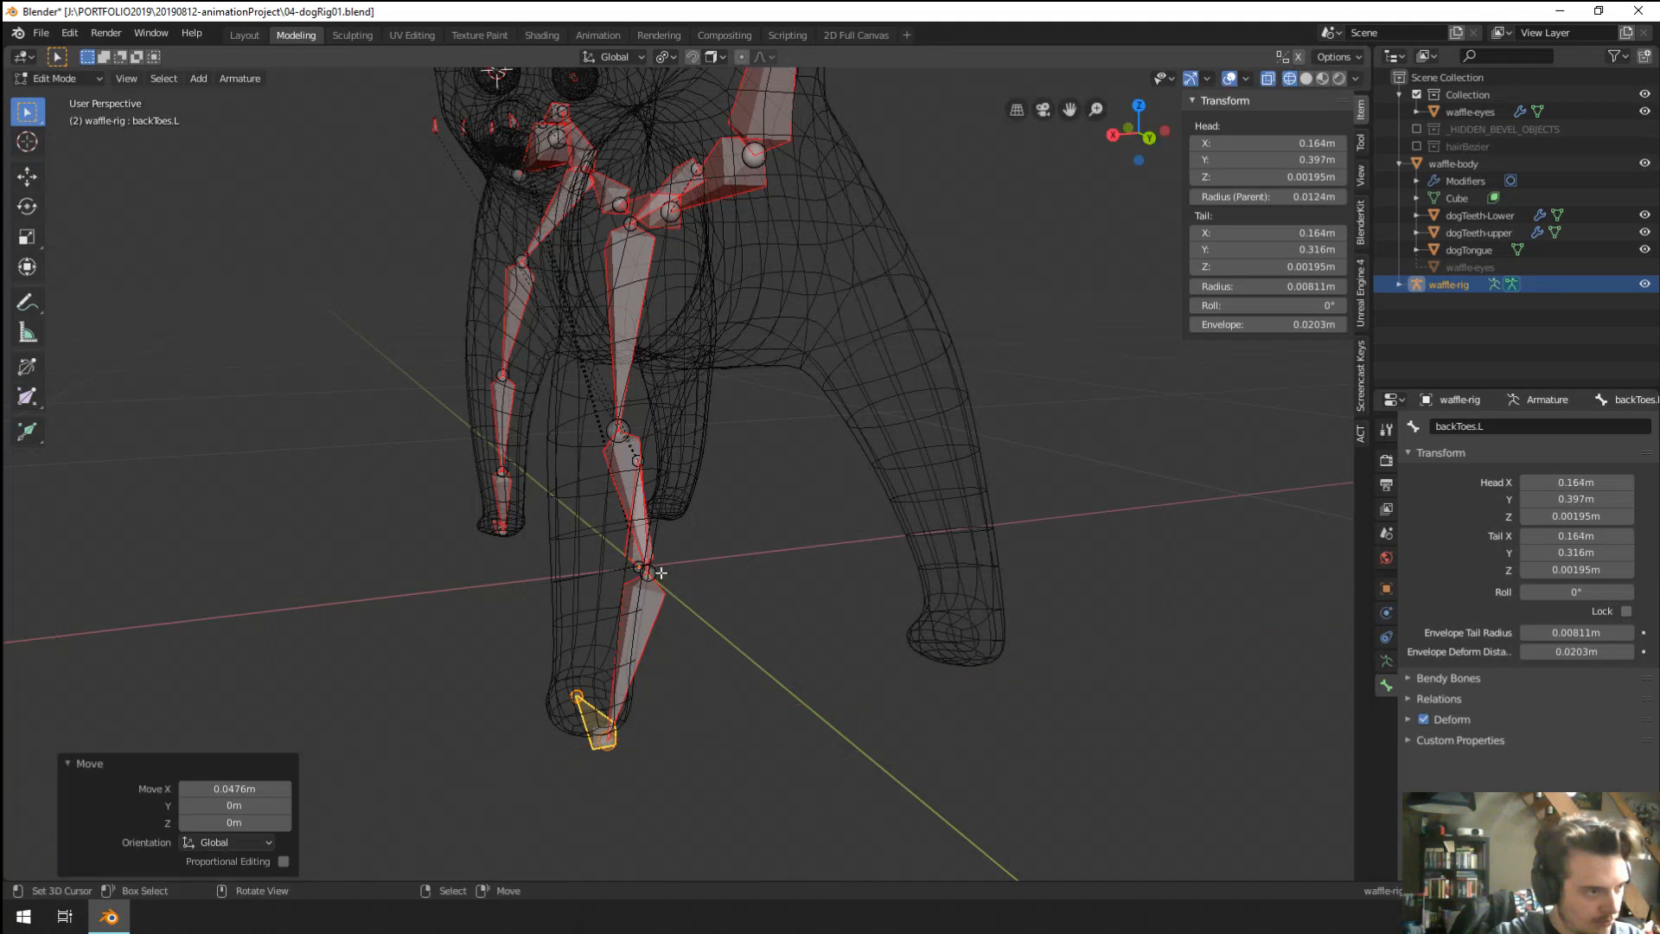
Move the joint between the hind shin and paw bones outward along X to about 0.158 m.
right_click(659, 575)
middle_drag(748, 578, 567, 464)
key(g)
key(x)
click(702, 595)
Shift the hind leg's knee joint slightly outward along X to about 0.13 m.
right_click(566, 464)
right_click(561, 463)
key(g)
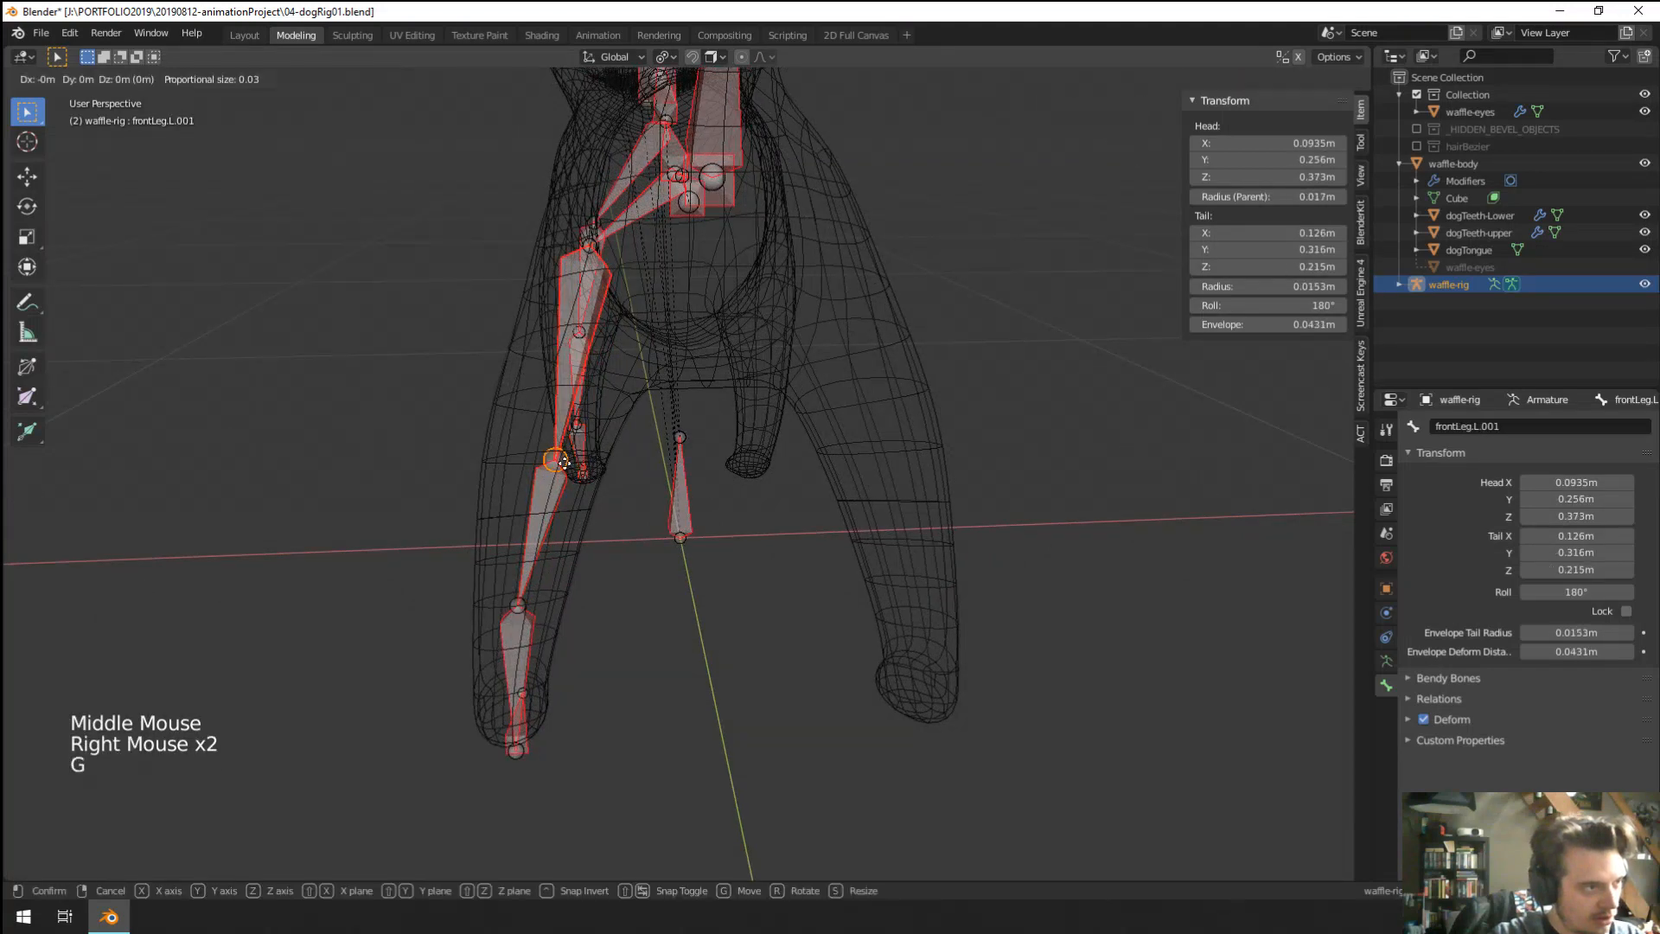
key(x)
click(558, 463)
Shift the joint between shoulder.L.001 and the hind thigh bone inward along X to about 0.0867 m.
shift+middle_drag(654, 396, 629, 588)
right_click(563, 484)
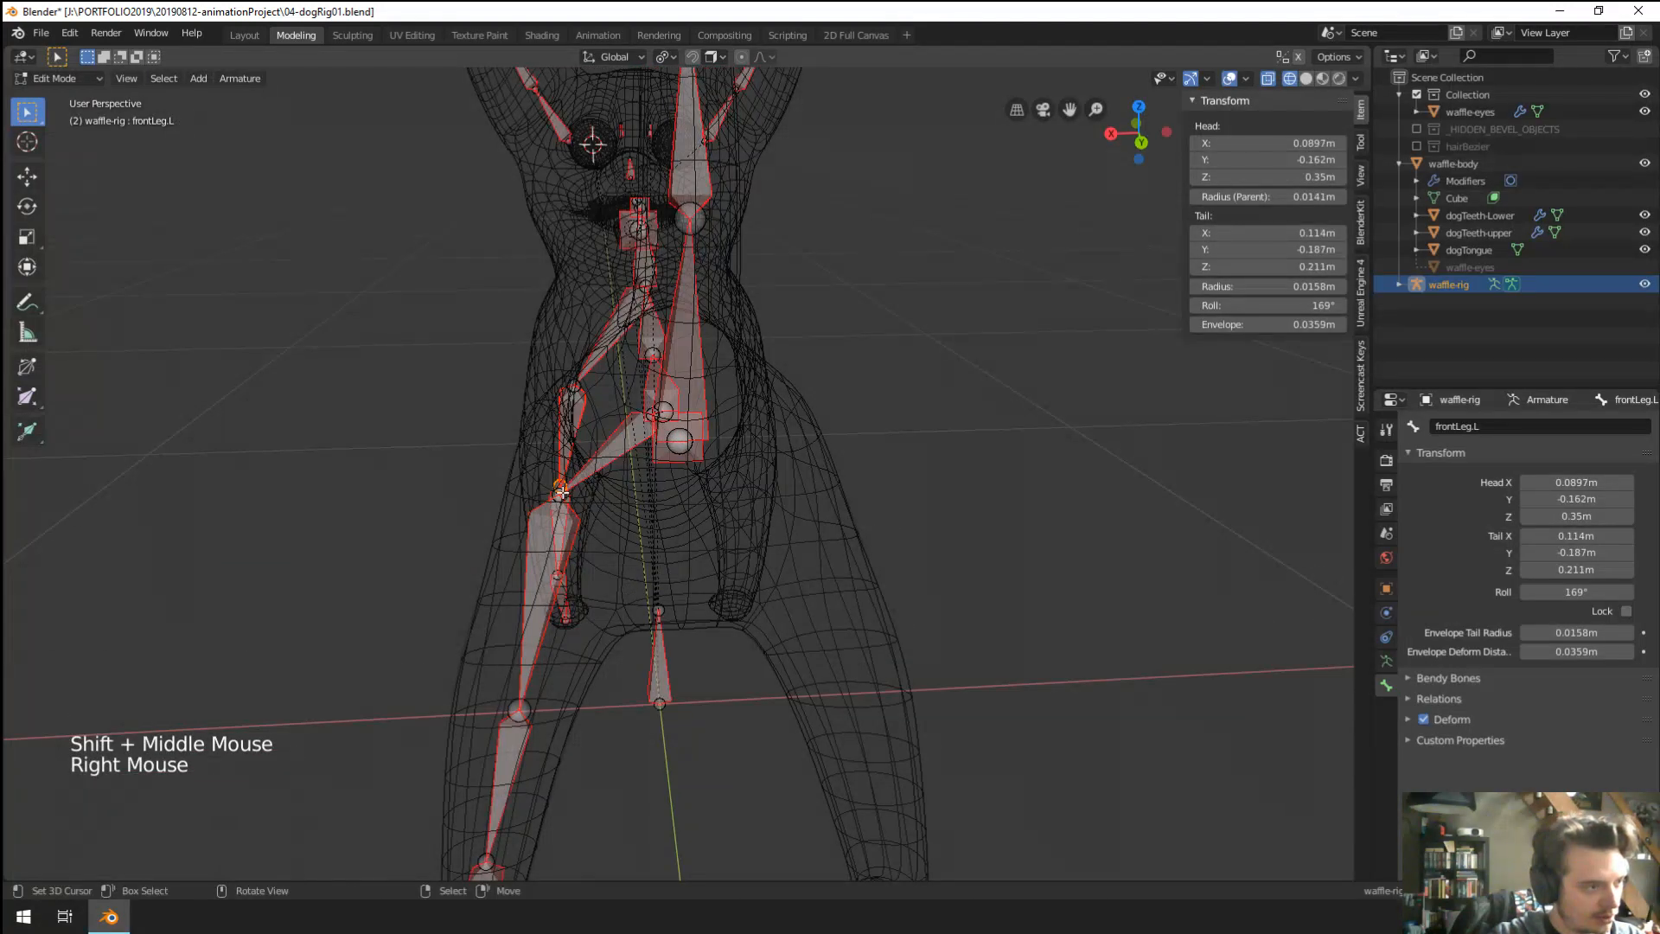
right_click(563, 485)
key(g)
key(x)
click(572, 494)
Rename the hind leg's top bone shoulder.L.001 as hip.L.
scroll(572, 494, down, 2)
middle_drag(572, 495, 518, 467)
scroll(519, 467, up, 2)
right_click(844, 398)
click(1481, 426)
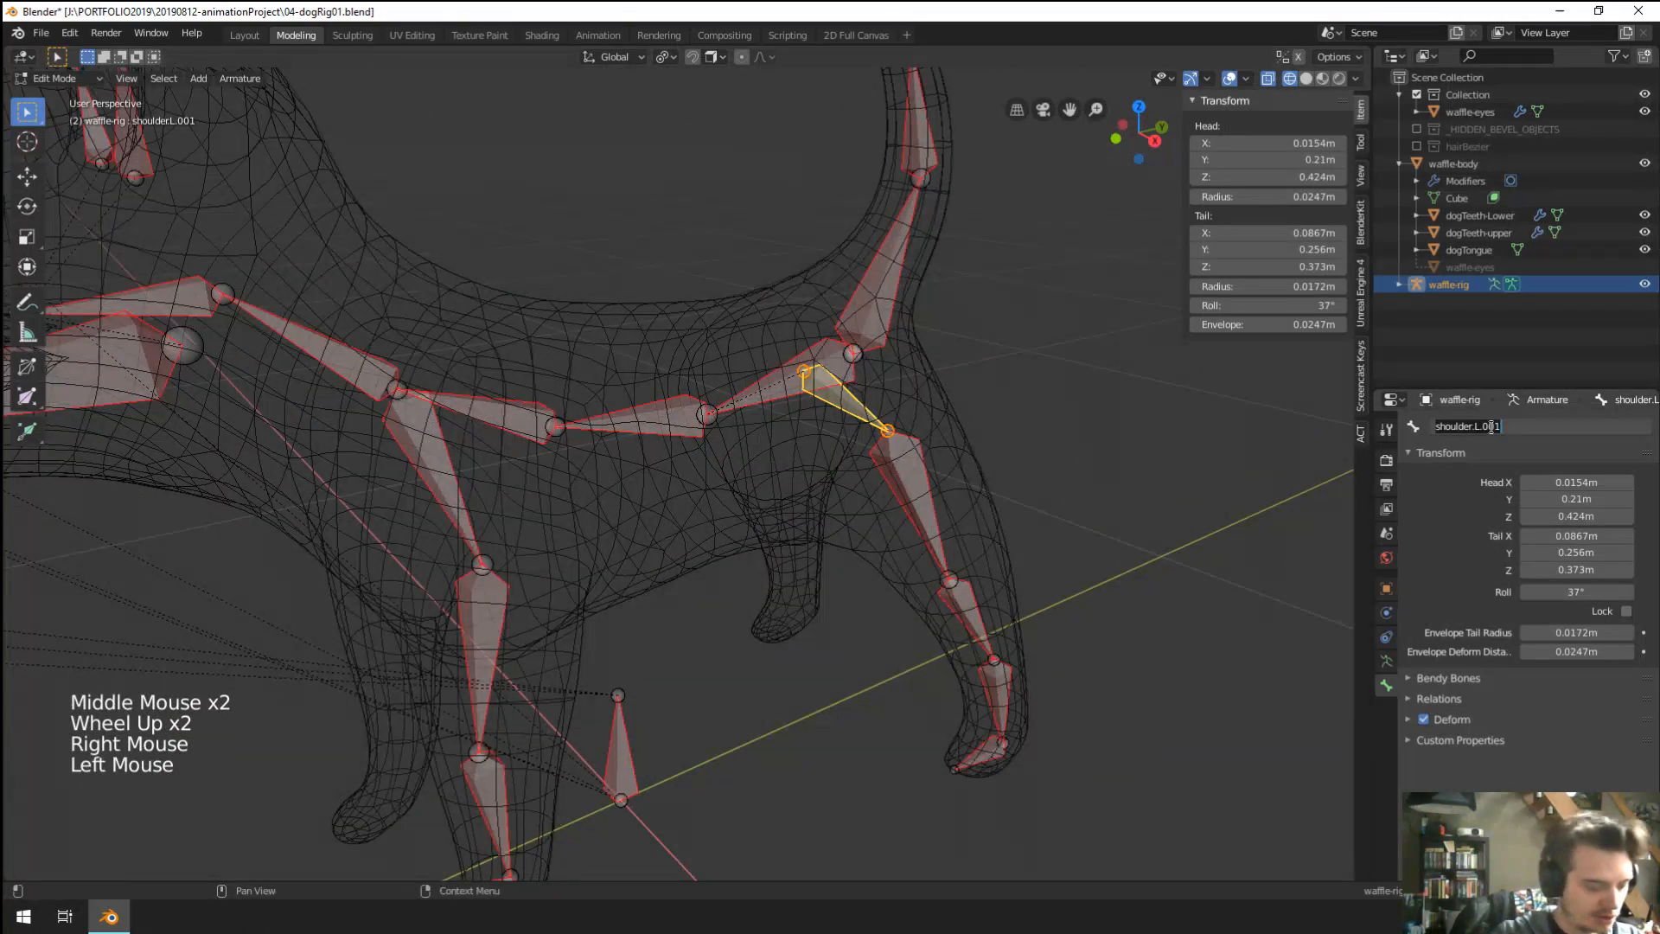
text(hip.L)
key(Return)
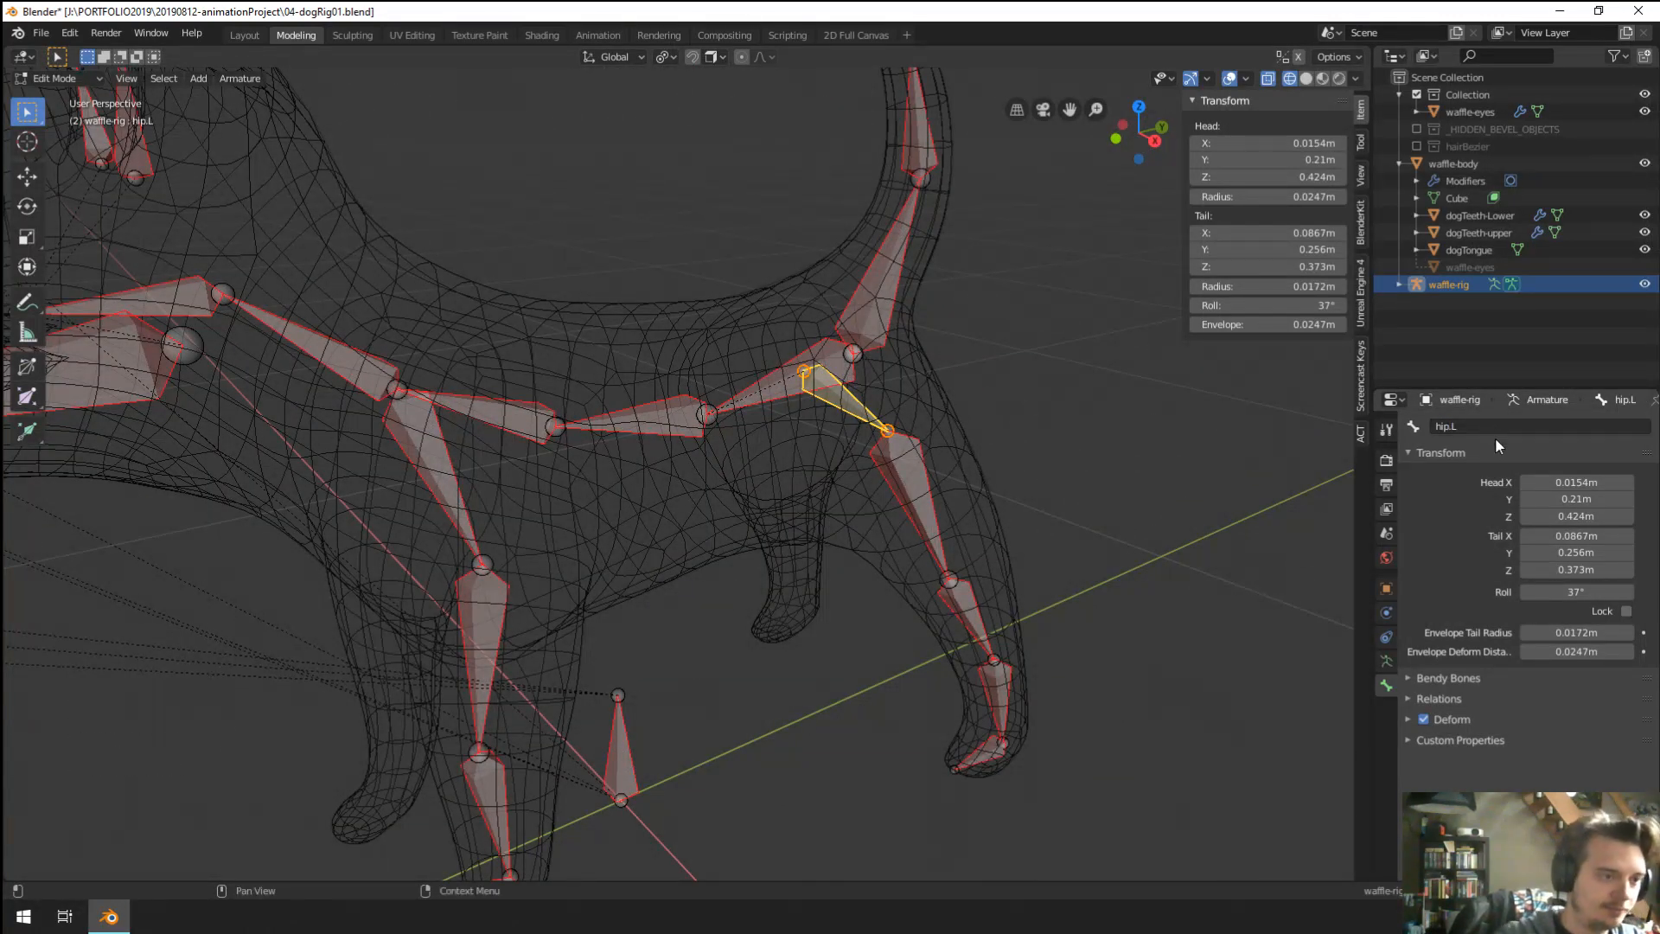
Rename the hind thigh bone frontLeg.L.001 as backLeg.L.
right_click(927, 492)
click(1486, 423)
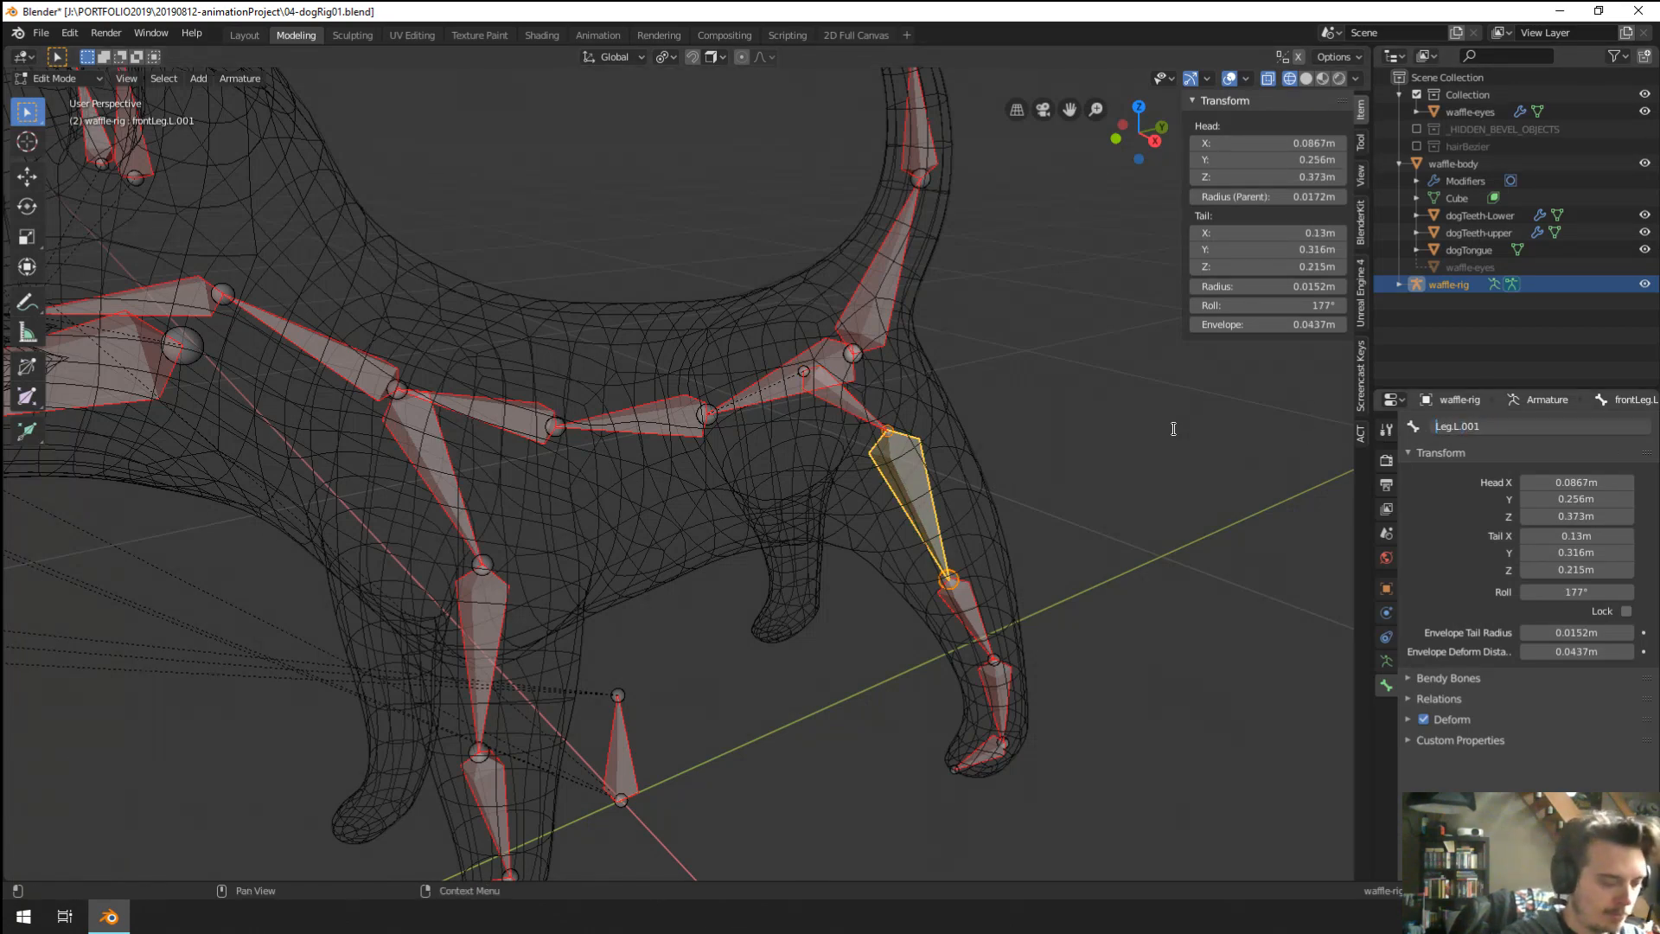
key(ctrl+shift+Left)
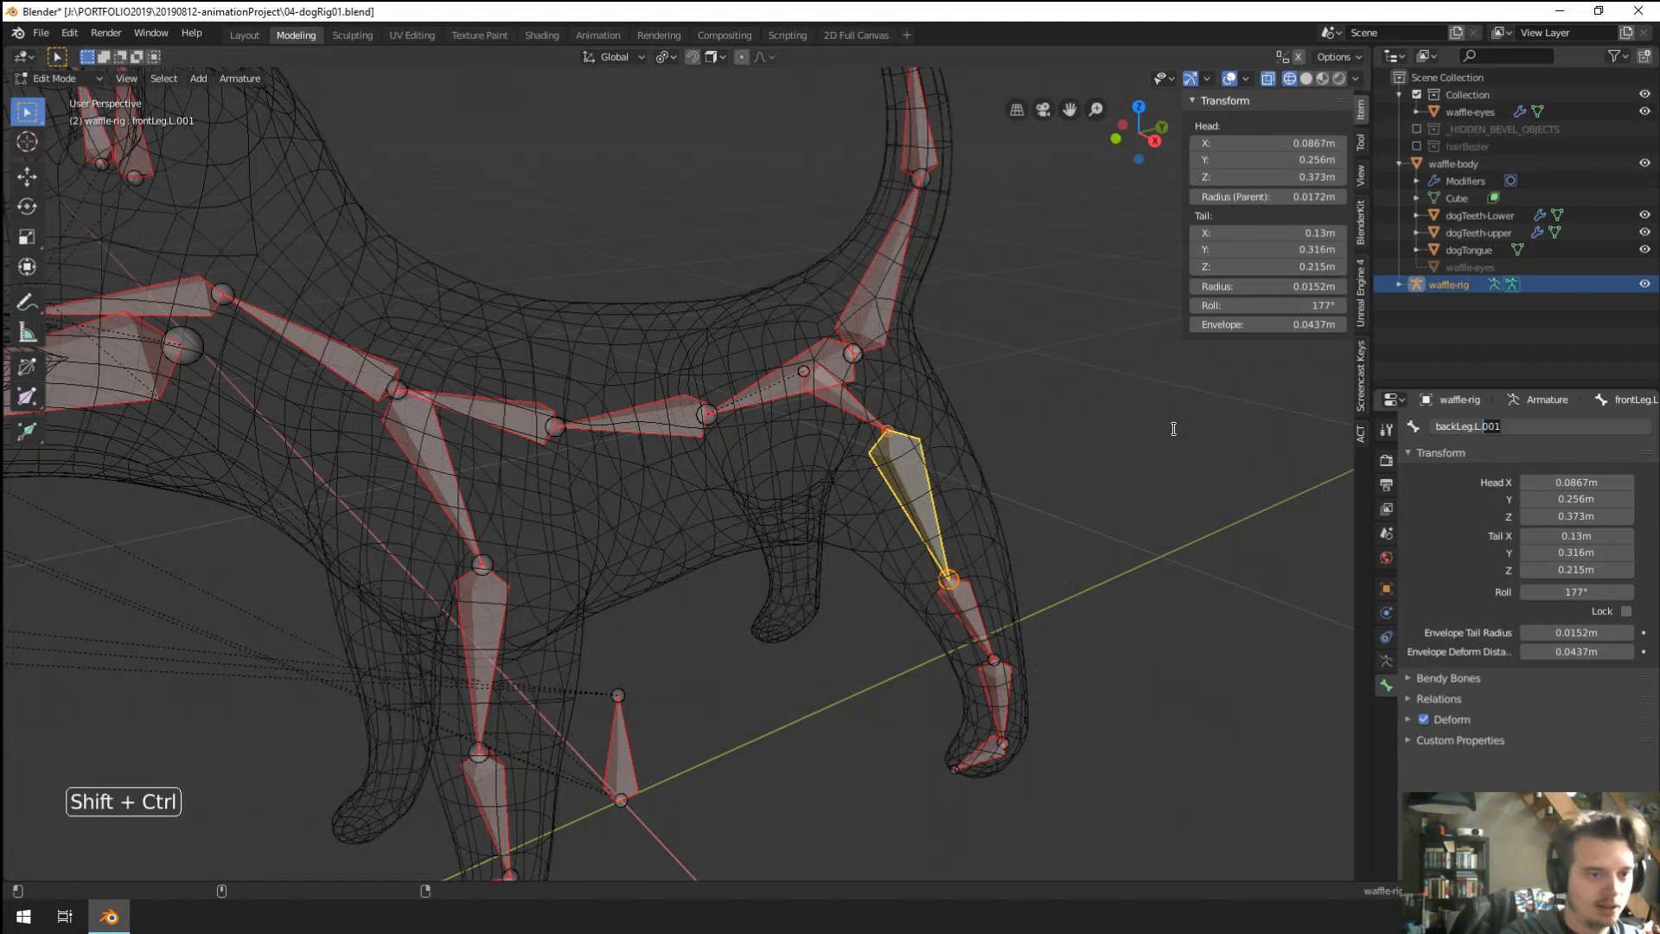
key(BackSpace)
key(Return)
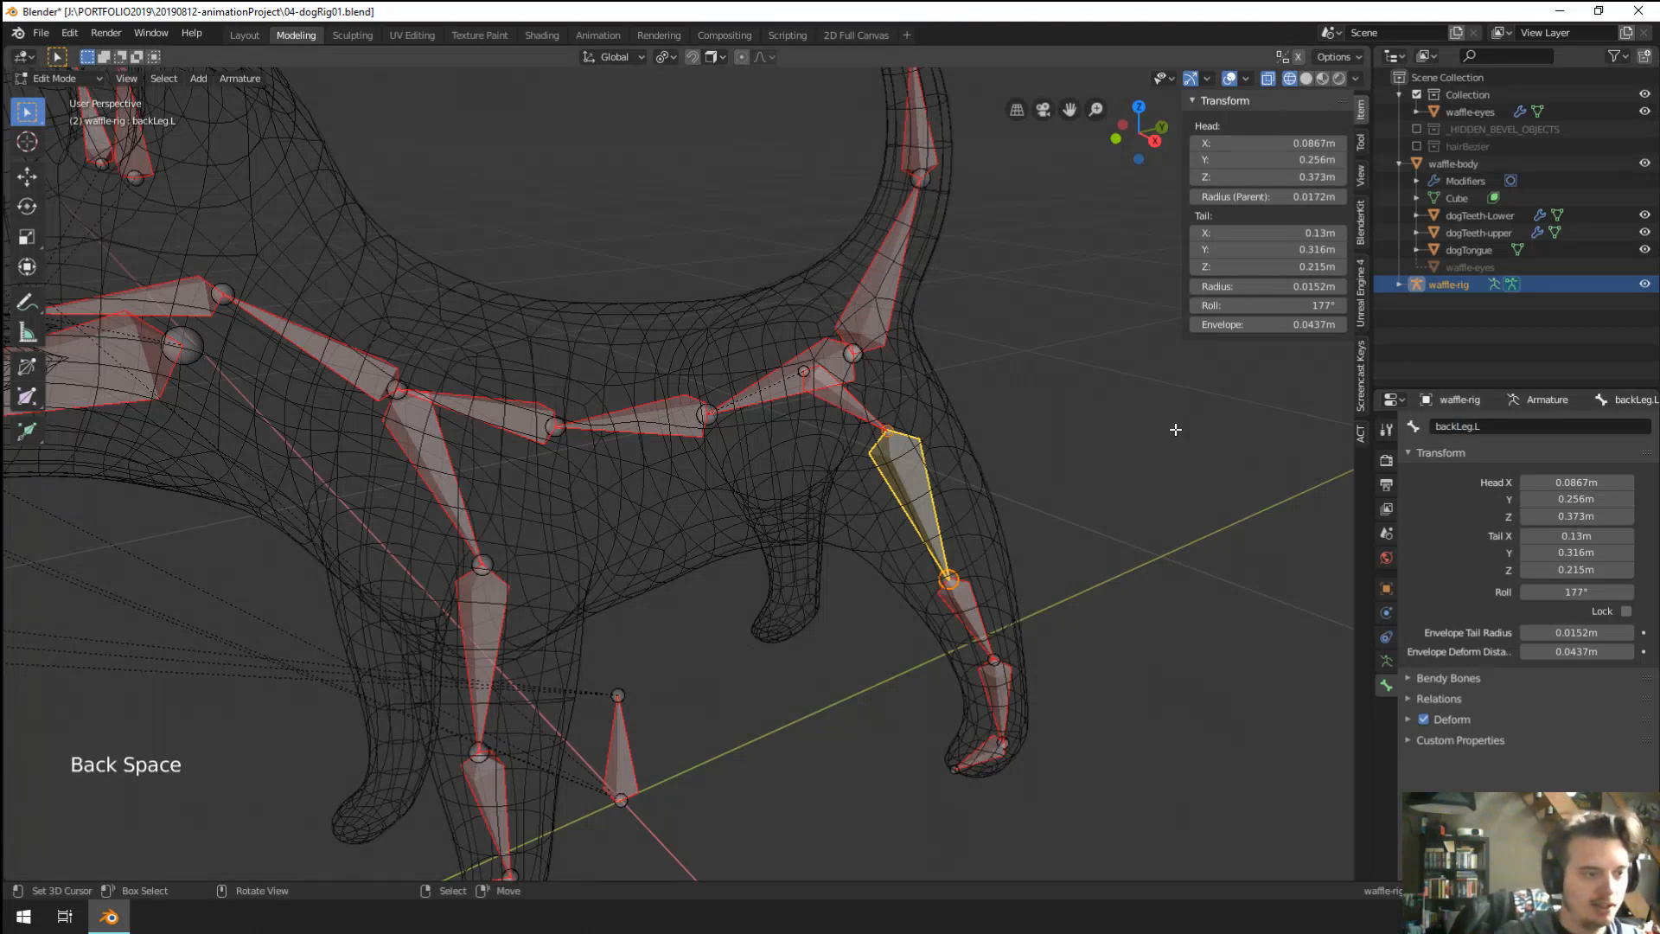
Rename the hind shin bone frontShin.L.001 as backShin.L.
right_click(962, 610)
click(1478, 429)
drag(1458, 427, 1206, 430)
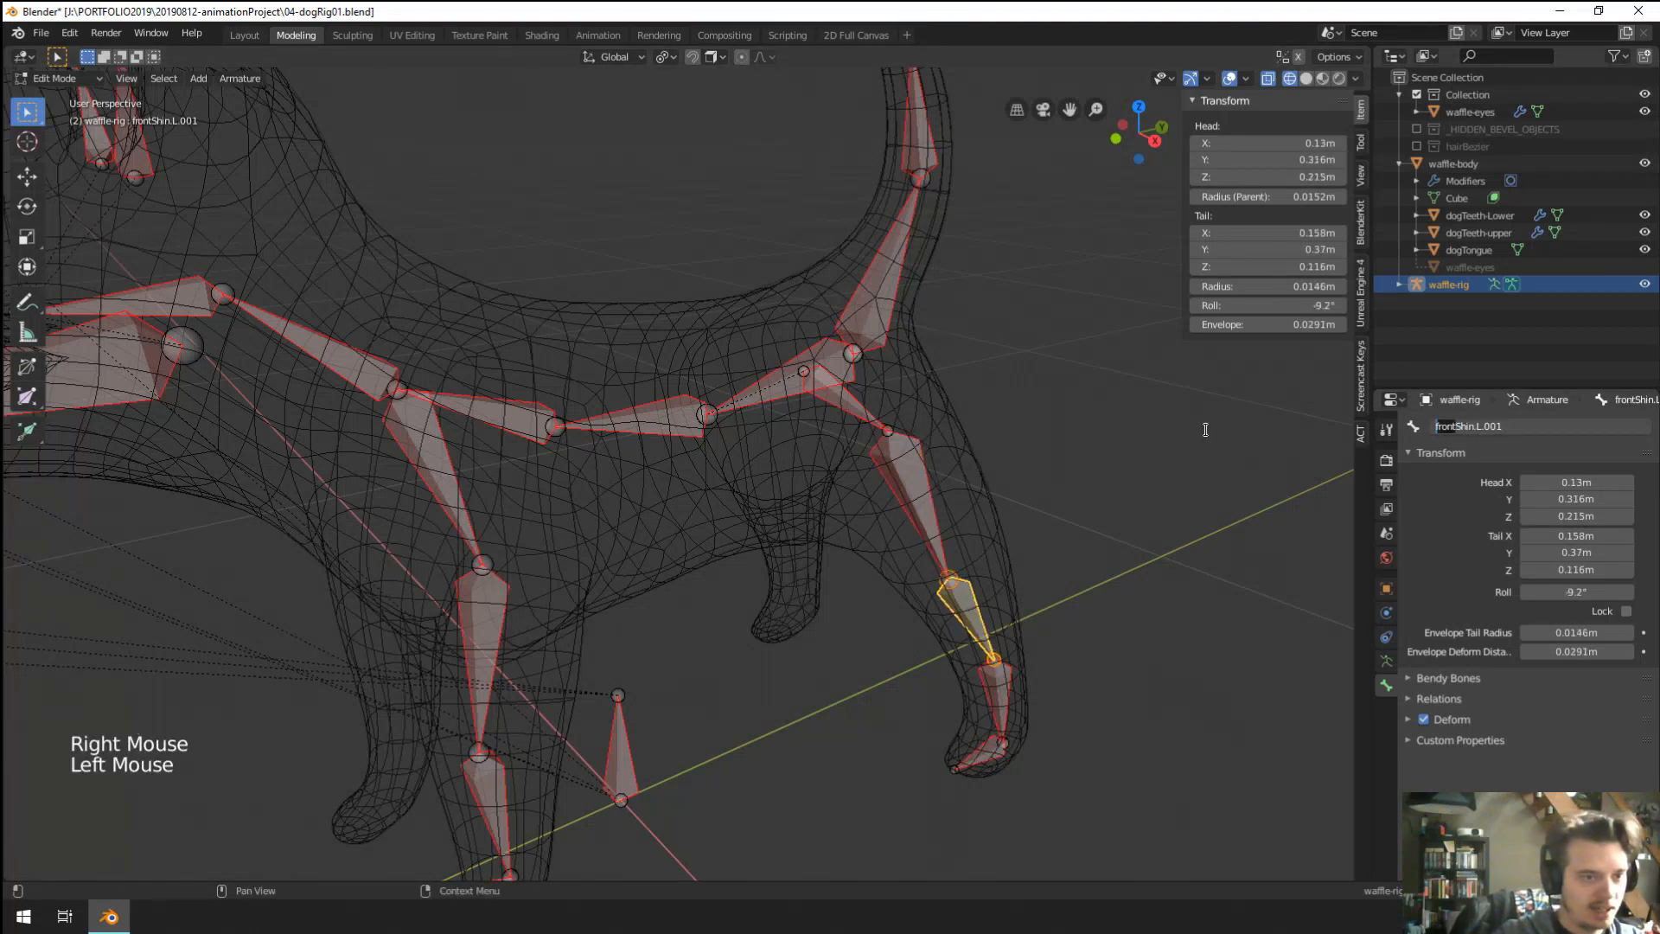
text(back)
key(ctrl+shift+Left)
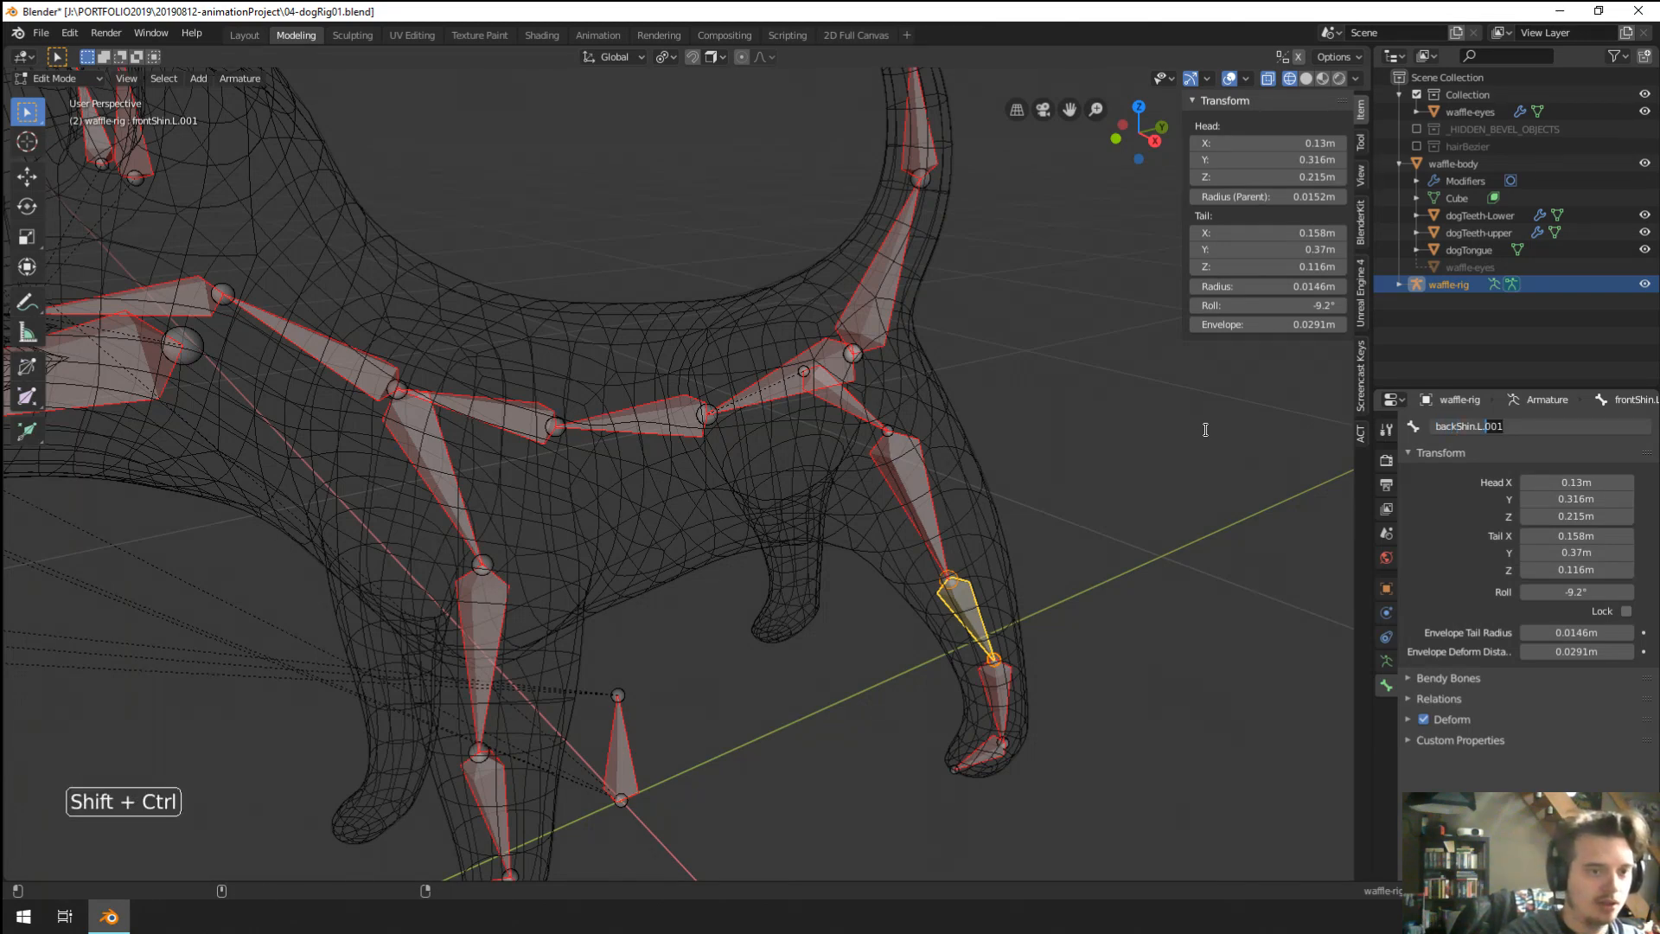
key(BackSpace)
key(Return)
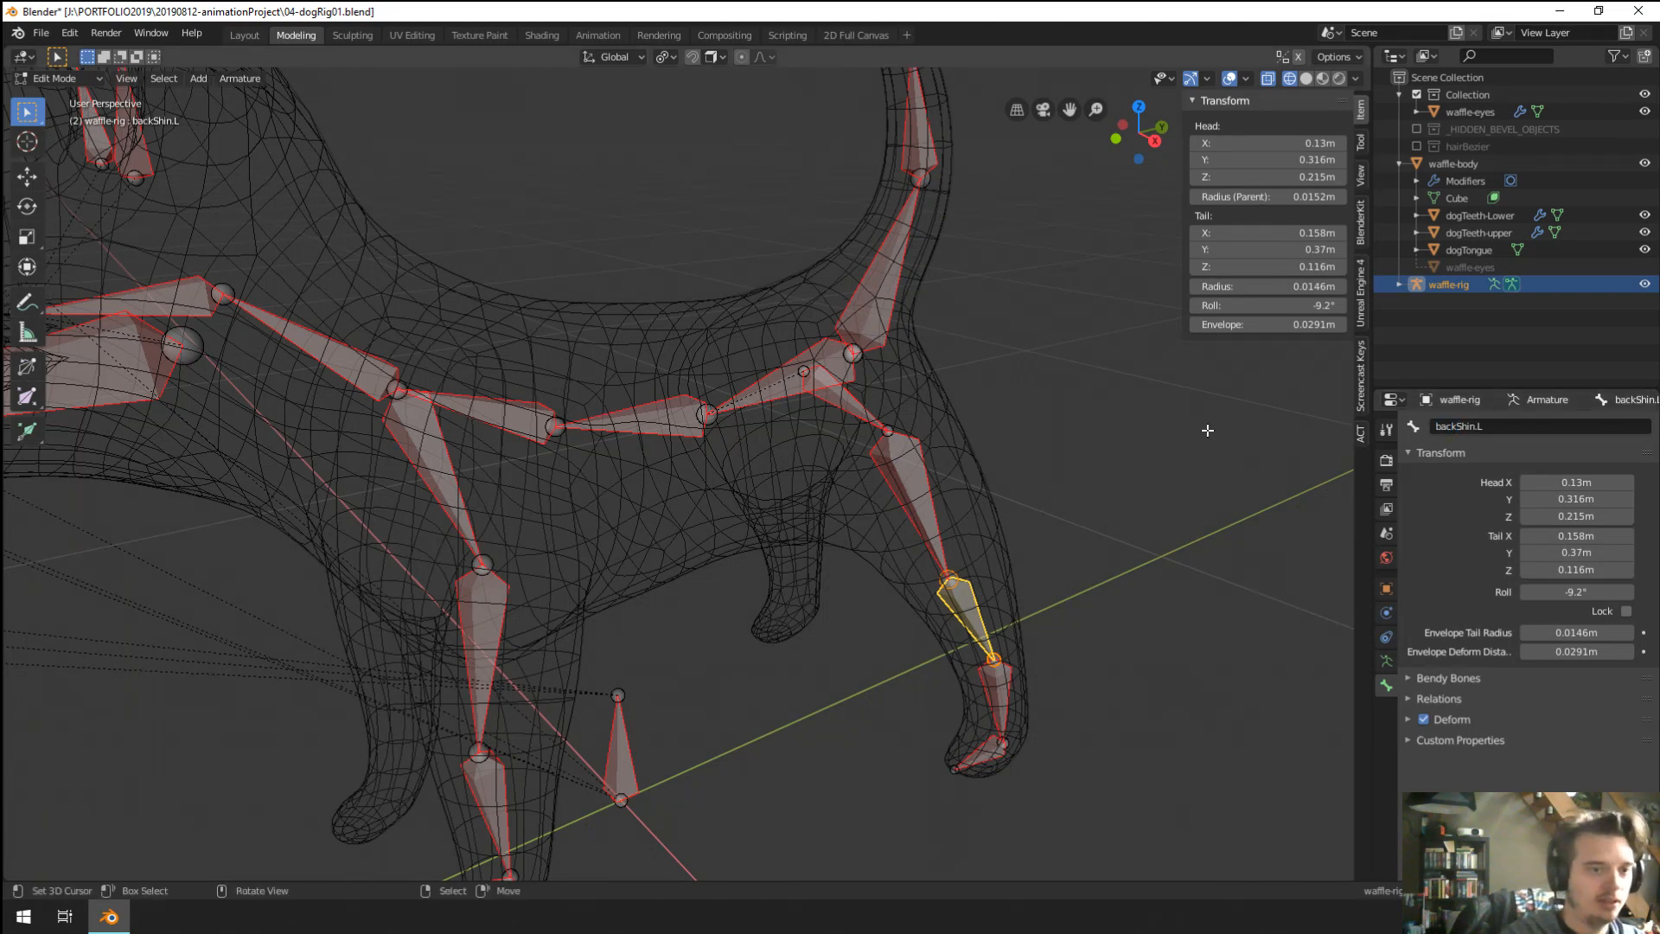
Rename the hind paw bone frontPaw.L.001 as backPaw.L.
right_click(1004, 692)
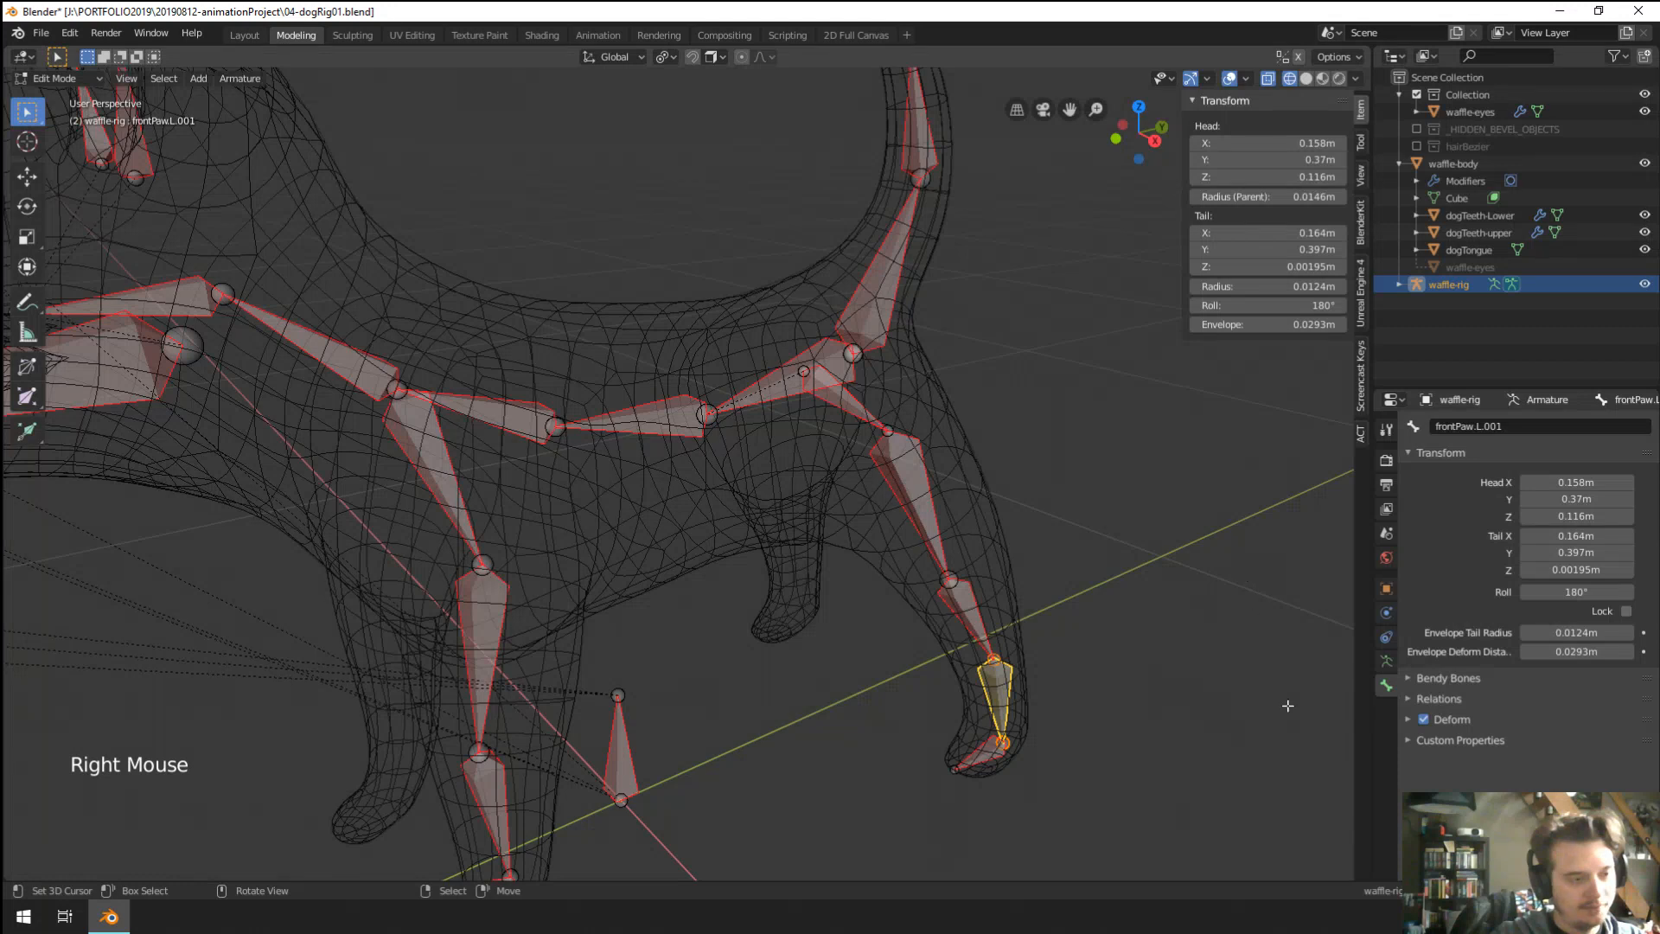
click(1511, 424)
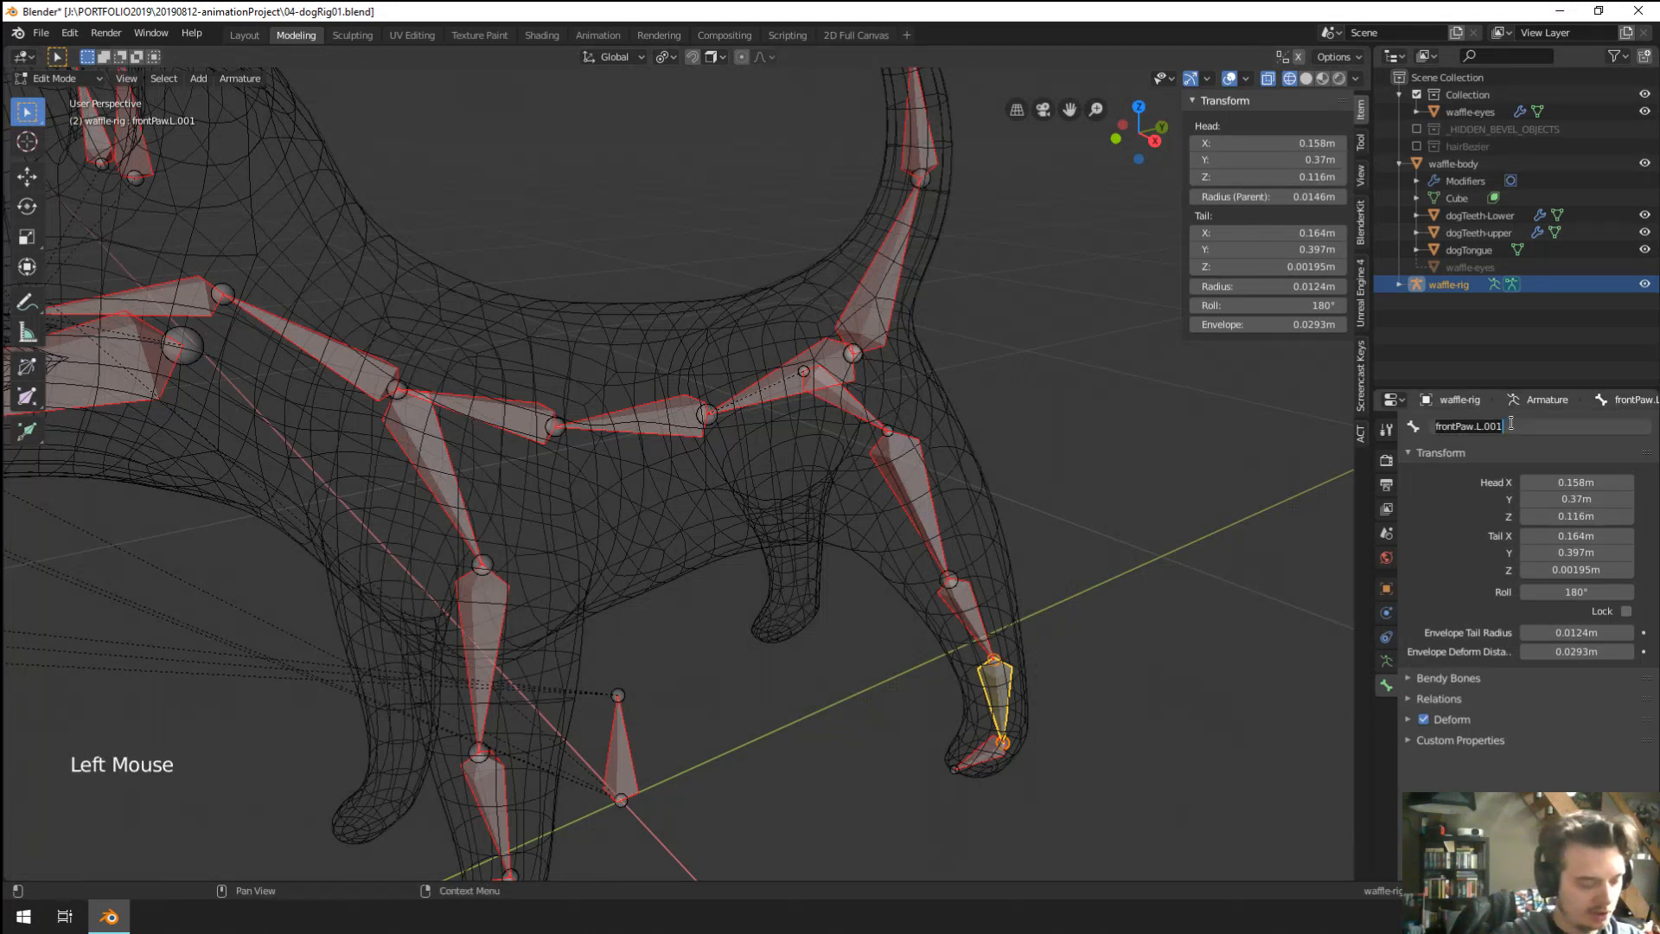
key(ctrl+a)
text(backPaw.L)
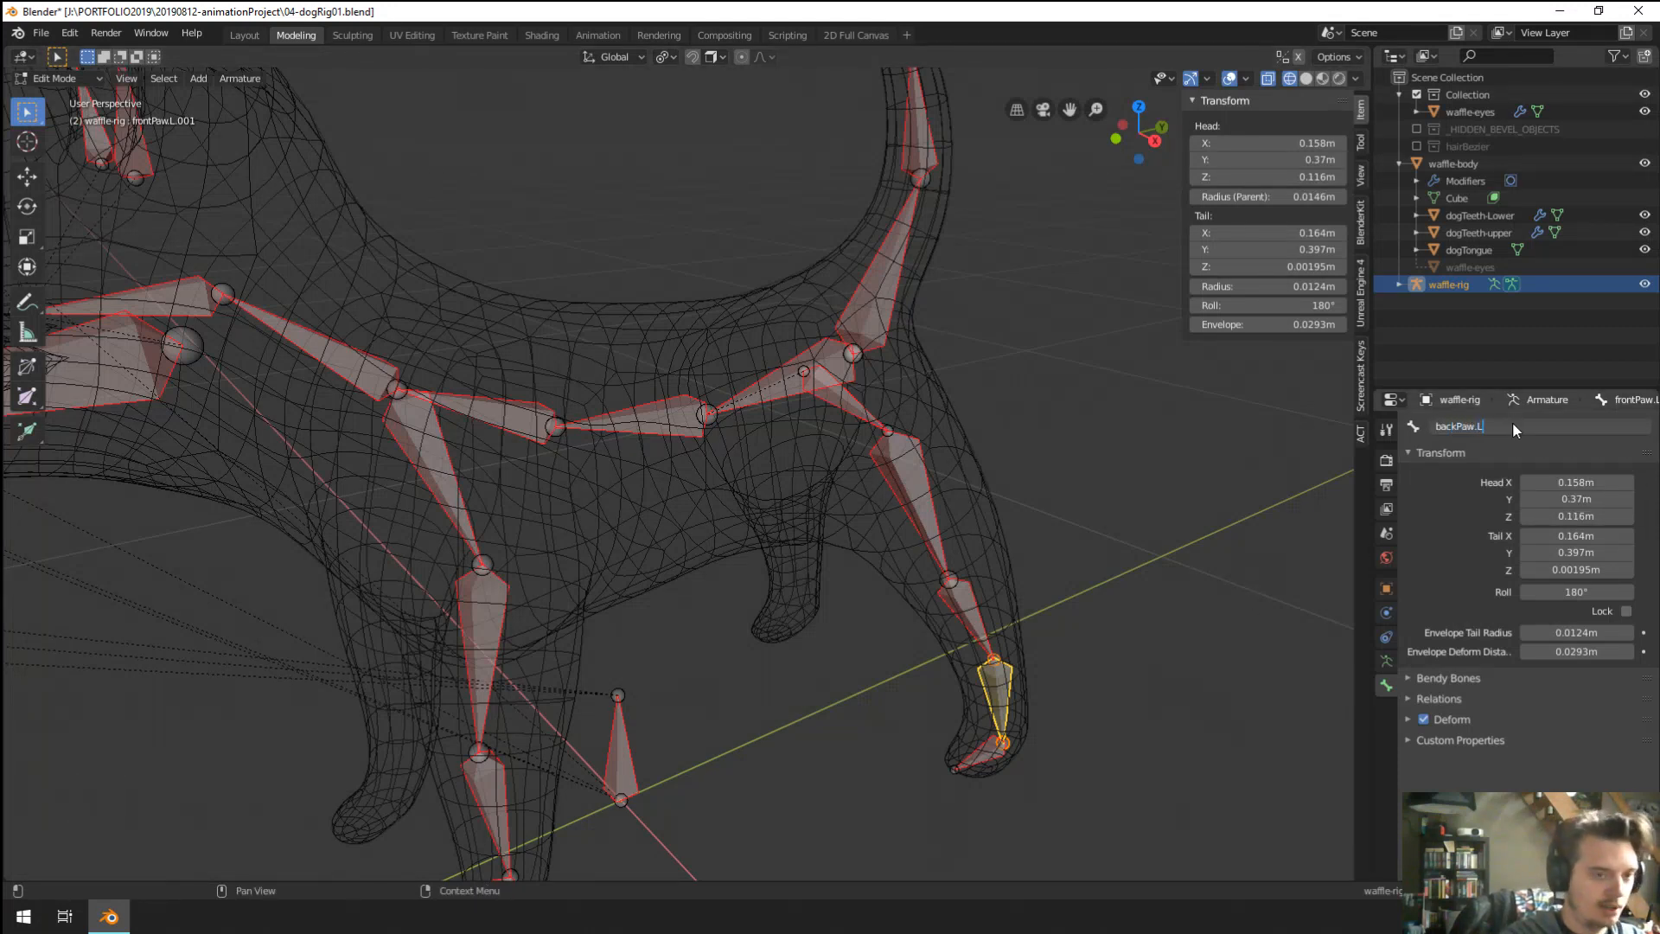
key(Return)
Select all bones of the left hind leg, from the hip down to the toes.
scroll(881, 391, down, 4)
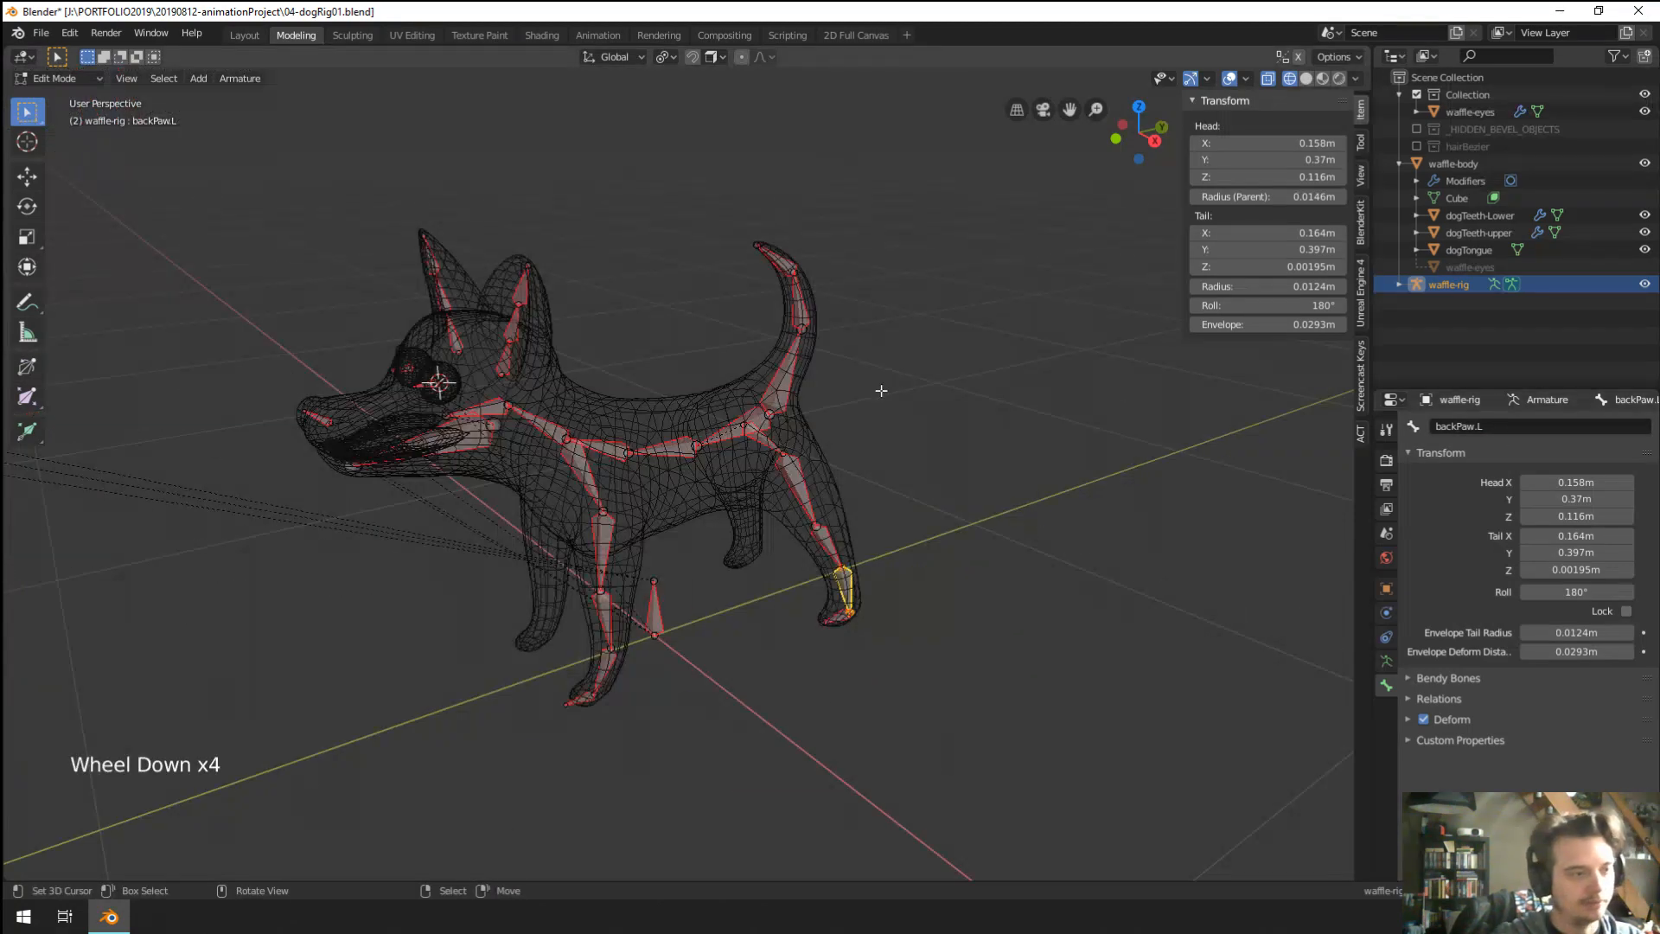
right_click(836, 616)
right_click(828, 549)
right_click(792, 484)
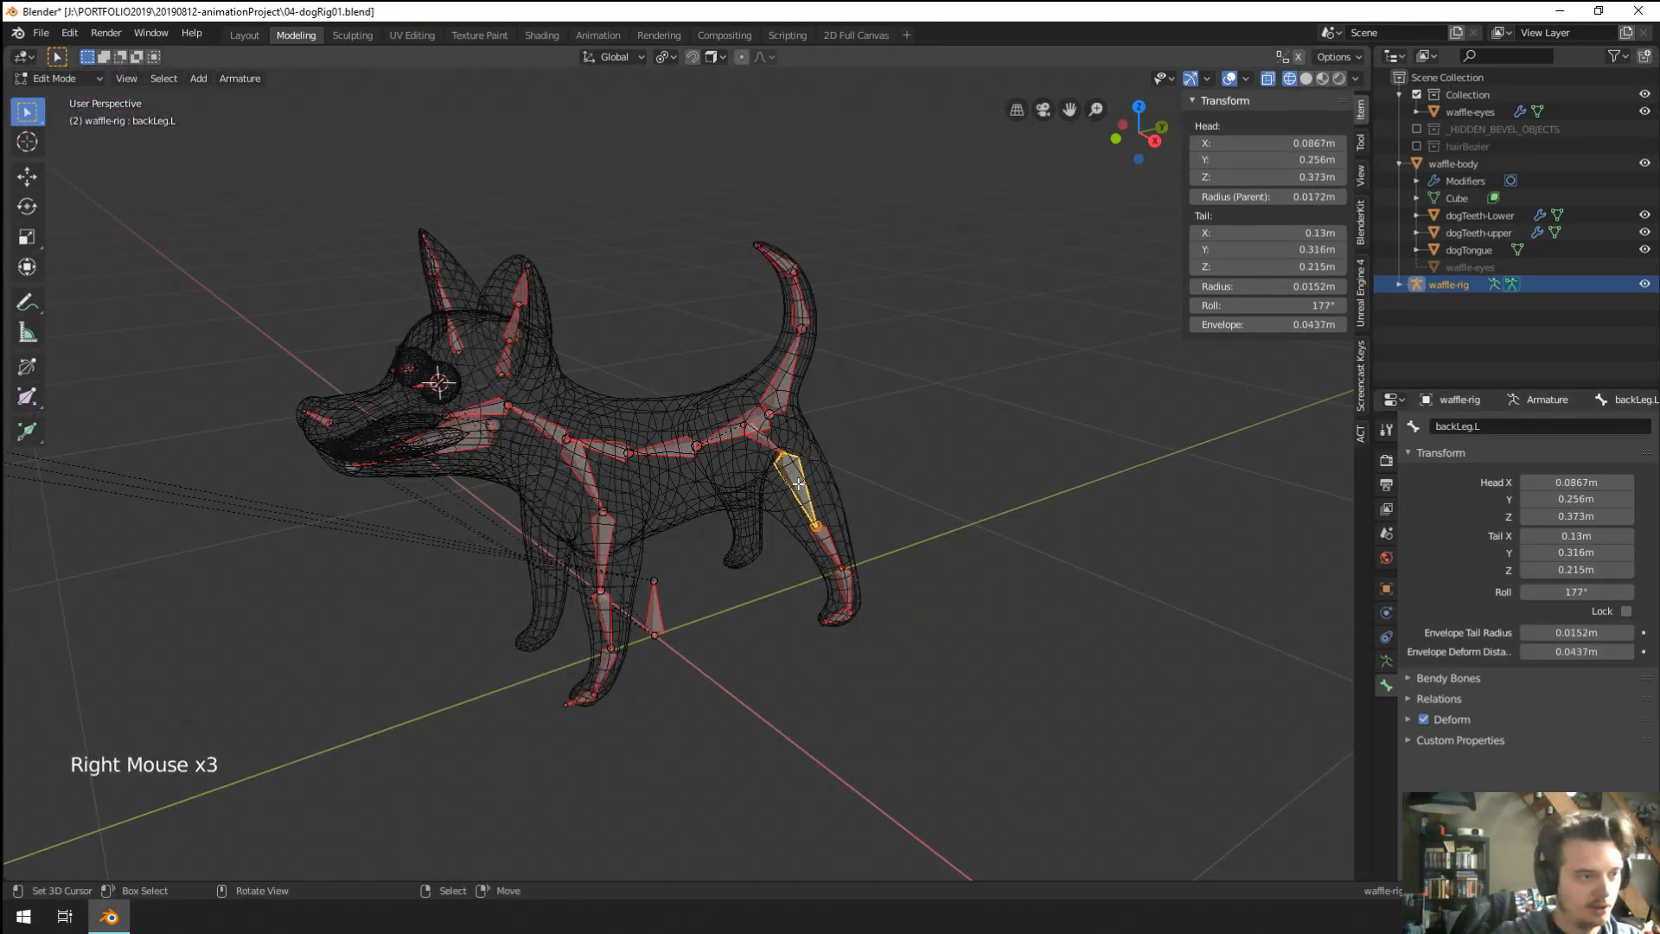
right_click(782, 376)
mouse_move(916, 403)
middle_down()
mouse_move(830, 399)
mouse_move(854, 545)
middle_up()
key(c)
scroll(893, 571, up, 7)
right_click(886, 553)
key(a)
key(a)
key(a)
key(c)
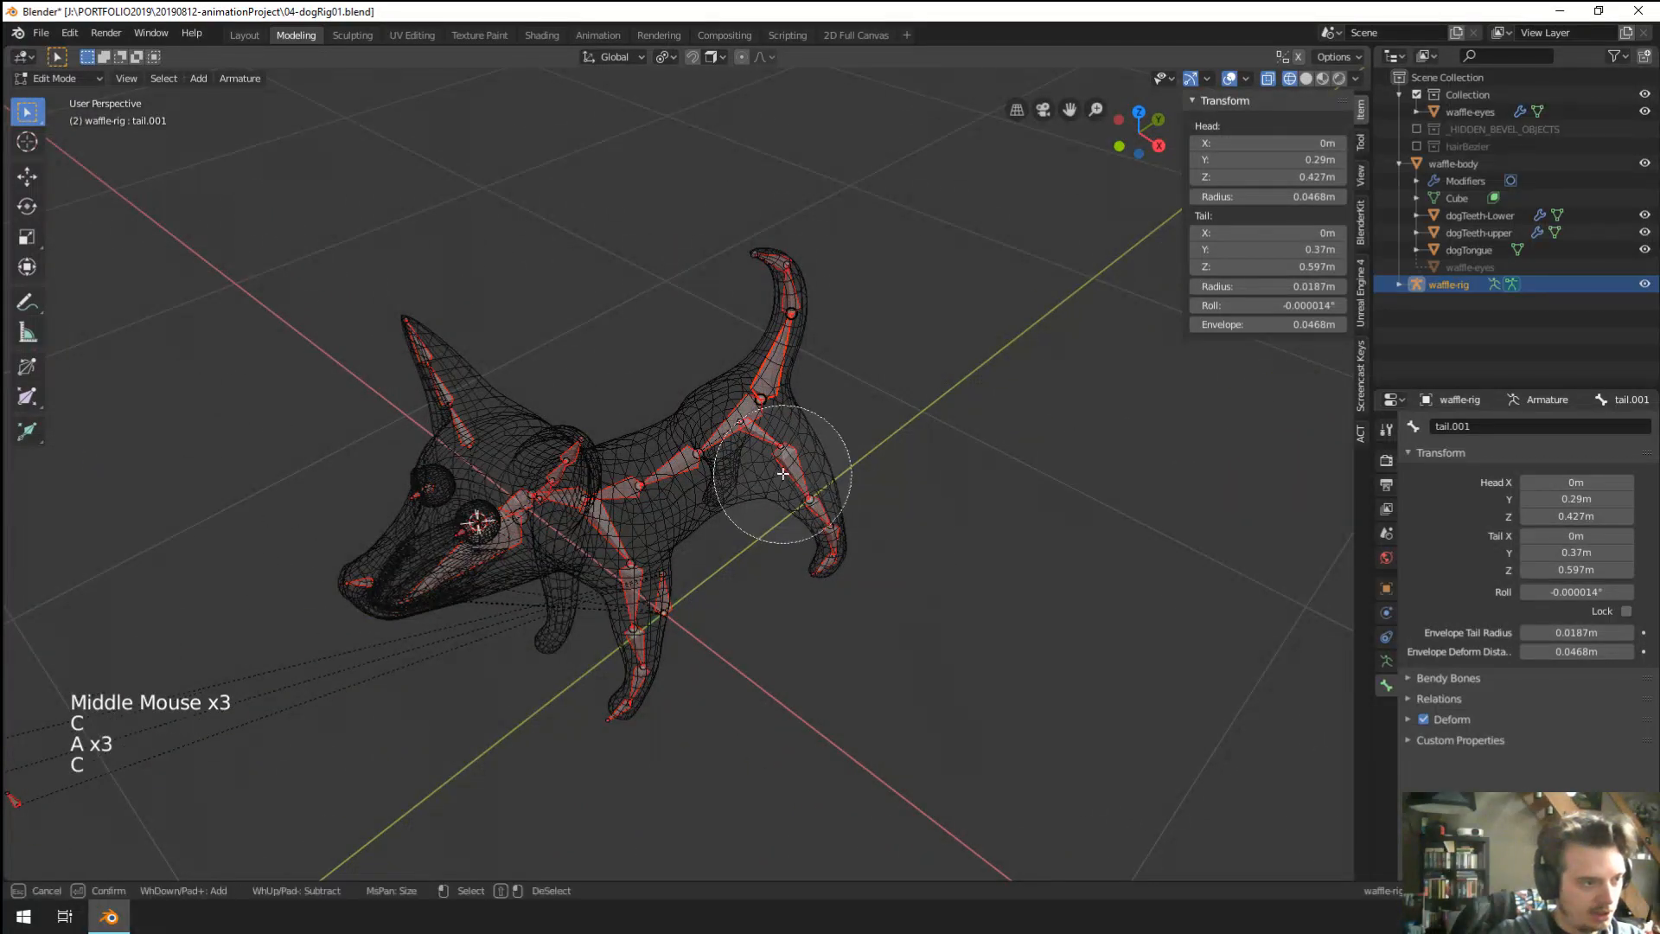
drag(784, 476, 841, 565)
right_click(835, 549)
shift+right_click(796, 471)
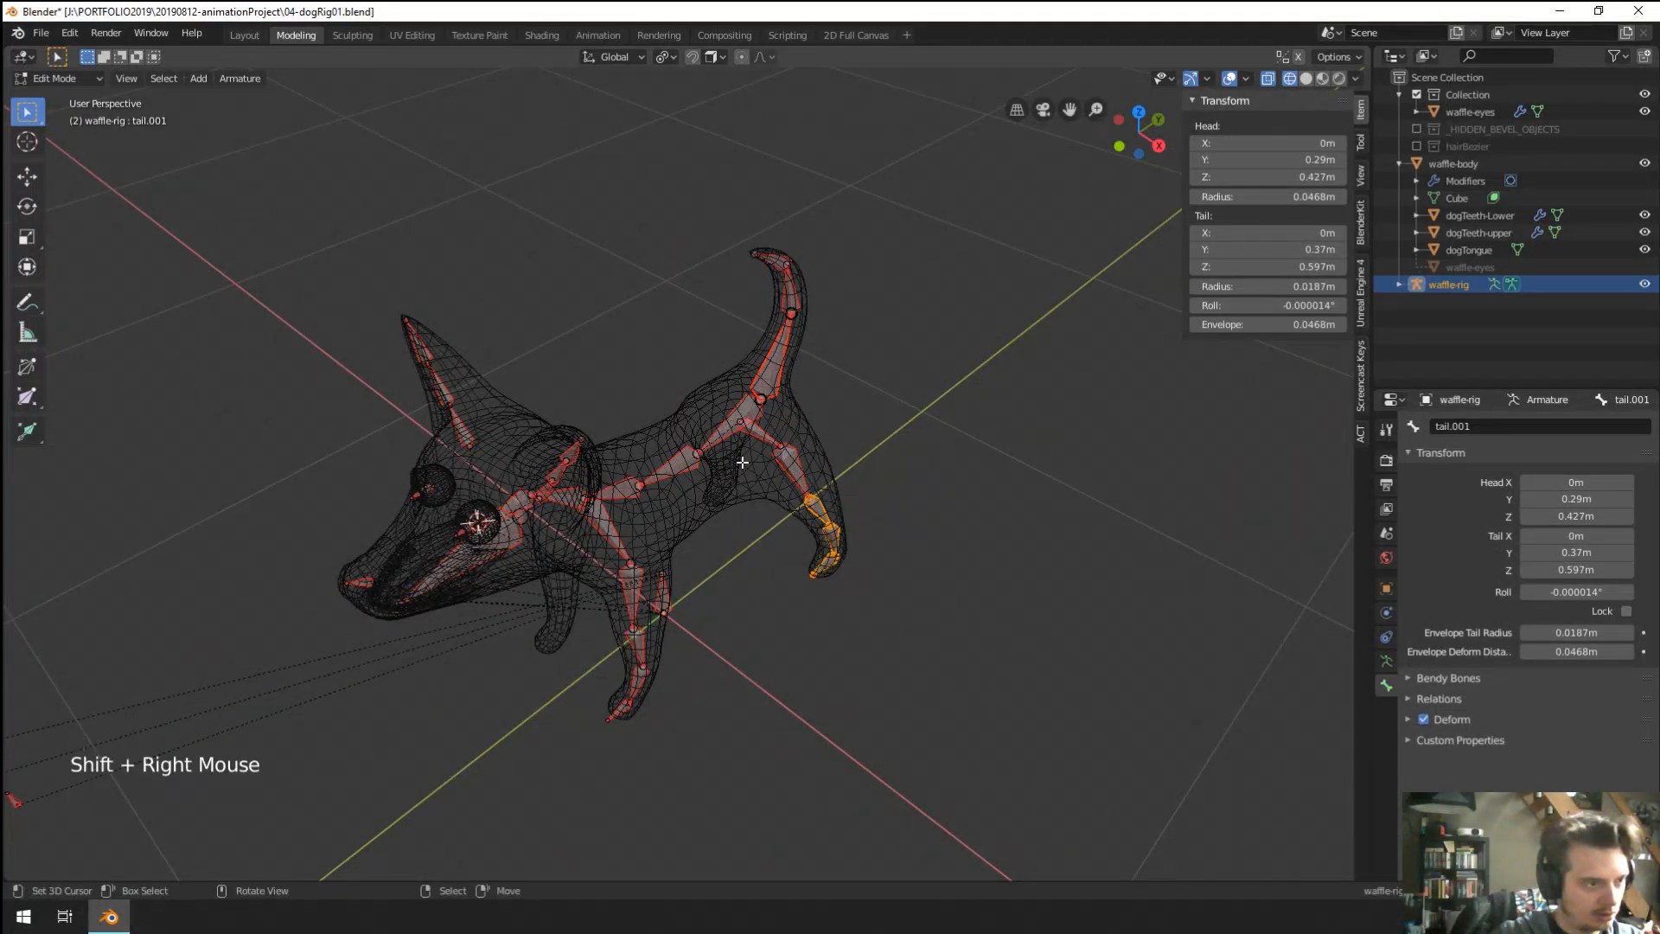
shift+right_click(772, 444)
shift+right_click(772, 444)
shift+right_click(795, 472)
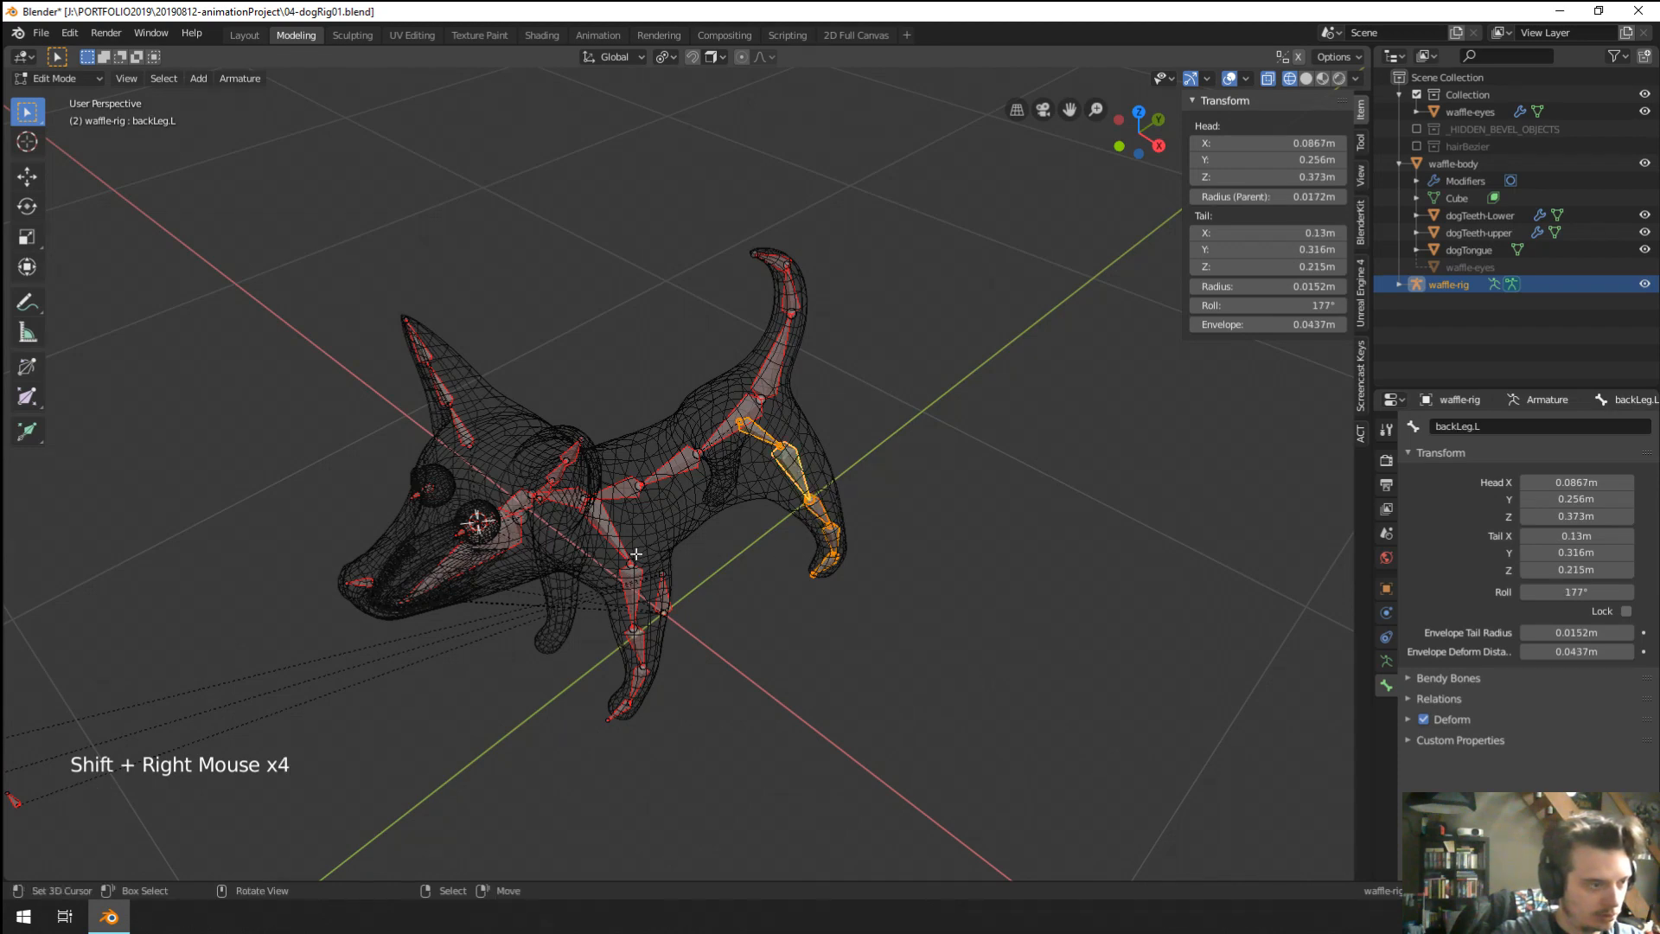
Add the left front leg's bones to the selection and symmetrize both legs to the right side.
shift+right_click(607, 531)
shift+right_click(636, 601)
key(c)
click(634, 690)
right_click(634, 691)
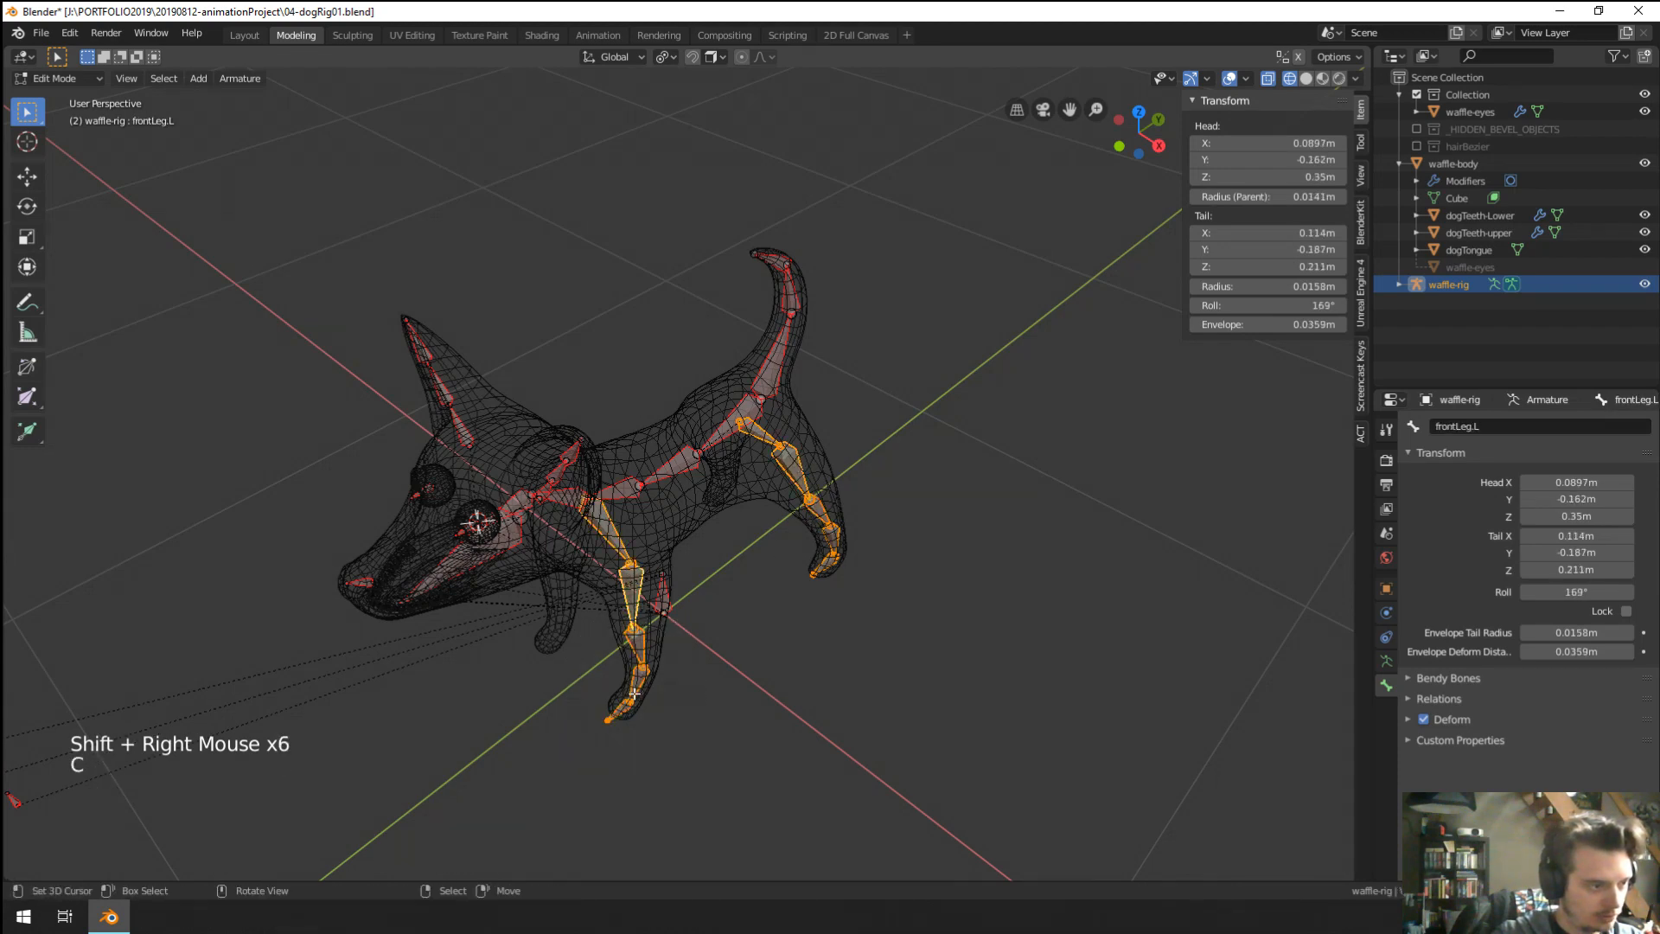
middle_drag(722, 537, 716, 427)
click(240, 78)
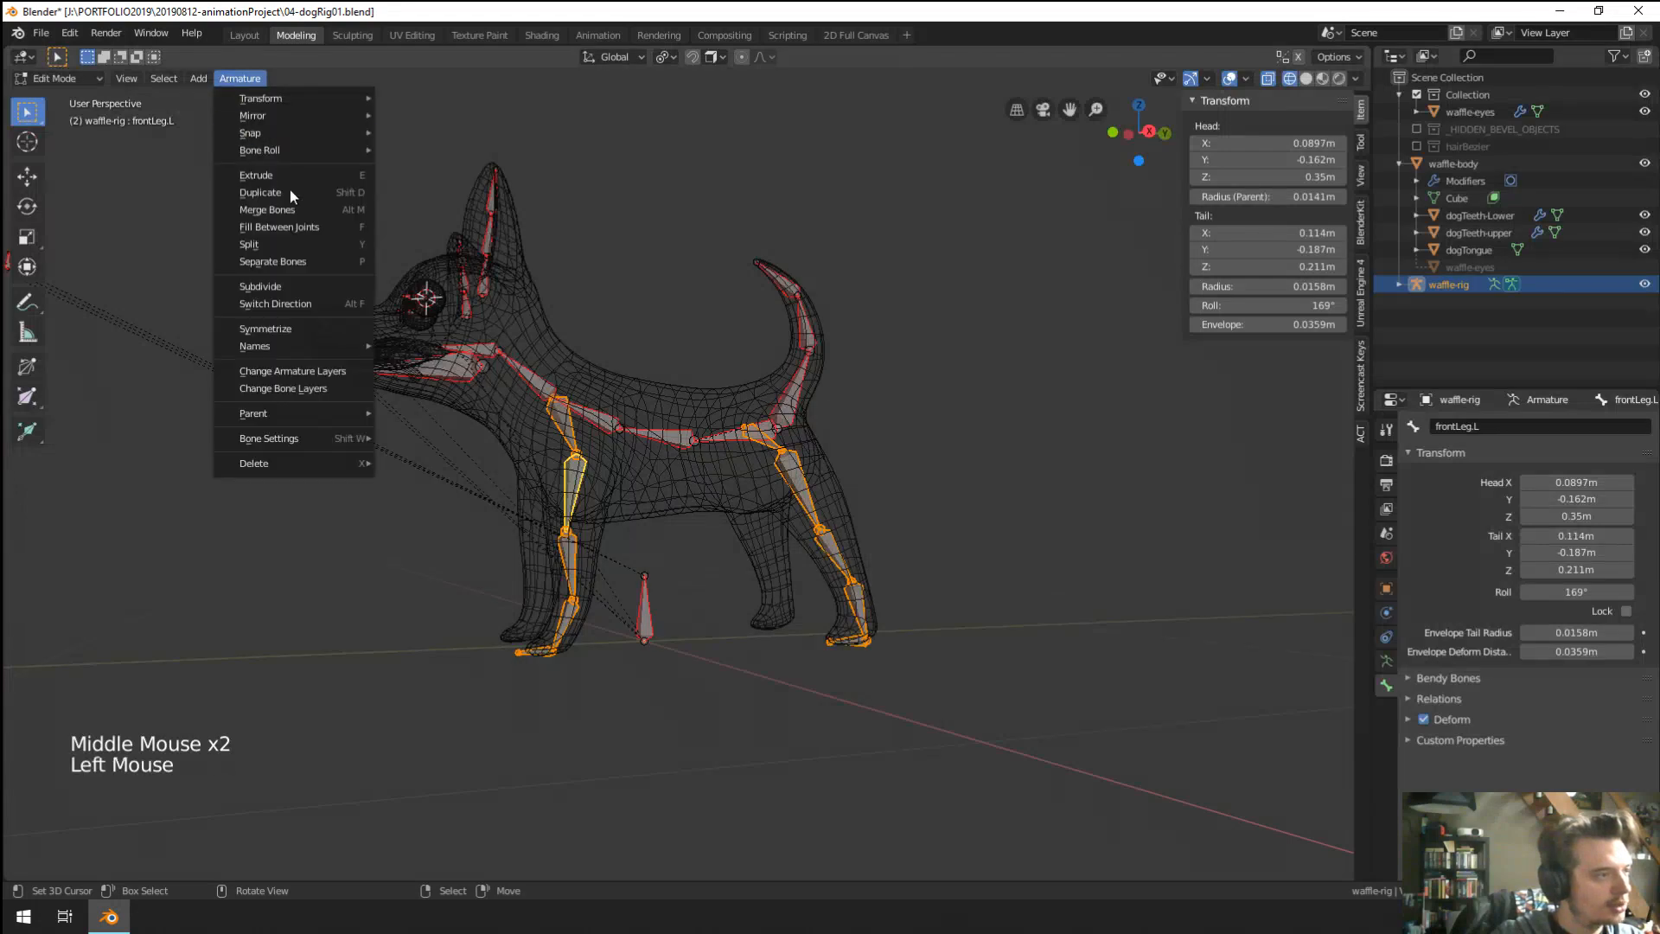
click(300, 334)
Examine the symmetrized front and hind leg bones from the sides and the front of the dog.
middle_drag(519, 389, 858, 398)
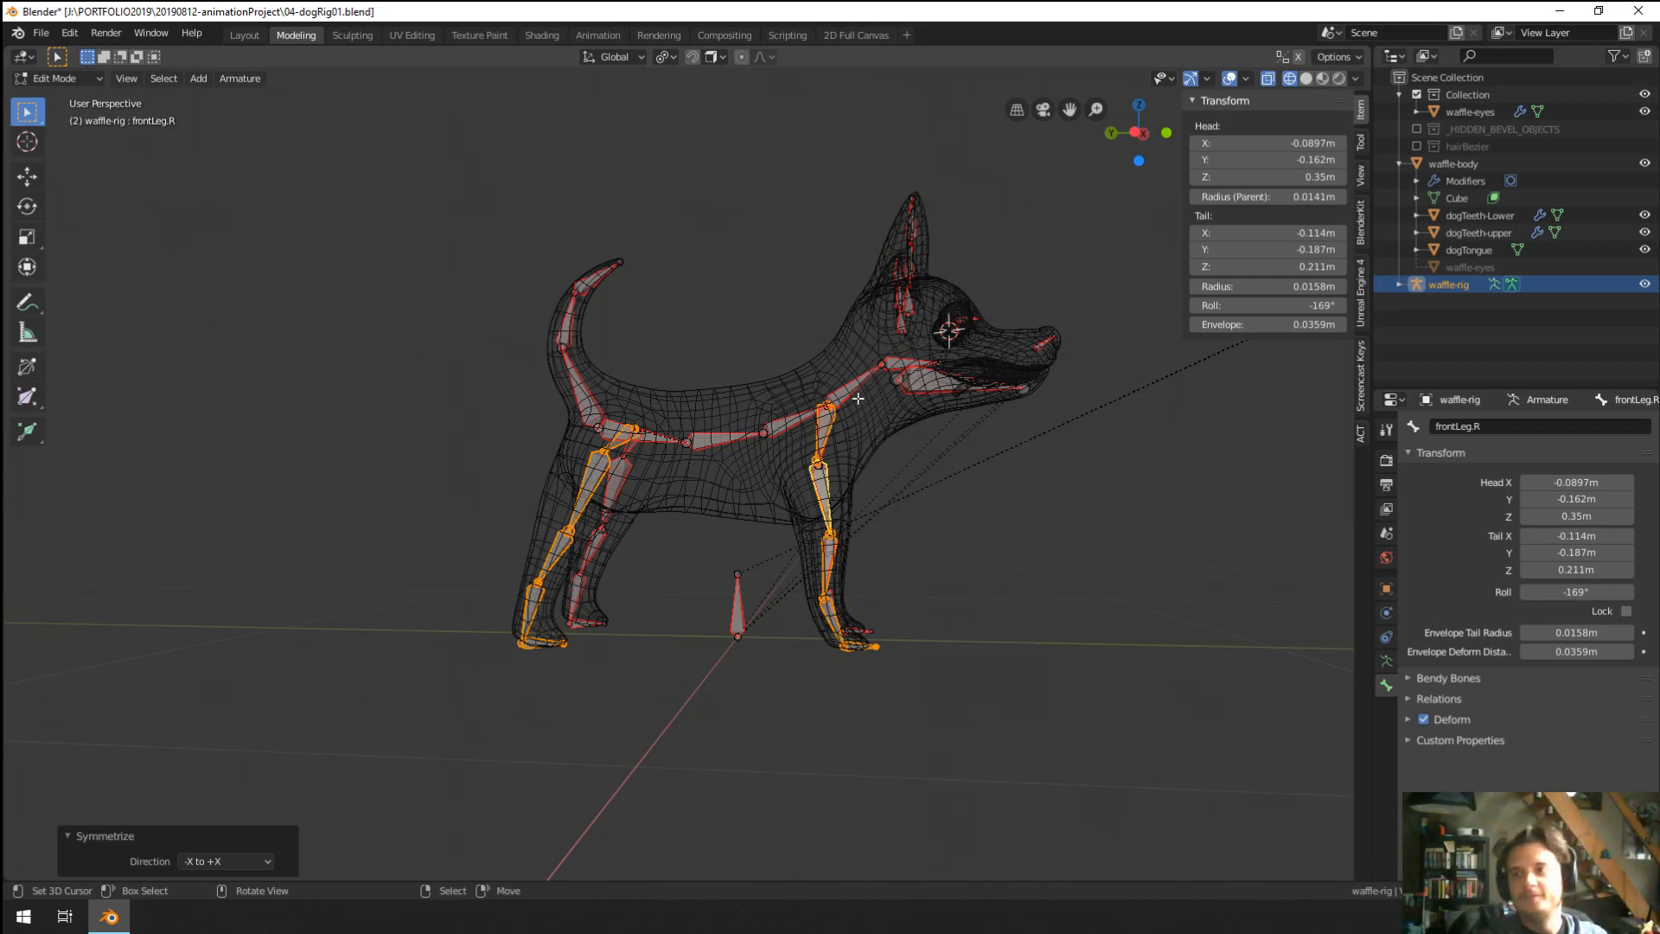
middle_drag(749, 269, 640, 545)
scroll(692, 553, up, 2)
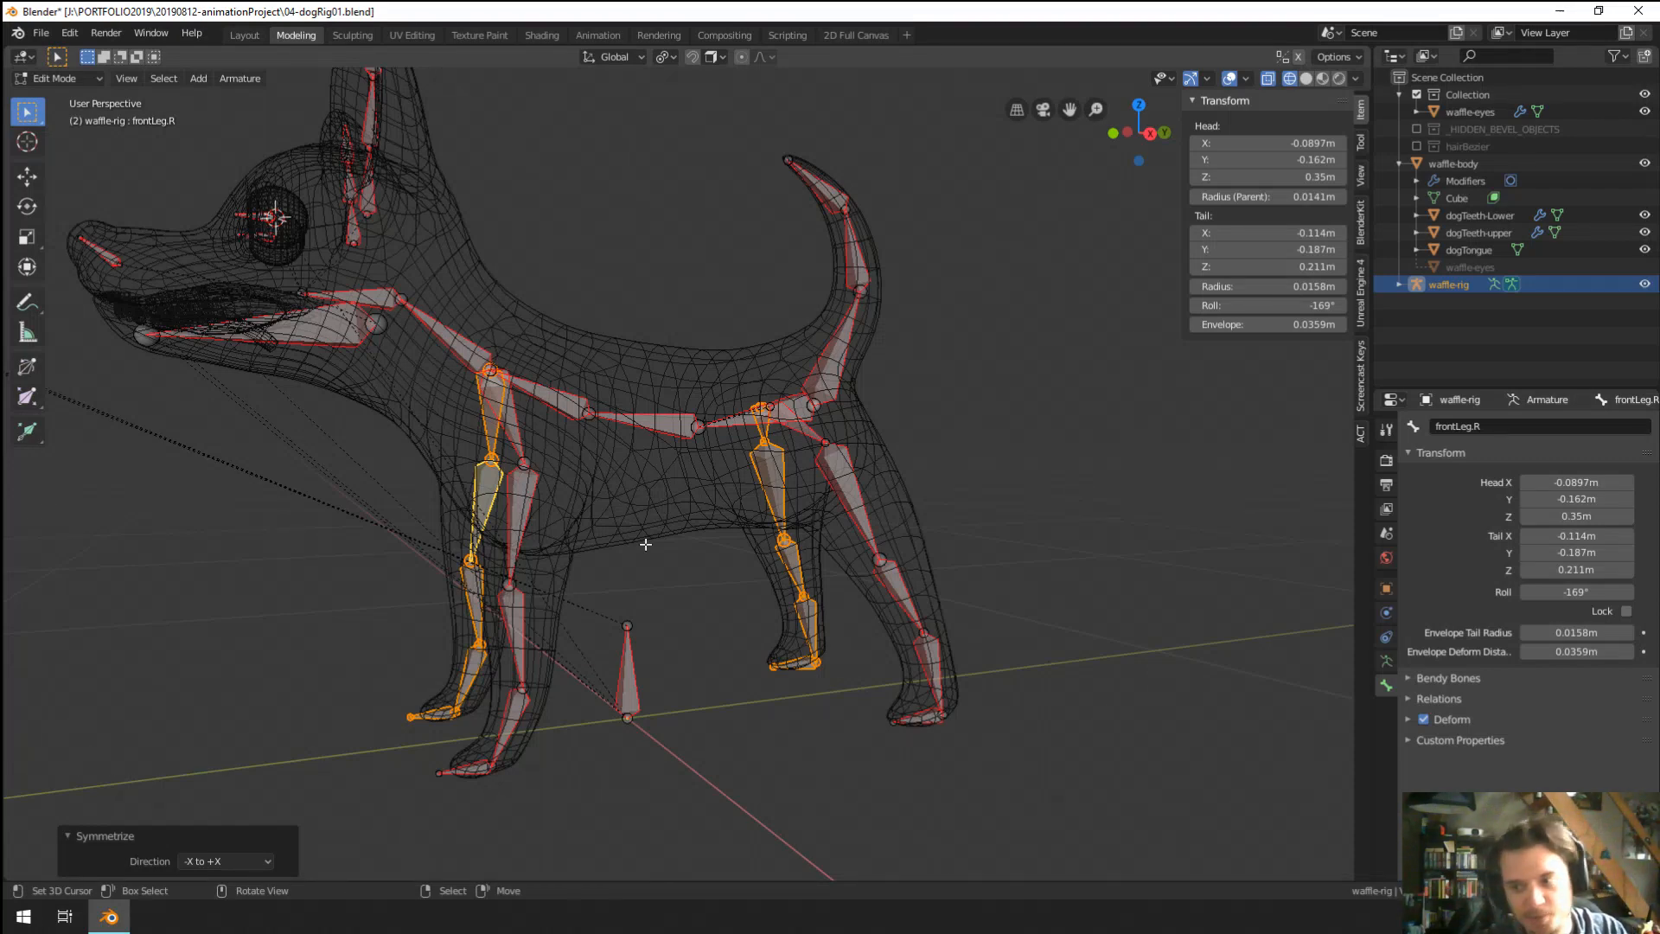
middle_drag(645, 544, 667, 459)
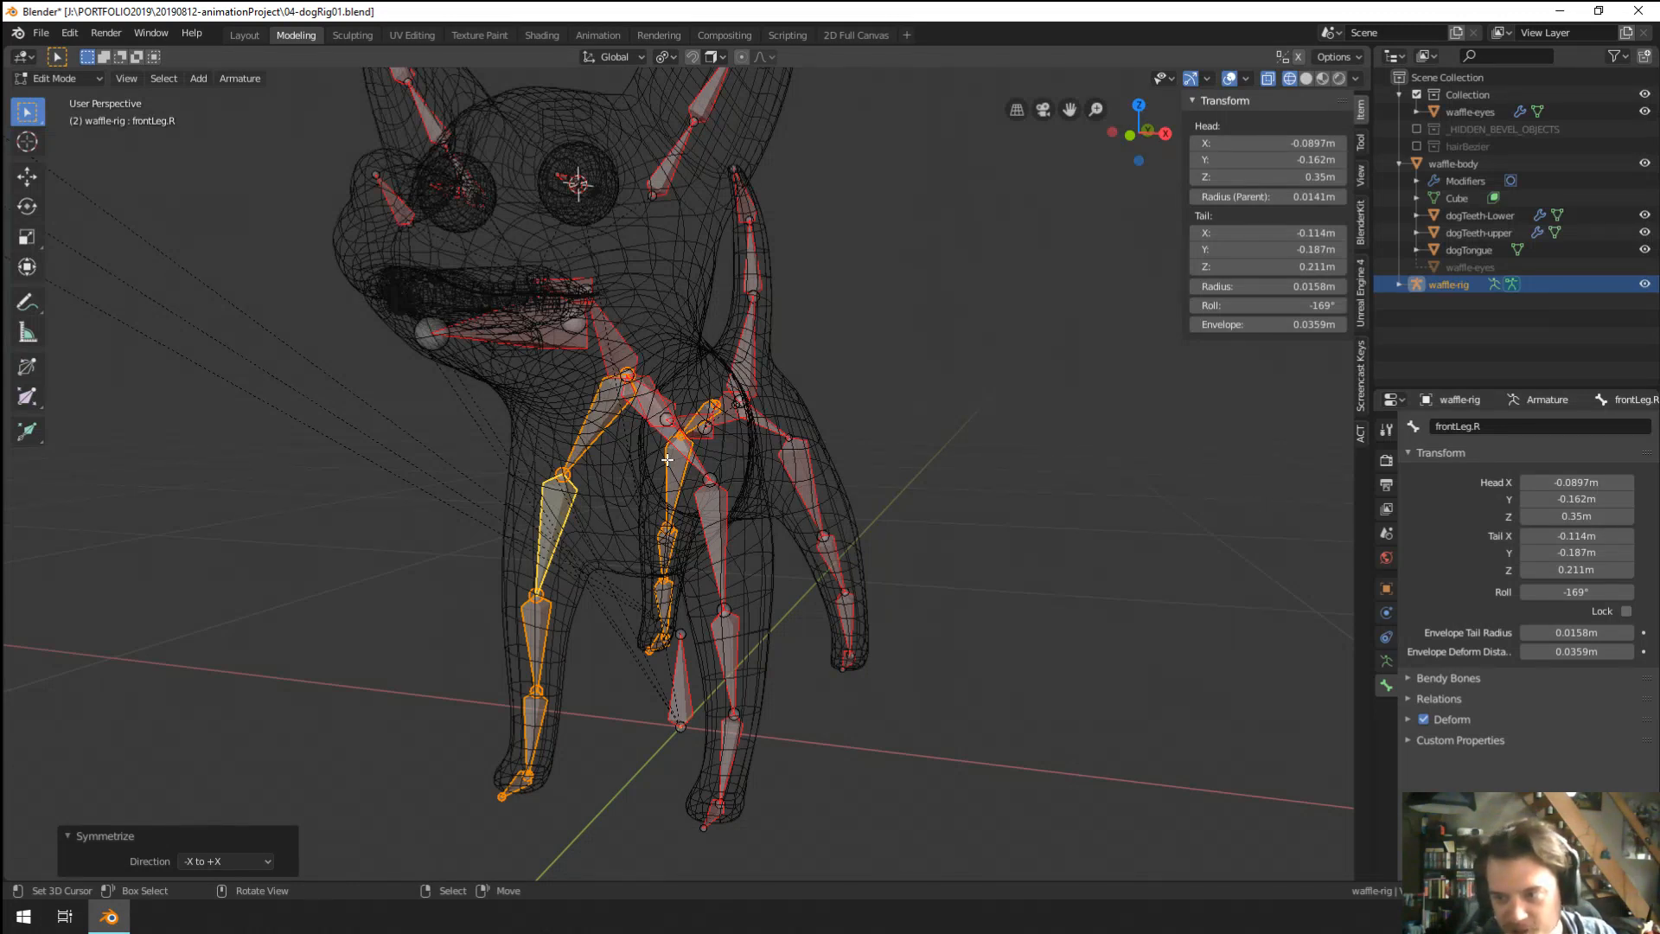
middle_drag(183, 375, 578, 475)
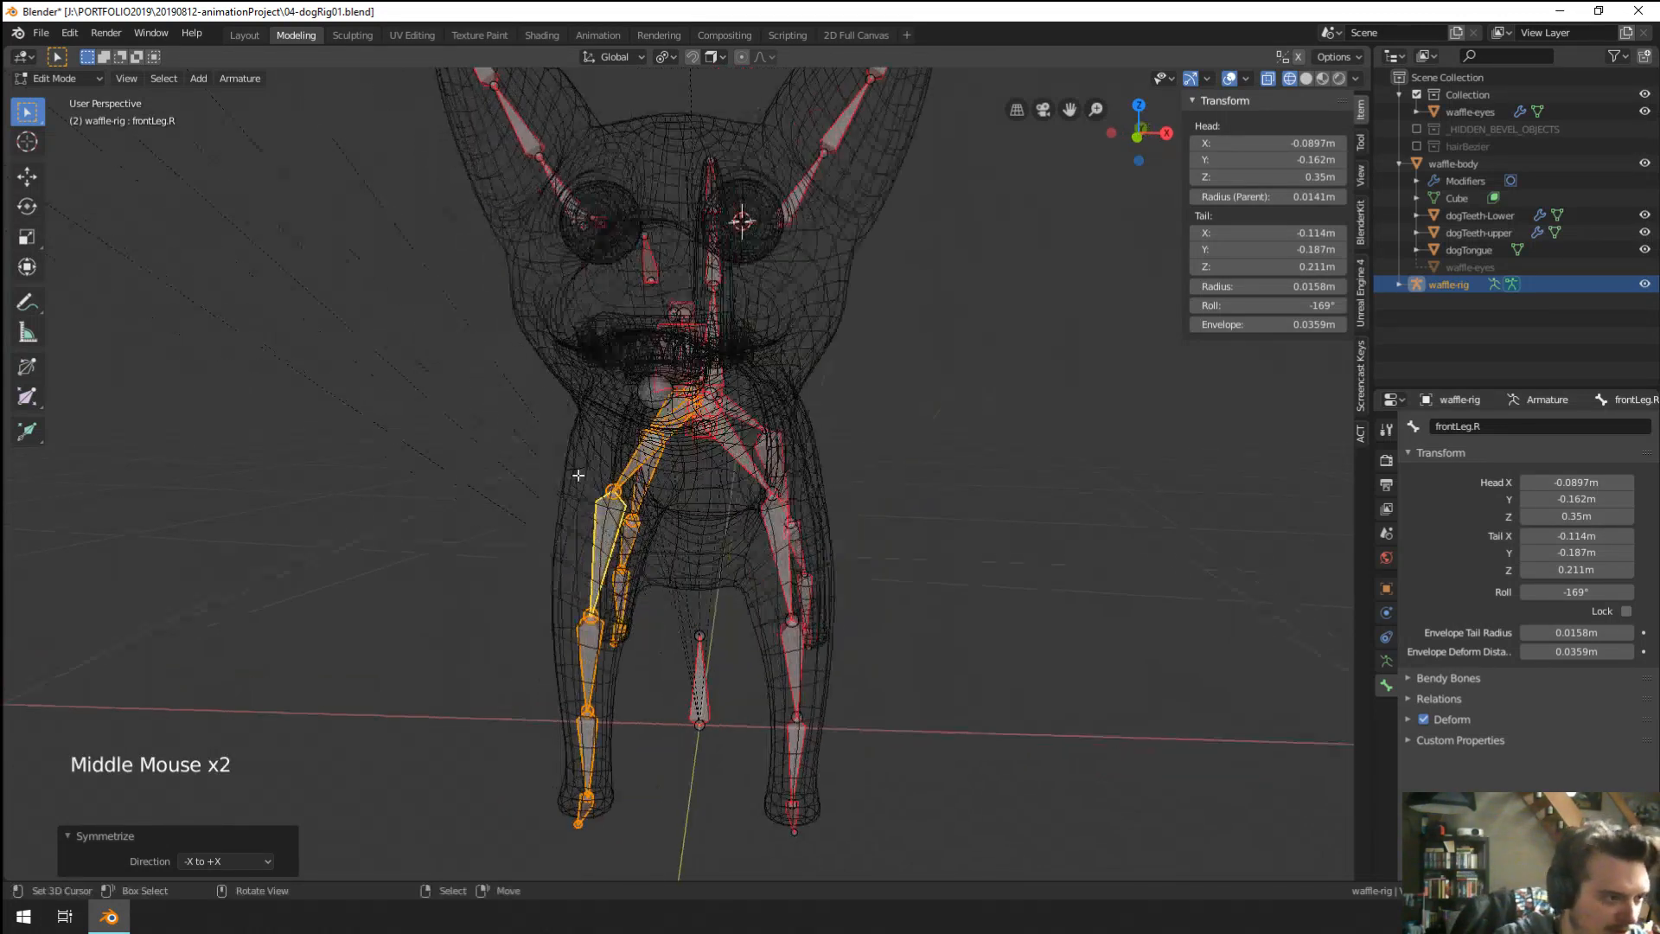
right_click(774, 544)
middle_drag(699, 534, 584, 519)
scroll(778, 554, down, 1)
scroll(813, 558, up, 2)
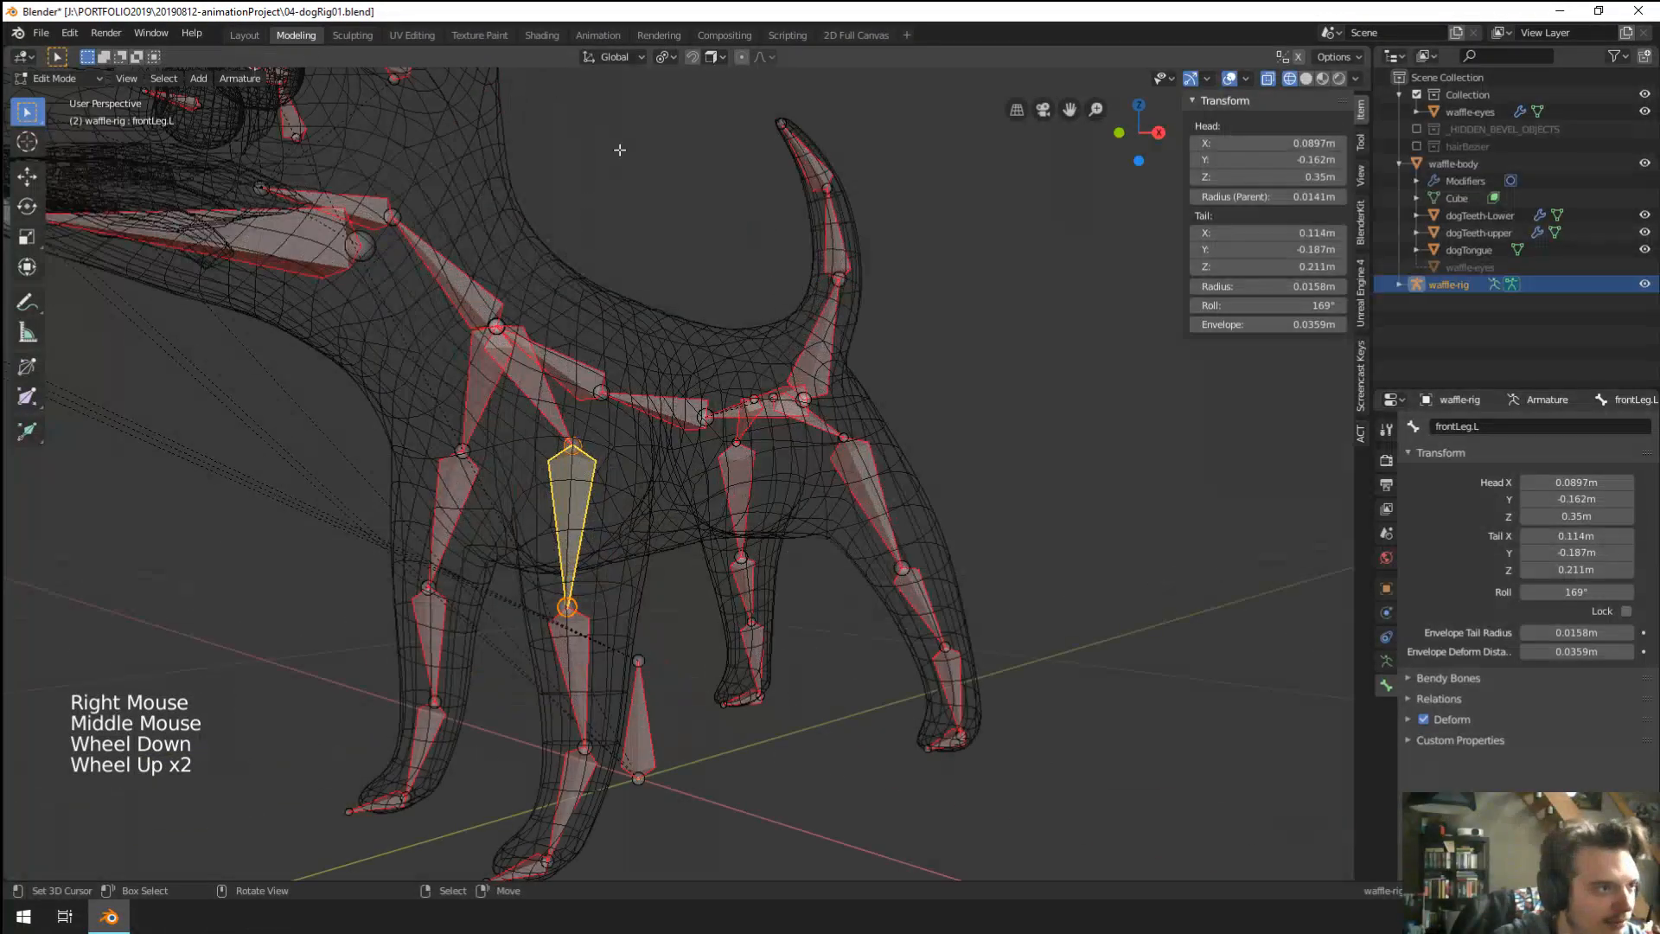
Turn on snapping with Volume as the snap element and Center as the target.
click(666, 59)
click(707, 58)
click(690, 58)
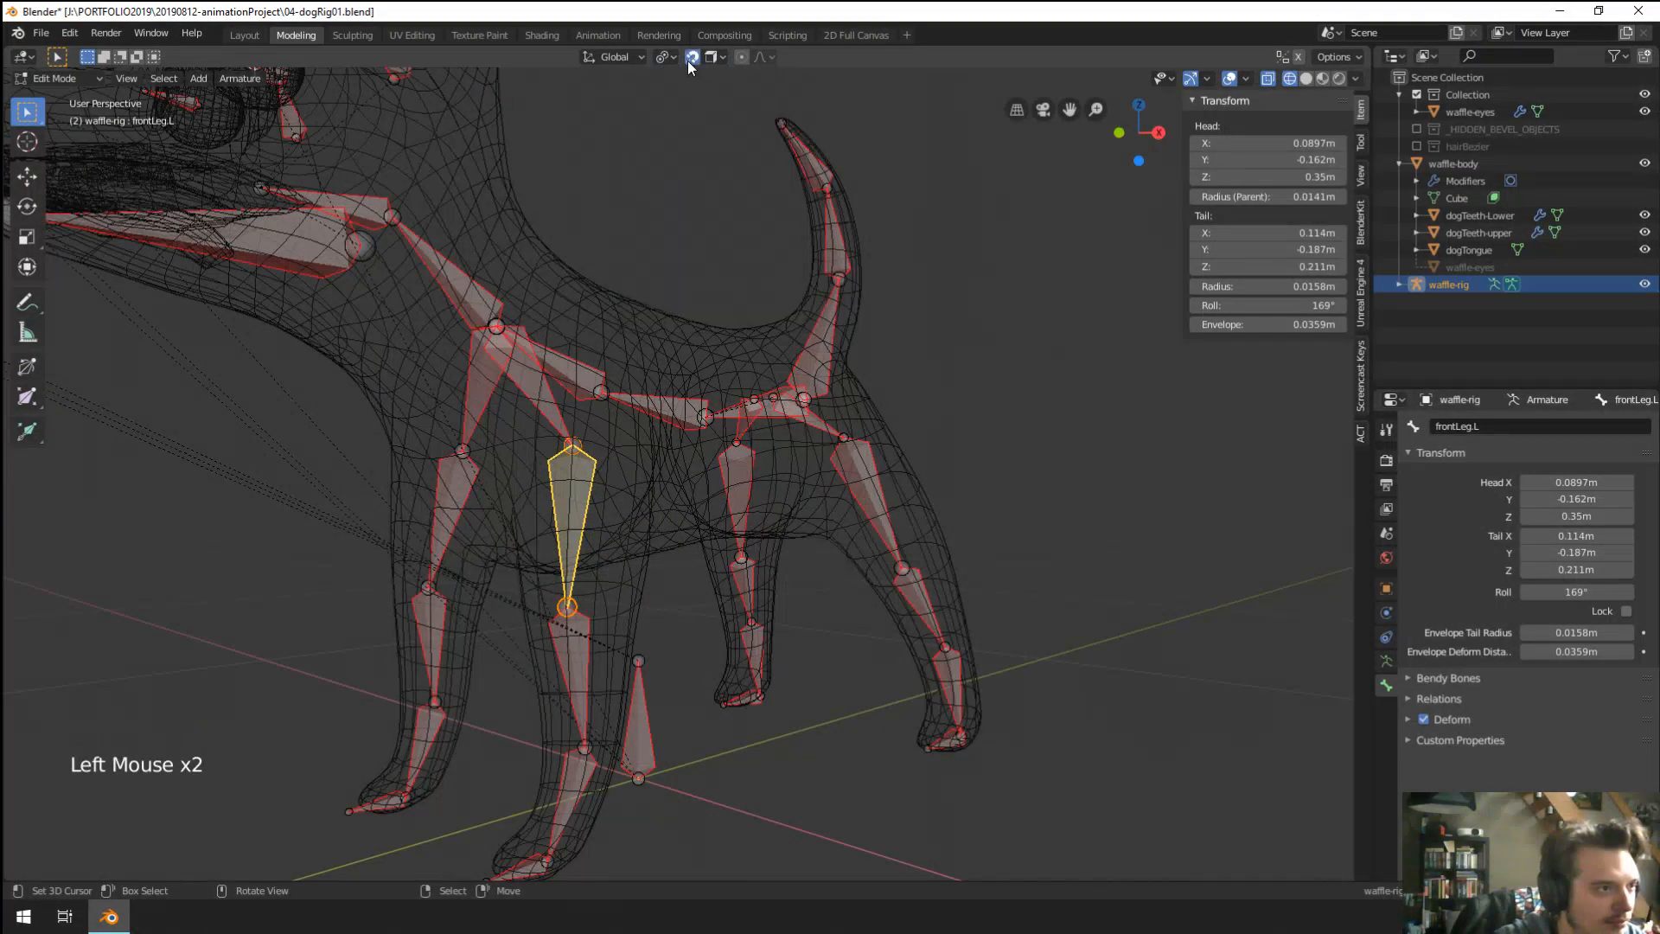
click(713, 59)
click(714, 175)
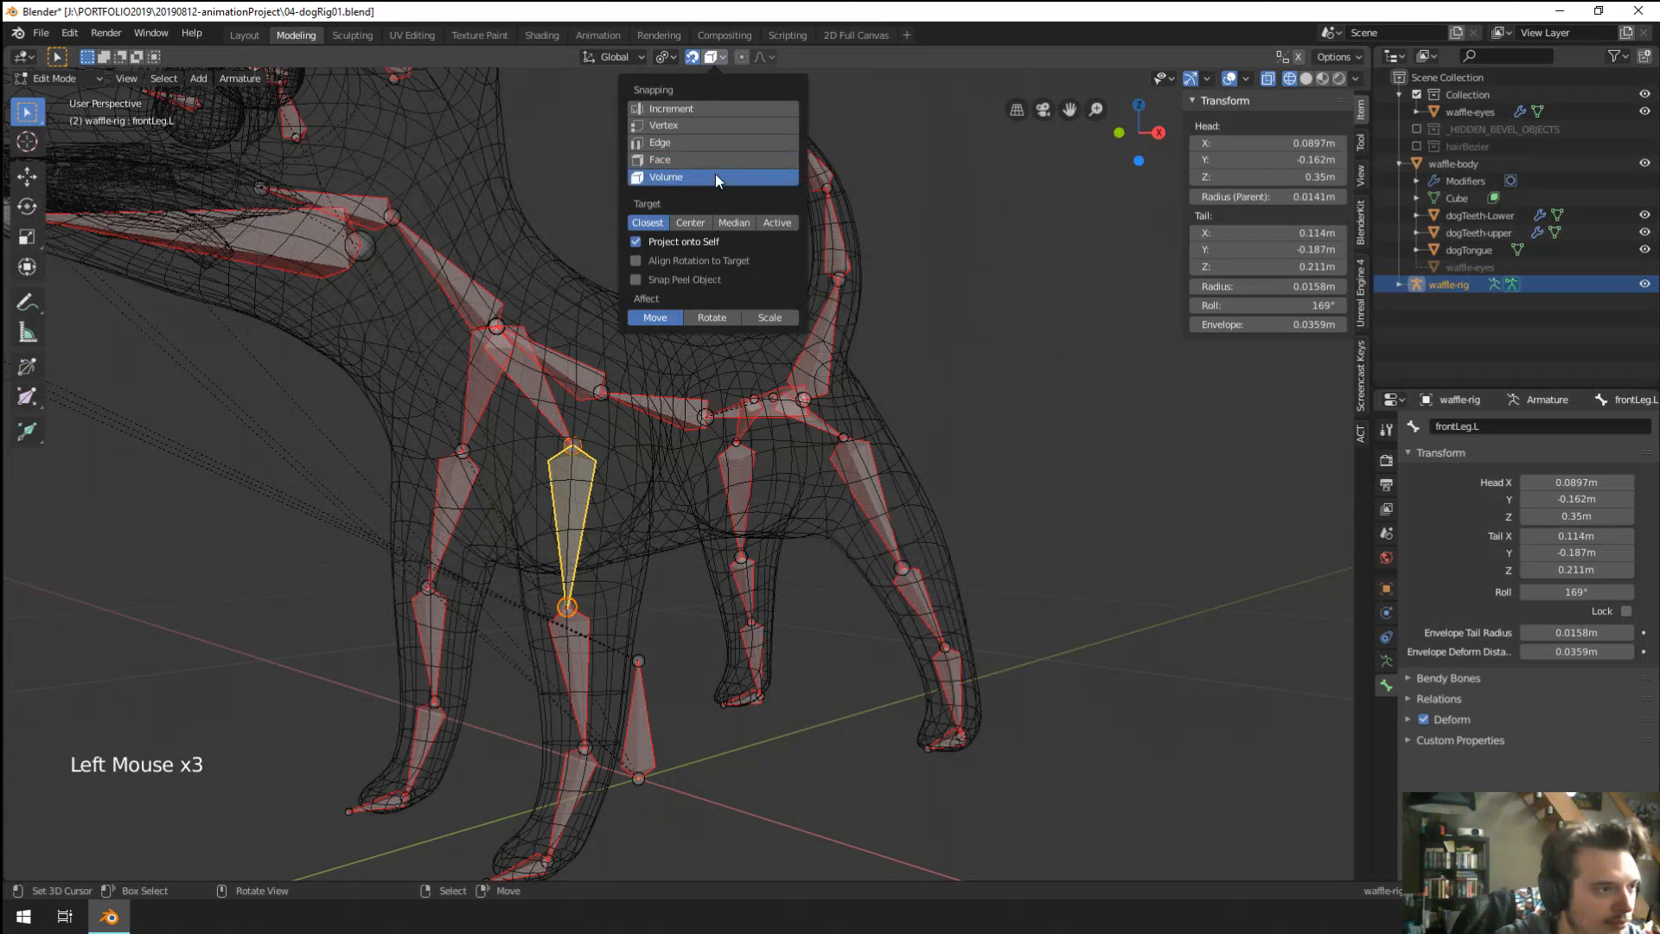
click(706, 216)
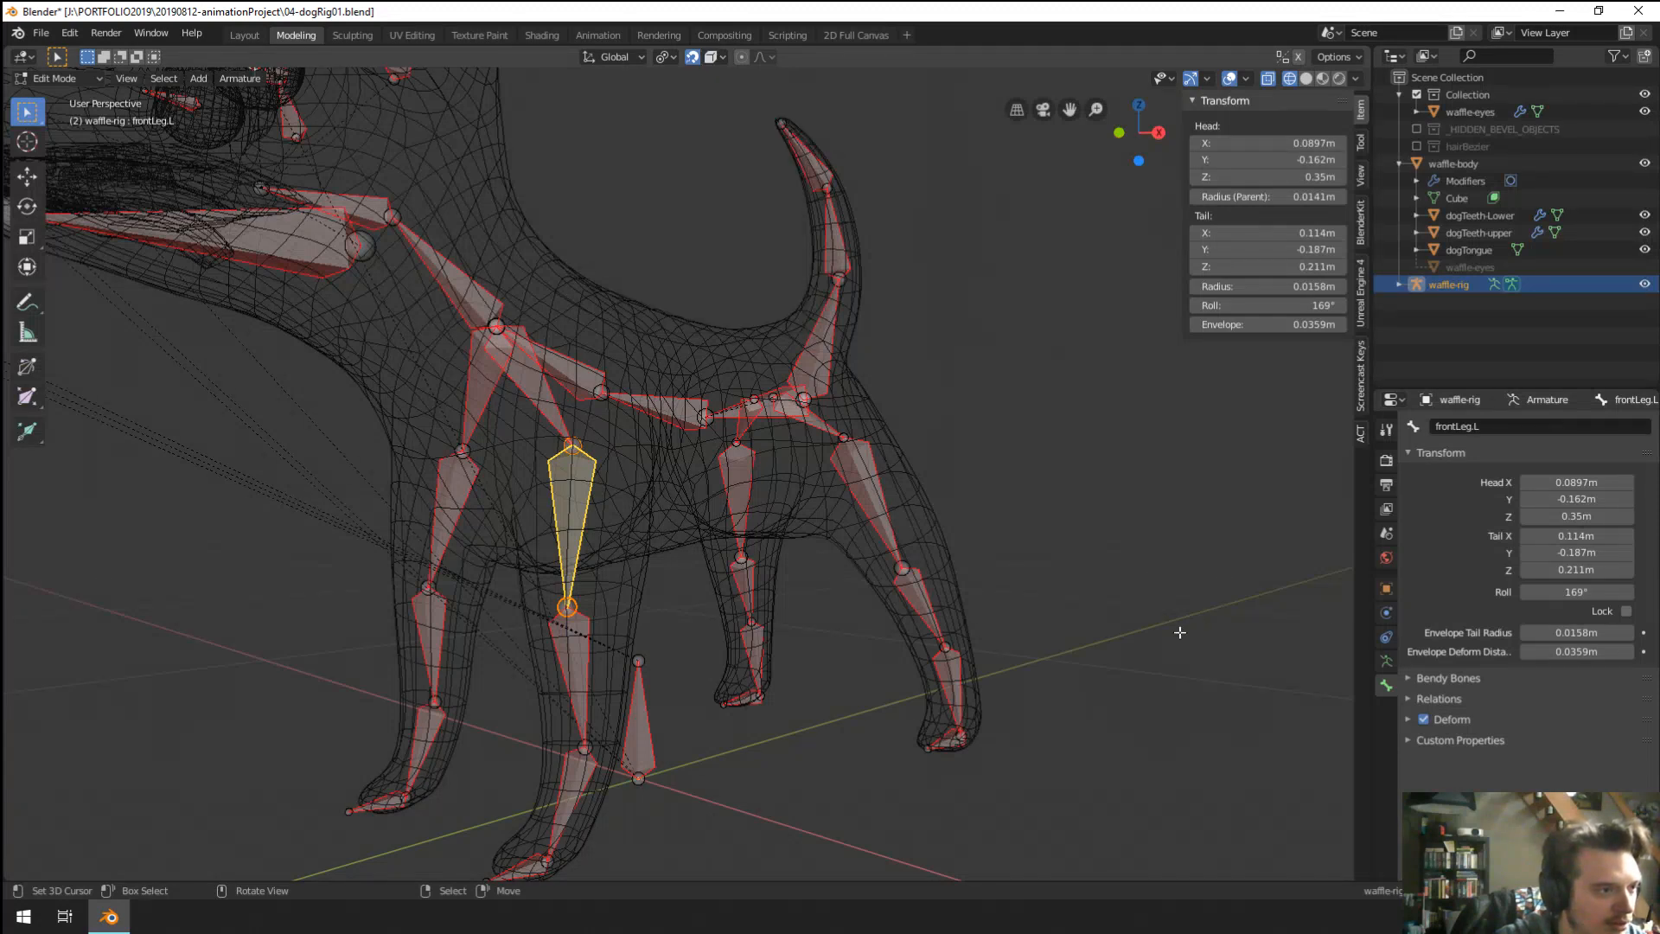
Try filling a bone from the left hind knee joint to the 3D cursor, and undo it.
right_click(902, 567)
key(f)
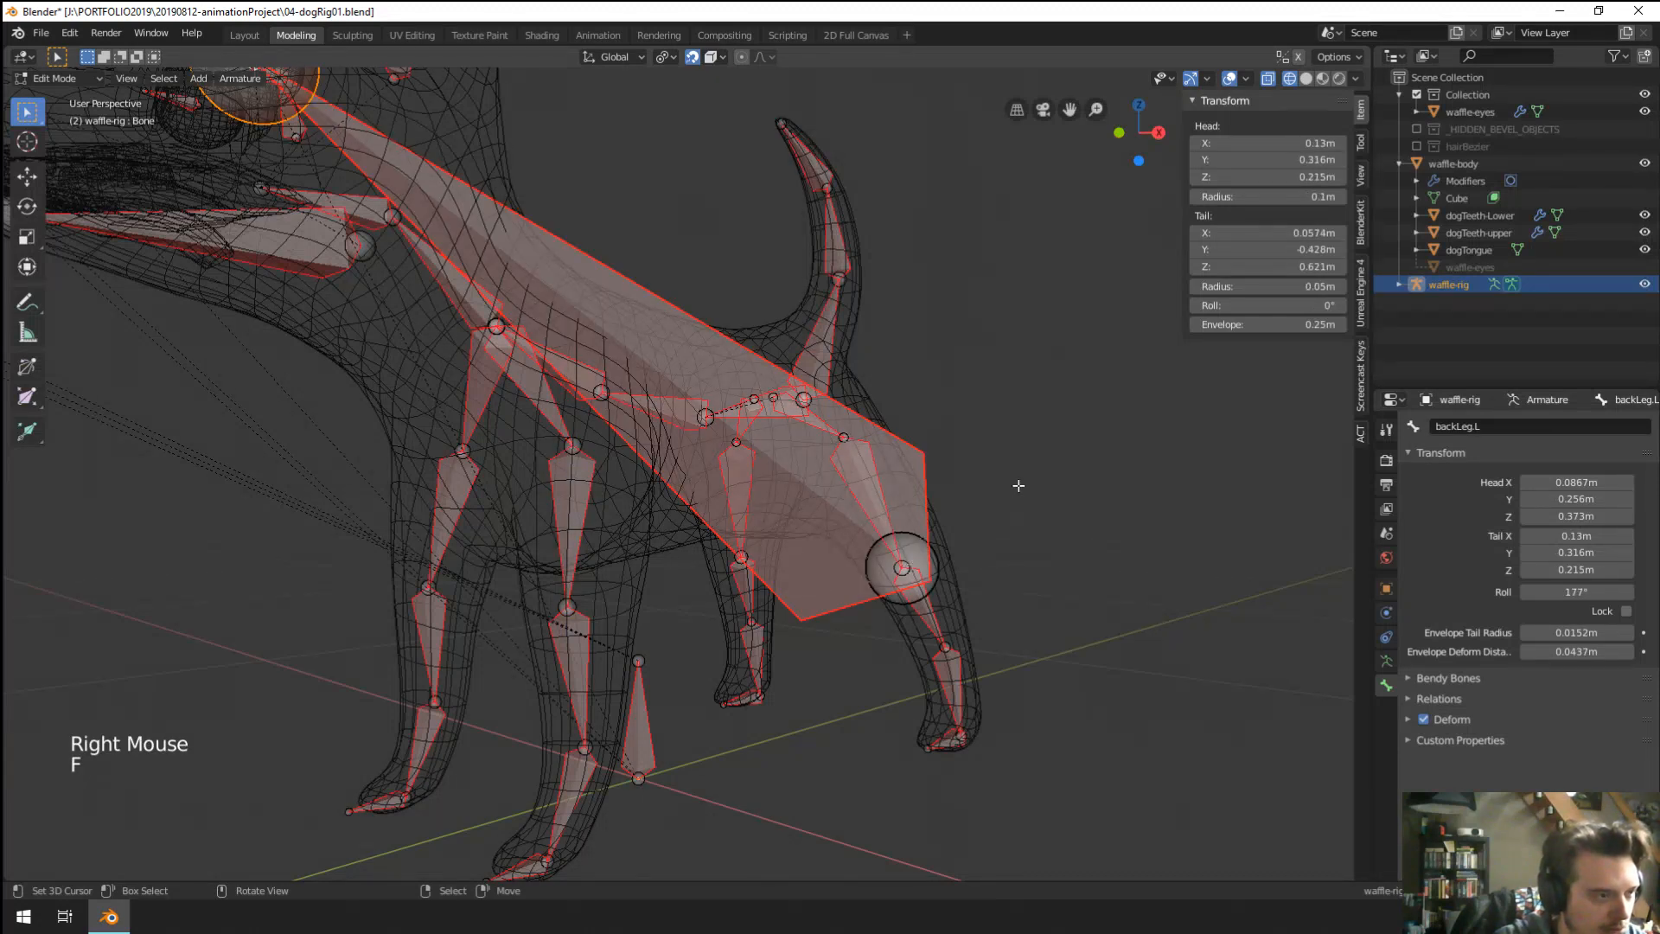
scroll(1018, 486, down, 2)
middle_drag(1008, 459, 942, 467)
key(ctrl+z)
key(Tab)
right_click(822, 428)
key(Tab)
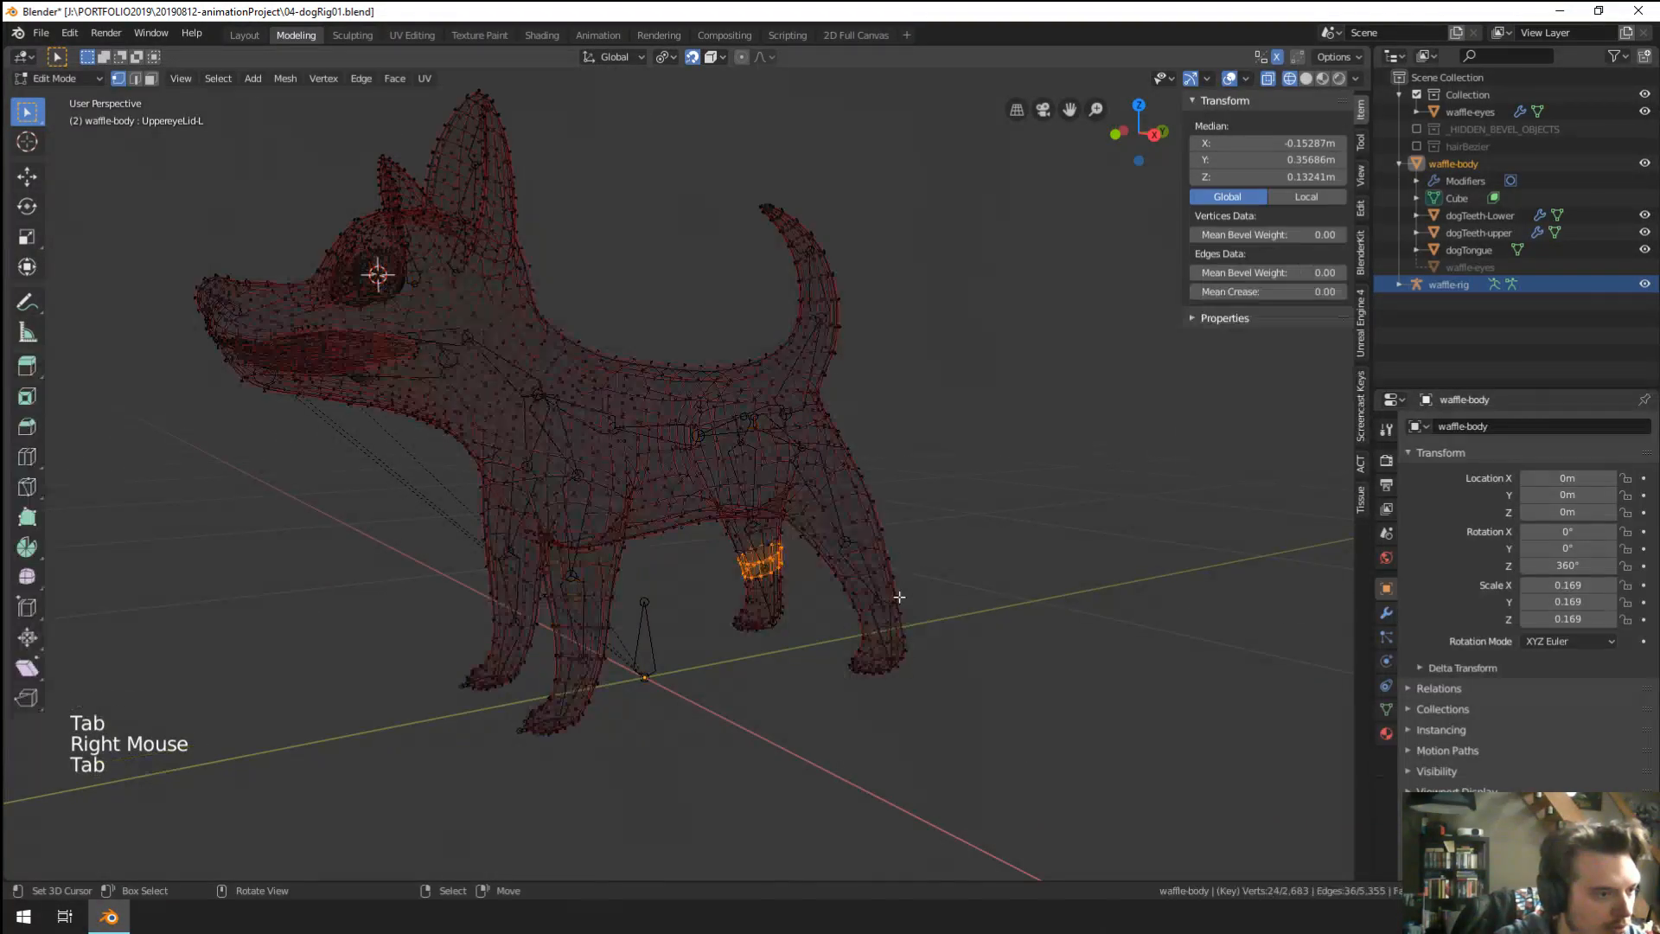
scroll(900, 596, up, 1)
key(Tab)
right_click(888, 572)
right_click(891, 558)
key(Tab)
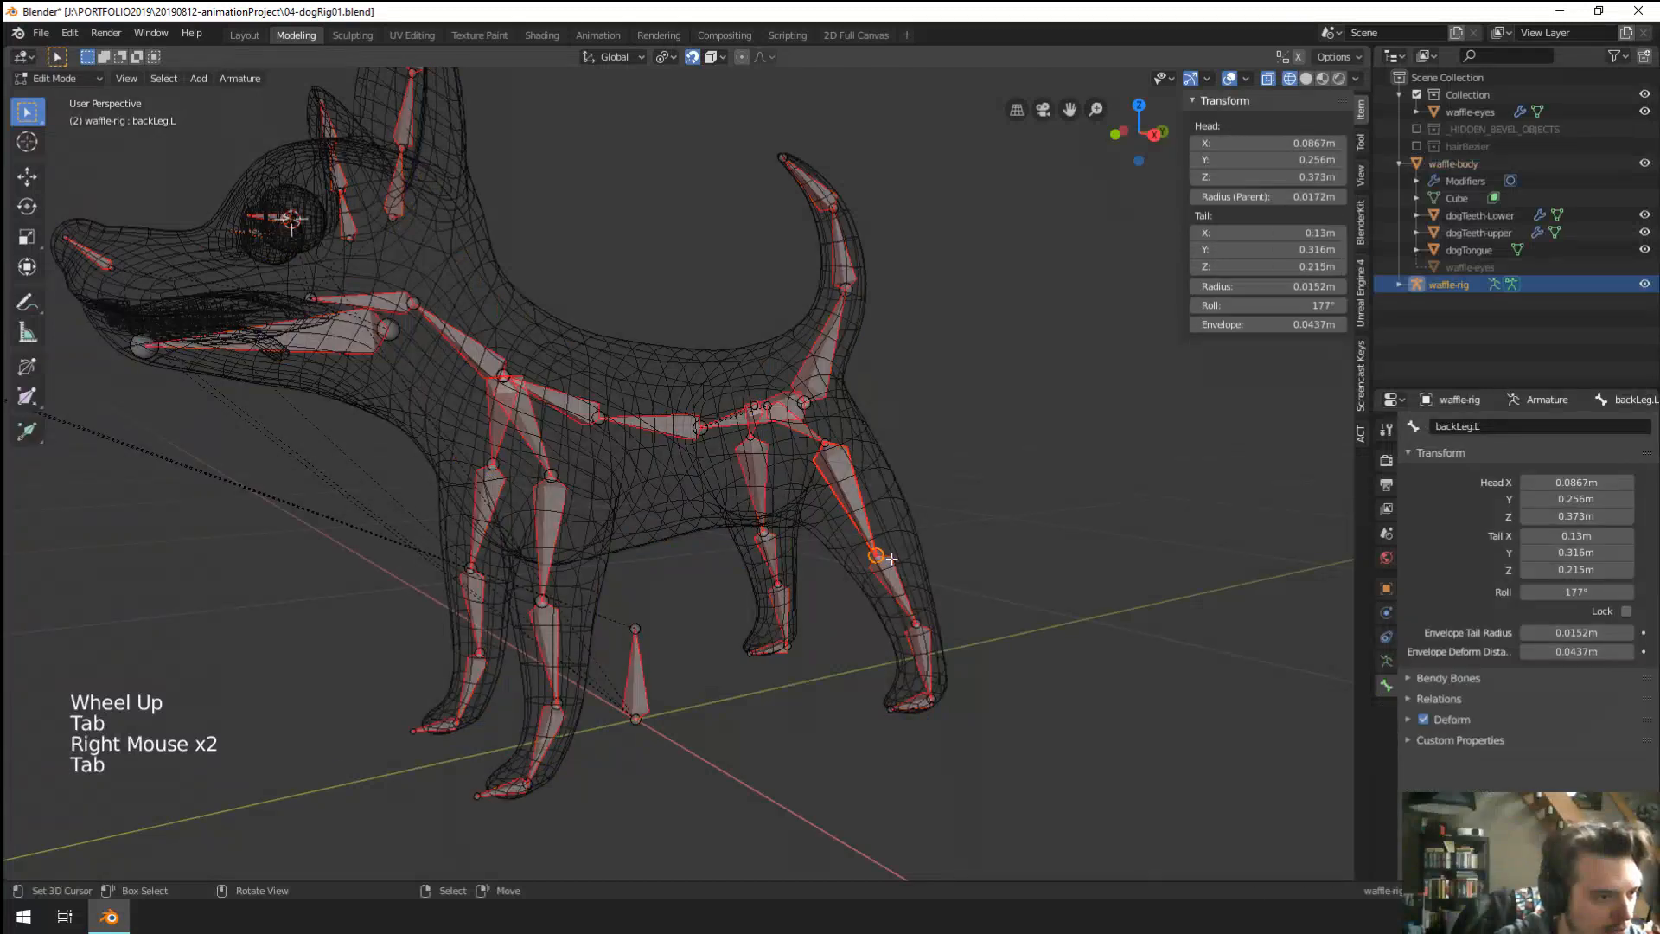
Try moving backLeg.L's lower joint with volume snapping from several view angles, cancelling each move.
right_click(890, 559)
key(g)
right_click(884, 546)
key(g)
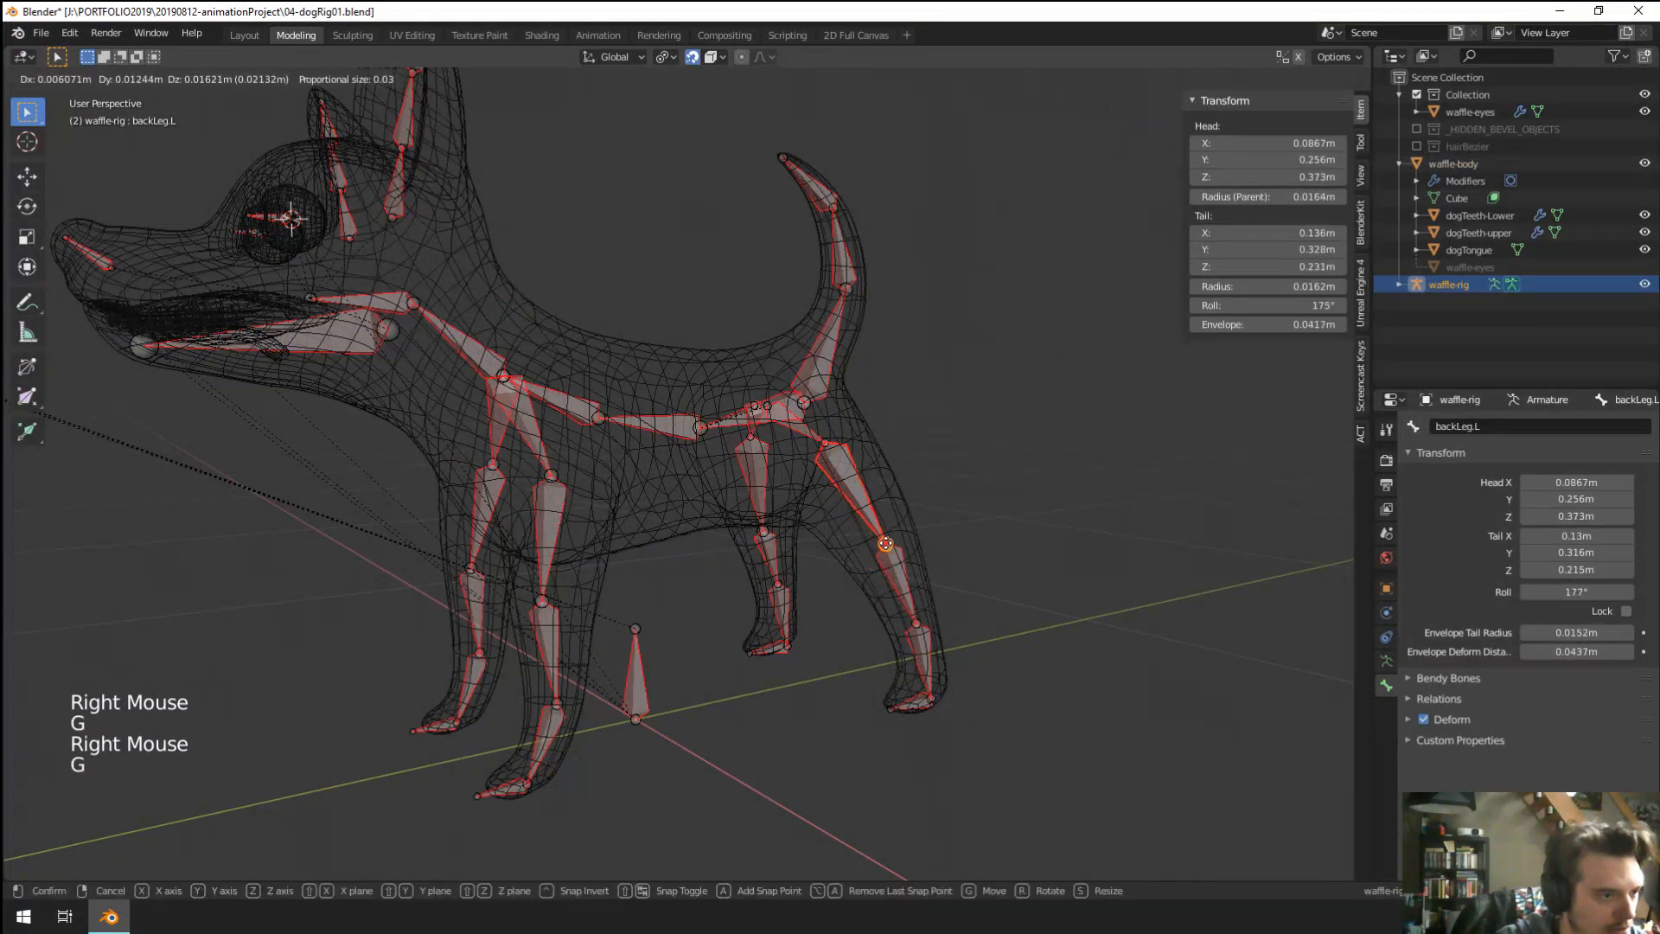
right_click(877, 550)
middle_drag(876, 552, 819, 498)
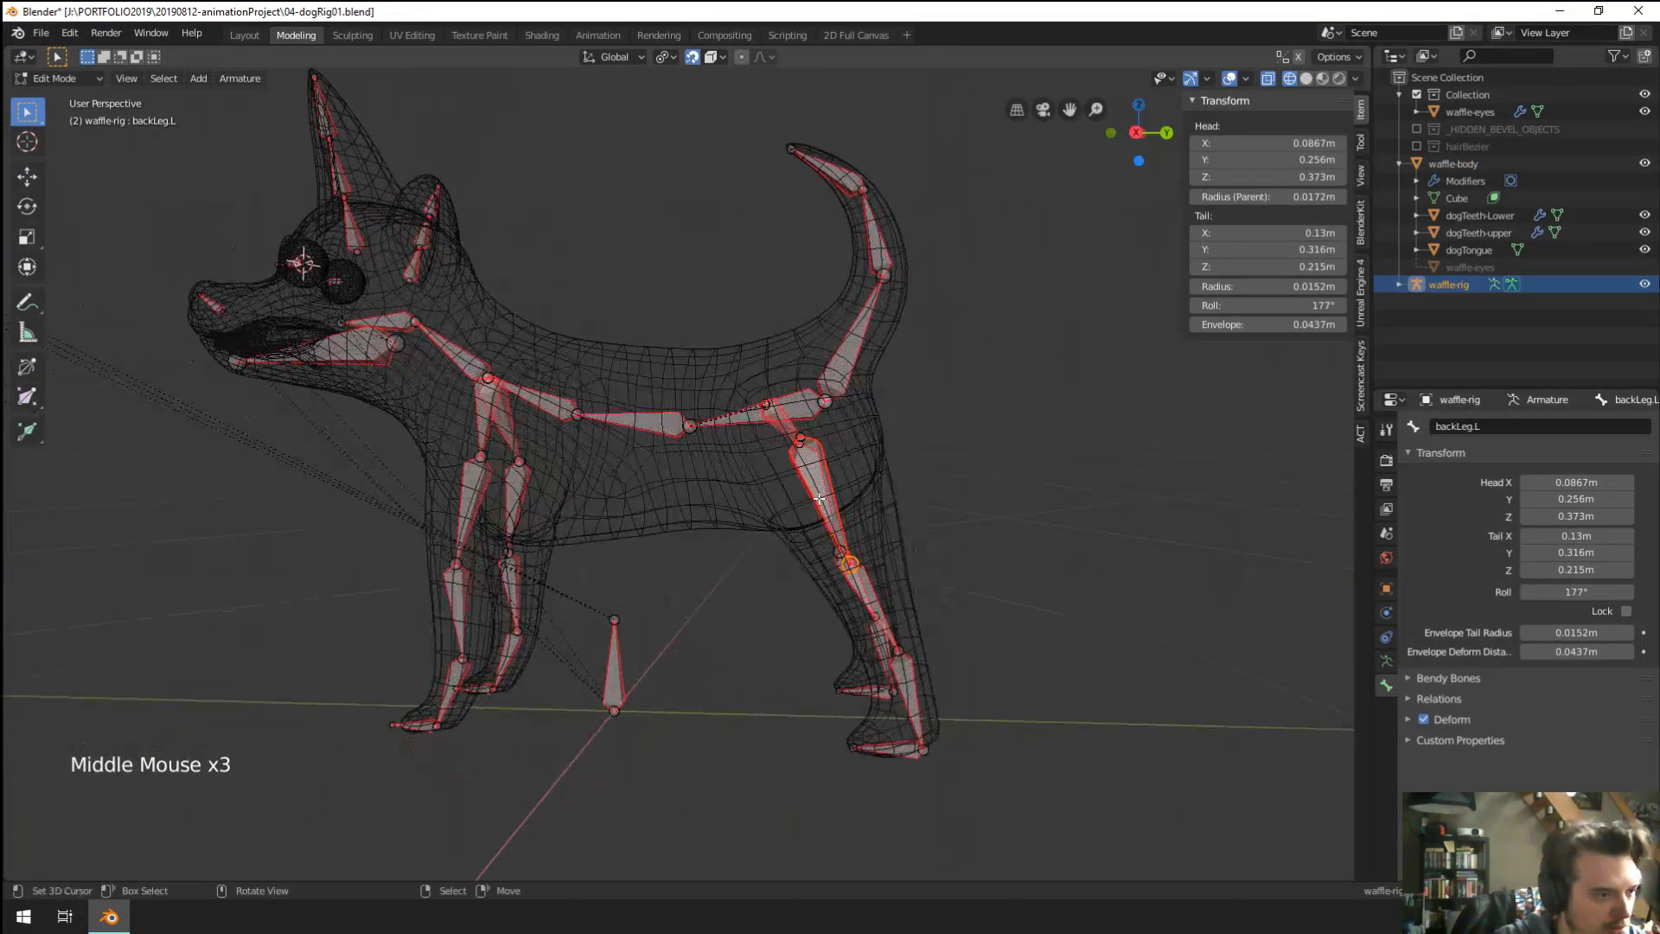
key(g)
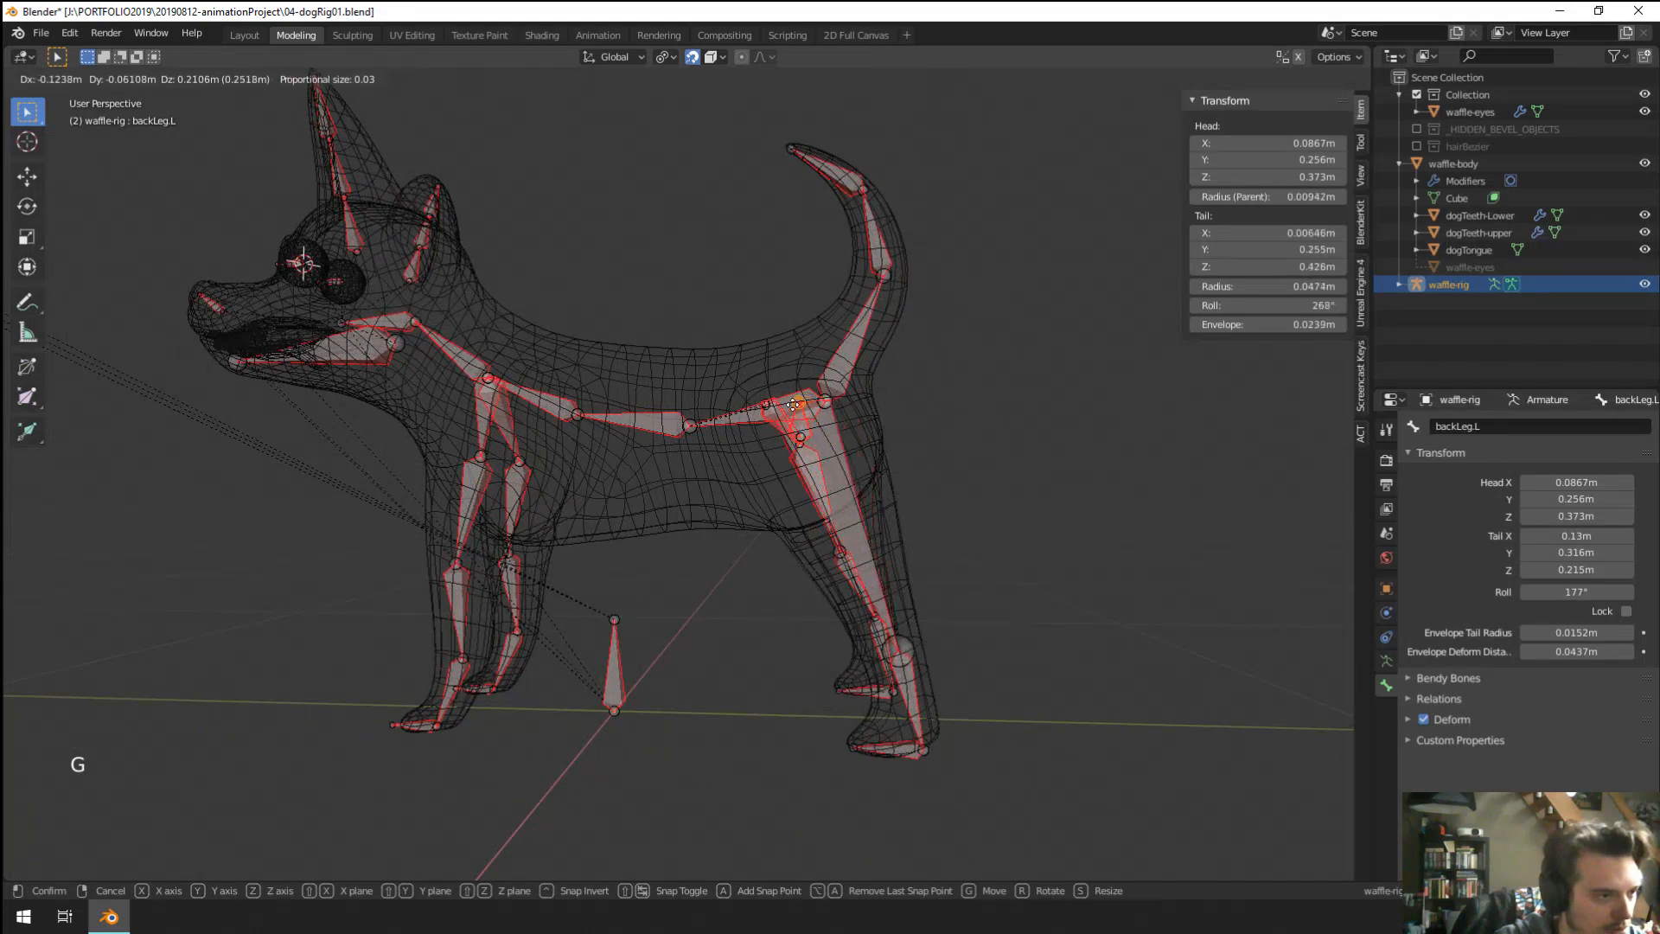
right_click(918, 537)
middle_drag(973, 545, 734, 574)
key(g)
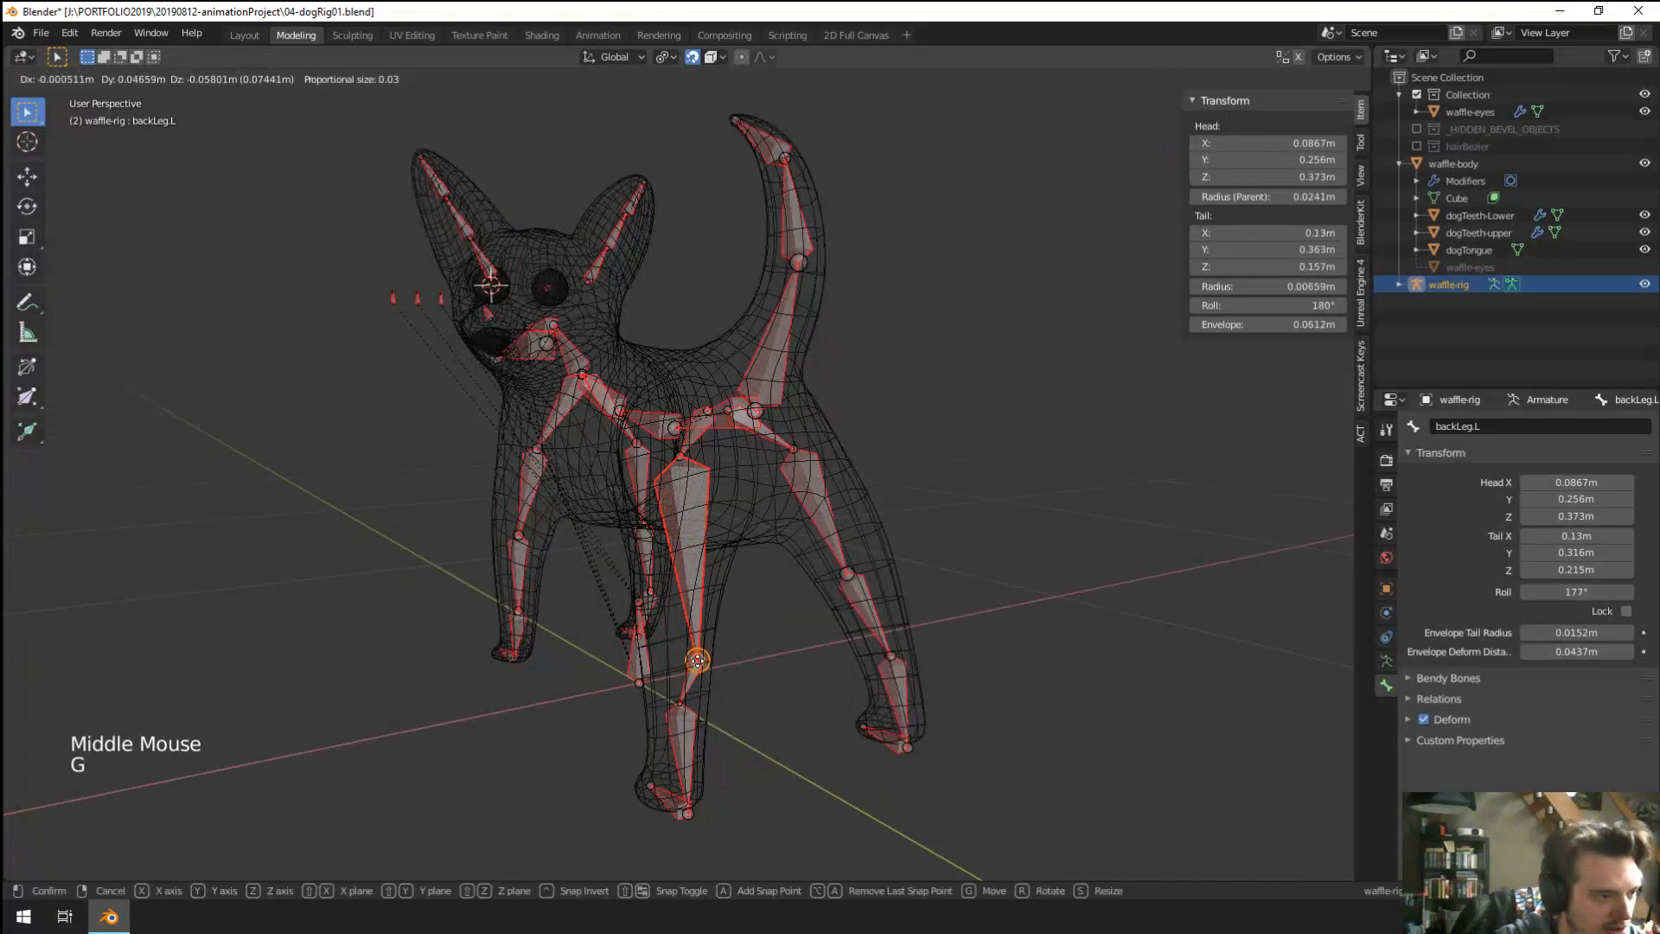
right_click(709, 655)
middle_drag(730, 649, 887, 633)
key(ctrl+z)
key(ctrl+z)
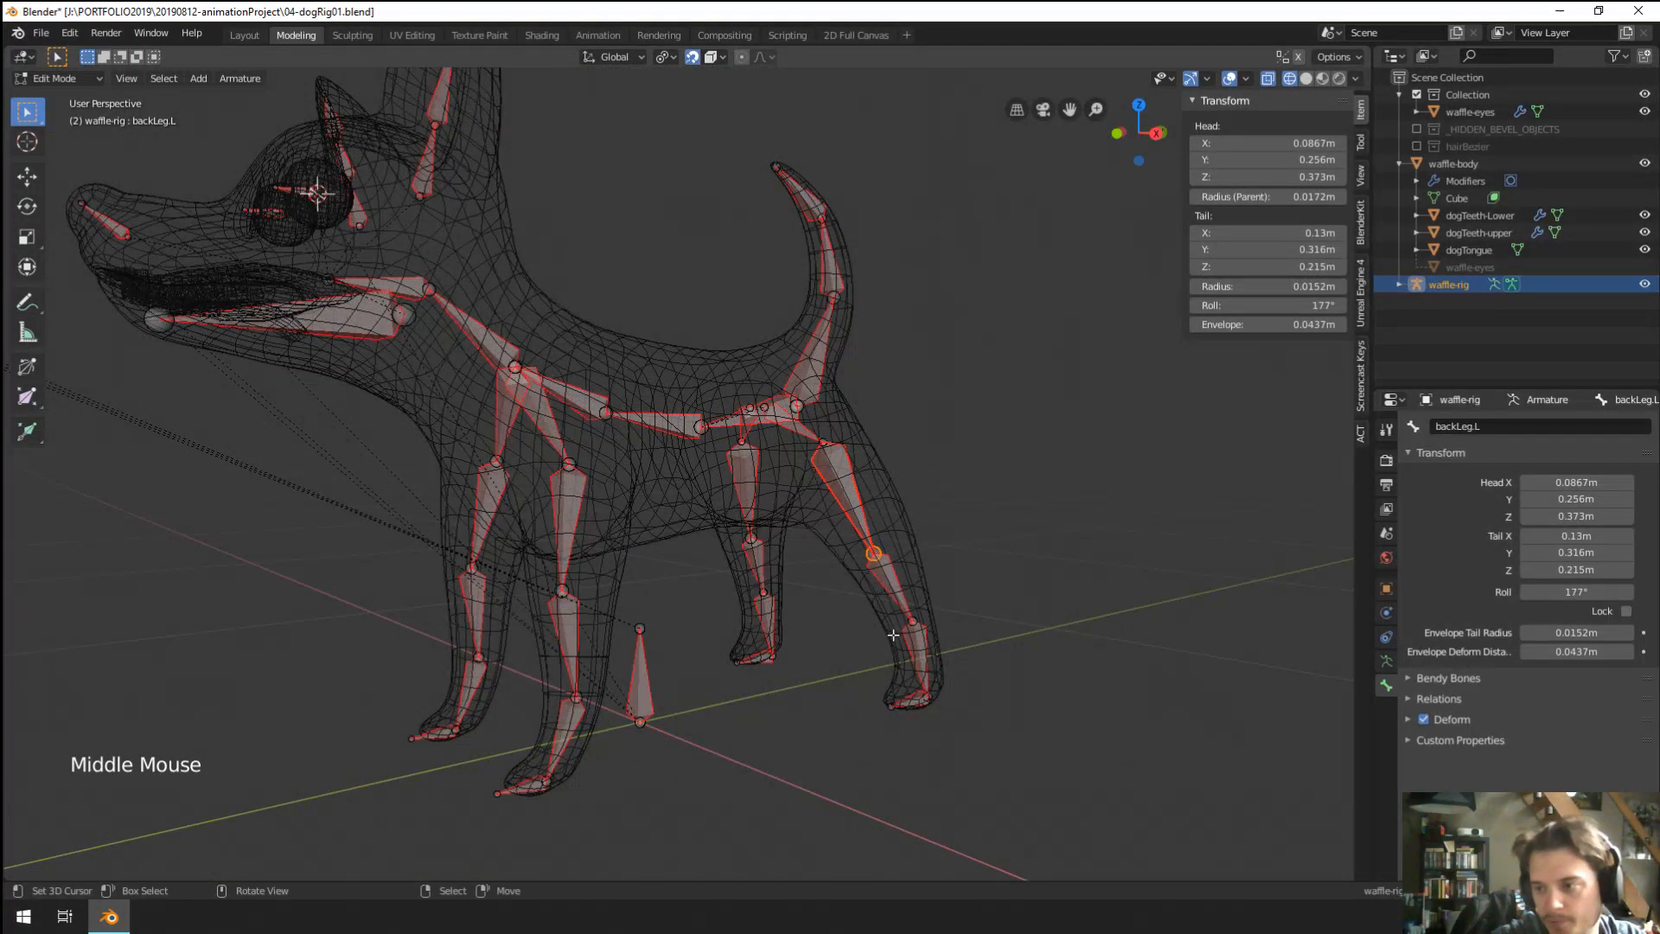
Review the snapping options, try another snapped move of backLeg.L's lower joint, and undo it.
click(724, 56)
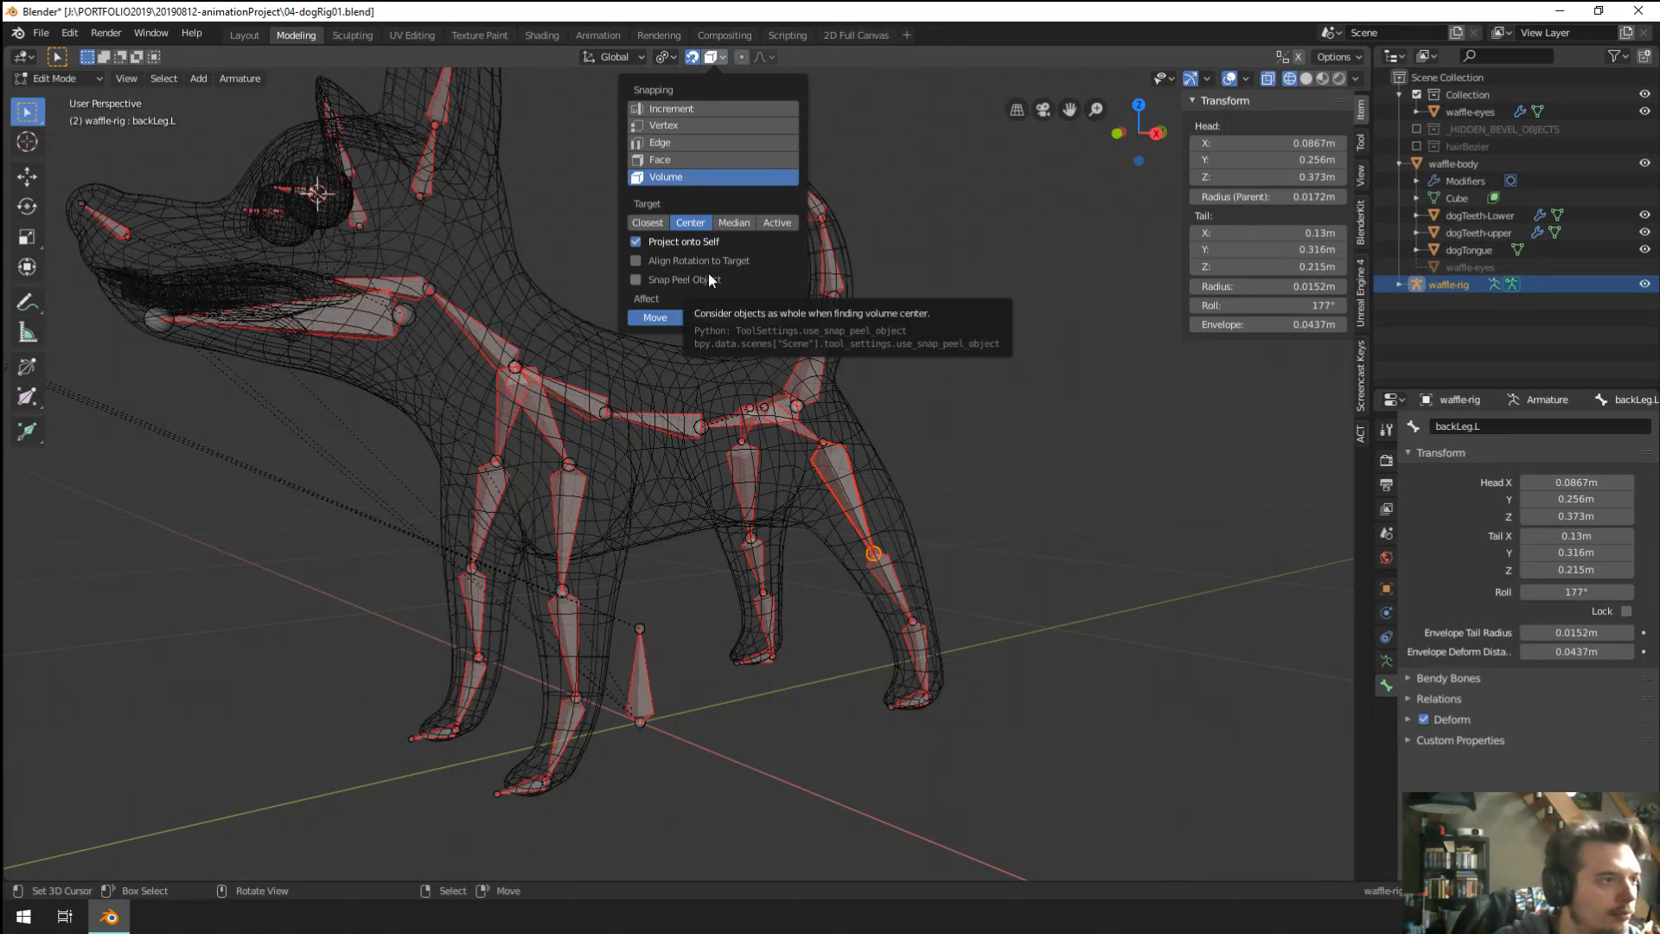
middle_drag(692, 475, 813, 491)
key(g)
click(985, 490)
middle_drag(942, 502, 793, 278)
key(ctrl+z)
Set the snap target to Closest, try moving backLeg.L's lower joint, undo the moves and turn snapping off.
click(709, 58)
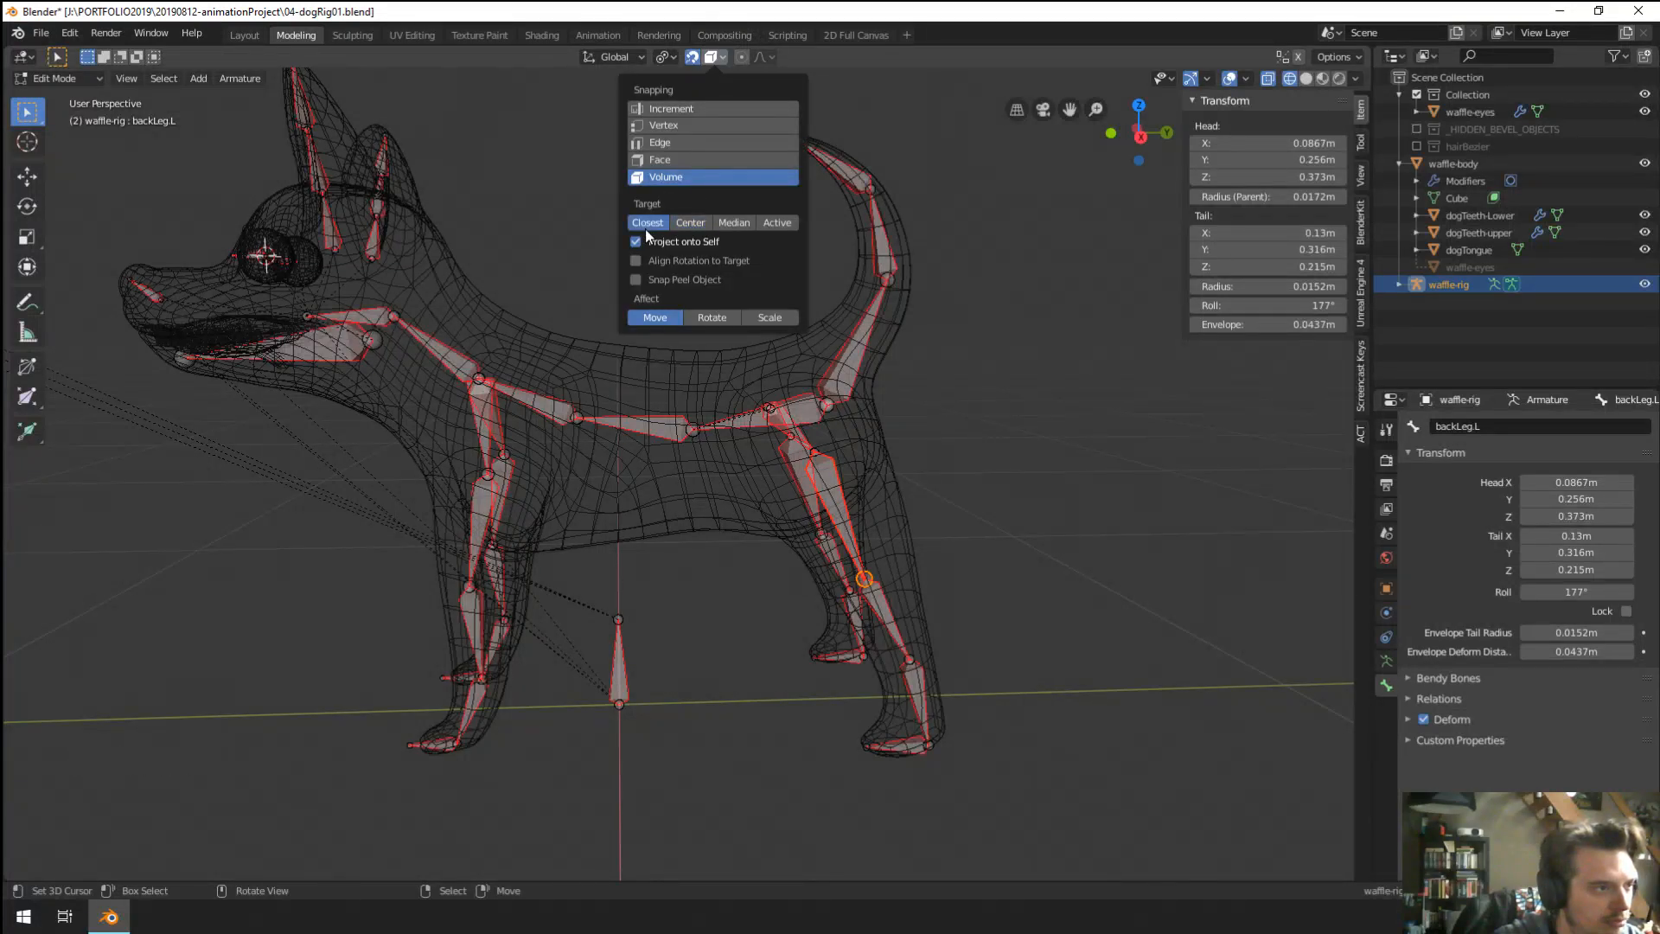
key(g)
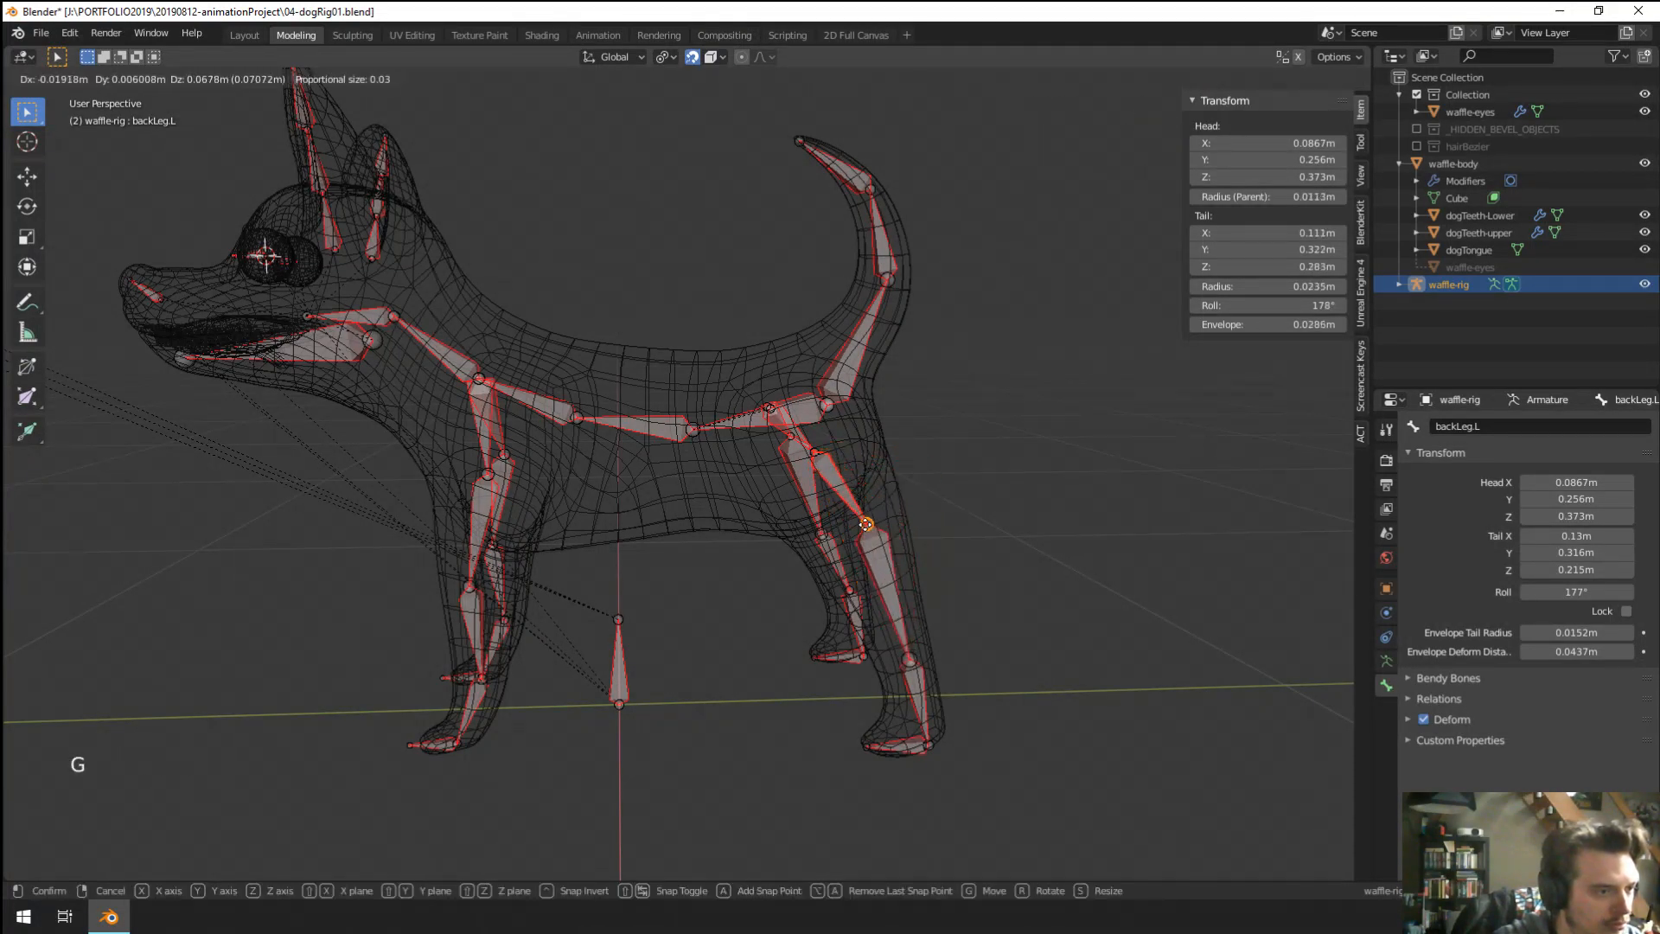
click(862, 543)
middle_drag(862, 543, 508, 556)
key(g)
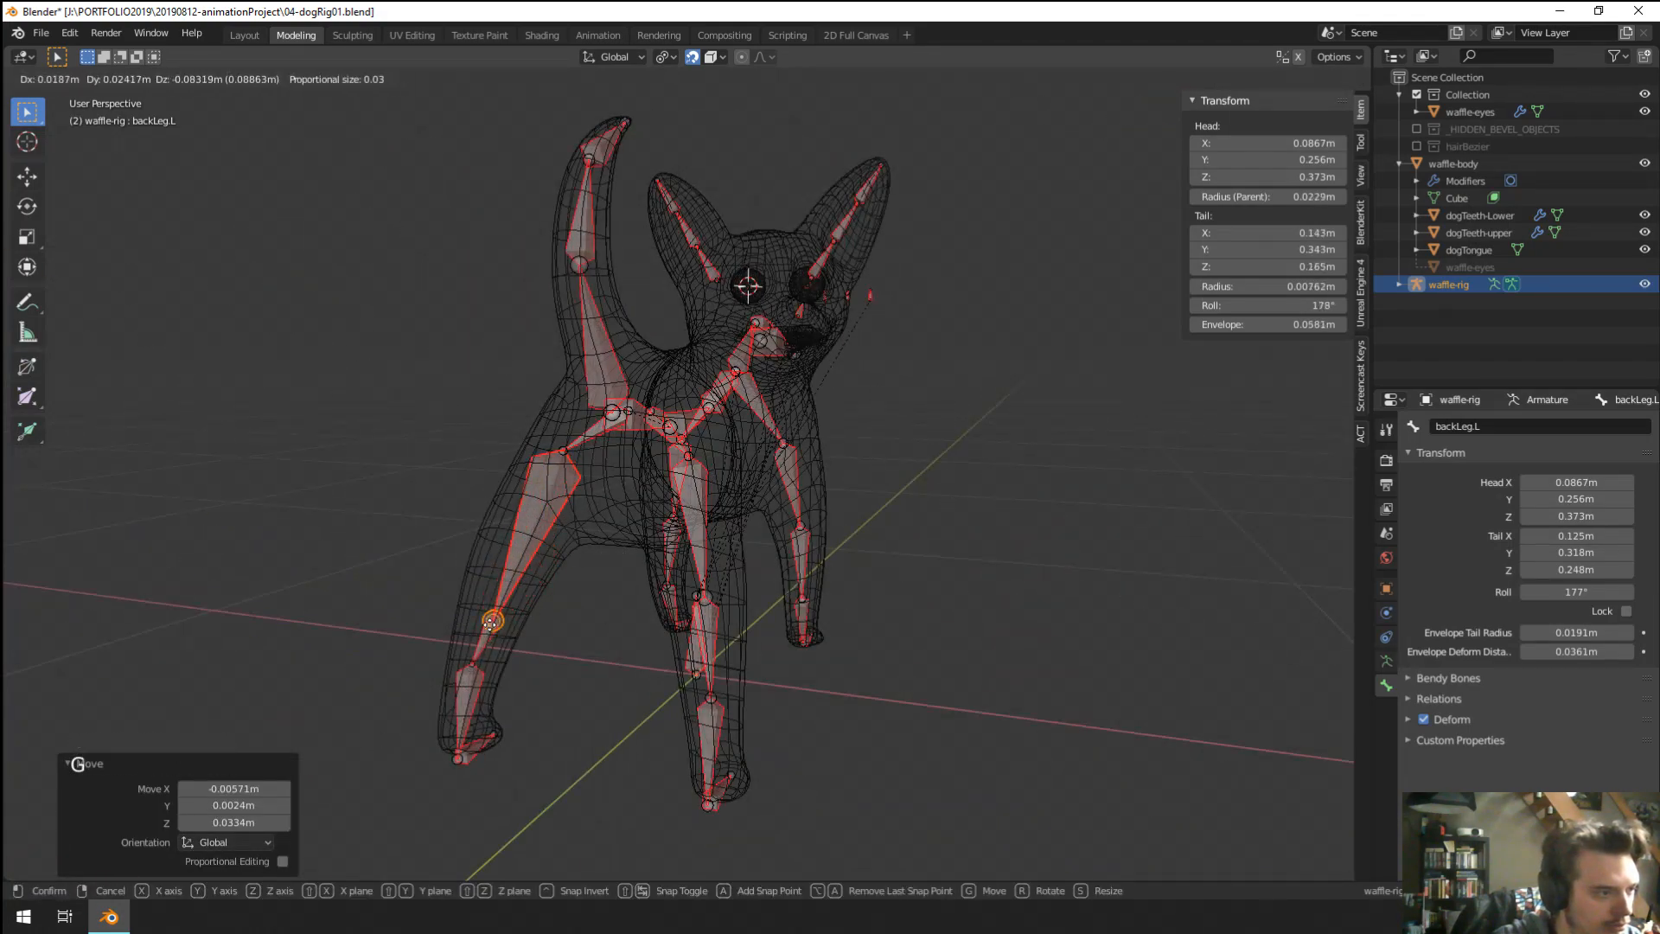
click(497, 631)
middle_drag(497, 631, 667, 248)
key(ctrl+z)
key(ctrl+z)
click(718, 58)
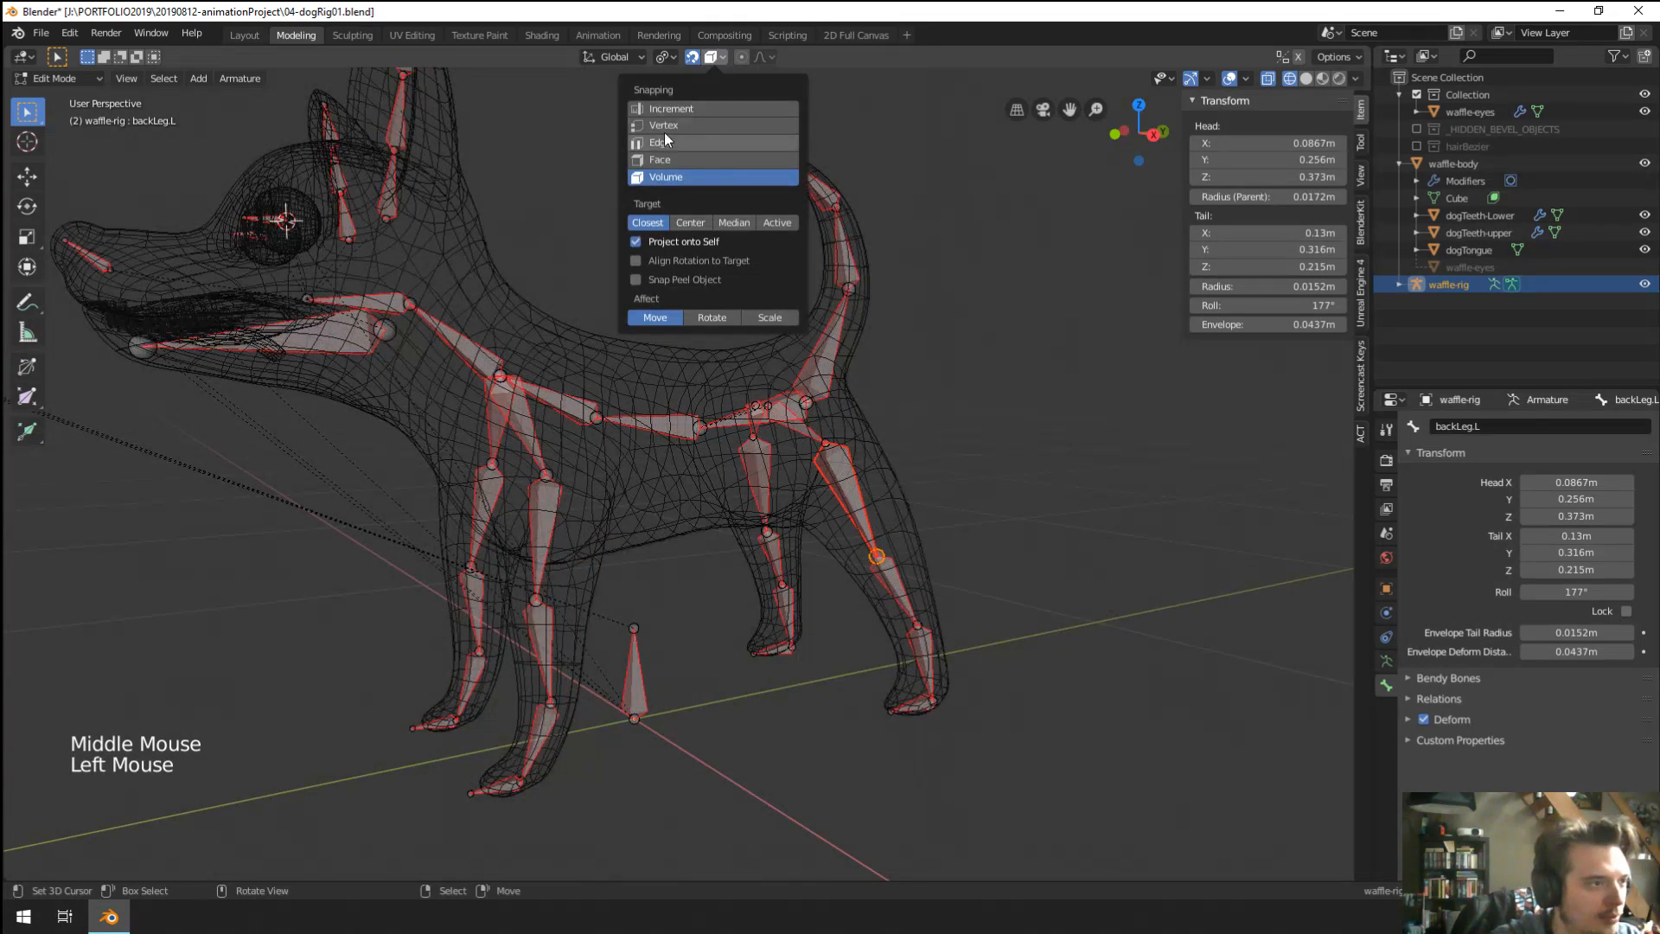
click(693, 57)
Leave armature editing and parent the waffle-body mesh to waffle-rig with automatic weights.
middle_drag(717, 154, 781, 435)
scroll(821, 363, down, 2)
key(Tab)
scroll(806, 412, down, 2)
scroll(806, 412, down, 2)
key(KP_1)
key(KP_3)
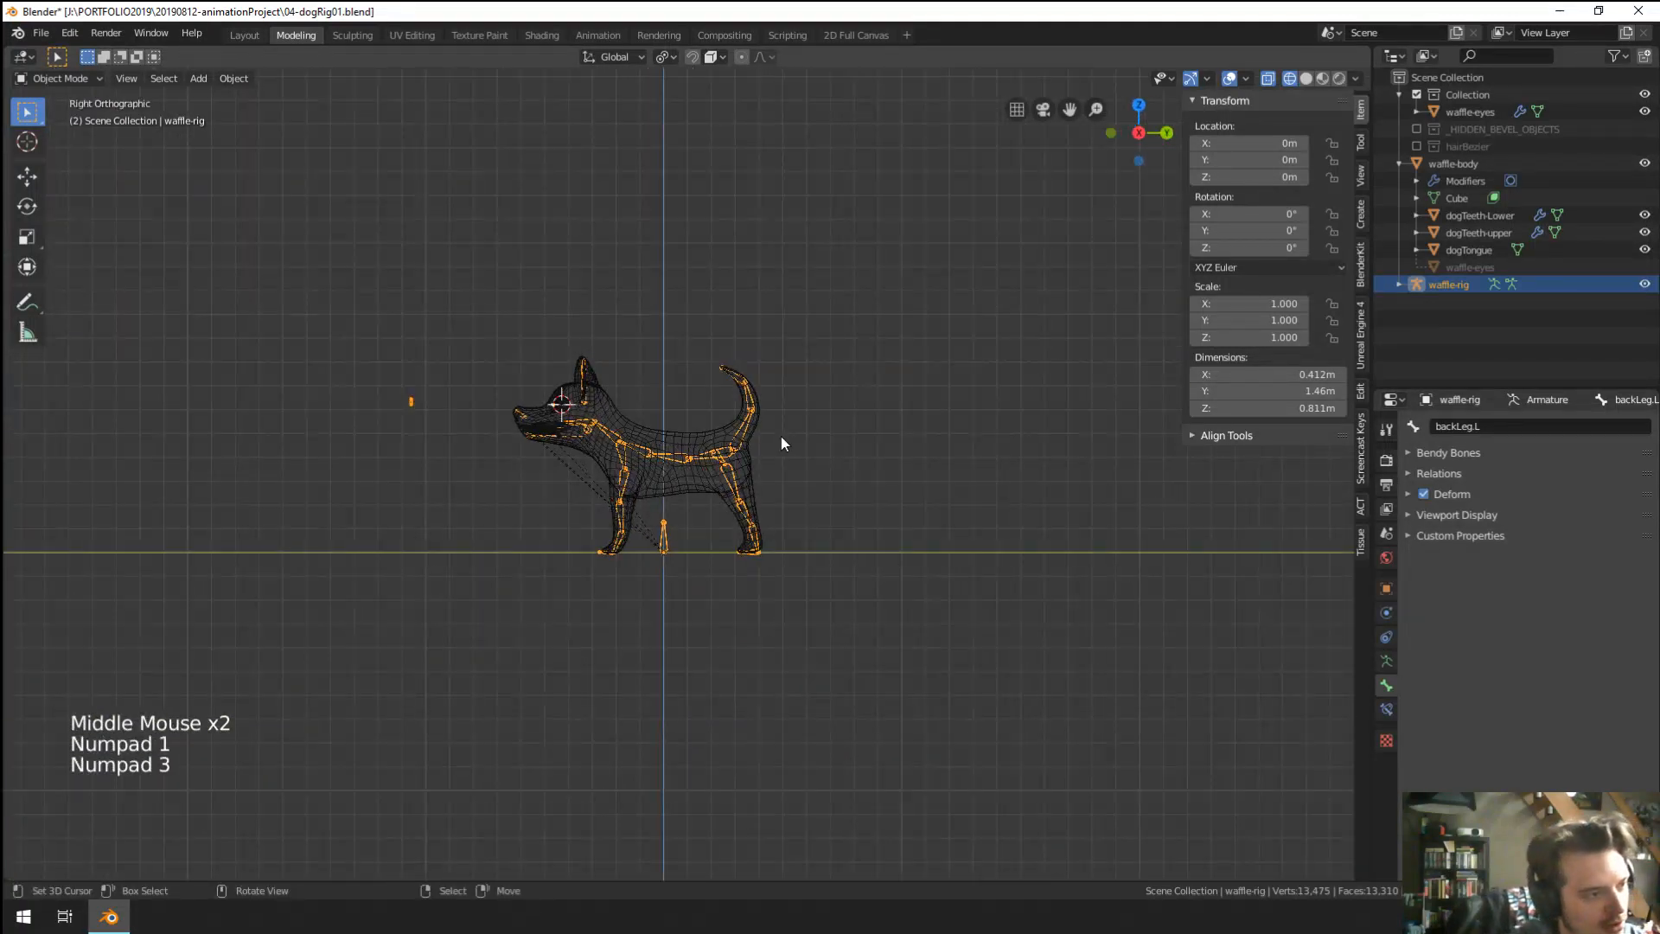
scroll(782, 437, up, 2)
scroll(654, 372, up, 1)
scroll(424, 336, up, 3)
scroll(425, 335, down, 2)
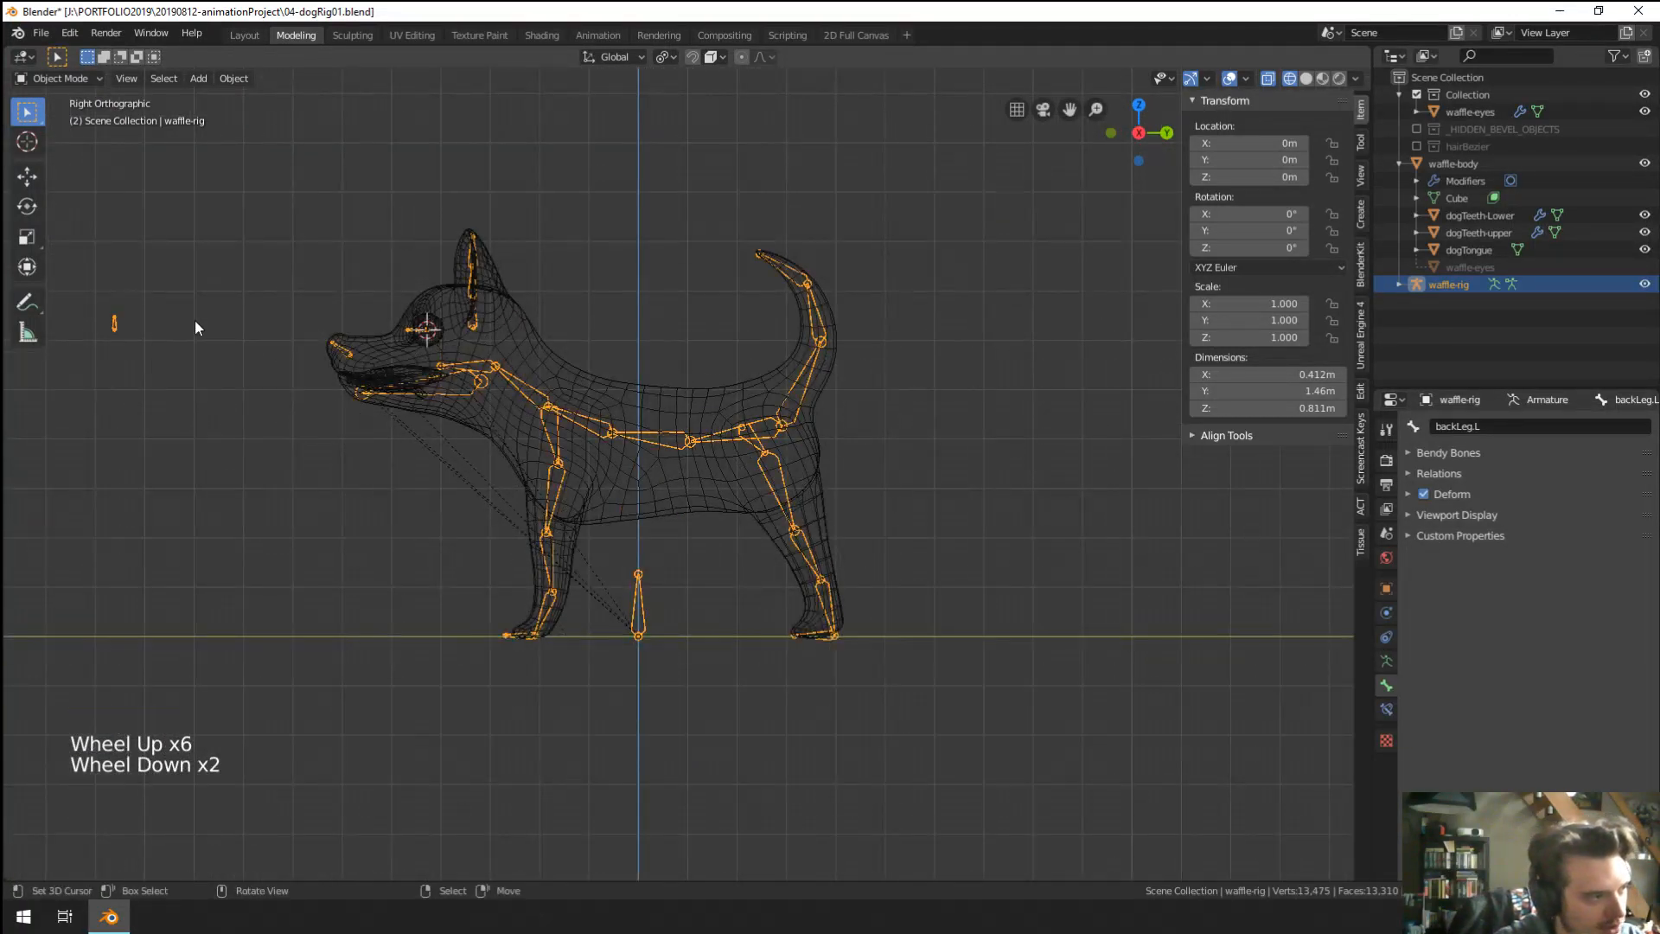
shift+middle_drag(736, 481, 783, 500)
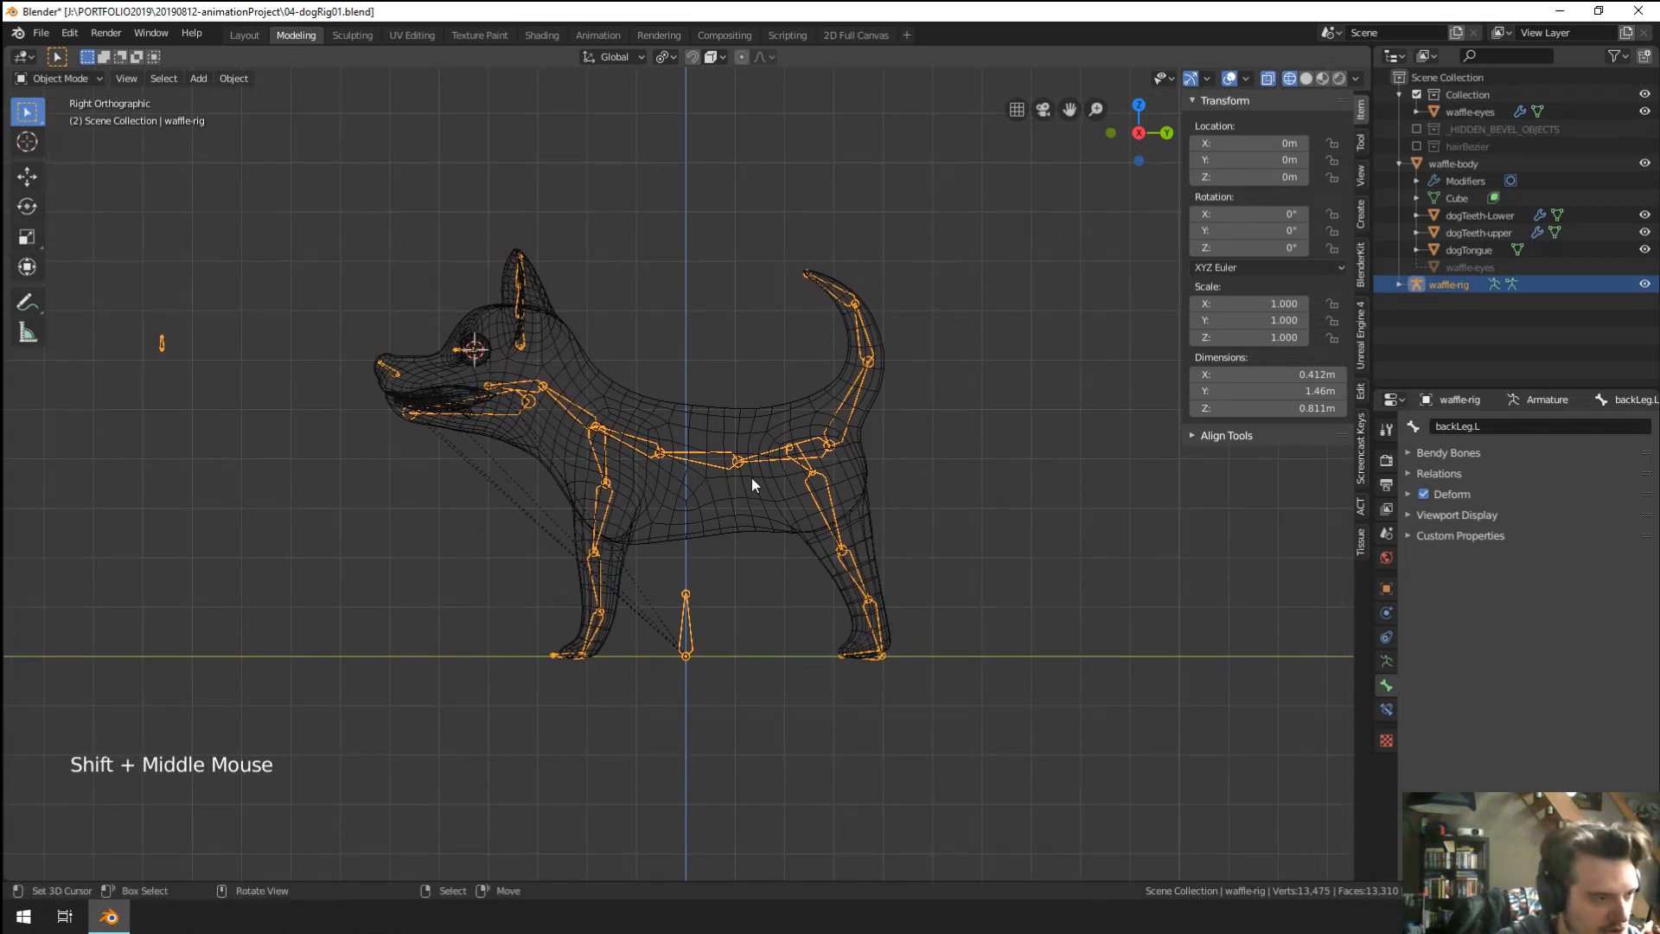
right_click(749, 517)
shift+right_click(710, 449)
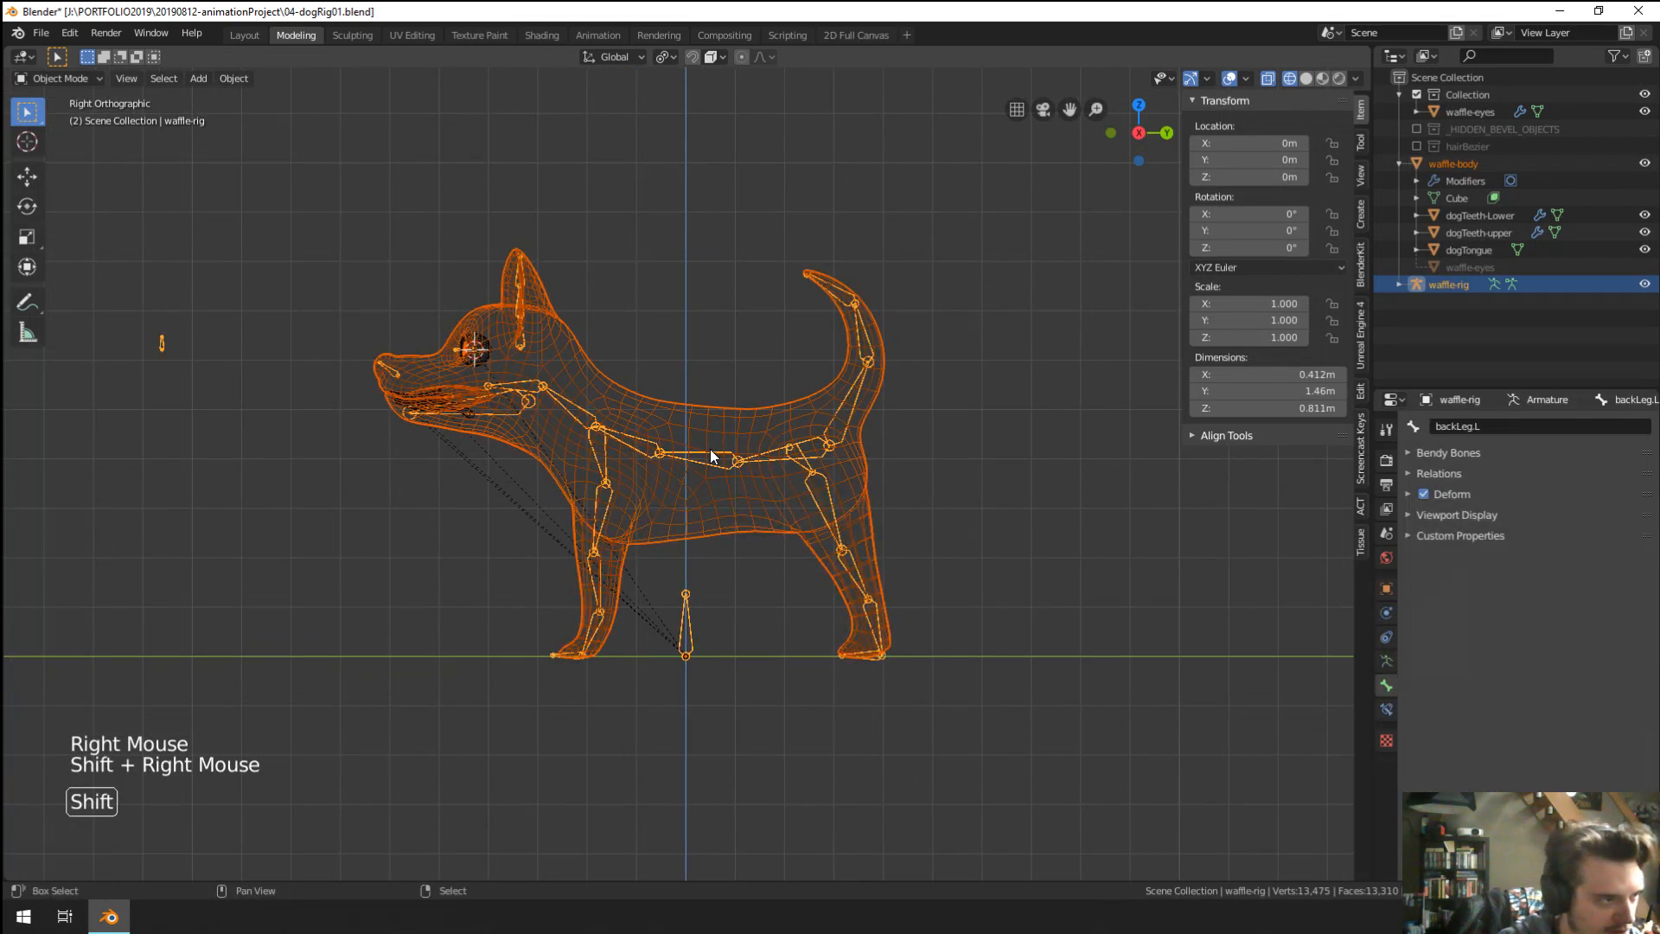
key(ctrl+p)
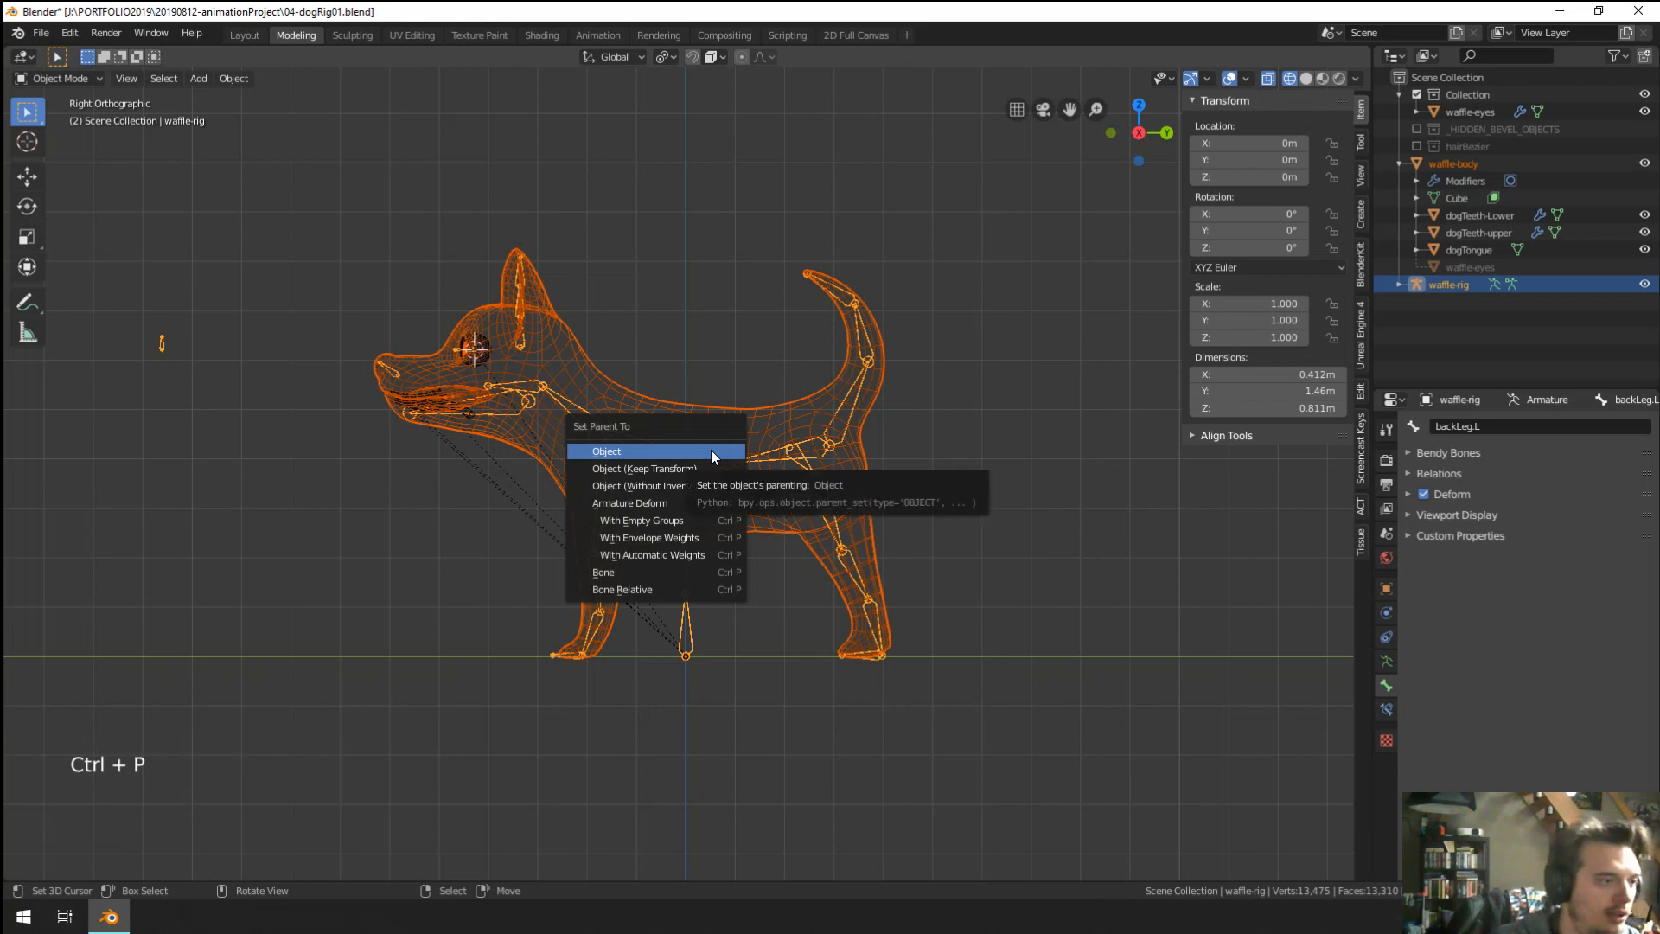
click(674, 558)
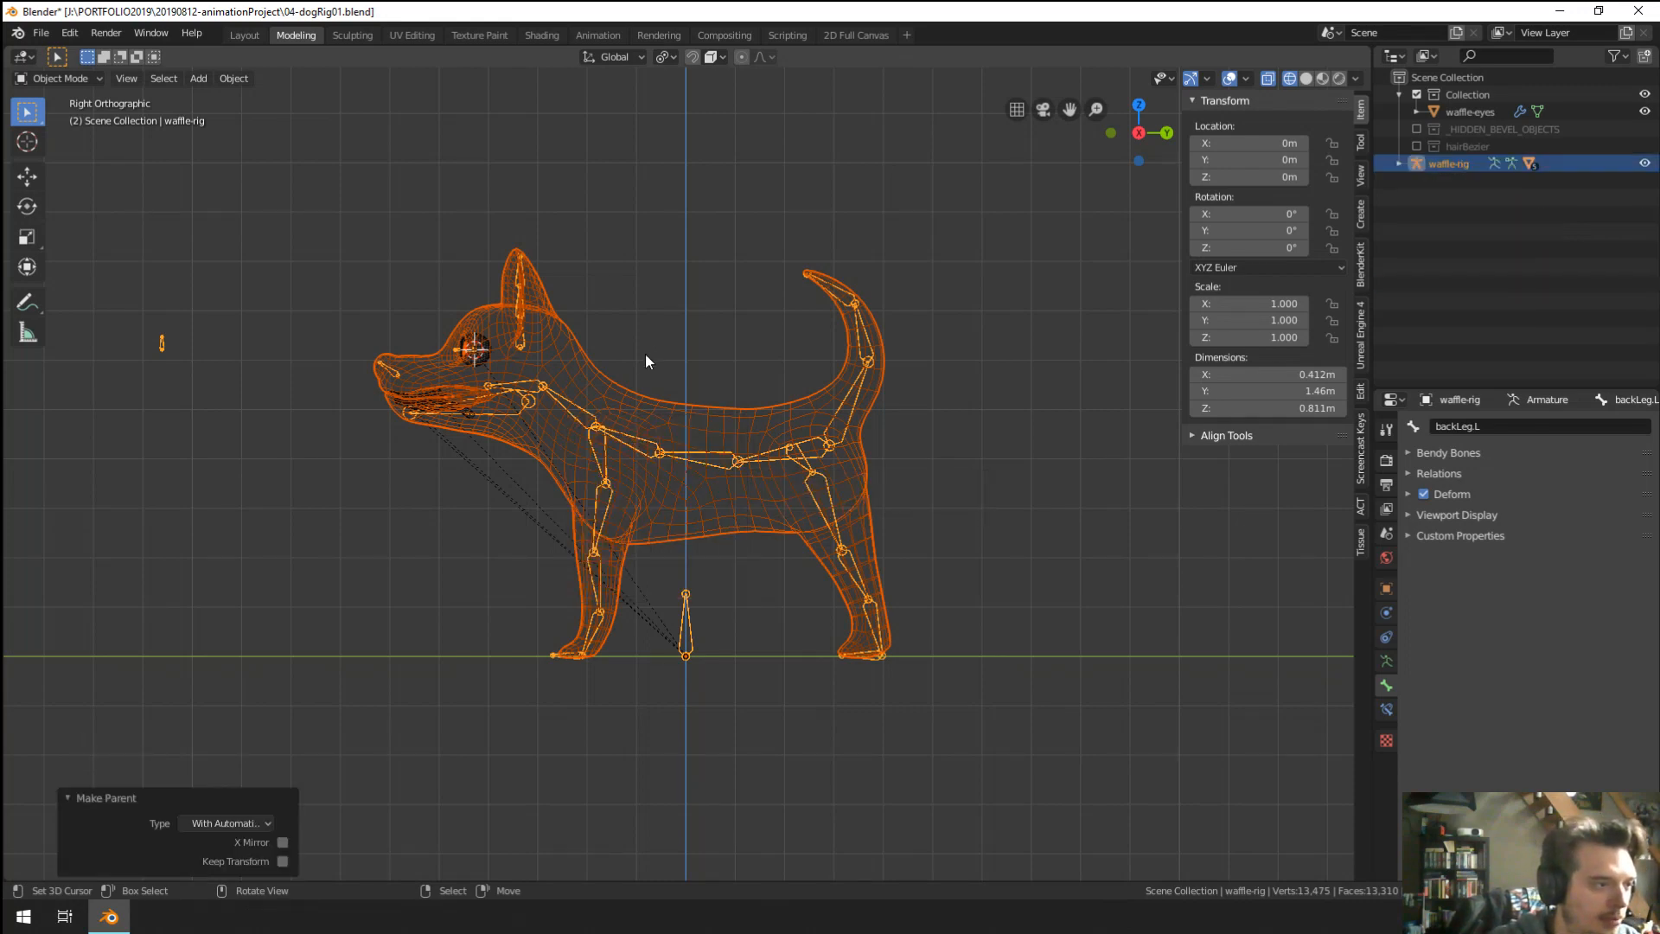
Add a vertex group to dogTeeth-upper and assign all of its vertices to it.
shift+middle_drag(645, 355, 558, 422)
scroll(673, 392, up, 3)
scroll(438, 471, up, 5)
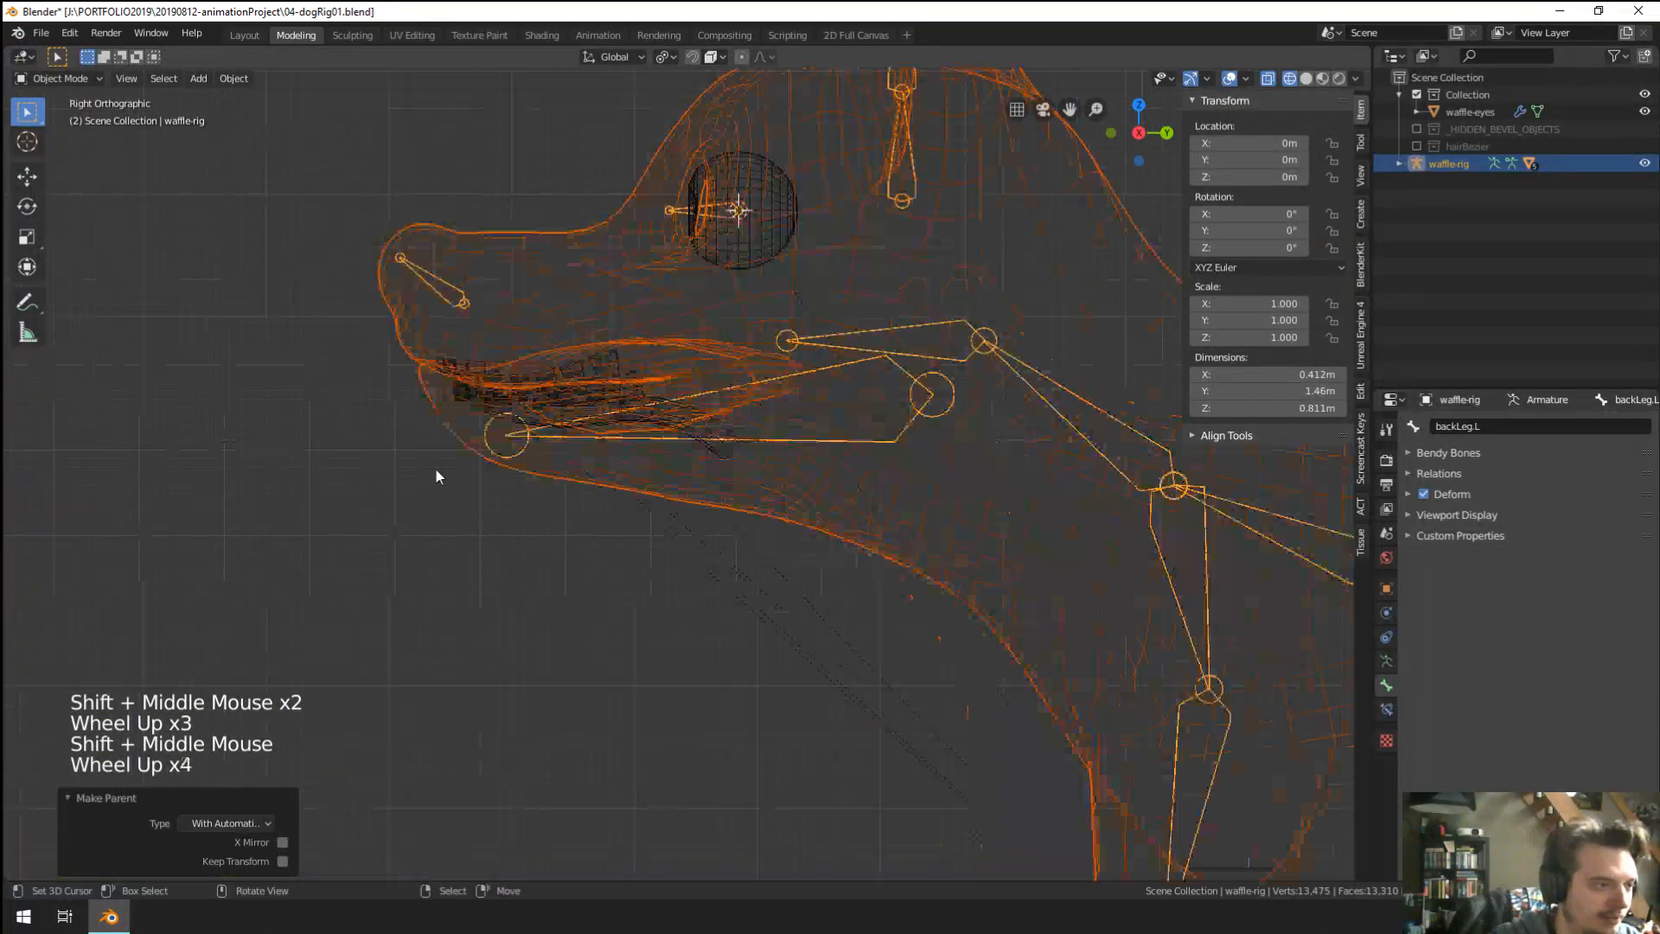
right_click(536, 371)
right_click(536, 374)
right_click(536, 373)
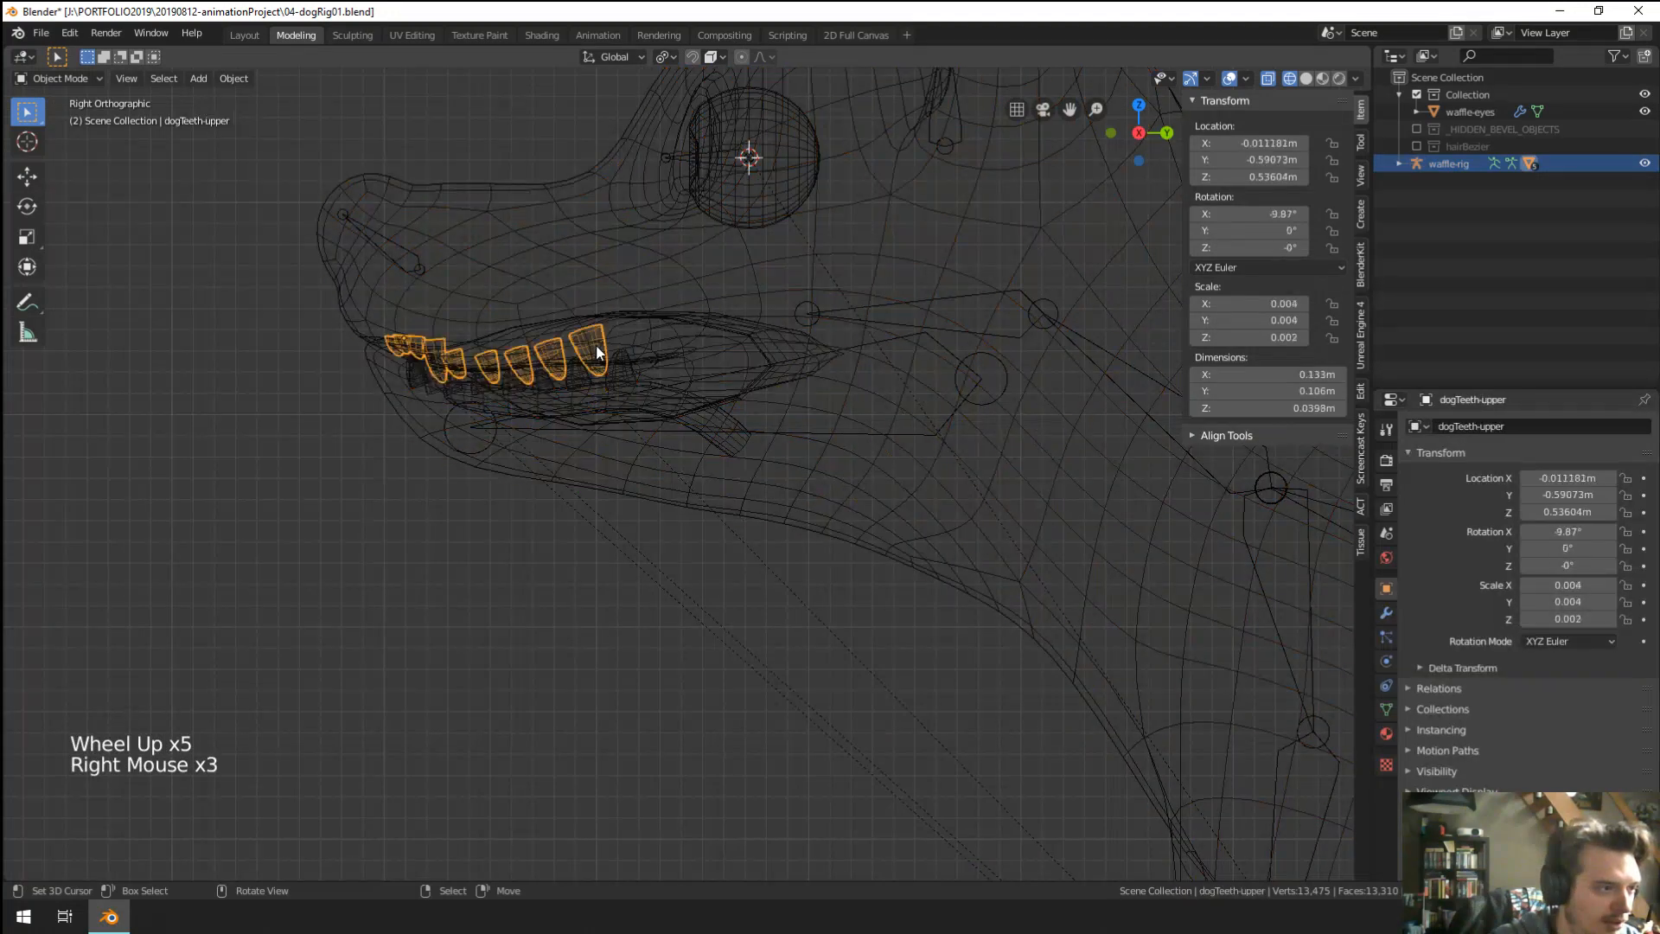
shift+middle_drag(609, 349, 657, 493)
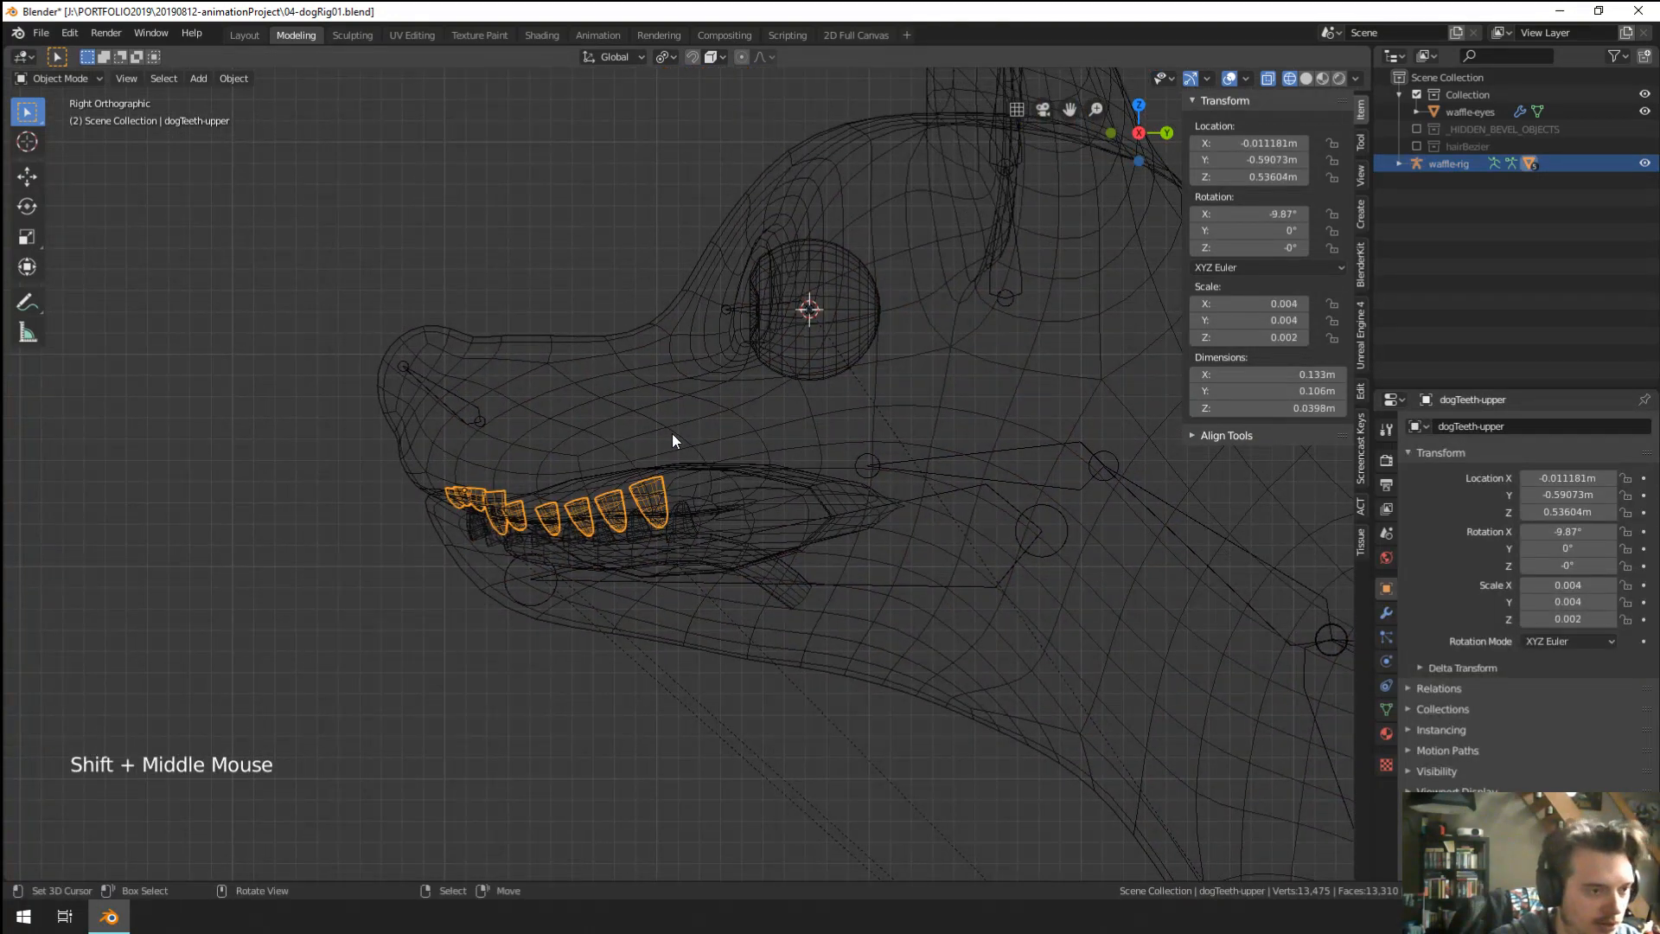
click(1386, 709)
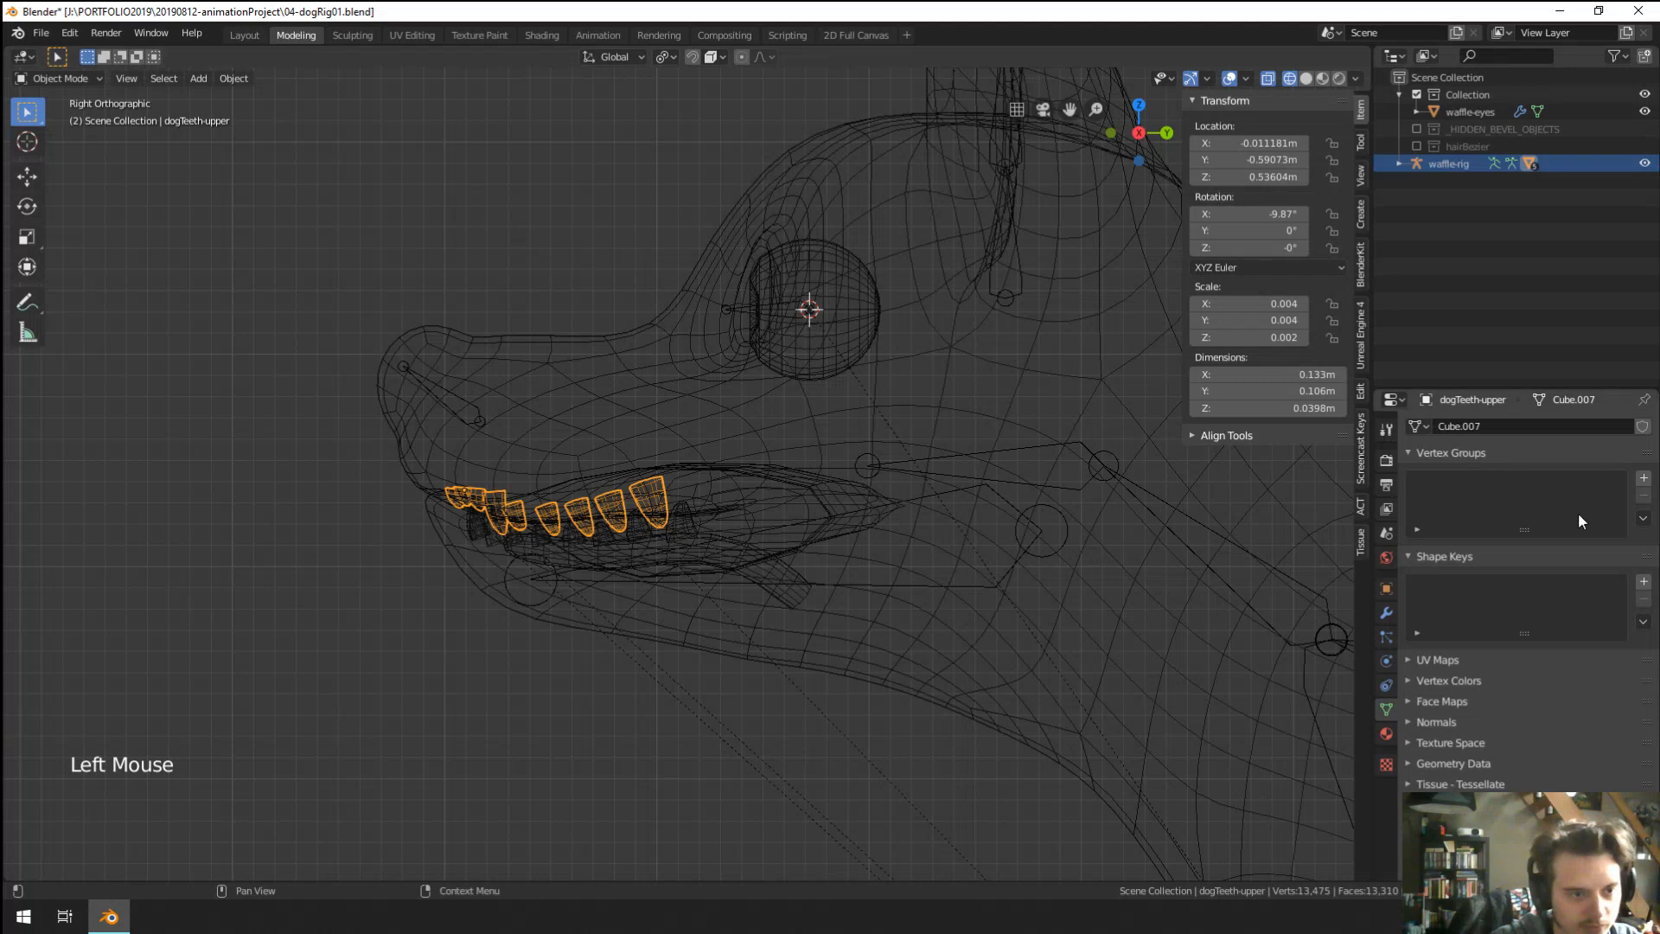
click(1644, 481)
key(Tab)
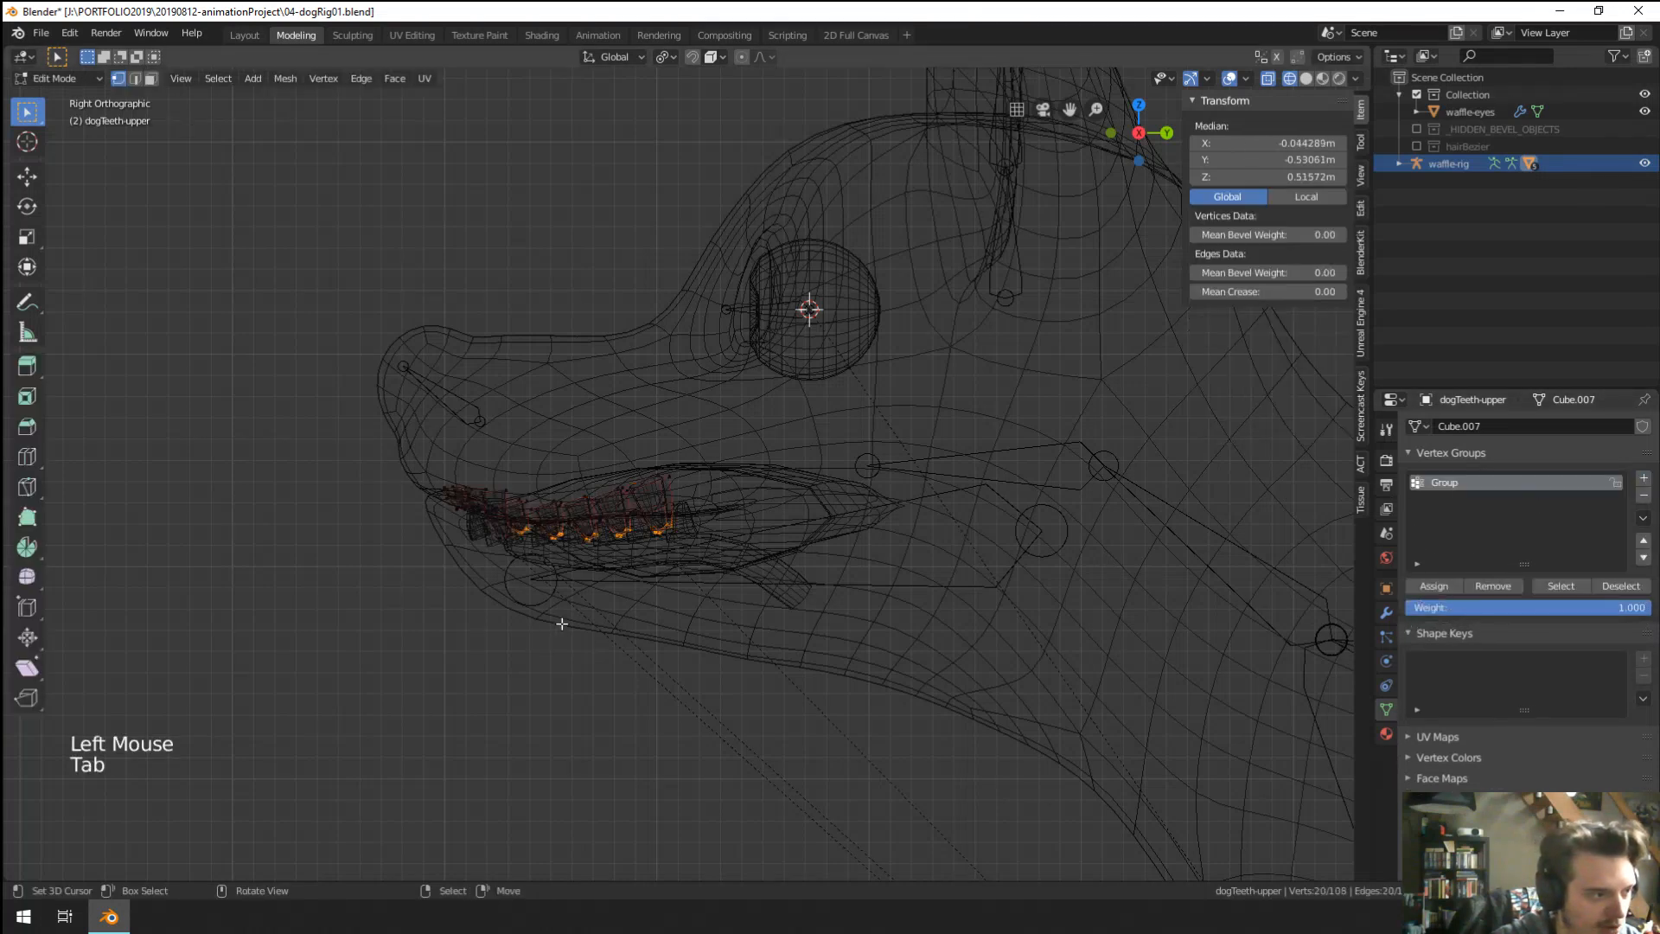
key(a)
click(1434, 587)
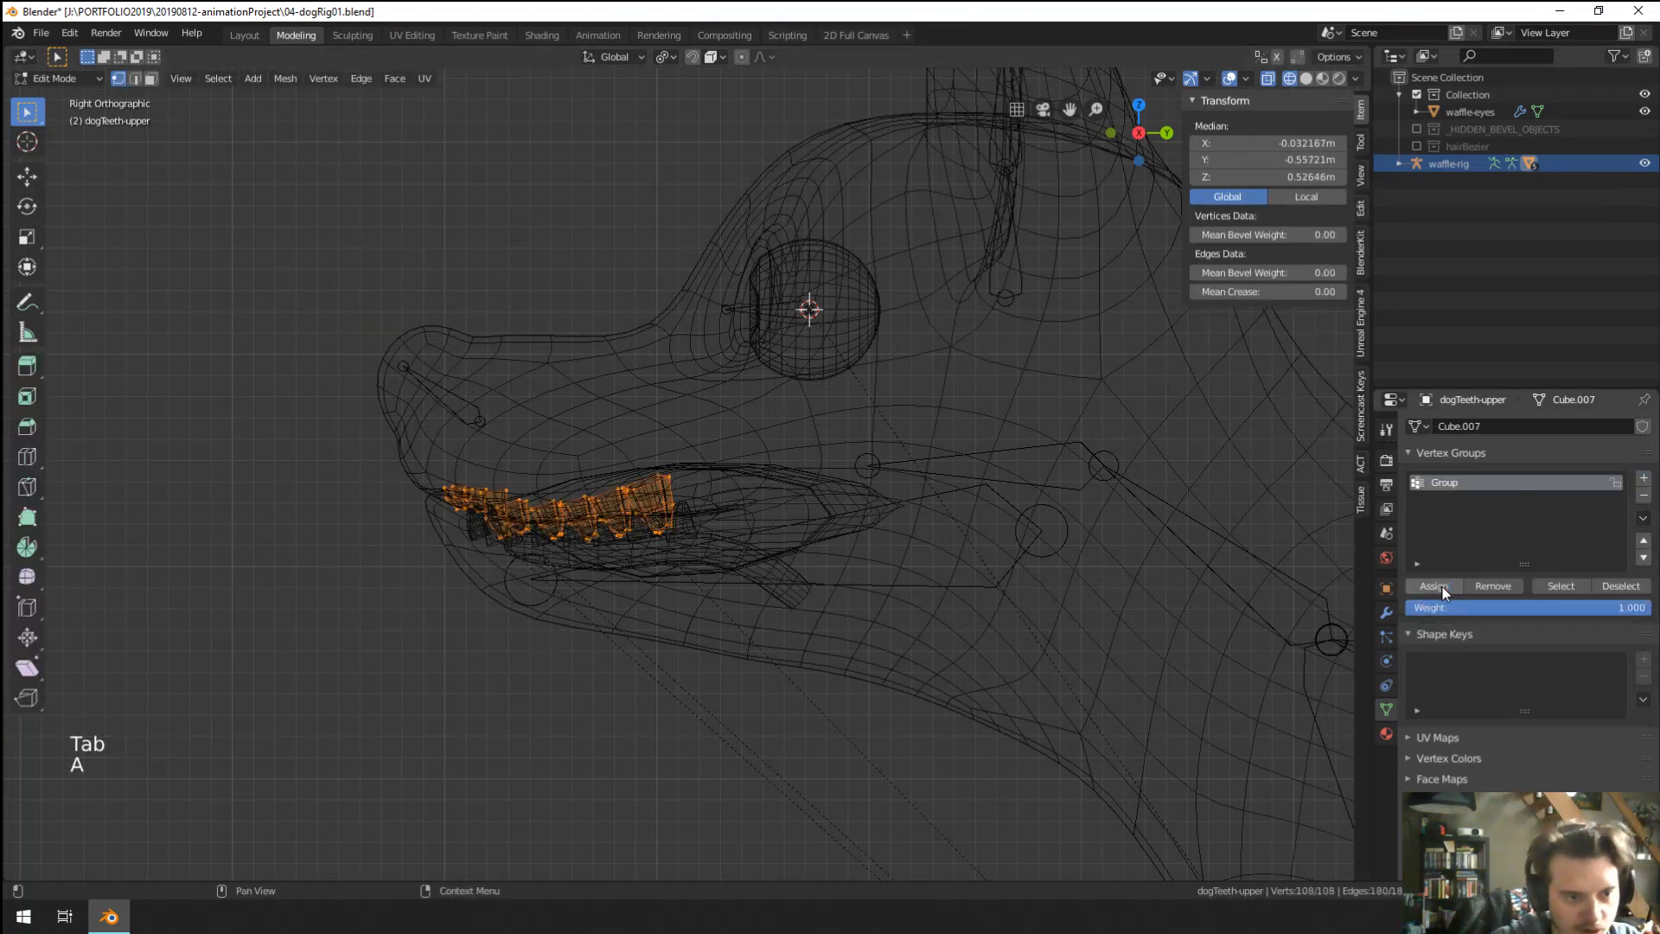
Rename the upper teeth's vertex group to head and assign all vertices to it again.
double_click(1443, 483)
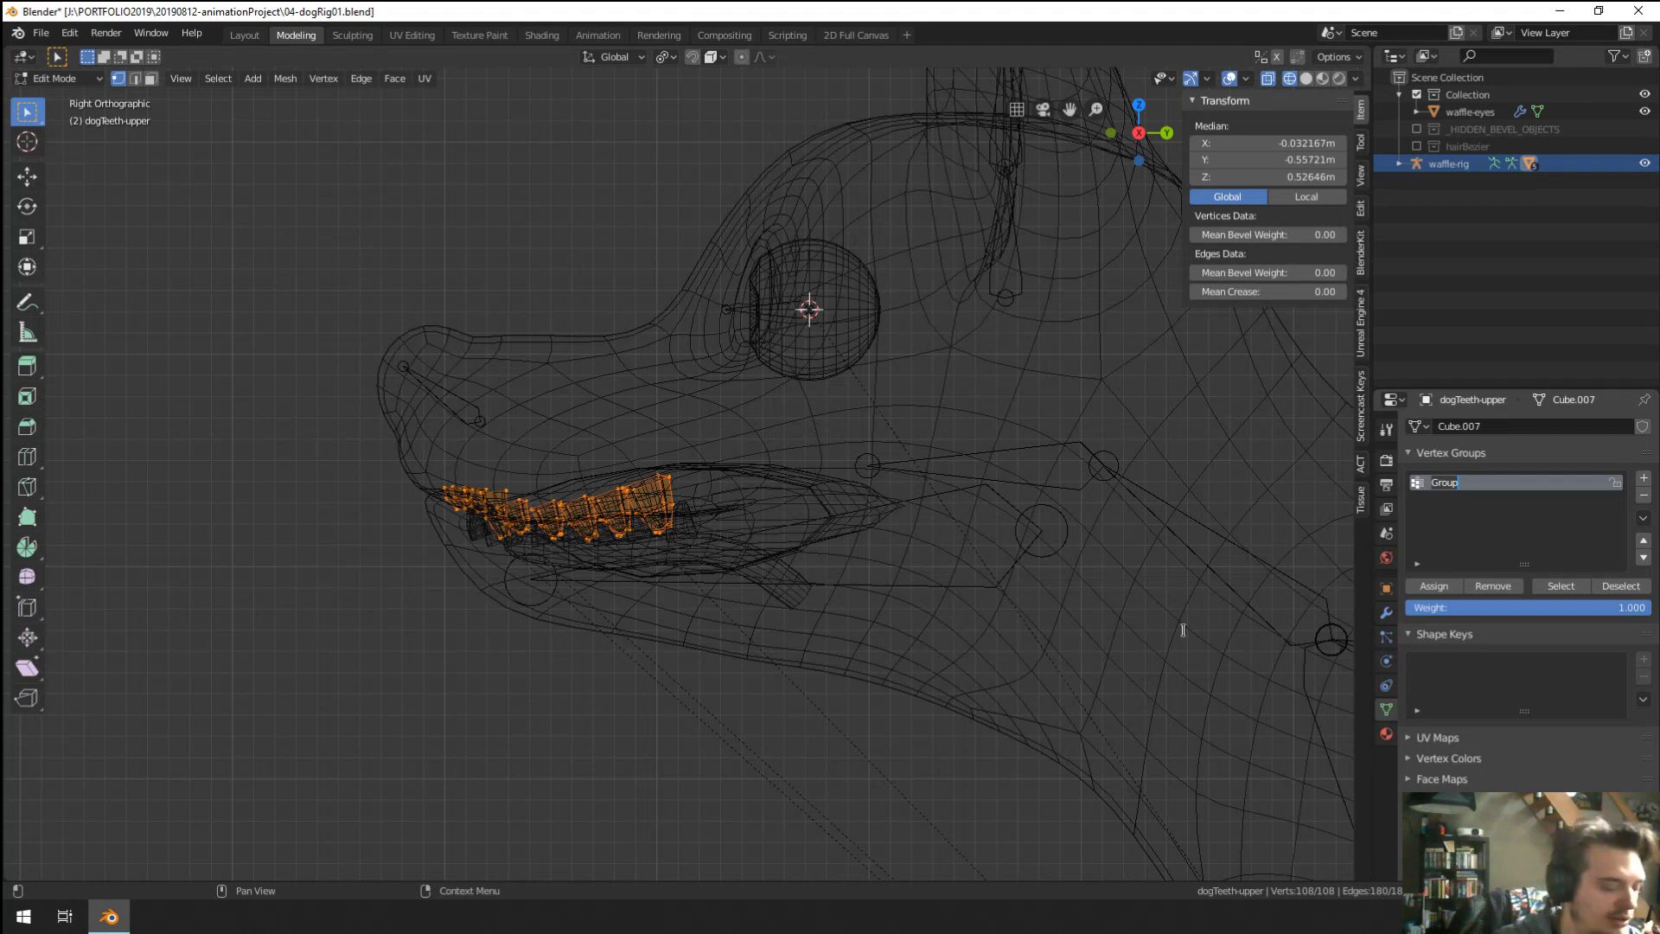
text(head)
key(Return)
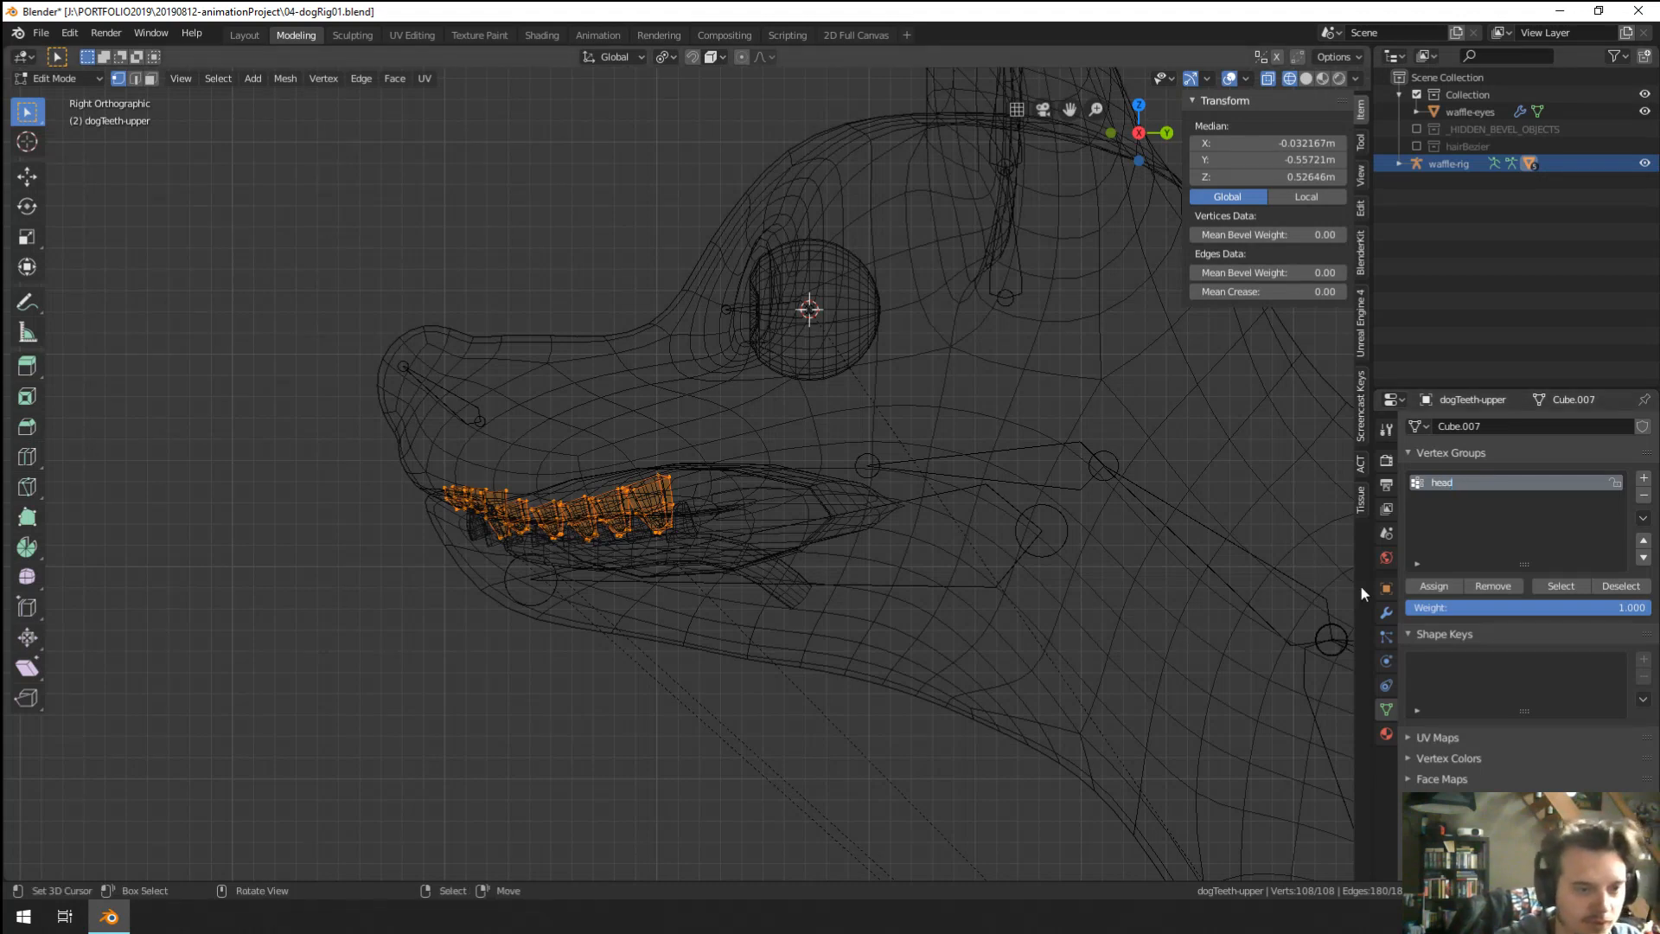
click(1433, 585)
click(1433, 586)
key(Tab)
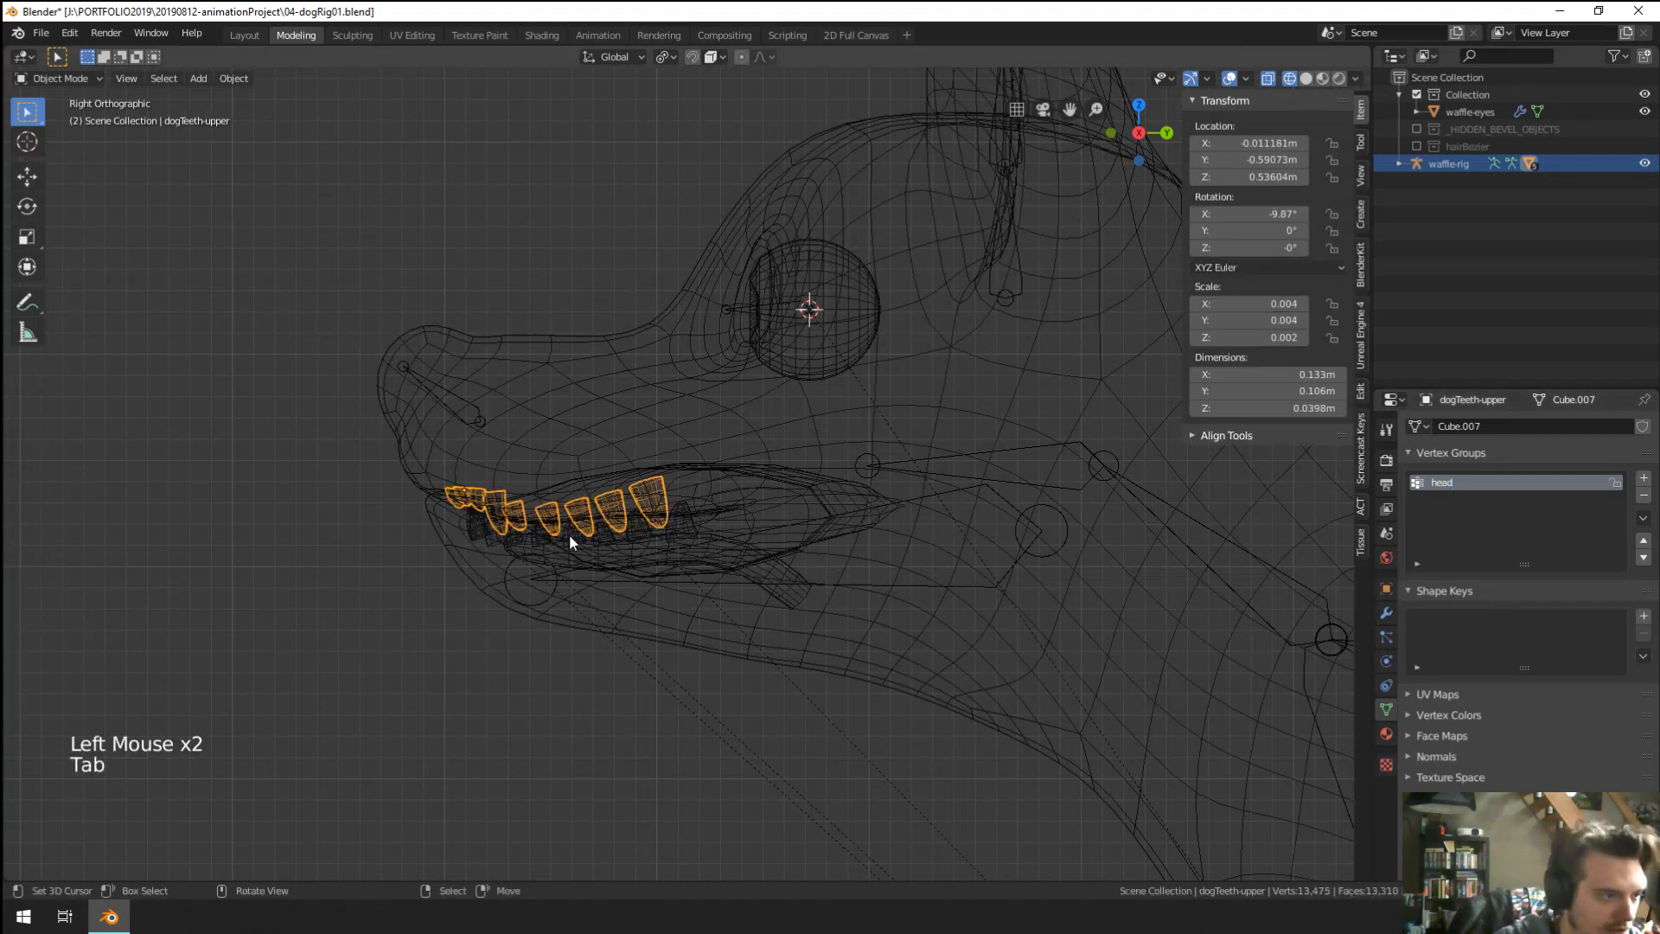
Add a vertex group named jaw to dogTeeth-Lower and assign all of its vertices to it.
right_click(578, 541)
right_click(584, 531)
right_click(579, 531)
key(Tab)
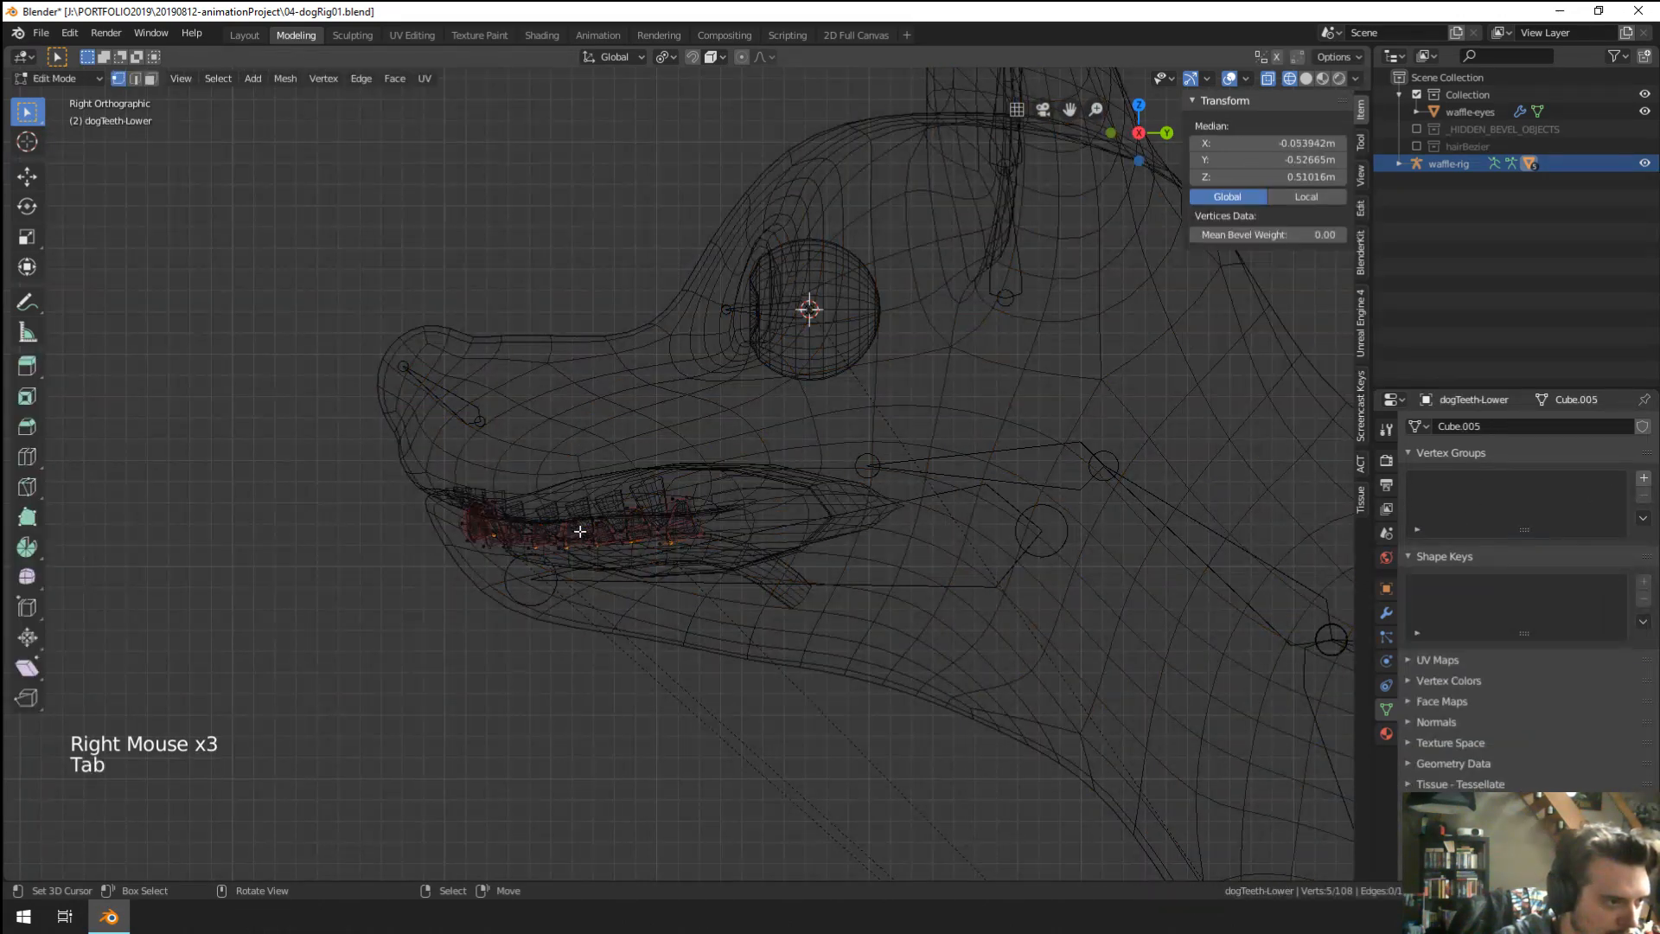
key(a)
click(1644, 478)
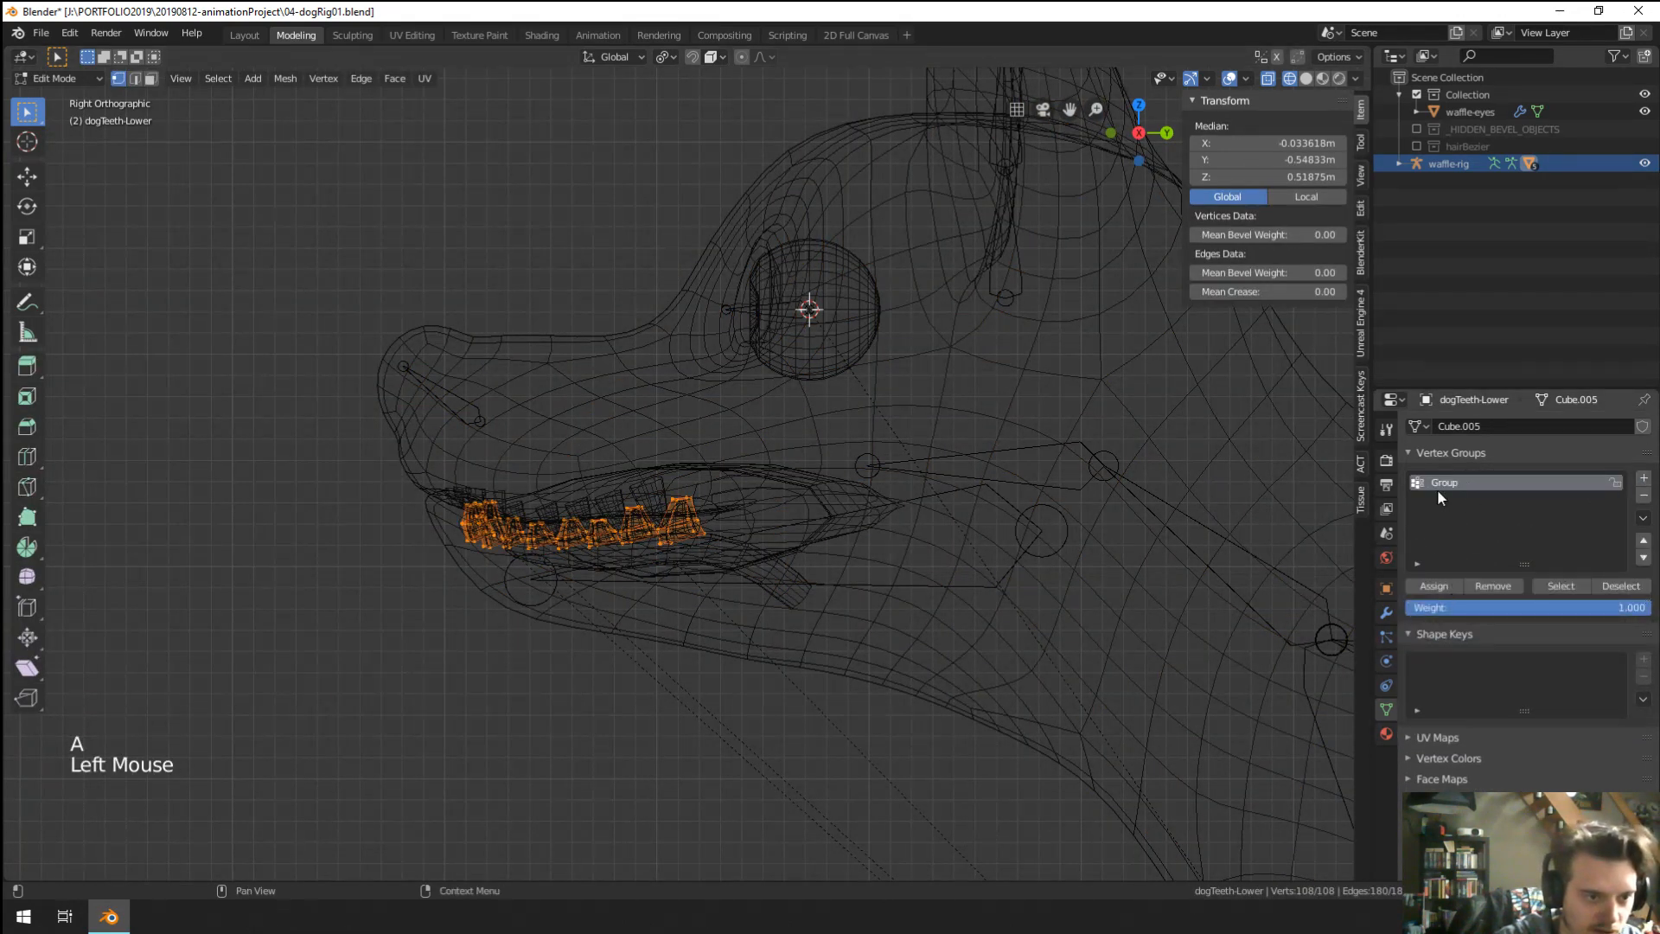
triple_click(1437, 489)
double_click(1439, 482)
text(jaw)
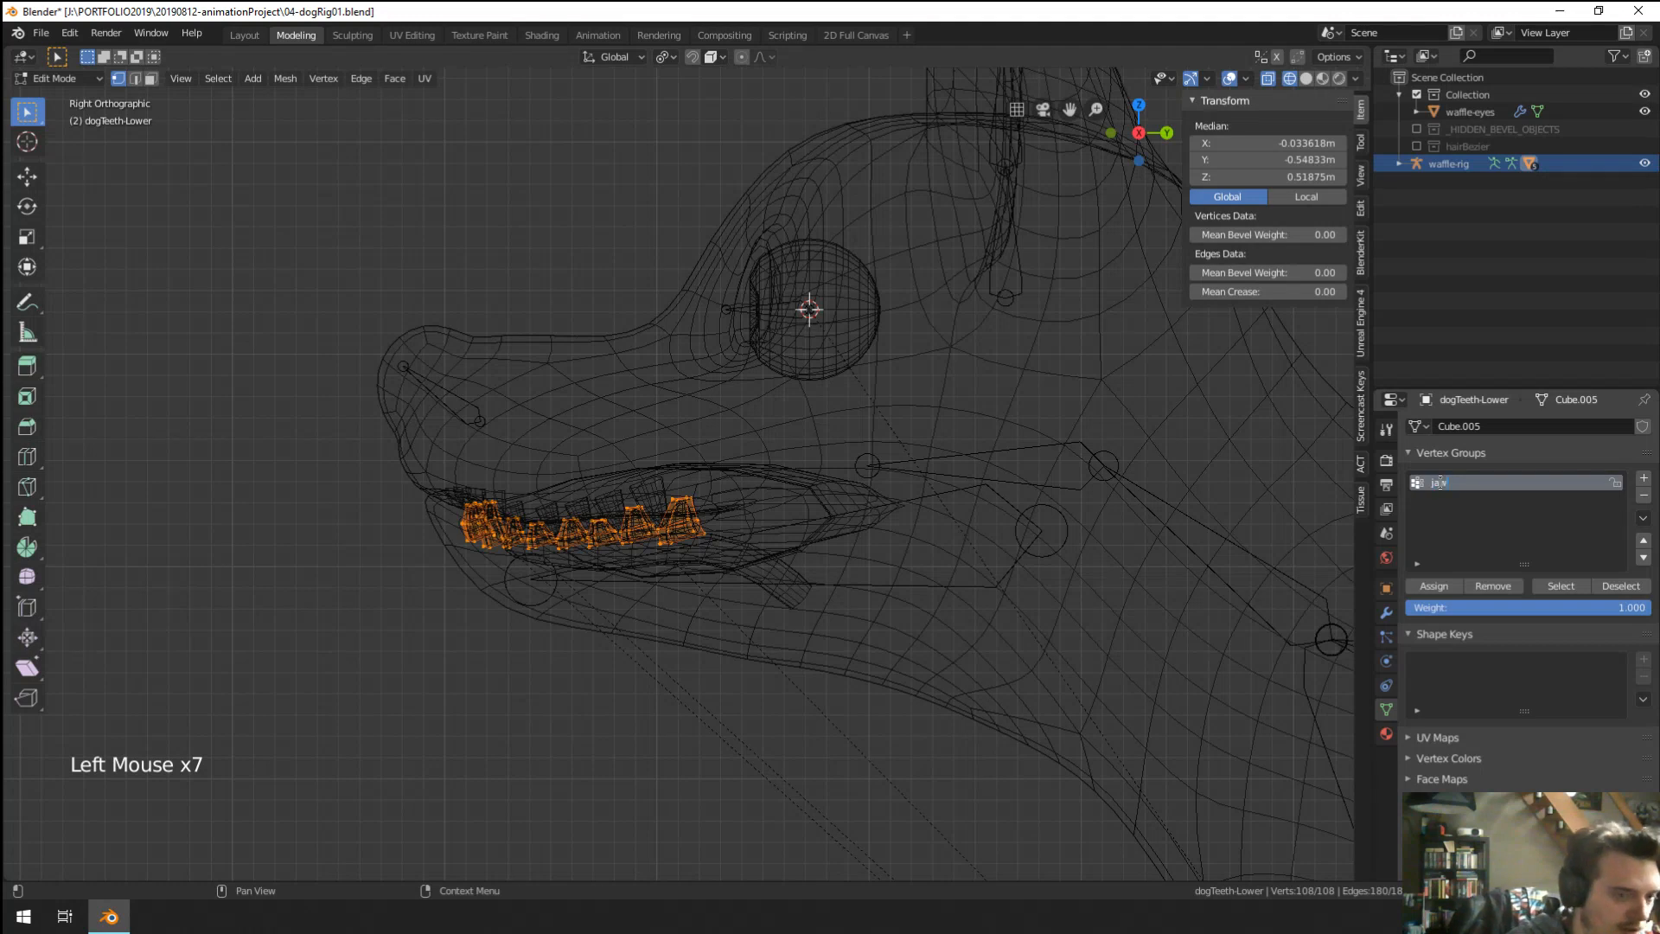
click(1437, 587)
key(Tab)
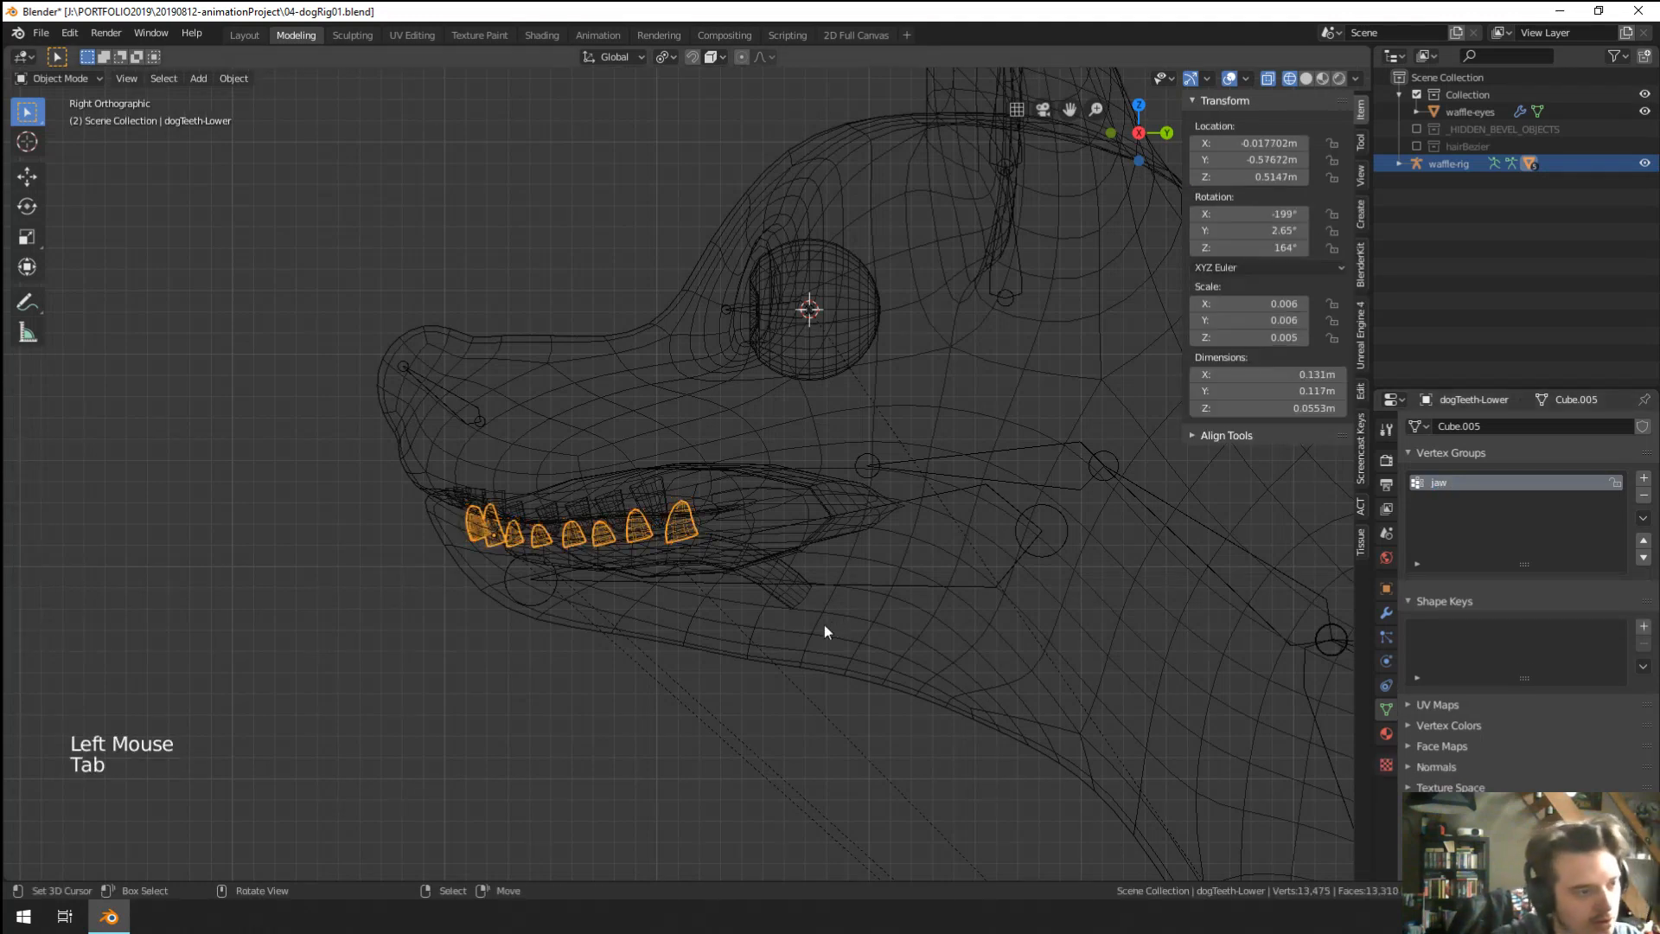
Apply the Mirror modifier on dogTeeth-Lower.
click(1386, 612)
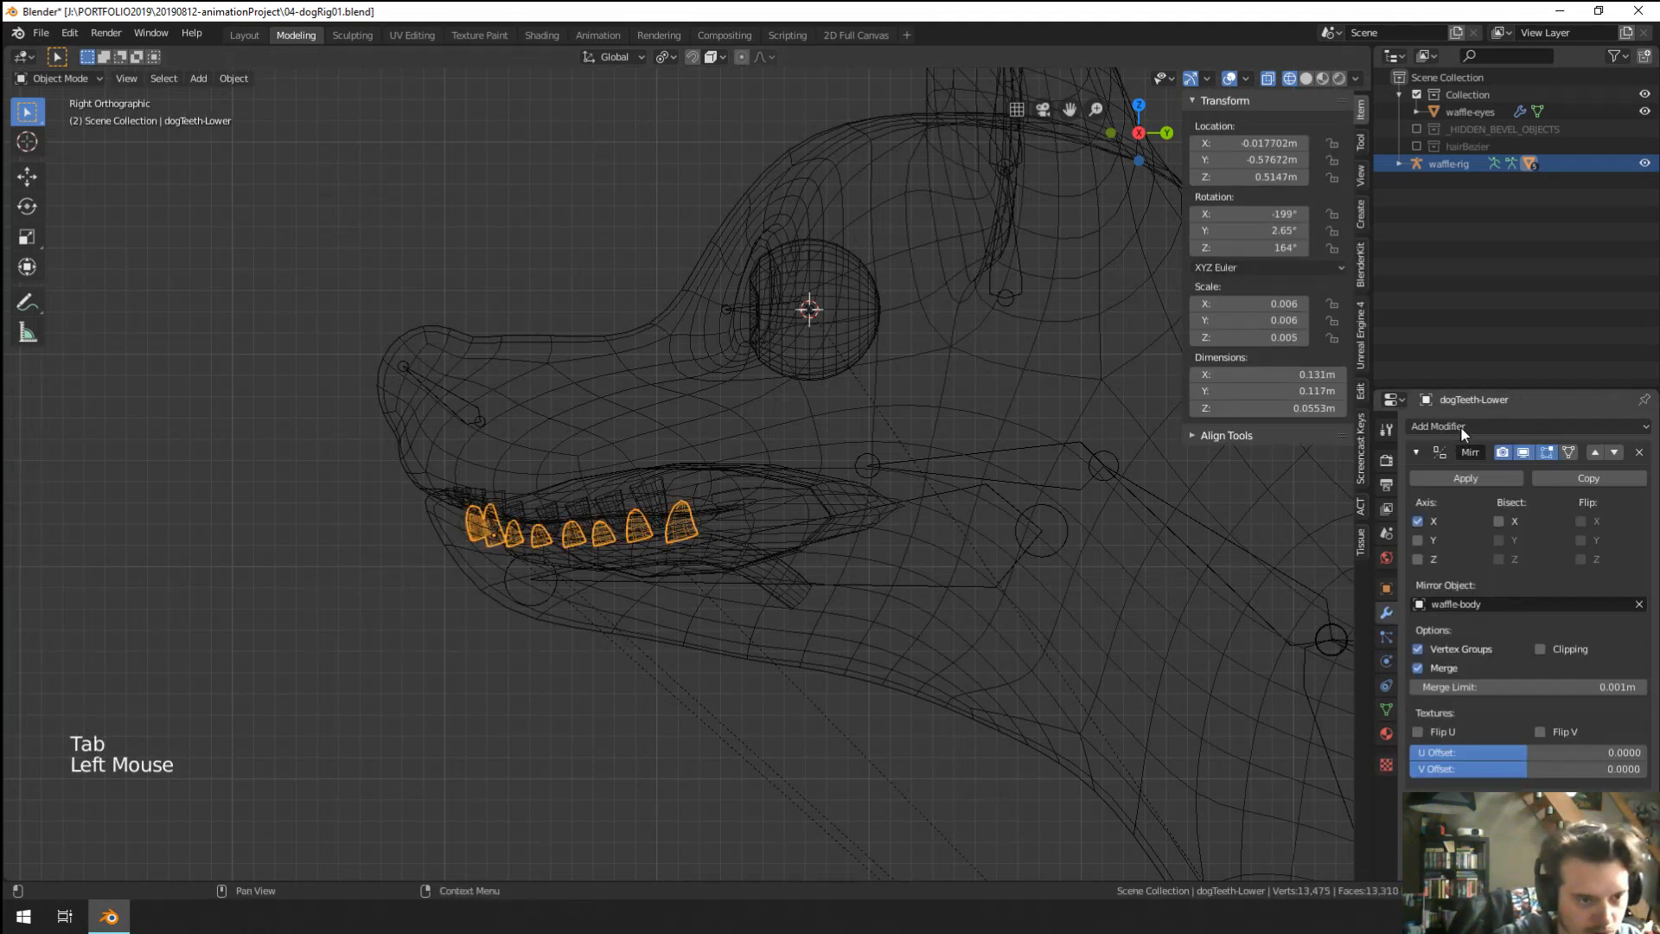
click(1418, 453)
click(1417, 451)
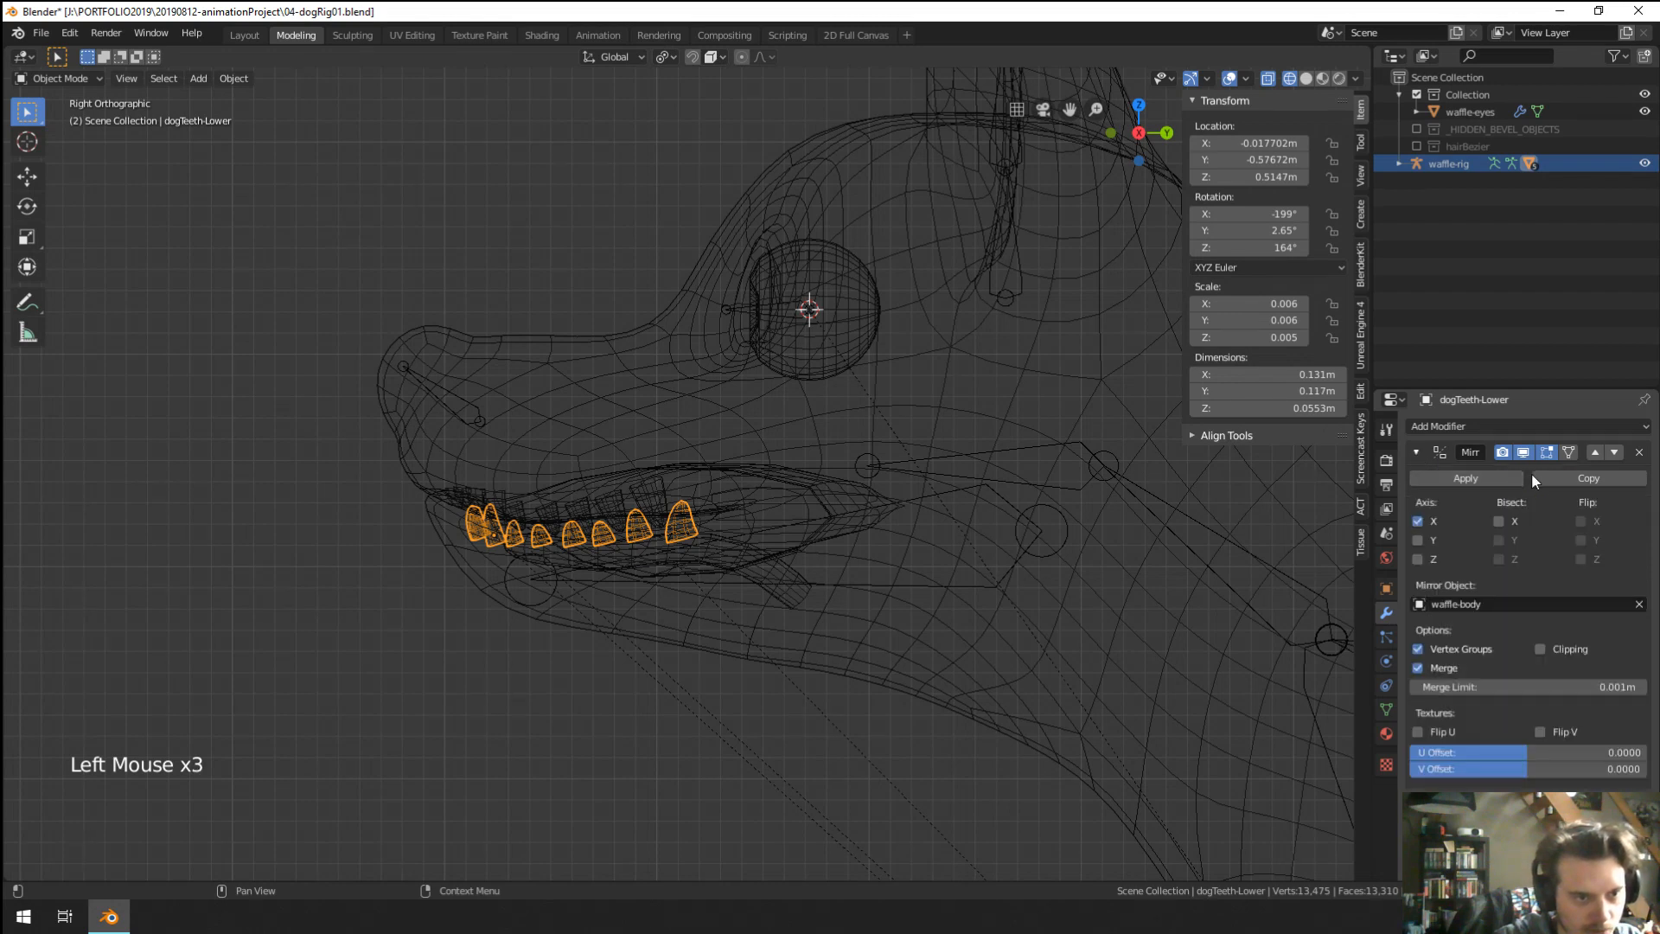
click(1463, 478)
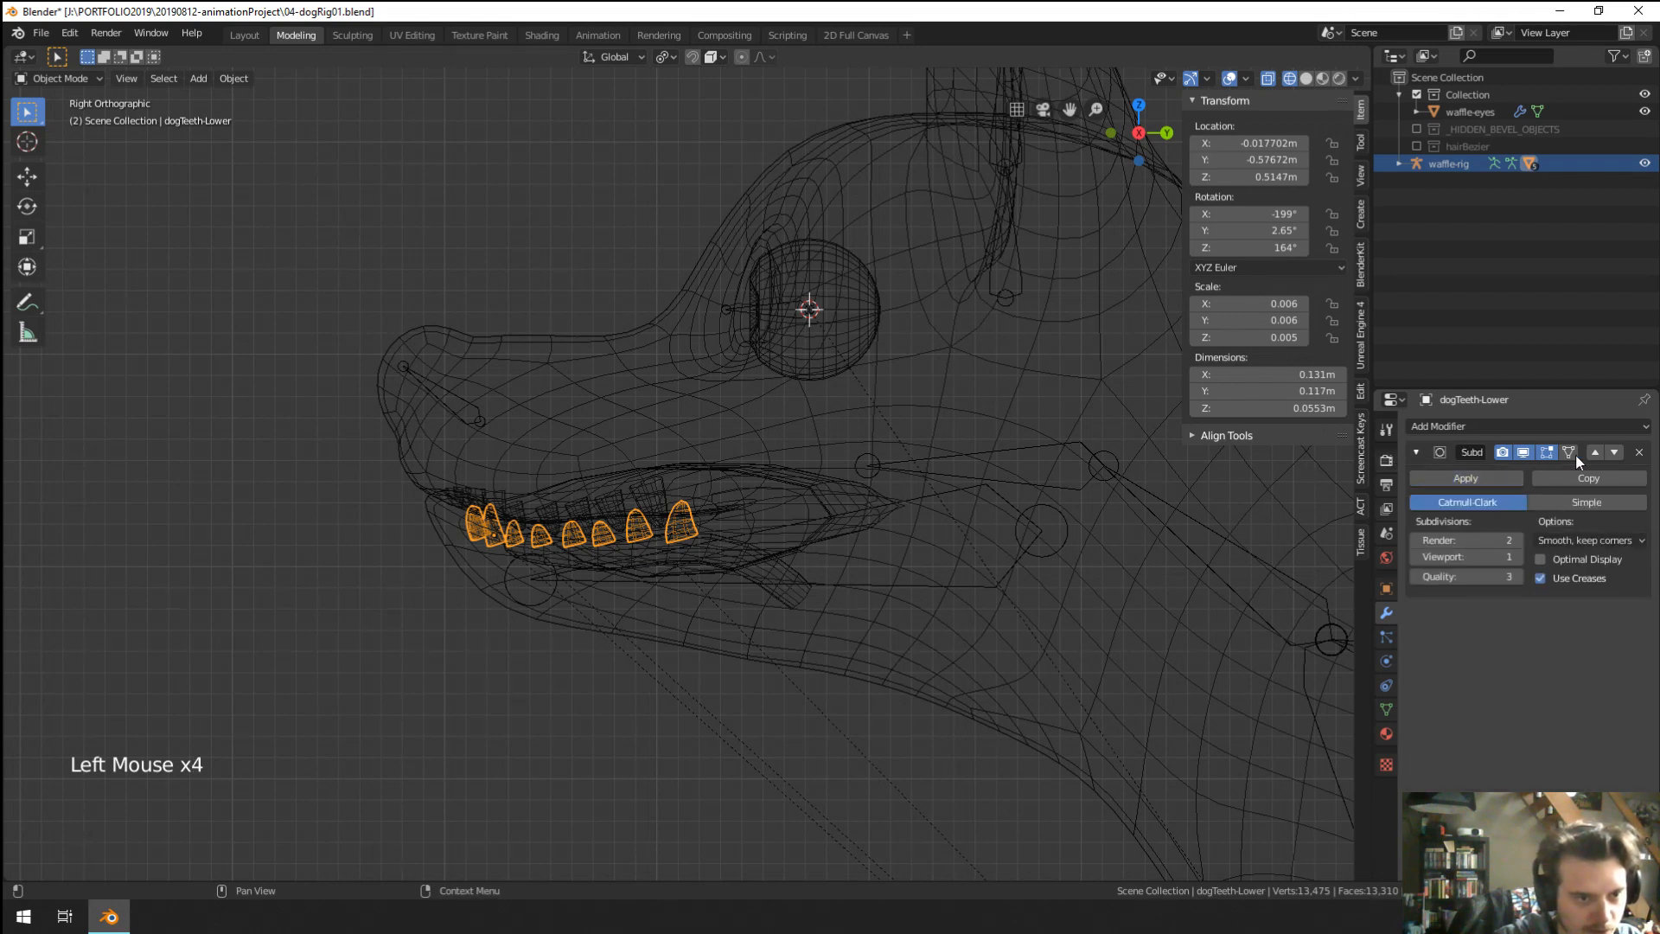
Add an Armature modifier to dogTeeth-Lower and move it above the Subdivision Surface modifier.
click(1494, 427)
click(1331, 711)
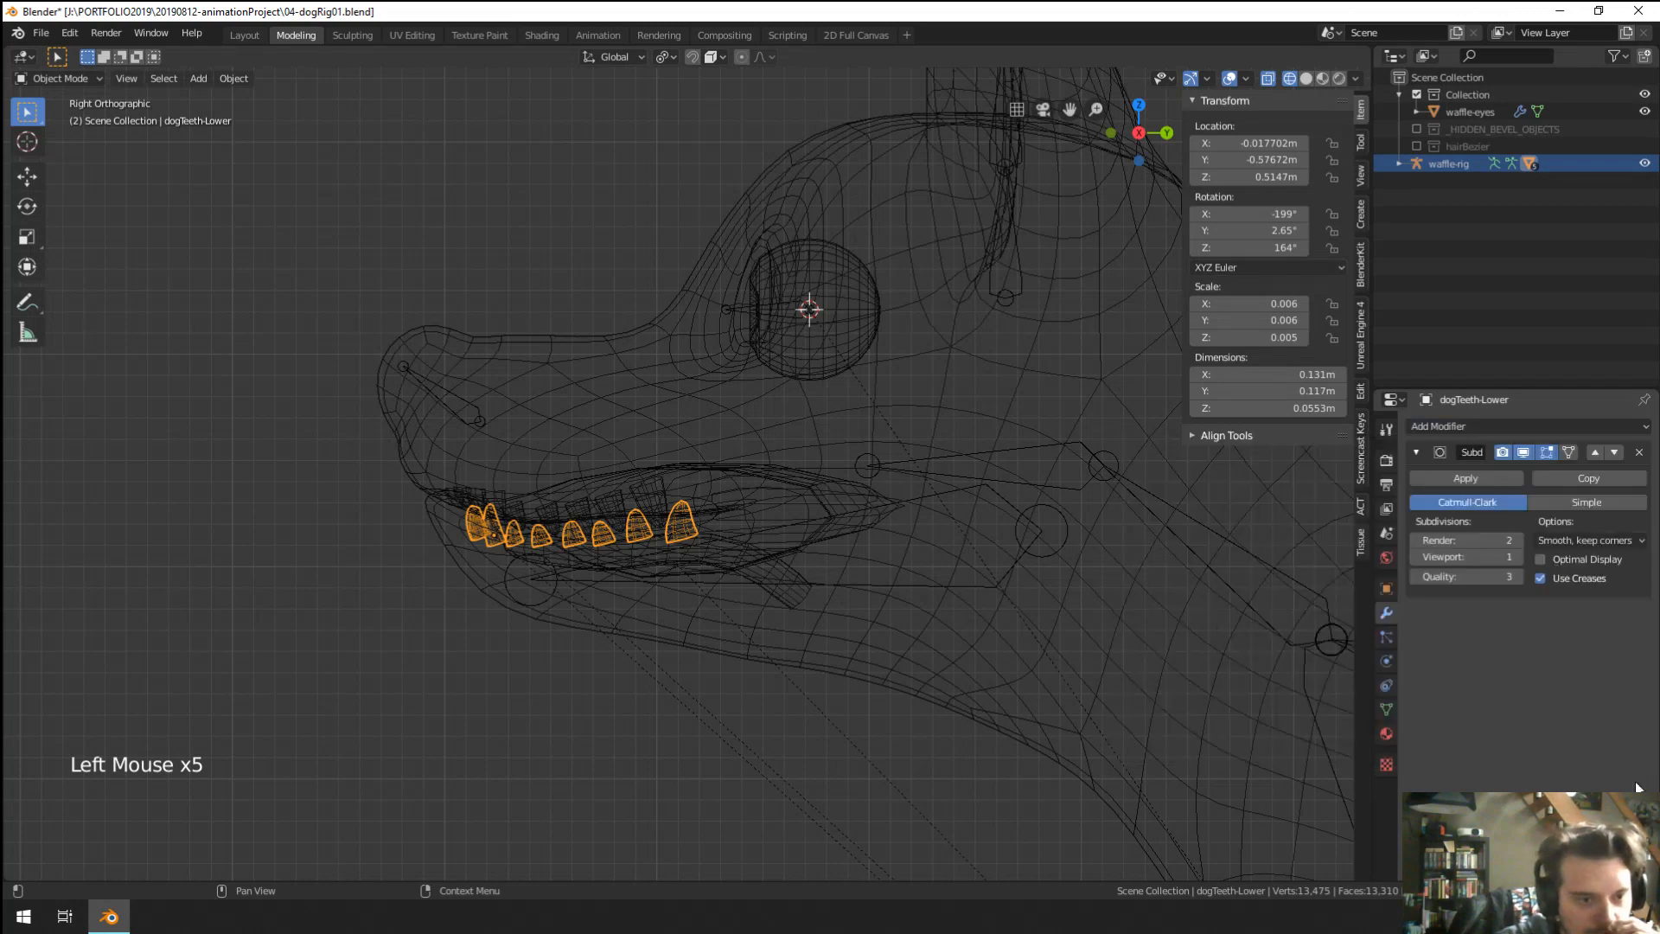
click(1472, 429)
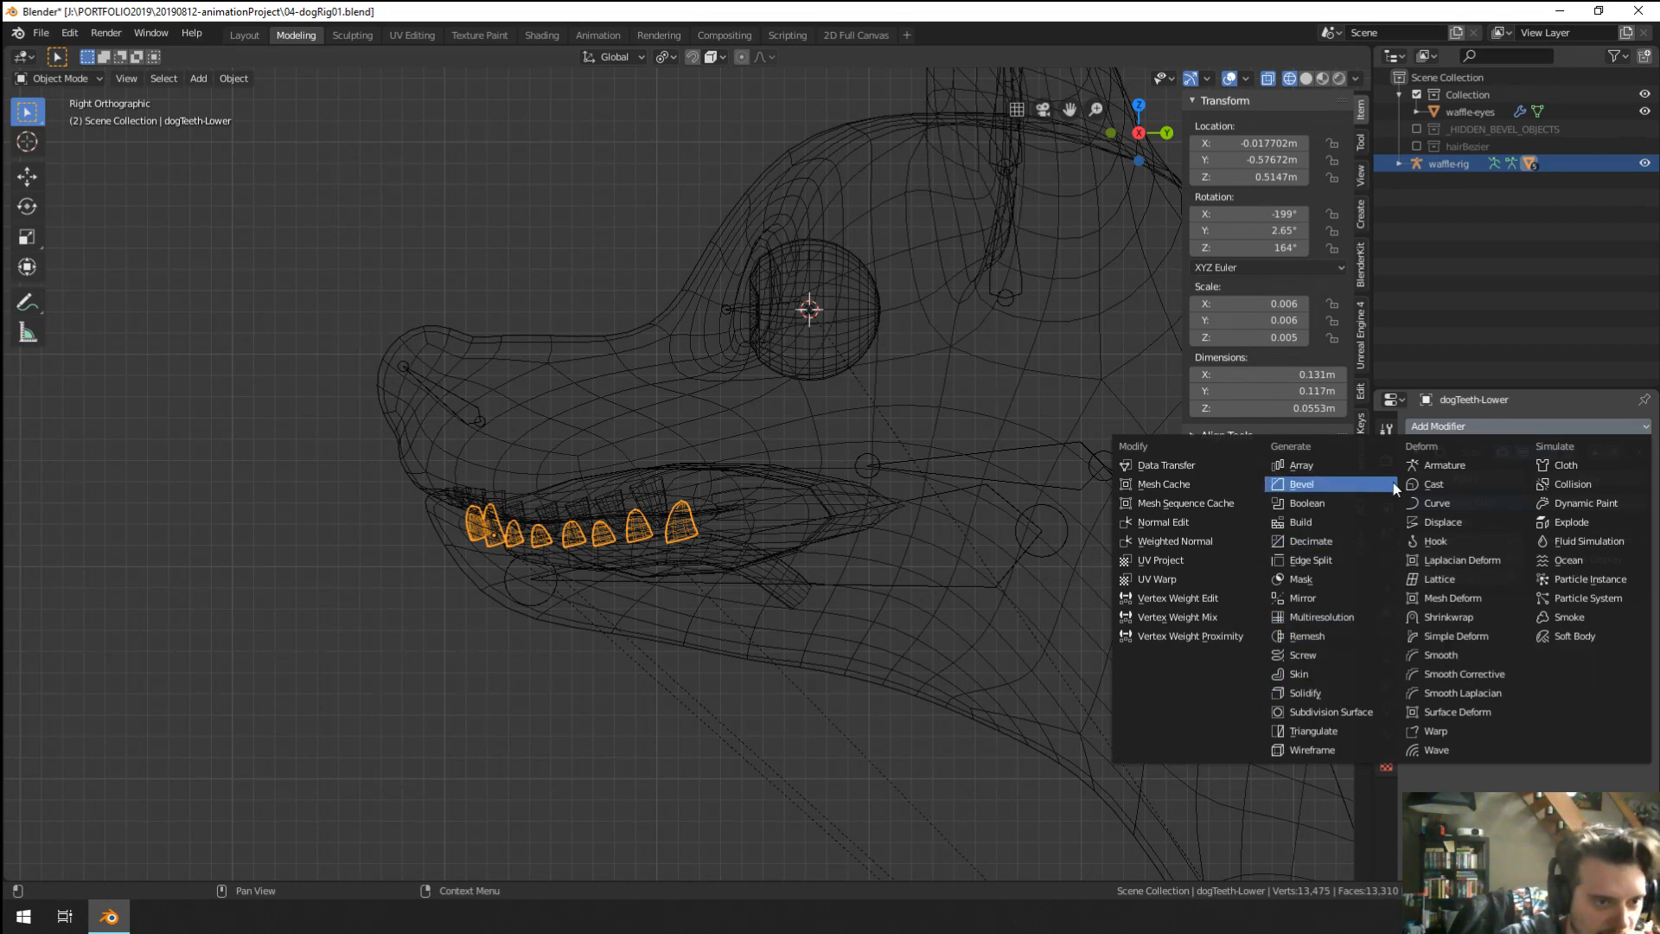
click(1437, 466)
click(1589, 619)
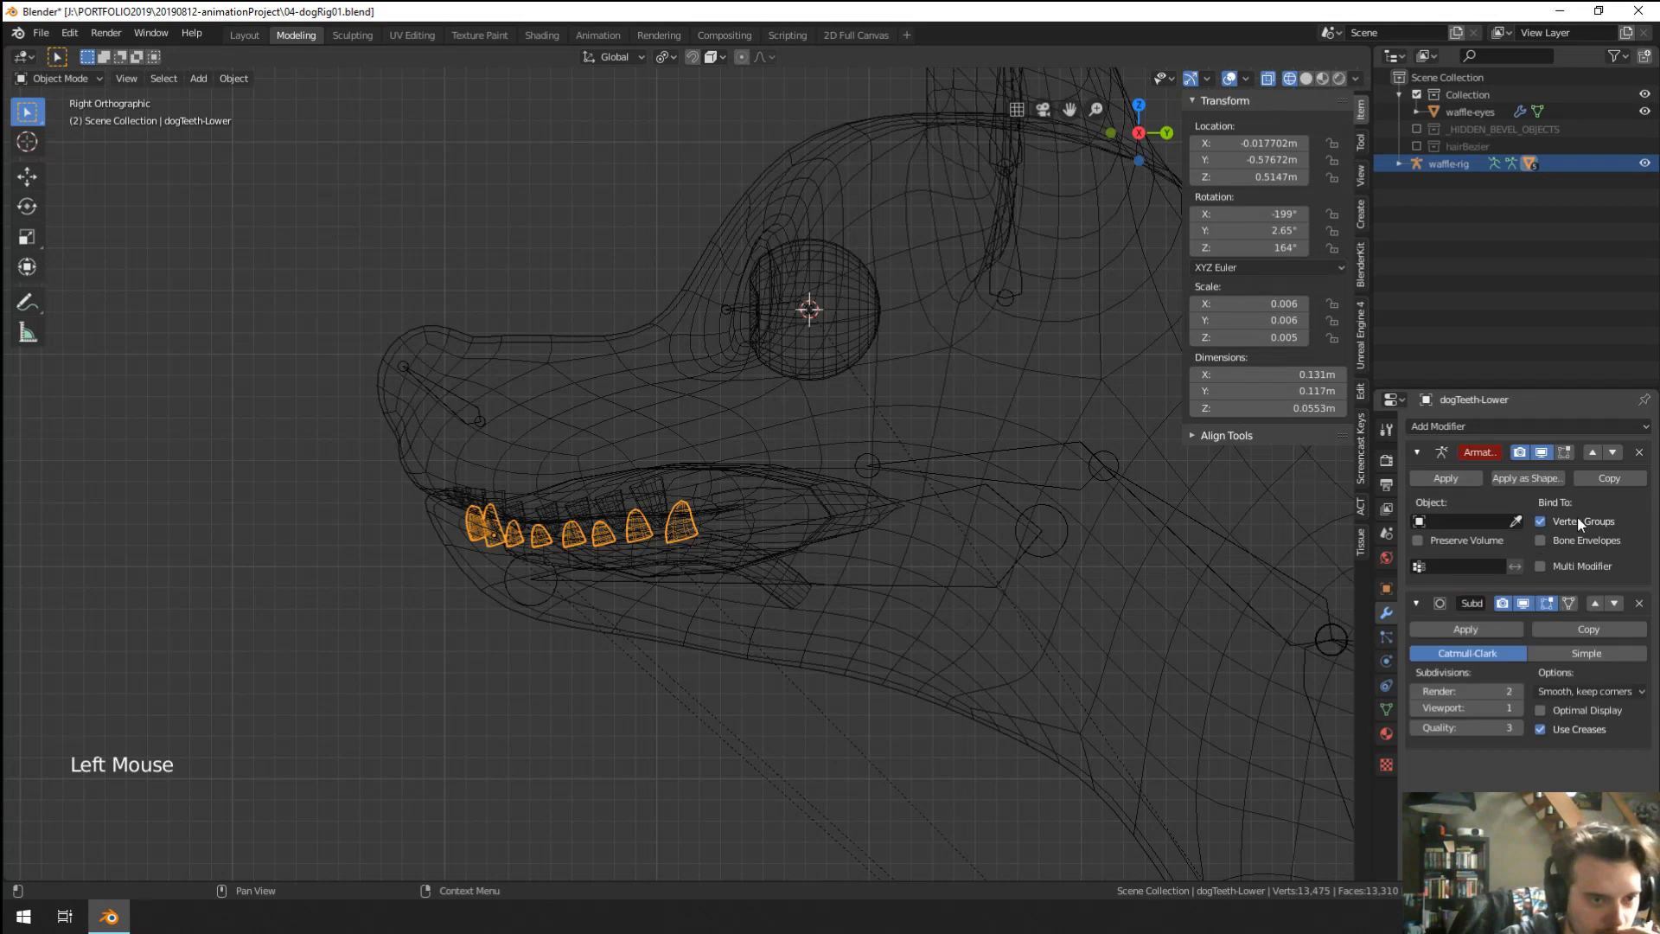
Set waffle-rig as the object of the lower teeth's Armature modifier and check the mesh's vertex group.
click(1515, 520)
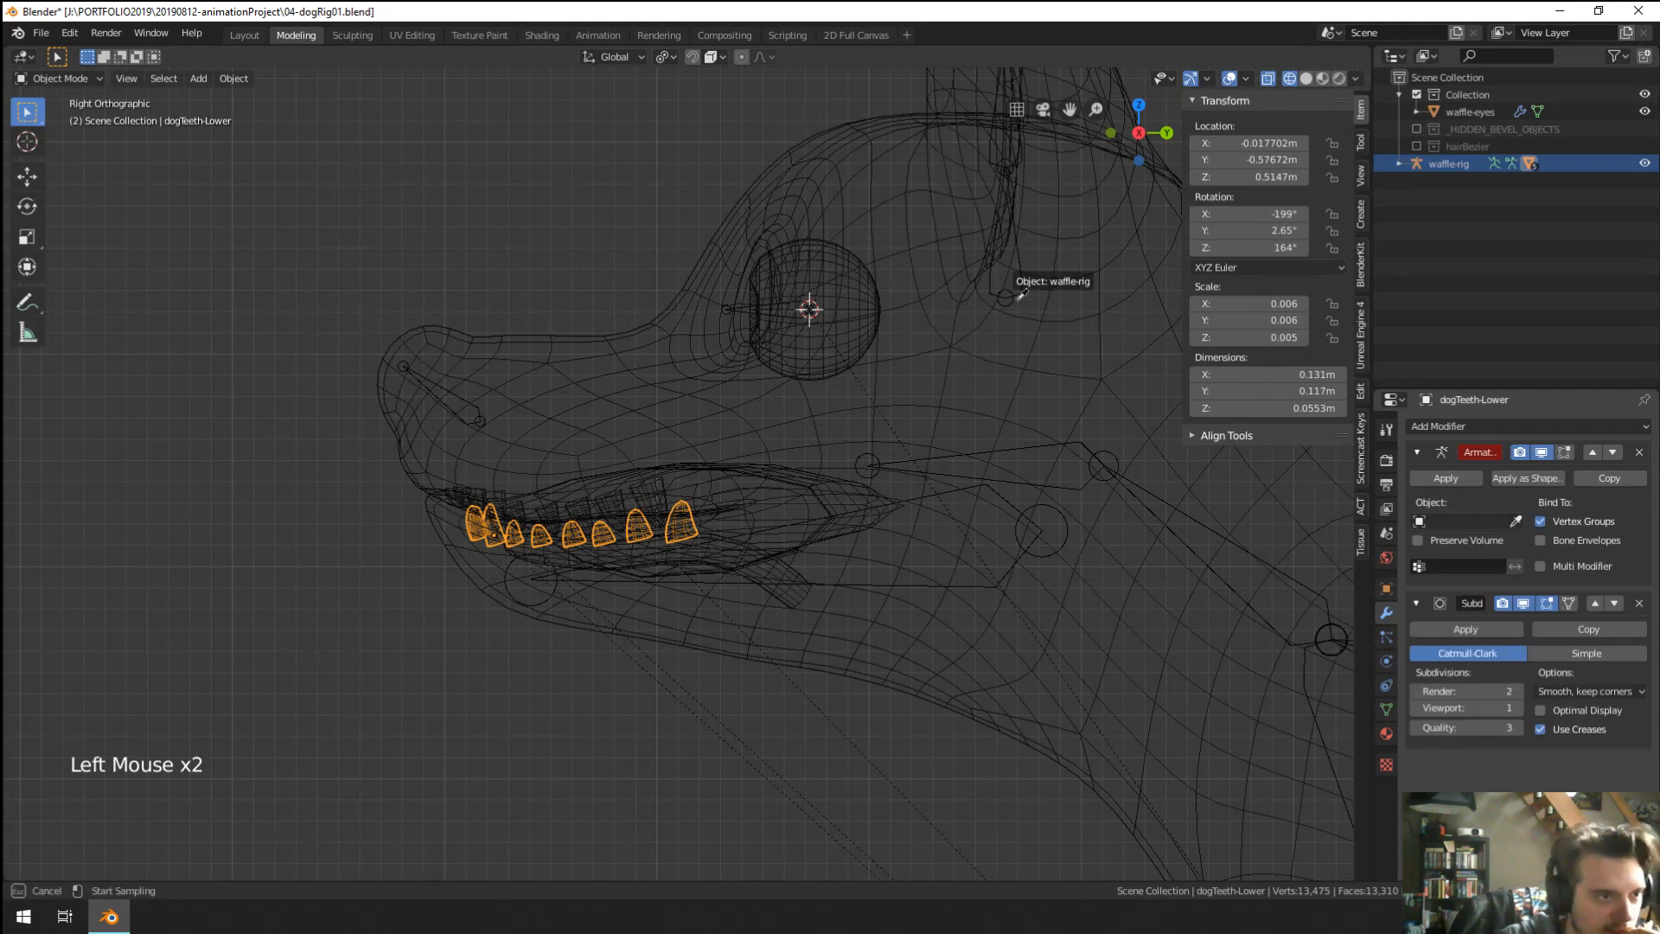
click(1034, 270)
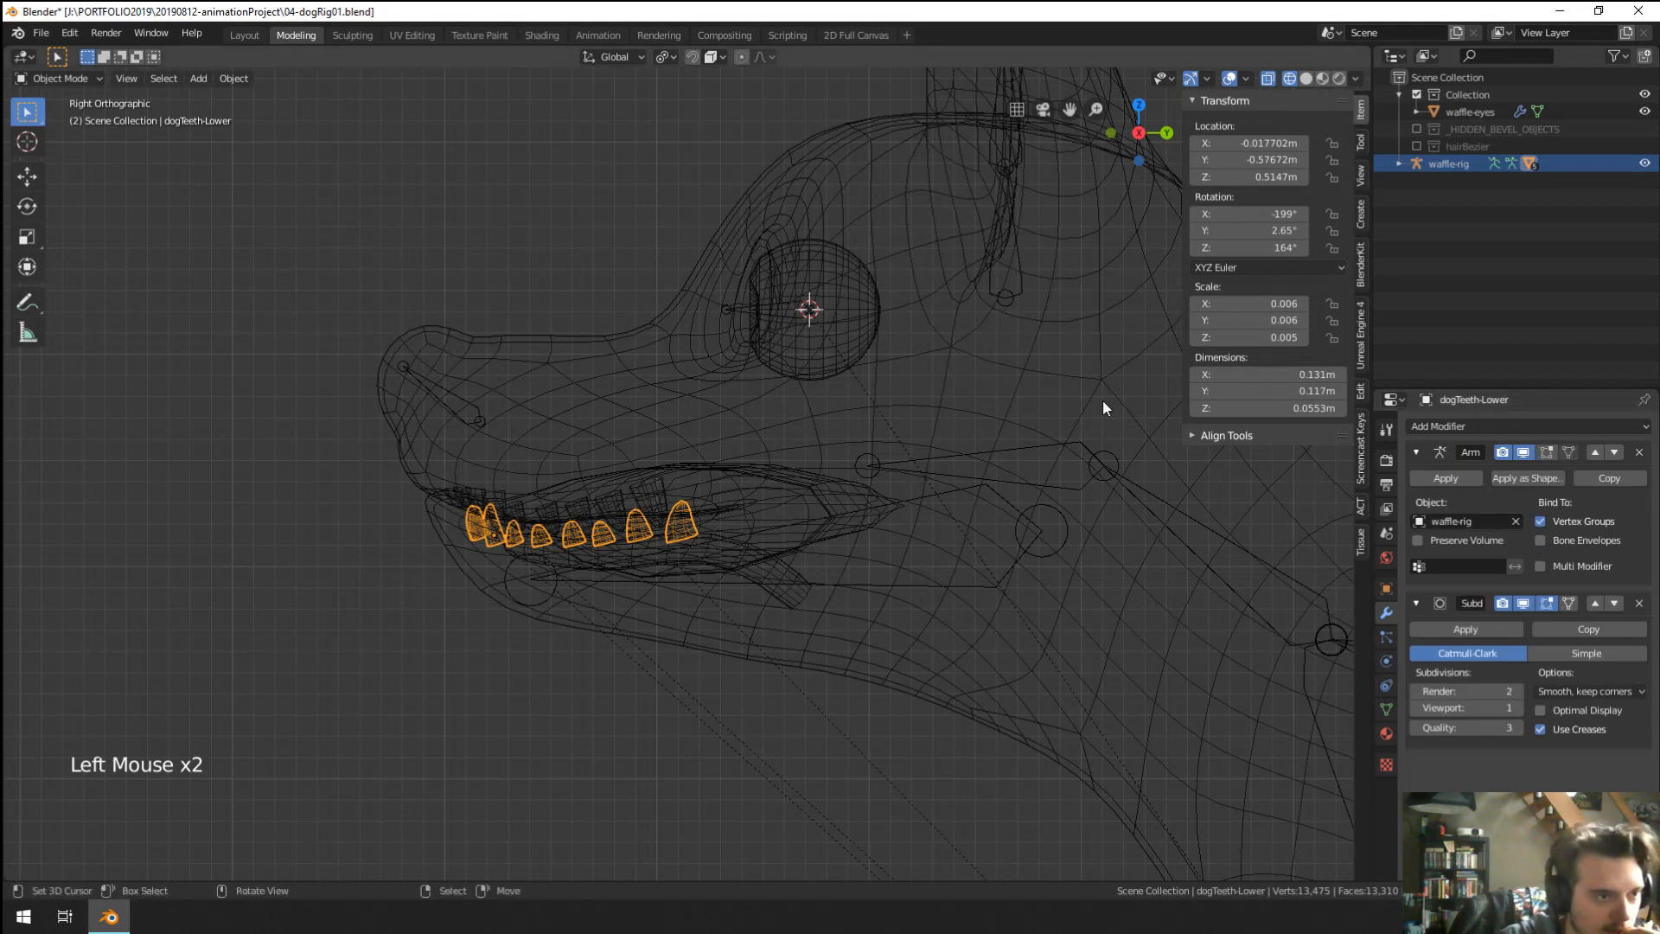
click(1433, 538)
click(1447, 537)
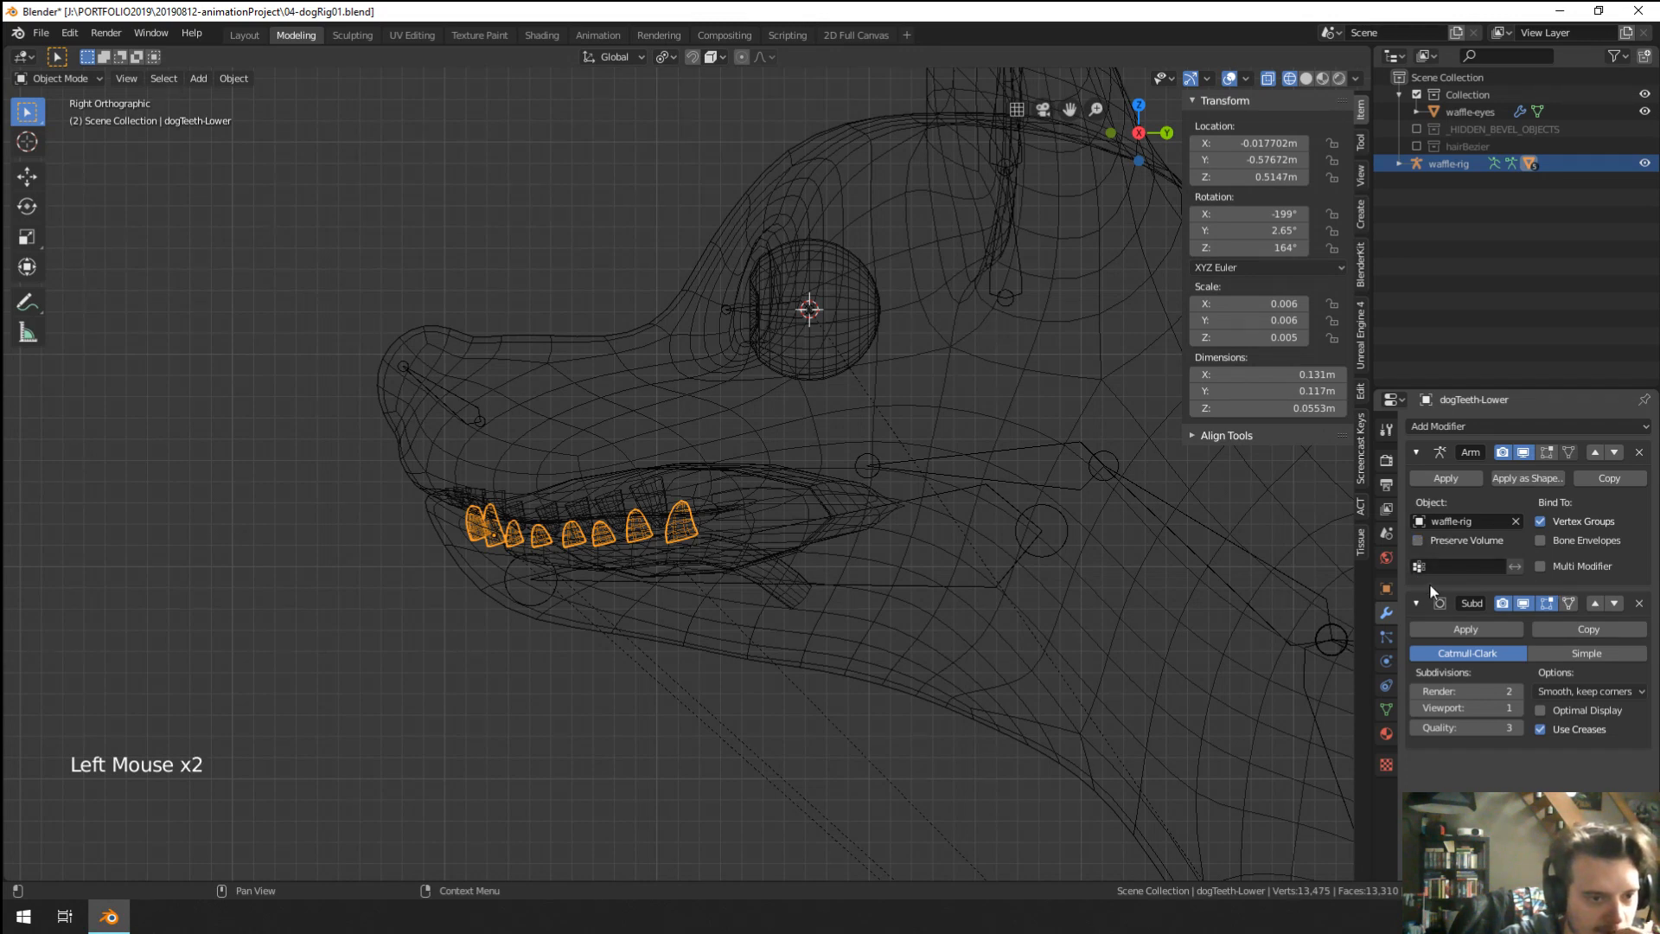
click(1468, 520)
click(1496, 545)
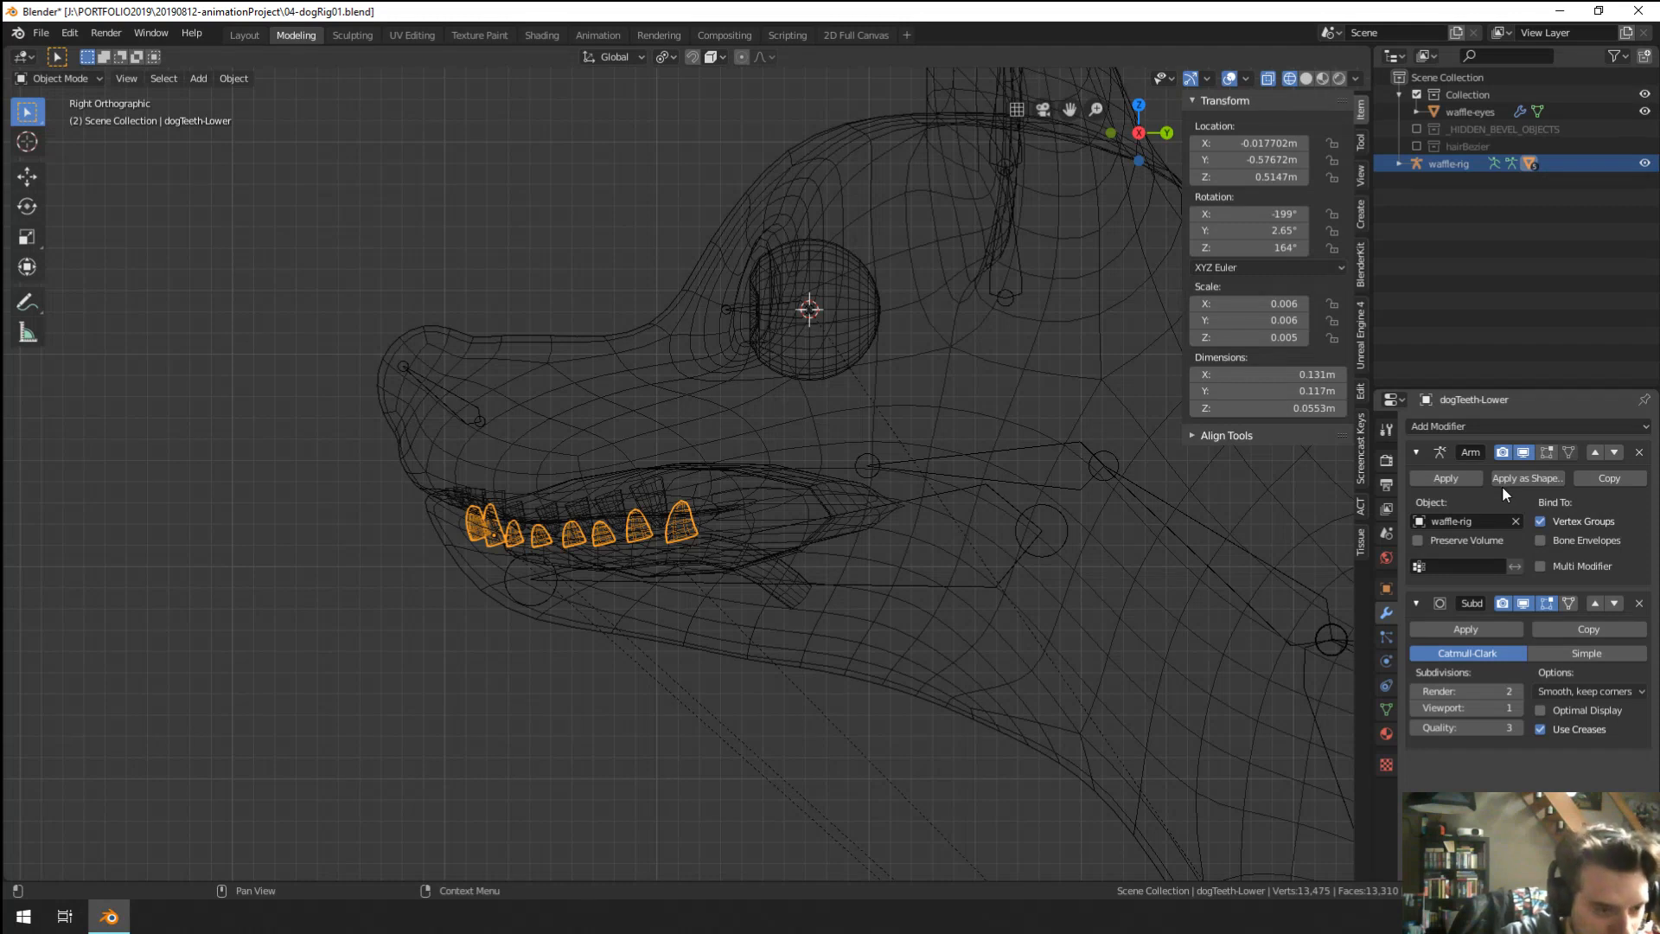
click(1384, 710)
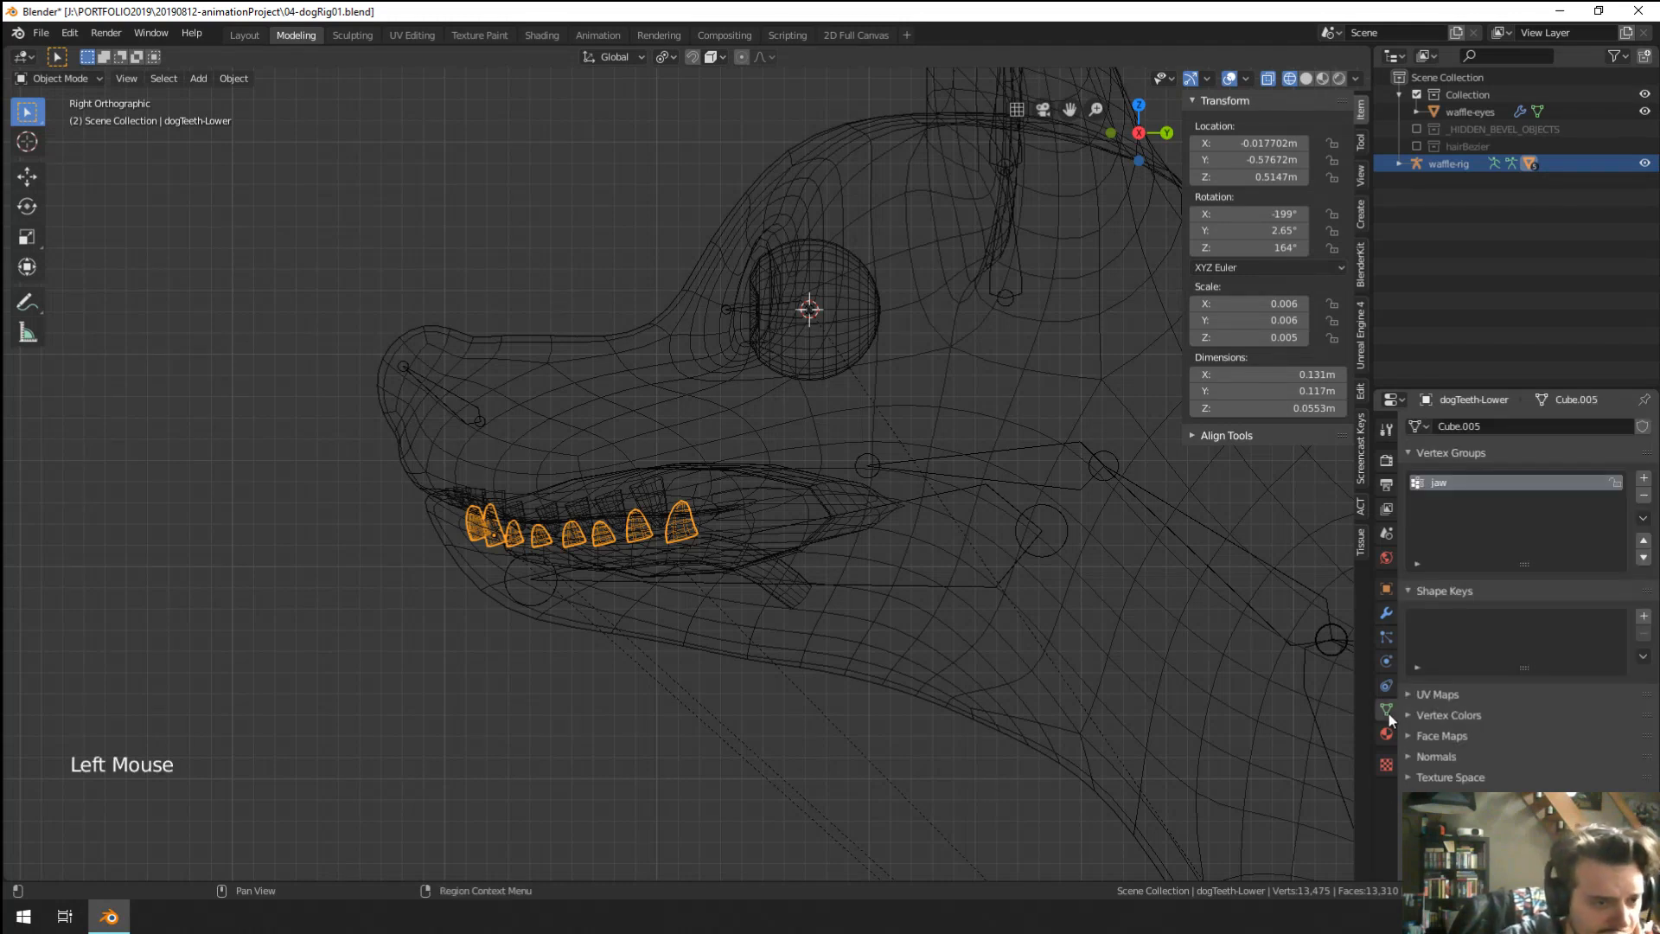
click(1387, 613)
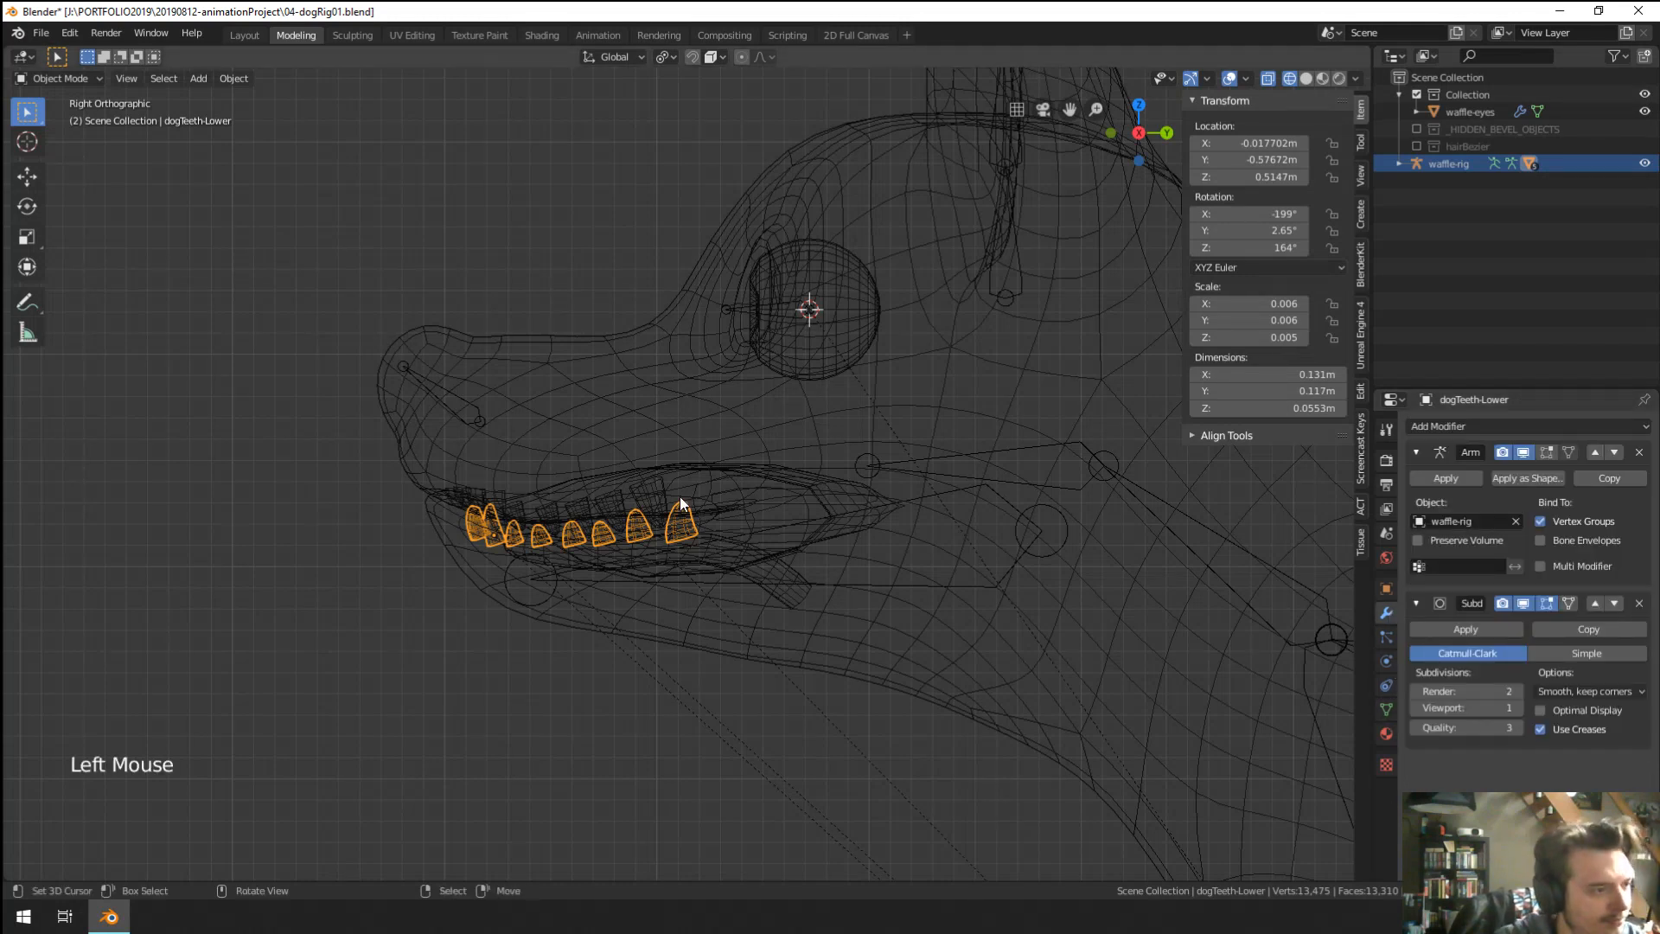
Select dogTeeth-upper and apply its Mirror modifier.
right_click(641, 501)
click(1415, 453)
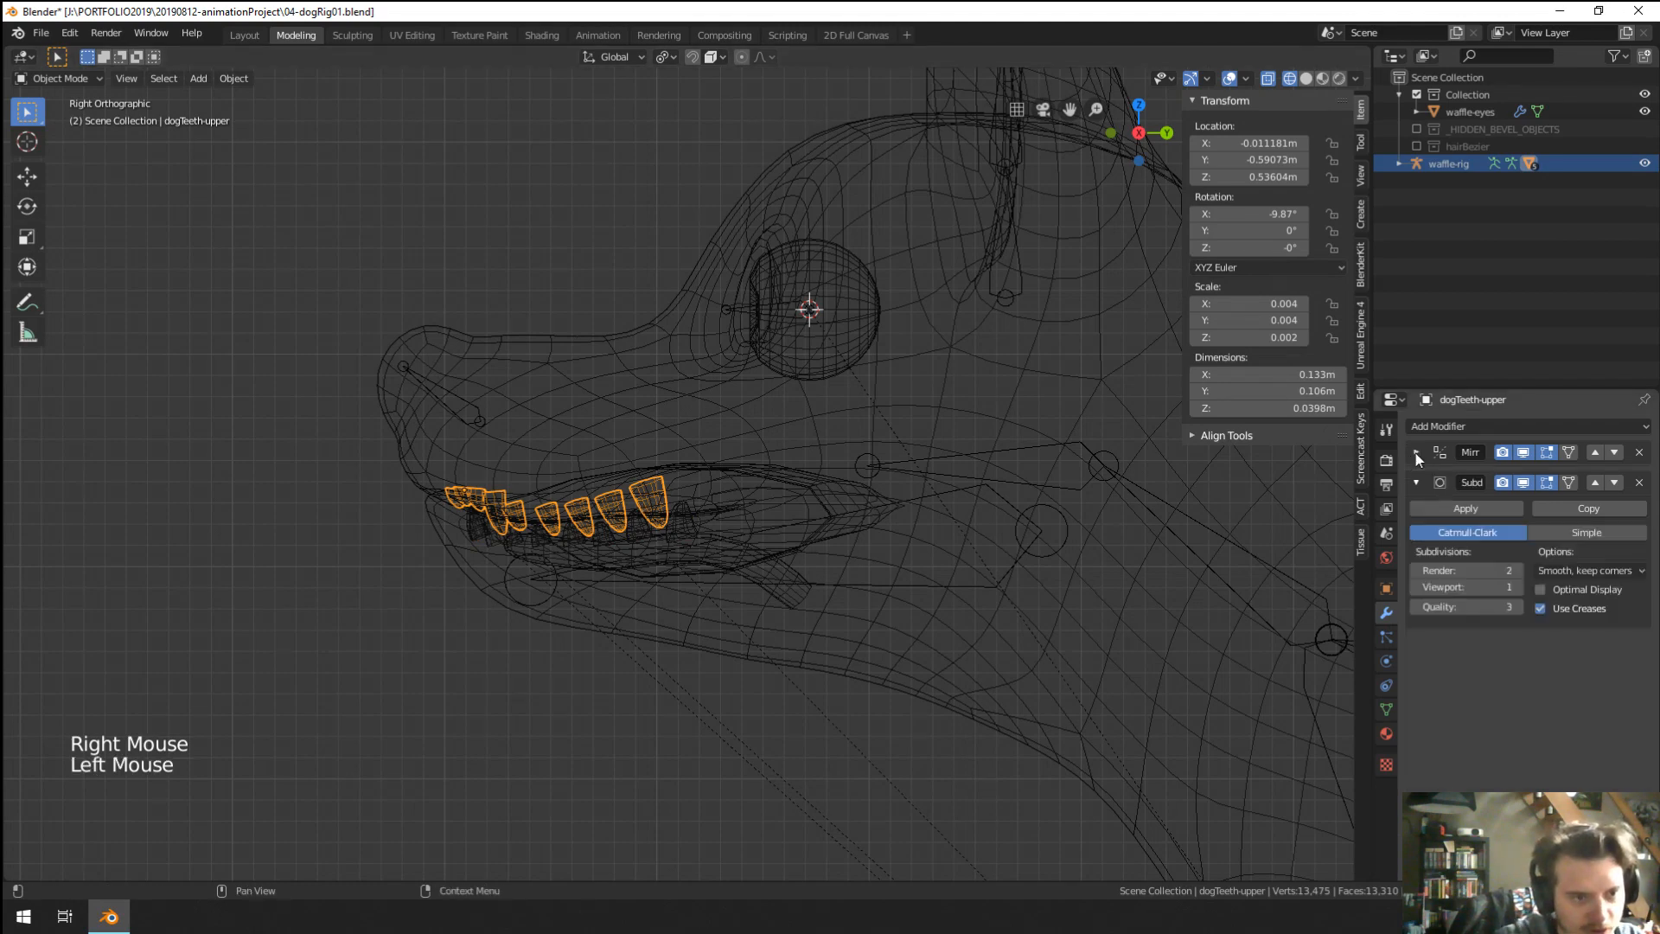
click(1416, 452)
click(1441, 478)
Add an Armature modifier to dogTeeth-upper, move it above the Subdivision Surface modifier and set waffle-rig as its object.
click(1439, 426)
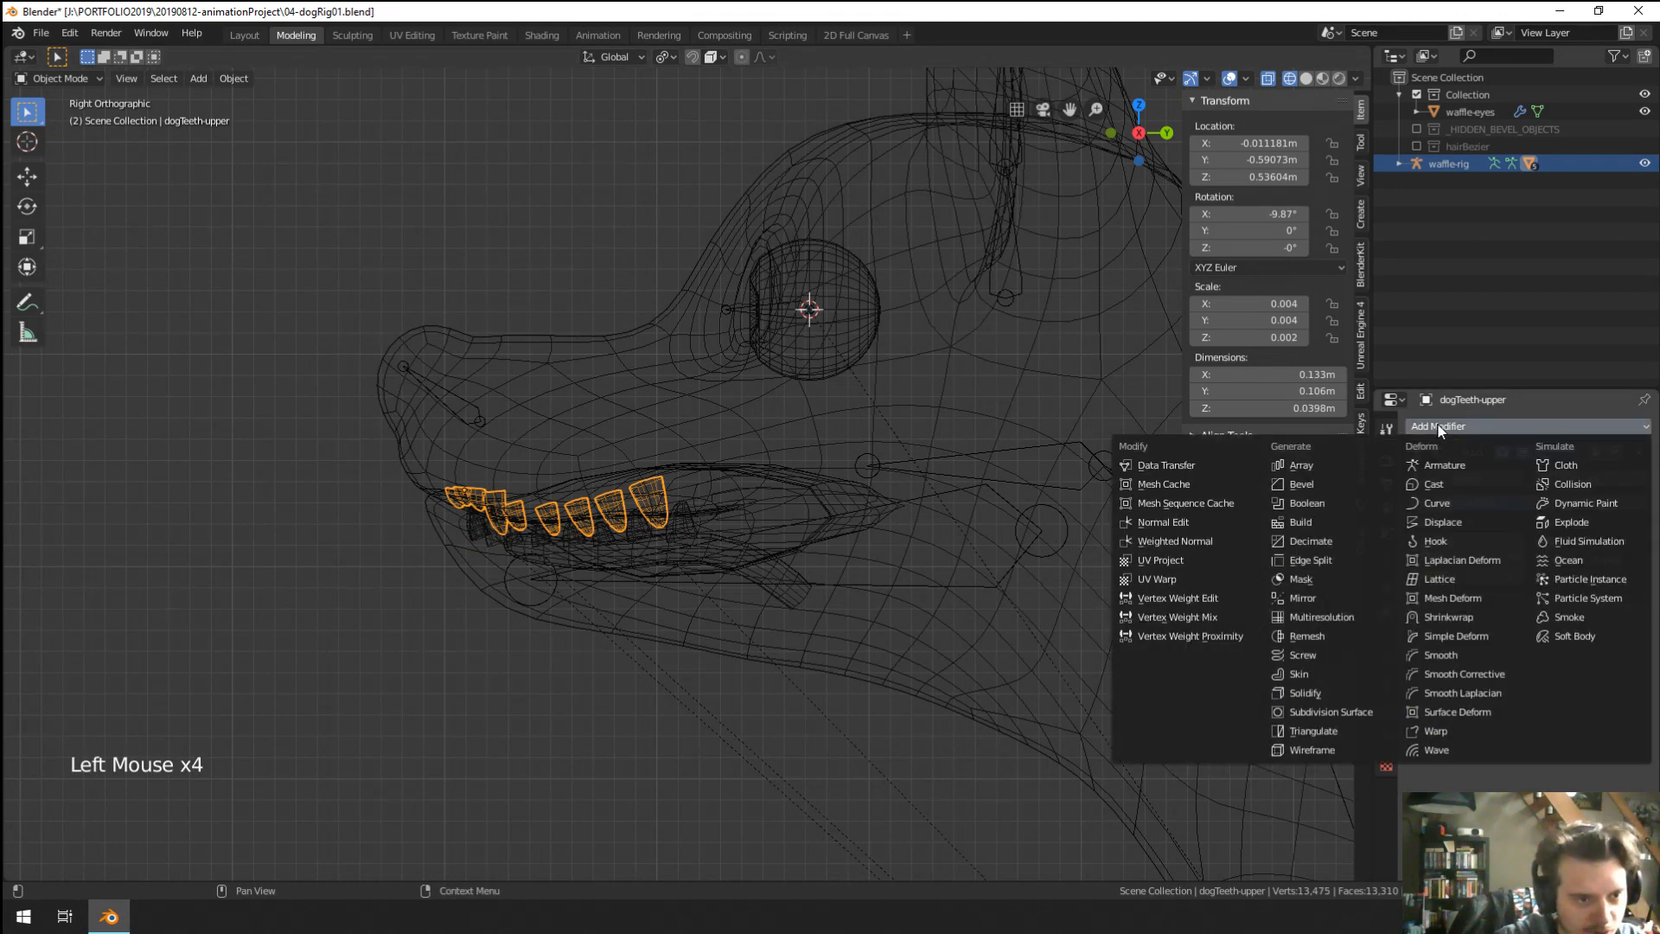
click(1448, 467)
click(1592, 615)
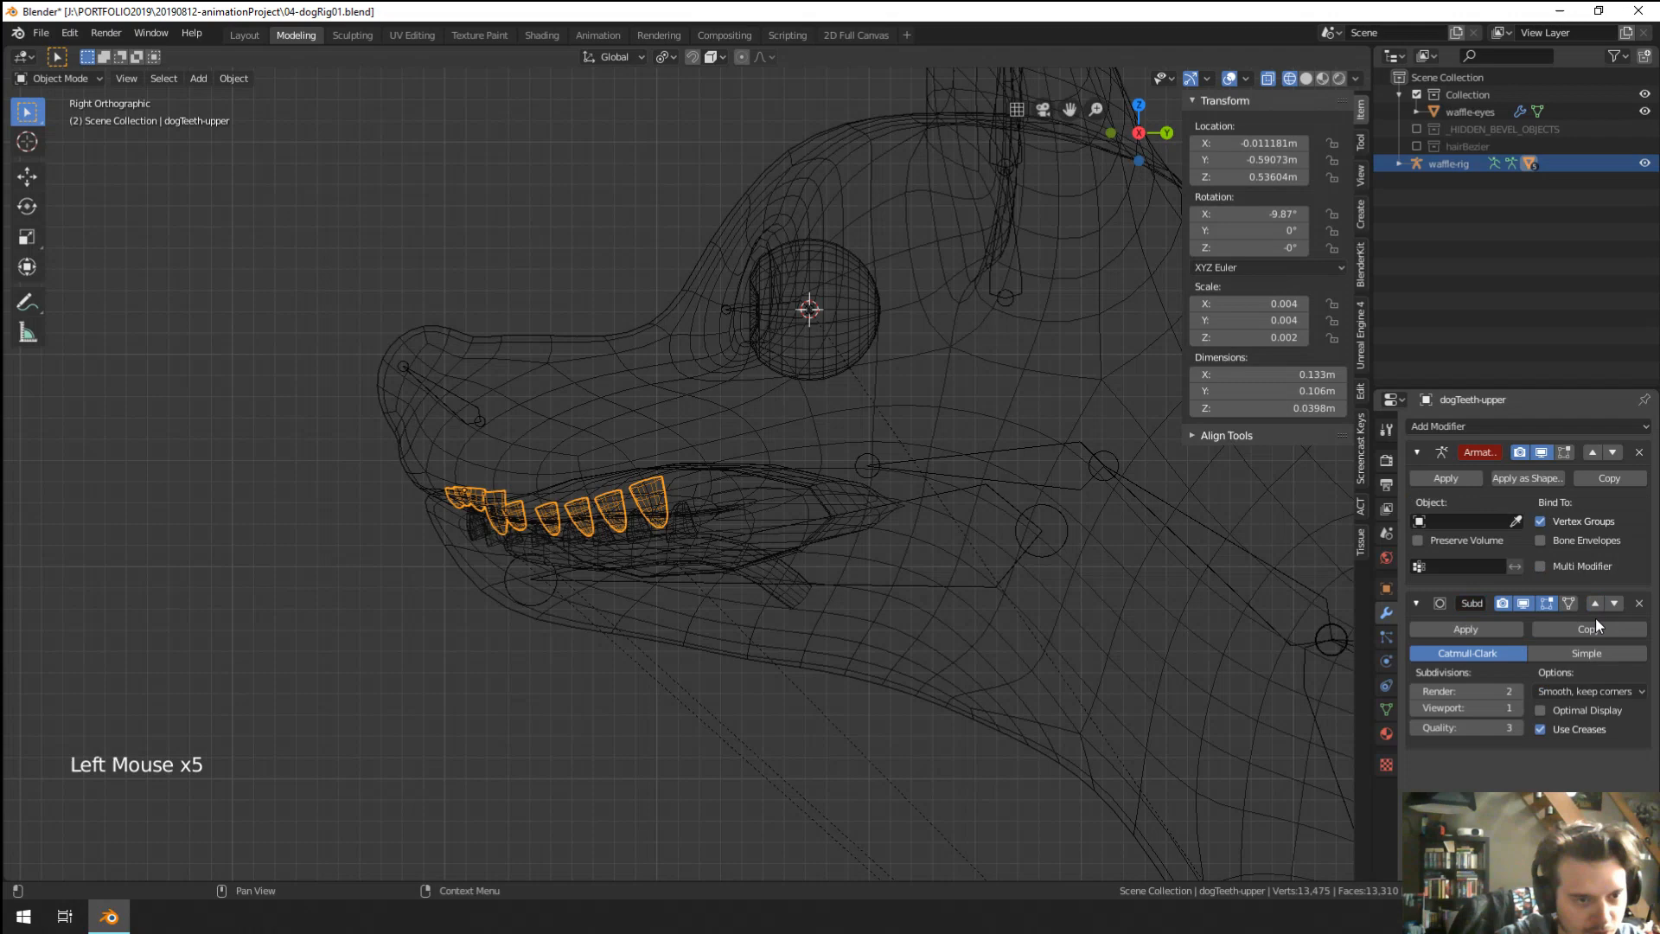
click(1516, 521)
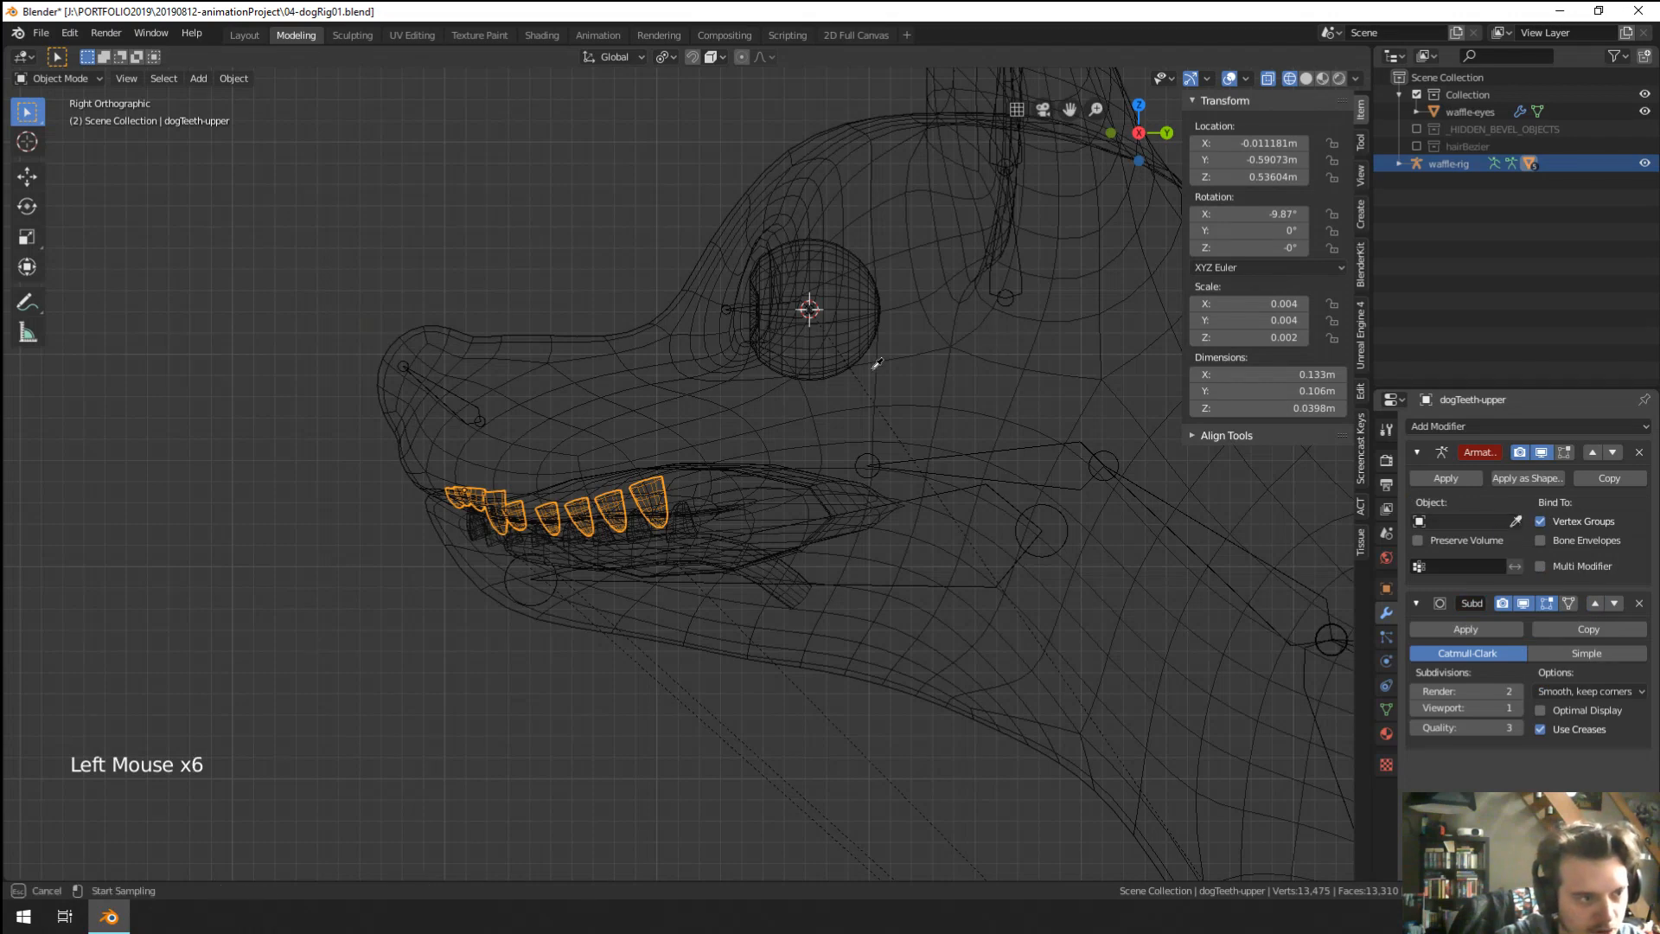
click(926, 463)
Select dogTongue and add an Armature modifier that uses waffle-rig as its object.
scroll(806, 595, up, 2)
right_click(813, 599)
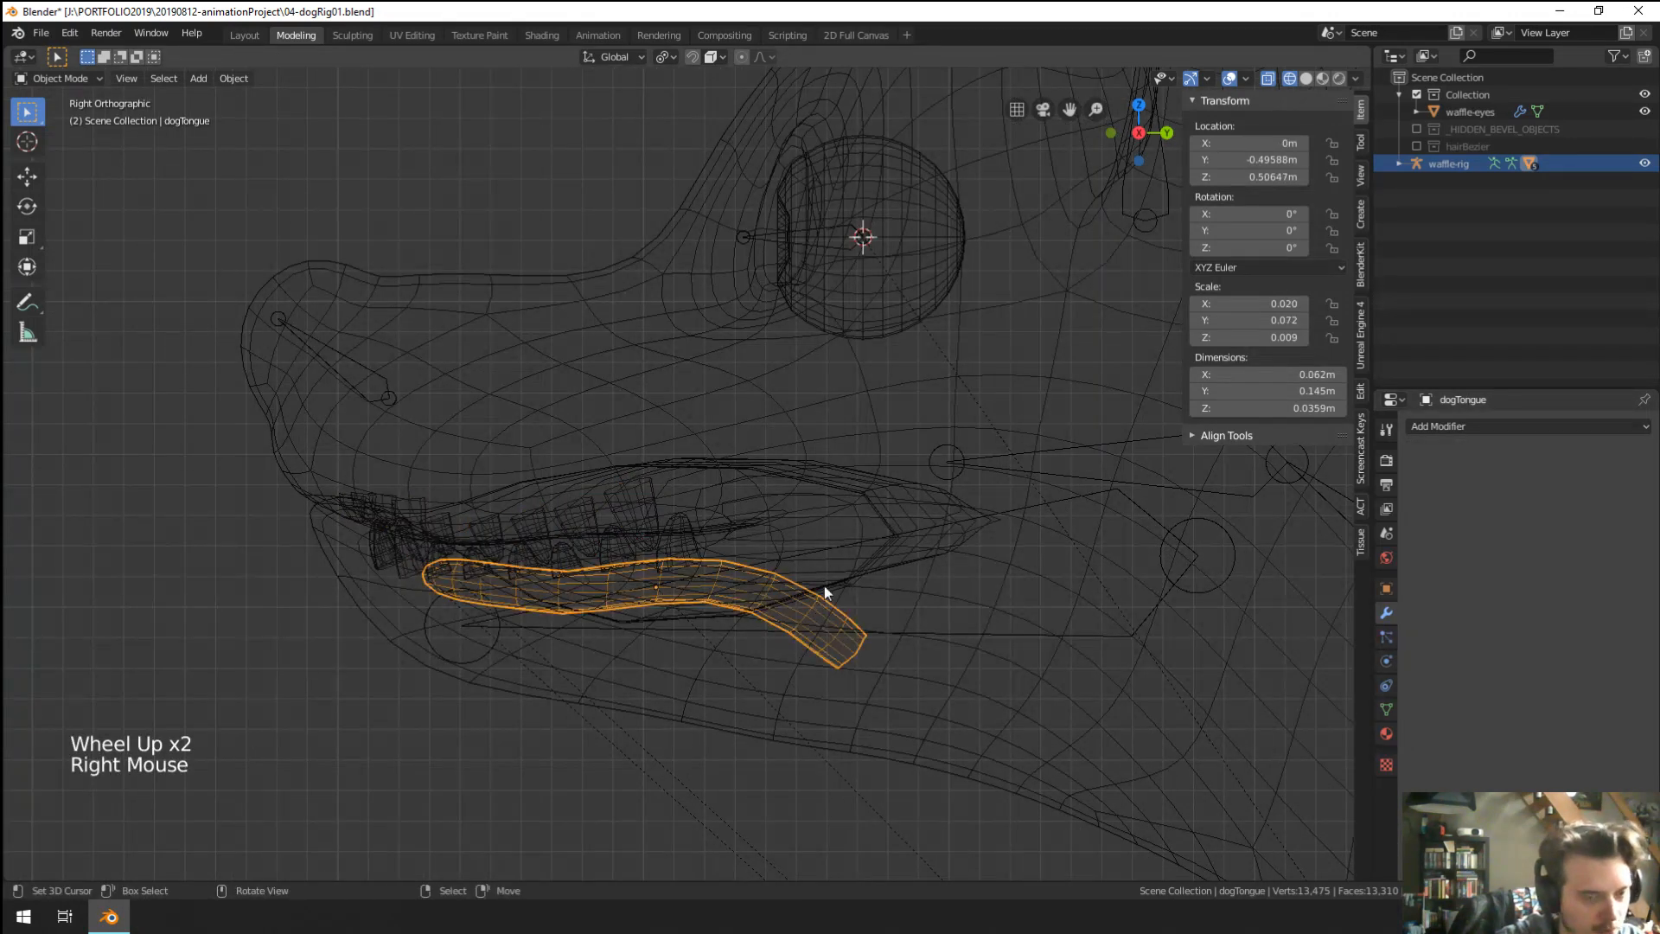
scroll(825, 593, down, 4)
click(1466, 424)
click(1448, 467)
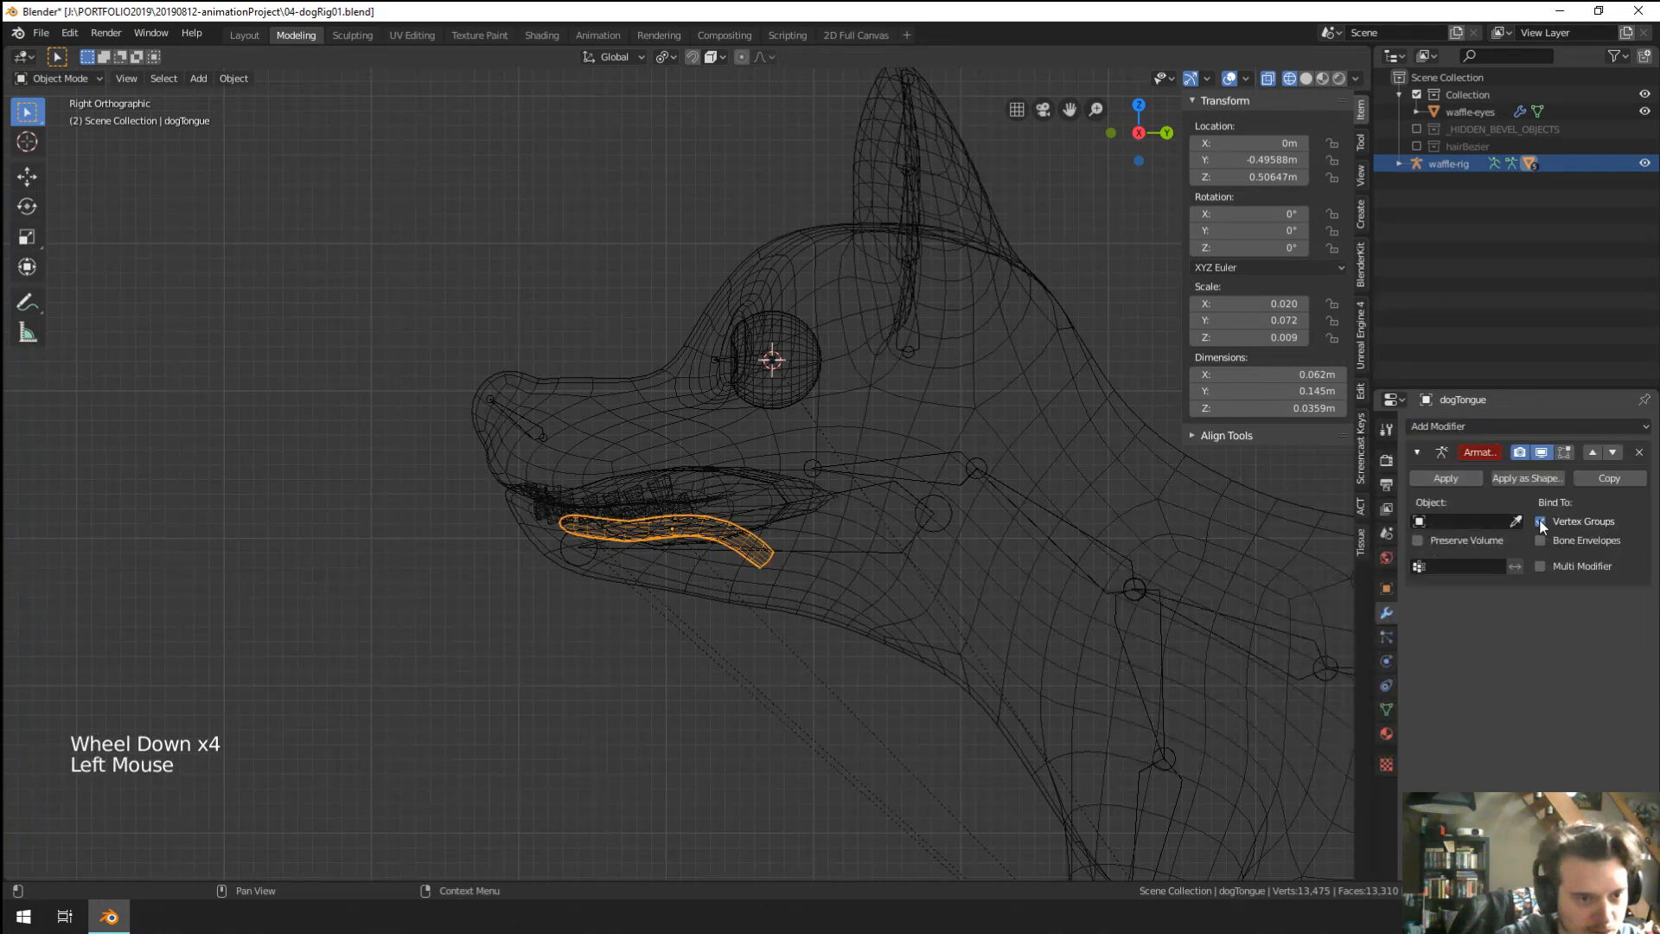
click(1516, 520)
click(952, 473)
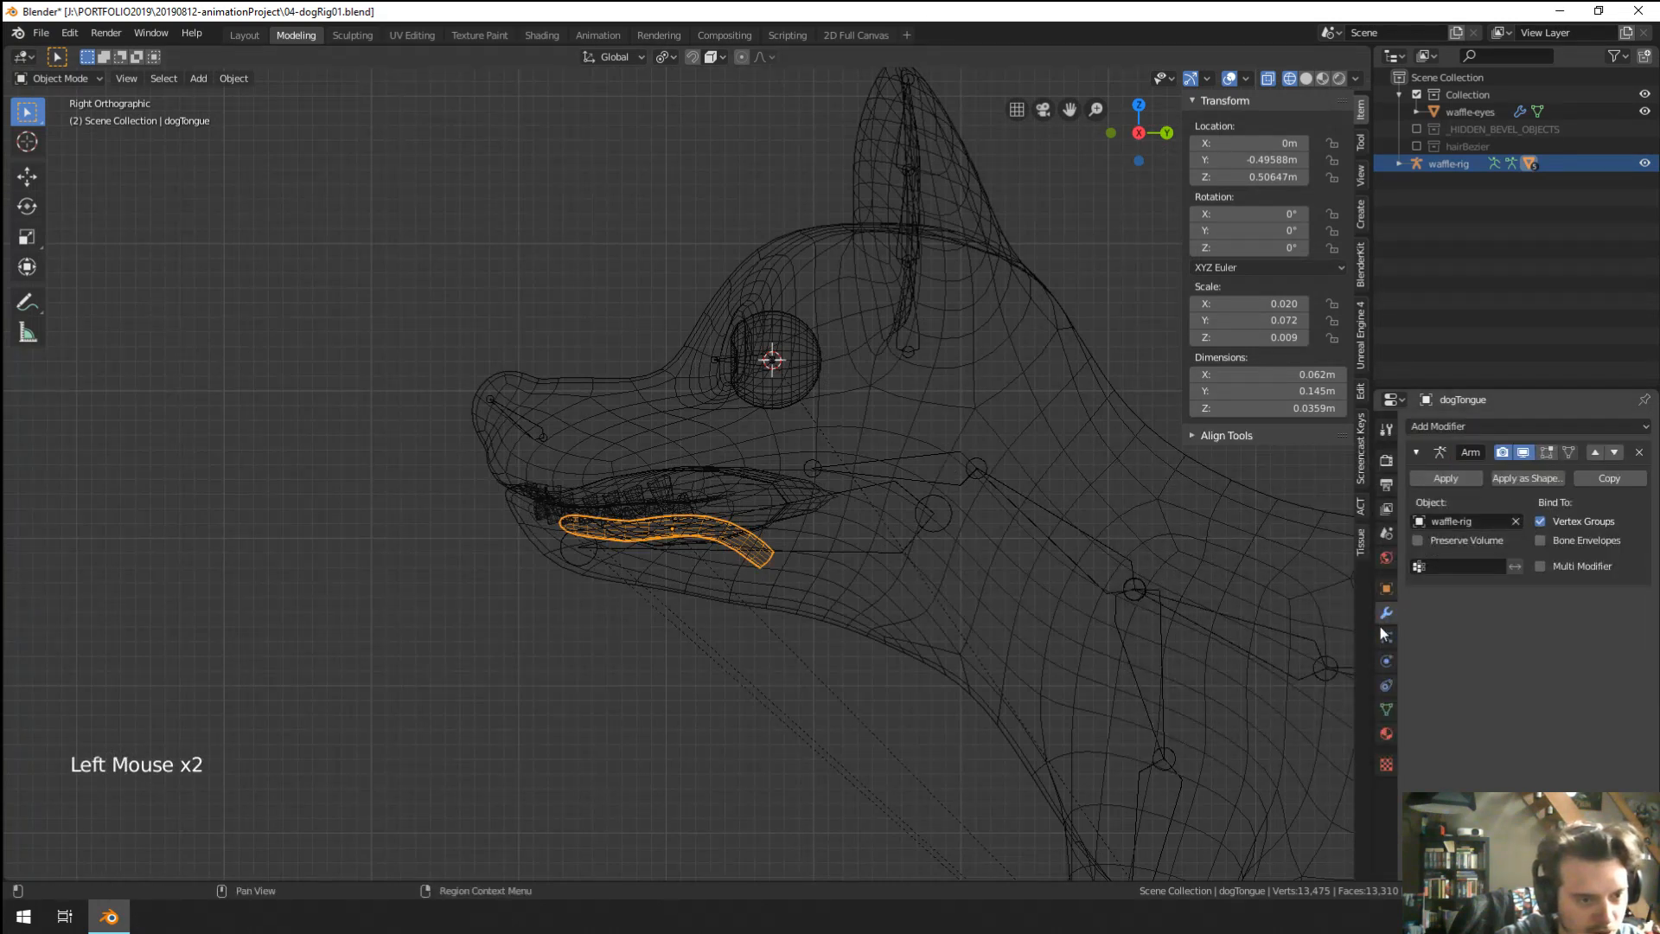
Create a vertex group named jaw on dogTongue and assign all of the tongue's vertices to it.
click(1387, 708)
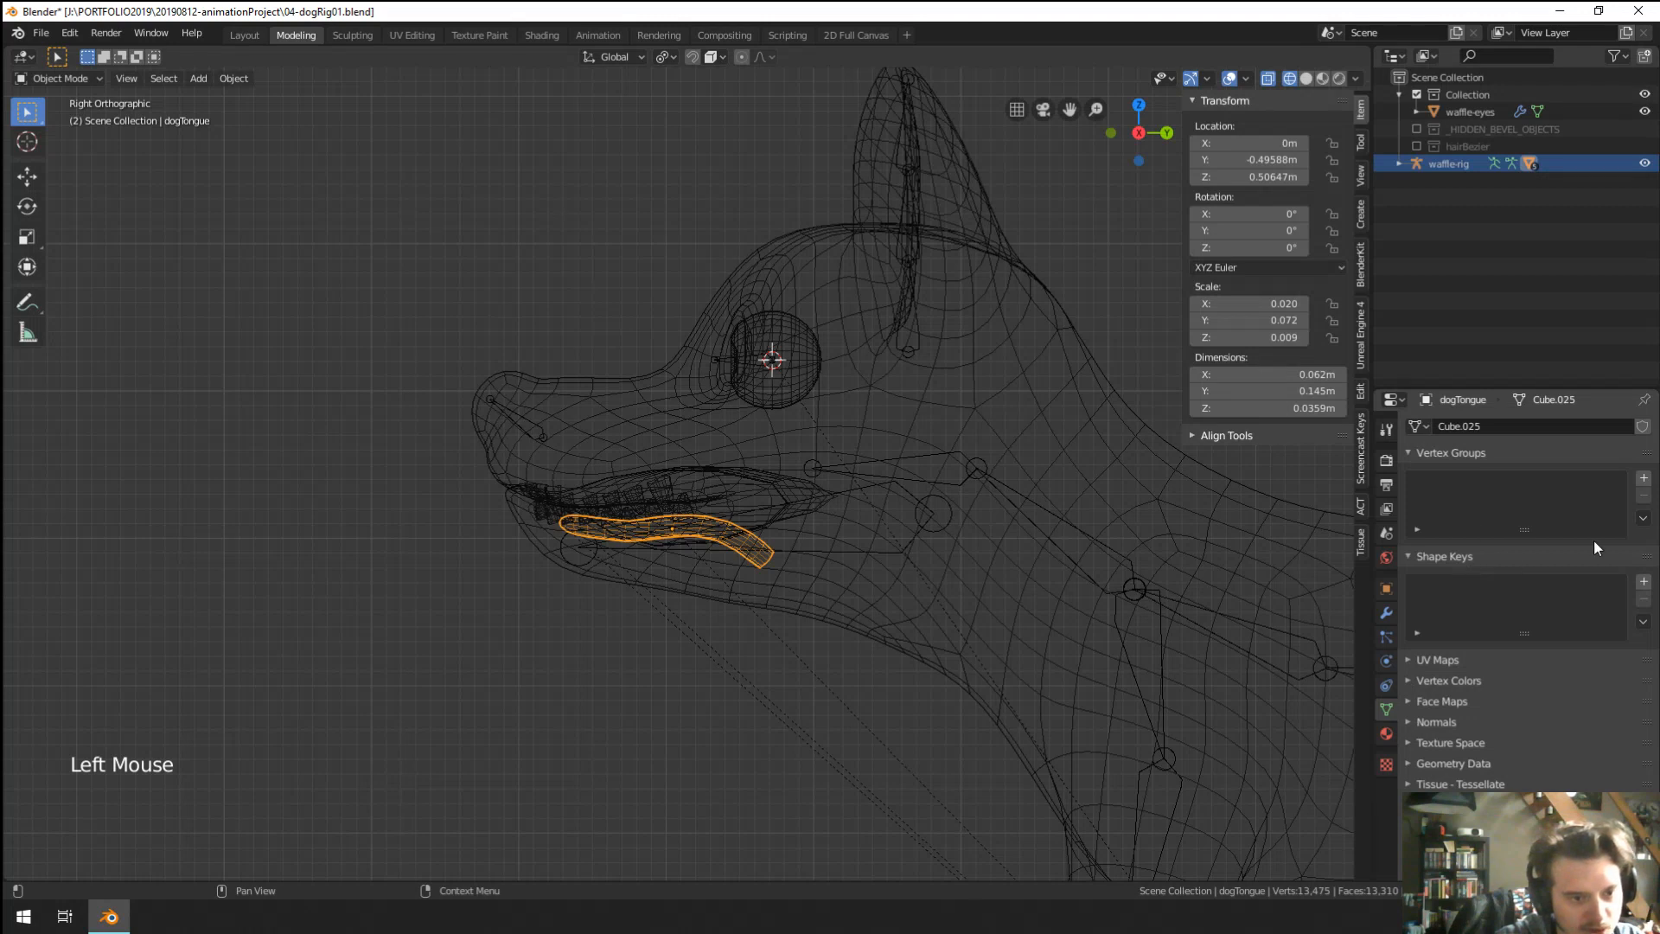
click(1643, 478)
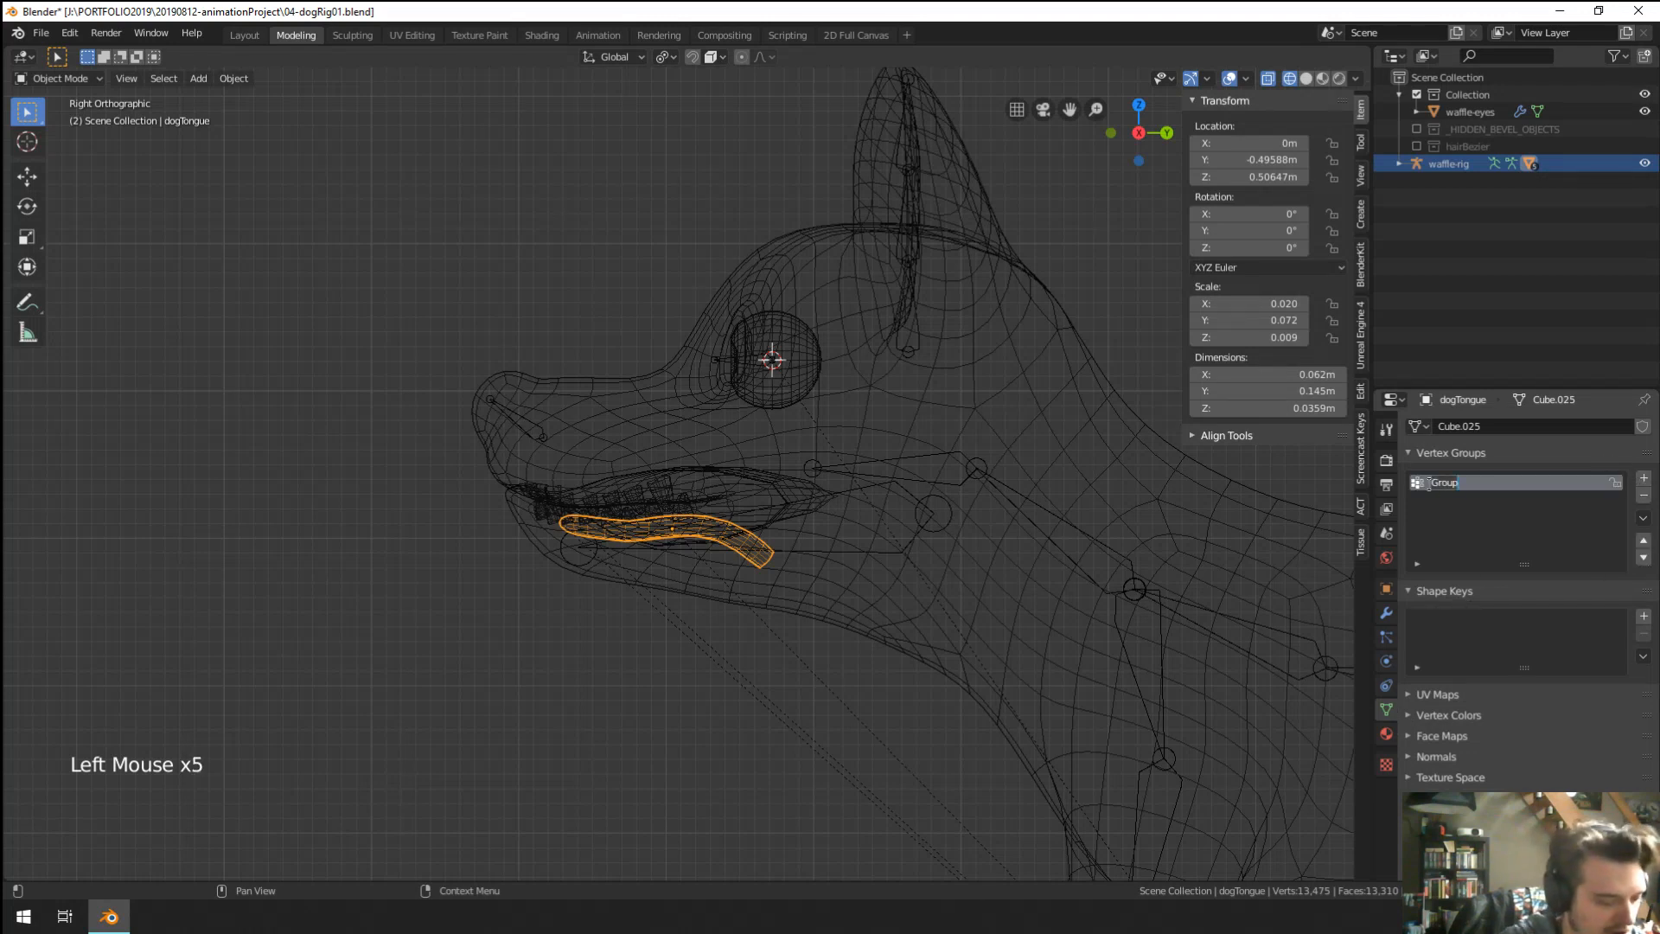
key(Tab)
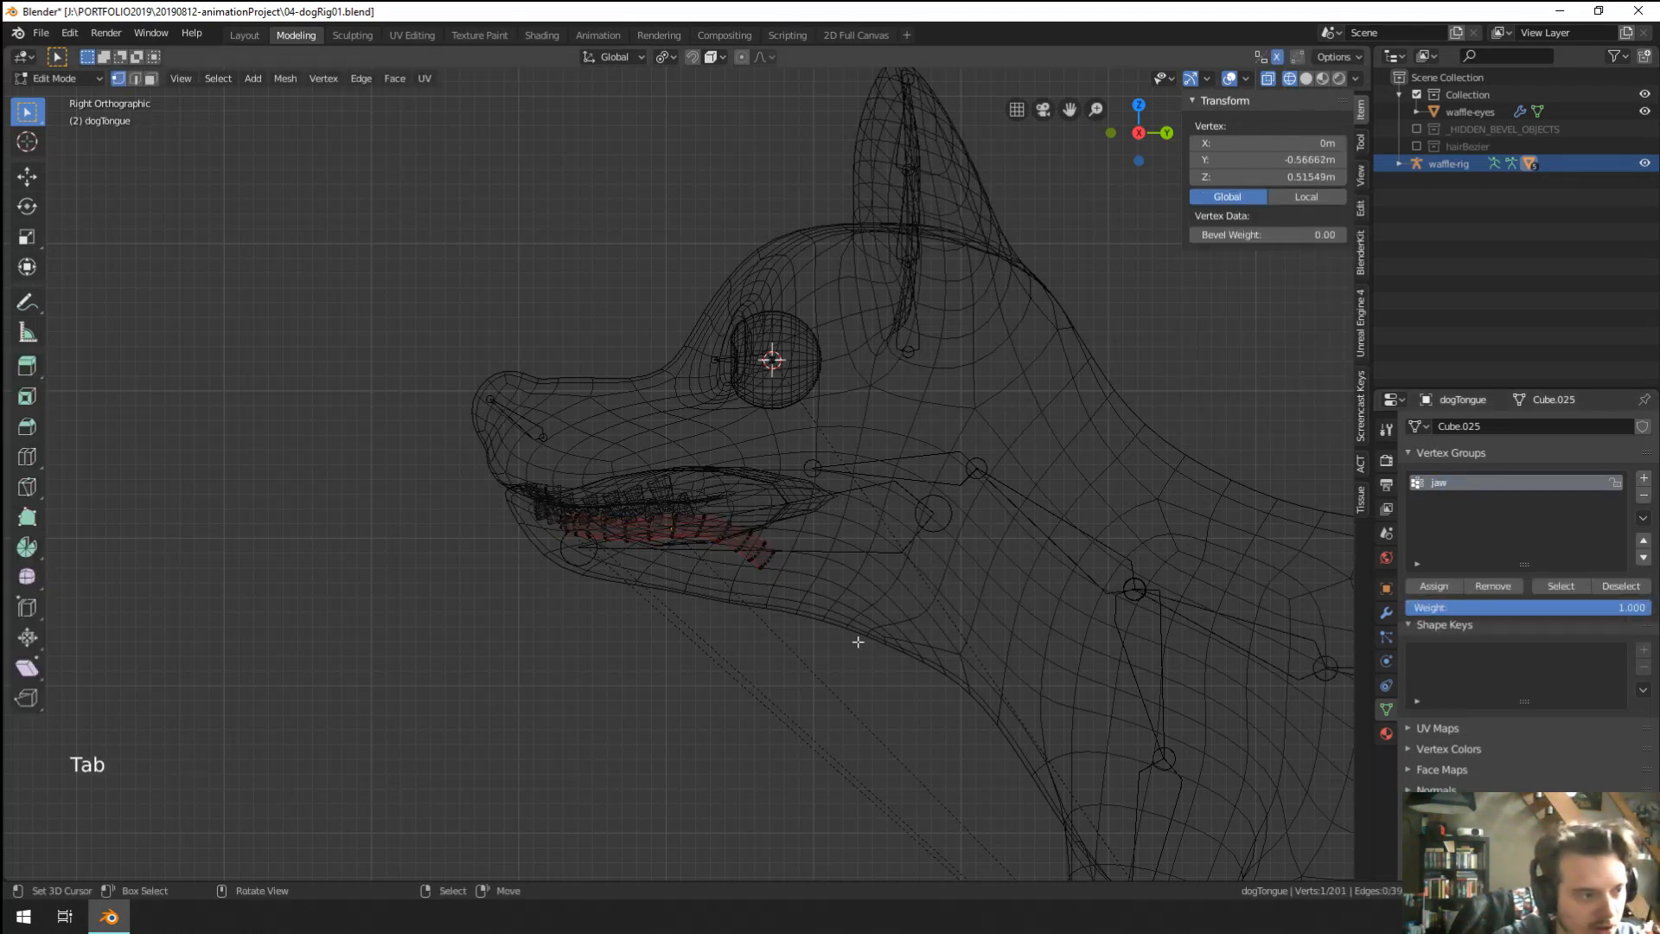
key(a)
click(1457, 585)
key(Tab)
scroll(725, 532, up, 4)
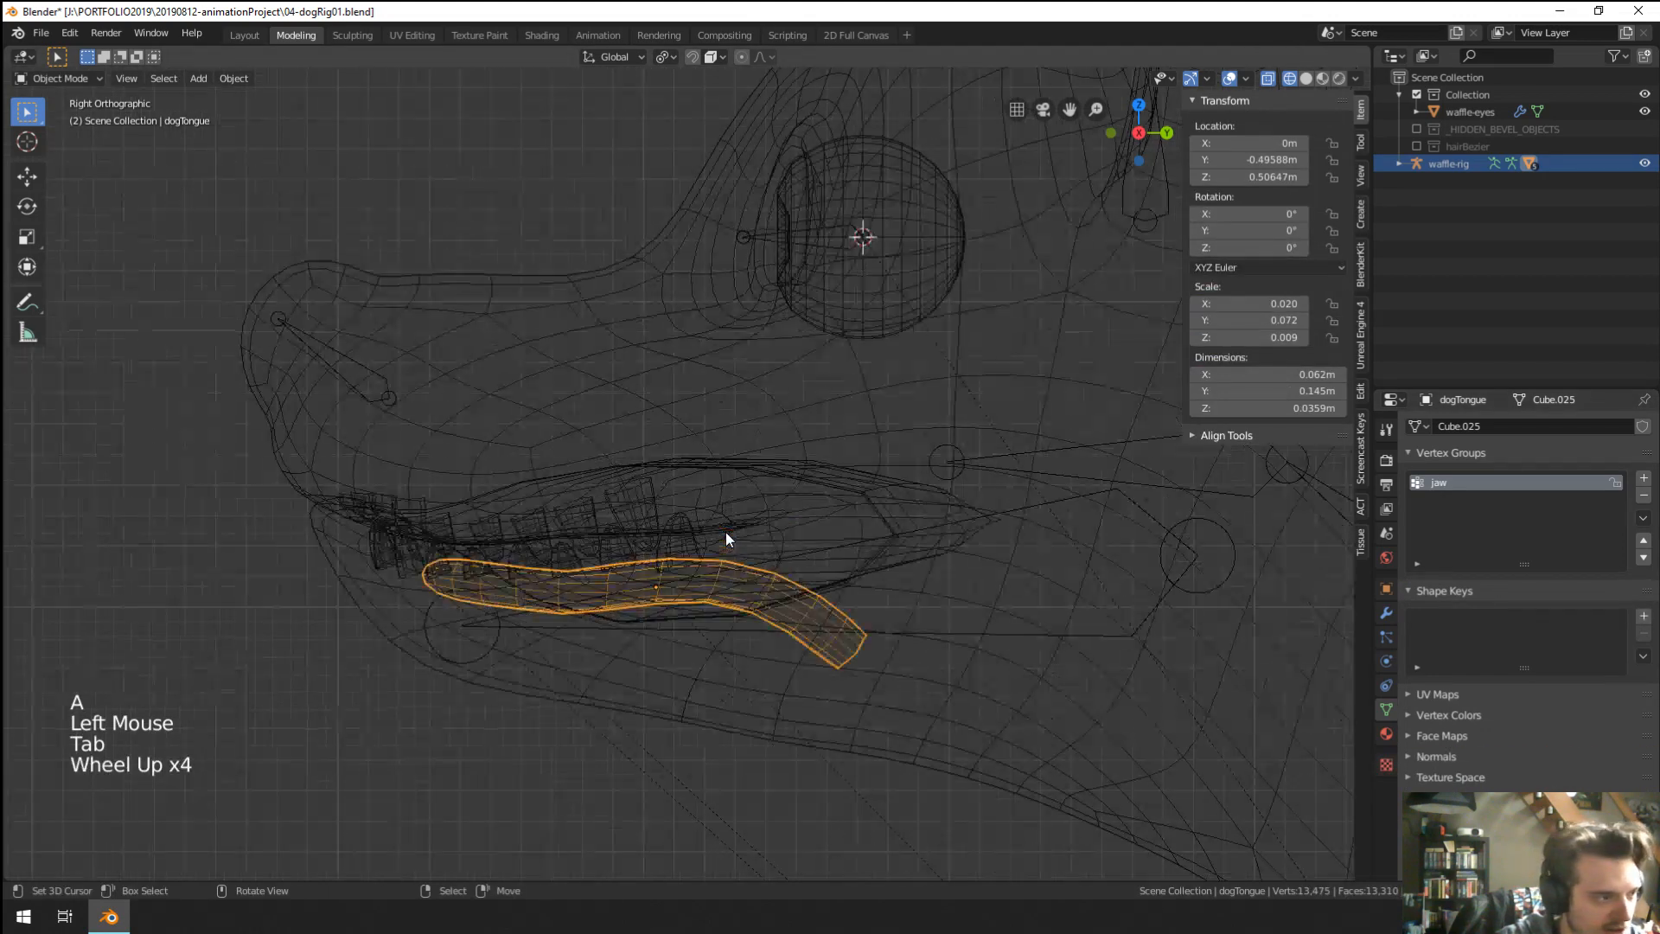
scroll(372, 387, down, 3)
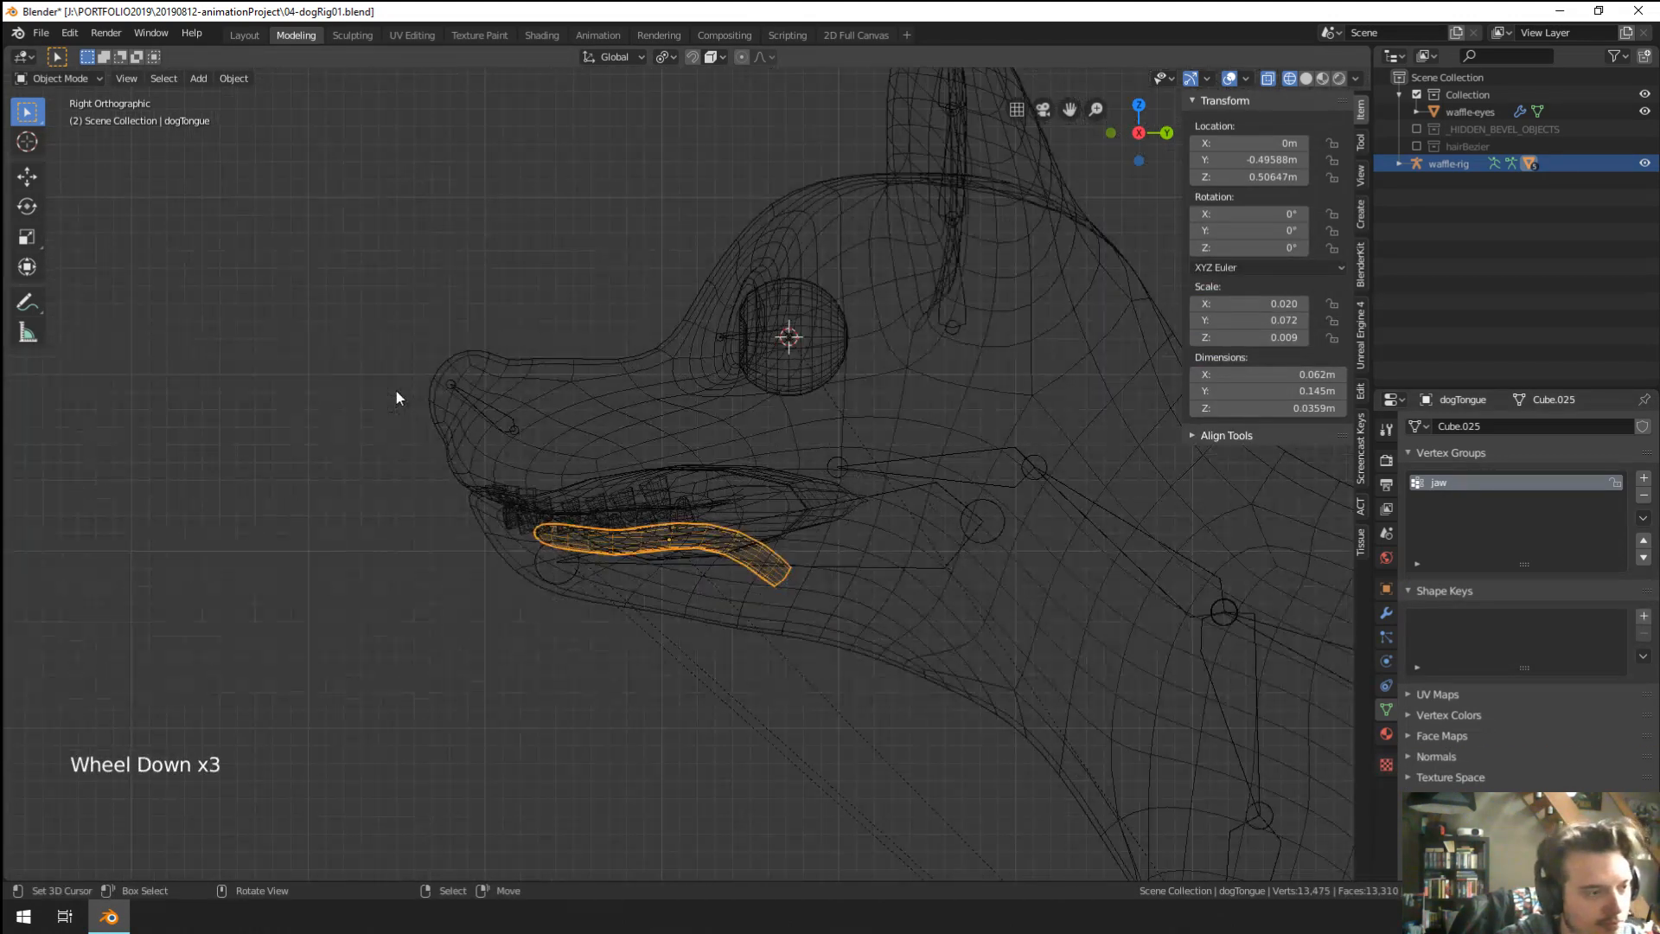
Switch the viewport to solid shading, select waffle-eyes and apply its existing modifier.
key(z)
middle_click(652, 427)
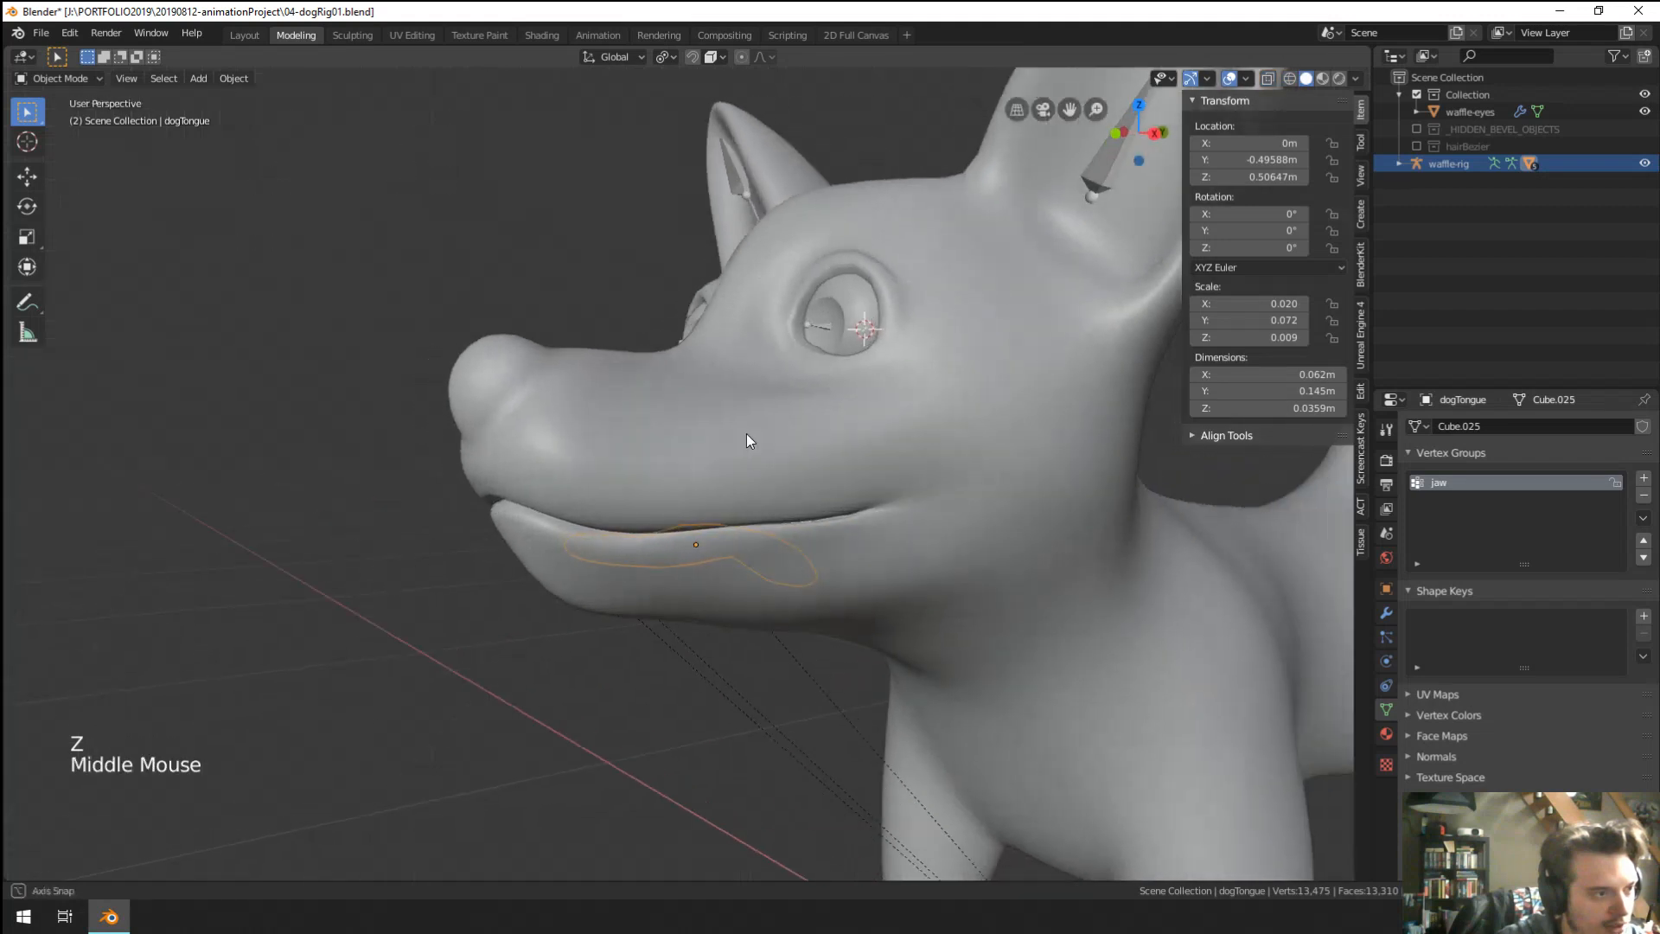
mouse_move(745, 433)
middle_down()
mouse_move(740, 474)
mouse_move(832, 346)
middle_up()
right_click(848, 371)
middle_click(1376, 688)
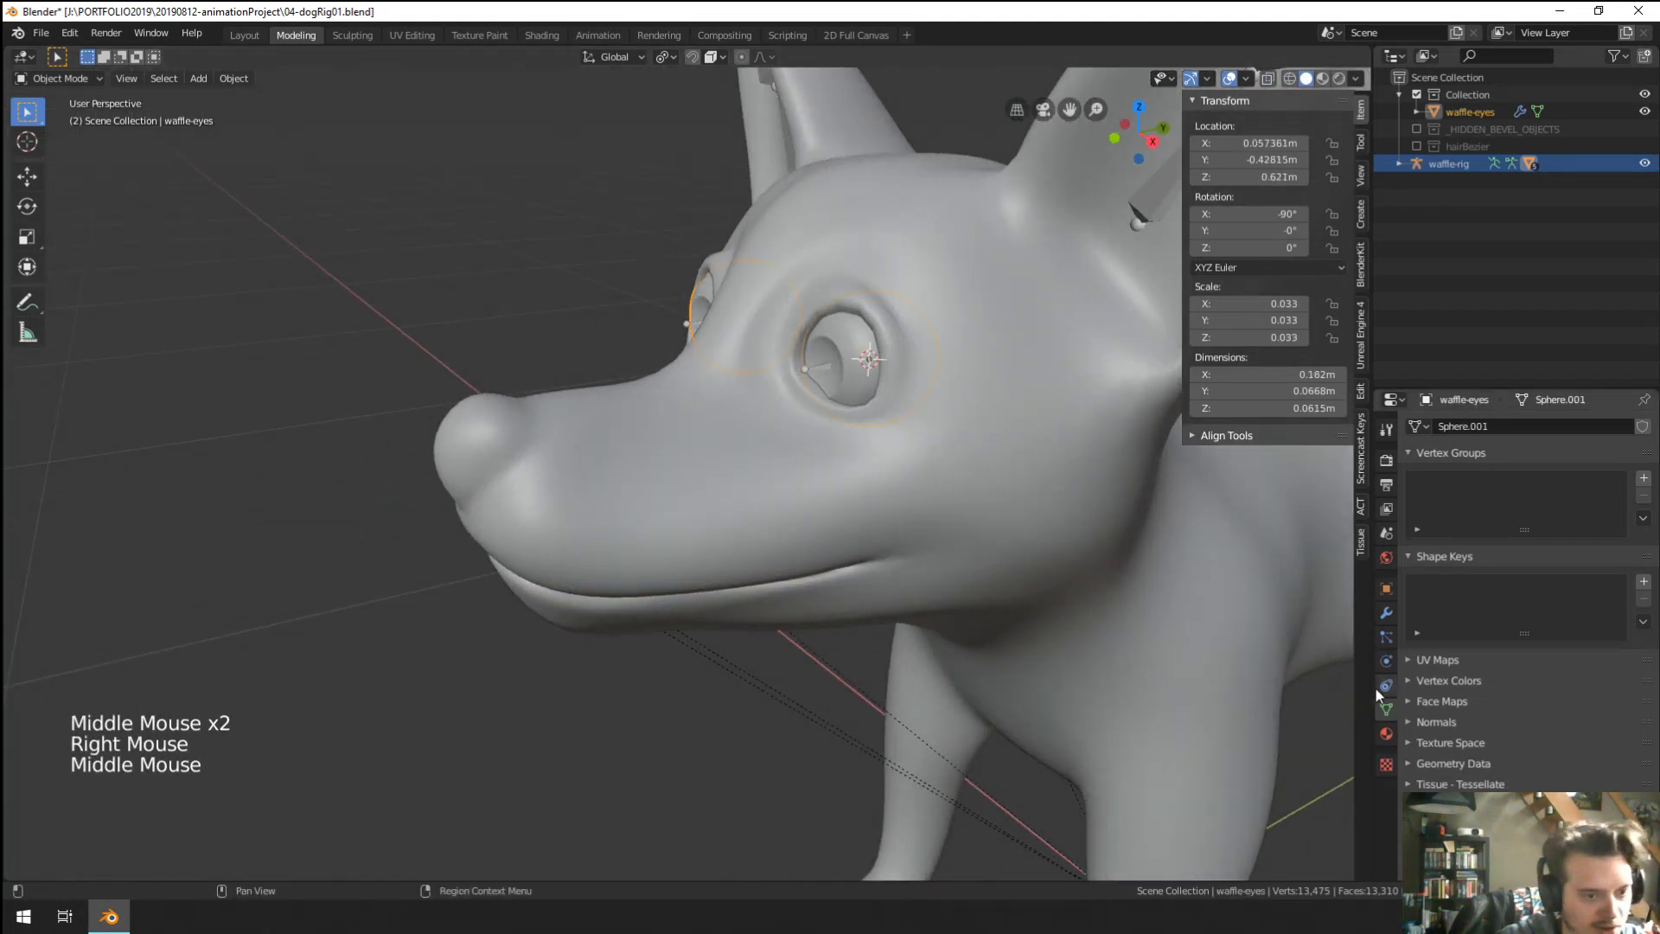
click(1388, 713)
shift+middle_drag(926, 590, 935, 584)
middle_drag(935, 584, 1007, 601)
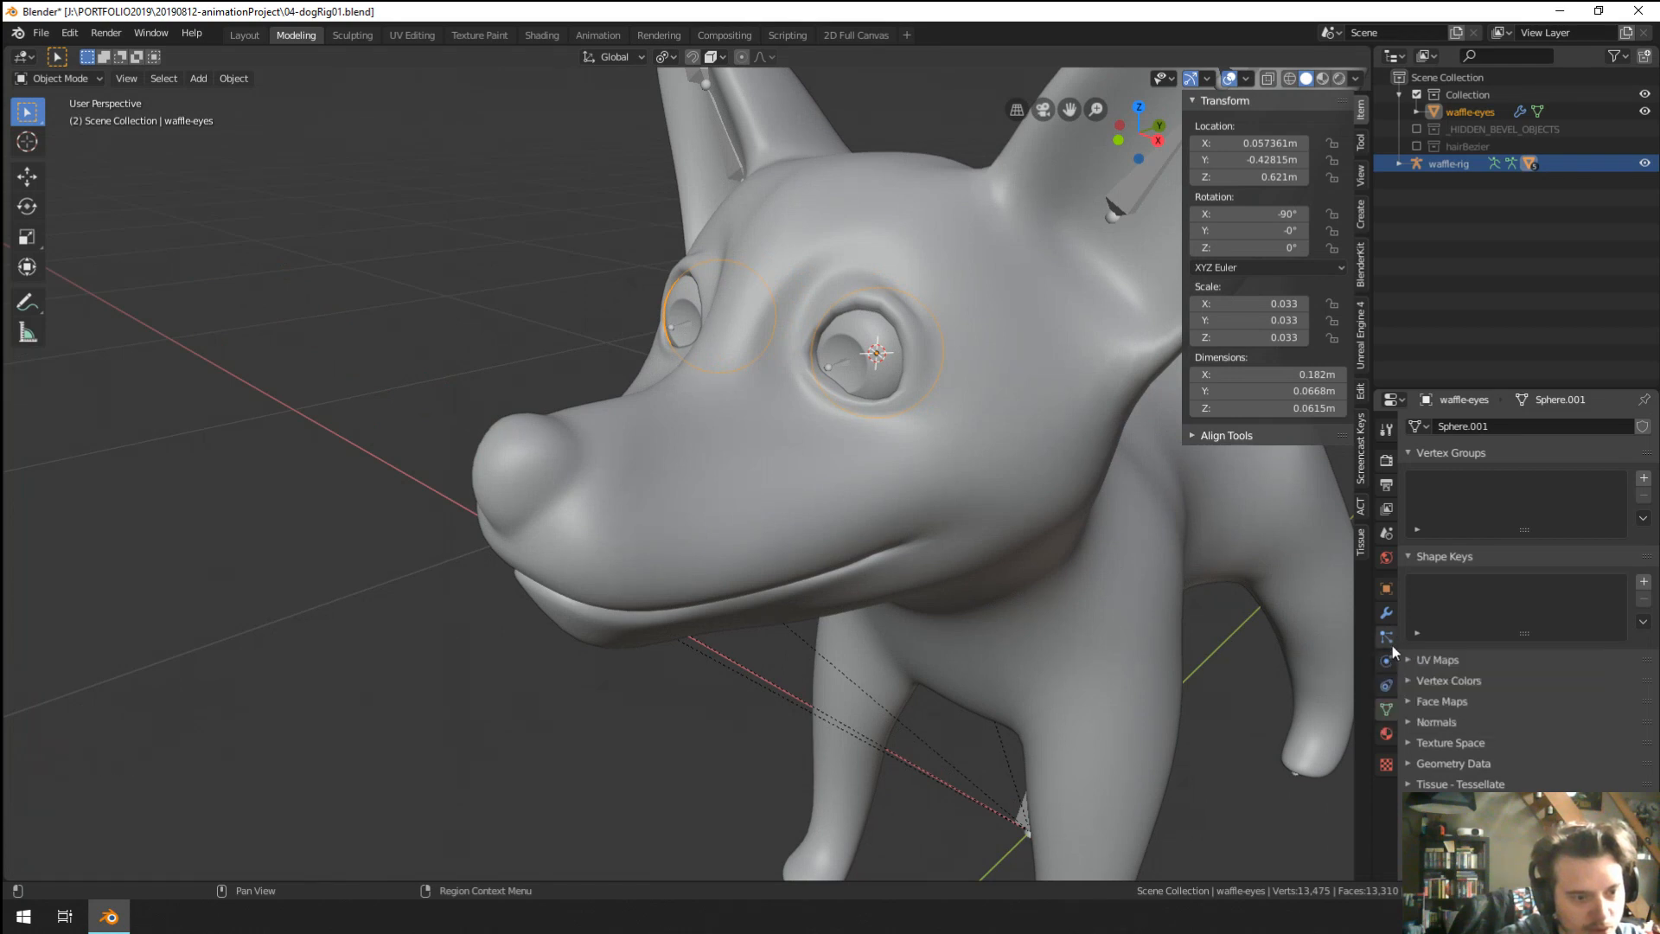
click(1391, 642)
click(1387, 614)
click(1461, 478)
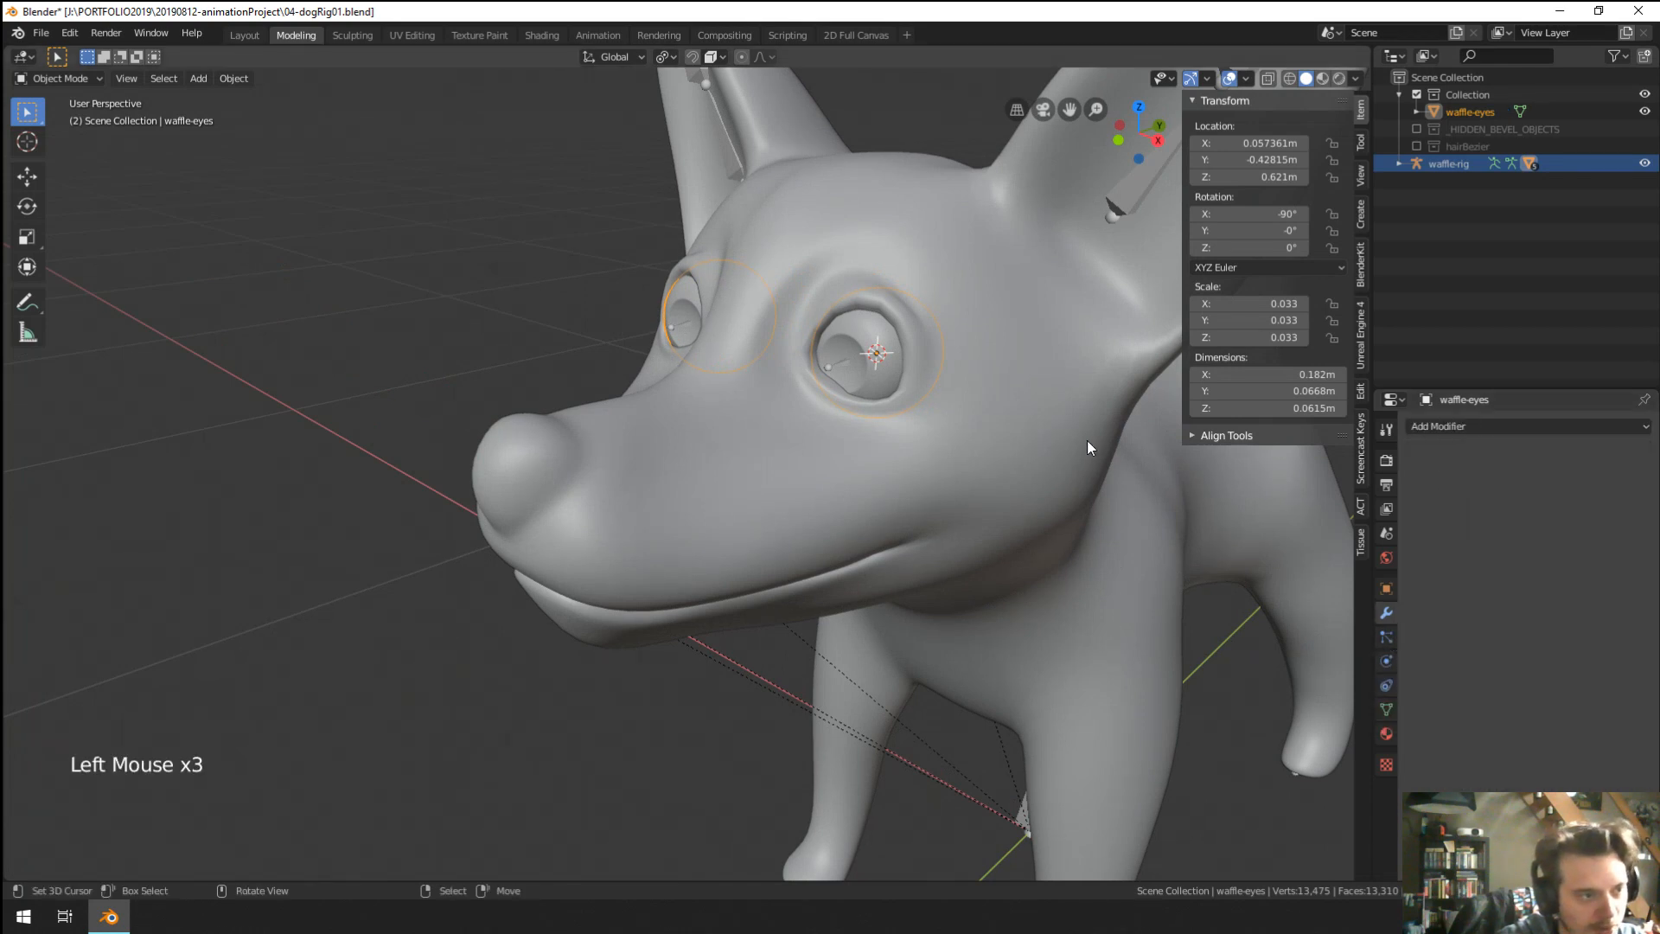
Add an Armature modifier to waffle-eyes and set waffle-rig as its object.
click(1459, 427)
click(1443, 465)
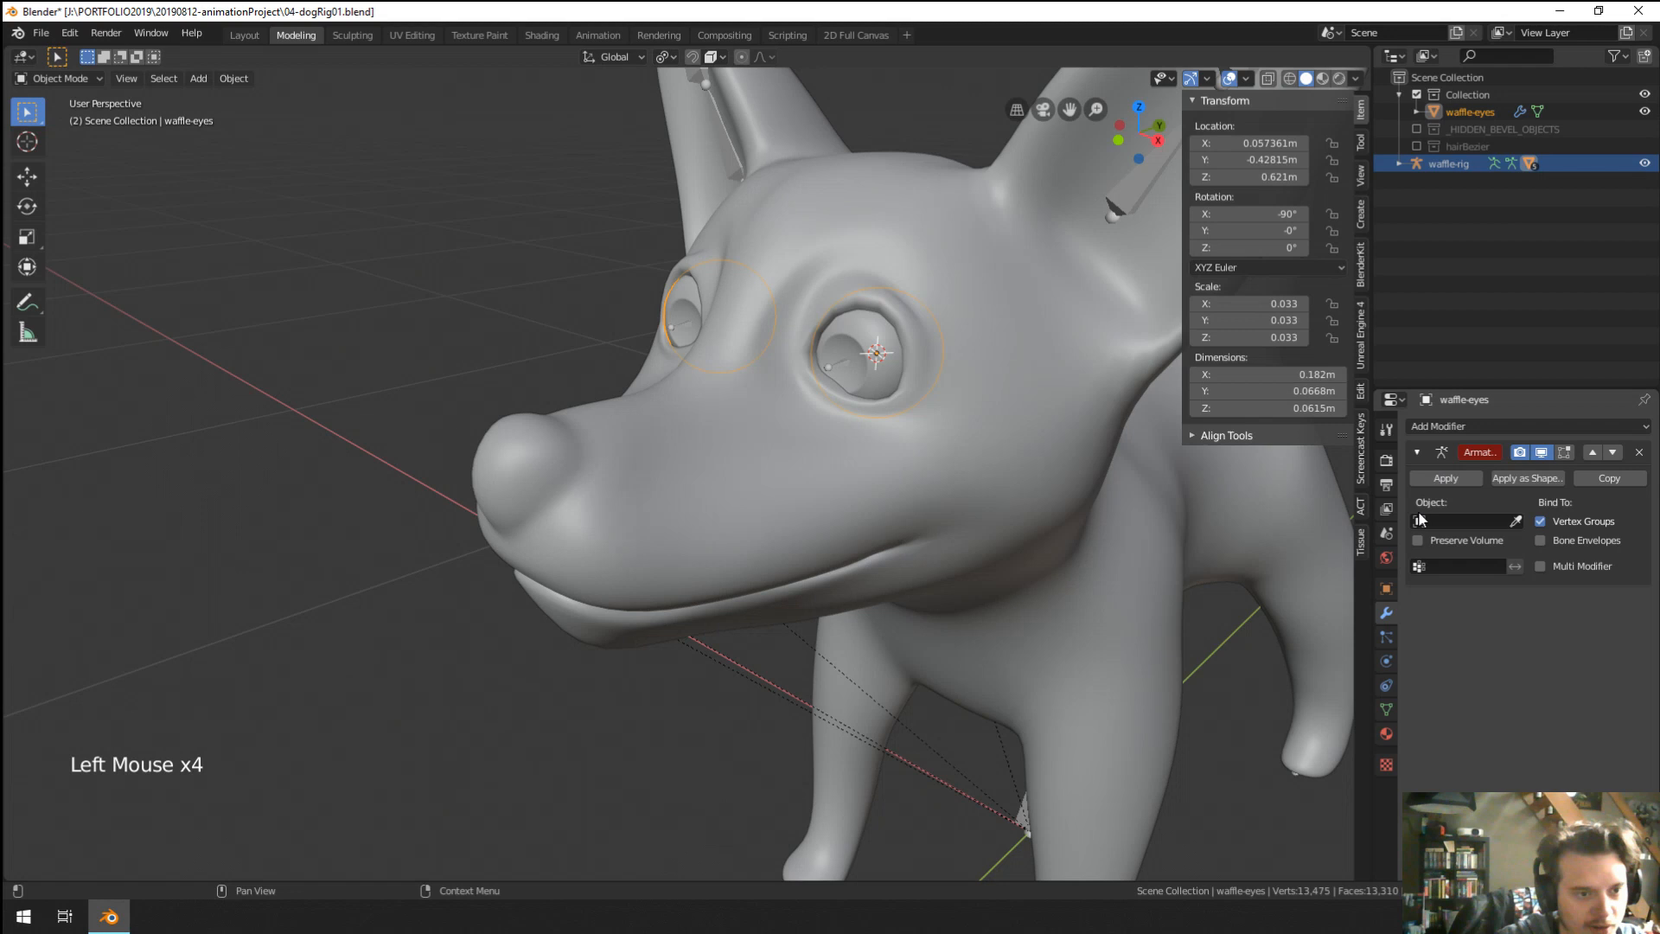
click(1517, 521)
click(828, 368)
shift+middle_drag(858, 455, 872, 564)
middle_drag(871, 564, 874, 577)
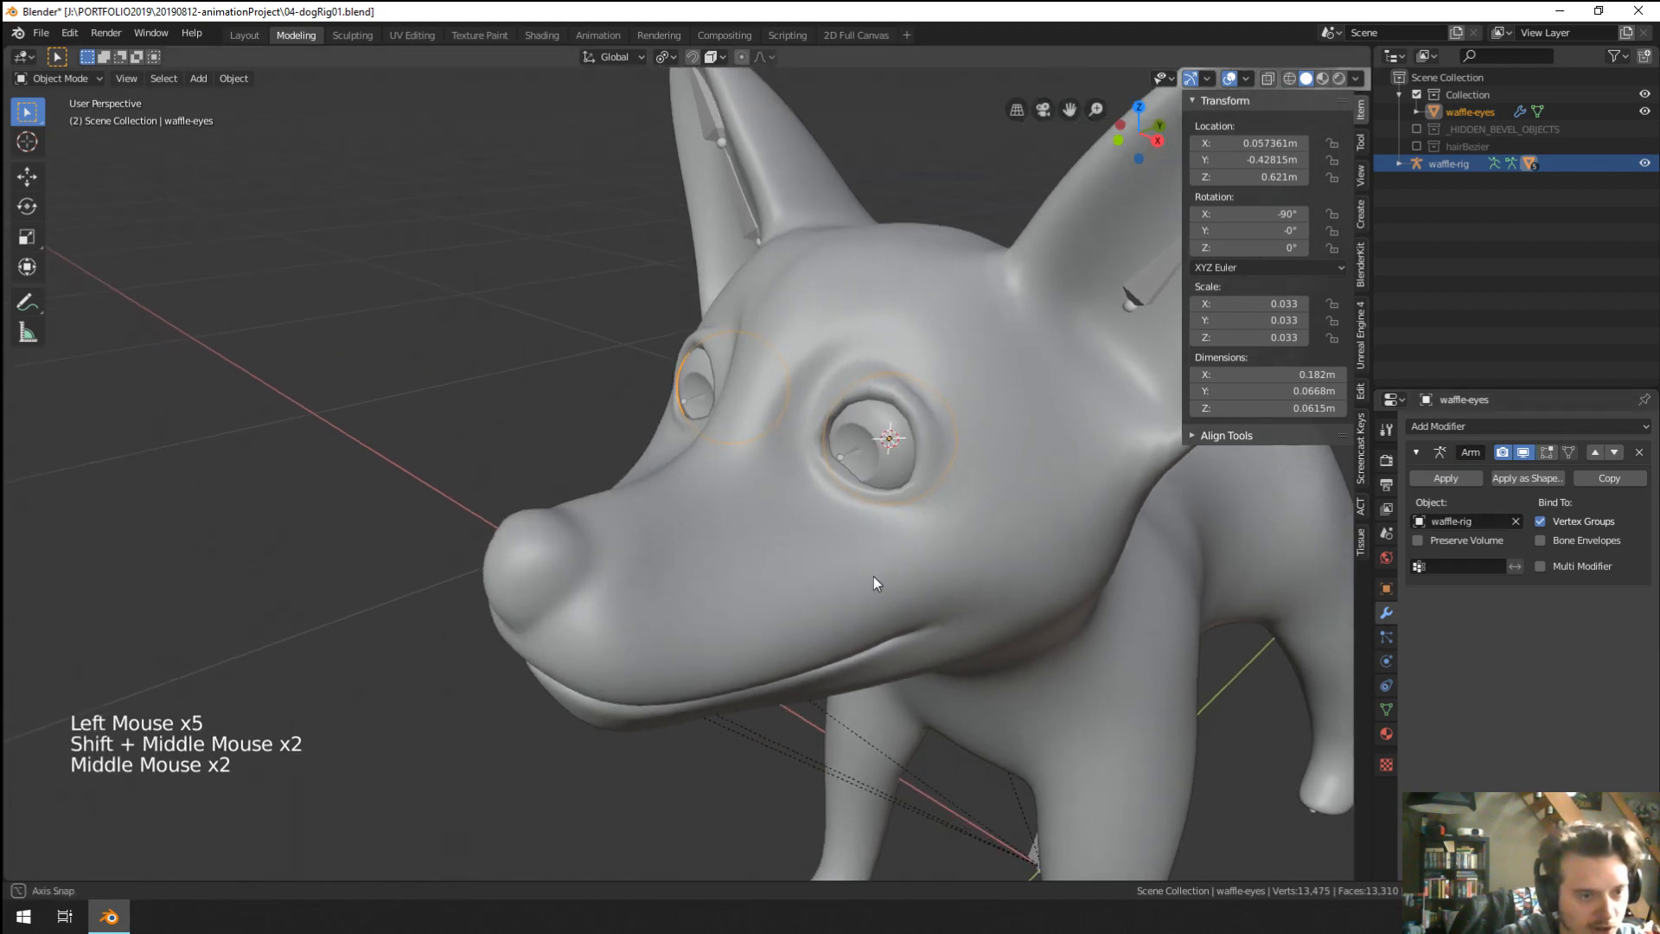
Enter Edit Mode on waffle-eyes and add a new vertex group to the mesh.
click(1387, 709)
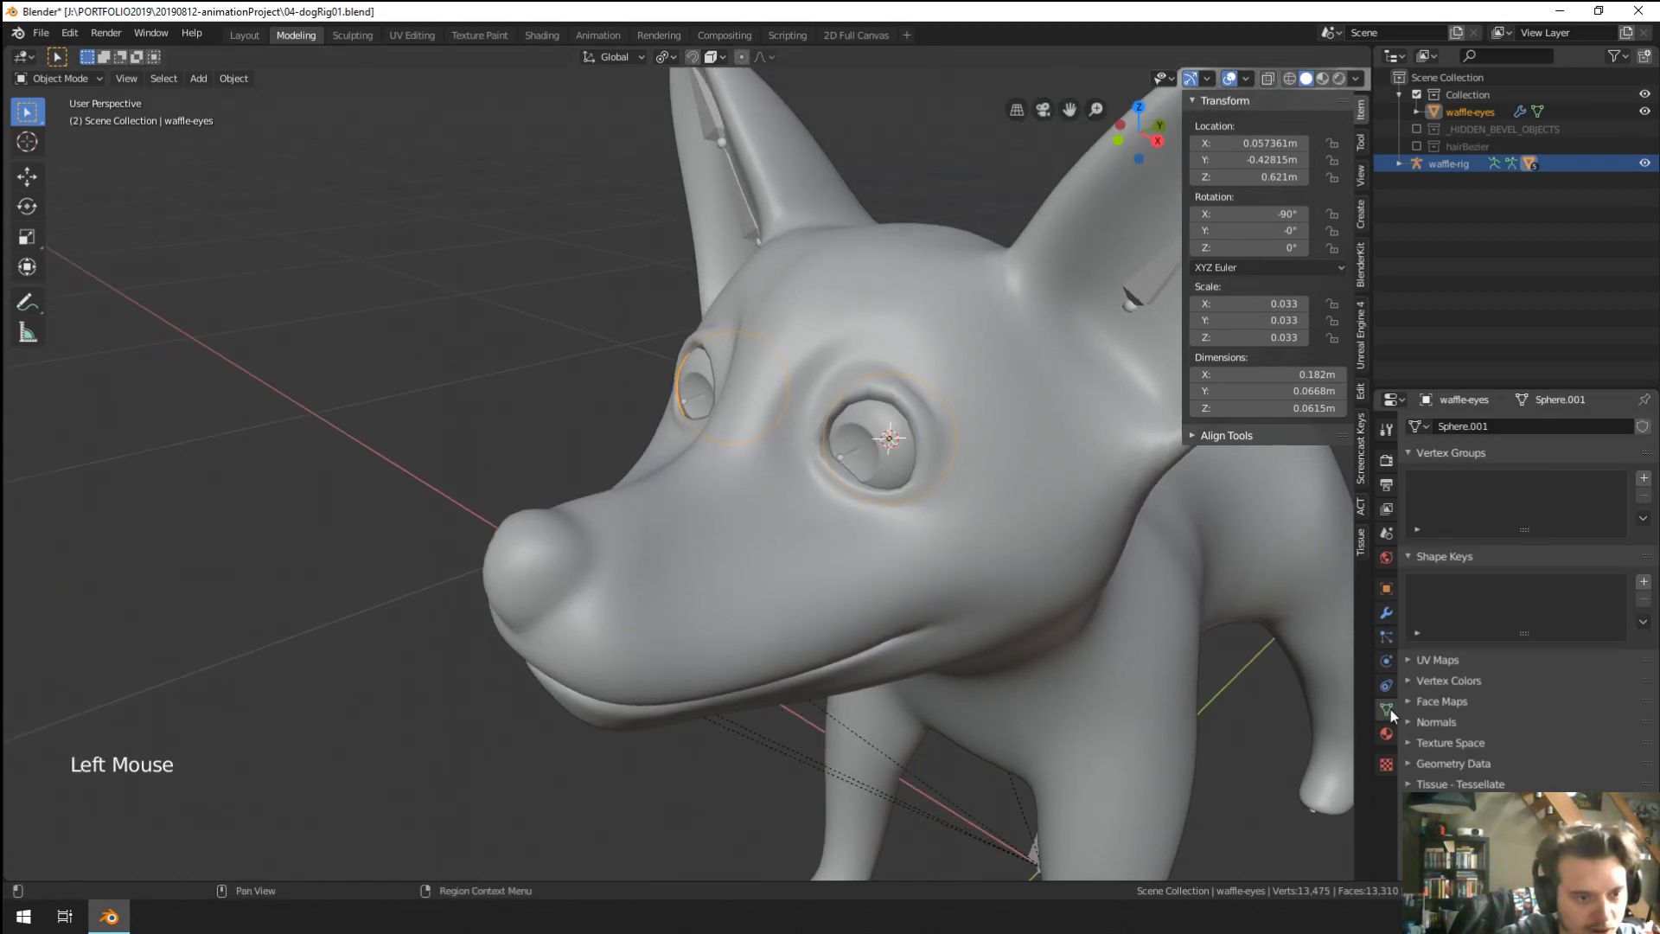
scroll(874, 505, down, 5)
scroll(813, 510, up, 1)
middle_drag(873, 505, 643, 447)
scroll(735, 453, down, 1)
scroll(734, 453, up, 2)
key(Tab)
key(a)
middle_drag(682, 574, 691, 536)
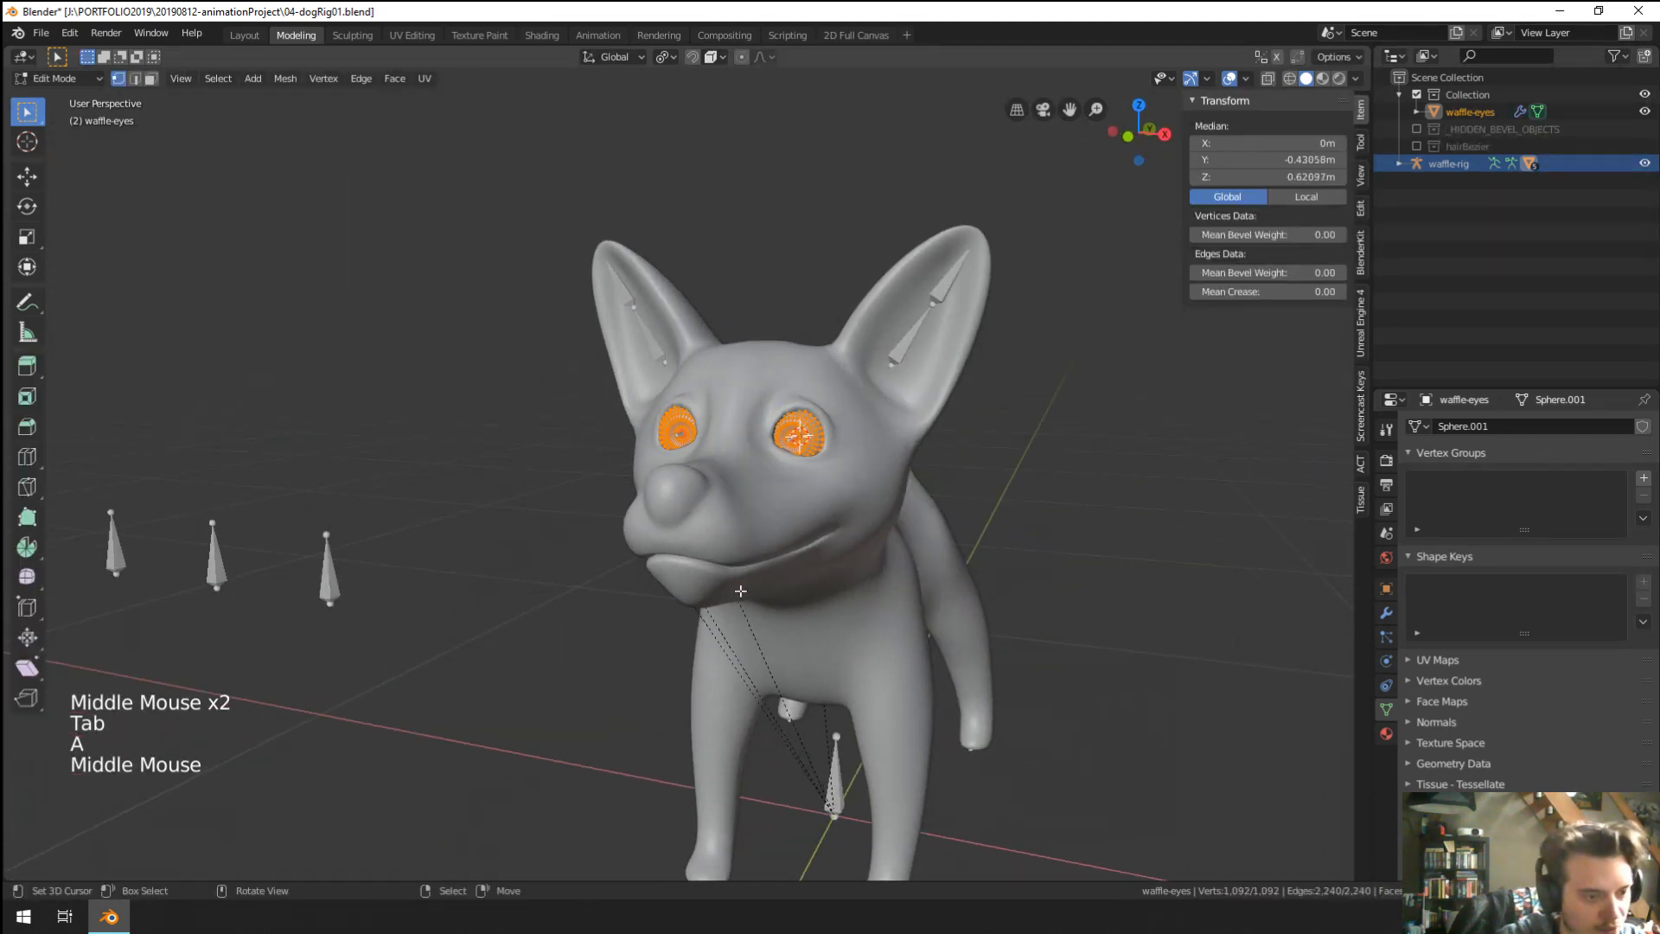
scroll(692, 536, down, 1)
shift+middle_drag(692, 467, 695, 493)
shift+middle_drag(695, 493, 698, 517)
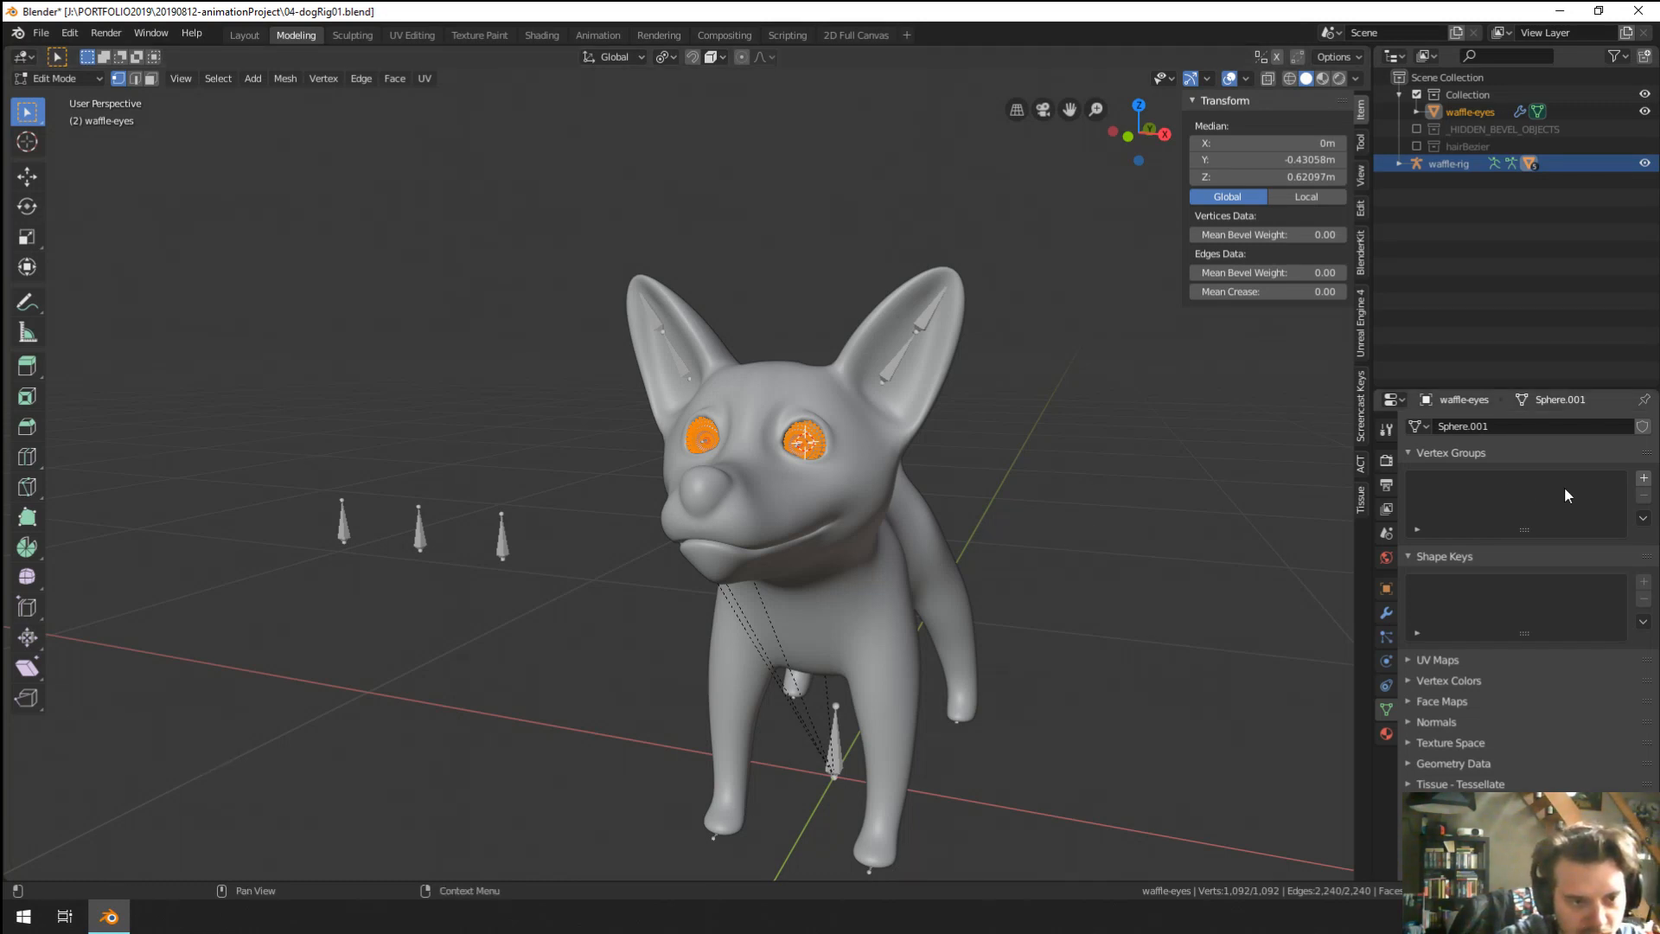
click(1643, 480)
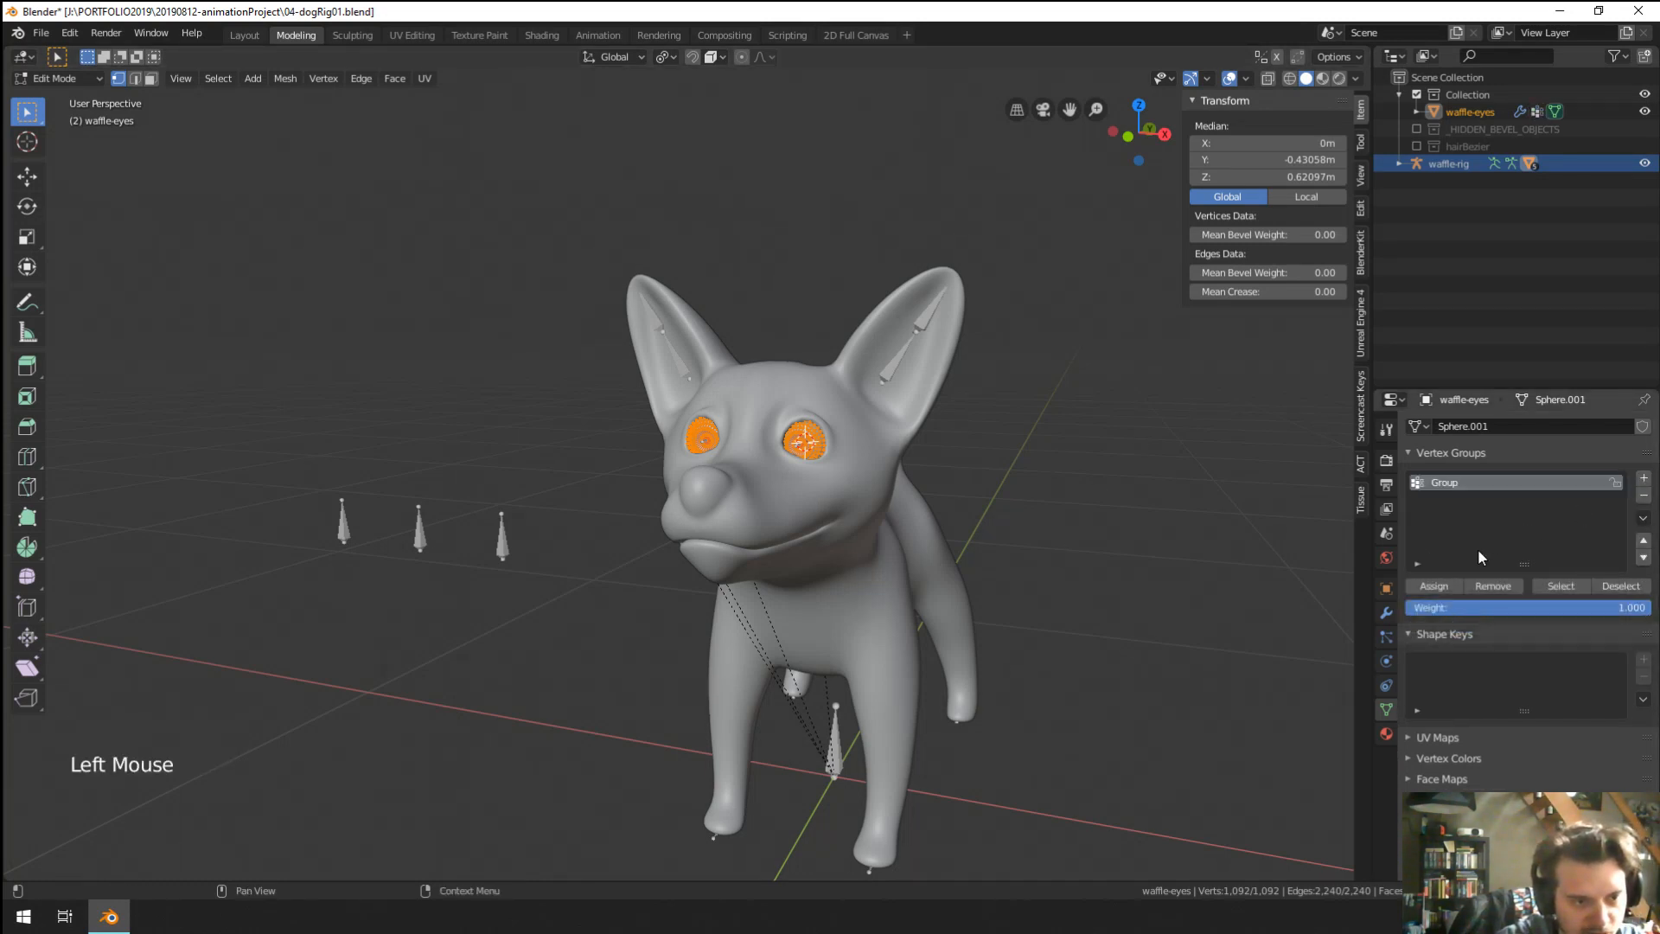
Select all linked vertices of the dog's left eye, rename the vertex group eye.L and assign them to it.
right_click(784, 442)
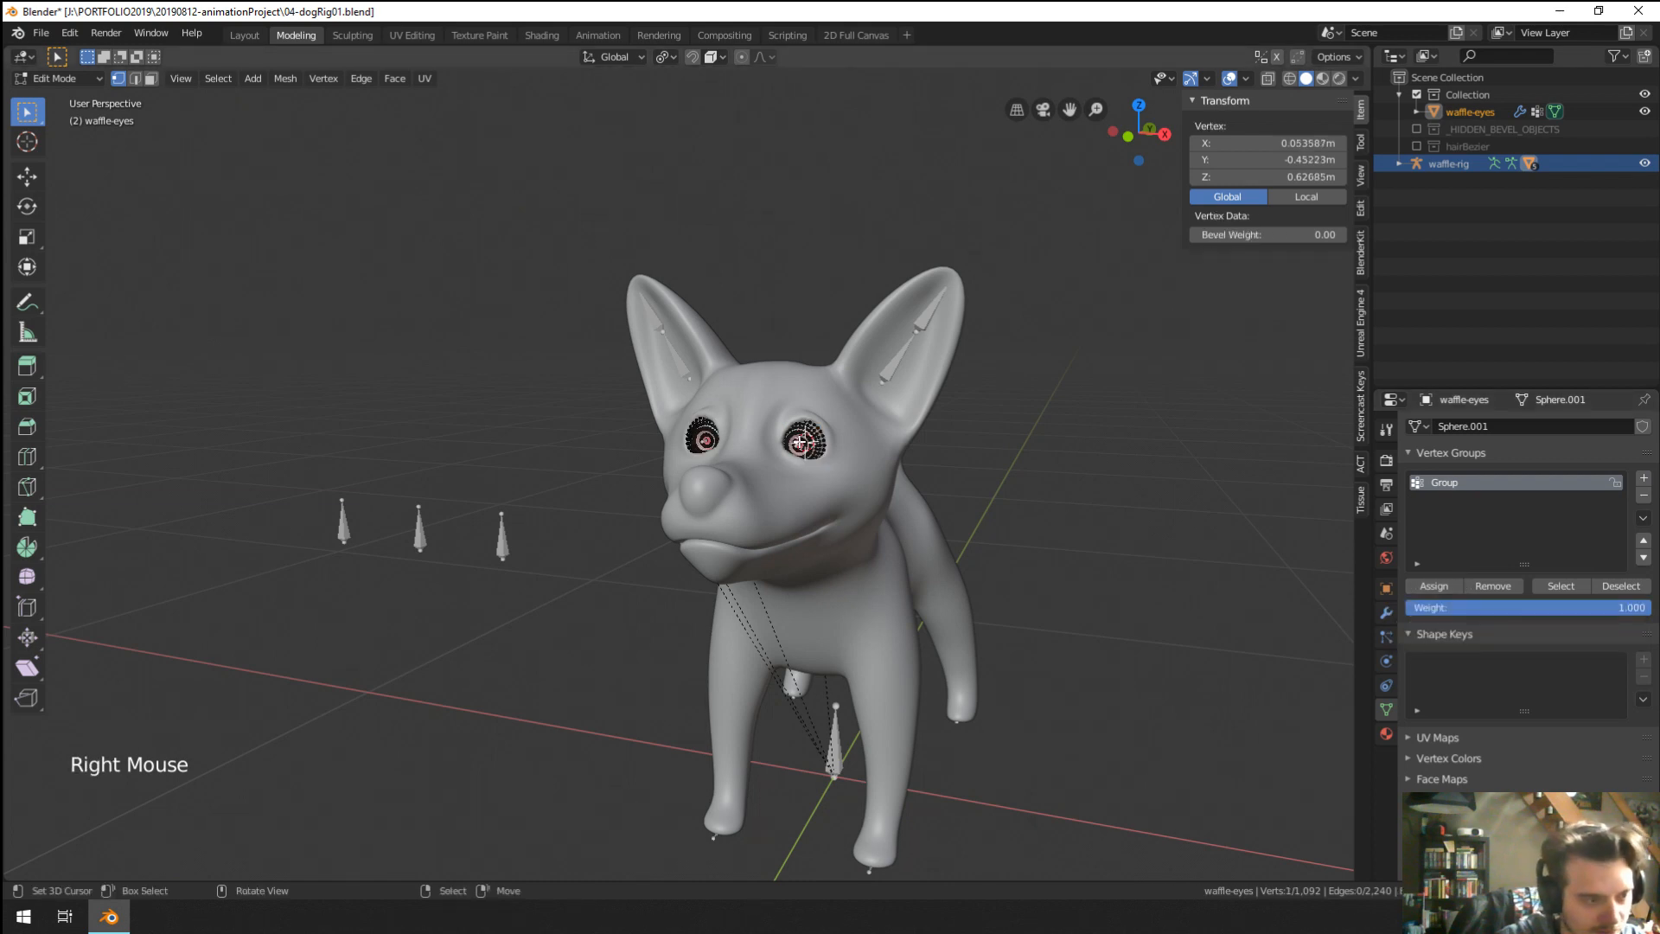
key(ctrl+l)
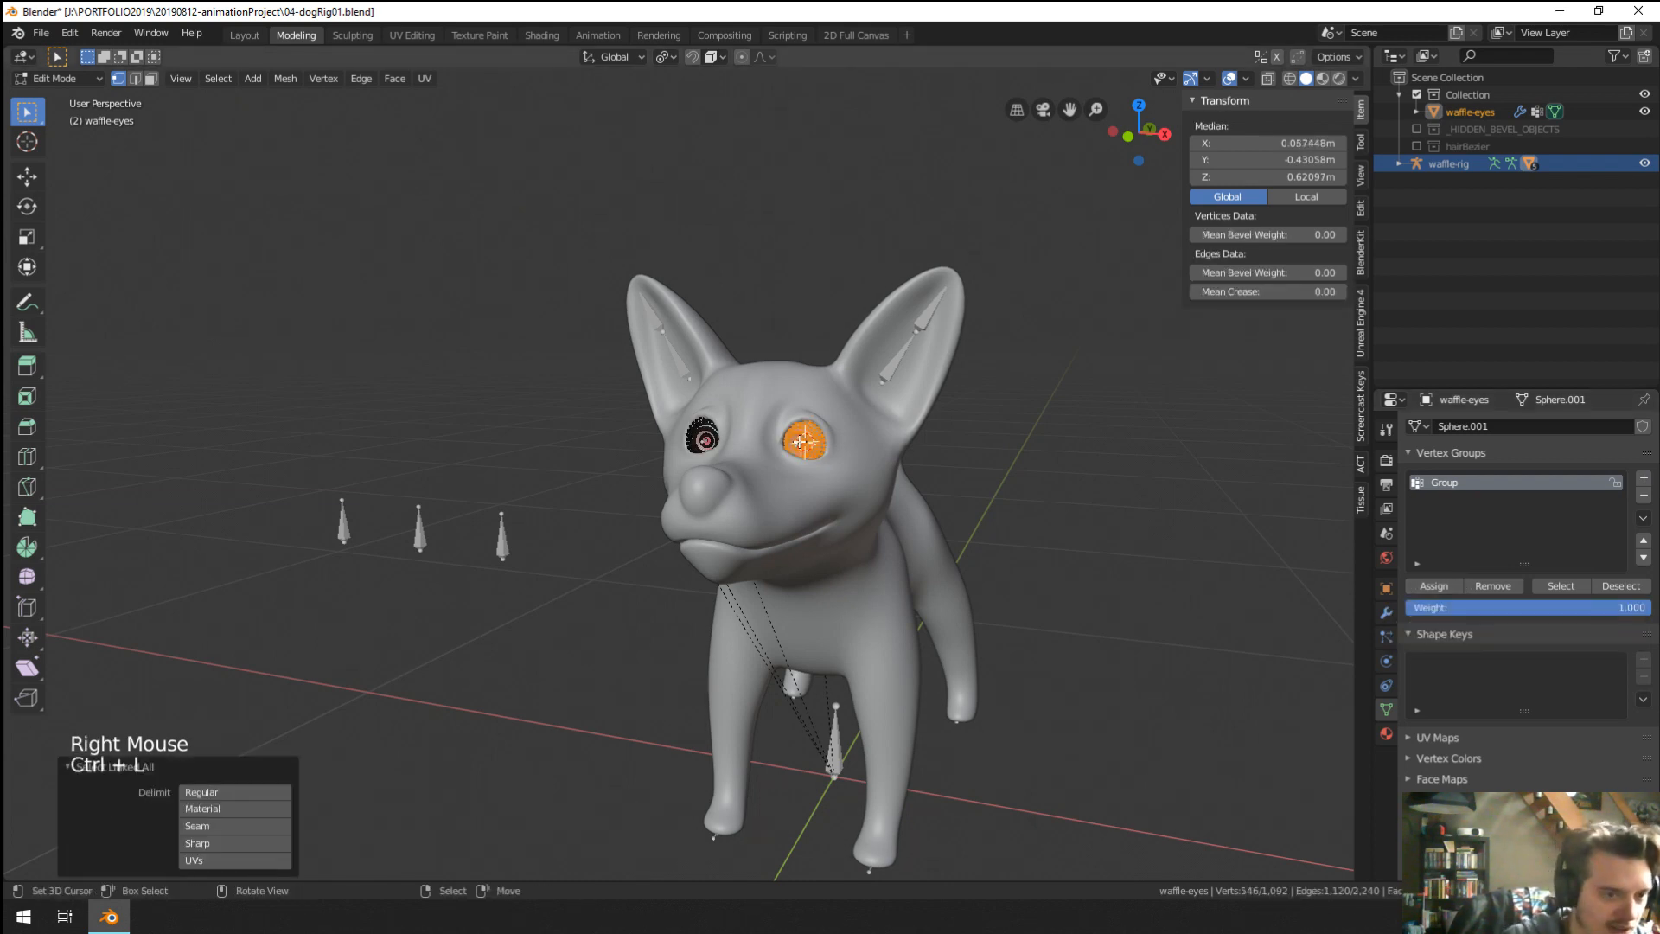
triple_click(1446, 486)
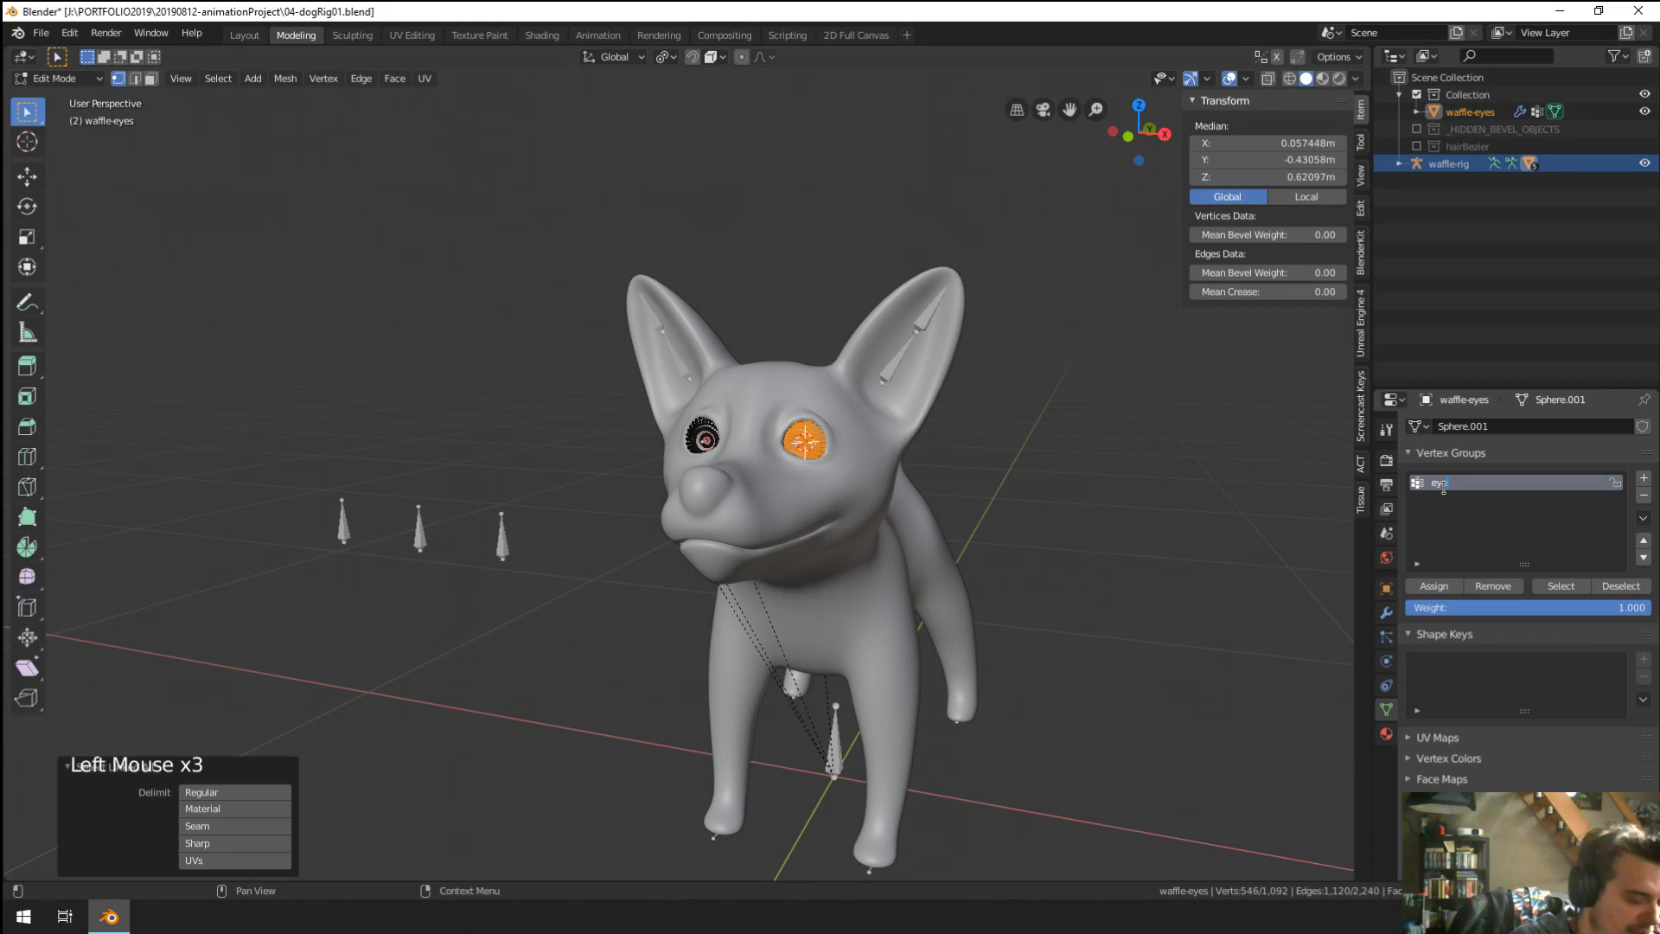
text(eye.L)
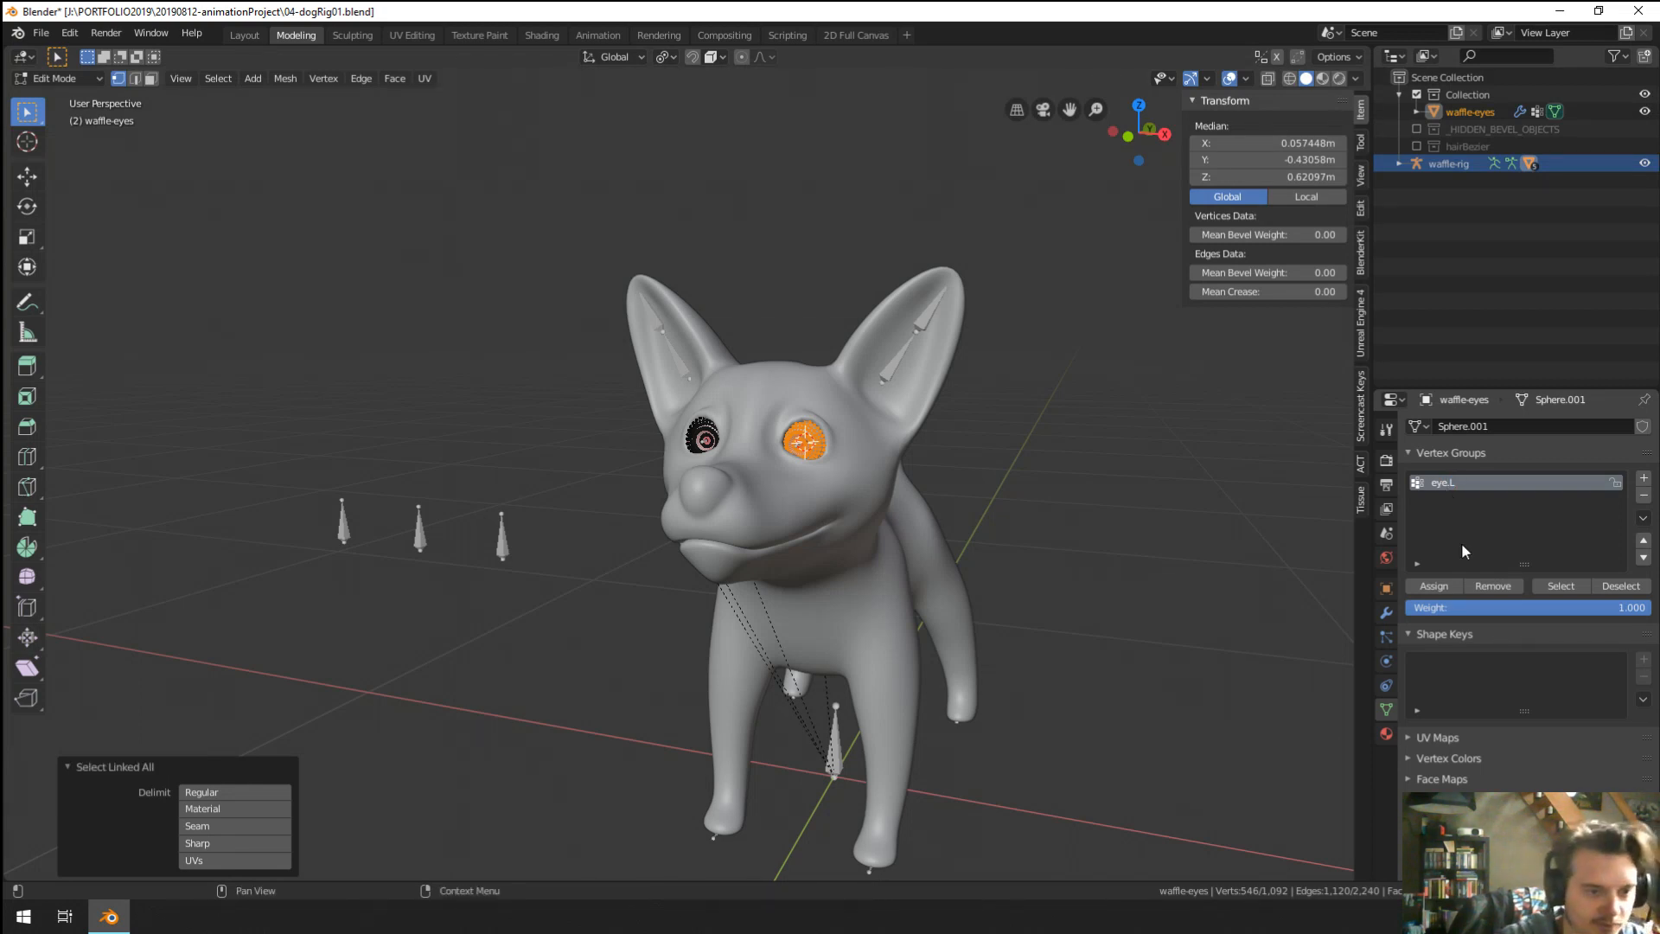
click(1434, 585)
Select the dog's whole right eye, assign it to a new vertex group named eye.R and return to Object Mode.
right_click(697, 449)
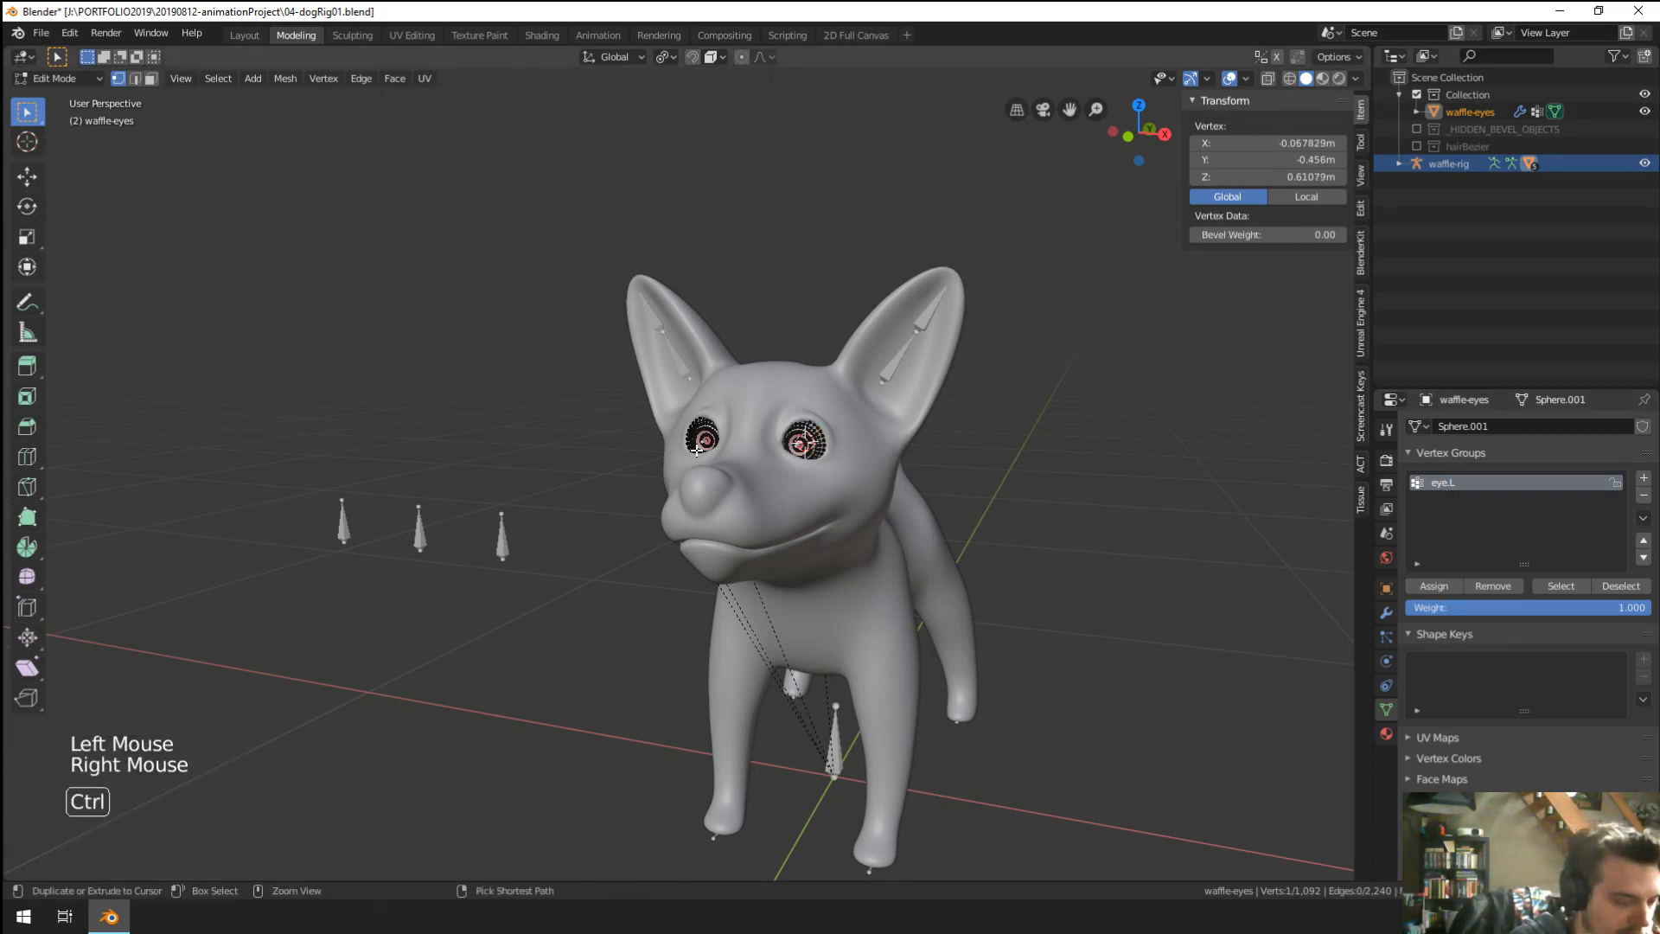
key(ctrl+l)
click(1644, 478)
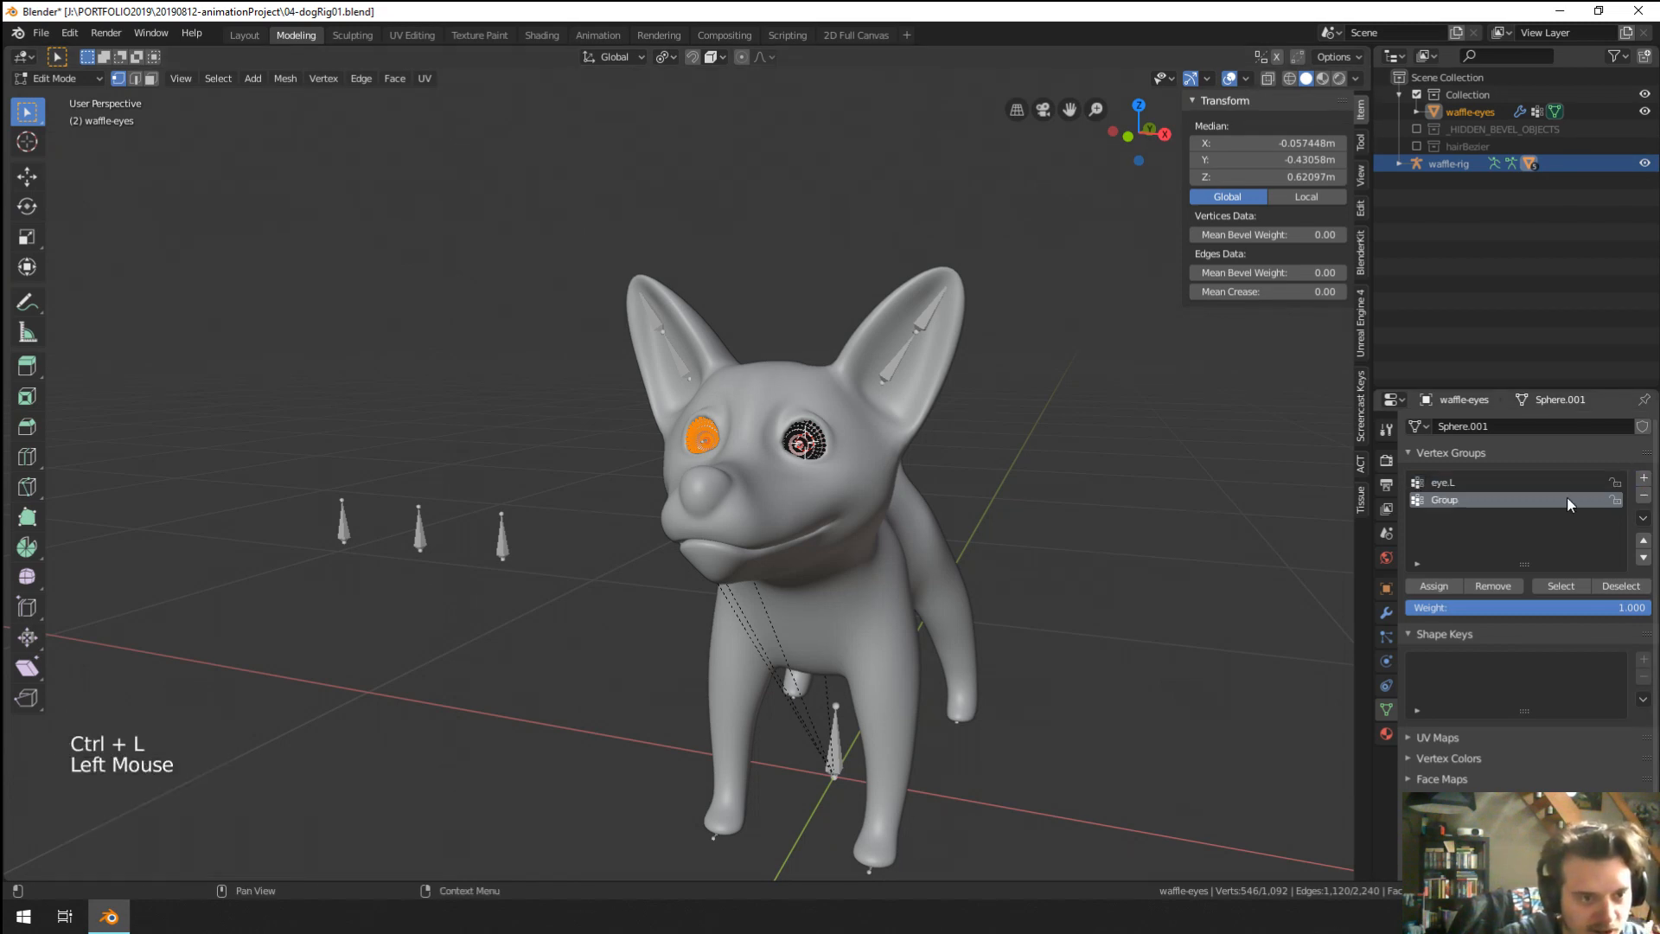
click(1449, 508)
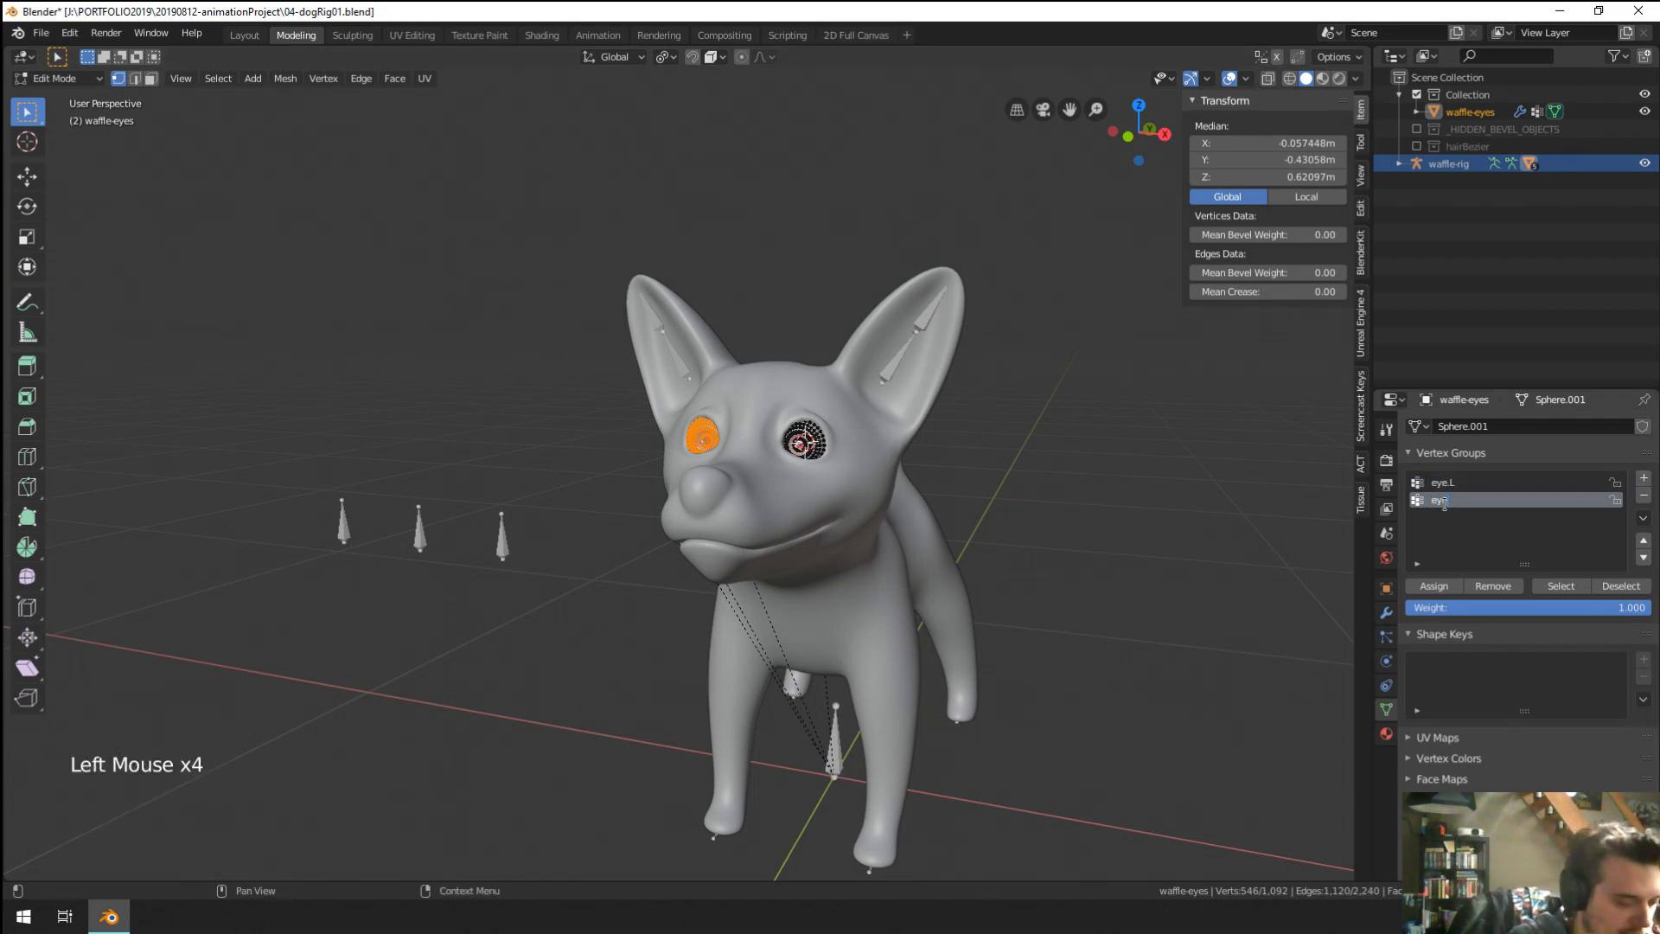
text(eye.R)
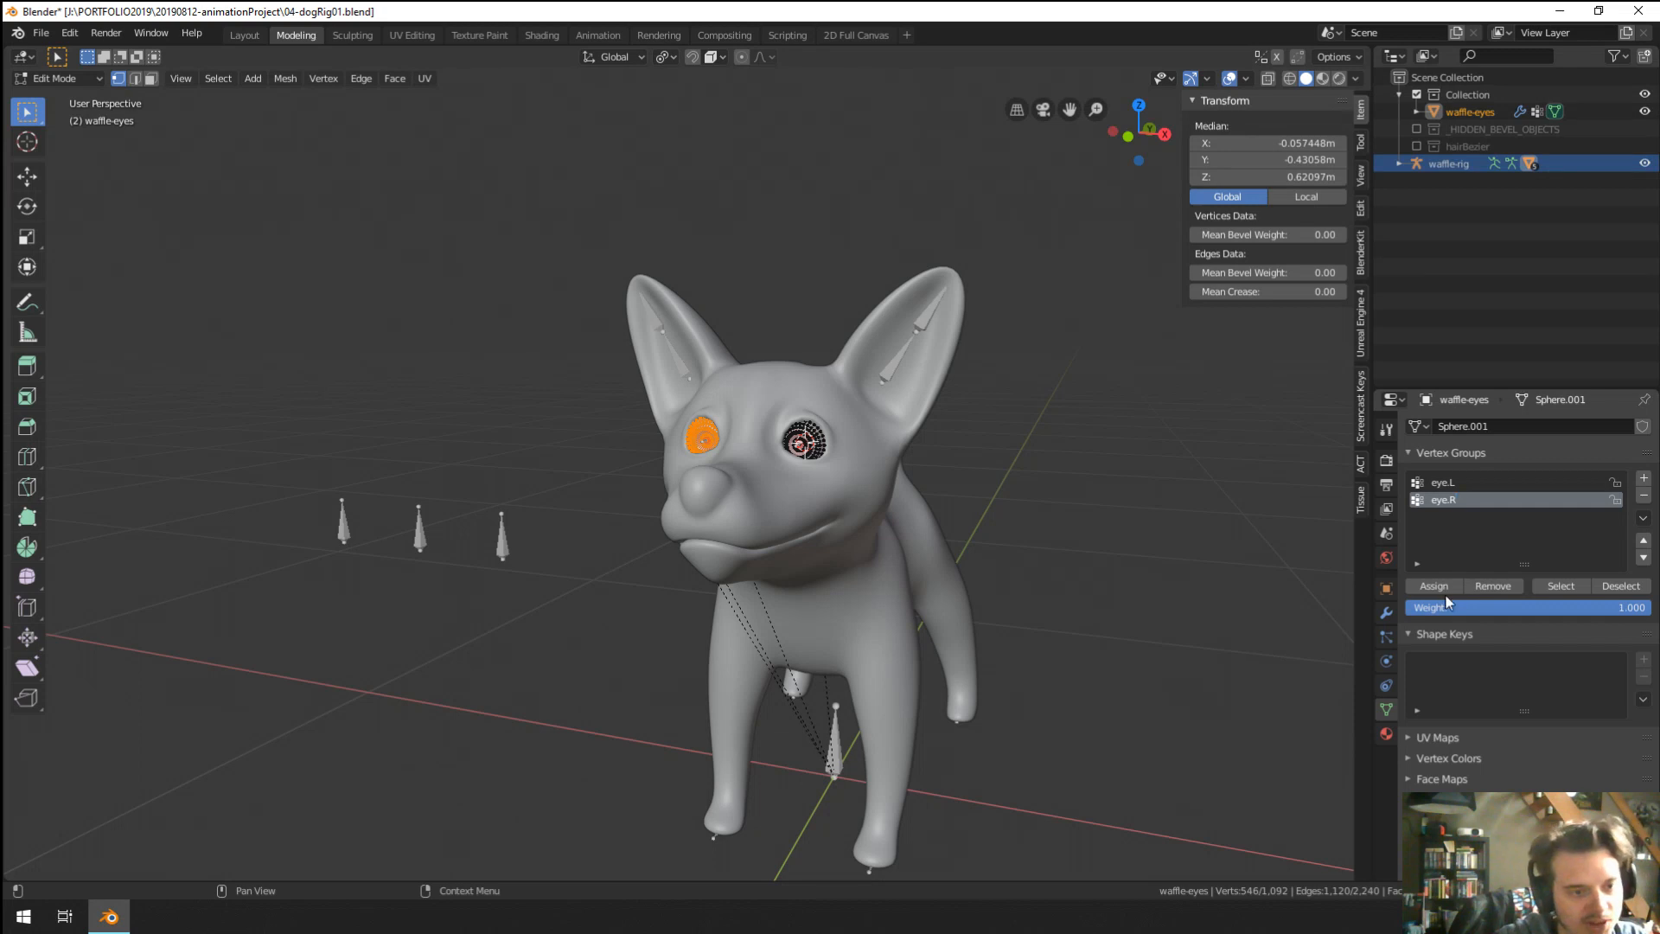
click(1435, 586)
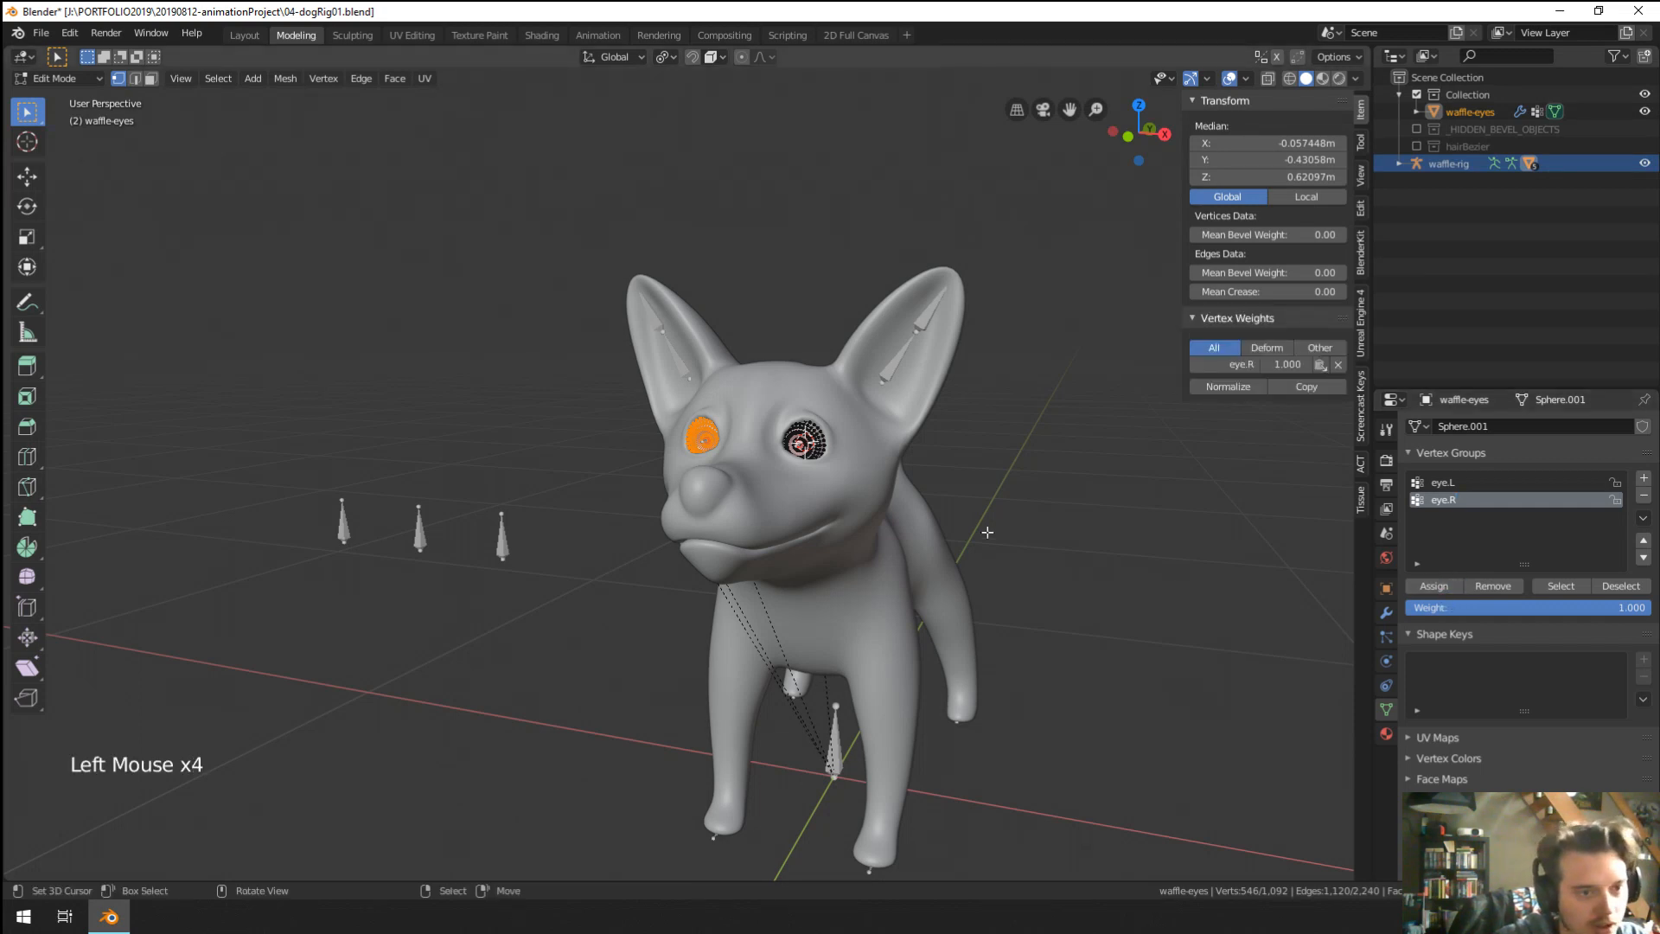
key(Tab)
Enter Pose Mode on waffle-rig and add a Track To constraint to the eye.R bone targeting the right eye control bone.
middle_drag(974, 532, 770, 552)
key(z)
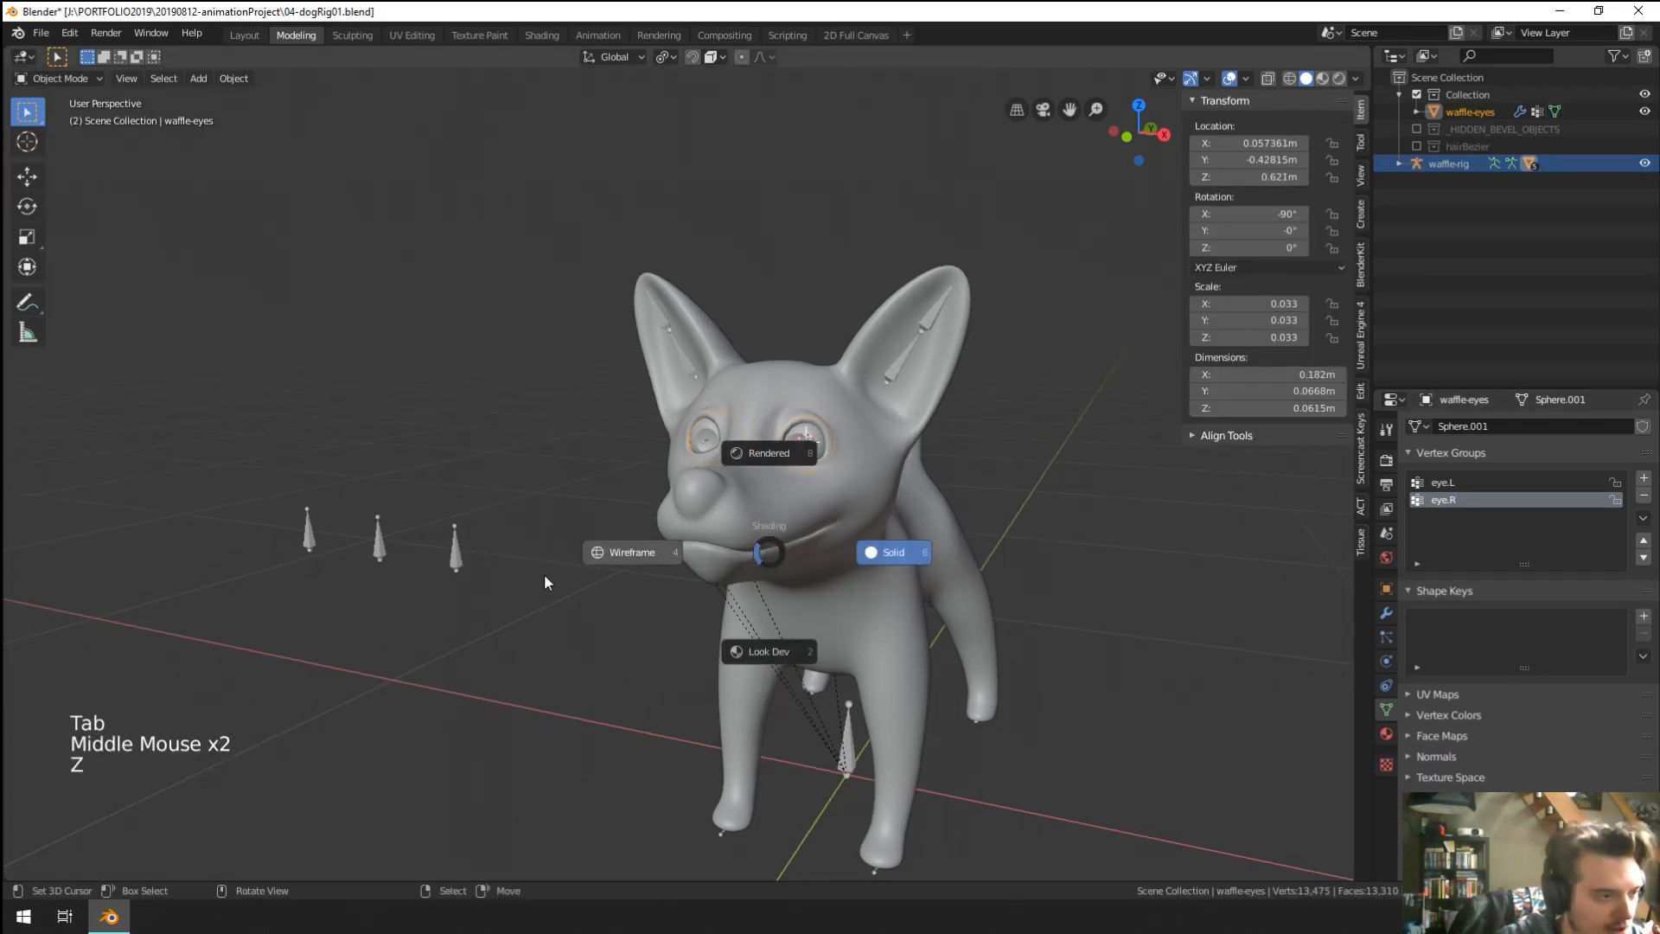
right_click(378, 543)
key(ctrl+Tab)
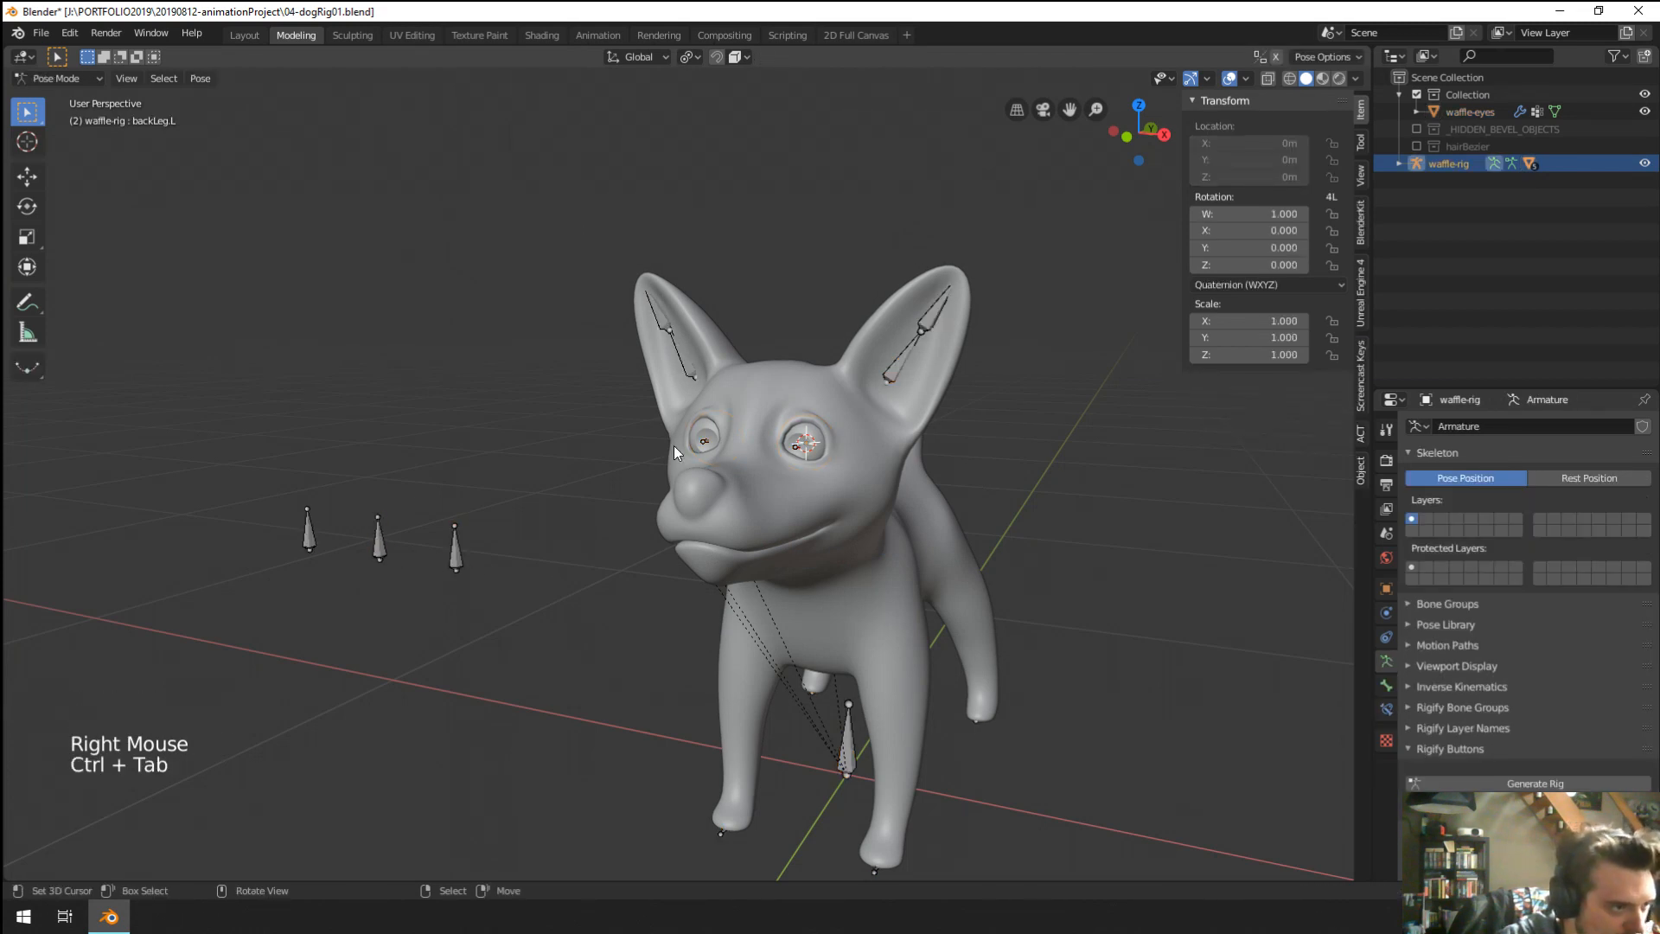
right_click(704, 441)
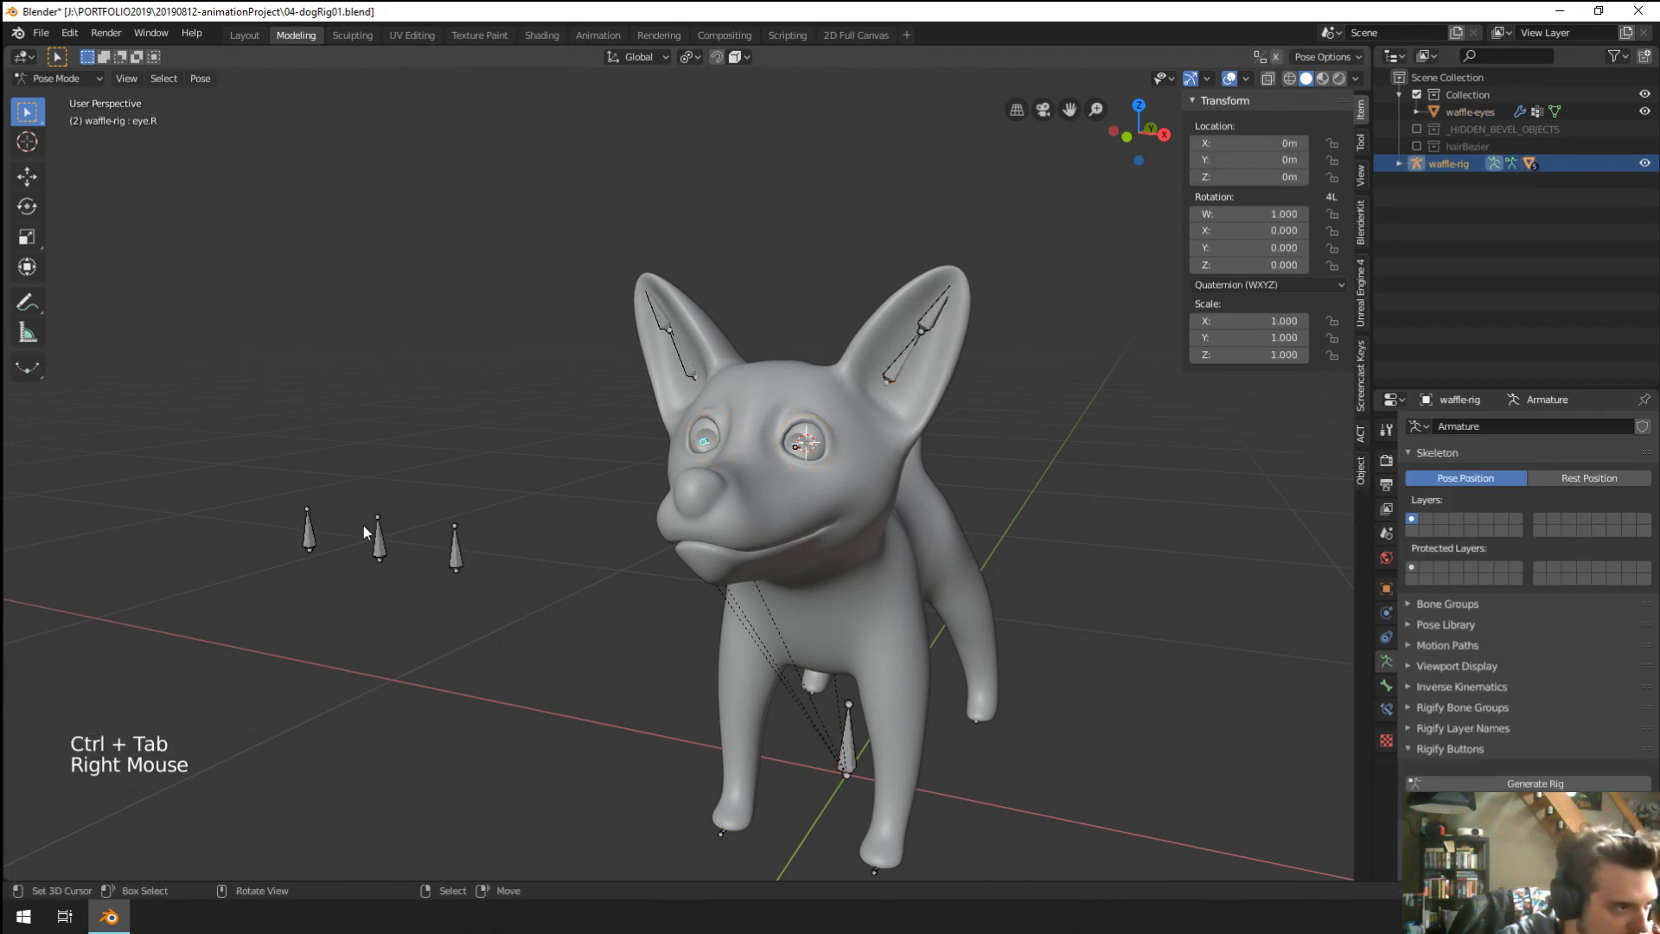
shift+right_click(704, 441)
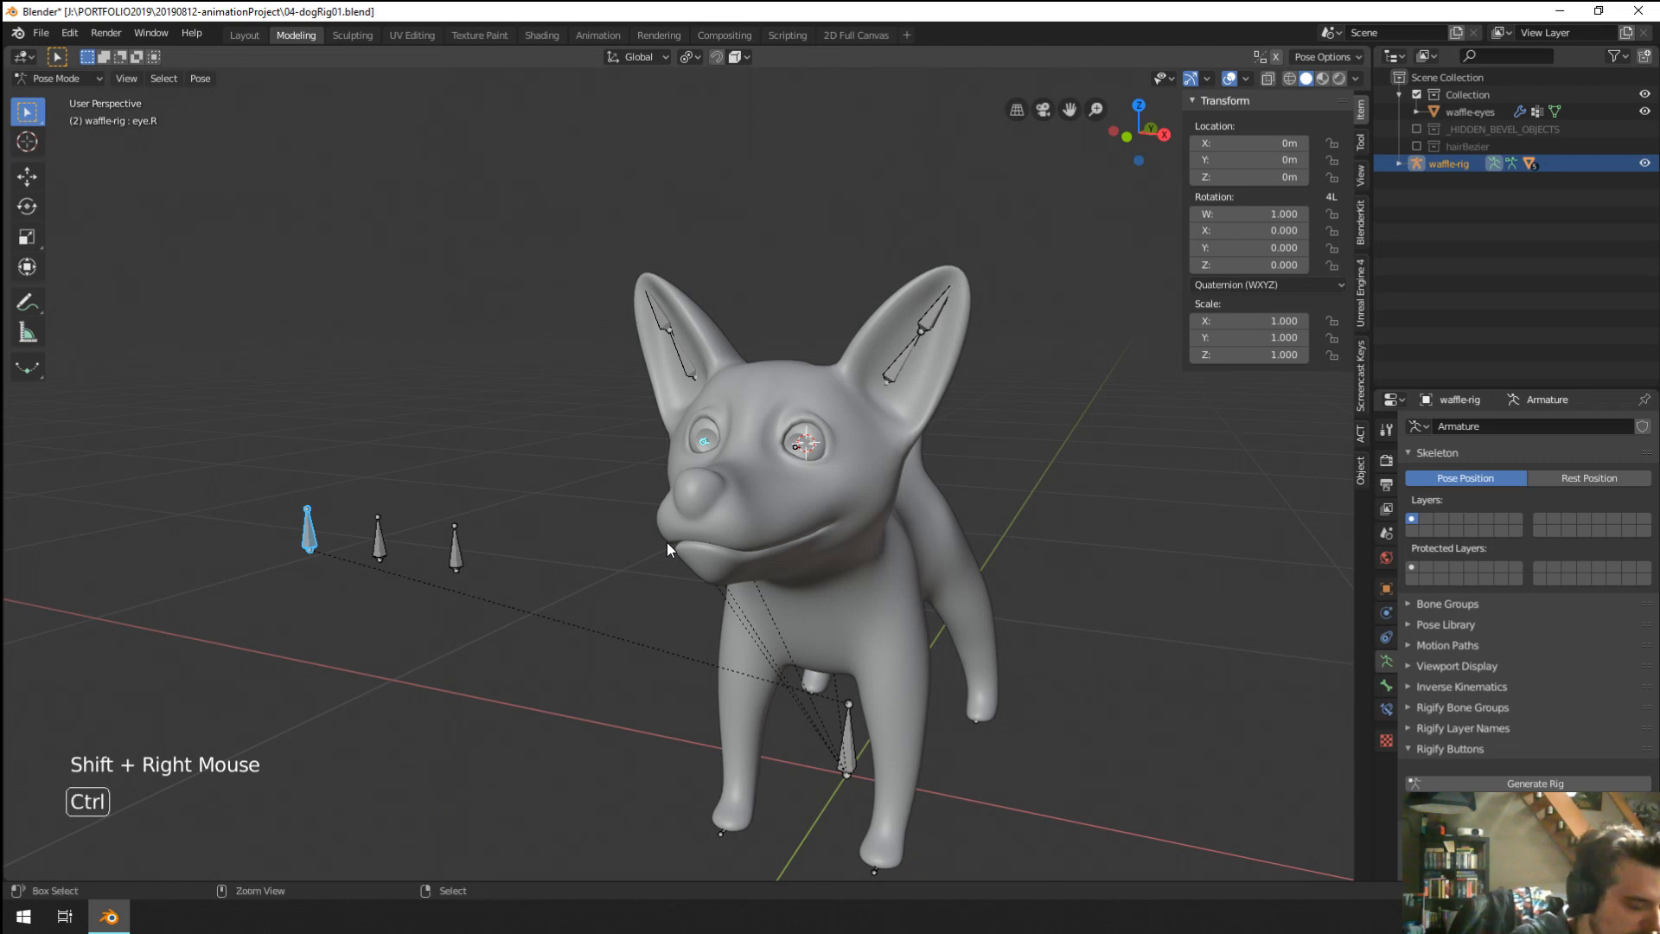
key(ctrl+shift+c)
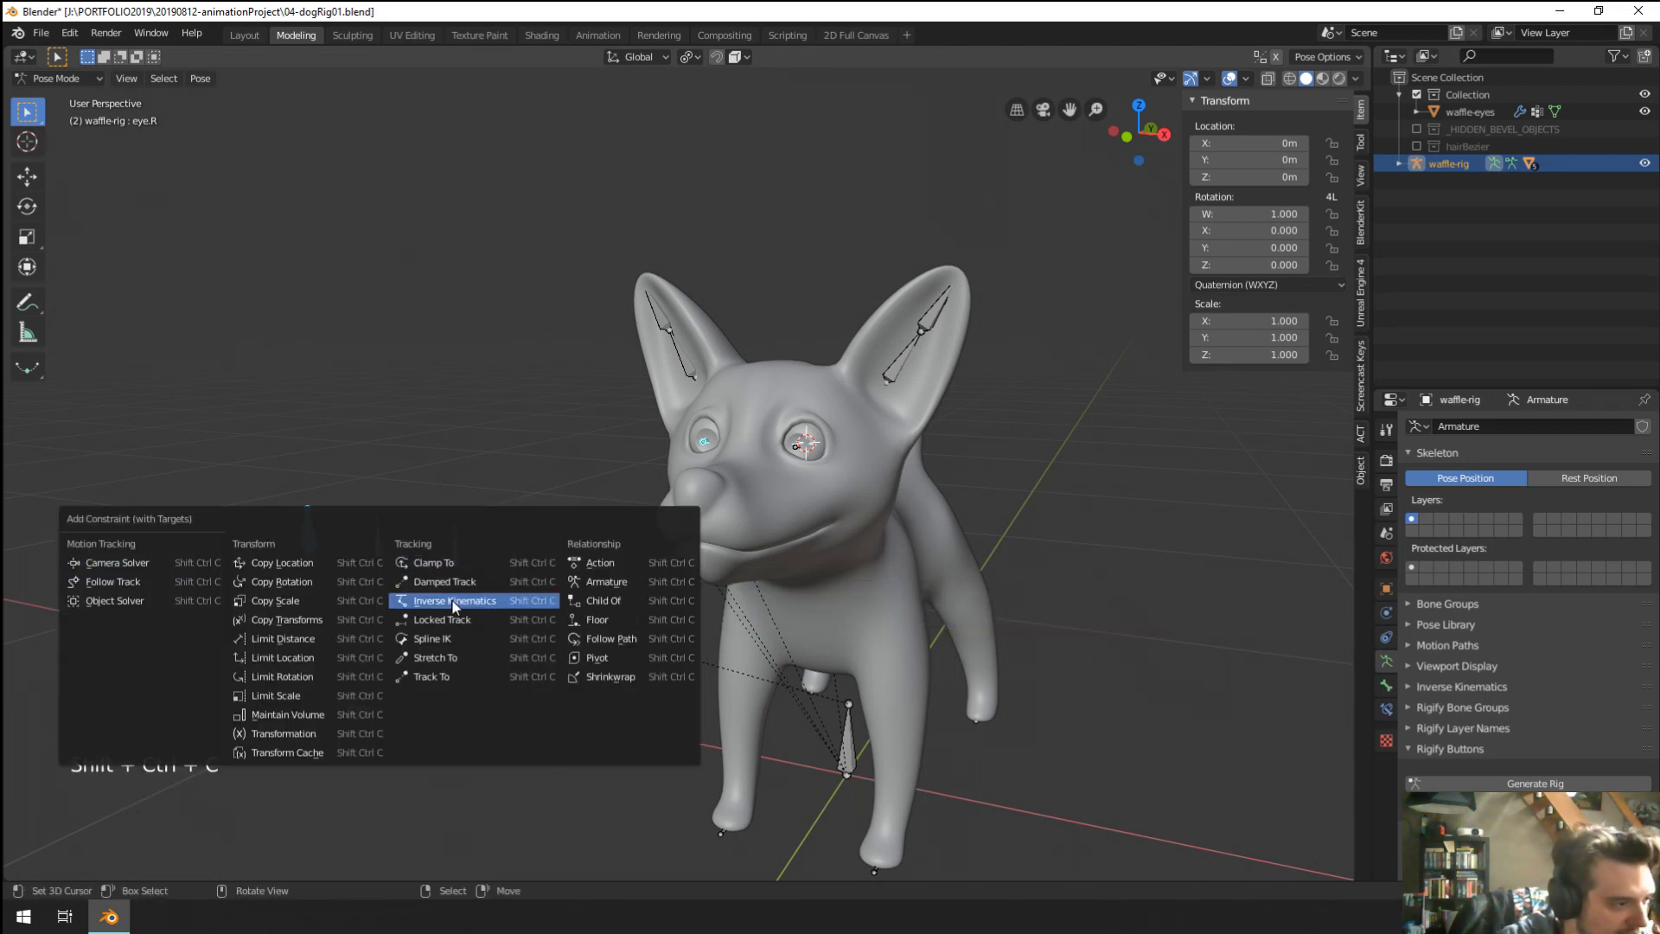
click(441, 676)
Constrain the eye.L bone to track CTRL-eyeTarget.L with the same kind of constraint.
right_click(455, 546)
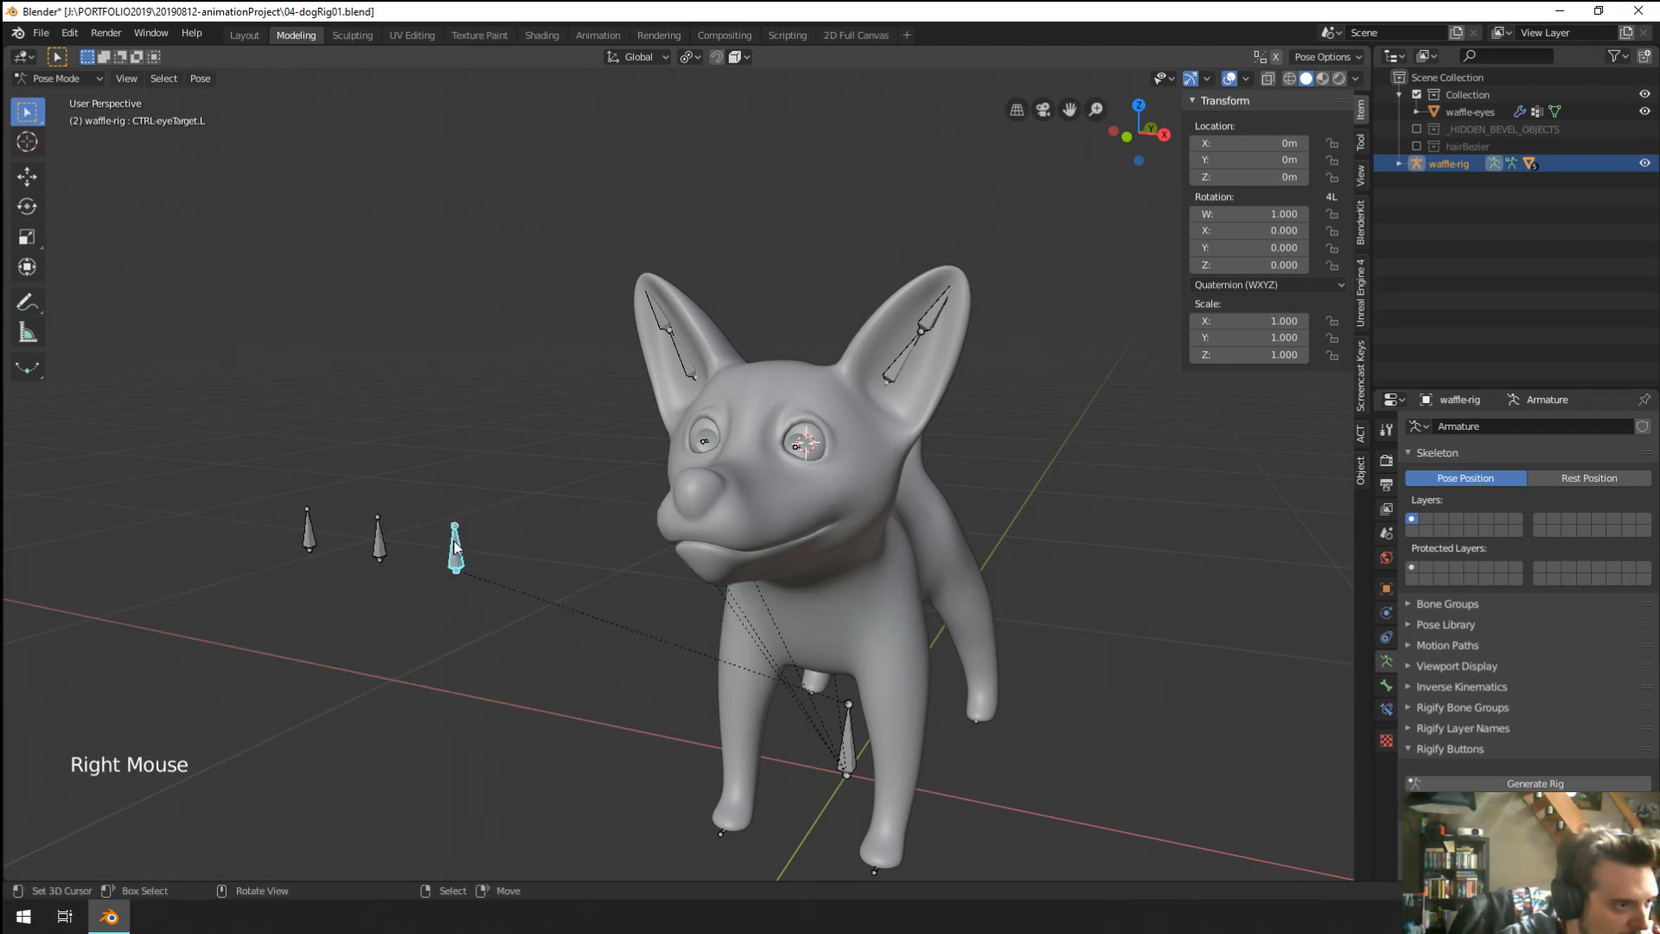
shift+right_click(804, 448)
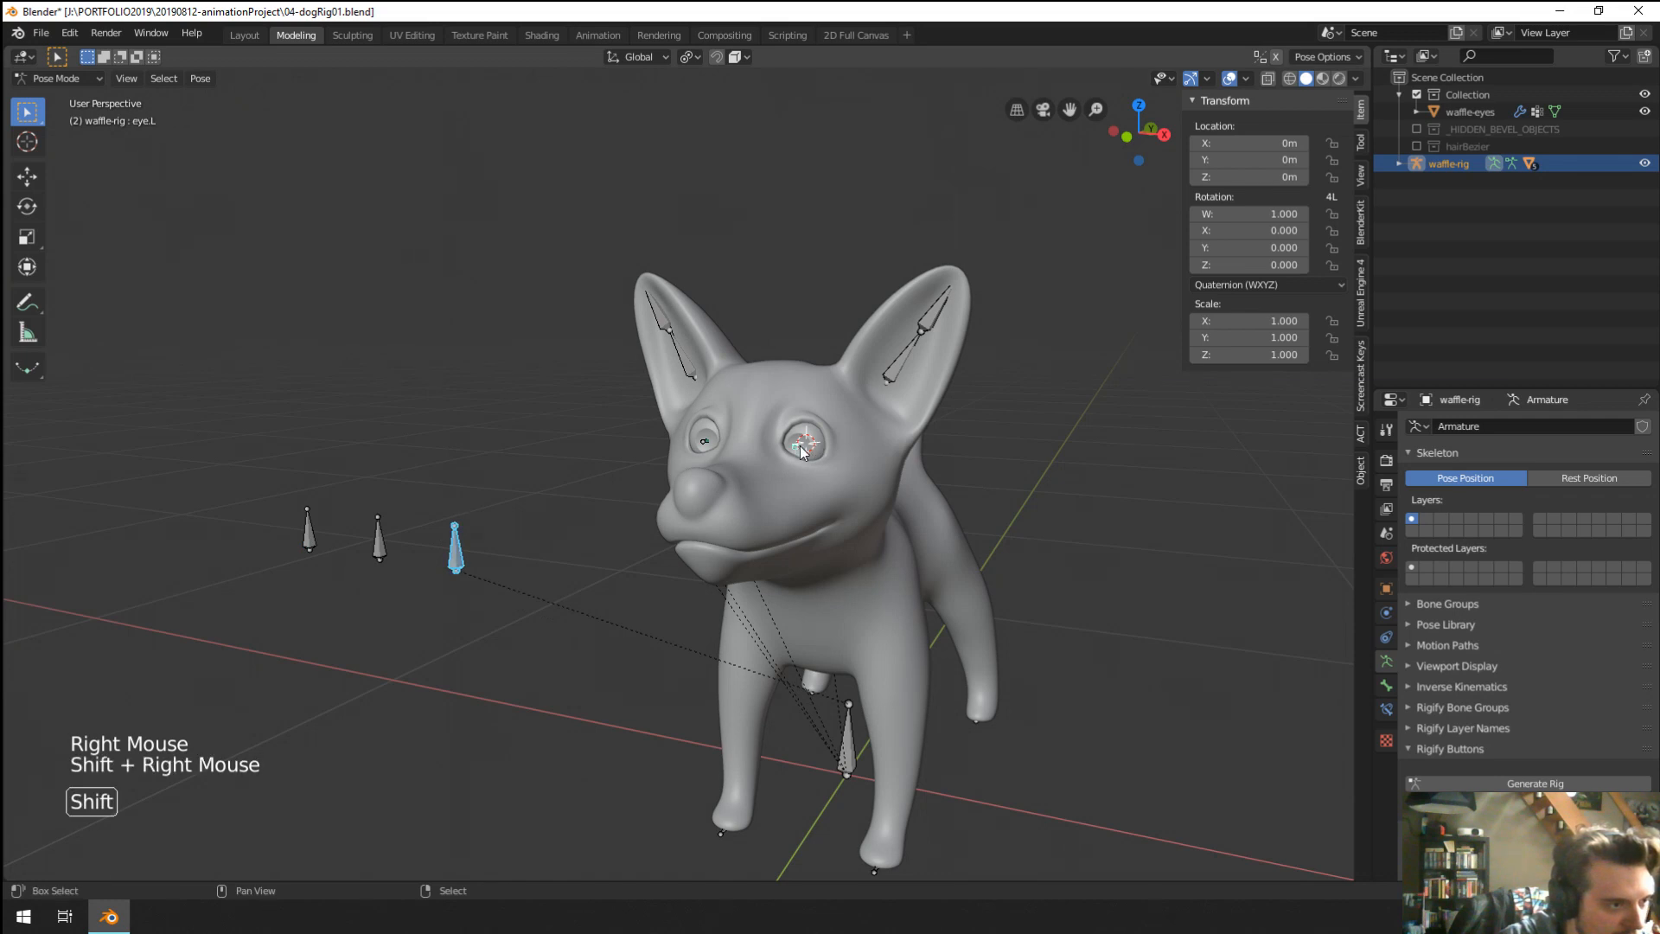
key(ctrl+shift+c)
click(755, 533)
Parent both side eye target bones to CTRL-eyeTargetCentre with Keep Offset, then return to Pose Mode.
right_click(379, 540)
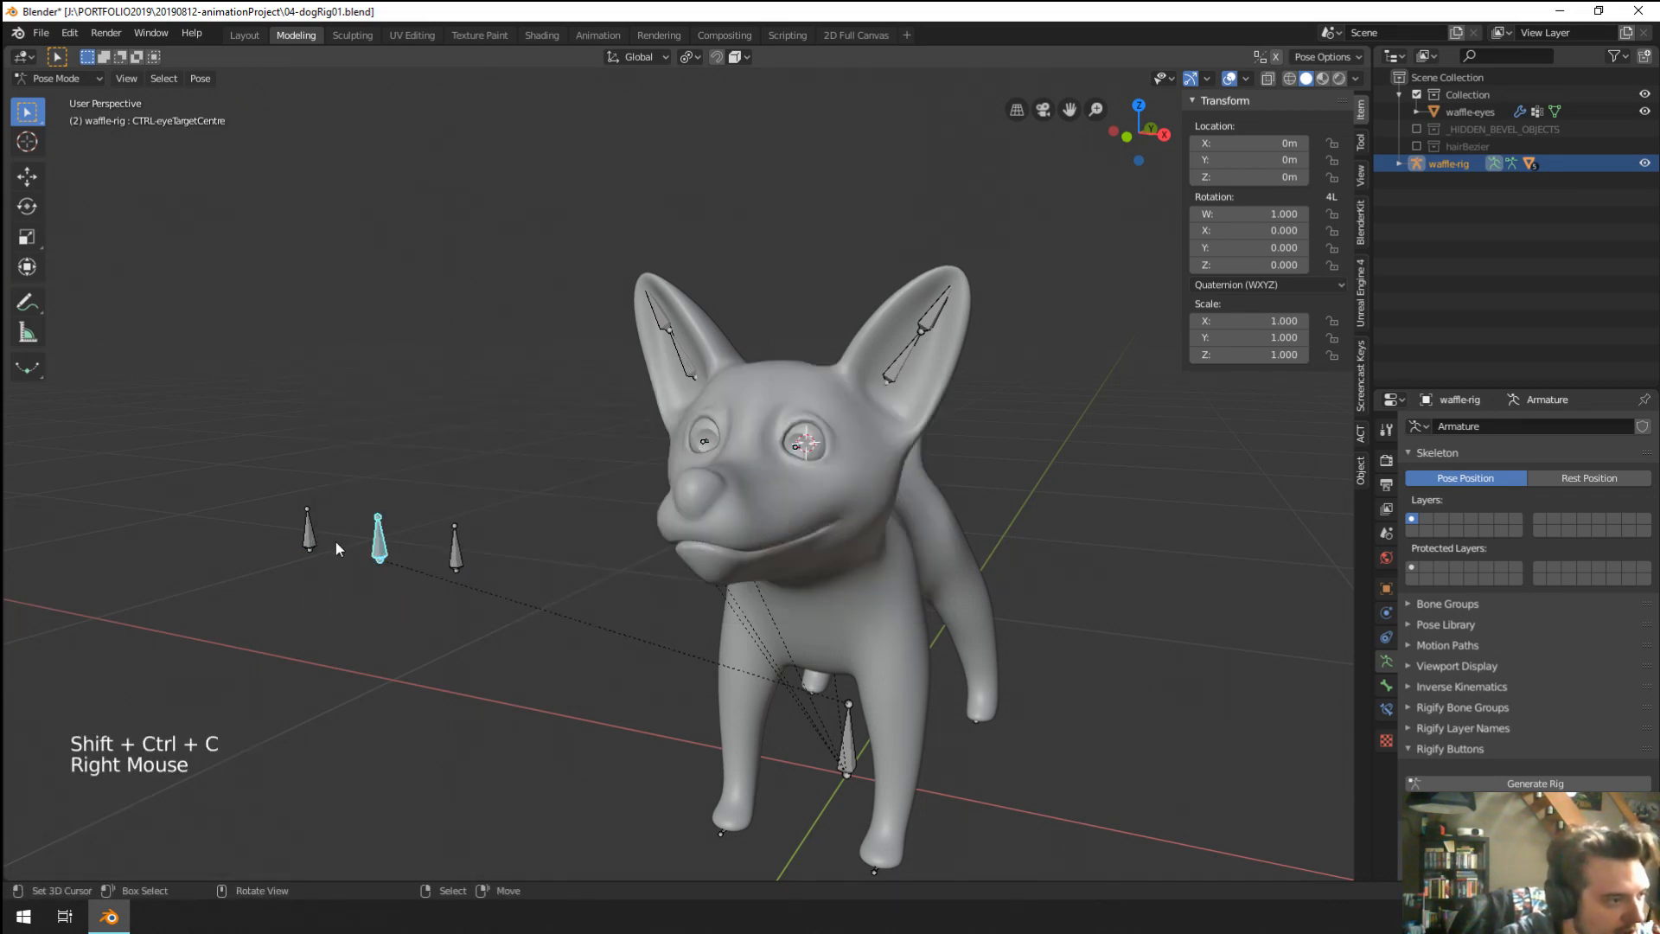
right_click(337, 546)
shift+right_click(459, 548)
shift+right_click(388, 548)
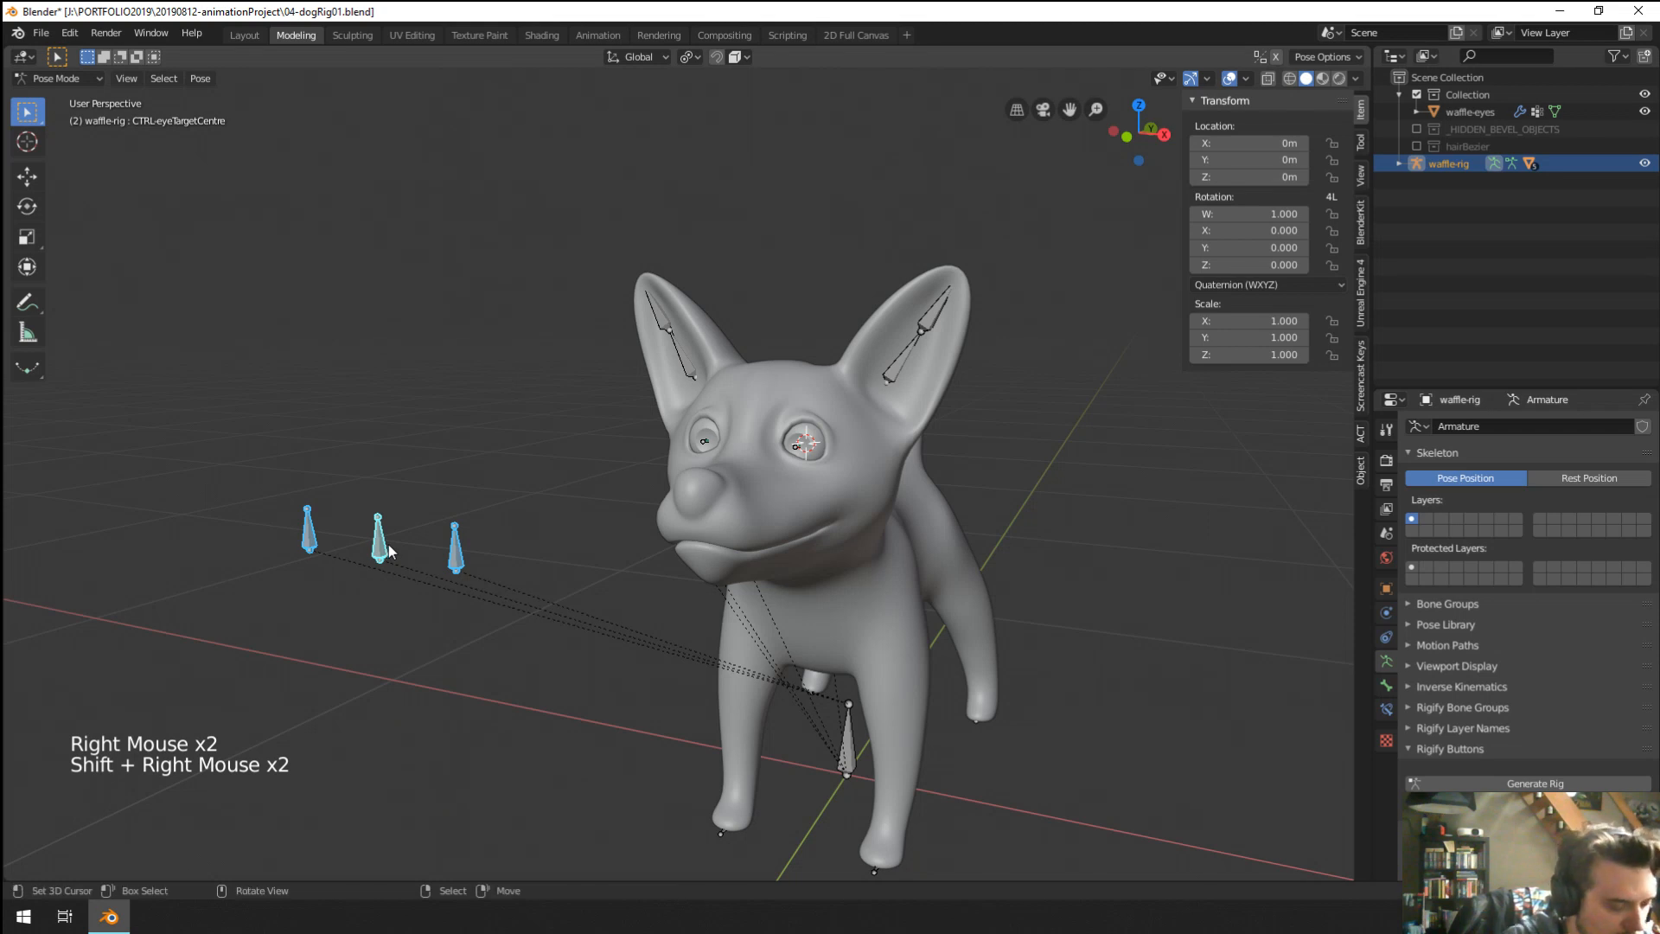
key(Tab)
key(ctrl+p)
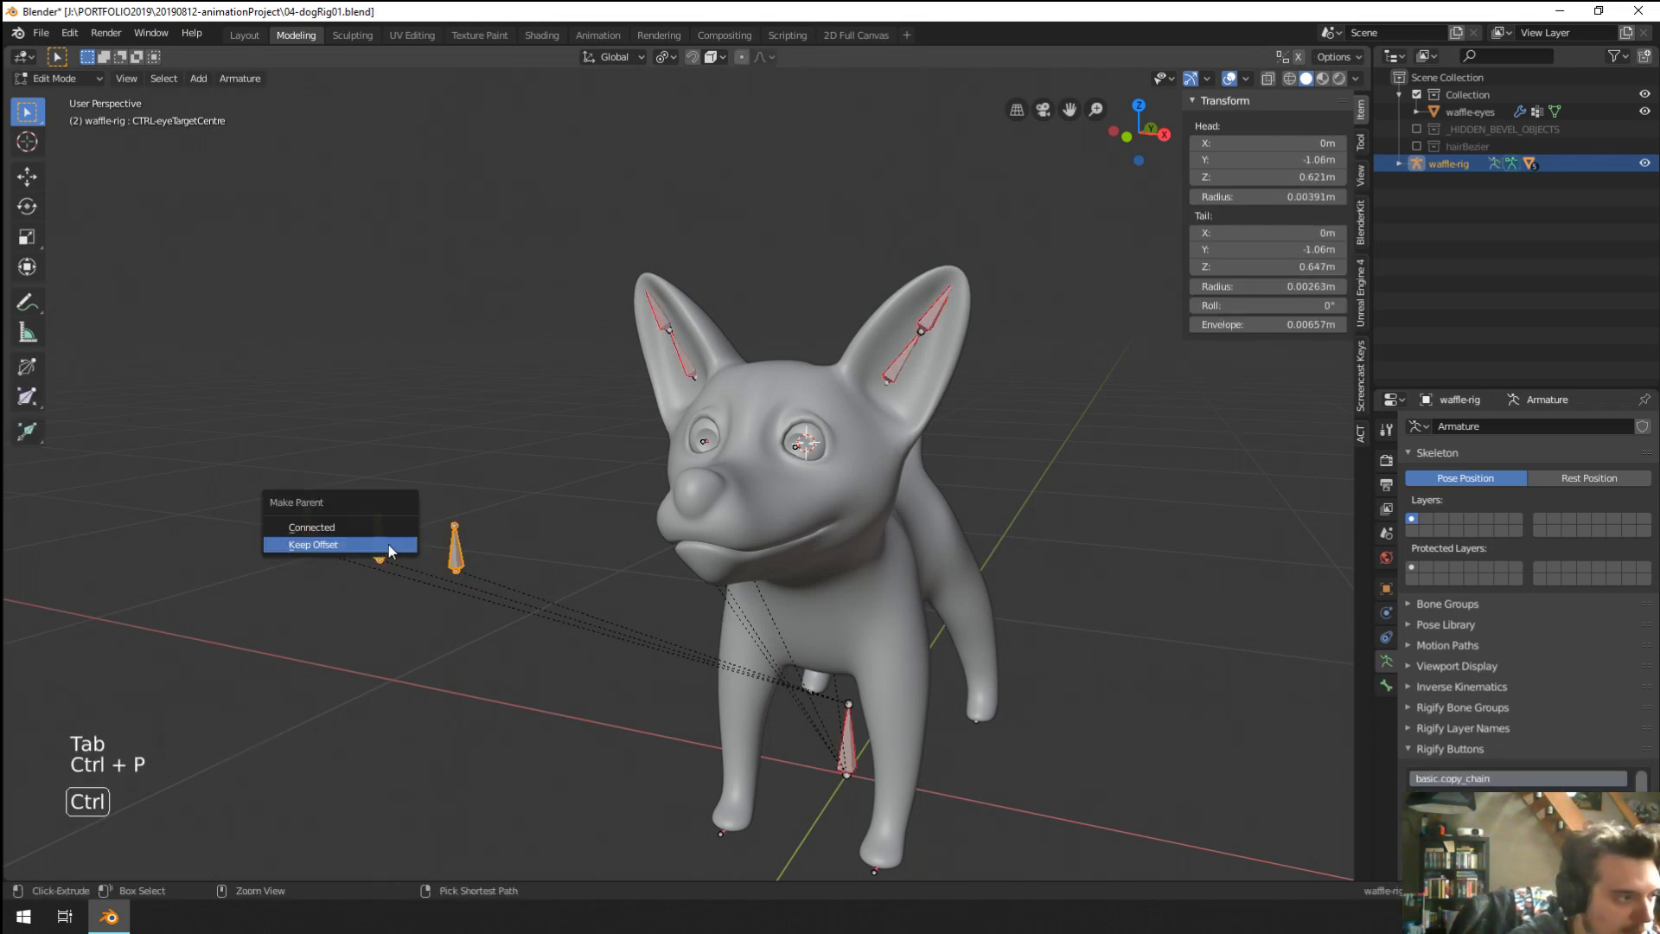
click(369, 548)
key(Tab)
Move CTRL-eyeTargetCentre about -0.07 m in X, -0.01 m in Y and 0.12 m in Z to test the eye tracking.
right_click(380, 543)
key(g)
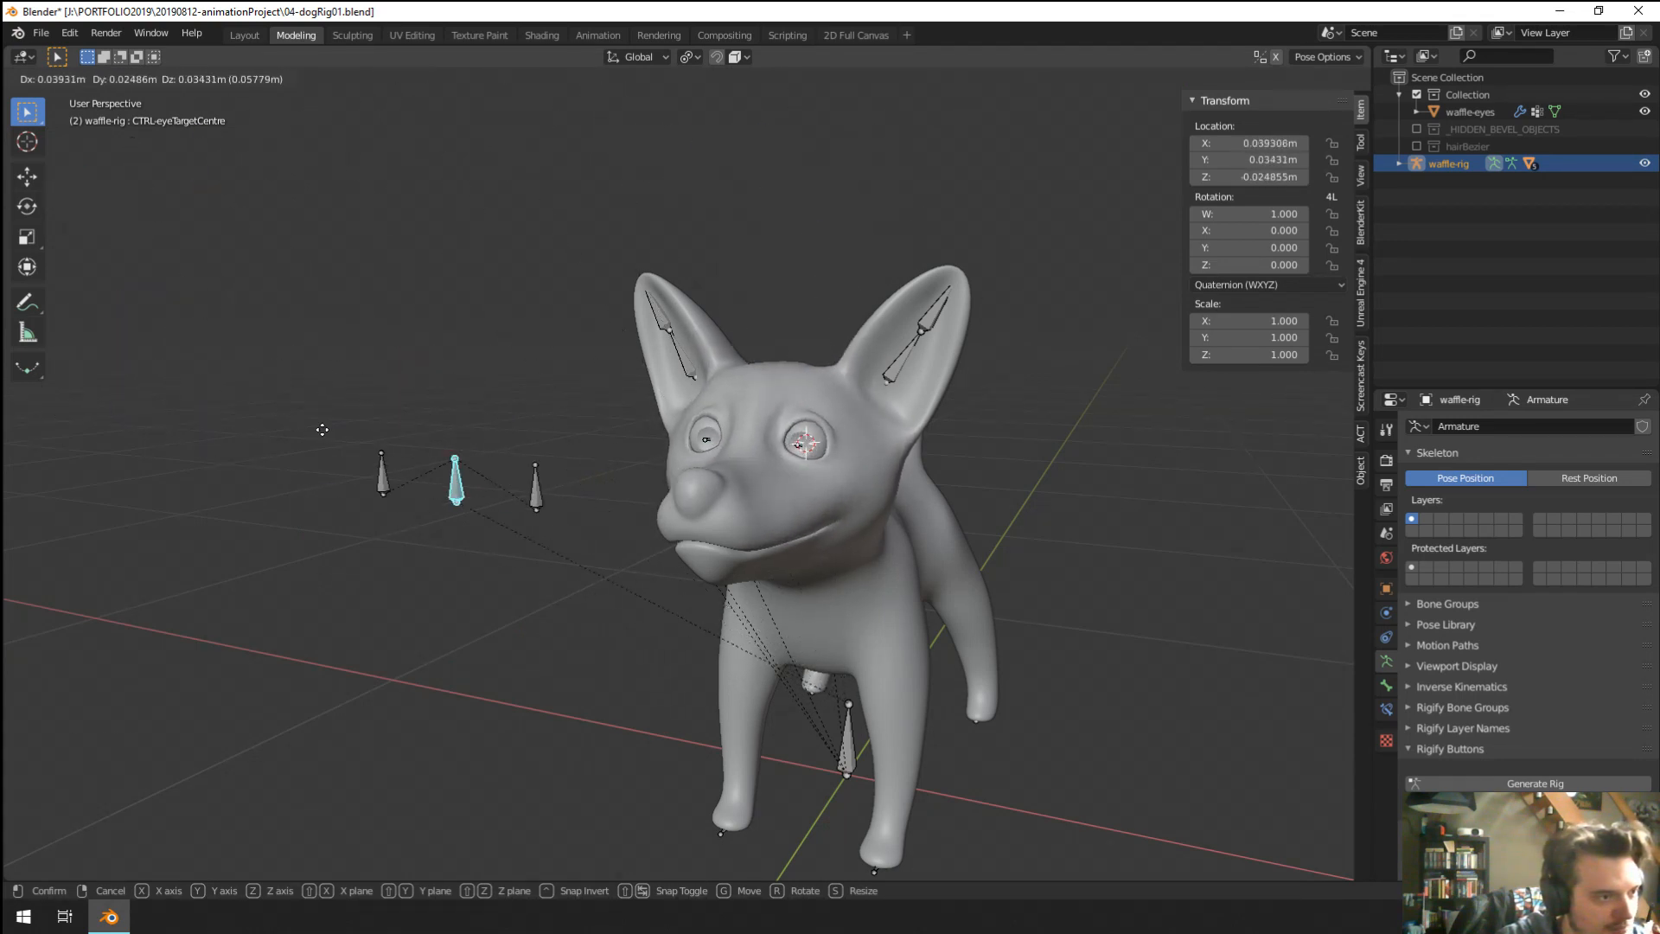
right_click(890, 507)
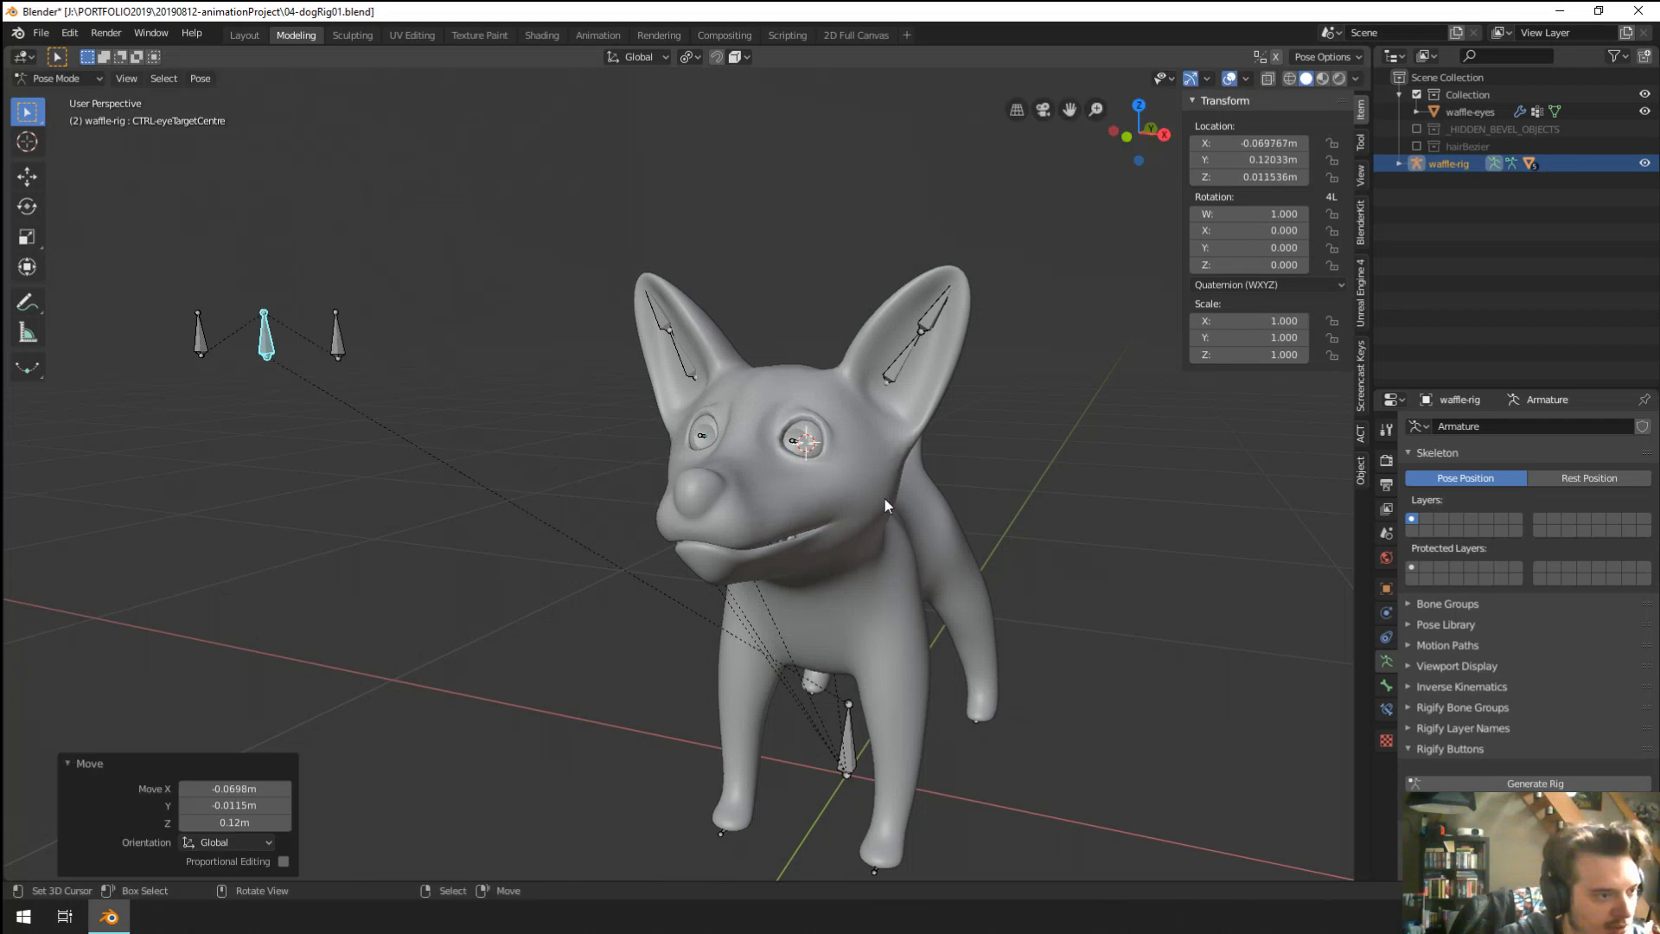
Leave Pose Mode, select waffle-body and remove its eye.L and eye.R vertex groups.
right_click(889, 506)
key(ctrl+Tab)
right_click(870, 500)
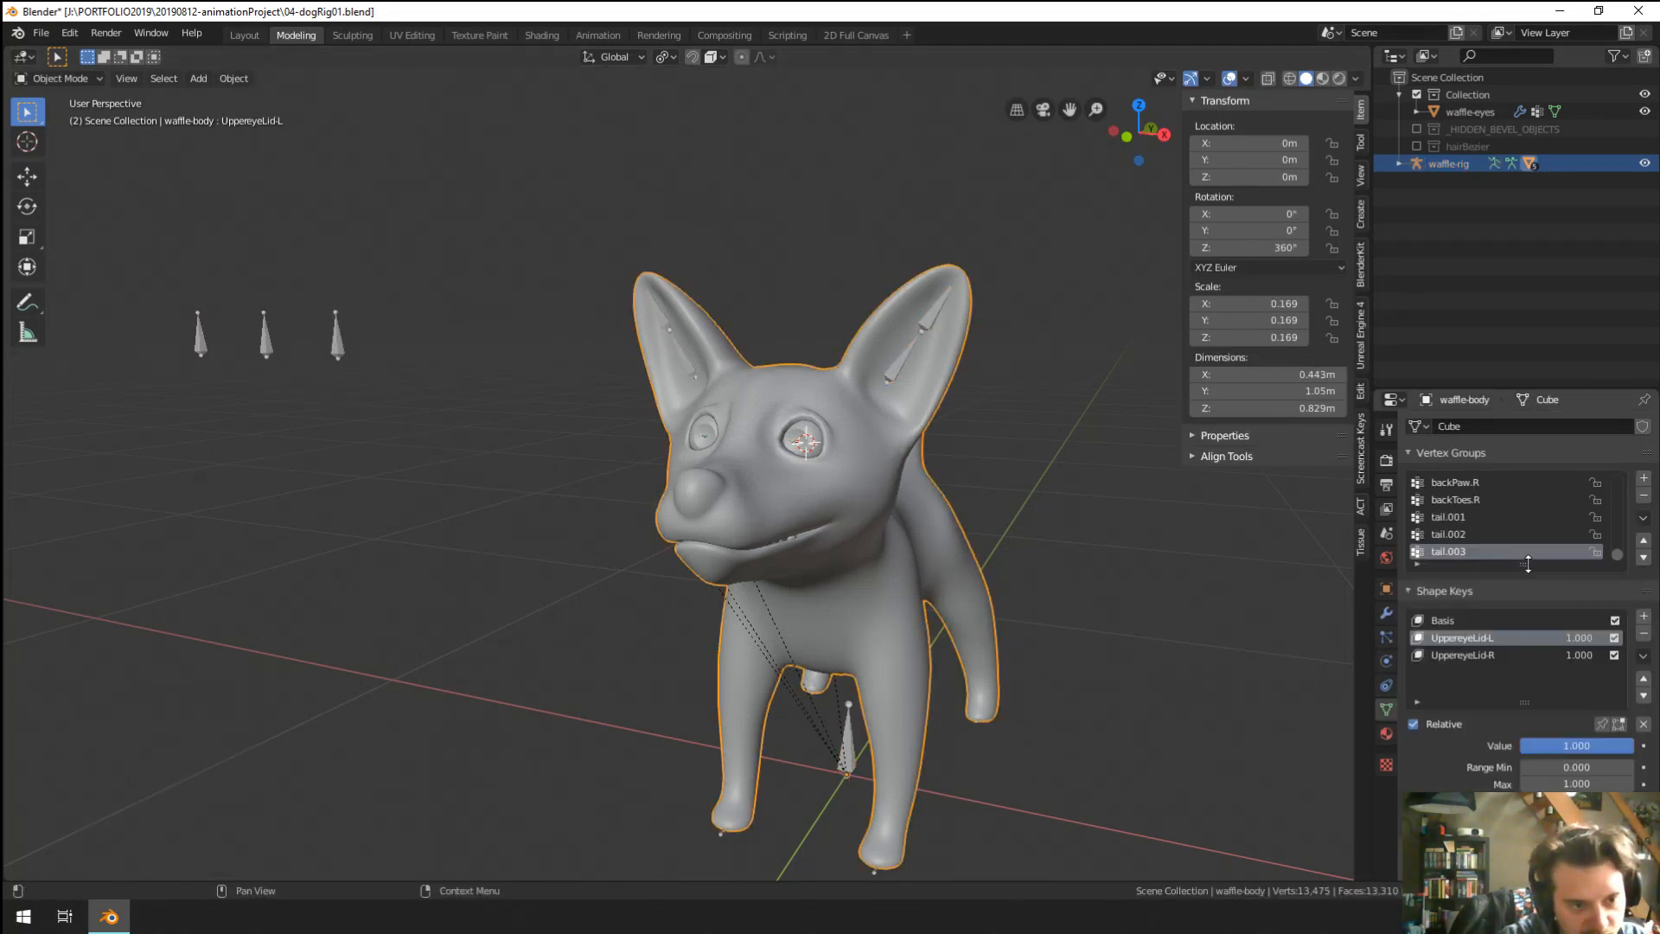
drag(1527, 564, 1528, 687)
scroll(1522, 583, up, 20)
scroll(1521, 583, down, 1)
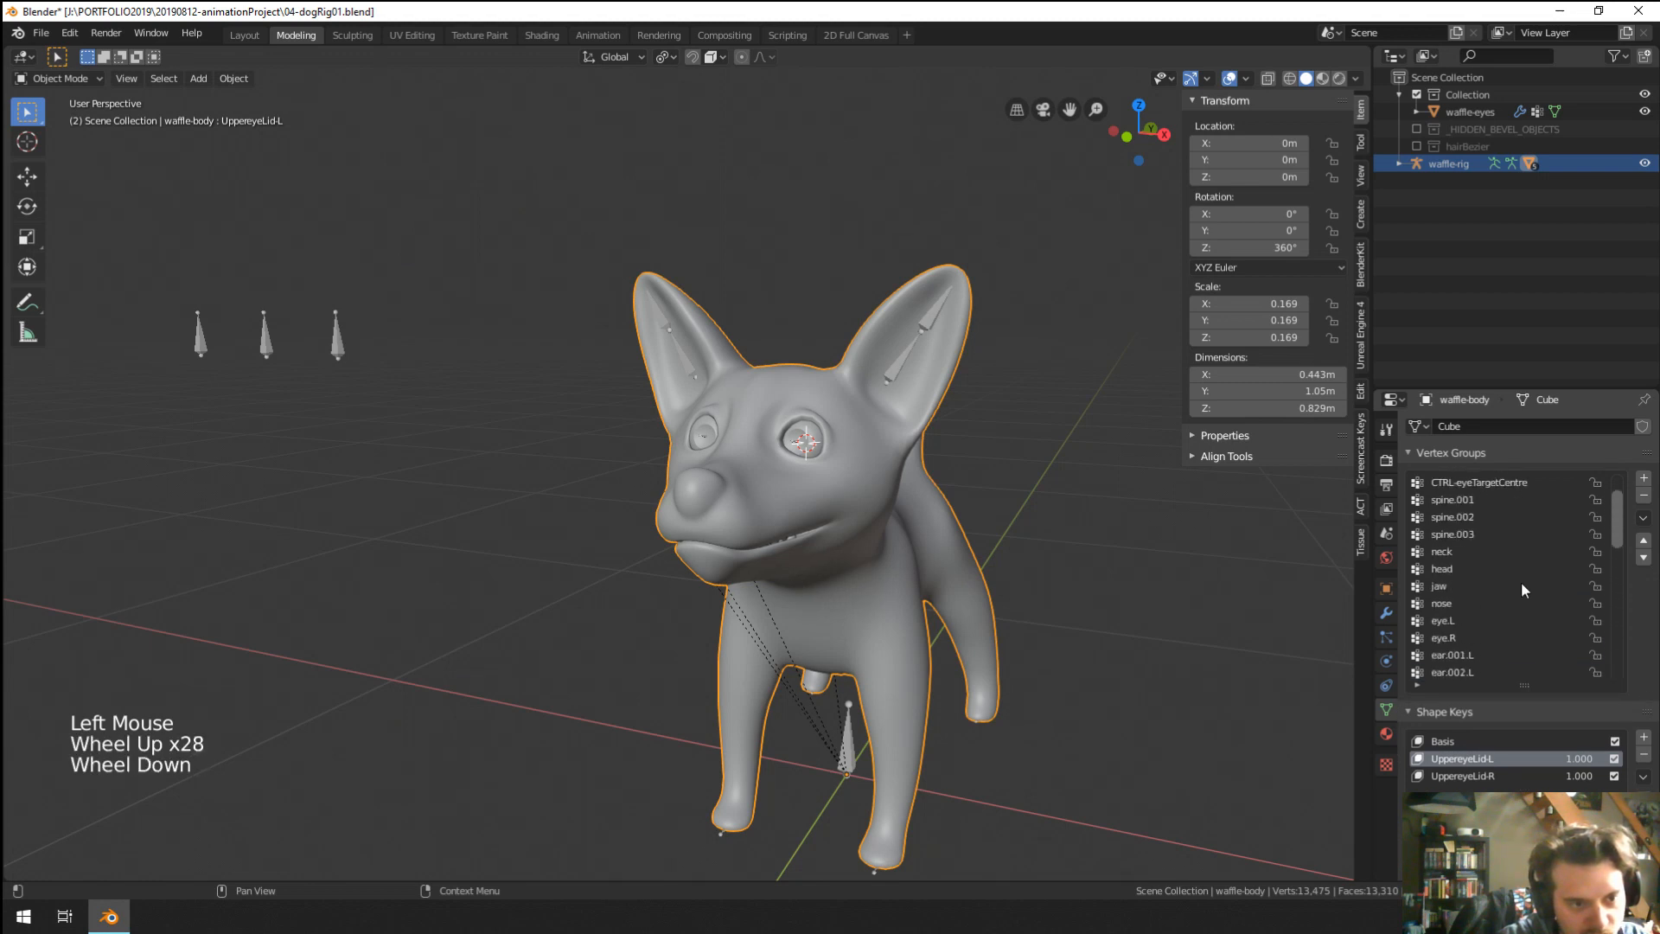
scroll(1522, 583, down, 3)
click(1442, 568)
click(1643, 499)
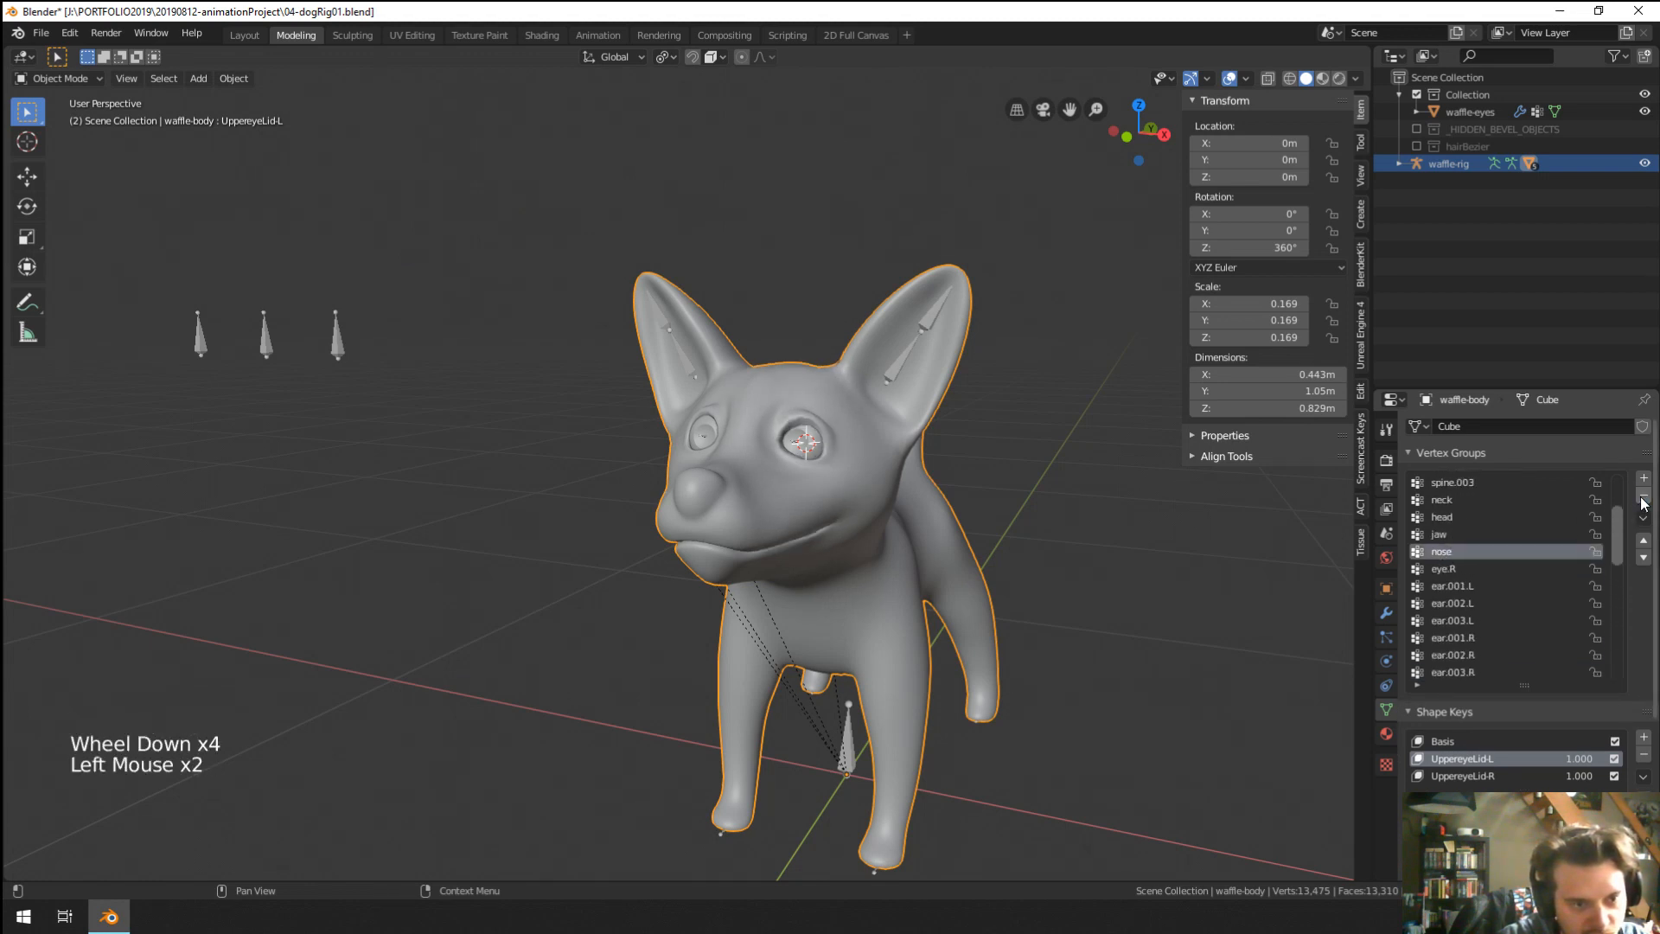
click(1470, 568)
click(1643, 499)
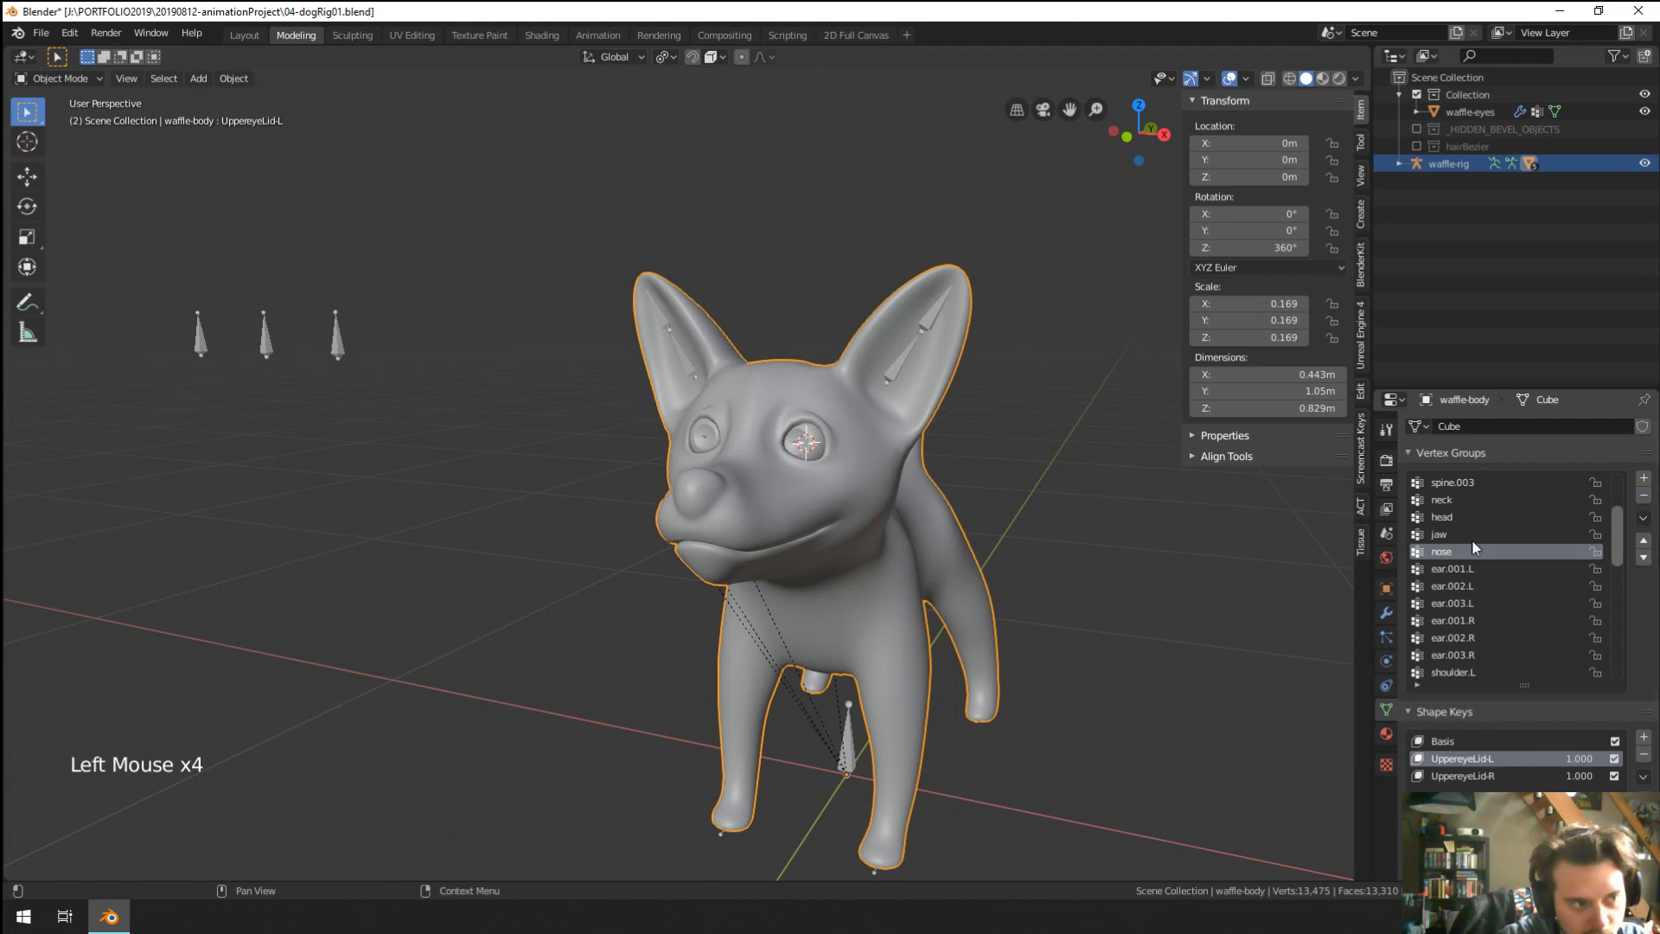
Remove the vertex groups CTRL-eyeTarget.L, CTRL-eyeTarget.R and CTRL-eyeTargetCentre from waffle-body.
middle_click(1461, 560)
scroll(1453, 564, up, 3)
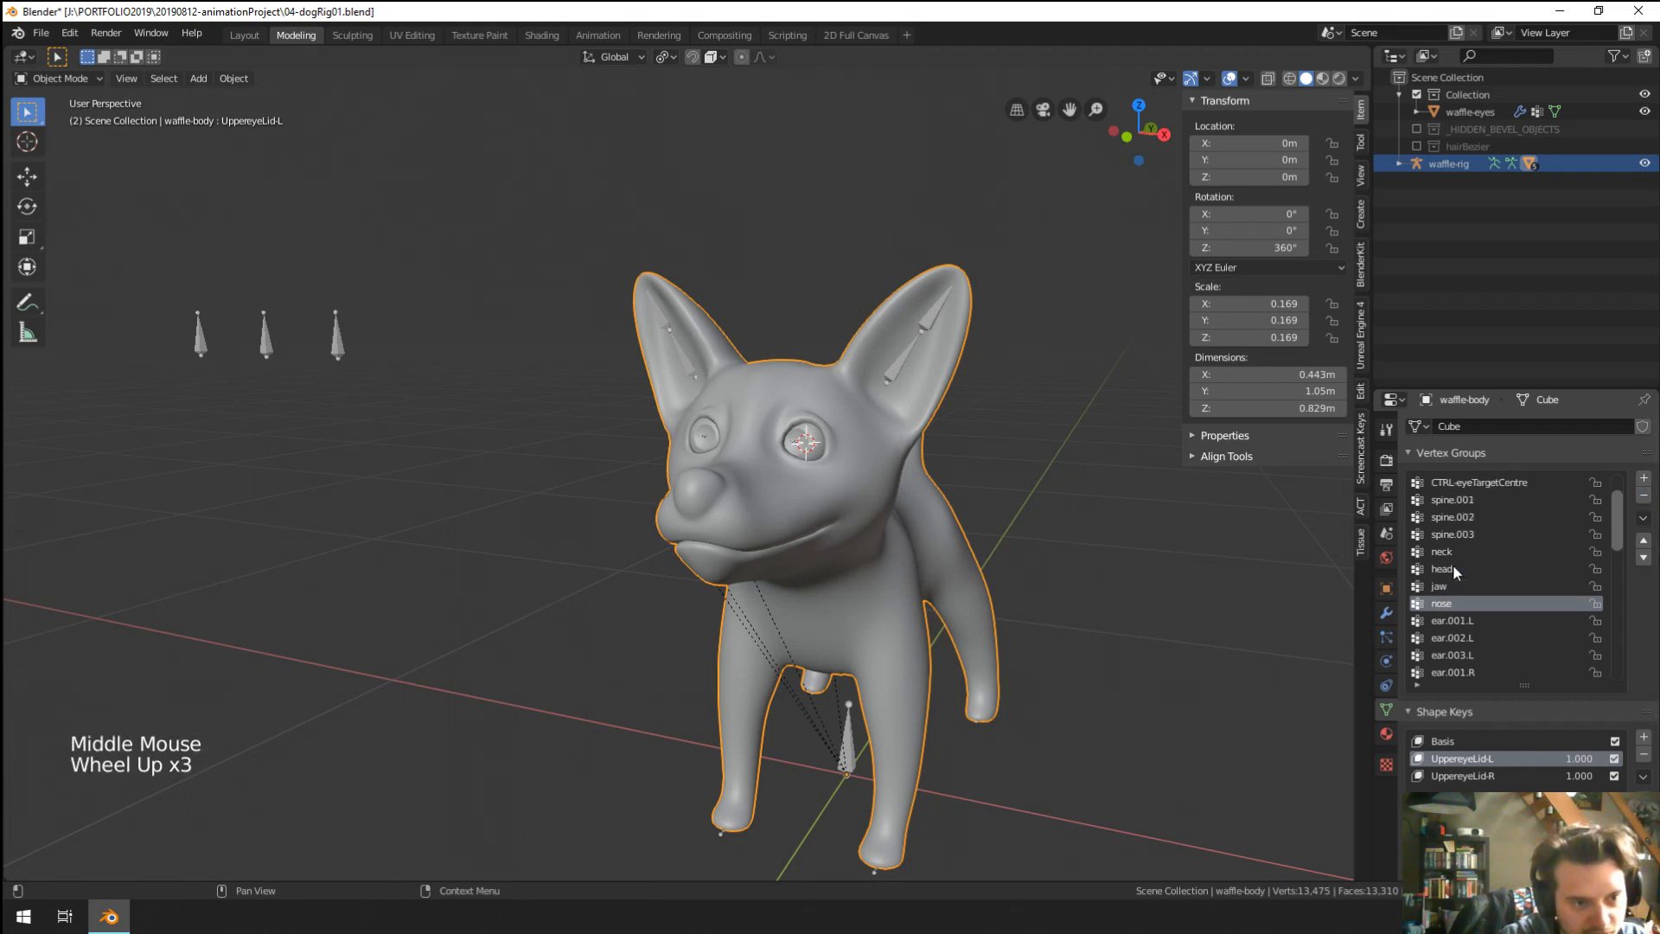
scroll(1465, 543, up, 7)
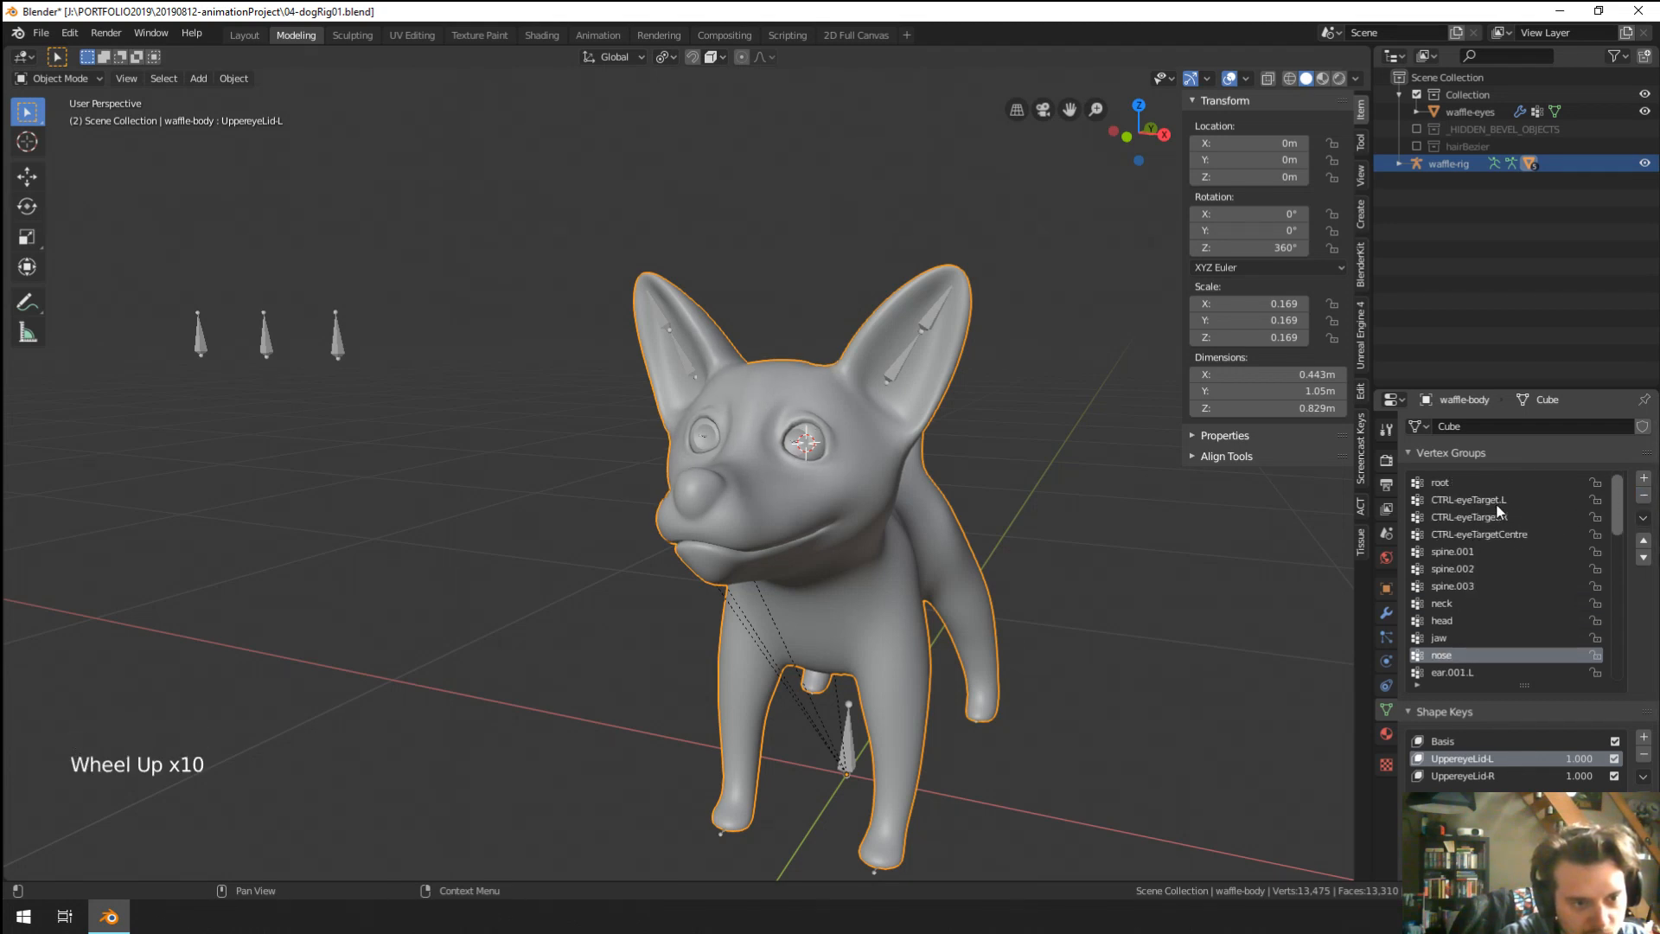
click(1496, 500)
click(1642, 499)
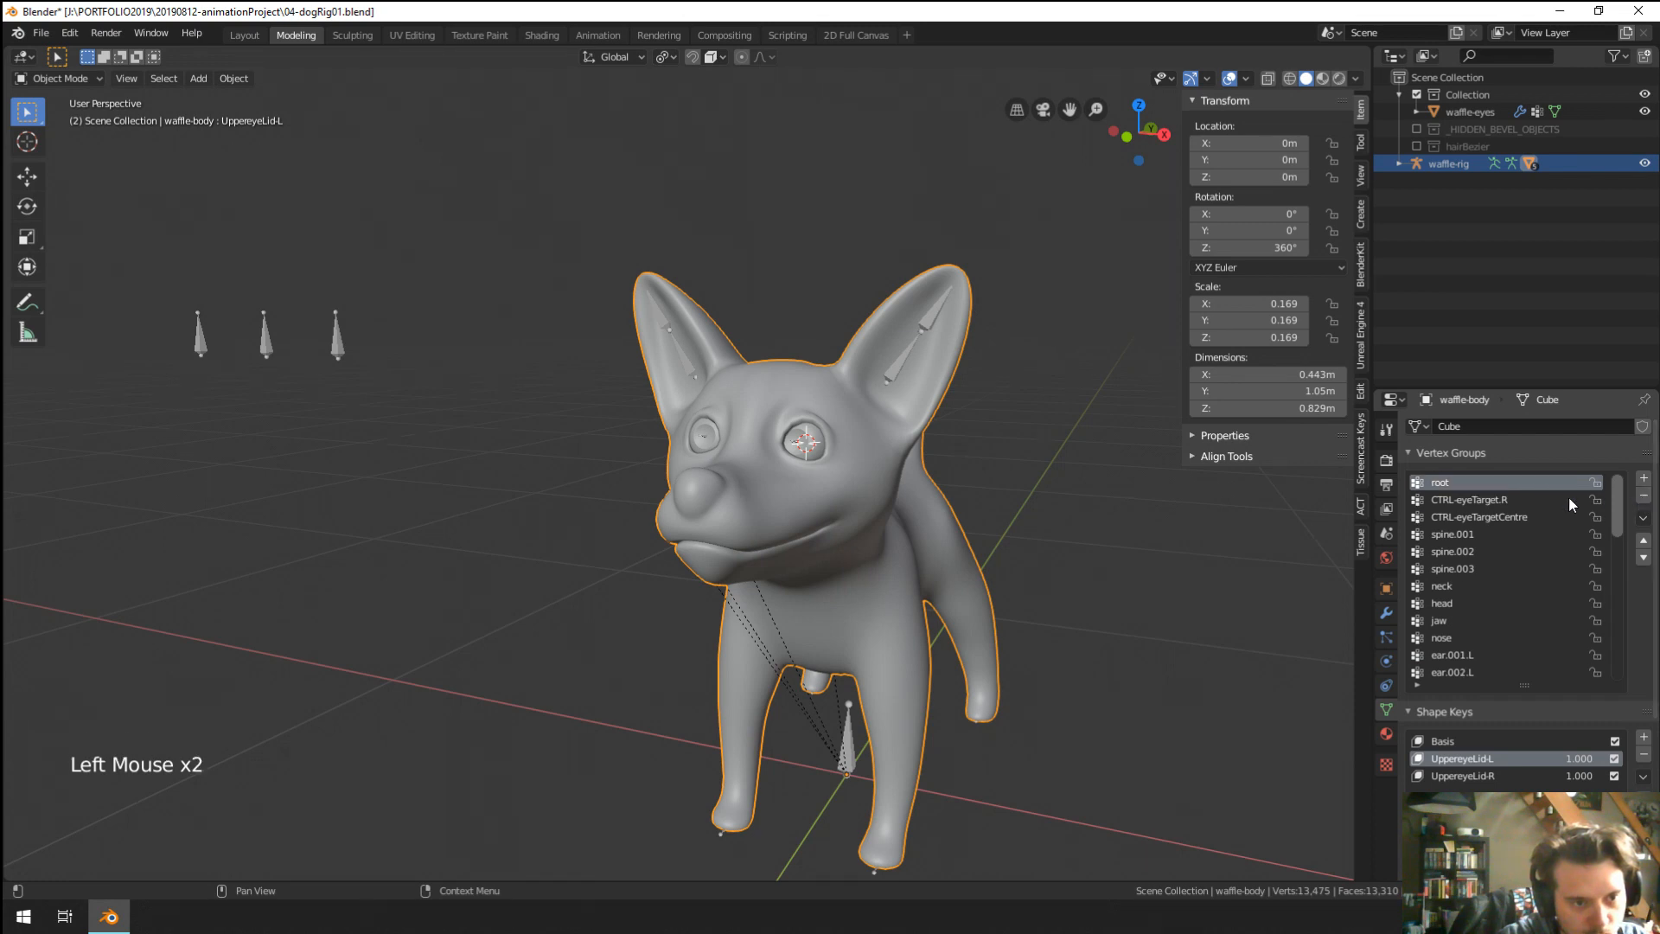
click(1568, 499)
click(1643, 496)
click(1548, 499)
click(1643, 495)
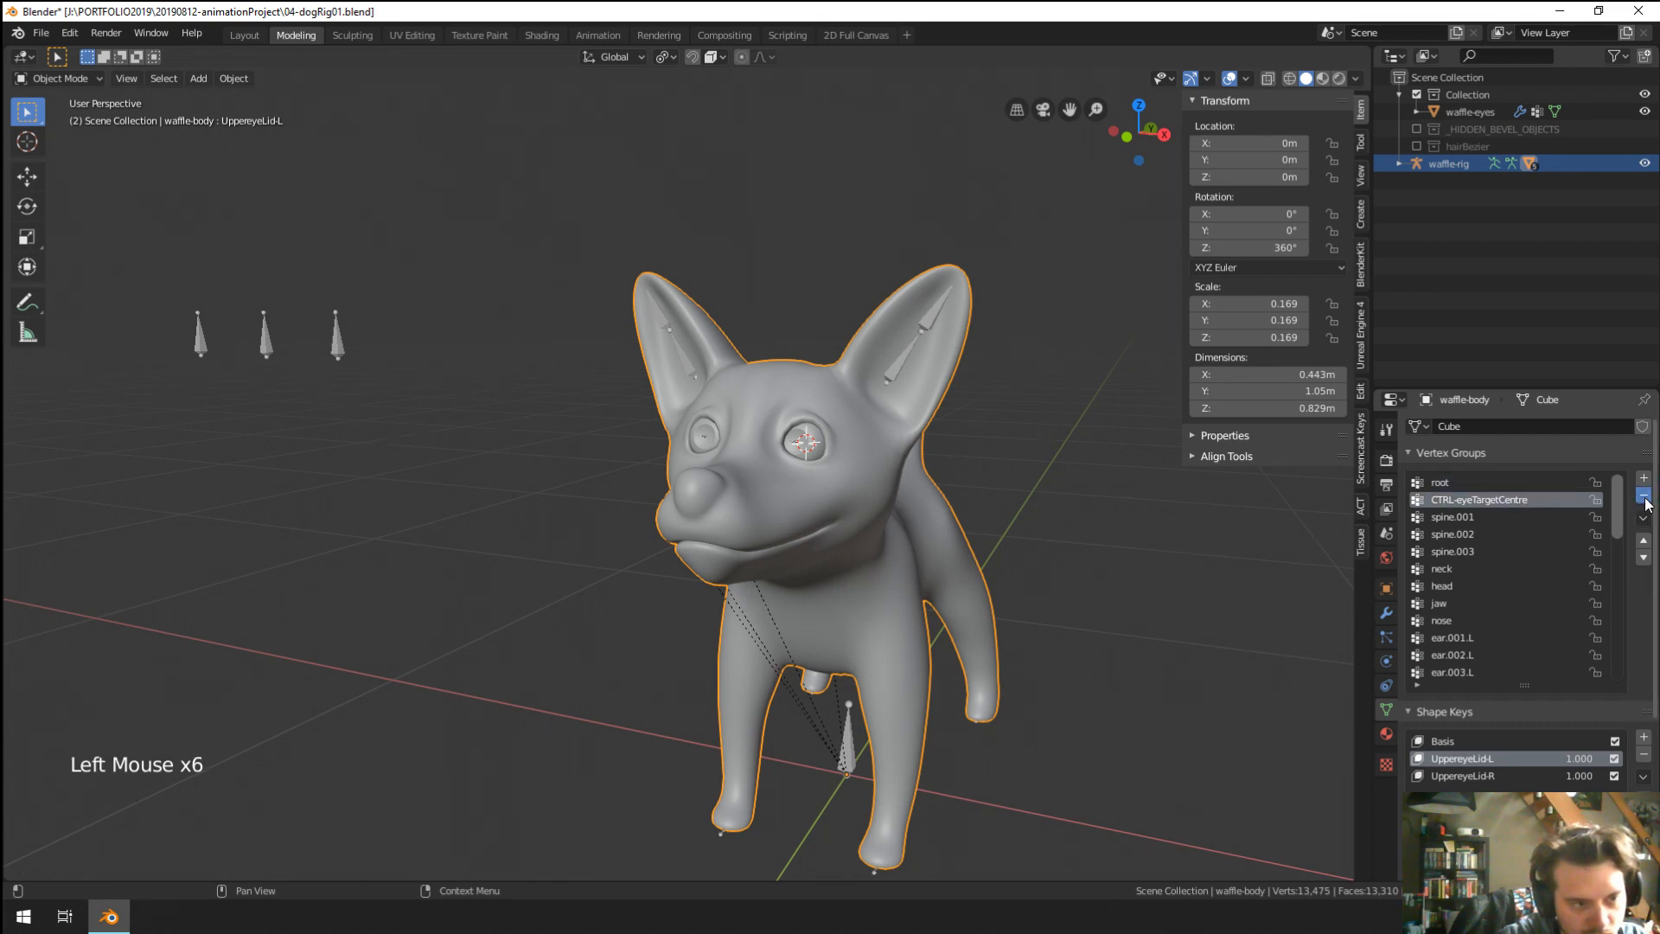
Return waffle-rig to Pose Mode and test-move CTRL-eyeTargetCentre to check the eyes and face, cancelling the move.
right_click(253, 339)
key(ctrl+Tab)
right_click(264, 338)
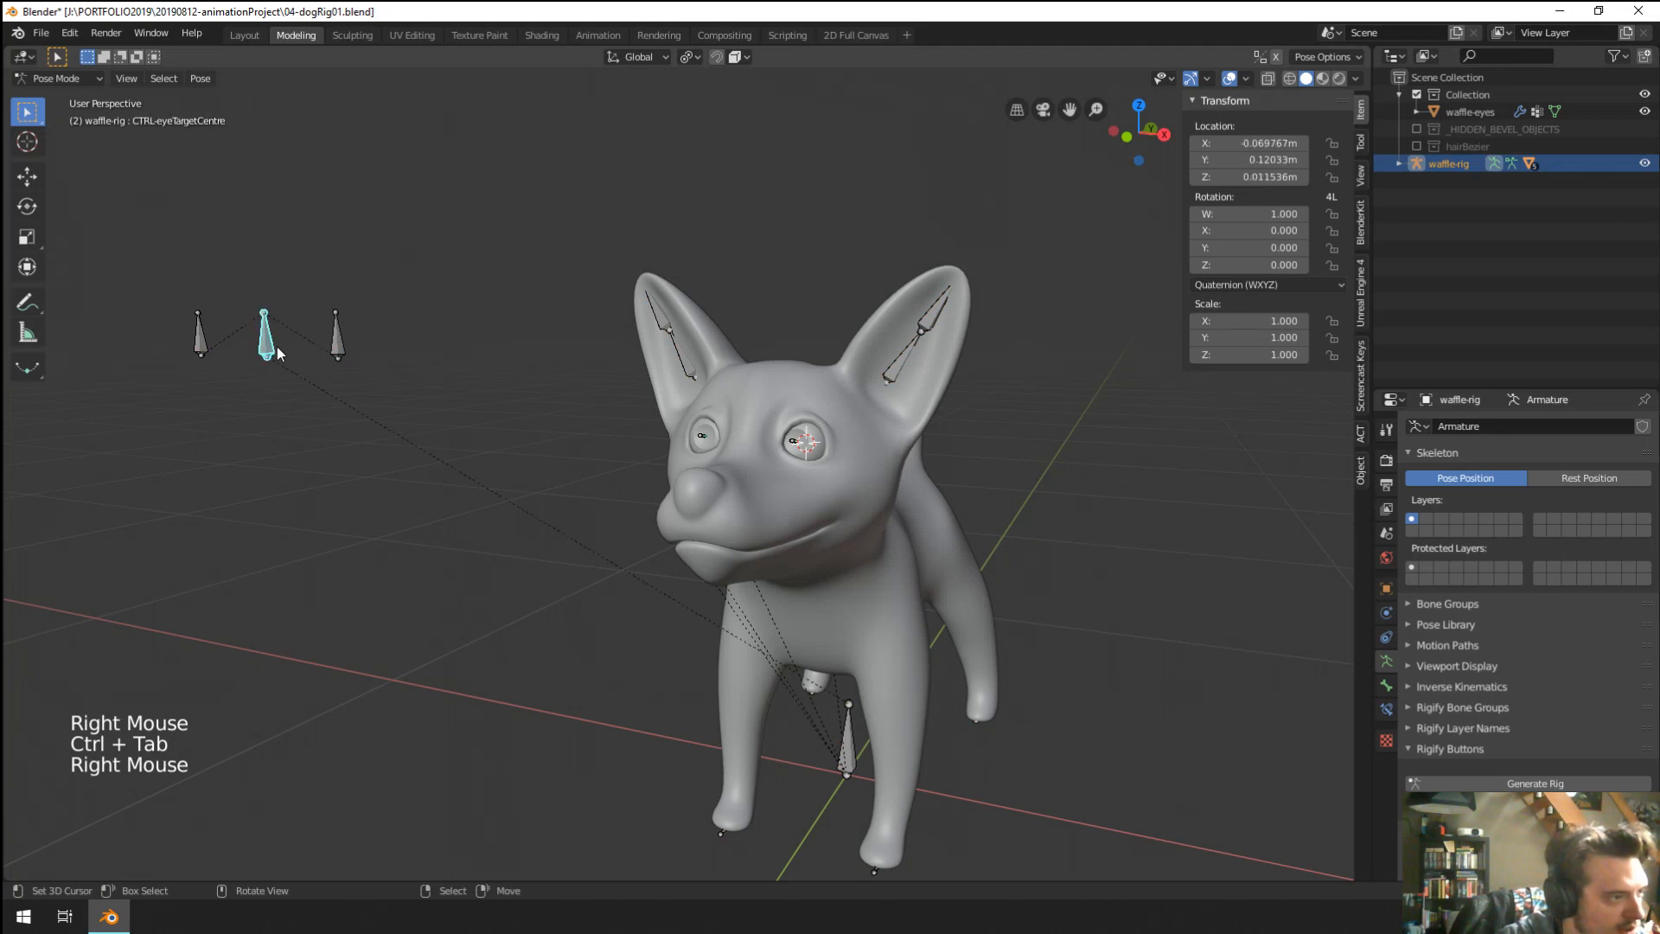
key(g)
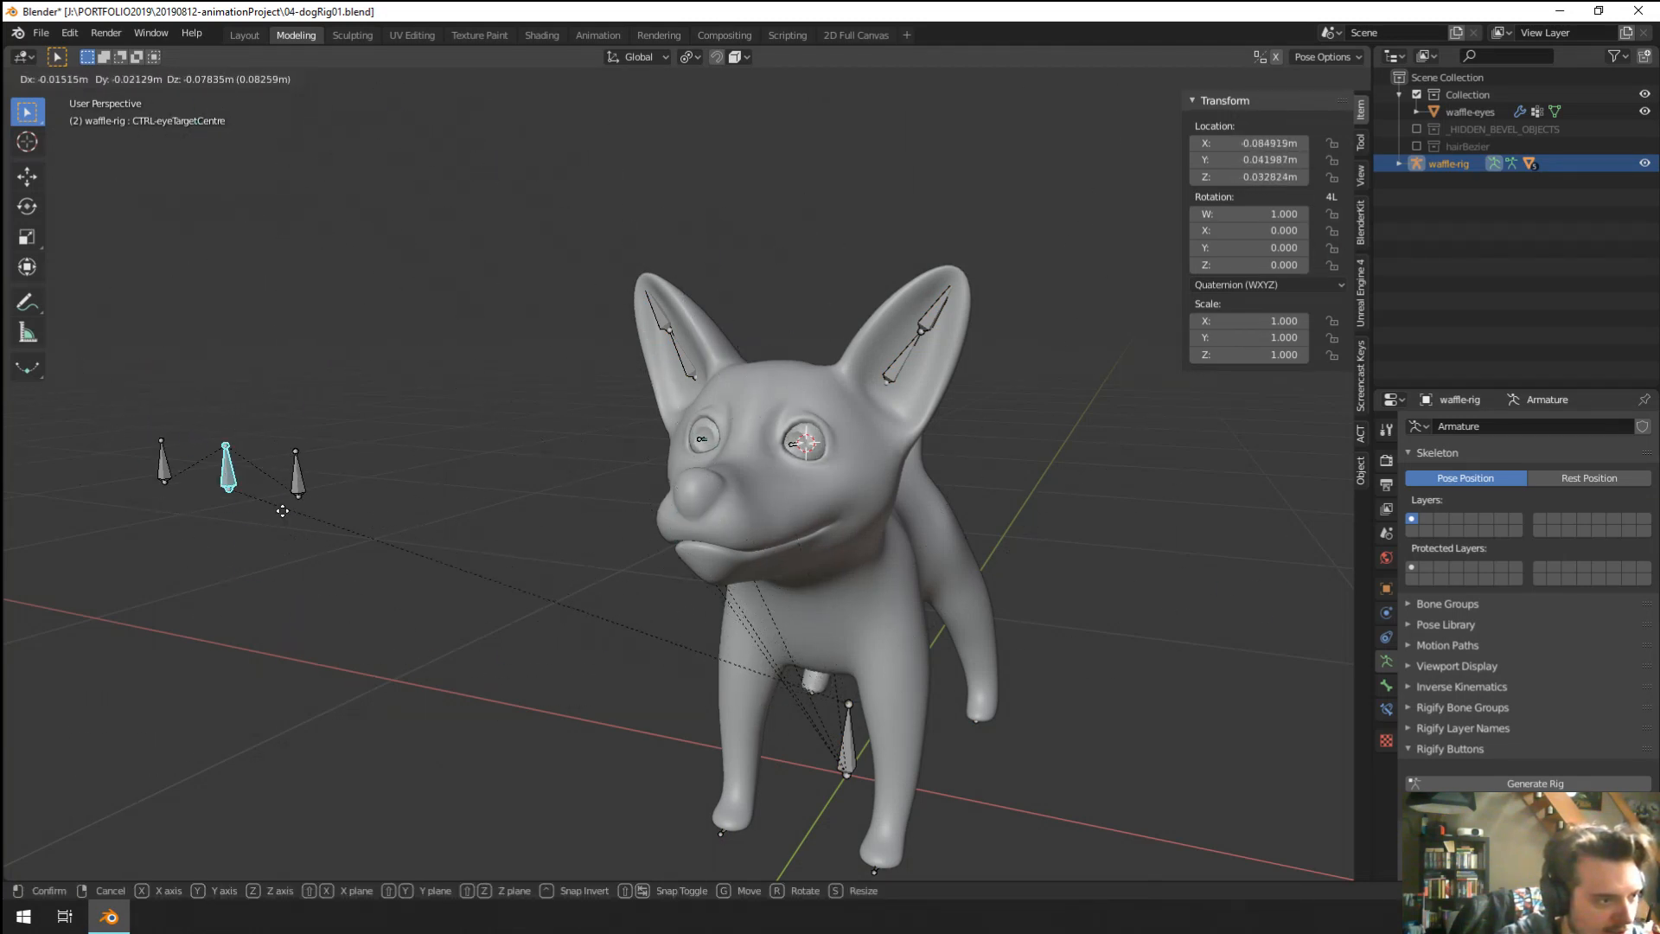
key(Escape)
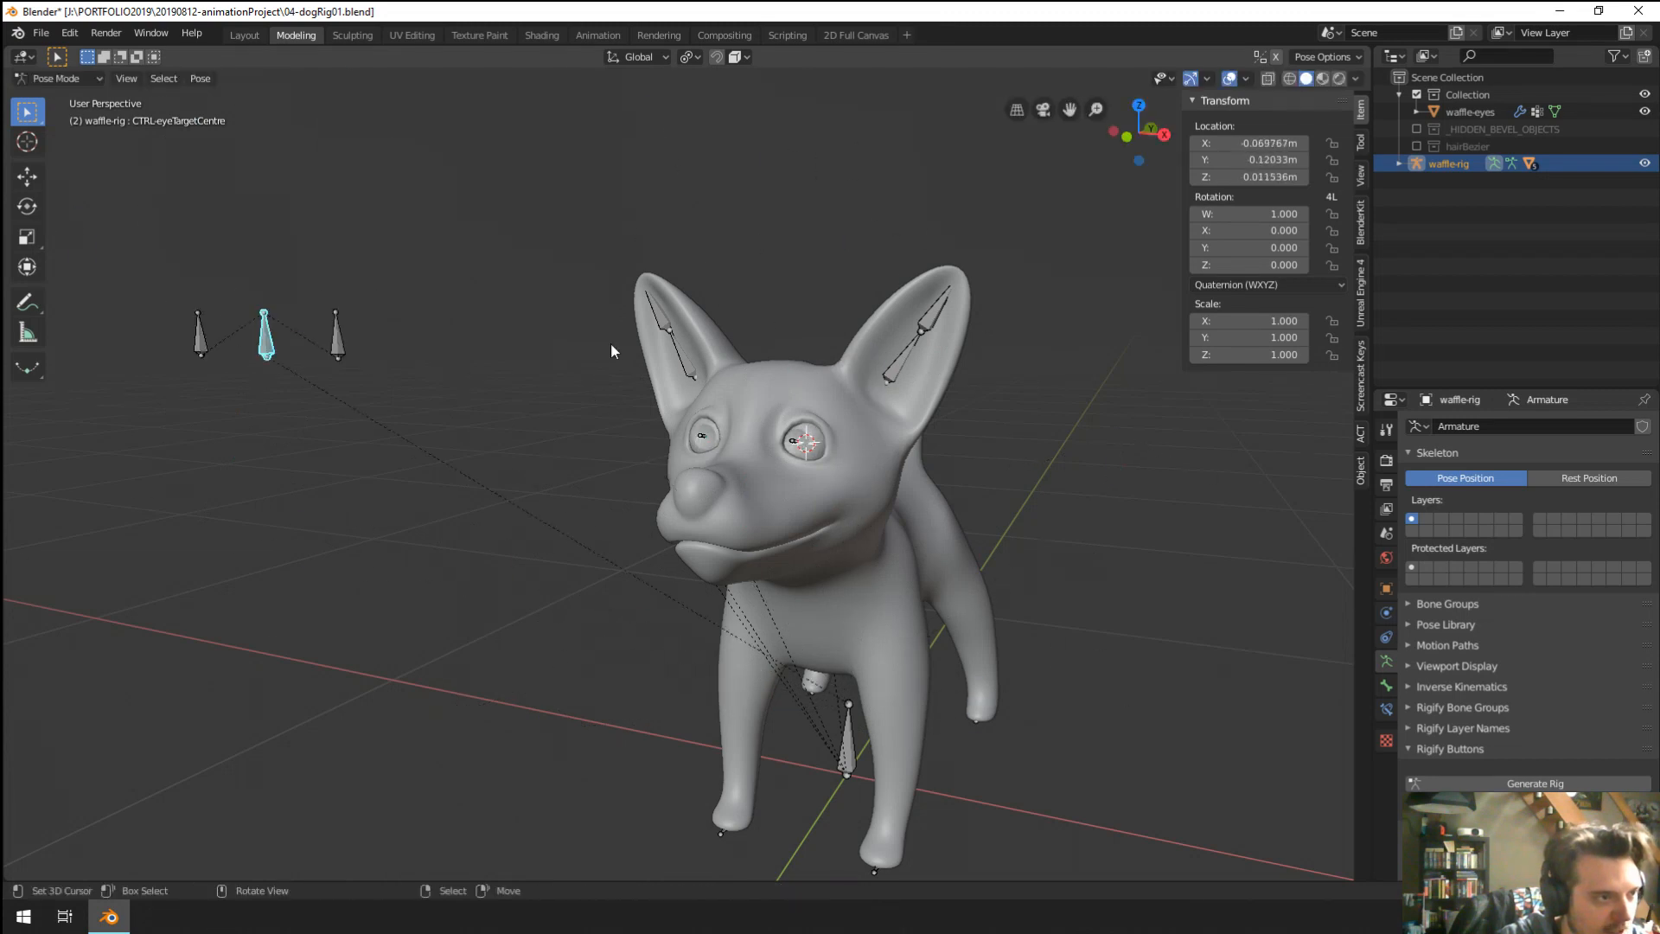
Try rotating the dog's left ear bones one after another to test the ear deformation.
right_click(919, 373)
key(r)
right_click(982, 383)
middle_drag(983, 382, 908, 408)
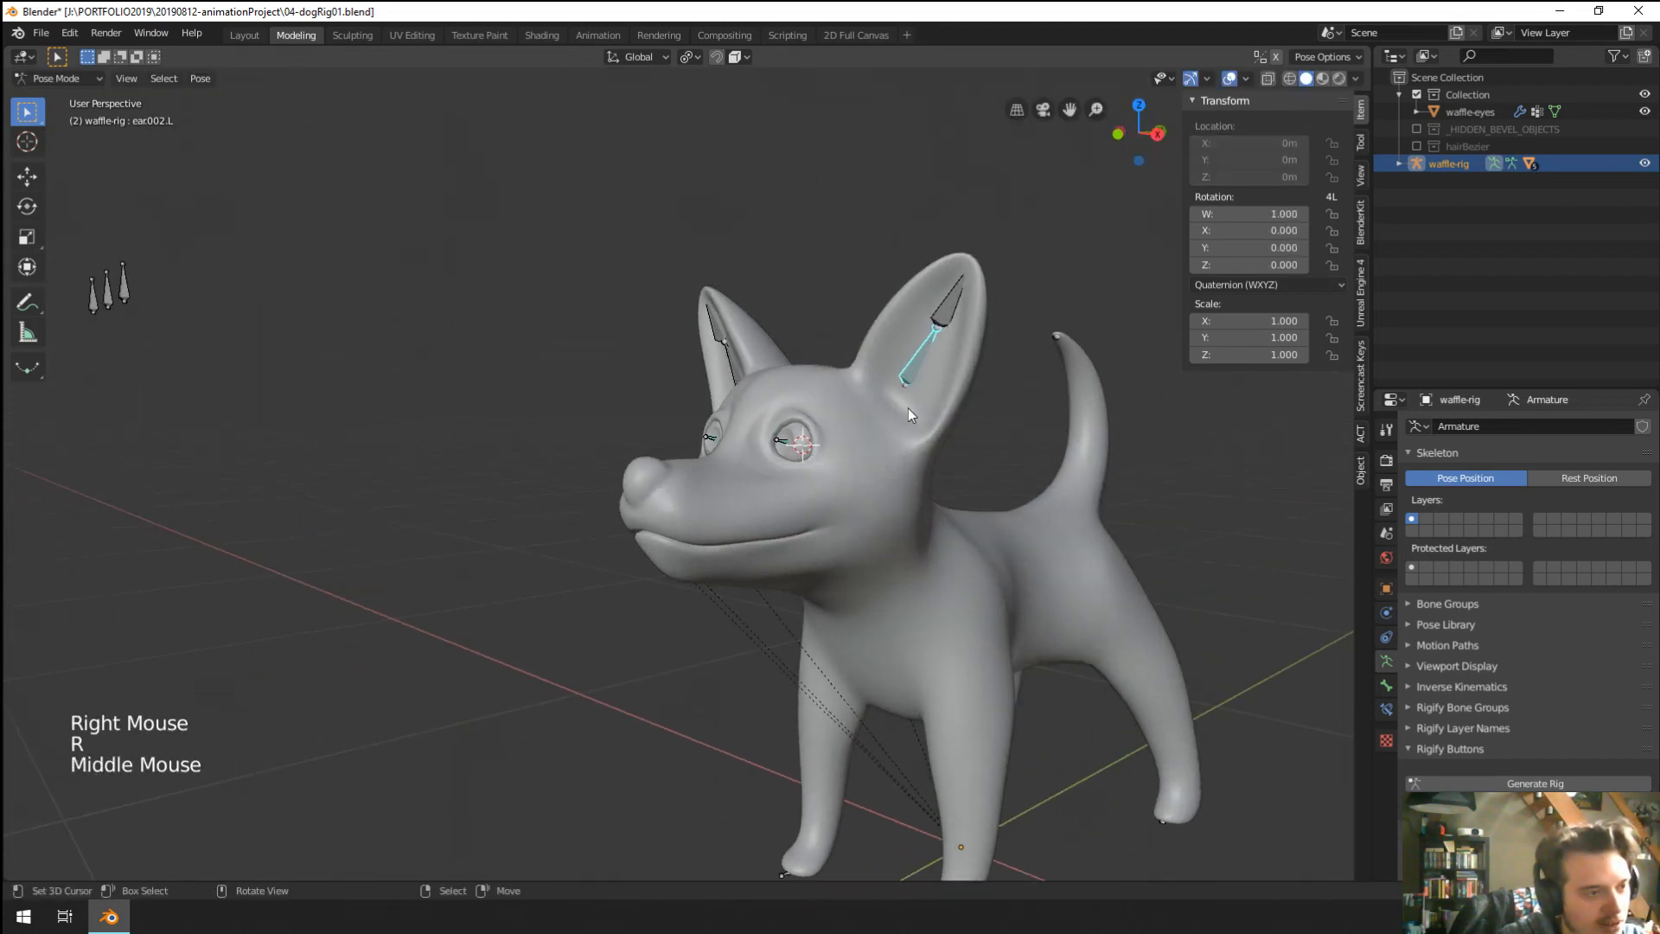
right_click(1029, 376)
key(r)
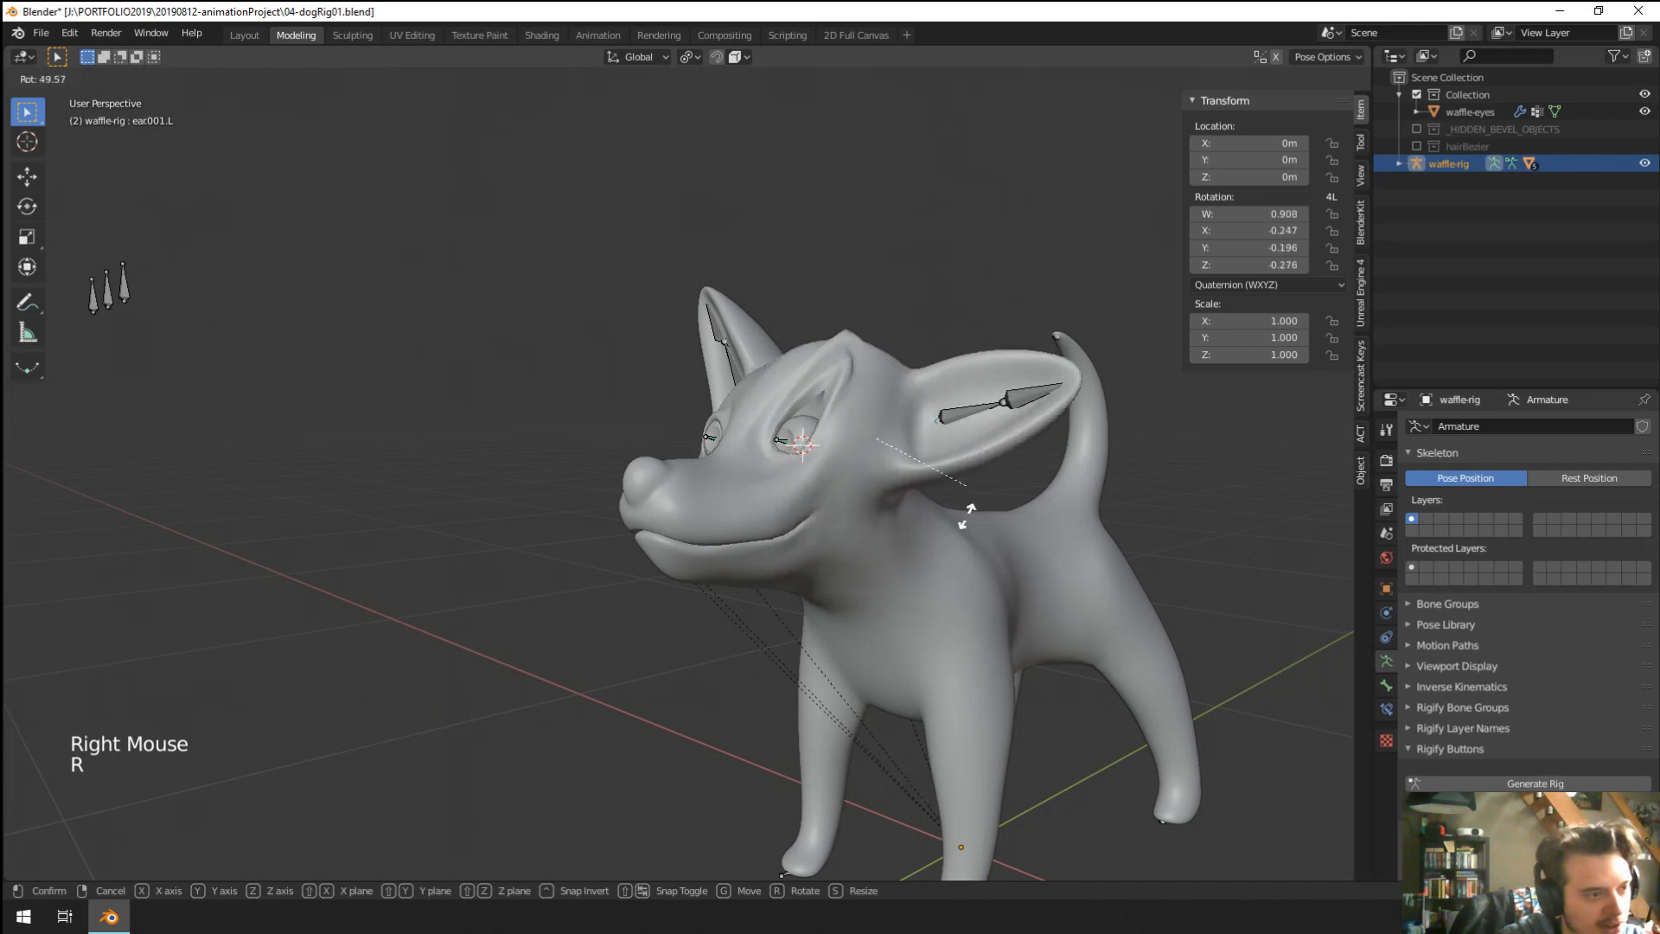
right_click(917, 423)
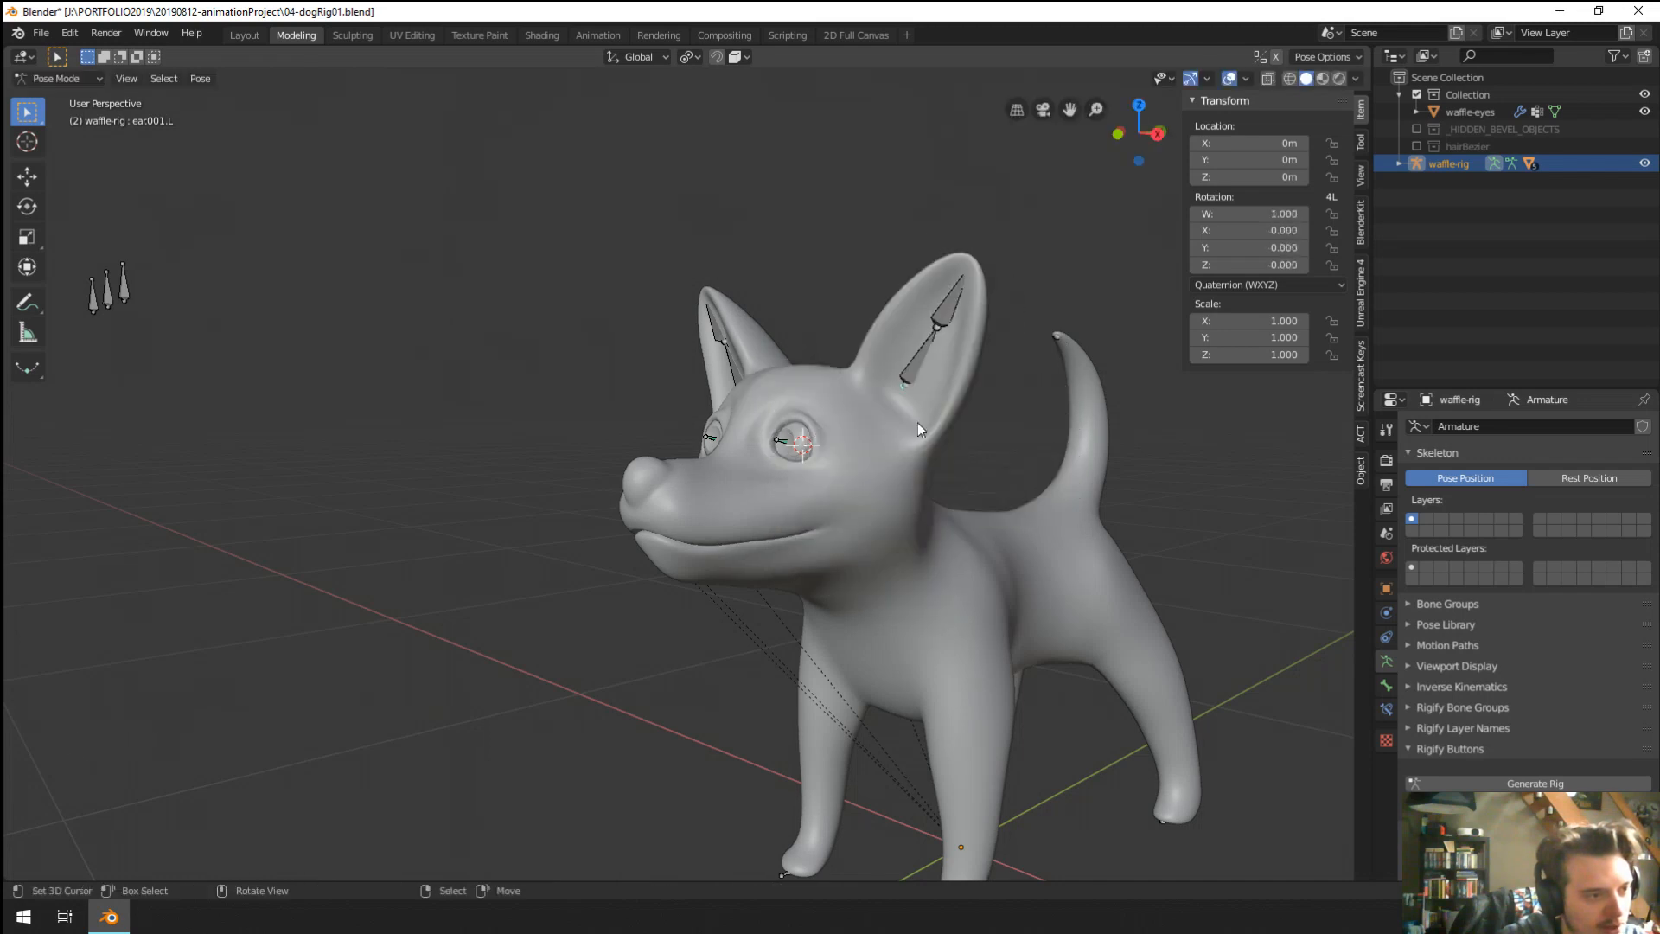
right_click(925, 365)
right_click(993, 359)
key(r)
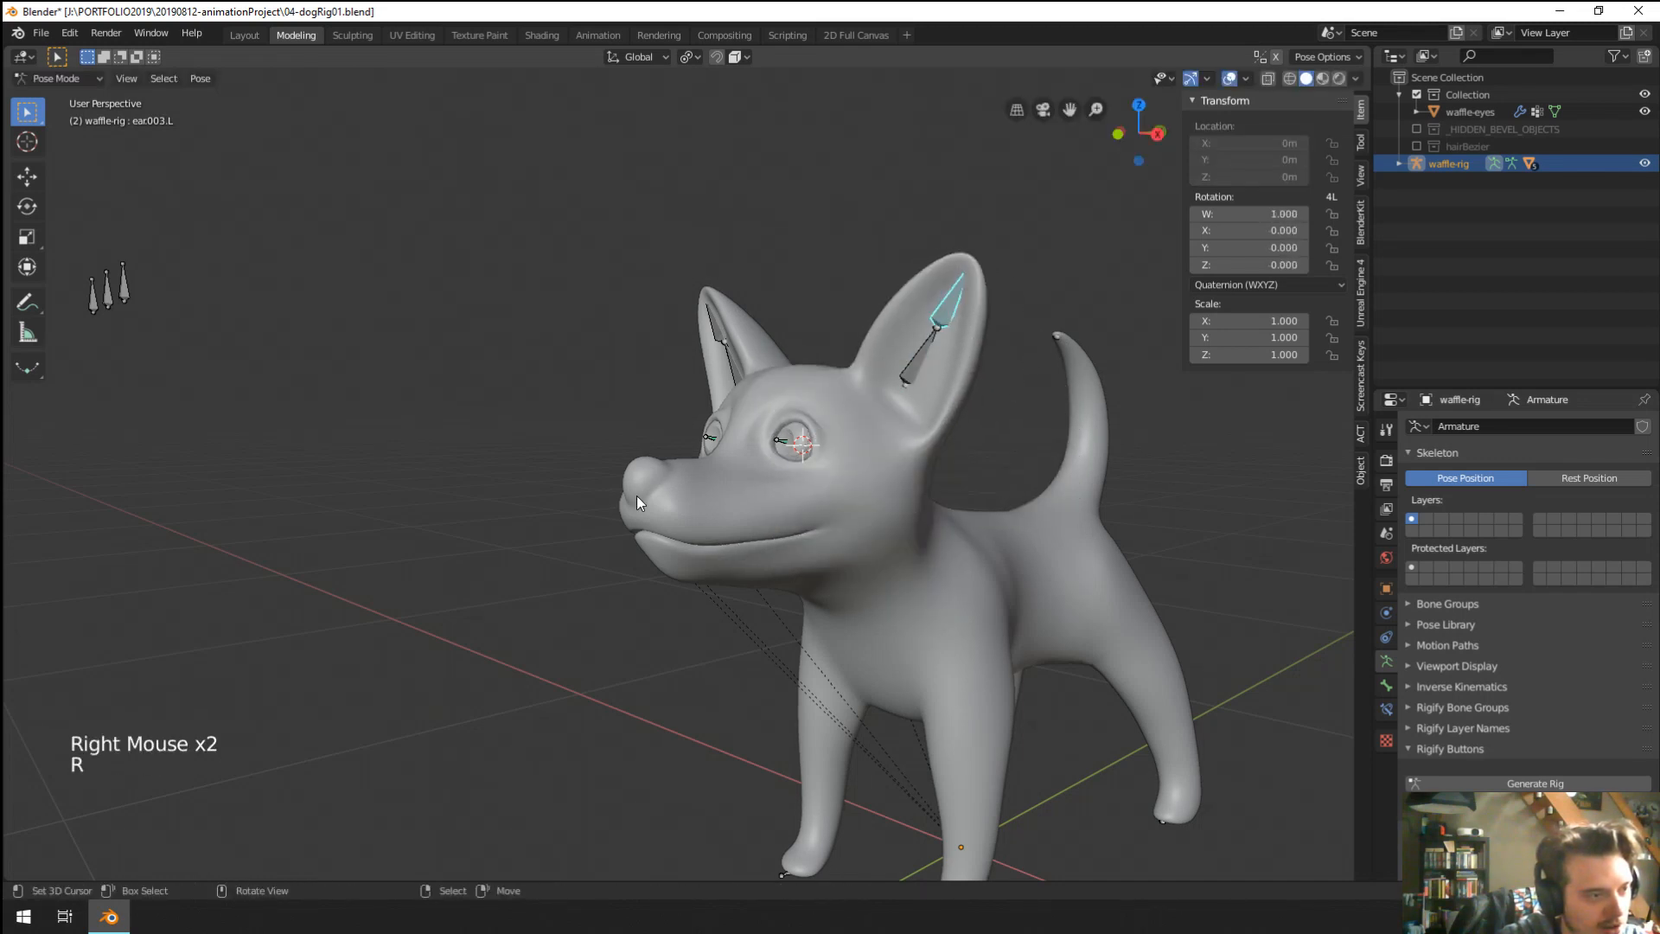
Select the nose bone and try rotating and moving it to test the snout deformation.
key(z)
right_click(655, 486)
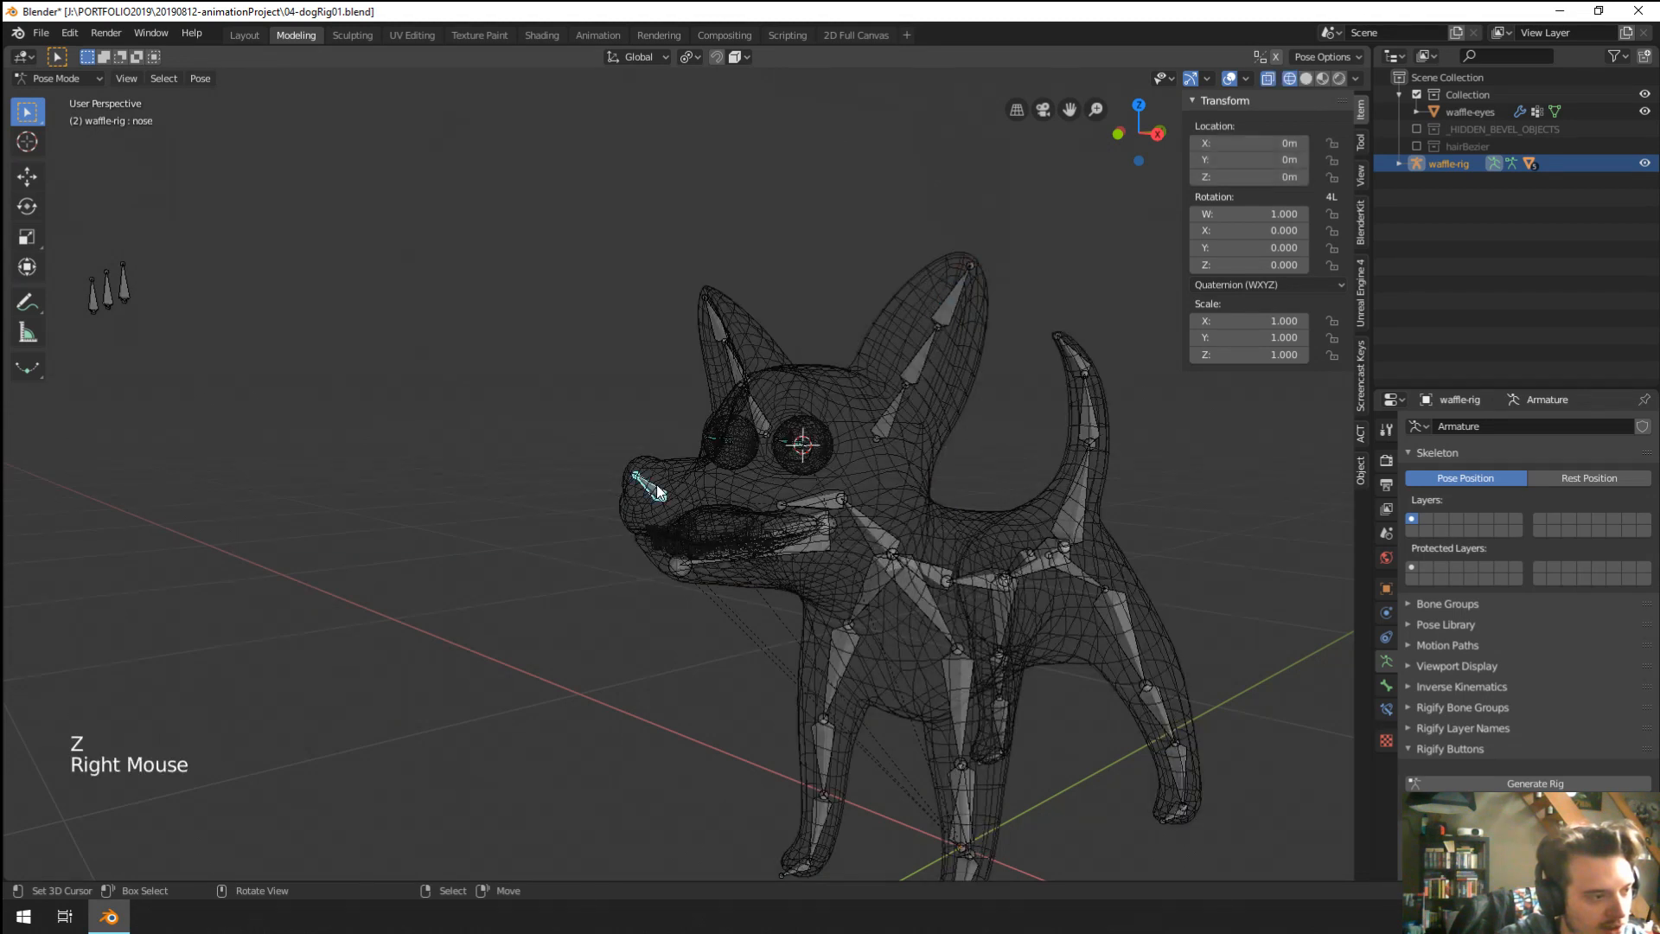
key(z)
key(r)
right_click(872, 510)
middle_drag(872, 507, 534, 515)
key(r)
right_click(953, 431)
key(r)
right_click(1023, 433)
key(g)
right_click(943, 476)
Move the nose bone slightly upward to inspect the upper lip and teeth, and undo the move.
scroll(835, 496, up, 6)
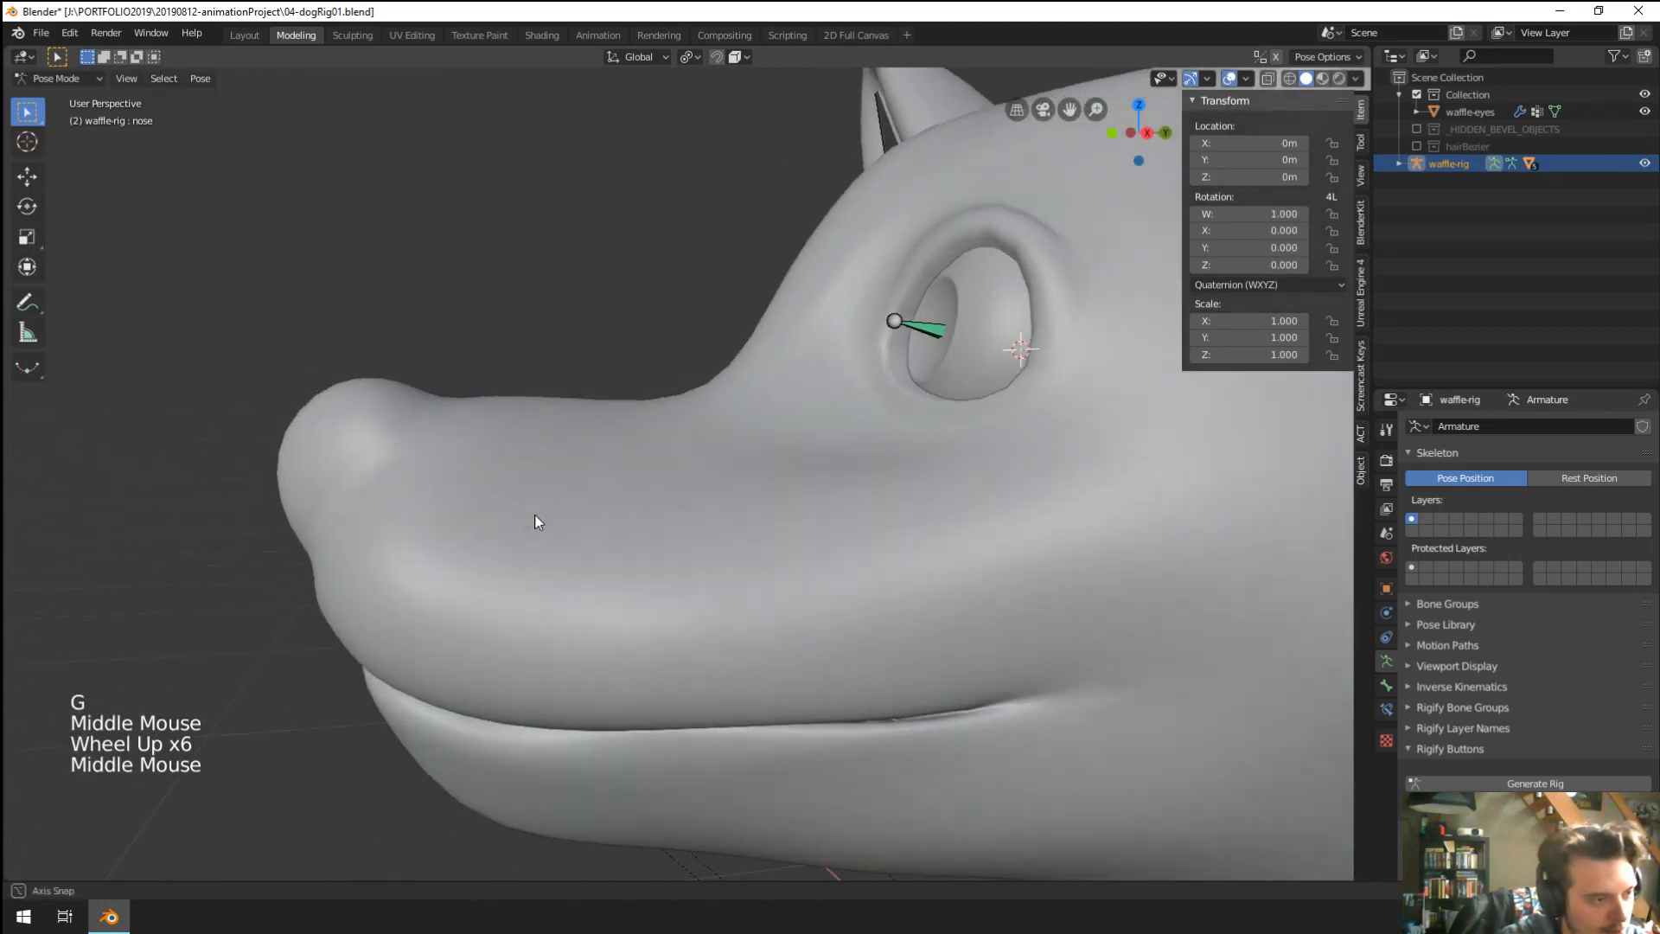
scroll(409, 610, down, 2)
key(g)
click(408, 593)
middle_drag(409, 594, 448, 576)
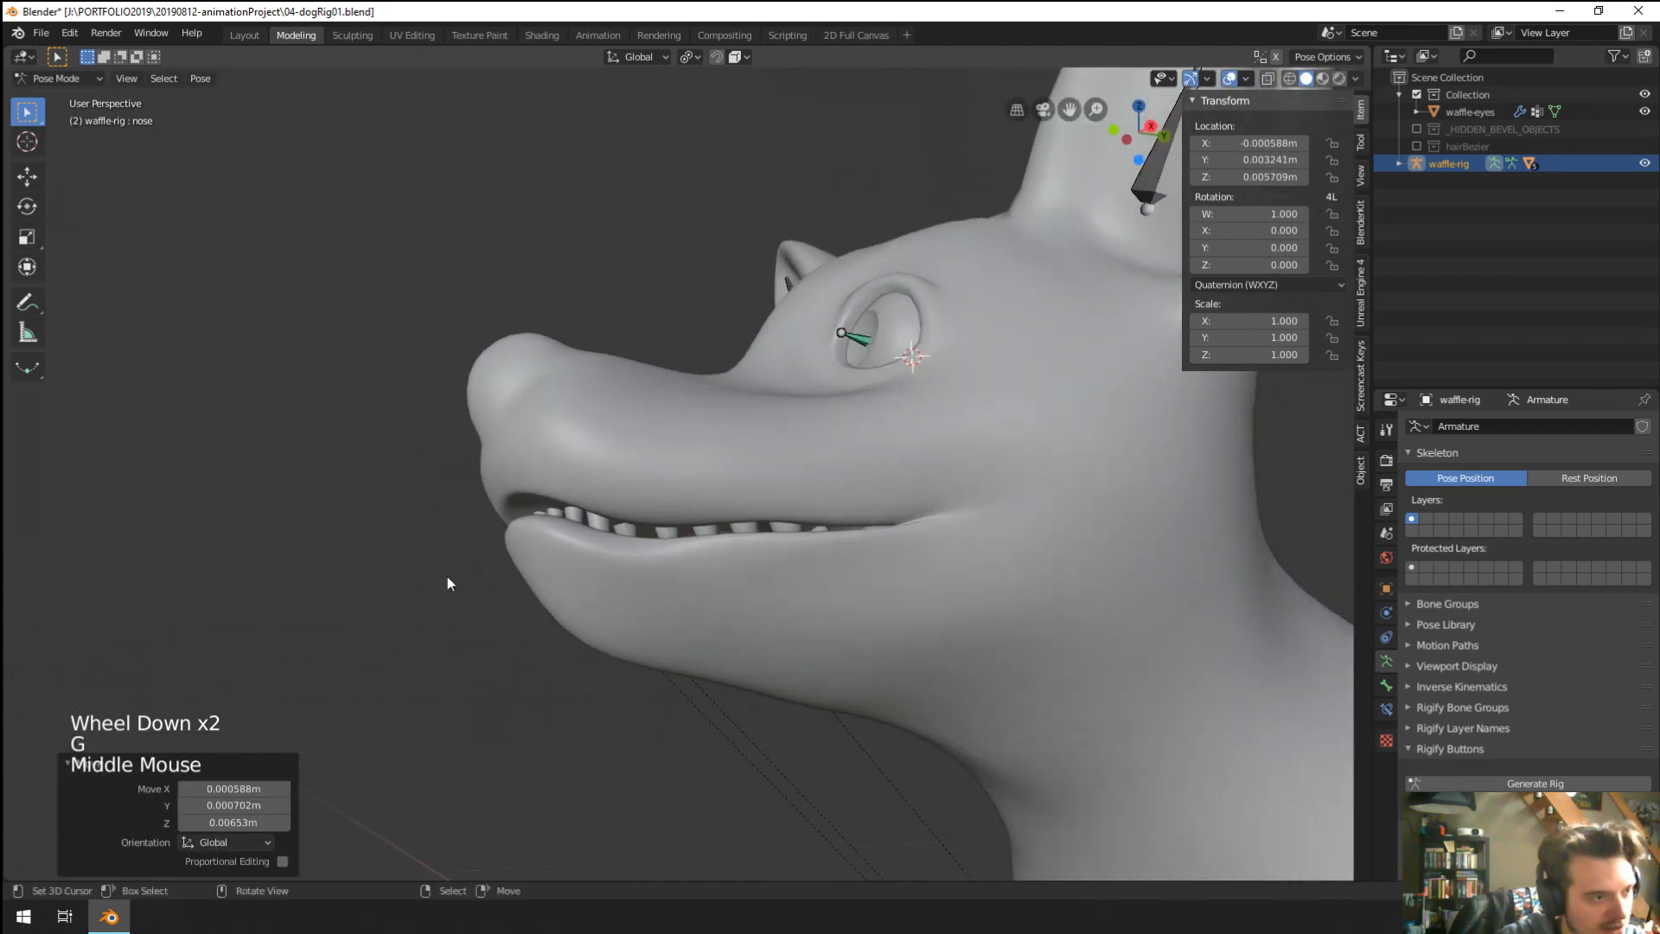
key(g)
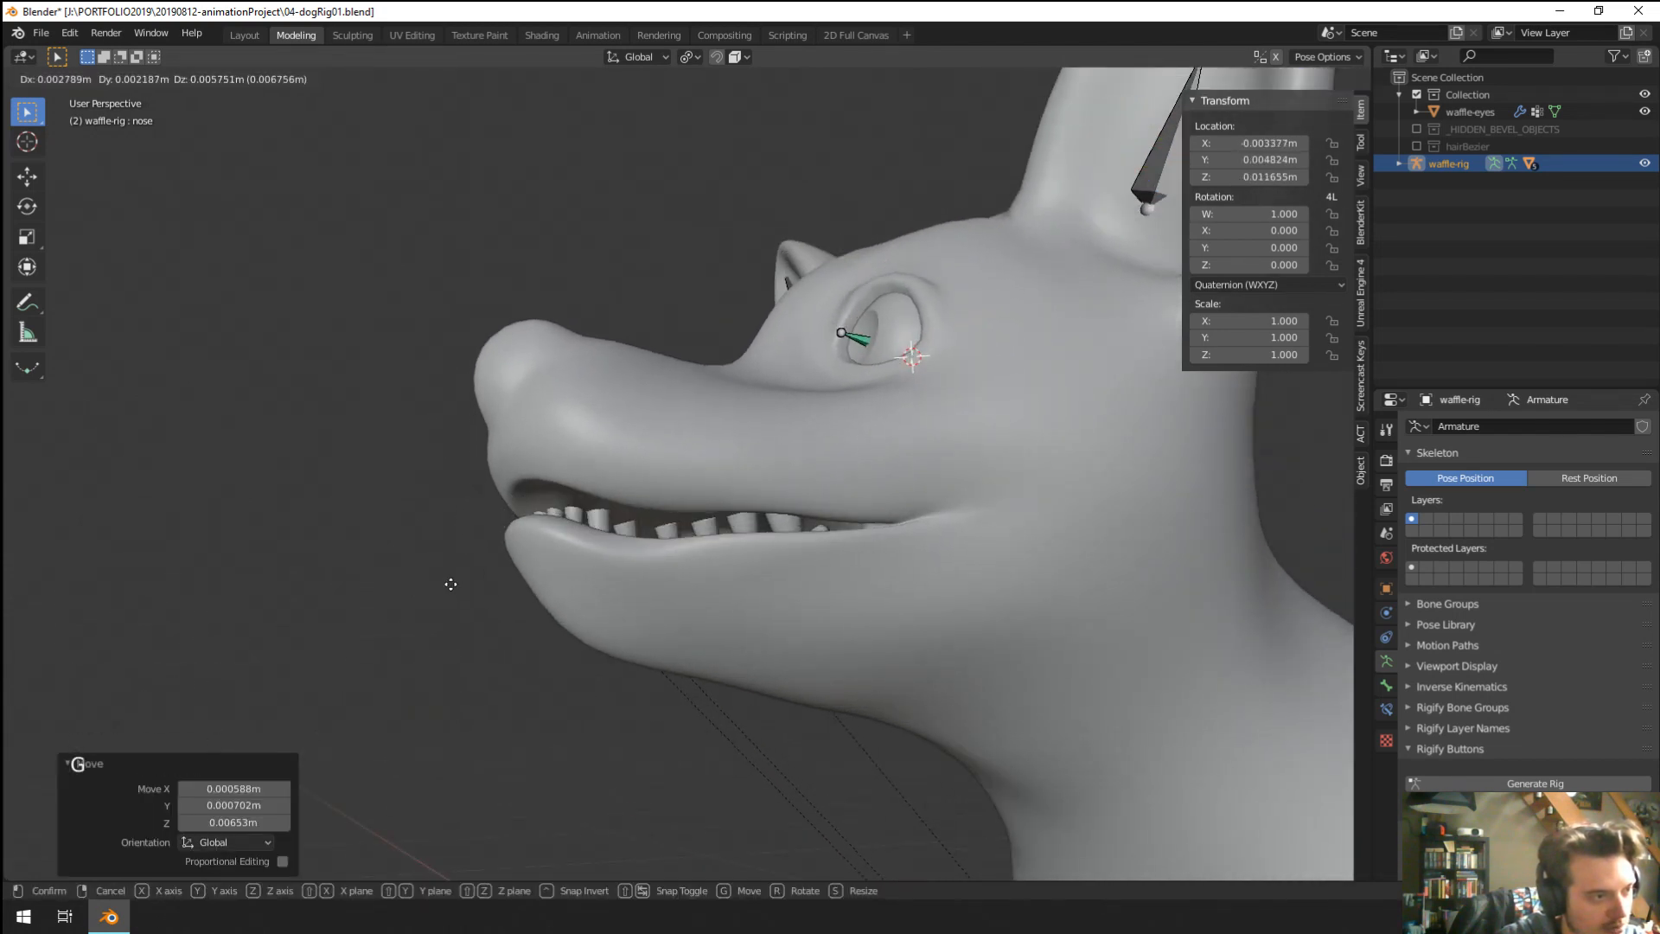
right_click(469, 579)
key(ctrl+z)
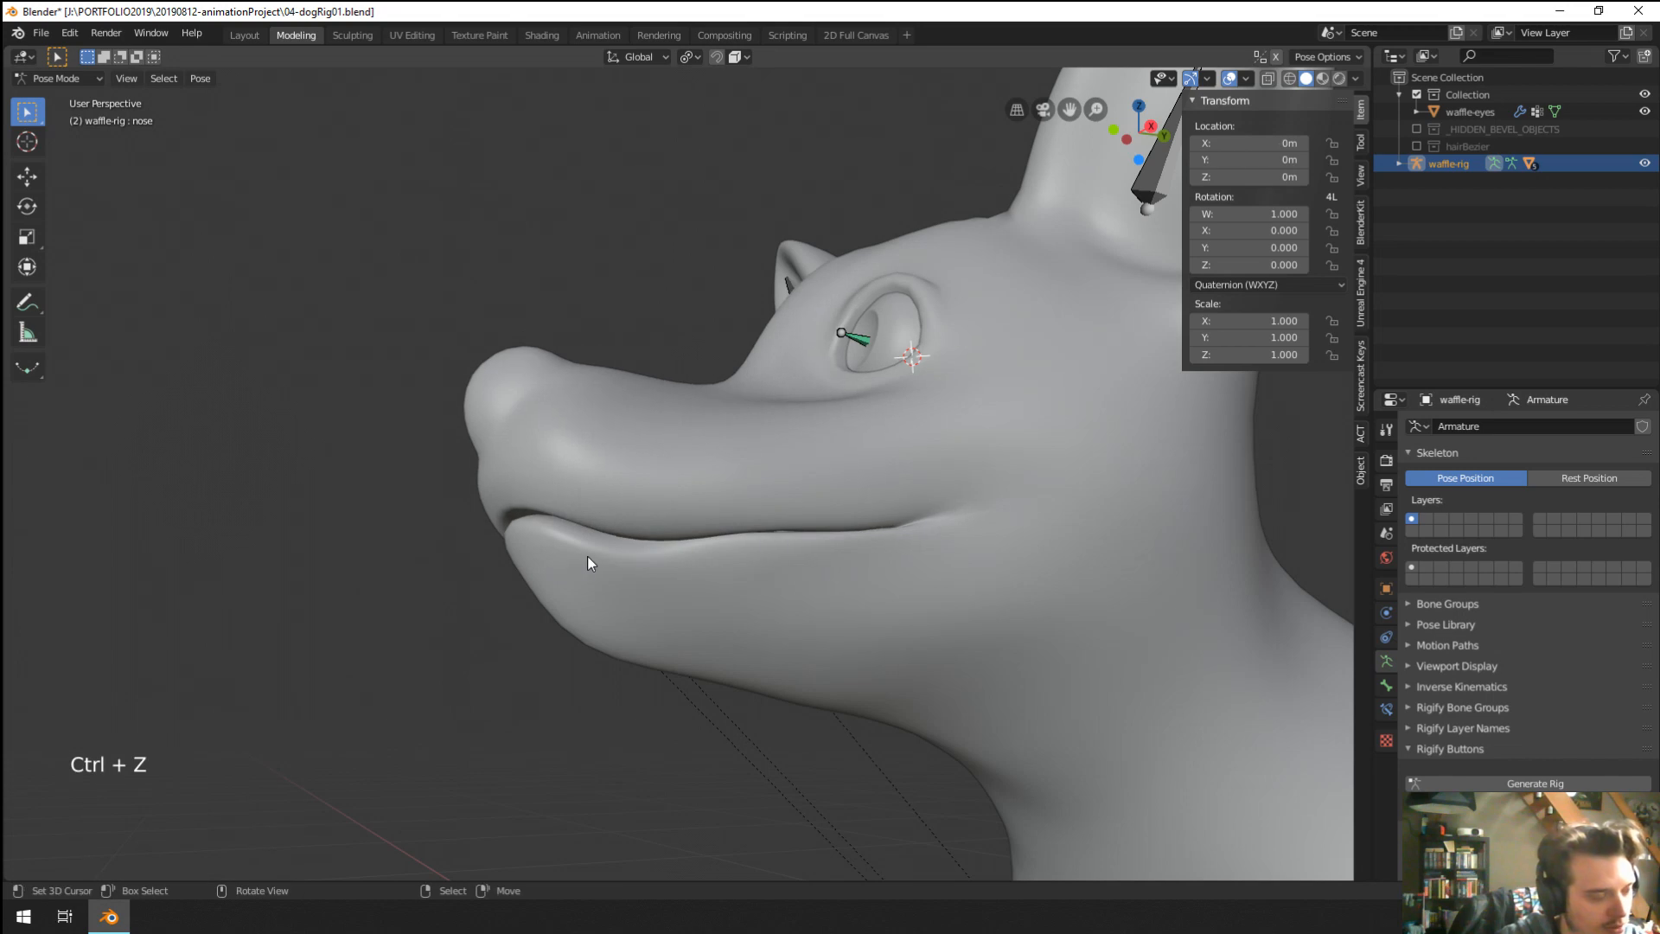
Select the jaw bone and rotate it downward in the right side view to open the dog's mouth.
key(z)
scroll(661, 562, down, 1)
right_click(666, 566)
middle_drag(666, 566, 606, 596)
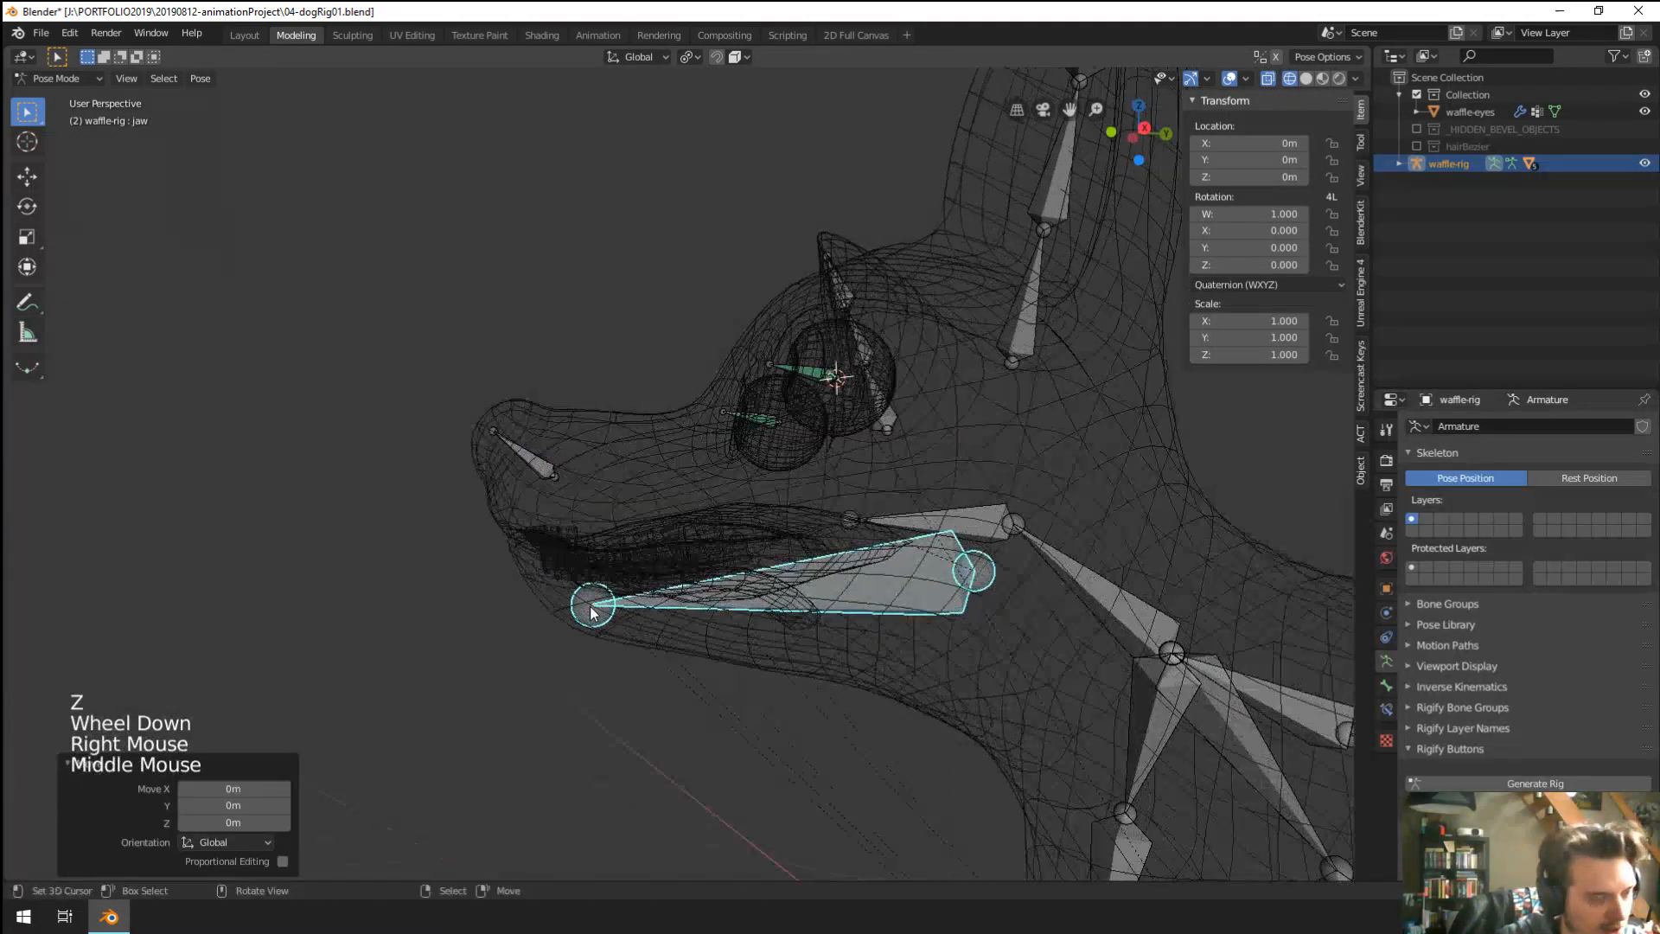
key(KP_1)
key(KP_3)
key(z)
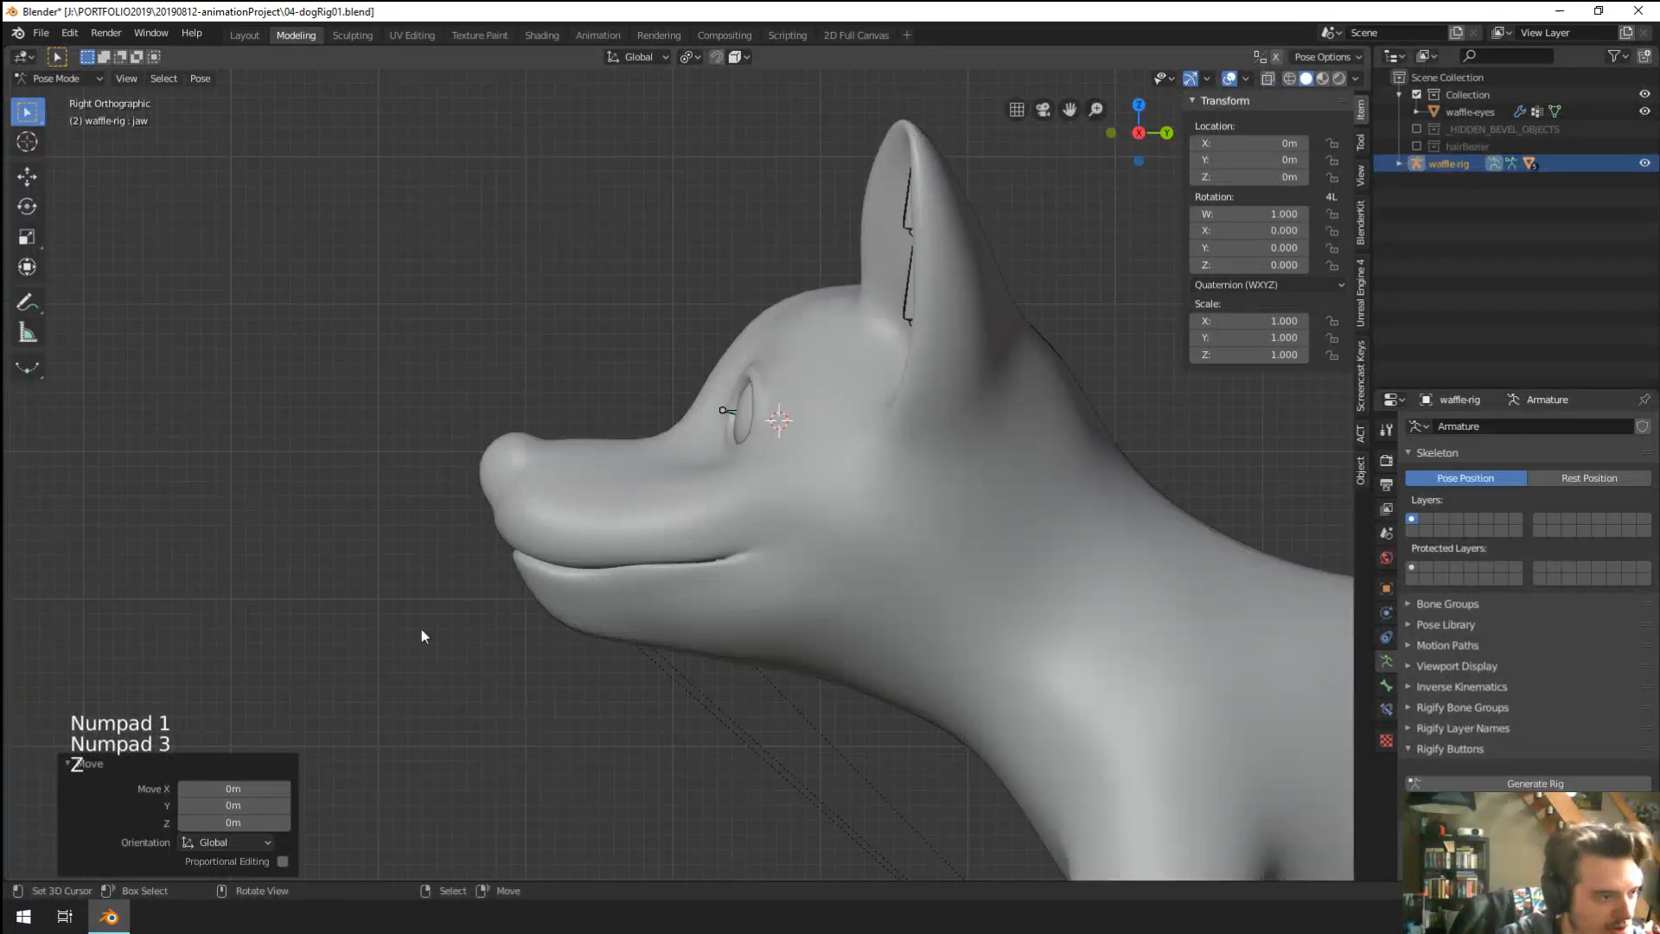
key(r)
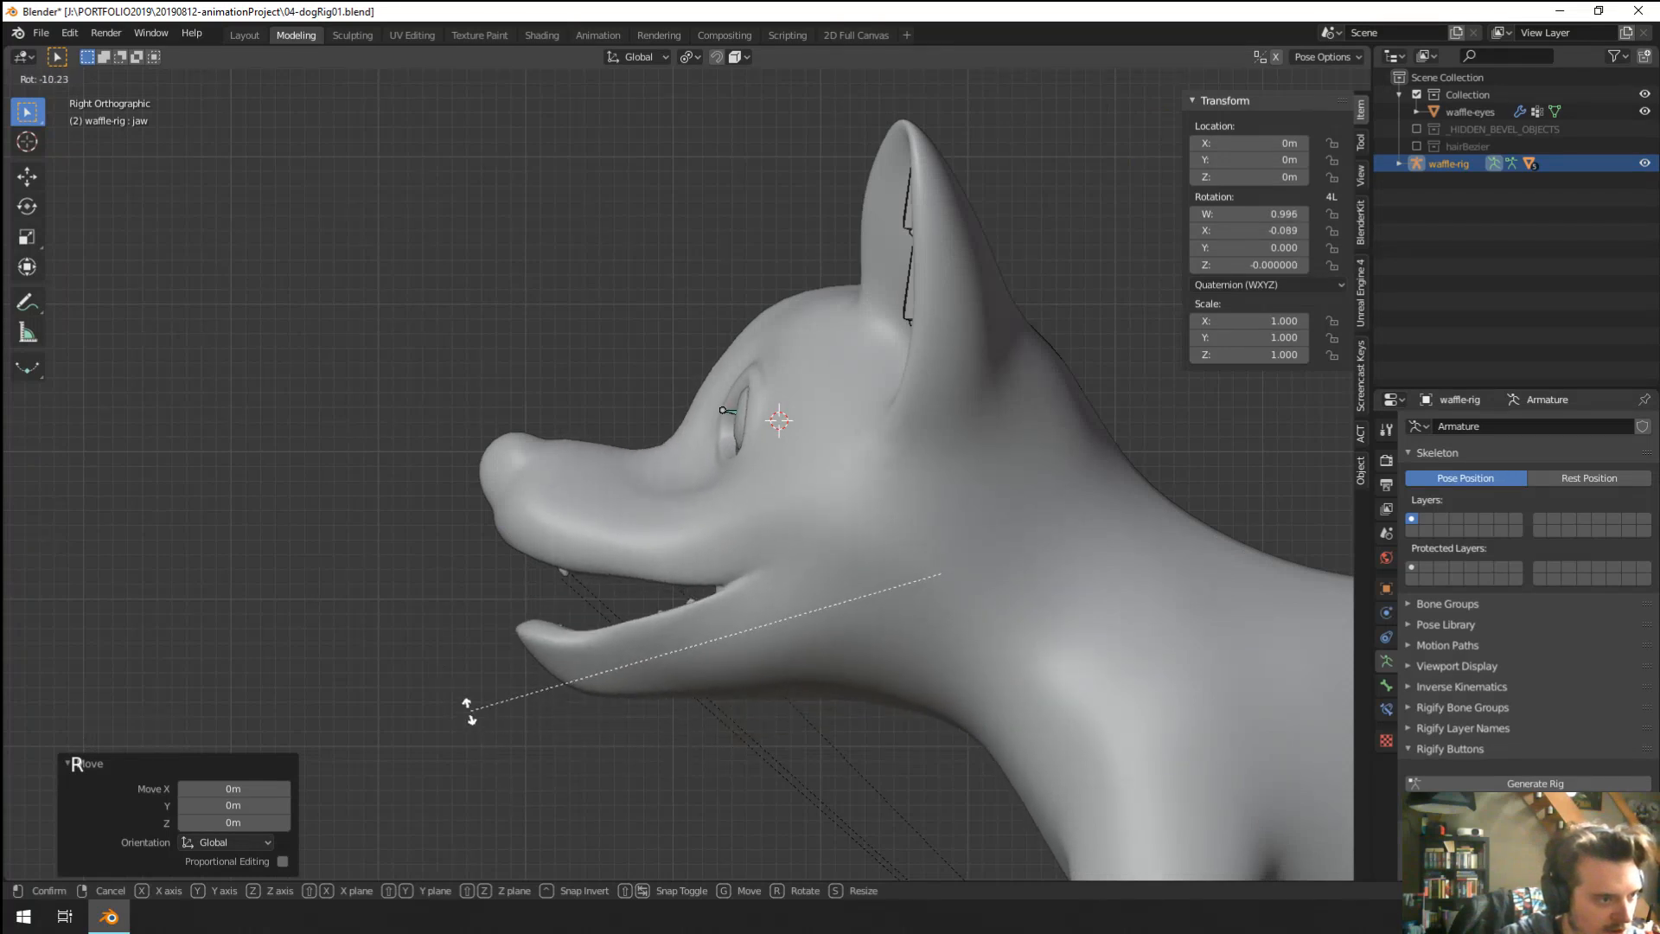
click(497, 760)
Leave Pose Mode, select waffle-body, enter Weight Paint mode and activate the jaw bone's vertex group.
middle_drag(496, 759, 883, 572)
right_click(892, 553)
scroll(875, 537, down, 1)
right_click(884, 572)
right_click(994, 559)
key(ctrl+Tab)
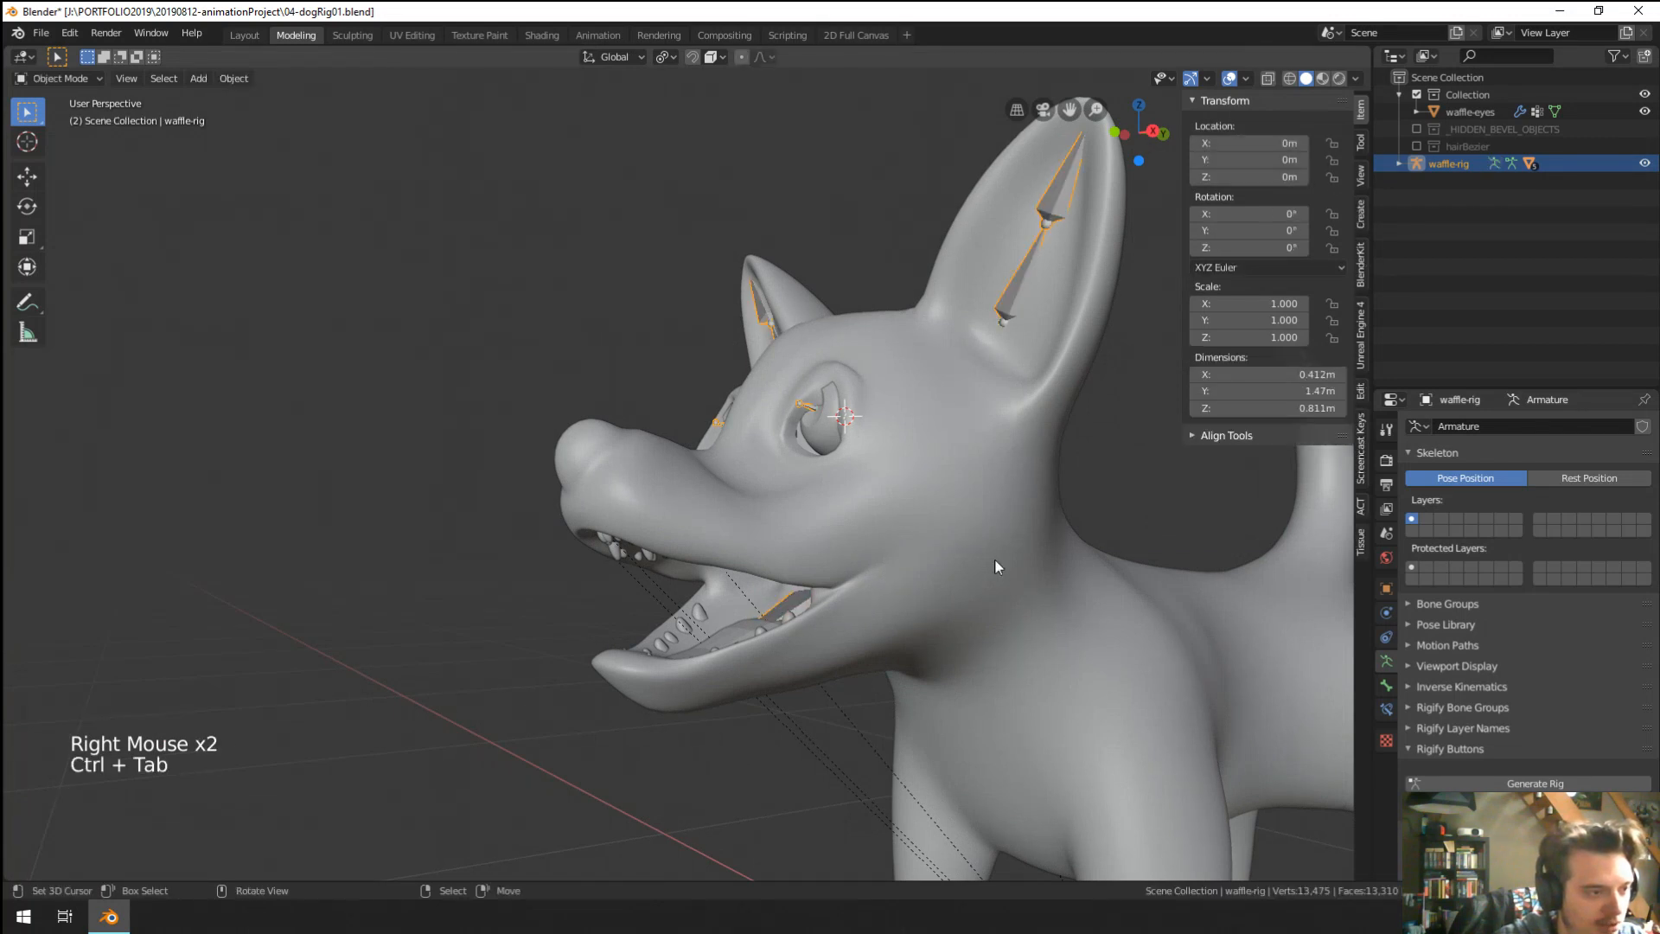
right_click(995, 559)
key(ctrl+Tab)
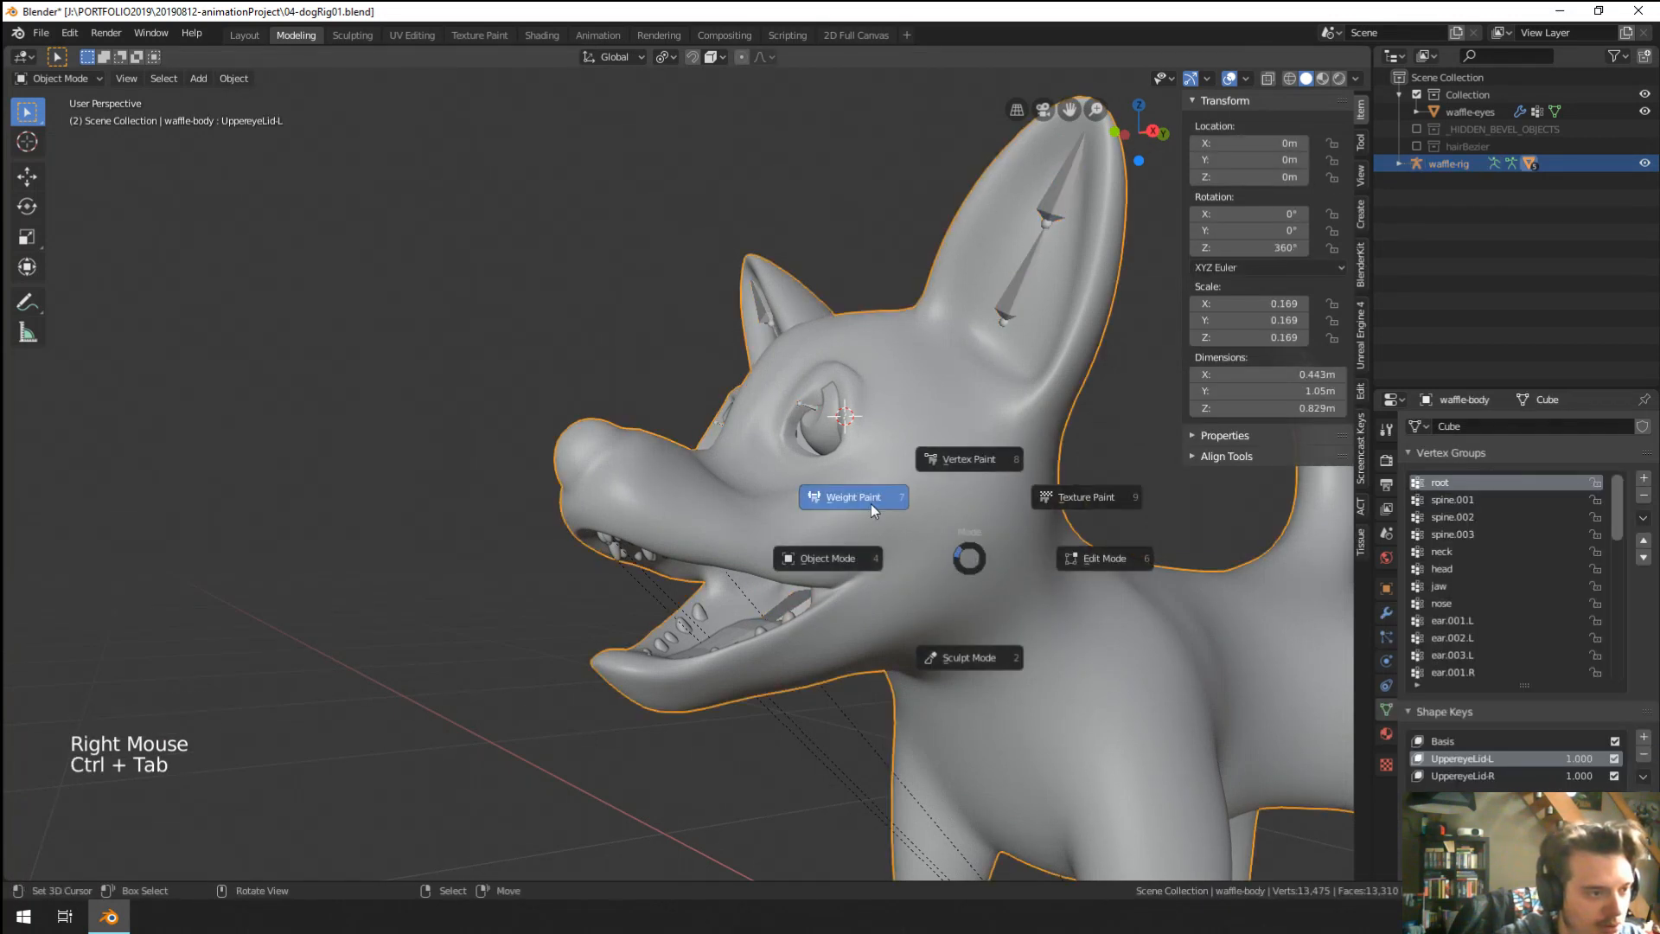
click(813, 534)
middle_drag(812, 534, 806, 538)
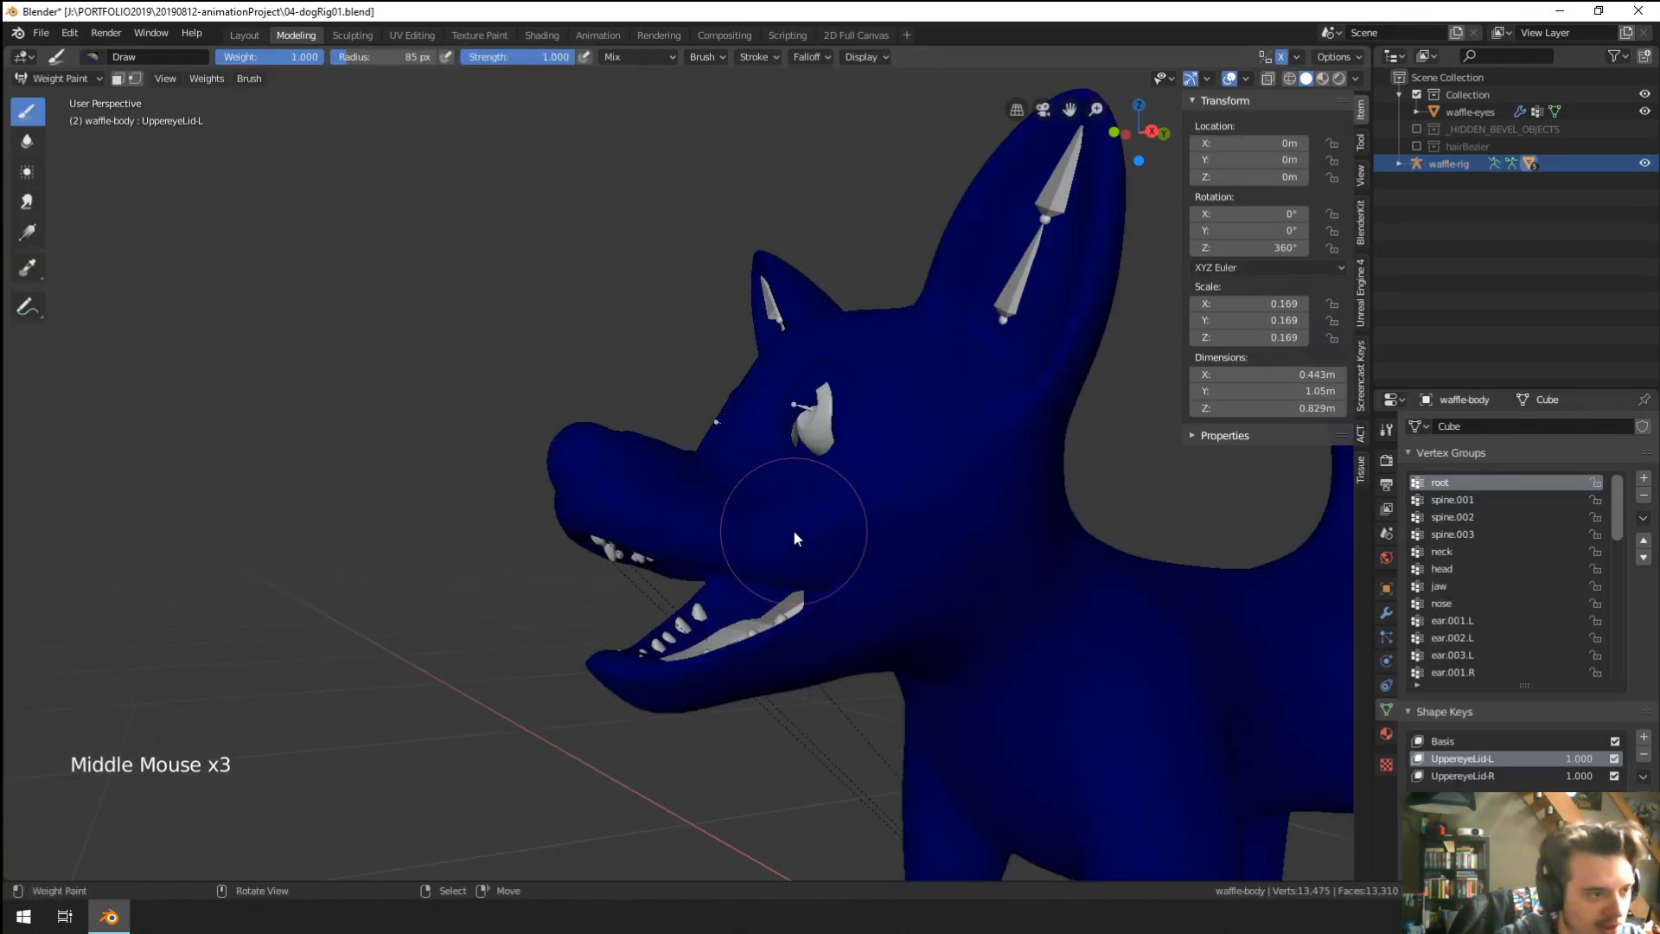
shift+click(745, 510)
click(749, 524)
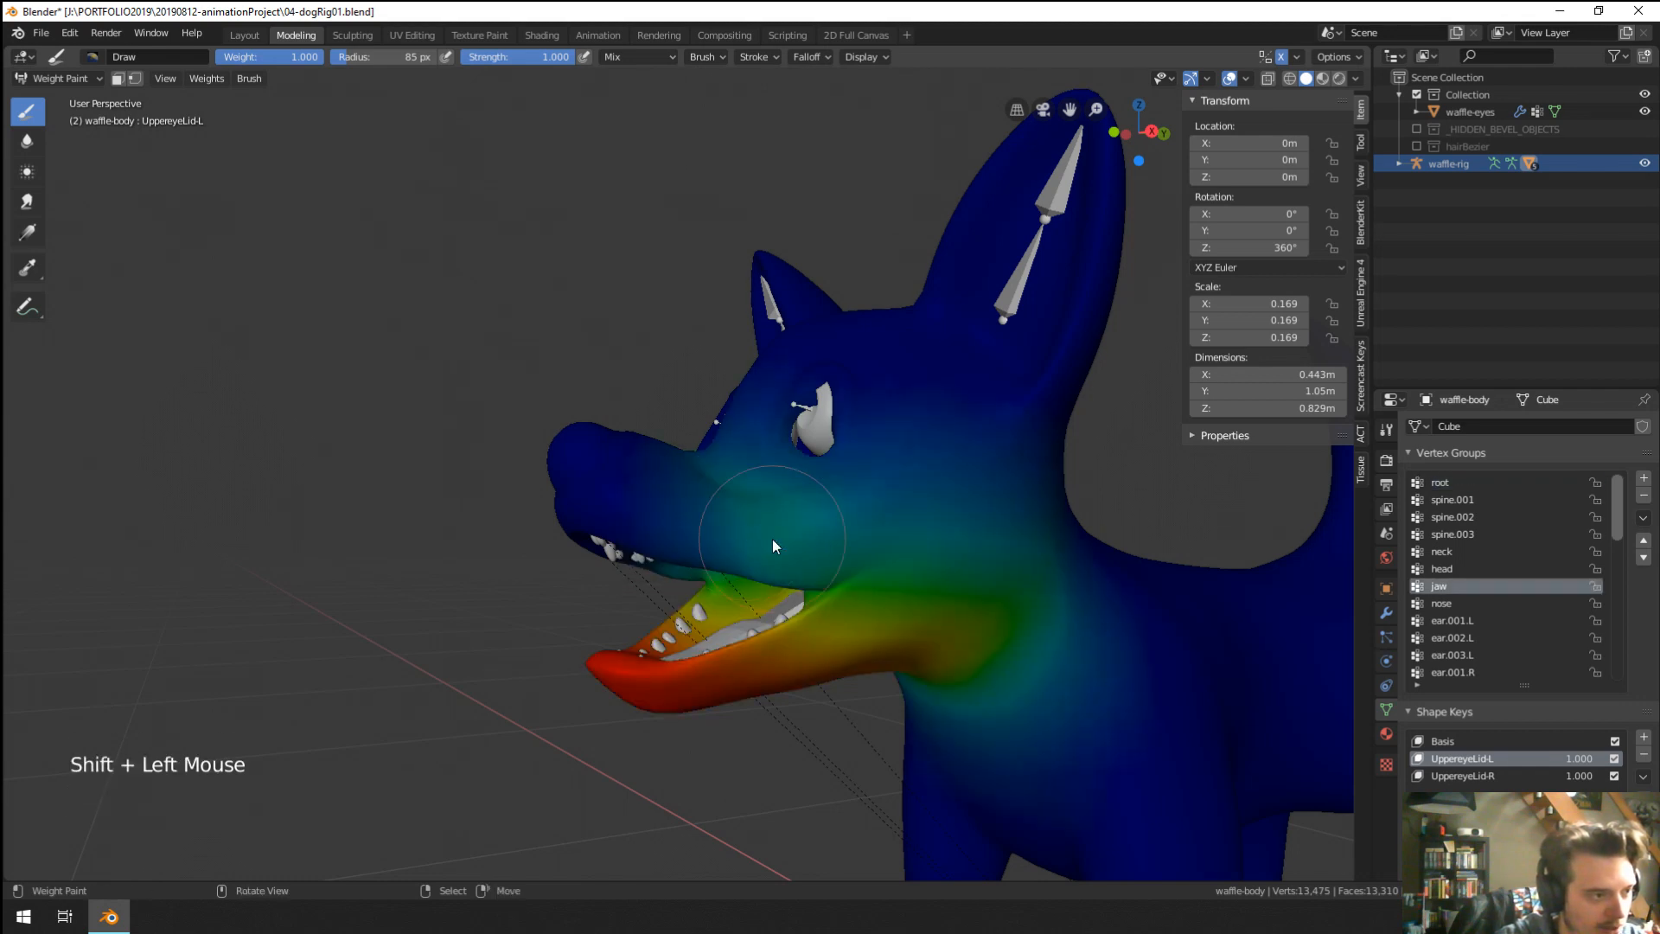
Set the Draw brush weight to 0 and erase the jaw influence from the snout and upper lip.
middle_drag(772, 538, 498, 403)
drag(281, 59, 211, 59)
middle_drag(697, 412, 659, 420)
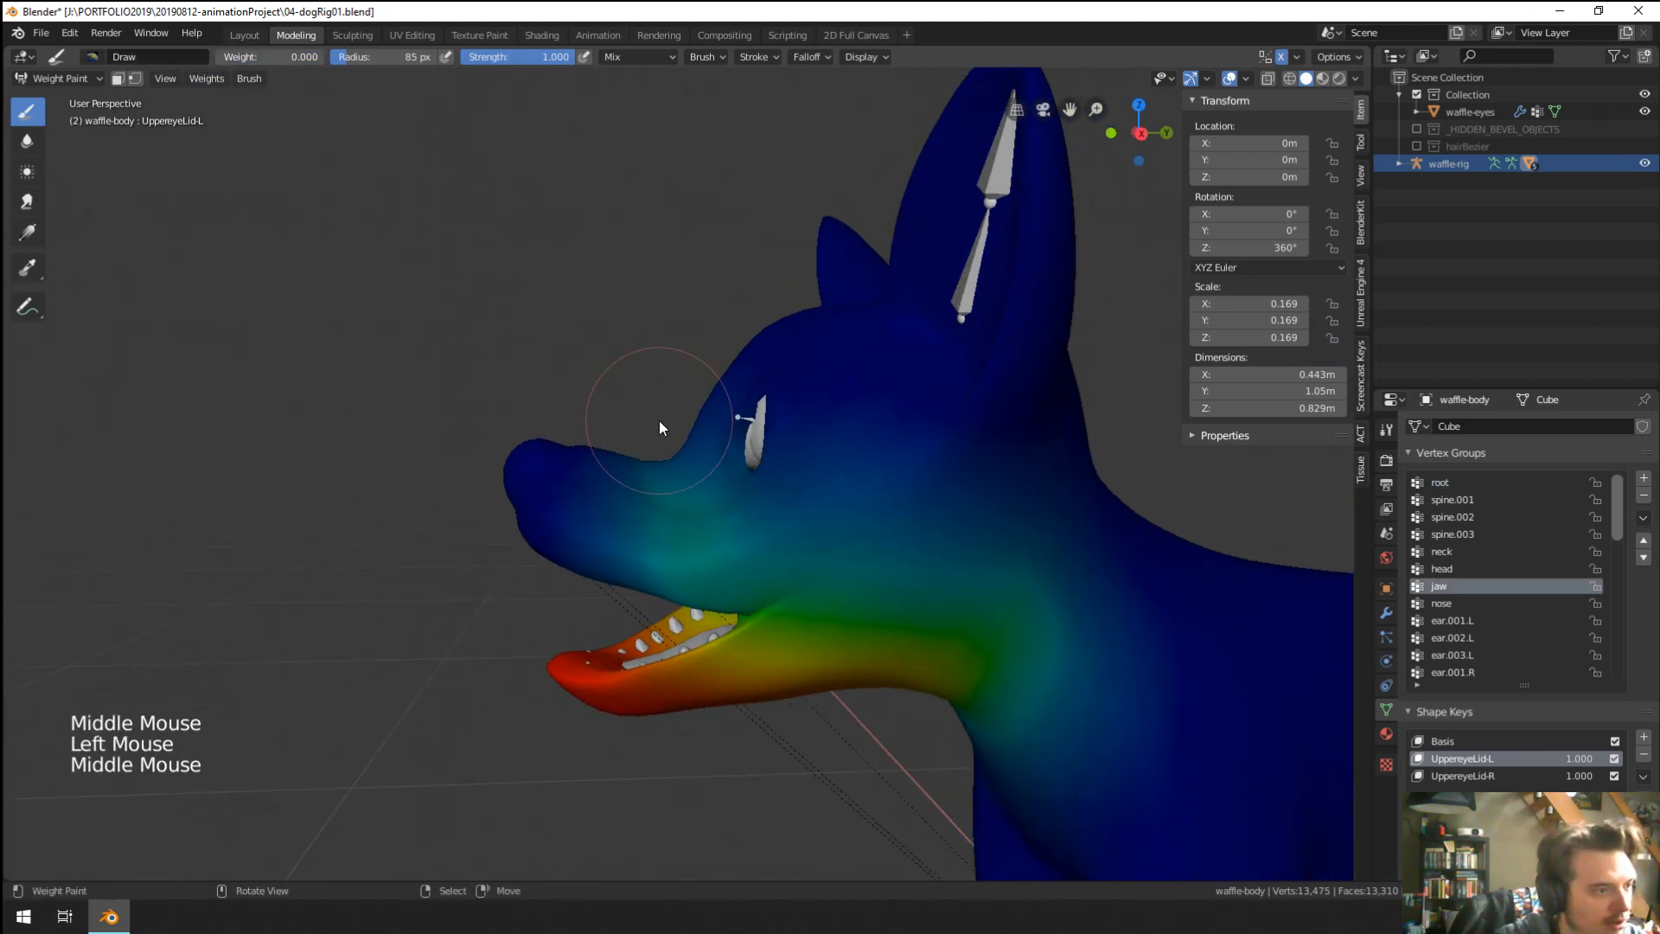
drag(638, 481, 677, 494)
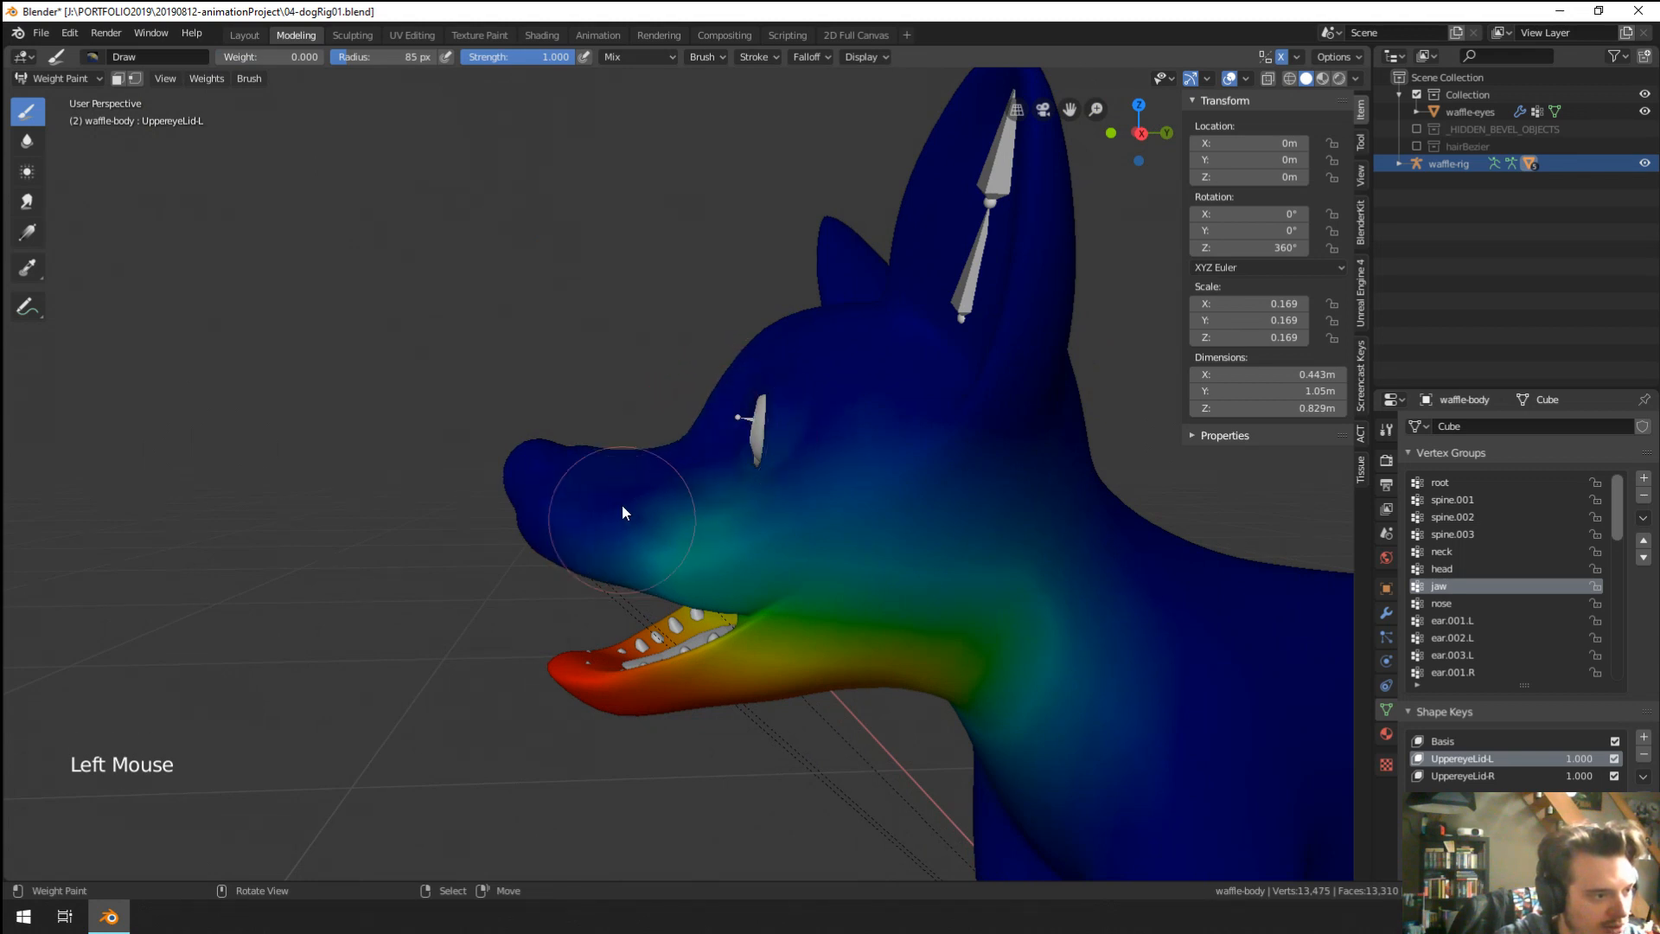
middle_drag(621, 505, 649, 493)
click(701, 498)
drag(646, 516, 574, 519)
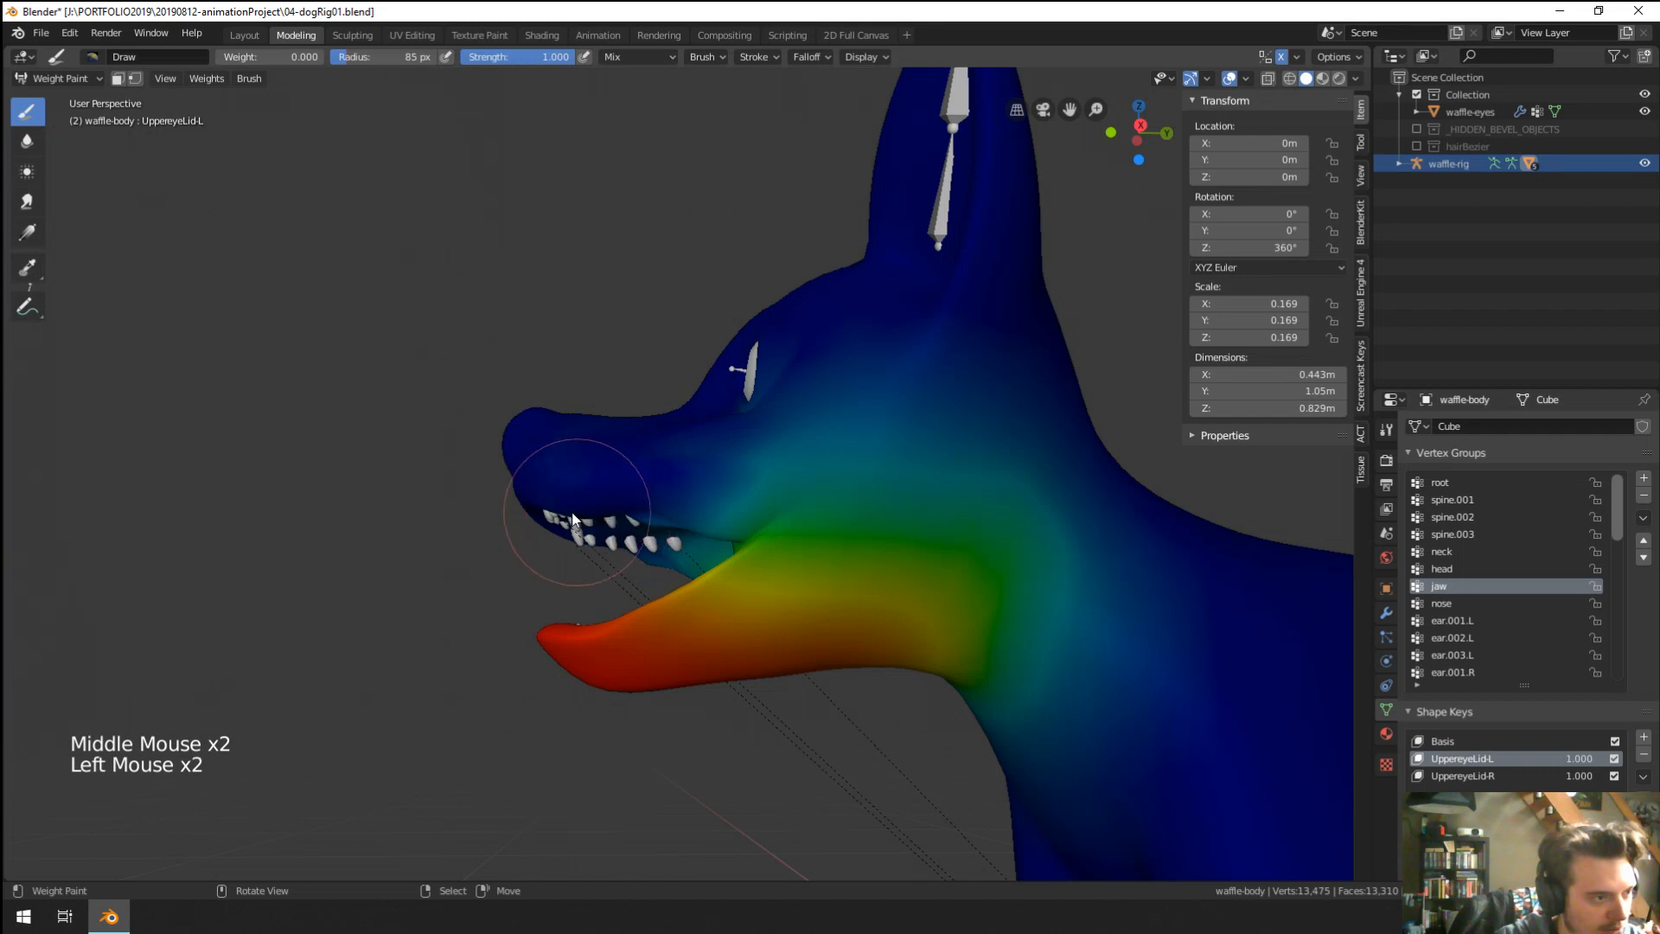
Enlarge the brush radius to 98 px and erase the jaw weight from the upper muzzle, cheeks and around the eyes.
middle_drag(615, 510, 678, 510)
key(f)
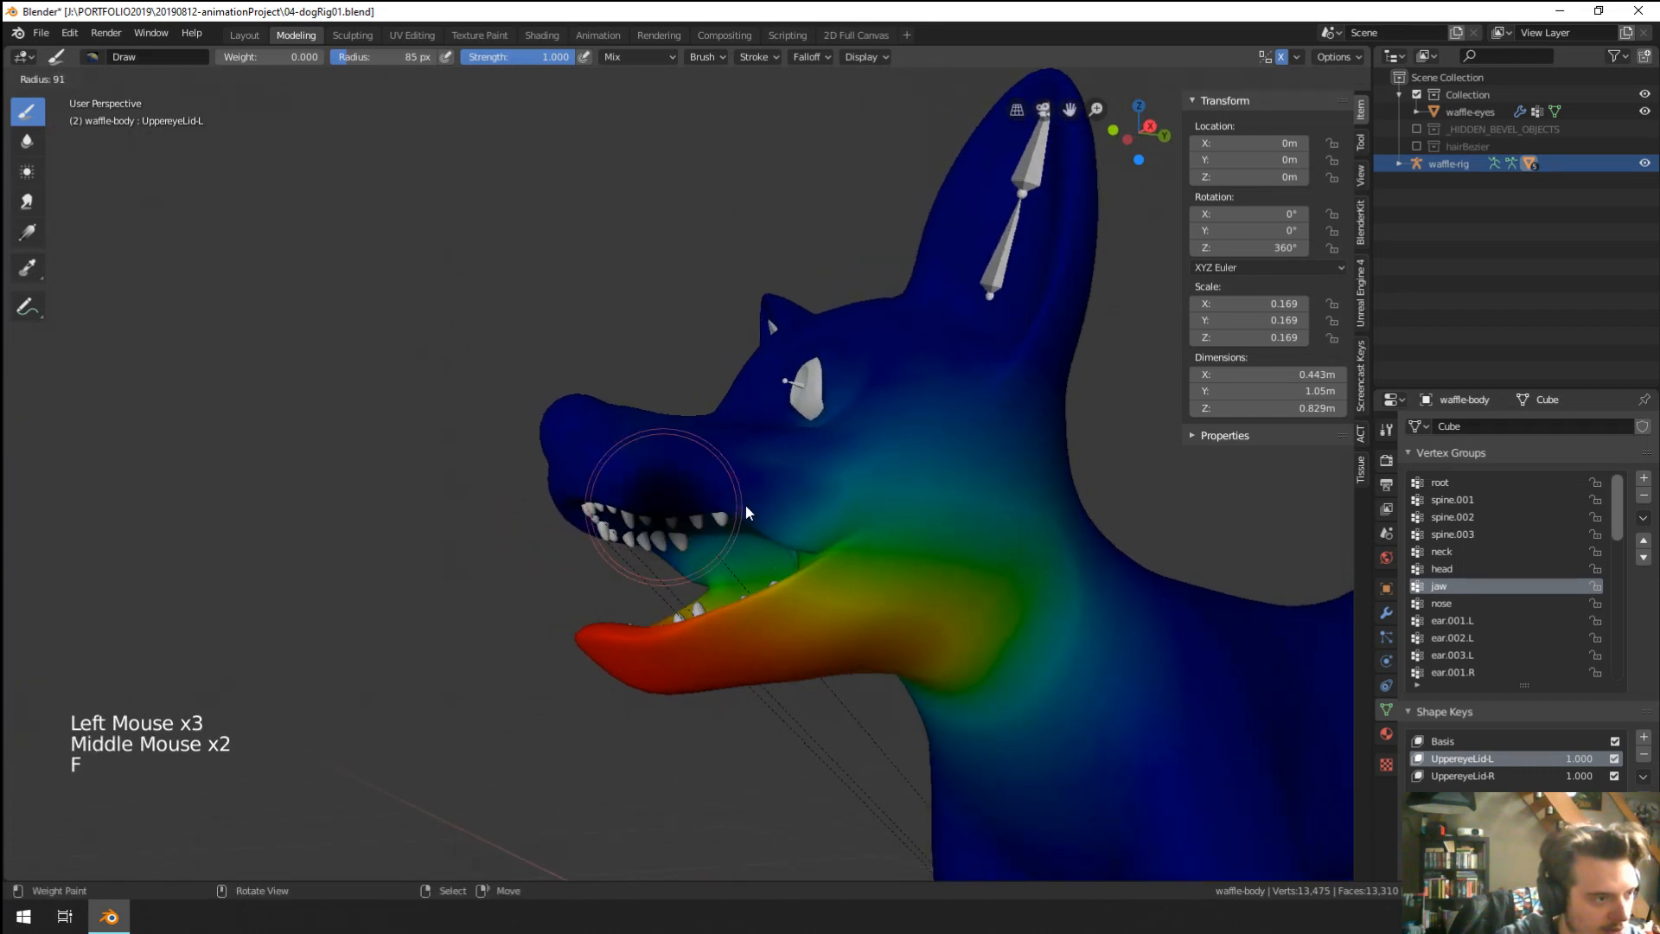
click(786, 488)
drag(681, 464, 826, 452)
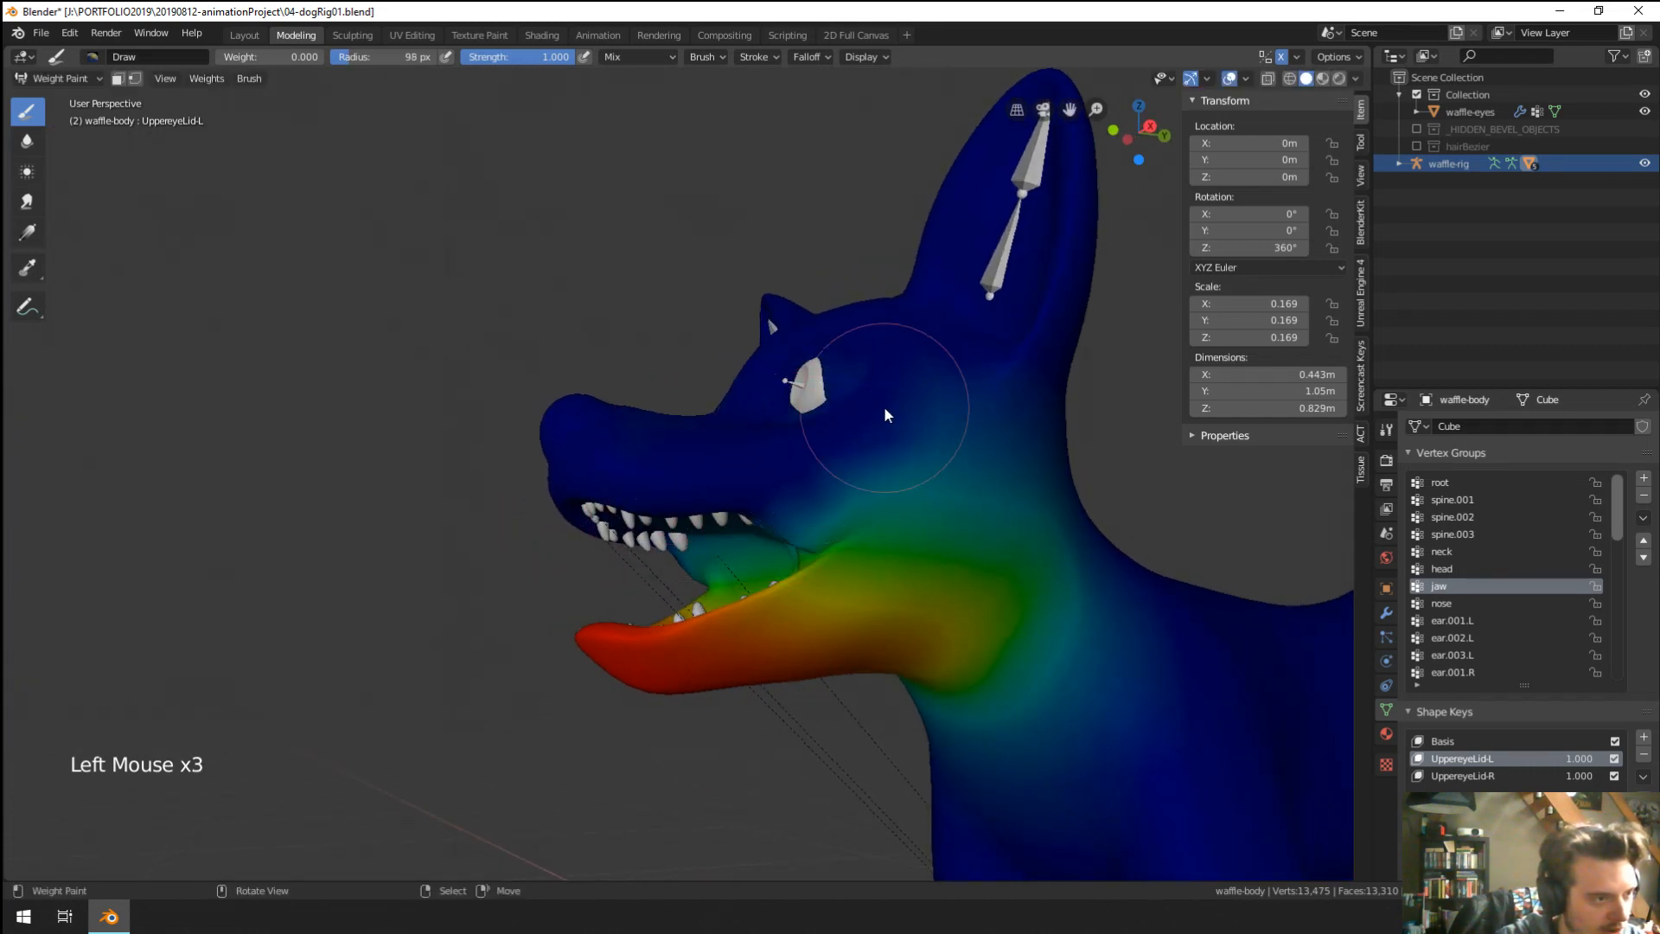
mouse_move(854, 443)
middle_down()
mouse_move(884, 498)
mouse_move(672, 474)
mouse_move(735, 469)
mouse_move(700, 410)
mouse_move(750, 366)
middle_up()
click(672, 474)
click(661, 429)
click(681, 422)
scroll(610, 423, up, 4)
click(610, 422)
Apply linear zero-weight gradients across the cheek below the dog's right eye with the Gradient tool.
middle_drag(412, 247, 28, 179)
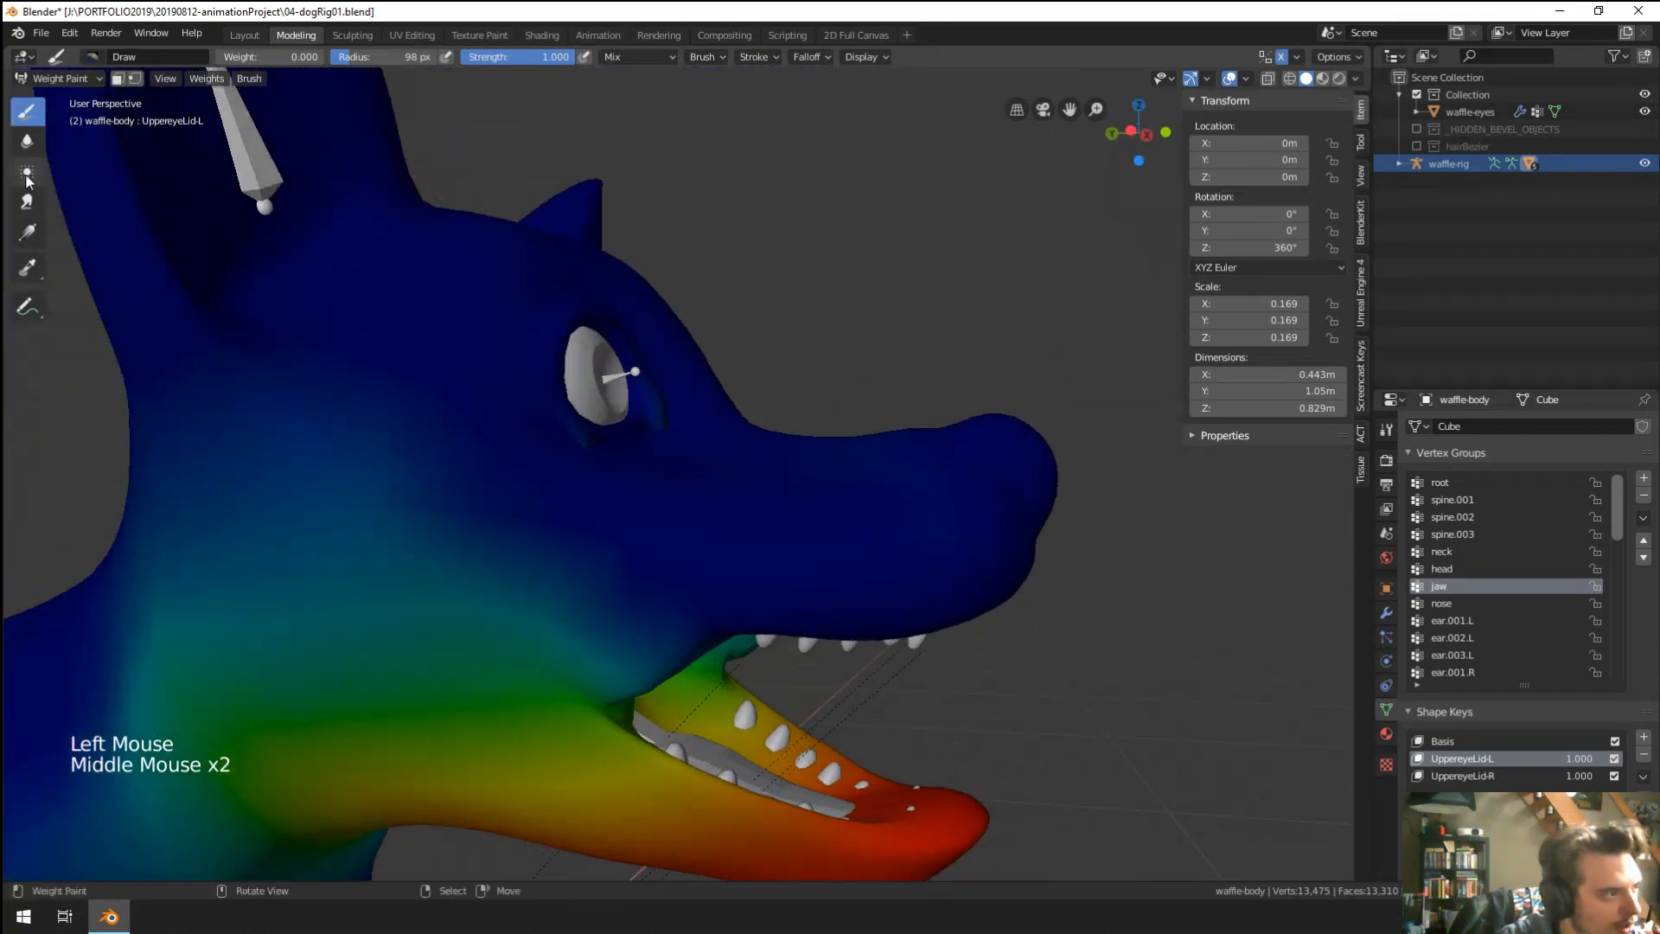
click(28, 231)
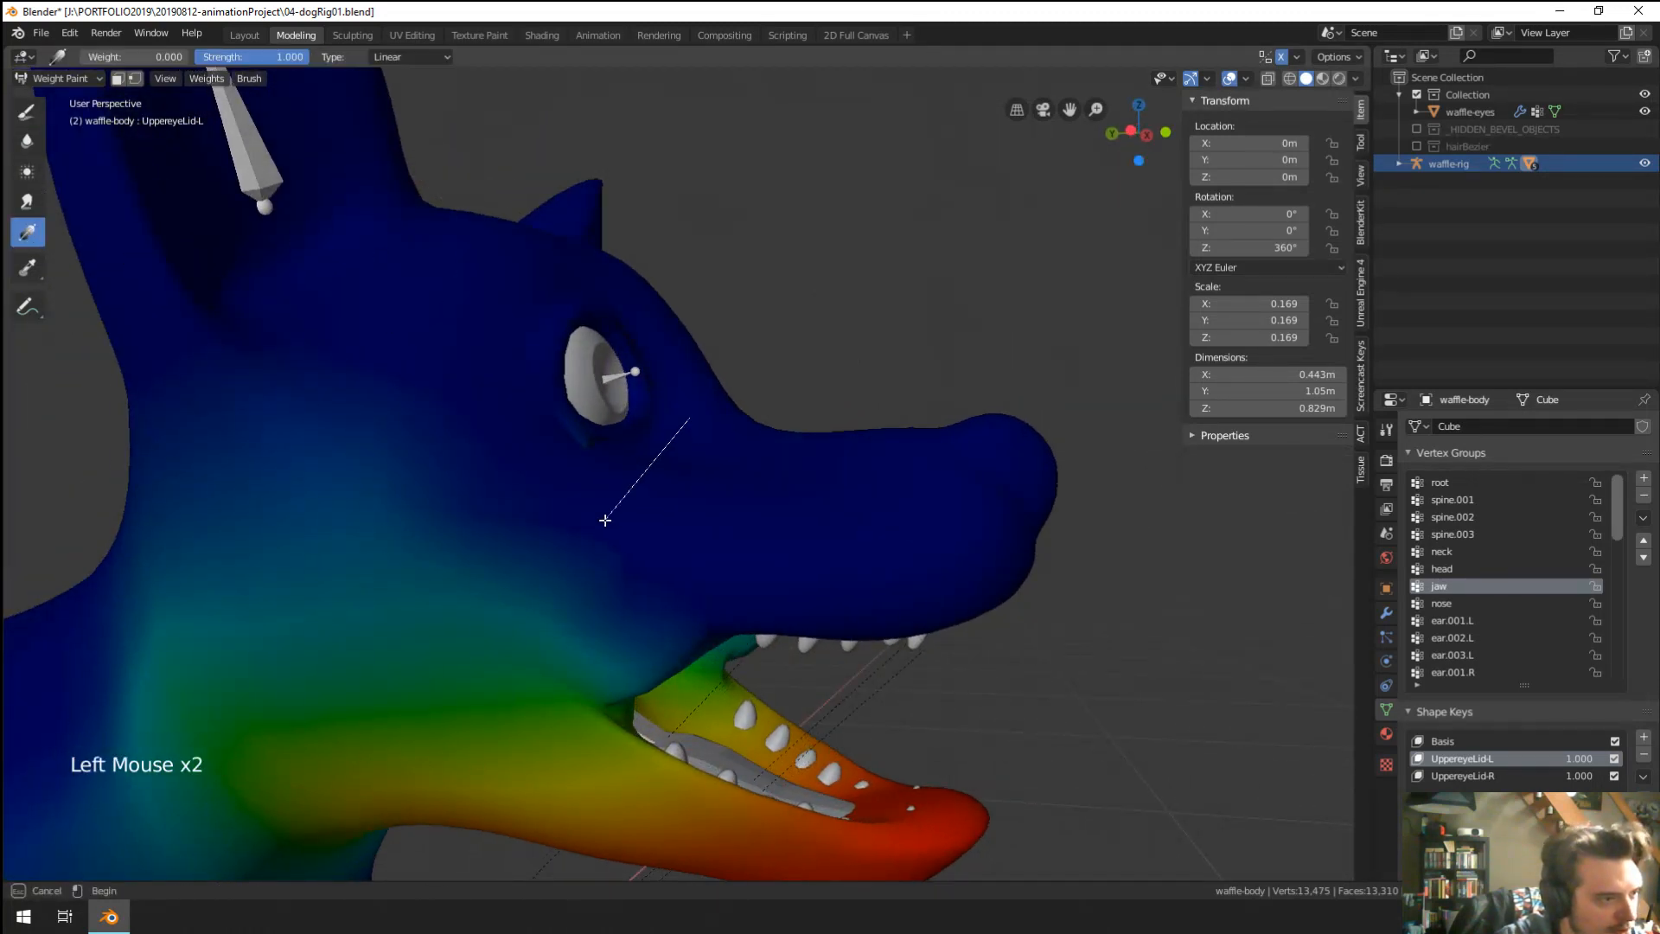
drag(605, 521, 603, 522)
drag(582, 419, 556, 487)
middle_drag(718, 455, 530, 437)
scroll(410, 472, down, 3)
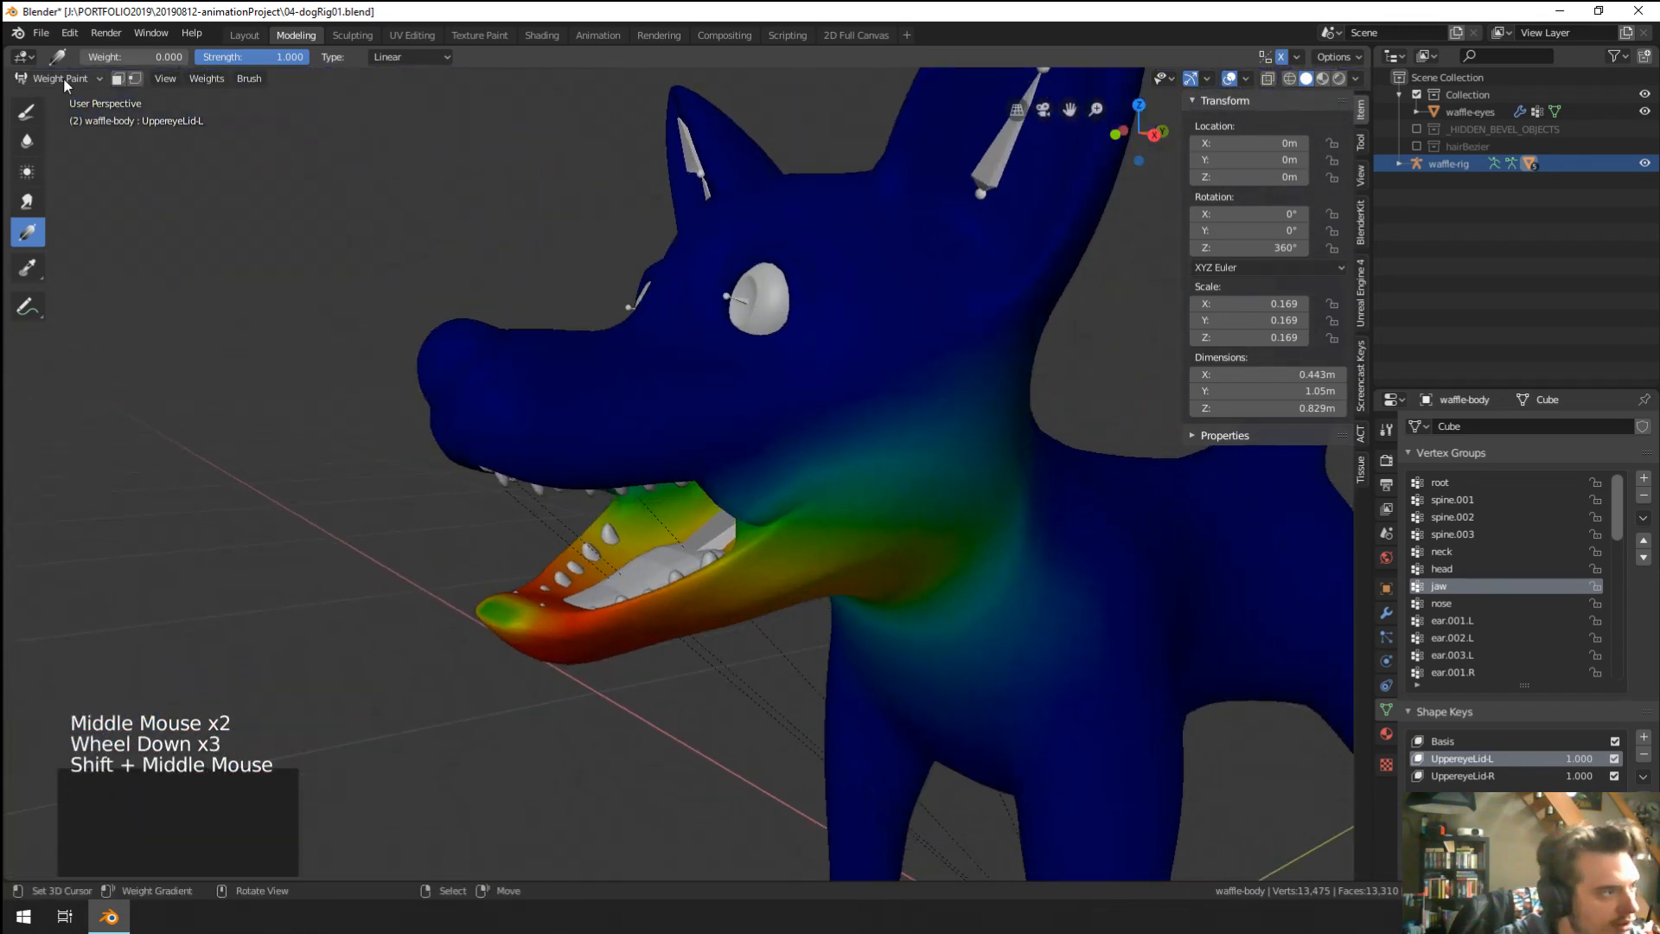
Return to the Draw brush with a 173 px radius and erase the jaw weight from the neck and back of the cheek.
click(26, 111)
middle_drag(644, 609, 627, 578)
mouse_move(627, 578)
middle_down()
mouse_move(612, 548)
mouse_move(923, 519)
middle_up()
key(f)
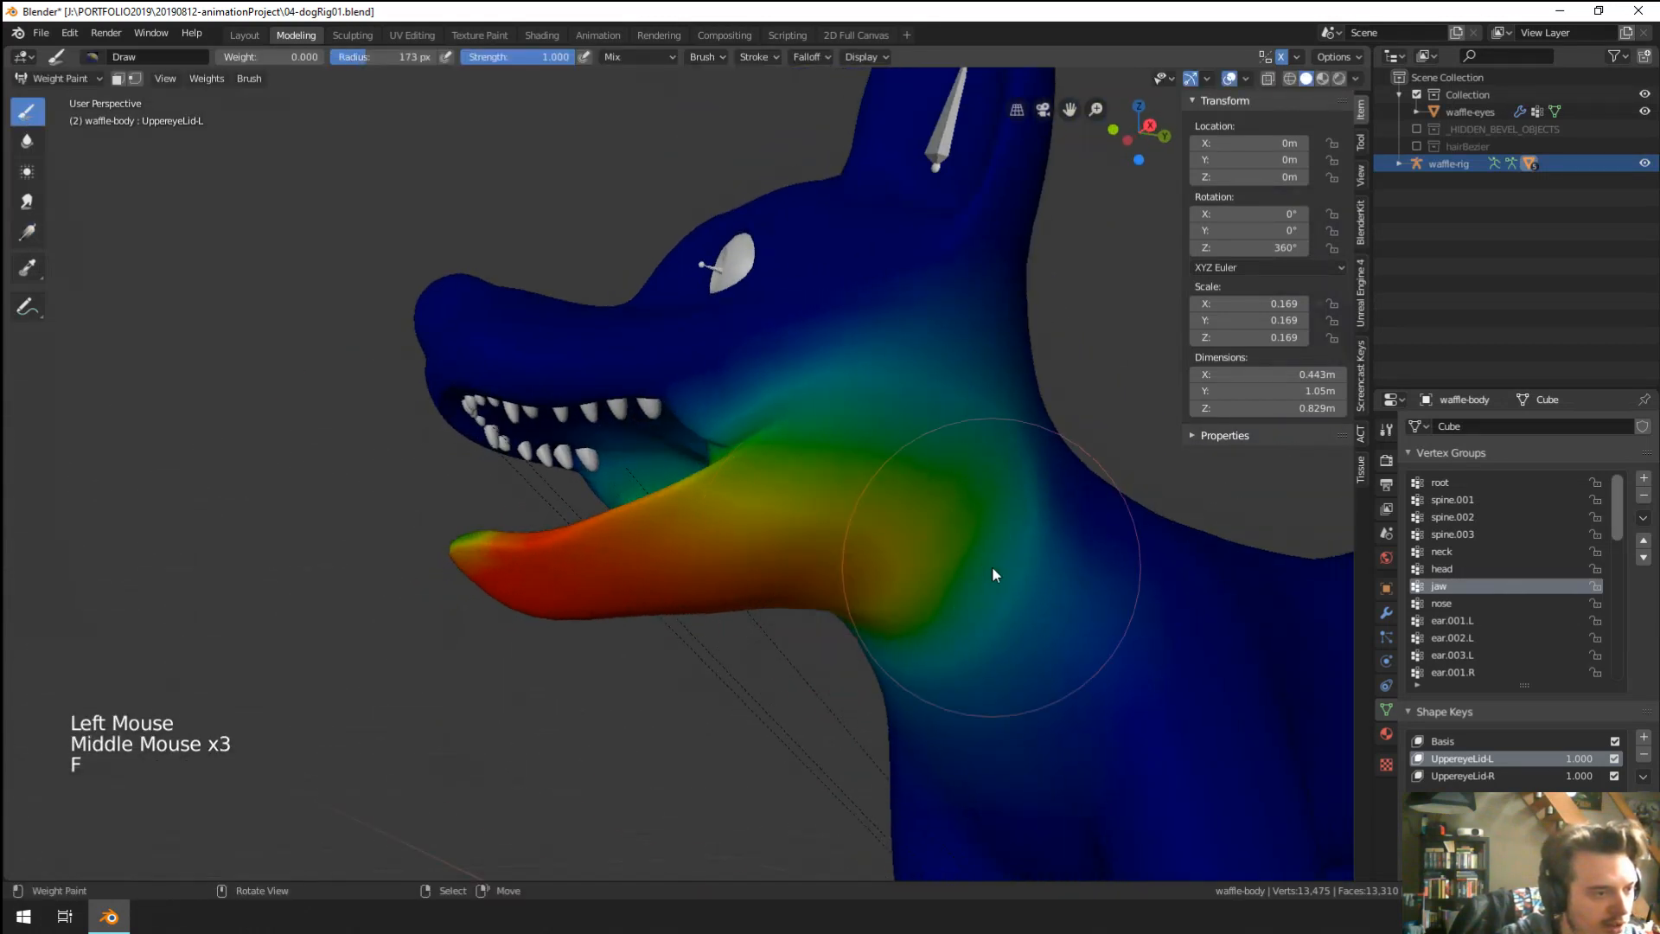
middle_drag(993, 574, 1003, 565)
middle_drag(1003, 565, 1012, 556)
mouse_move(1012, 556)
mouse_down()
mouse_move(908, 715)
mouse_move(1060, 541)
mouse_up()
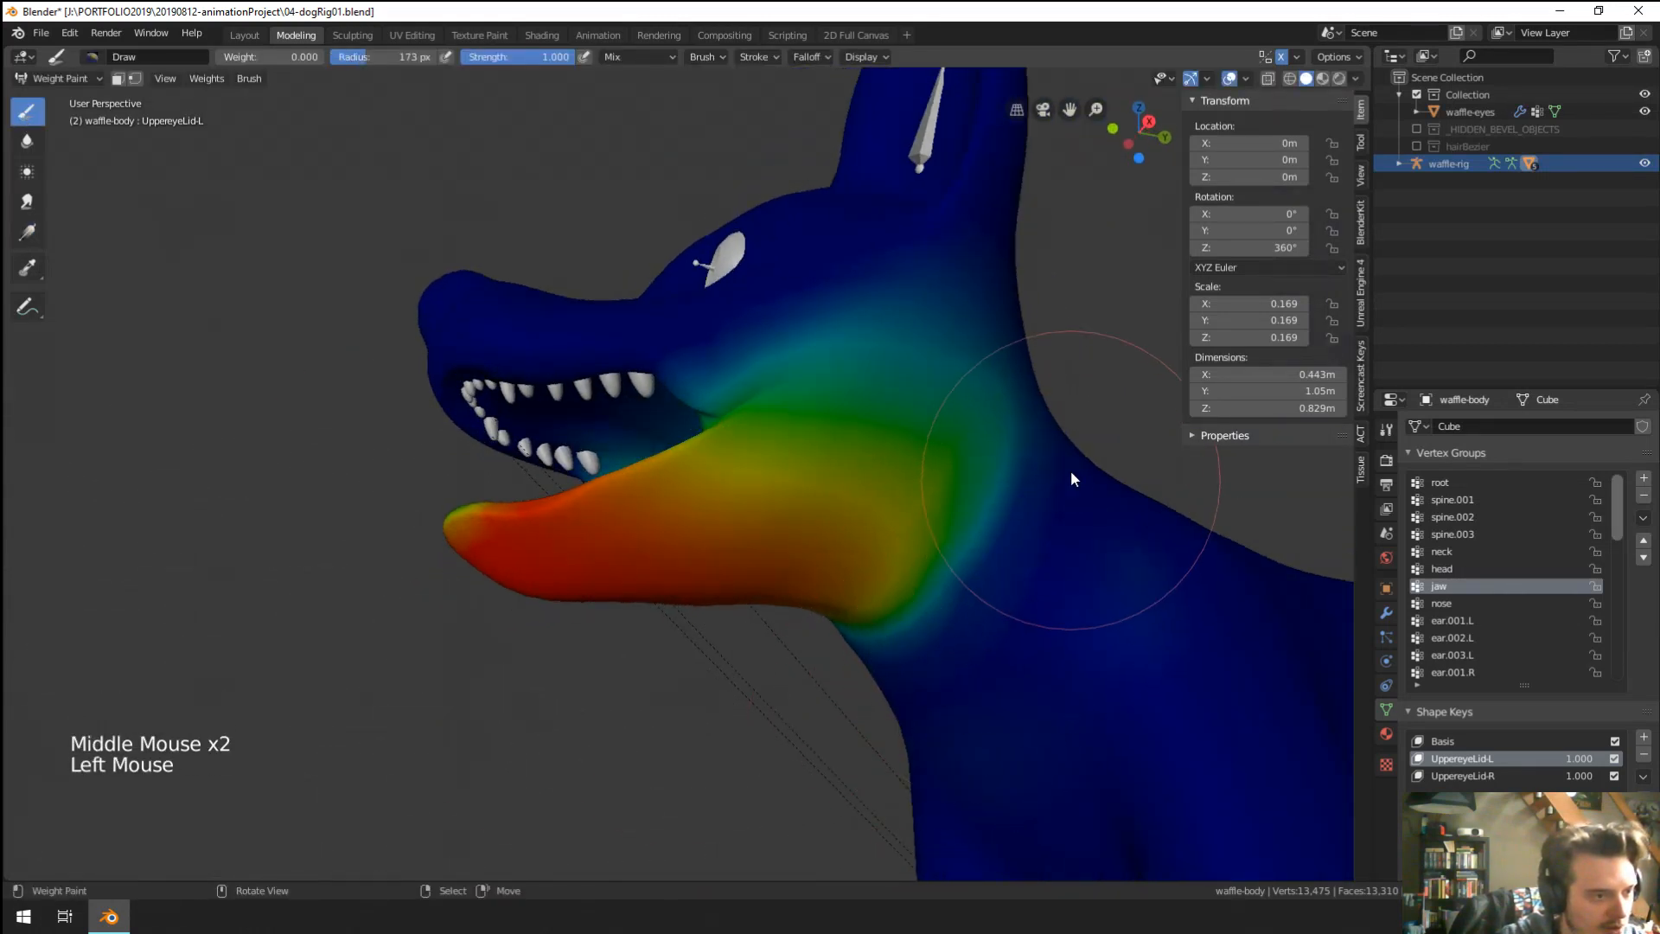
scroll(994, 406, down, 2)
mouse_move(874, 640)
middle_down()
mouse_move(845, 714)
mouse_move(868, 692)
middle_up()
mouse_move(927, 407)
mouse_down()
mouse_move(917, 366)
mouse_move(809, 311)
mouse_up()
mouse_move(787, 313)
middle_down()
mouse_move(963, 342)
mouse_move(1081, 319)
mouse_move(958, 316)
mouse_move(605, 216)
middle_up()
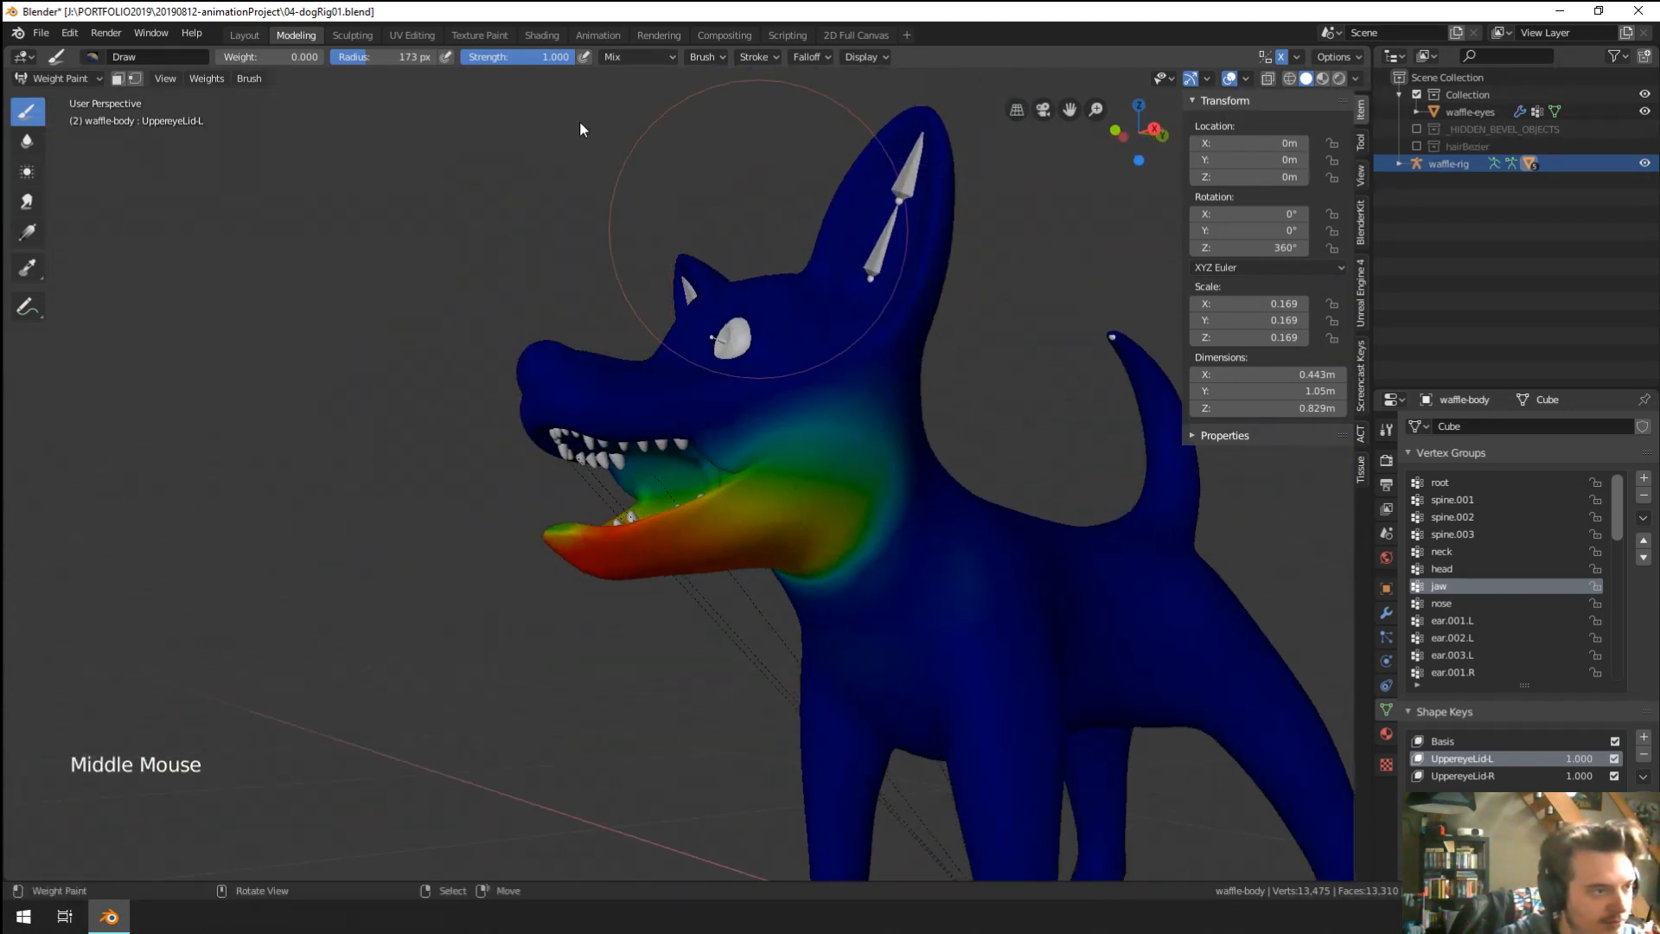
Put waffle-rig back in Pose Mode and rotate the jaw bone to test the repainted mouth deformation.
click(89, 79)
click(52, 100)
scroll(722, 606, up, 1)
middle_drag(837, 649, 681, 541)
right_click(723, 516)
key(ctrl+Tab)
right_click(719, 510)
key(r)
click(735, 595)
right_click(668, 450)
middle_drag(668, 449, 740, 470)
scroll(626, 484, up, 2)
Return waffle-body to Weight Paint mode and erase jaw weight inside the upper mouth with a 100 px brush.
key(ctrl+Tab)
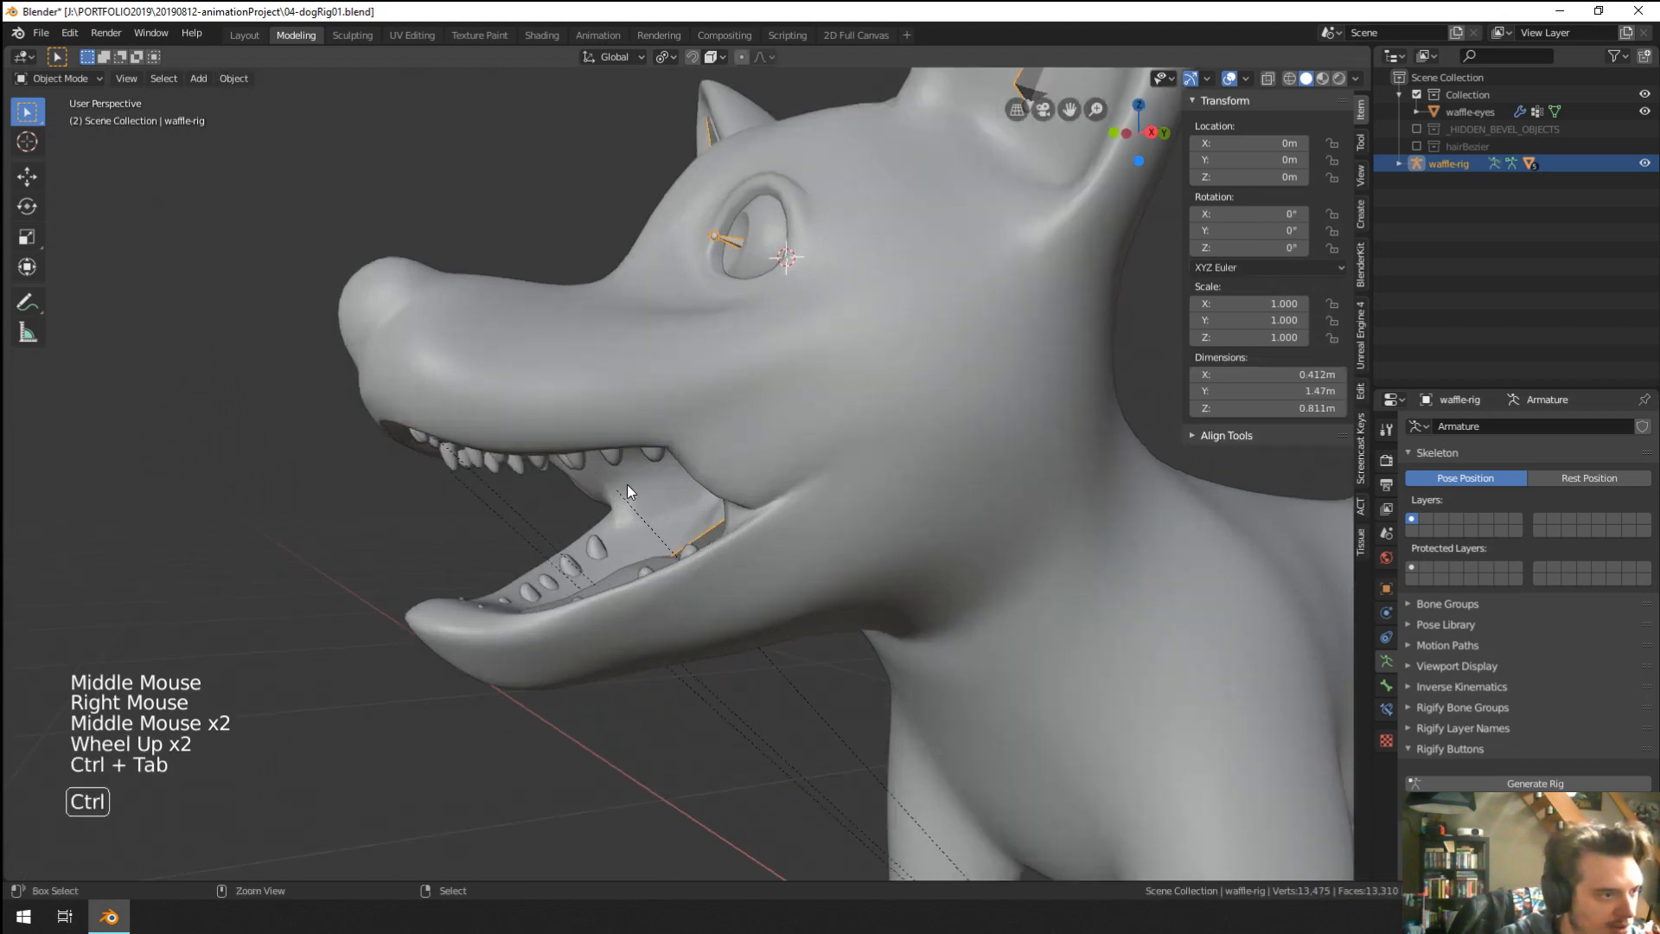
right_click(804, 385)
key(ctrl+Tab)
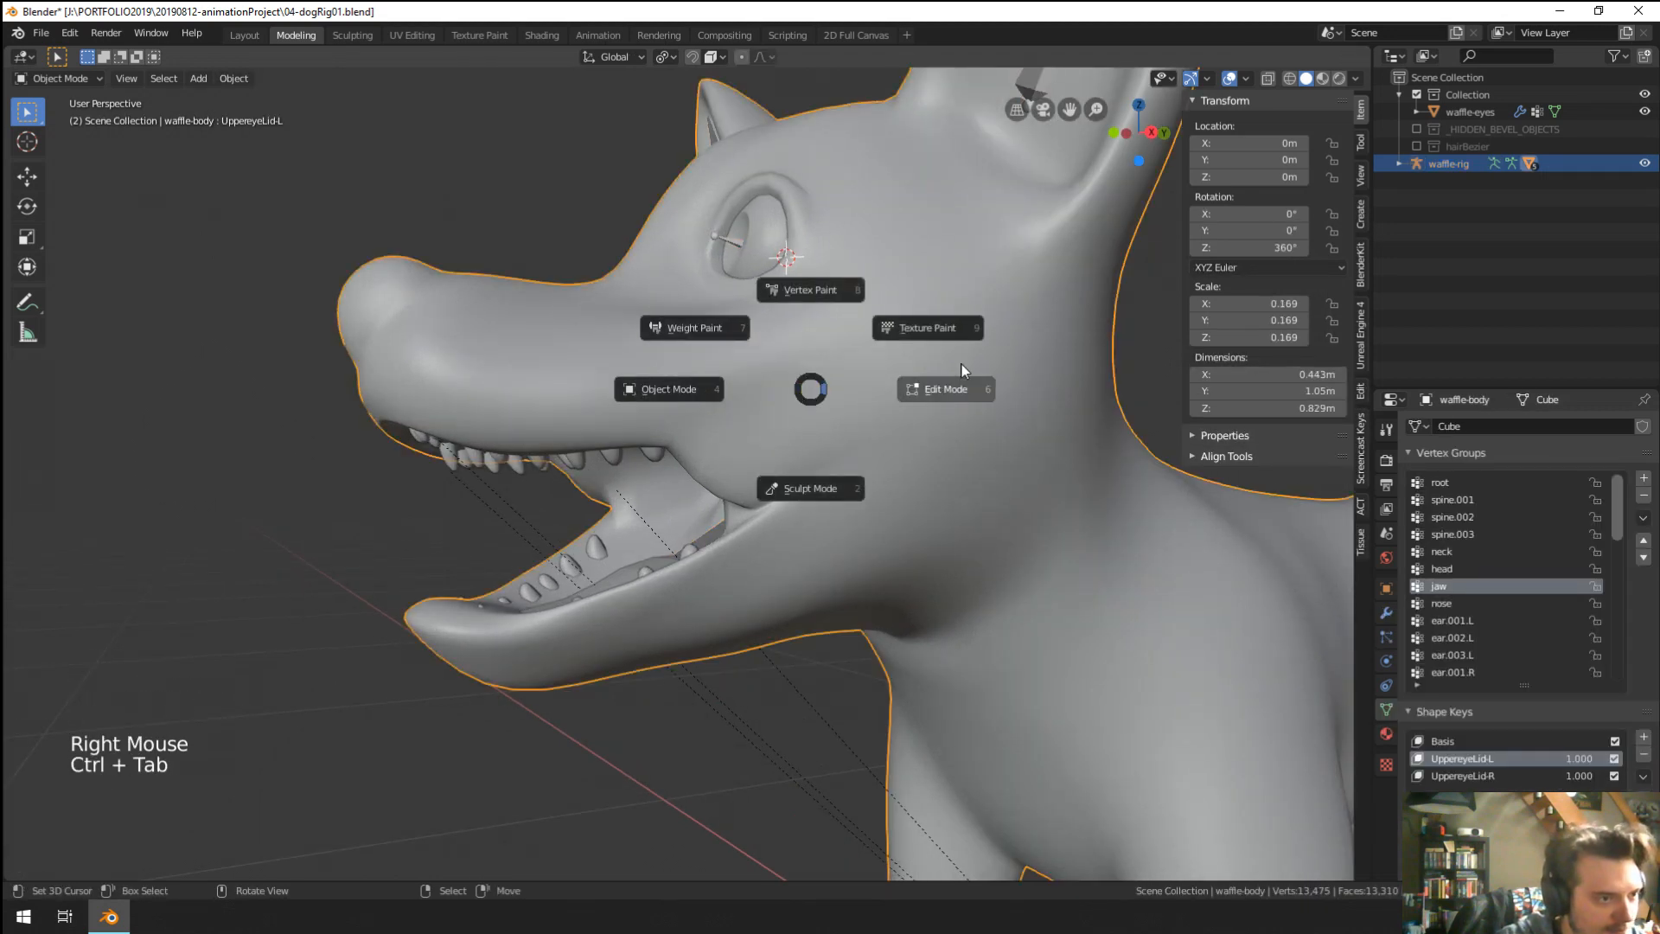
scroll(719, 429, up, 2)
key(f)
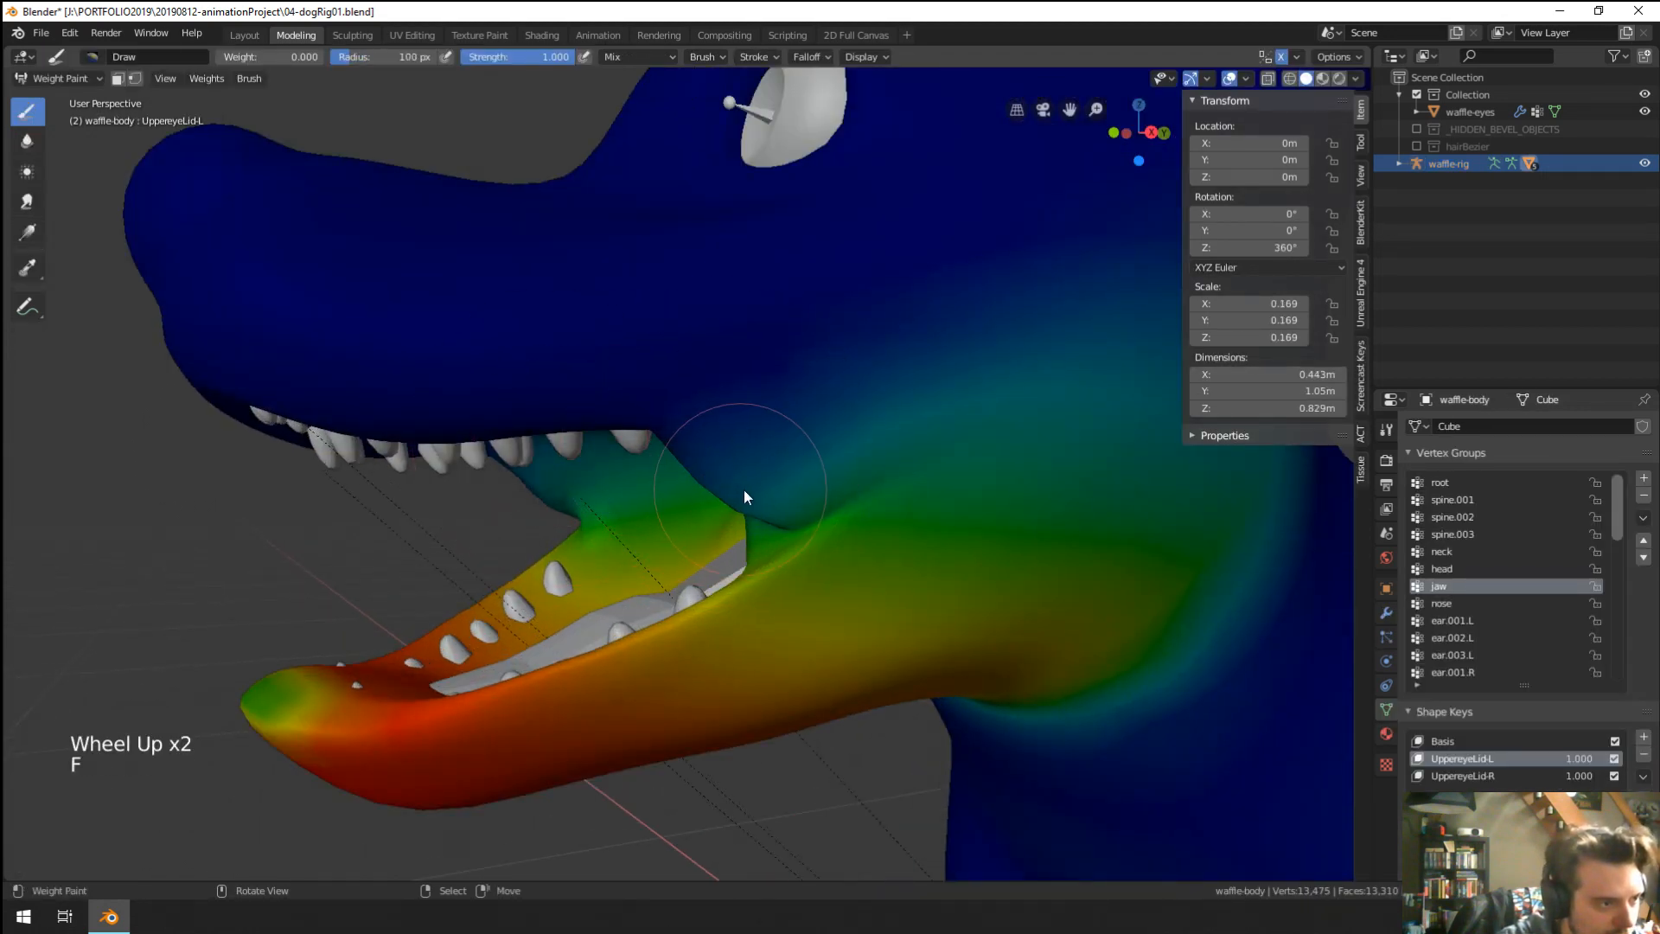
click(852, 432)
middle_drag(564, 489, 579, 463)
drag(580, 463, 635, 454)
middle_drag(636, 454, 694, 469)
drag(693, 463, 685, 417)
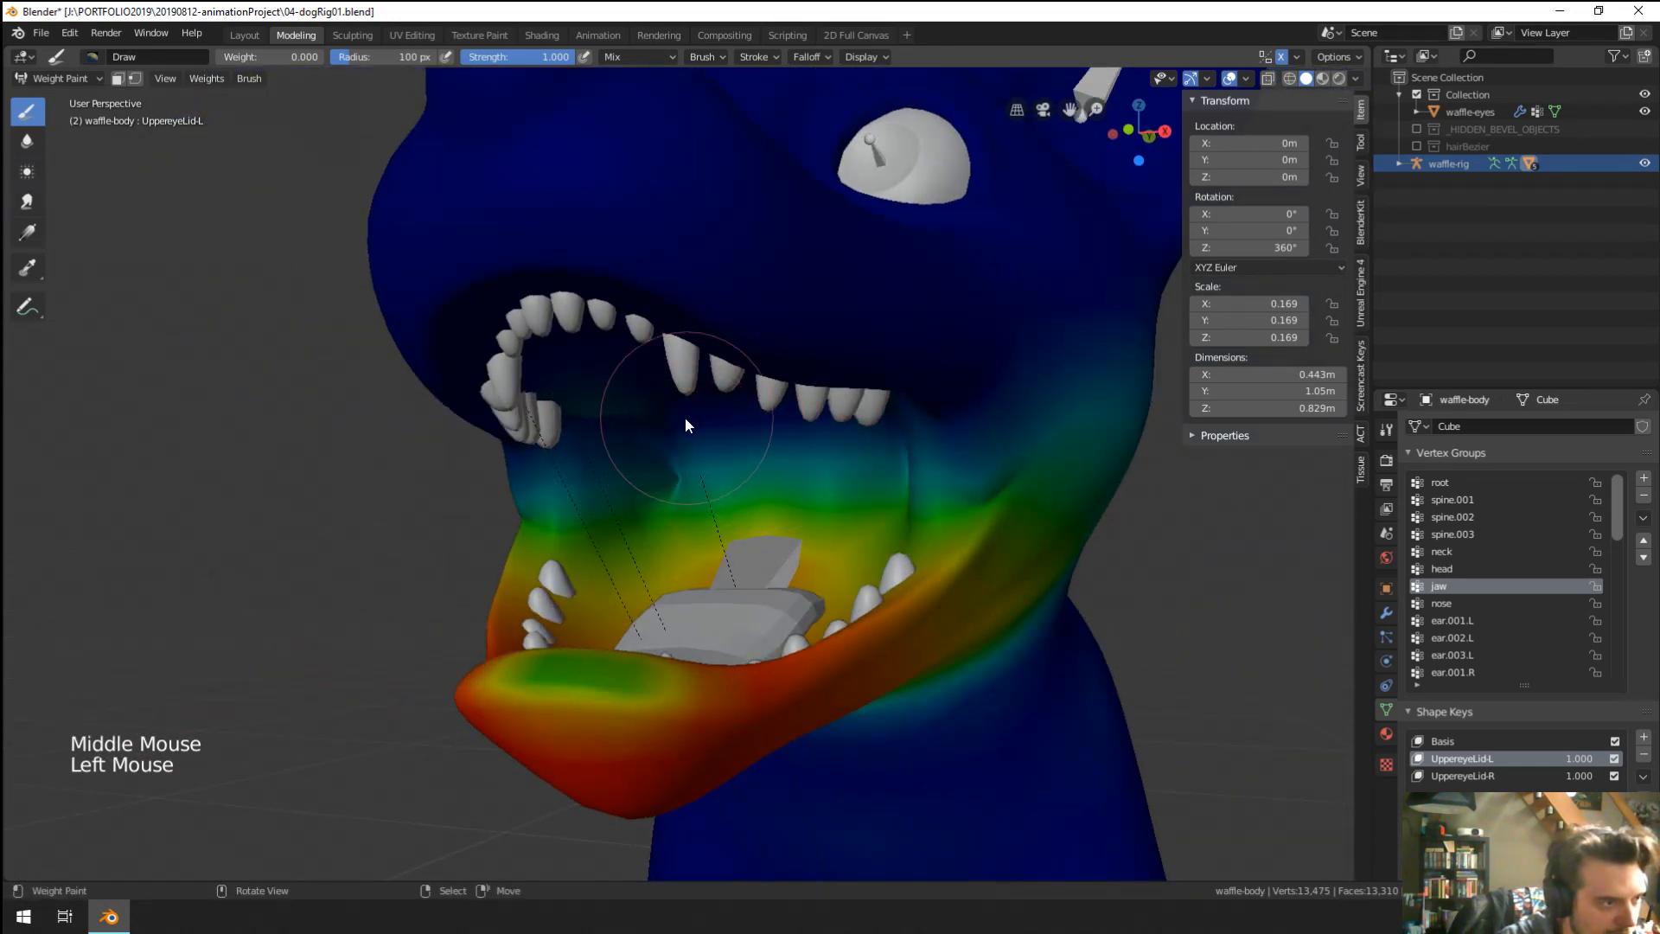
Erase the jaw weight behind the upper teeth and at the dog's right inner mouth corner.
middle_drag(685, 417, 617, 372)
click(615, 371)
click(610, 360)
middle_drag(531, 329, 629, 347)
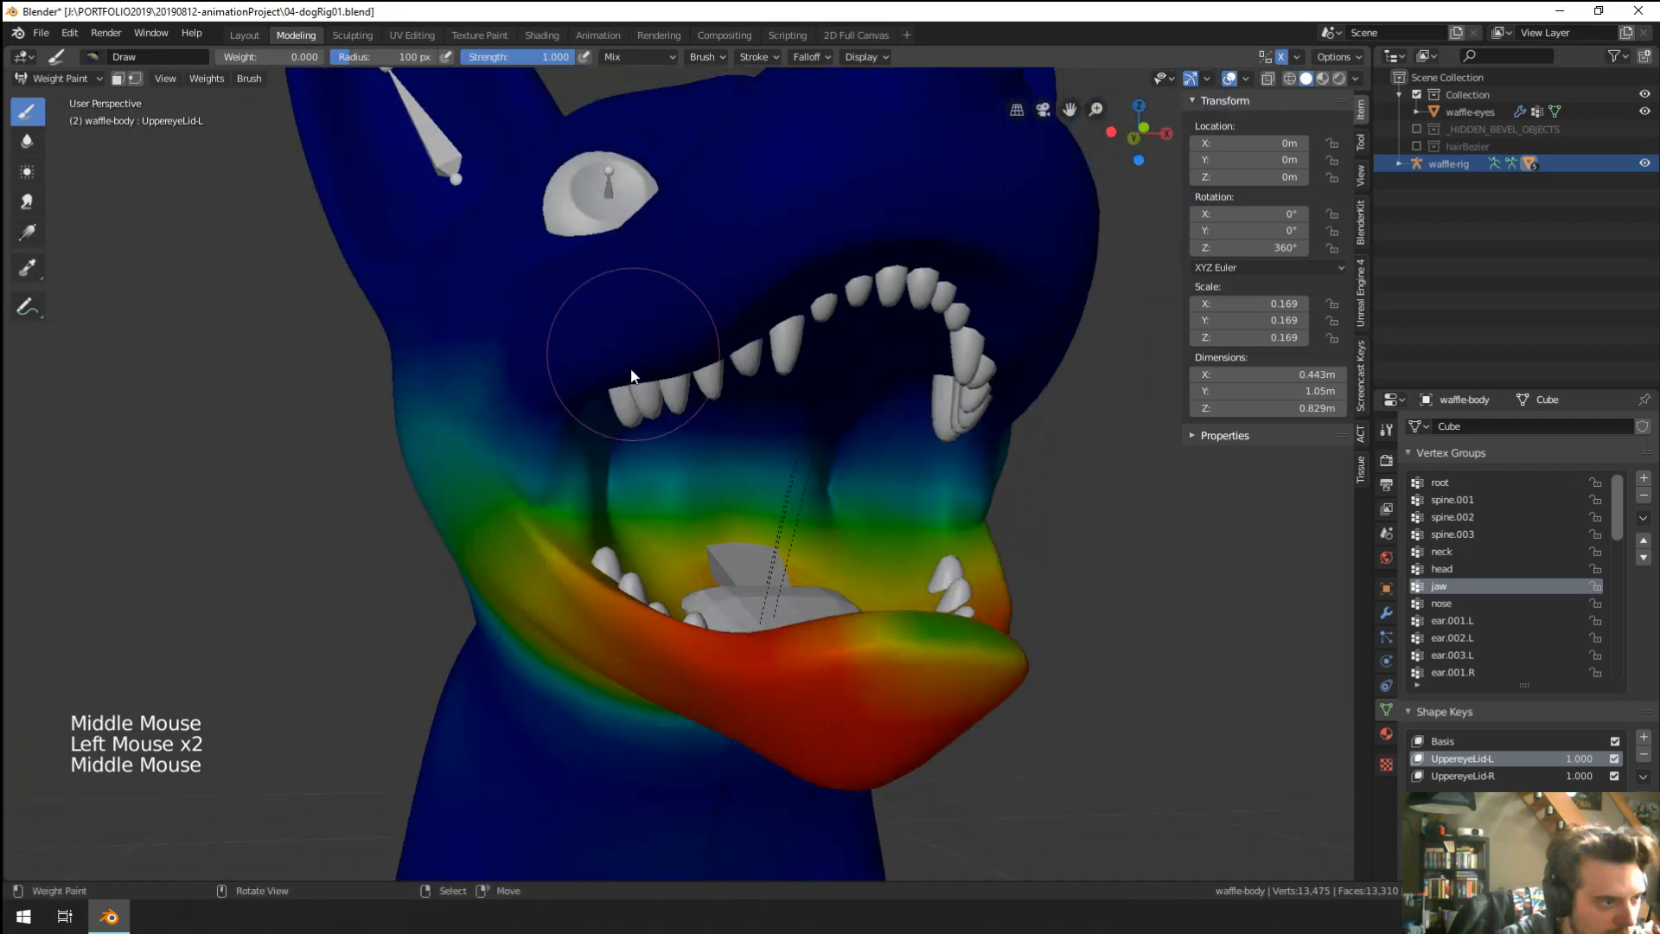
click(588, 402)
click(586, 415)
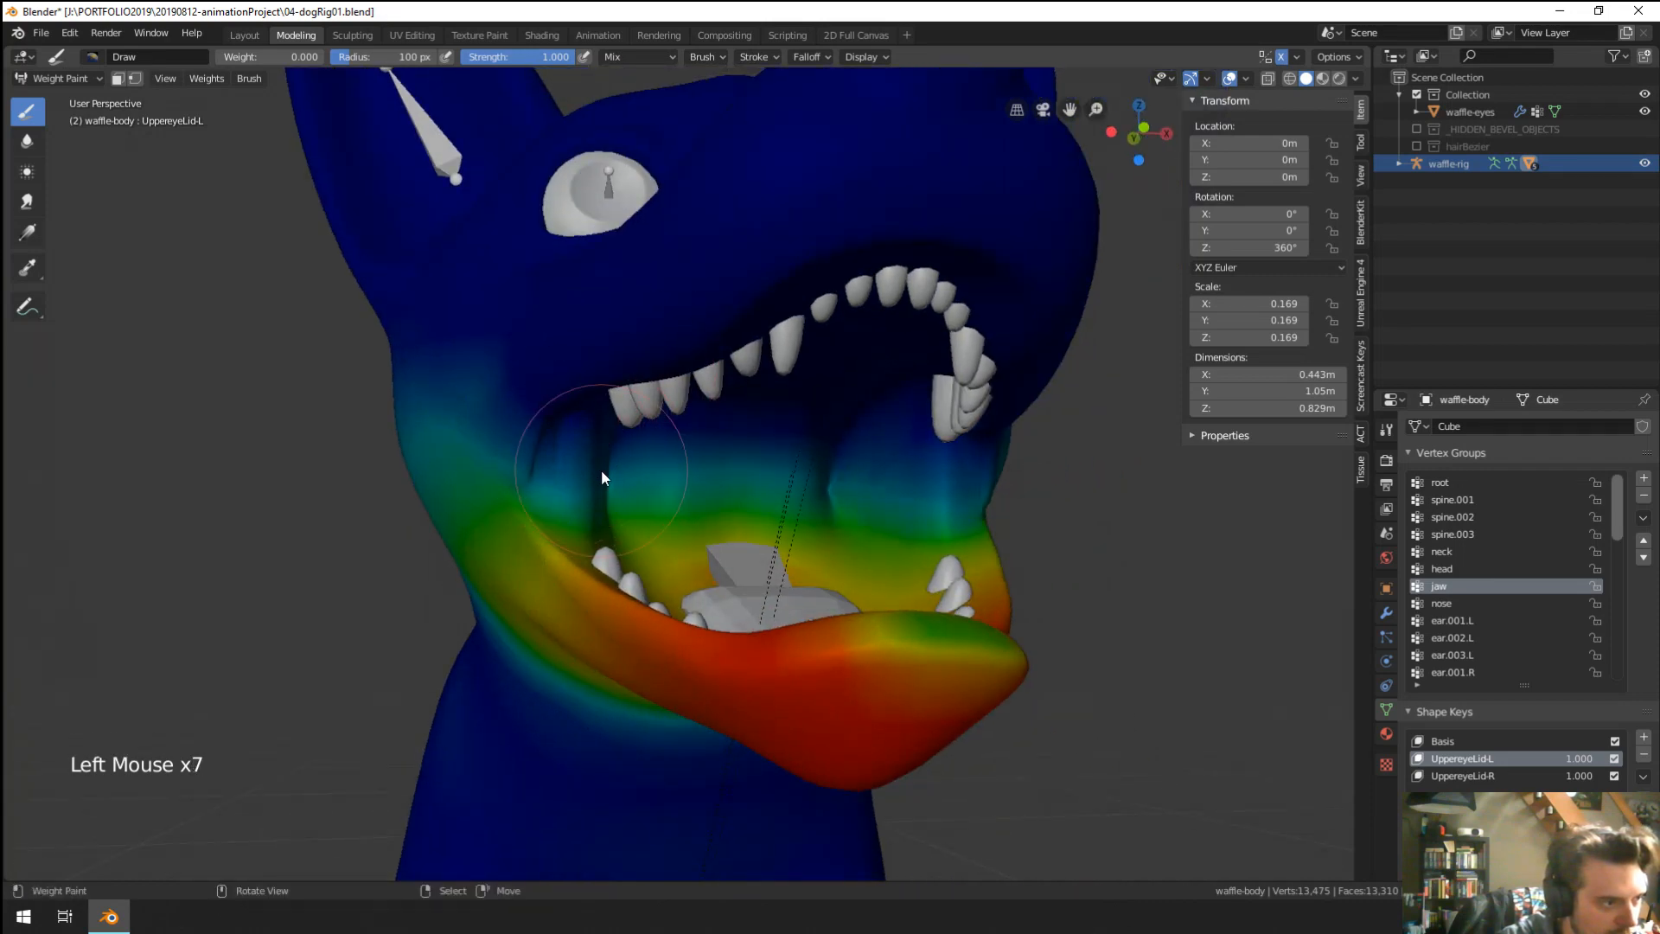
Erase the jaw weight along the inner cheek walls and toward the dog's left mouth corner.
middle_drag(600, 469, 531, 465)
click(605, 463)
click(611, 460)
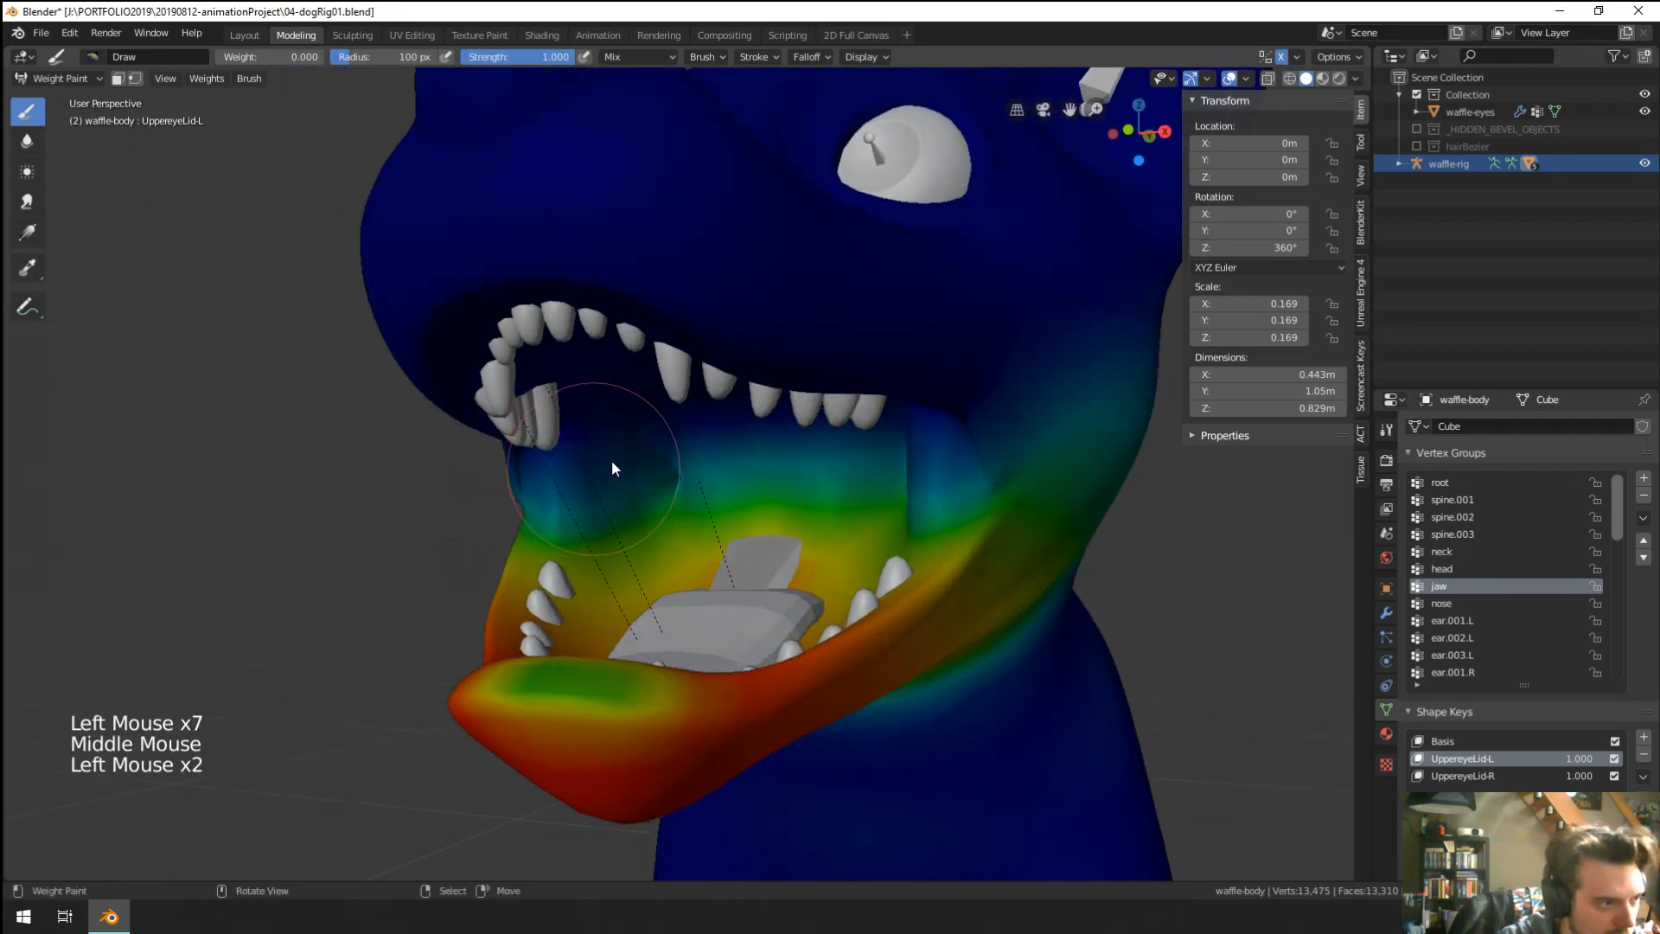
click(662, 456)
click(679, 460)
click(698, 464)
mouse_move(757, 468)
middle_down()
mouse_move(824, 468)
mouse_move(645, 471)
middle_up()
click(744, 453)
click(831, 448)
click(771, 472)
click(764, 501)
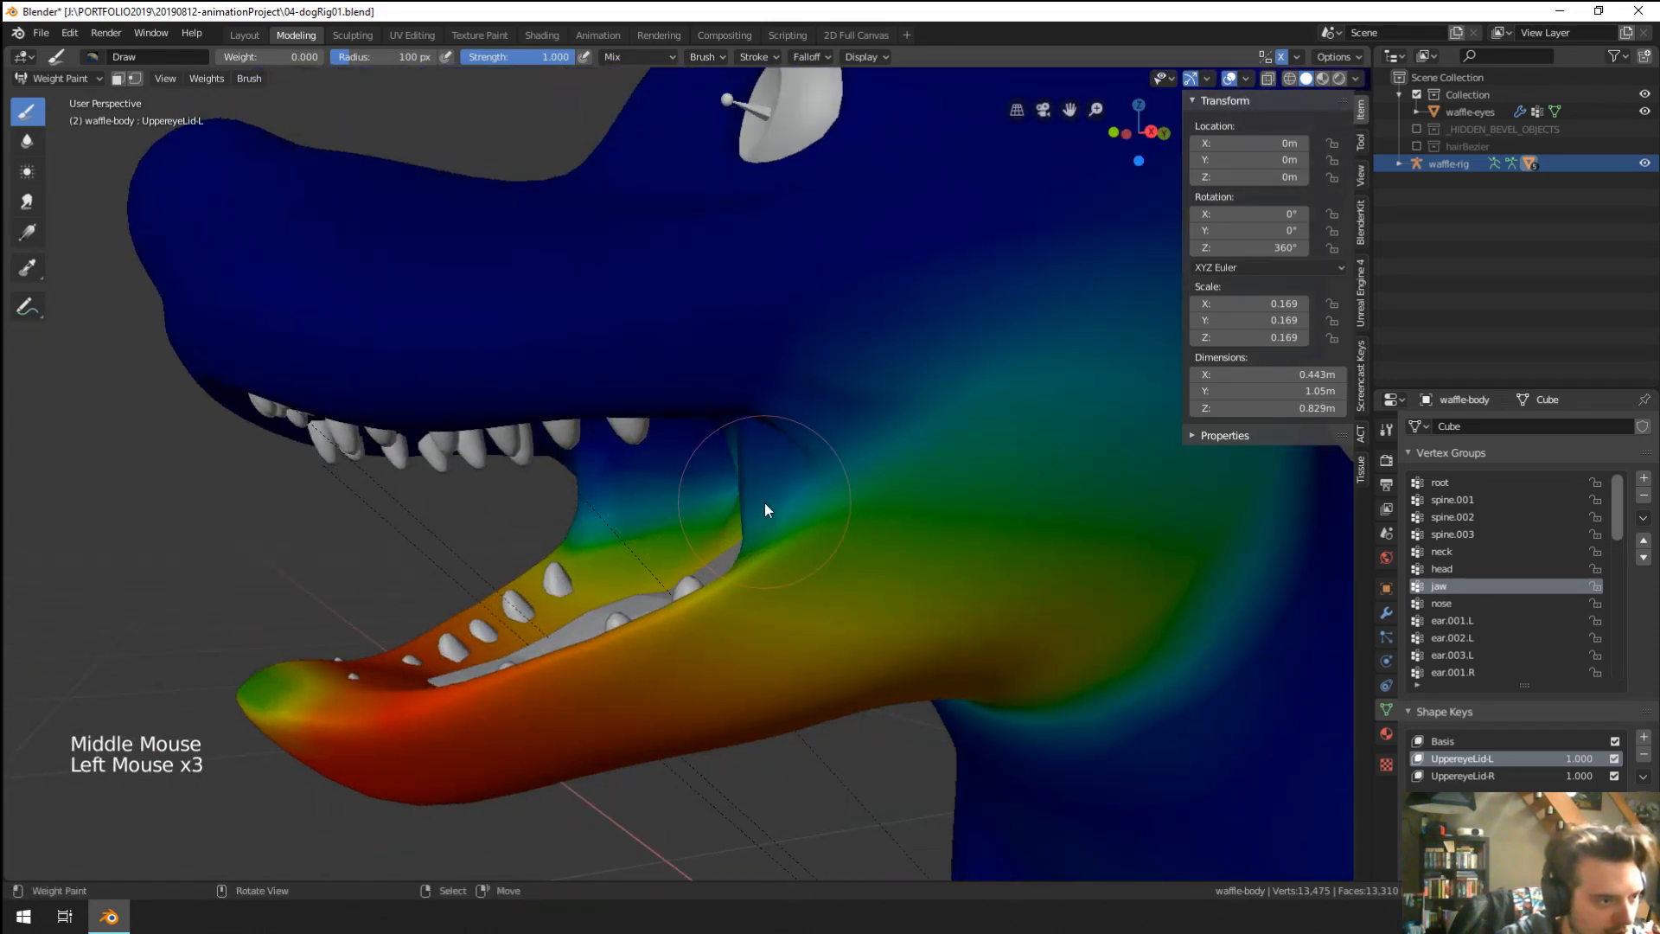
Erase jaw weight around the left mouth corner with a 59 px brush, and enlarge the brush radius to 89 px.
key(f)
click(727, 529)
click(786, 484)
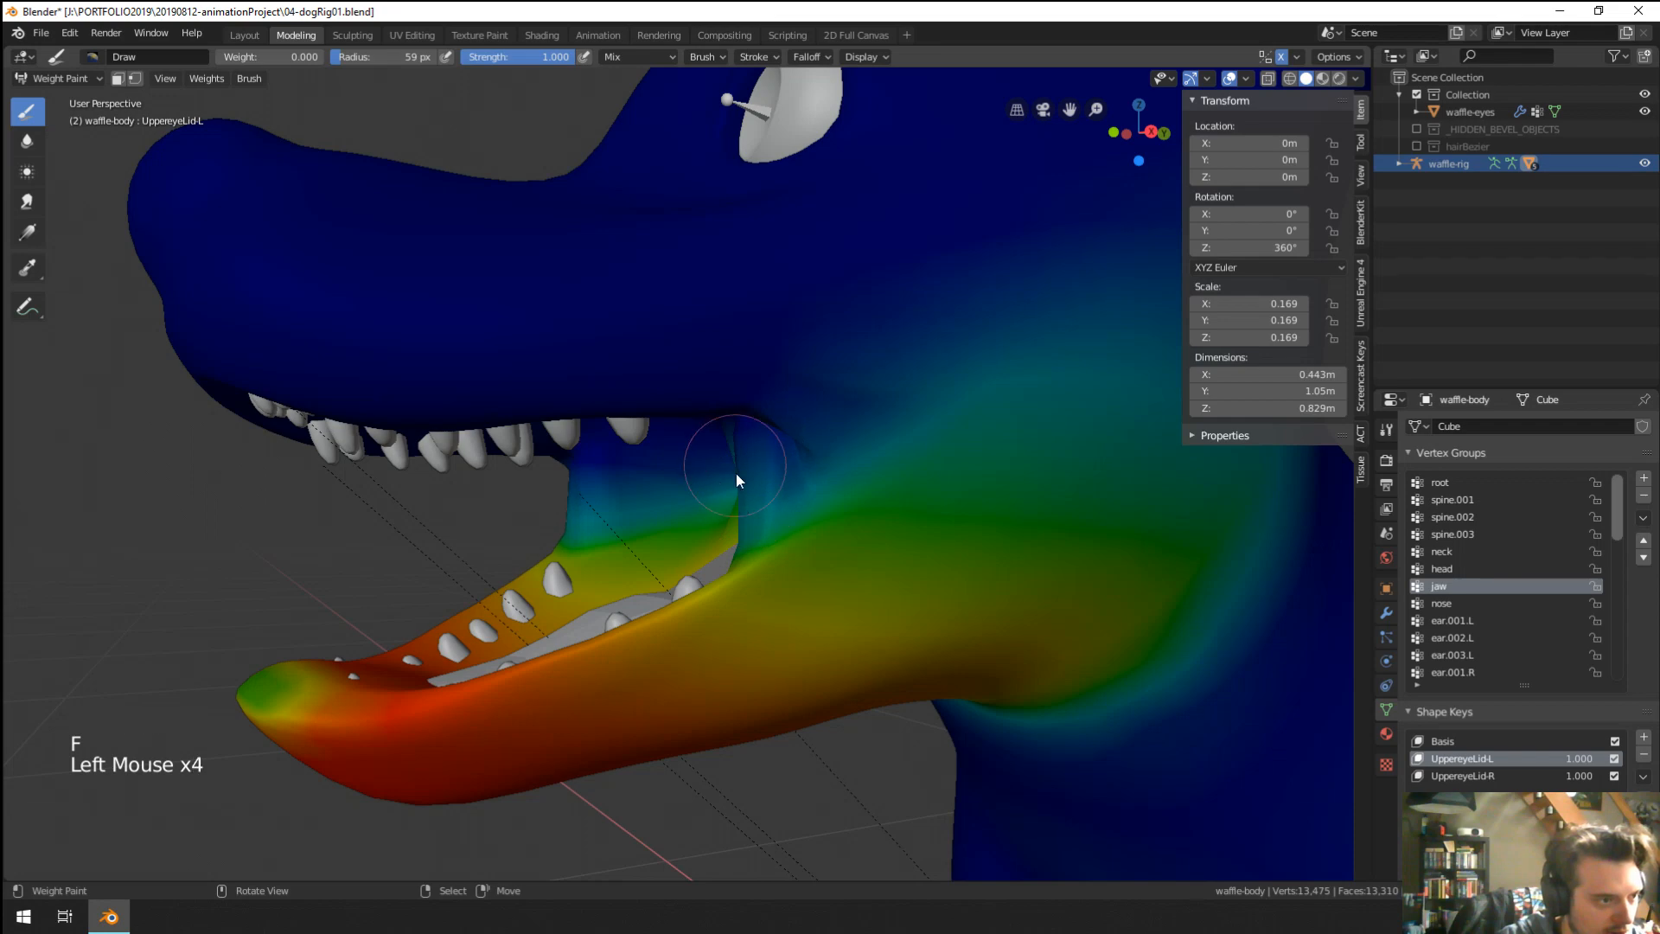
mouse_move(784, 465)
middle_down()
mouse_move(939, 460)
mouse_move(673, 568)
mouse_move(877, 450)
middle_up()
click(901, 484)
scroll(901, 485, down, 4)
scroll(680, 574, down, 2)
scroll(673, 568, up, 7)
key(f)
middle_click(834, 490)
Try the wireframe display and the Shadow and Cavity viewport shading options, restoring the original solid shading.
key(z)
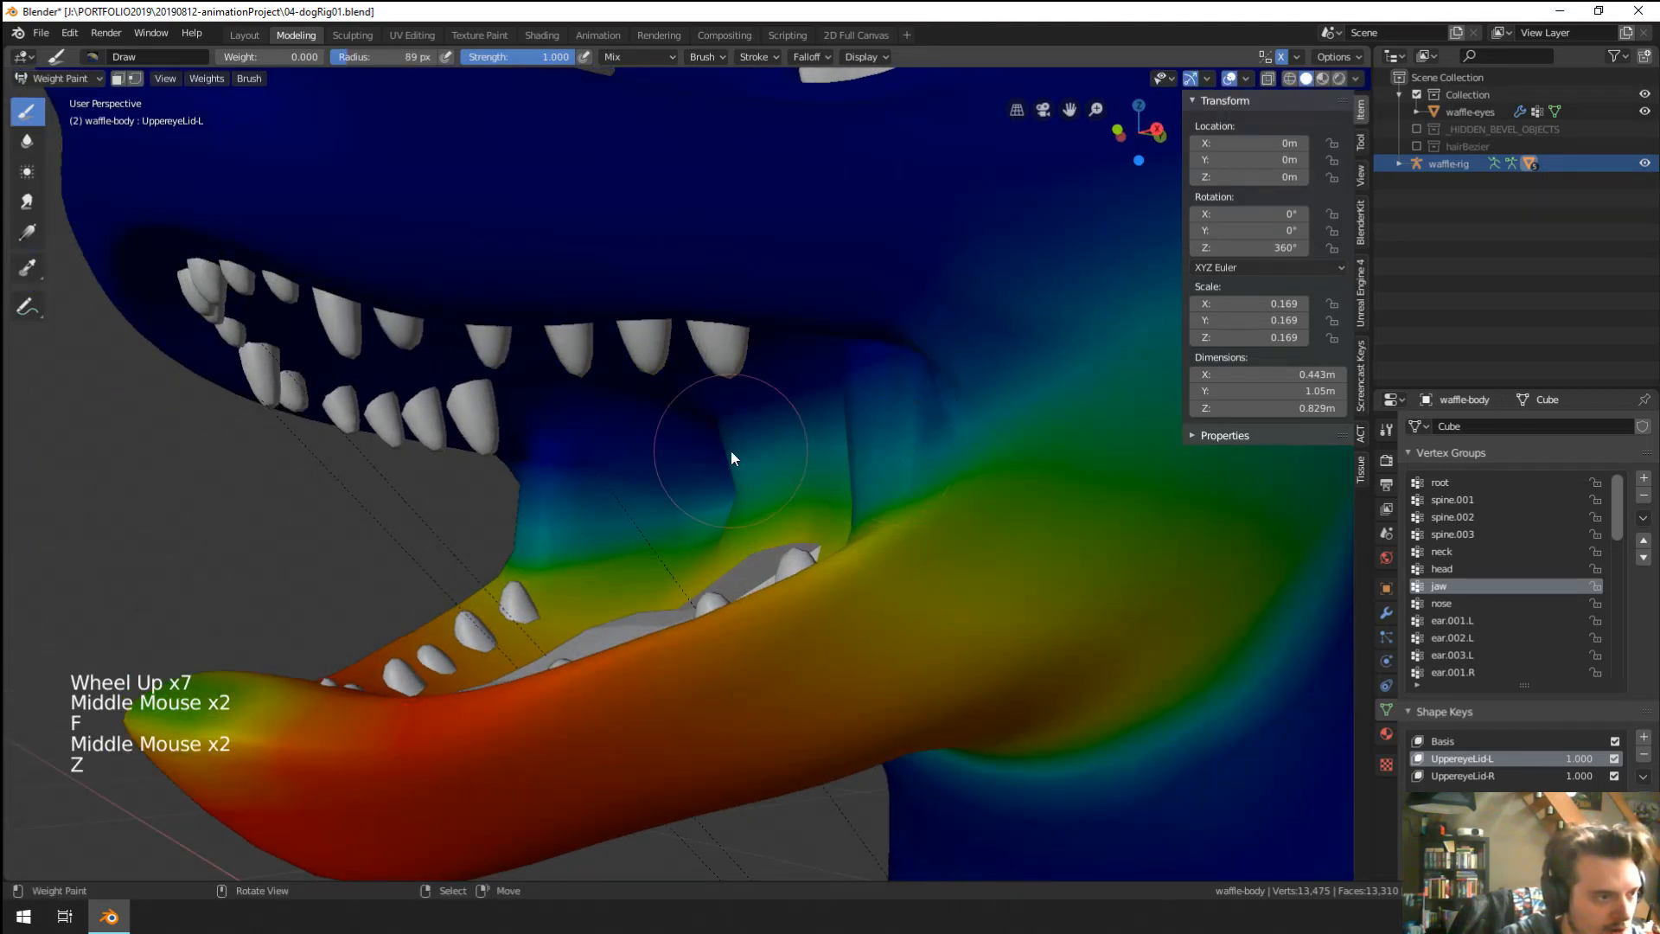
key(z)
key(z)
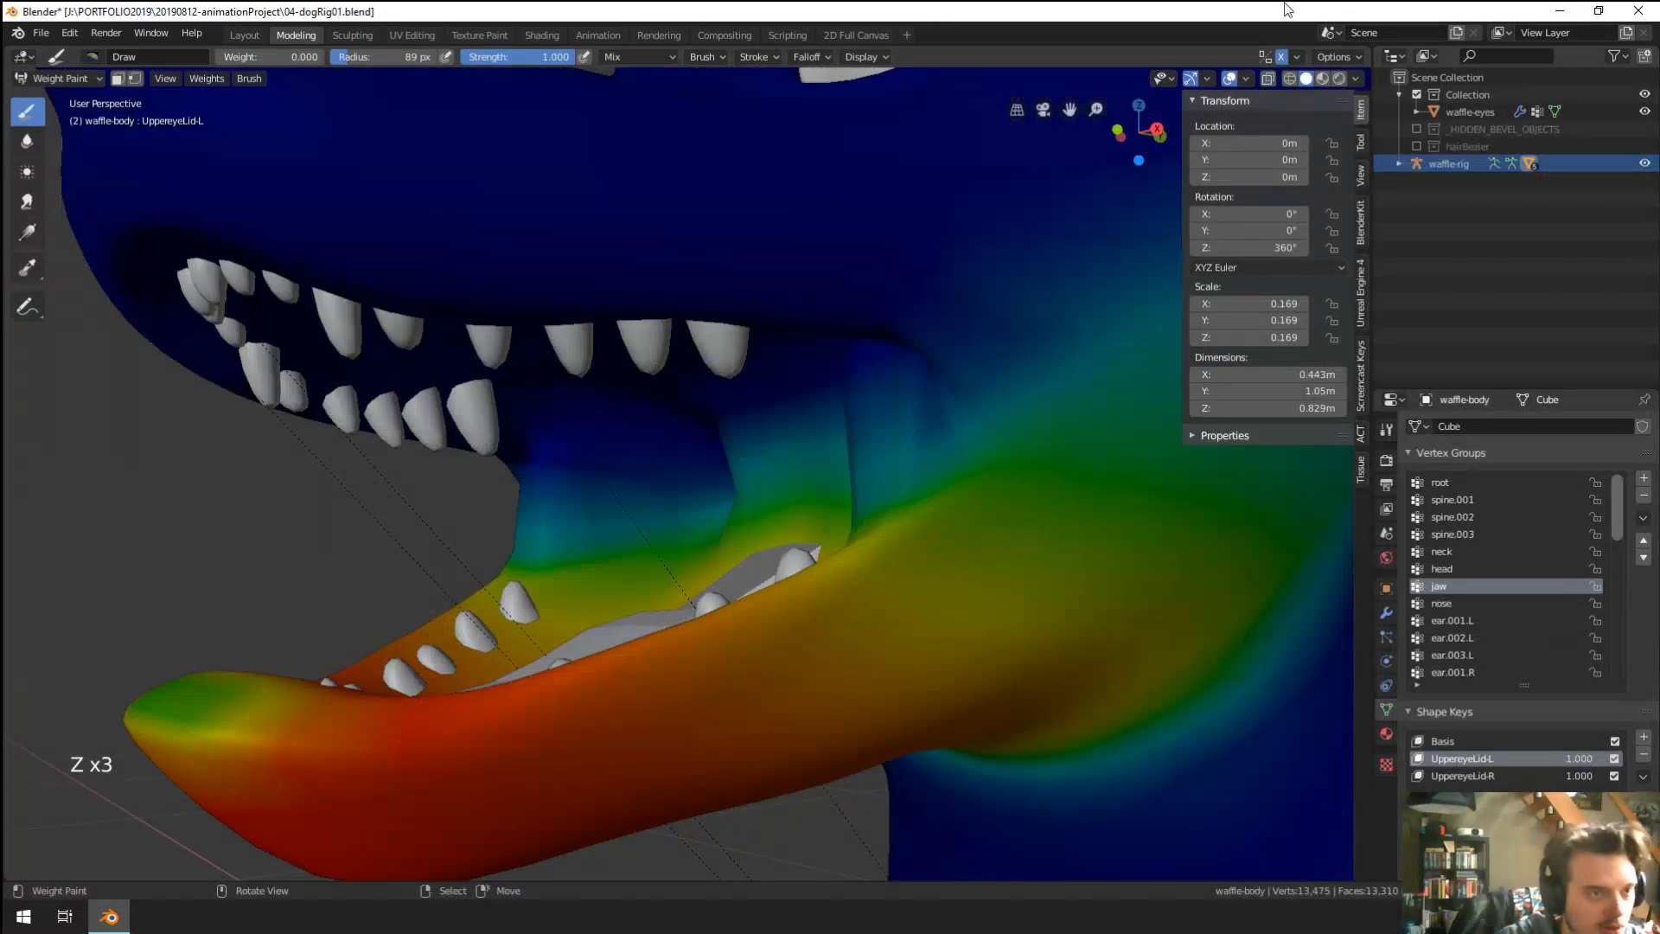
click(1356, 78)
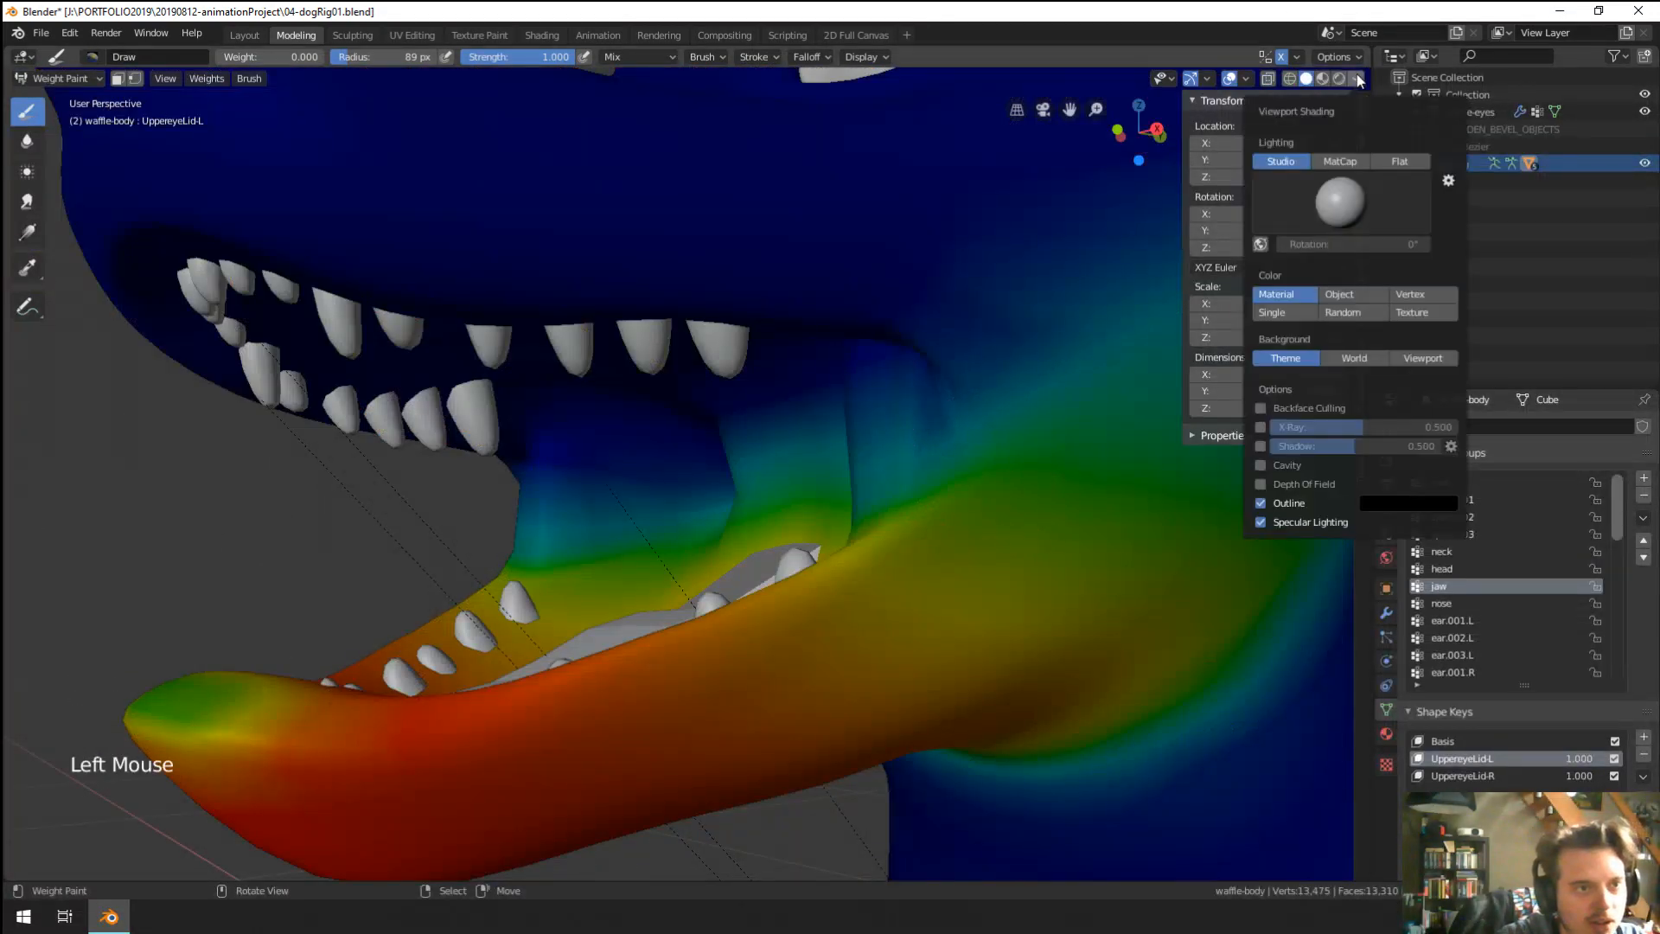
click(1263, 445)
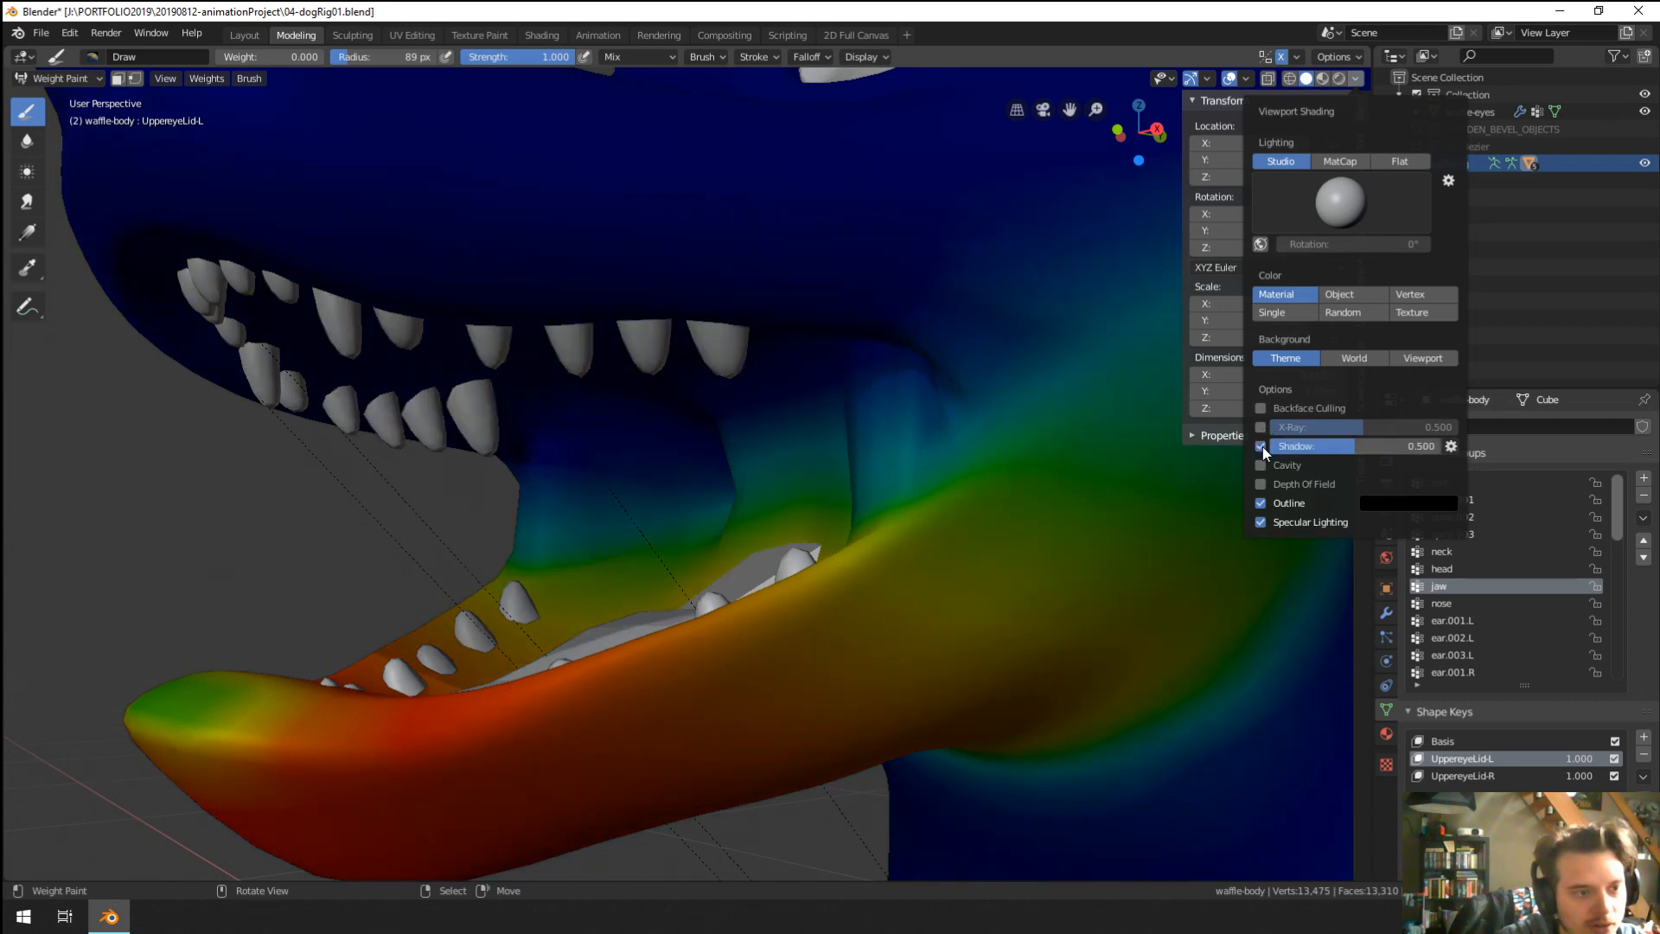
click(1262, 447)
click(1258, 465)
click(1259, 465)
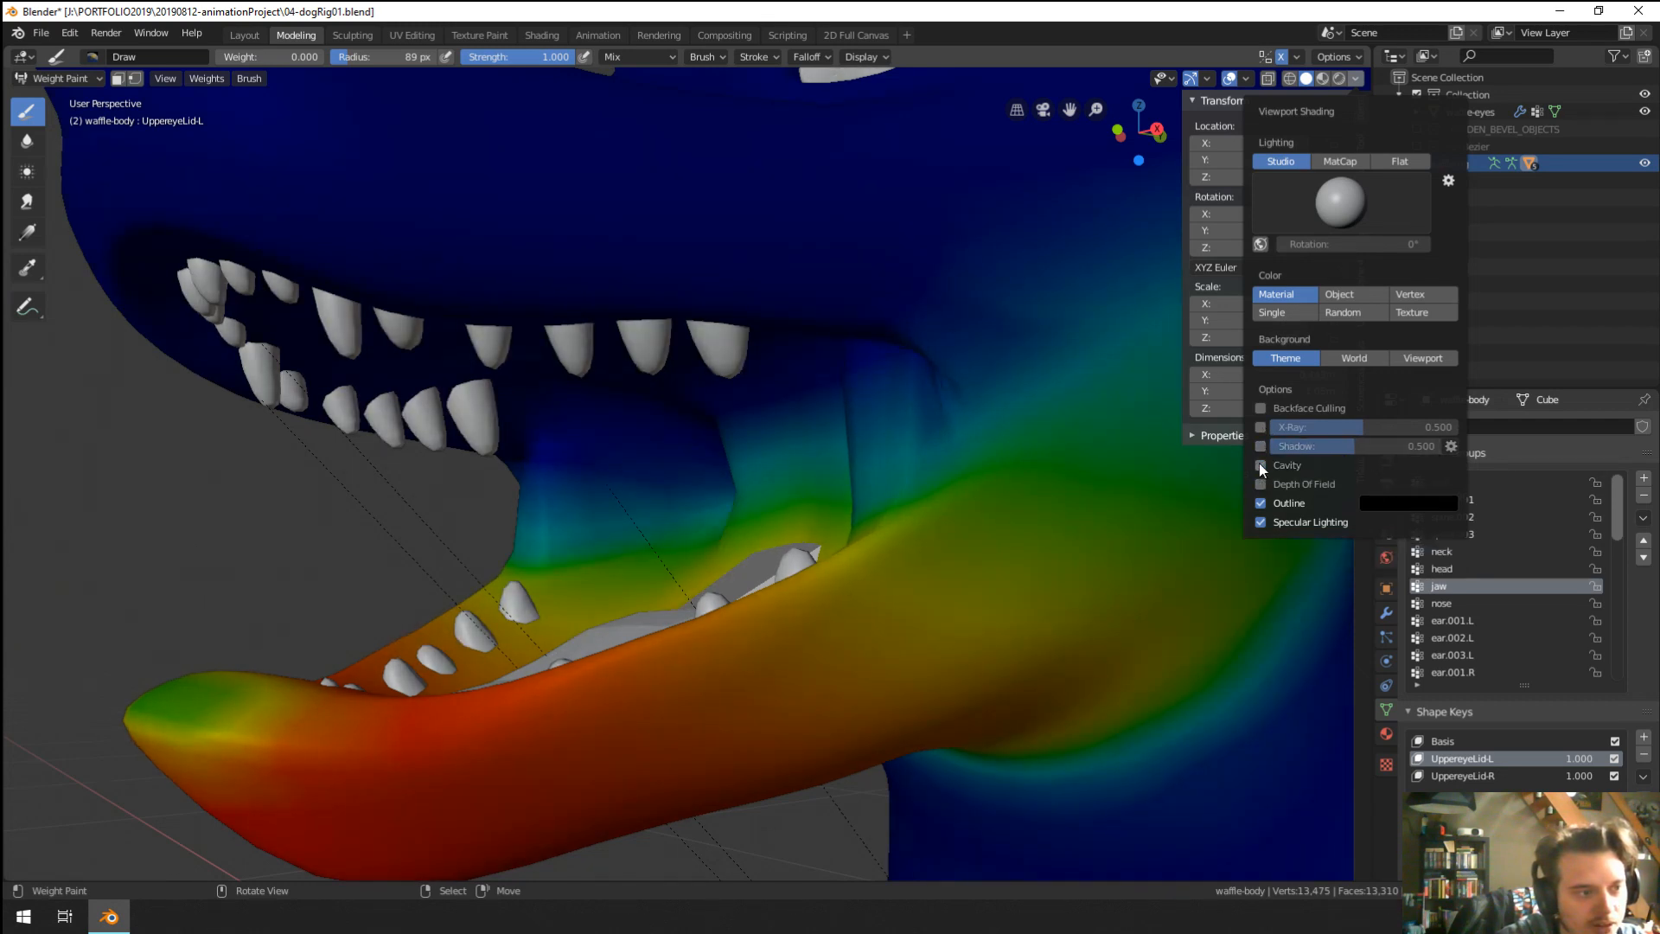
click(1259, 466)
click(1259, 465)
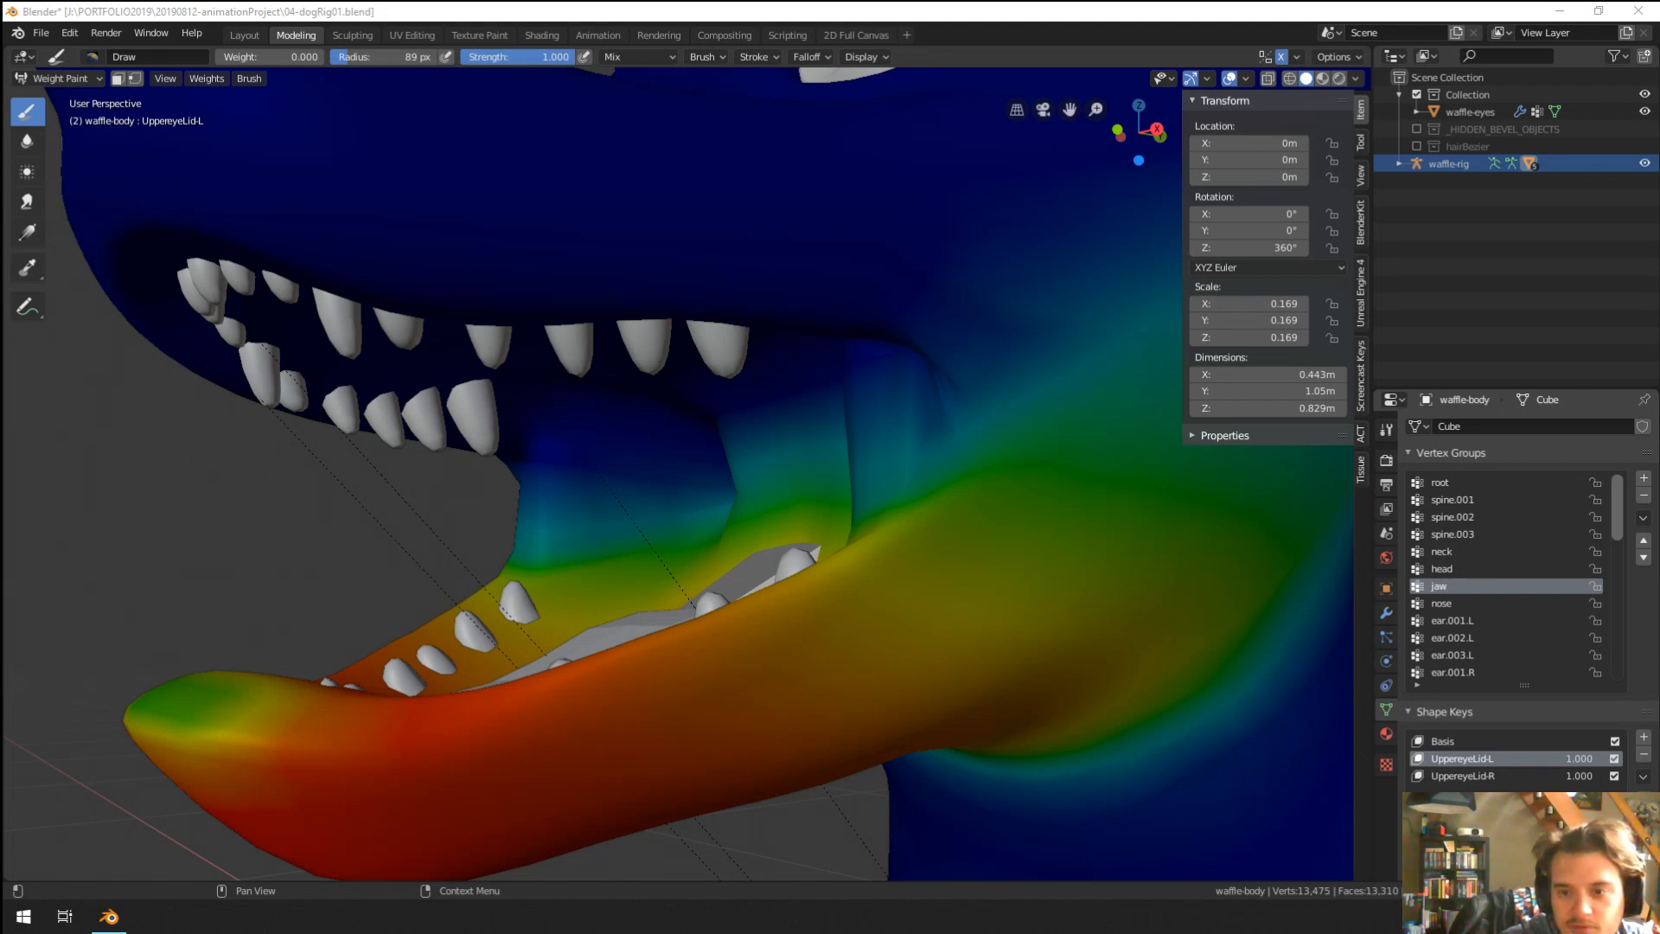
Erase more jaw weight from the inner cheek and the left mouth corner with the 89 px brush.
scroll(842, 526, down, 2)
mouse_move(842, 526)
middle_down()
mouse_move(946, 532)
mouse_move(734, 563)
mouse_move(834, 491)
mouse_move(826, 507)
middle_up()
scroll(849, 505, up, 1)
mouse_move(826, 507)
shift+middle_down()
mouse_move(804, 510)
mouse_move(837, 508)
shift+middle_up()
middle_drag(837, 508, 939, 552)
scroll(910, 550, up, 1)
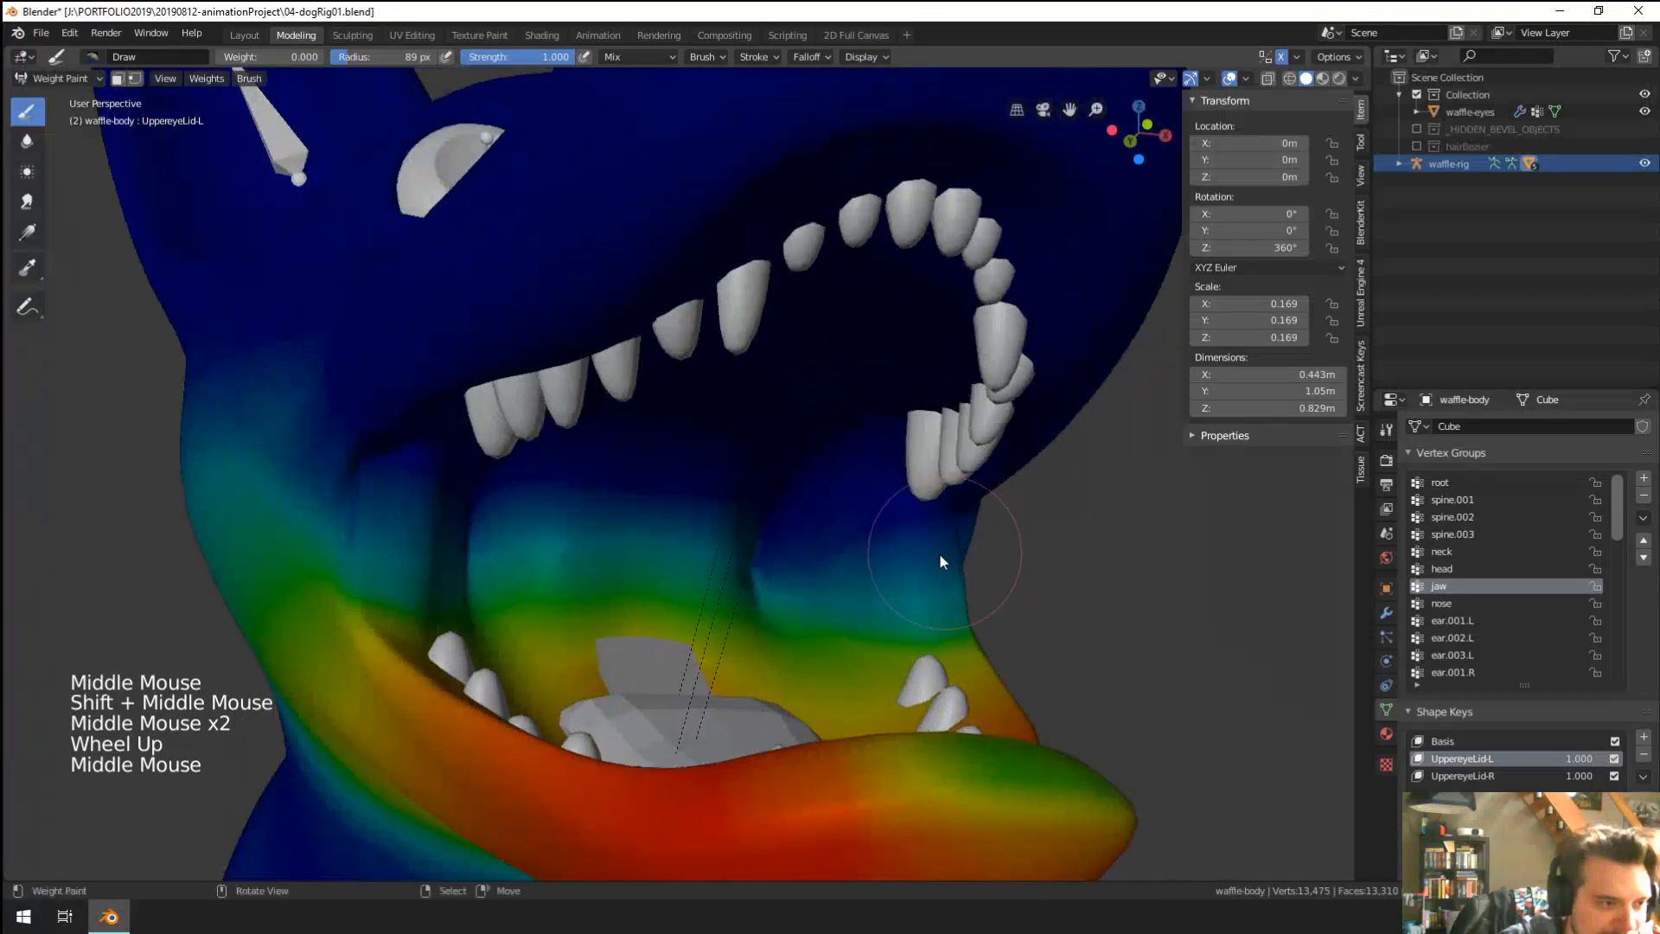
click(905, 589)
click(917, 614)
middle_drag(951, 628, 746, 646)
click(908, 558)
click(819, 517)
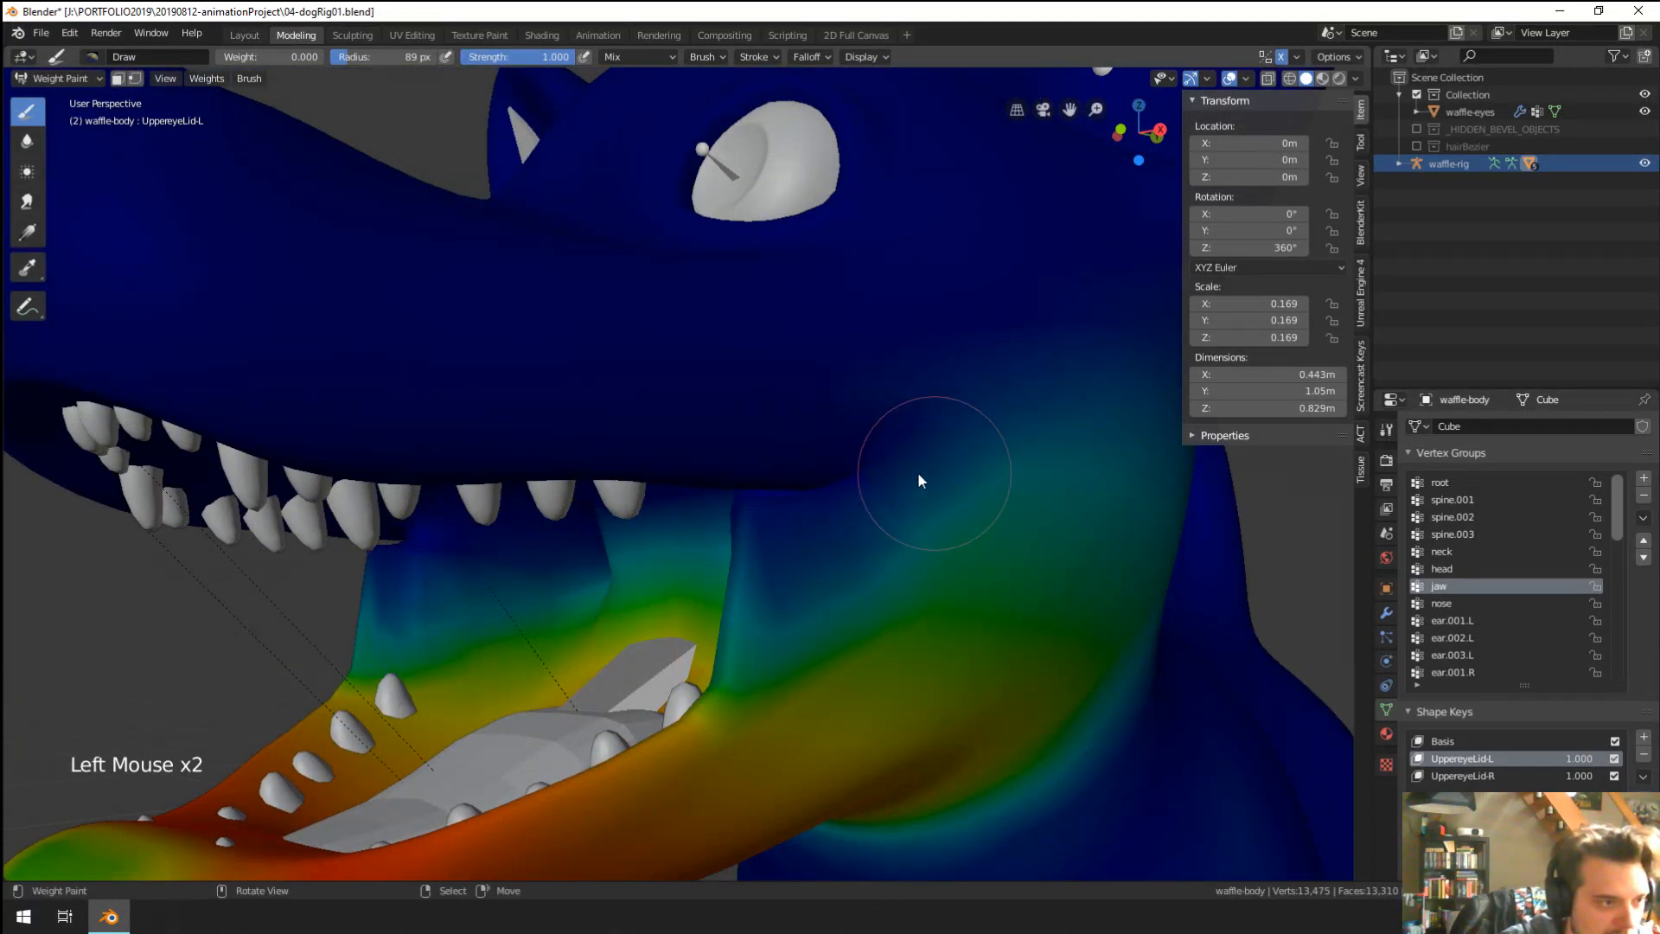
Undo the last four jaw weight edits around the mouth corner.
scroll(861, 445, down, 2)
middle_drag(737, 619, 879, 531)
key(ctrl+z)
key(ctrl+z)
key(ctrl+z)
key(ctrl+z)
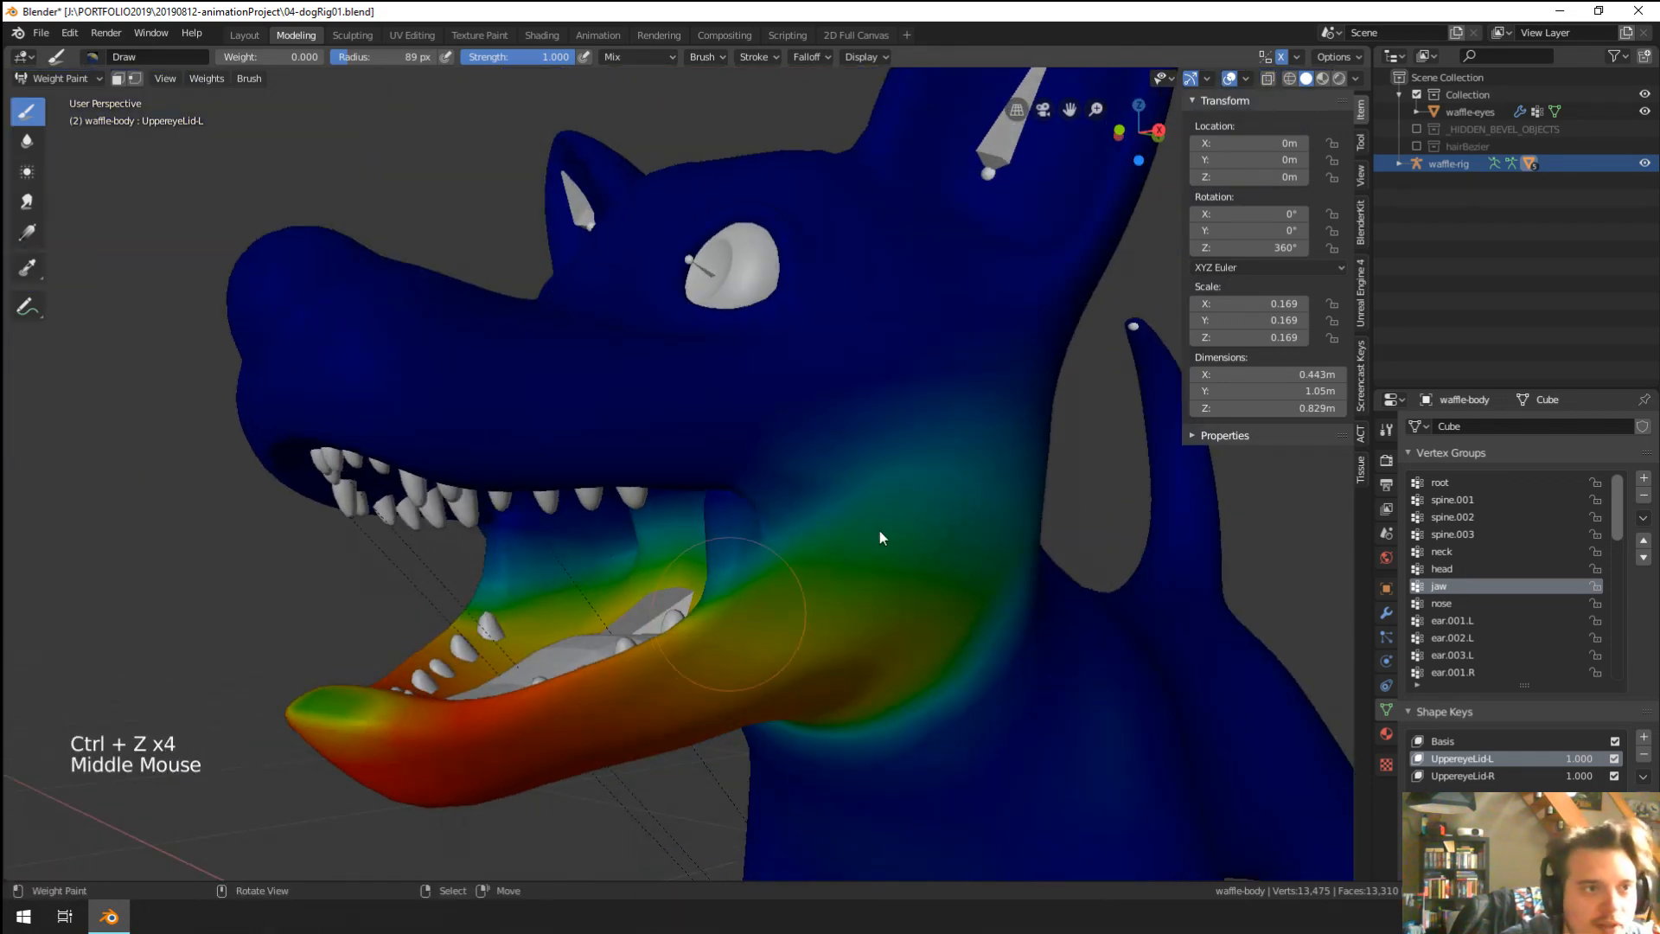
Switch the viewport to wireframe display and raise its X-Ray value so the weight colours show behind the wires.
click(1349, 58)
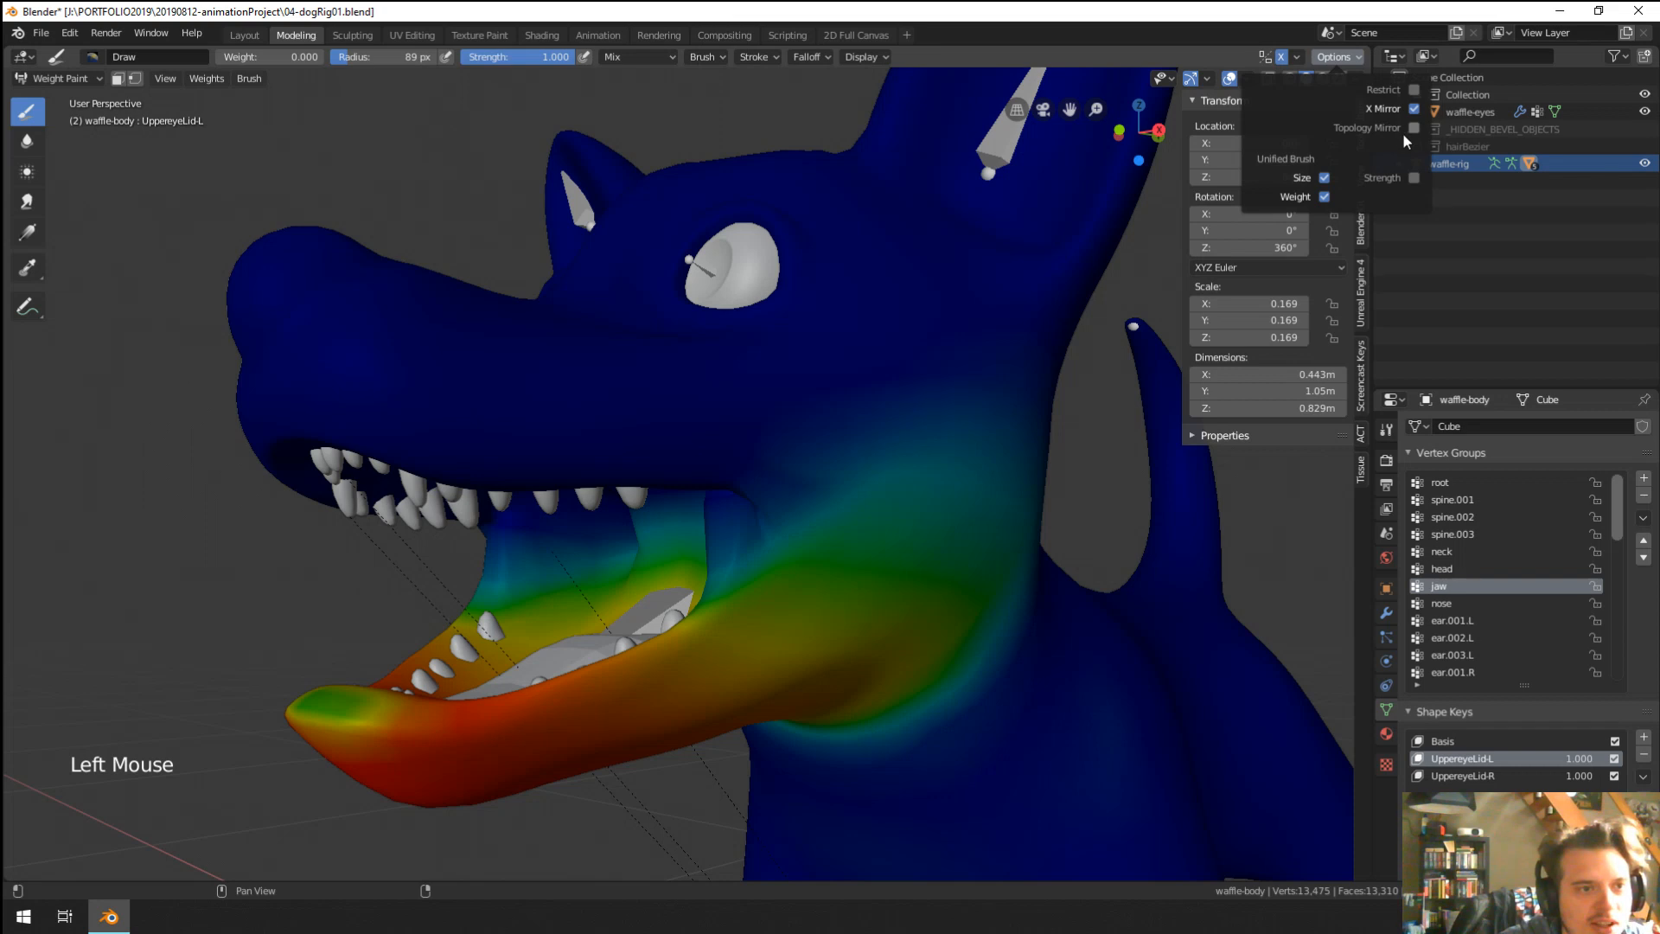
click(1355, 78)
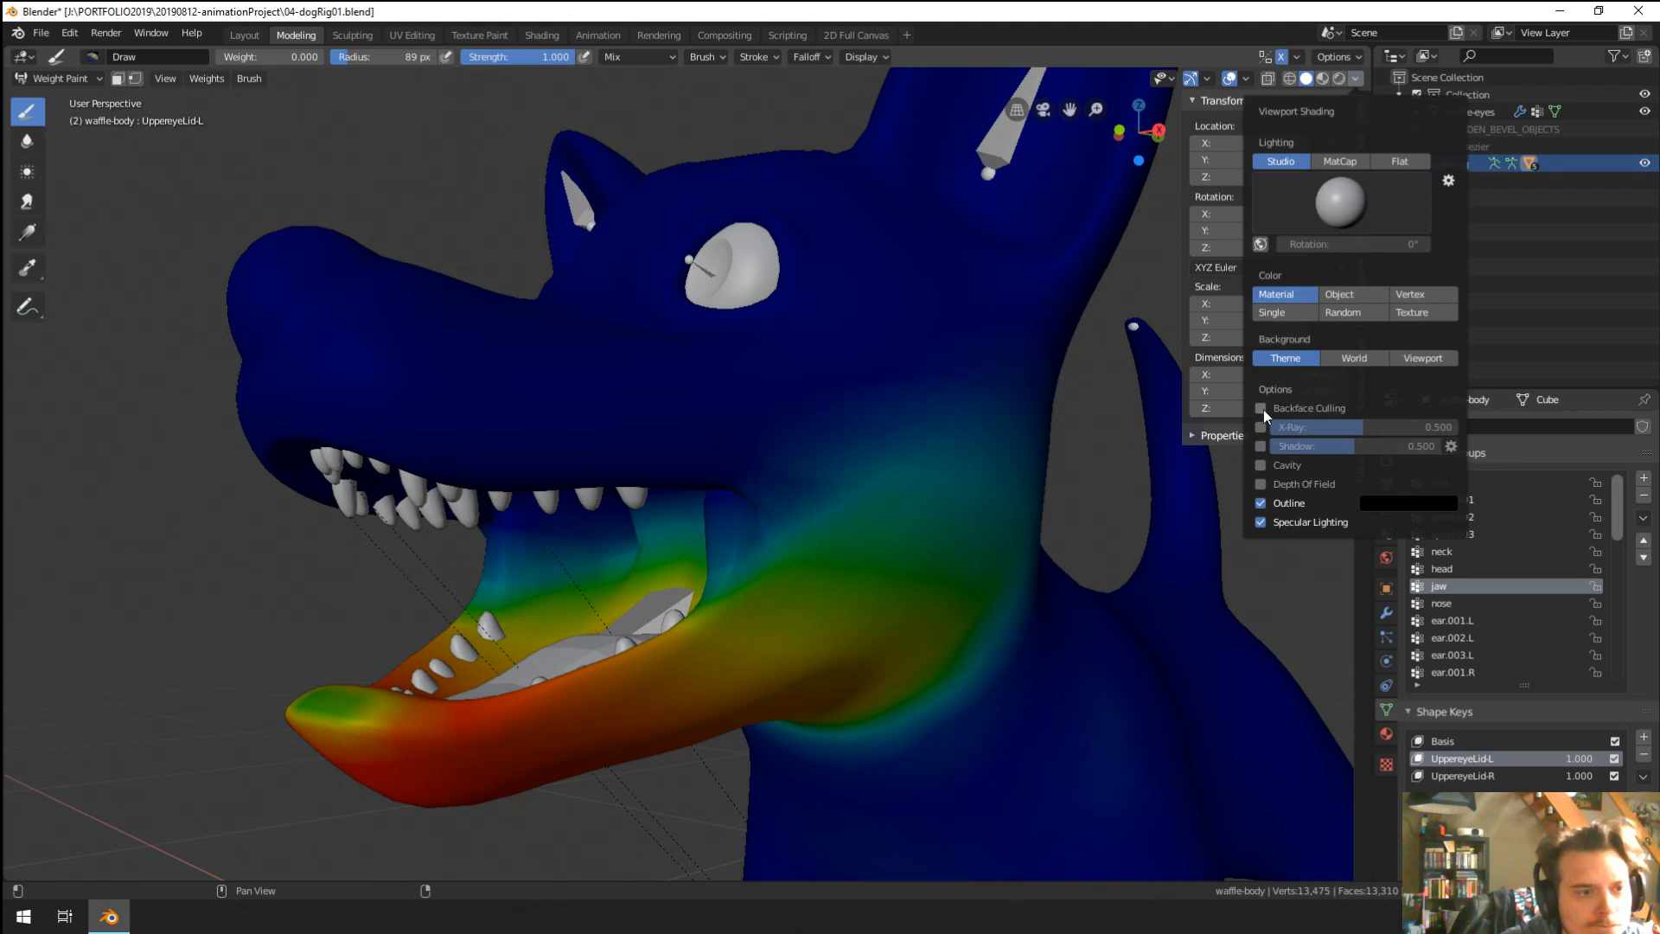
click(1353, 166)
click(1295, 163)
click(1289, 78)
click(1355, 78)
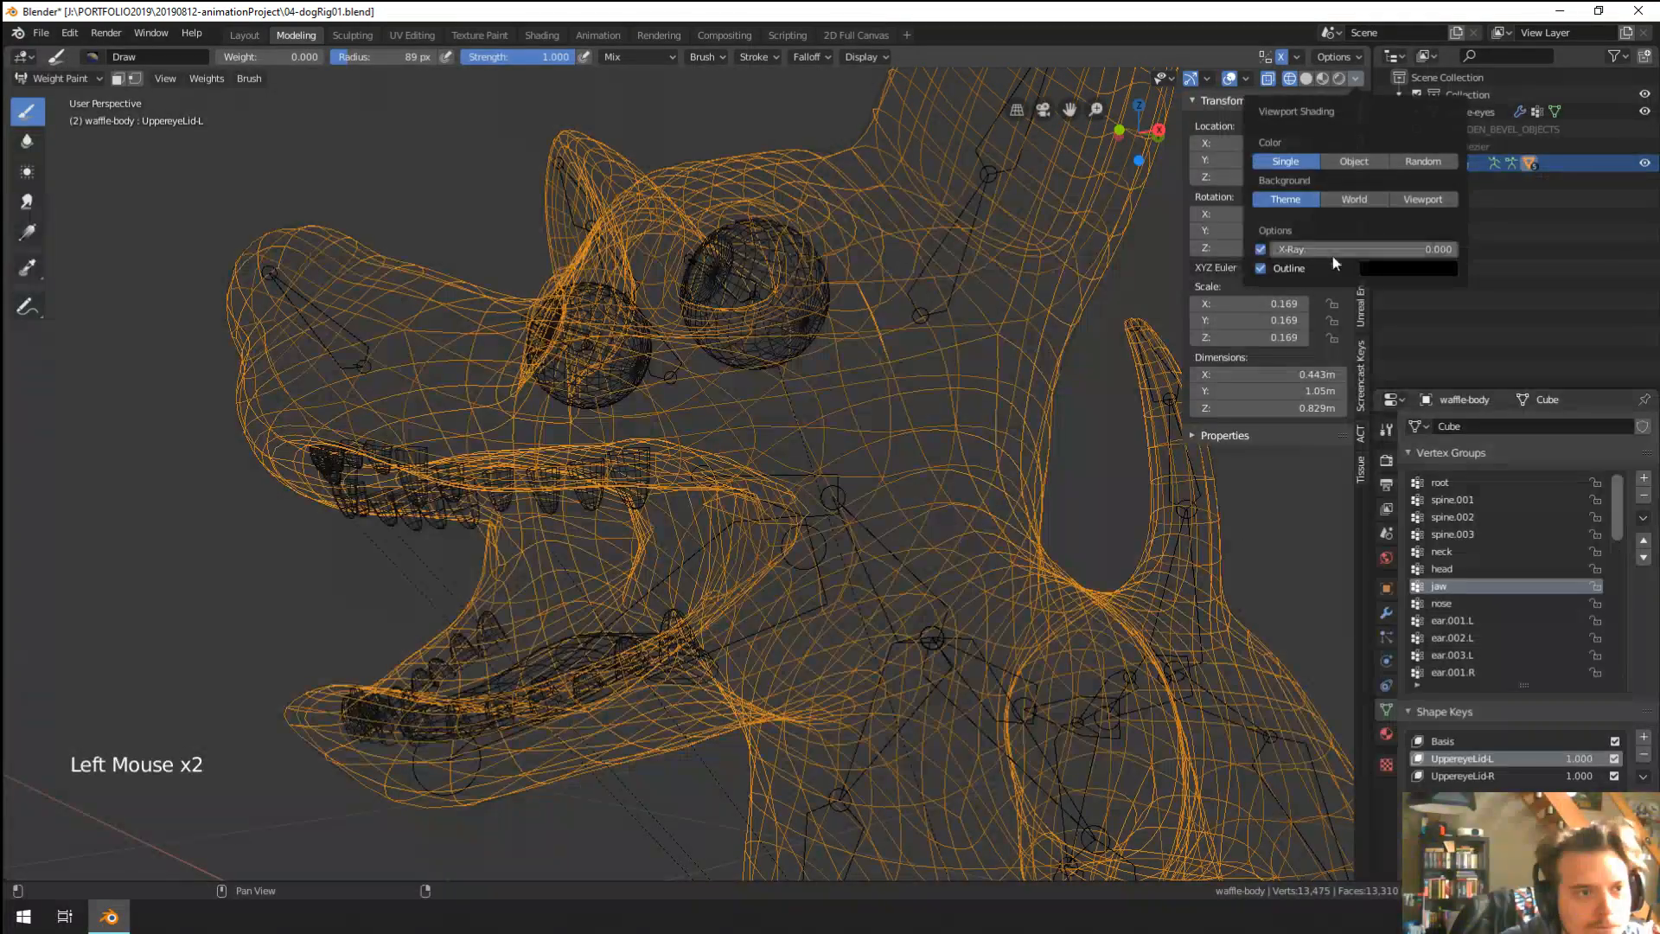
drag(1332, 253, 1458, 250)
Erase jaw weight from the upper edge of the inner cheek wall beside the dog's left mouth corner.
mouse_move(761, 554)
middle_down()
mouse_move(808, 583)
mouse_move(934, 544)
mouse_move(786, 567)
mouse_move(812, 574)
mouse_move(781, 591)
mouse_move(874, 548)
mouse_move(906, 477)
middle_up()
scroll(830, 548, up, 2)
click(844, 574)
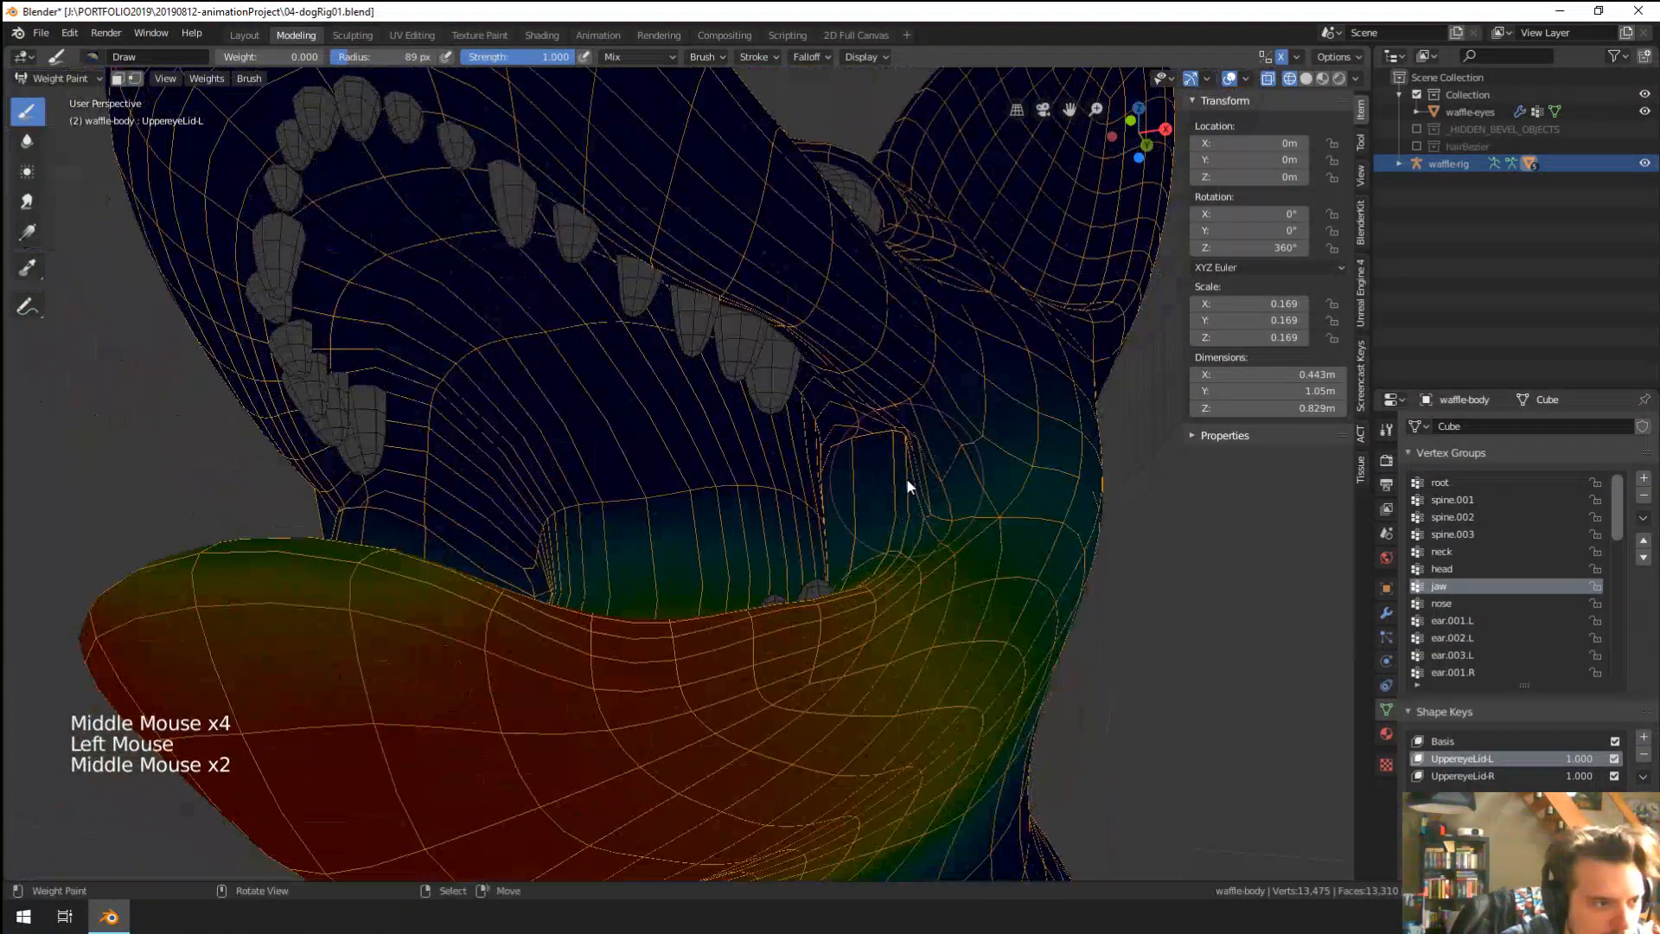
drag(907, 478, 910, 441)
middle_drag(910, 441, 927, 453)
drag(927, 453, 902, 431)
mouse_move(903, 431)
middle_down()
mouse_move(905, 454)
mouse_move(905, 407)
middle_up()
click(906, 455)
scroll(889, 443, up, 2)
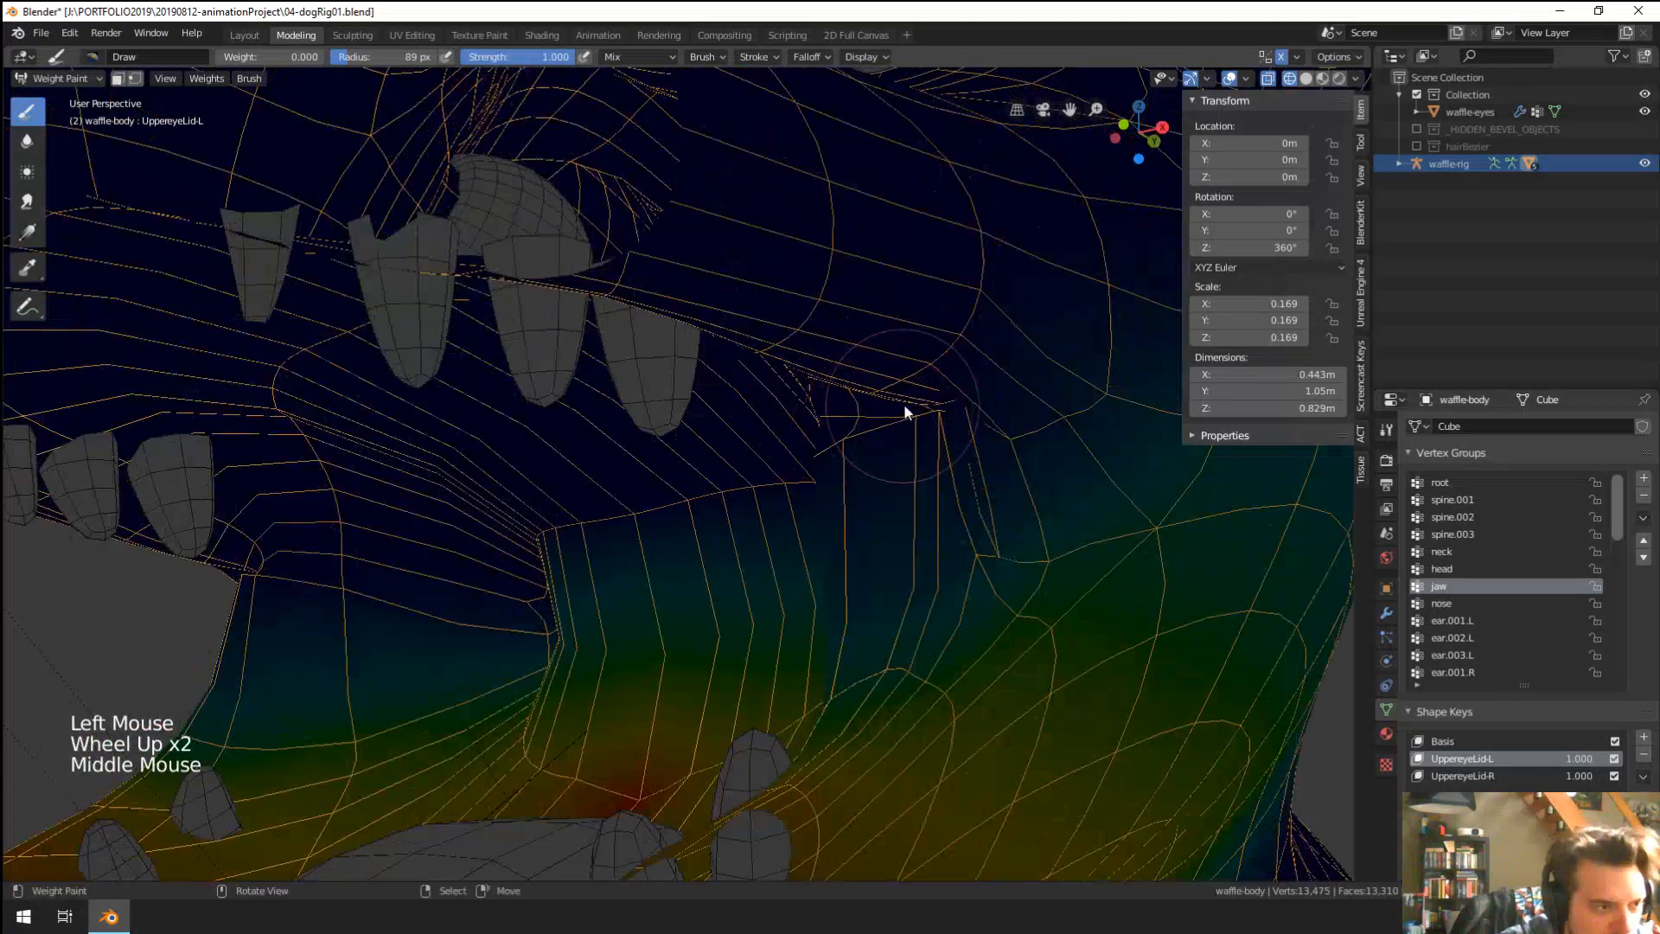
Erase jaw weight from the lip vertices at the dog's left mouth corner and just behind it.
click(961, 414)
click(962, 414)
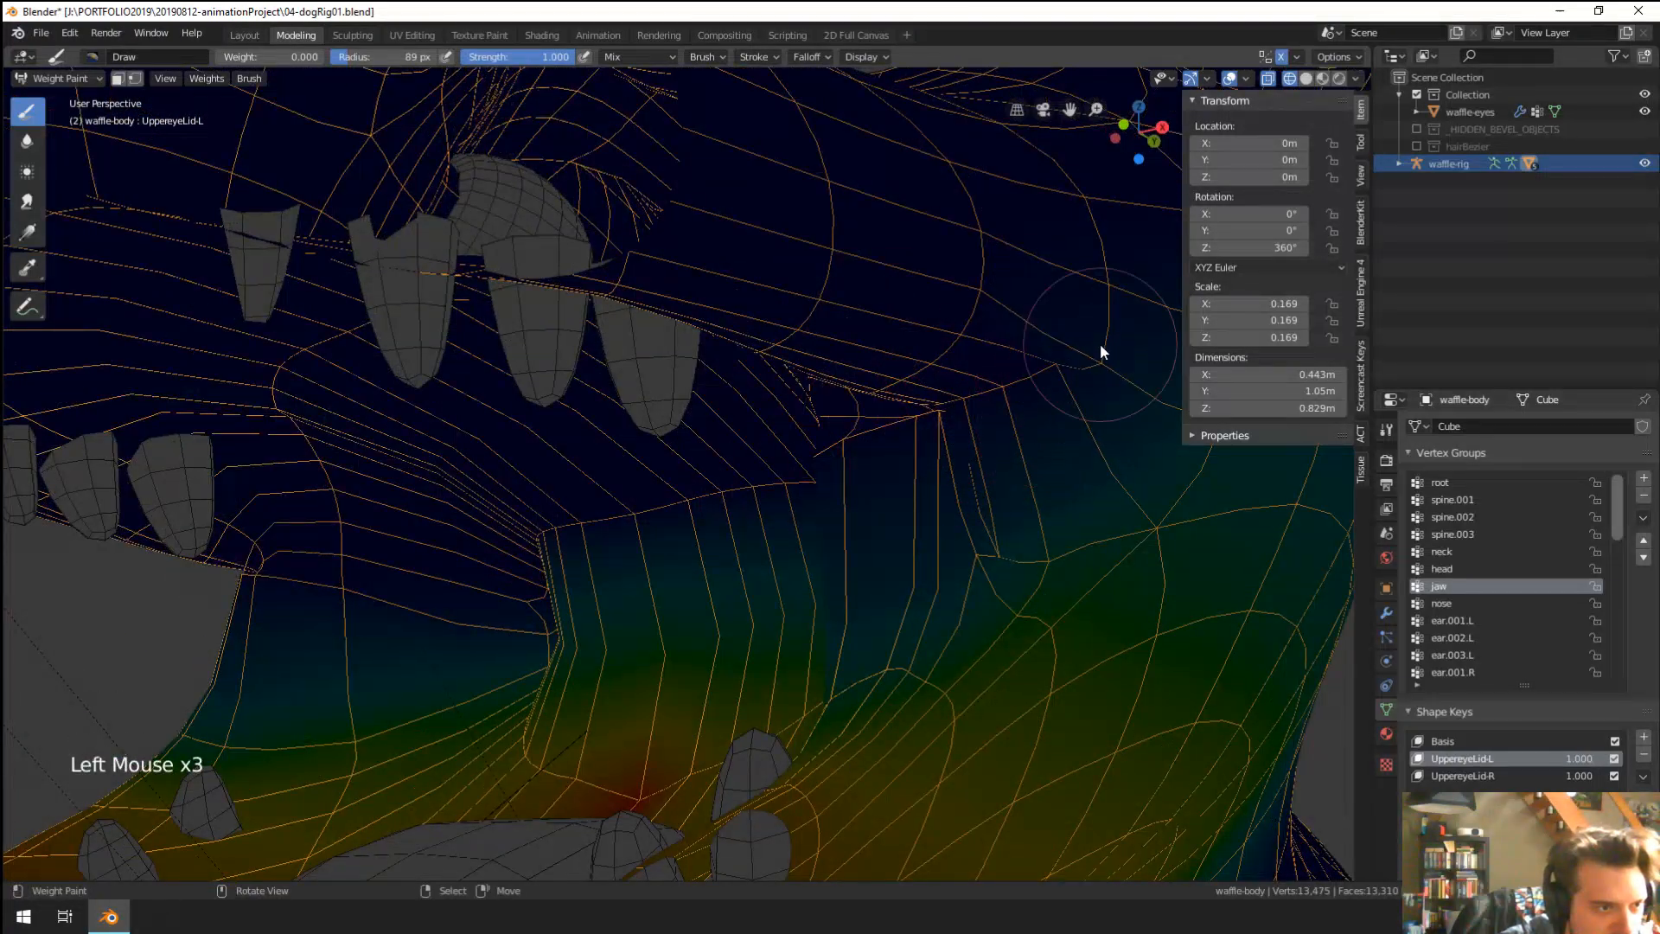
click(955, 407)
middle_drag(954, 407, 1028, 409)
click(1073, 433)
click(1109, 452)
Lower the wireframe X-Ray value slightly and erase more jaw weight where the cheek wall meets the upper lip.
middle_drag(1108, 452, 756, 435)
key(z)
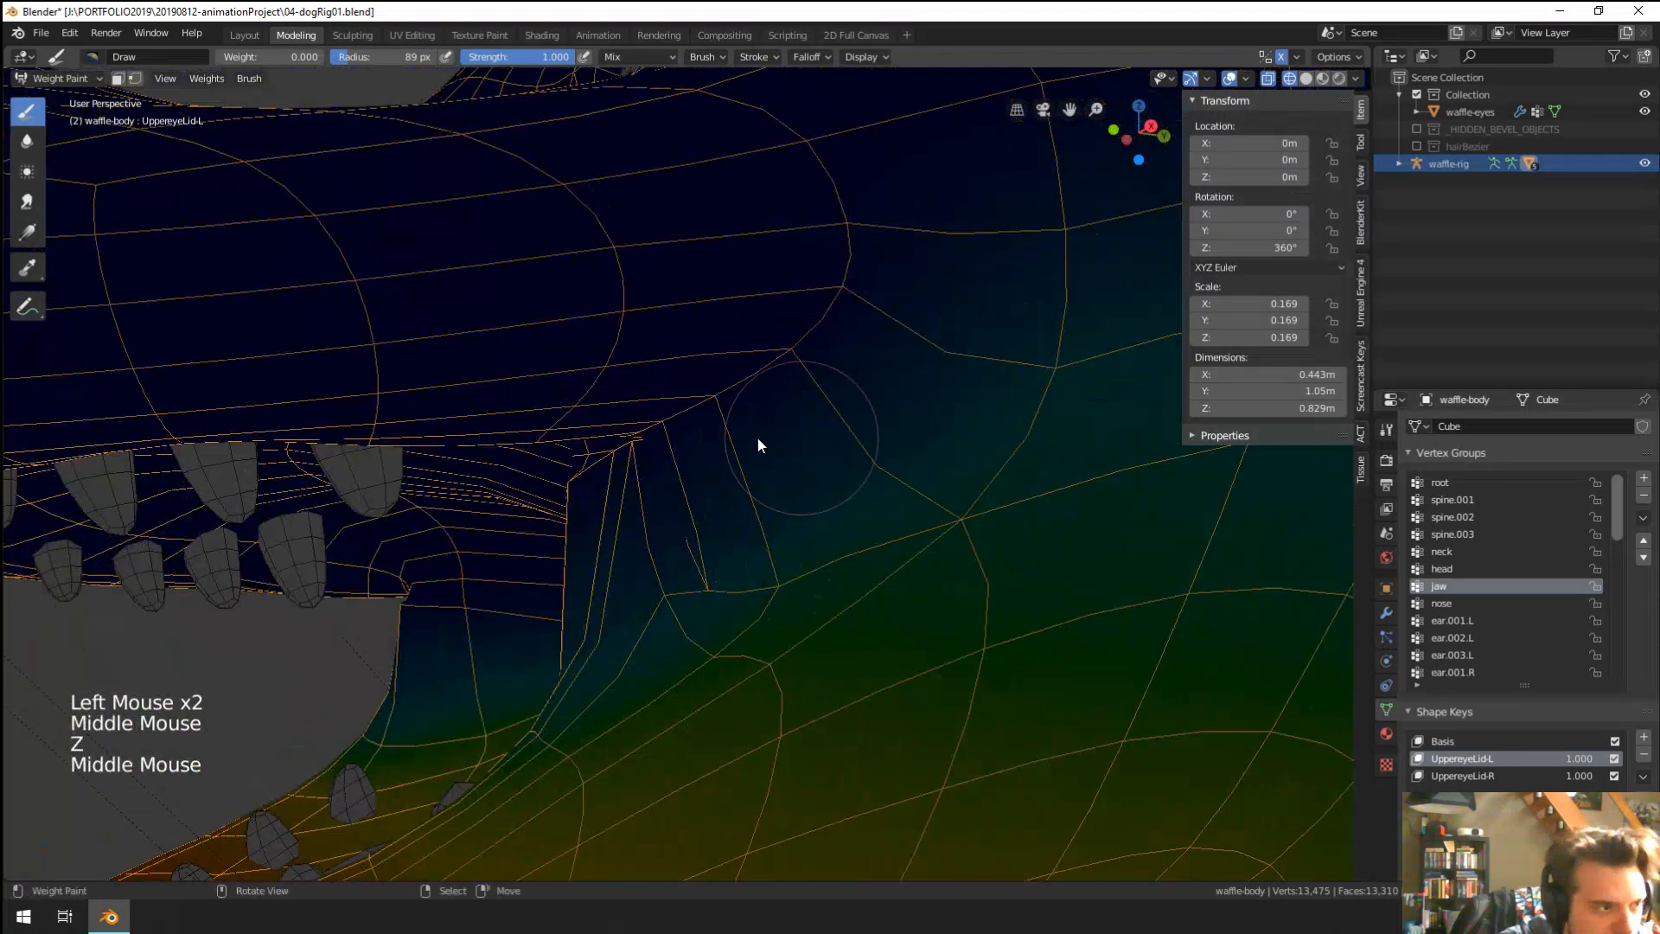
click(1355, 77)
drag(1441, 249, 1415, 255)
middle_drag(1029, 350, 988, 361)
click(512, 524)
middle_drag(514, 526, 574, 519)
click(706, 494)
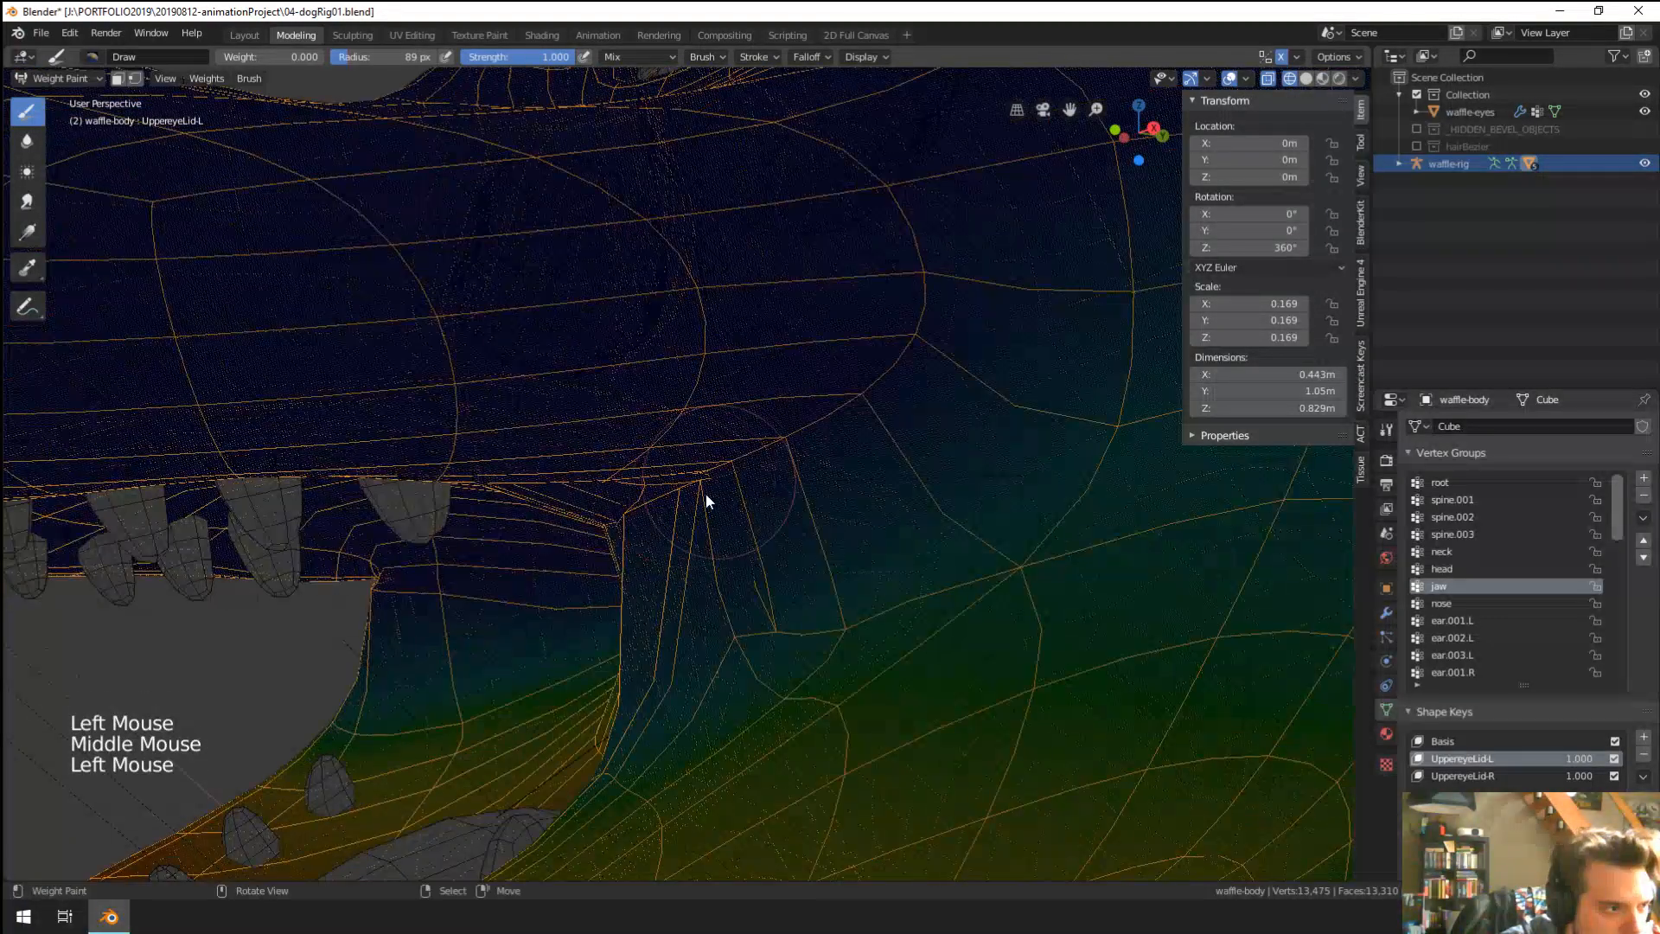
Paint jaw weight 0 at the upper corner of the mouth with the Draw brush.
click(711, 492)
click(714, 489)
click(718, 485)
middle_drag(718, 485, 629, 415)
Try linear weight gradients across the mouth corner at strength 1.000 and undo them.
click(28, 232)
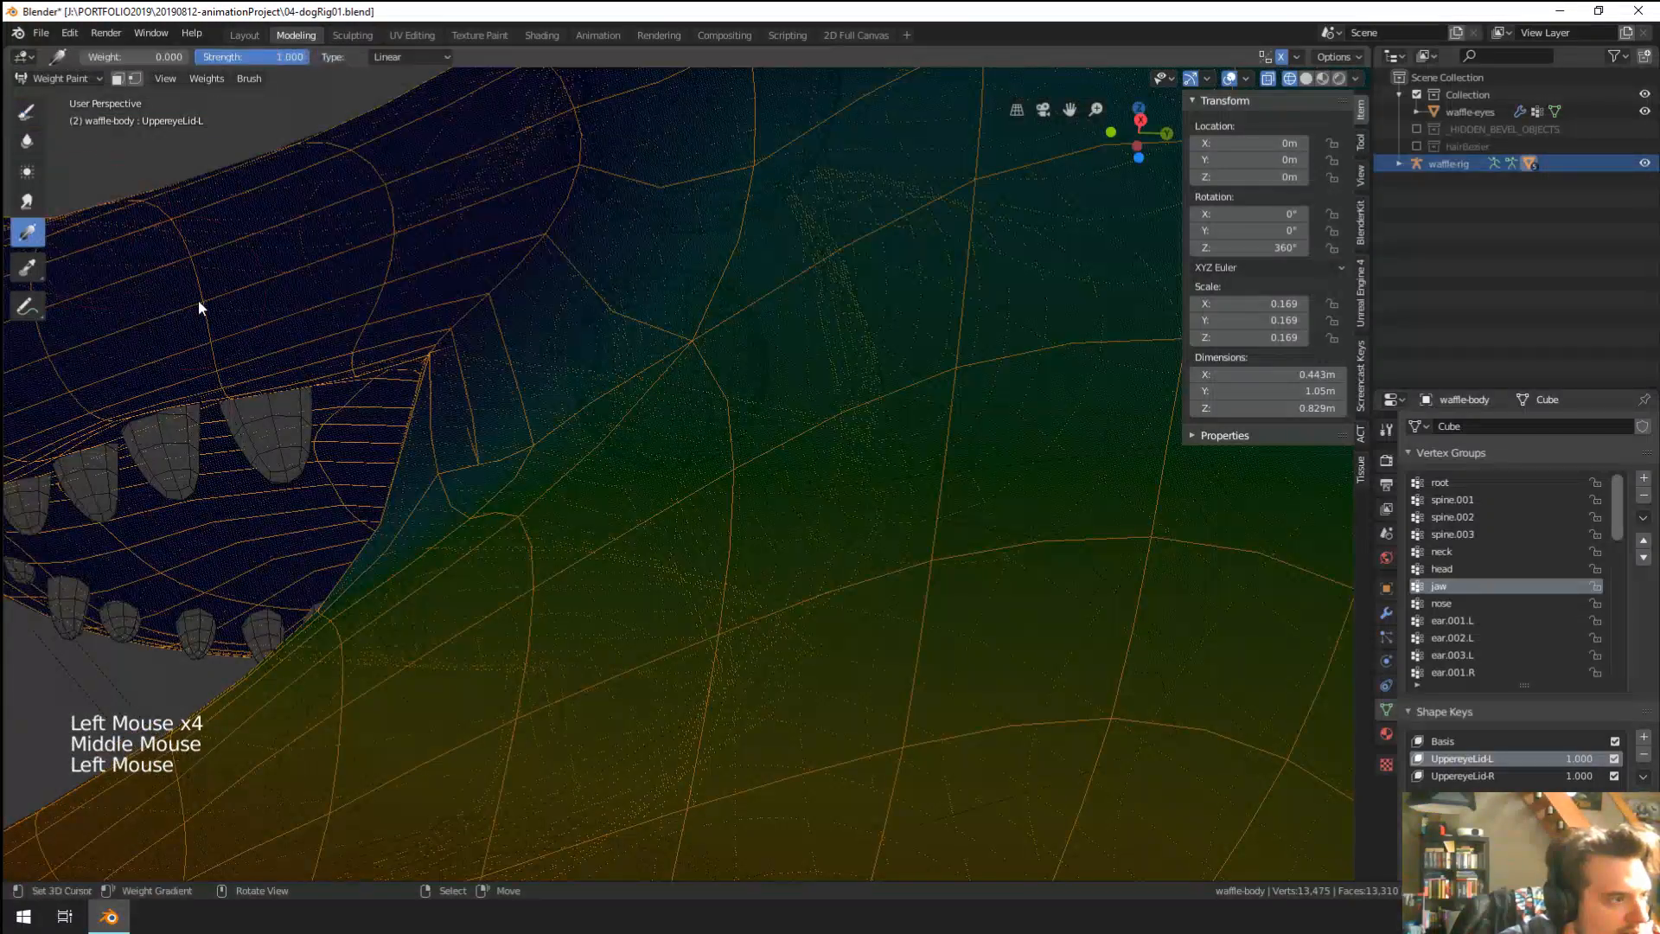
scroll(208, 310, down, 1)
middle_drag(217, 320, 263, 368)
middle_drag(277, 385, 527, 493)
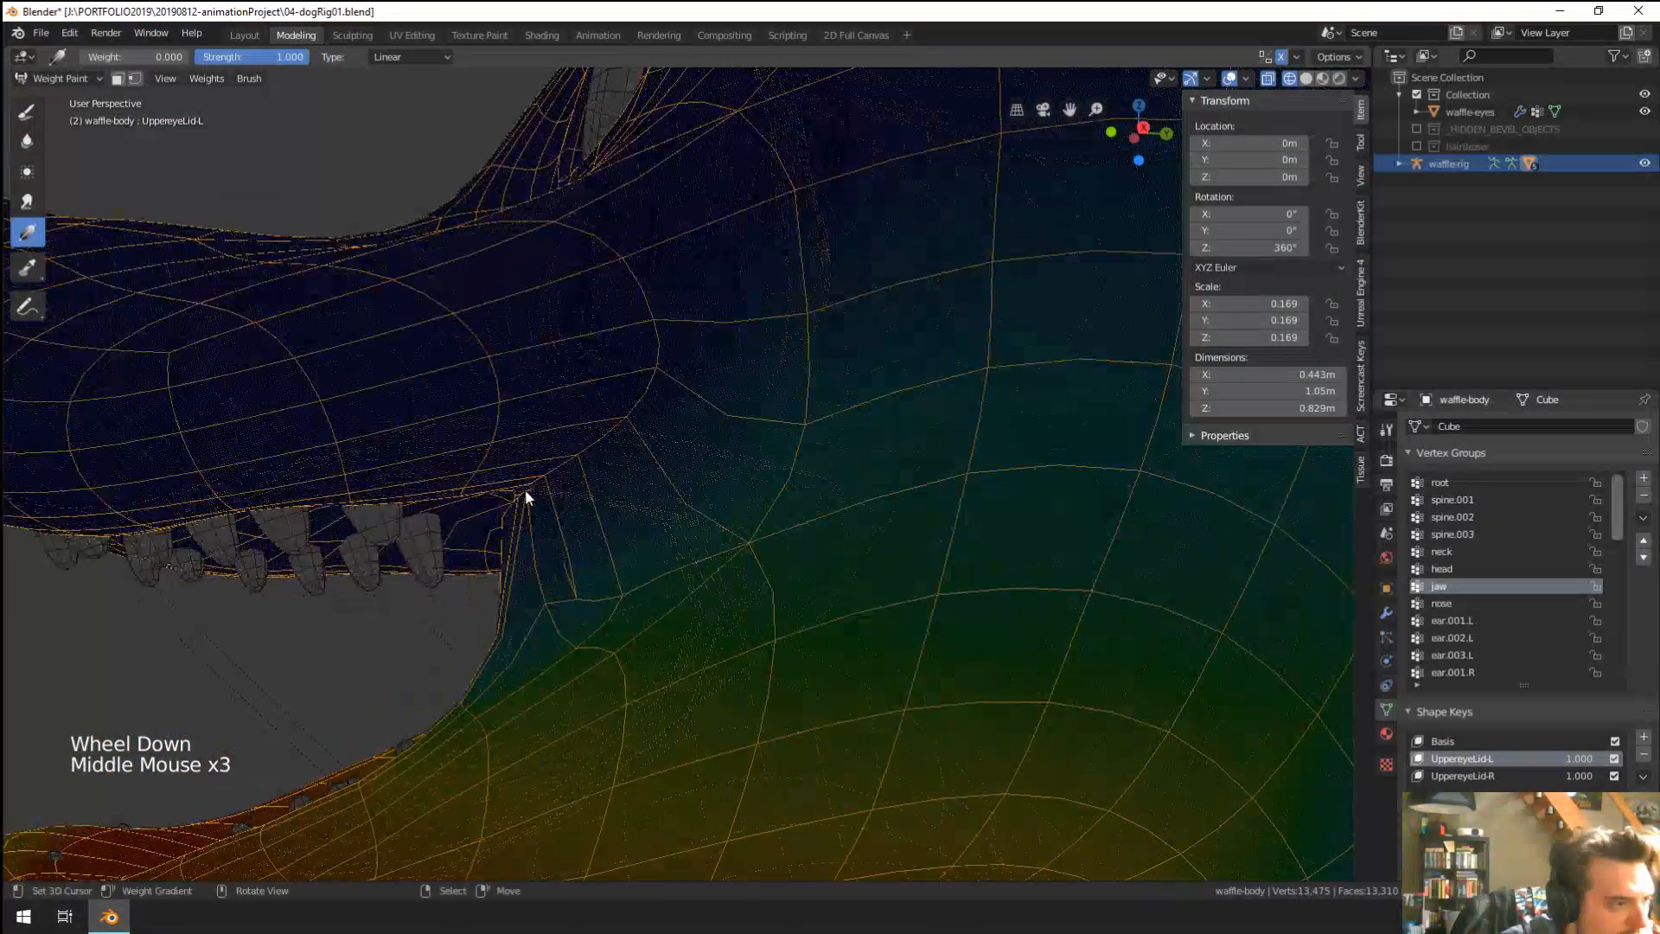
click(556, 530)
scroll(562, 538, down, 2)
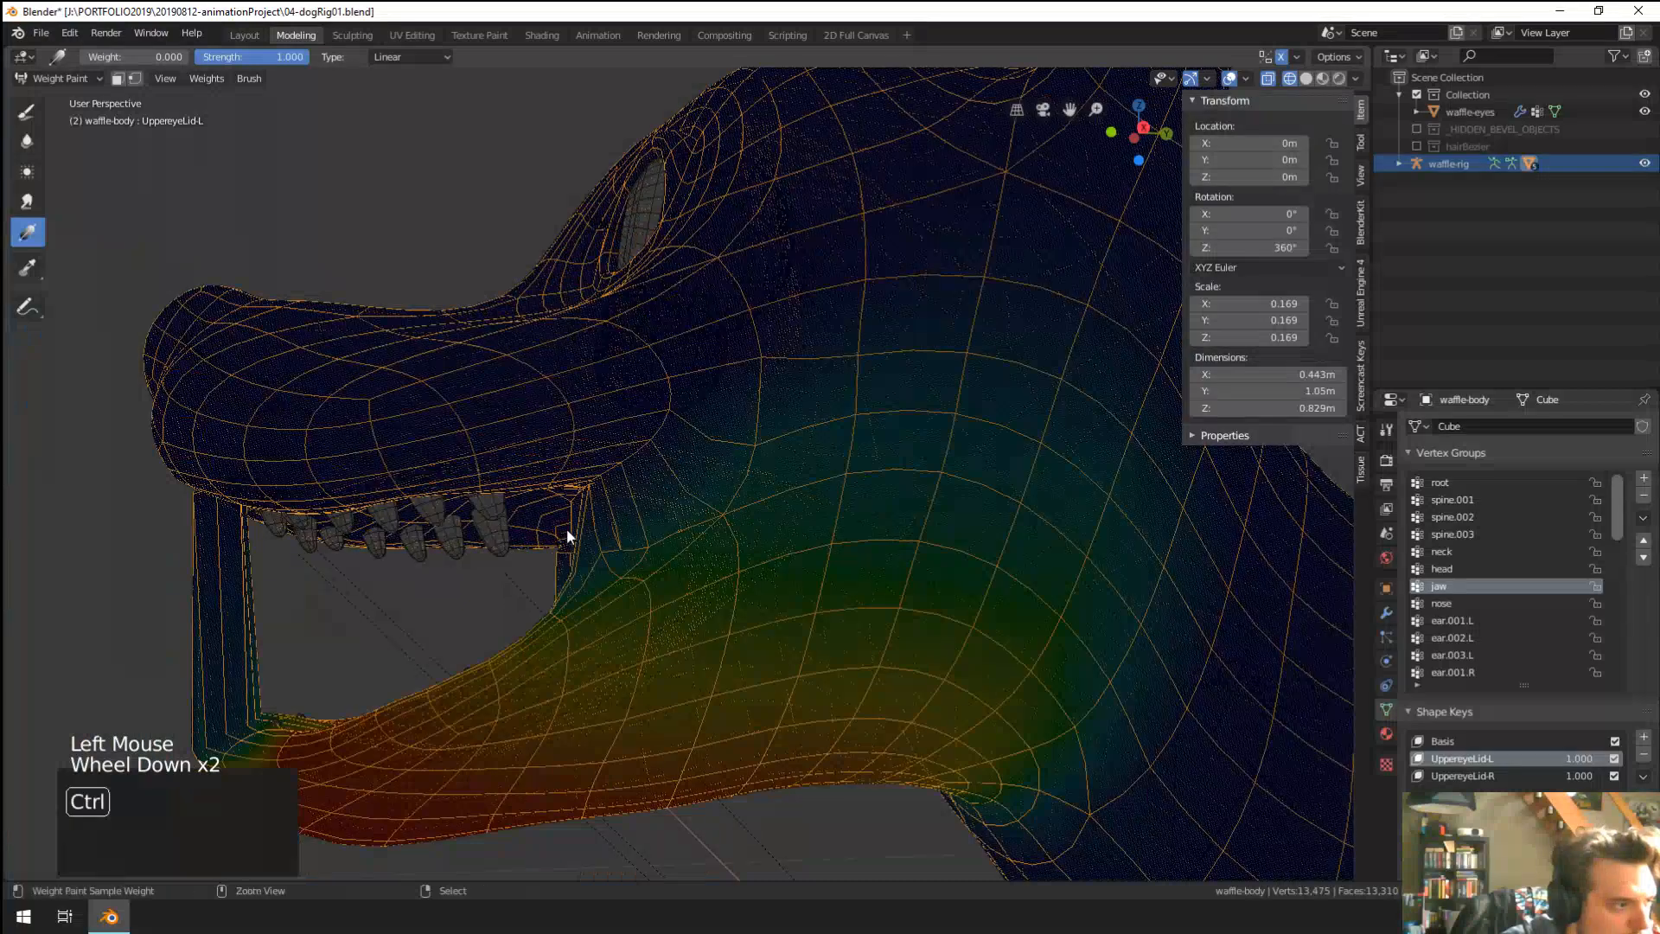
key(ctrl+z)
drag(566, 495, 590, 561)
middle_drag(590, 561, 557, 441)
scroll(652, 553, up, 2)
drag(563, 447, 588, 541)
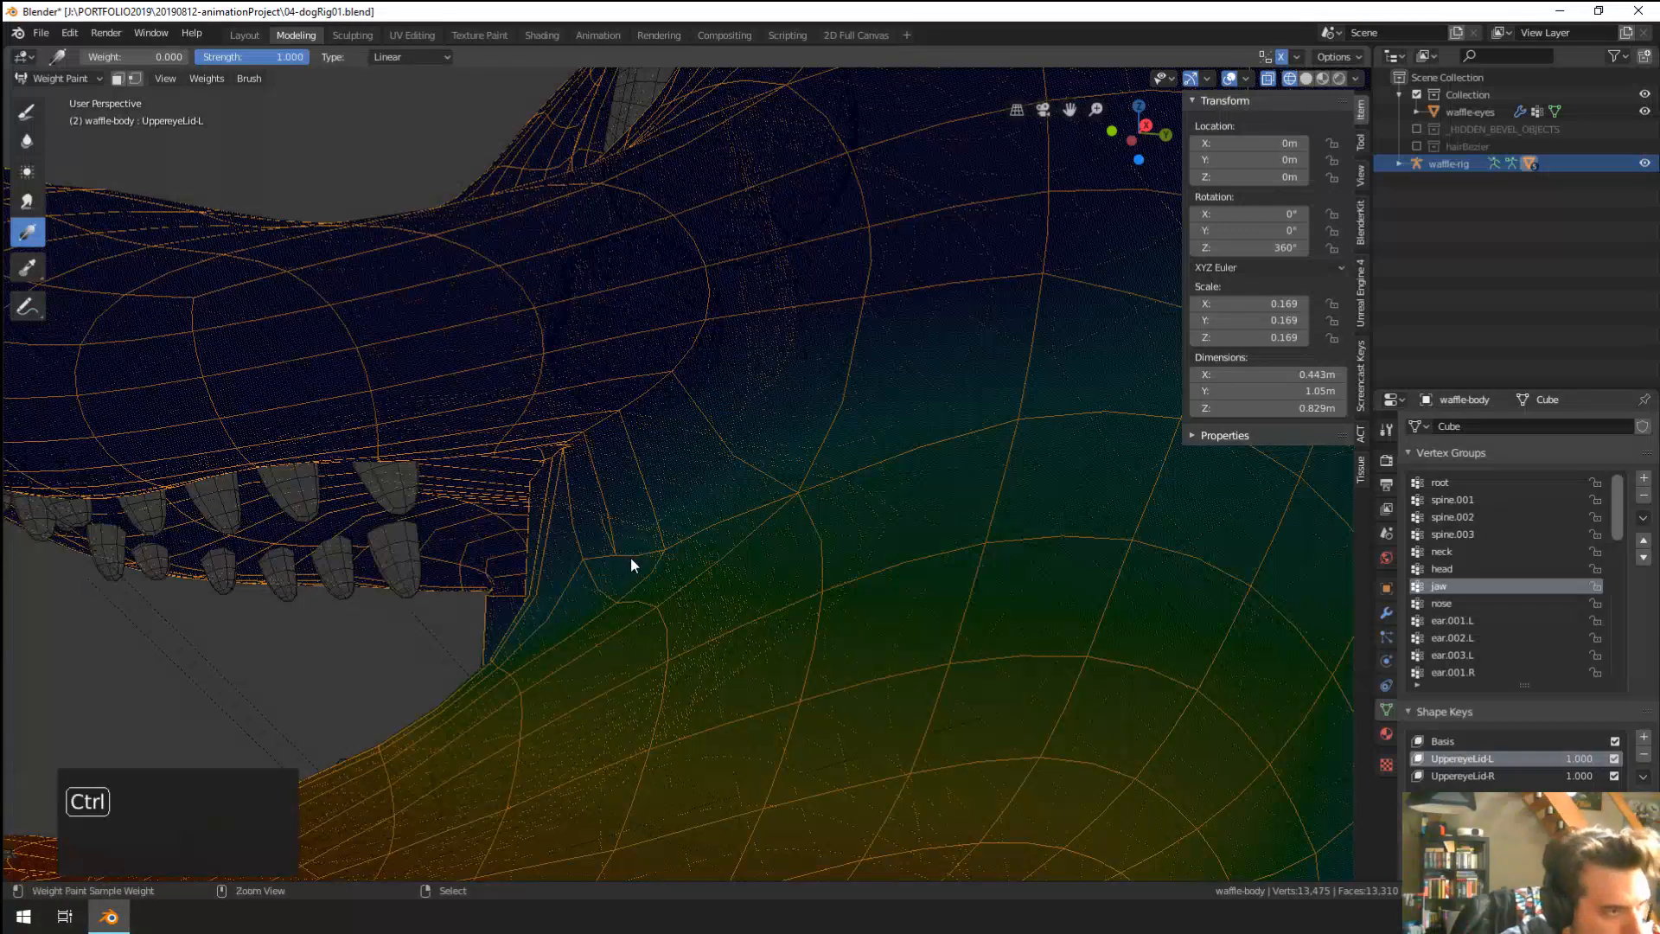
key(ctrl+z)
Show the model in solid shading and set the weight brush radius to about 151 px.
scroll(719, 542, down, 2)
middle_drag(720, 541, 771, 541)
scroll(821, 542, up, 1)
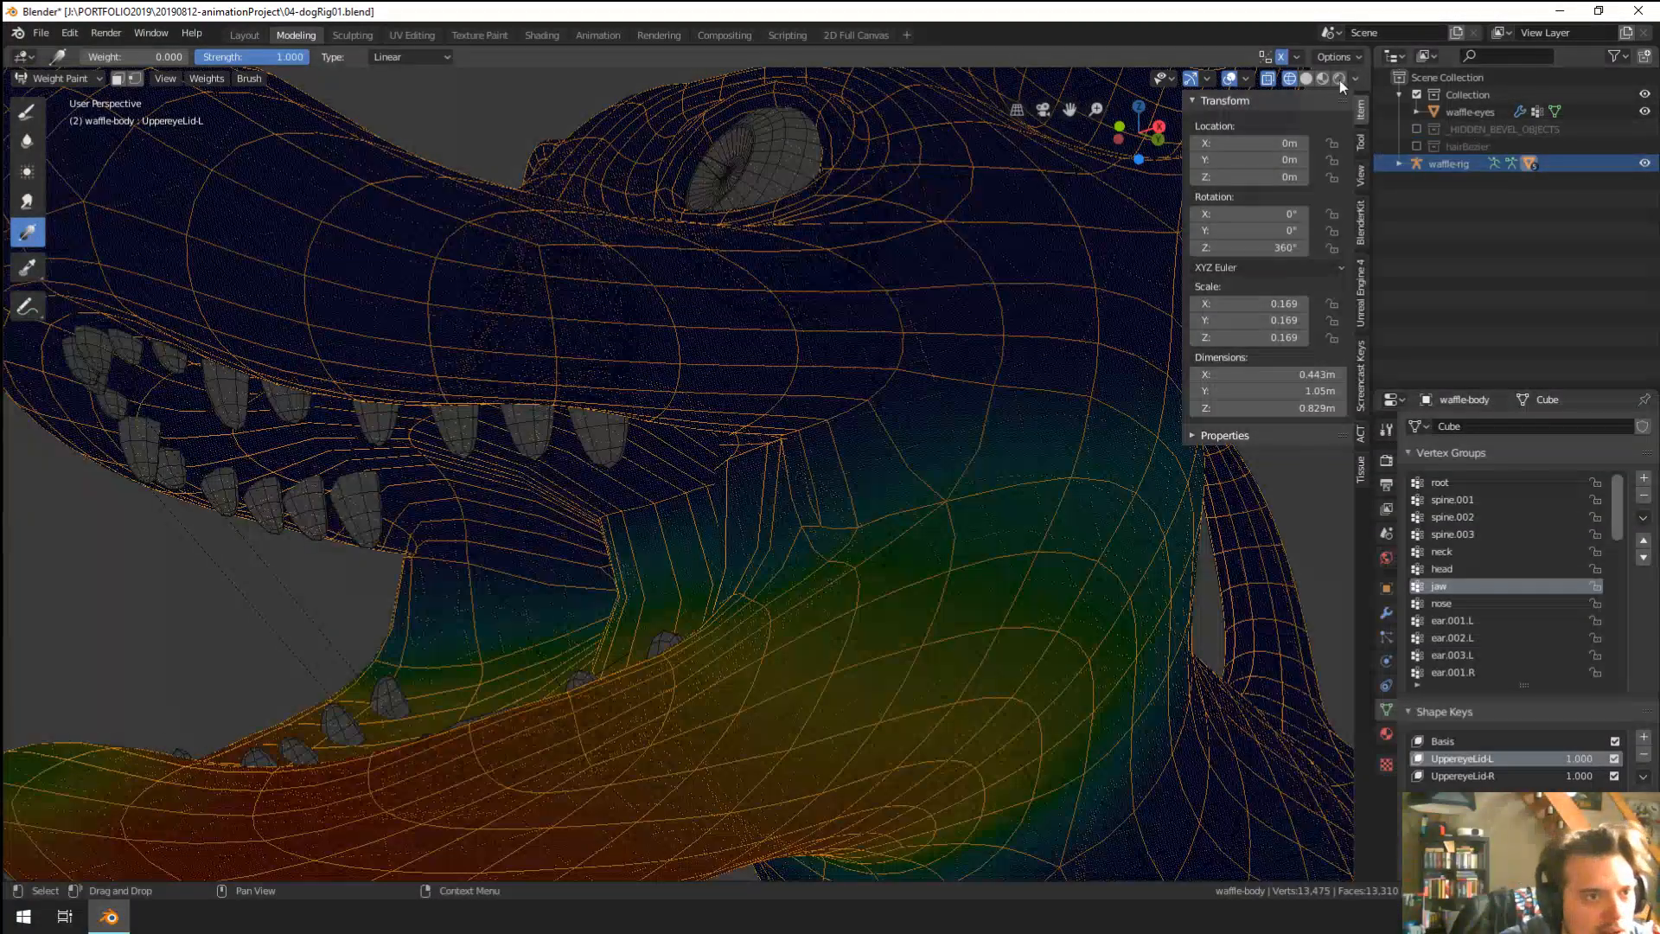
click(1306, 78)
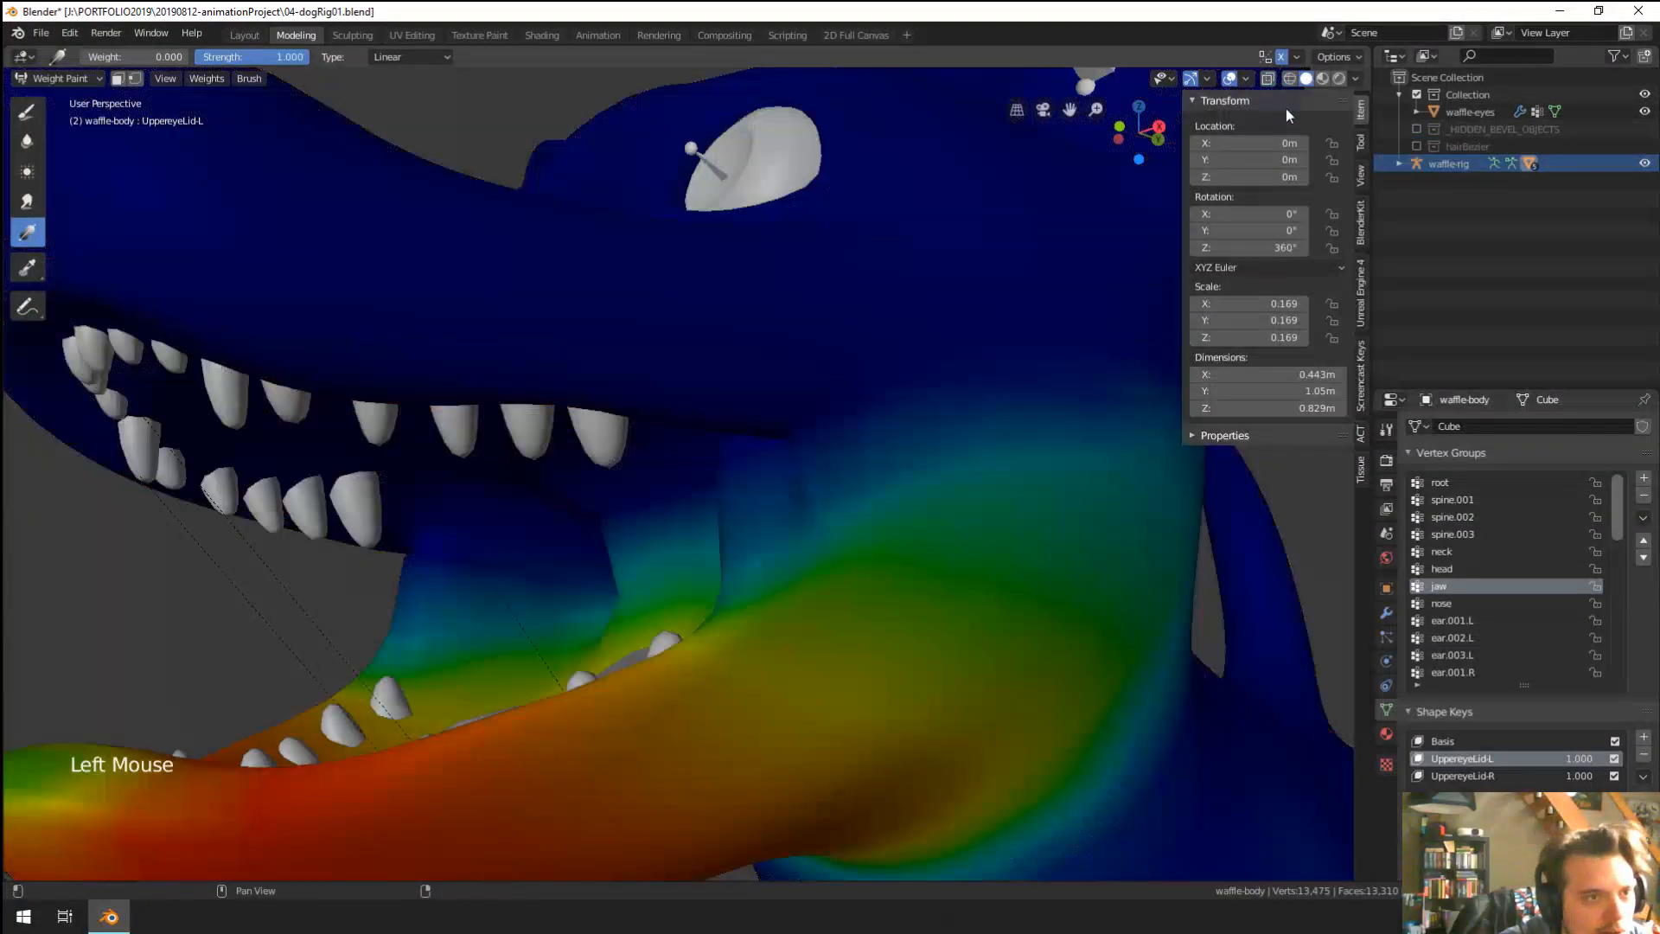
click(27, 201)
key(f)
click(791, 500)
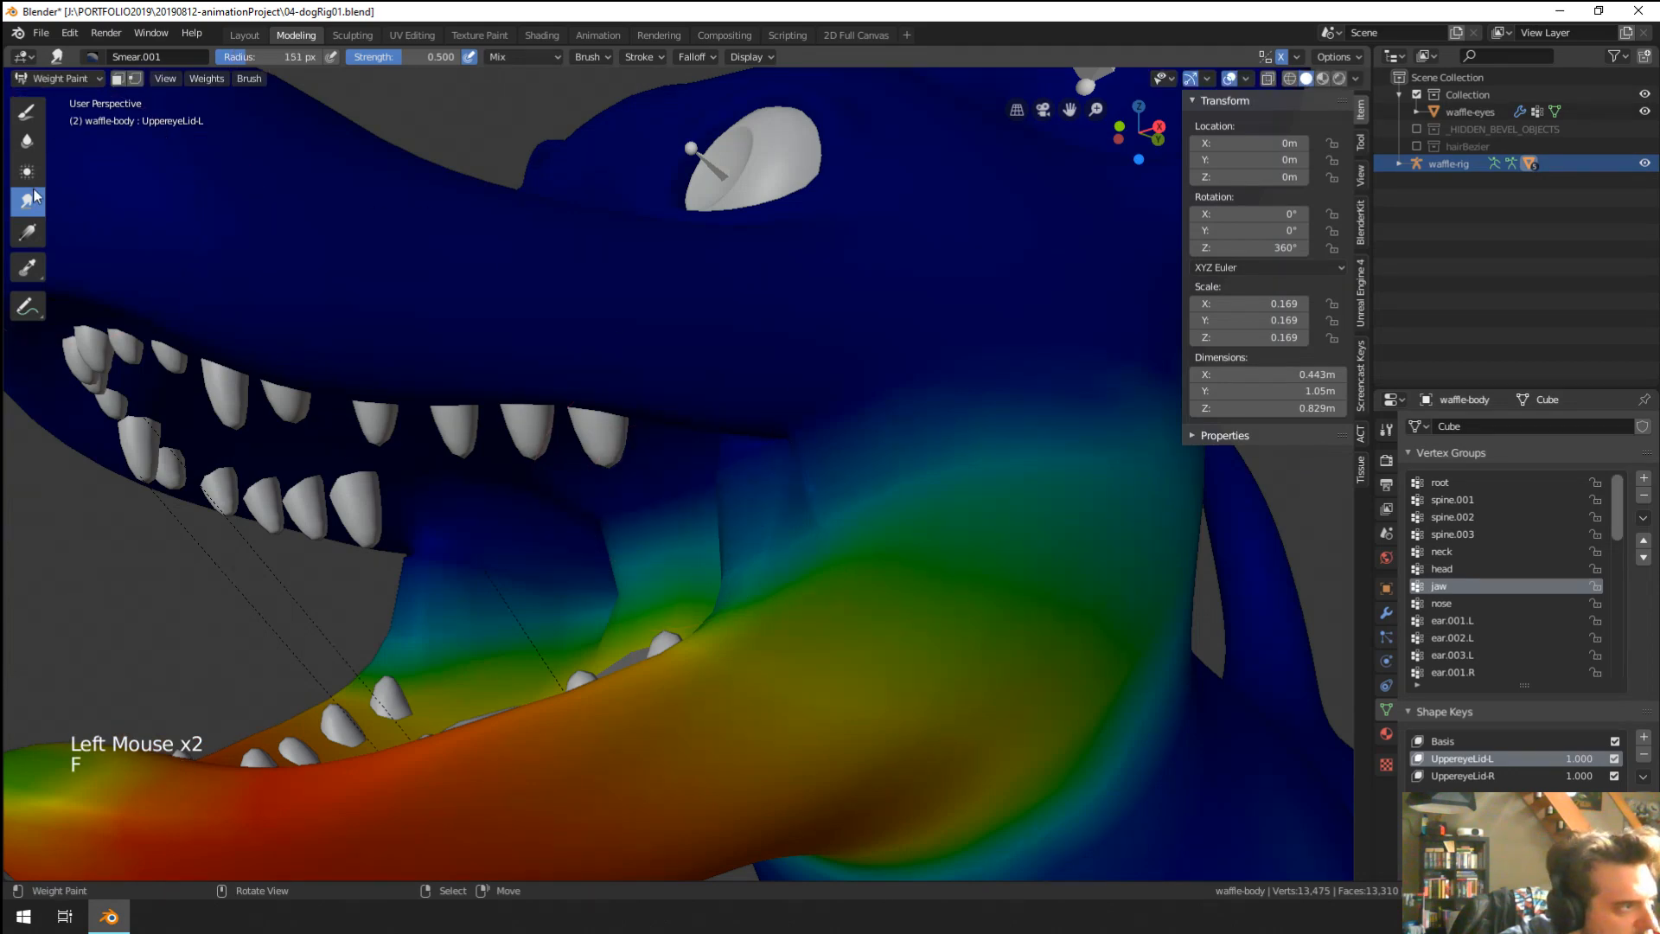
Smooth the jaw weights at the corner of the mouth with the Blur brush at strength 1.000.
click(27, 141)
click(803, 494)
click(770, 481)
click(754, 493)
click(744, 501)
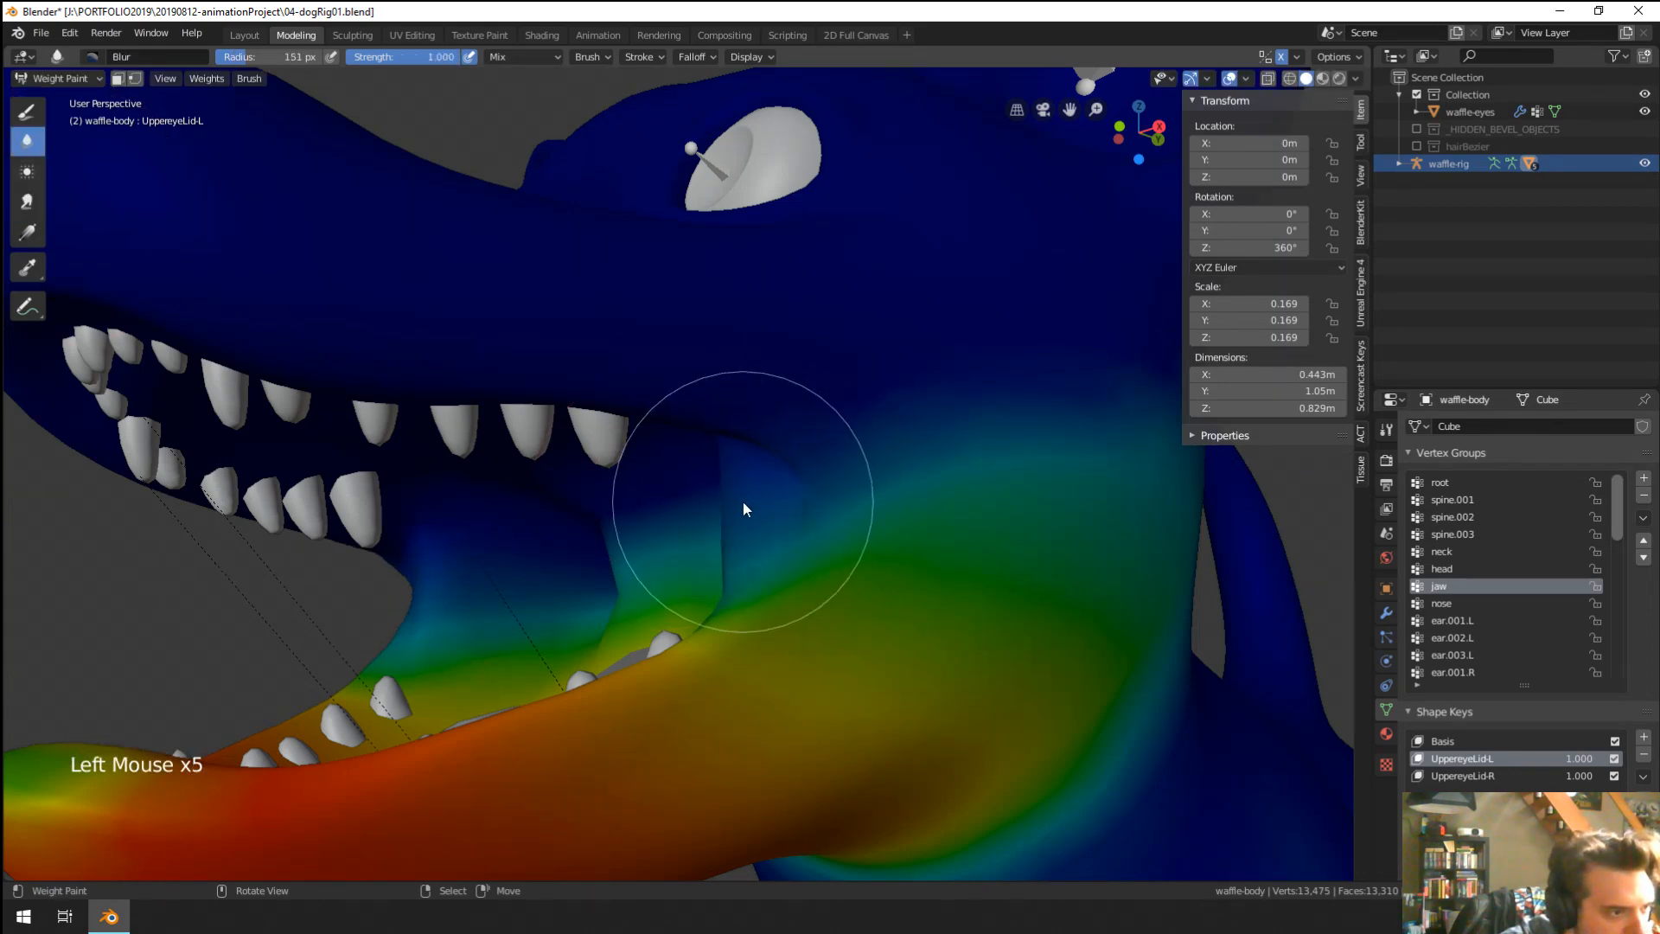
click(744, 501)
click(742, 489)
click(741, 479)
click(740, 470)
click(744, 484)
Blur the jaw weights on the cheek wall just inside the mouth corner.
scroll(749, 500, down, 1)
mouse_move(749, 500)
middle_down()
mouse_move(600, 546)
mouse_move(865, 511)
mouse_move(873, 537)
mouse_move(840, 562)
mouse_move(644, 565)
mouse_move(725, 510)
middle_up()
click(611, 553)
click(611, 553)
click(706, 501)
click(707, 502)
Blur the jaw weights across the outer cheek and upper neck behind the mouth.
scroll(715, 501, down, 3)
click(725, 510)
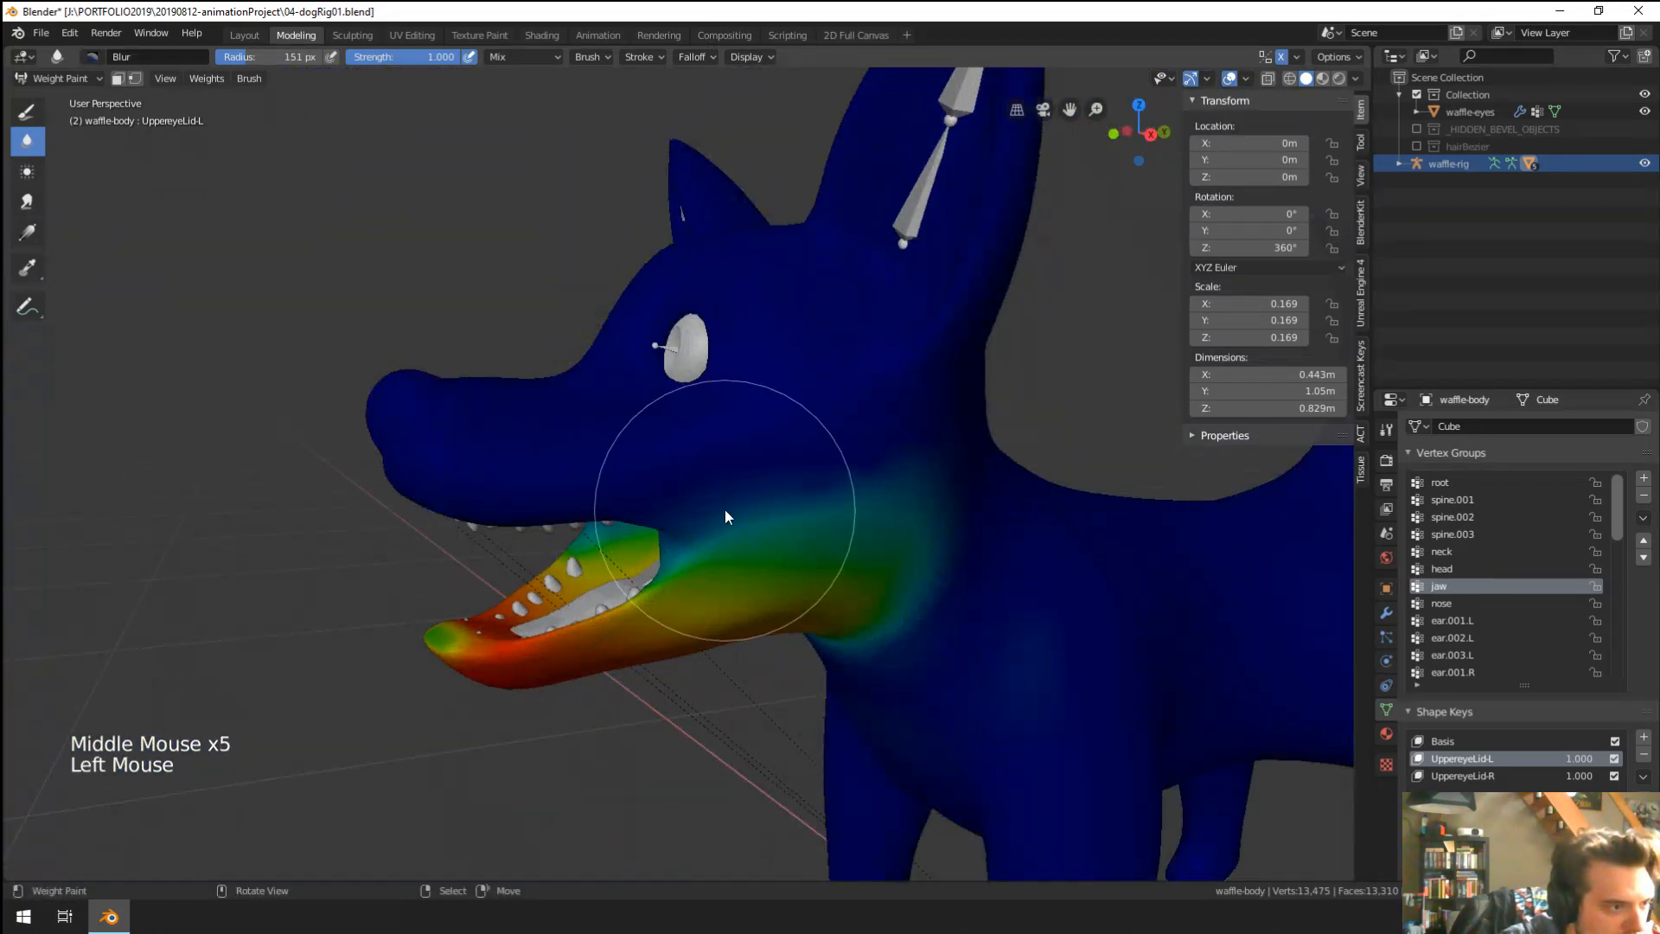
click(824, 484)
click(851, 482)
click(864, 481)
click(856, 482)
click(778, 506)
click(752, 517)
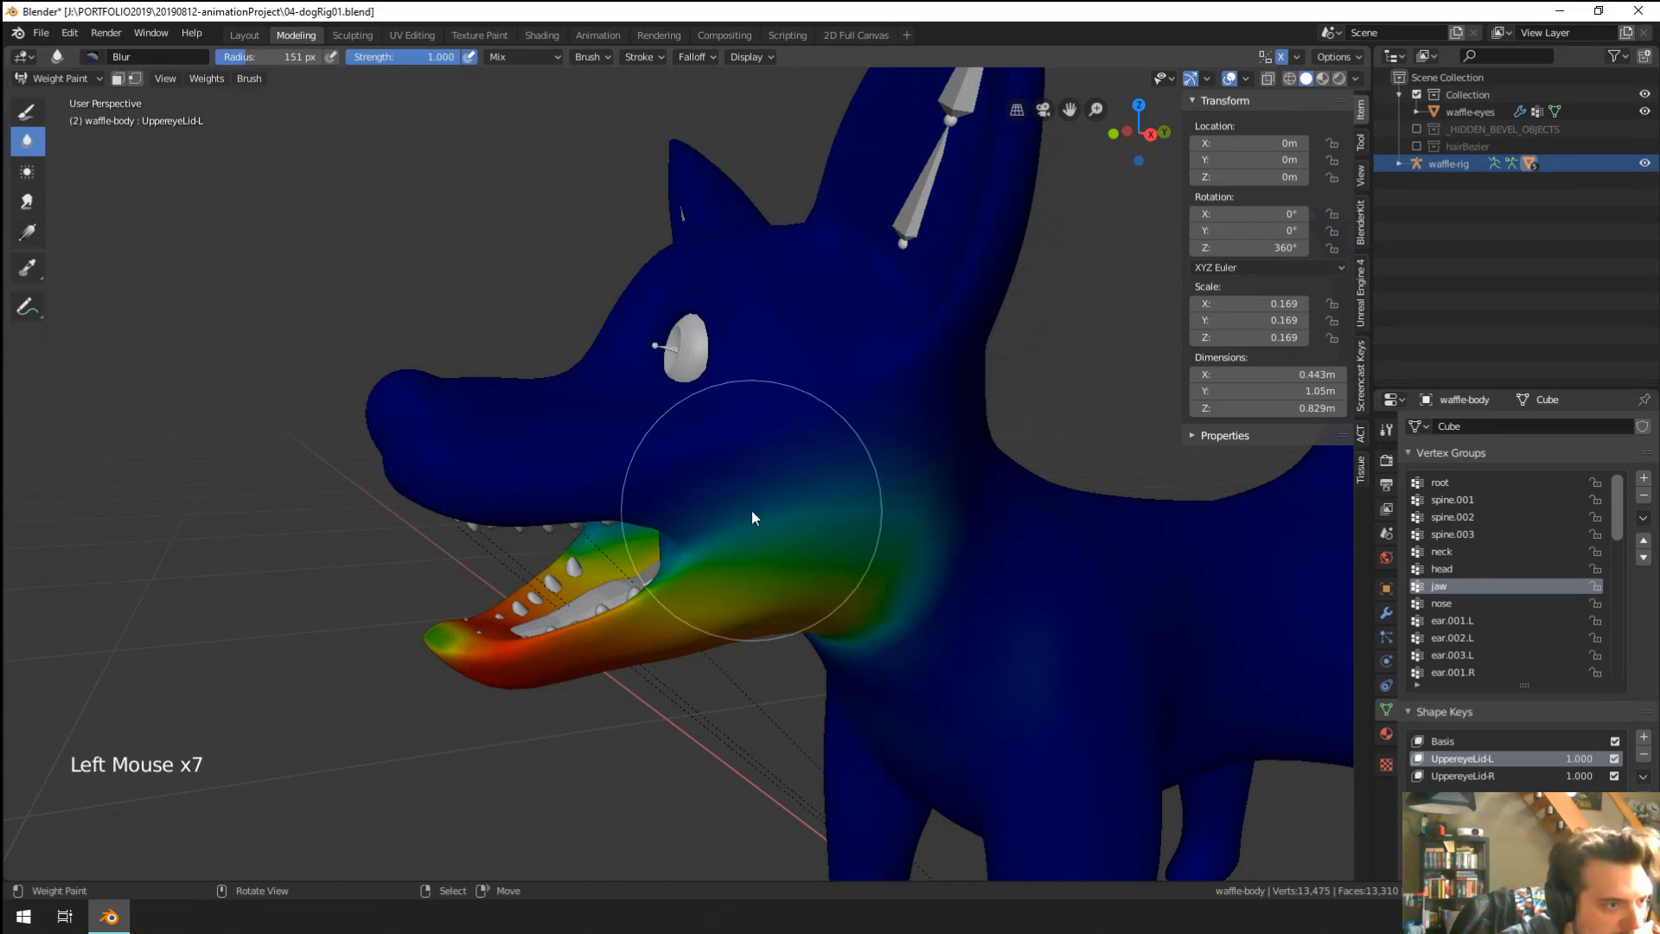
Leave Weight Paint mode and select the jaw bone of waffle-rig in Pose Mode.
click(58, 78)
click(60, 103)
middle_drag(640, 432, 755, 606)
right_click(749, 600)
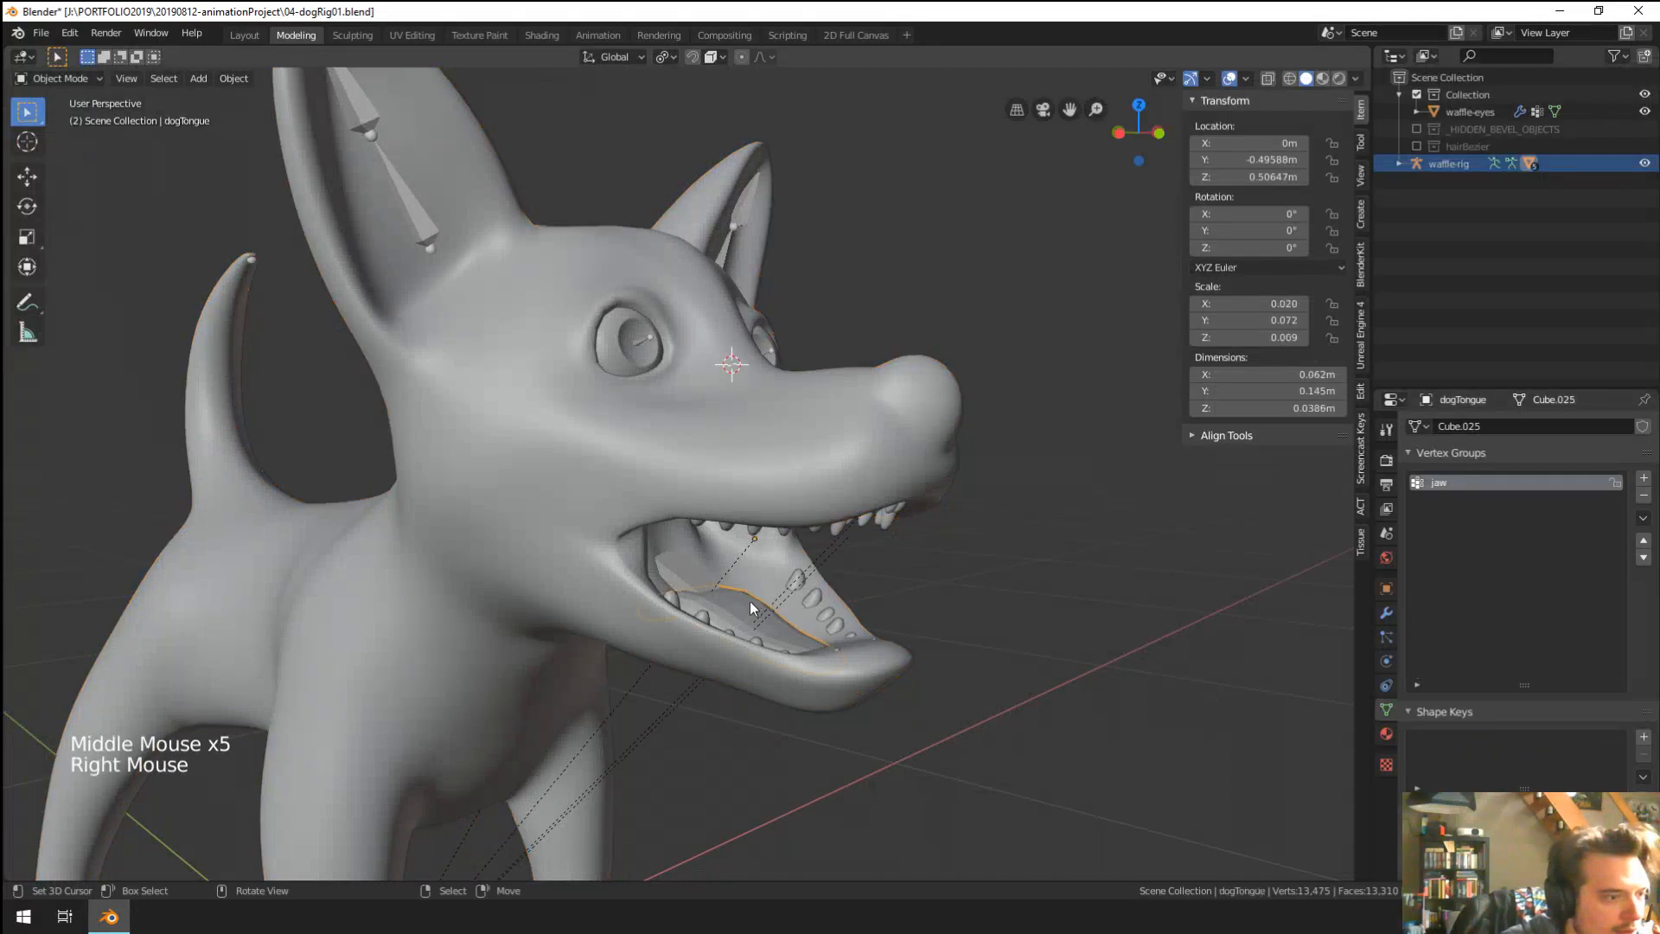
right_click(749, 600)
middle_drag(750, 600, 649, 593)
key(ctrl+Tab)
right_click(770, 586)
Clear the jaw bone's rotation and test rotating it from the closed position, cancelling the test rotations.
key(r)
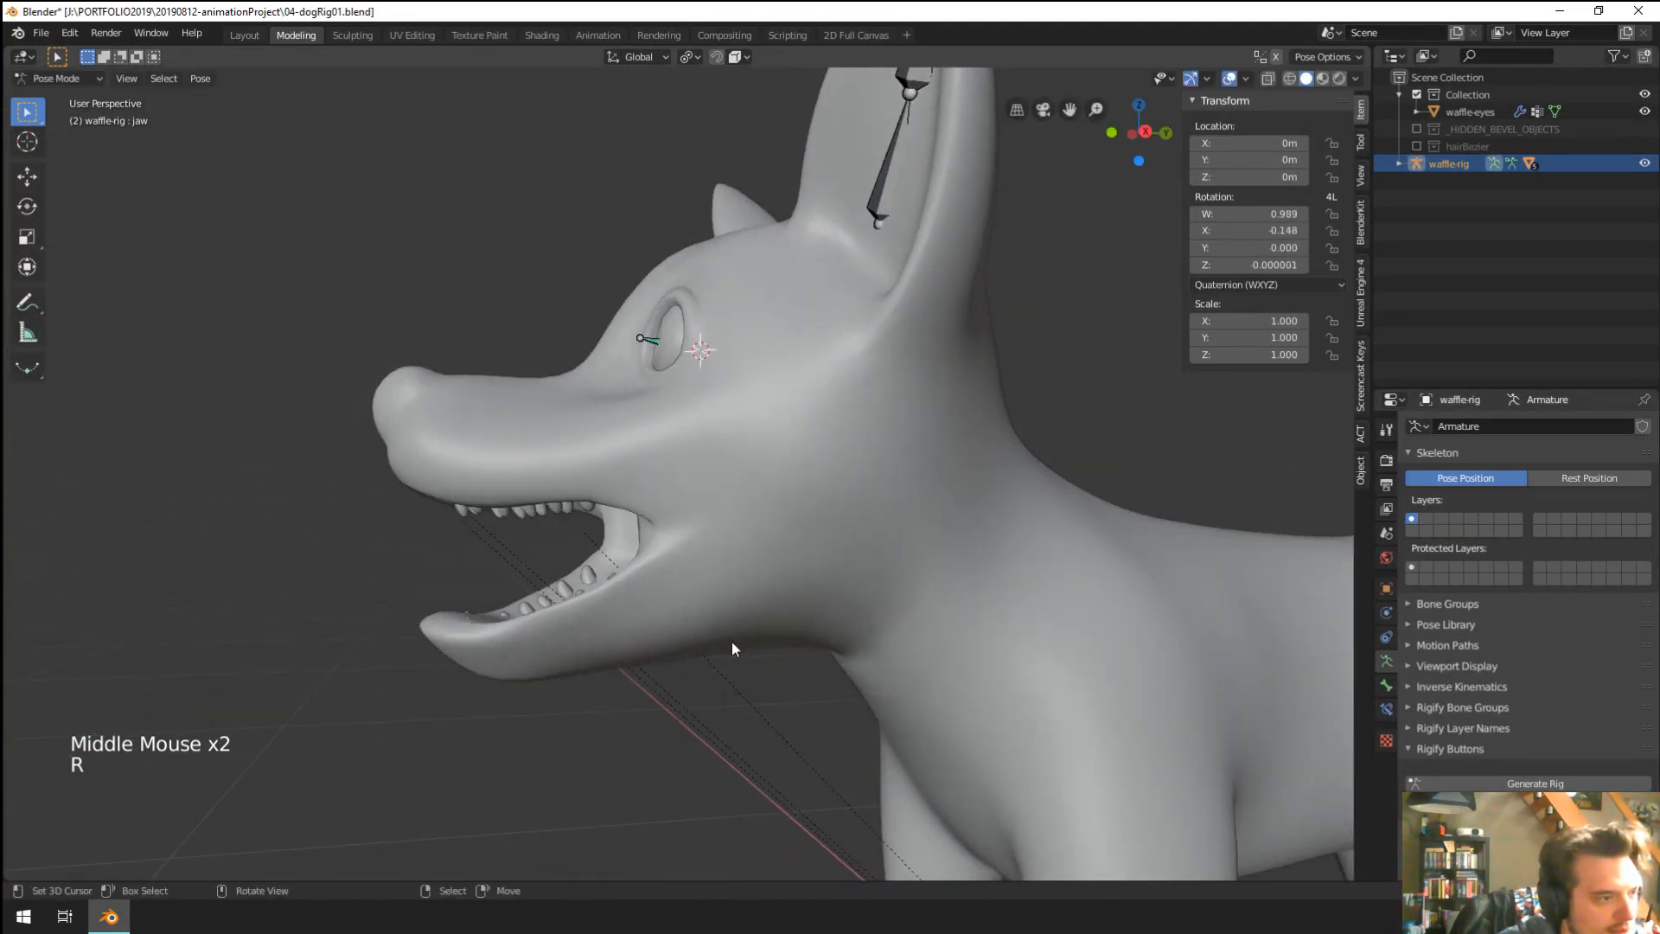
key(alt+r)
key(r)
middle_drag(575, 705, 730, 727)
key(r)
right_click(779, 727)
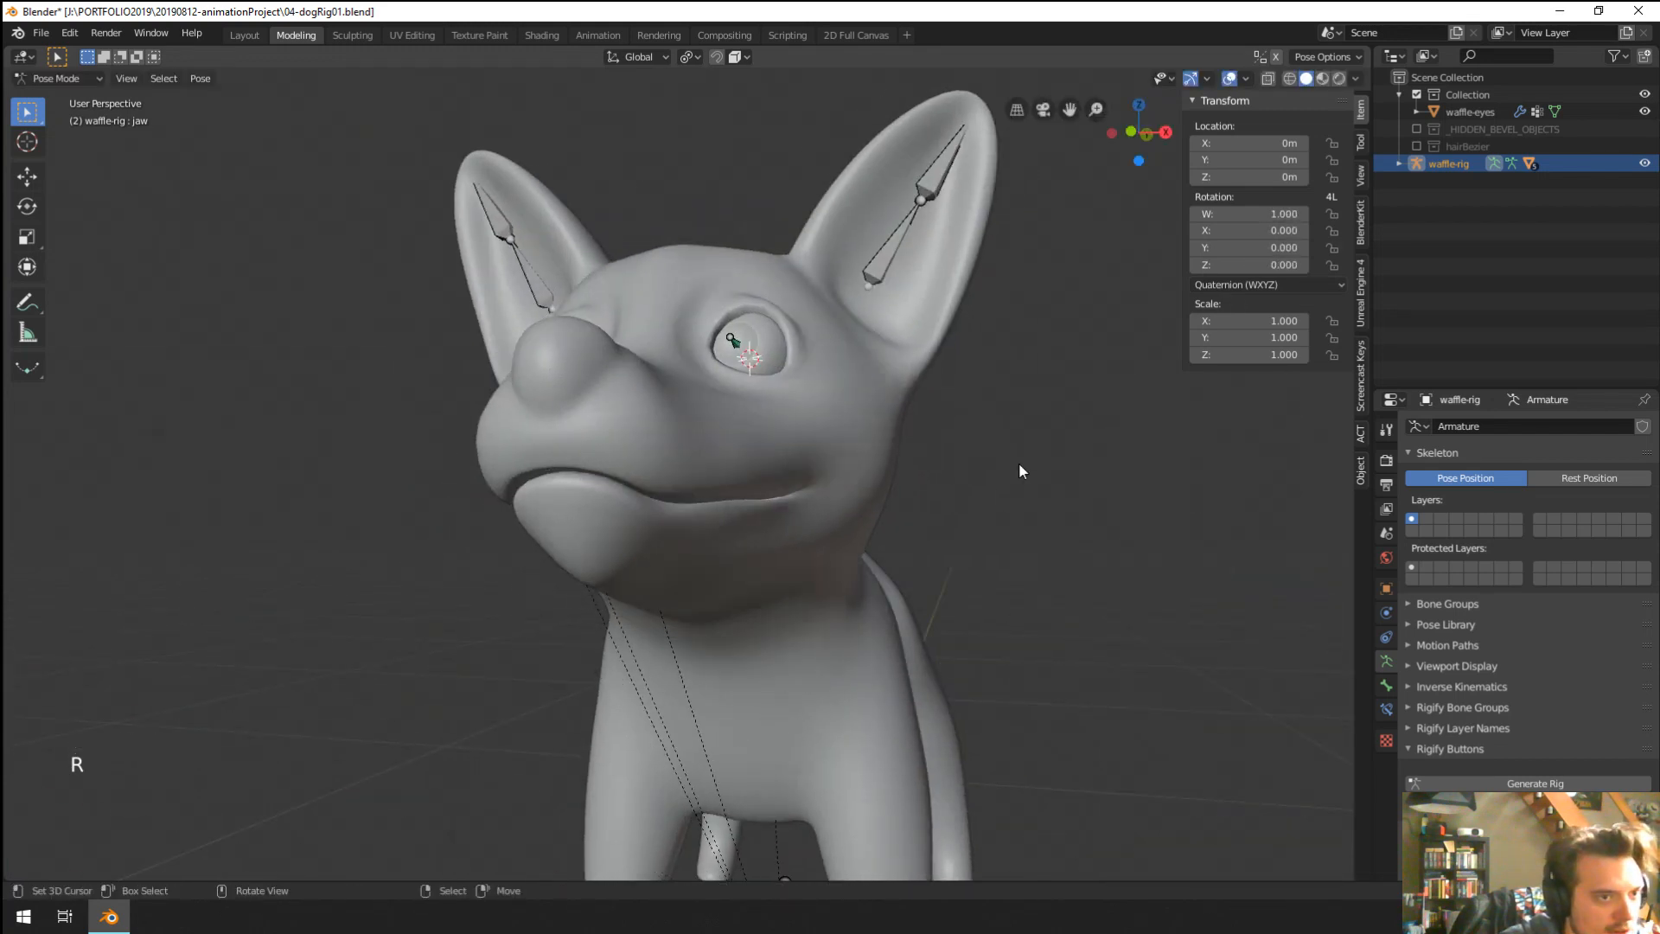
middle_drag(1019, 463, 1304, 268)
key(r)
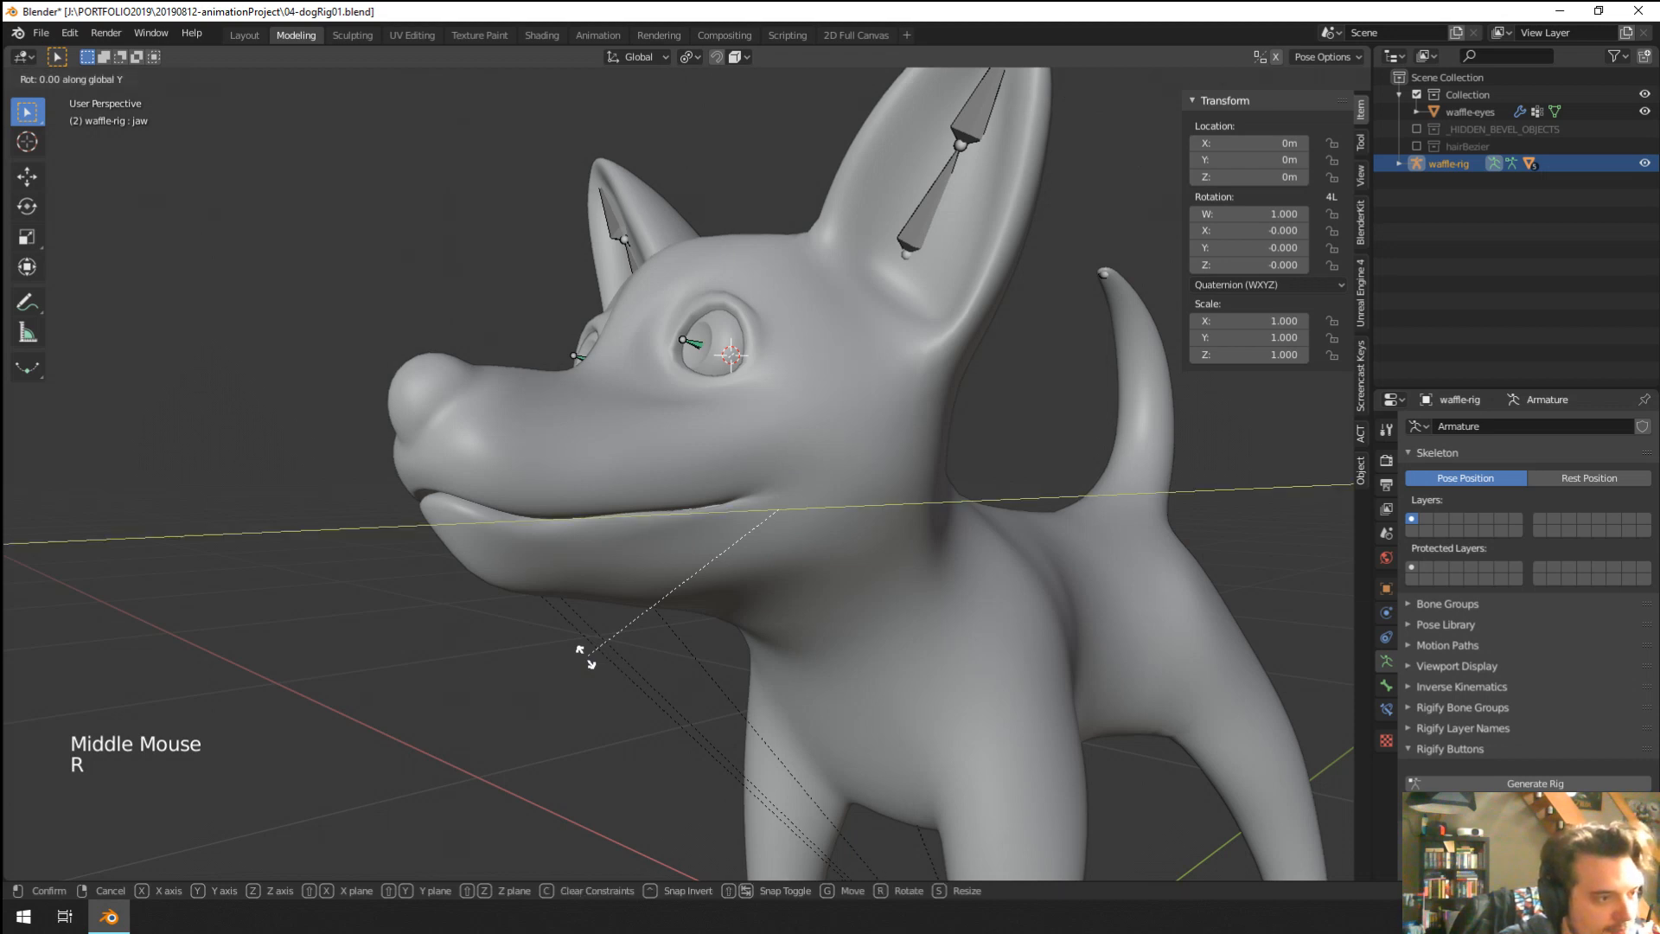
right_click(662, 698)
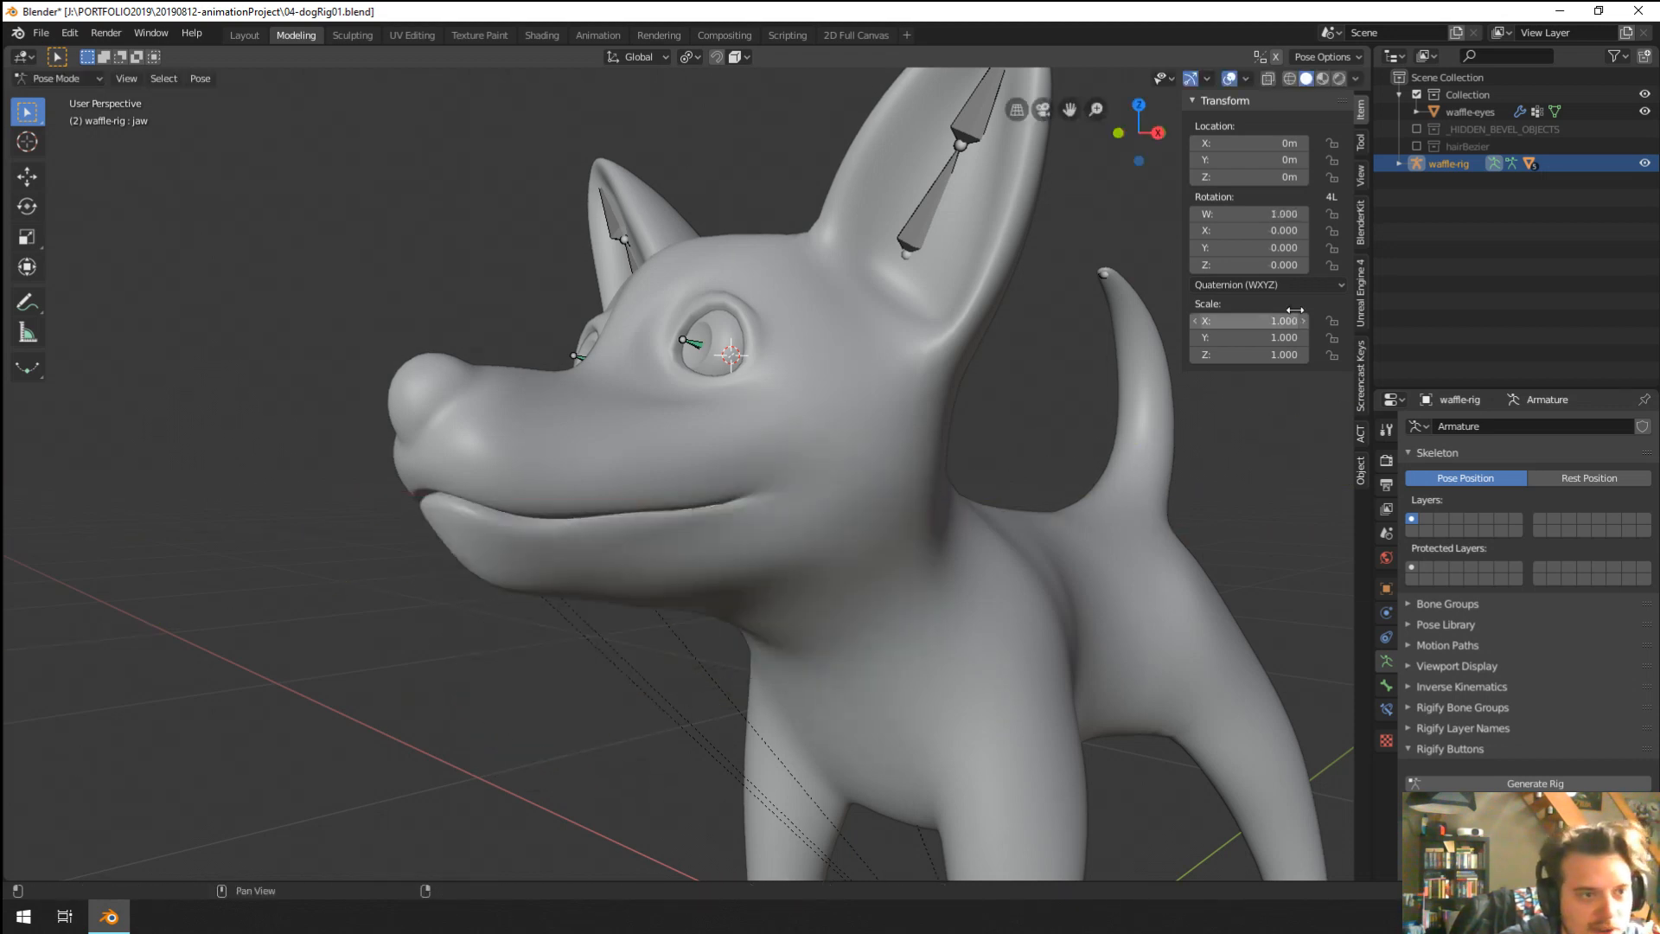
Set the jaw bone's rotation mode to XYZ Euler and lock its Y and Z rotation.
click(1316, 285)
click(1241, 324)
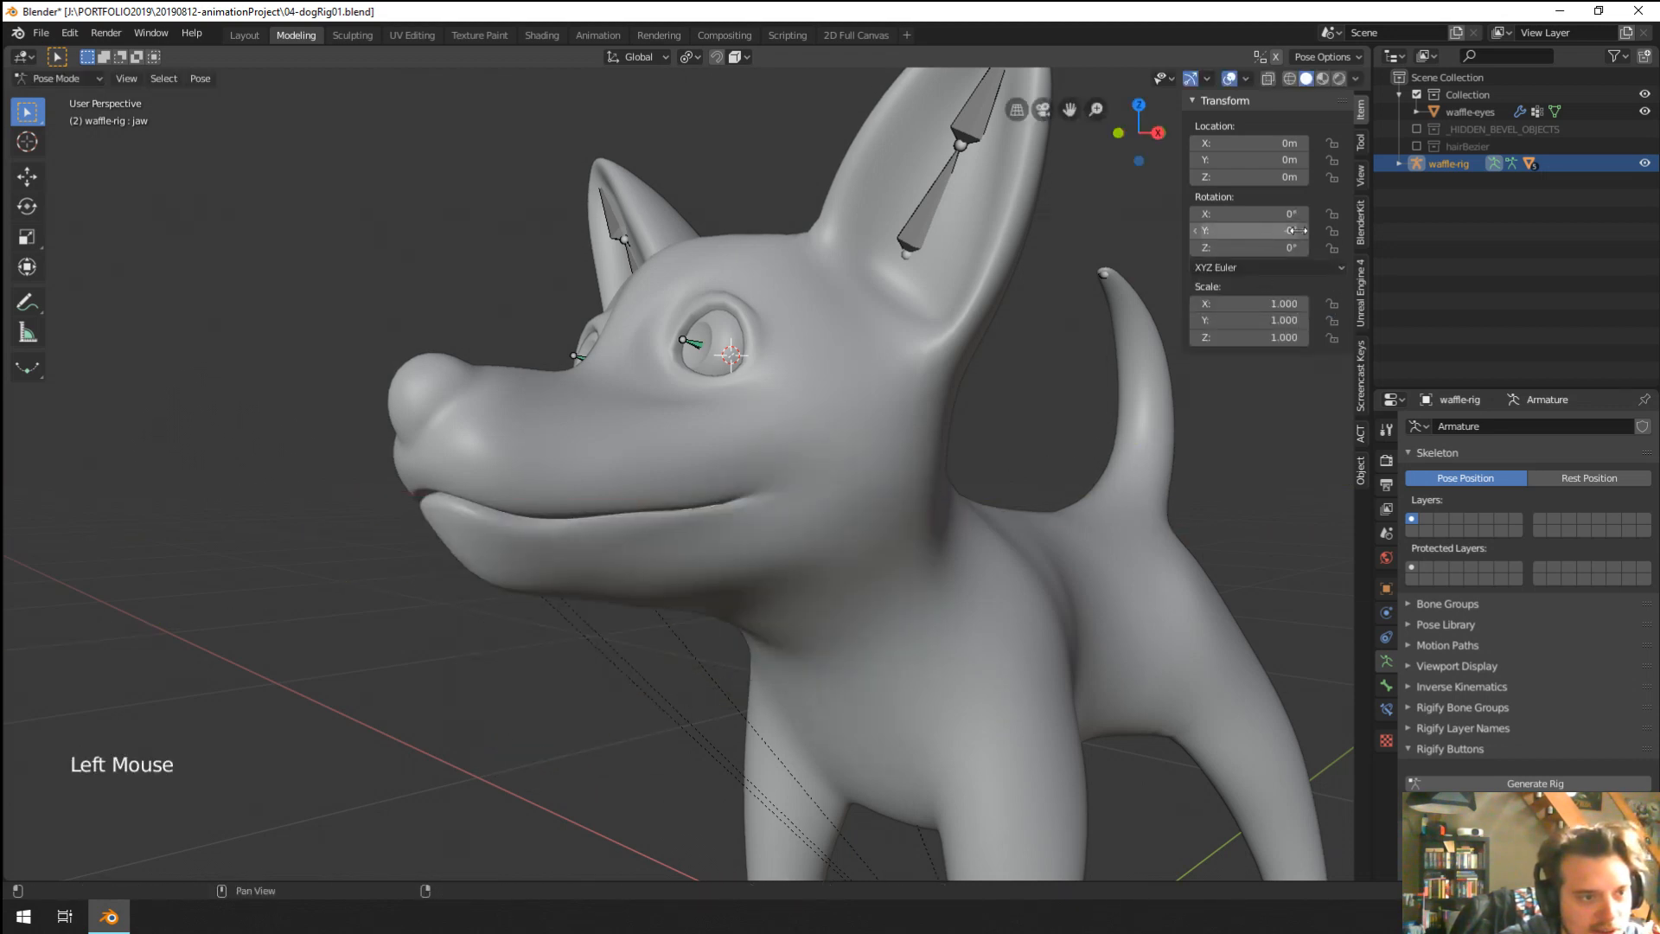
middle_drag(951, 449, 658, 597)
Rotate the jaw bone wide open to about -35.2° on X.
key(r)
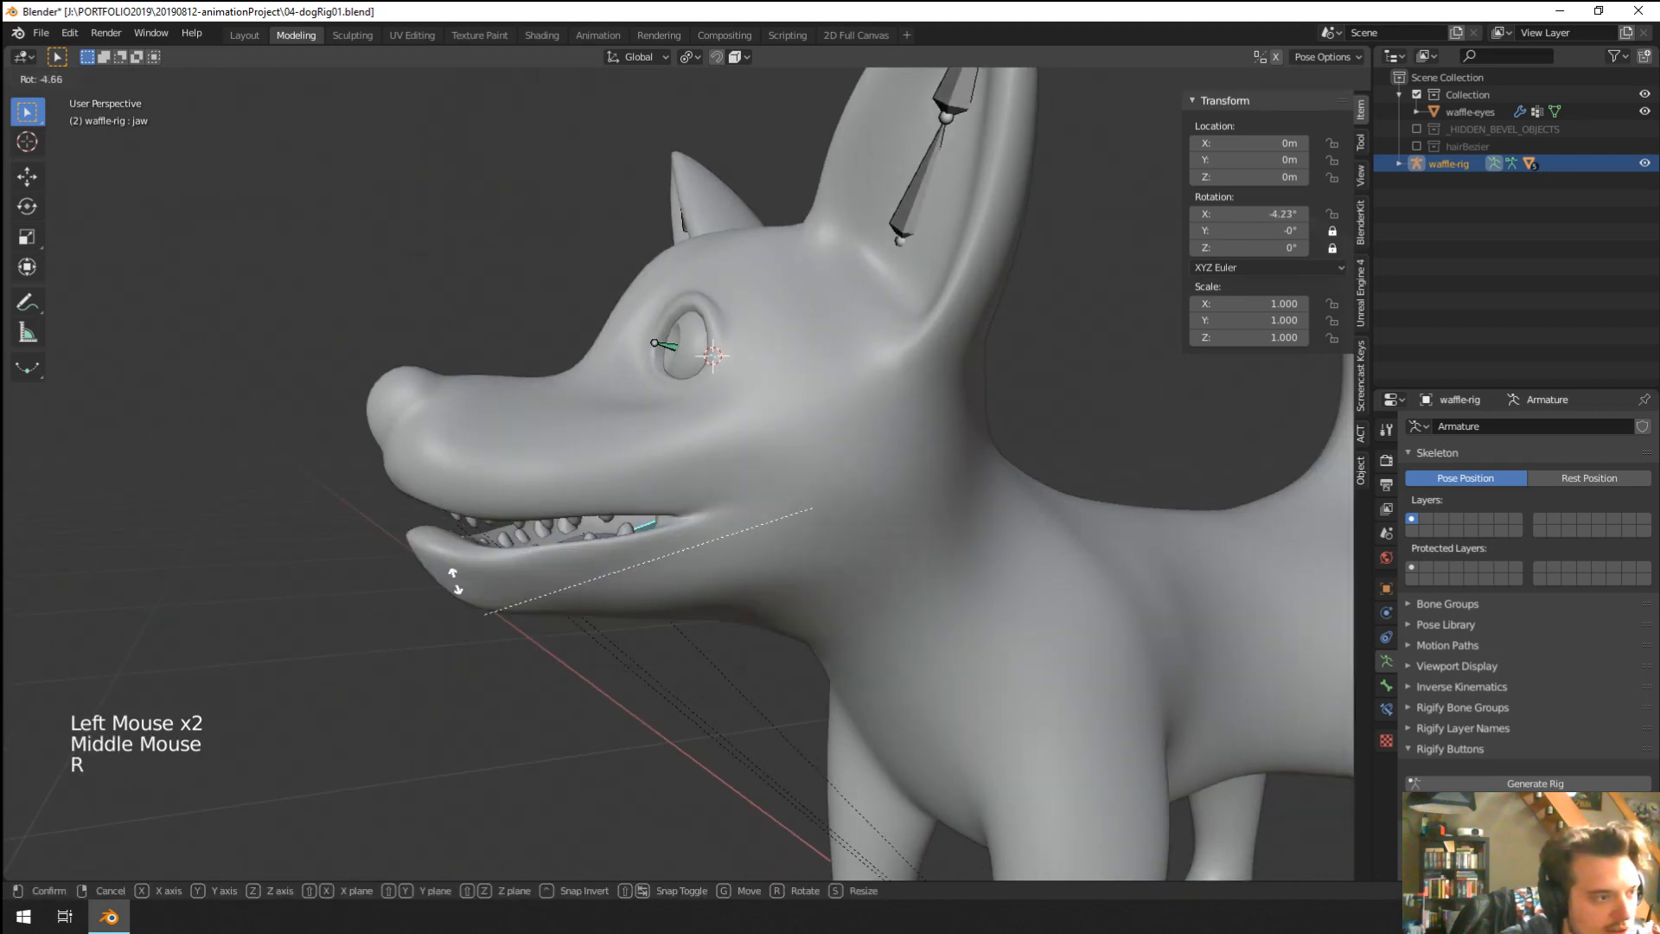
click(612, 729)
middle_drag(611, 730, 697, 537)
scroll(932, 685, up, 2)
Select waffle-body in Object Mode, compare its Armature modifier with and without Preserve Volume, and leave the option enabled.
right_click(941, 661)
key(ctrl+Tab)
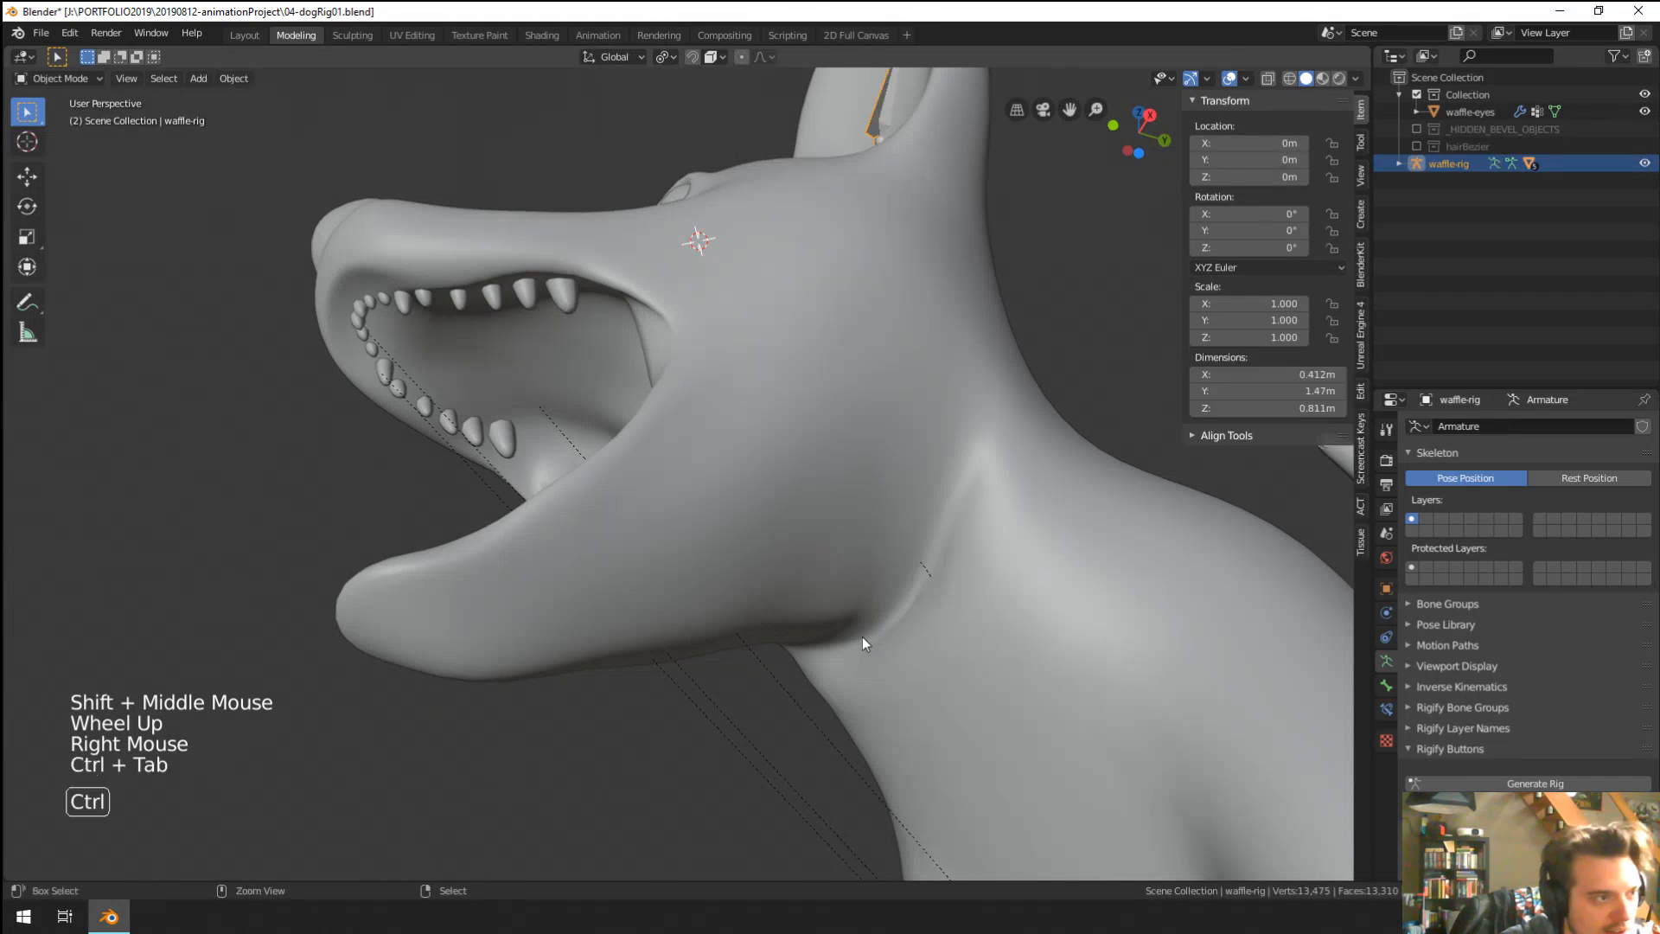
right_click(1044, 686)
click(1387, 614)
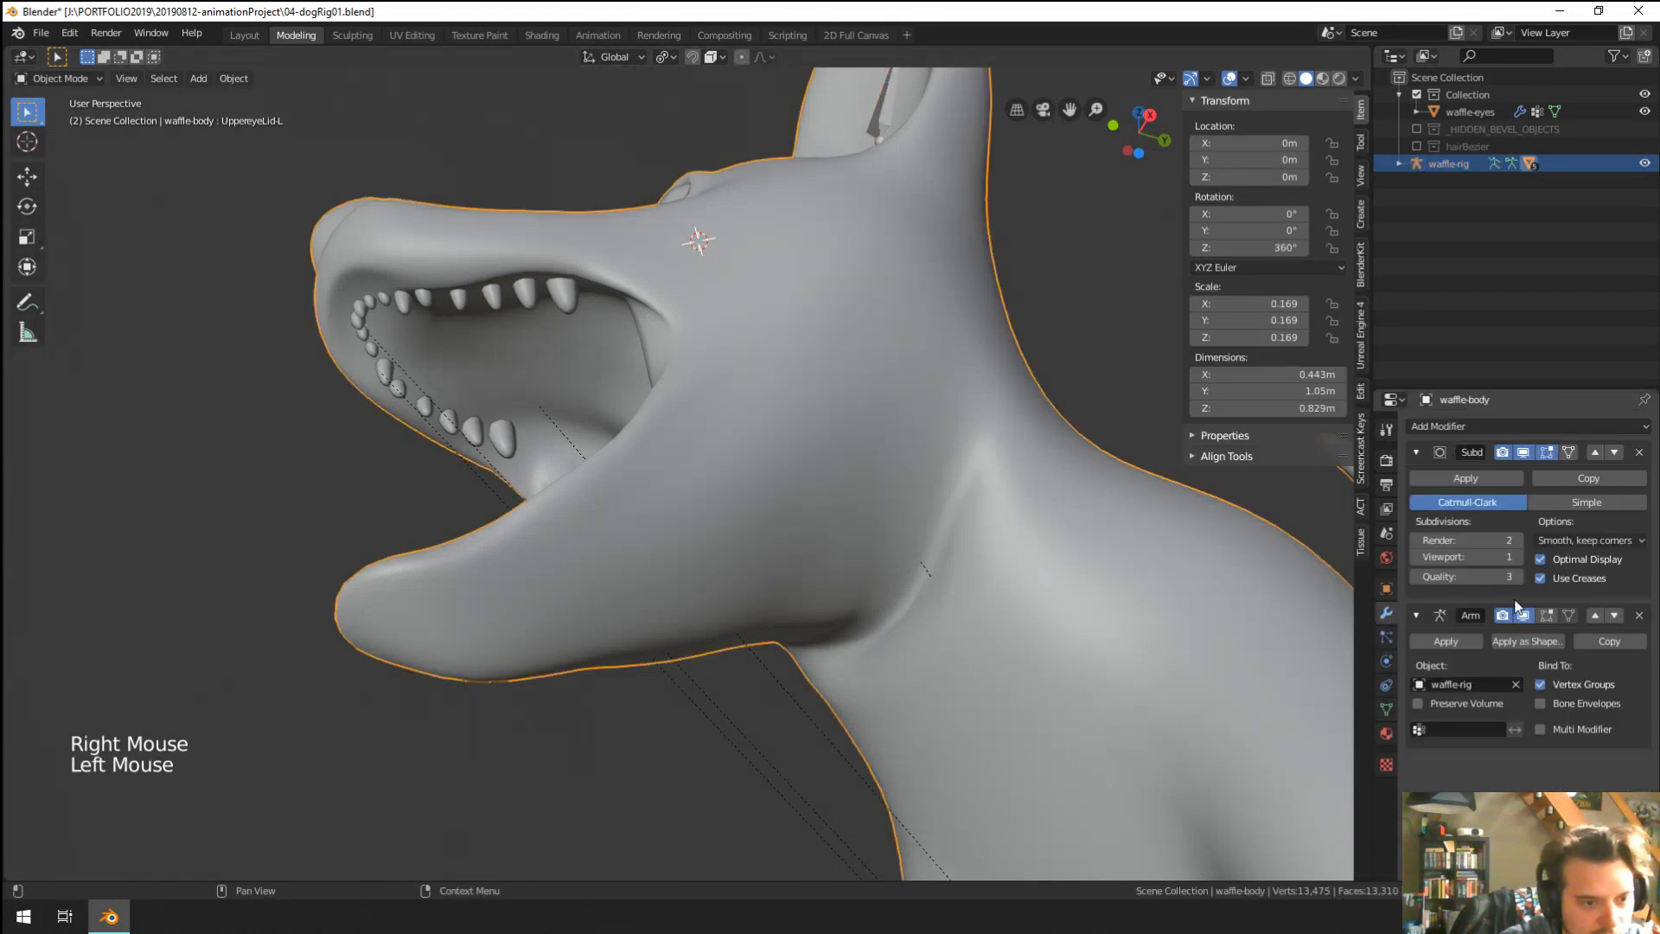
click(1446, 706)
click(1446, 706)
click(1446, 705)
click(1446, 706)
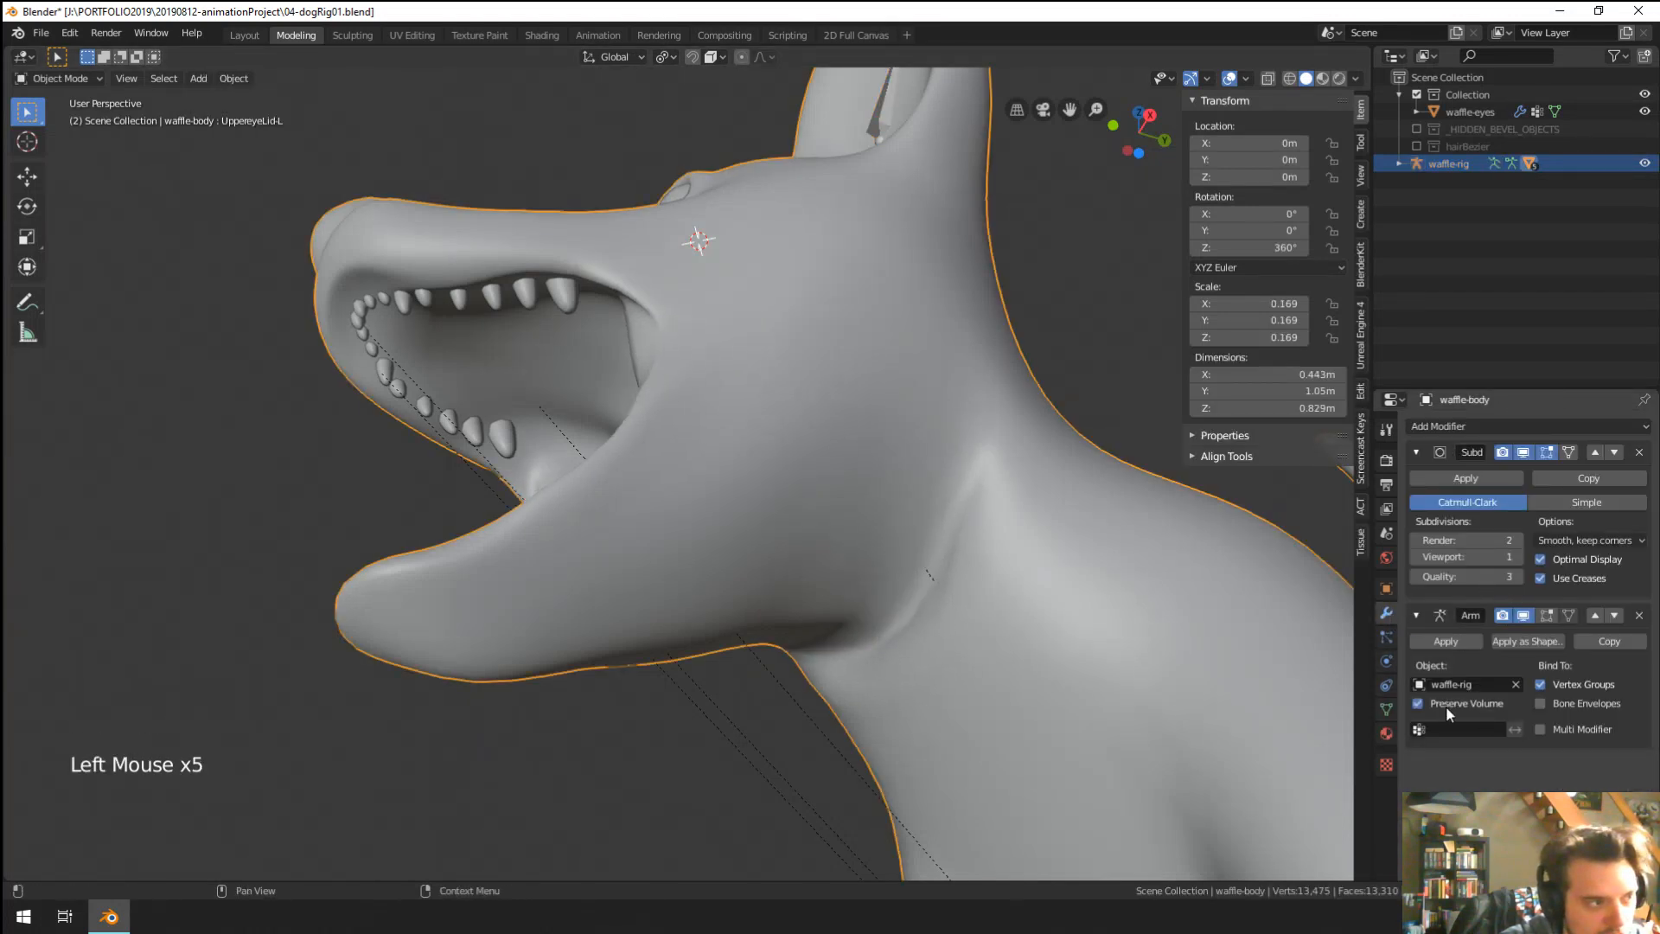
click(1446, 705)
click(1446, 706)
click(1446, 705)
Select waffle-rig and return it to Pose Mode.
middle_drag(1170, 686, 708, 580)
scroll(614, 624, down, 5)
scroll(715, 561, up, 4)
right_click(722, 575)
key(ctrl+Tab)
right_drag(702, 576, 690, 581)
middle_drag(683, 584, 630, 604)
right_click(704, 642)
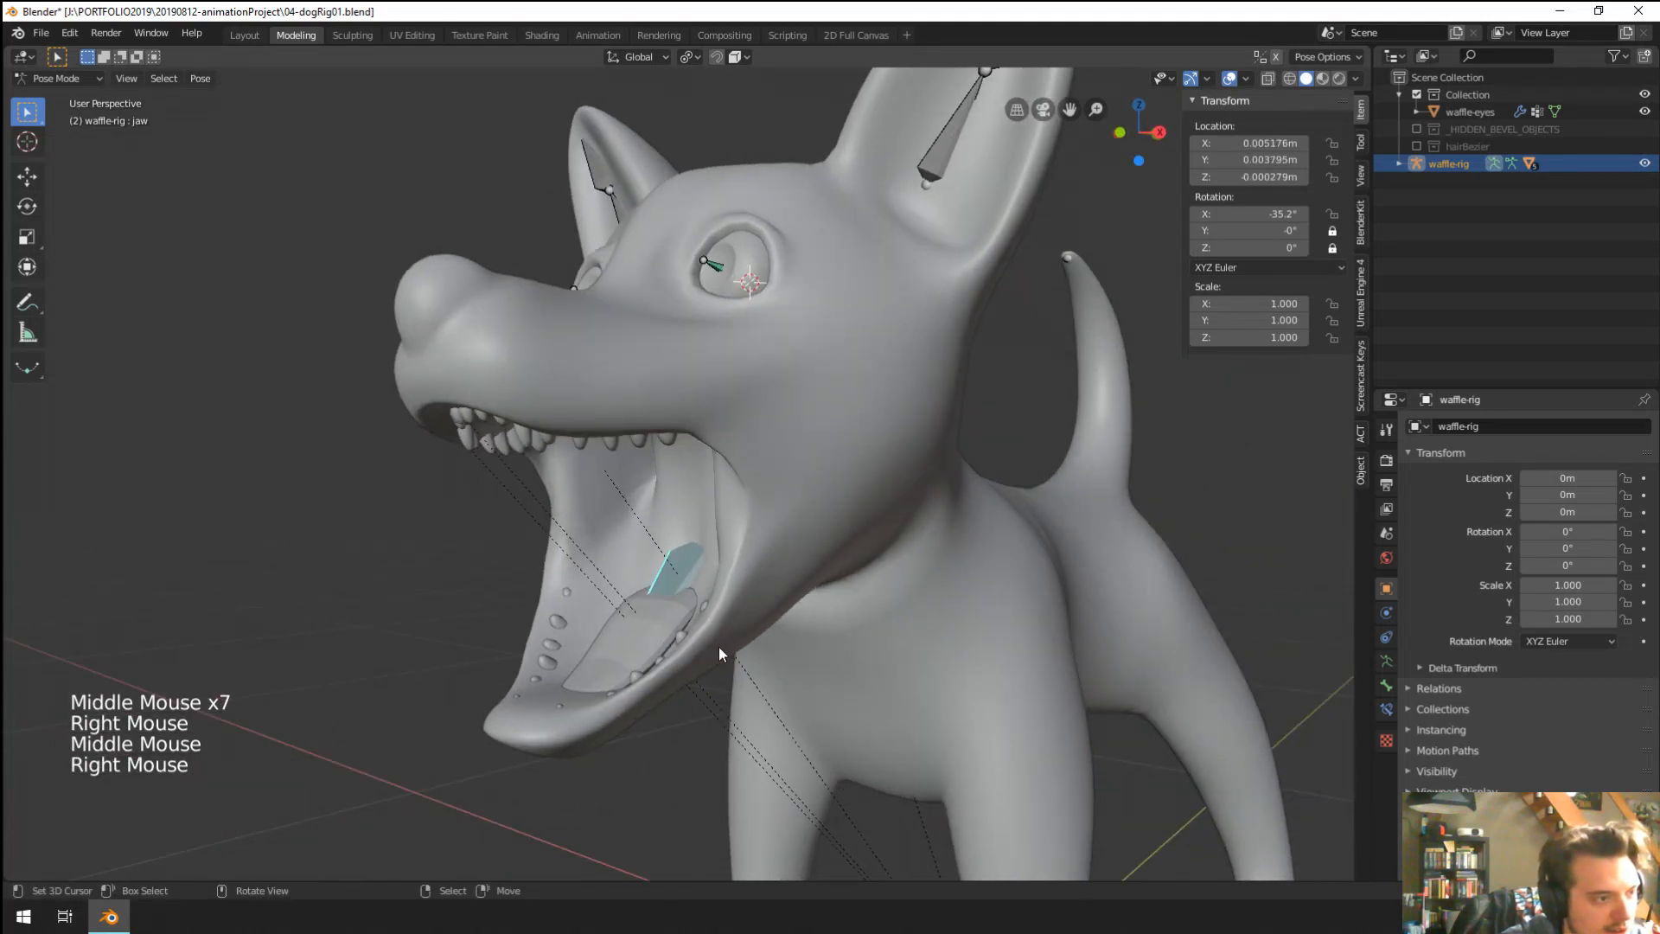
key(ctrl+z)
key(ctrl+z)
key(ctrl+z)
key(ctrl+z)
middle_drag(728, 645, 718, 646)
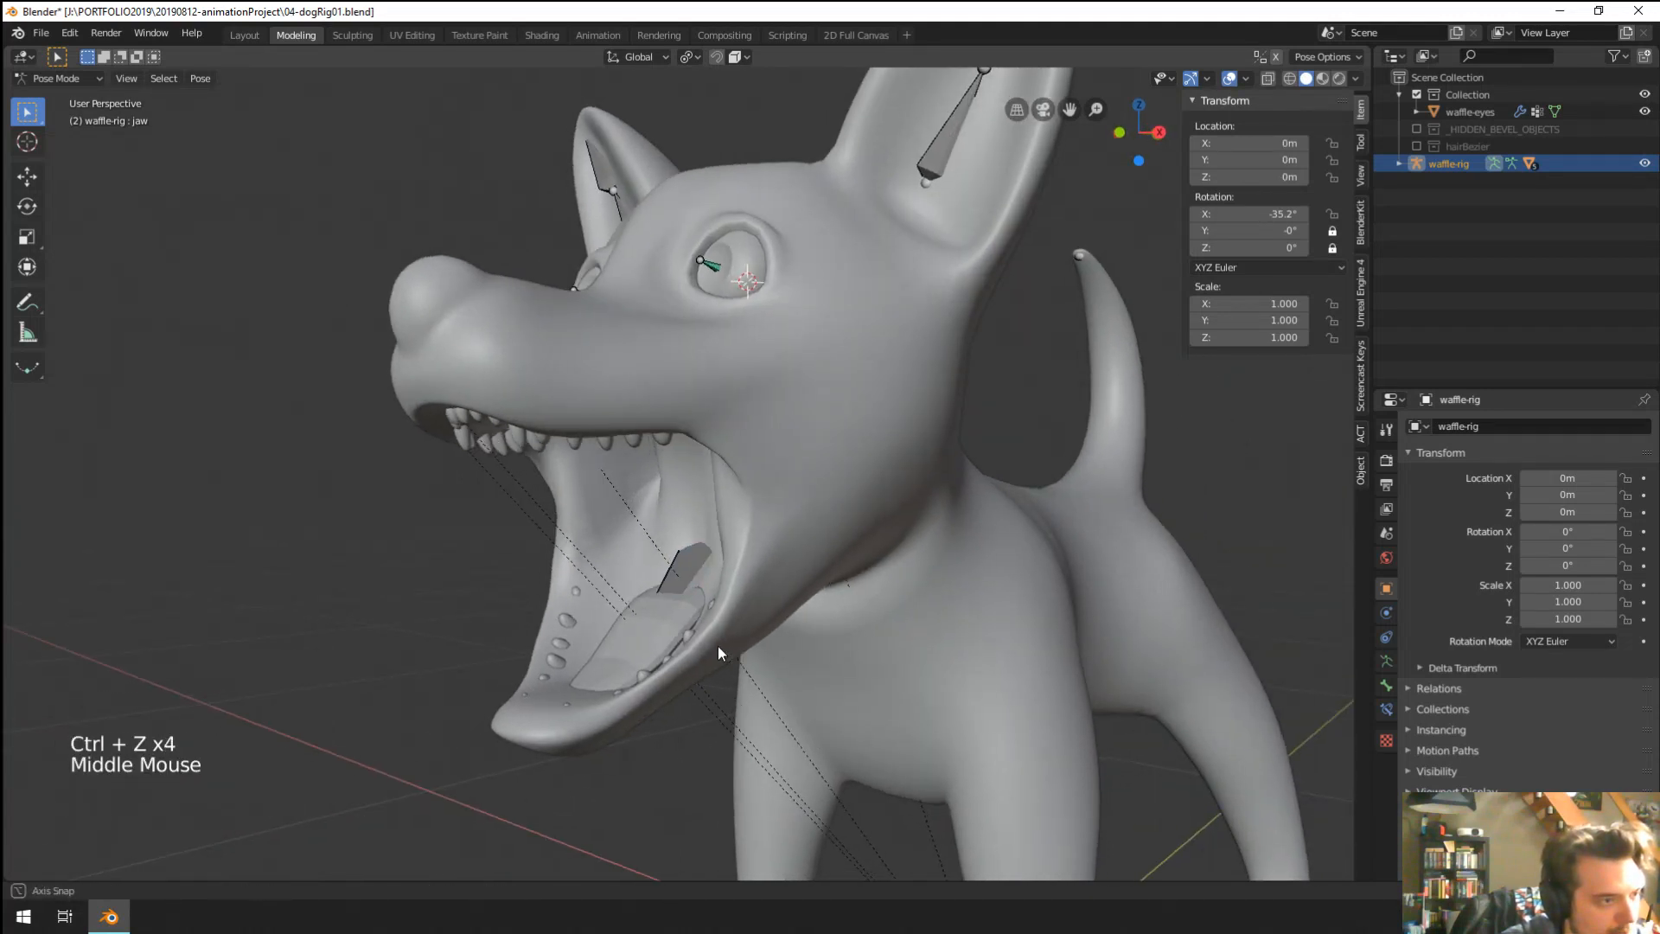
Rotate the jaw bone partly closed to about -16.1° on X.
right_click(678, 562)
middle_drag(678, 562, 604, 727)
key(r)
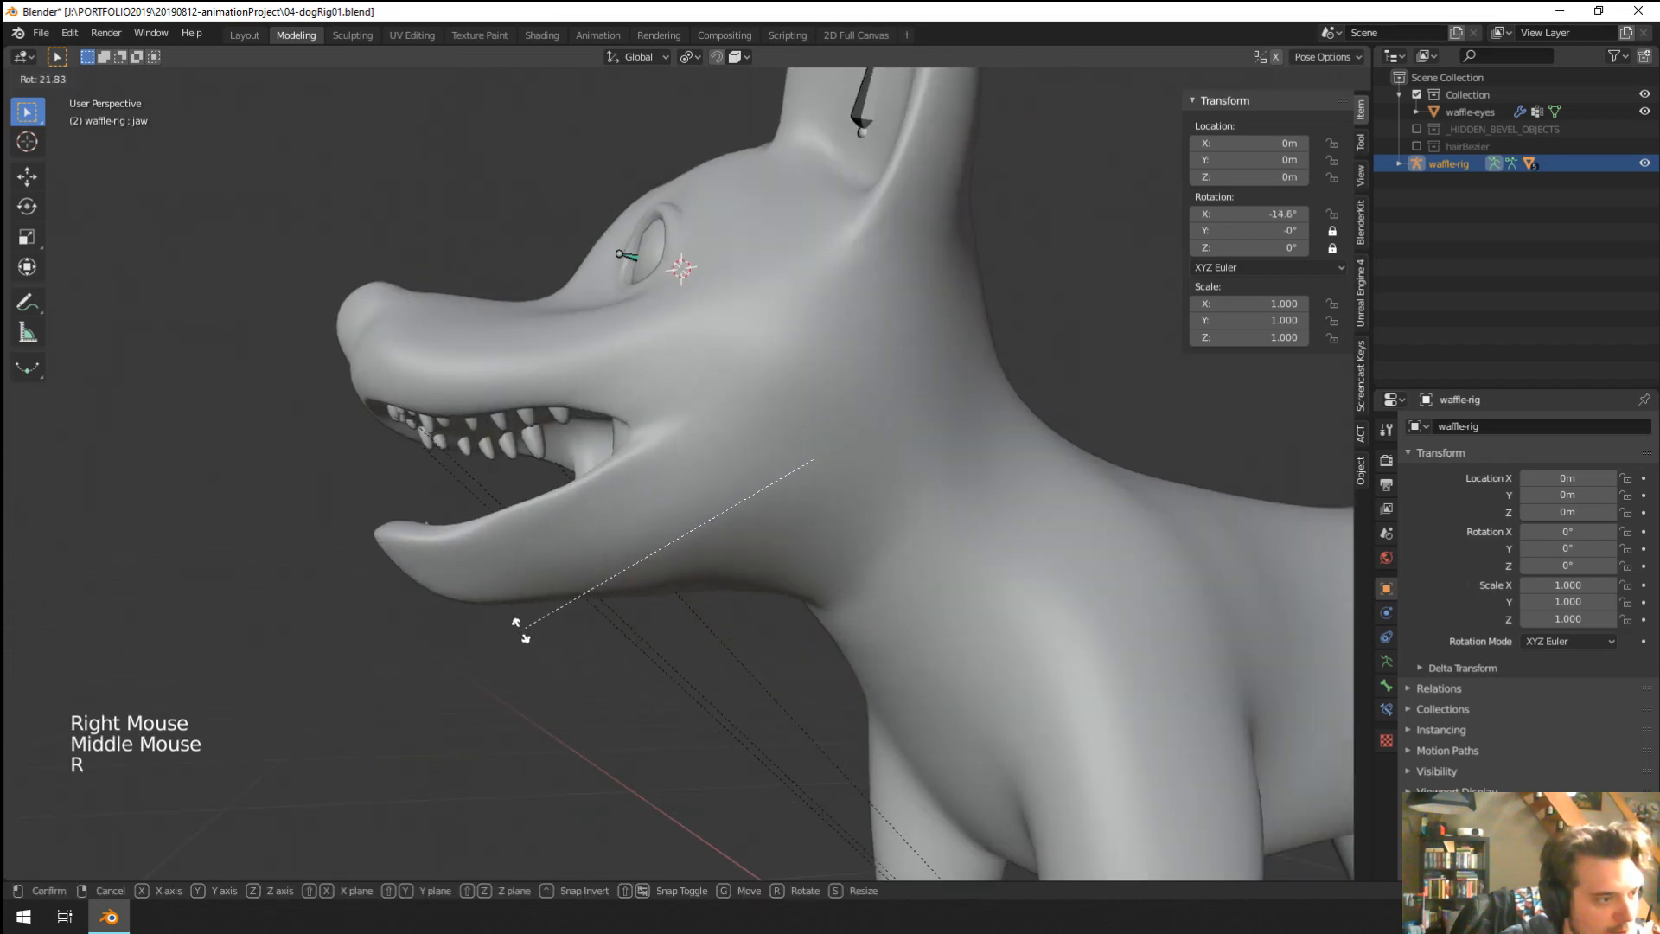
click(653, 664)
middle_drag(654, 664, 693, 610)
Leave Pose Mode, select waffle-body and switch it to Weight Paint mode.
key(Tab)
key(Tab)
key(ctrl+Tab)
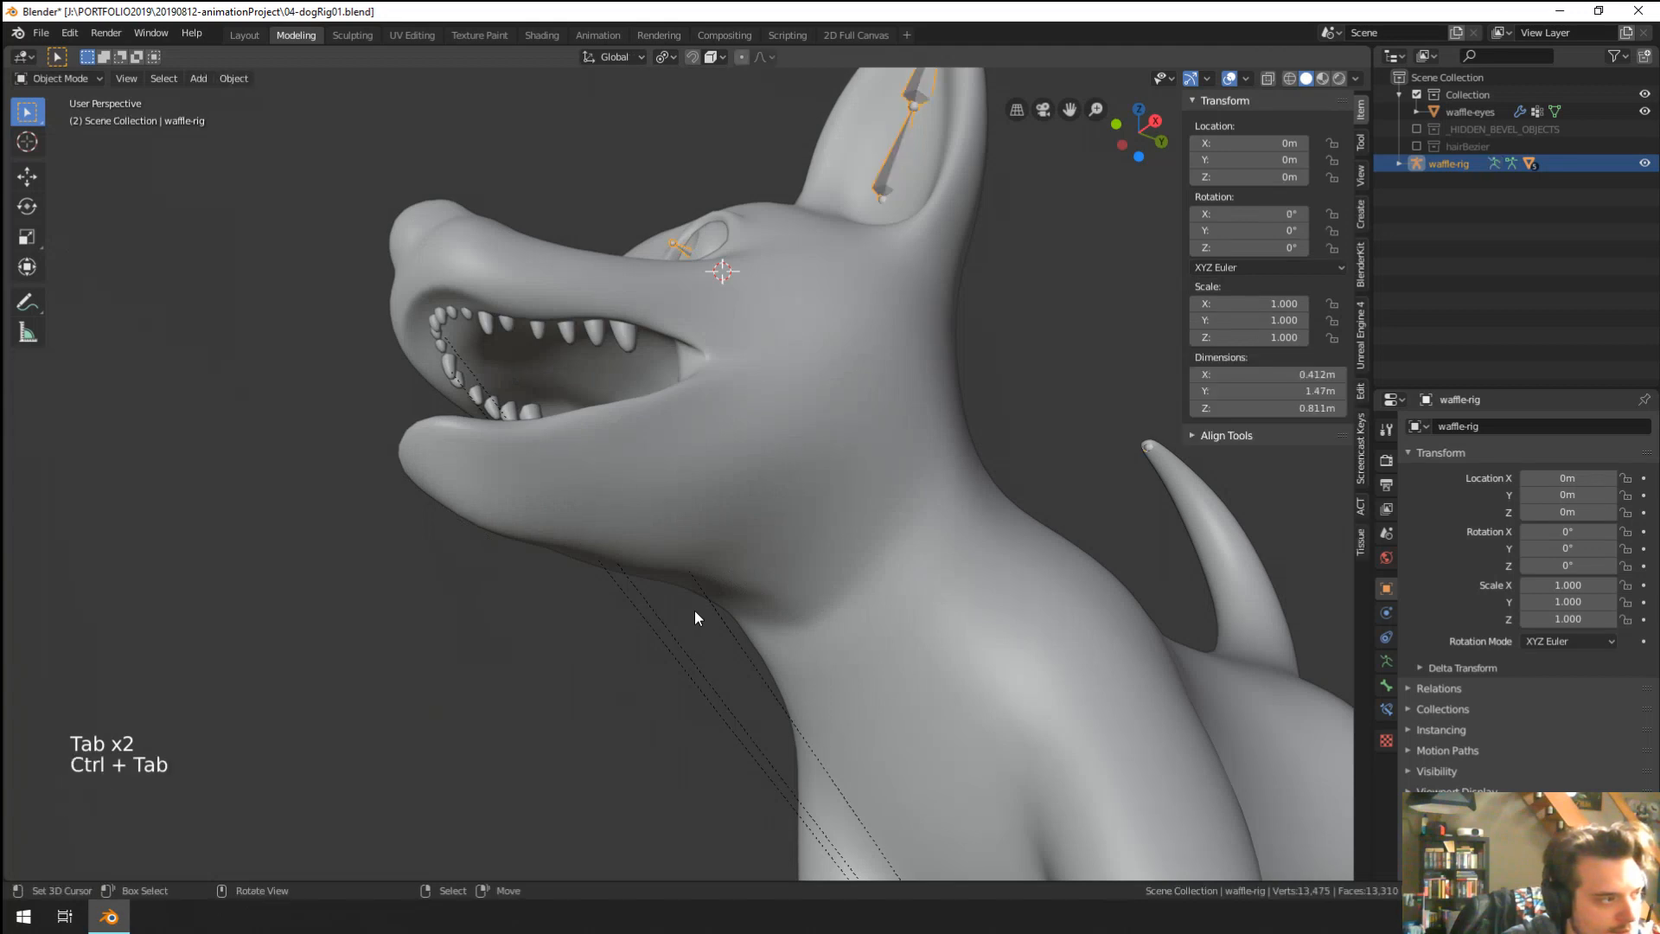
key(ctrl+Tab)
right_click(896, 574)
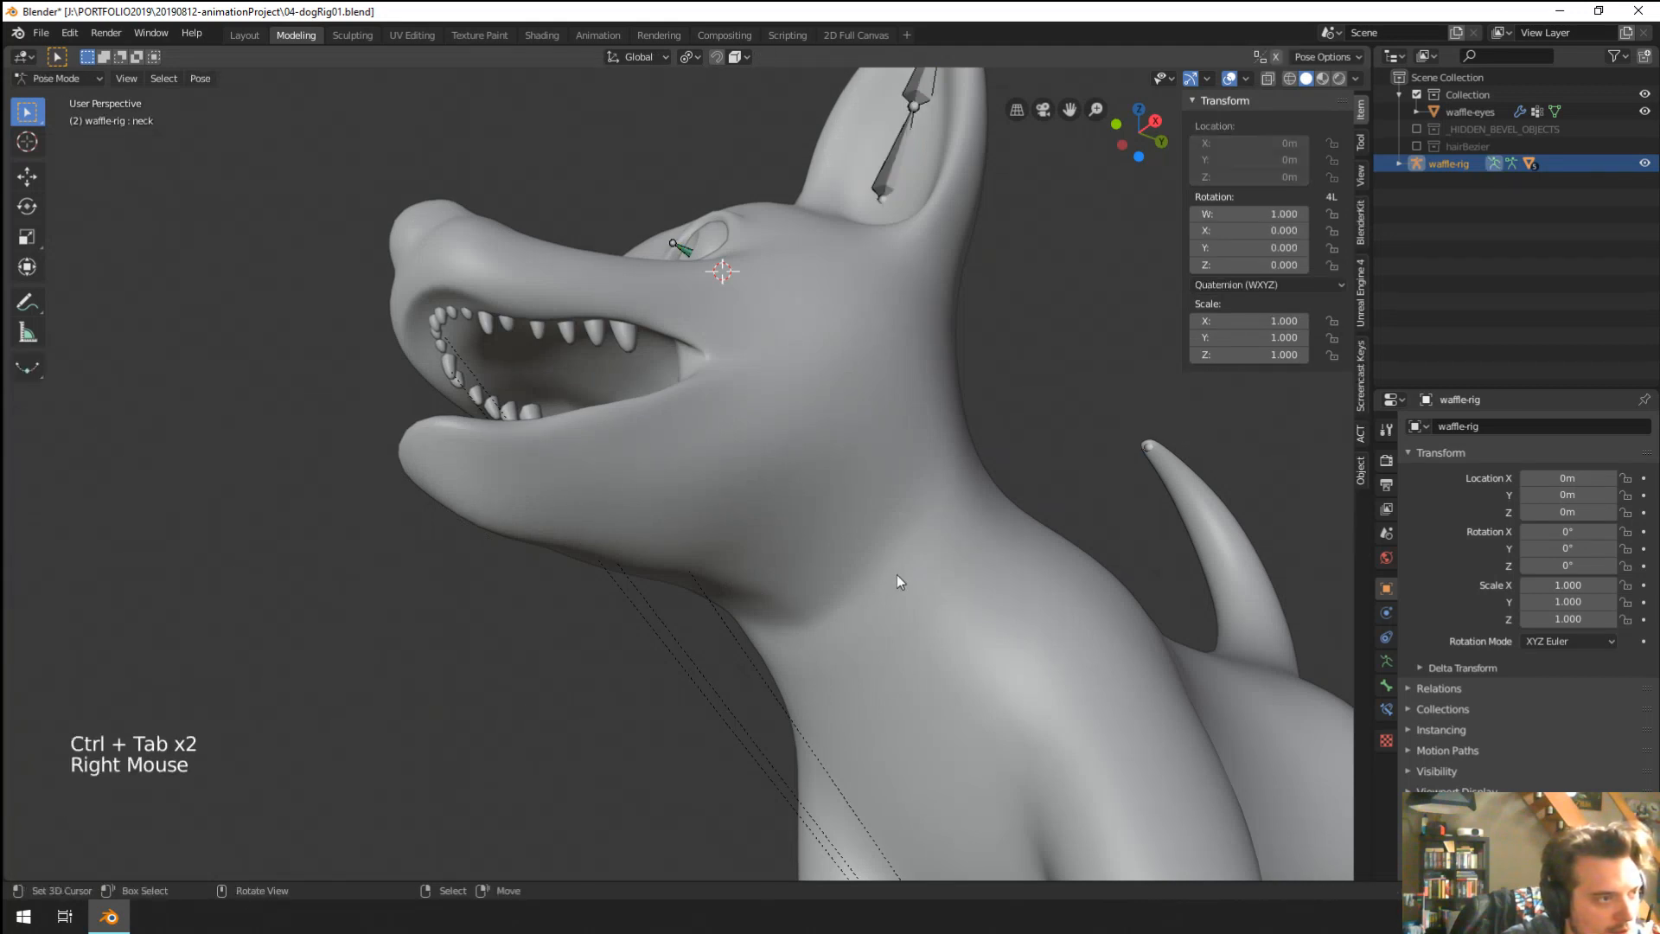
key(ctrl+Tab)
right_click(898, 573)
key(ctrl+Tab)
click(785, 514)
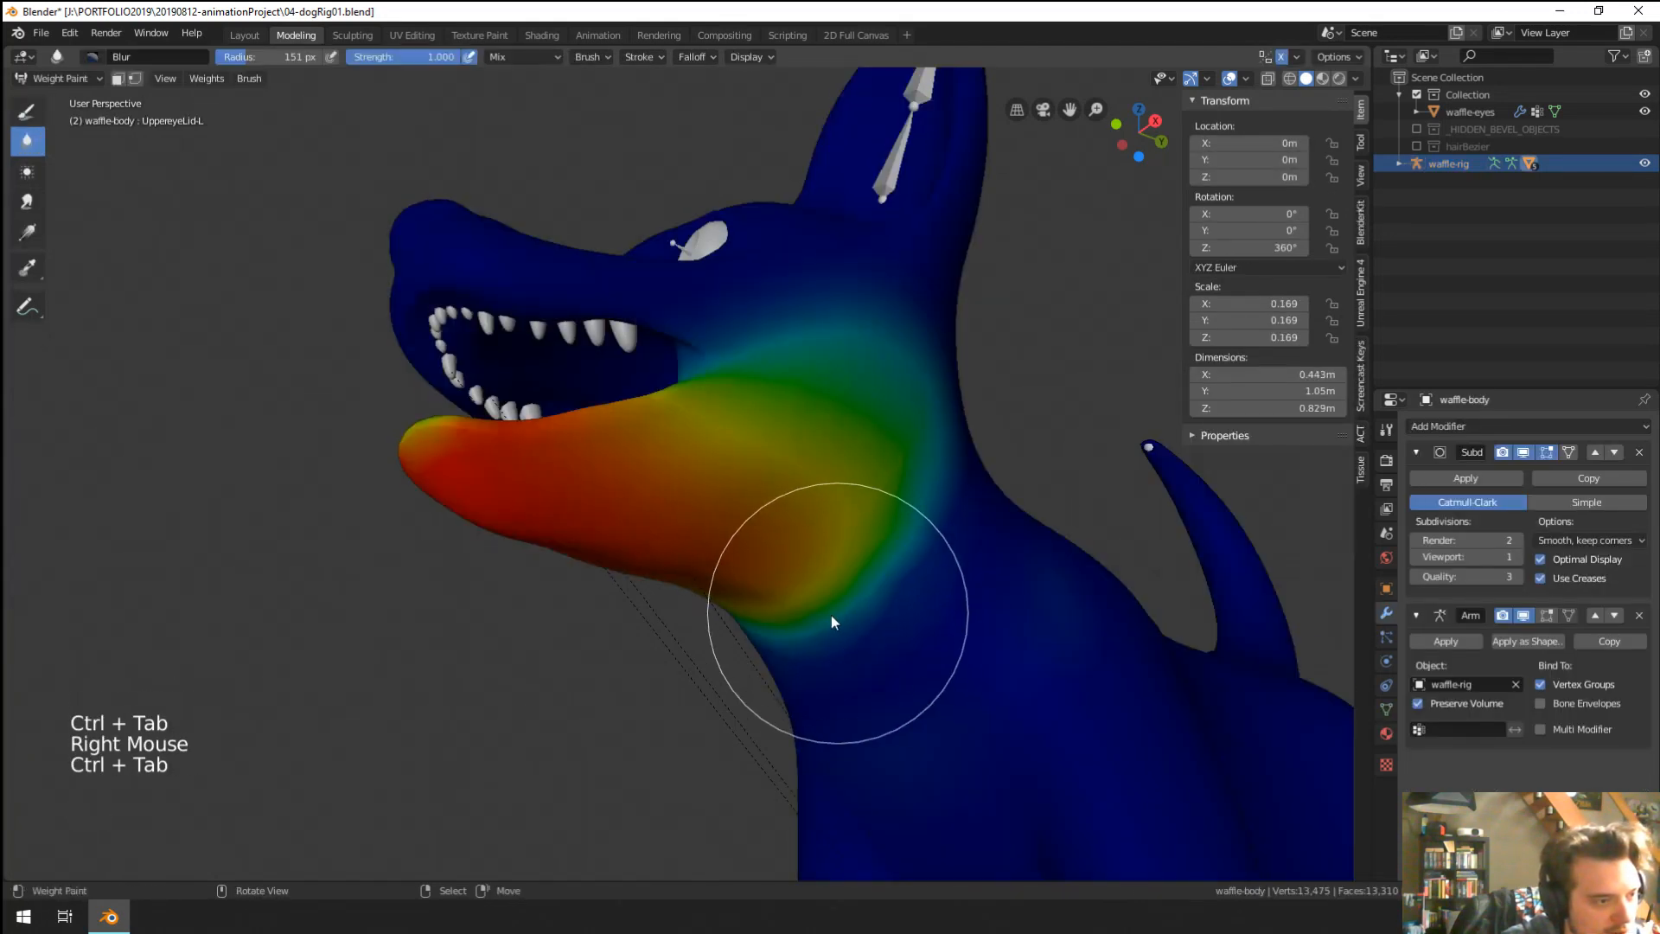
Paint jaw weight 0 along the throat behind the jaw with the Draw brush and blur the transition.
middle_click(215, 326)
middle_click(216, 326)
mouse_move(333, 287)
middle_down()
mouse_move(741, 582)
mouse_move(805, 657)
middle_up()
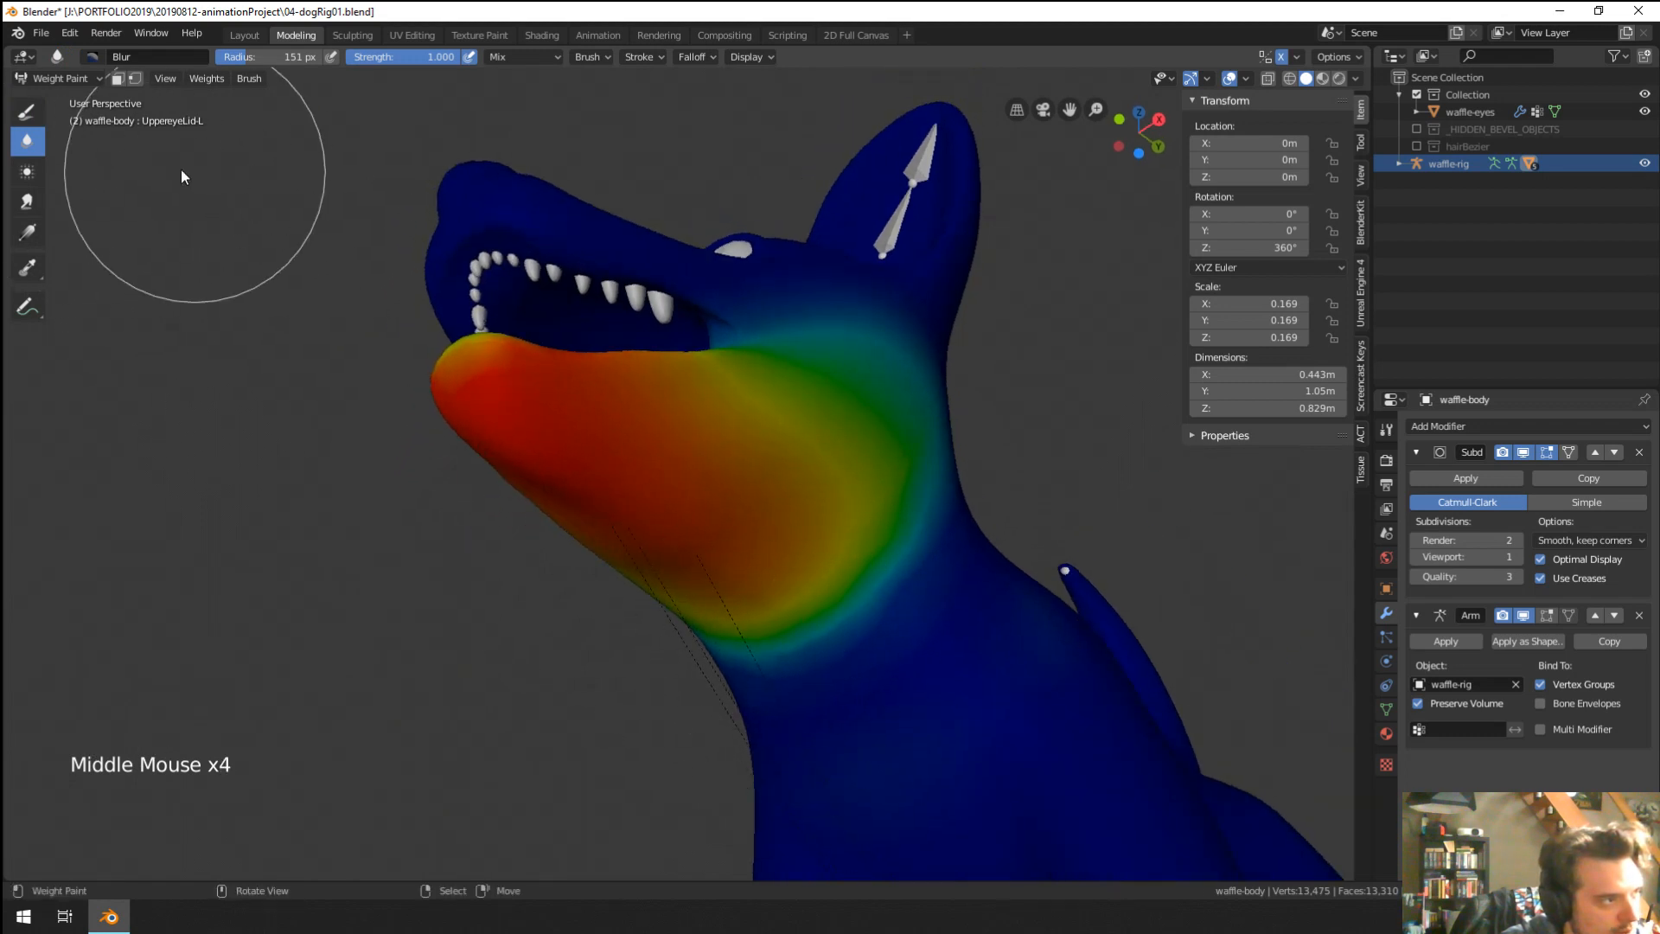
click(27, 113)
mouse_move(866, 716)
mouse_down()
mouse_move(706, 713)
mouse_move(916, 543)
mouse_move(733, 673)
mouse_up()
middle_drag(869, 630, 830, 625)
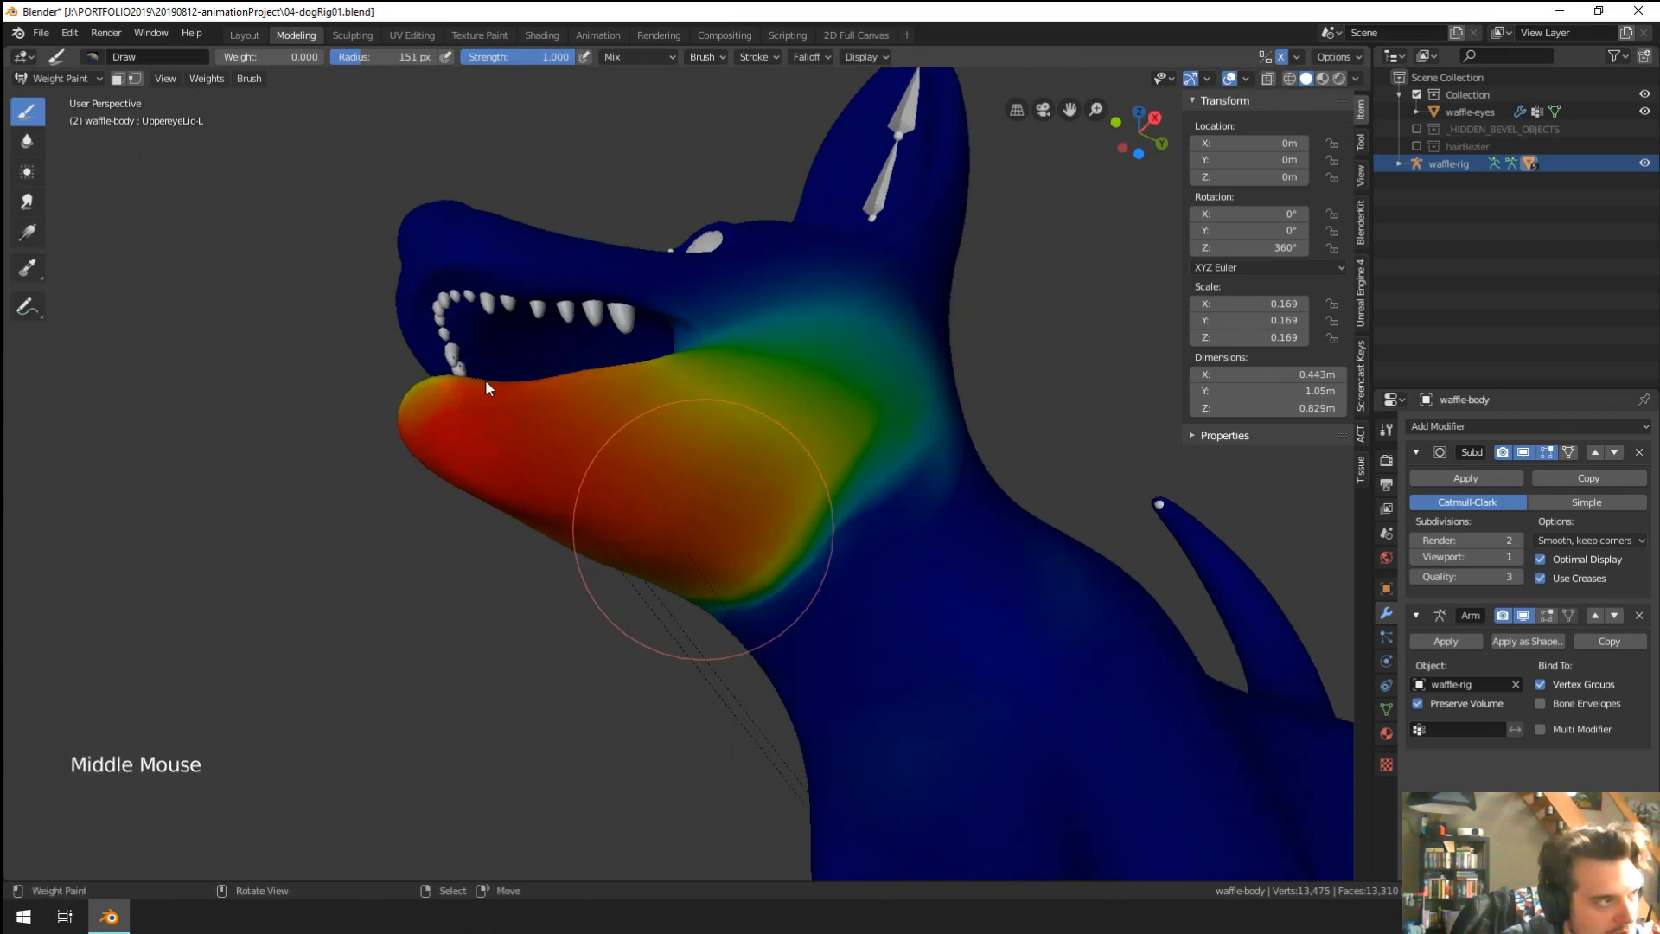
click(29, 142)
mouse_move(801, 629)
mouse_down()
mouse_move(713, 603)
mouse_move(812, 585)
mouse_move(774, 600)
mouse_move(838, 553)
mouse_move(759, 602)
mouse_up()
Return to Object Mode and select the jaw bone of waffle-rig in Pose Mode.
click(52, 78)
click(66, 102)
mouse_move(605, 683)
middle_down()
mouse_move(625, 667)
mouse_move(642, 553)
mouse_move(625, 580)
middle_up()
right_click(646, 518)
right_click(676, 503)
key(ctrl+Tab)
right_click(678, 503)
Try opening the jaw bone to an extreme angle of about -76.1° on X and undo the rotation.
key(r)
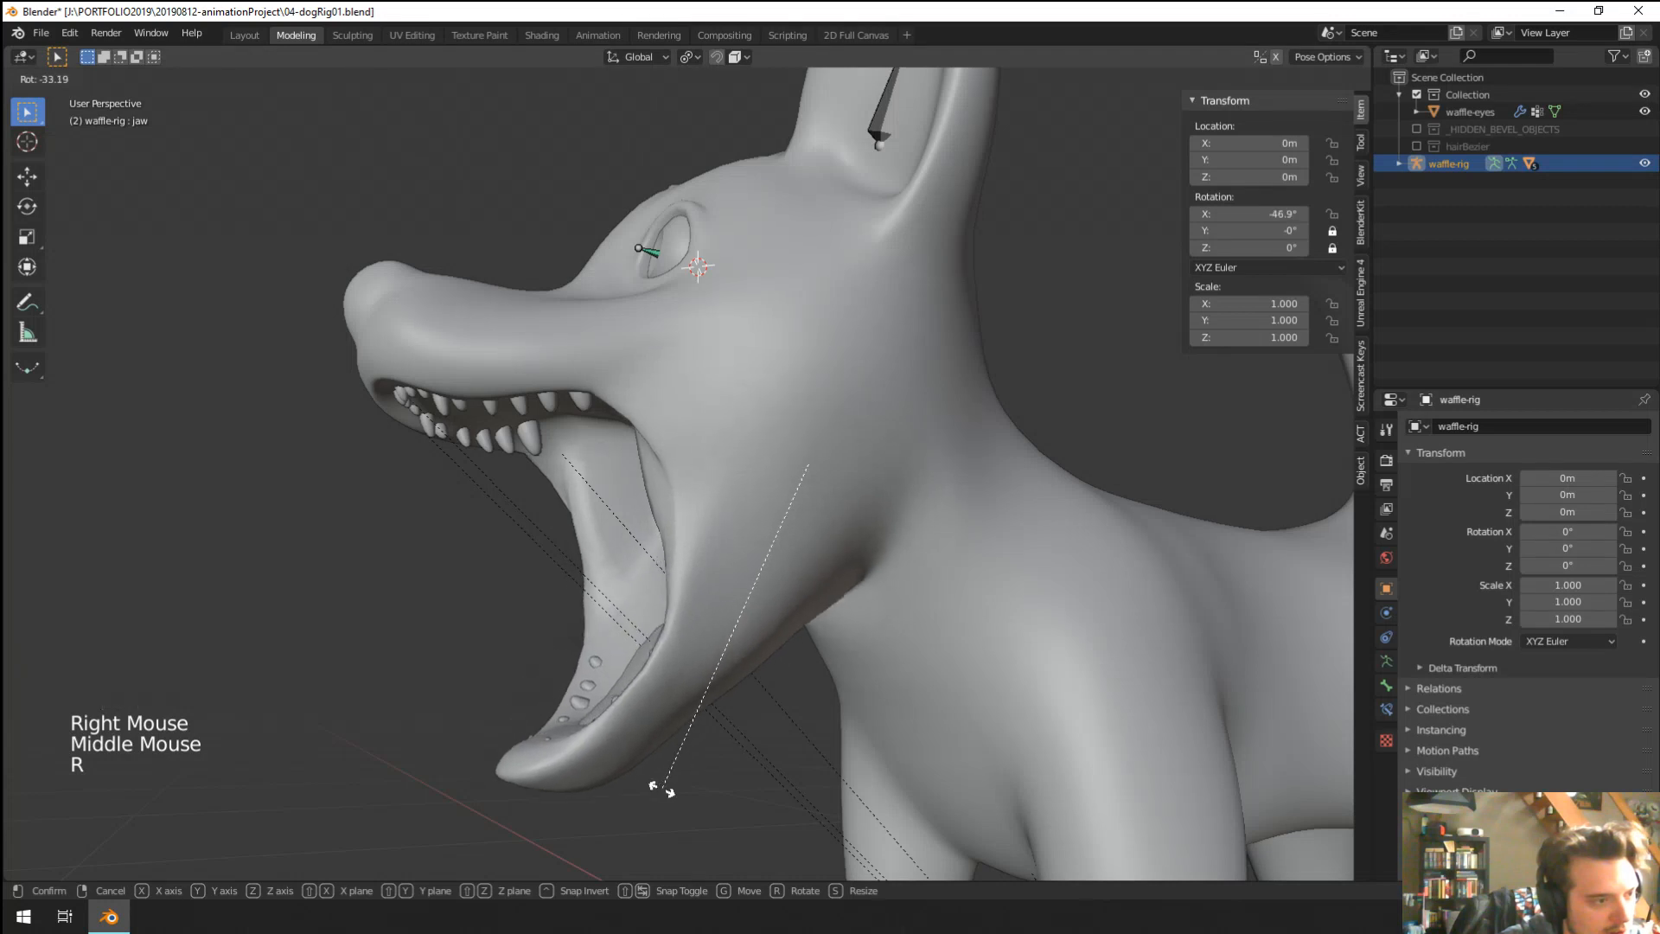
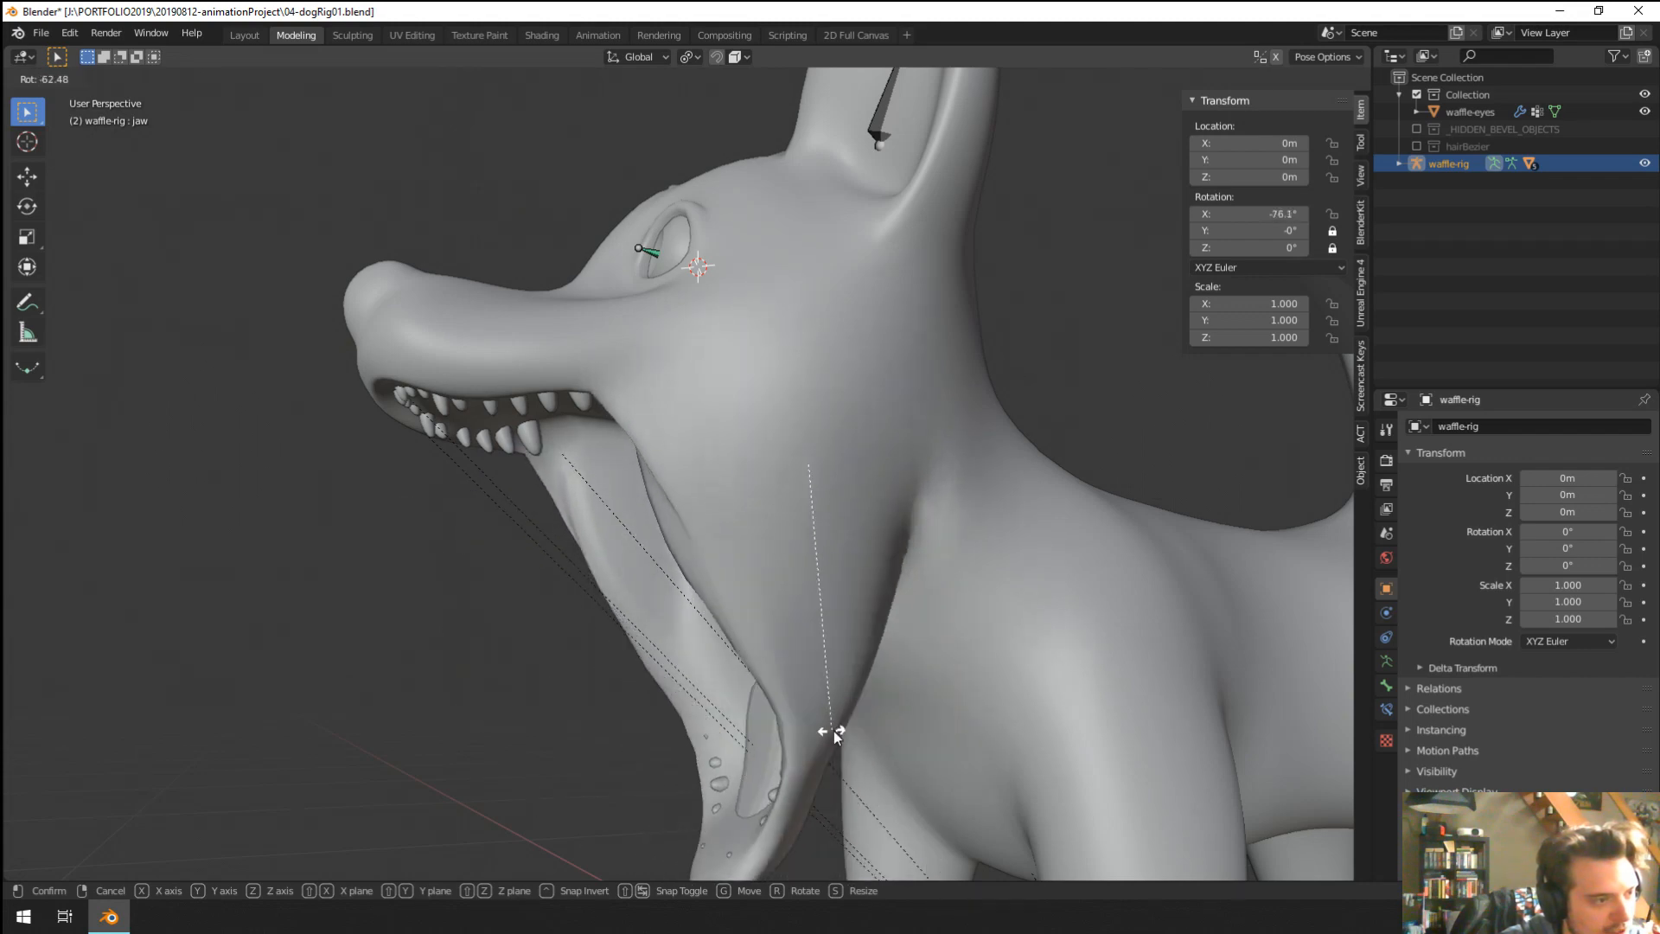
click(830, 730)
middle_drag(830, 730, 827, 770)
key(ctrl+z)
Show the dog's head from the right side in wireframe shading.
scroll(683, 759, down, 4)
scroll(683, 759, down, 2)
scroll(797, 701, up, 5)
key(KP_1)
key(KP_3)
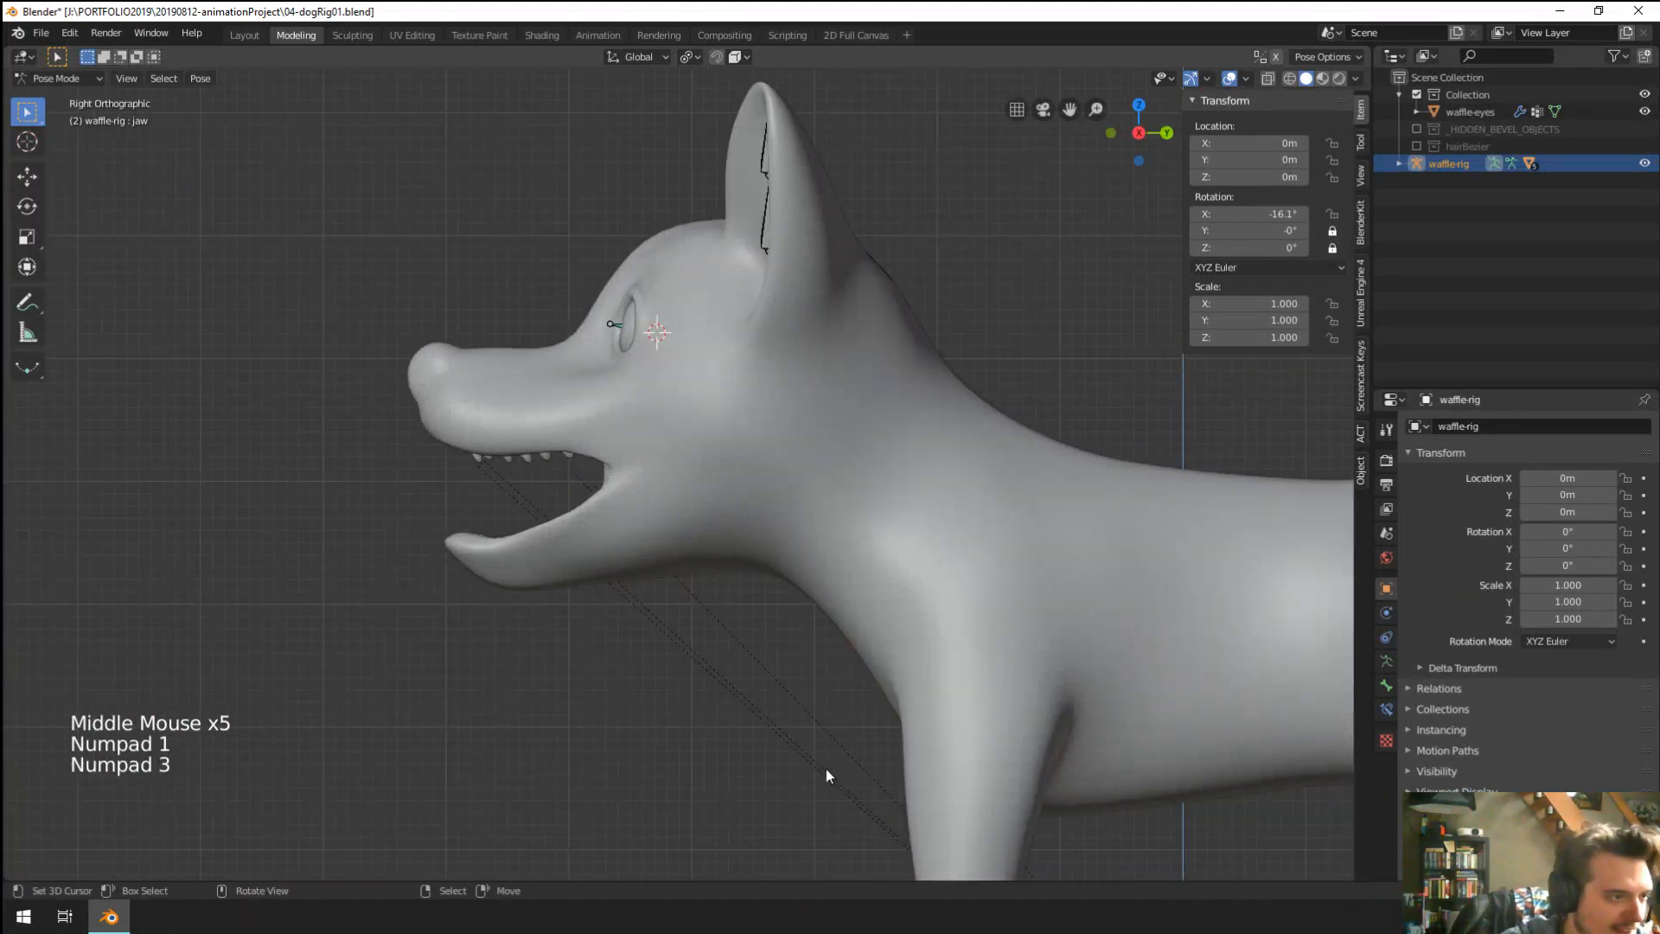
key(z)
scroll(625, 542, up, 2)
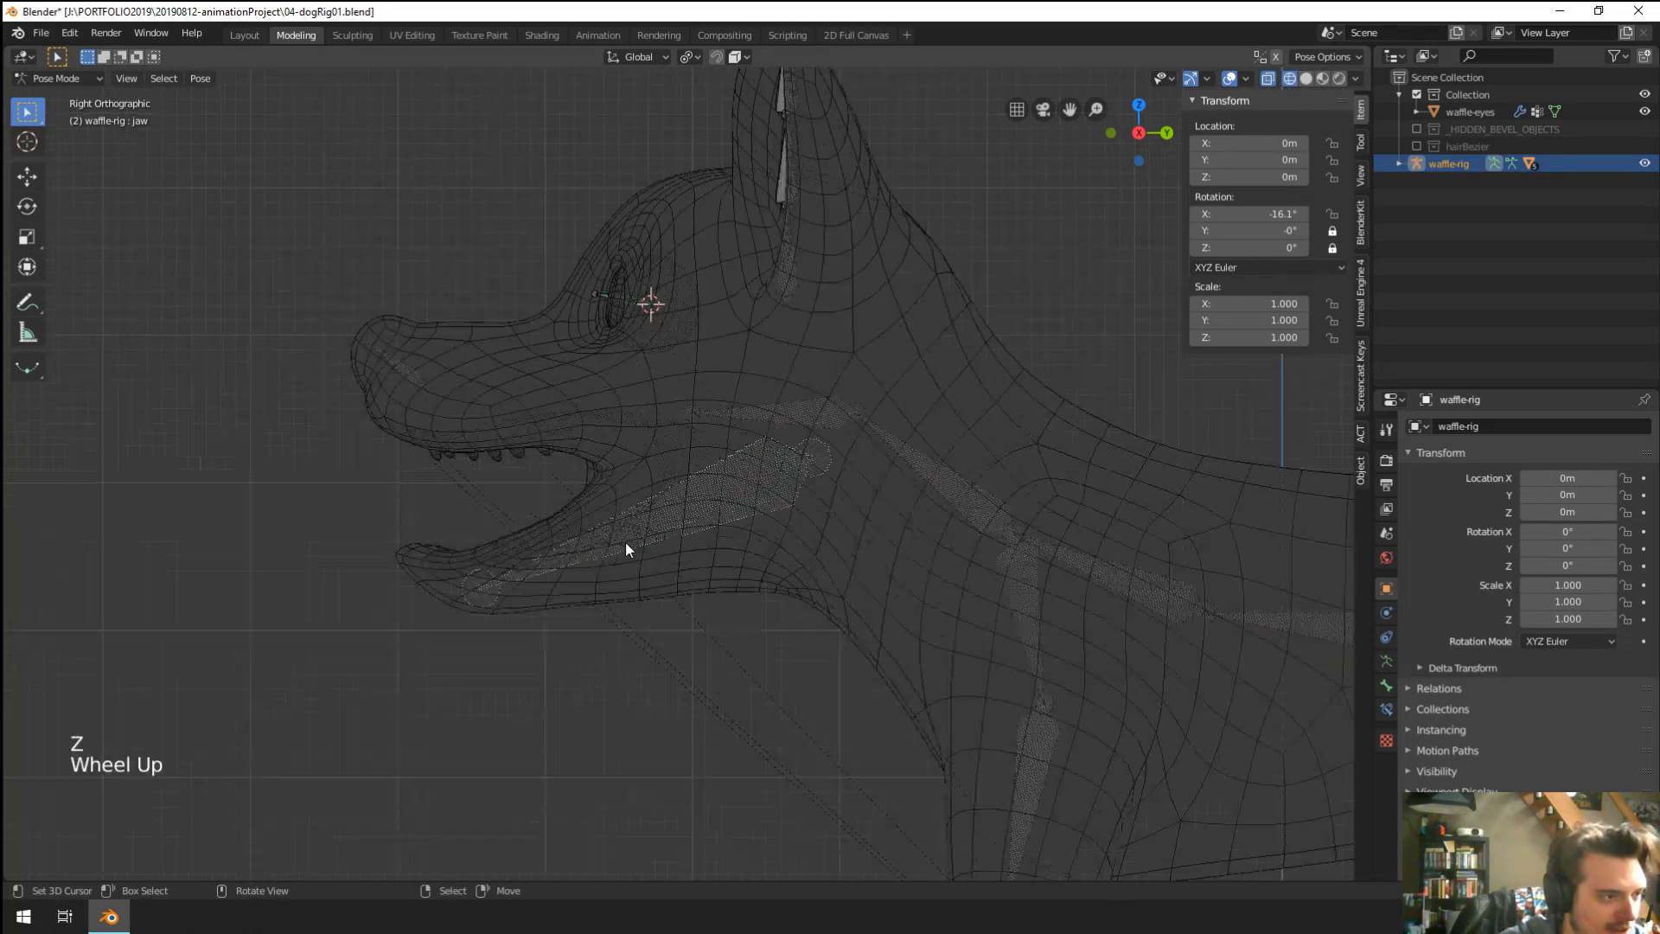
Try clearing the jaw bone's rotation and rotating it open from rest, and undo the changes.
key(r)
key(alt+r)
key(r)
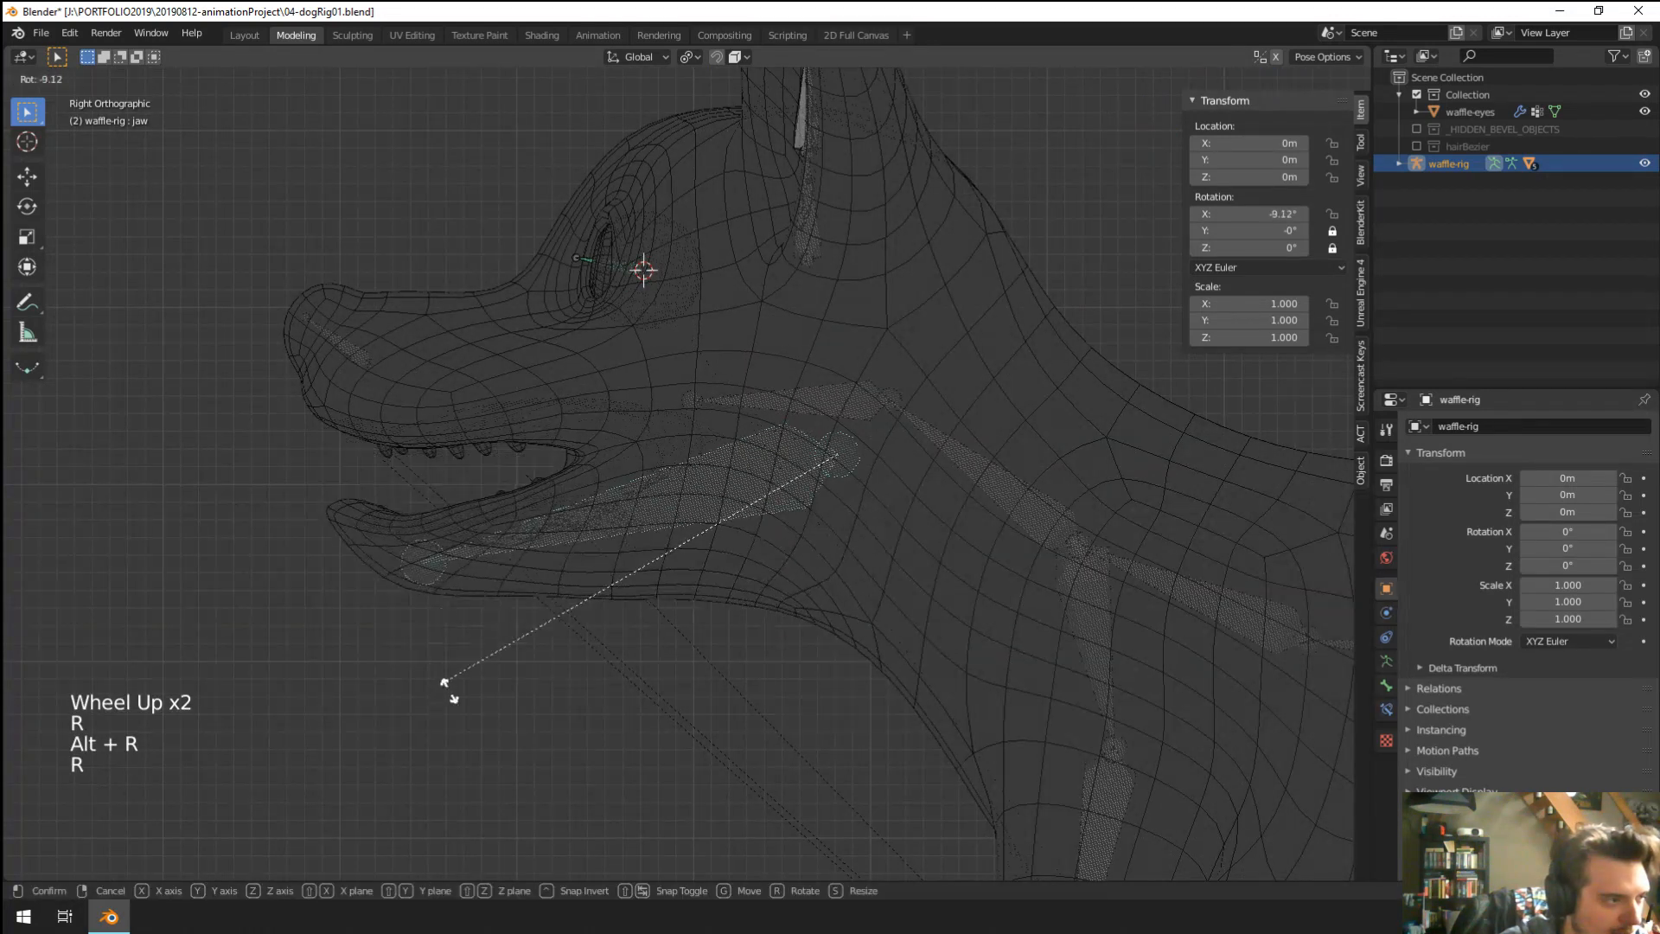
right_click(545, 764)
key(ctrl+z)
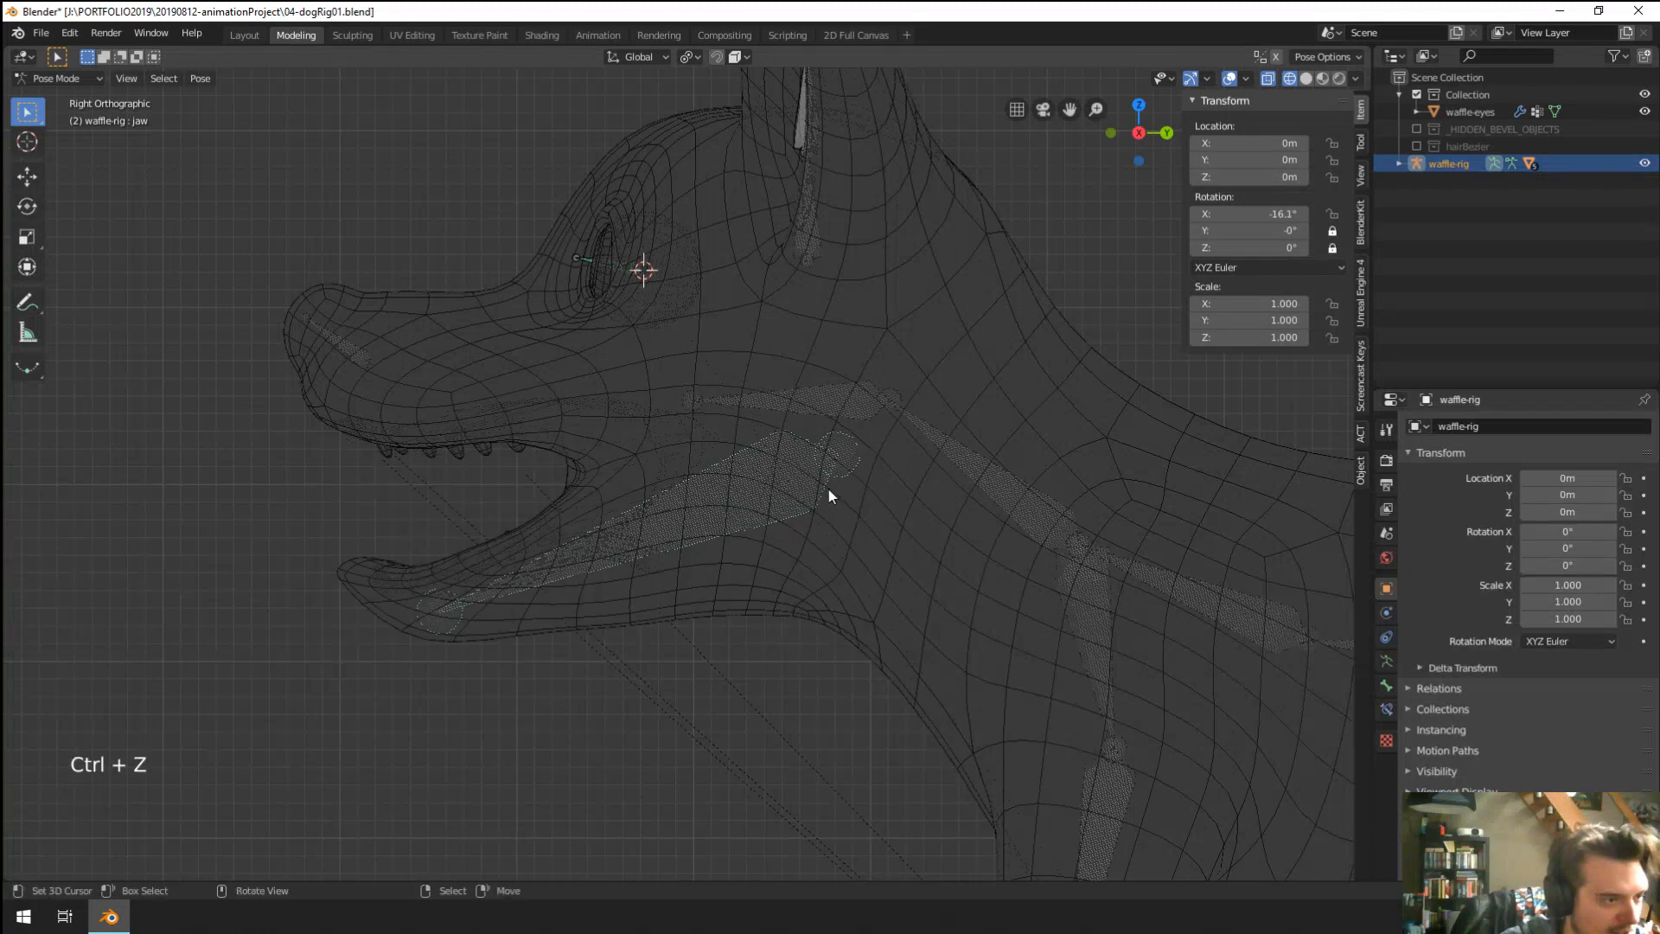
key(ctrl+z)
right_click(842, 476)
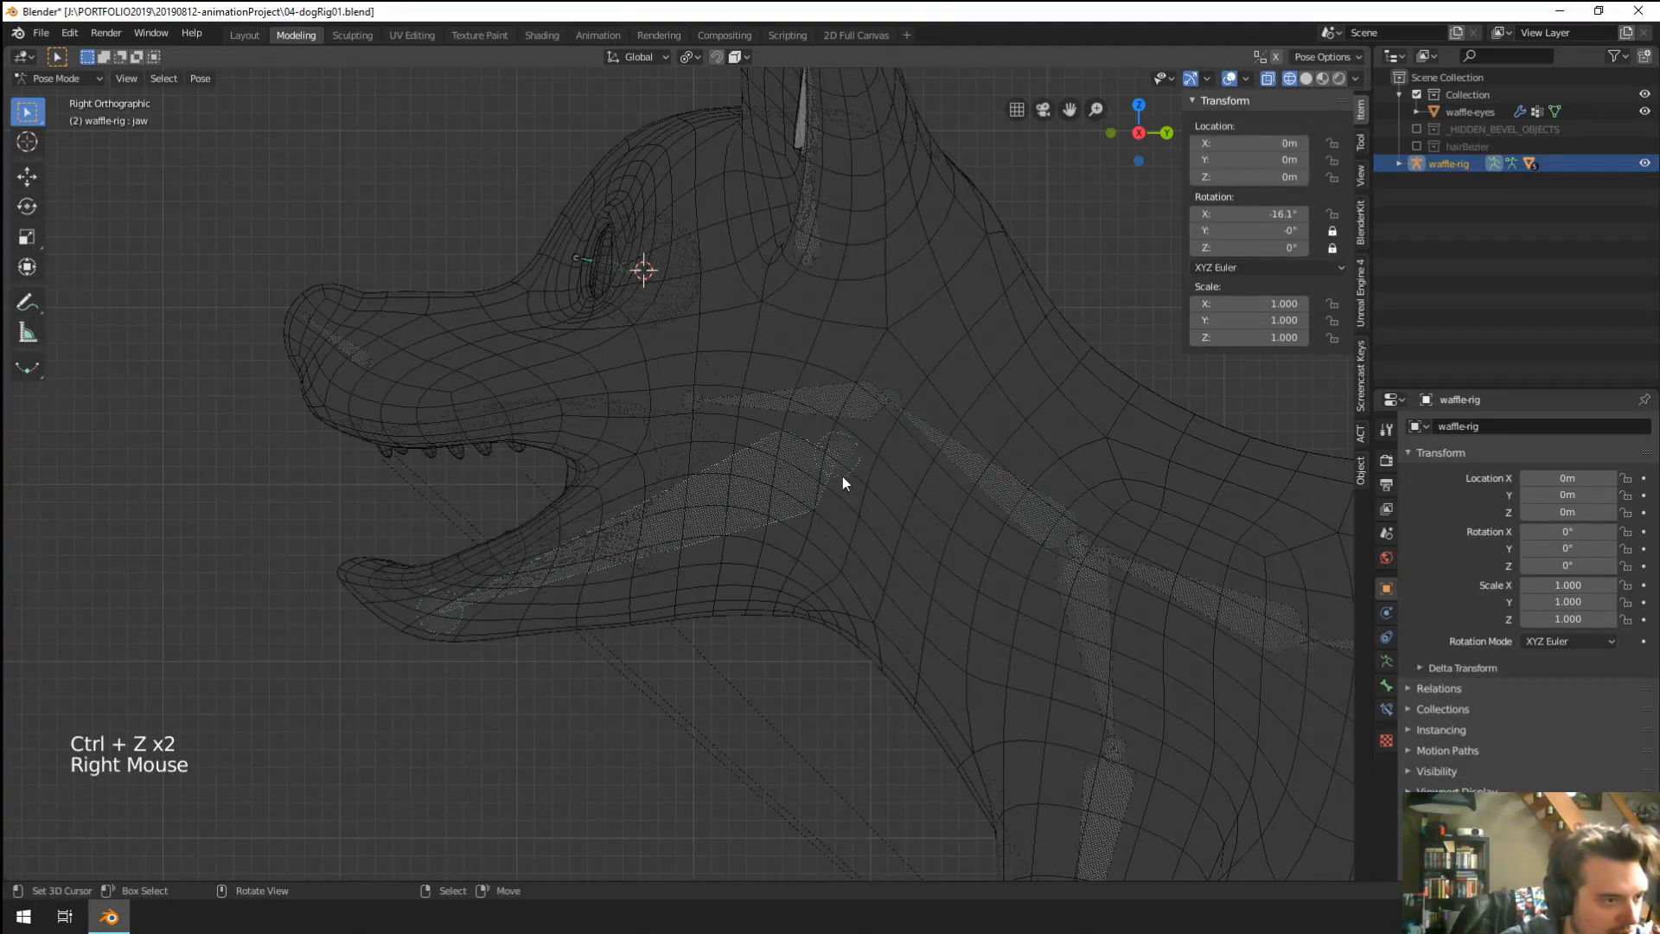
Raise the jaw bone's head along Z to about 0.56 m in Edit Mode and compare it with the open-jaw pose.
key(Tab)
right_click(838, 467)
key(t)
key(z)
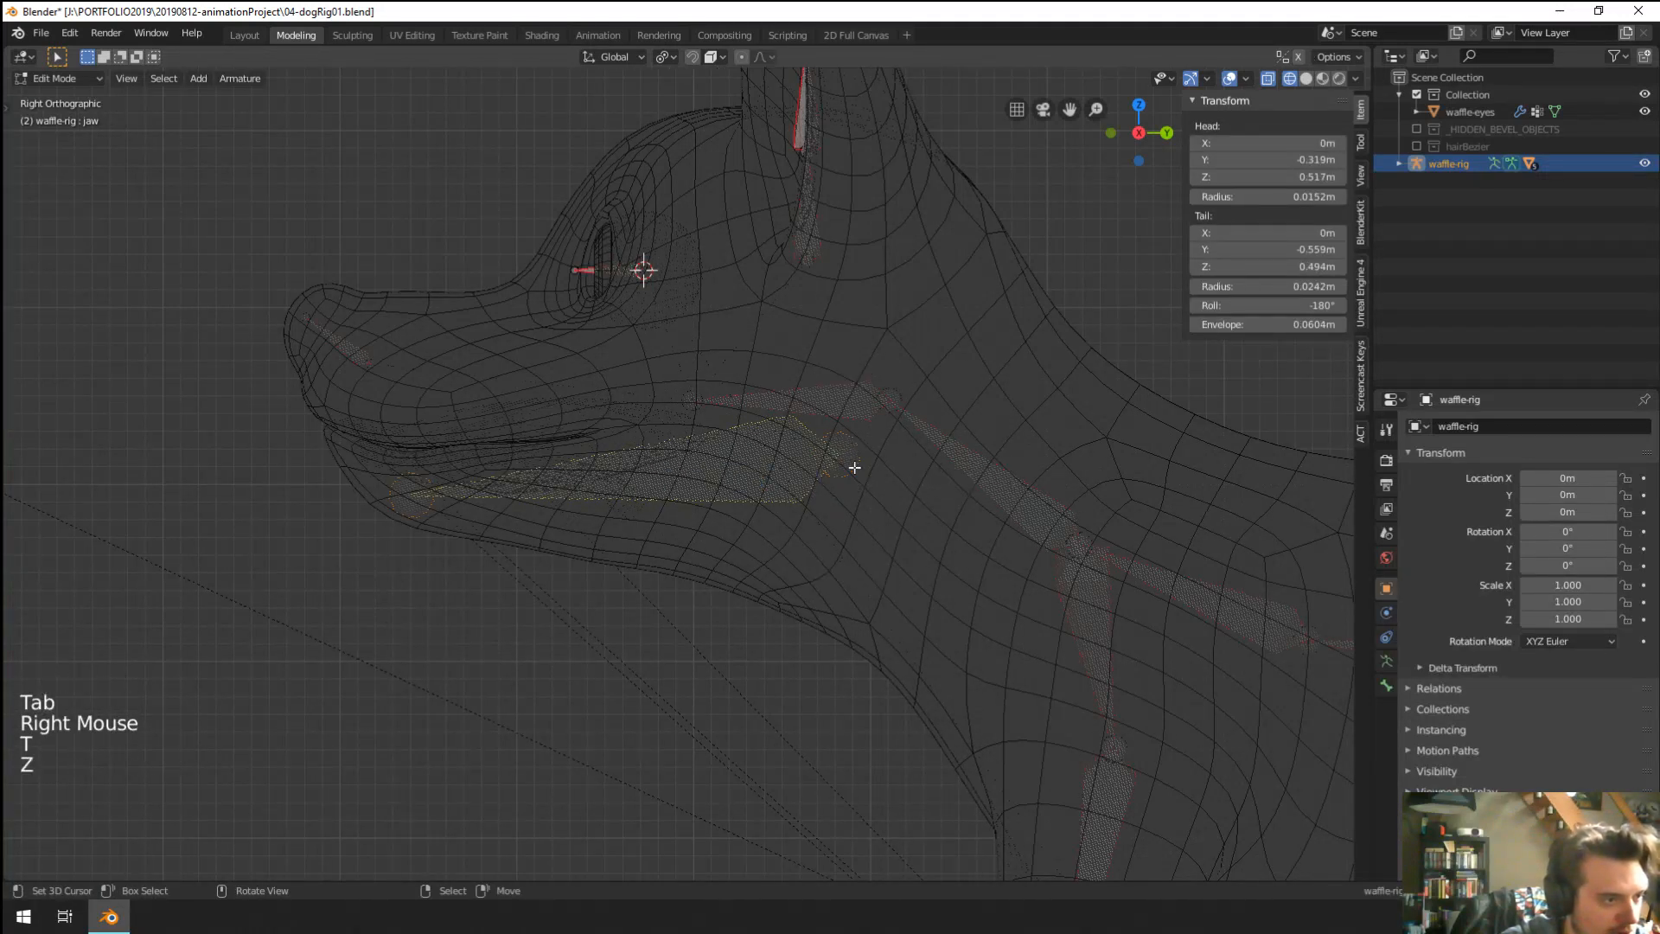
right_click(852, 467)
key(g)
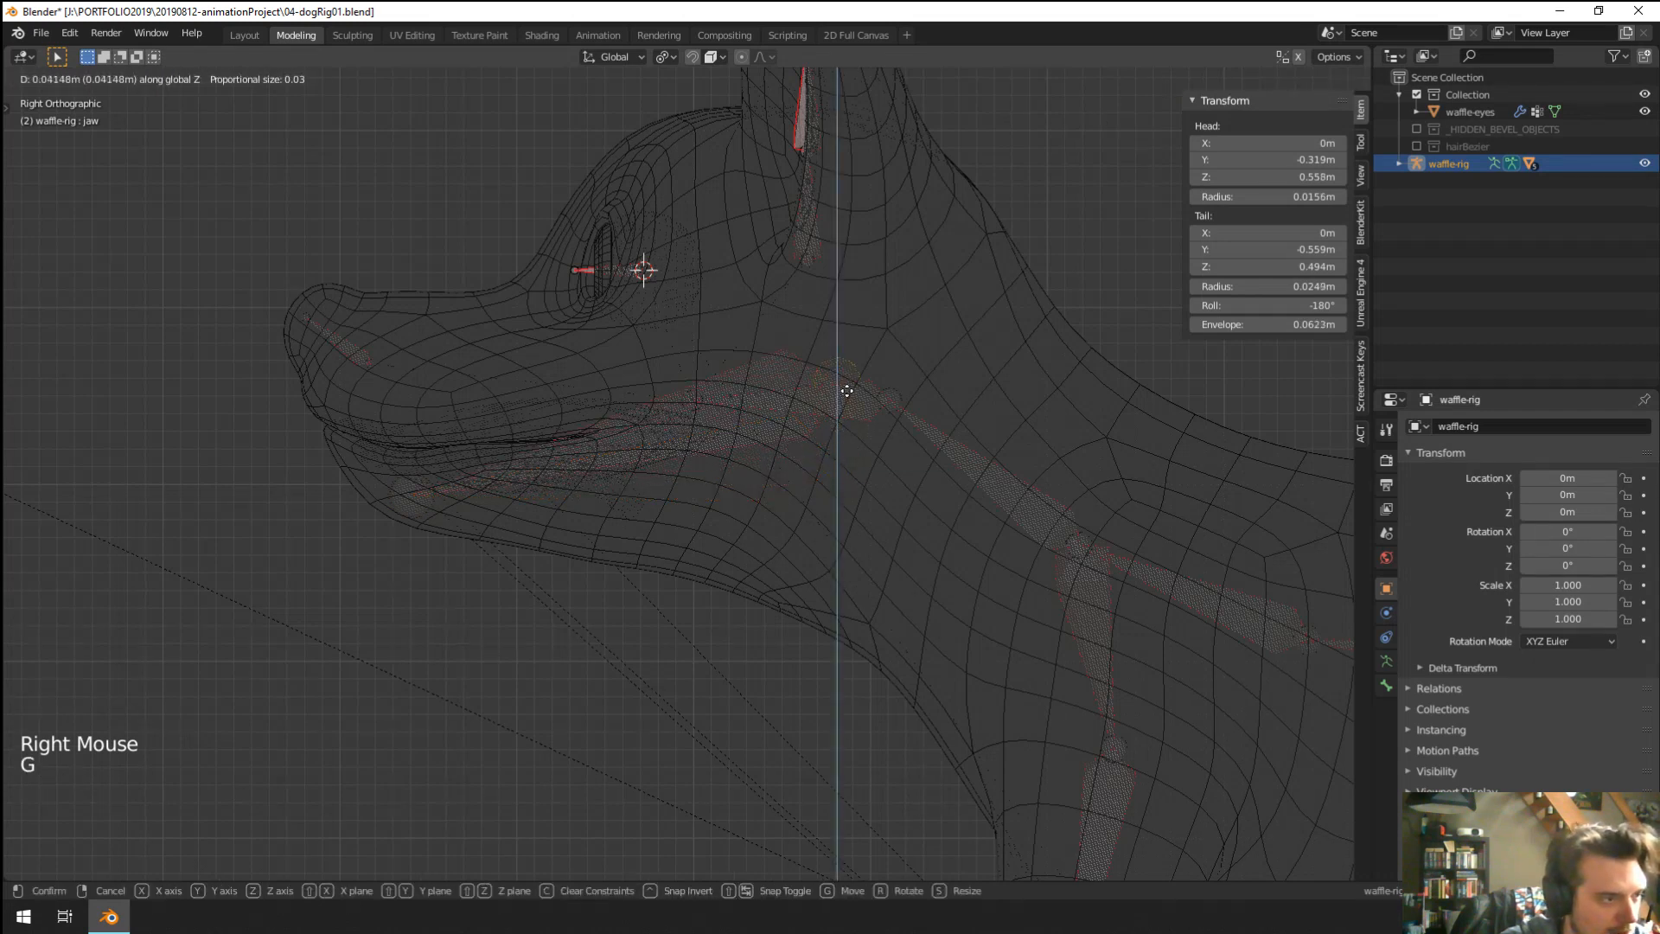
key(Tab)
key(Tab)
key(Tab)
key(Tab)
key(Tab)
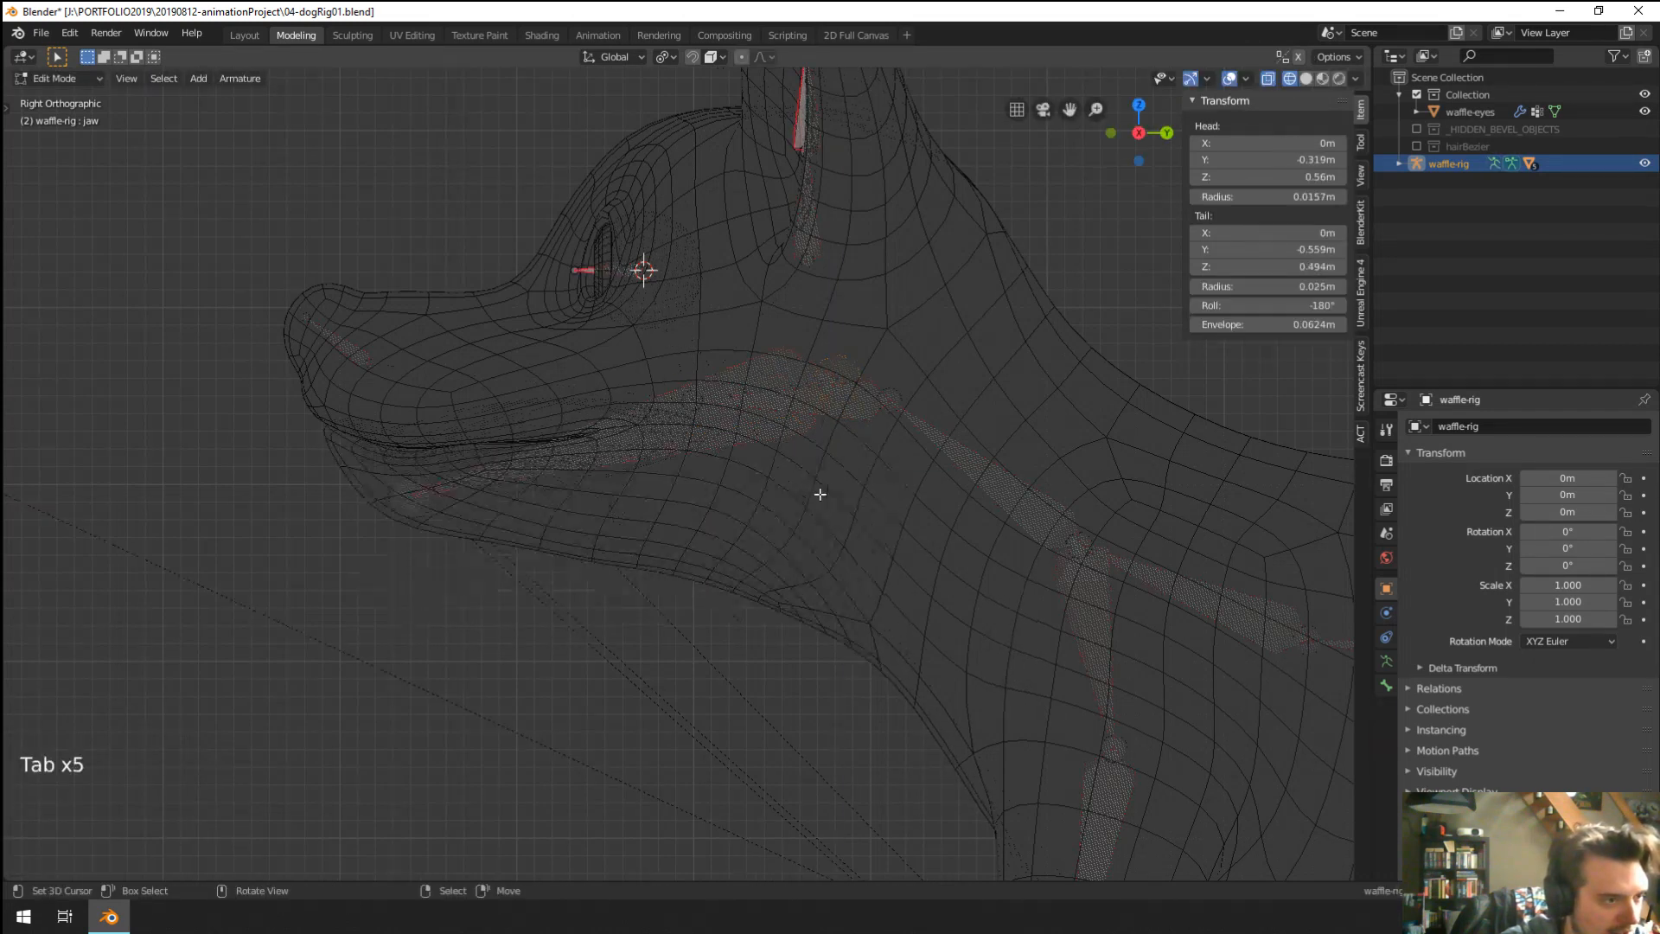
key(Tab)
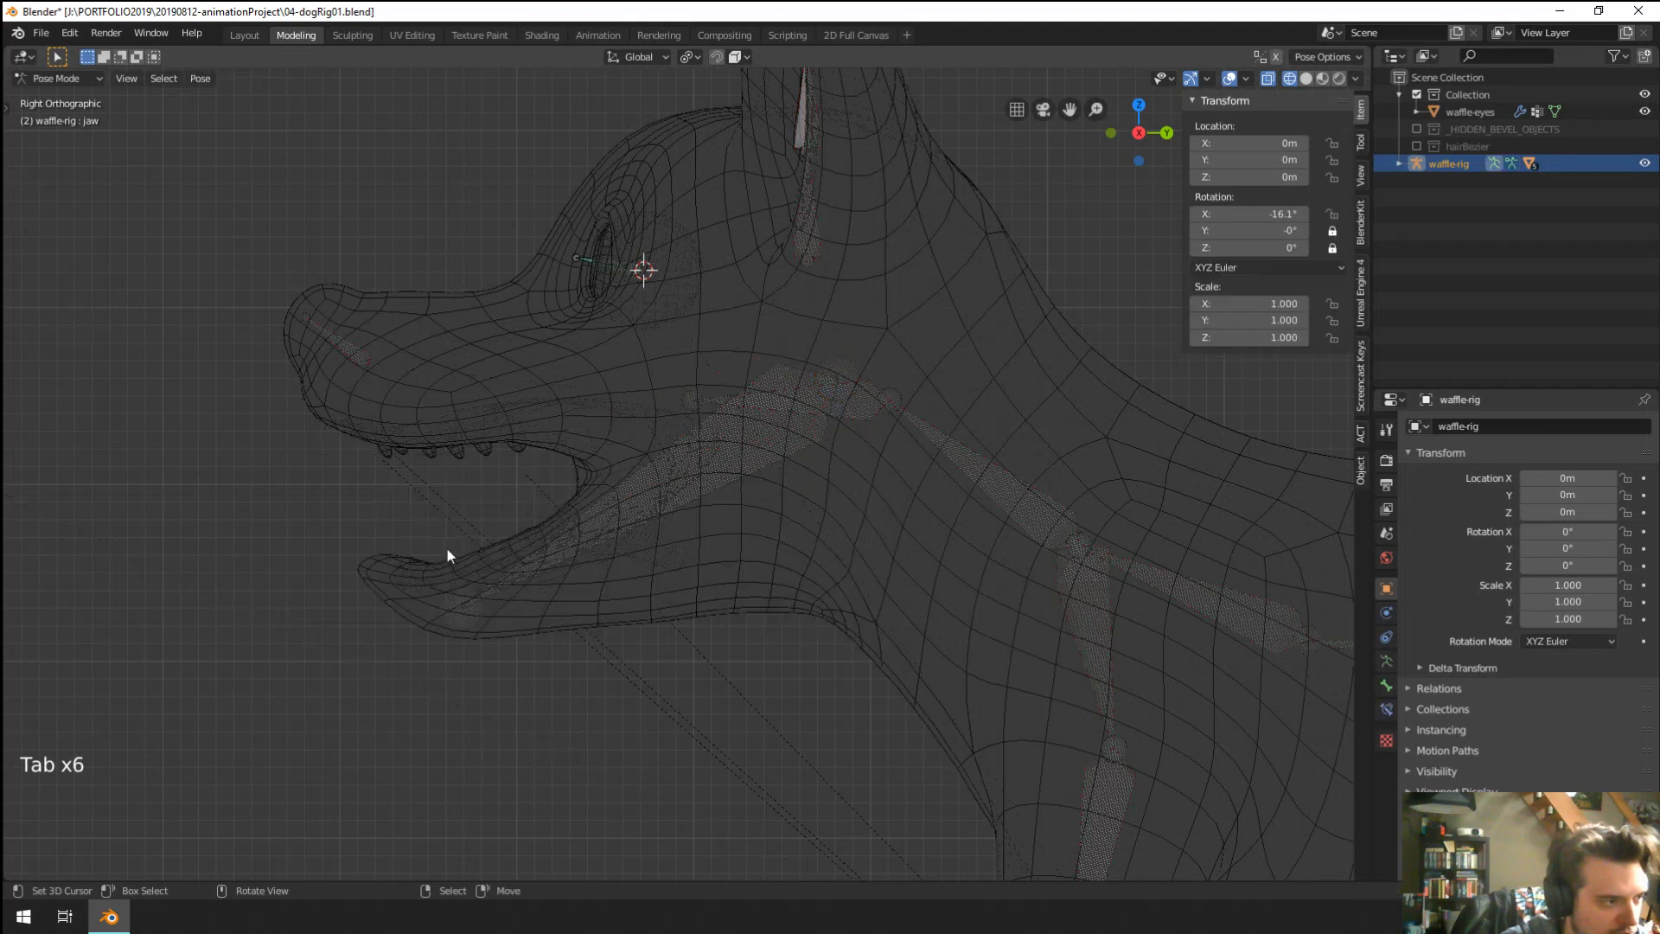
key(Tab)
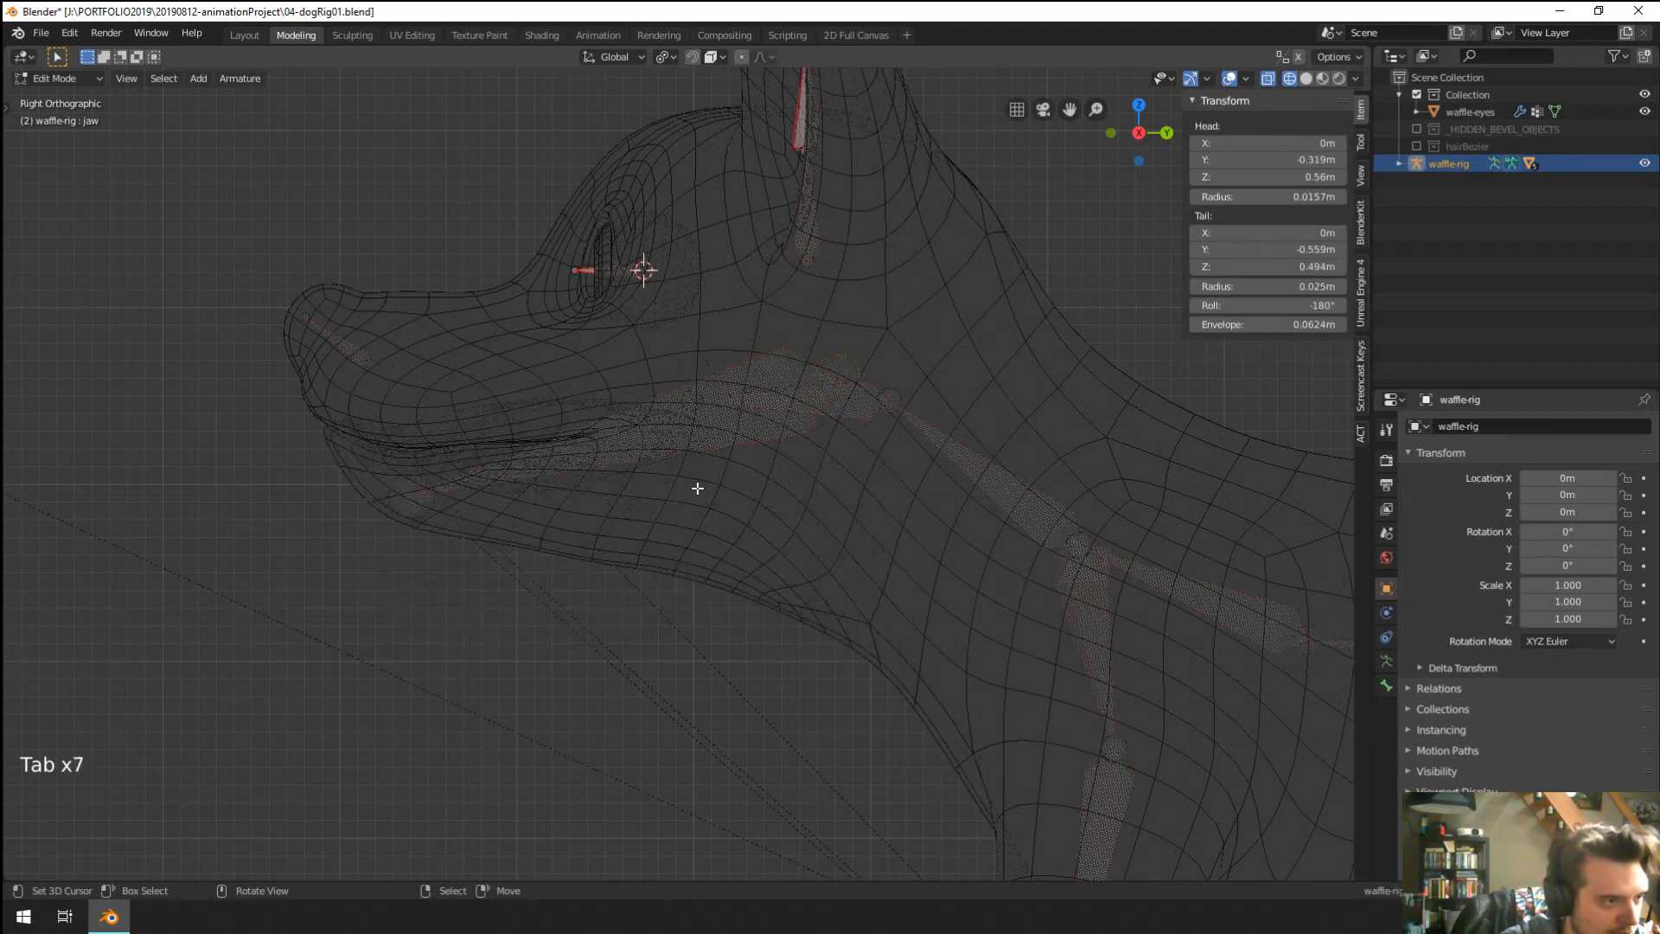
Reposition the jaw bone's head forward, just above and behind the corner of the mouth, and select the jaw bone in Pose Mode.
key(g)
click(838, 403)
key(Tab)
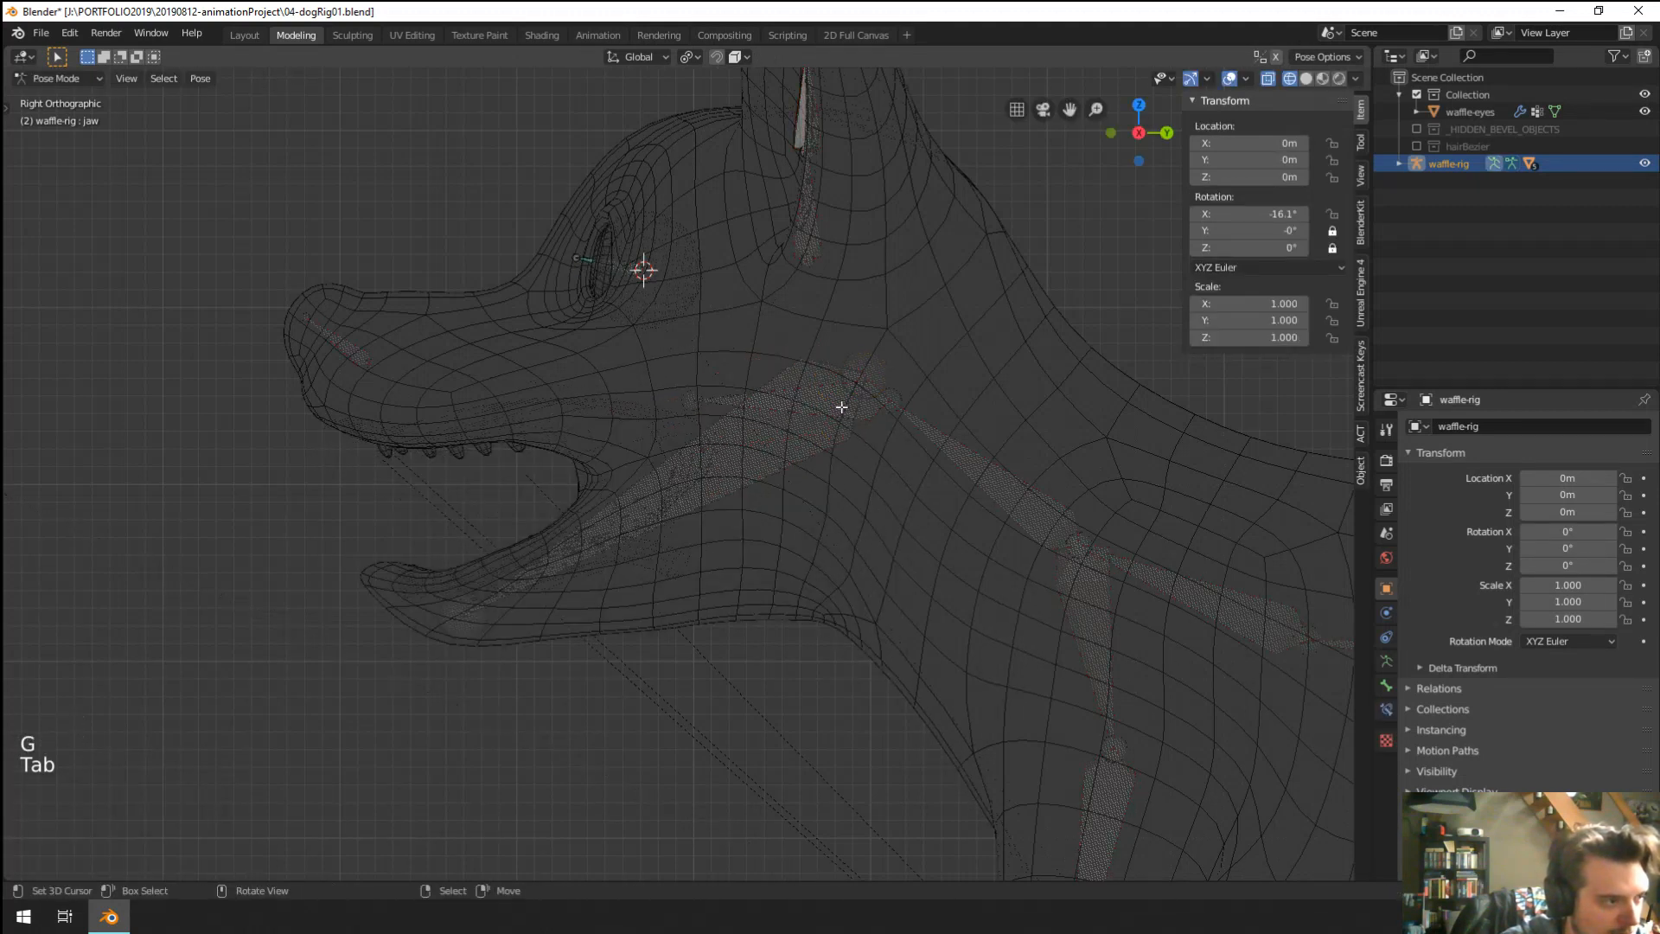
key(Tab)
key(g)
click(693, 374)
key(Tab)
key(Tab)
key(g)
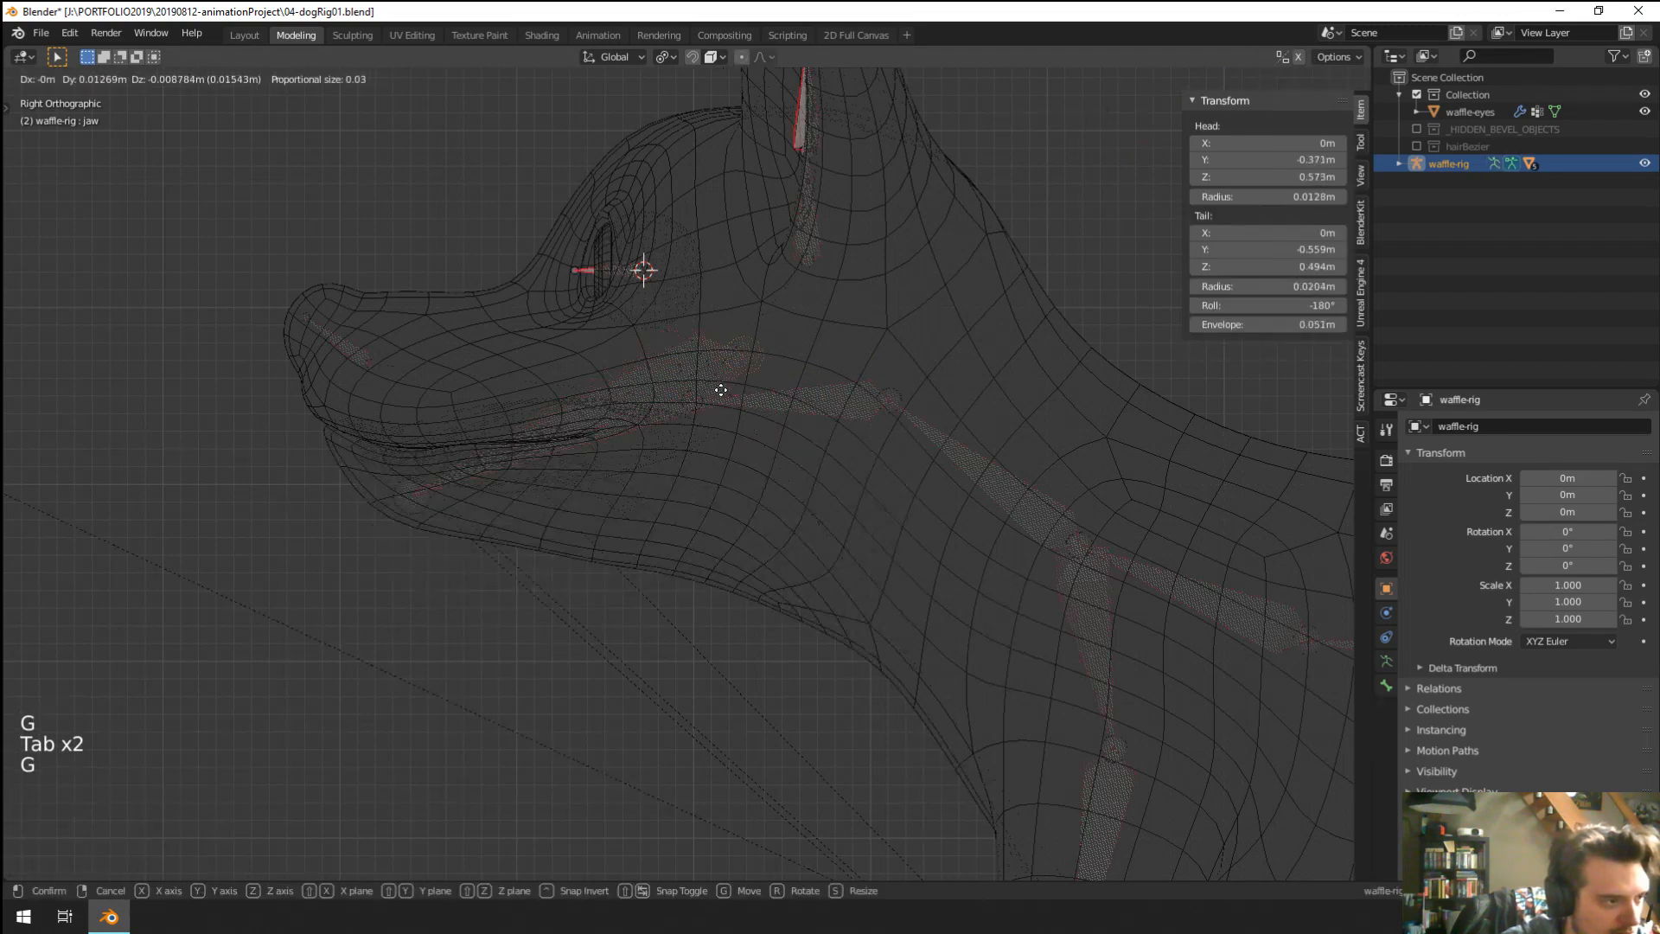
click(729, 411)
key(Tab)
right_click(662, 401)
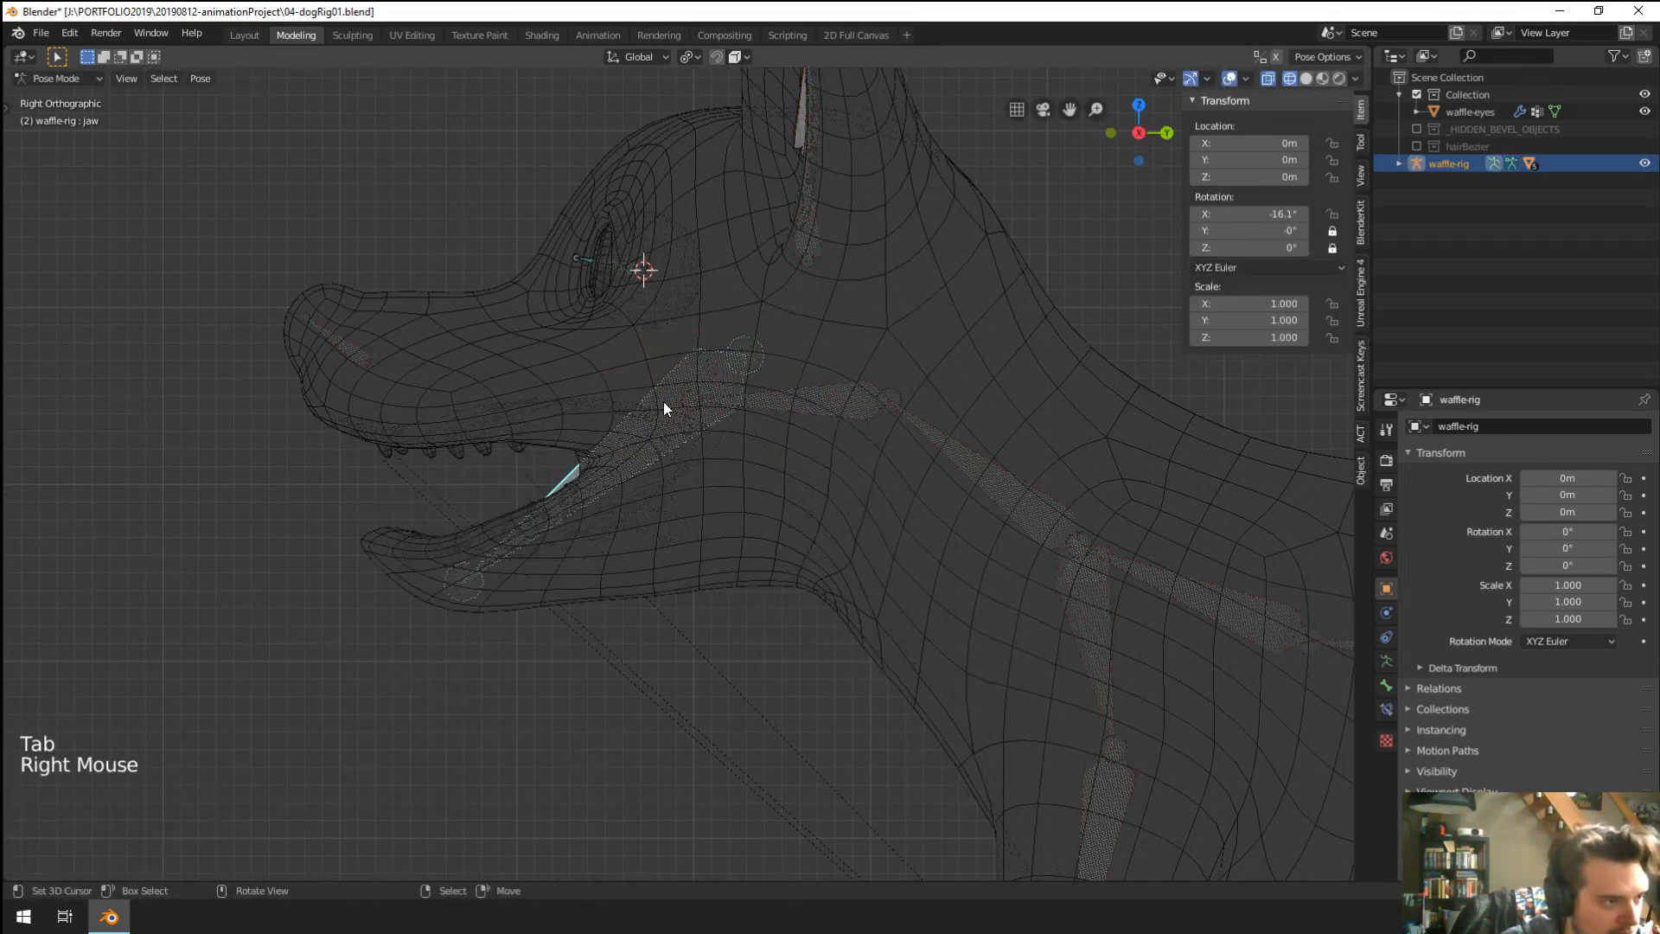
Display the dog in solid shading and rotate the jaw bone open to about -24.6° on X.
middle_drag(663, 402, 671, 569)
key(z)
click(807, 569)
middle_drag(807, 569, 746, 584)
key(r)
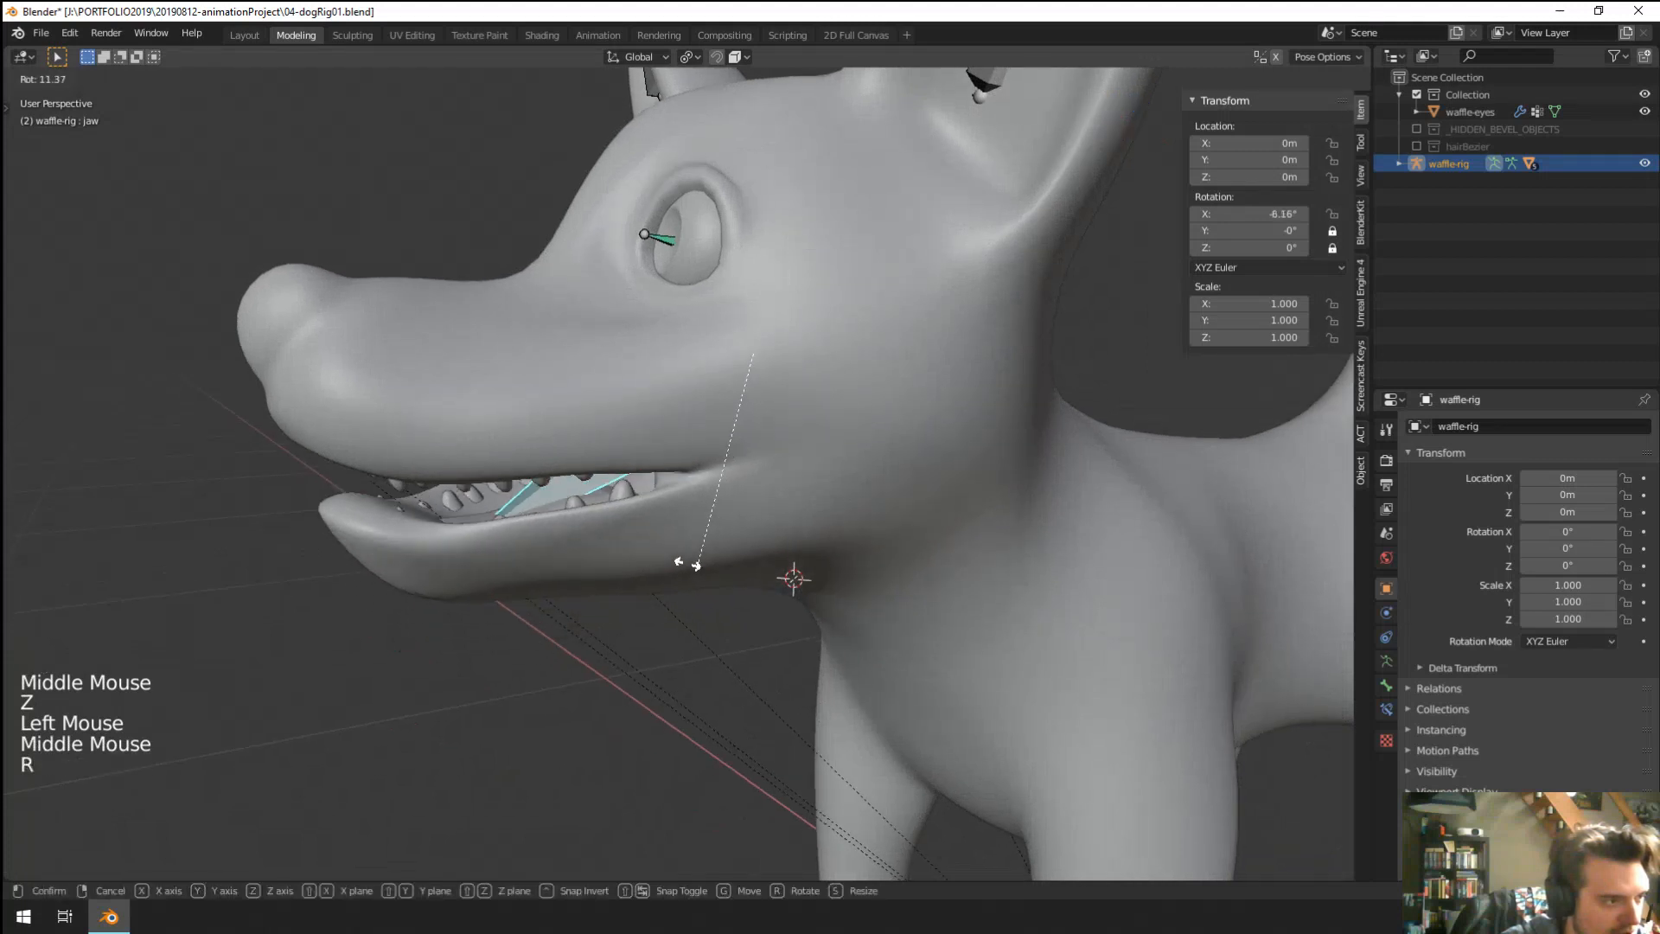
click(741, 581)
scroll(741, 581, down, 2)
middle_drag(741, 581, 754, 536)
key(r)
click(755, 569)
scroll(797, 590, up, 2)
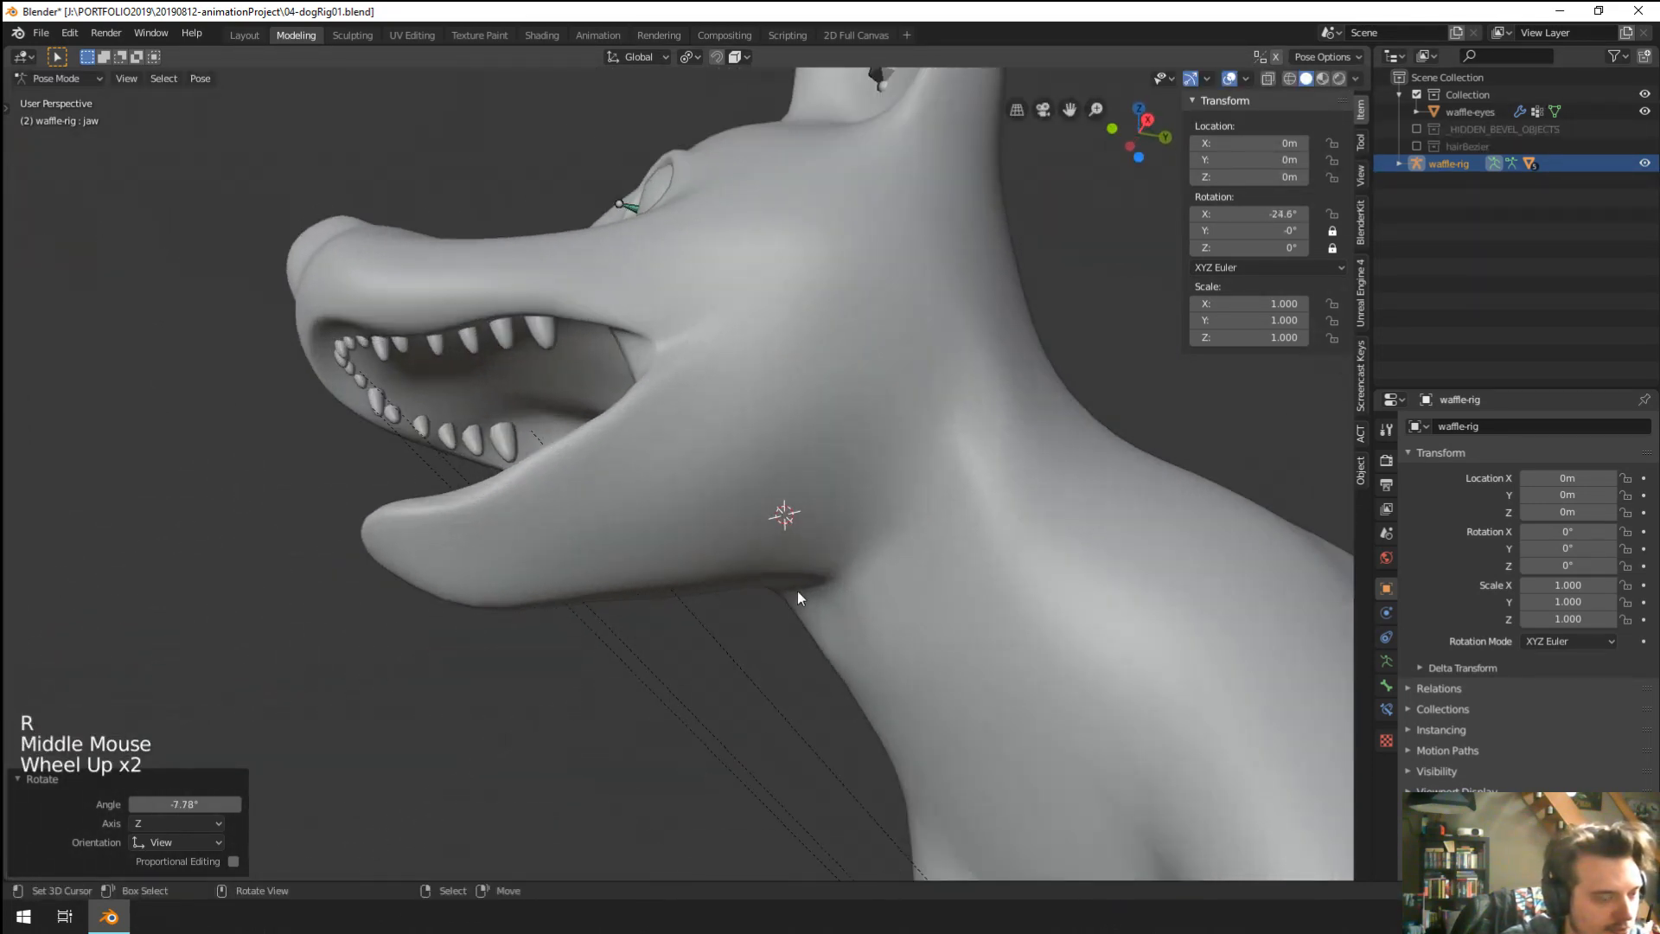
Return the rig to Object Mode, select waffle-body and put it in Weight Paint mode.
right_click(905, 641)
key(Tab)
key(Tab)
ctrl+right_click(947, 647)
key(ctrl+Tab)
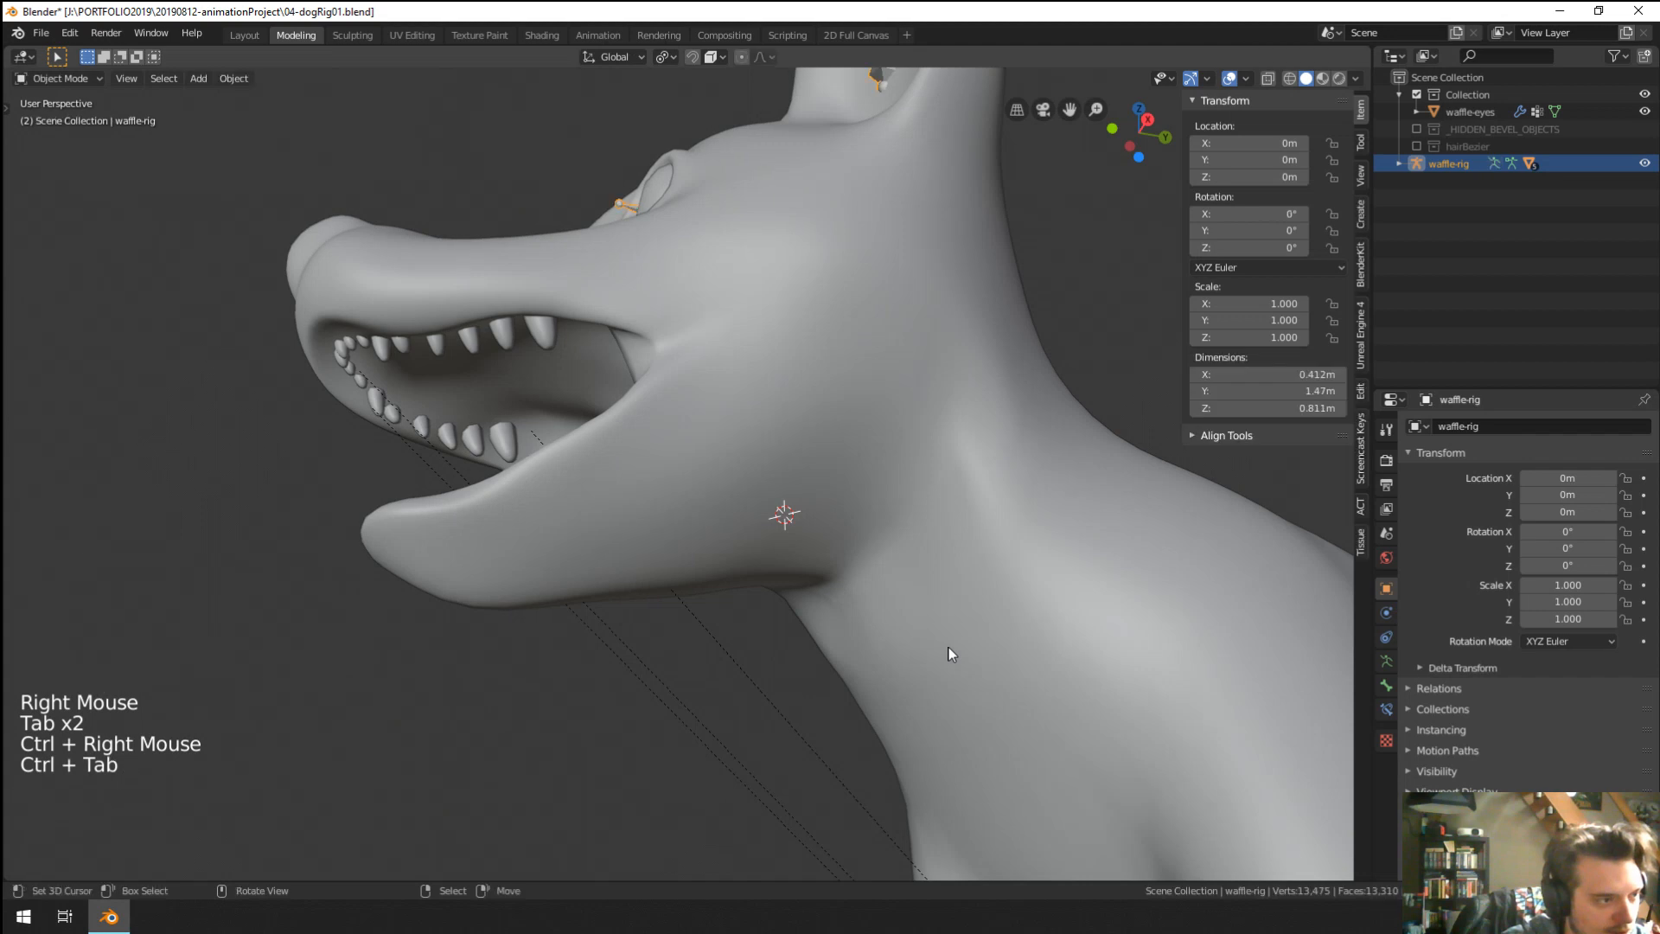
right_click(948, 647)
key(ctrl+Tab)
click(821, 588)
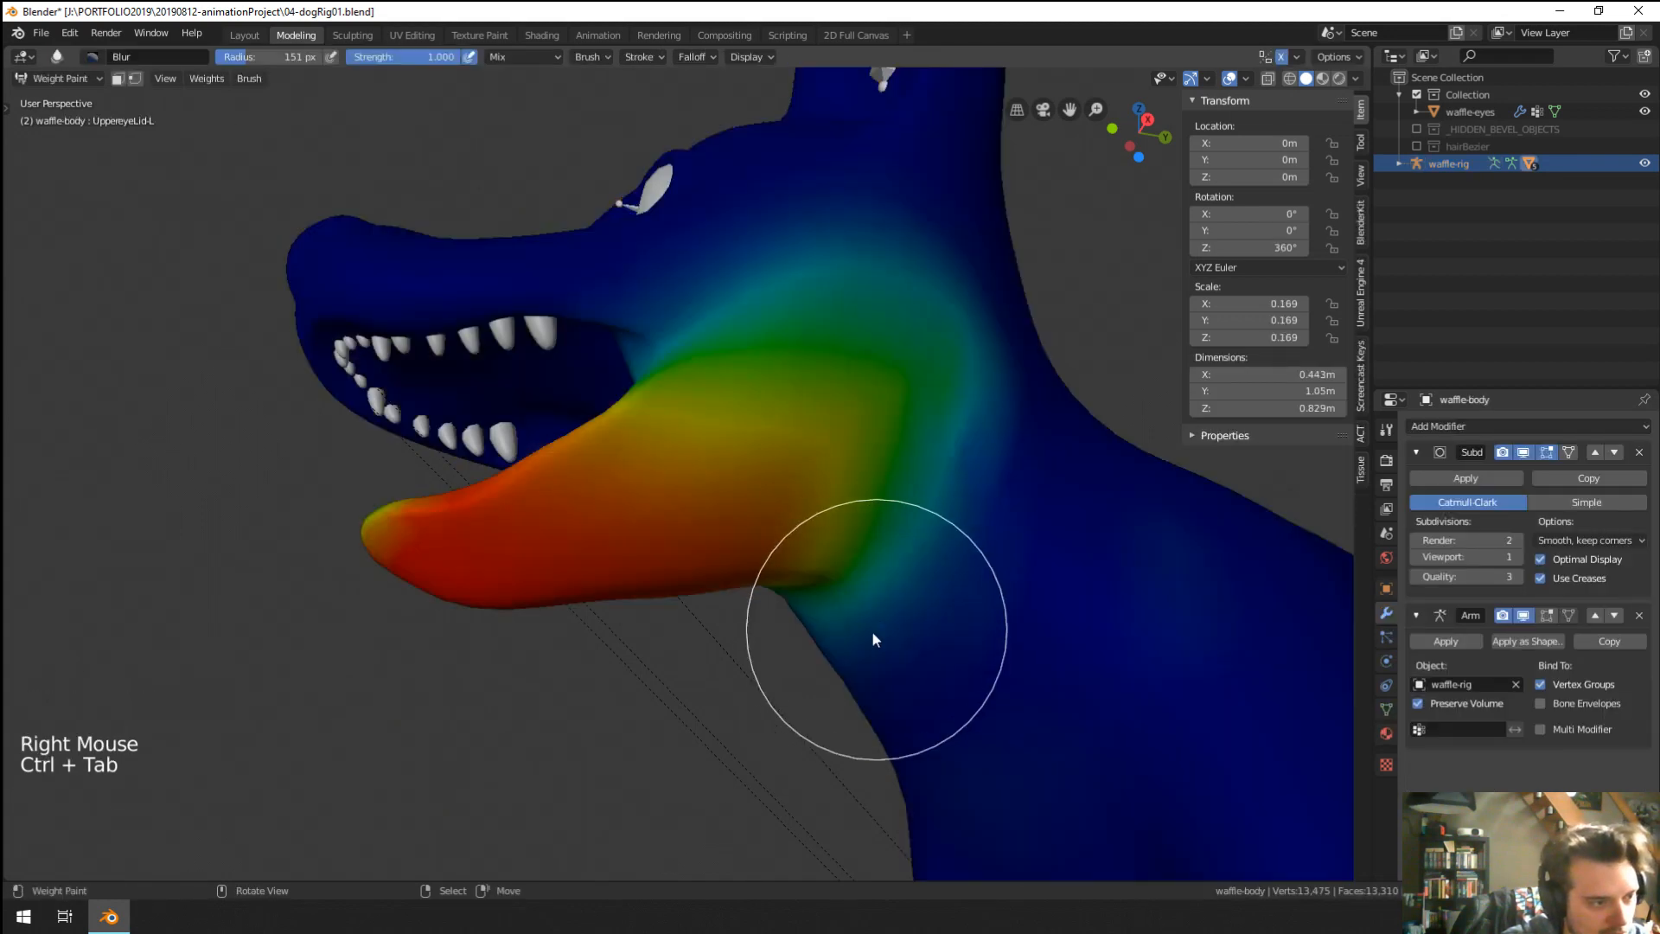
Show the weight painting tools and activate the Draw brush with the jaw's underside in view.
middle_click(986, 497)
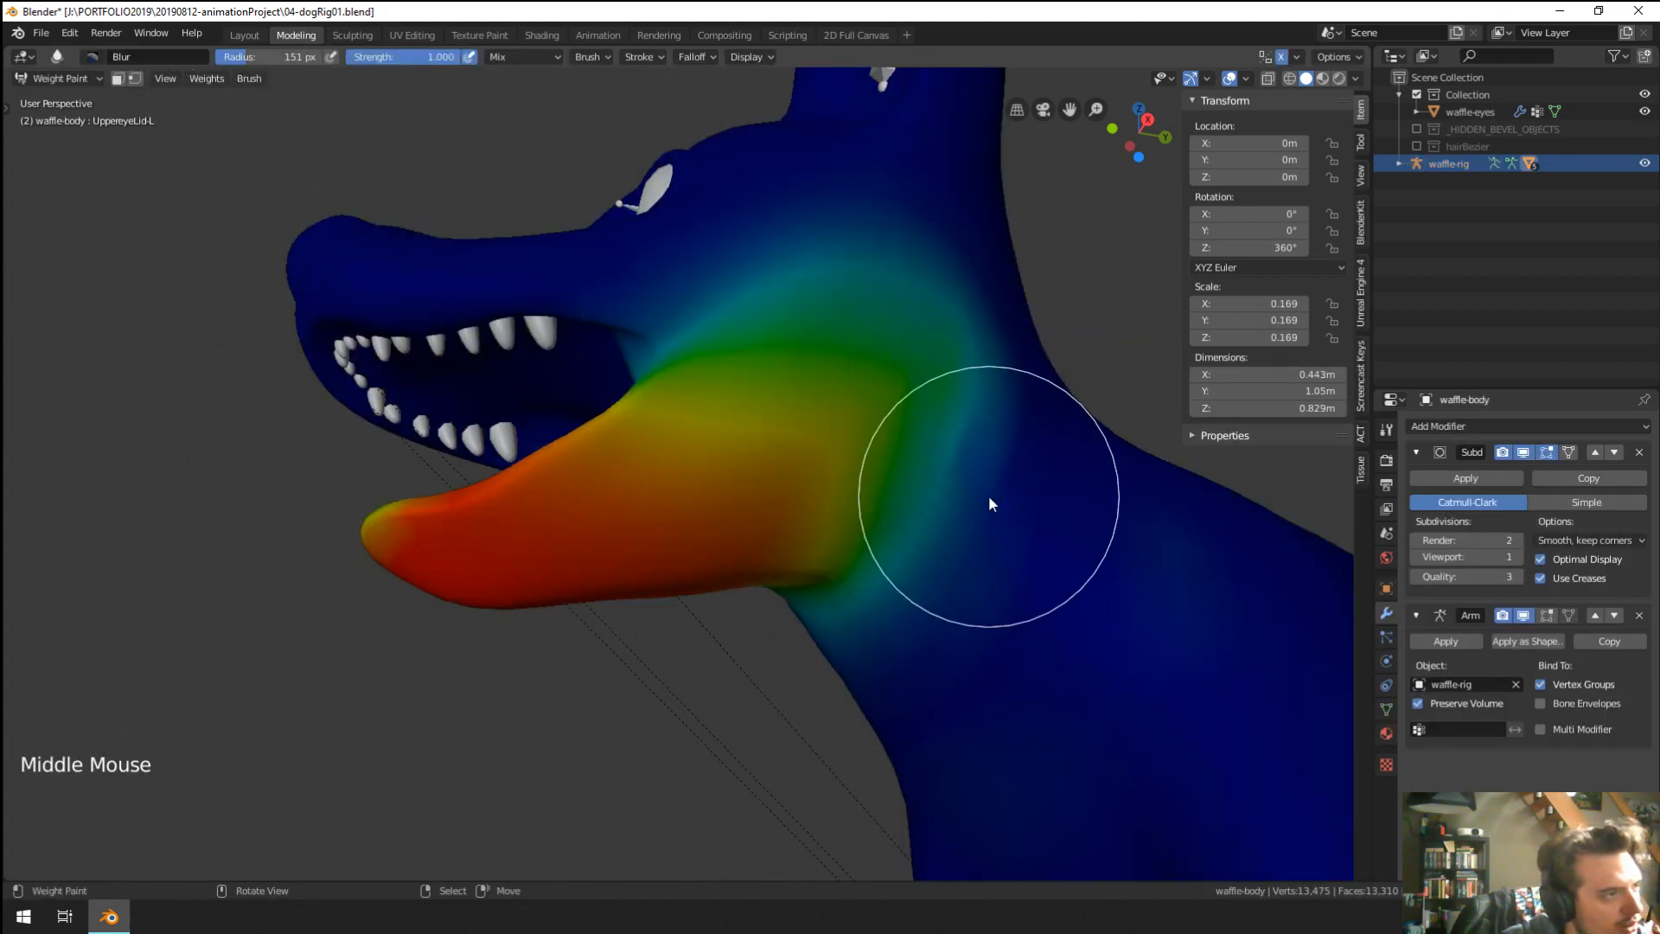
middle_drag(985, 496, 690, 253)
click(7, 107)
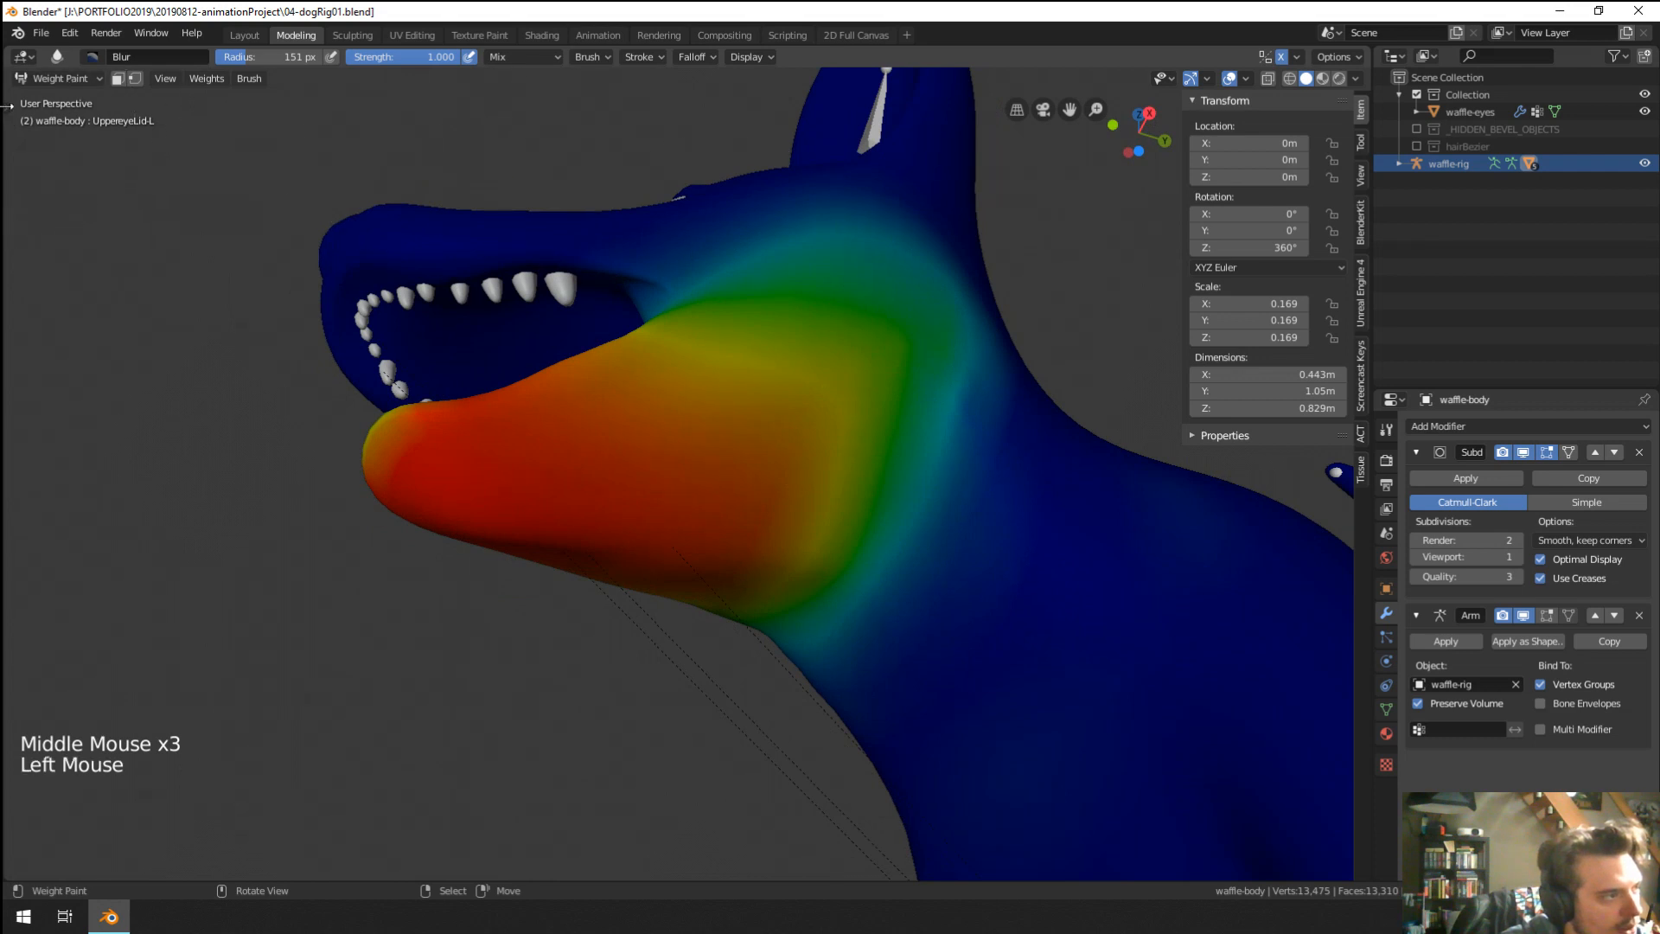
click(27, 111)
Try painting zero weight over the throat and cheek behind the jaw, and undo the strokes.
click(911, 526)
mouse_move(911, 526)
mouse_down()
mouse_move(797, 626)
mouse_move(948, 433)
mouse_up()
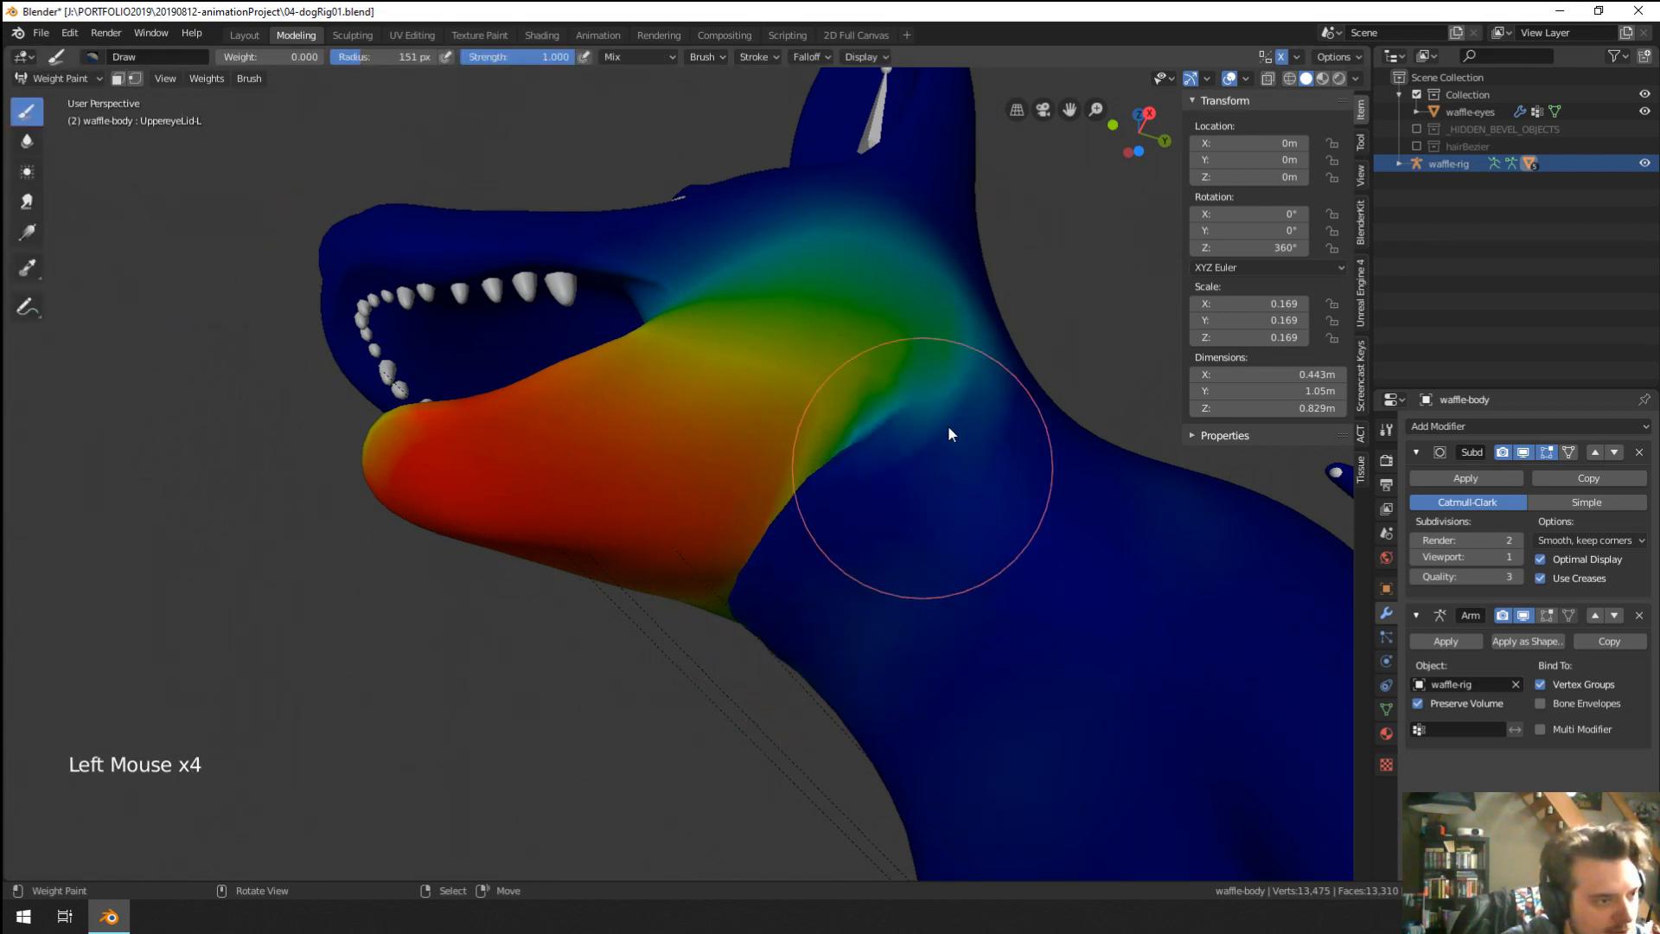
mouse_move(948, 433)
middle_down()
mouse_move(897, 450)
mouse_move(967, 448)
middle_up()
key(ctrl+z)
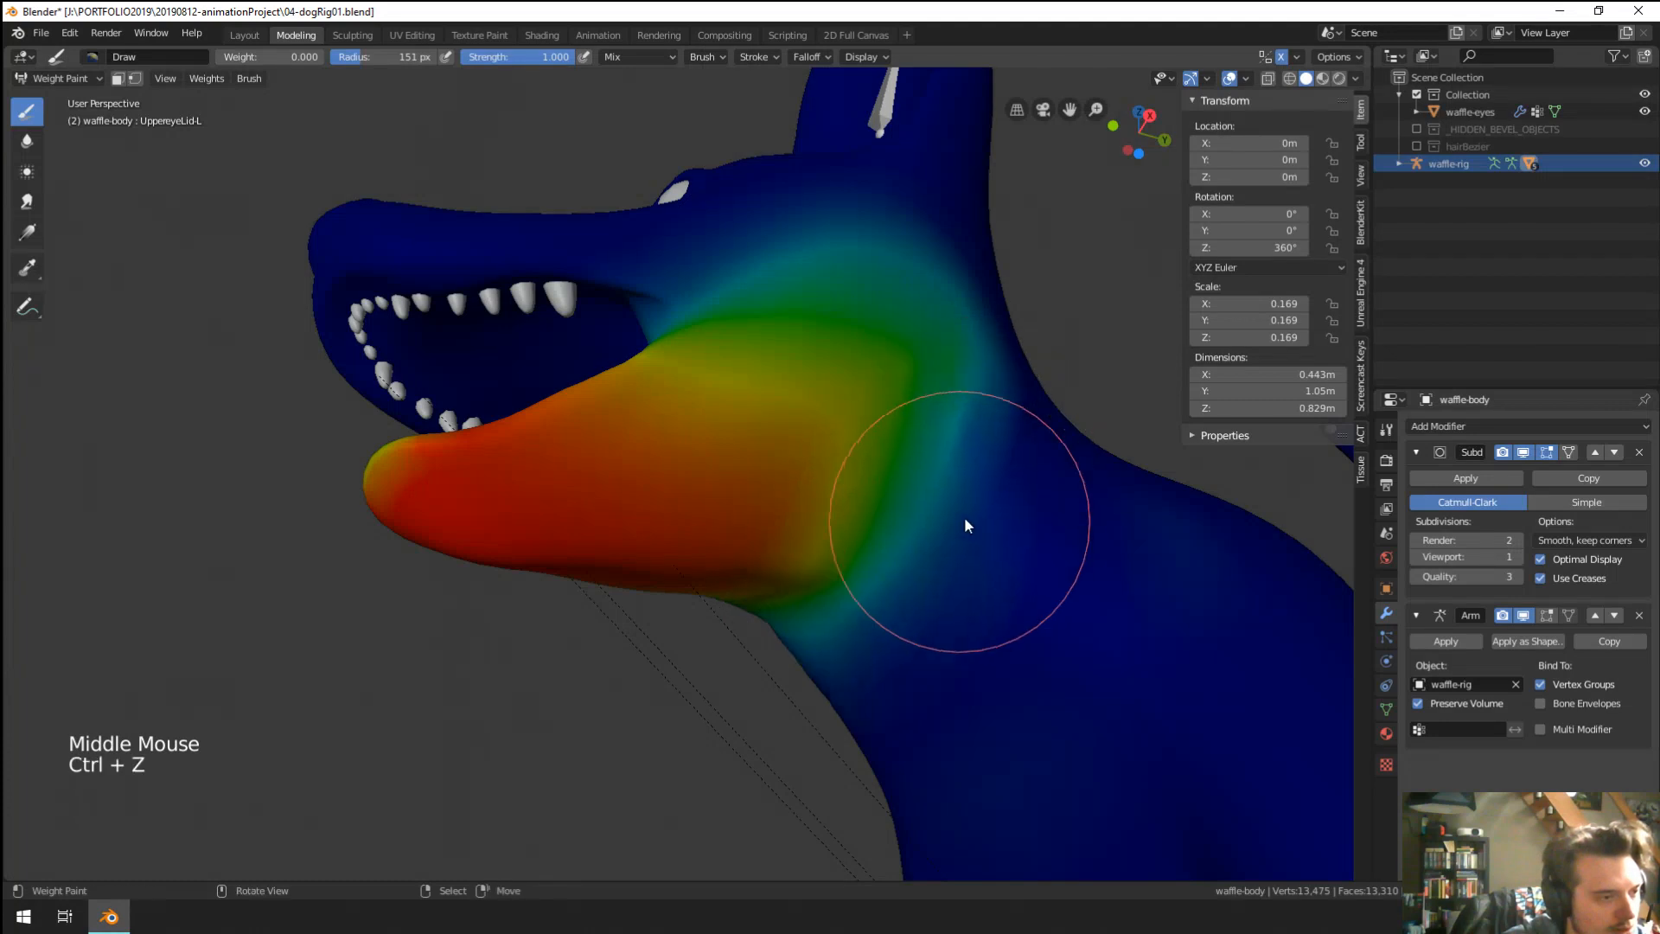
click(973, 514)
key(ctrl+z)
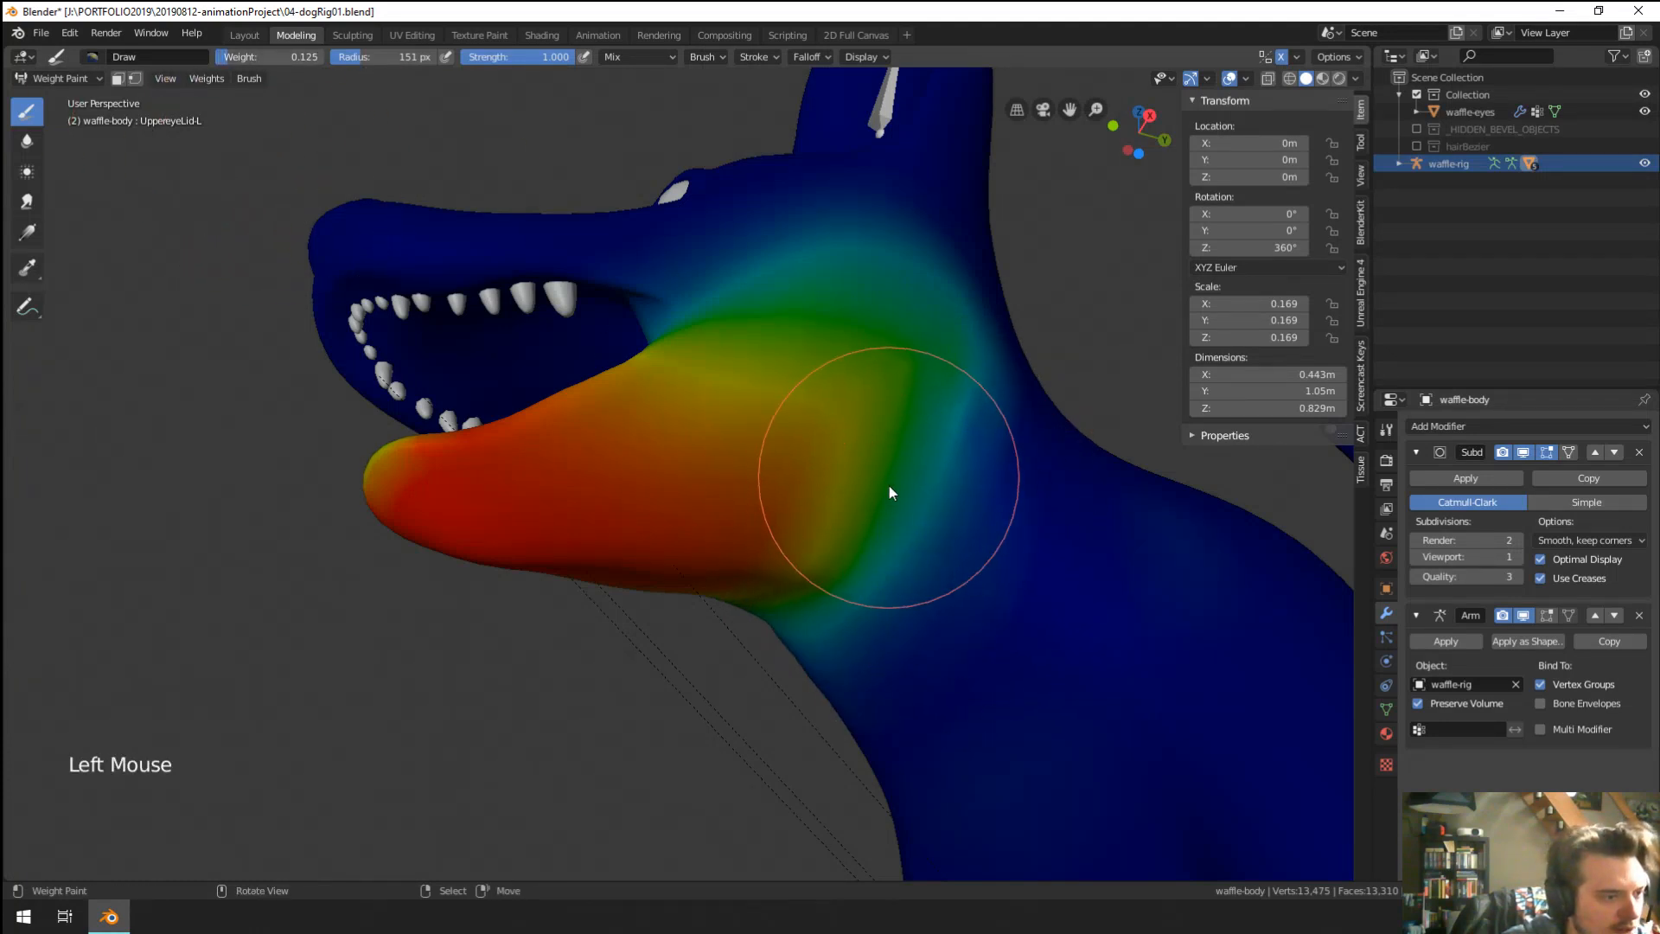
Paint a weight of 0.125 over the throat and cheek behind the jaw, and blur the transition.
mouse_move(889, 486)
mouse_down()
mouse_move(812, 610)
mouse_move(940, 391)
mouse_up()
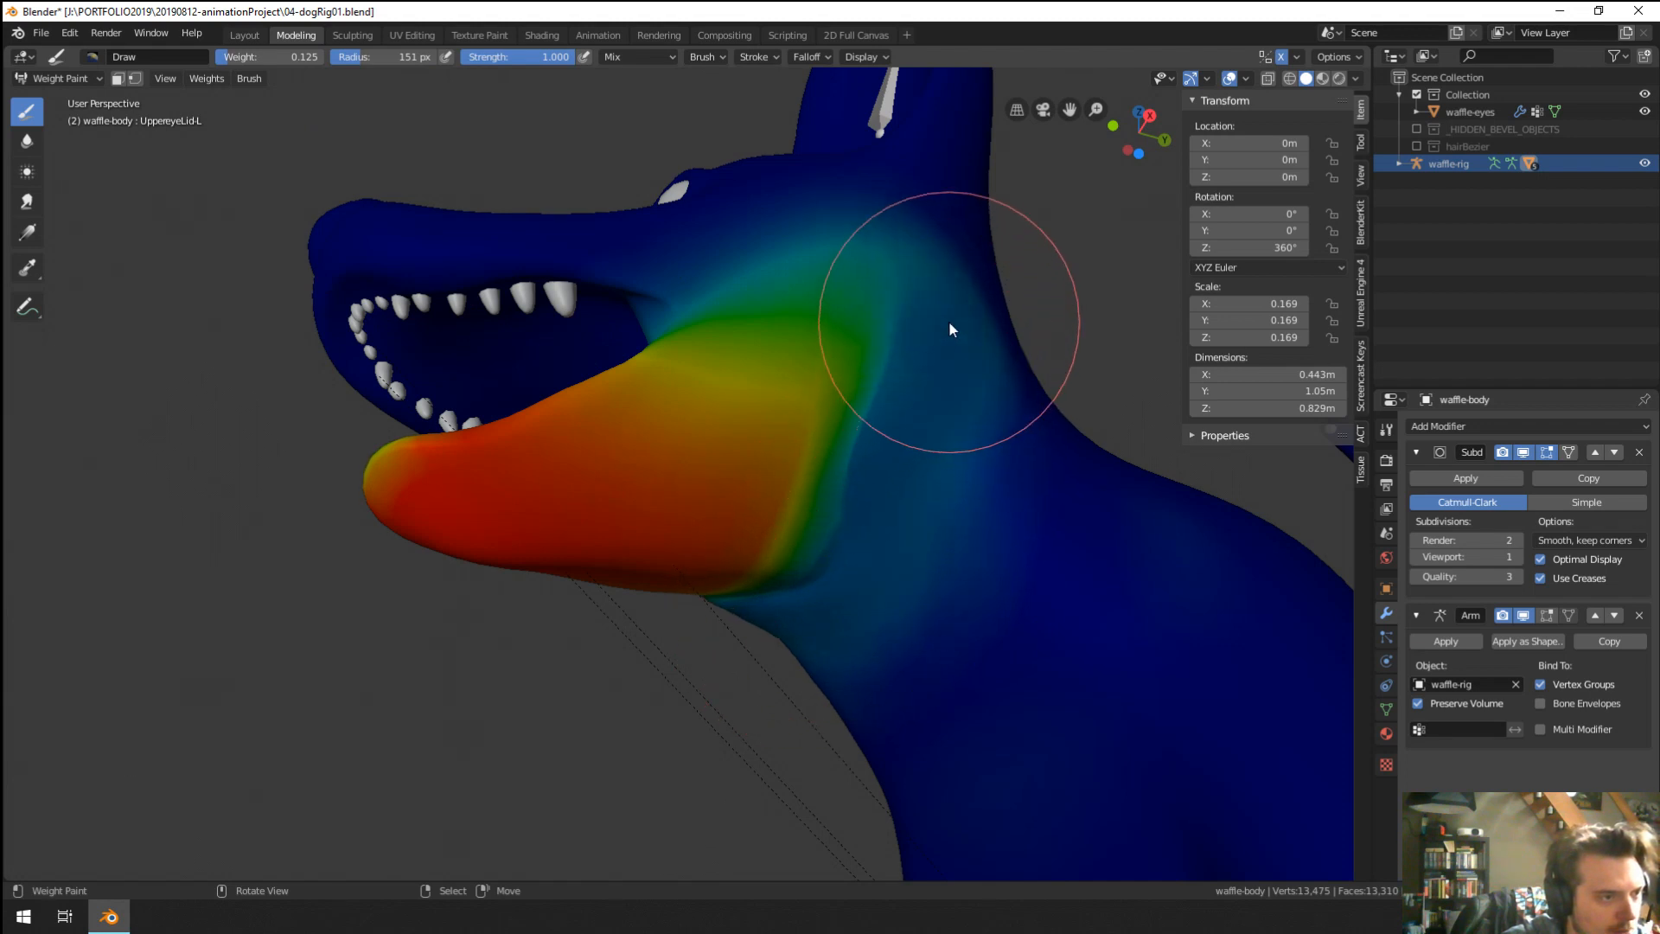
middle_drag(948, 320, 759, 429)
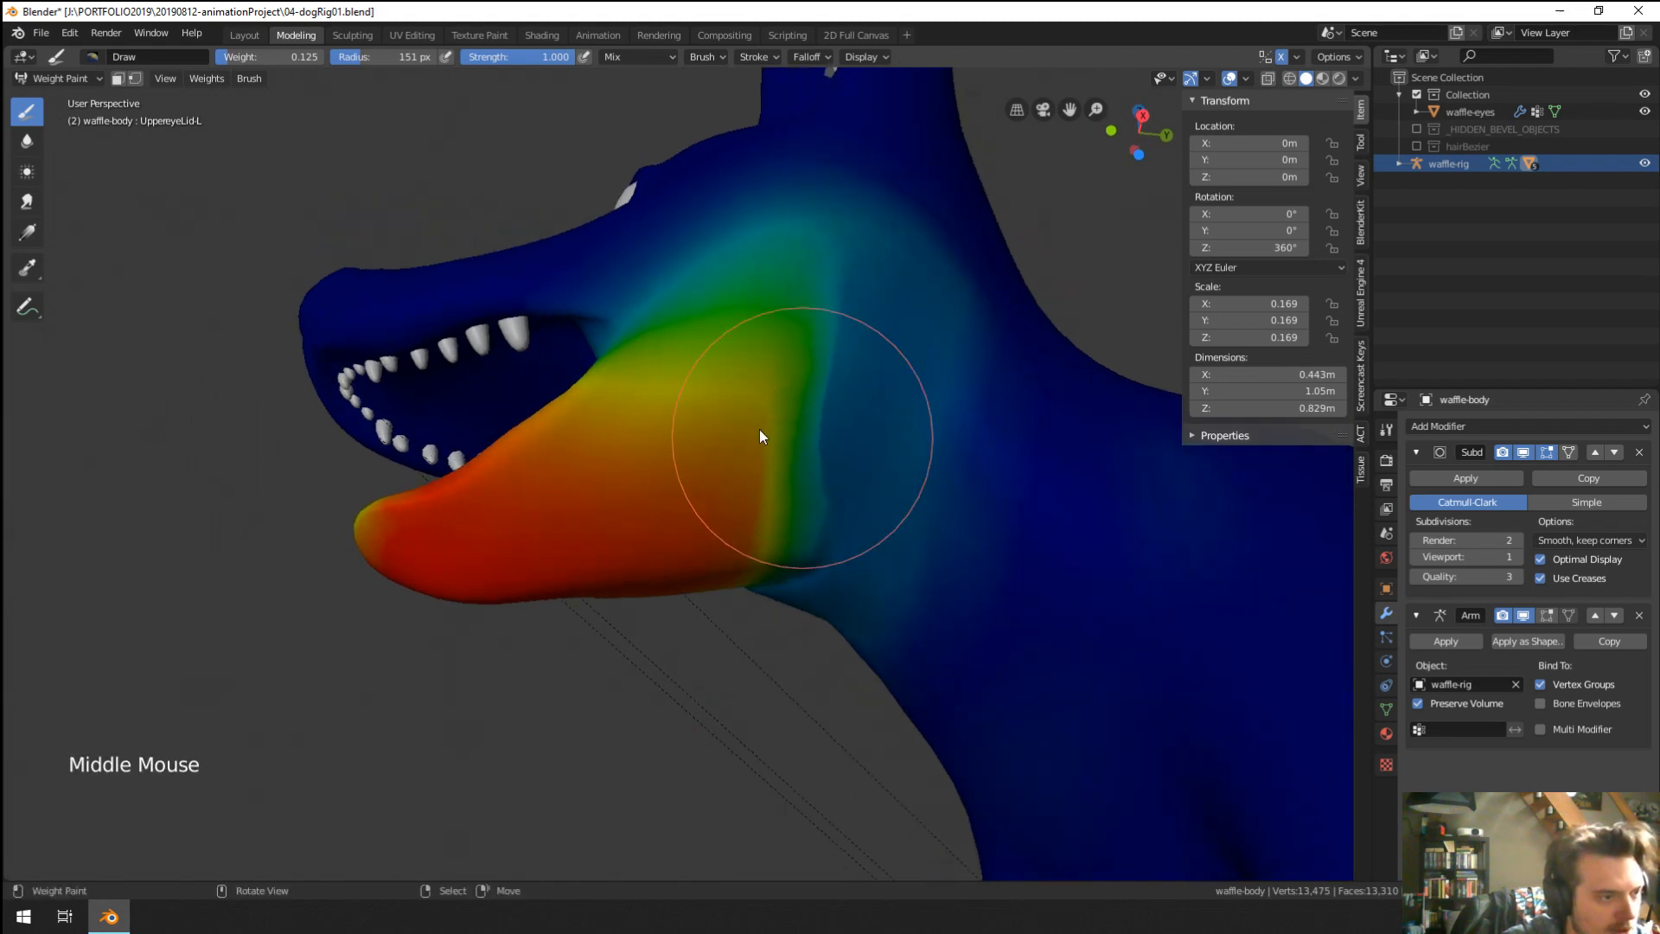
click(33, 143)
mouse_move(832, 470)
mouse_down()
mouse_move(797, 567)
mouse_move(843, 433)
mouse_move(803, 558)
mouse_move(879, 579)
mouse_up()
middle_drag(878, 579, 1006, 563)
drag(1006, 563, 818, 641)
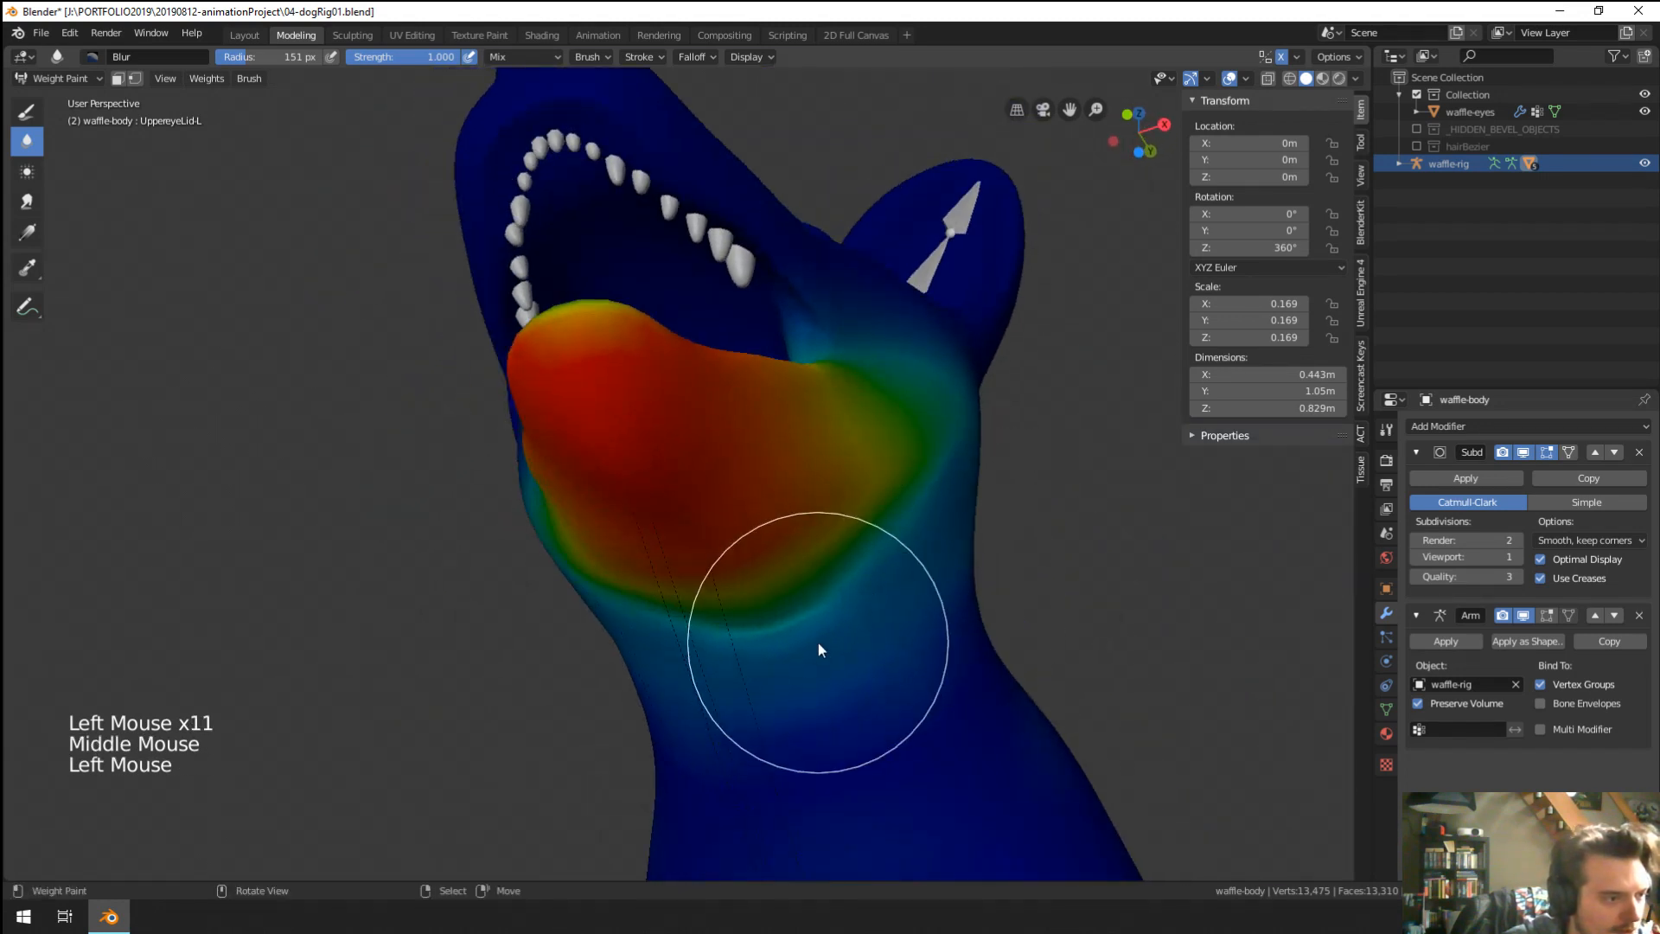
scroll(847, 632, down, 5)
middle_drag(875, 621, 806, 632)
scroll(787, 649, up, 5)
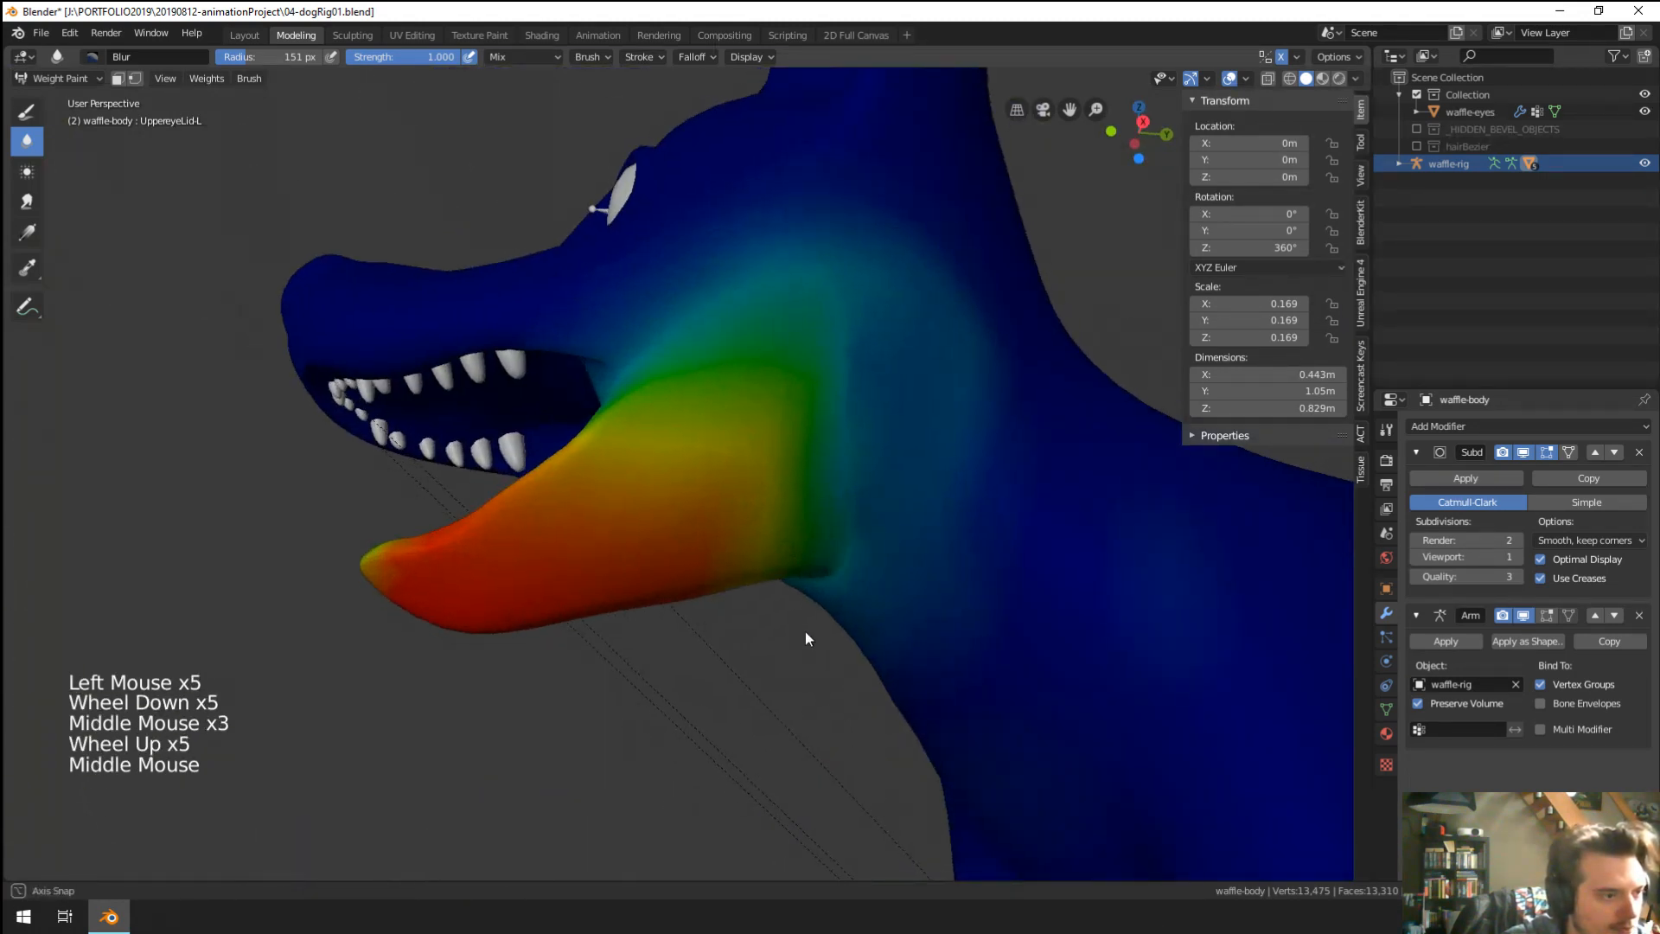
mouse_move(806, 632)
mouse_down()
mouse_move(853, 522)
mouse_move(851, 410)
mouse_move(856, 563)
mouse_move(838, 600)
mouse_up()
mouse_move(838, 601)
middle_down()
mouse_move(863, 622)
mouse_move(856, 557)
middle_up()
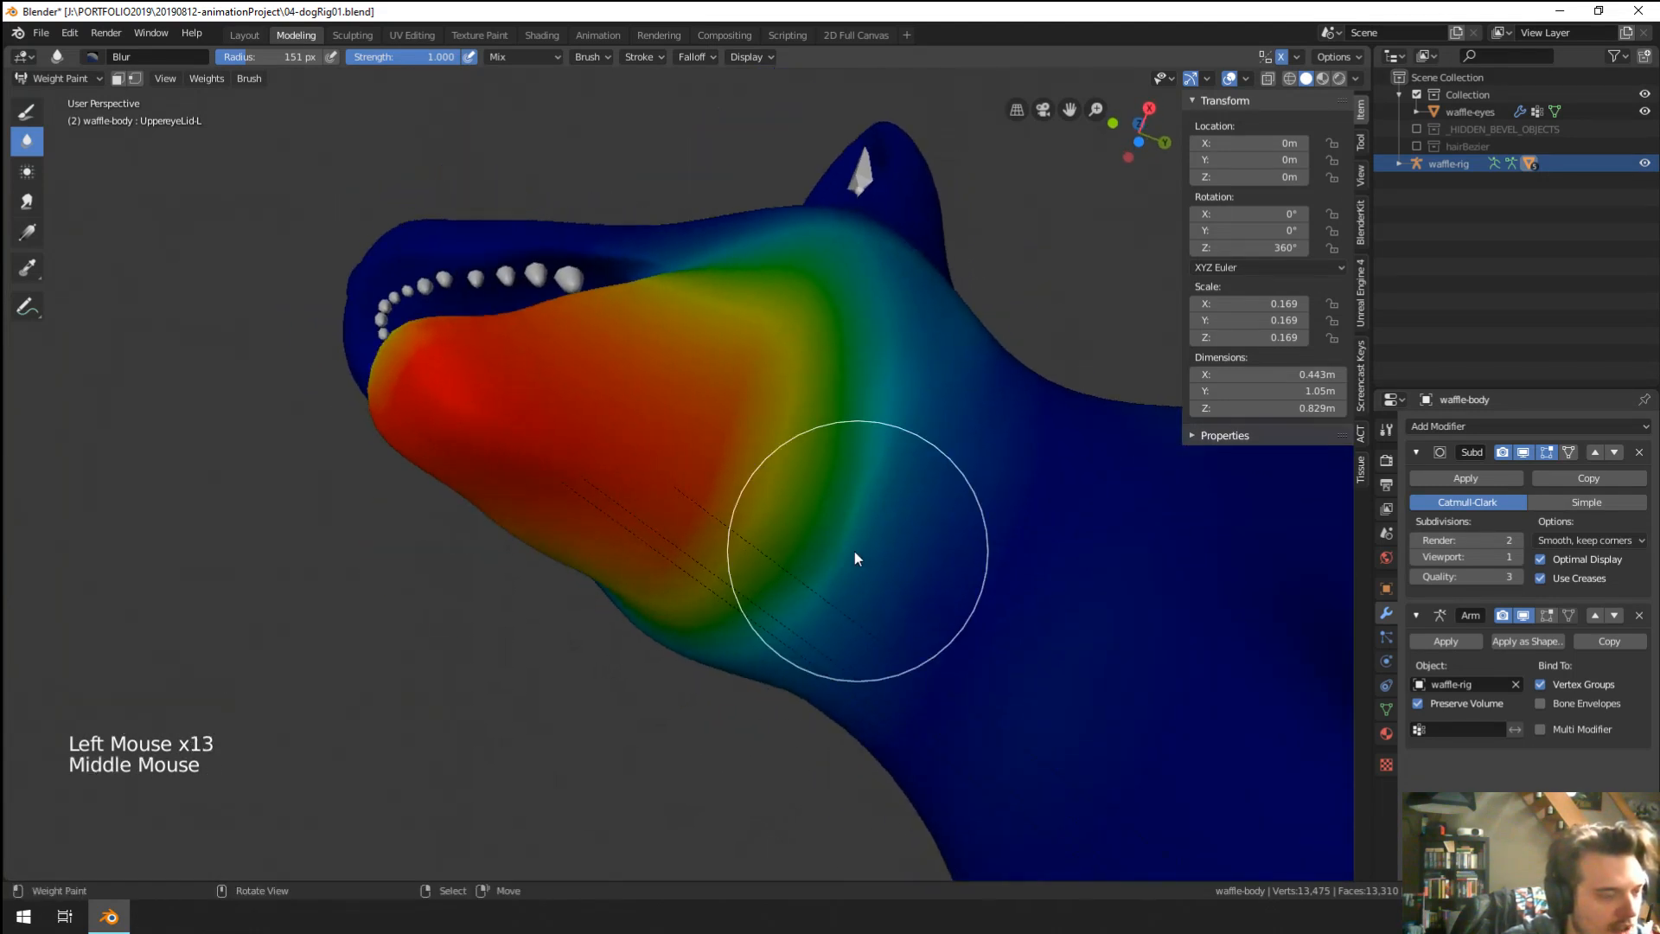
Paint a band of weight 0.352 around the rear edge of the jaw with a 97 px Draw brush.
click(27, 111)
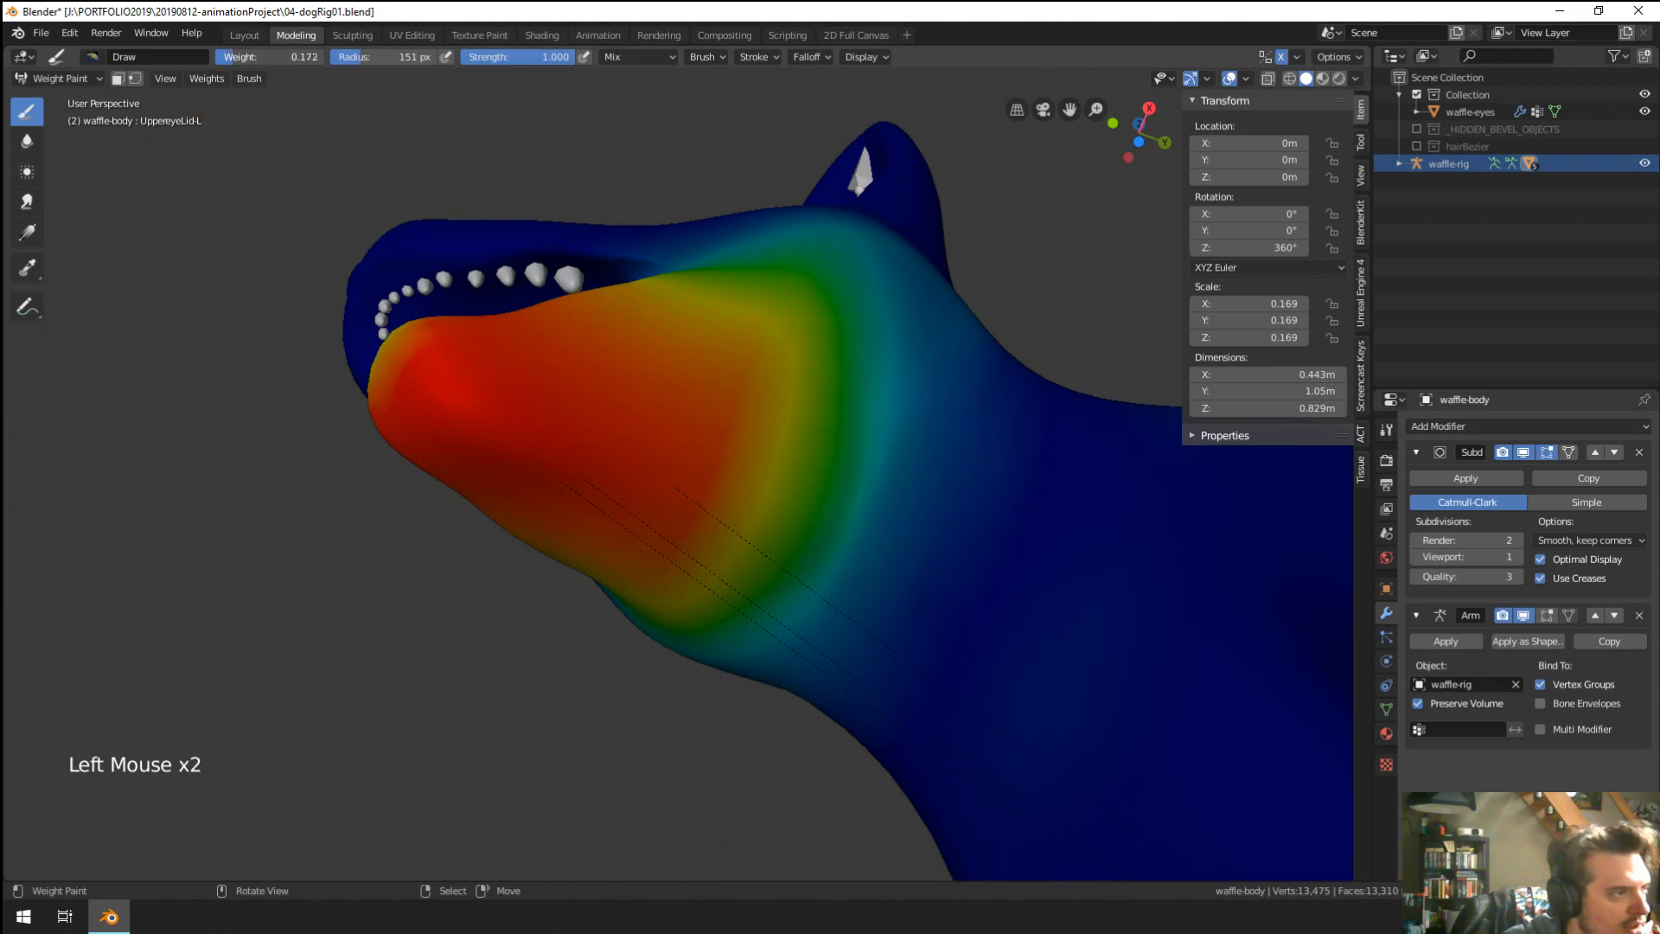
key(f)
key(f)
click(835, 467)
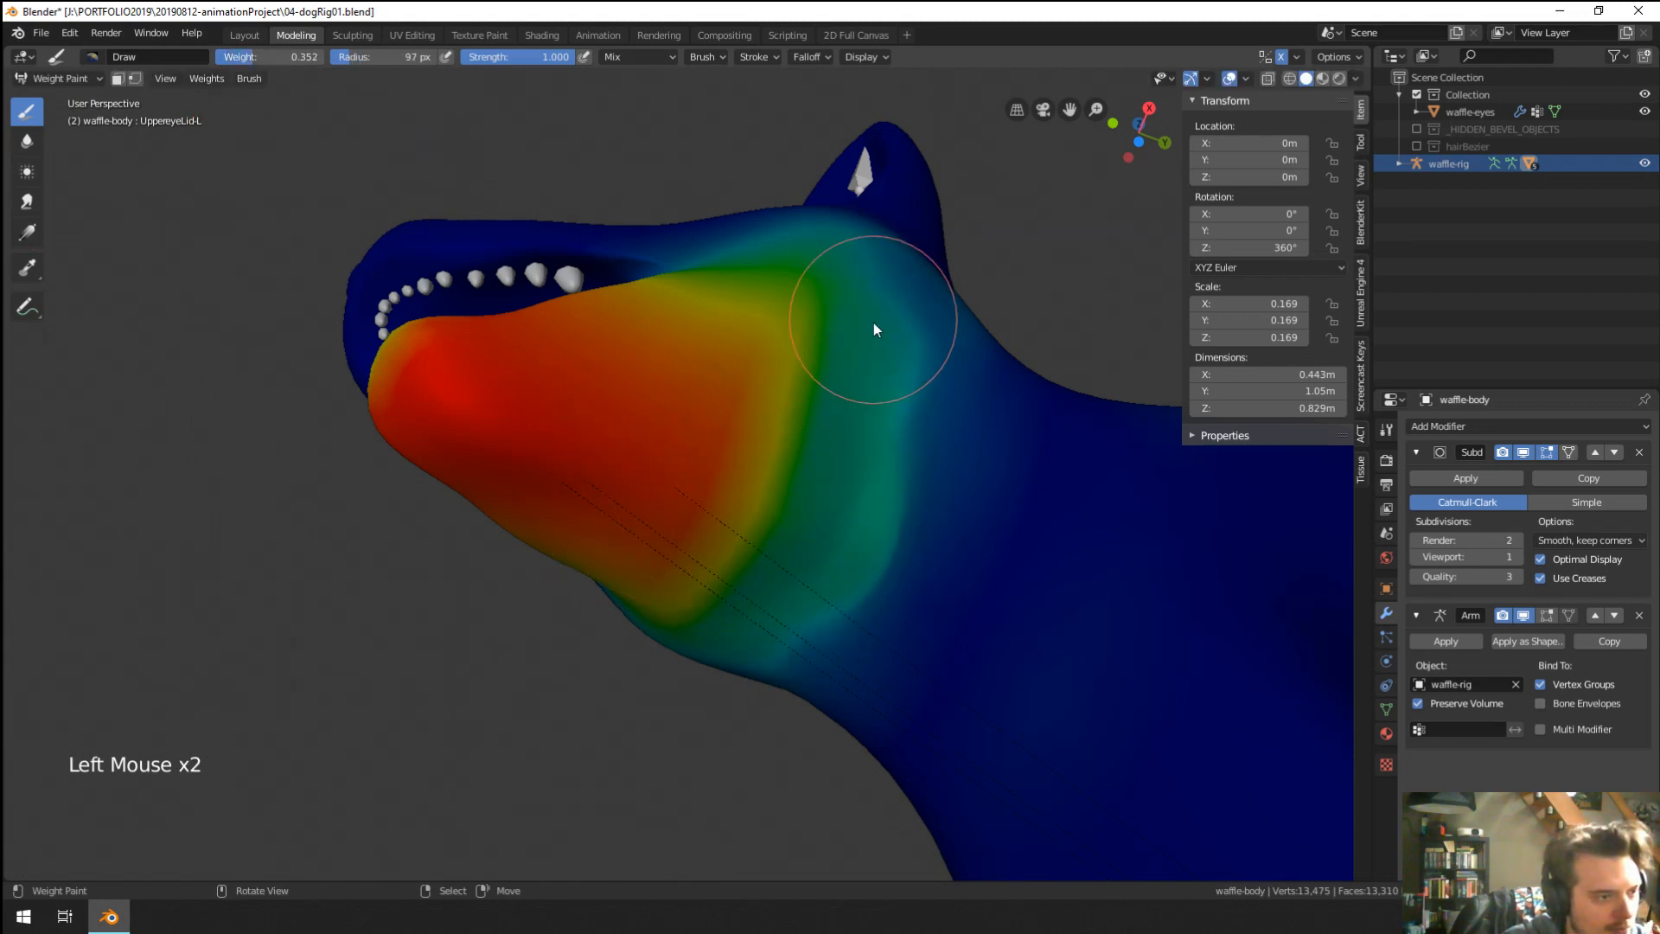
middle_drag(834, 585, 790, 612)
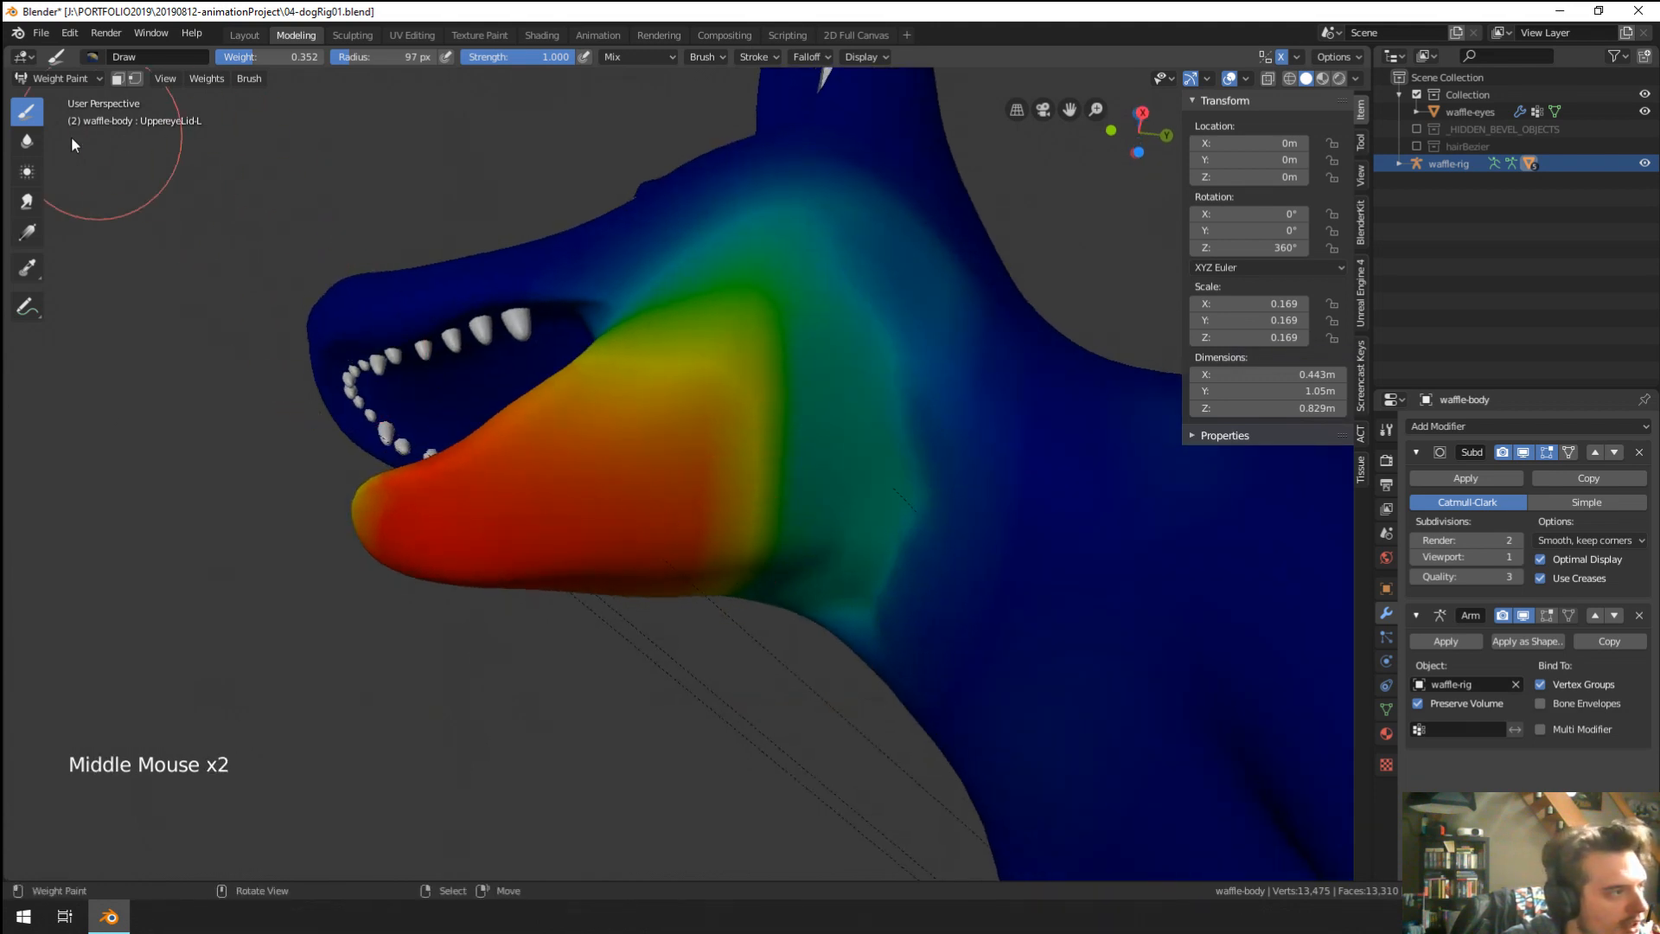
Smooth the weights between the jaw, cheek and throat using the Blur brush at 135 px radius.
click(26, 141)
middle_drag(692, 397, 835, 522)
key(f)
click(921, 556)
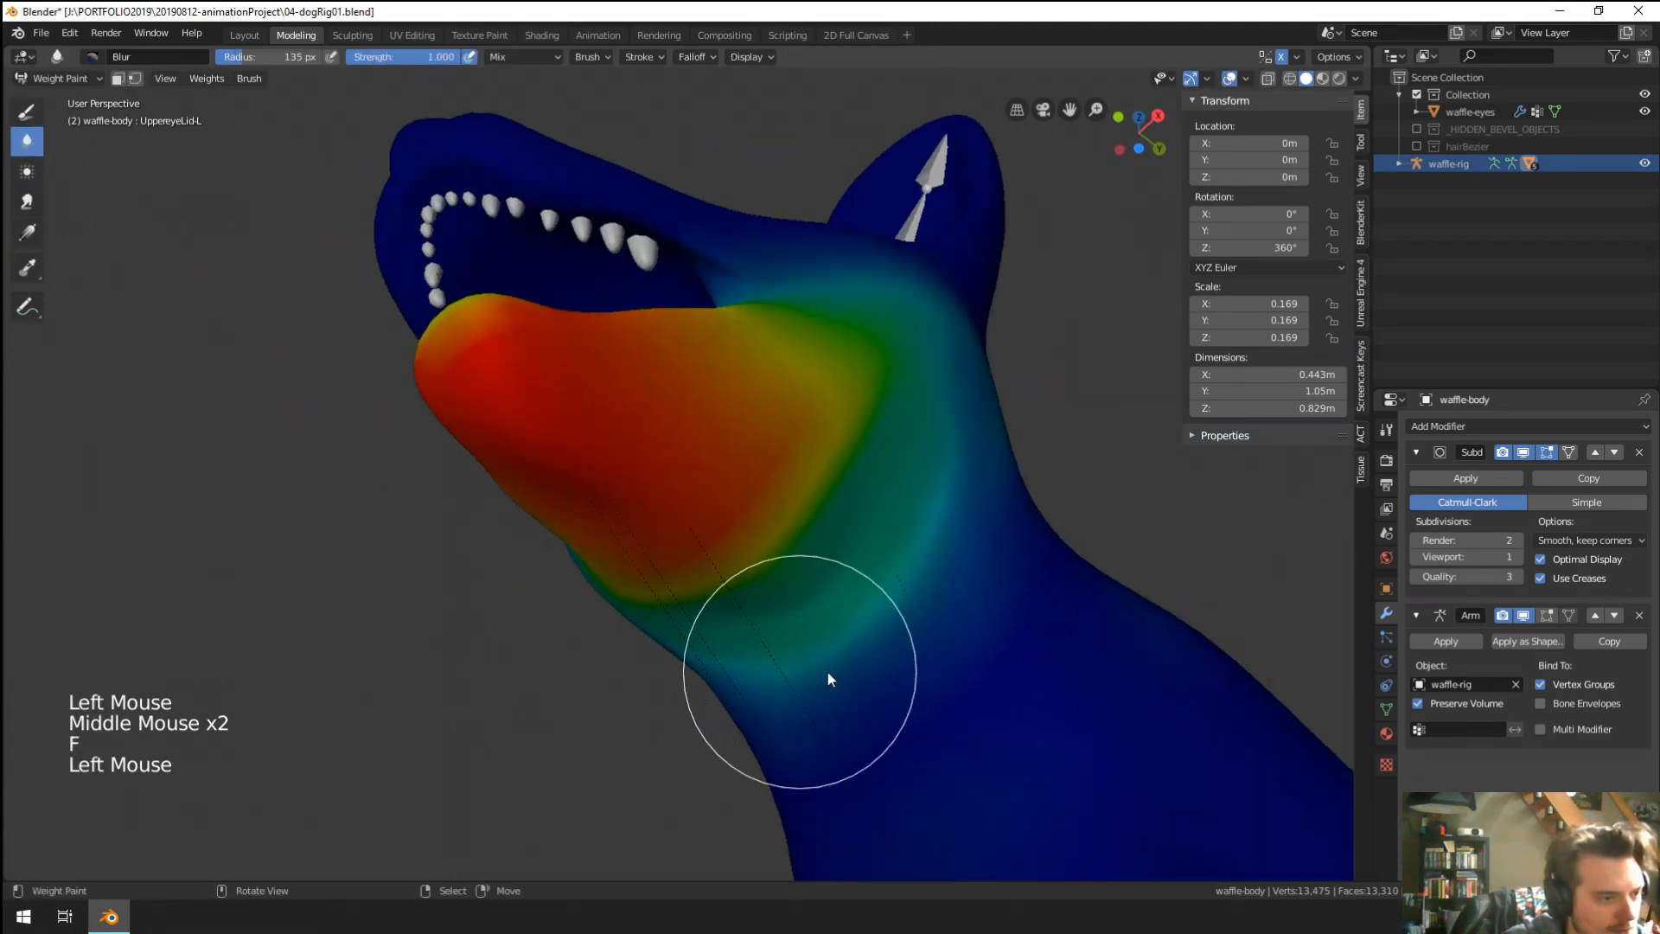
mouse_move(827, 672)
mouse_down()
mouse_move(931, 476)
mouse_move(781, 662)
mouse_move(901, 532)
mouse_up()
middle_drag(901, 532, 843, 655)
mouse_move(843, 655)
mouse_down()
mouse_move(895, 485)
mouse_move(833, 347)
mouse_move(879, 588)
mouse_up()
click(853, 591)
click(846, 585)
click(842, 584)
click(841, 585)
click(842, 586)
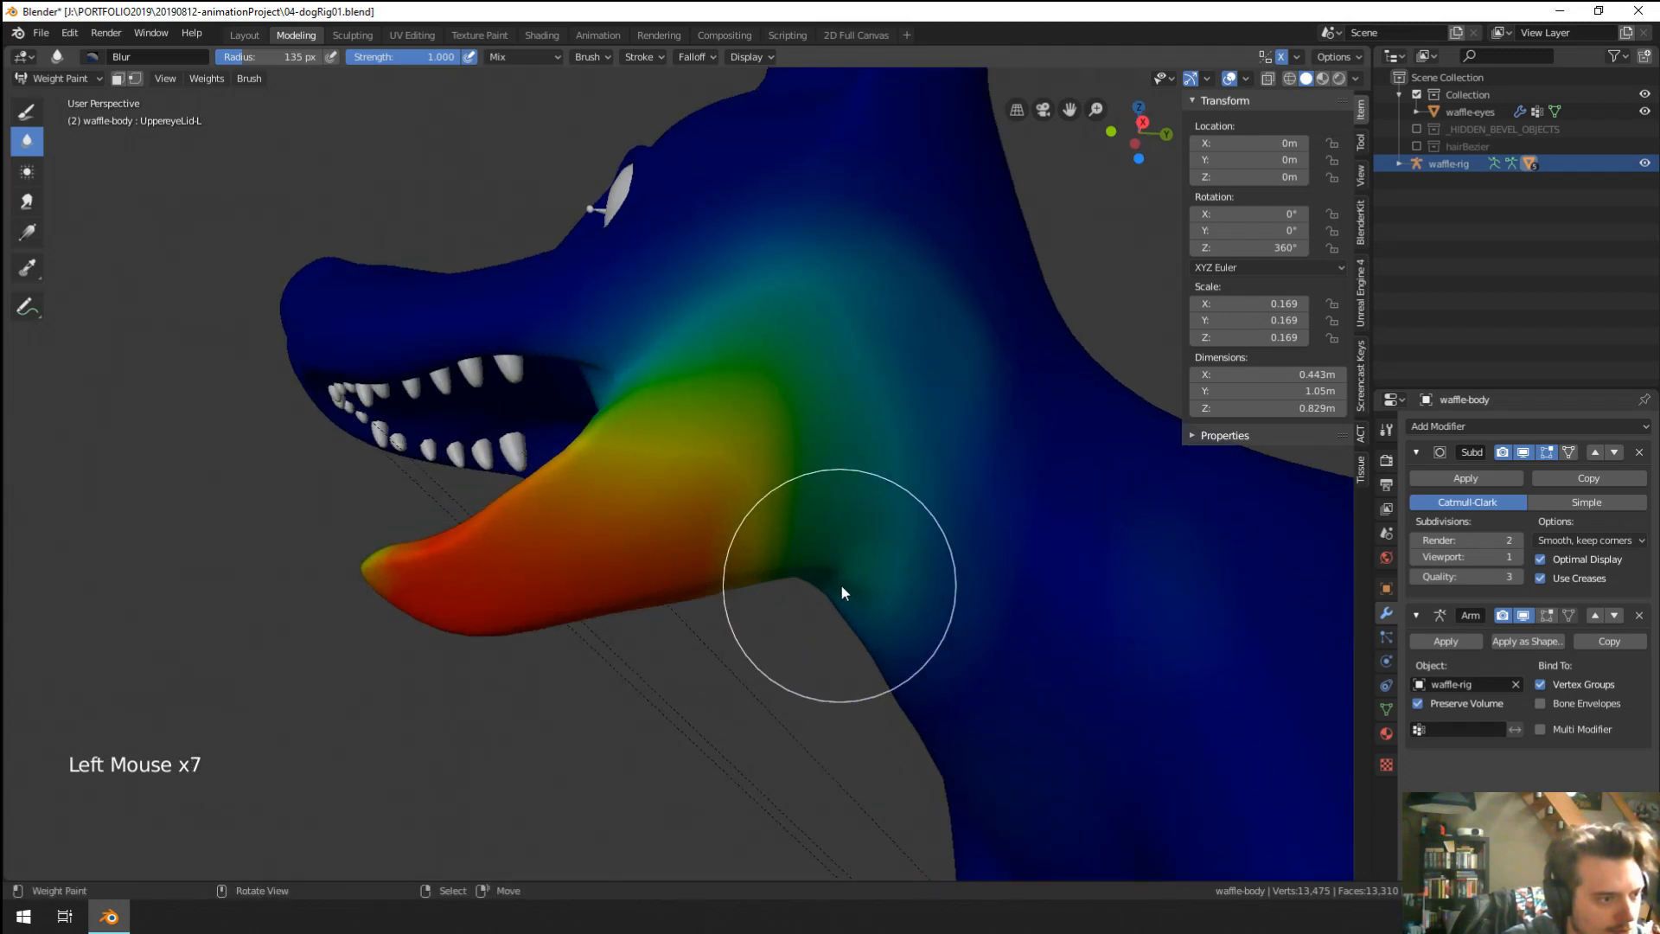
Return waffle-body to Object Mode and select the jaw bone of waffle-rig in Pose Mode.
middle_drag(842, 585, 851, 674)
scroll(1007, 624, down, 3)
scroll(851, 675, down, 1)
click(66, 80)
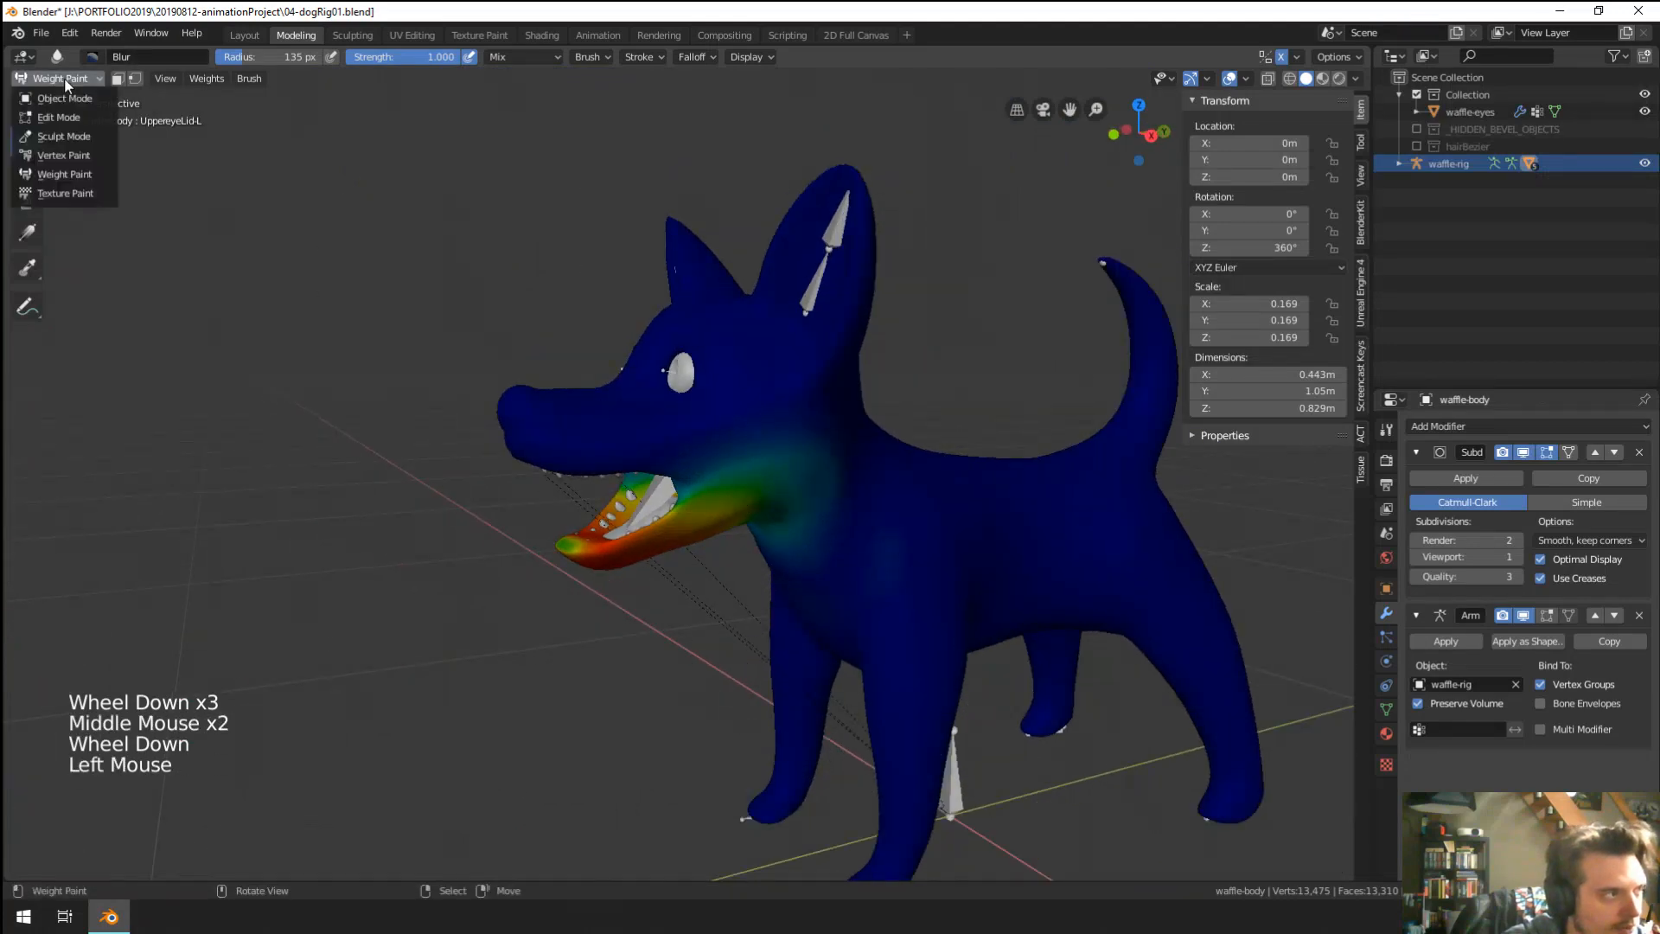
click(69, 97)
scroll(683, 419, up, 1)
middle_drag(691, 422, 824, 442)
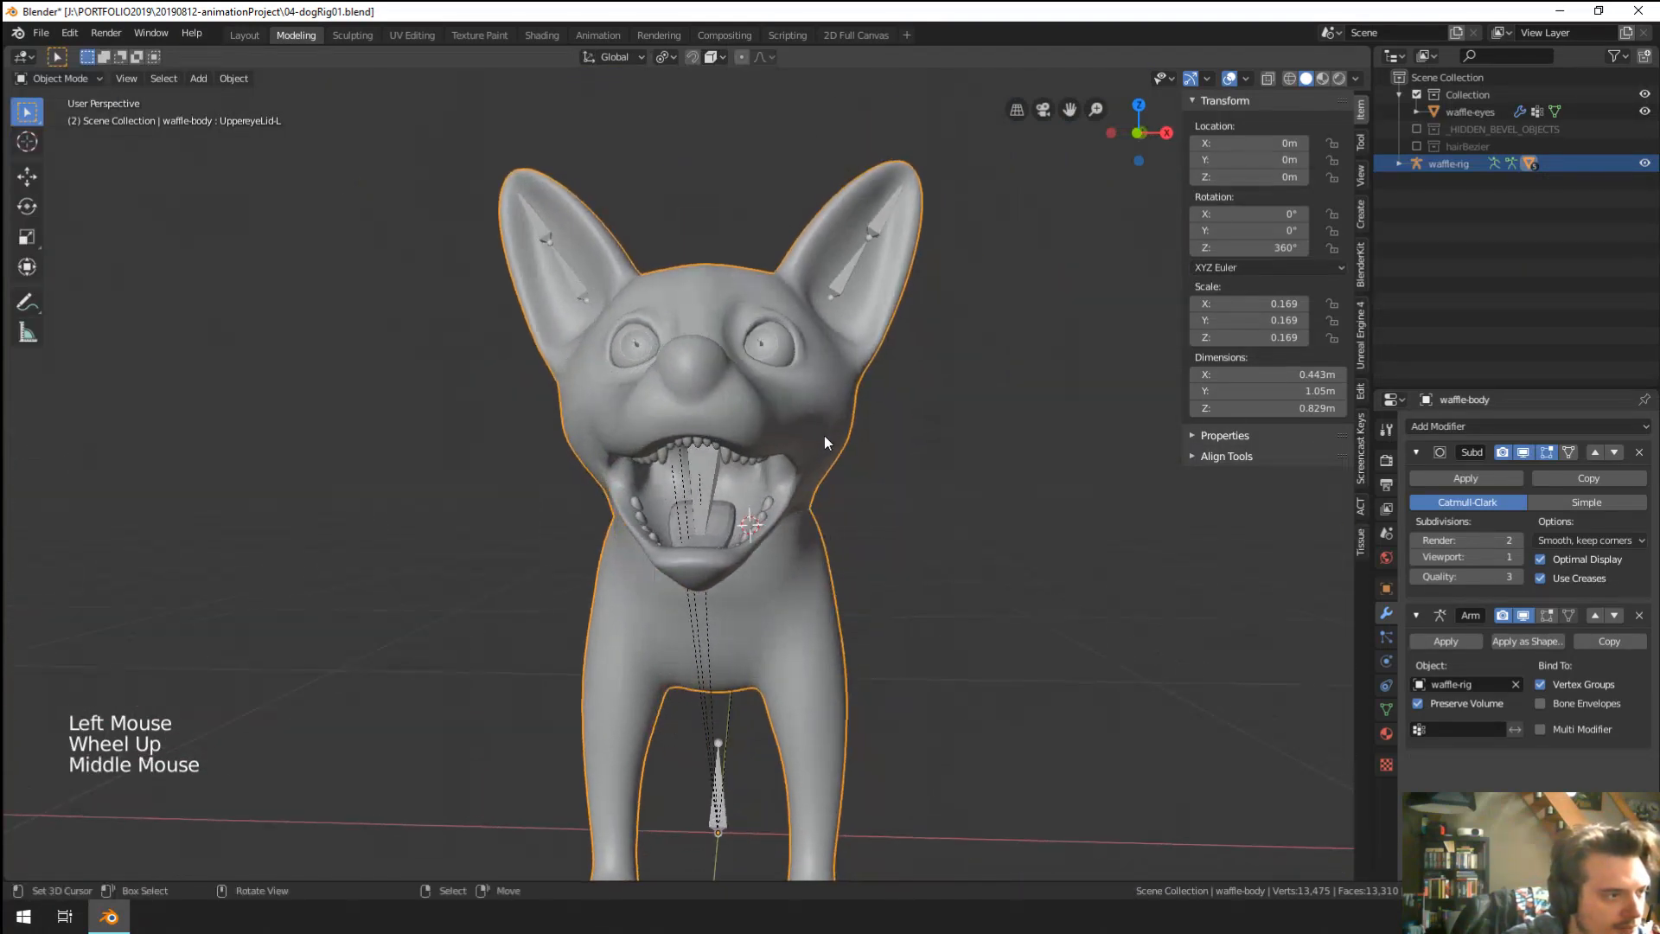
right_click(720, 507)
key(ctrl+Tab)
right_click(705, 493)
middle_drag(705, 492, 615, 545)
Clear the jaw bone's rotation and rotate it open to about -26° on X to test the deformation.
key(r)
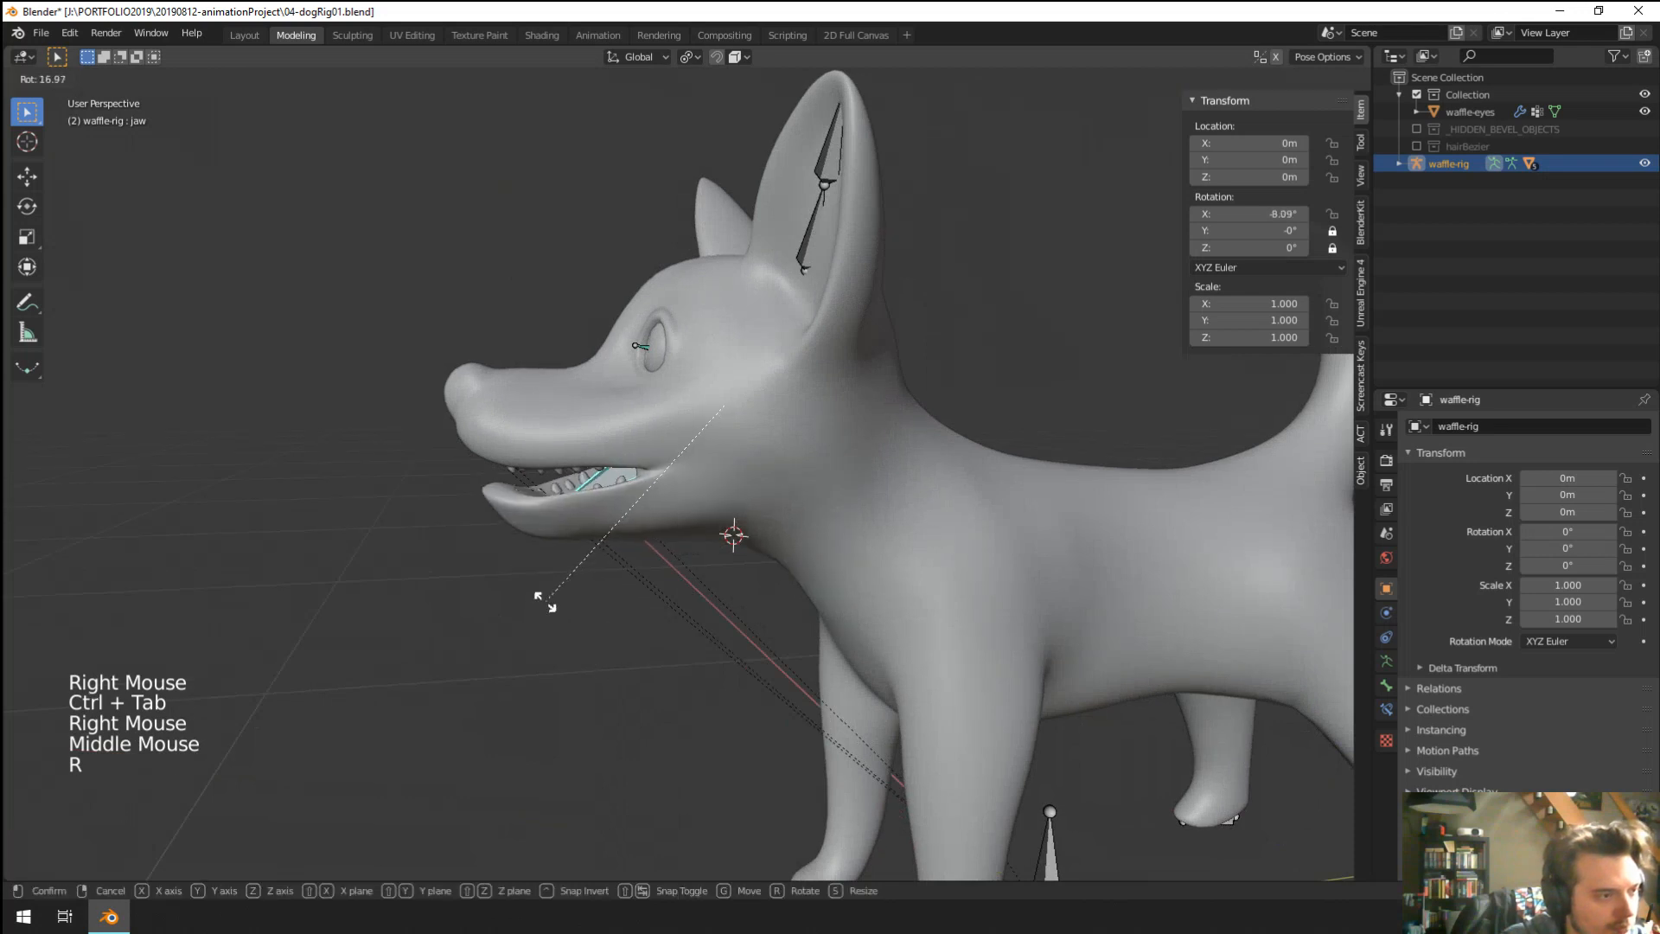
key(alt+r)
middle_drag(620, 640, 523, 616)
key(r)
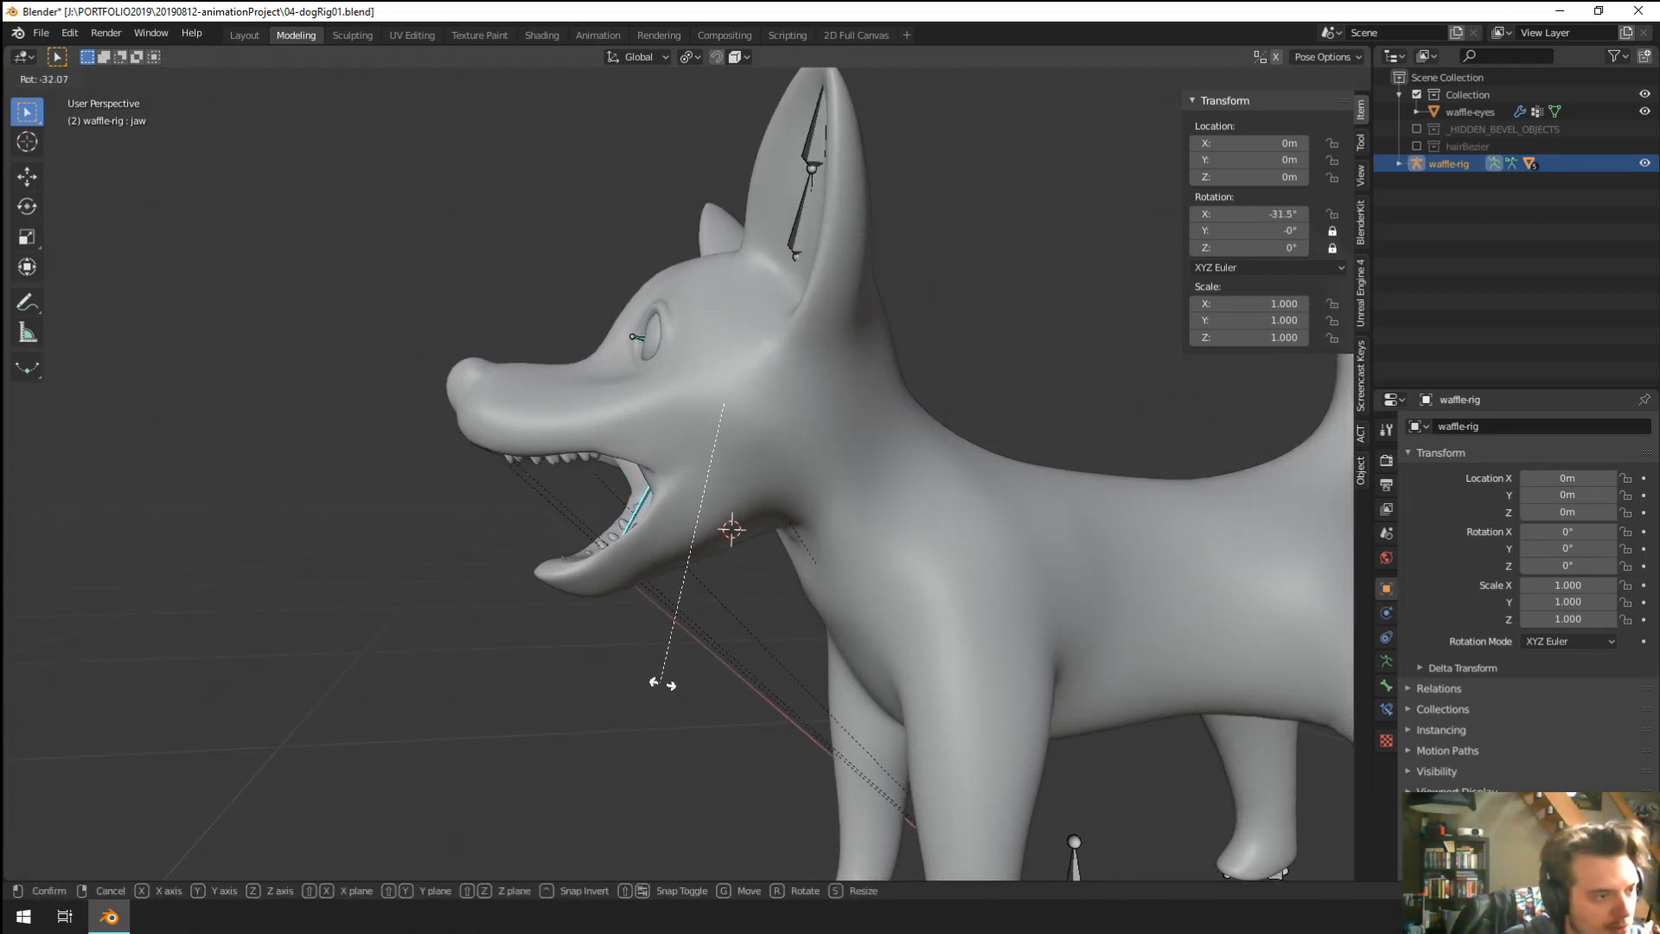
click(631, 680)
middle_drag(632, 680, 749, 611)
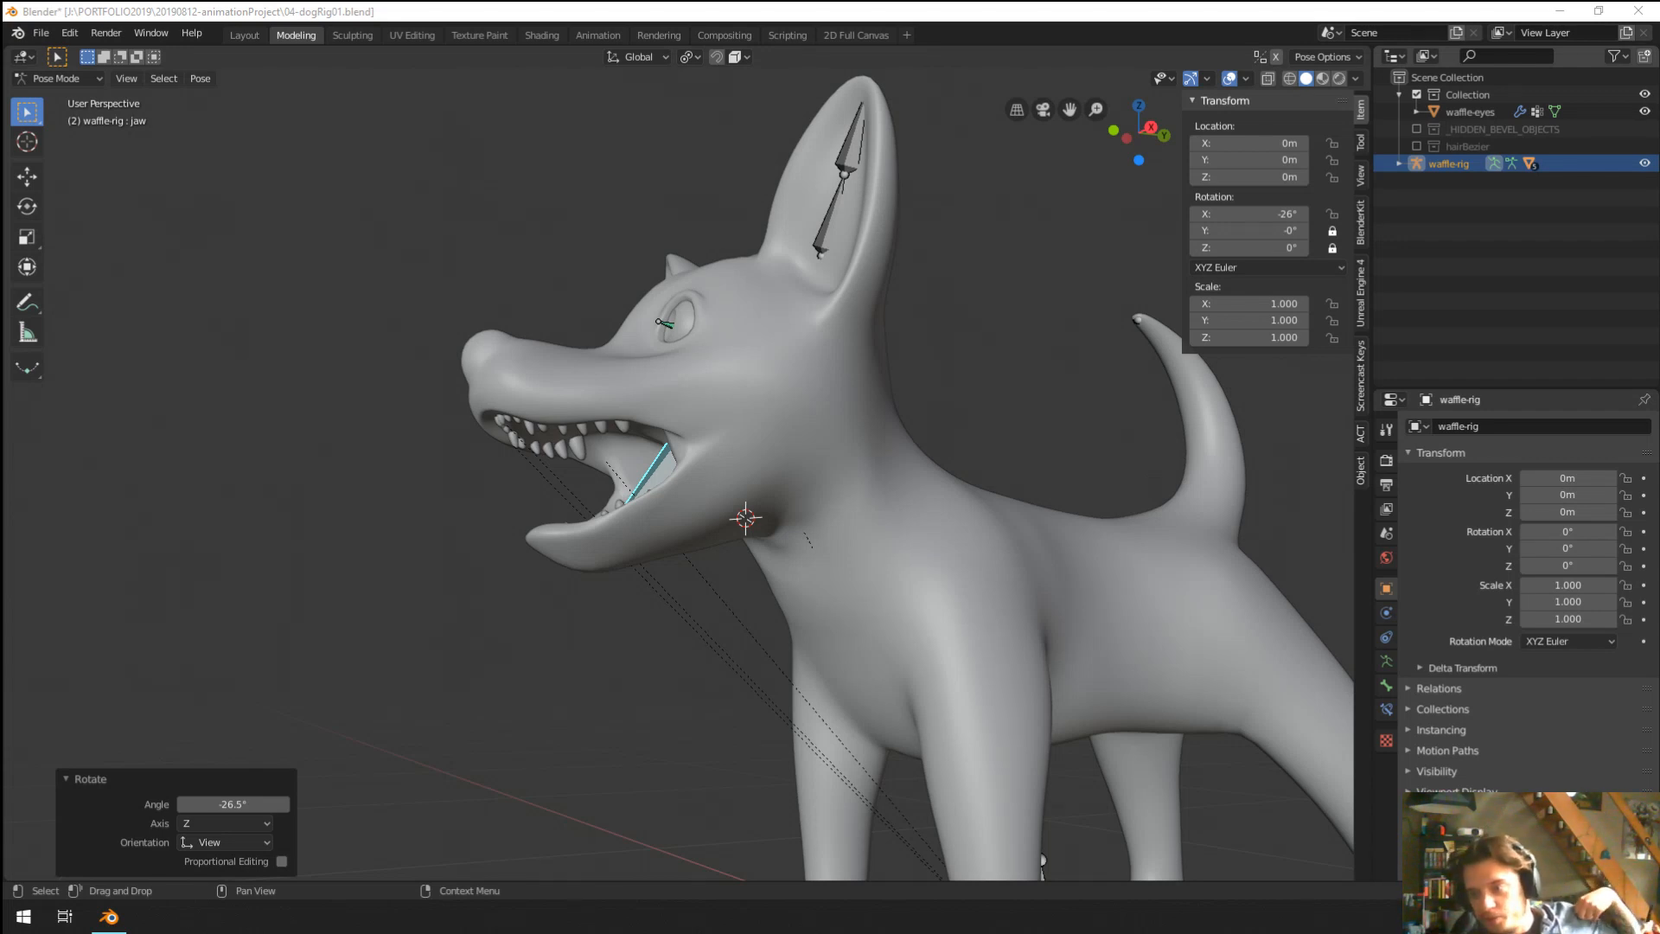
Switch waffle-rig to Object Mode and add a preset animal meta-rig armature to the scene.
scroll(816, 683, down, 7)
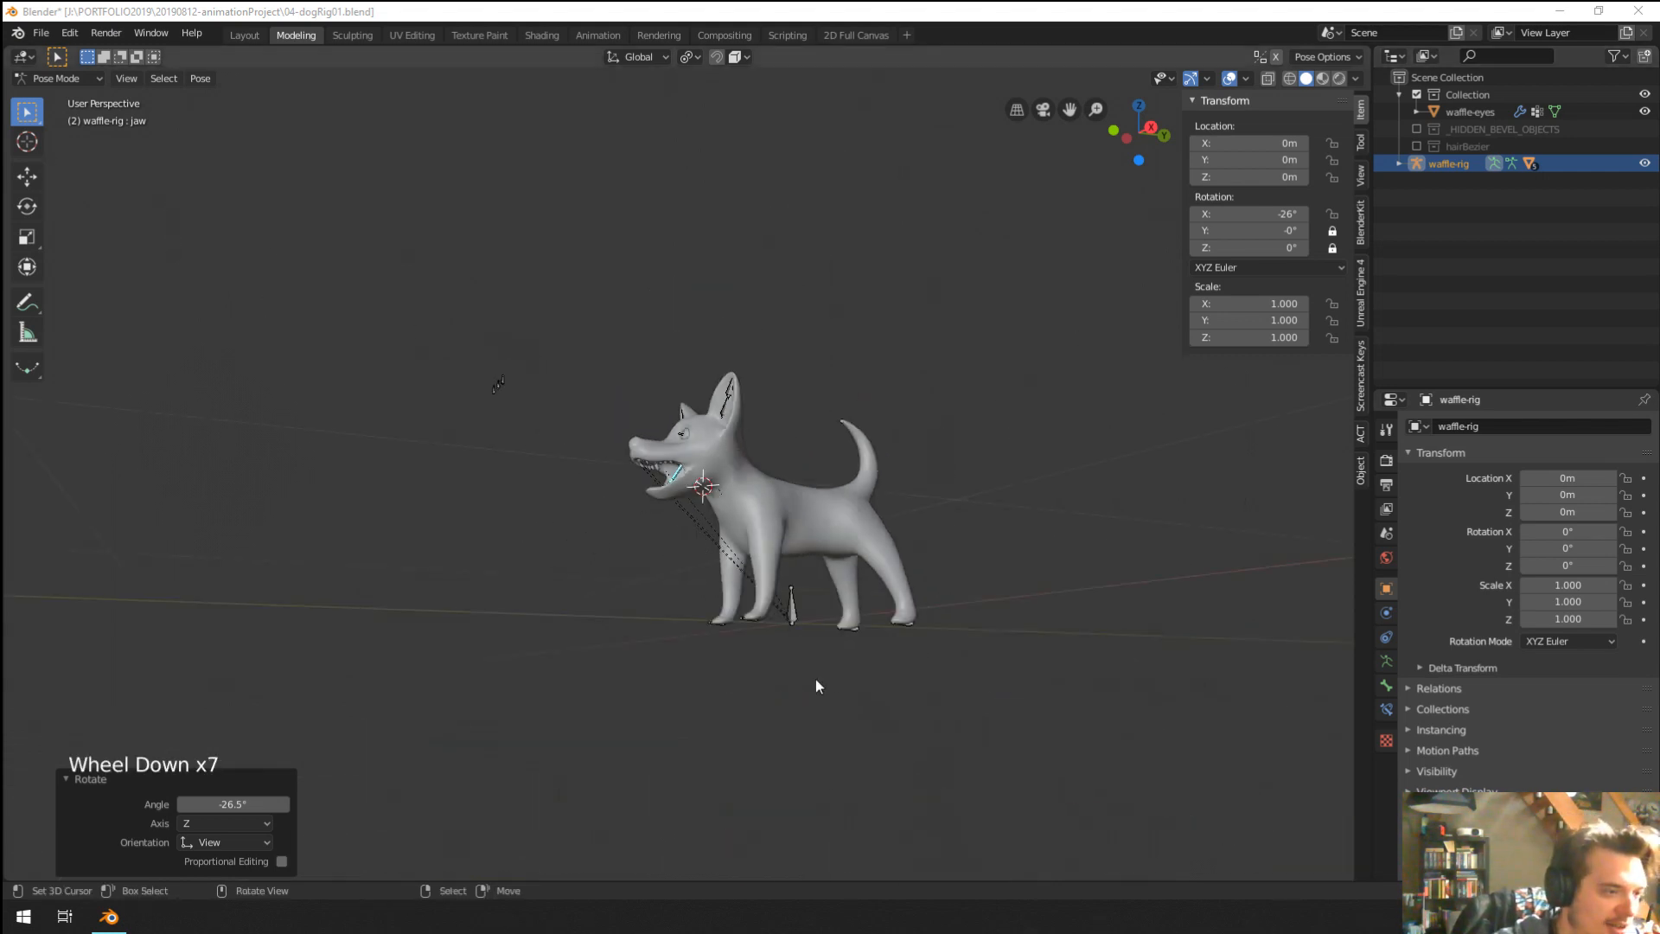
middle_drag(815, 682, 860, 545)
key(Tab)
scroll(795, 591, up, 2)
key(Tab)
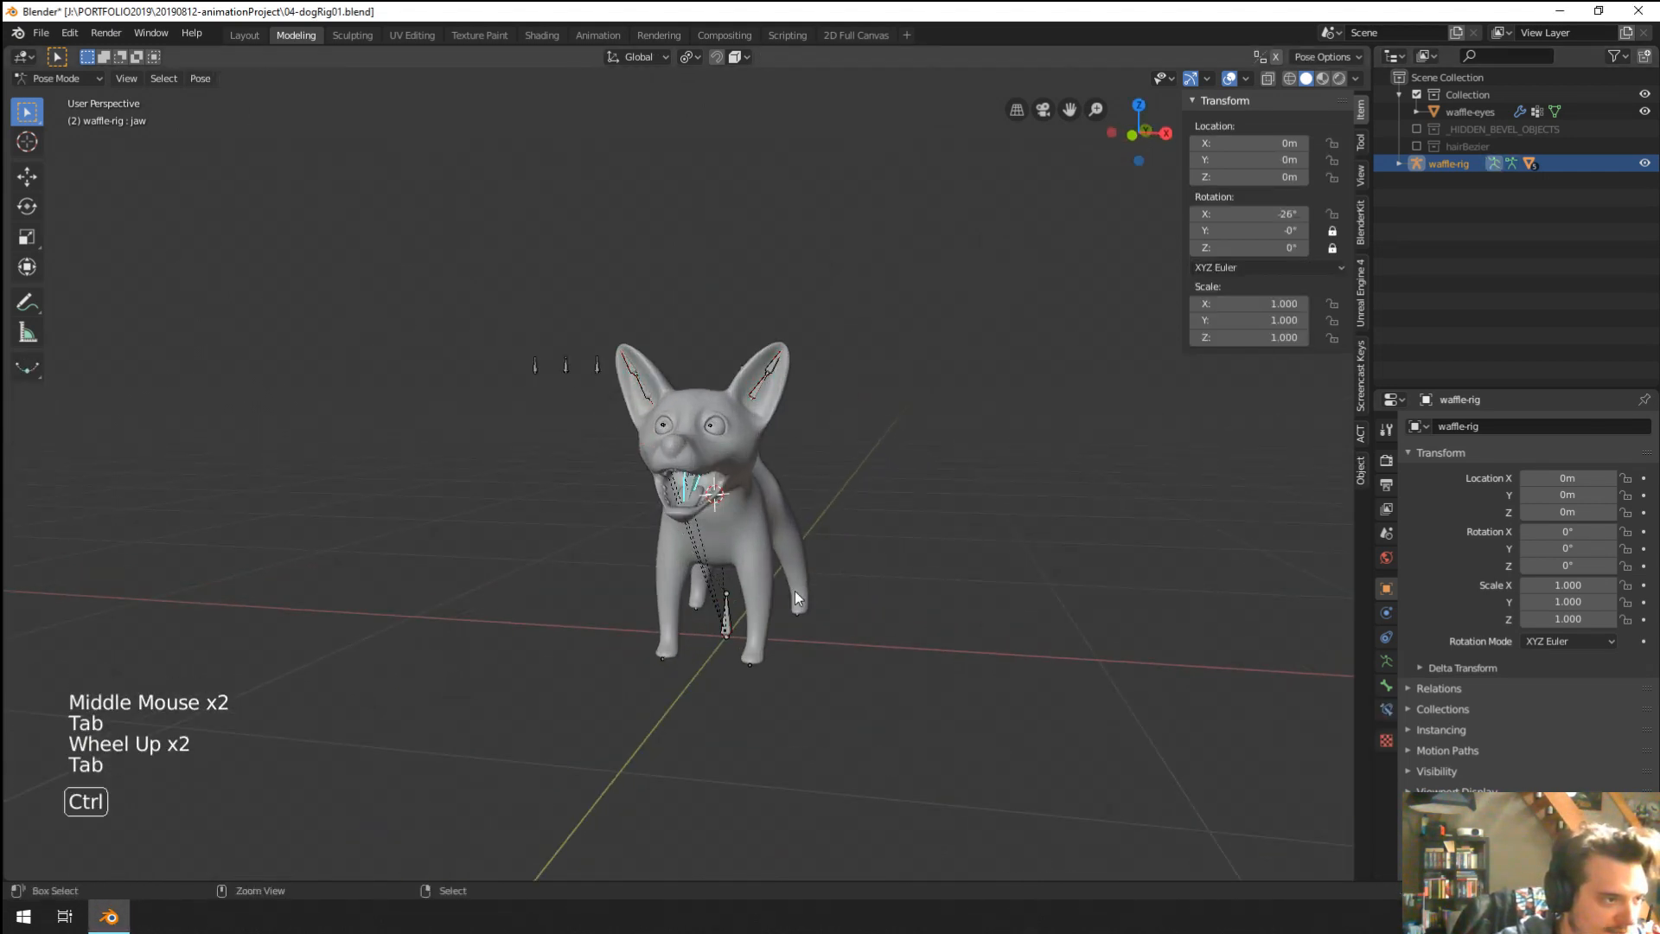
key(ctrl+Tab)
key(shift+a)
mouse_move(796, 590)
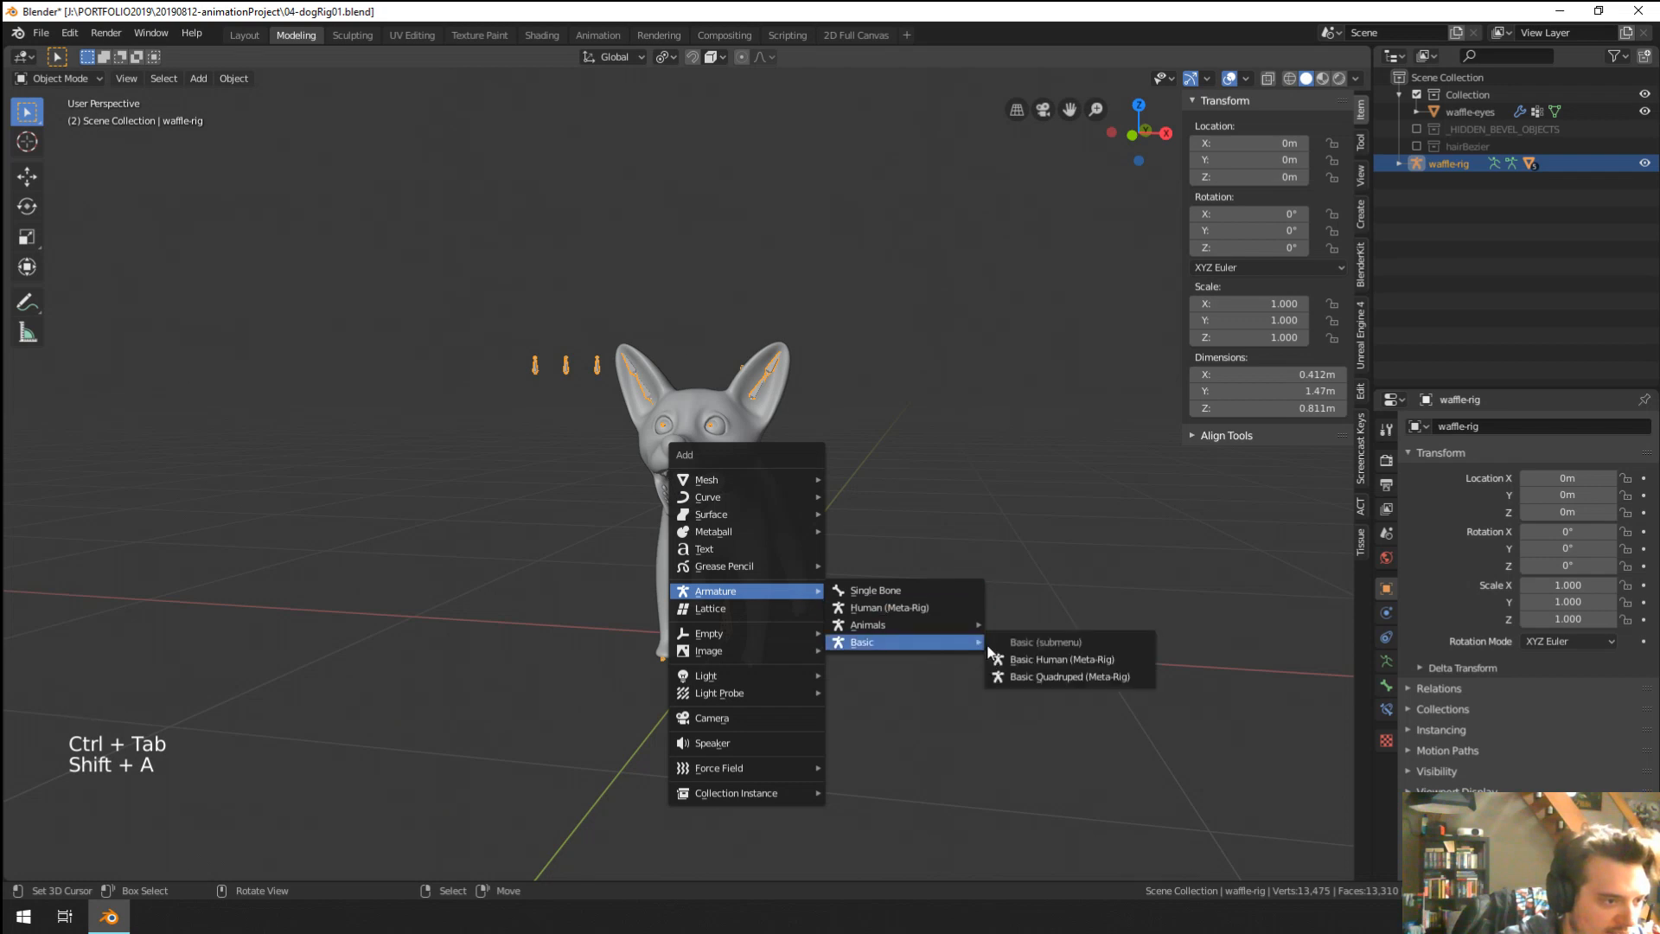
mouse_move(952, 623)
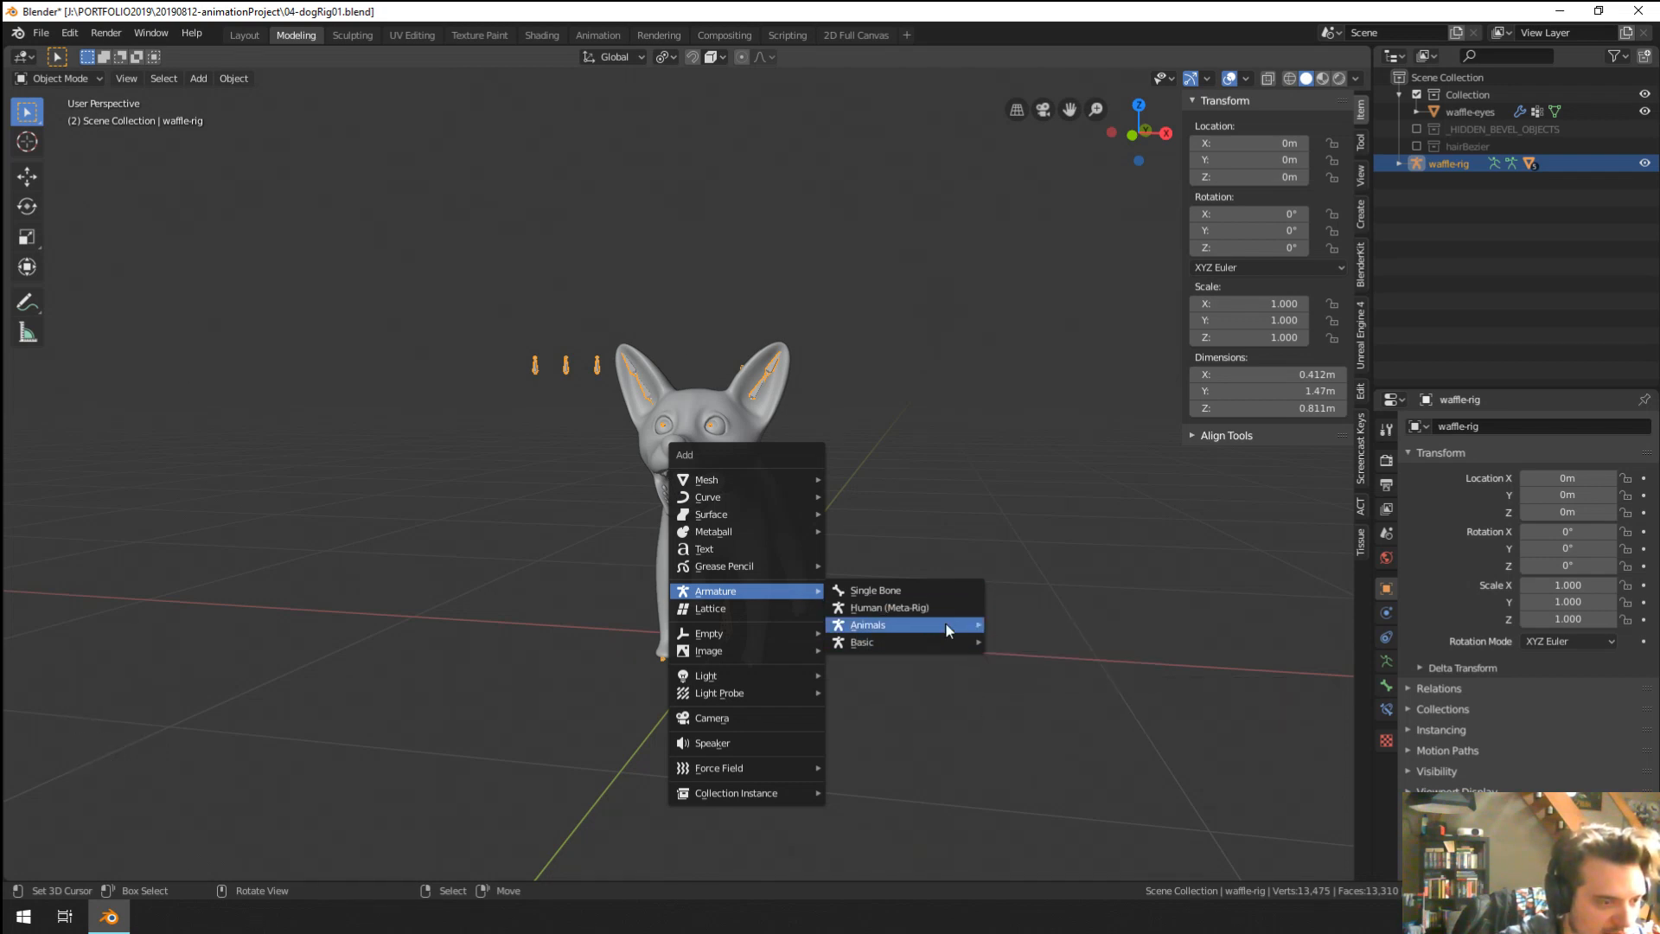
click(1086, 661)
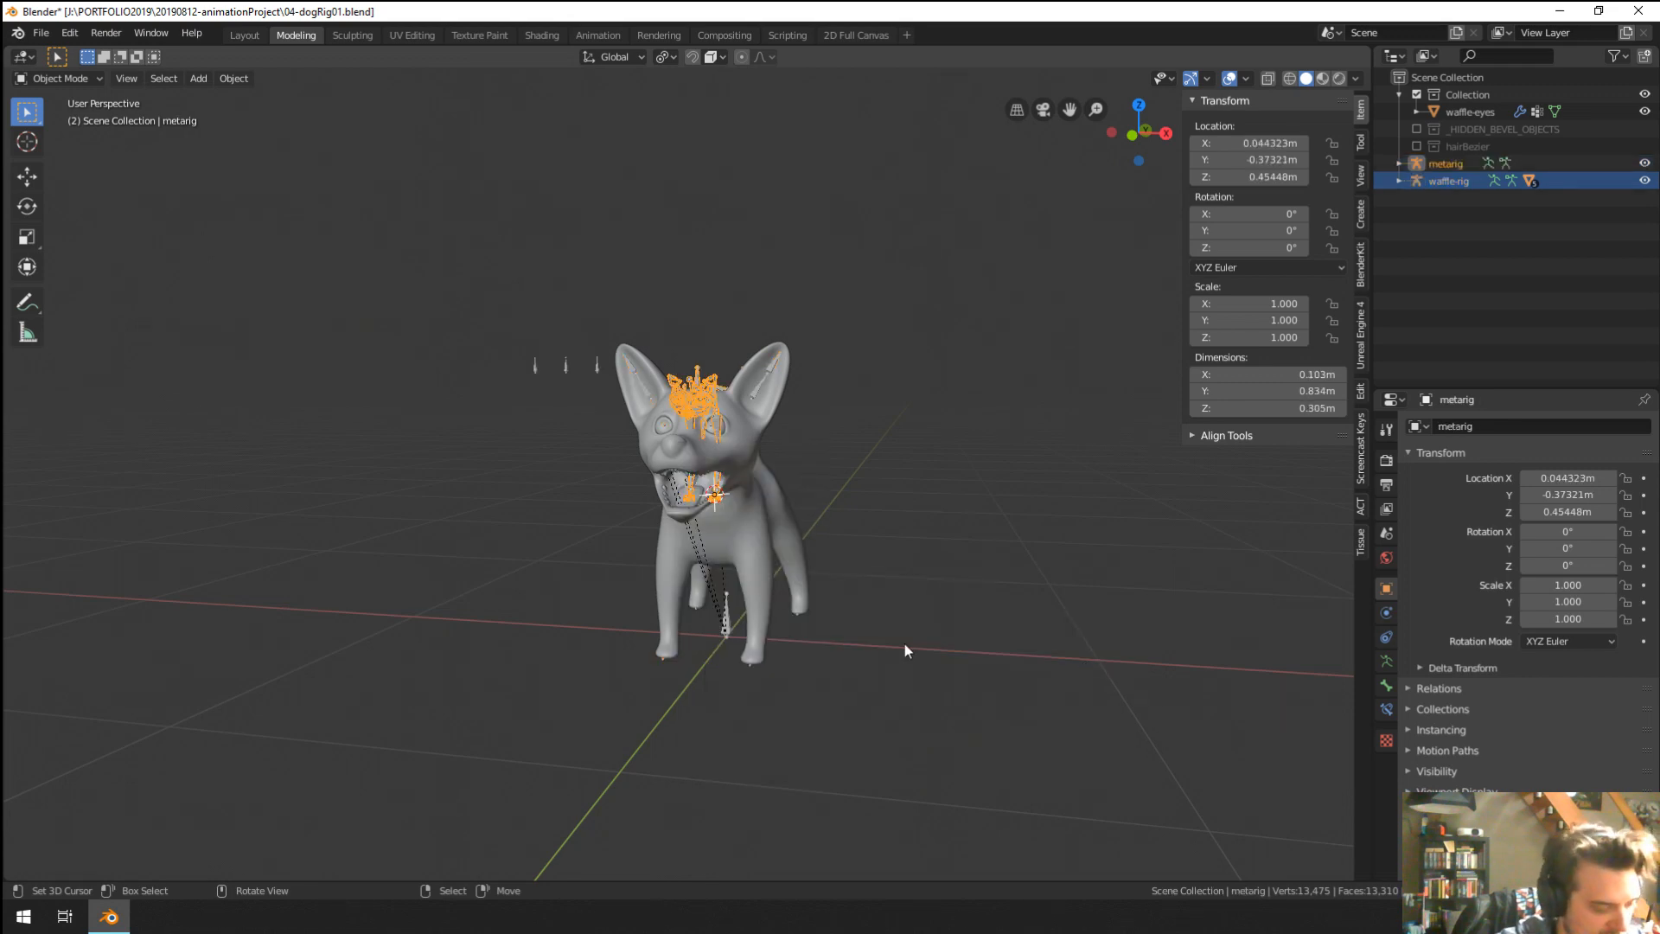
Clear the metarig's location, move it about 0.53 m along X beside the dog and scale it to about 1.953.
key(alt+g)
key(g)
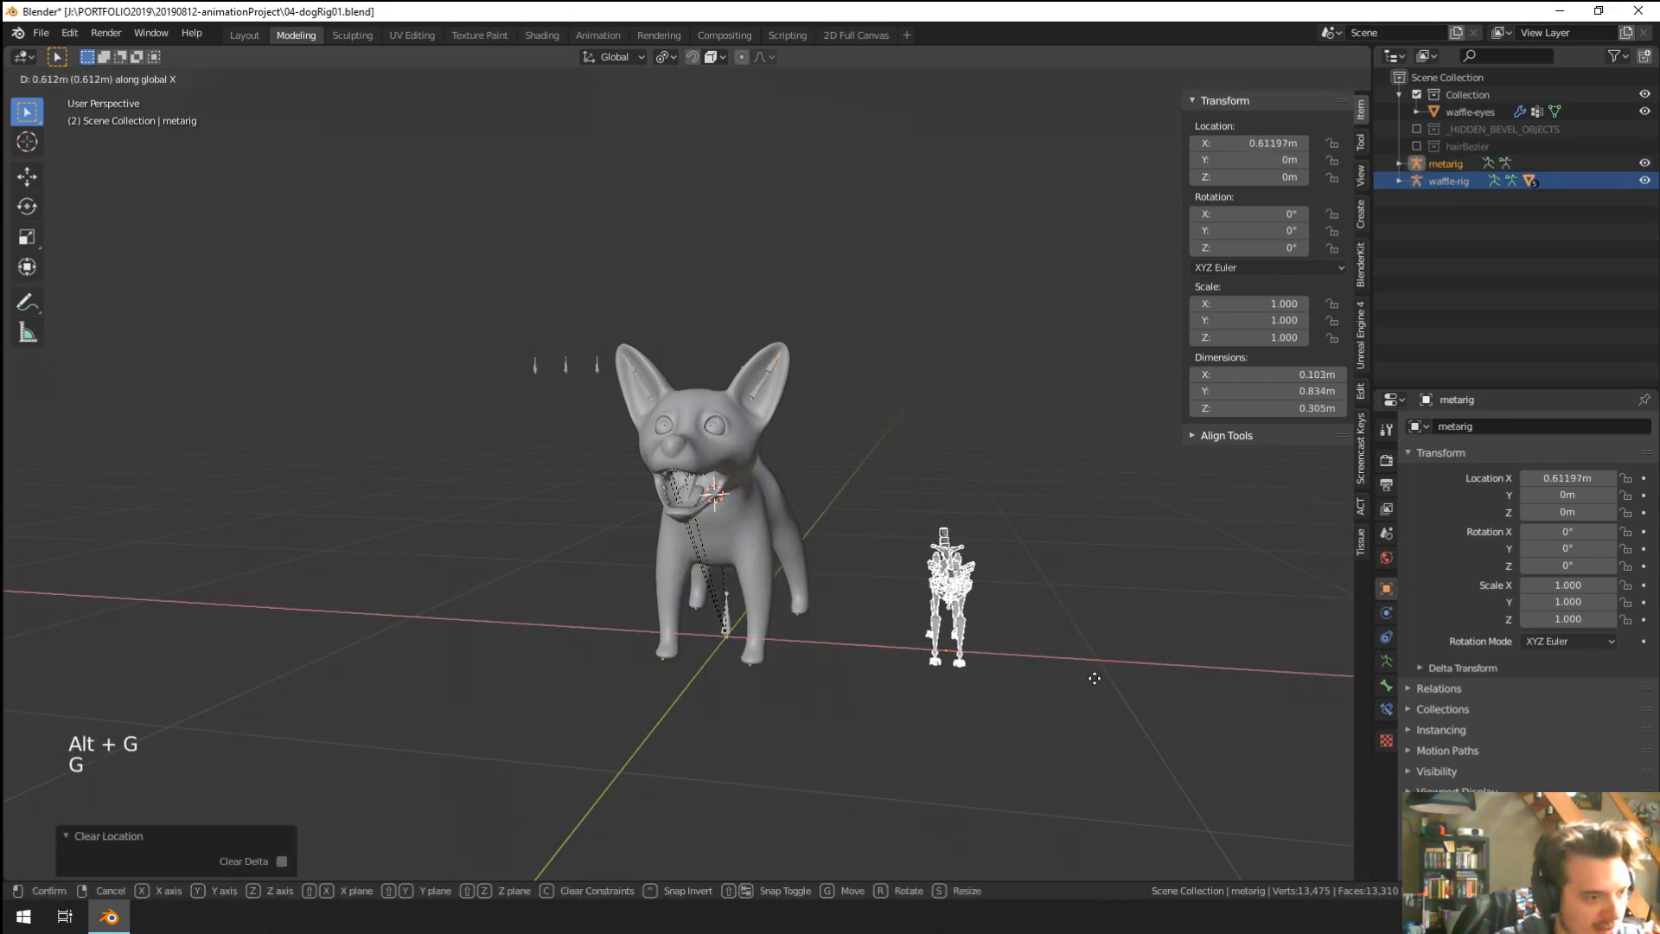
click(1066, 677)
middle_drag(1065, 677, 898, 629)
key(s)
click(838, 585)
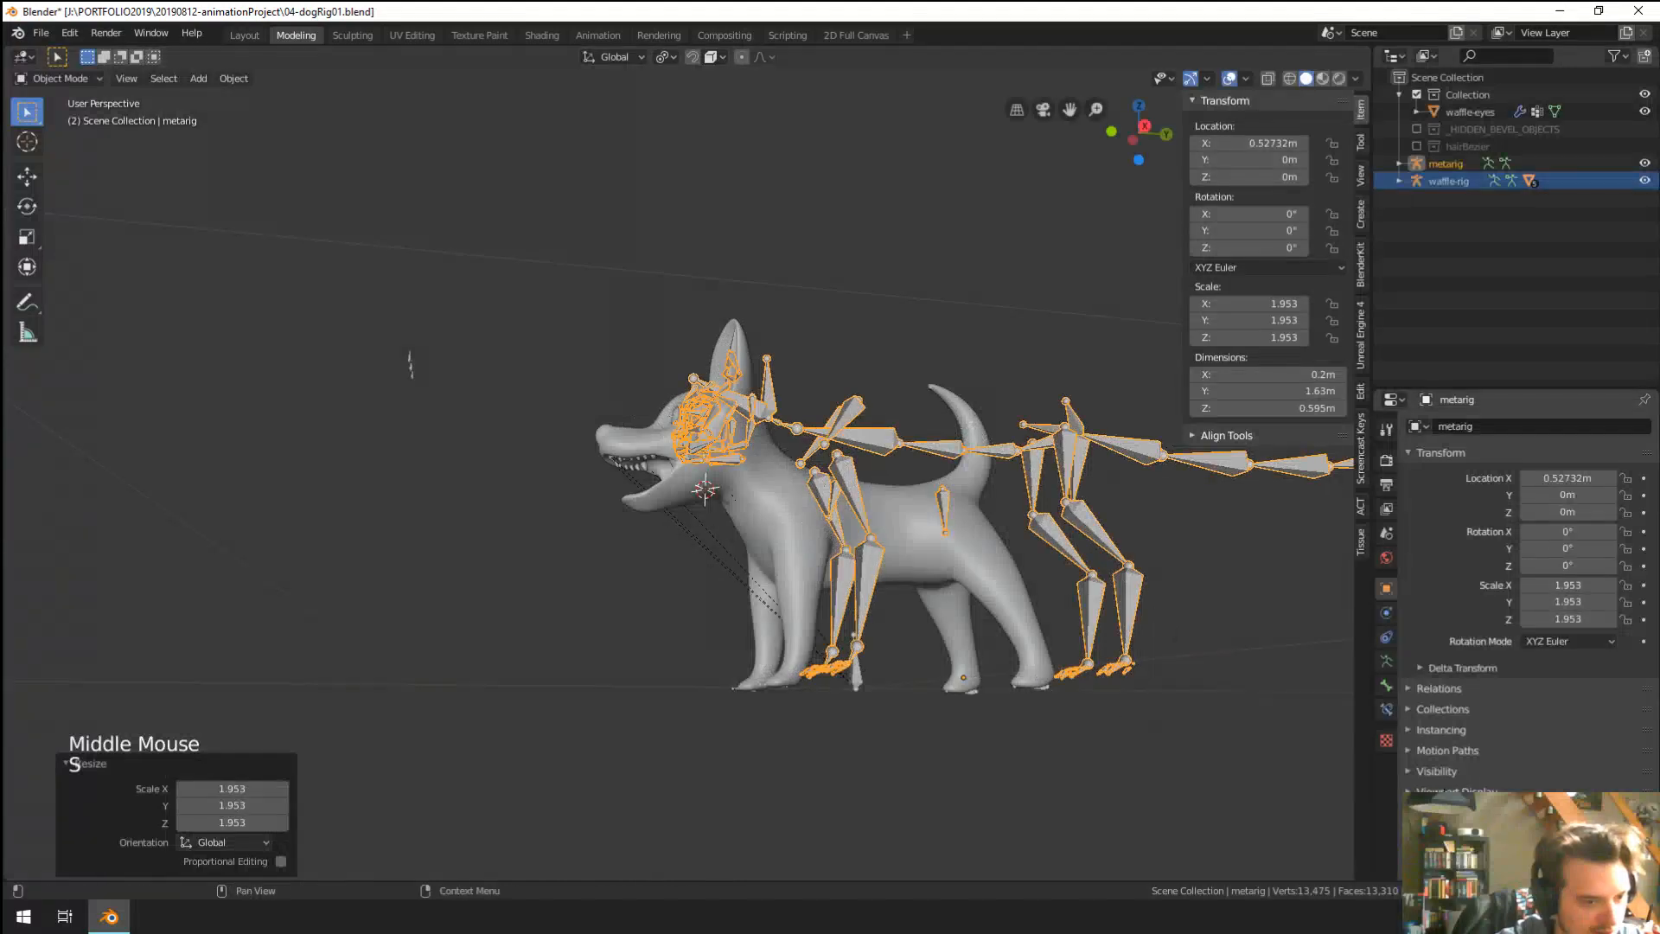
middle_drag(1211, 745, 1245, 772)
scroll(1243, 723, up, 1)
Generate the Rigify control rig from the metarig and move the generated rig about -1.33 m along Y.
click(1387, 661)
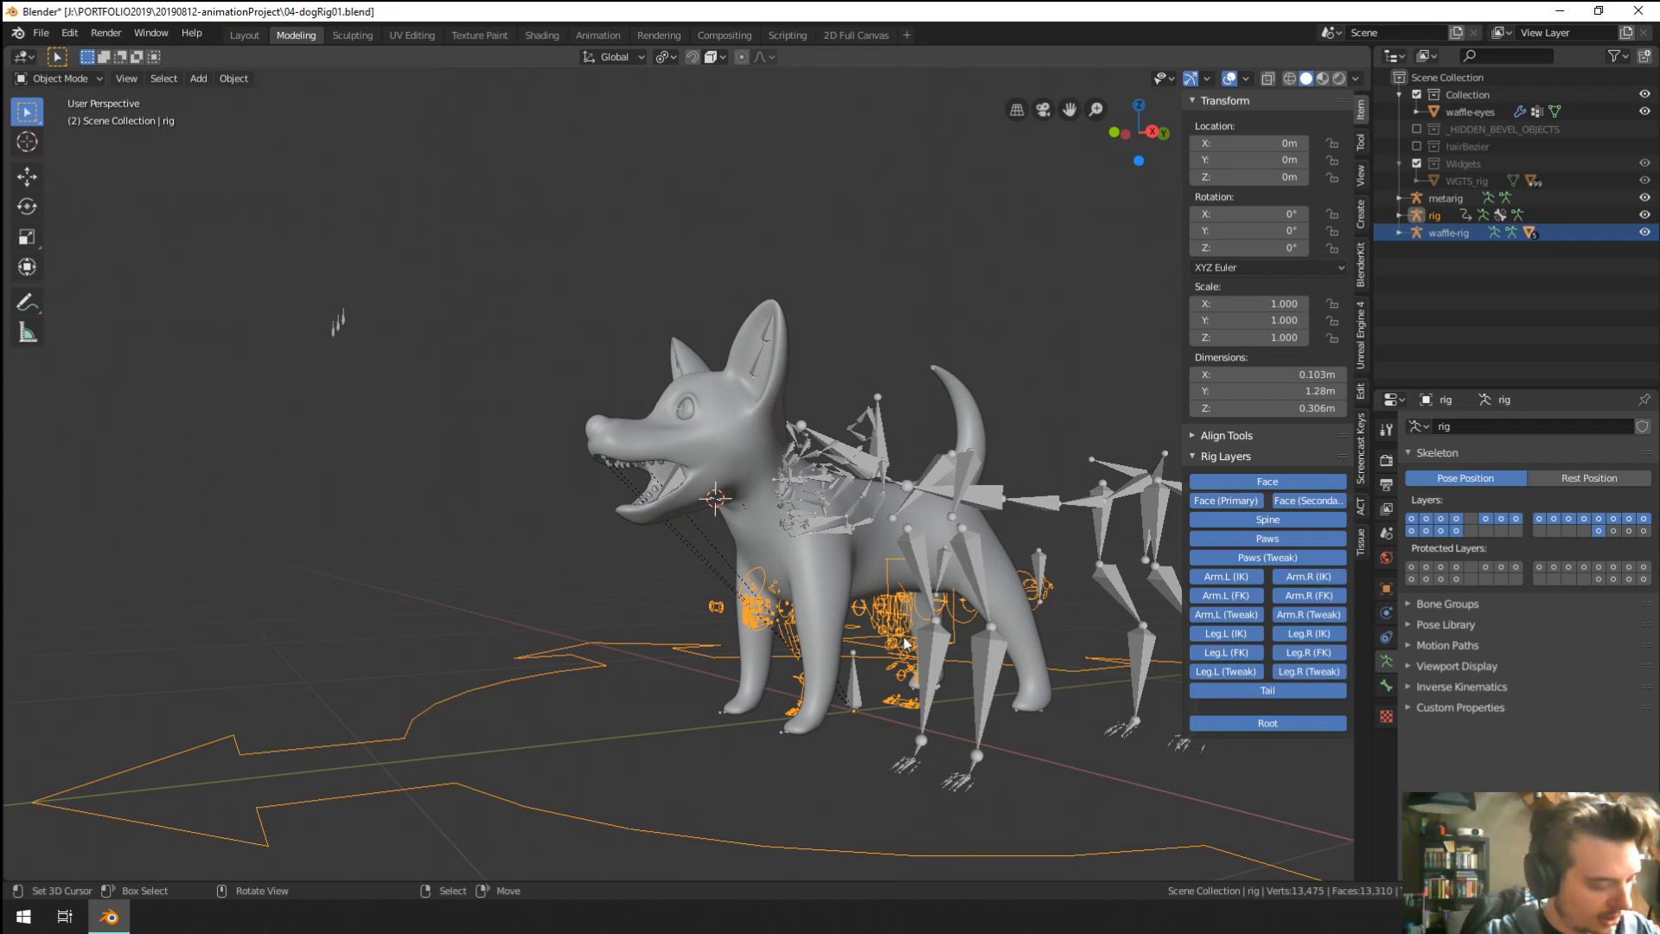
key(g)
click(816, 644)
shift+scroll(815, 643, down, 1)
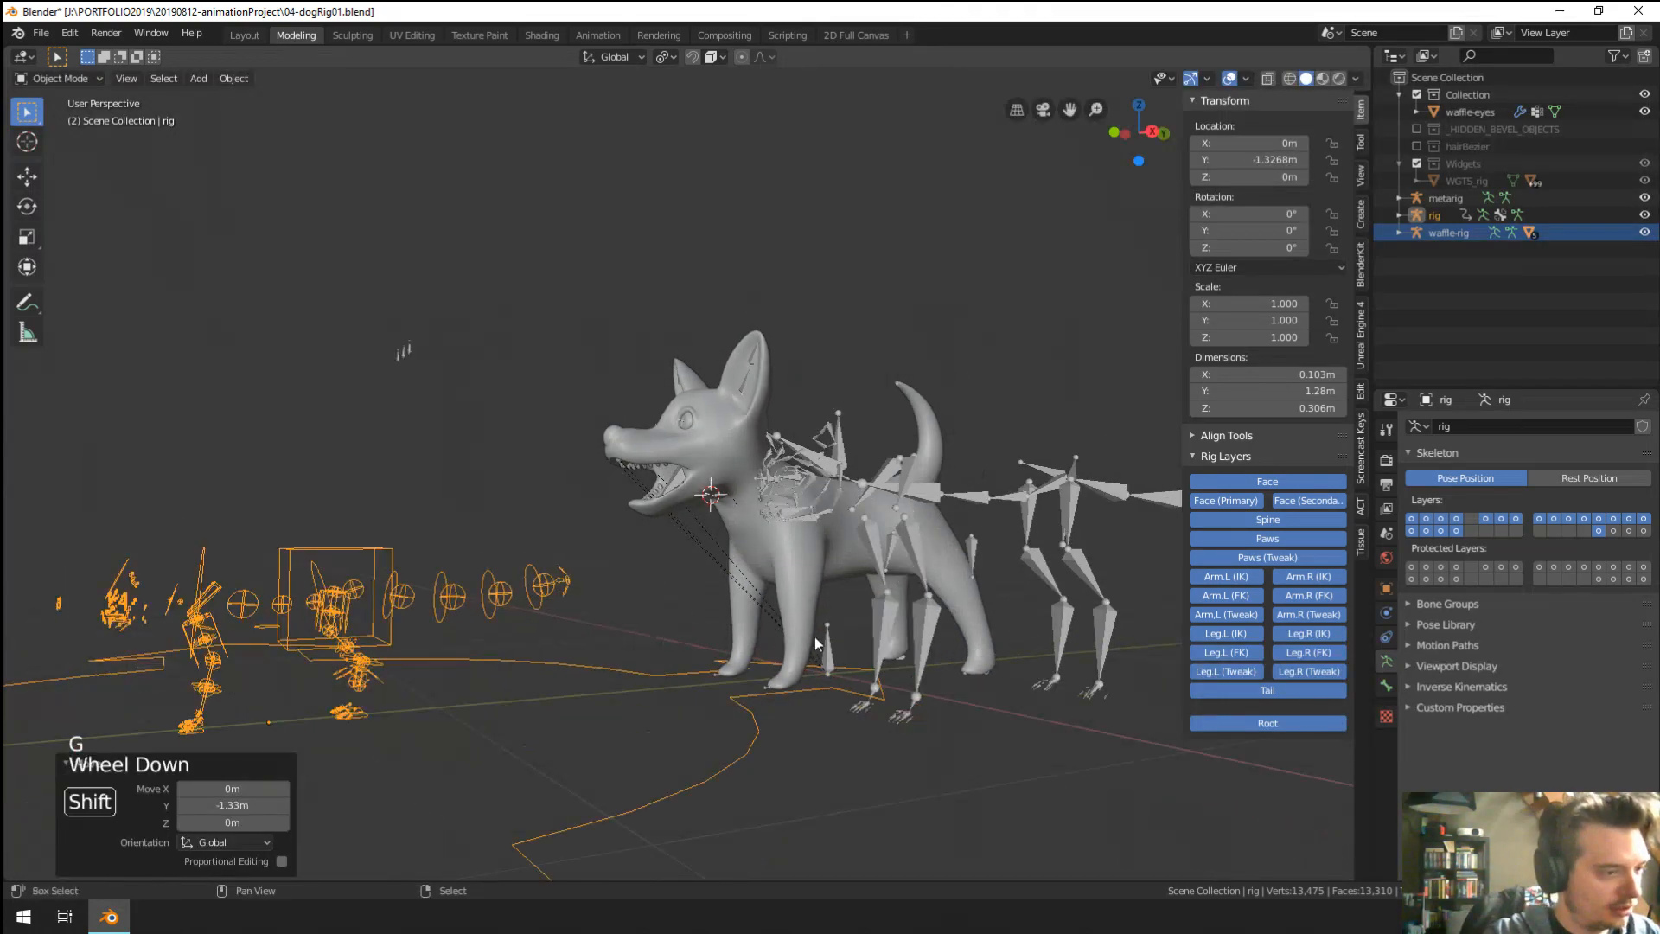
shift+middle_drag(816, 644, 796, 665)
middle_drag(795, 666, 778, 679)
middle_drag(778, 679, 770, 688)
middle_drag(770, 688, 652, 647)
scroll(651, 595, up, 2)
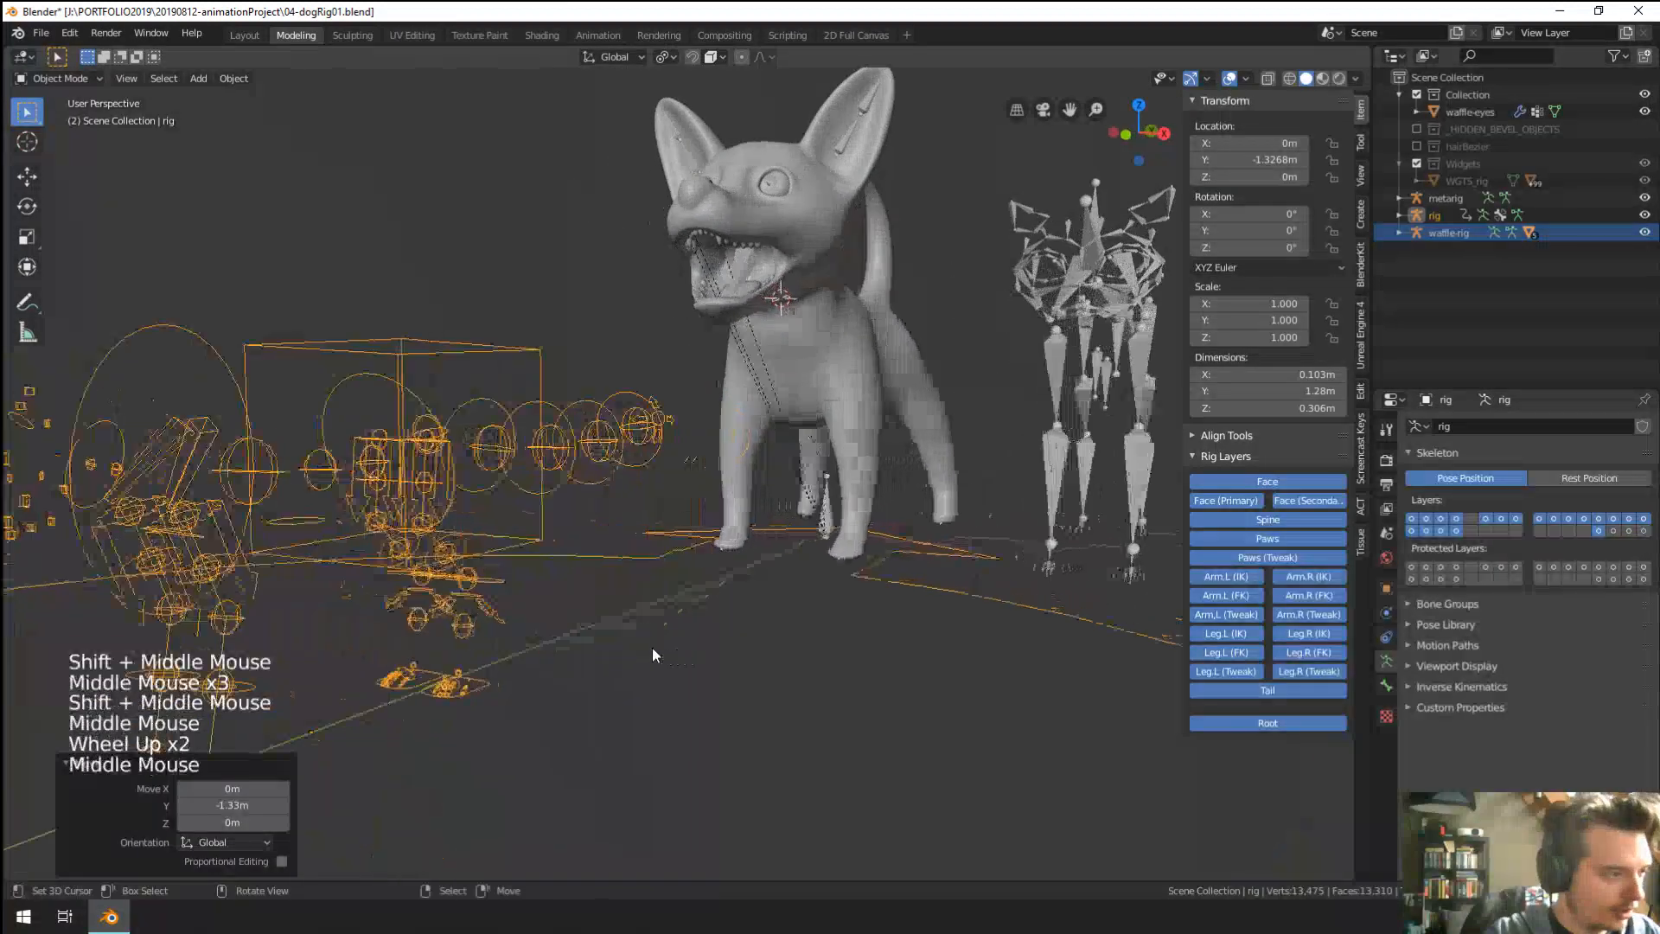
Examine the generated rig's bone structure in Edit Mode and return to Object Mode.
key(Tab)
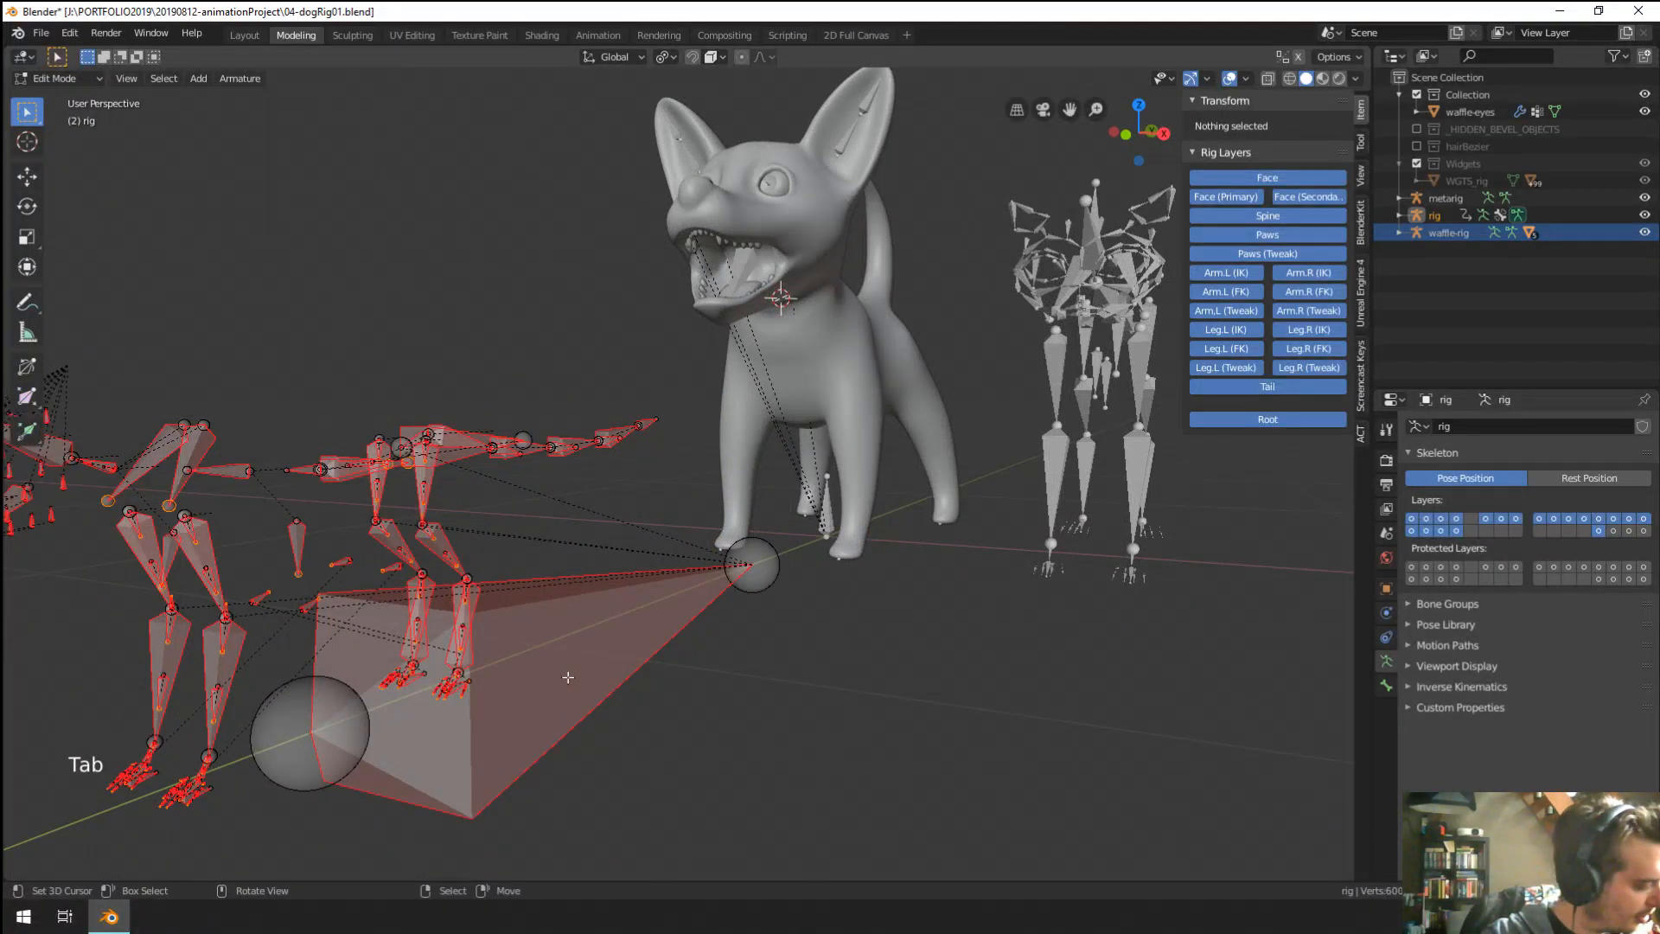
middle_drag(567, 678, 518, 669)
key(Tab)
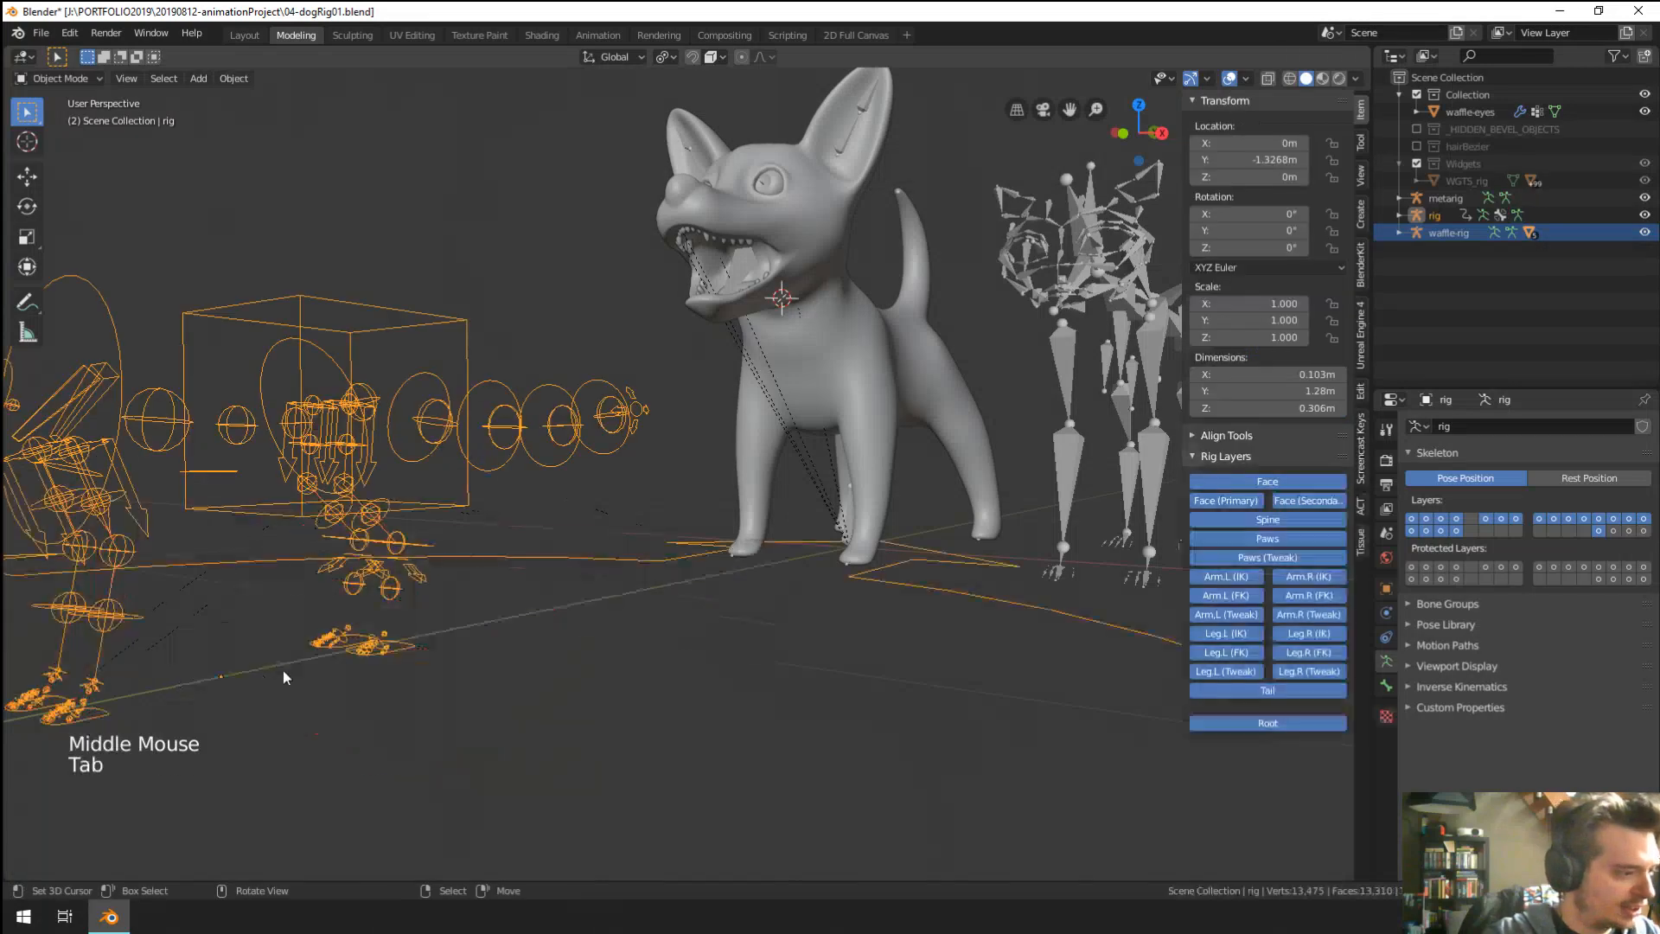
Put the generated rig in Pose Mode and try moving the foot_ik.L control.
key(ctrl+Tab)
right_click(398, 657)
shift+middle_drag(397, 657, 623, 605)
key(g)
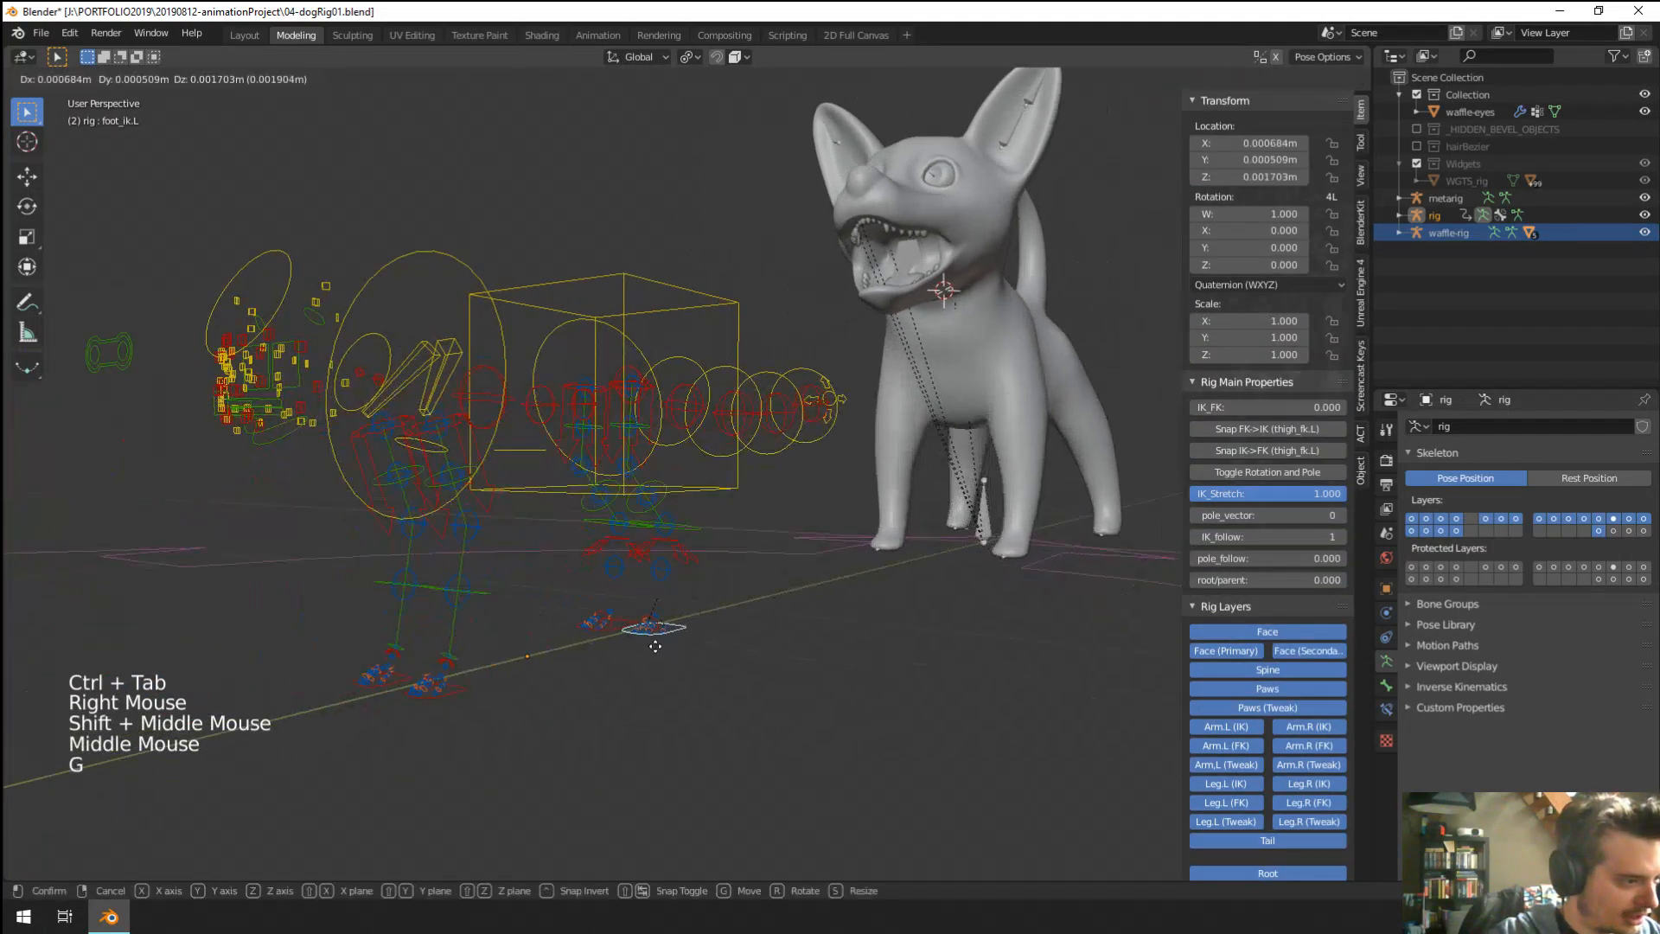
click(625, 585)
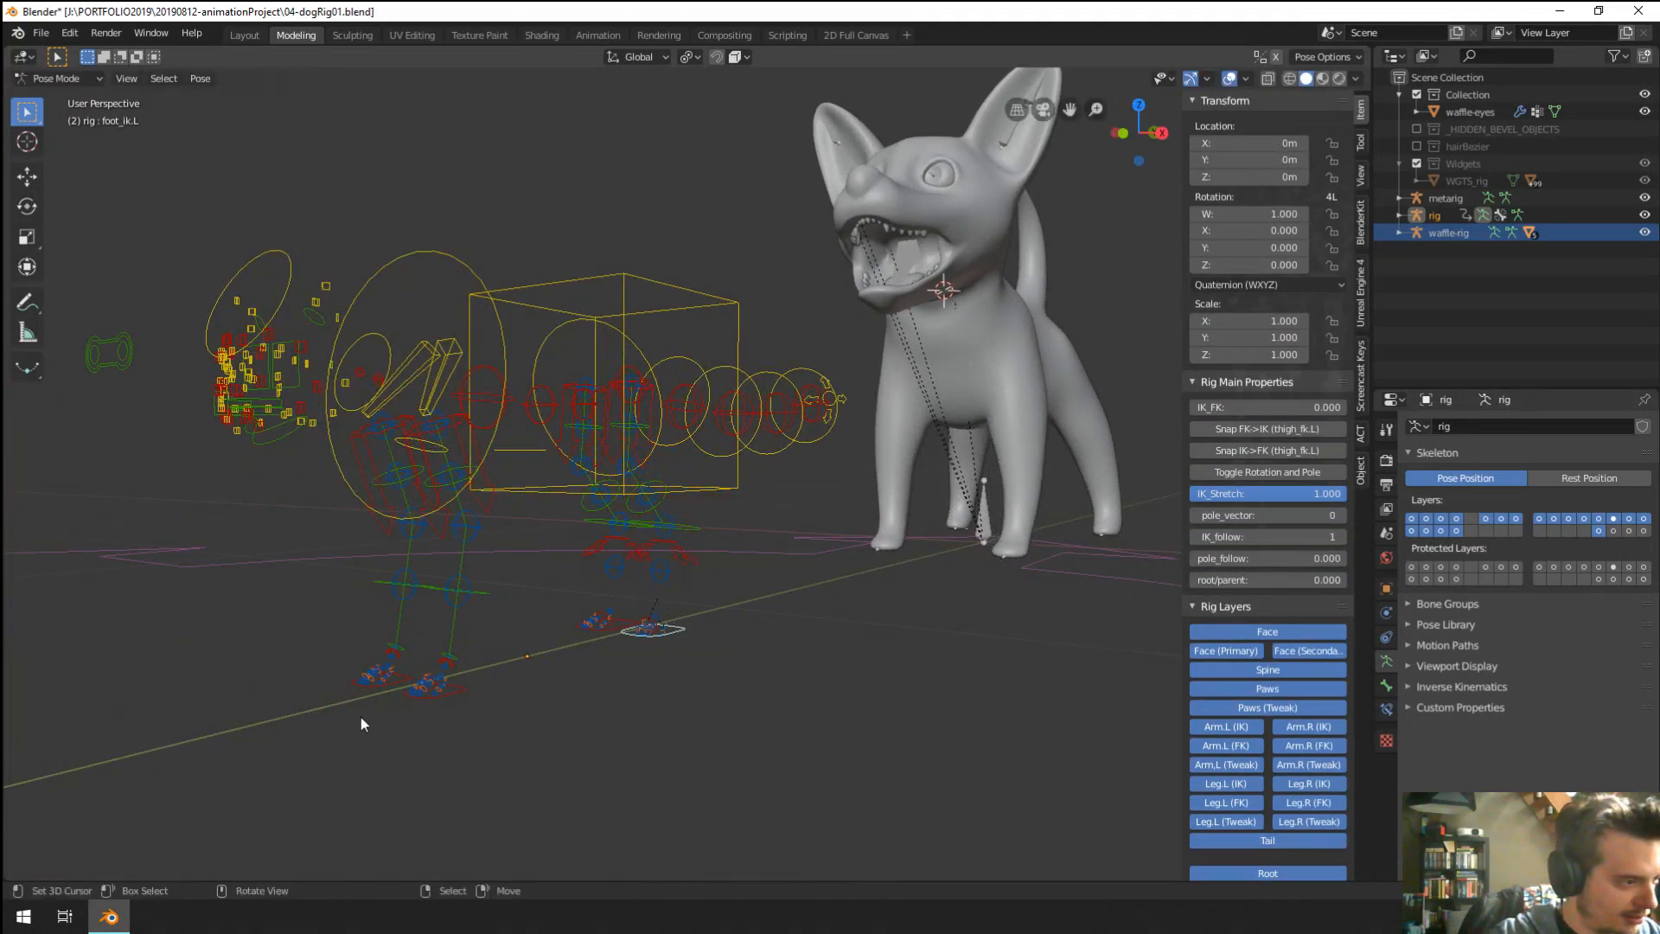
Try moving the front paw controls hand_ik.L and hand_ik.R of the generated rig.
right_click(444, 695)
key(g)
right_click(440, 599)
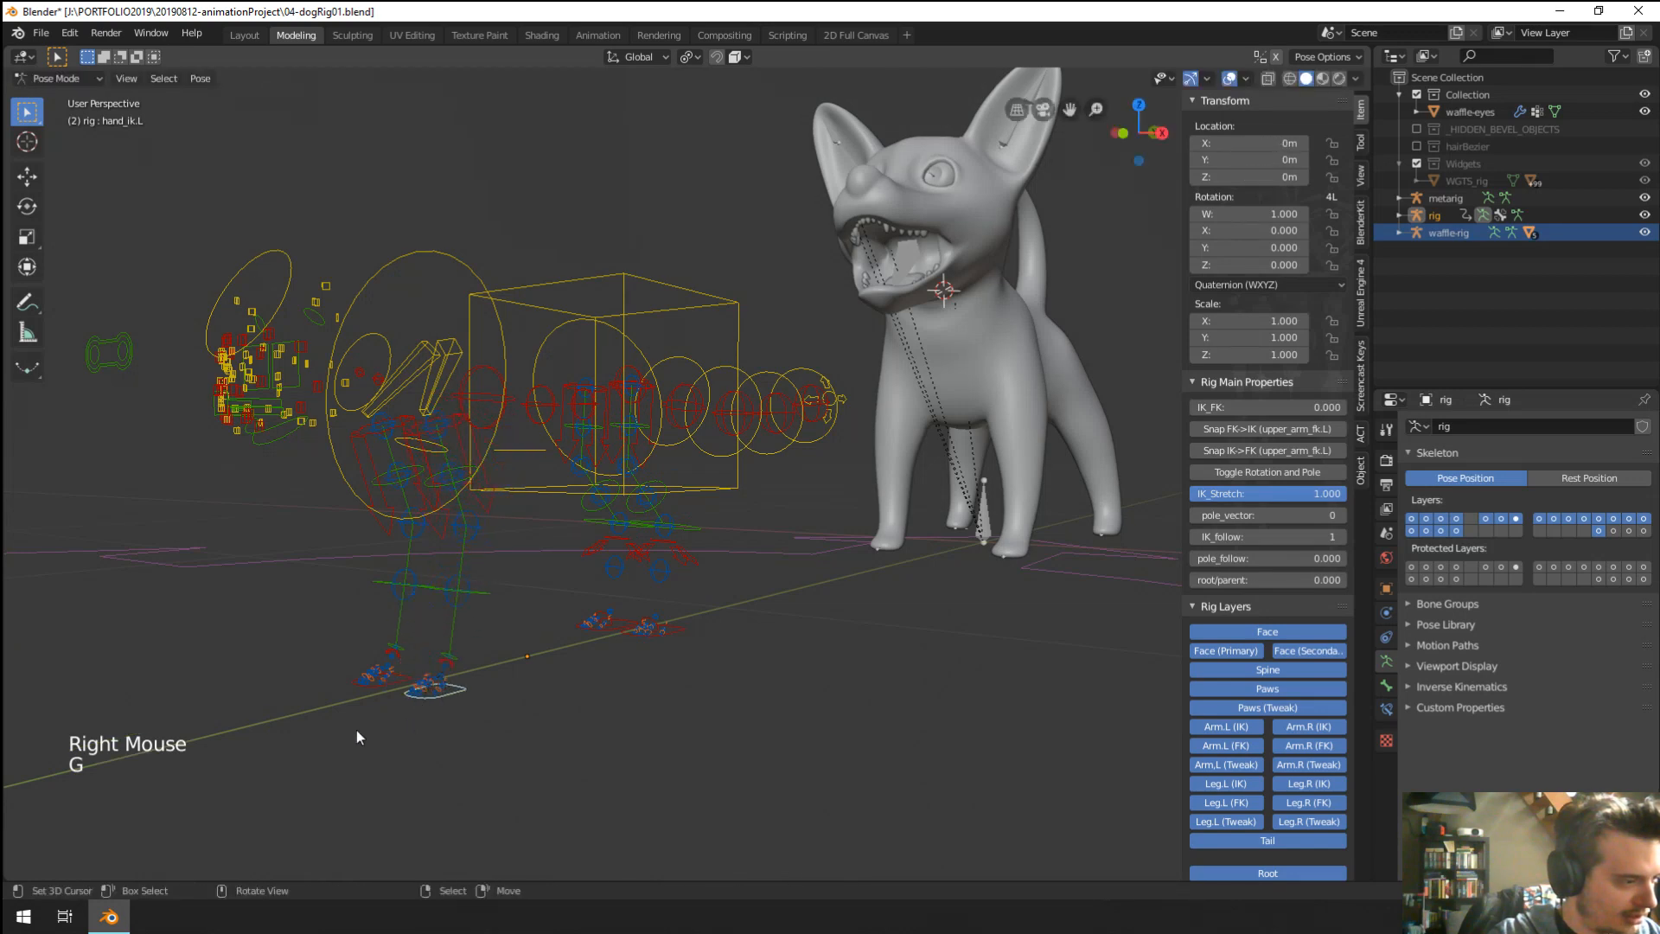
right_click(374, 701)
key(g)
right_click(296, 621)
middle_drag(296, 621, 563, 776)
scroll(524, 764, down, 2)
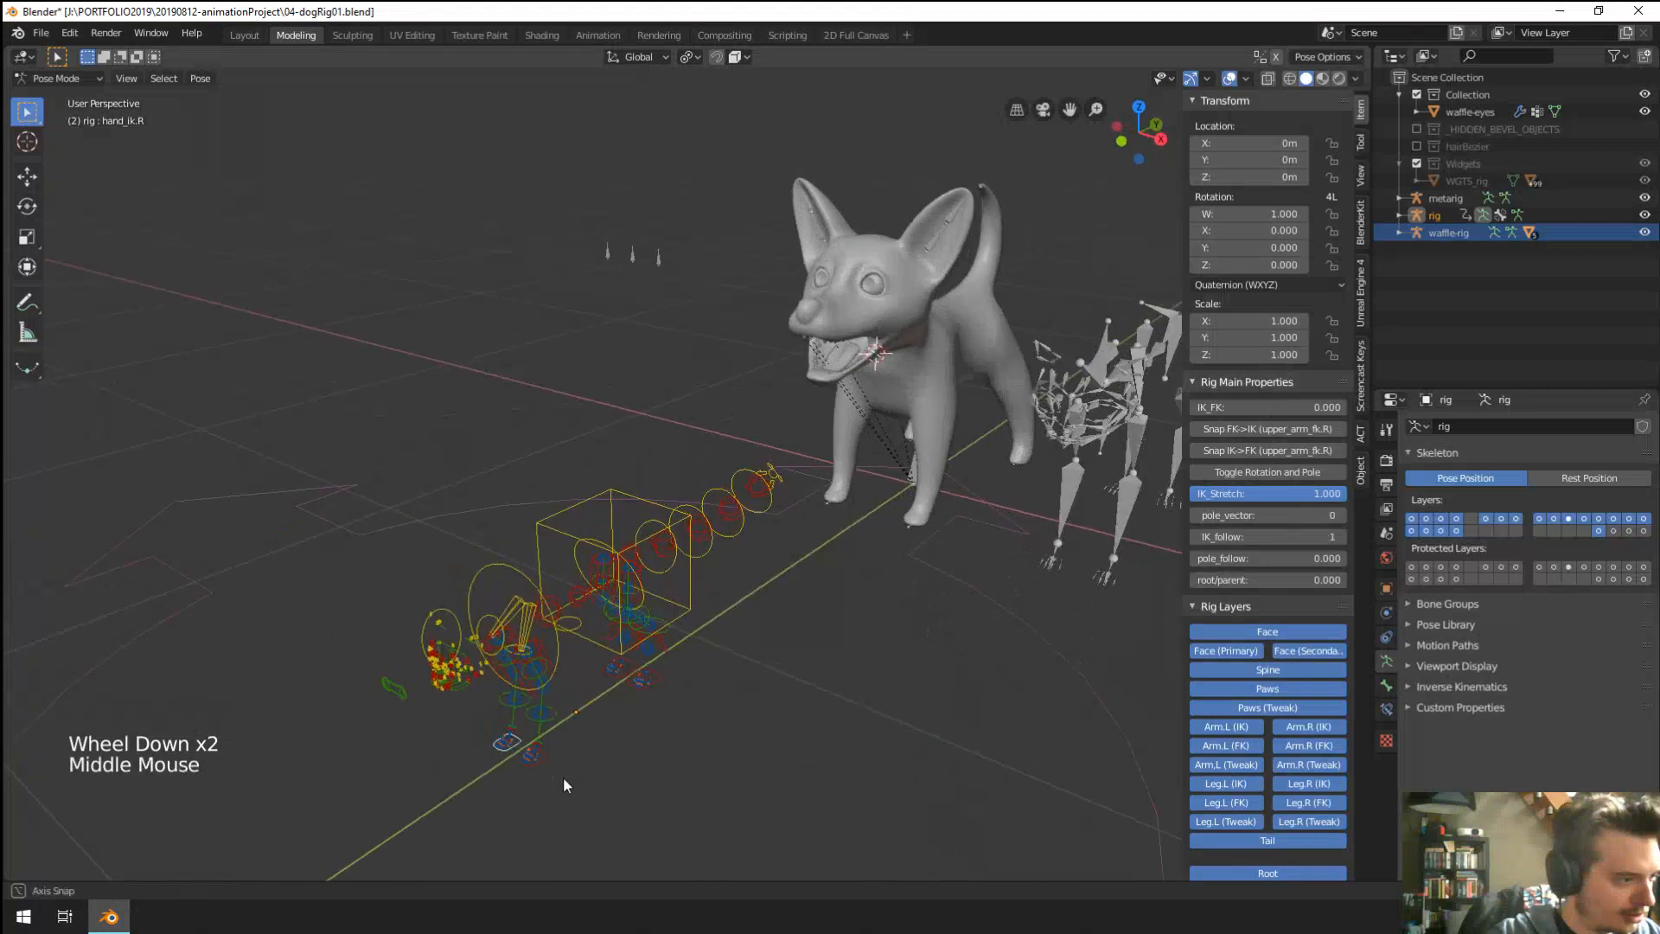
Return the generated rig to Object Mode and delete it from the scene.
key(Tab)
key(Tab)
key(ctrl+Tab)
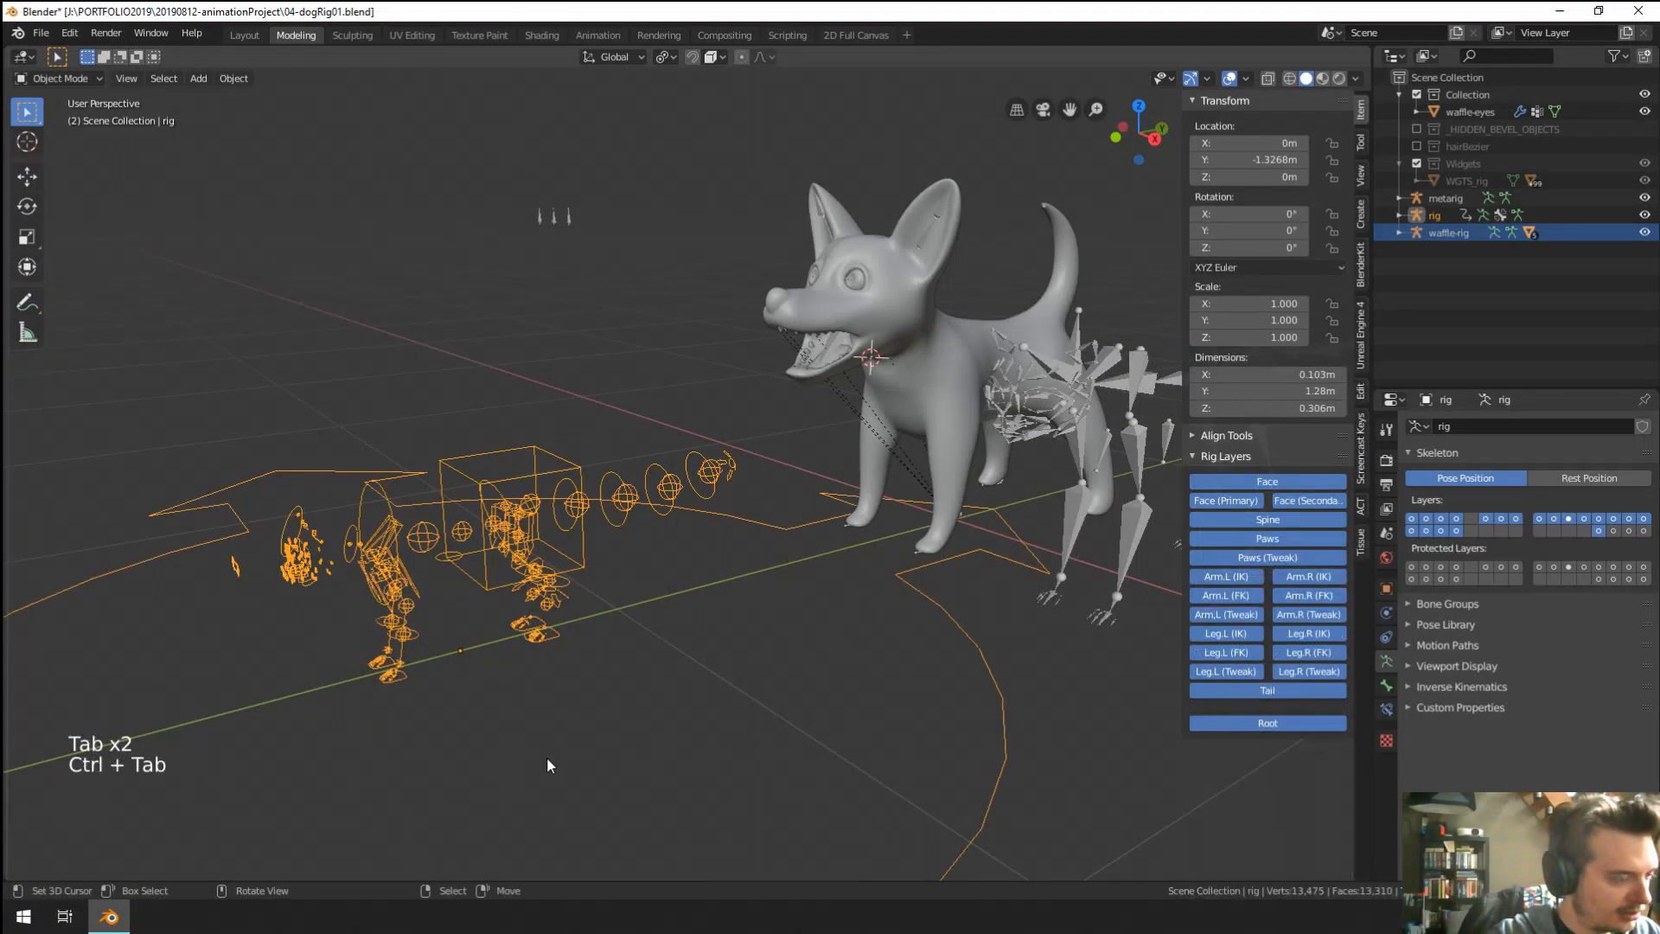
key(x)
scroll(1040, 494, down, 1)
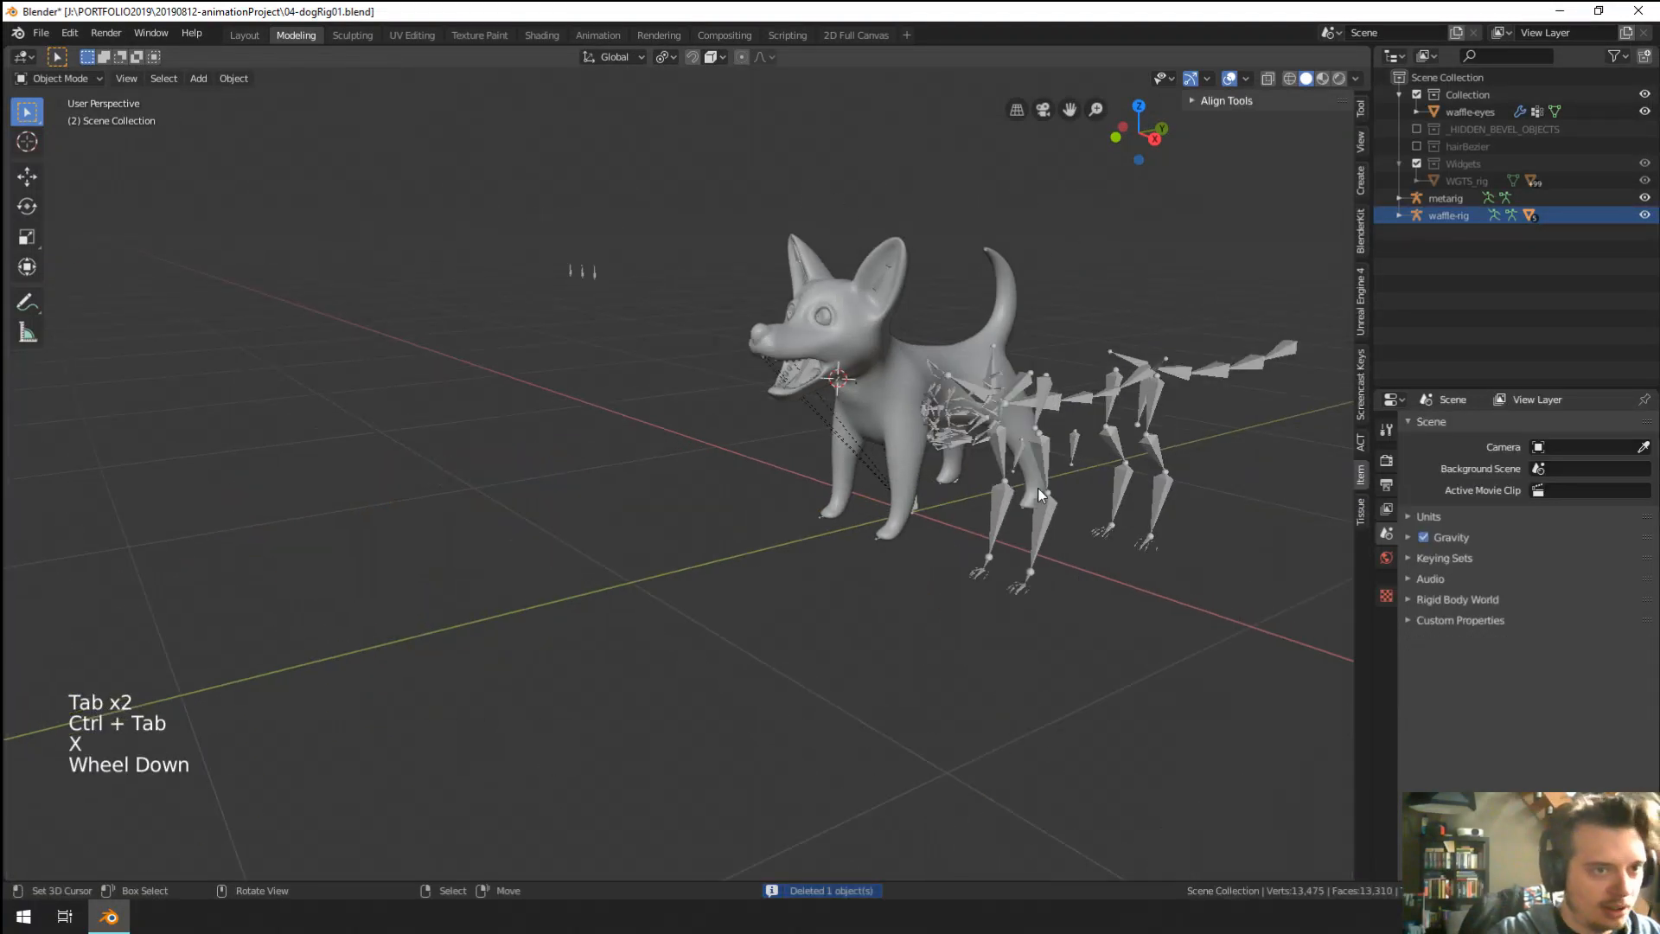
Delete the Widgets collection together with everything in it.
click(1415, 132)
click(1417, 130)
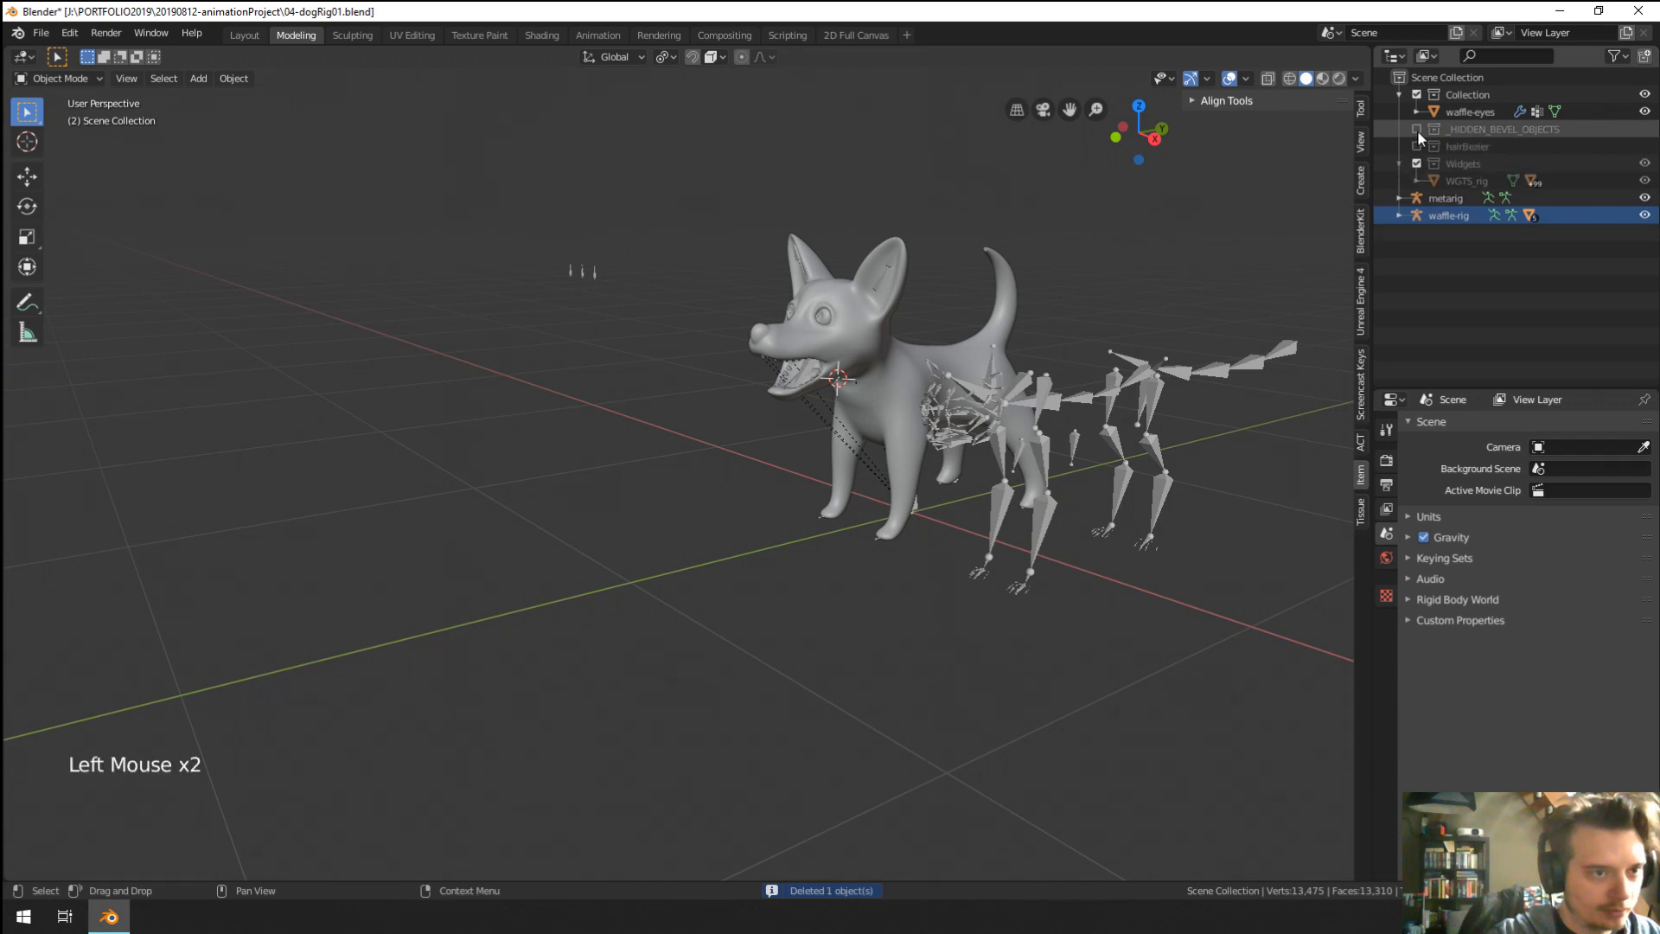
click(1461, 164)
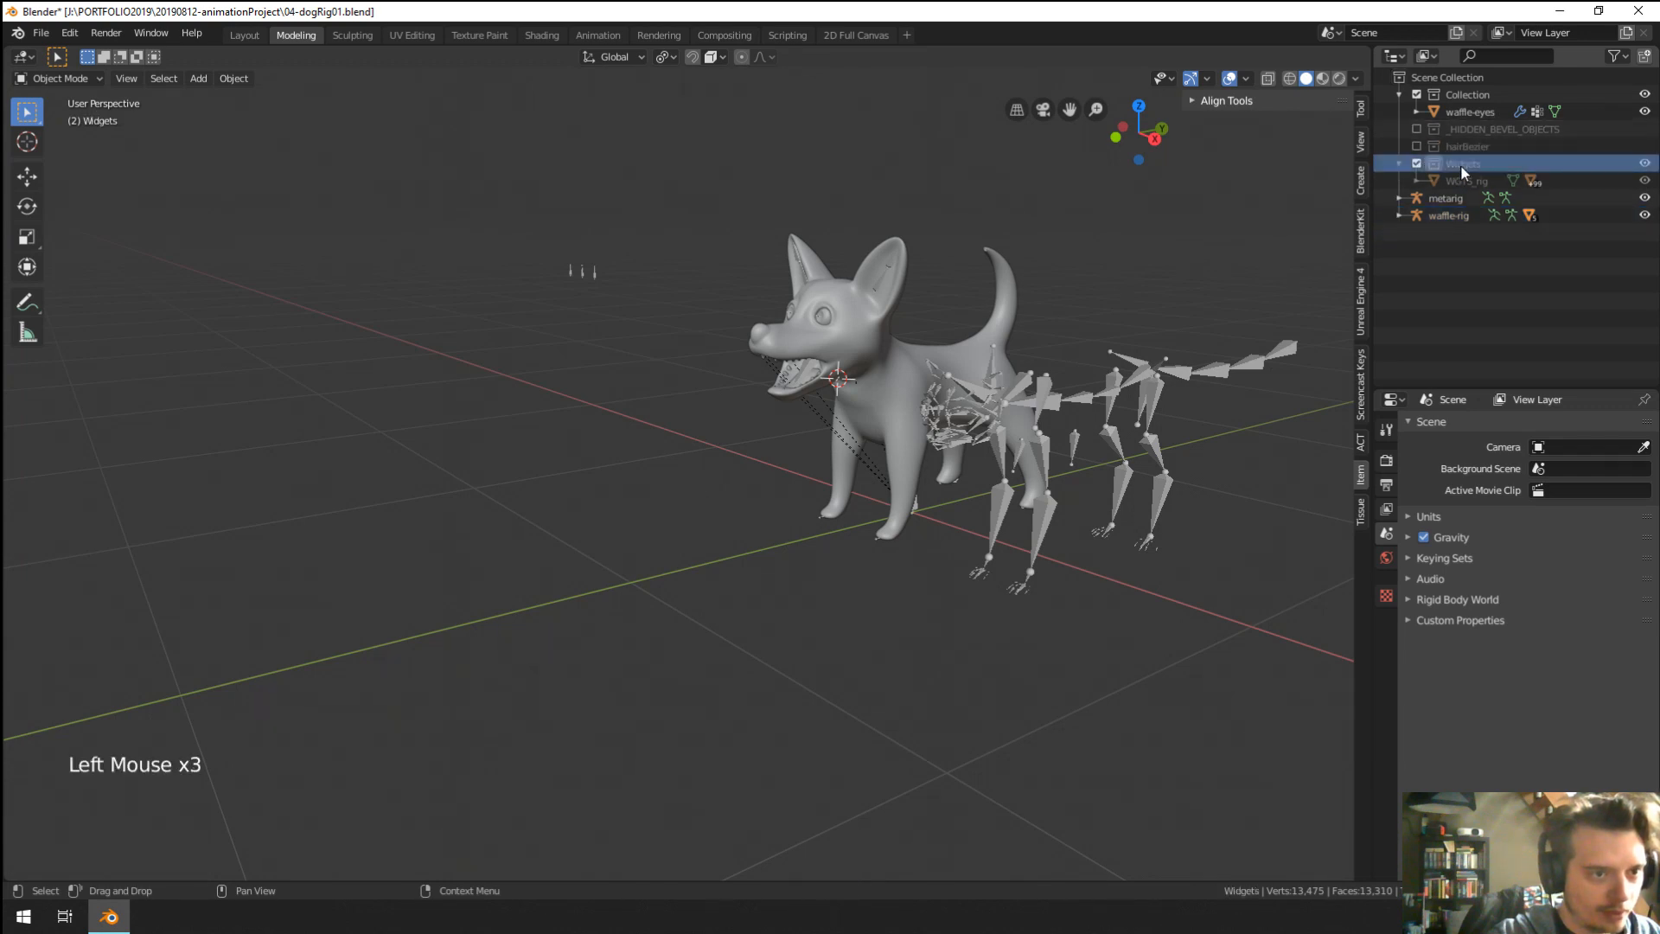
right_click(1460, 164)
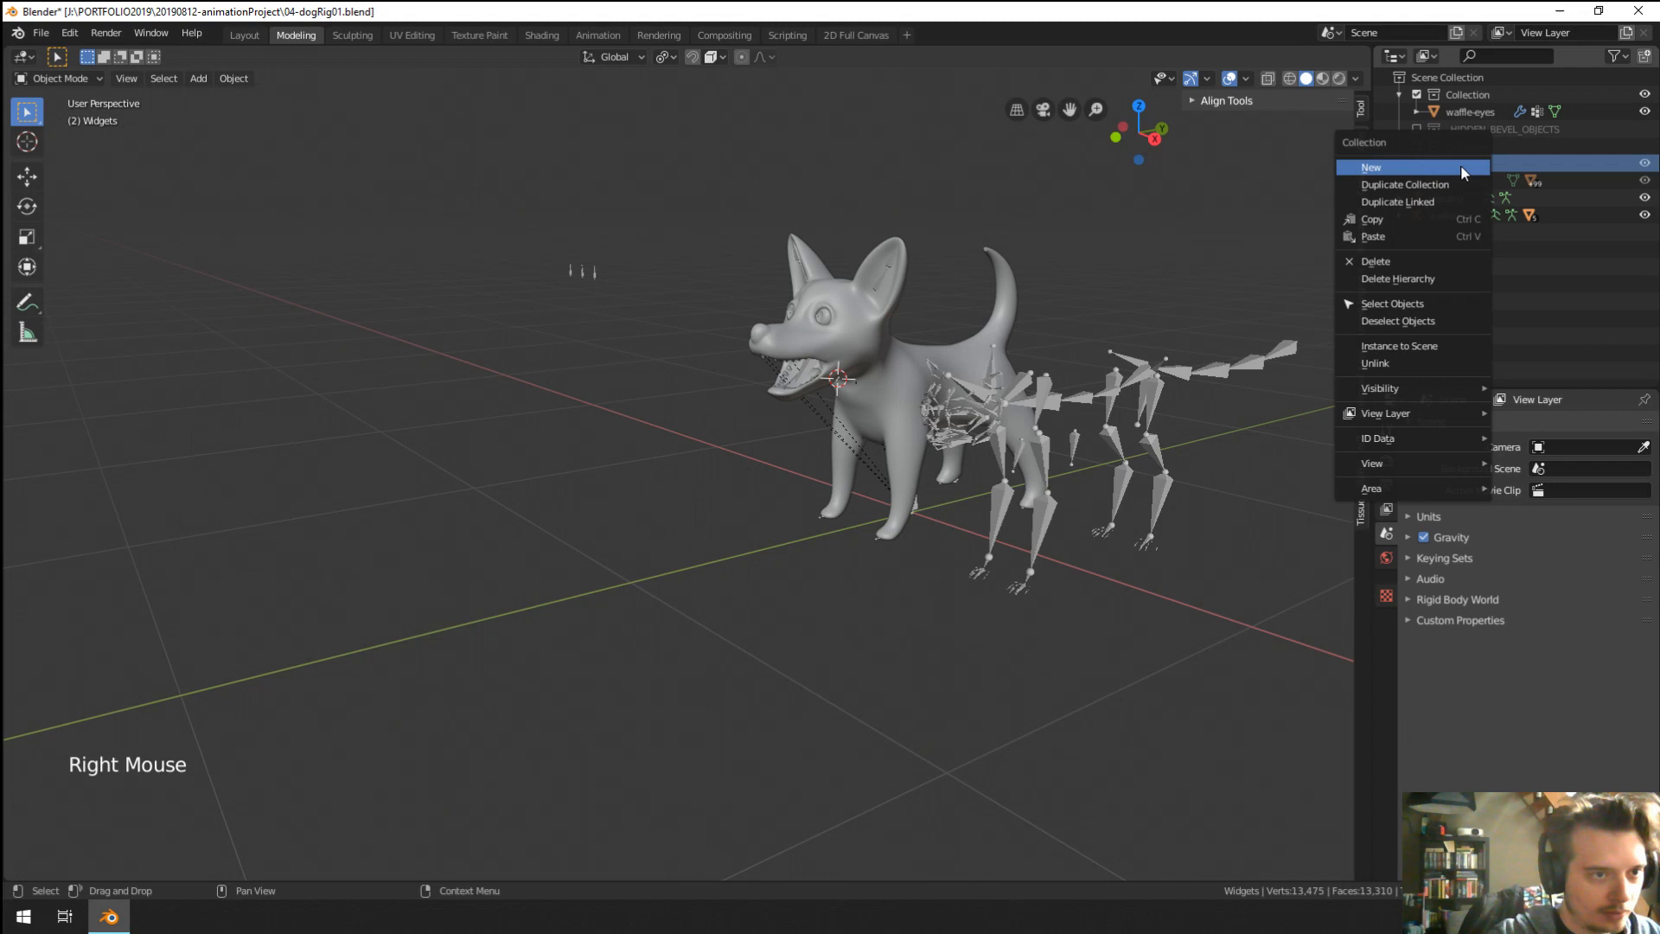
click(1415, 279)
Select the metarig armature beside the dog and delete it.
scroll(1045, 609, up, 2)
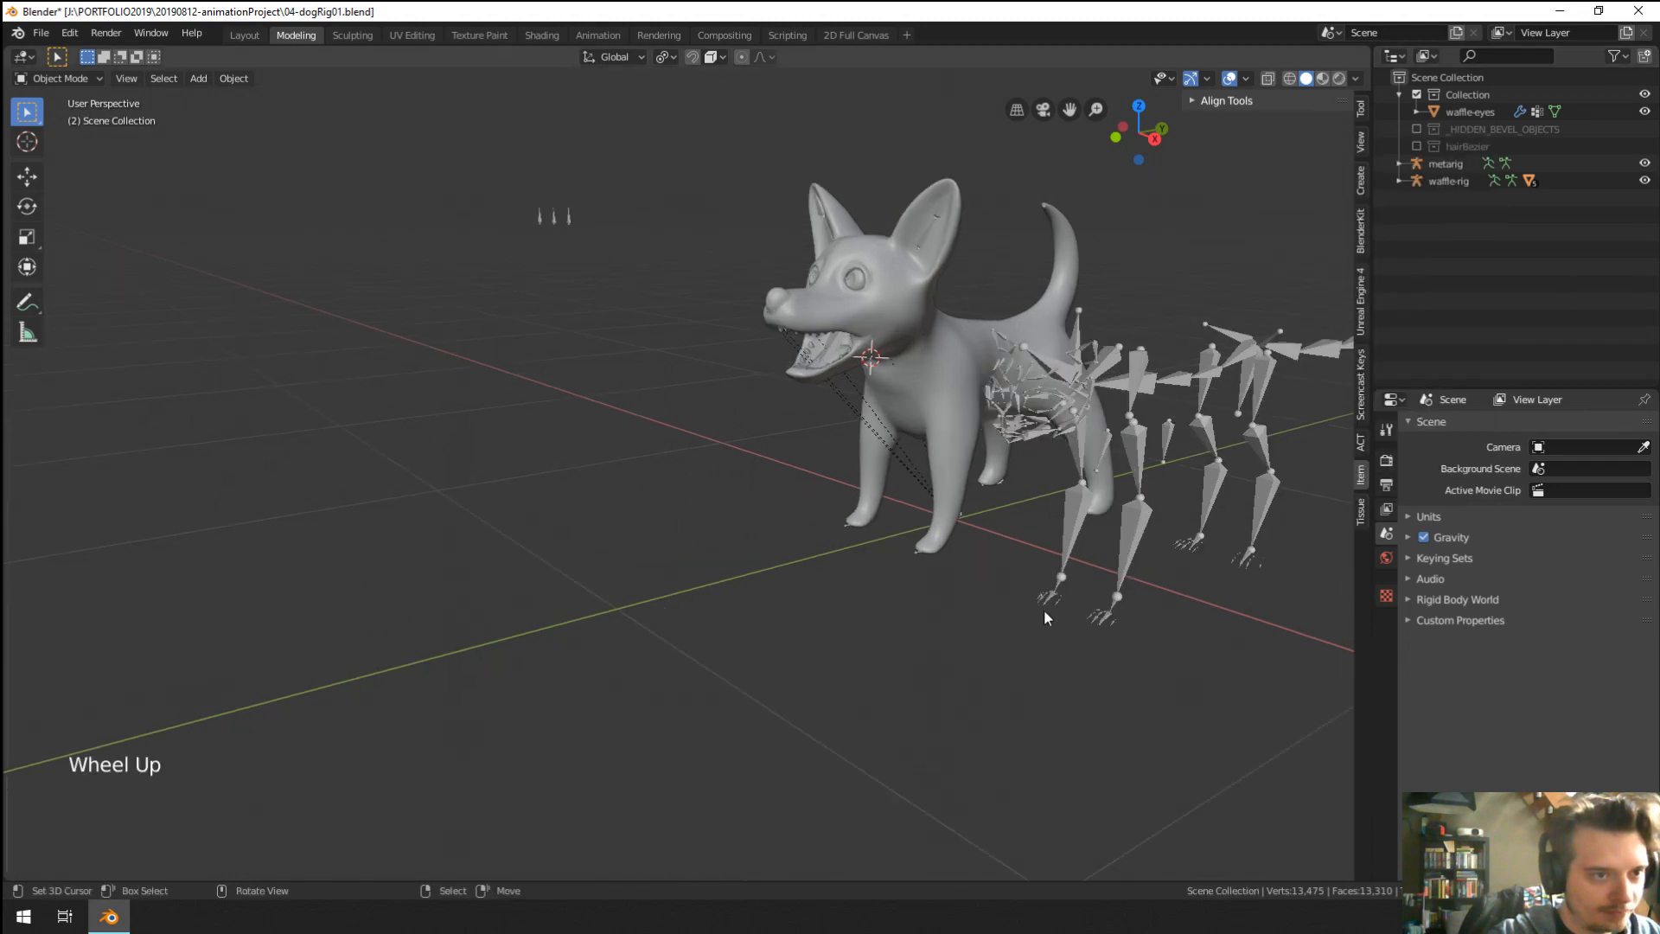
shift+middle_drag(1044, 608, 926, 646)
right_drag(1141, 613, 1146, 616)
key(x)
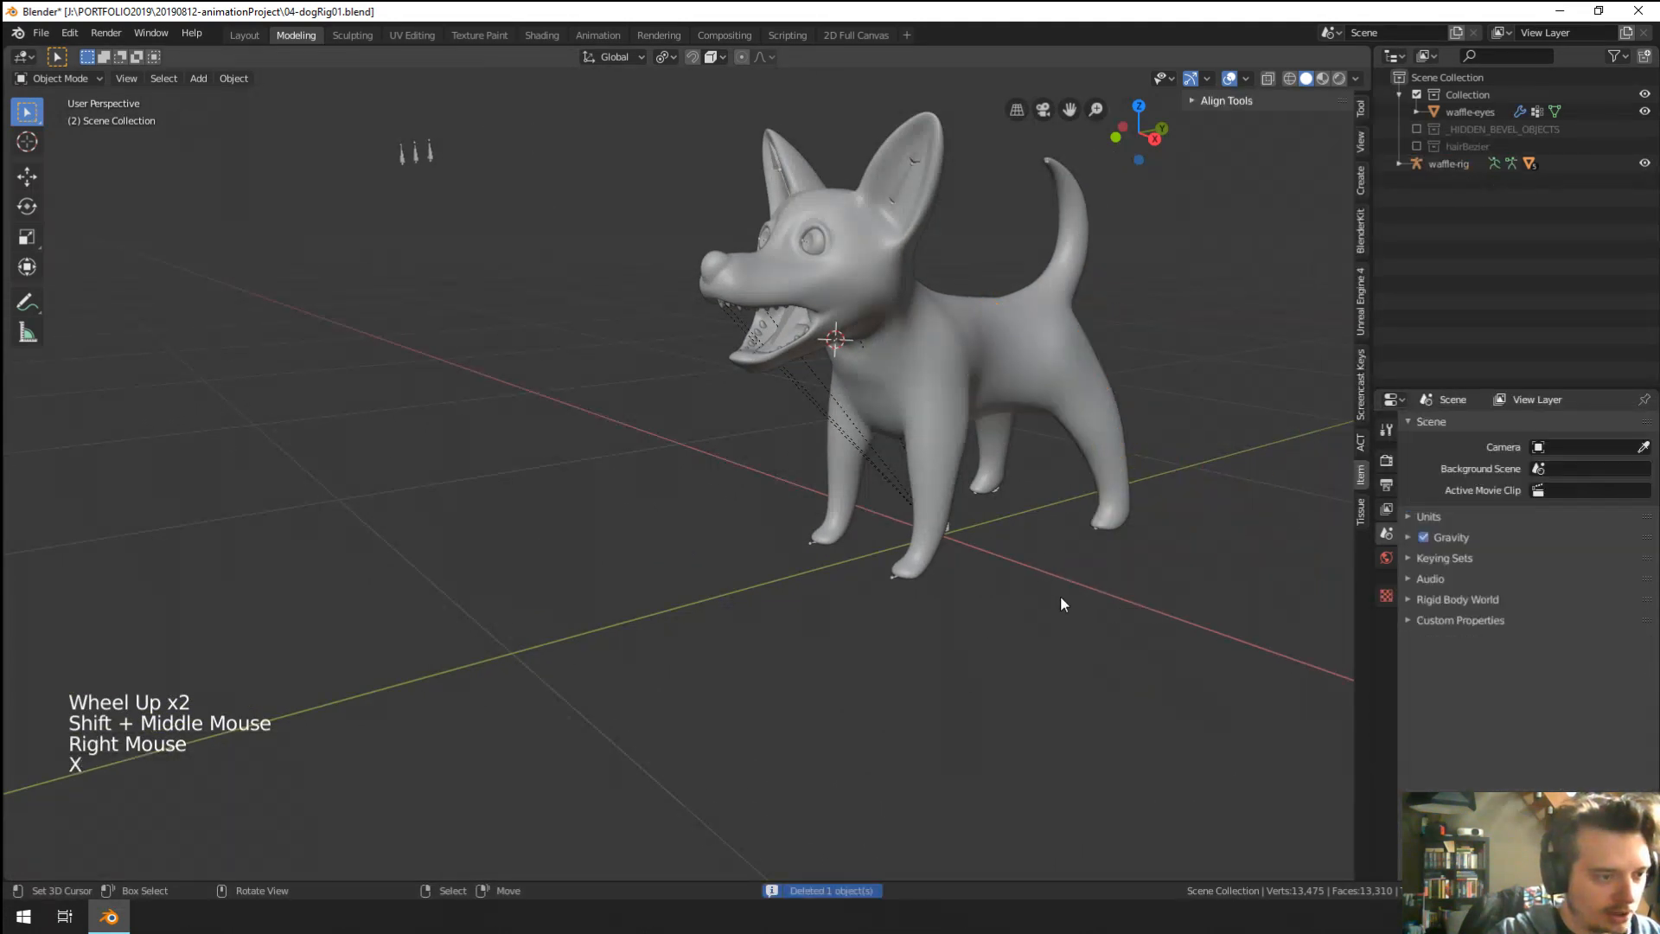
Select waffle-body and show it from the right orthographic view in wireframe shading that lets the bones show through.
shift+middle_drag(1060, 595, 894, 495)
right_click(859, 385)
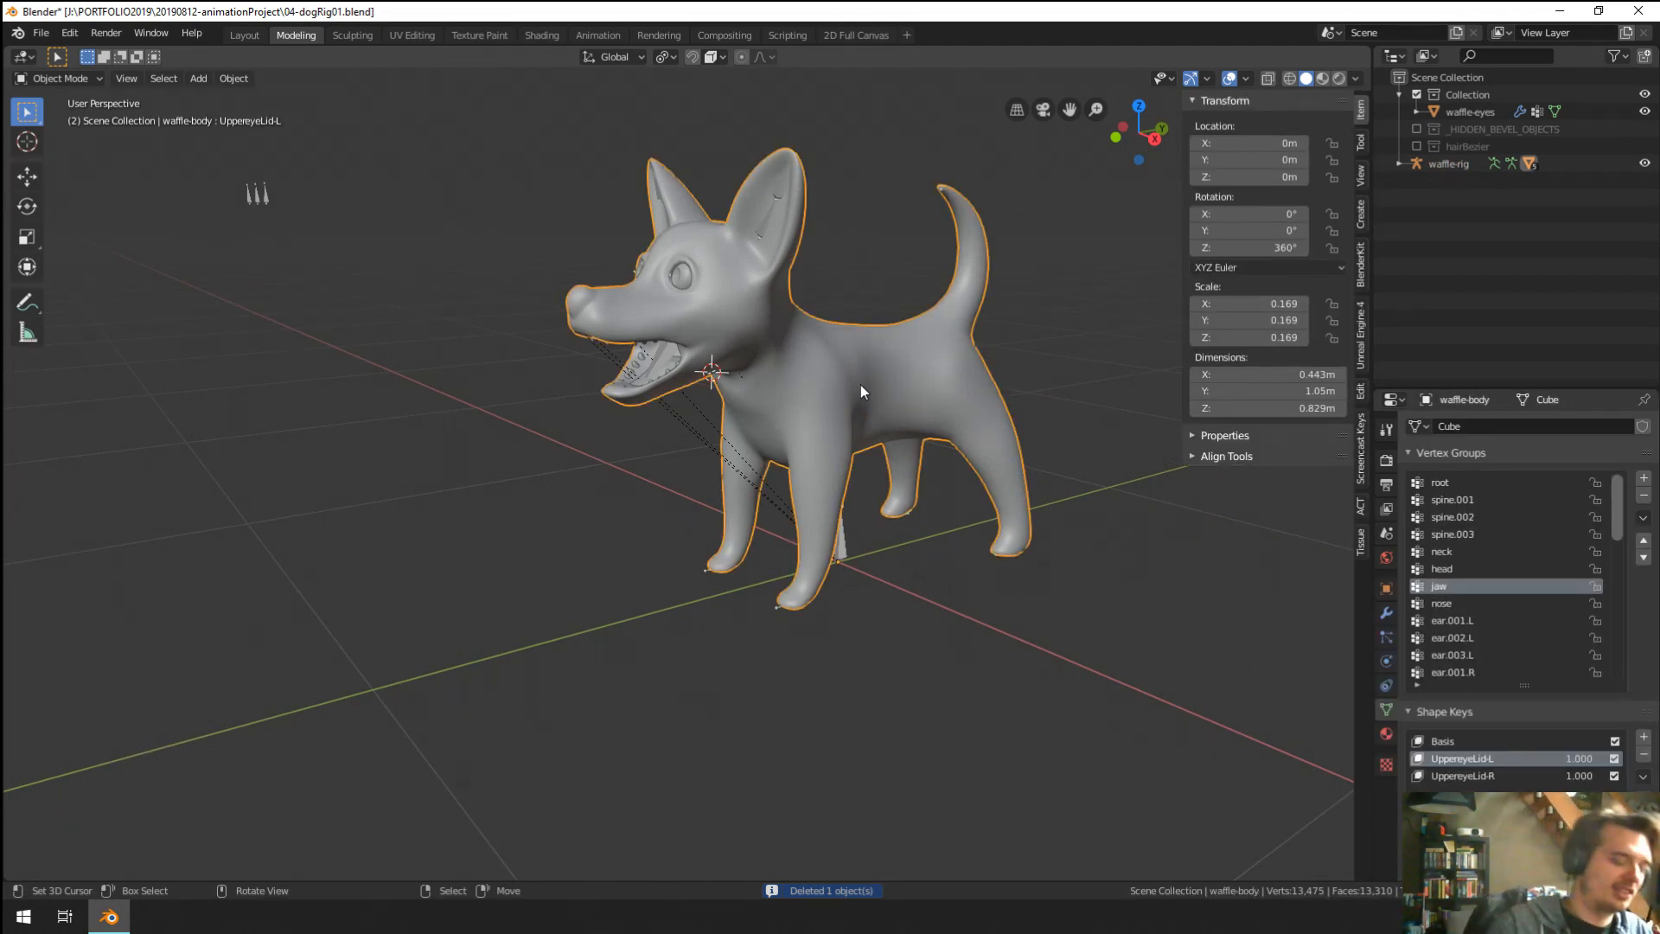
key(KP_1)
key(KP_3)
key(less)
key(z)
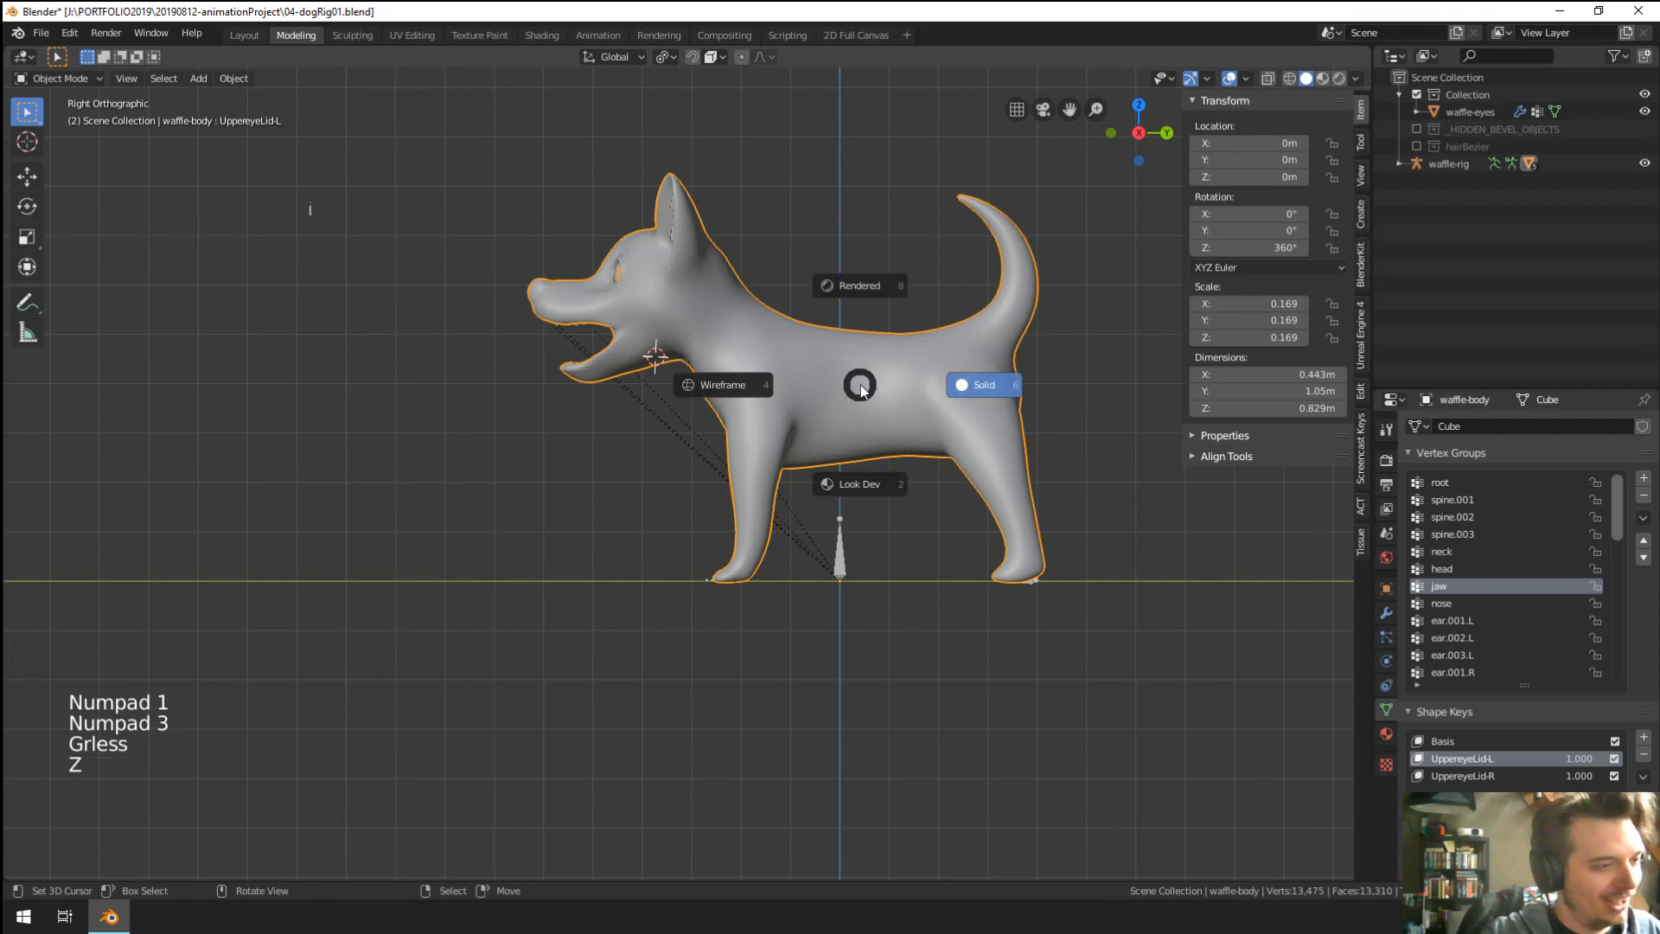
shift+middle_drag(915, 382, 842, 434)
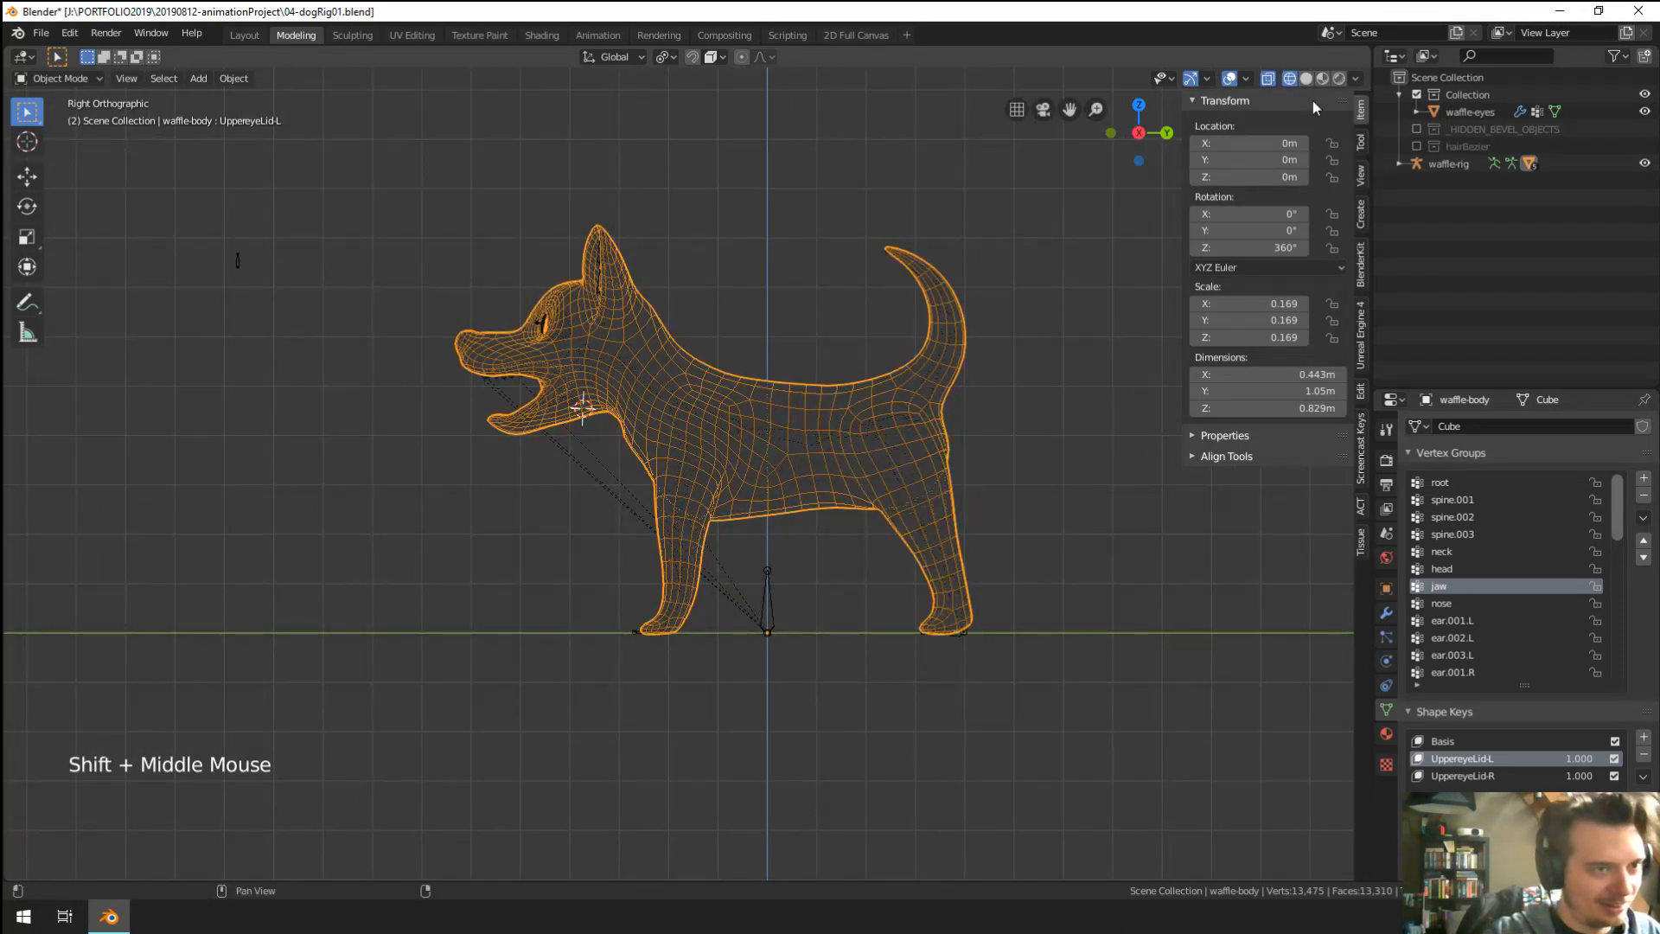
click(1356, 79)
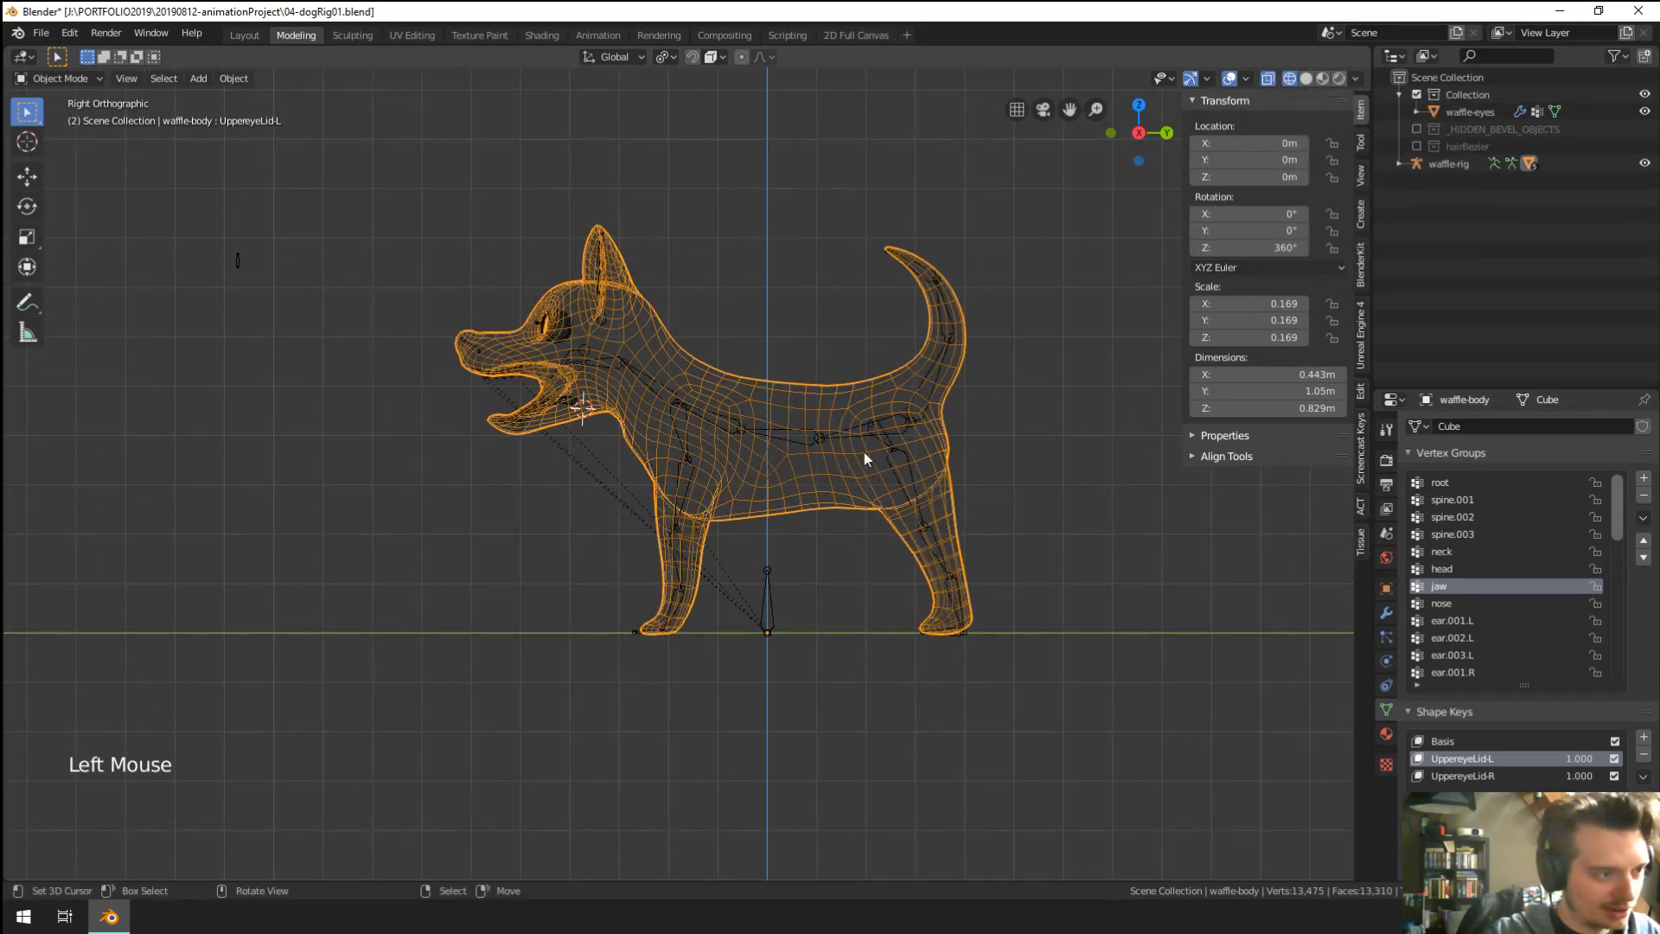
Select waffle-rig's tail.001 bone in Pose Mode and try rotating it to test the tail.
scroll(882, 441, up, 3)
right_click(930, 411)
shift+middle_drag(1023, 377, 919, 578)
key(Tab)
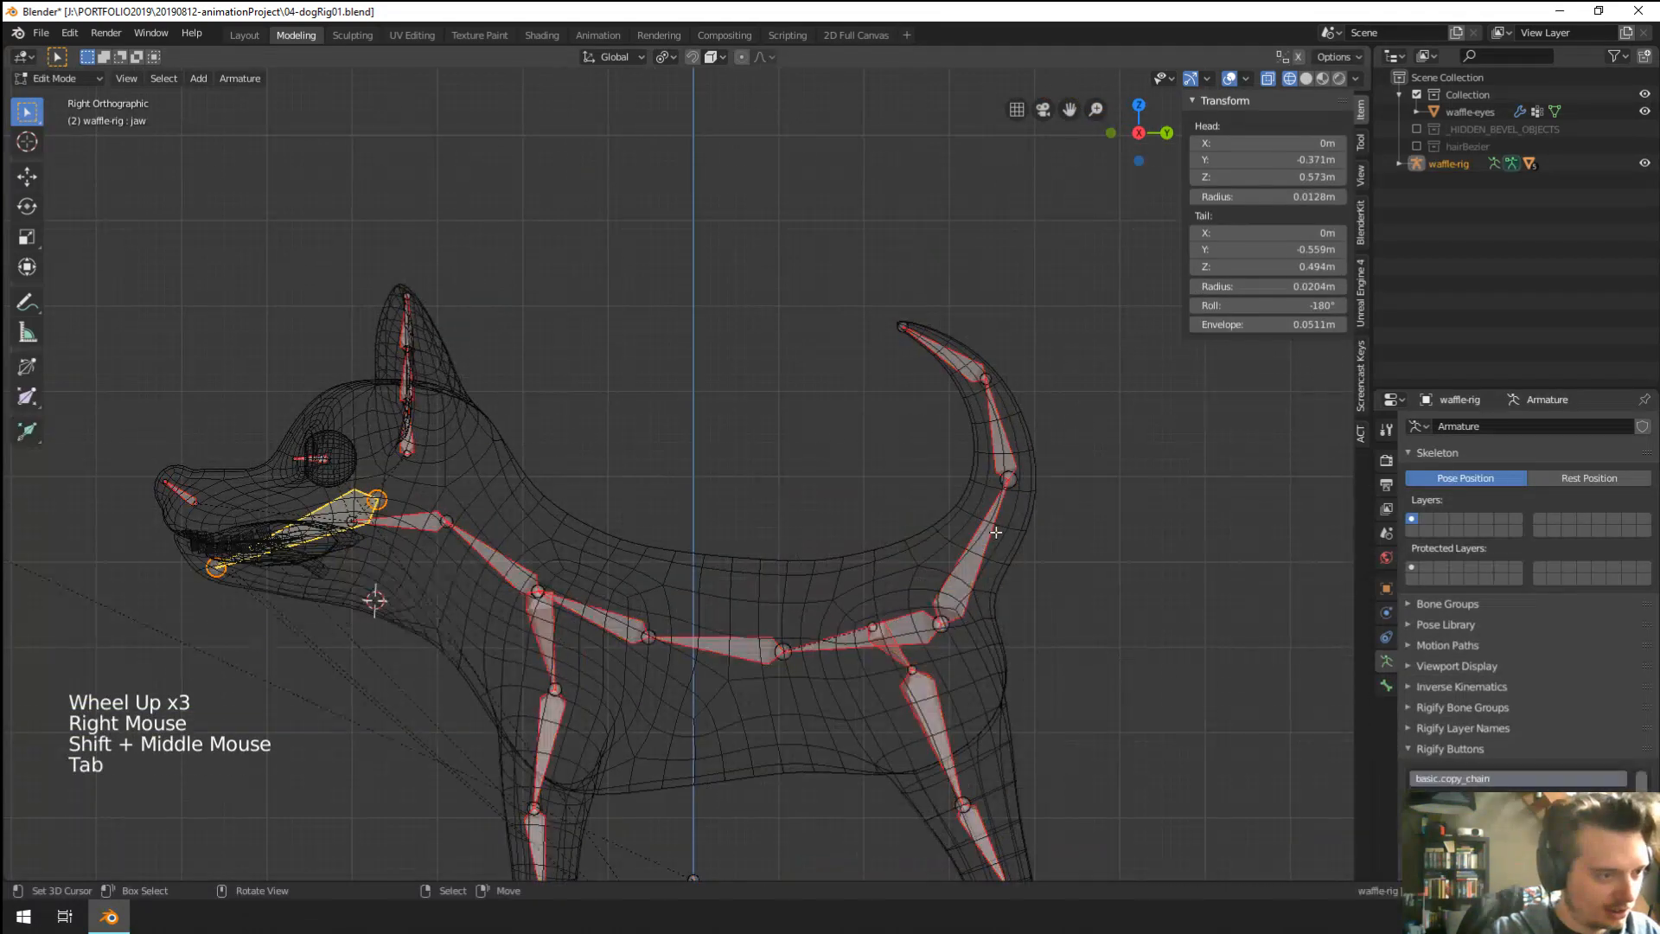
right_click(992, 532)
key(r)
key(ctrl+Tab)
key(ctrl+Tab)
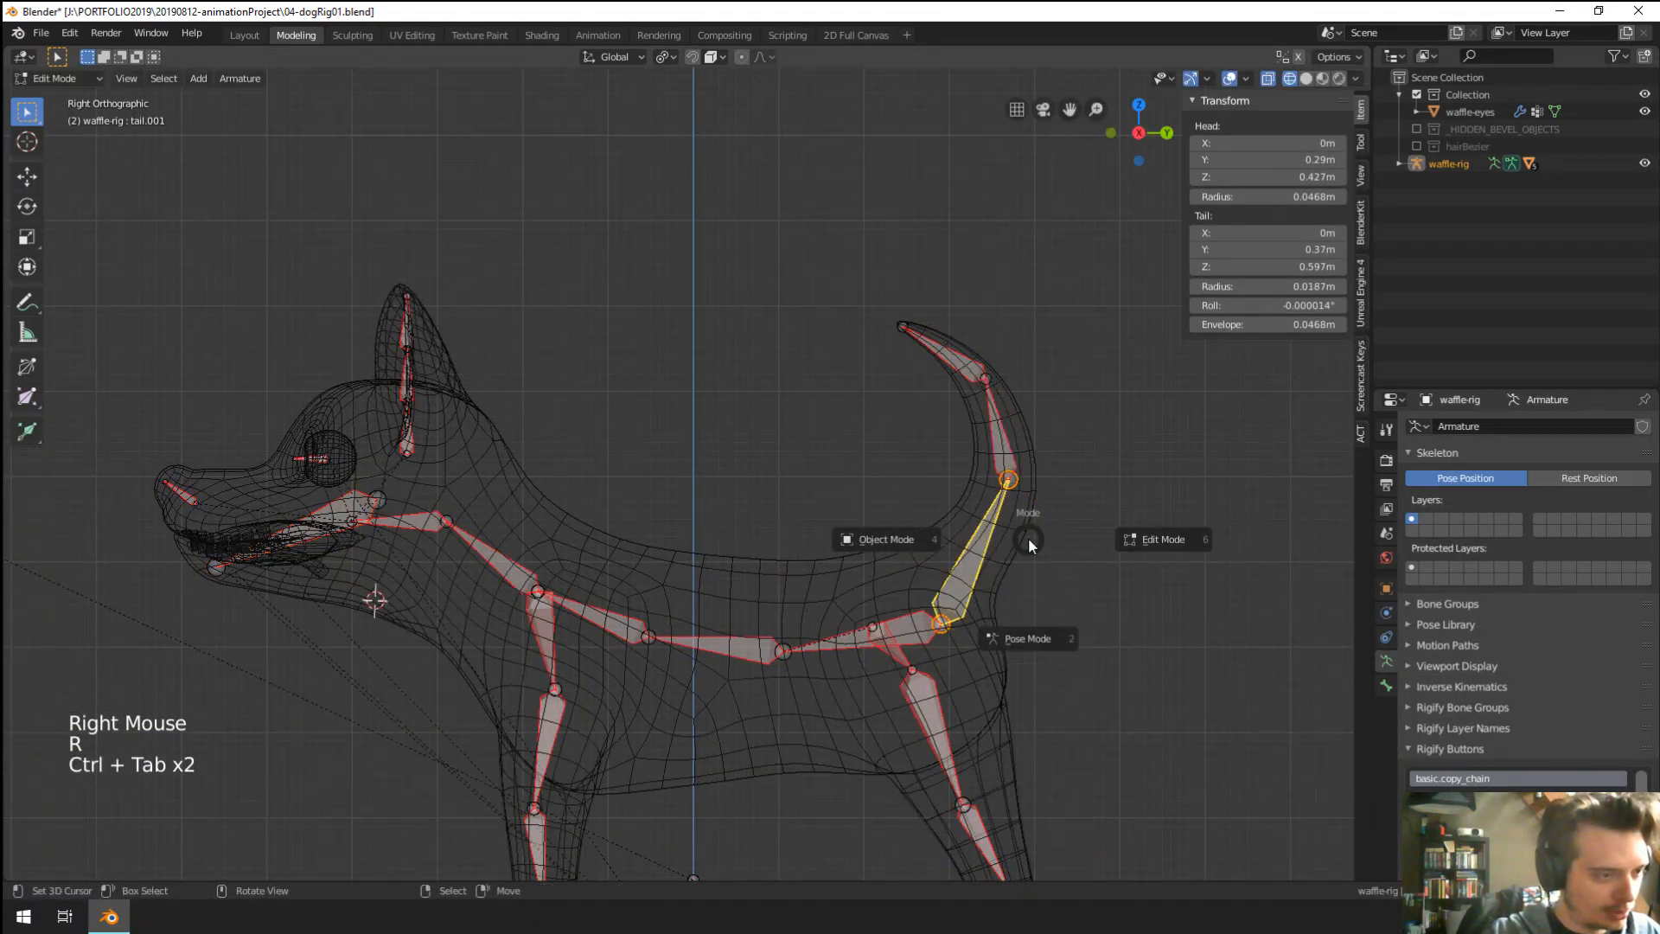
key(ctrl+Tab)
right_click(979, 667)
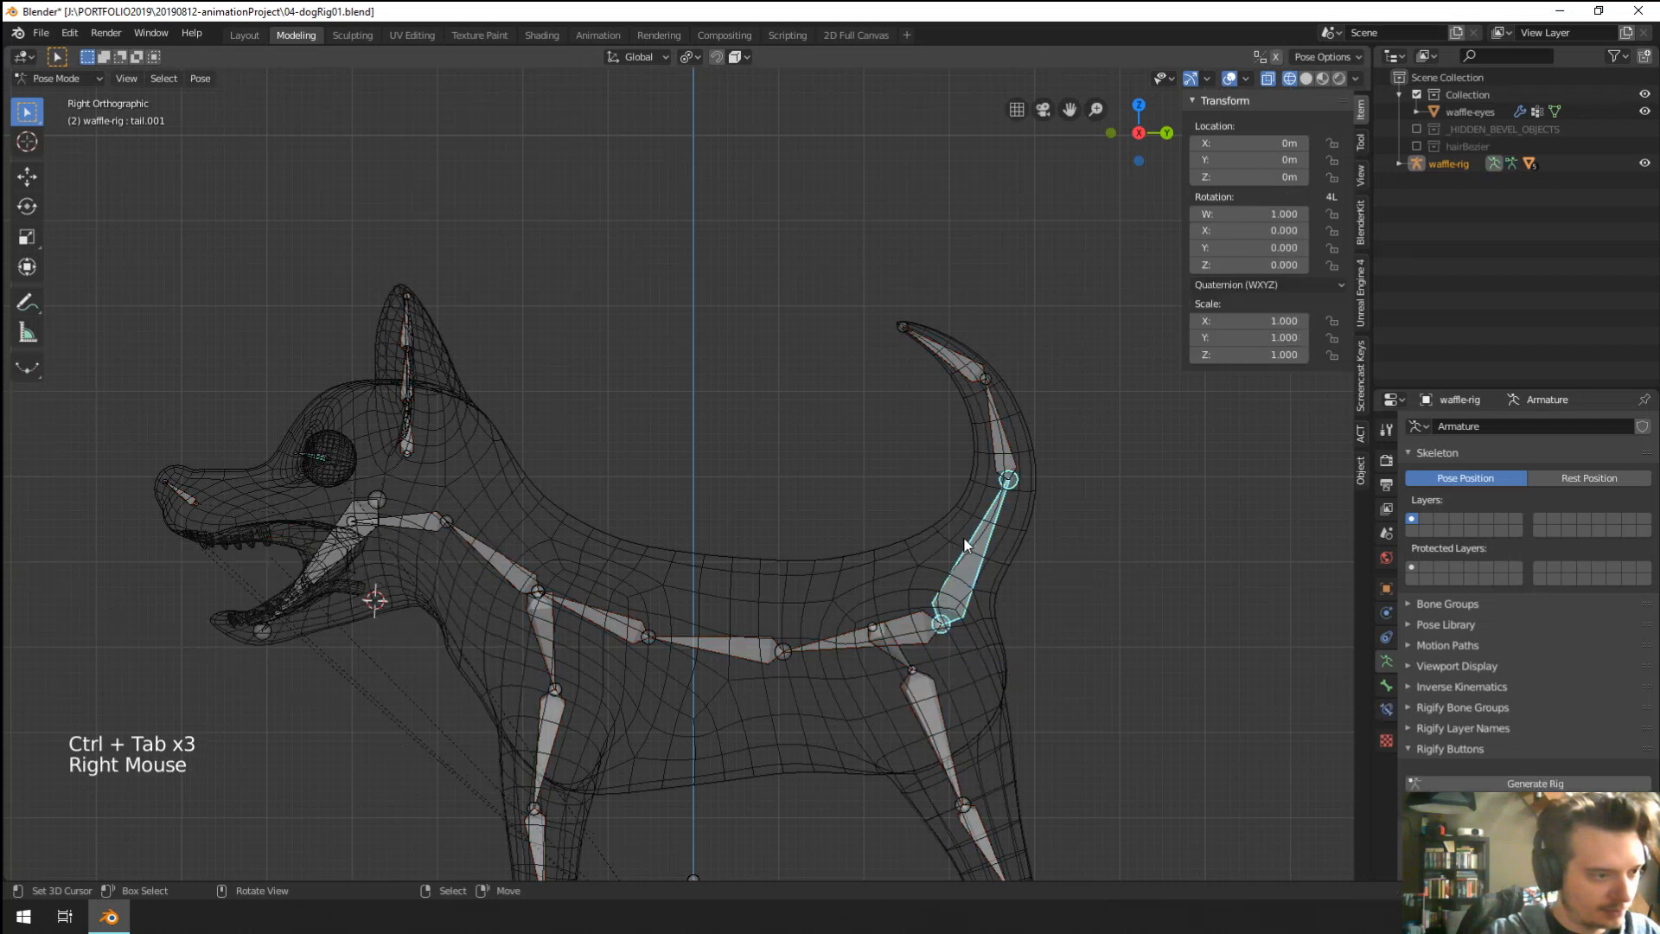
key(r)
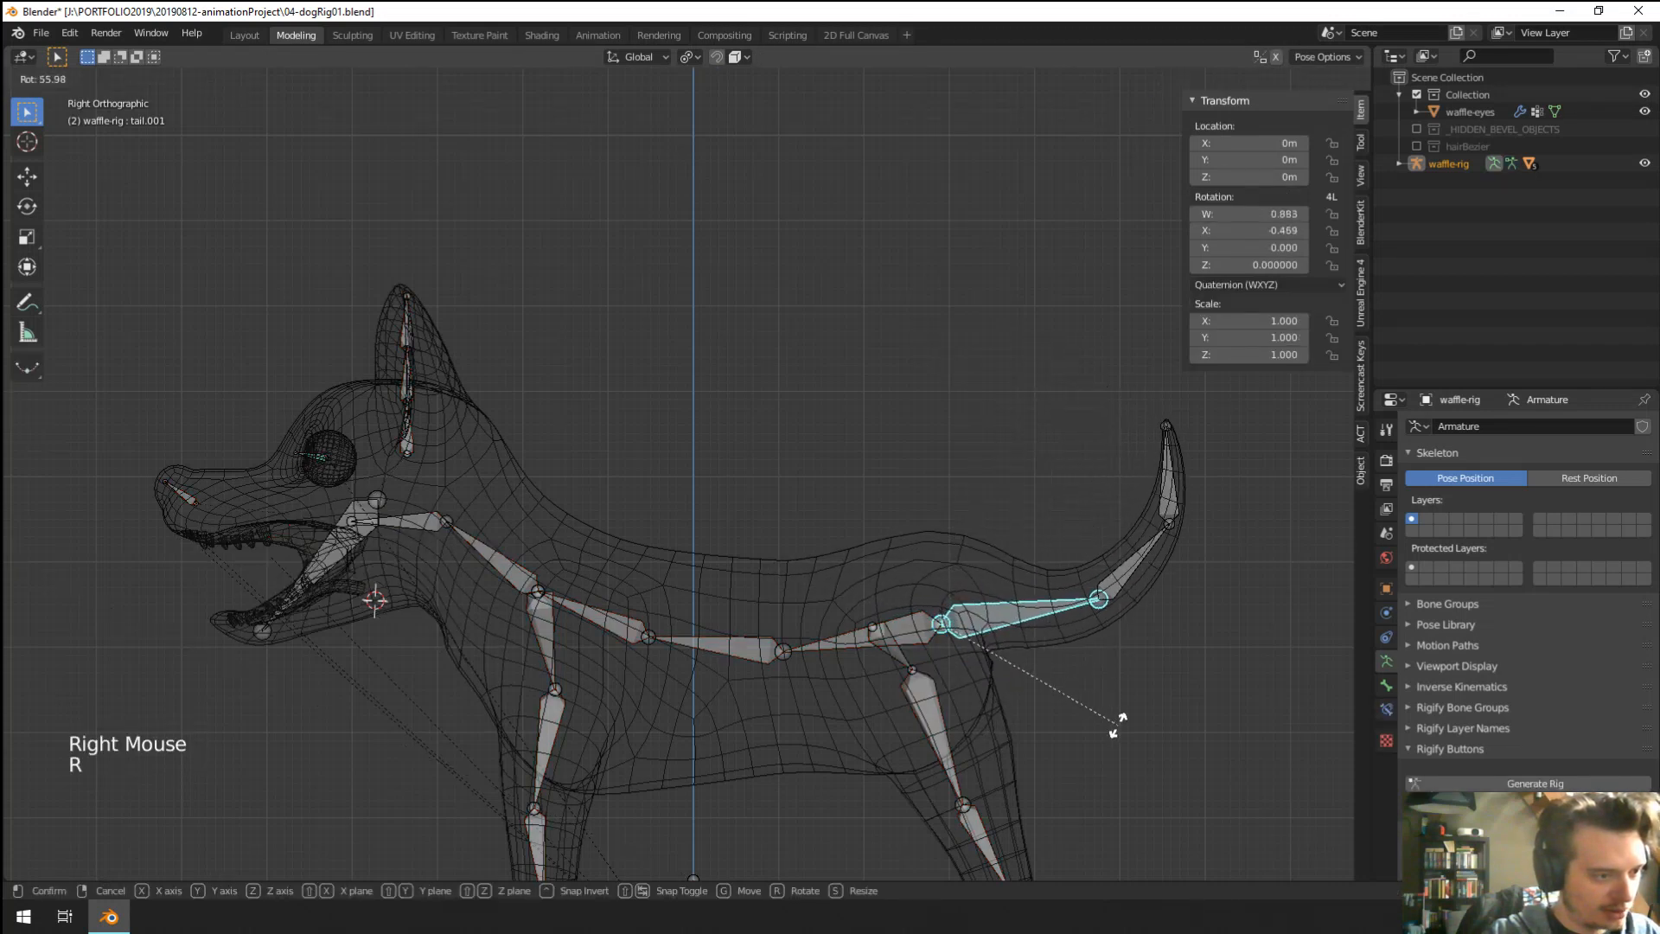
right_click(1078, 598)
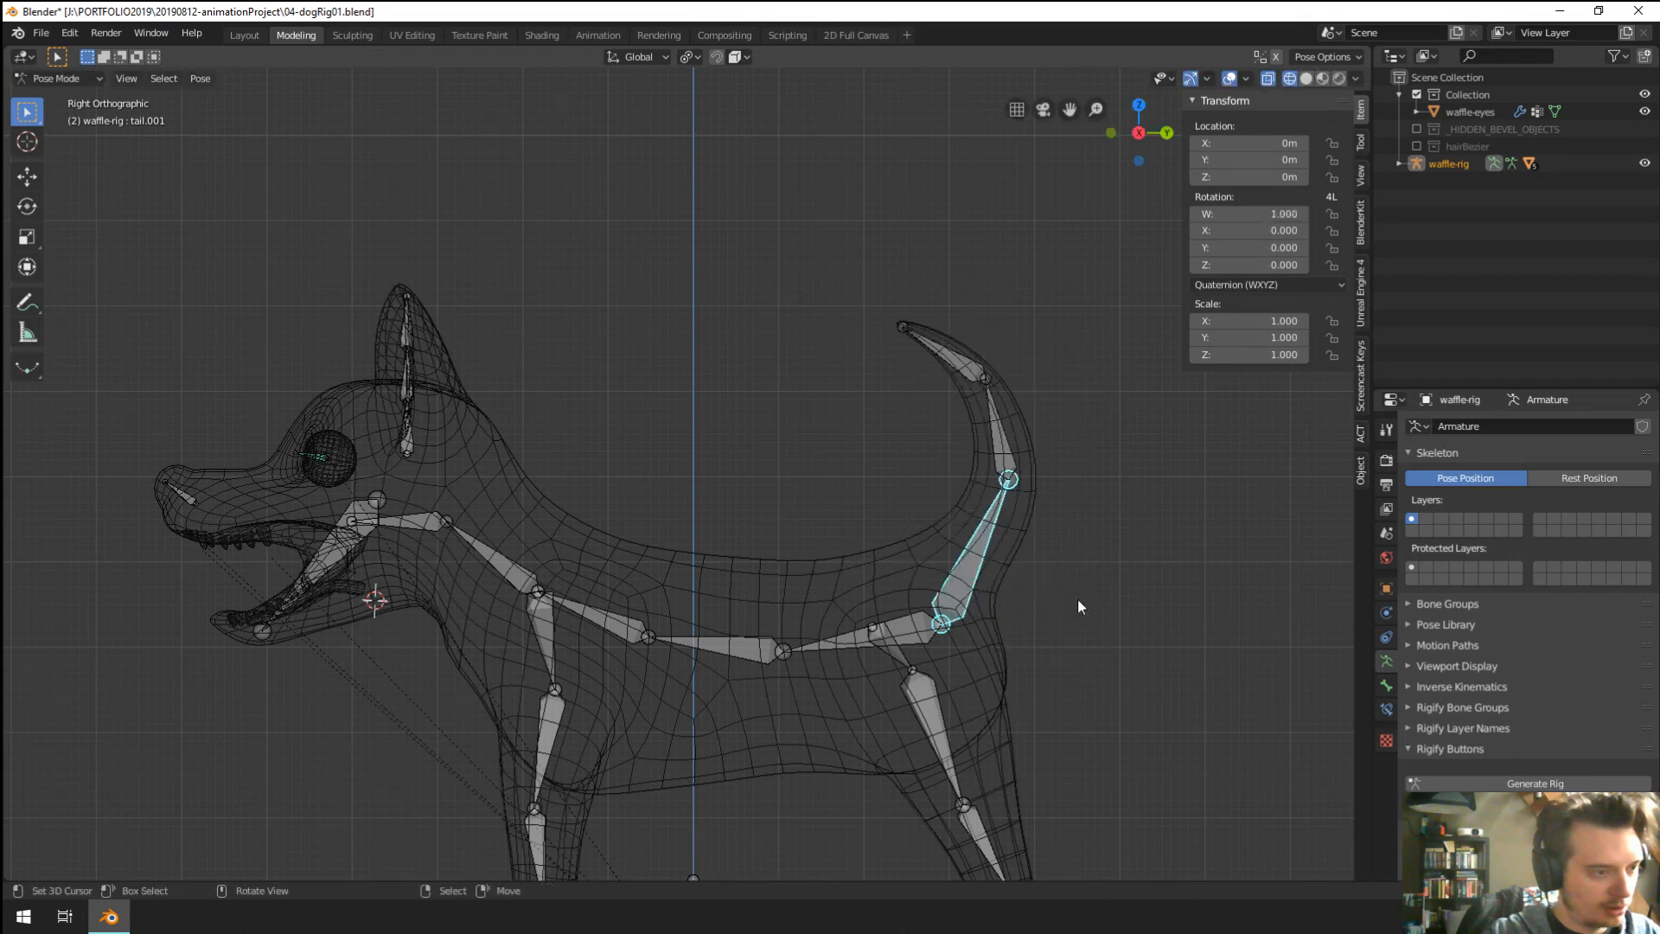
Rotate the tail.002 bone by 43.5° and the tail.003 bone by 74.1° to straighten the tail.
right_click(1017, 452)
key(r)
click(1072, 368)
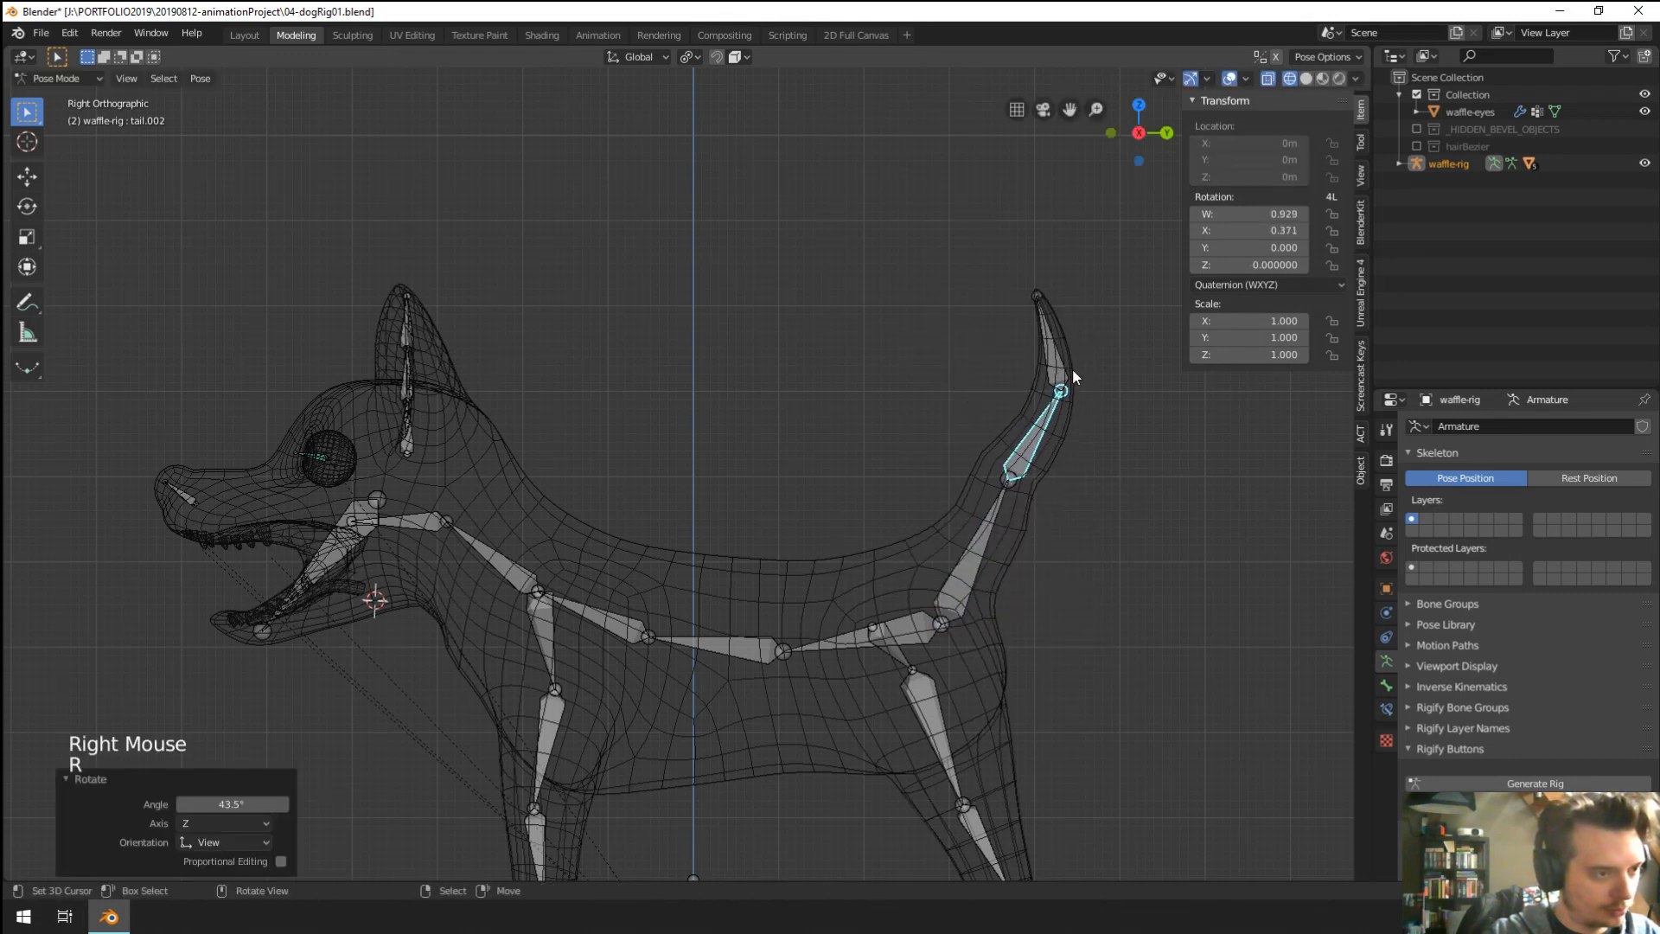
right_click(1071, 370)
key(r)
click(1088, 500)
Open the Bendy Bones settings of the tail.003 bone and set its segments to 2.
scroll(1088, 500, up, 2)
shift+middle_drag(1088, 500, 779, 476)
scroll(853, 466, up, 2)
scroll(867, 469, down, 1)
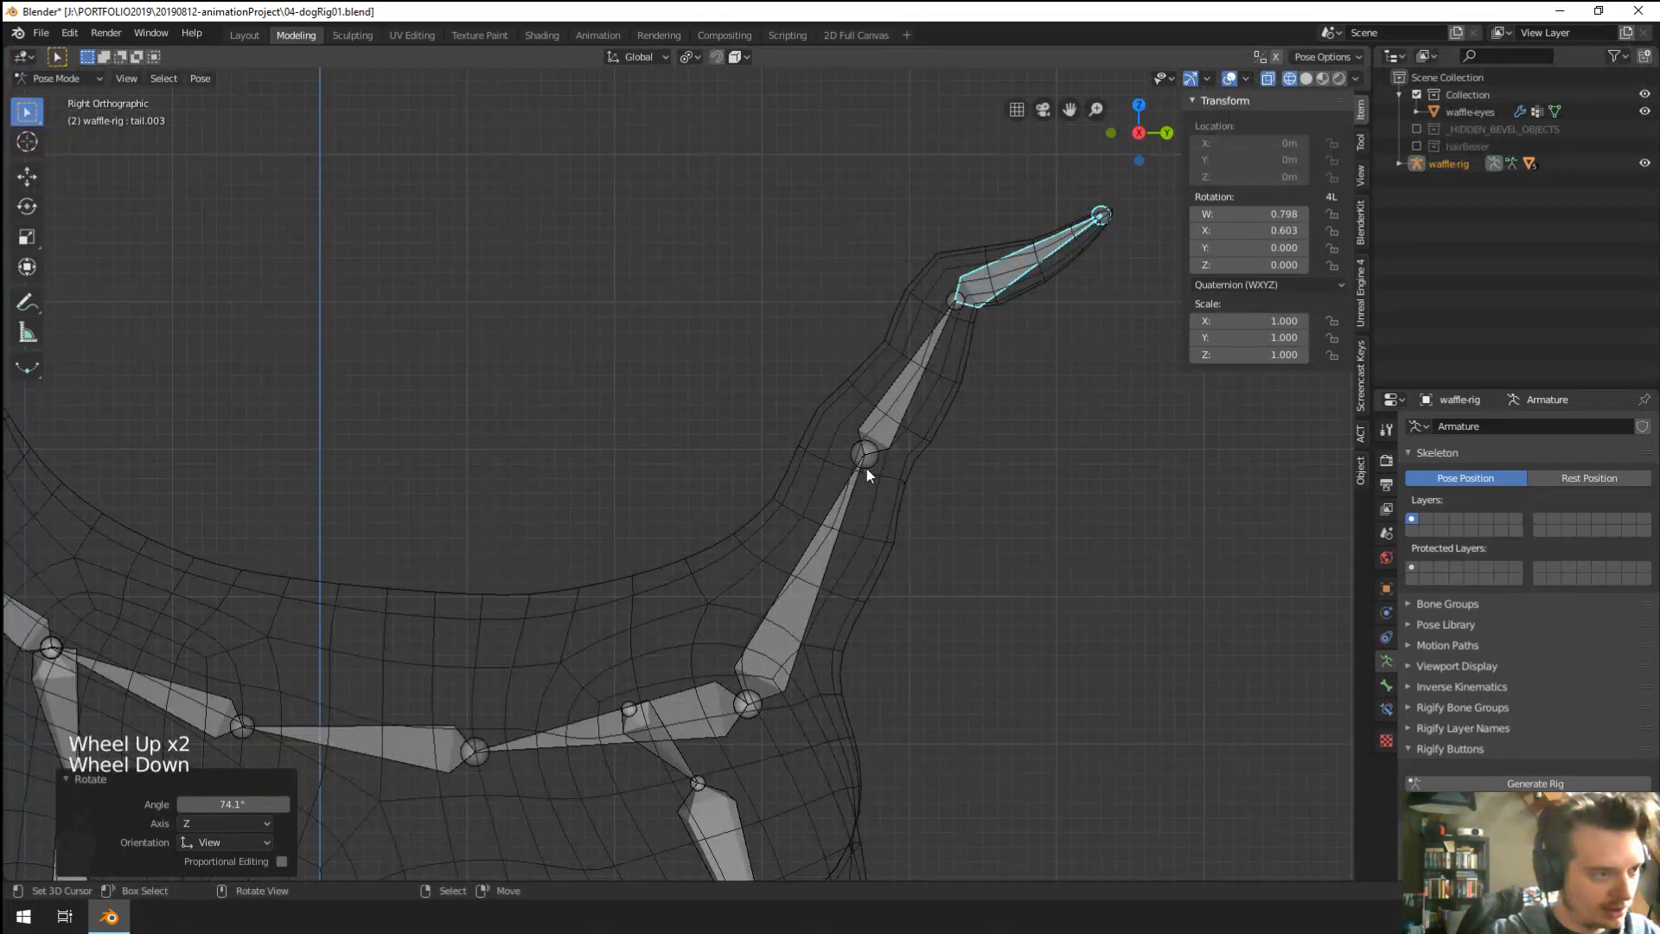
click(1386, 686)
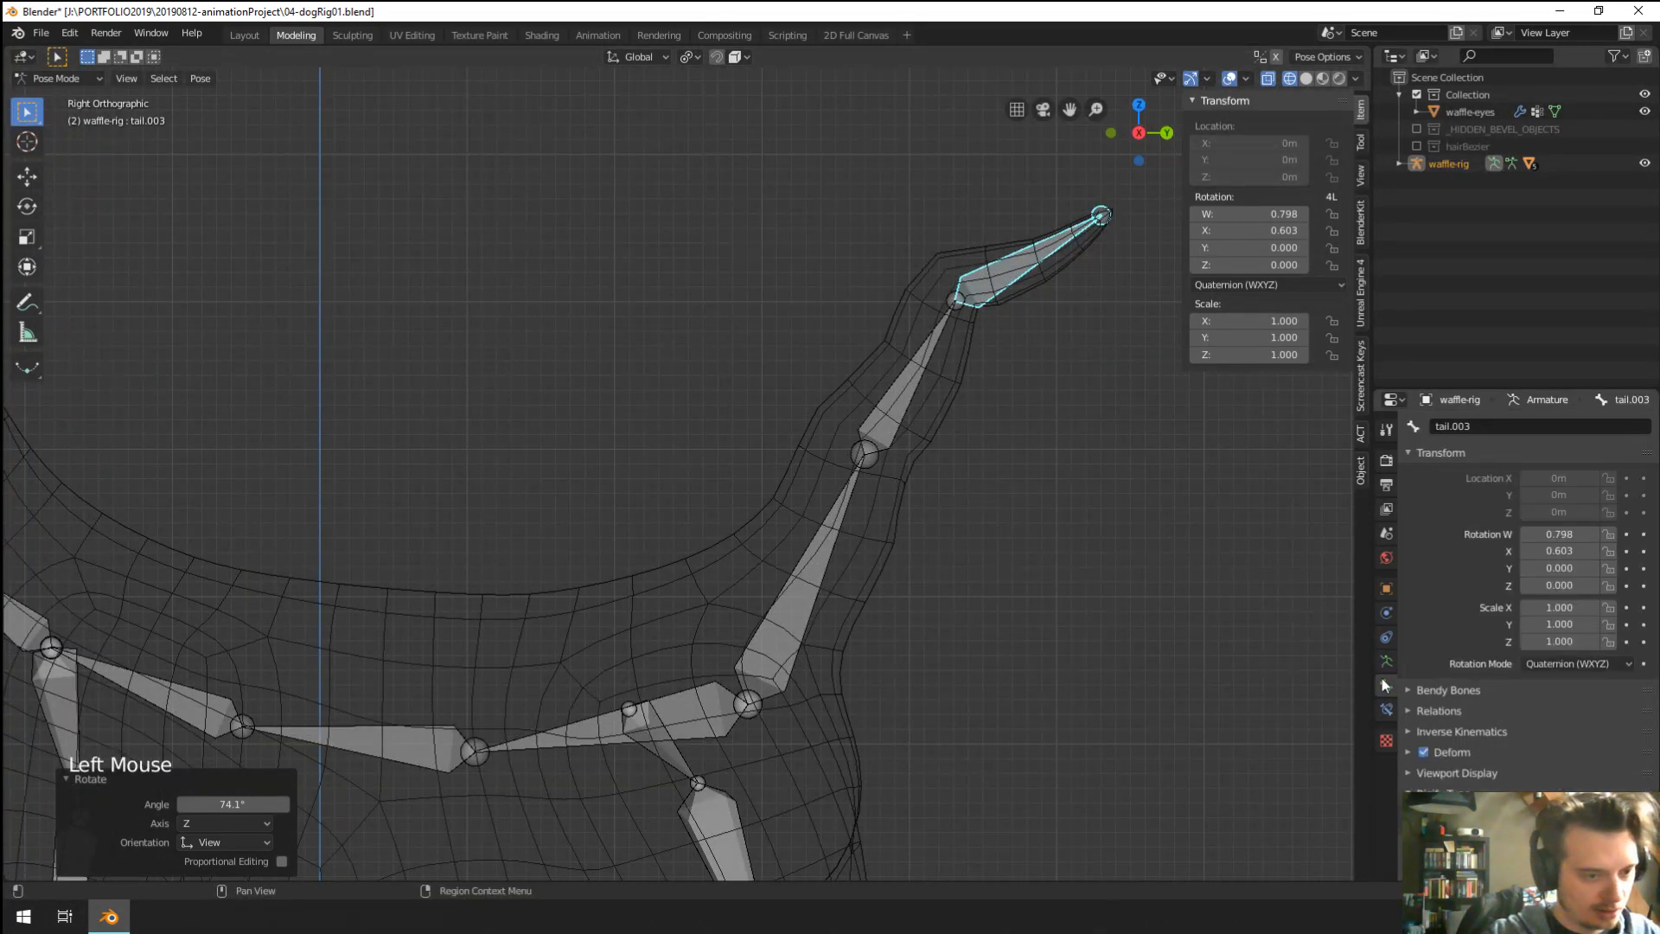
click(1445, 690)
click(1630, 716)
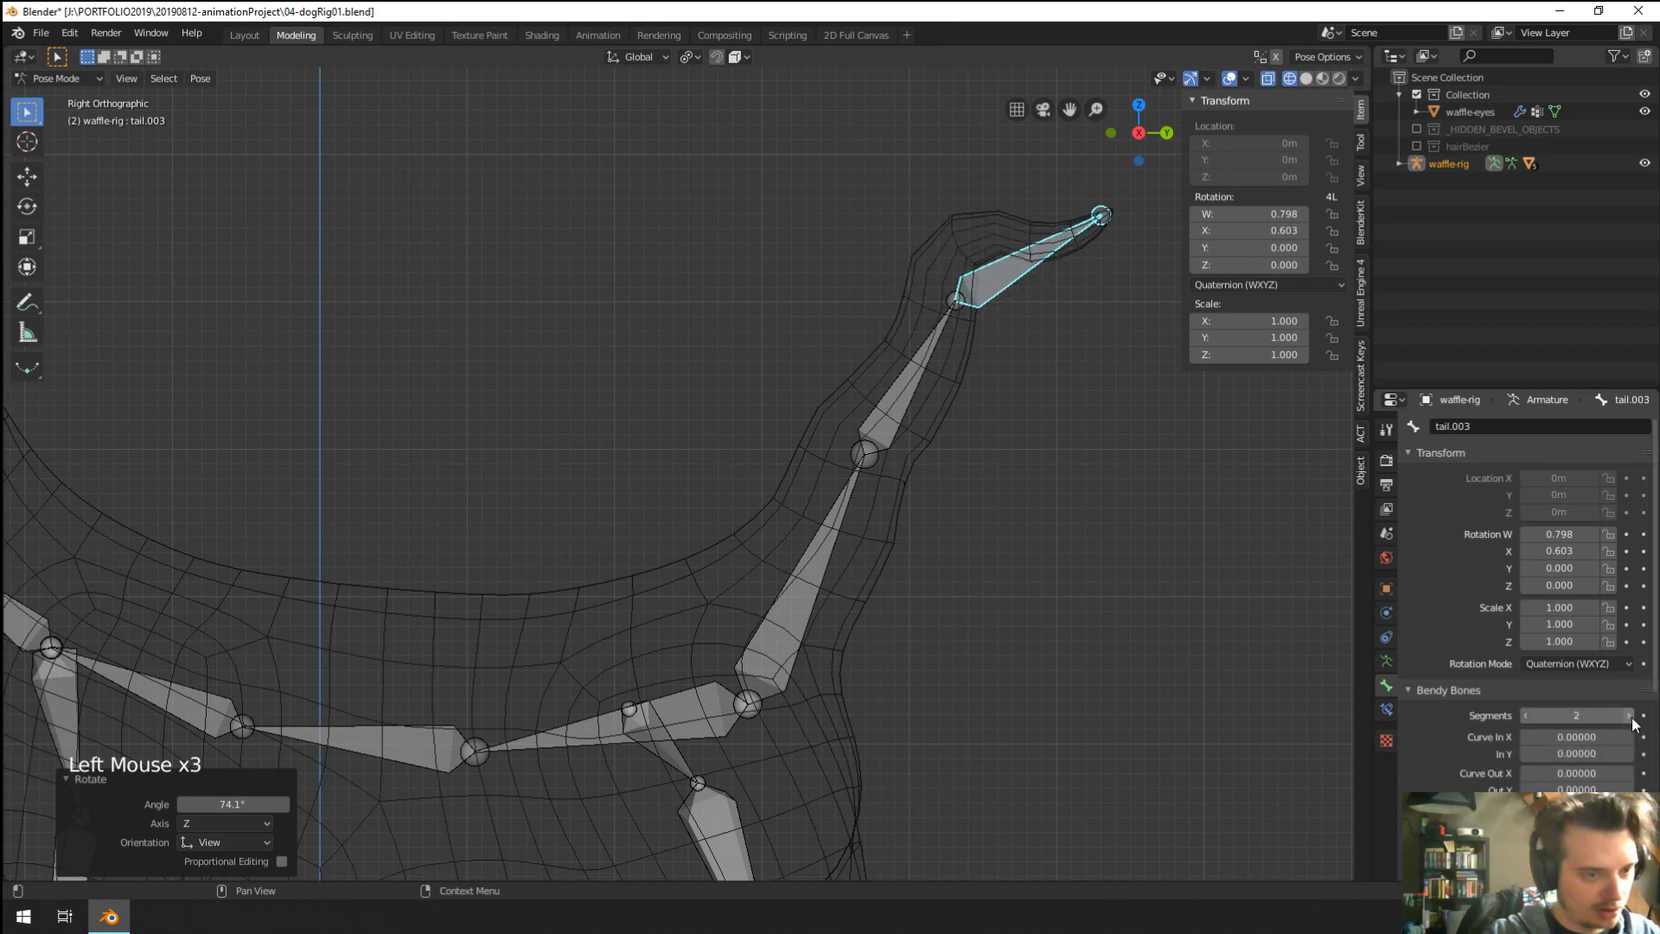
Set the Bendy Bones segments of both tail.002 and tail.001 to 3.
right_click(878, 415)
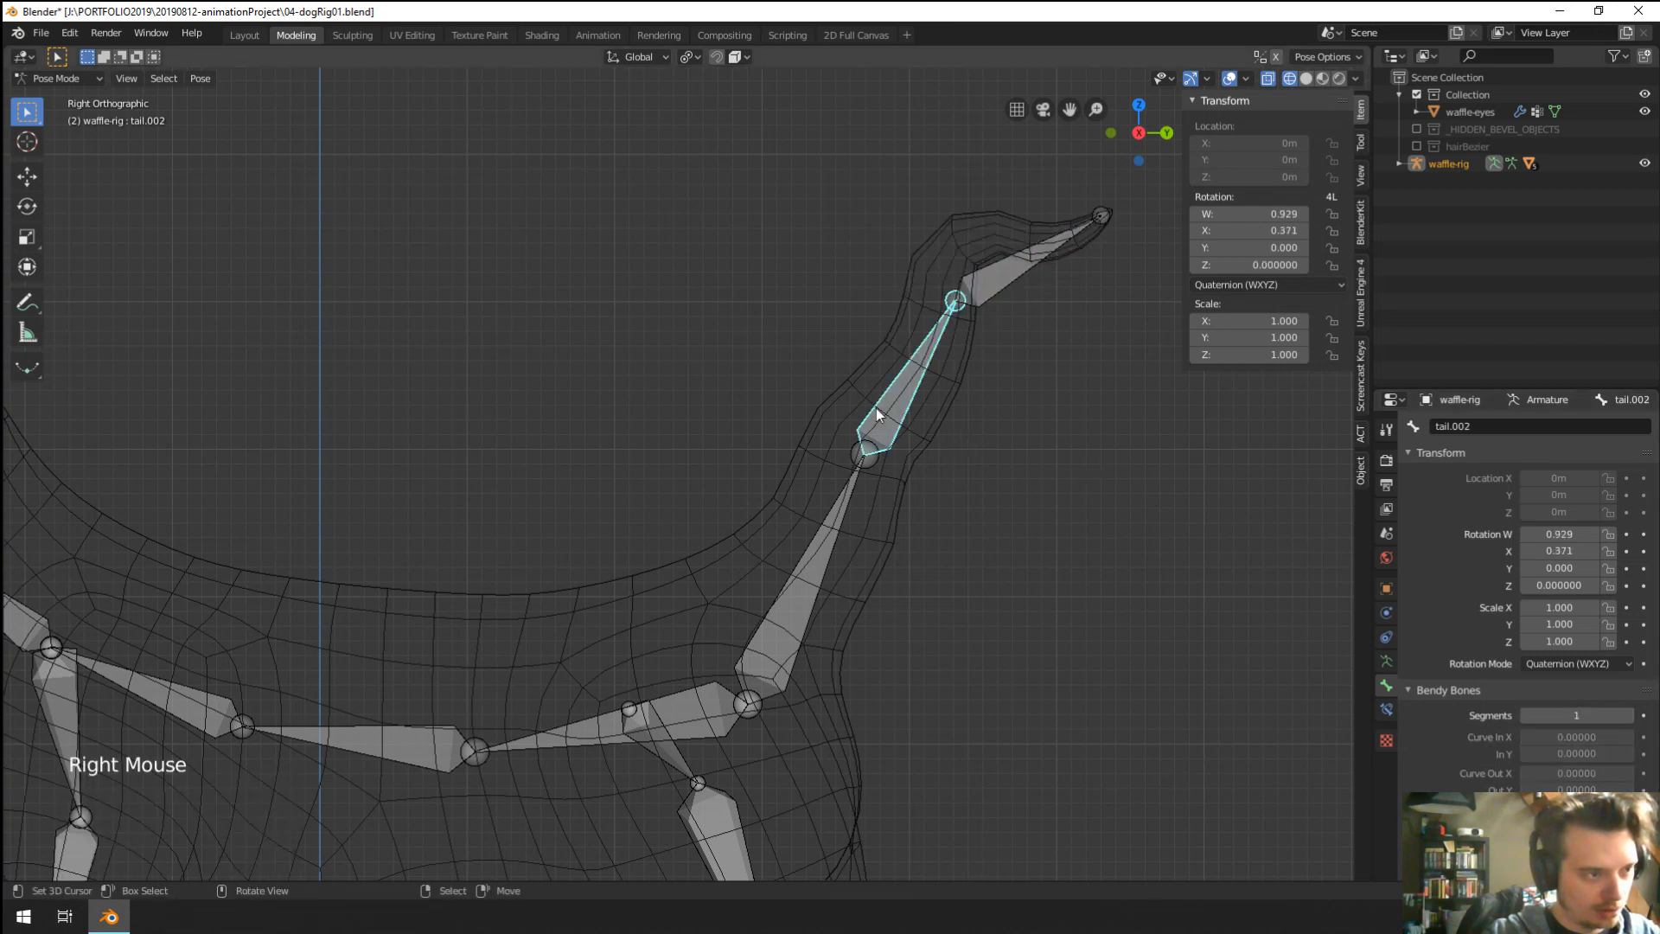
click(1631, 716)
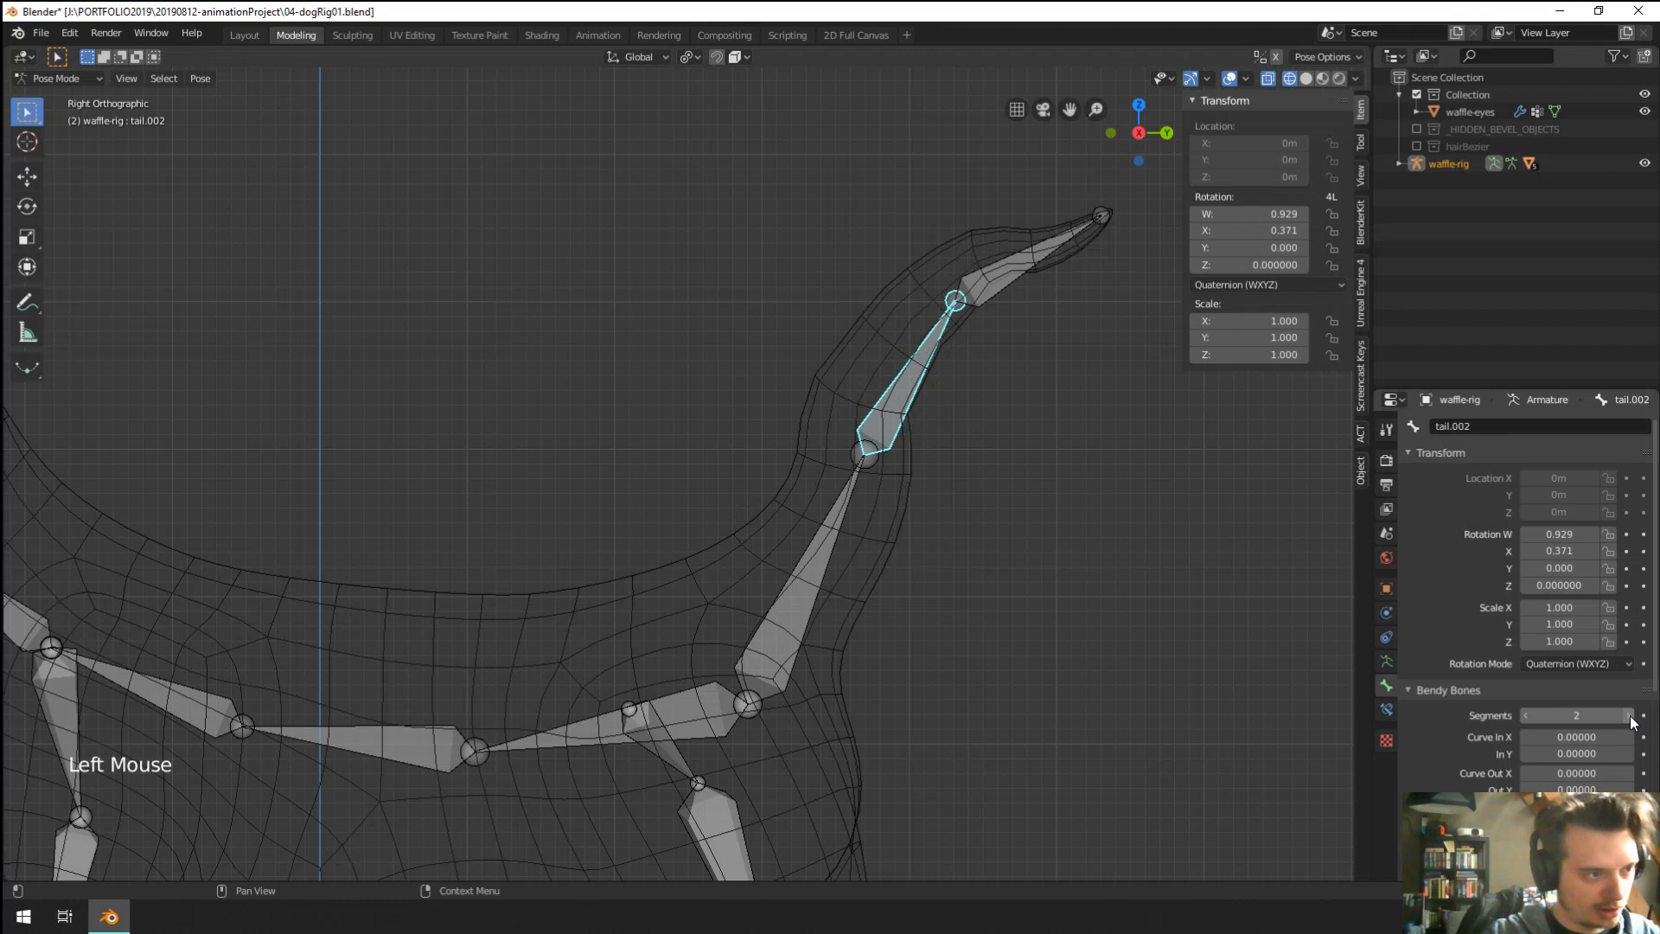
click(1631, 717)
right_click(800, 597)
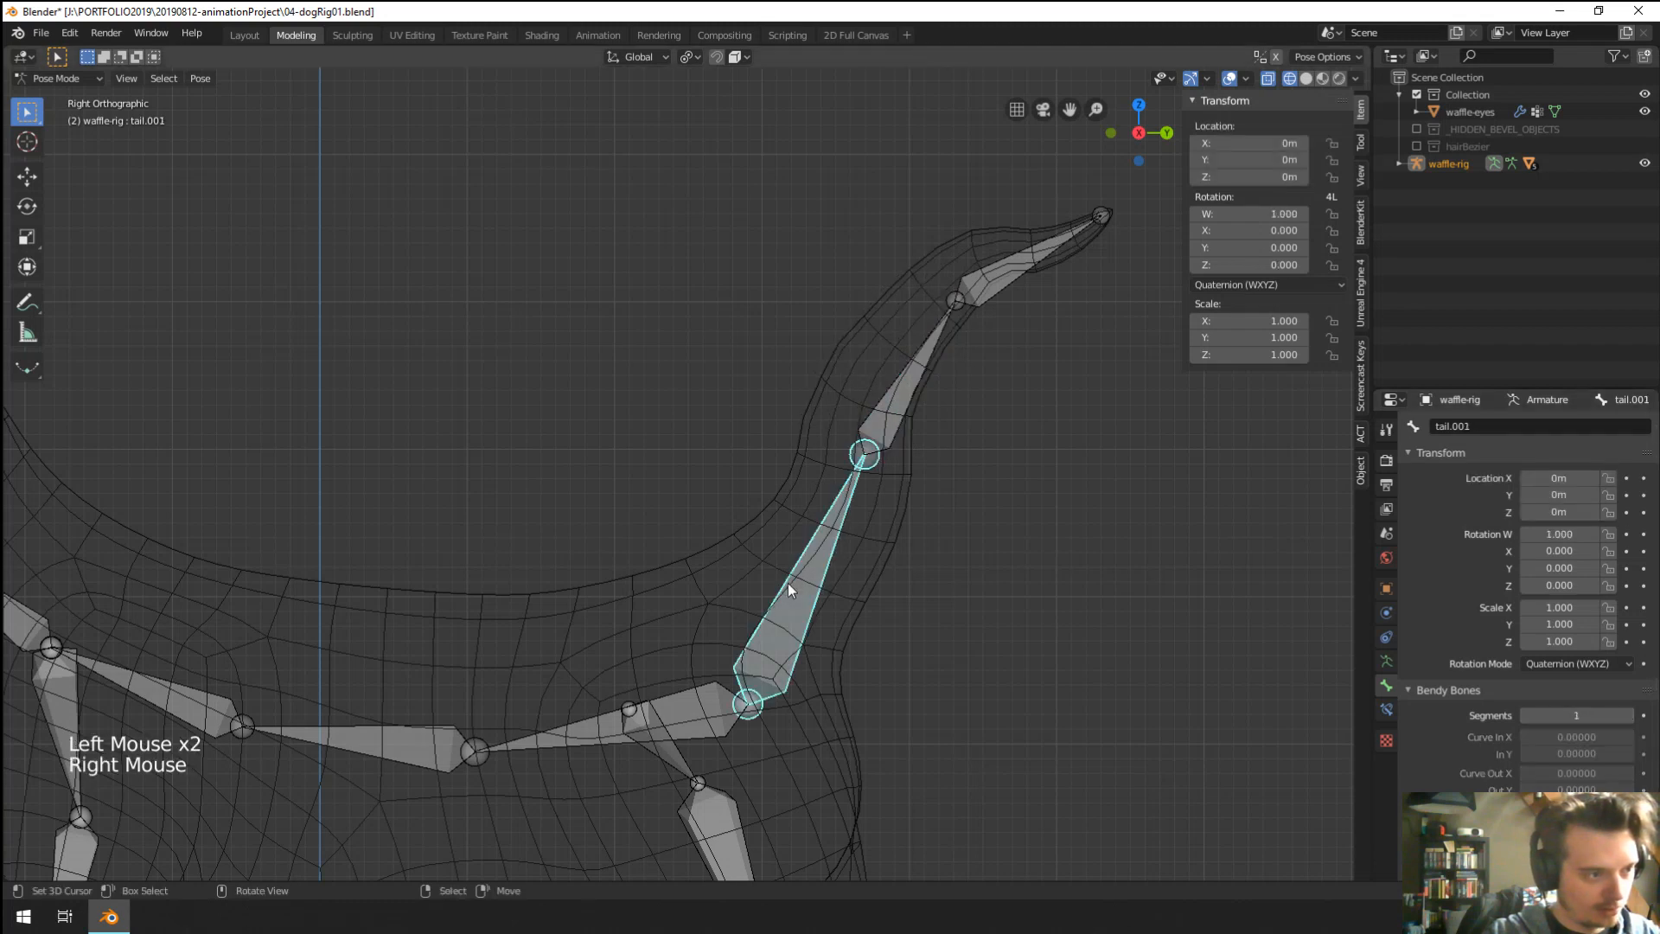
click(1631, 717)
click(1631, 717)
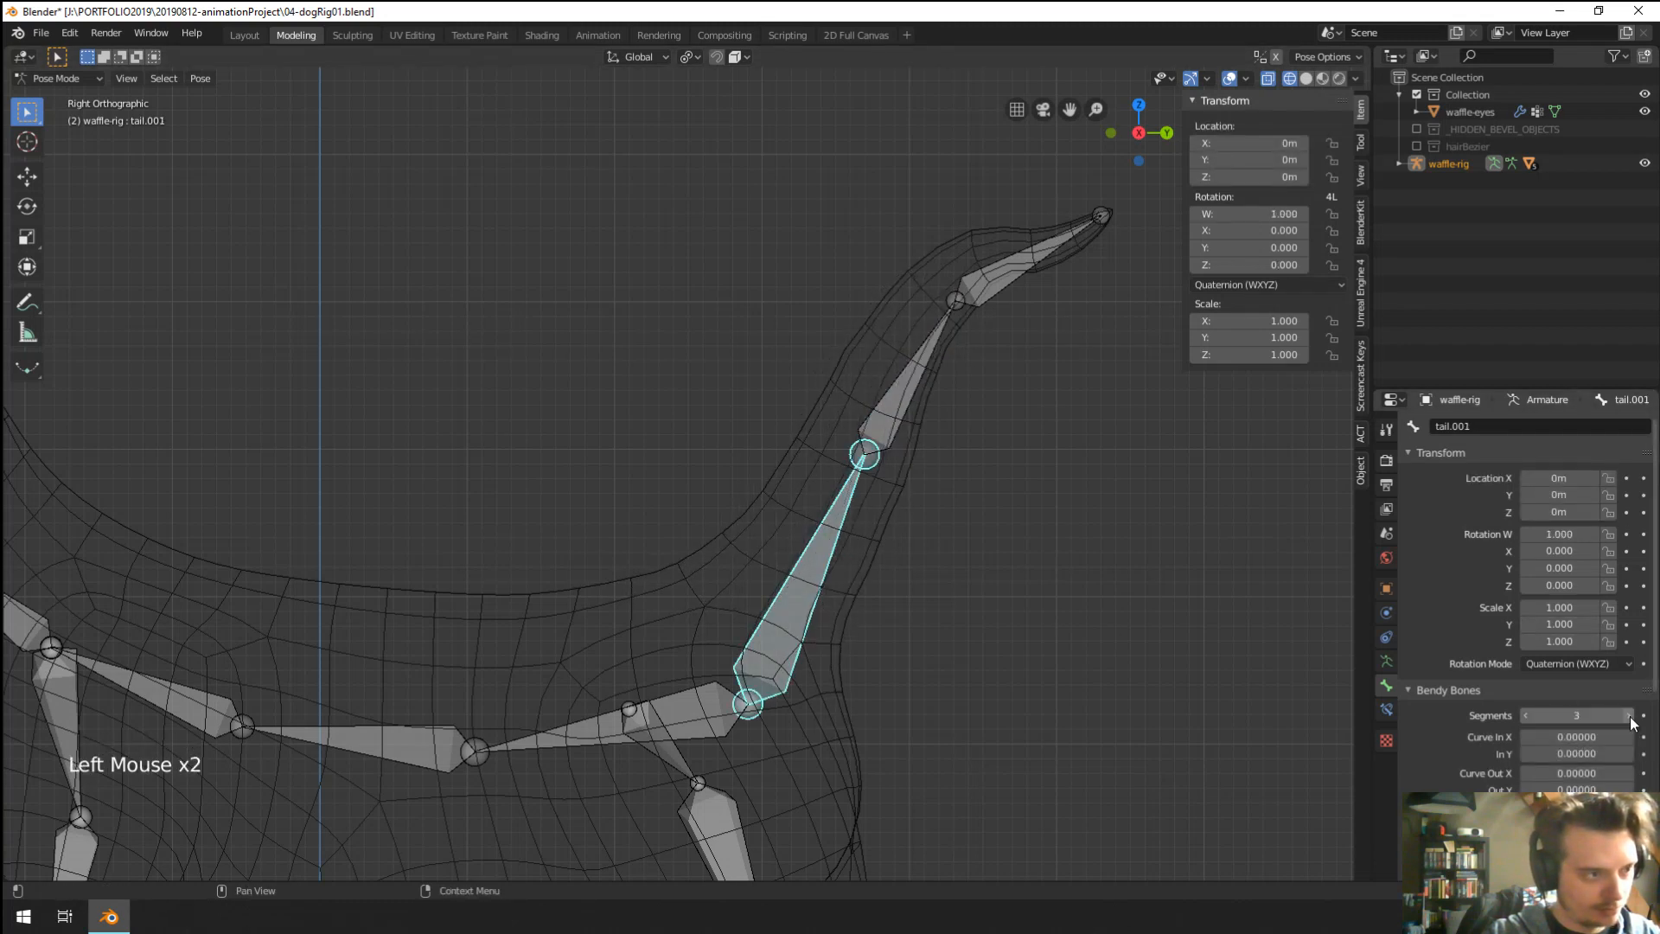
Rotate tail.001 downward by about 38°, then curl tail.002 downward and rotate tail.003 by 49.9°.
key(r)
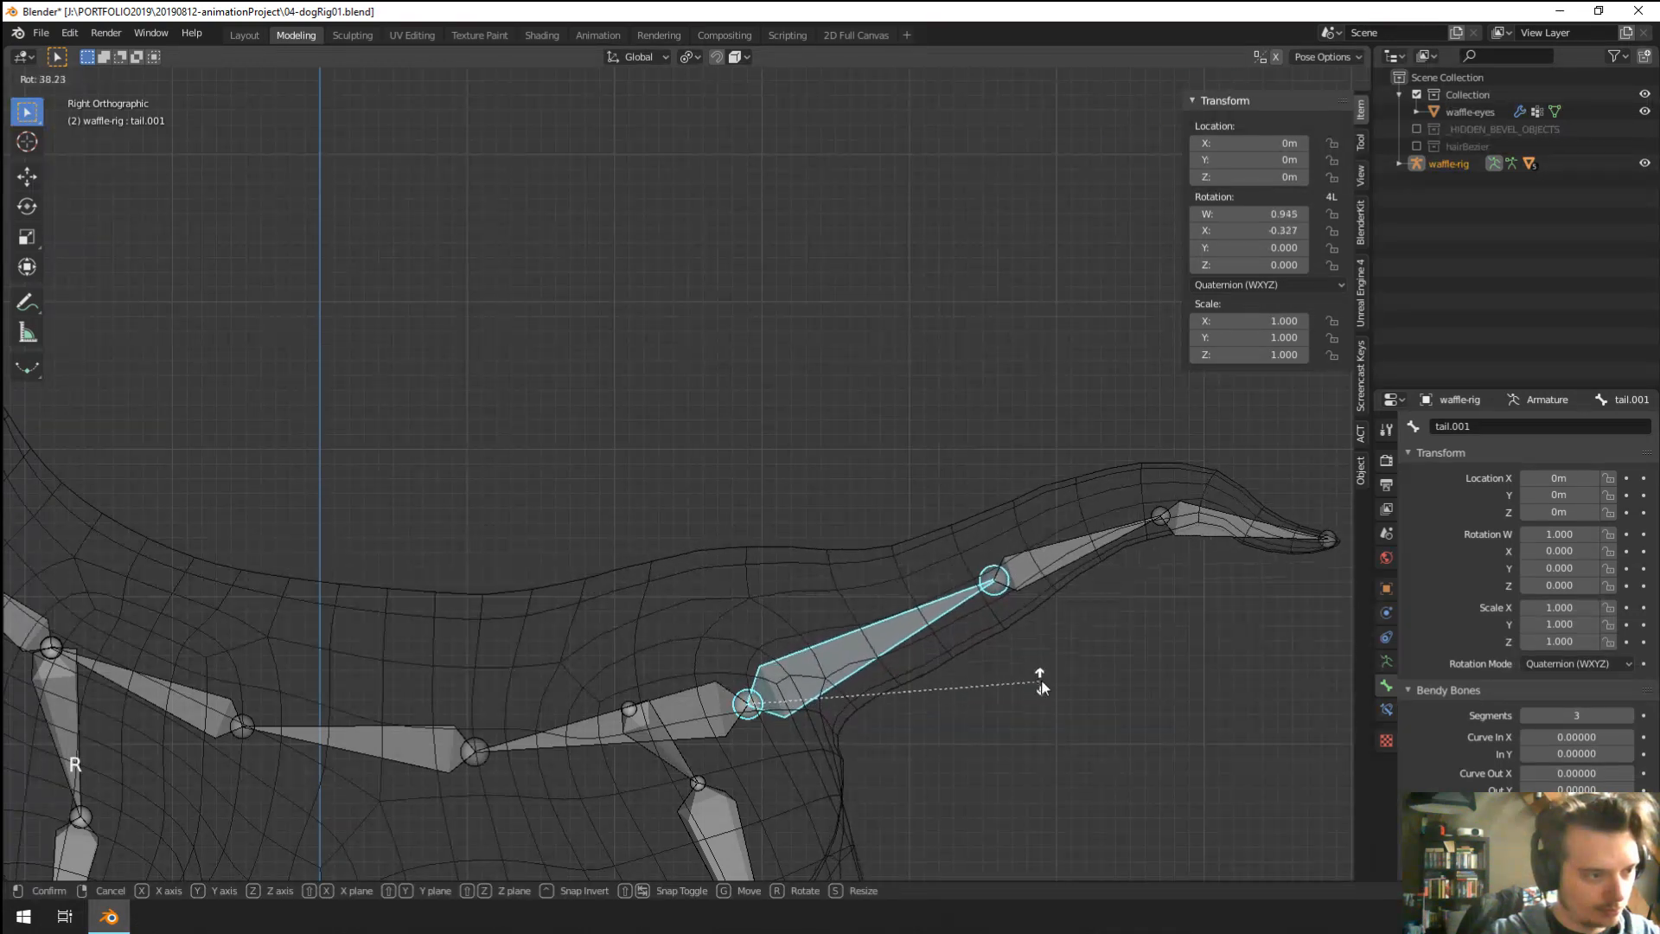
right_click(1055, 558)
key(r)
click(1108, 678)
right_click(1187, 710)
key(r)
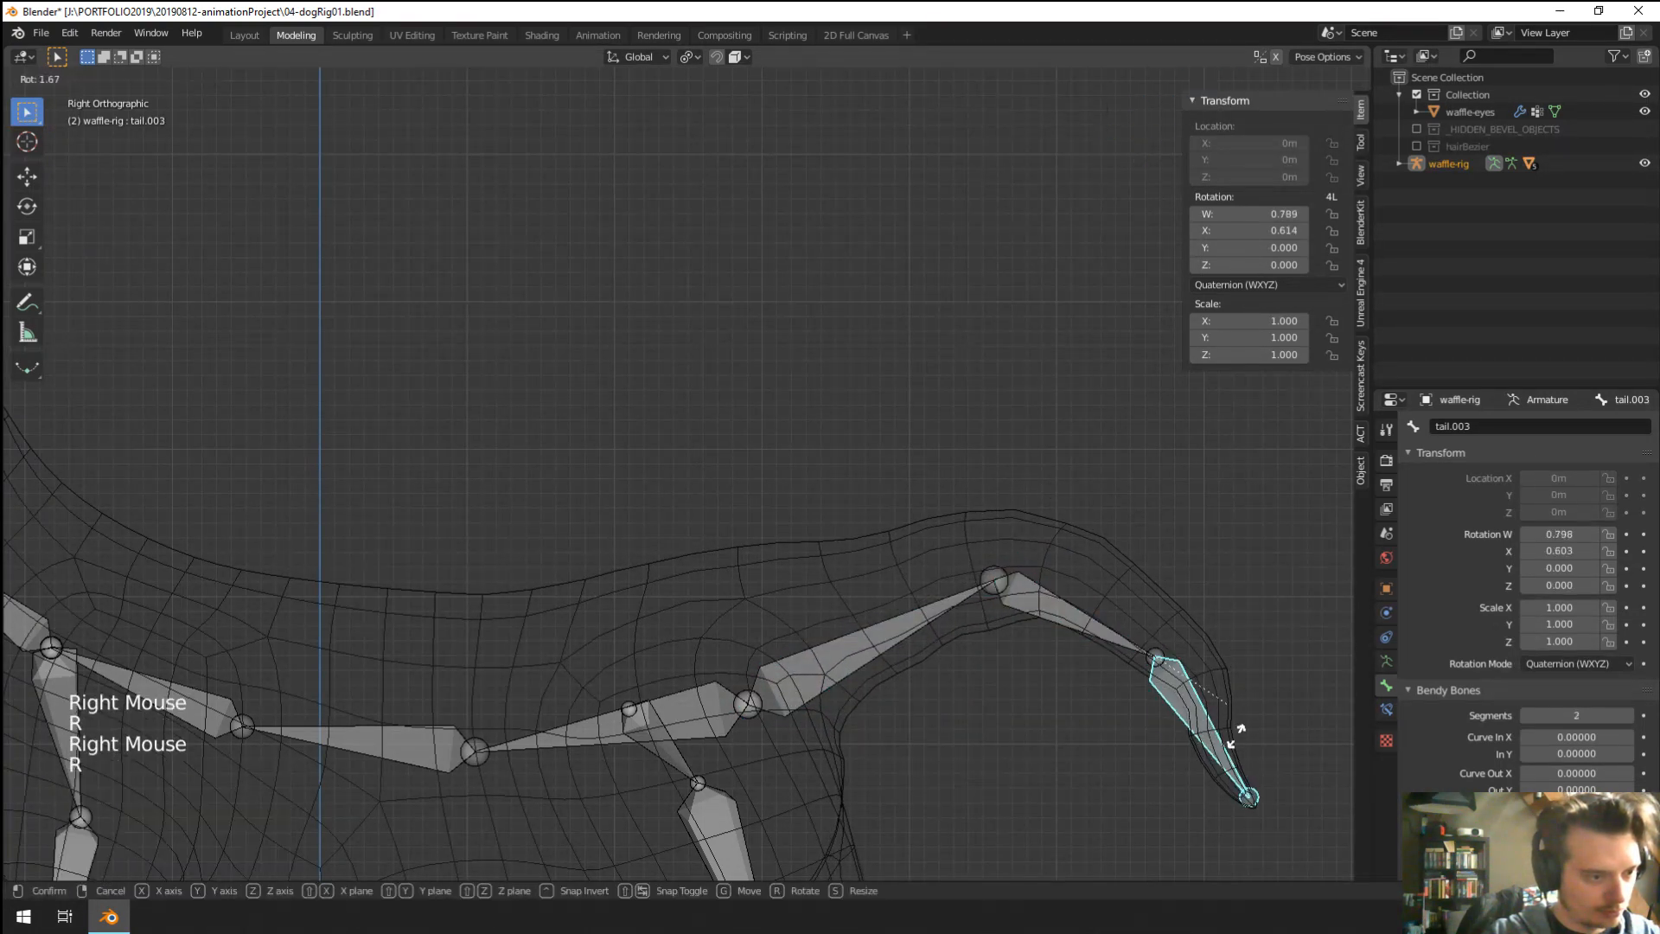
click(1185, 694)
Increase tail.003's Bendy Bones segments to 4 to smooth the curled tail tip.
shift+middle_drag(1184, 694, 1094, 489)
scroll(1096, 488, up, 1)
scroll(1096, 487, down, 8)
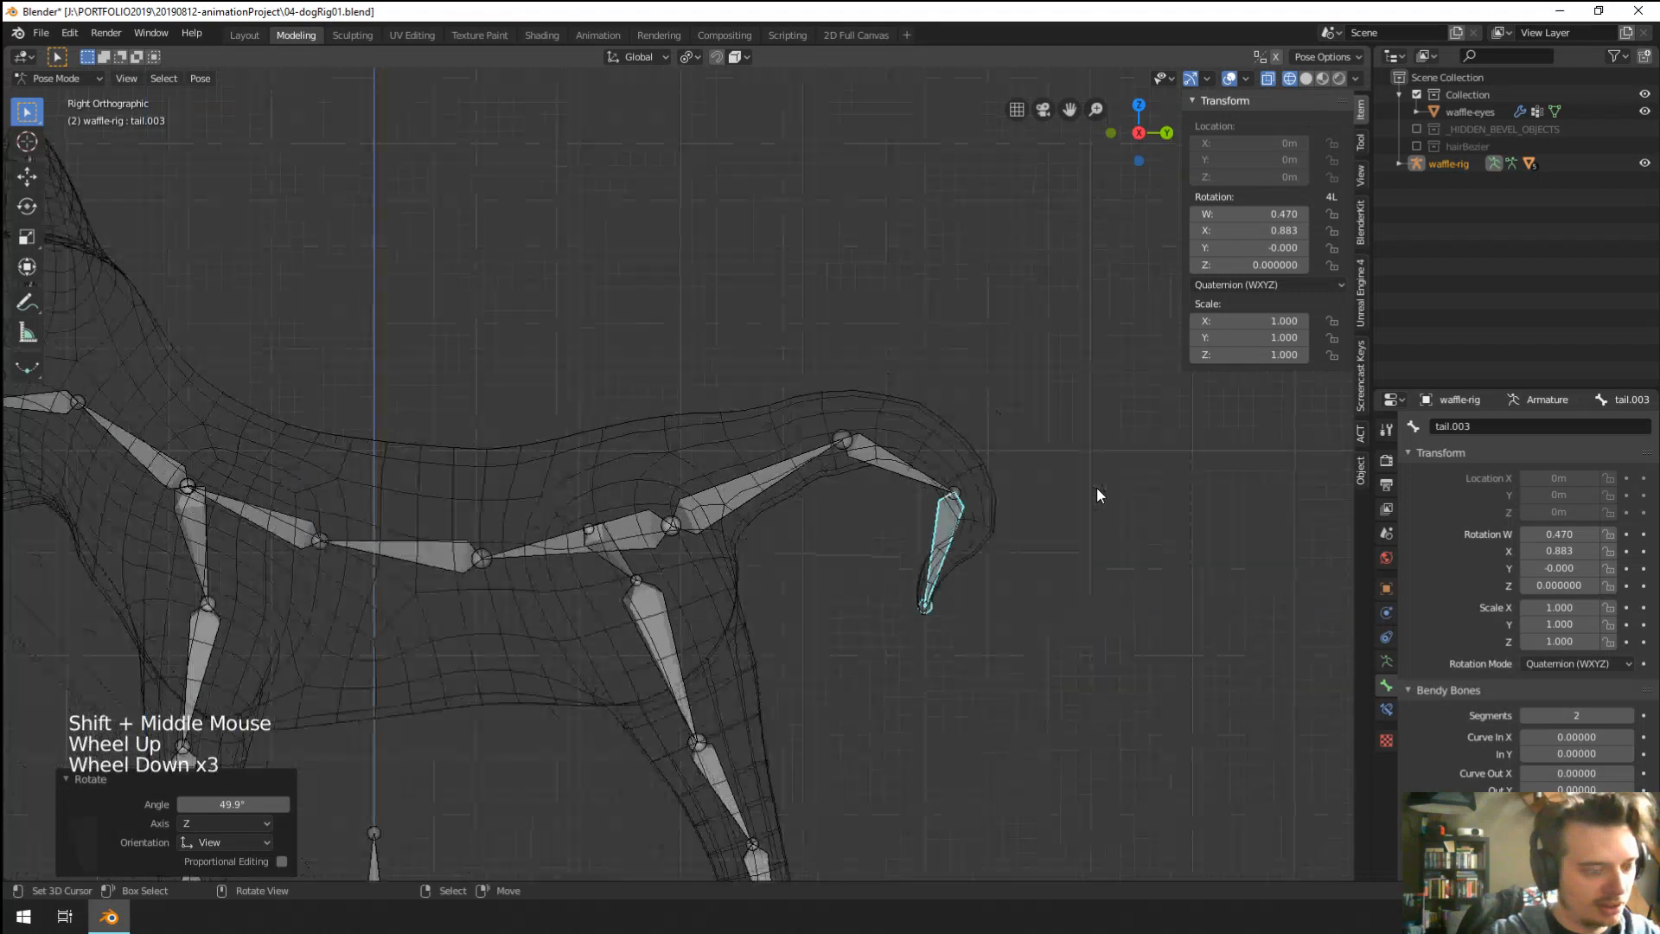
scroll(859, 502, up, 4)
scroll(932, 458, up, 3)
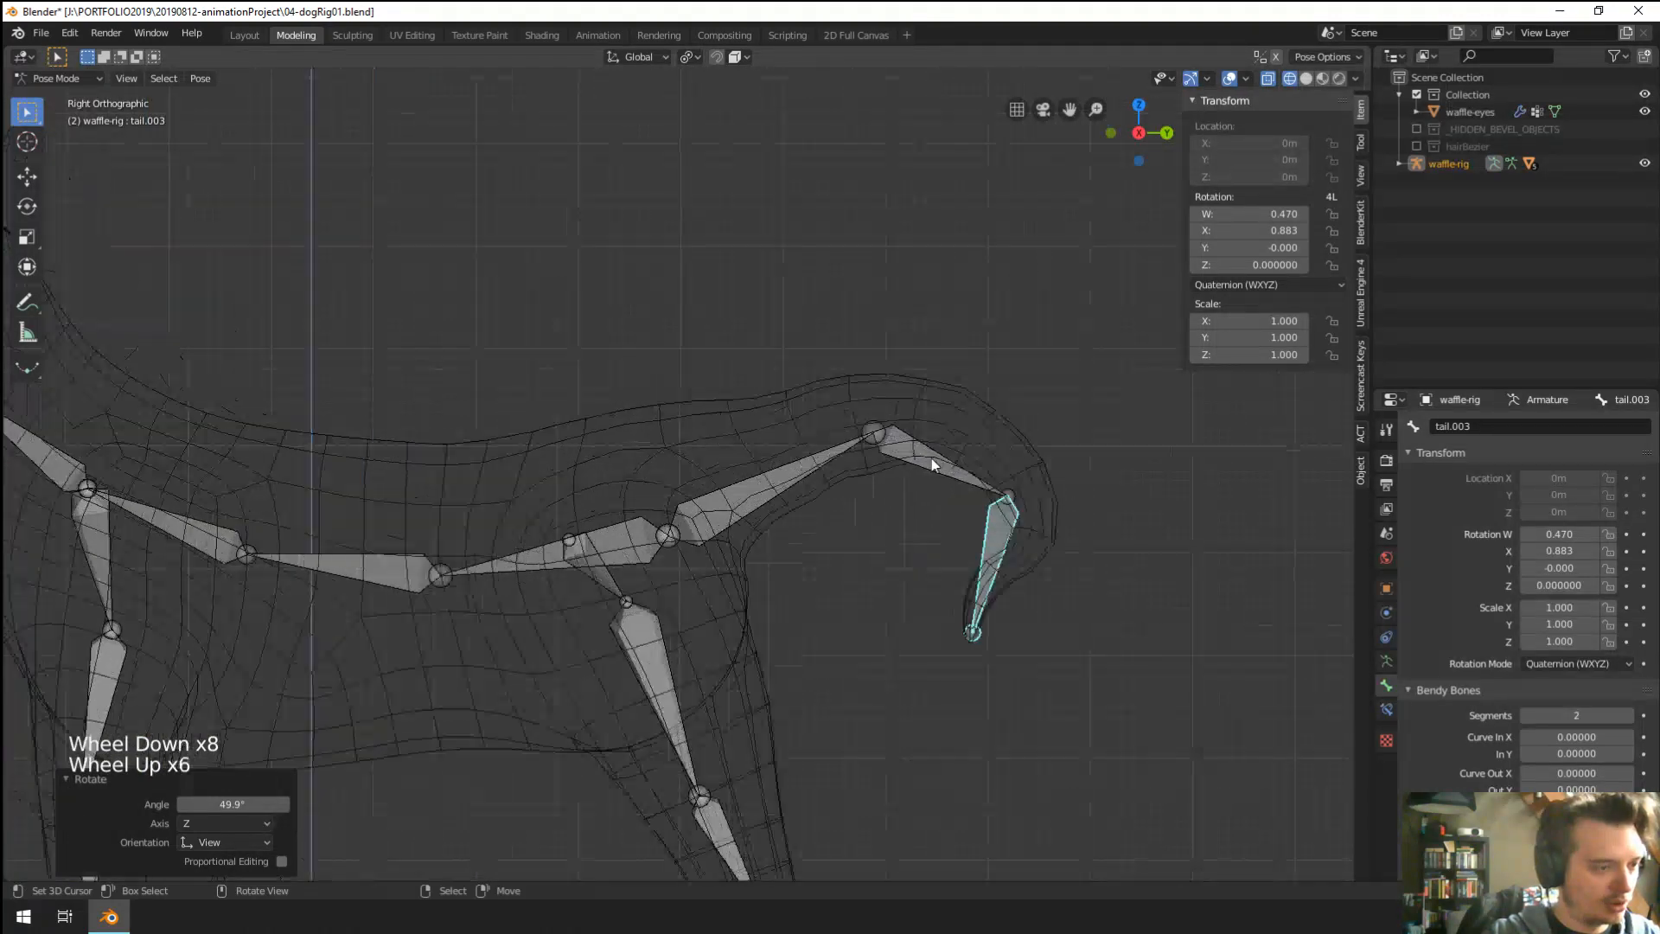
click(1629, 717)
scroll(898, 383, down, 2)
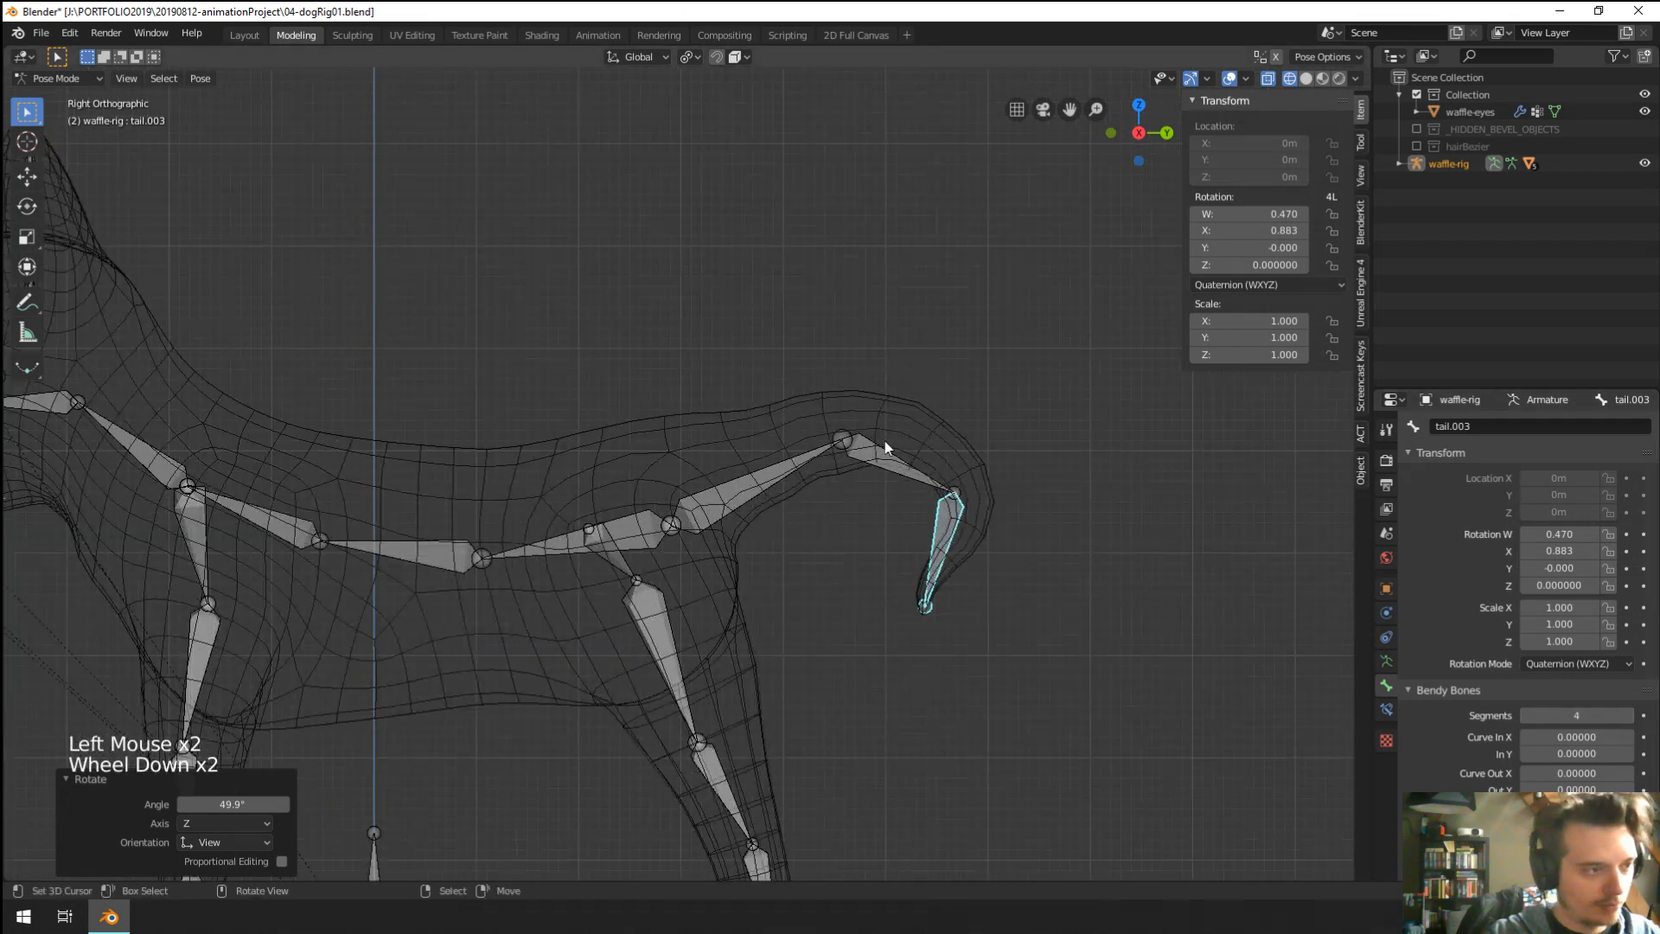
Select tail.001, tail.002 and tail.003 and try rotating them together upward from the tail base.
right_click(820, 470)
right_click(922, 470)
shift+right_click(928, 519)
shift+right_click(984, 526)
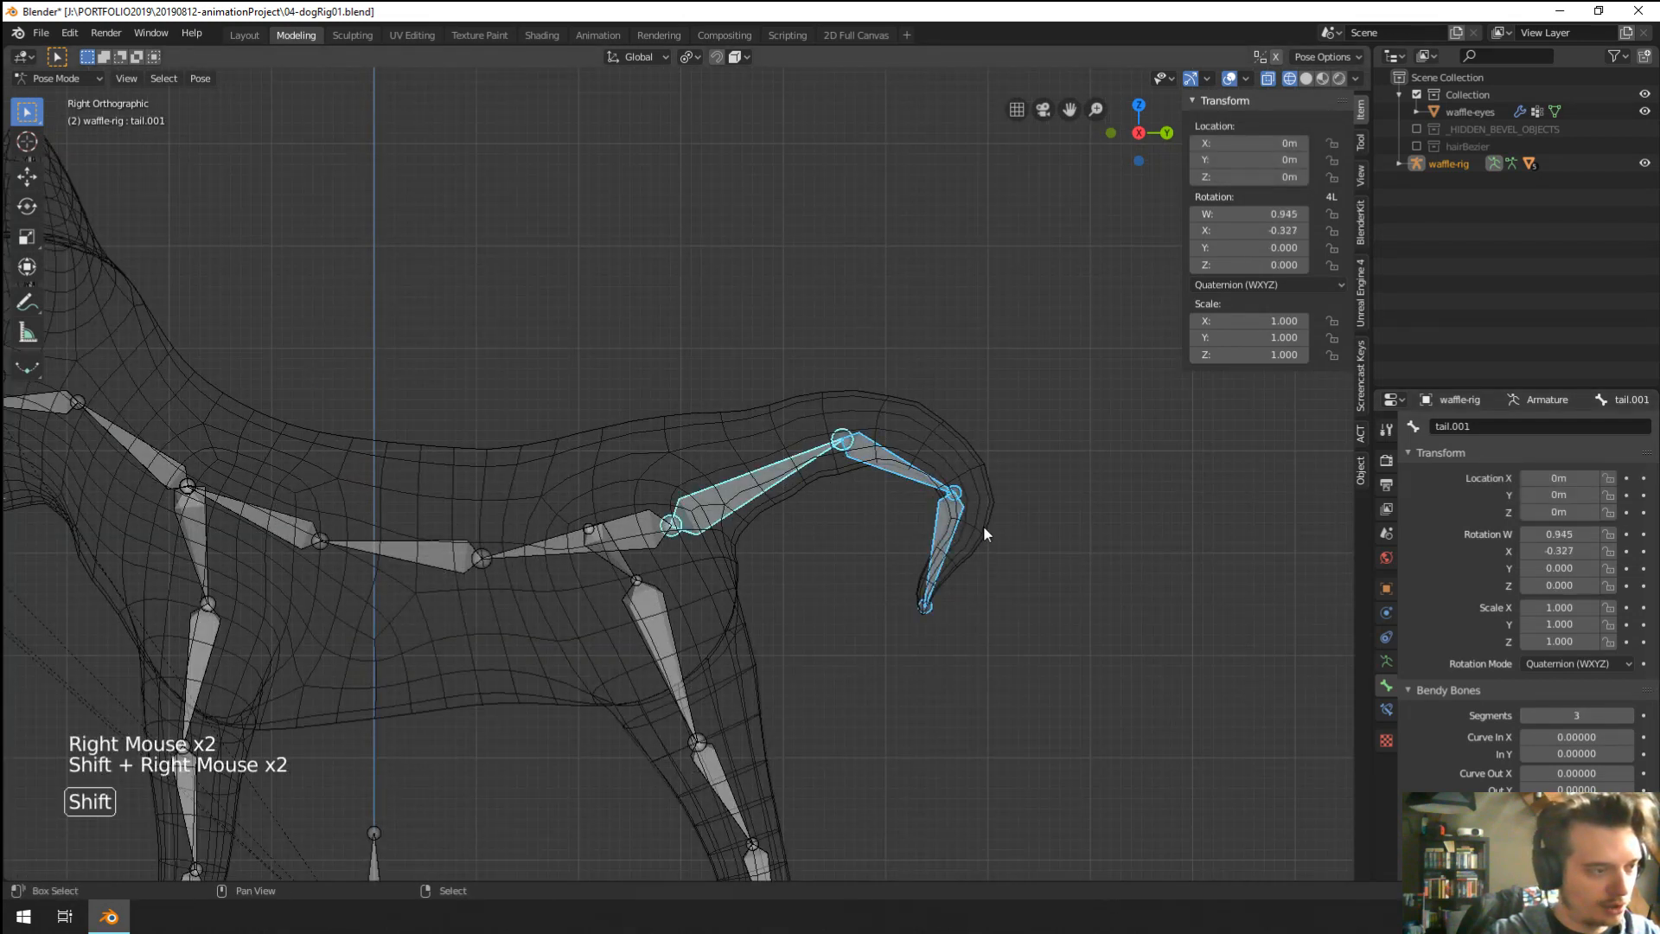
key(r)
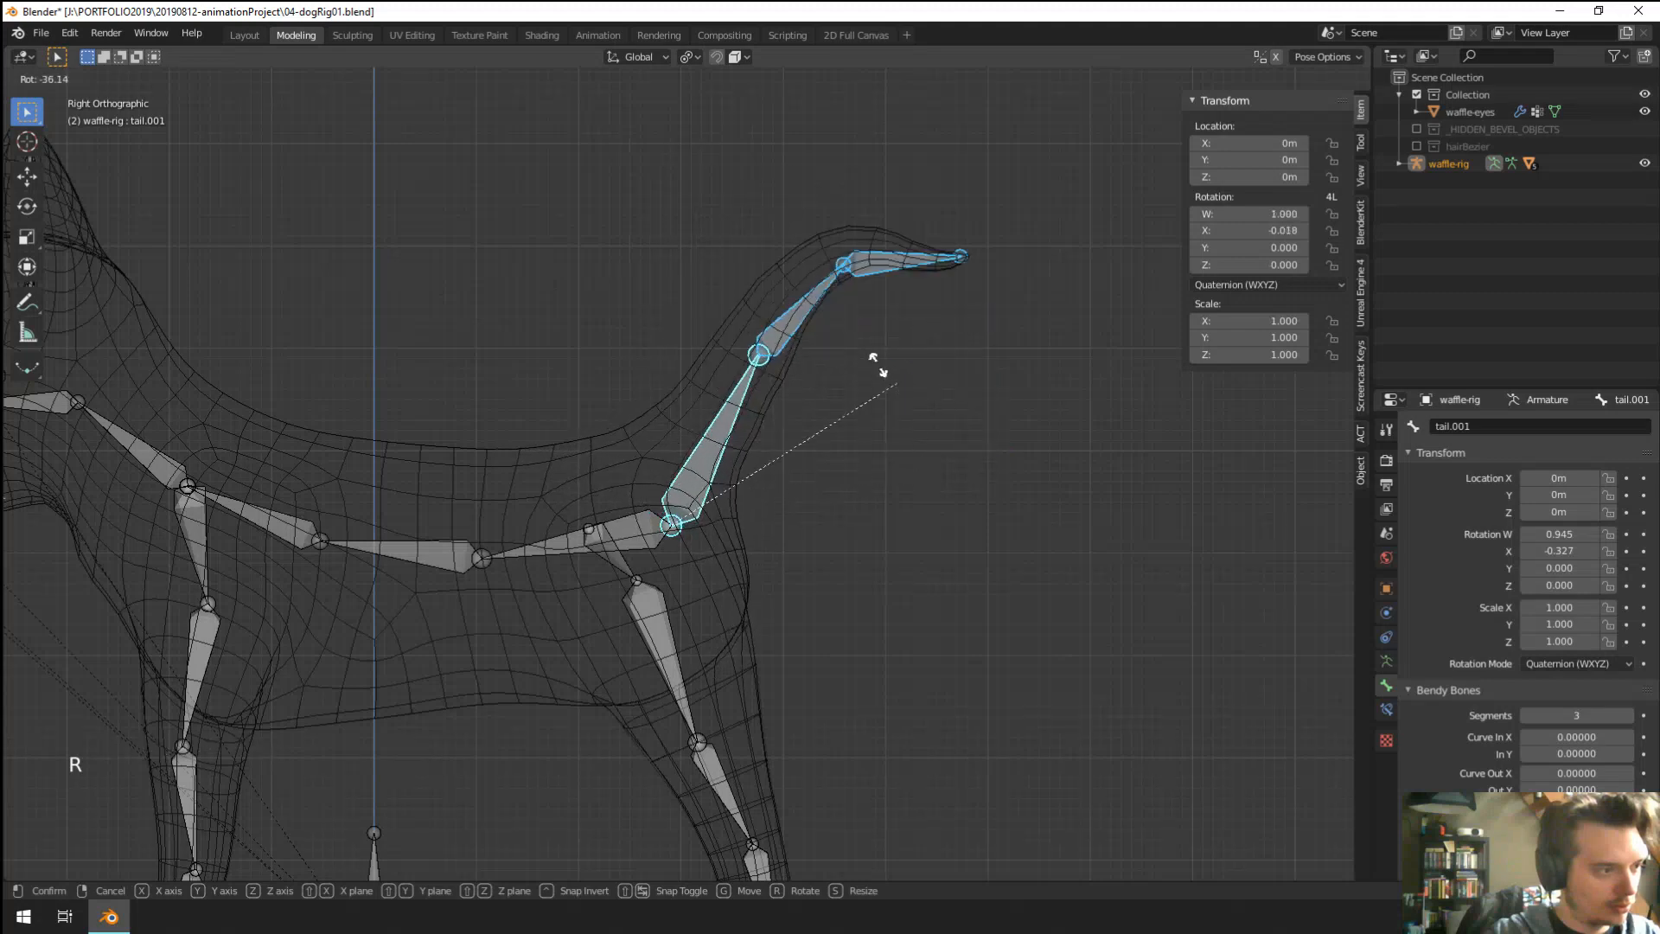
click(786, 486)
Clear the rotation of tail.002 and tail.003, leaving tail.001 out, and rotate both sideways by -17.2°.
shift+right_click(787, 486)
key(r)
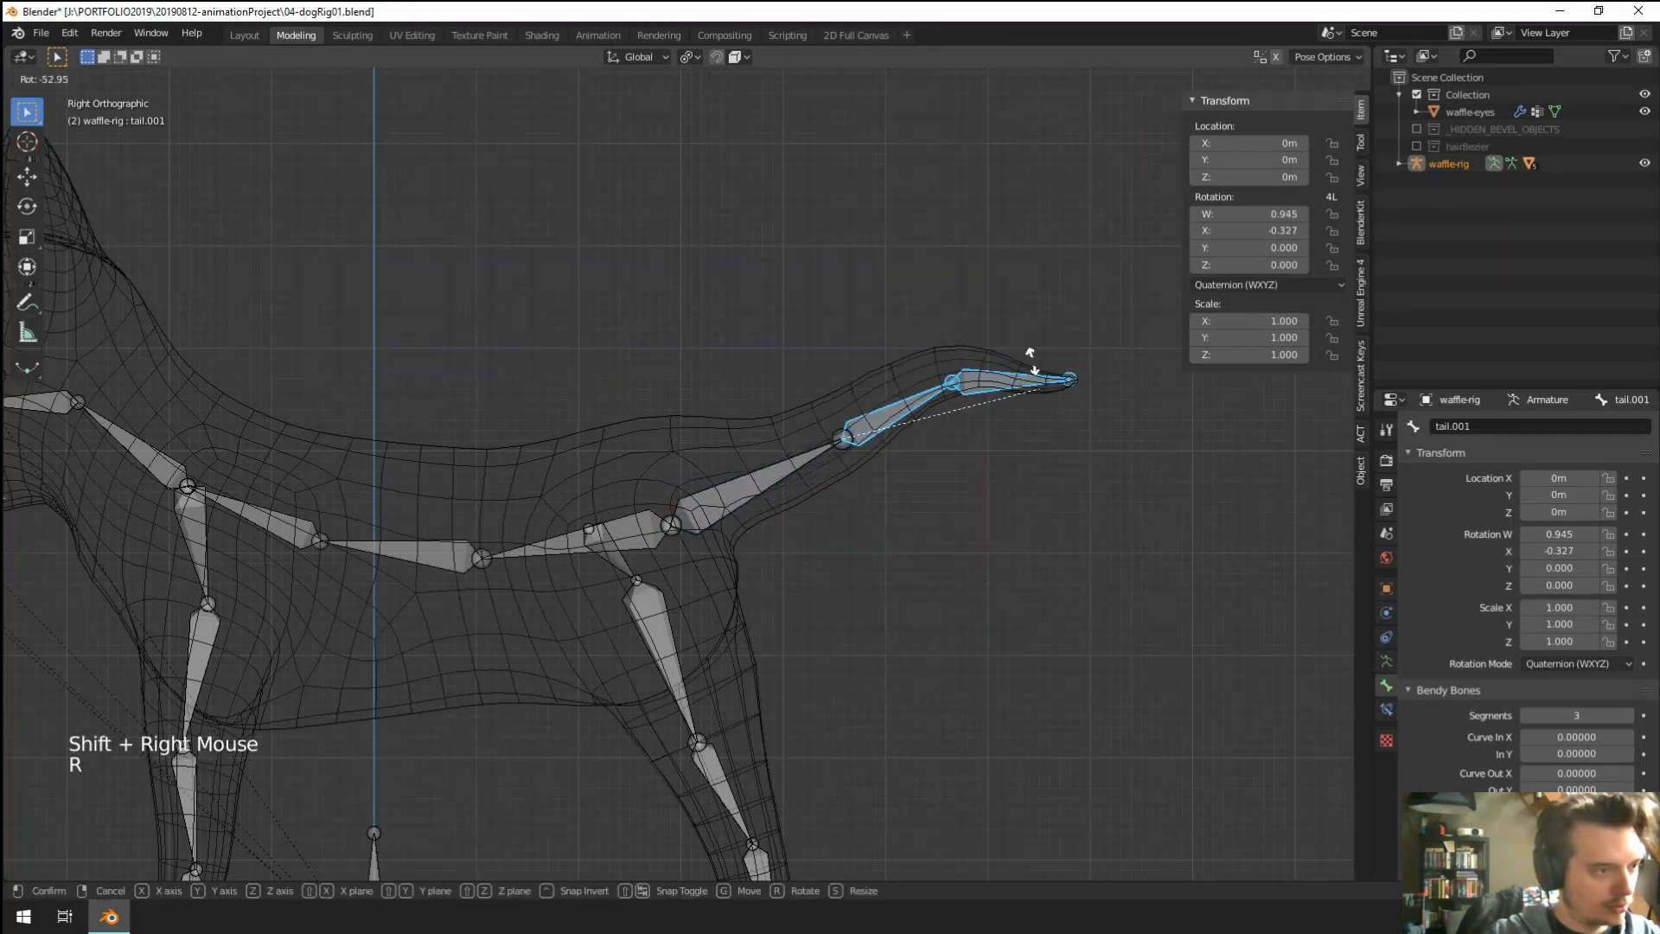
middle_drag(1029, 466, 1092, 426)
click(973, 473)
key(alt+r)
key(r)
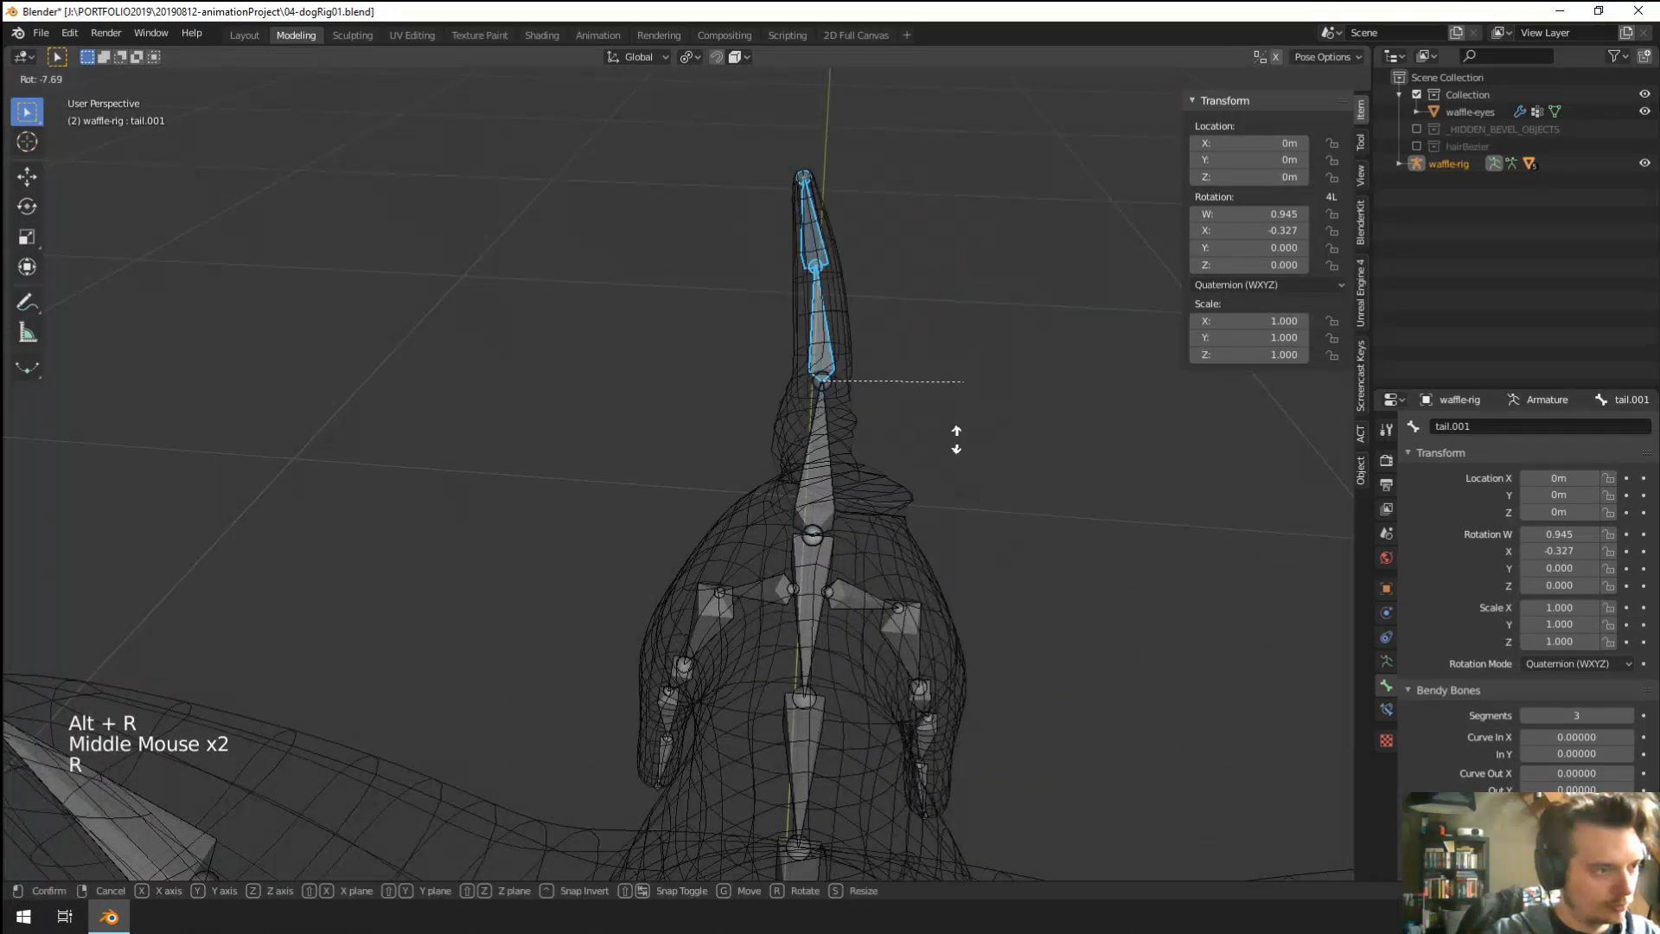
click(941, 369)
Set the Bendy Bones segments of tail.001 and tail.002 back to 1.
middle_drag(977, 398, 880, 370)
scroll(948, 537, up, 1)
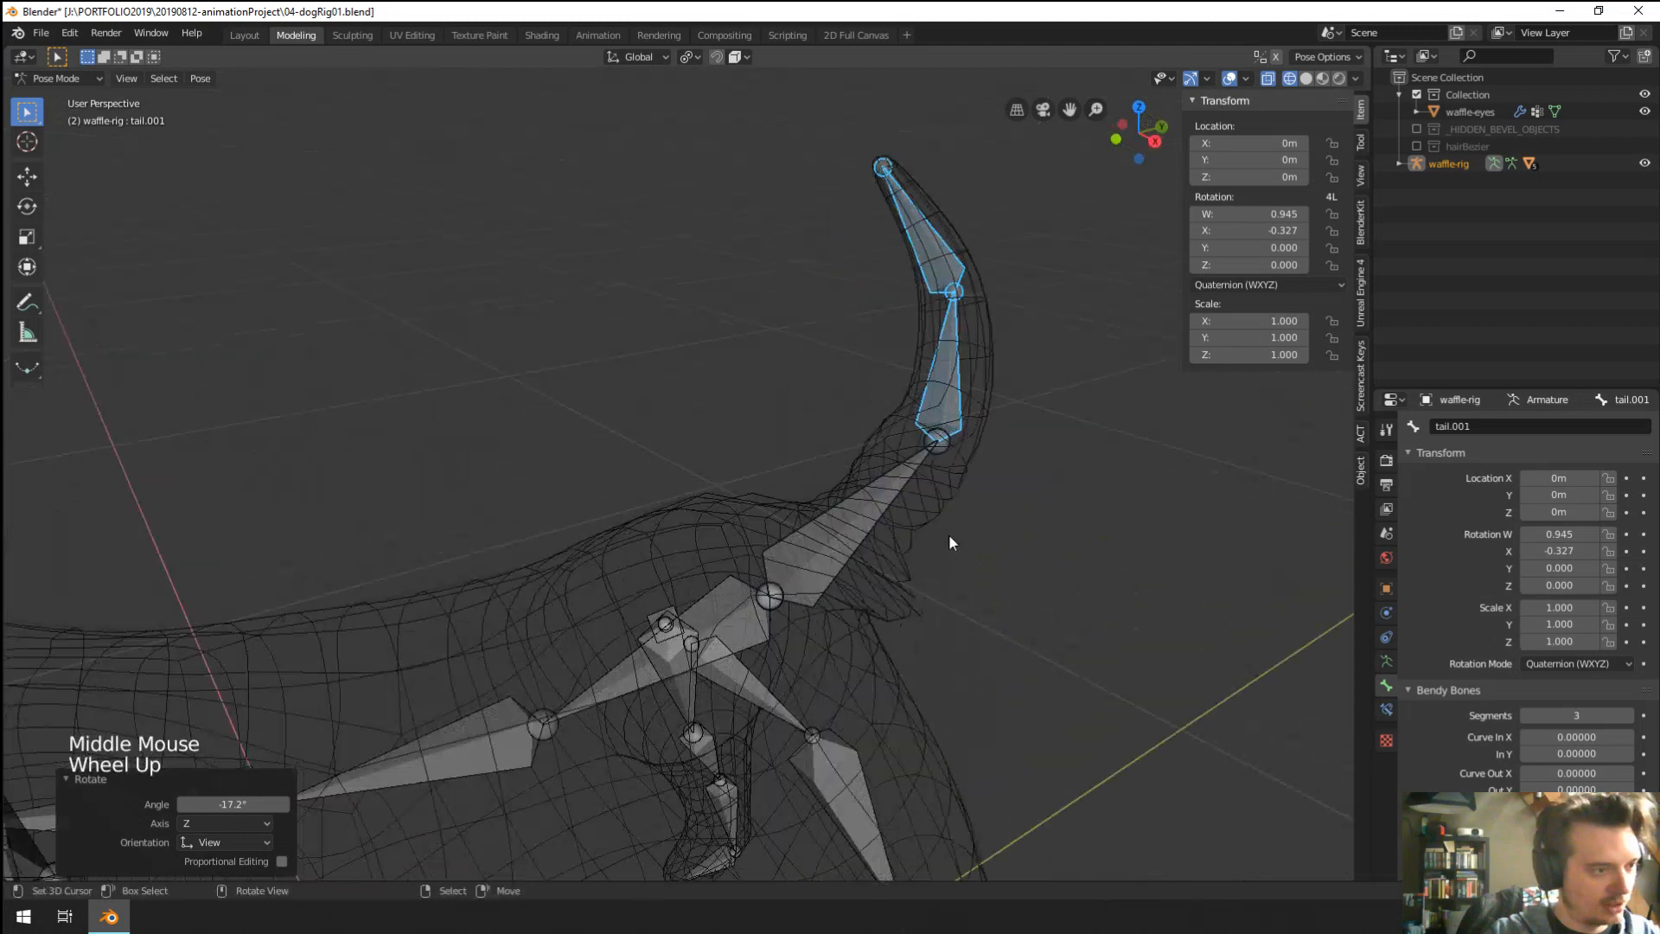
right_click(891, 503)
double_click(1579, 713)
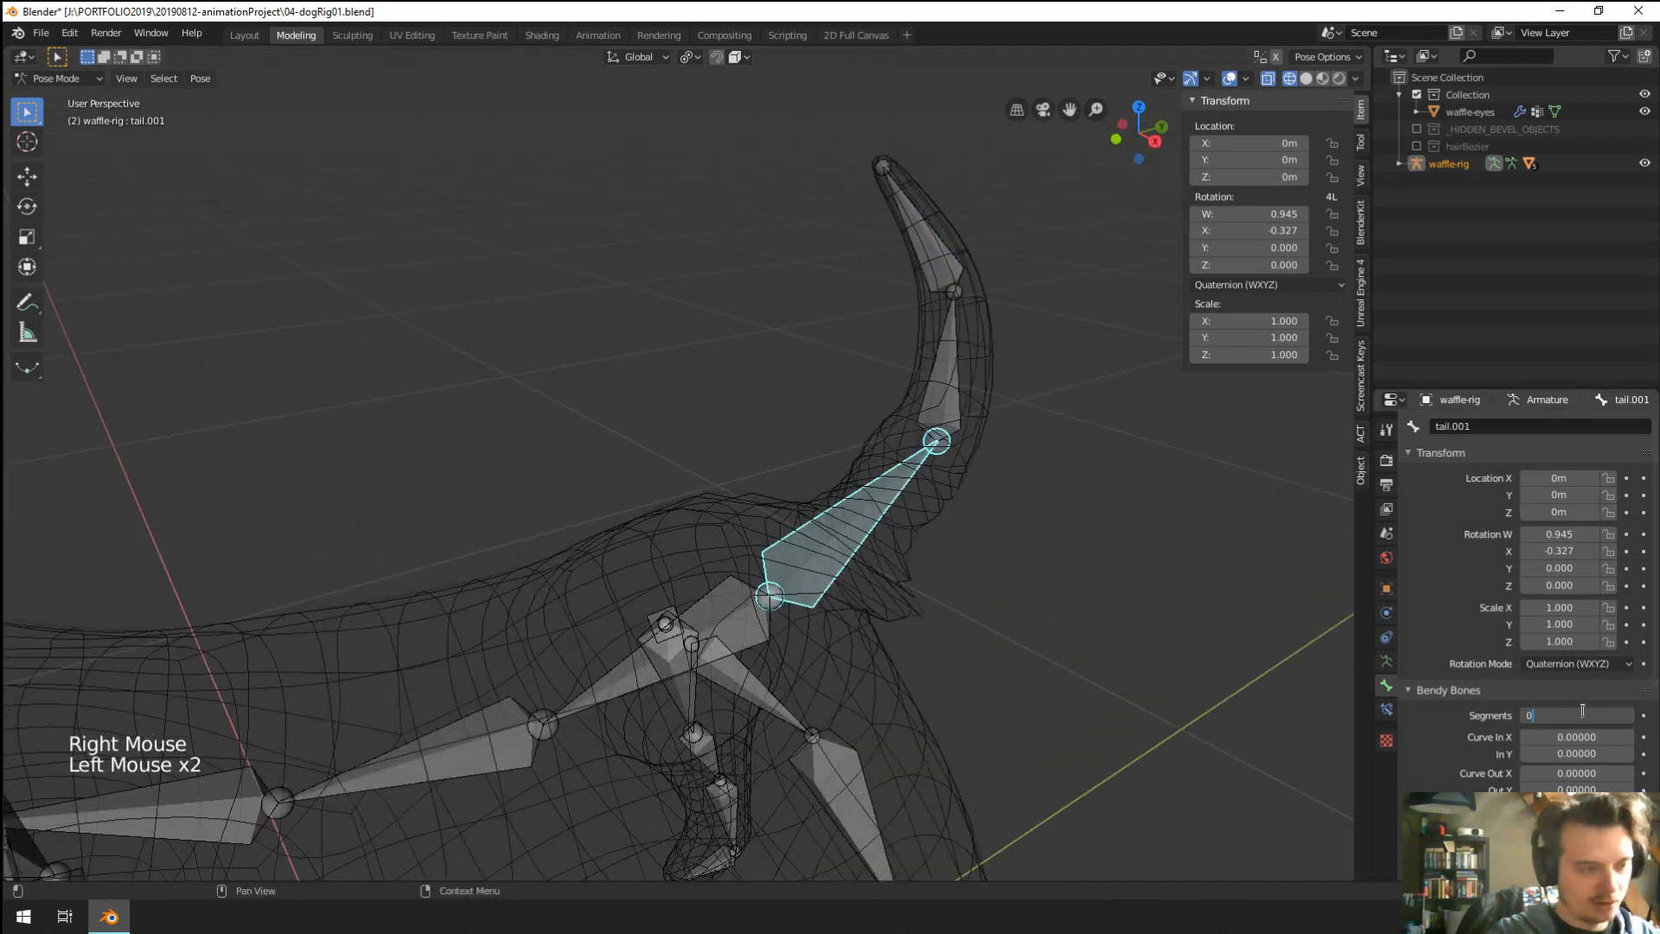
middle_drag(904, 499, 967, 552)
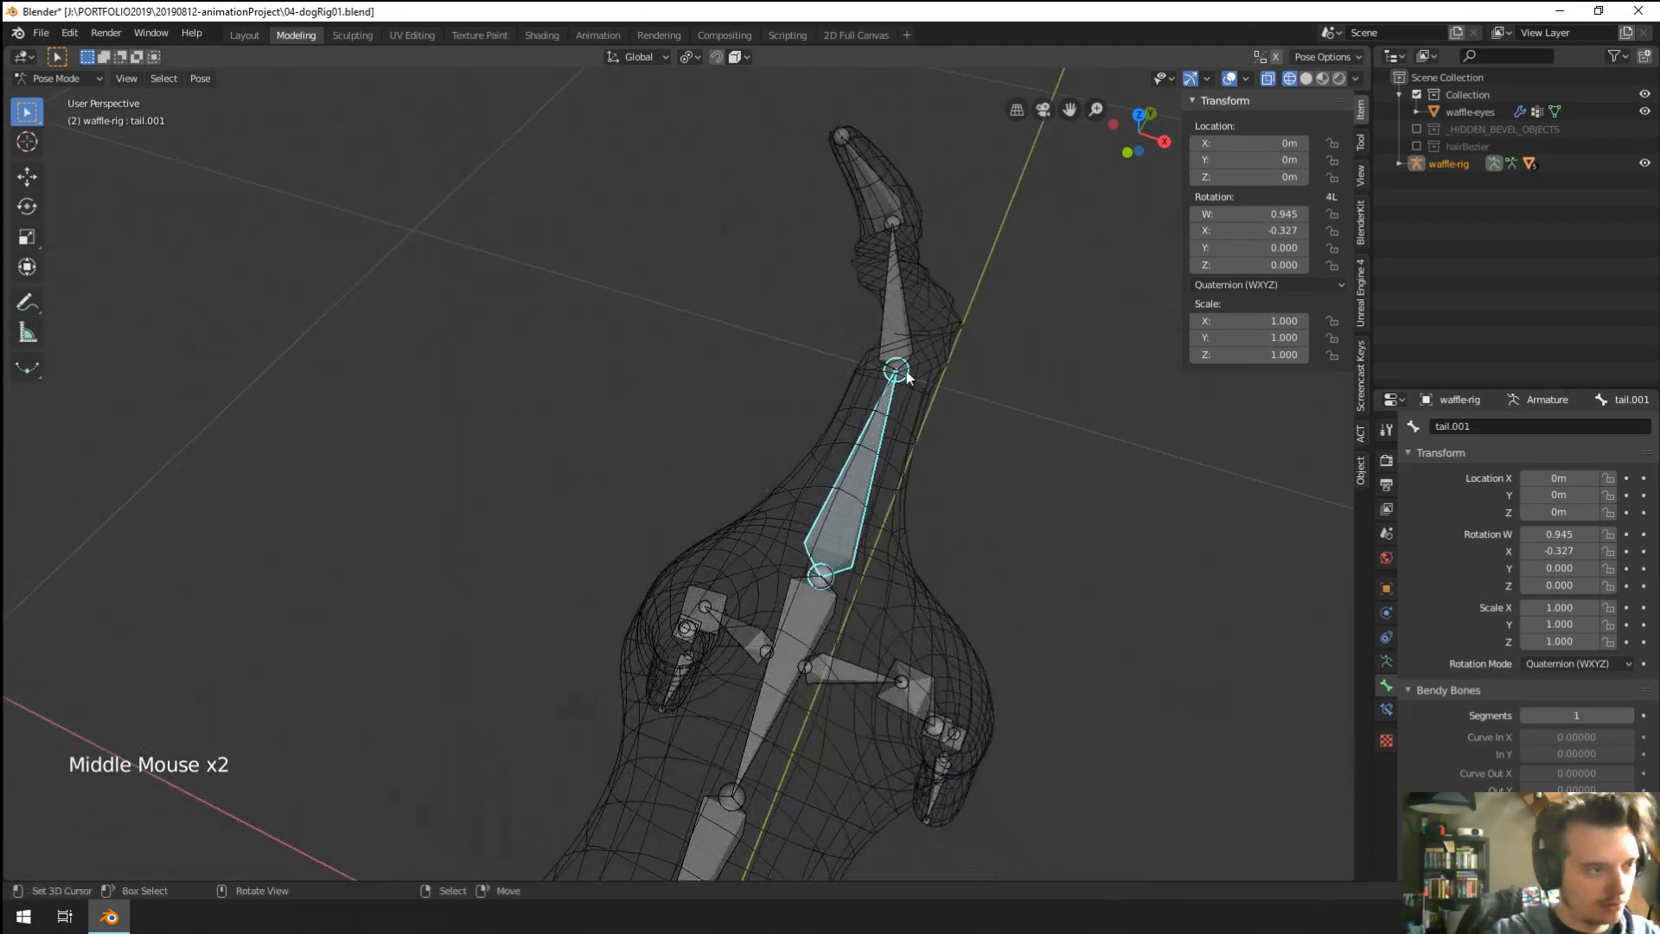
right_click(898, 321)
click(1554, 716)
text(1)
key(Return)
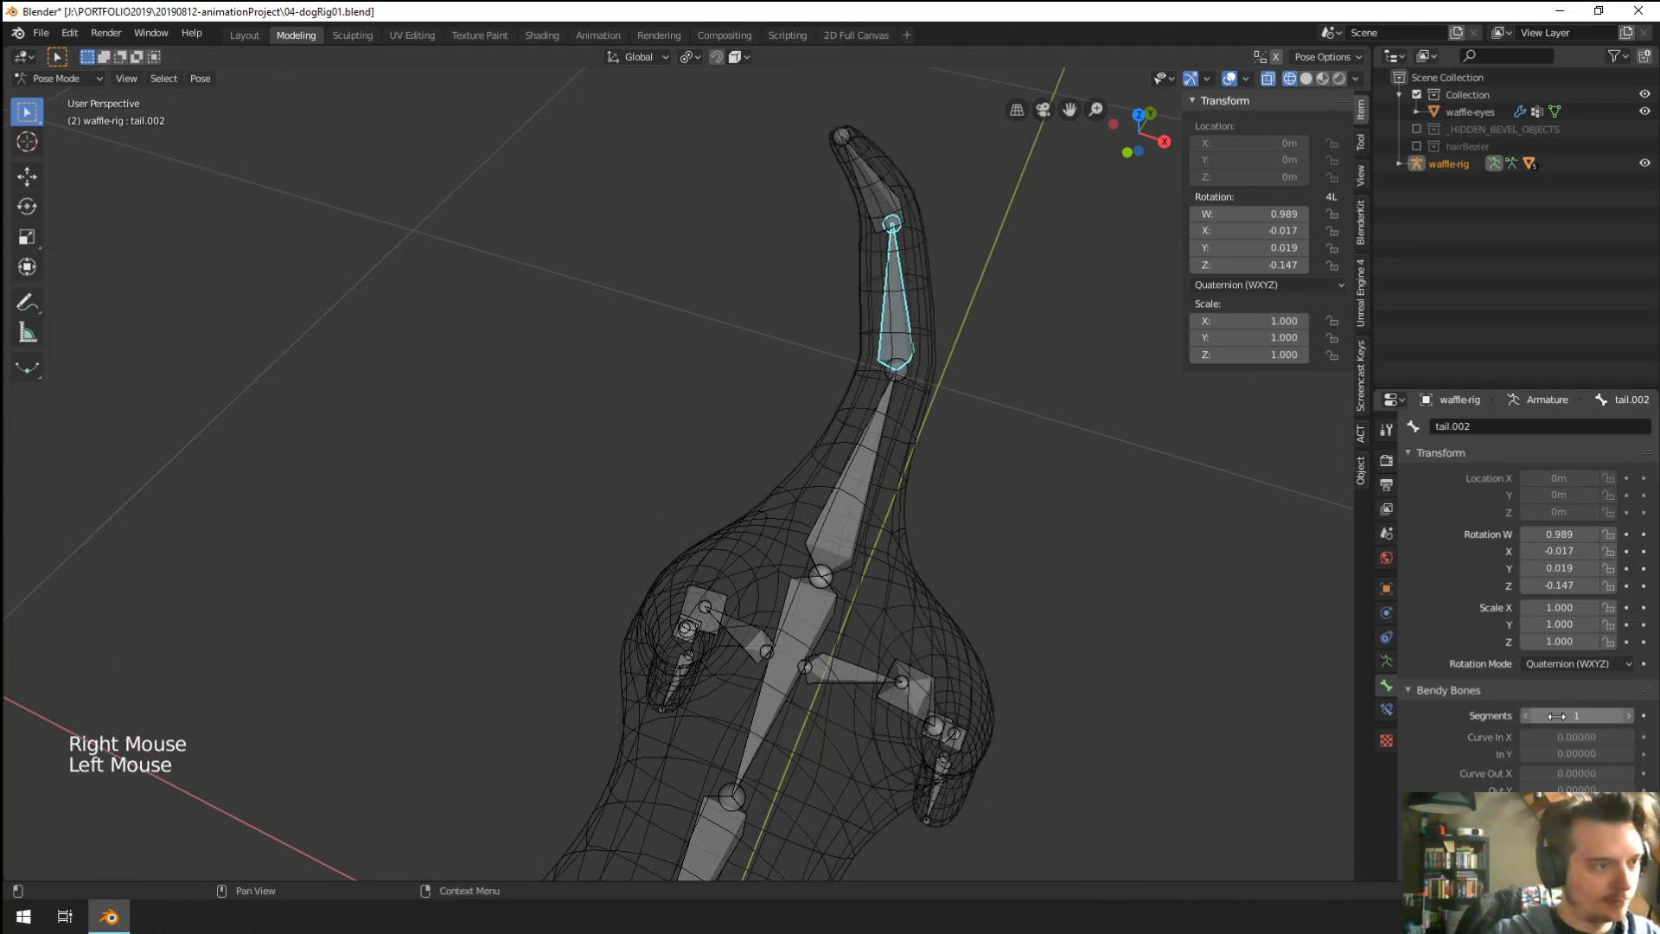
Add tail.003 to the selected tail.002 and rotate both bones sideways to test the tail's deformation.
shift+right_click(889, 196)
middle_drag(954, 283, 1062, 338)
key(r)
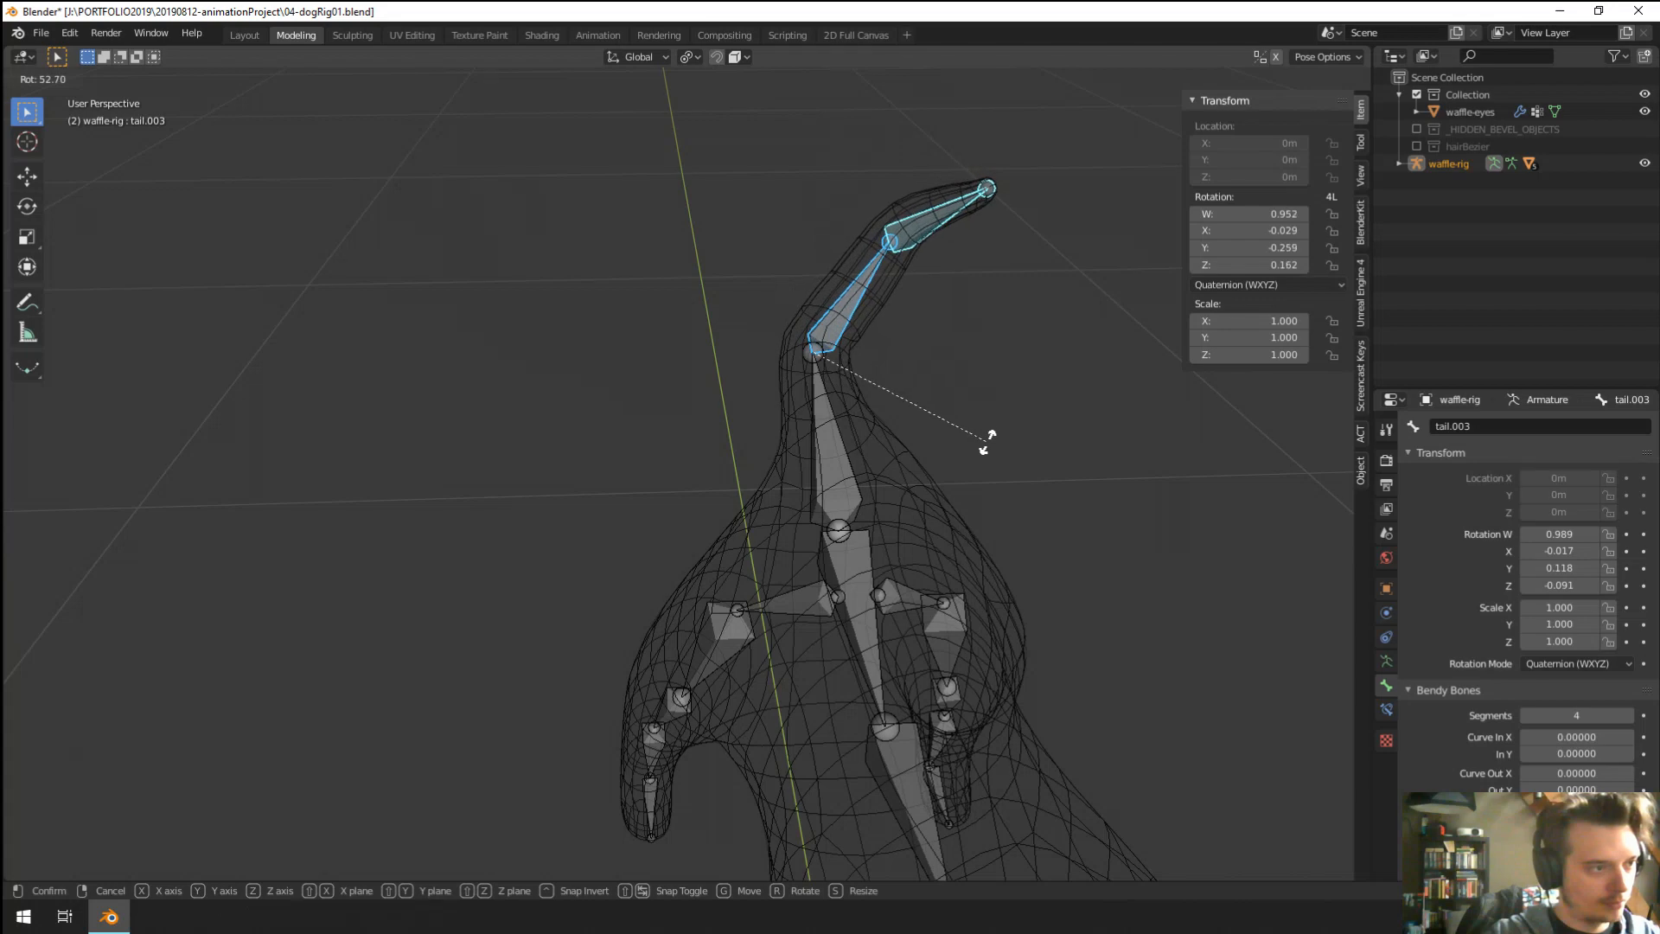
click(949, 363)
middle_drag(949, 363, 772, 454)
Set tail.002's Bendy Bones segments to 3 and rotate the bone by 2.82° to test its sideways bend.
right_click(772, 454)
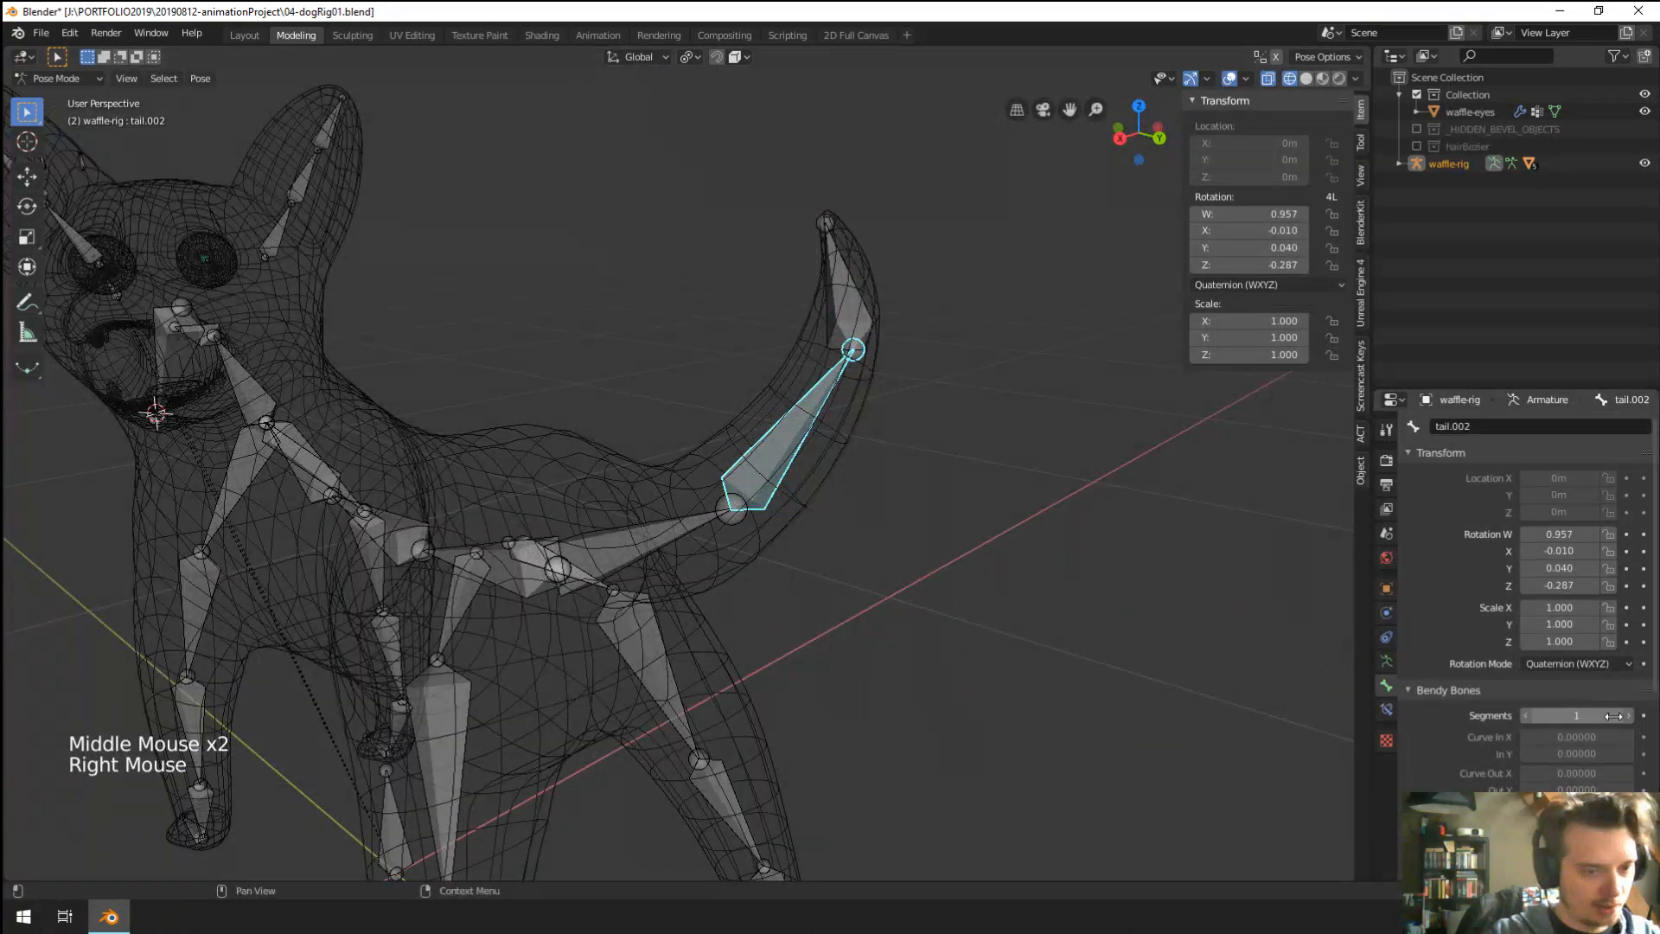
click(1629, 716)
click(1629, 716)
middle_drag(1346, 637, 1166, 537)
key(r)
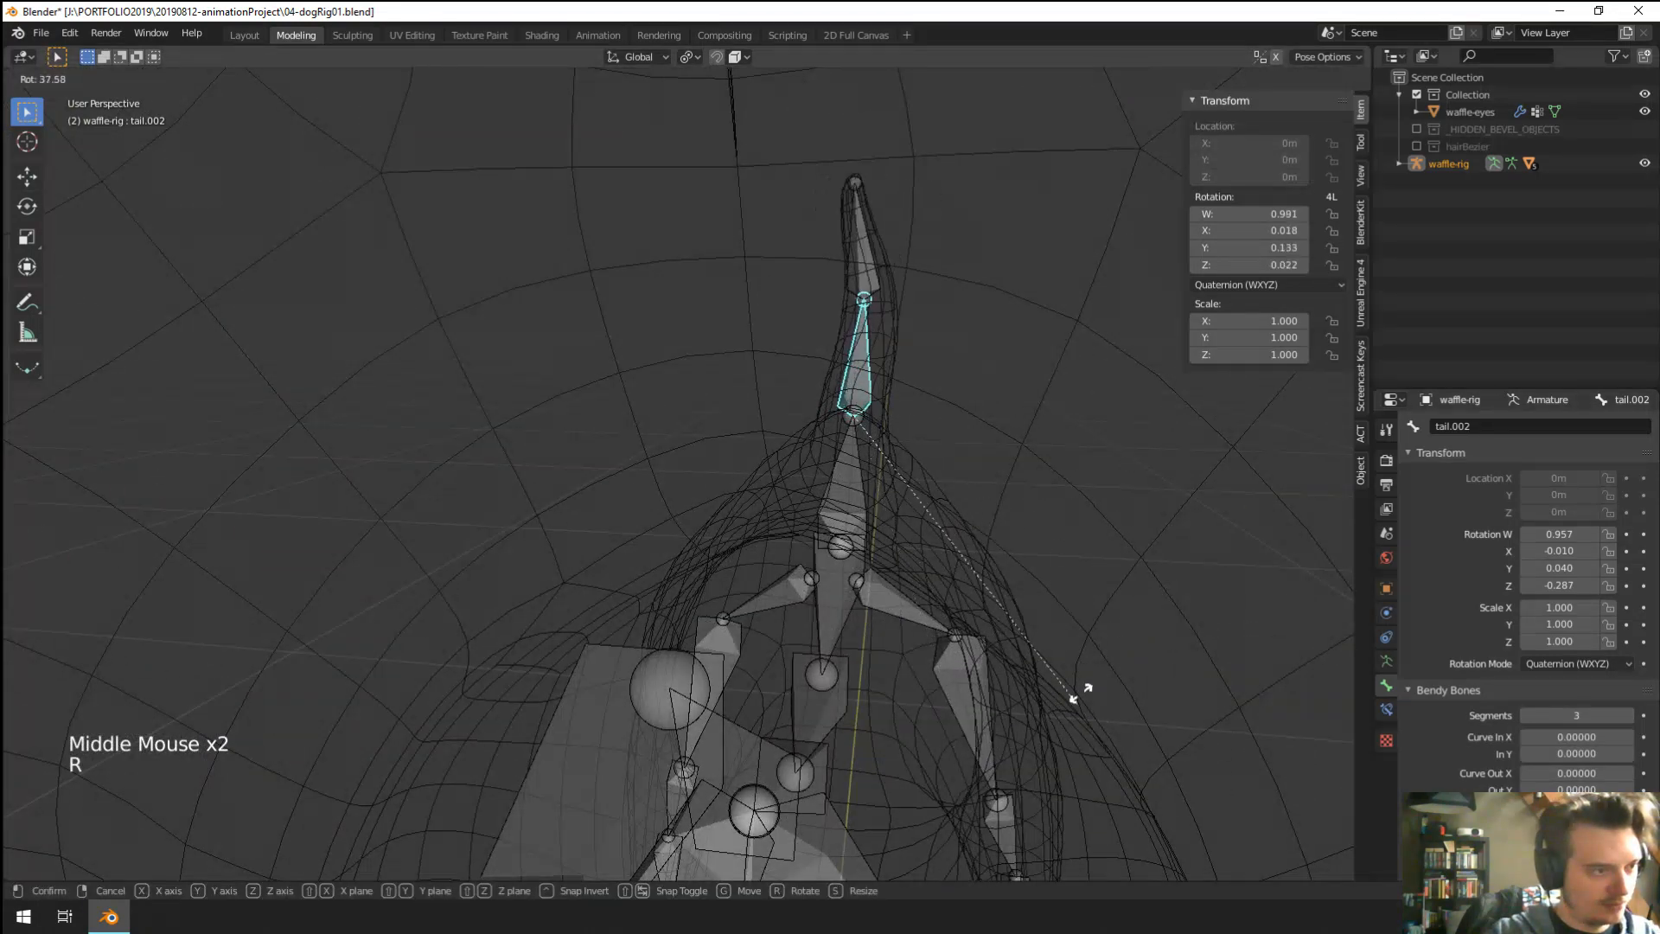
click(1127, 500)
Change the rotation mode of tail.002, tail.001 and tail.003 from Quaternion to XYZ Euler.
scroll(837, 326, up, 4)
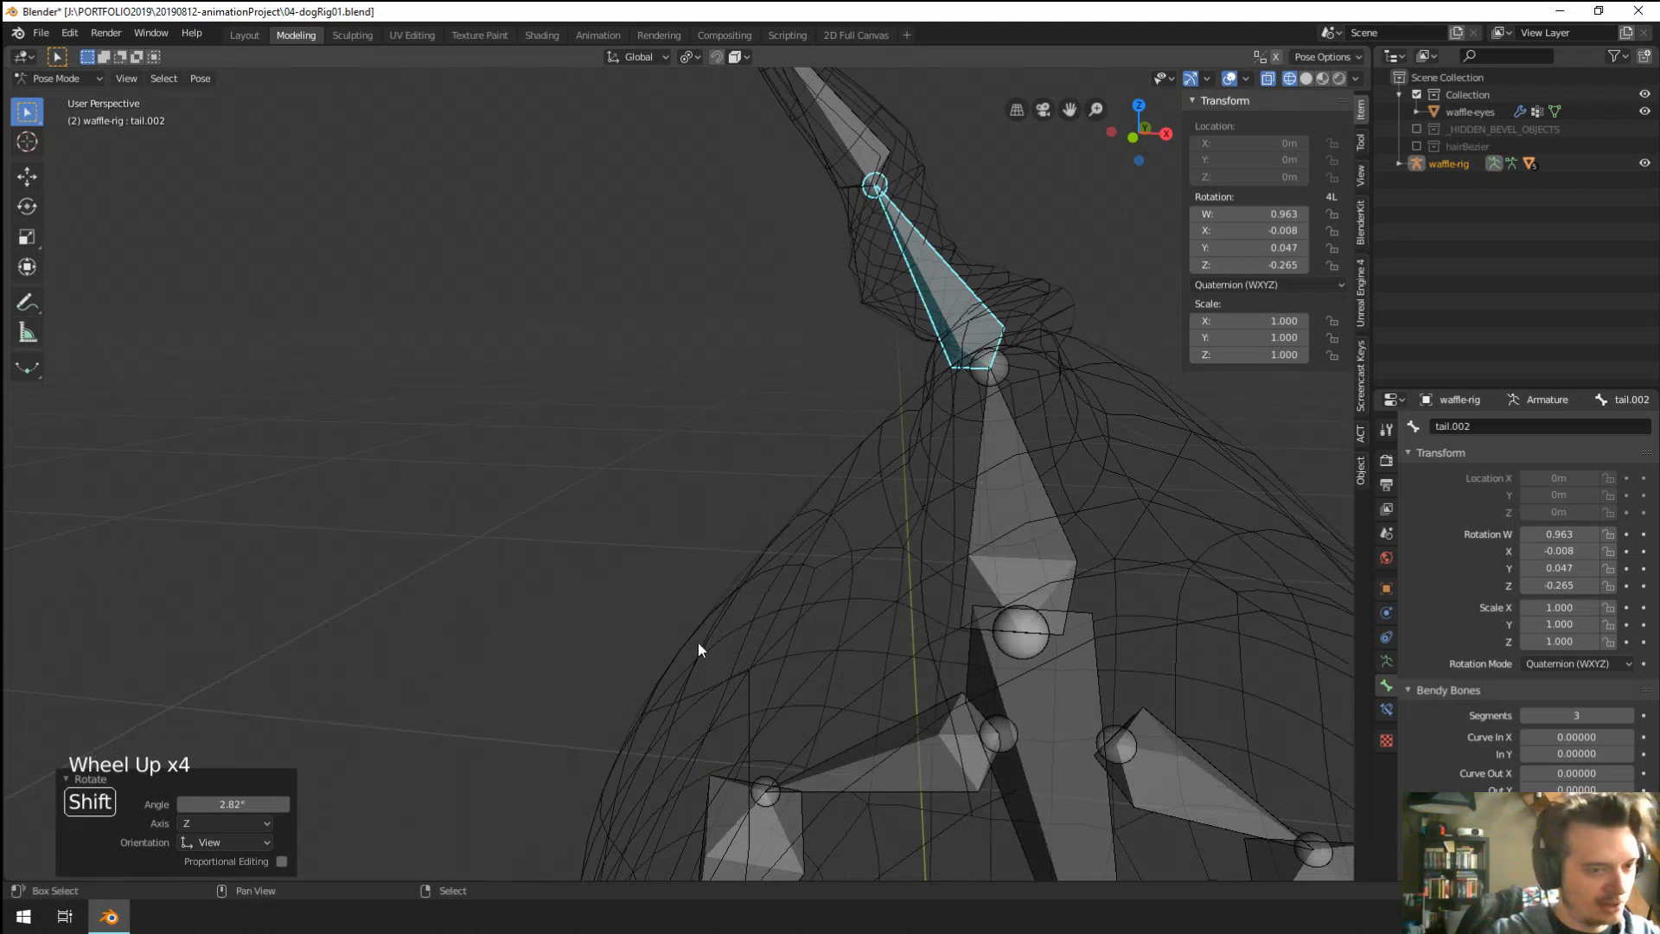
shift+middle_drag(743, 502, 669, 733)
scroll(1434, 731, down, 1)
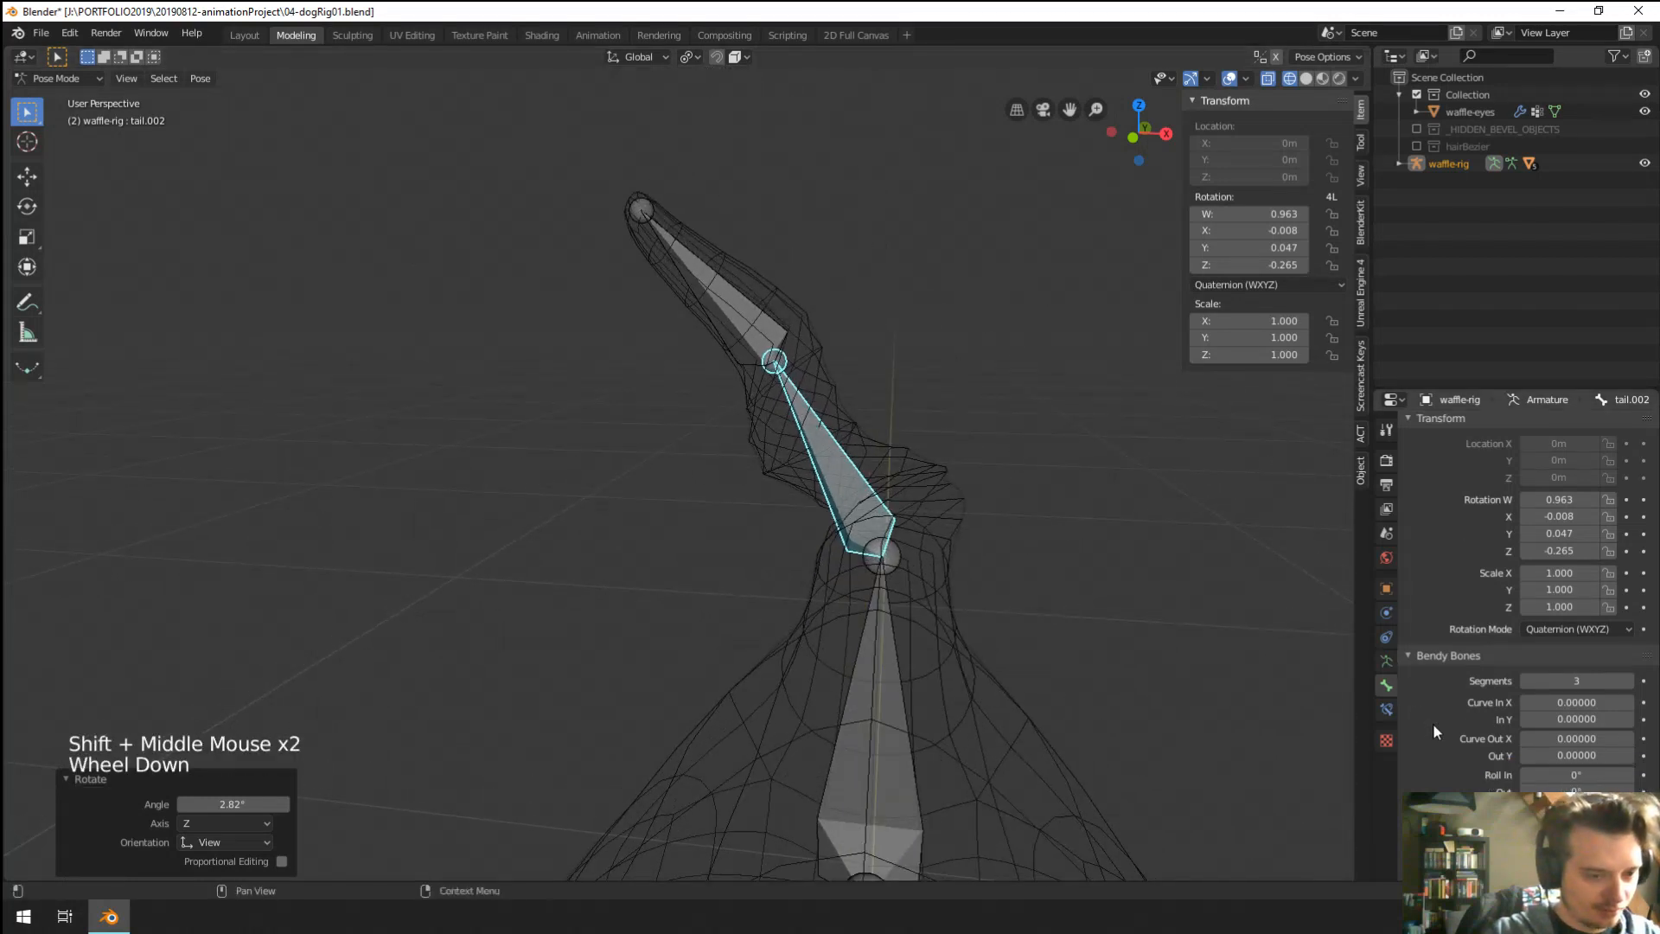
scroll(1434, 731, up, 4)
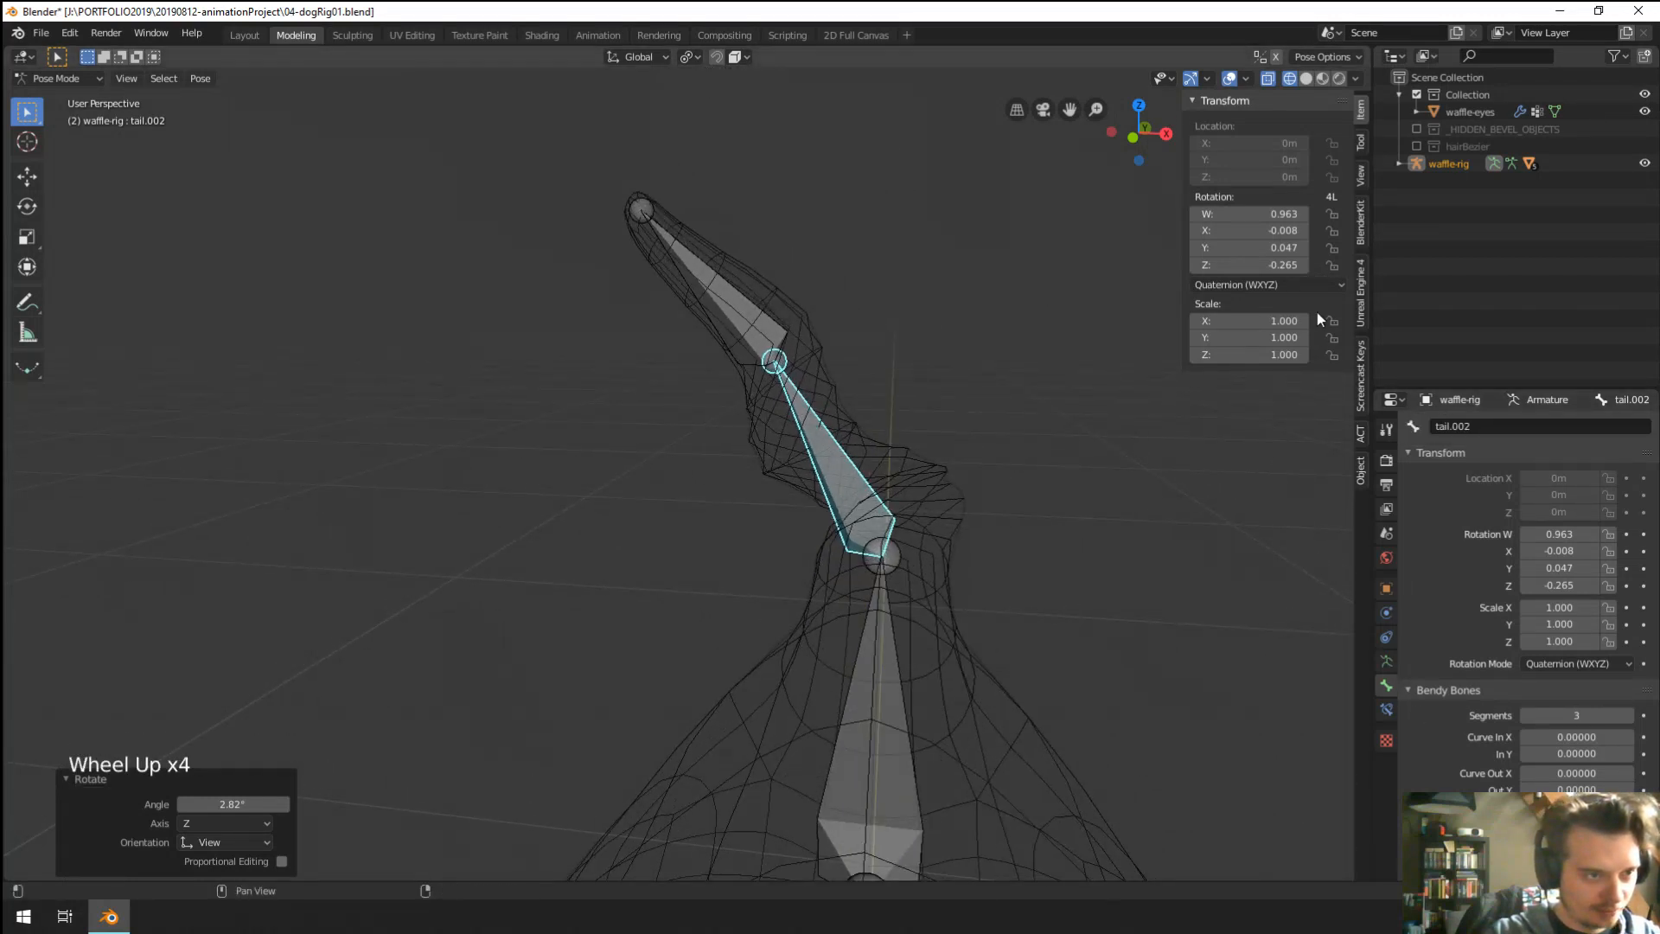
click(1294, 281)
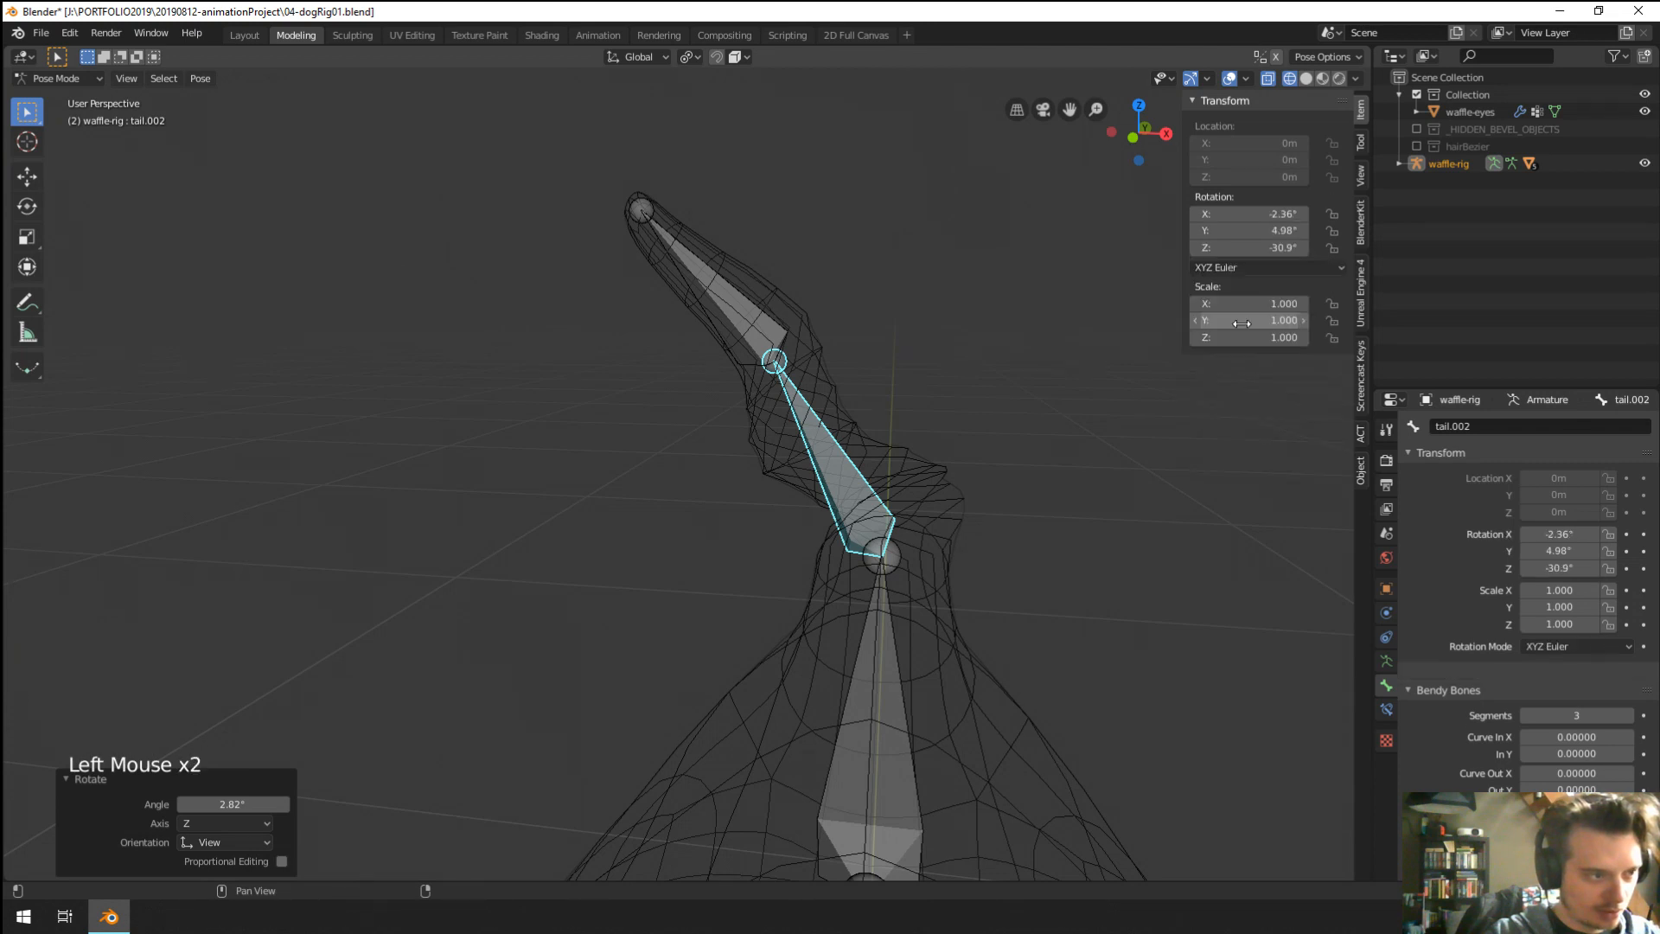
right_click(880, 615)
click(1276, 281)
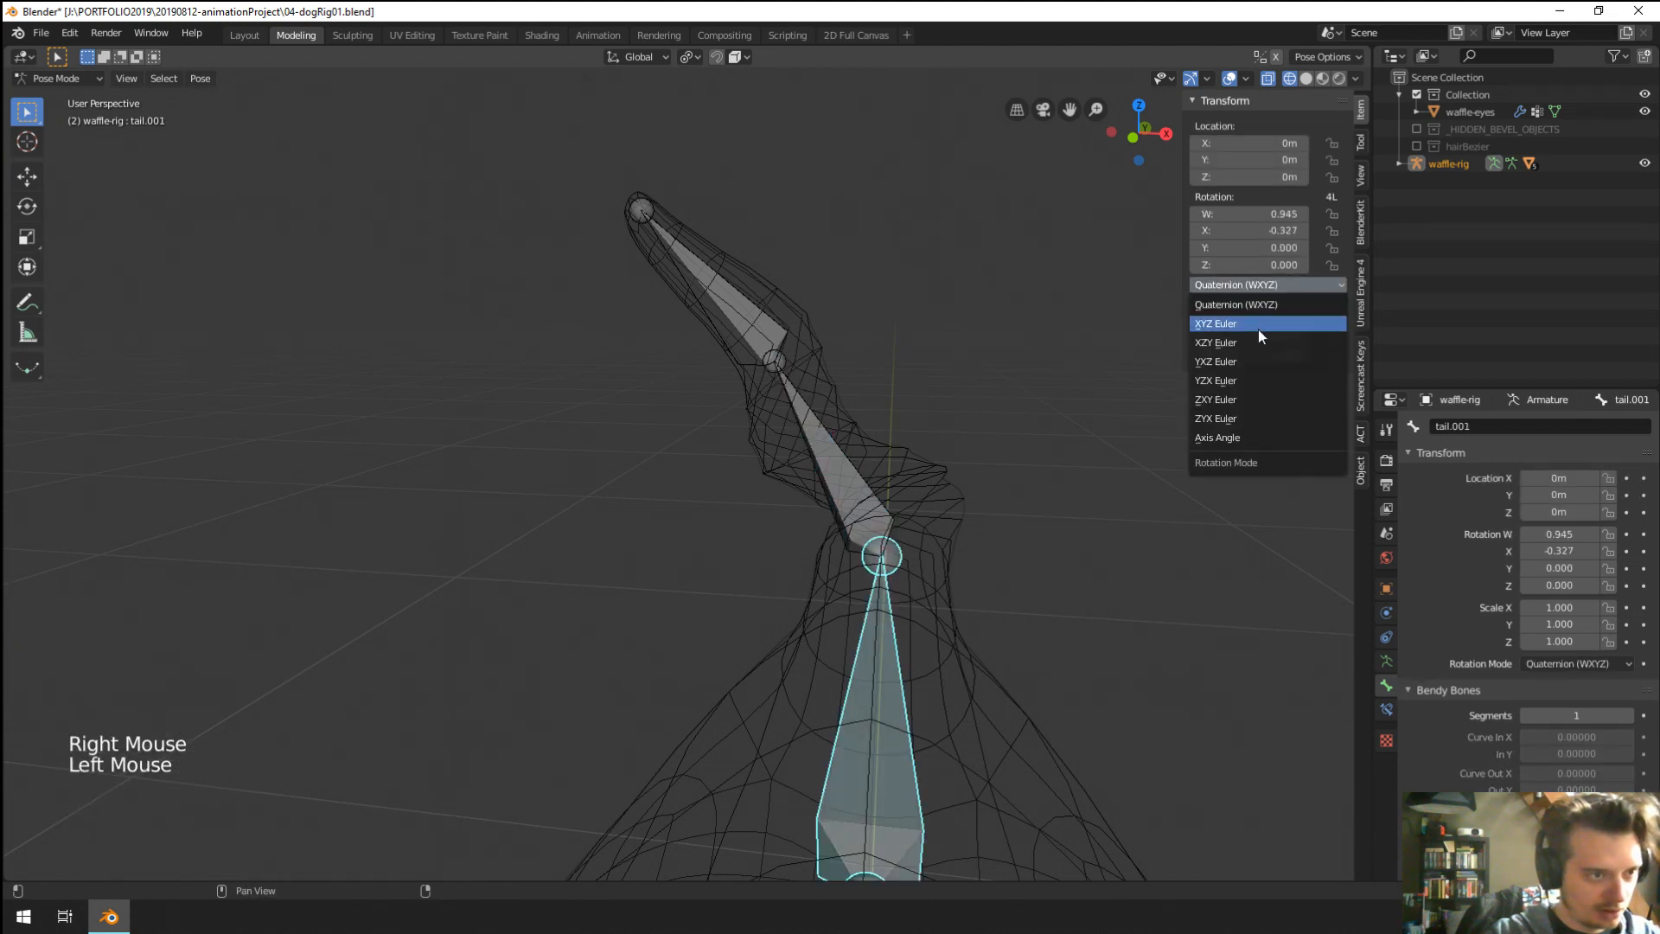
click(1258, 326)
right_click(987, 344)
right_click(786, 322)
click(1278, 286)
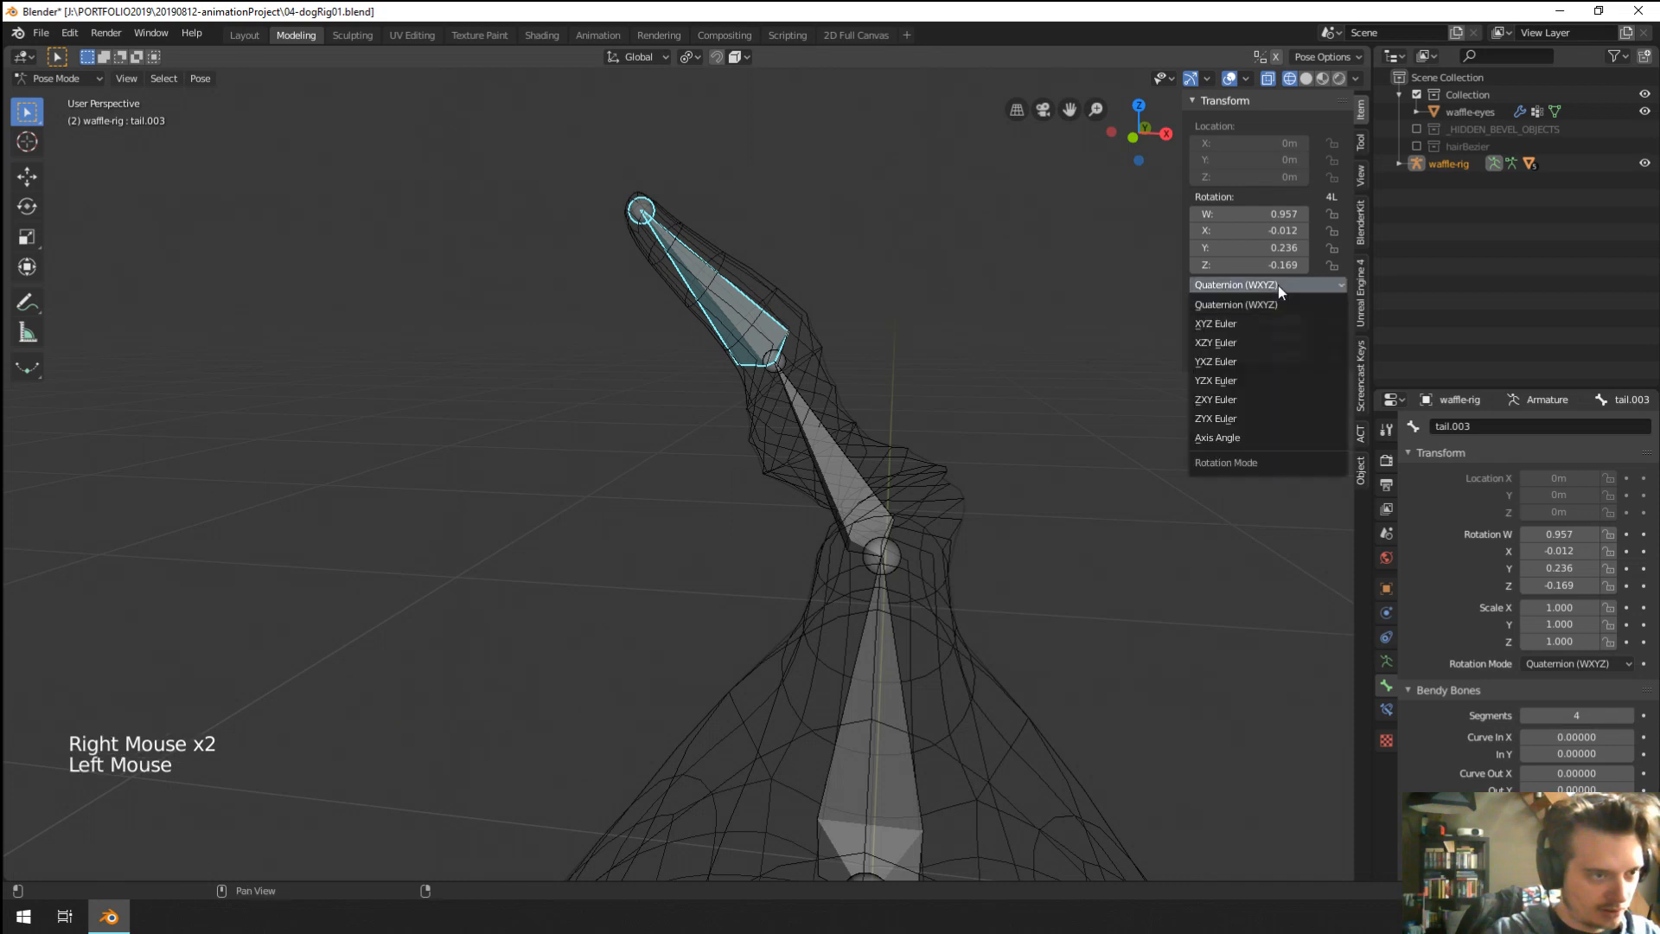
click(1242, 324)
Clear the rotations of the tail.002 and tail.003 bones.
right_click(832, 454)
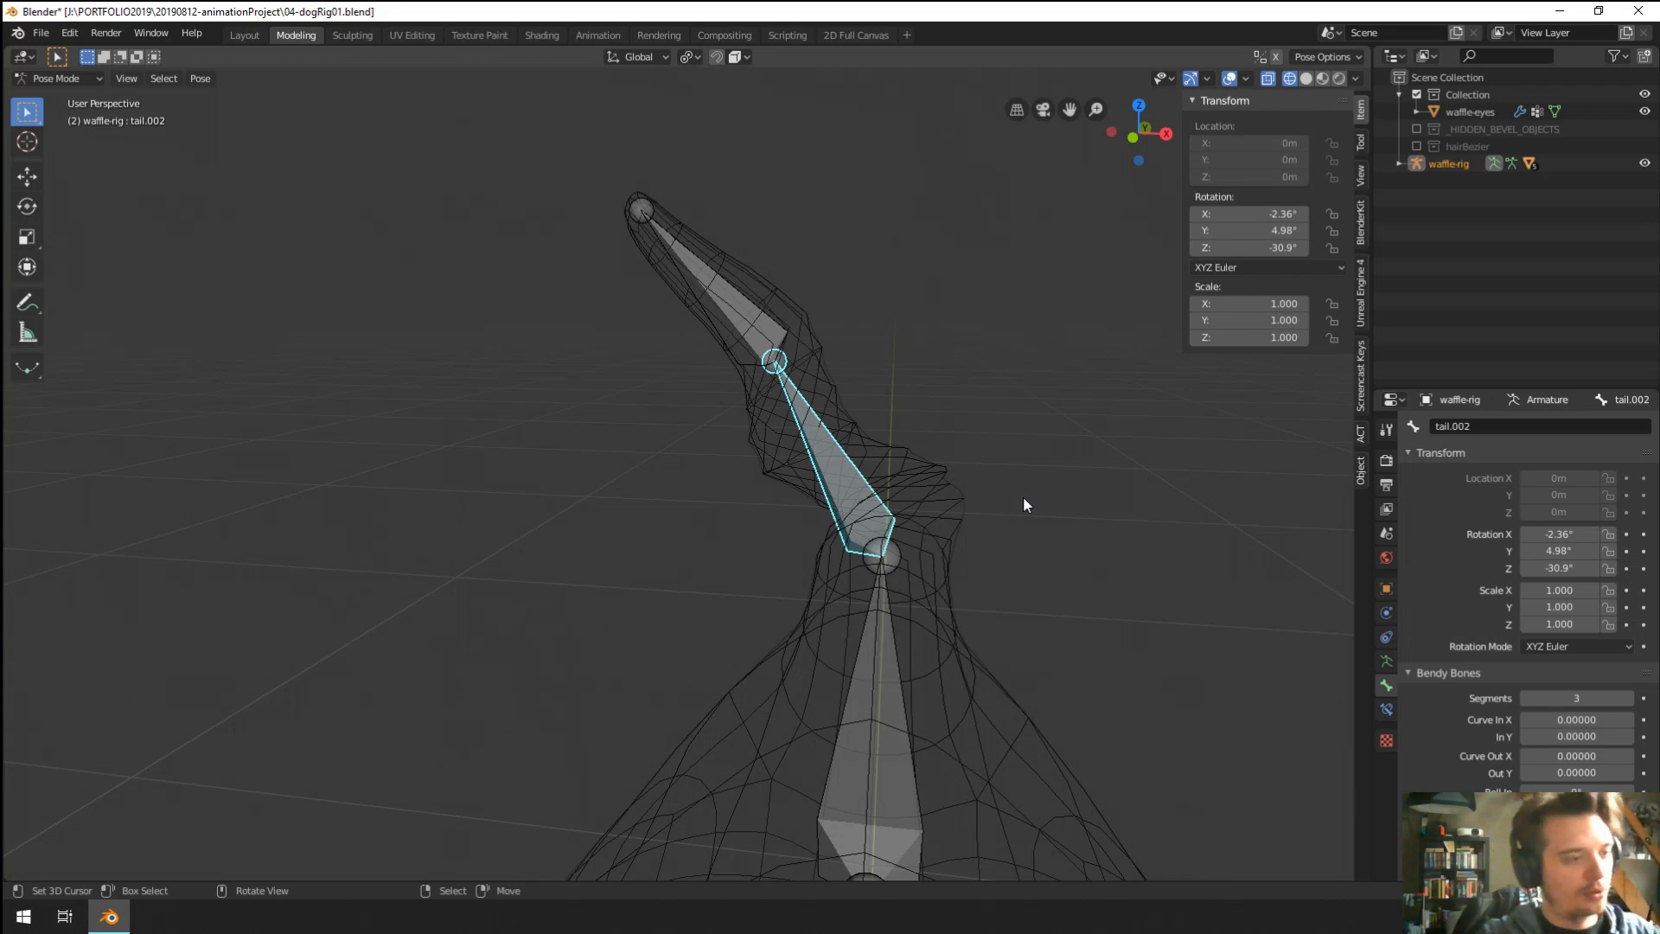
scroll(894, 676, down, 7)
scroll(895, 649, up, 1)
middle_drag(895, 648, 754, 645)
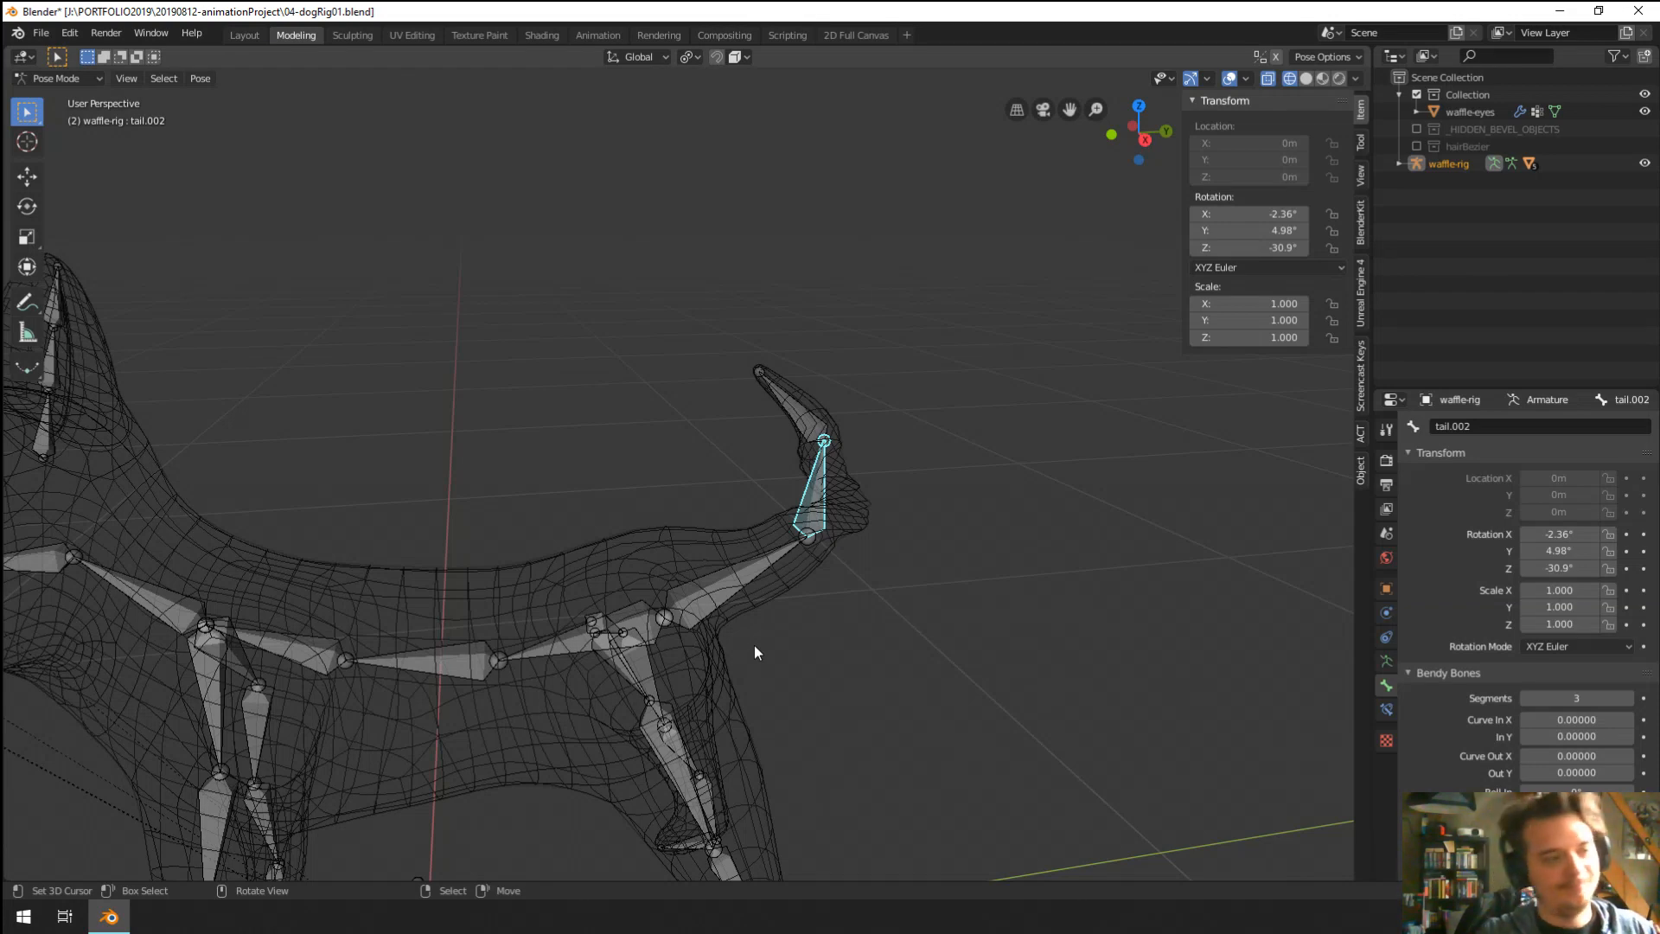
right_click(831, 485)
key(alt+r)
scroll(828, 472, up, 2)
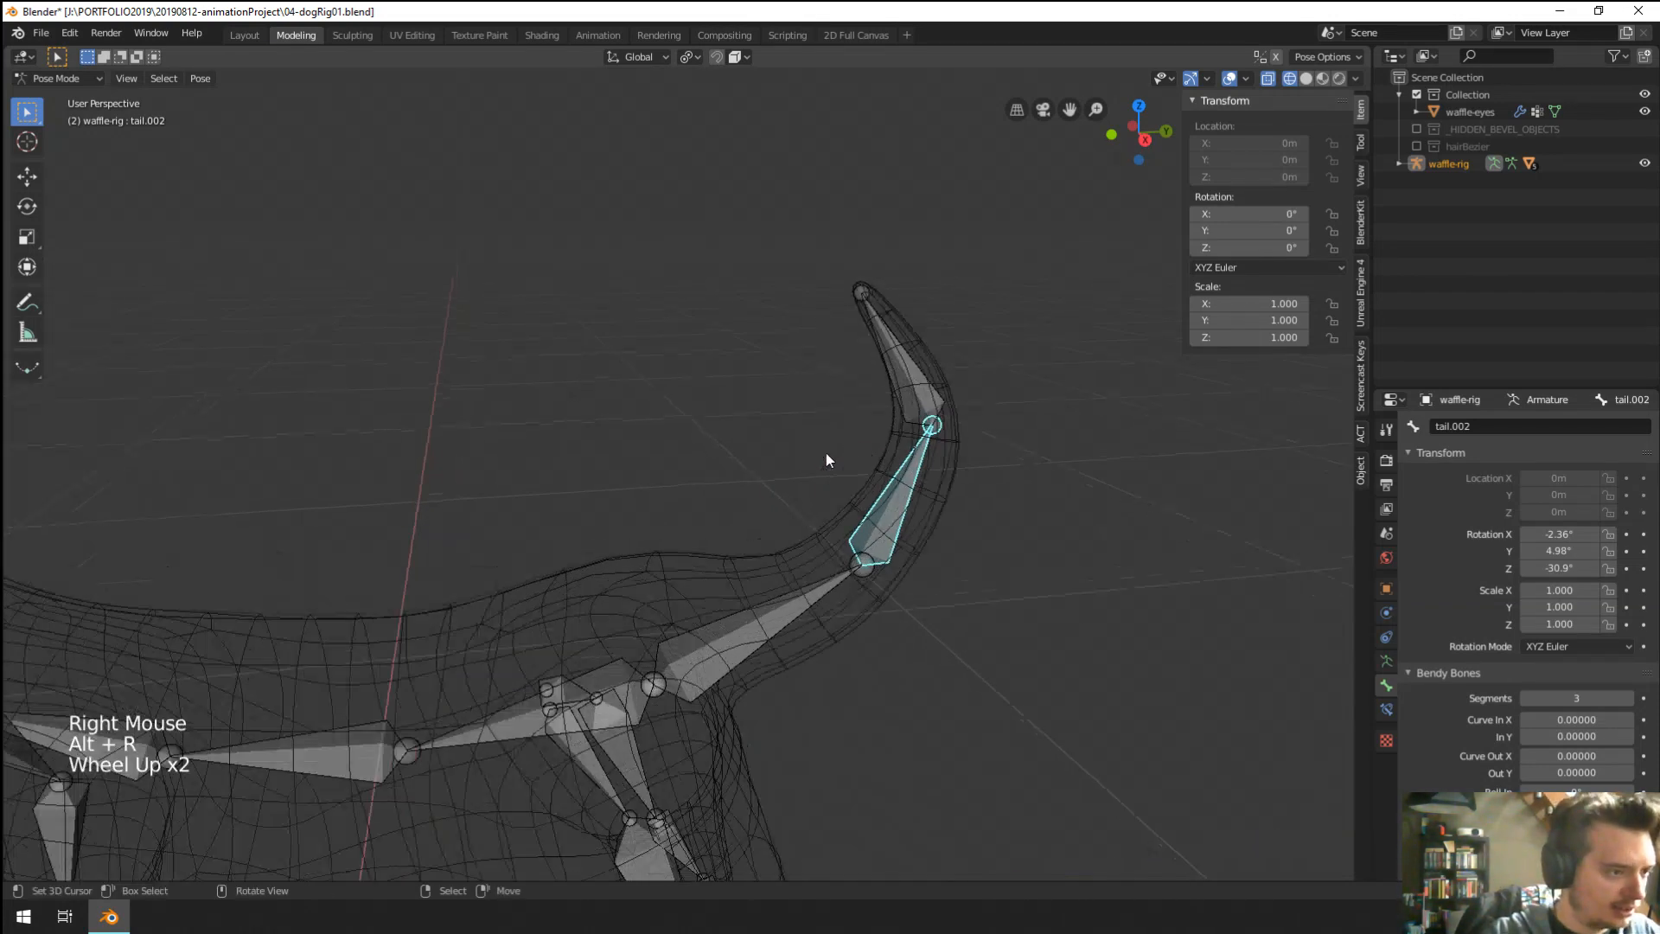
right_click(894, 400)
key(alt+r)
Test a sideways rotation of tail.003 and set its Bendy Bones segments to 1.
middle_drag(678, 585, 916, 589)
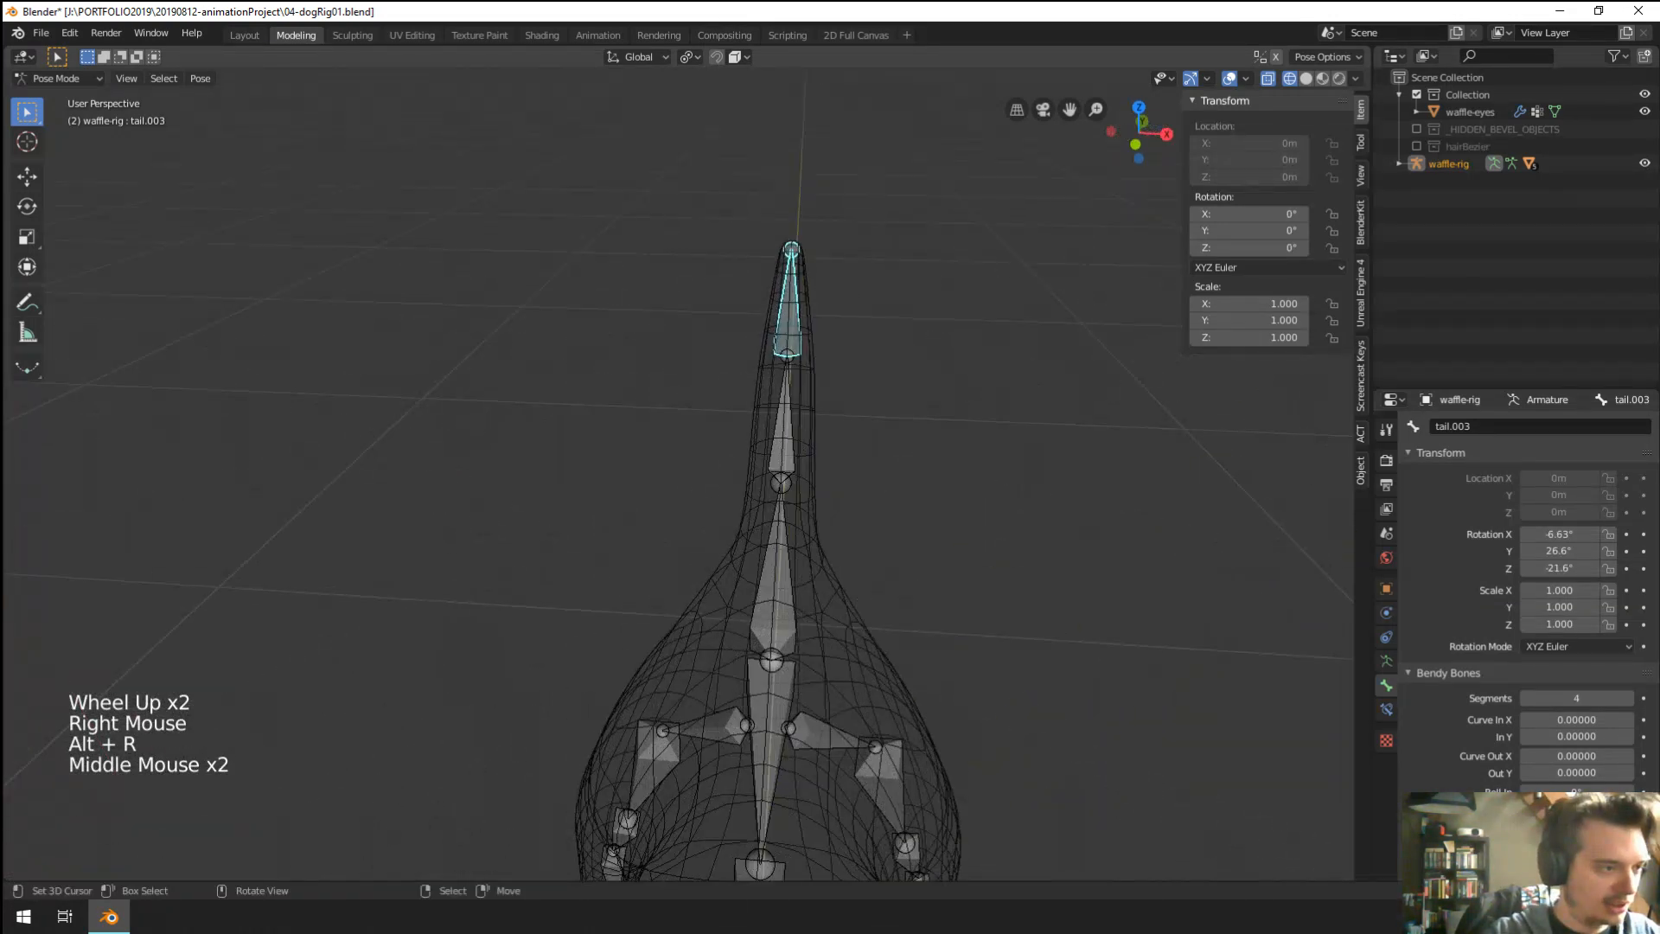
key(r)
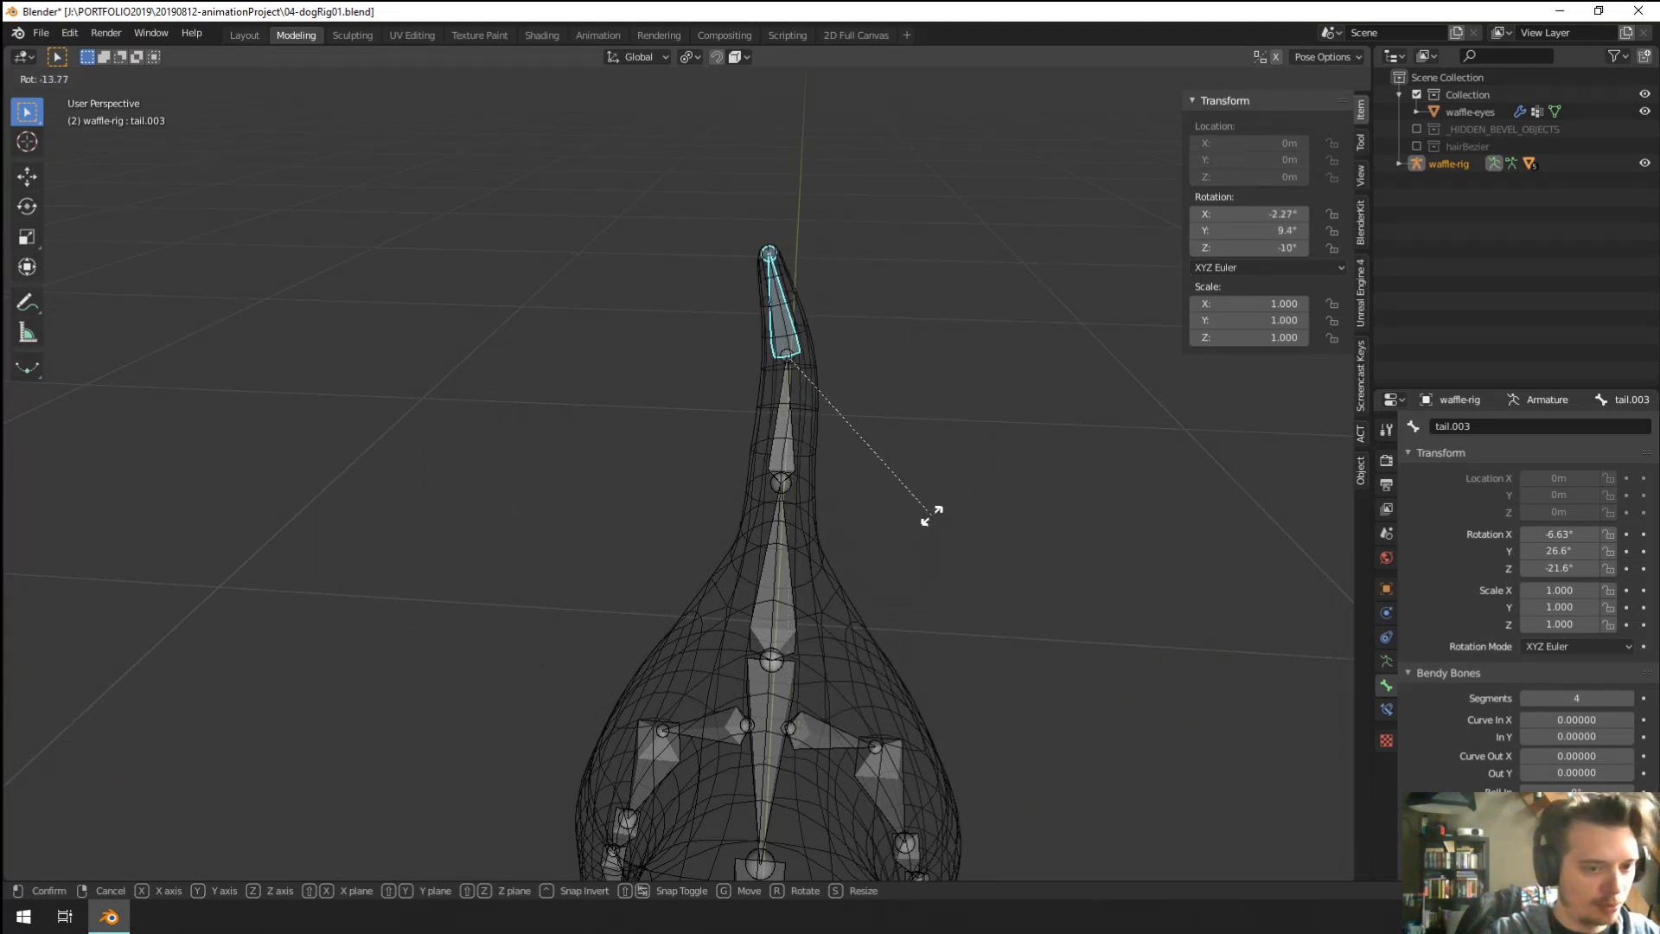
right_click(932, 516)
drag(1577, 694, 1539, 694)
Rotate tail.003 sideways to about -5.29° X, -31.8° Y and 35.5° Z to test the tail's bend.
key(r)
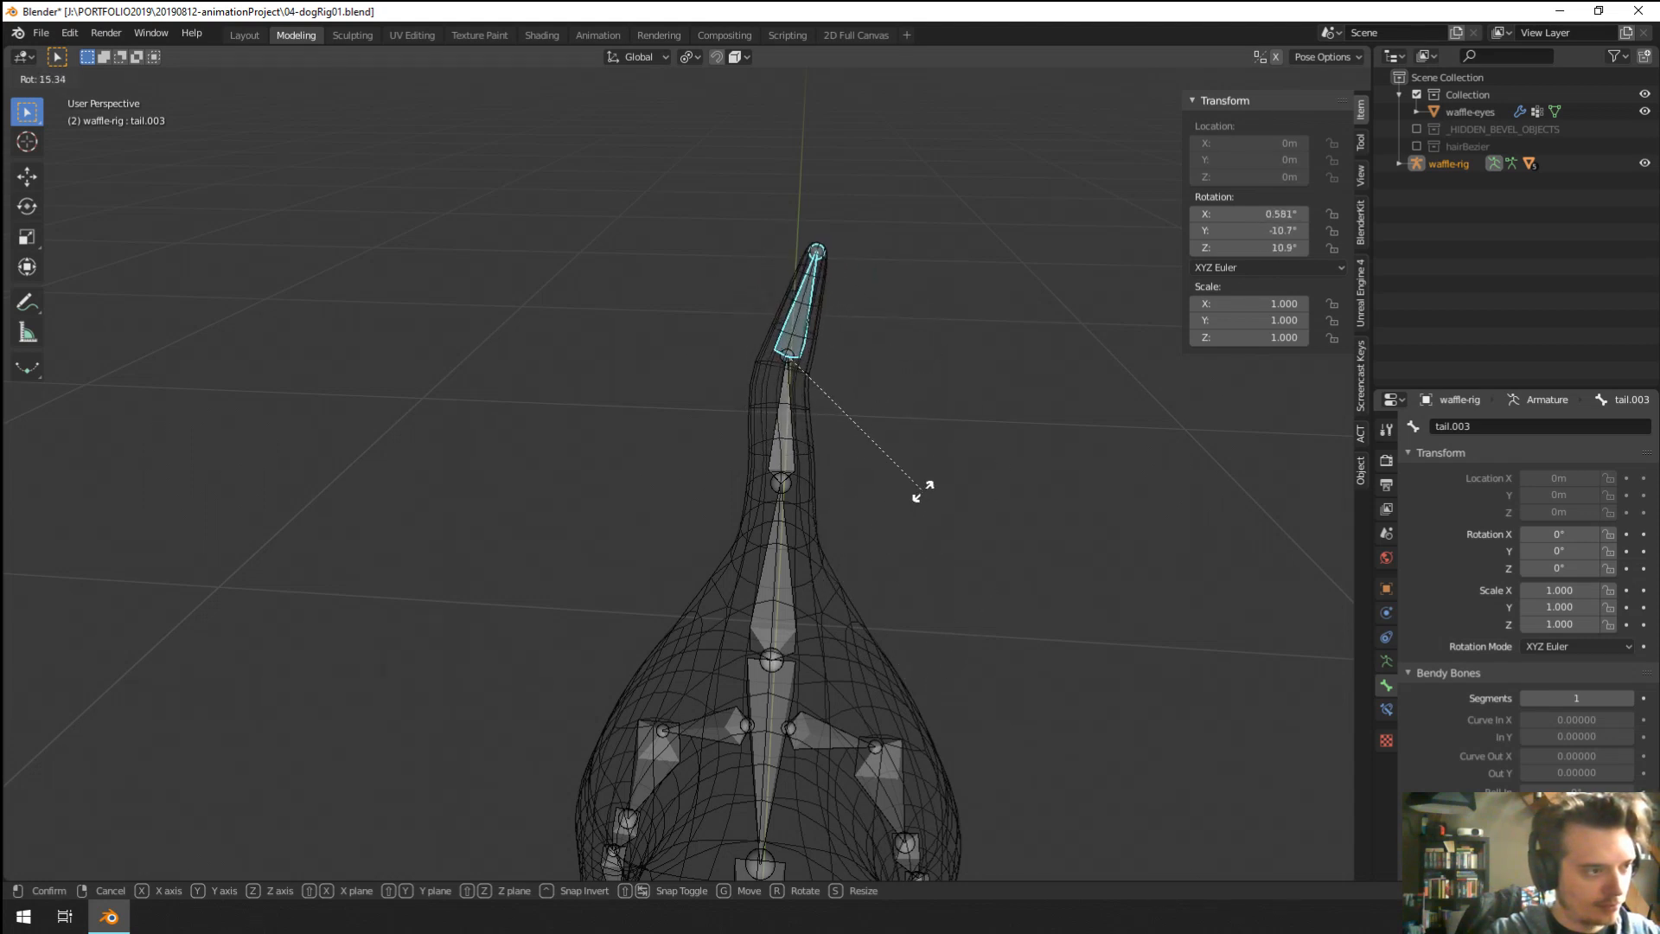
right_click(930, 479)
key(r)
click(896, 526)
scroll(889, 475, up, 3)
Leave Pose Mode, select the waffle-body mesh and show it in Weight Paint mode with solid shading.
right_click(895, 493)
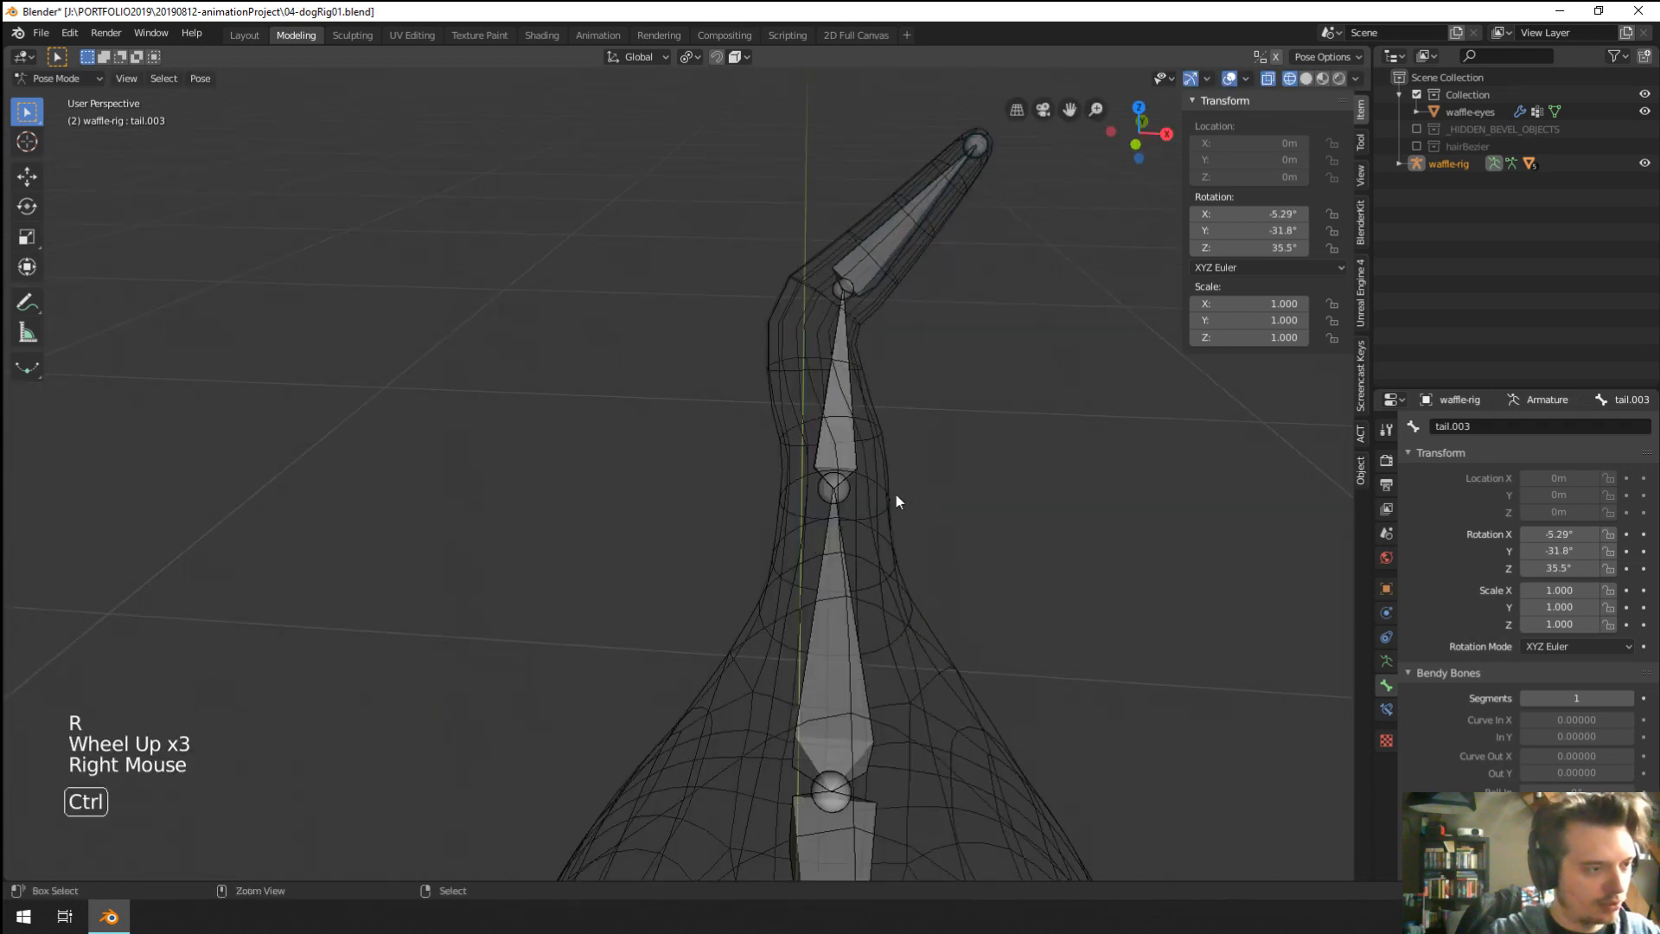
key(ctrl+Tab)
right_click(884, 502)
key(ctrl+Tab)
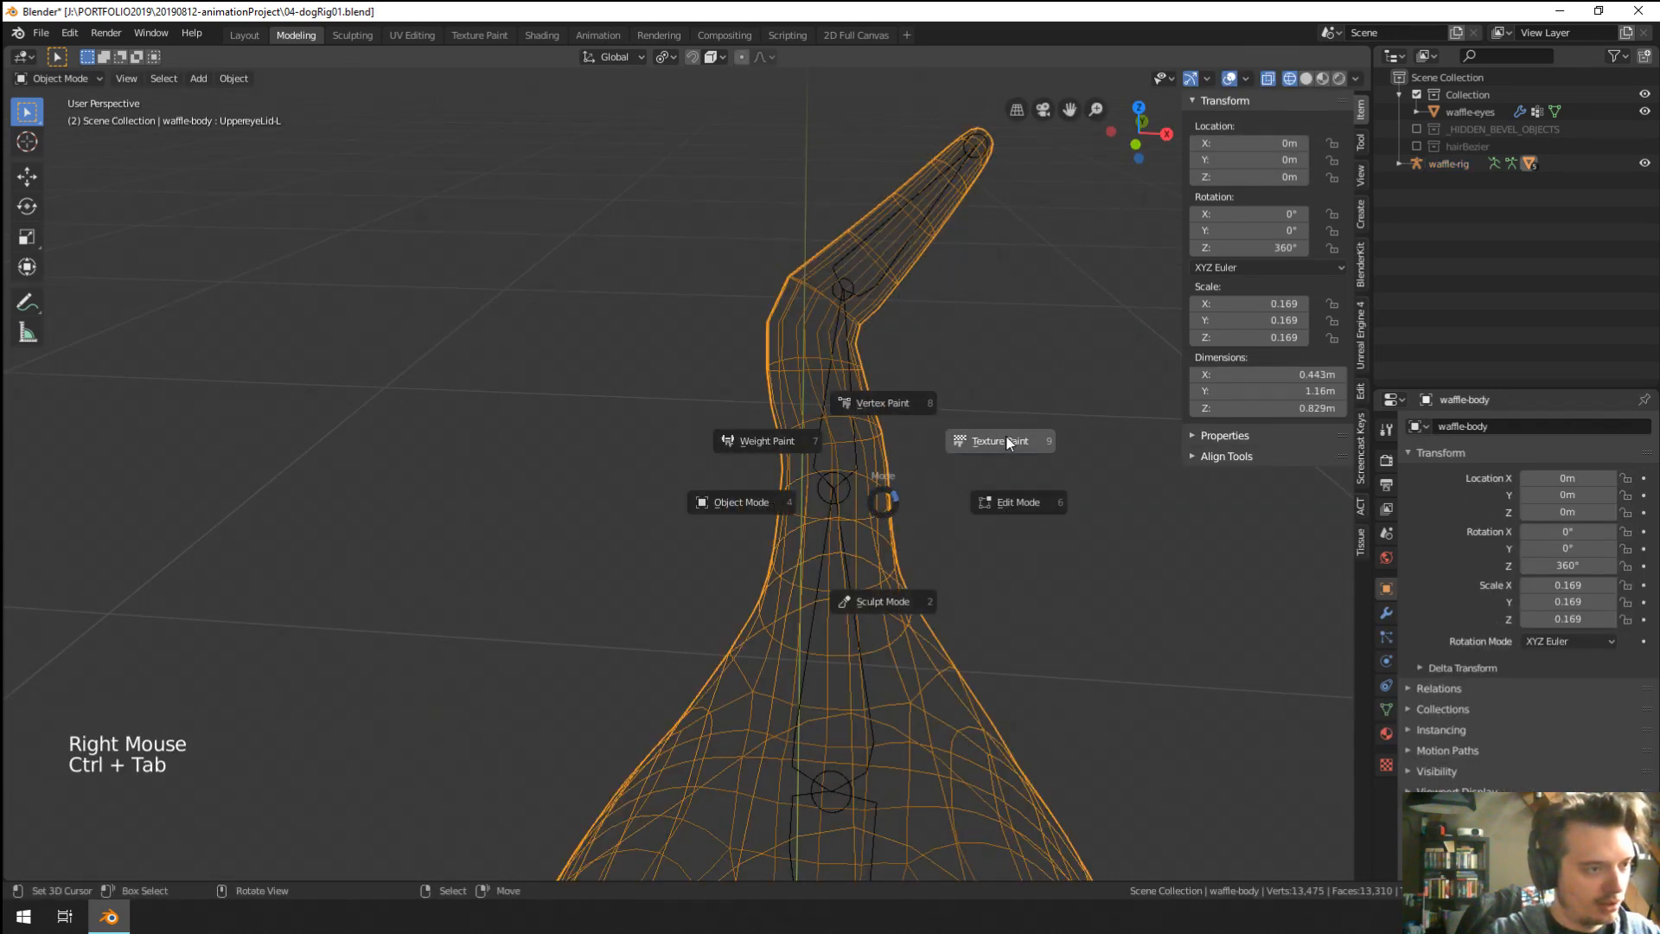
click(886, 589)
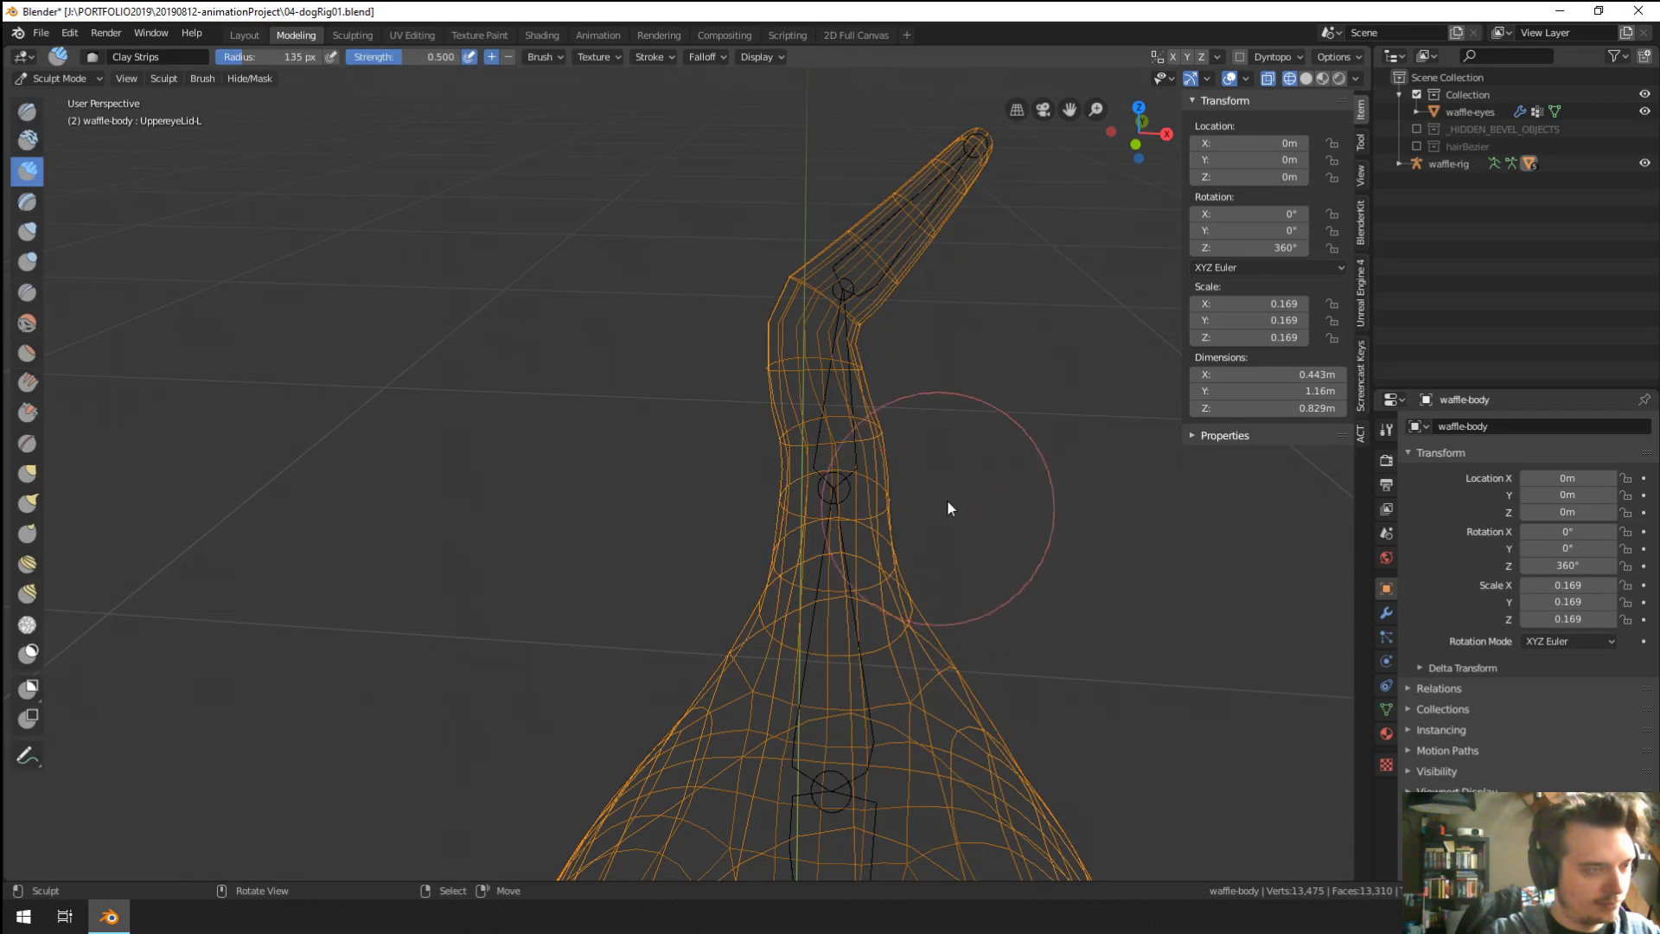
key(ctrl+Tab)
click(864, 432)
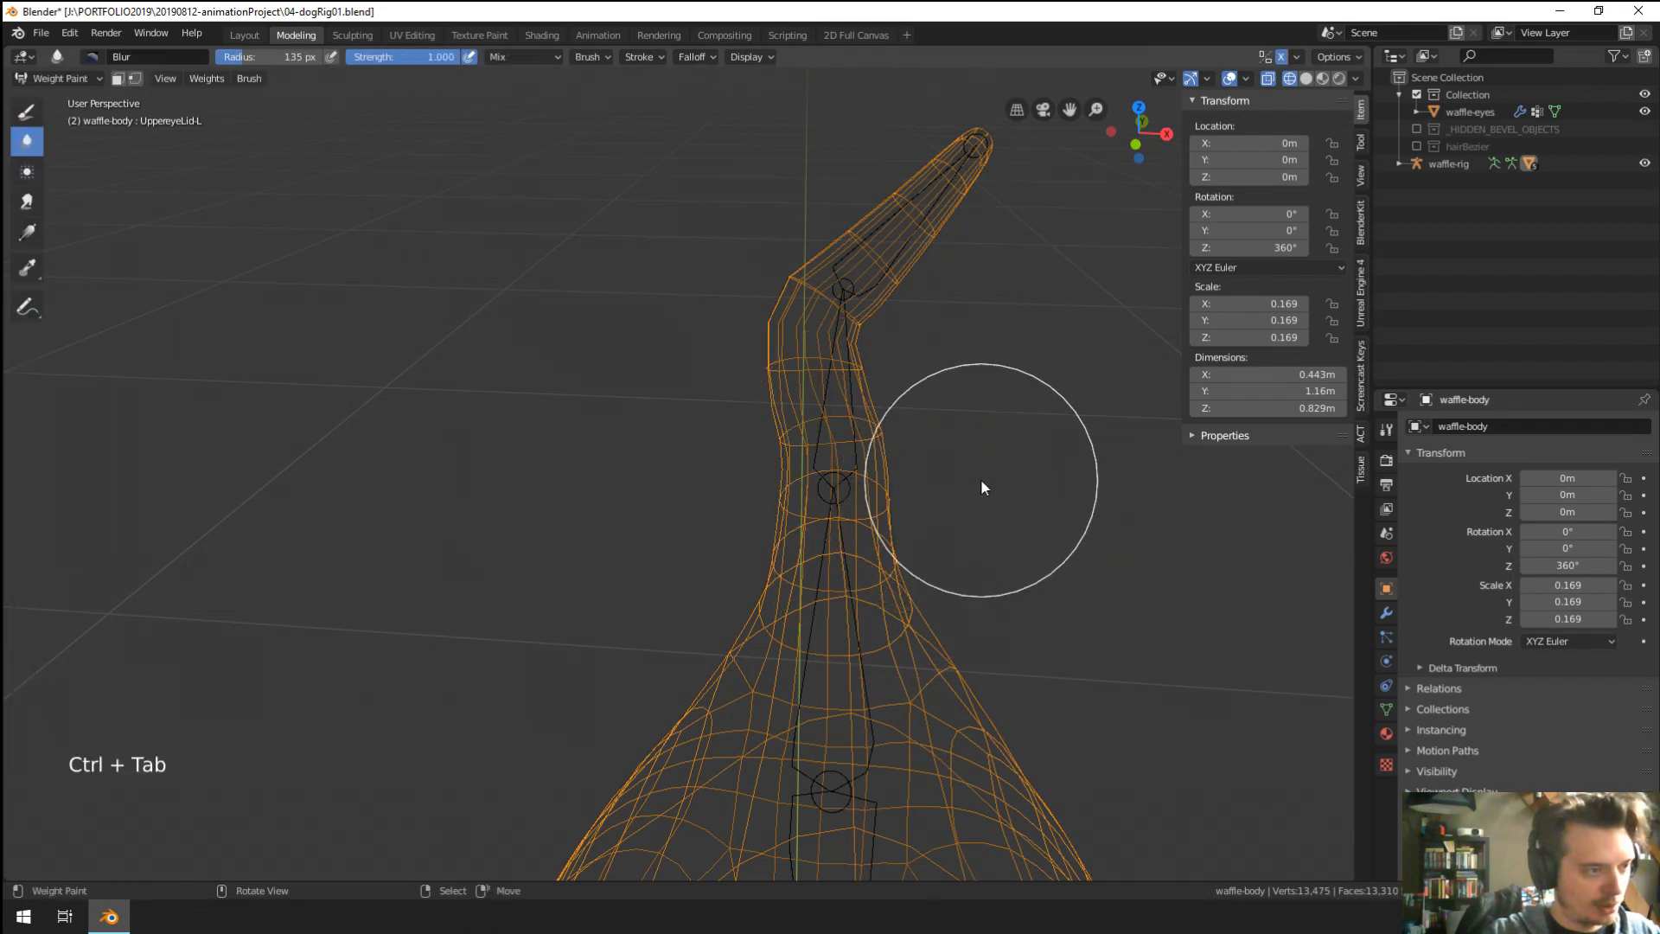
click(1305, 77)
Inspect the tail weights from the side by sampling the tail.002 group and then the tail.003 group.
middle_drag(994, 302, 698, 488)
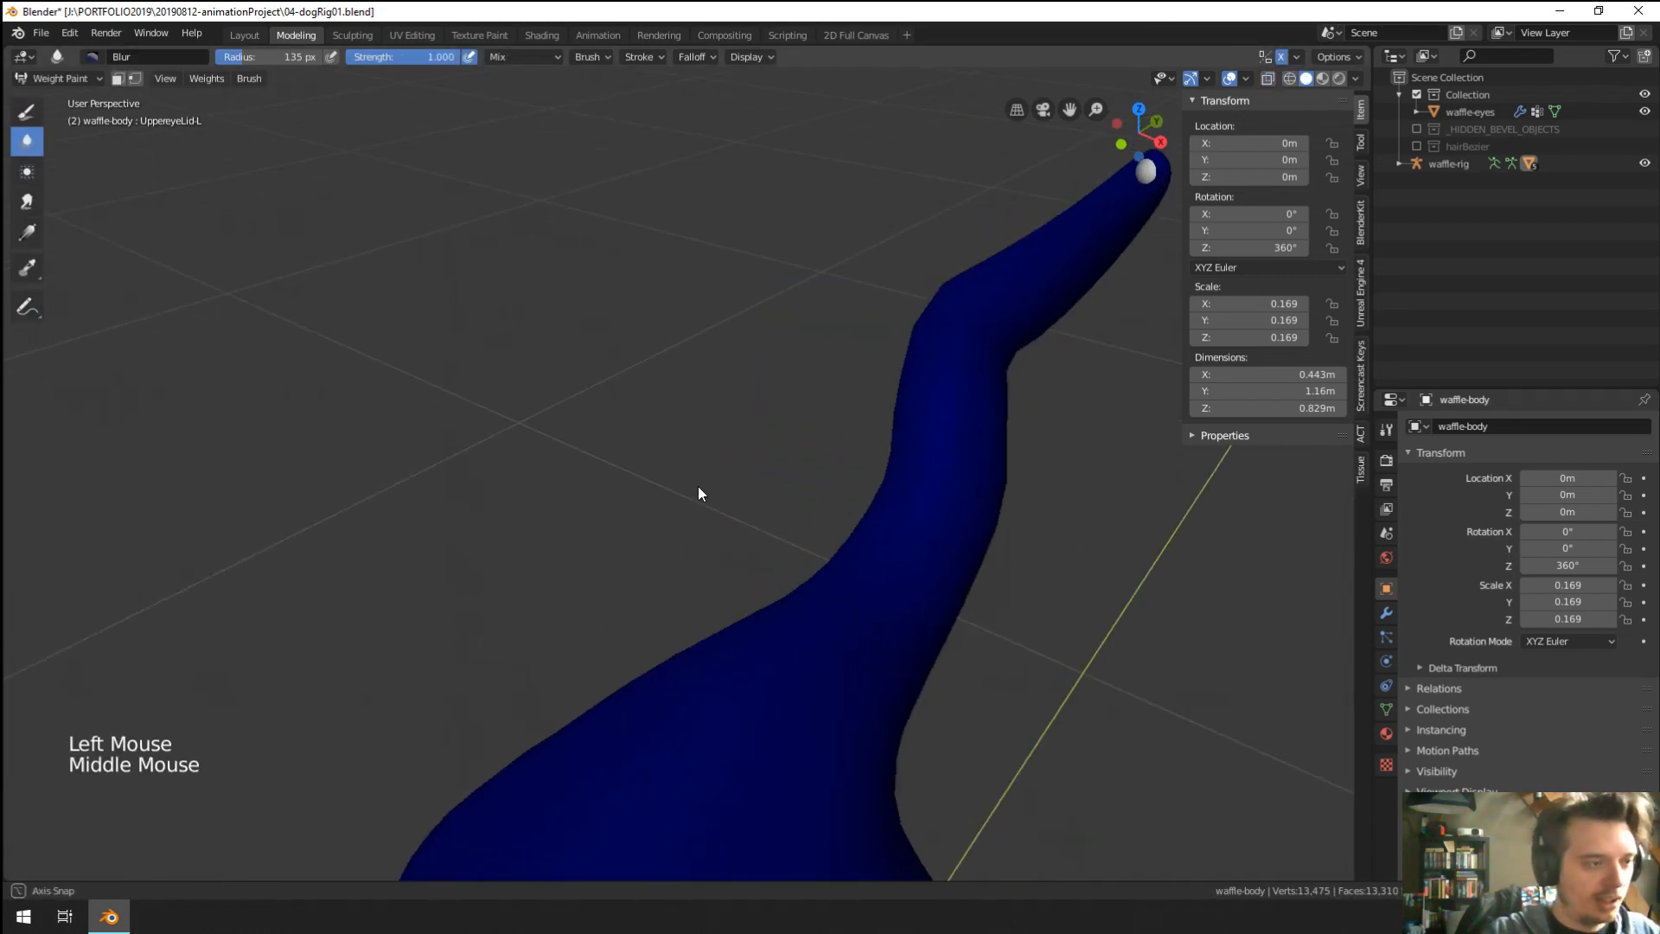
key(KP_1)
key(KP_3)
scroll(698, 486, down, 7)
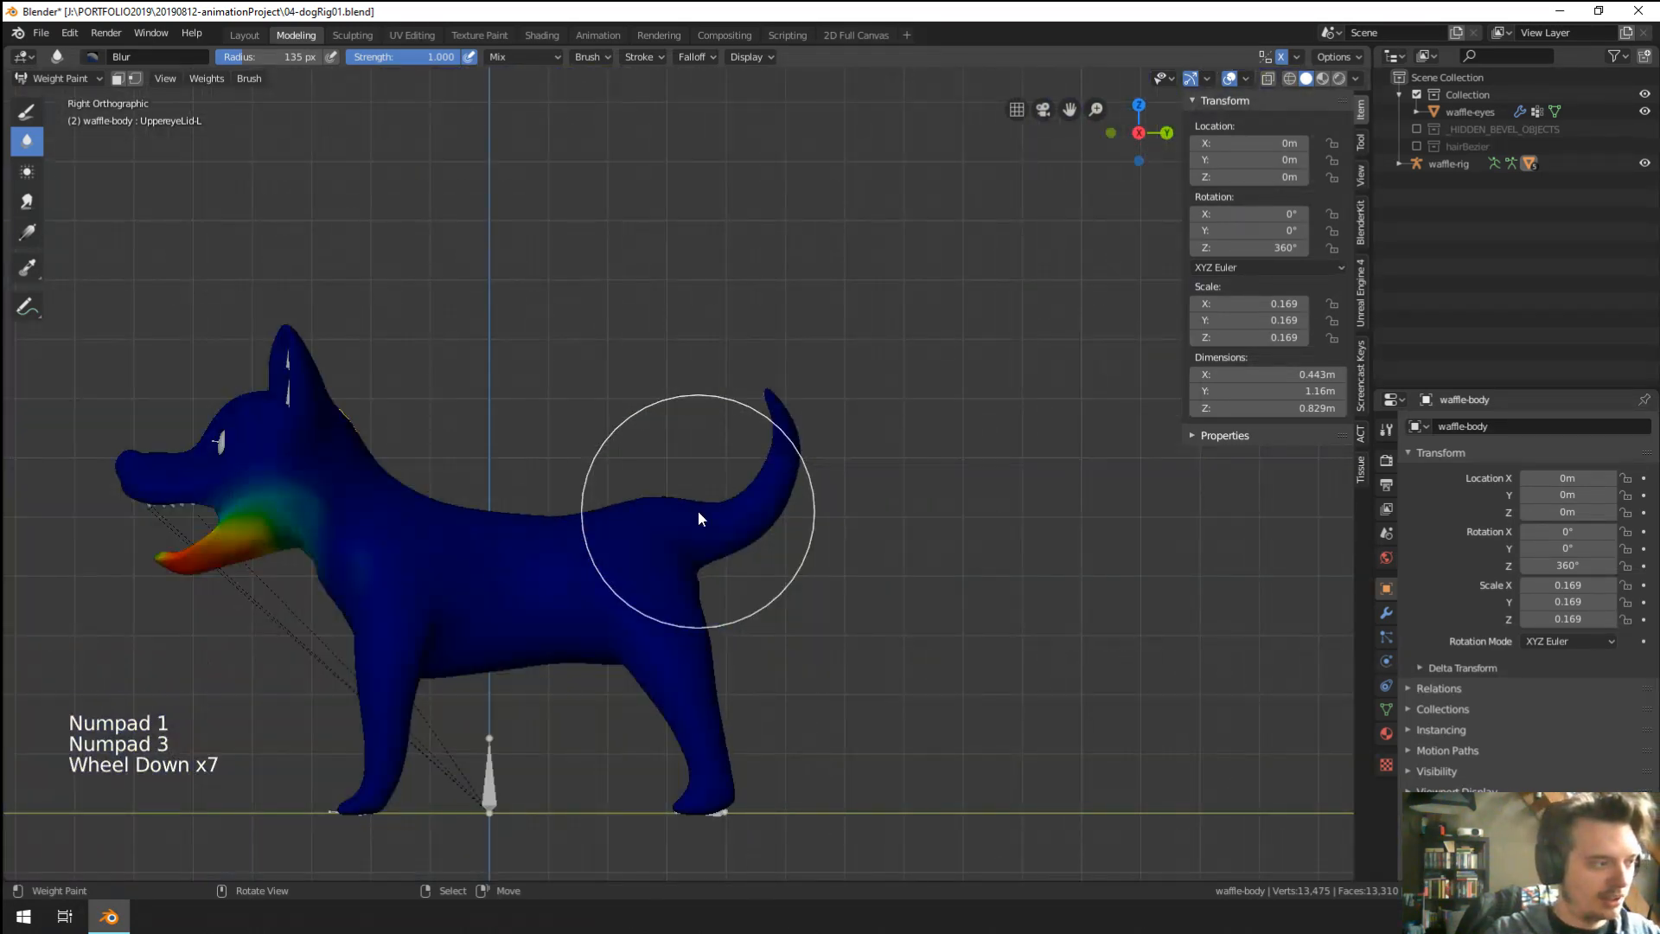
key(KP_1)
key(KP_3)
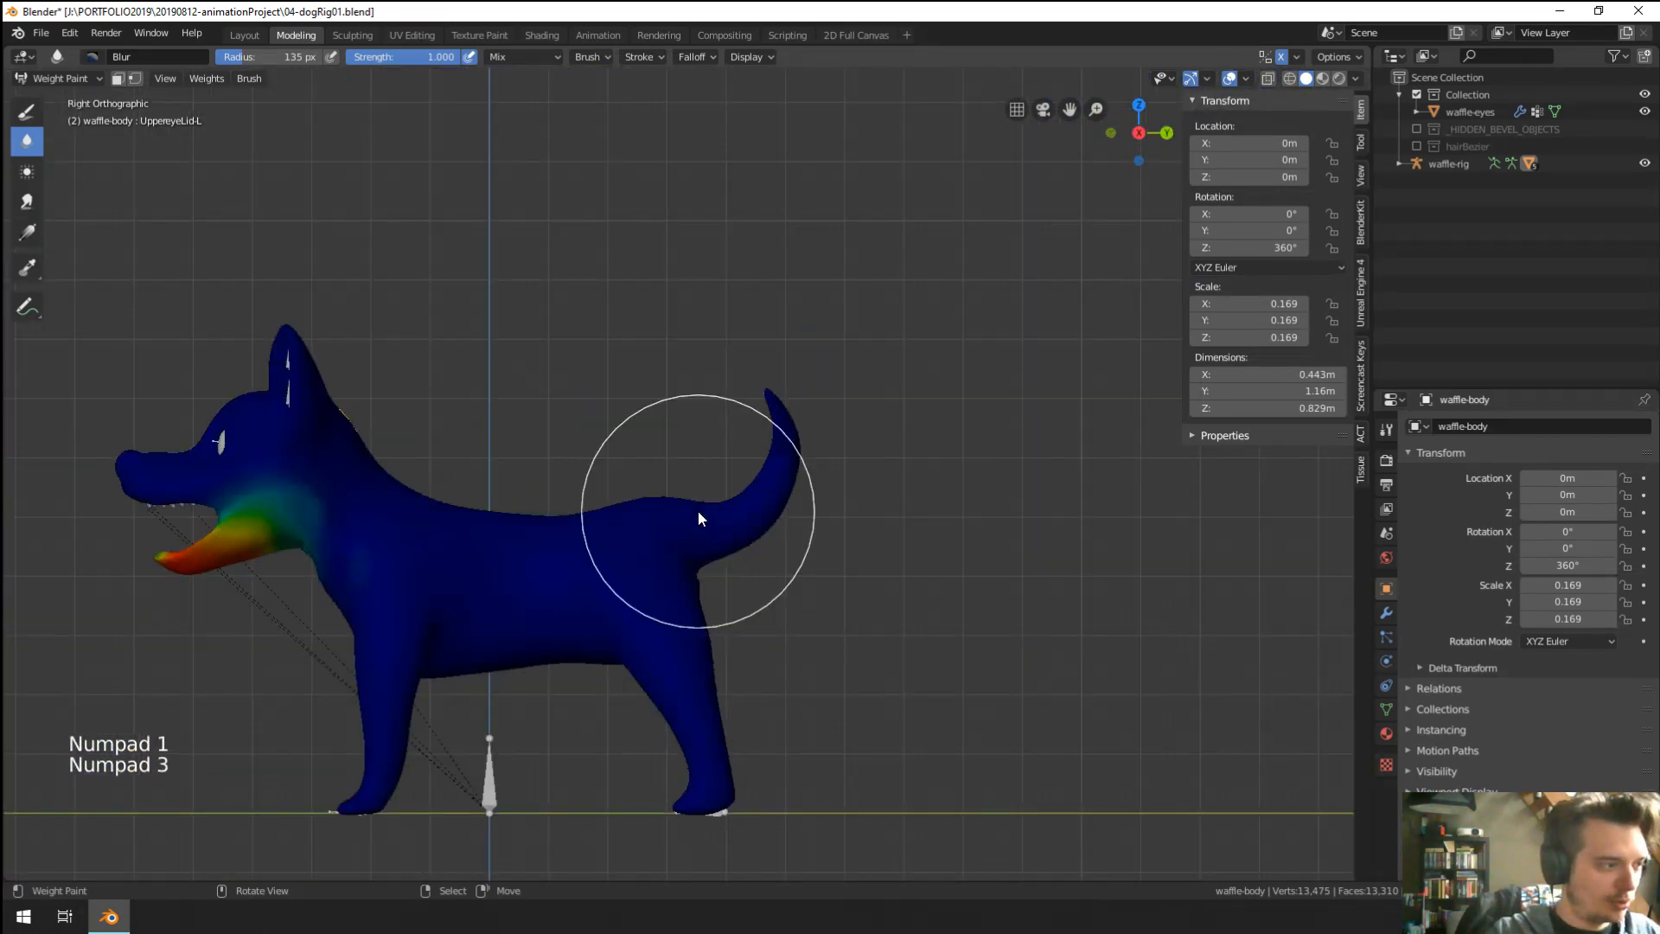
scroll(698, 511, up, 5)
scroll(698, 512, down, 3)
scroll(698, 511, down, 1)
scroll(825, 466, up, 1)
shift+click(824, 404)
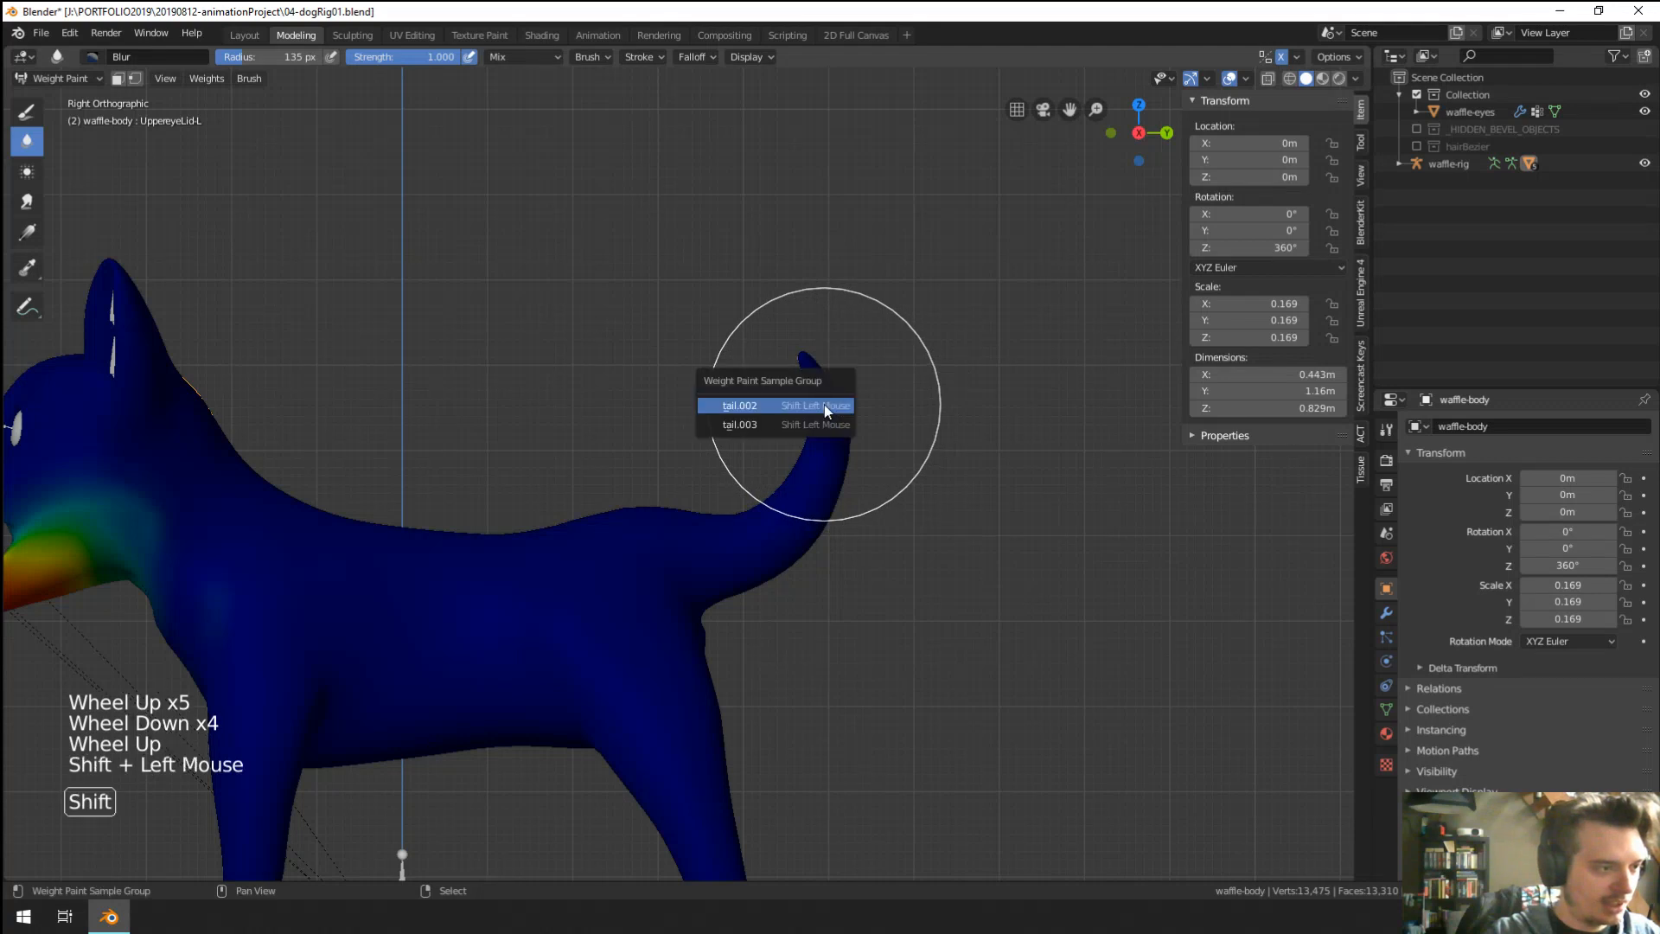
click(825, 408)
shift+click(825, 406)
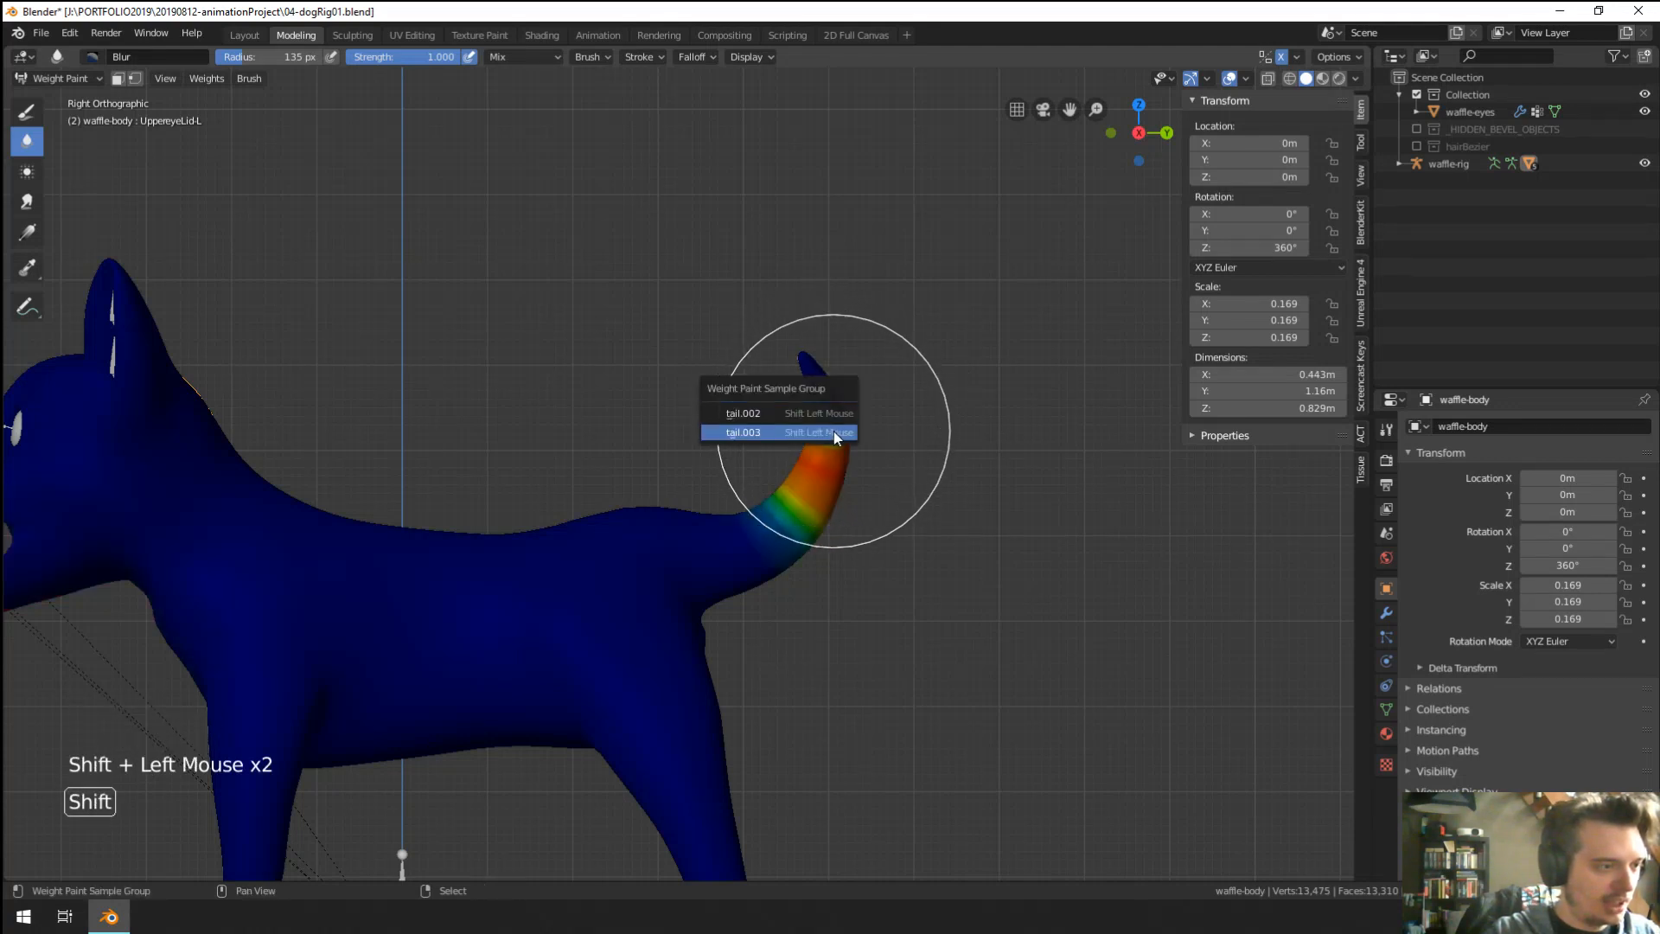
click(834, 432)
scroll(821, 439, up, 2)
middle_drag(821, 440, 973, 492)
Return to the rig's Pose Mode and clear the rotation and location of all bones.
key(ctrl+Tab)
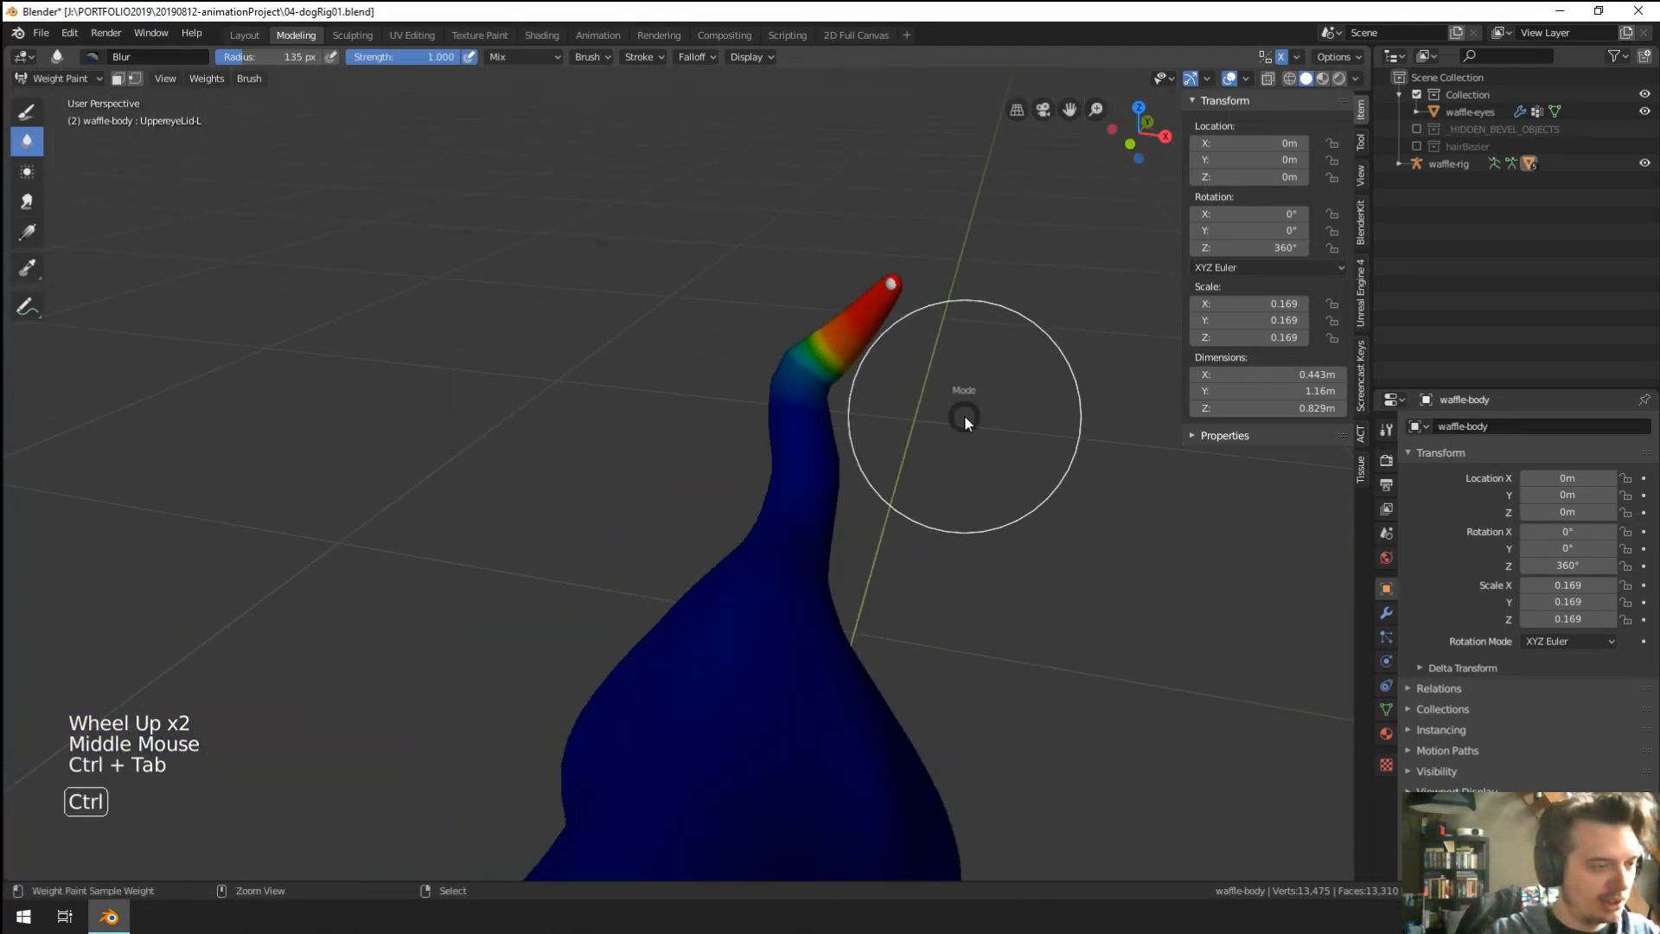
right_click(879, 288)
right_click(879, 289)
key(ctrl+Tab)
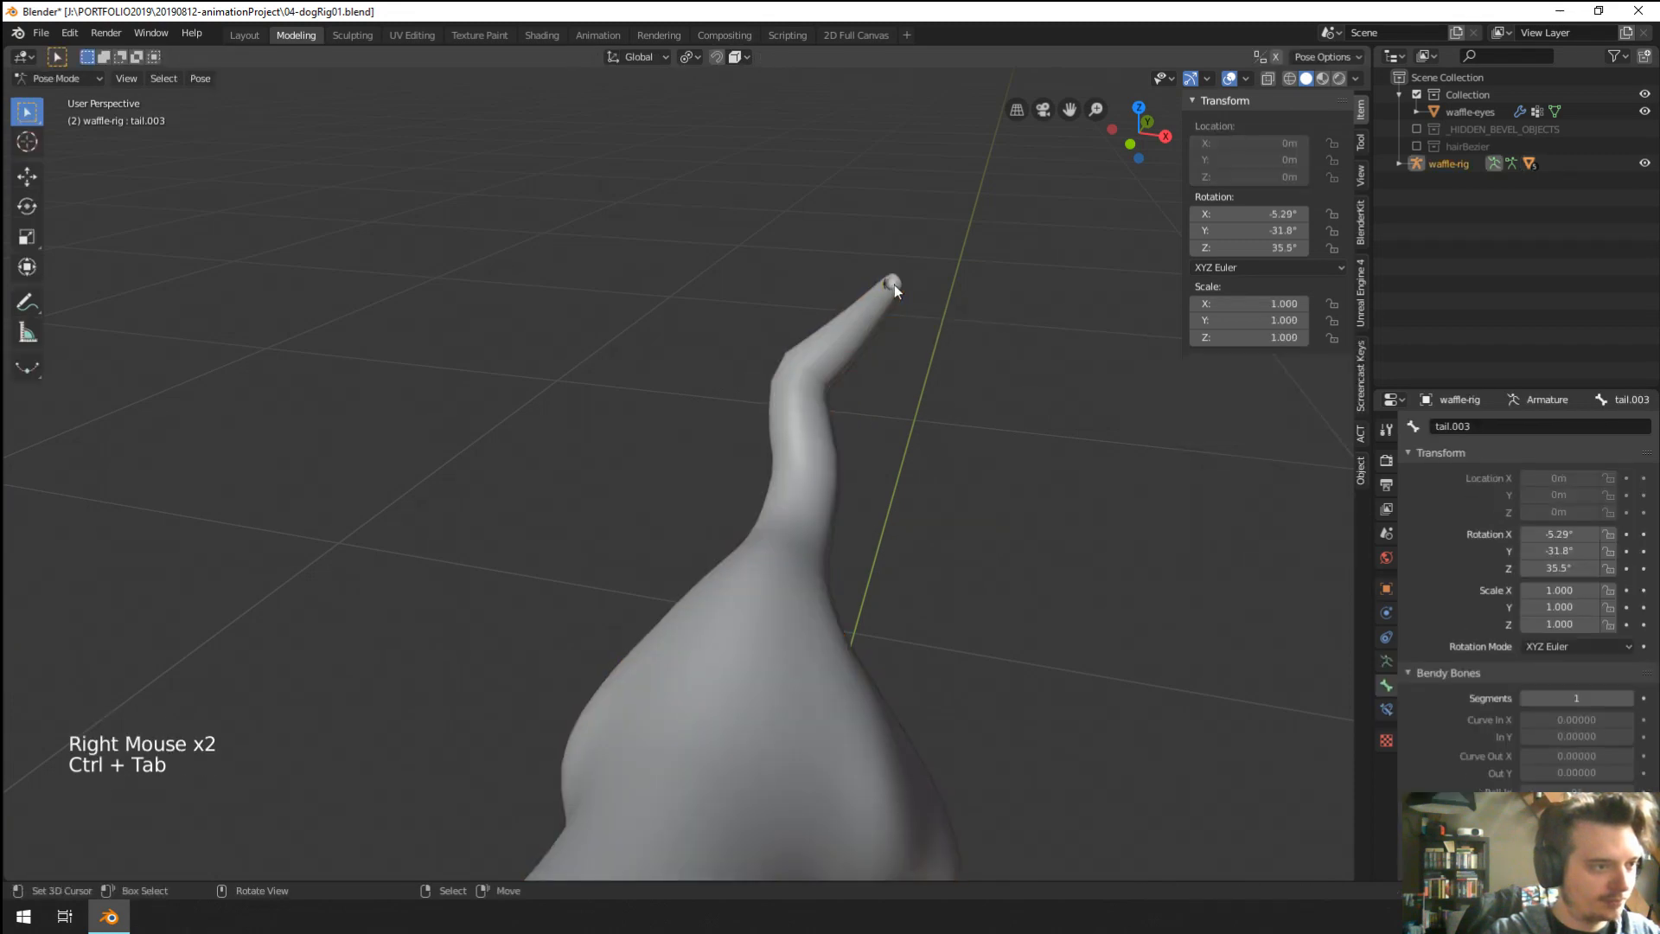
key(a)
key(alt+r)
key(alt+g)
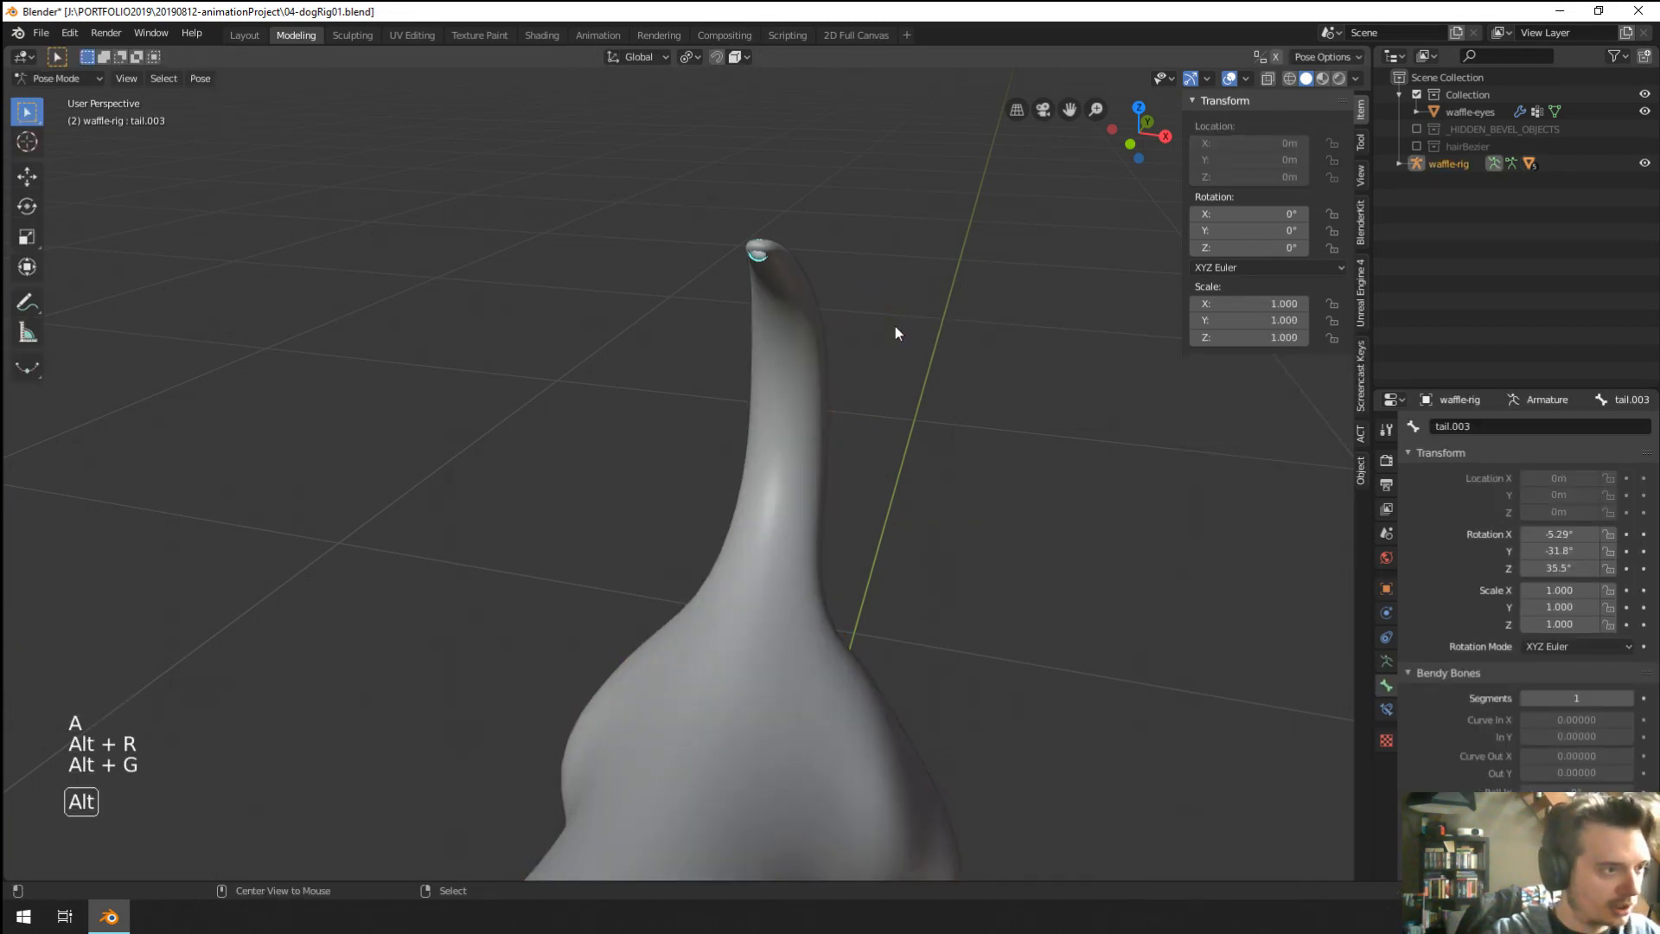
Select waffle-body again, enter Weight Paint mode and frame the tail in the right orthographic view.
right_click(828, 398)
key(ctrl+Tab)
right_click(812, 444)
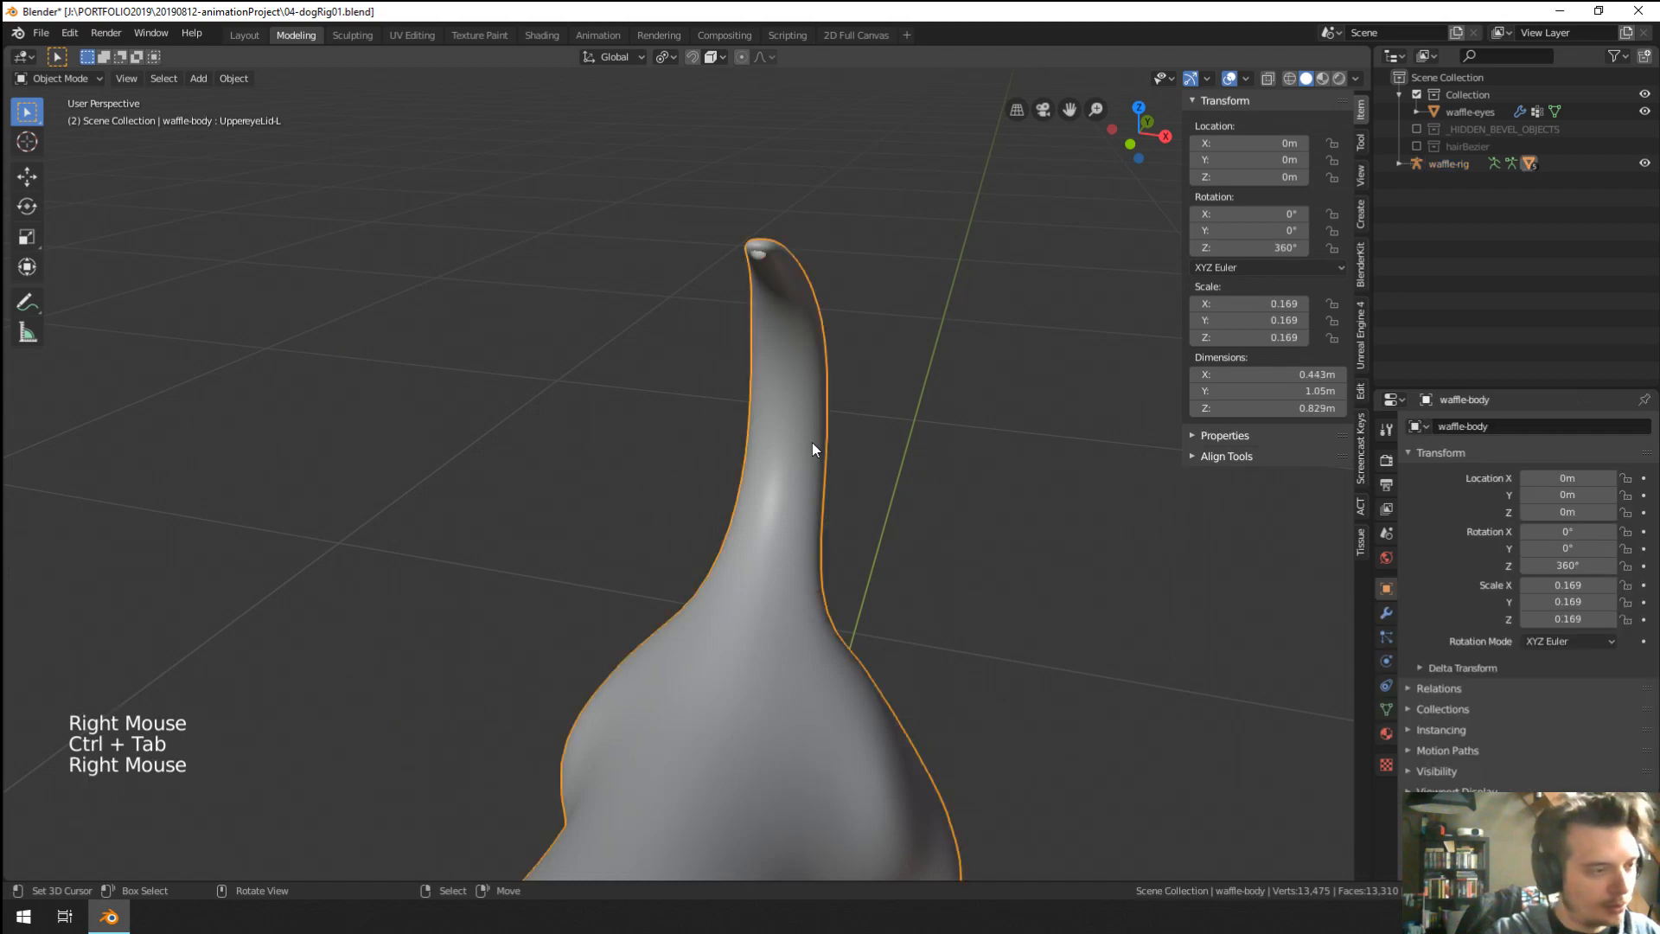
key(ctrl+Tab)
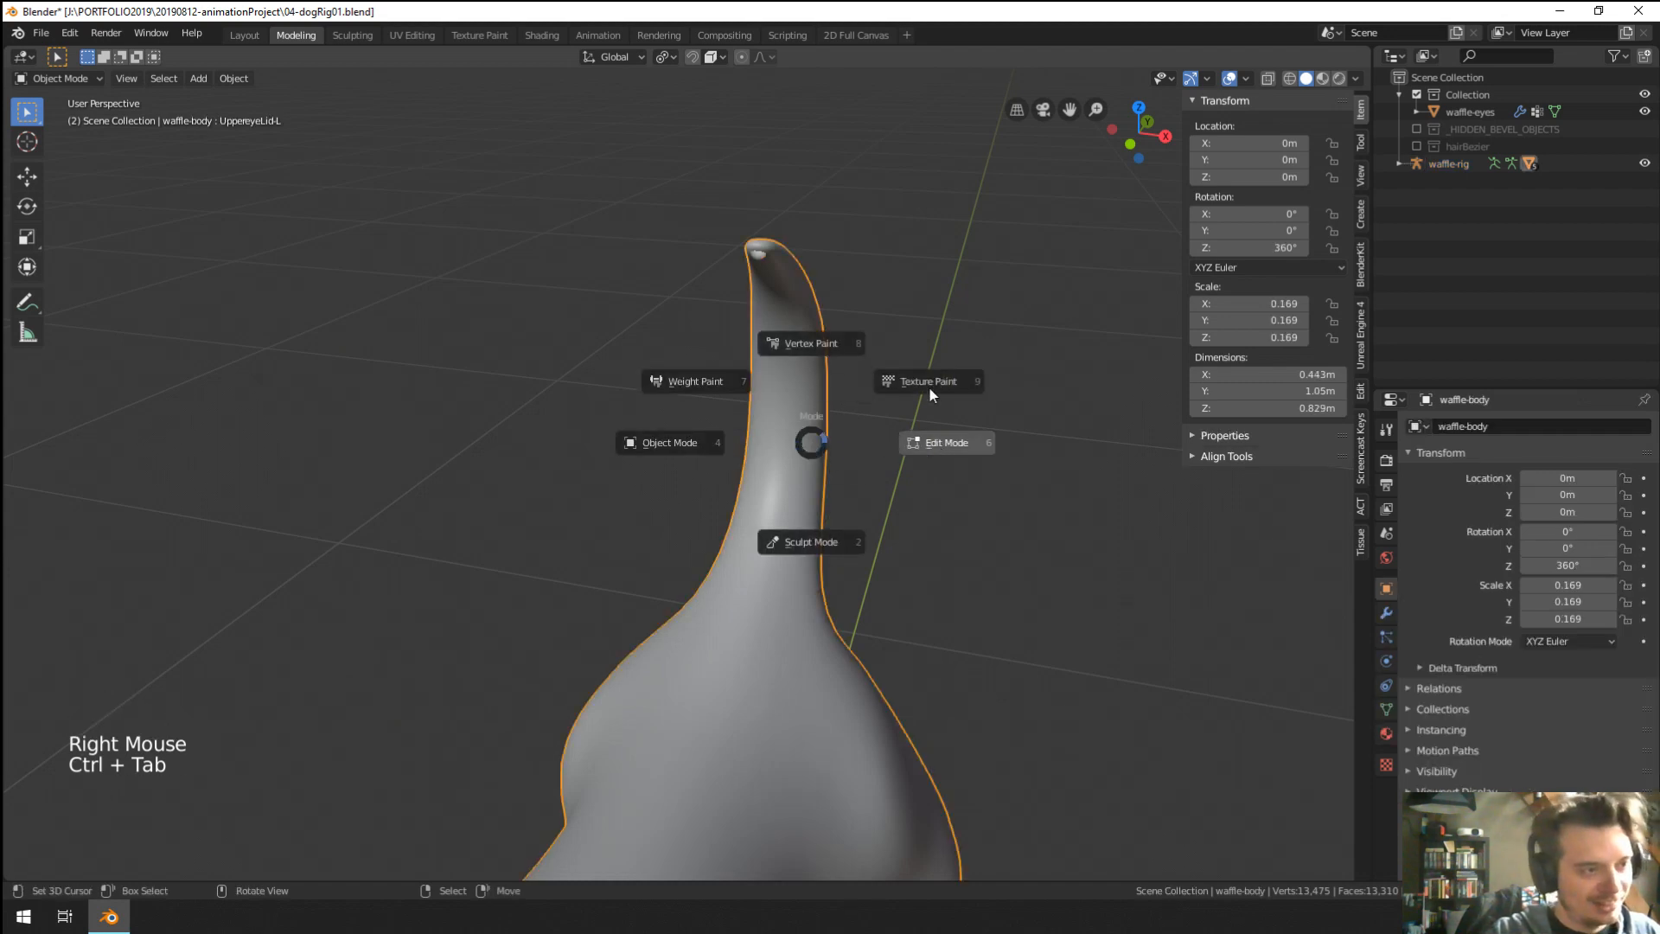
middle_click(750, 388)
key(KP_1)
key(KP_3)
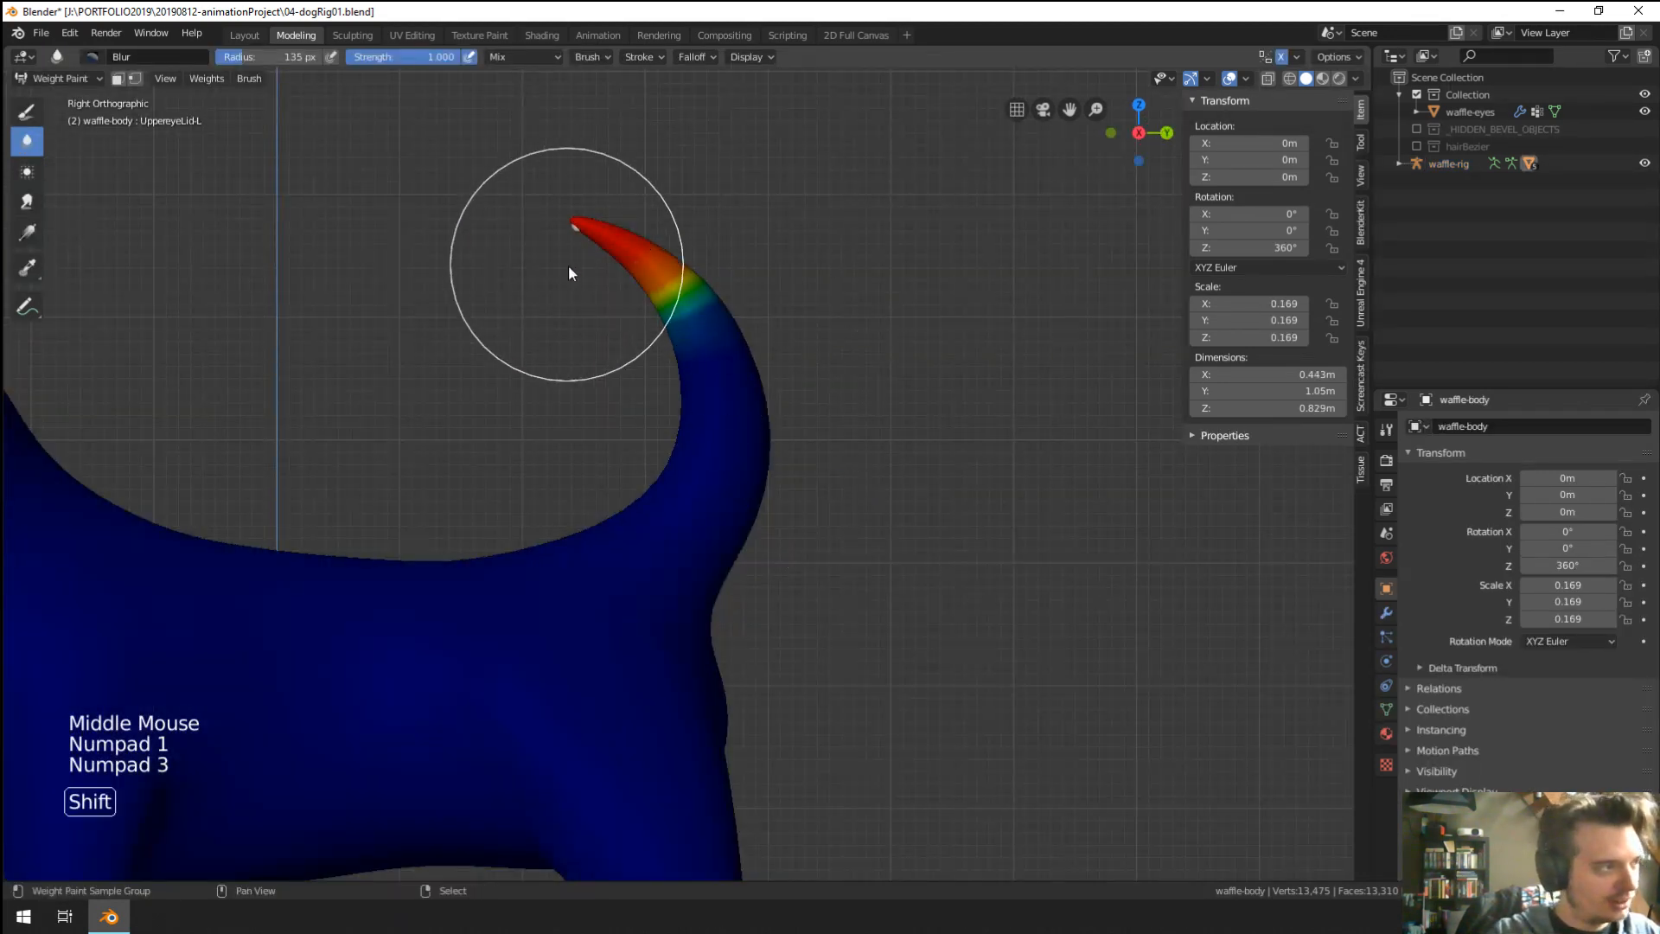
shift+middle_drag(574, 267, 612, 323)
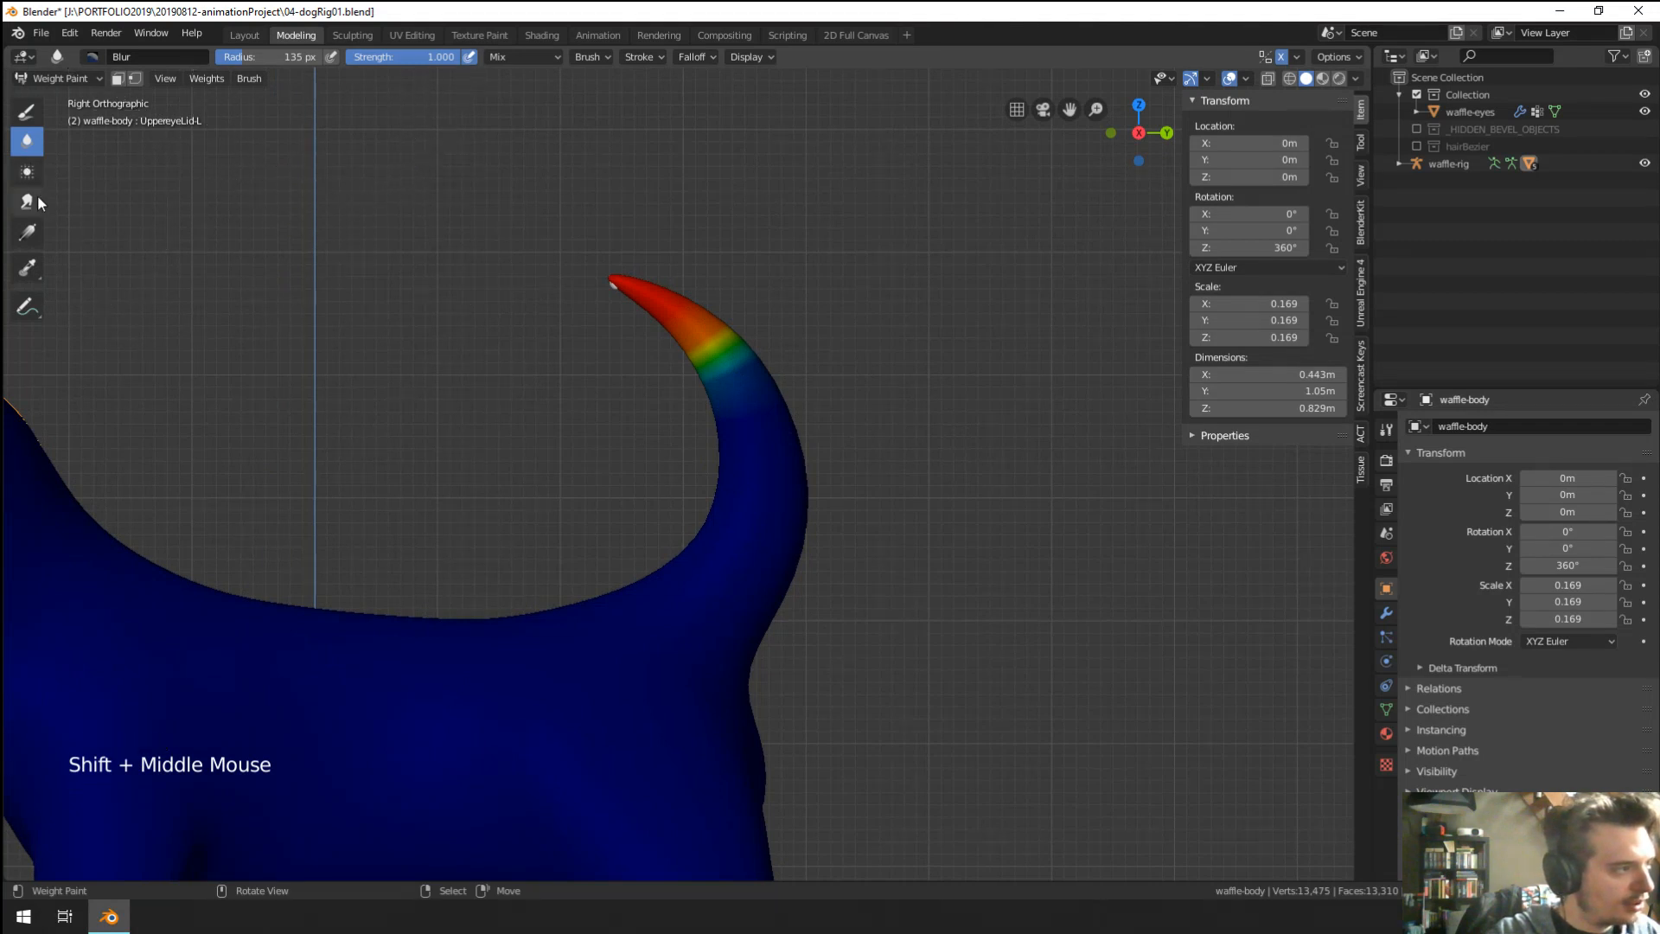
Set the Gradient tool's weight to 0 and fade tail.003's weights from the tail's upper bend toward its tip.
click(27, 232)
drag(732, 402, 656, 318)
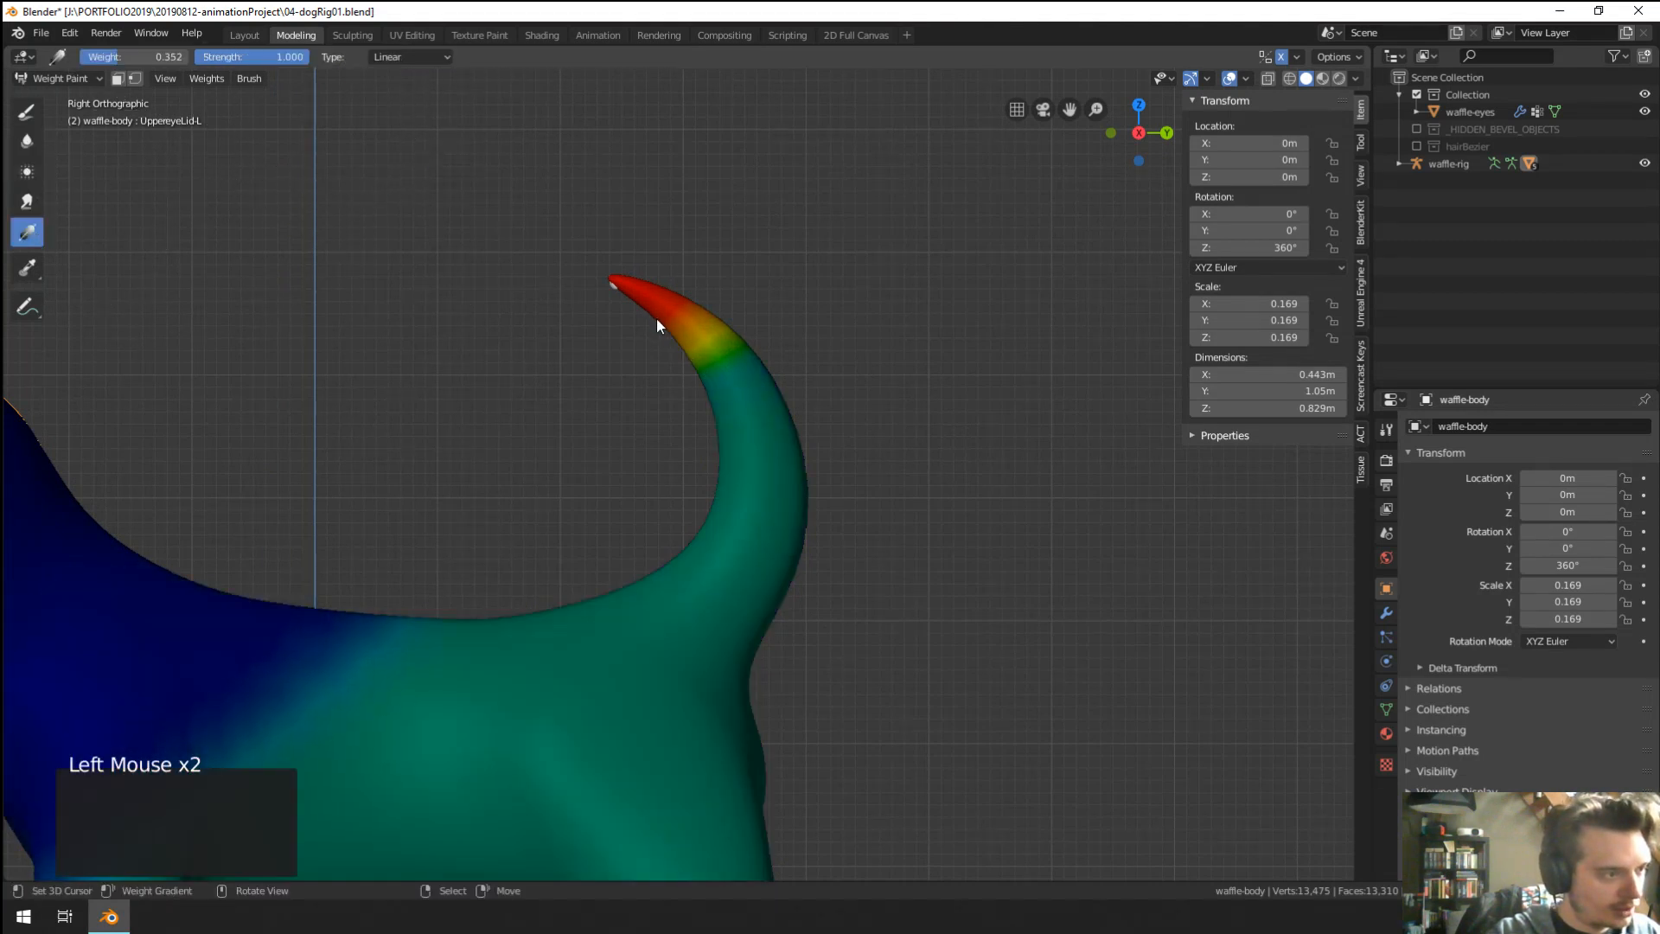
key(ctrl+z)
drag(137, 54, 92, 81)
drag(763, 440, 623, 222)
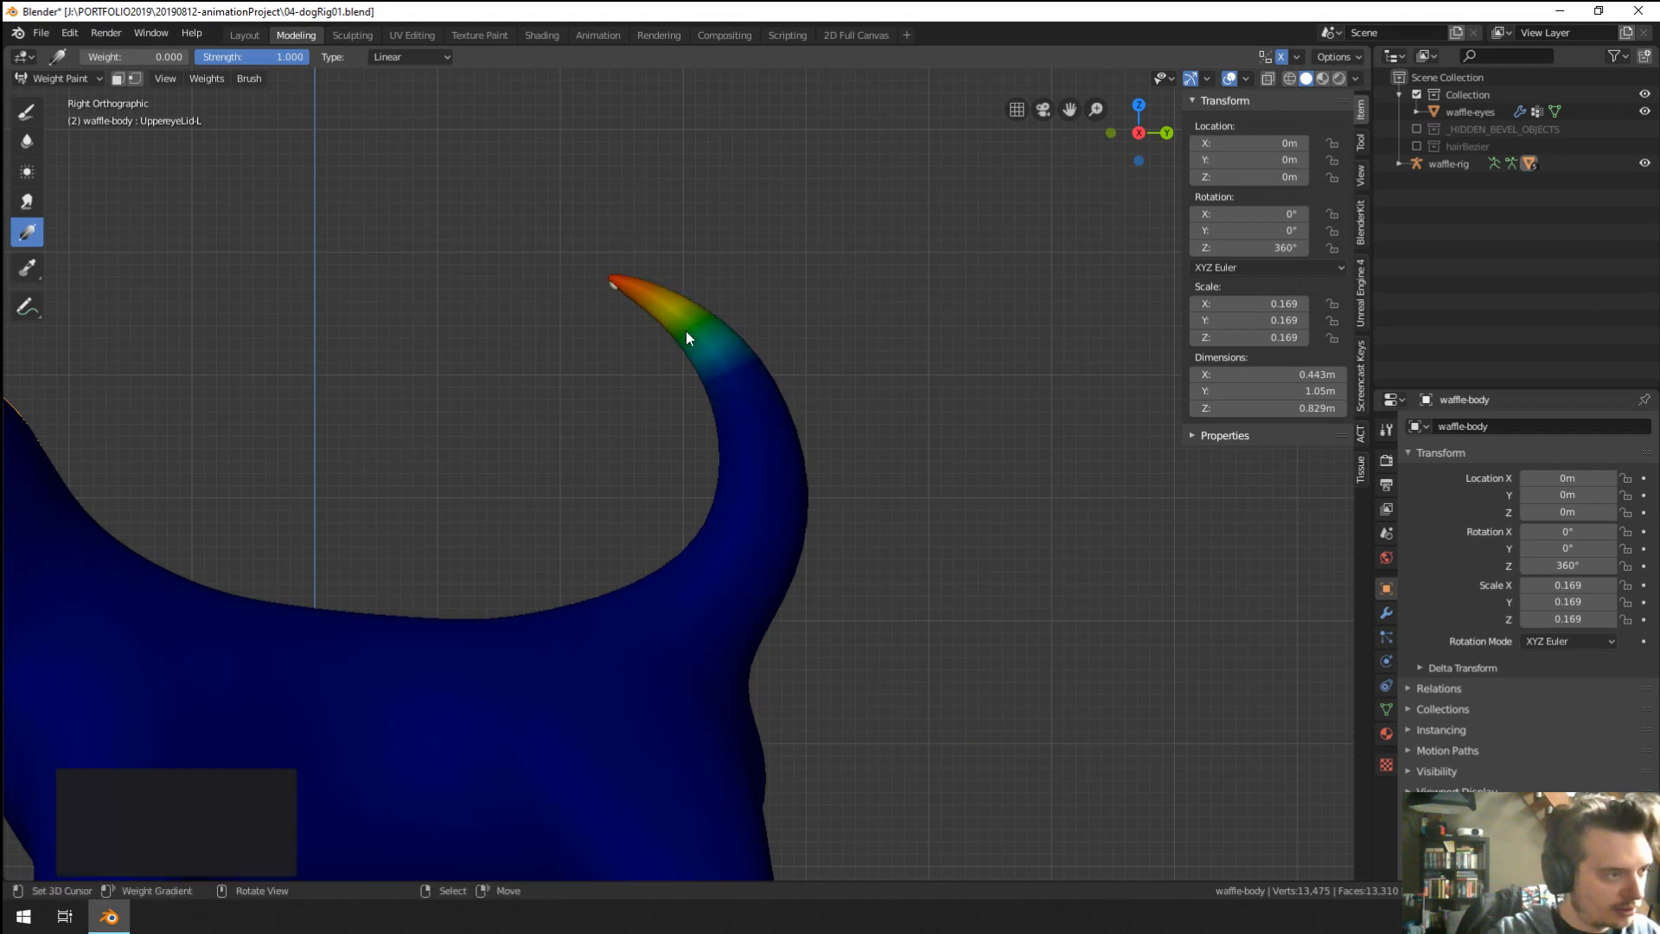
Sample the tail.002 group and fade out its weights with a short zero-weight gradient on the upper tail.
shift+click(766, 436)
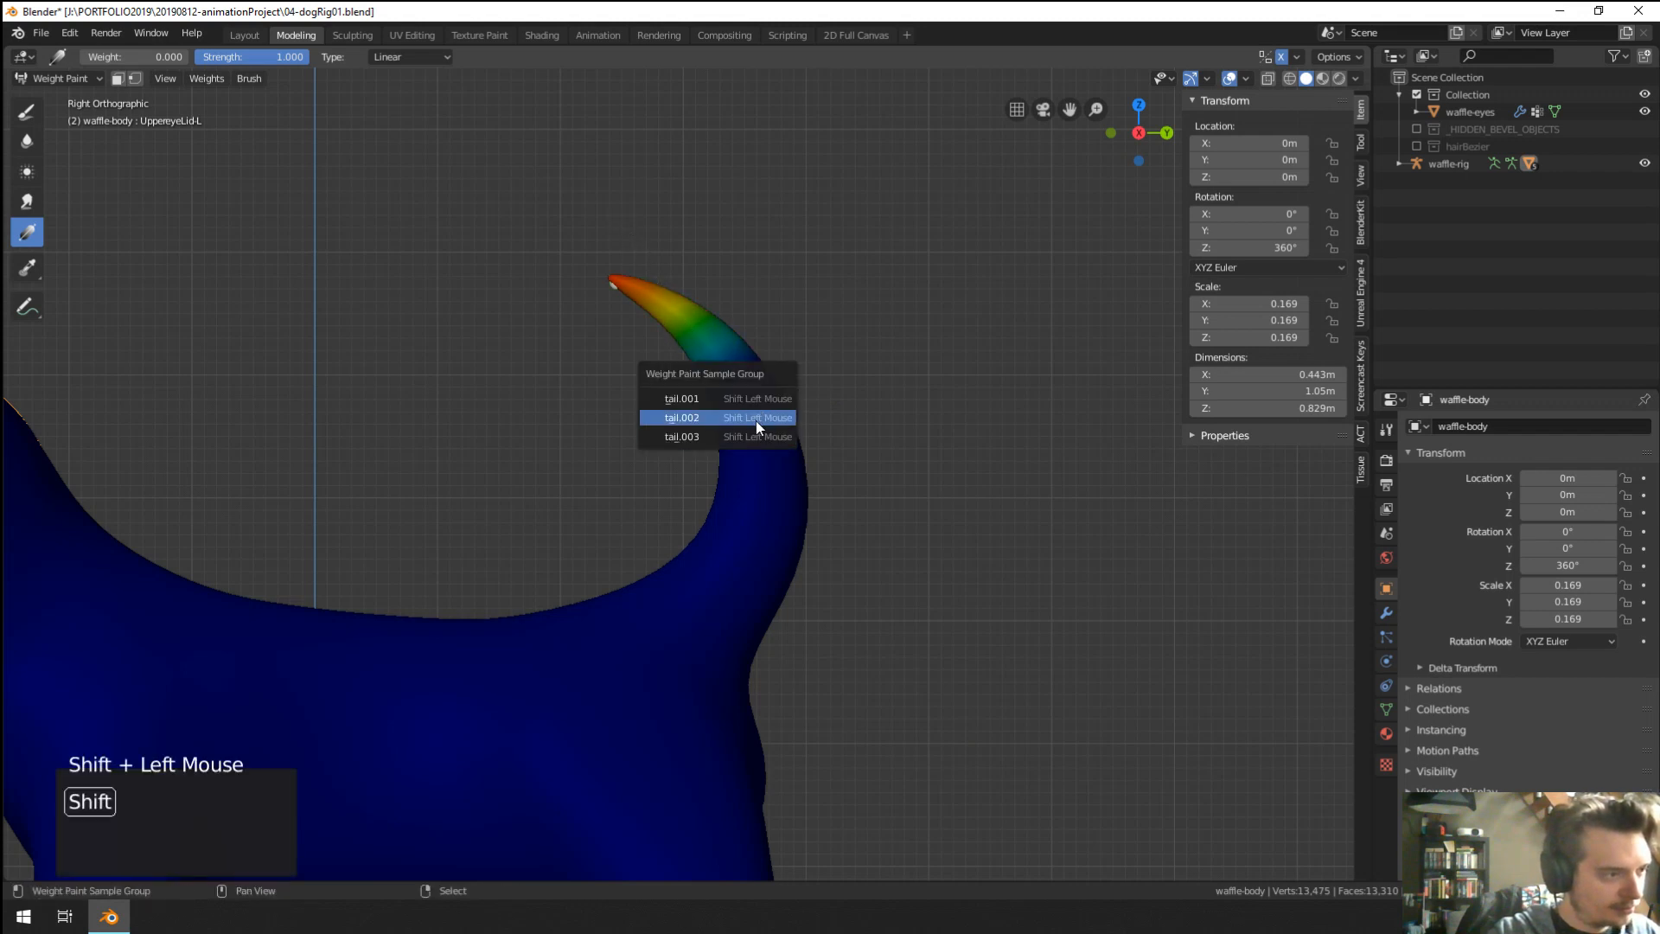
click(756, 419)
mouse_move(704, 318)
mouse_down()
mouse_move(759, 444)
mouse_move(789, 389)
mouse_up()
Sample the tail.001 group and fade its upper weights with a zero-weight gradient down to the tail base.
shift+click(716, 611)
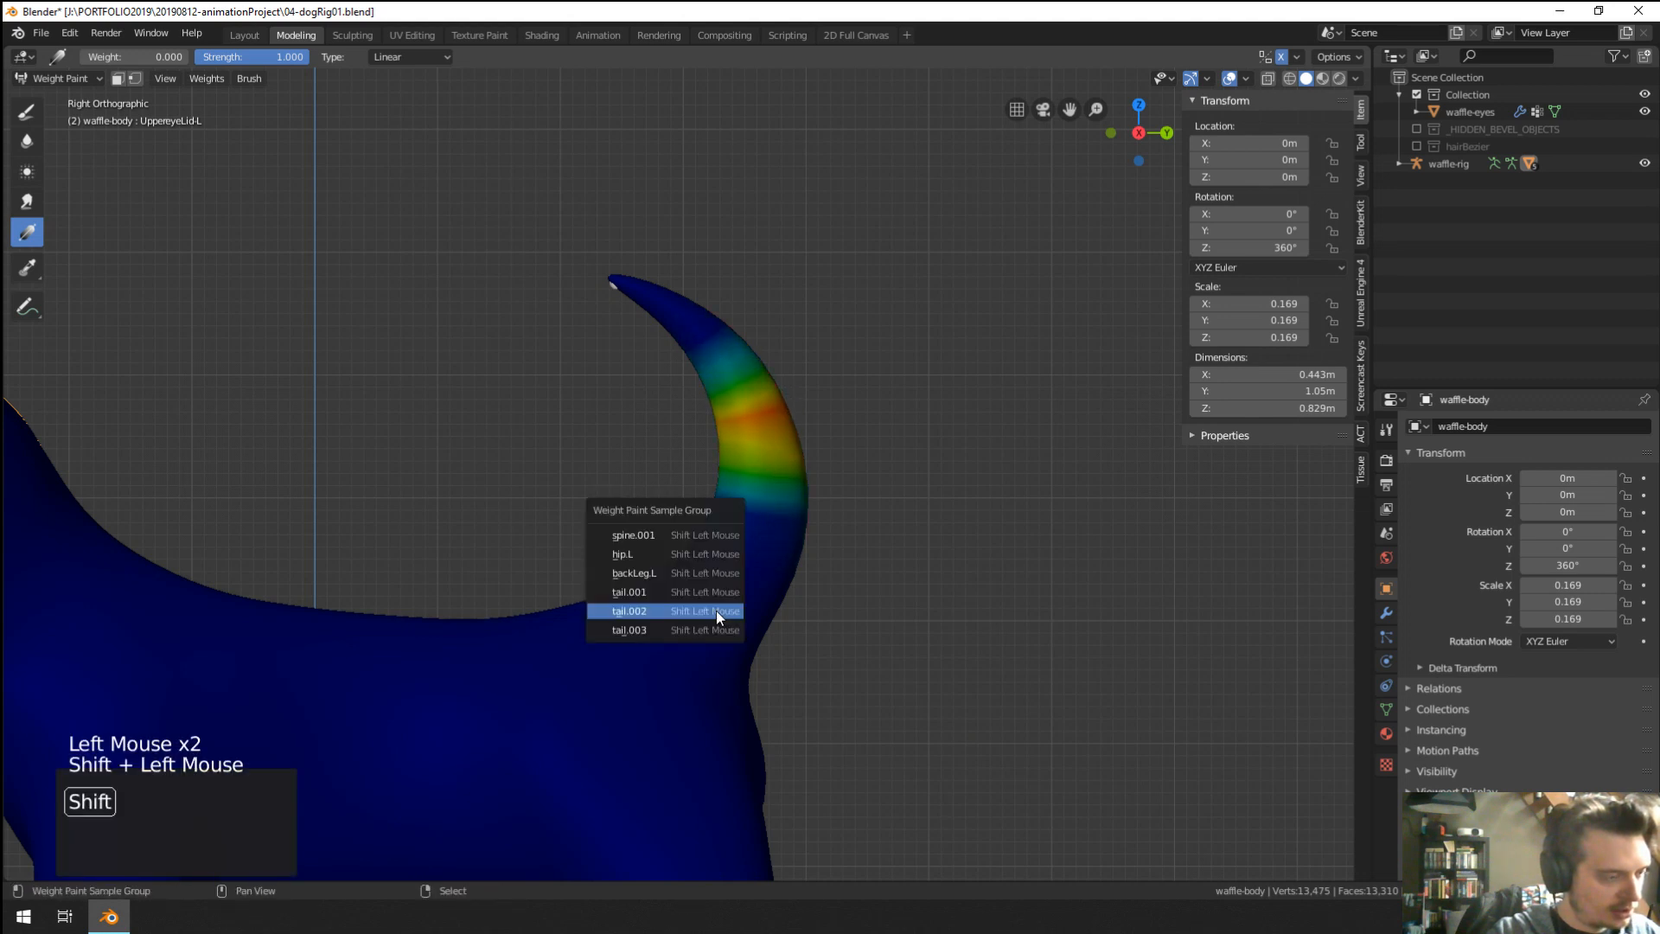
click(692, 592)
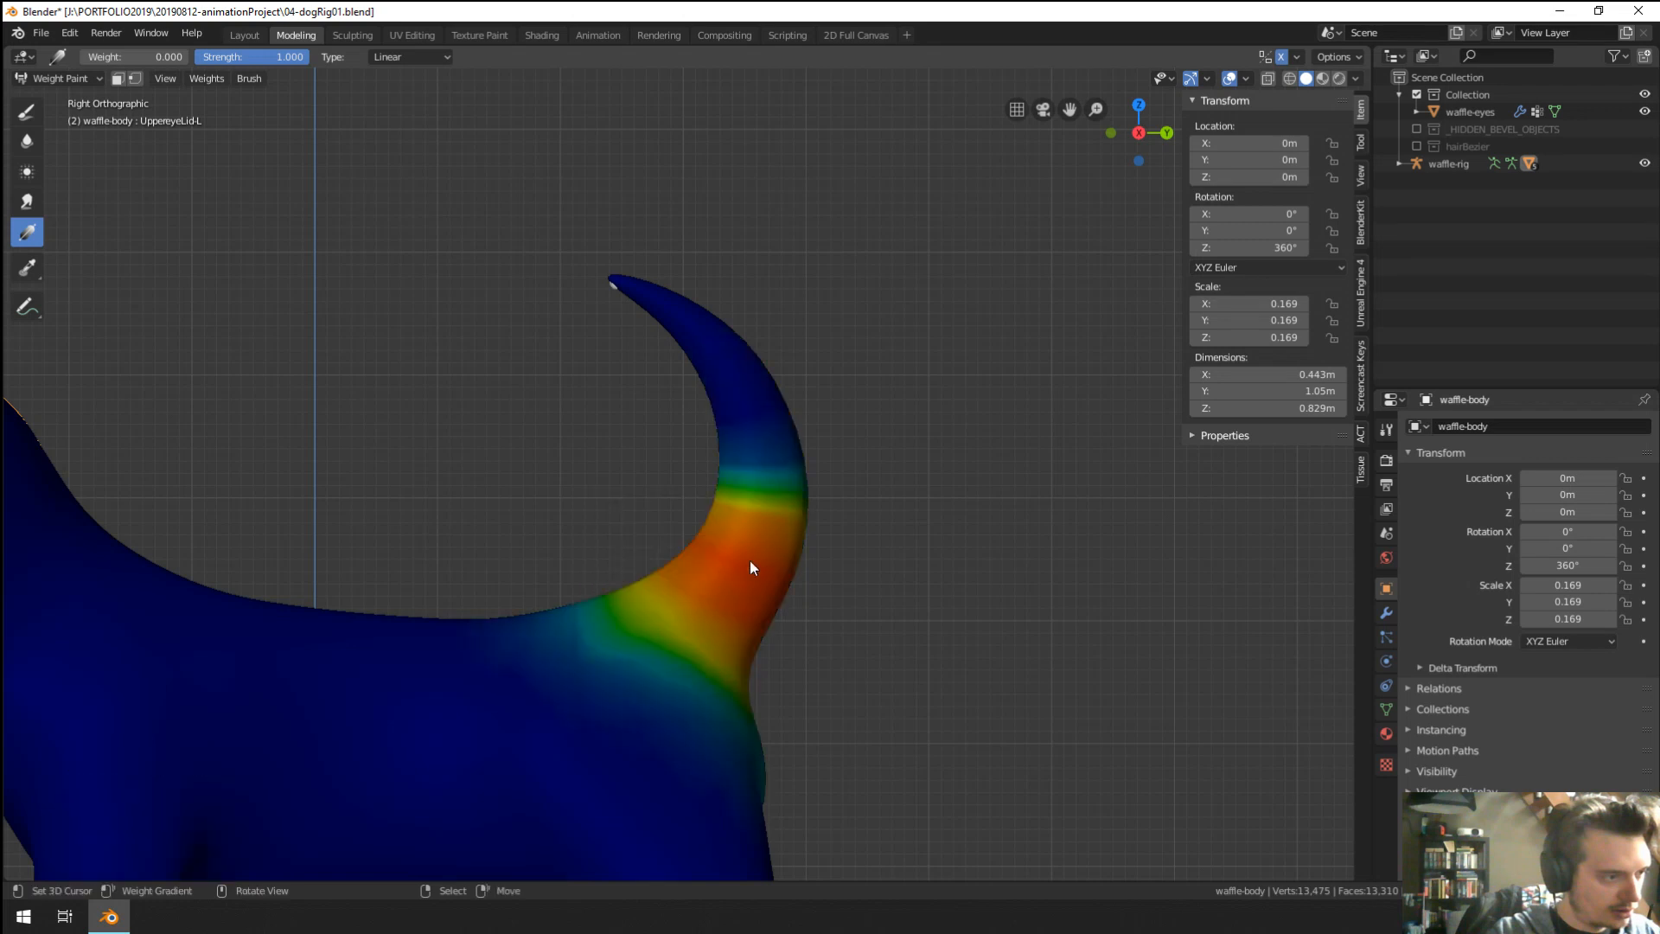
drag(778, 557, 738, 655)
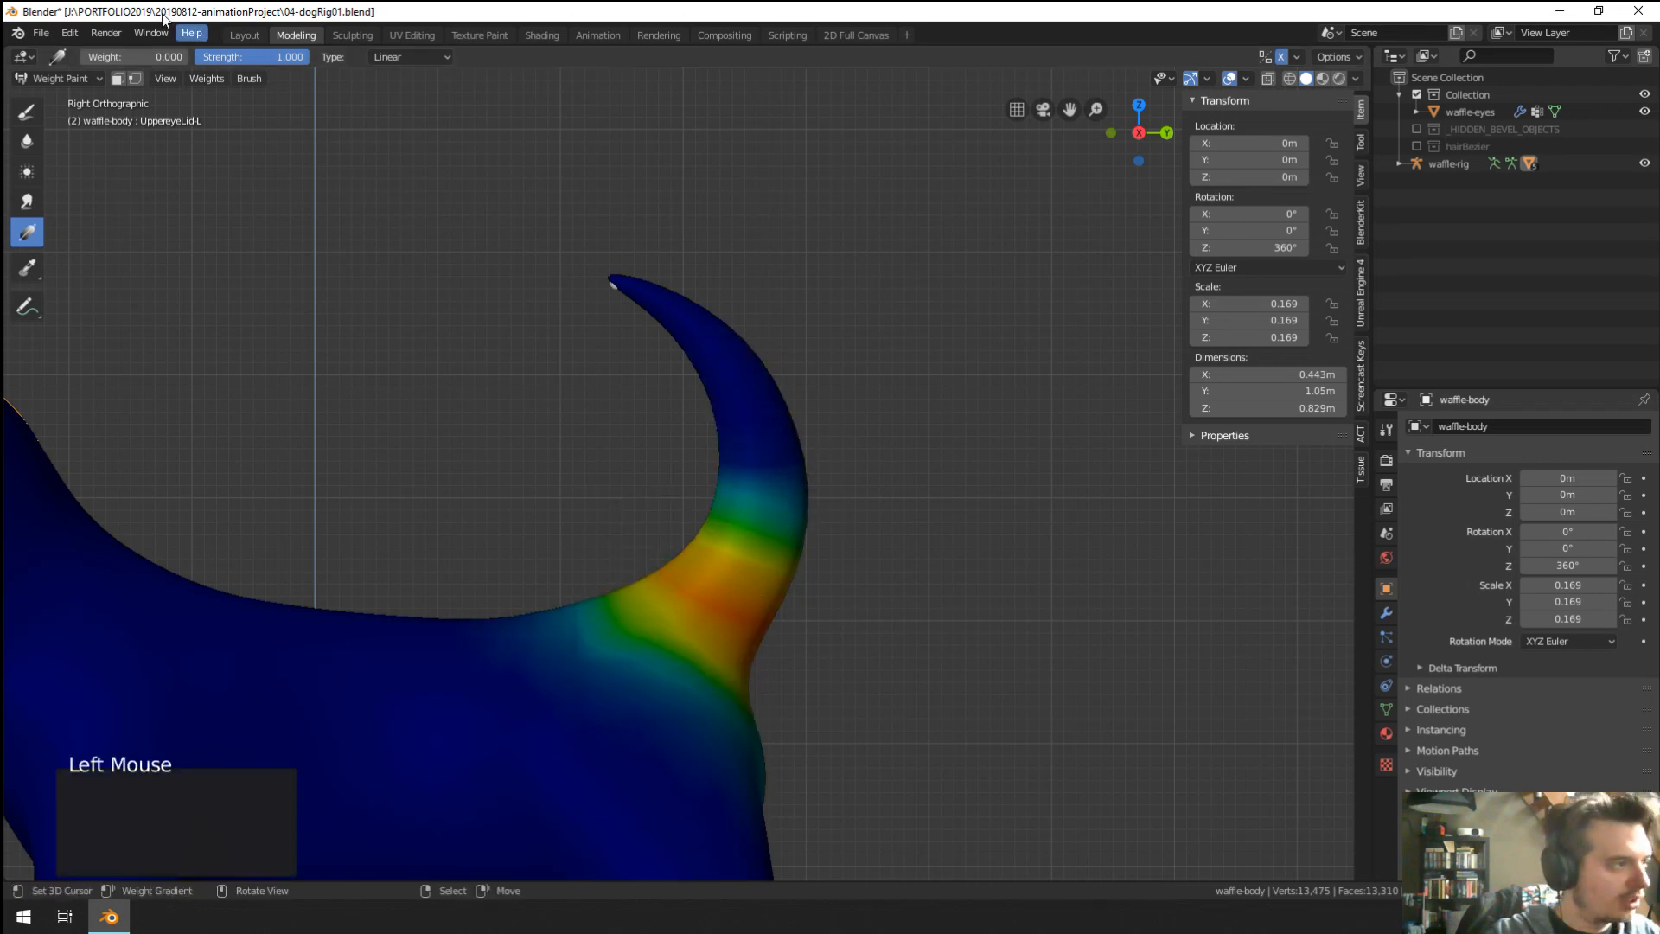
Leave Weight Paint for Object Mode, select waffle-rig, enter Pose Mode and select the tail.003 bone.
click(61, 78)
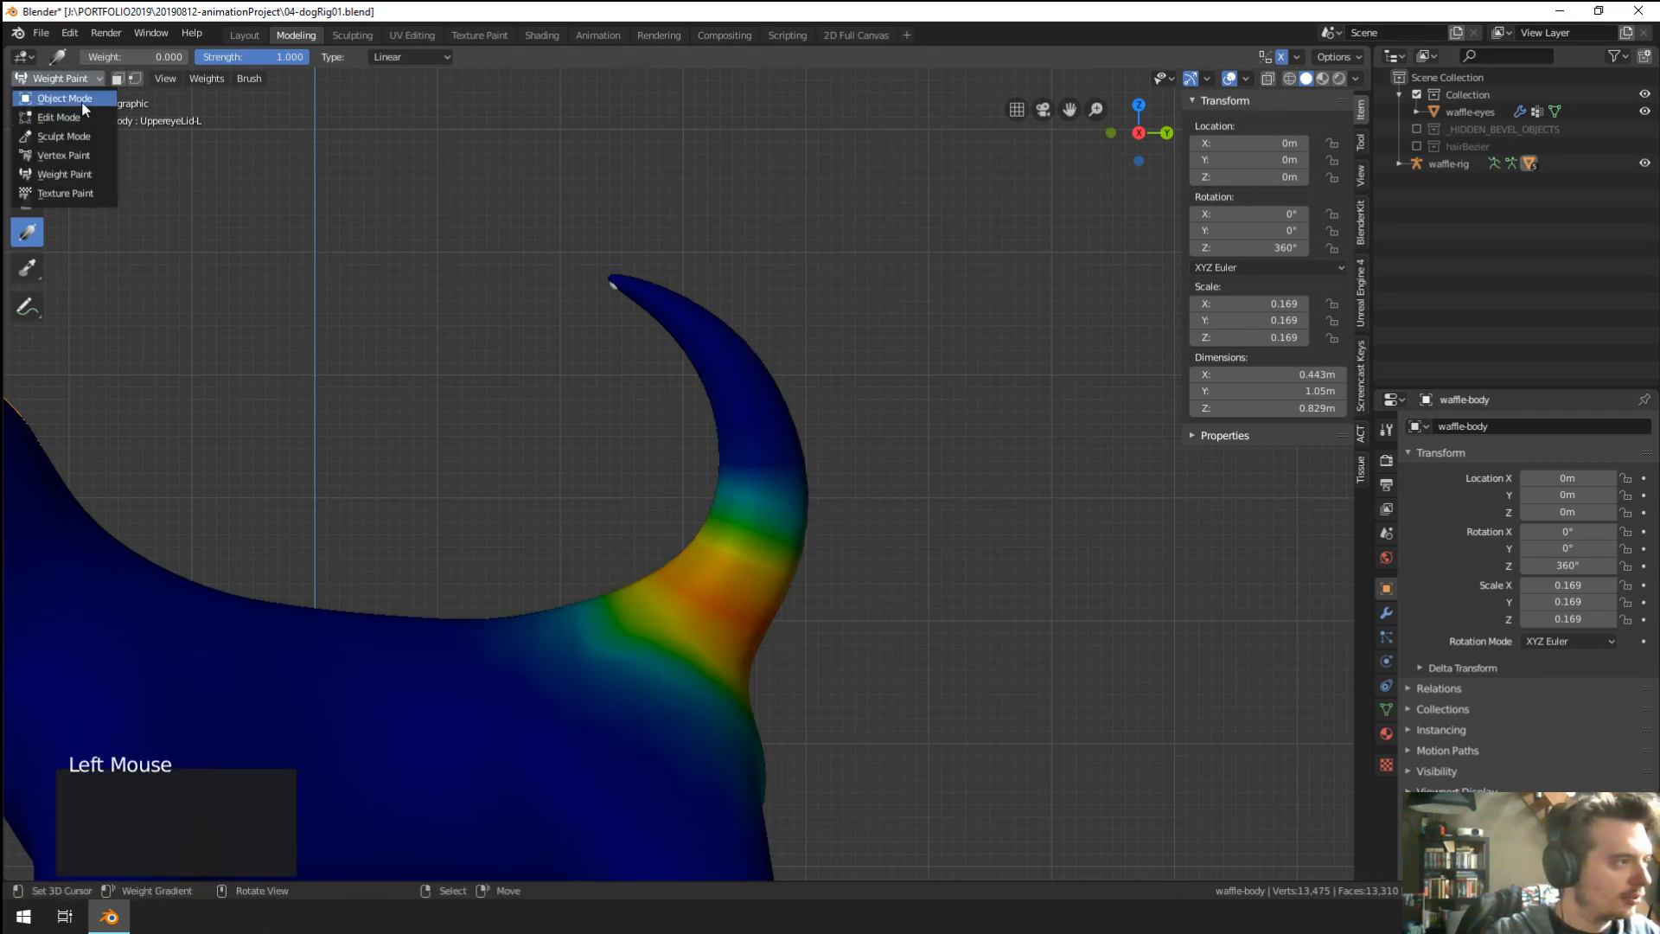
click(81, 101)
right_click(615, 287)
key(ctrl+Tab)
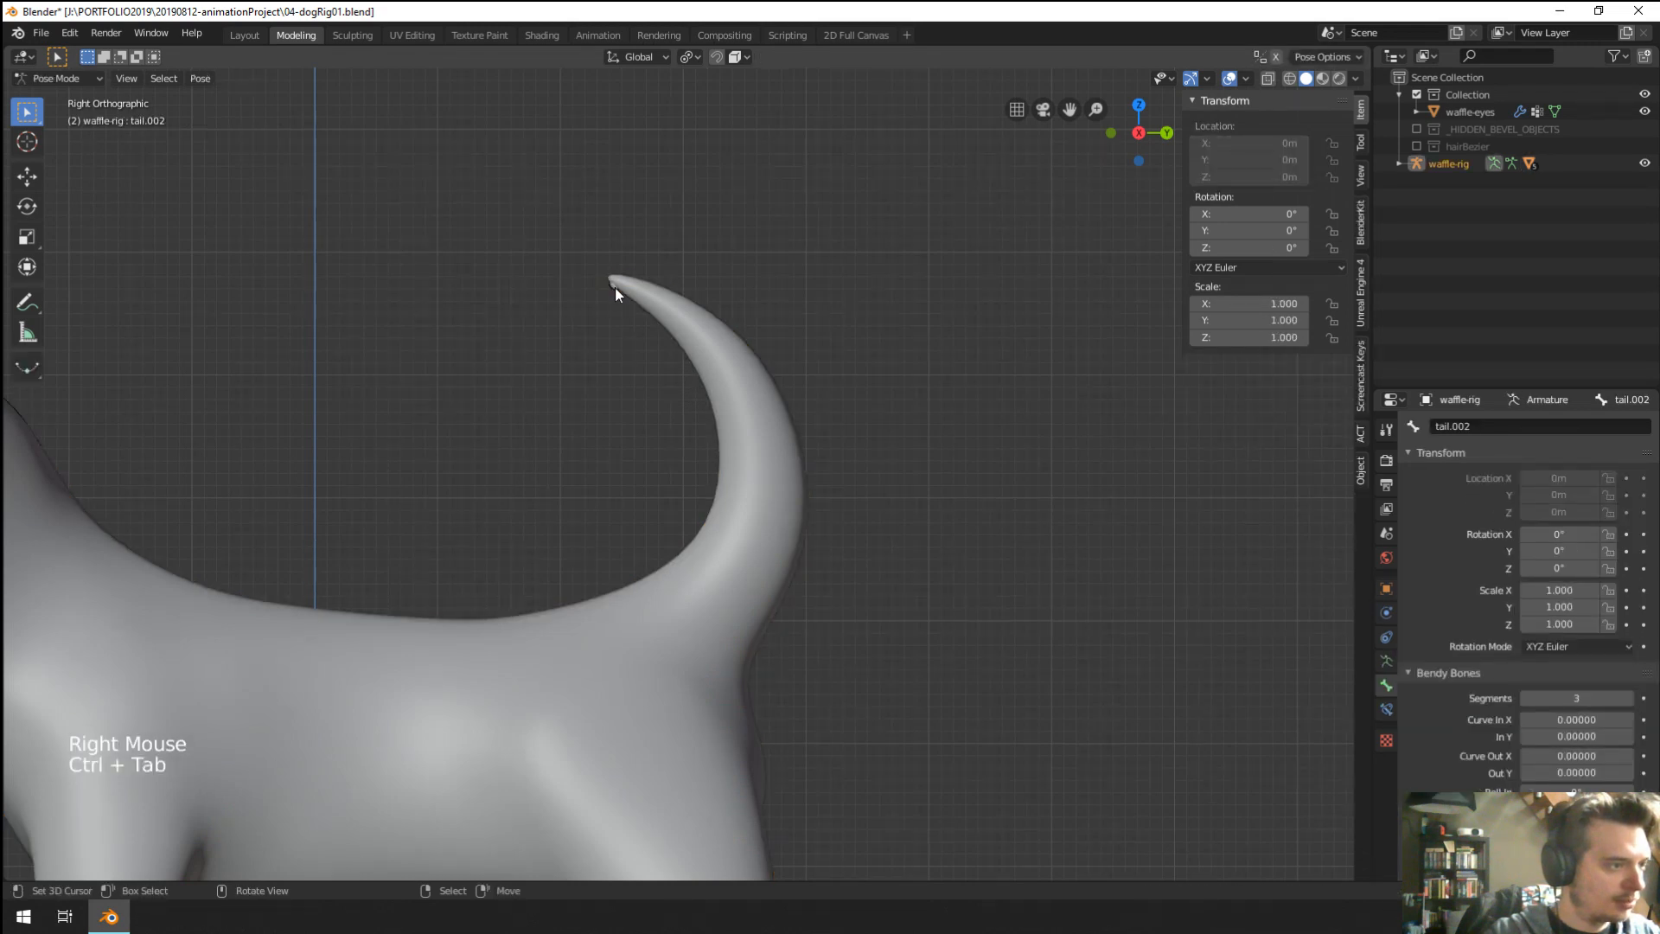
right_click(615, 288)
Rotate tail.003 by -13.4° to test the repainted weights and display the model in wireframe.
mouse_move(615, 287)
middle_down()
mouse_move(751, 329)
mouse_move(882, 282)
mouse_move(937, 323)
mouse_move(900, 345)
mouse_move(916, 363)
mouse_move(823, 358)
middle_up()
key(r)
key(r)
right_click(894, 445)
key(z)
click(681, 370)
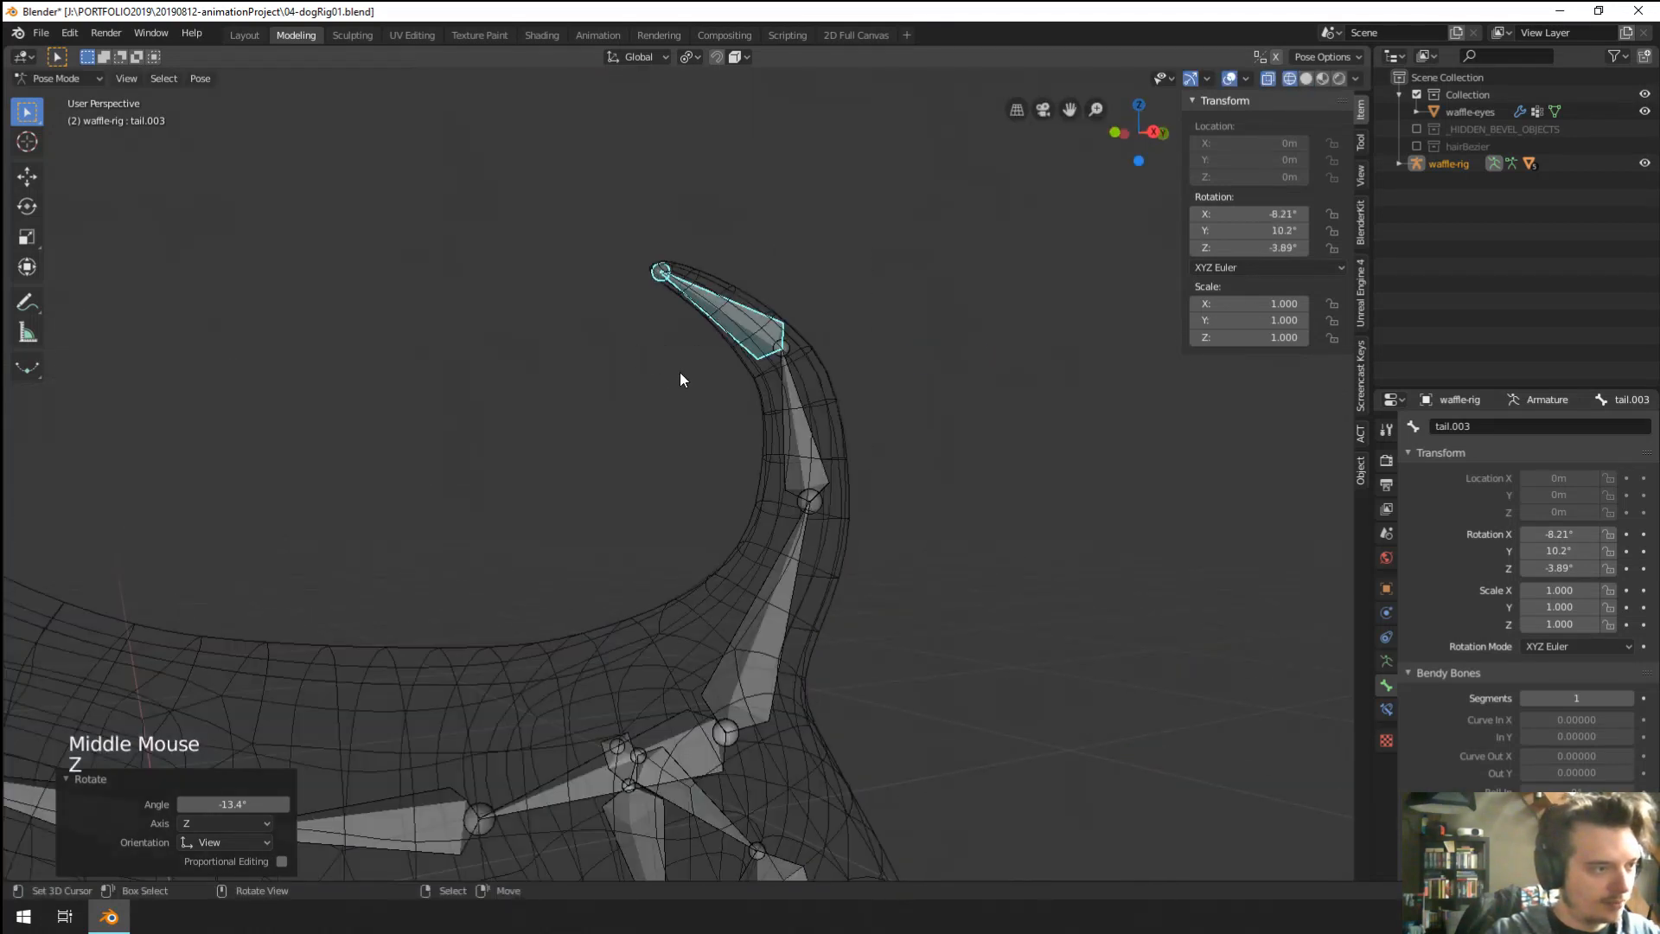
Rotate tail.003 by 69.2° in the right orthographic view and increase its Bendy Bones segments by one.
key(KP_1)
key(KP_3)
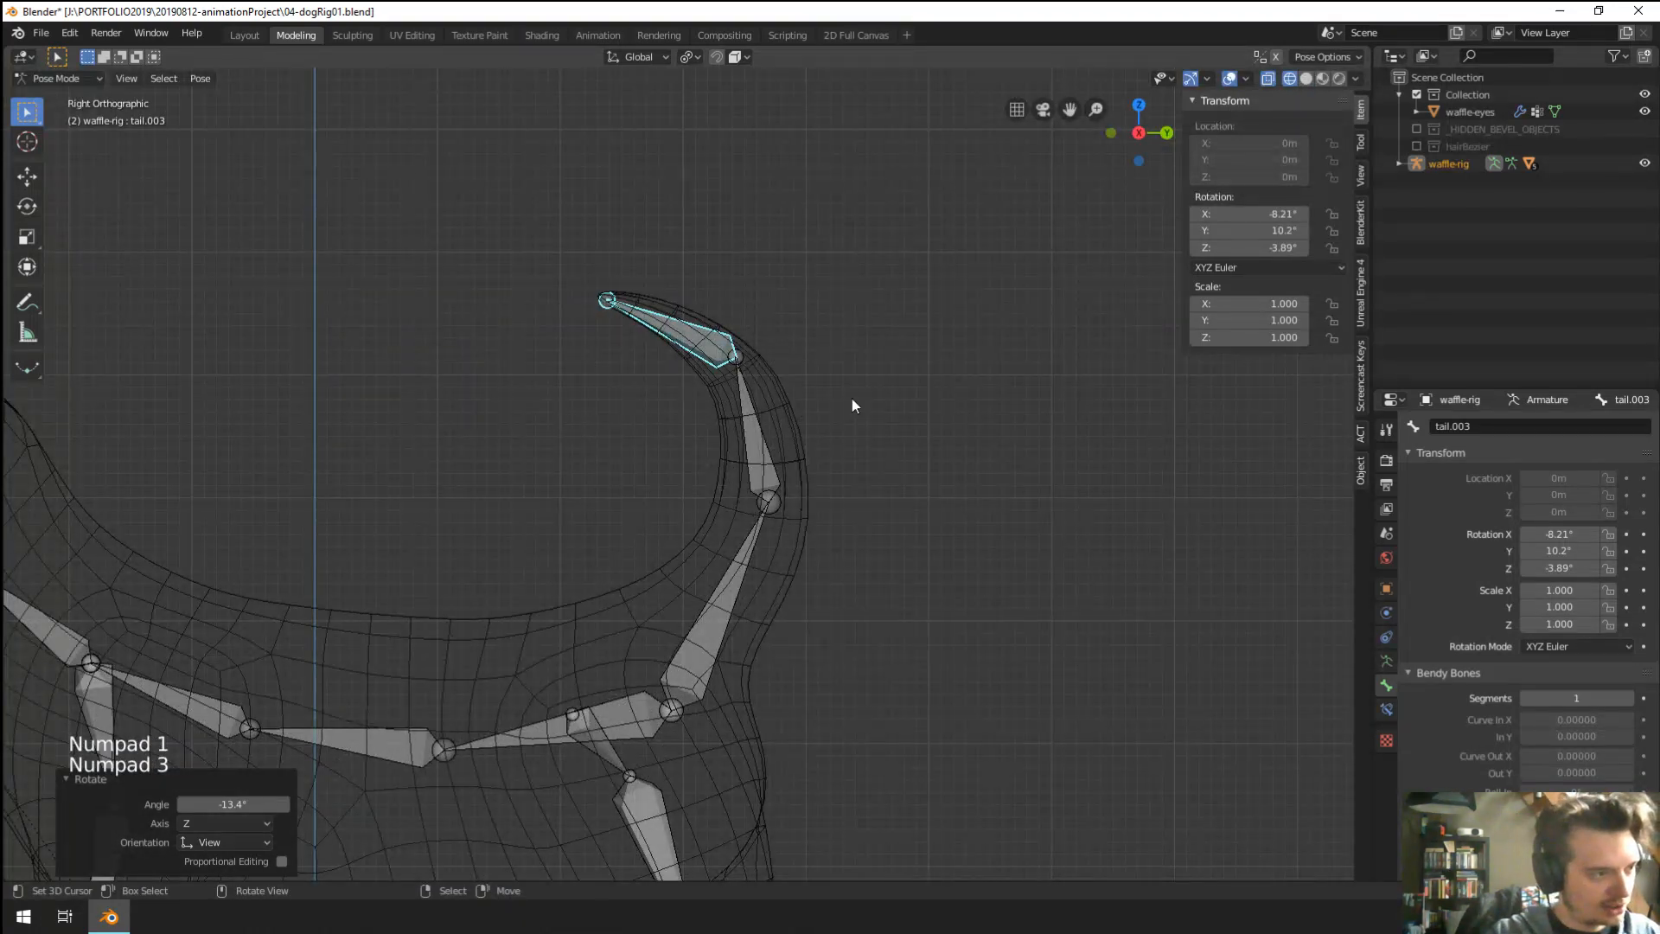
key(r)
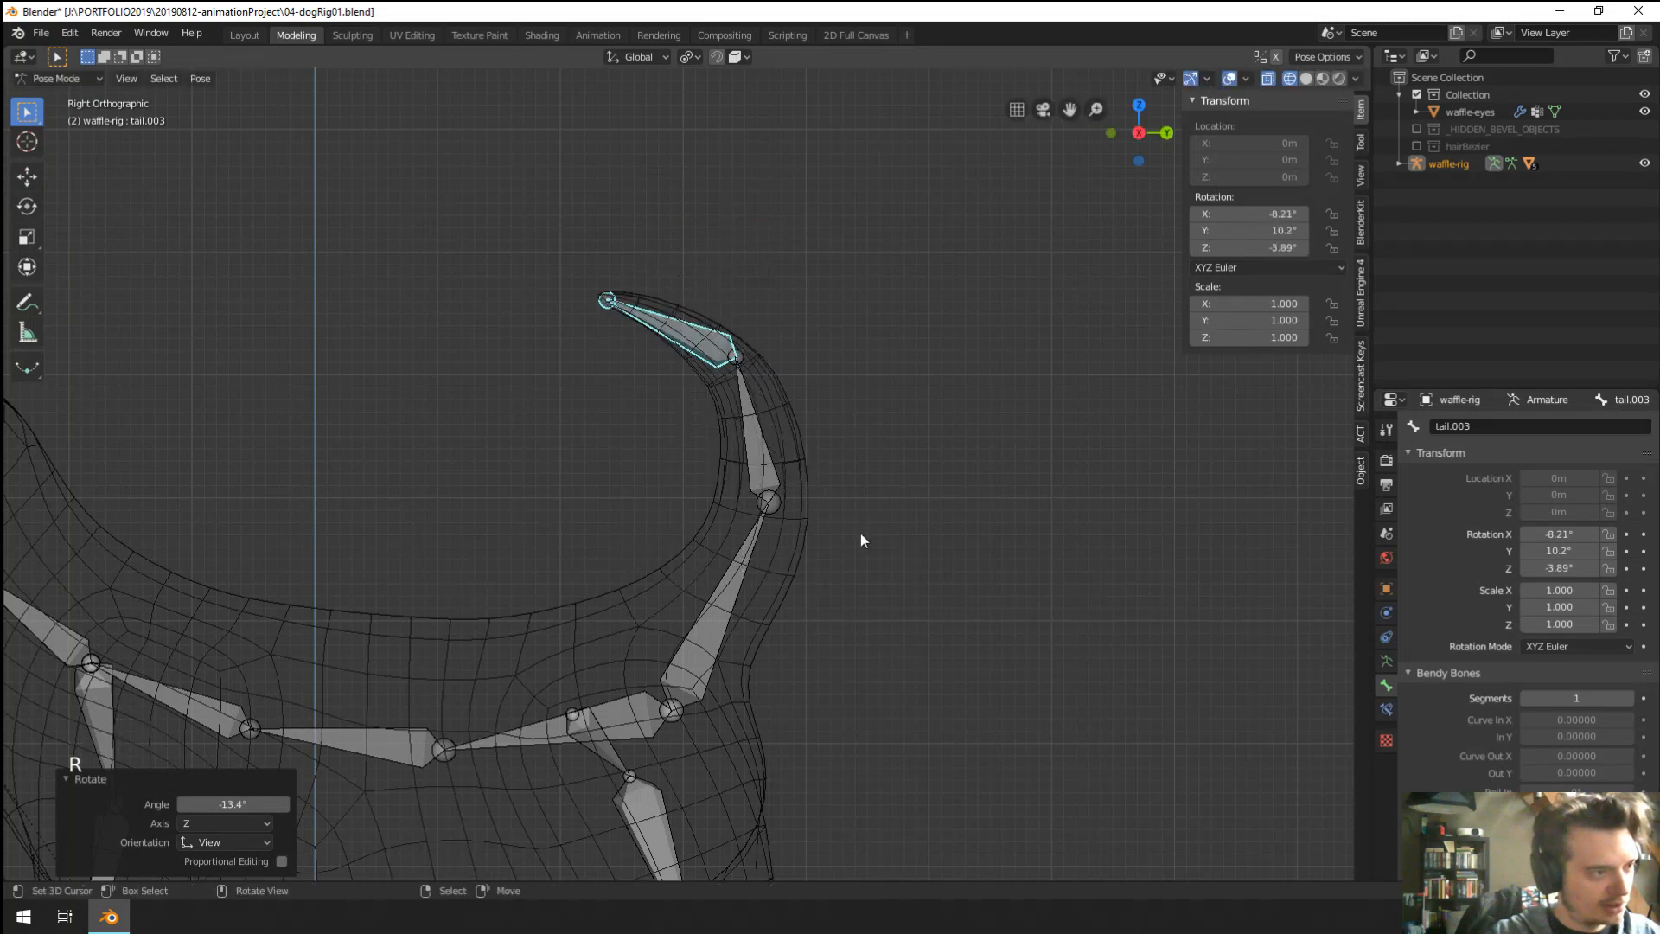
click(593, 581)
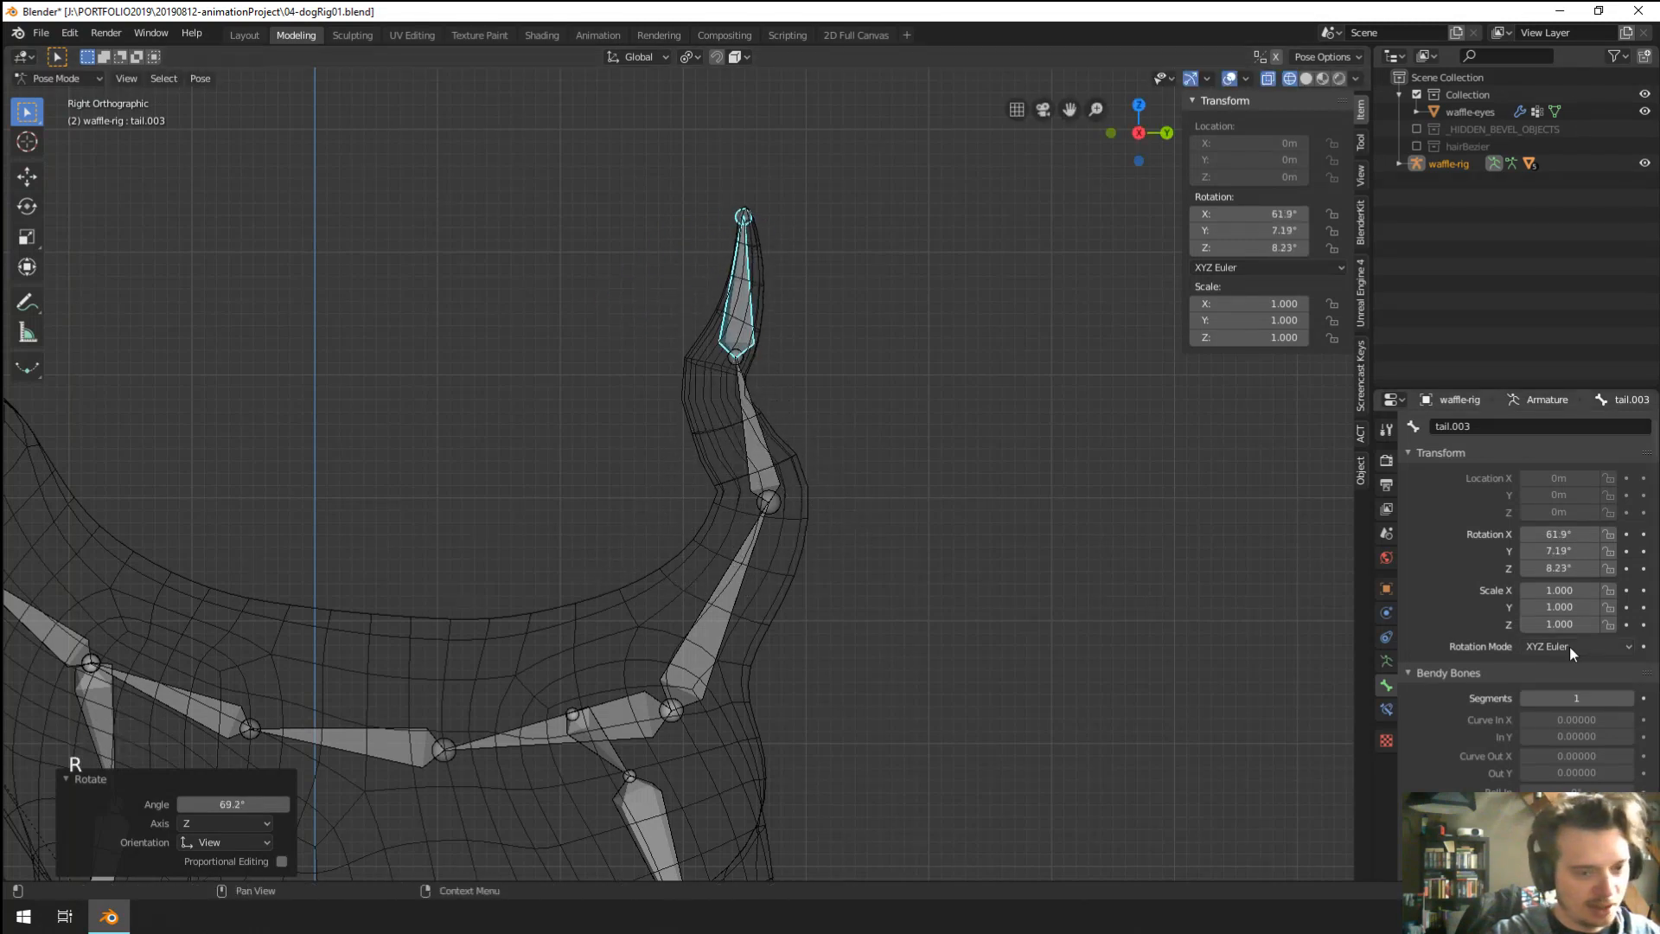
click(1629, 698)
Rotate tail.002 by 79.3° in the side view and reduce its Bendy Bones segments to 2.
right_click(772, 497)
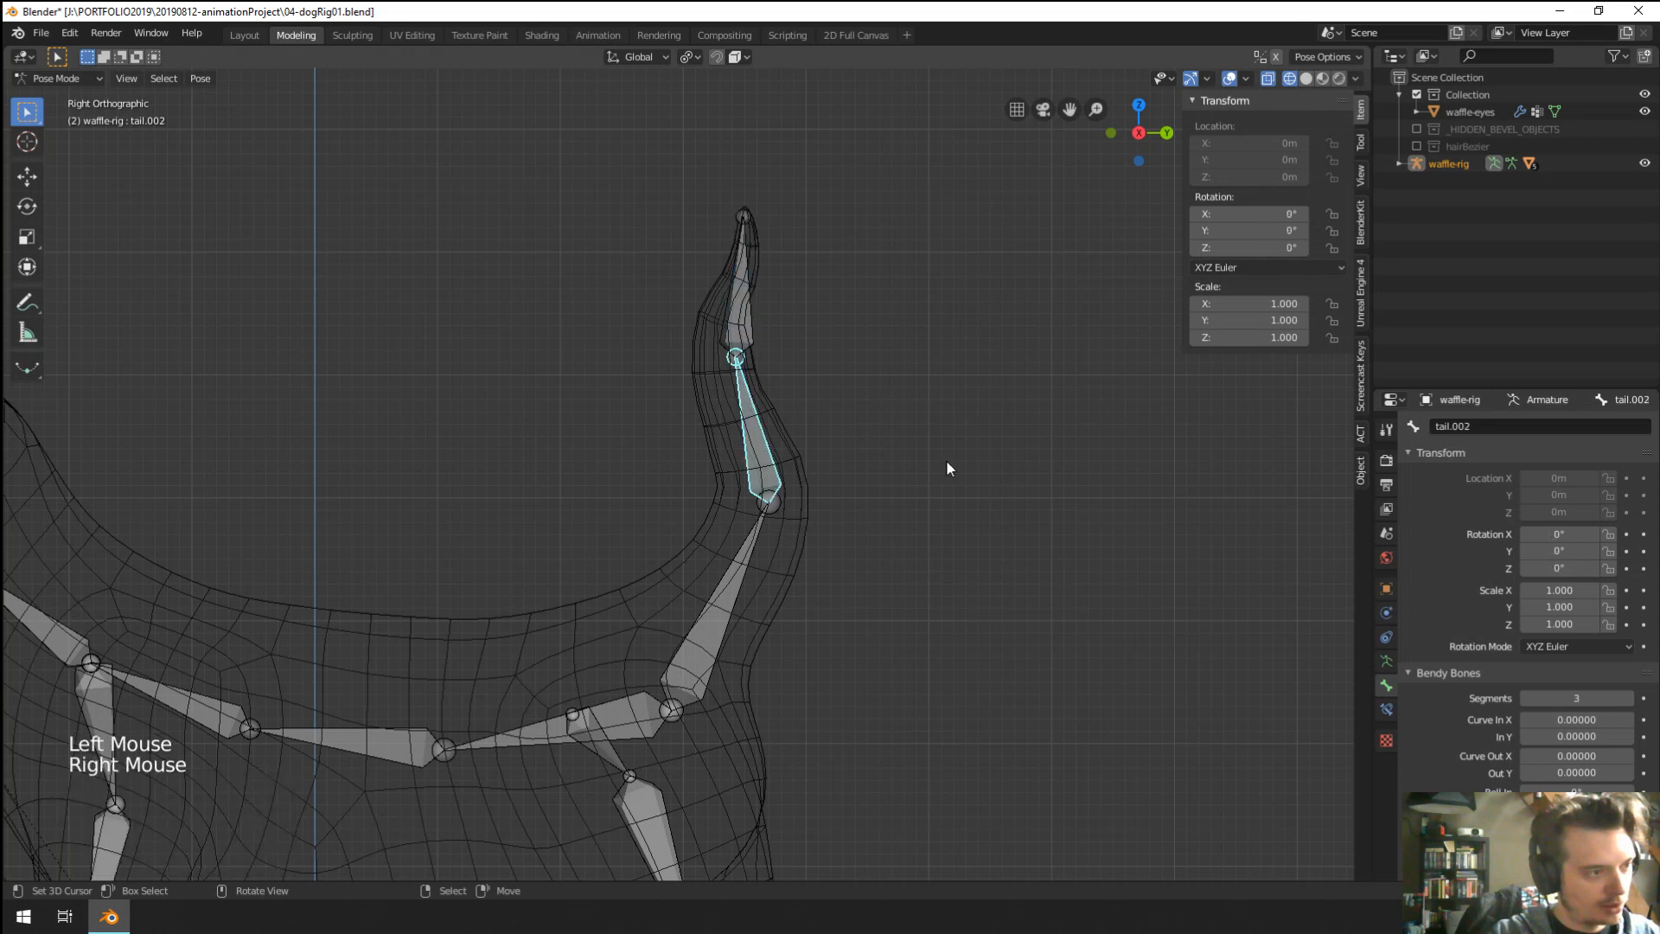
key(r)
click(852, 650)
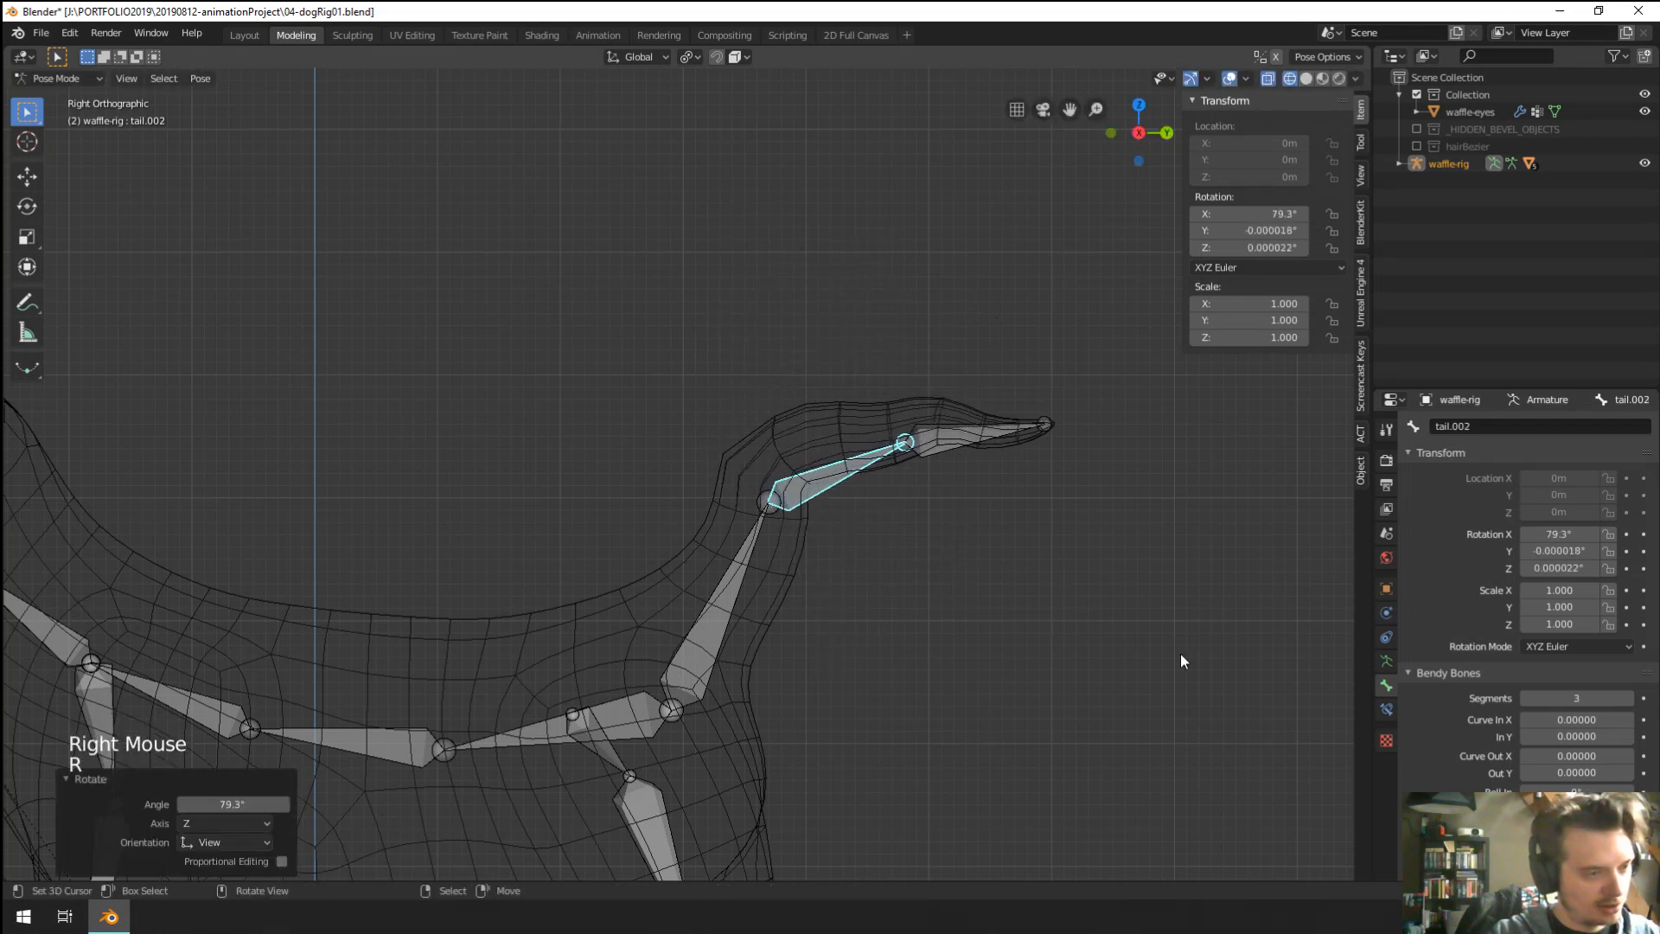
click(1524, 700)
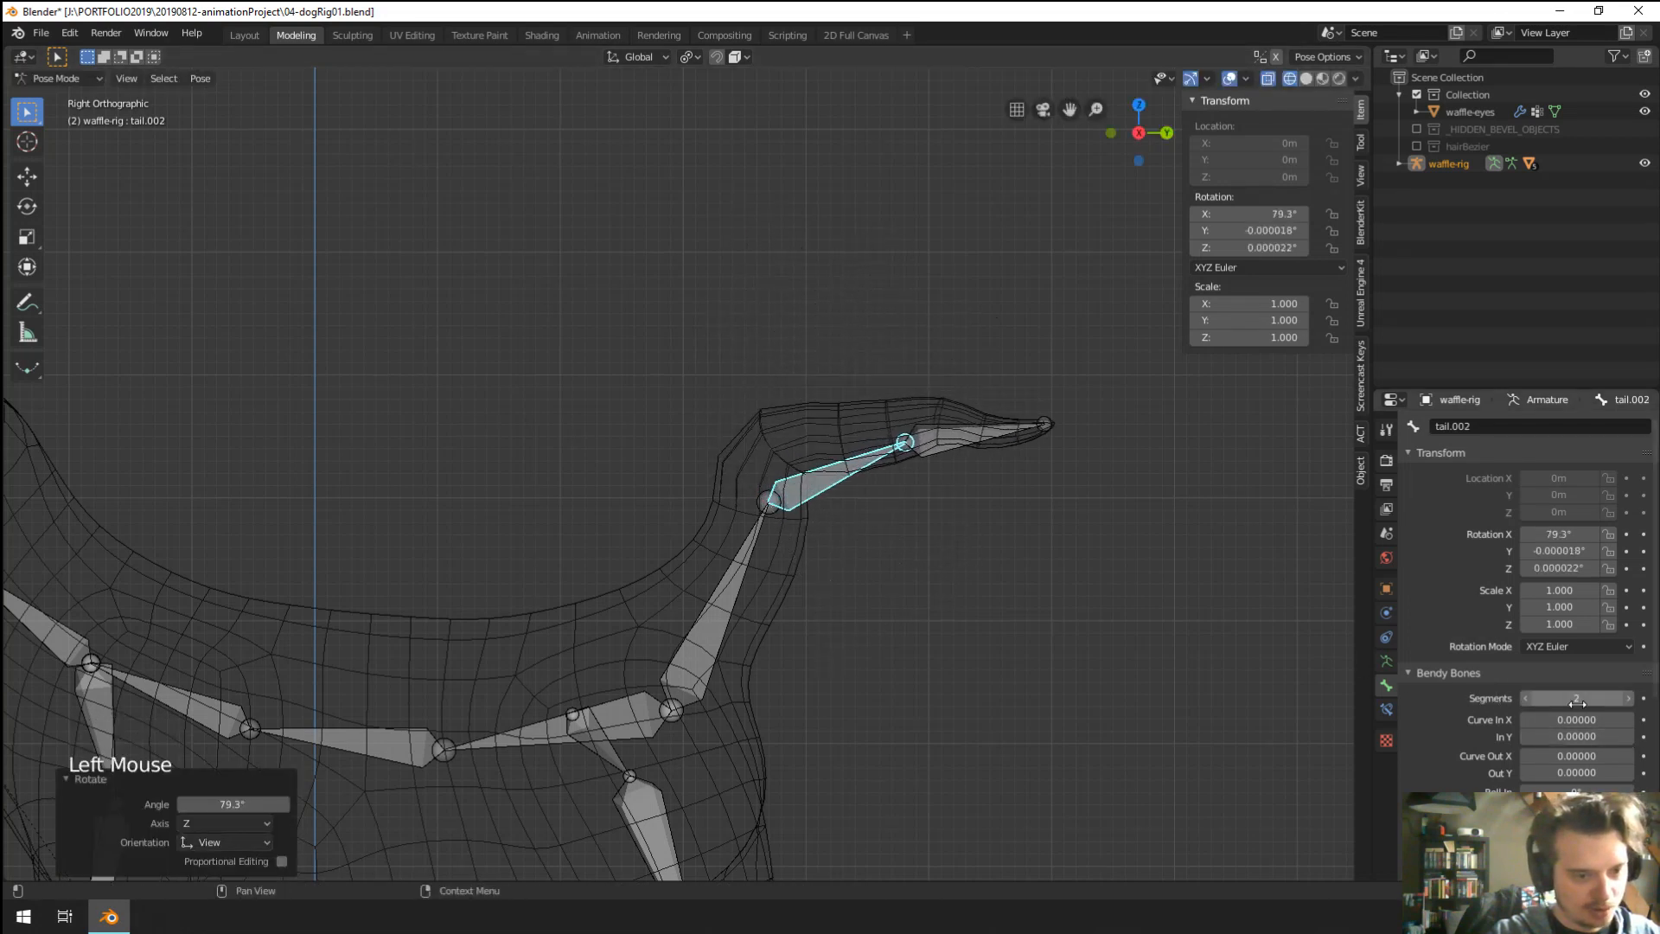
Try a Curve Out X value on tail.002's Bendy Bones settings and return it to 0.
drag(1565, 719, 1547, 755)
key(Return)
click(1547, 755)
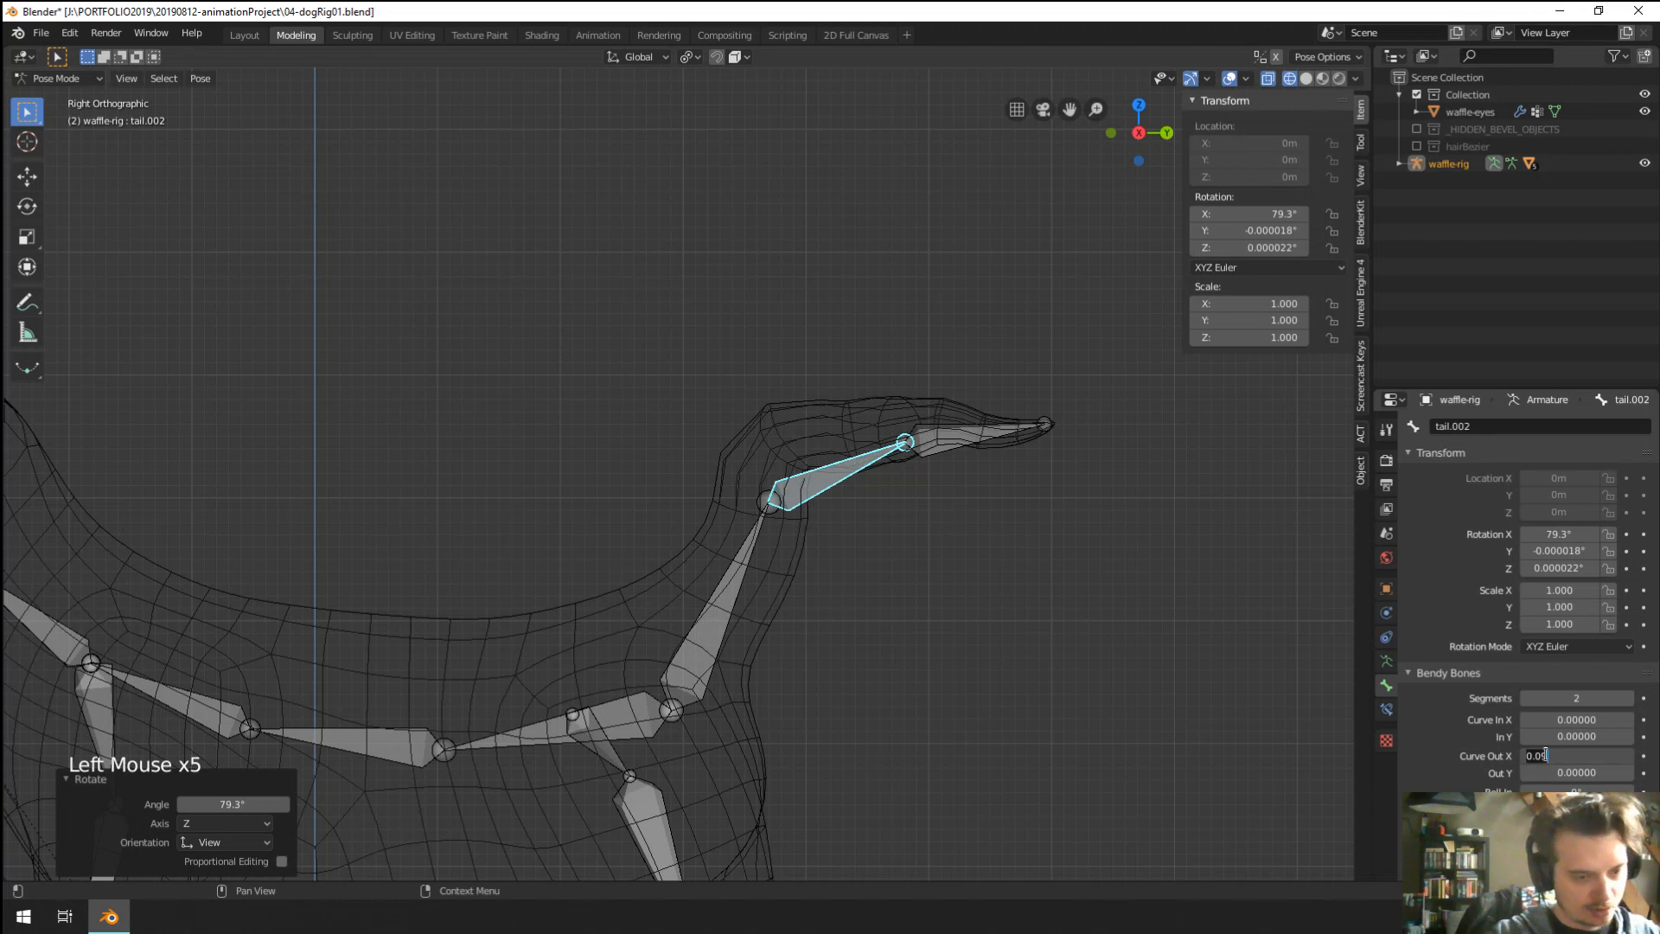
text(0000)
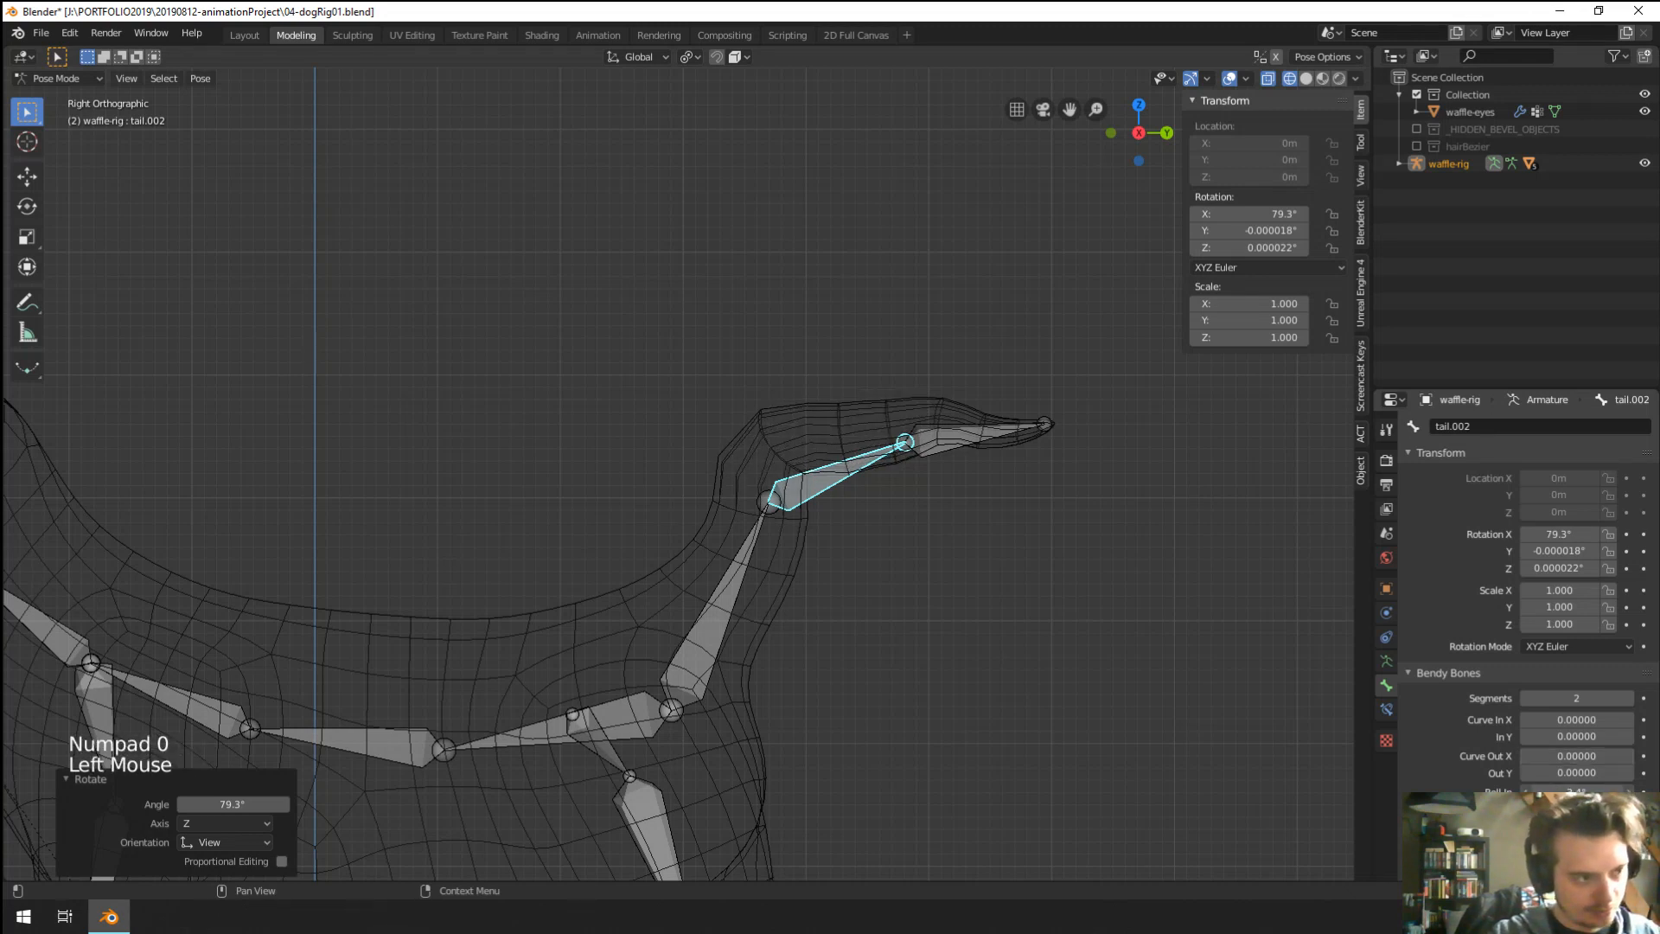
drag(1556, 790, 1626, 789)
text(0)
key(Return)
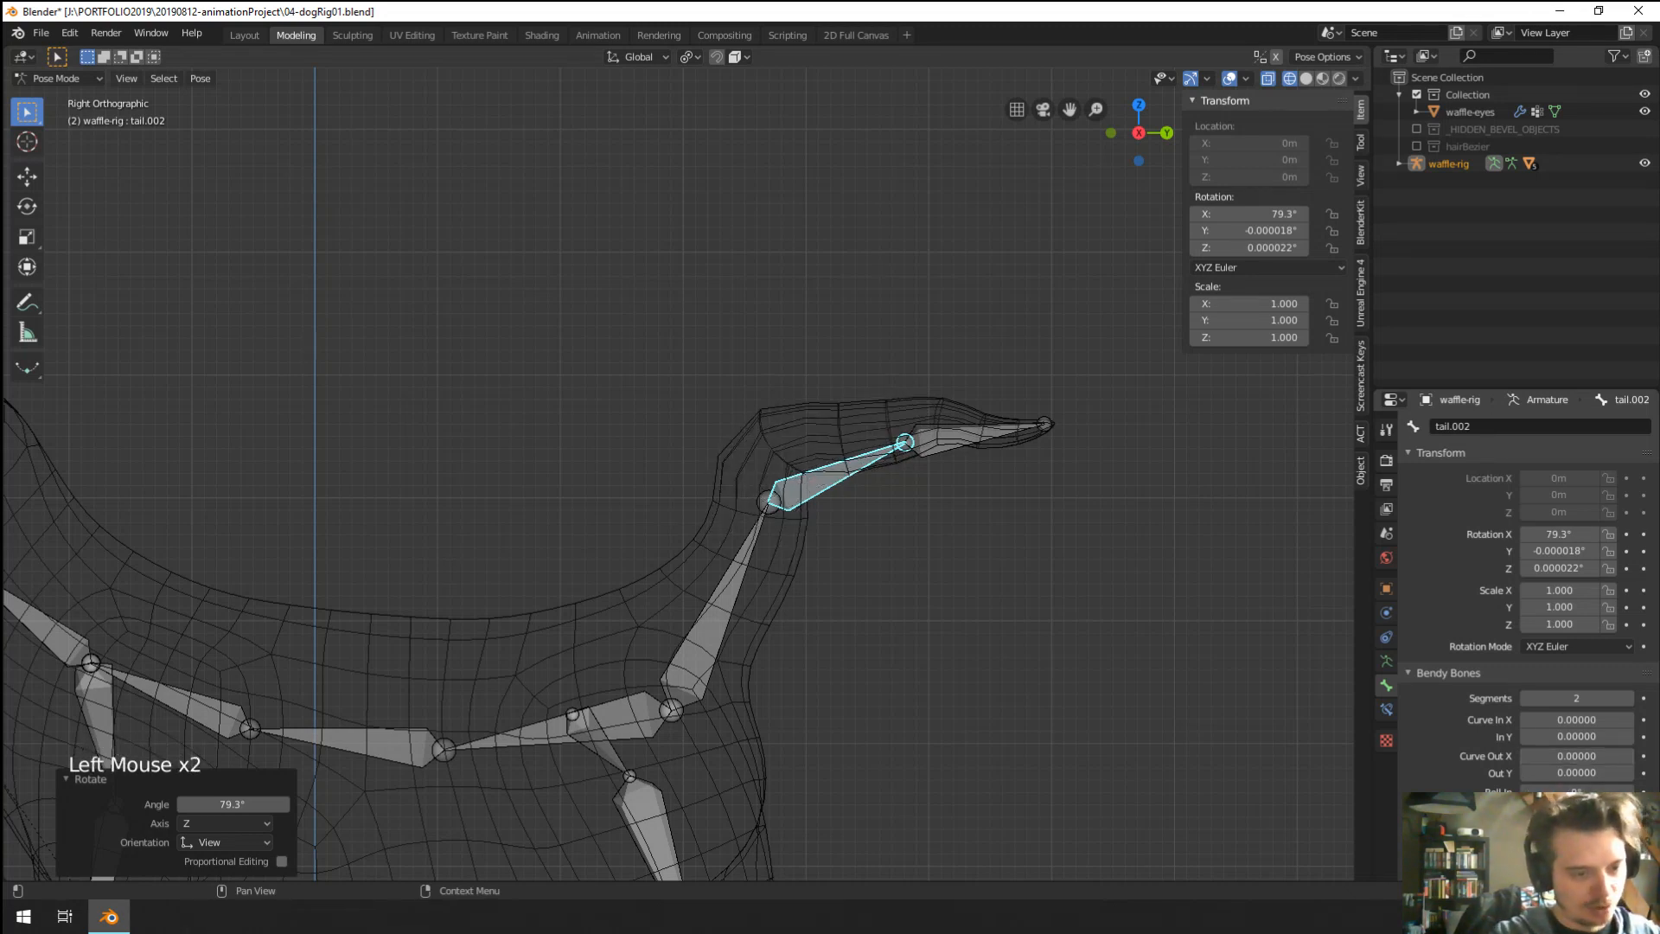
Increase tail.002's Bendy Bones segments to as many as 4 and set tail.001's segments to 3.
click(1628, 699)
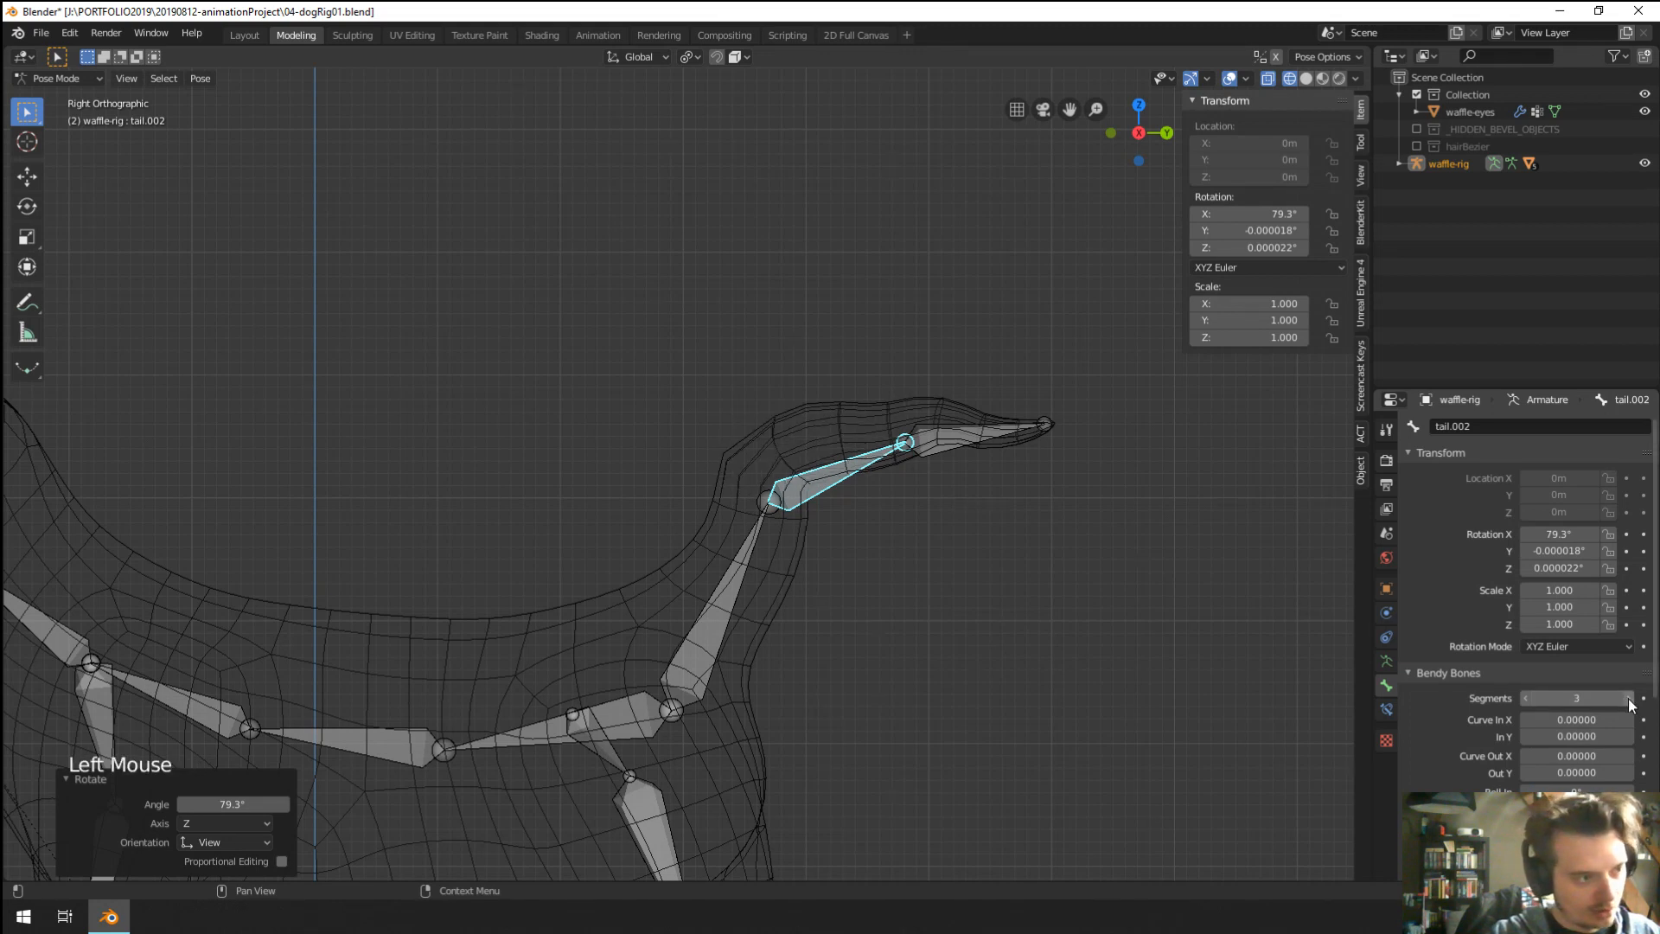
click(1630, 699)
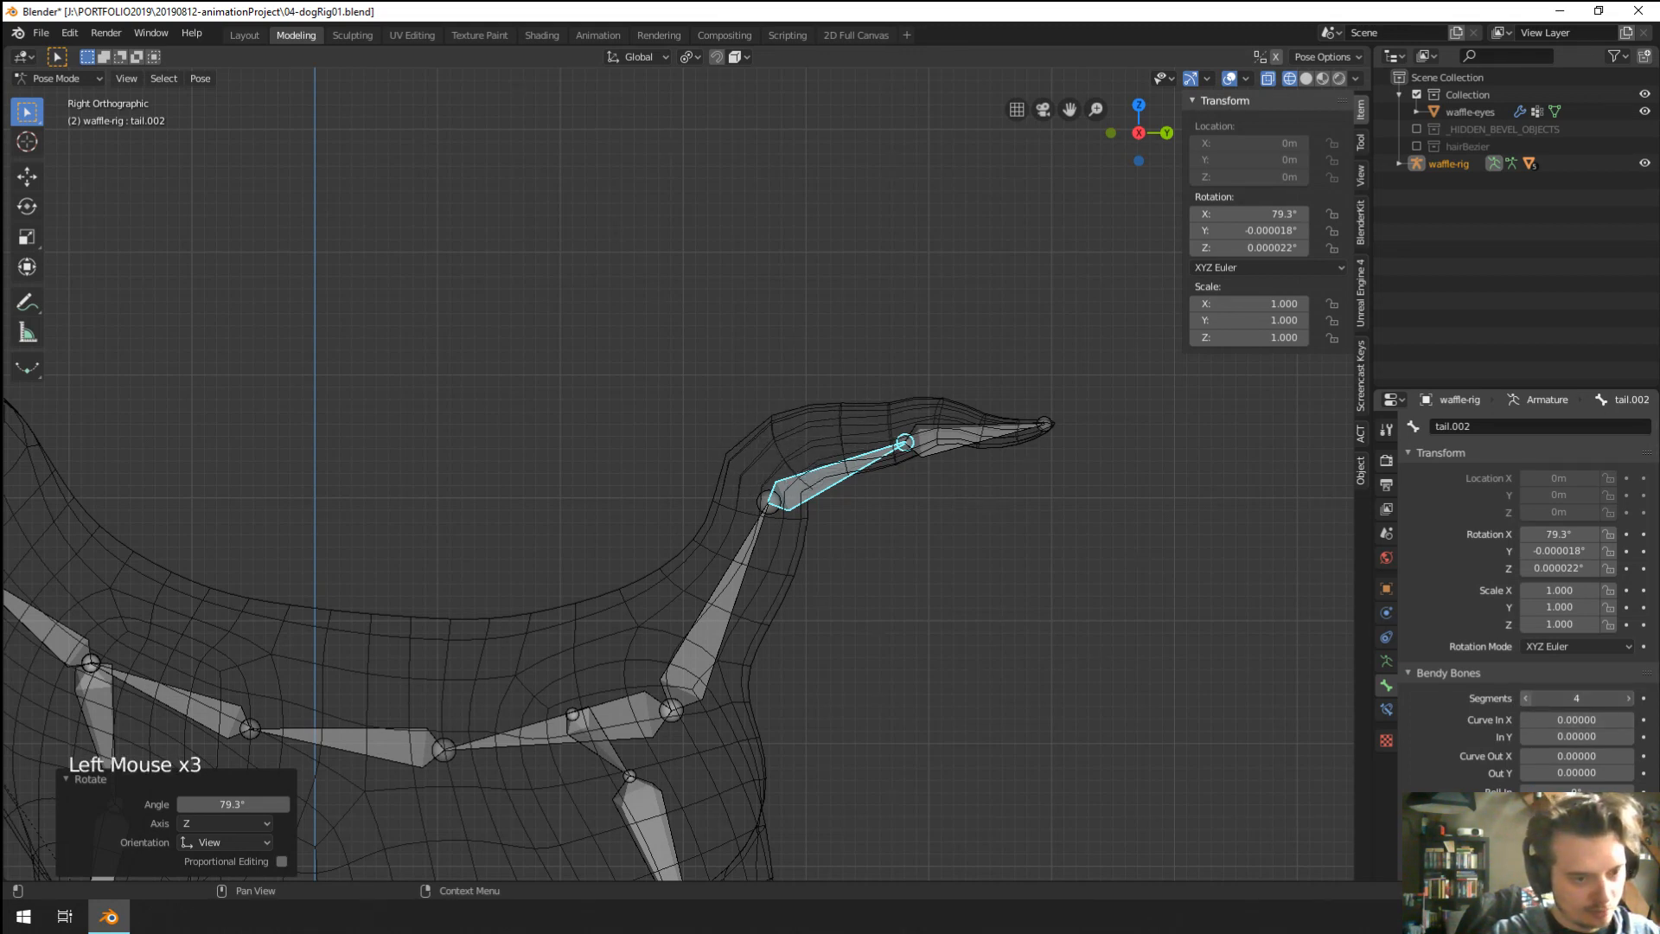
right_click(778, 612)
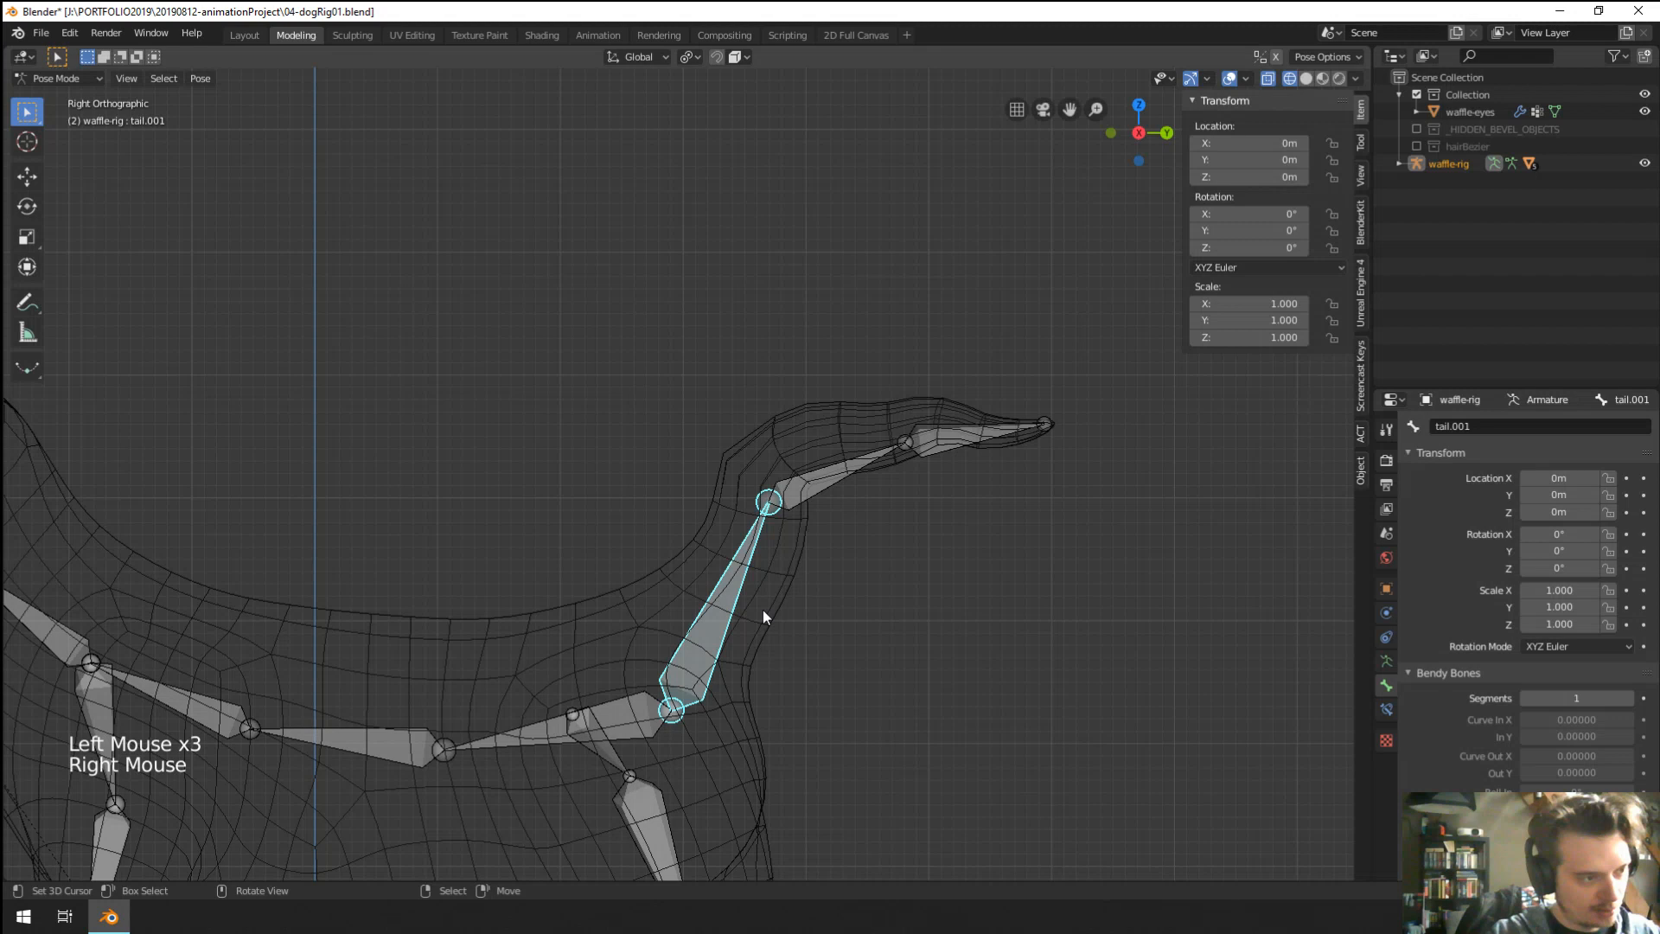
click(1638, 699)
click(1639, 698)
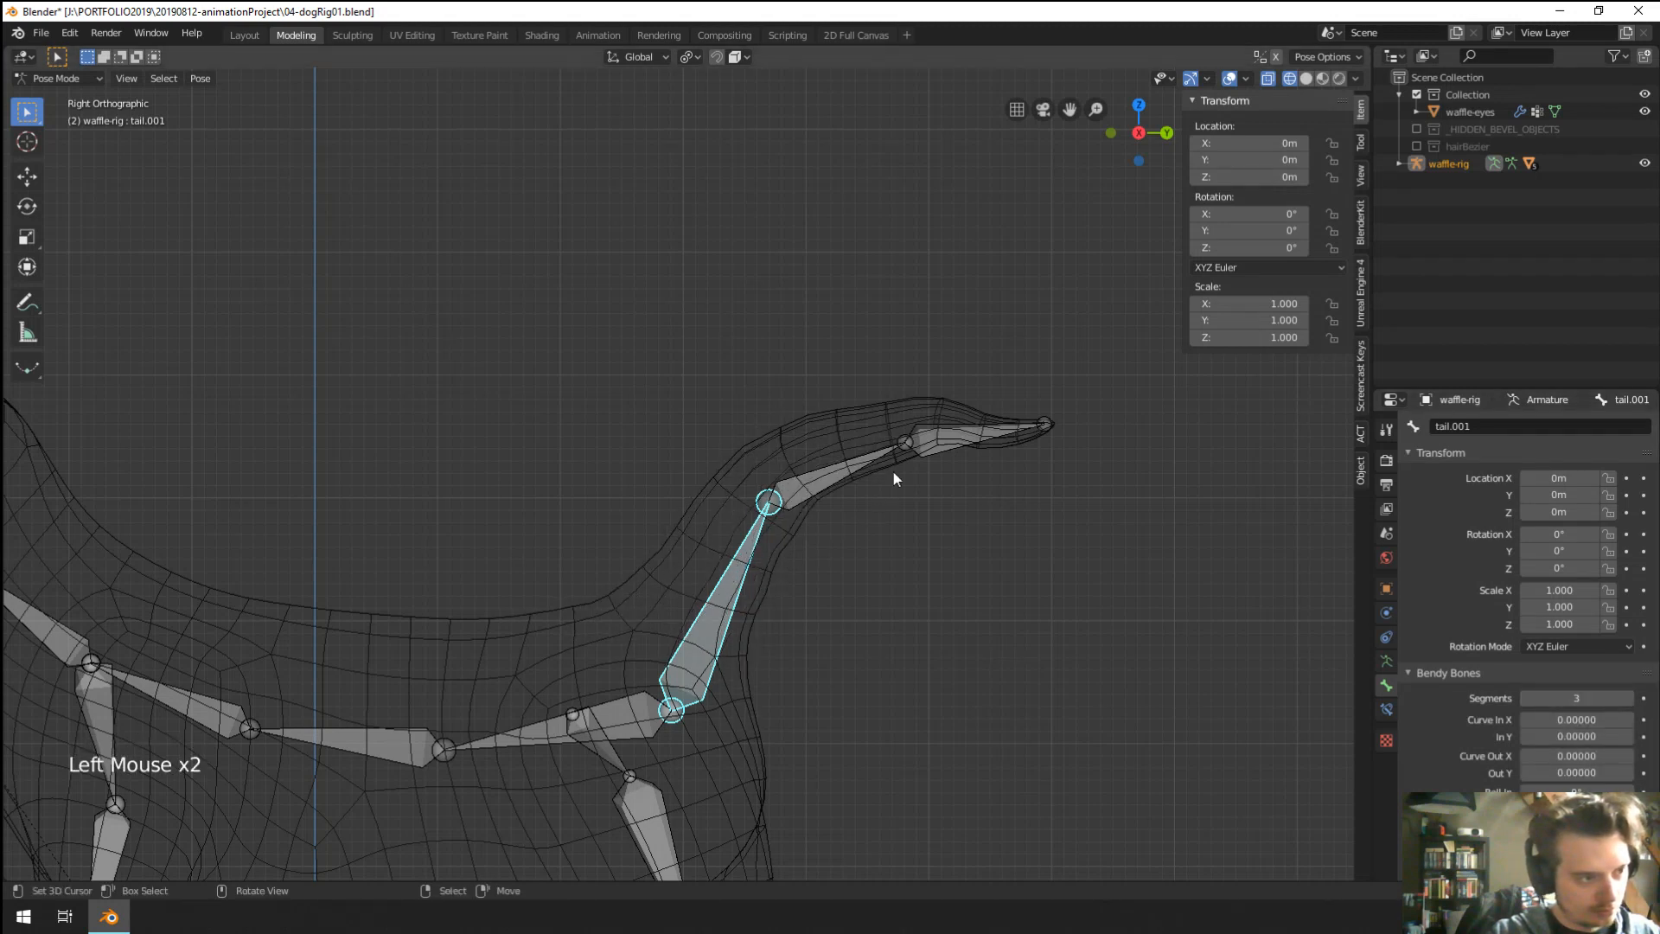
Rotate tail.003 by -82.2° to test the tail bend and display the model in solid shading.
right_click(929, 444)
right_click(950, 445)
click(1176, 644)
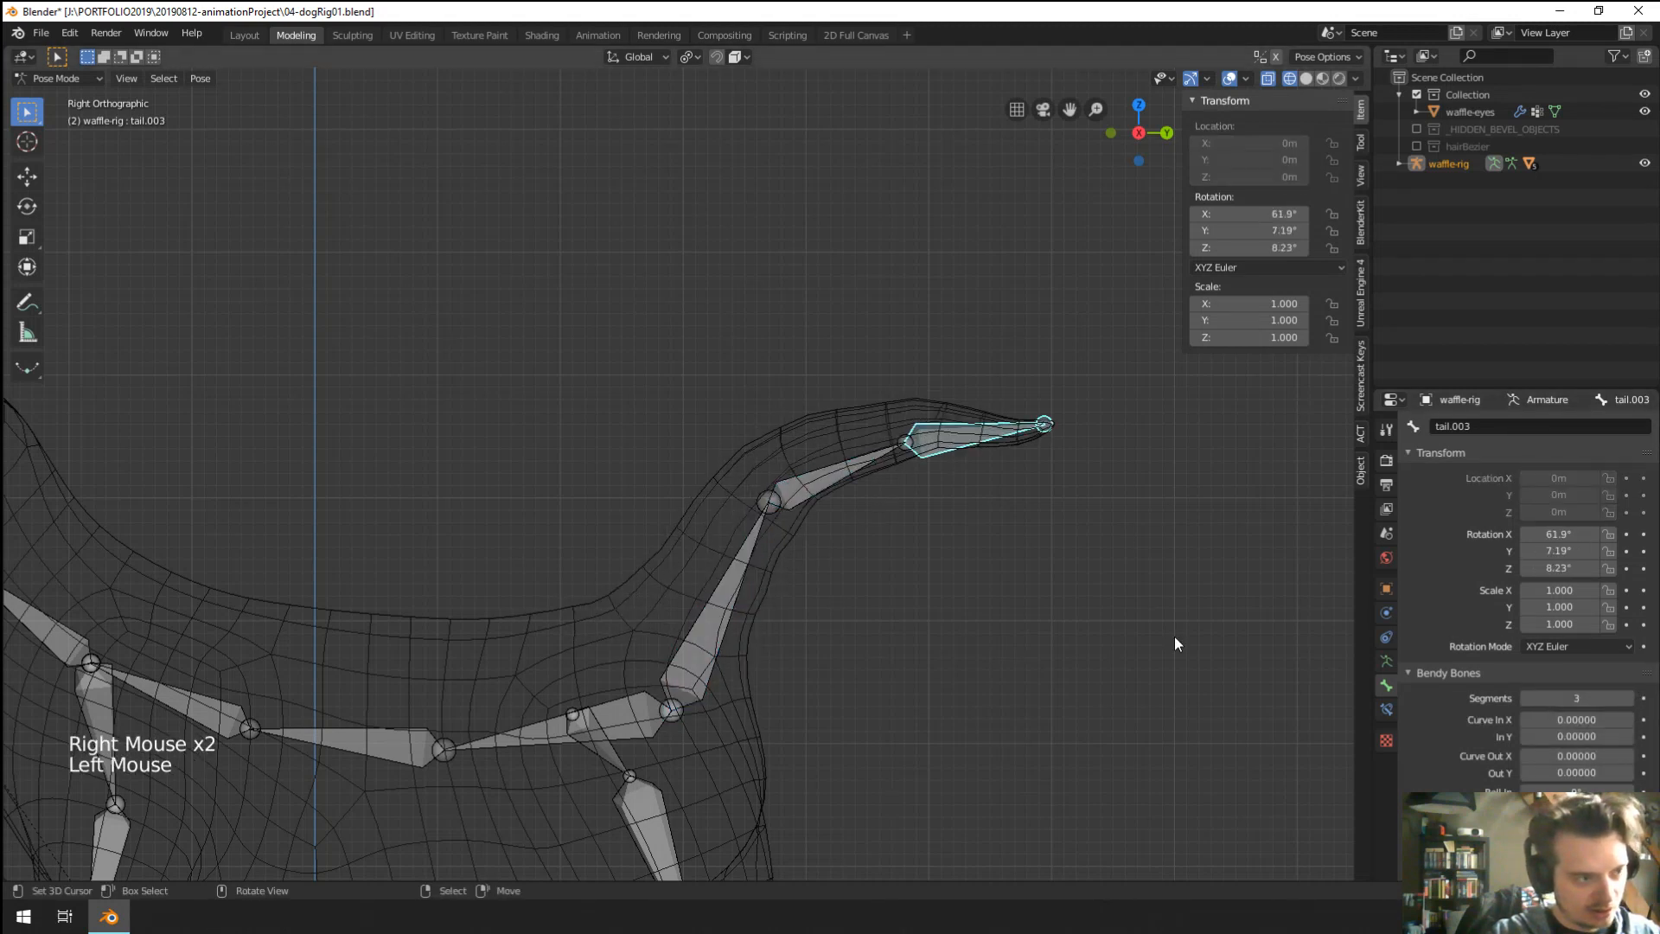
key(r)
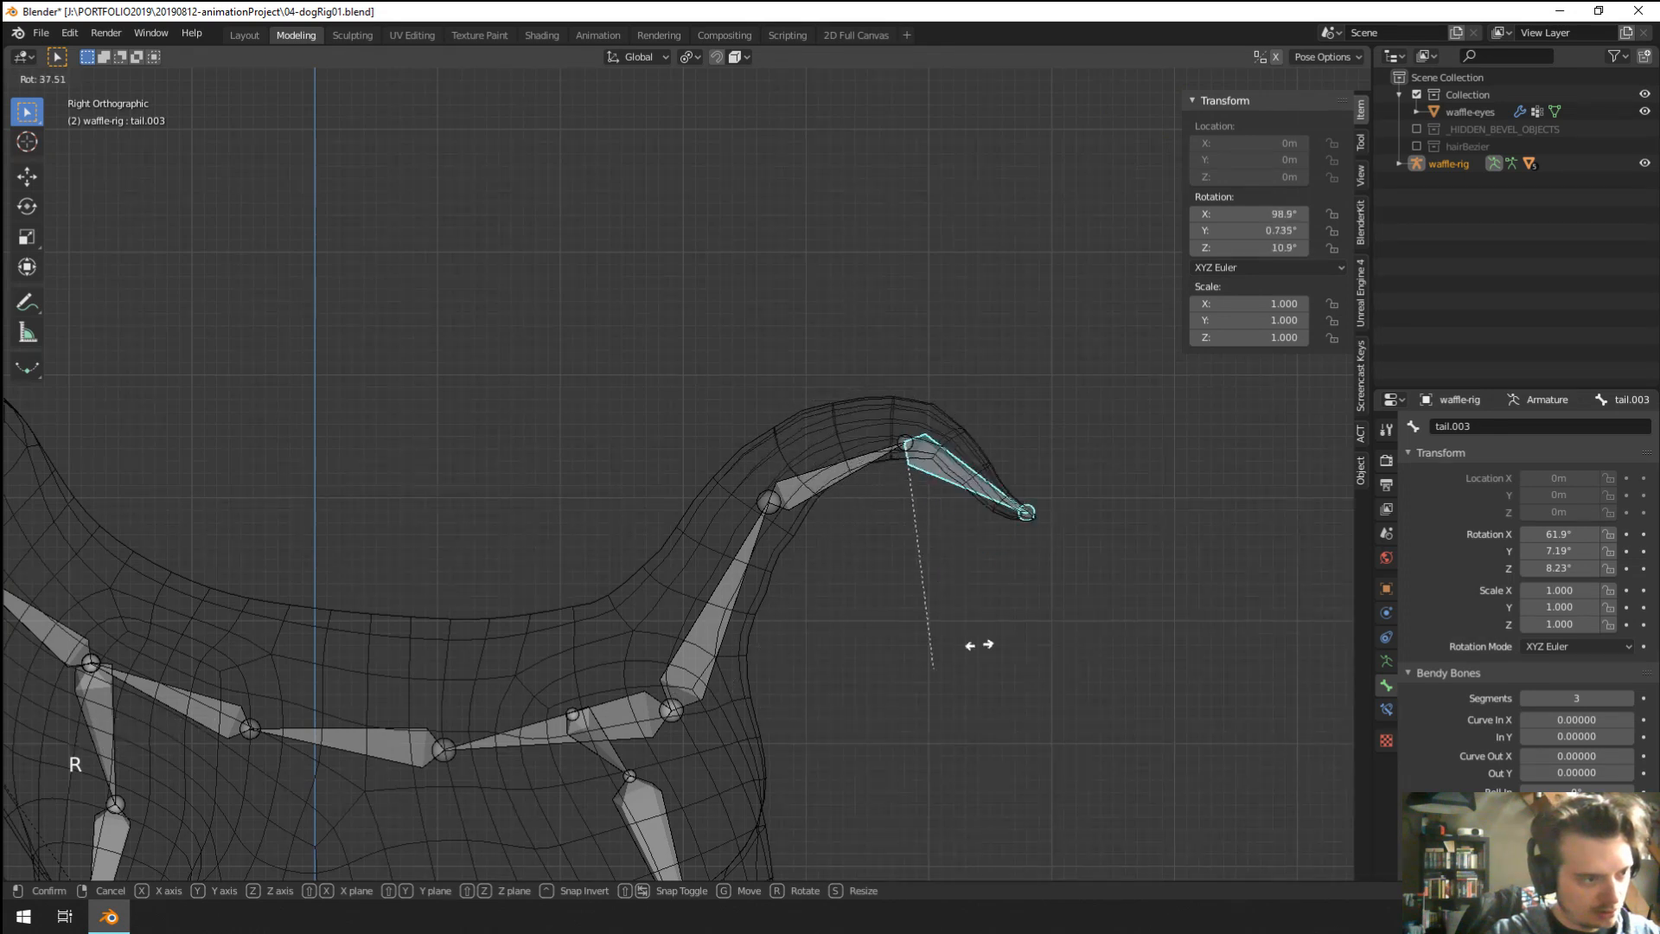
click(960, 472)
key(z)
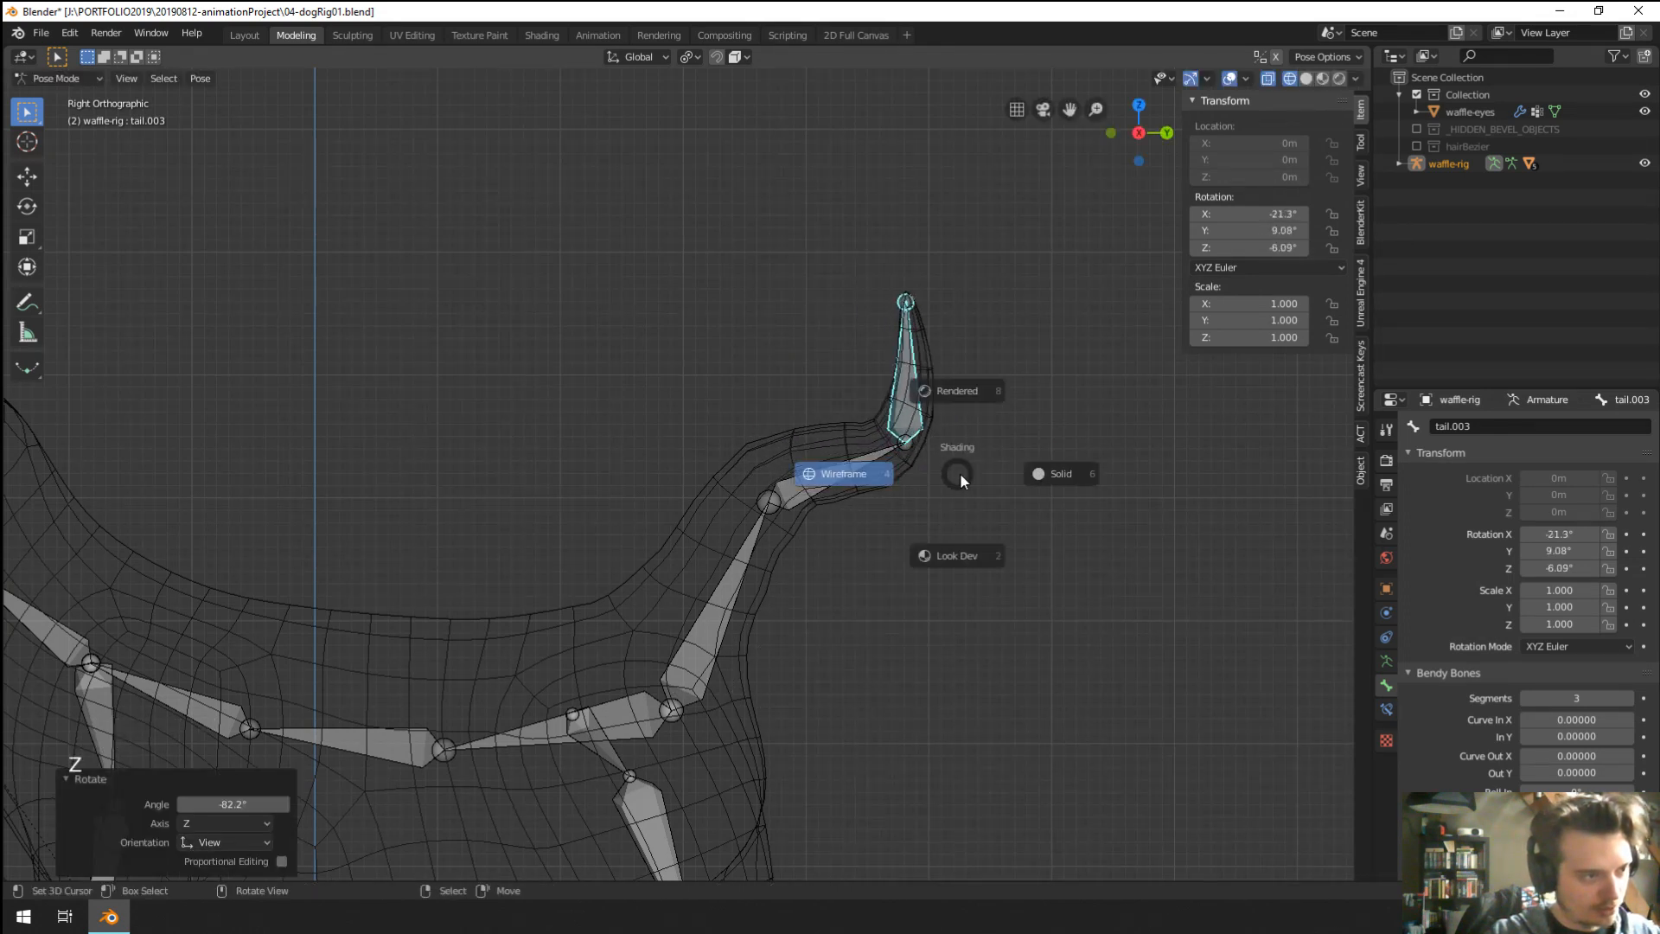
click(1014, 480)
Select tail.002 and rotate it by 55.4° in an angled perspective view.
mouse_move(1015, 479)
middle_down()
mouse_move(1123, 521)
mouse_move(1105, 517)
middle_up()
right_drag(834, 463, 905, 471)
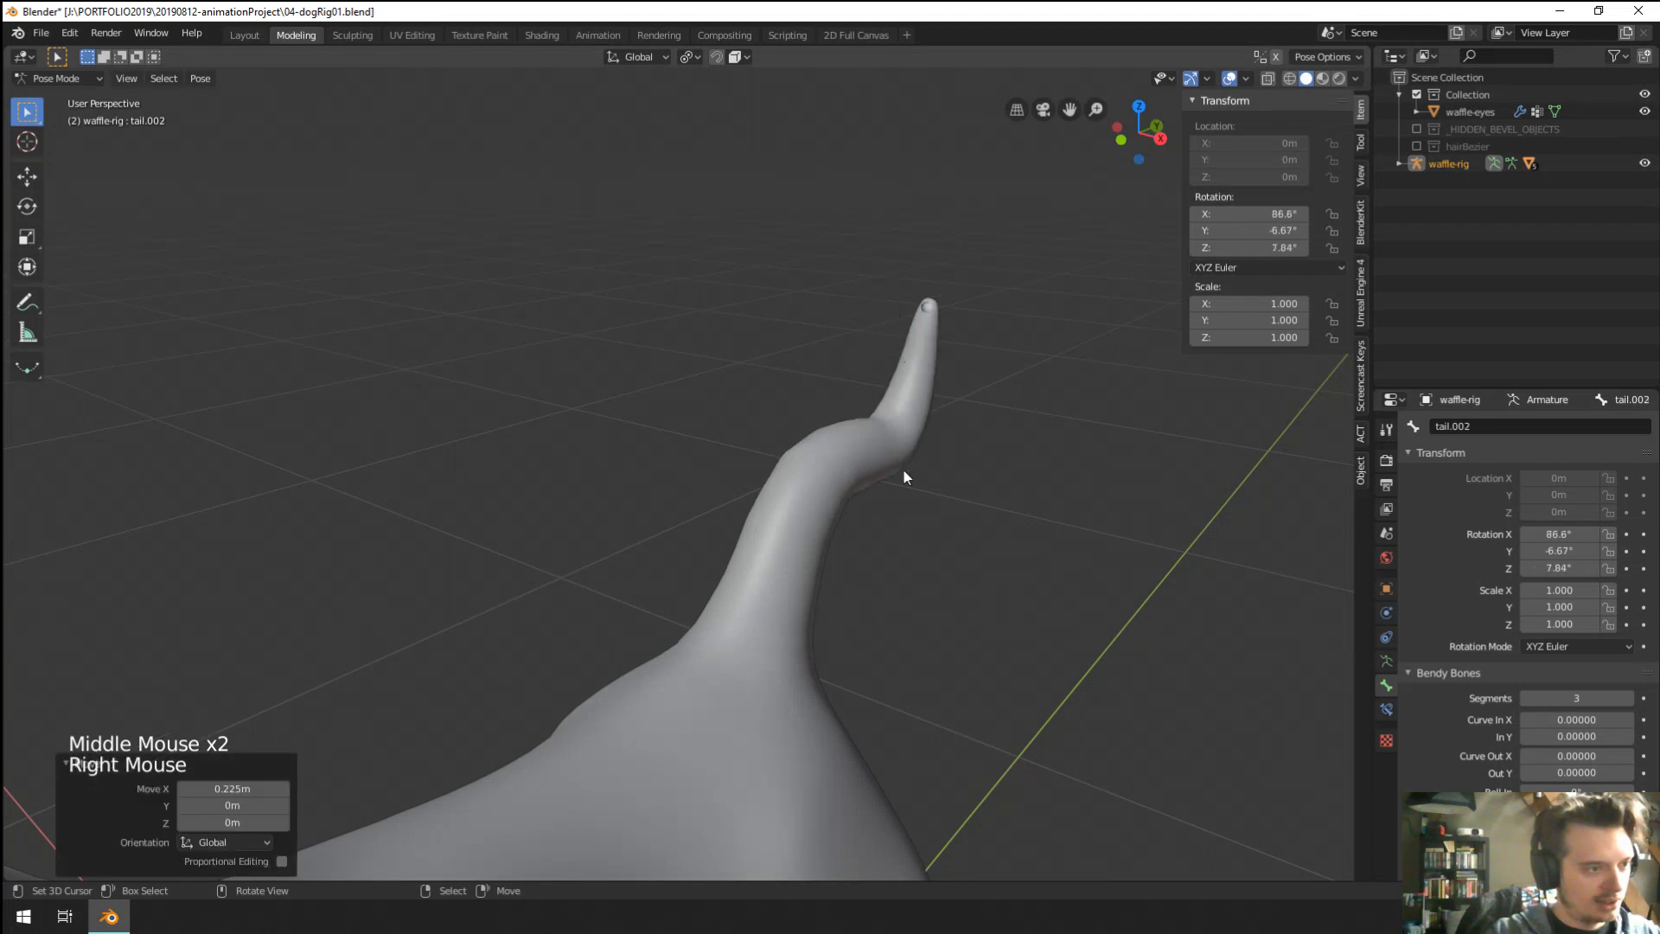
middle_drag(905, 470, 821, 466)
key(r)
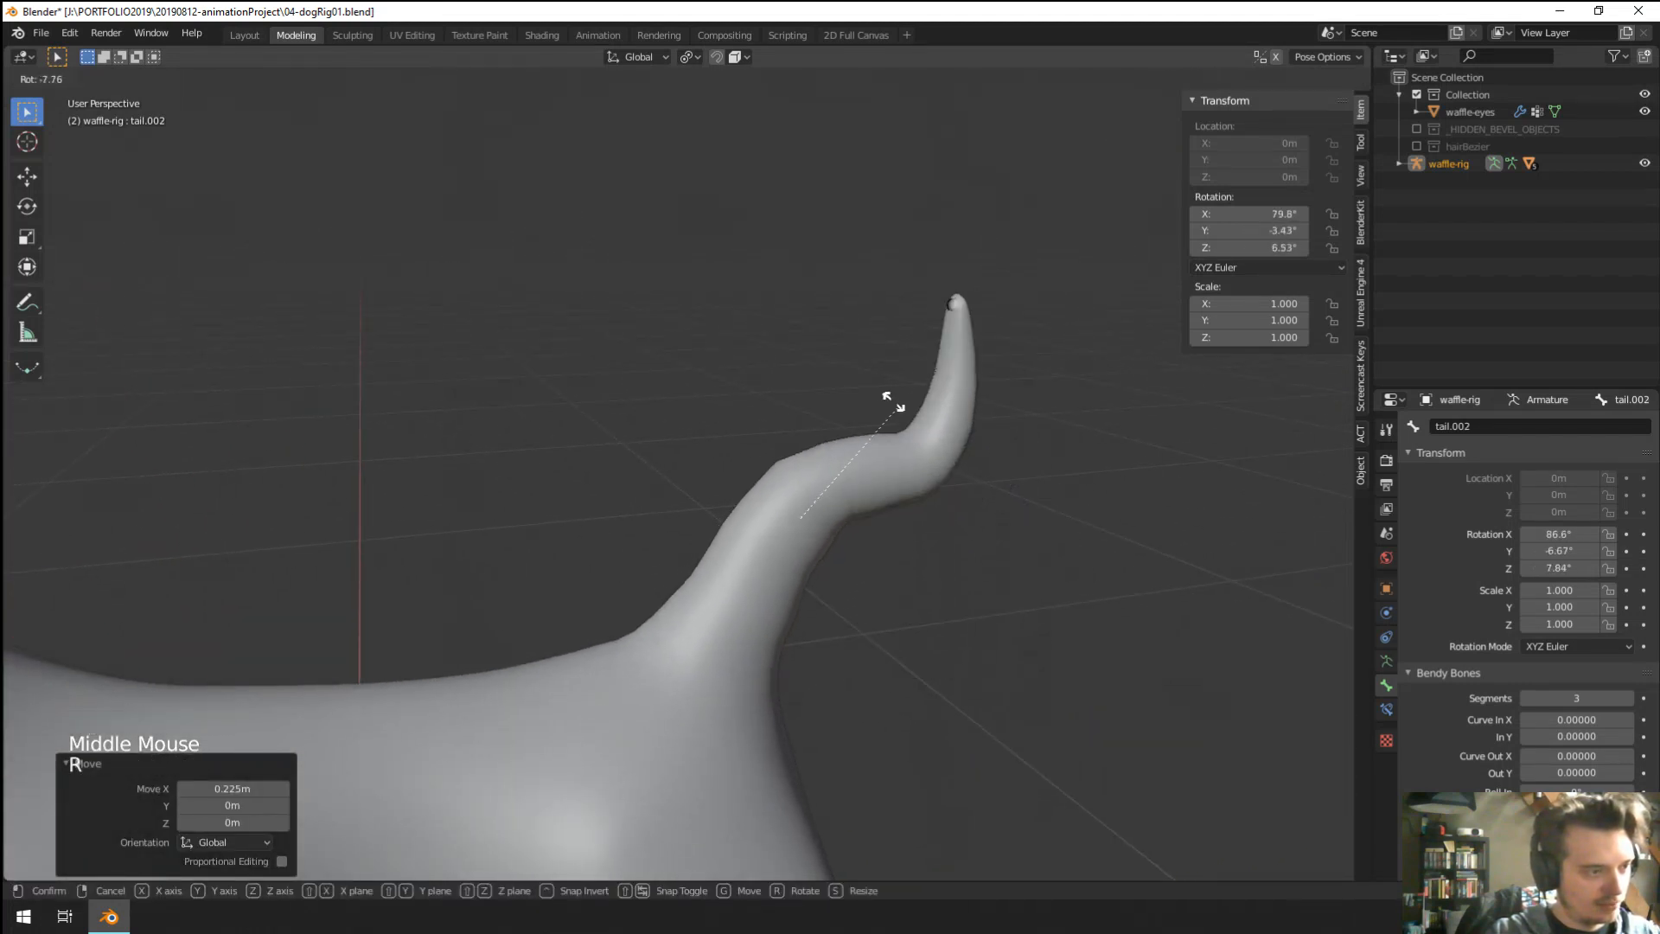
click(904, 550)
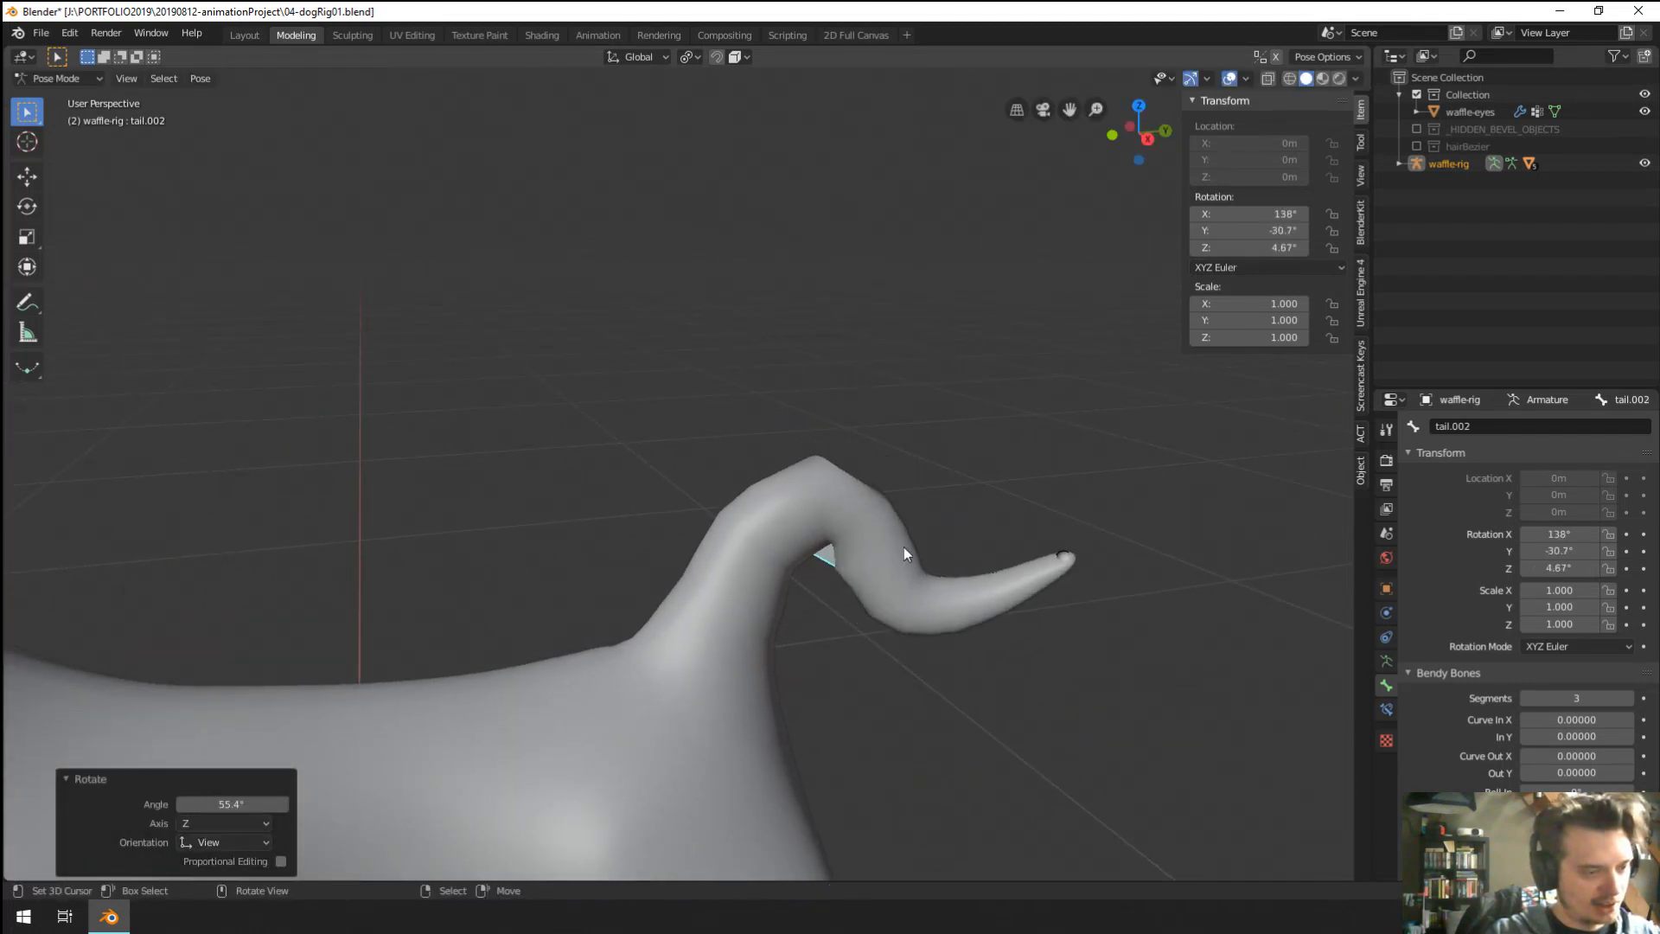
Leave Pose Mode for Object Mode, select waffle-body and display its modifier settings.
right_click(923, 563)
key(ctrl+Tab)
right_click(875, 532)
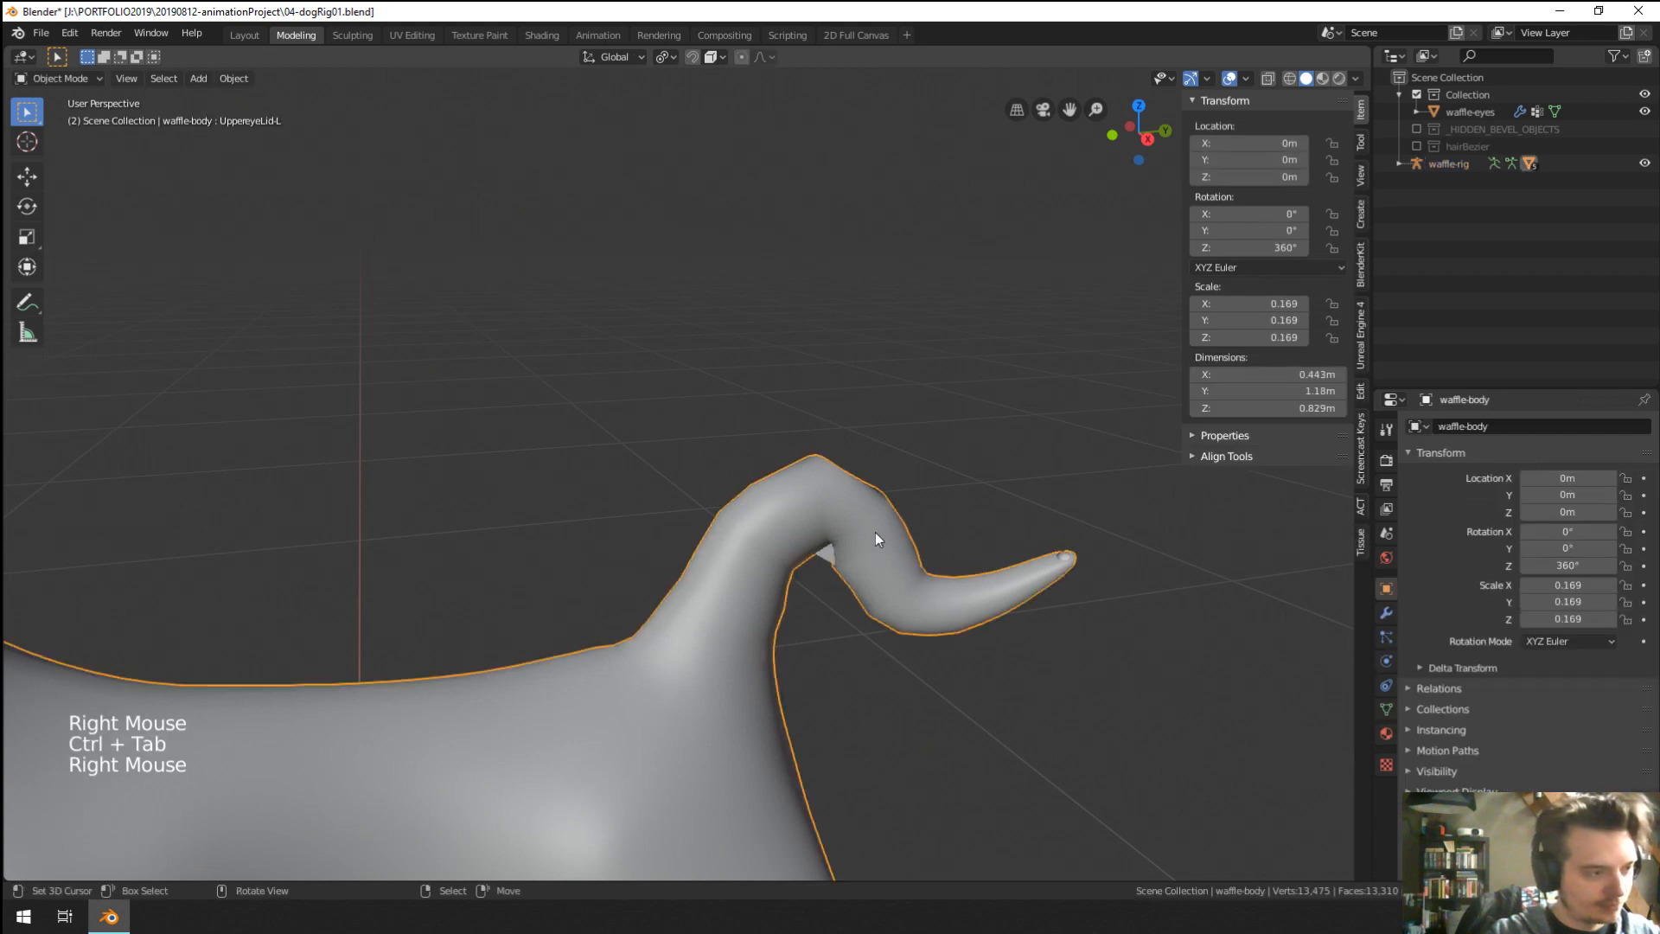
click(1386, 709)
click(1388, 659)
click(1389, 638)
click(1387, 614)
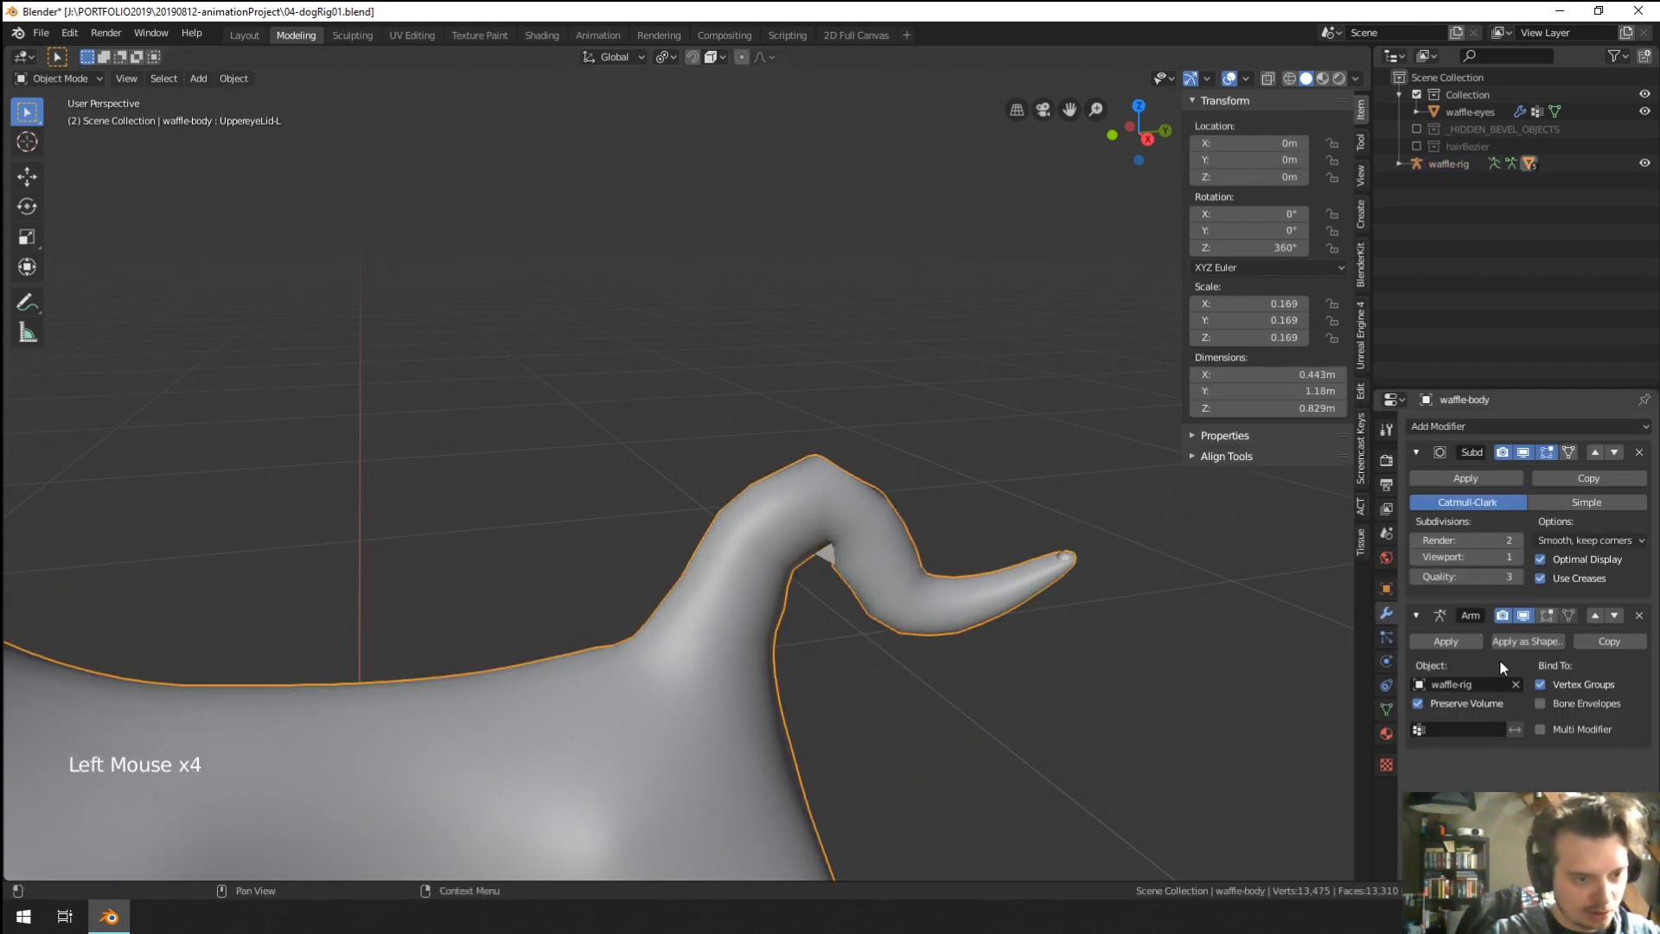
Try waffle-body's Subdivision viewport level at 0 and set it to 3.
click(1518, 557)
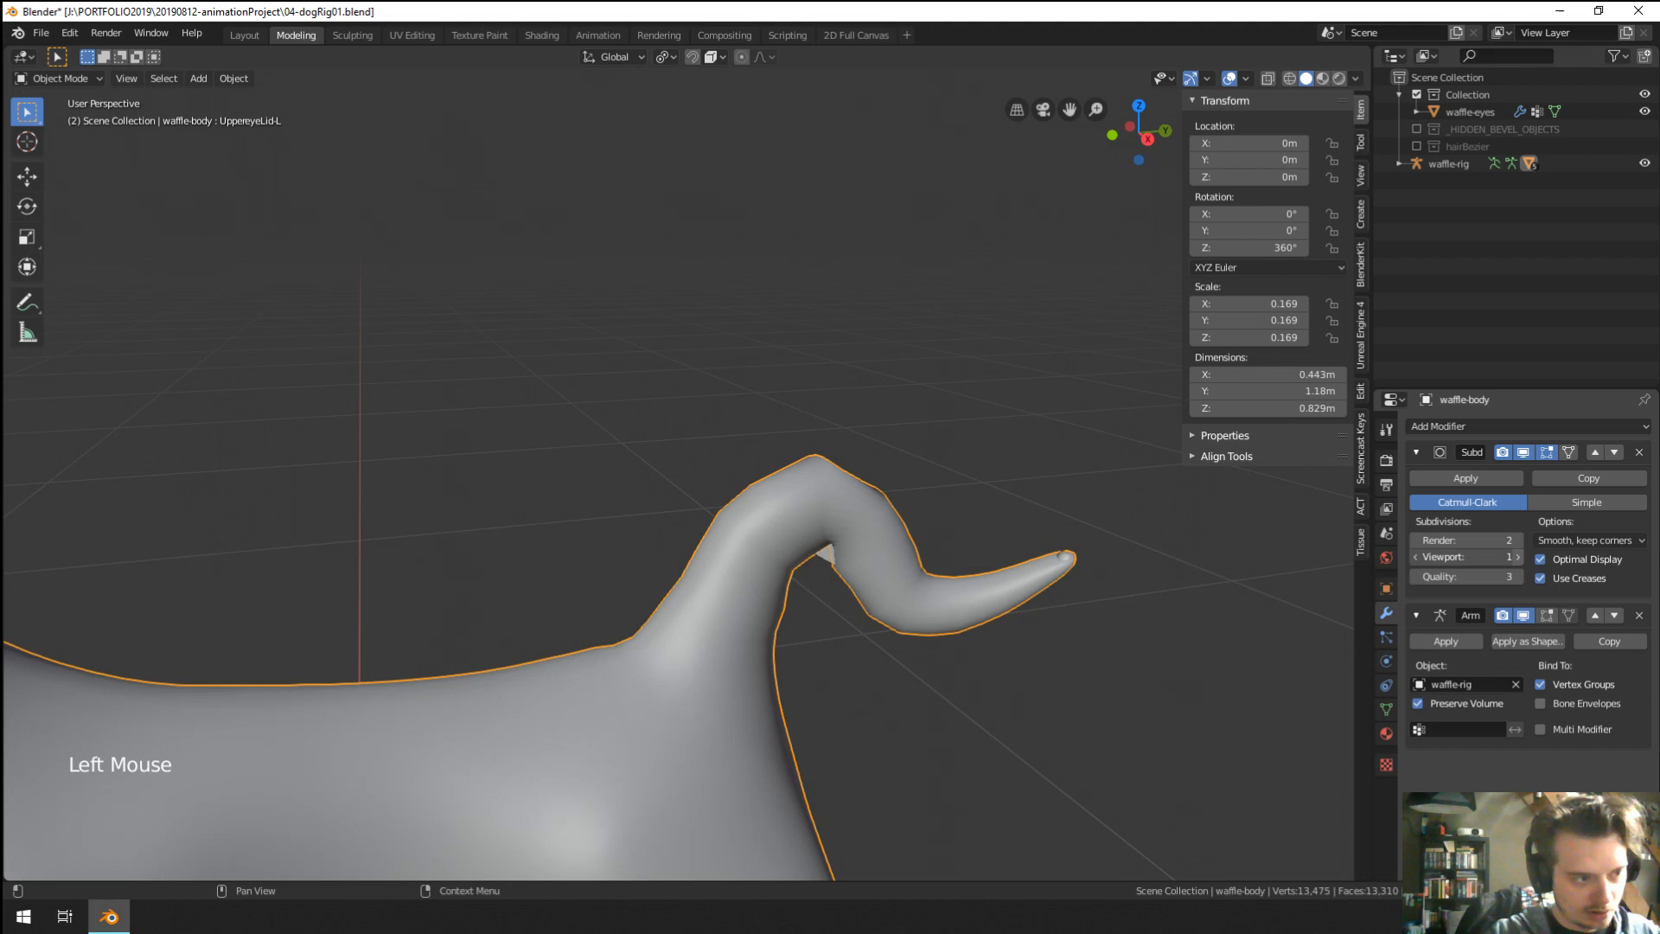
click(1415, 557)
click(1415, 557)
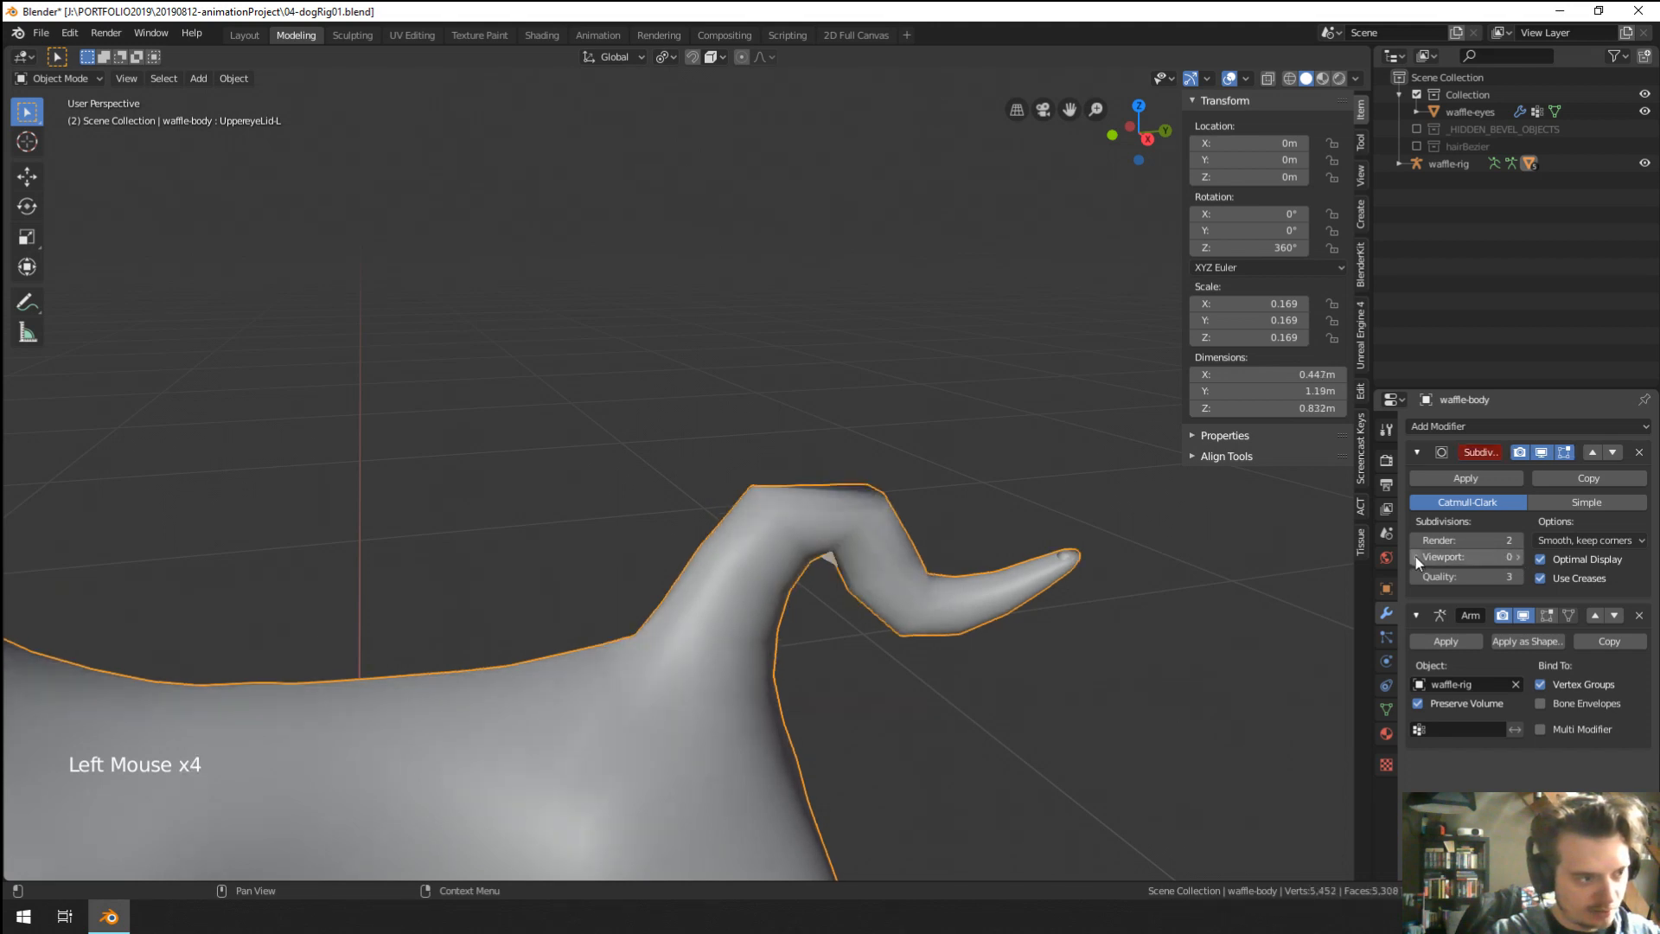
click(1516, 557)
click(1516, 557)
click(1517, 557)
middle_drag(942, 597, 994, 574)
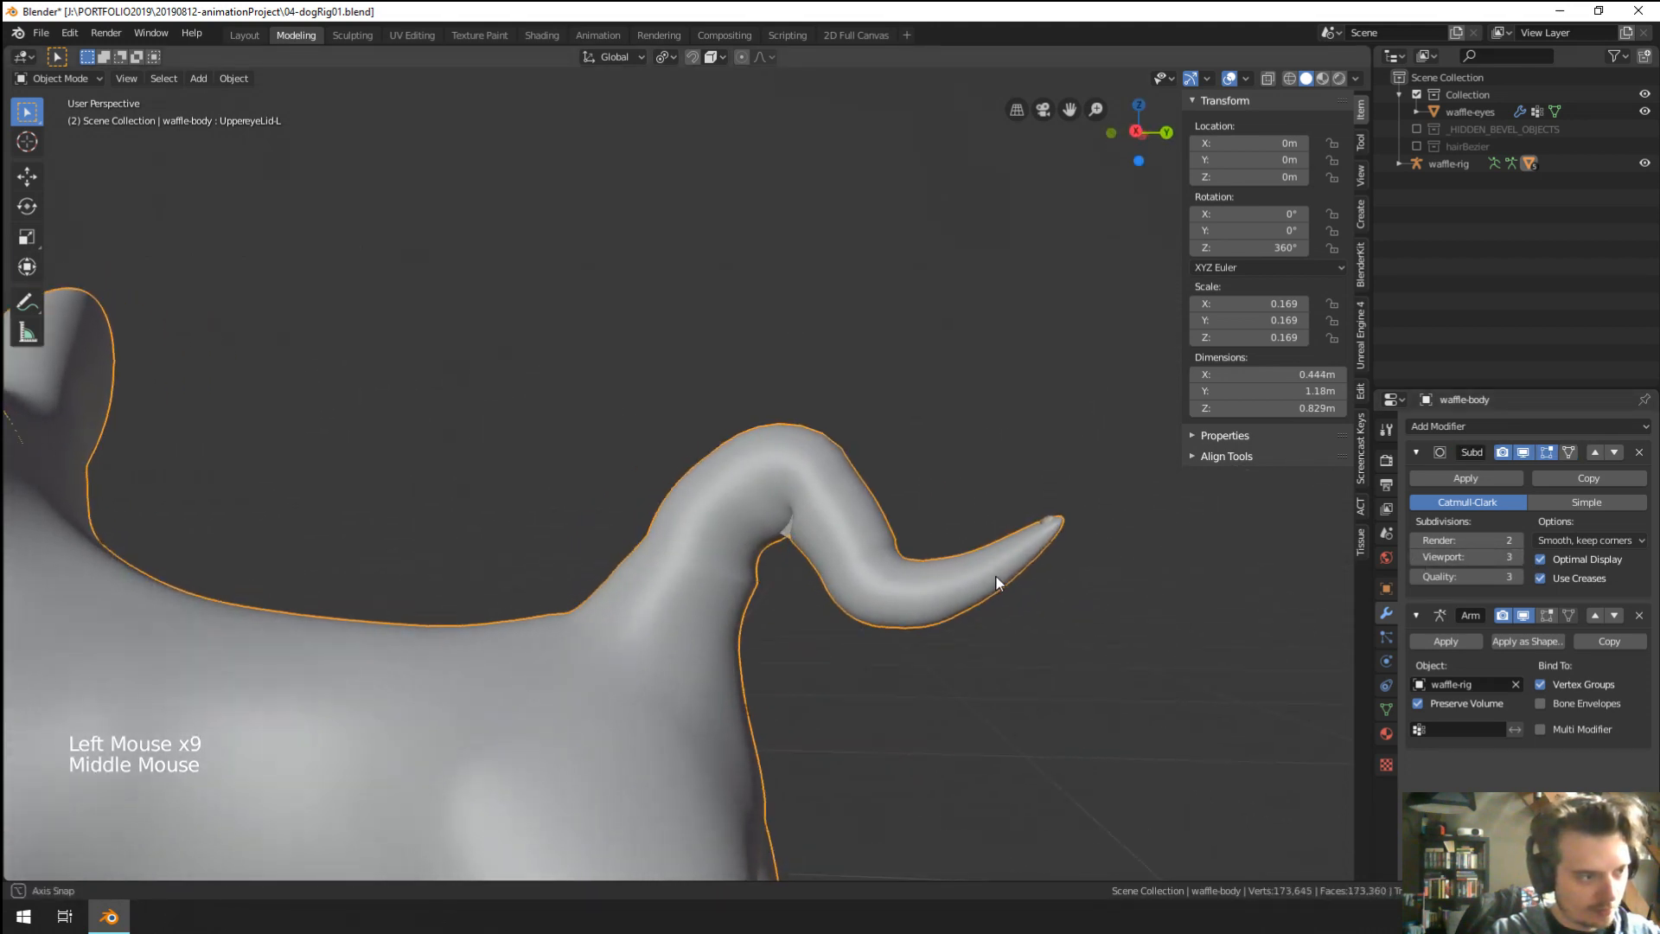
Return waffle-rig to Pose Mode and rotate tail.002 by about -50° to test the smoothed tail.
scroll(993, 574, down, 1)
right_click(796, 531)
key(ctrl+Tab)
right_click(791, 528)
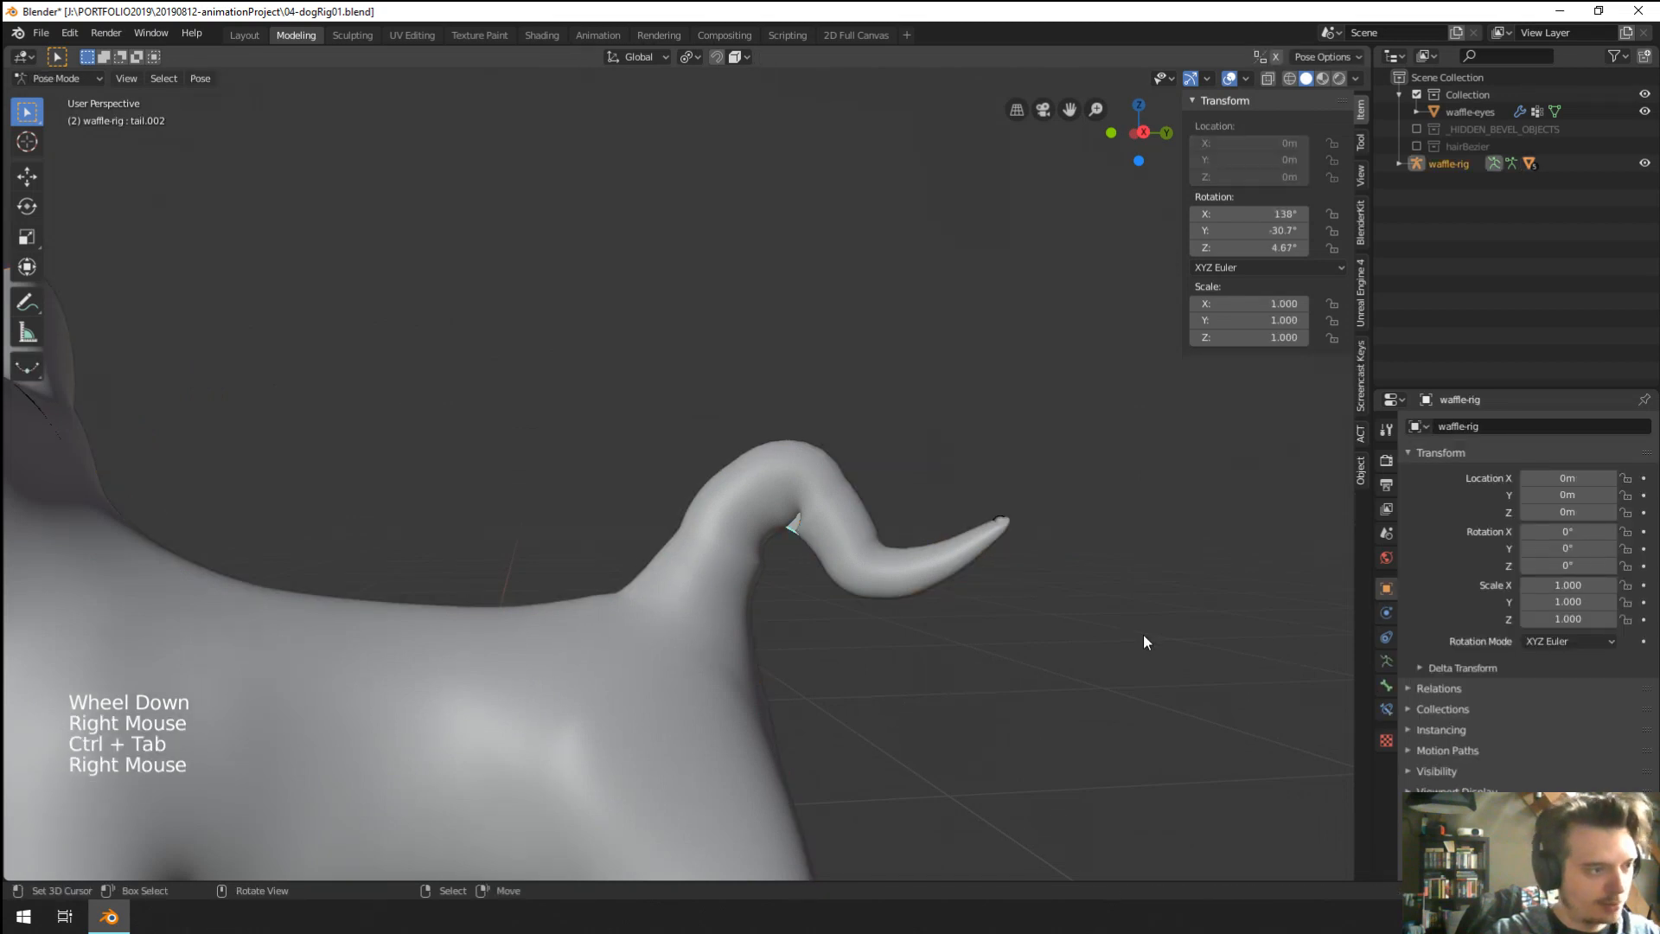
key(r)
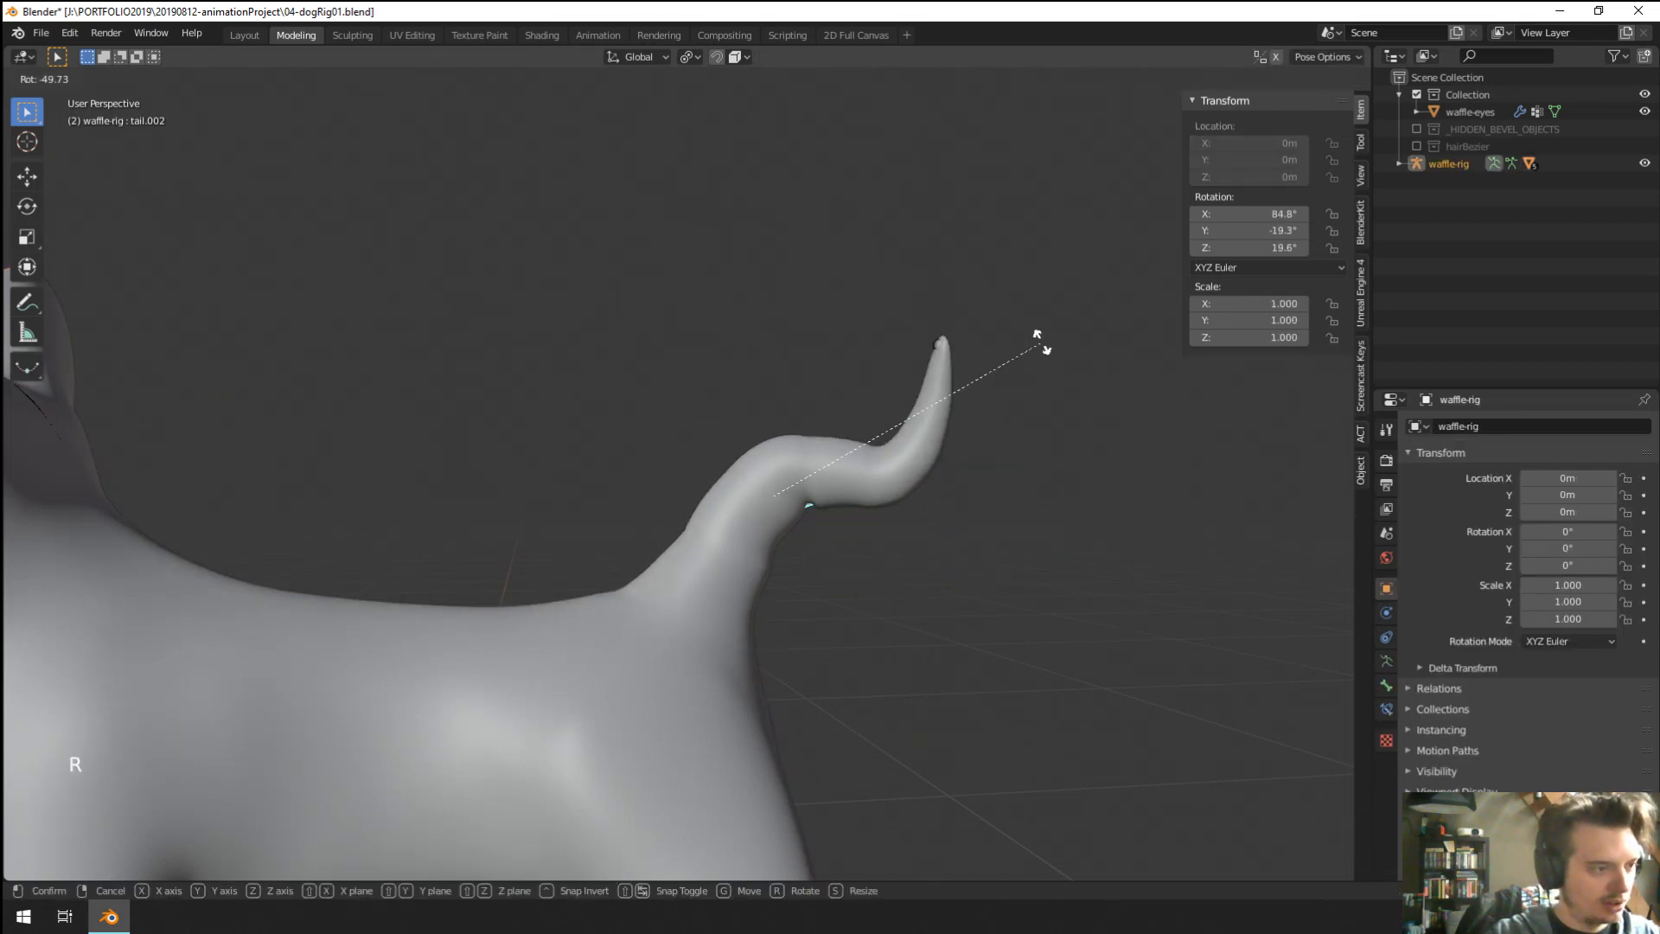
click(1044, 344)
Select all bones of the rig and clear their rotation, location and scale.
scroll(1003, 437, down, 4)
middle_drag(1003, 437, 747, 578)
scroll(905, 583, up, 3)
scroll(905, 583, down, 3)
scroll(905, 583, up, 1)
scroll(748, 577, up, 3)
key(alt+r)
key(alt+g)
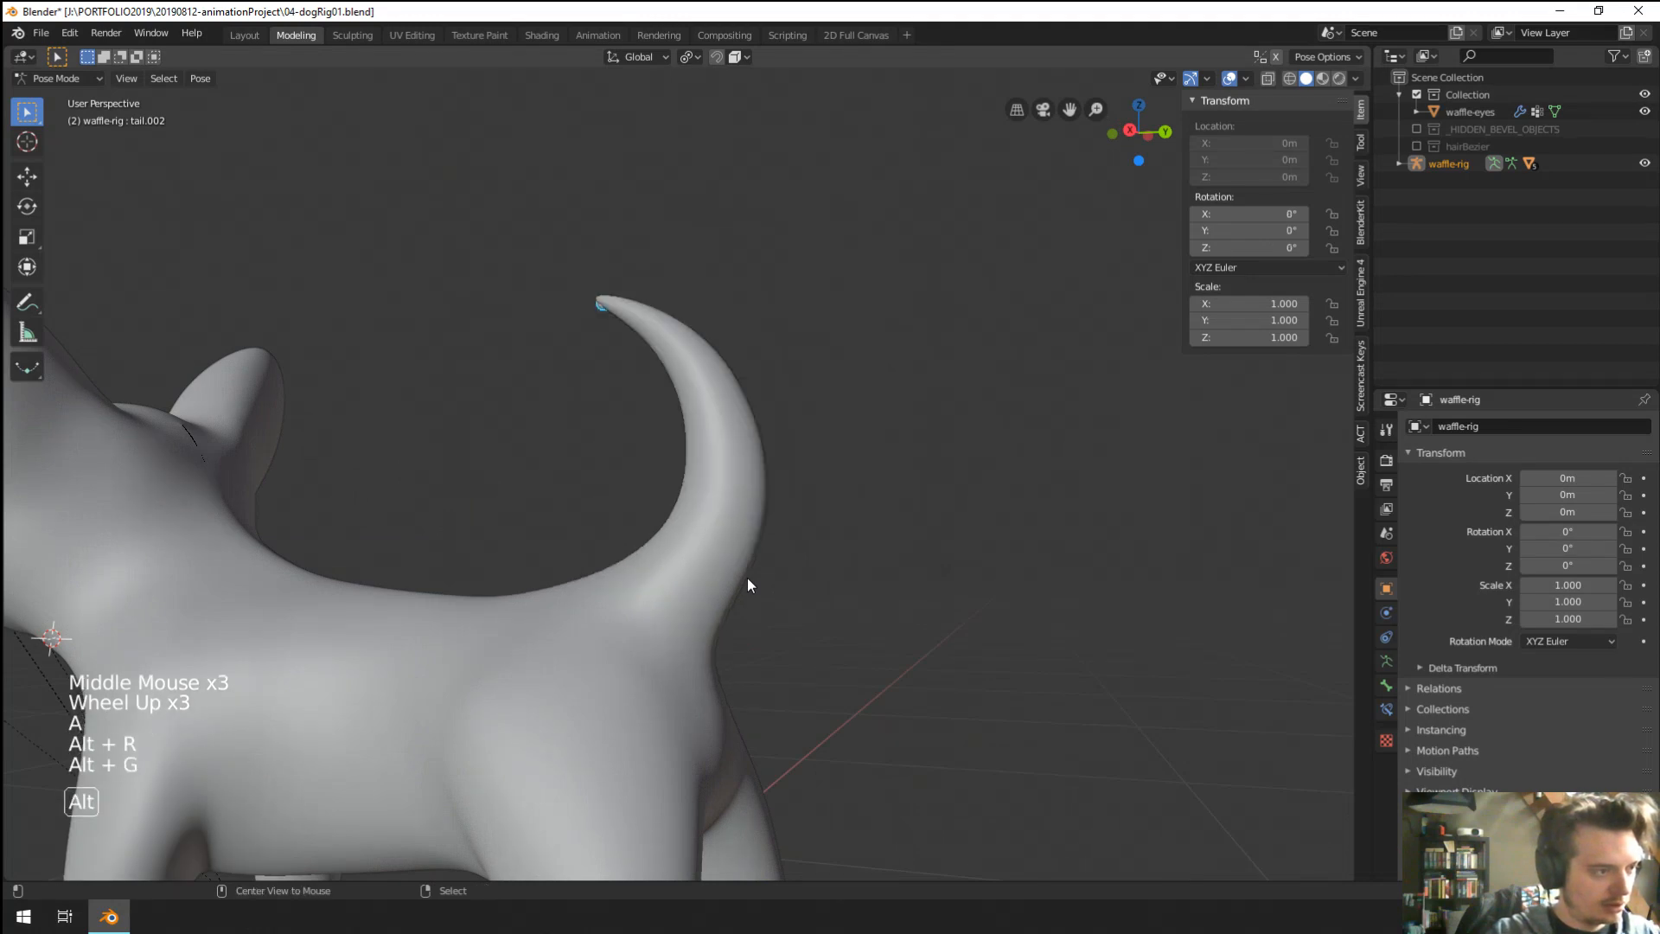
key(alt+s)
Display the model in wireframe, select tail.001 and set its Bendy Bones segments to 1.
key(z)
mouse_move(737, 531)
middle_down()
mouse_move(716, 537)
mouse_move(749, 542)
middle_up()
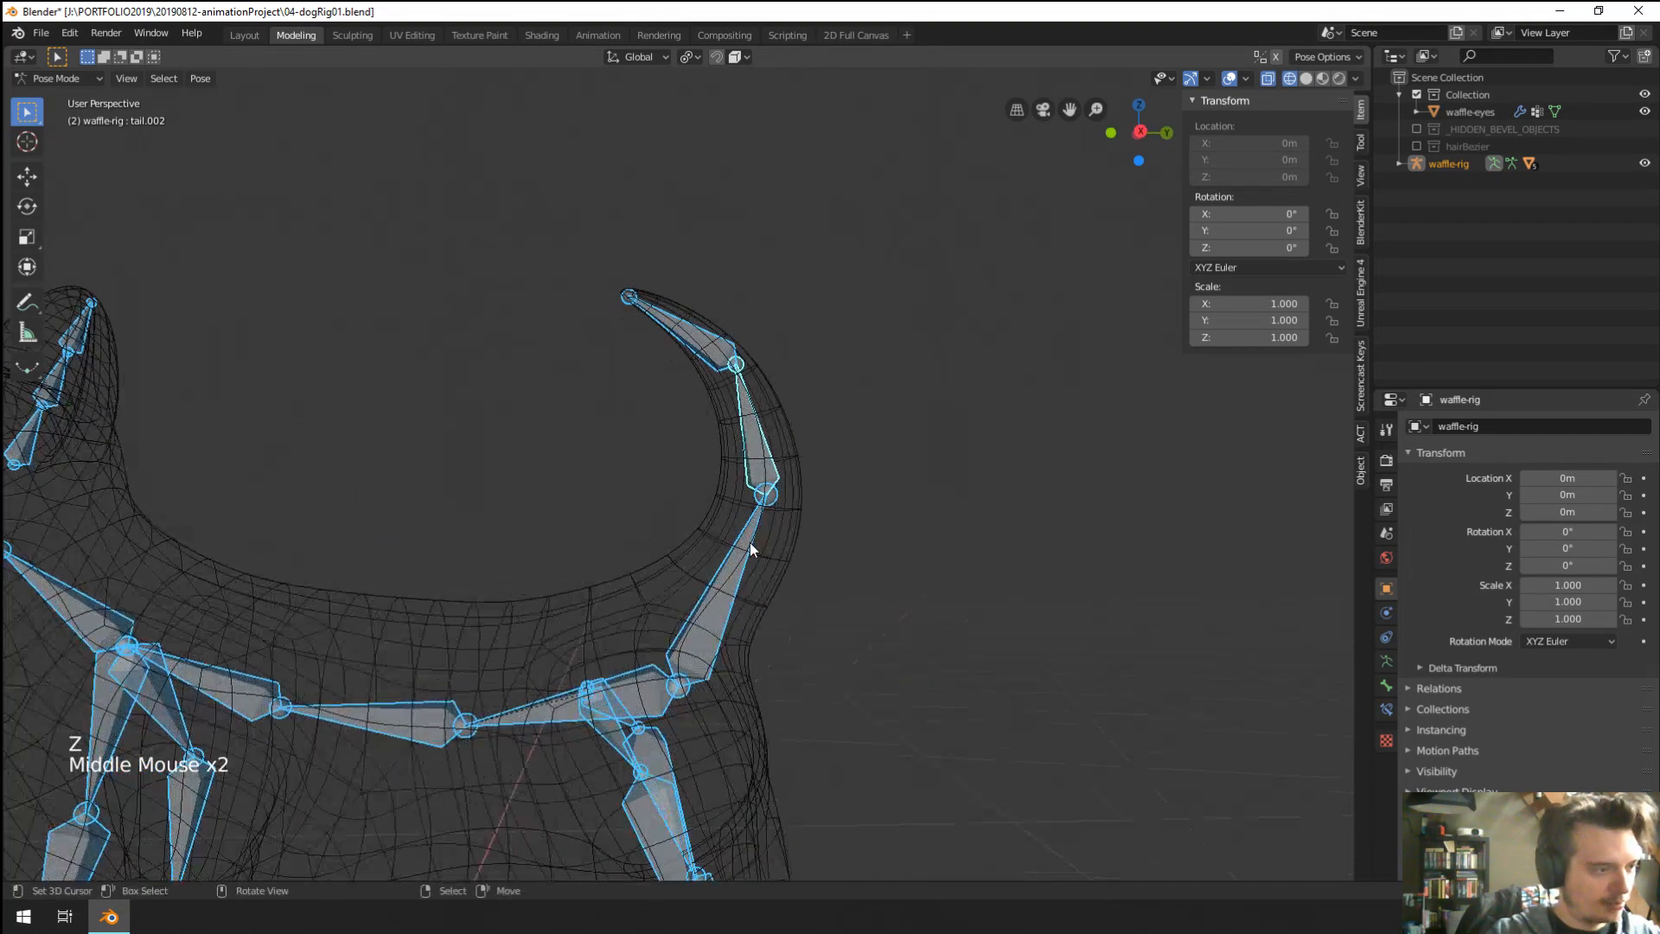
right_click(750, 542)
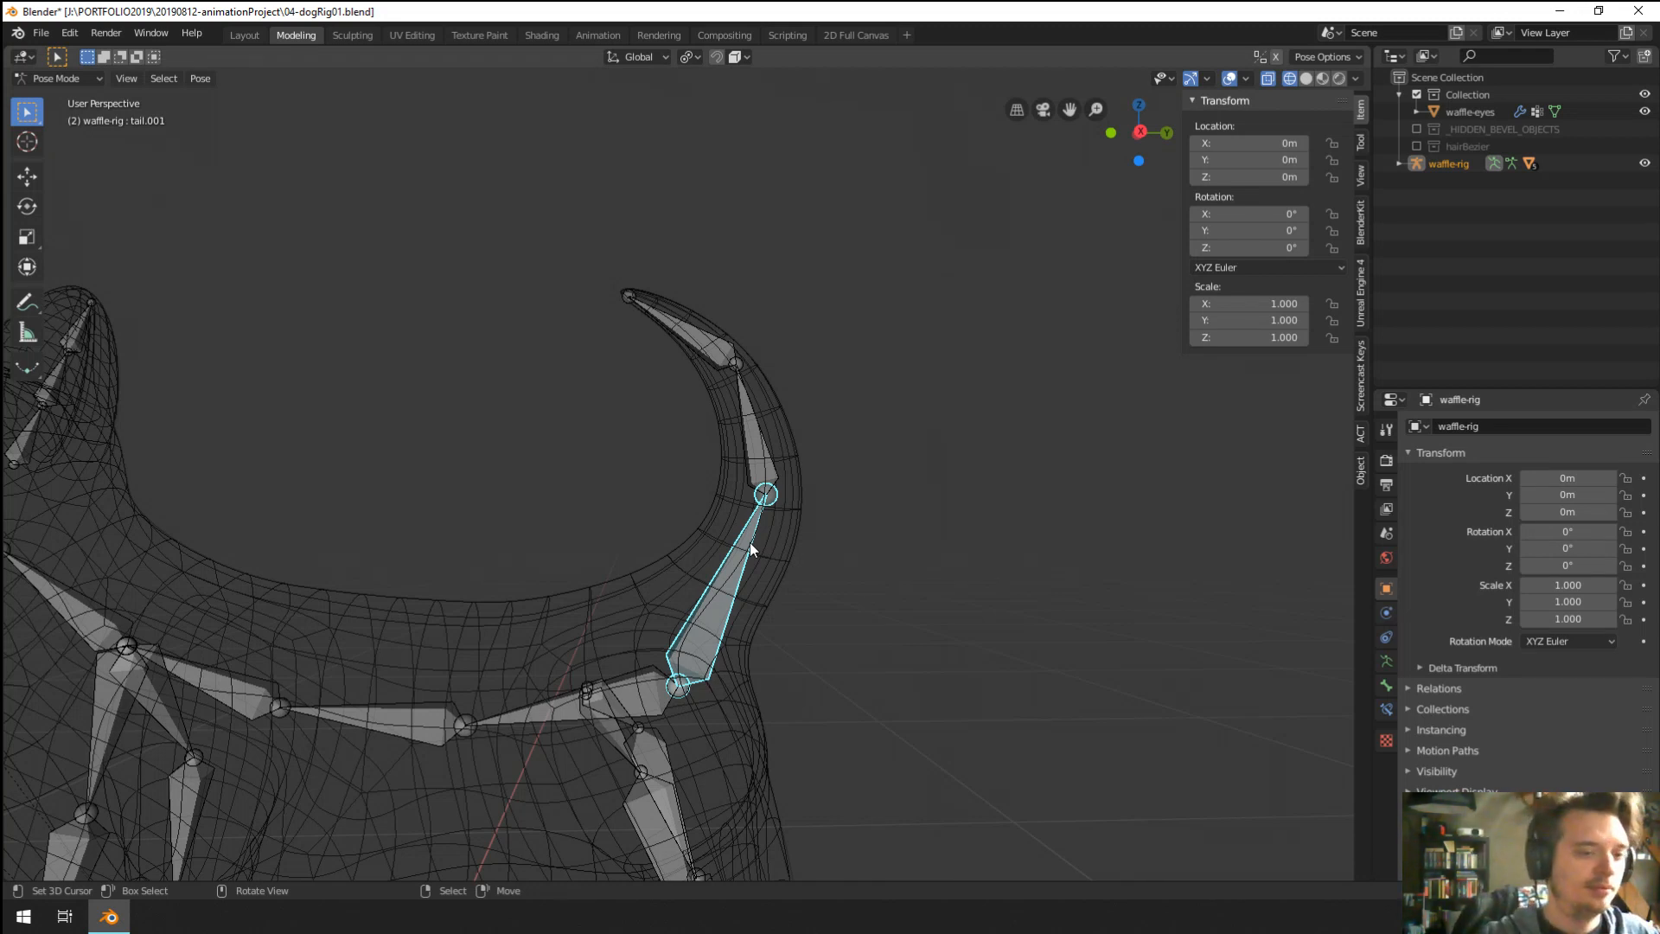
click(1388, 707)
click(1387, 685)
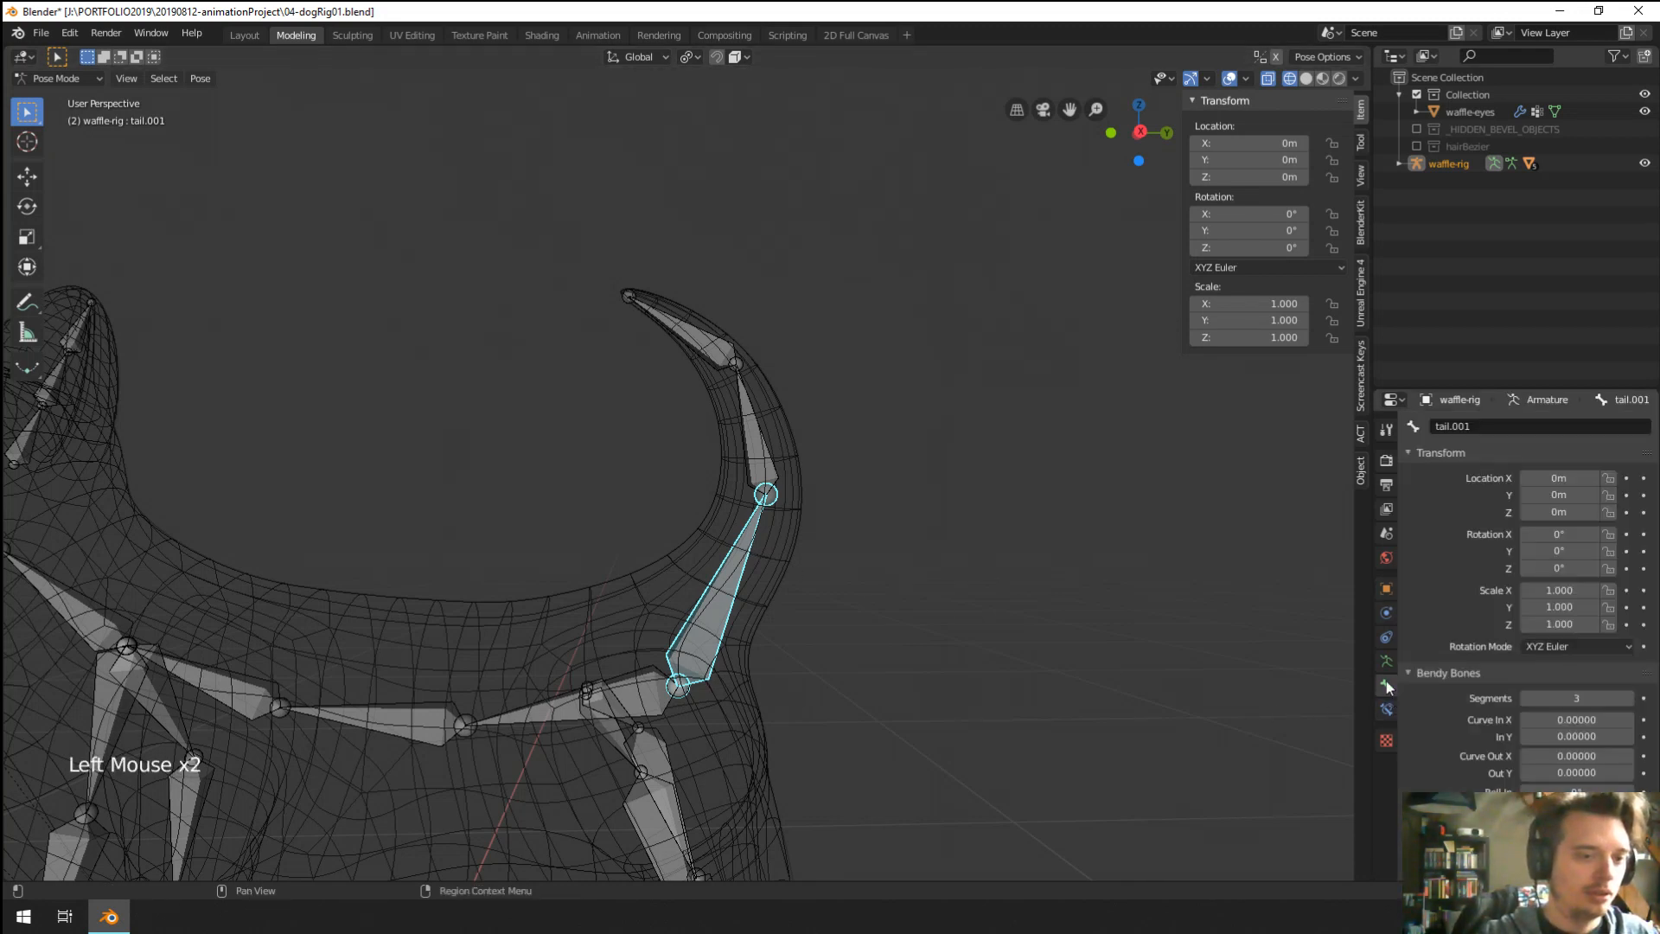
click(1527, 700)
click(1527, 701)
click(1527, 700)
click(1527, 701)
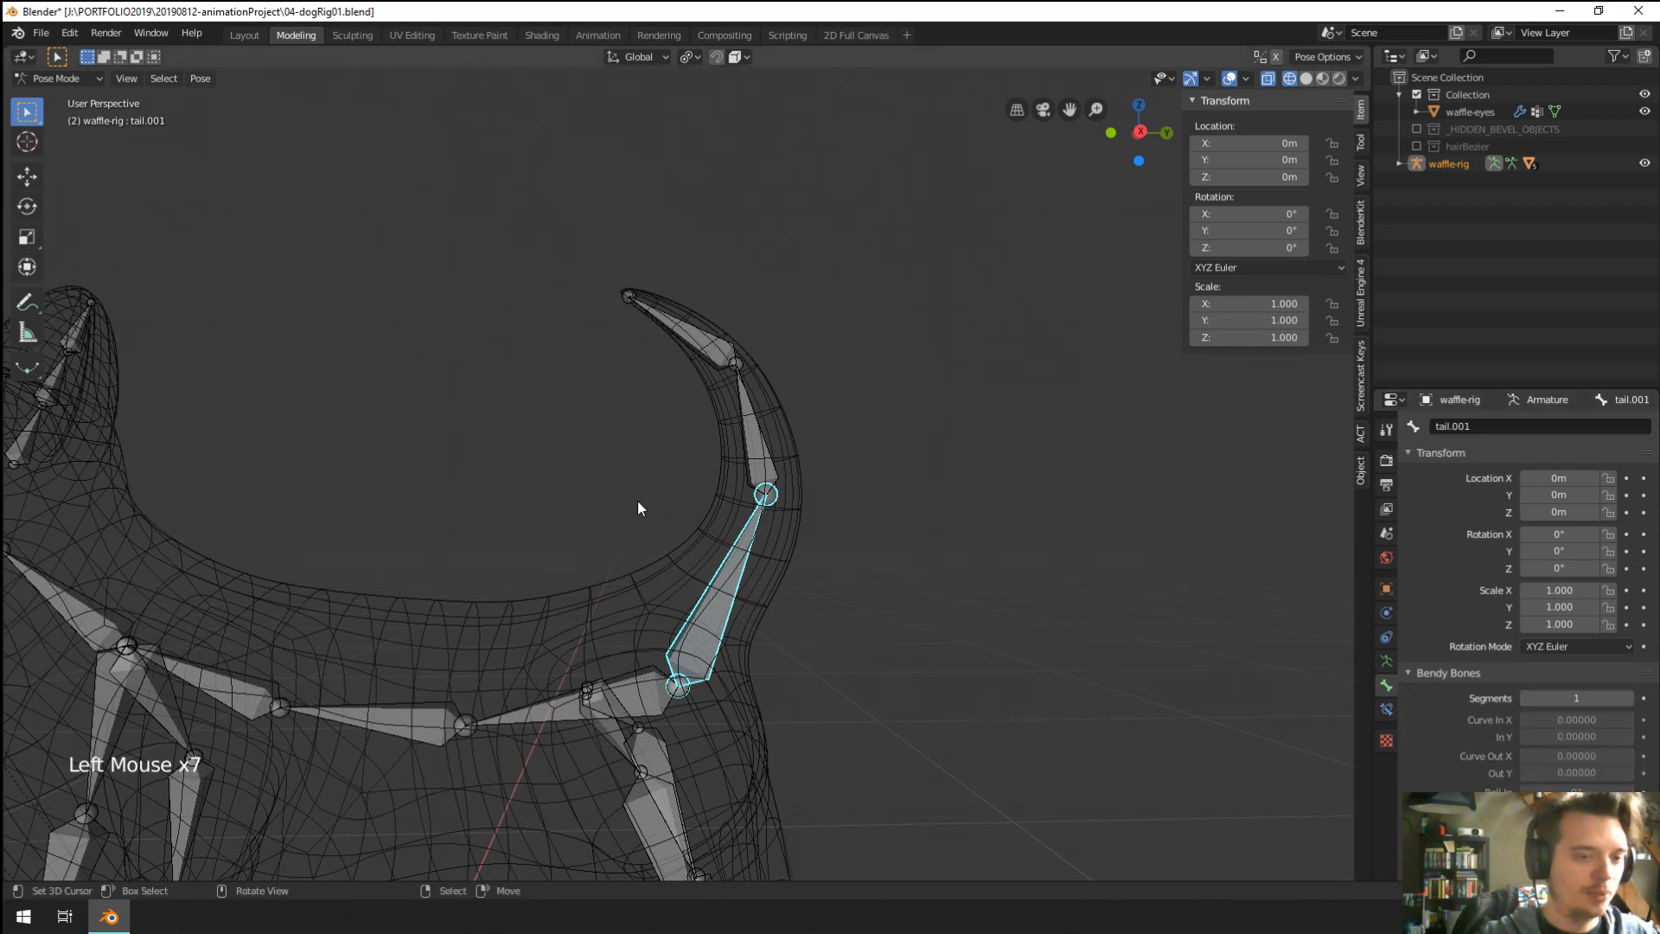
Reduce tail.002's Bendy Bones segments to the minimum and set tail.003's segments to 2.
right_click(761, 451)
click(1522, 697)
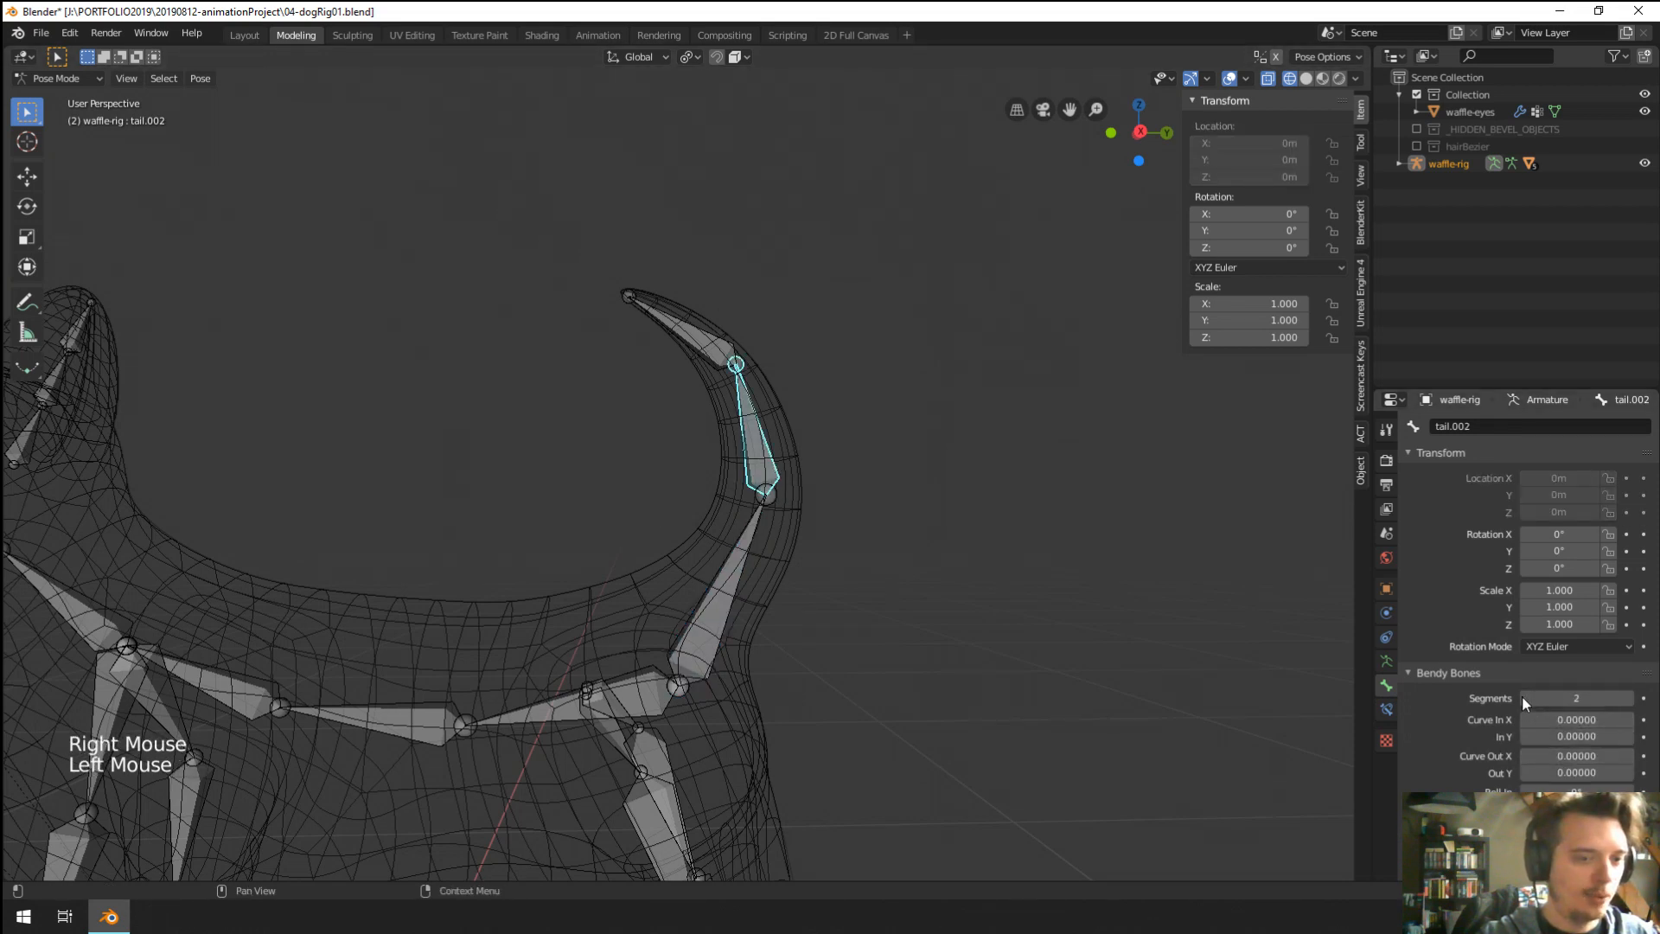
click(1522, 697)
click(1522, 697)
click(1522, 697)
click(1522, 697)
right_click(685, 334)
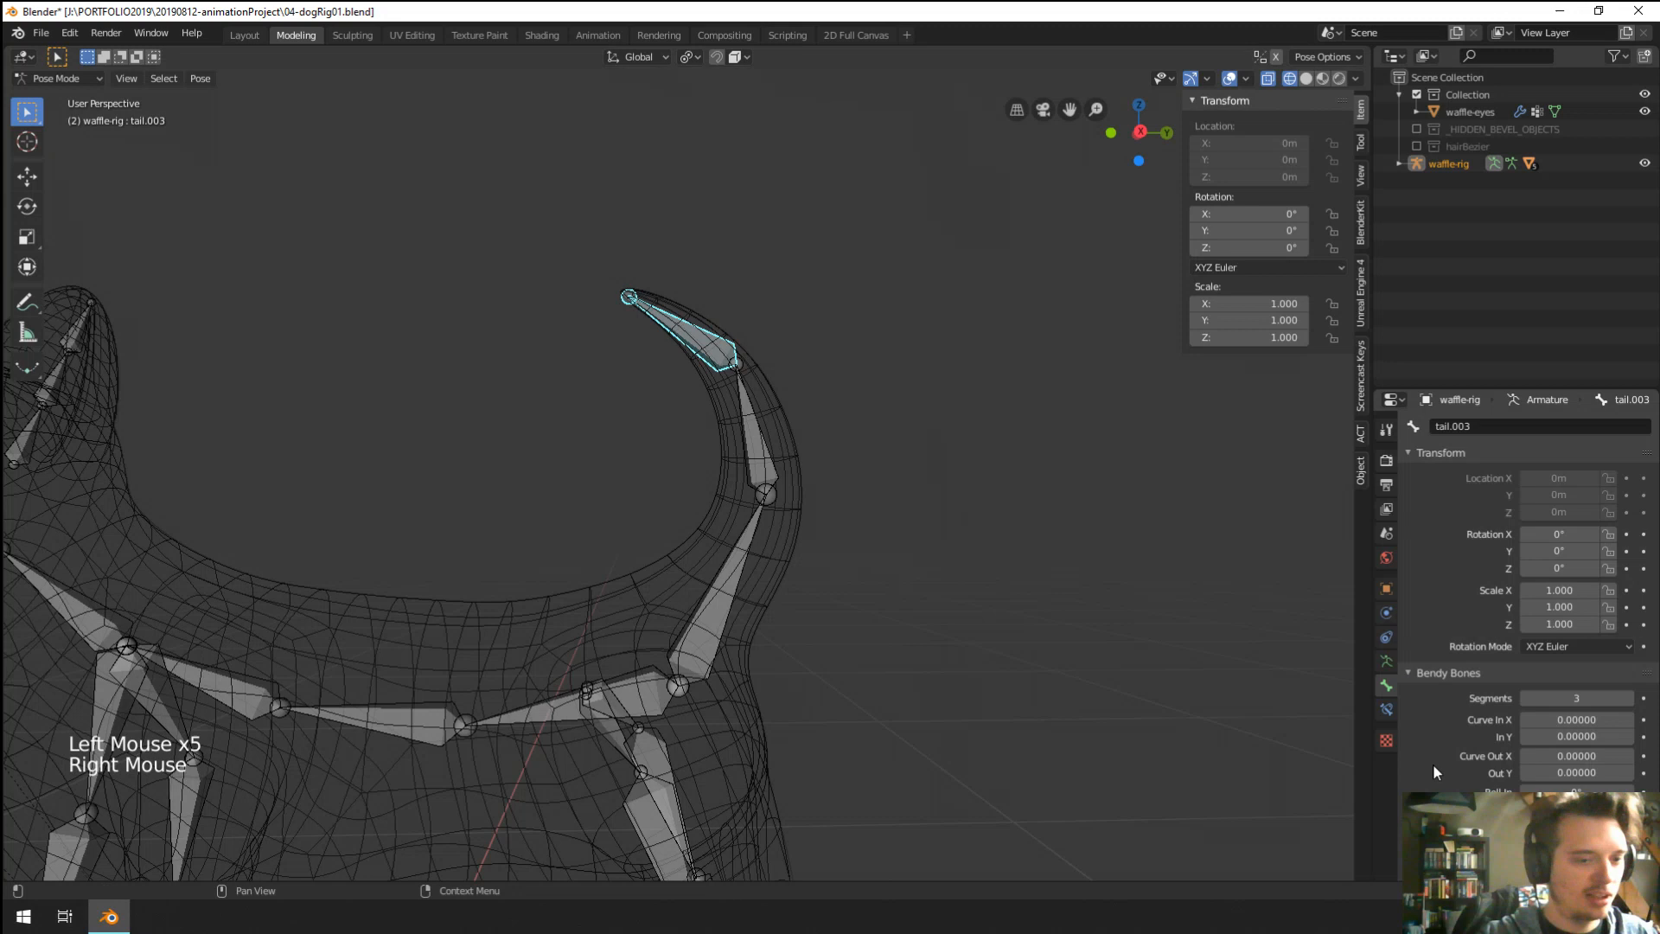
click(1527, 701)
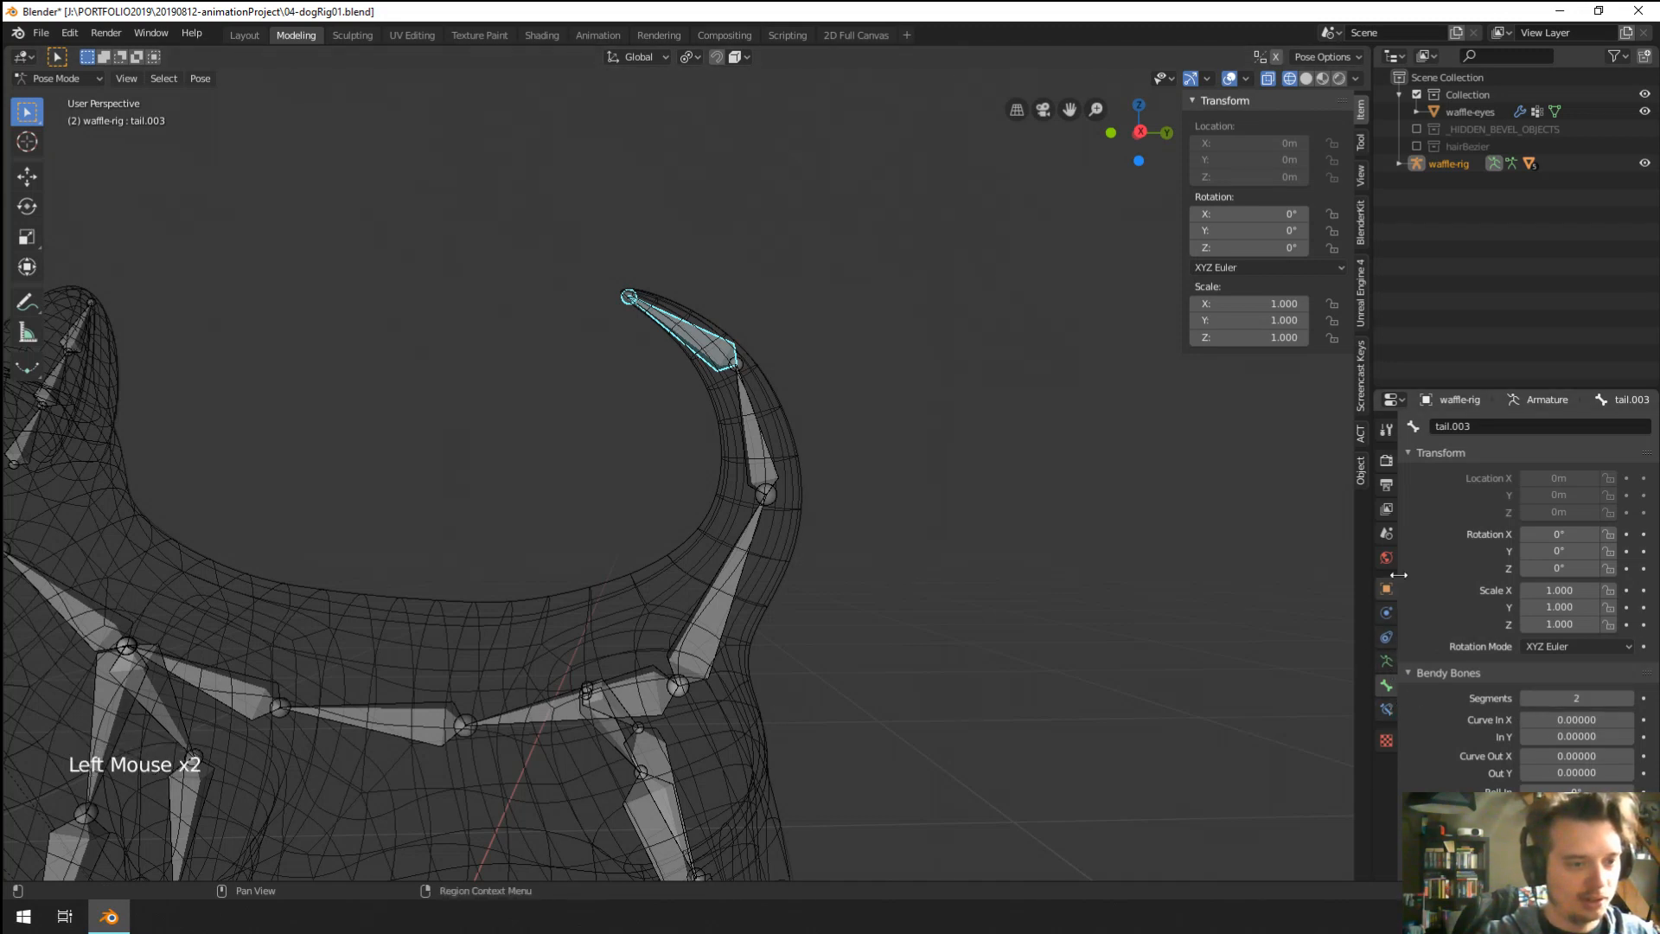
Return to Object Mode, select waffle-body and set its Subdivision viewport level to 0.
click(1387, 638)
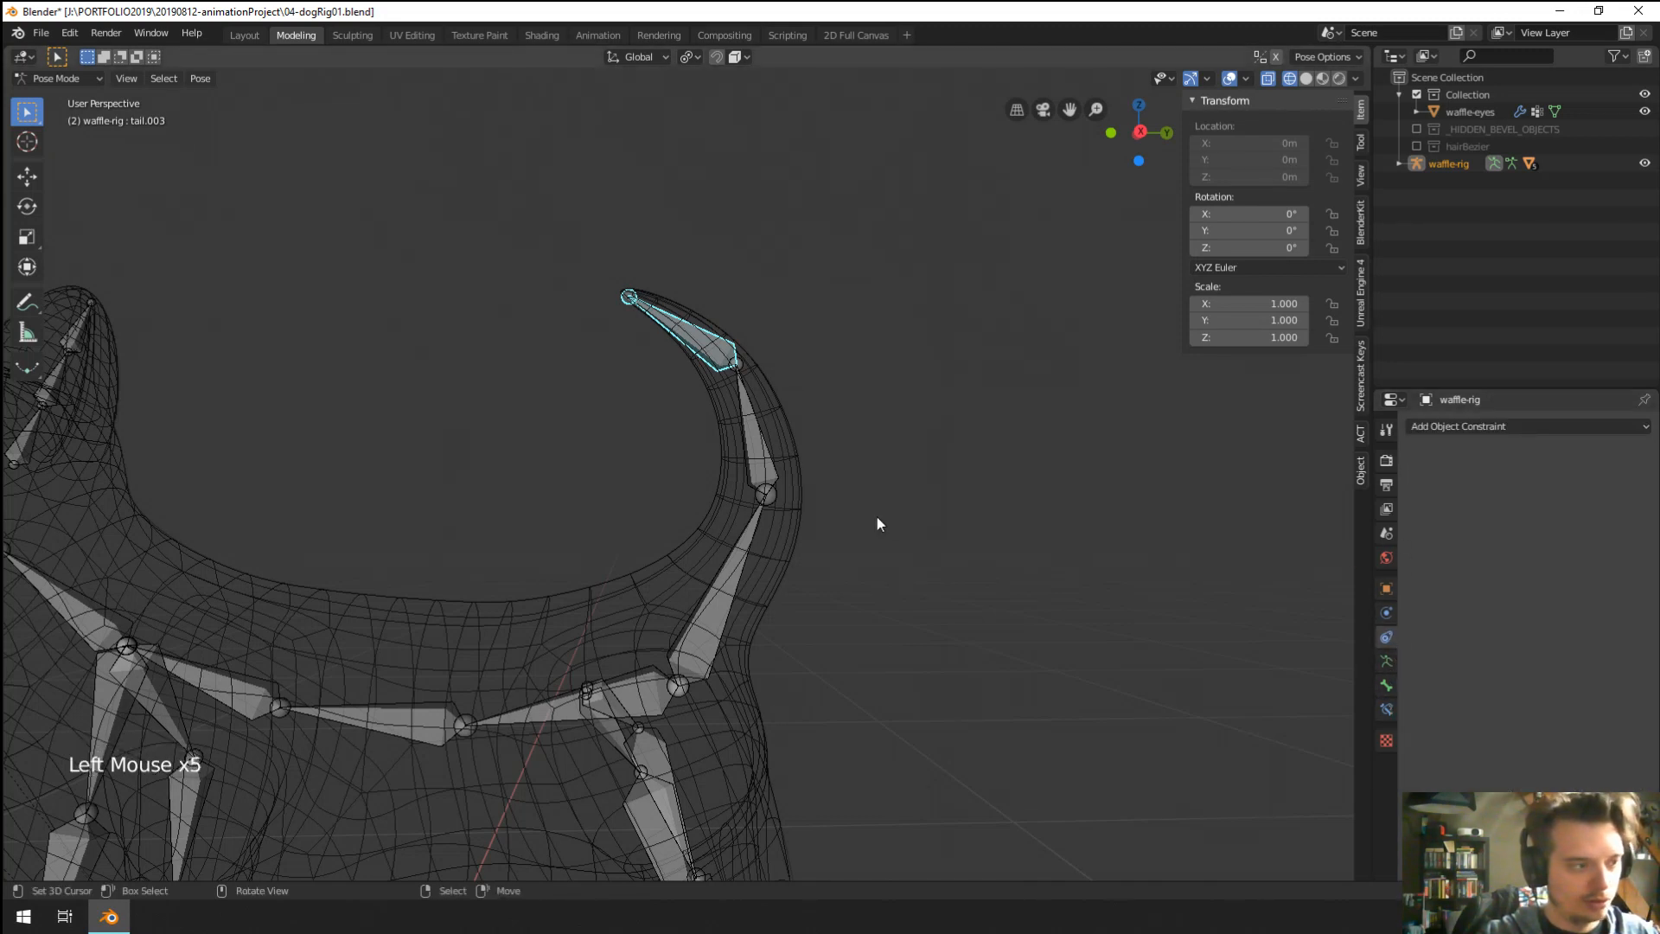
key(Tab)
key(Tab)
key(ctrl+Tab)
right_click(782, 540)
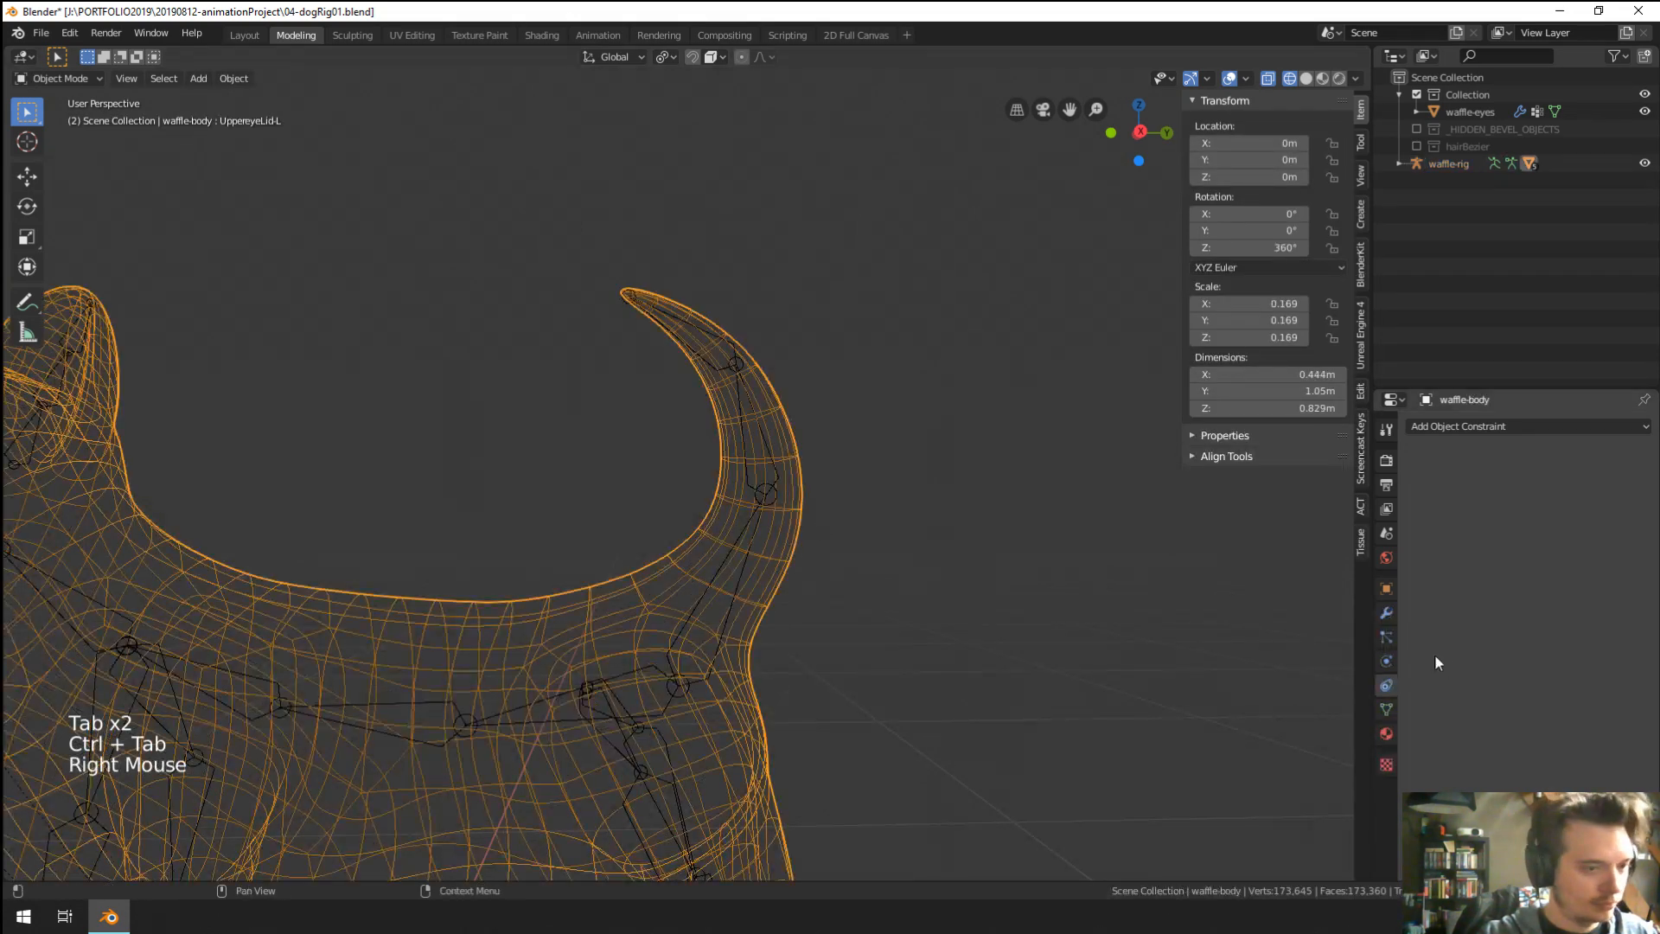
click(1387, 613)
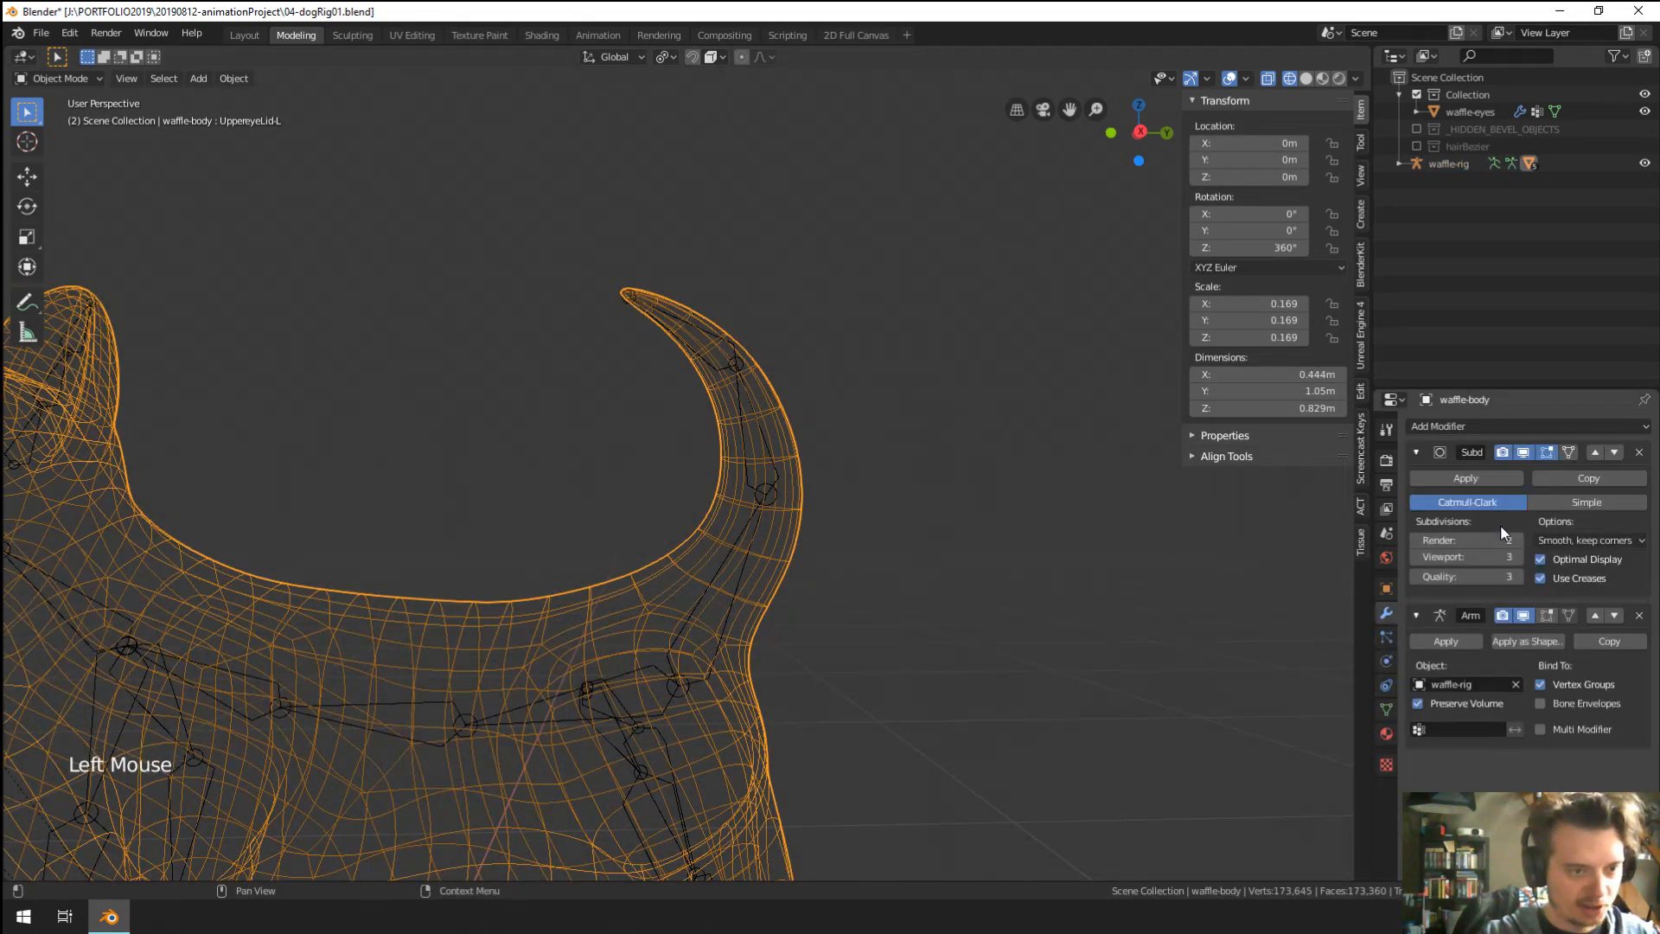
click(1413, 556)
click(1411, 557)
click(1411, 557)
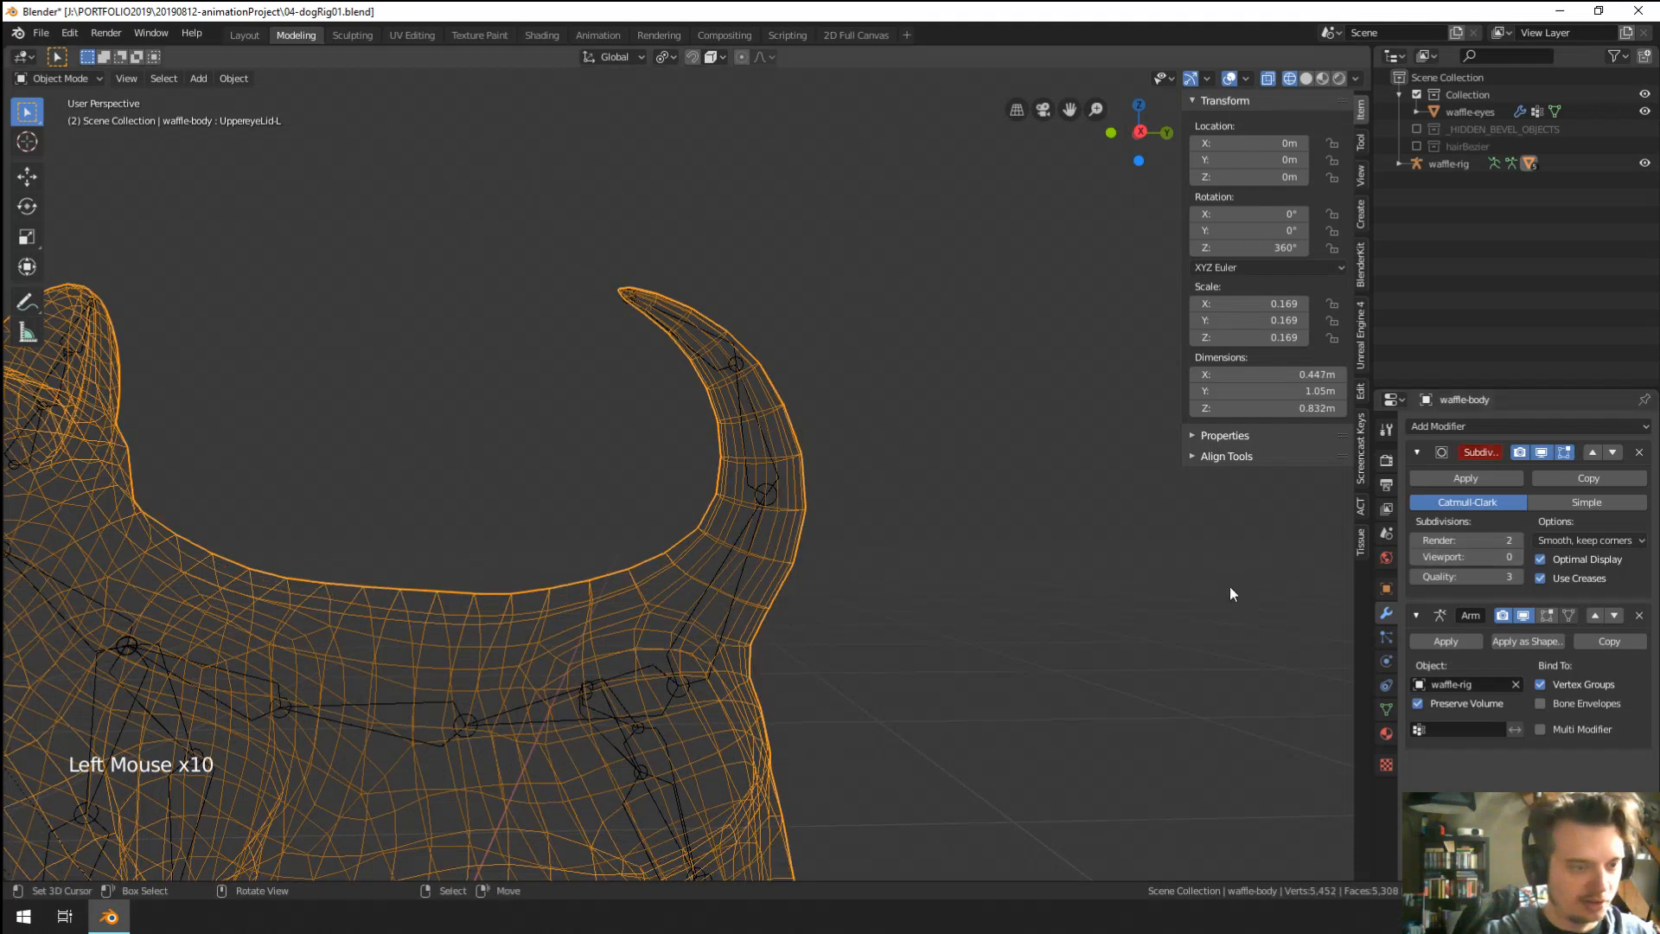
Show the whole dog as wireframe in the right orthographic view and select the dogTongue object.
middle_drag(1232, 593, 959, 563)
key(z)
scroll(1088, 593, down, 6)
middle_drag(793, 601, 859, 629)
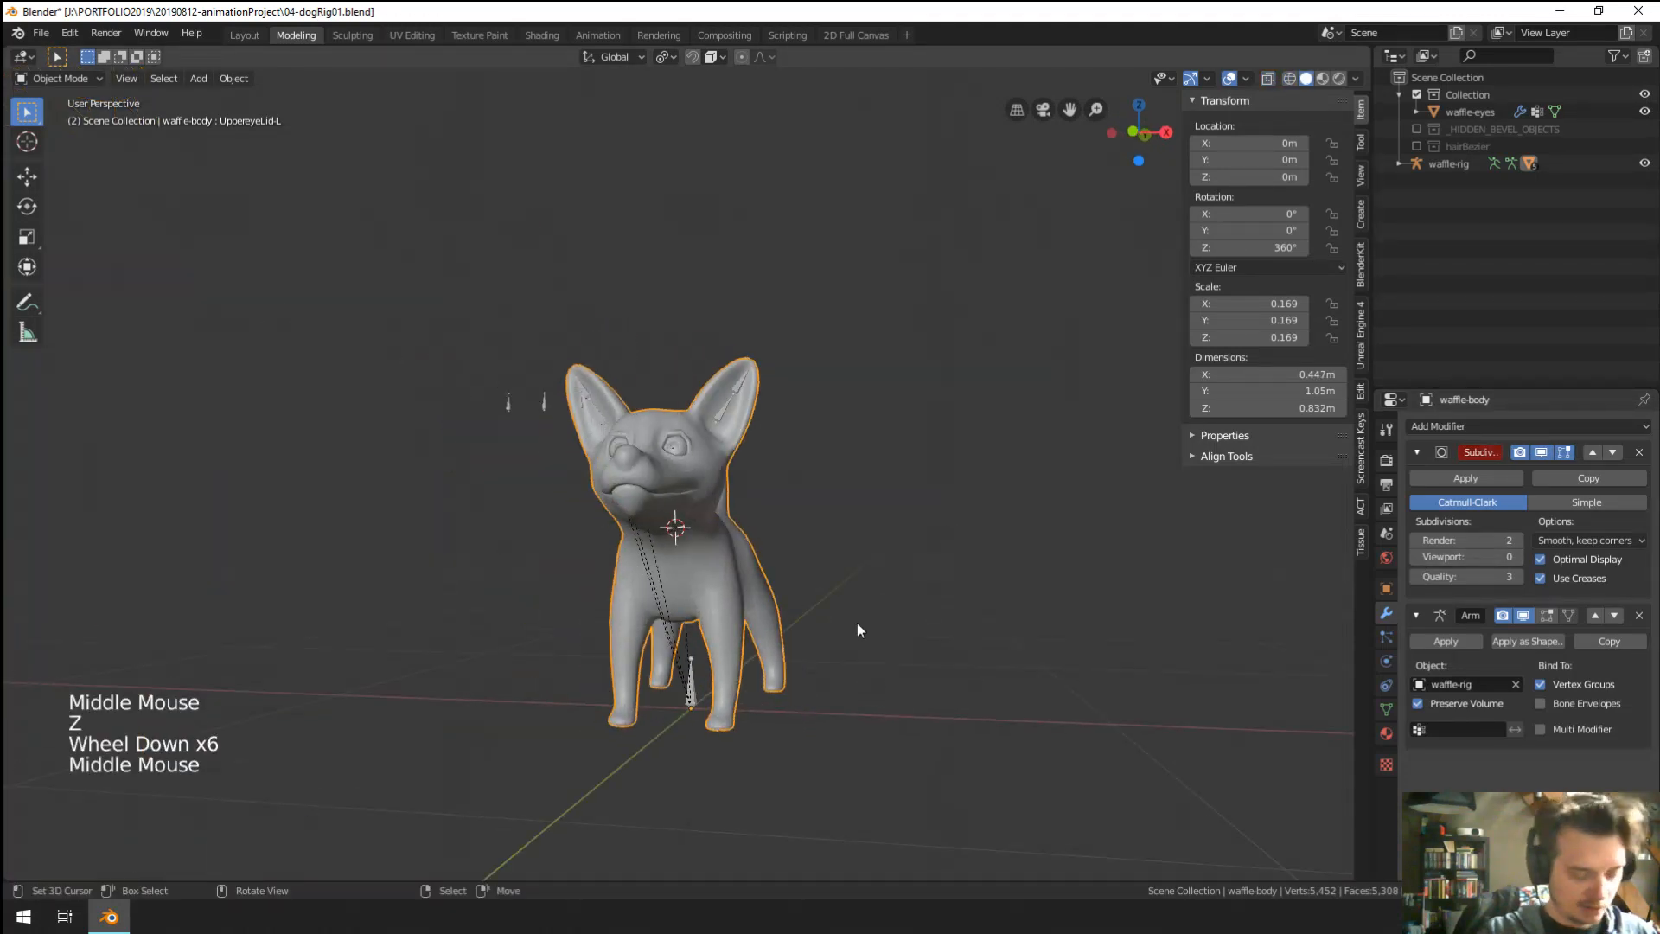
key(KP_1)
key(KP_3)
key(z)
shift+middle_drag(712, 626, 832, 538)
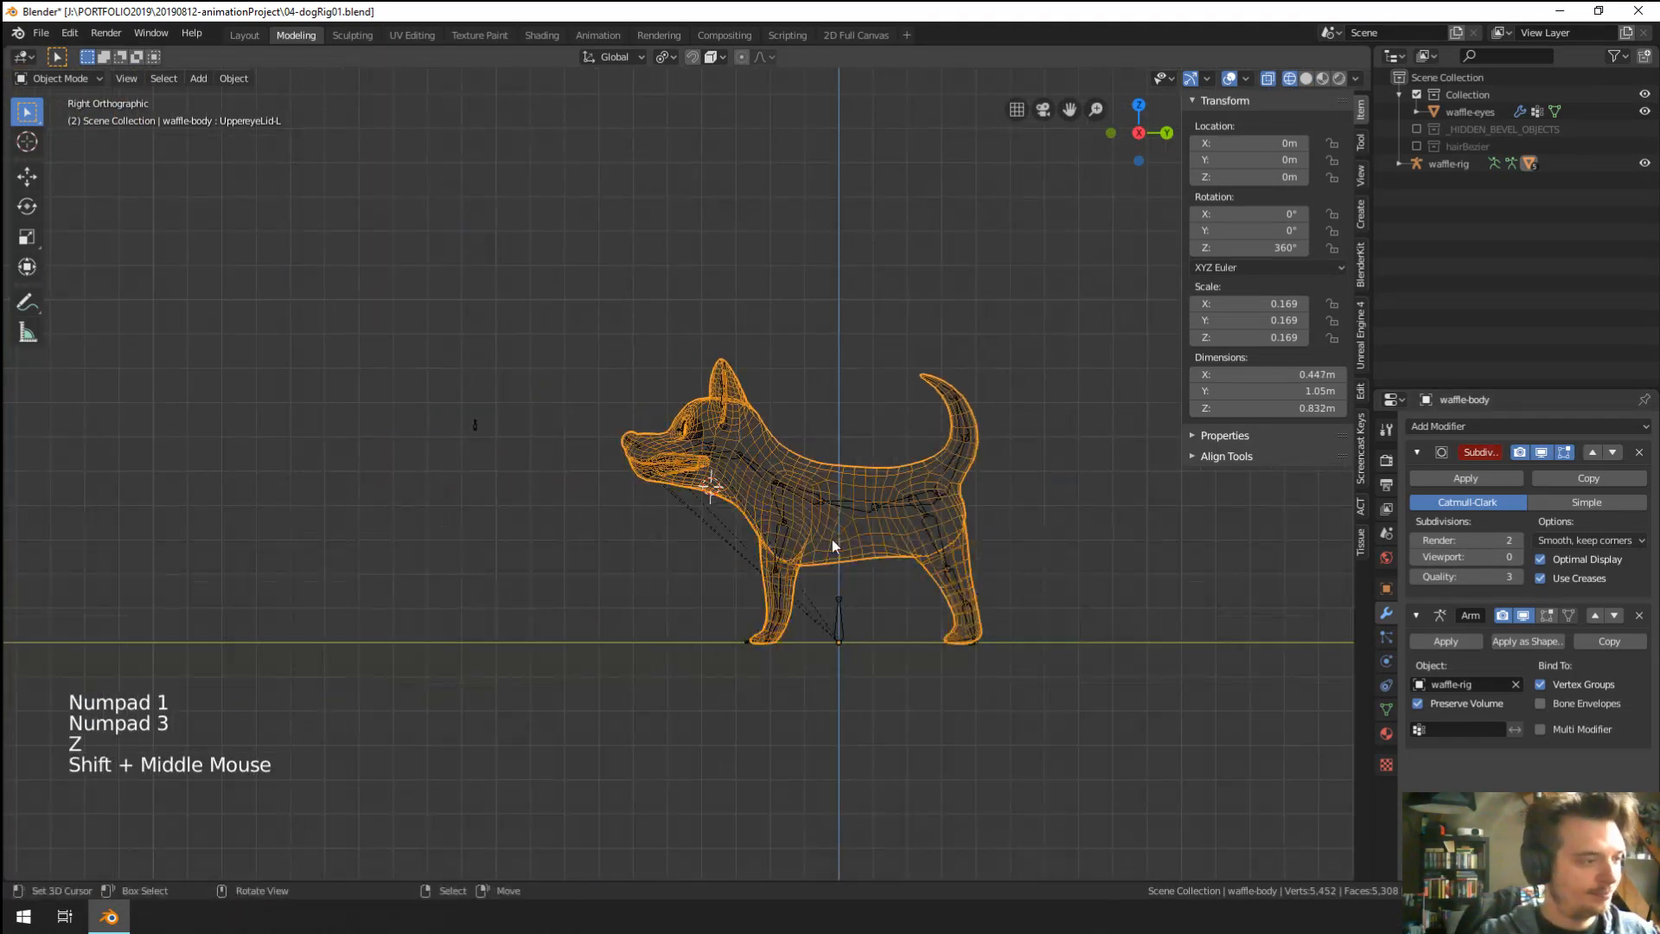
scroll(668, 474, up, 4)
right_click(673, 469)
scroll(673, 468, up, 3)
scroll(672, 469, down, 3)
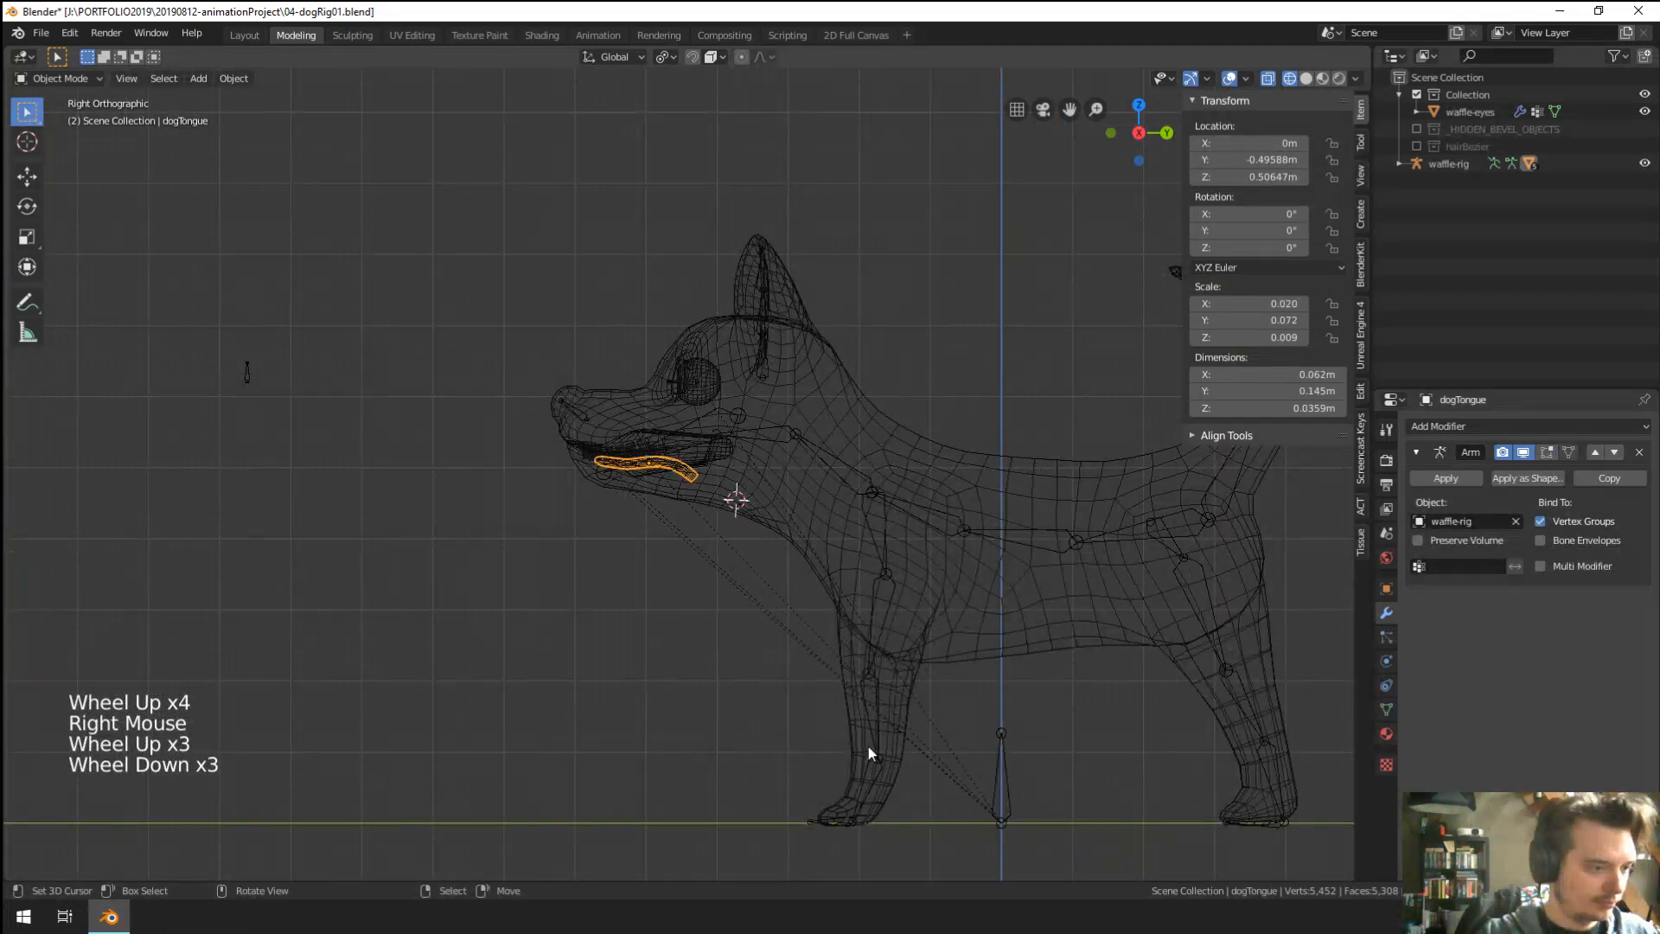
Select the waffle-rig armature in place of the tongue and look over its bones from several angles.
right_click(847, 811)
right_click(843, 817)
shift+middle_drag(870, 767, 908, 649)
mouse_move(899, 647)
middle_down()
mouse_move(946, 646)
mouse_move(916, 658)
middle_up()
scroll(917, 657, up, 1)
scroll(916, 657, down, 1)
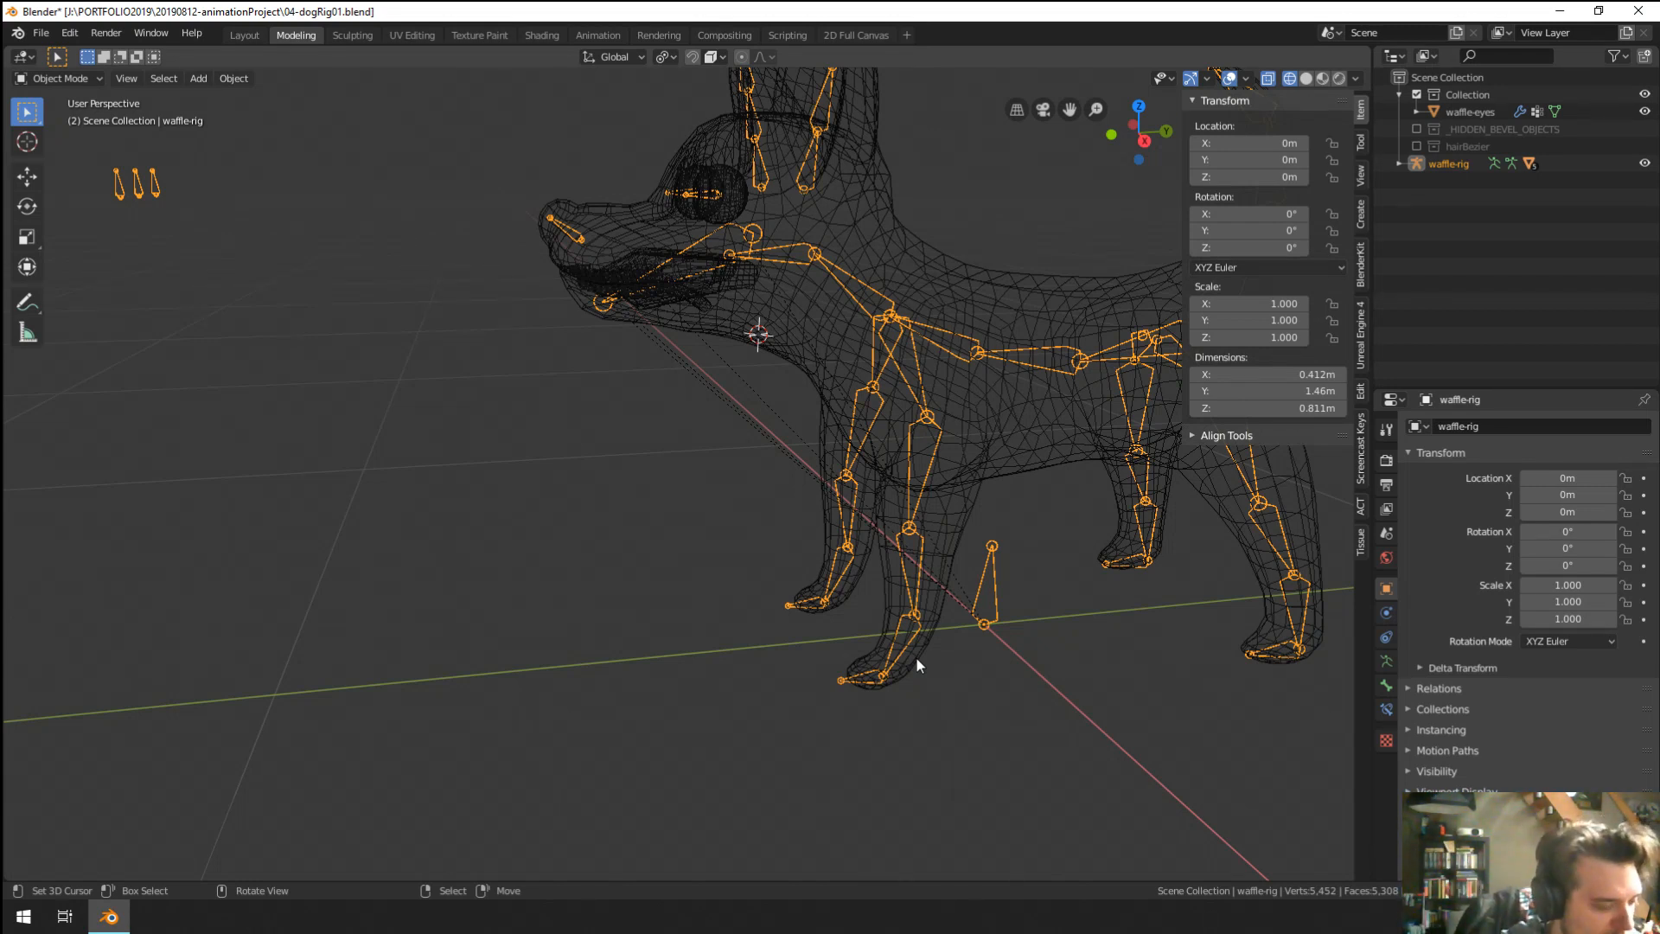
scroll(916, 662, down, 3)
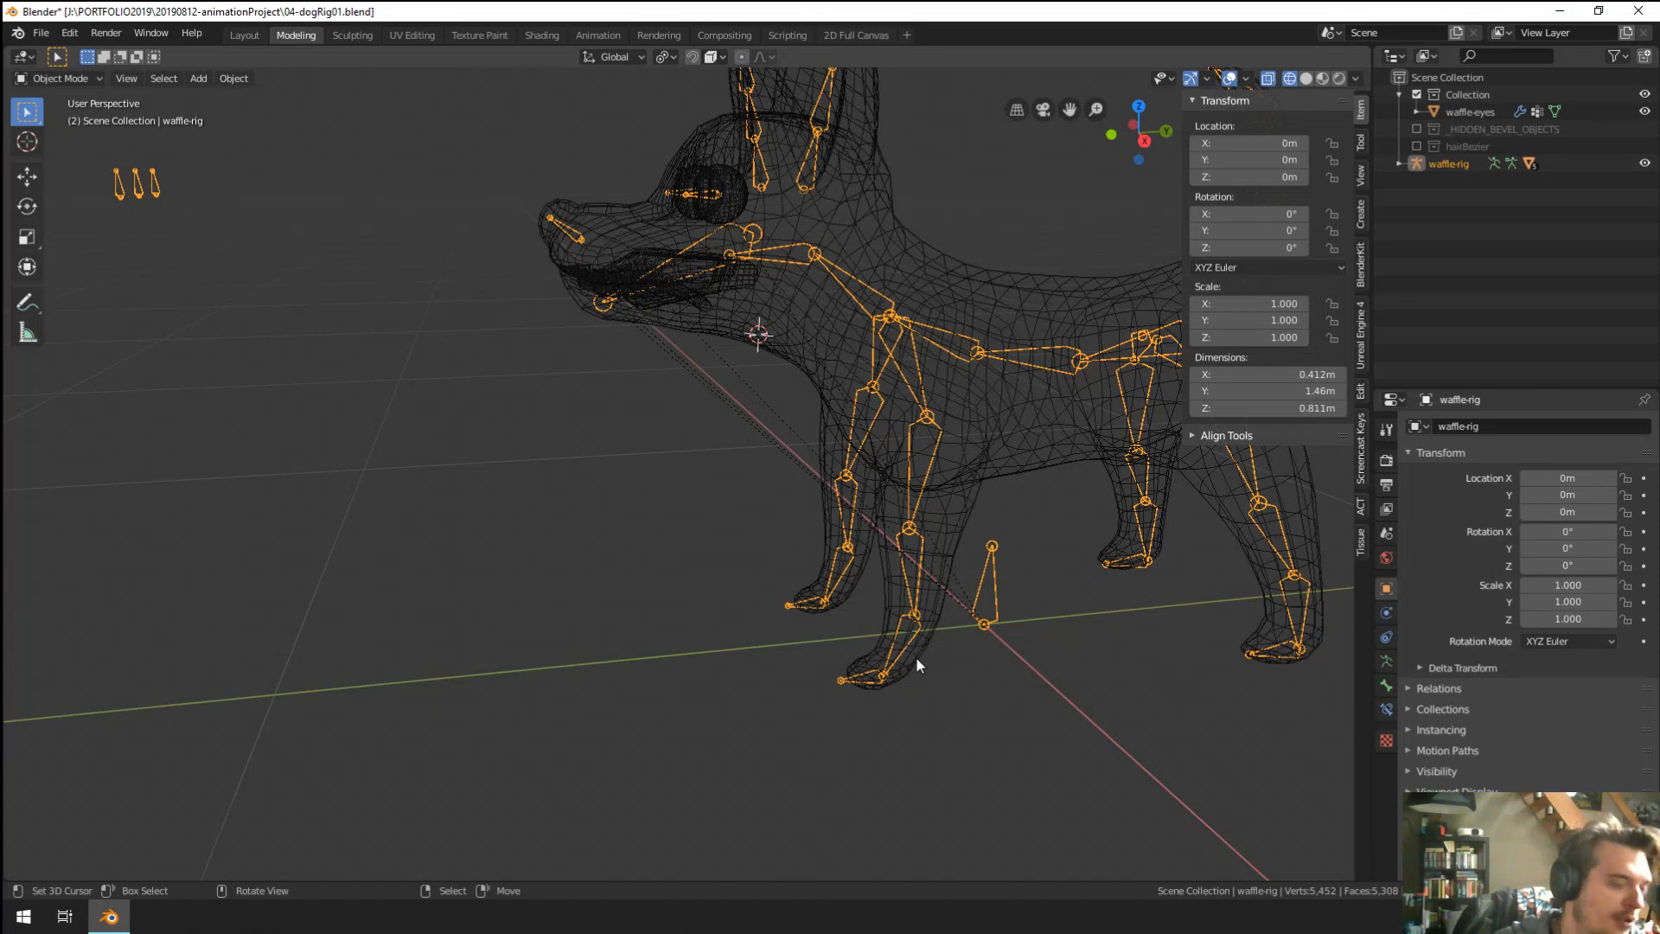
middle_drag(911, 667, 668, 515)
scroll(762, 607, down, 4)
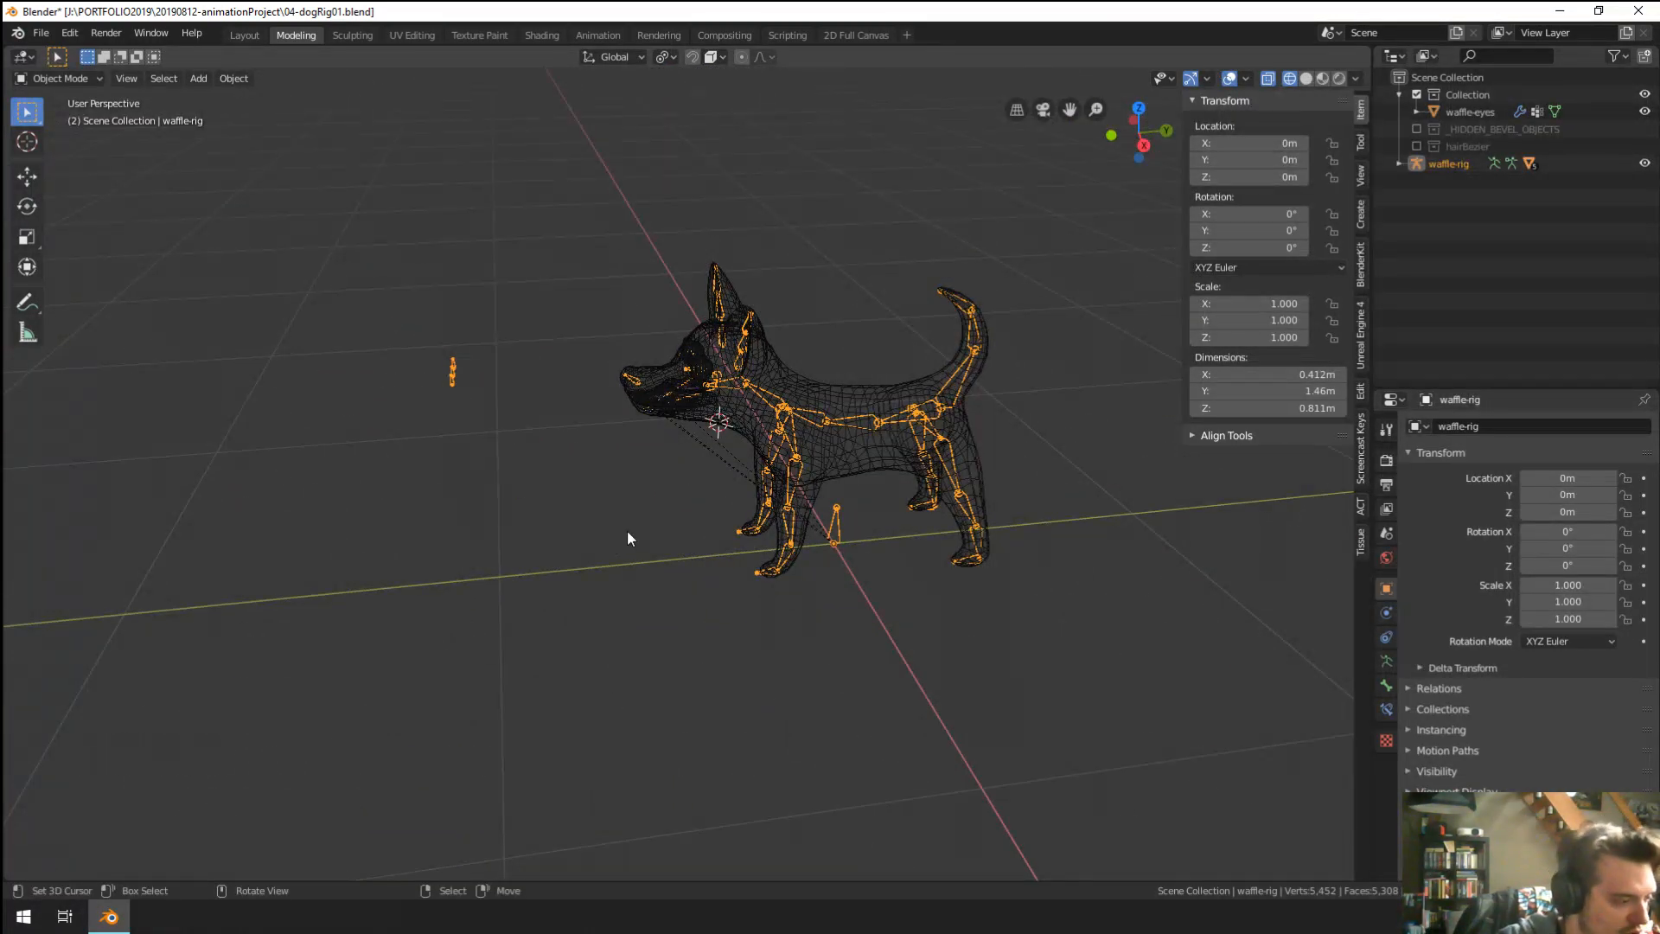
scroll(628, 538, up, 2)
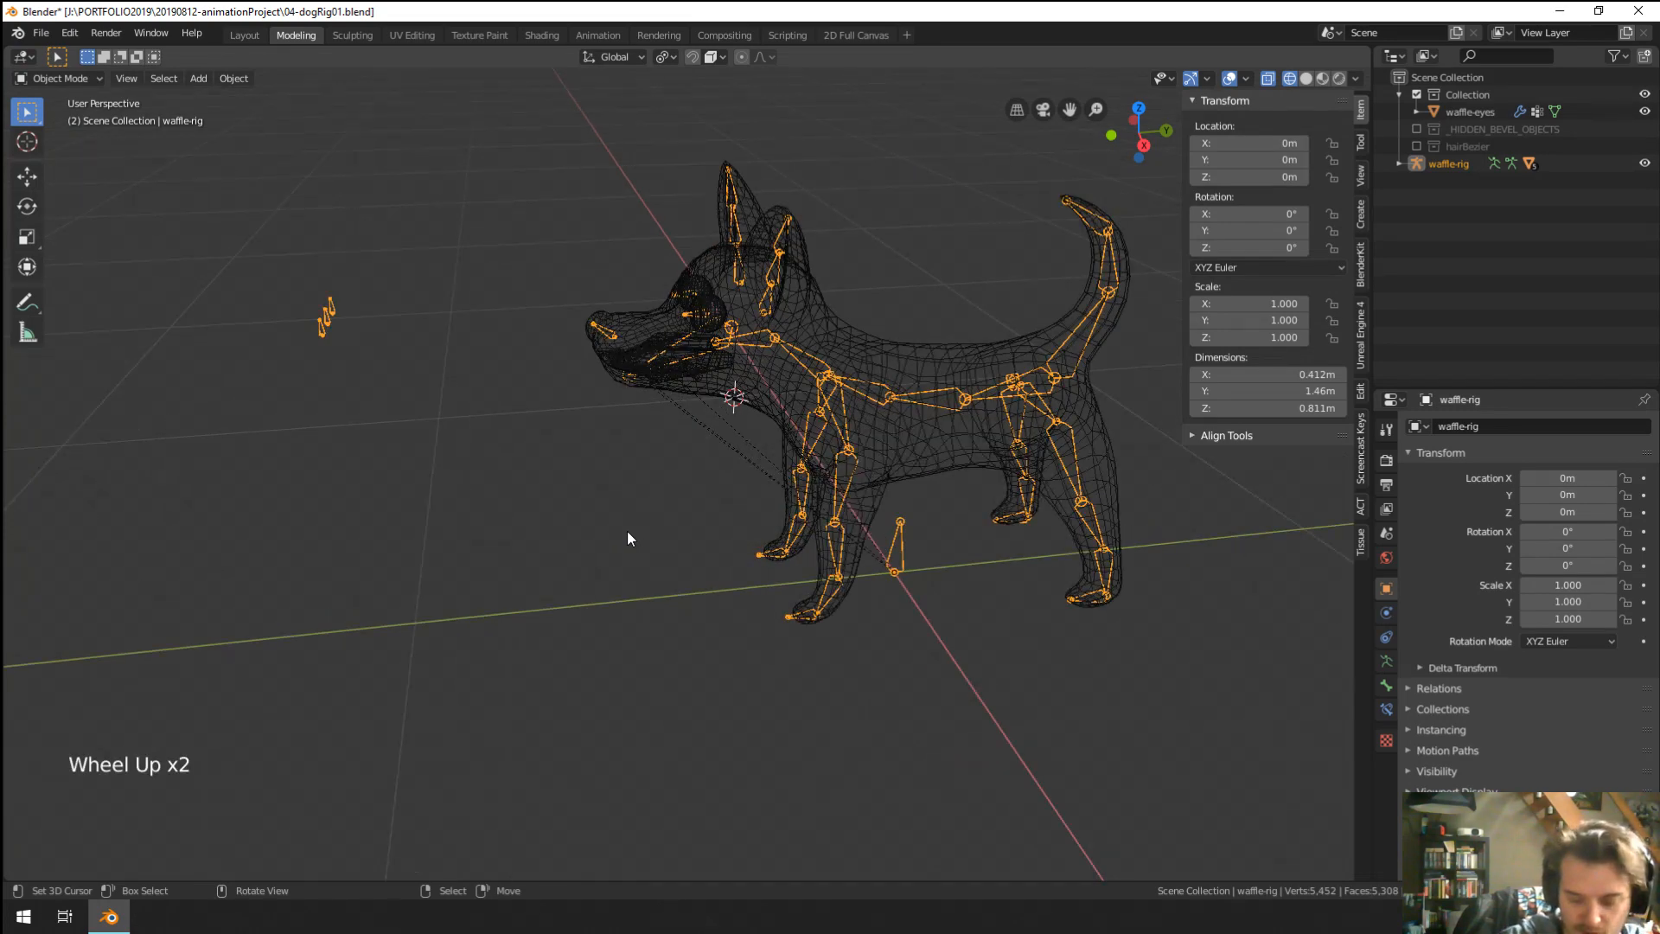
scroll(628, 531, up, 2)
middle_drag(628, 531, 797, 487)
right_click(781, 498)
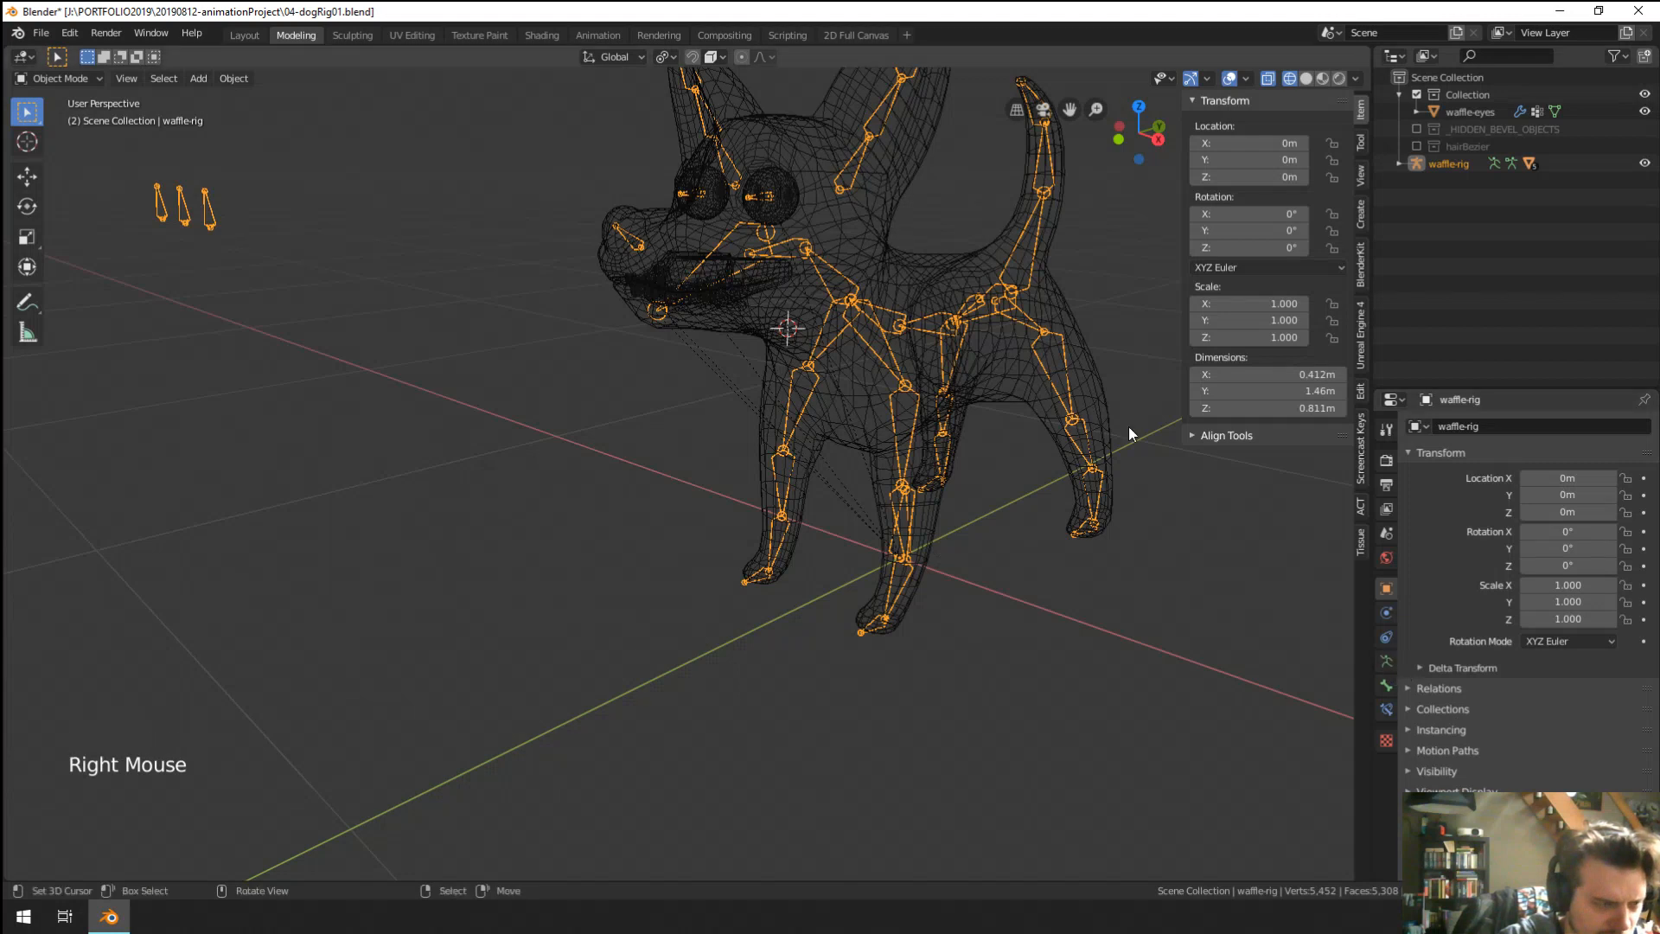
Put the rig in Pose Mode, select the tail.001 bone and examine its Bendy Bones settings.
key(ctrl+Tab)
right_click(1029, 236)
shift+middle_drag(1031, 242, 1014, 568)
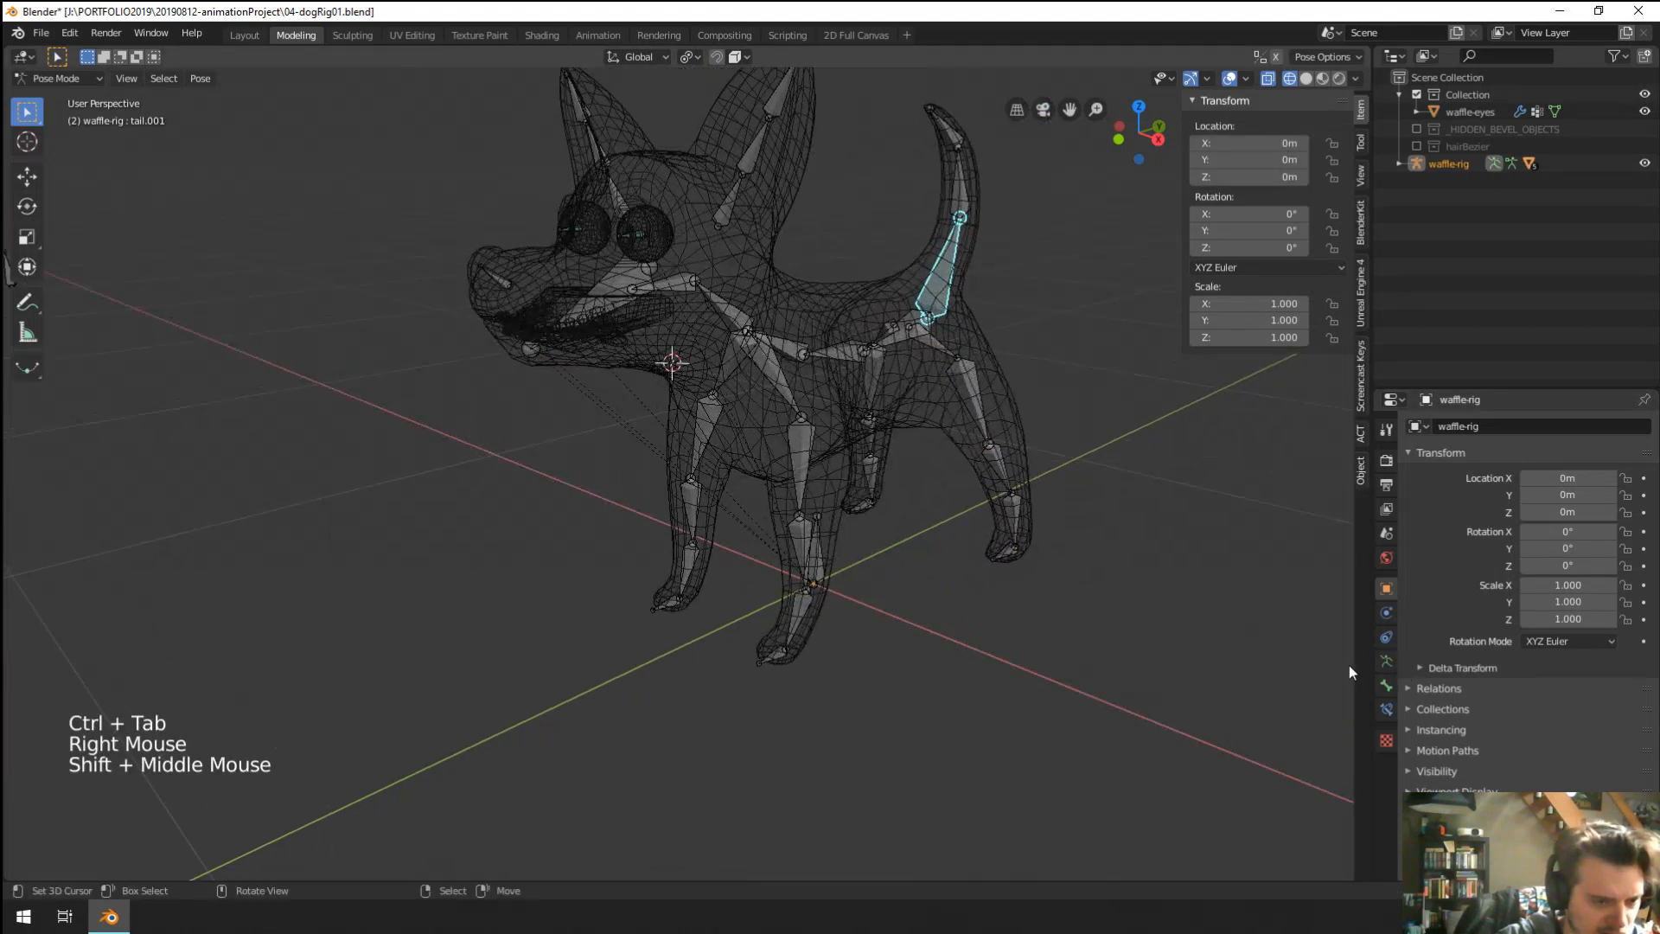
click(1386, 660)
click(1386, 684)
scroll(1525, 704, down, 3)
scroll(1525, 704, down, 3)
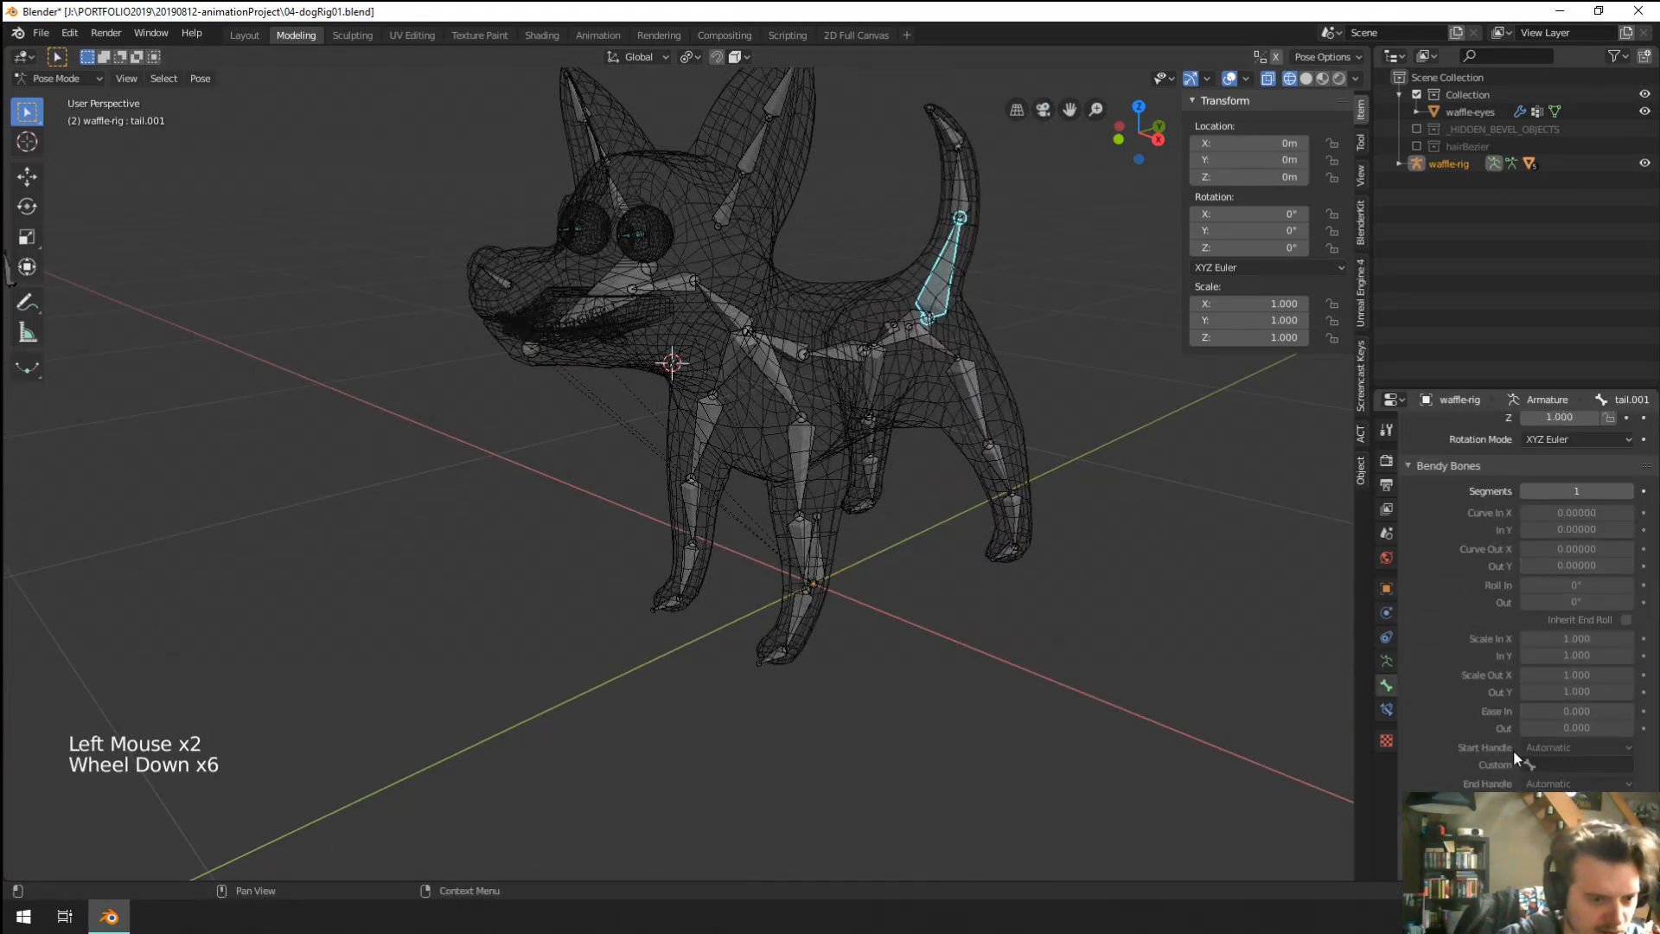
click(1432, 469)
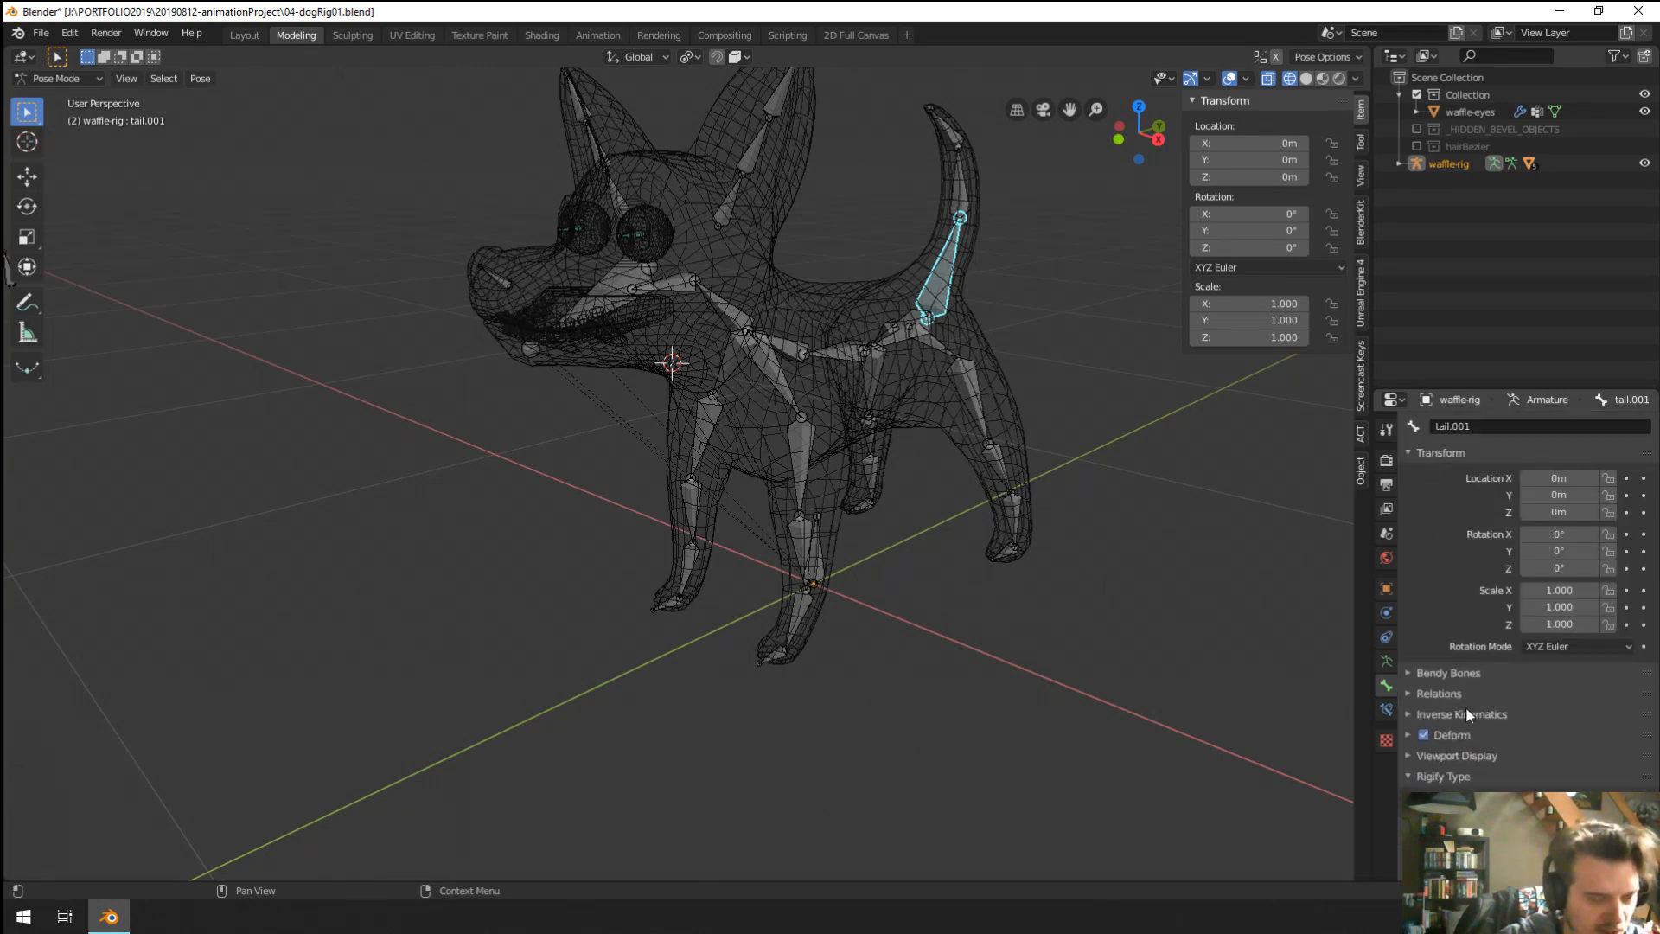
middle_drag(994, 389, 465, 515)
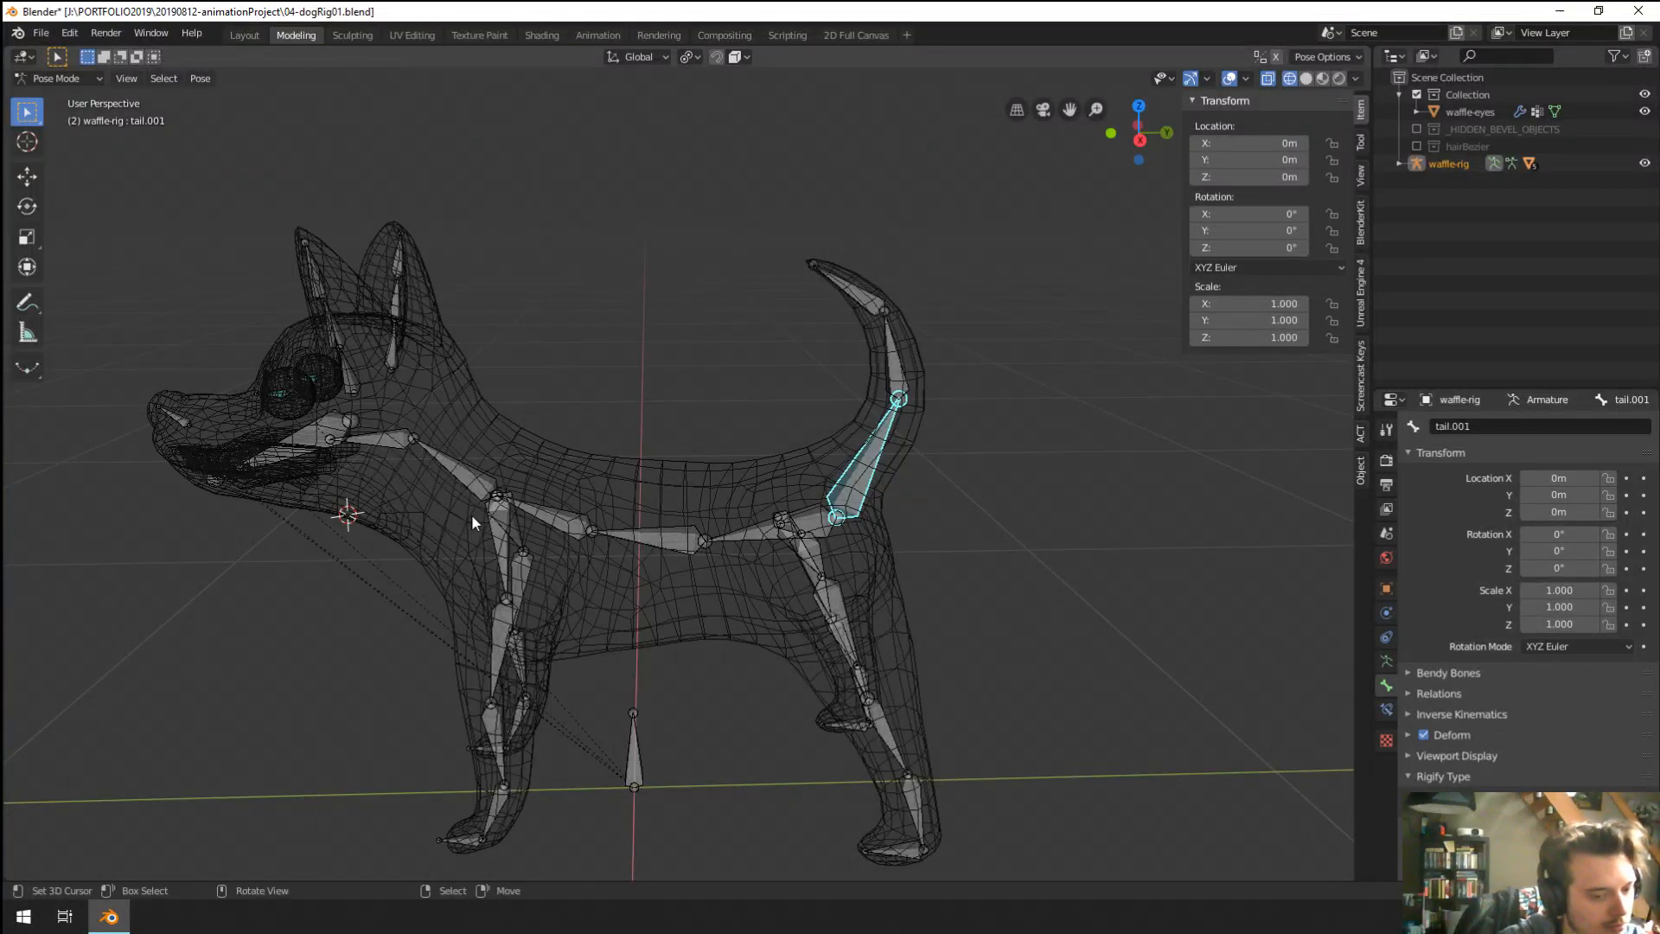
click(1440, 673)
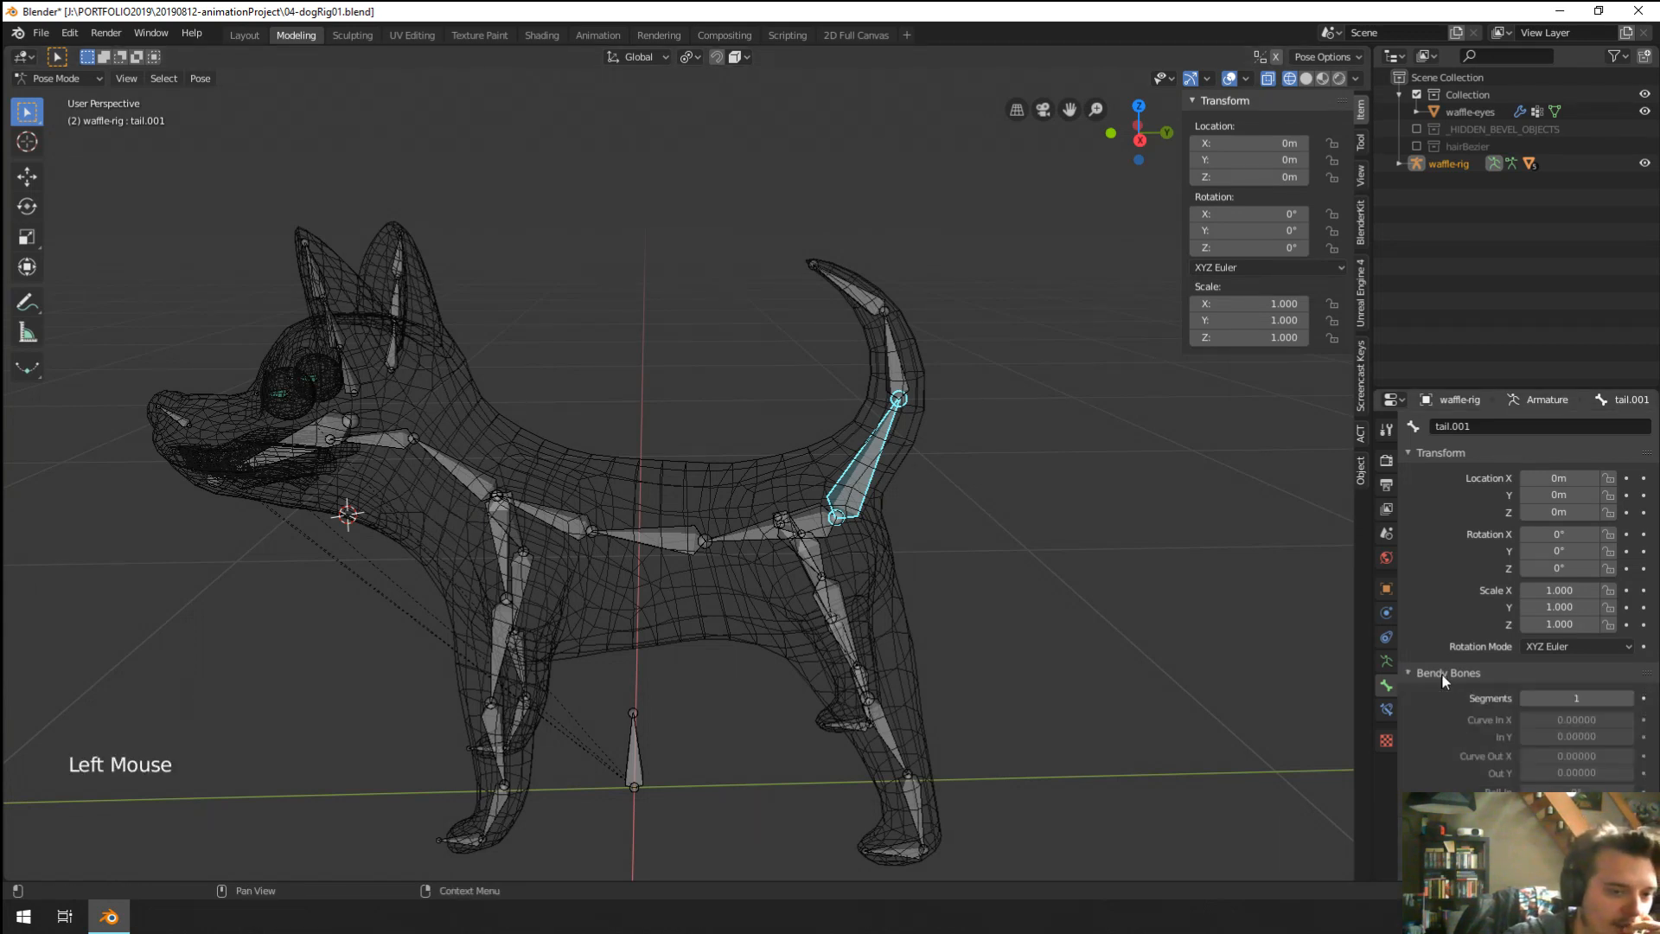
scroll(1440, 673, down, 8)
scroll(1440, 673, up, 4)
scroll(1441, 673, down, 2)
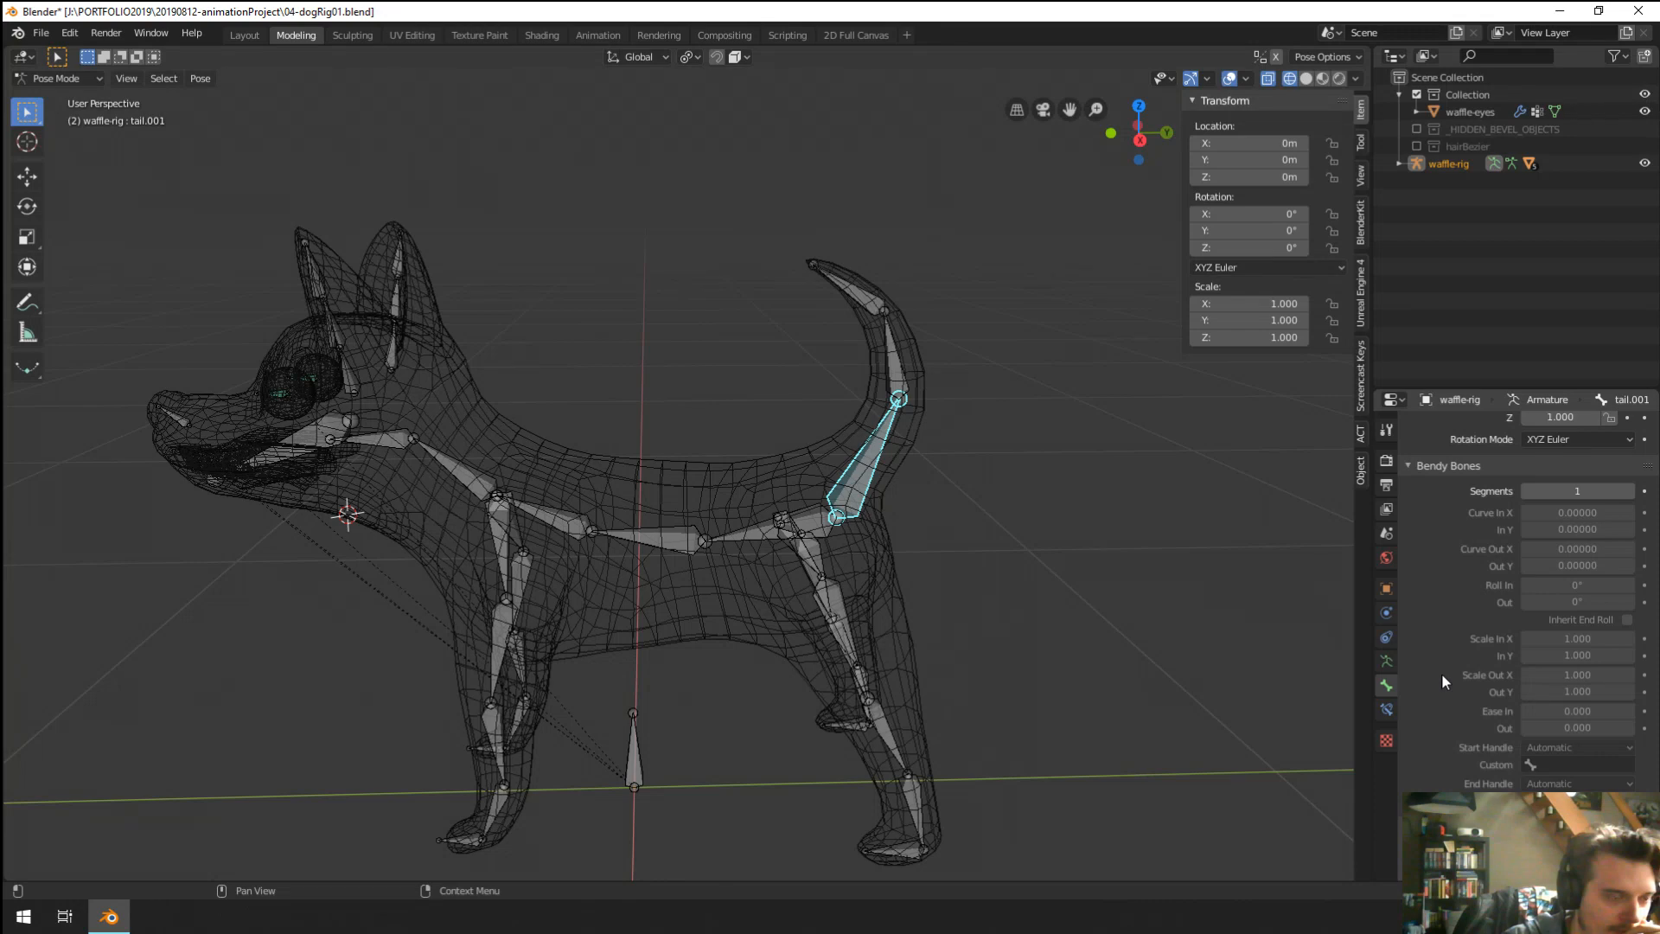
In Edit Mode from the right view, move the tail.001–tail.002 joint about 0.047 m forward and 0.098 m down.
right_click(904, 403)
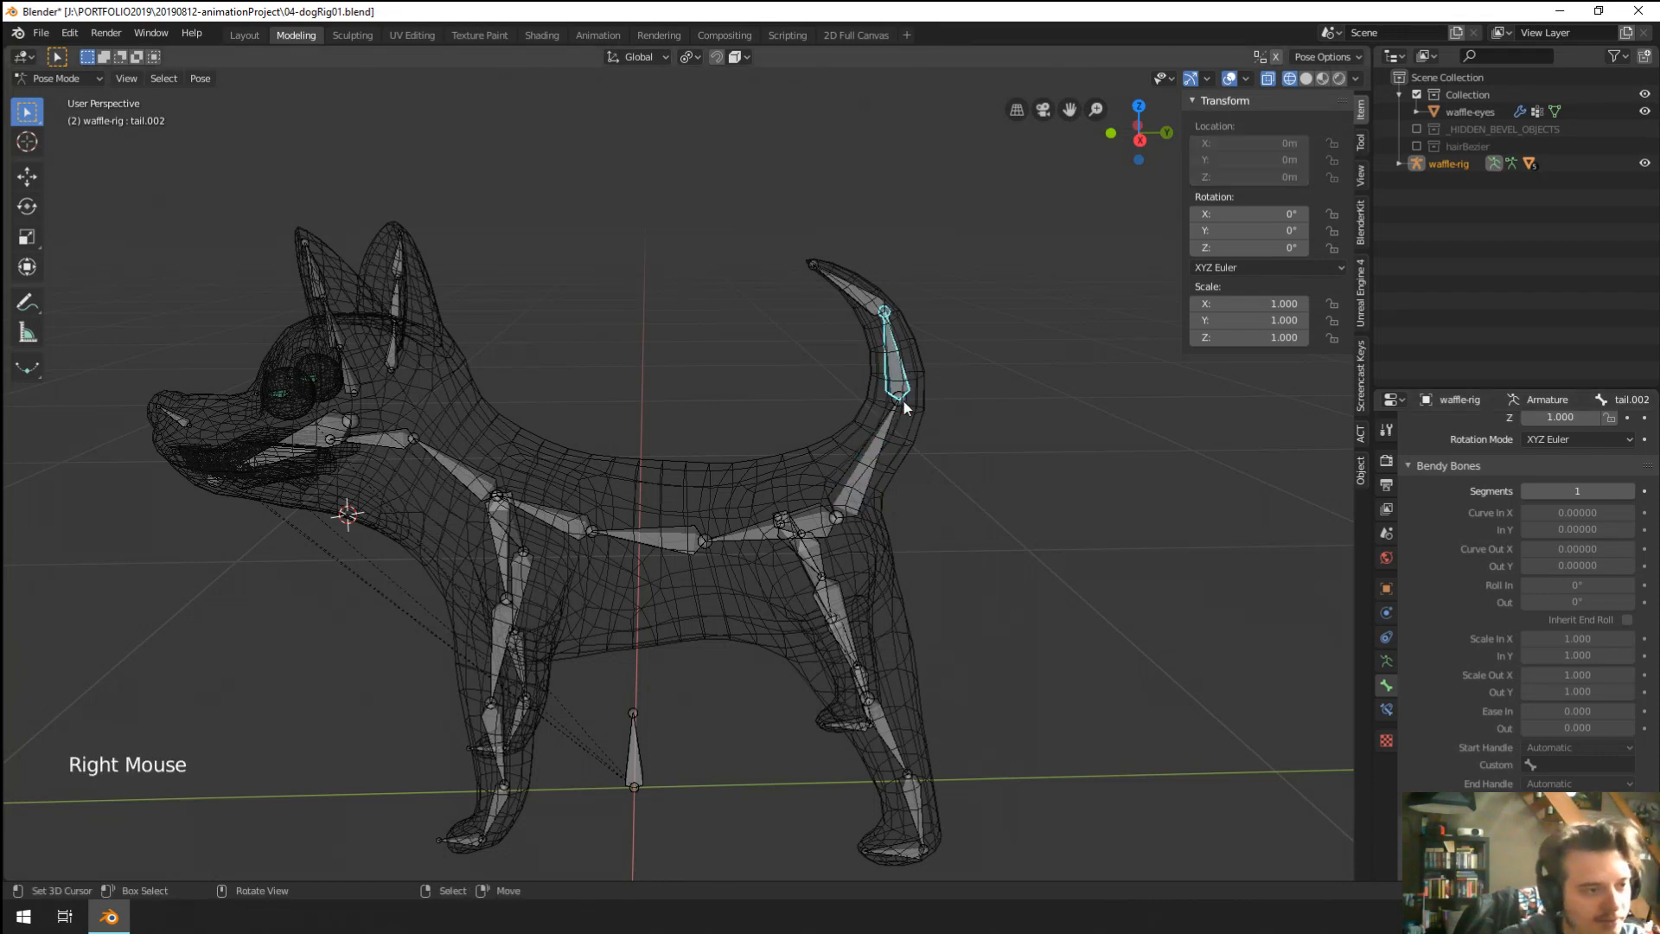
right_click(904, 403)
key(Tab)
right_click(904, 402)
key(KP_1)
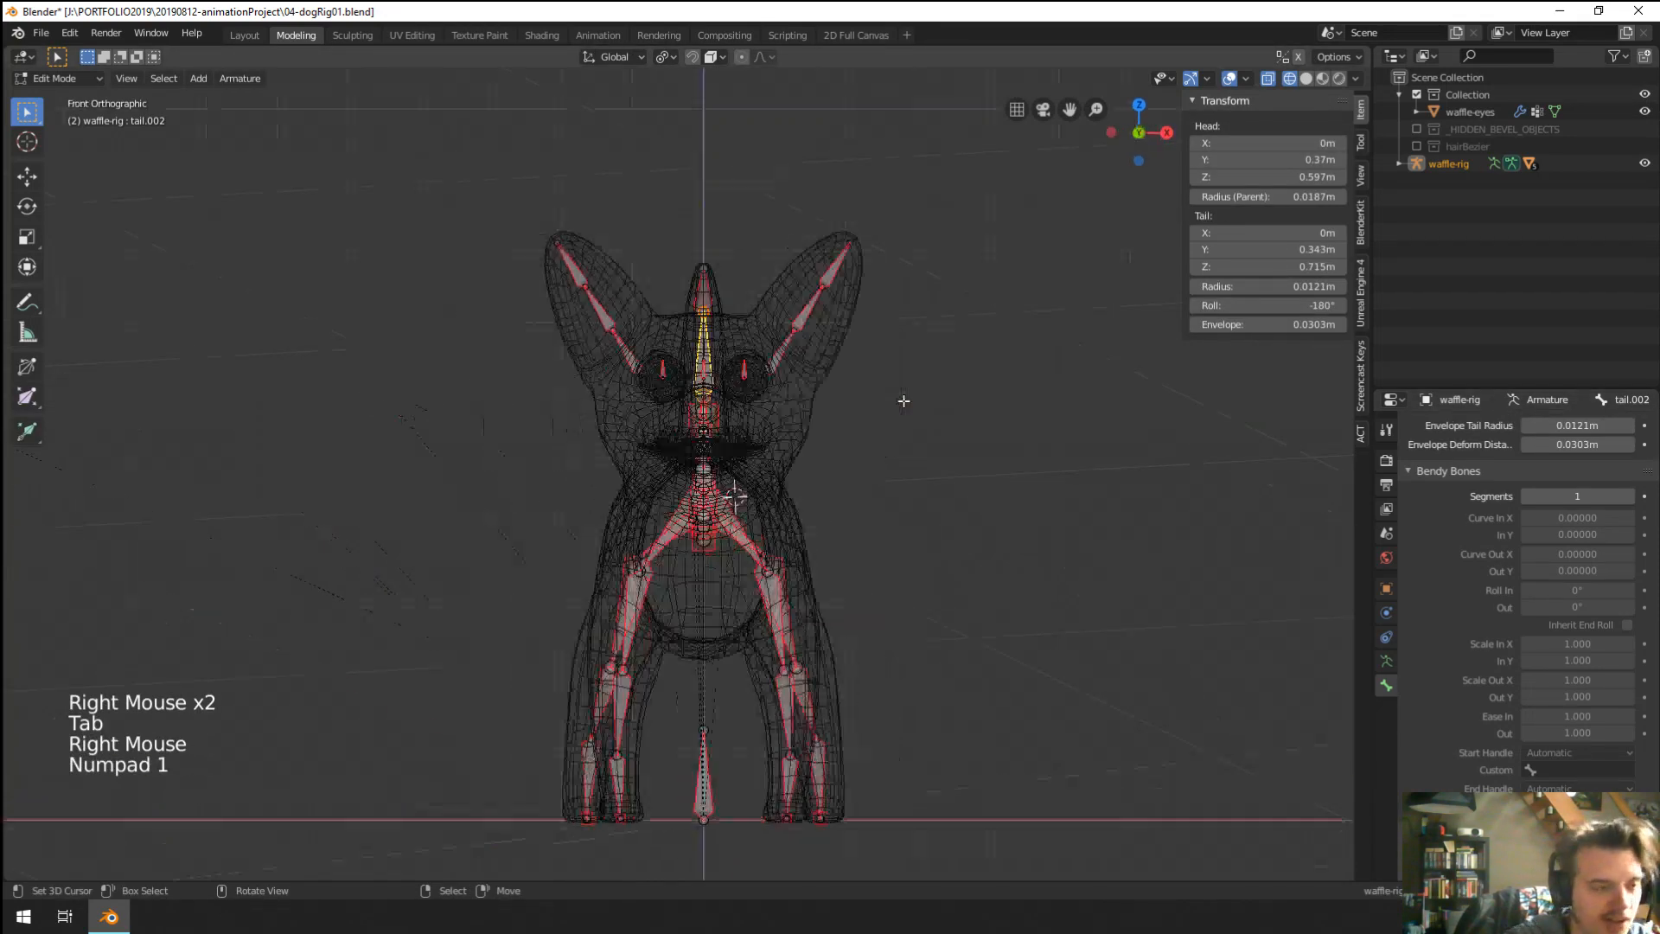
key(KP_3)
right_click(904, 400)
key(g)
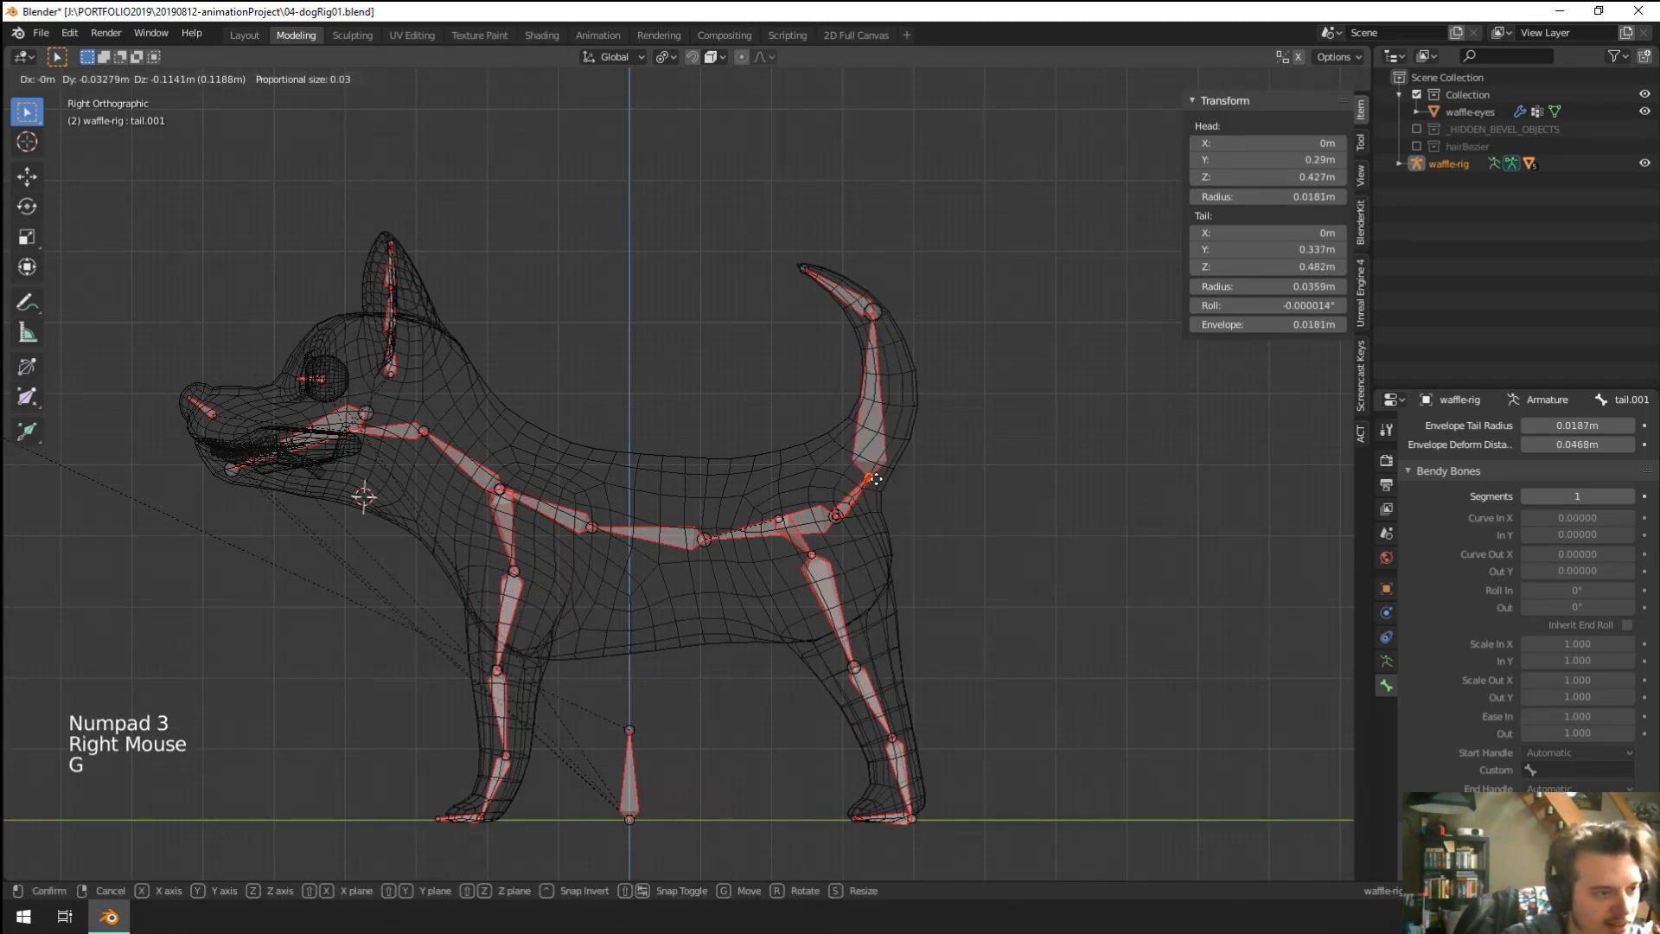
click(866, 468)
Move the tail.003 bone about -0.101 m in Y and 0.064 m in Z to the tail's tip, and shorten it.
scroll(872, 316, up, 3)
shift+middle_drag(884, 256, 766, 472)
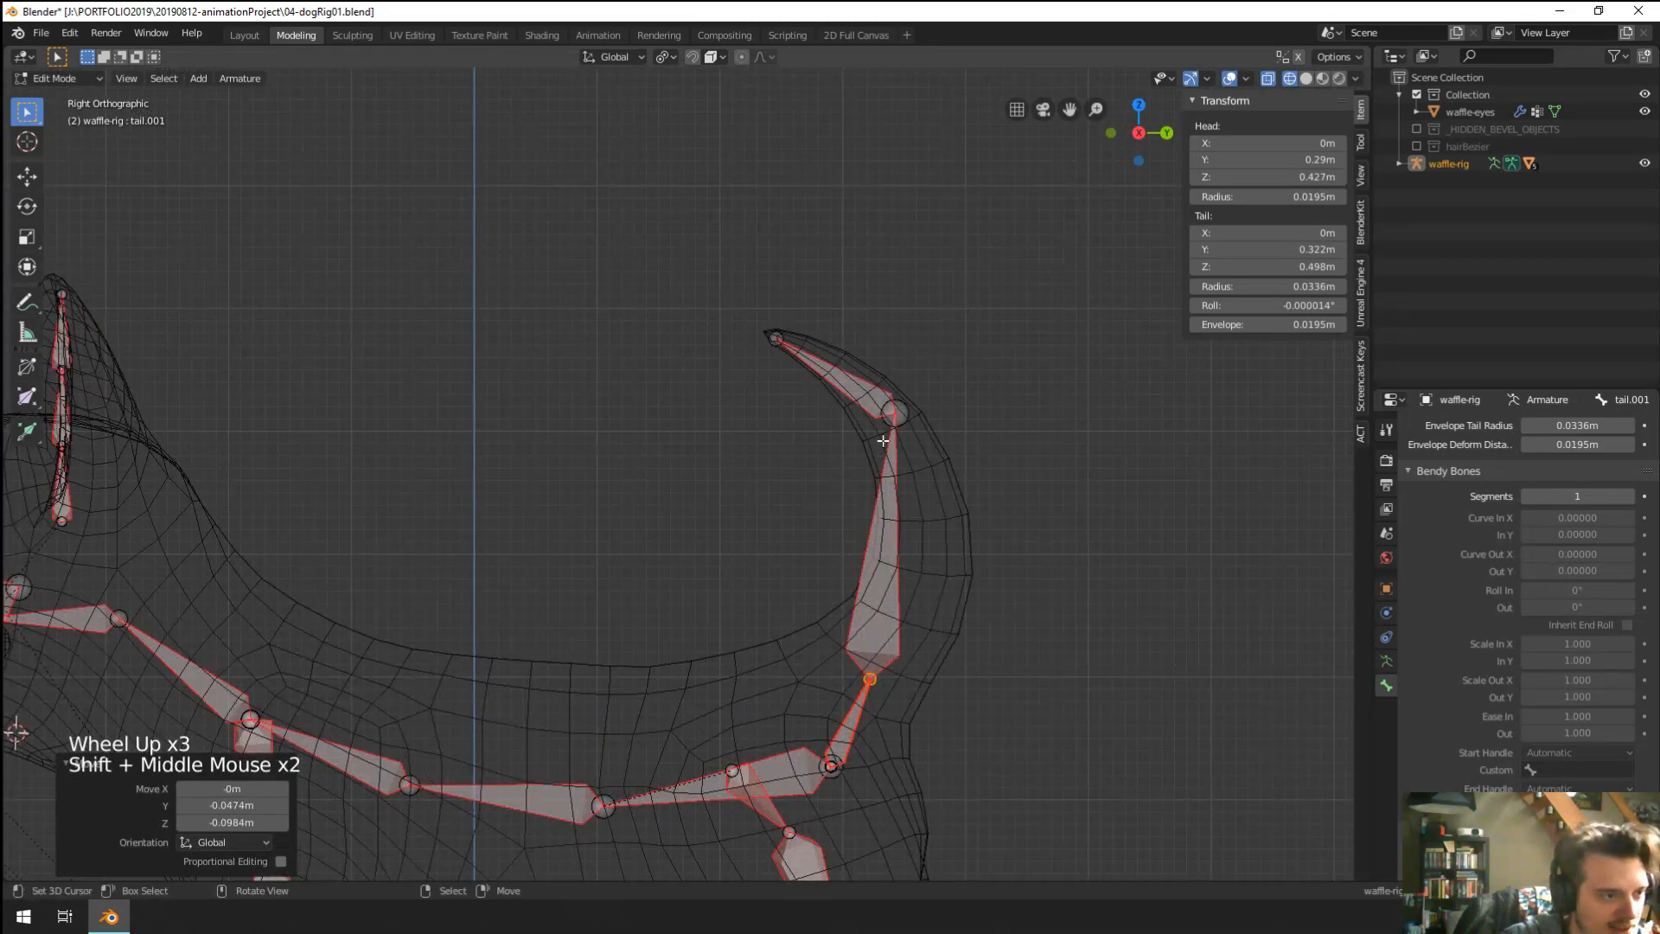
right_click(865, 394)
right_click(852, 385)
key(g)
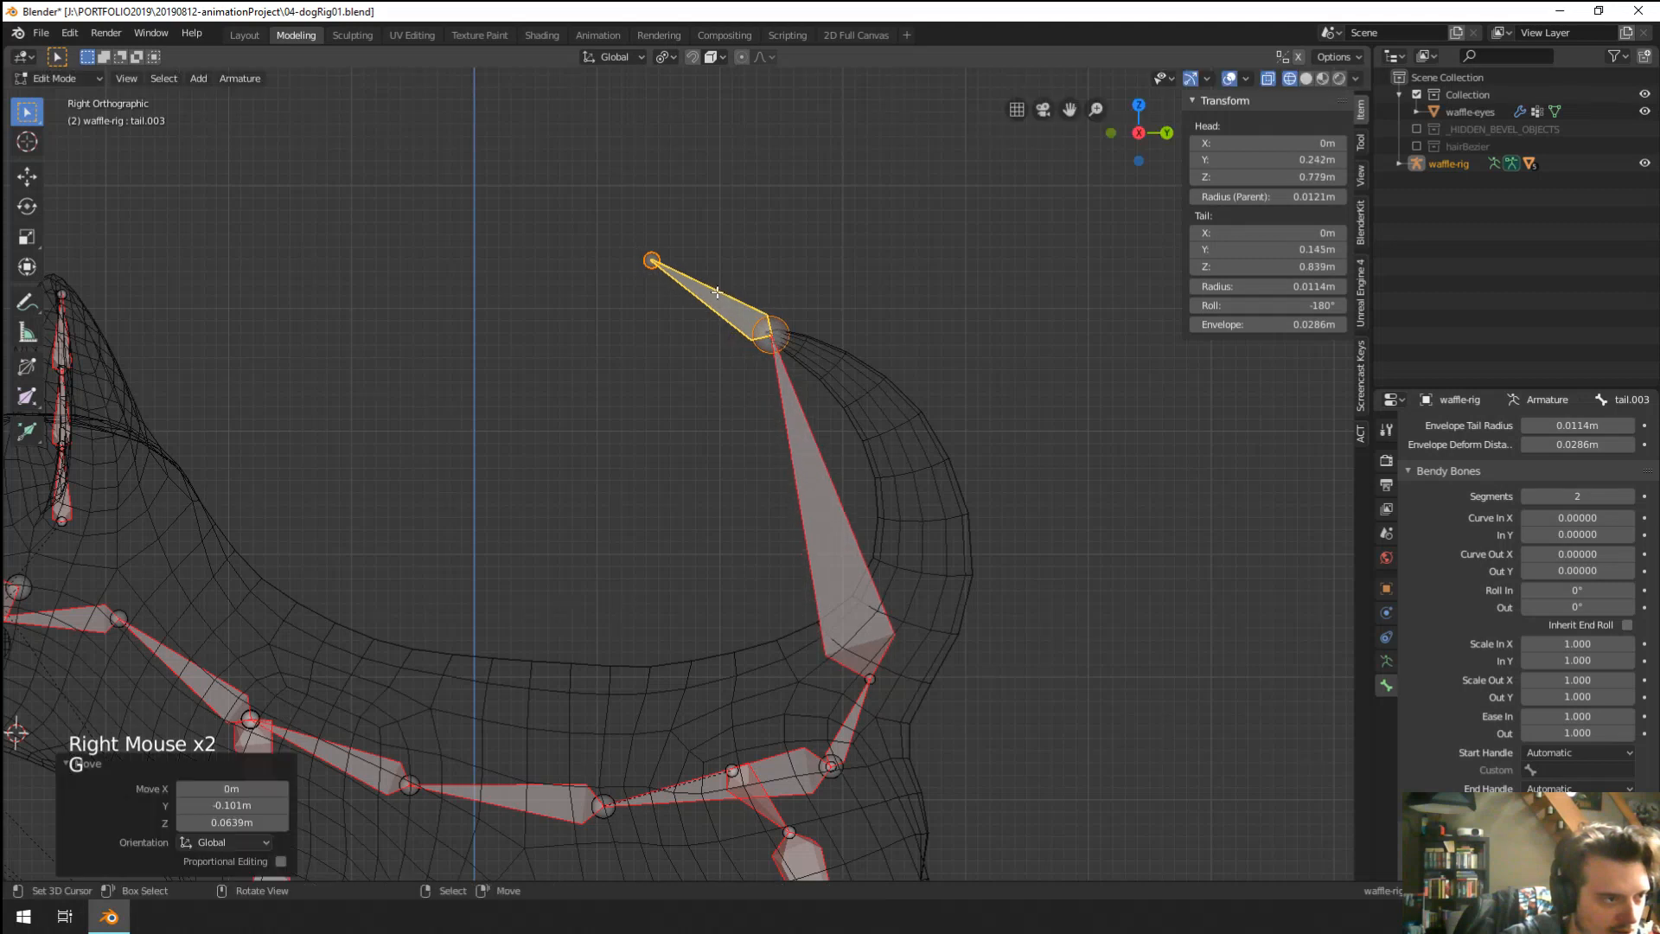
right_click(664, 265)
key(g)
click(738, 321)
Select the lengthened tail.002 bone and return the rig to Object Mode.
right_click(806, 452)
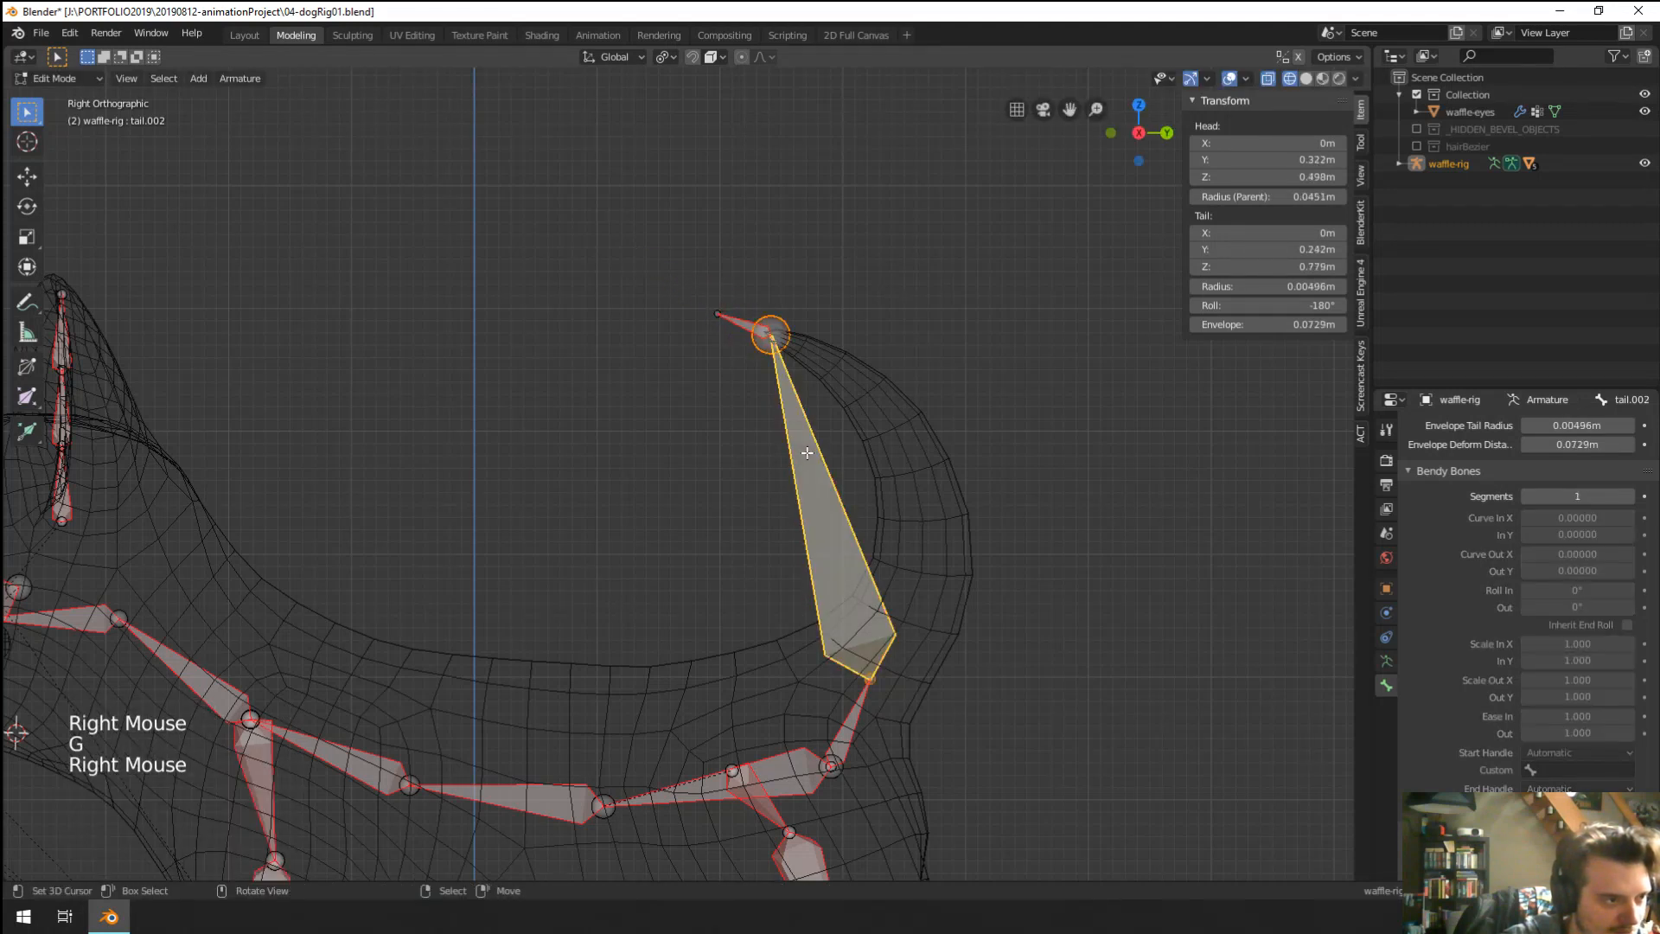
shift+middle_drag(934, 564, 918, 554)
middle_drag(918, 553, 907, 543)
key(Tab)
key(Tab)
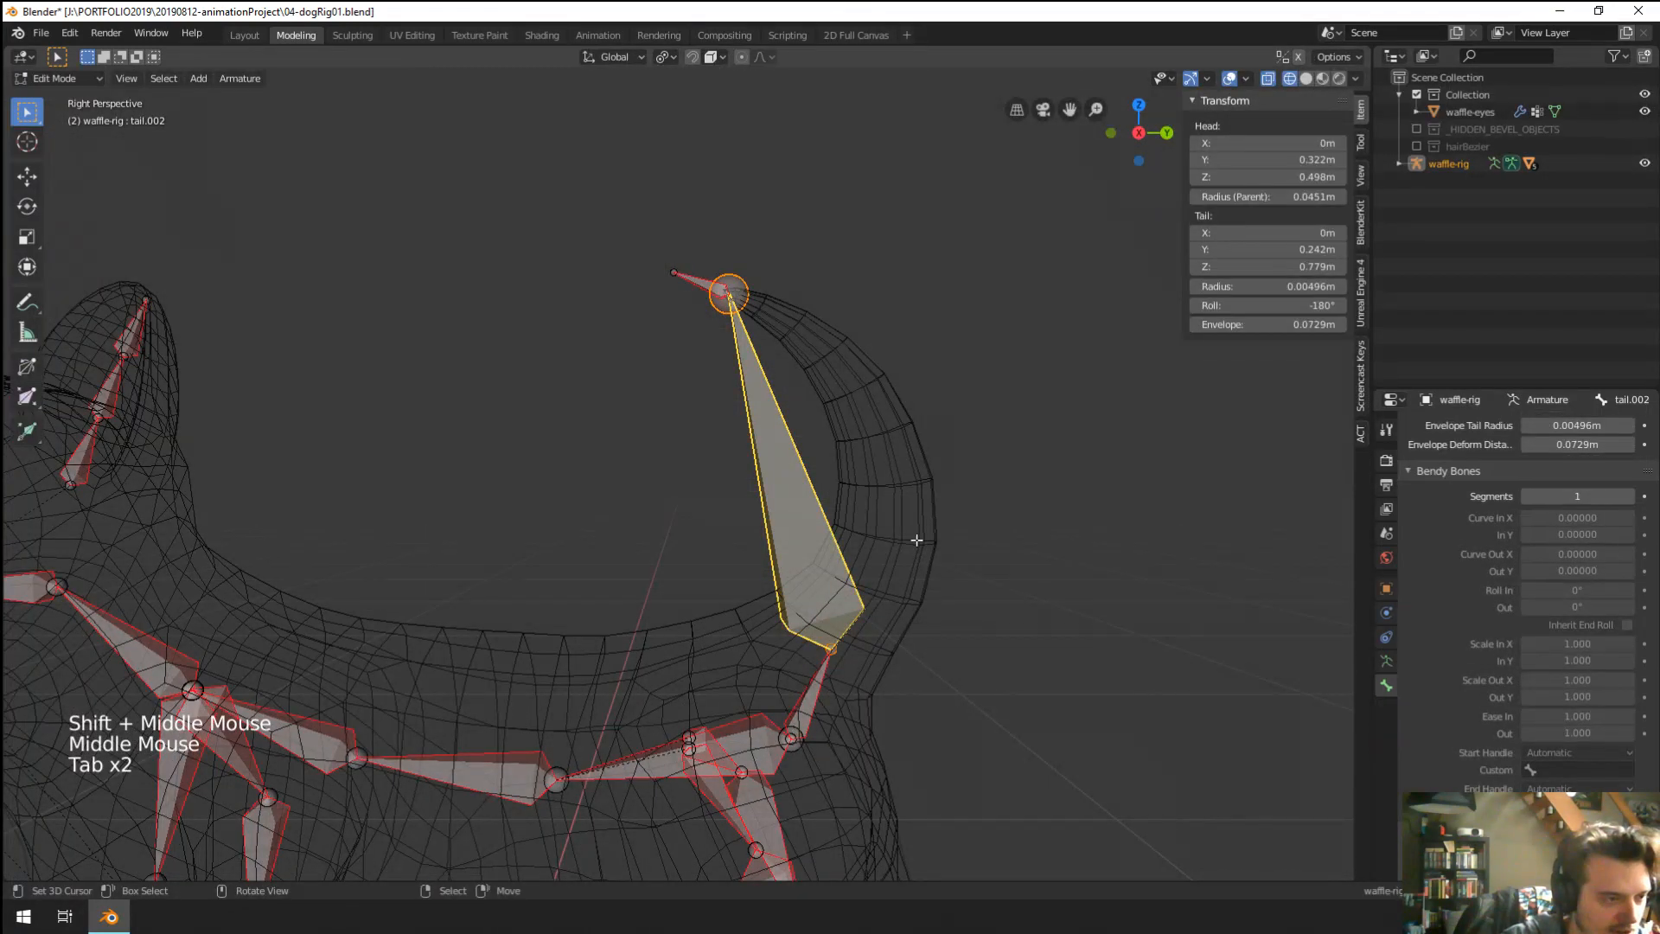
key(ctrl+Tab)
right_click(929, 487)
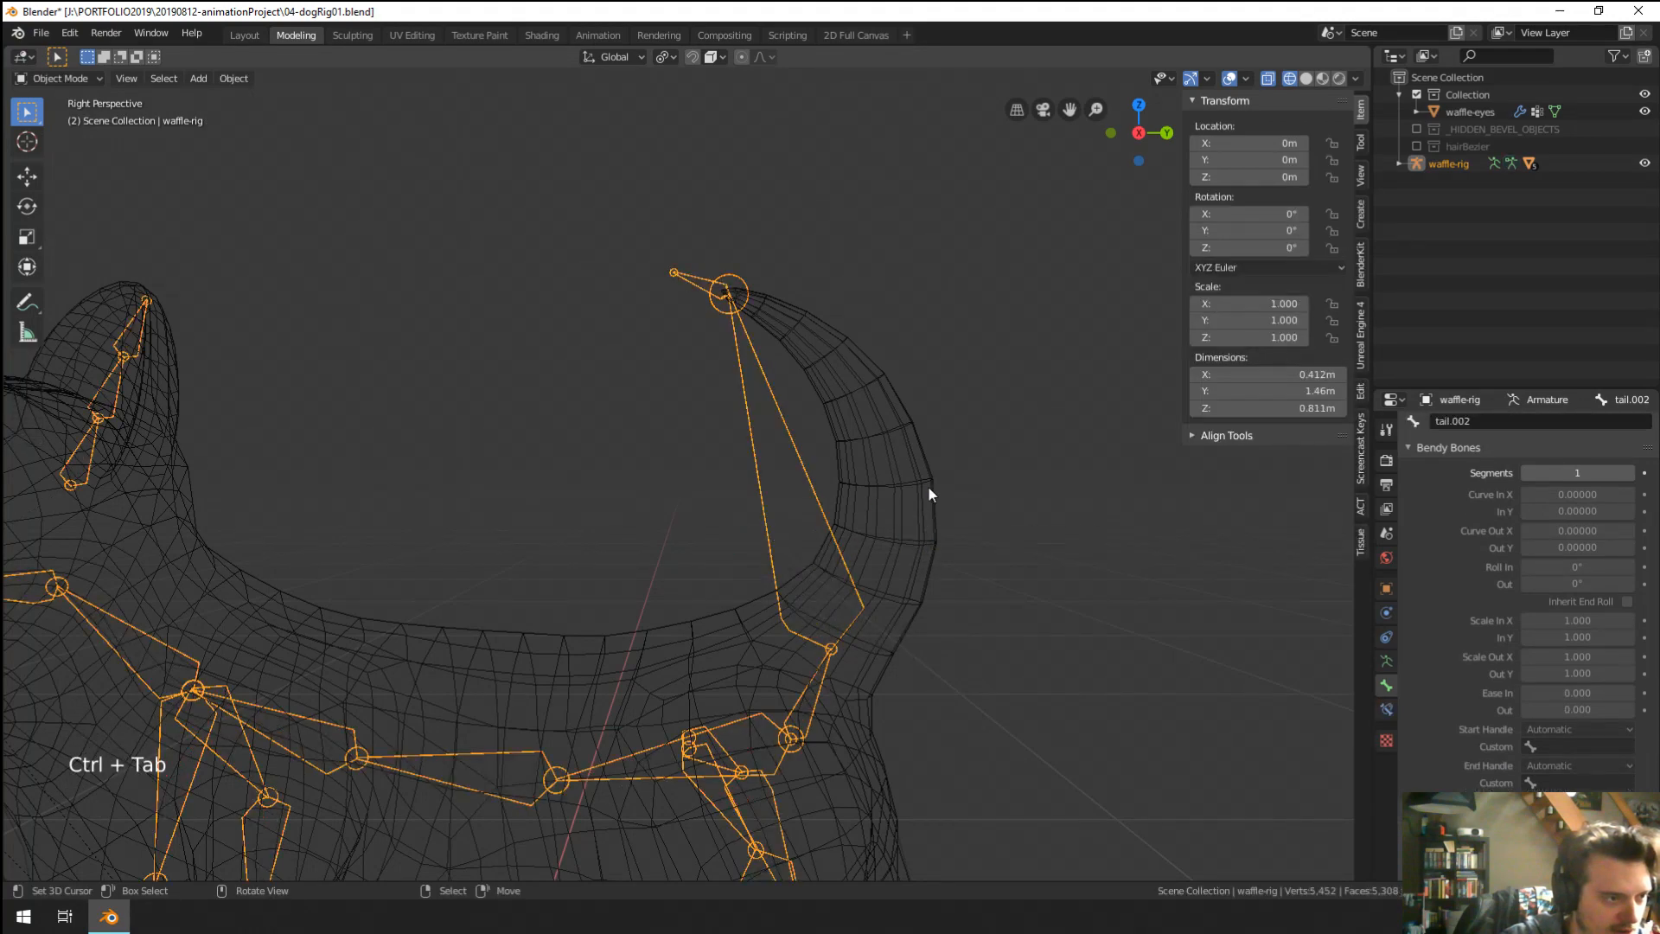
key(ctrl+Tab)
right_click(801, 471)
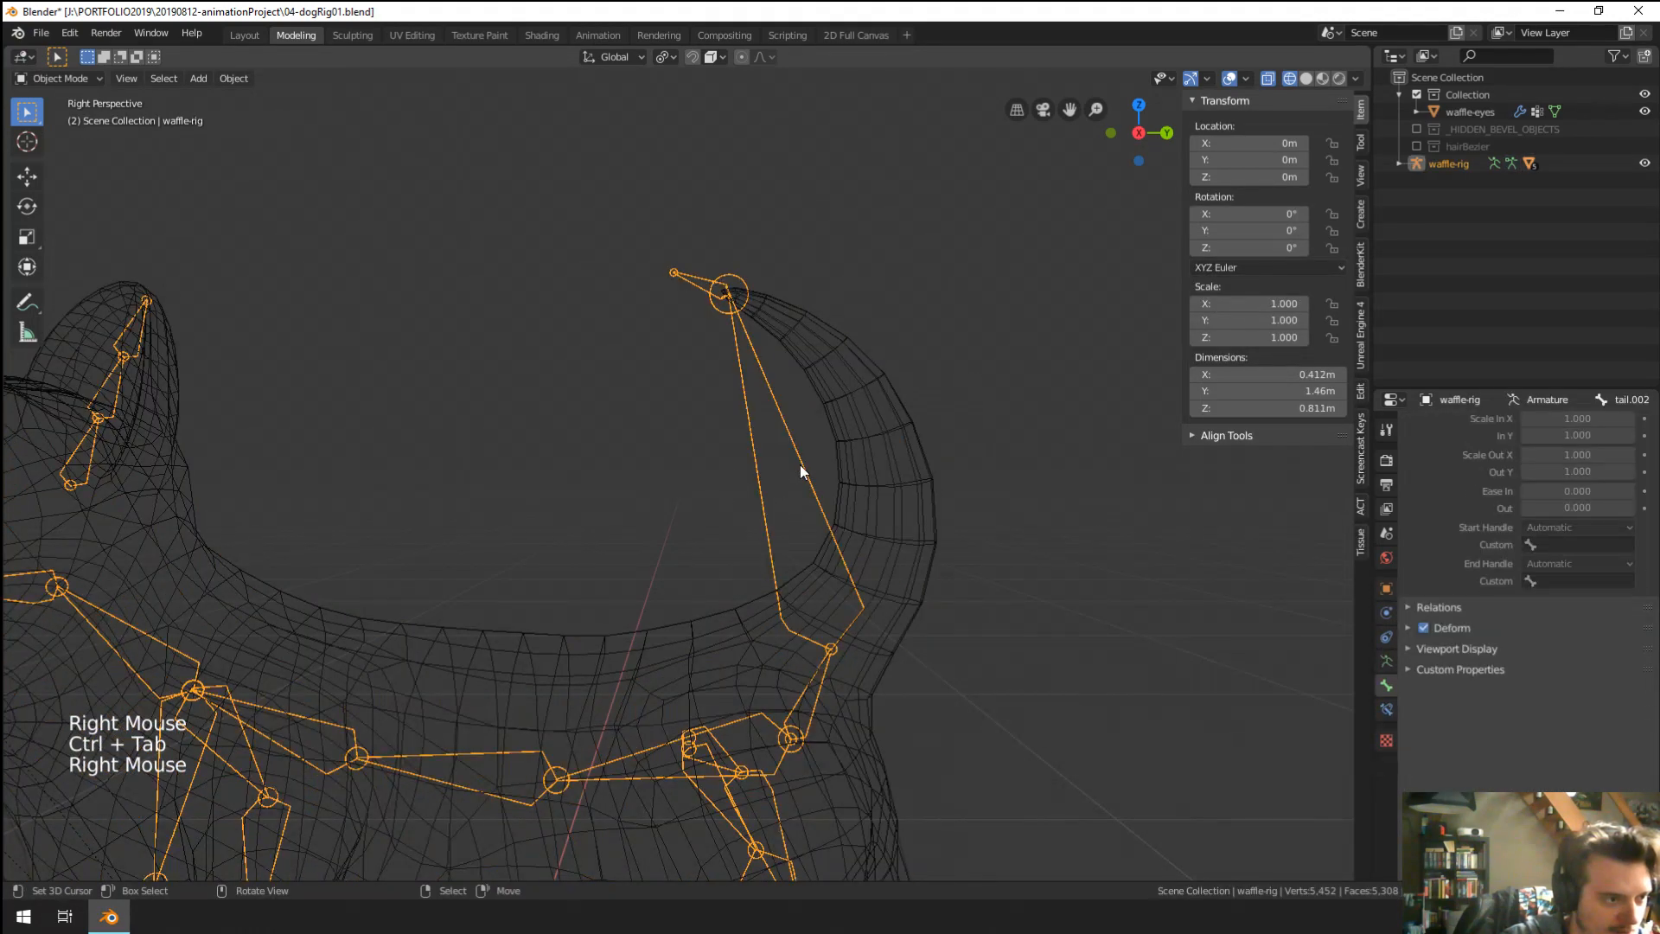
Set the armature's viewport display to B-Bone and switch the view to solid shading.
click(1382, 663)
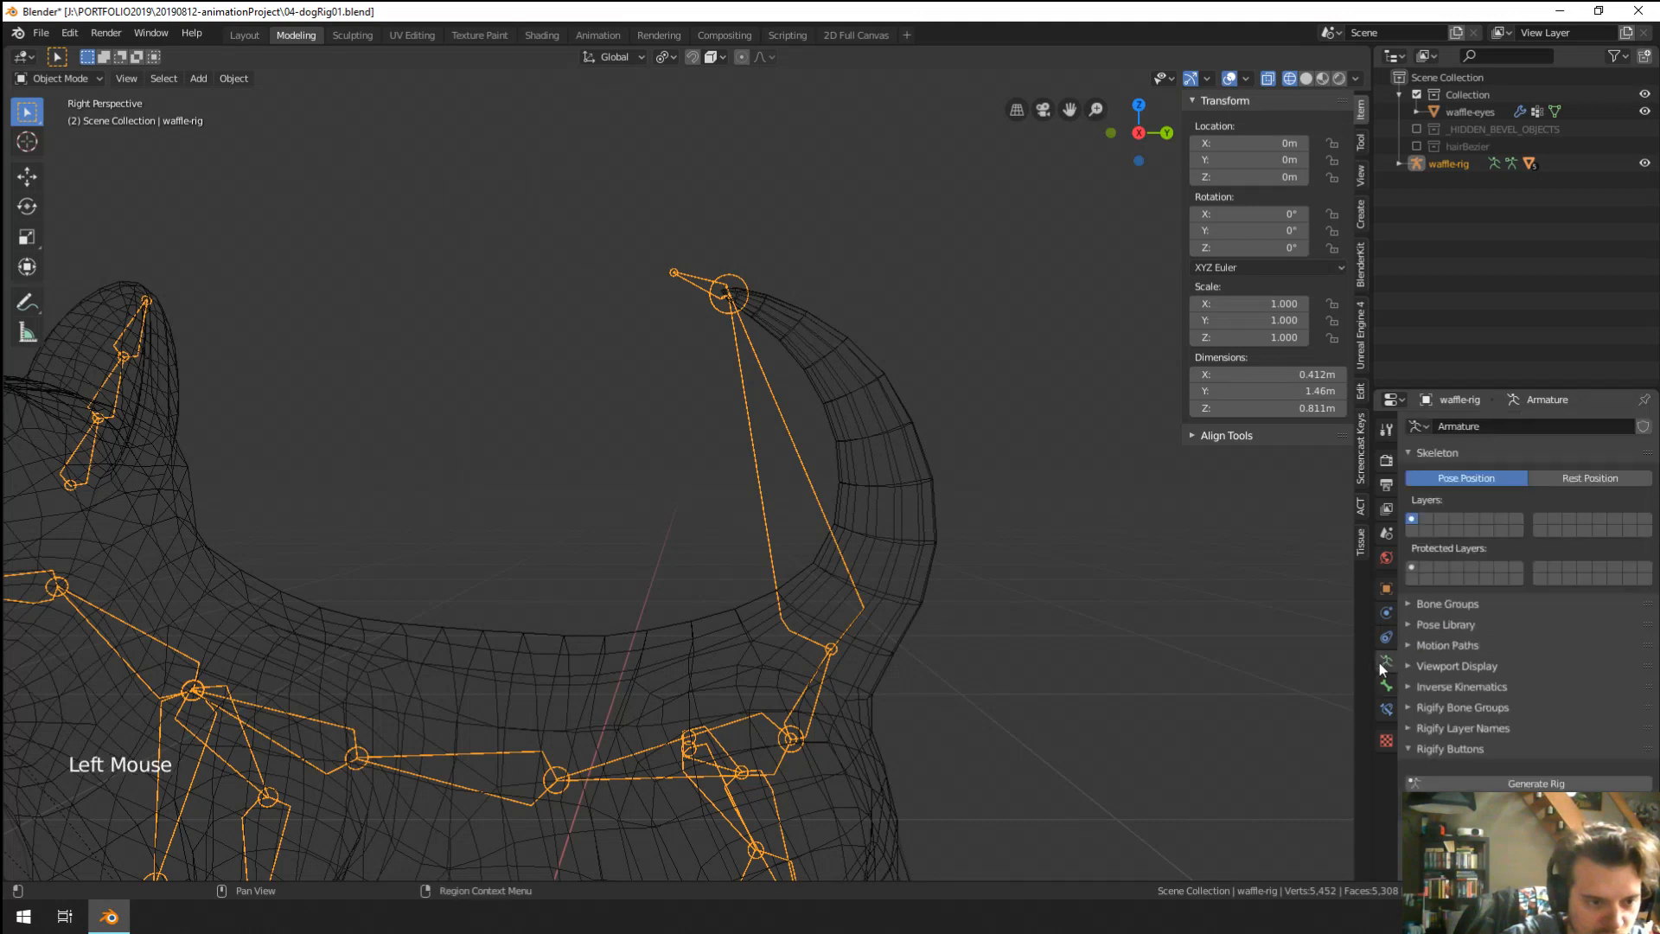
click(1459, 666)
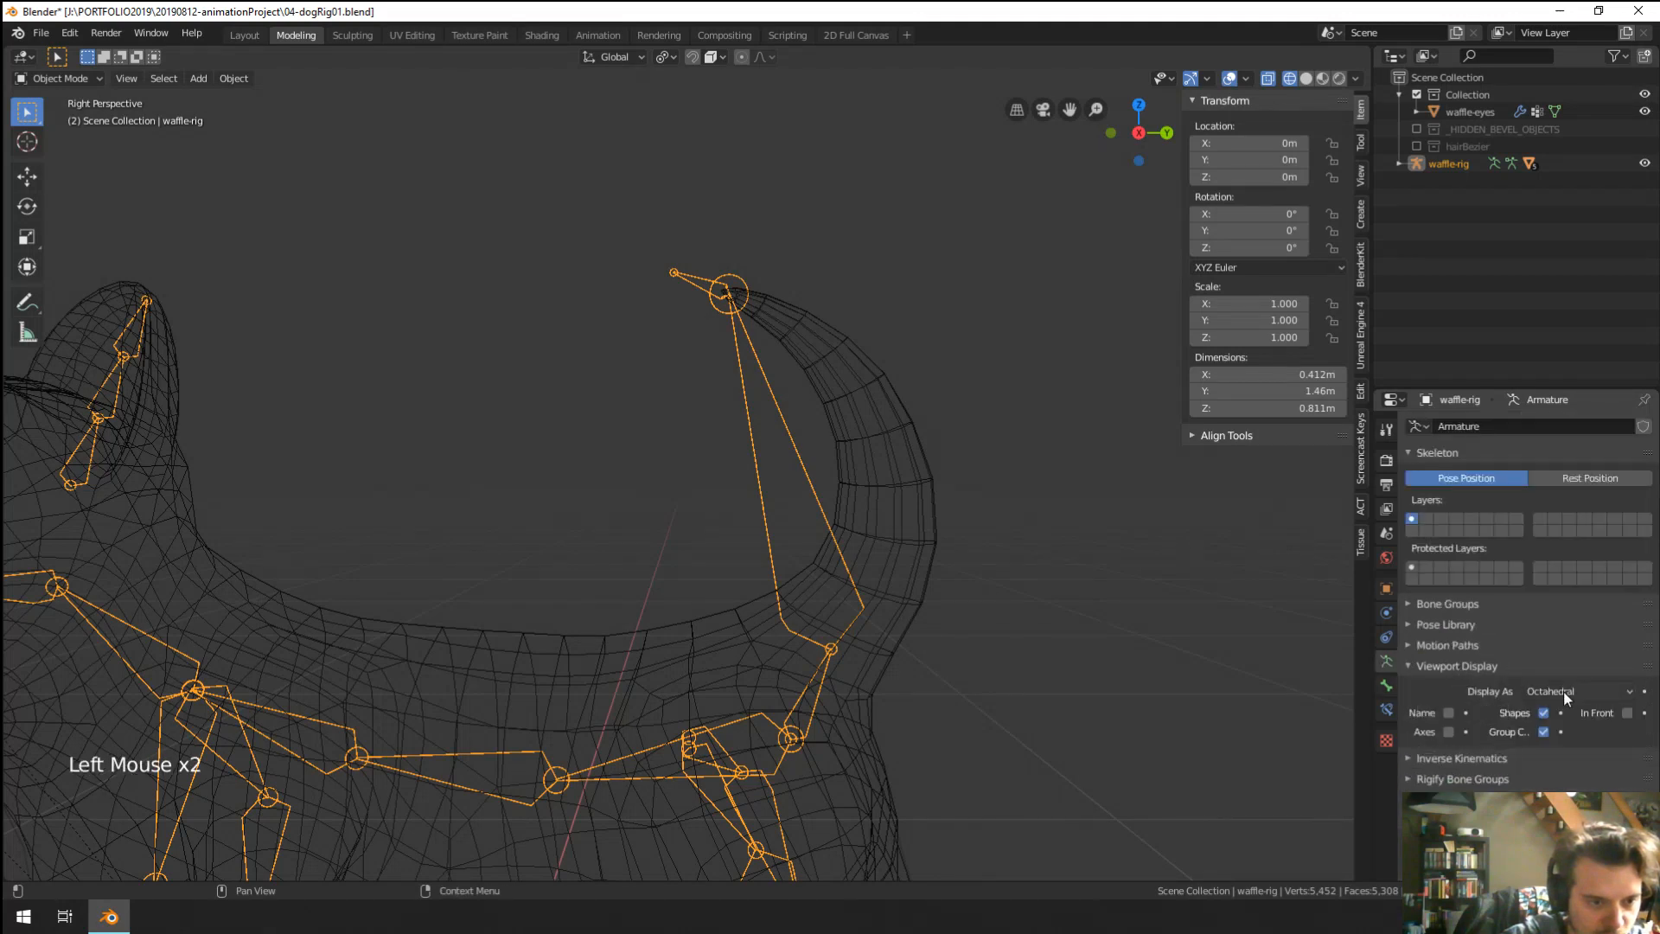
click(1565, 692)
click(1560, 752)
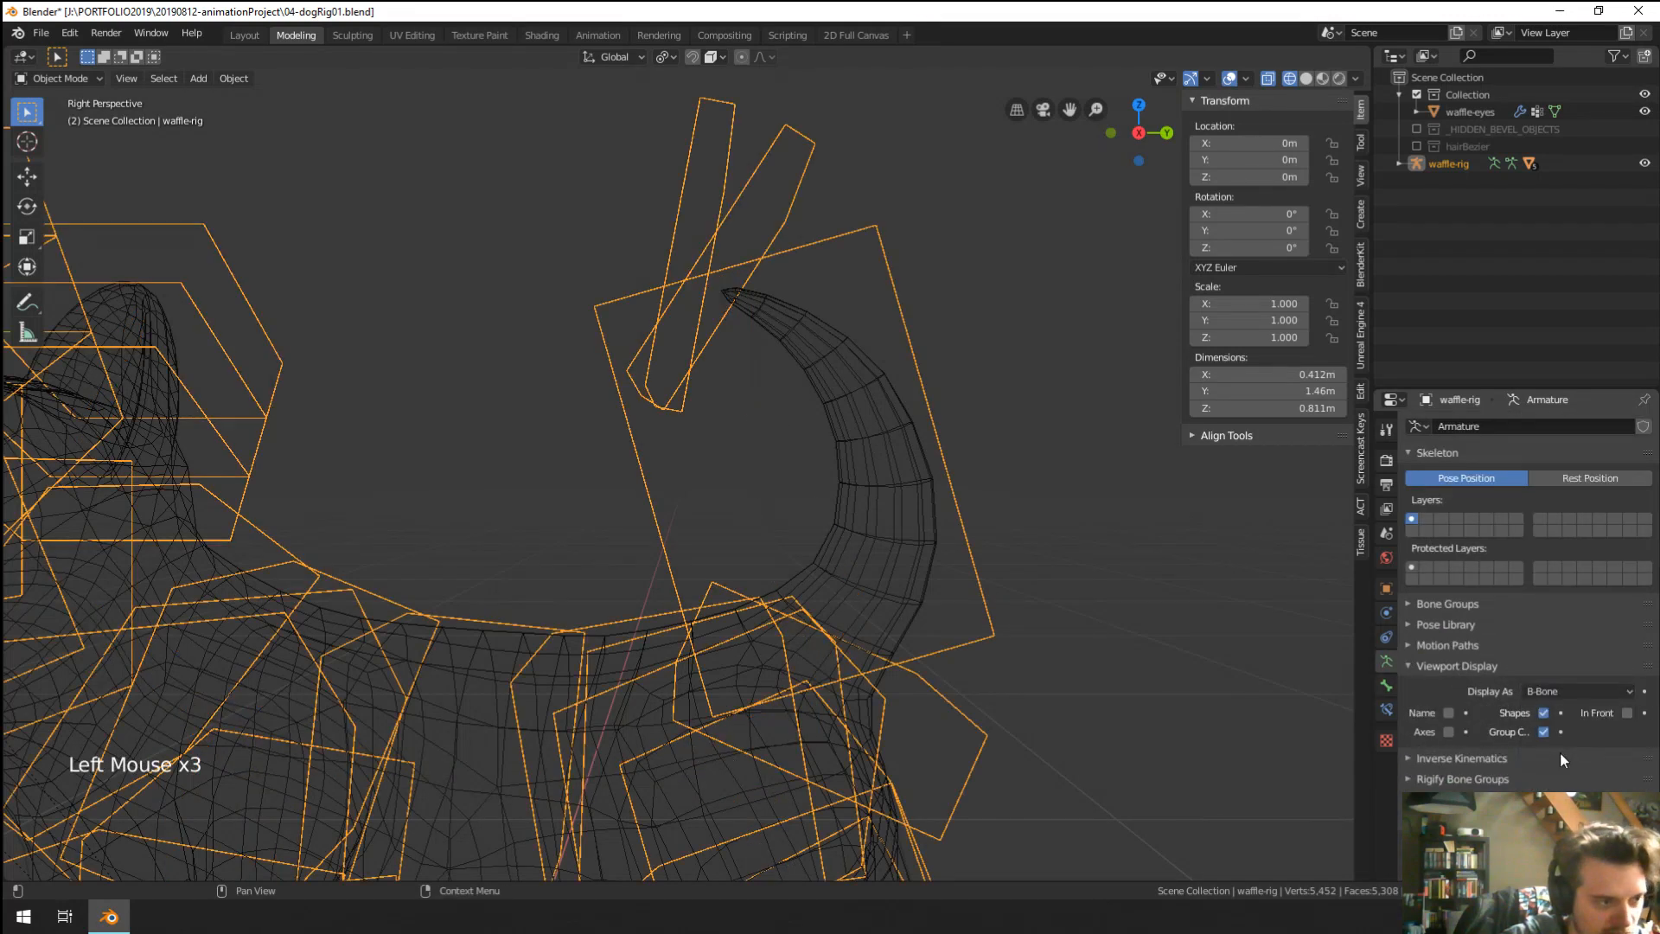
key(z)
click(1124, 586)
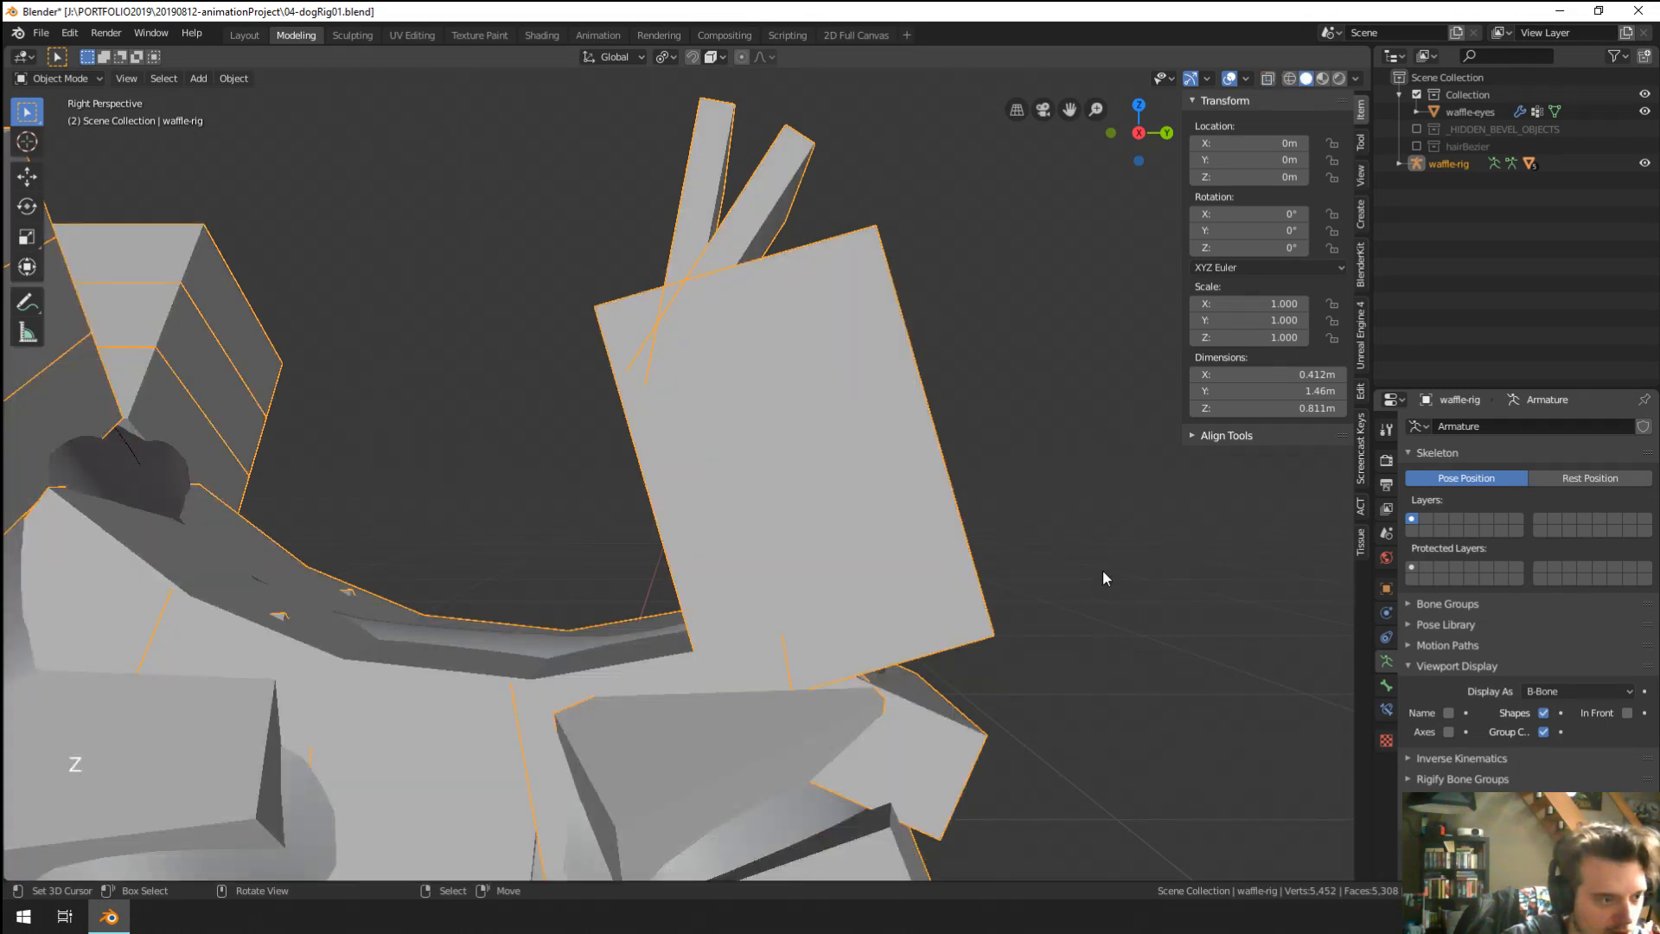
Return the rig to Edit Mode with the bone properties of tail.002 shown.
right_click(728, 185)
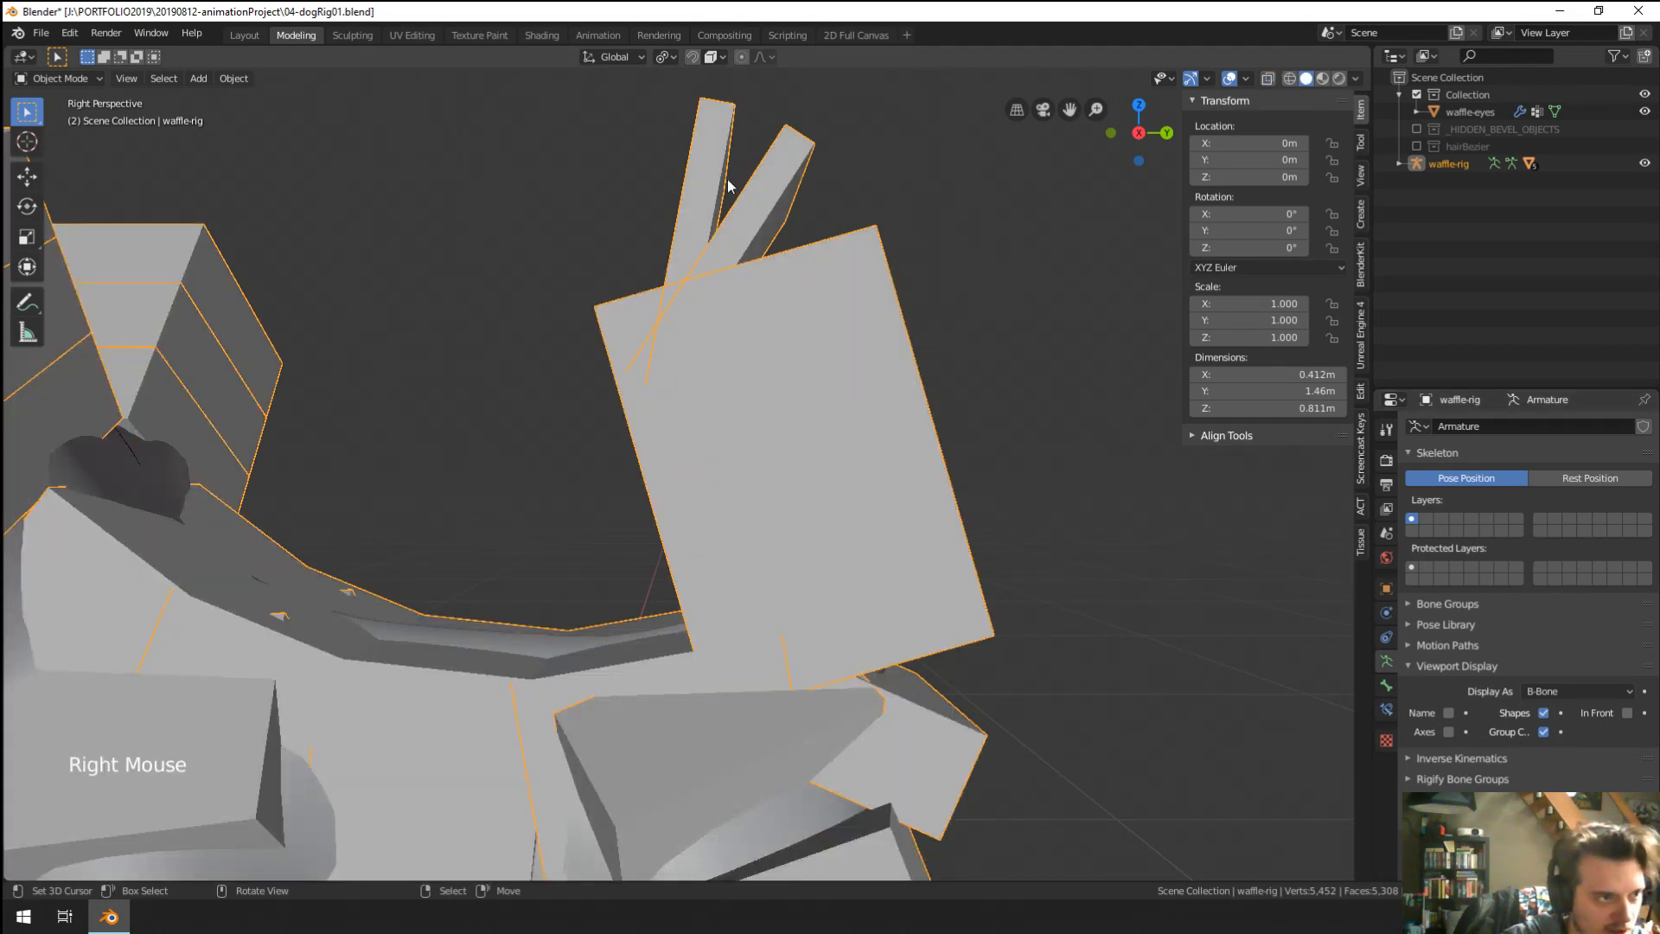
click(1386, 685)
key(Tab)
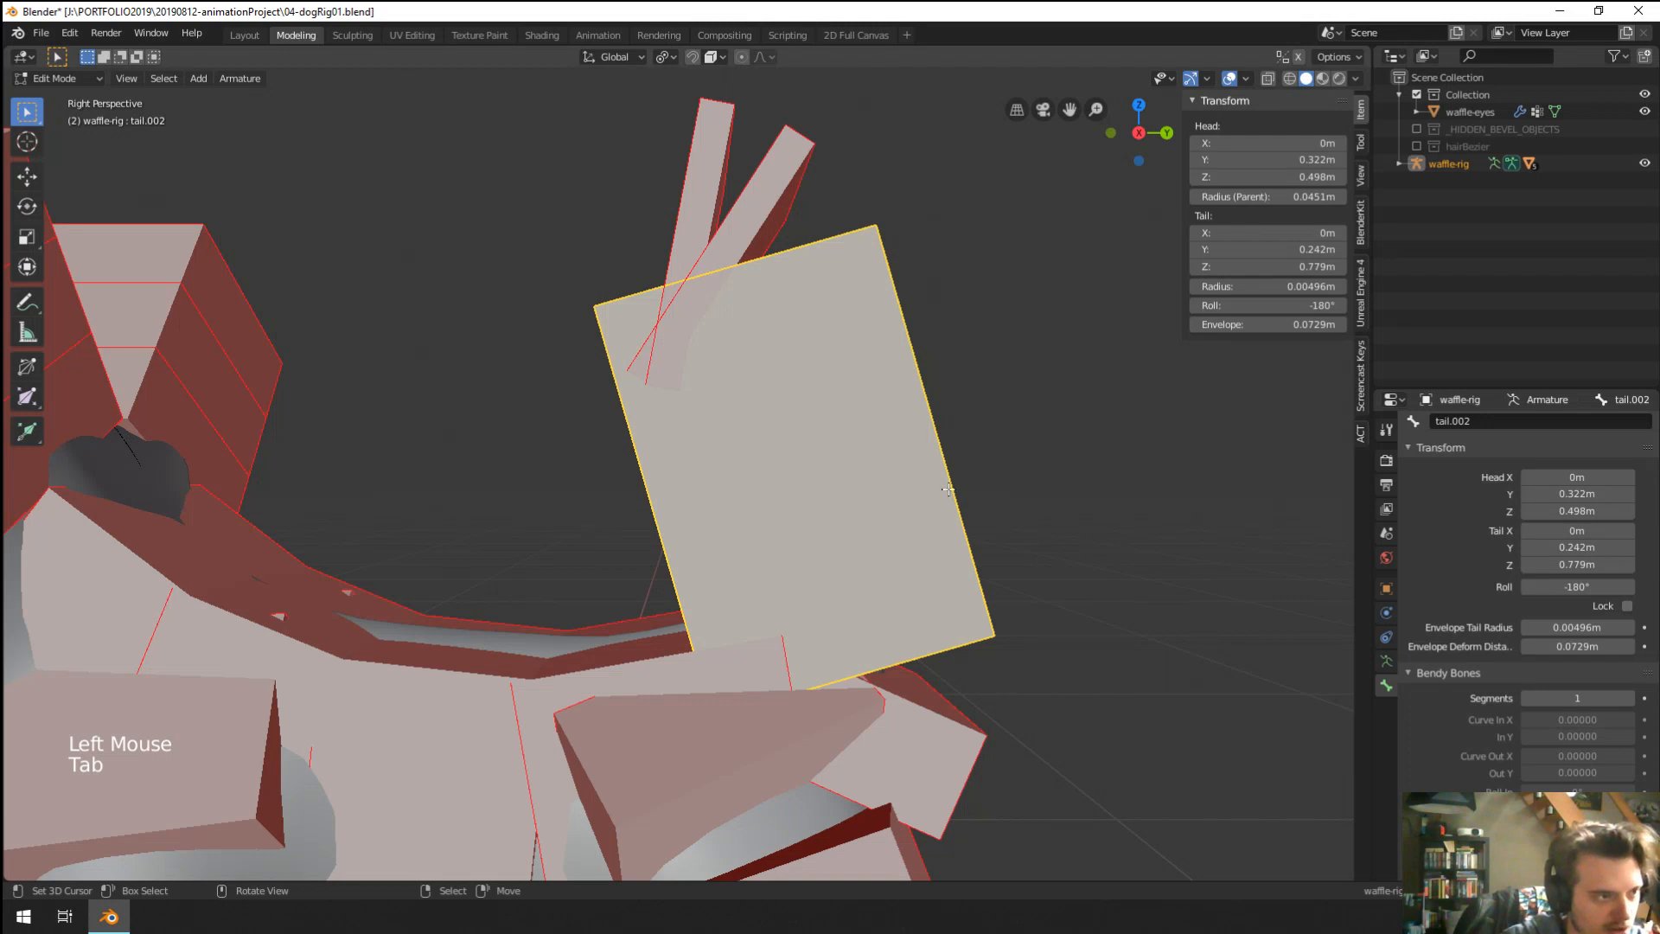
Try to rescale the oversized B-Bone box of tail.002 and save the file.
key(alt+s)
key(shift+s)
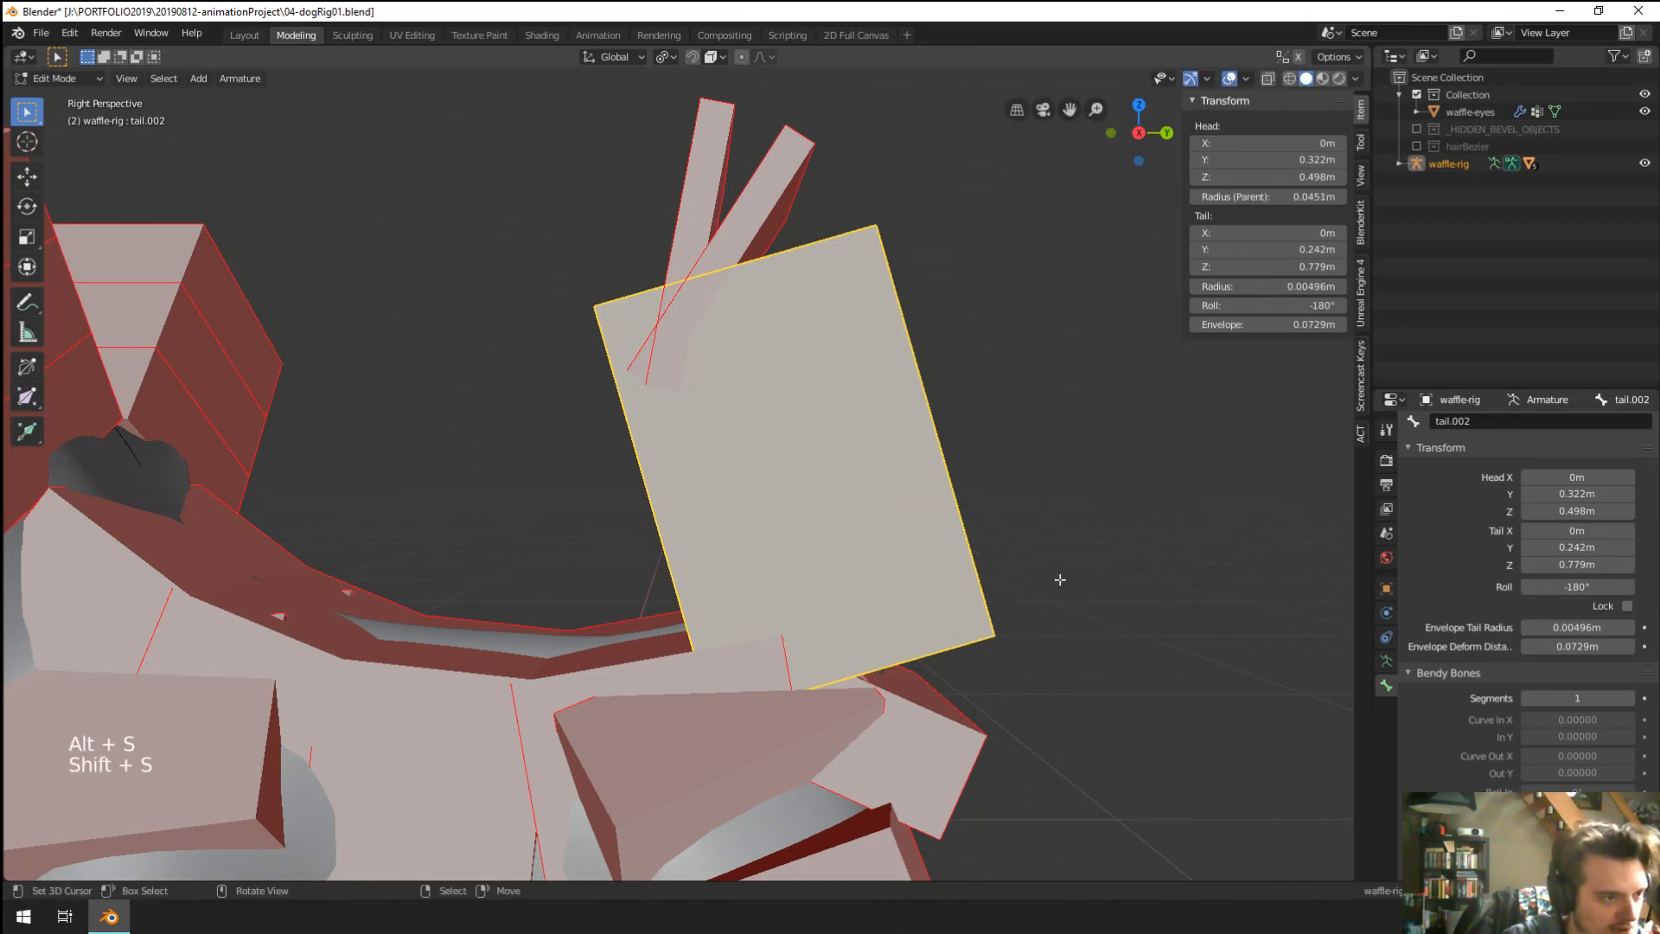
key(s)
key(Escape)
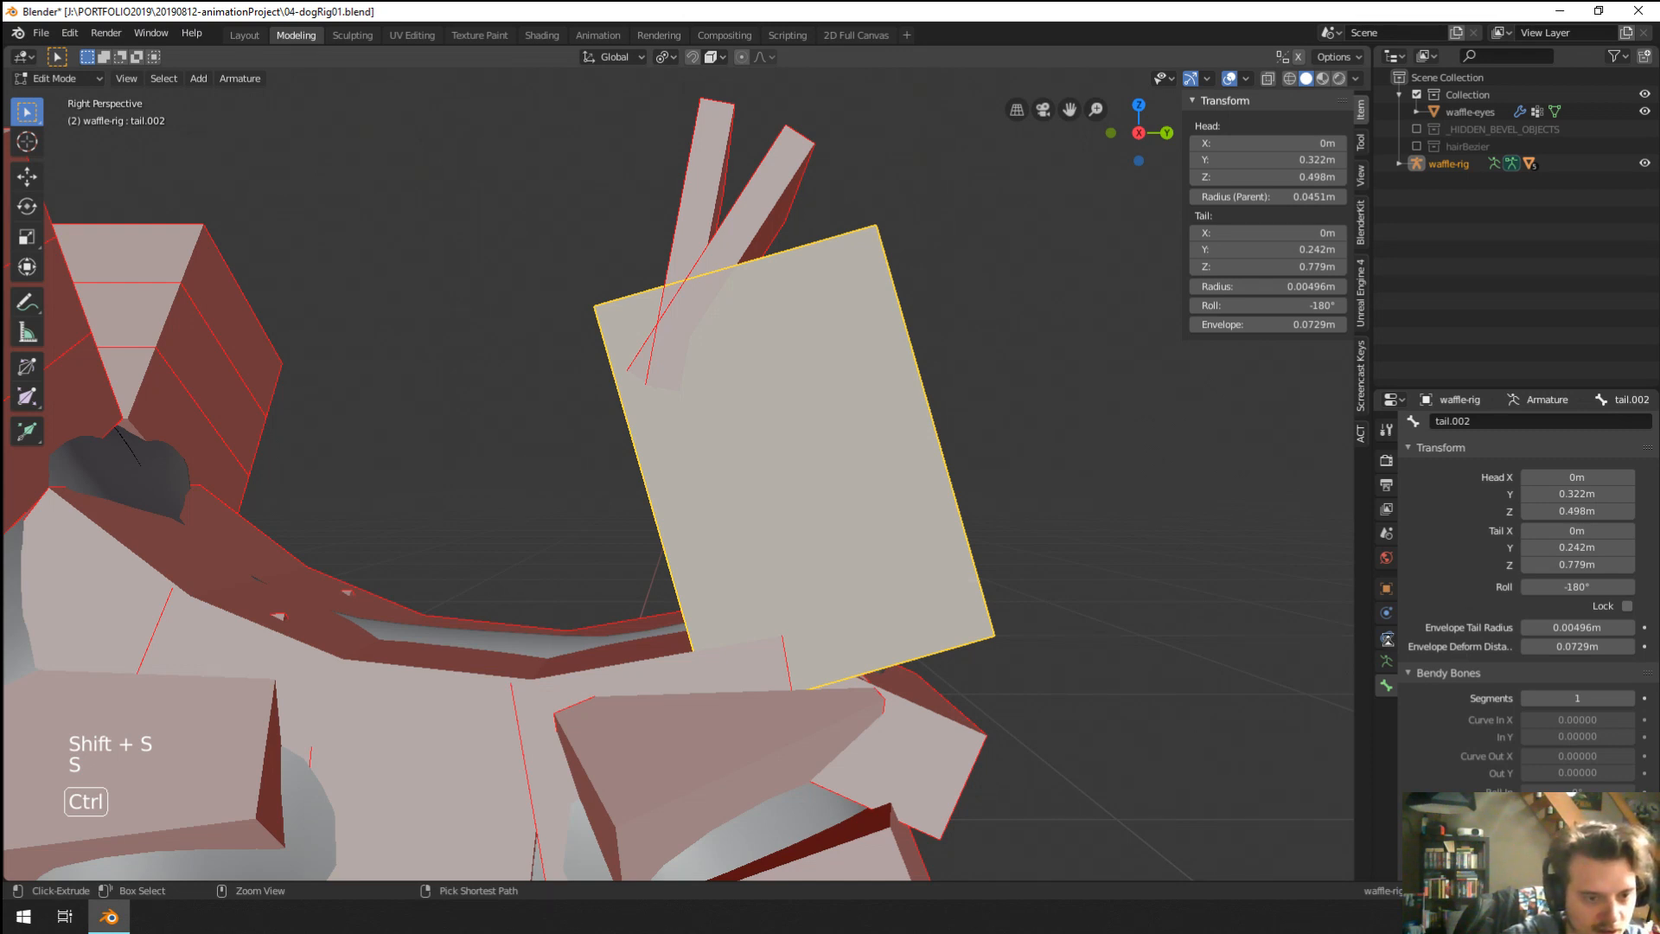
key(ctrl+s)
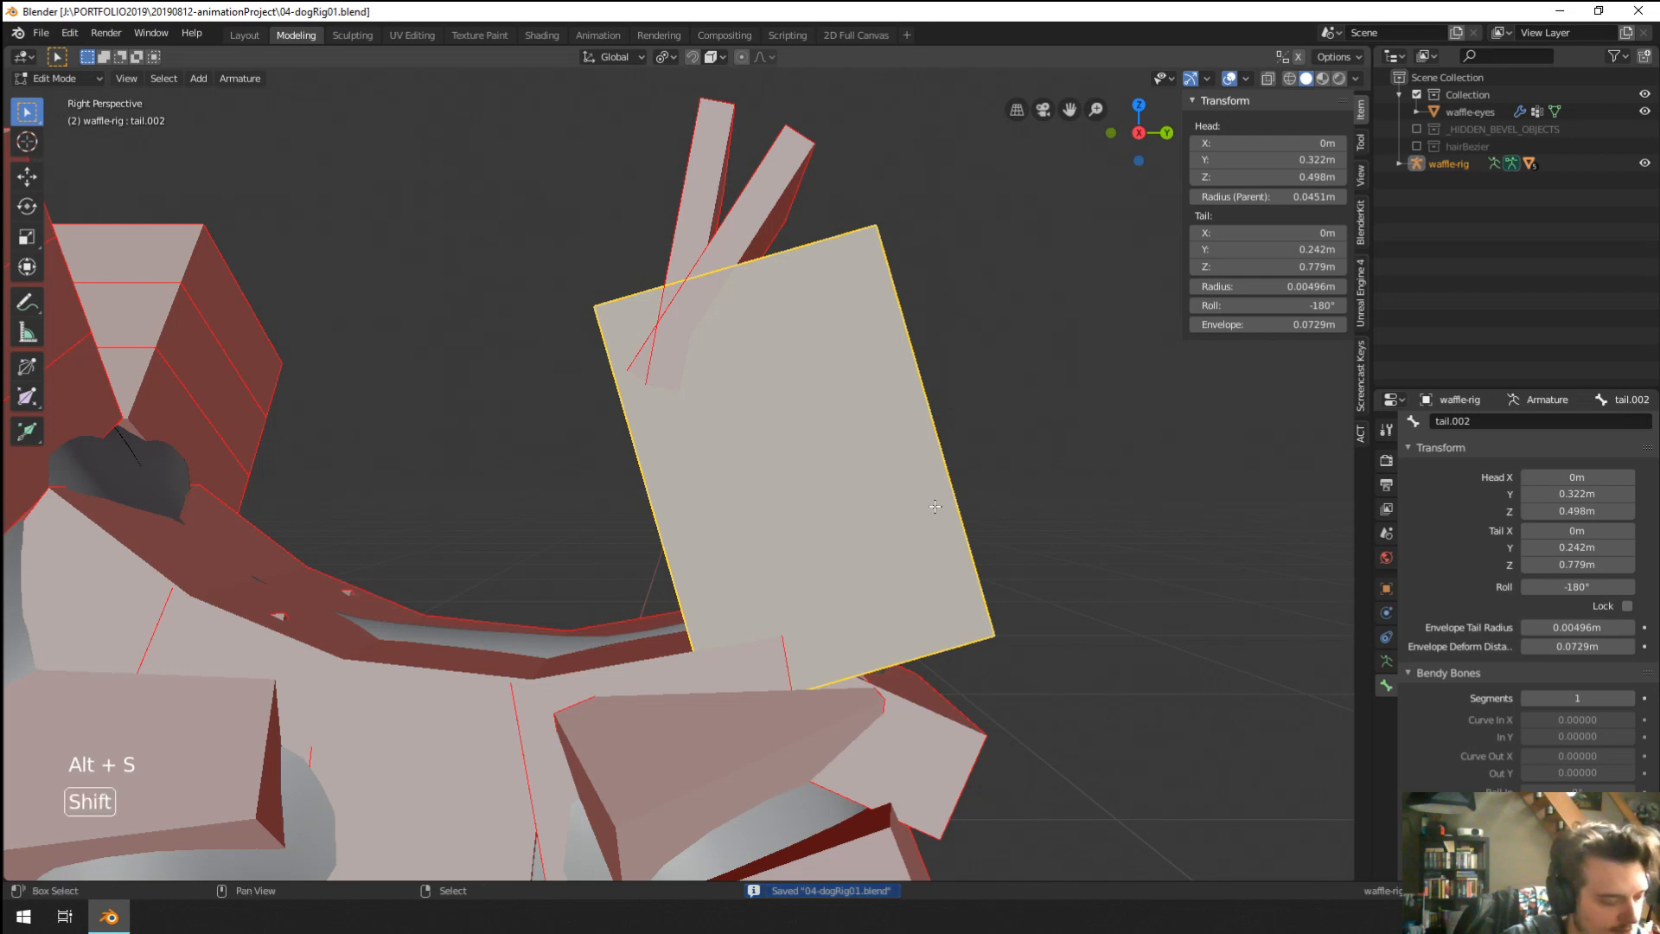
key(shift+a)
key(ctrl+z)
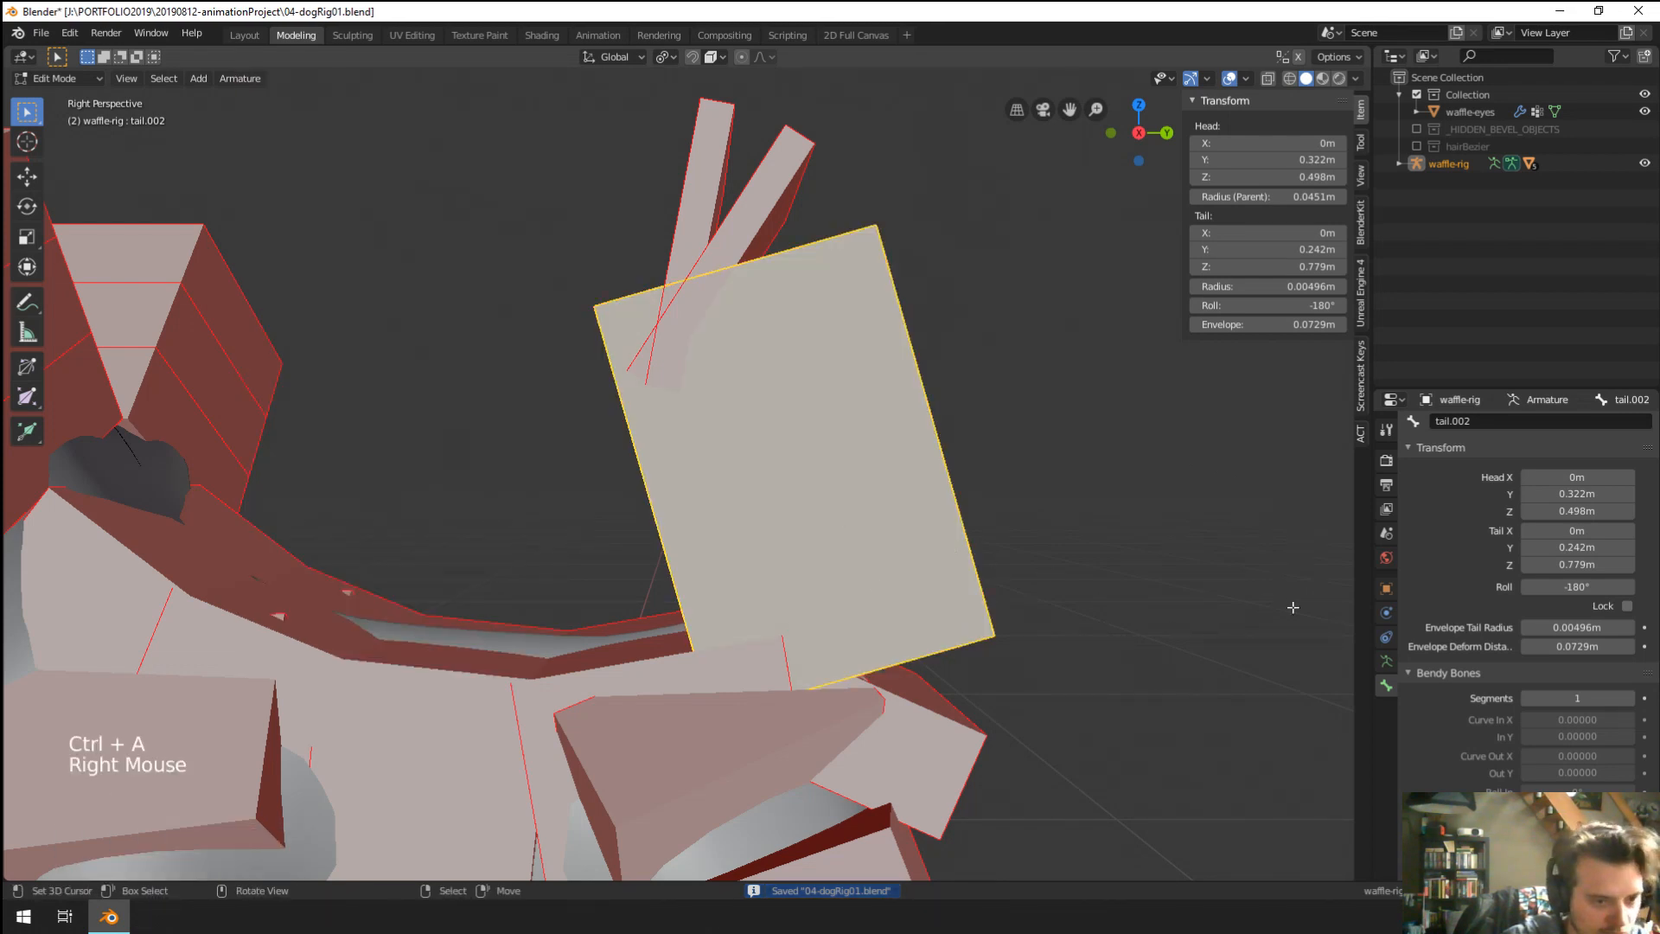
Try an Envelope Tail Radius of 0.002 m and an Envelope Deform Distance of 0 m on tail.002, undoing each change.
scroll(1503, 616, down, 3)
scroll(1503, 616, up, 4)
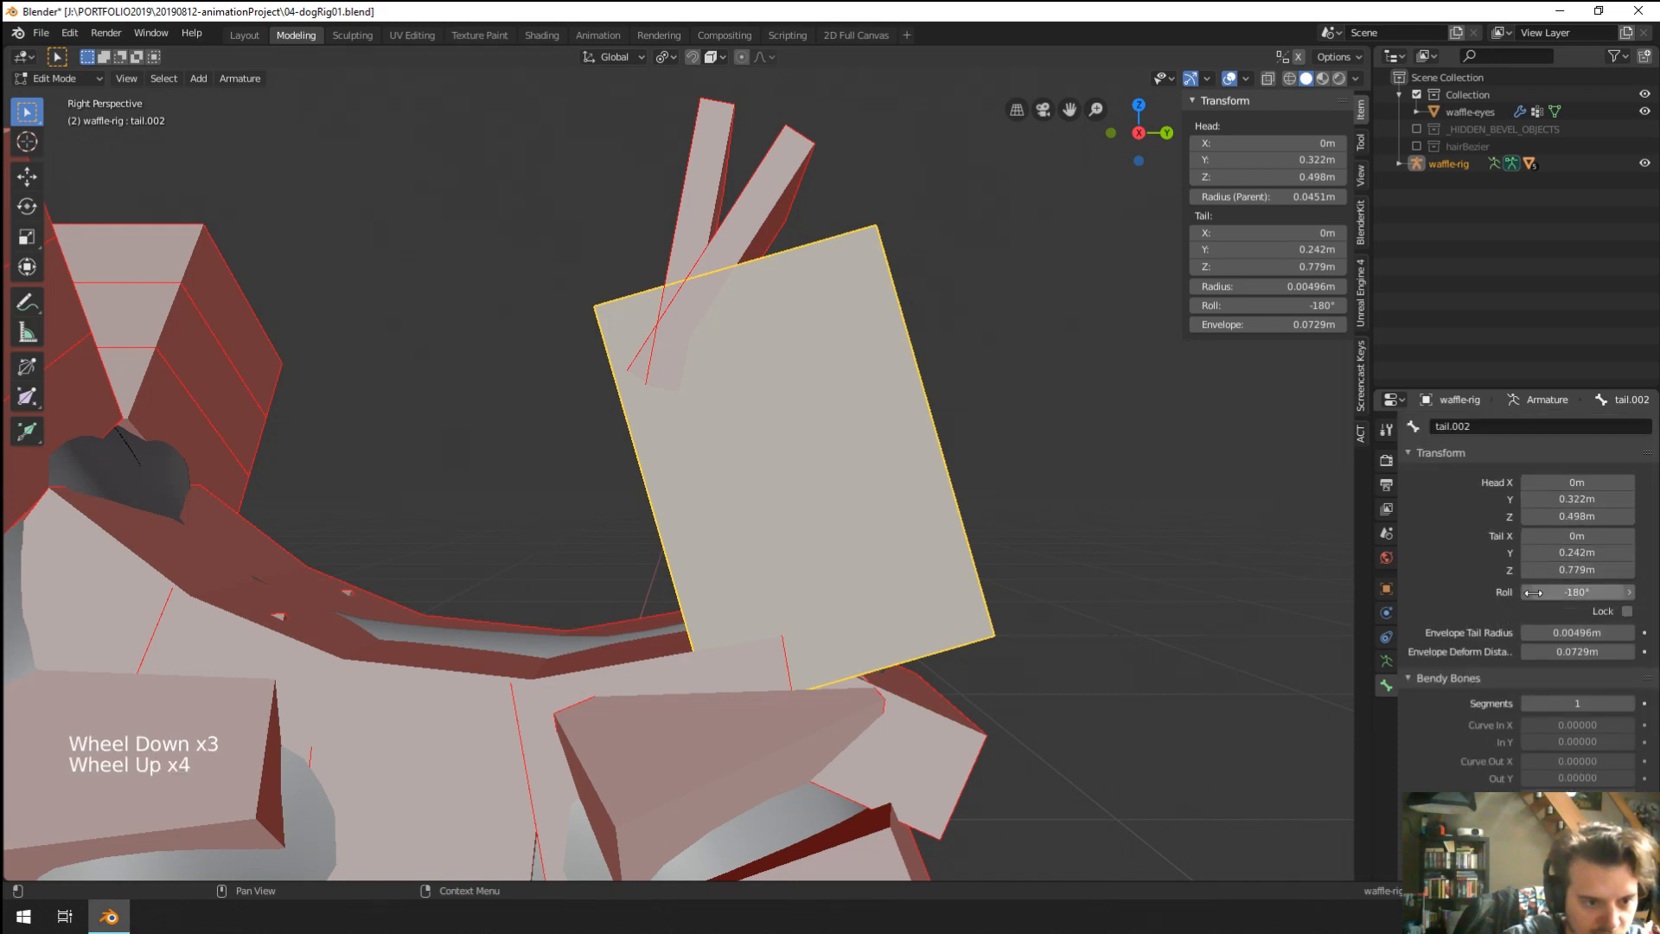
drag(1560, 632, 1535, 632)
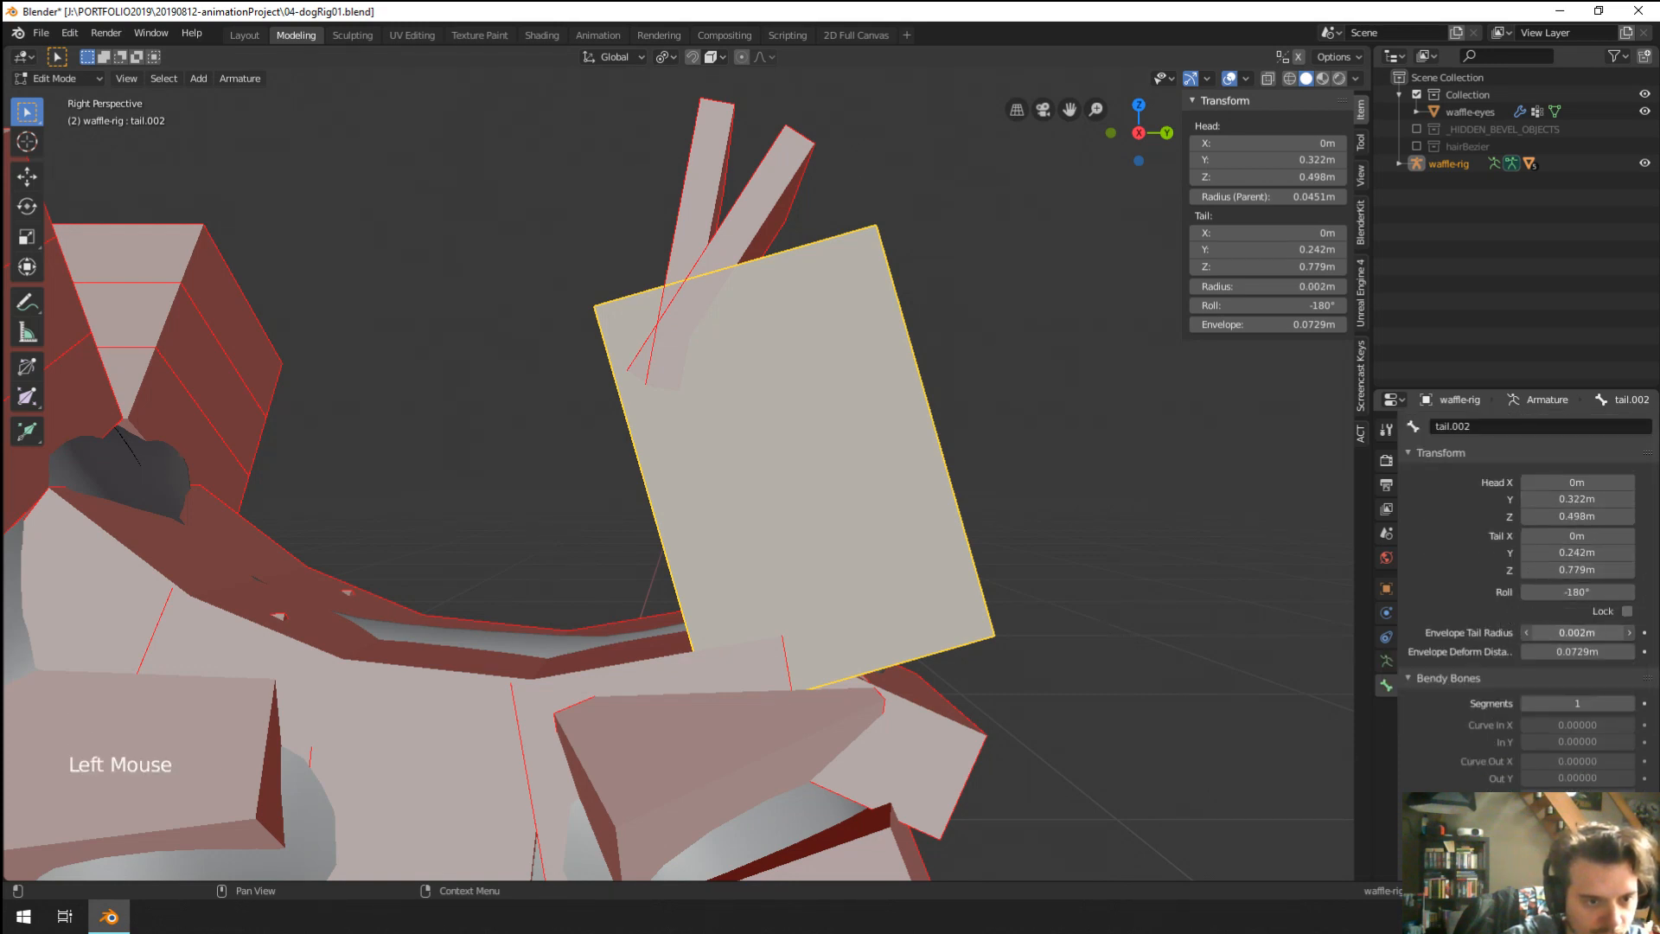
key(ctrl+z)
click(1599, 649)
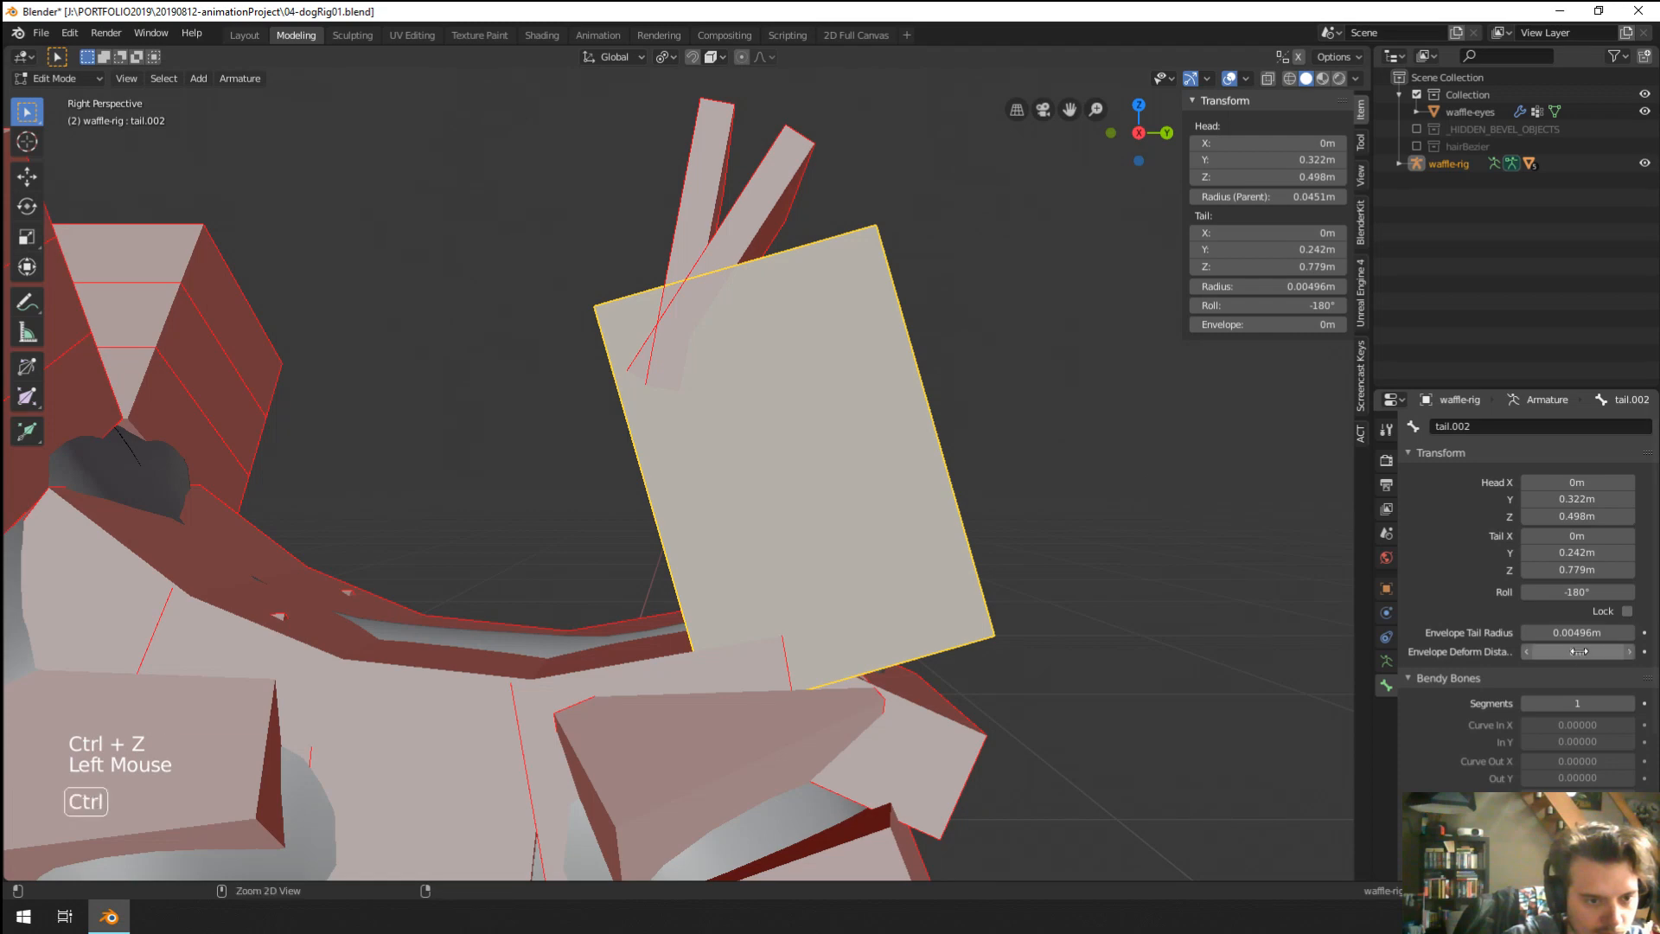
key(ctrl+z)
scroll(1604, 642, down, 8)
scroll(865, 355, up, 2)
scroll(865, 355, down, 8)
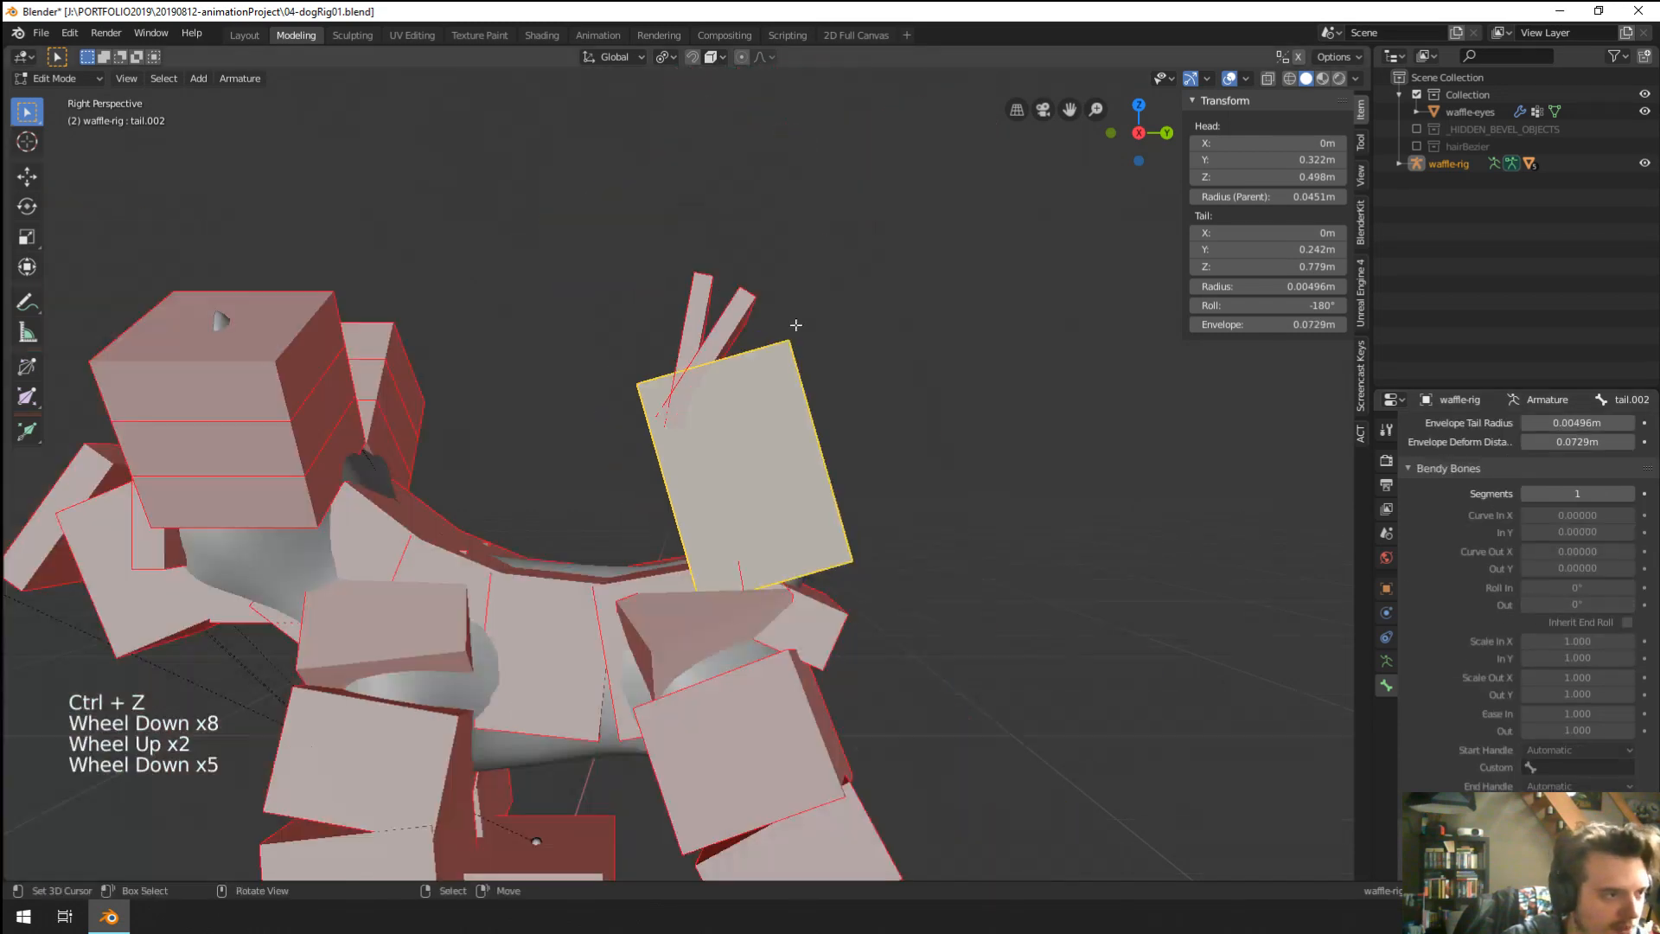
scroll(828, 352, up, 3)
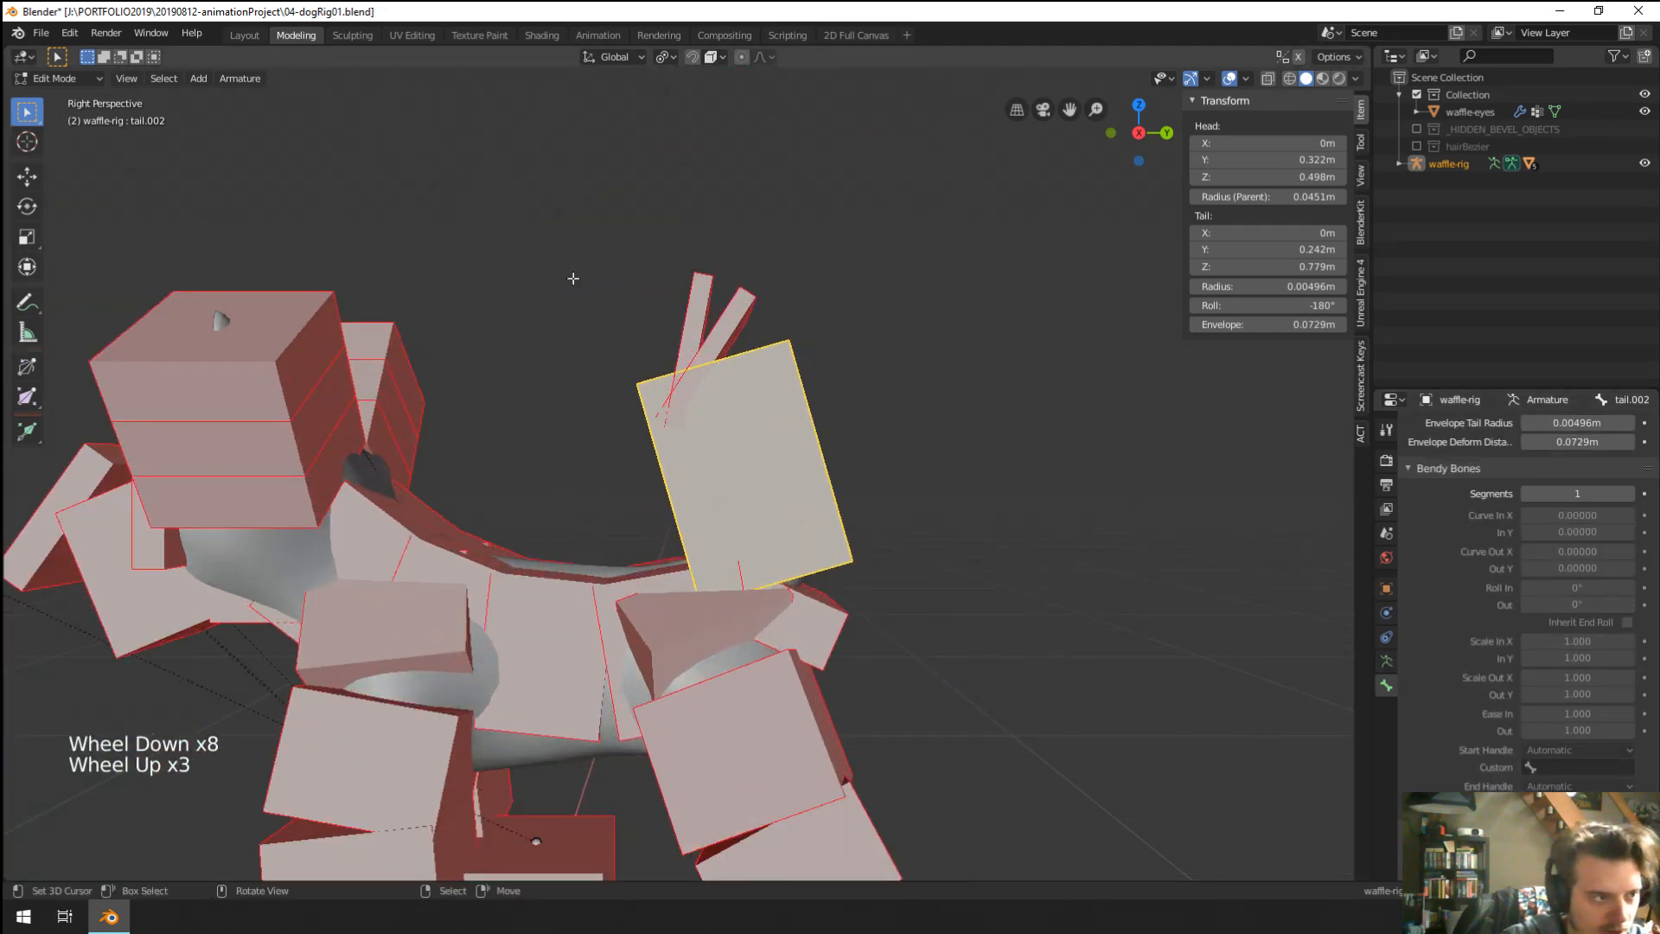
Reduce the Bendy Bones segments of the tail-tip bone tail.003 to 1.
right_click(702, 333)
right_click(702, 333)
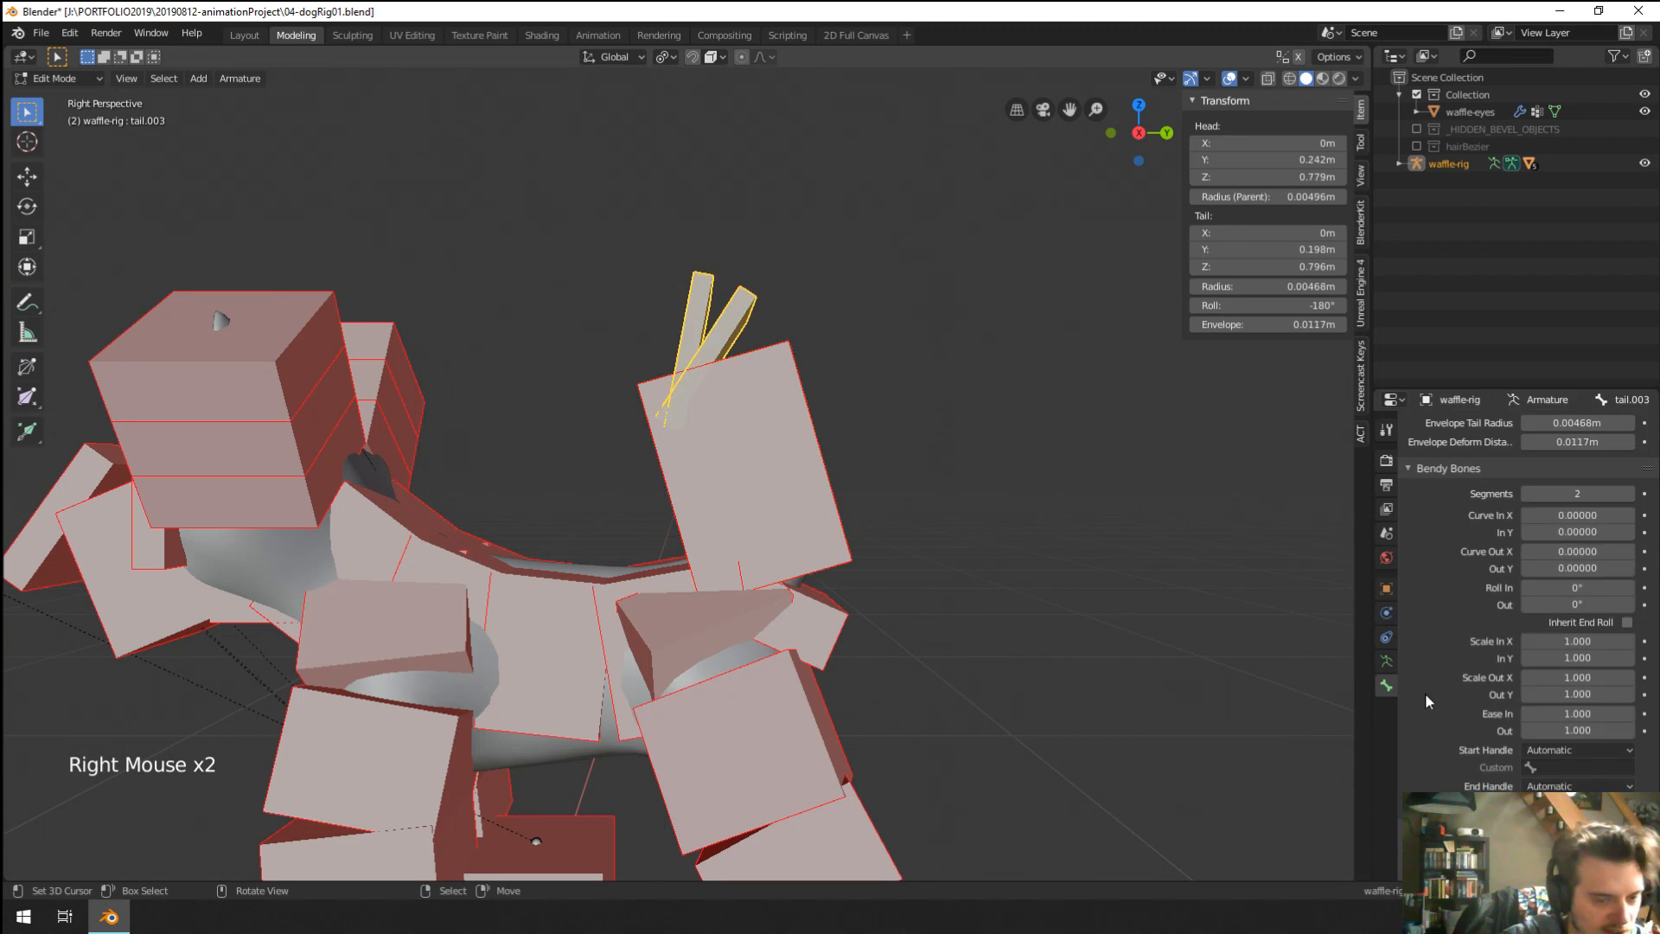
click(1525, 492)
Set the Bendy Bones segments of tail.002 to 4 and look at the segmented tail up close.
right_click(826, 627)
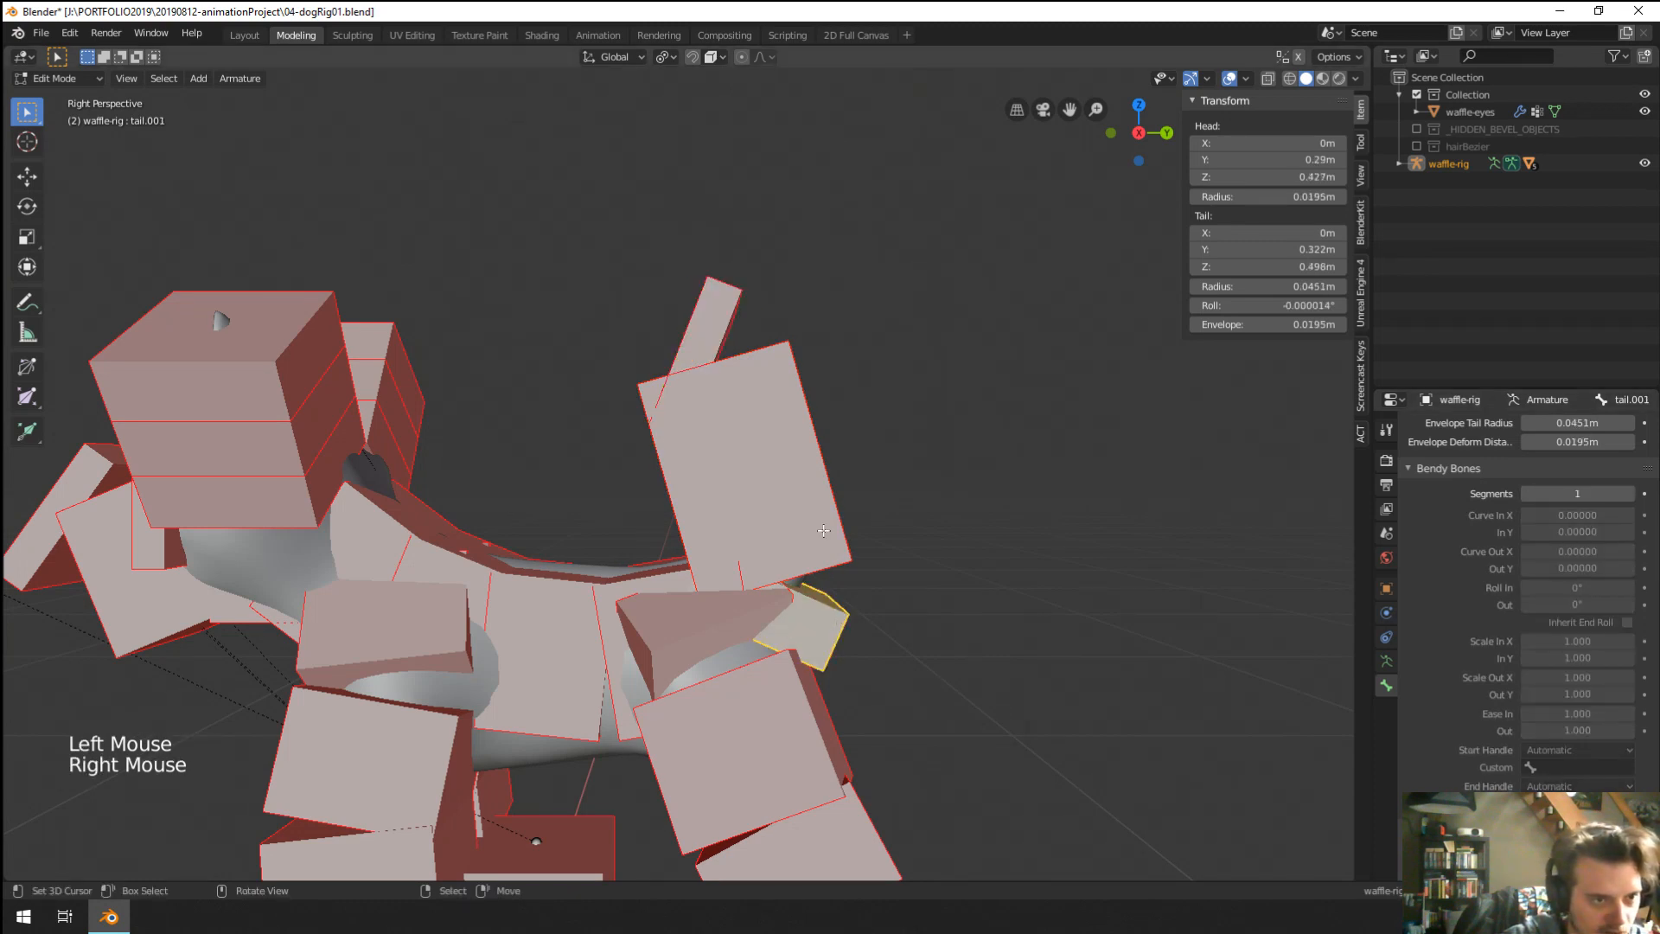
right_click(813, 458)
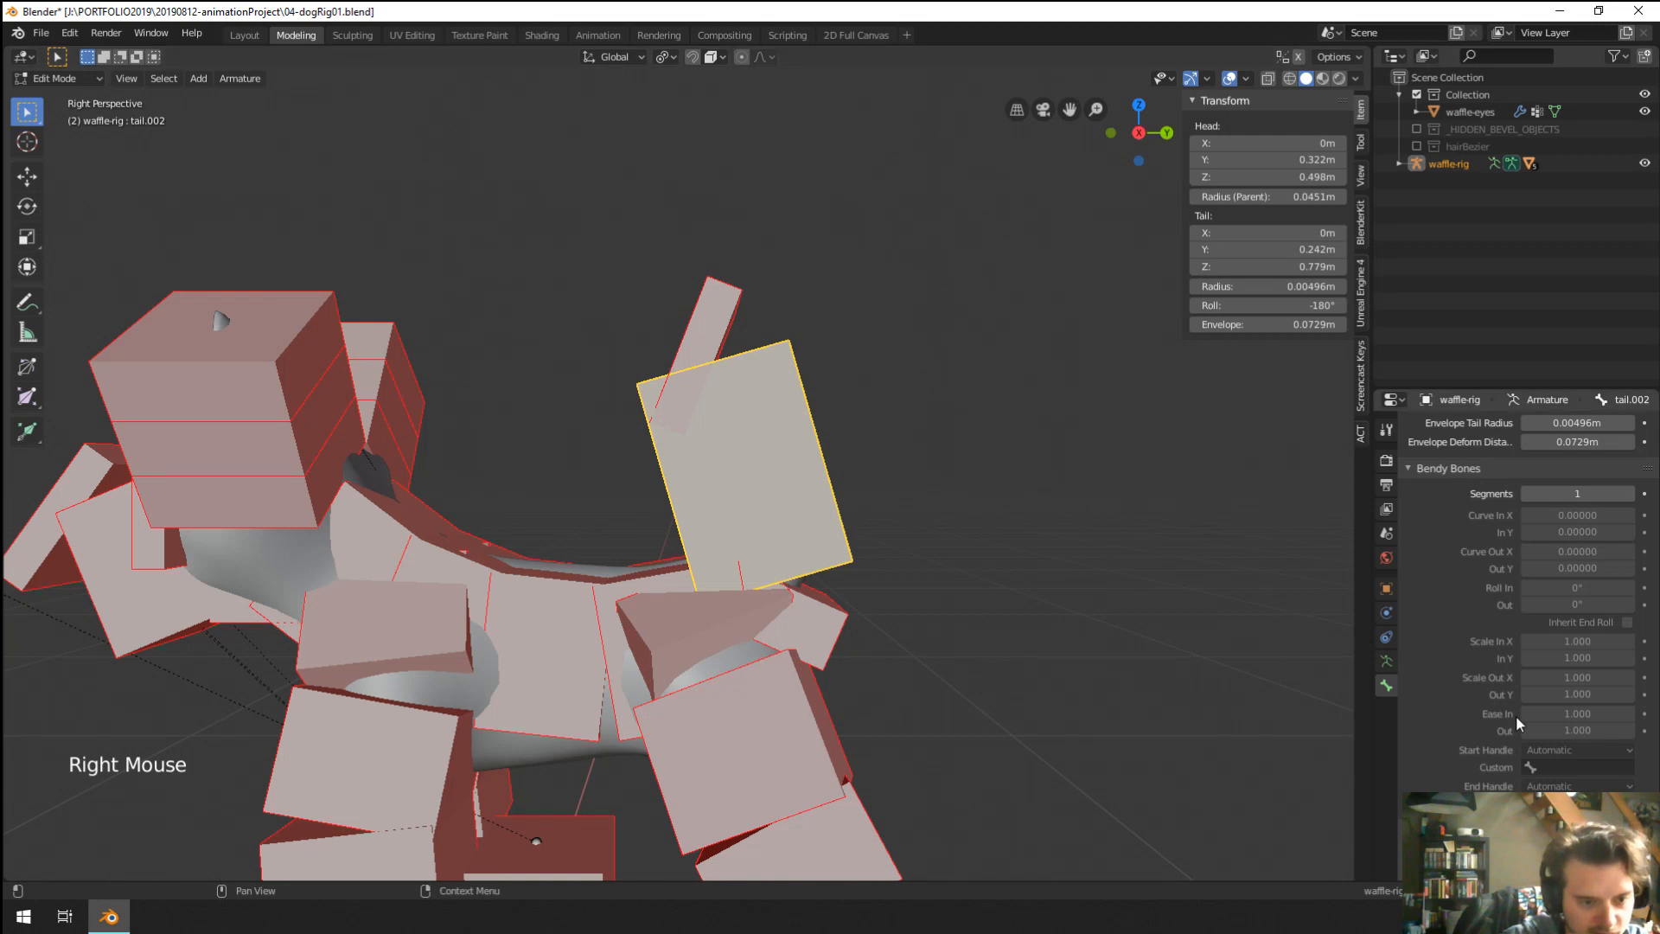
click(1632, 494)
click(1632, 493)
click(1631, 494)
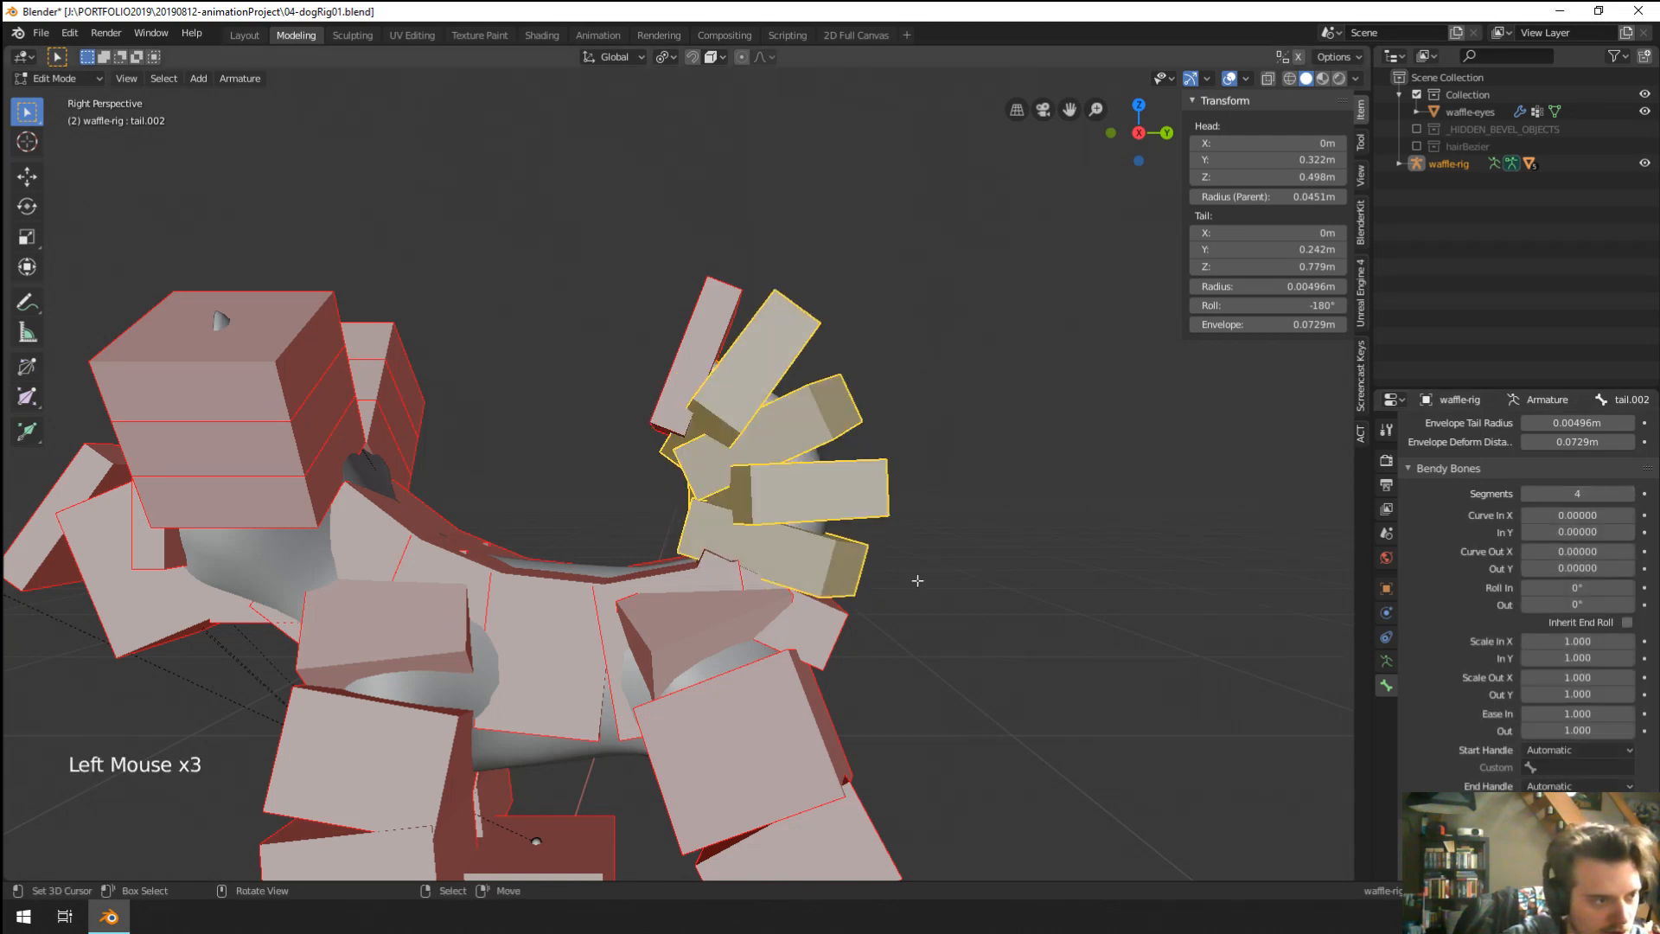
middle_drag(918, 580, 813, 588)
scroll(852, 580, up, 2)
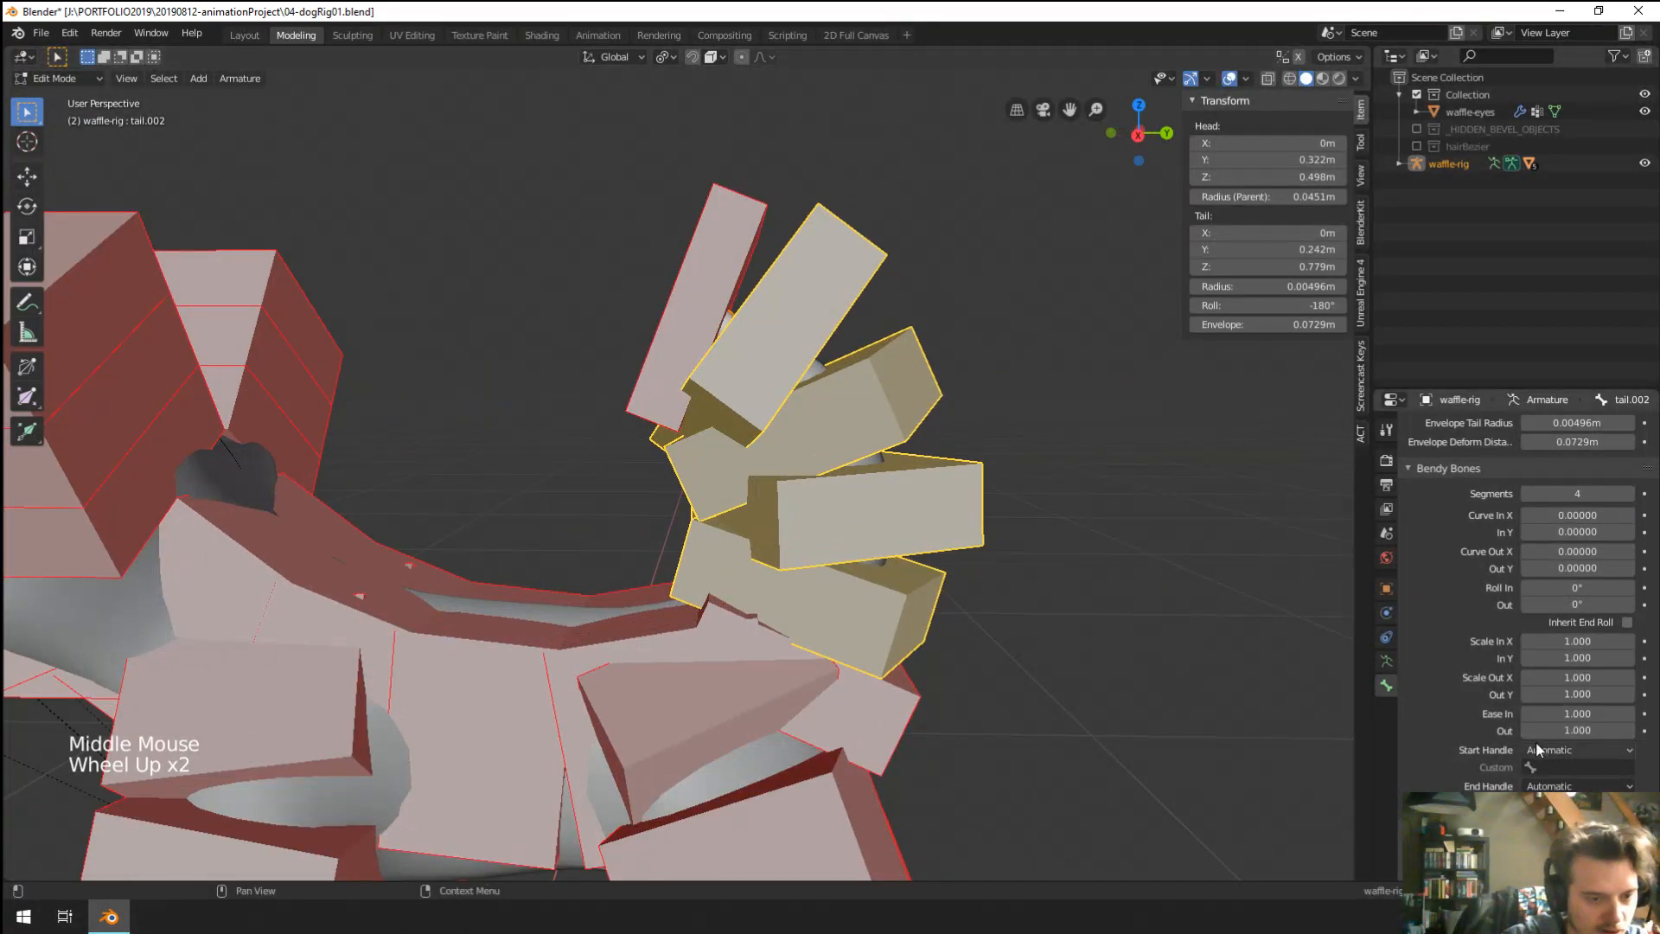
Try moving and rotating tail.003 in Edit Mode to test its influence on tail.002, cancelling both changes.
right_click(709, 274)
key(g)
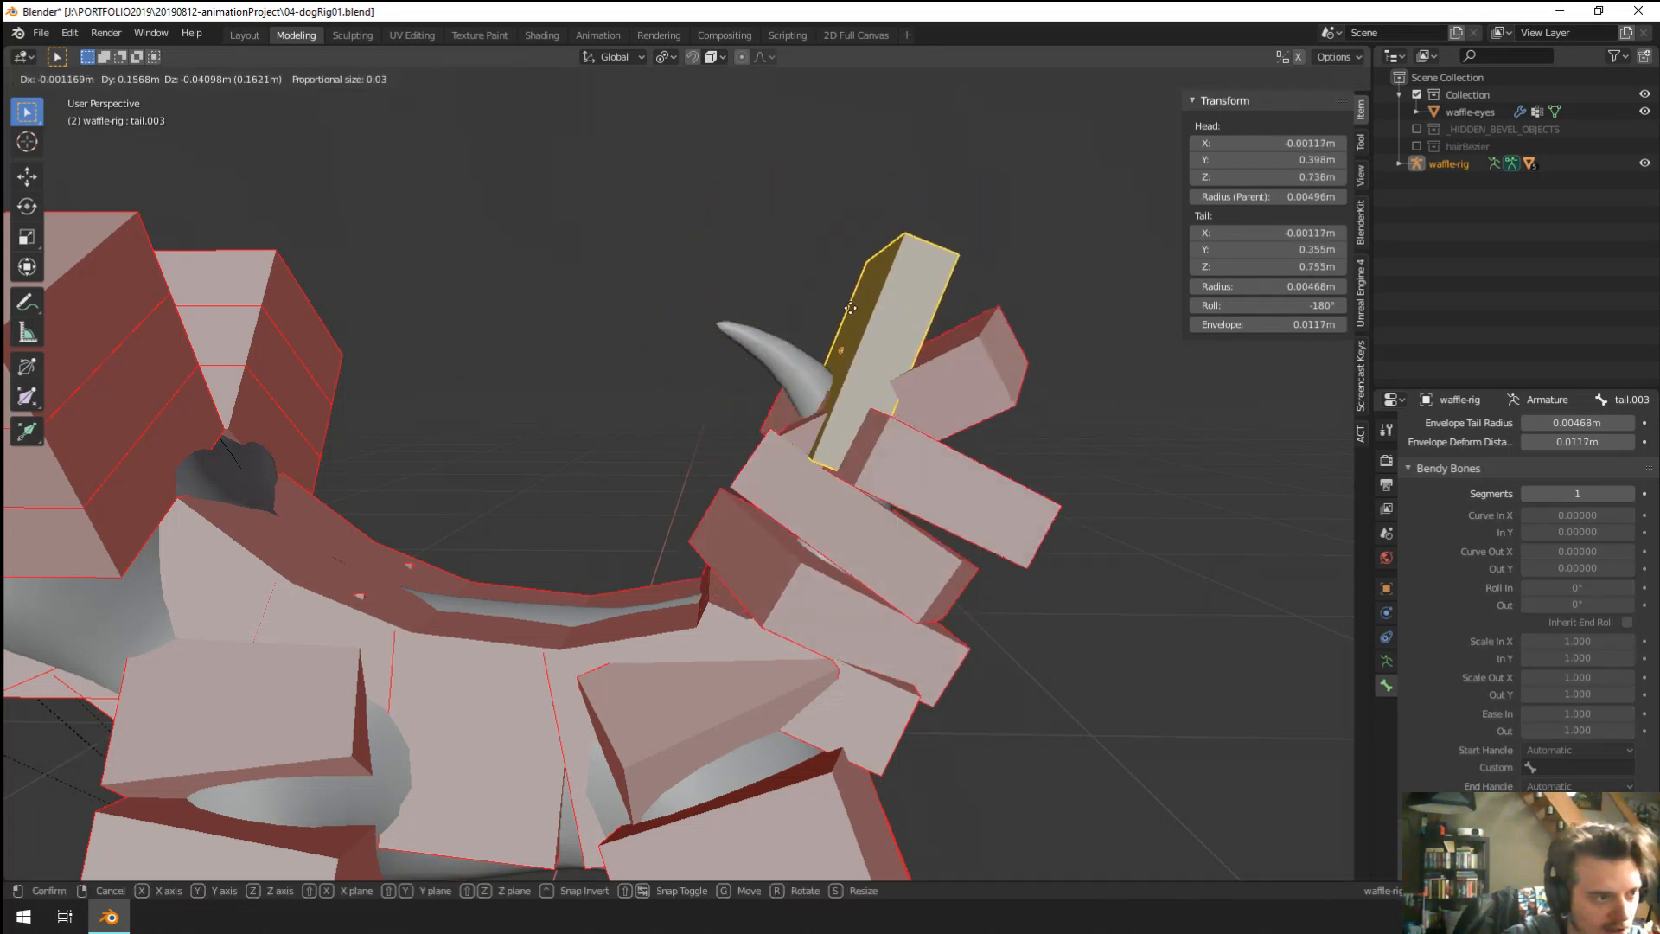
click(742, 270)
key(r)
key(r)
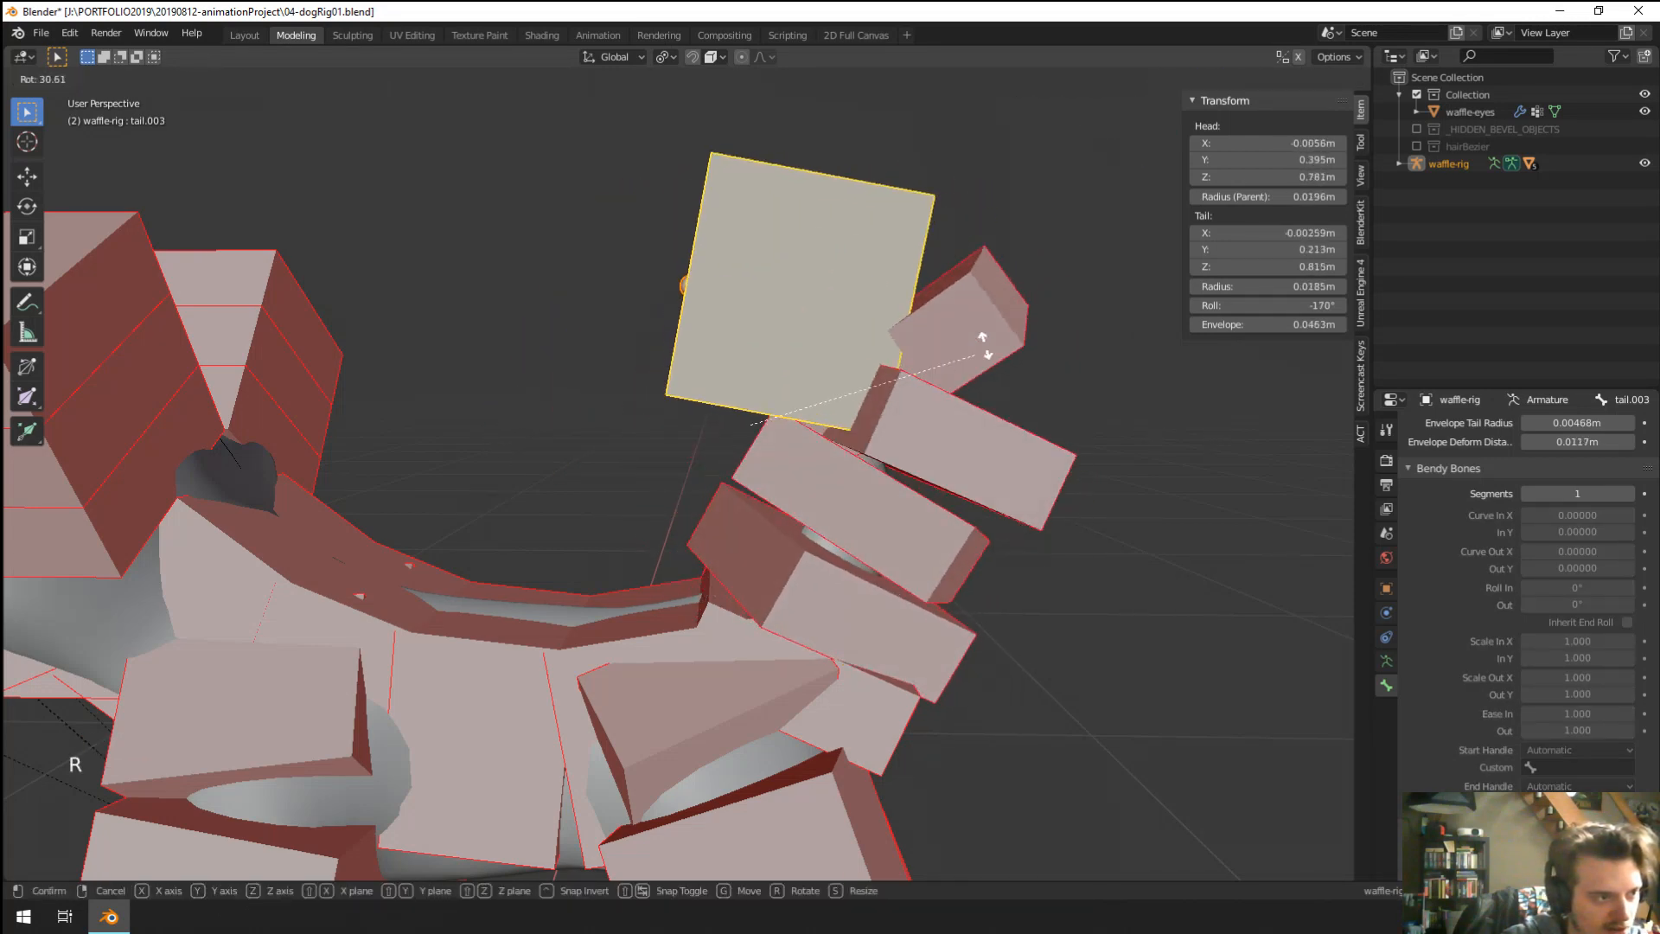
right_click(949, 383)
Test the tail bend in Pose Mode by rotating tail.003 about 91.3°, then undo the rotation and cancel the further attempts.
key(ctrl+Tab)
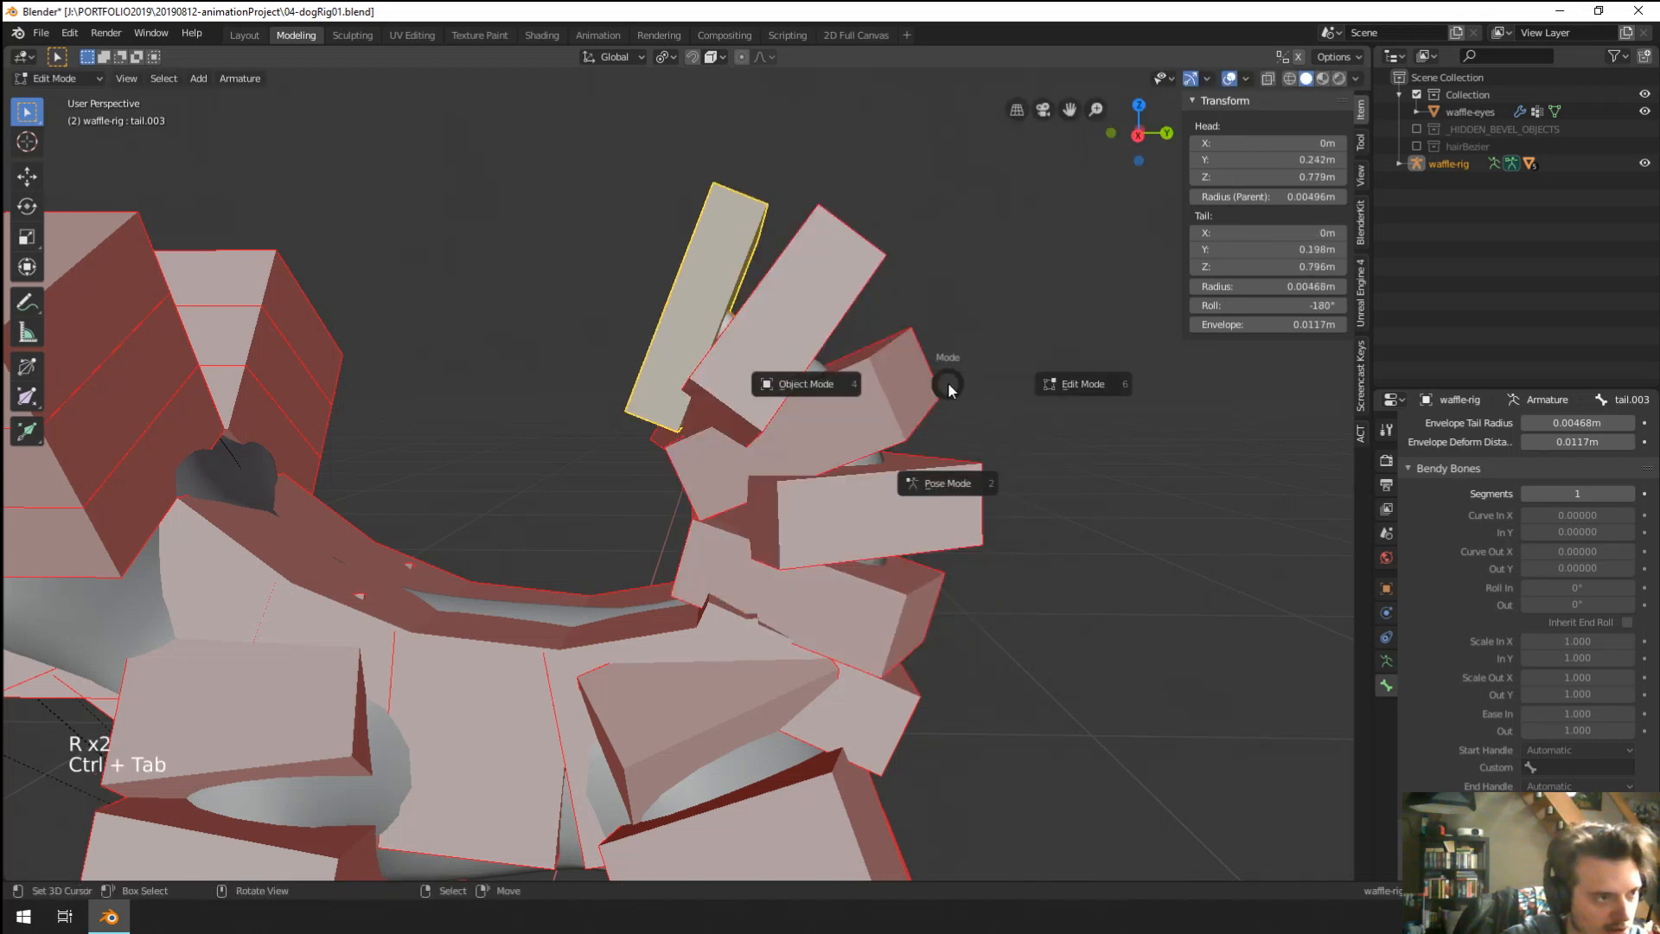
click(942, 482)
key(r)
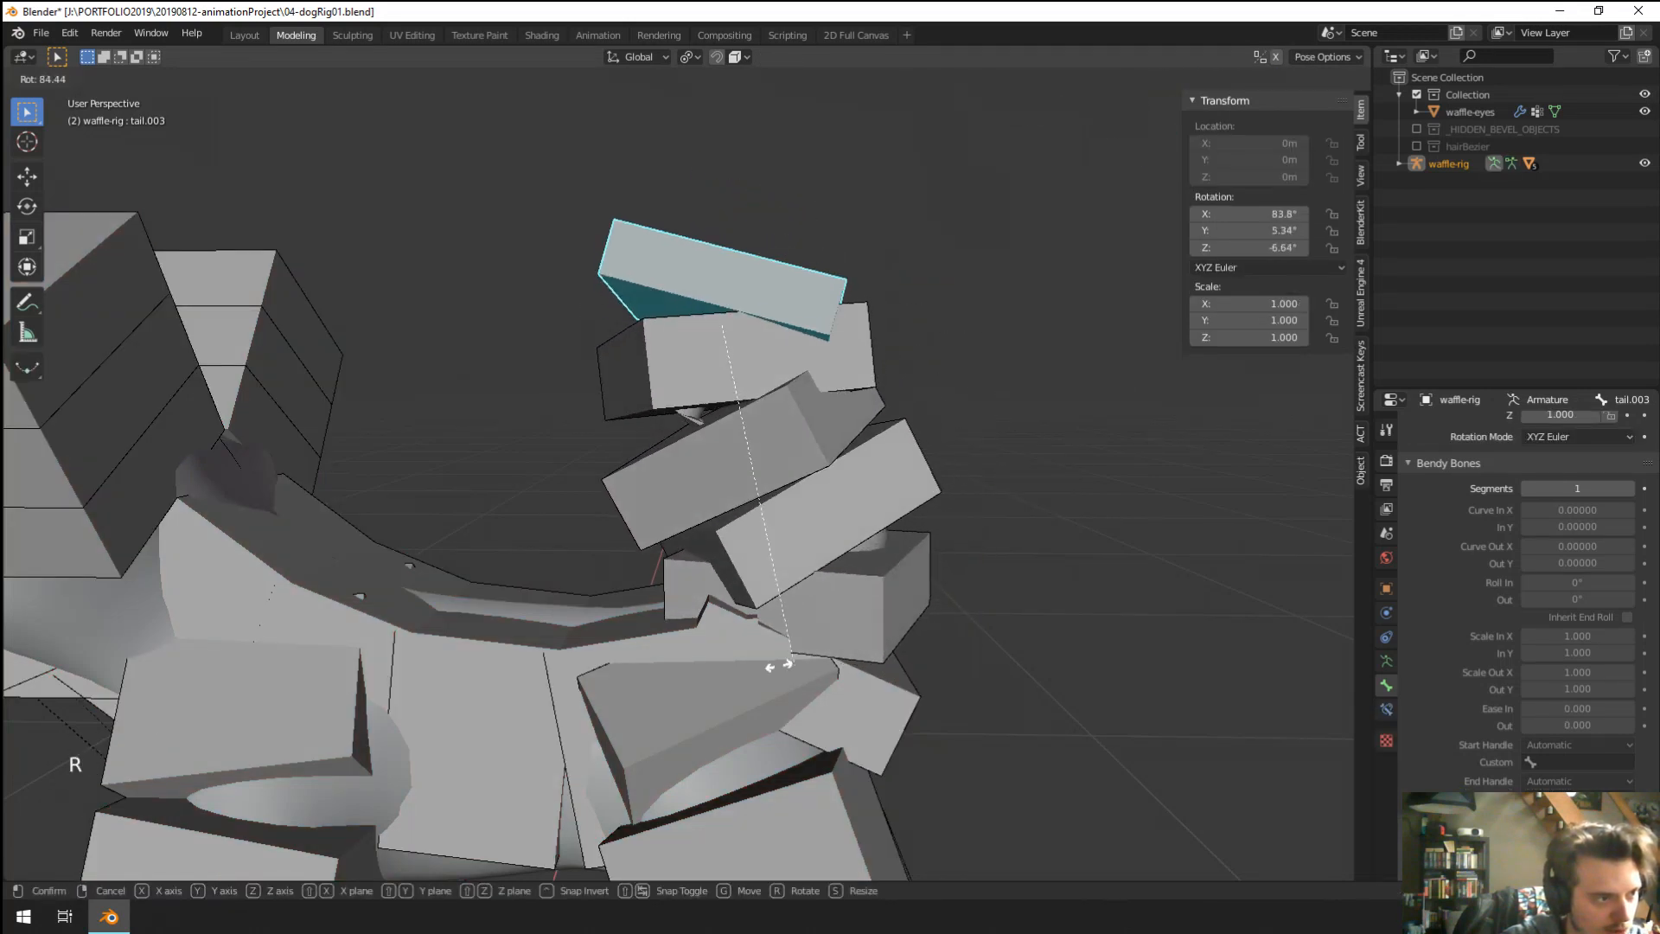
click(927, 668)
key(g)
right_click(637, 580)
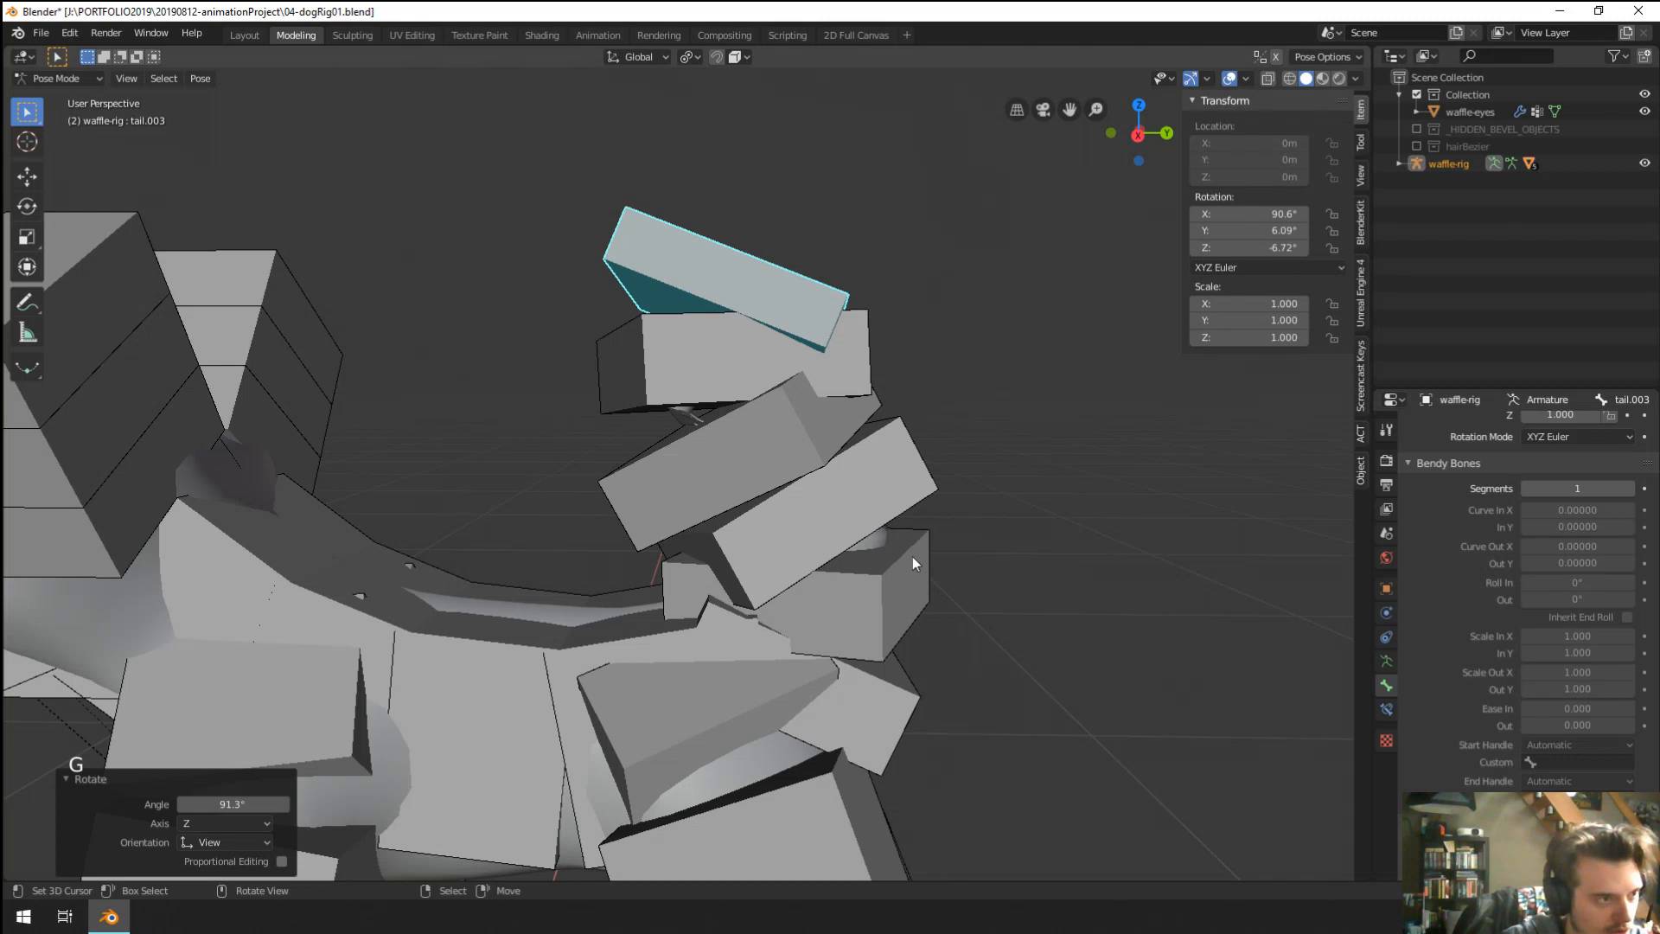
key(g)
key(g)
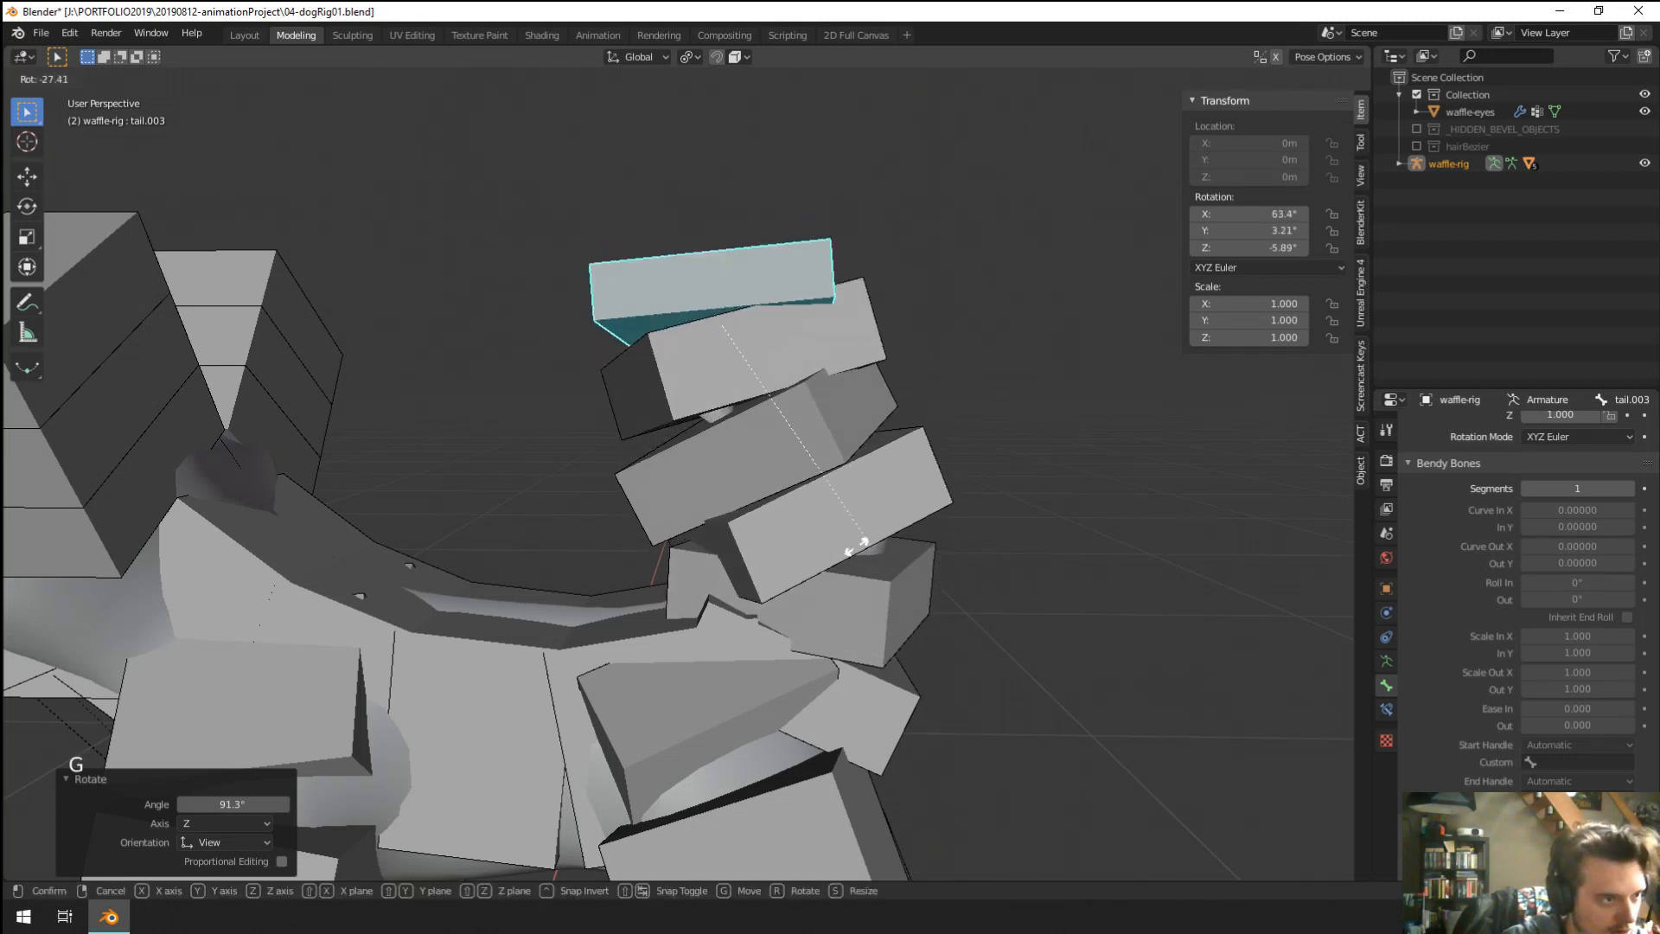
right_click(690, 434)
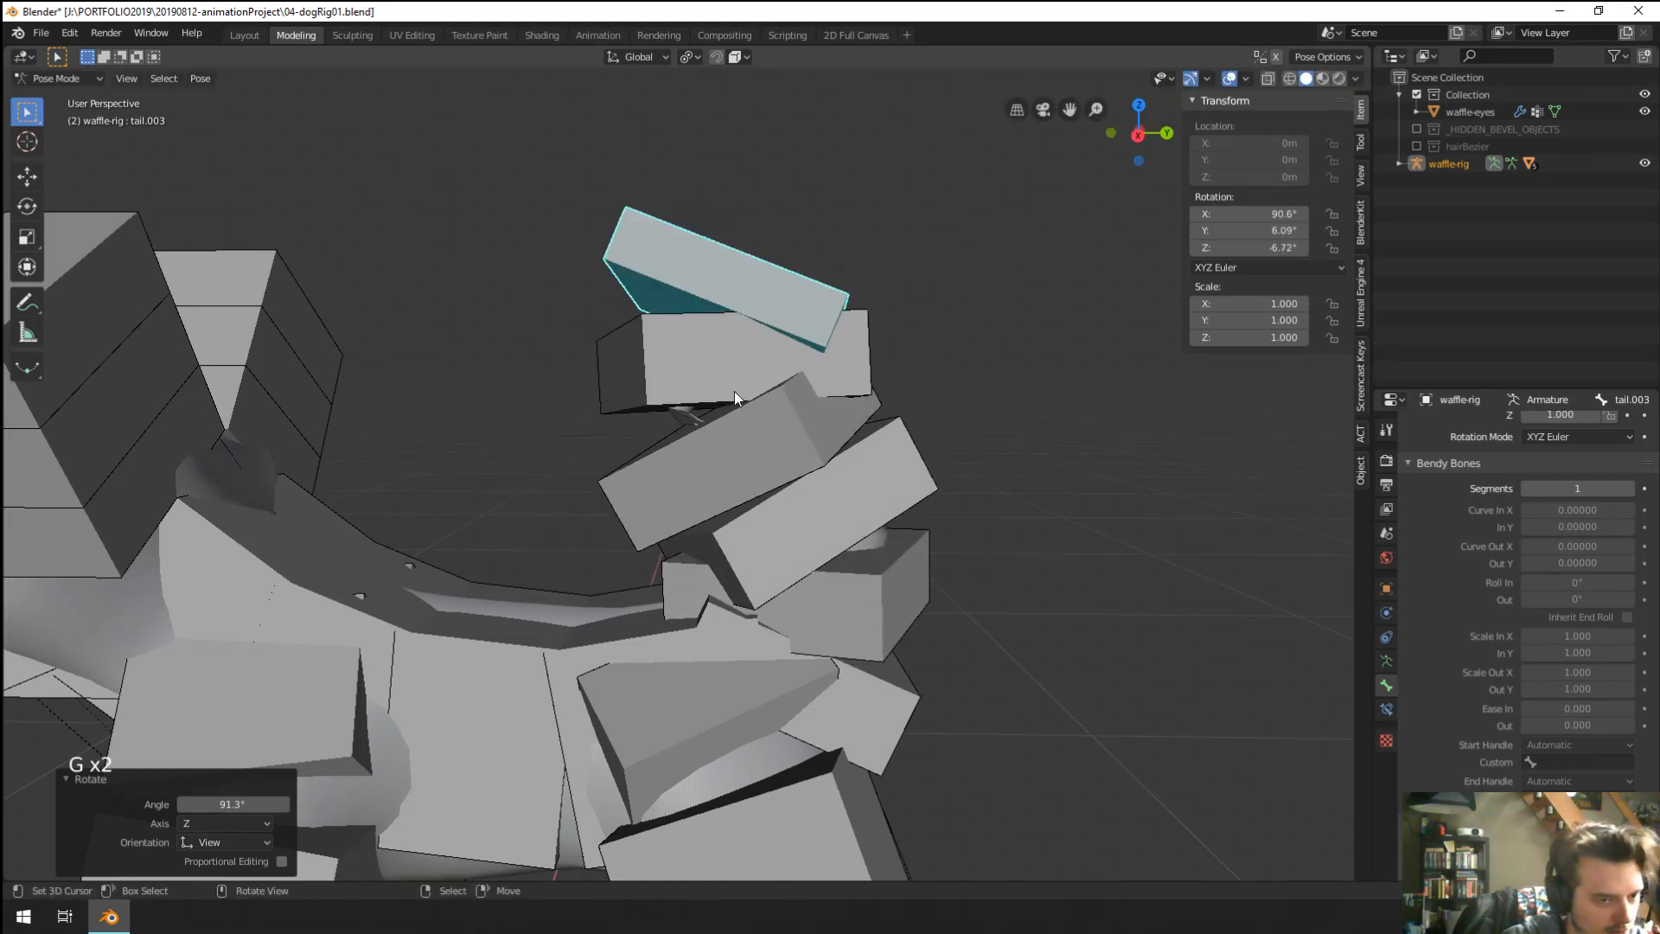
key(ctrl+z)
key(g)
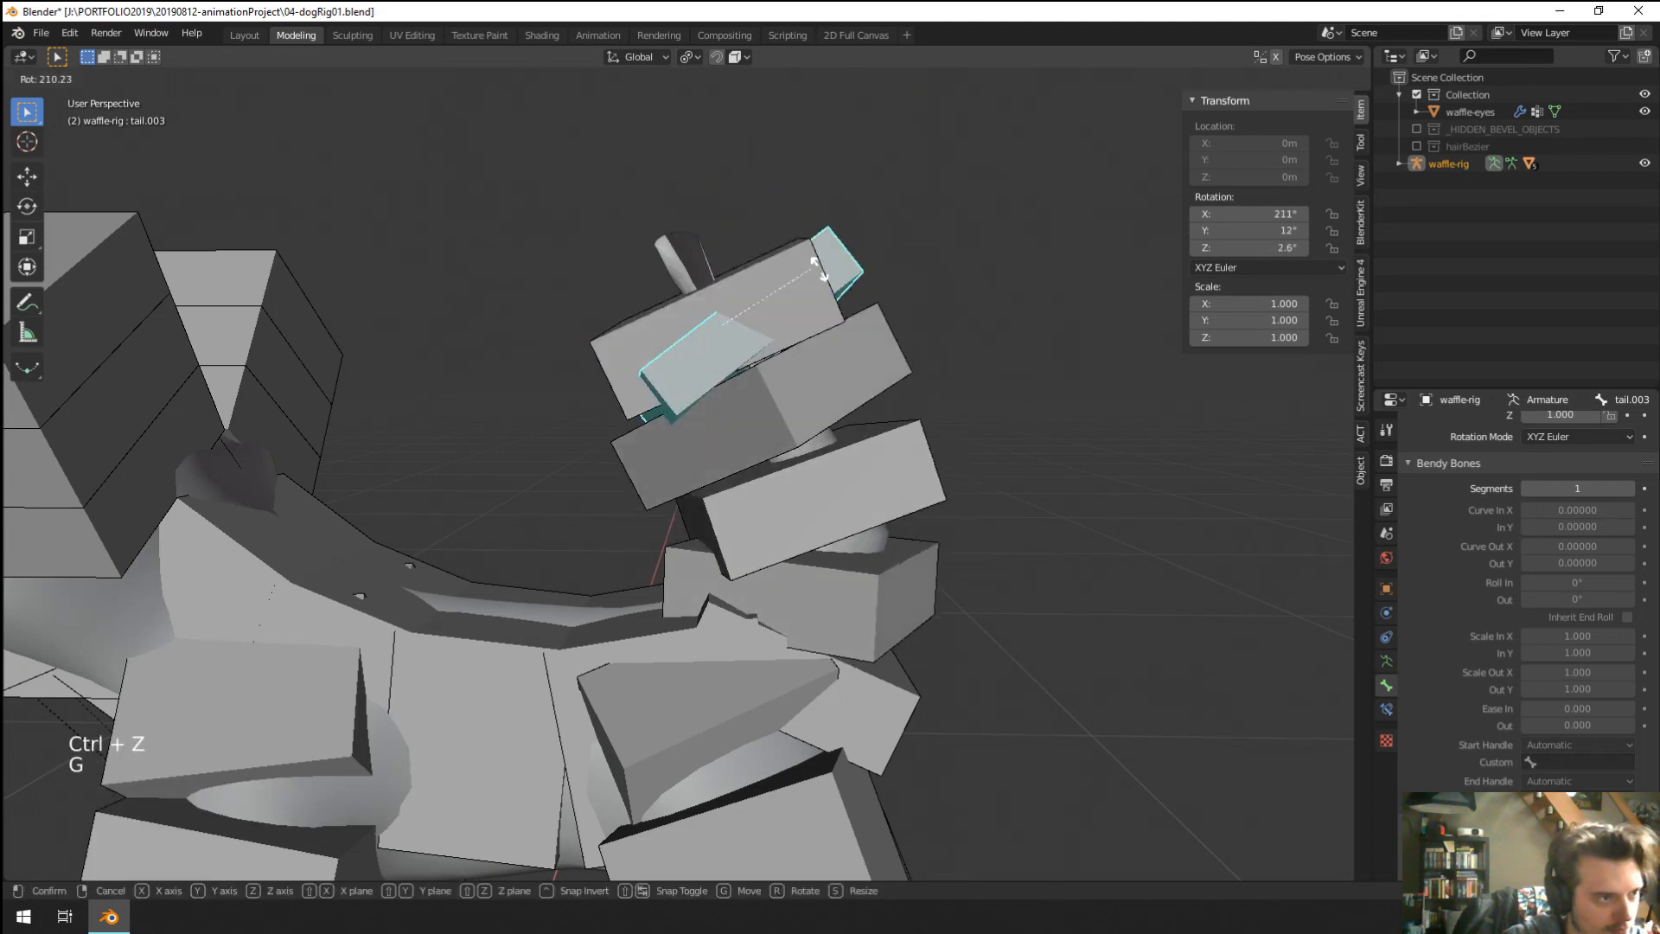
right_click(796, 335)
Return the rig to Edit Mode and disconnect tail.003 from its parent with the Disconnect Bone option.
key(alt+p)
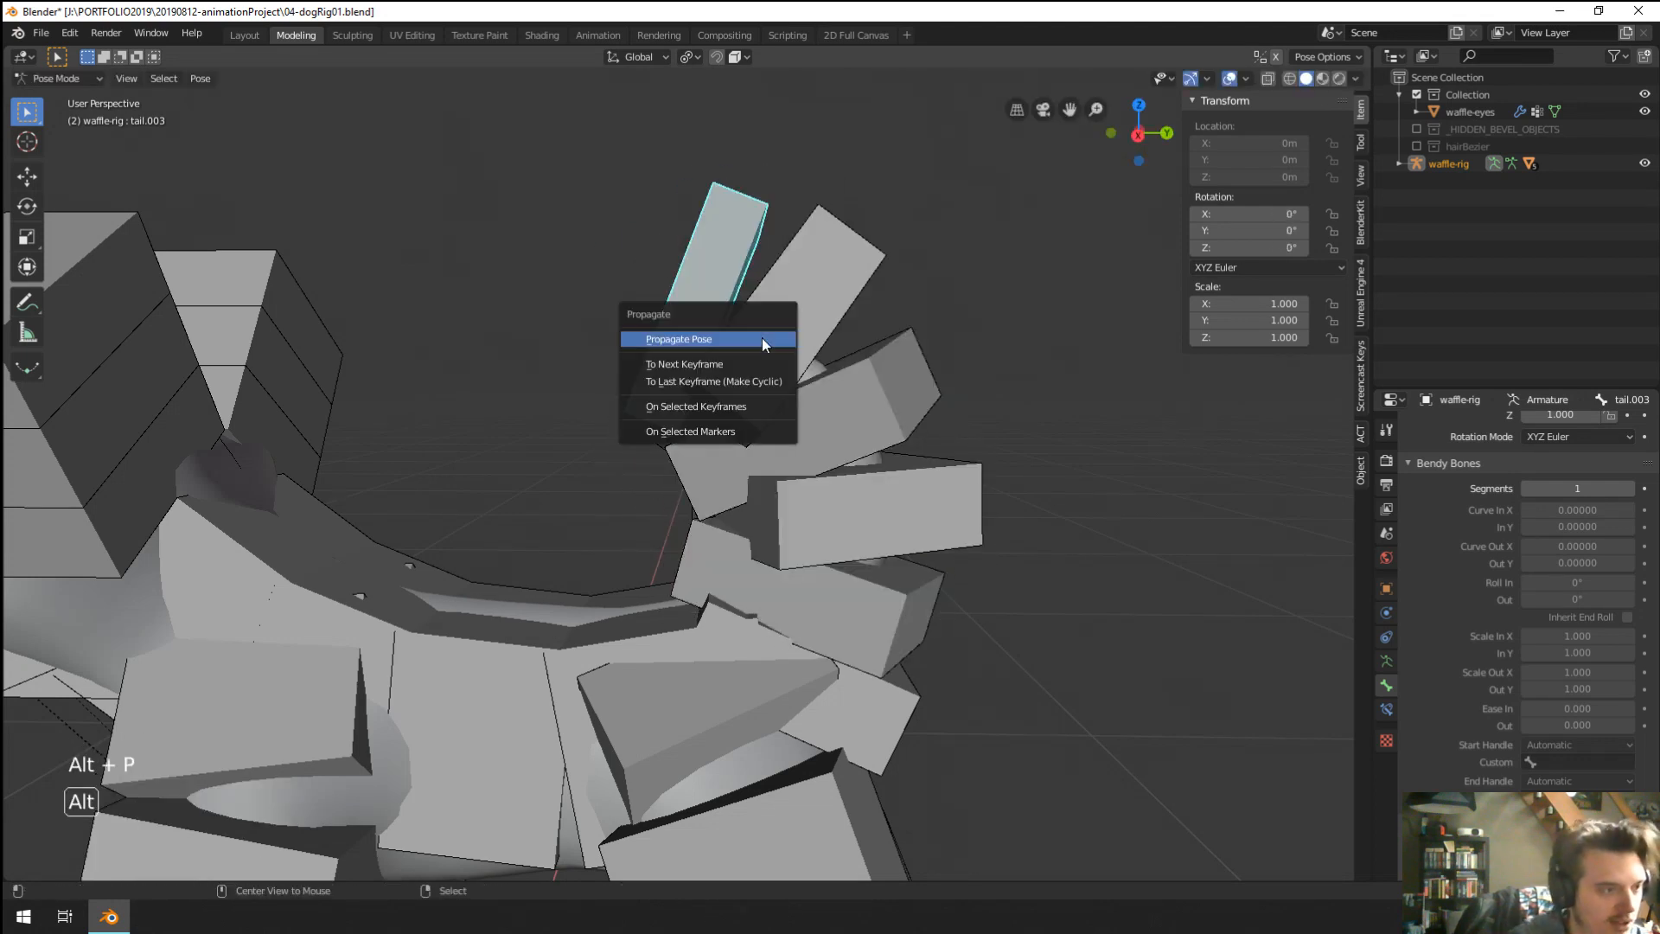
click(761, 339)
key(Tab)
right_click(707, 283)
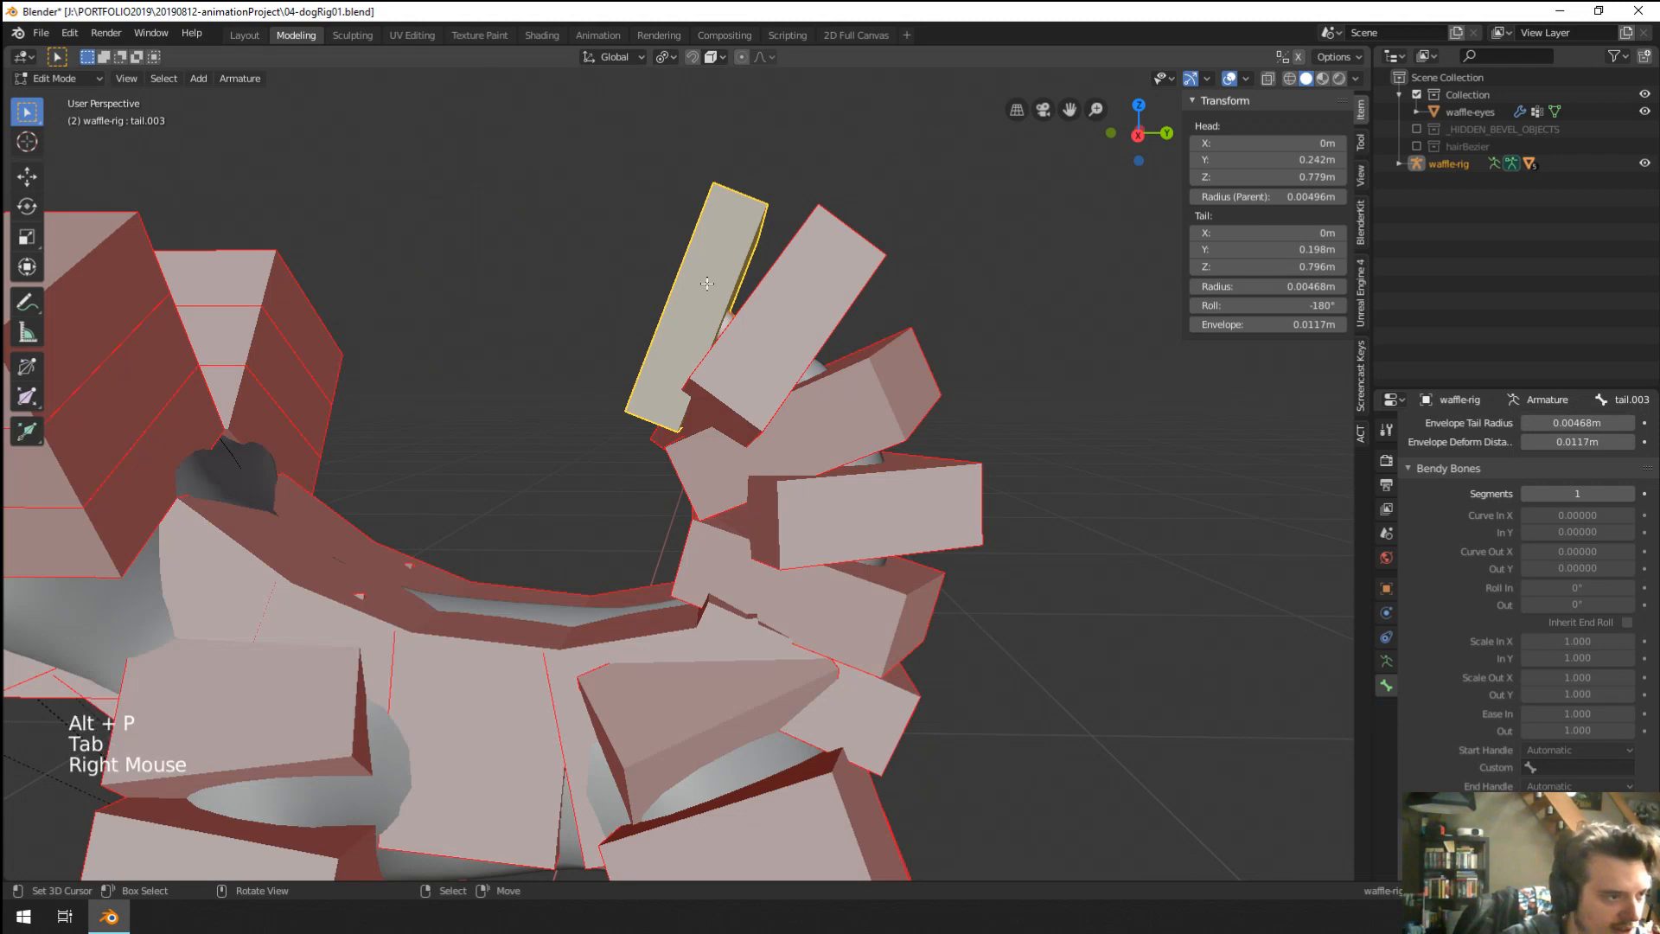
key(alt+p)
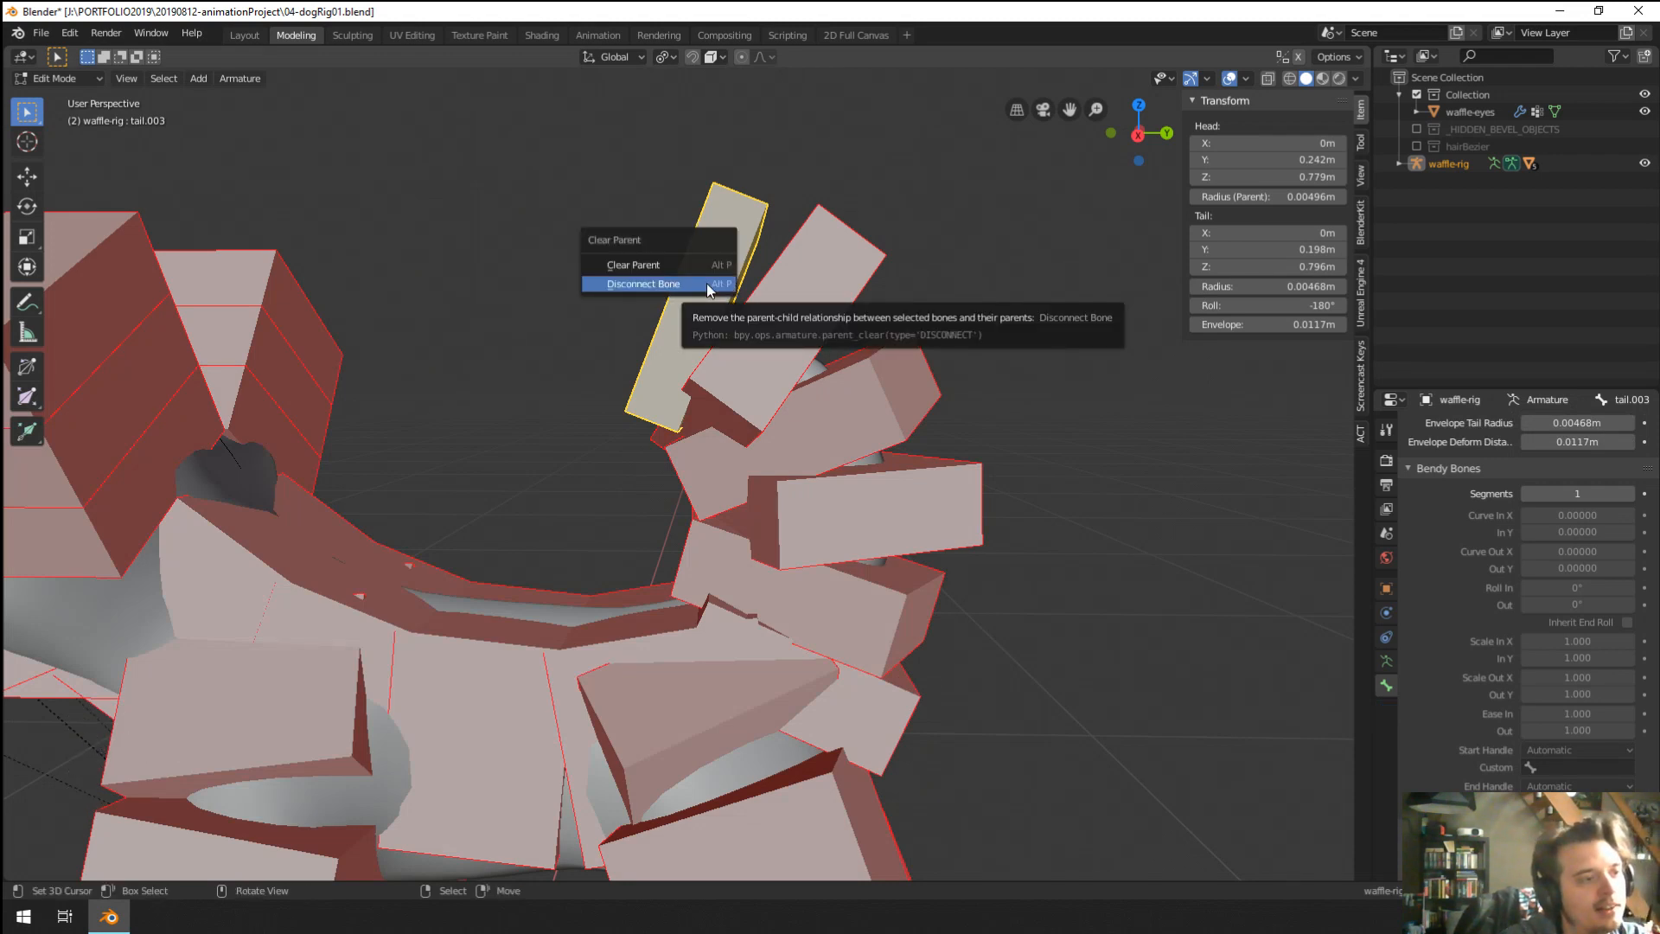
click(707, 283)
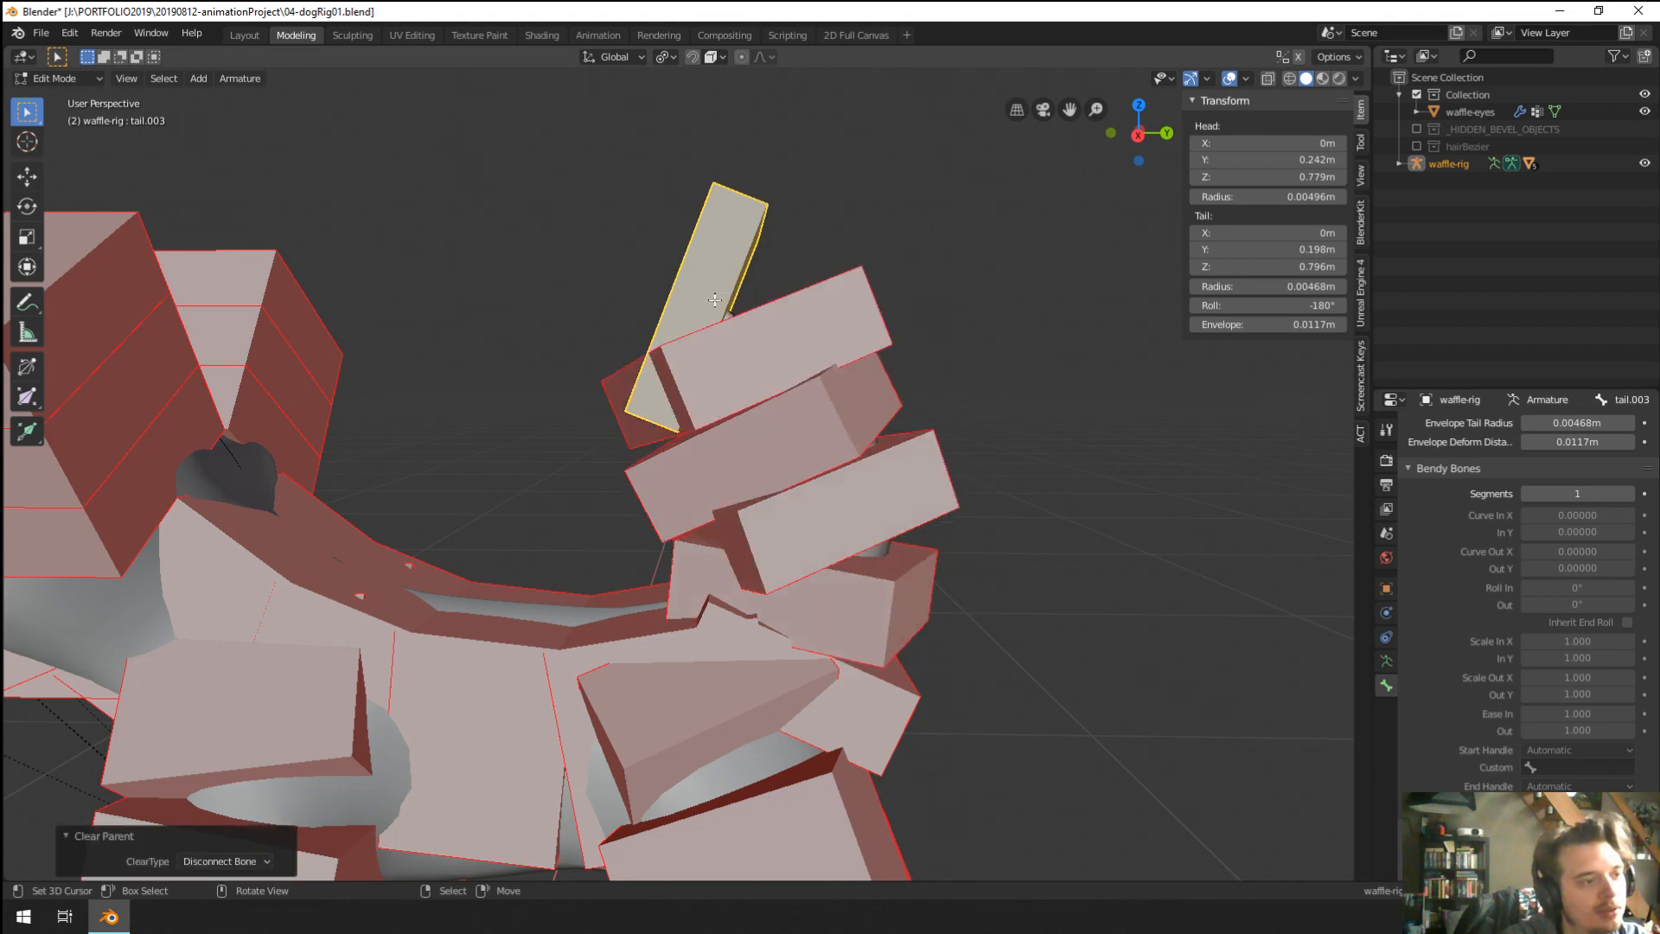
Assign tail.003 as the custom start handle bone of tail.002.
right_click(715, 300)
click(1573, 766)
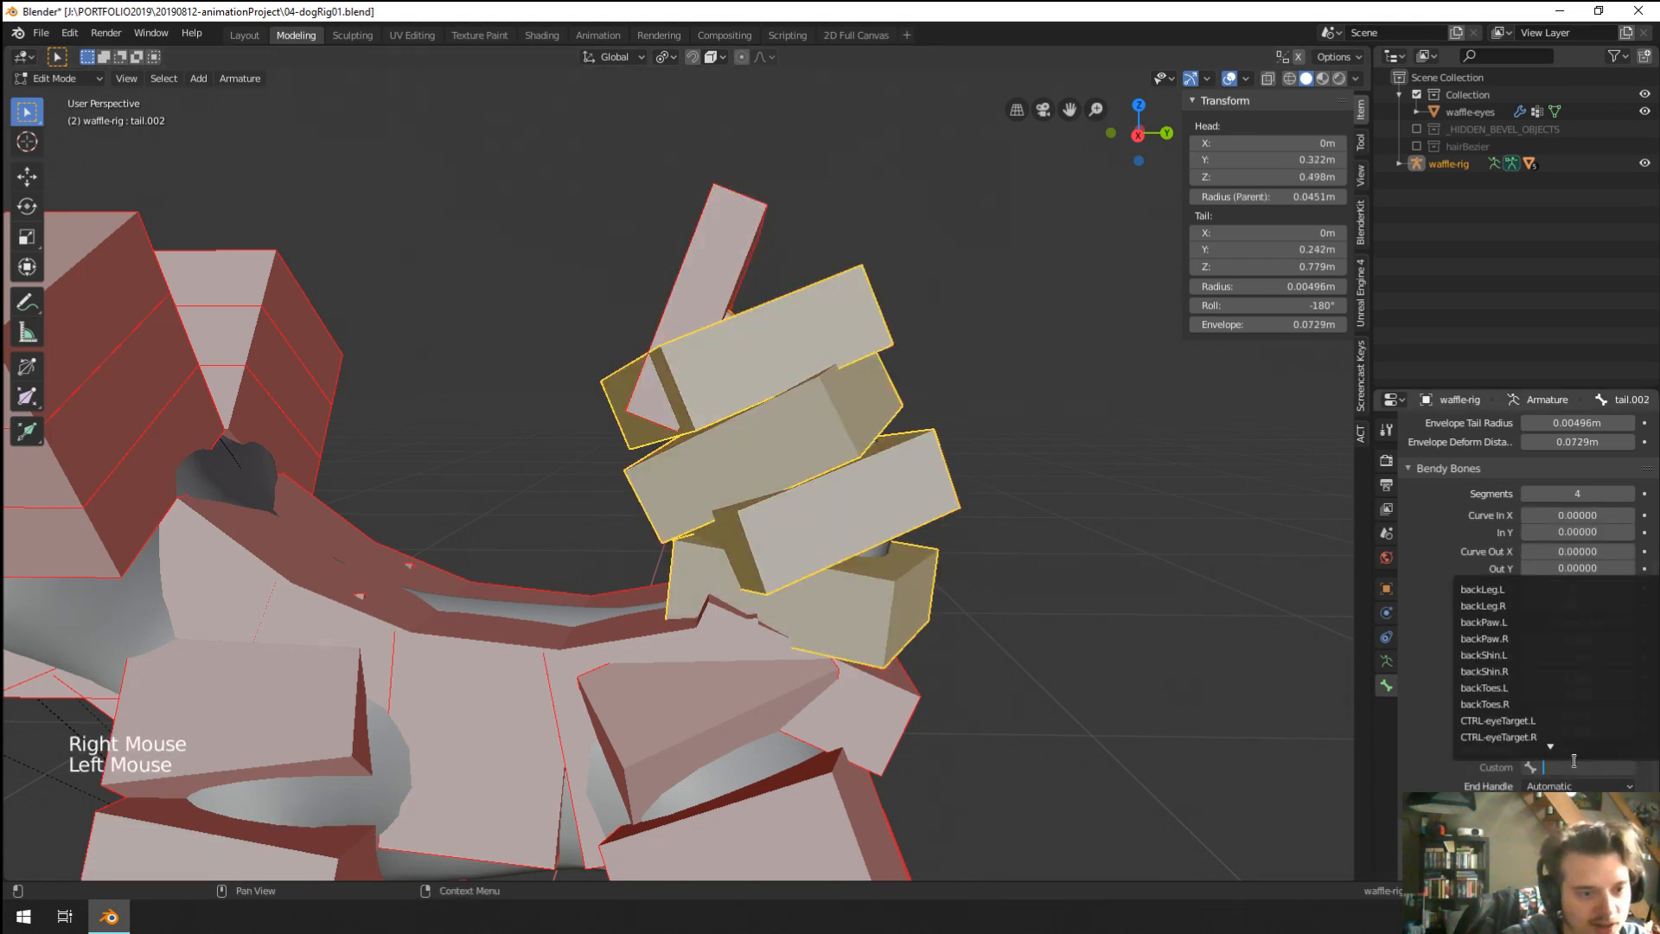
text(tail)
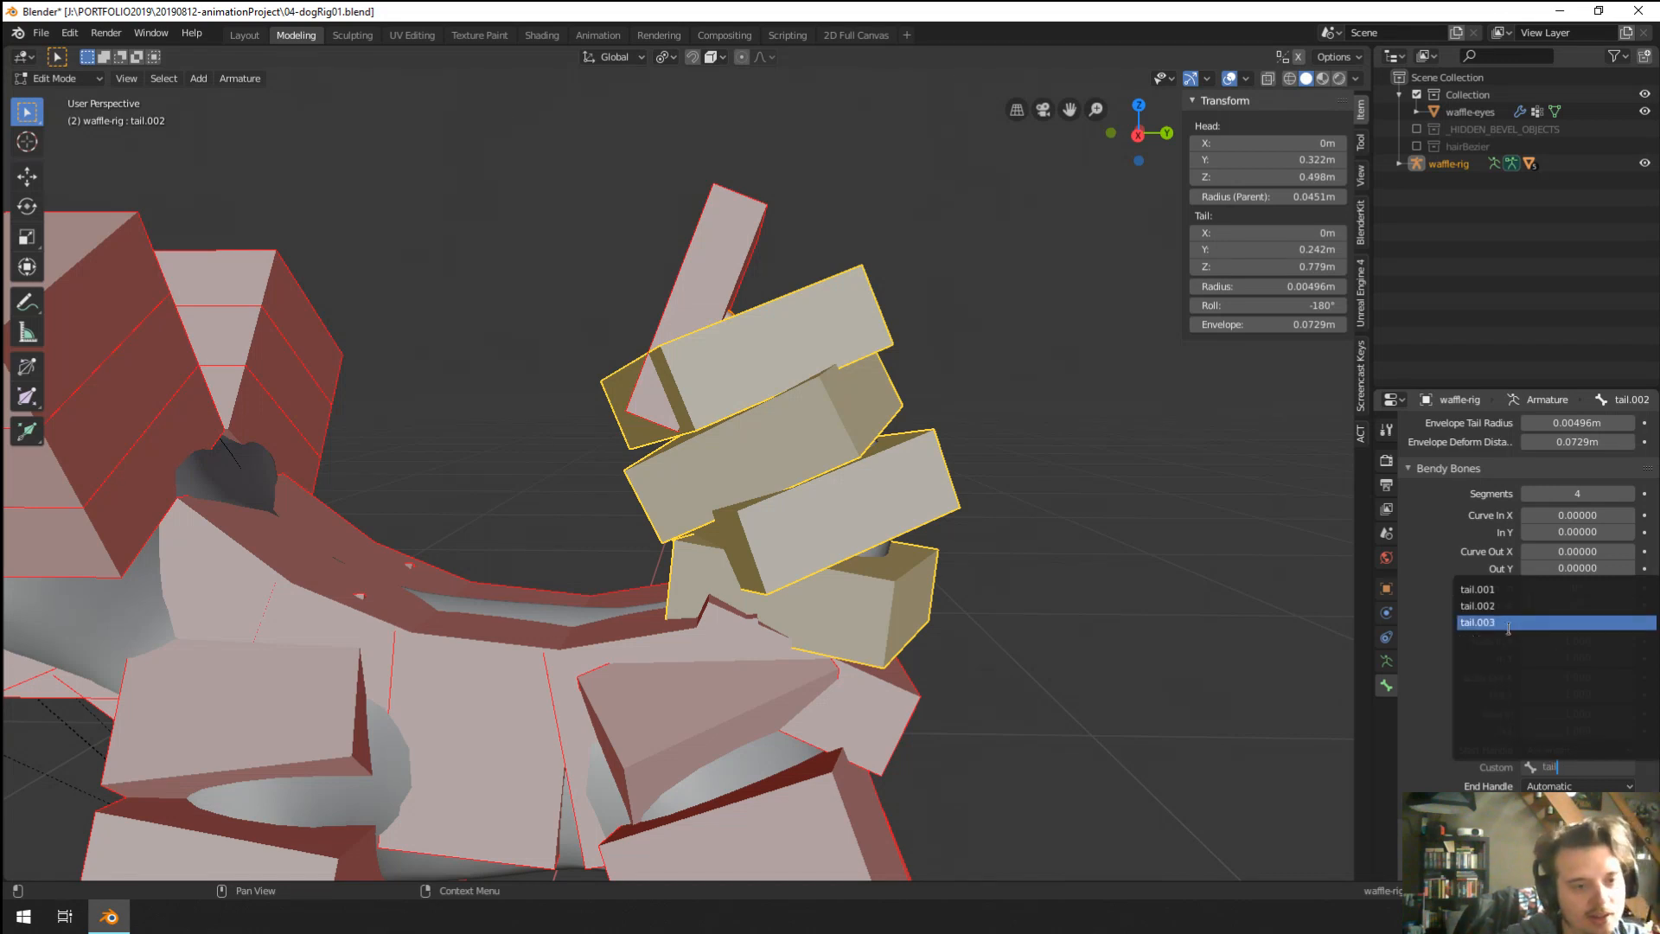
click(1509, 625)
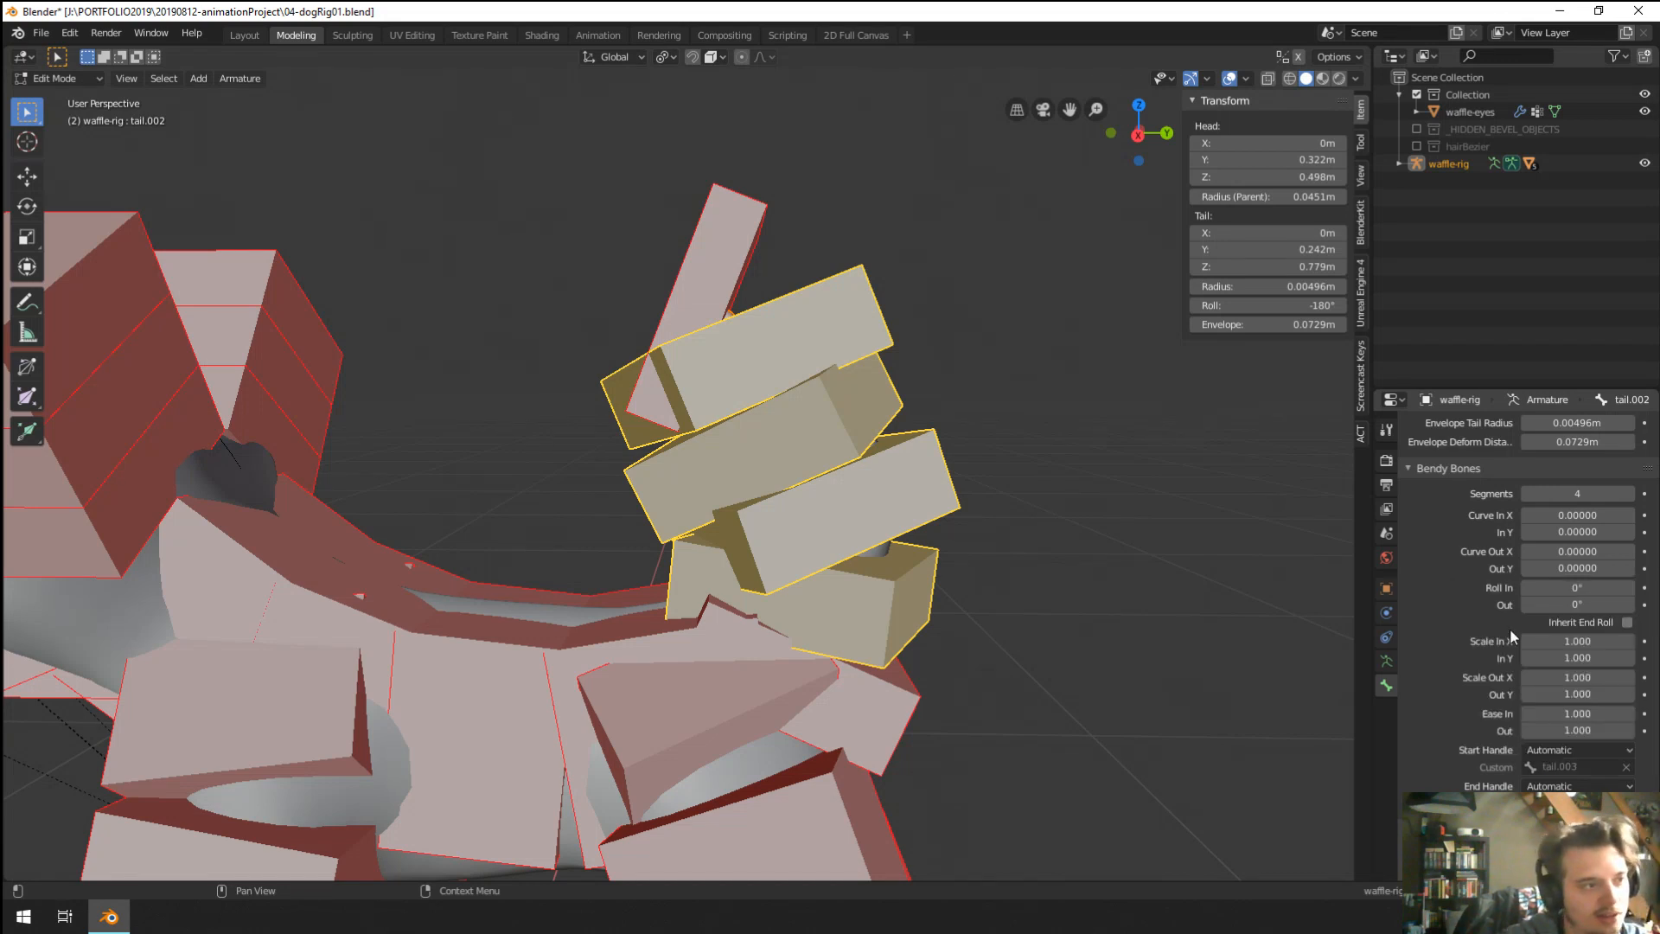
Try the Relative and Absolute start handle types on tail.002 and choose Tangent.
click(1550, 750)
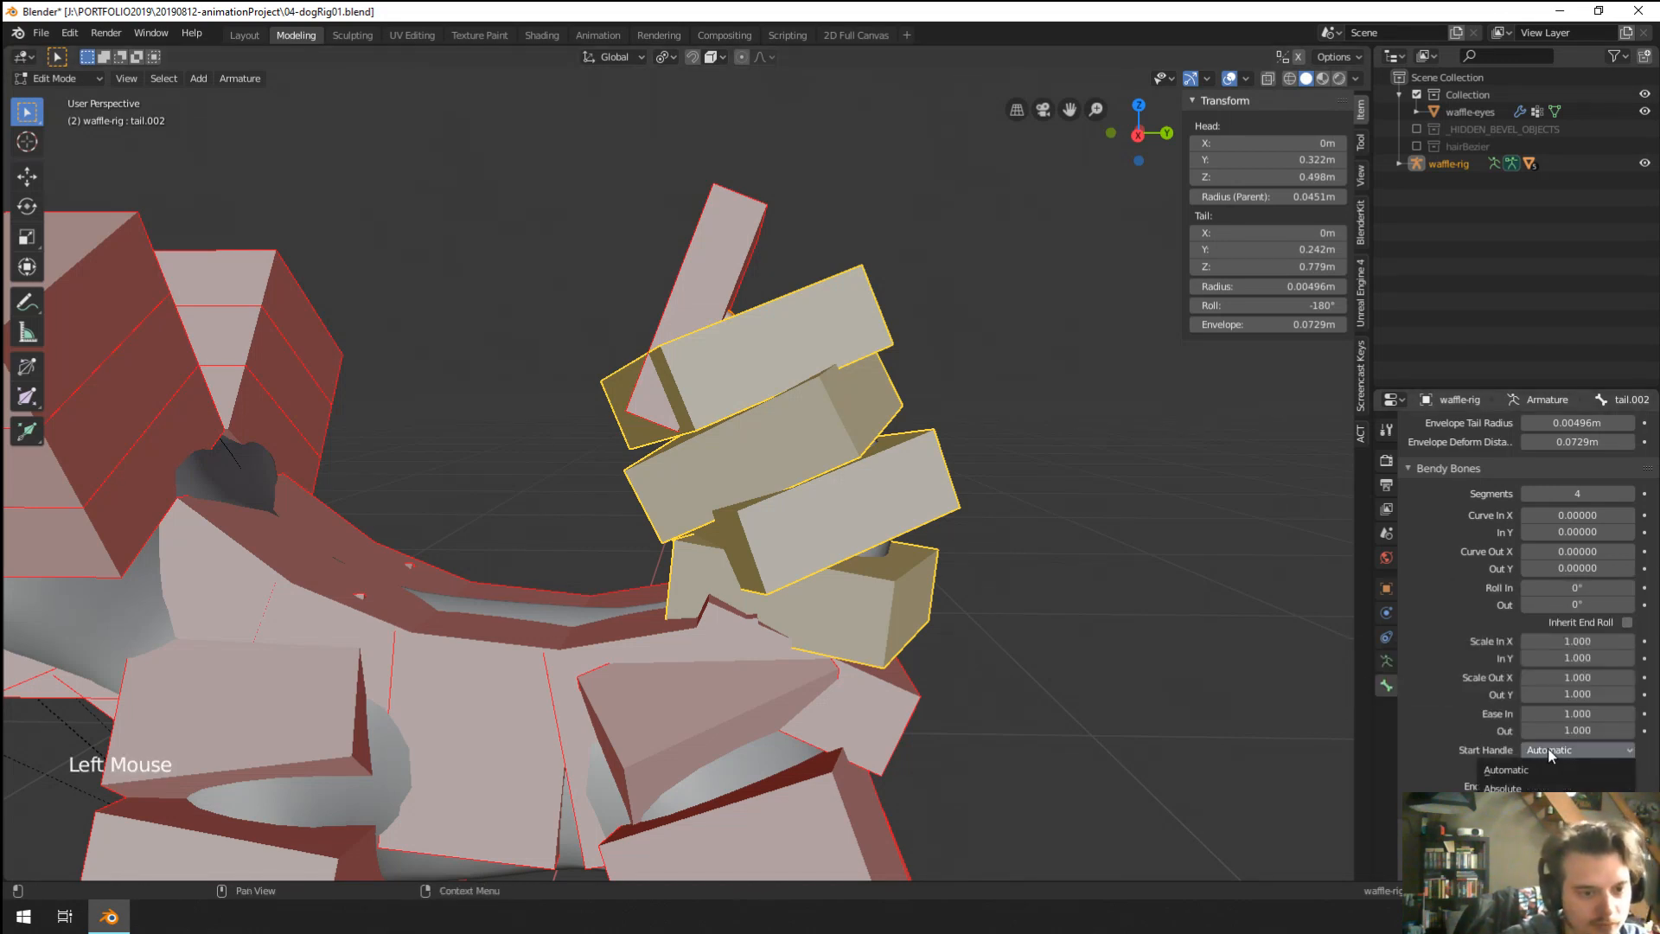
click(1520, 807)
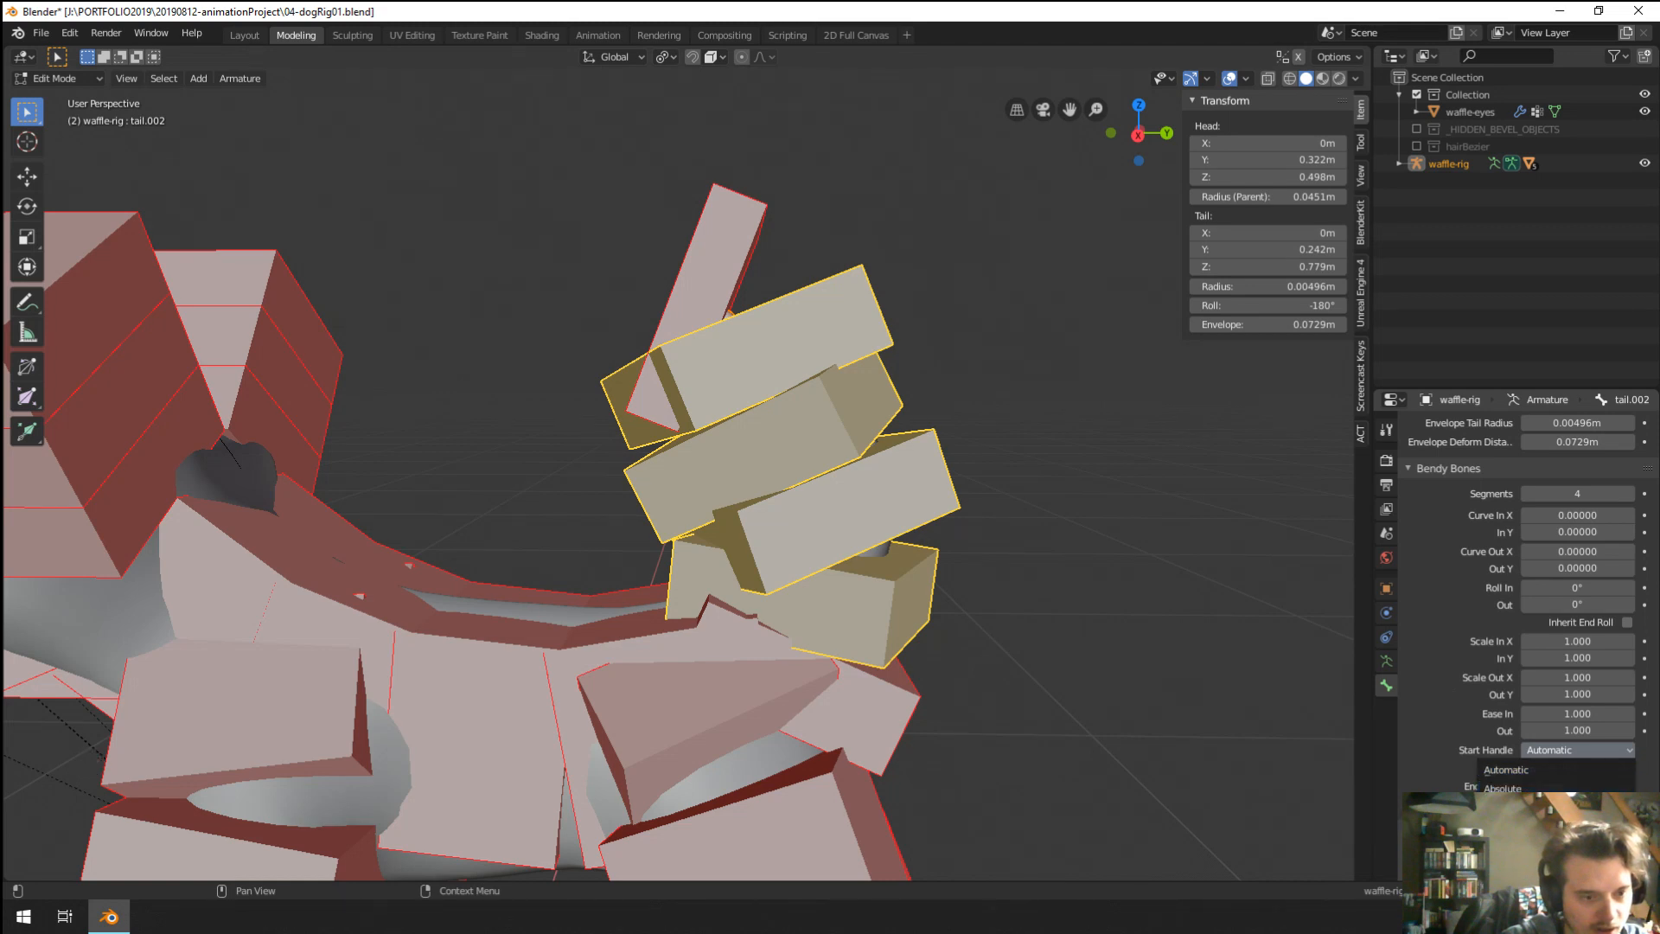
click(1548, 750)
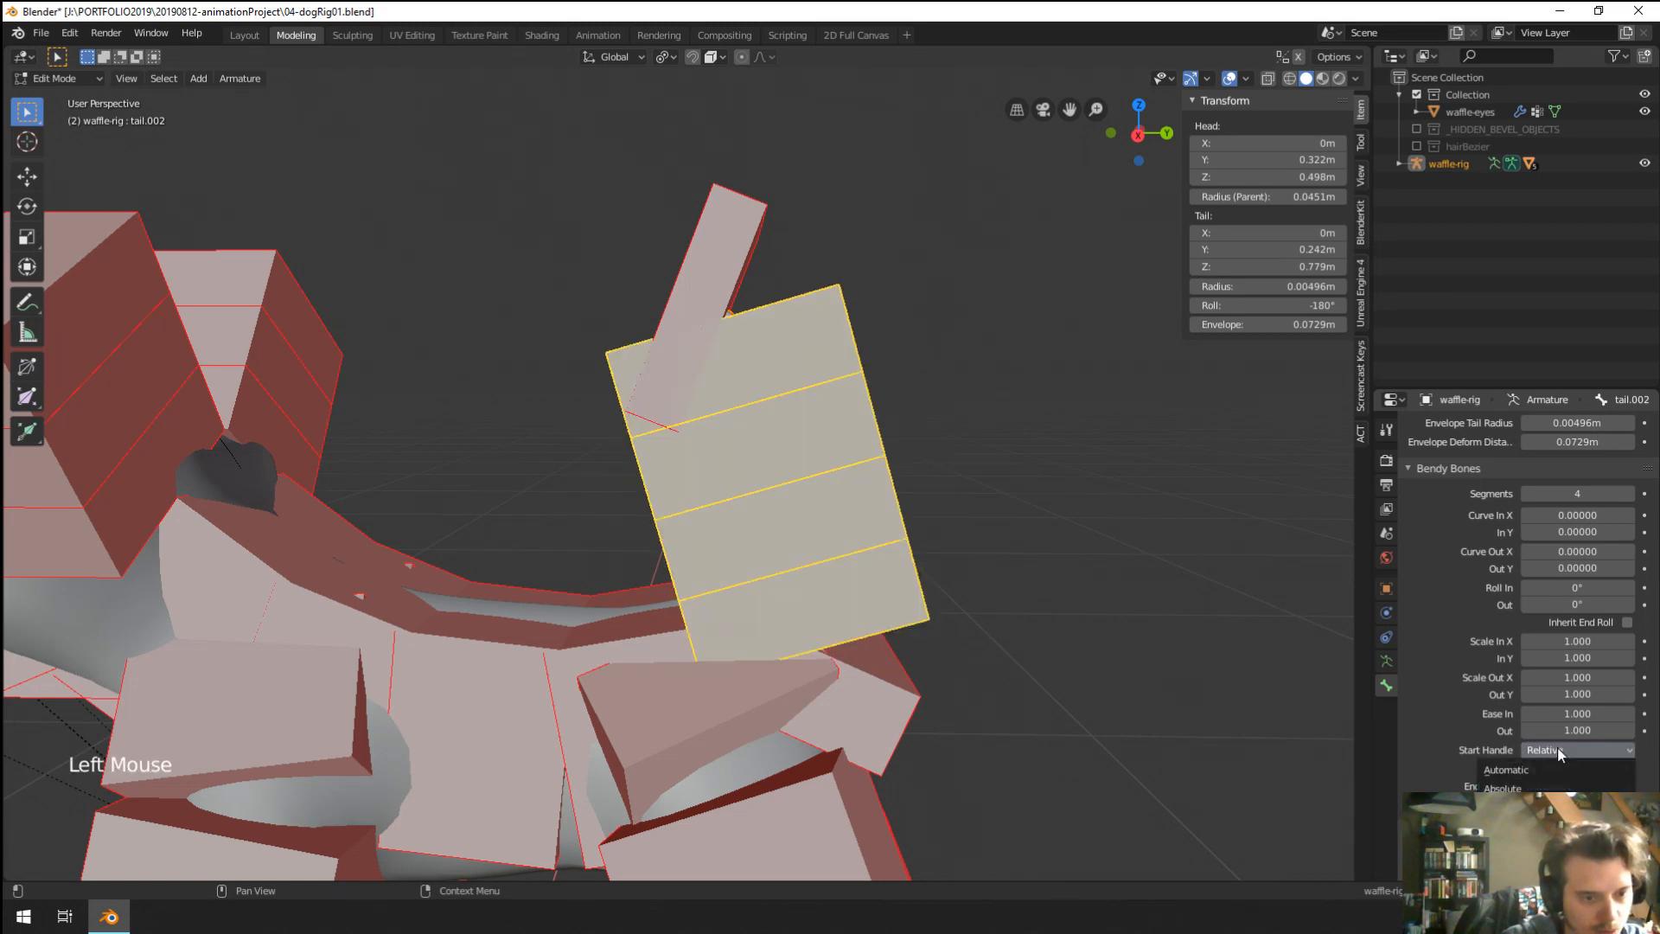
click(1552, 787)
click(1565, 750)
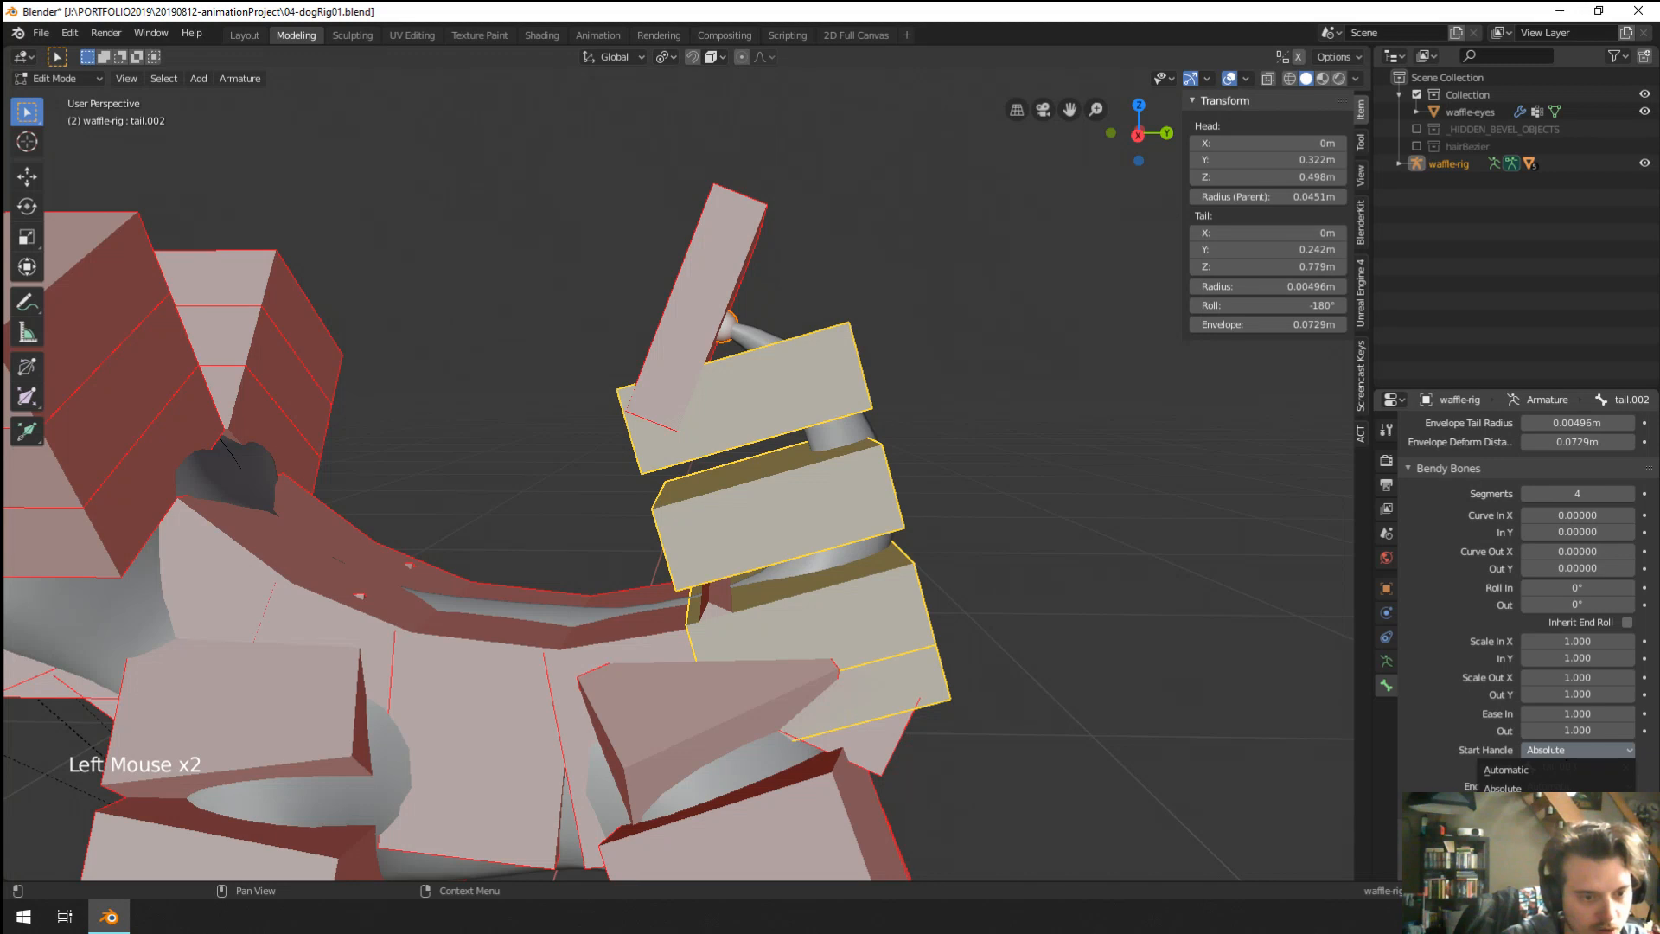
click(1520, 825)
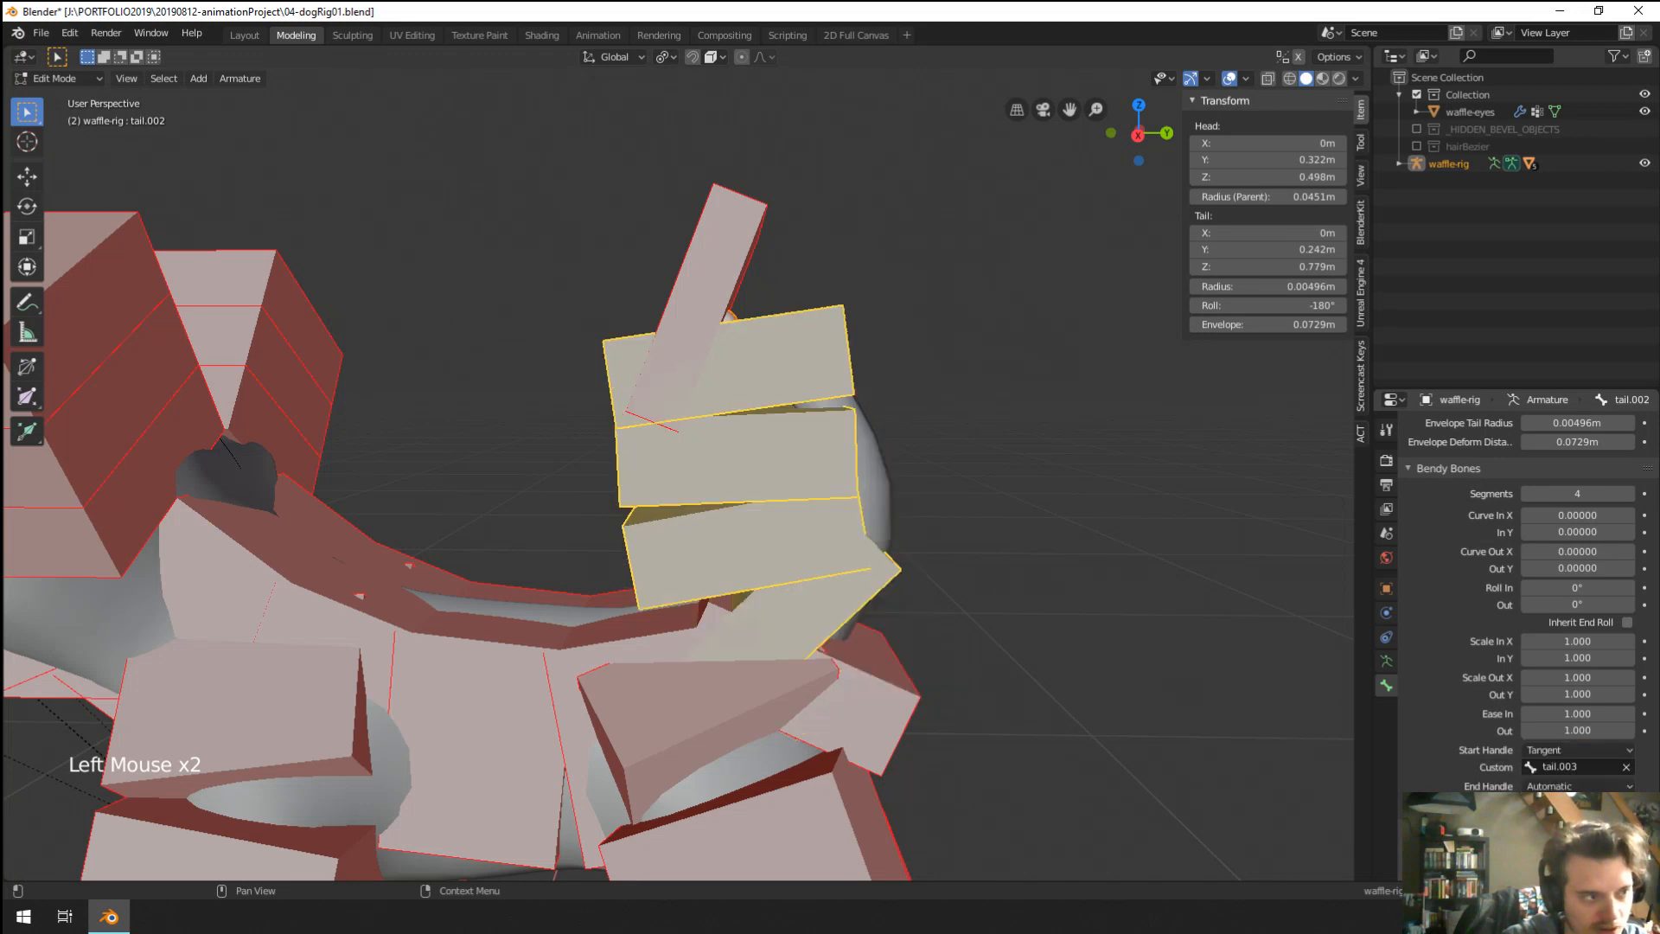
Try rotating tail.003 to test the Tangent start handle, cancelling the rotation.
right_click(702, 269)
key(r)
right_click(887, 537)
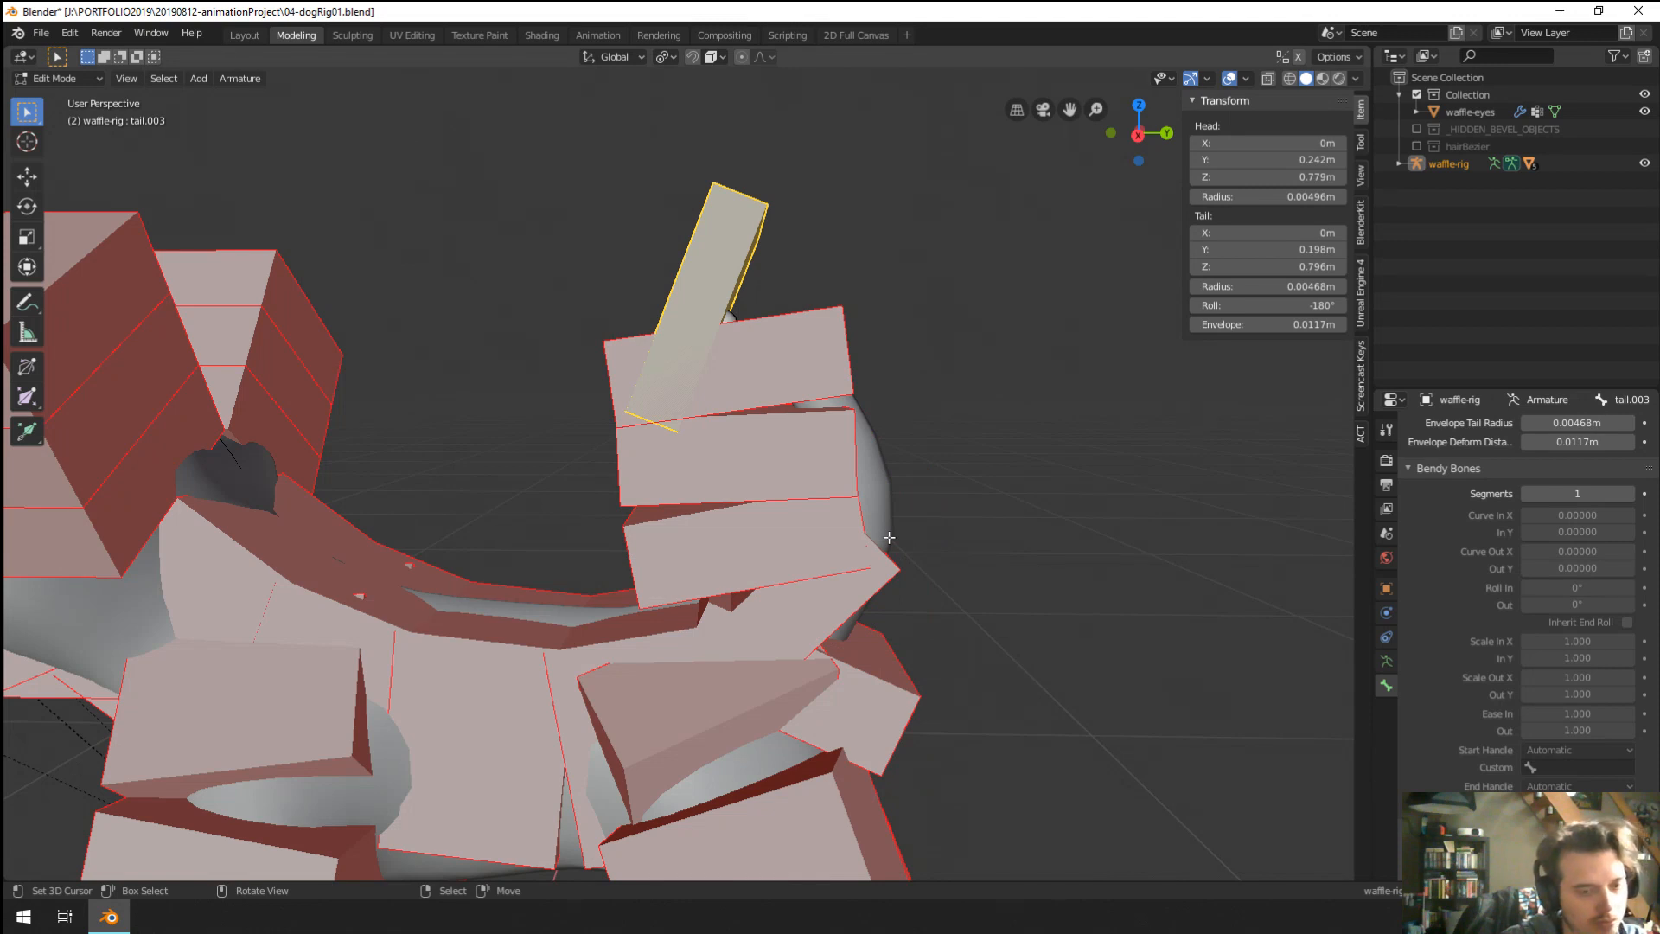
Set the Curve Out Y of tail.002 to 0.19.
right_click(801, 372)
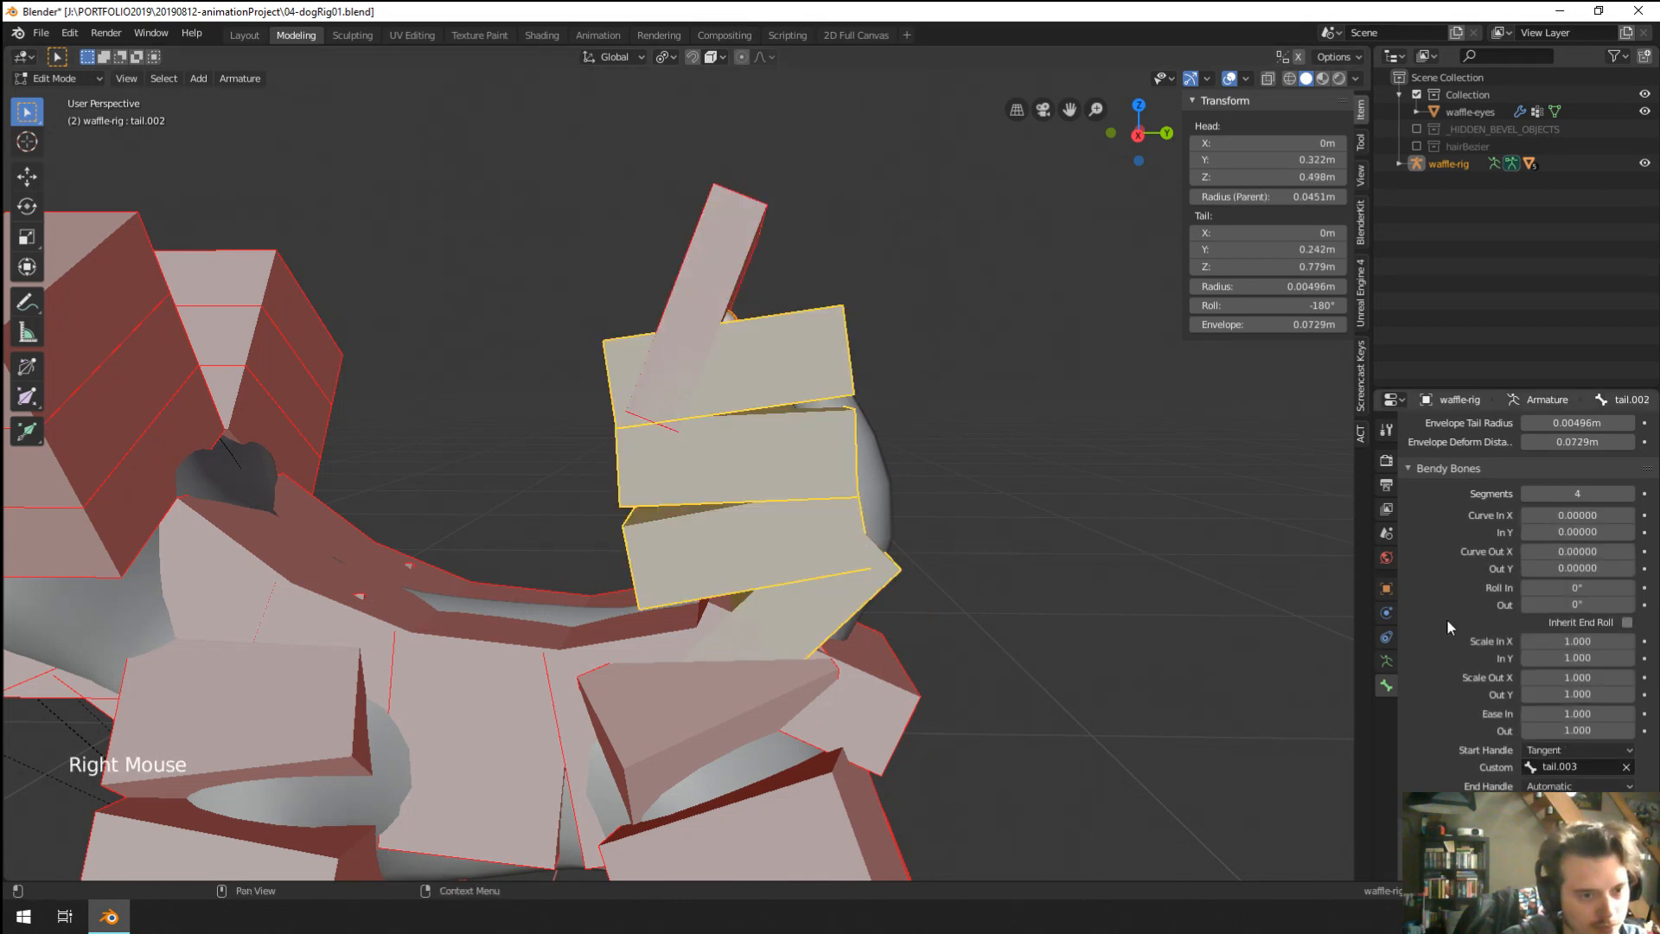
drag(1566, 551, 1604, 568)
key(ctrl+z)
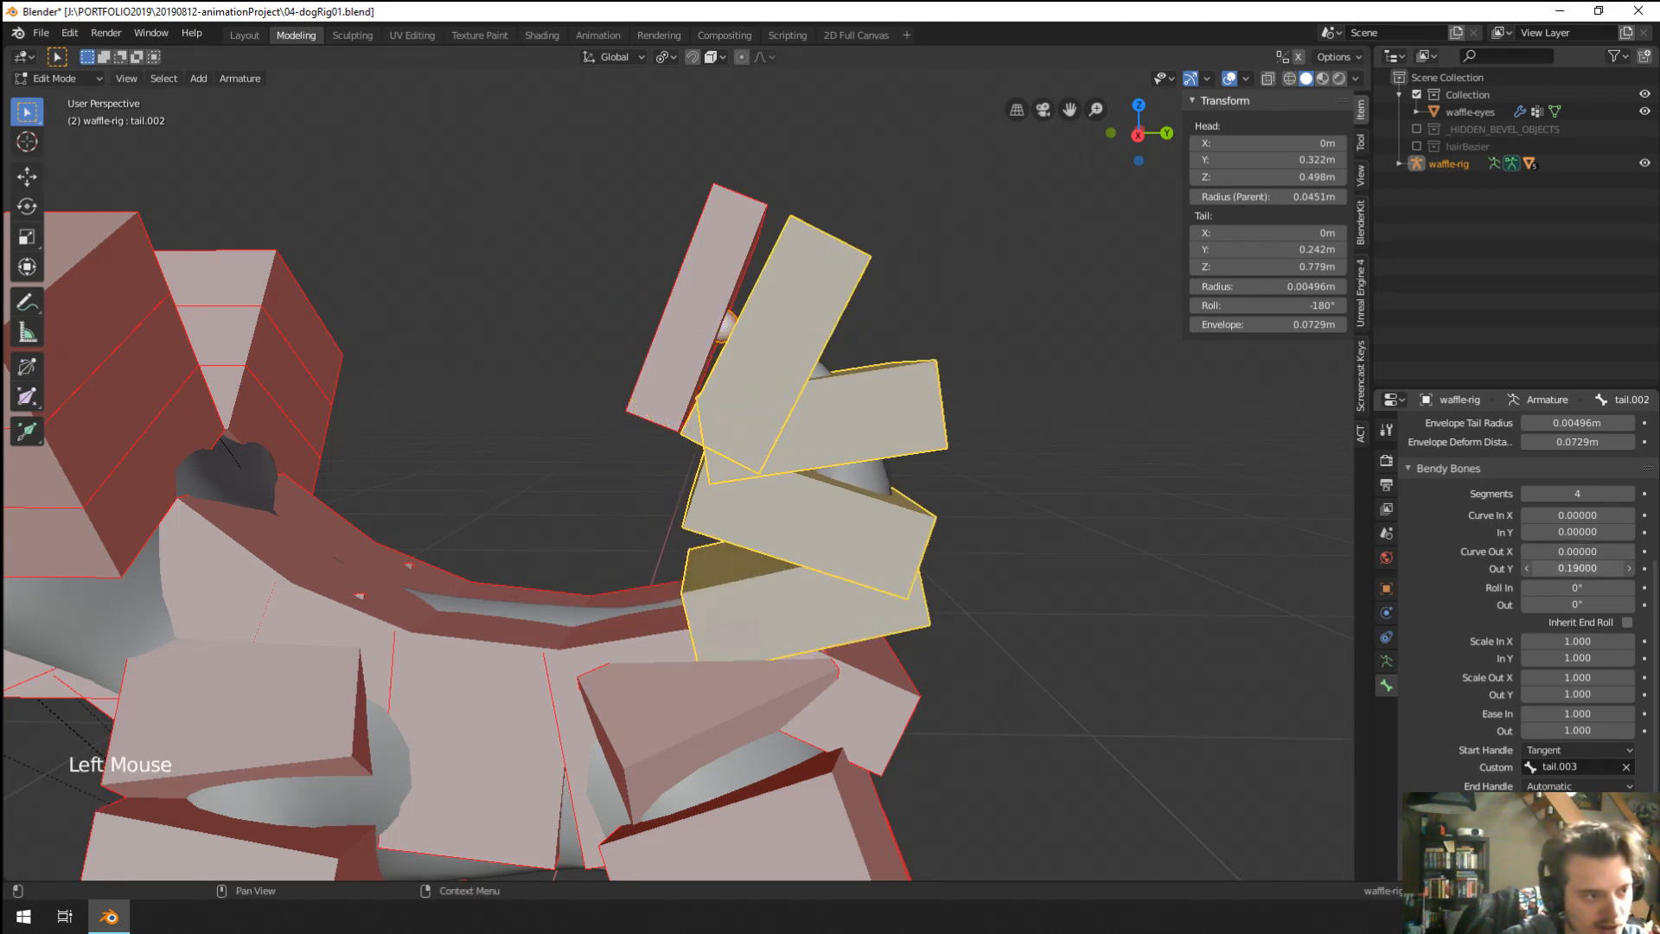
Set the end handle of tail.002 to Tangent with tail.001 as its custom bone, and its Curve In Y to 0.17.
shift+middle_drag(1155, 648, 1123, 605)
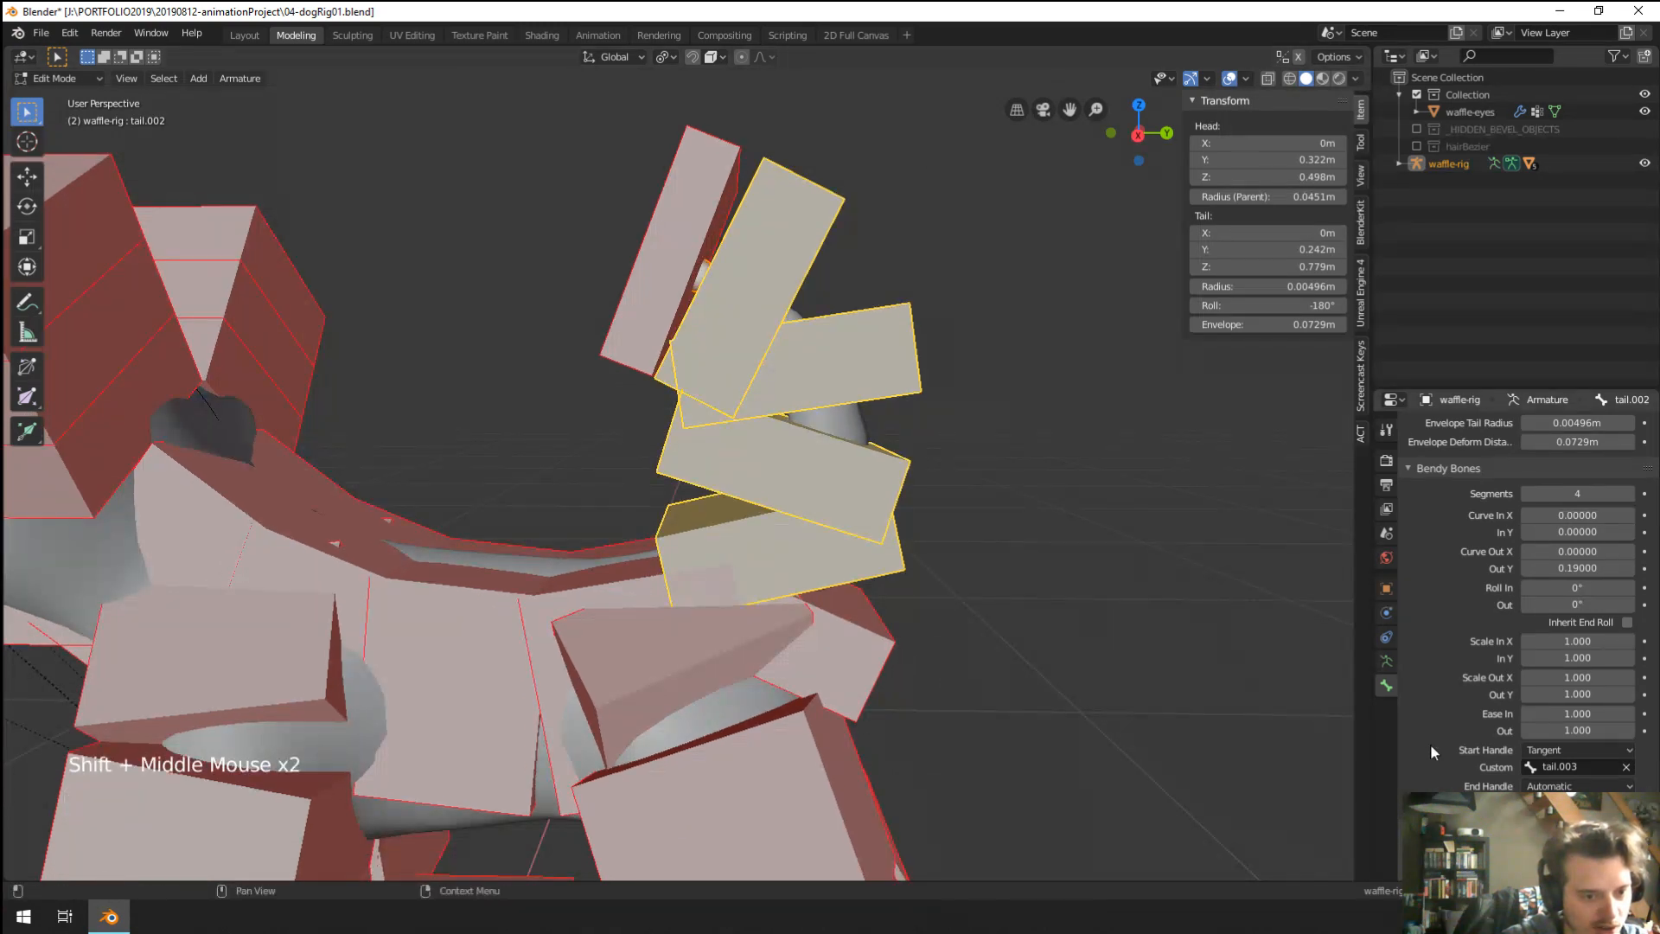
click(1531, 777)
click(1554, 781)
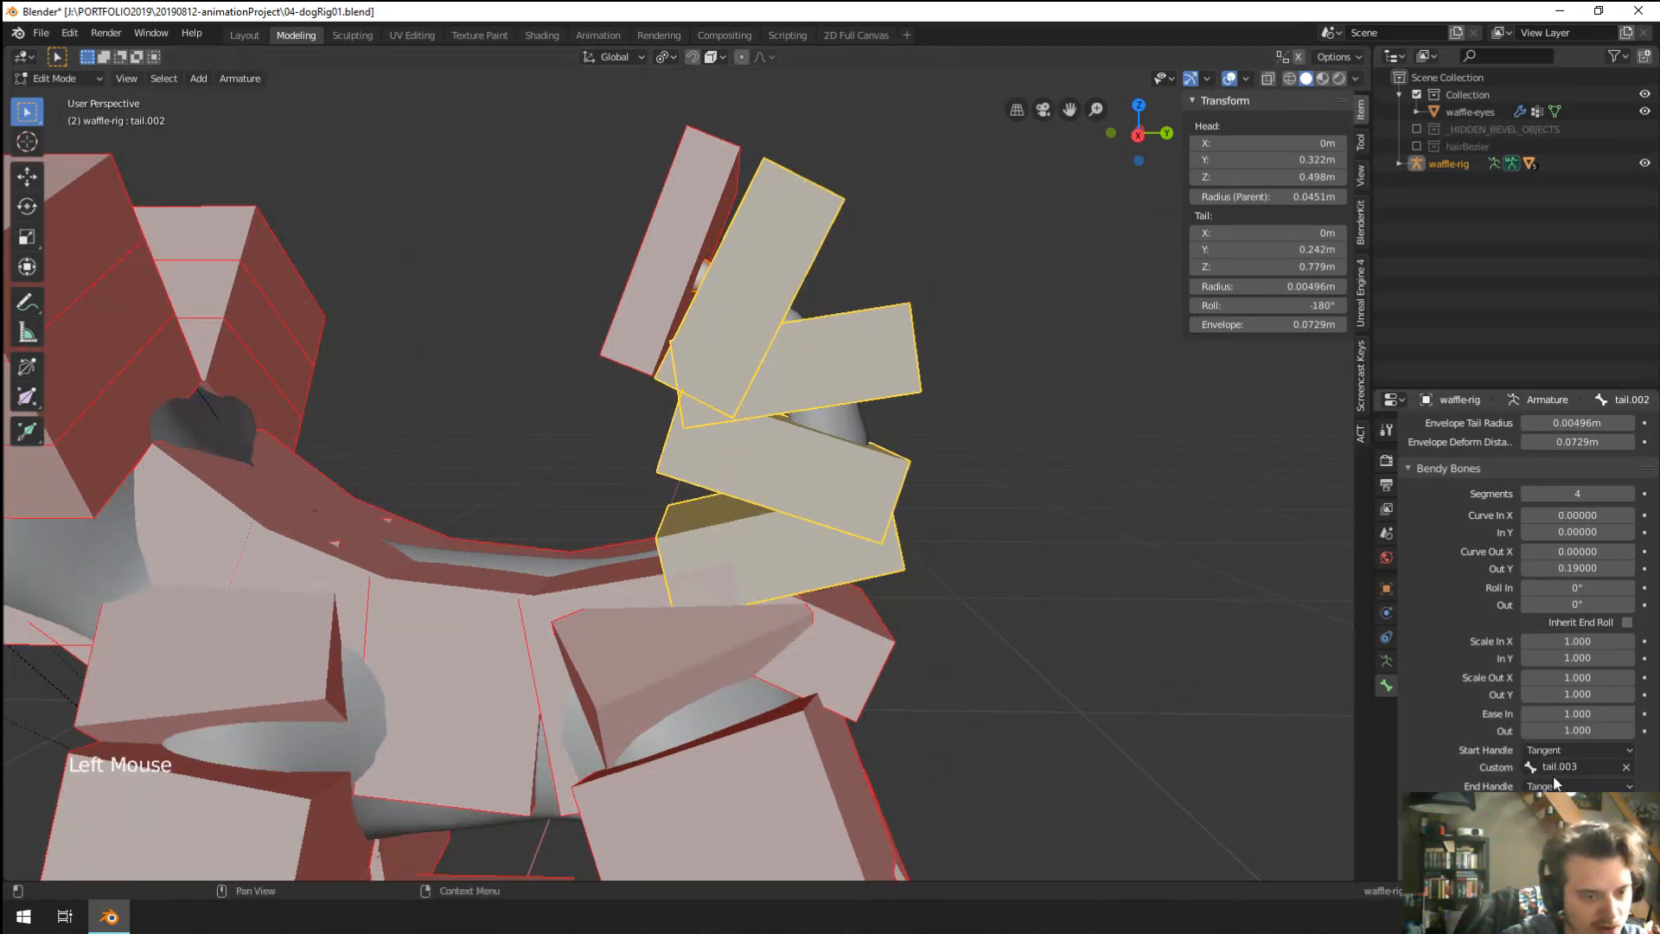
click(1570, 803)
text(tail)
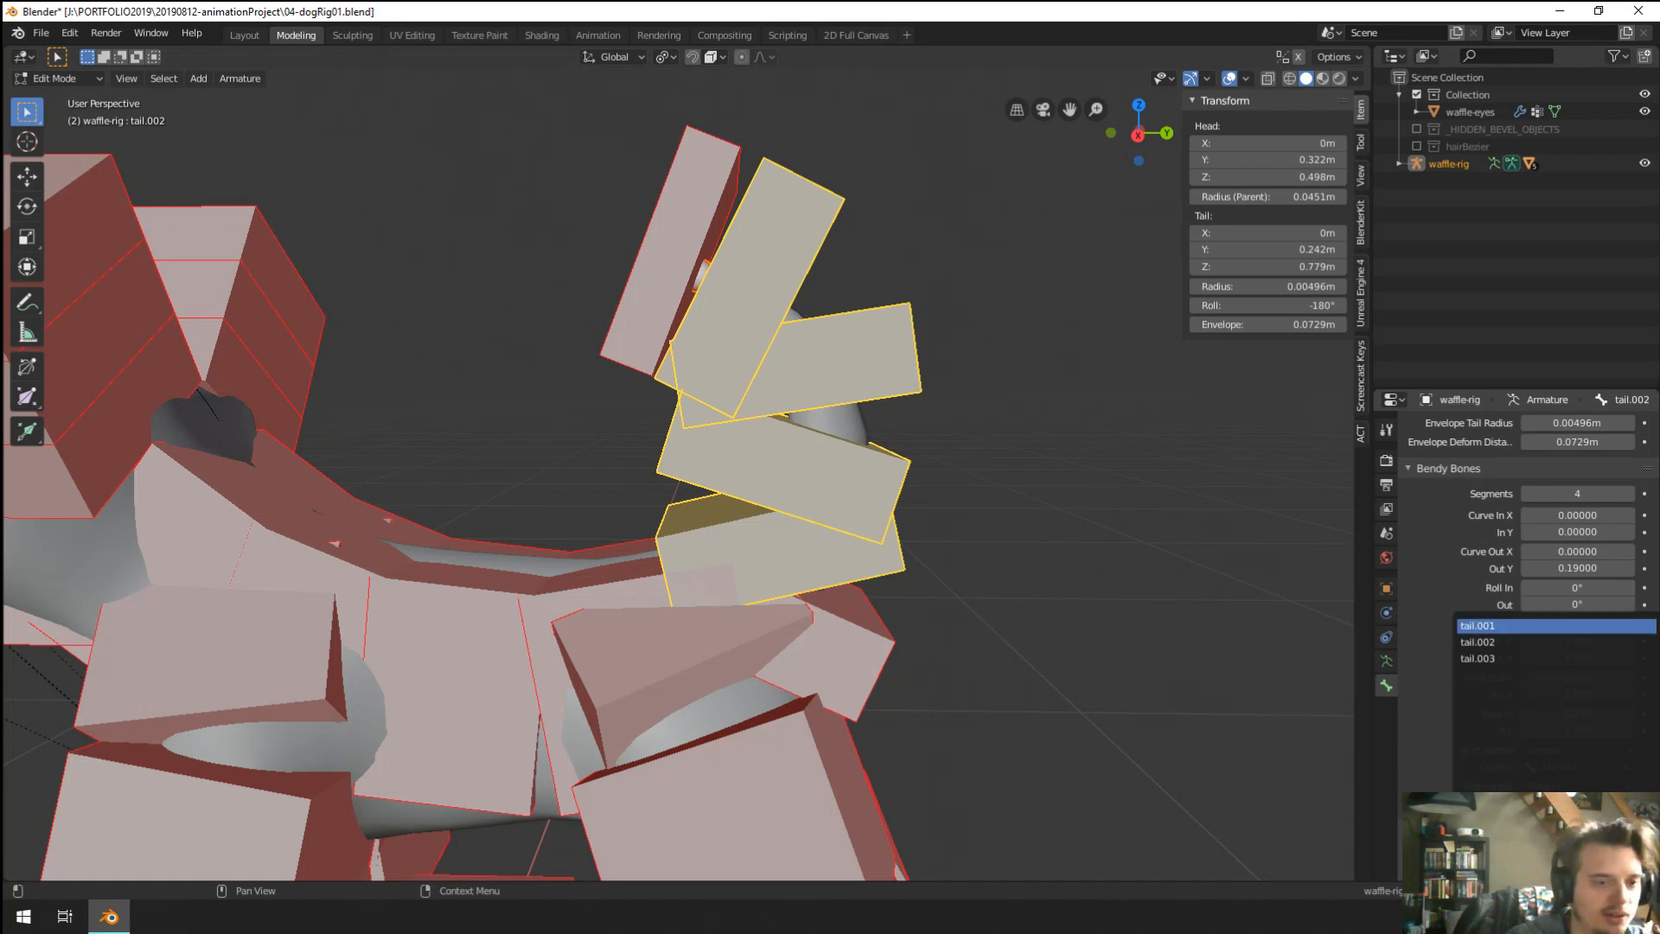
click(1556, 625)
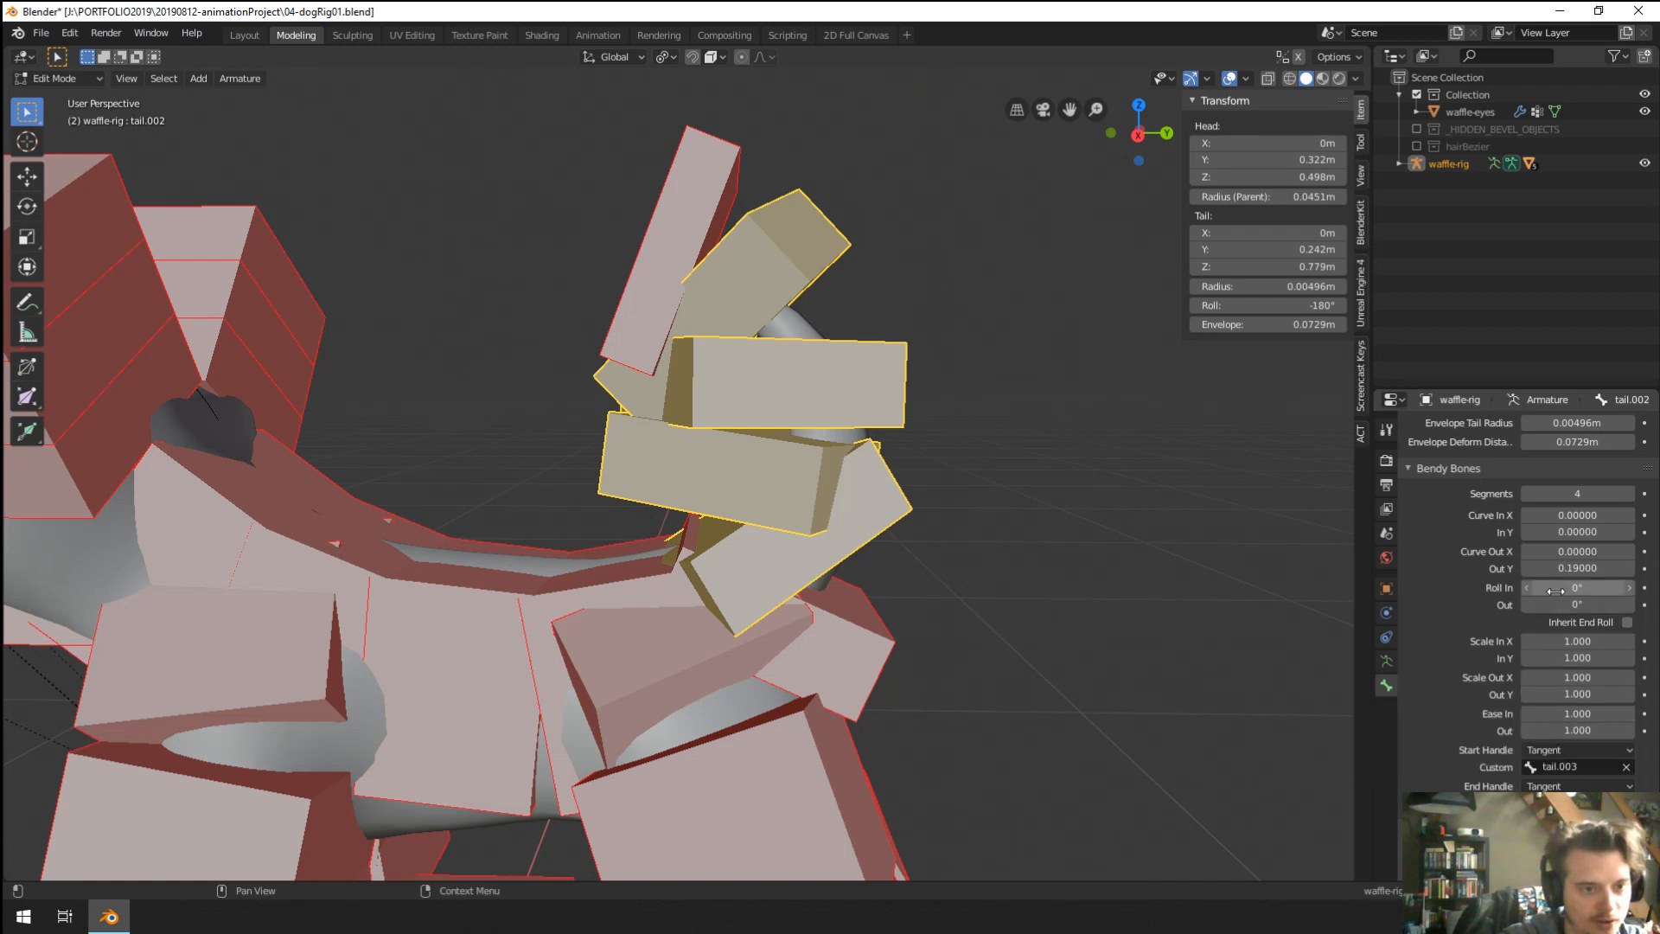
mouse_move(1566, 530)
mouse_down()
mouse_move(1610, 530)
mouse_move(1558, 531)
mouse_move(1574, 531)
mouse_up()
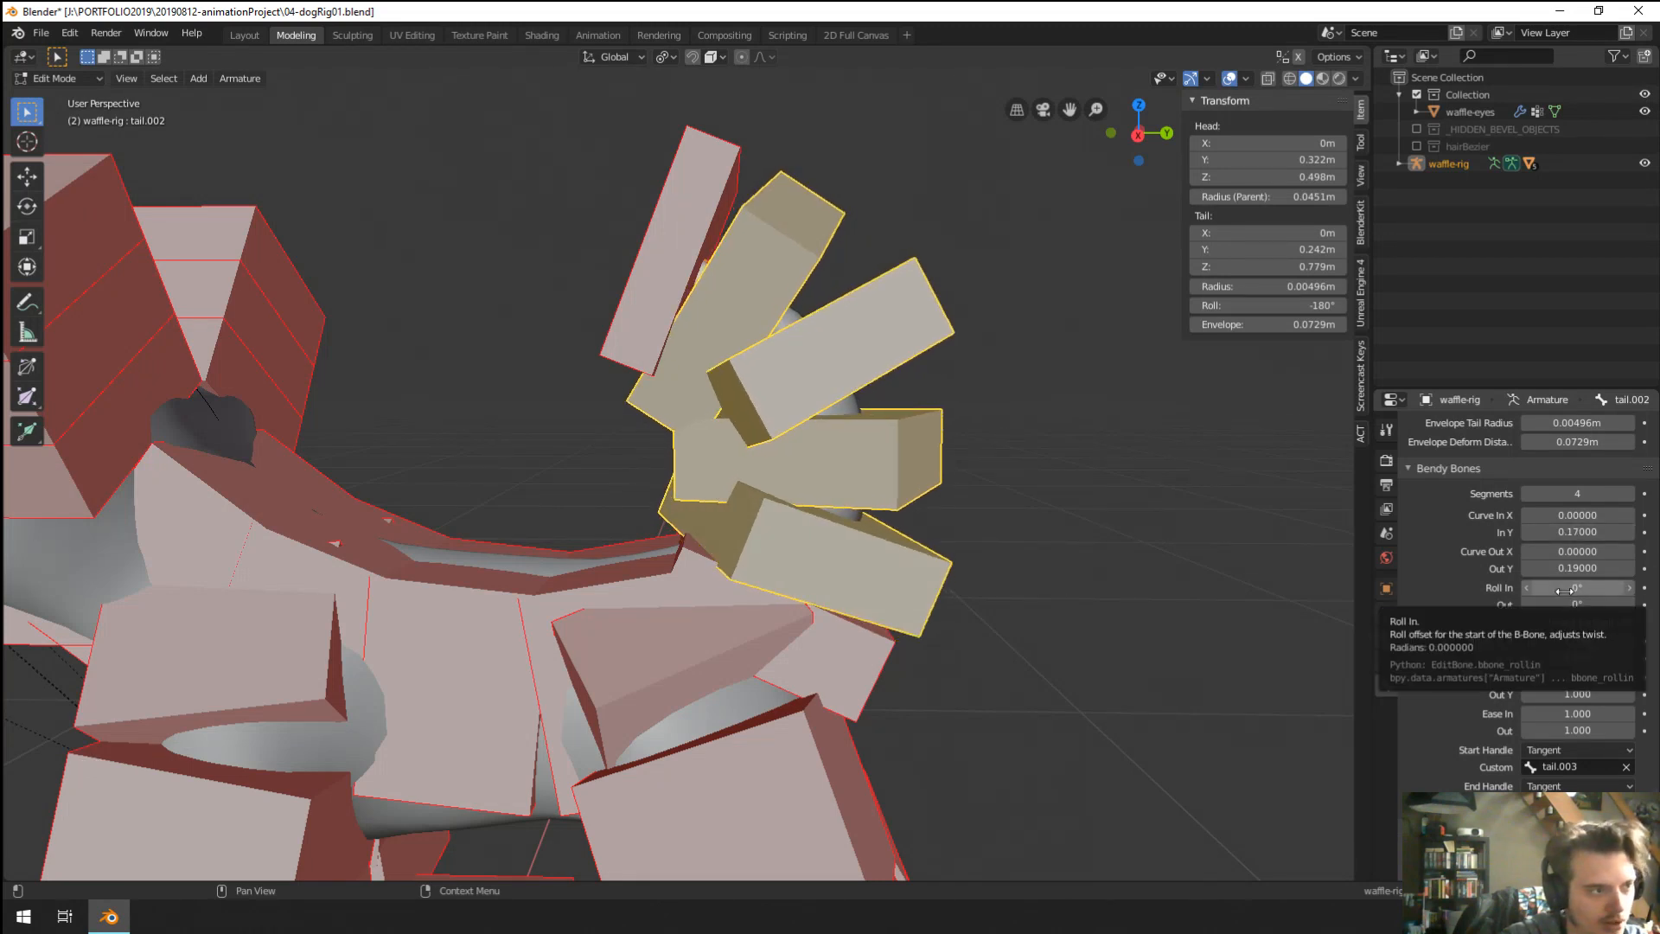
Try rotating tail.003 around its local X axis and moving it in Edit Mode to test the bend of tail.002.
right_click(703, 207)
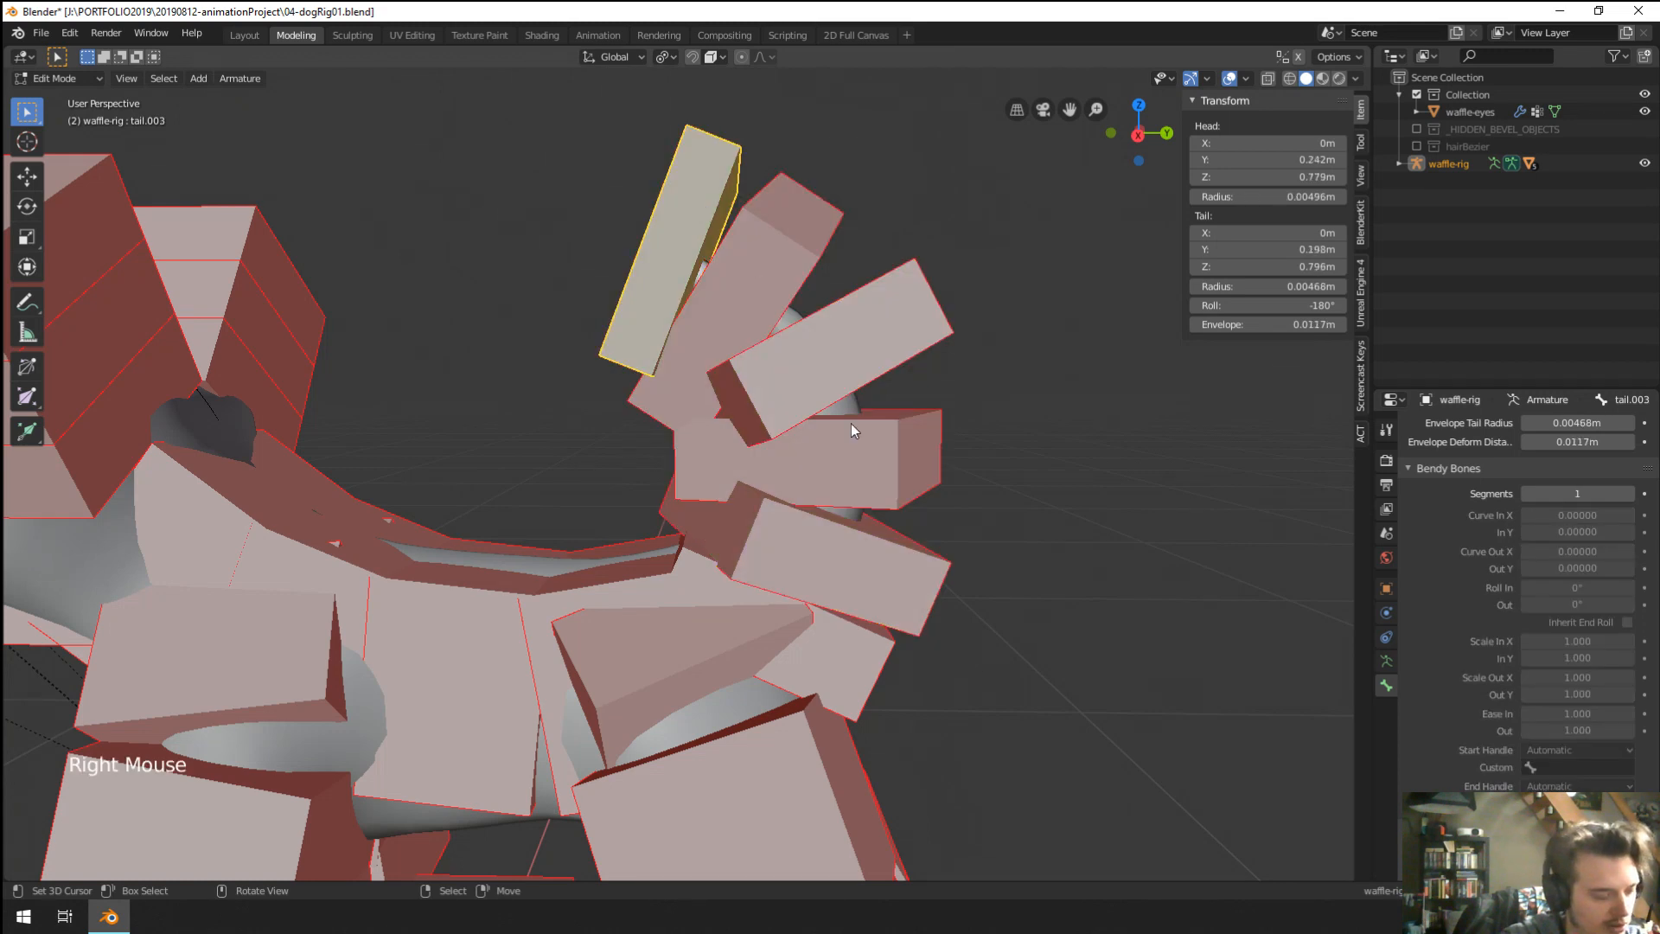
key(r)
key(x)
key(x)
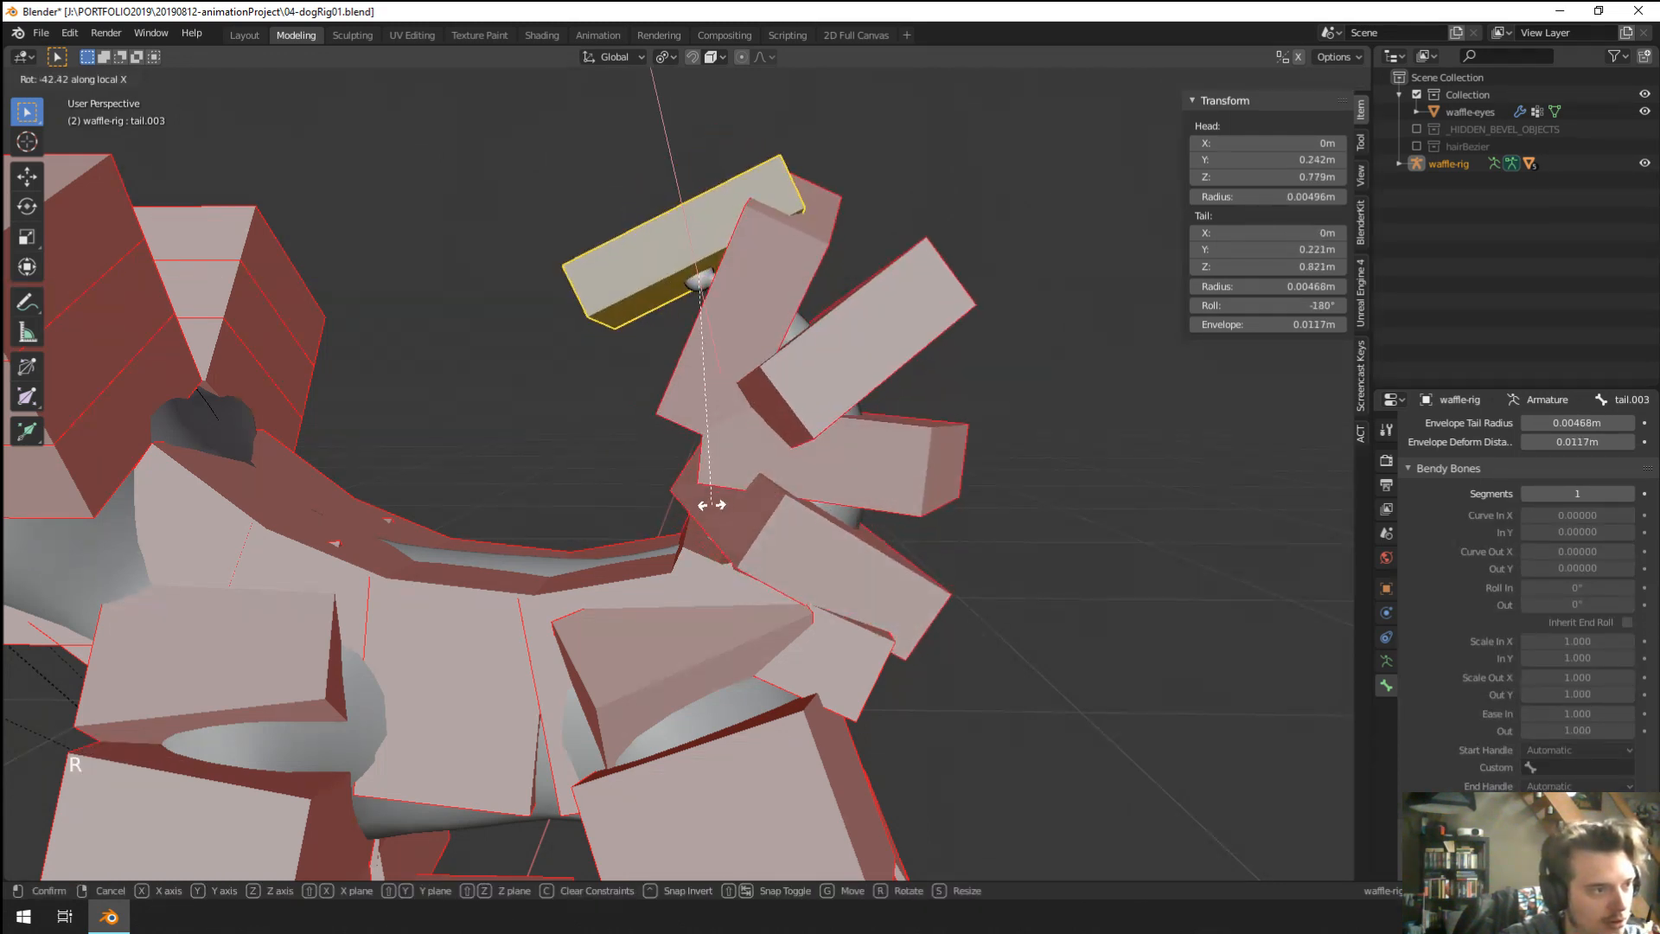
click(912, 444)
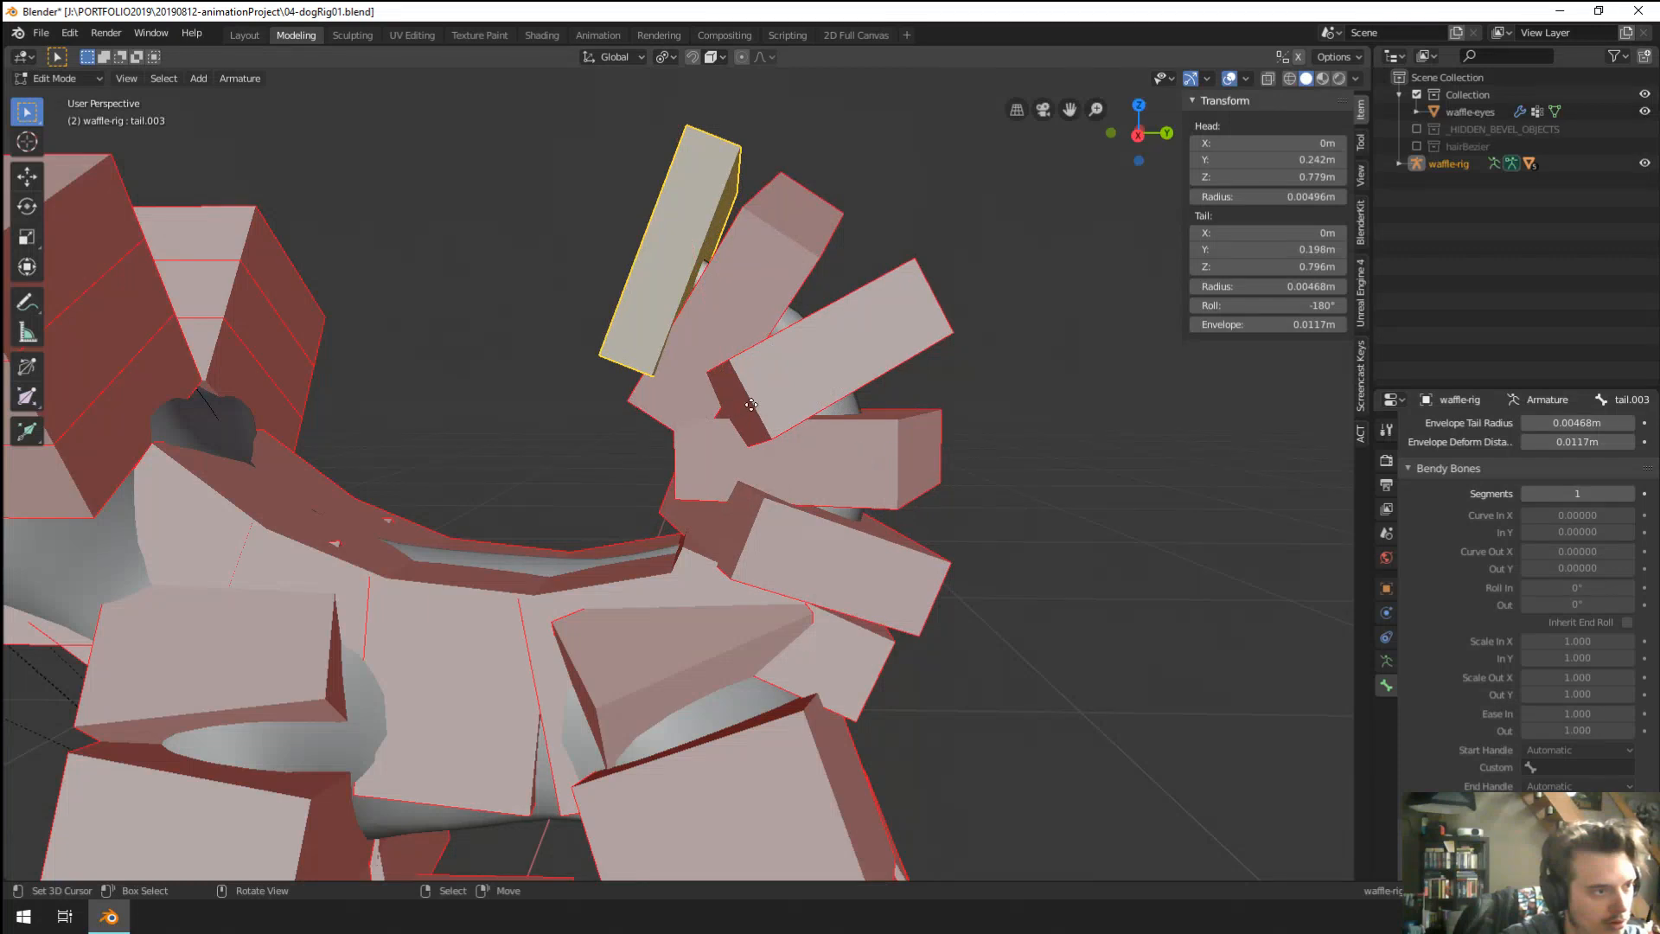
key(g)
right_click(861, 418)
Switch the rig to Pose Mode, try moving tail.003 to test how tail.002 bends, and select tail.002.
key(ctrl+Tab)
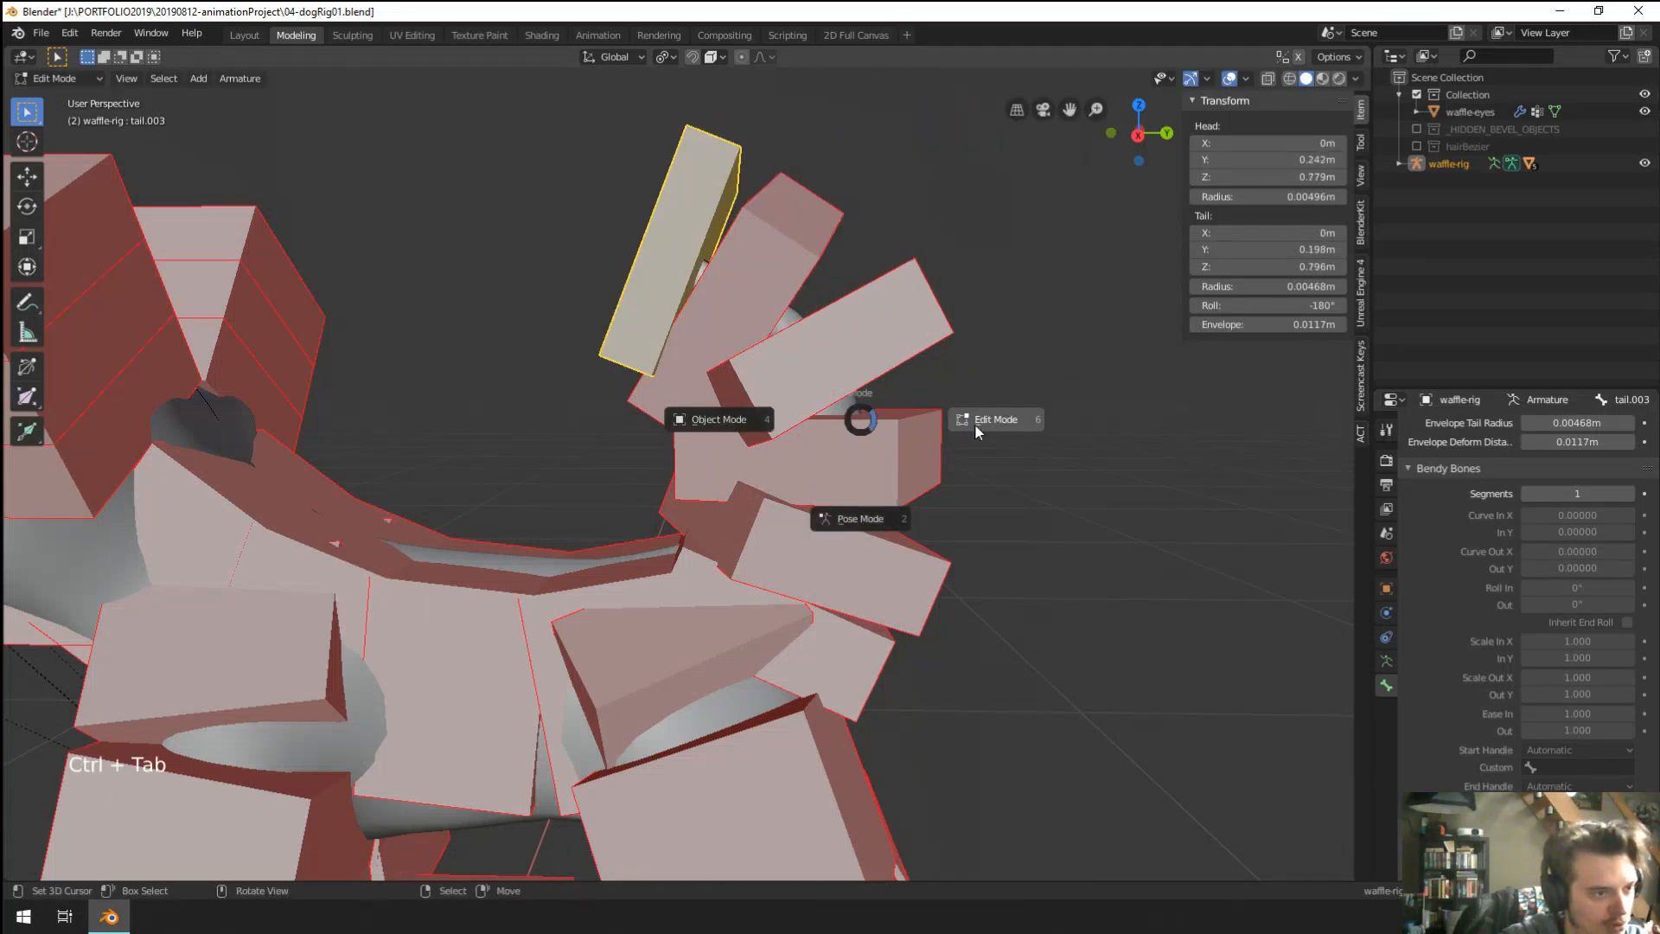
click(858, 517)
key(g)
key(g)
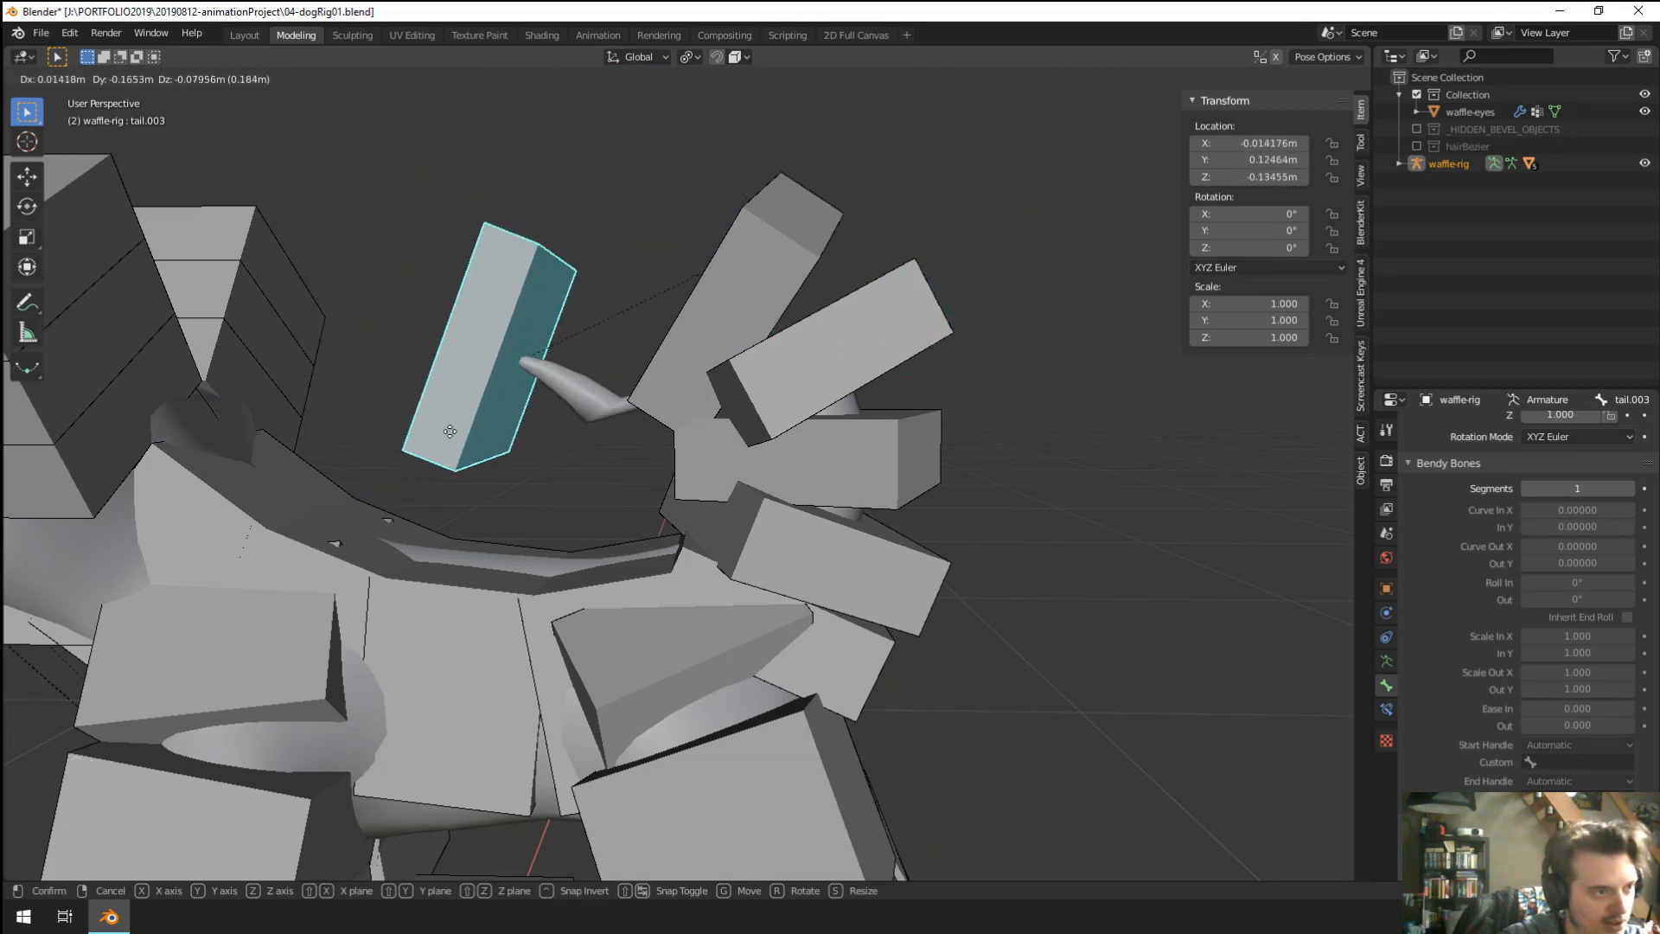
right_click(722, 298)
right_click(720, 294)
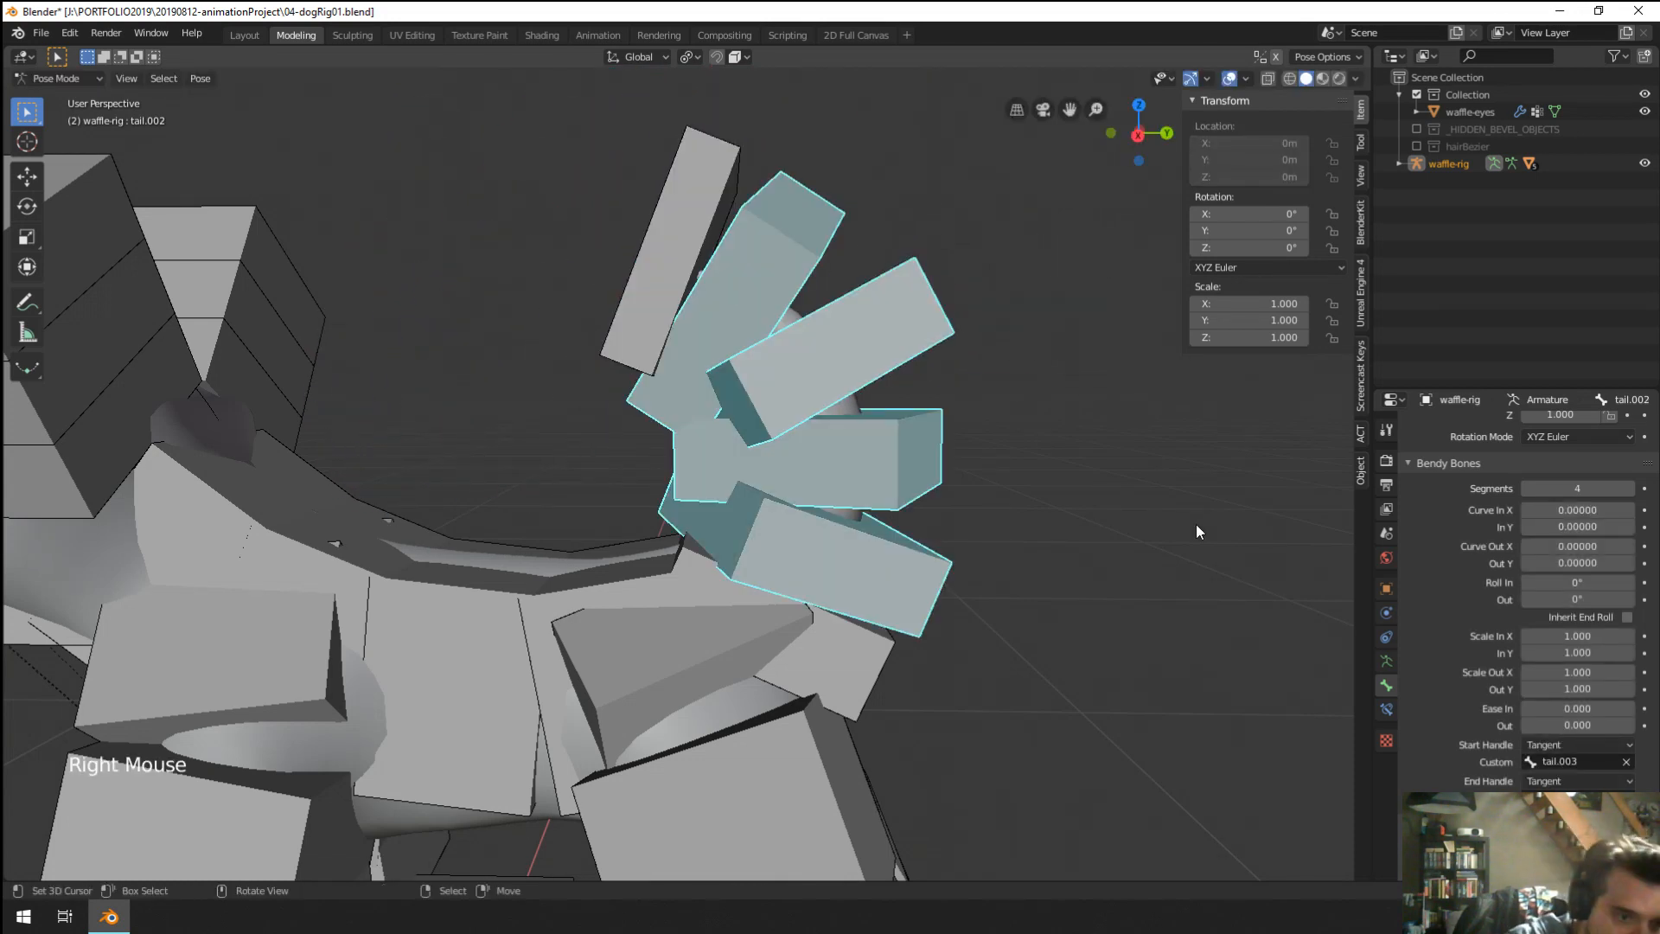
key(g)
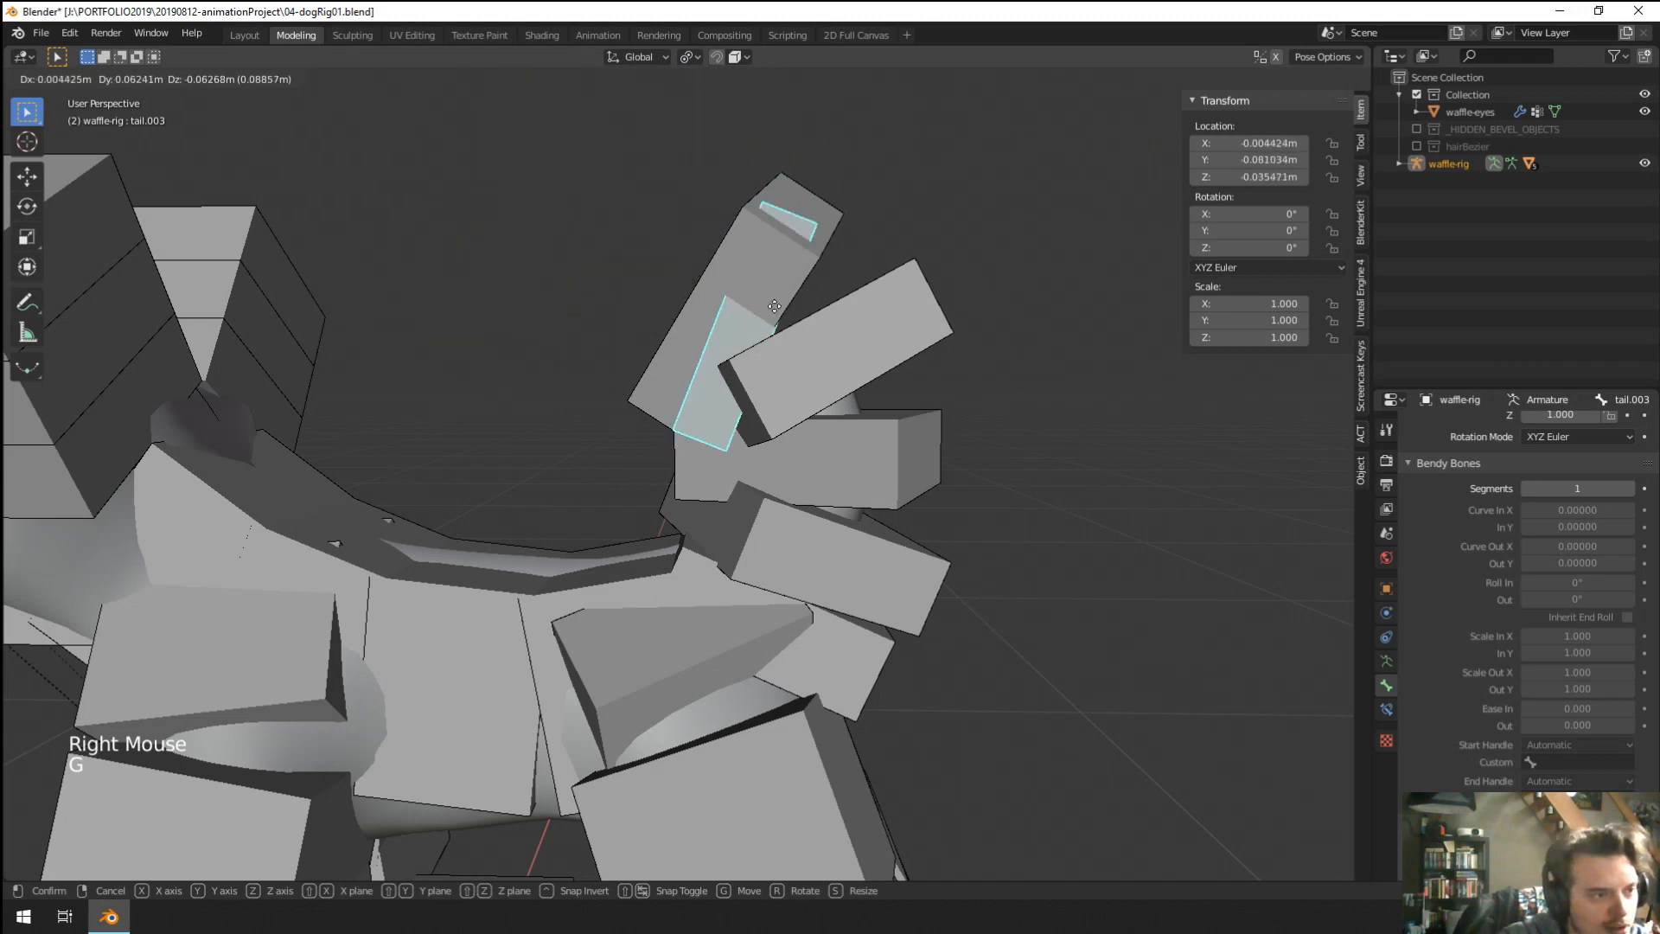
right_click(800, 277)
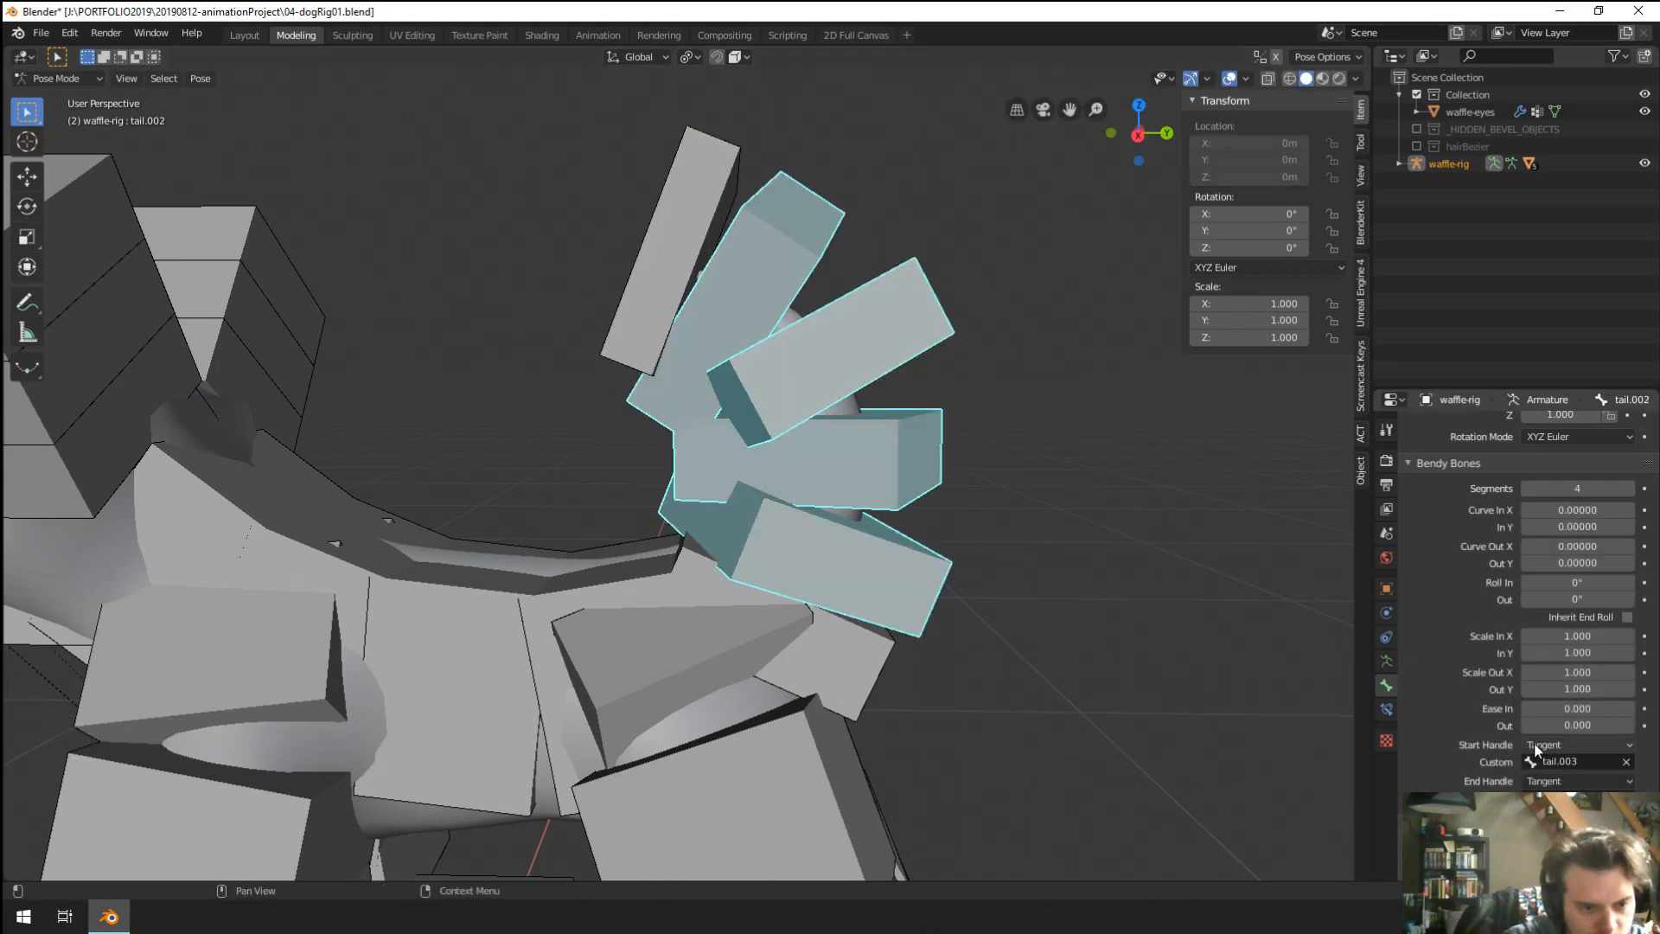
Assign tail.003 as the custom bone of tail.002's end handle.
click(1552, 781)
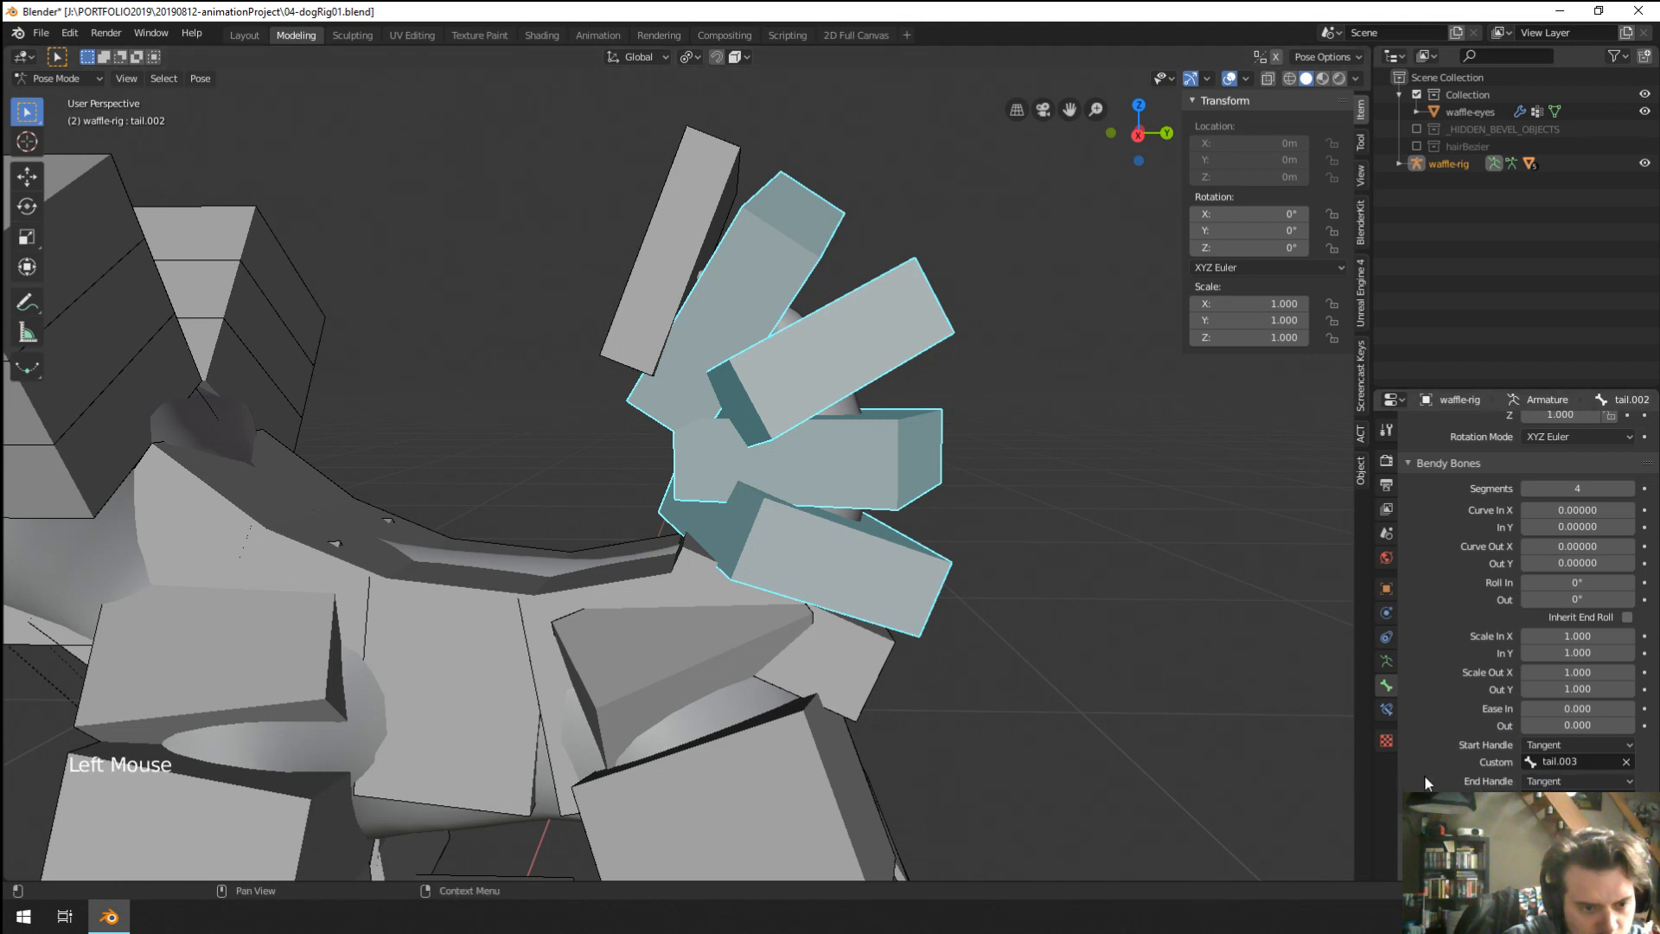
click(1556, 798)
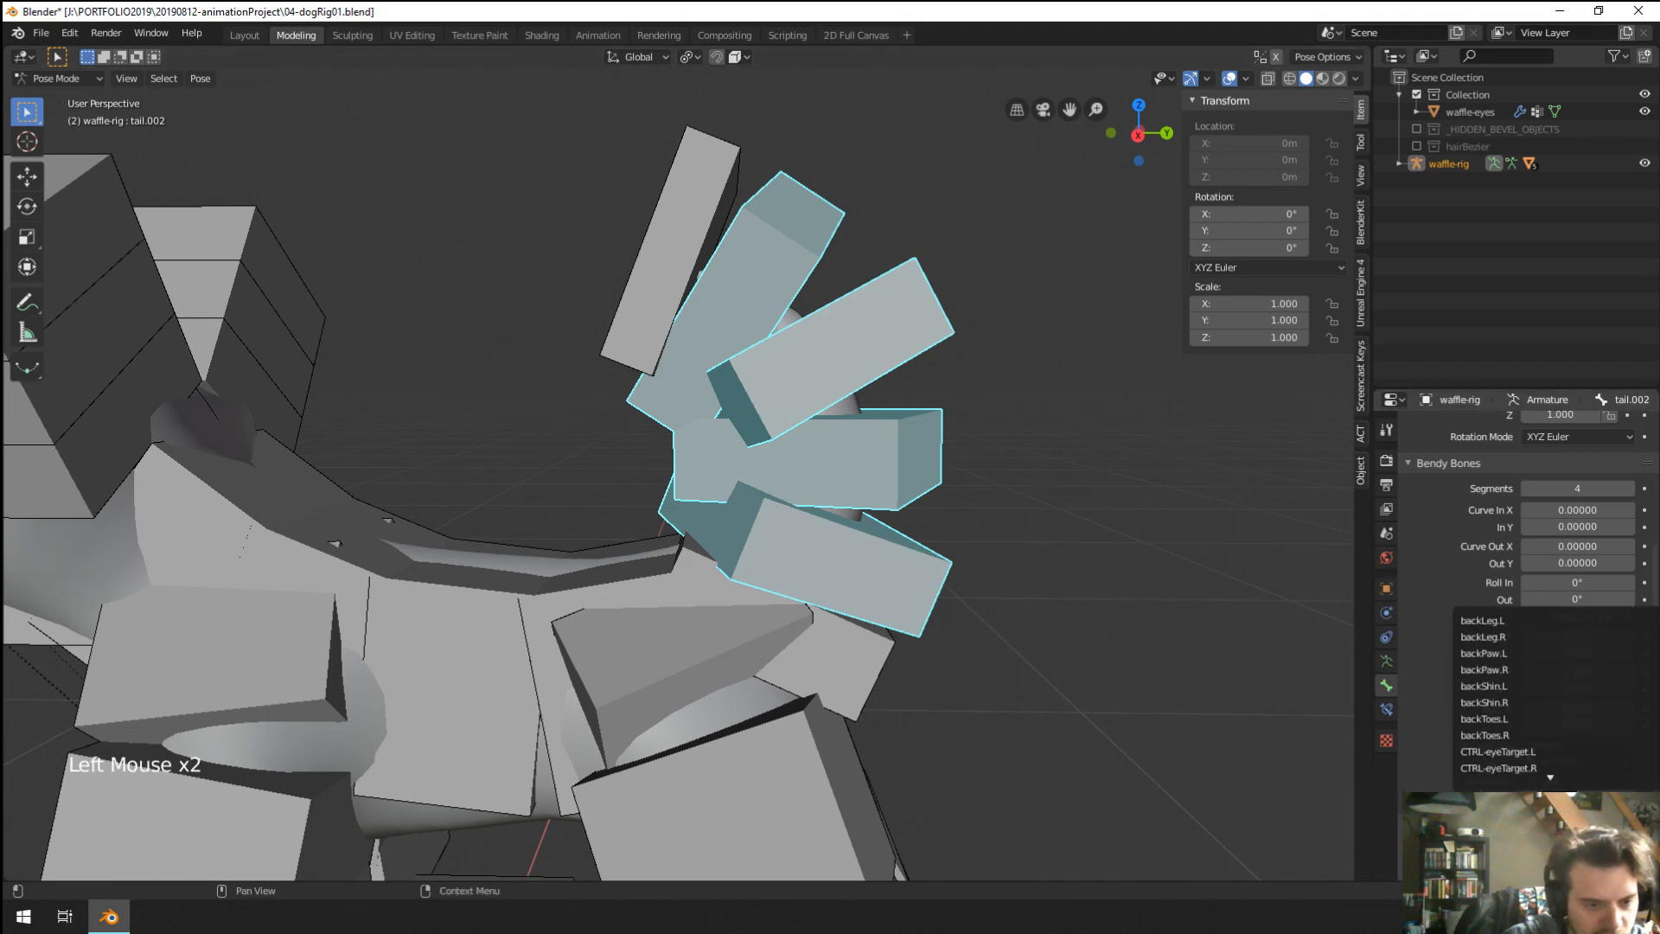
text(tail)
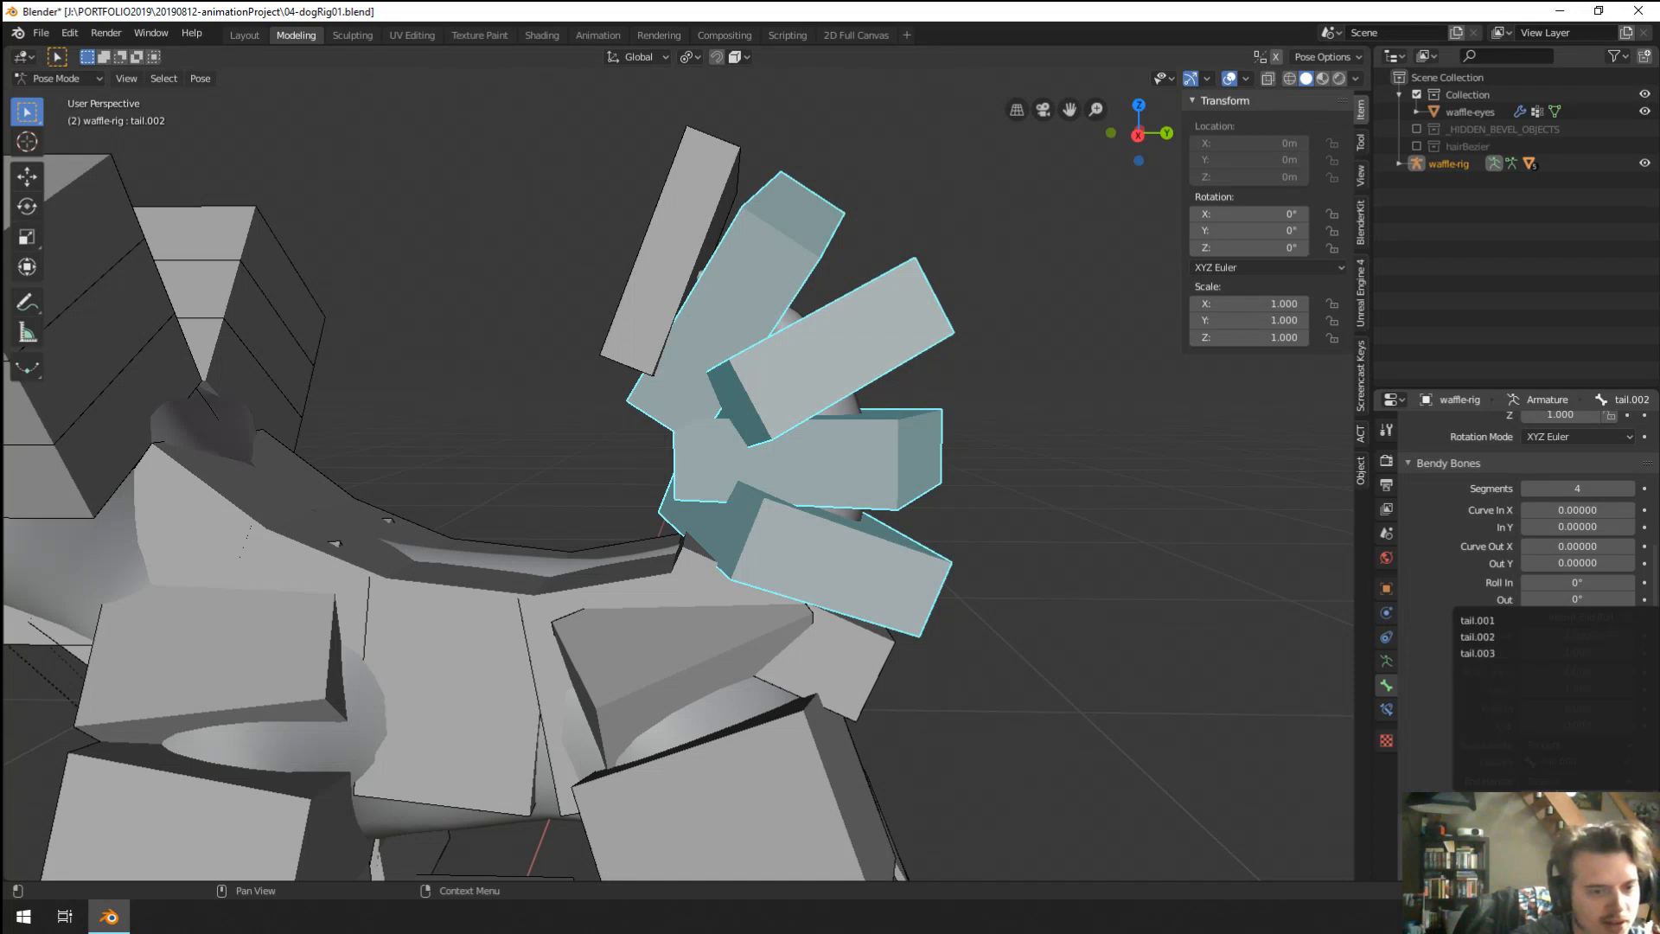
key(Down)
key(Down)
key(Down)
key(Return)
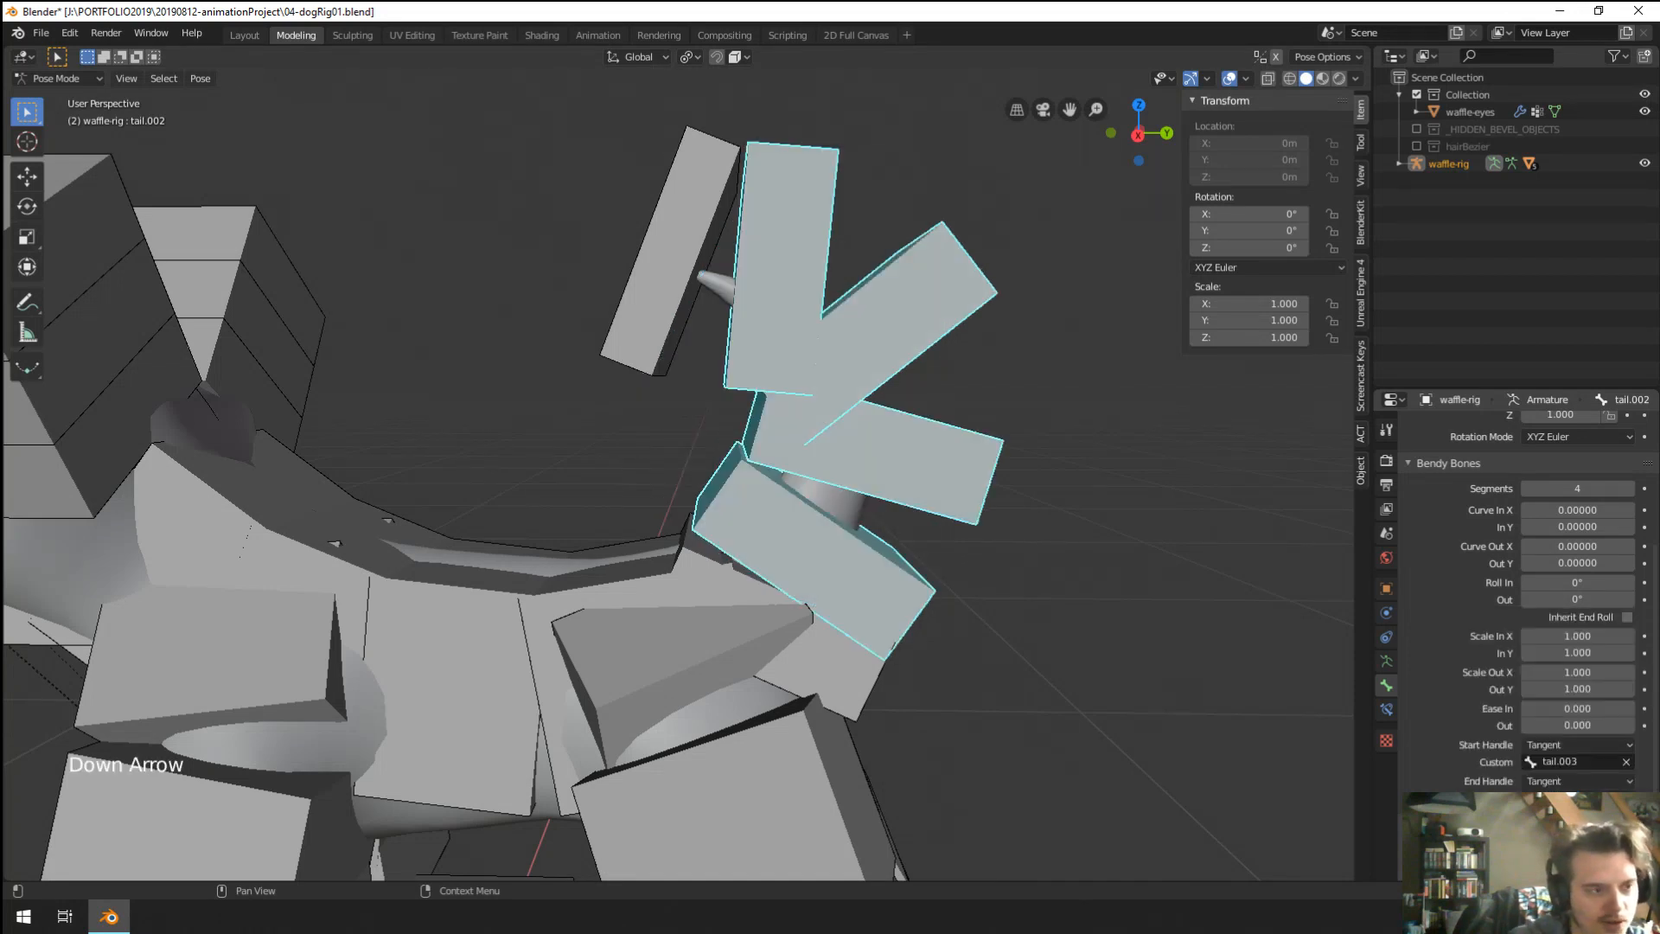
Assign tail.001 as the custom bone of tail.002's start handle.
click(1585, 757)
text(tail)
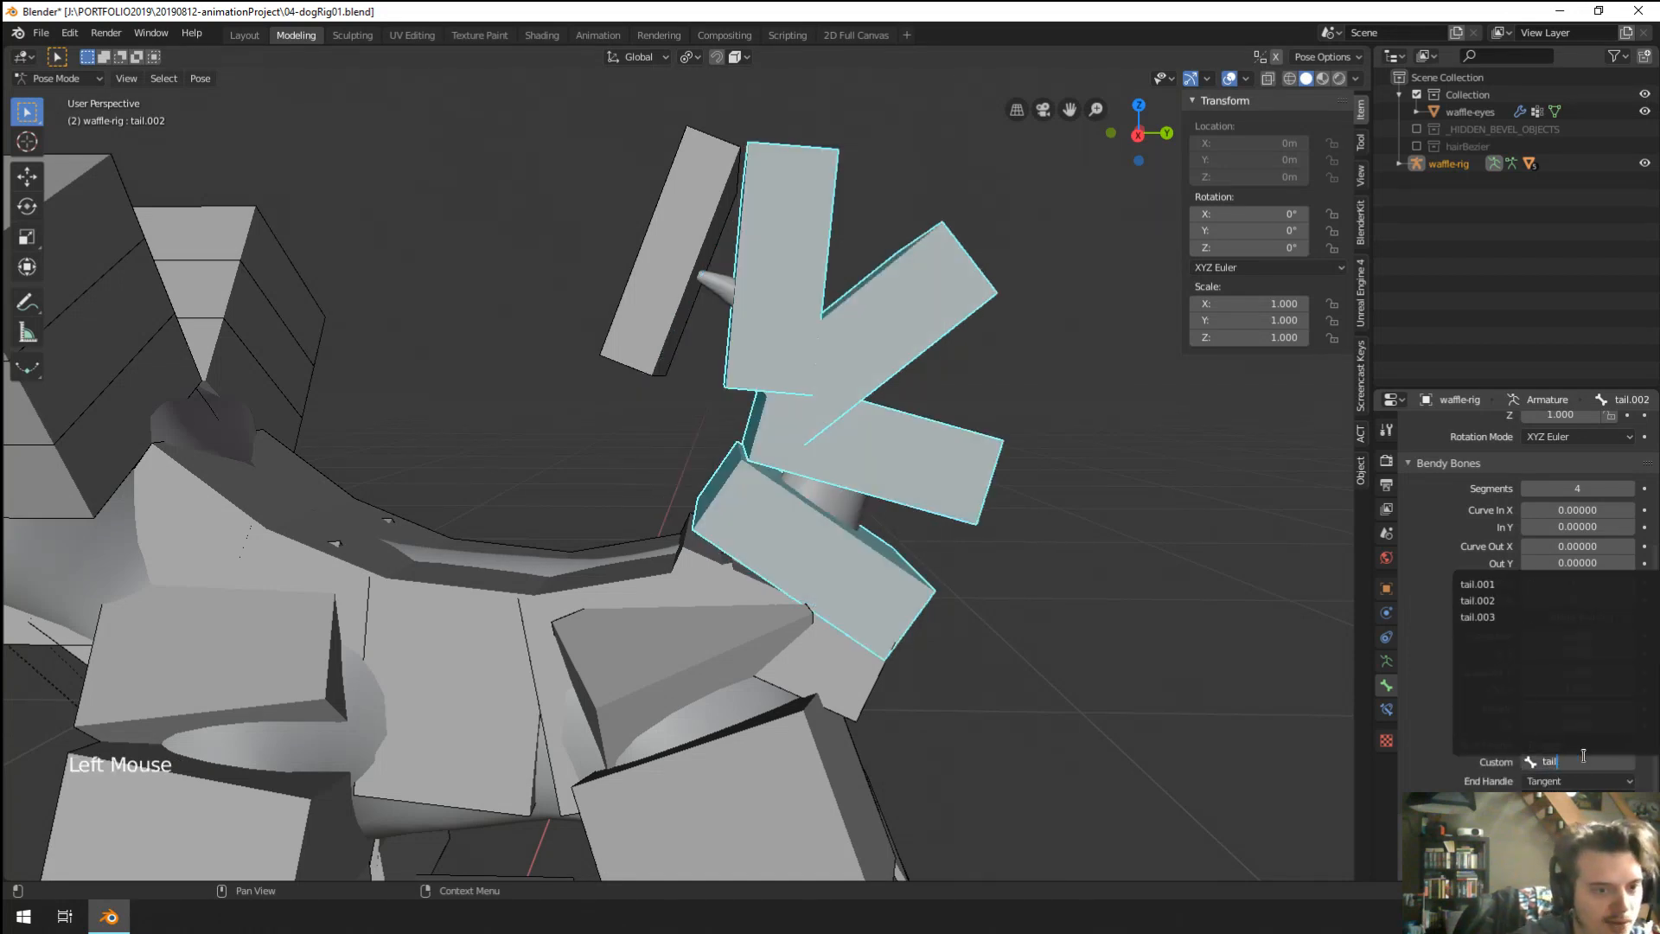
key(Down)
key(Return)
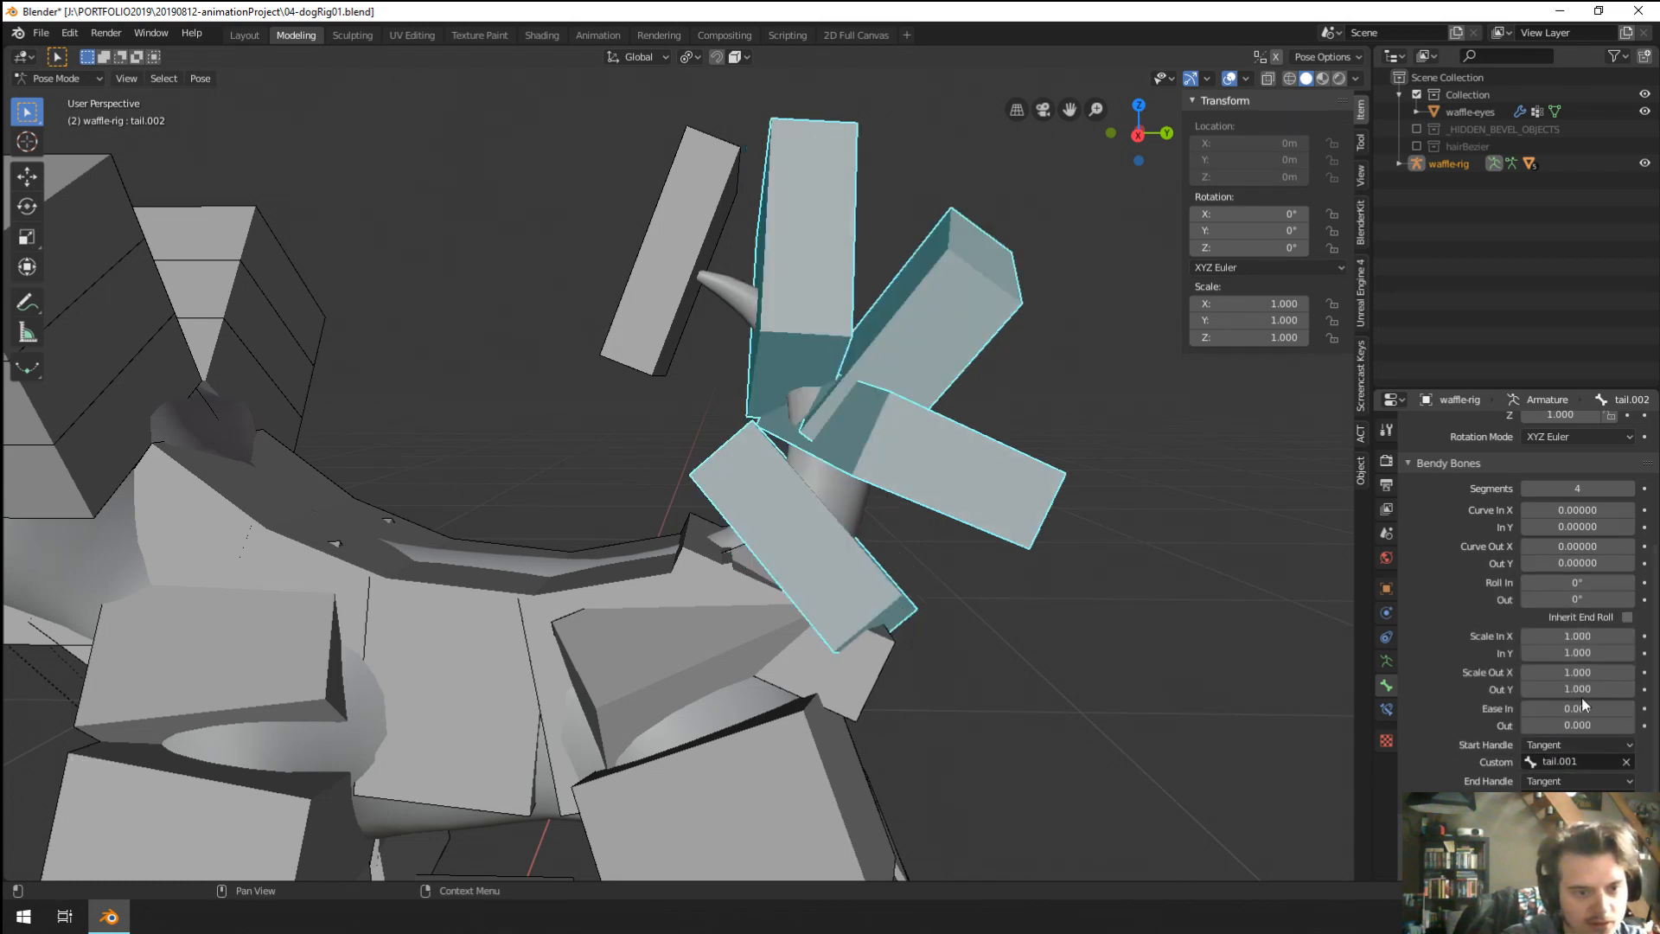
Try moving tail.003 in Pose Mode to test the swapped handle bones.
scroll(1584, 705, up, 2)
scroll(1584, 705, down, 3)
right_click(680, 318)
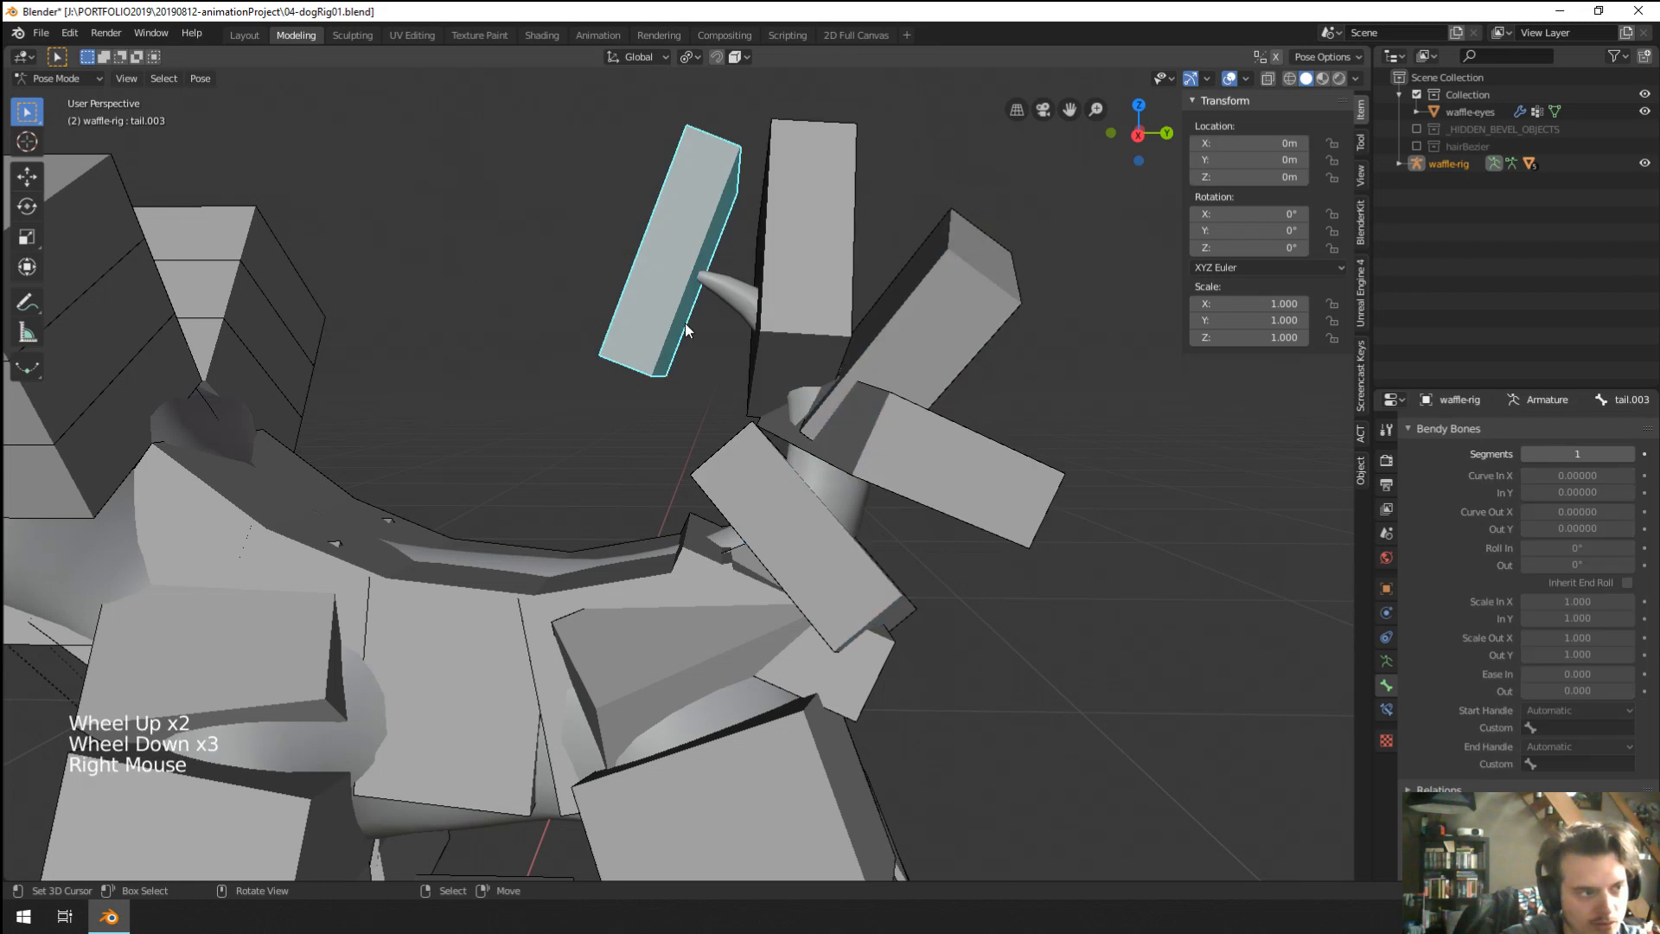
key(g)
right_click(716, 361)
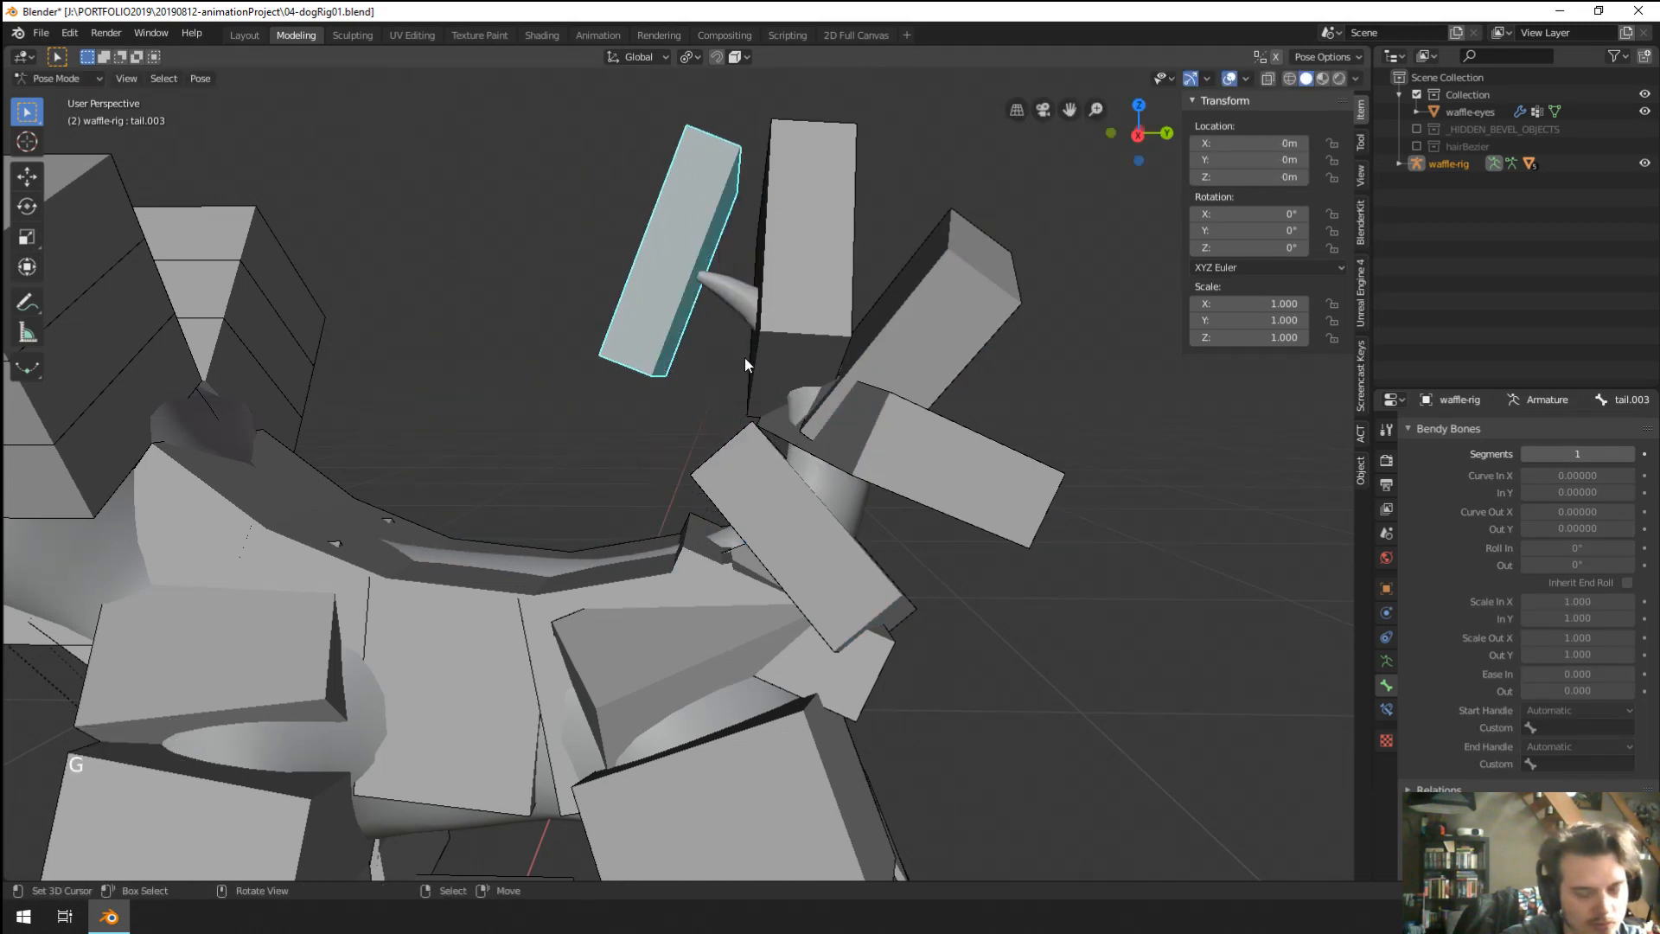
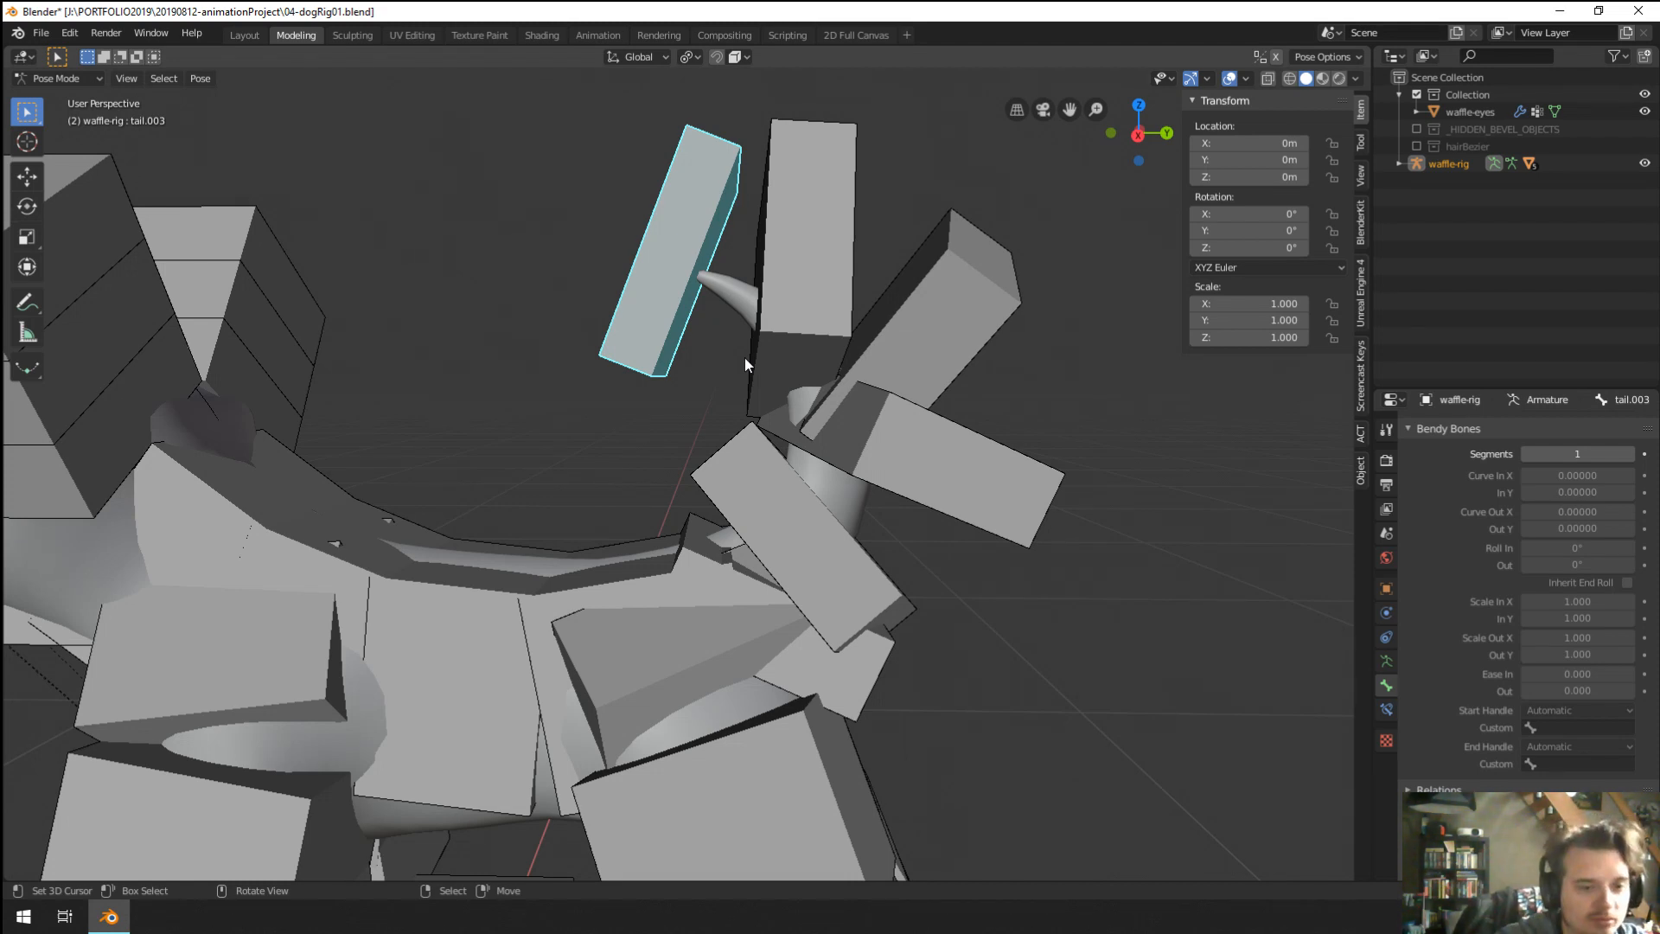
Set both the start handle and the end handle of tail.002 to Absolute.
right_click(856, 294)
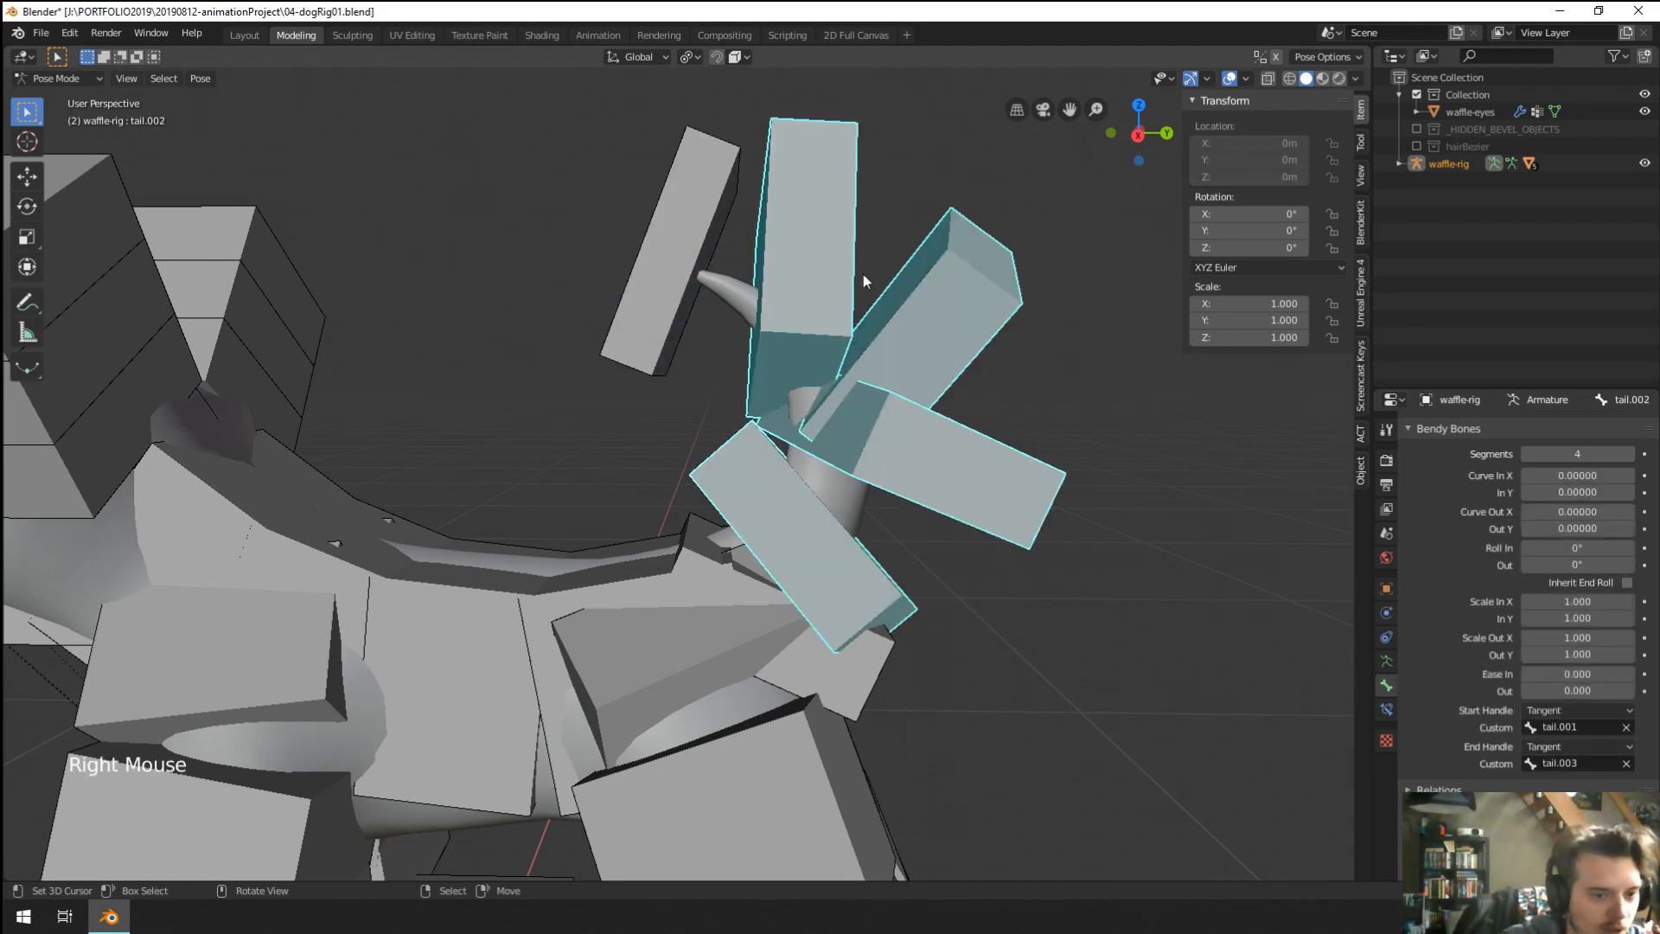
right_click(713, 242)
right_click(782, 266)
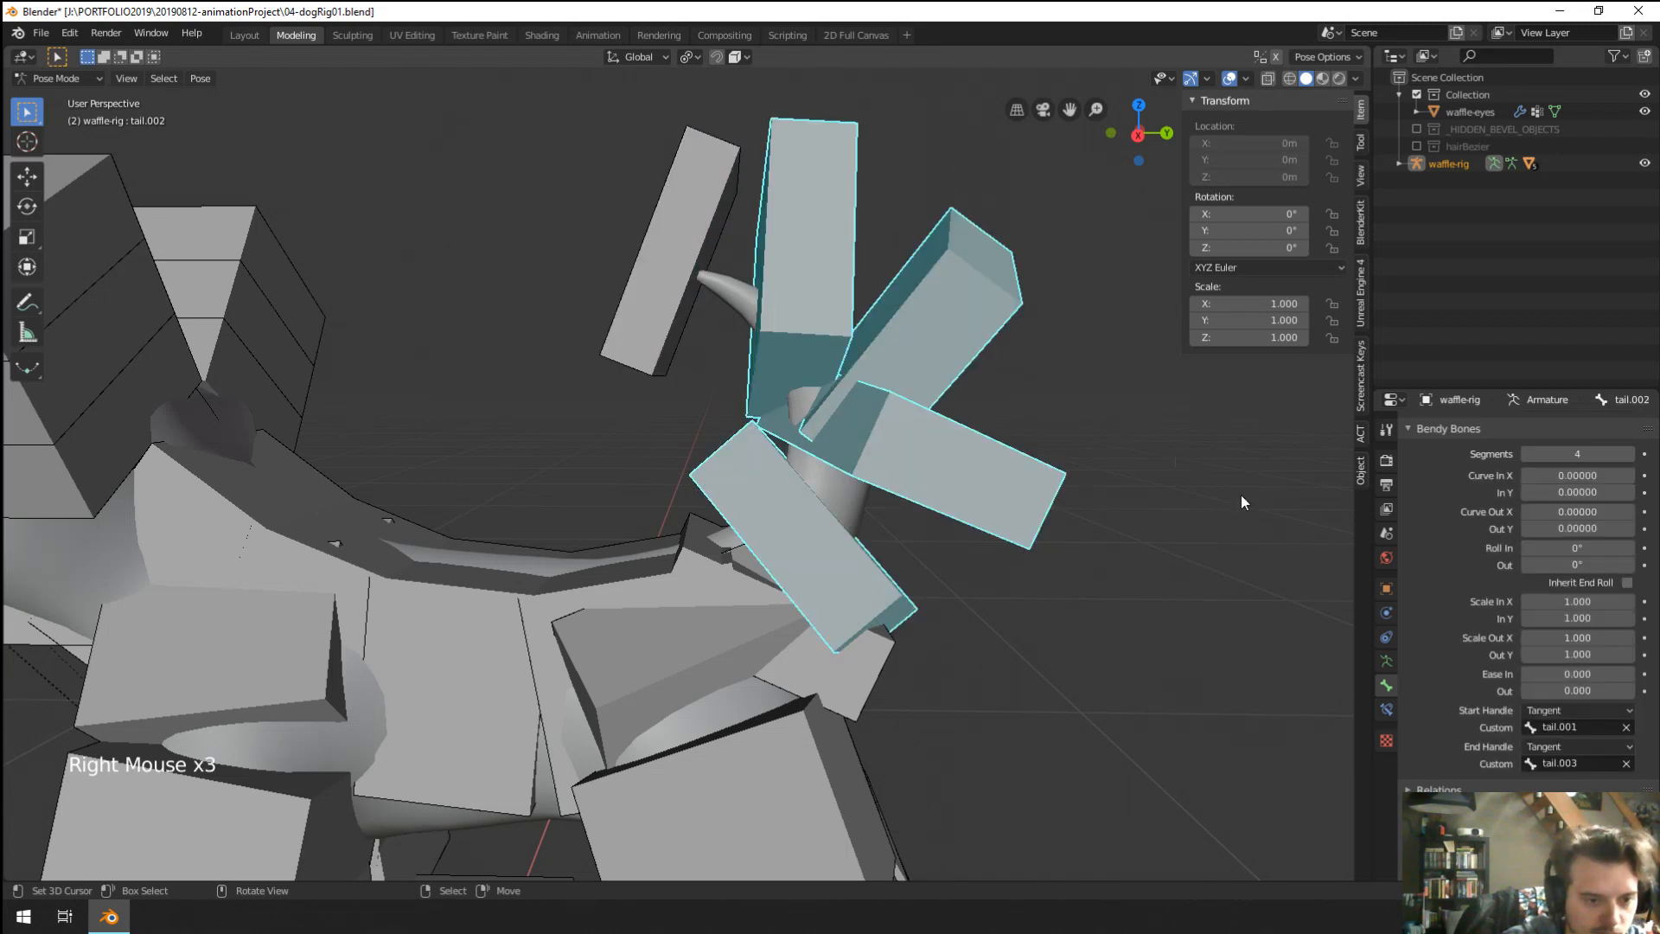
click(1559, 711)
click(1535, 737)
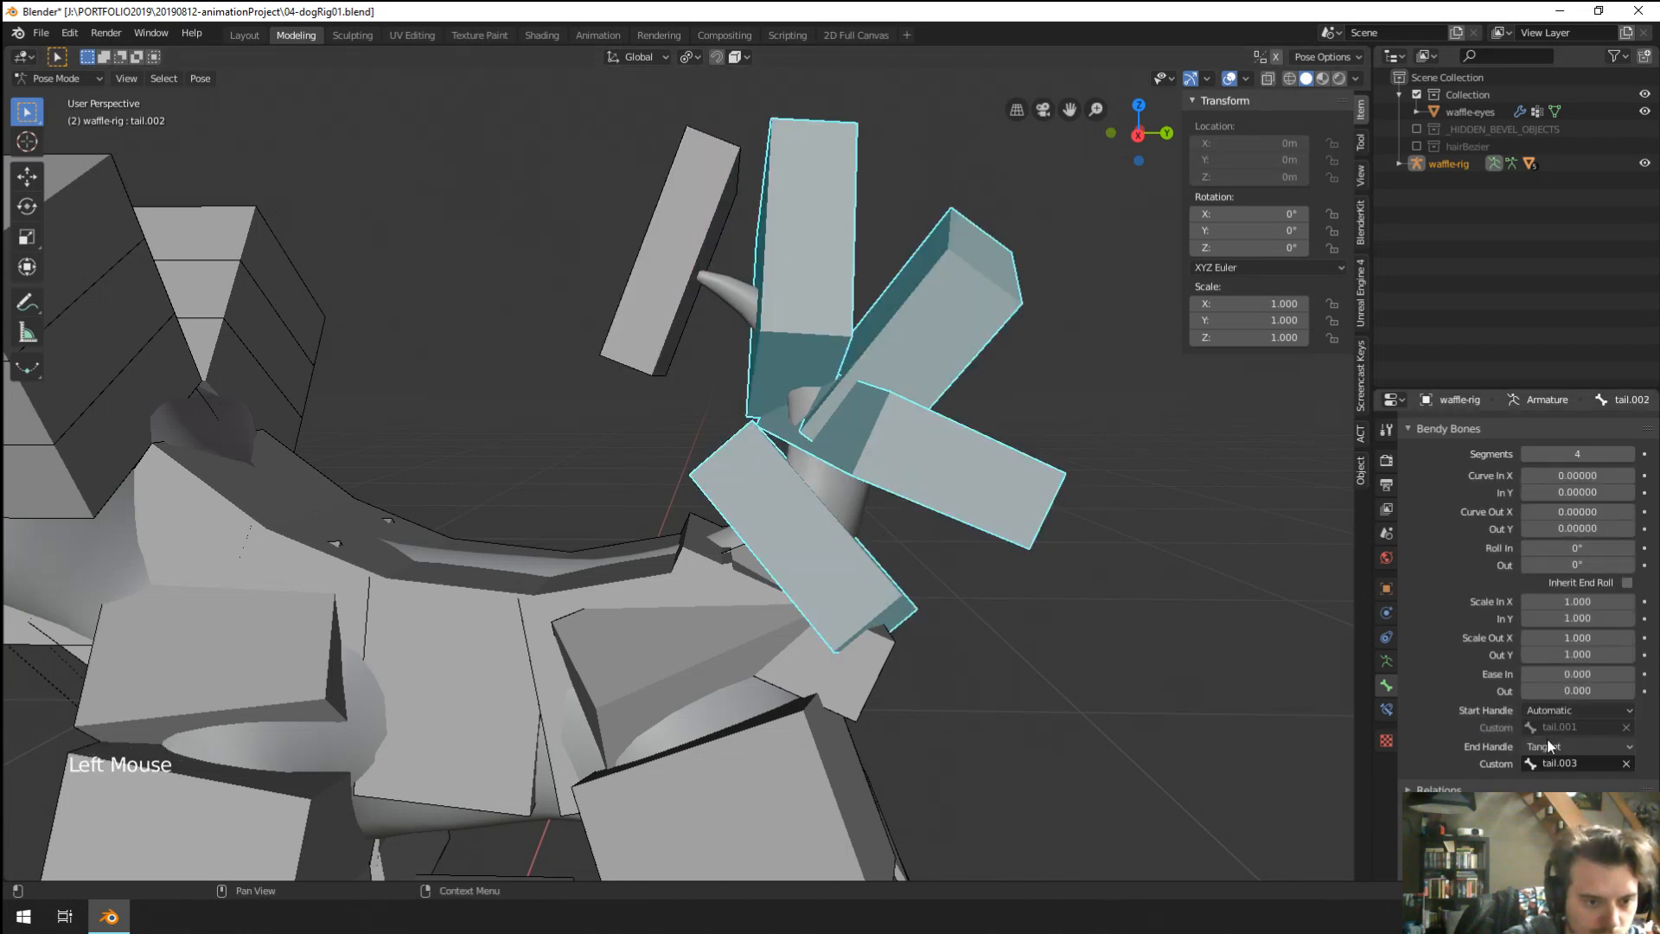
click(1572, 709)
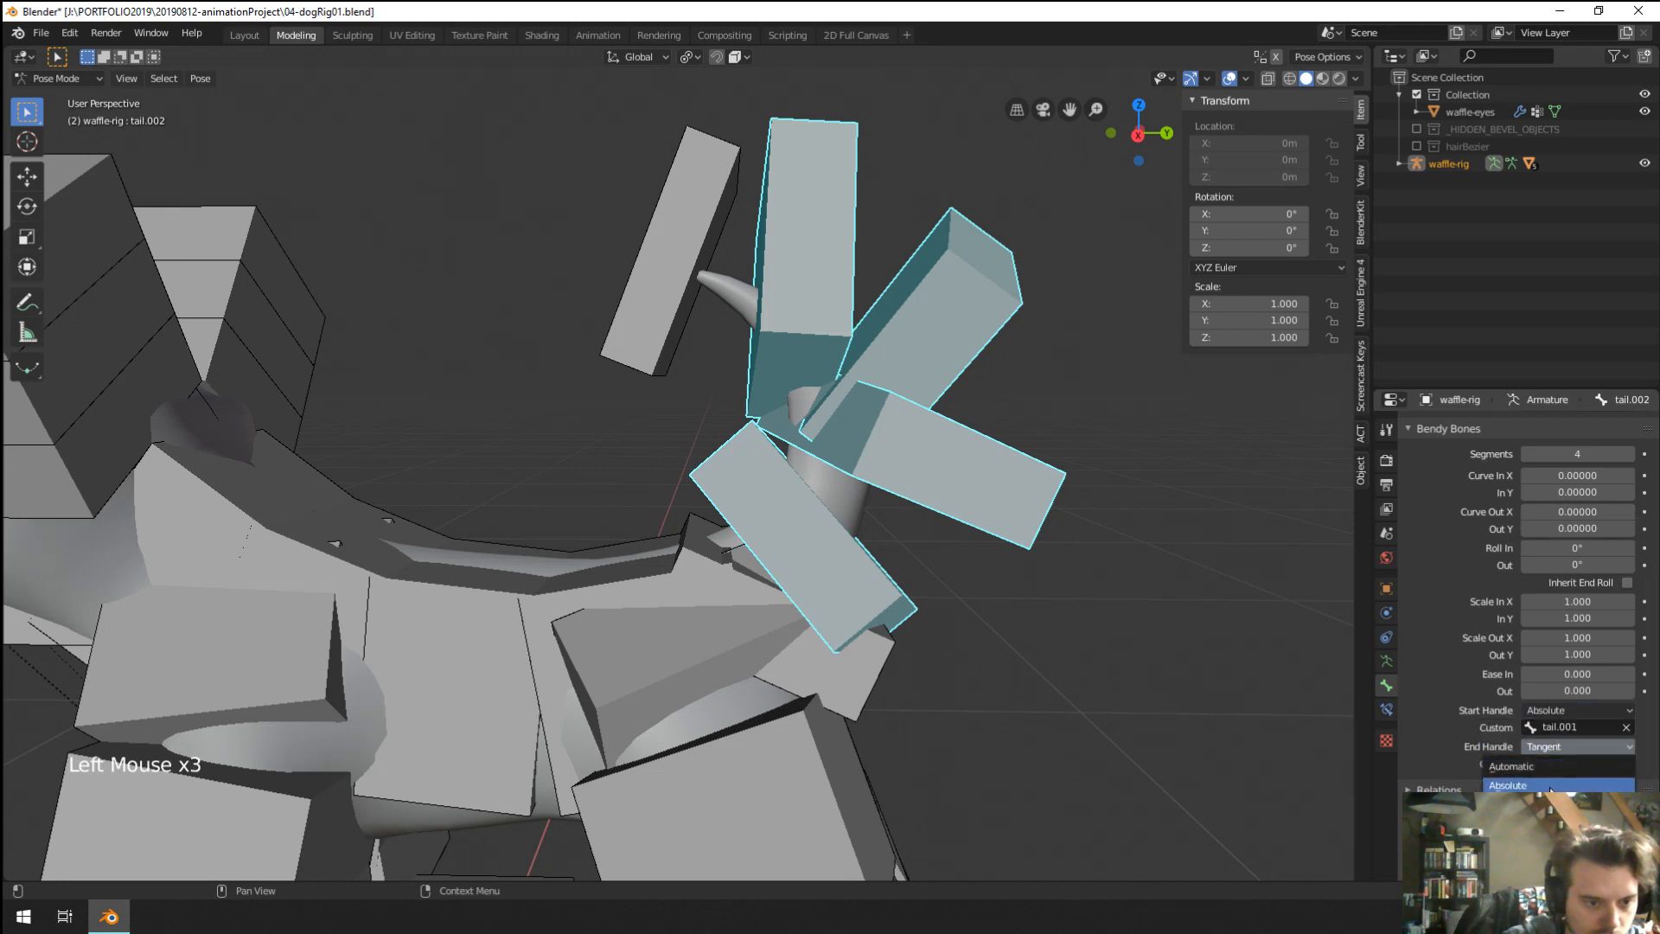
click(1554, 749)
Try rotating and moving tail.003 to test the Absolute handles on tail.002.
right_click(649, 326)
key(g)
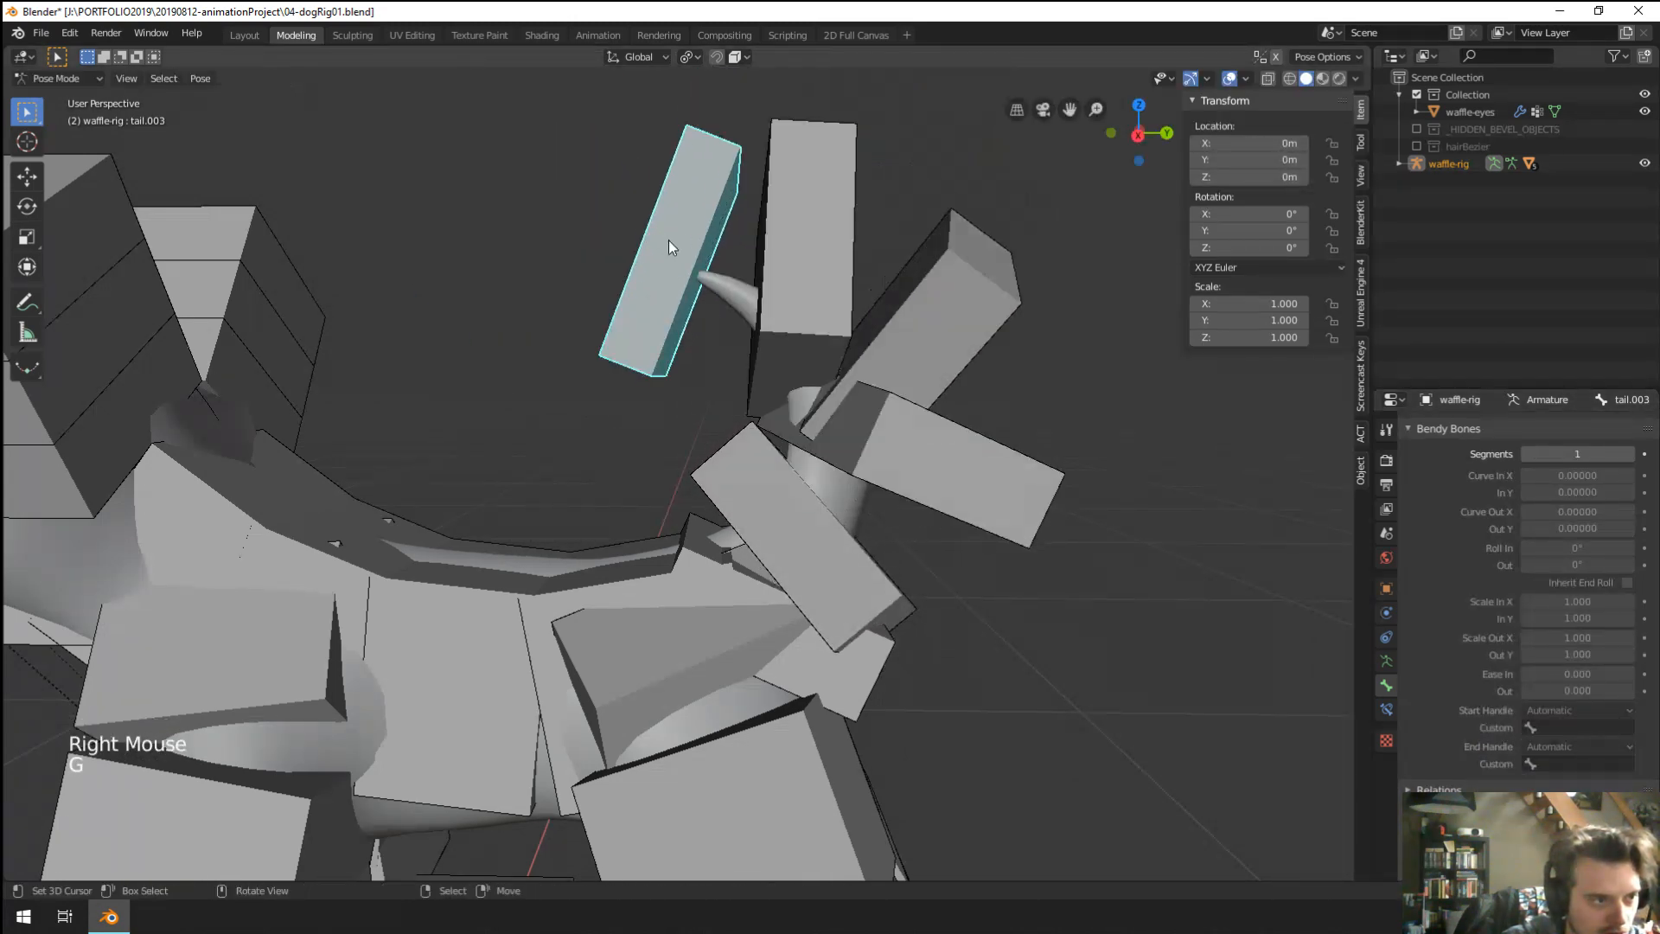
key(r)
key(g)
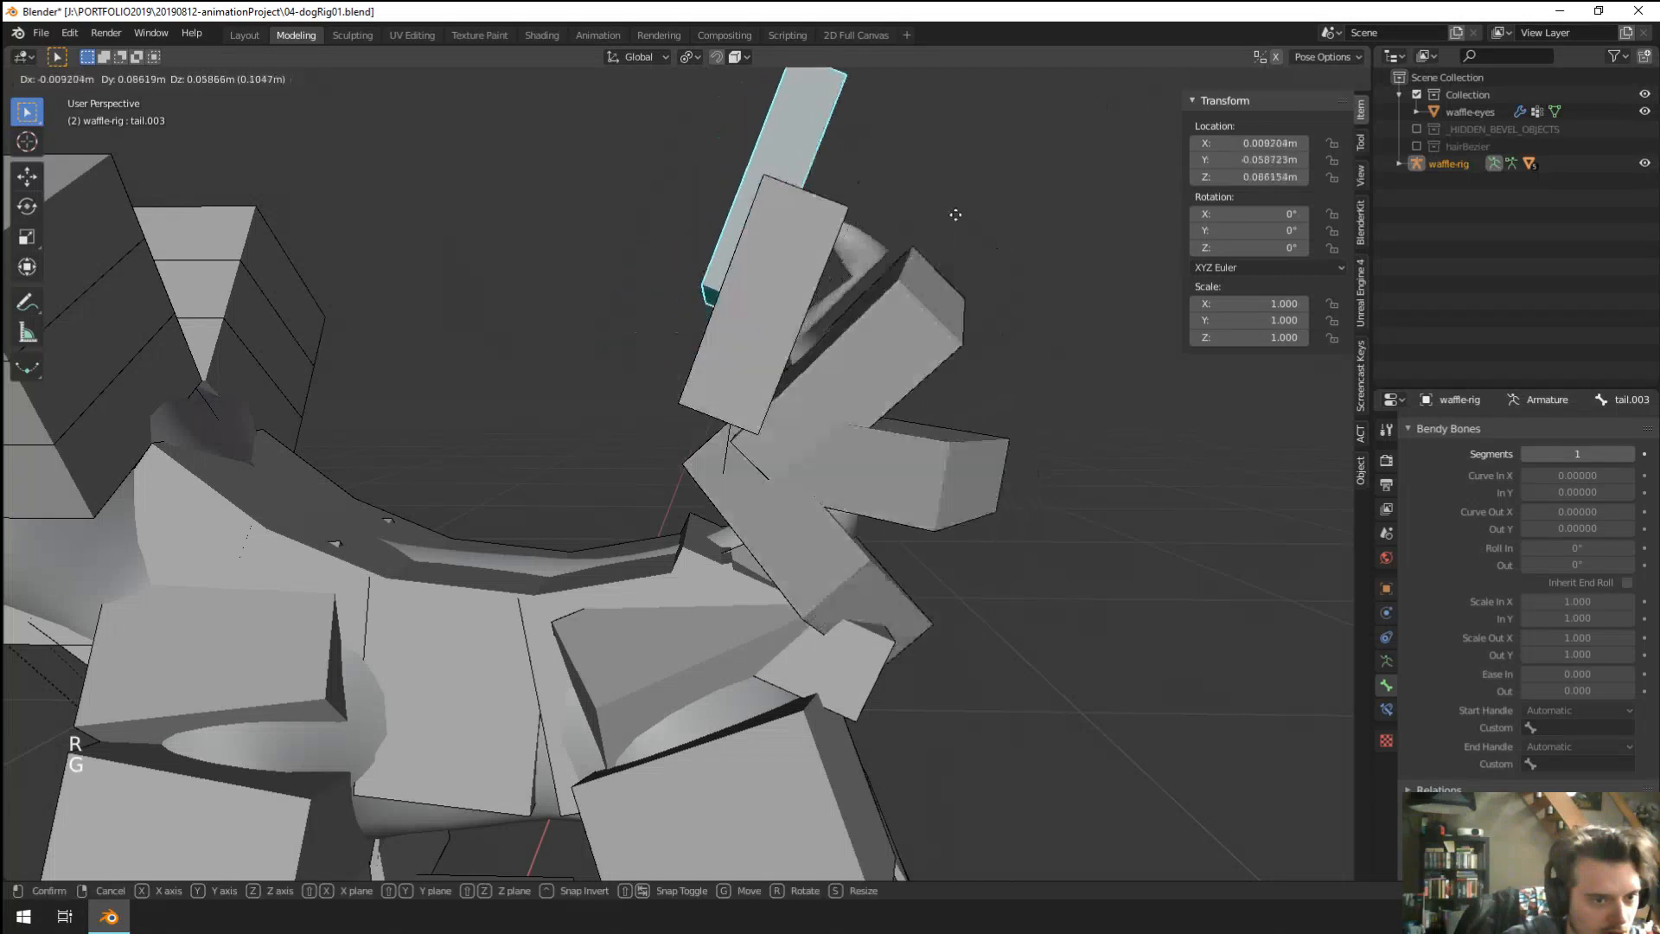
right_click(889, 213)
Try a Scale In X of 0.91 on tail.002, undo it, and try the Inherit End Roll option.
right_click(977, 334)
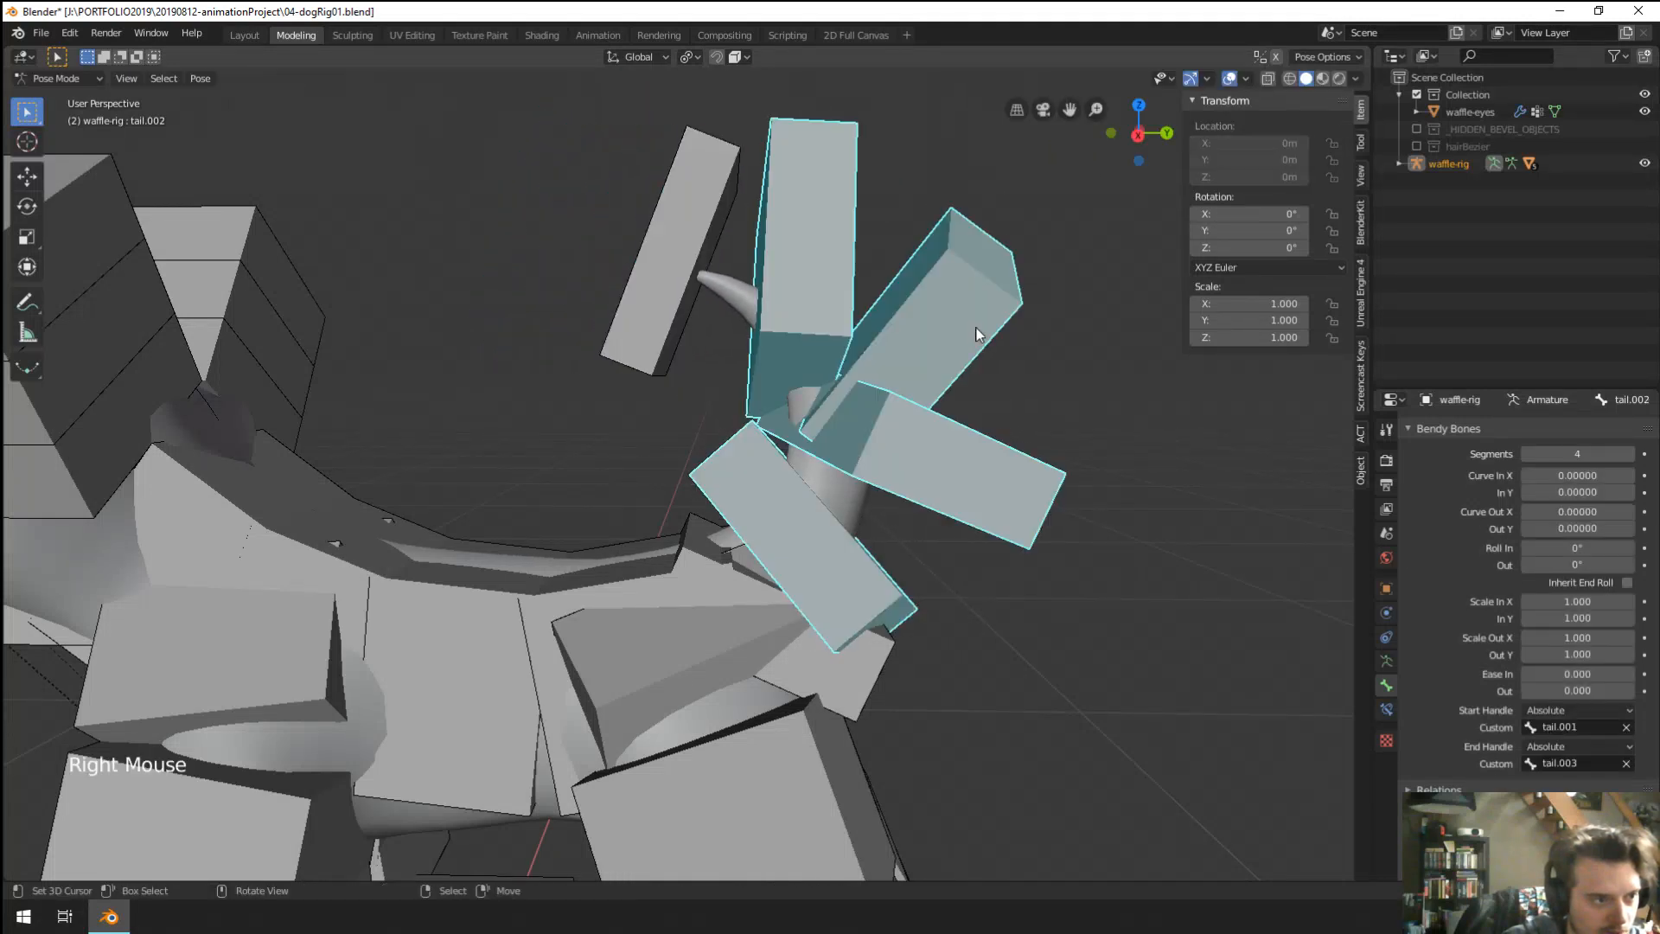
drag(1578, 601, 1522, 601)
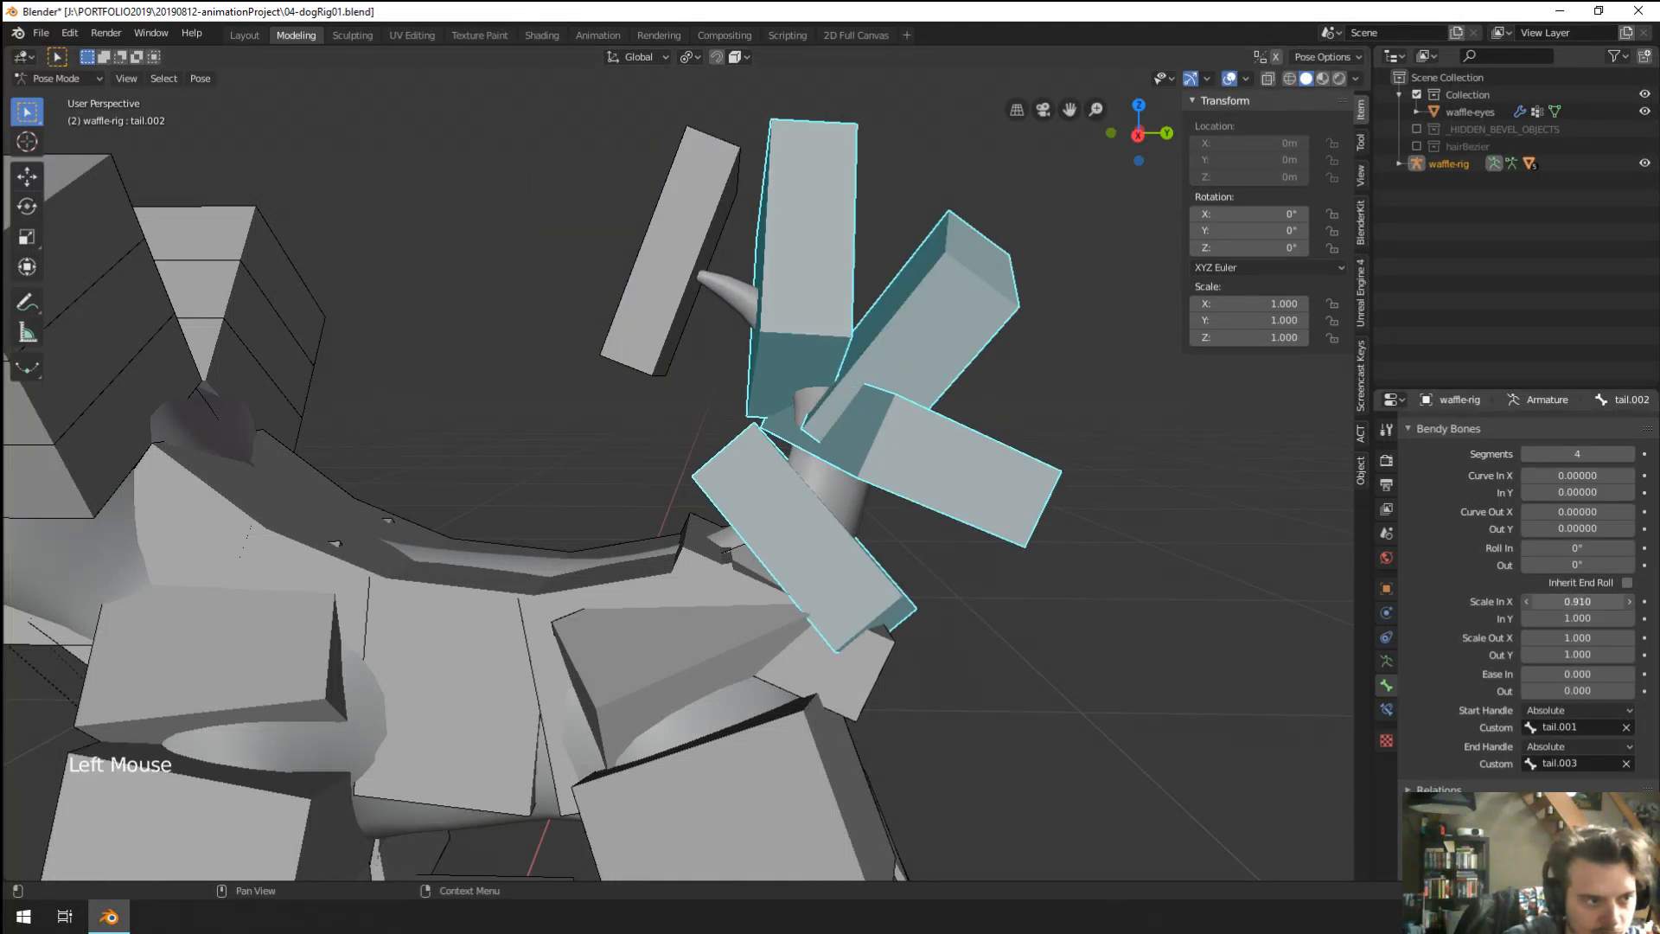
key(ctrl+z)
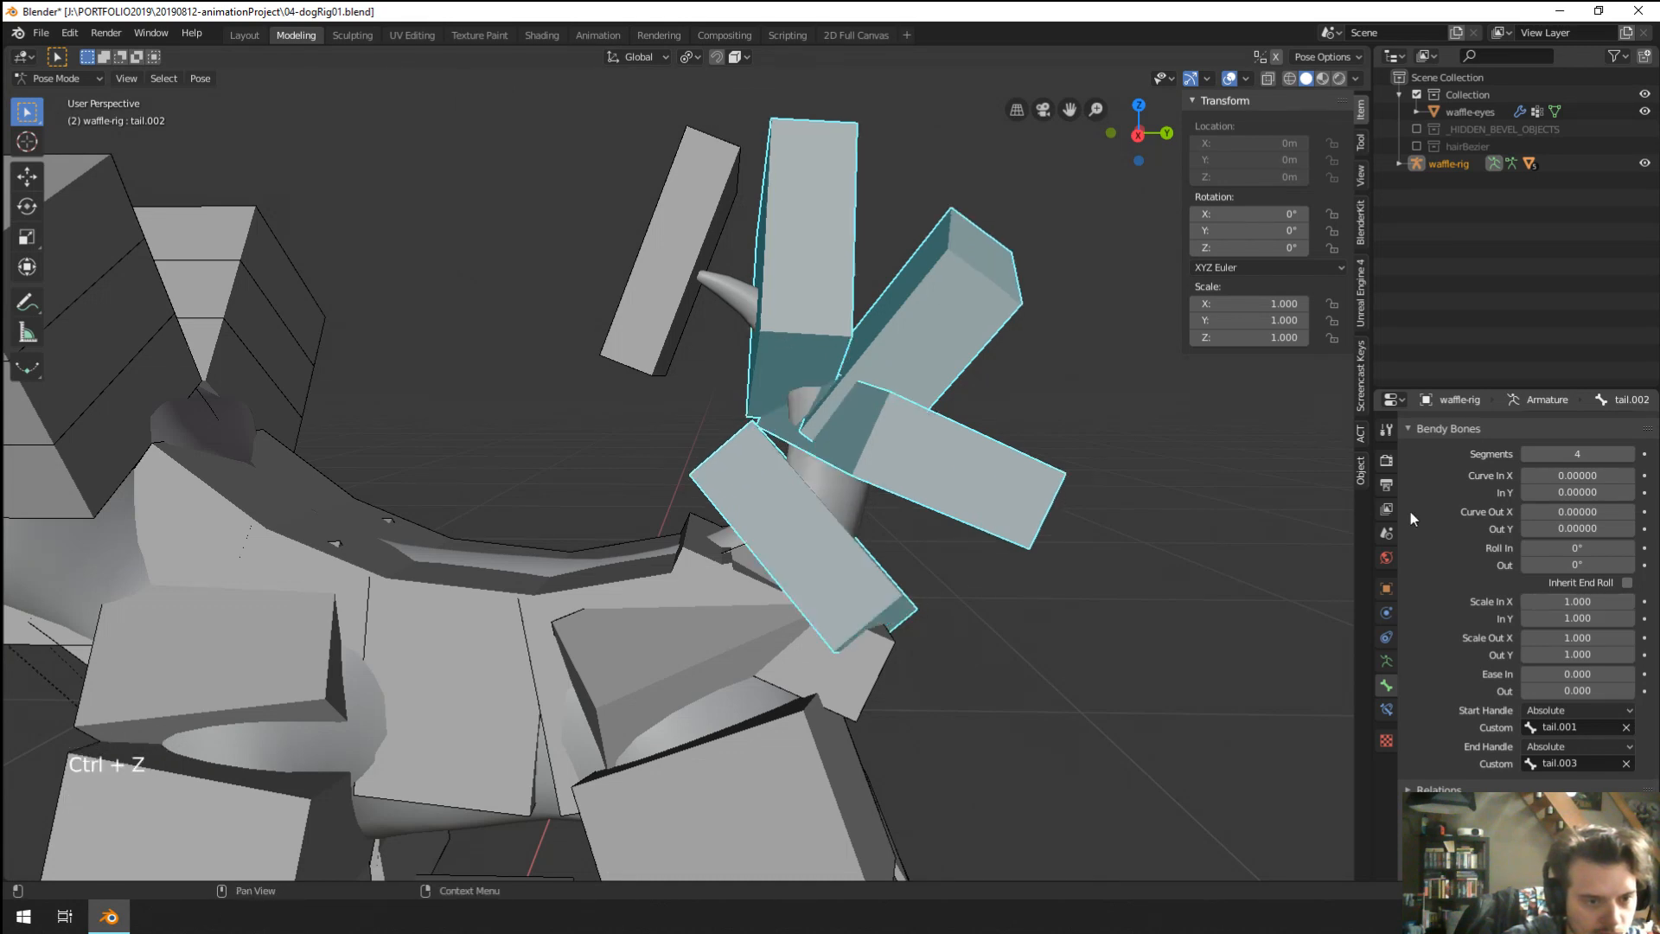
scroll(1470, 543, up, 2)
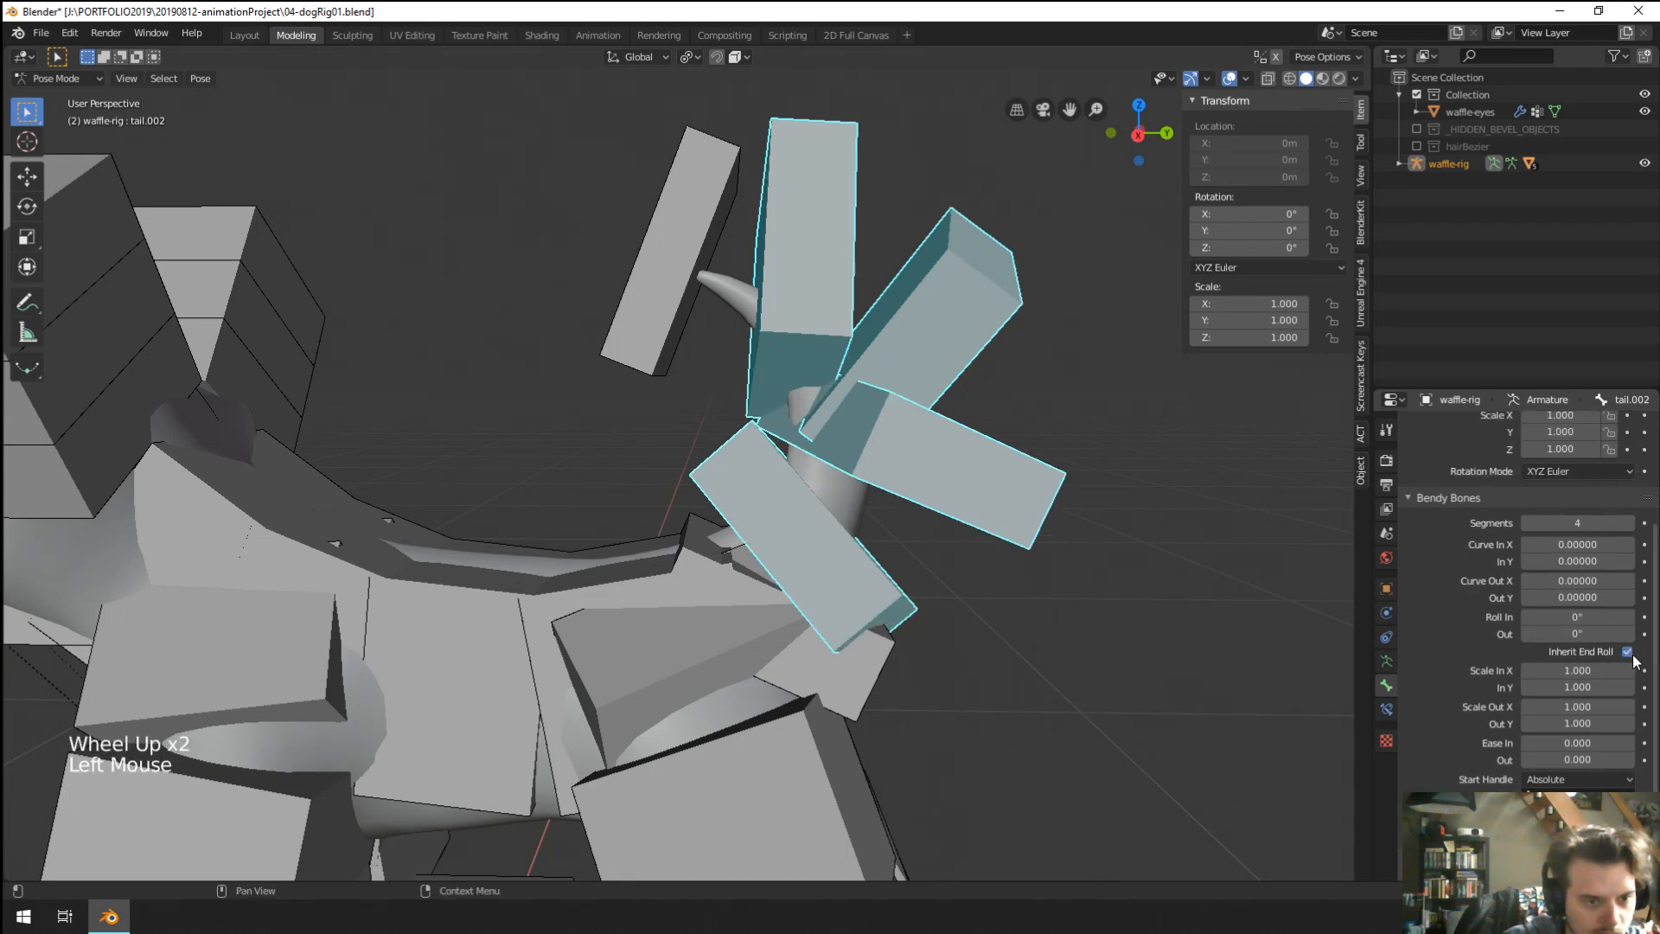
Increase the bendy bone segments of tail.002 to 9.
click(1527, 526)
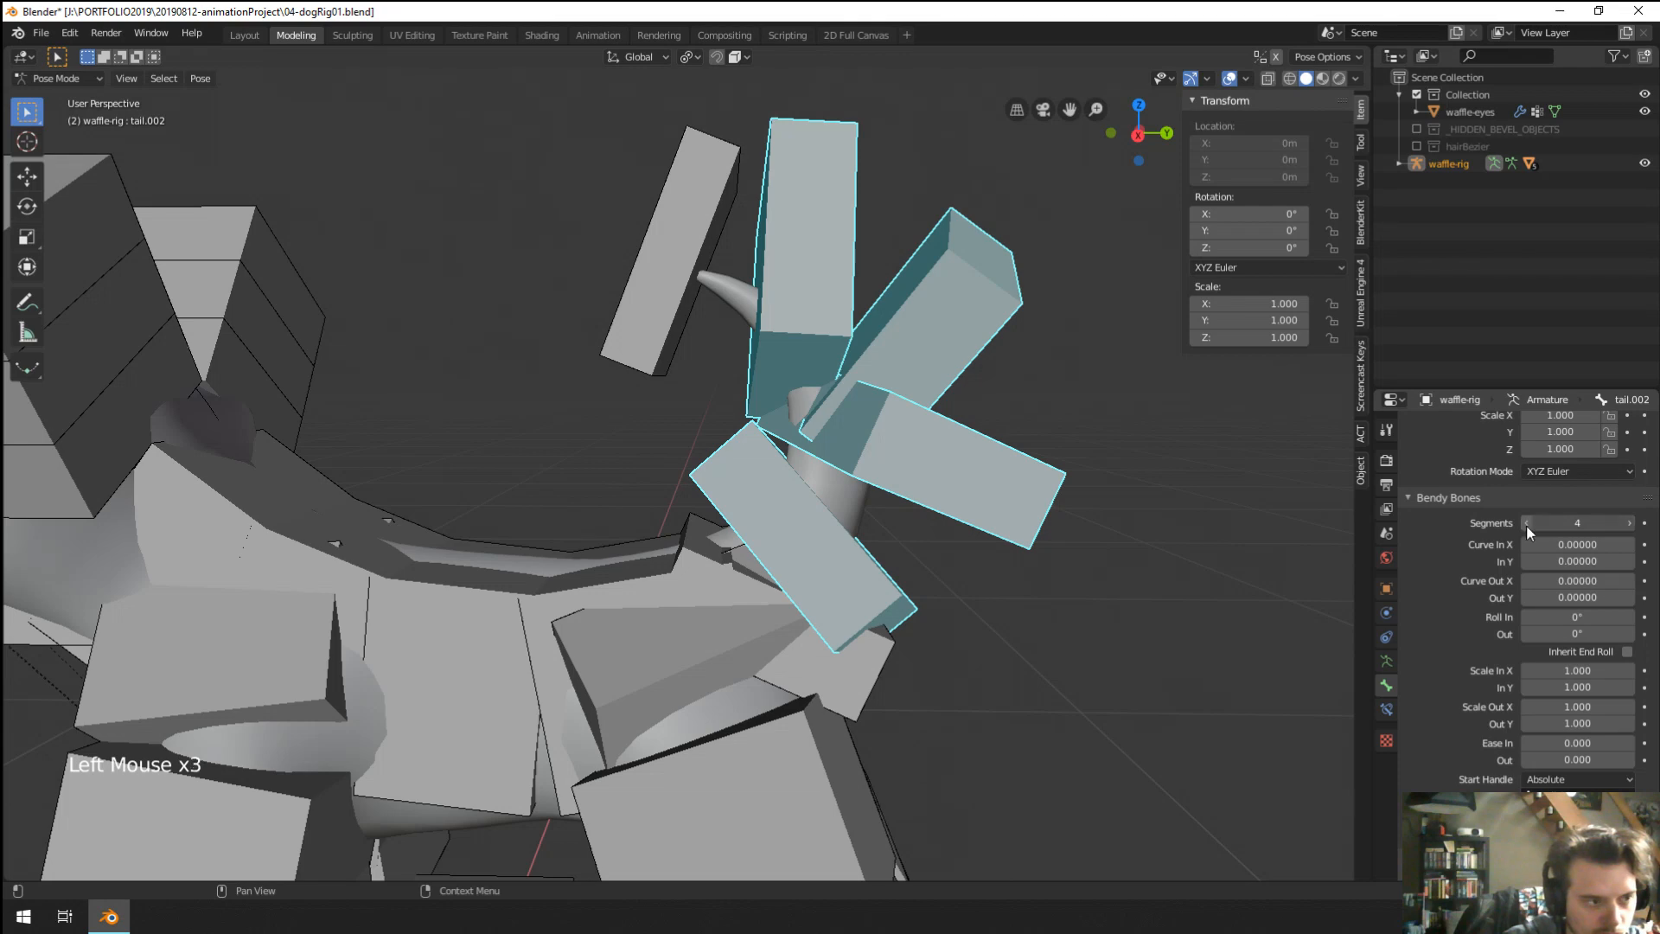
click(1631, 526)
click(1631, 525)
click(1631, 526)
click(1630, 523)
click(1630, 523)
click(1631, 523)
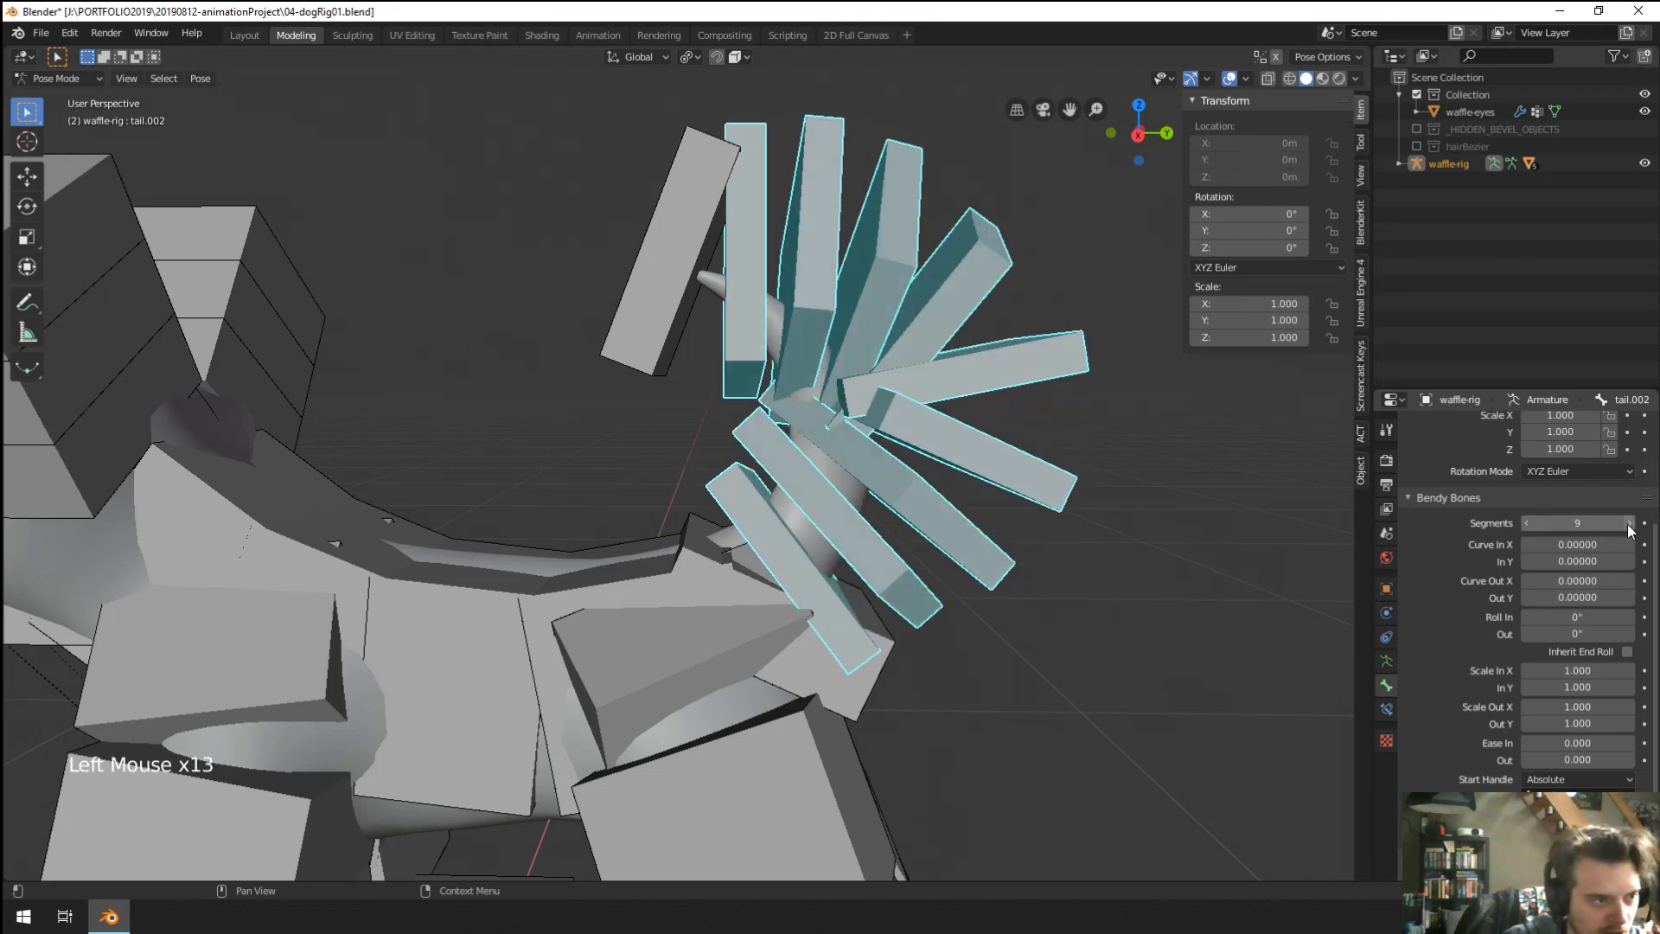
Try rotating tail.003 in Pose Mode to test the bend of the nine-segment tail.002.
mouse_move(960, 524)
middle_down()
mouse_move(842, 519)
mouse_move(1010, 495)
mouse_move(955, 522)
middle_up()
right_click(666, 352)
right_click(667, 352)
key(r)
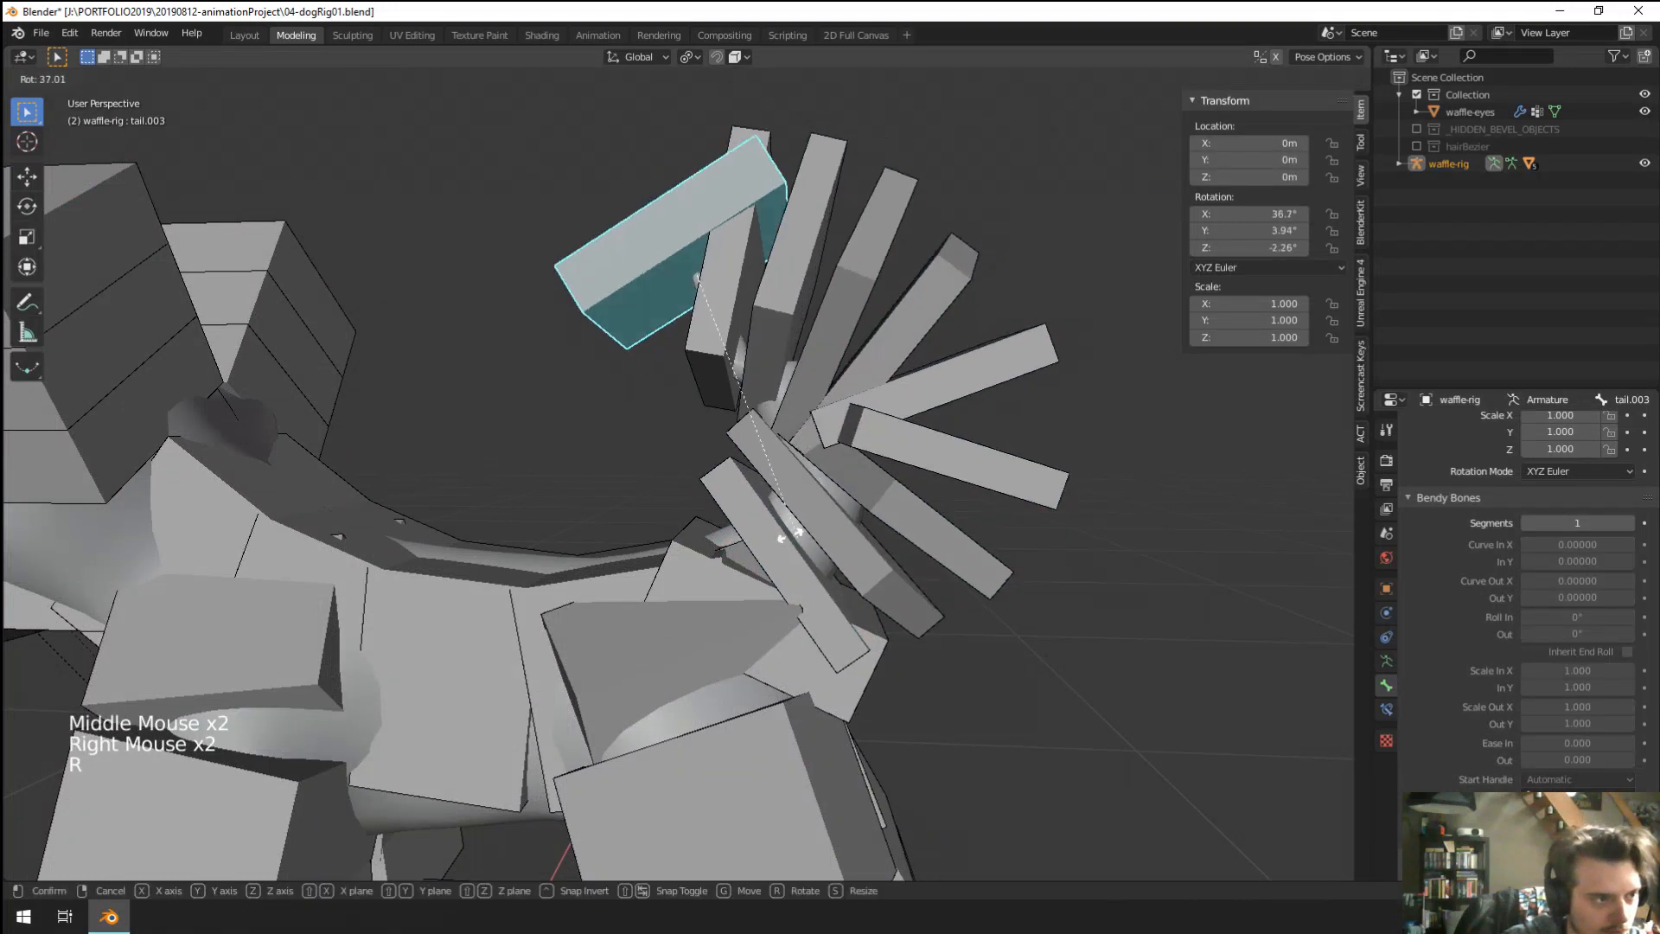
right_click(768, 486)
Move tail.003 slightly away from the dog's head in Edit Mode and rotate it about 18.5° in the view.
key(Tab)
key(g)
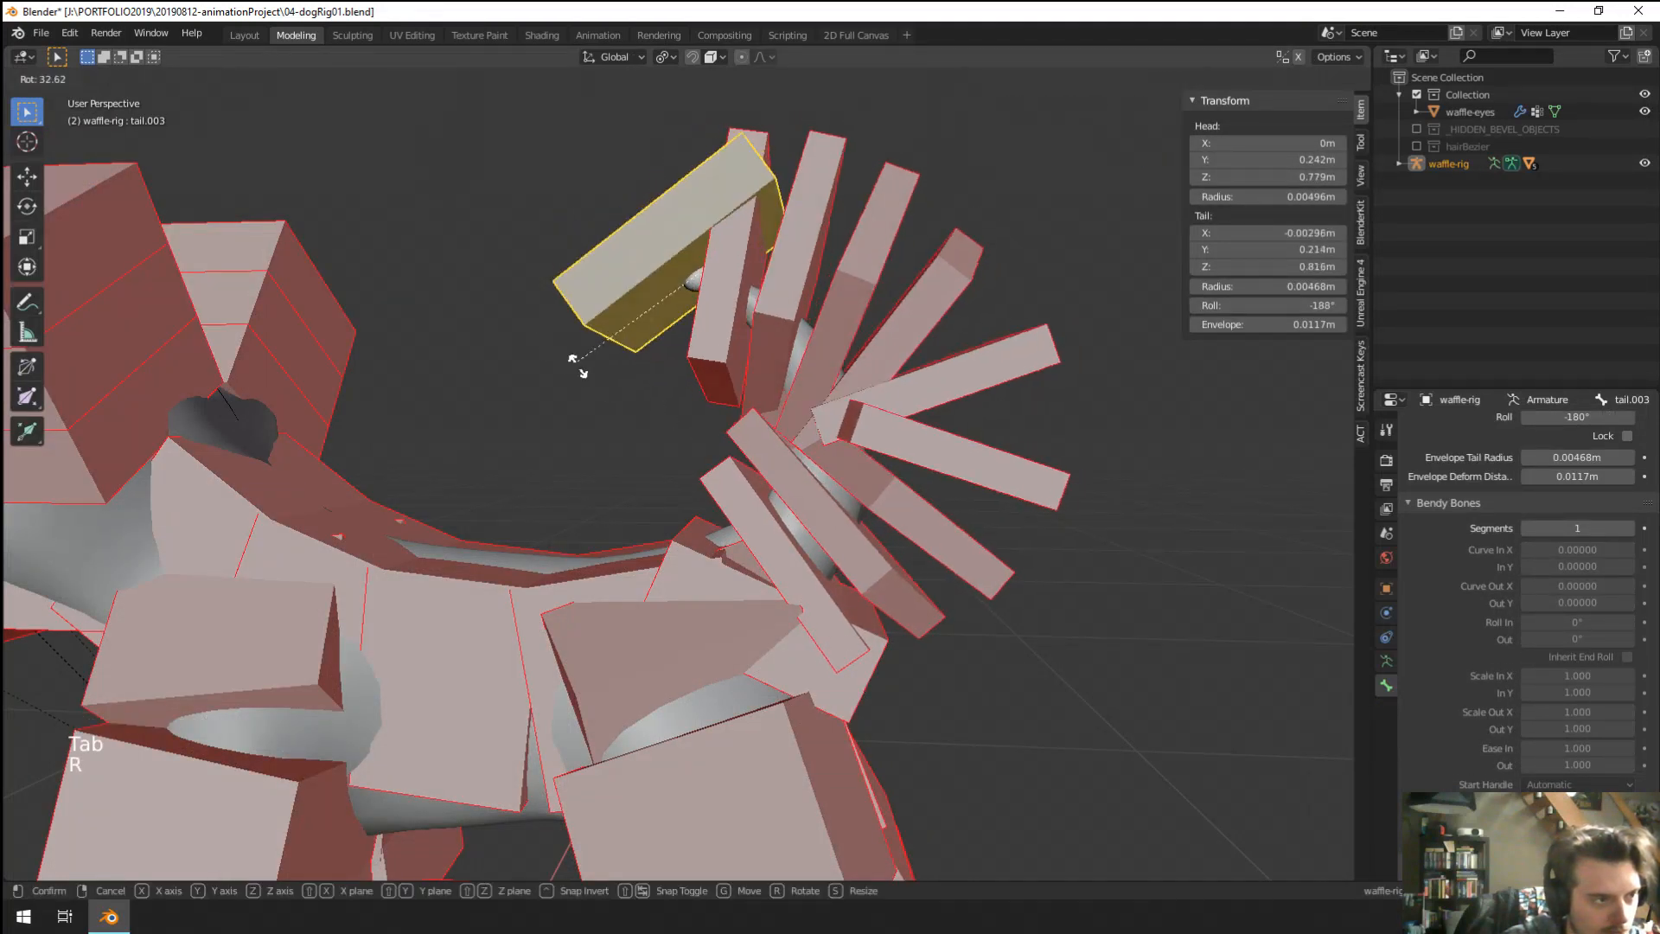
click(605, 356)
key(r)
click(603, 335)
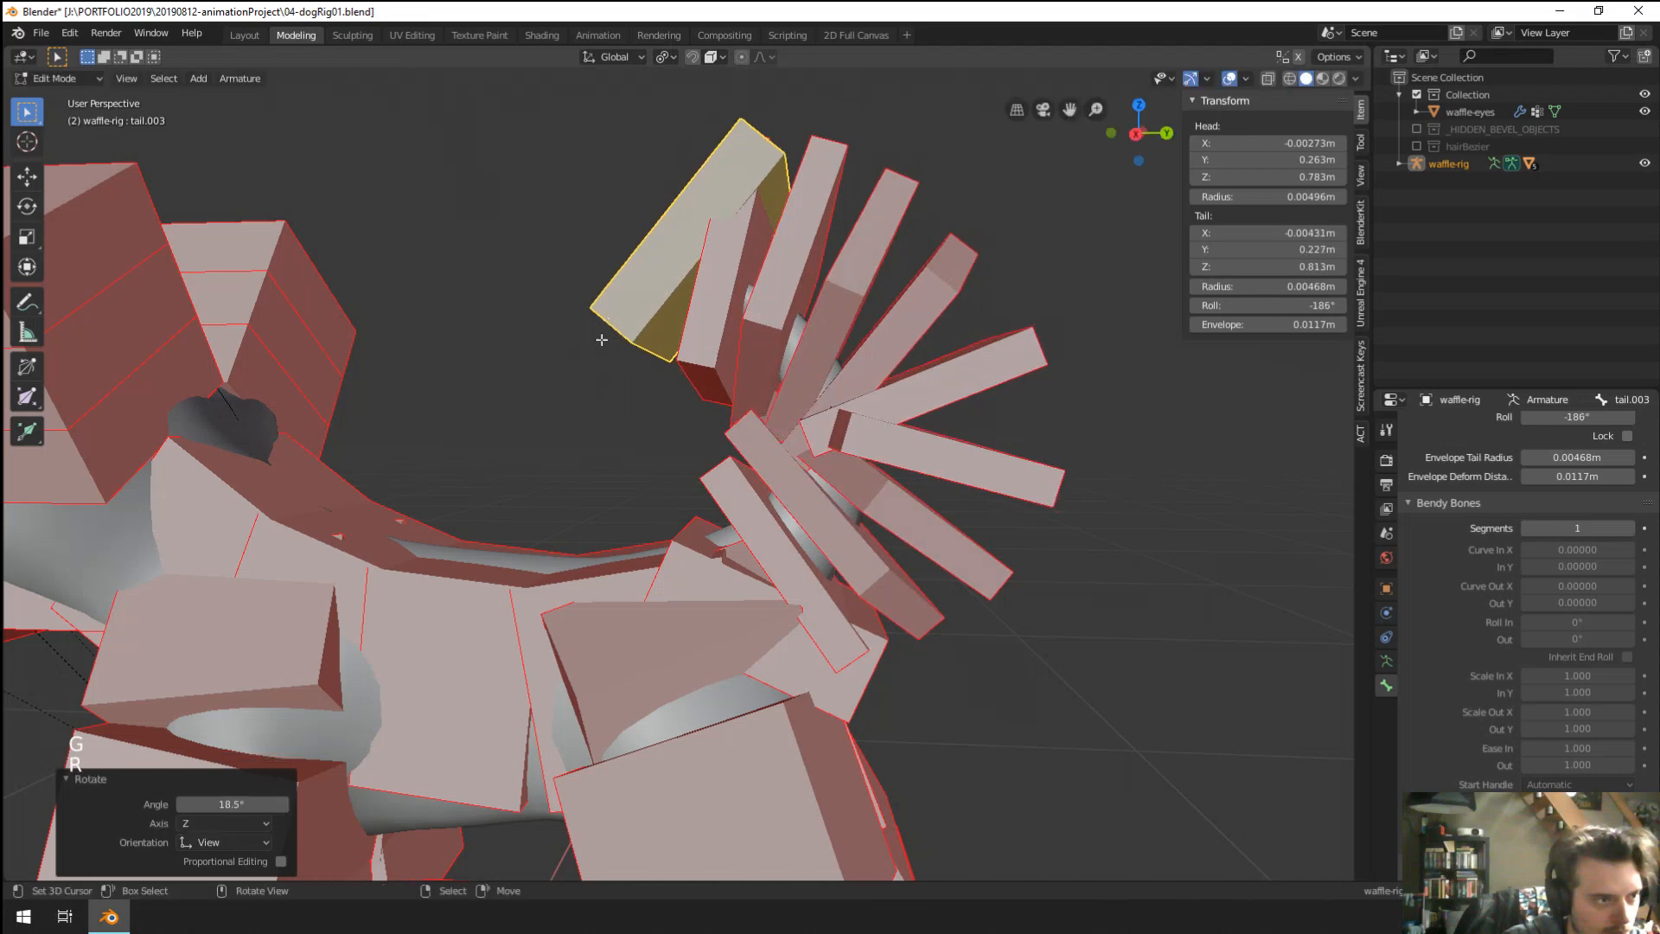
key(g)
right_click(718, 291)
Return to Pose Mode with tail.002 selected and display the armature's bones as Octahedral.
key(Tab)
right_click(875, 311)
key(Tab)
key(Tab)
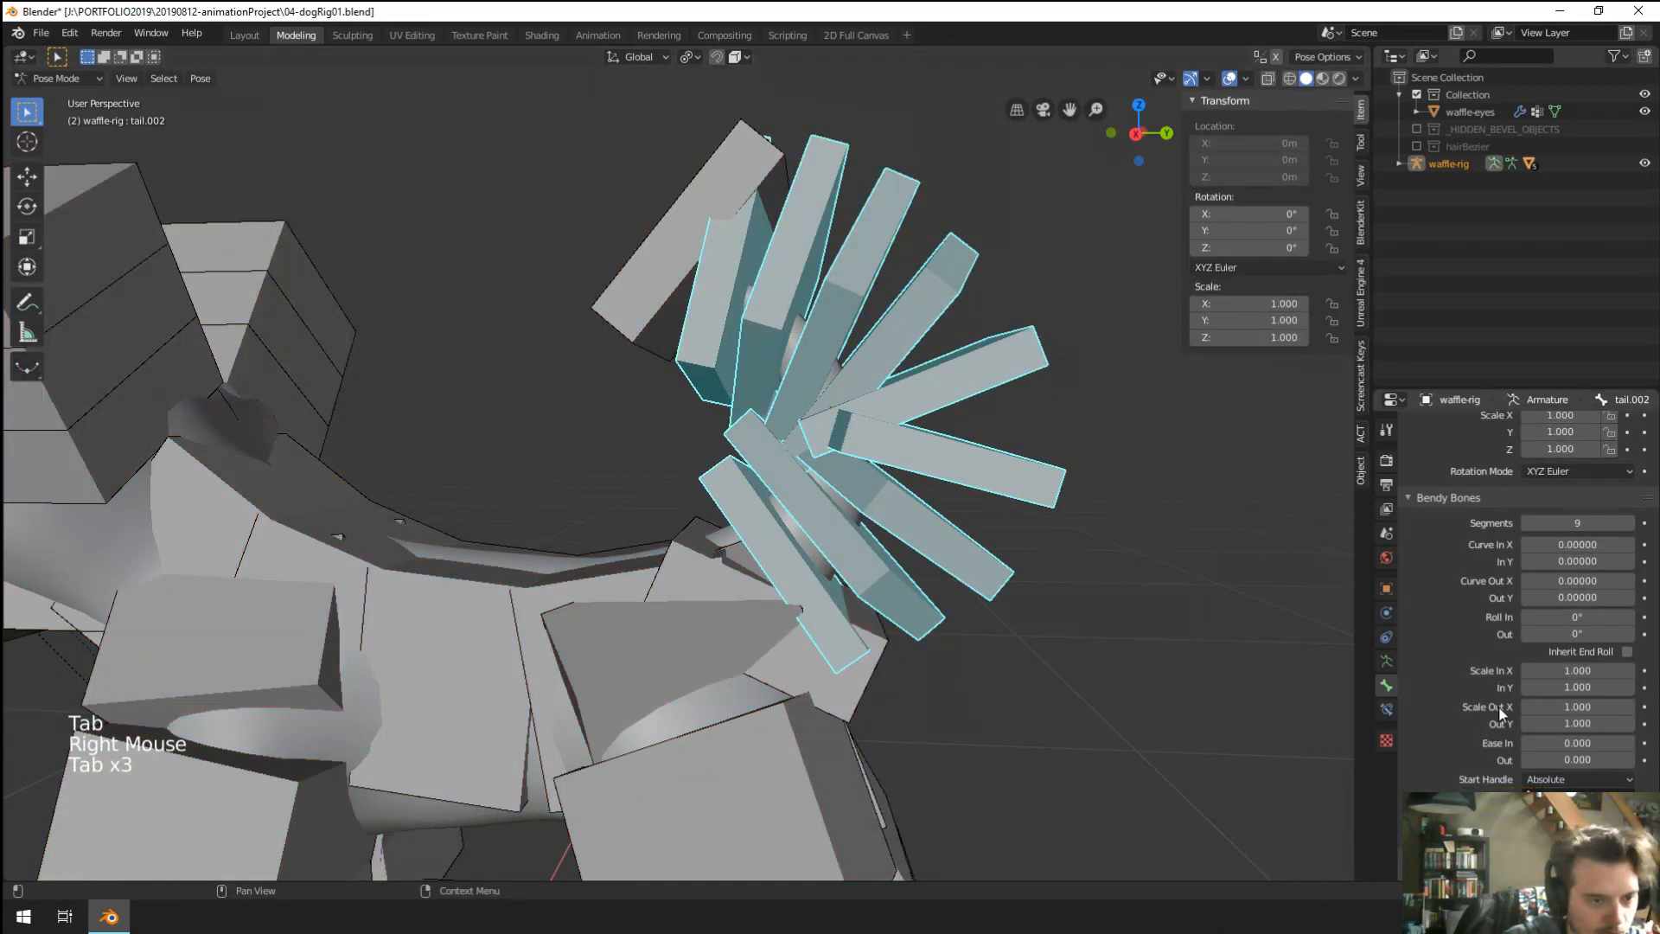
click(1387, 663)
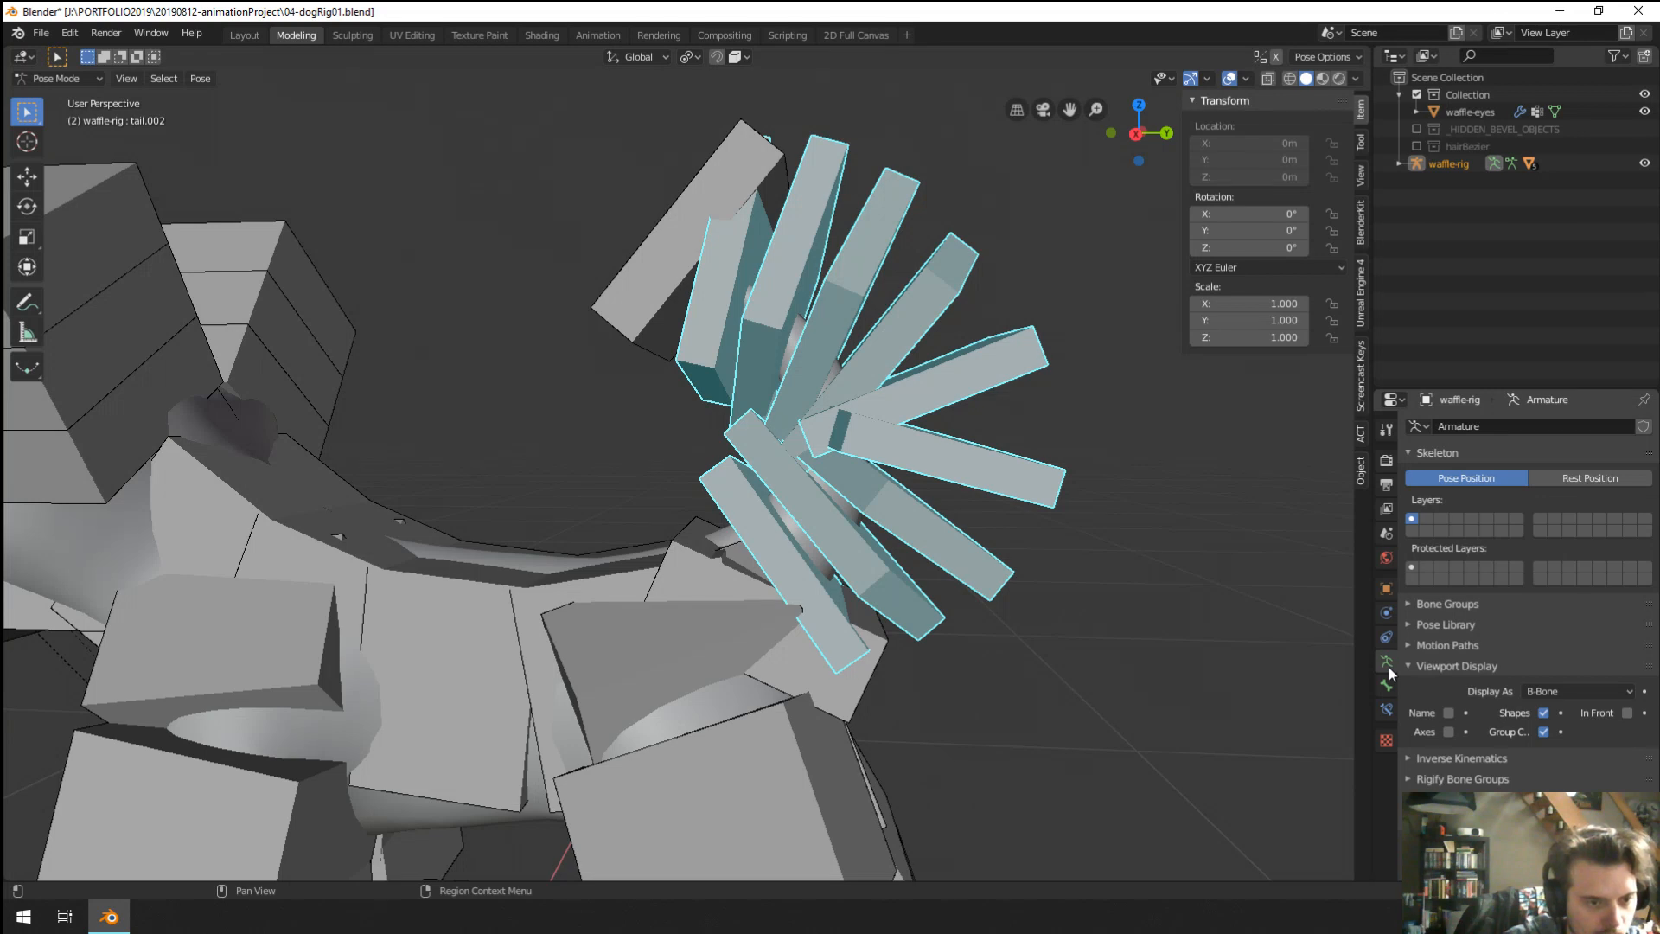
click(1579, 691)
click(1579, 717)
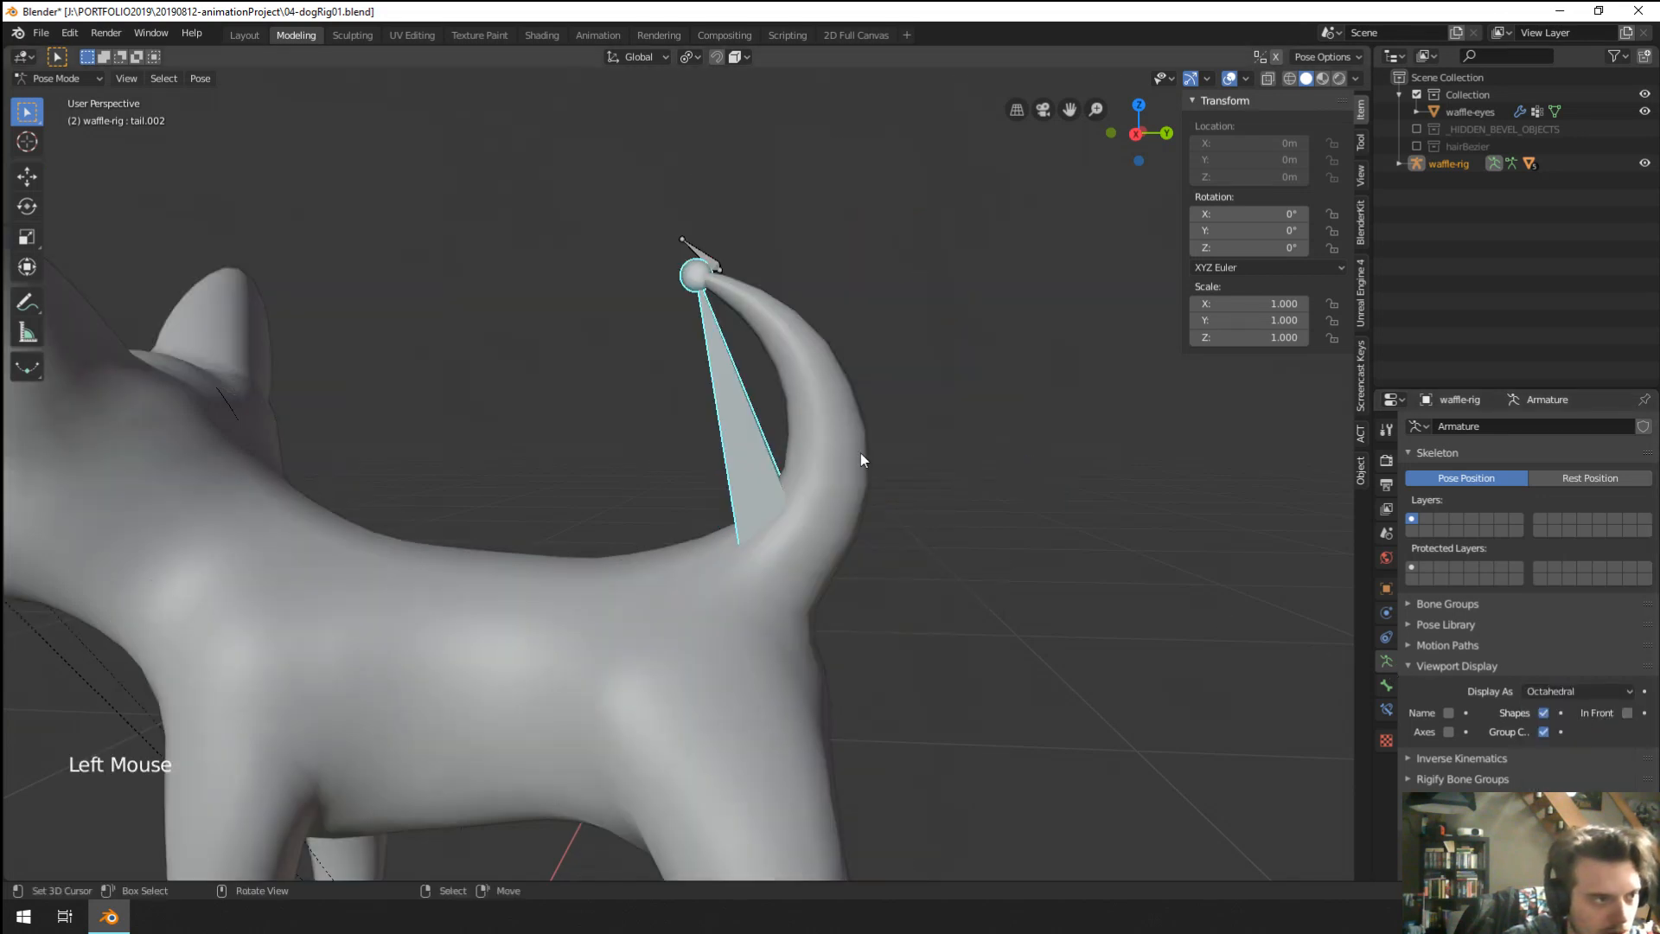
Display the dog rig's bones as B-Bone and inspect the tail segments in the right orthographic view.
click(1615, 693)
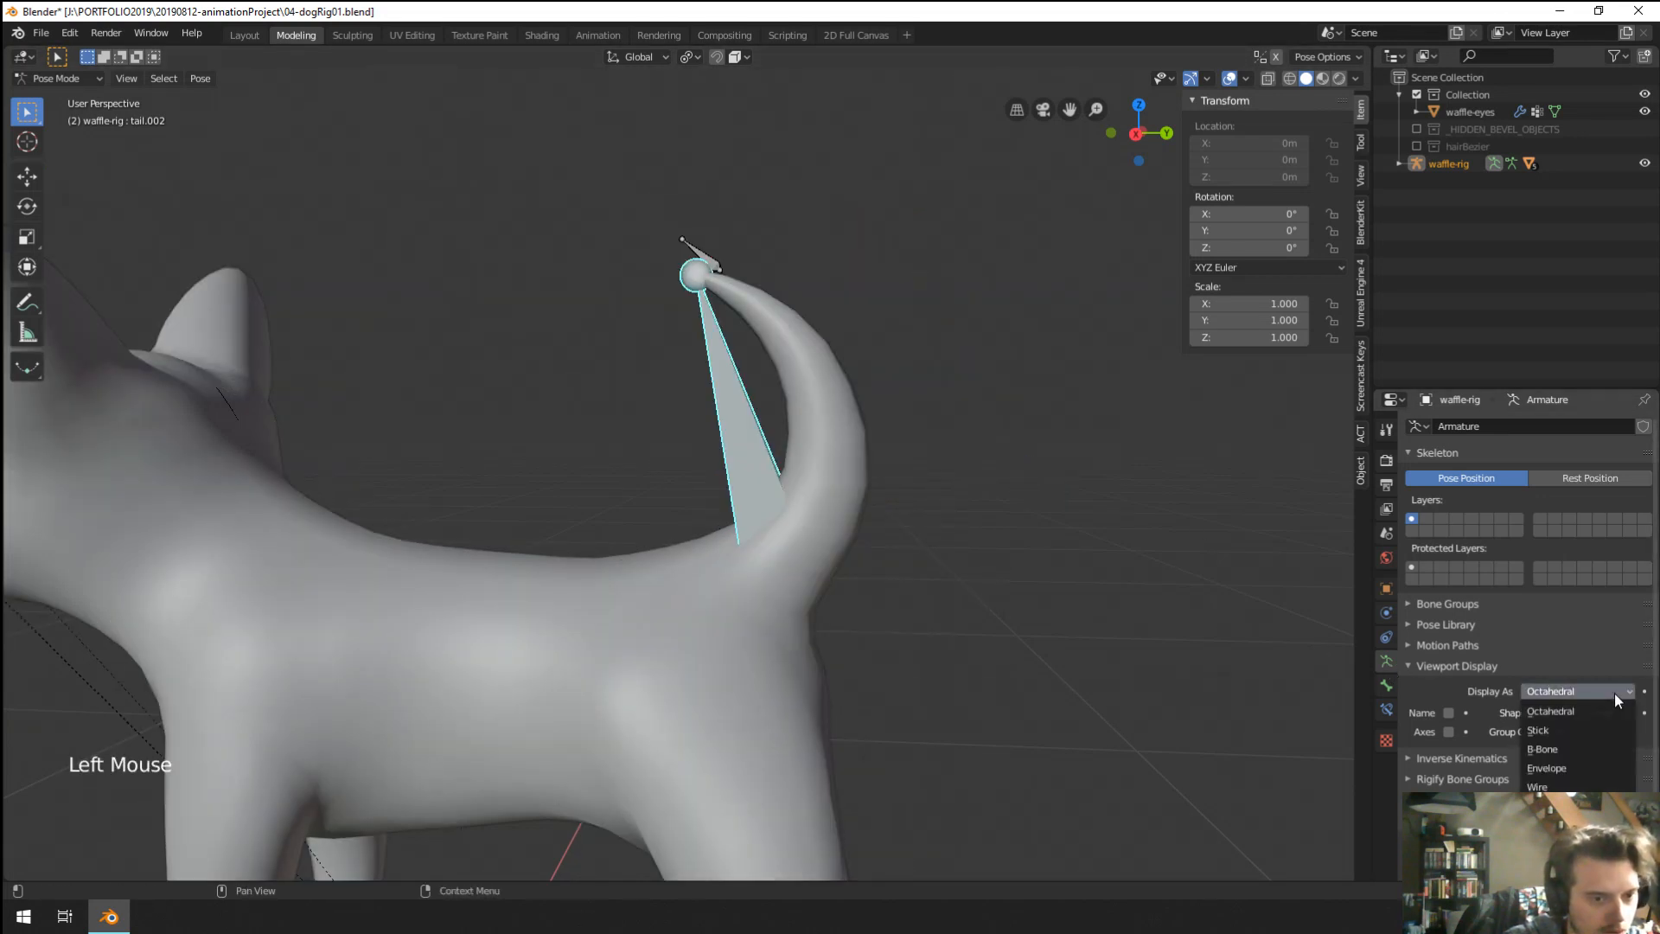
click(1565, 751)
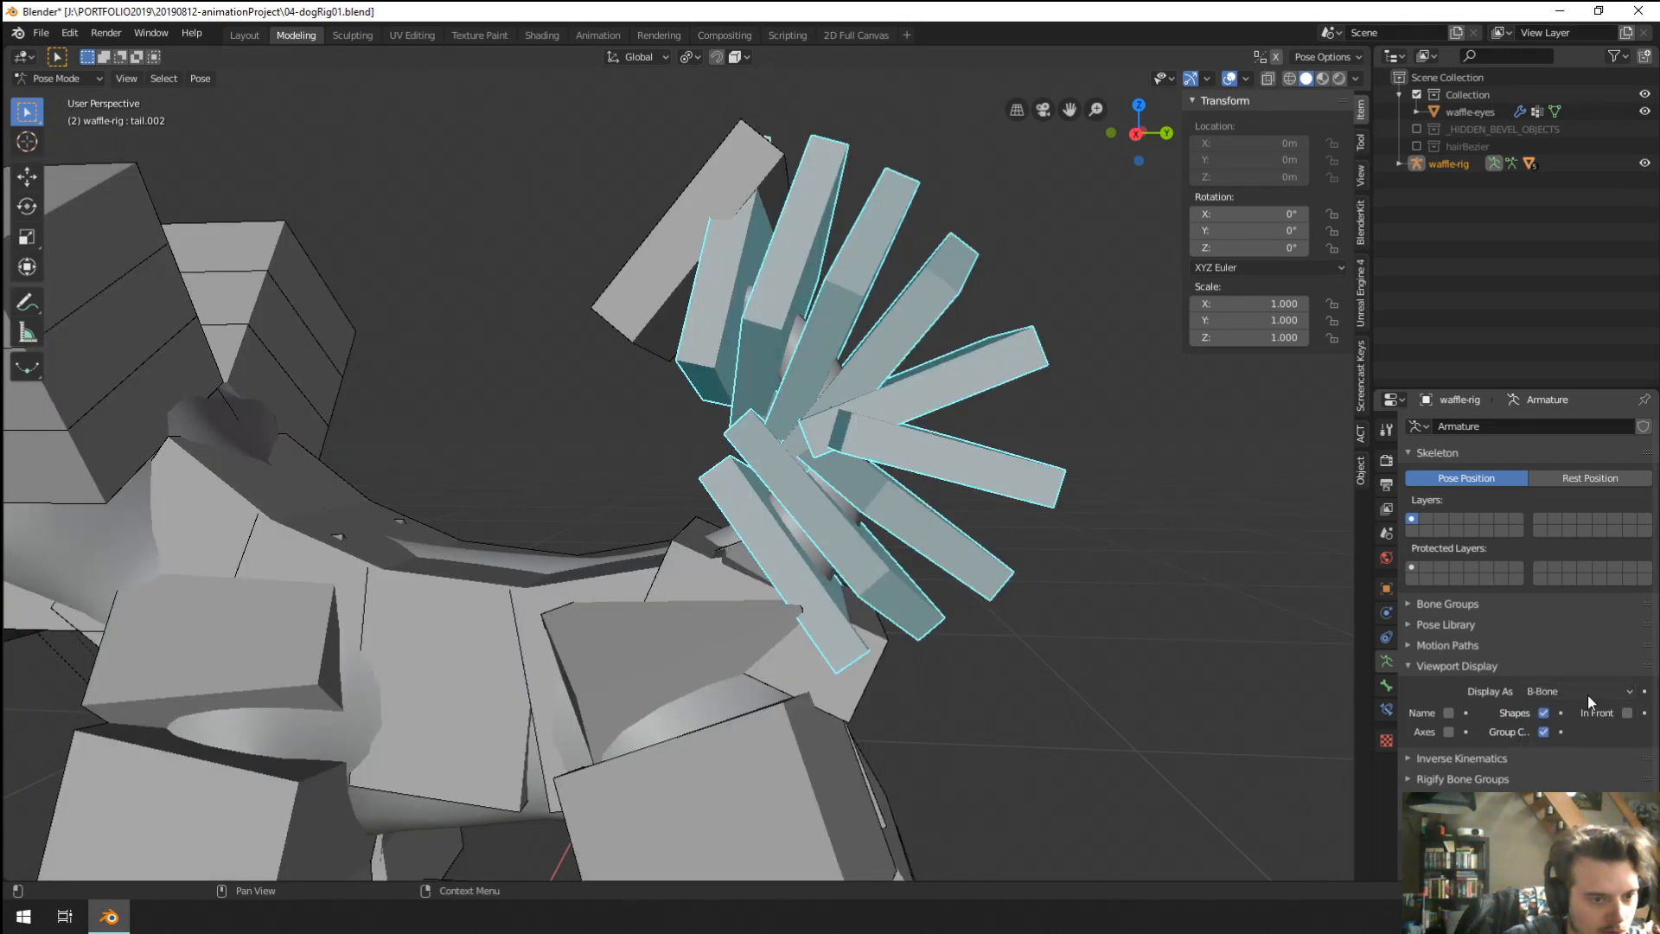
scroll(739, 583, down, 5)
scroll(739, 582, up, 1)
middle_drag(740, 583, 854, 602)
scroll(739, 423, up, 4)
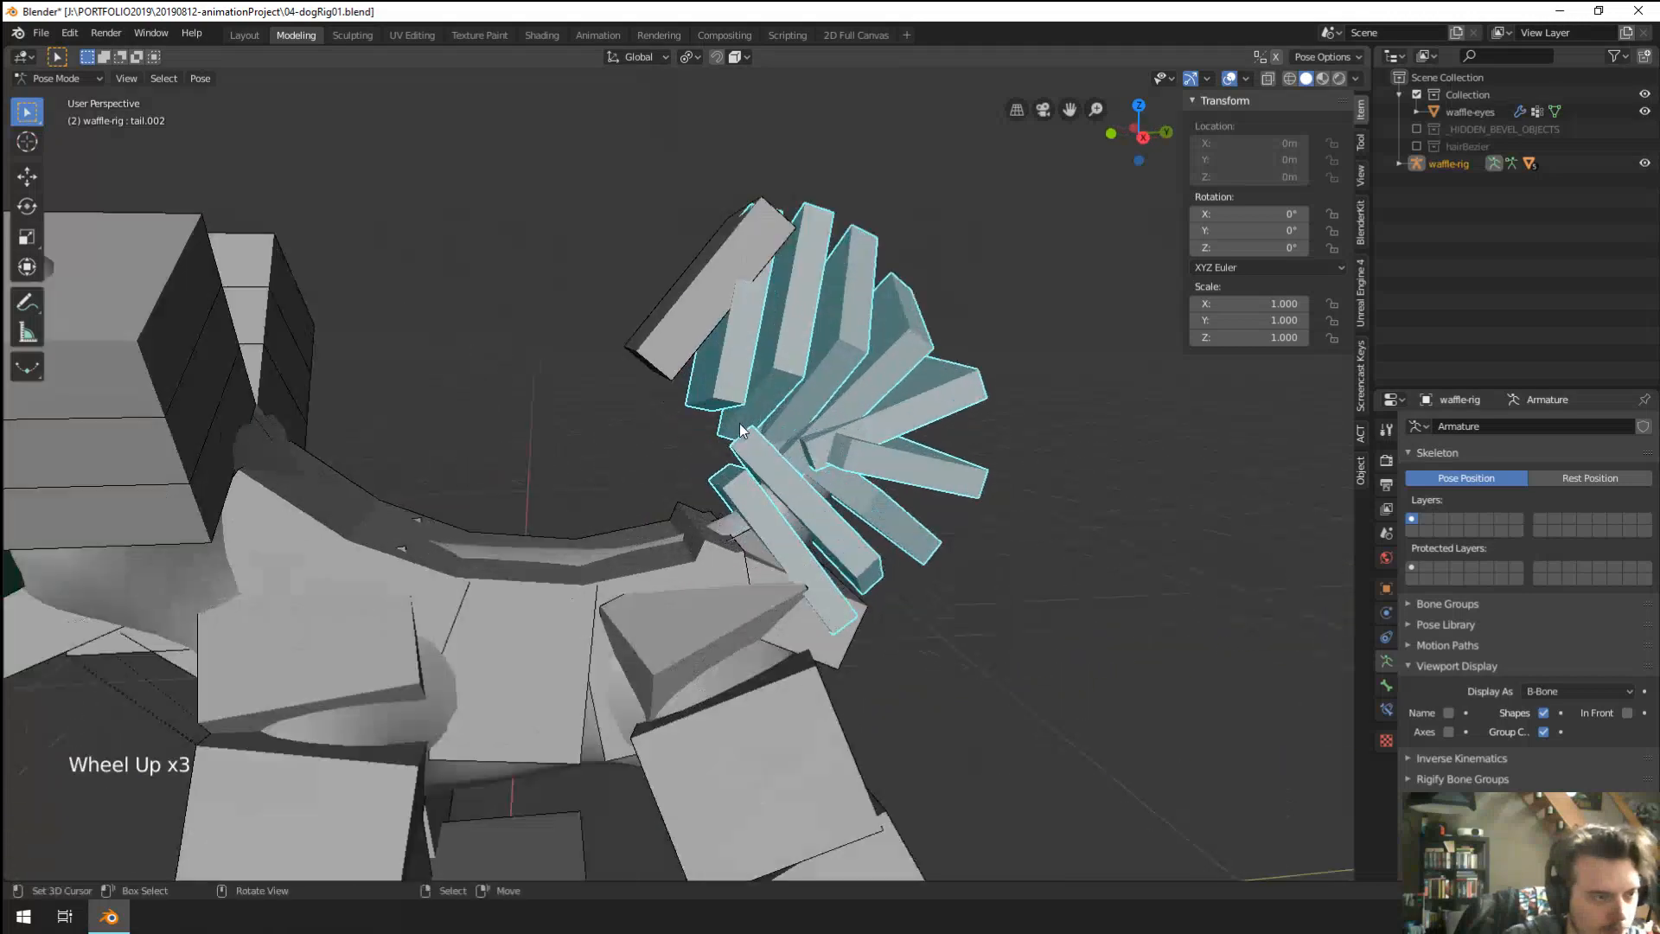
key(KP_1)
key(KP_3)
scroll(697, 332, up, 1)
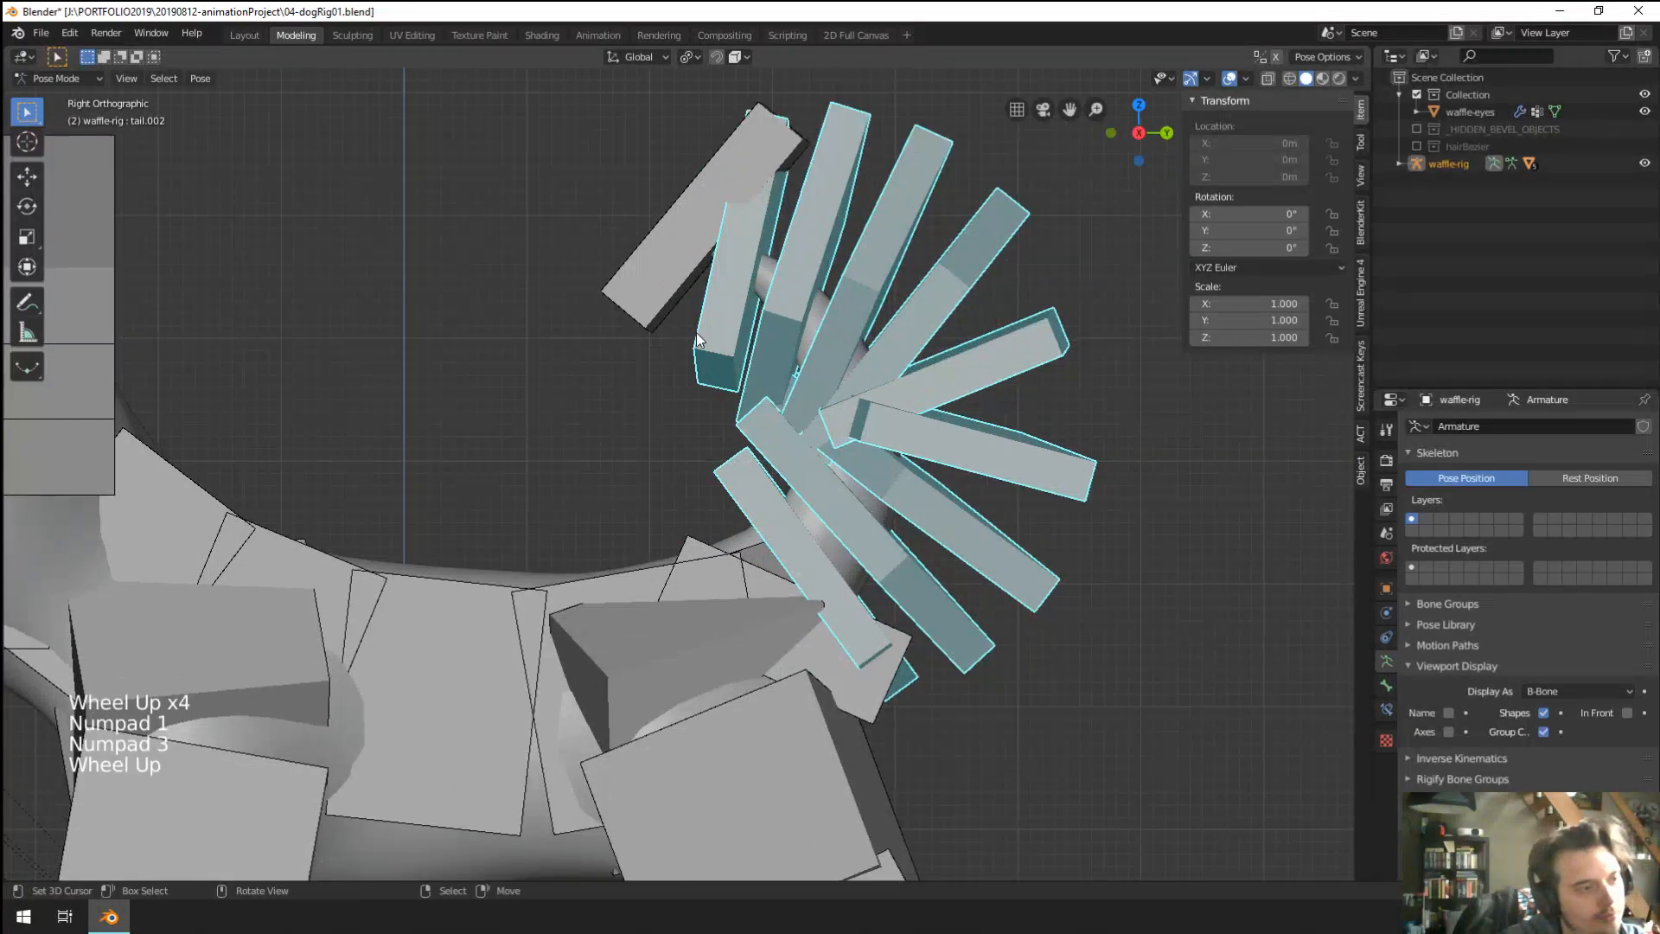
Try moving tail.003 and rotating it, both in the side view and about its local Y axis, to test the tail bend.
right_click(666, 251)
key(g)
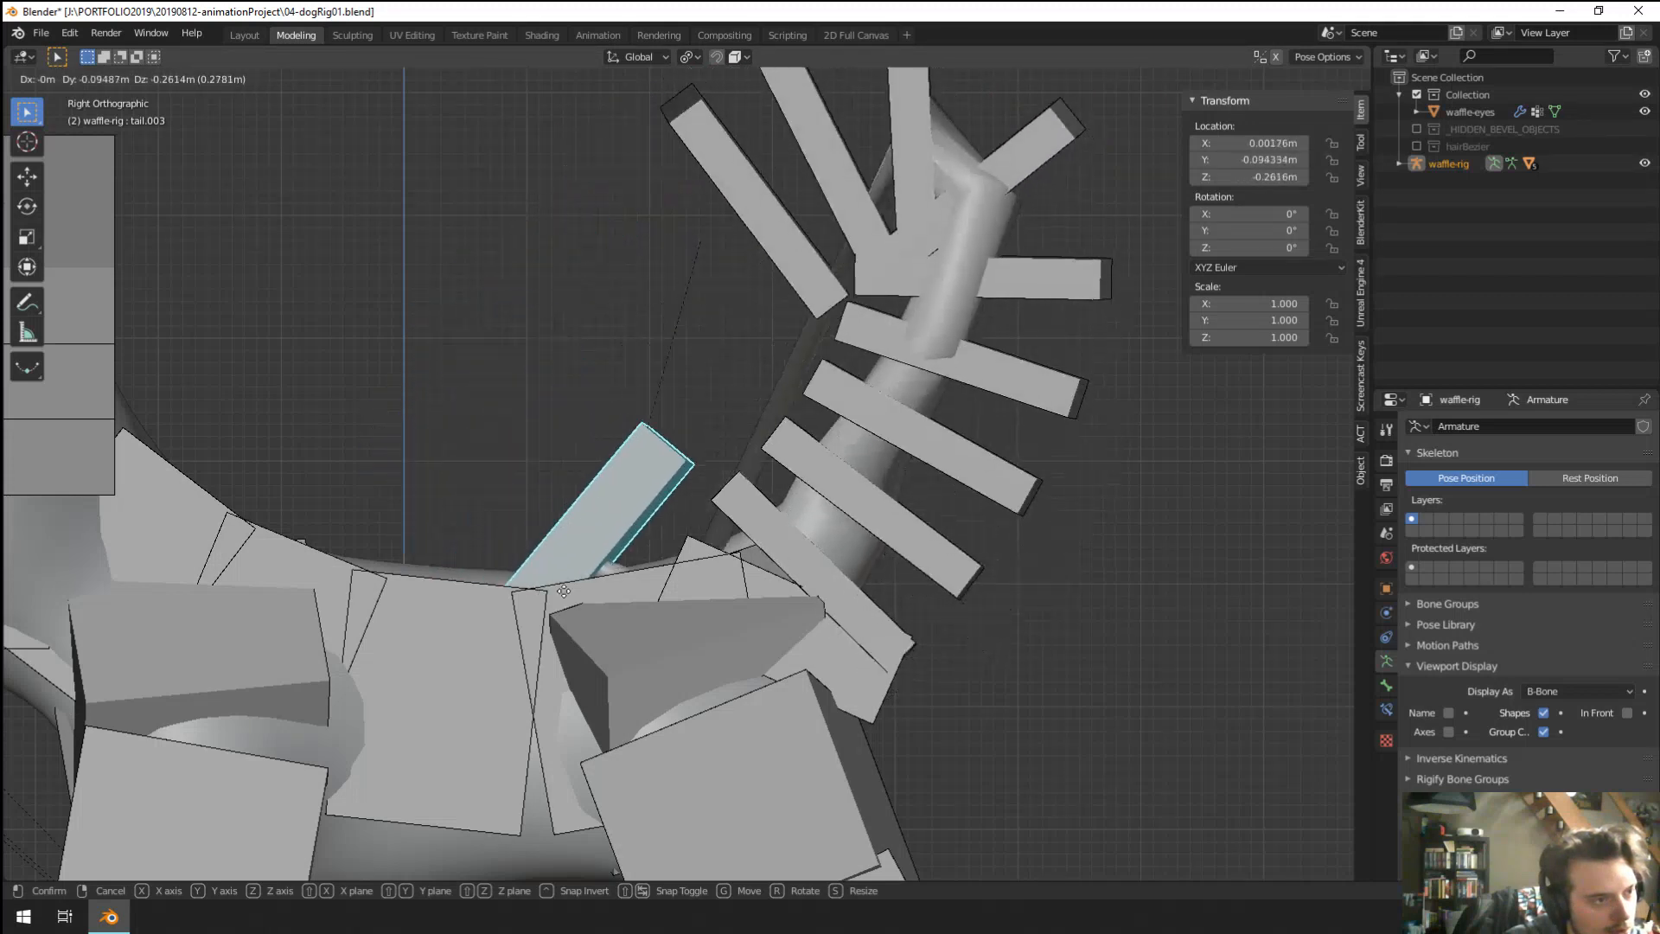
right_click(888, 346)
key(r)
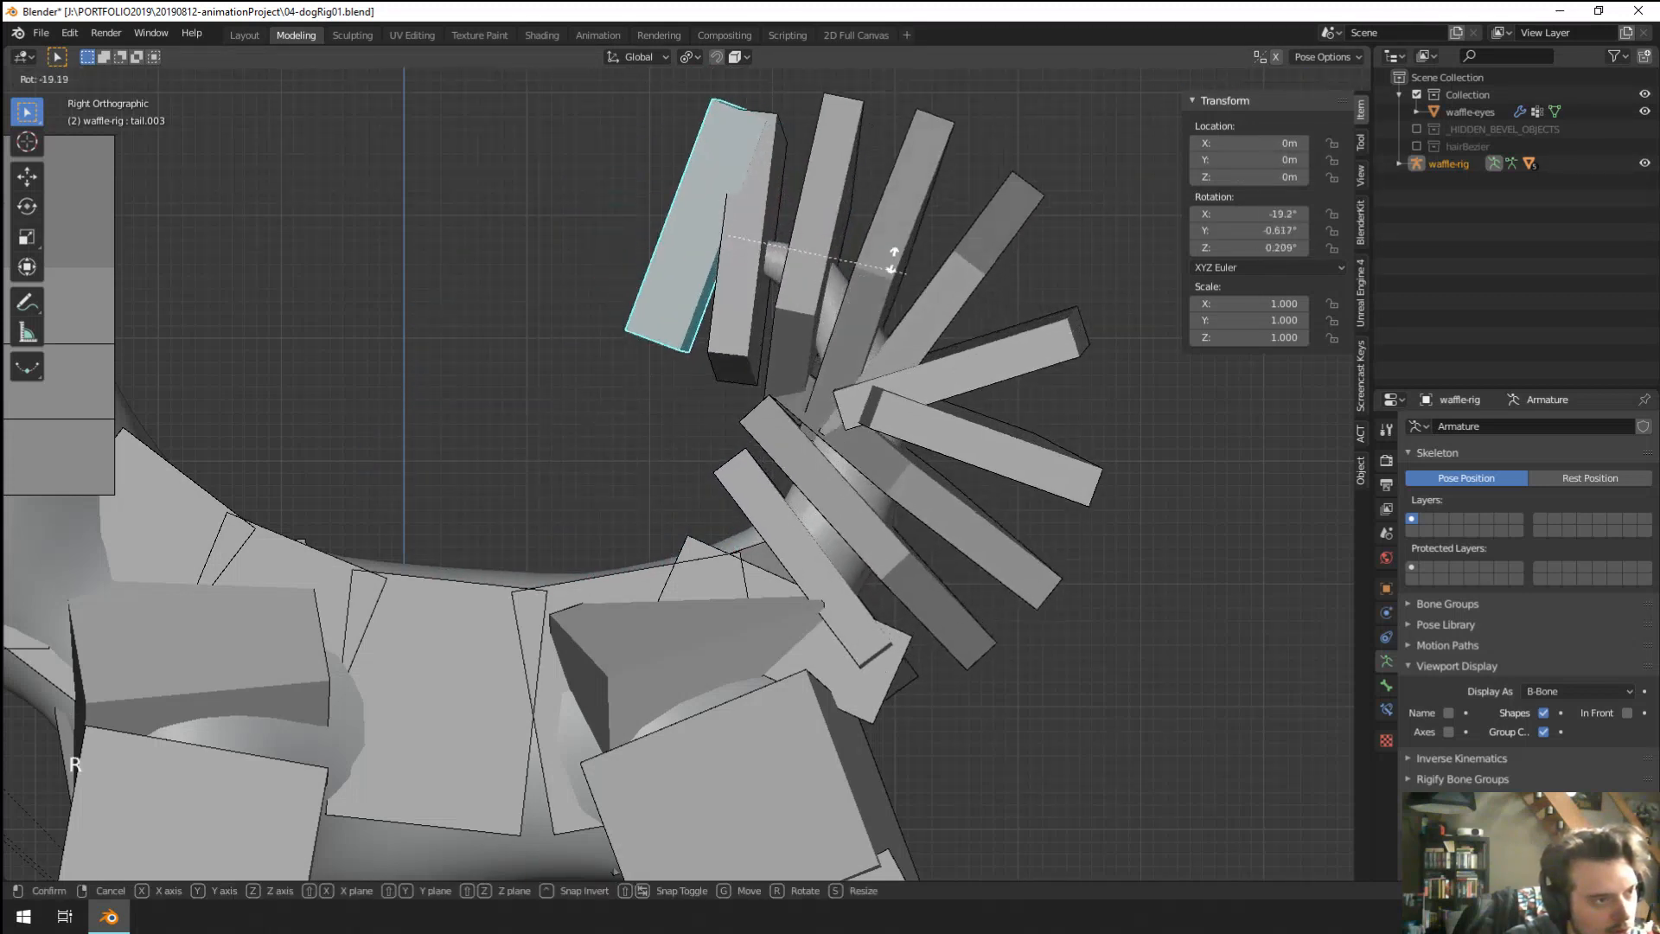
right_click(619, 418)
key(r)
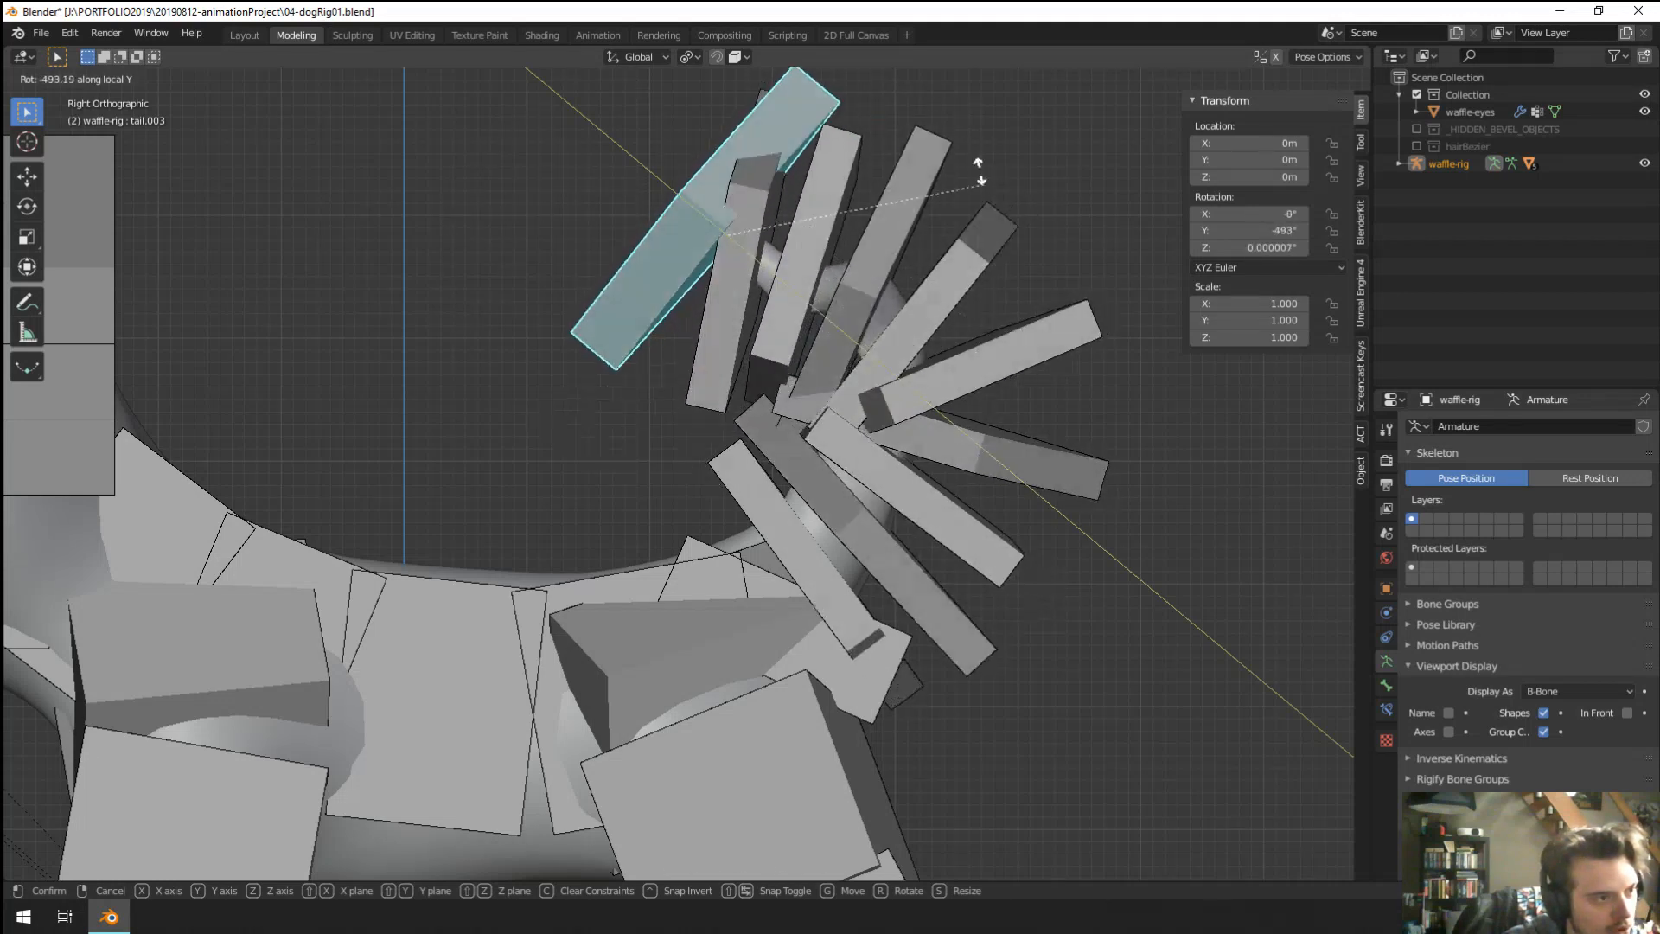
right_click(865, 190)
Set the bendy bone start handle of tail.002 to Relative and choose its end handle type.
right_click(738, 259)
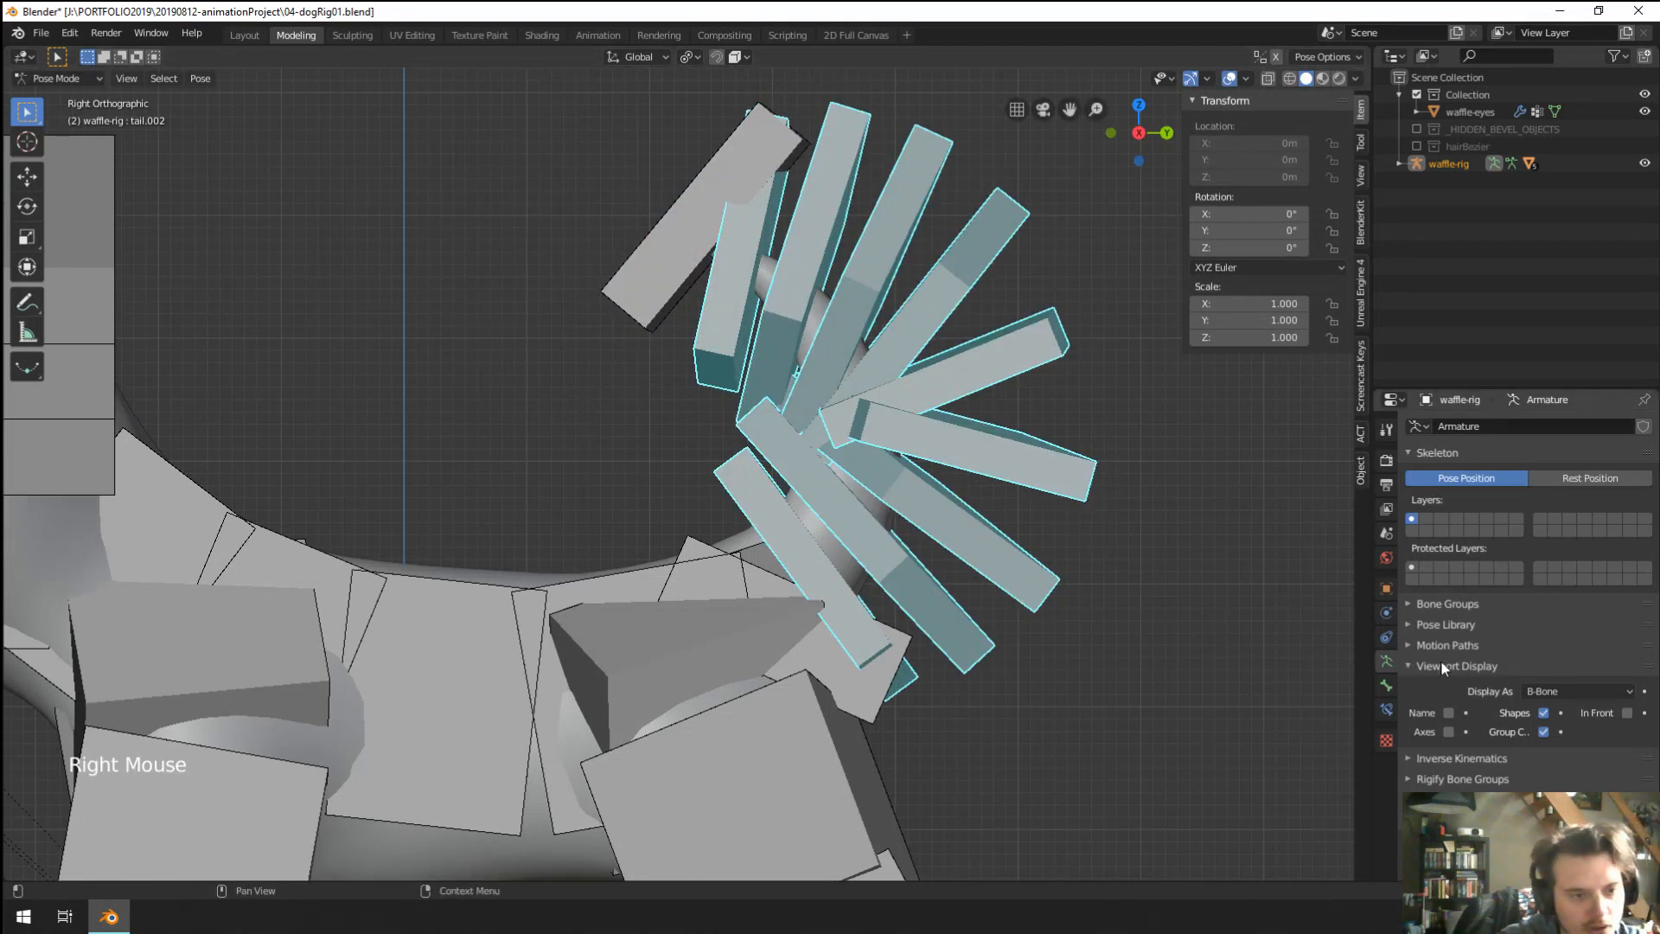
click(1387, 687)
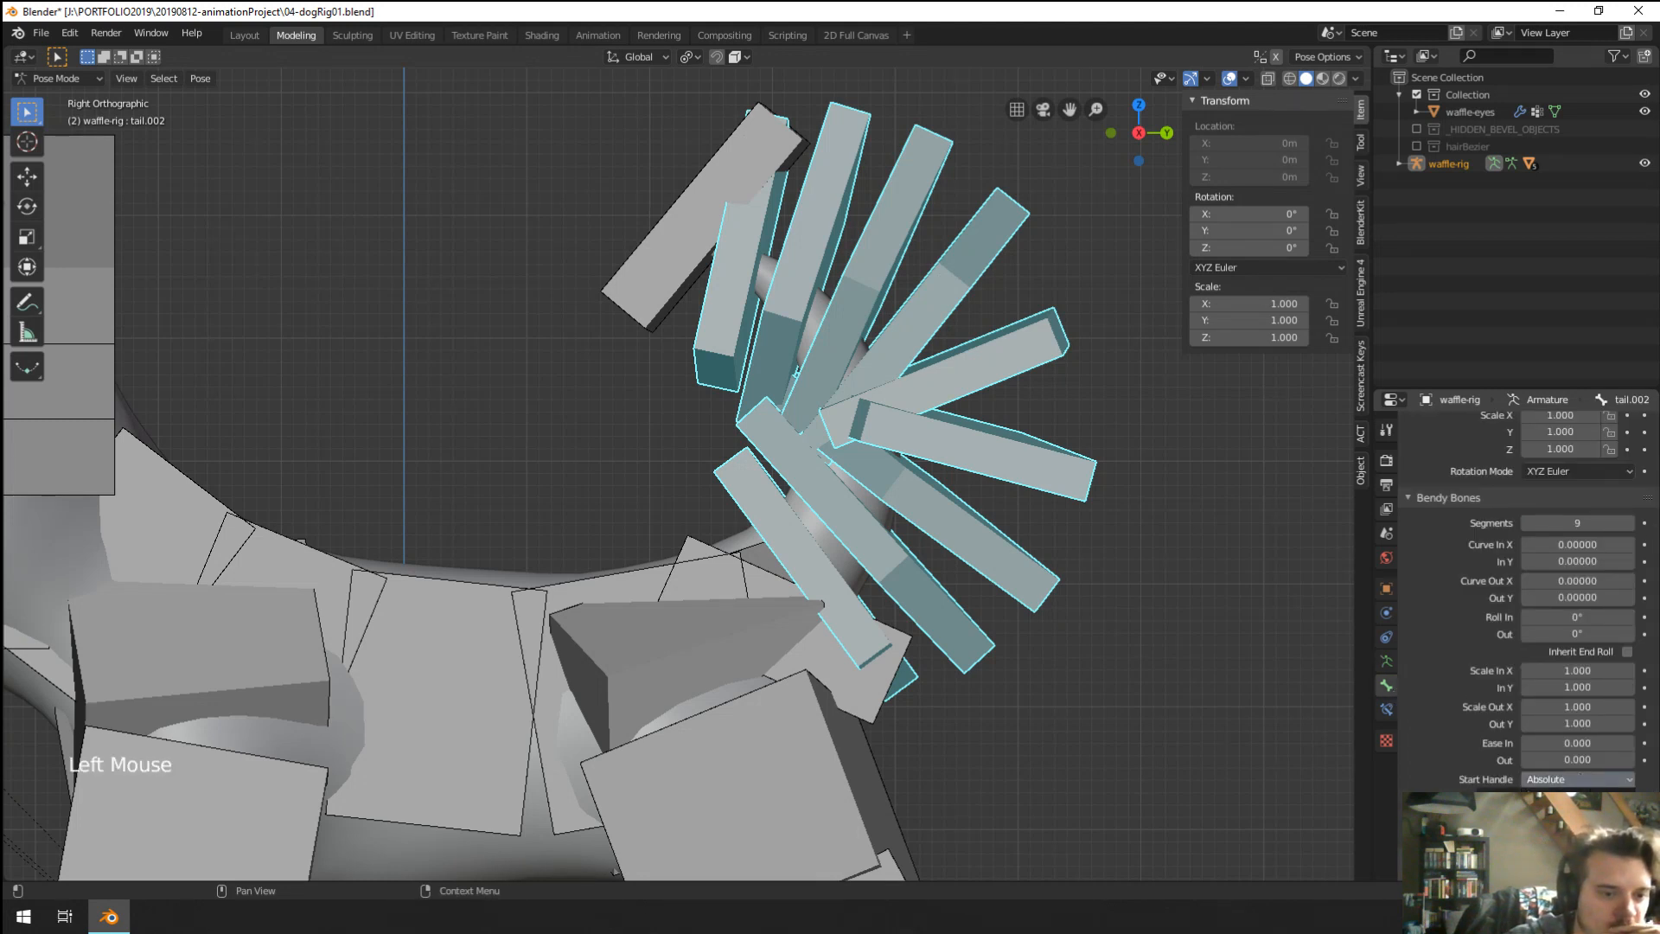
click(1579, 779)
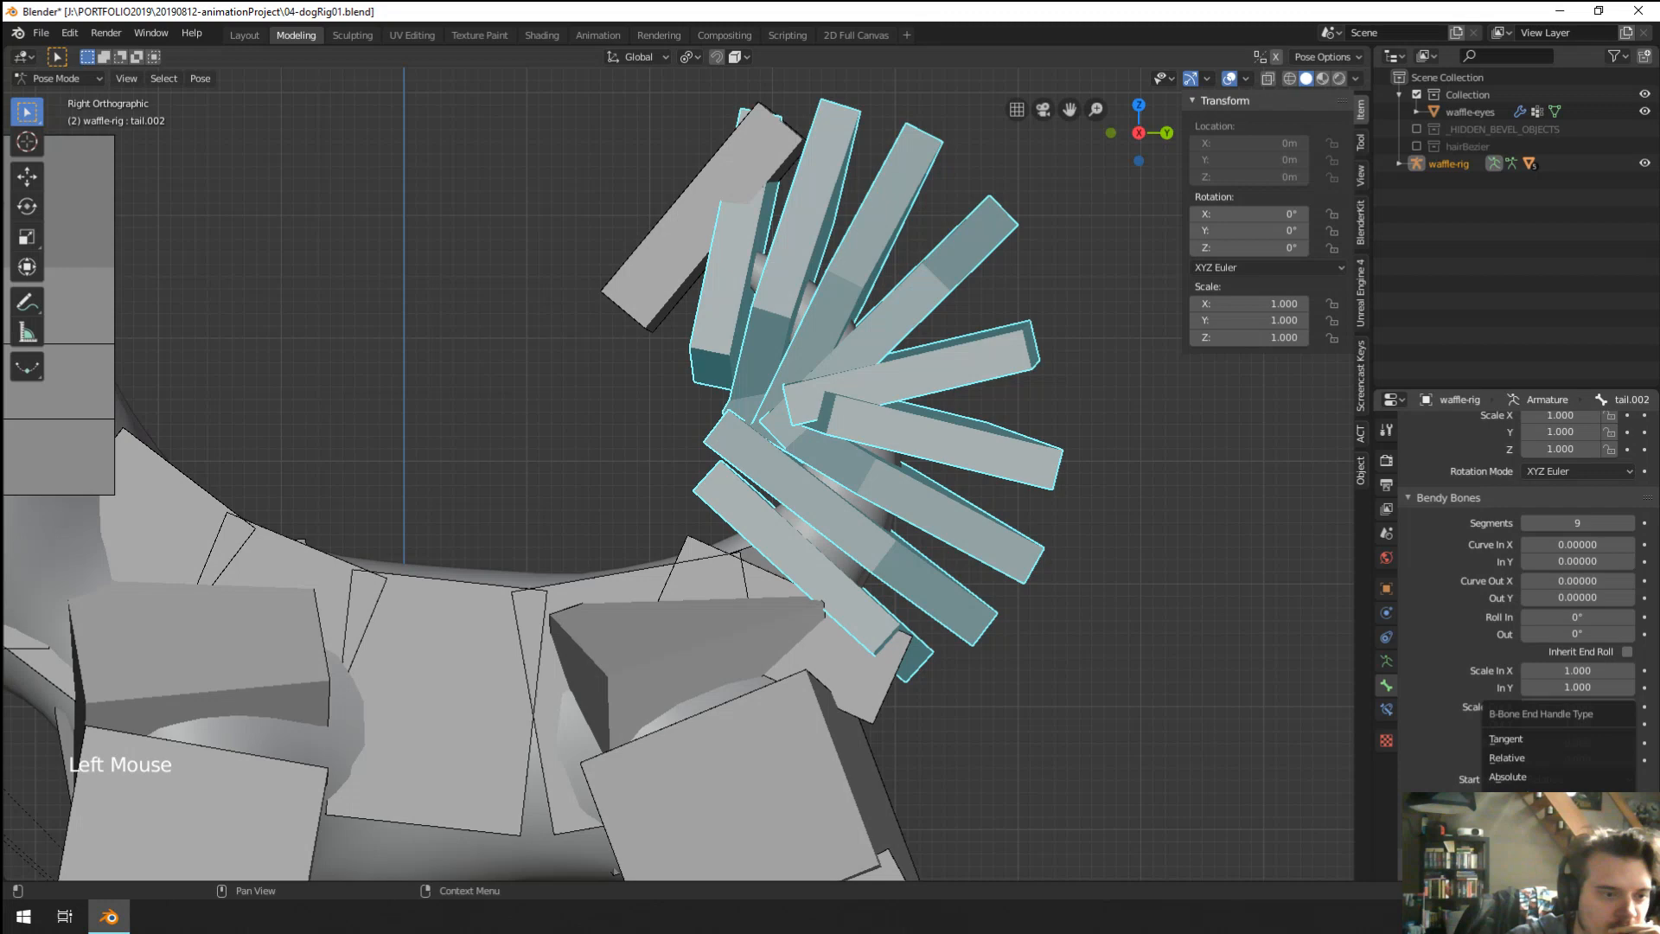
click(1509, 777)
Try moving tail.003 around to test how tail.002 bends with the changed handle types.
right_click(700, 370)
key(g)
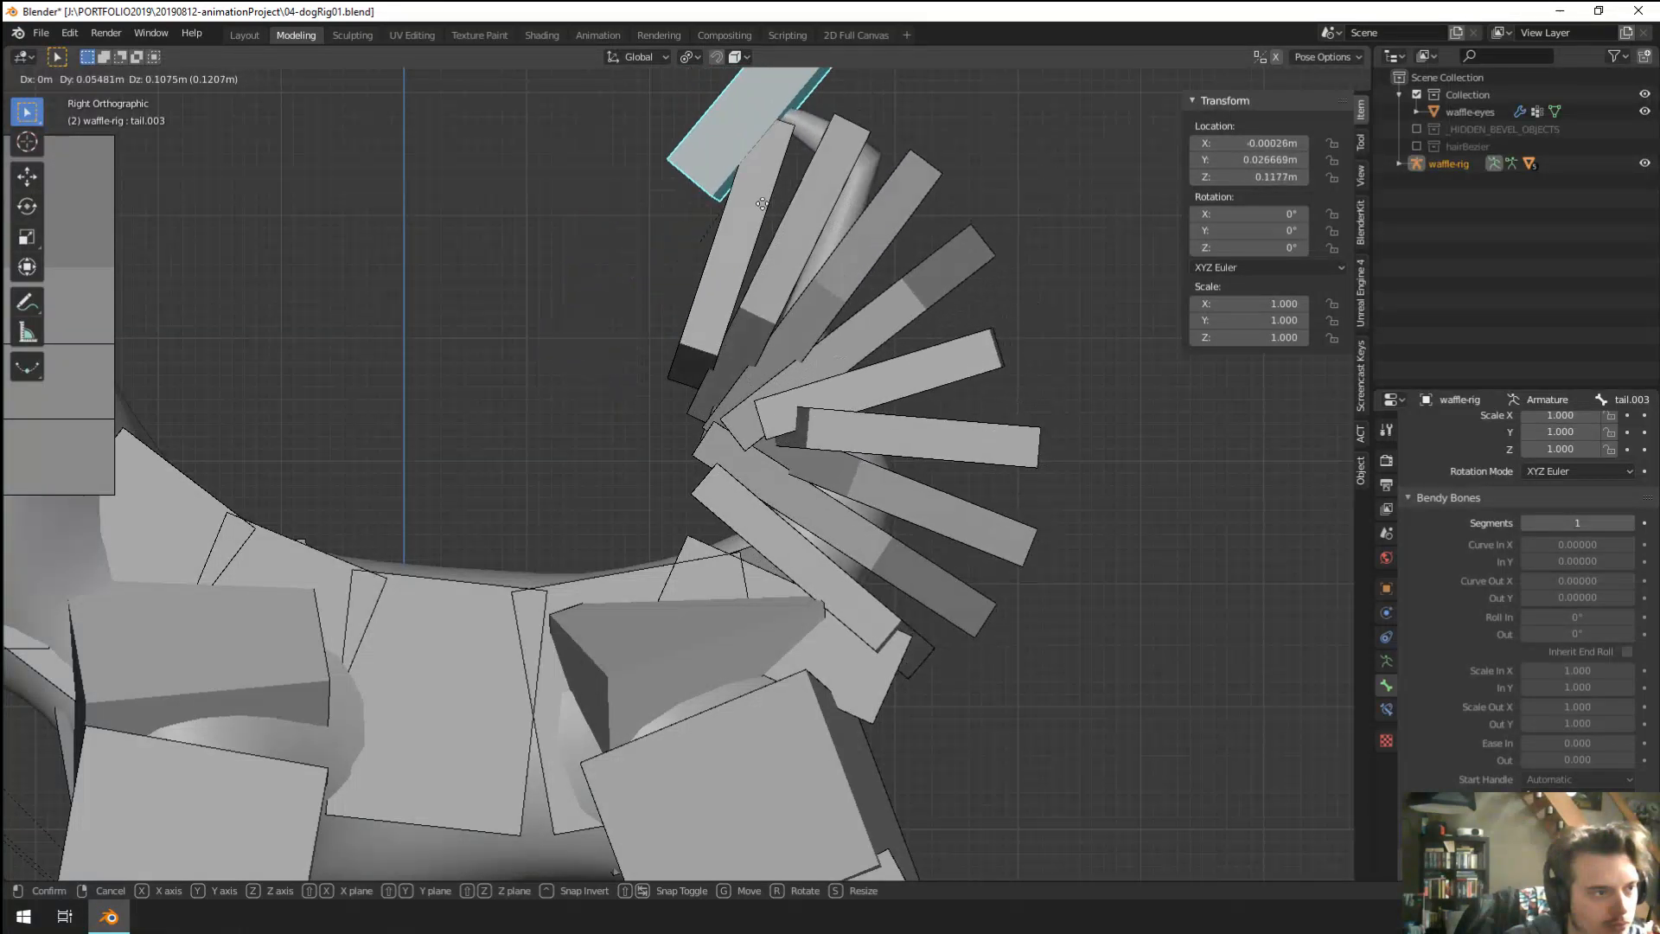
key(Escape)
right_click(884, 299)
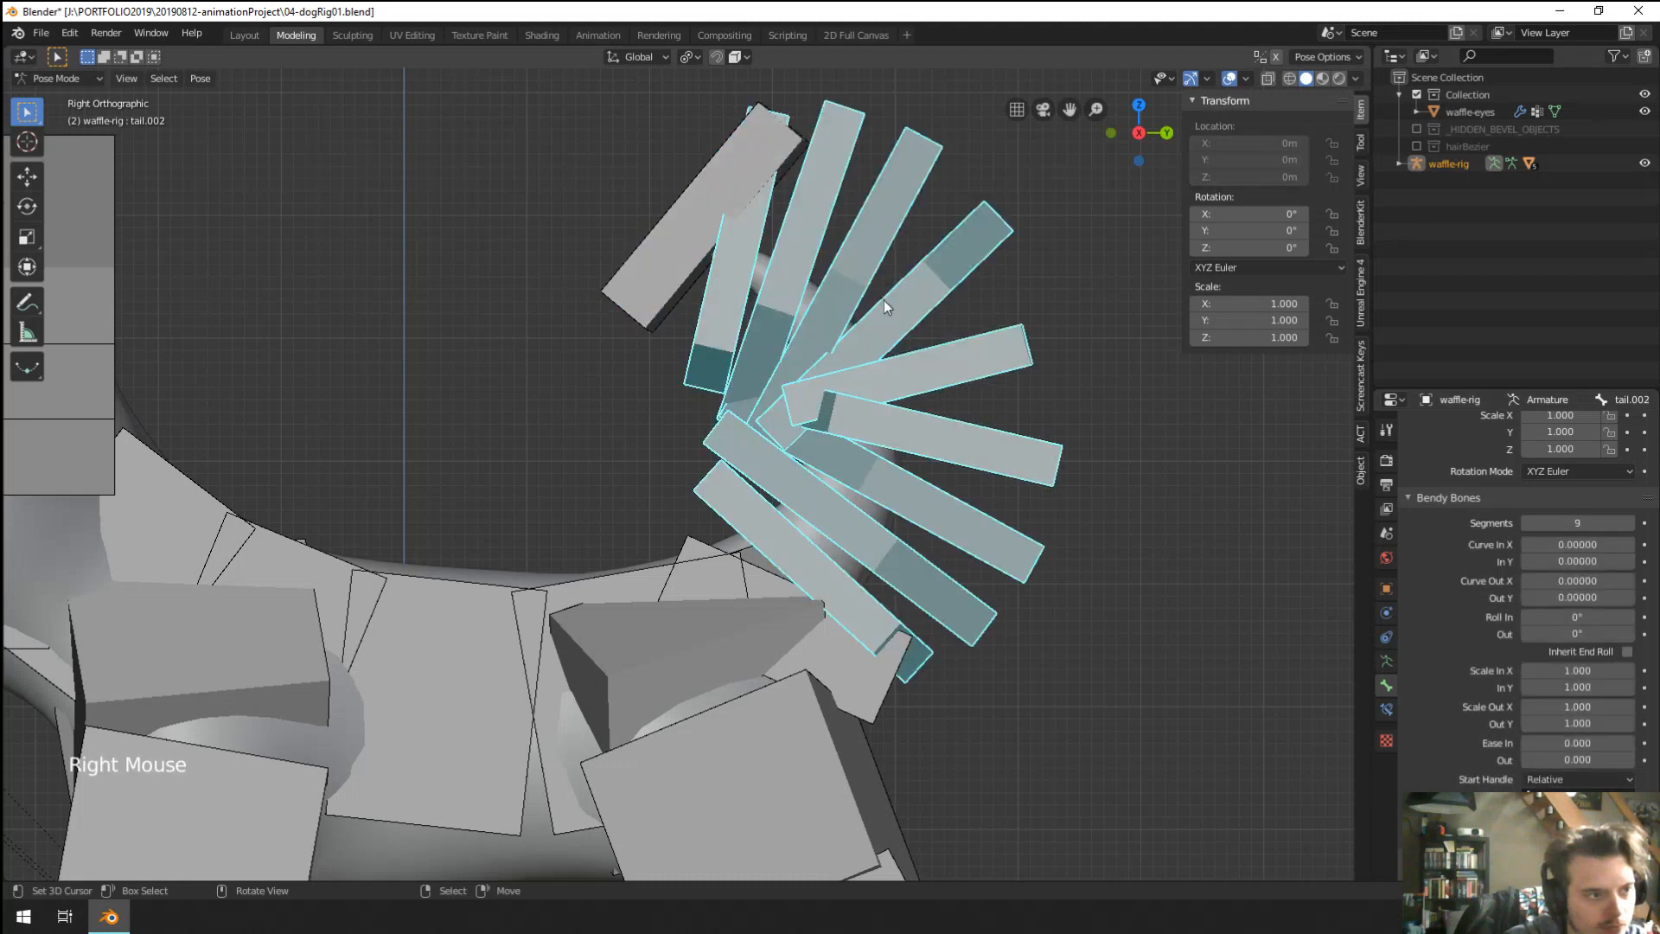
right_click(686, 277)
key(g)
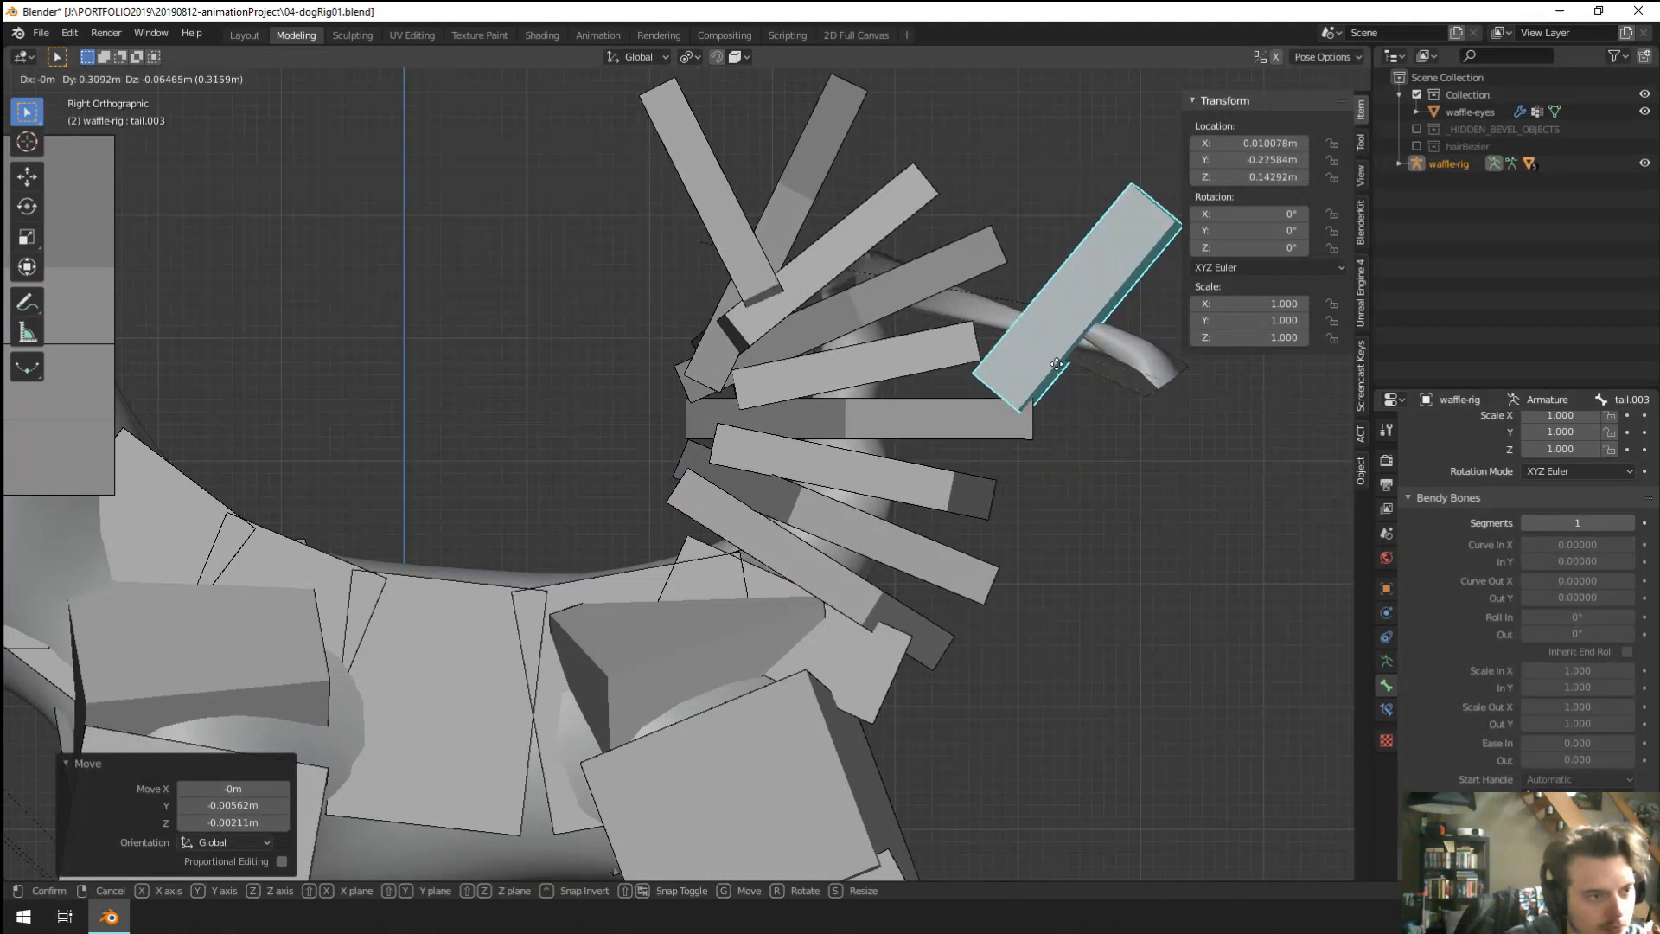
right_click(936, 290)
scroll(600, 334, down, 4)
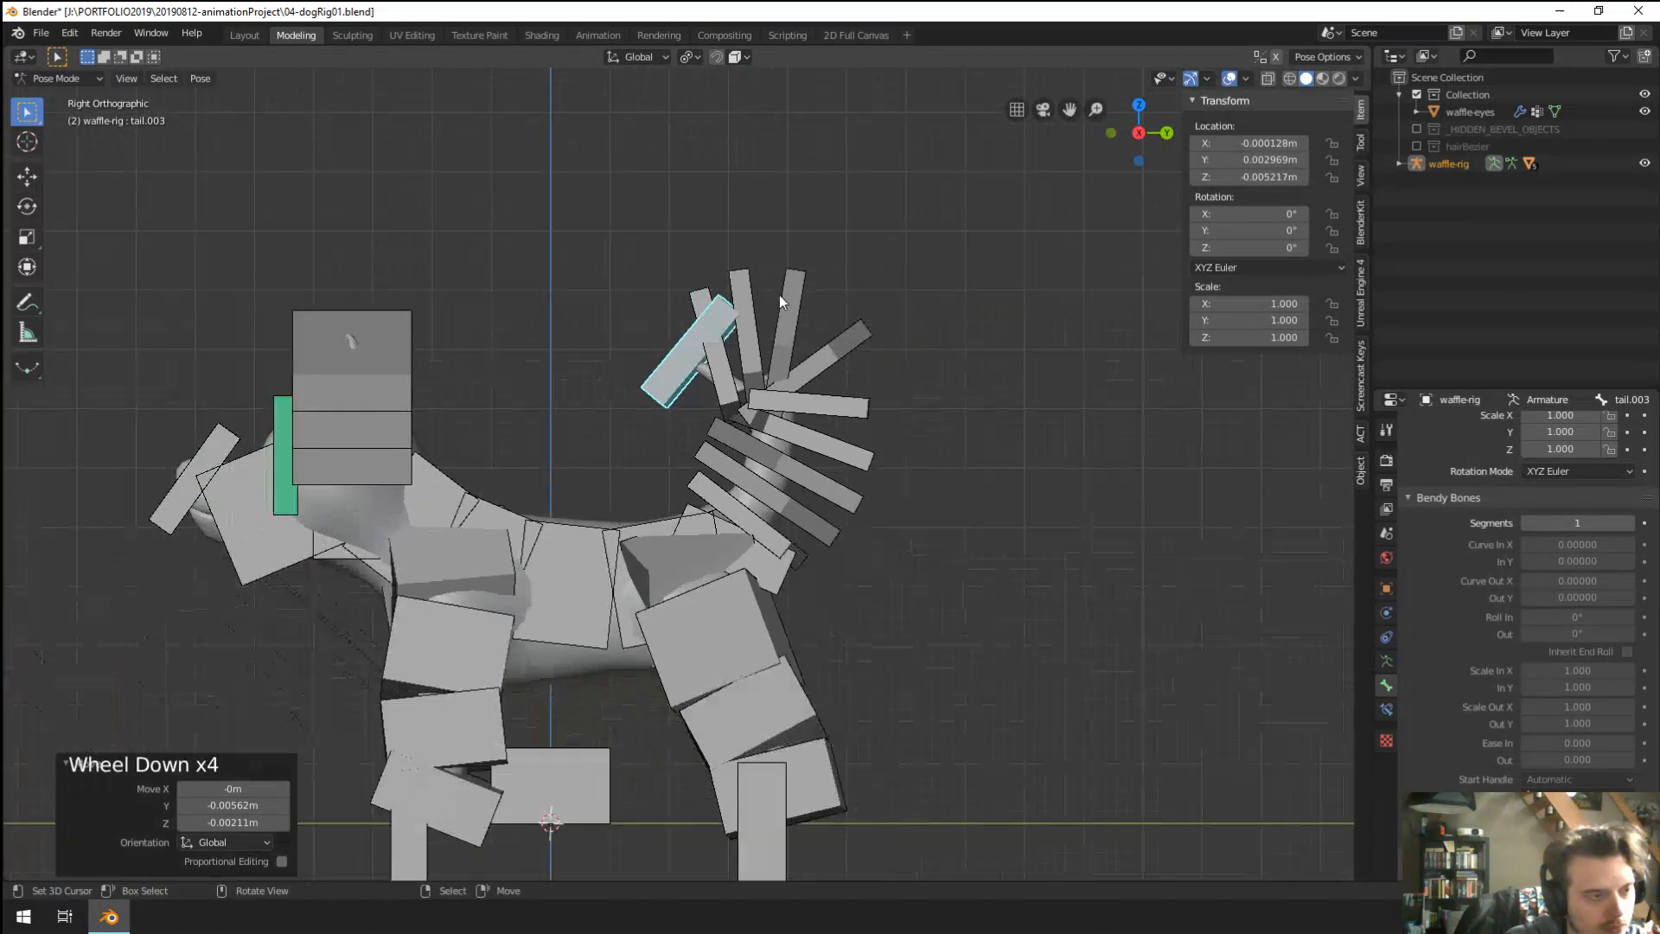
Add a separate single-bone armature in Object Mode and move it about -1.78 m along Y, in front of the dog.
key(Tab)
key(Tab)
key(ctrl+Tab)
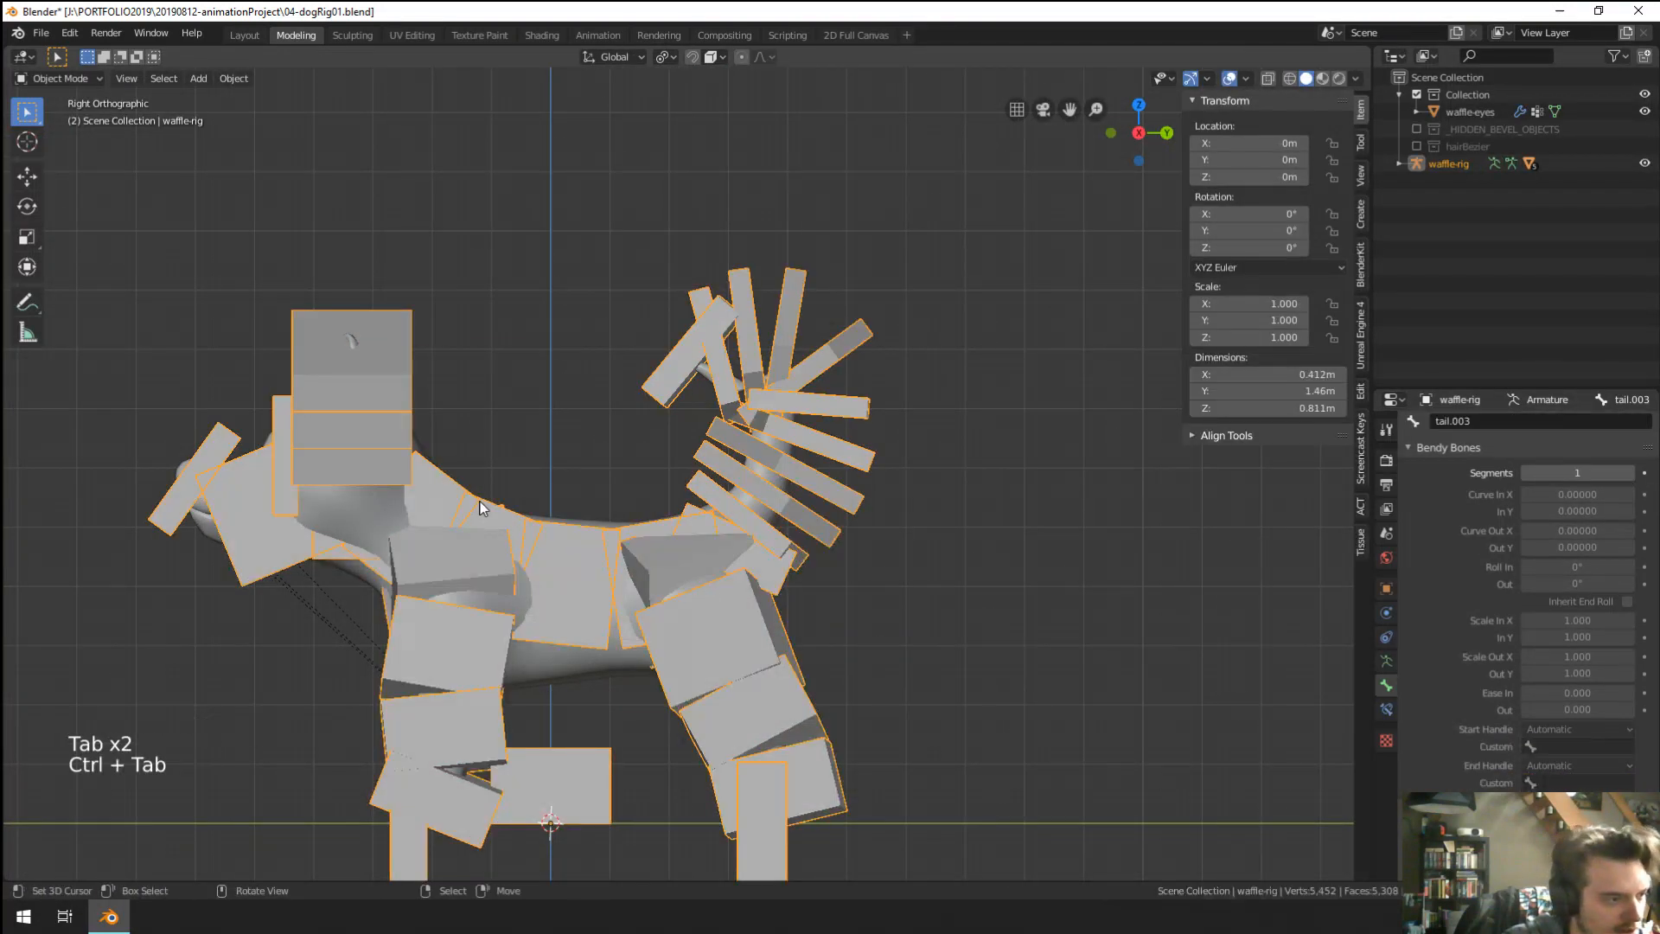
shift+middle_drag(458, 511, 792, 471)
key(shift+a)
mouse_move(741, 467)
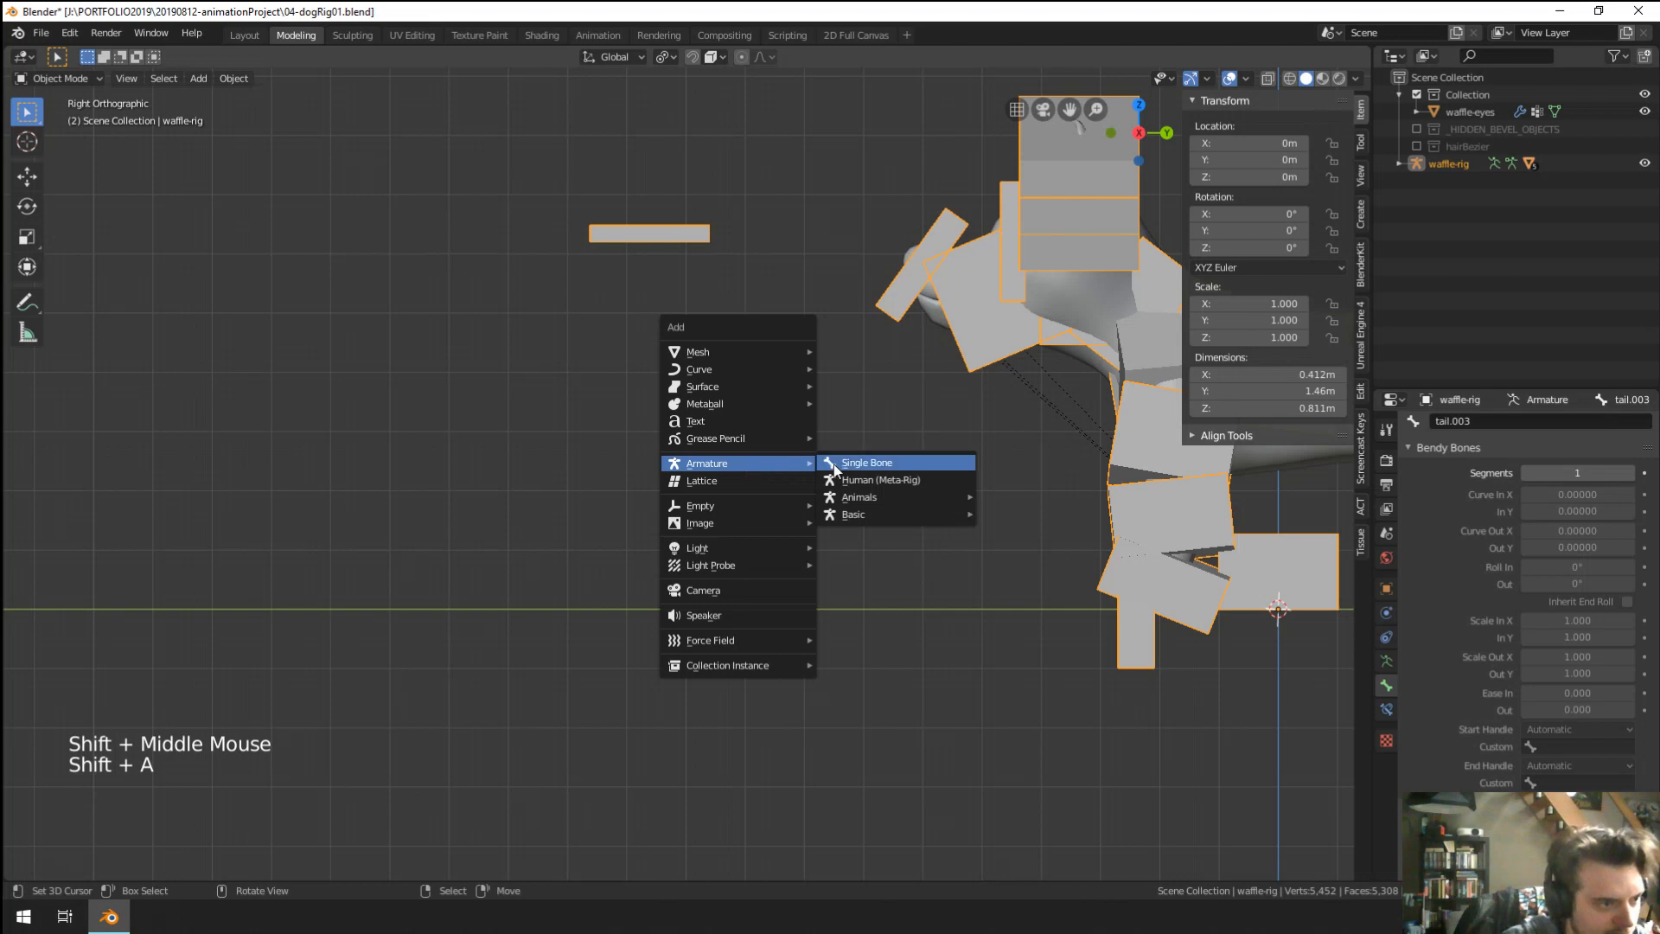
click(882, 465)
scroll(917, 454, down, 2)
key(g)
click(261, 489)
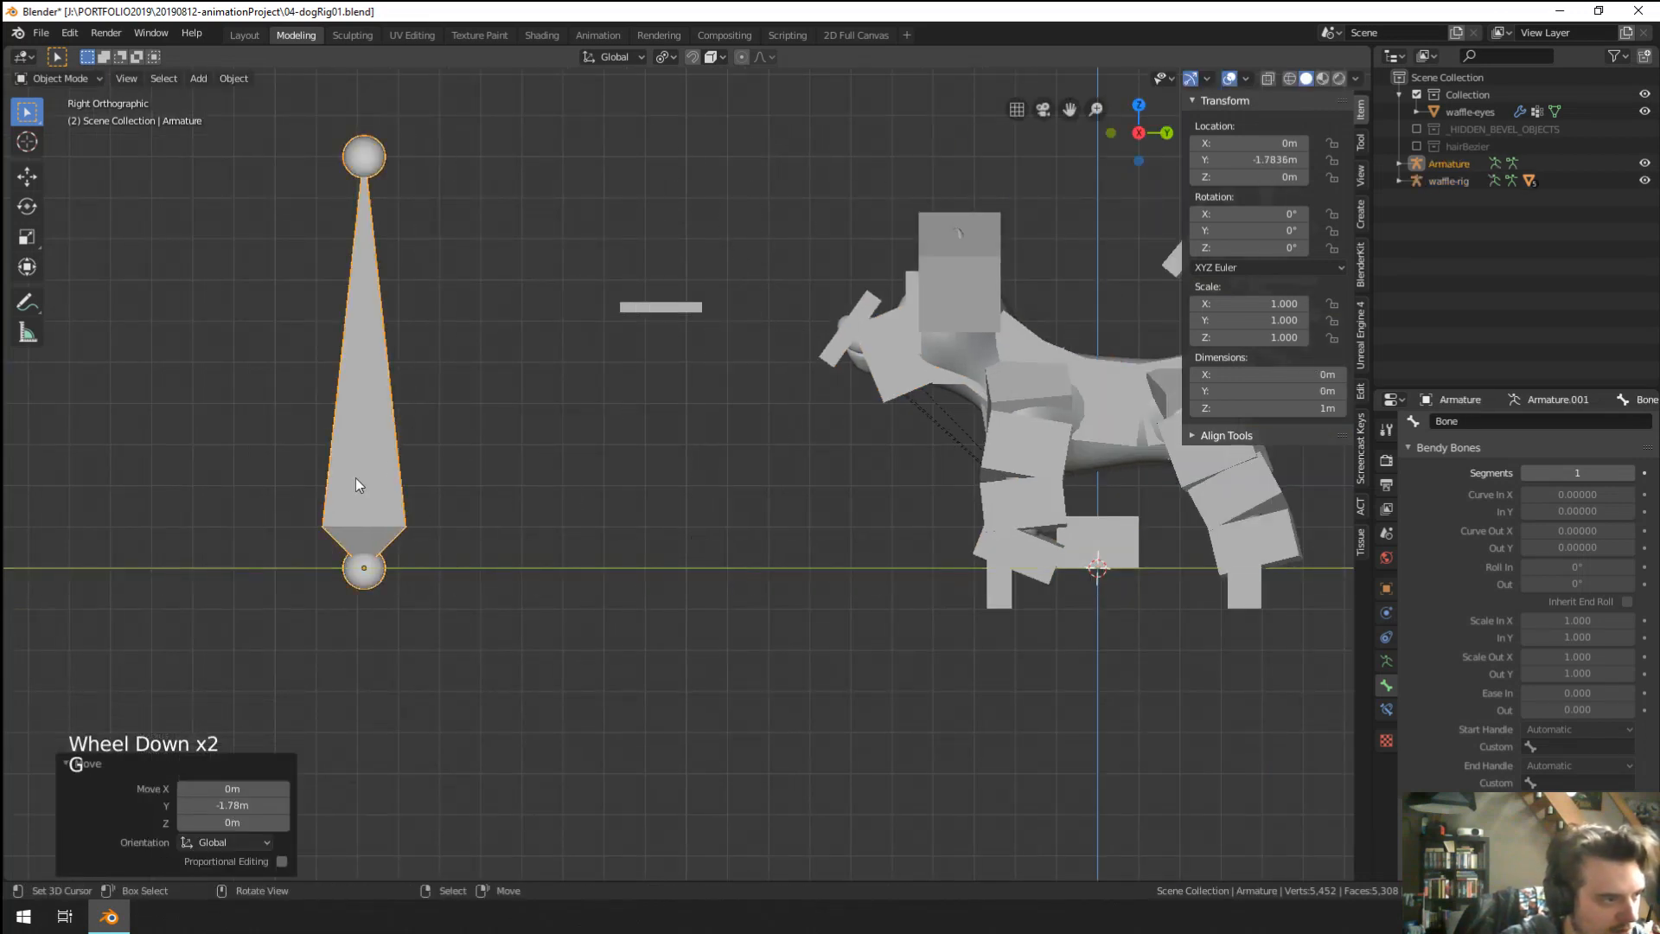
Scale the new single-bone armature down to about 0.204.
shift+middle_drag(360, 485, 510, 510)
middle_drag(510, 510, 605, 529)
key(s)
click(522, 552)
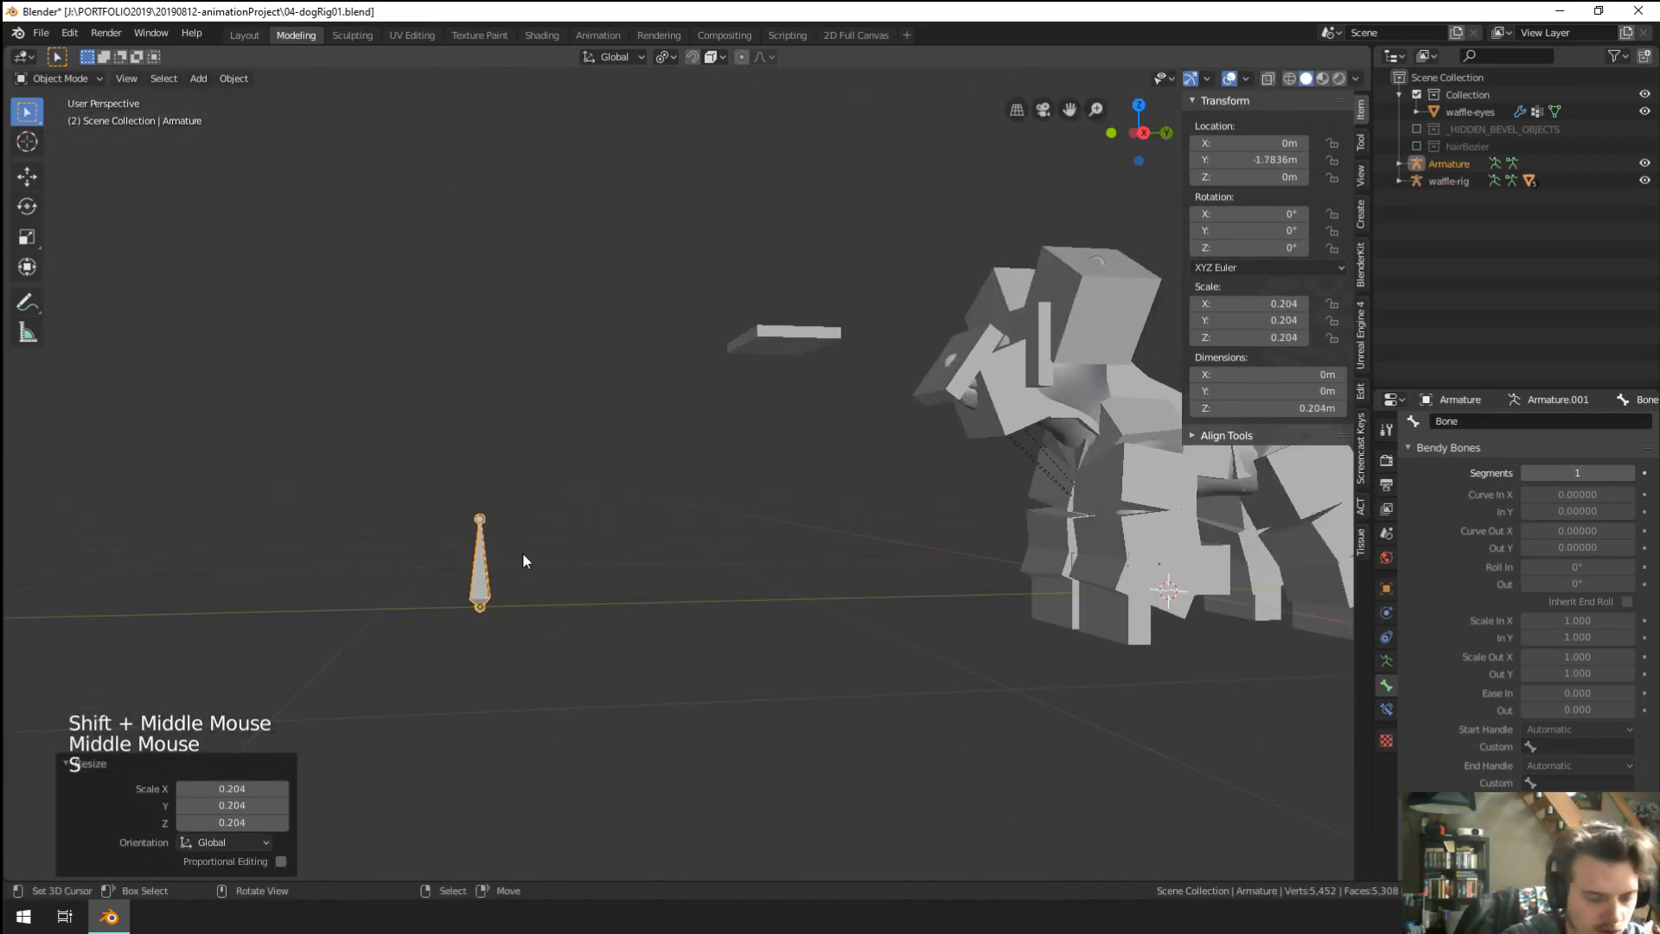
Extrude a second bone straight up from the first bone's tip in Edit Mode, ending at about Z 3.01 m.
key(KP_Decimal)
key(KP_1)
key(KP_3)
scroll(523, 552, down, 5)
key(Tab)
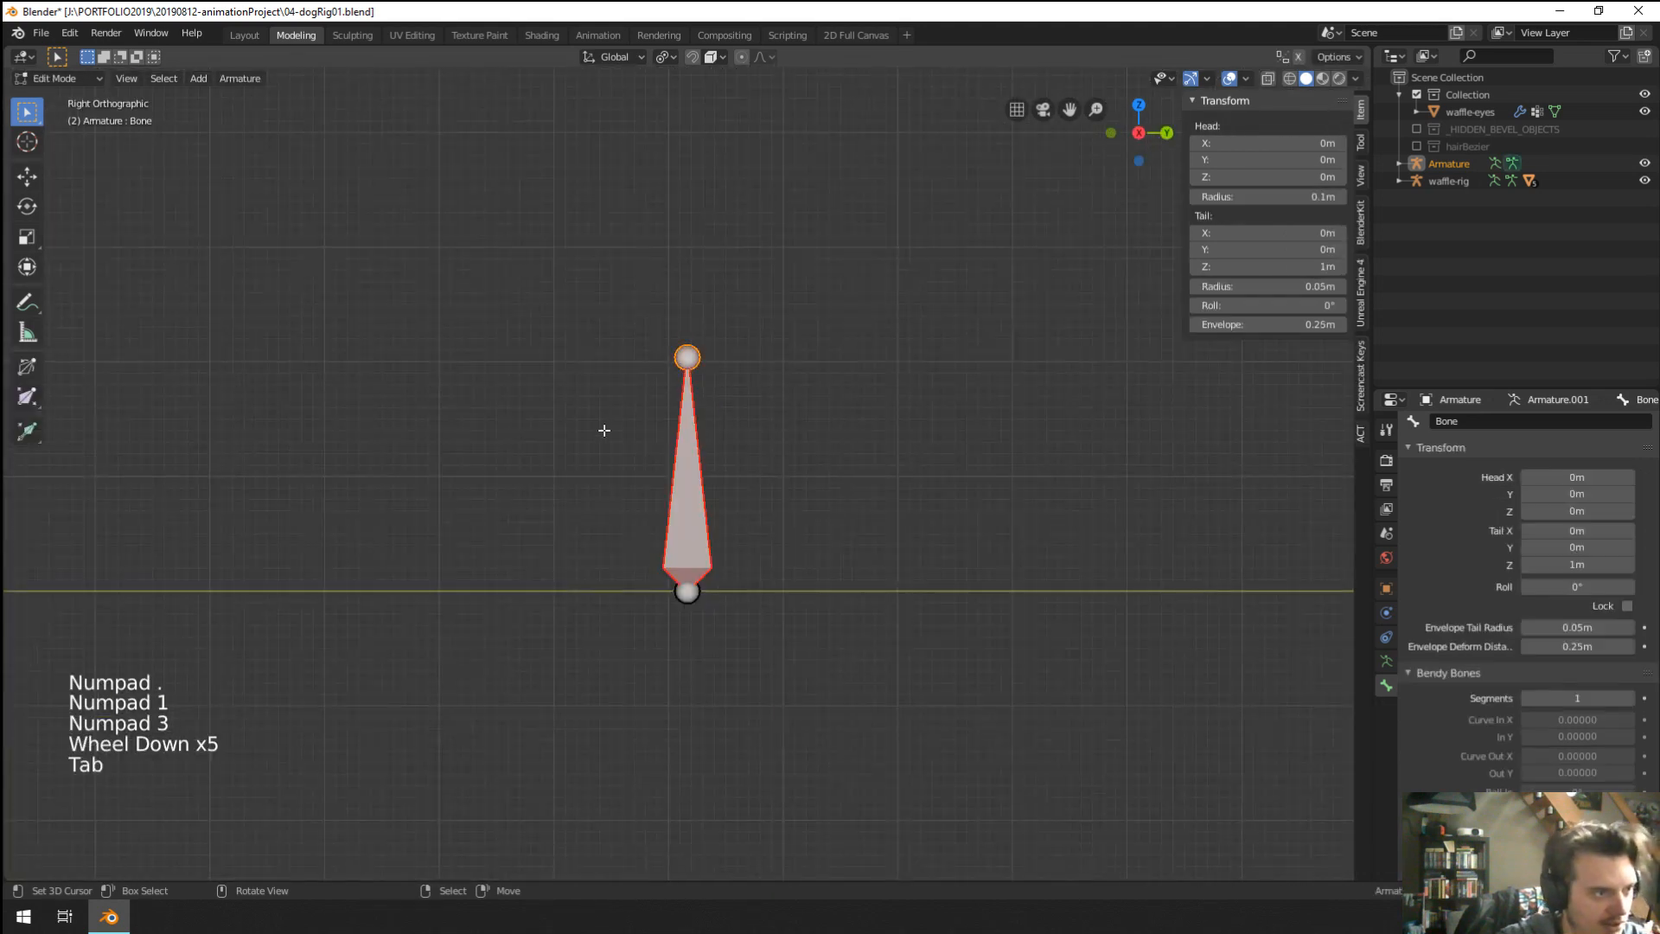
right_click(696, 348)
shift+middle_drag(696, 347, 772, 539)
key(e)
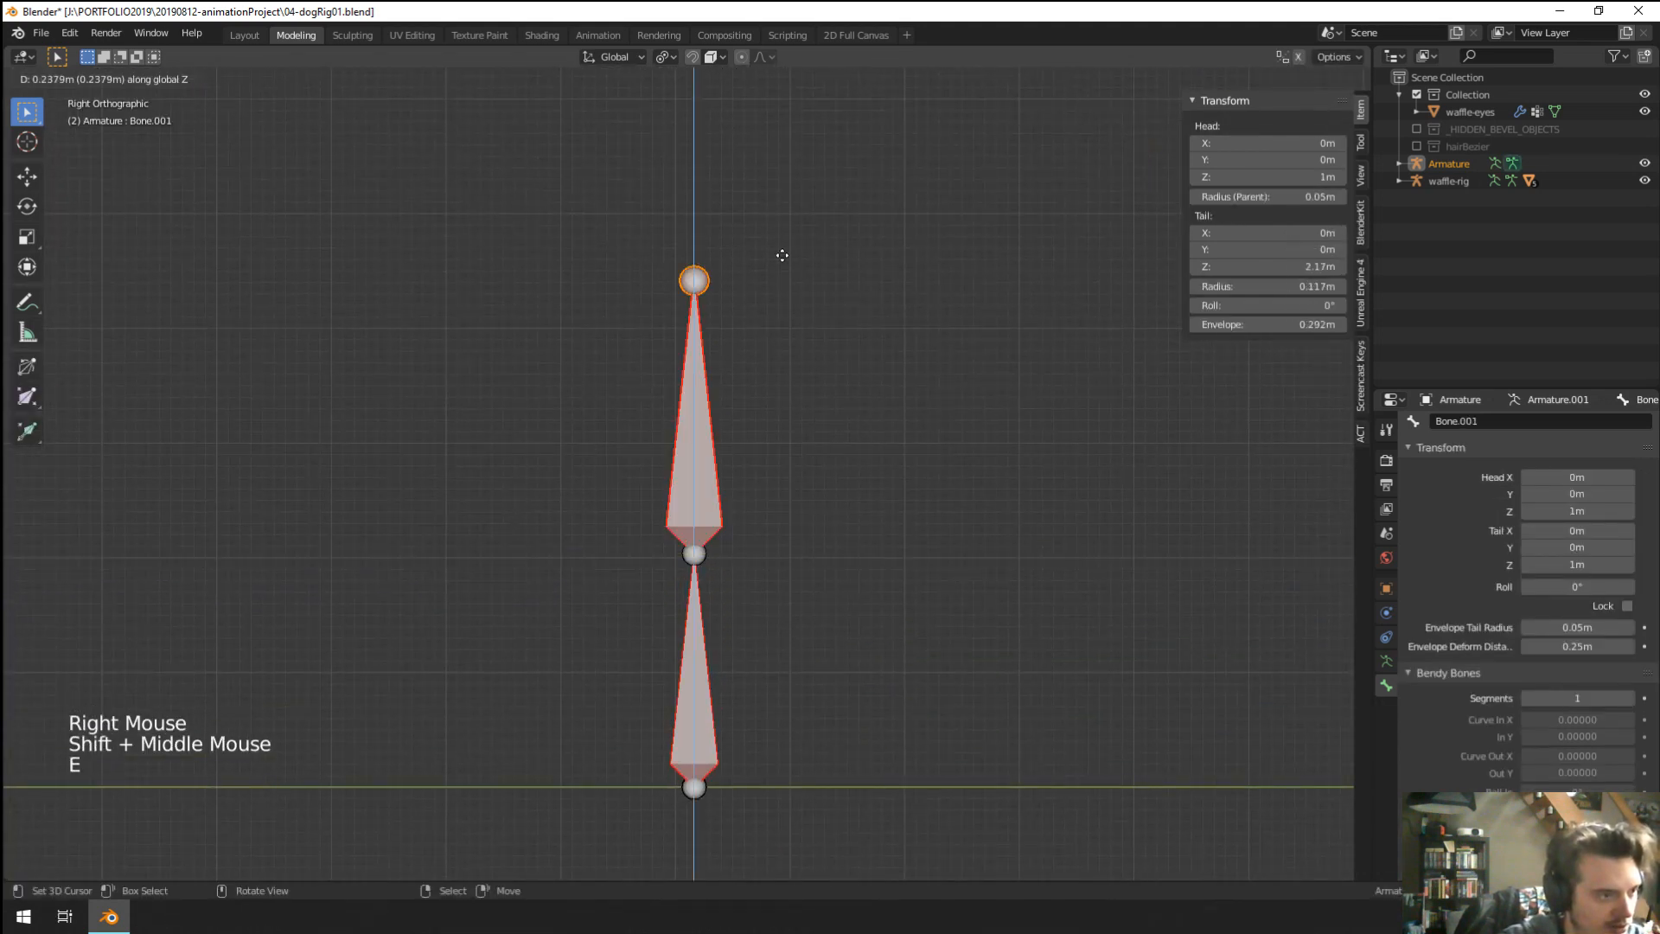
click(782, 82)
scroll(783, 82, down, 3)
shift+middle_drag(782, 83, 794, 399)
right_click(687, 431)
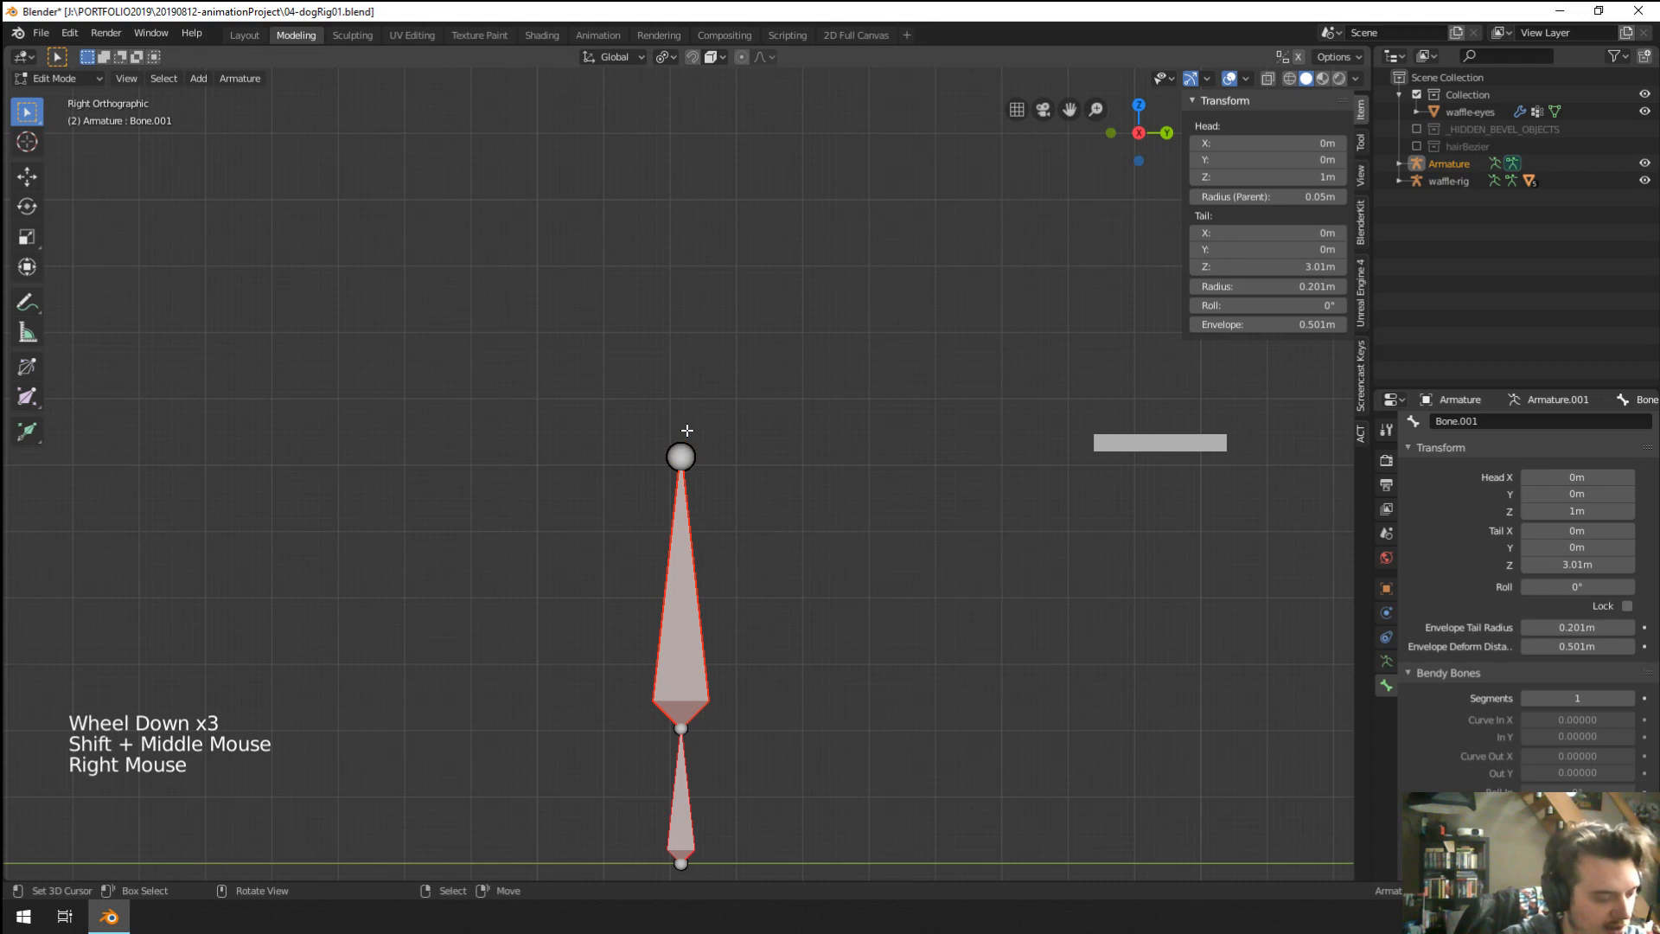
key(e)
key(y)
key(x)
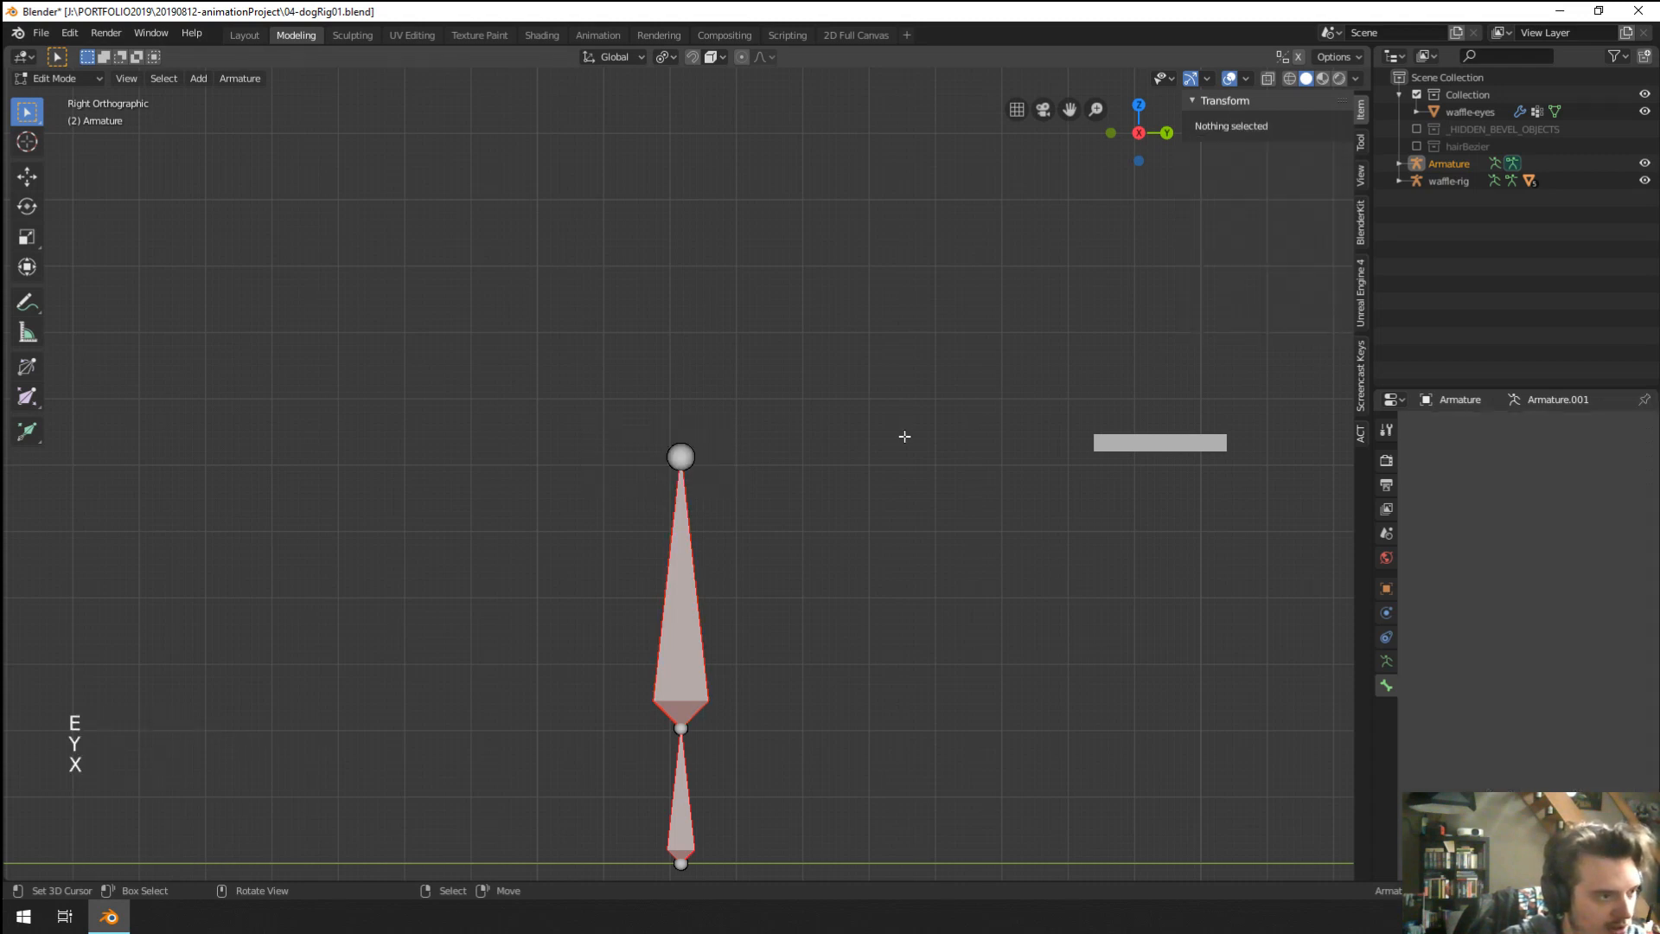
Extrude a third bone straight up from the second bone's tip, ending at about Z 3.86 m.
right_click(676, 458)
key(e)
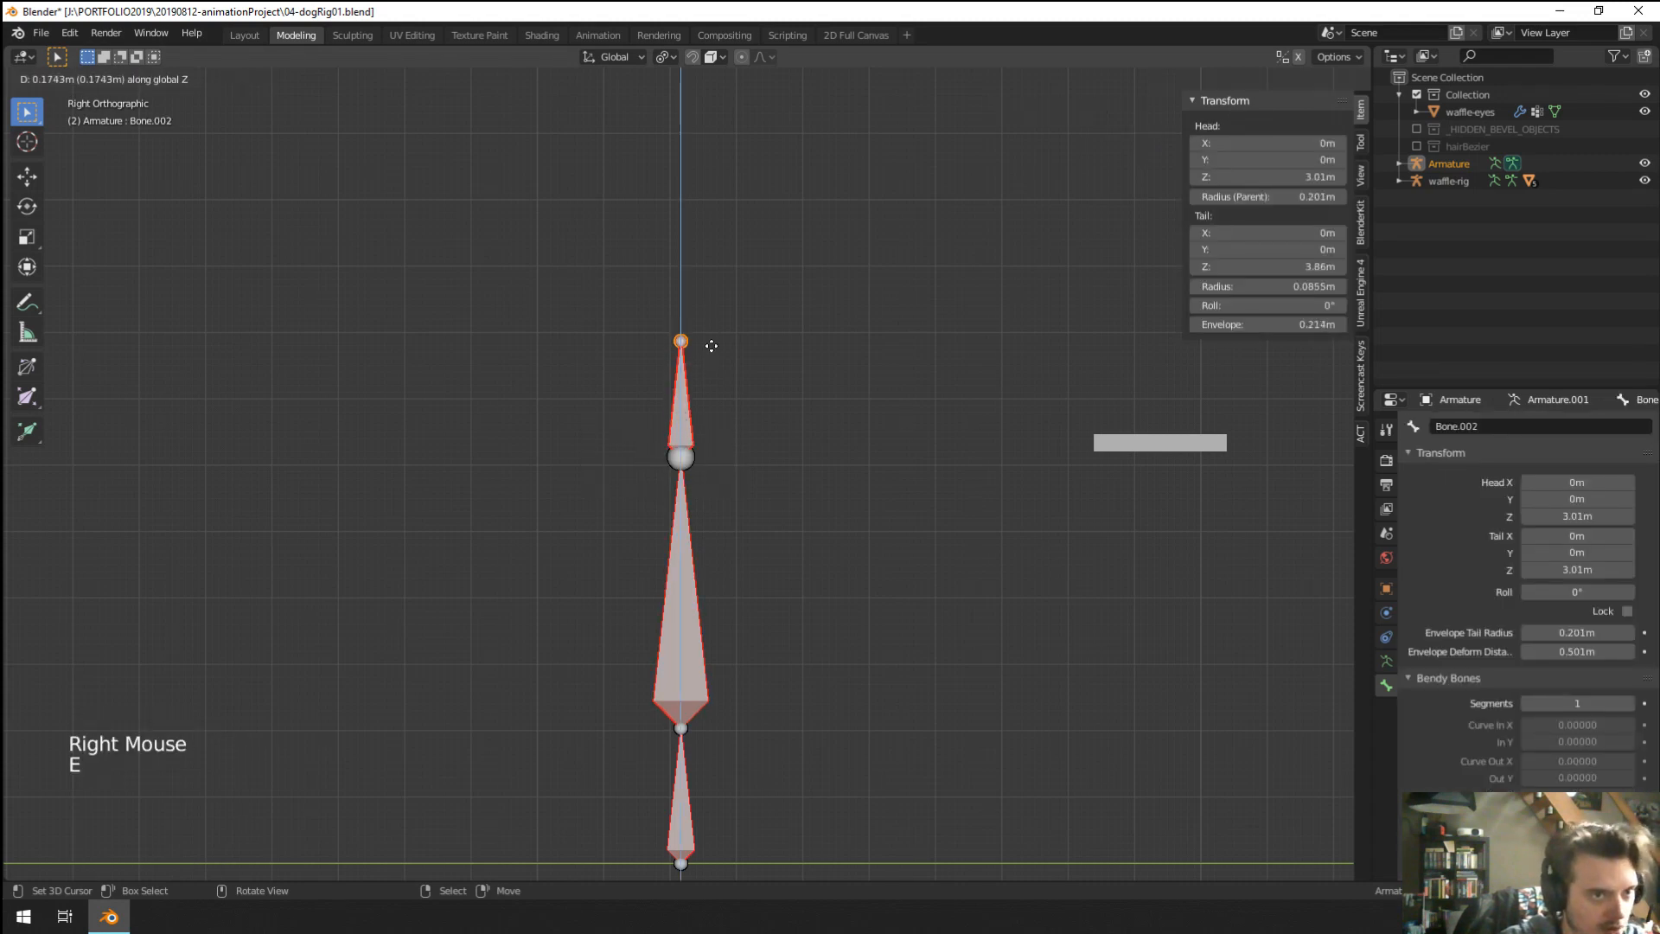
click(710, 346)
Select the middle bone of the new armature and set its bendy bone segments to 4.
shift+middle_drag(706, 560, 696, 489)
right_click(702, 603)
shift+middle_drag(704, 607, 704, 601)
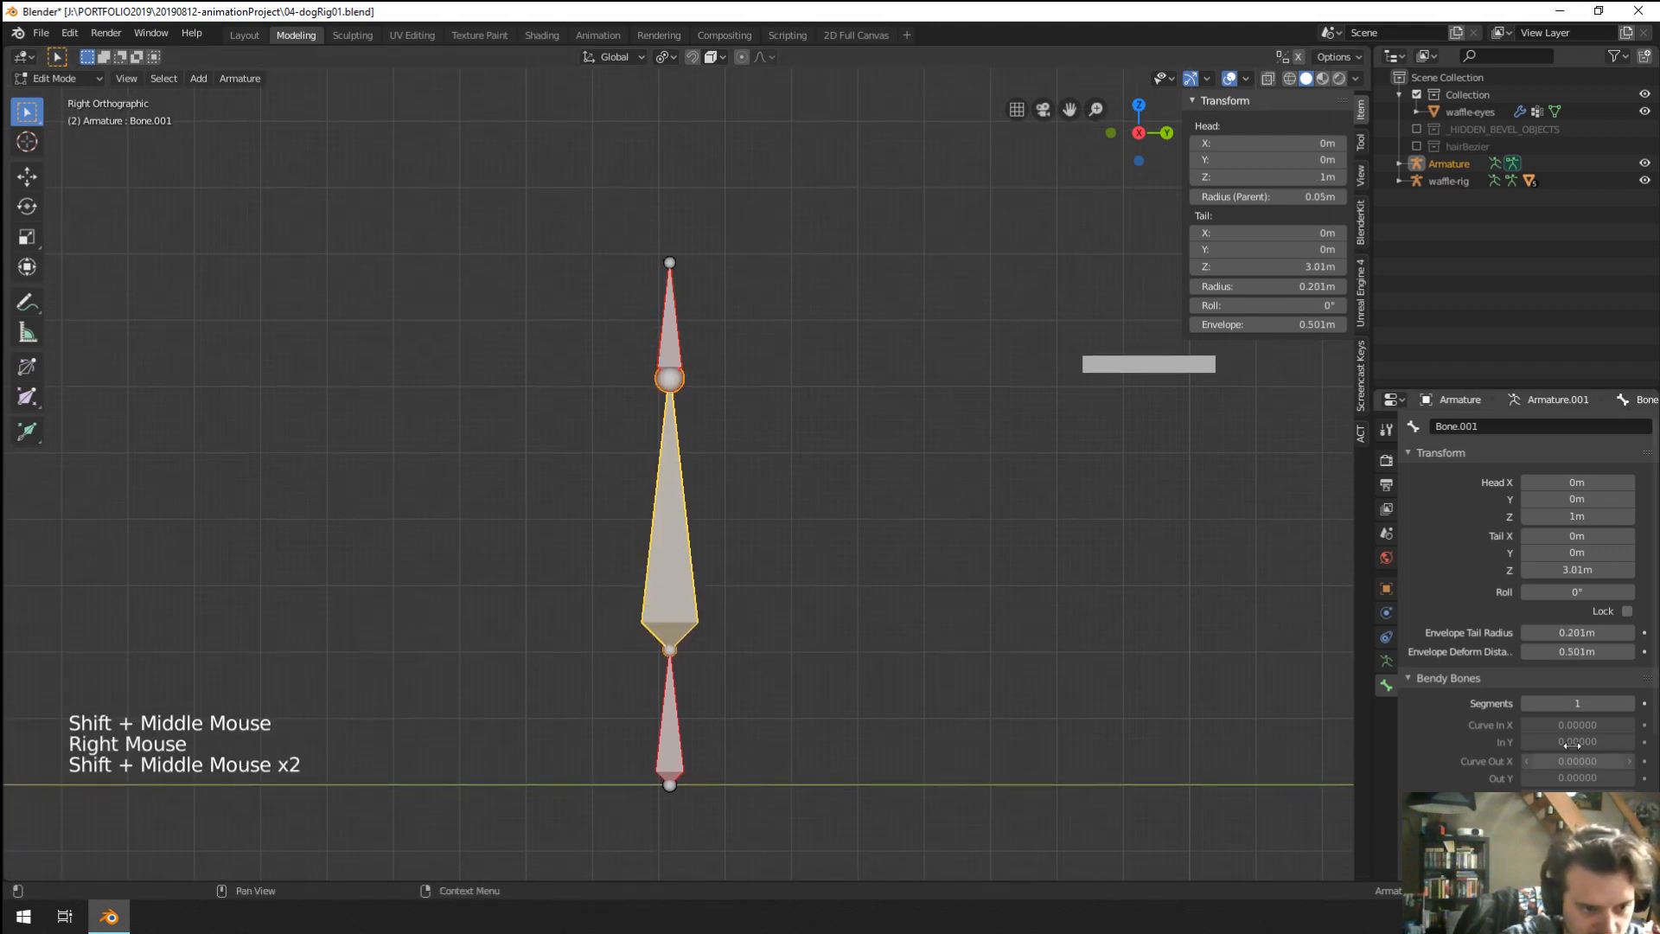
click(1387, 661)
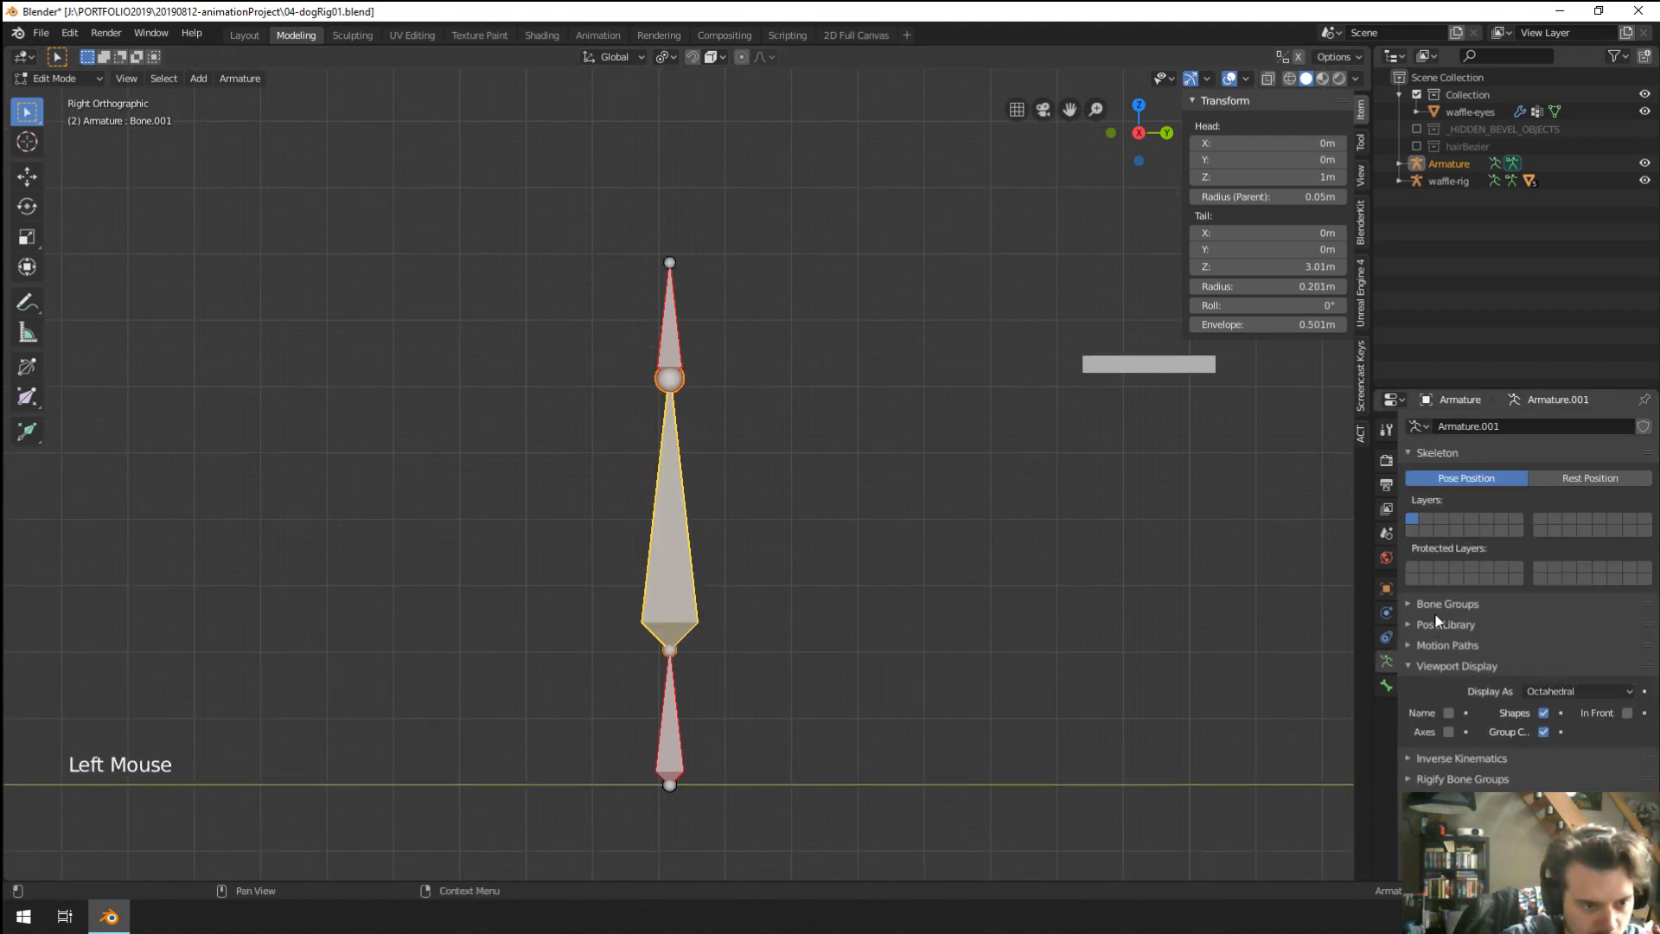
click(1386, 684)
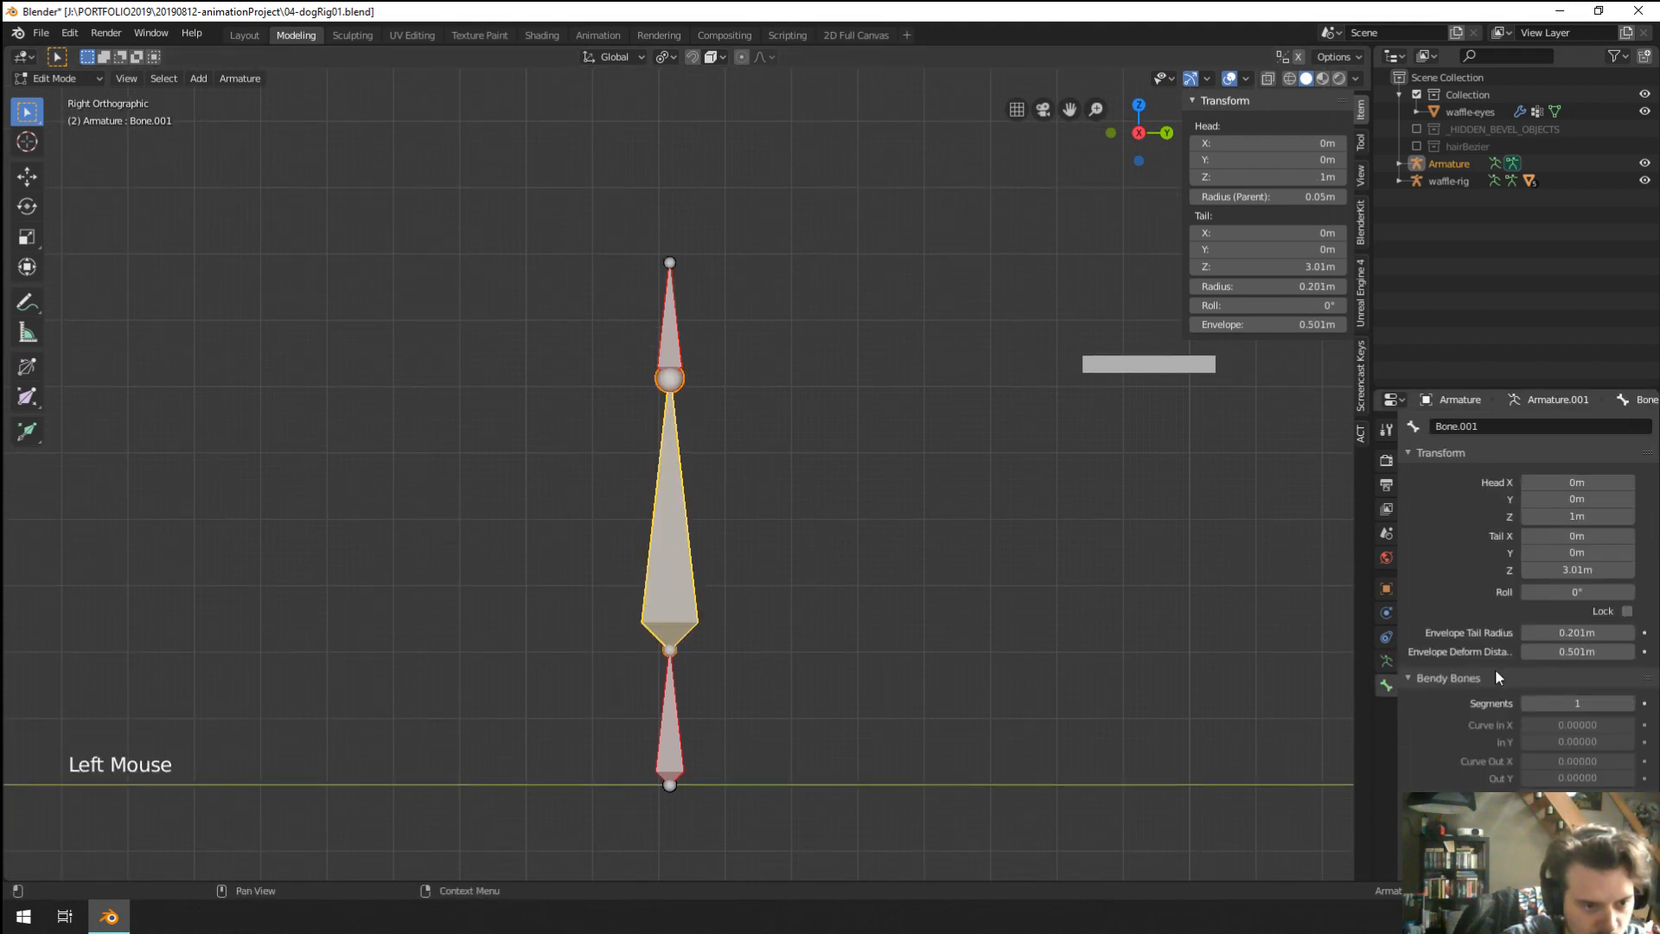
click(1633, 704)
click(1633, 704)
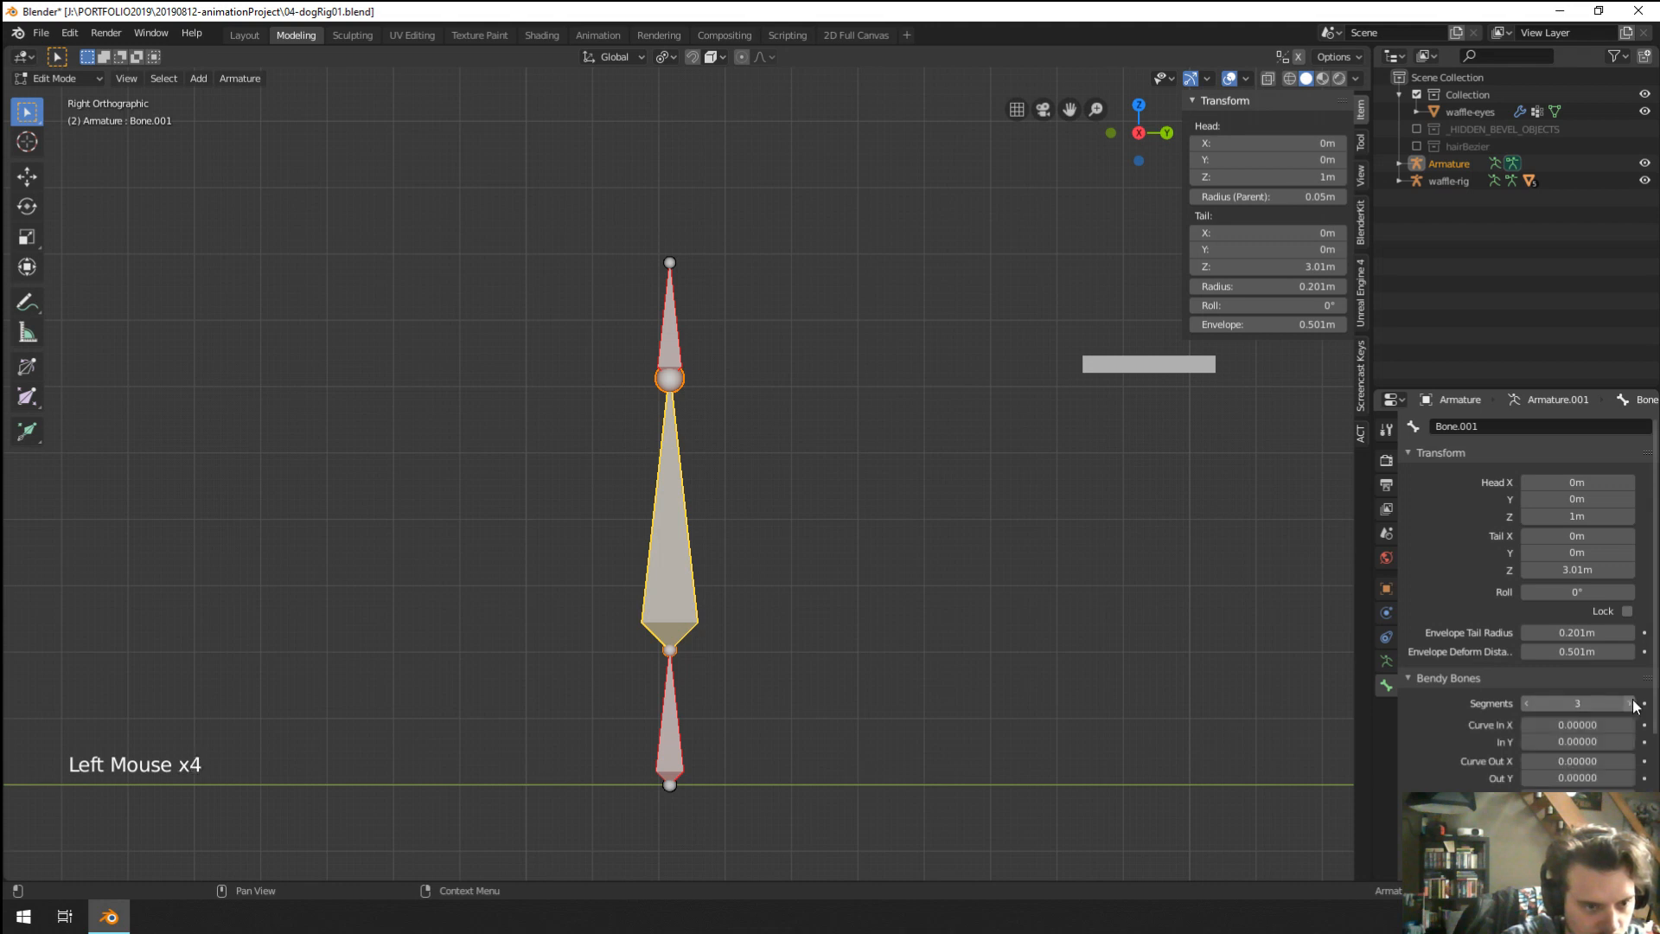
Display the new armature's bones as B-Bone and bring up the middle bone's Start Handle options.
click(1387, 660)
click(1541, 749)
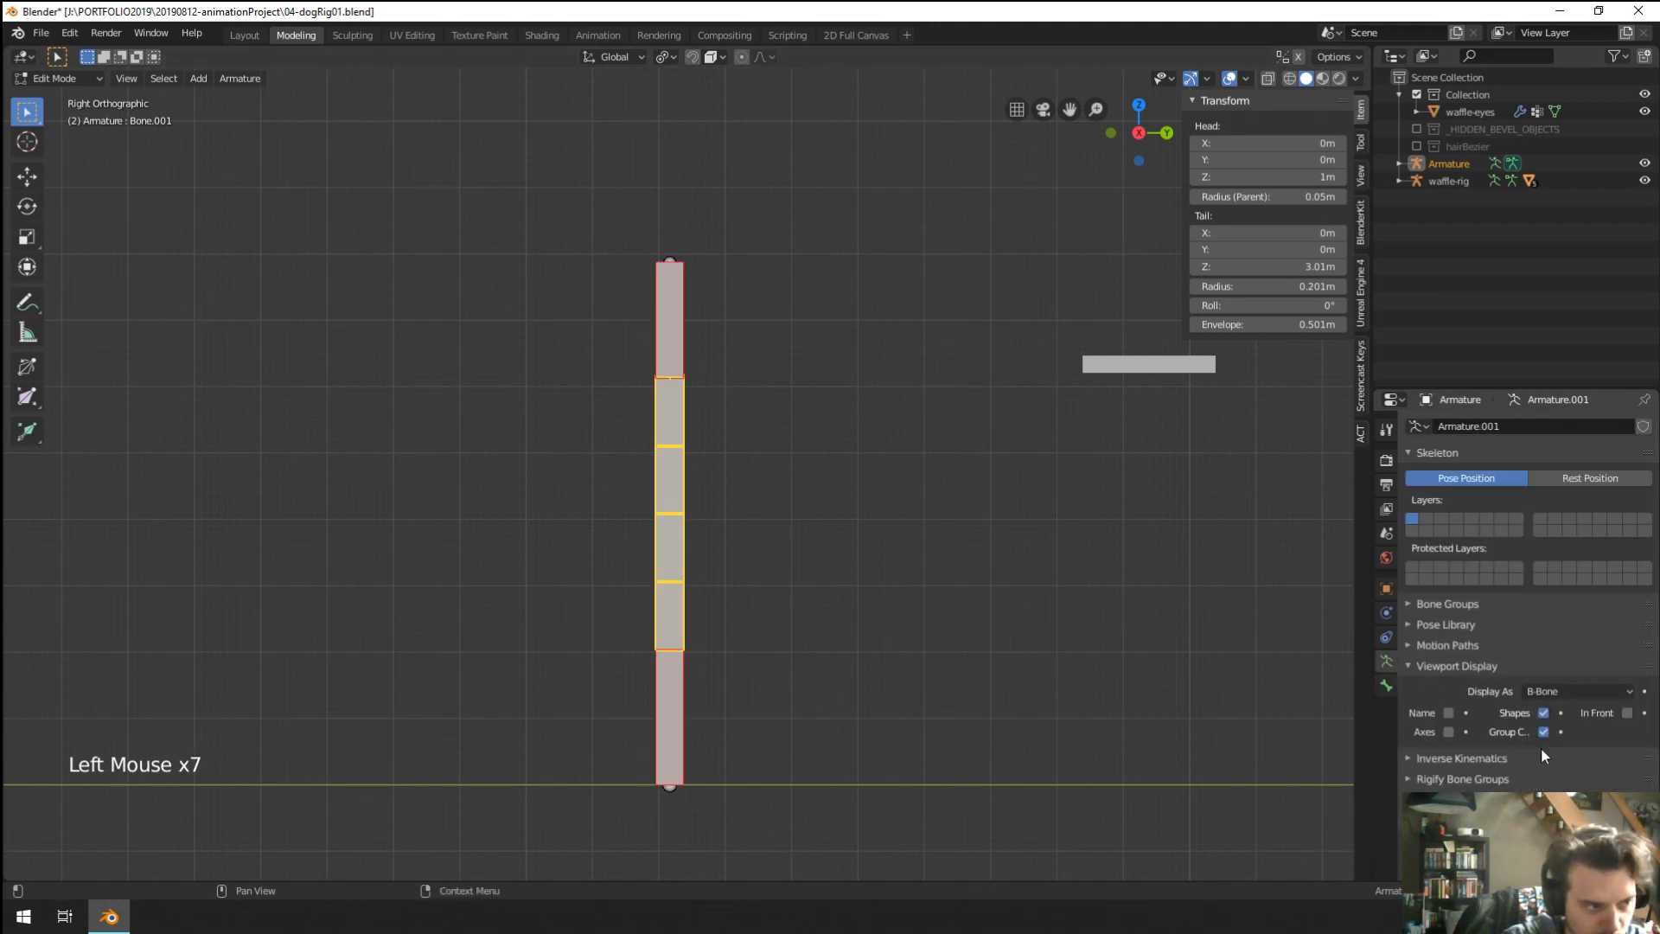
click(1386, 685)
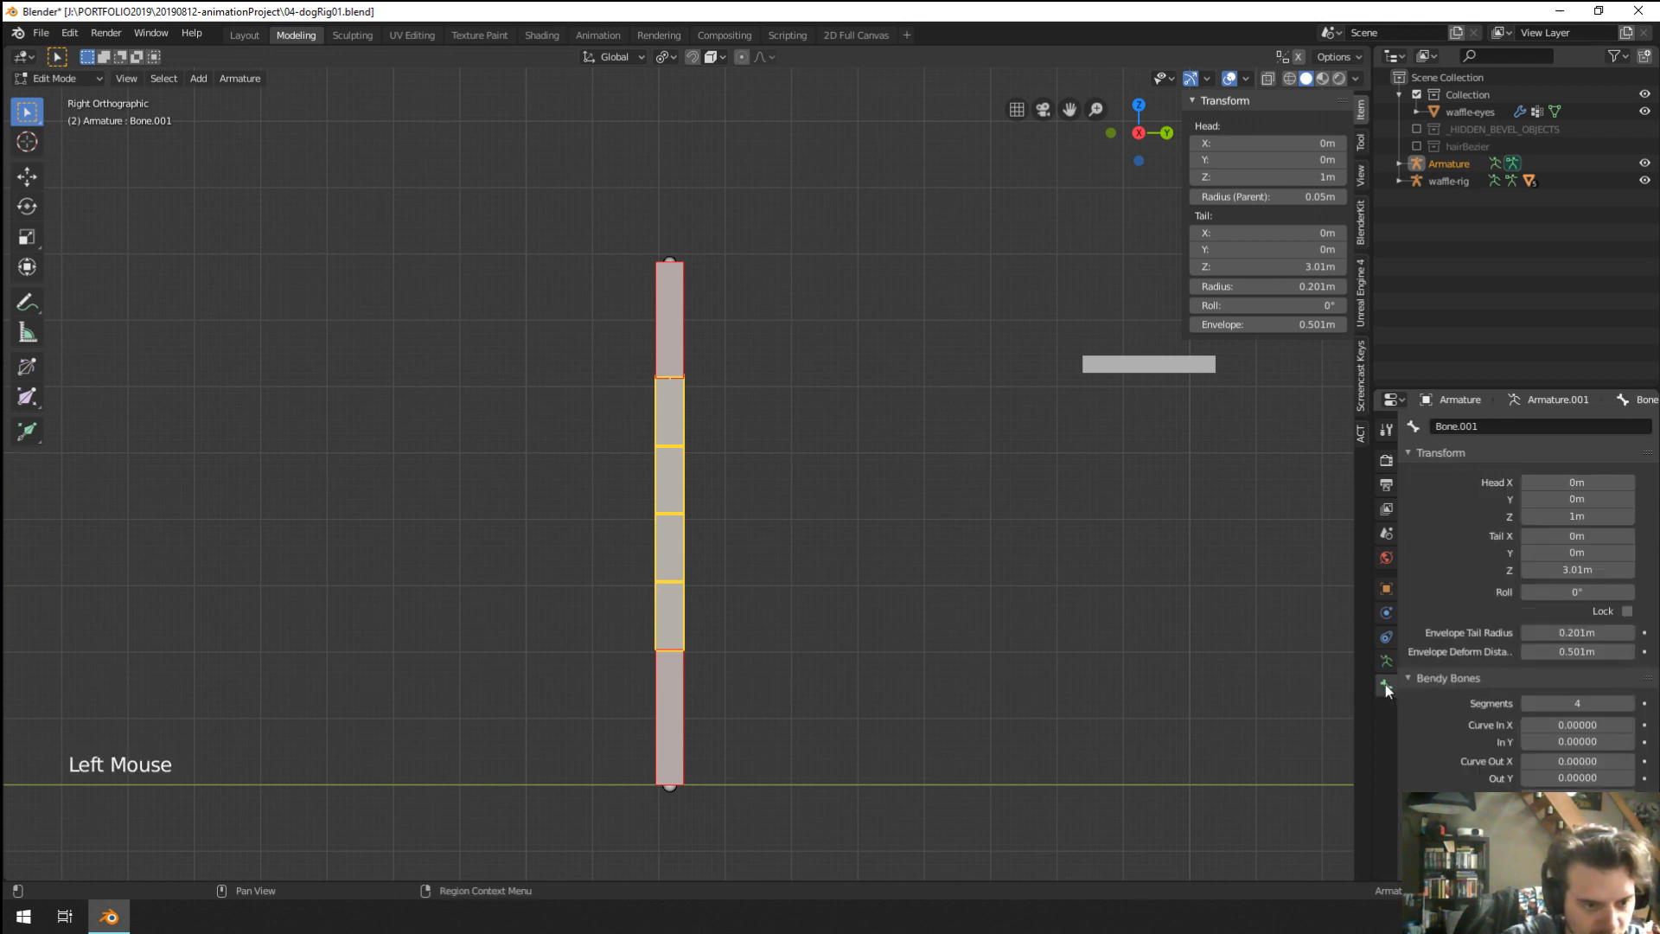
scroll(1548, 765, down, 7)
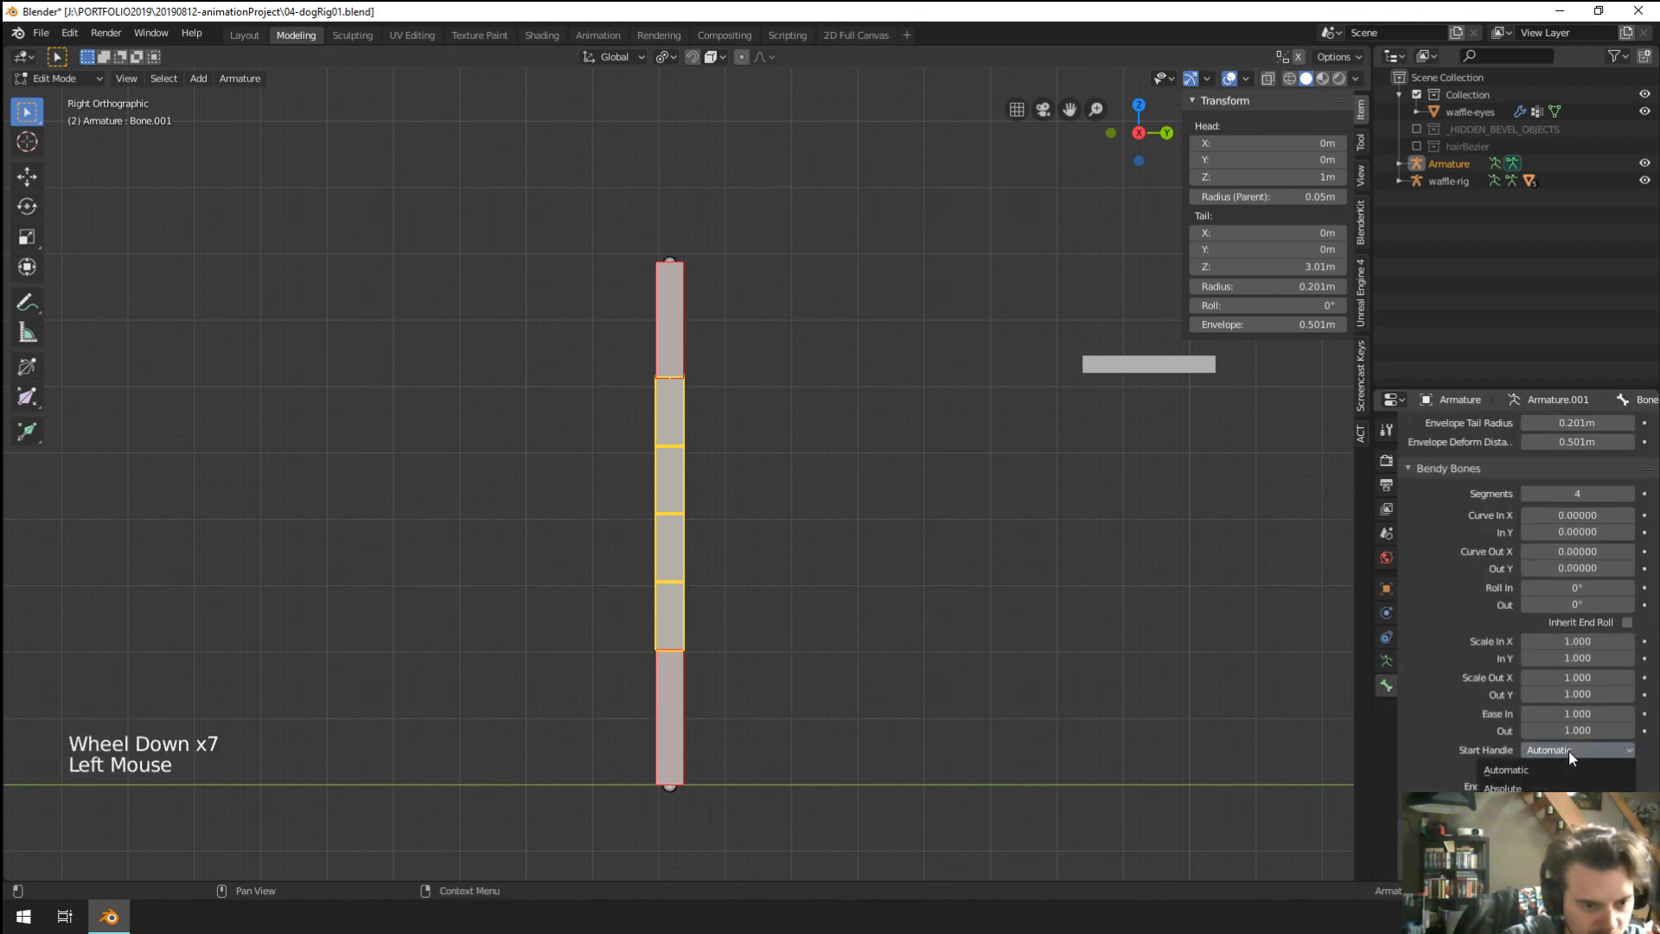
right_click(693, 371)
In Pose Mode, swing the top bone over to one side, to a rotation of about W 0.613, X 0.790.
key(Tab)
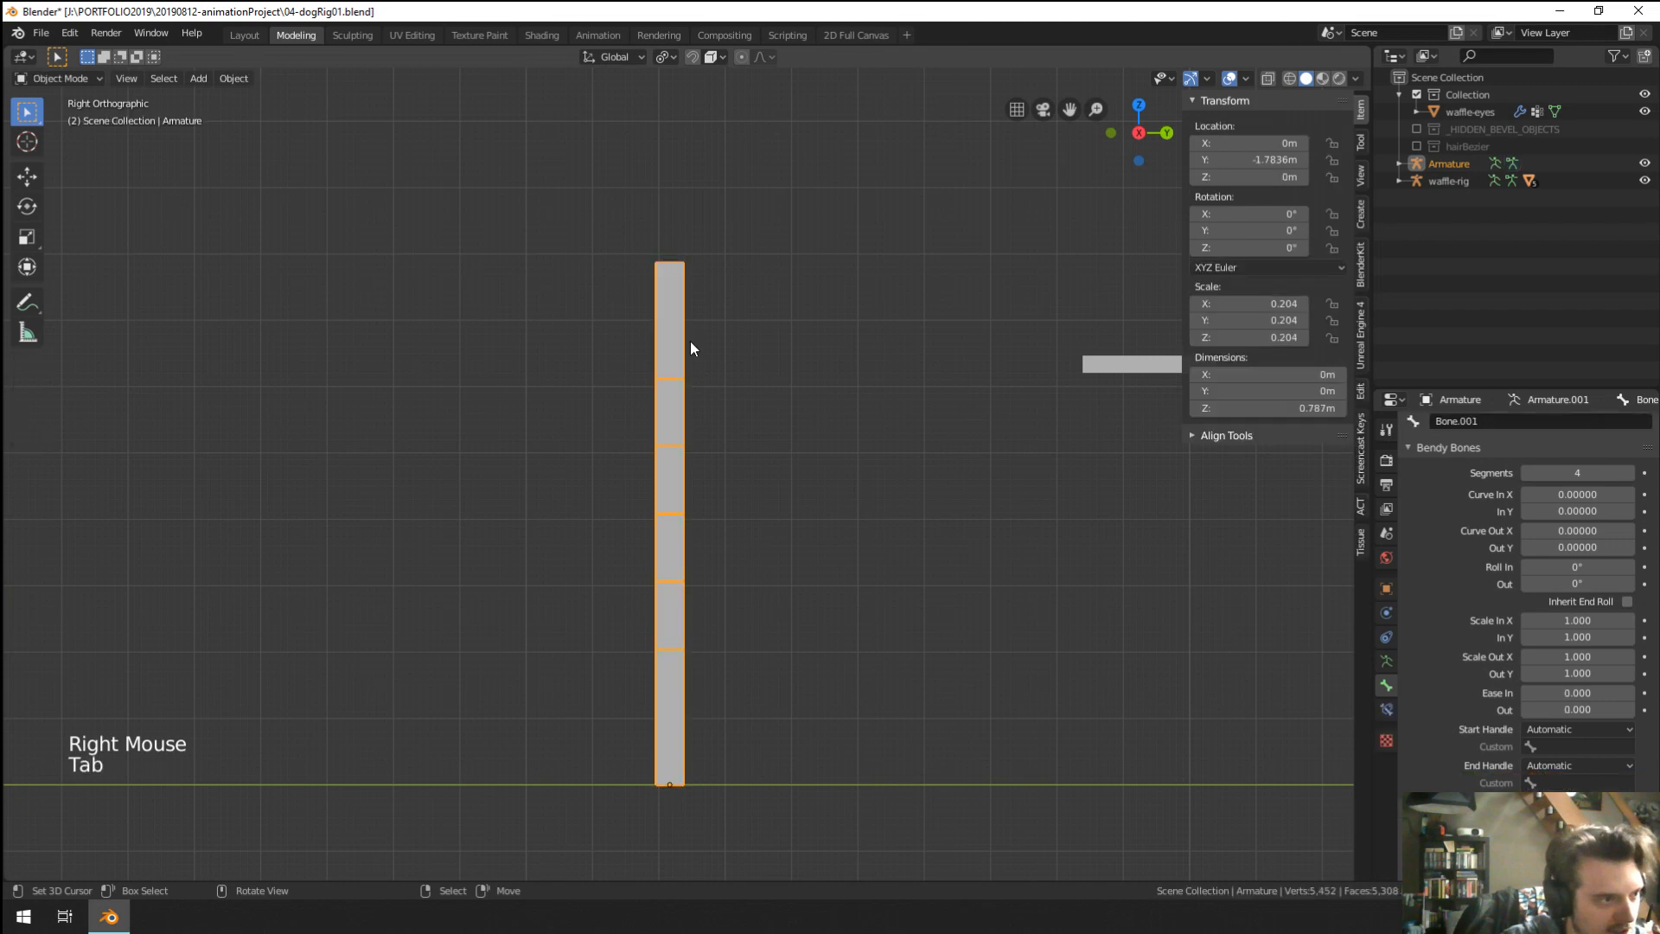
key(ctrl+Tab)
right_click(678, 345)
key(g)
key(g)
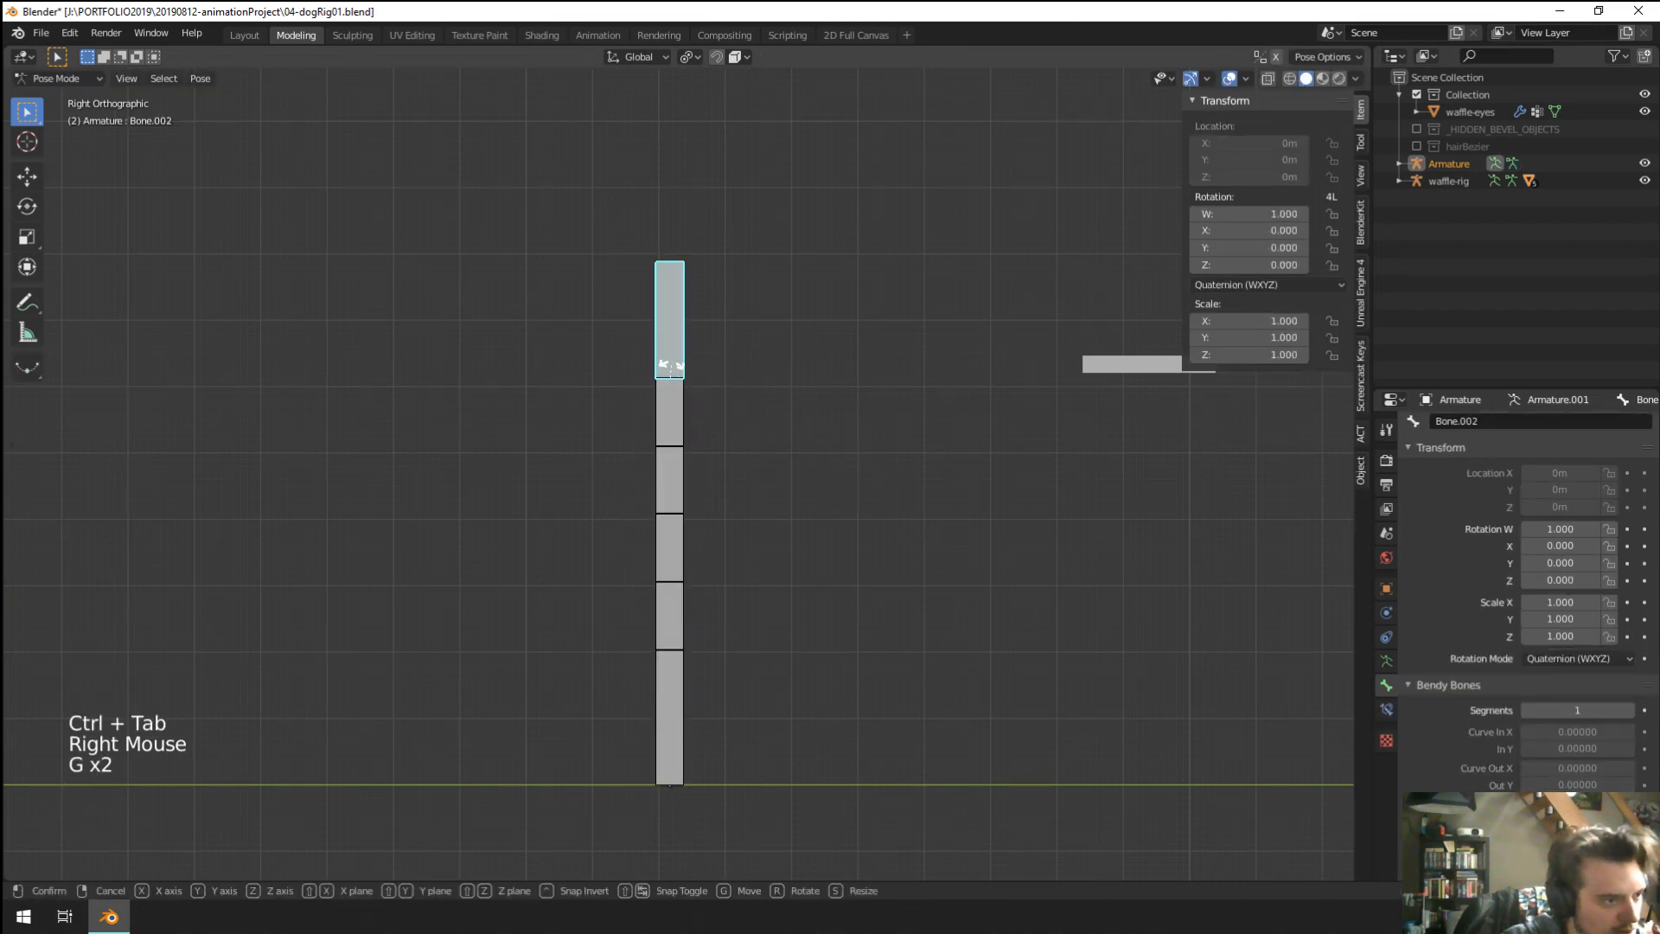
click(582, 372)
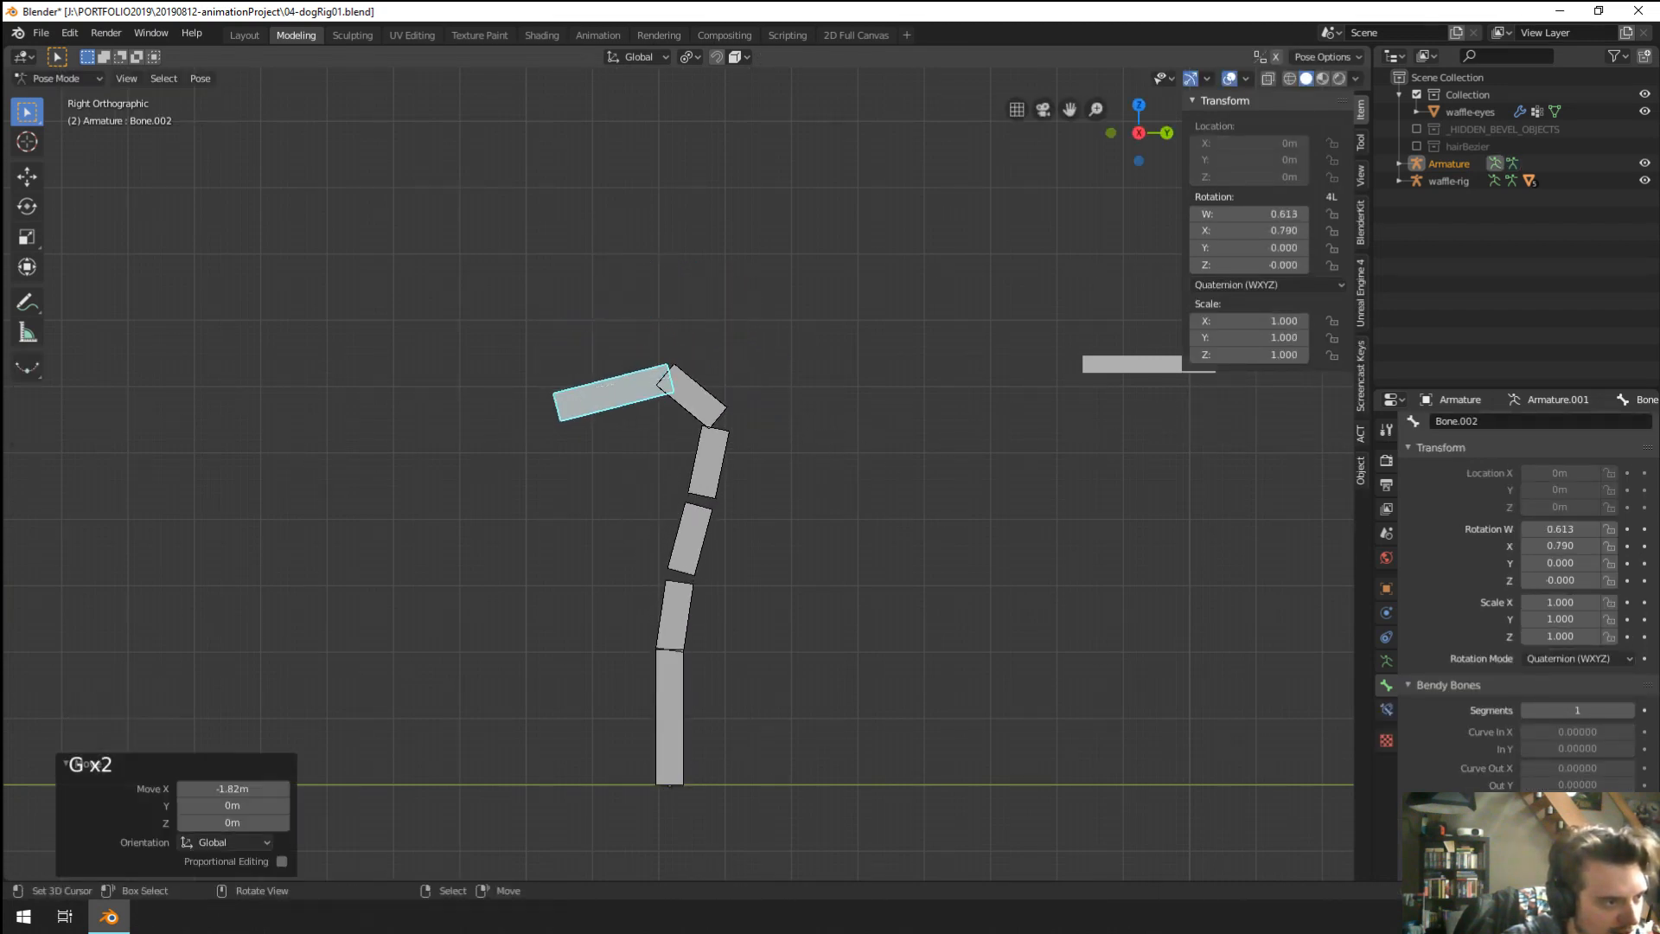
key(s)
right_click(834, 493)
Try moving and rotating the test armature's bottom bone, undo that, and reselect the top bone.
right_click(652, 688)
key(g)
click(728, 667)
key(r)
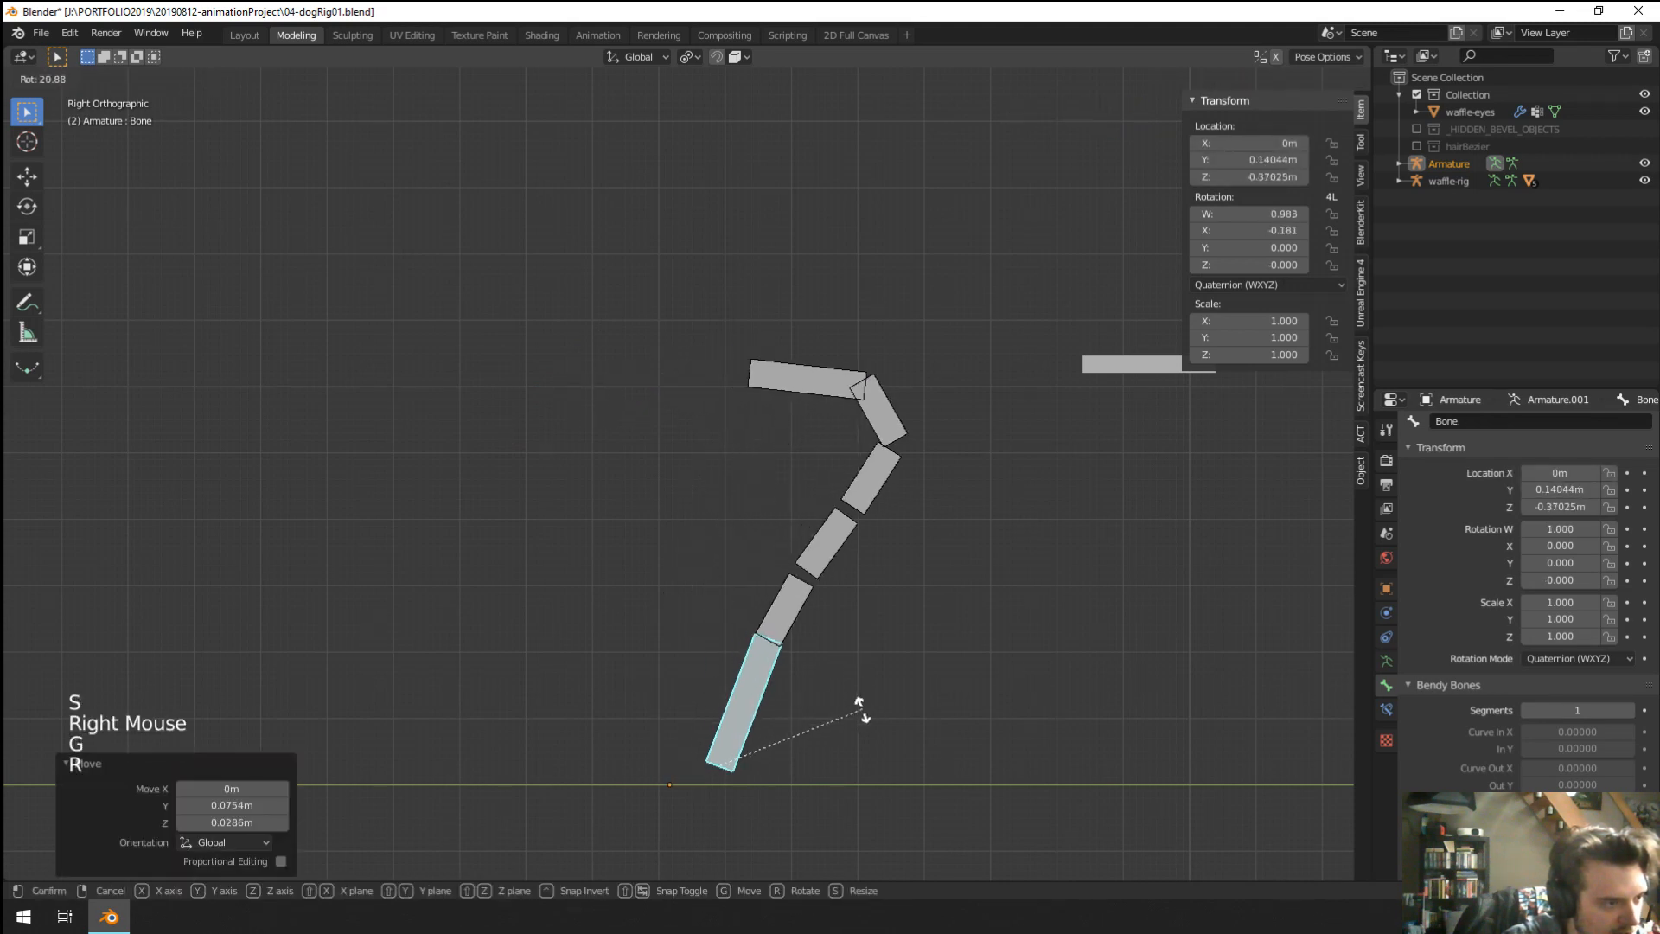
key(ctrl+z)
right_click(639, 396)
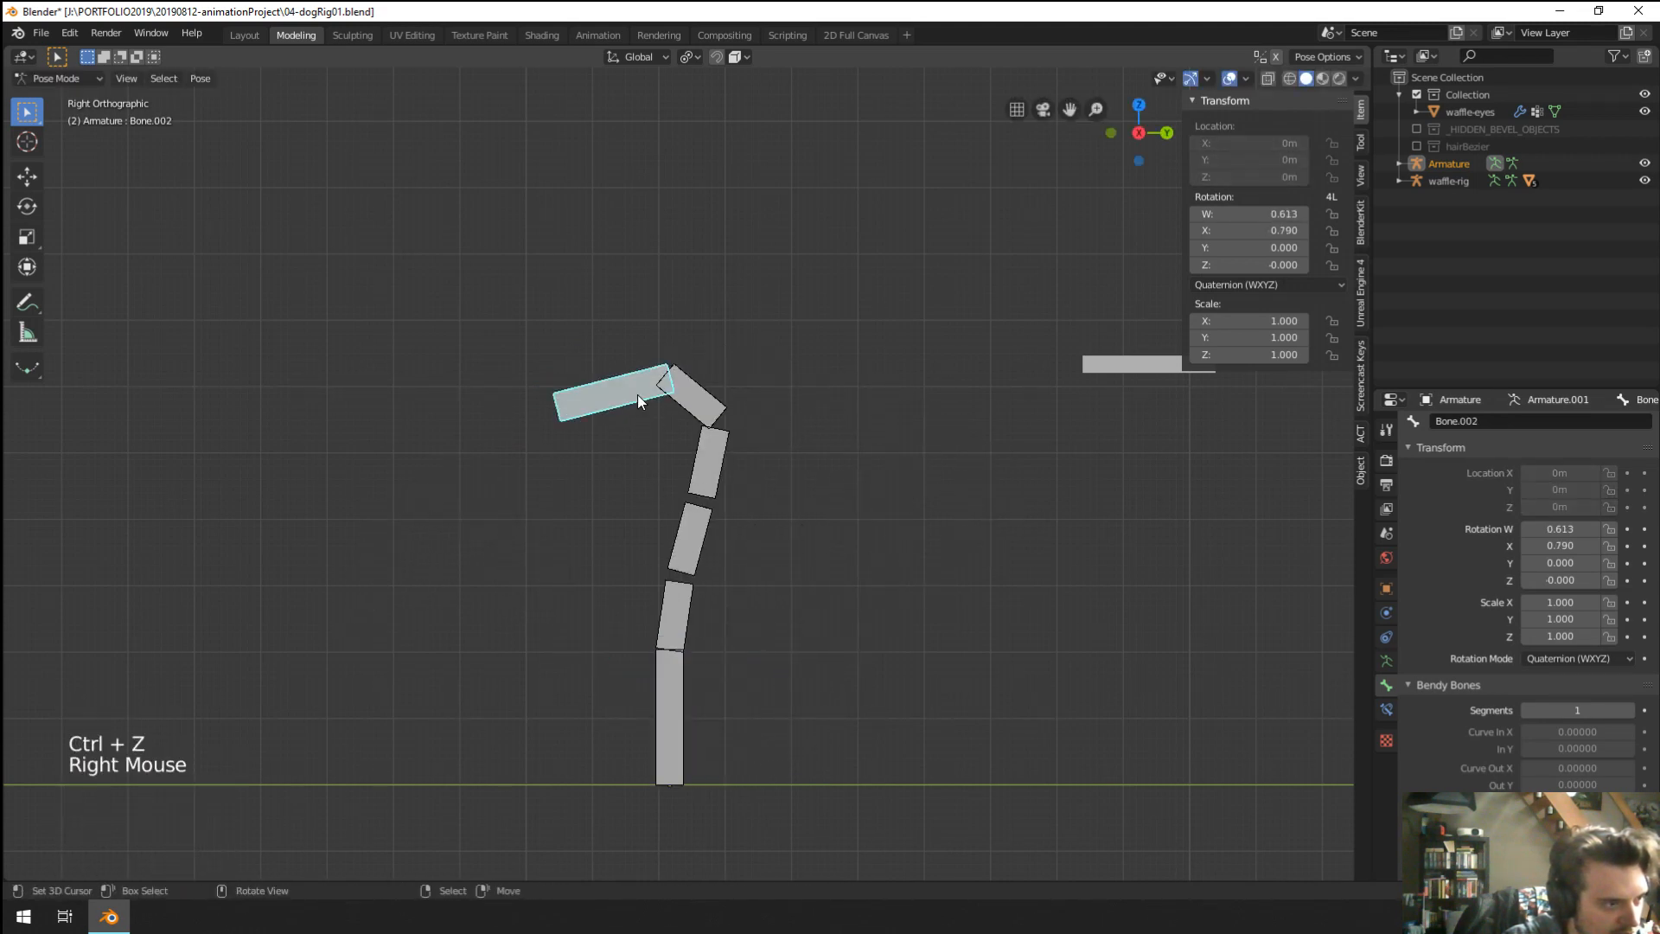
Undo the test armature's earlier pose, try rotating its top bone again, and undo that rotation.
key(ctrl+z)
key(ctrl+z)
key(ctrl+z)
key(r)
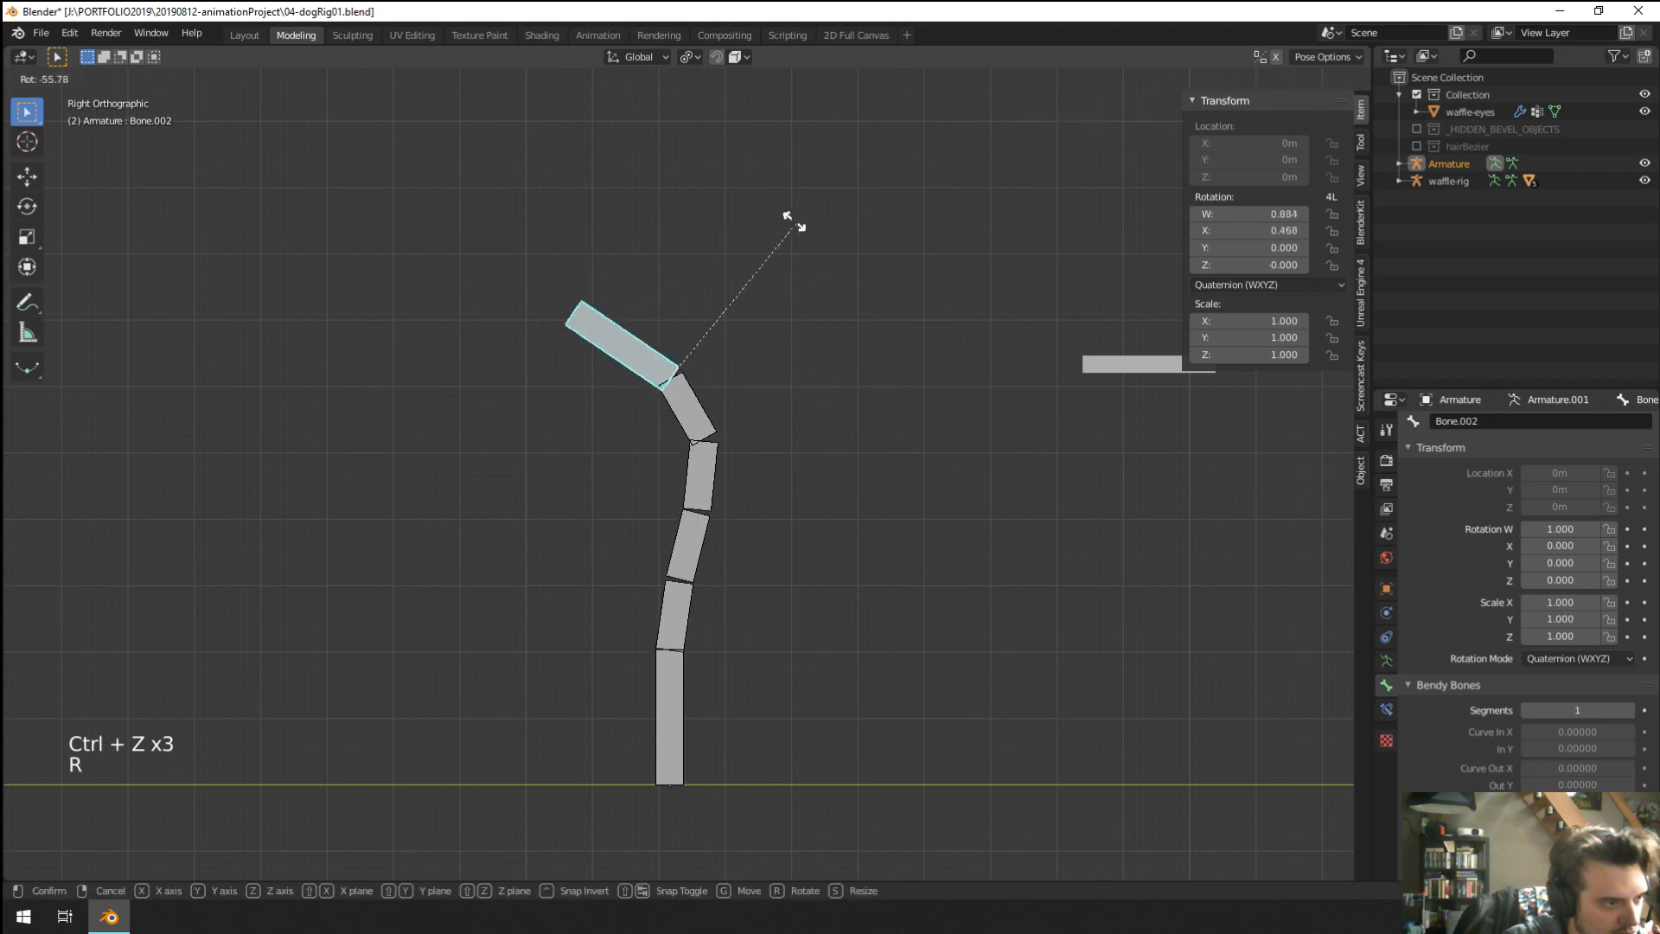
click(760, 517)
key(g)
right_click(703, 506)
key(ctrl+z)
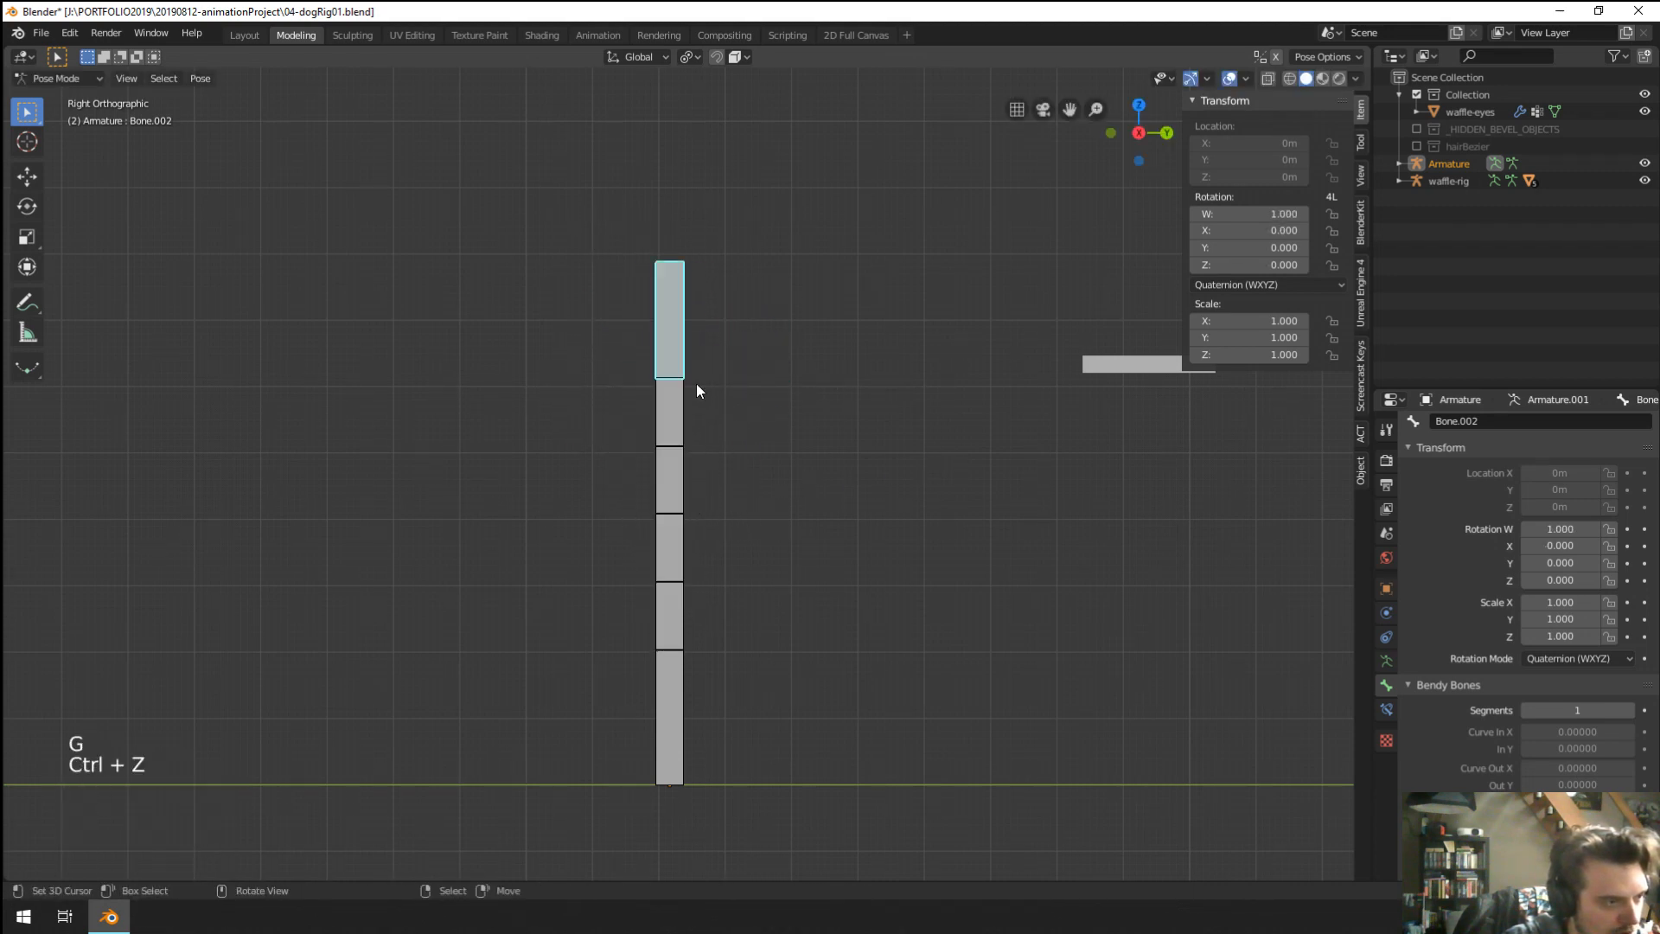
Rotate the test armature's middle bone about 54° and its top bone about 78° the same way to form an arch.
right_click(672, 441)
key(r)
click(820, 661)
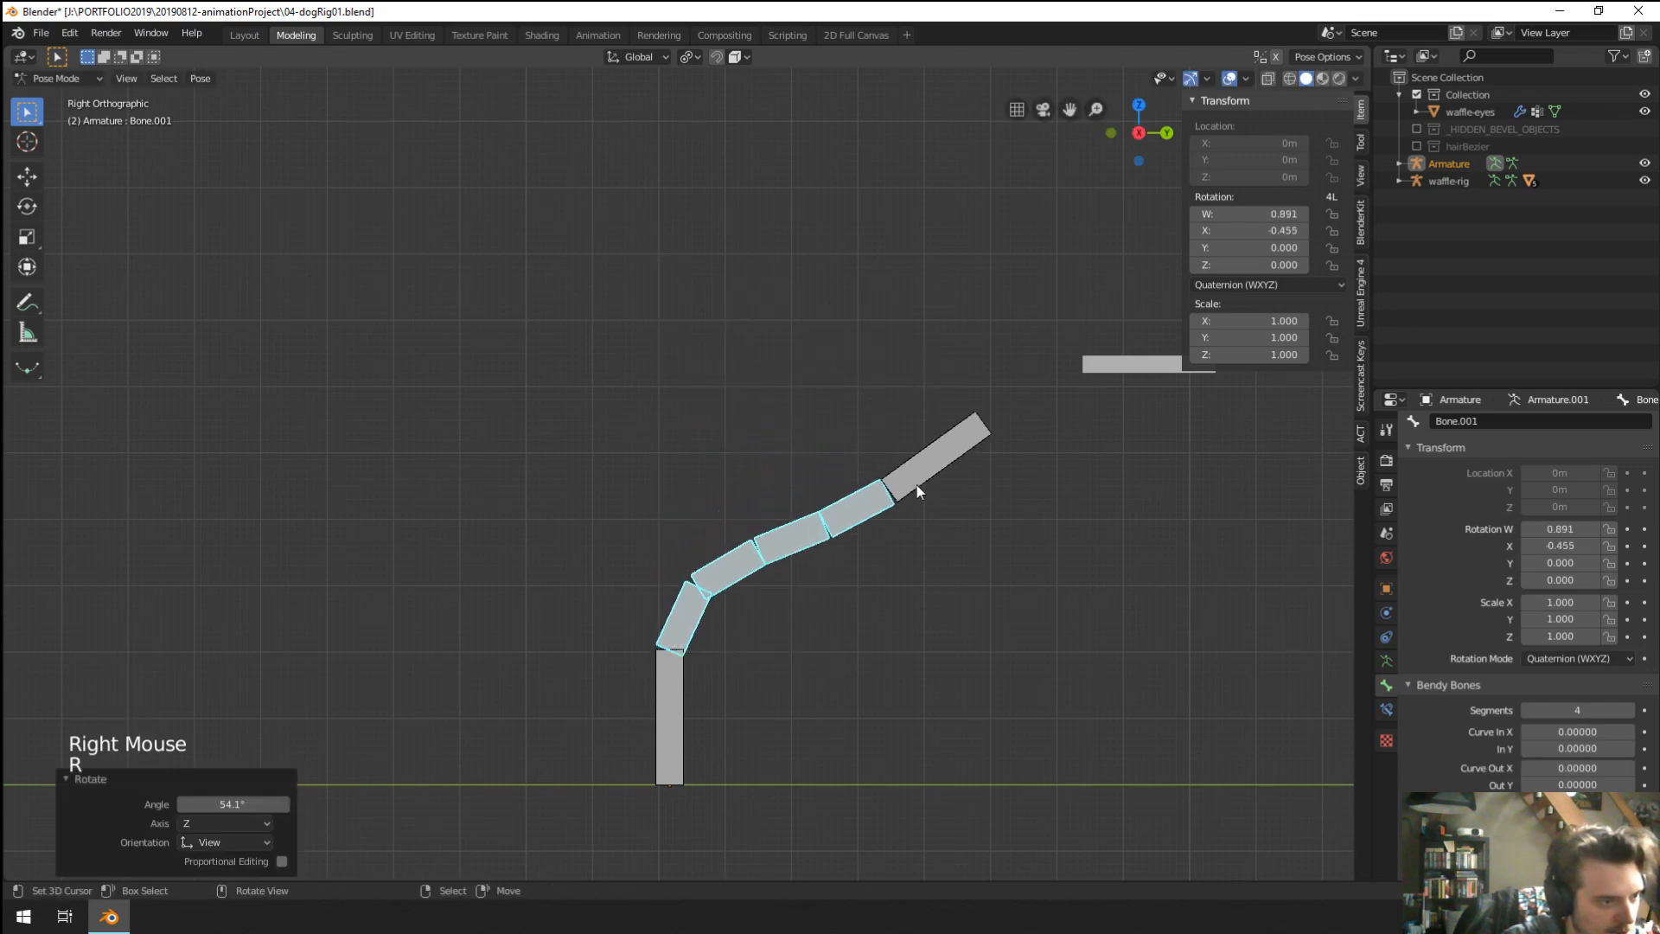
right_click(917, 478)
key(r)
click(789, 678)
Return to the dog rig in Pose Mode, select the tail.002 bone and try rotating it.
scroll(878, 488, down, 4)
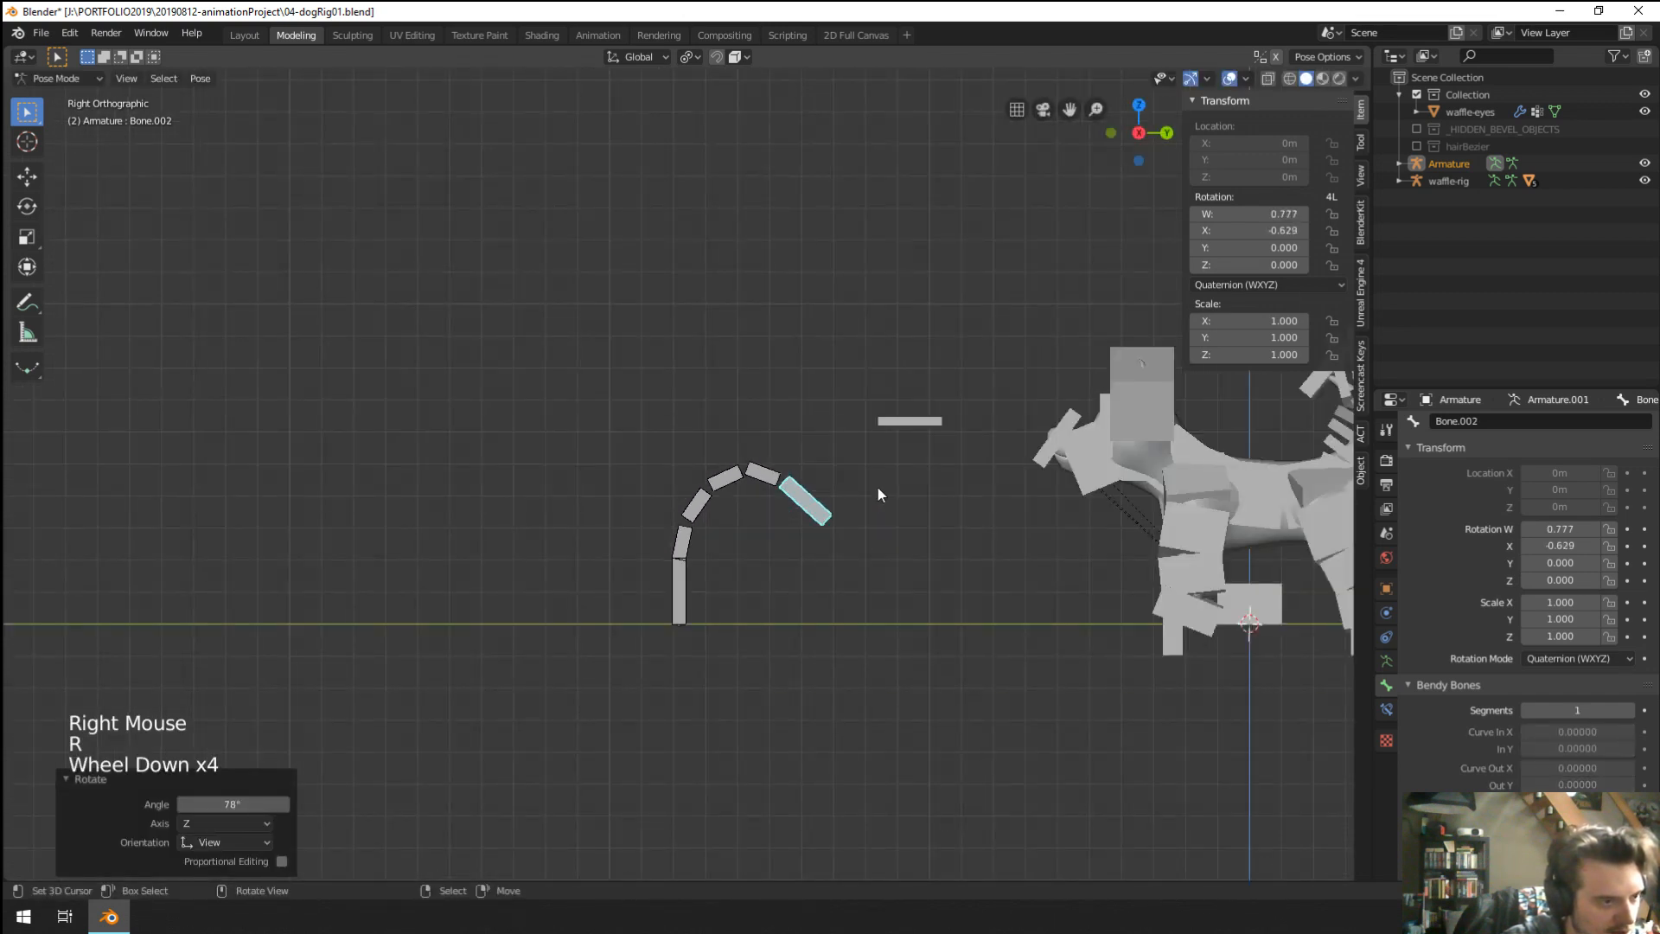
shift+middle_drag(878, 488, 864, 417)
scroll(864, 416, up, 3)
right_click(935, 416)
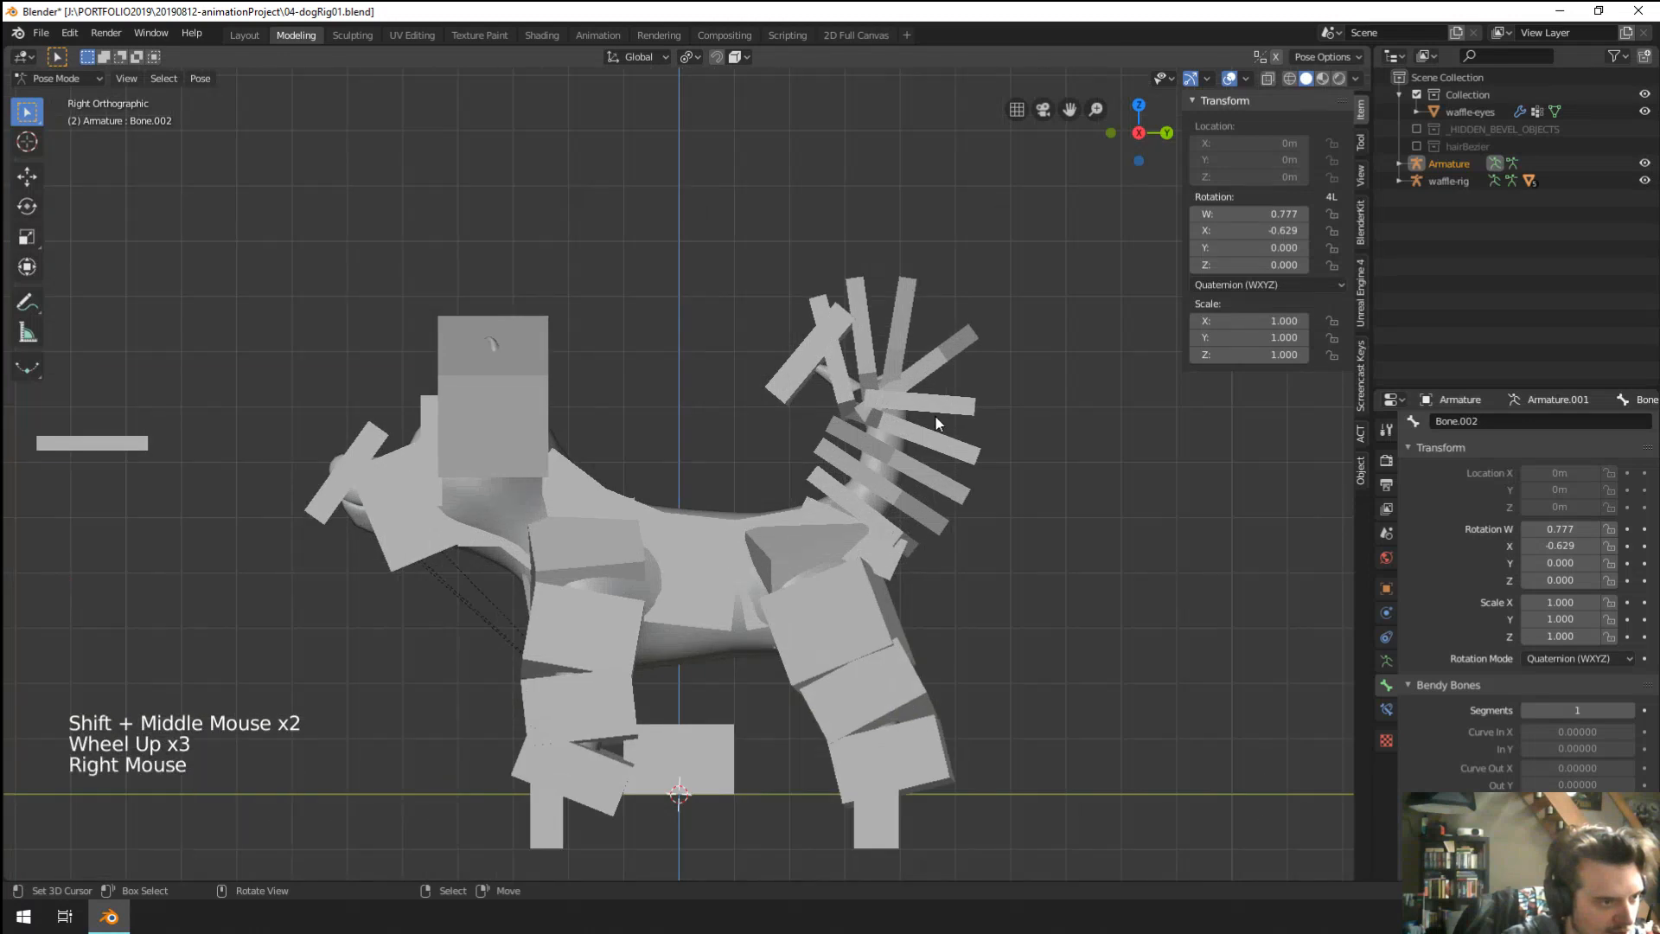
right_click(942, 412)
right_click(943, 412)
key(ctrl+Tab)
right_click(942, 412)
key(ctrl+Tab)
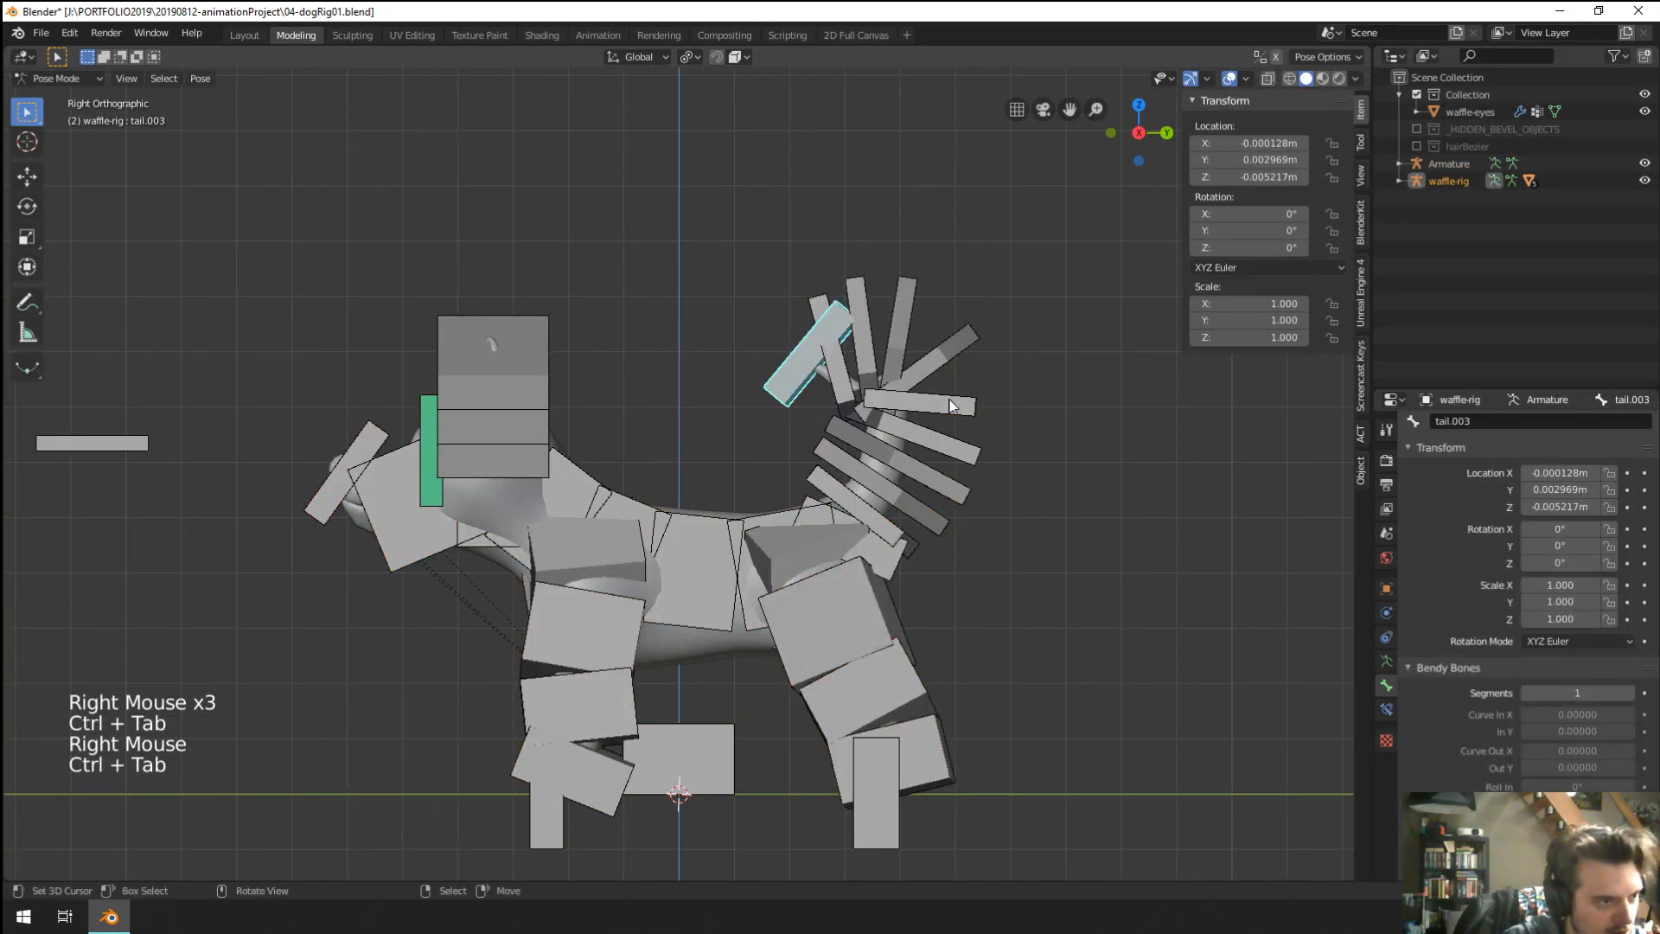
right_click(943, 412)
key(r)
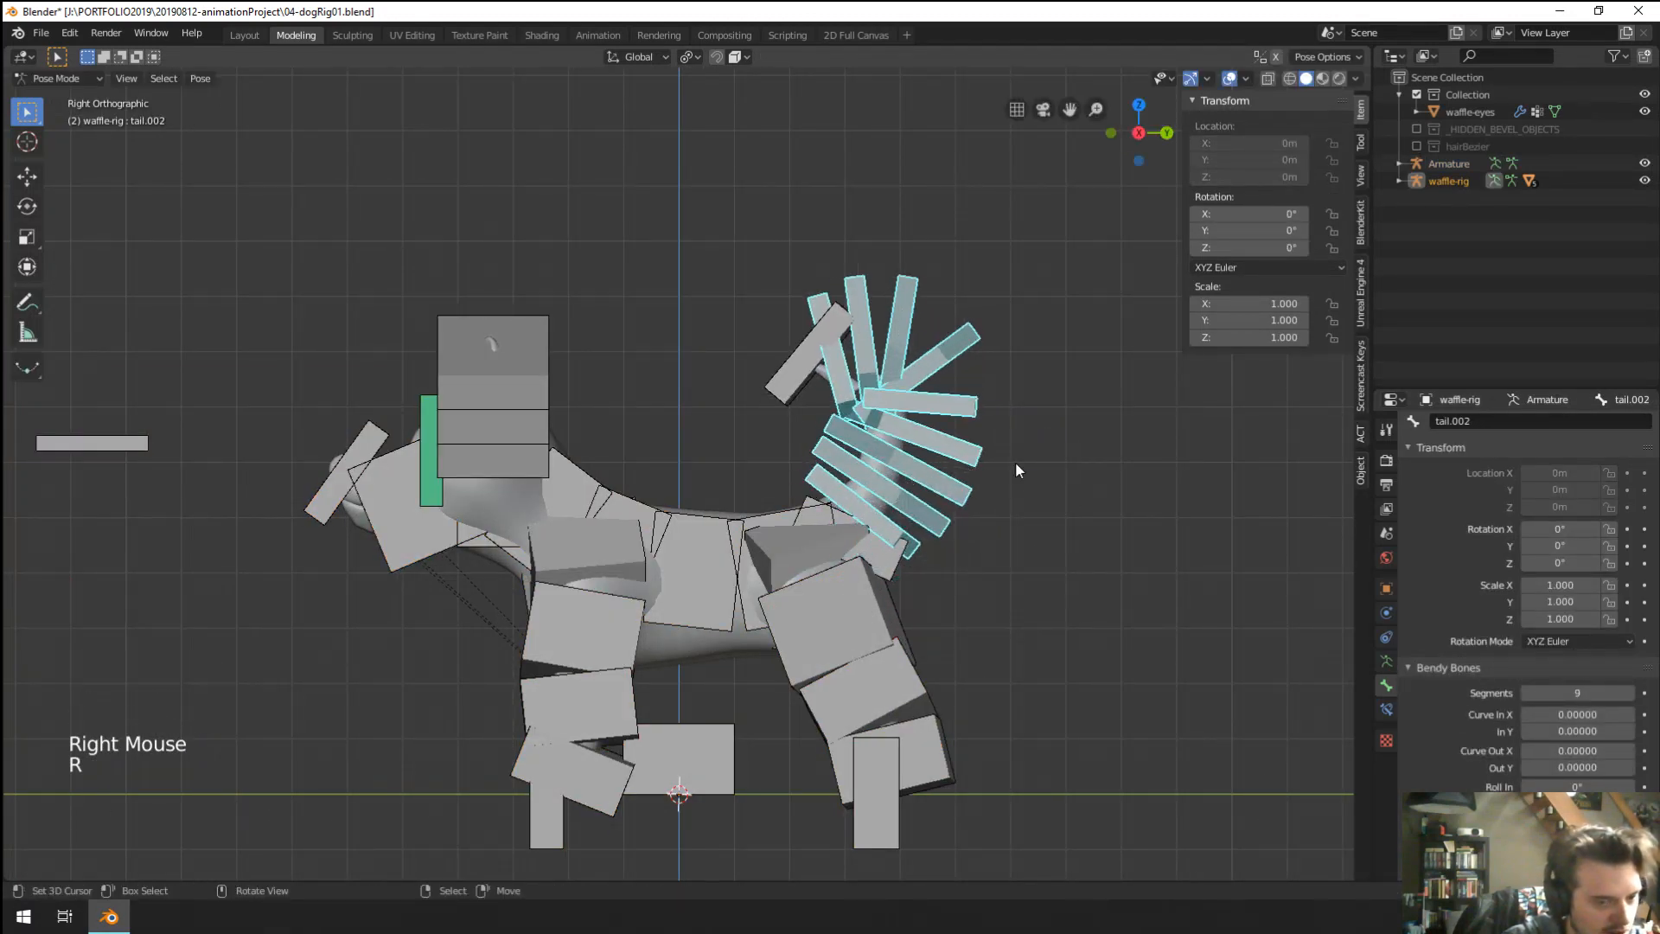
right_click(1015, 462)
Set tail.002's bendy bone Start Handle to Tangent and change its End Handle type.
scroll(1460, 714, down, 2)
scroll(1460, 714, down, 3)
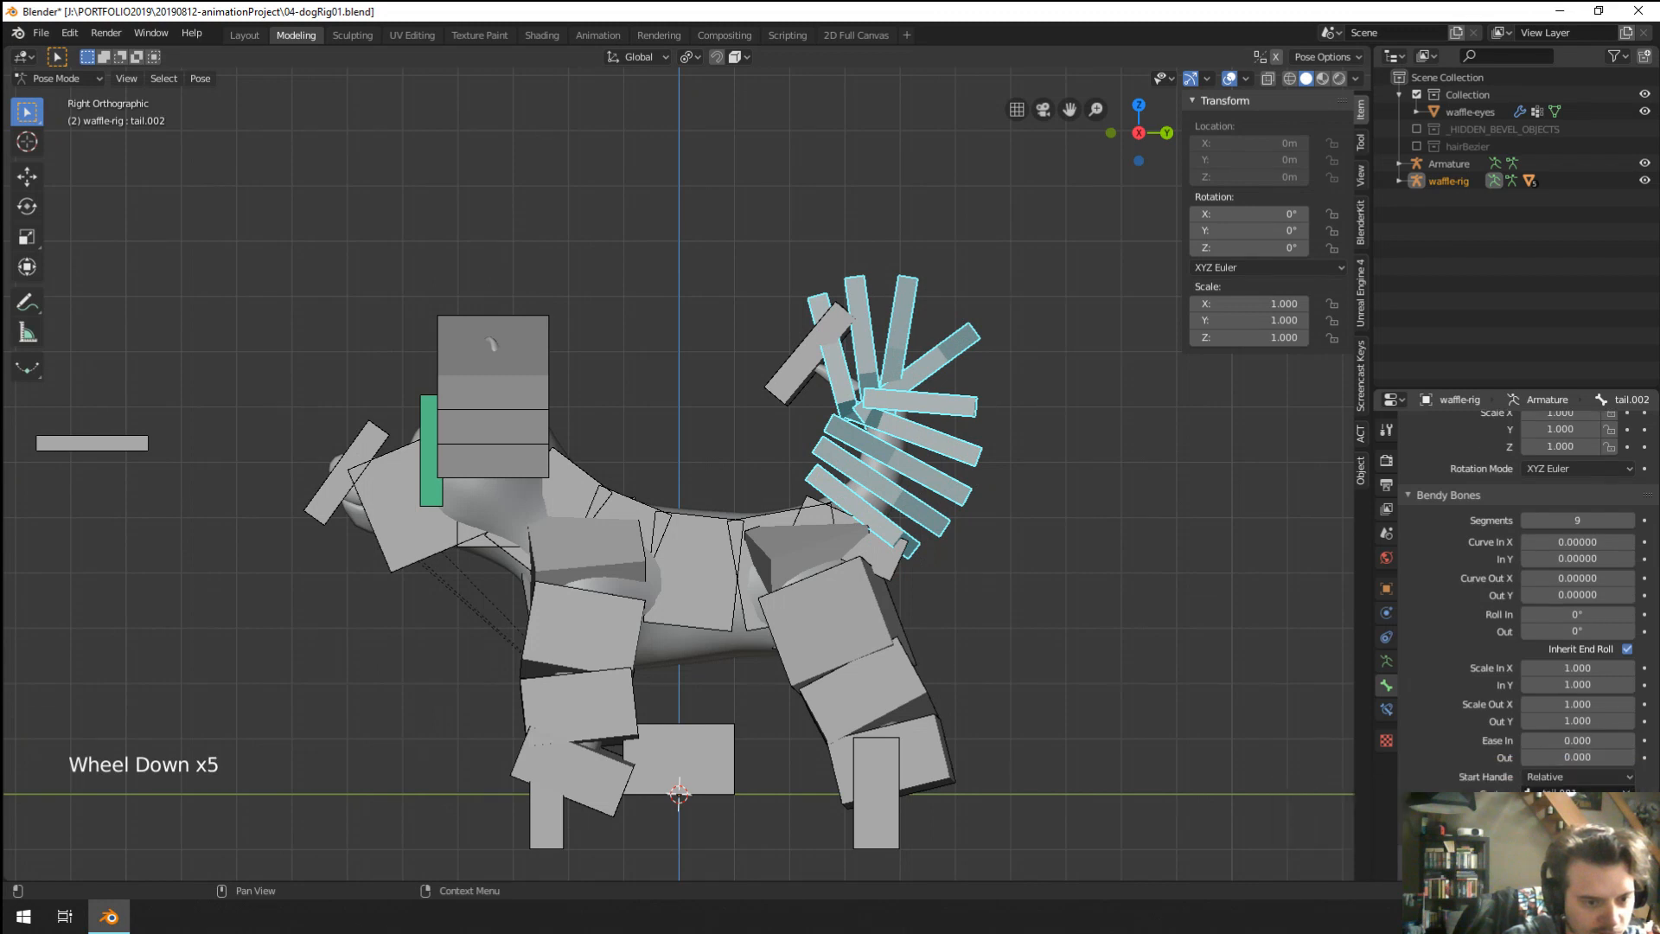
click(1575, 815)
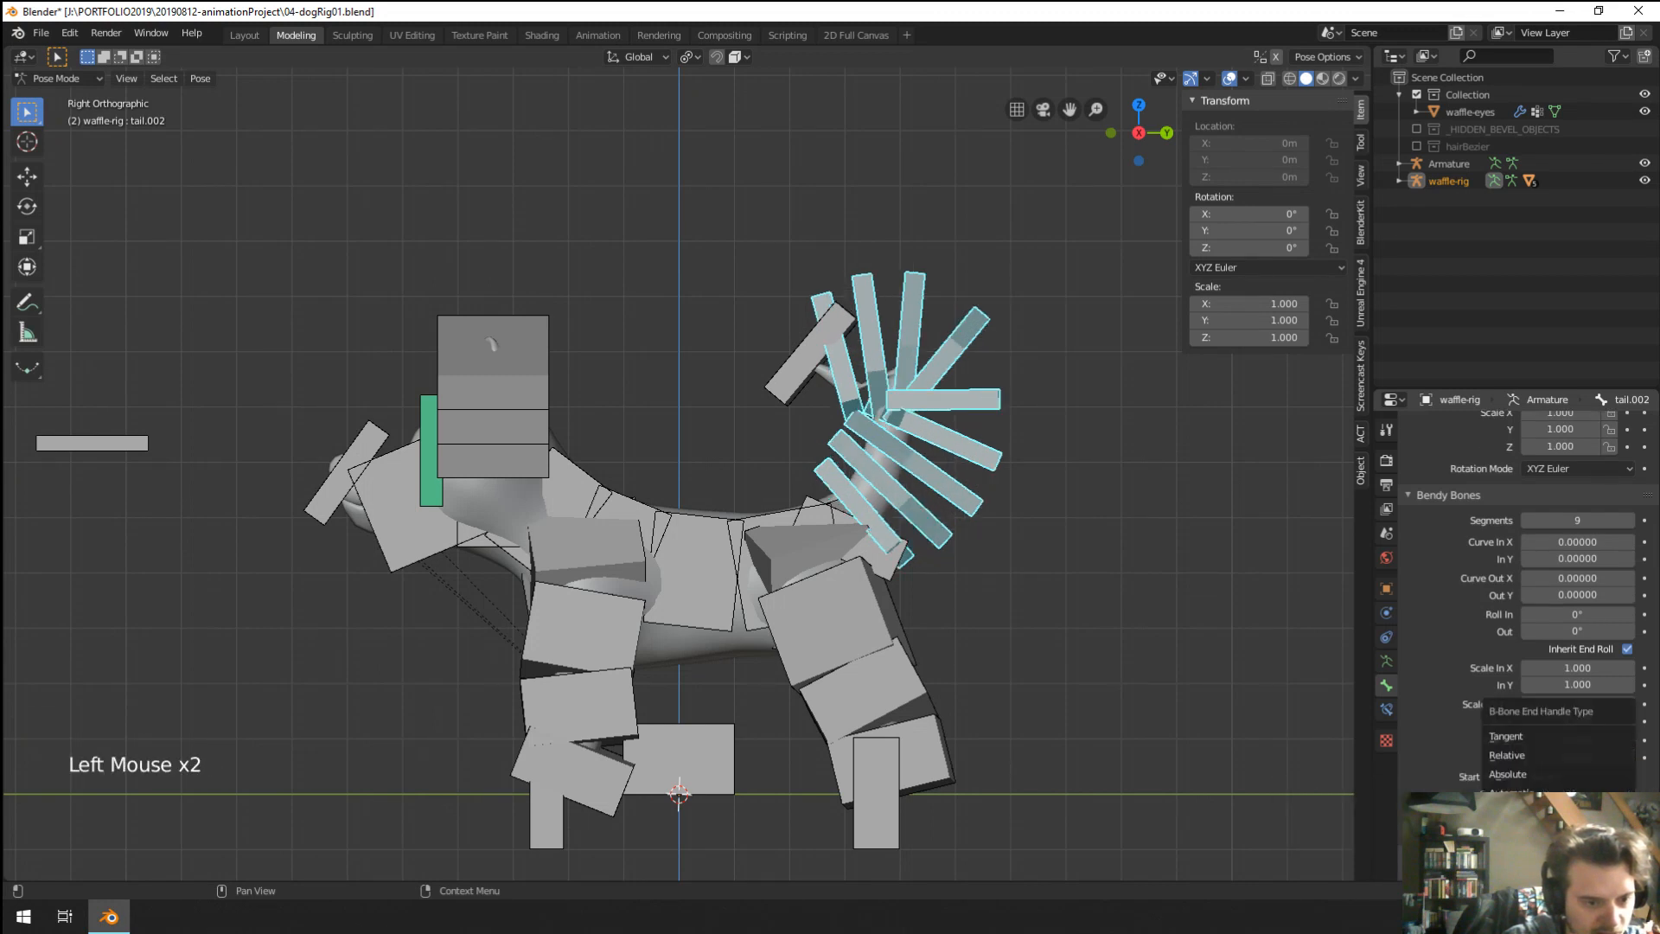
click(1536, 755)
scroll(953, 325, up, 1)
In Edit Mode, parent tail.003 to tail.002 as Connected and return to Pose Mode.
key(Tab)
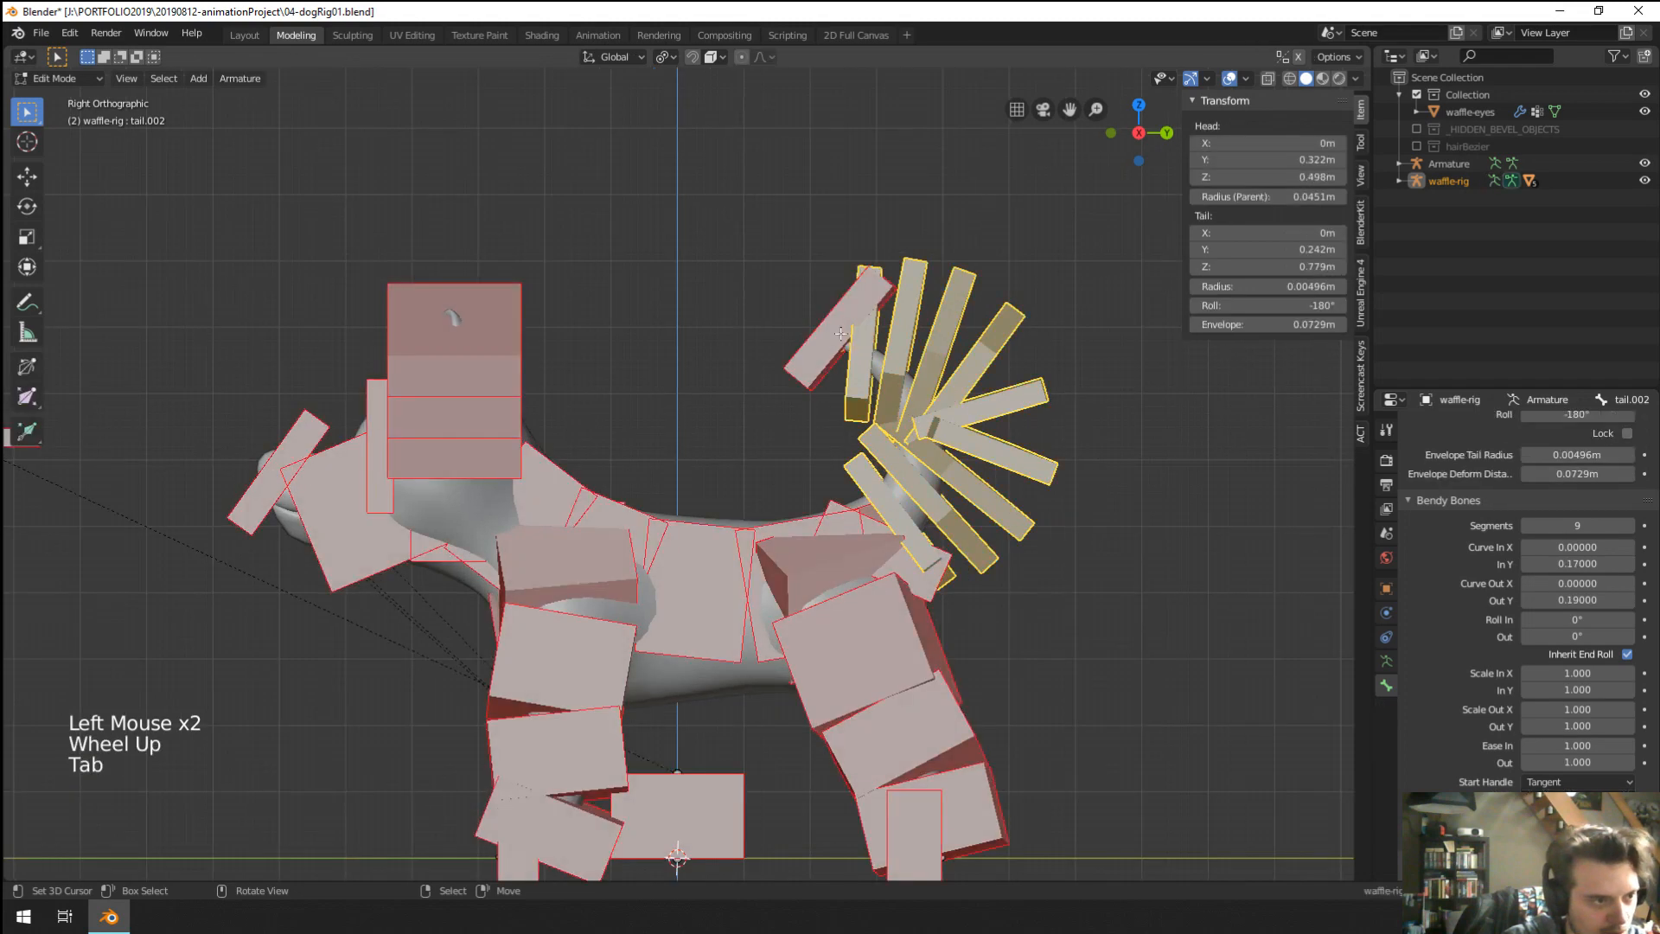
right_click(954, 324)
shift+right_click(953, 324)
key(ctrl+p)
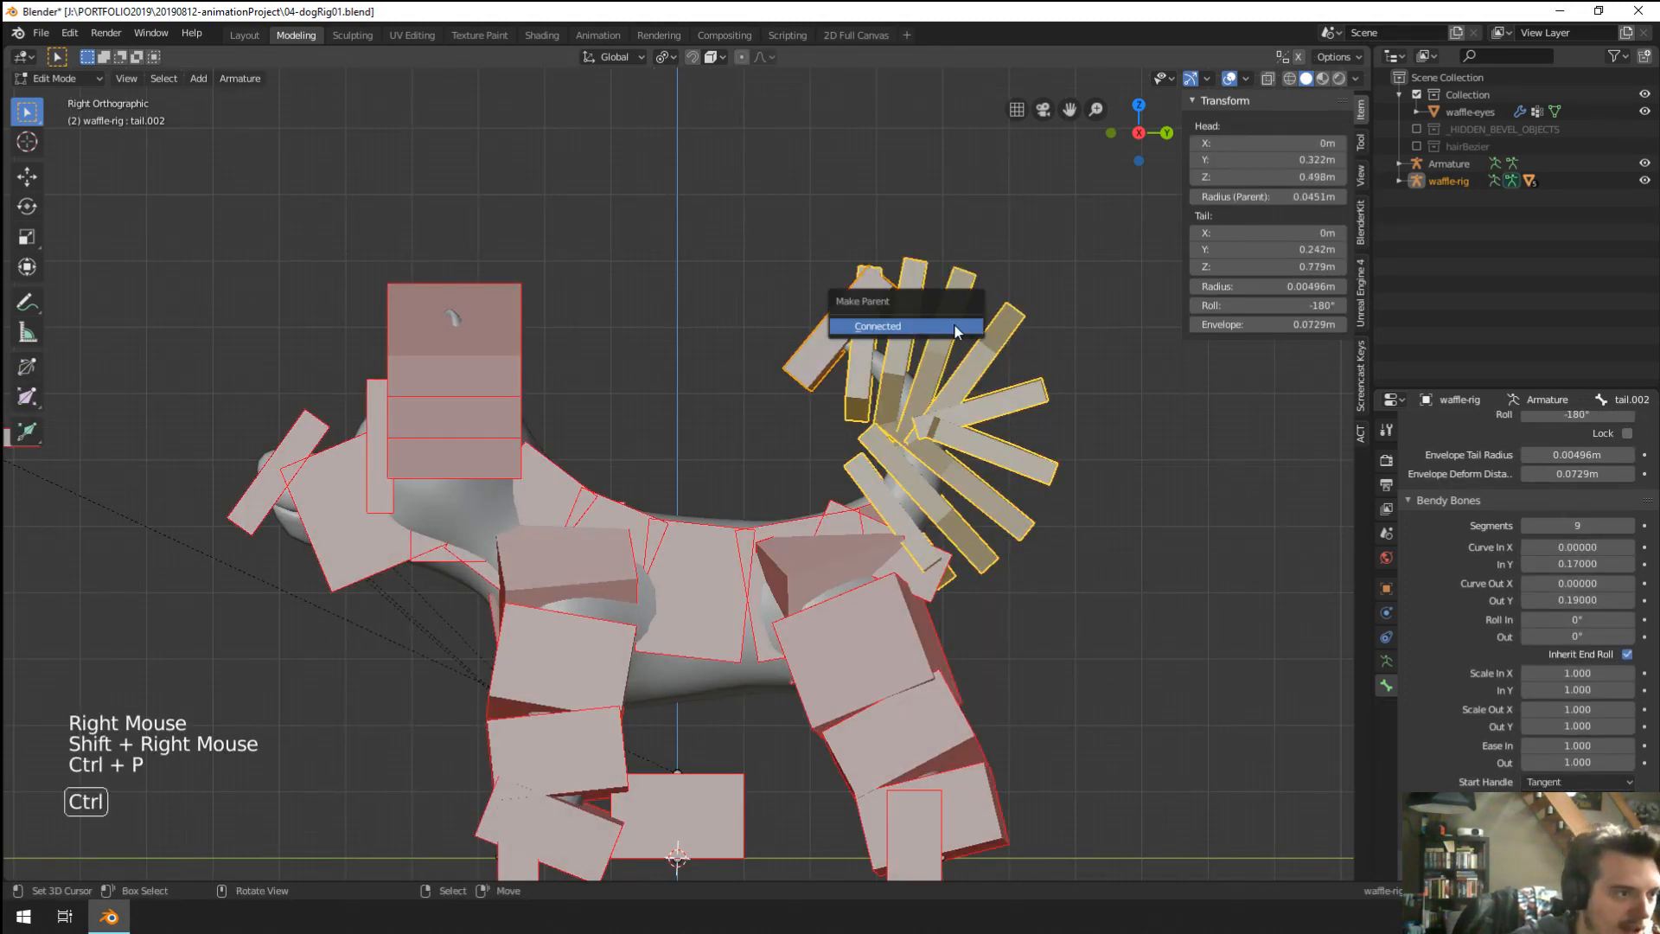
click(851, 334)
key(Tab)
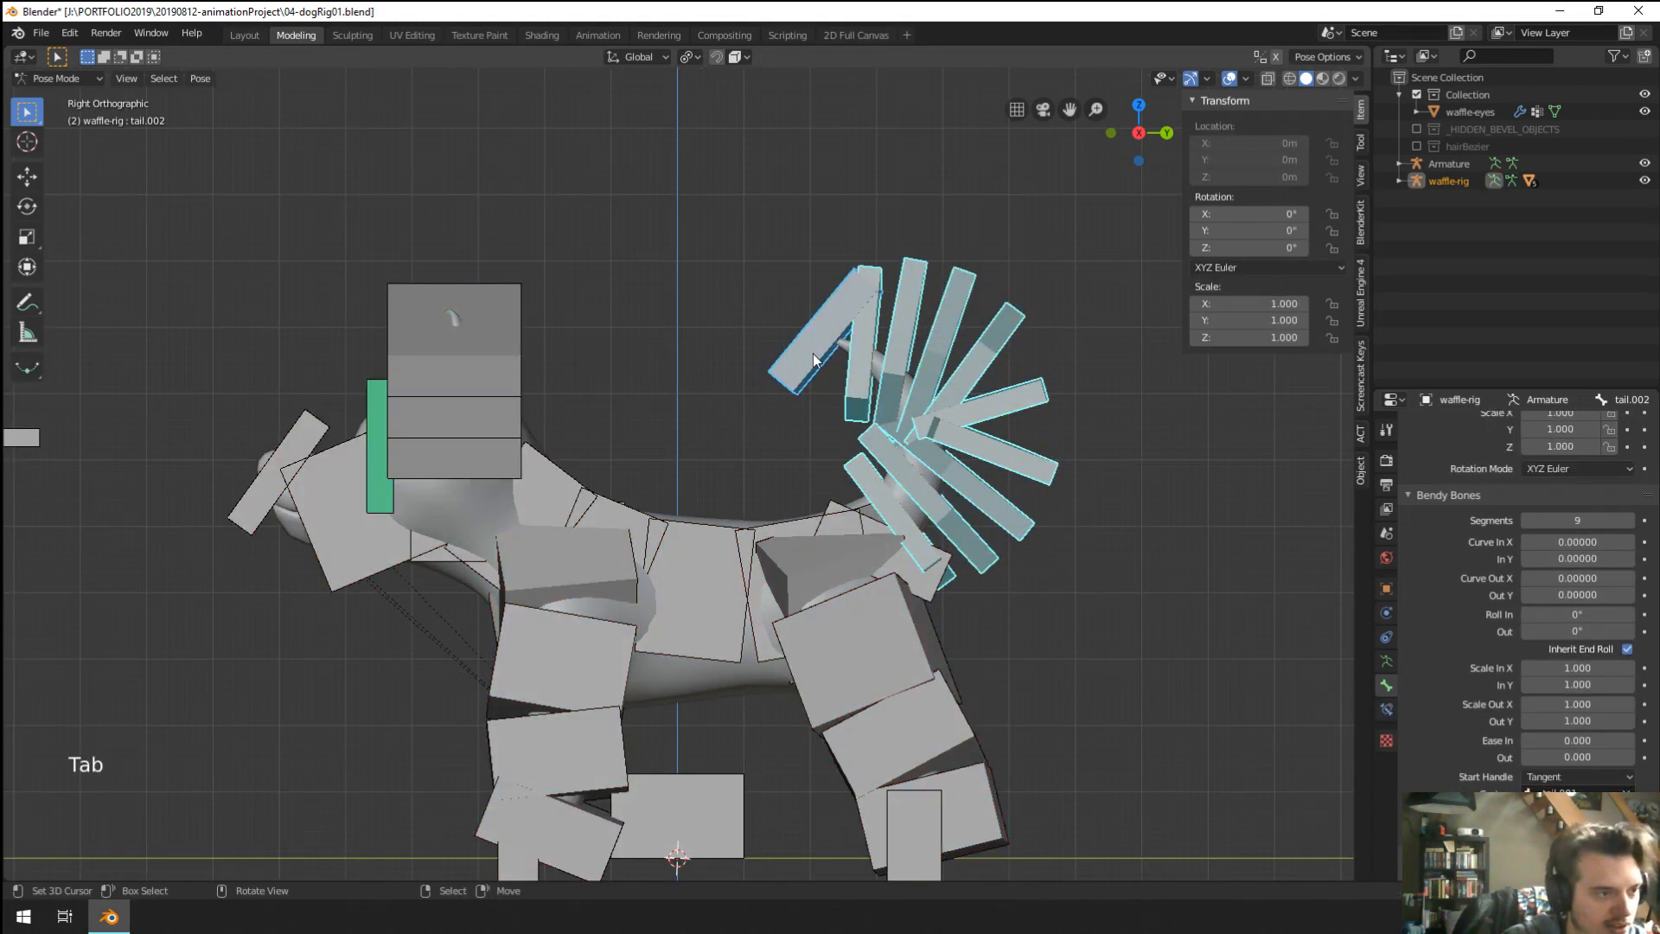
Test the tail deformation by rotating the tail.003 bone about 53° and trying a rotation of tail.002.
right_click(817, 359)
key(r)
click(896, 453)
key(g)
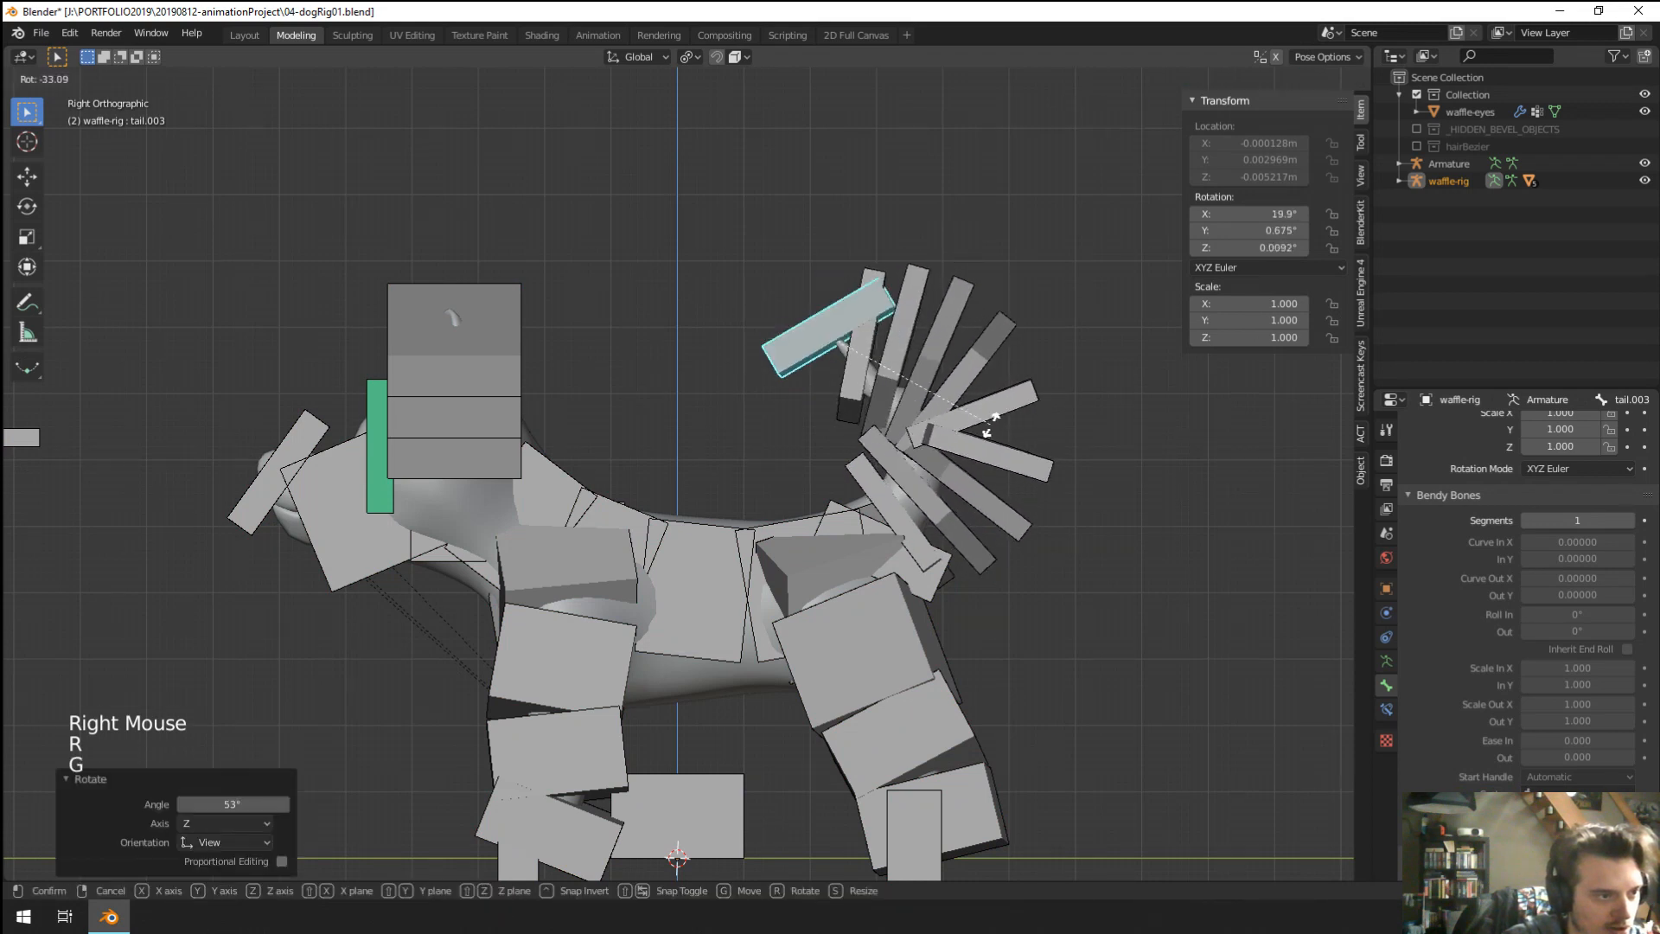
right_click(990, 427)
right_click(1007, 398)
key(r)
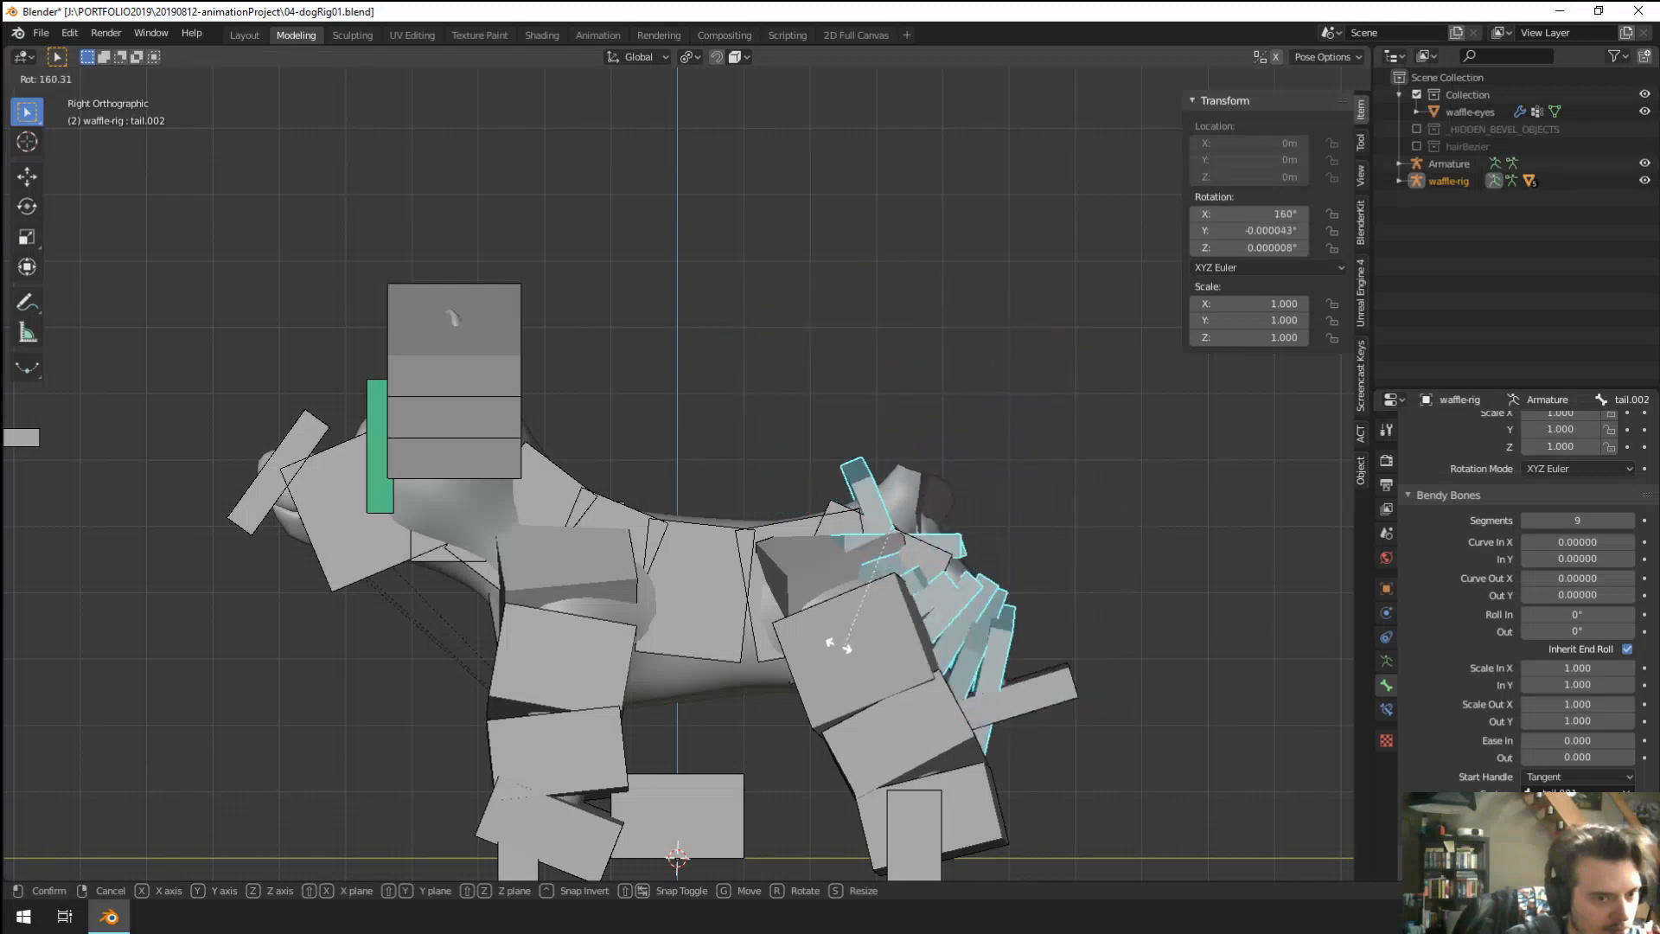
key(Escape)
In Edit Mode, delete the tail.002 and tail.003 bones from the dog rig.
scroll(767, 515, down, 3)
shift+middle_drag(767, 514, 771, 470)
key(Tab)
scroll(764, 465, up, 2)
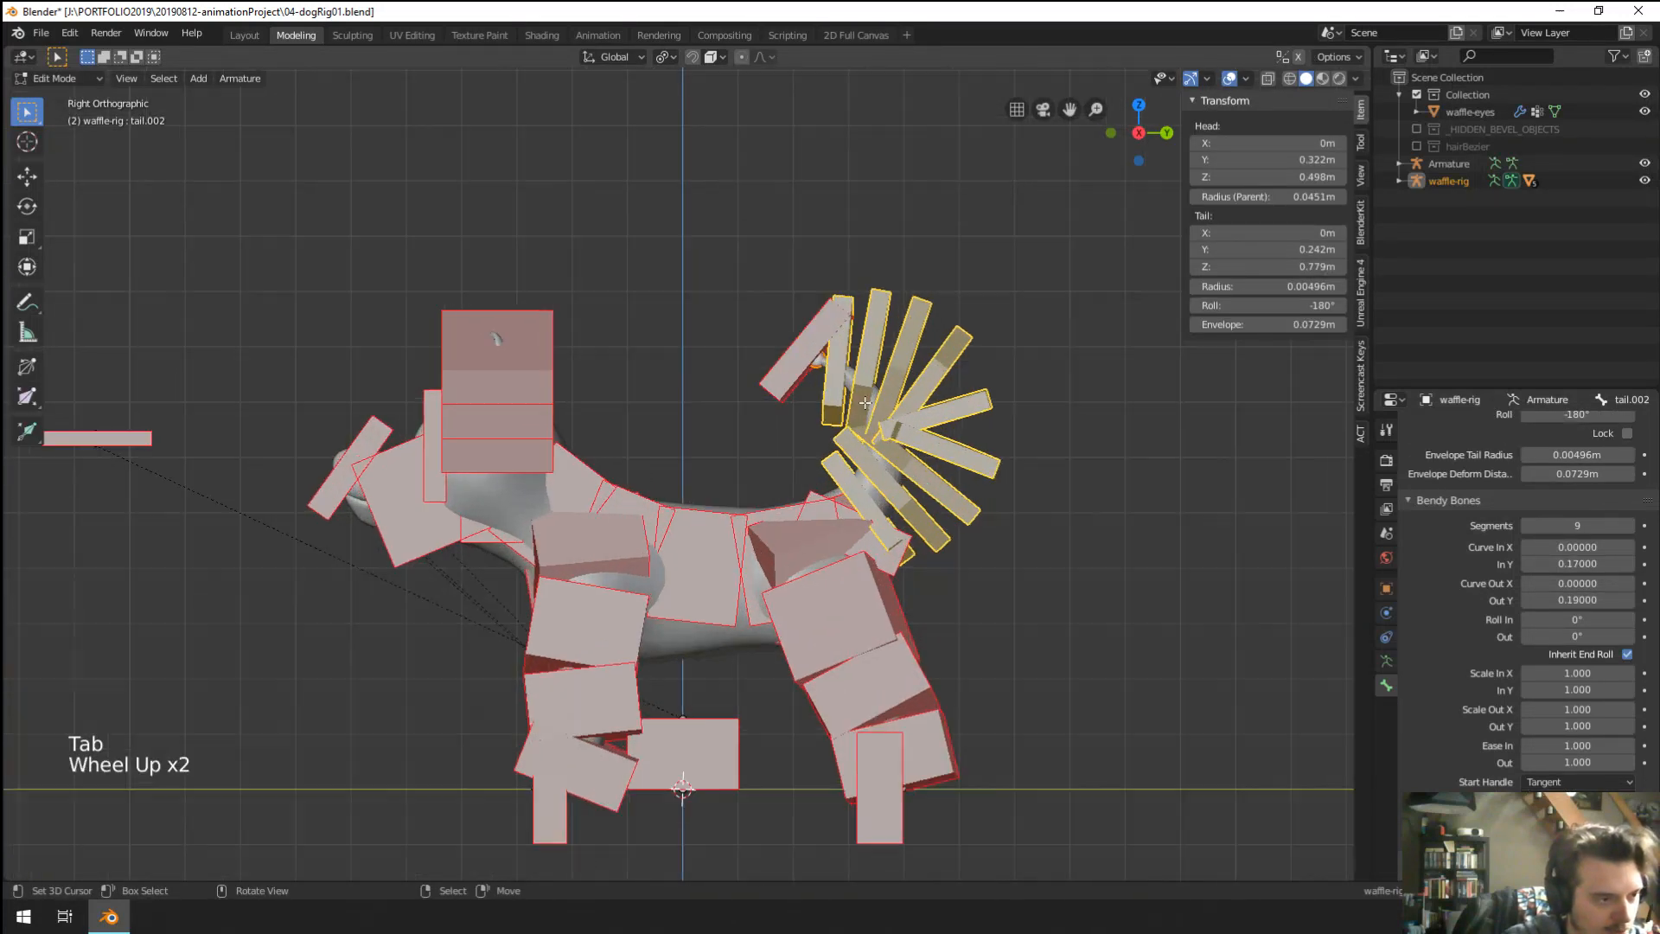
key(x)
click(761, 348)
right_click(821, 353)
key(x)
click(823, 353)
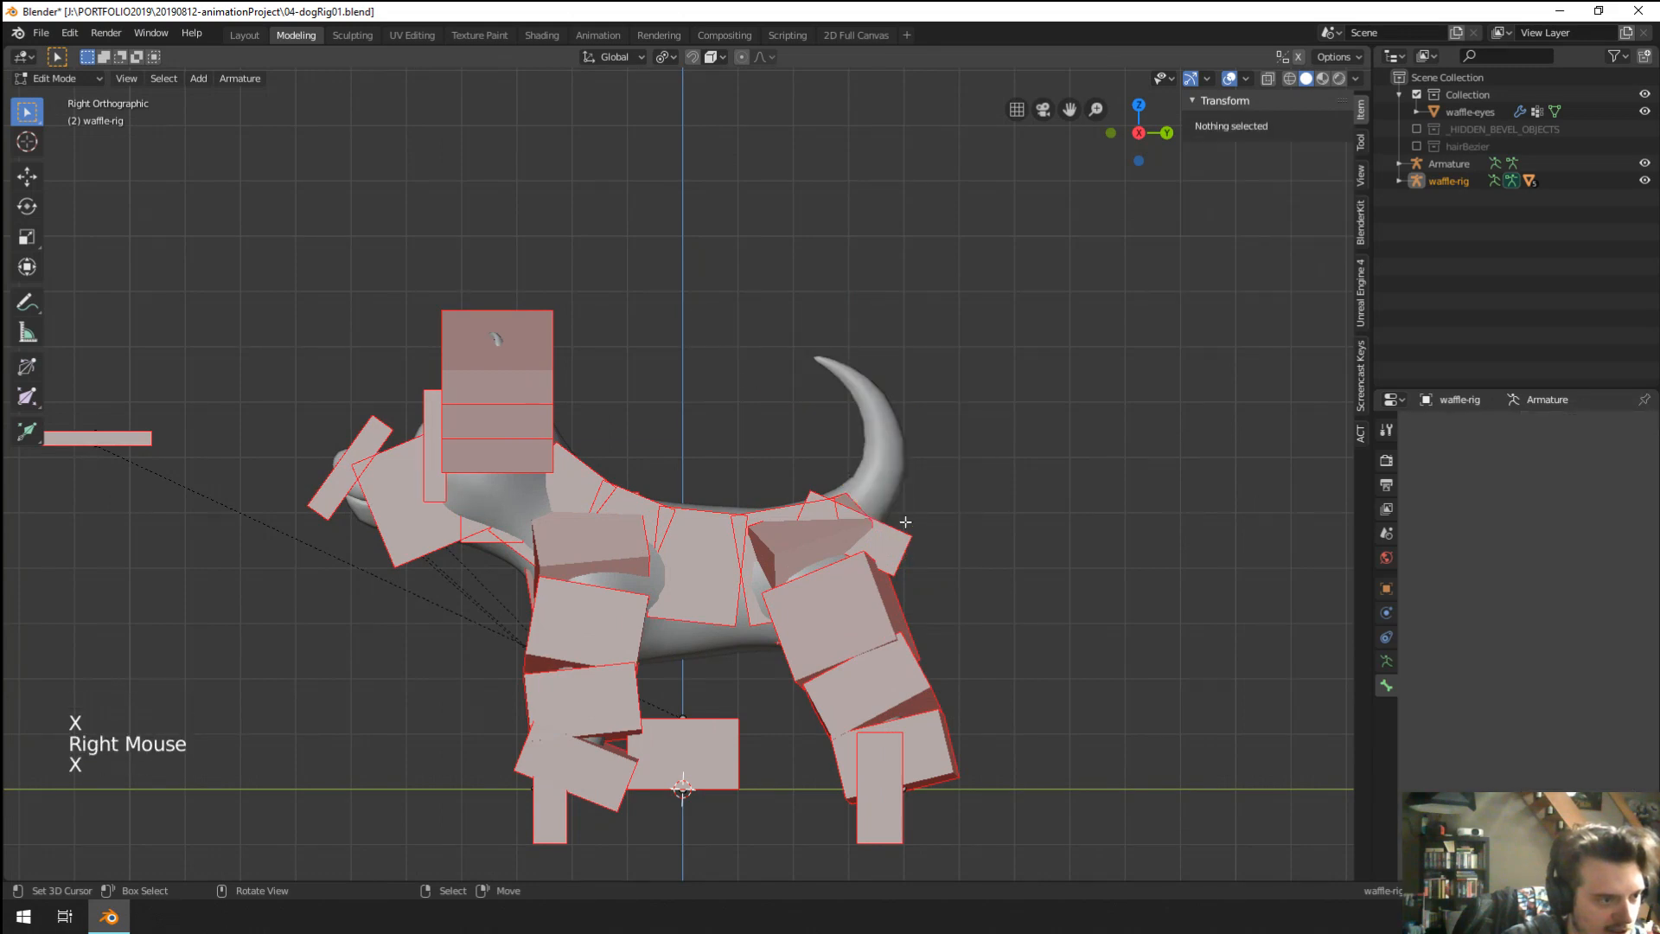
Leave the rig for Object Mode, select the waffle-body mesh and enter its Edit Mode.
right_click(1044, 488)
scroll(980, 464, up, 2)
key(Tab)
right_click(977, 465)
key(Tab)
key(Tab)
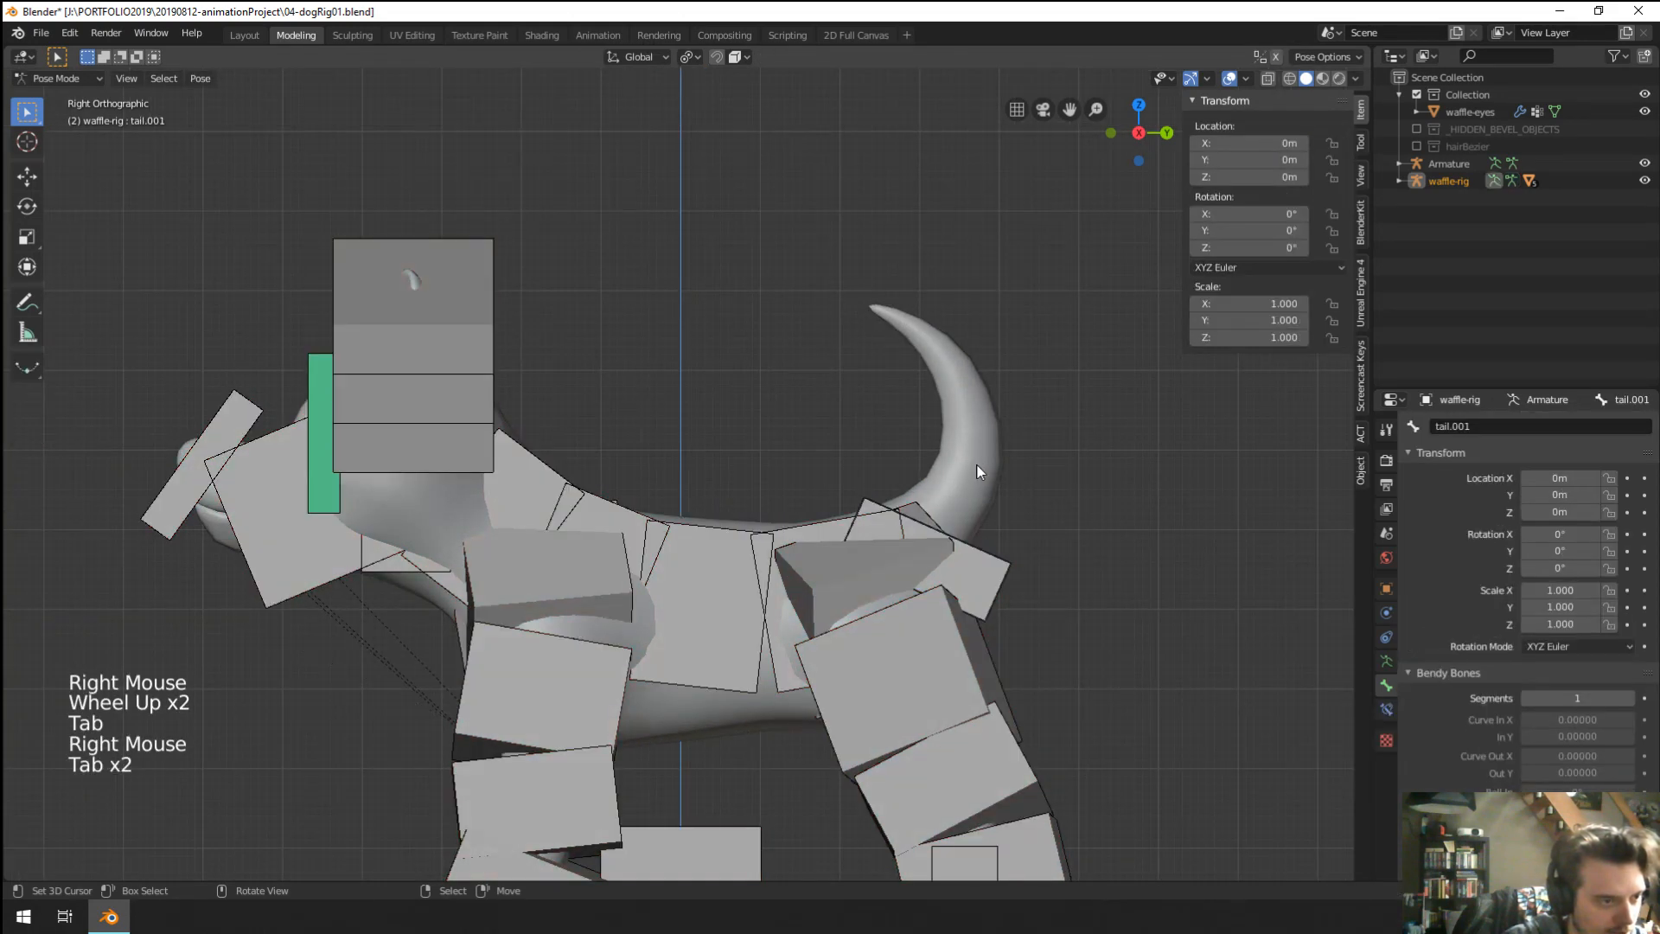
key(Tab)
key(Tab)
key(ctrl+Tab)
right_click(977, 466)
right_click(977, 466)
key(ctrl+Tab)
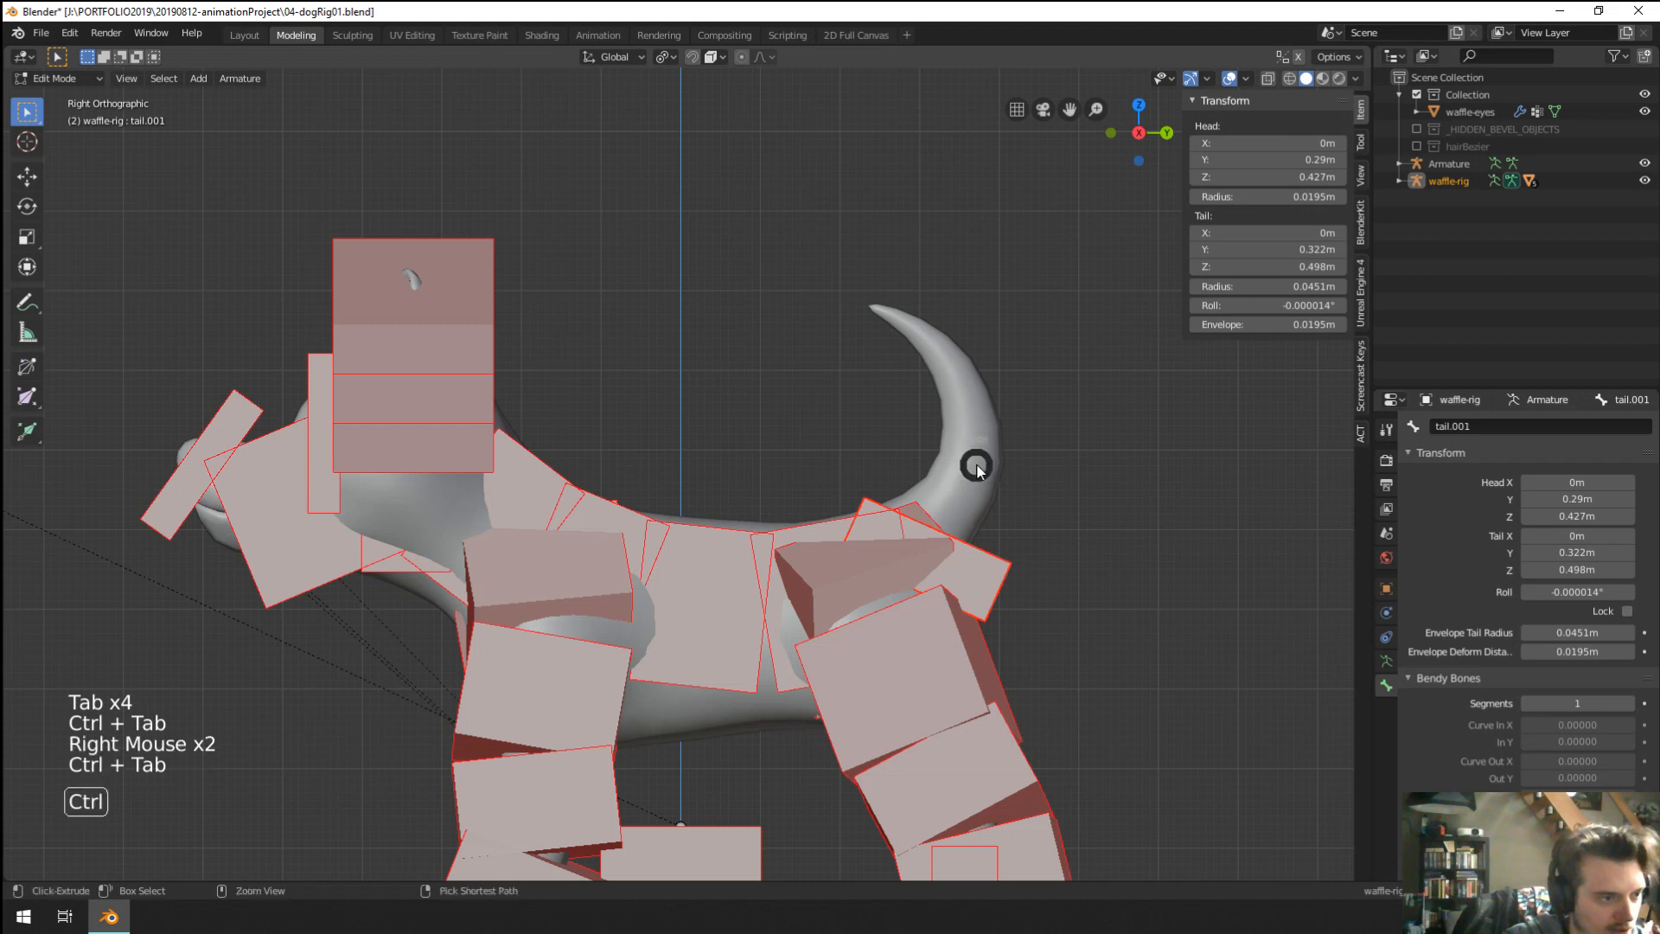
key(ctrl+Tab)
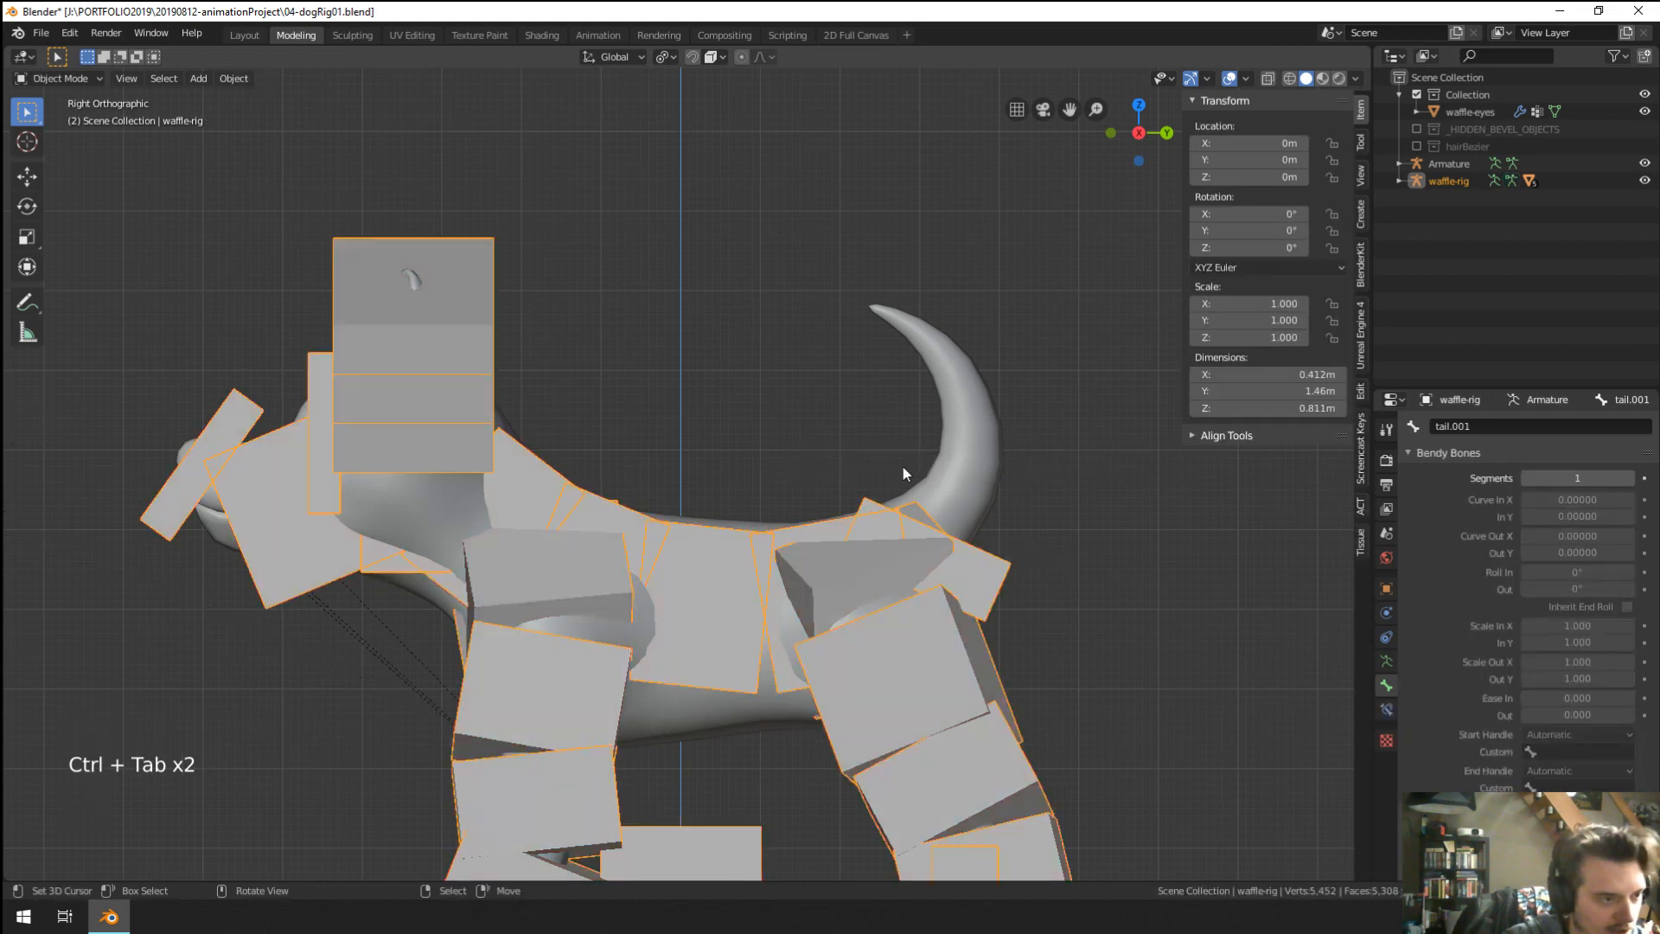
right_click(969, 446)
key(ctrl+Tab)
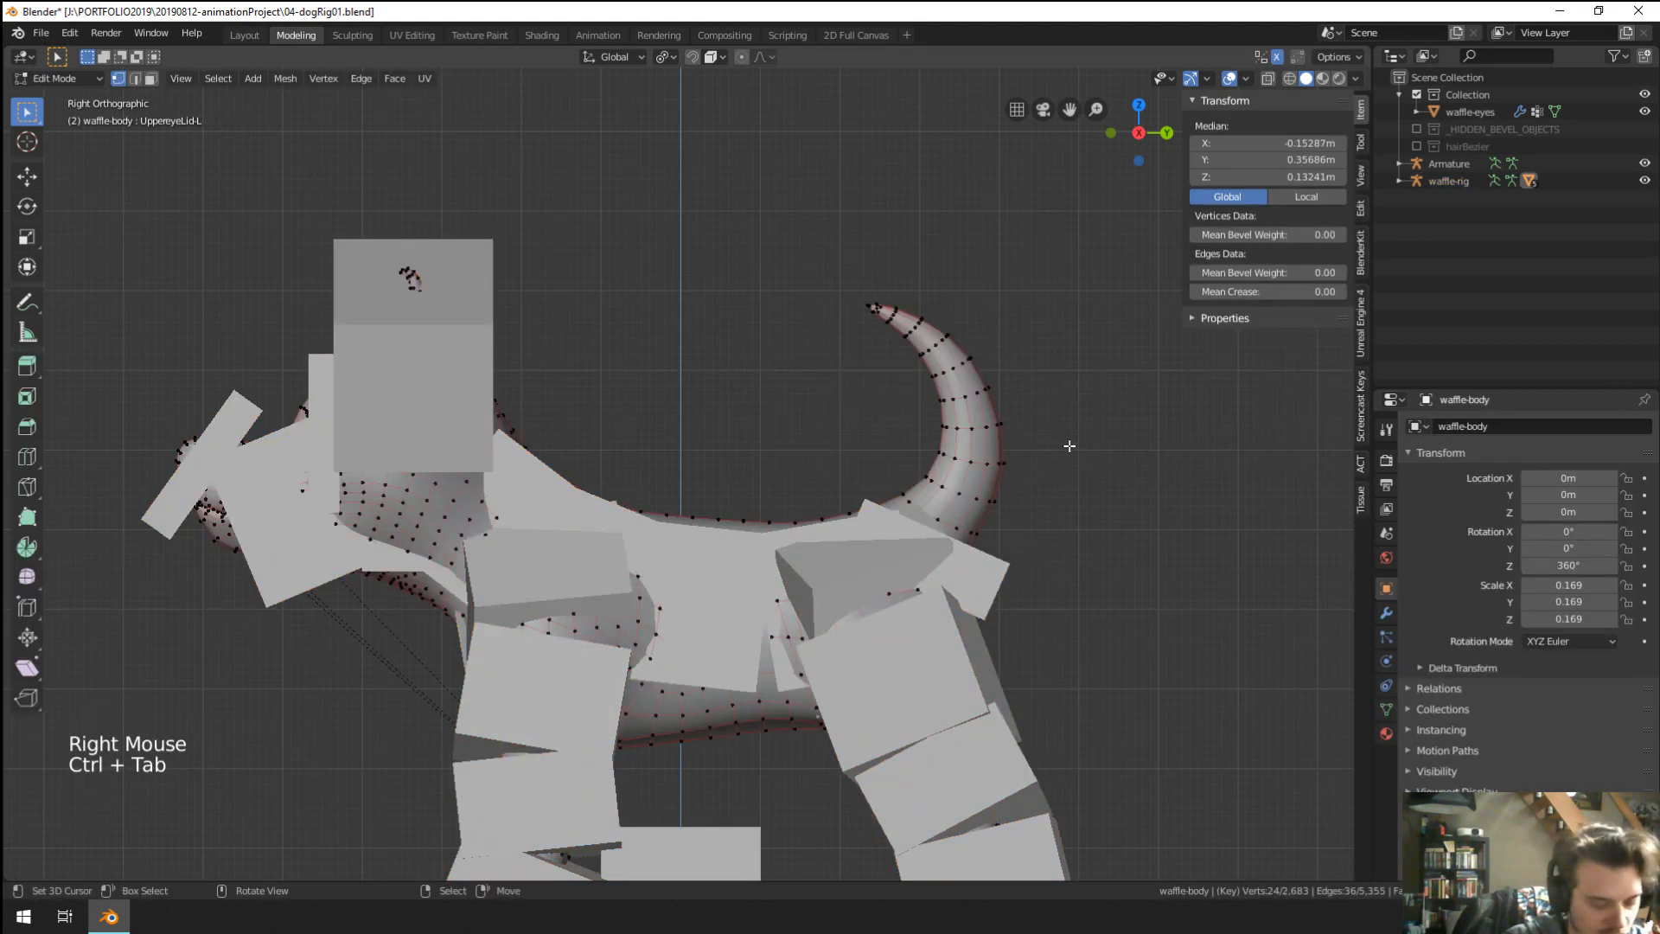
In wireframe side view, select all of the tail's vertices down to its base and delete them.
key(KP_1)
key(KP_3)
key(z)
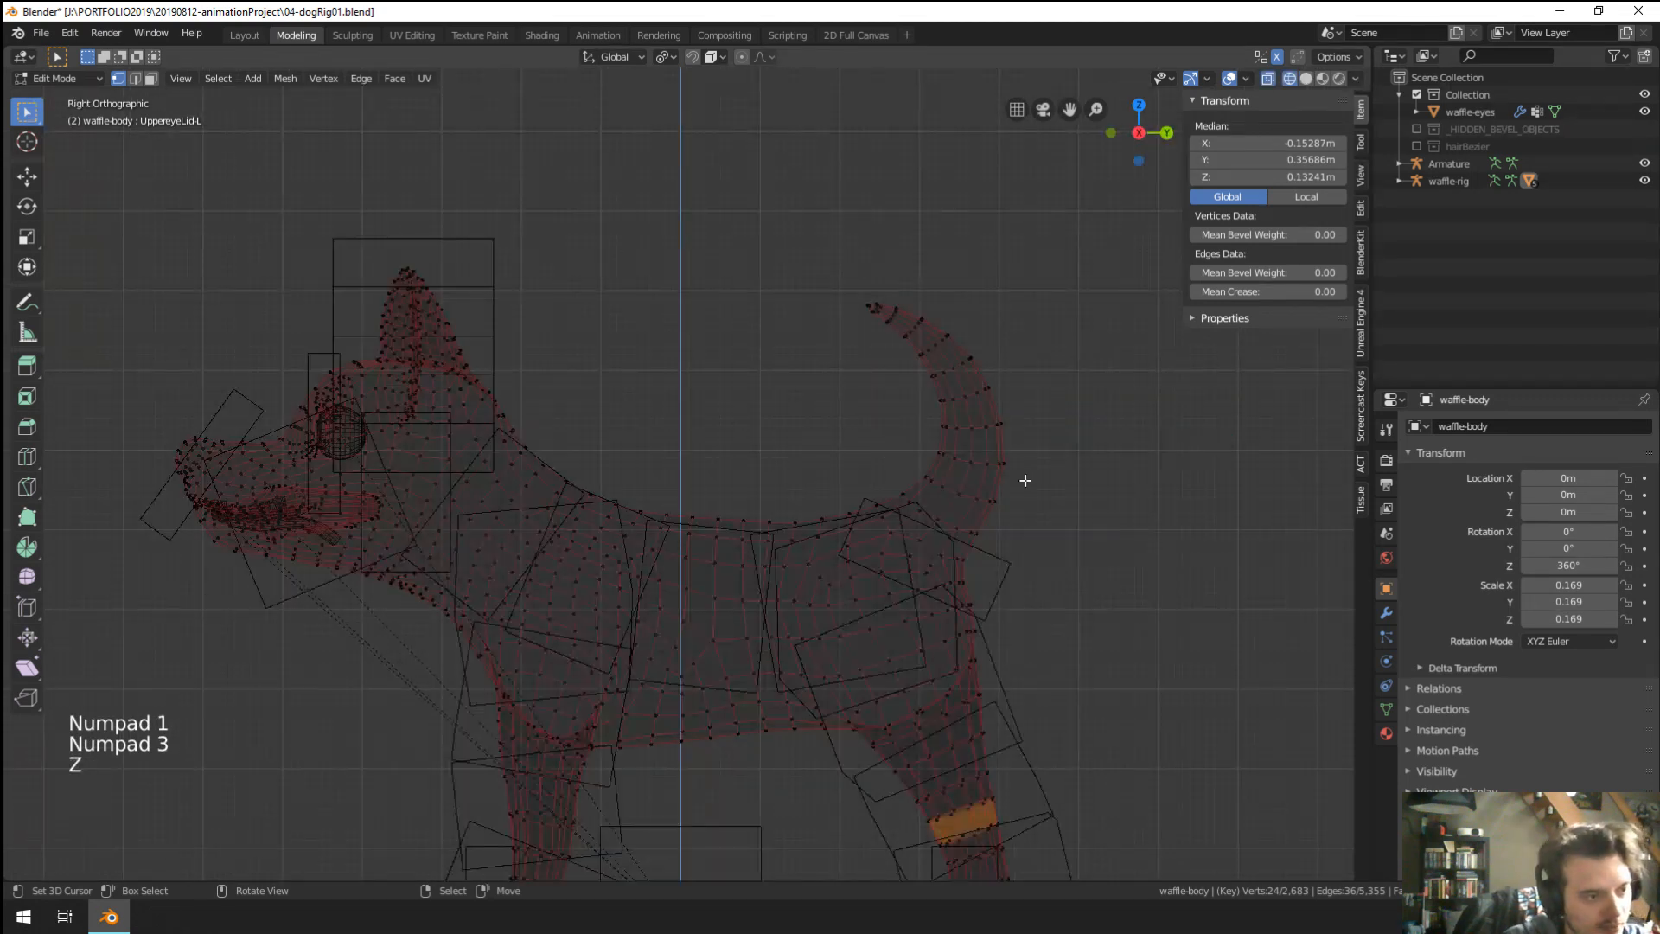
shift+middle_drag(1026, 479, 886, 511)
scroll(816, 326, up, 2)
key(c)
mouse_move(816, 326)
mouse_down()
mouse_move(848, 345)
mouse_move(882, 485)
mouse_up()
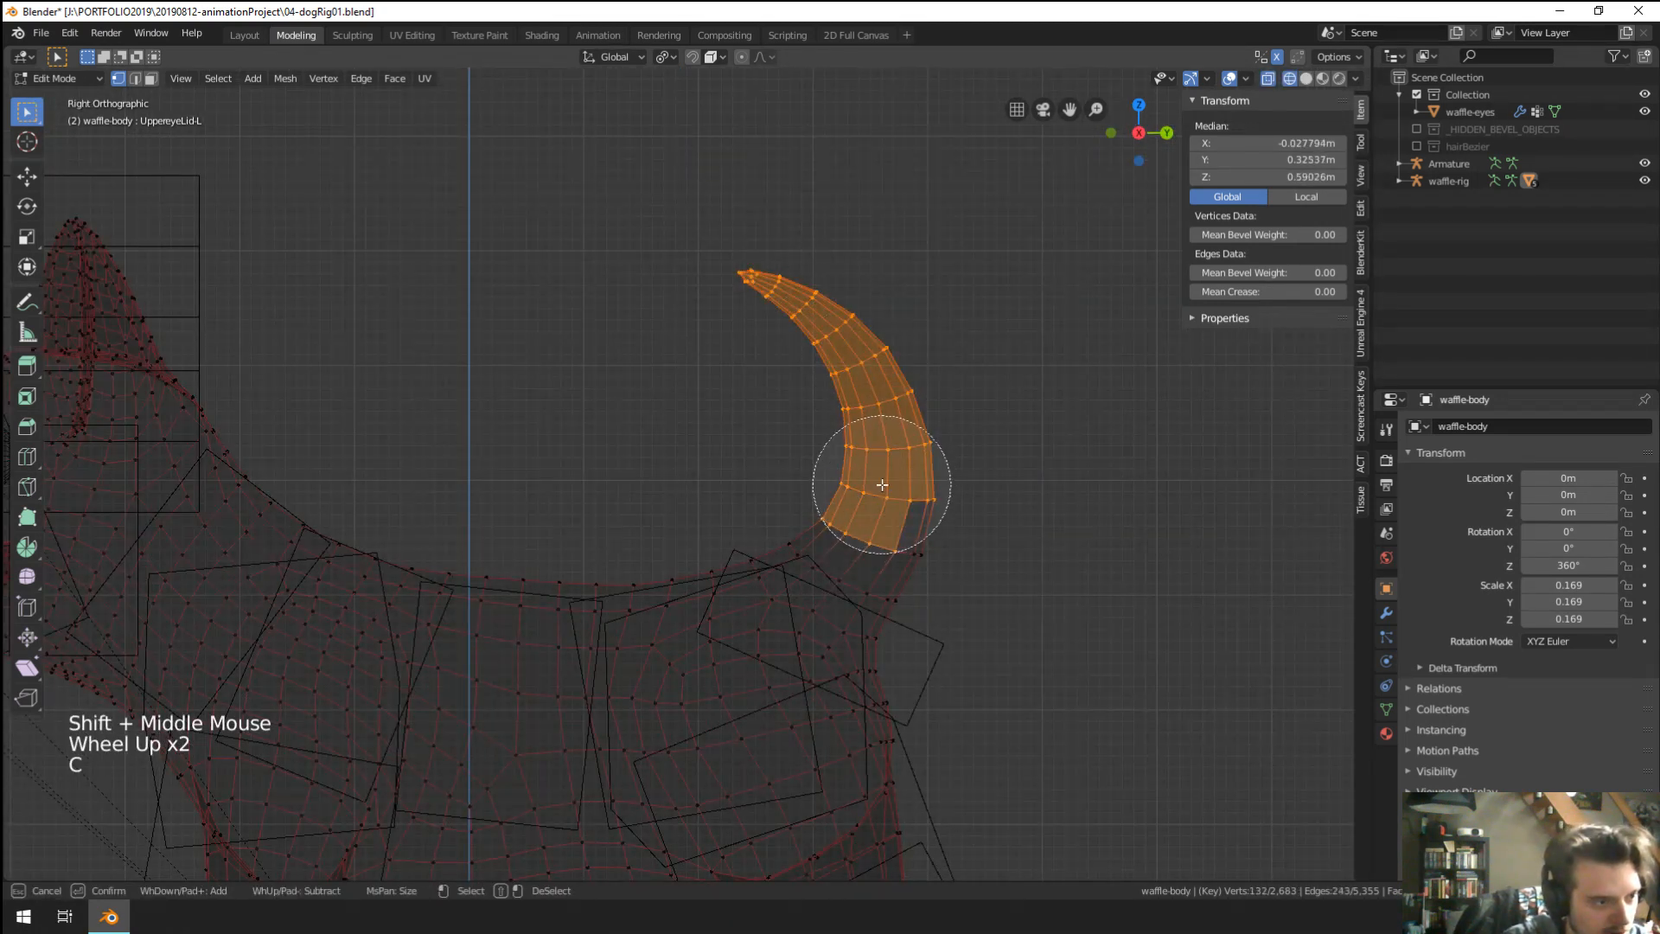
right_click(926, 482)
key(x)
click(917, 497)
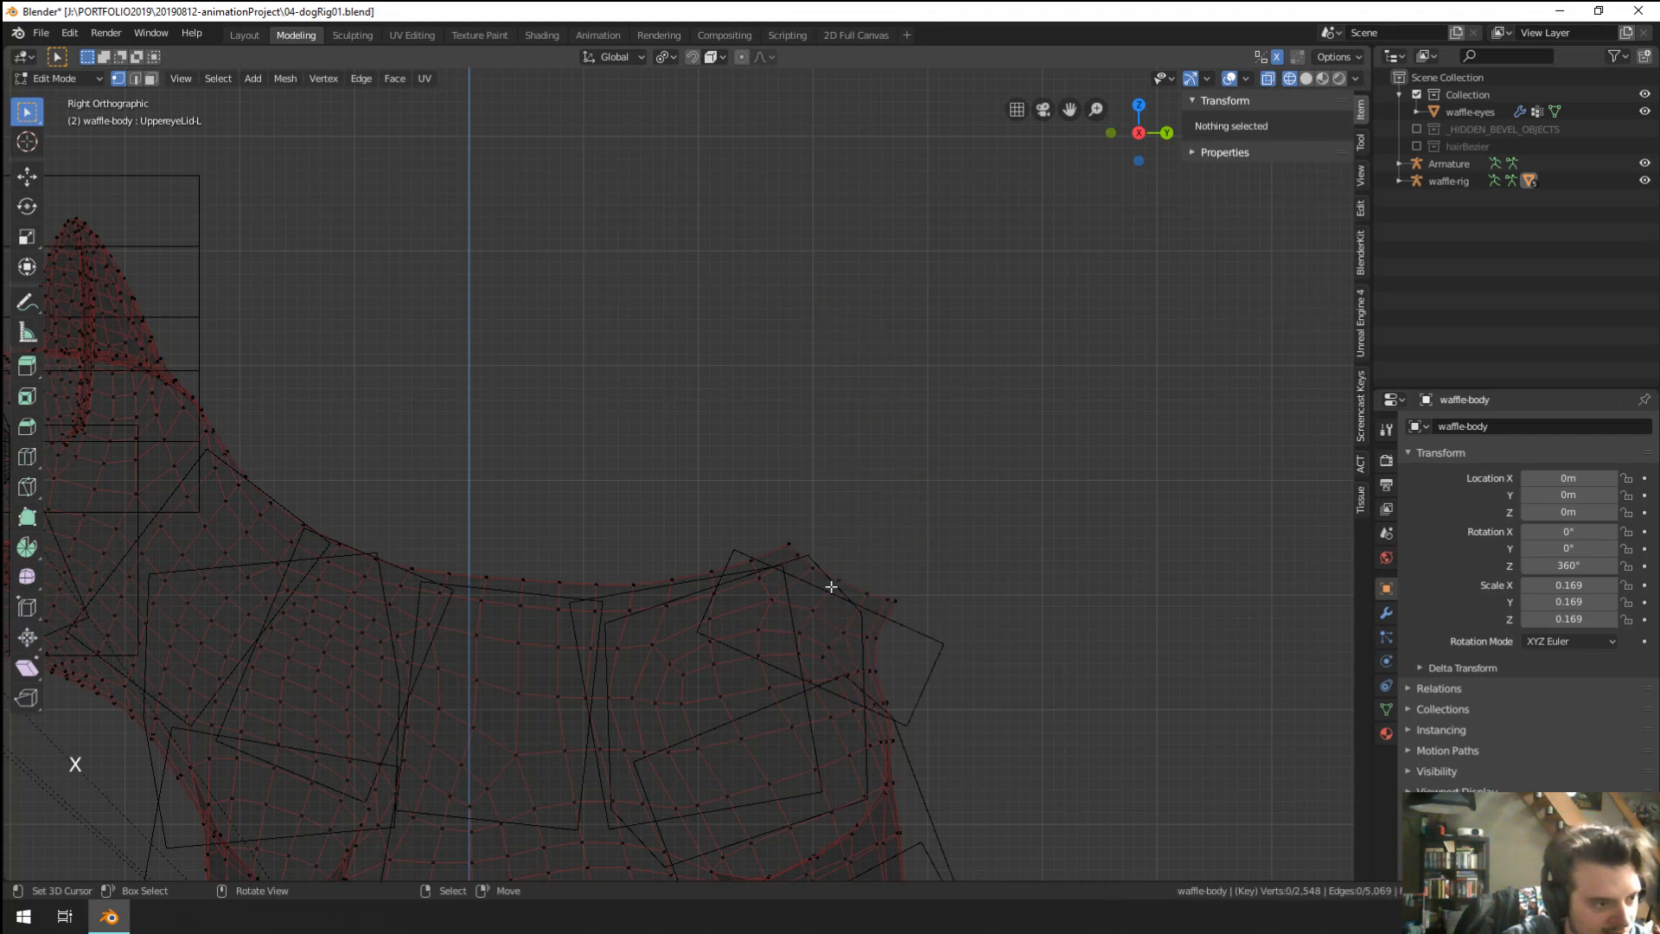
Extrude the tail stump's open edge loop about 0.197 m in Y and 0.283 m in Z, and scale its end to 0.077.
alt+right_click(819, 563)
key(e)
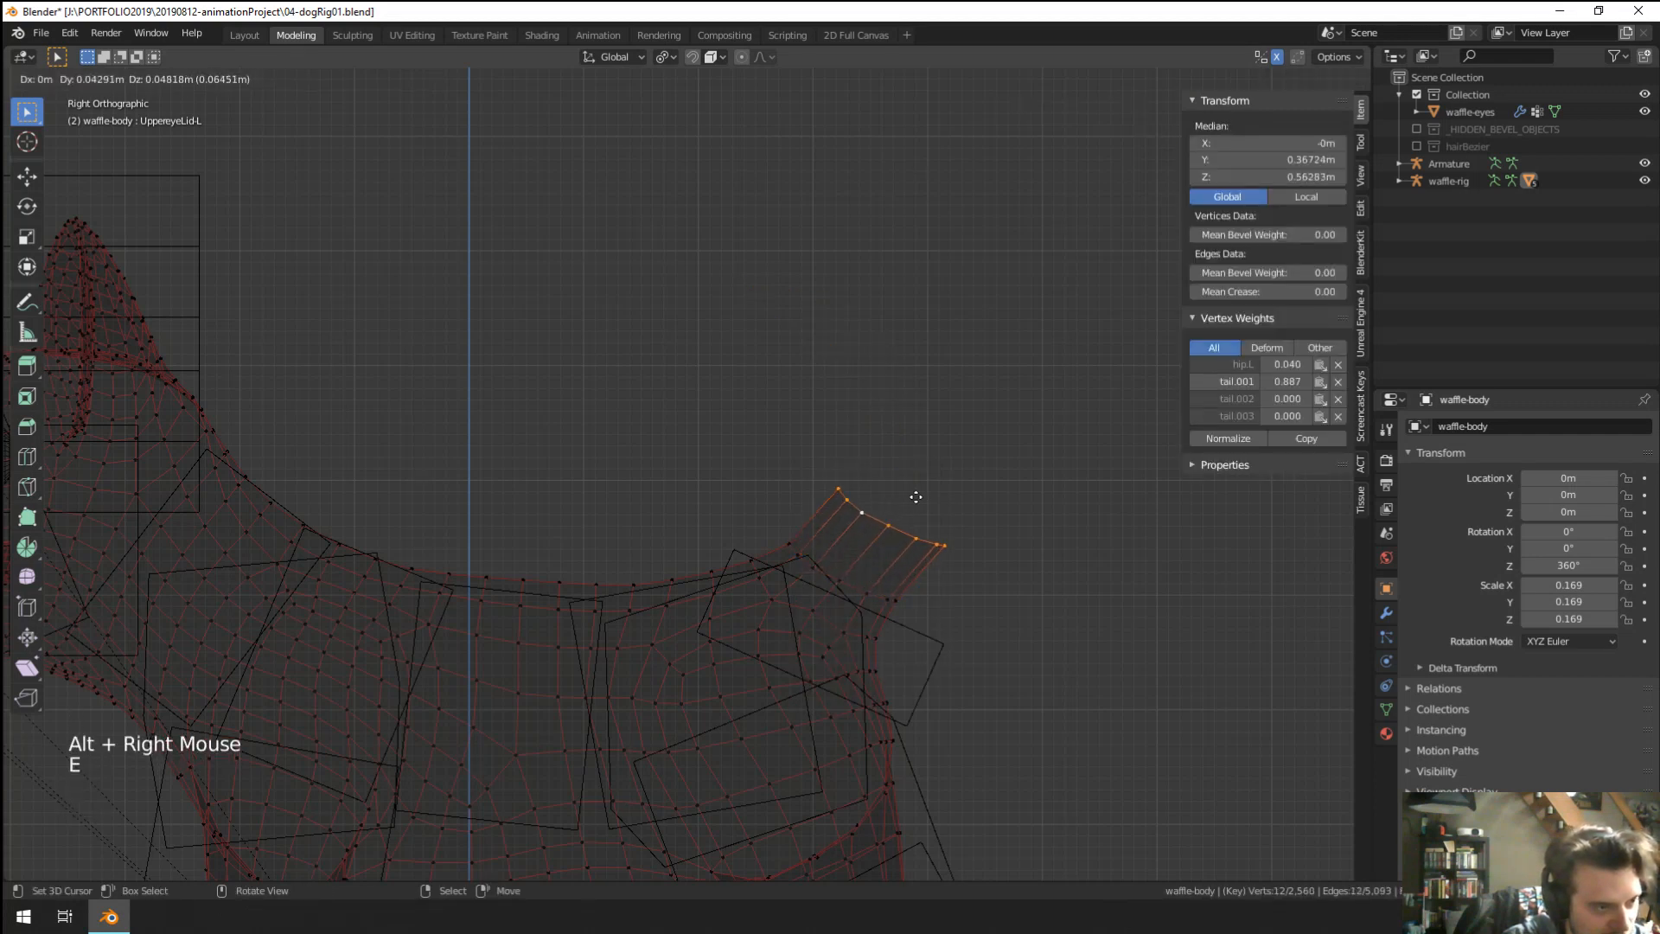
click(1079, 246)
key(s)
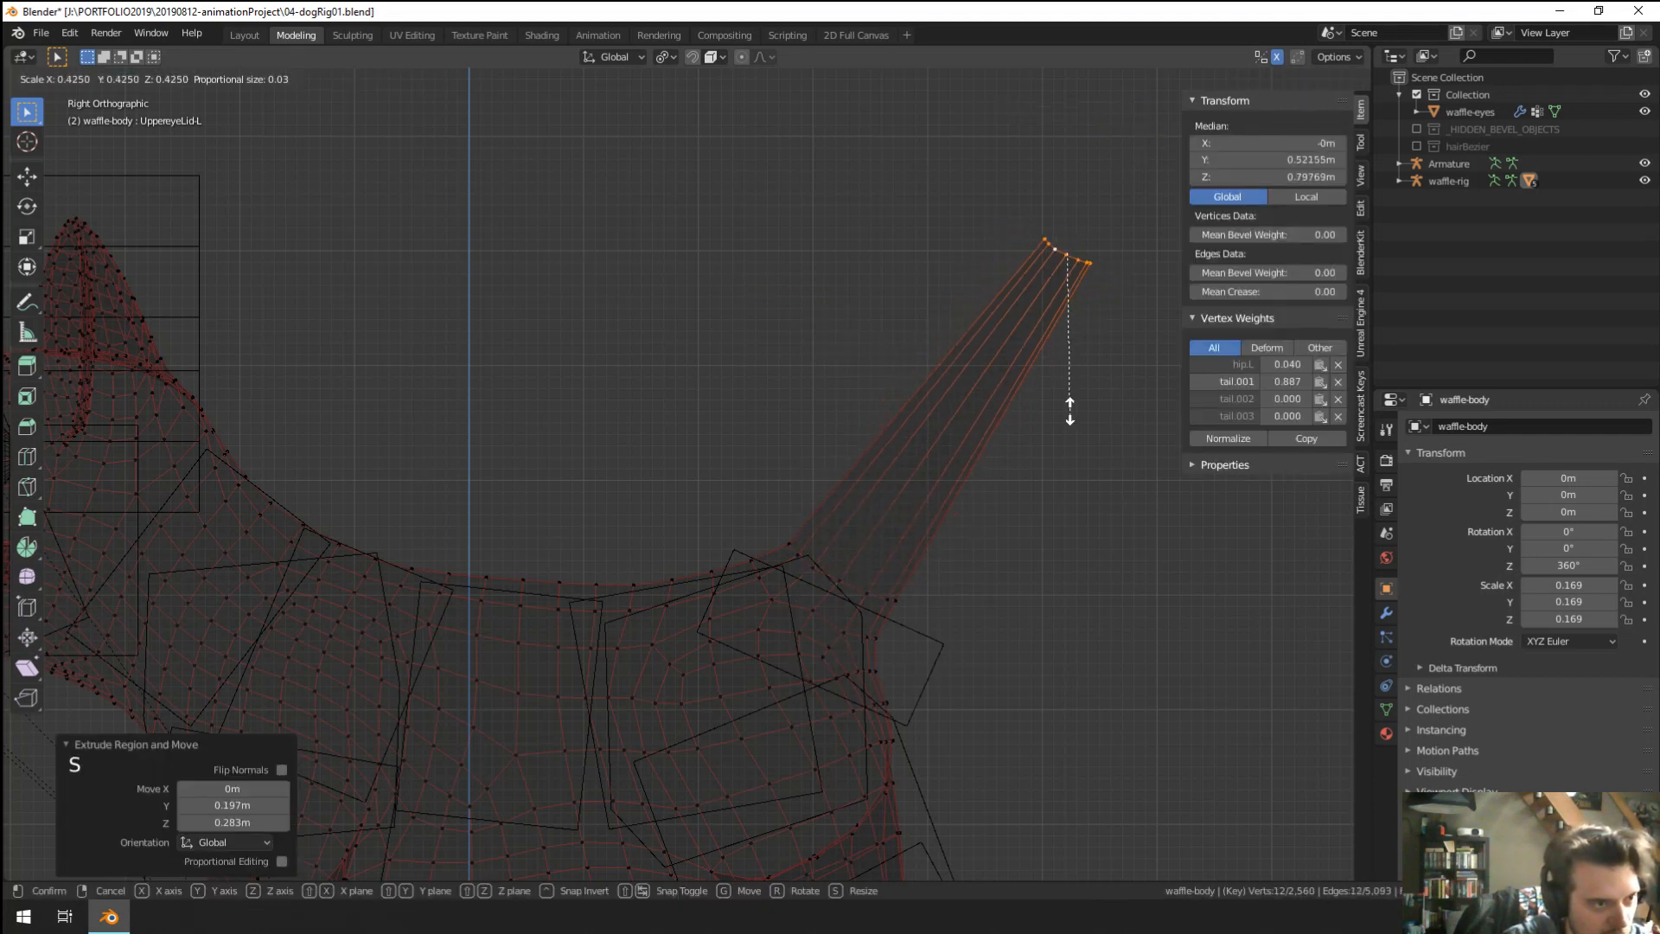
click(1065, 283)
Add a series of evenly spaced loop cuts along the newly extruded straight tail.
key(ctrl+r)
scroll(935, 448, up, 6)
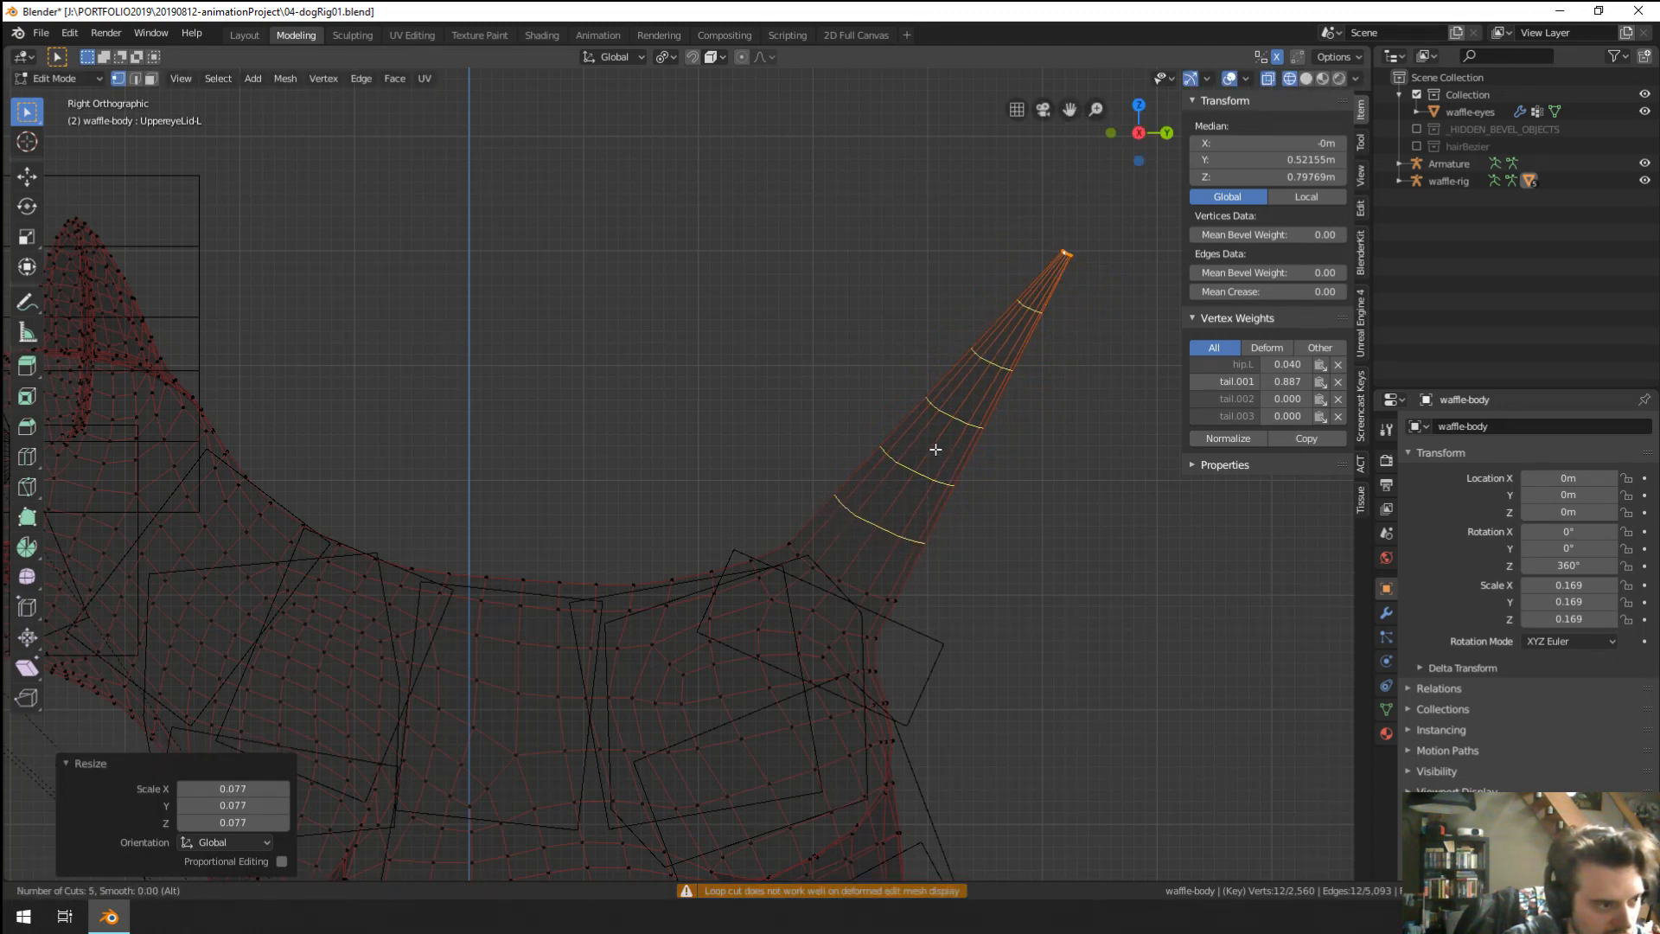
scroll(935, 449, up, 1)
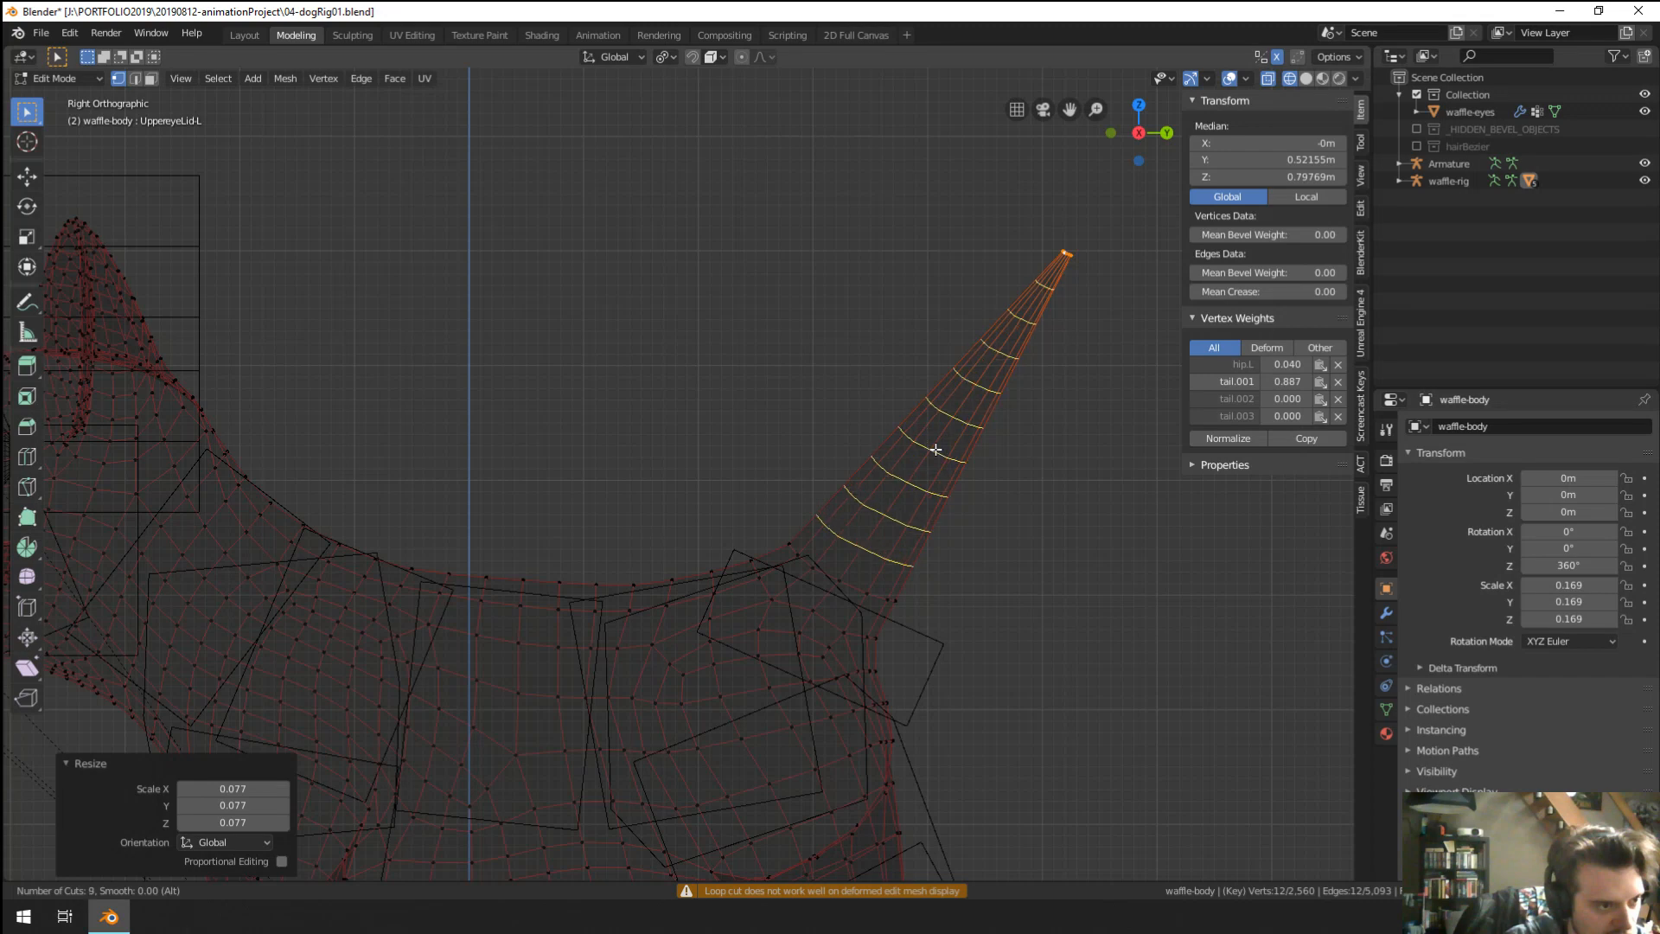
click(936, 449)
Switch to solid shading and select facing pairs of vertices on the rim of the open tail tip.
scroll(934, 452, down, 2)
middle_drag(934, 453, 1016, 483)
scroll(1069, 372, up, 2)
right_click(1138, 286)
key(KP_Decimal)
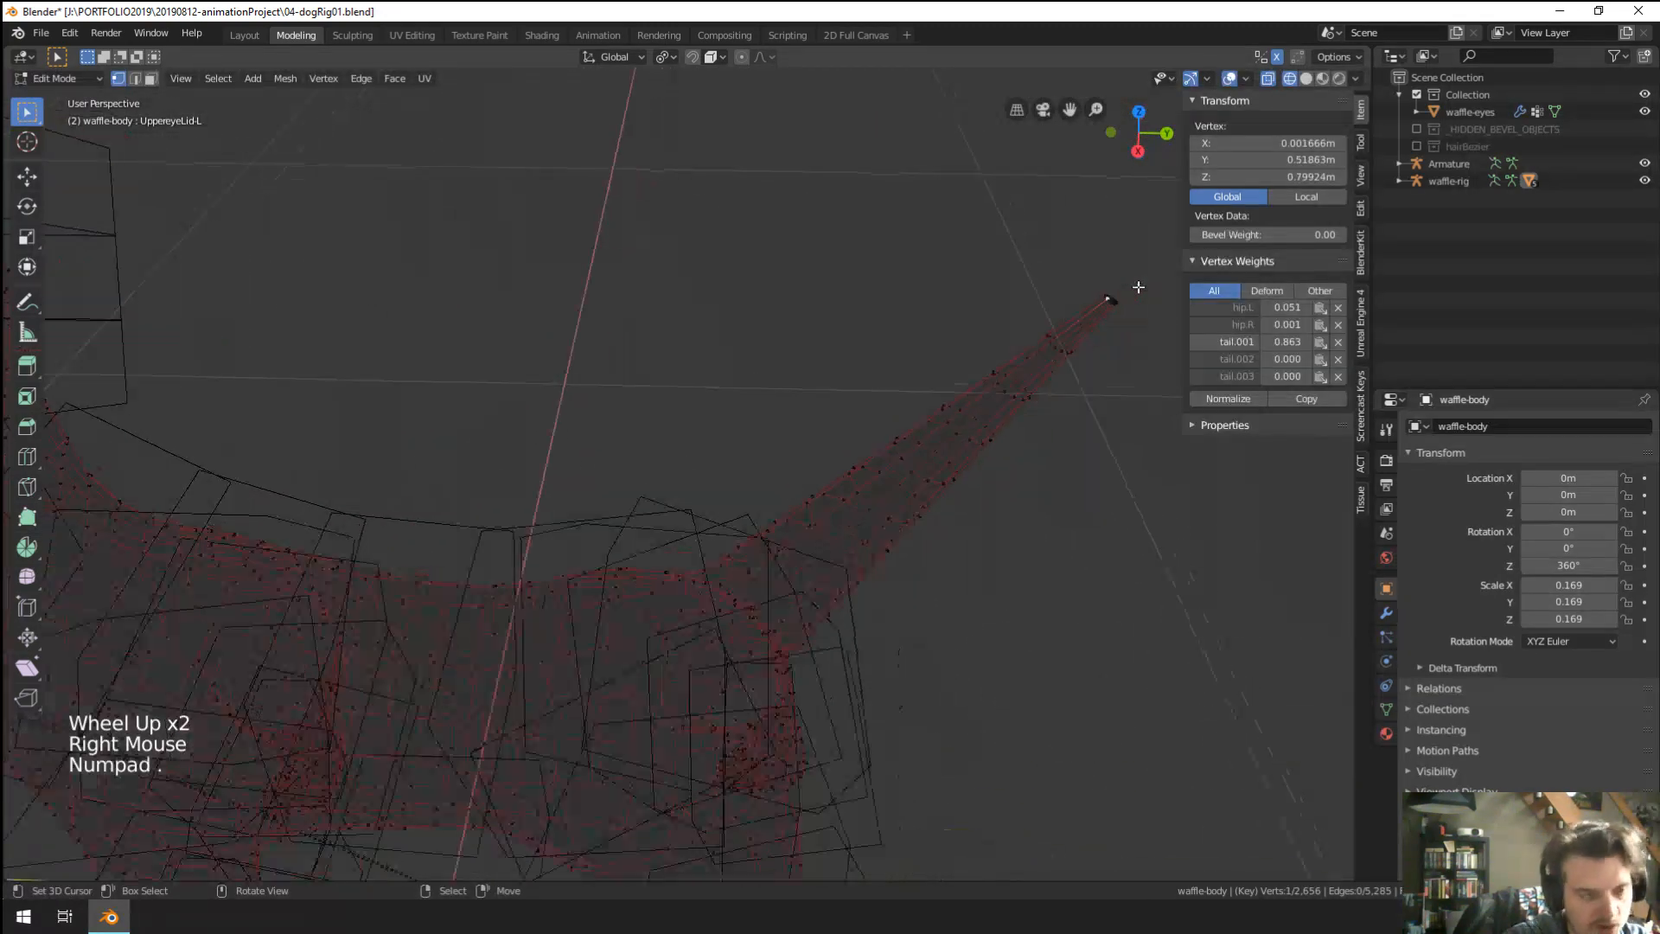
middle_drag(1139, 288, 916, 470)
scroll(792, 515, up, 5)
scroll(793, 541, down, 4)
mouse_move(793, 515)
middle_down()
mouse_move(793, 541)
mouse_move(731, 569)
mouse_move(774, 547)
mouse_move(716, 532)
middle_up()
key(z)
scroll(716, 532, up, 1)
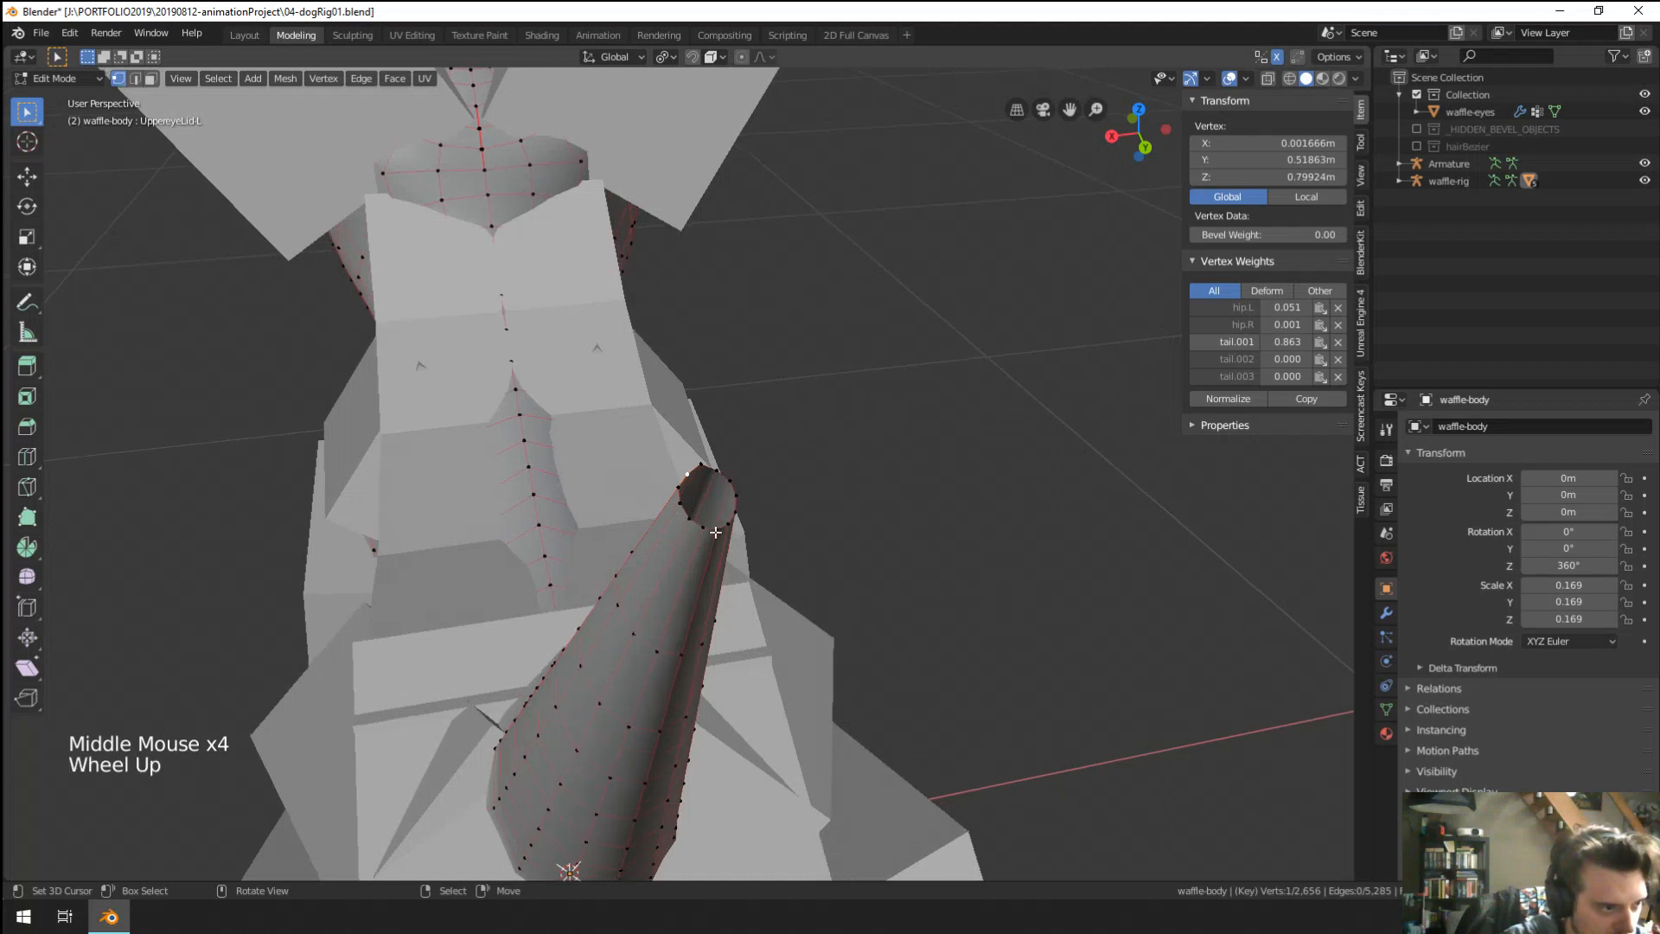
right_click(716, 530)
shift+right_click(704, 526)
shift+right_click(690, 473)
shift+right_click(700, 464)
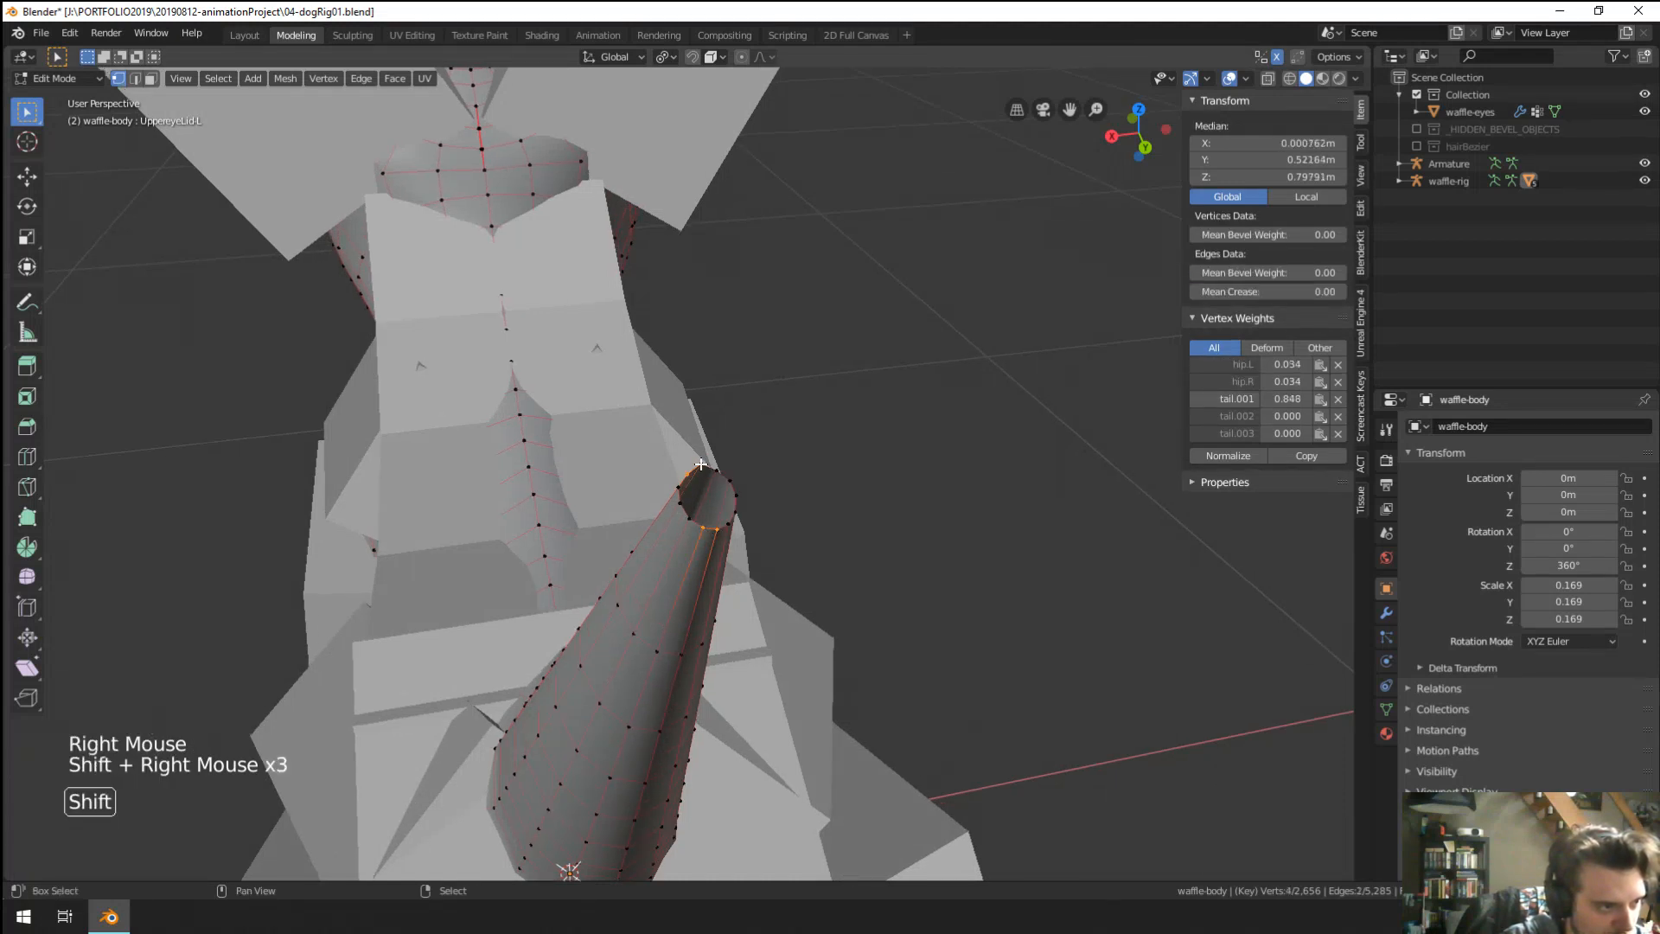
Bridge the open tail tip with faces between its opposite edges and add a loop cut across them.
key(f)
middle_drag(700, 465, 702, 467)
right_click(713, 529)
shift+right_click(701, 468)
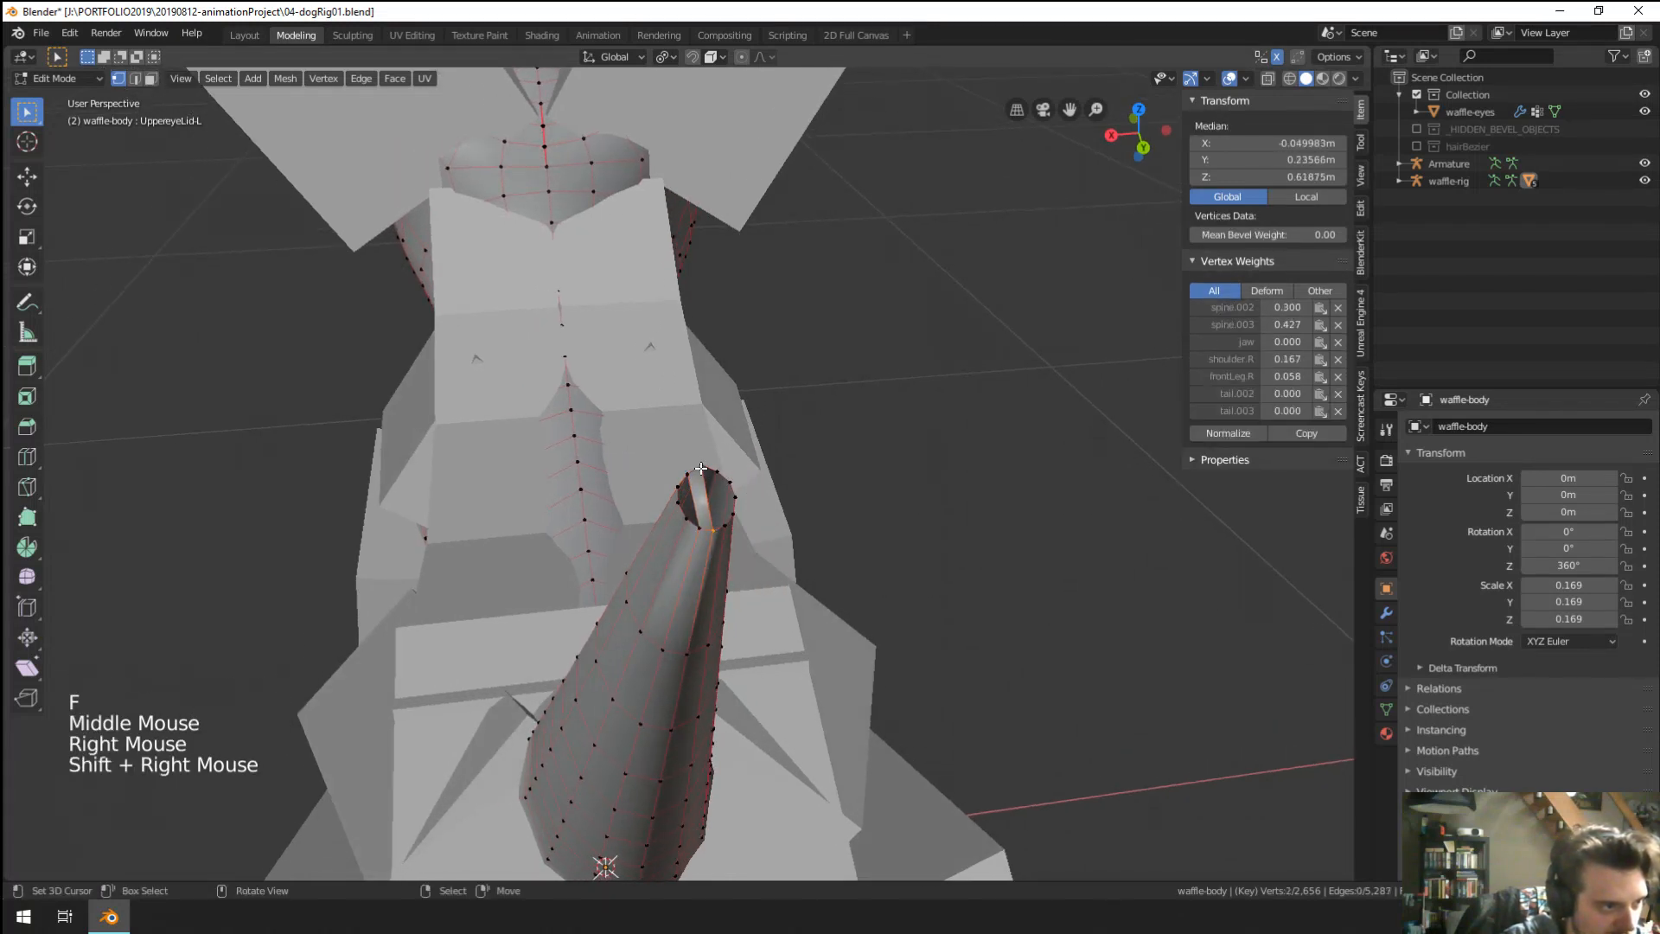
right_click(716, 472)
shift+right_click(717, 526)
key(f)
key(ctrl+r)
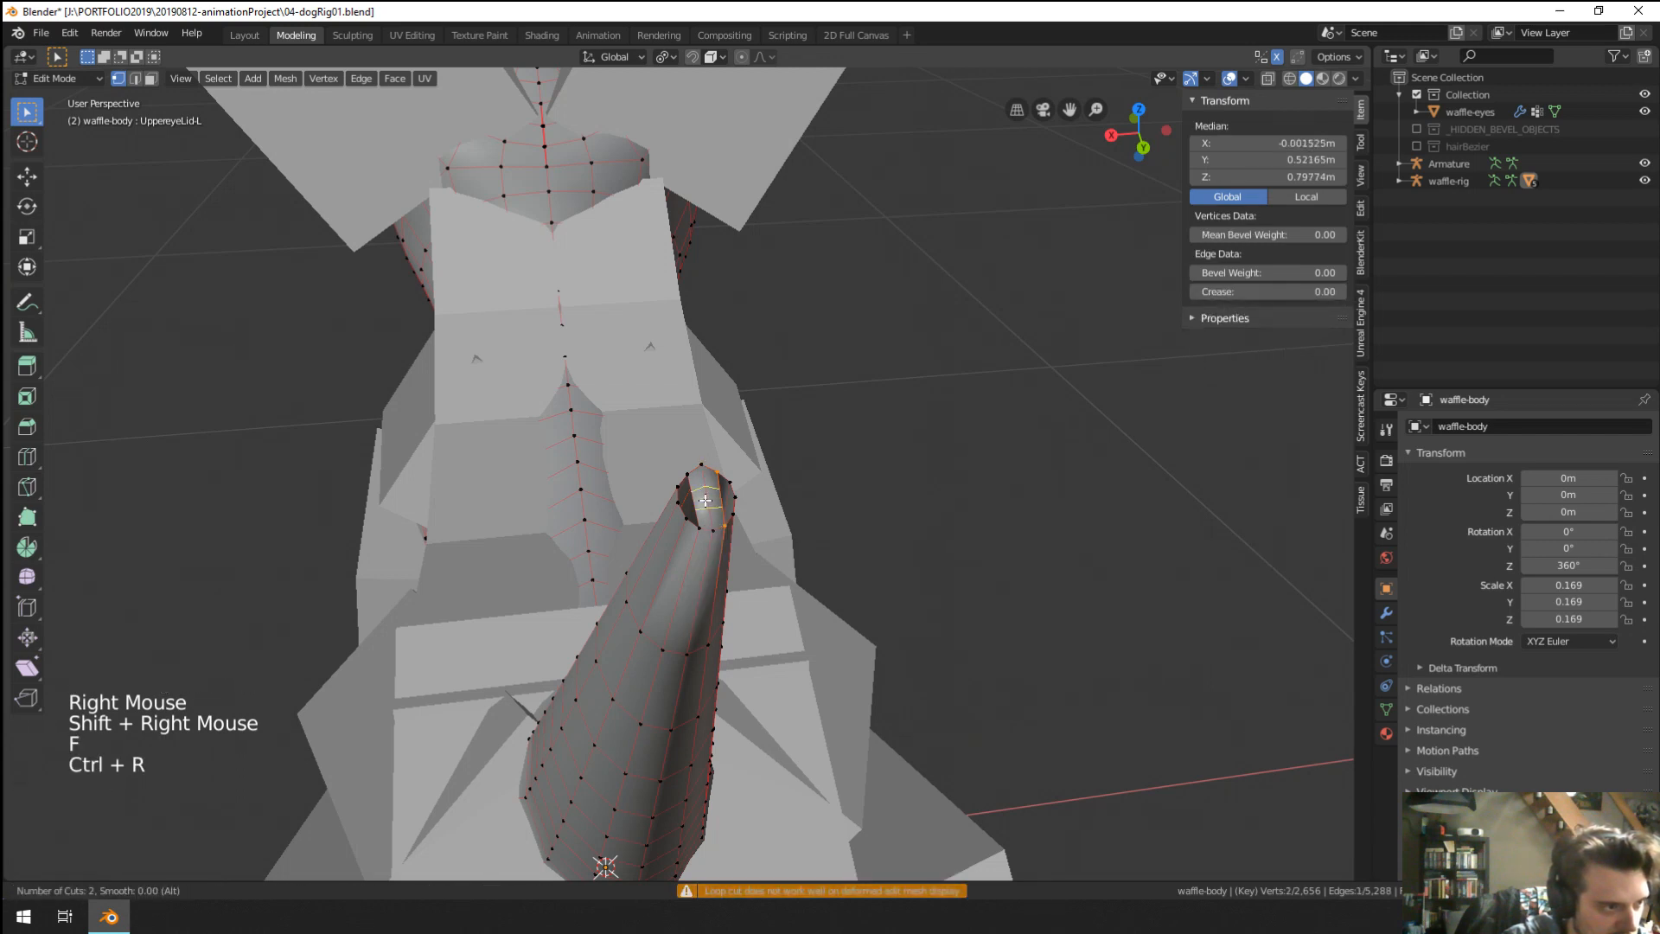
click(706, 501)
click(706, 500)
Fill the remaining gaps on both sides of the tail tip with faces.
right_click(690, 472)
shift+right_click(677, 492)
key(f)
key(f)
key(f)
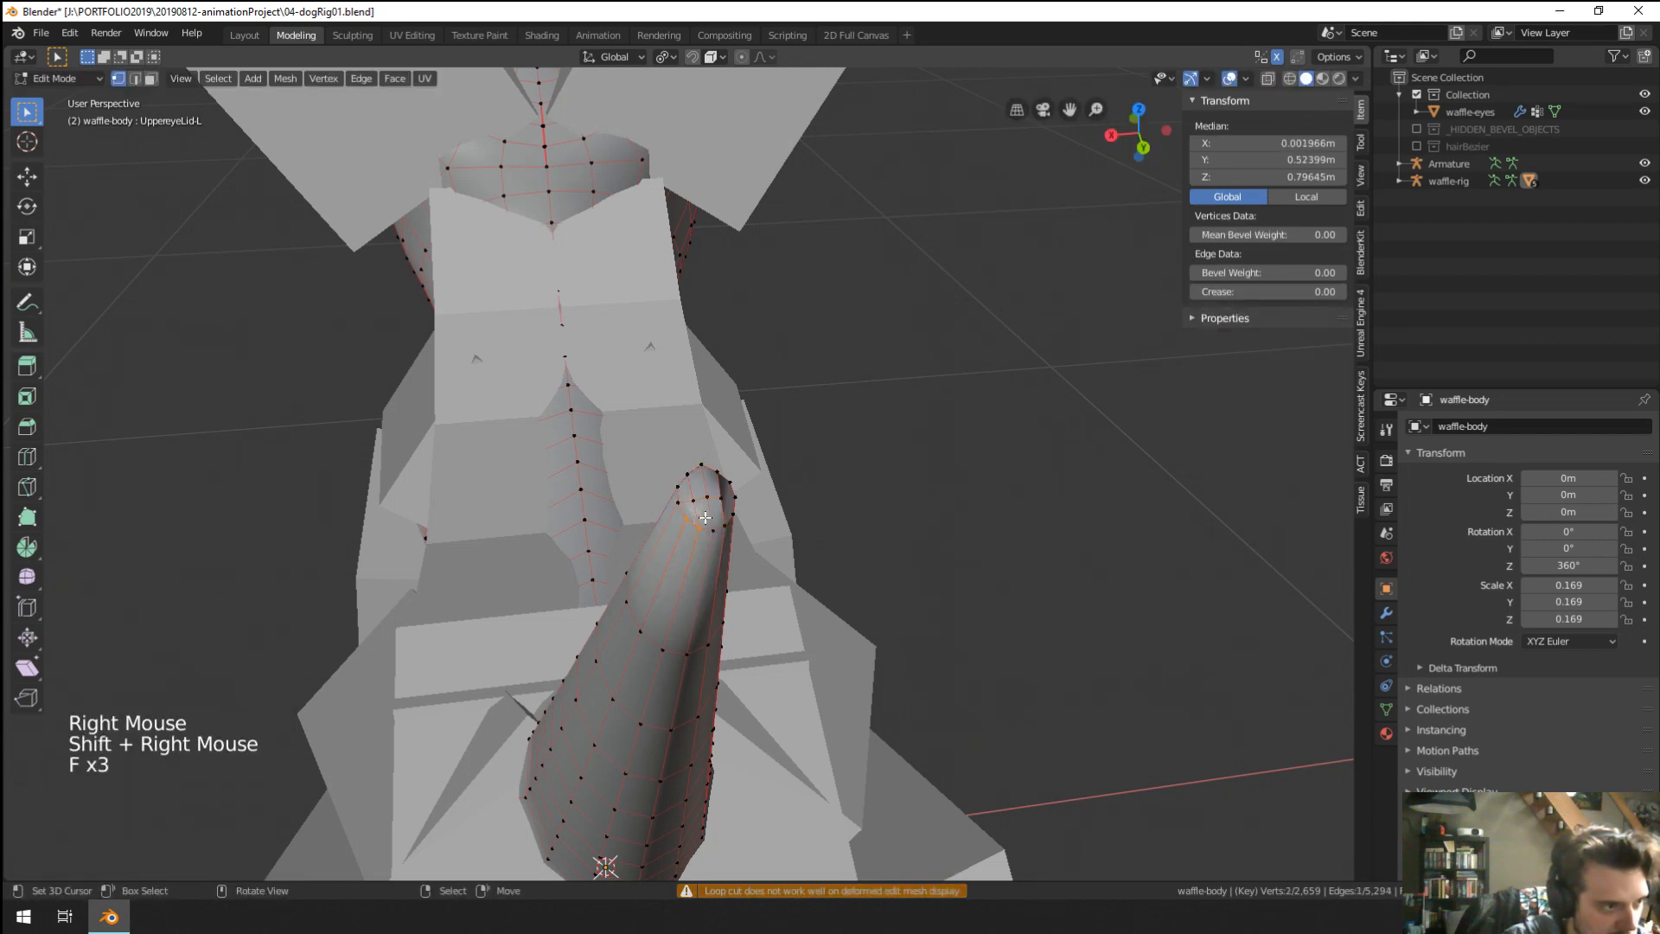
right_click(717, 472)
shift+right_click(728, 481)
key(f)
key(f)
key(f)
scroll(745, 559, down, 1)
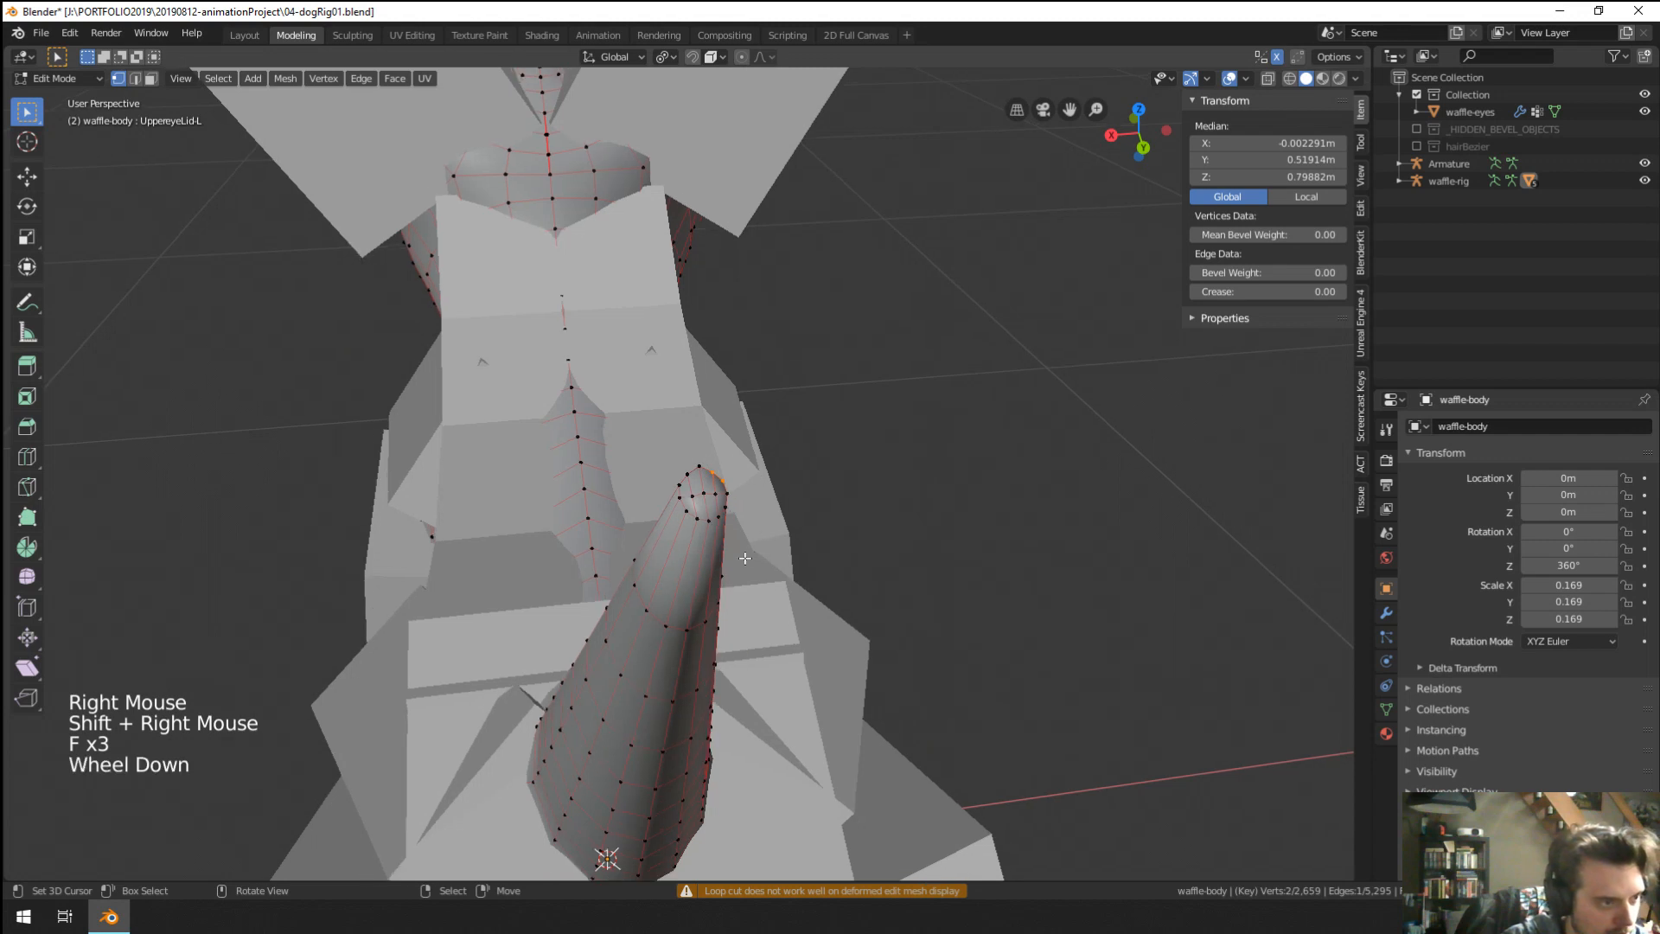
Move the tail tip's middle row of vertices outward about 0.004 m in side view and return to object mode.
right_click(701, 497)
ctrl+right_click(710, 499)
key(KP_1)
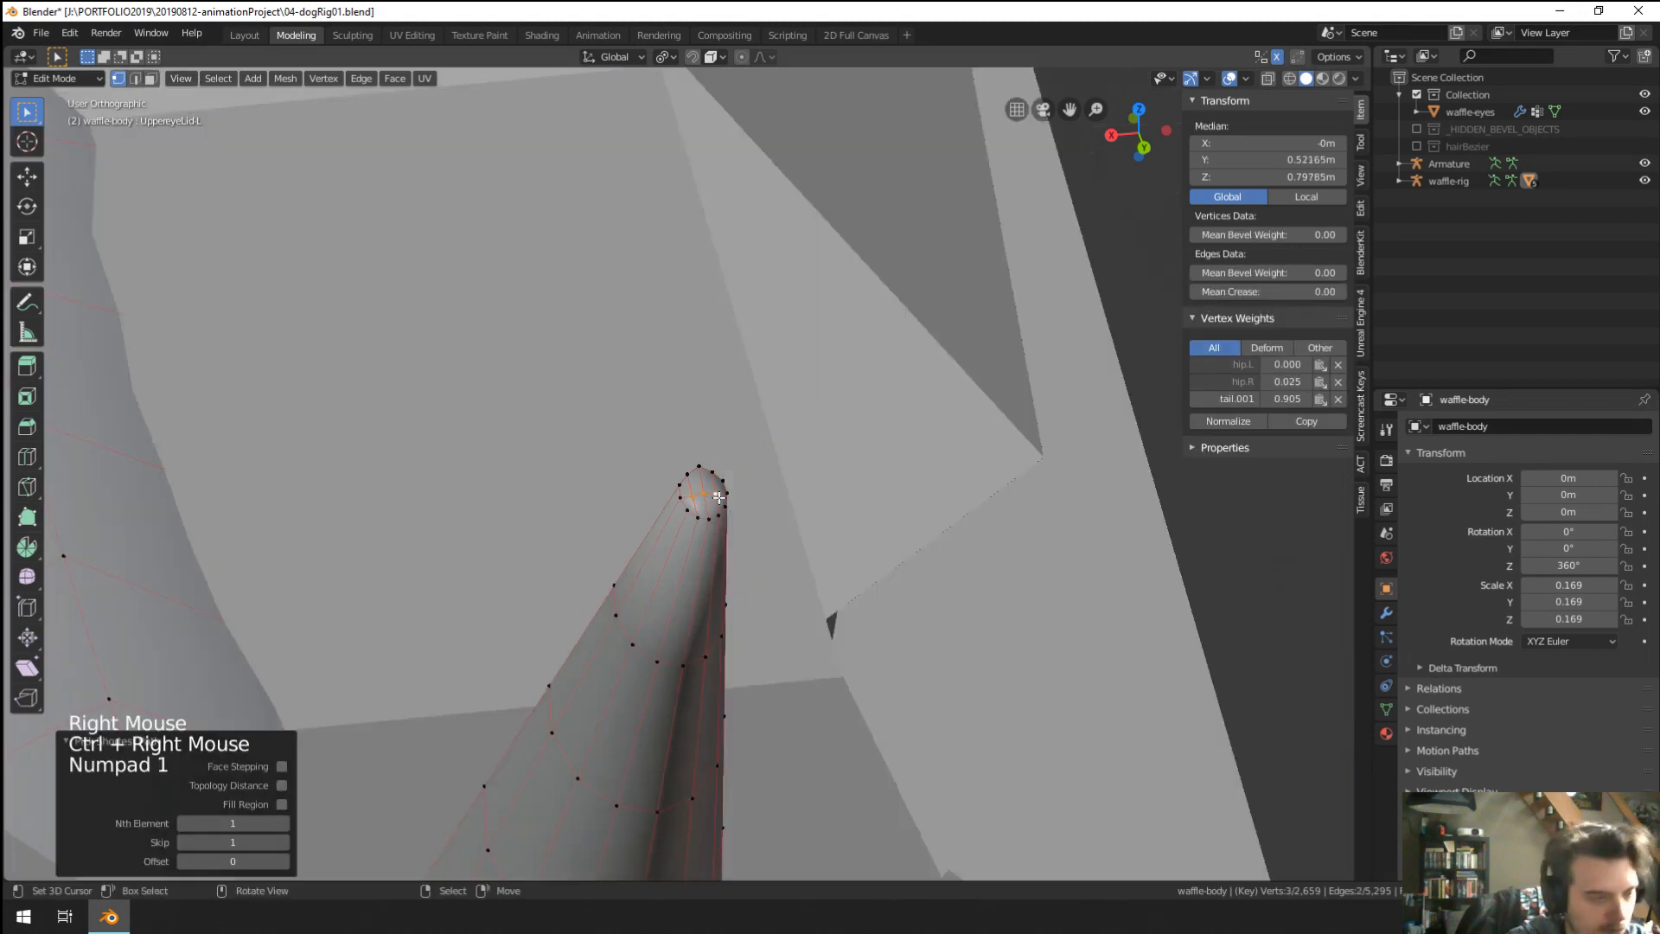
key(KP_3)
key(g)
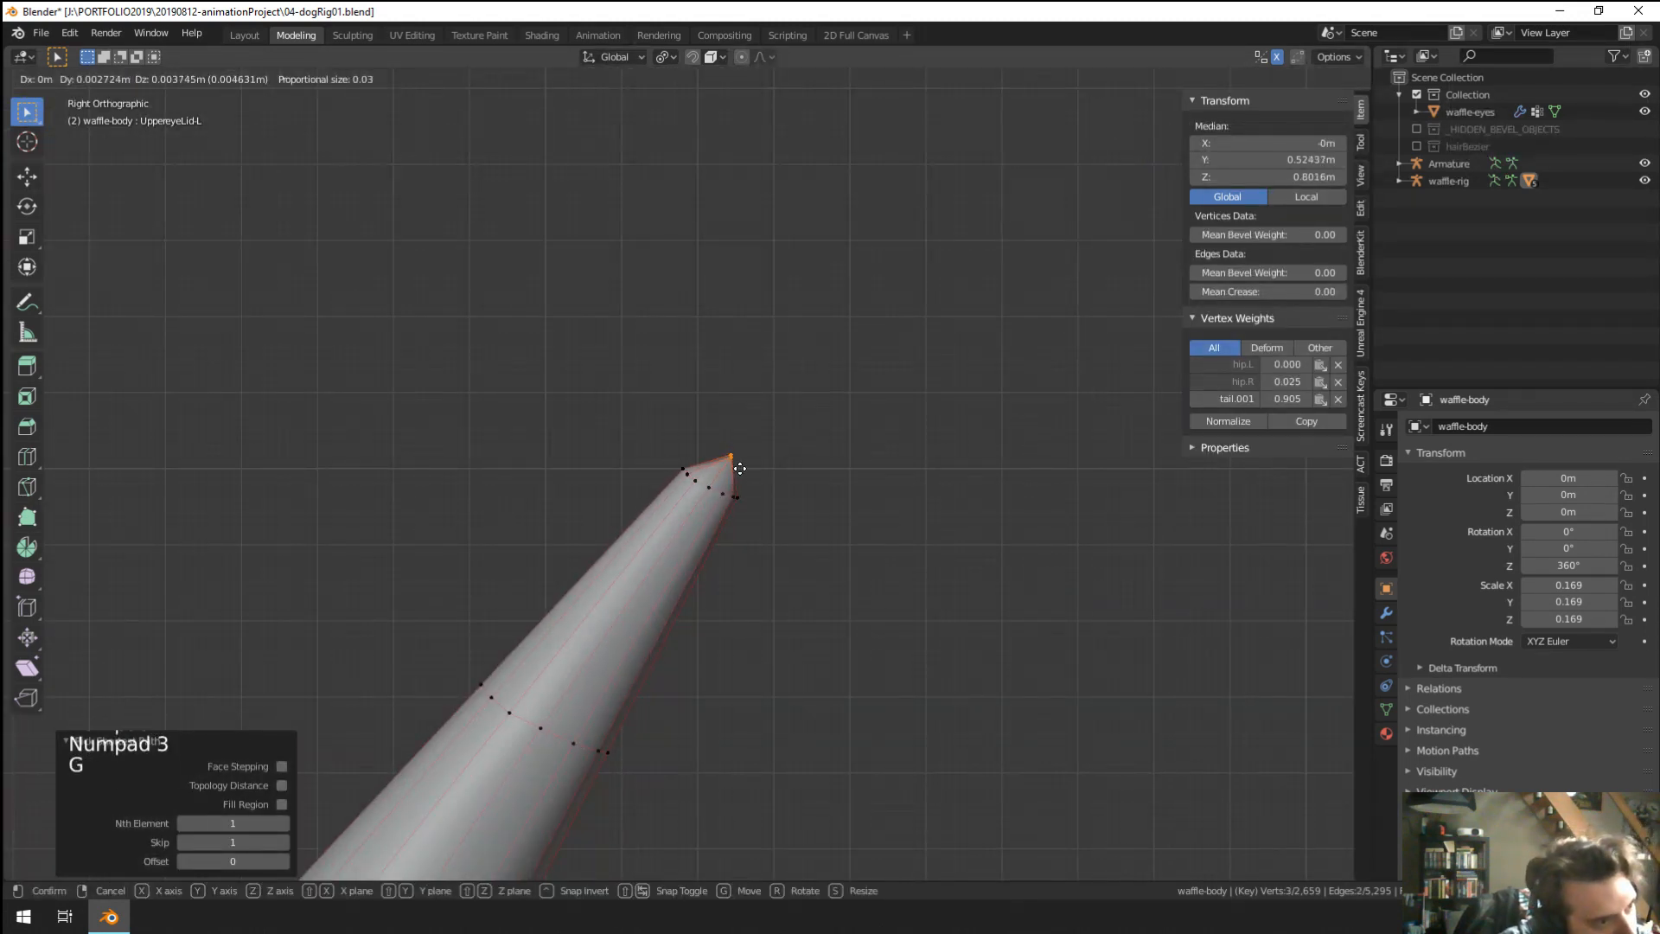
click(738, 469)
key(Tab)
scroll(834, 501, down, 15)
shift+middle_drag(834, 501, 670, 563)
scroll(735, 525, up, 3)
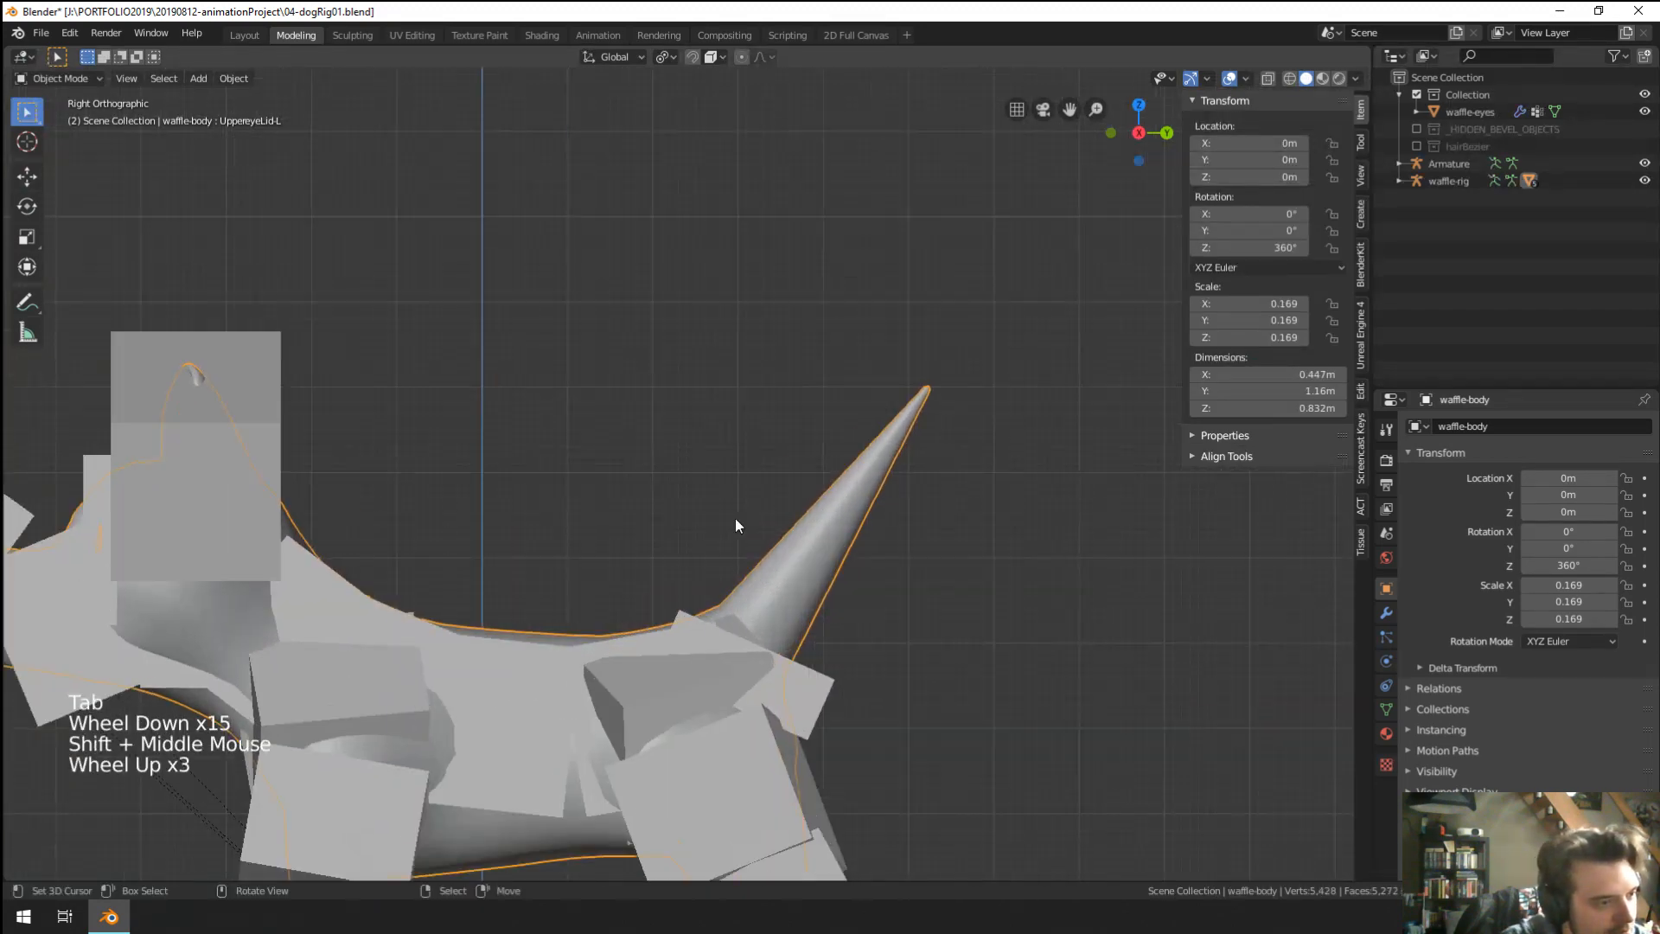
key(KP_1)
key(KP_3)
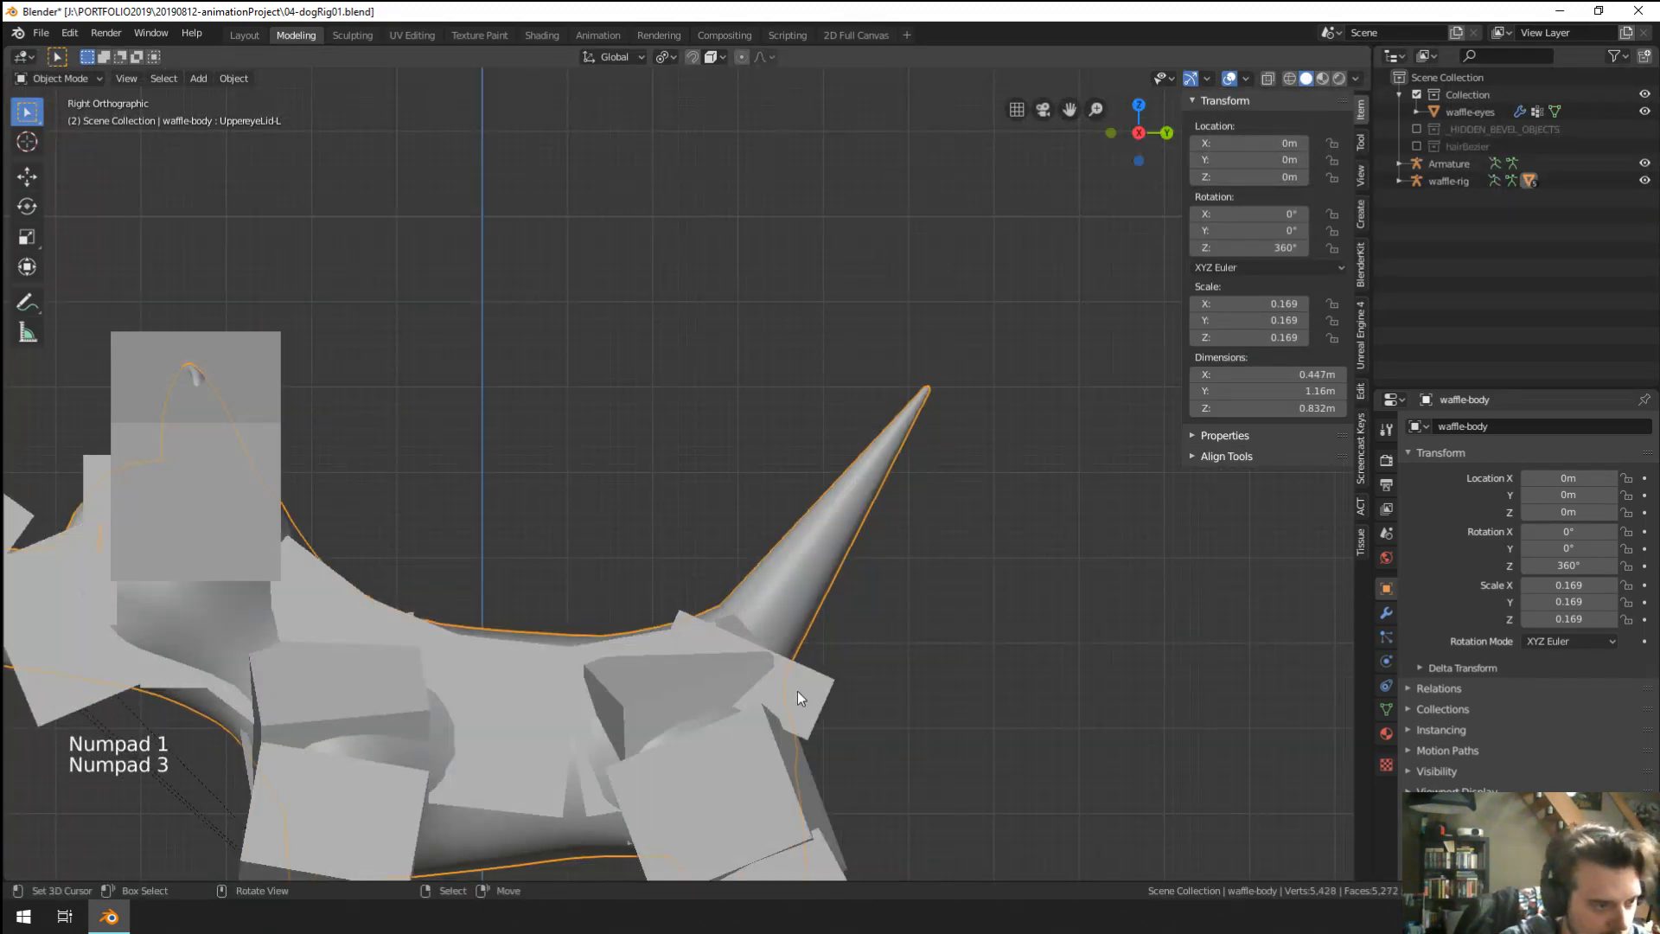
Open waffle-rig for editing with the tail.001 bone selected and display the armature's bones as Octahedral.
right_click(821, 674)
key(Tab)
right_click(821, 674)
key(r)
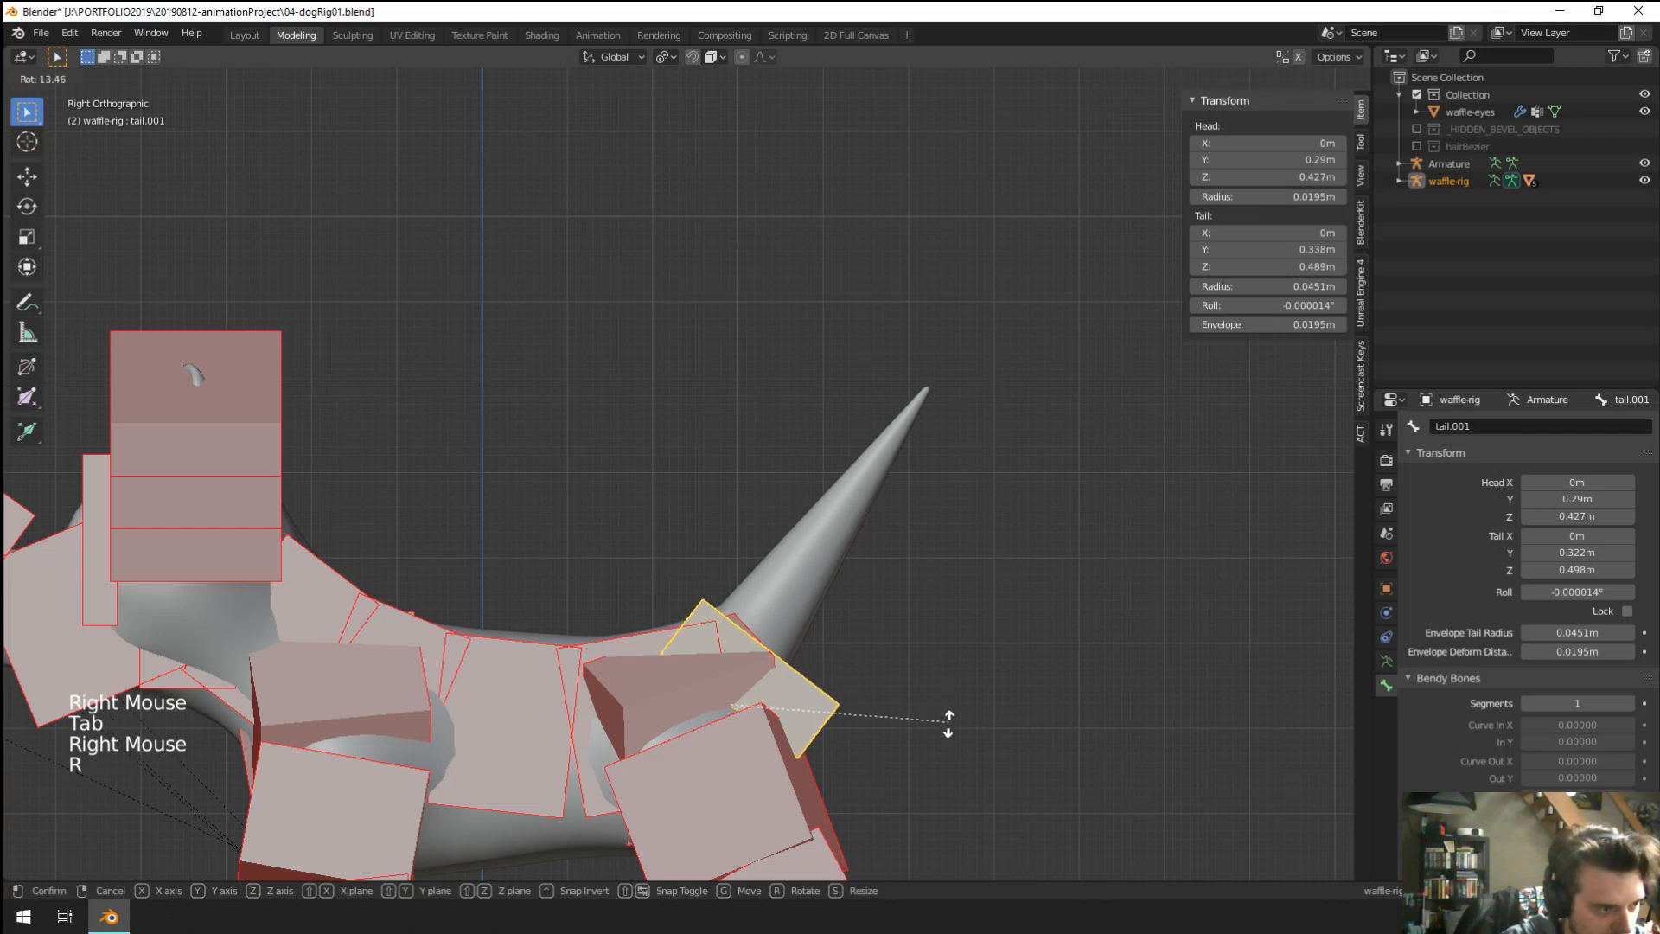
right_click(948, 746)
scroll(1470, 649, down, 7)
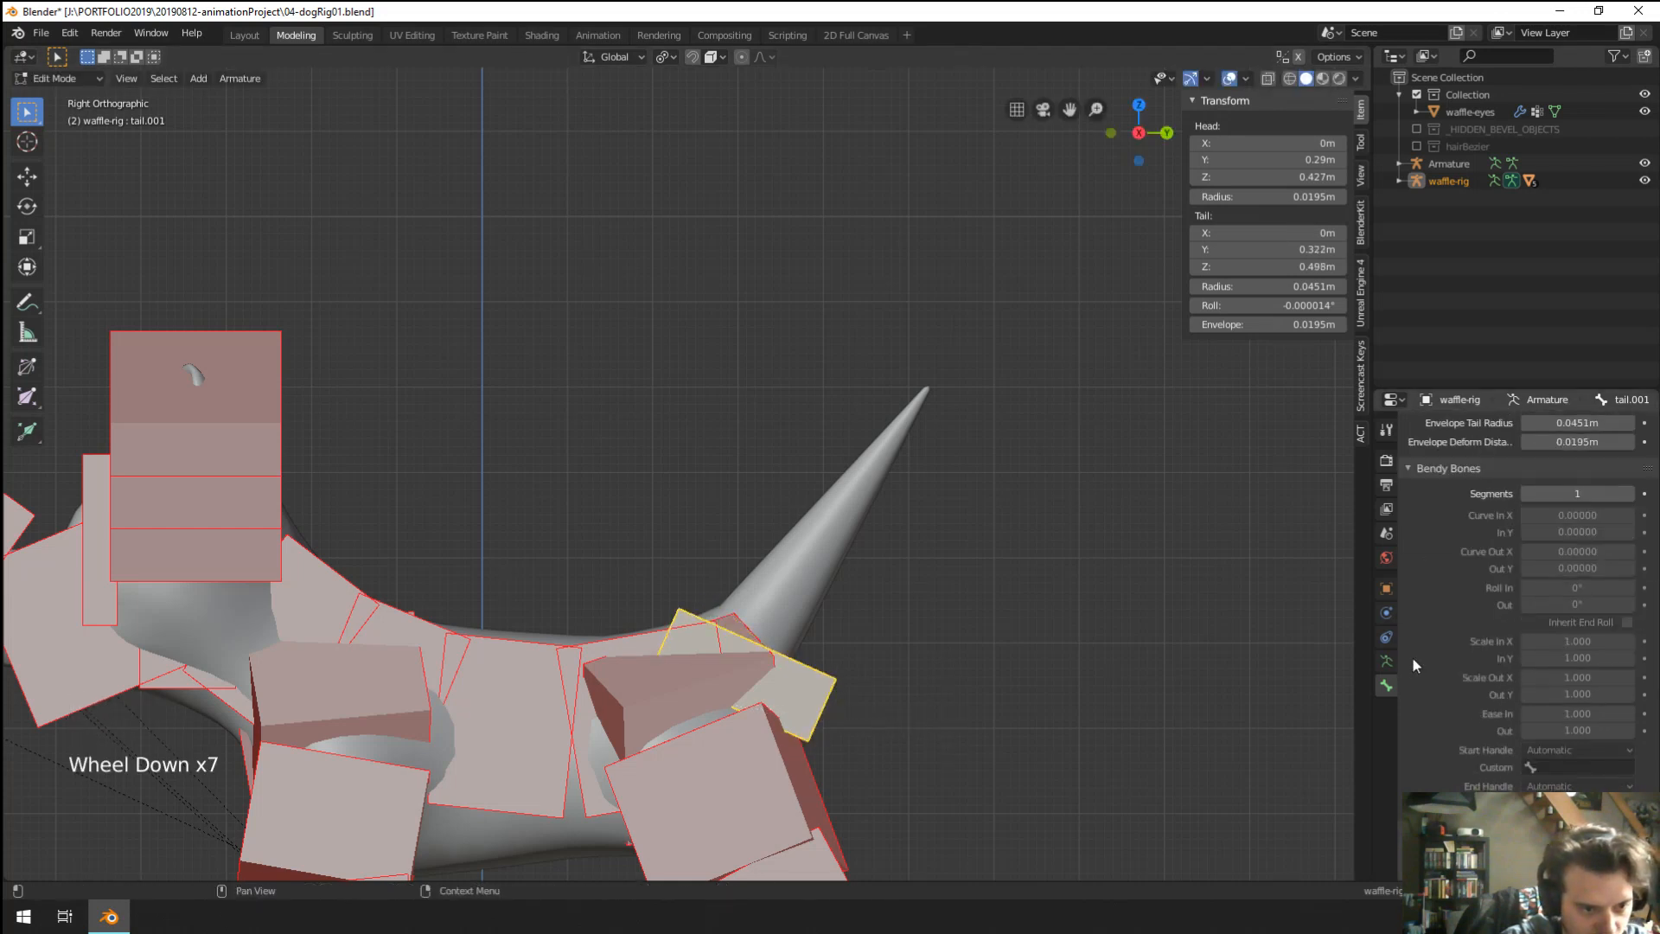
click(1387, 661)
click(1581, 691)
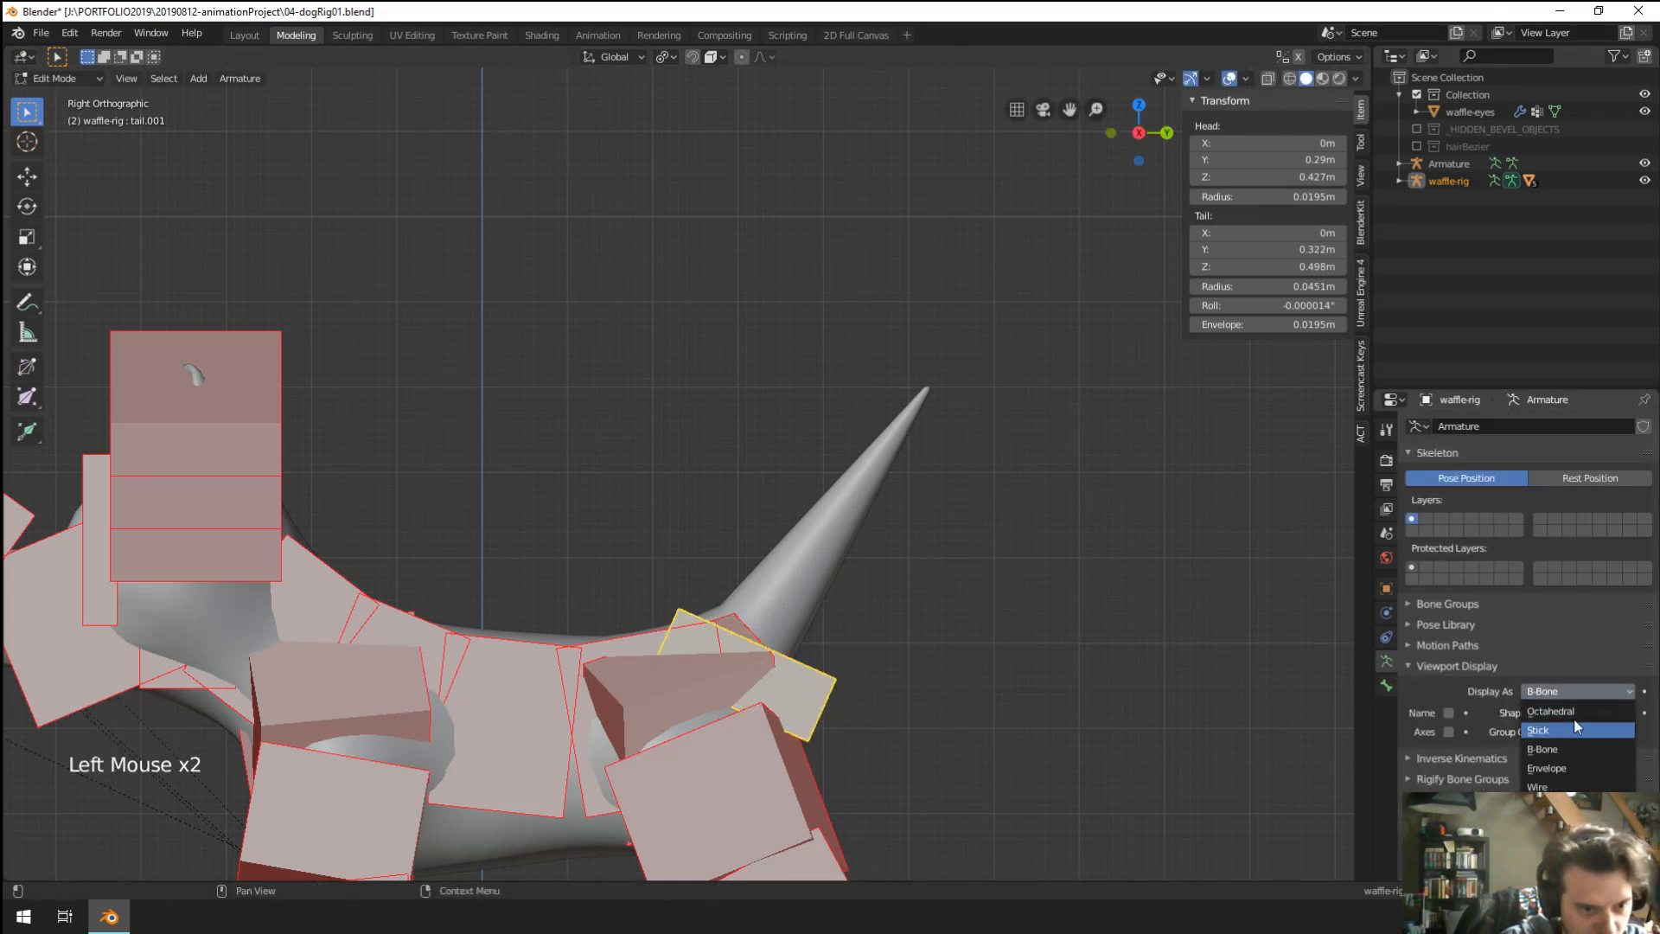
click(1574, 710)
Switch to wireframe shading and move the end joint of the tail.001 bone about 0.014 m up into the tail base.
scroll(802, 666, up, 1)
key(z)
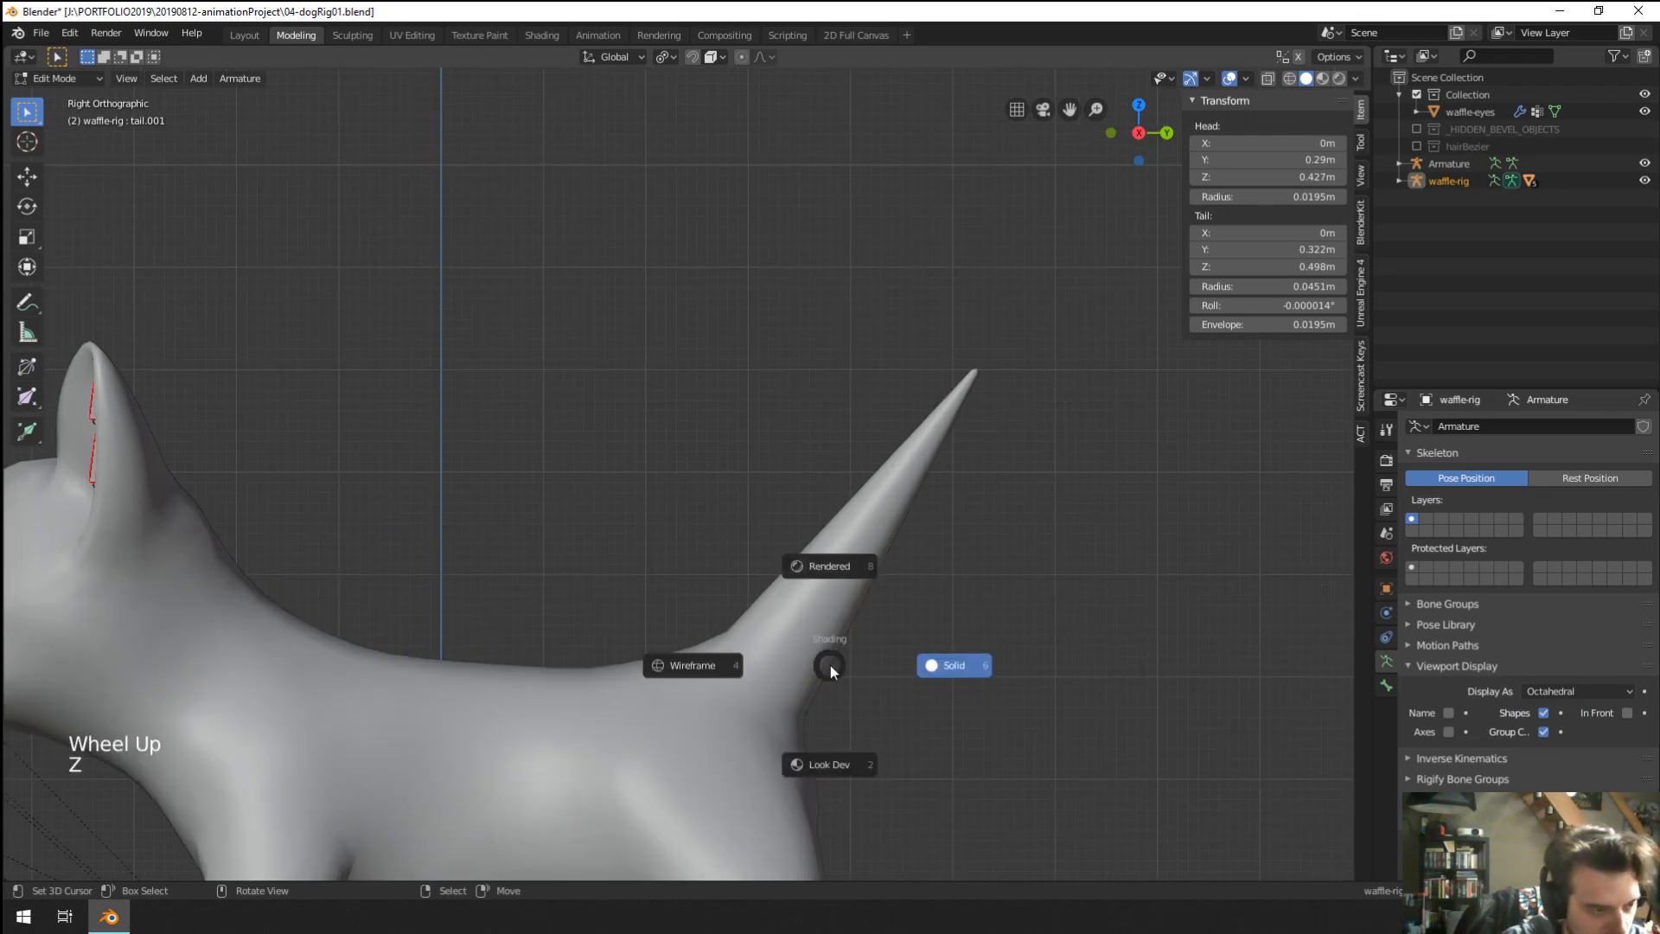
shift+middle_drag(830, 666, 782, 532)
scroll(786, 553, up, 2)
right_click(785, 552)
key(g)
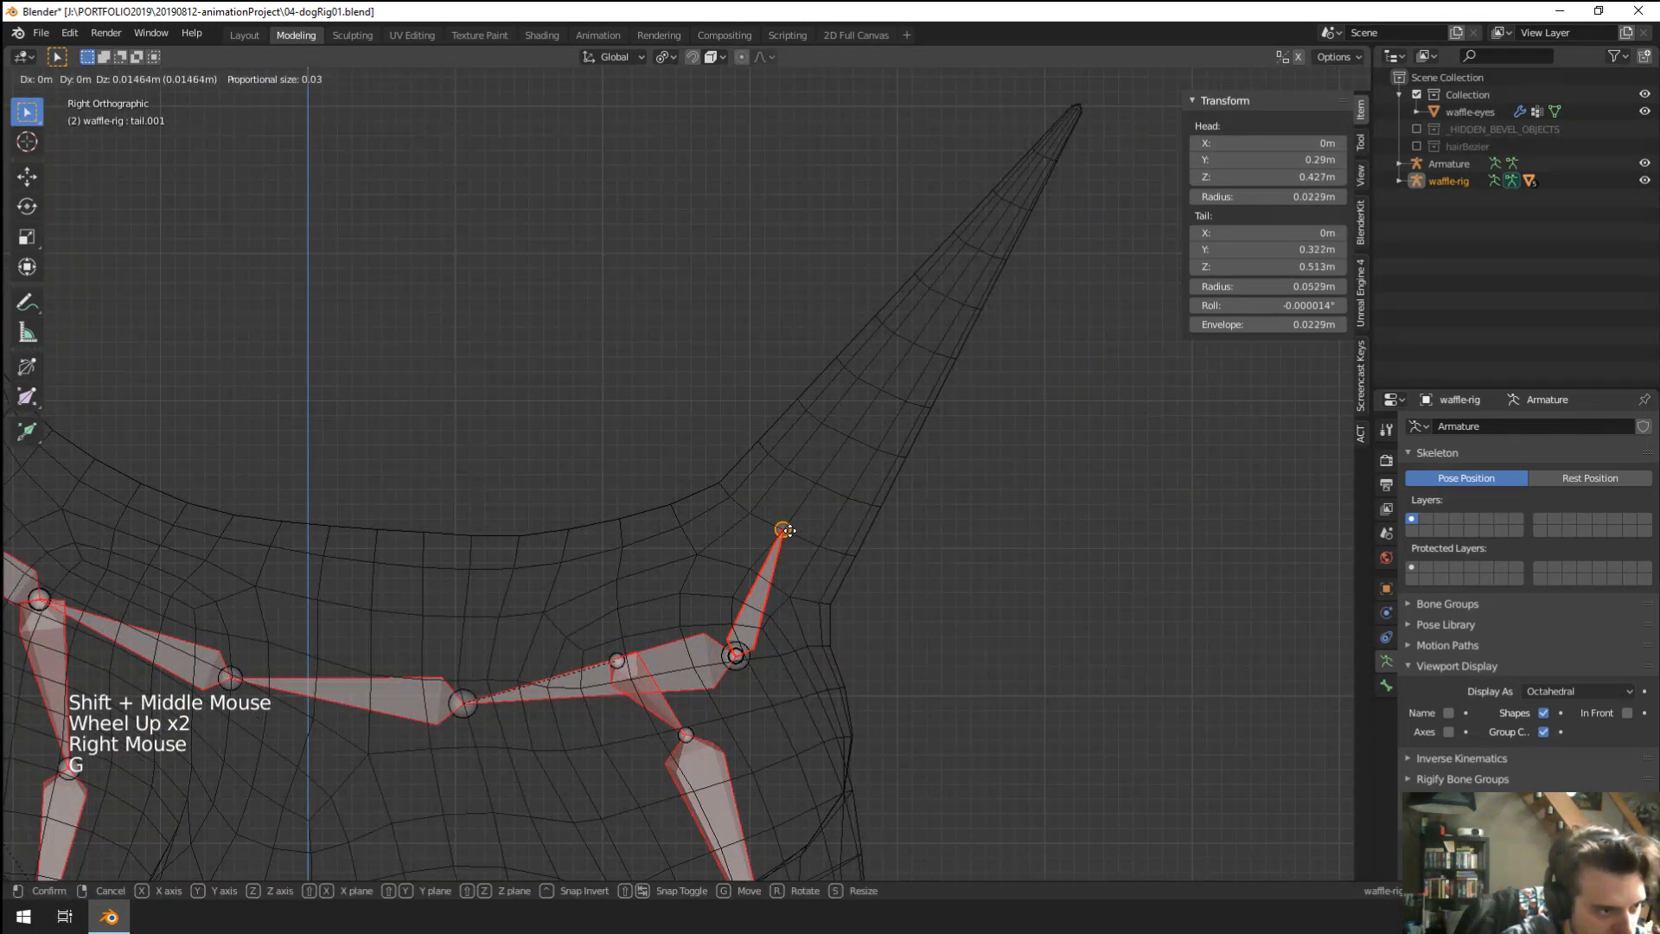
click(783, 532)
Extrude a long bone from tail.001 to the tail tip (Y 0.203 m, Z 0.286 m) and a short end bone beyond it (Y 0.0246 m, Z 0.0369 m).
shift+middle_drag(782, 532, 655, 748)
key(e)
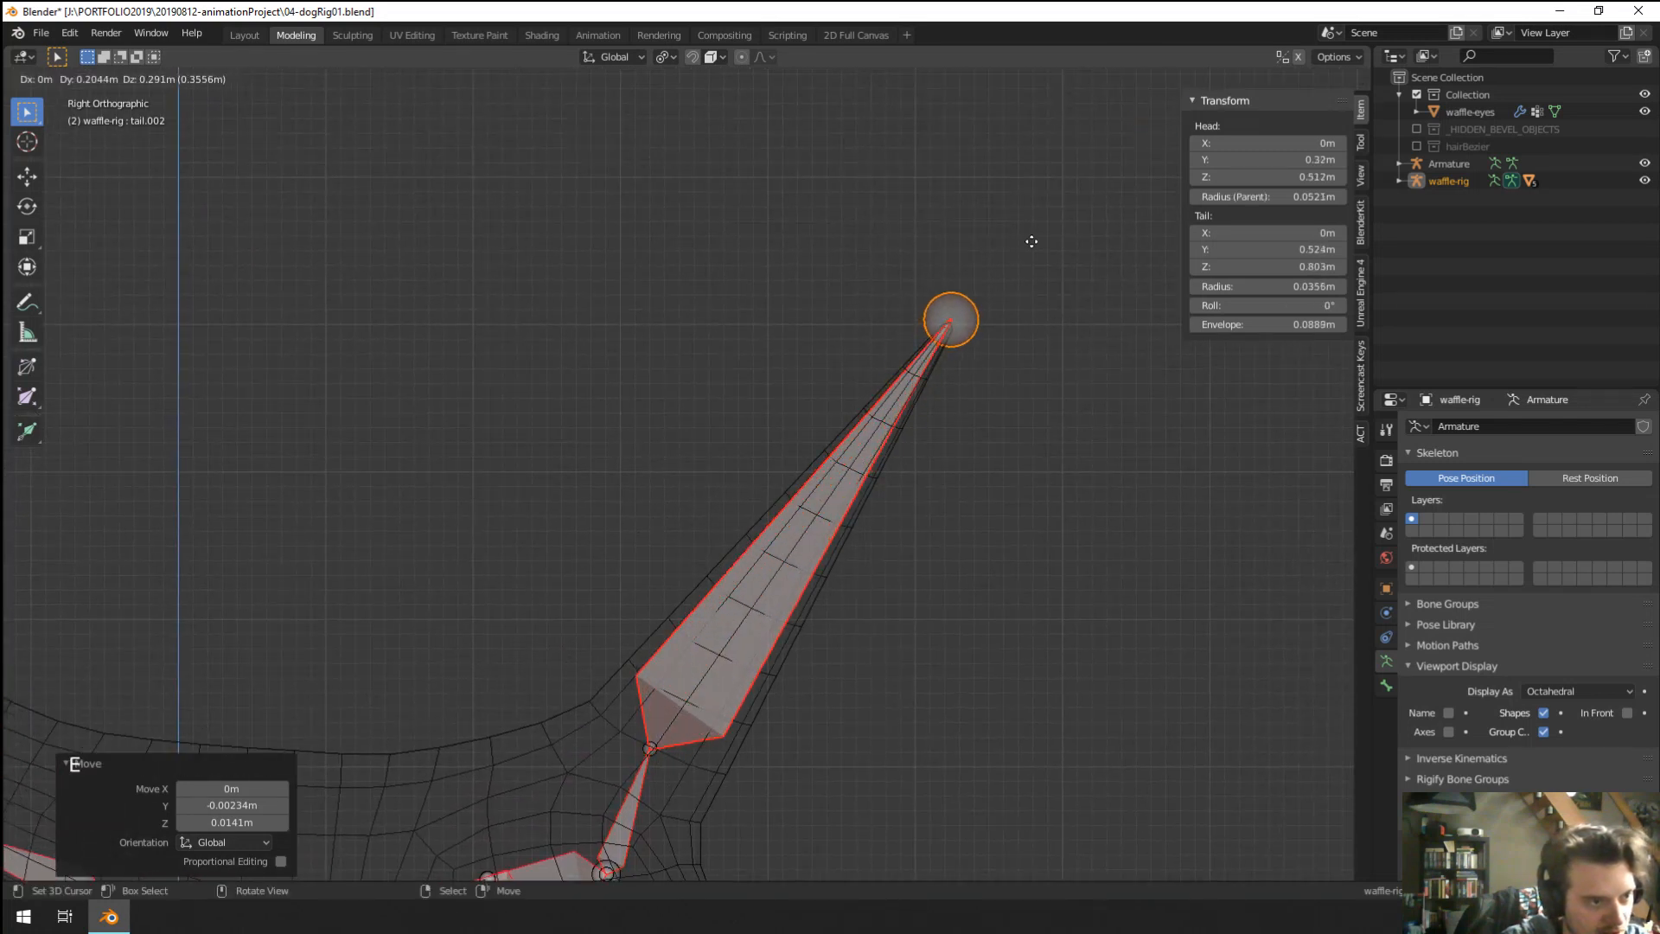
click(1029, 248)
key(e)
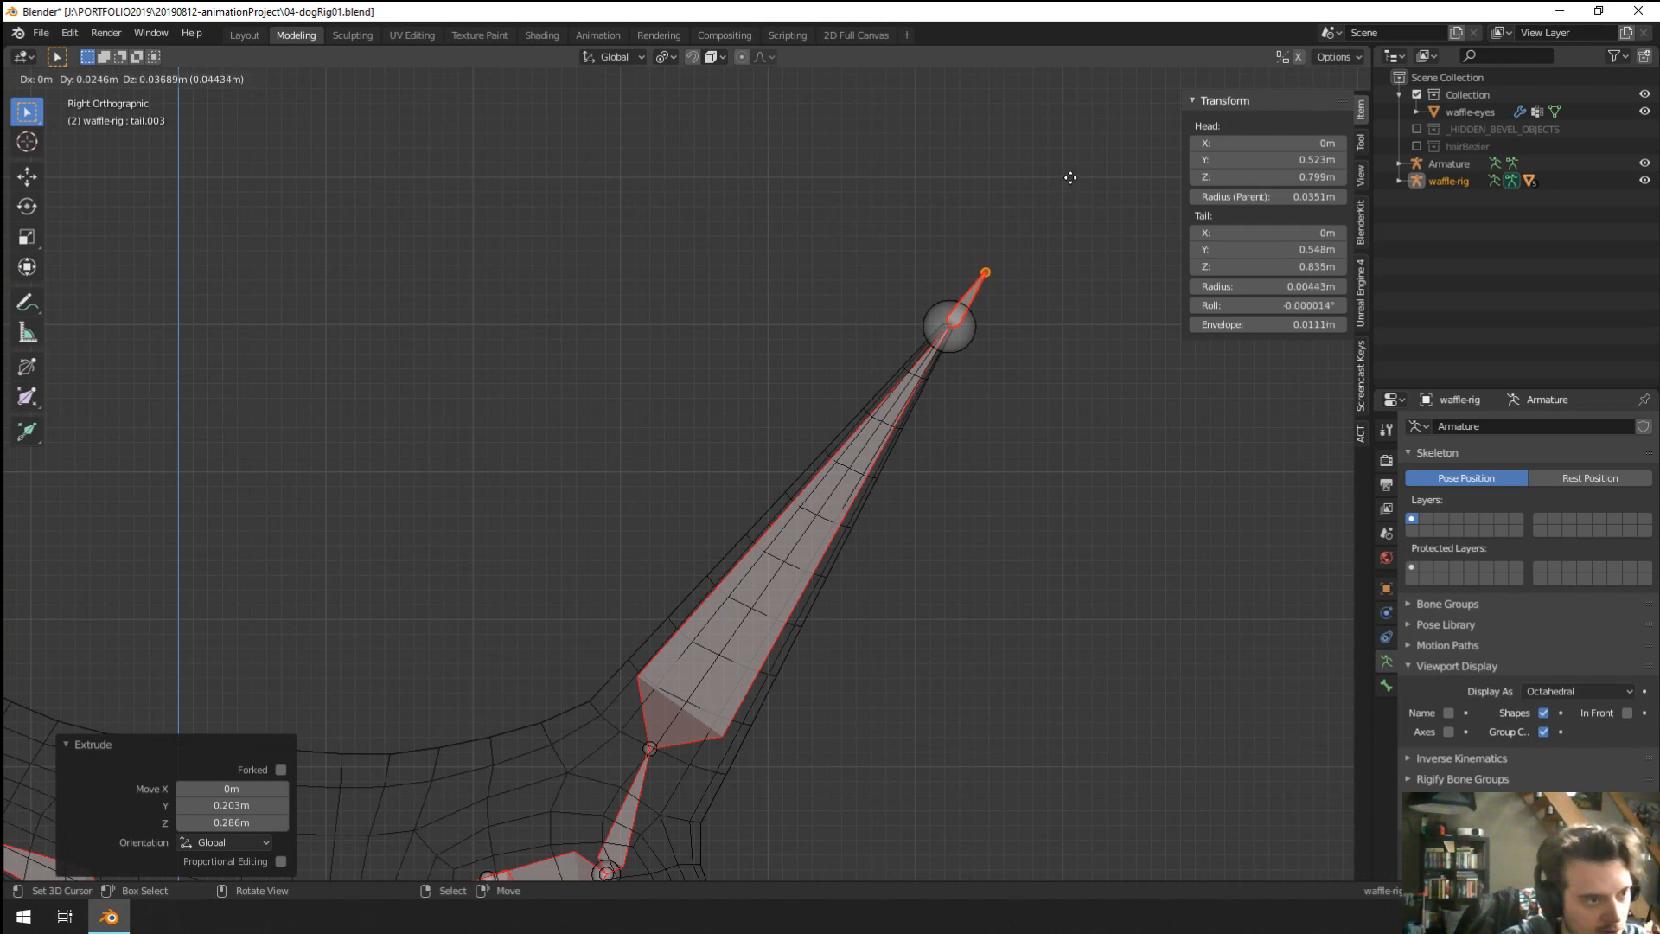
click(1070, 177)
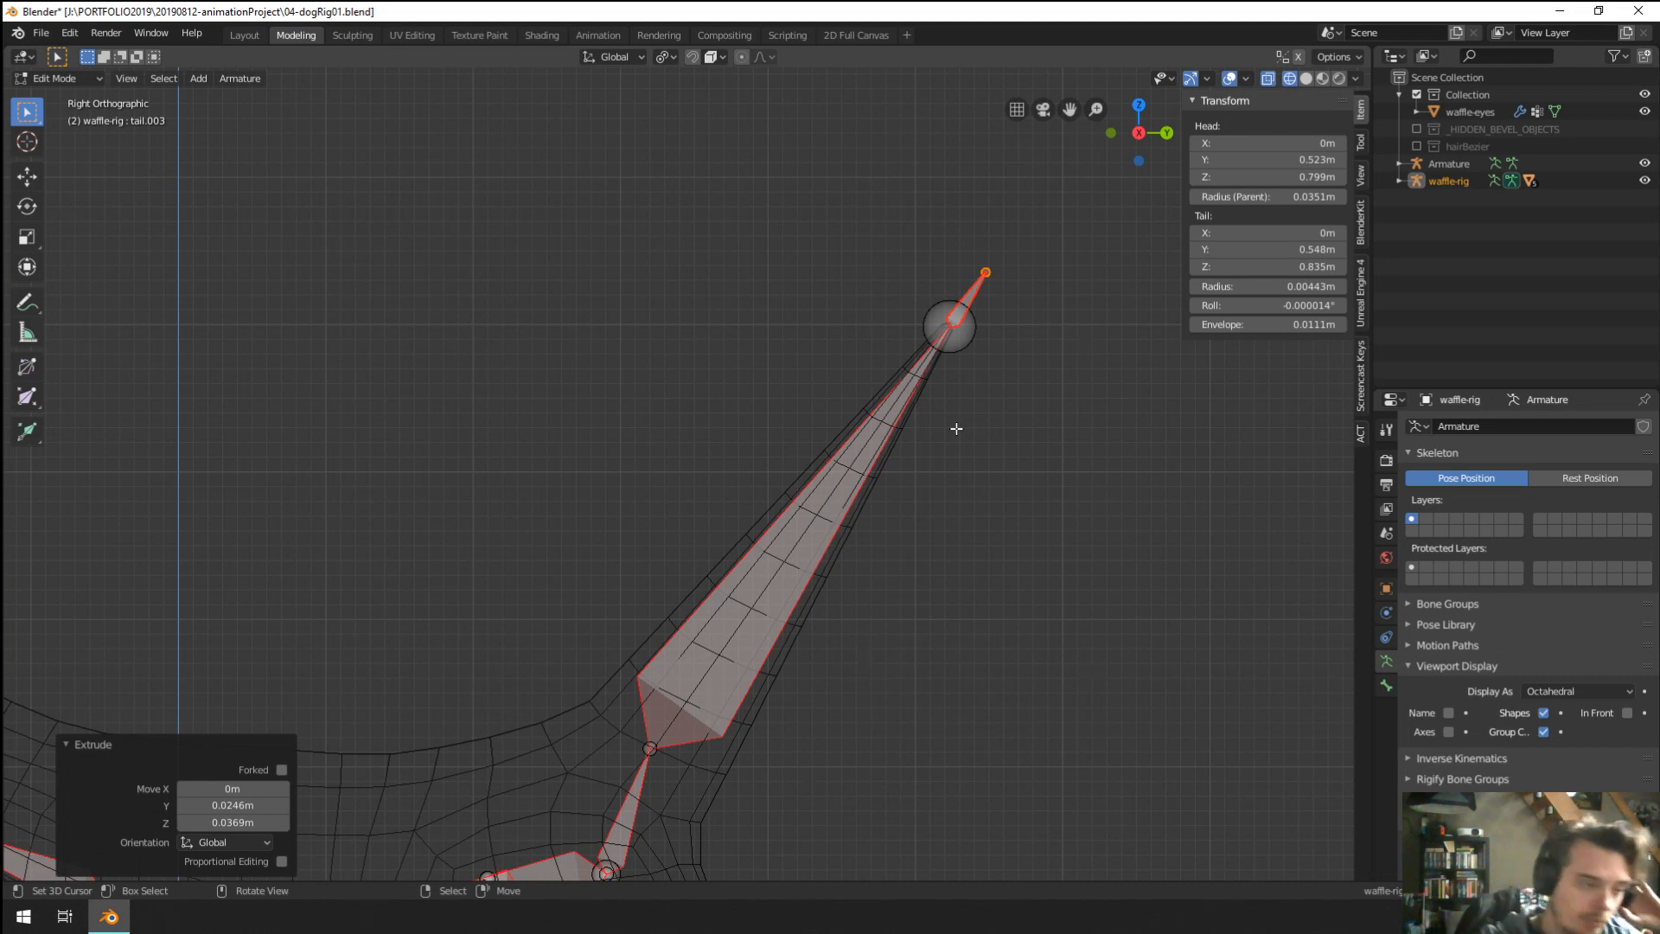
Select the long tail bone in pose mode and set its Bendy Bones segments to 4.
right_click(805, 519)
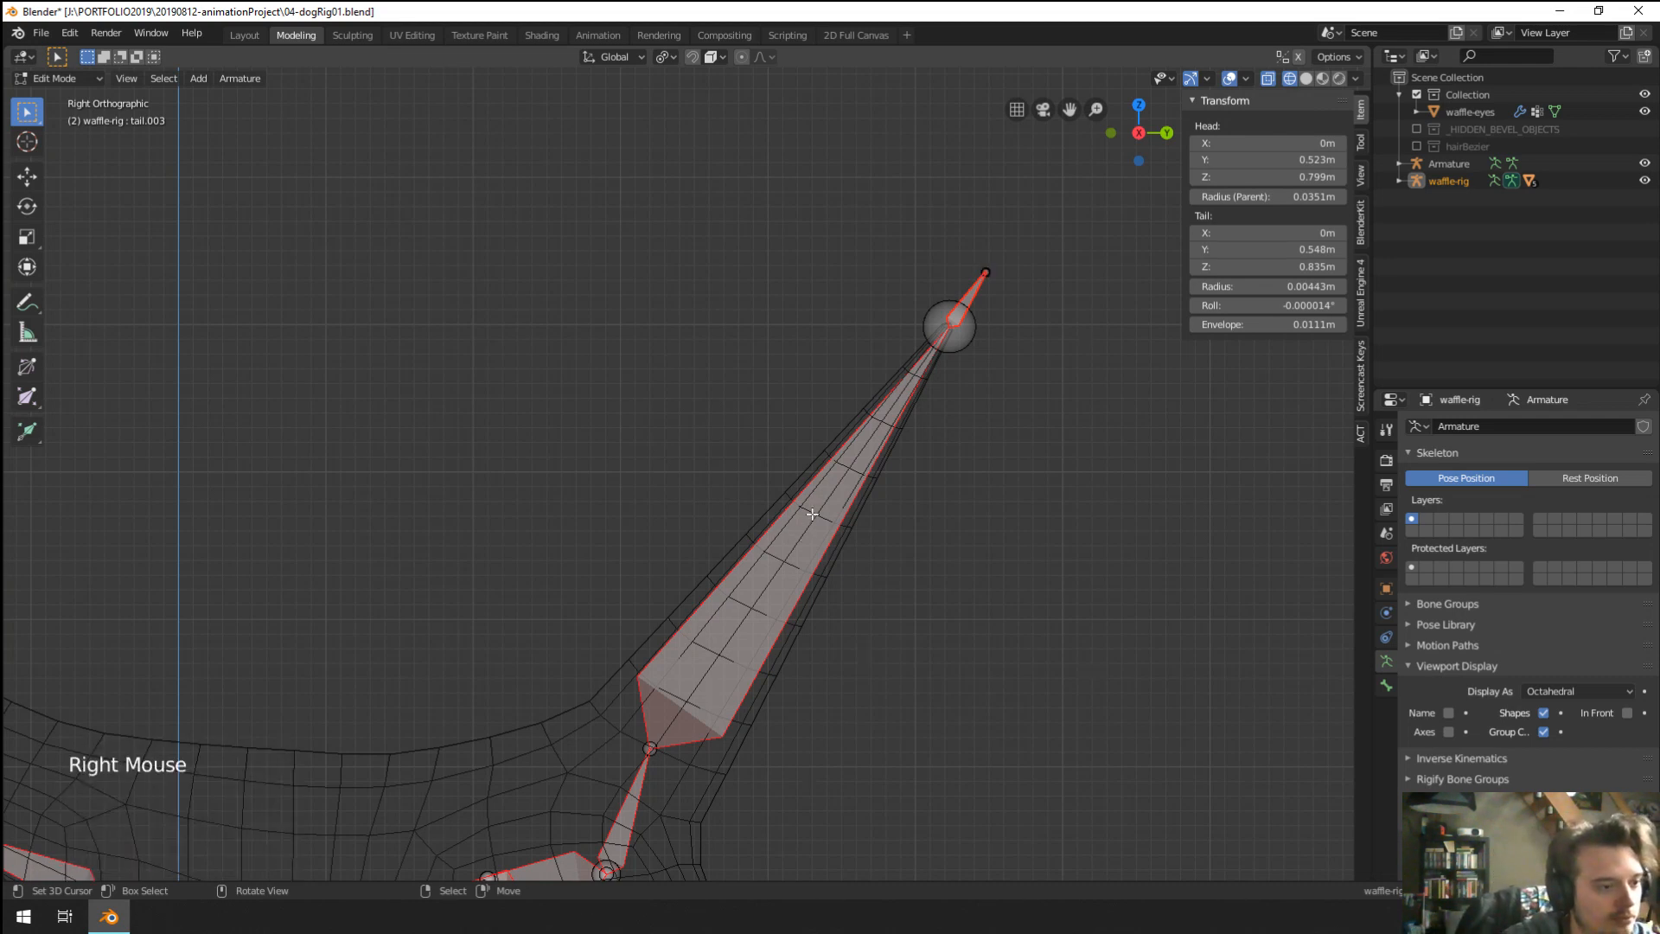
key(Tab)
right_click(837, 522)
right_click(837, 522)
key(ctrl+Tab)
right_click(839, 524)
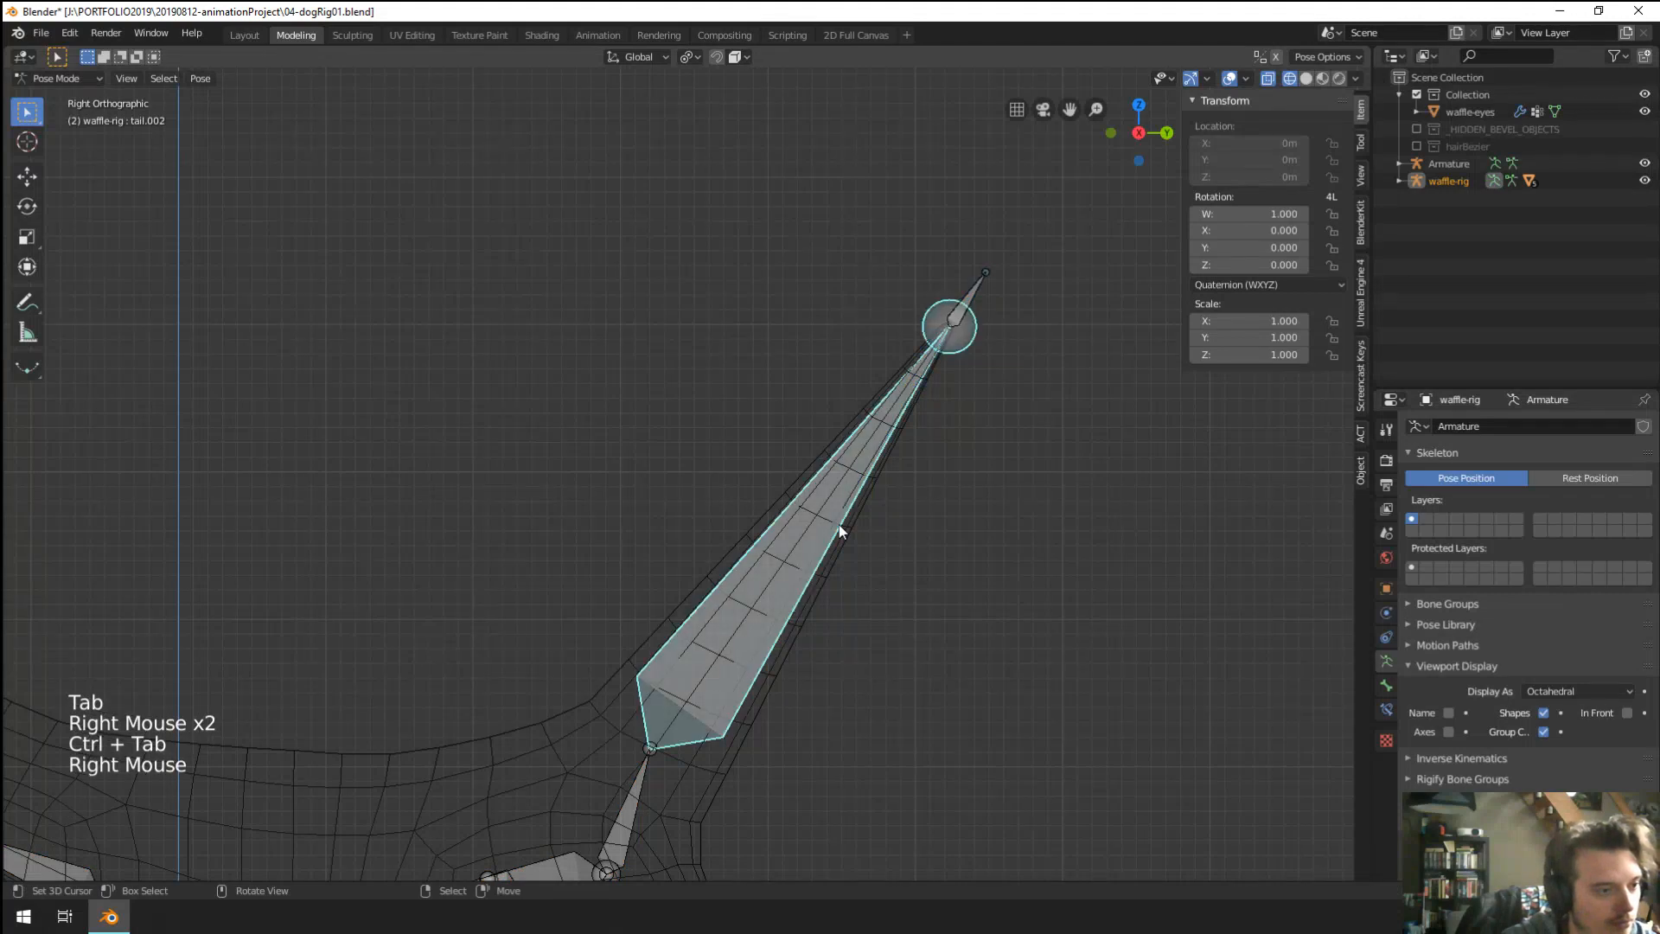
click(1387, 683)
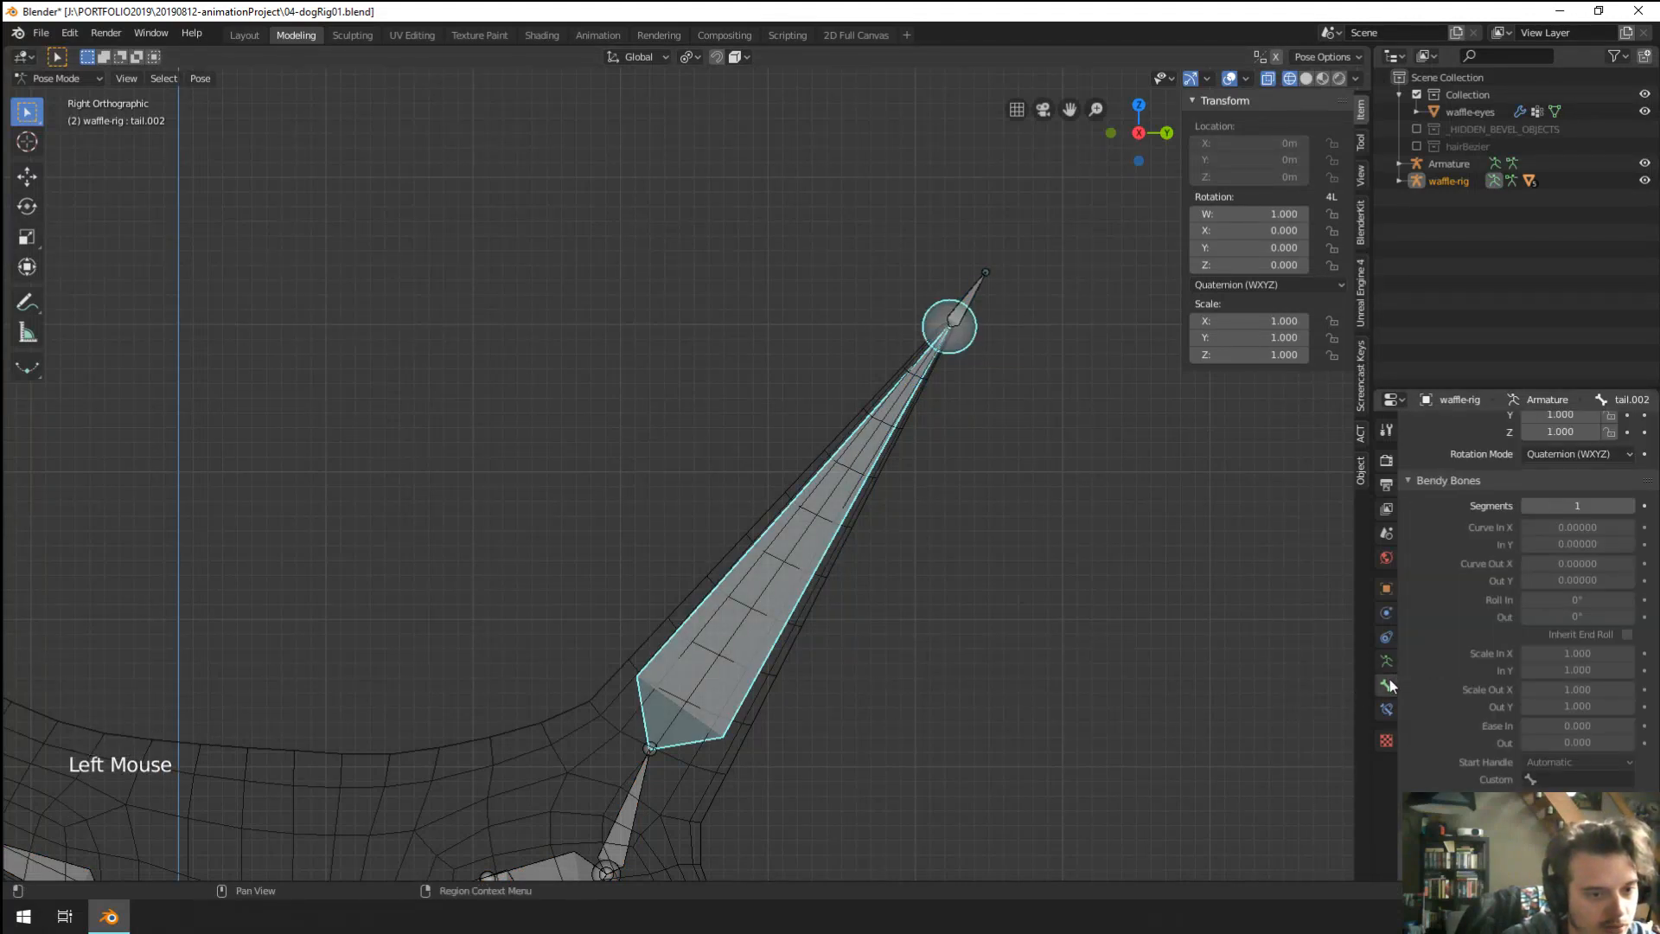
click(1631, 506)
click(1631, 507)
click(1631, 507)
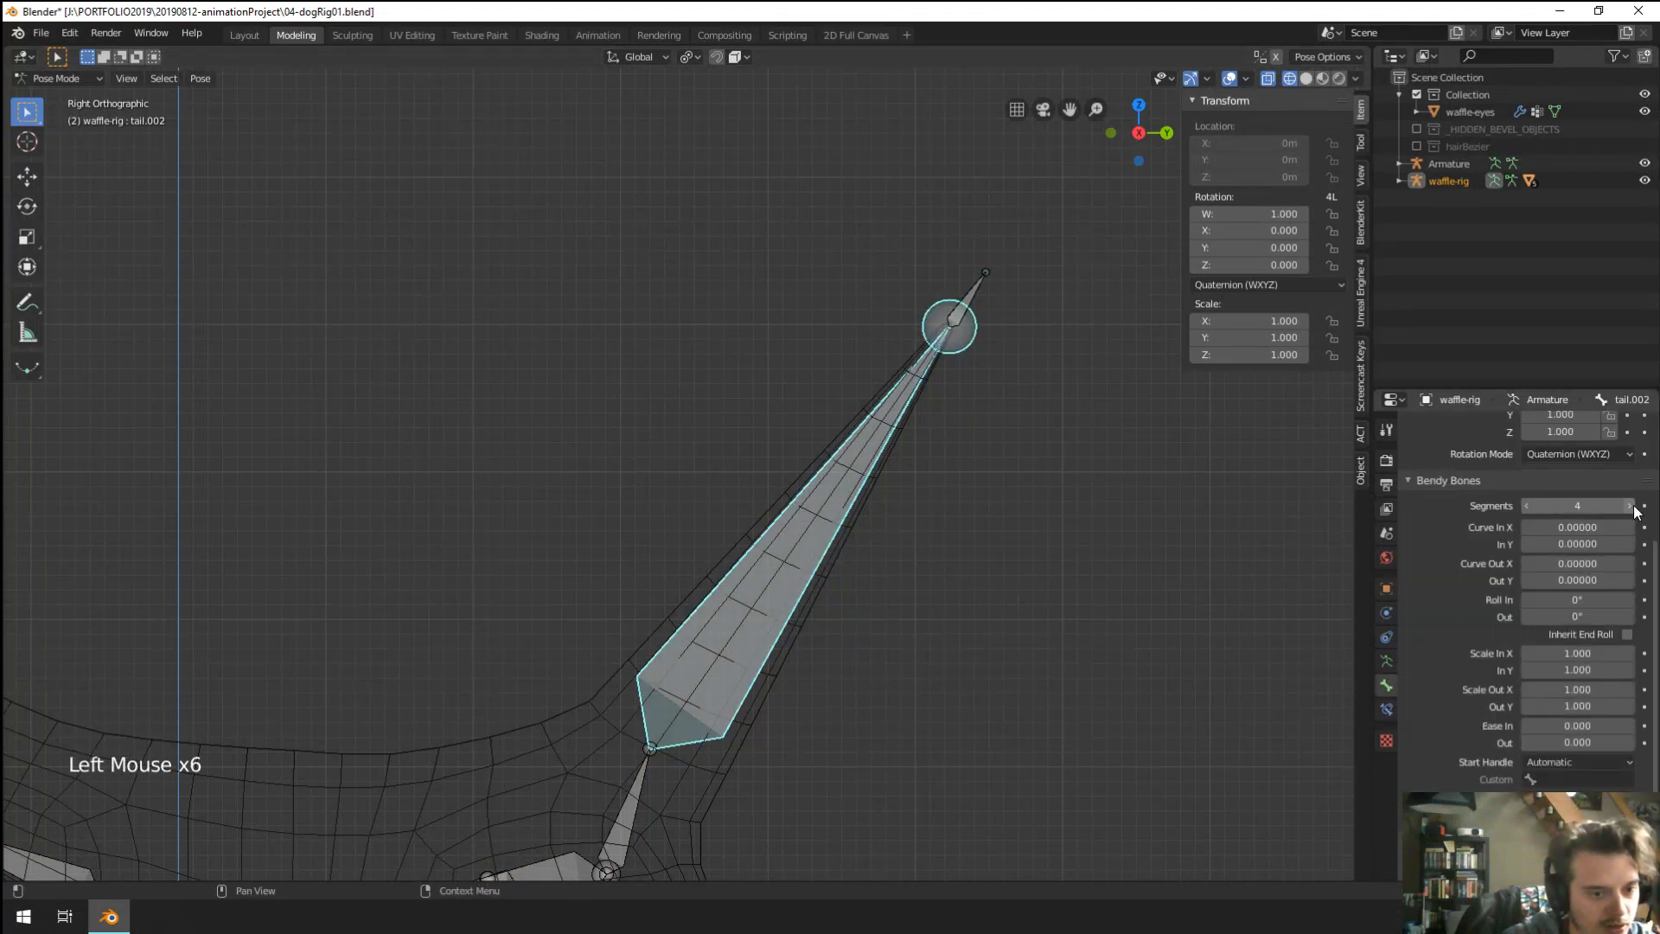
Try rotating the long tail bone in pose mode.
right_click(992, 301)
right_click(993, 301)
key(r)
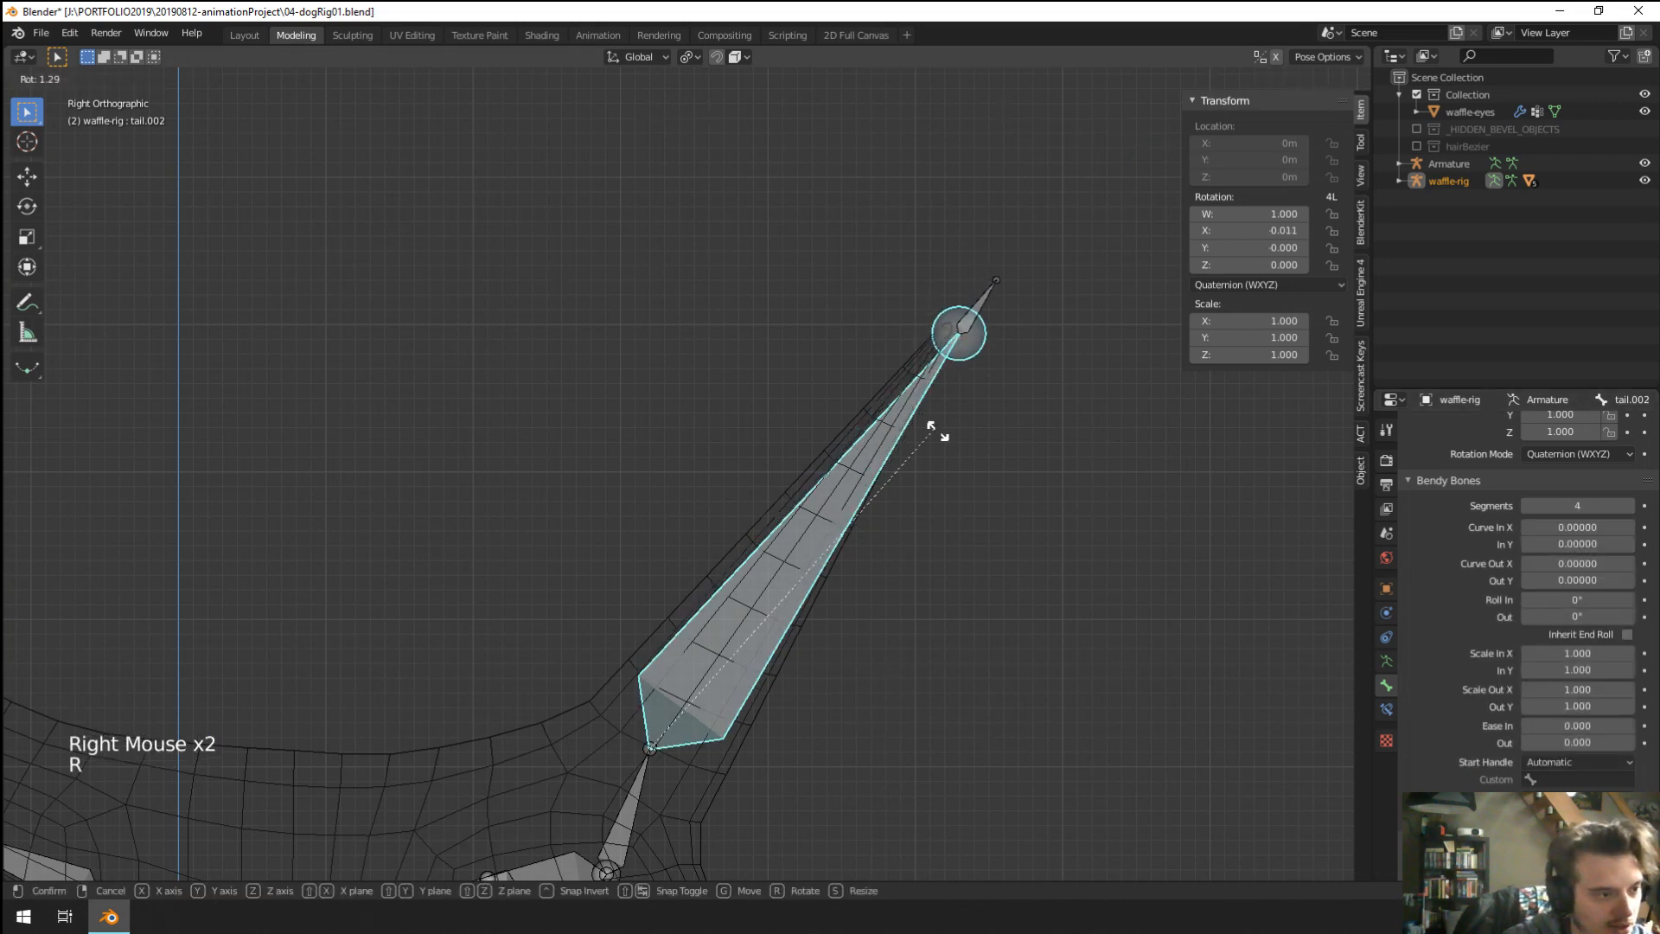
right_click(904, 463)
Check the long tail bone's properties in edit mode.
key(Tab)
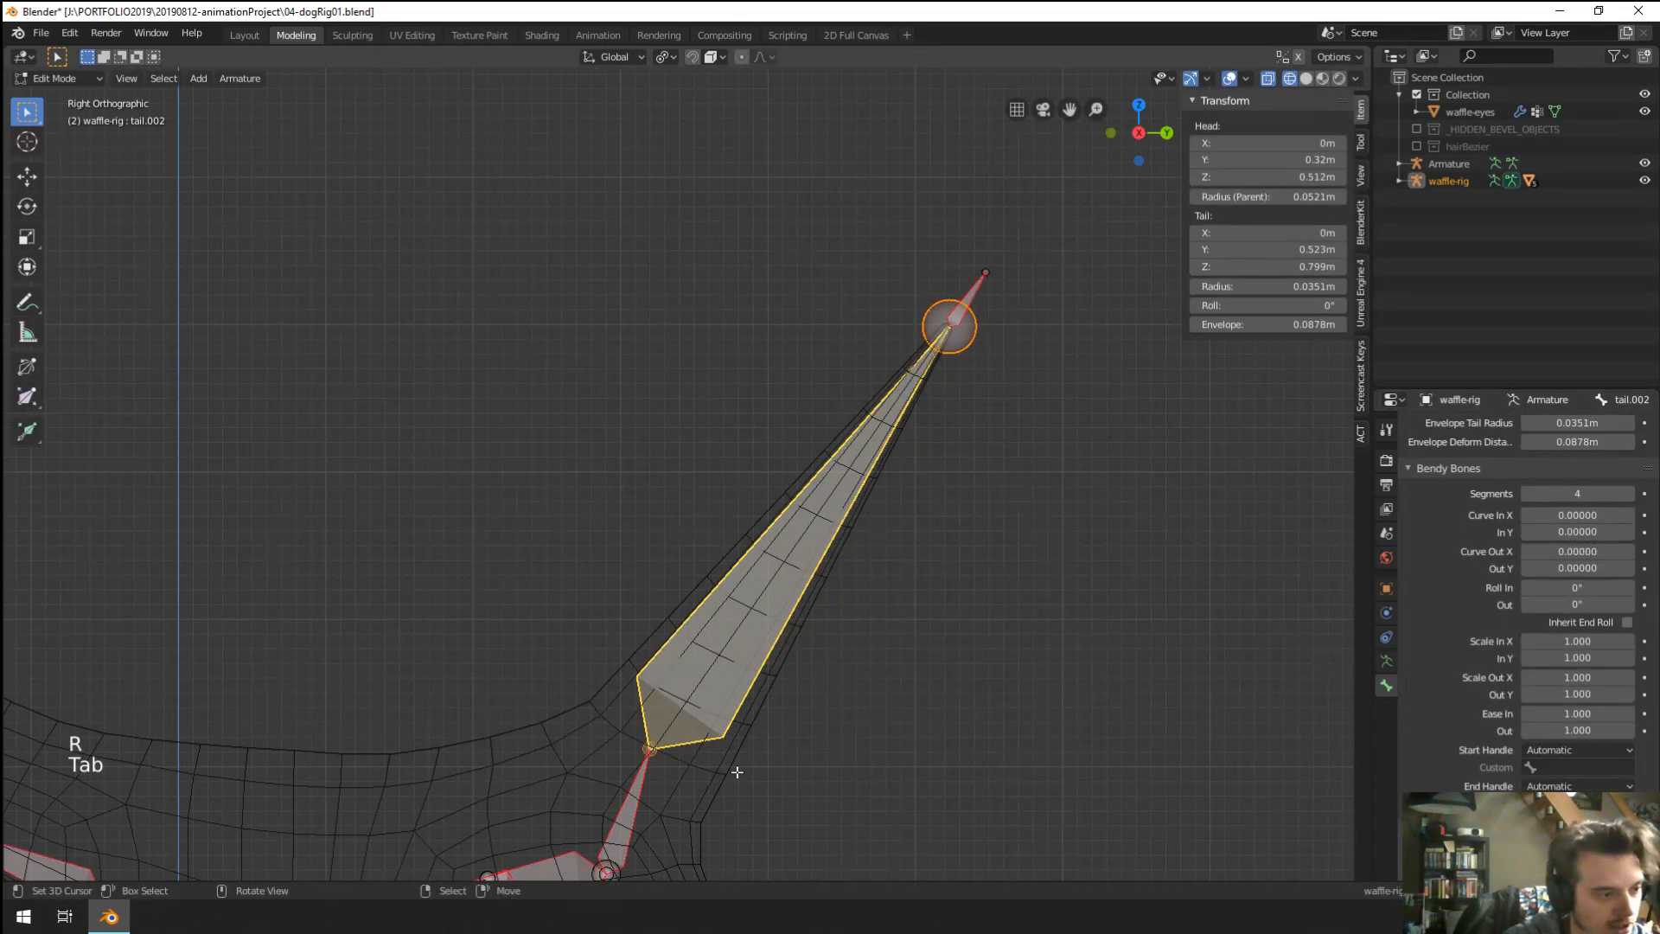
right_click(664, 761)
right_click(754, 605)
click(1386, 660)
click(1386, 685)
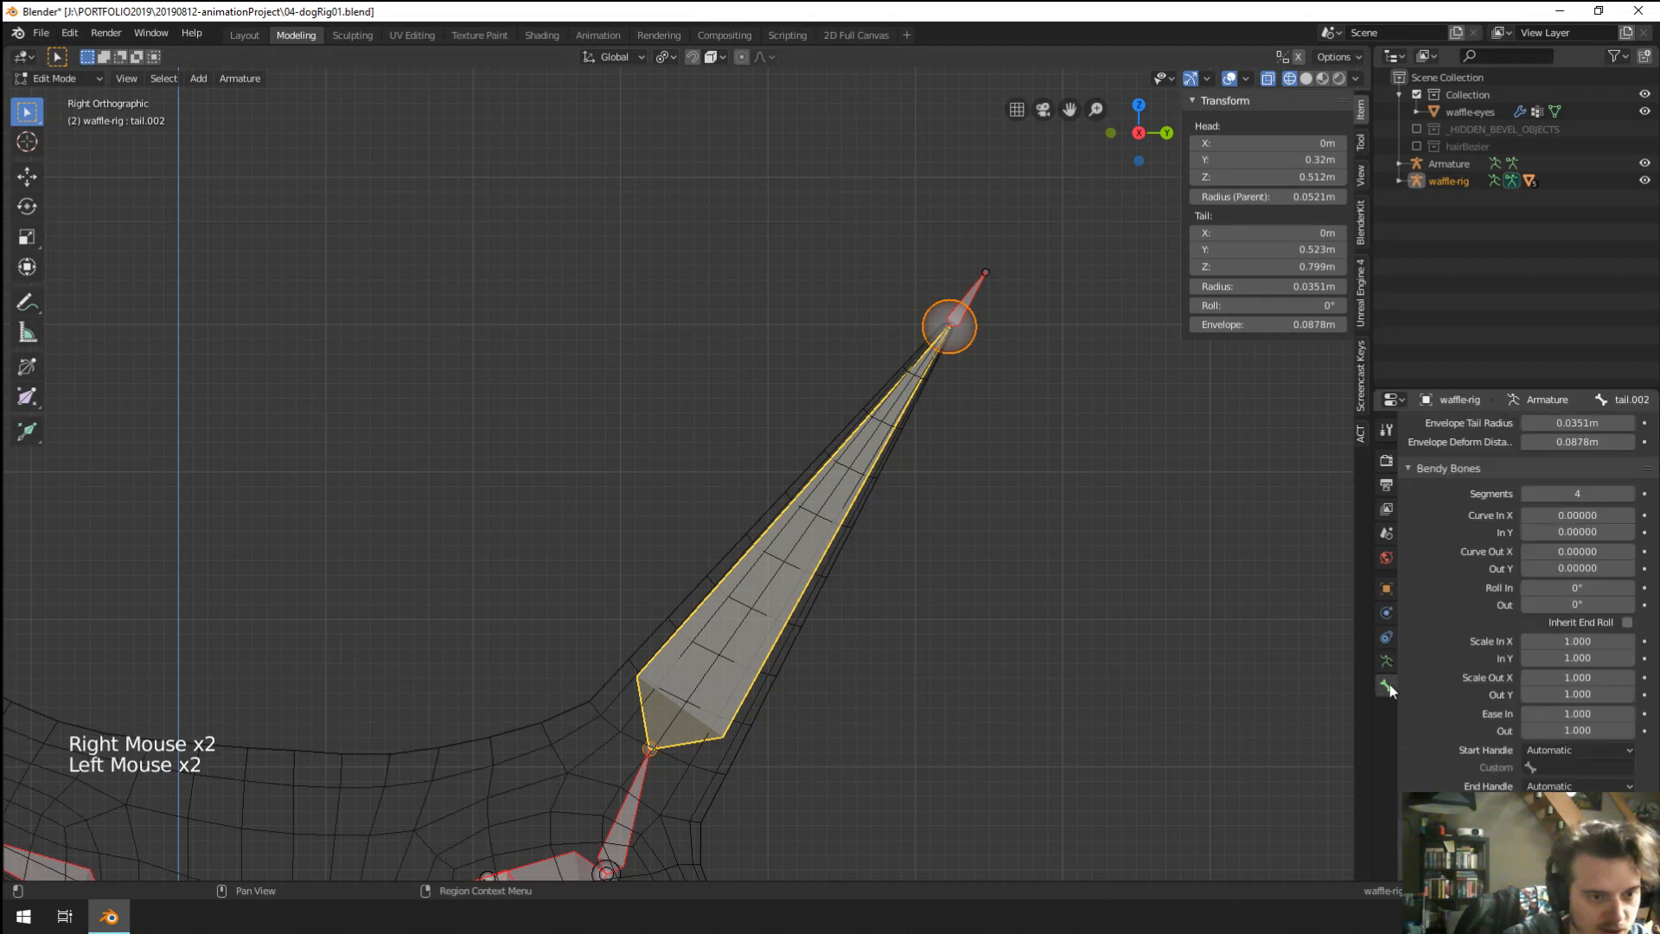
scroll(1513, 537, up, 15)
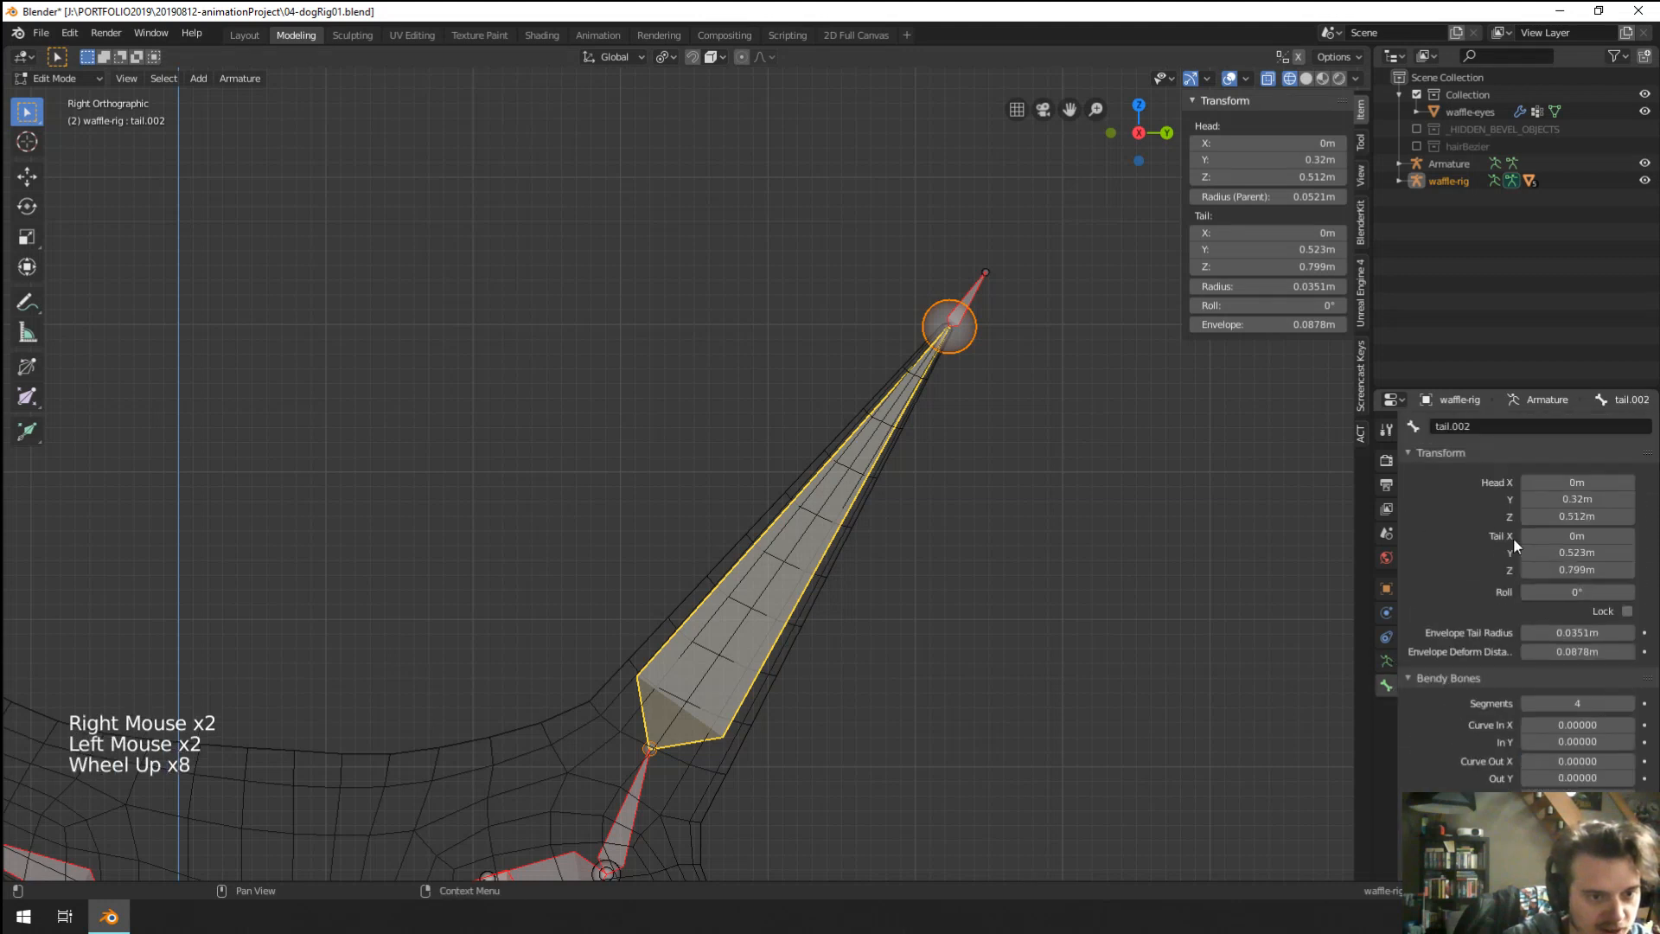
right_click(974, 297)
right_click(847, 520)
Leave armature editing, put the waffle-body mesh into weight paint mode and switch to solid shading.
key(ctrl+Tab)
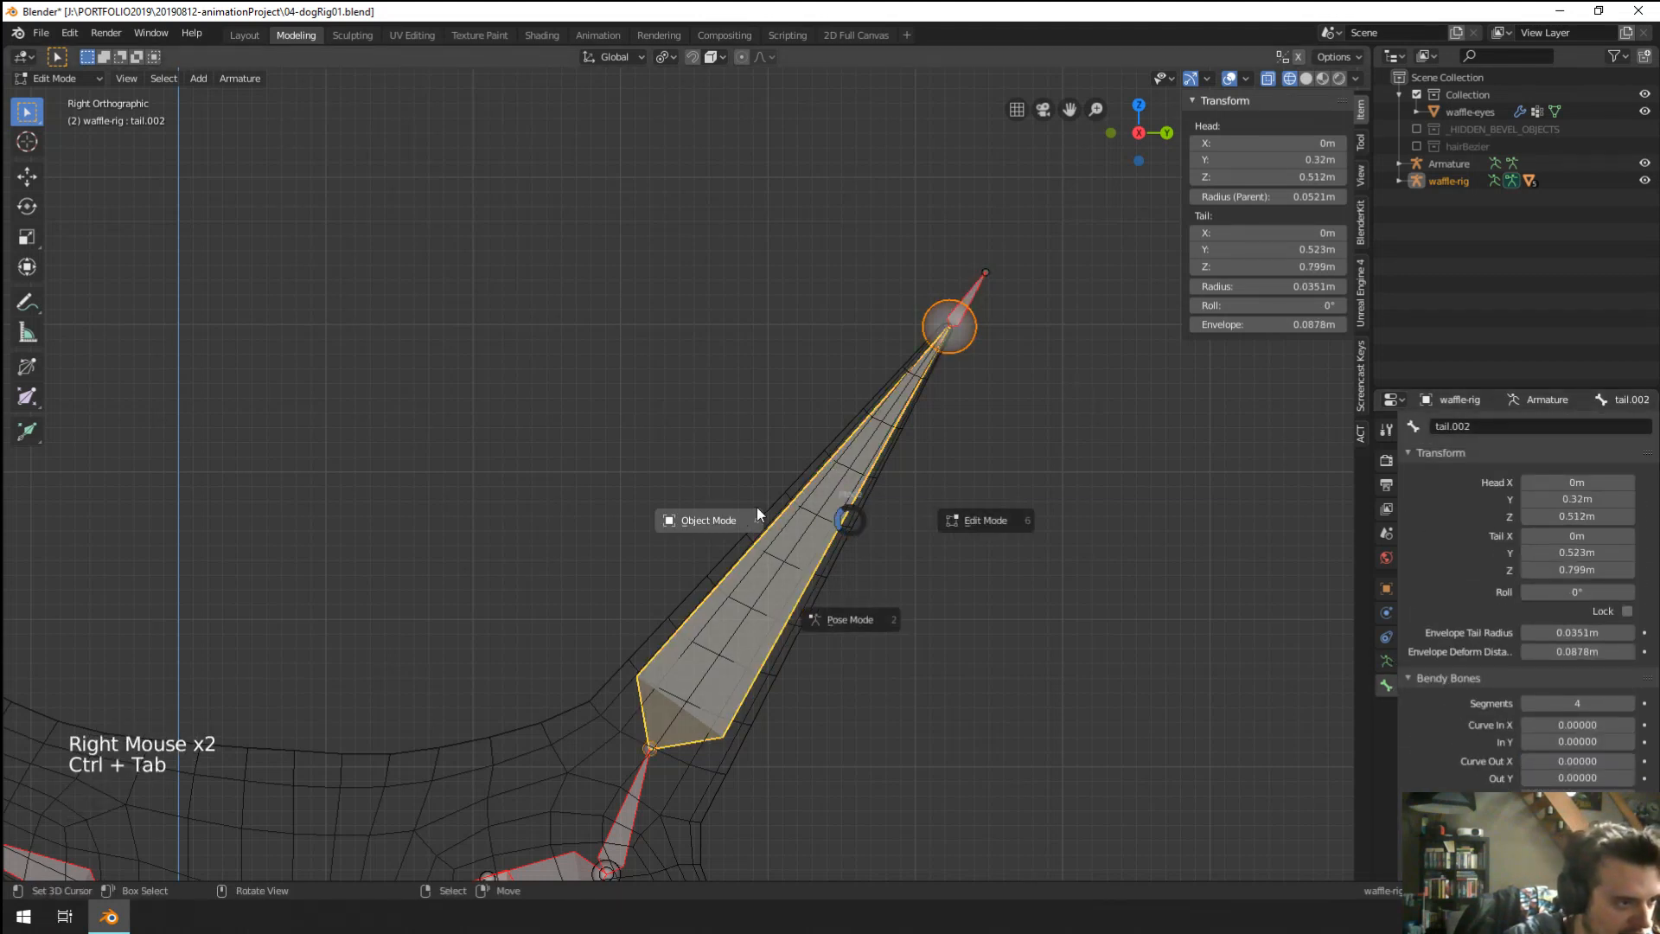
right_click(676, 682)
key(Tab)
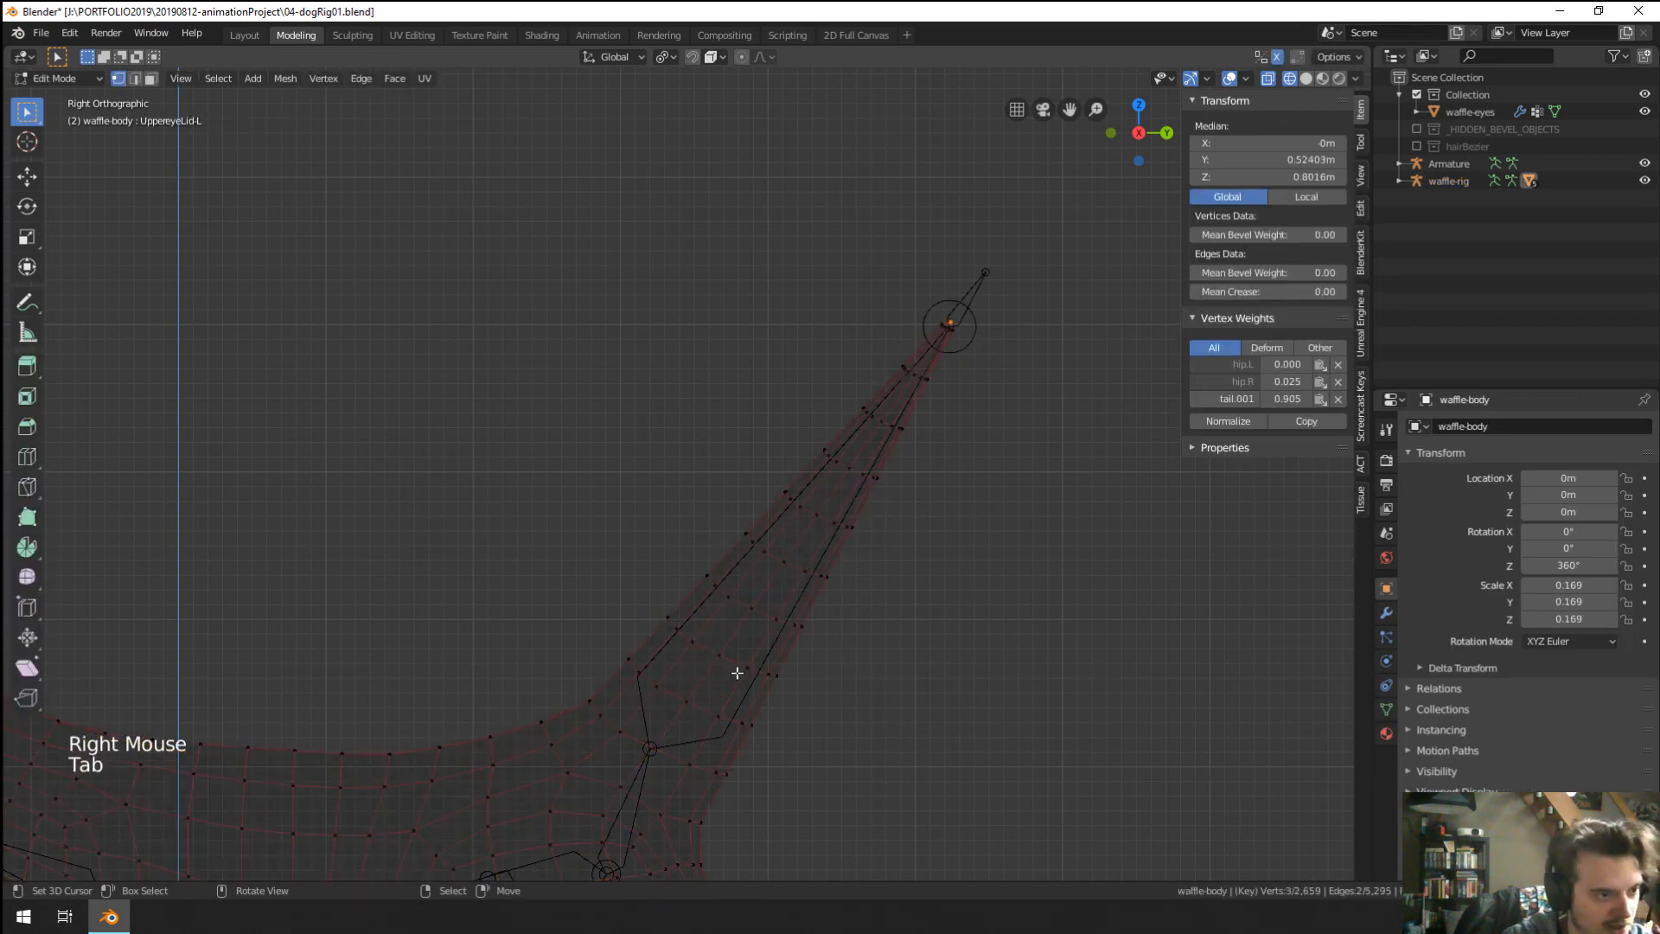
key(Tab)
key(ctrl+Tab)
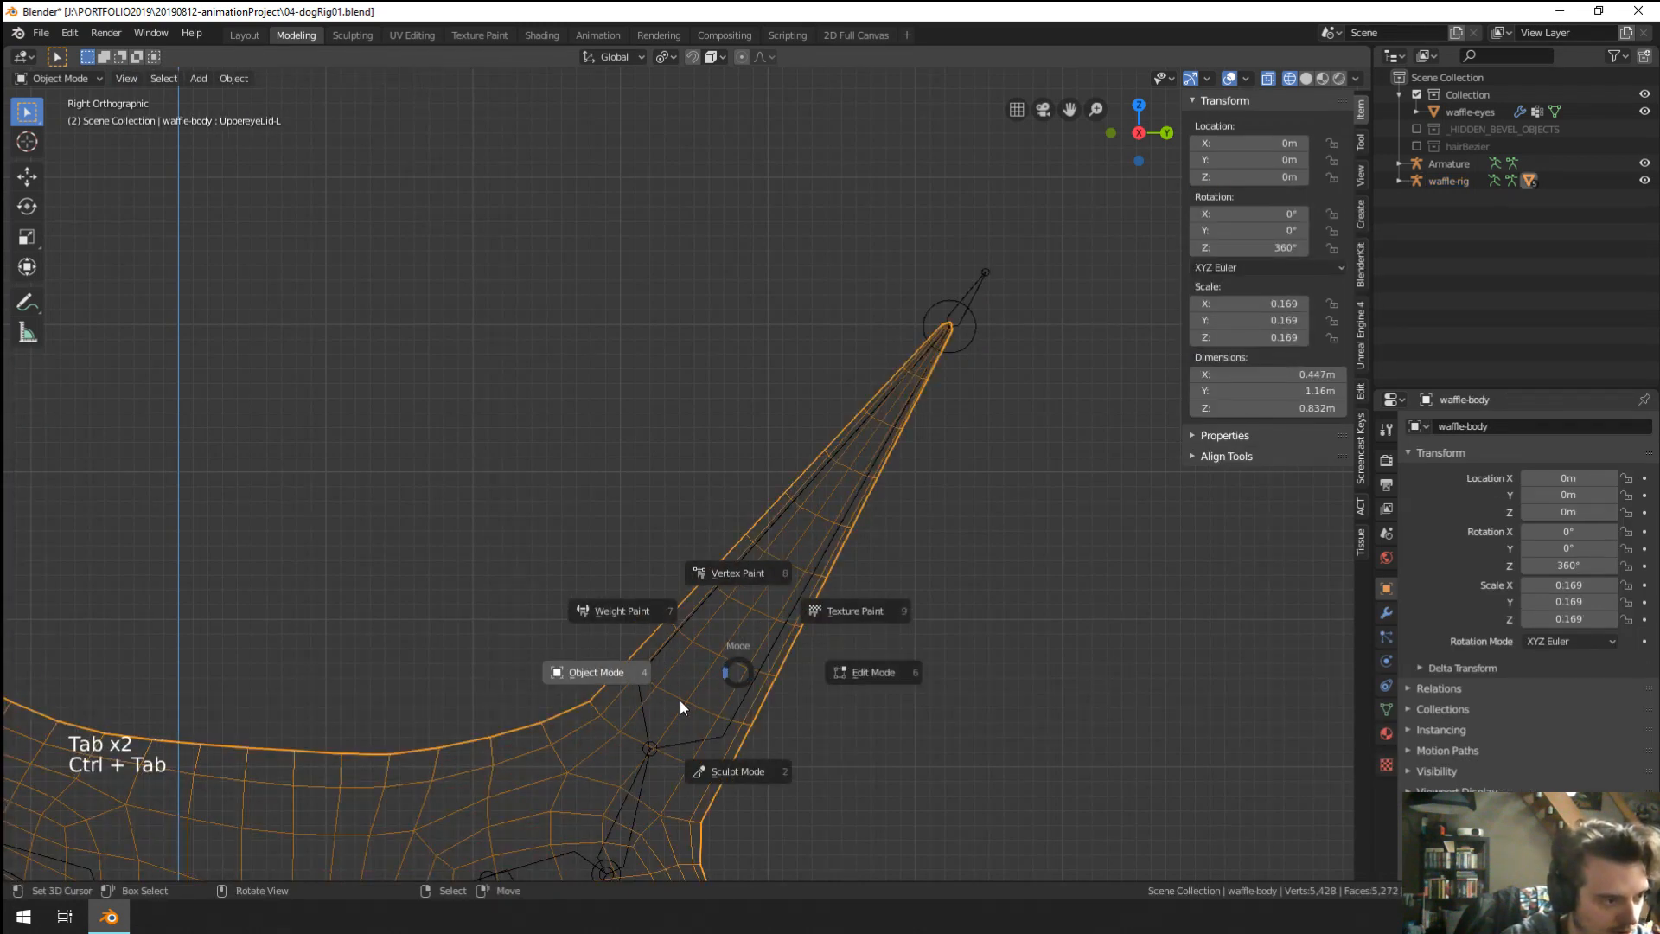
click(655, 611)
key(z)
click(833, 619)
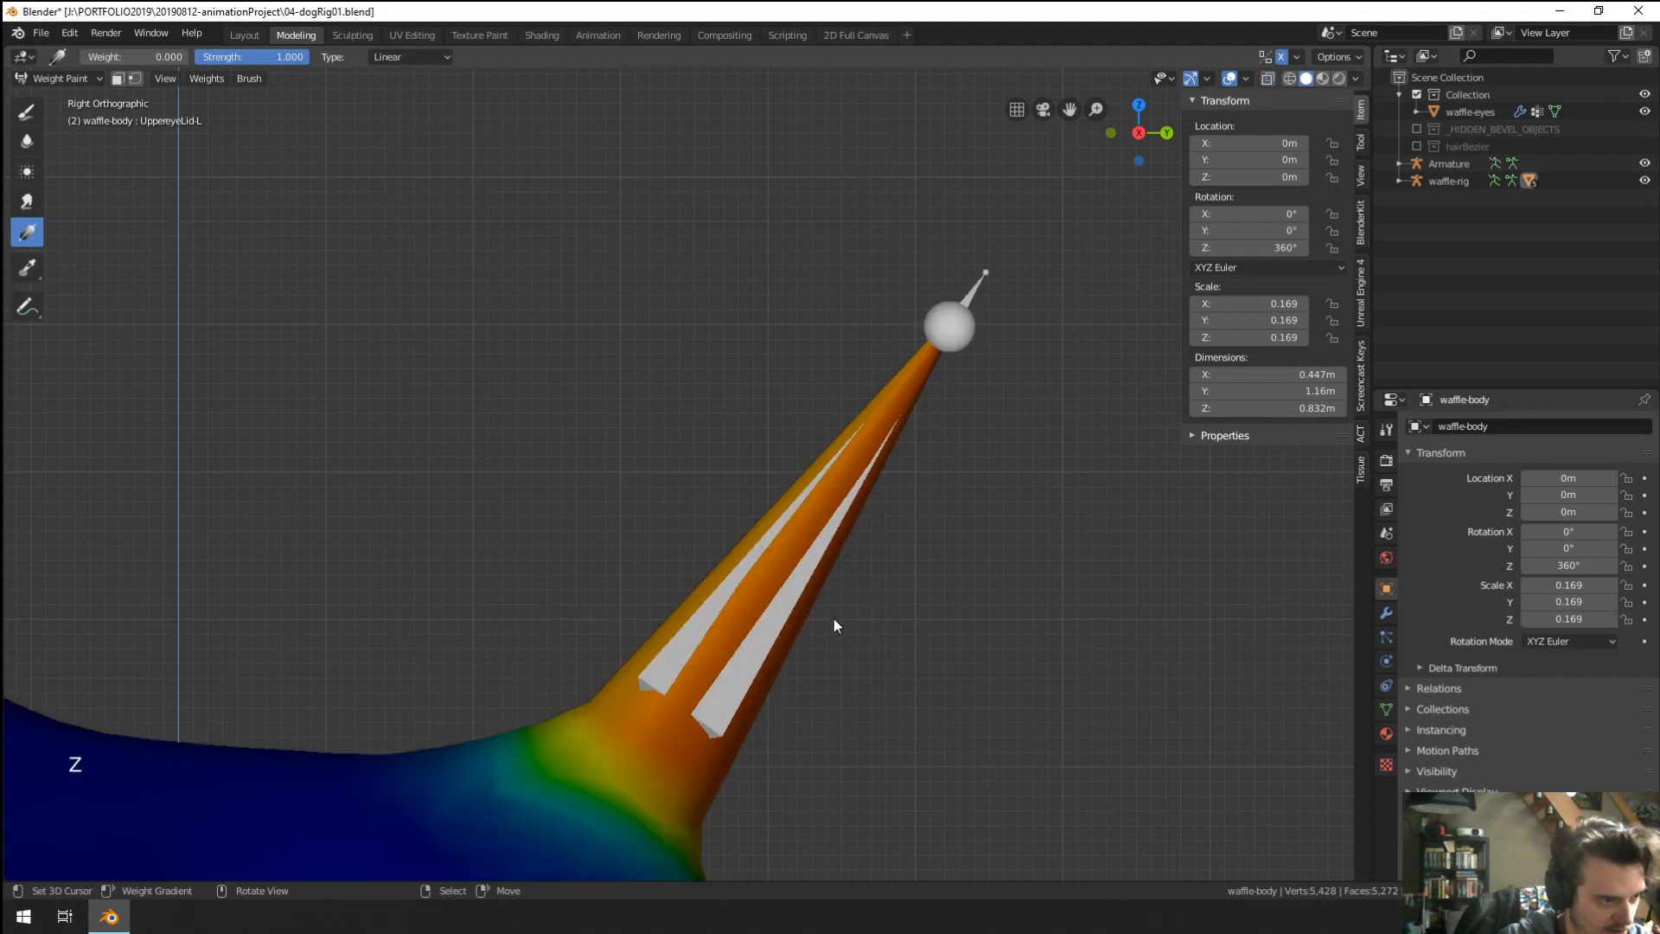
Sample the tail.001 vertex group and fade its weight to 0 with linear gradients from the tail tip down to the base.
shift+click(804, 534)
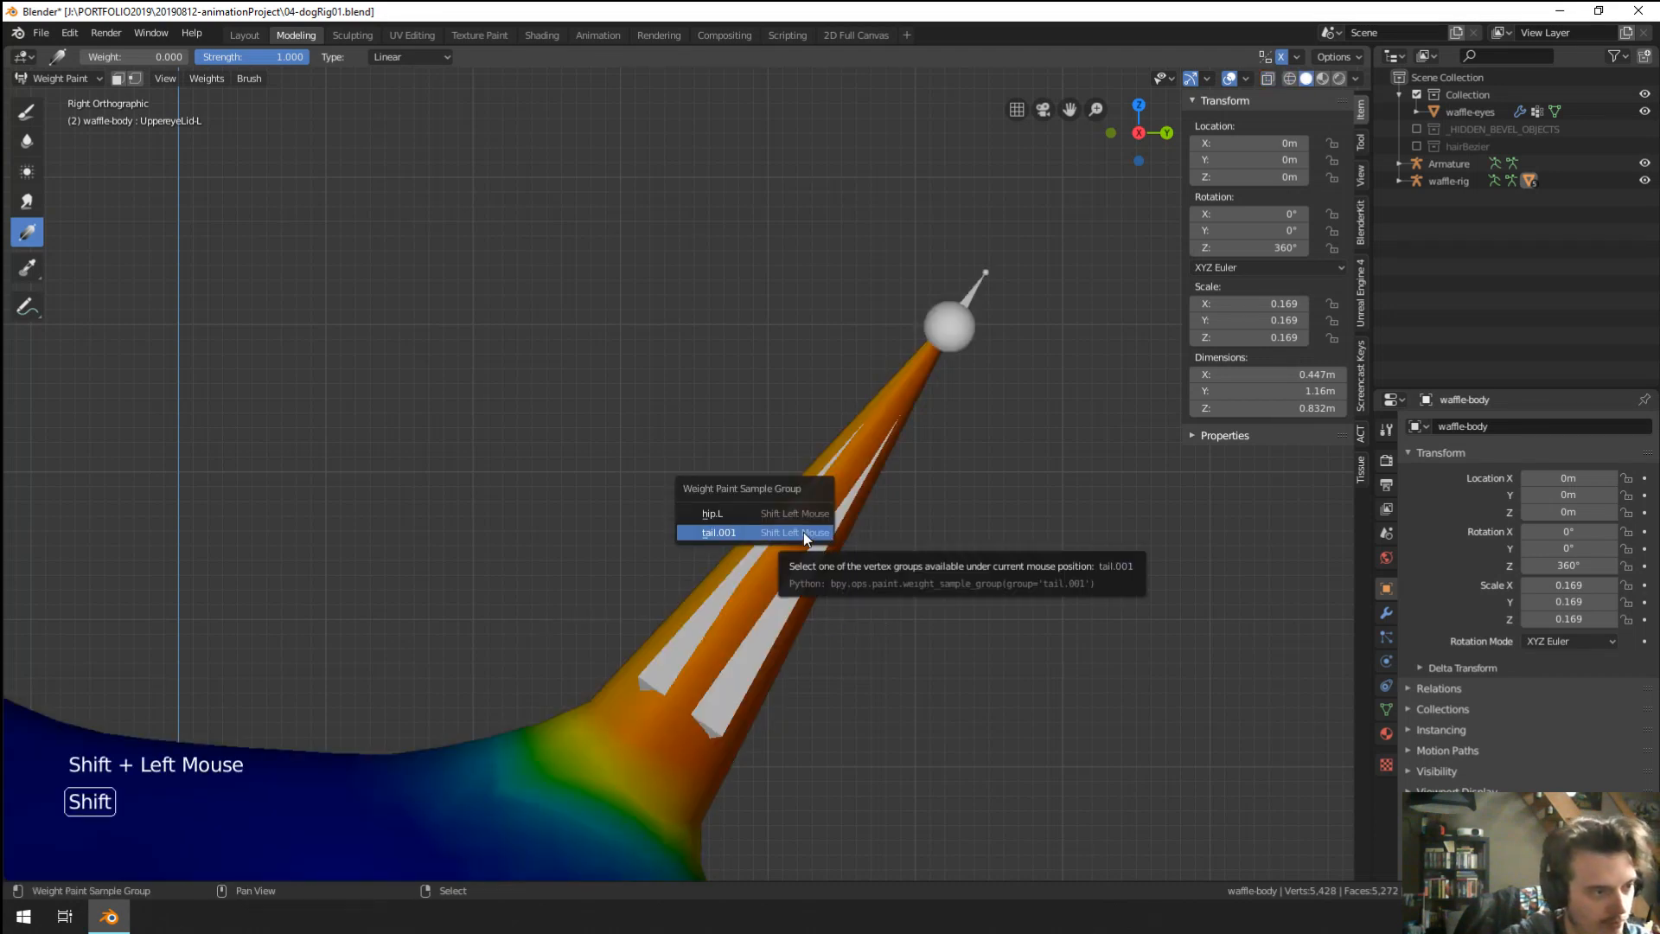
click(802, 531)
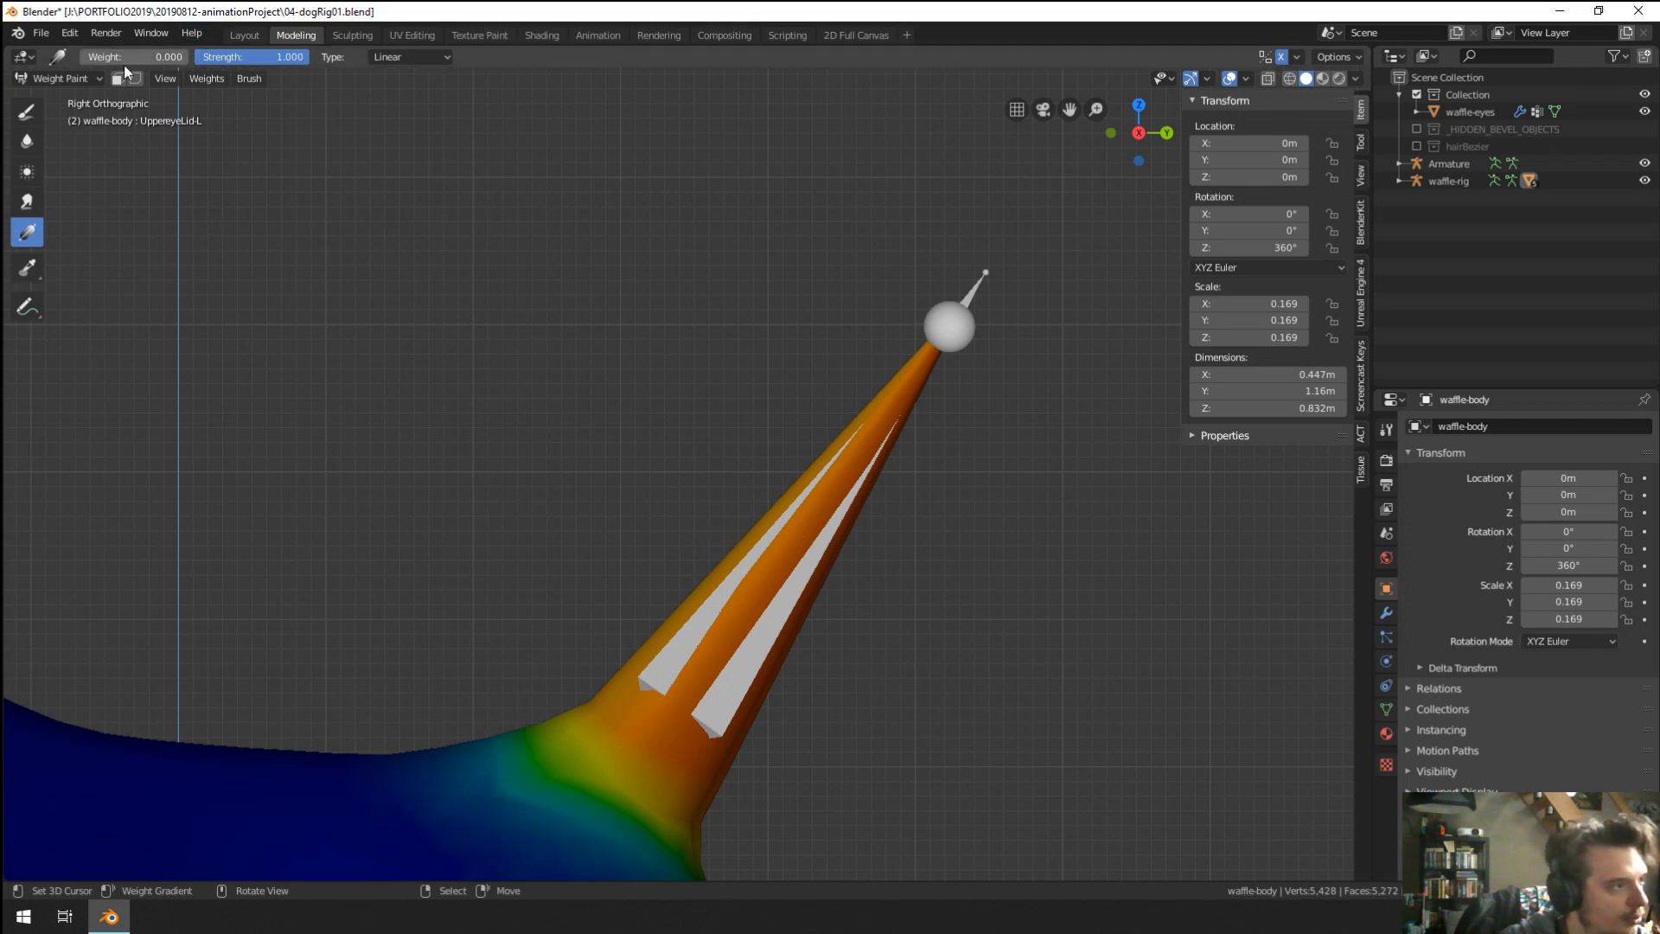
click(27, 232)
drag(1021, 266, 406, 866)
drag(918, 522, 593, 778)
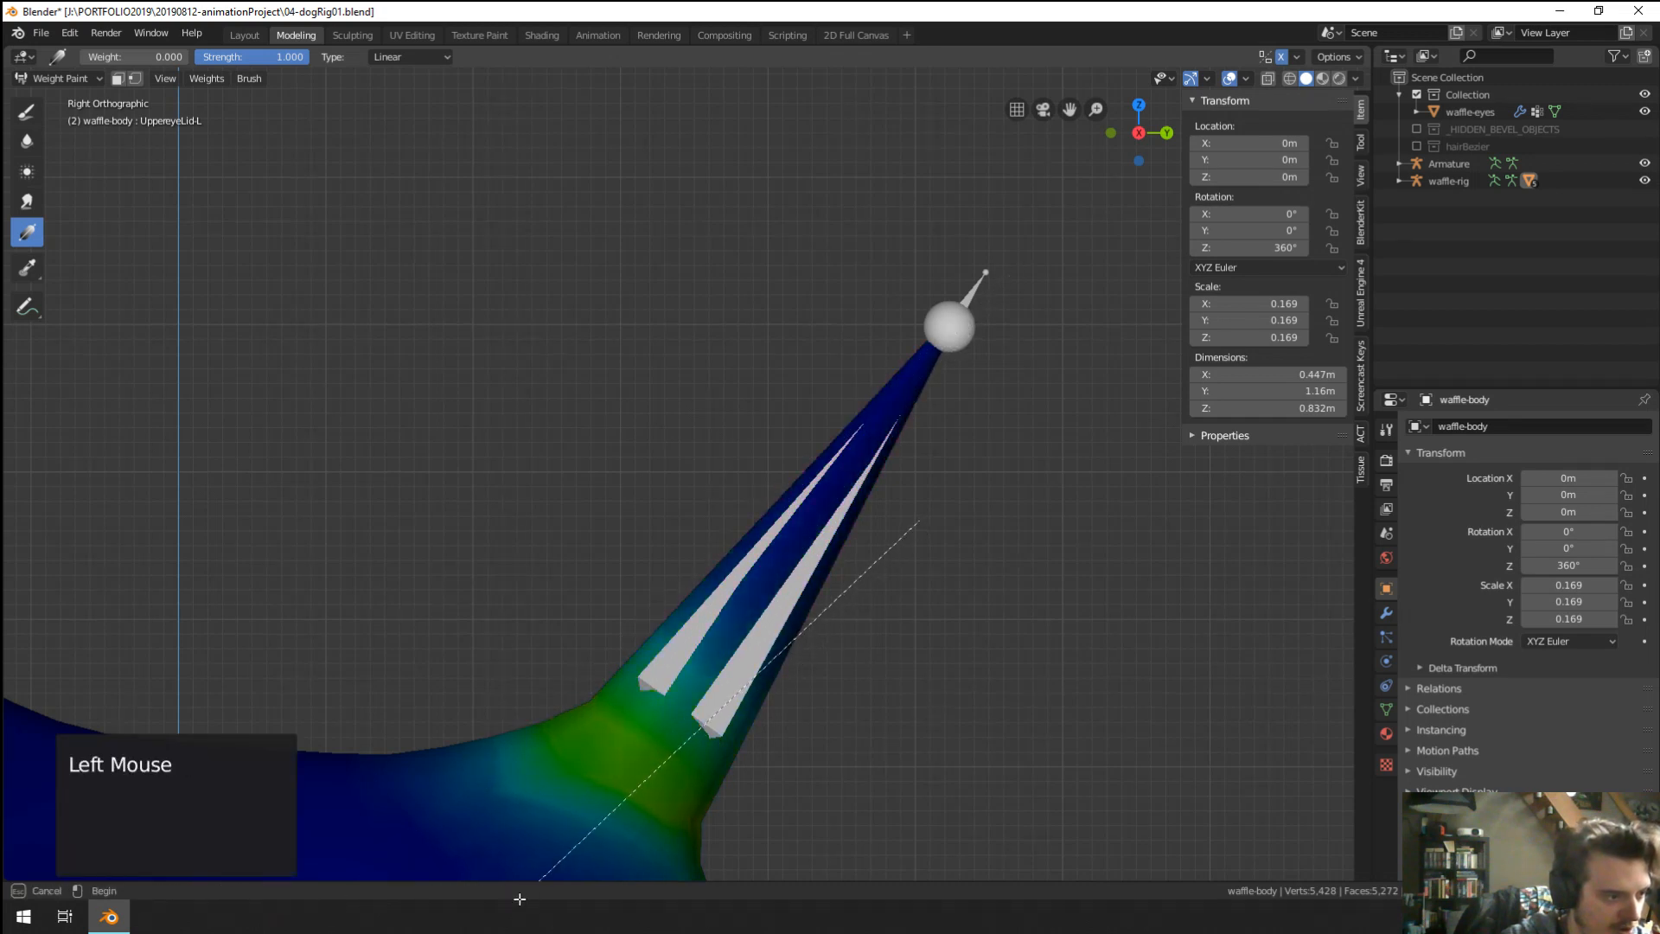
drag(838, 630, 657, 882)
scroll(650, 745, down, 2)
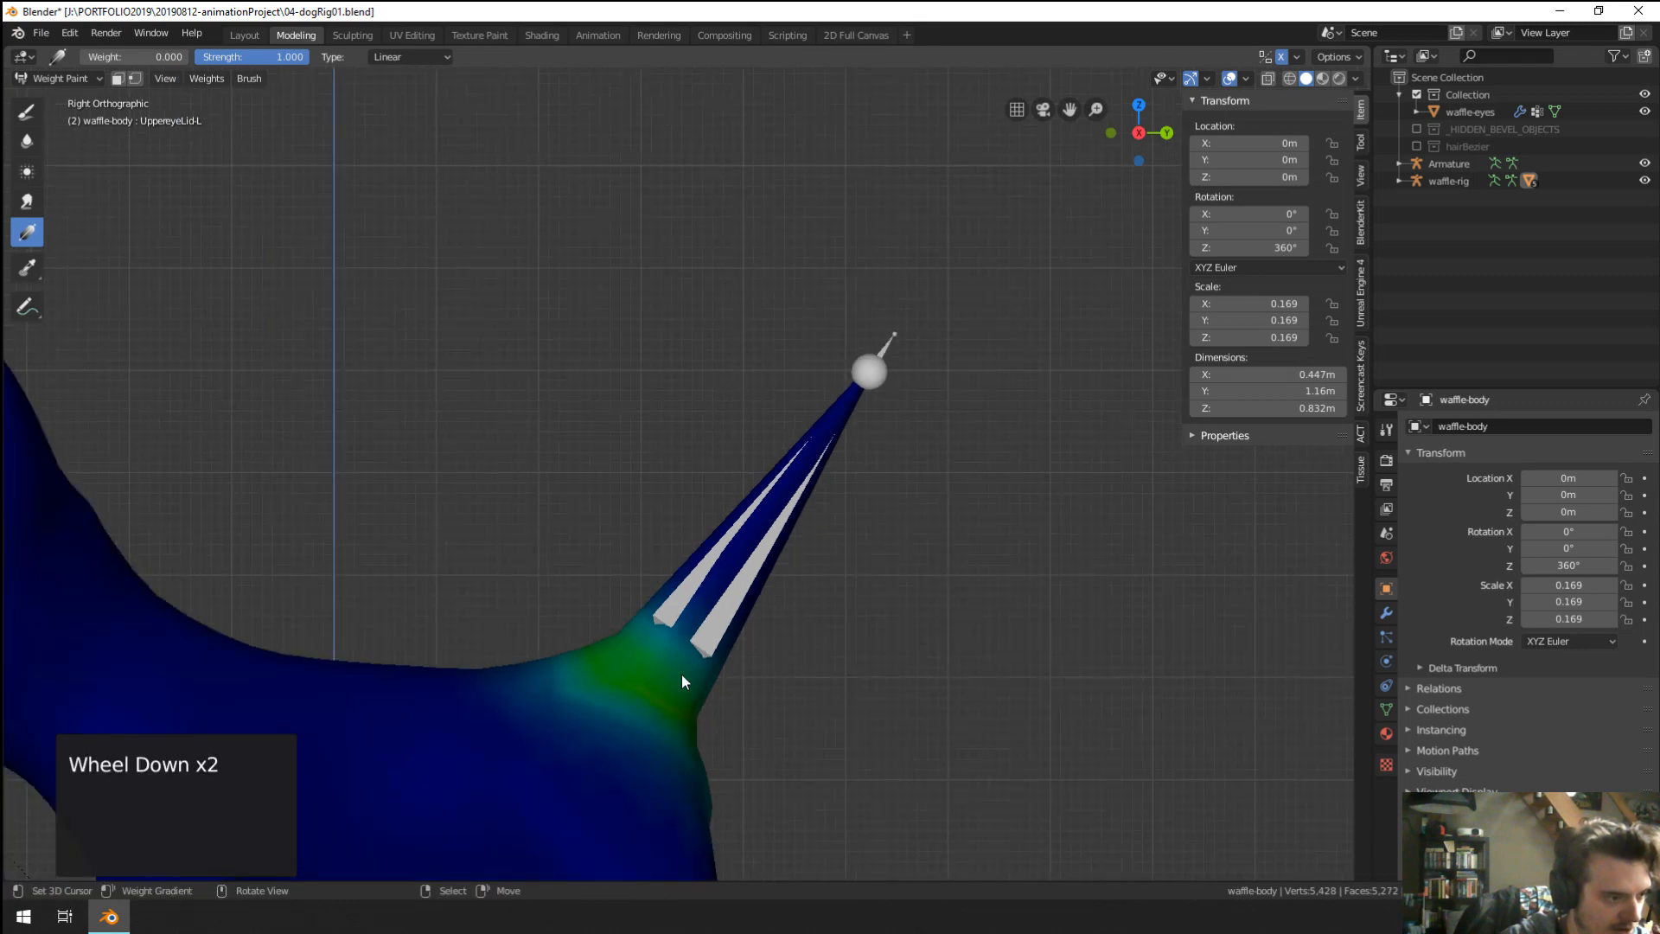
drag(681, 681, 674, 715)
key(ctrl+z)
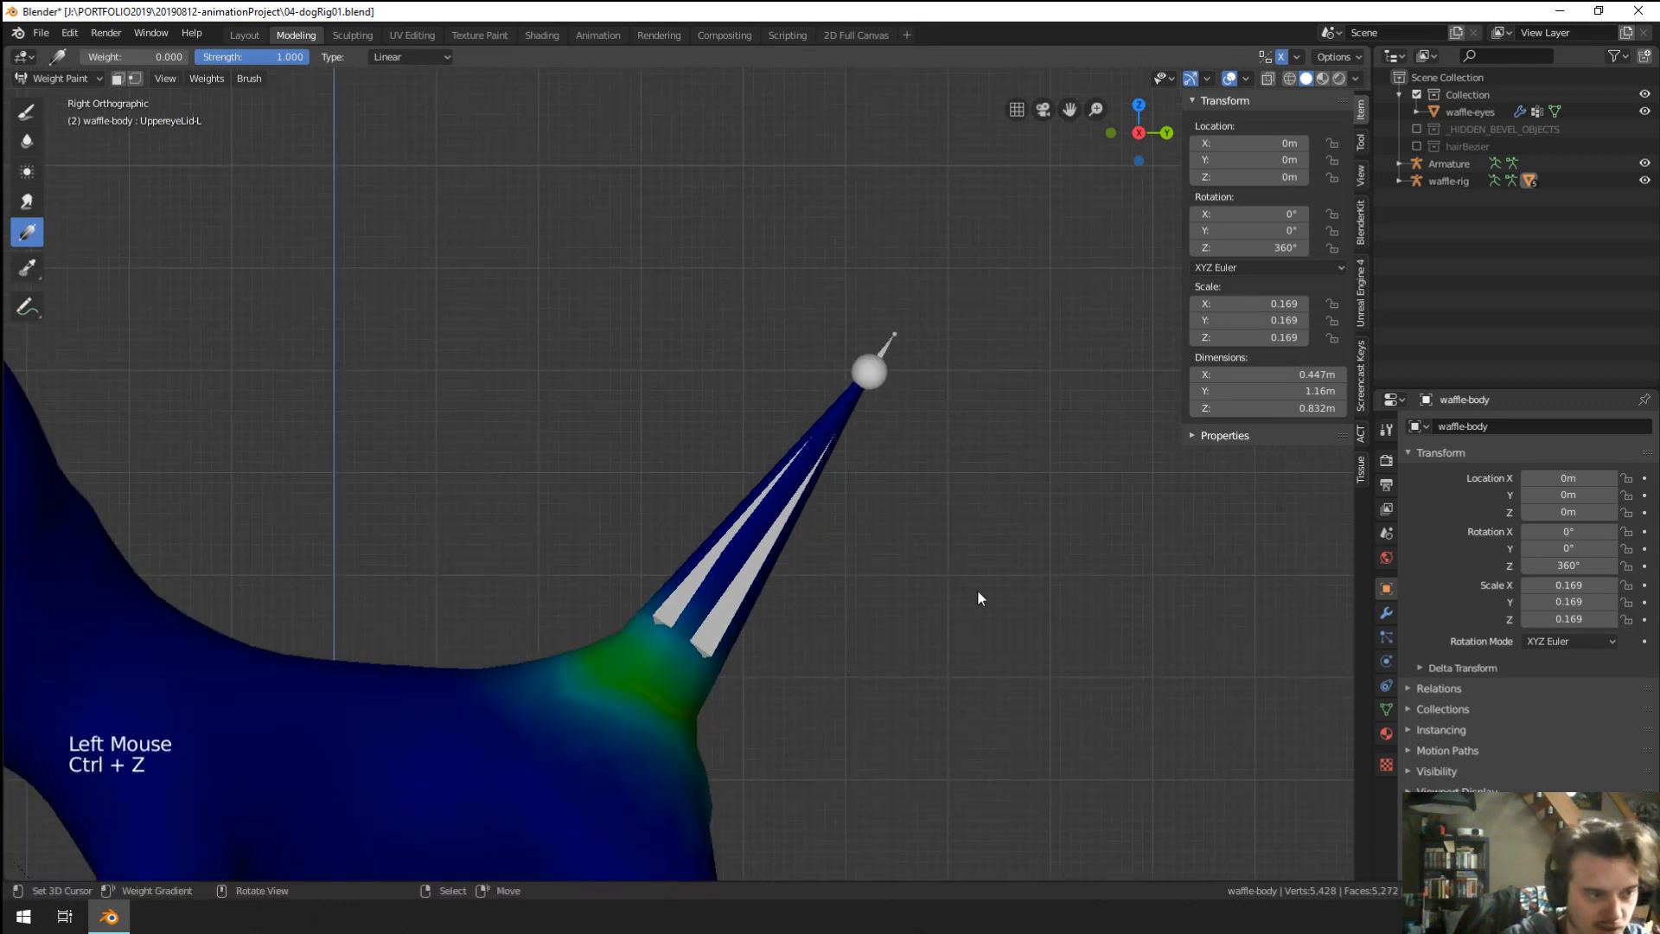
drag(854, 607, 700, 832)
Make tail.002 the active vertex group of waffle-body.
click(1387, 709)
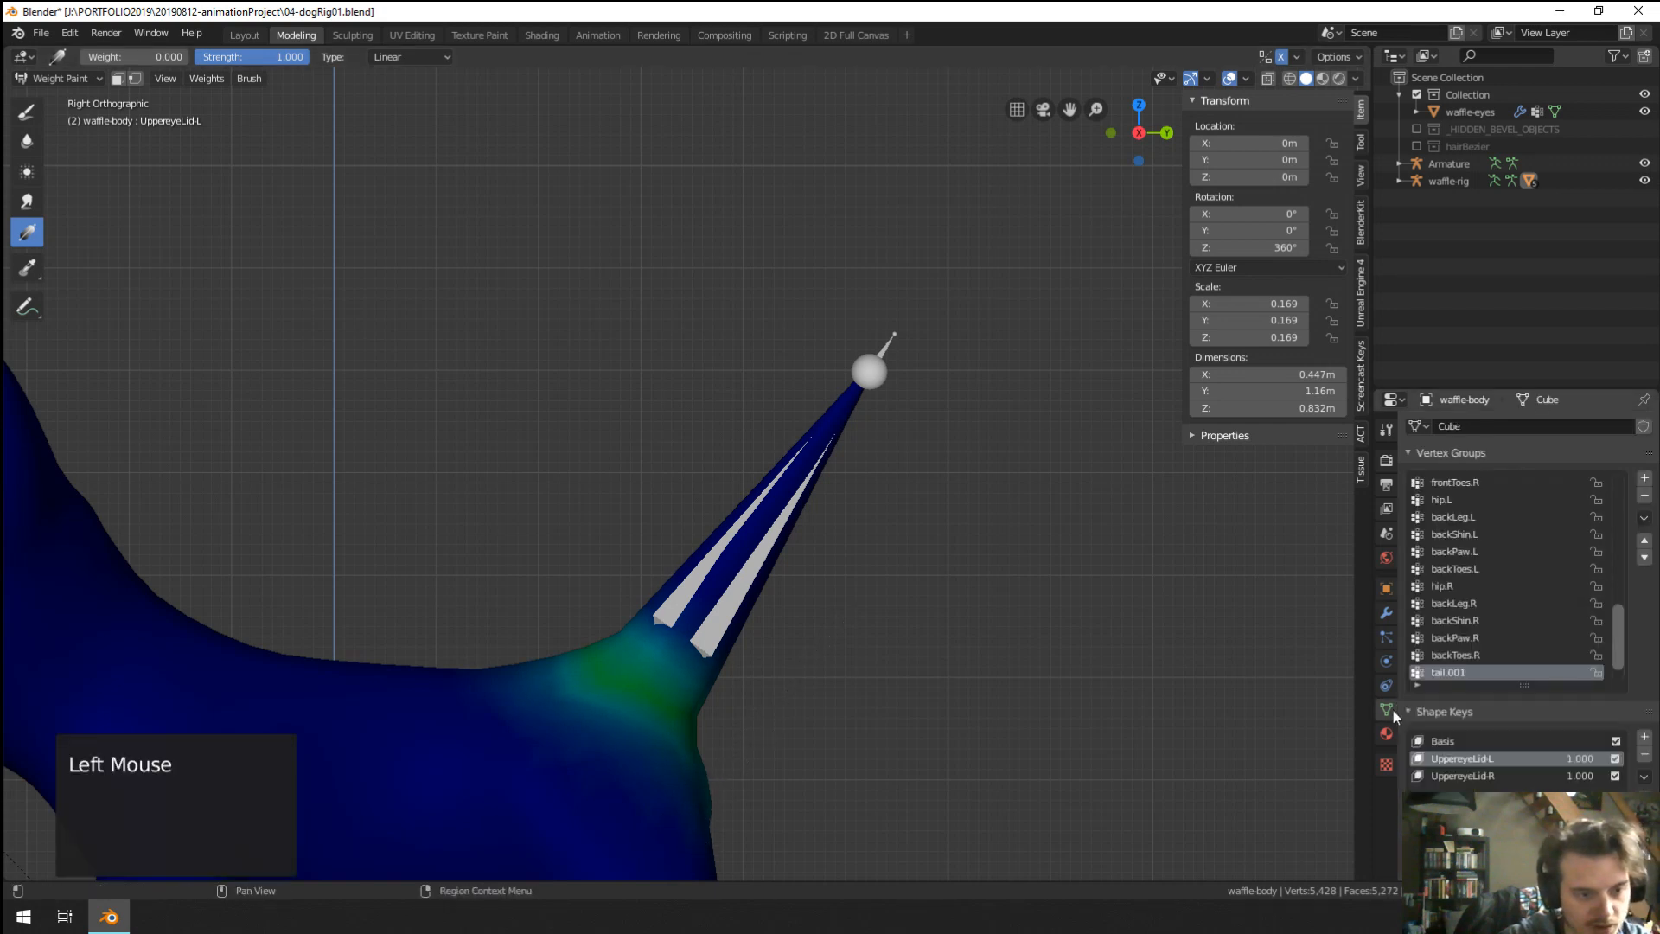
scroll(1550, 521, down, 6)
click(1470, 655)
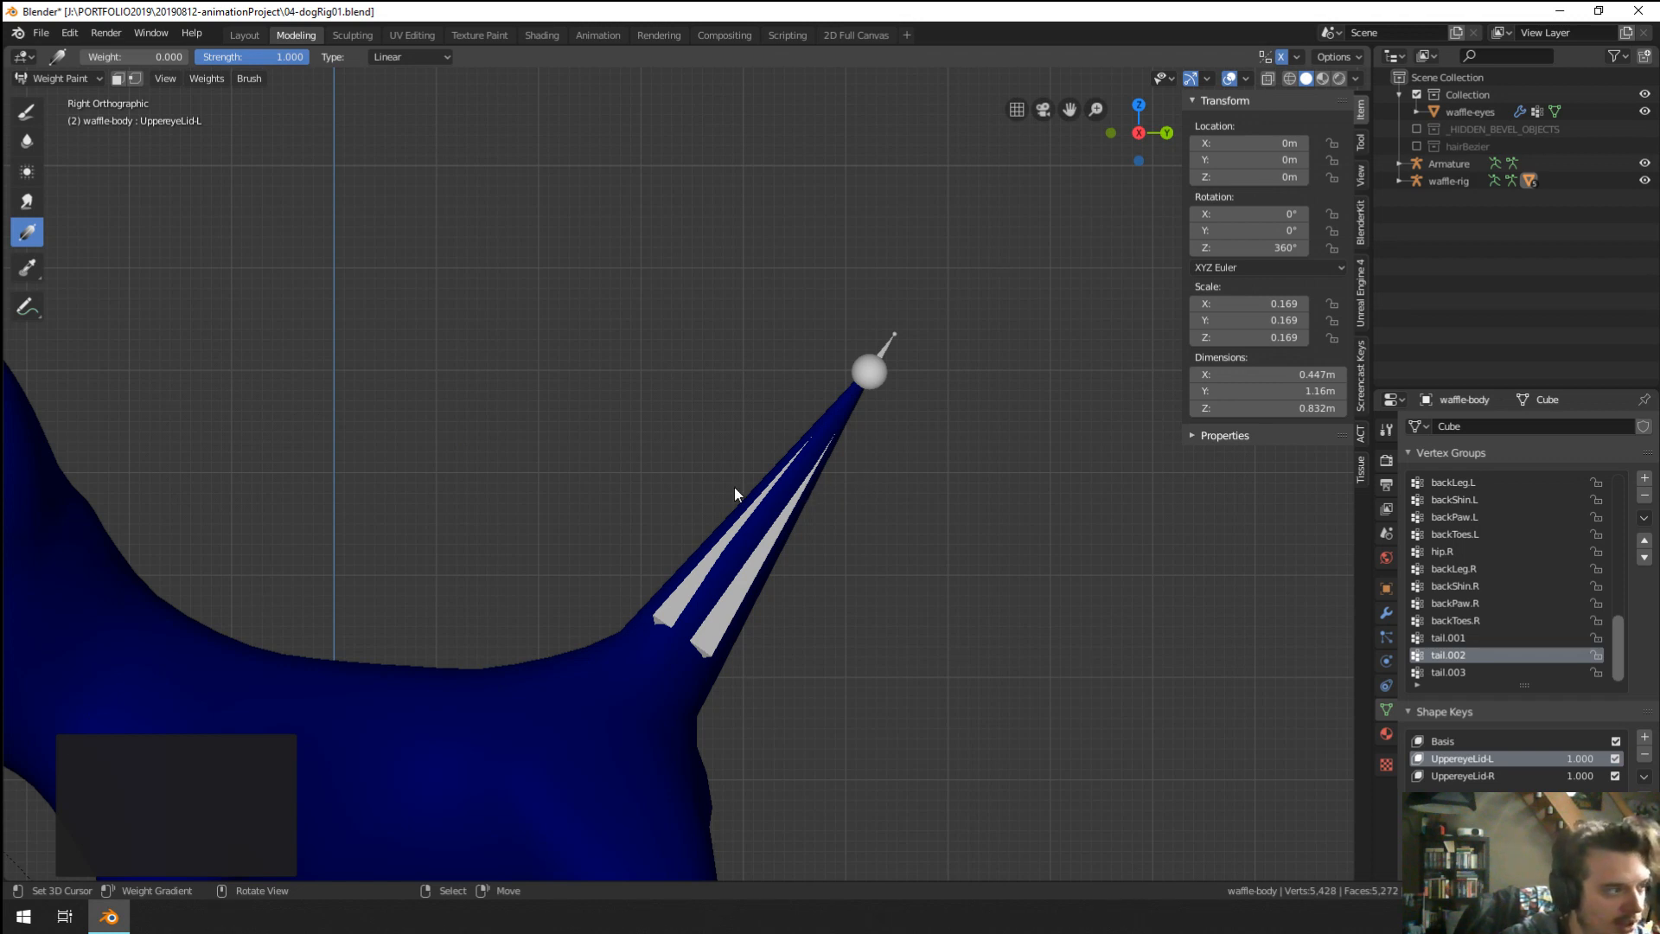
click(408, 34)
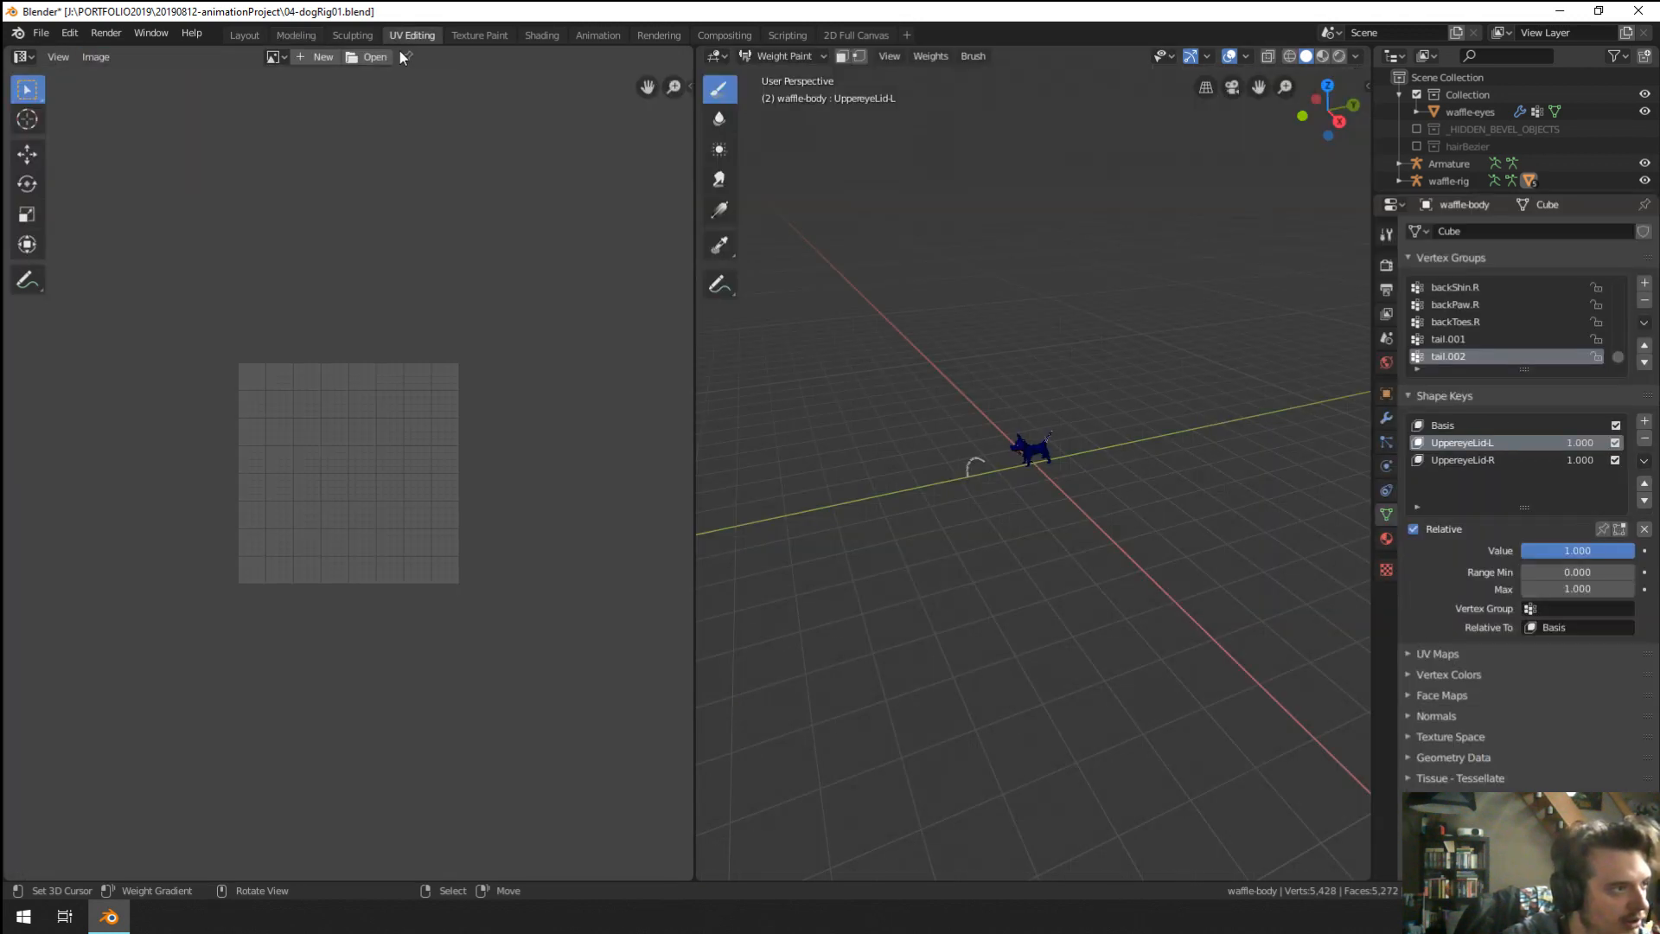
click(251, 36)
click(303, 35)
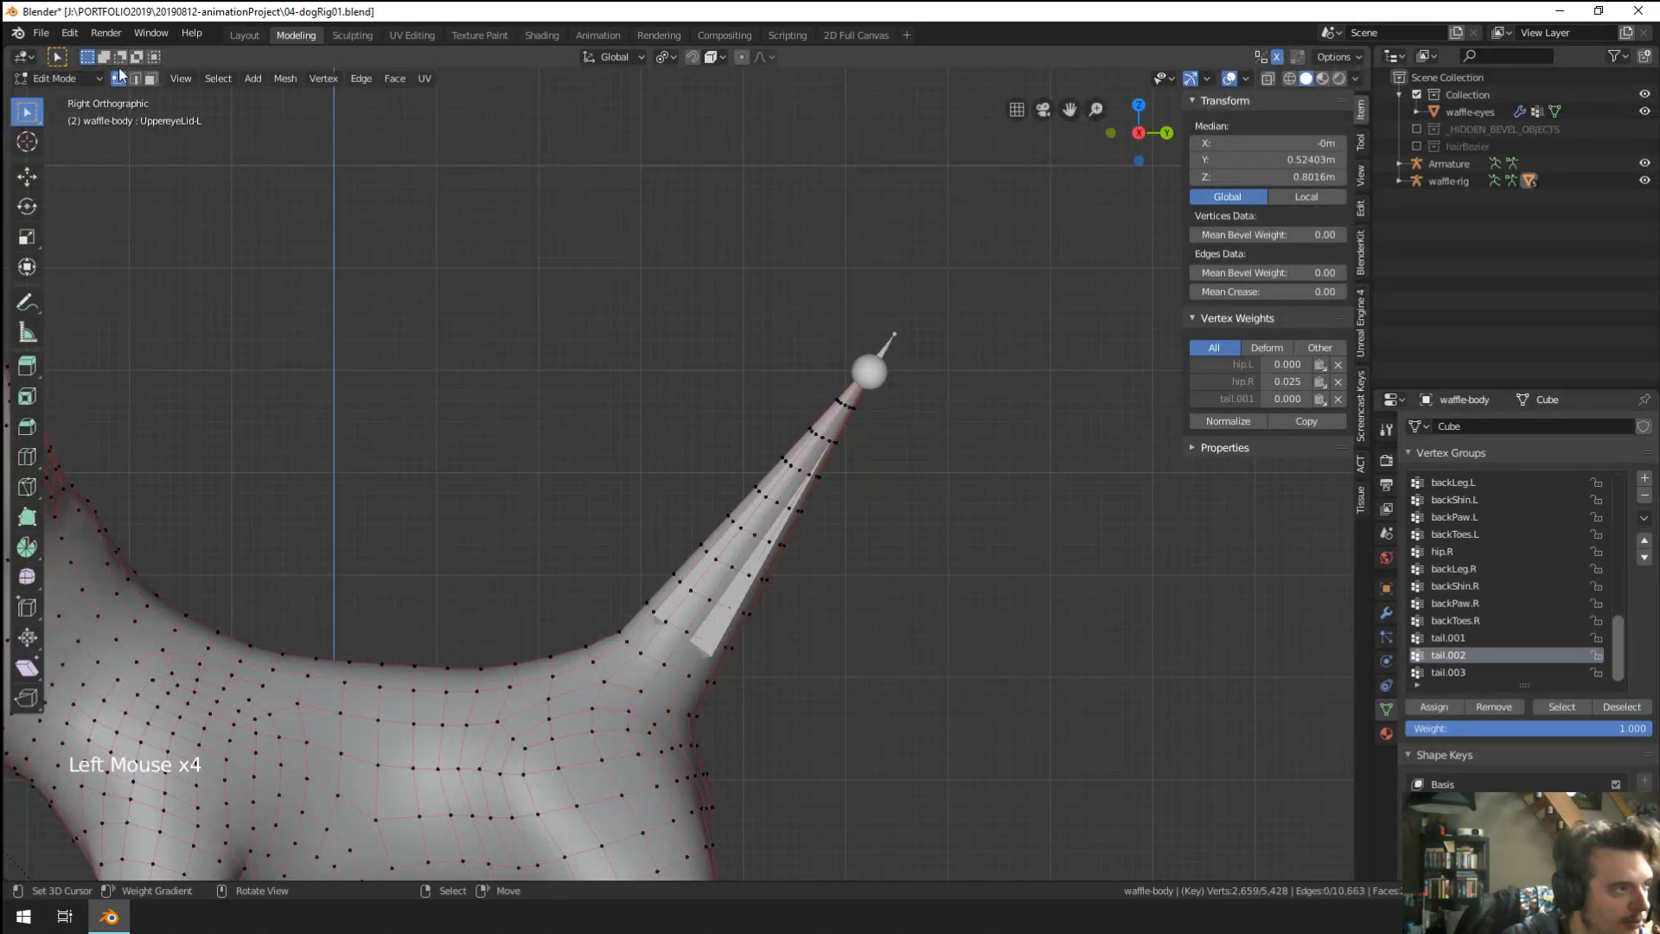
click(55, 78)
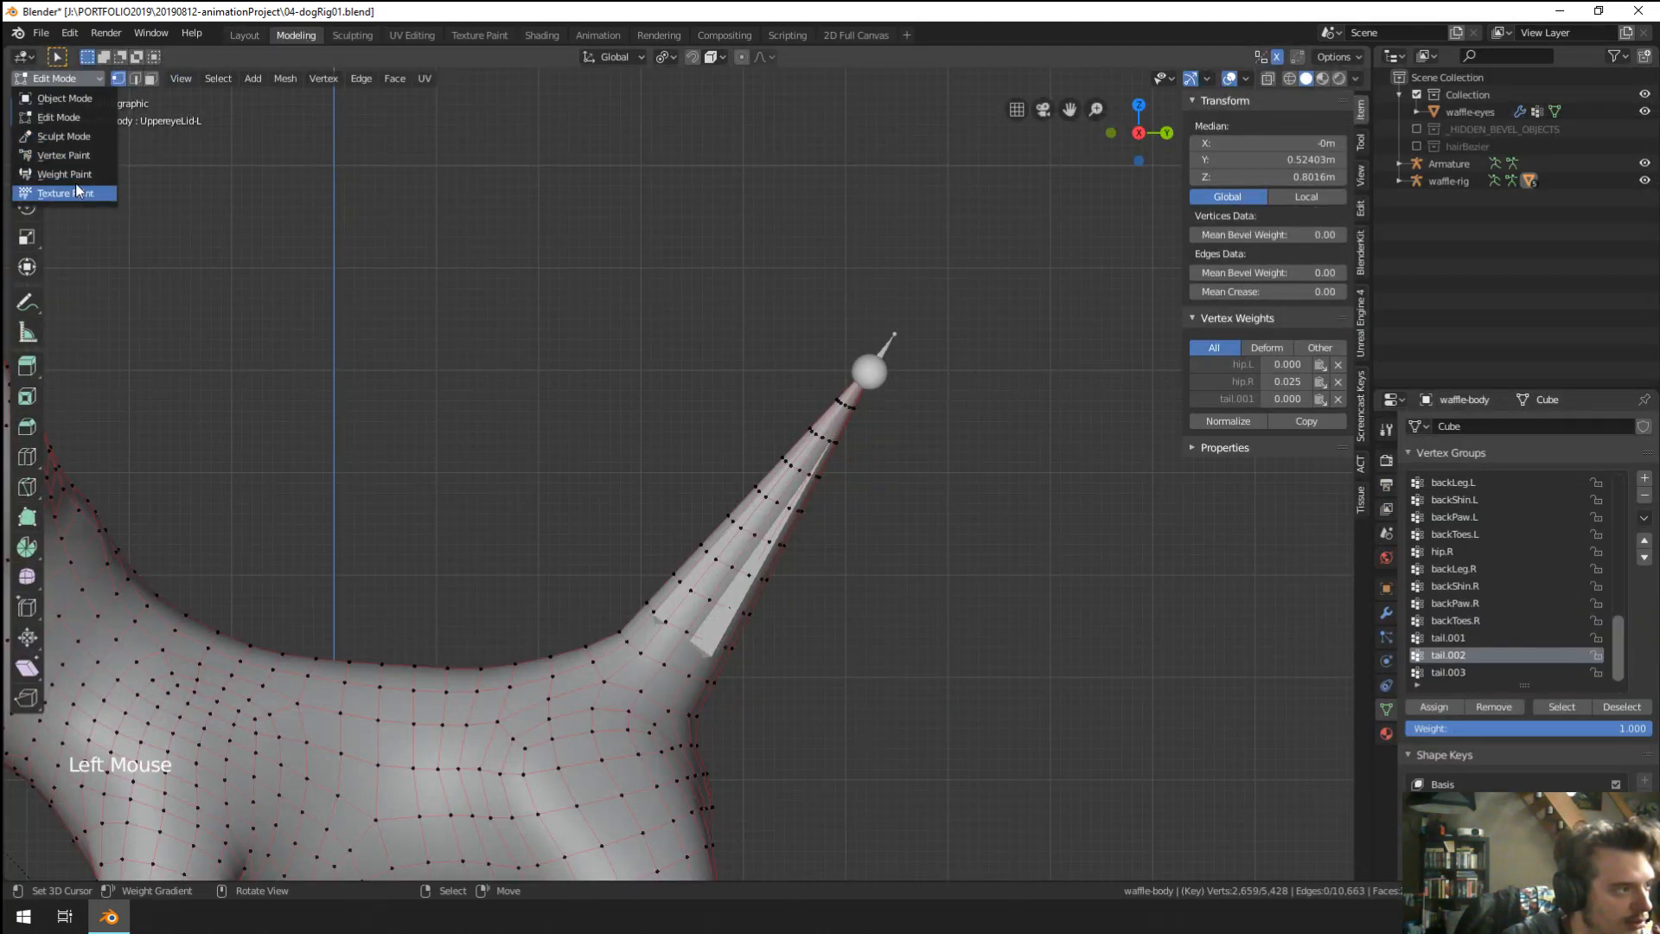
click(95, 174)
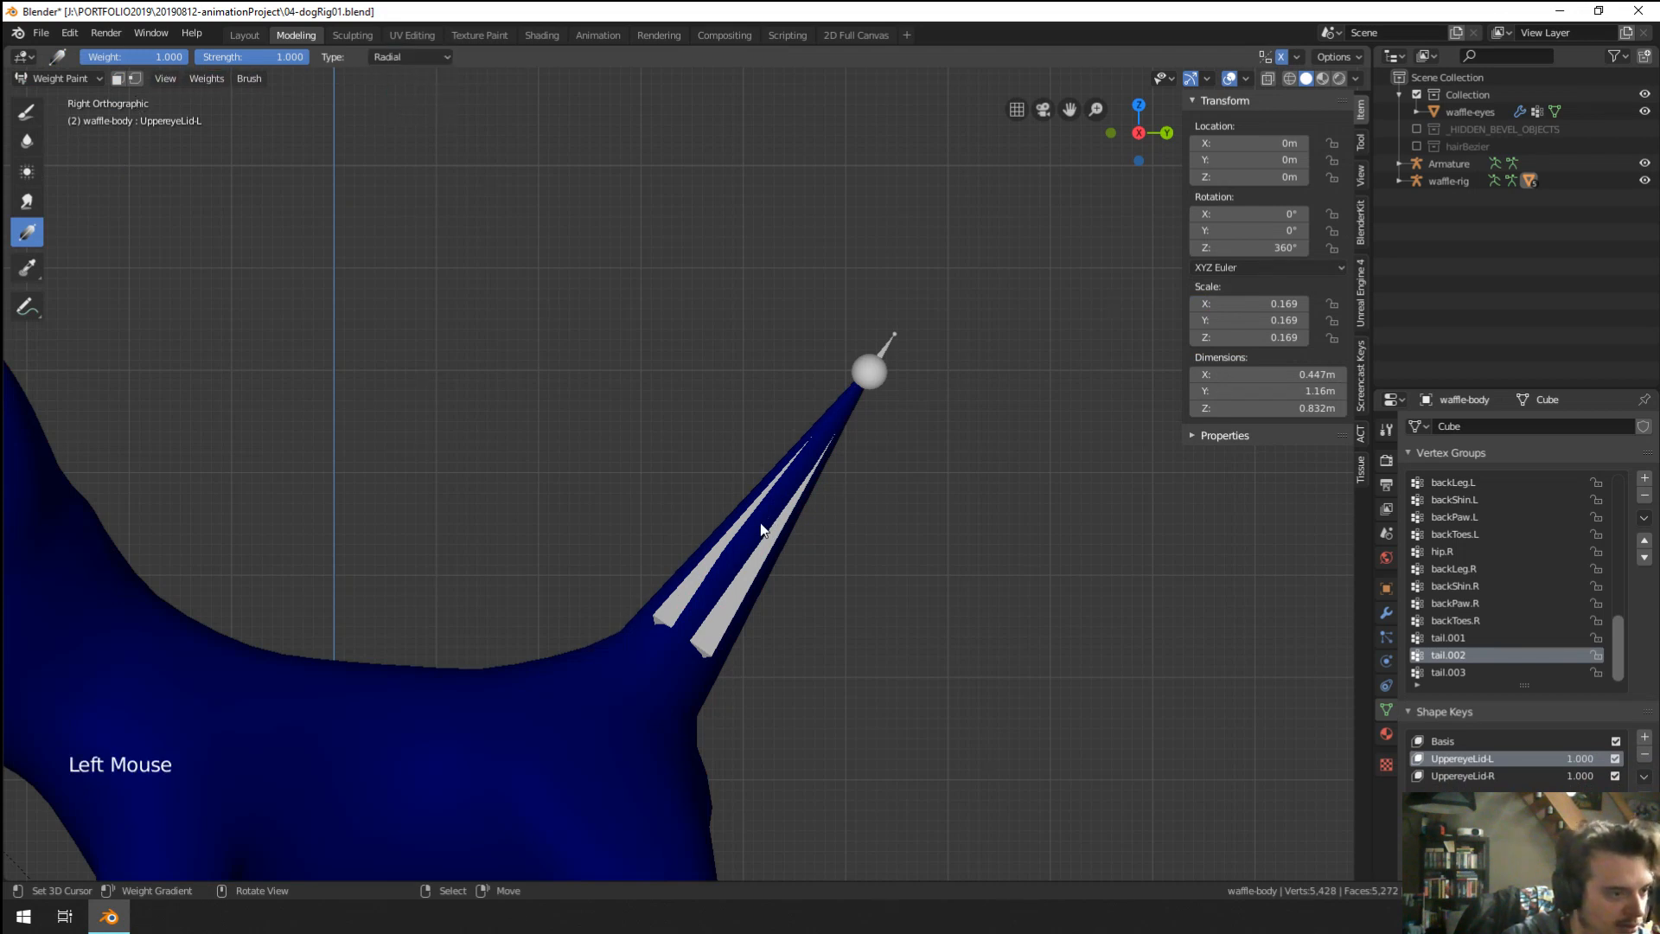
Paint the tail's tail.002 weights at weight 1.000 with radial gradients at mid-tail and near the tip, followed by a linear gradient.
drag(761, 529, 1056, 627)
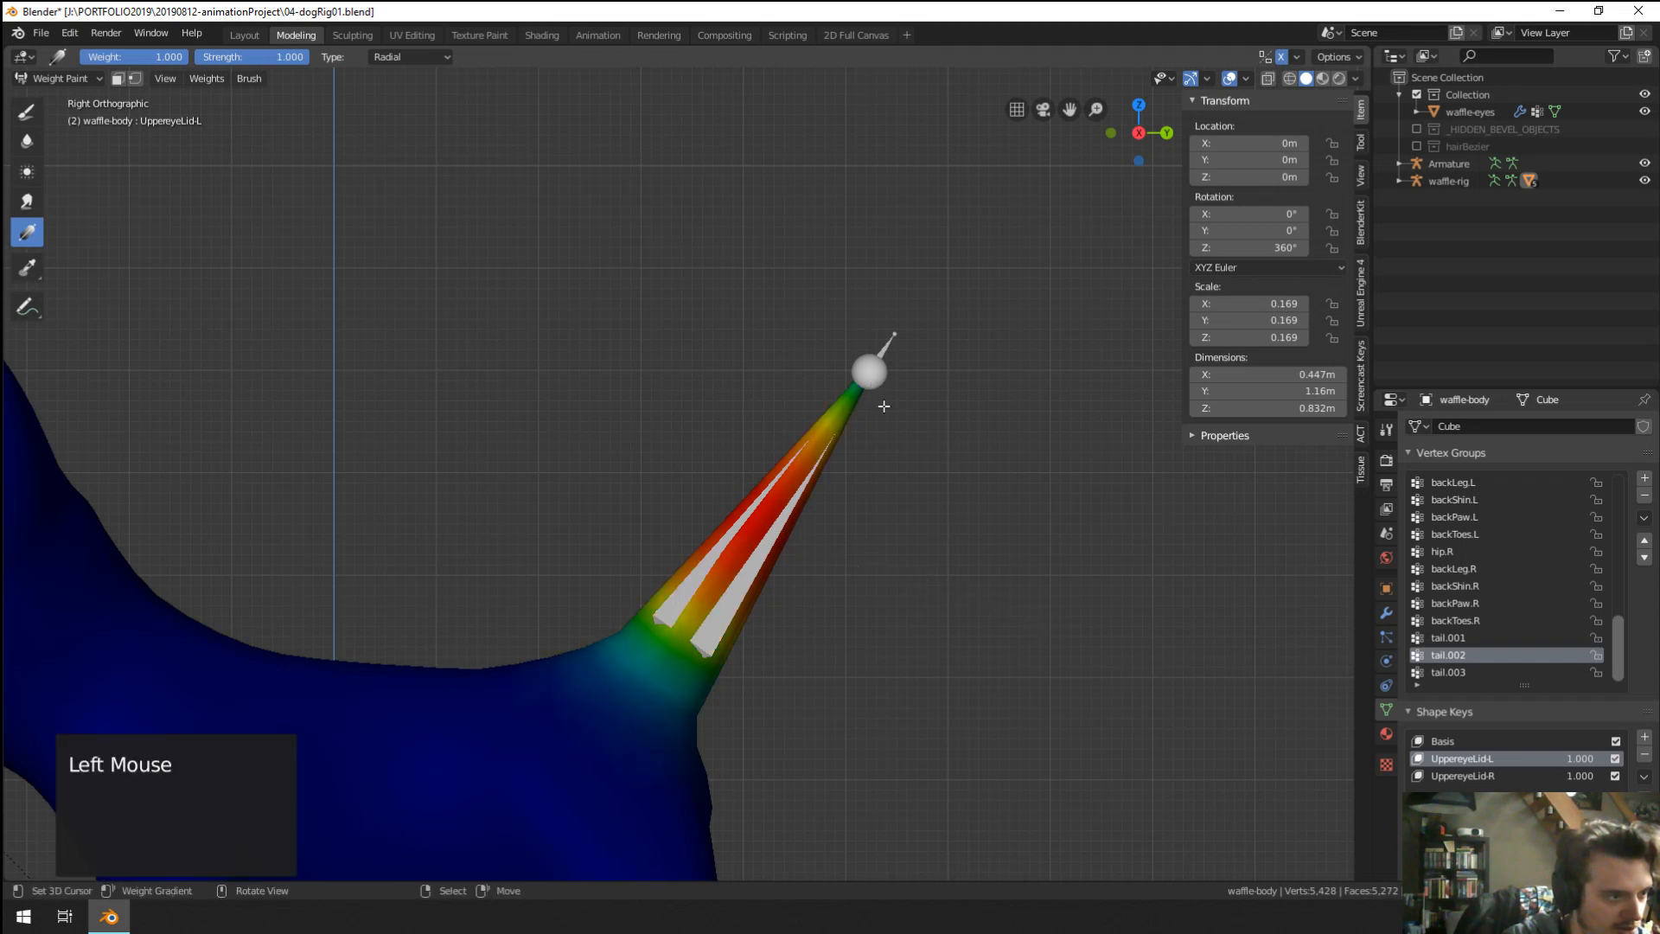
drag(884, 406, 1056, 630)
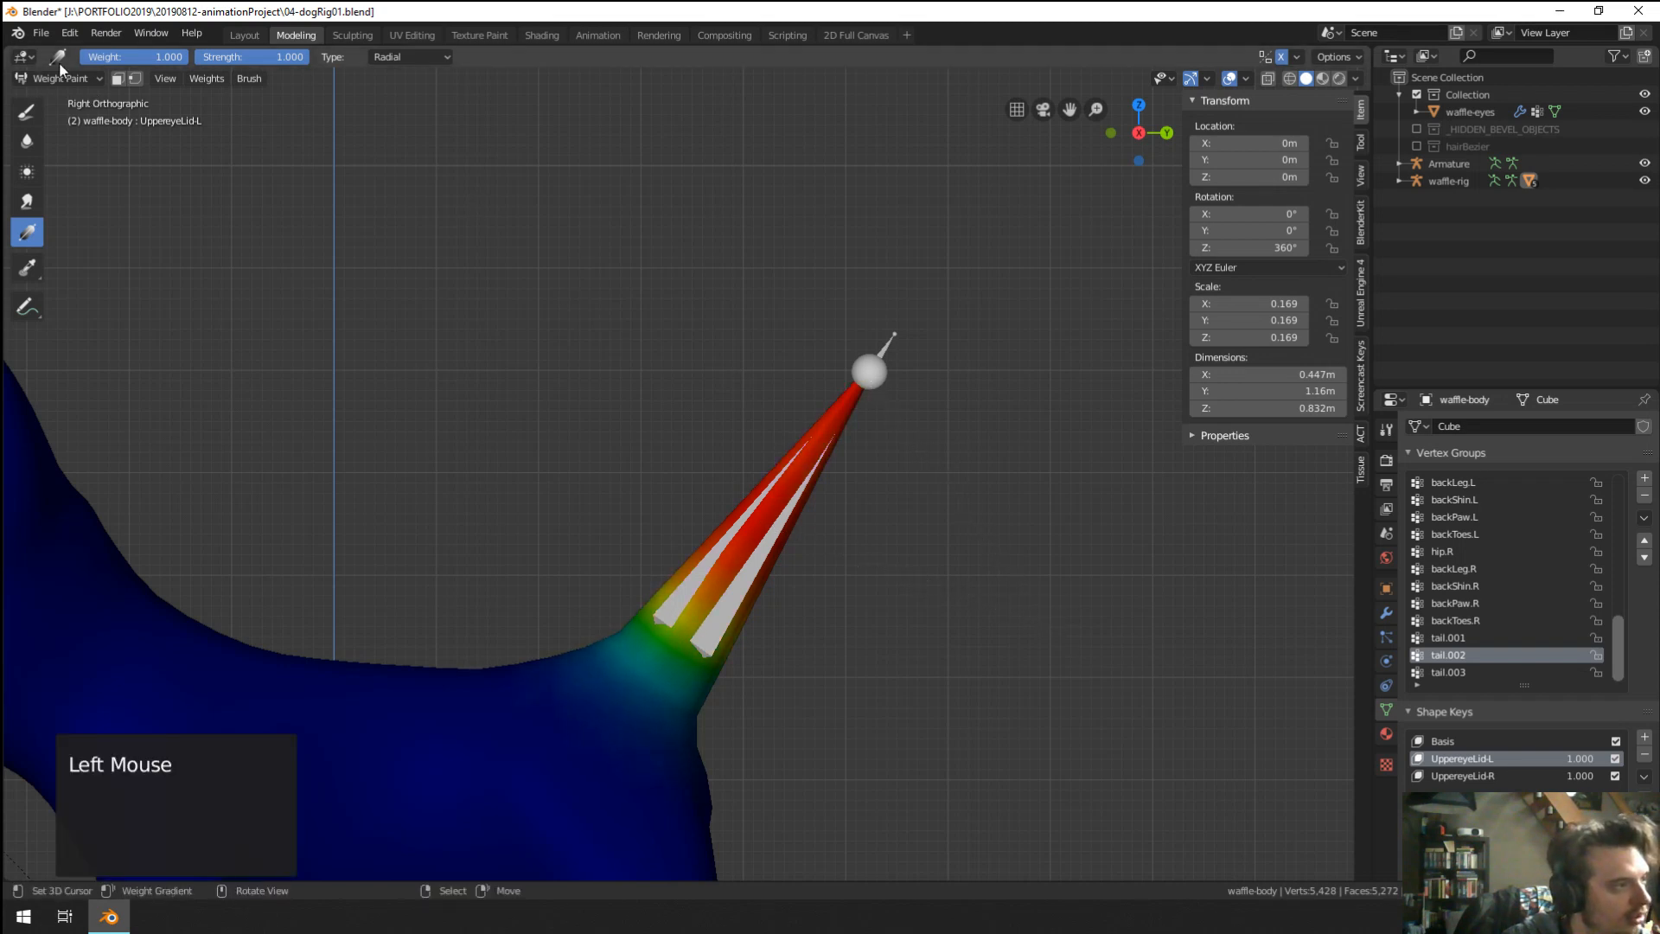
click(424, 59)
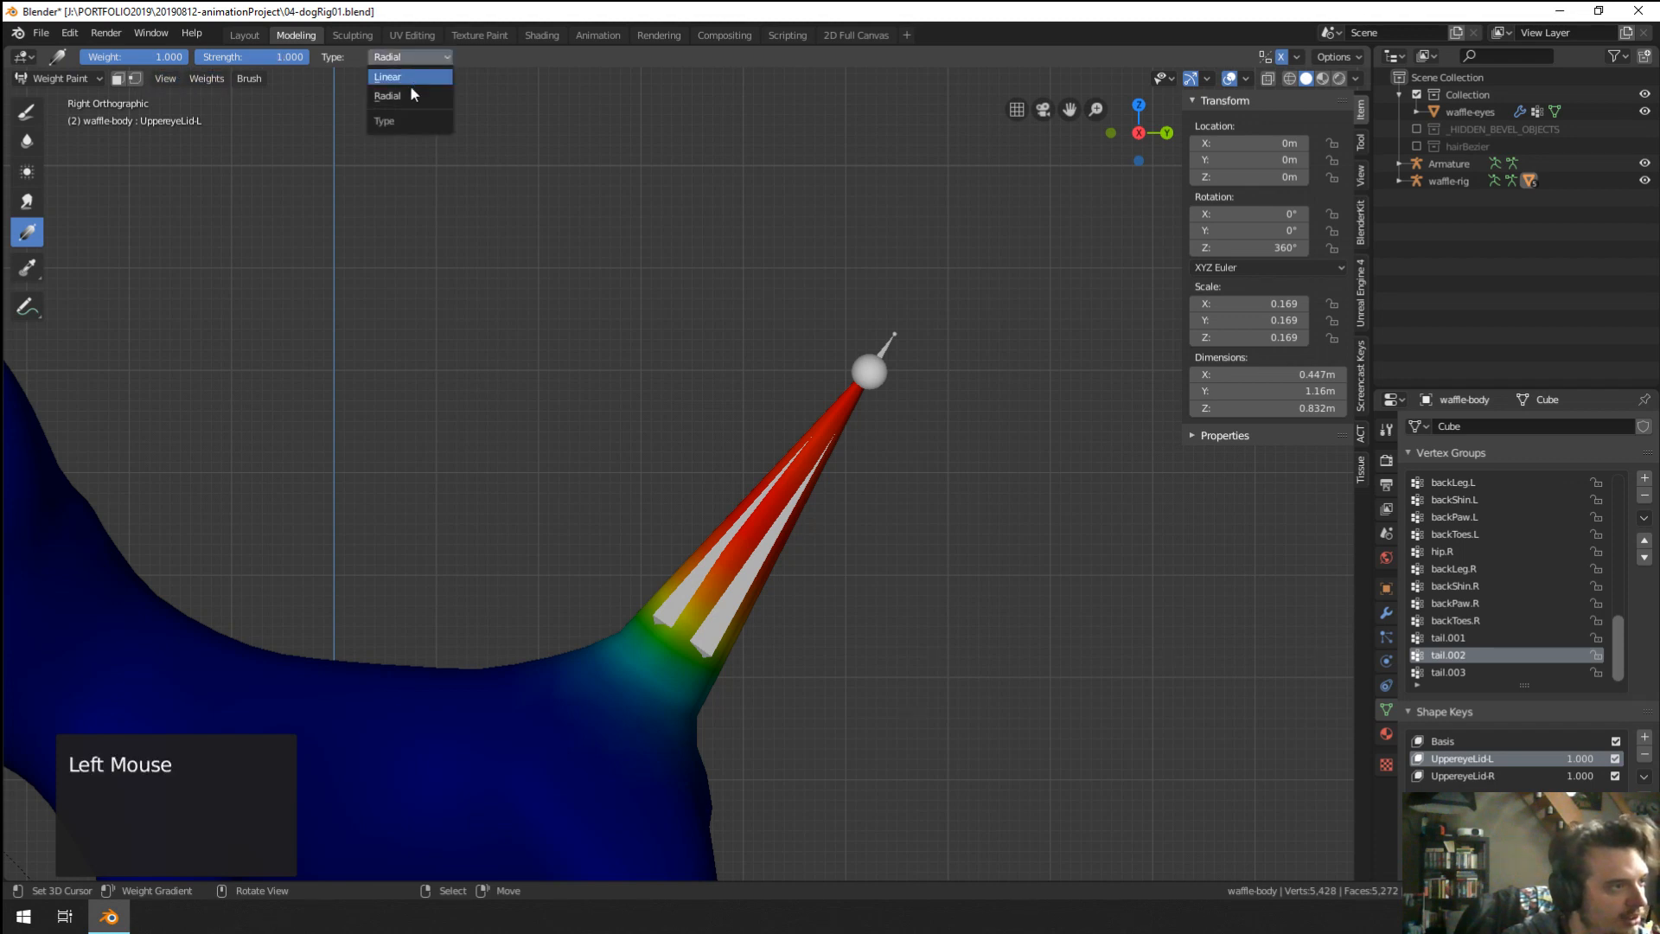
drag(878, 527, 660, 808)
Leave weight painting and put waffle-rig into pose mode with the tail tip bone tail.003 selected.
click(60, 78)
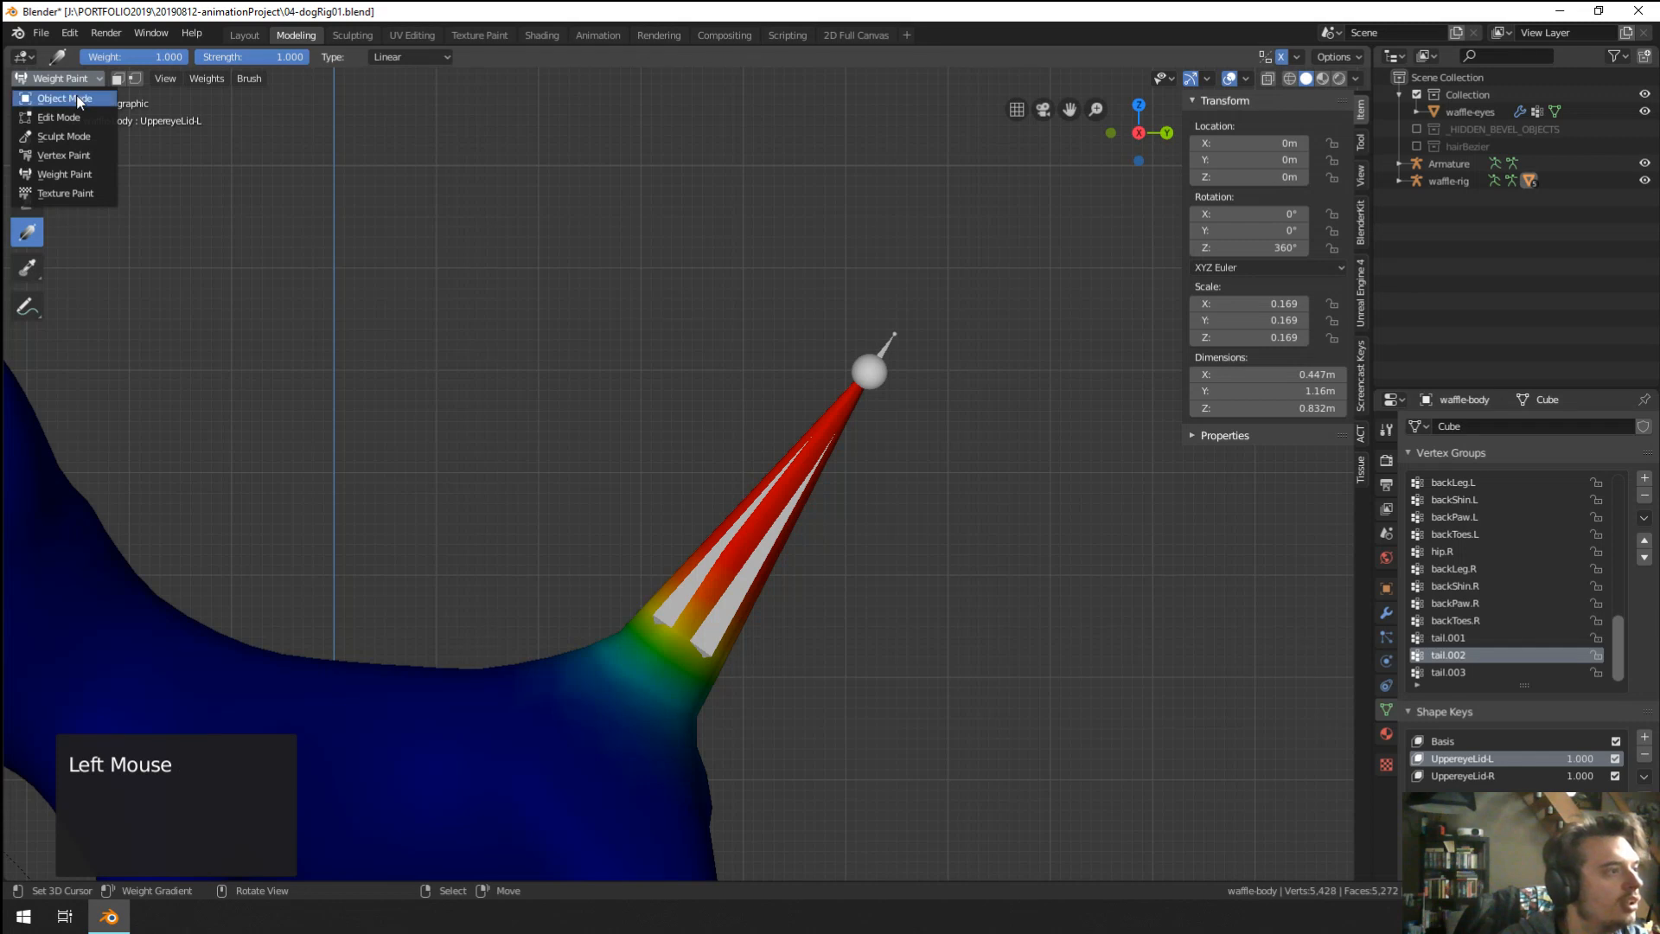
click(77, 100)
key(ctrl+Tab)
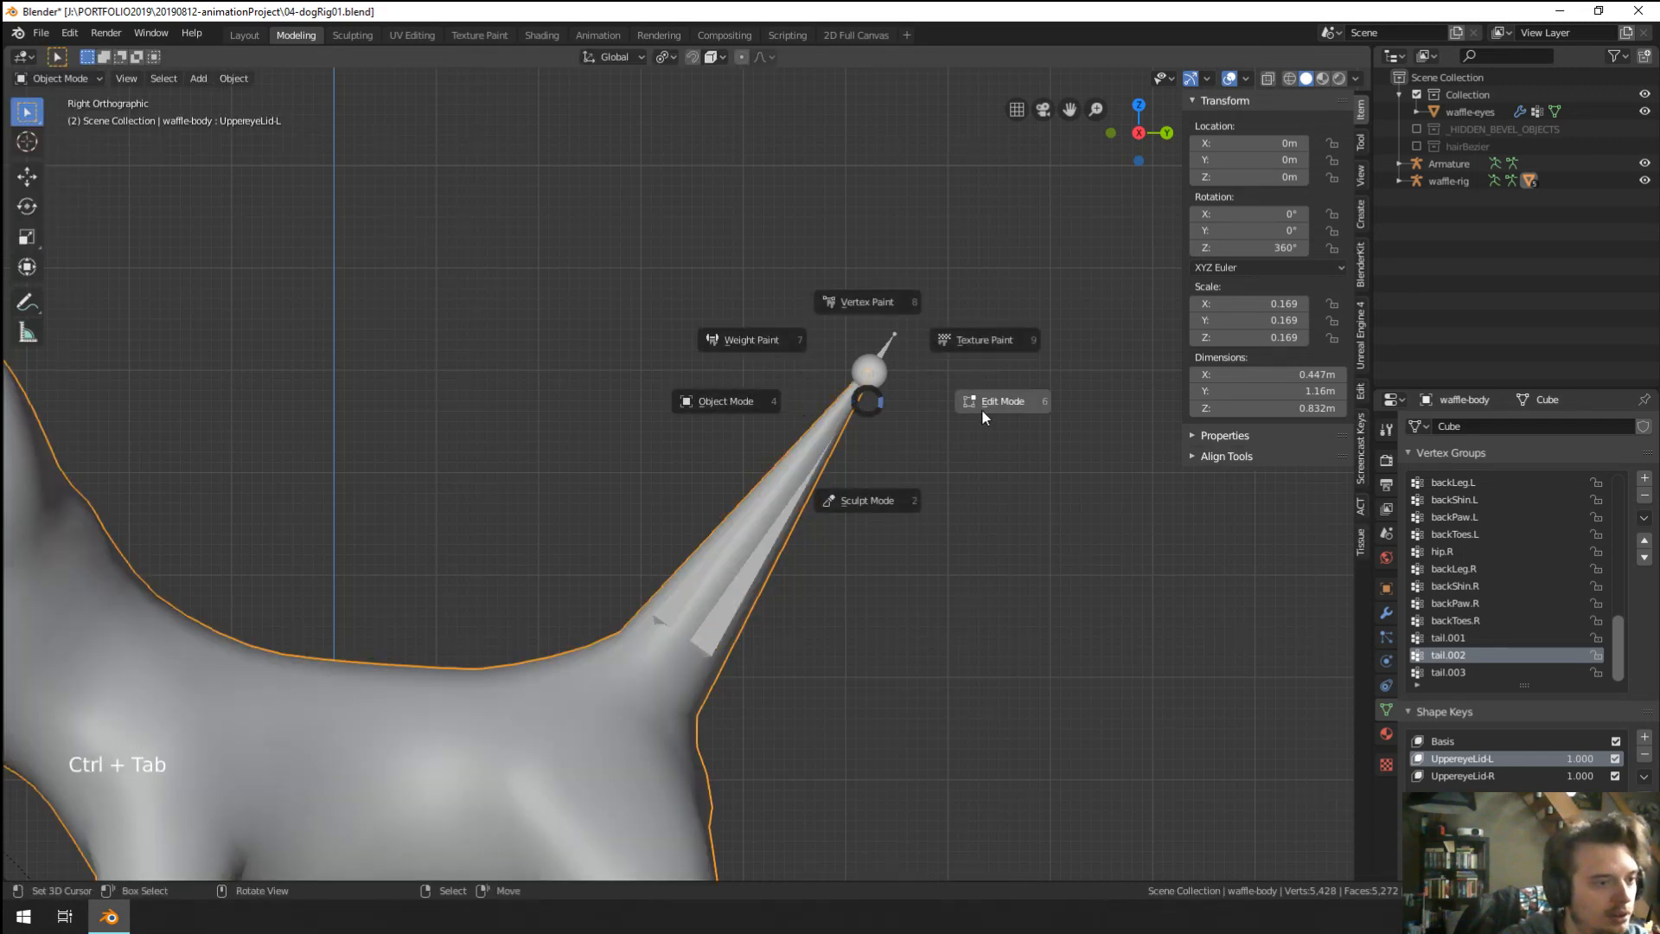
right_click(896, 342)
key(ctrl+Tab)
right_click(905, 362)
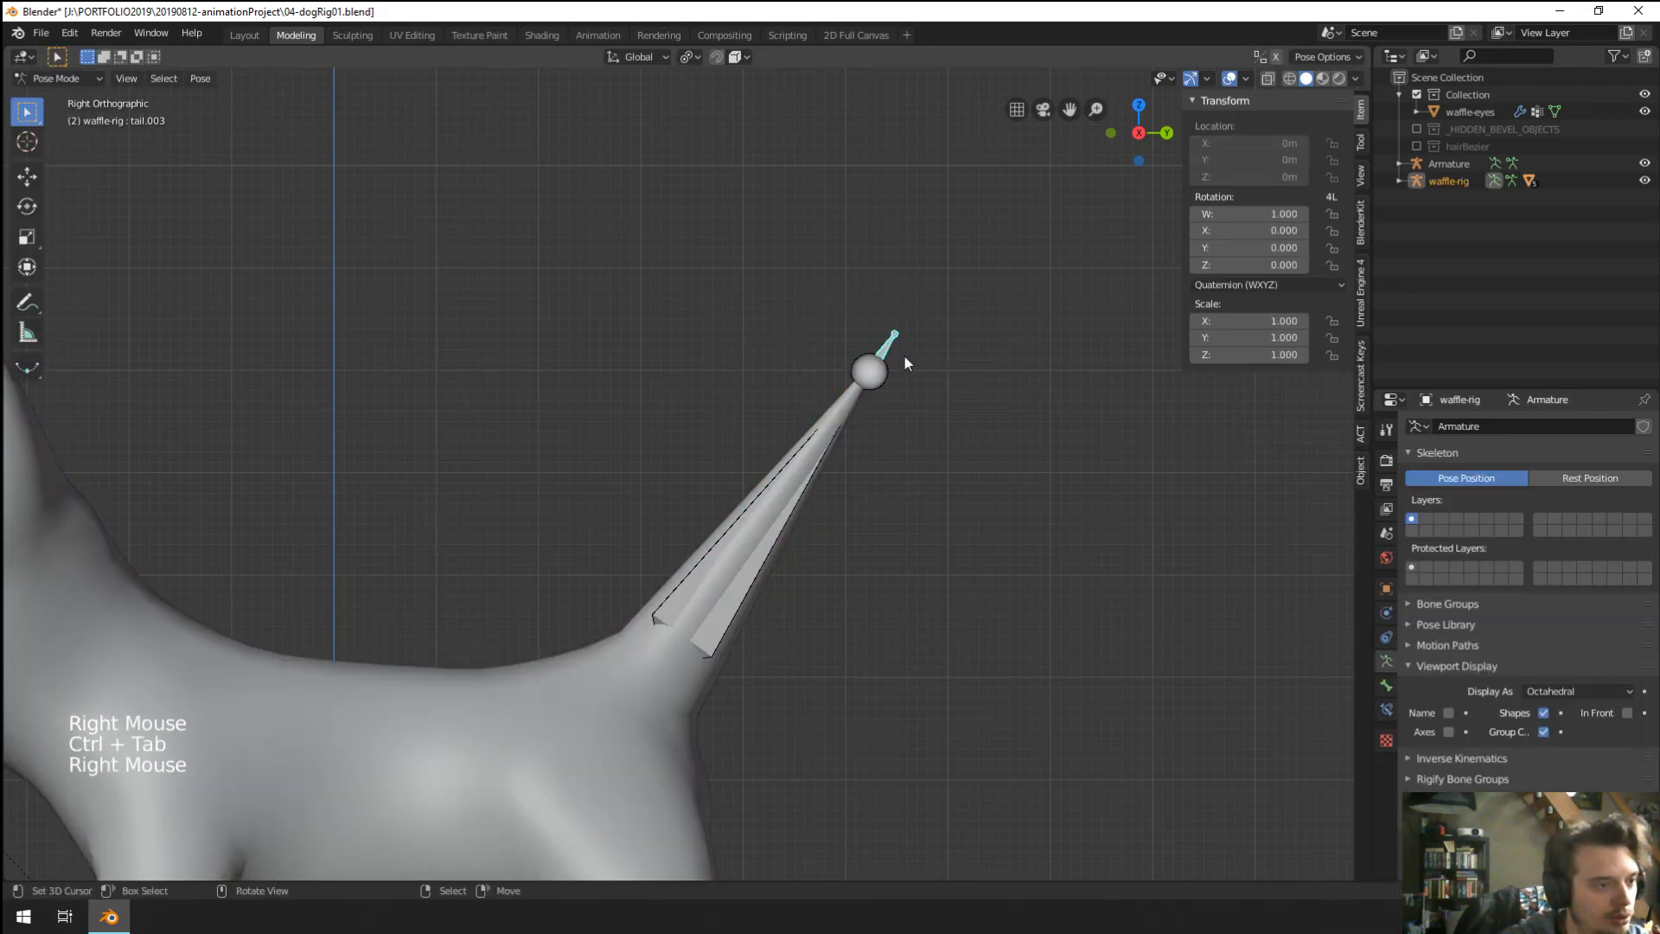
Rotate the long tail.002 bone by -60.5° in the side view to test the tail's bend.
right_click(832, 463)
key(r)
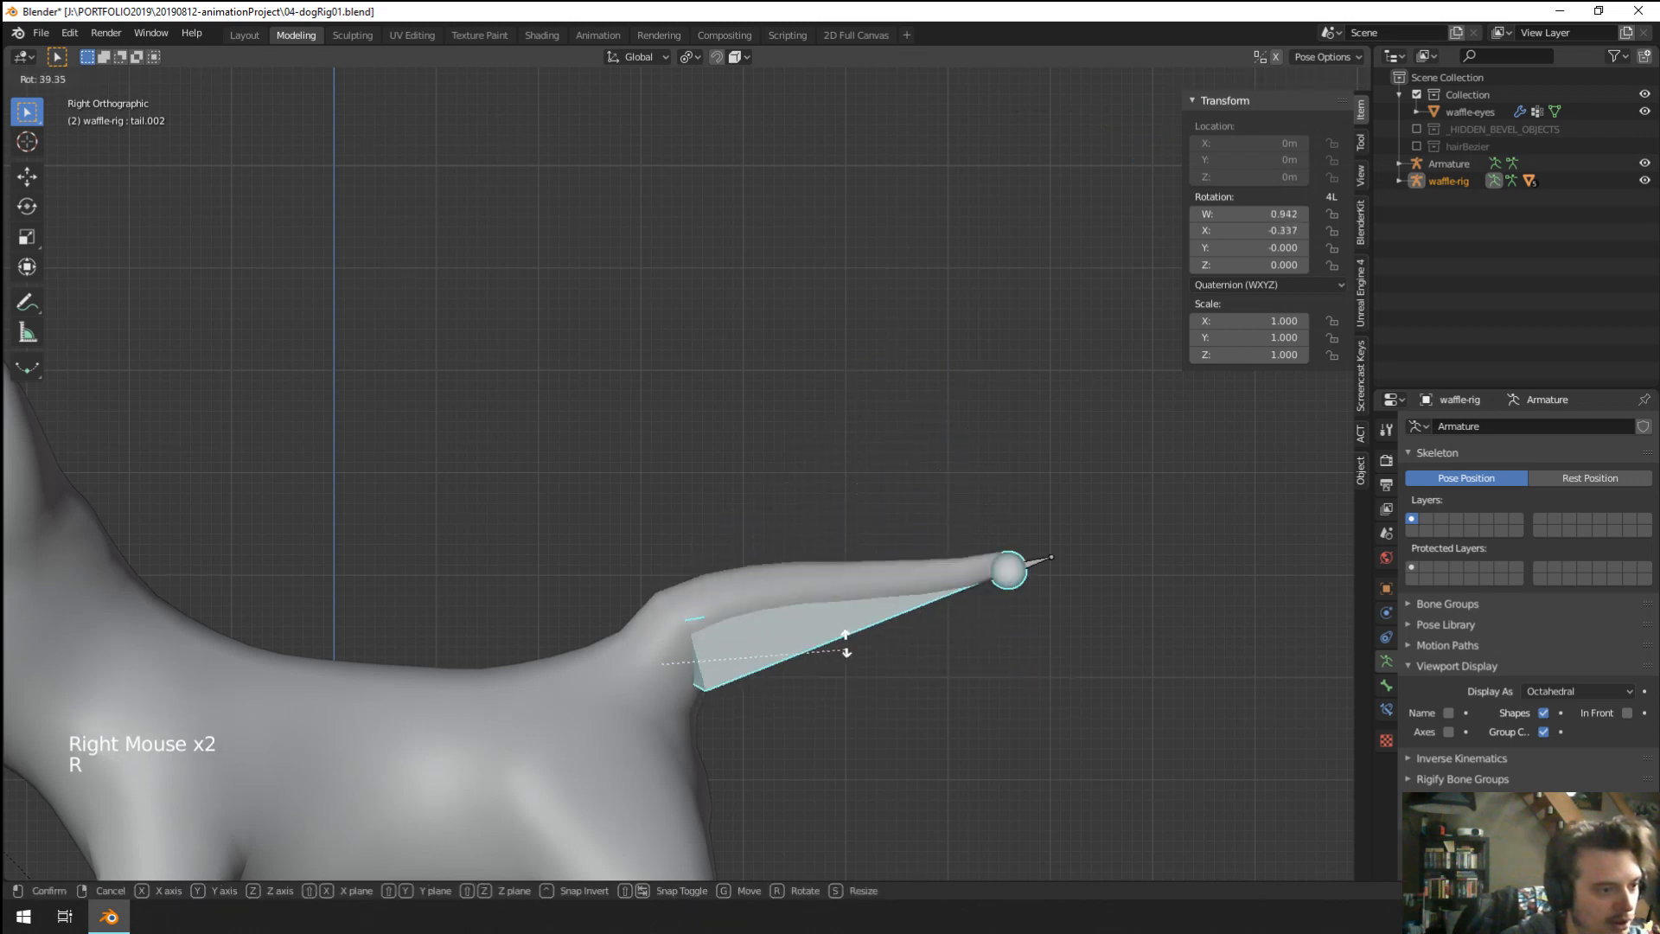
click(595, 405)
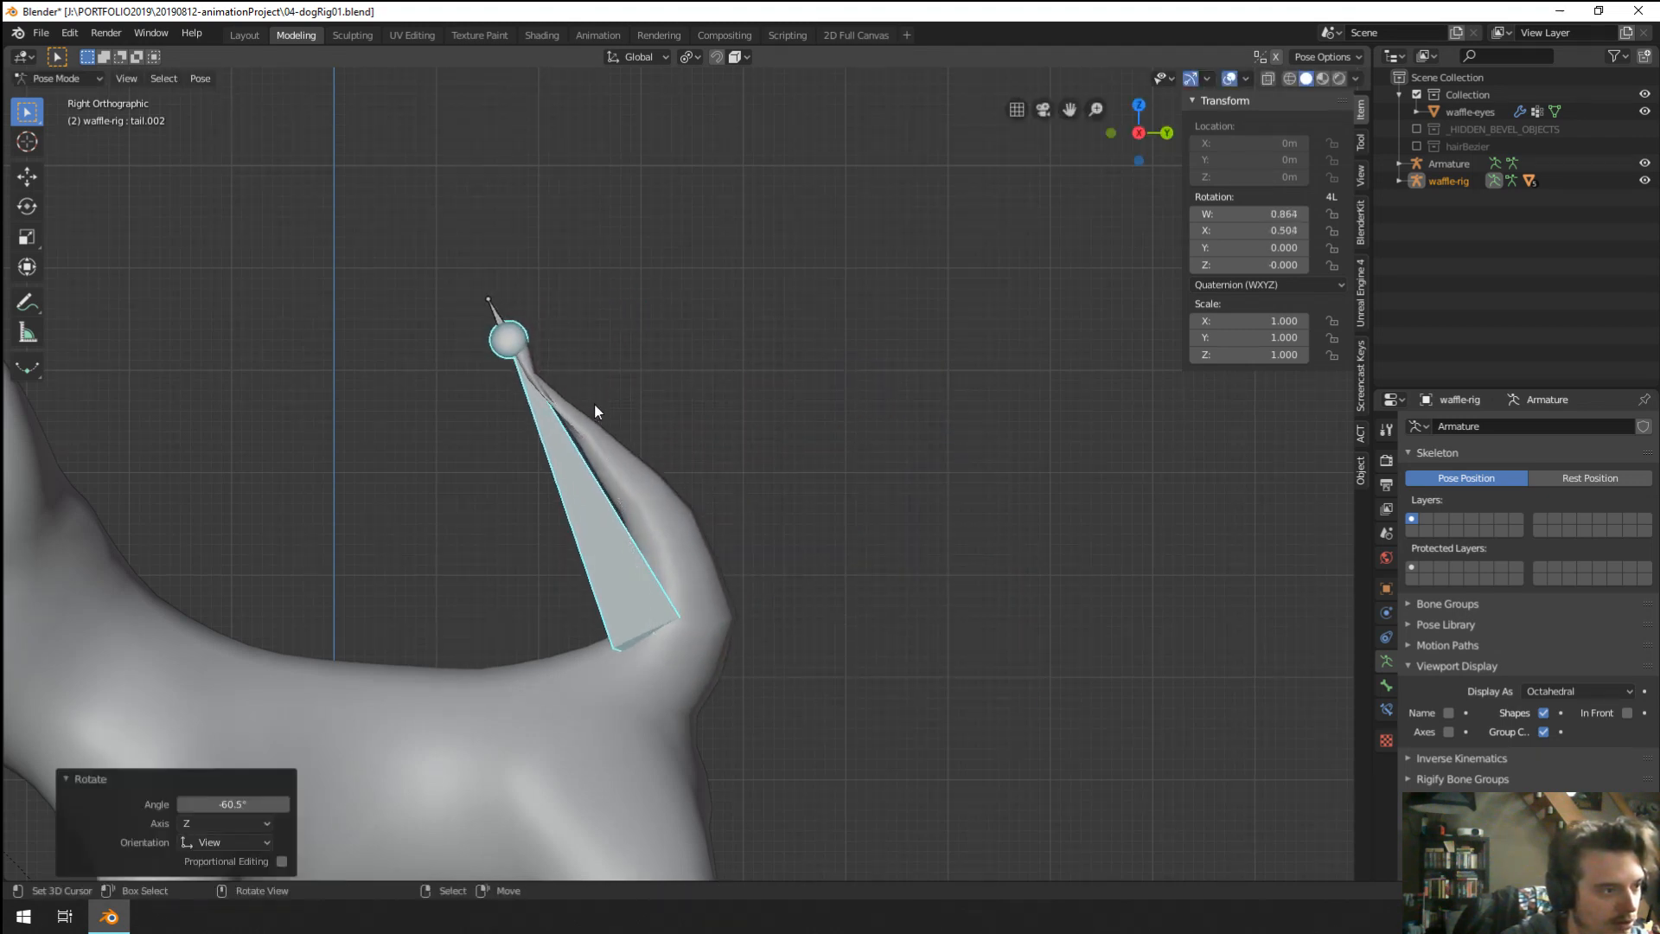
Rotate the tip bone tail.003 by -68.1° and a further -3.74° to curl the tail end.
right_click(491, 304)
key(r)
click(500, 227)
scroll(498, 231, up, 3)
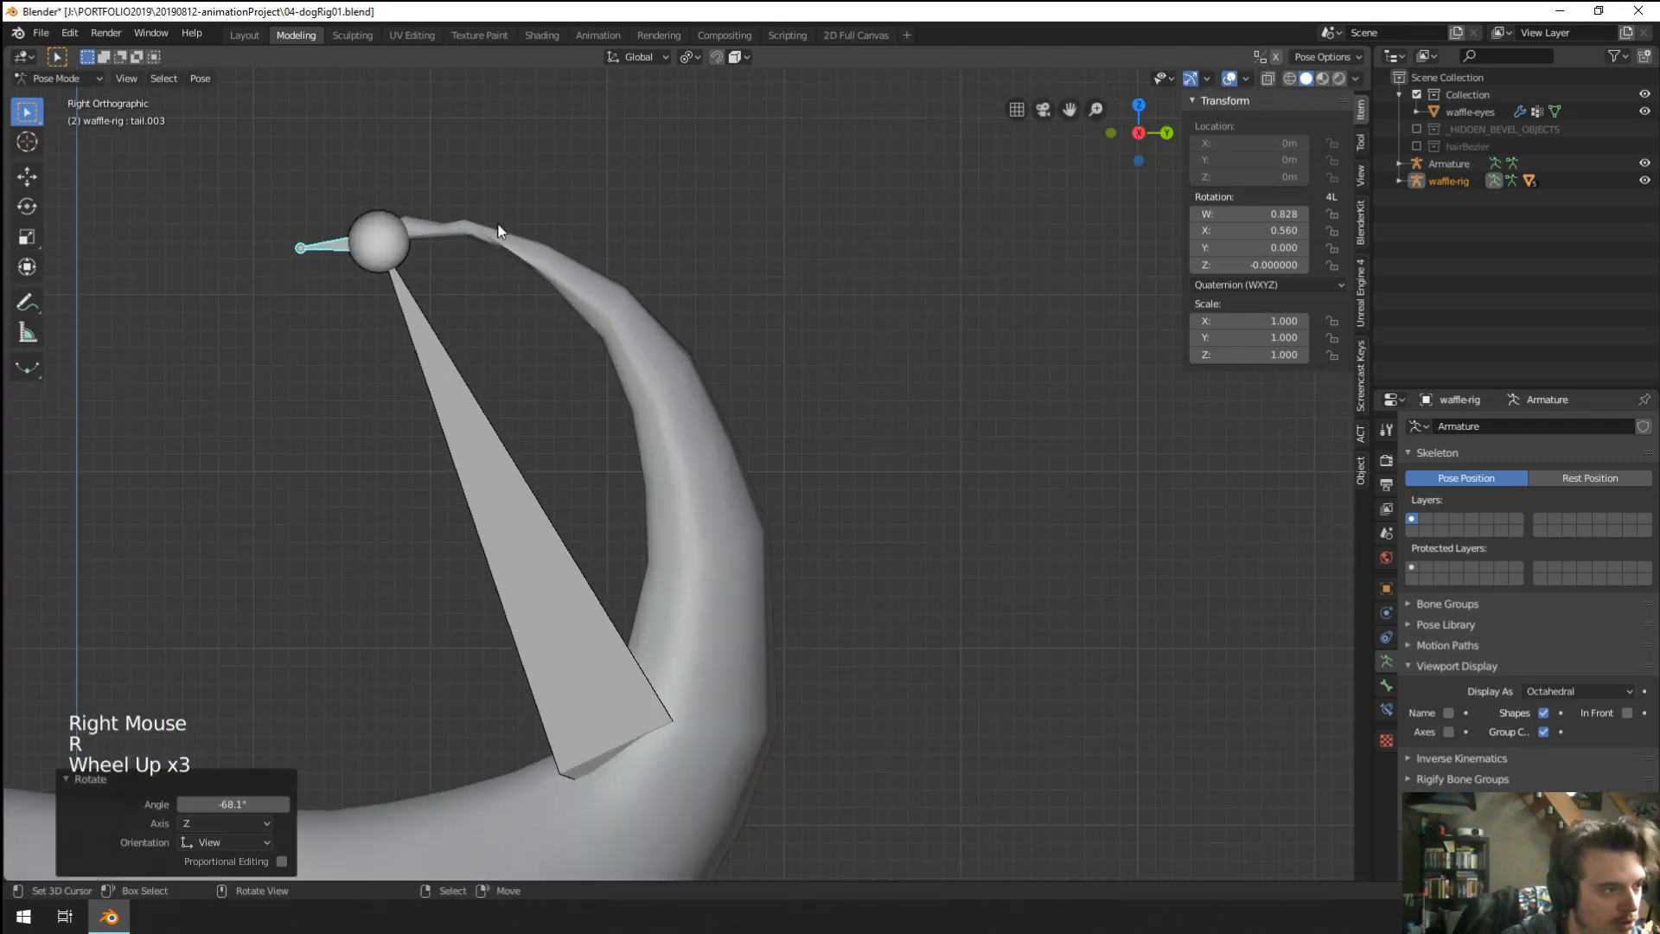
key(r)
click(692, 256)
Rotate tail.003 freehand from a perspective view to test how the tail end follows.
middle_drag(687, 261, 790, 322)
scroll(774, 256, up, 2)
shift+middle_drag(775, 256, 765, 381)
key(r)
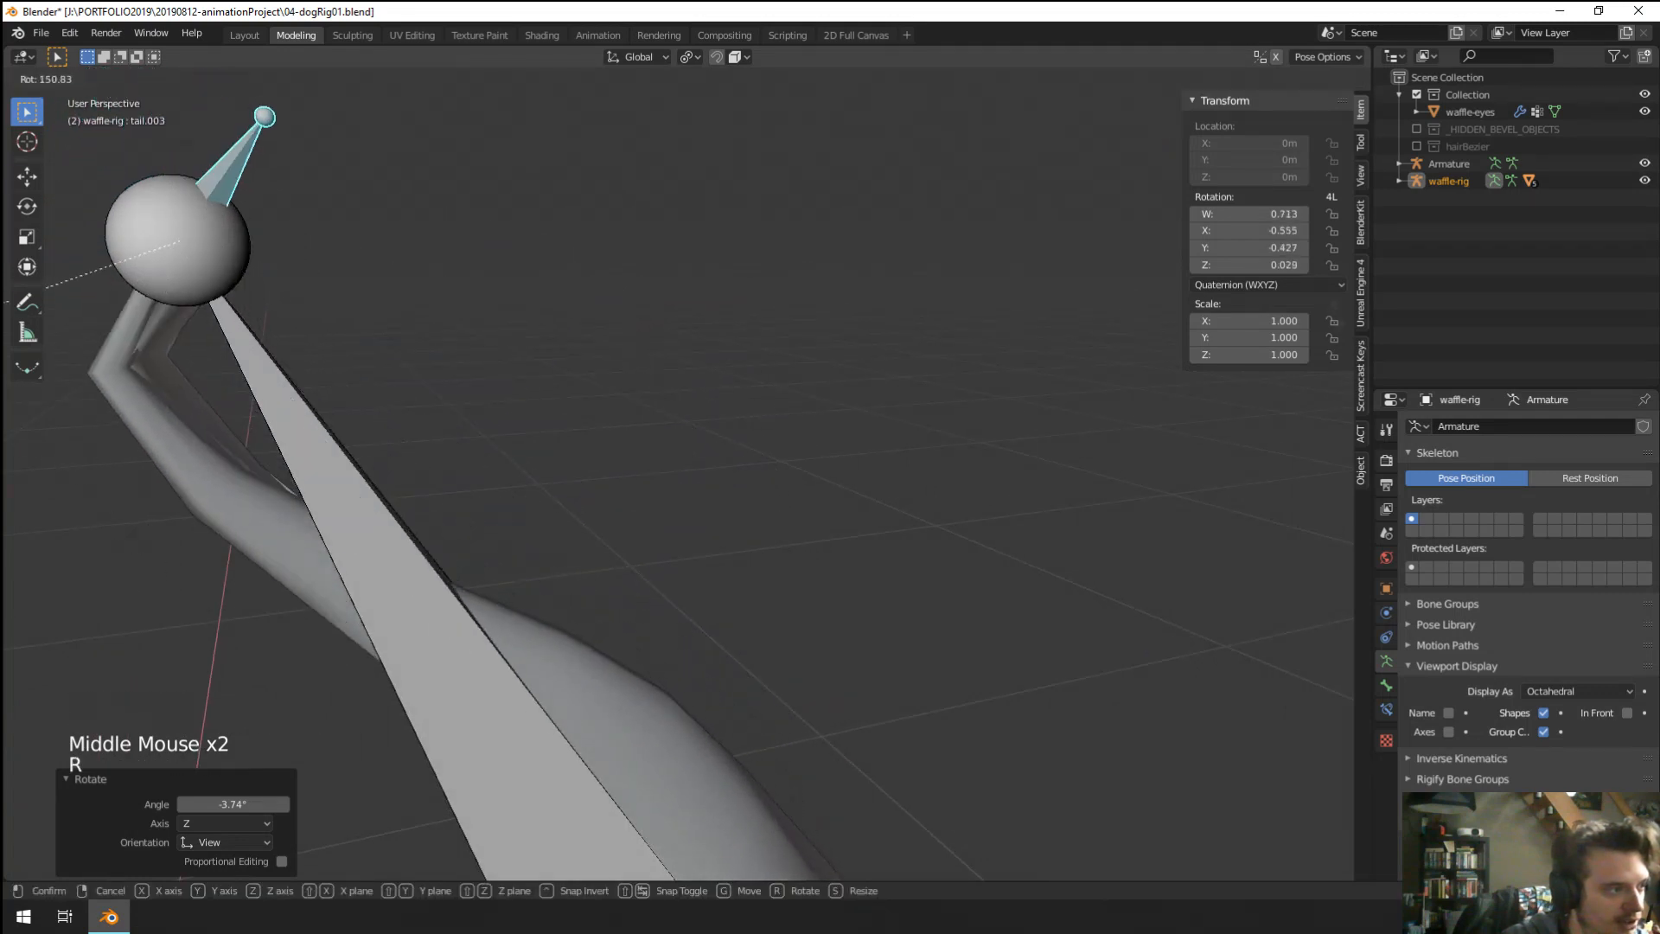
click(531, 361)
Try higher and lower Bendy Bones segment counts on tail.002 and set Segments to 5.
scroll(542, 596, down, 1)
right_click(545, 619)
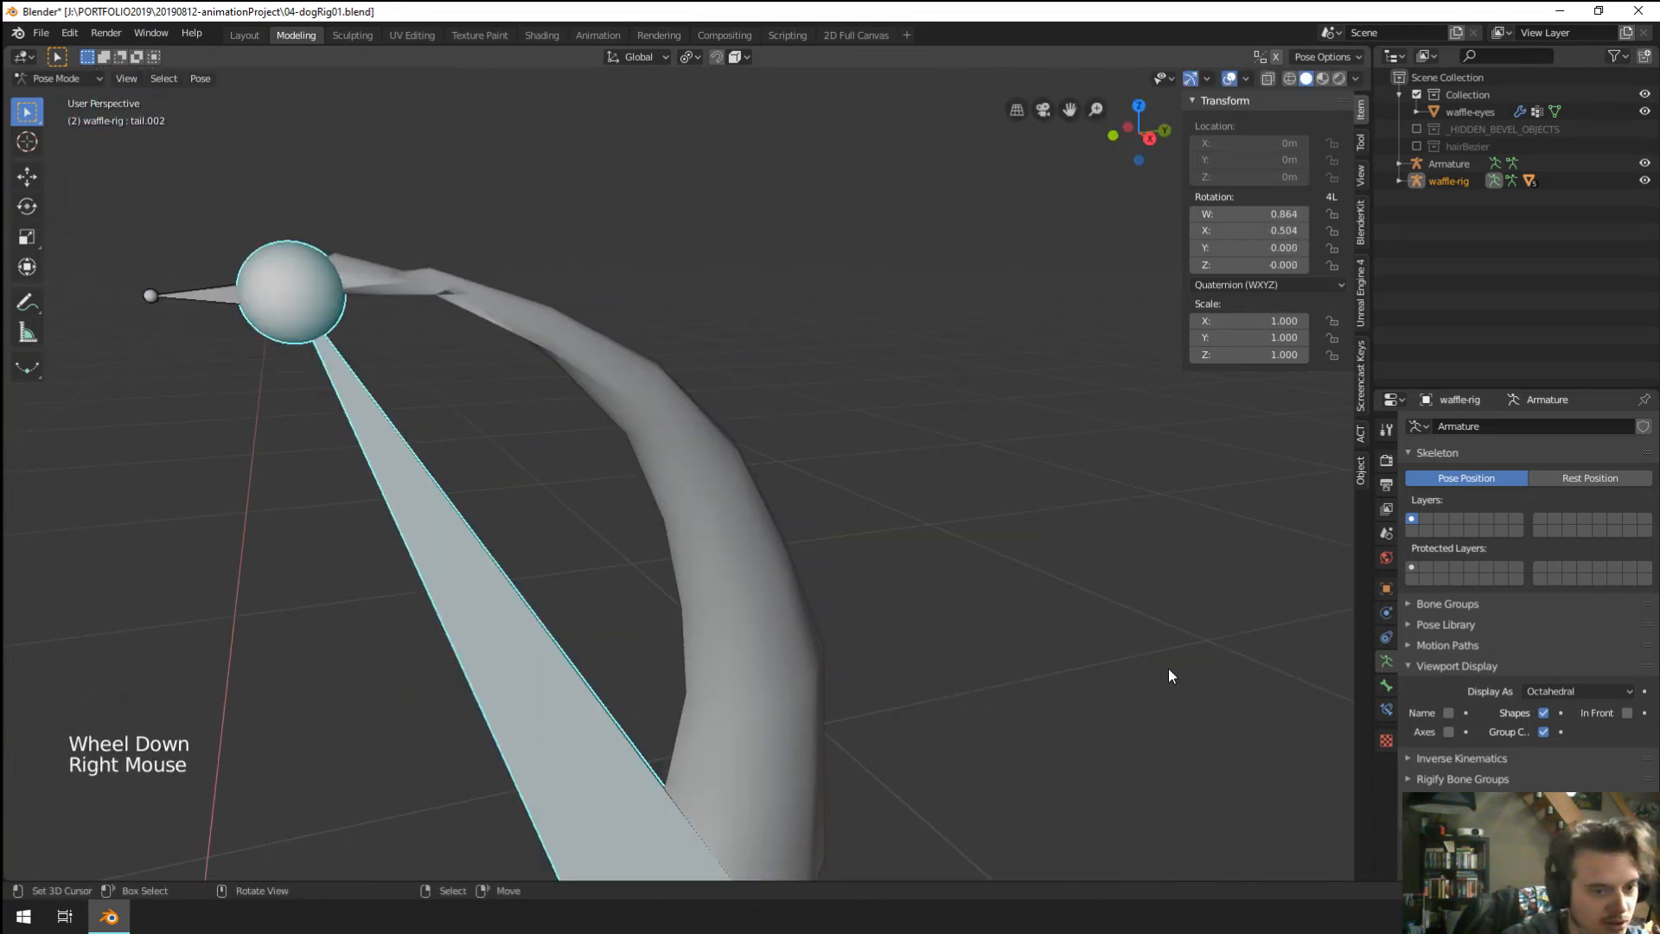
click(1387, 684)
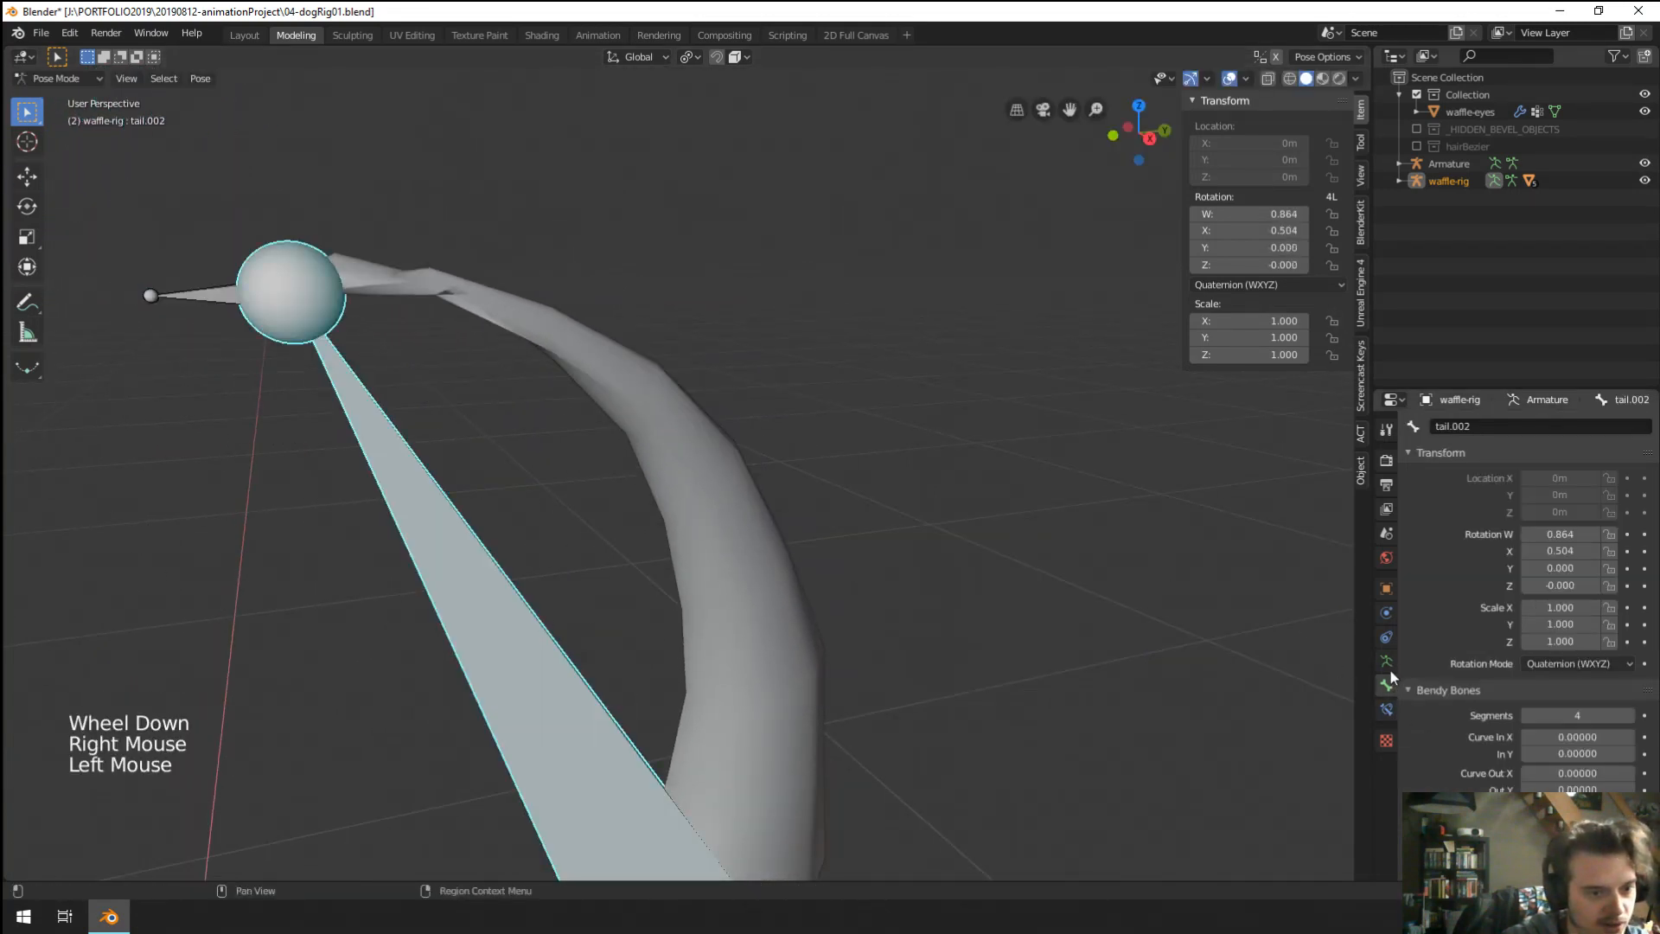
double_click(1629, 719)
click(1629, 717)
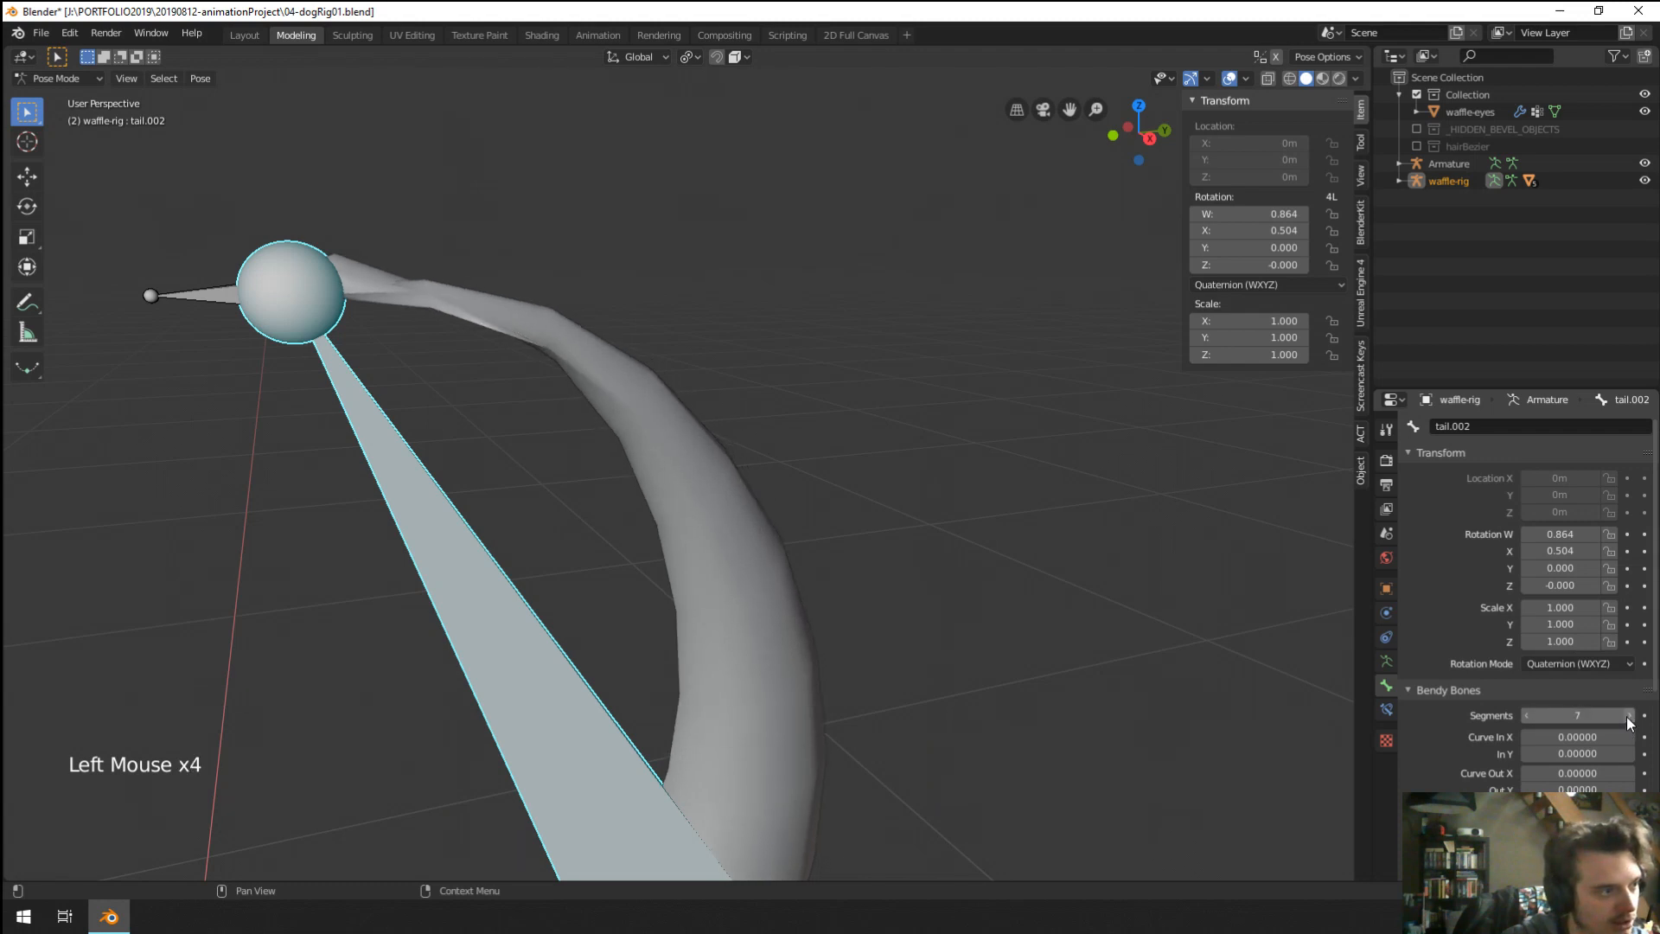
click(1526, 717)
click(1526, 717)
click(1526, 717)
click(1526, 716)
click(1526, 716)
click(1526, 716)
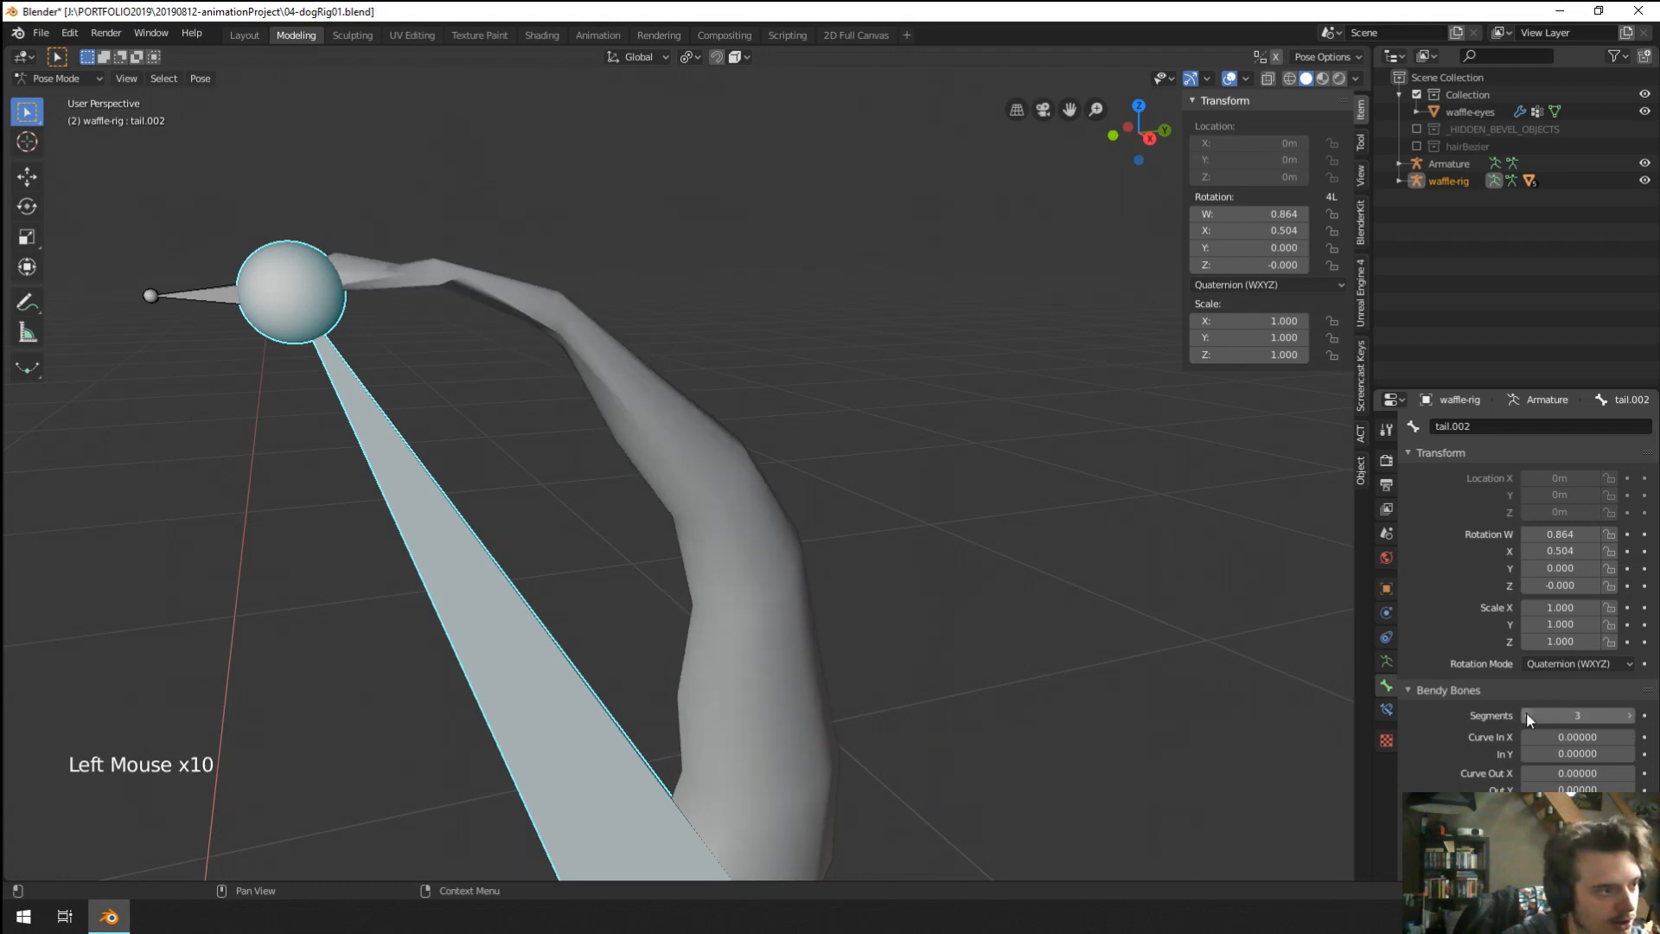
click(1631, 717)
click(1631, 717)
click(1631, 716)
Switch to wireframe shading and try rotating tail.003 to examine how the tail's edge loops deform.
key(z)
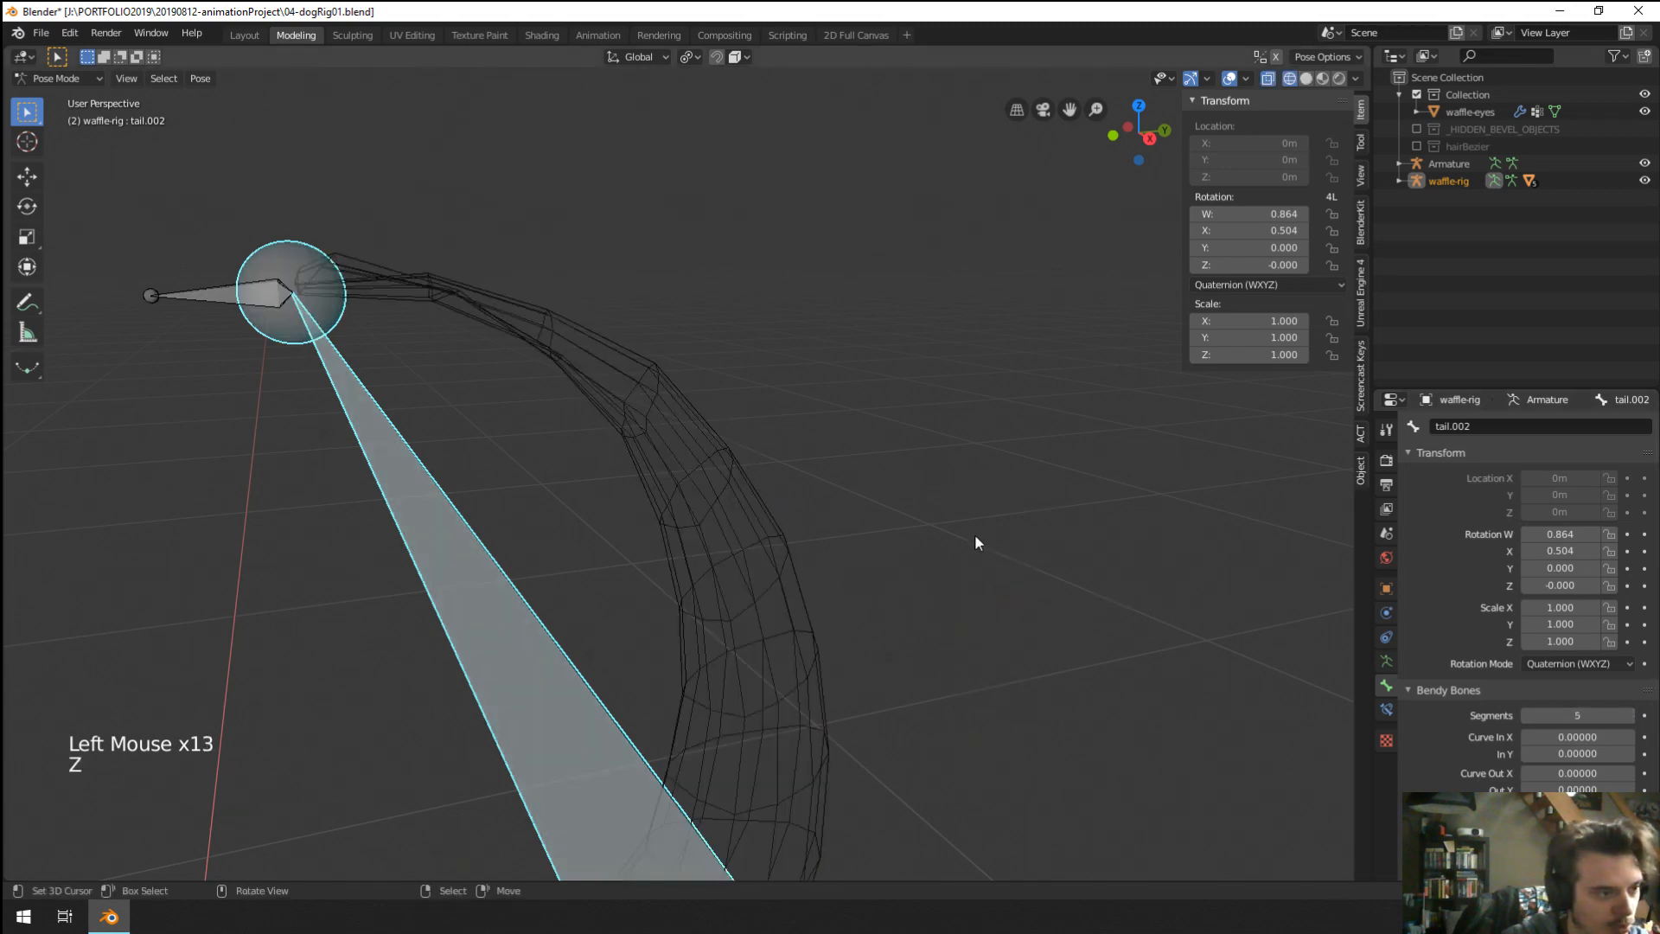
middle_drag(977, 540, 630, 429)
scroll(709, 450, down, 3)
scroll(889, 536, up, 3)
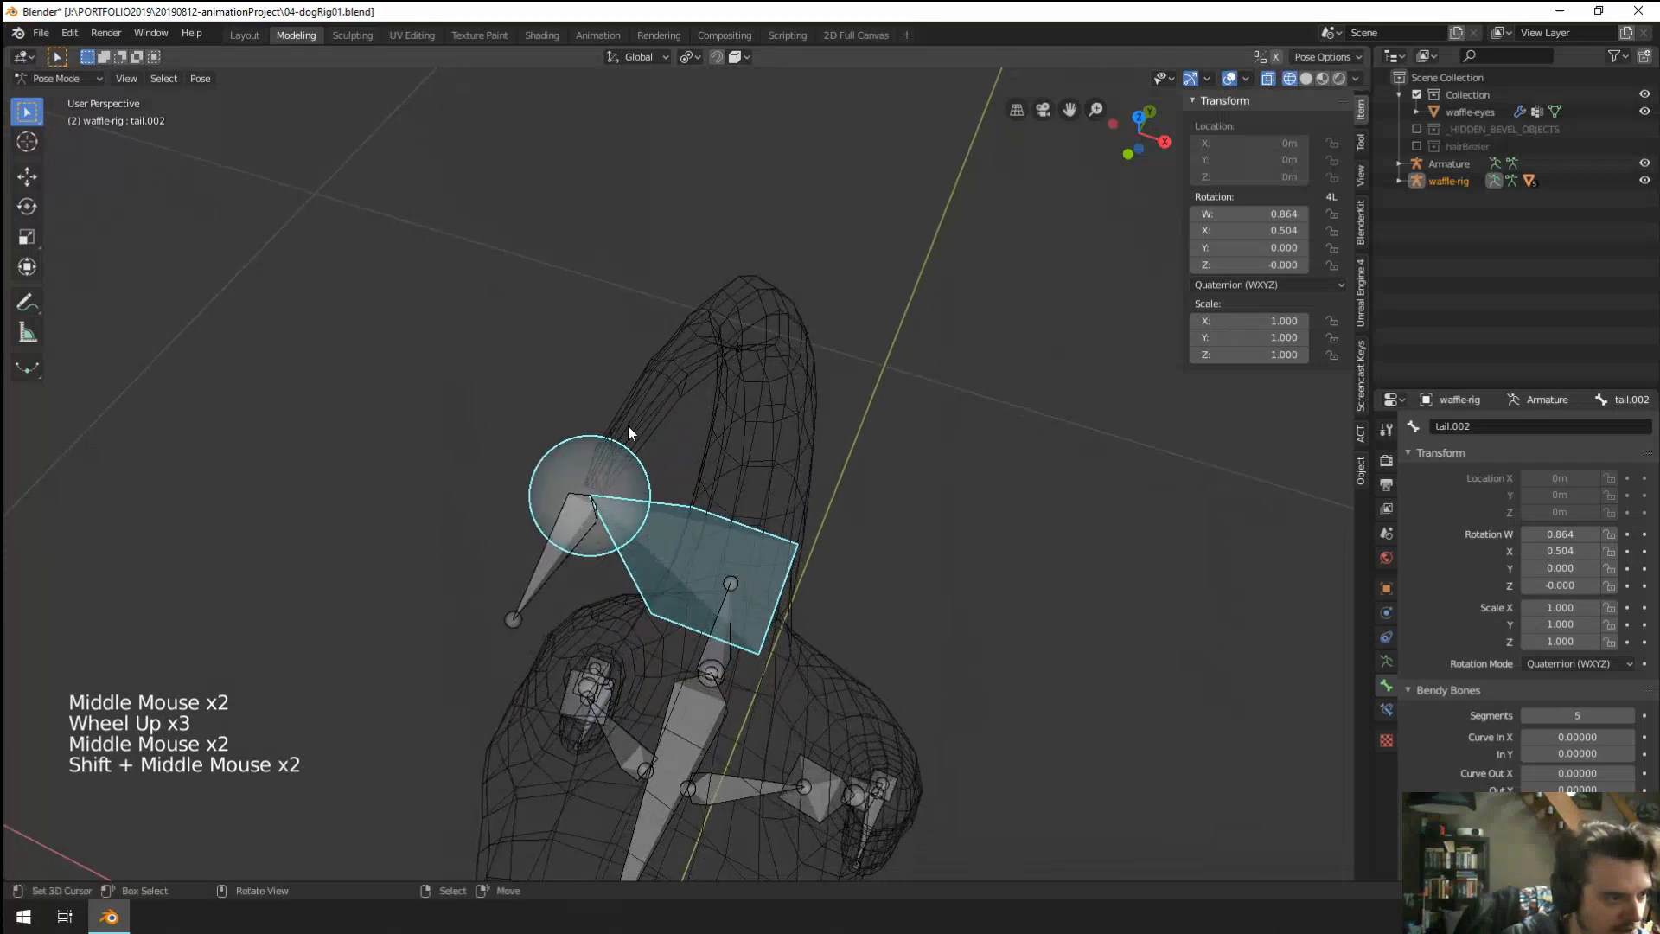
scroll(545, 583, up, 2)
right_click(360, 672)
middle_drag(360, 672, 574, 452)
key(r)
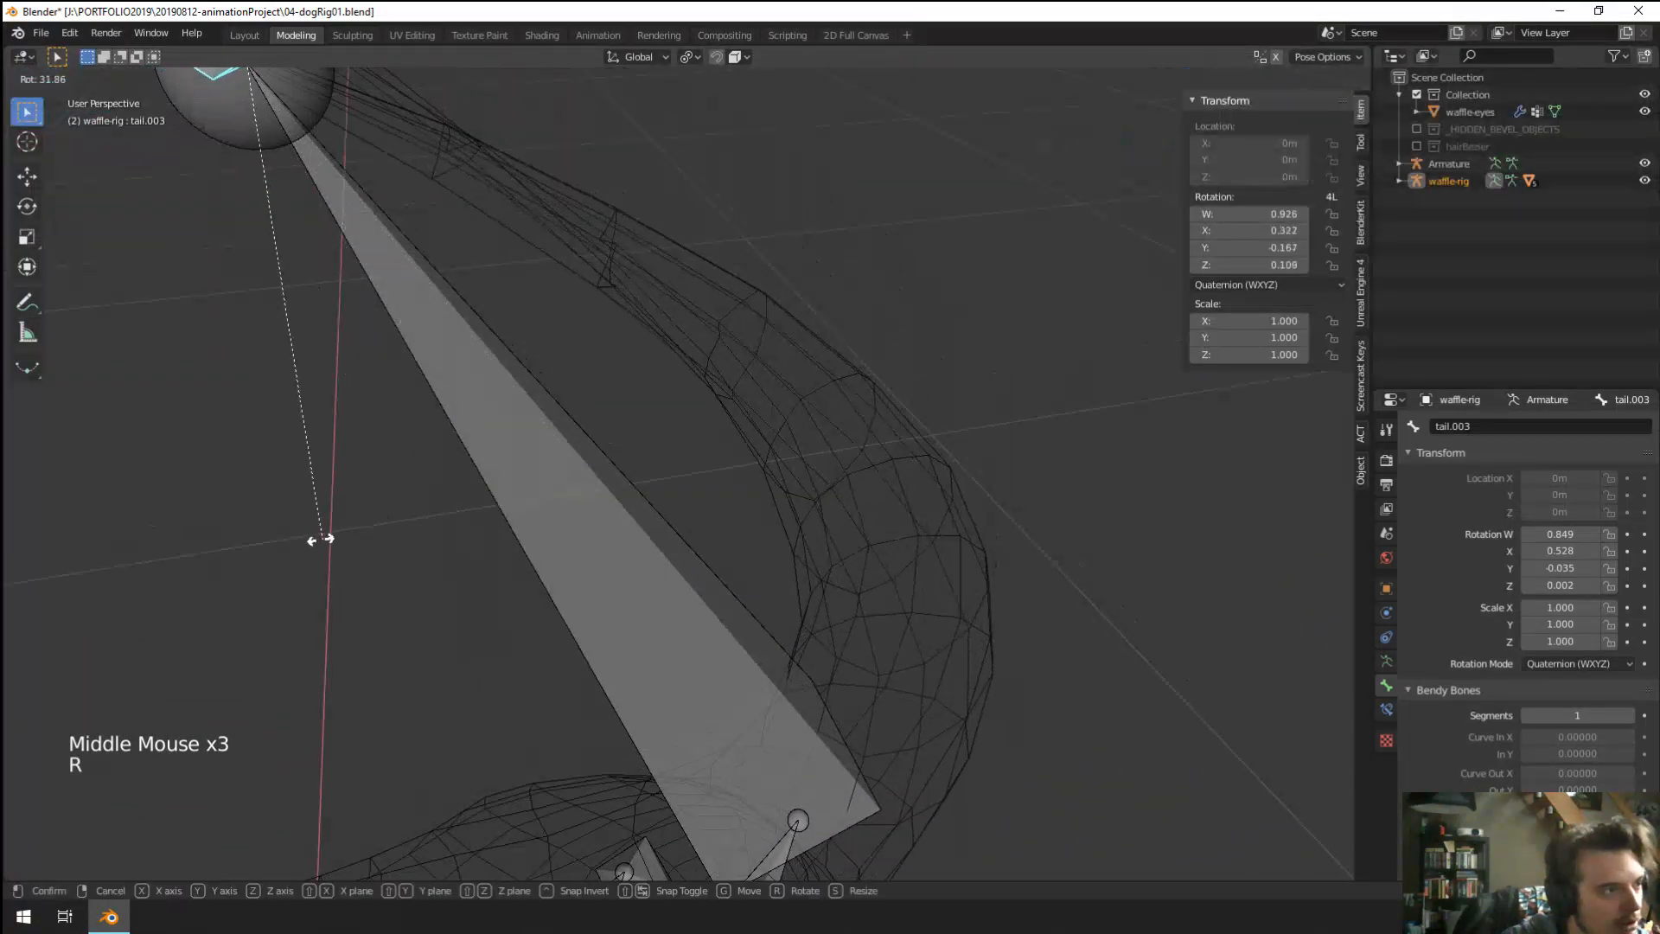
key(Escape)
shift+middle_drag(542, 339, 586, 427)
Clear the pose rotation of the tail.002 bone.
right_click(499, 468)
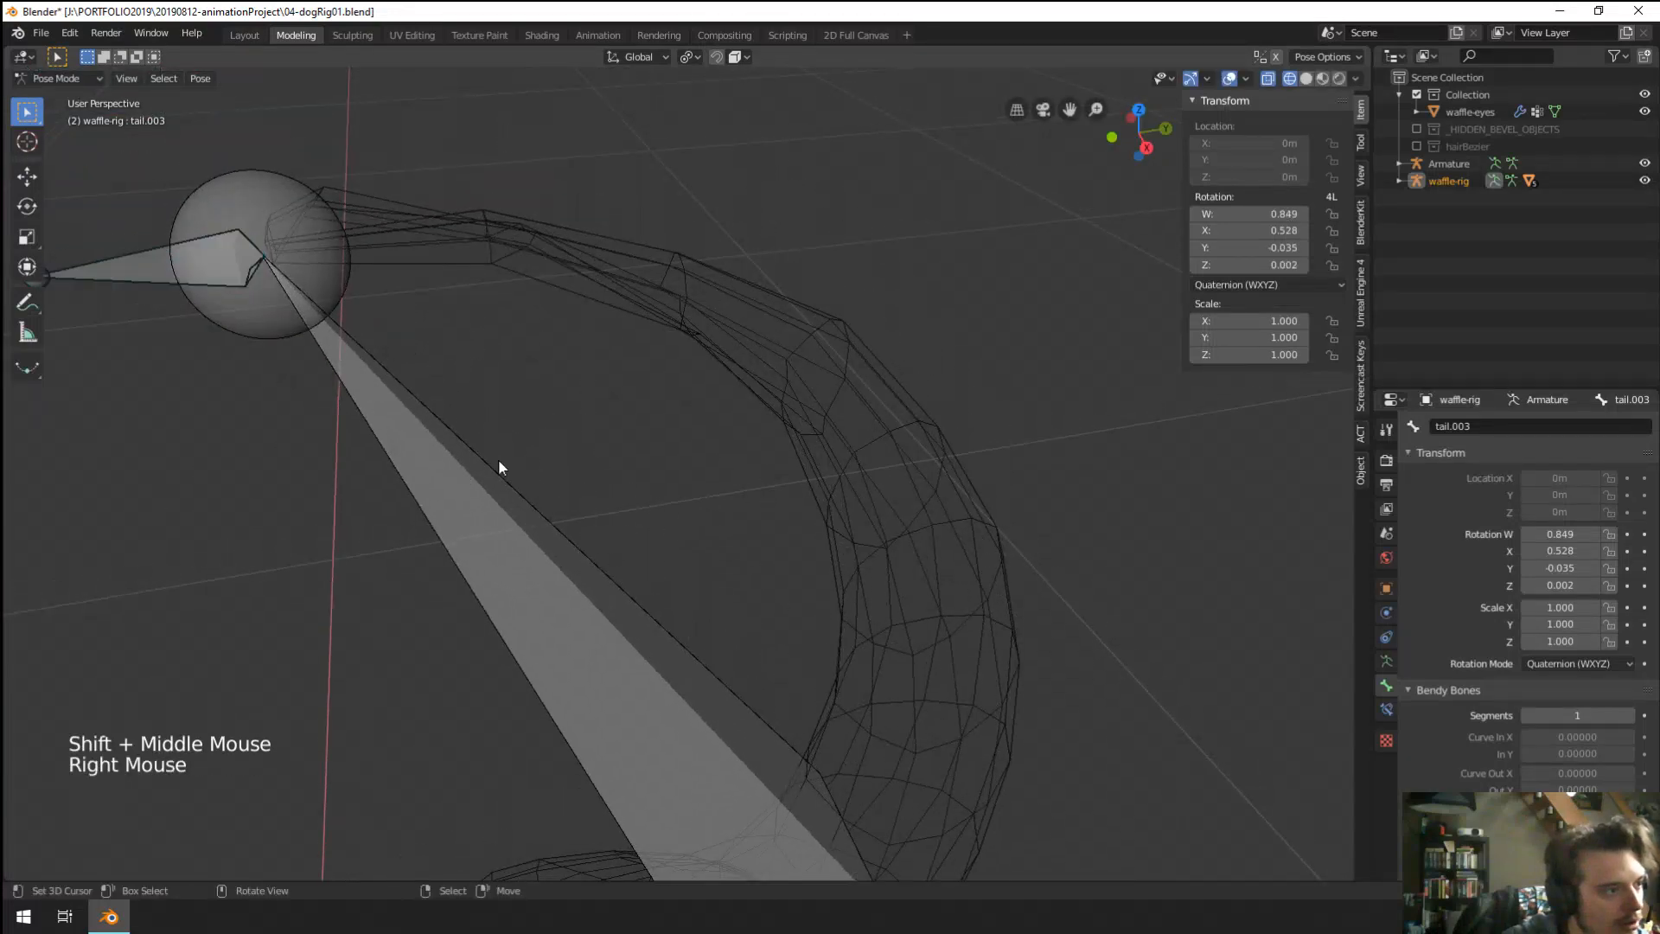
right_click(524, 489)
key(r)
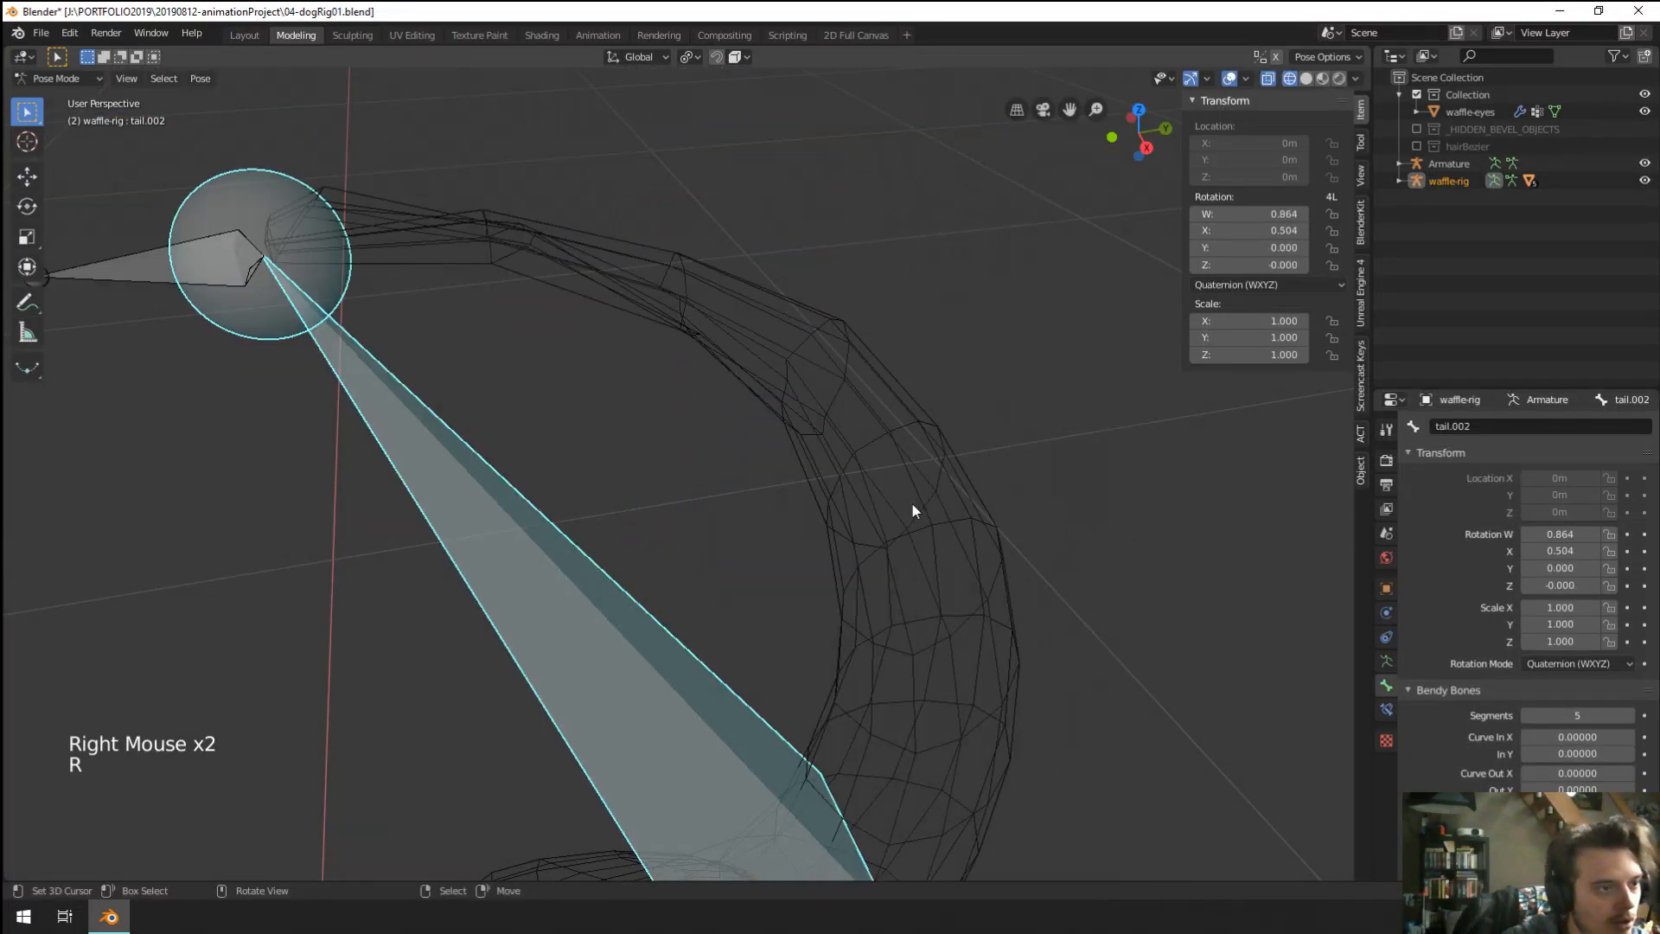
key(alt+r)
scroll(882, 493, down, 4)
middle_drag(949, 498, 728, 387)
scroll(727, 386, up, 2)
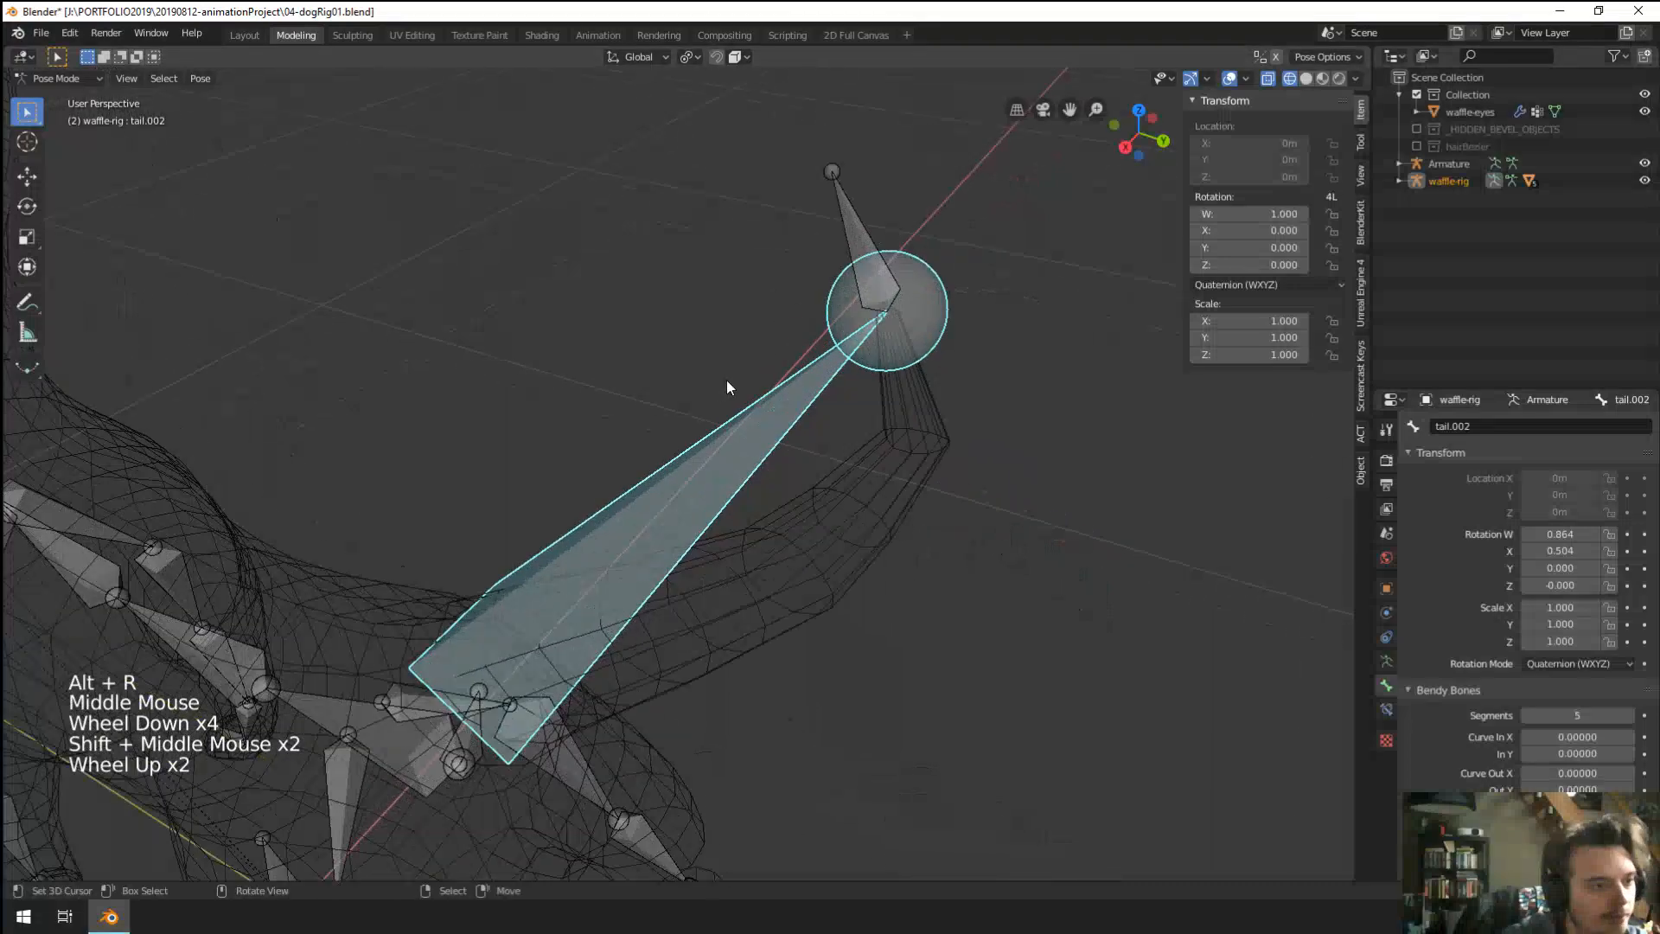
Try rotating tail.003 and tail.002 in turn to test the wireframe tail's bending.
right_click(858, 251)
key(r)
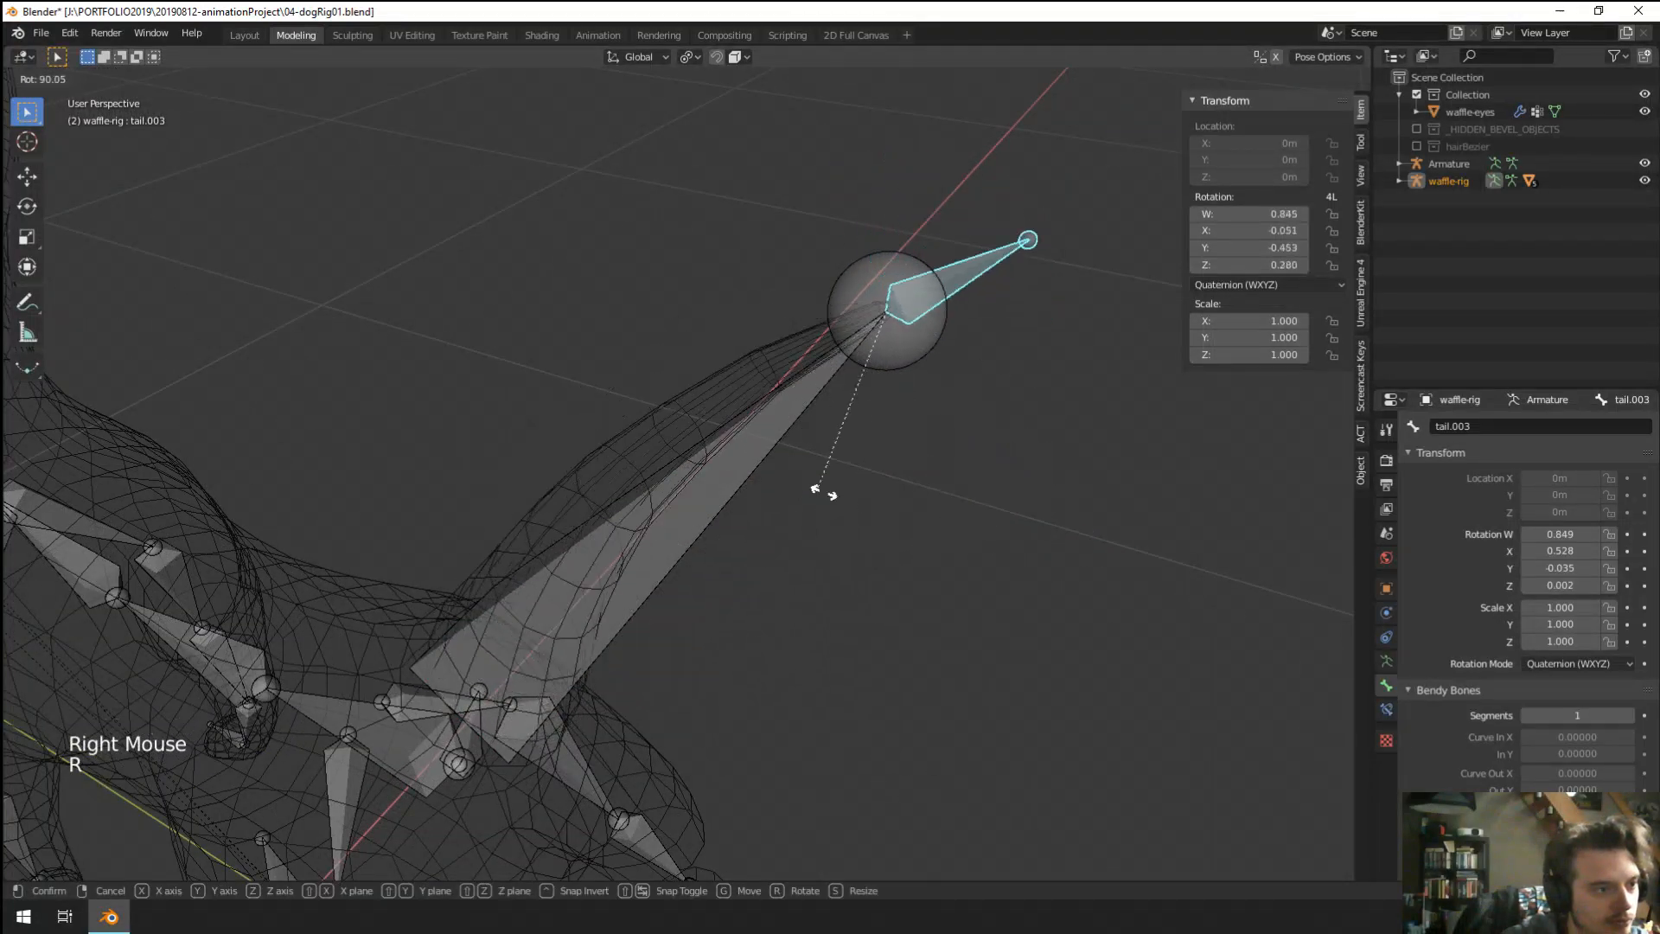
right_click(878, 487)
right_click(856, 448)
key(r)
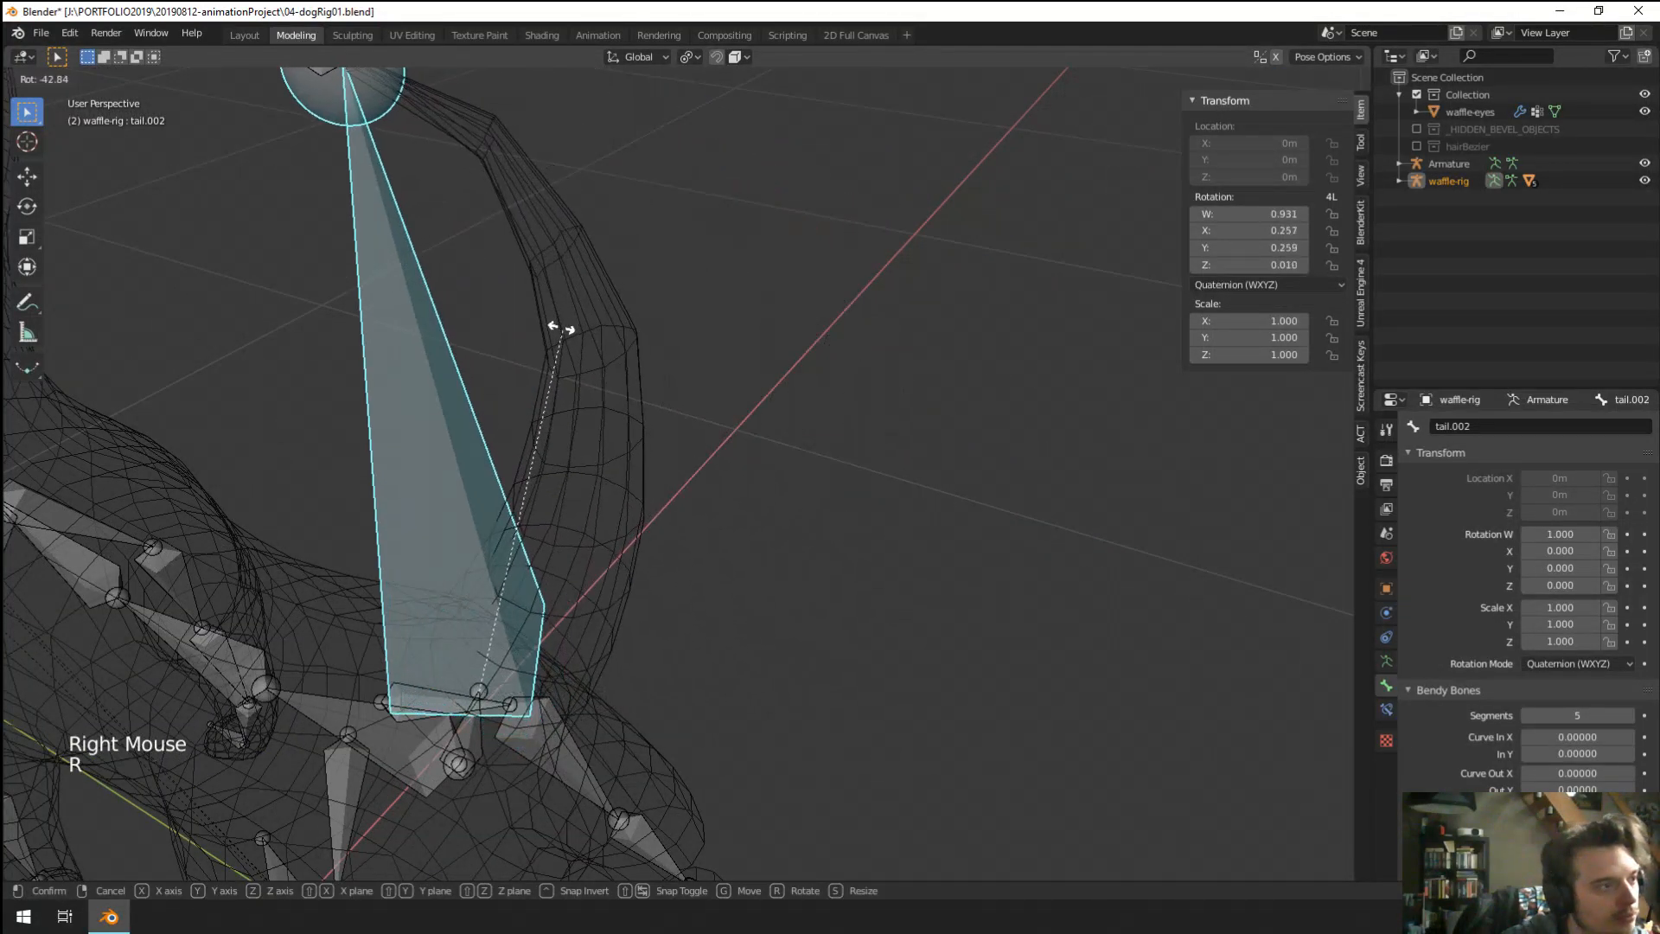
right_click(500, 314)
Try rotating tail.002 in the right orthographic view to check the tail's curve from the side.
shift+middle_drag(500, 313, 875, 631)
key(KP_1)
key(KP_Decimal)
key(KP_3)
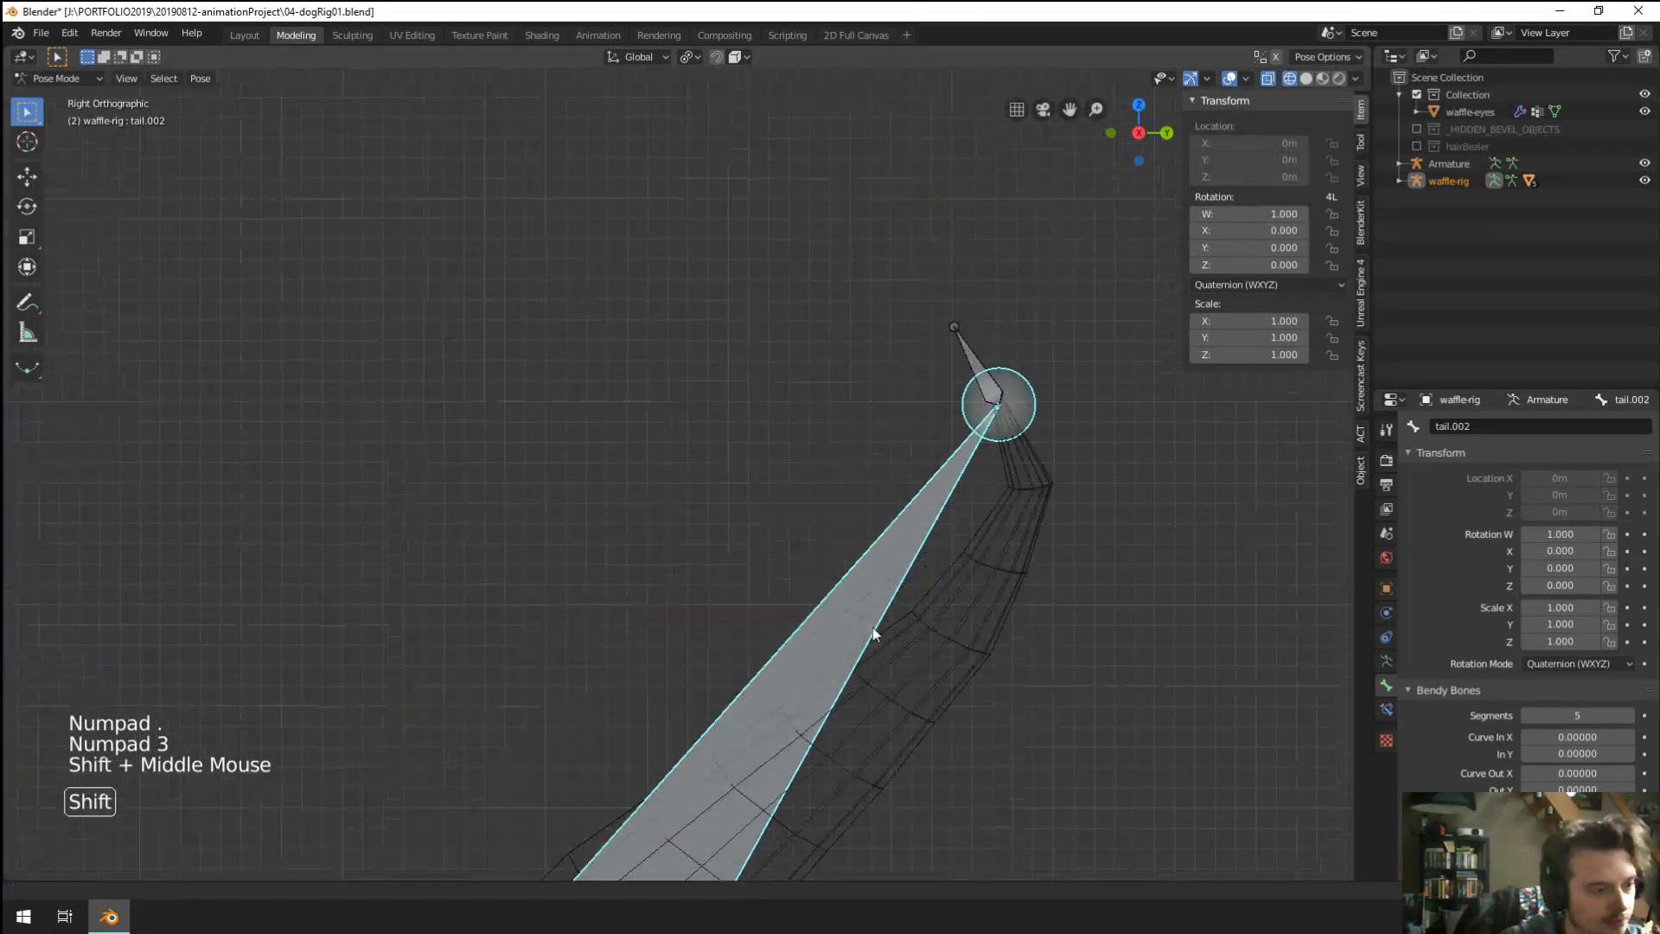
shift+middle_drag(786, 416, 808, 516)
key(r)
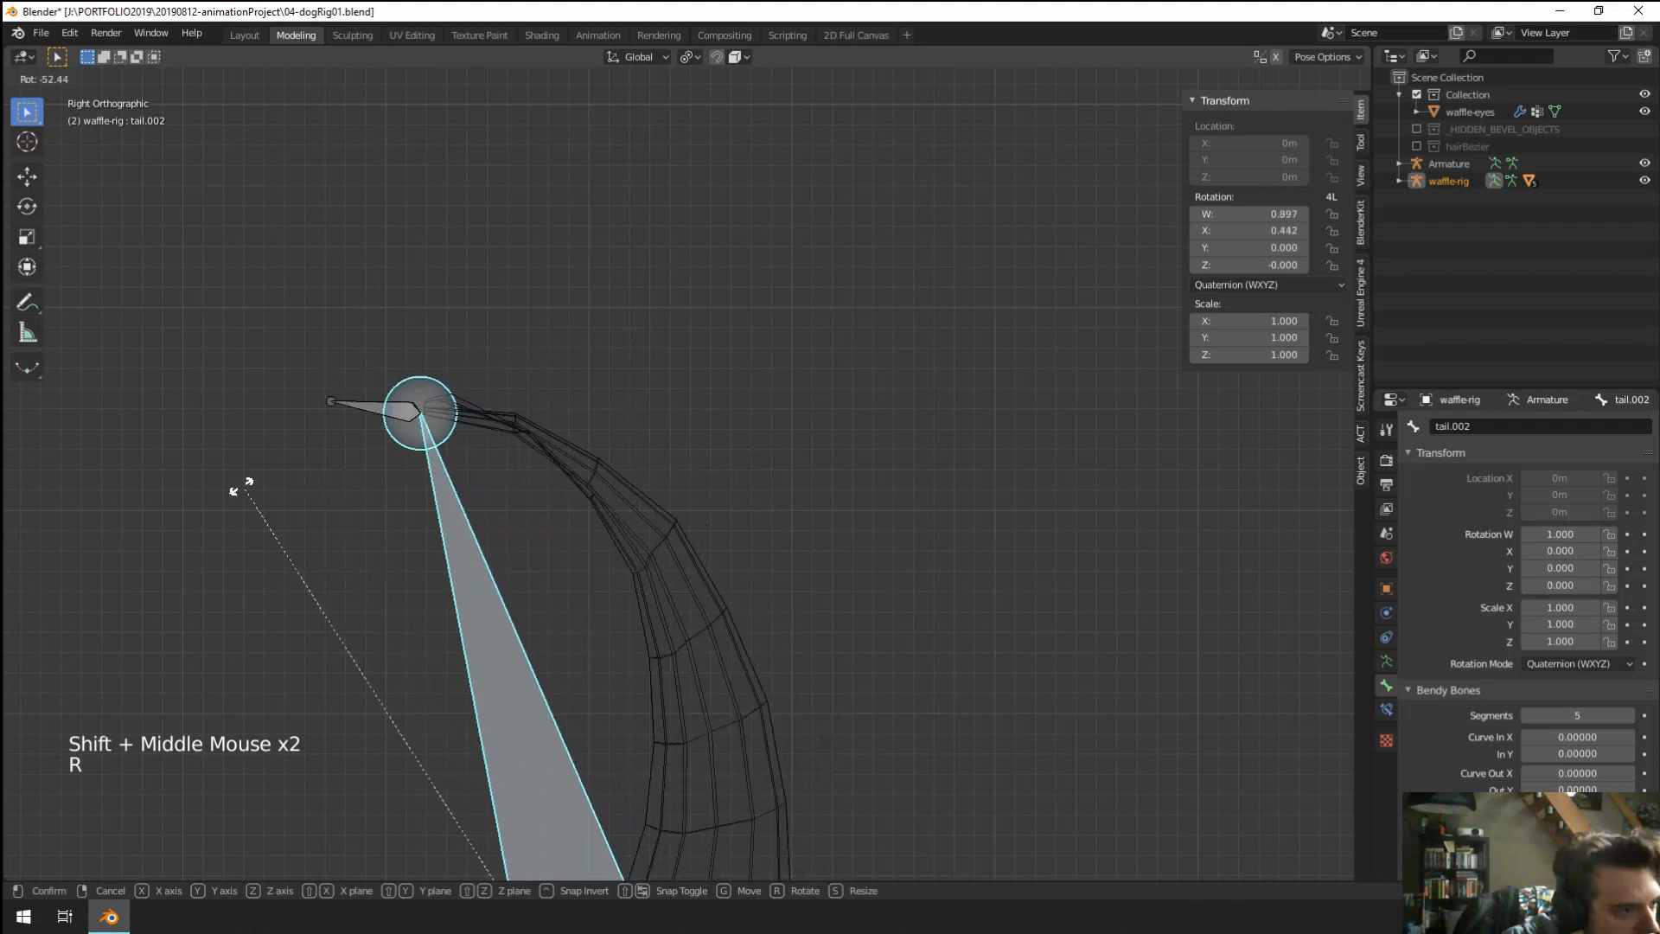
right_click(250, 491)
shift+middle_drag(1033, 641, 825, 386)
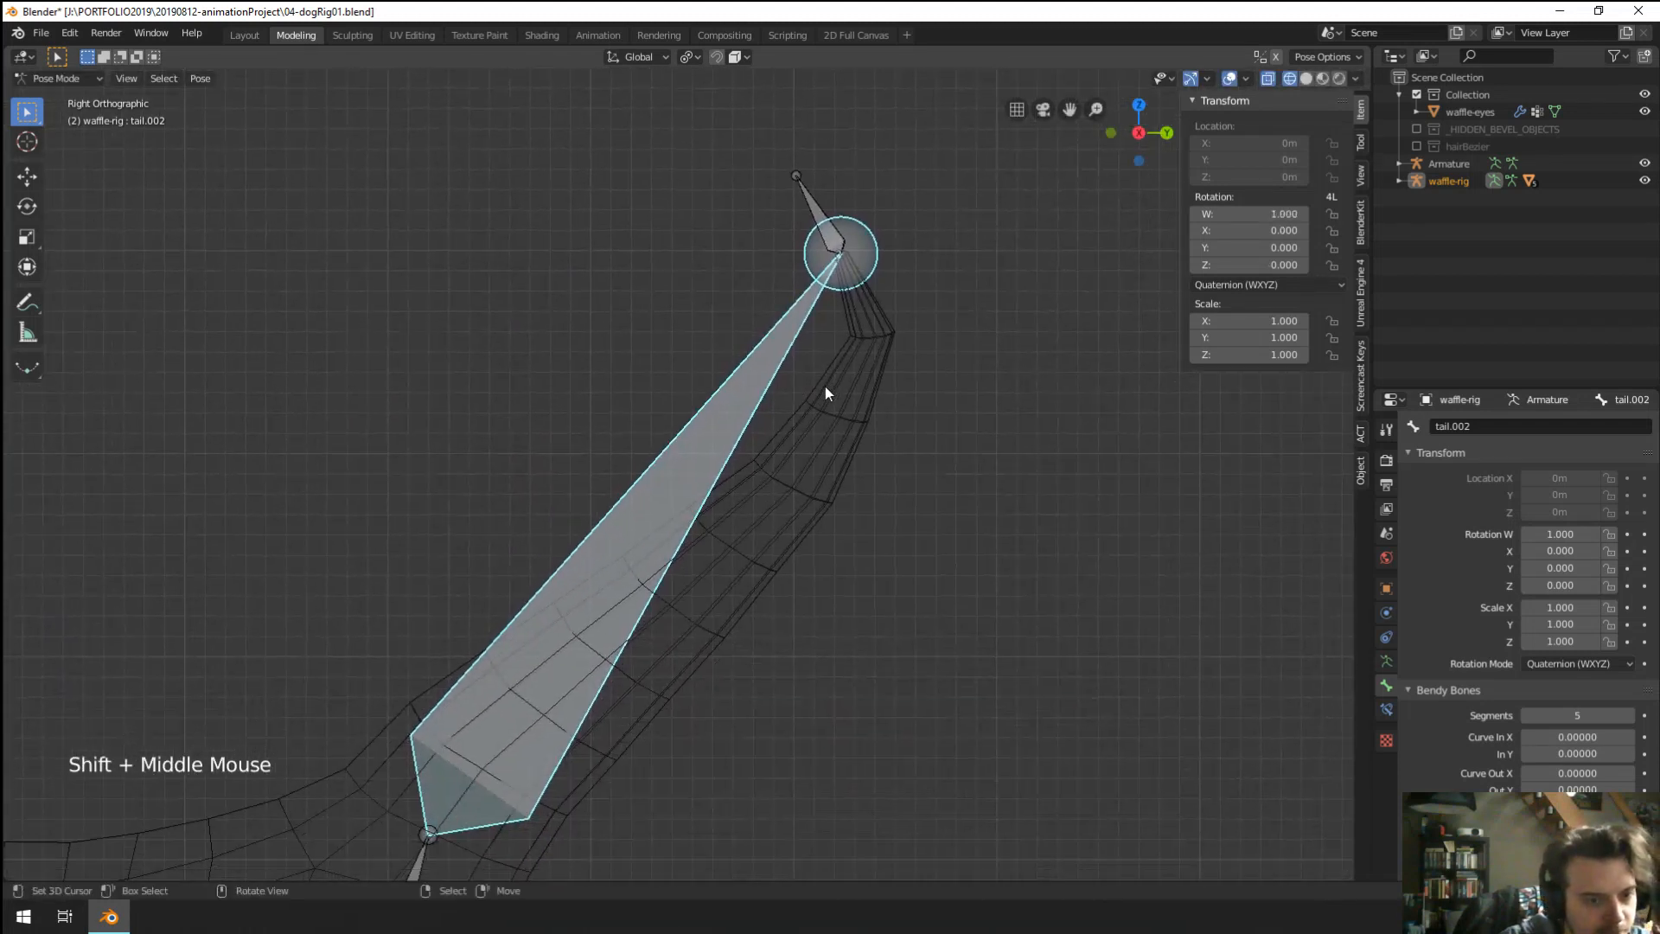
Return to solid shading, undo the accidental move of waffle-body and put that mesh into weight paint mode.
key(z)
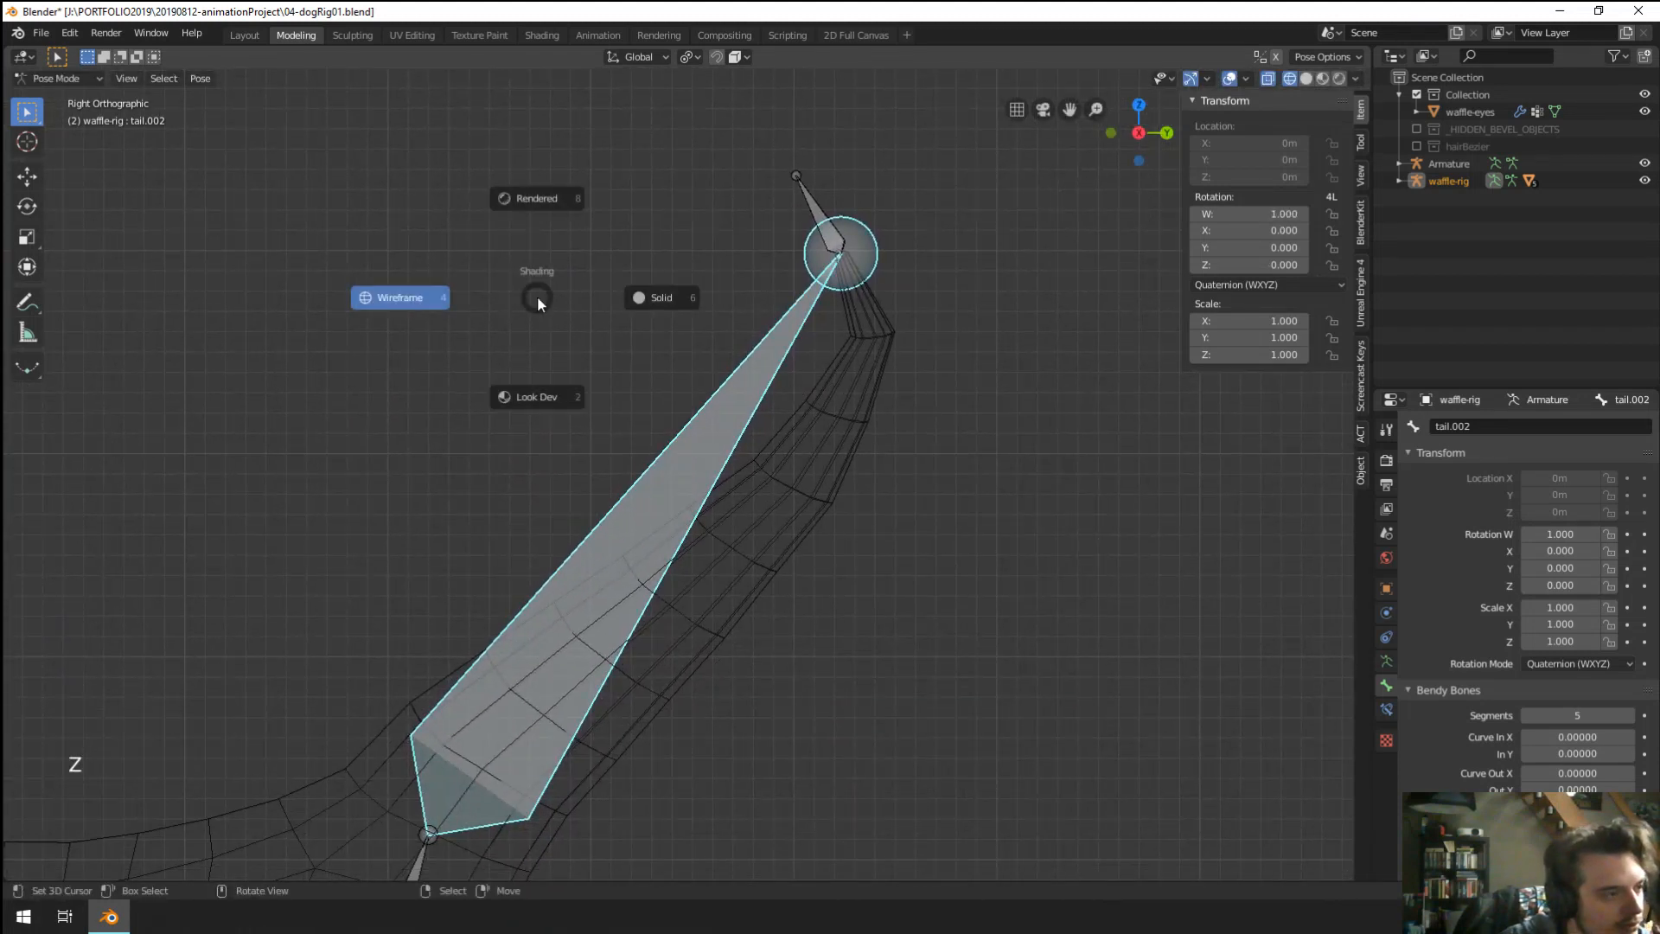
click(662, 301)
key(z)
key(ctrl+Tab)
right_click(768, 449)
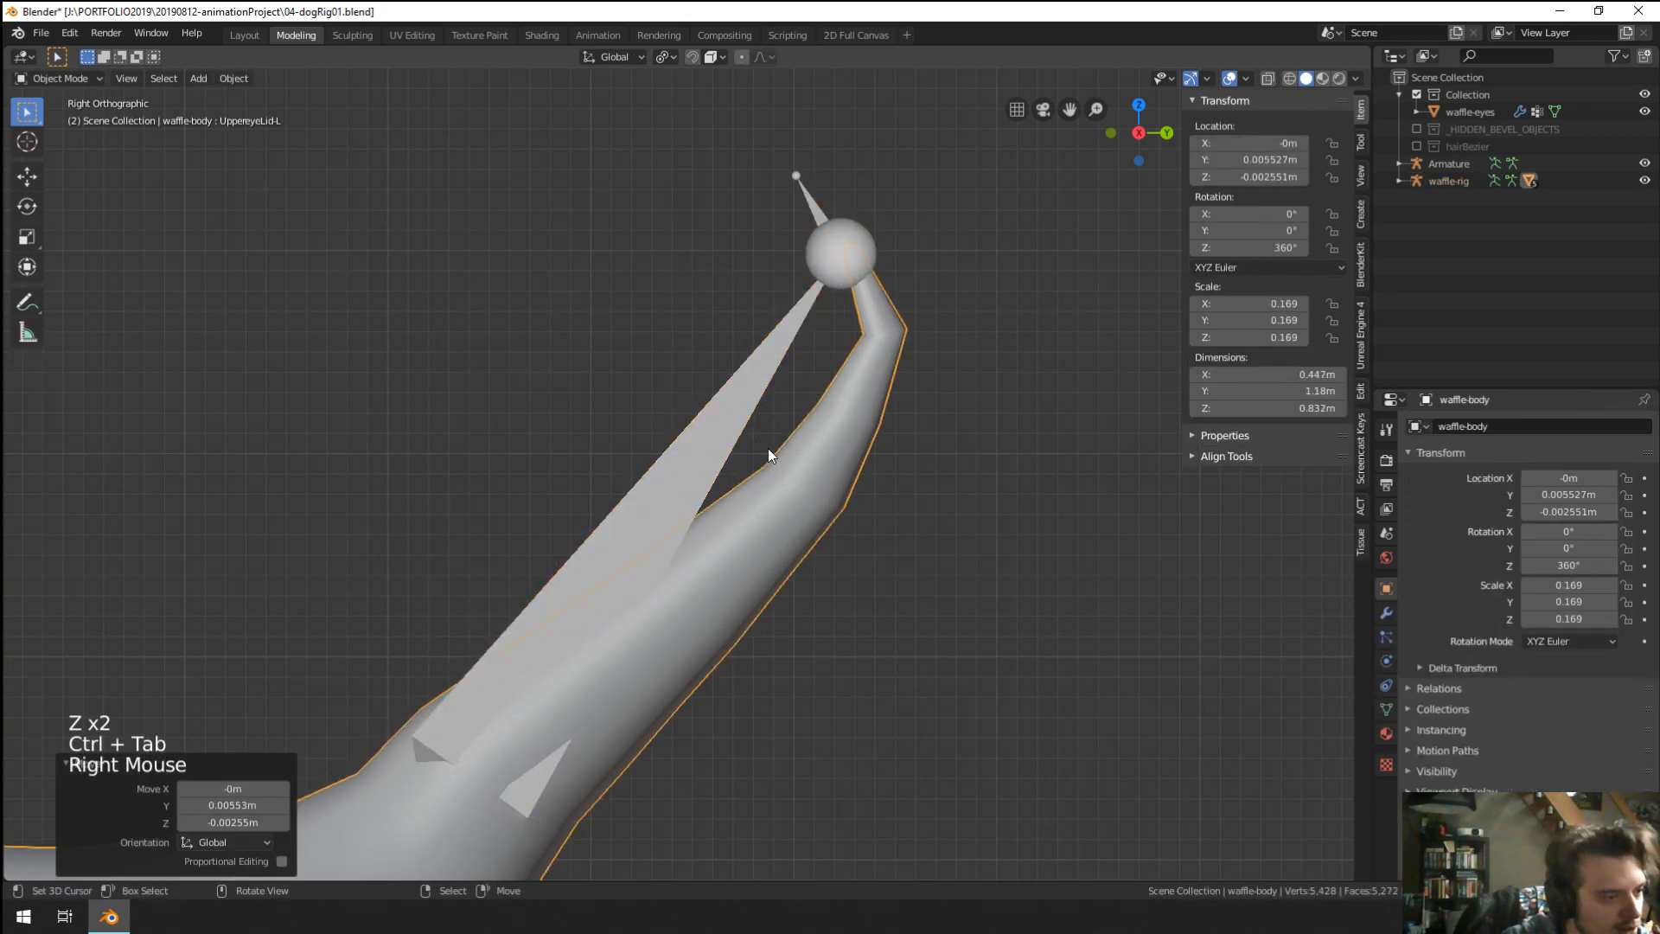
key(ctrl+z)
key(ctrl+Tab)
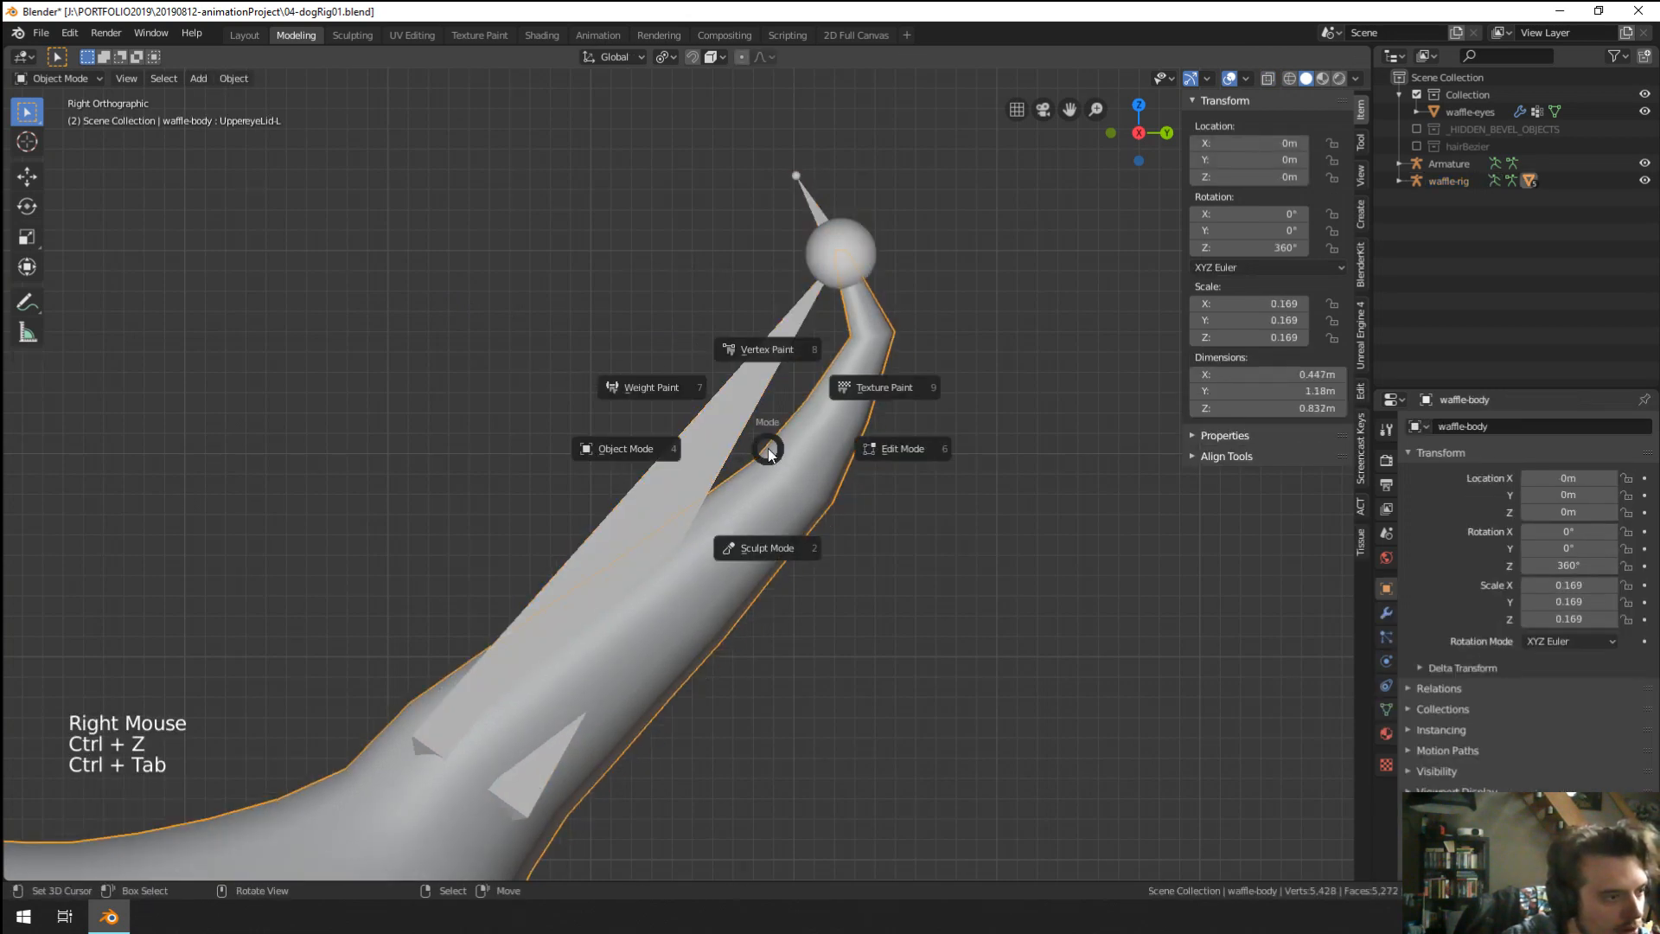
click(676, 377)
Inspect the tail's weight colours on waffle-body with the bones overlay hidden, and show the bones again.
middle_drag(869, 429, 847, 430)
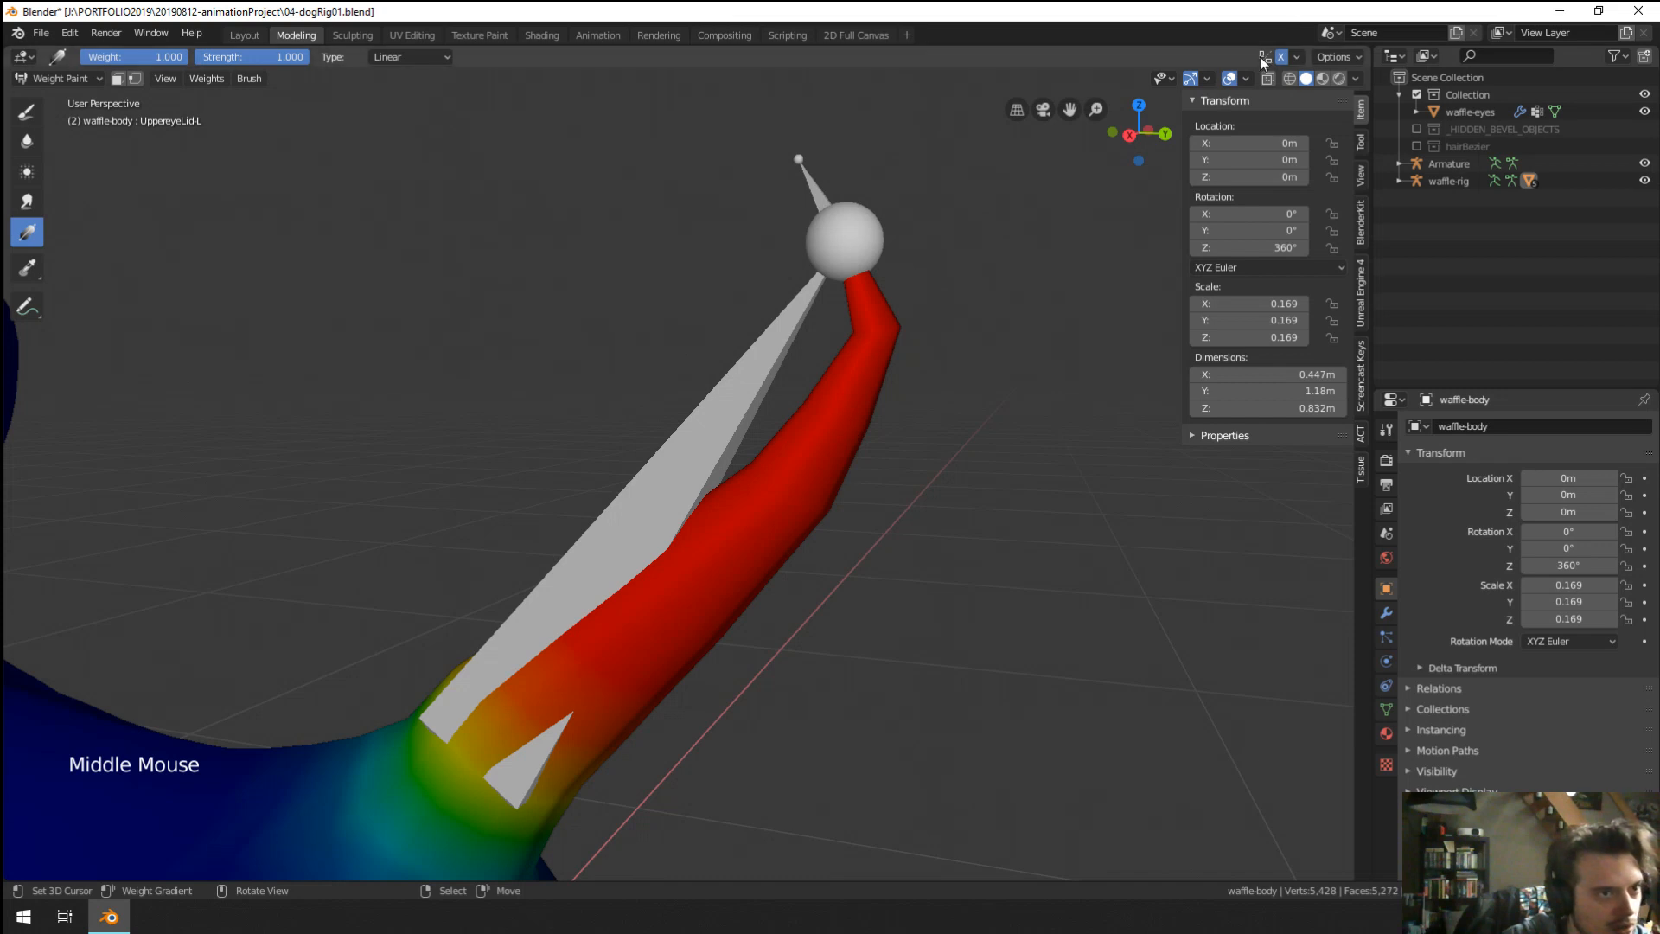
click(1230, 78)
middle_drag(871, 313, 889, 320)
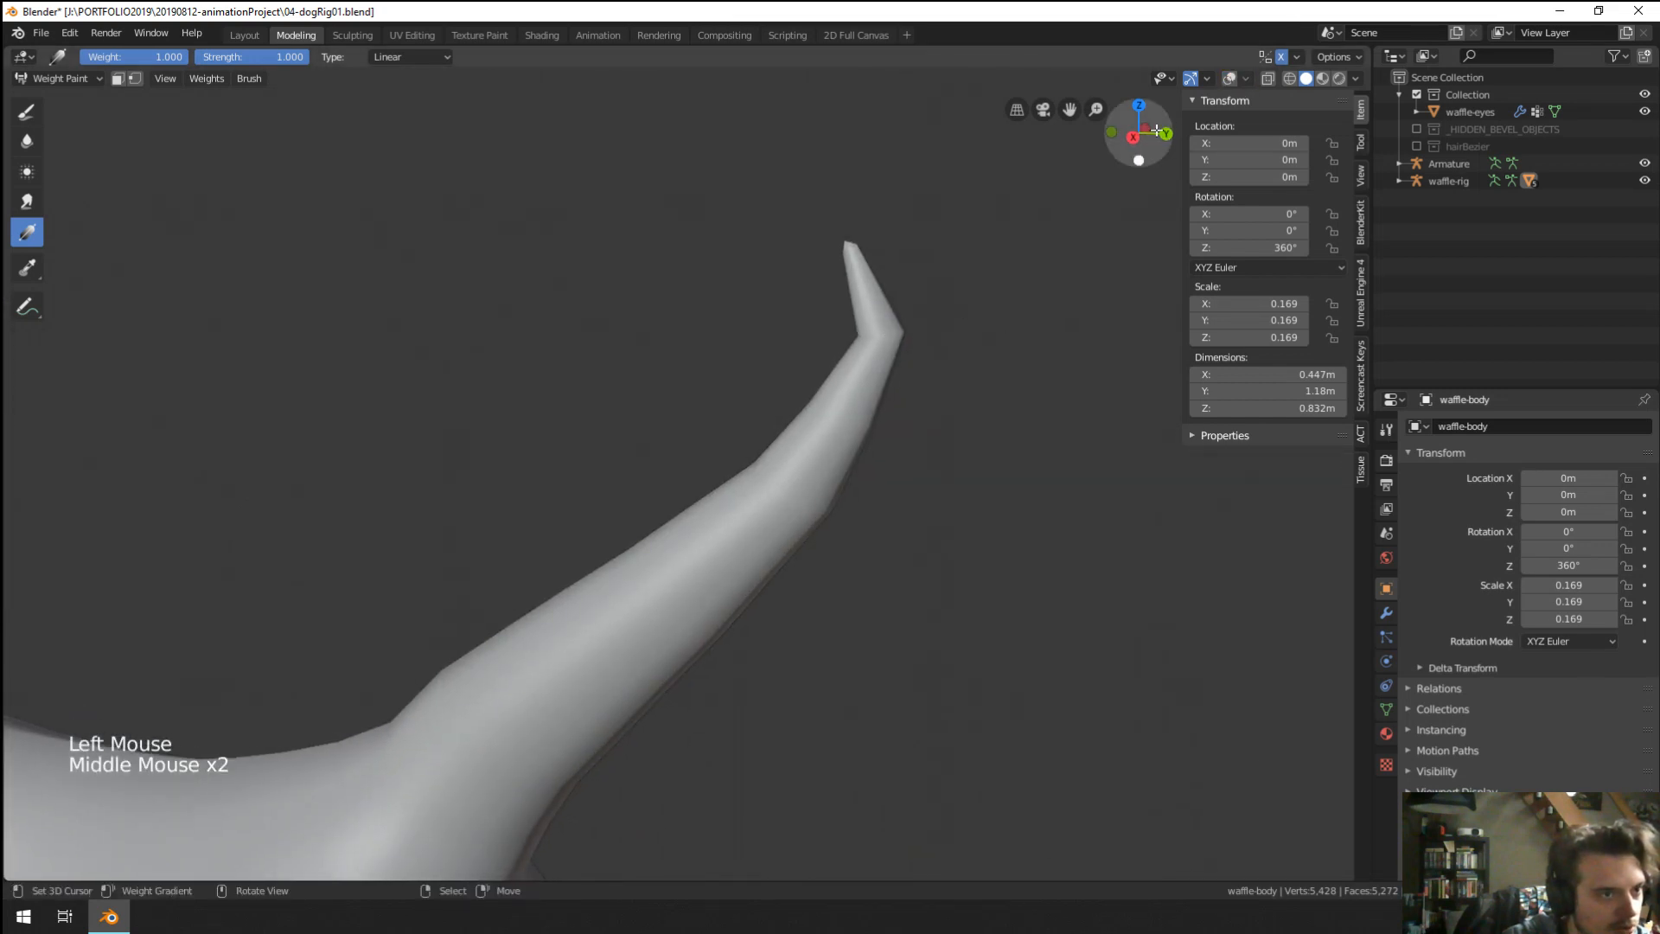
click(1229, 78)
click(1246, 78)
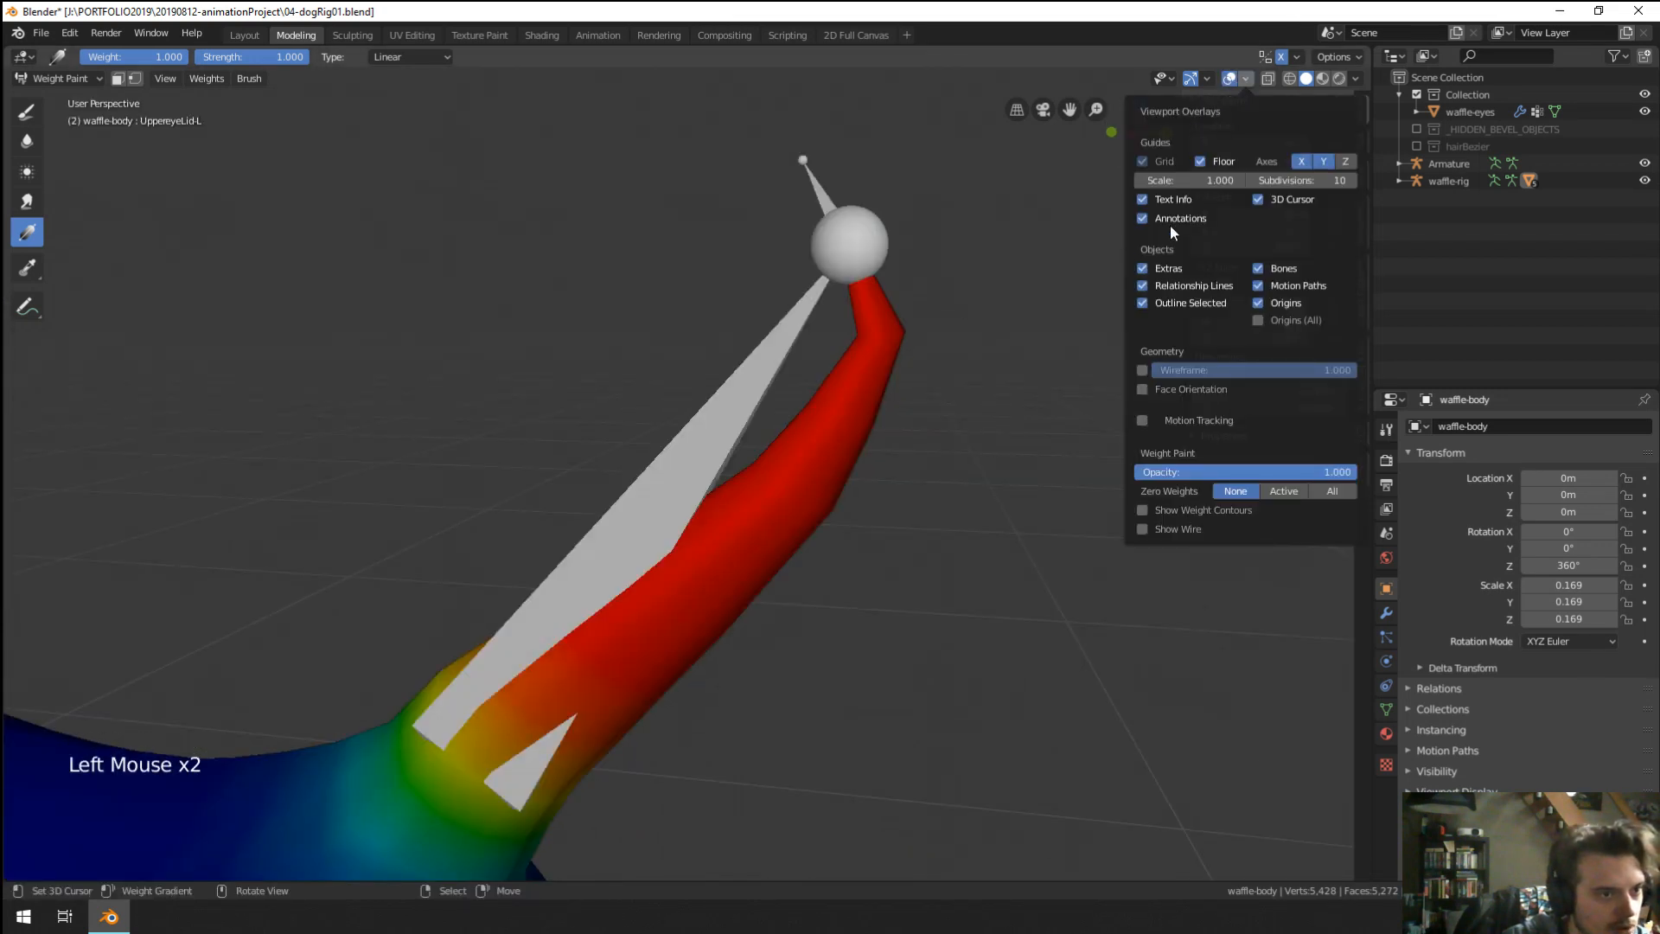
click(1260, 268)
mouse_move(1081, 312)
middle_down()
mouse_move(776, 391)
mouse_move(363, 397)
mouse_move(511, 333)
middle_up()
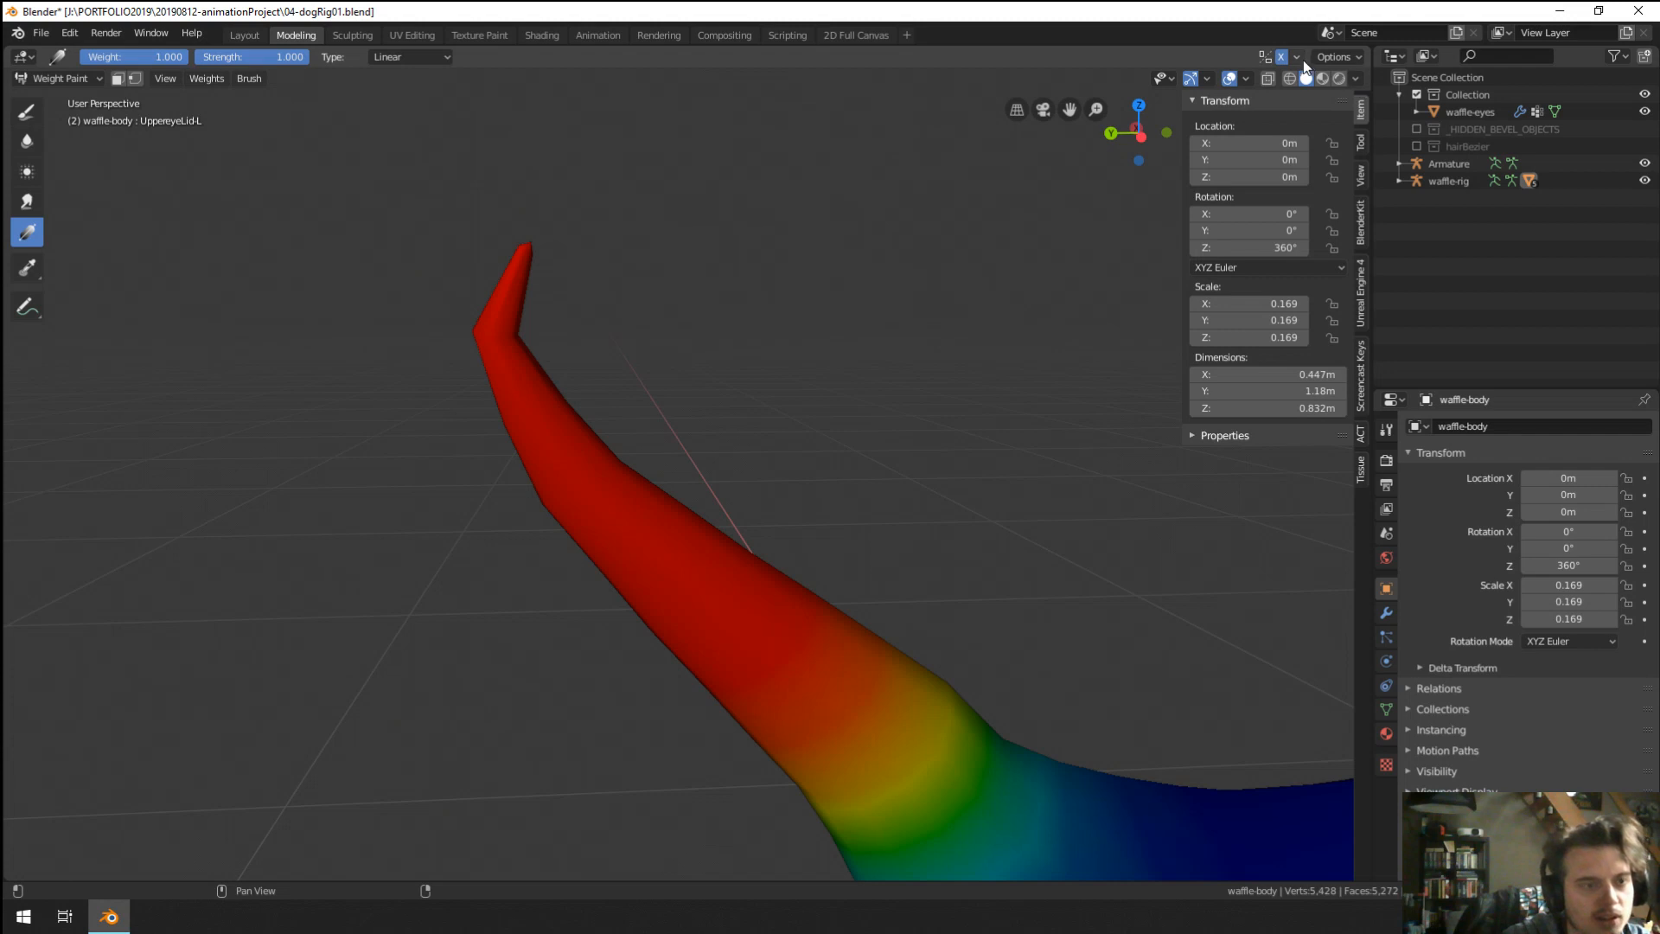
click(1356, 79)
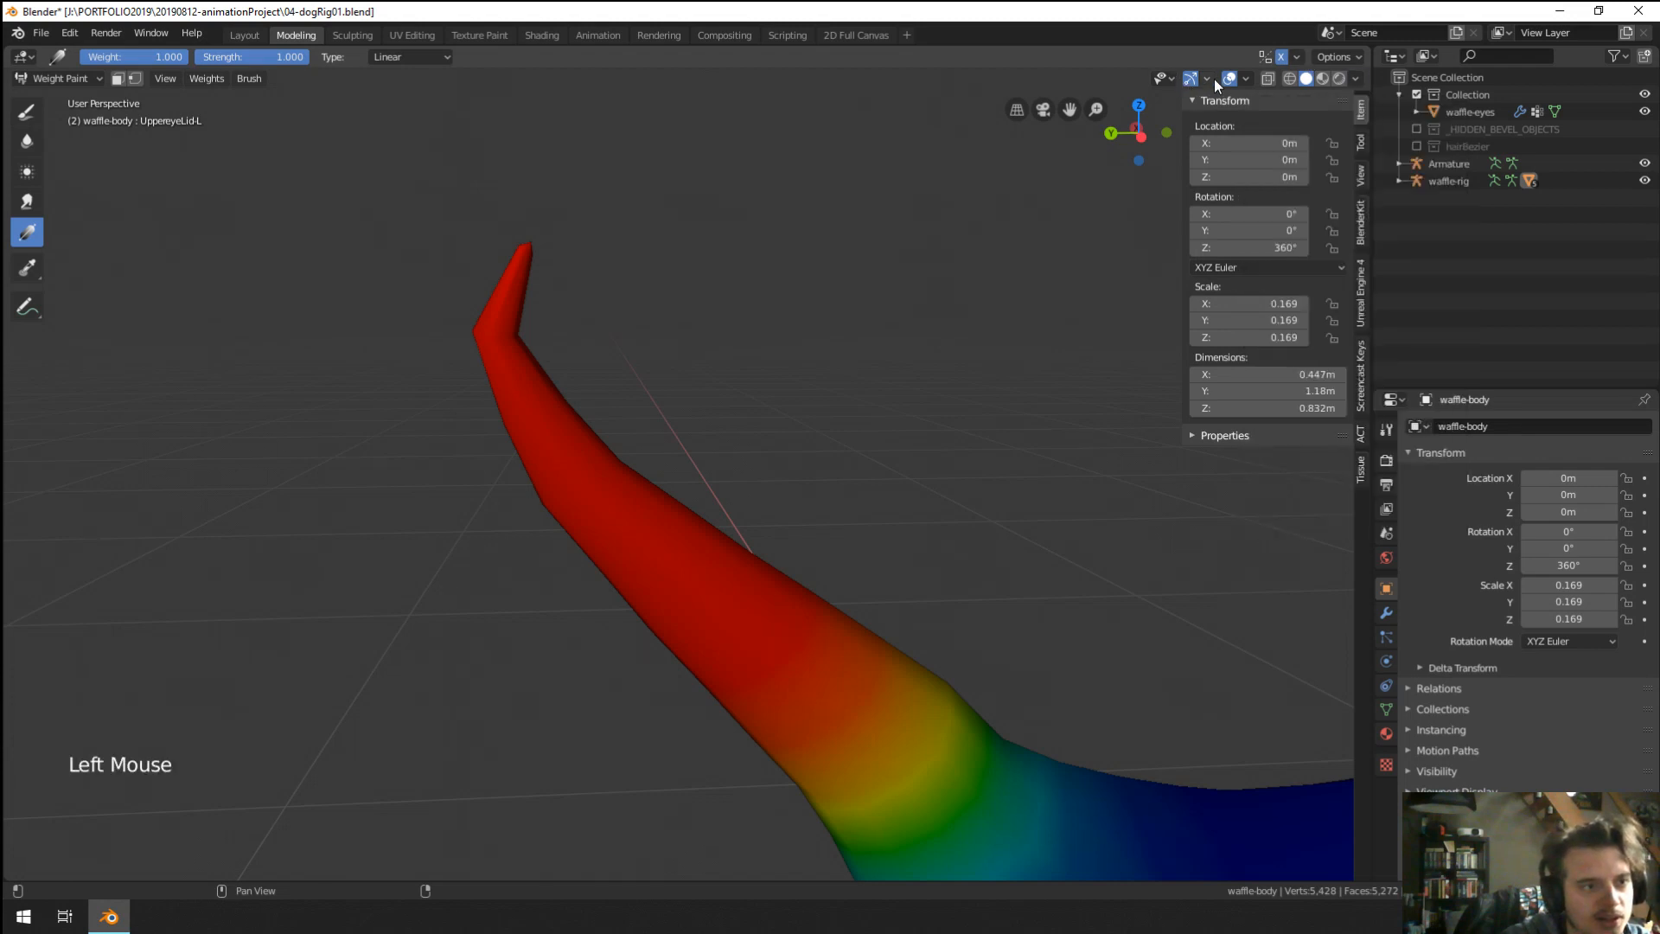
click(1246, 79)
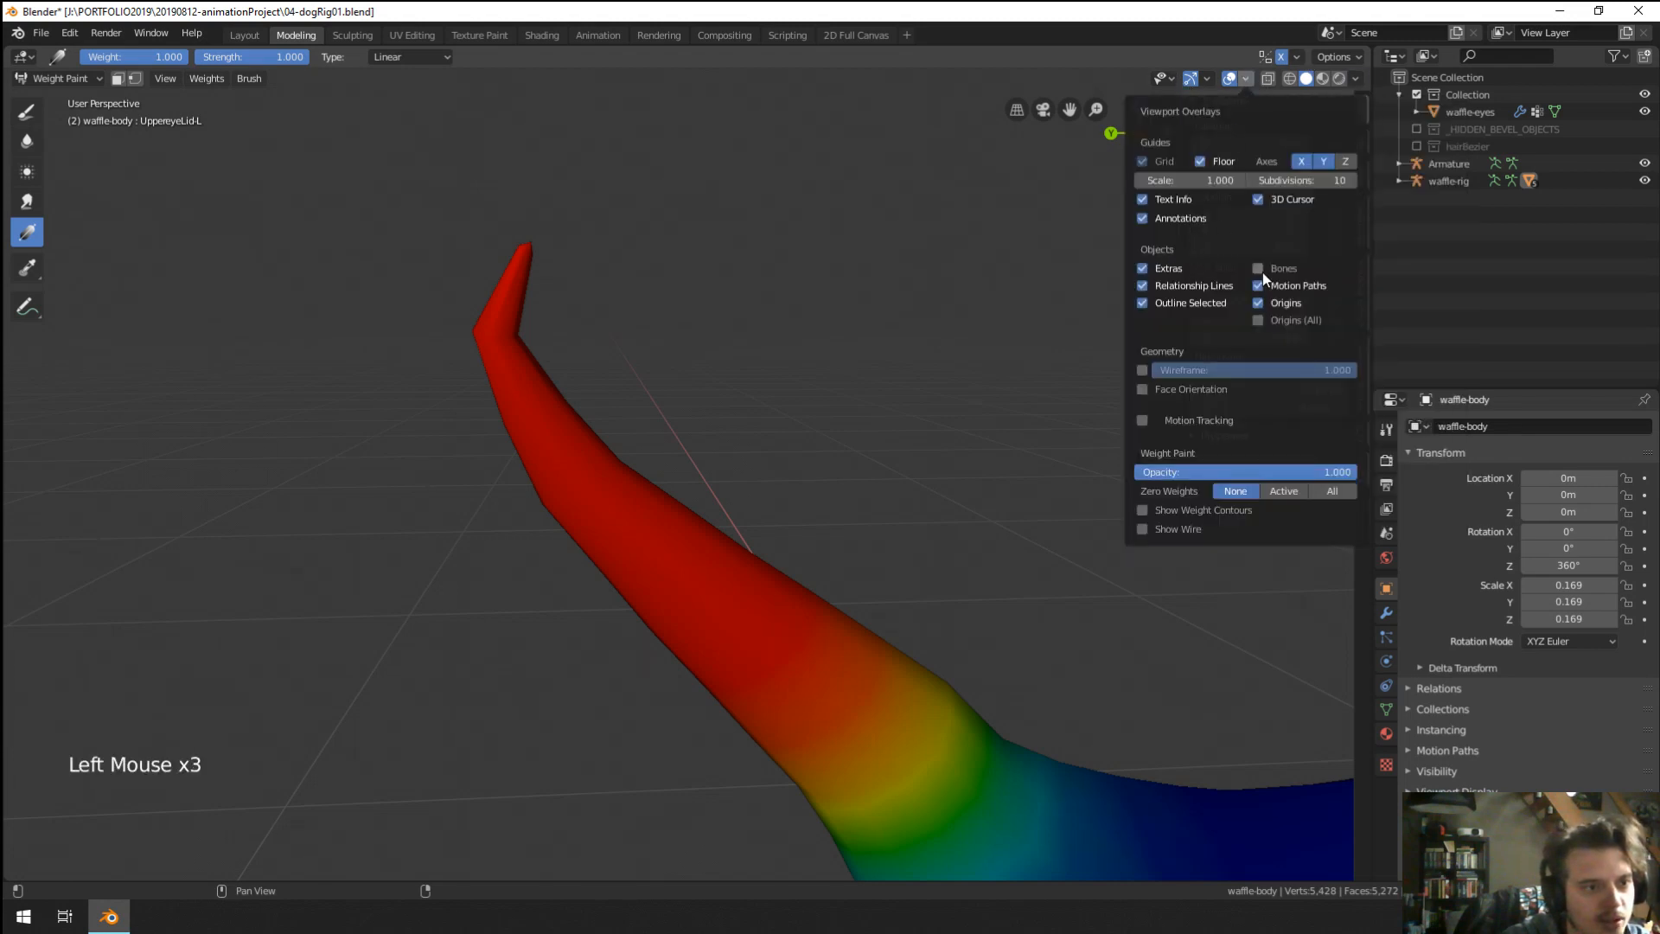
click(1259, 269)
mouse_move(439, 350)
middle_down()
mouse_move(697, 354)
mouse_move(791, 388)
middle_up()
Put waffle-rig in pose mode, try rotating tail.002 and clear its rotation.
key(ctrl+Tab)
right_click(729, 386)
key(ctrl+Tab)
key(r)
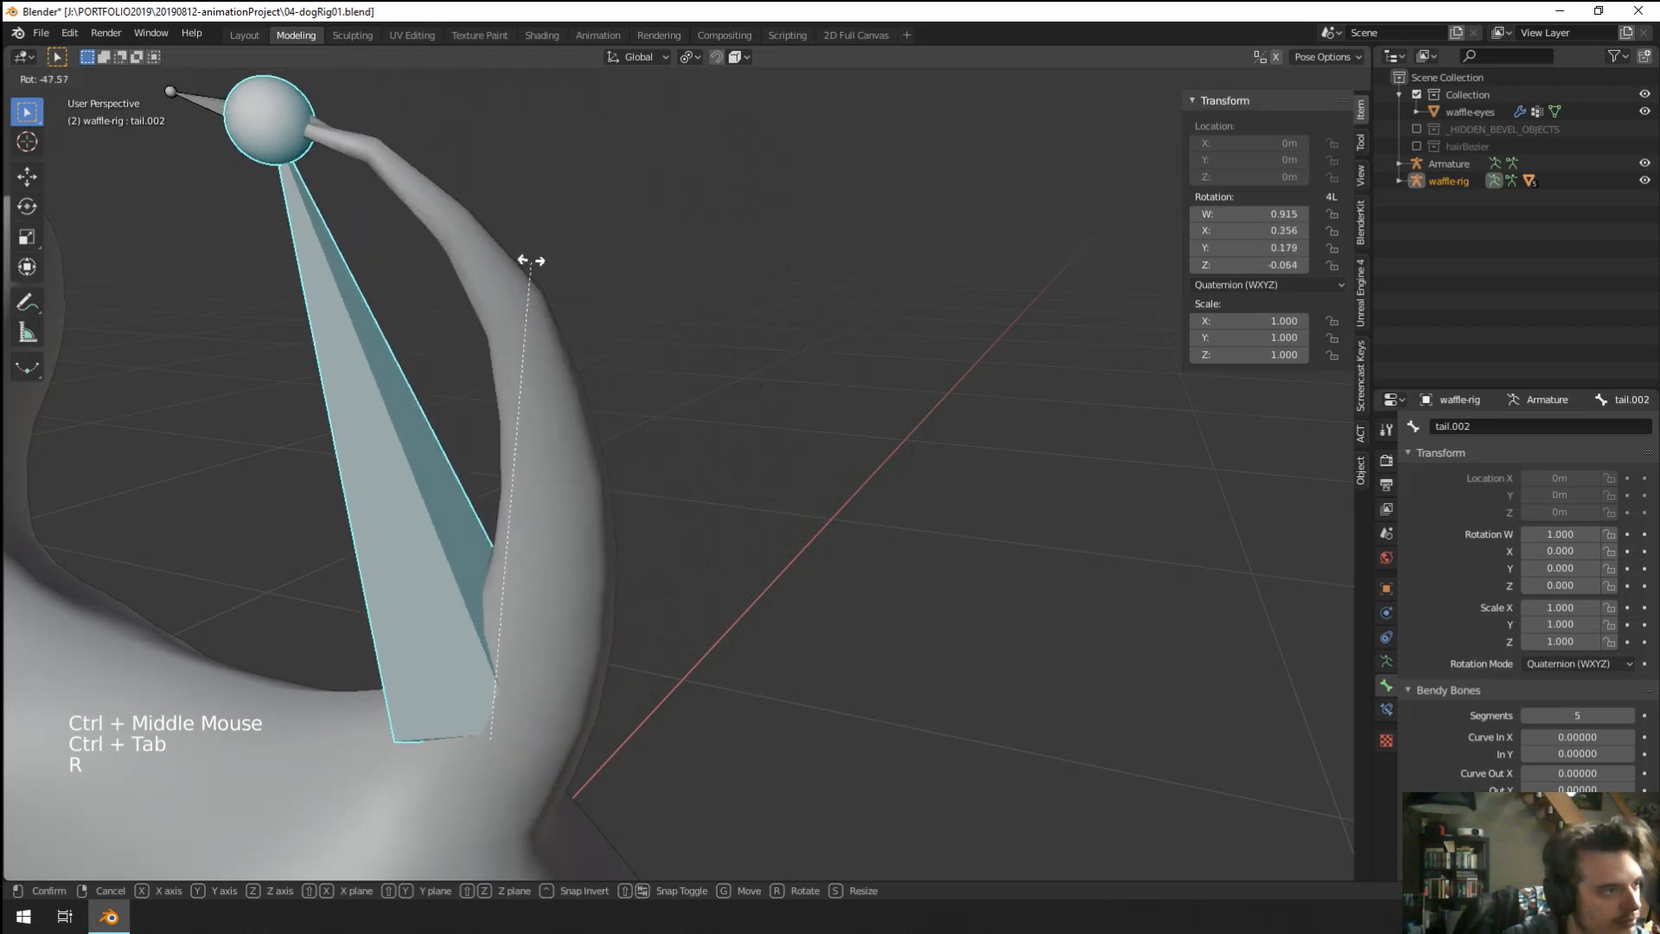
click(613, 307)
middle_drag(612, 307, 573, 303)
scroll(572, 302, down, 4)
key(alt+r)
Rotate tail.002 by 78.7° around the global X axis and examine the bent tail up close.
key(r)
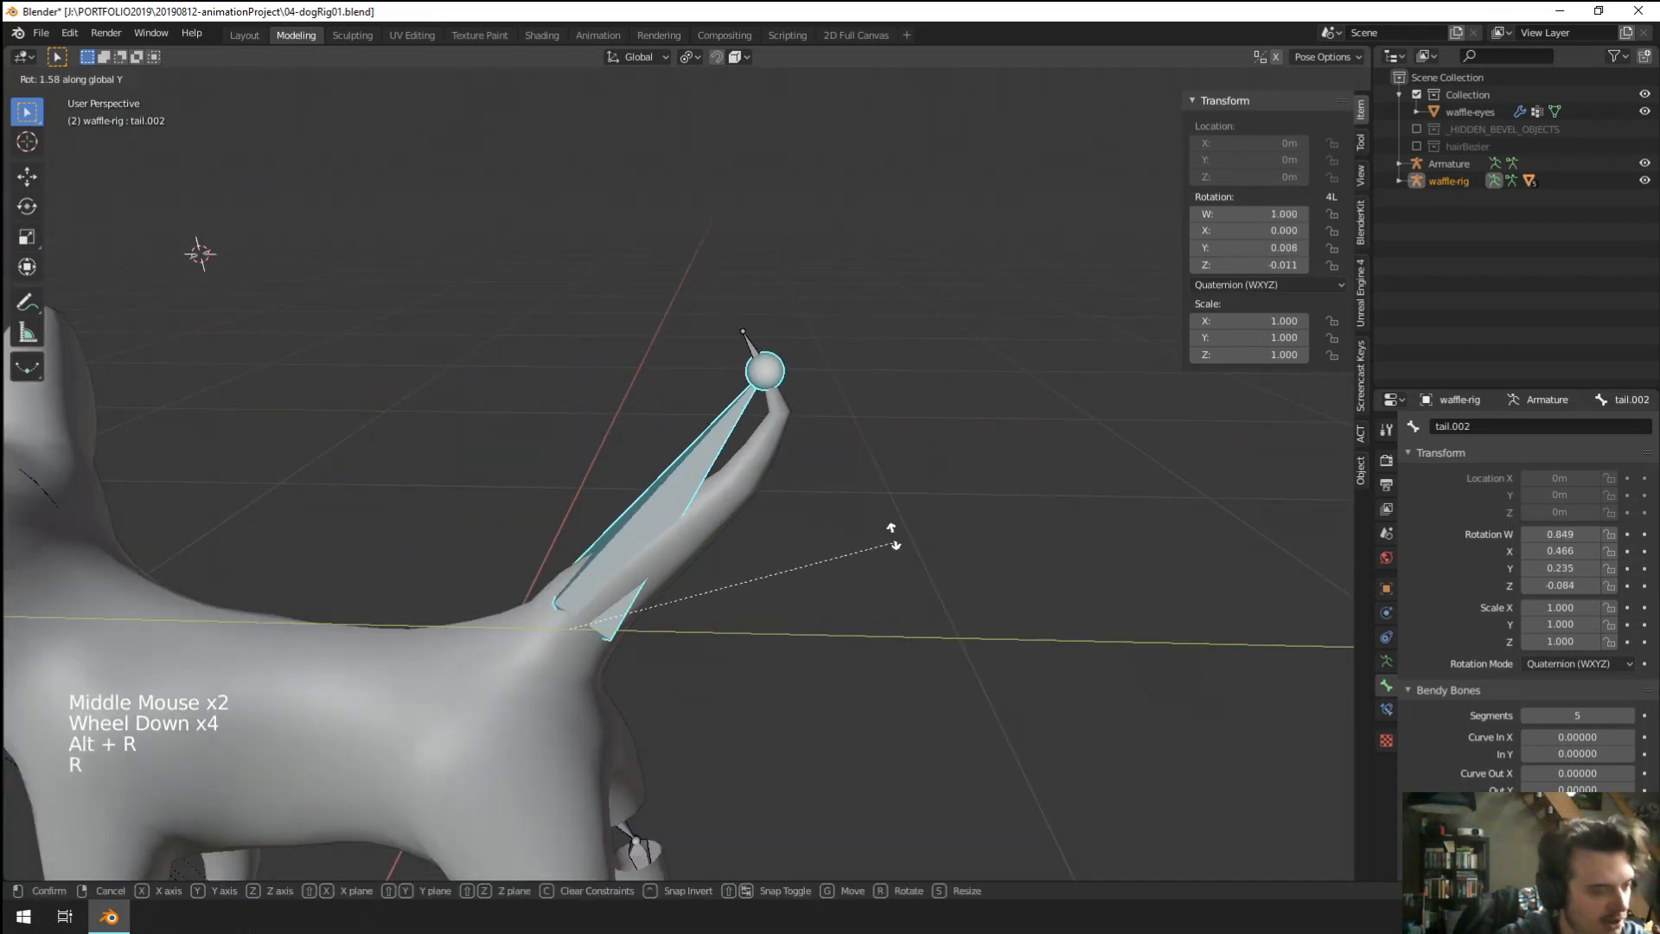
click(560, 383)
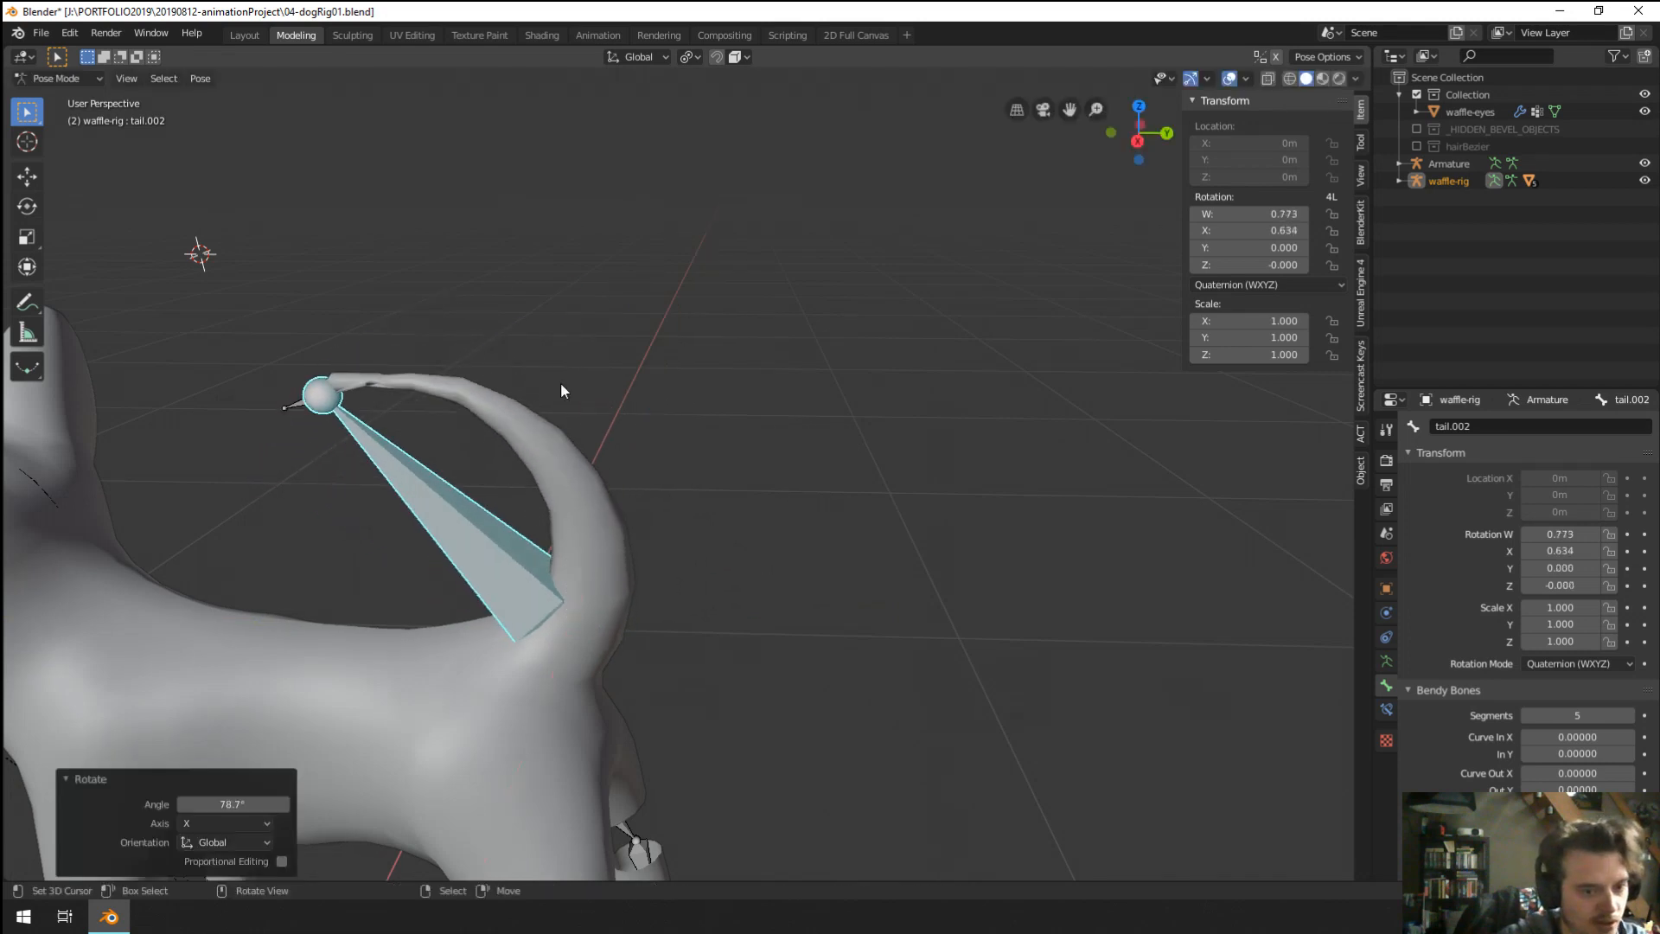
shift+middle_drag(560, 383, 709, 459)
scroll(713, 448, up, 7)
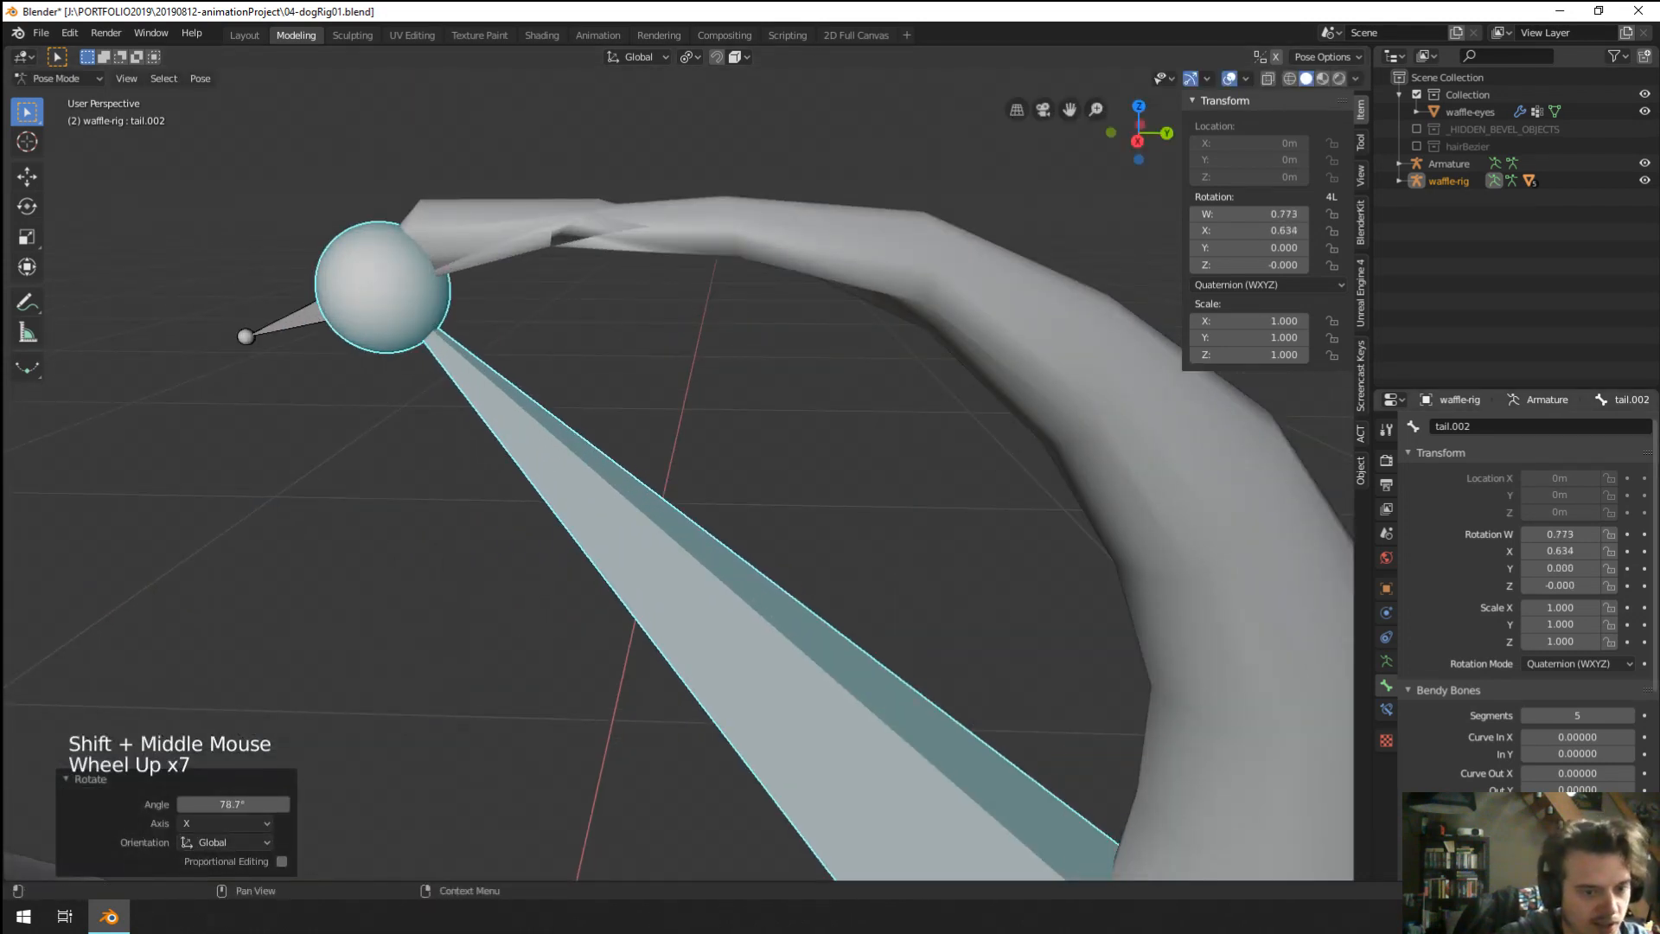
Try changing the Scale Out and Ease values of tail.002's bendy bone, undoing each change.
scroll(1521, 597, down, 5)
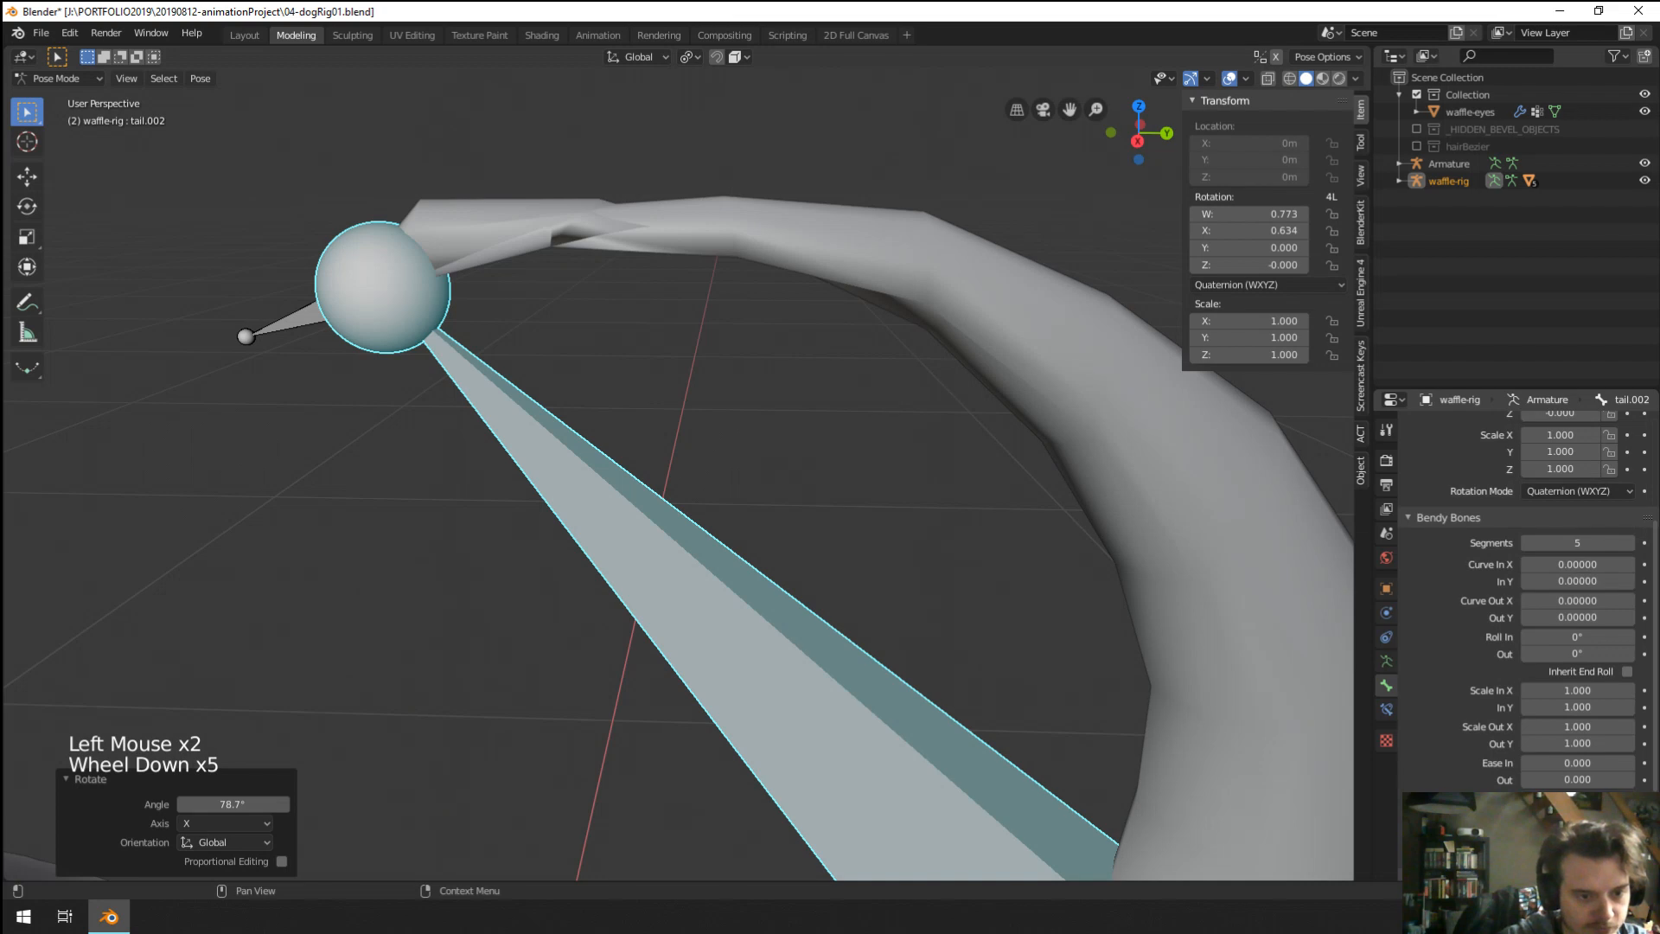
drag(1574, 730, 1635, 743)
key(ctrl+z)
key(ctrl+z)
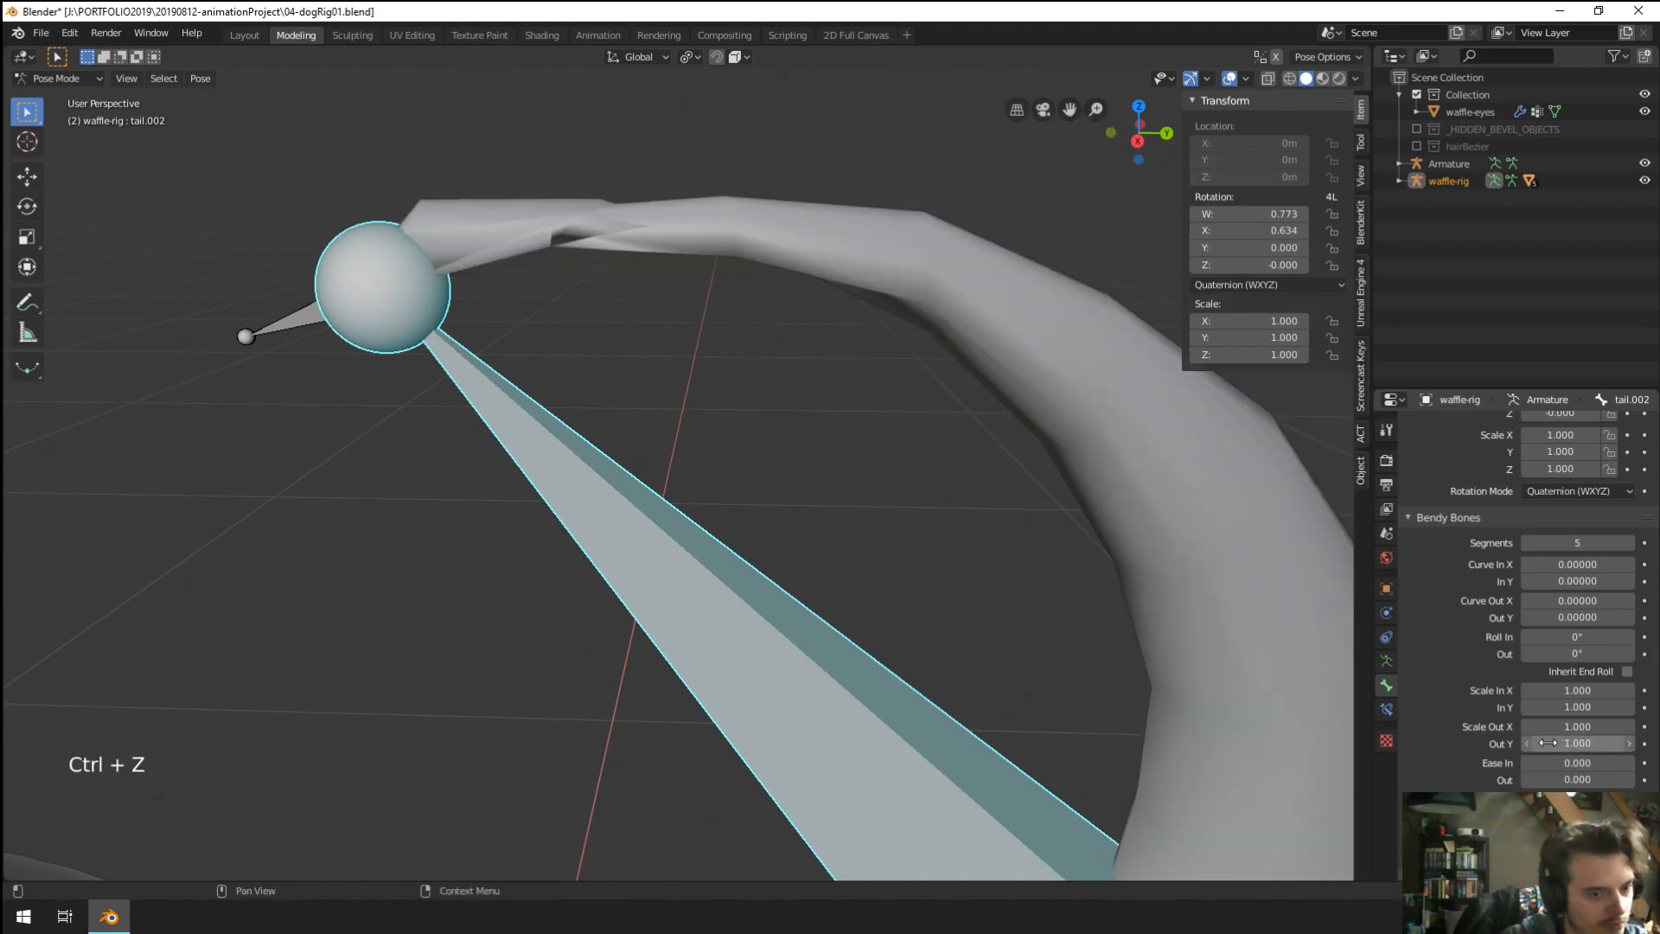
scroll(1120, 689, down, 4)
mouse_move(1567, 765)
mouse_down()
mouse_move(1617, 766)
mouse_move(1574, 780)
mouse_move(1591, 780)
mouse_up()
key(ctrl+z)
key(ctrl+z)
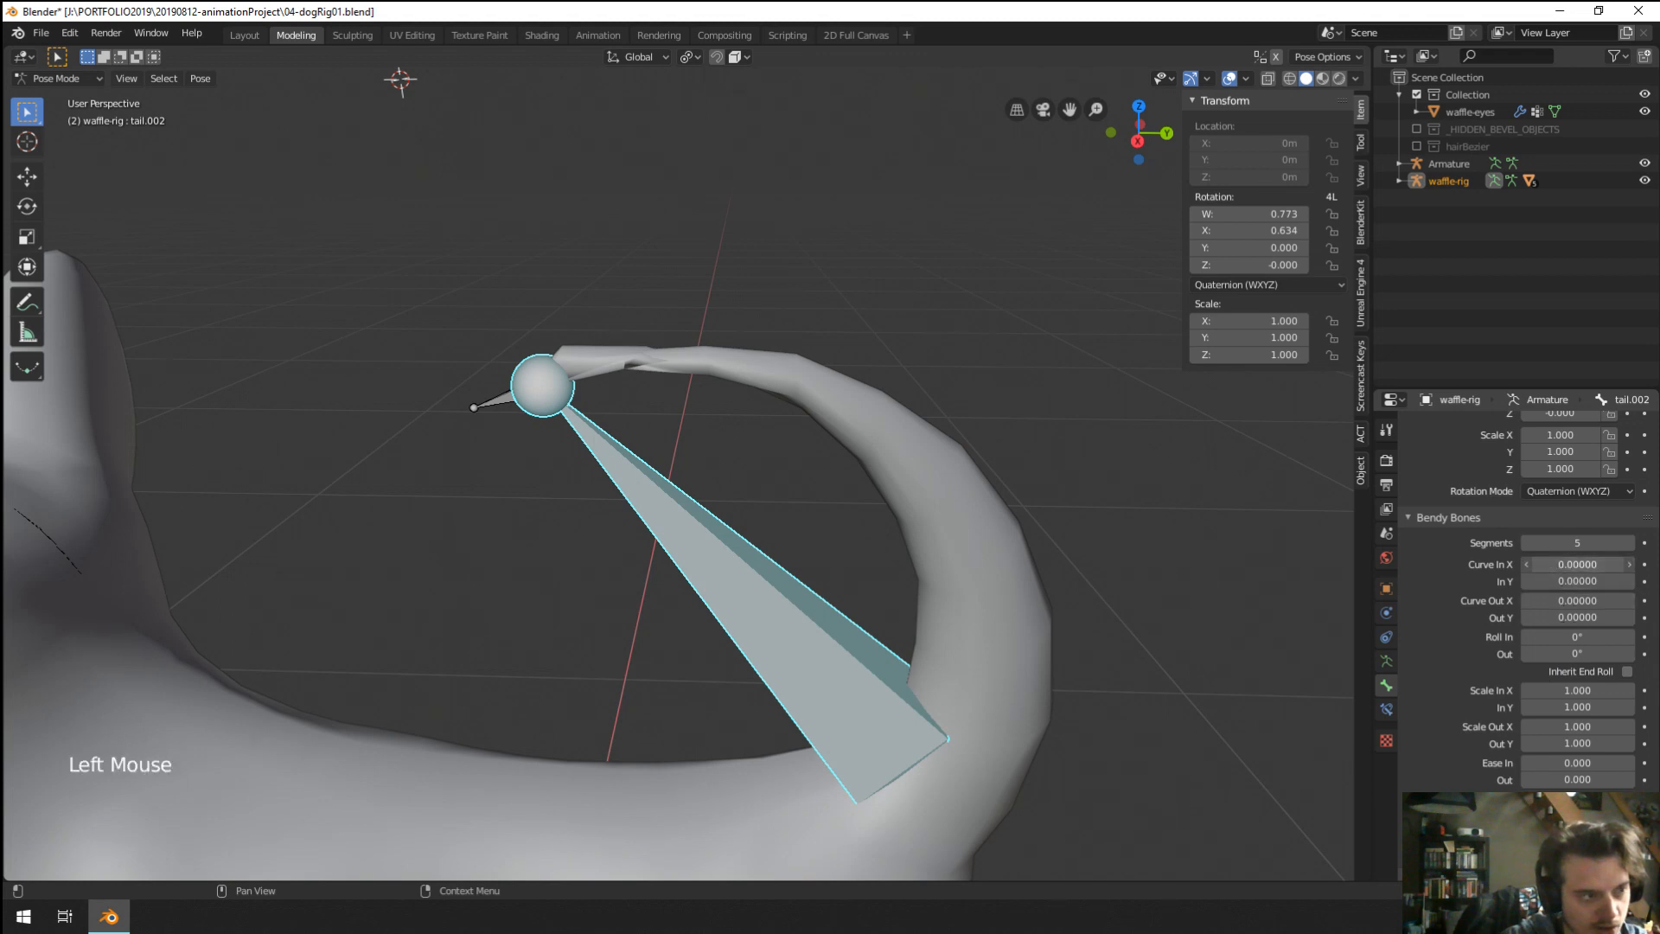
Try changing the Curve In and Curve Out values of tail.002's bendy bone and undo the changes.
drag(1576, 565, 1574, 617)
key(ctrl+z)
key(ctrl+z)
key(ctrl+z)
key(ctrl+z)
key(ctrl+z)
scroll(449, 386, up, 2)
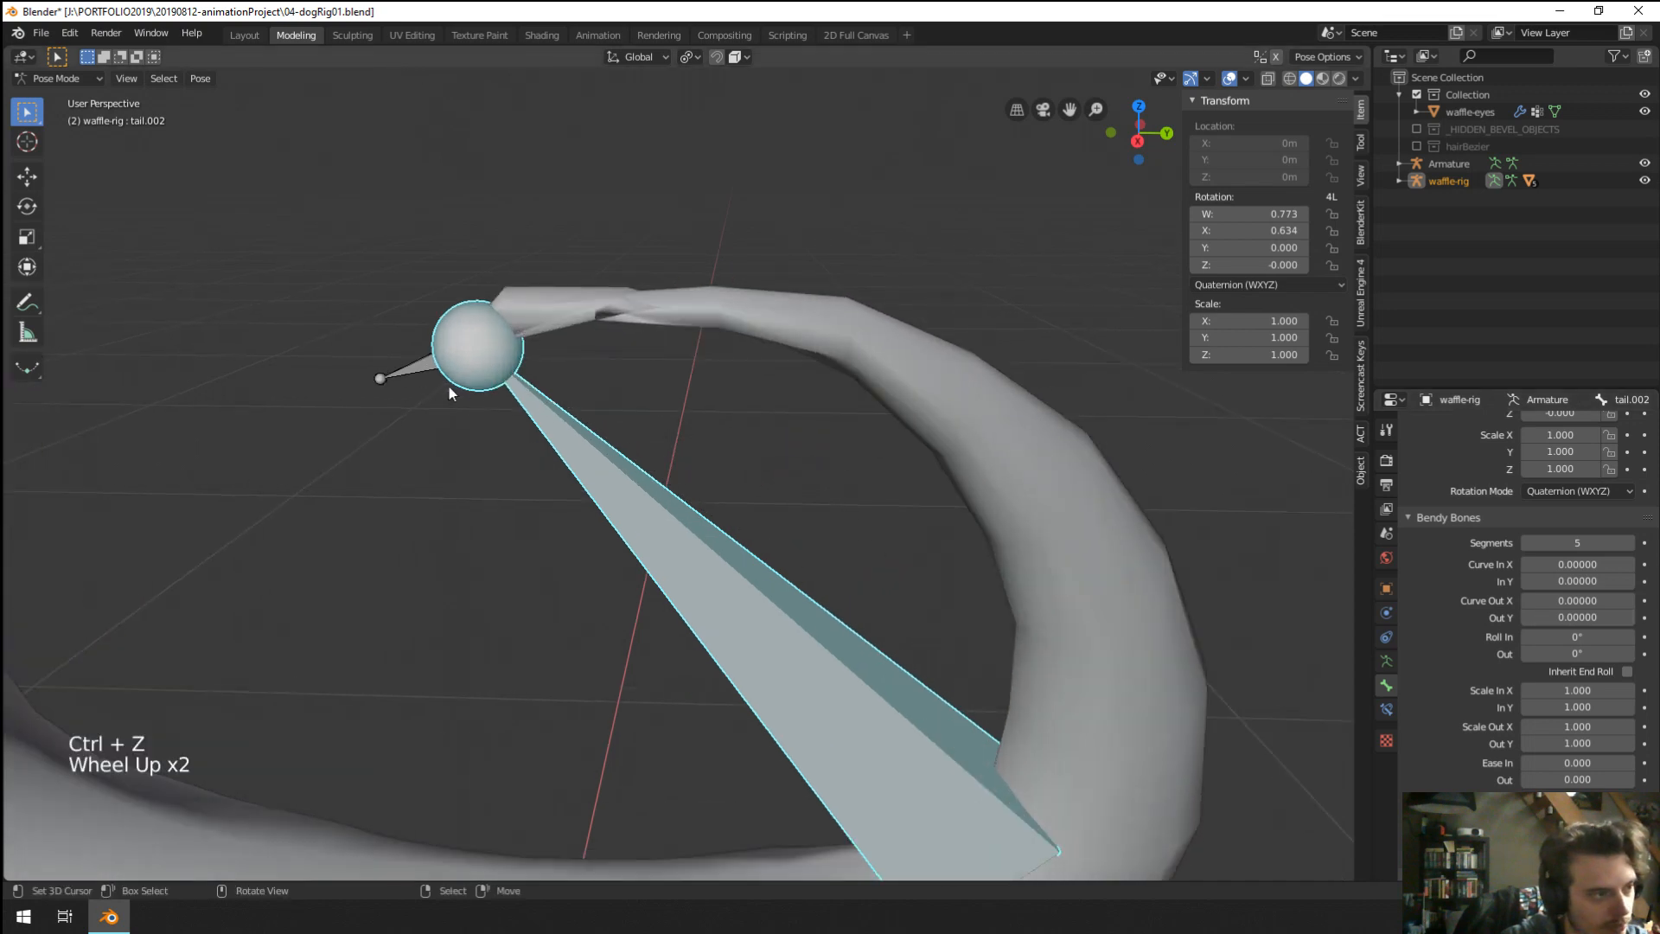
Clear the rotation of tail.003 and rotate it again to test how the tail tip curls.
right_click(428, 368)
key(alt+r)
key(r)
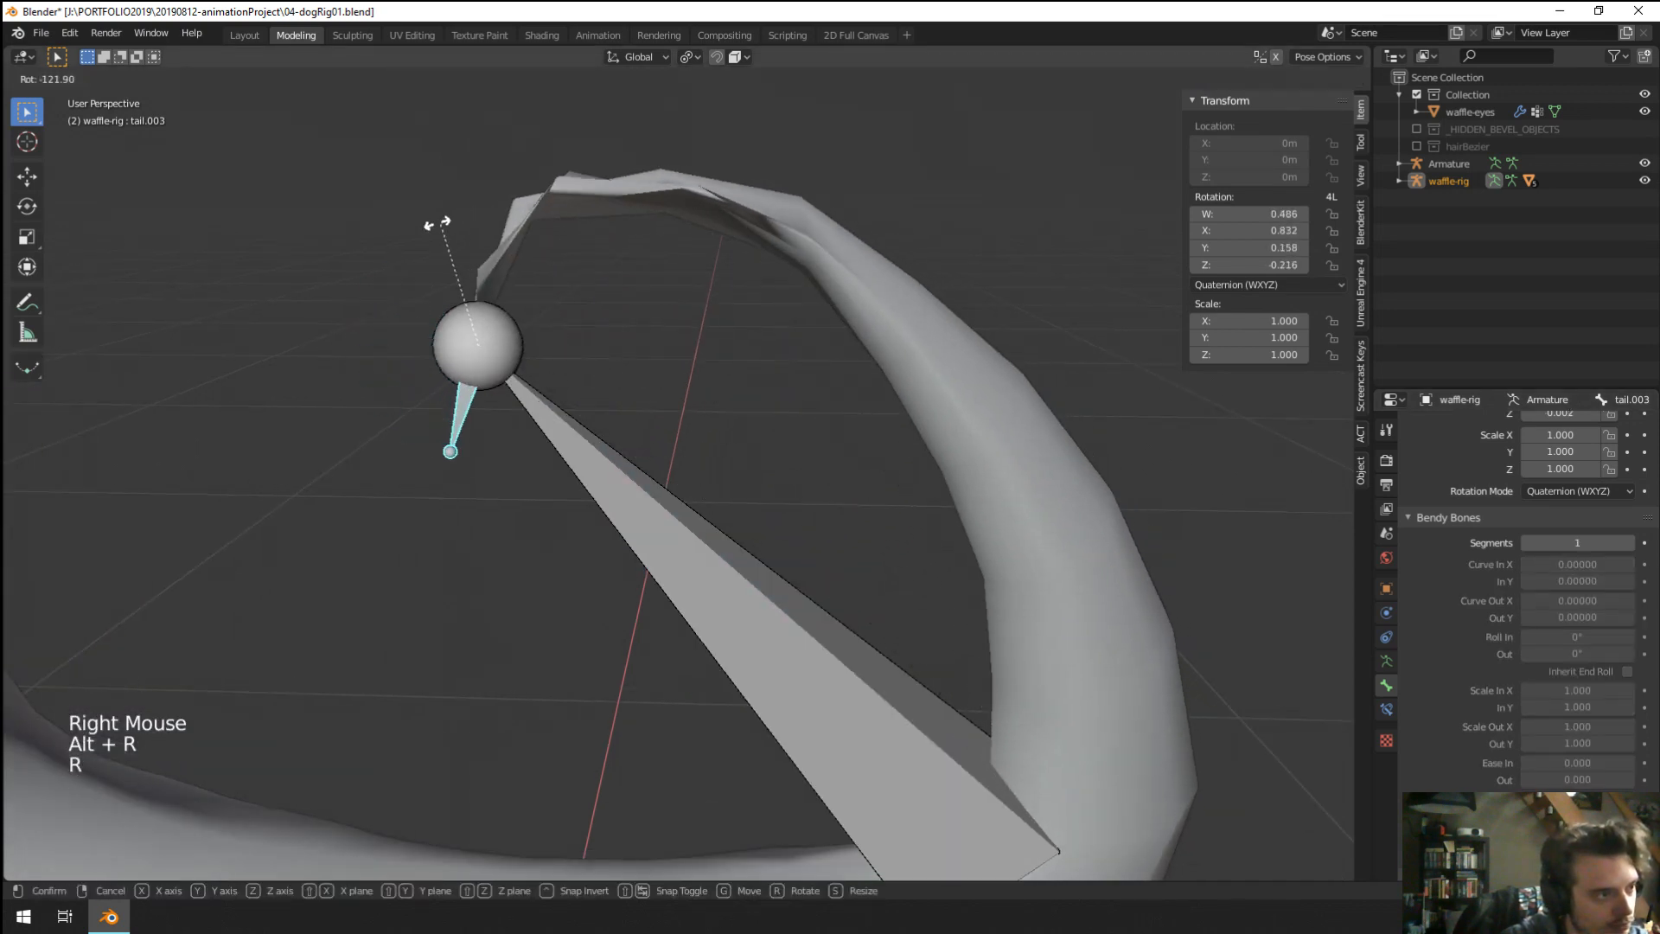
right_click(381, 278)
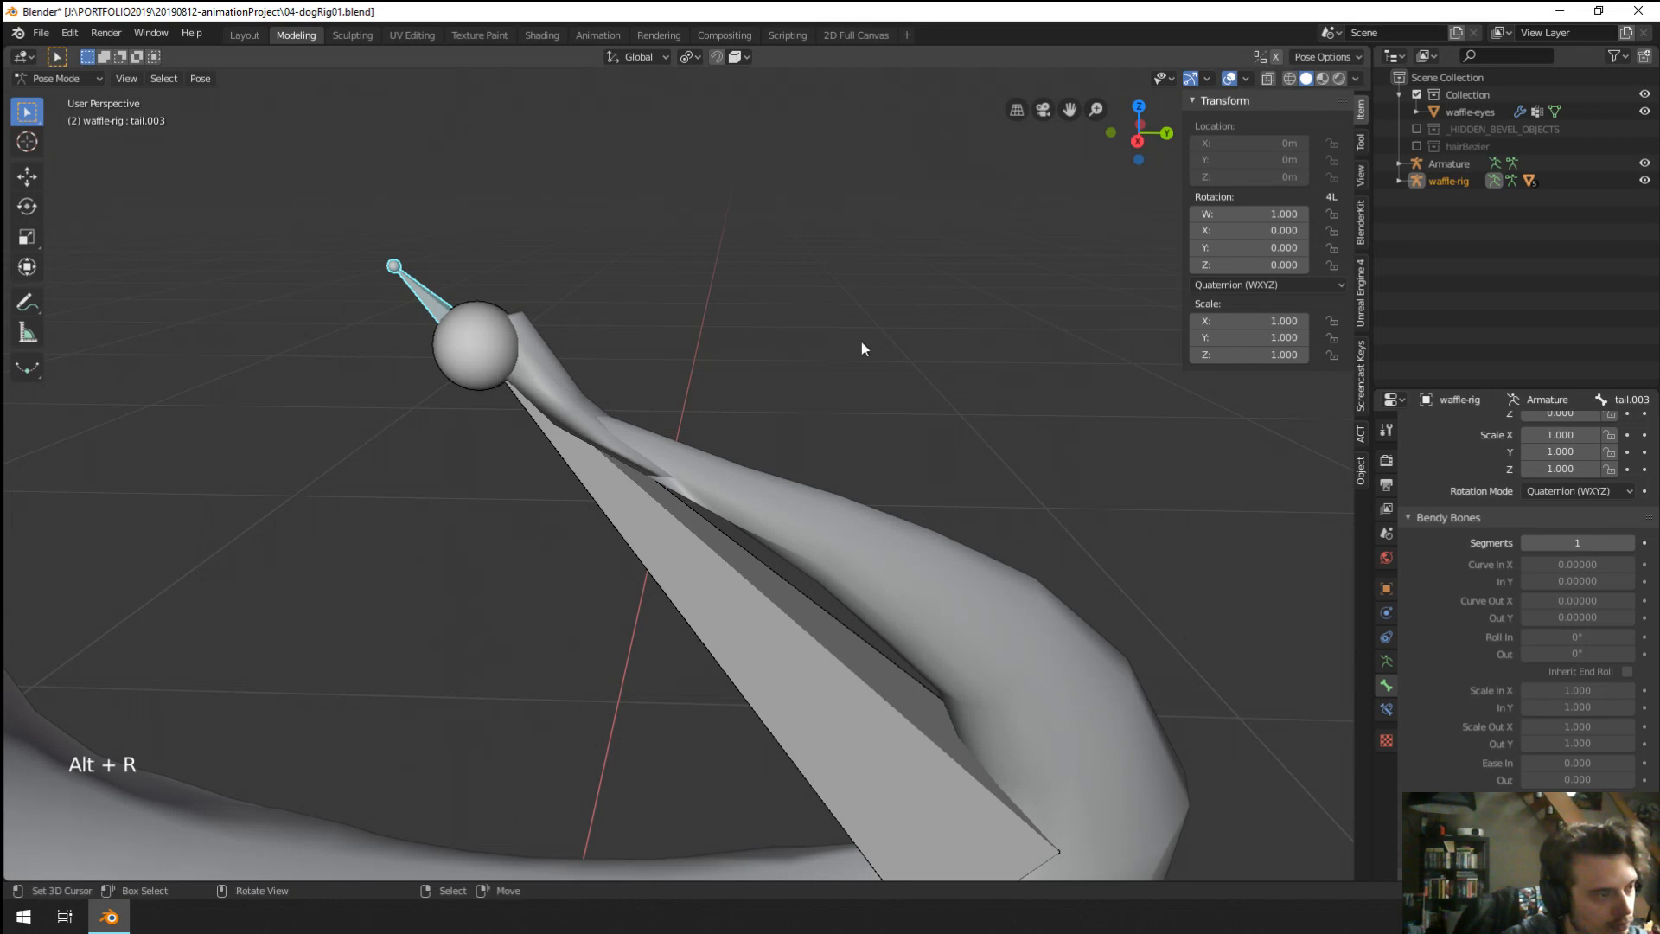
key(r)
click(697, 471)
right_click(988, 469)
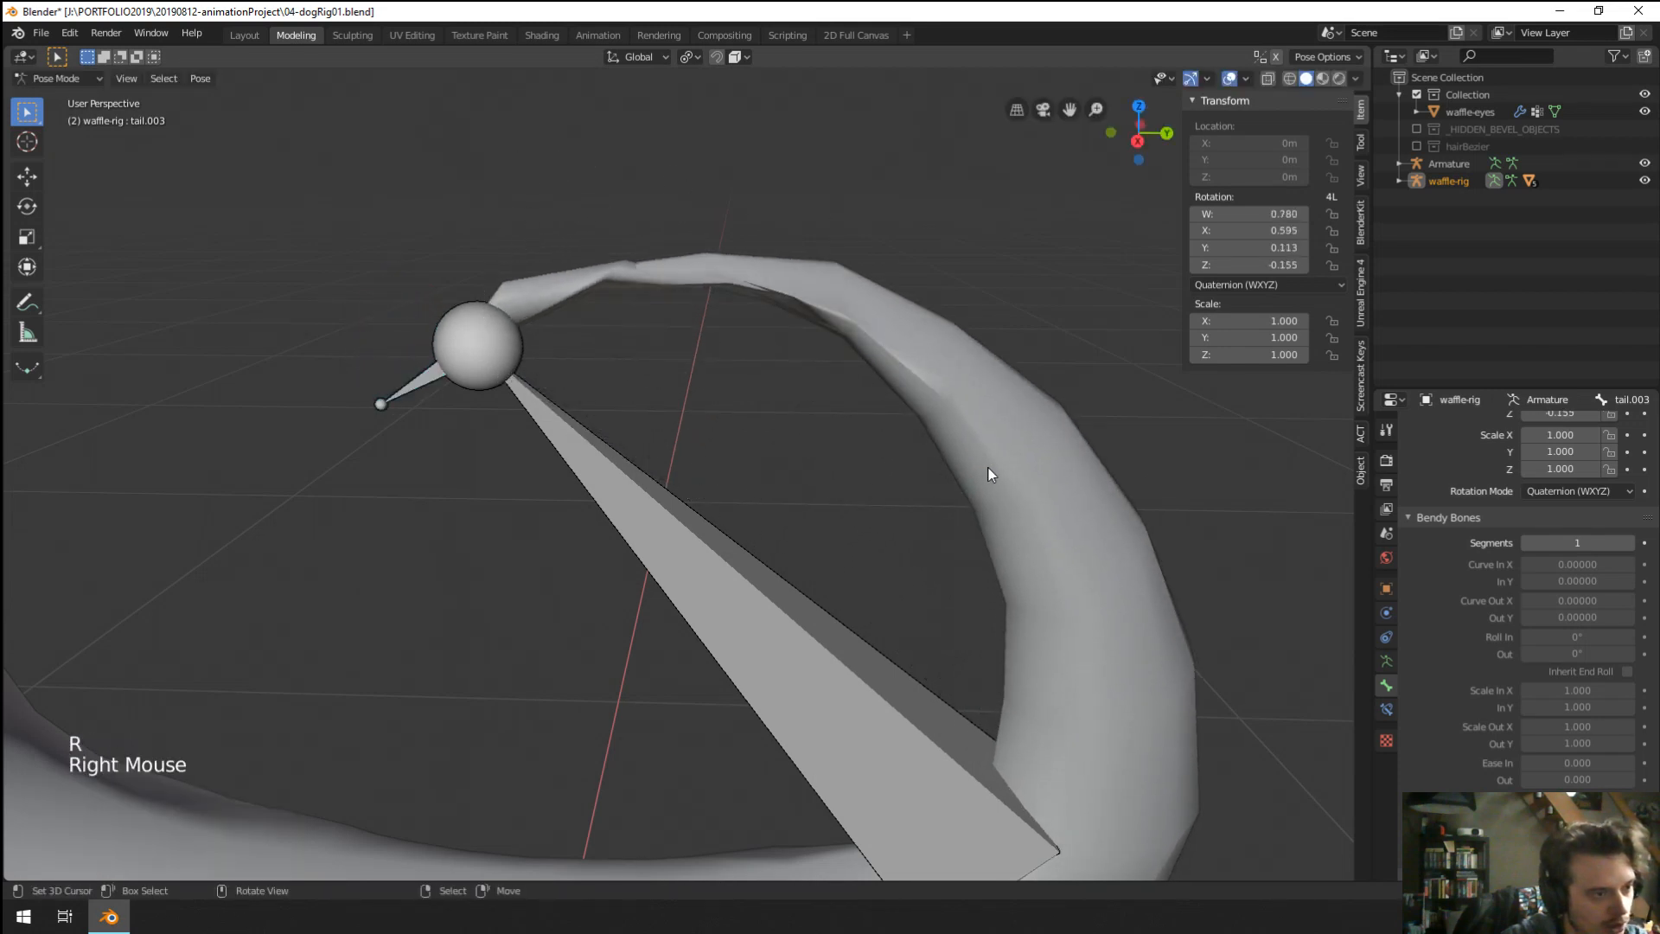
Turn off Preserve Volume in waffle-body's Armature modifier and check the bent tail from the other side.
key(ctrl+Tab)
right_click(988, 469)
click(1387, 613)
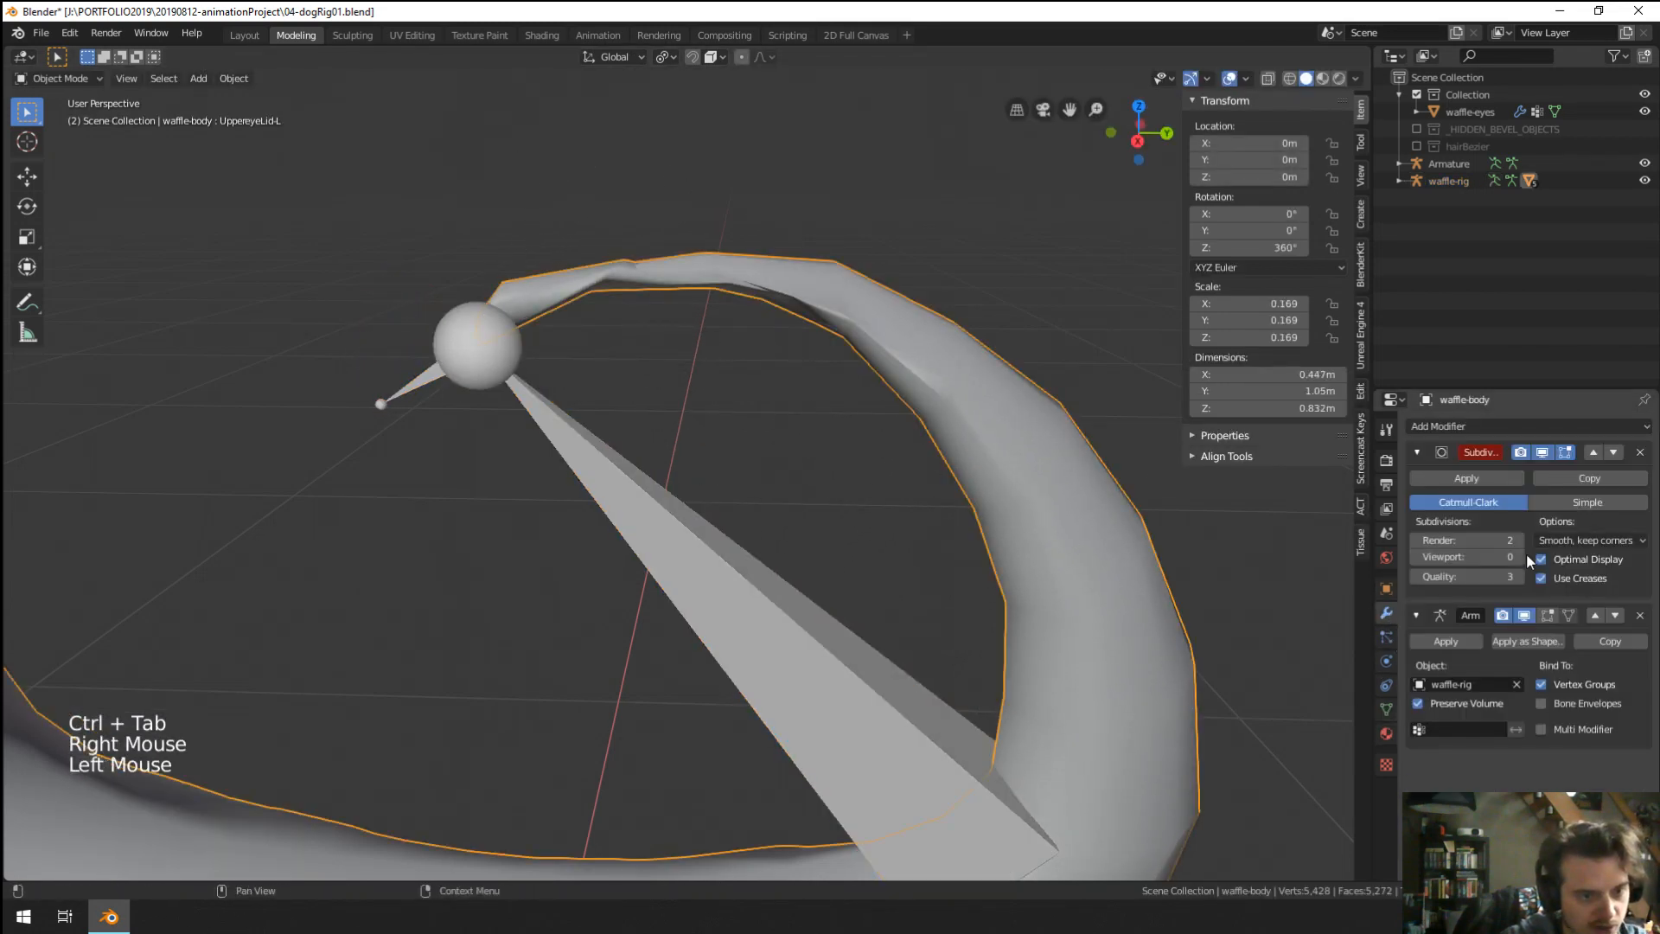
click(1420, 698)
click(1420, 698)
click(1419, 698)
scroll(778, 519, down, 3)
mouse_move(778, 519)
middle_down()
mouse_move(532, 526)
mouse_move(318, 495)
middle_up()
scroll(778, 449, up, 4)
Return waffle-rig to pose mode and clear the rotation of tail.002.
key(ctrl+Tab)
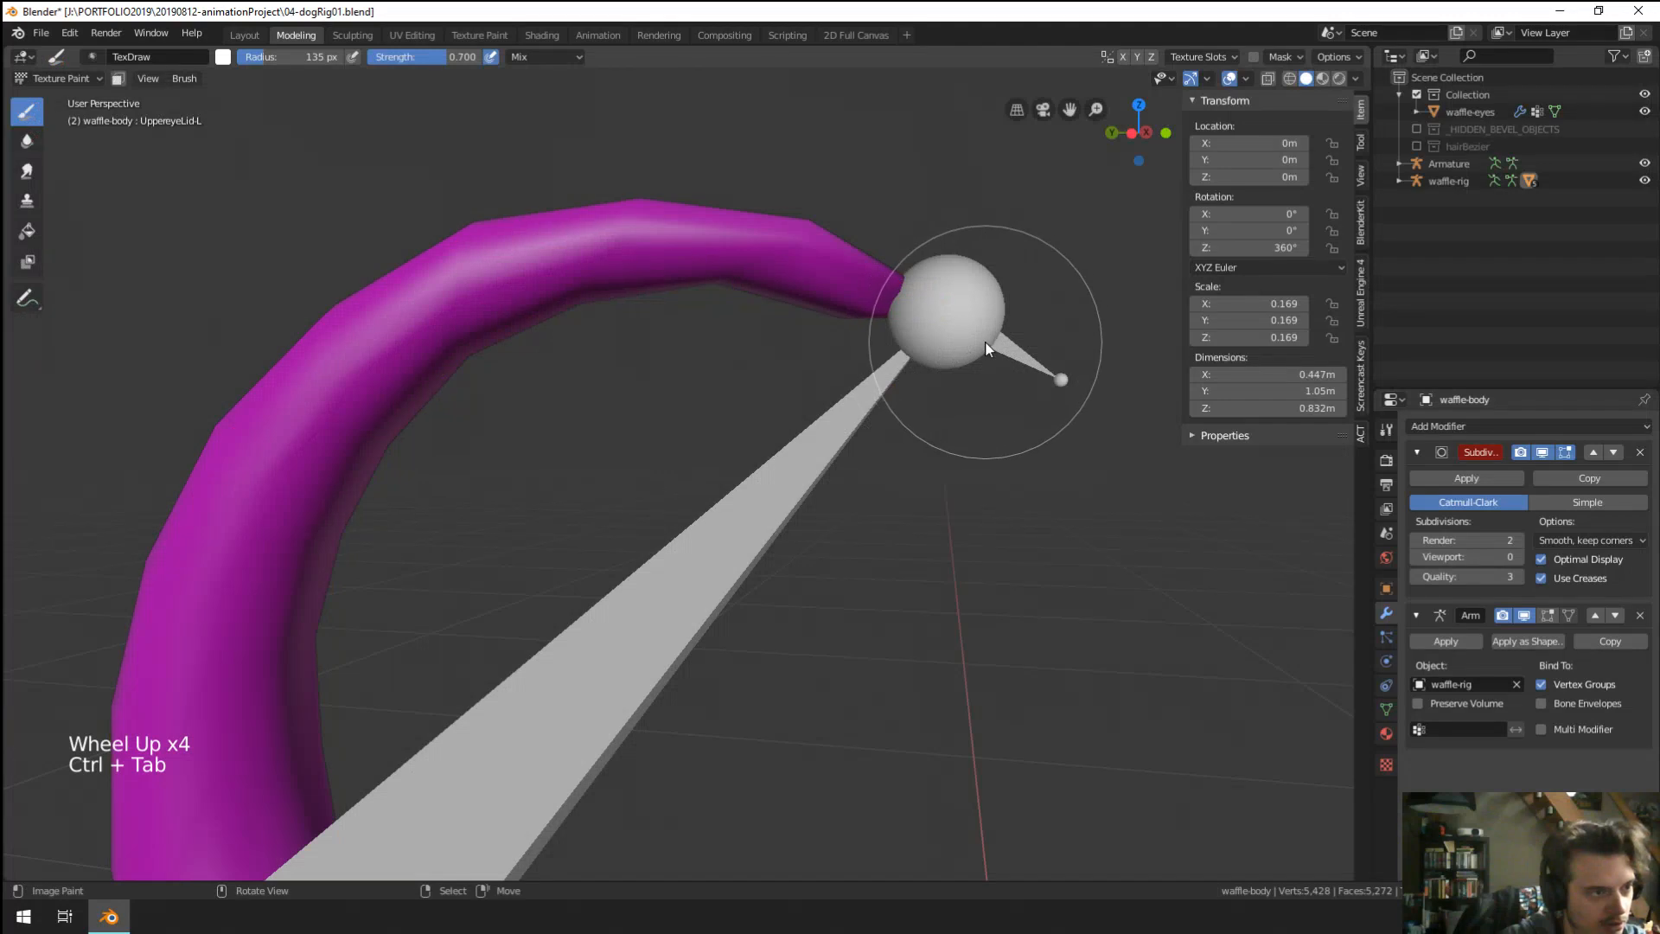
right_click(1029, 365)
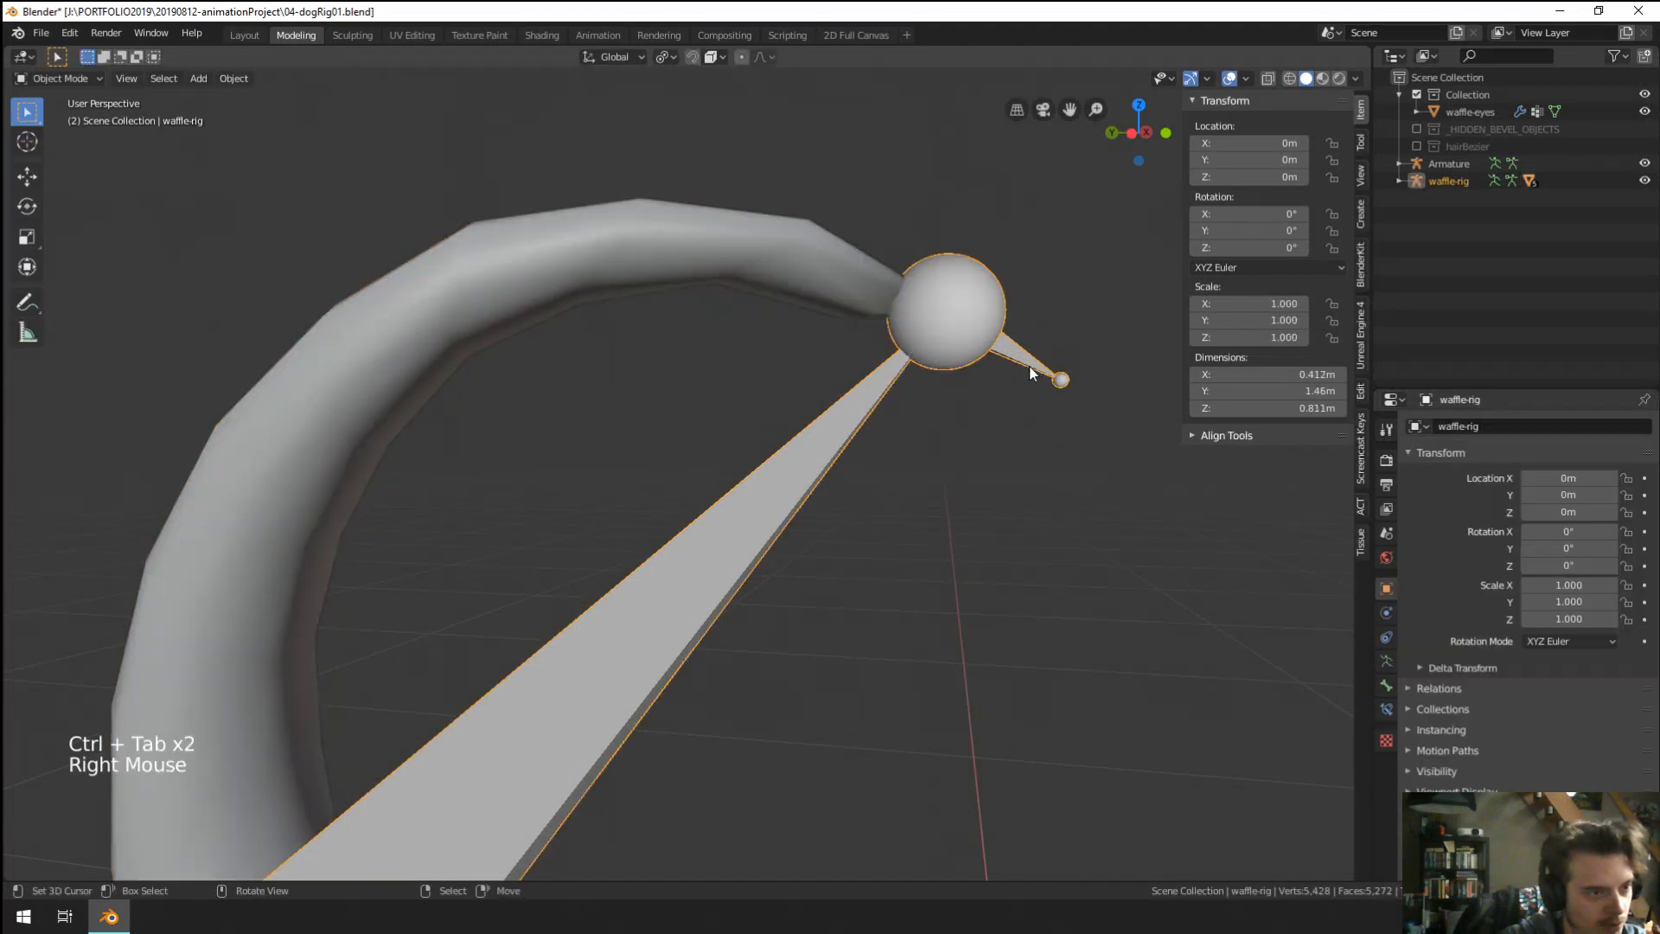
key(ctrl+Tab)
key(r)
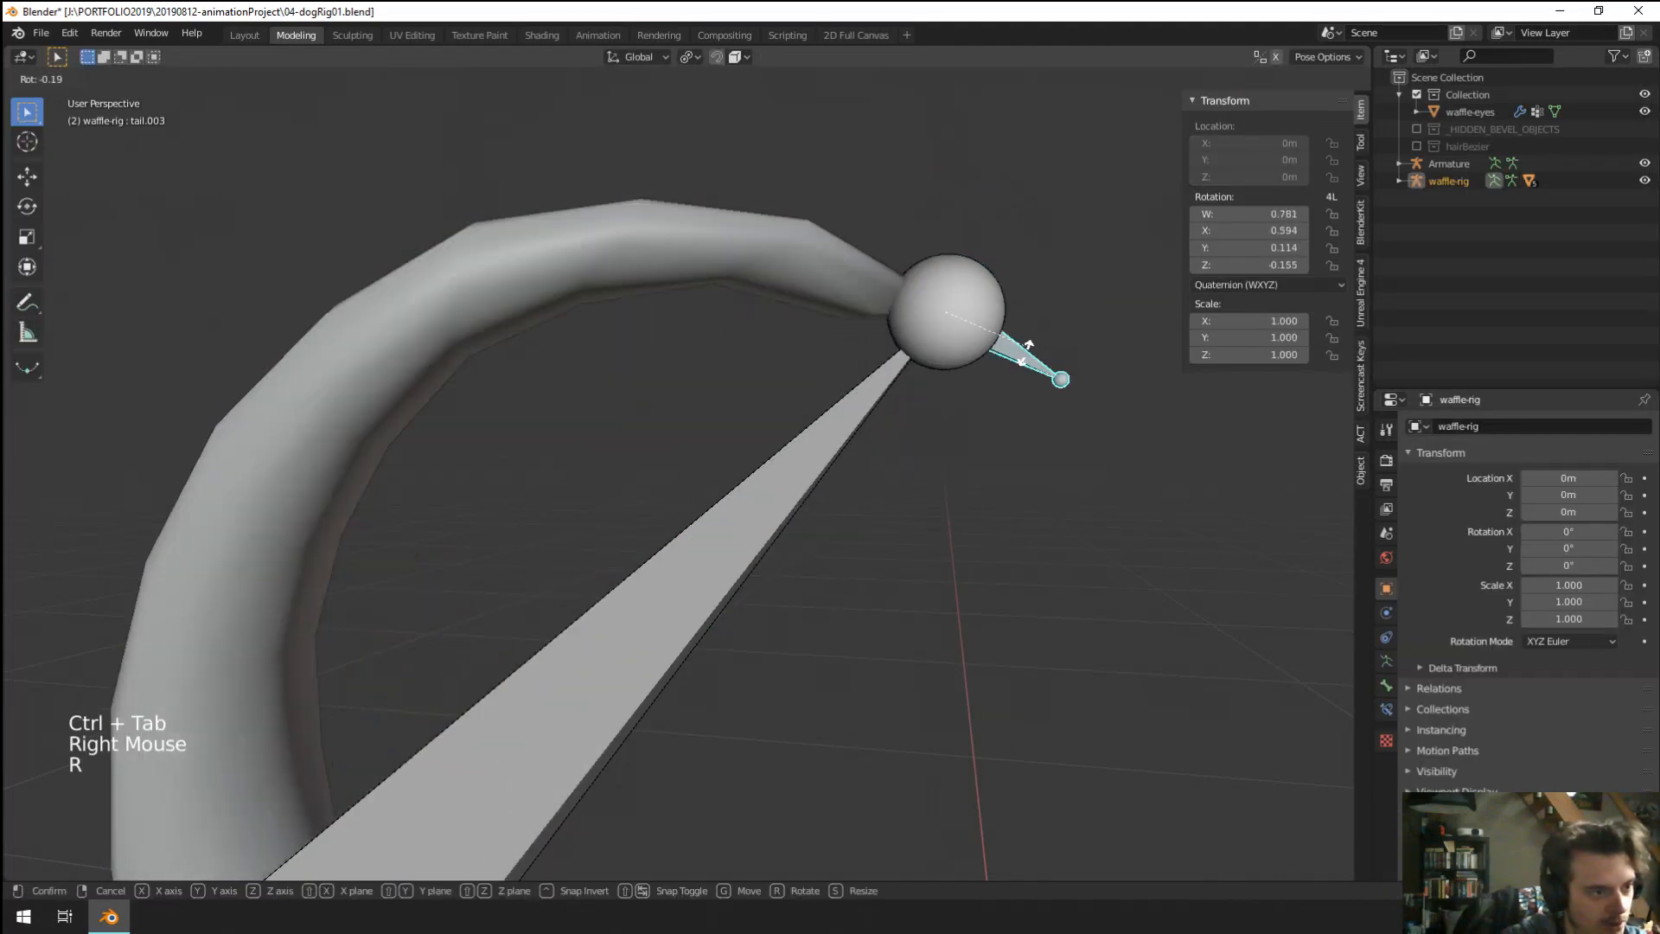
right_click(797, 474)
scroll(822, 482, down, 4)
key(alt+r)
middle_drag(822, 485, 1101, 355)
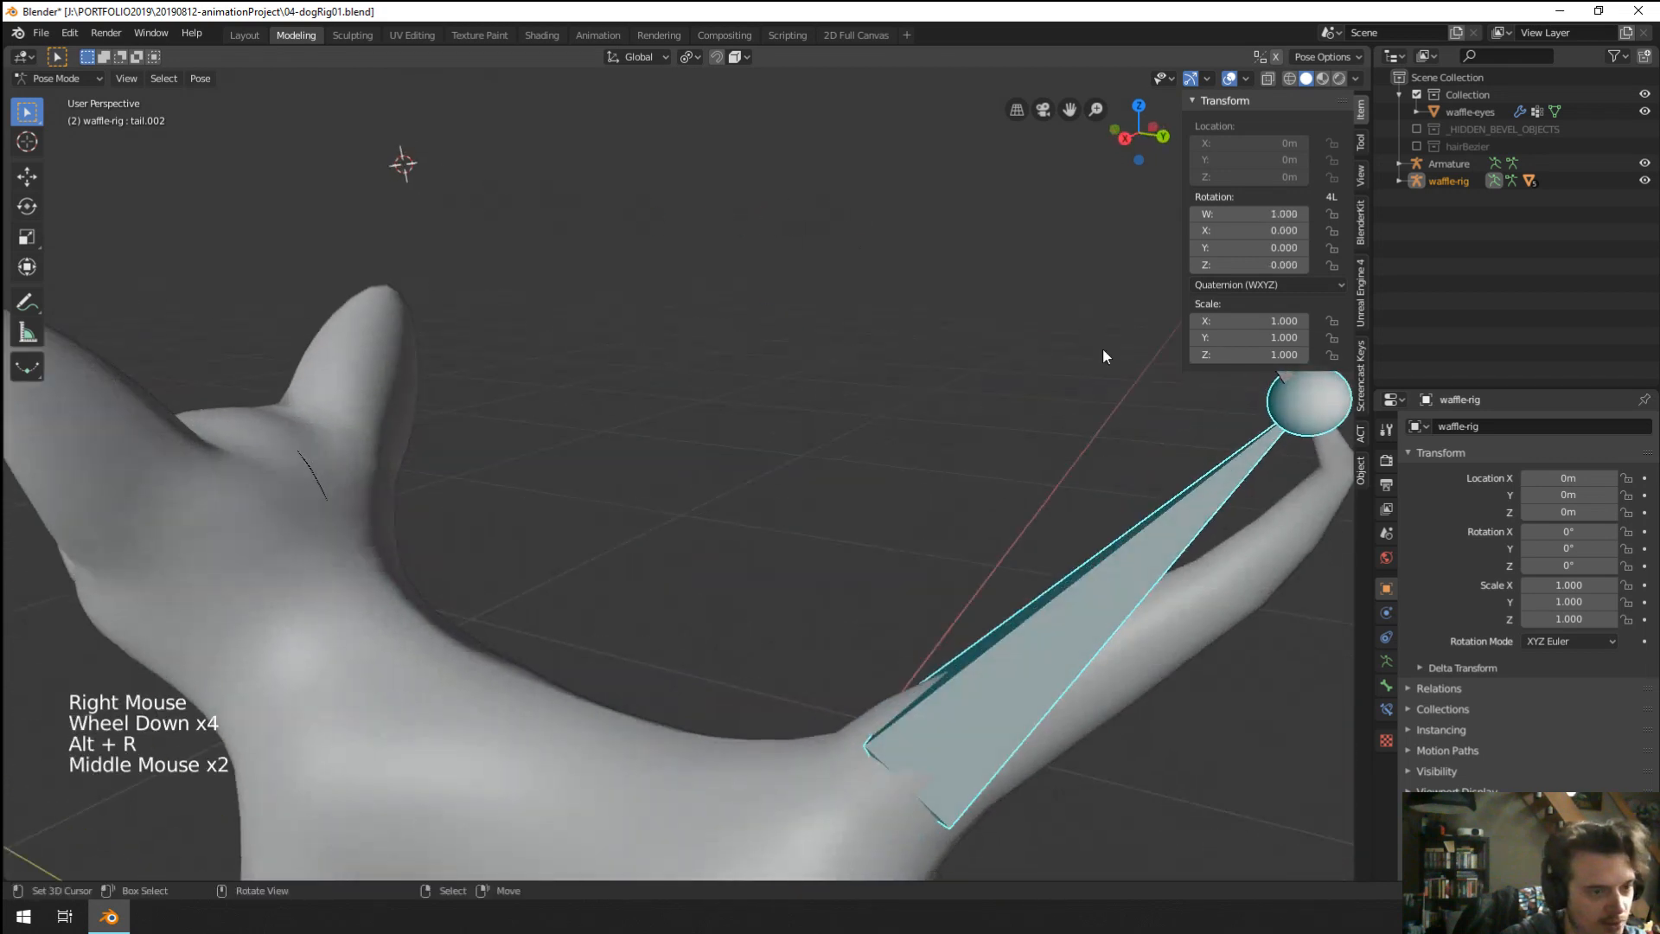
Clear the rotation of the tail-tip bone tail.003.
scroll(1062, 459, down, 1)
shift+middle_drag(1062, 459, 1083, 394)
right_click(1081, 394)
key(alt+r)
middle_drag(1112, 489, 1050, 533)
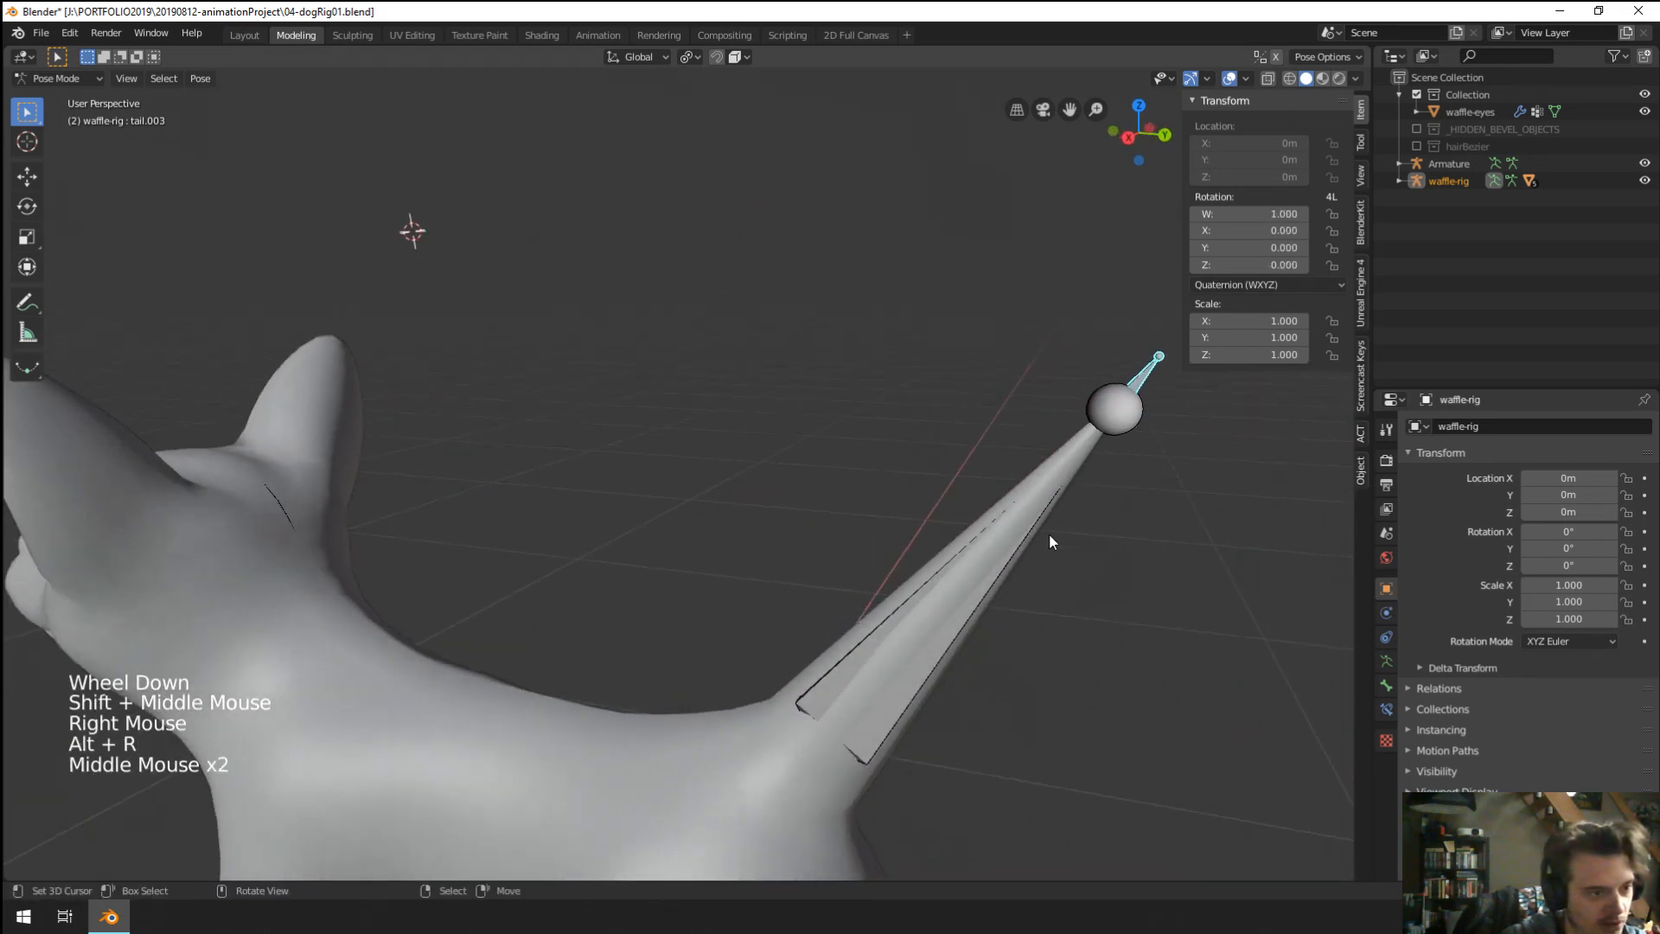
Test a sideways swing of tail.002, cancel it, and rotate the bone down behind the dog.
middle_drag(691, 653, 1242, 721)
key(r)
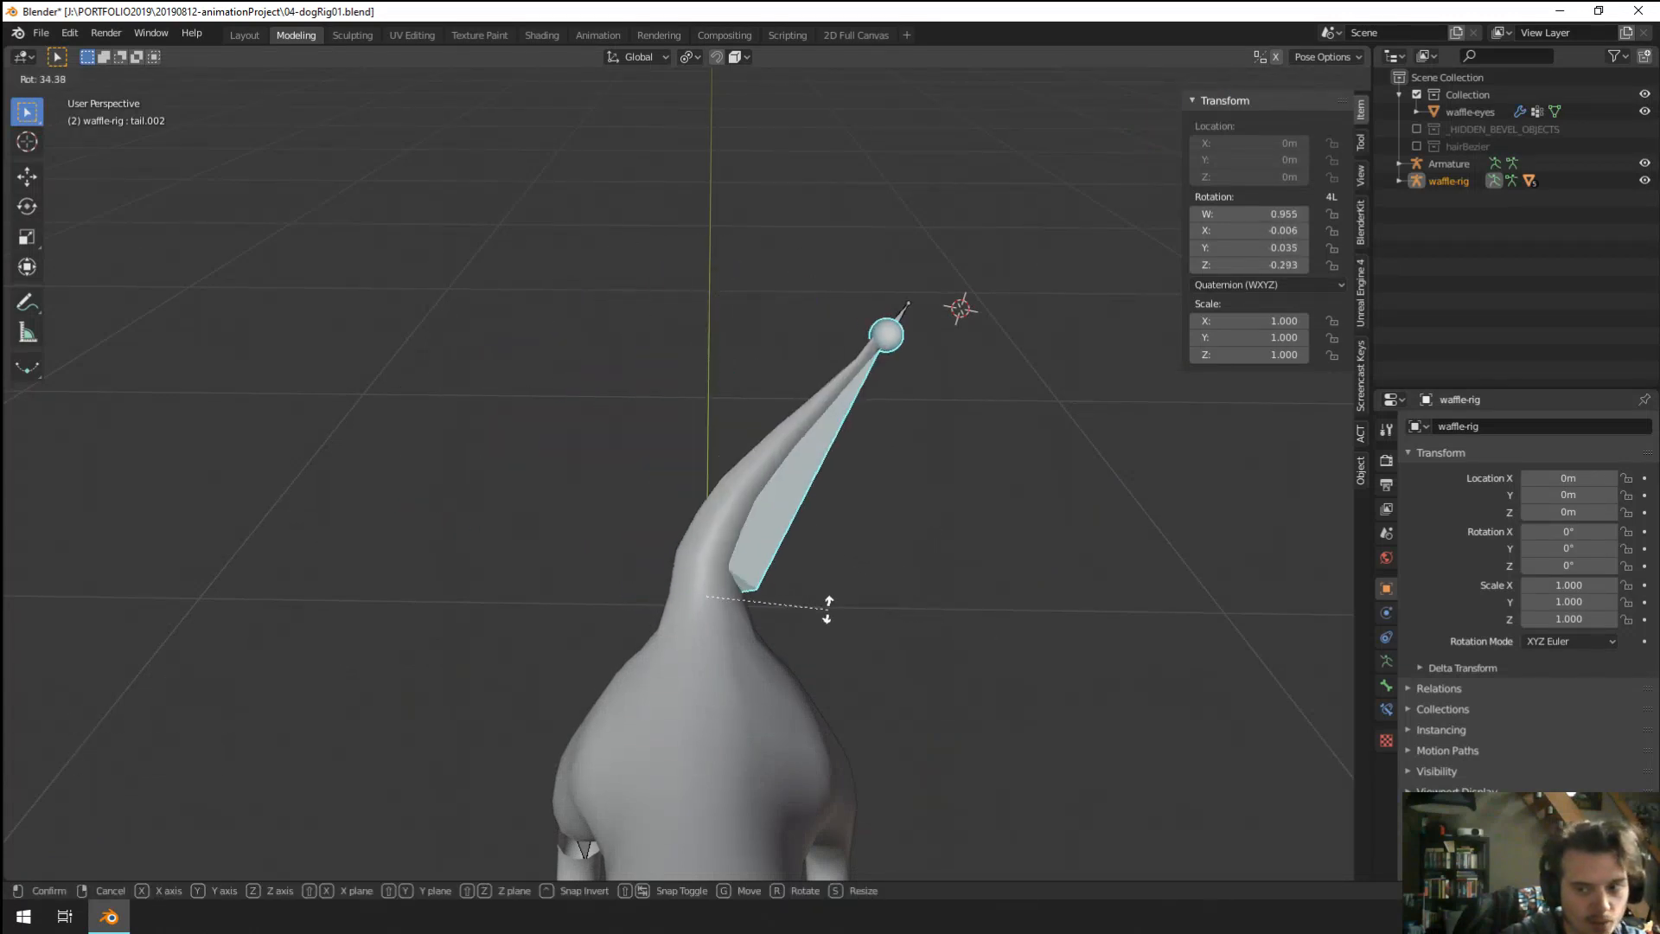
key(Escape)
mouse_move(853, 443)
middle_down()
mouse_move(666, 375)
mouse_move(874, 435)
middle_up()
key(r)
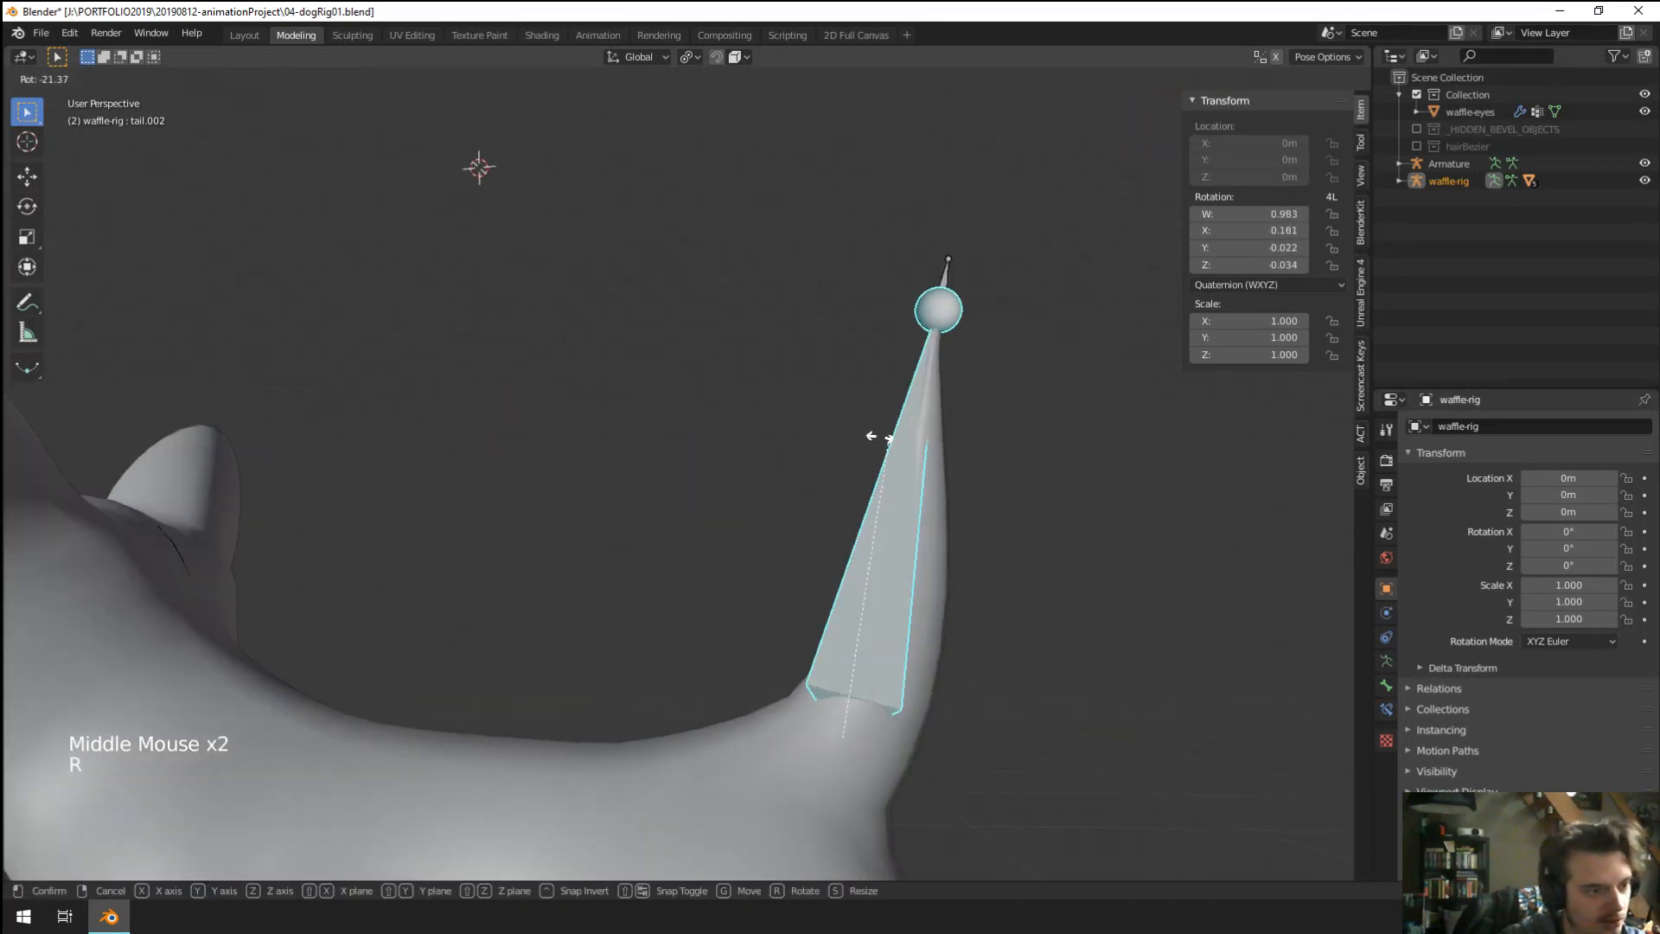
click(901, 773)
shift+middle_drag(901, 773, 786, 518)
Switch to wireframe shading and rotate the tail's base bone tail.001 slightly downward.
click(578, 517)
right_drag(722, 551, 727, 554)
key(r)
right_click(926, 557)
key(ctrl+z)
key(r)
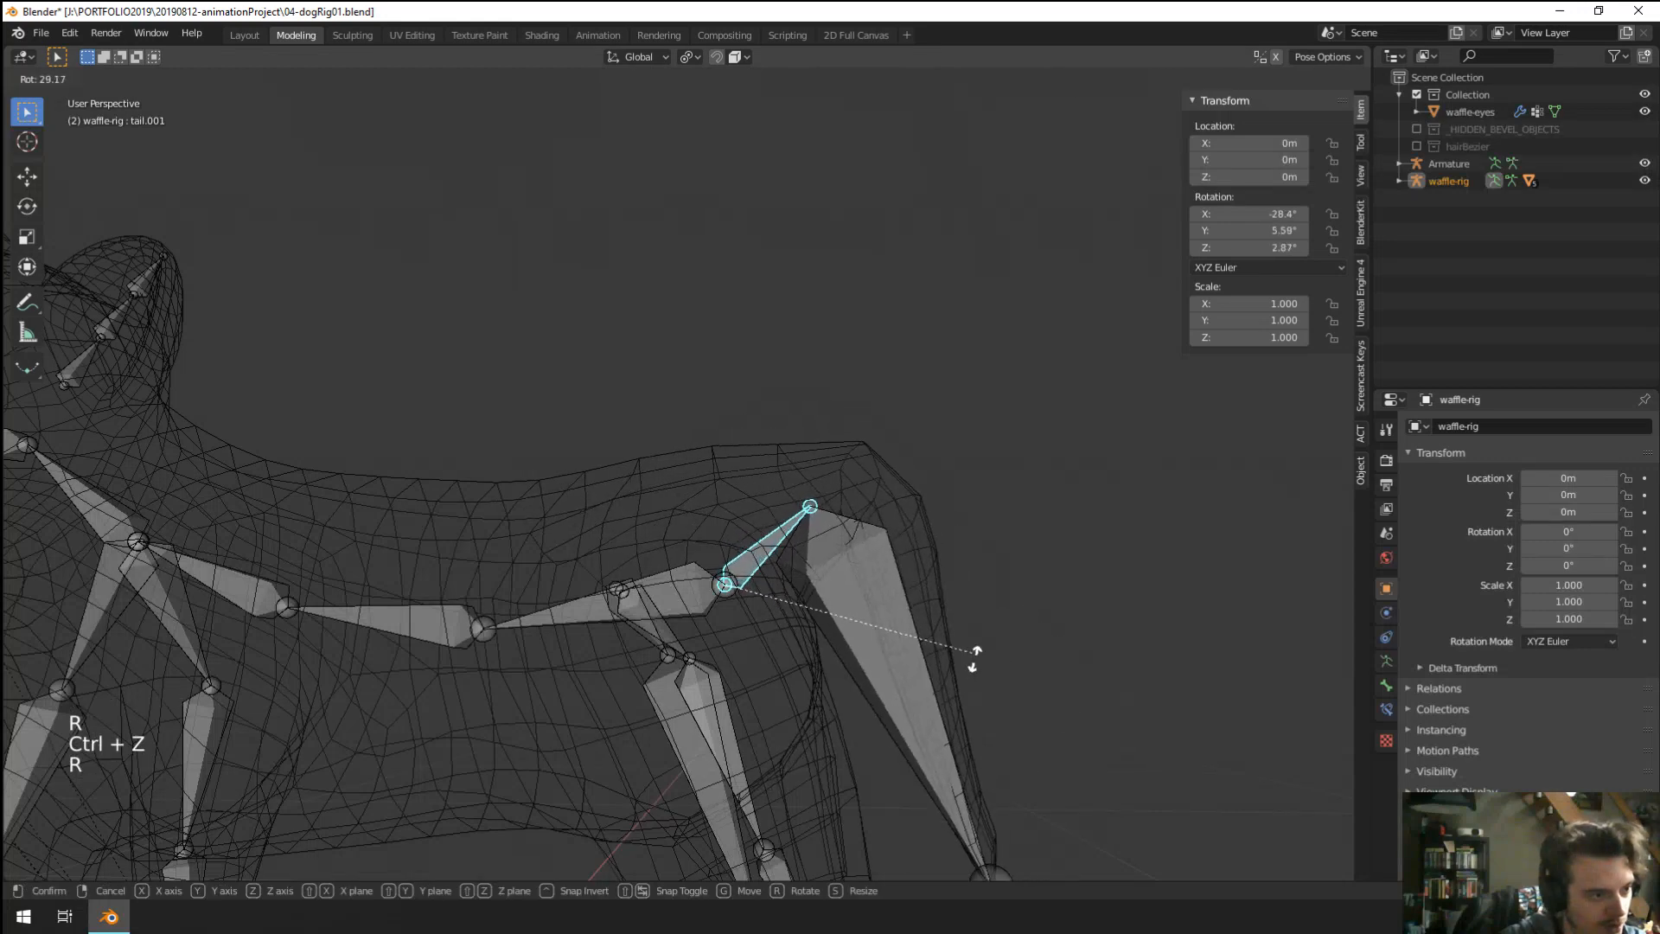
click(944, 727)
Rotate tail.002 by -35.9° around the view axis, seen from the dog's side.
right_click(908, 707)
key(r)
right_click(900, 689)
key(r)
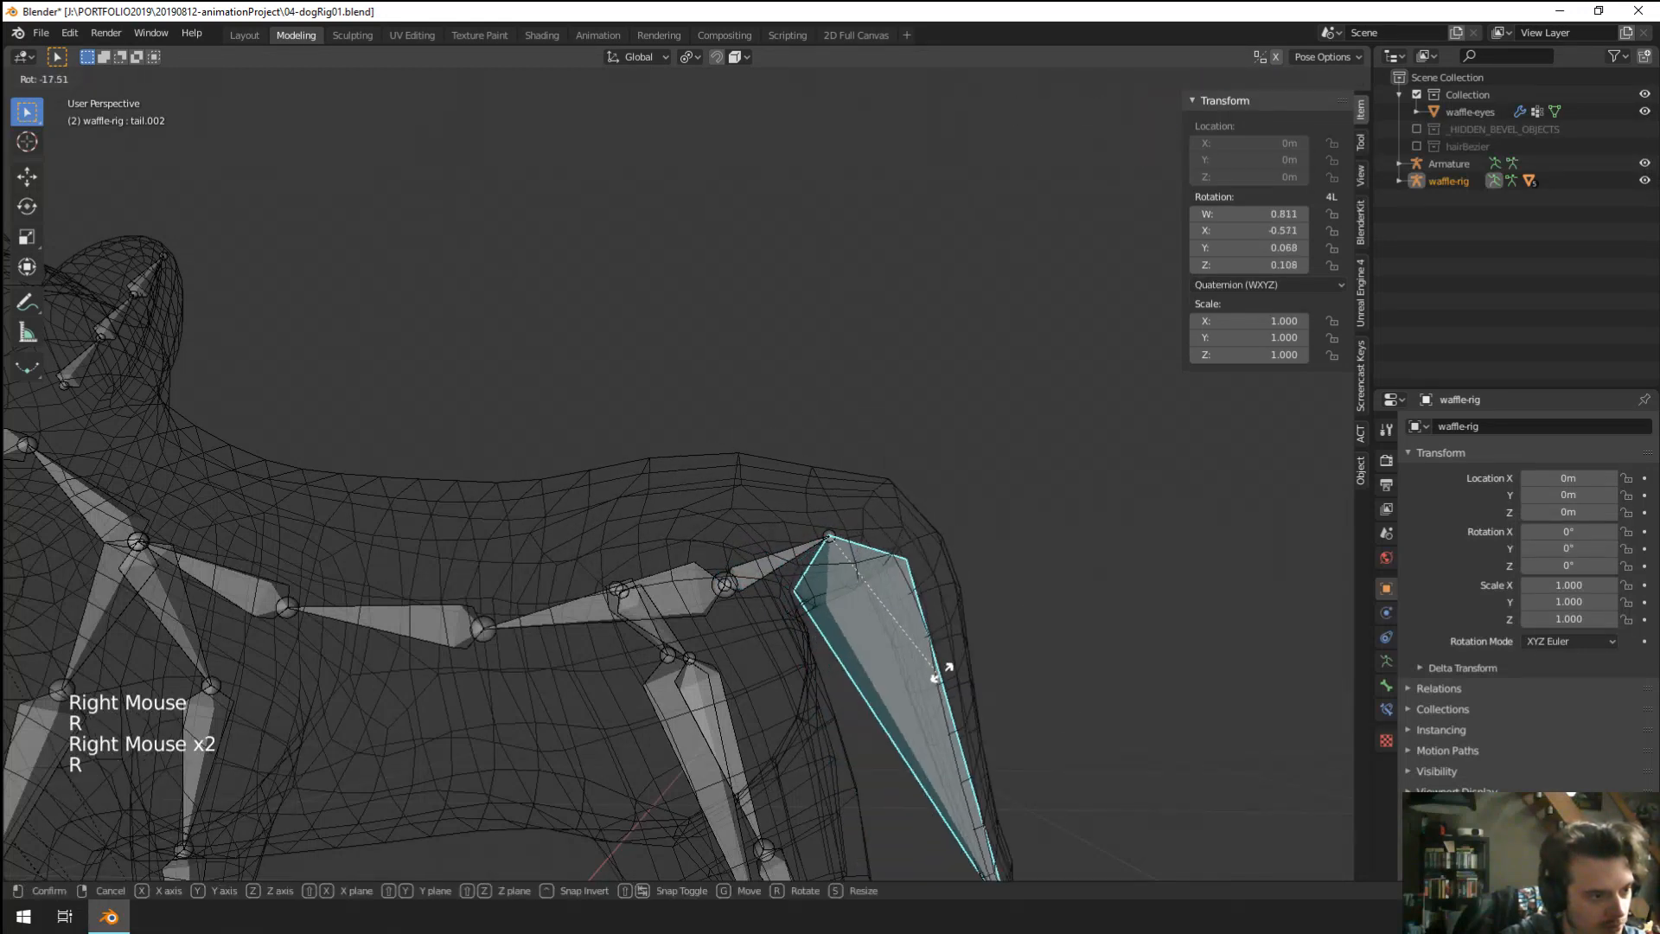
click(994, 660)
Swing tail.002 sideways as seen from behind the dog.
scroll(969, 660, down, 3)
middle_drag(917, 659, 726, 671)
key(r)
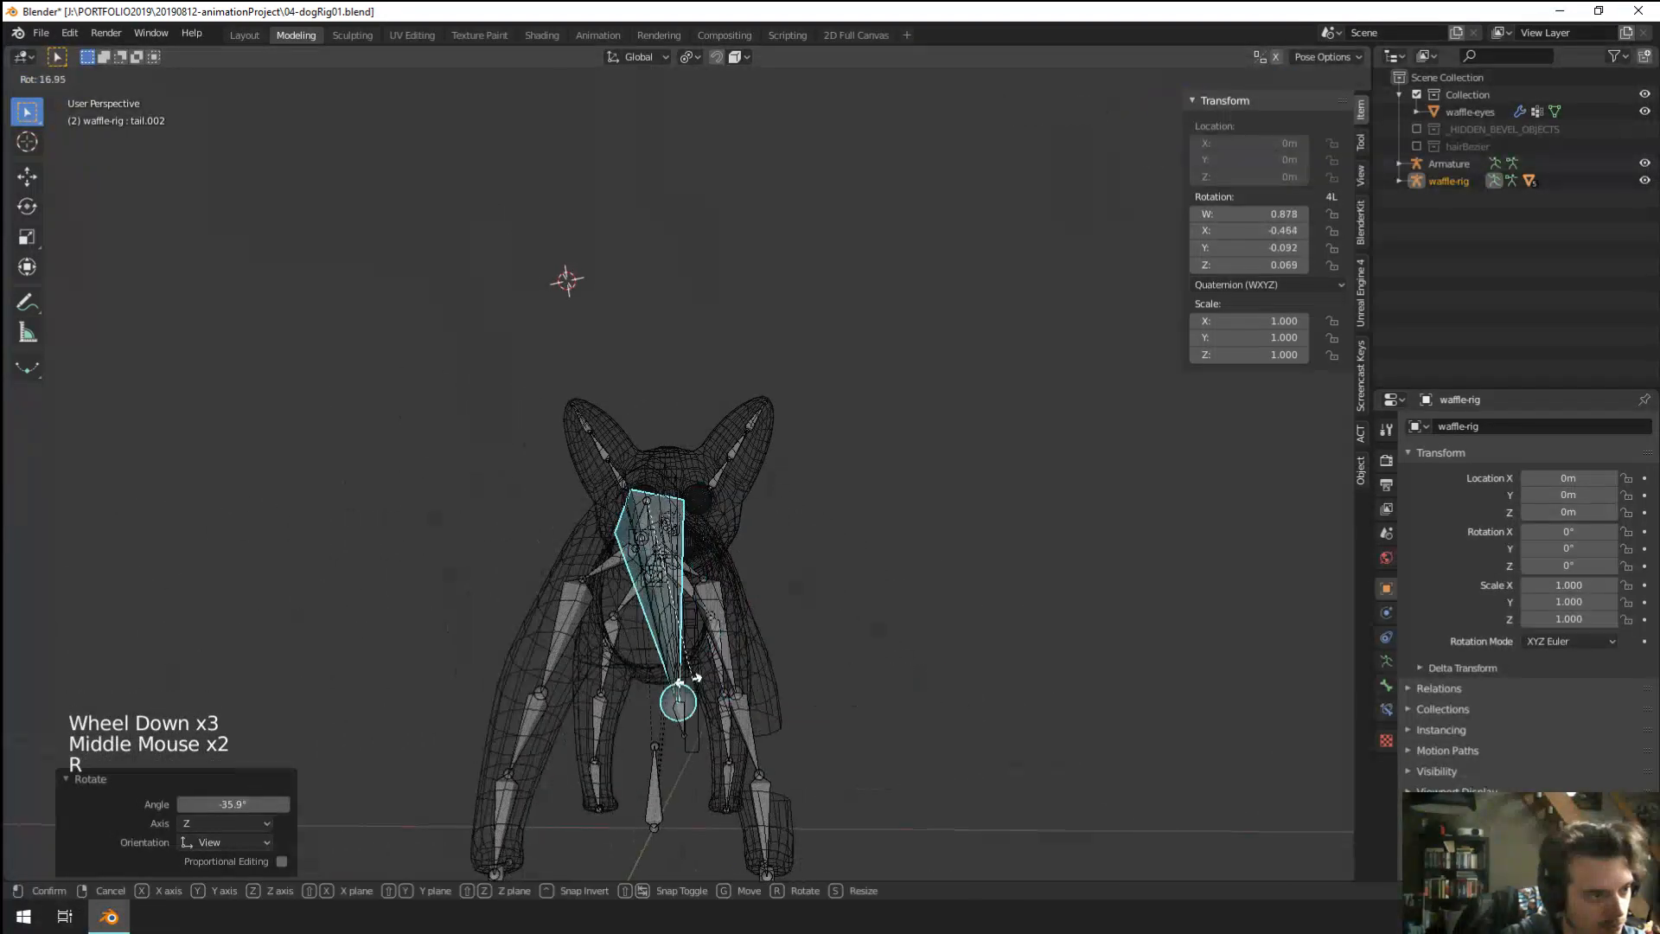
middle_drag(624, 694, 416, 701)
Rotate the tail-tip bone tail.003 by -39.7° around the view axis to curve the hanging tail.
right_click(413, 711)
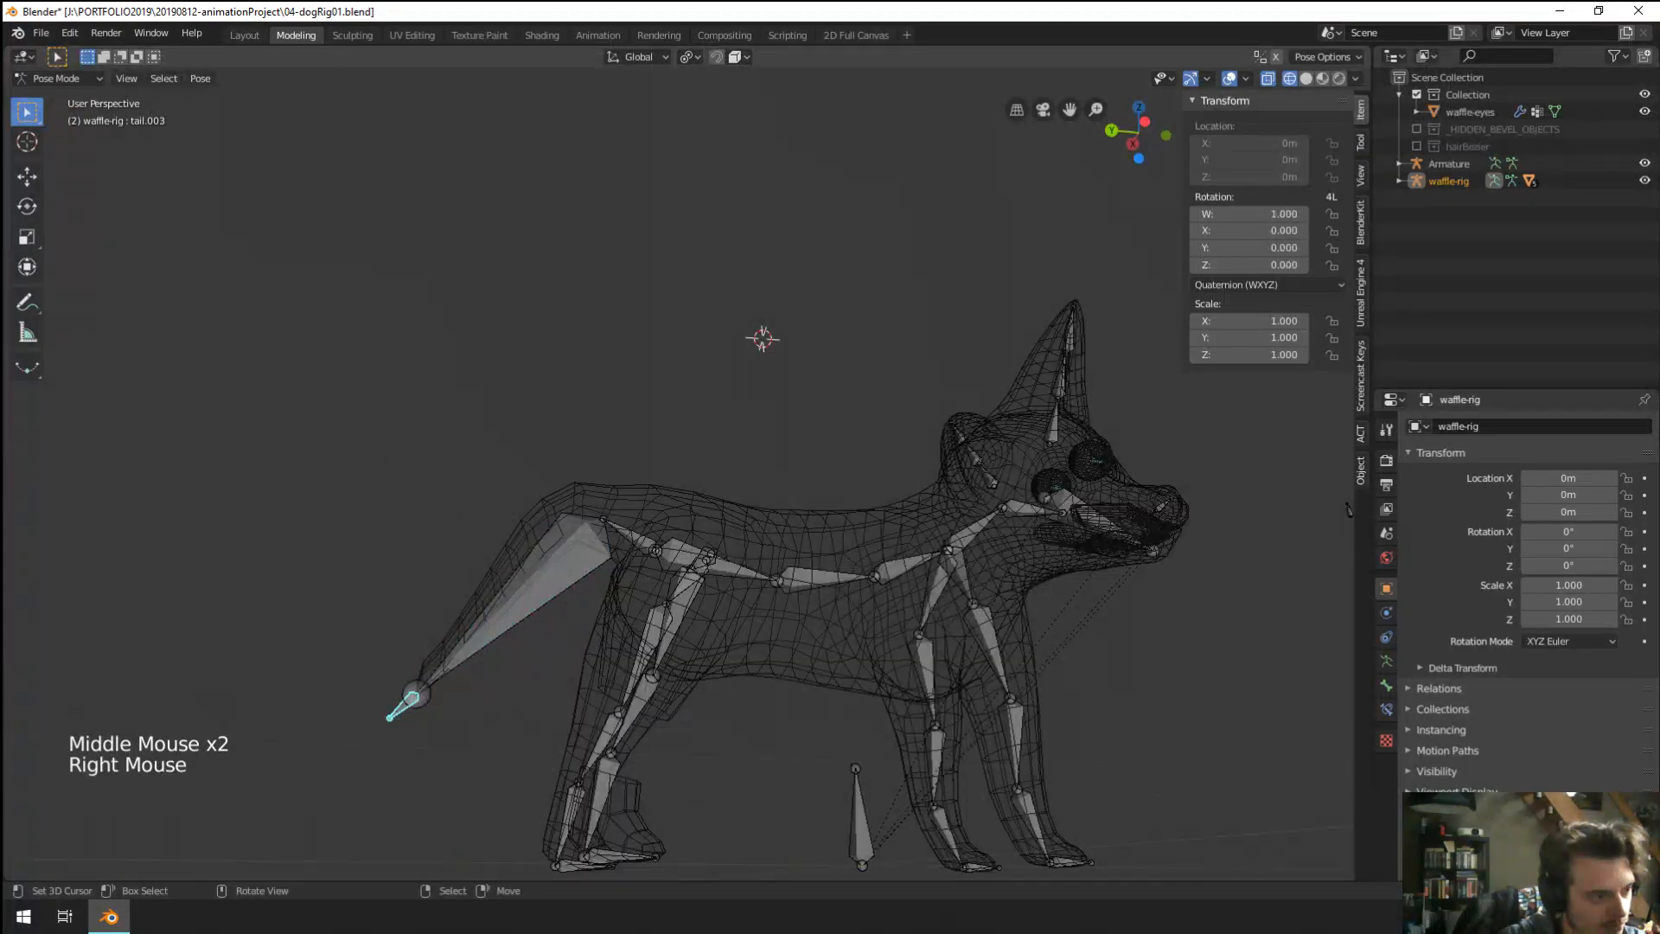
key(r)
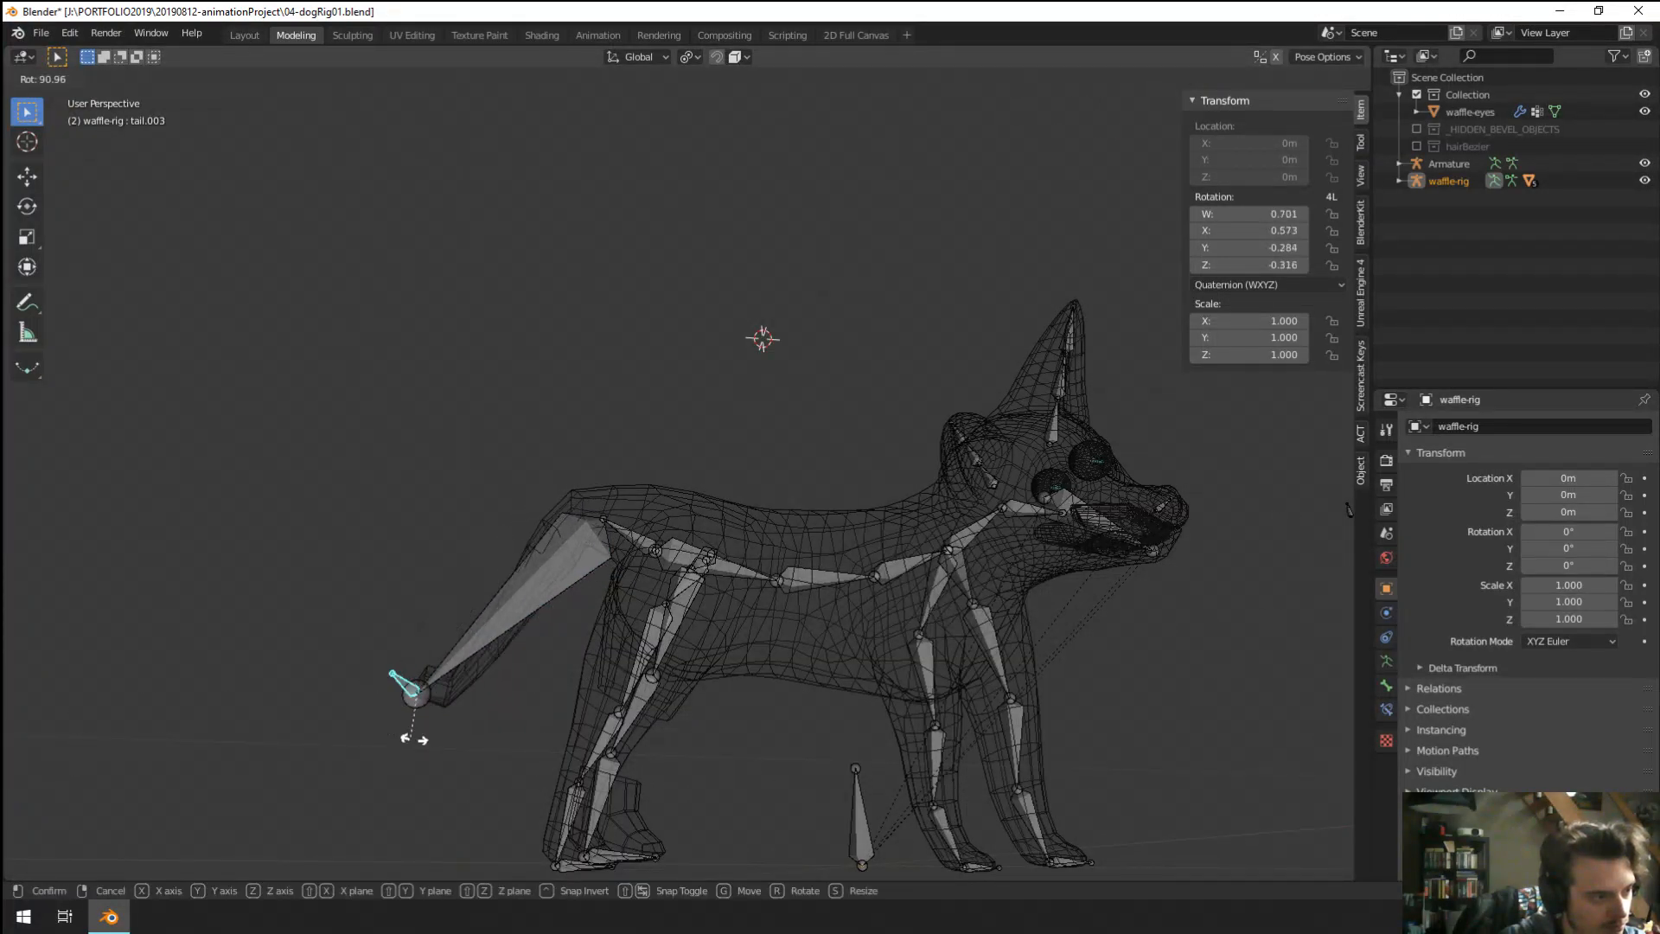
click(509, 638)
shift+middle_drag(509, 638, 953, 624)
scroll(671, 543, up, 3)
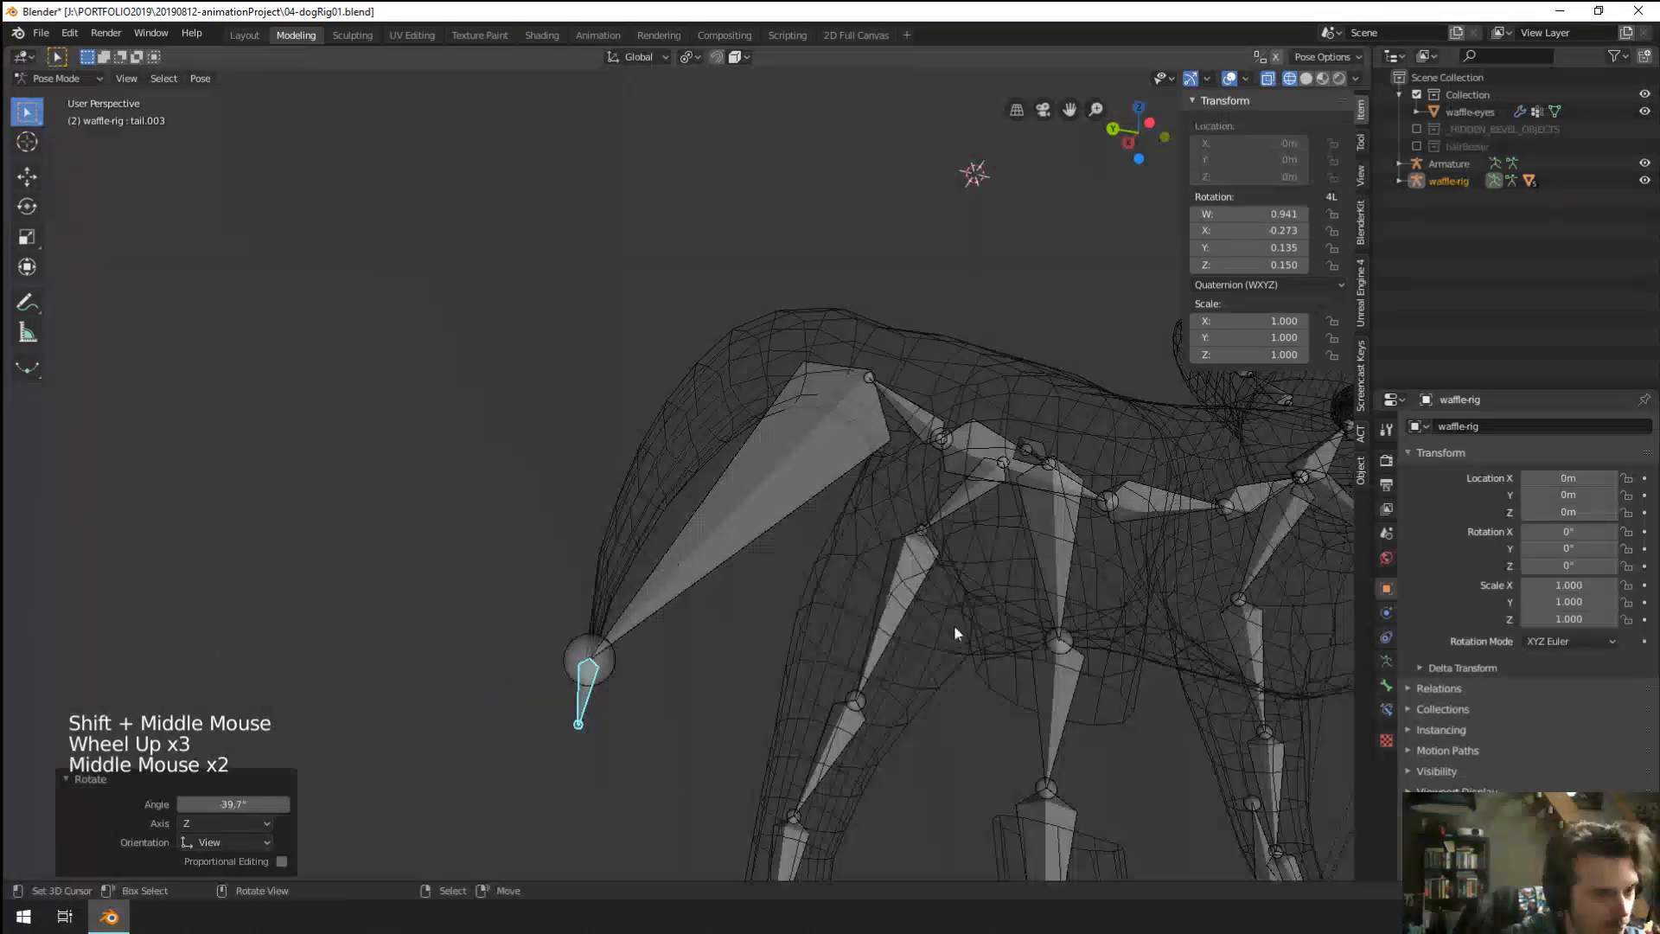
Try 2 bendy bone segments on tail.003 and set the count back to 1.
click(1387, 686)
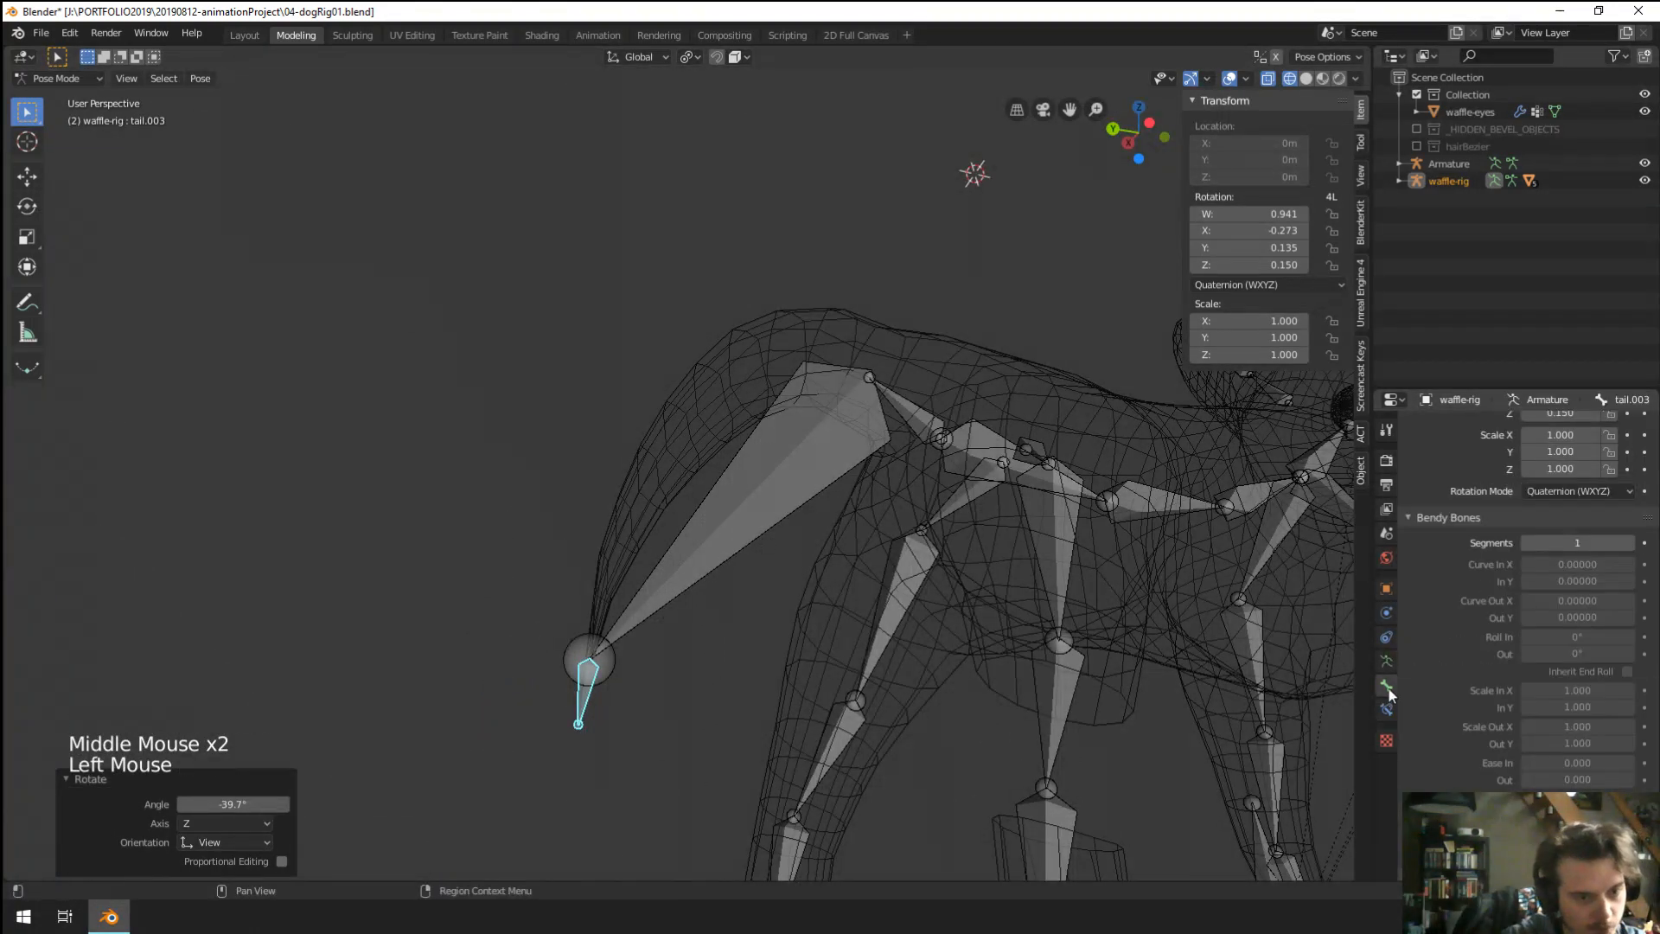
click(1629, 543)
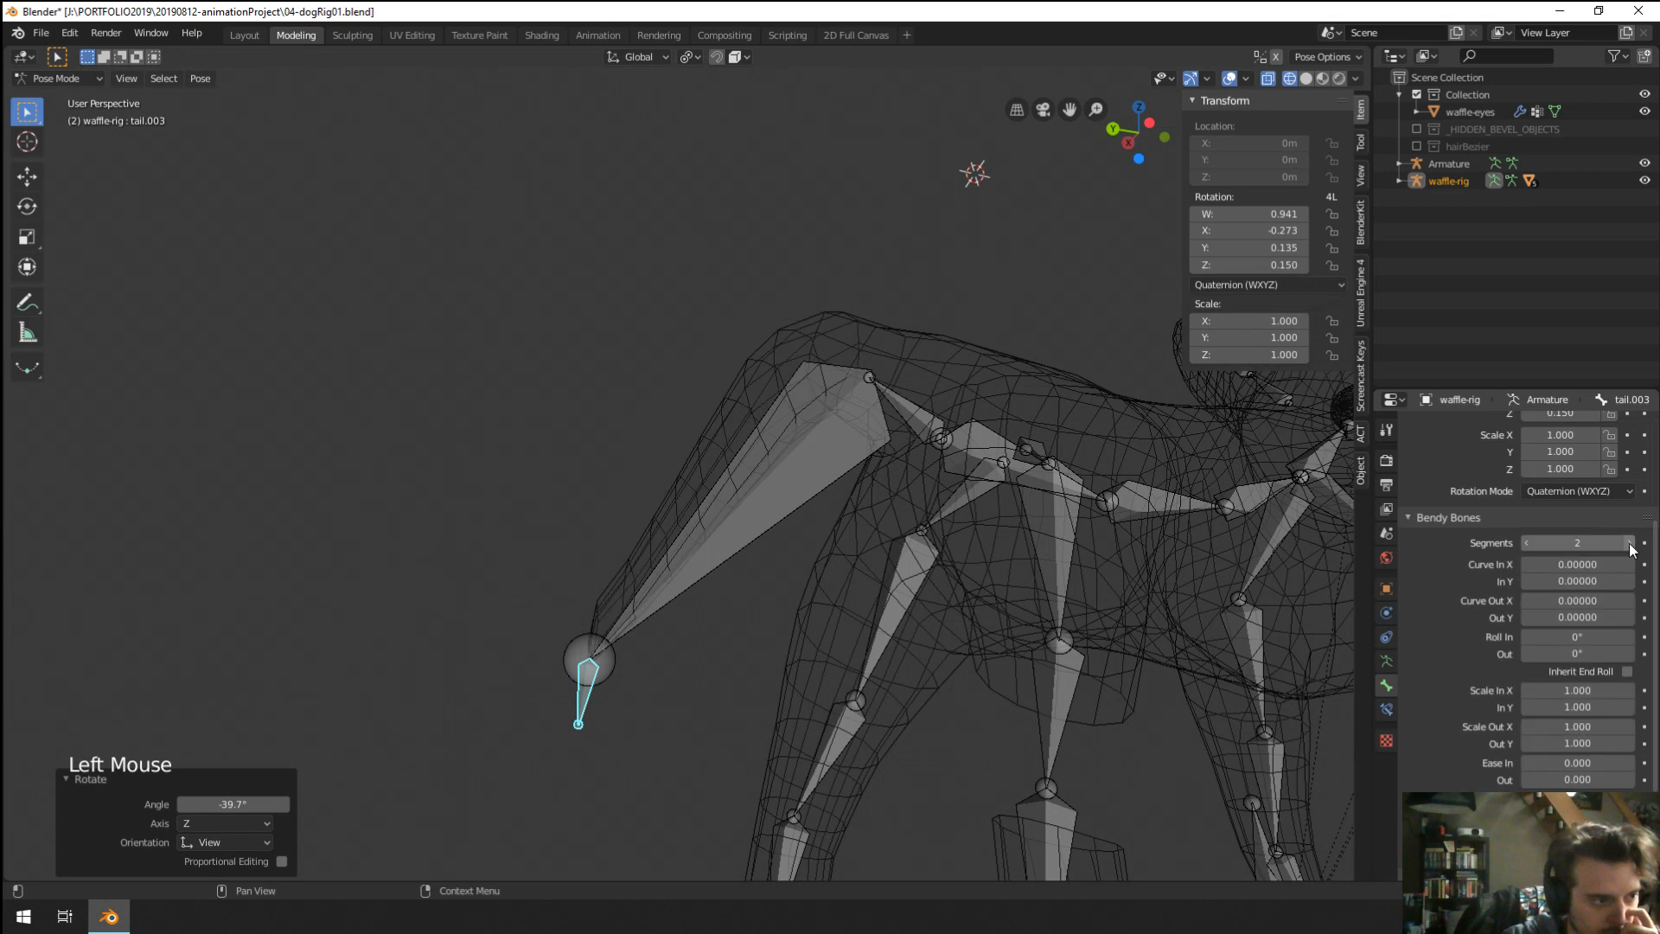
click(1525, 543)
scroll(1509, 605, down, 3)
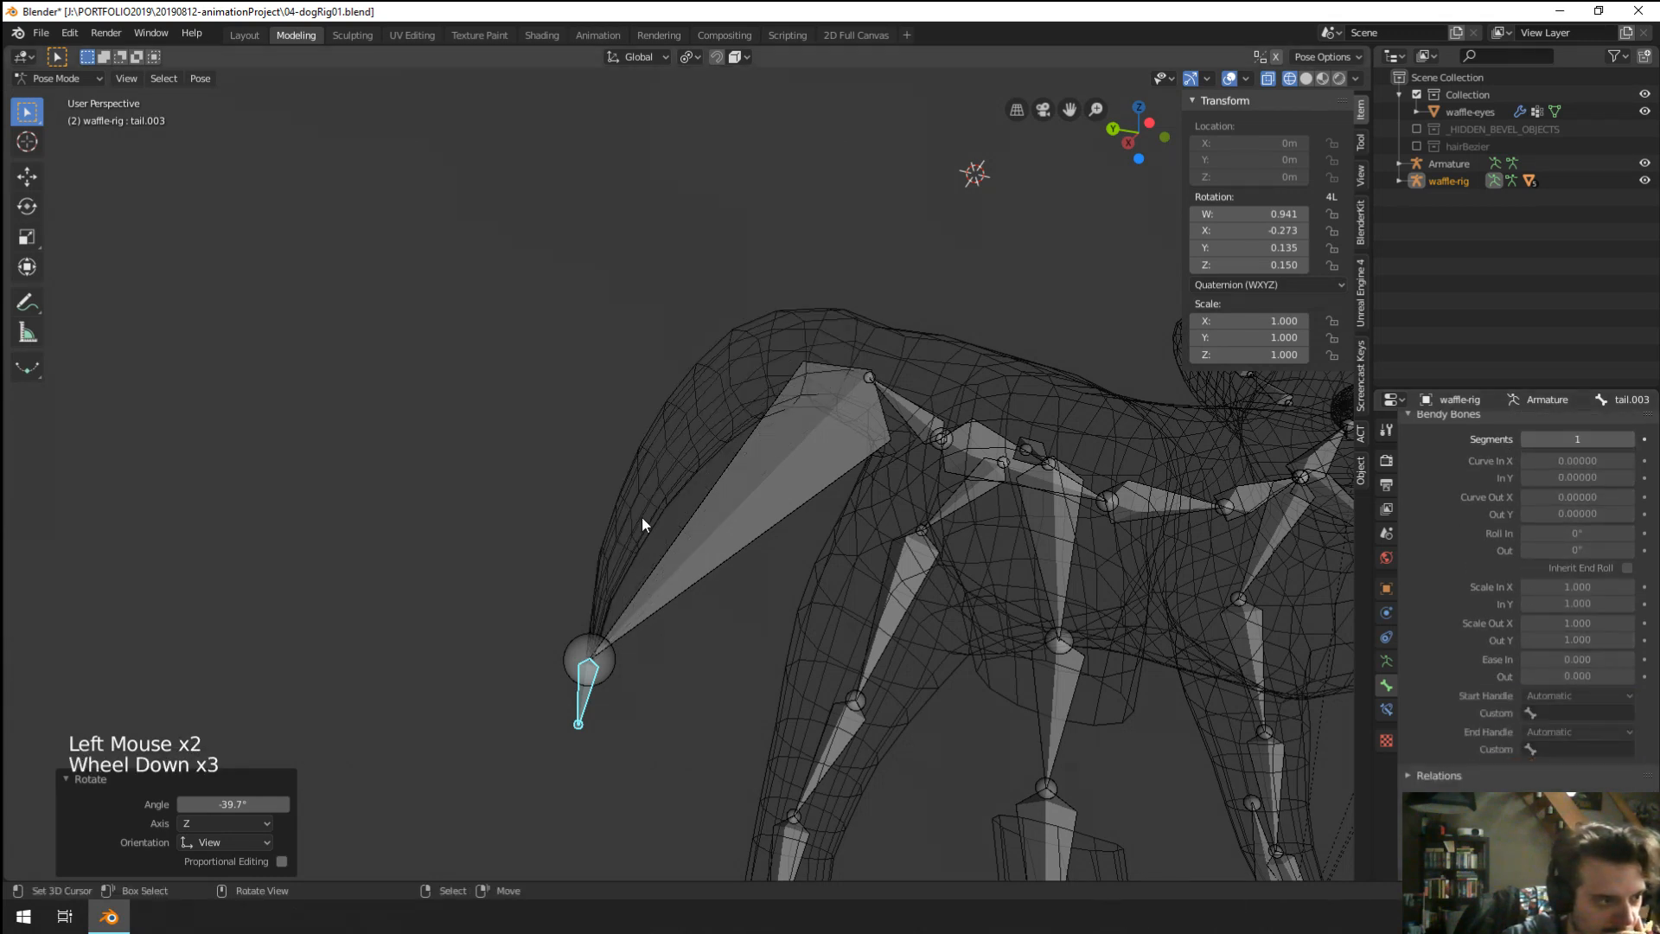
Set the end handle of tail.002's bendy bone to Absolute, with tail.003 as its custom handle bone.
right_click(710, 538)
right_click(714, 541)
right_click(714, 541)
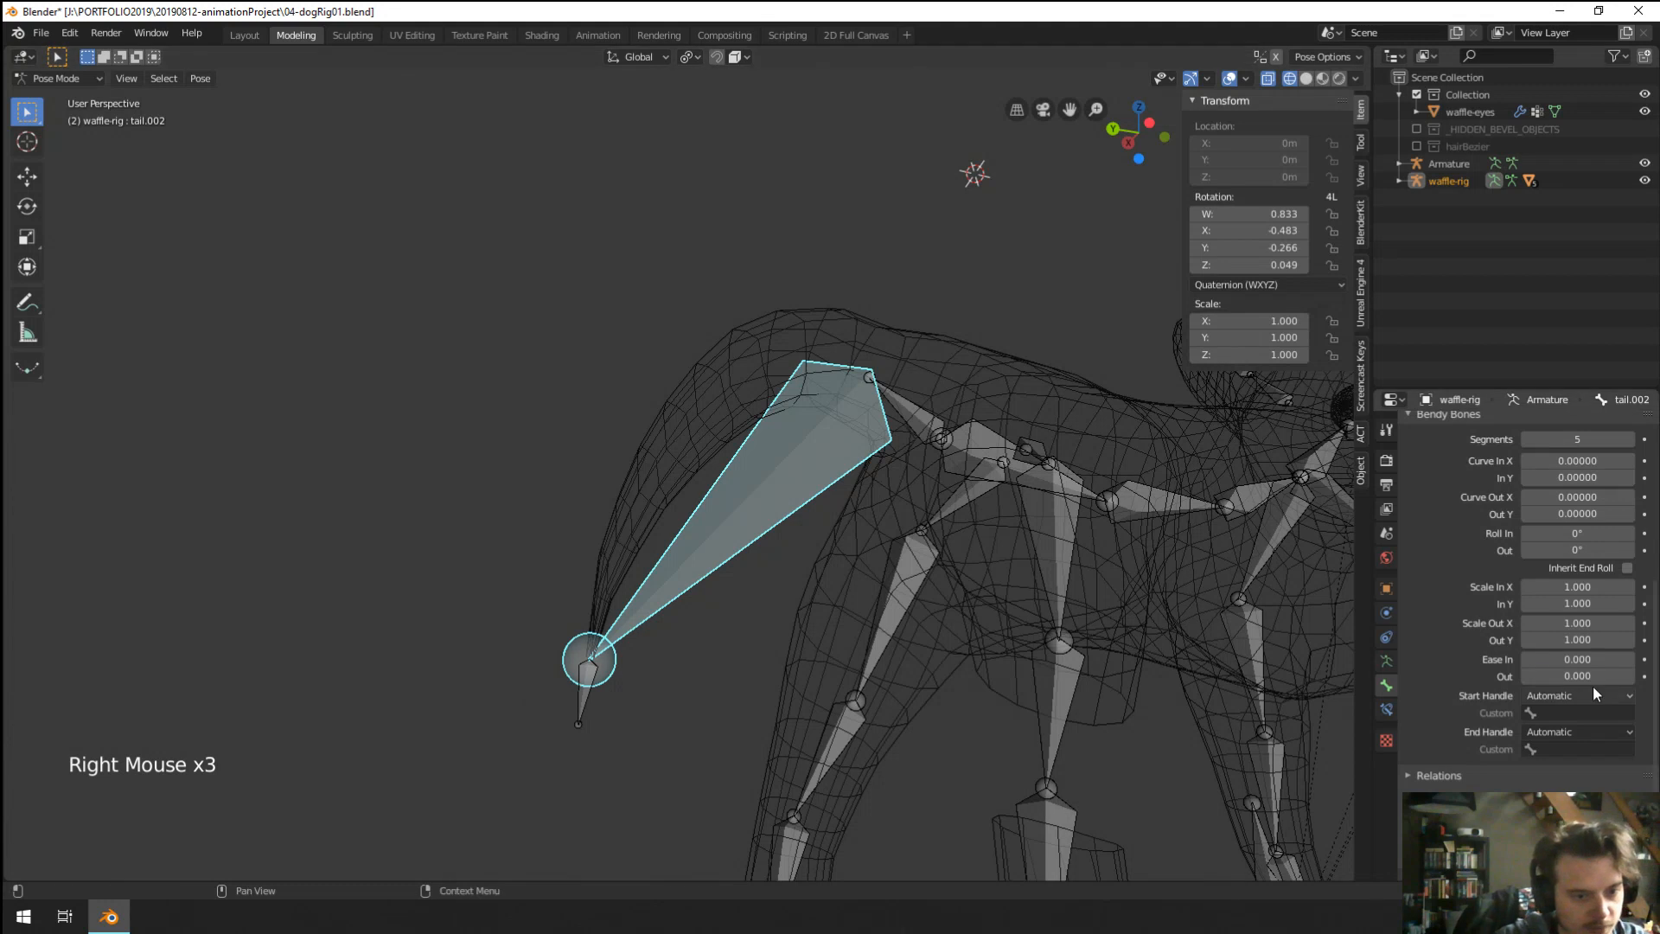
click(1567, 731)
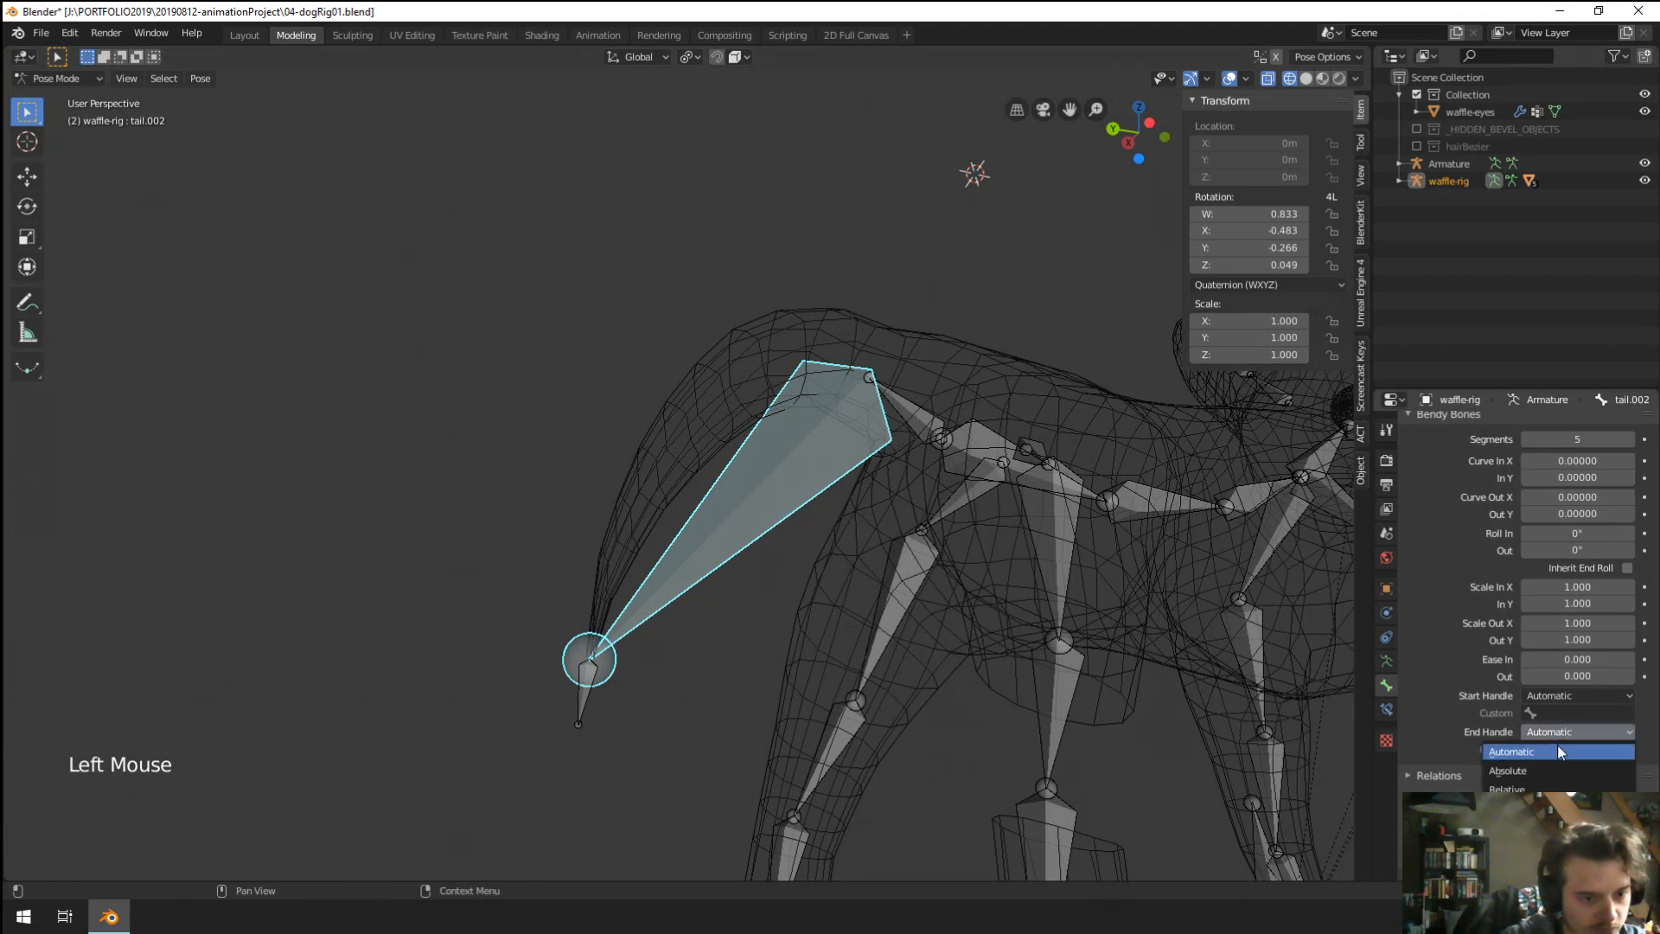
click(1553, 768)
click(1554, 749)
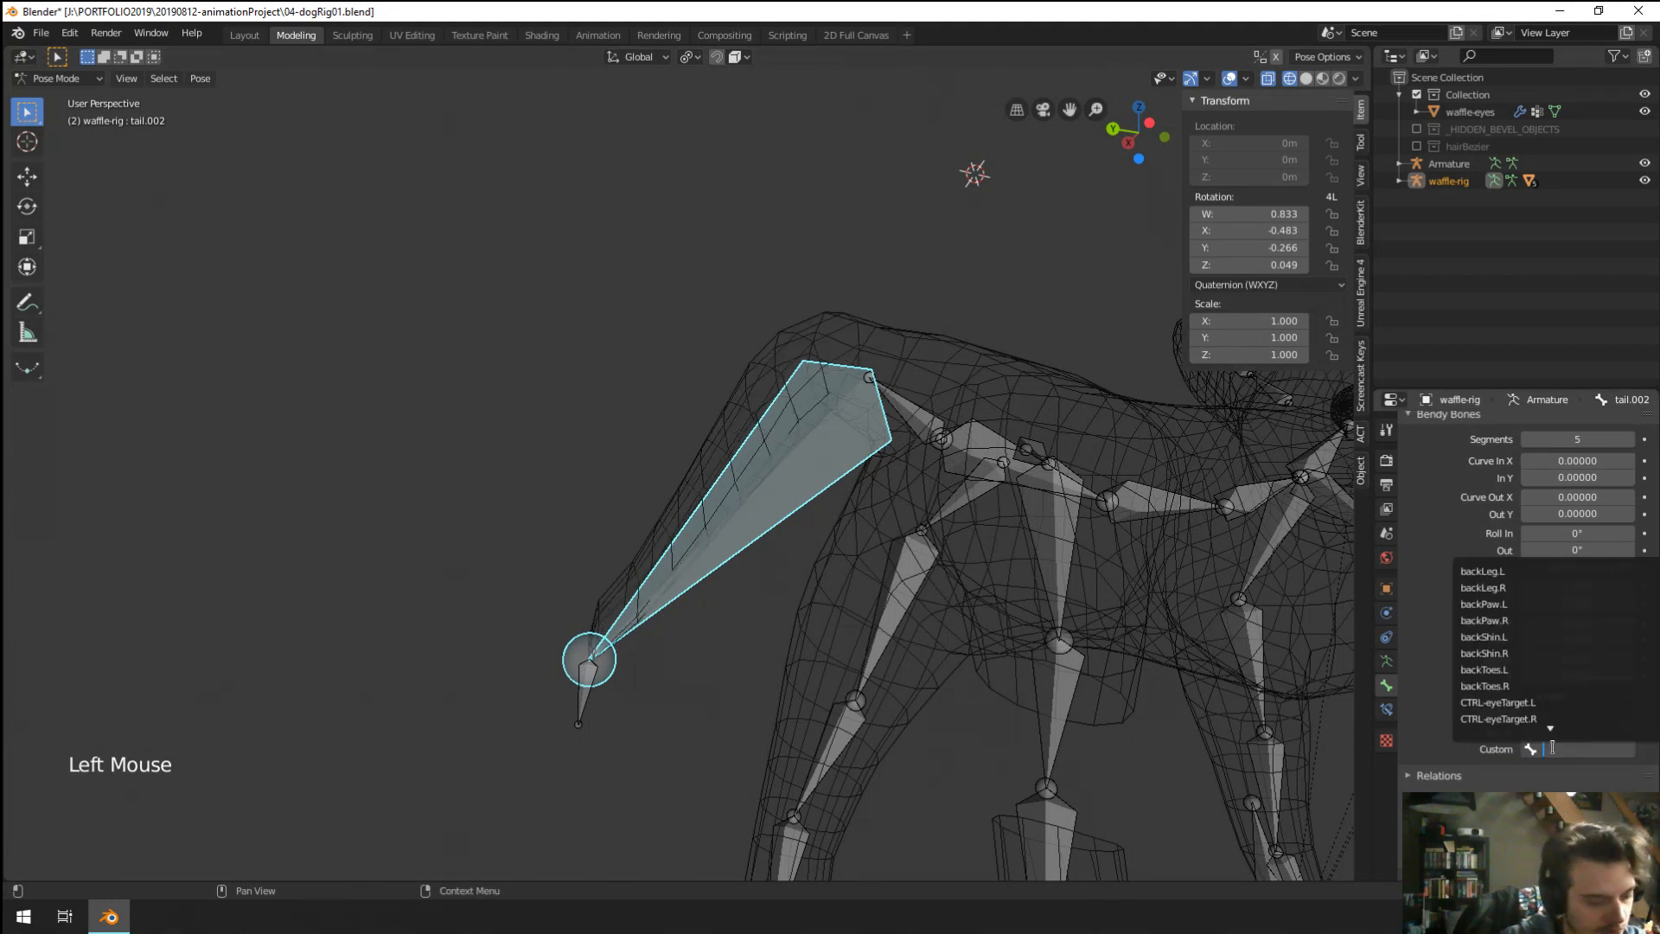
click(1523, 653)
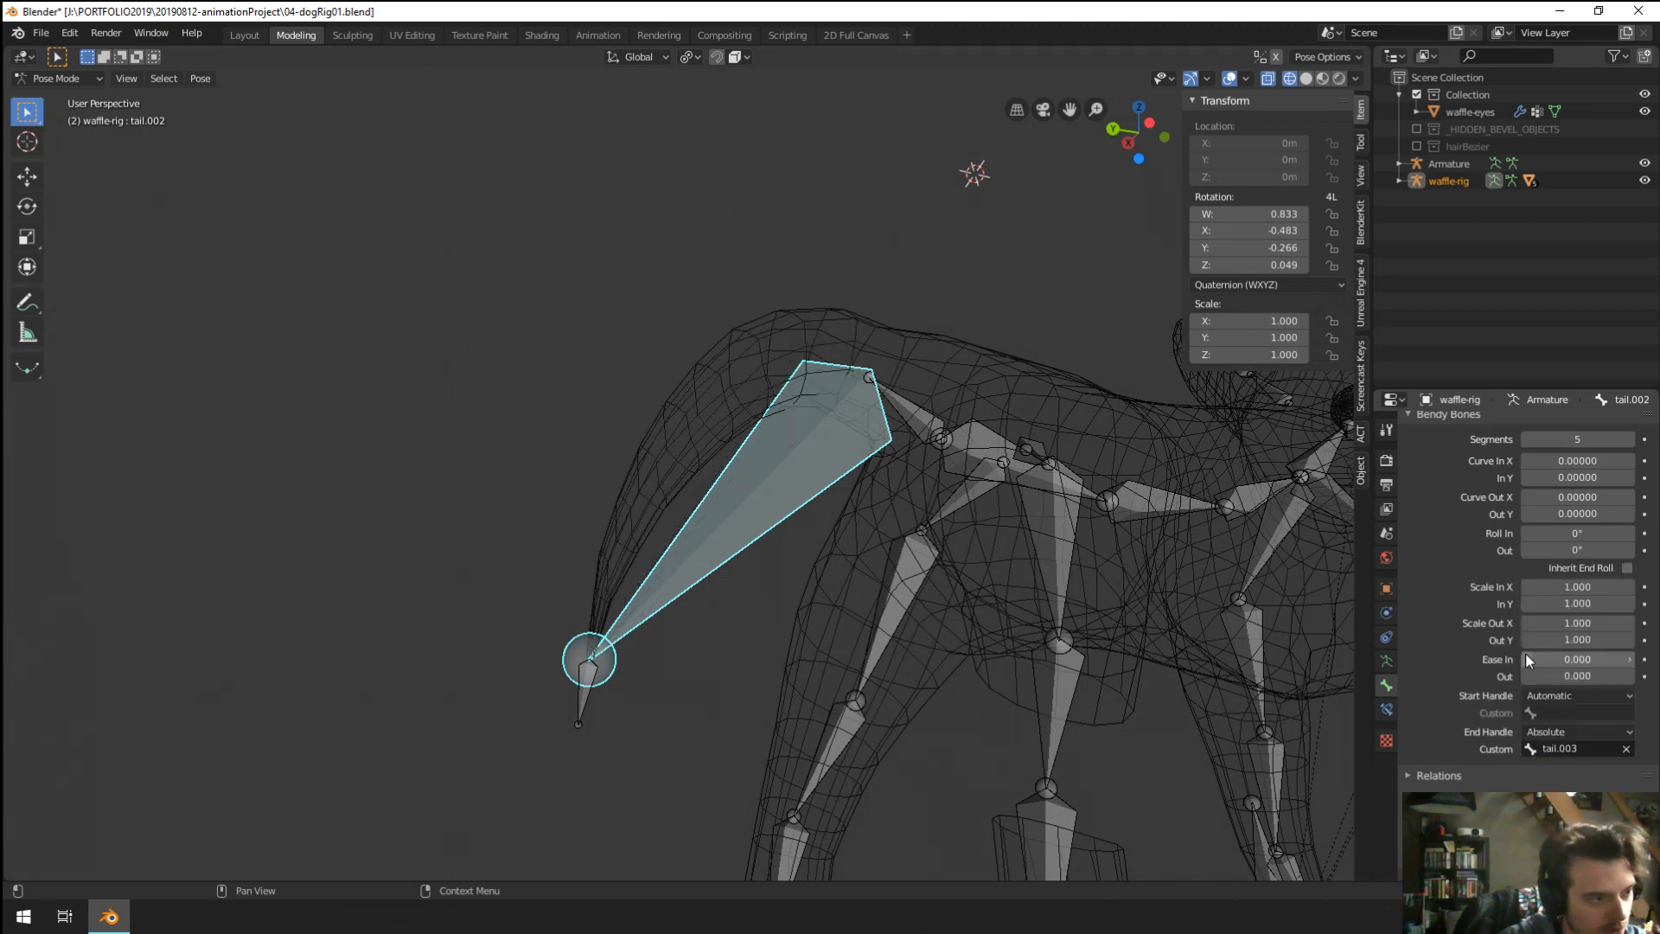
Try rotating the tail-tip bone tail.003 to test the Absolute end handle.
right_click(584, 692)
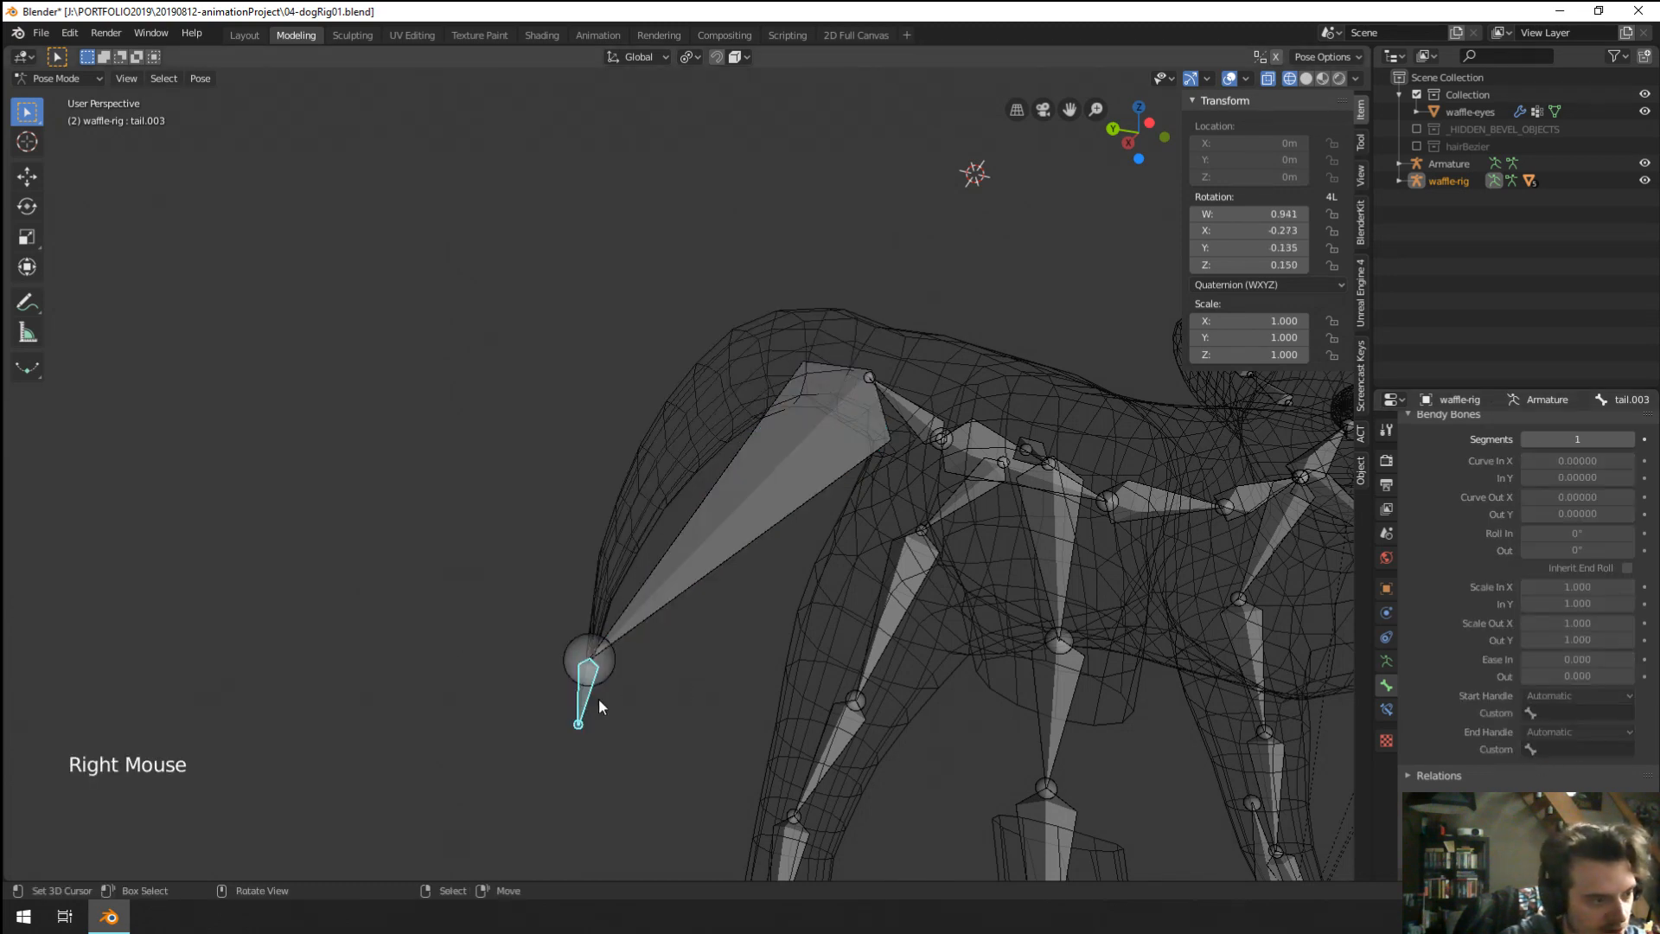
key(r)
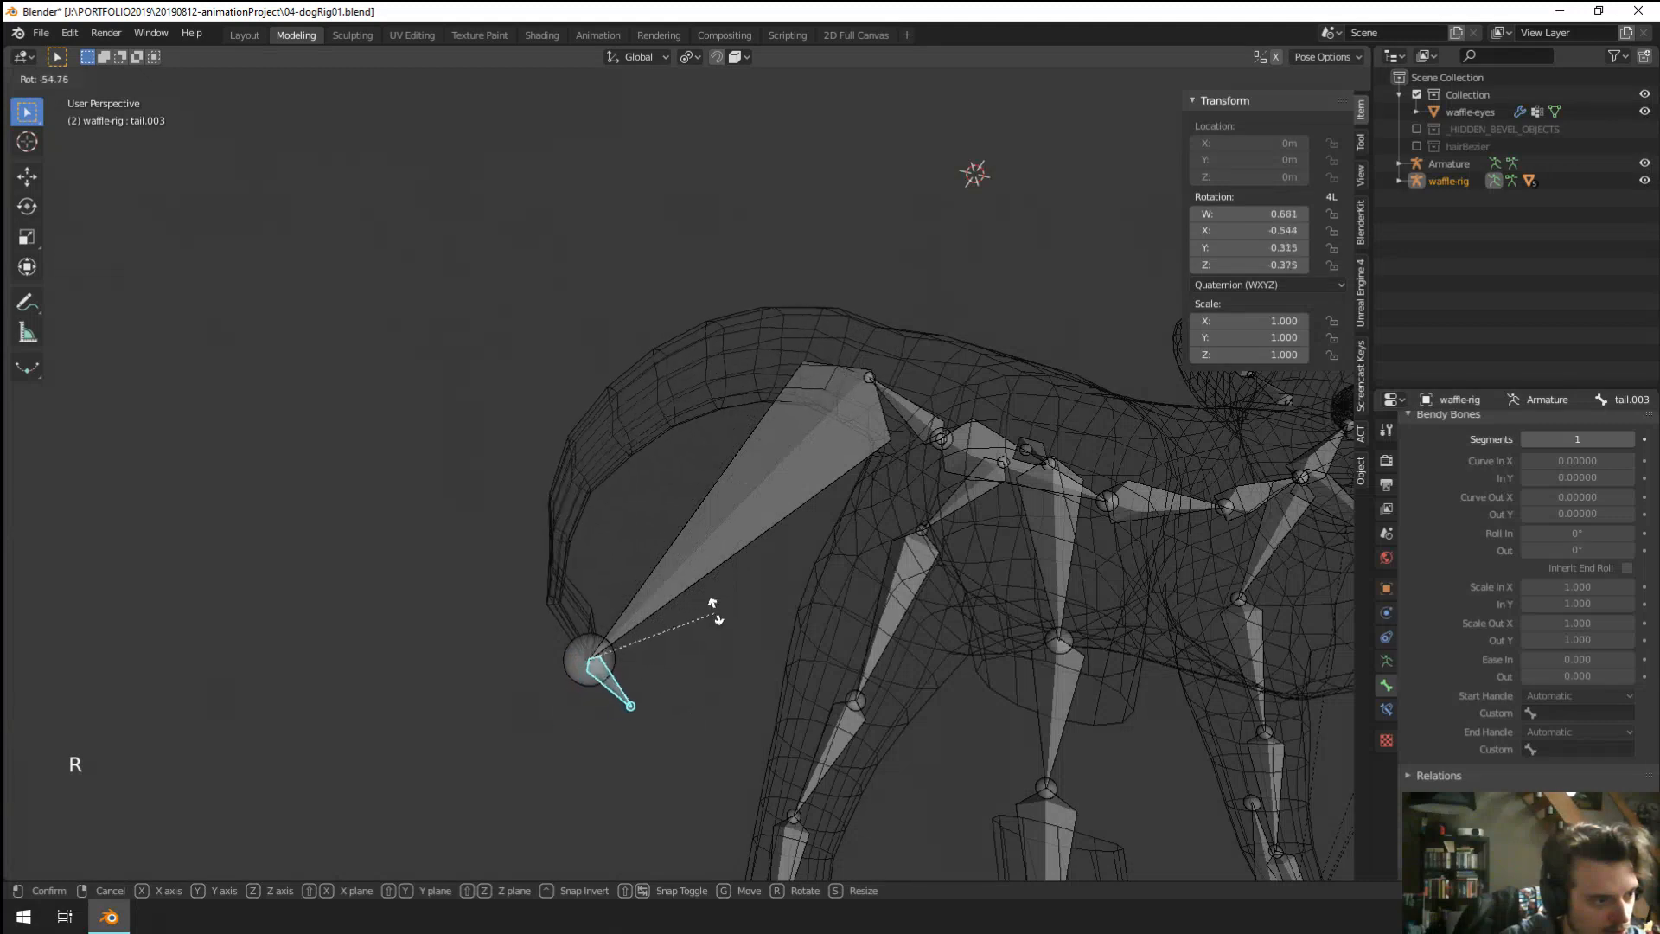
right_click(728, 578)
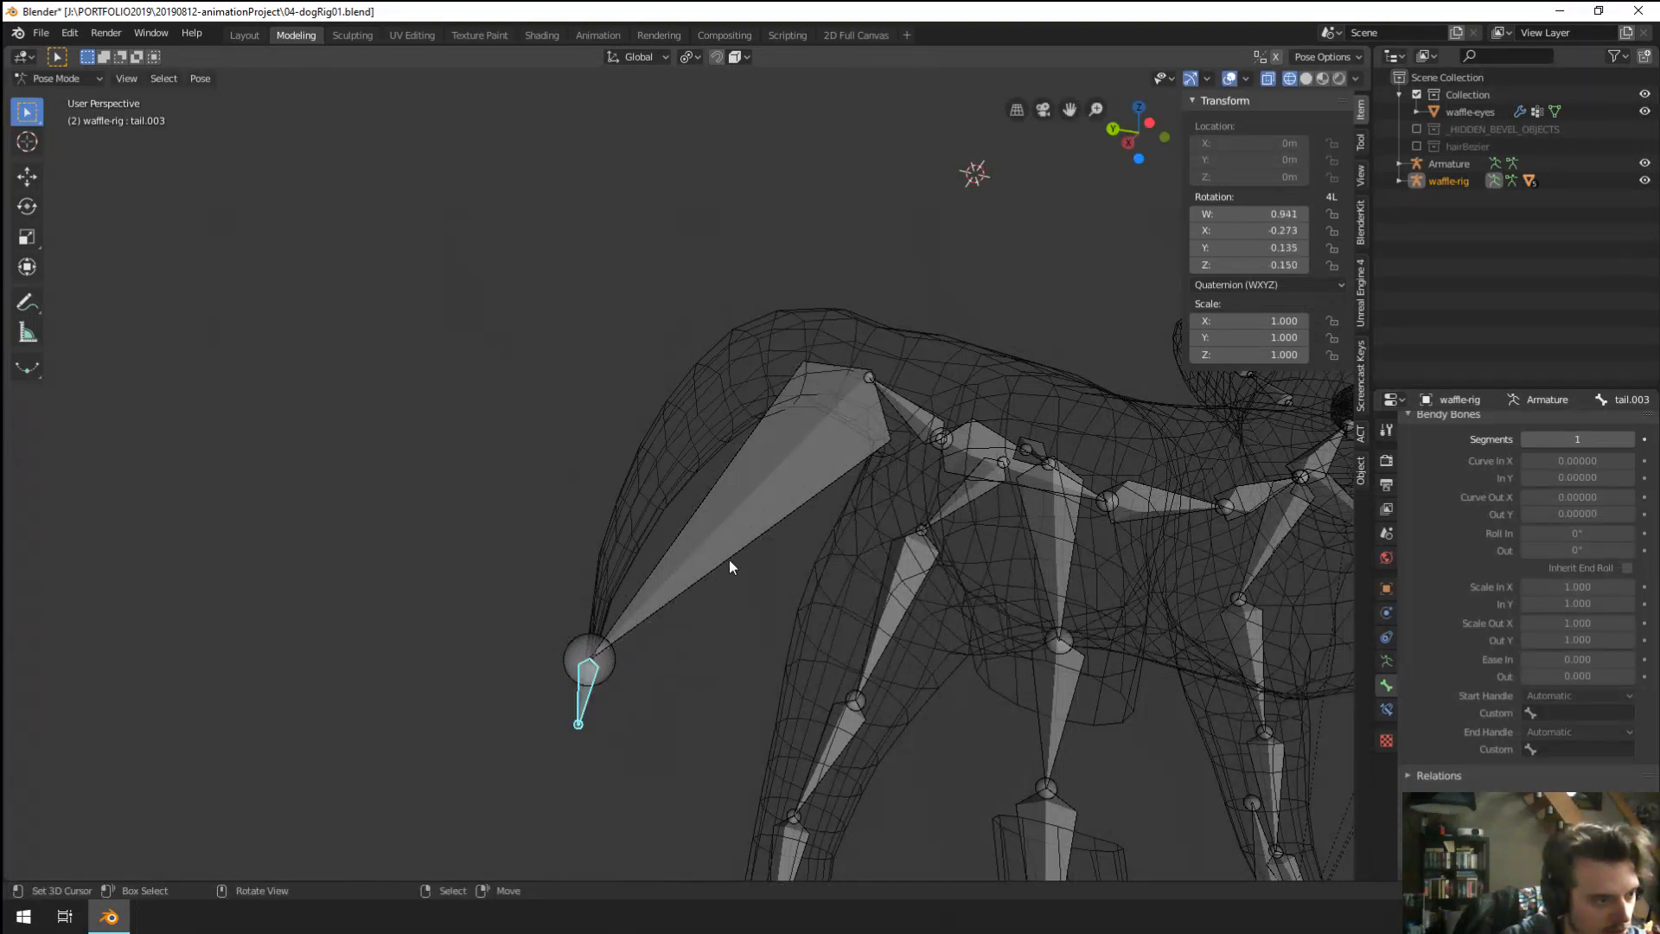
Switch tail.002's end handle to Relative and try rotating tail.003 to test the bend.
right_click(730, 554)
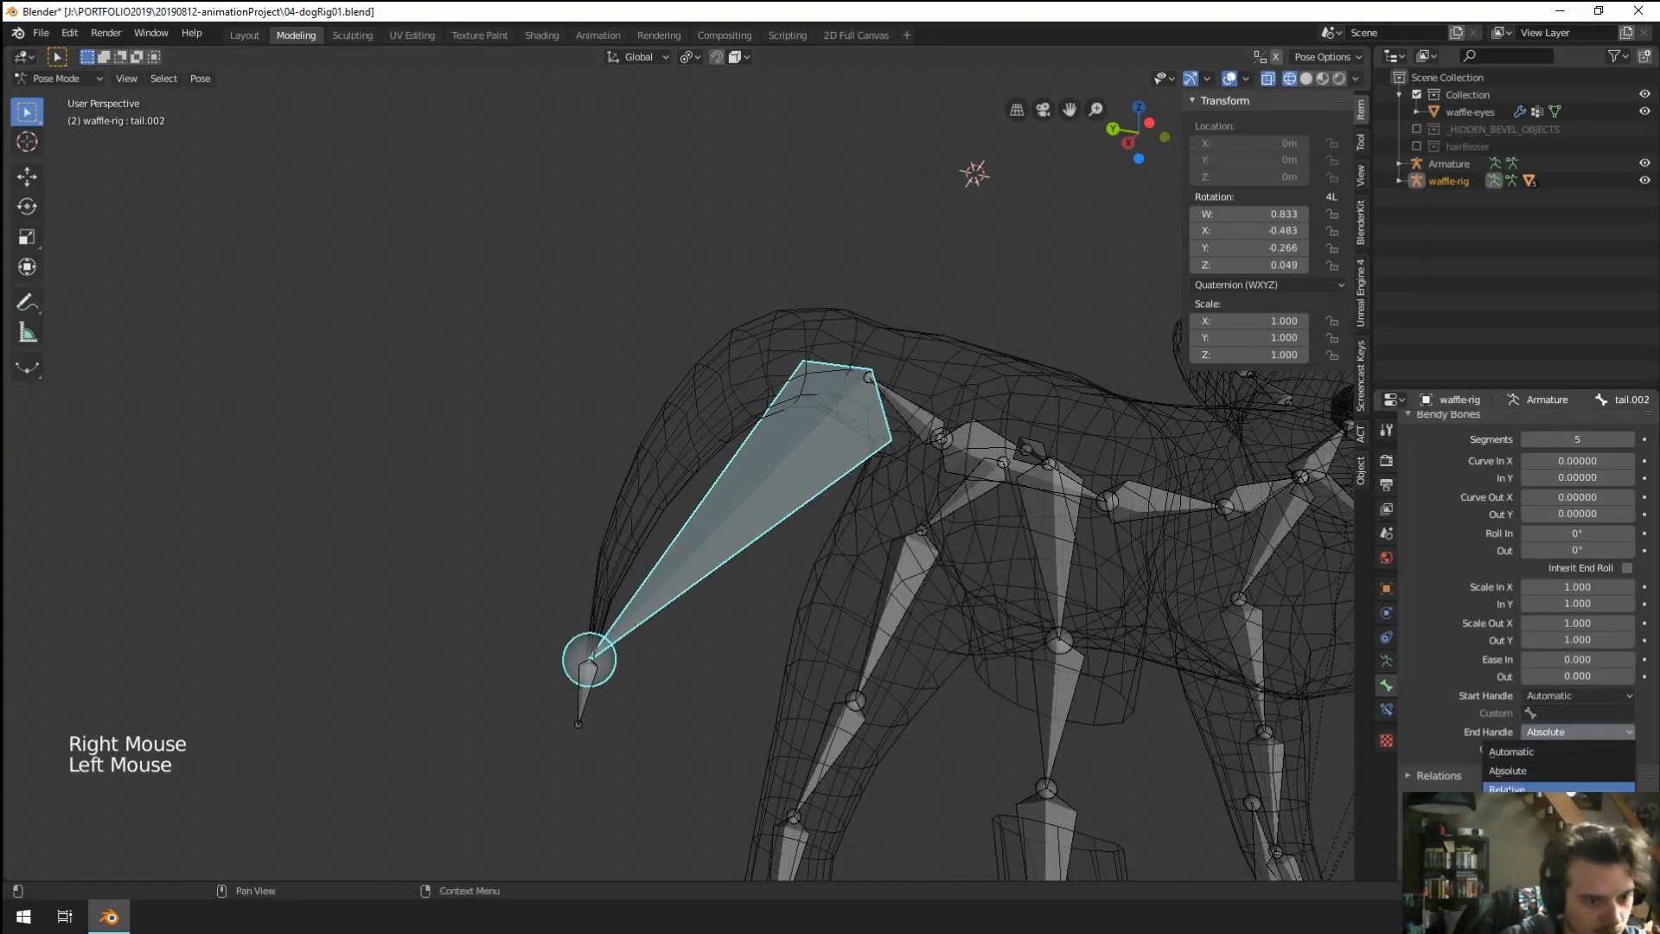
right_click(592, 713)
key(r)
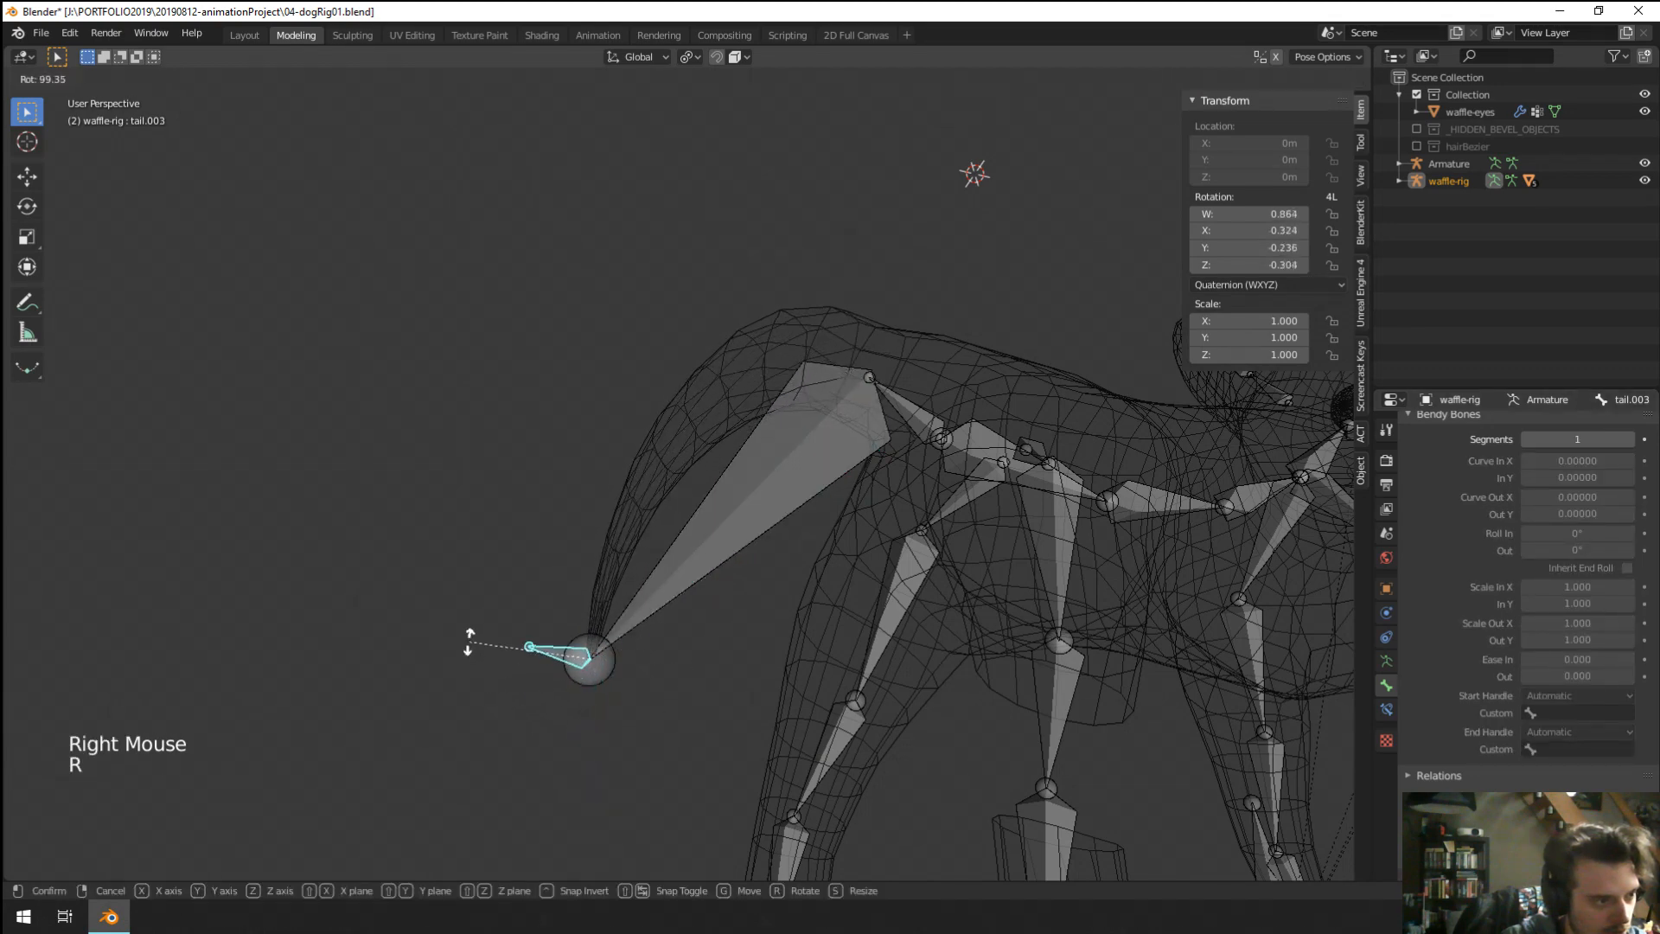
right_click(723, 666)
Swing tail.002 up above the dog's back and clear the rotation of the tail-tip bone tail.003.
middle_drag(537, 627, 667, 574)
right_click(667, 574)
key(r)
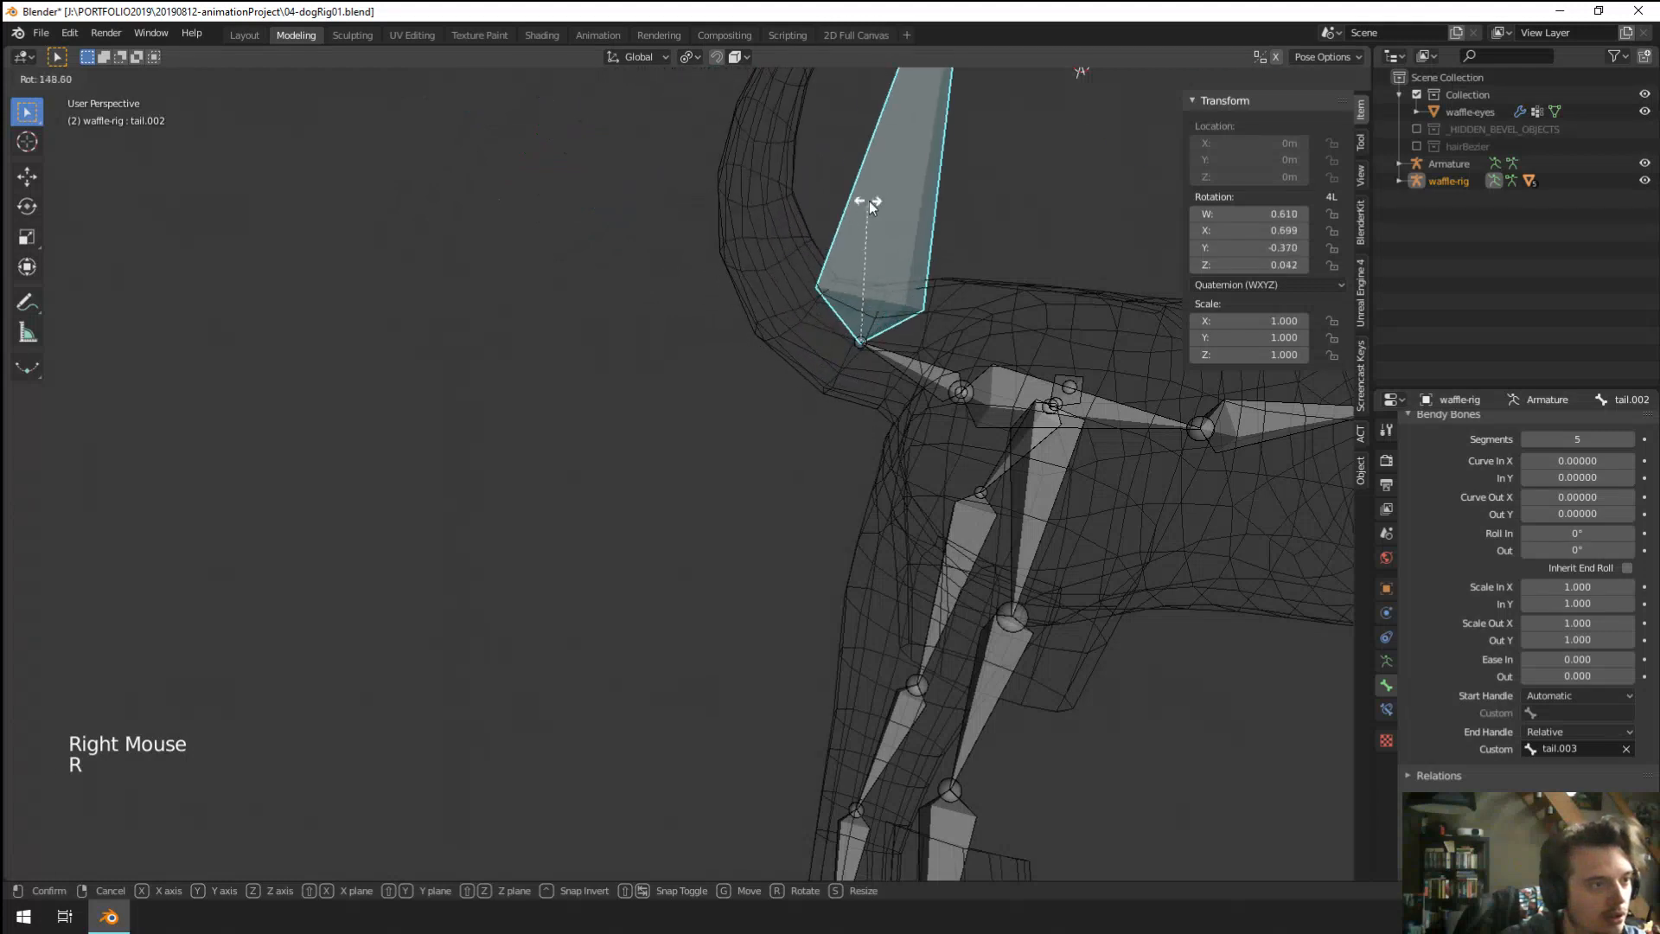
click(869, 201)
shift+middle_drag(869, 200, 776, 346)
right_click(774, 361)
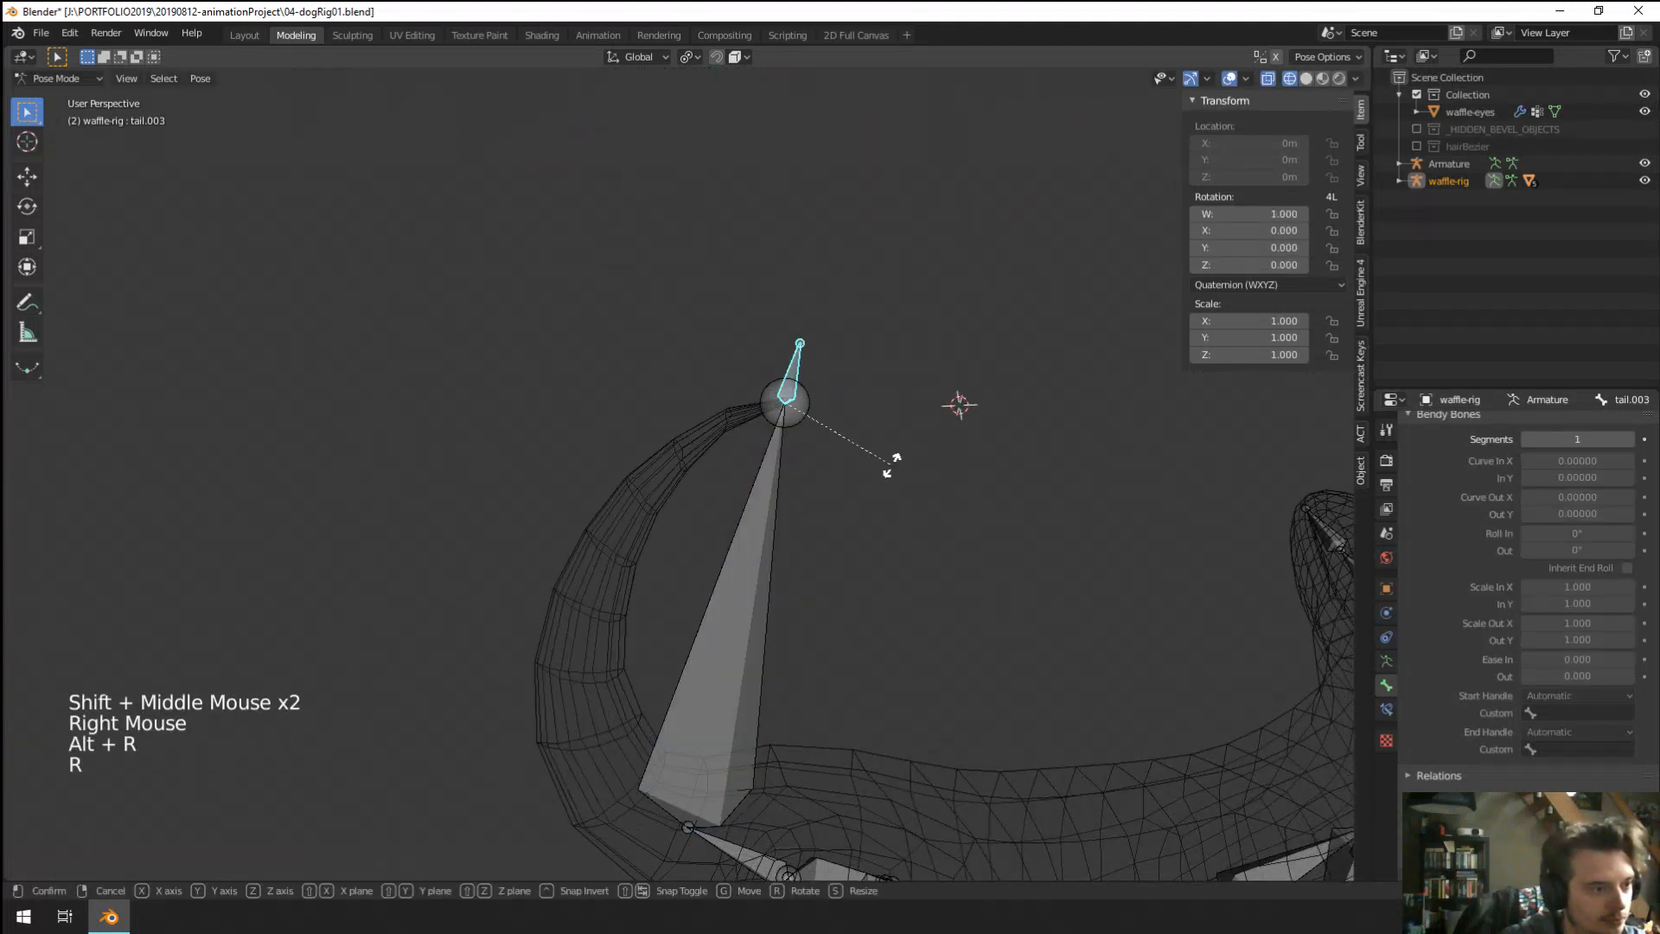
right_click(765, 586)
Lower tail.002 by -94.9° around the view axis, and swing it back up to test the bend.
key(r)
click(443, 663)
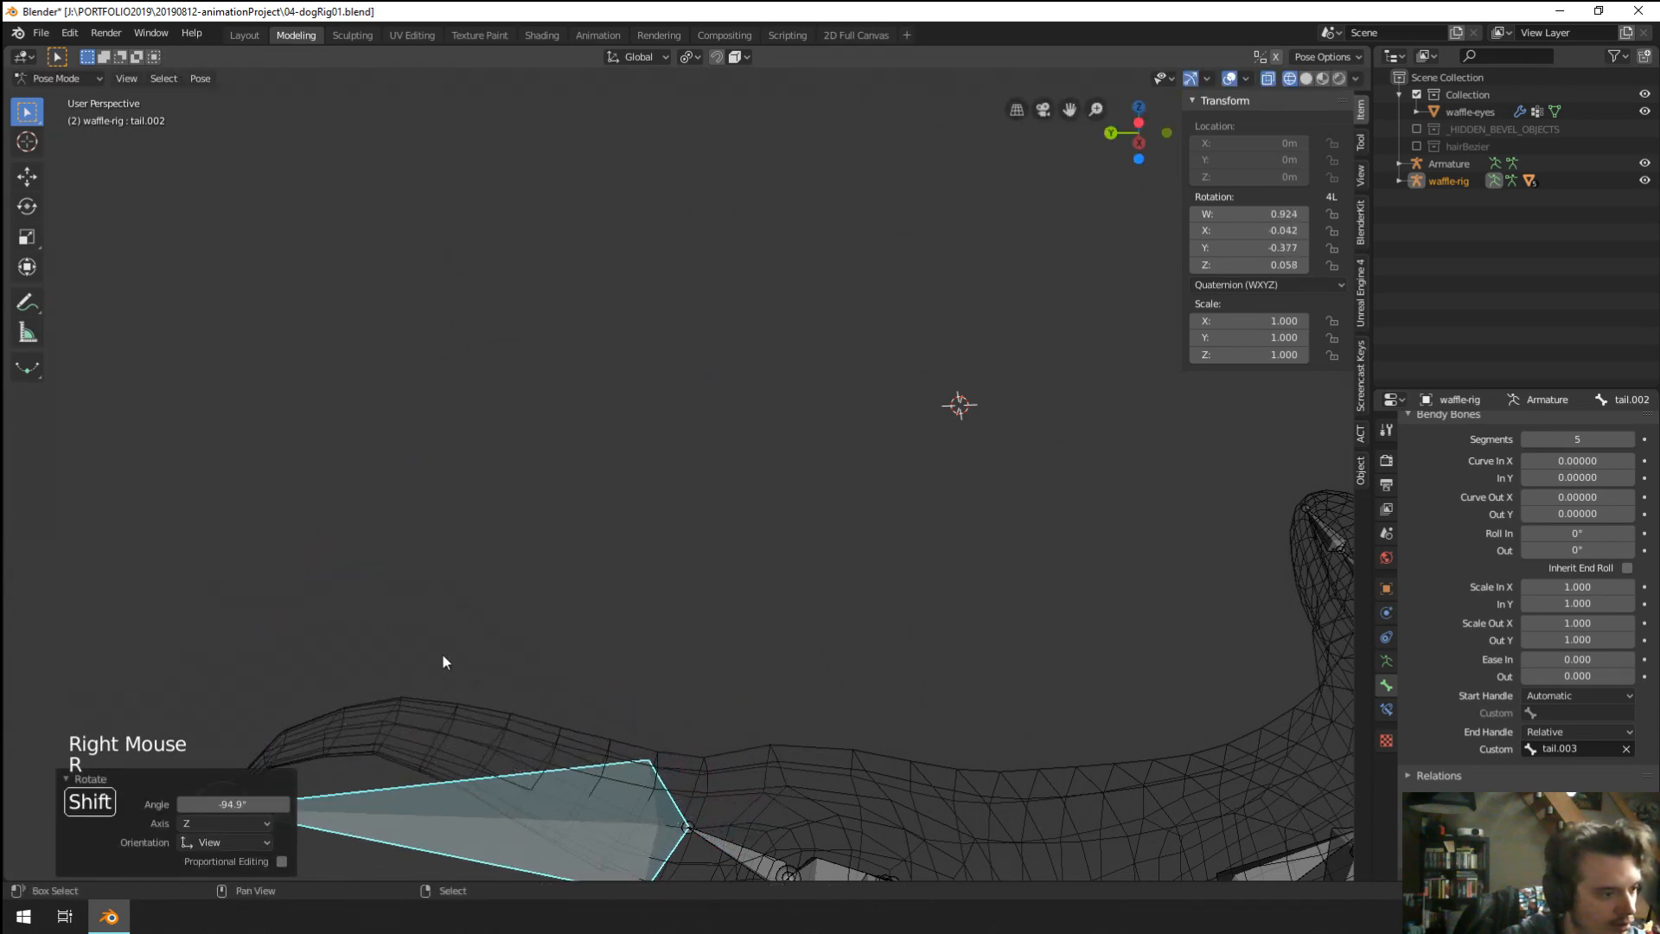
shift+middle_drag(442, 663, 361, 514)
key(r)
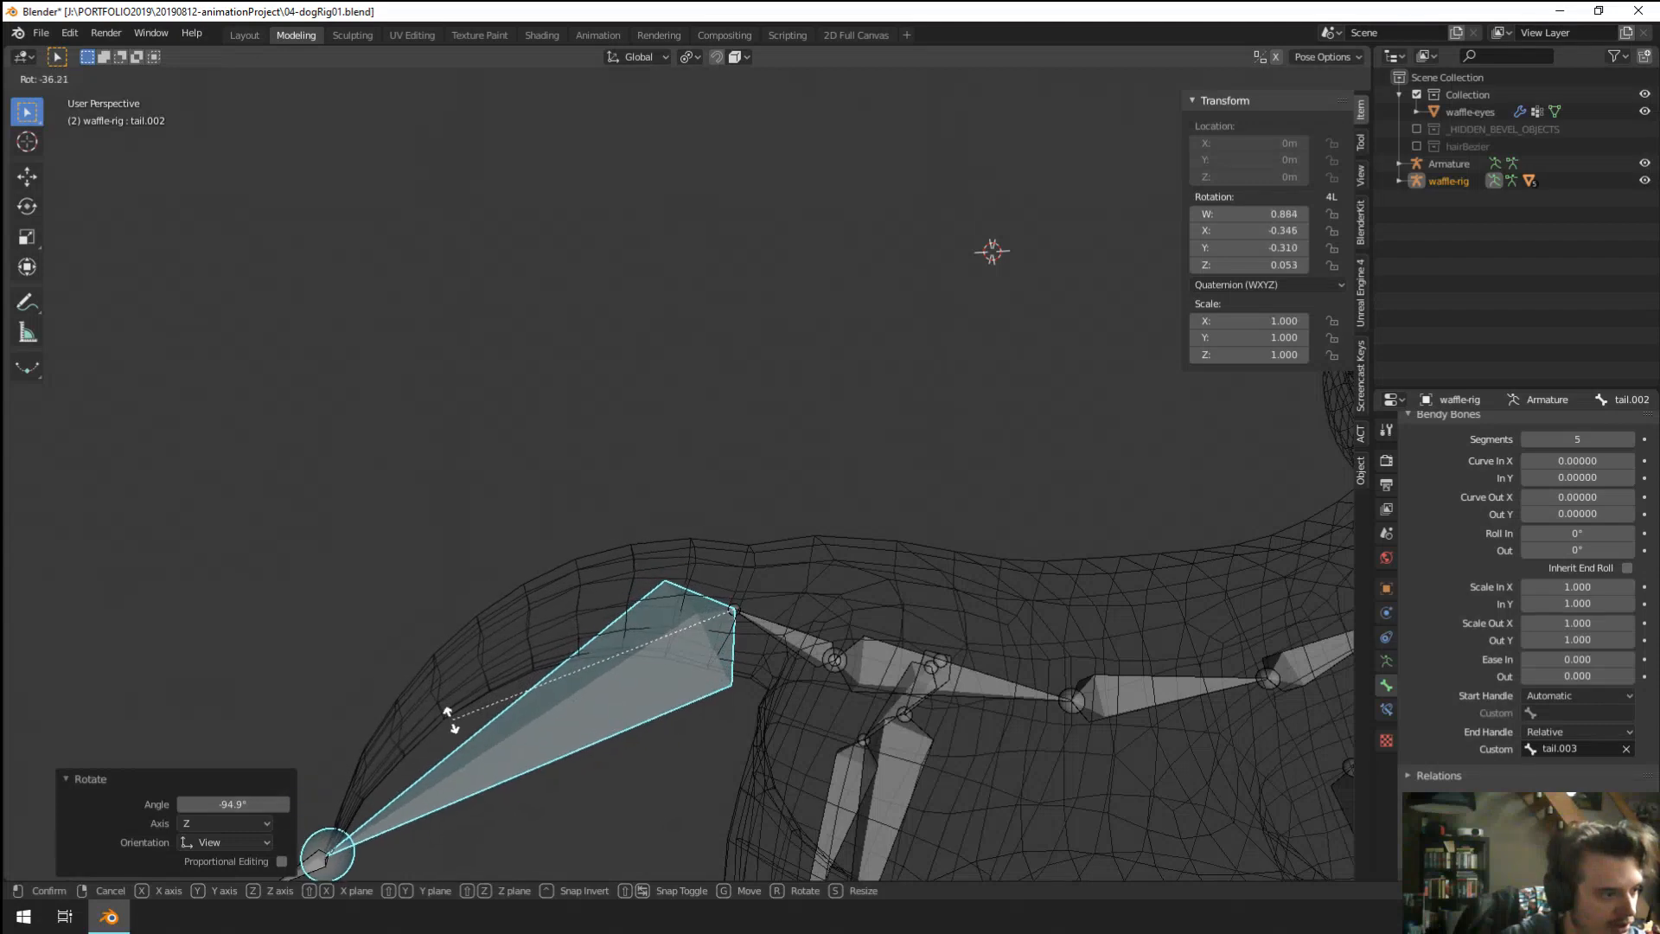
click(544, 408)
Rotate tail.002 by 2.37° in an angled rear view, and swing it again from the dog's side.
middle_drag(544, 409, 502, 528)
key(r)
click(458, 434)
scroll(459, 434, down, 2)
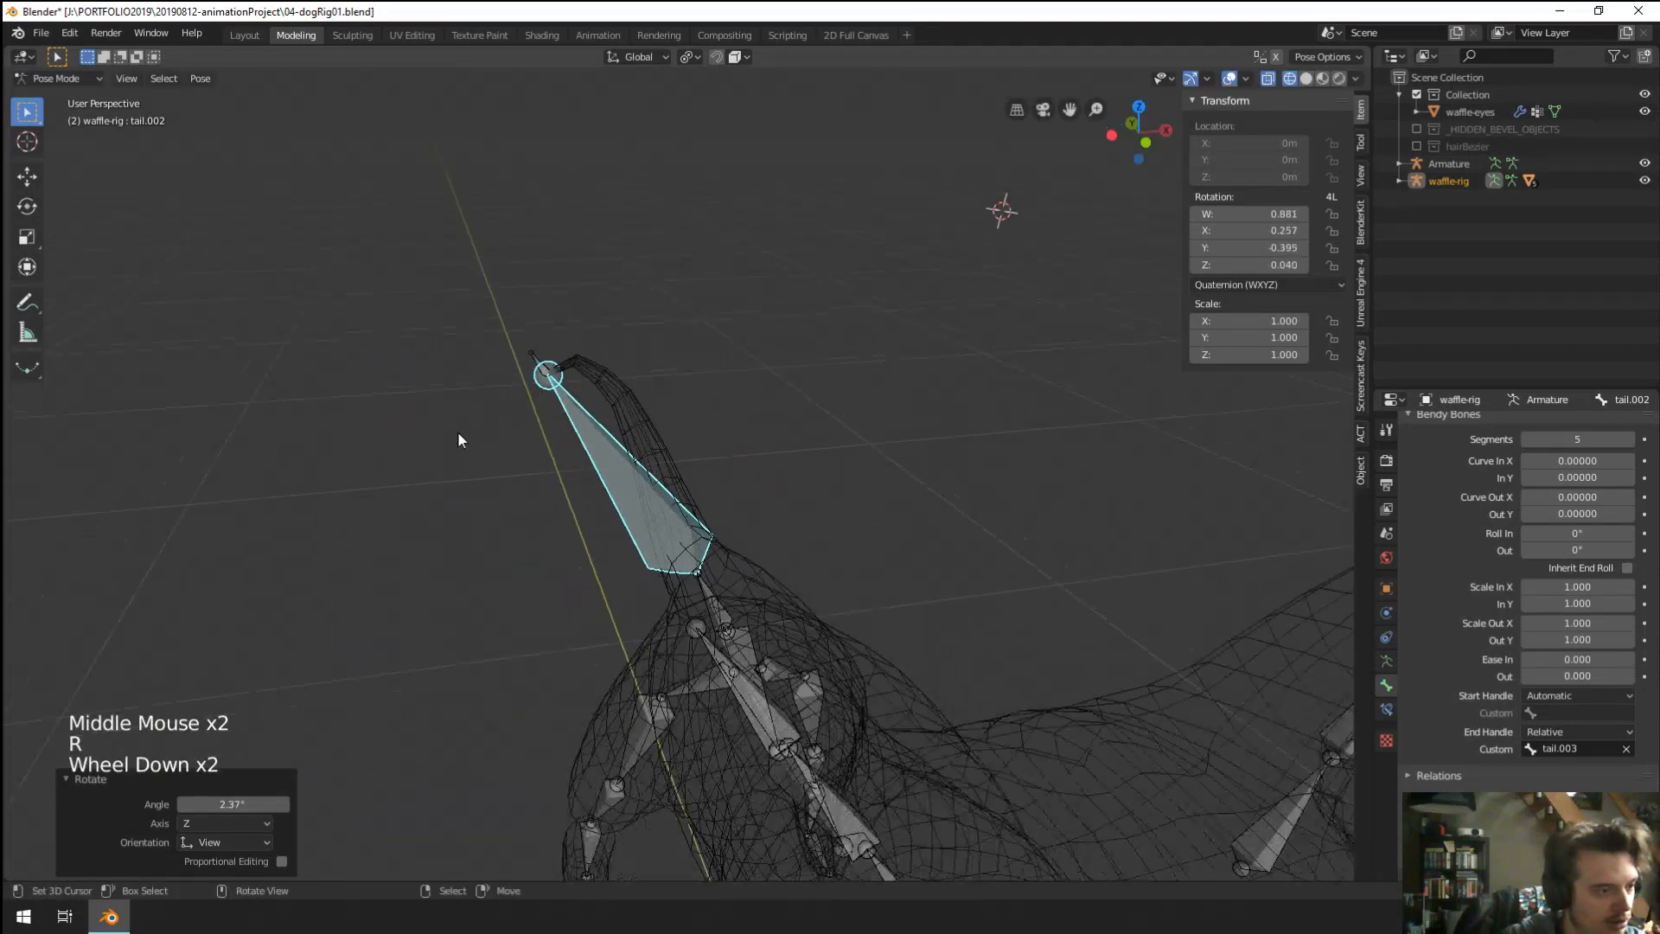
middle_drag(458, 440, 649, 389)
key(r)
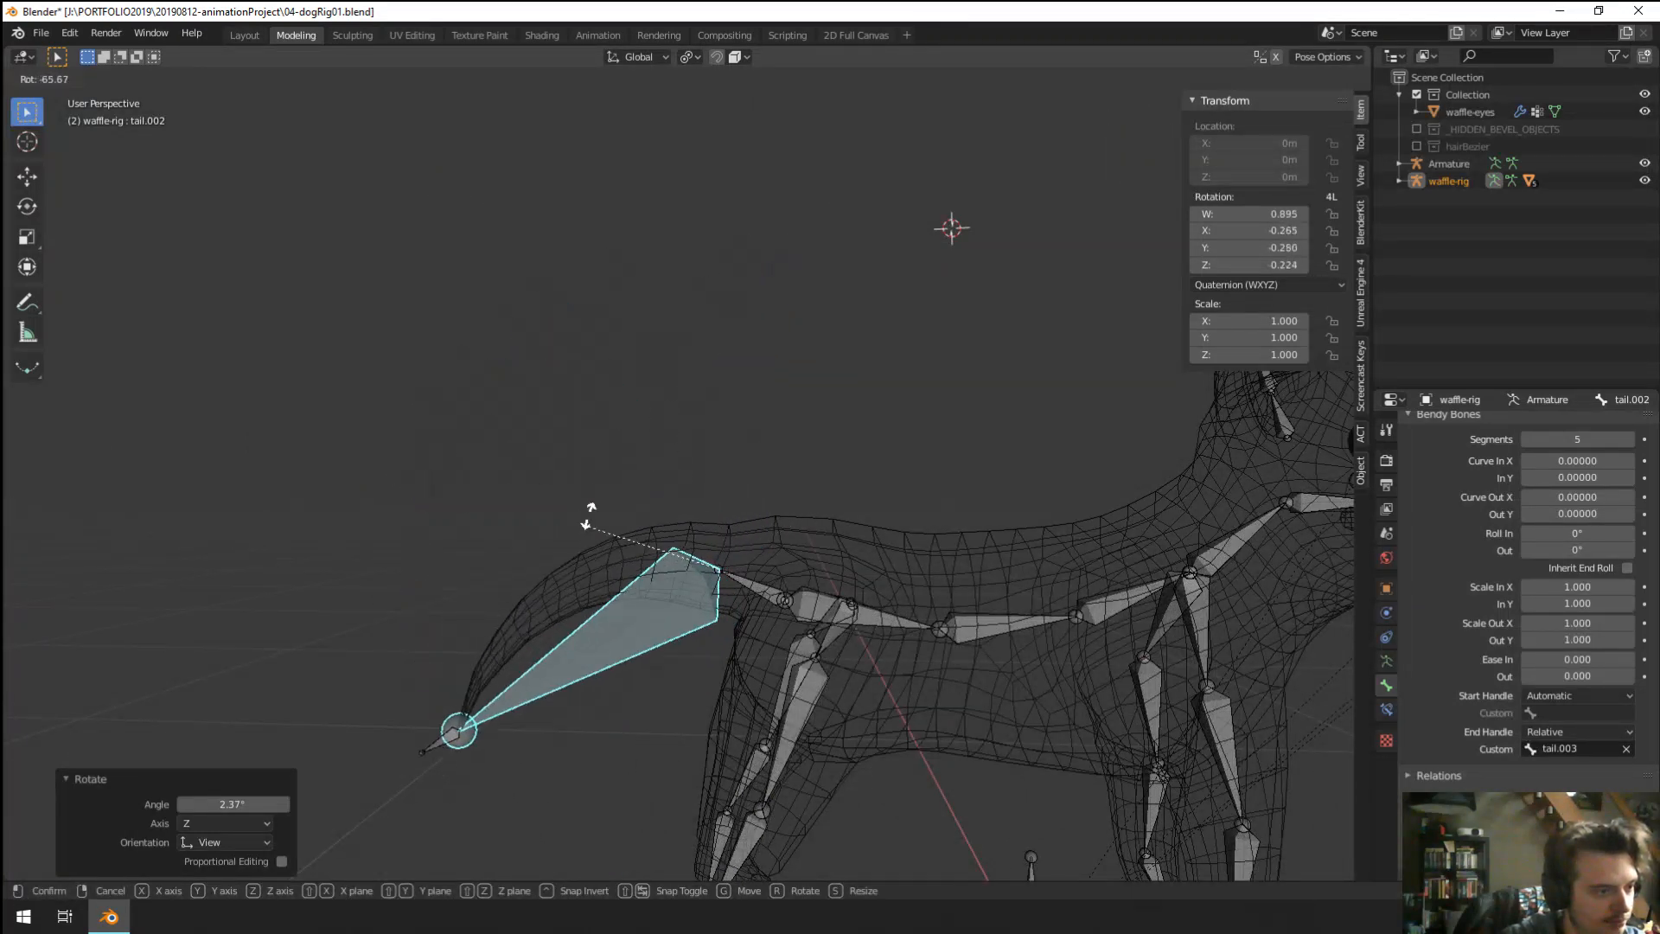
click(818, 372)
In Edit Mode, move the joint between tail.001 and tail.002 slightly towards the dog's body, and return to Pose Mode.
key(Tab)
scroll(768, 554, up, 2)
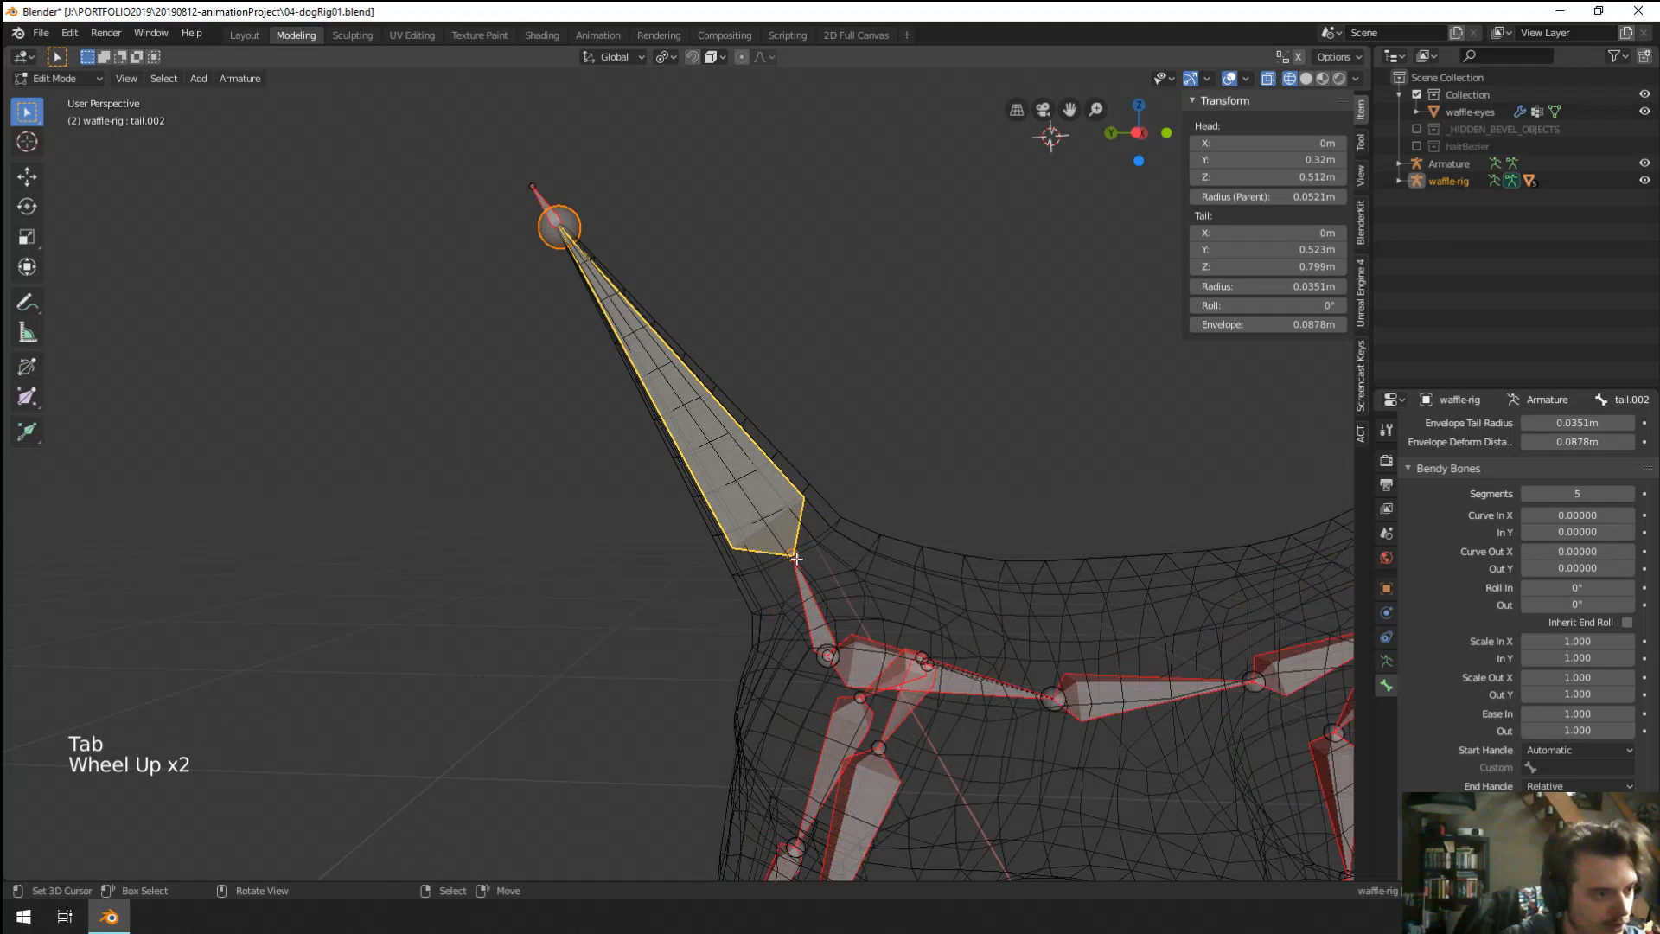
right_click(795, 595)
key(g)
click(821, 597)
key(Tab)
middle_drag(867, 569, 837, 531)
scroll(744, 505, down, 1)
right_click(628, 464)
middle_drag(628, 464, 623, 475)
key(ctrl+Tab)
right_click(677, 528)
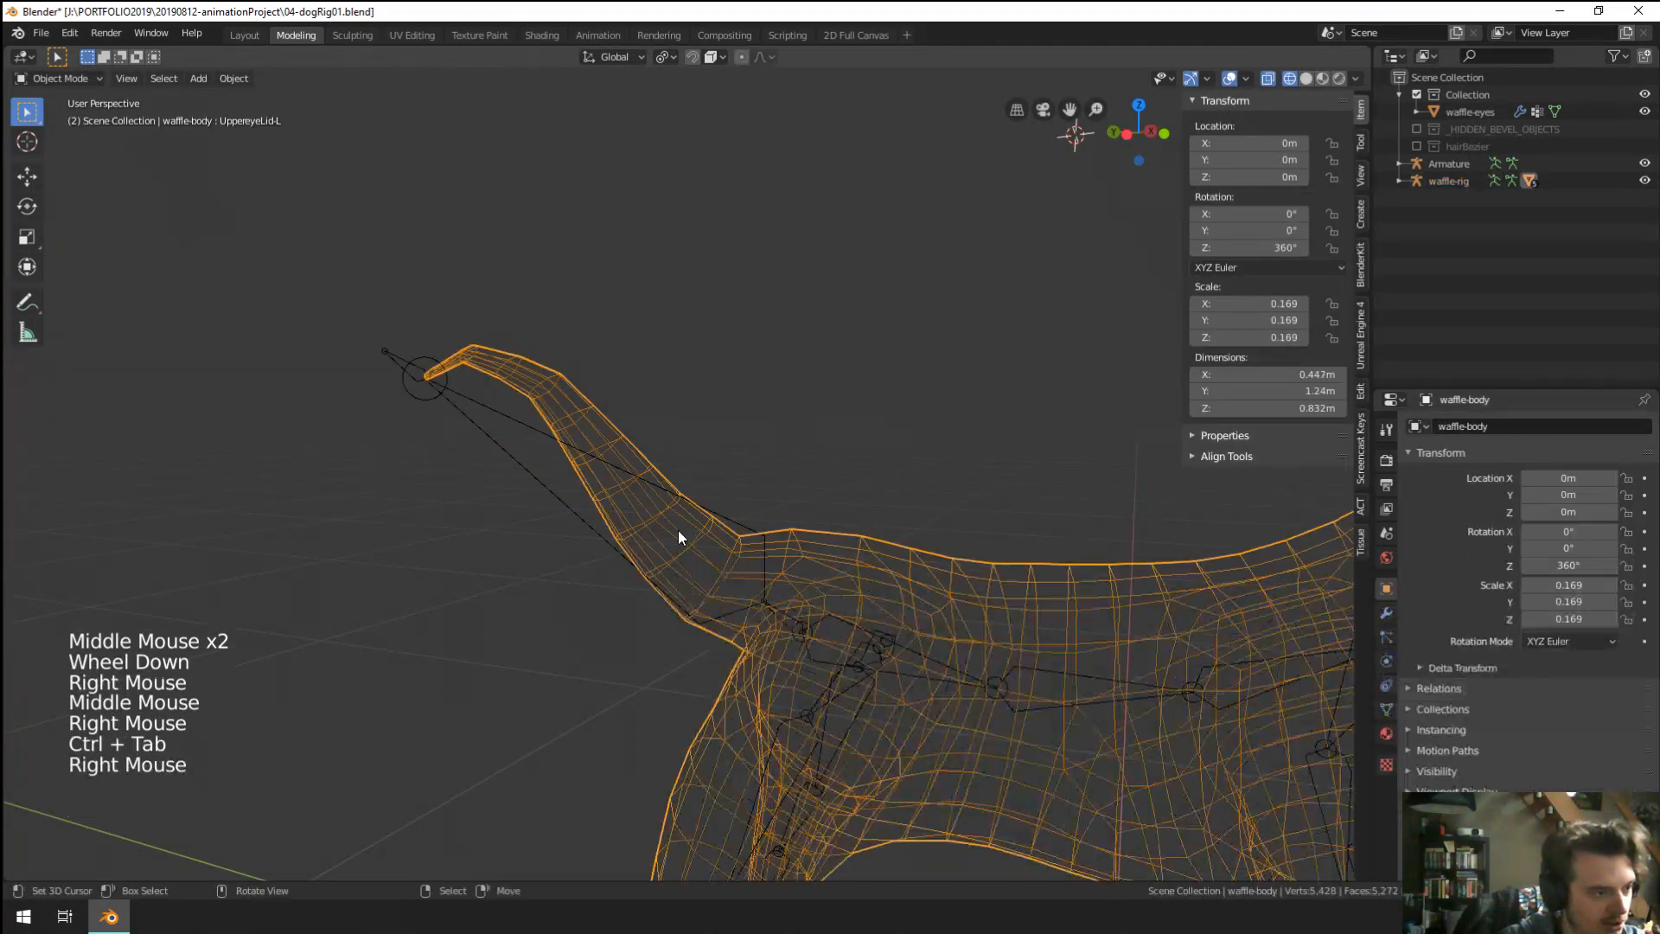
key(ctrl+Tab)
key(ctrl+Tab)
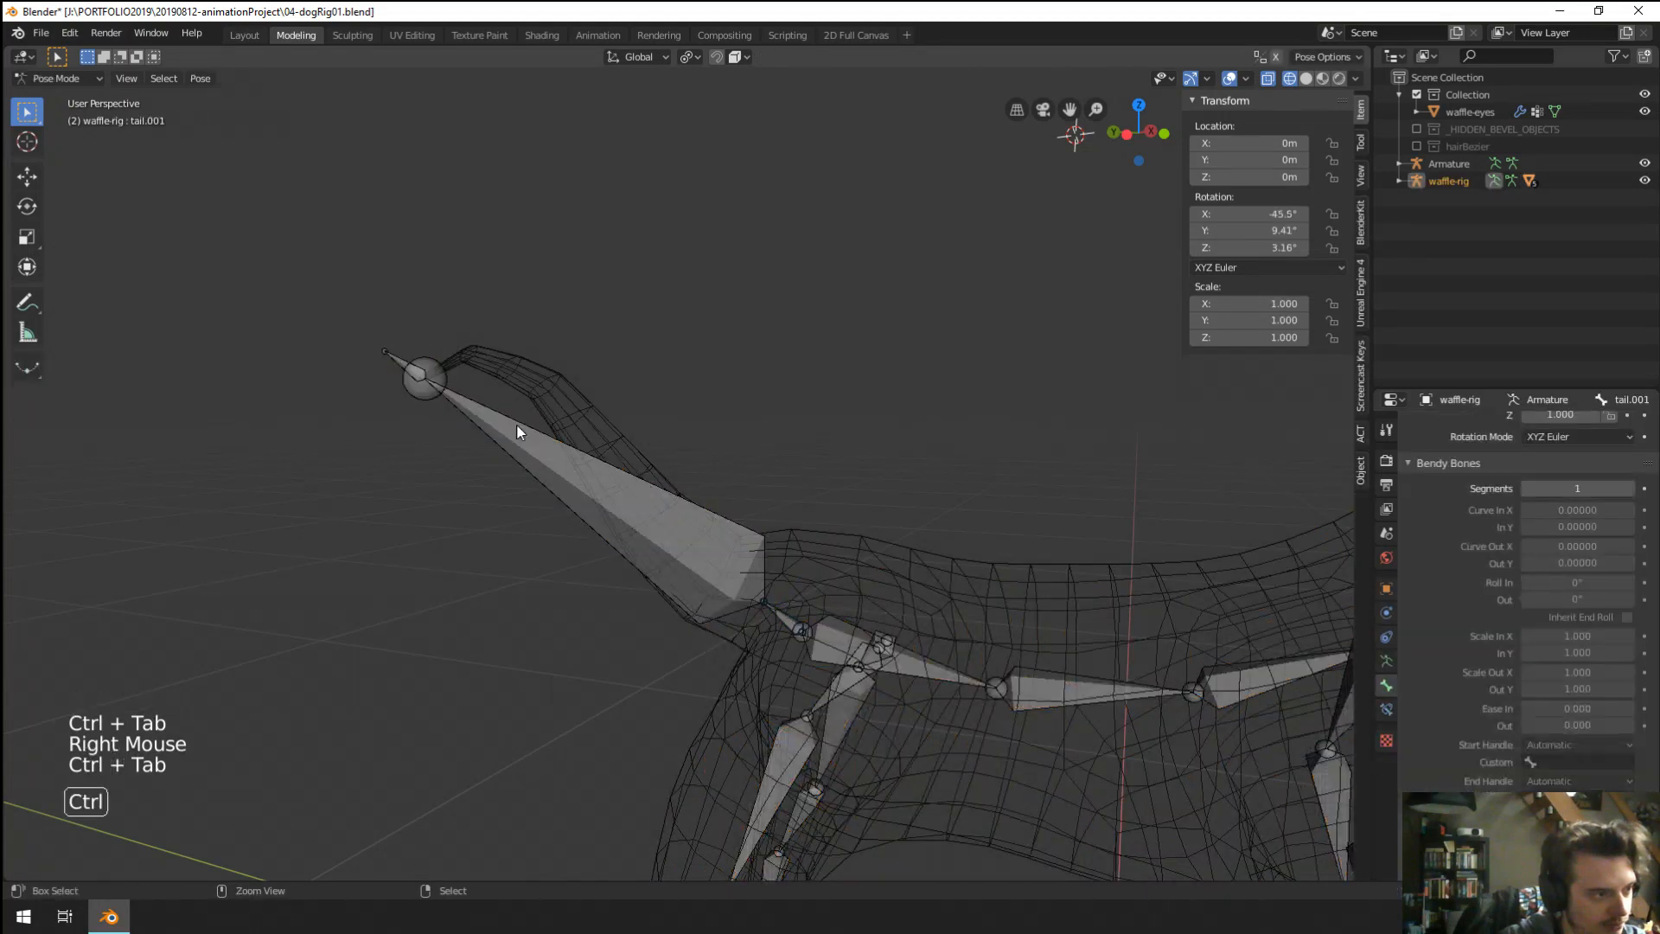
Swing tail.002 around the view axis from several viewing angles to test the bend at the moved joint.
right_click(584, 459)
key(r)
click(585, 485)
middle_drag(584, 486, 813, 484)
key(r)
click(993, 488)
middle_drag(988, 498, 766, 471)
key(r)
click(635, 411)
scroll(661, 441, down, 2)
key(r)
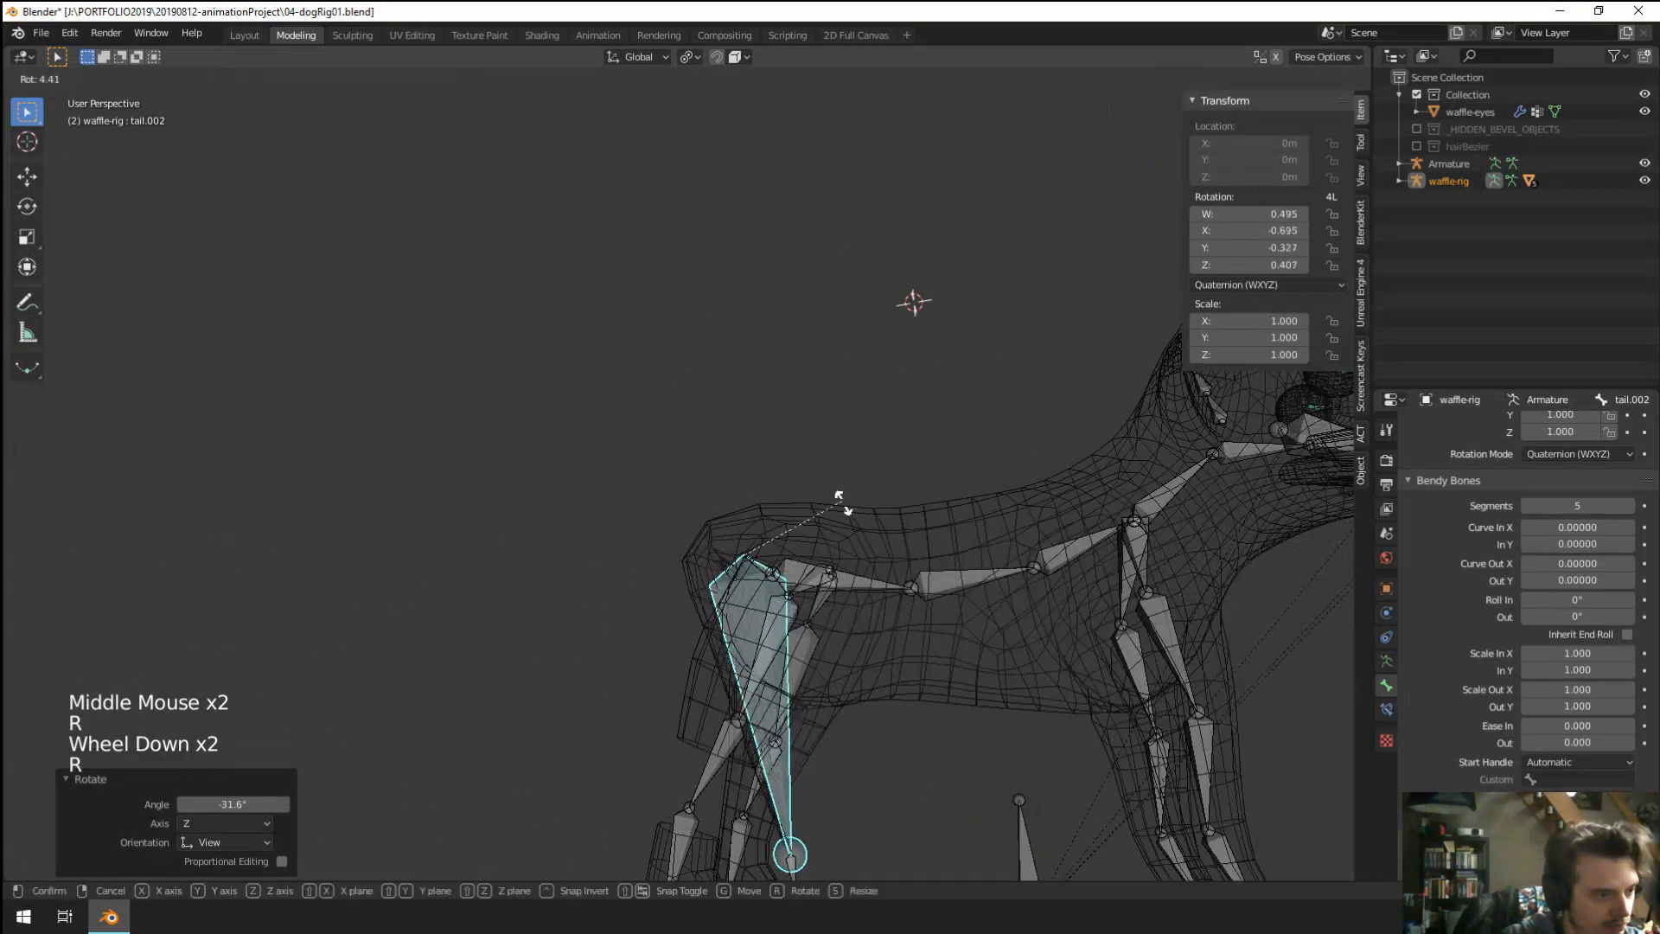
Clear the rotations of tail.002 and the tail-base bone tail.001.
key(alt+r)
key(r)
click(644, 624)
key(alt+r)
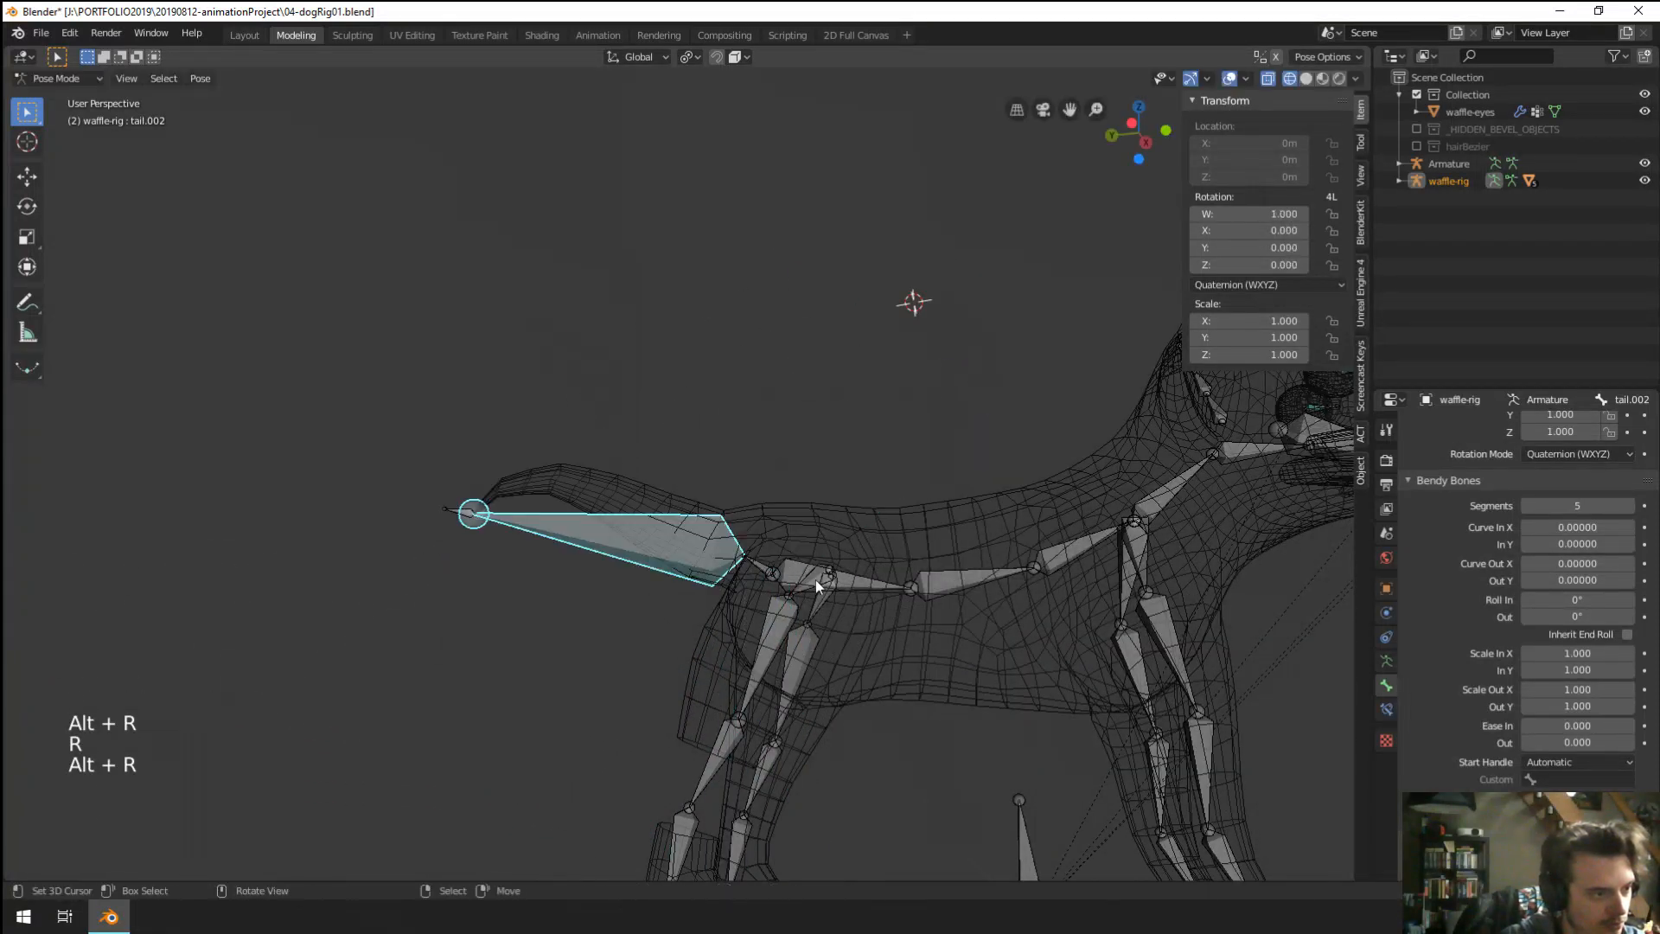
middle_drag(867, 548, 773, 562)
right_click(761, 577)
key(alt+r)
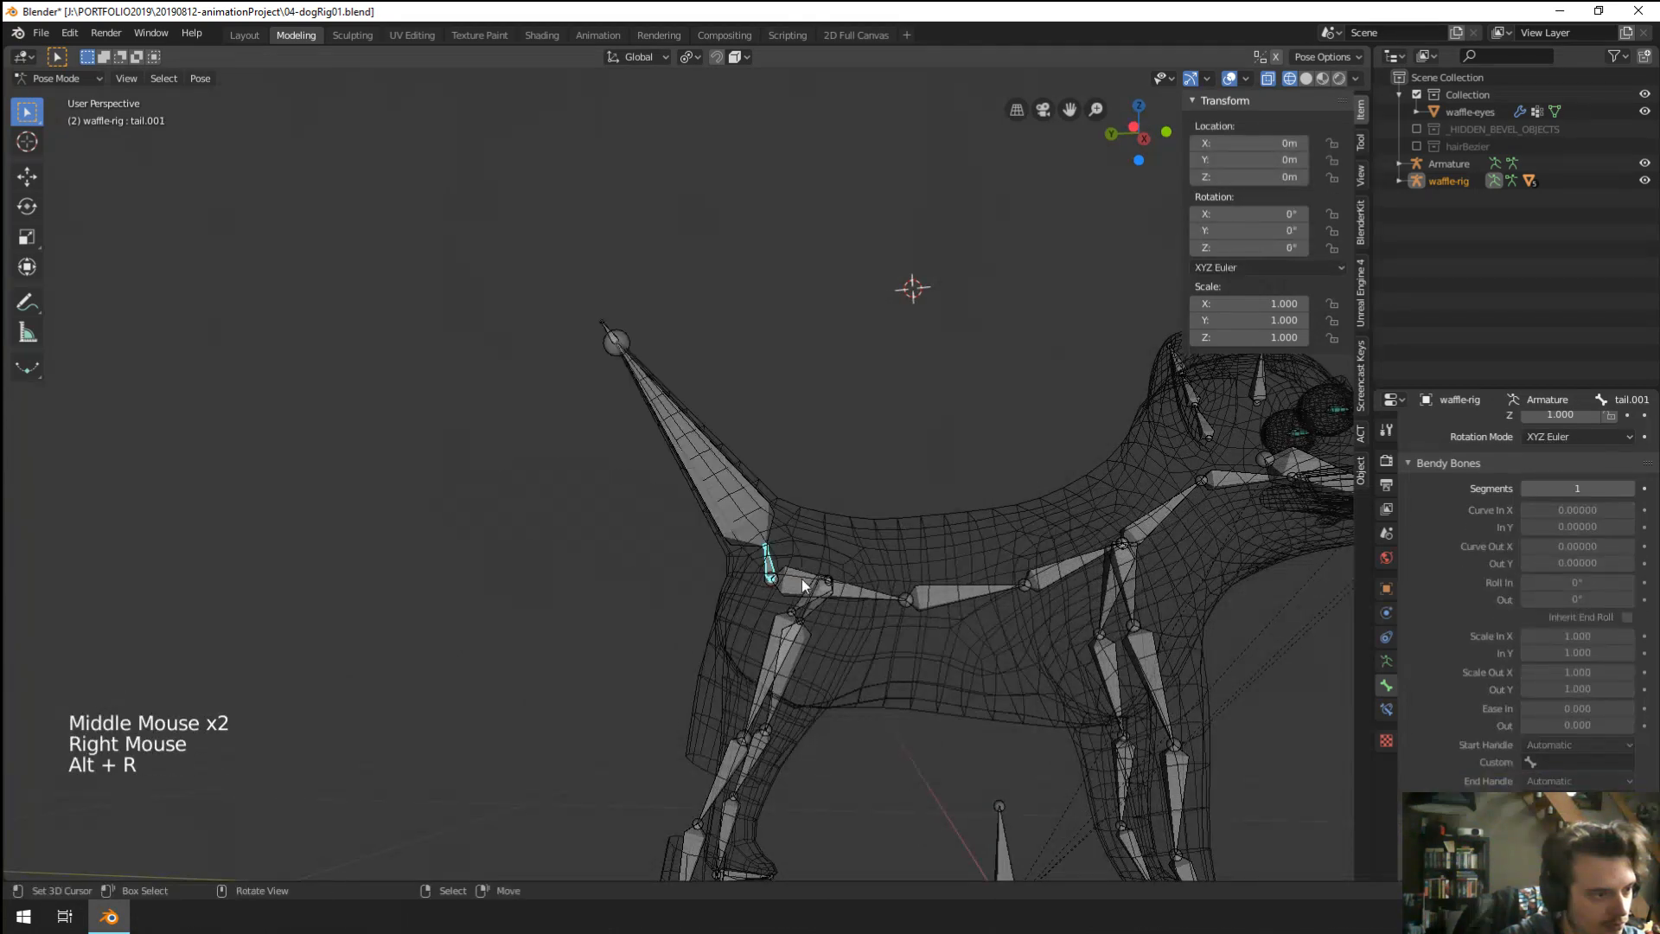
Rotate tail.002 down behind the hind legs, and tilt the tail-base bone tail.001 backwards.
right_click(696, 479)
middle_drag(718, 478, 743, 433)
key(r)
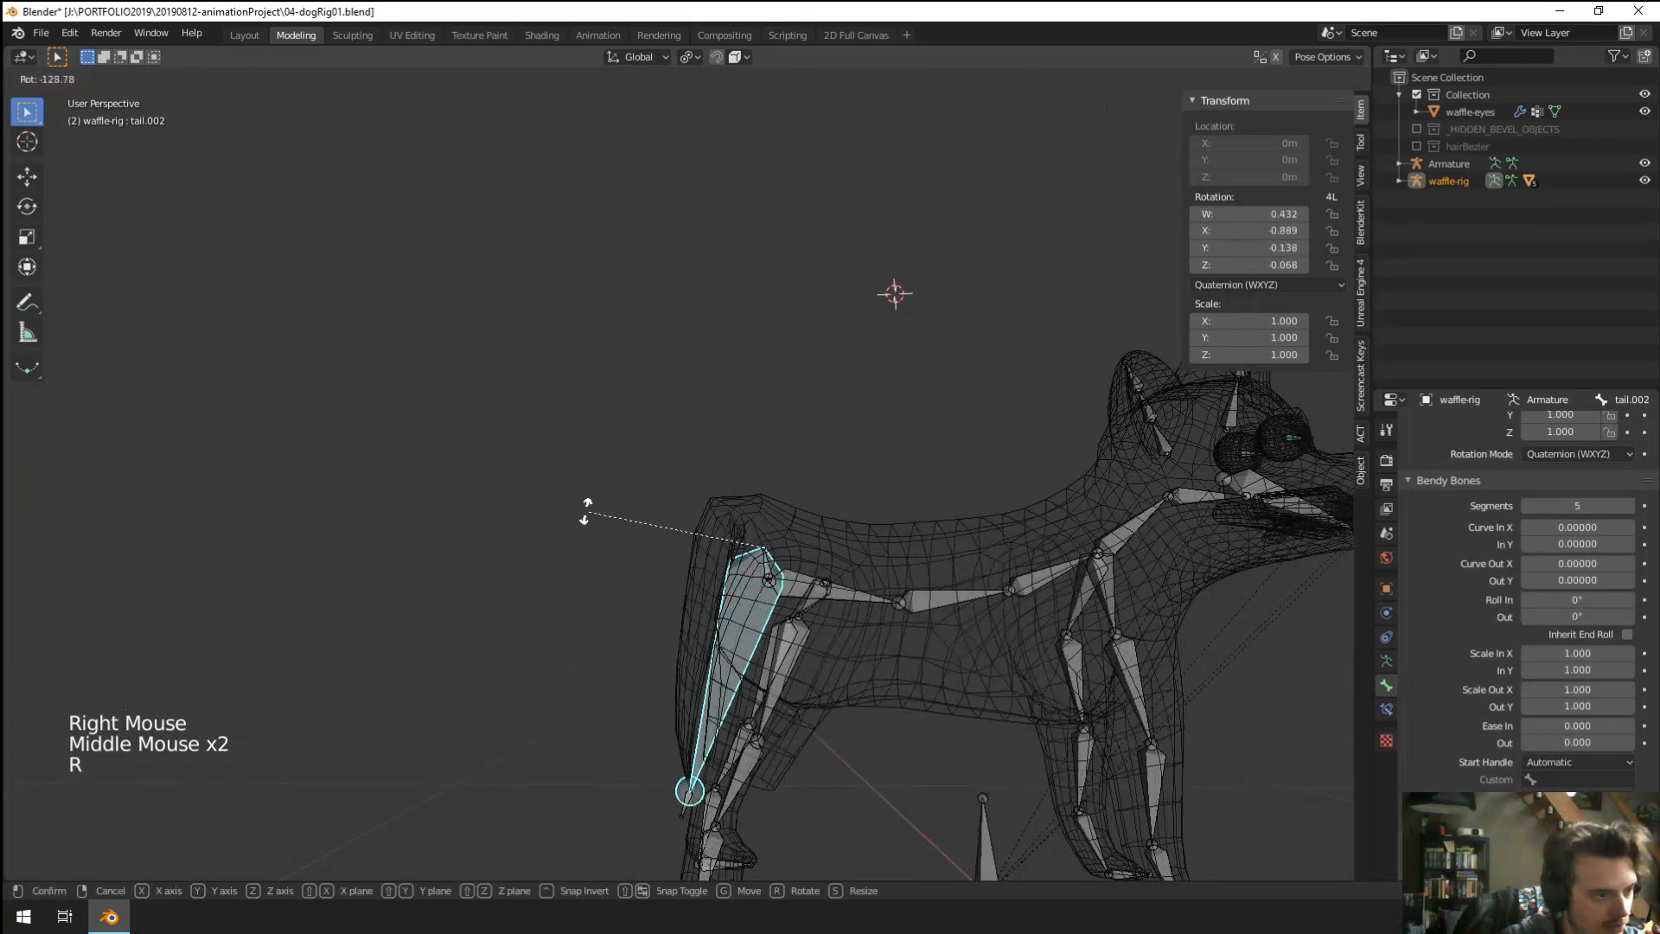
click(639, 413)
right_click(759, 567)
key(r)
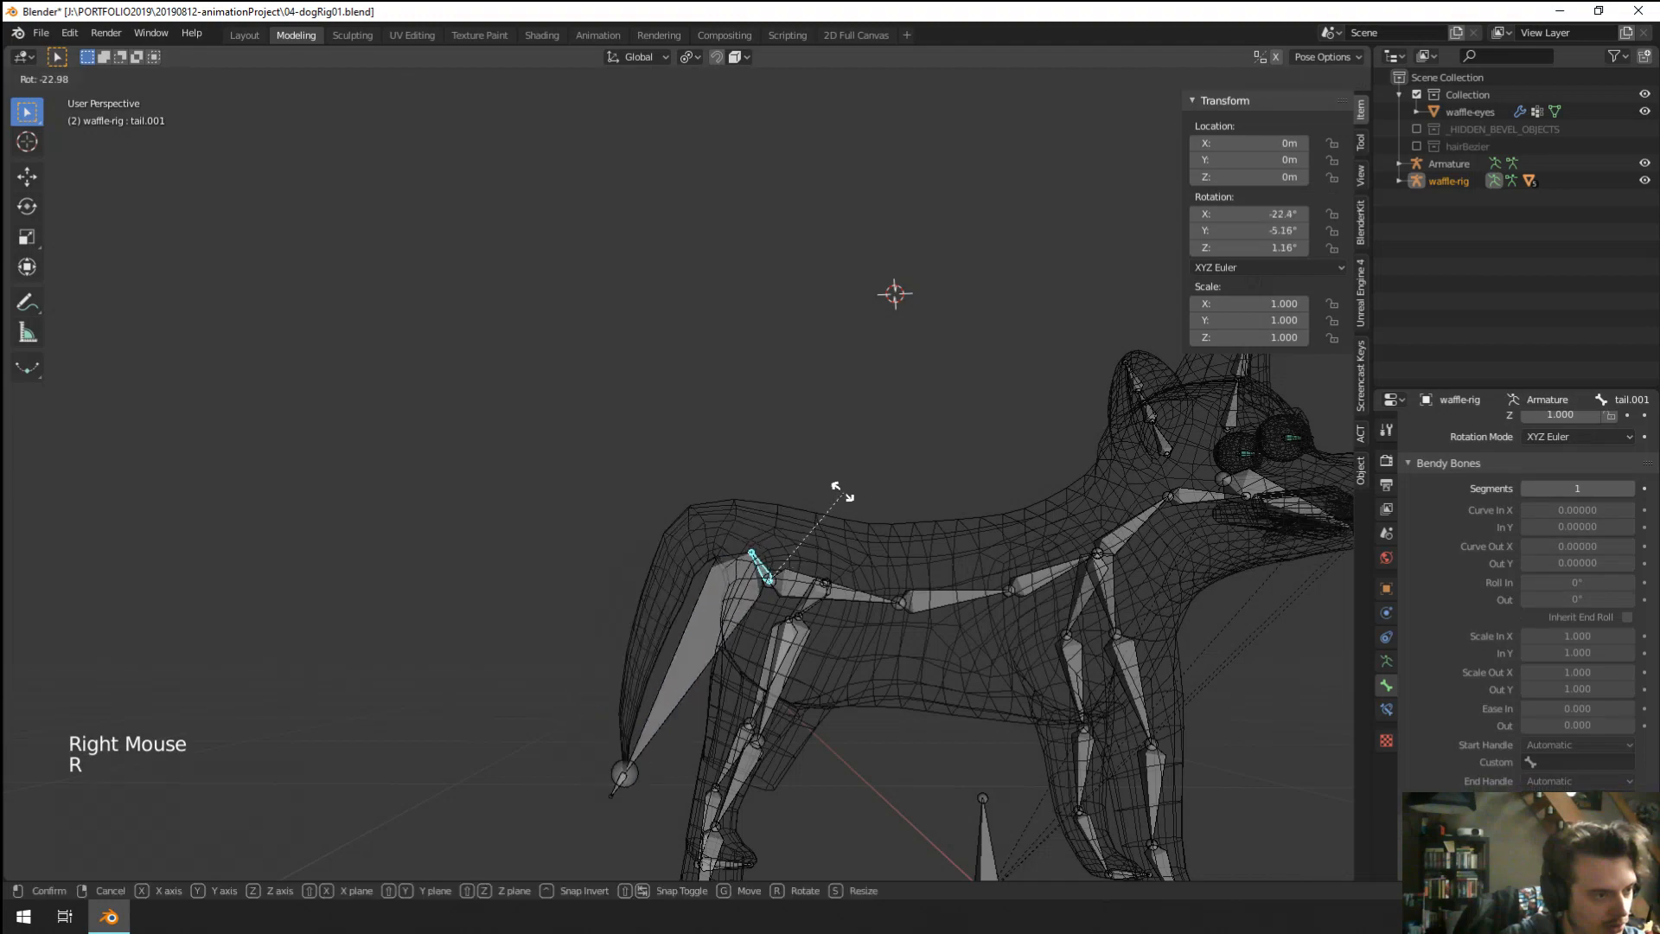
click(839, 504)
Swing the hanging bone tail.002 as seen from the dog's other side to test the bend.
middle_drag(839, 503, 717, 631)
right_click(681, 643)
middle_drag(718, 631, 748, 619)
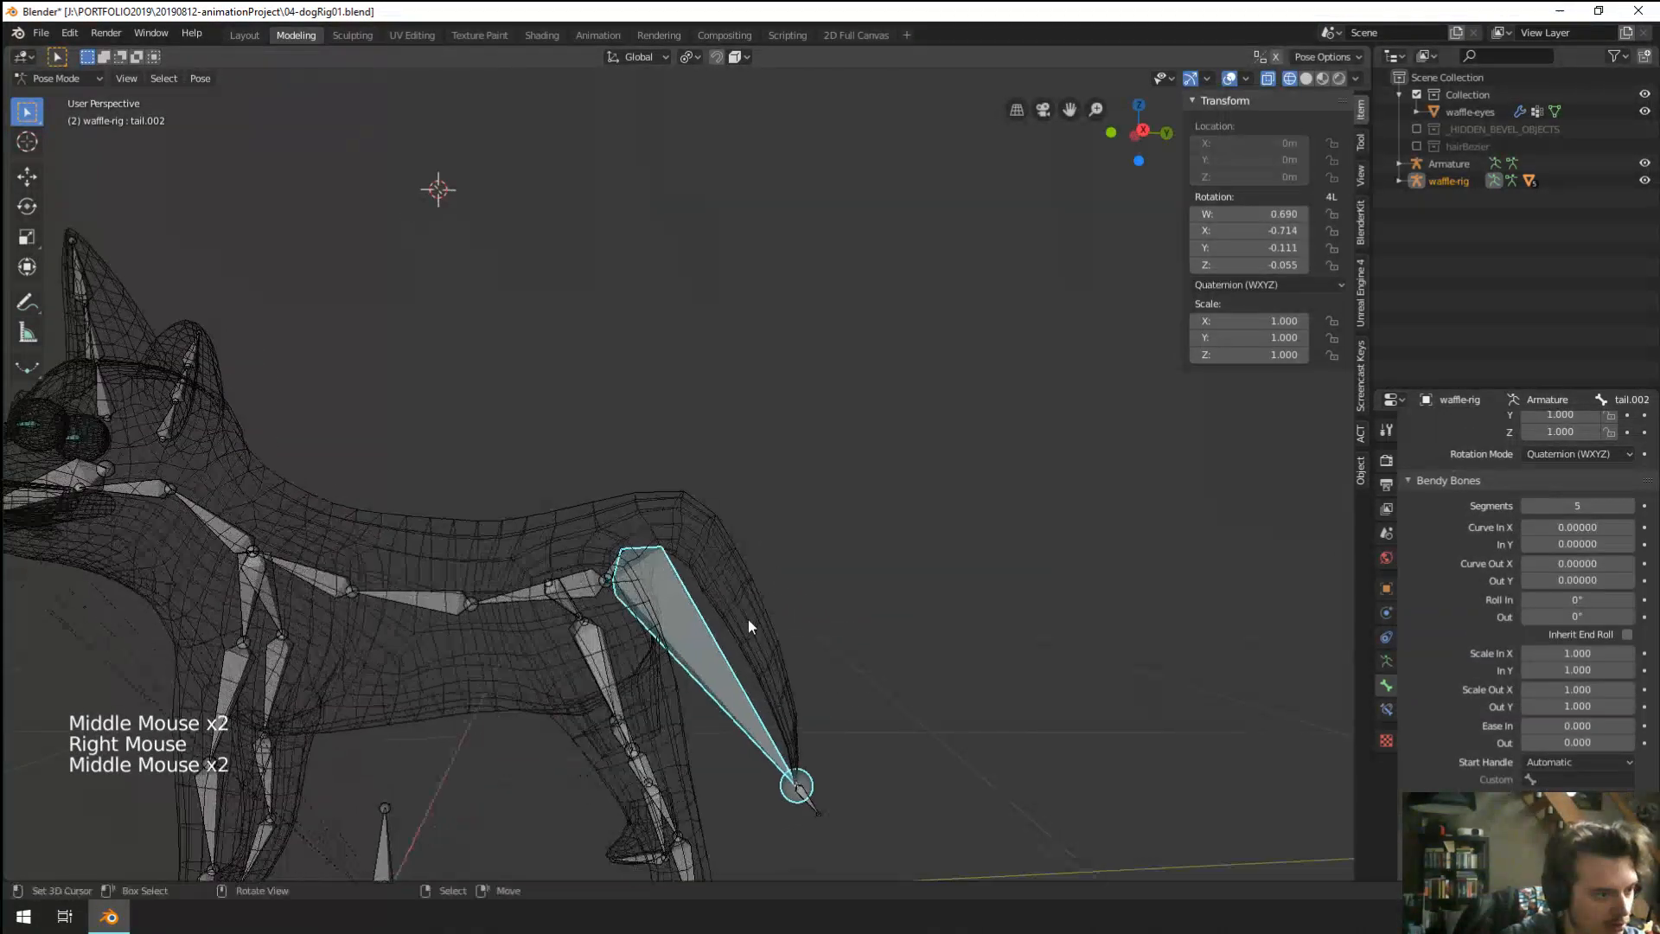
key(r)
click(811, 390)
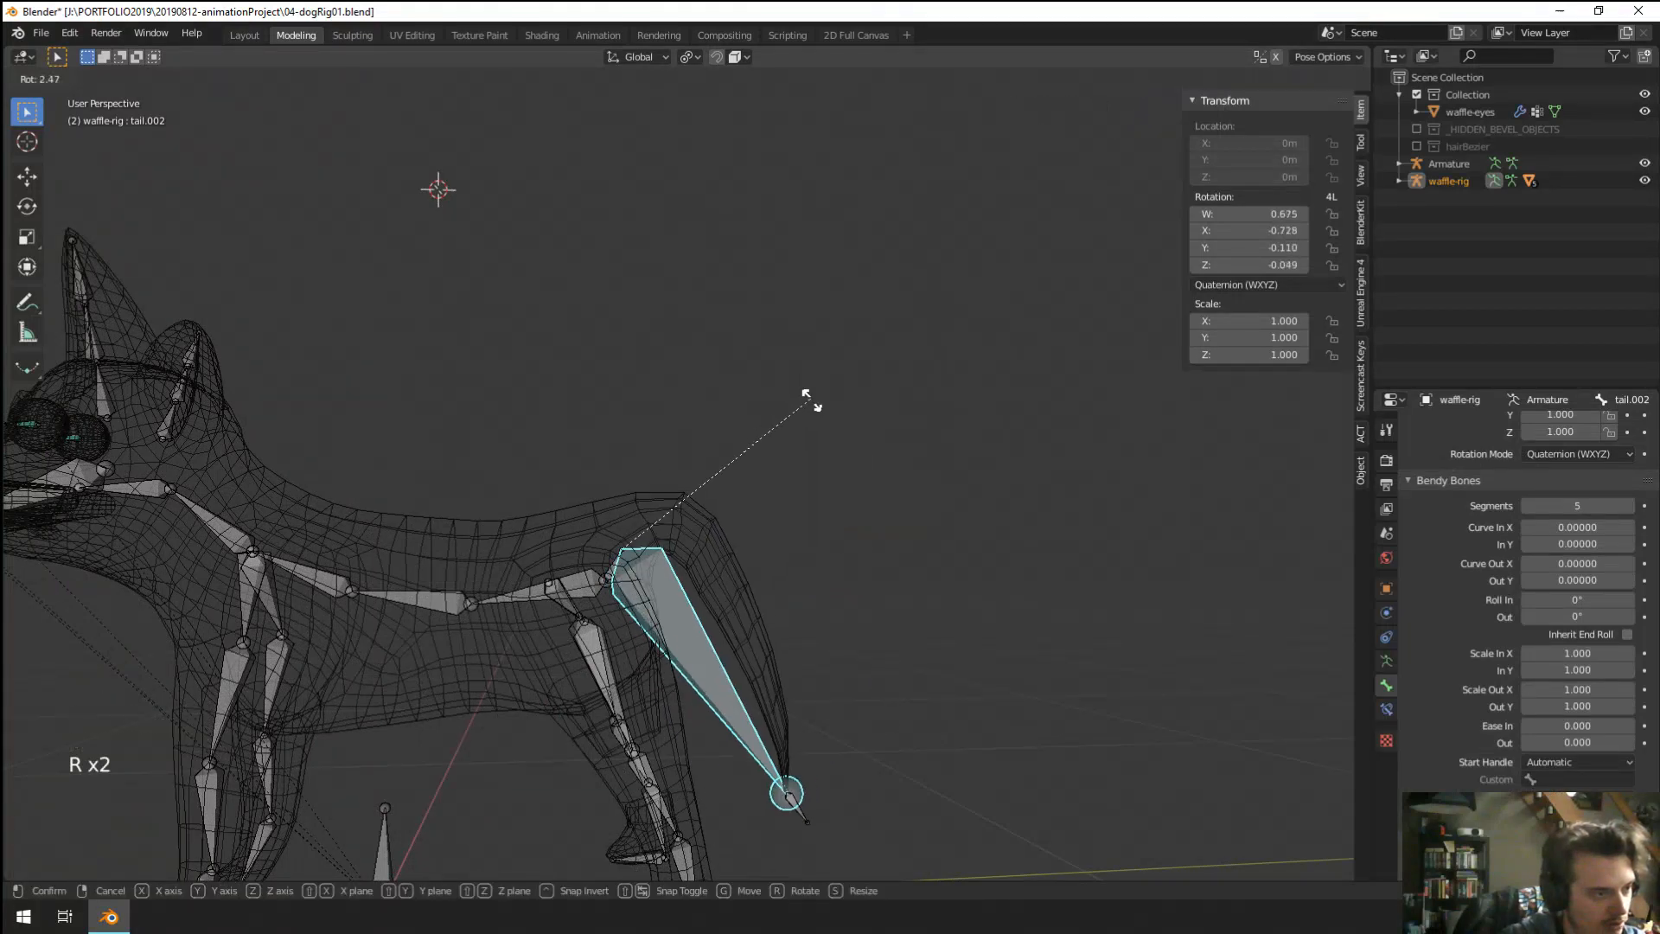
click(821, 407)
Clear the rotations of tail.002 and tail.003.
key(alt+r)
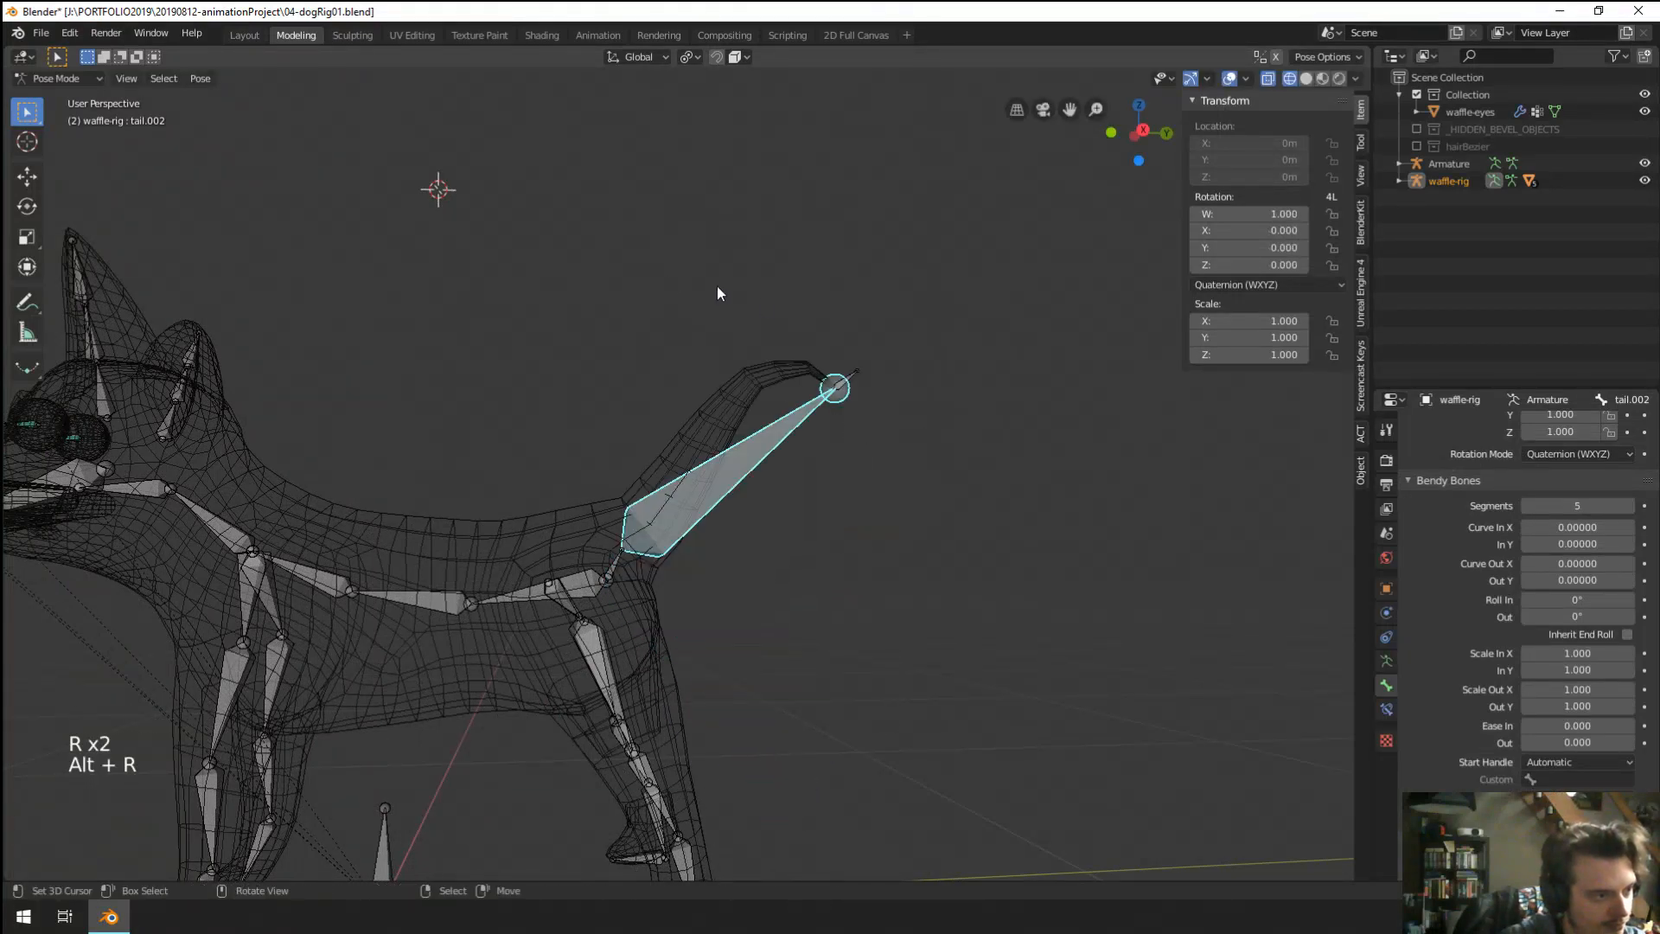
right_click(854, 379)
key(alt+r)
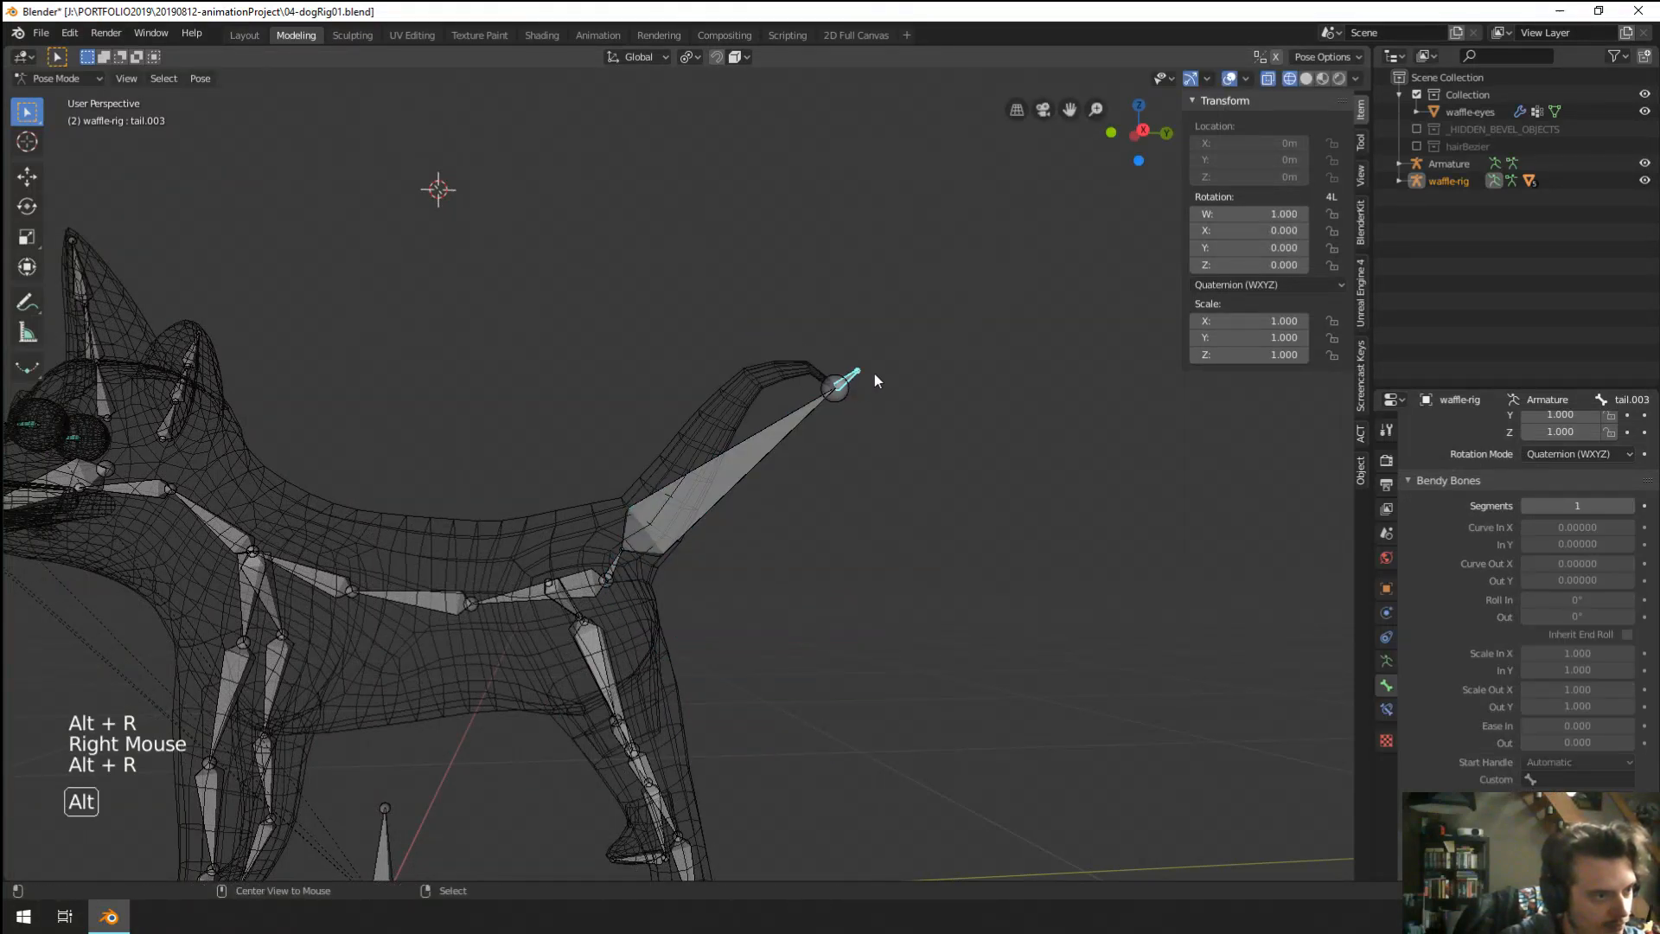
Try another rotation of tail.002, and return its bendy bone end handle to Automatic.
right_click(785, 428)
key(r)
right_click(718, 273)
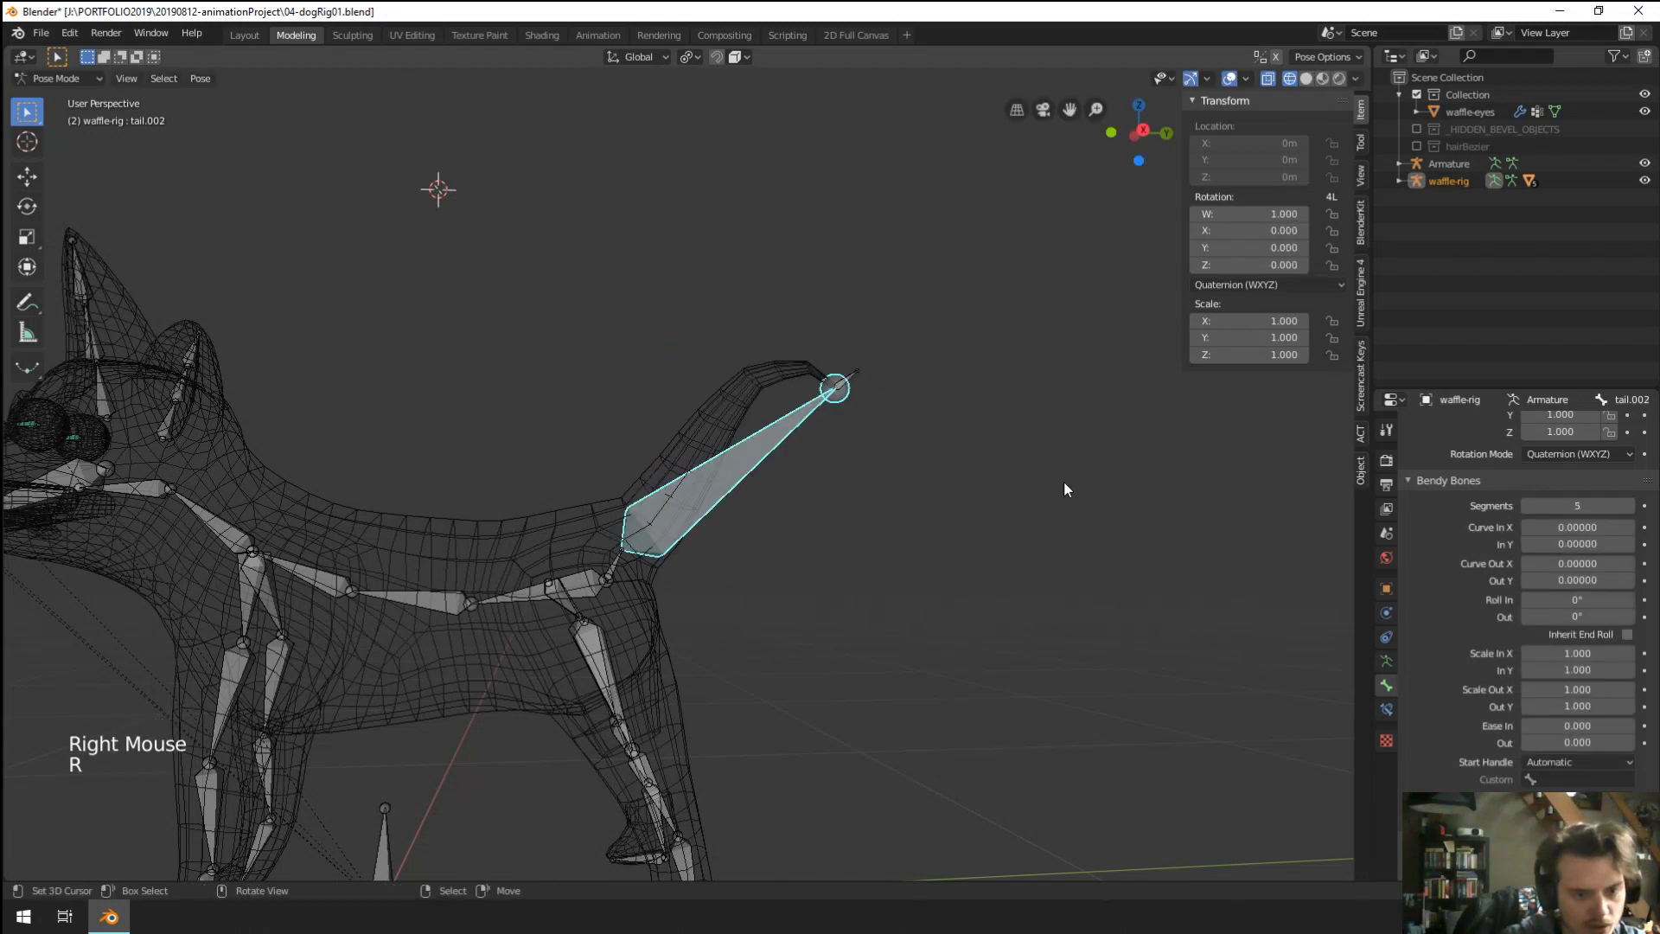
shift+middle_drag(1063, 489, 1078, 511)
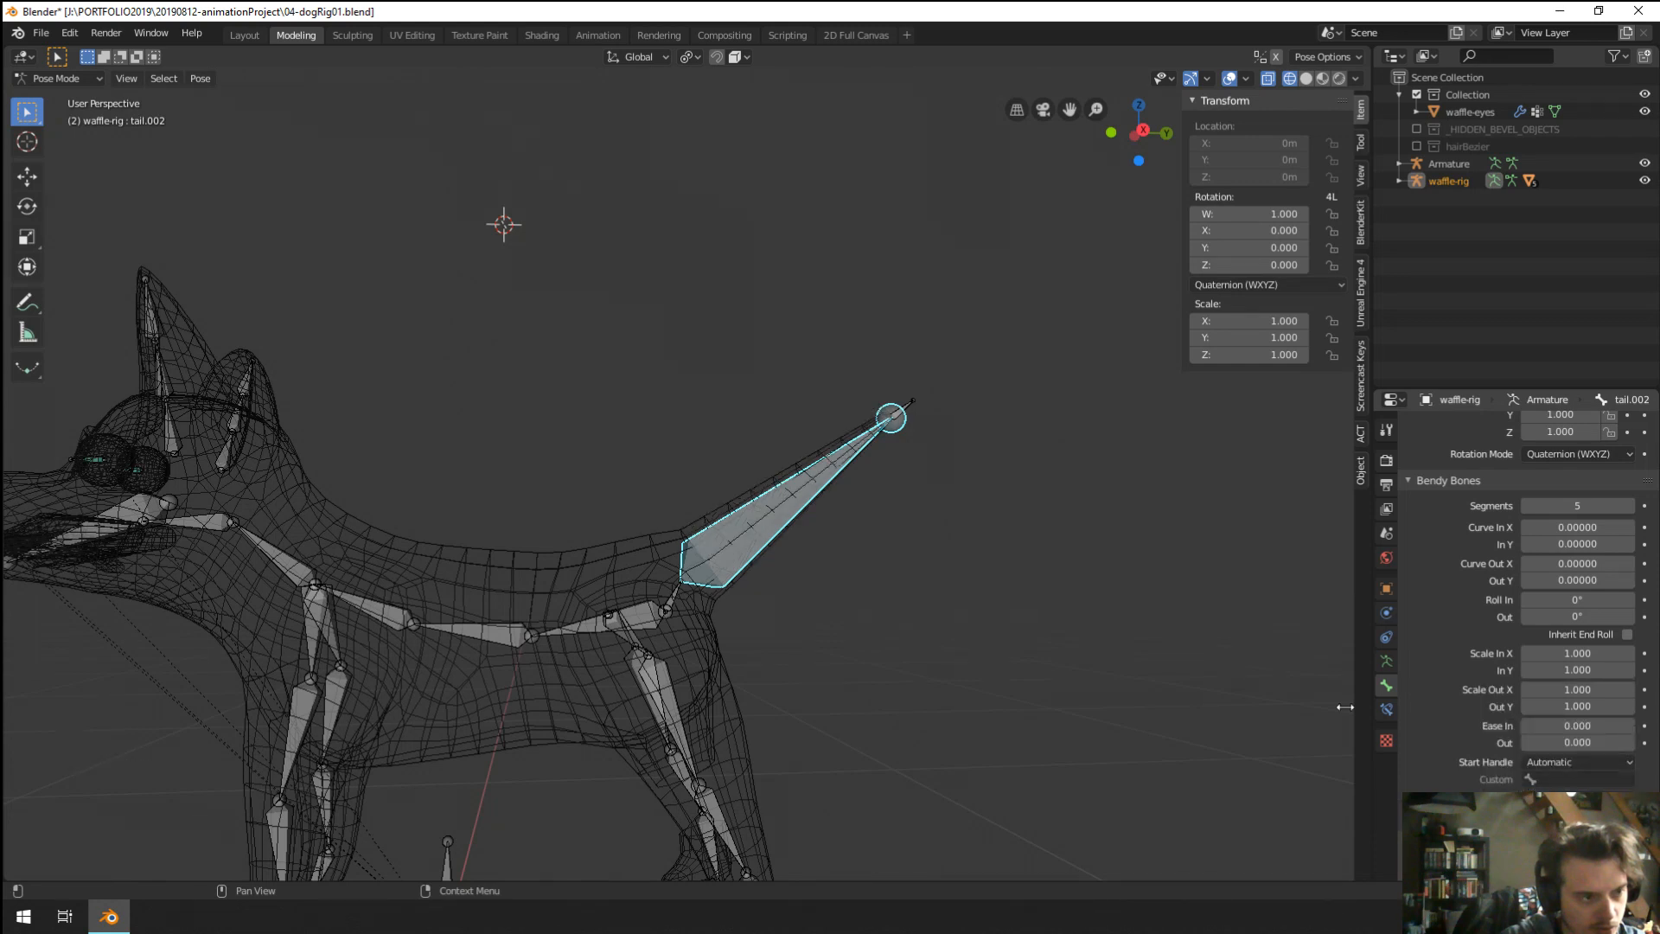
Rotate tail.002 by about -83° over the dog's back, and curl the tail-tip bone tail.003 by -85.4°.
key(r)
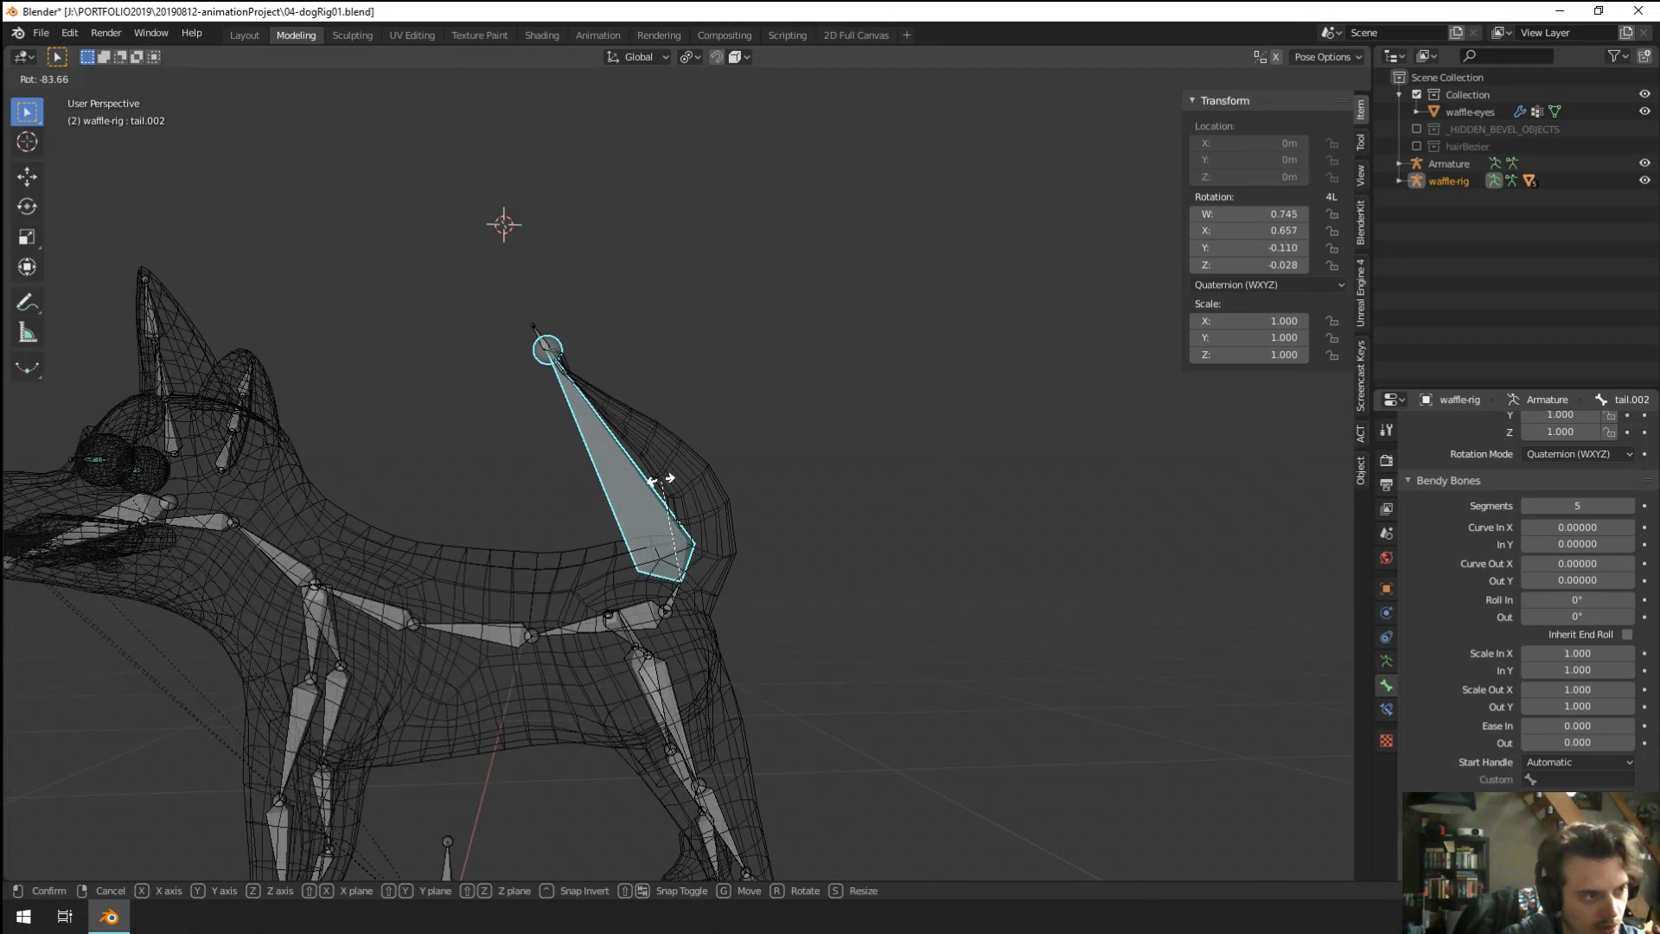
click(669, 488)
right_click(562, 350)
key(r)
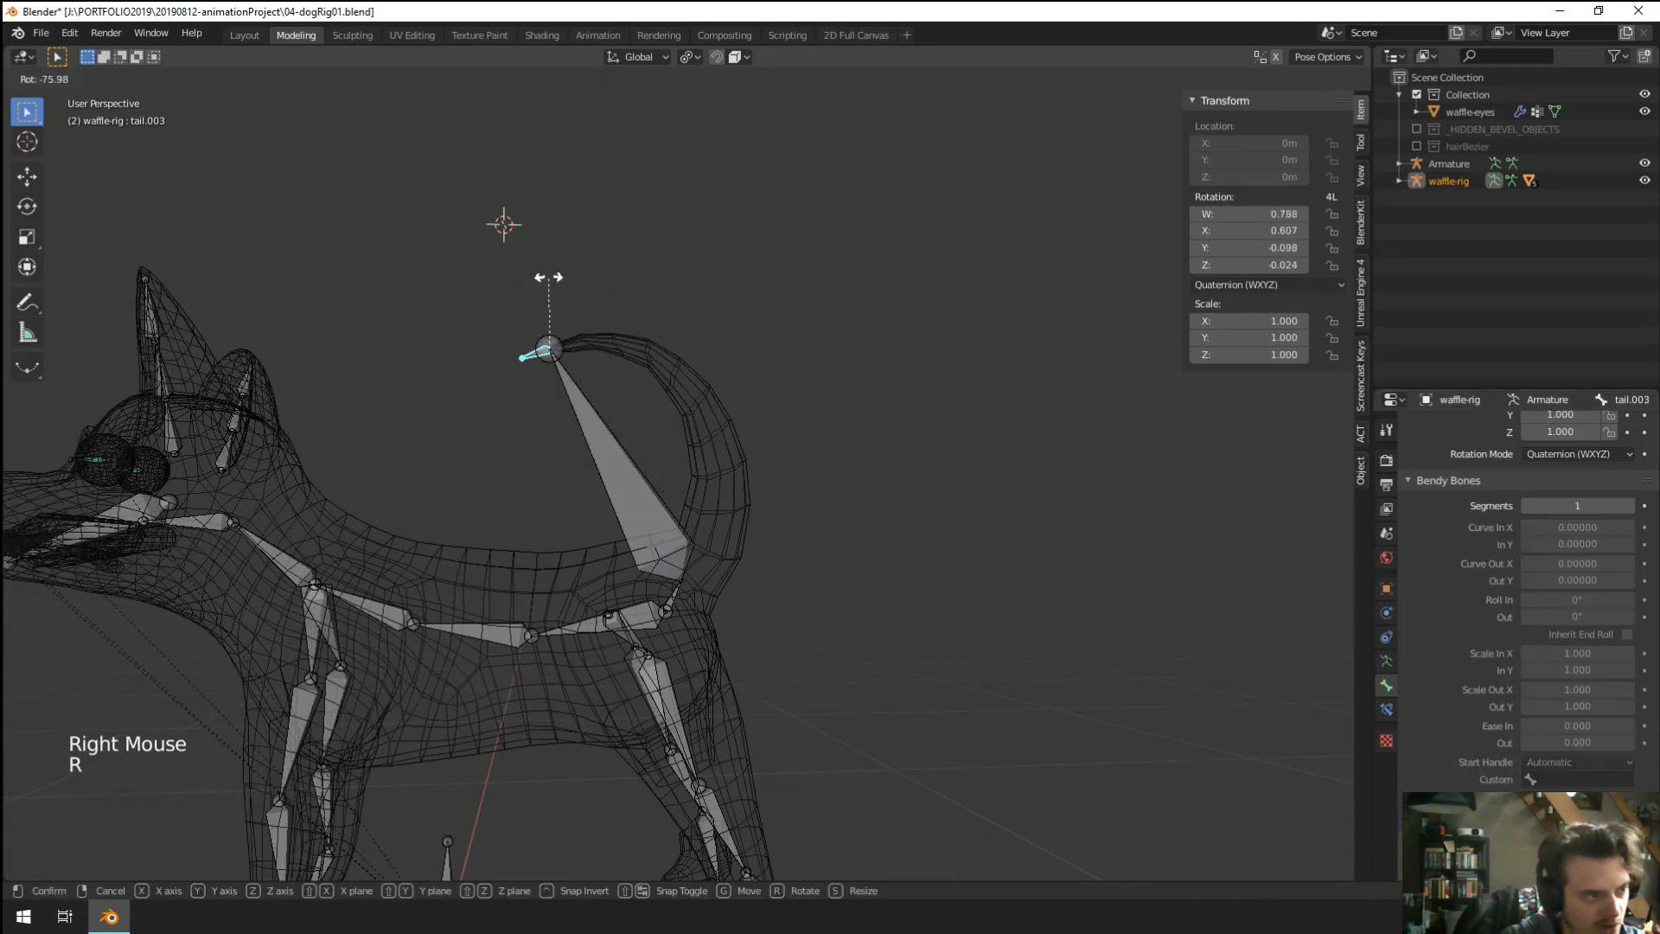
click(534, 294)
scroll(566, 381, up, 3)
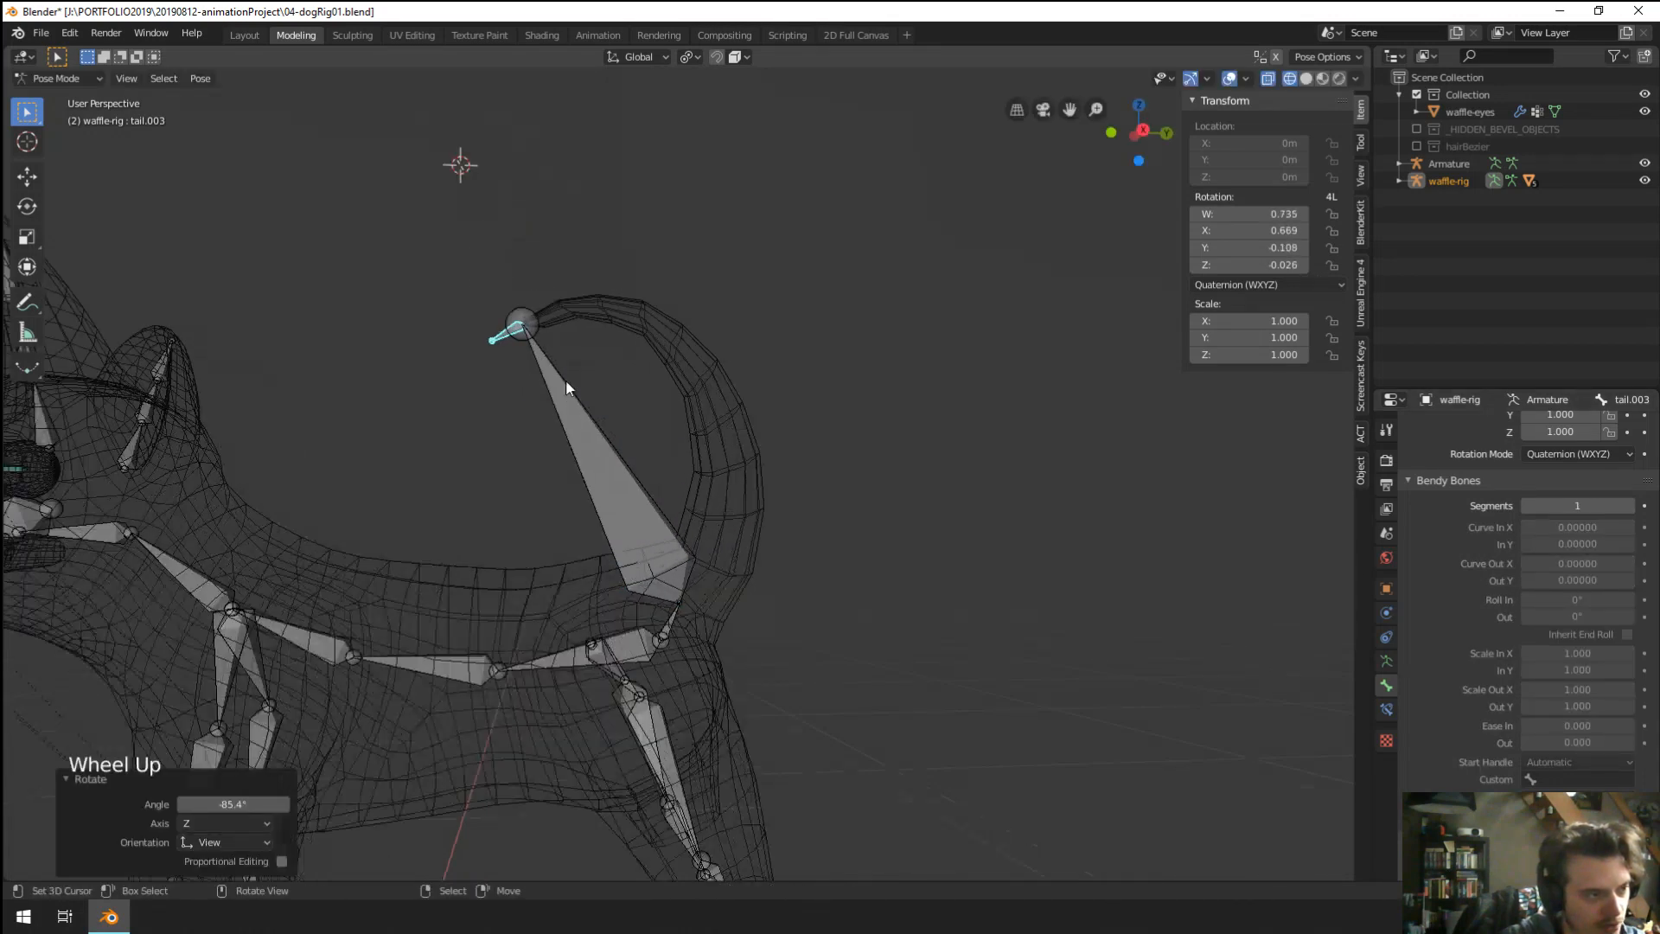
Examine the bendy bone and deform settings of tail.002.
shift+middle_drag(565, 381, 832, 550)
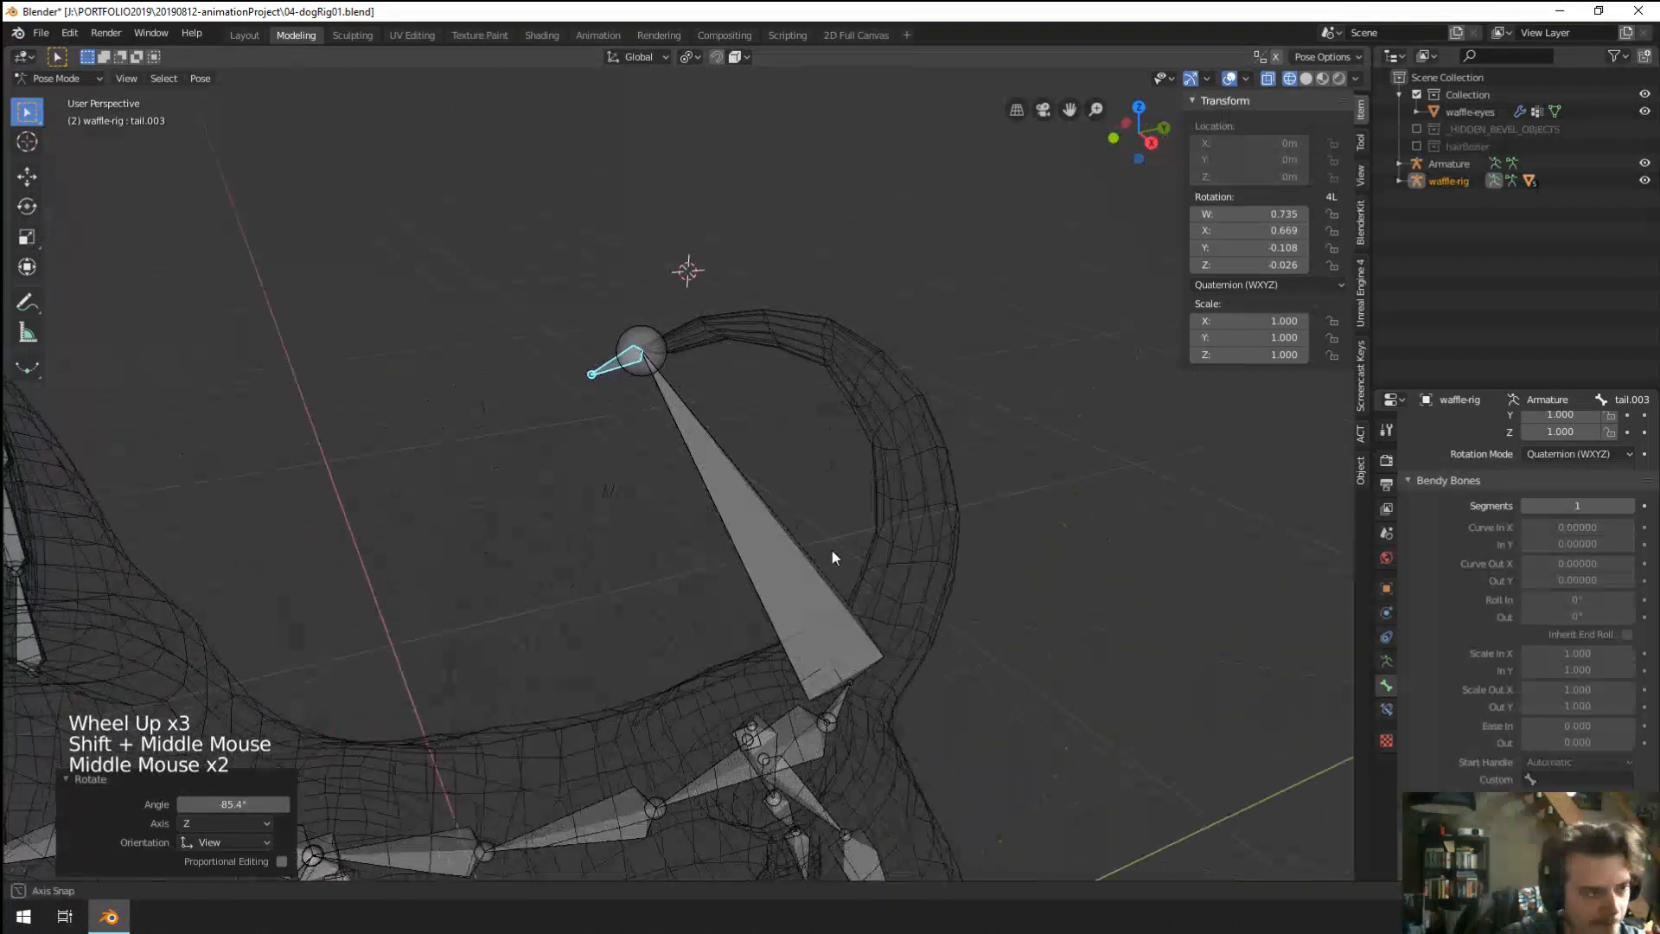
right_click(811, 562)
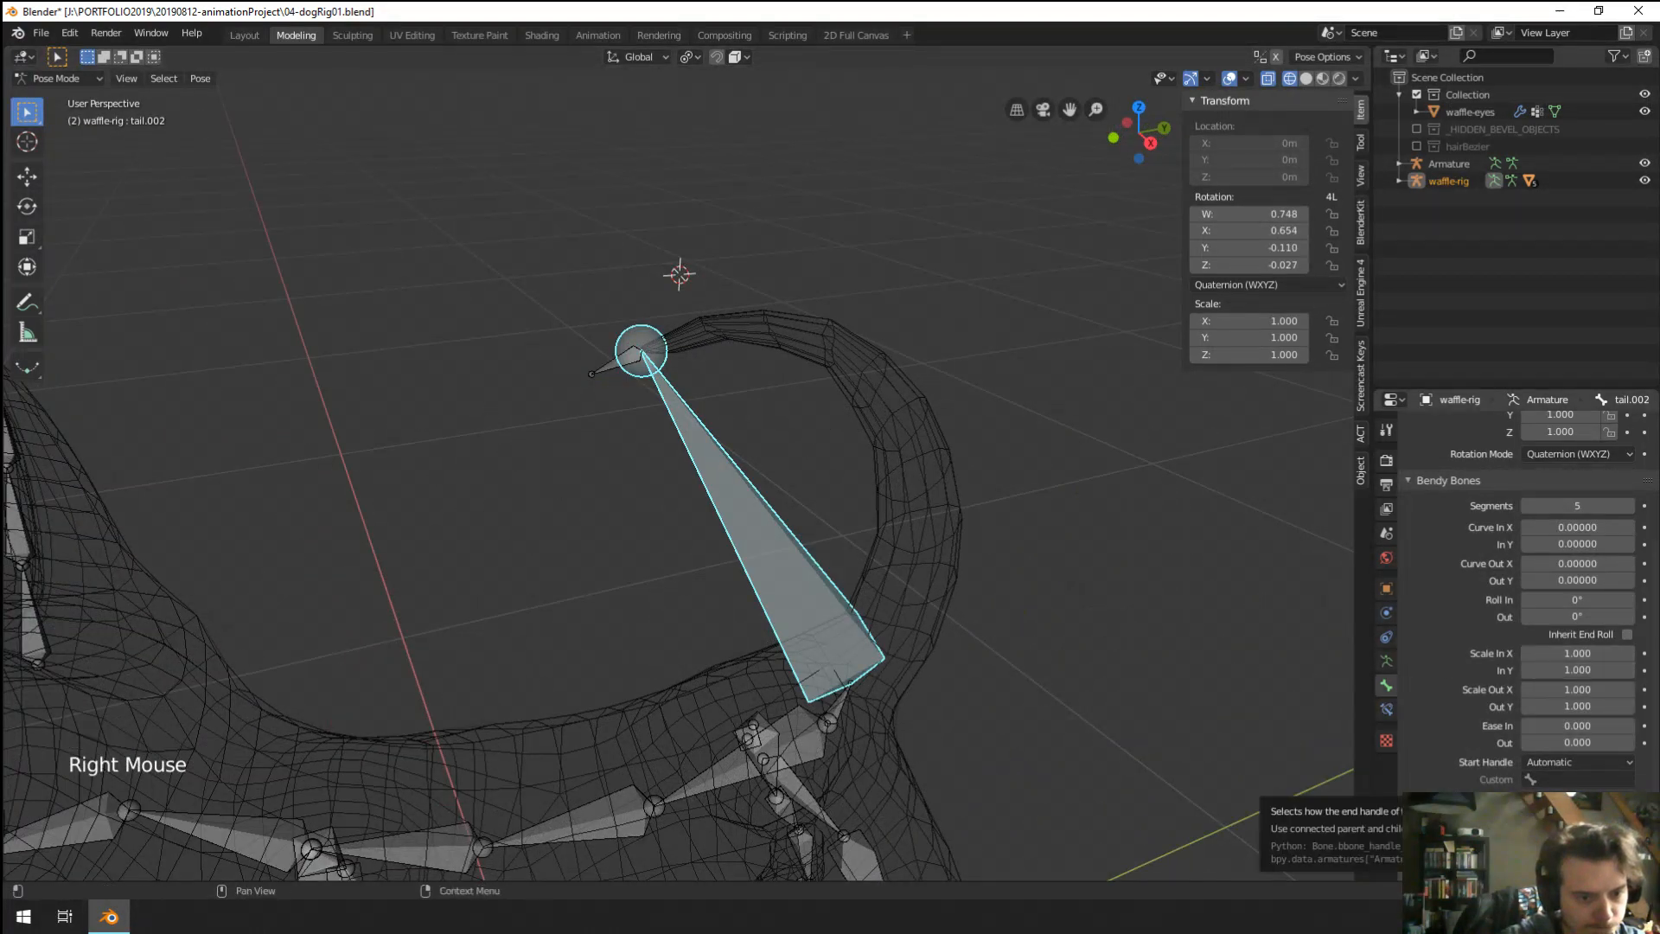
scroll(1630, 622, up, 8)
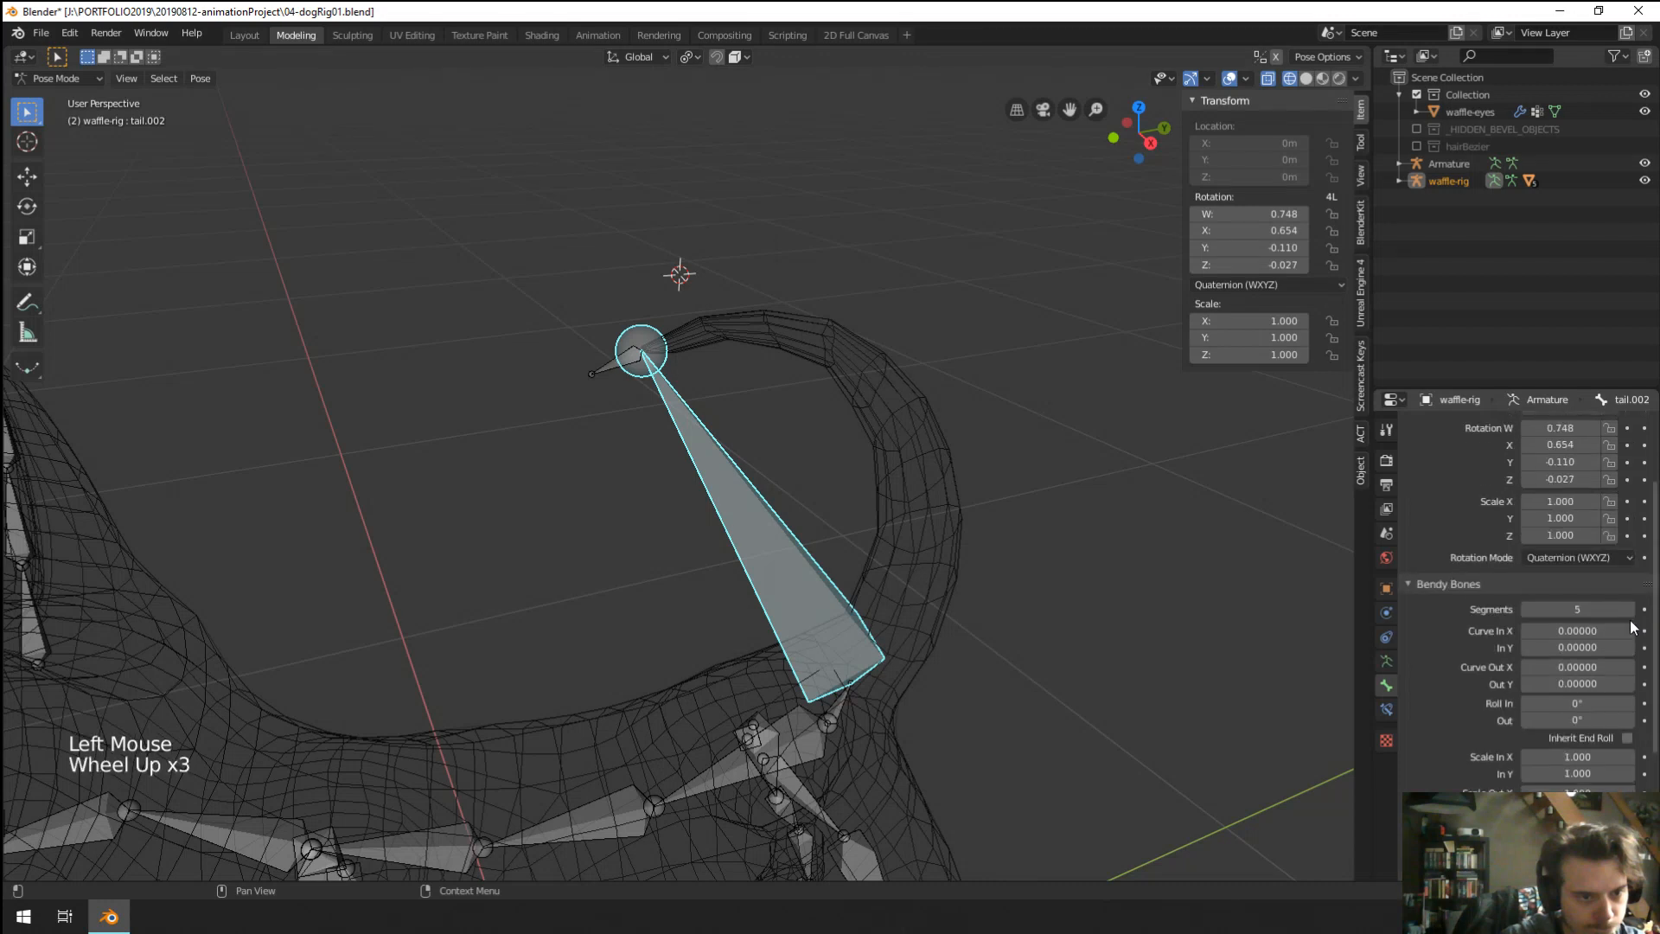
scroll(1631, 625, down, 8)
scroll(1631, 624, down, 6)
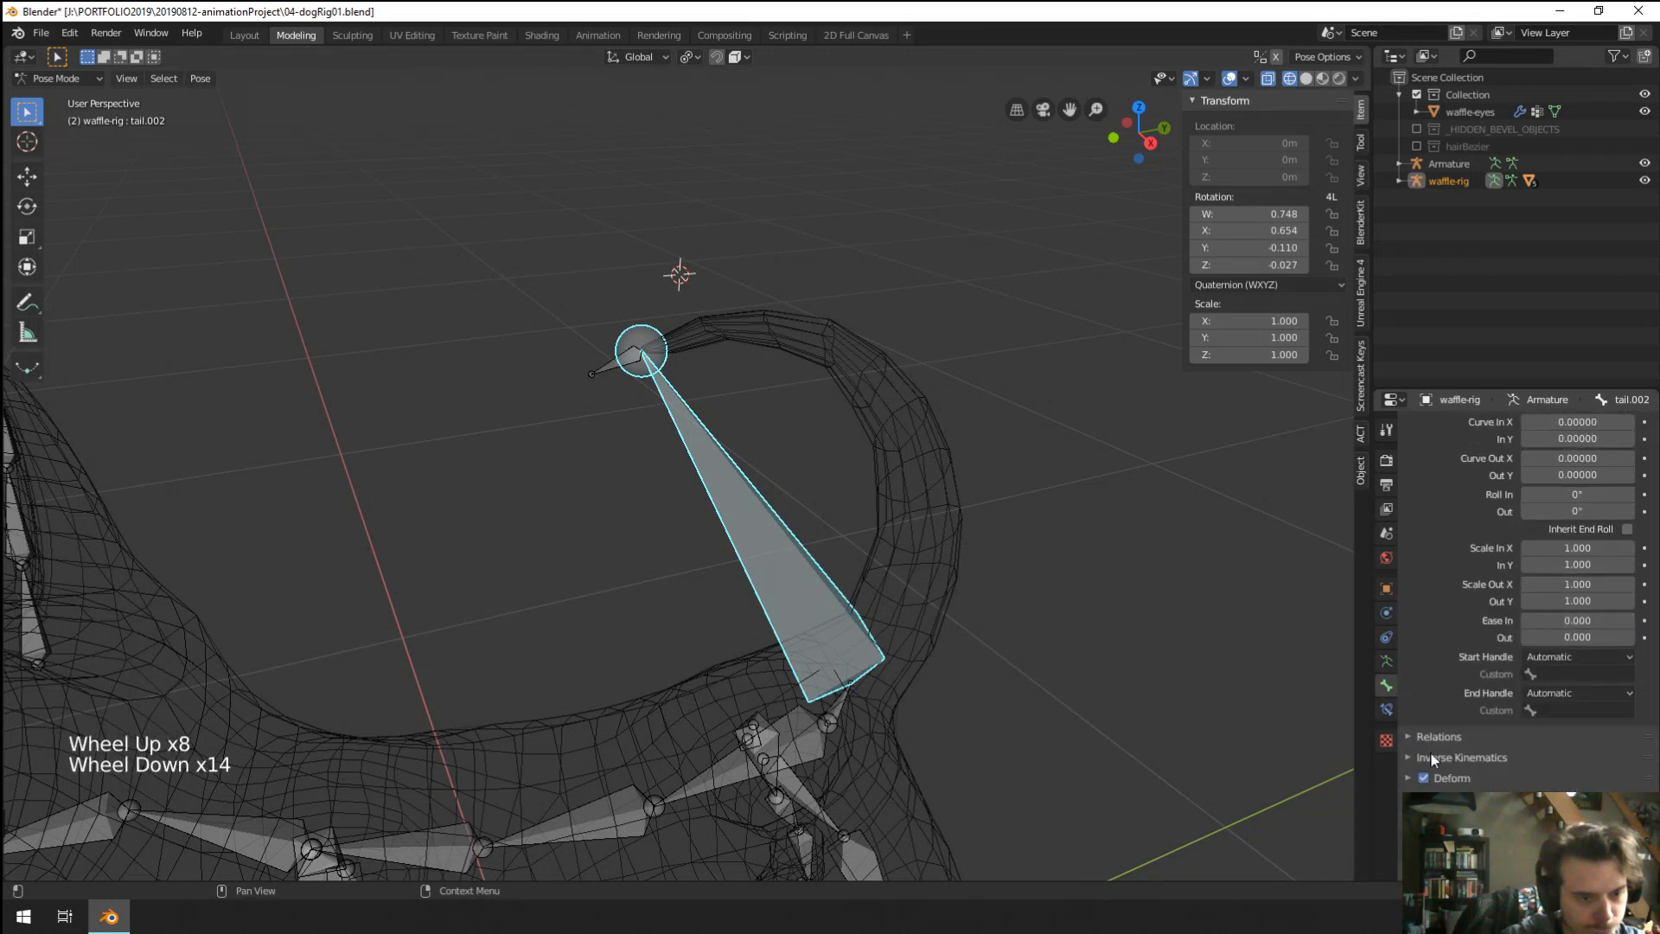
scroll(1475, 691, down, 5)
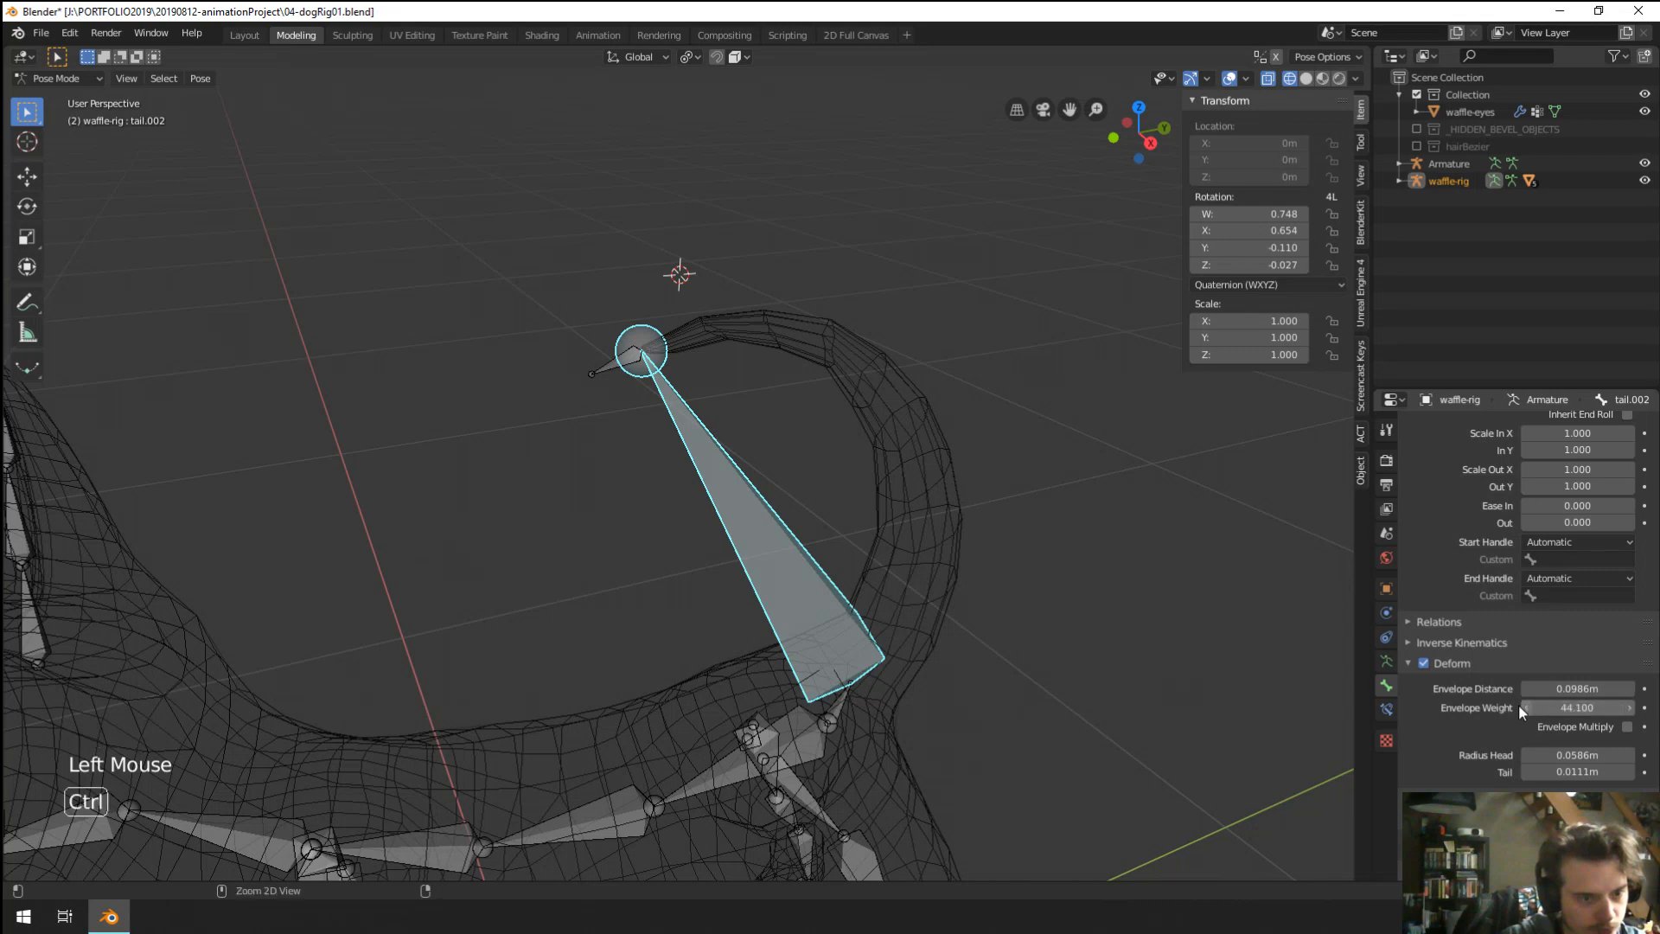
key(ctrl+z)
Delete the tail.003 vertex group from the waffle-body mesh.
right_click(593, 371)
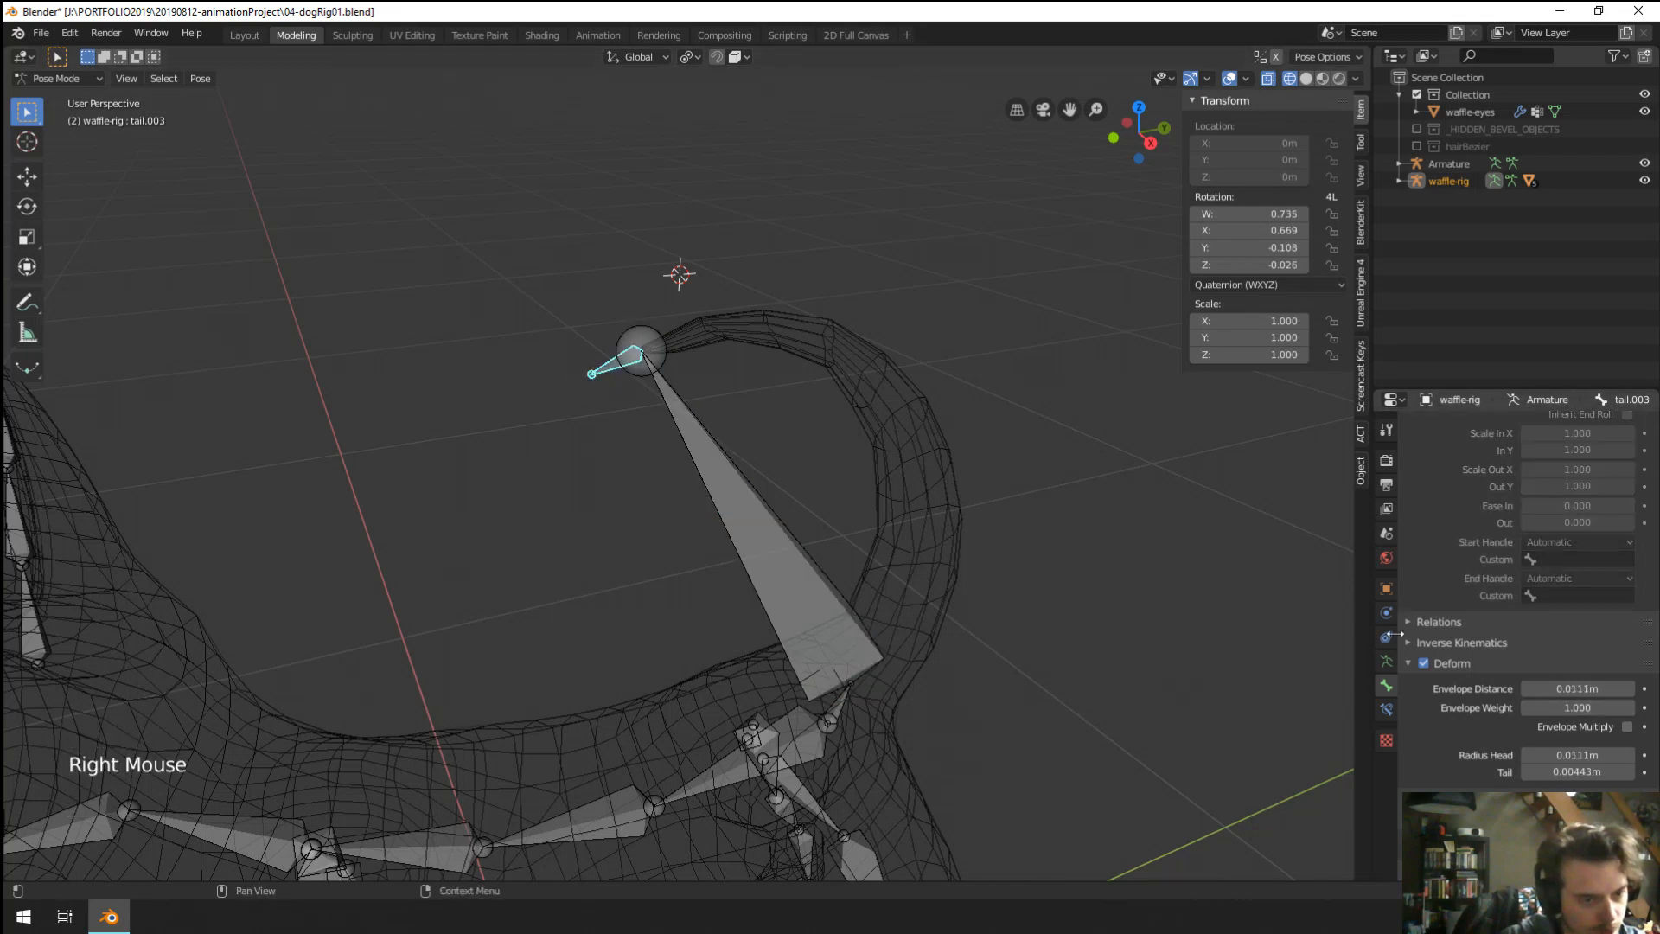
click(1386, 661)
key(ctrl+Tab)
right_click(928, 490)
scroll(1491, 663, down, 3)
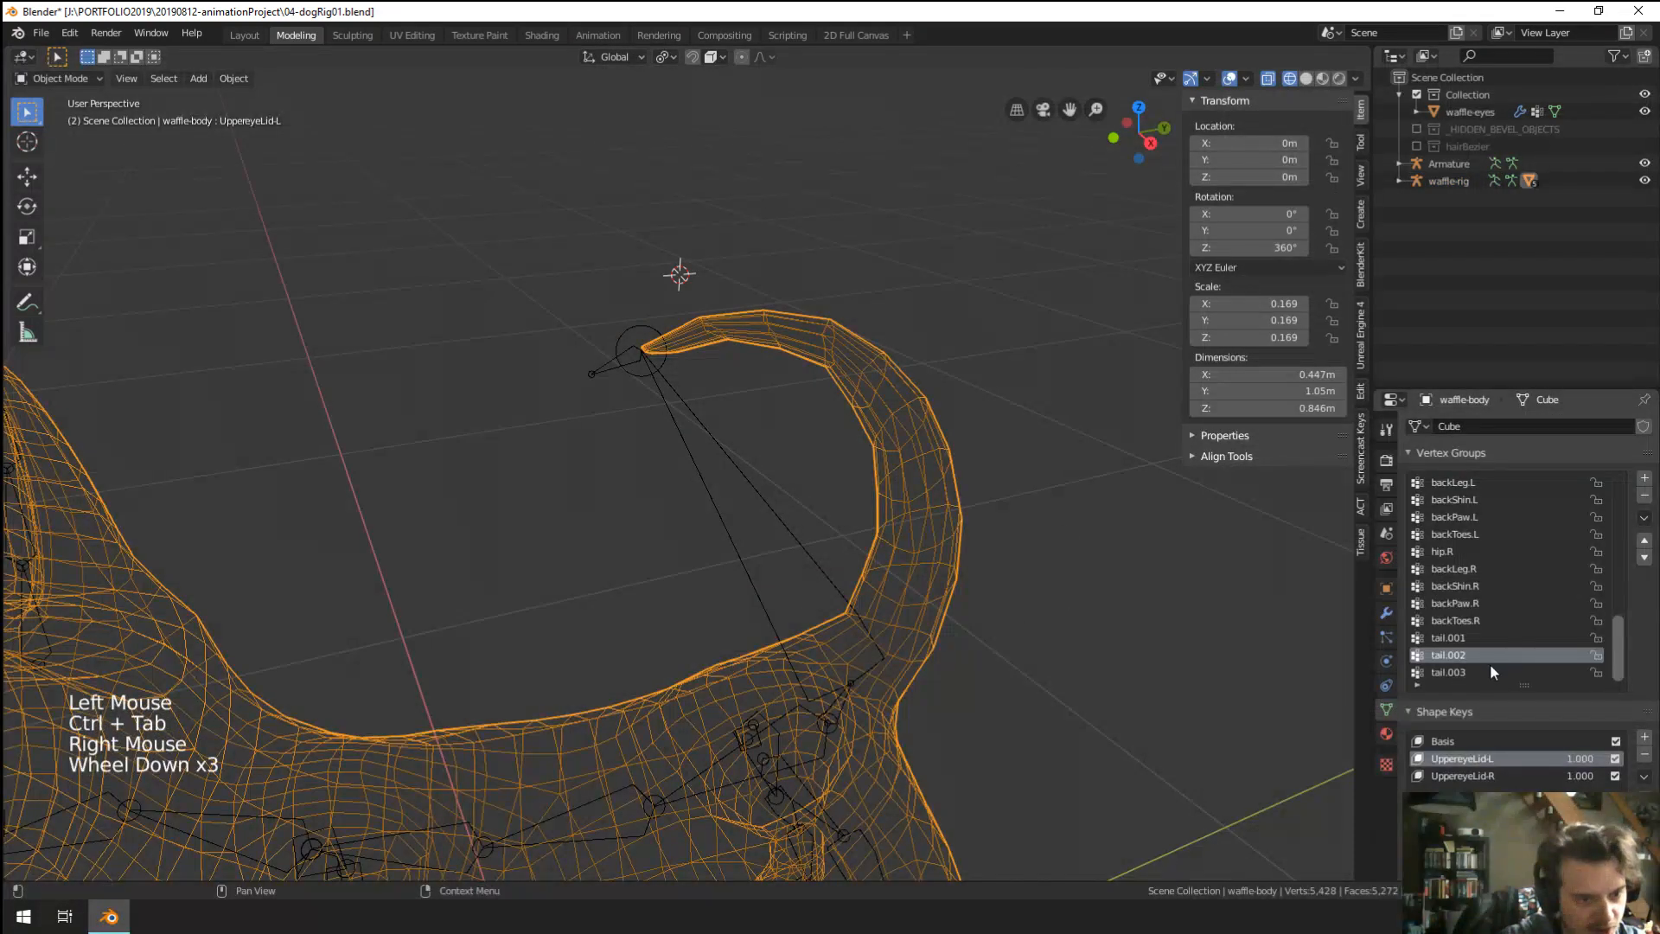
click(1489, 667)
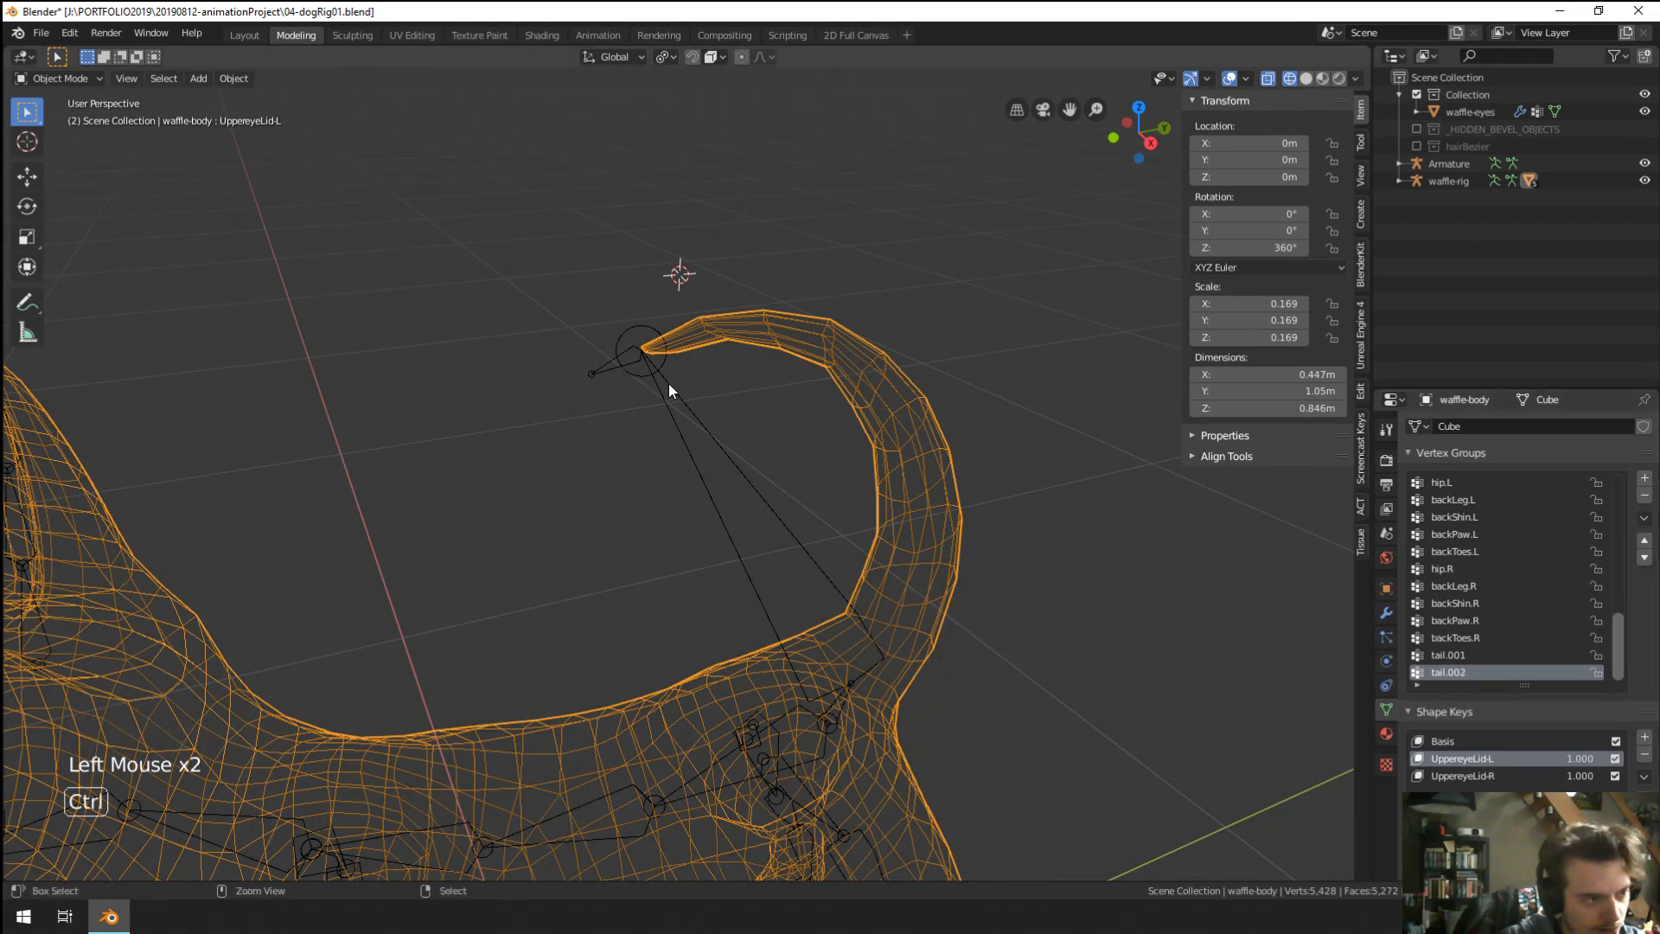
Return to the rig in Pose Mode and rename the tail-tip bone tail.003 as CTRL-tail.003.
key(ctrl+Tab)
right_click(611, 362)
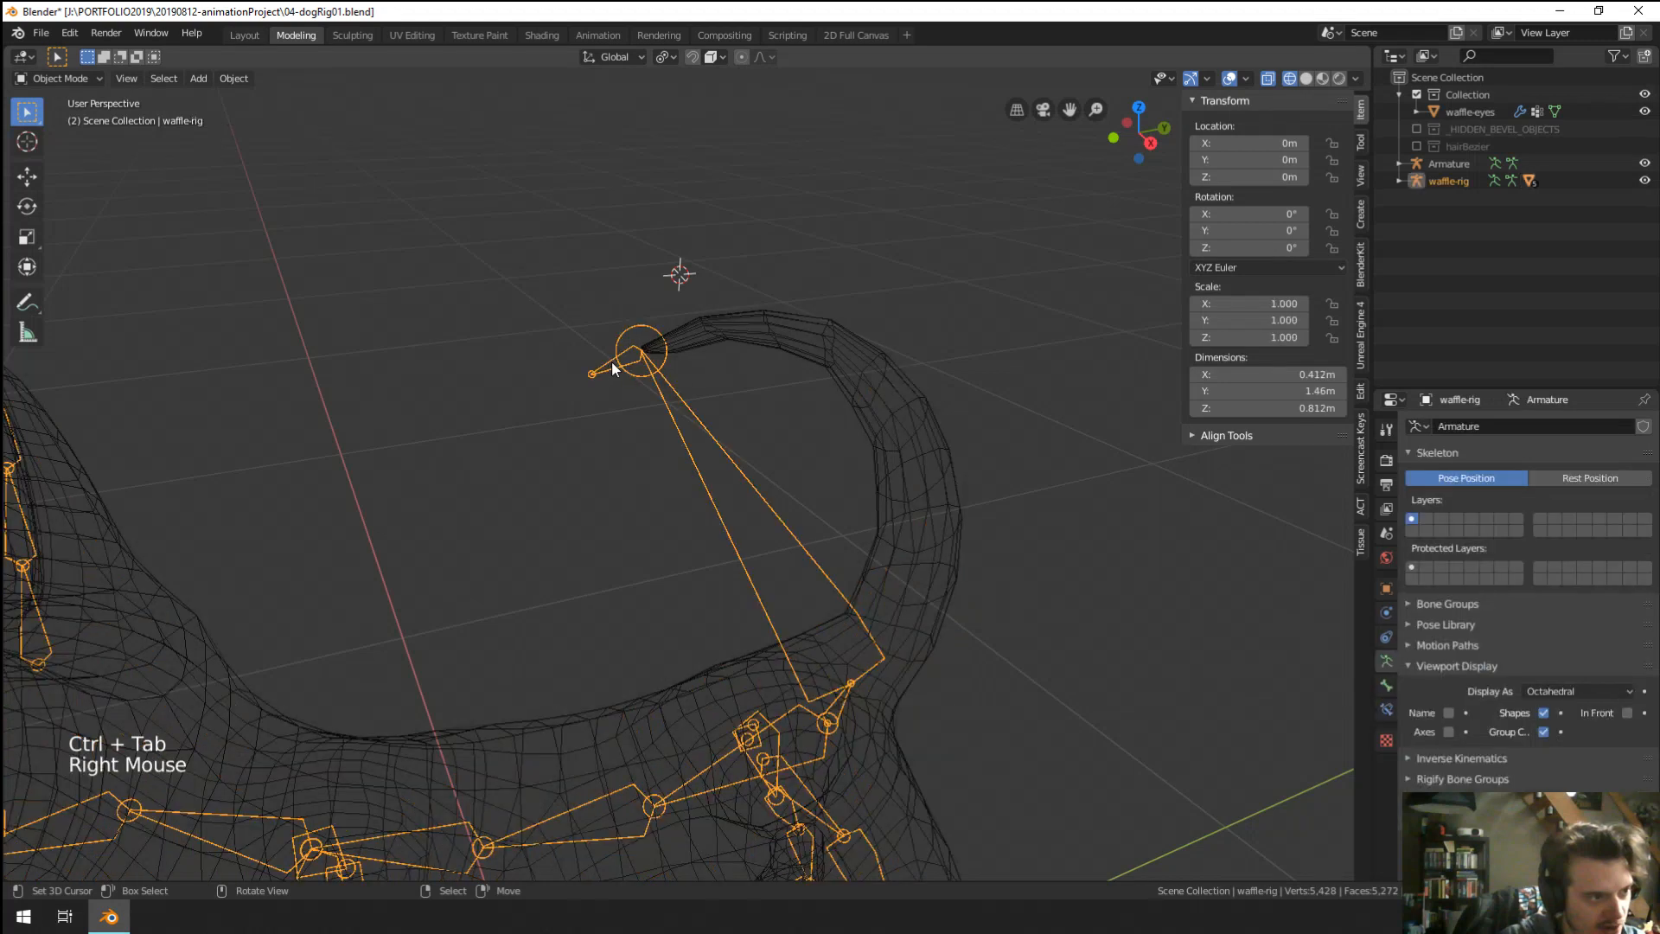
key(ctrl+Tab)
right_click(610, 362)
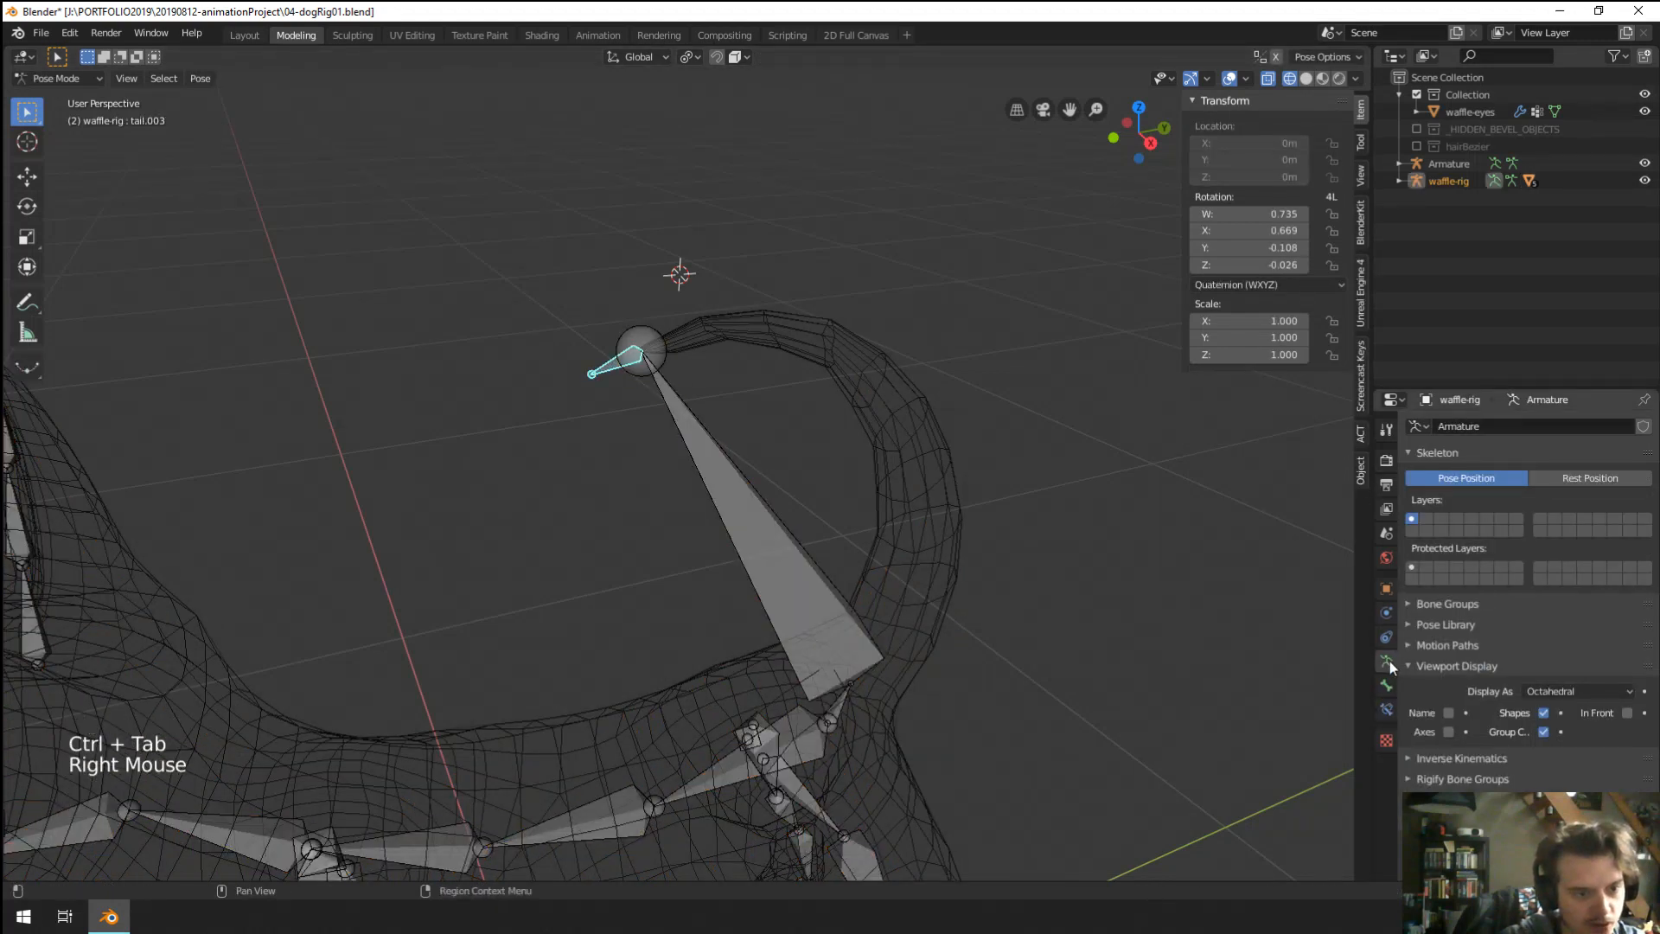
click(1387, 685)
click(1388, 687)
scroll(1459, 464, up, 19)
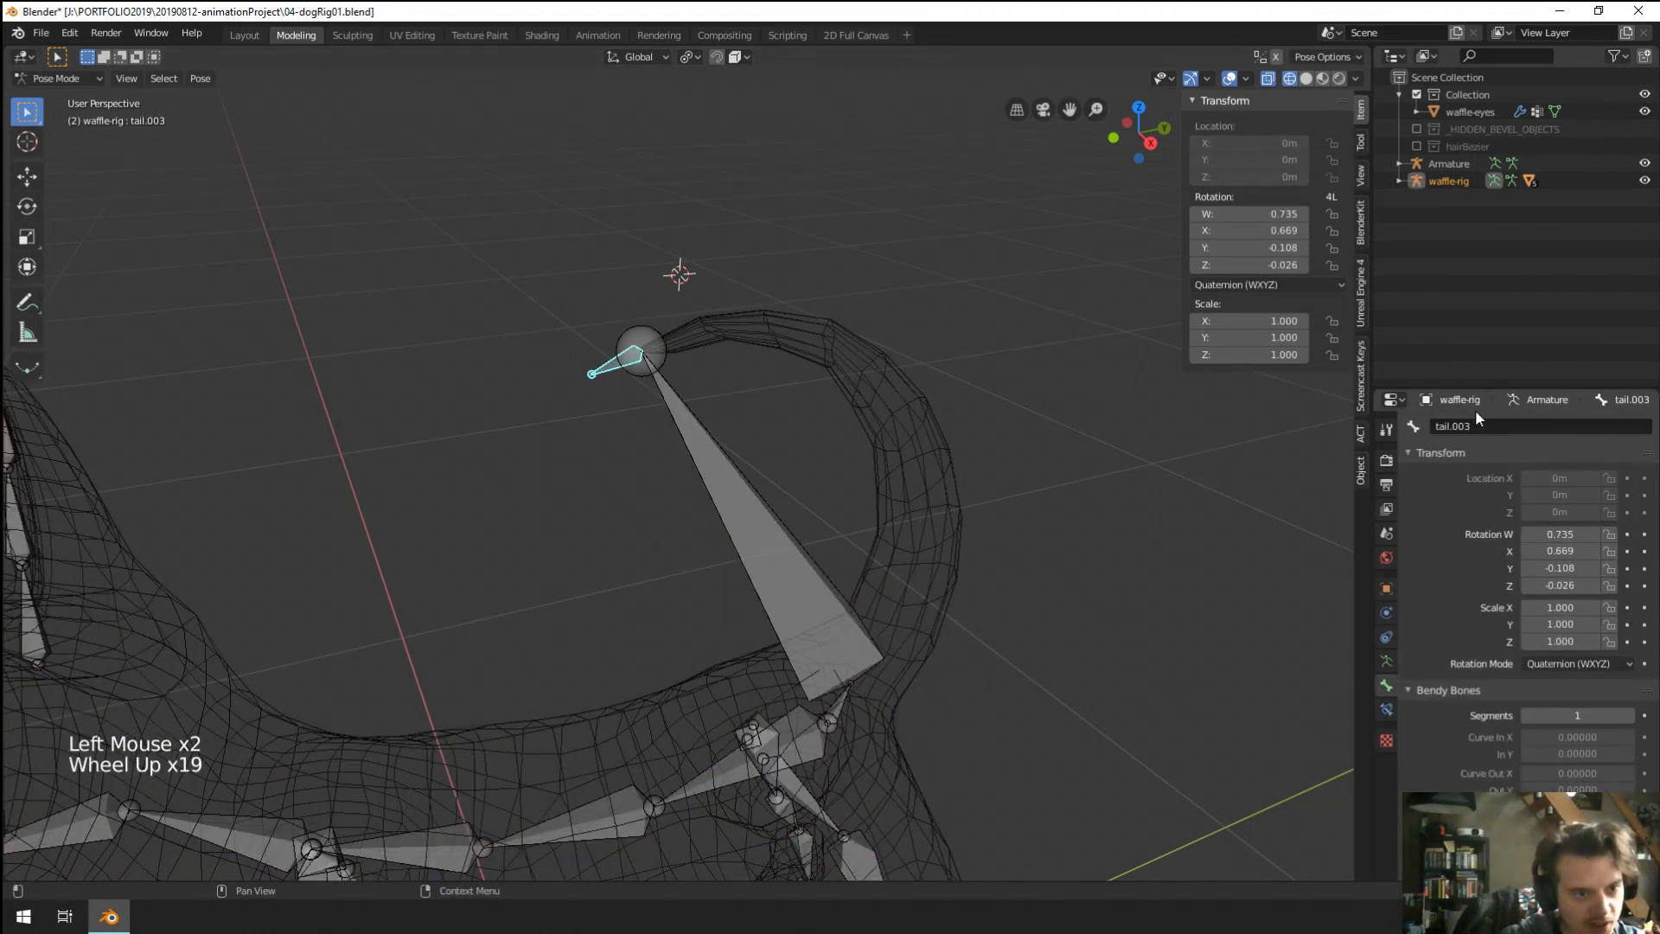
double_click(1487, 427)
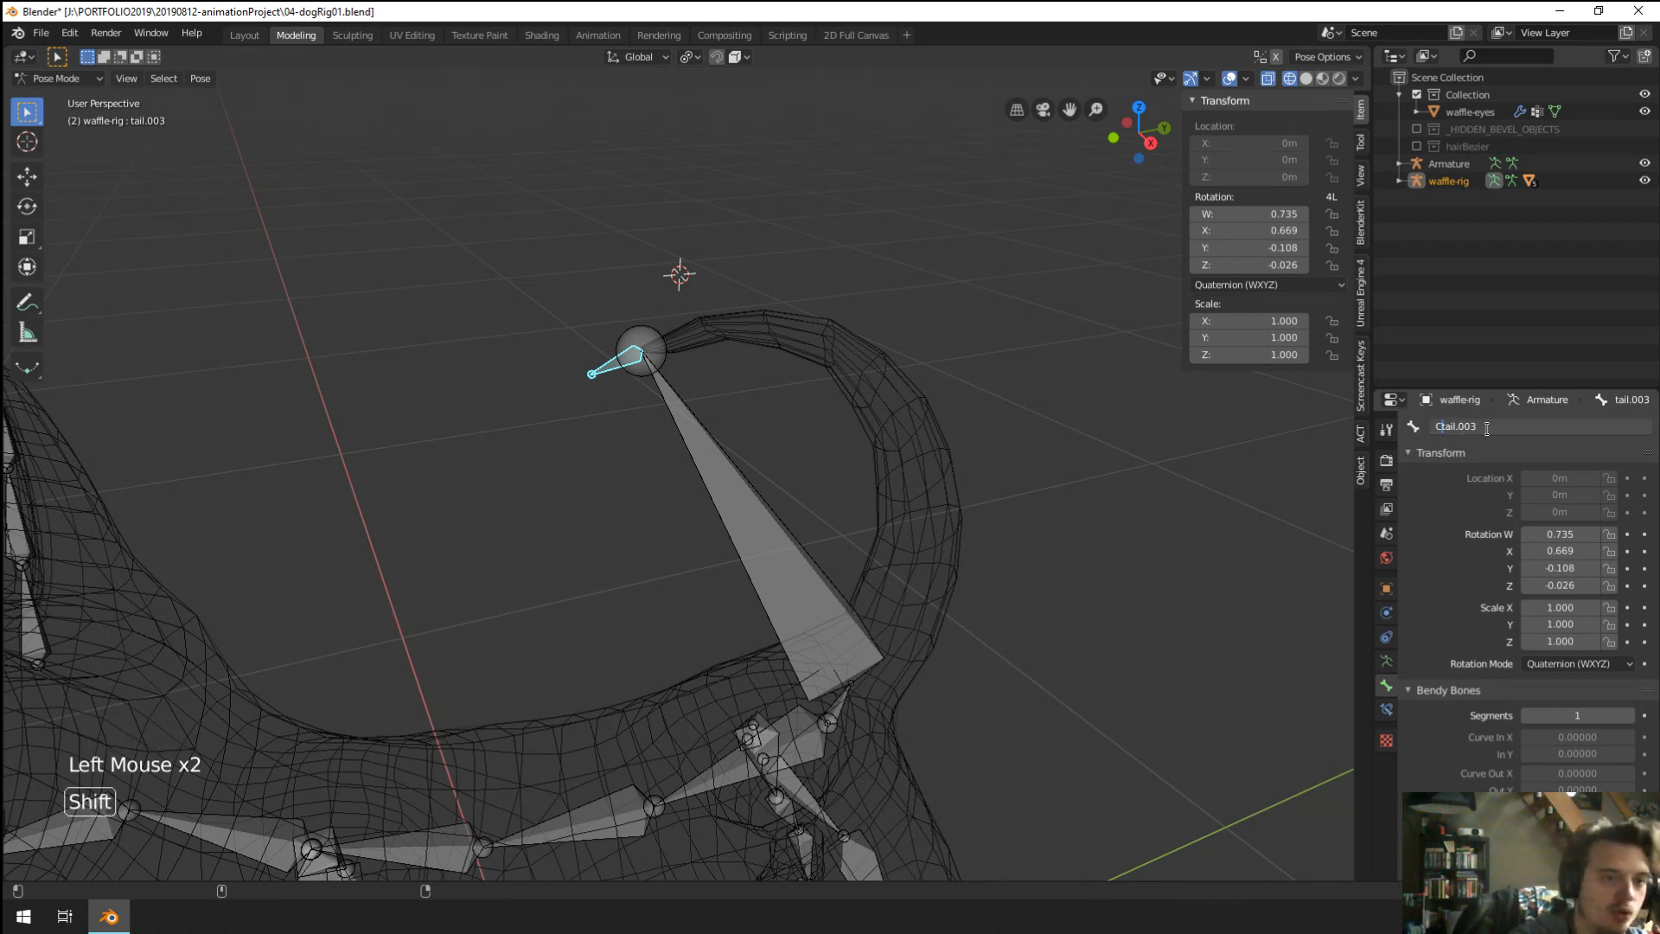
text(CTRL)
text(-)
key(Return)
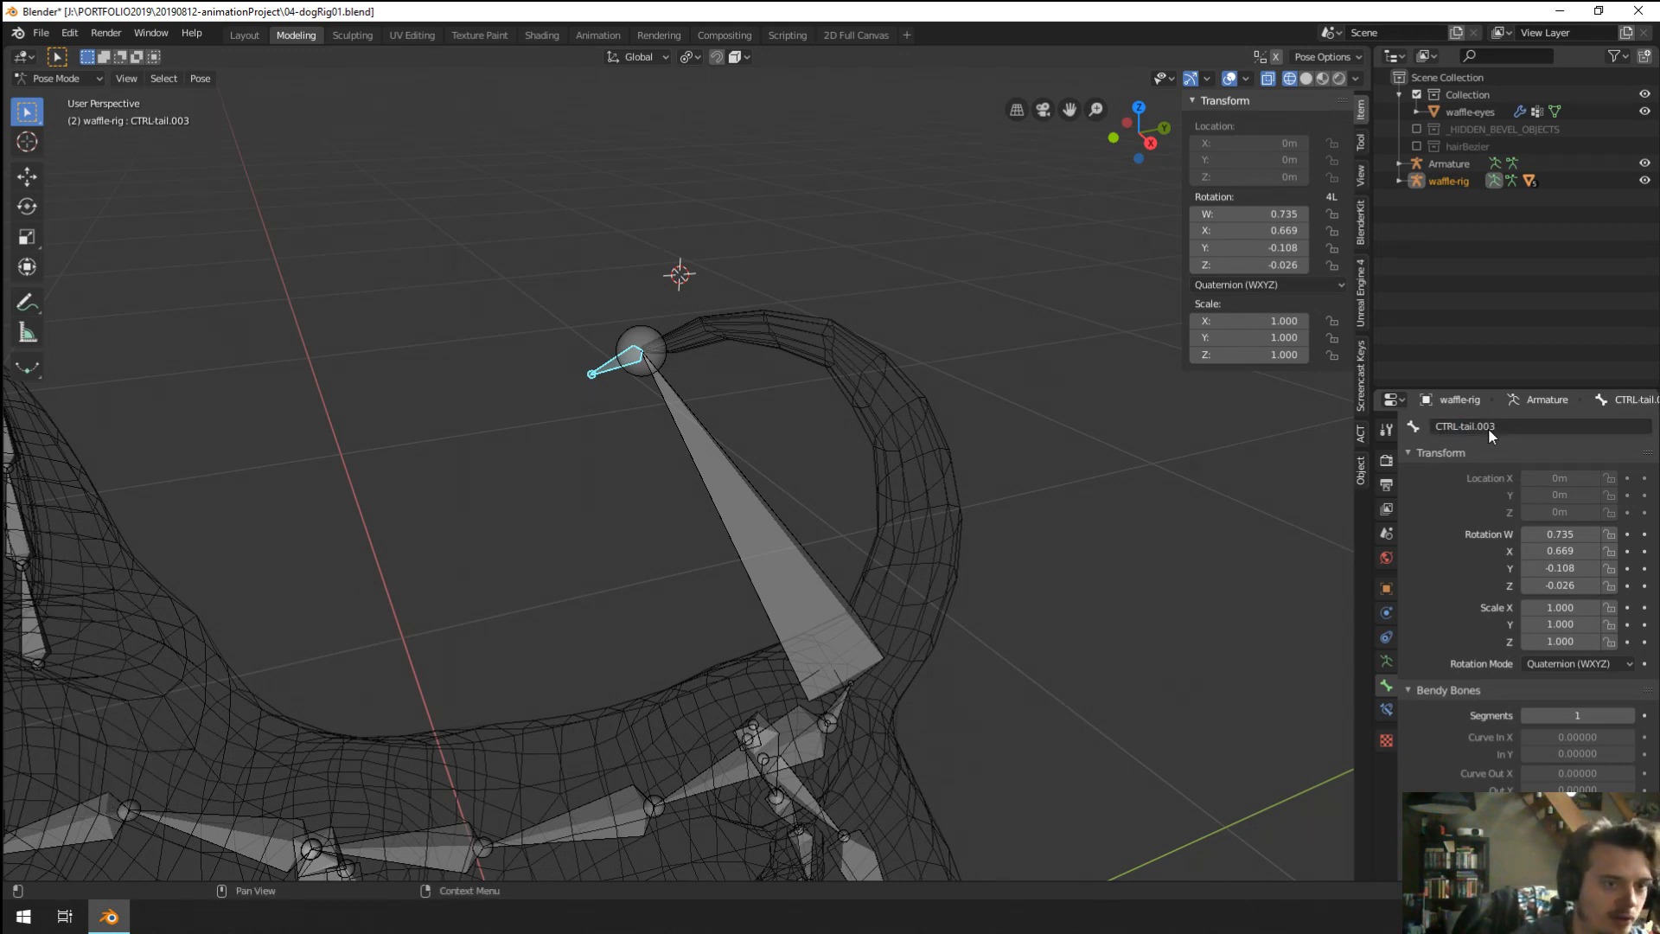
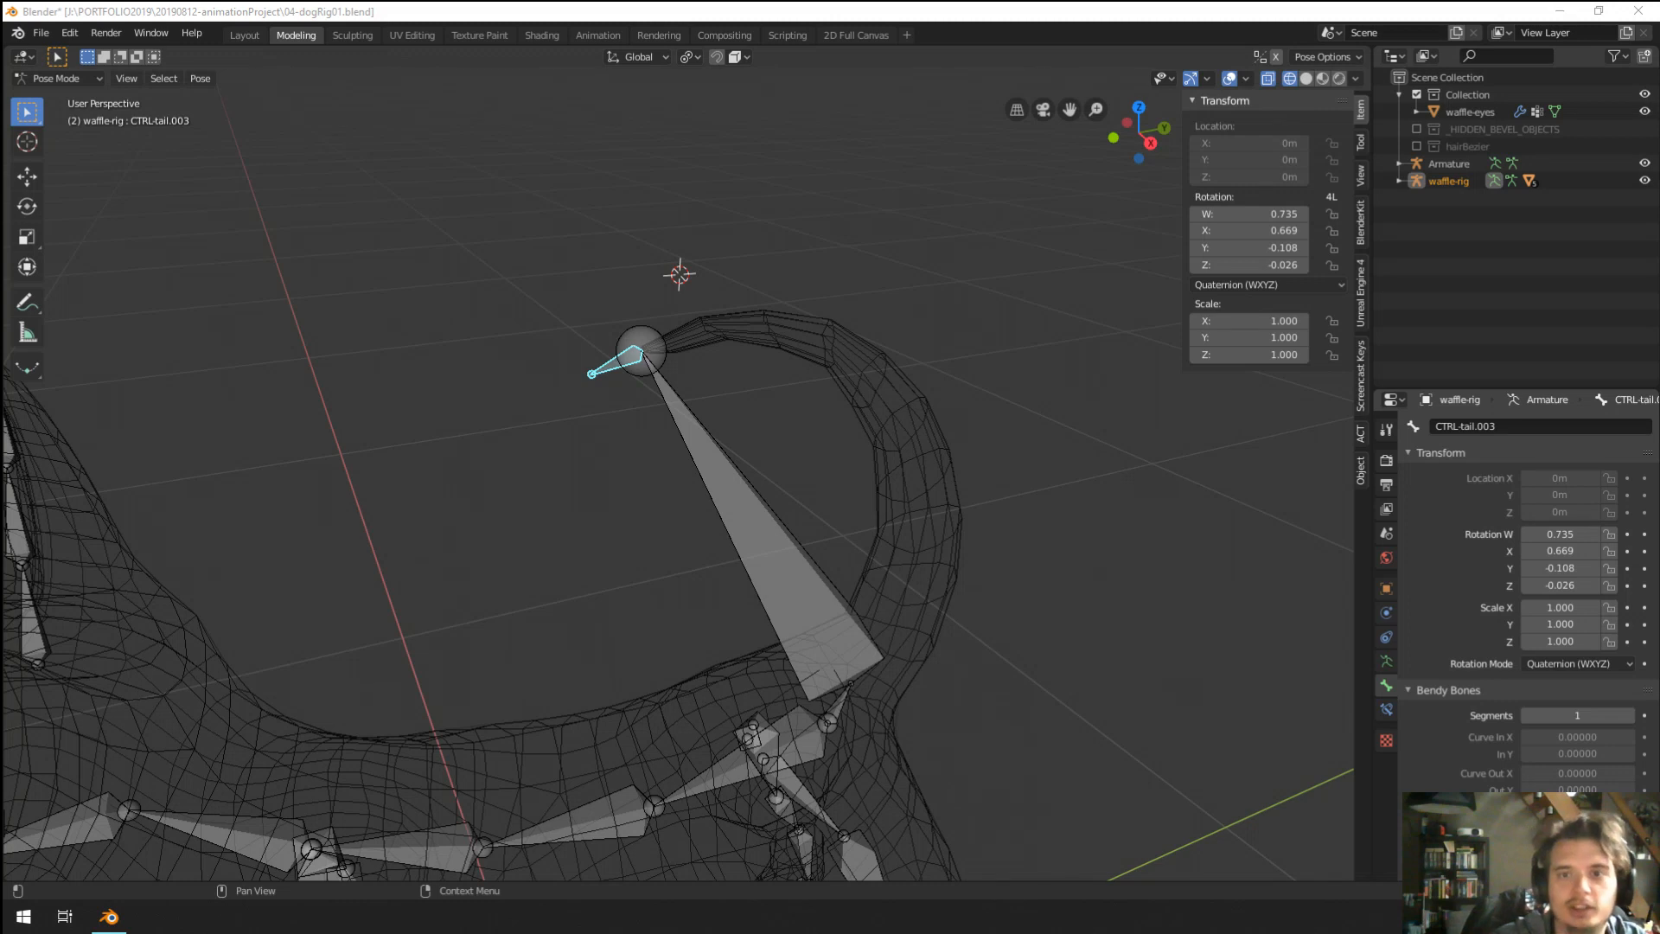
Clear the rotation and location of all the rig's bones.
right_click(608, 370)
right_click(674, 407)
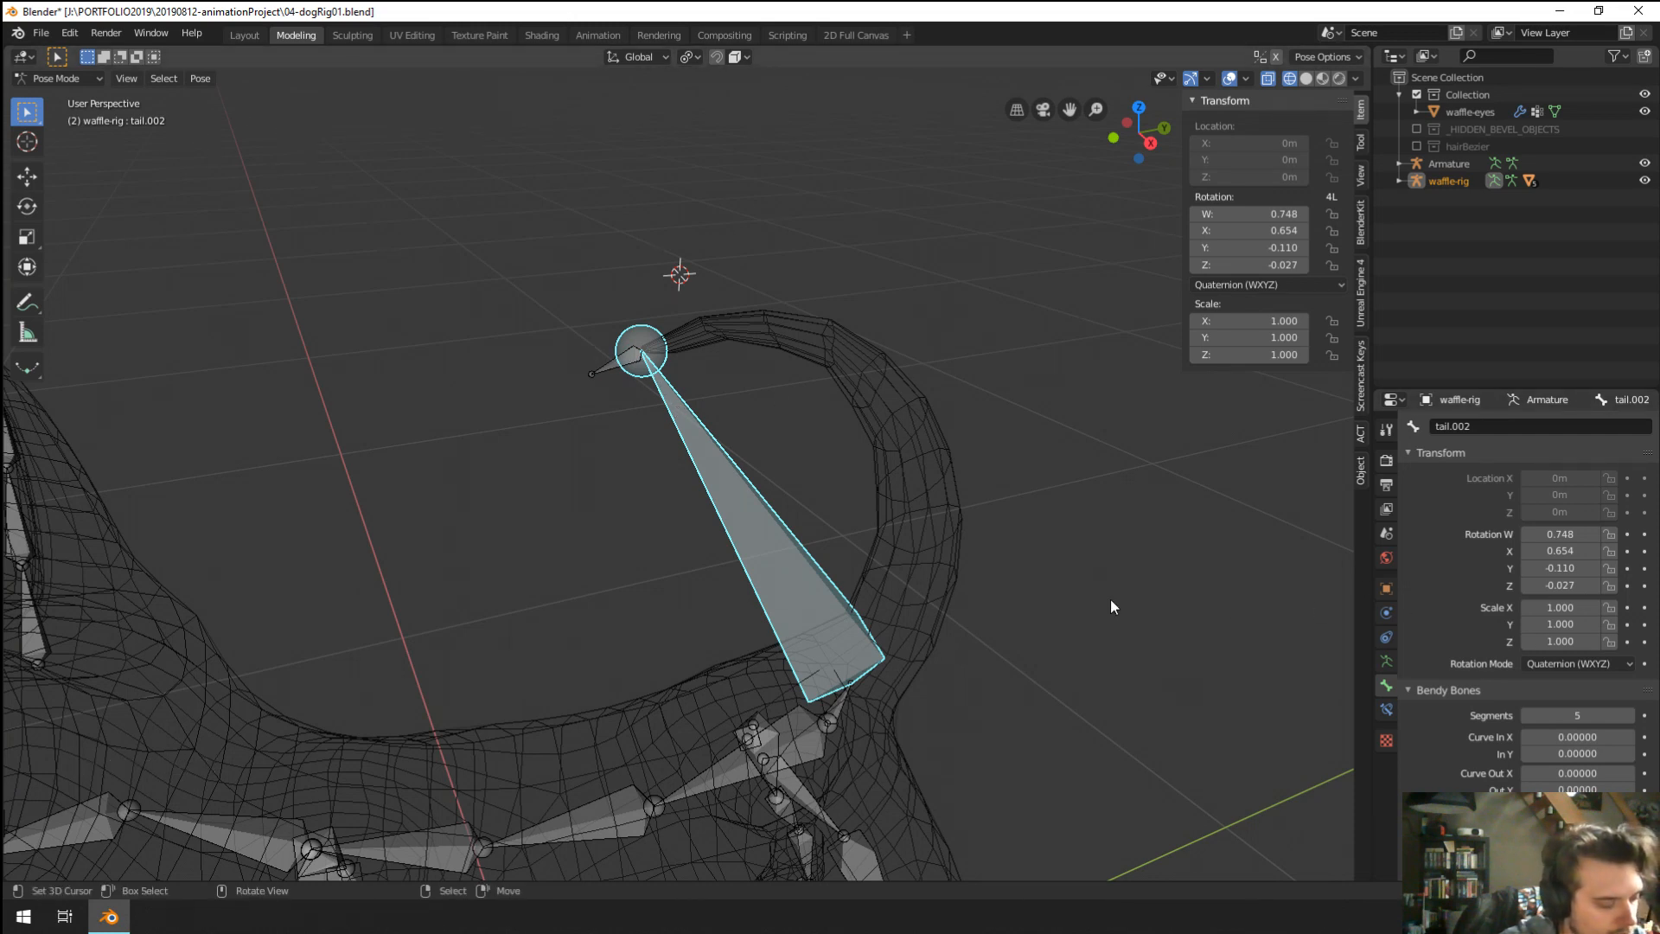
key(a)
key(alt+r)
key(alt+g)
In Edit Mode, disconnect CTRL-tail.003 from tail.002 and clear its parent.
key(ctrl+Tab)
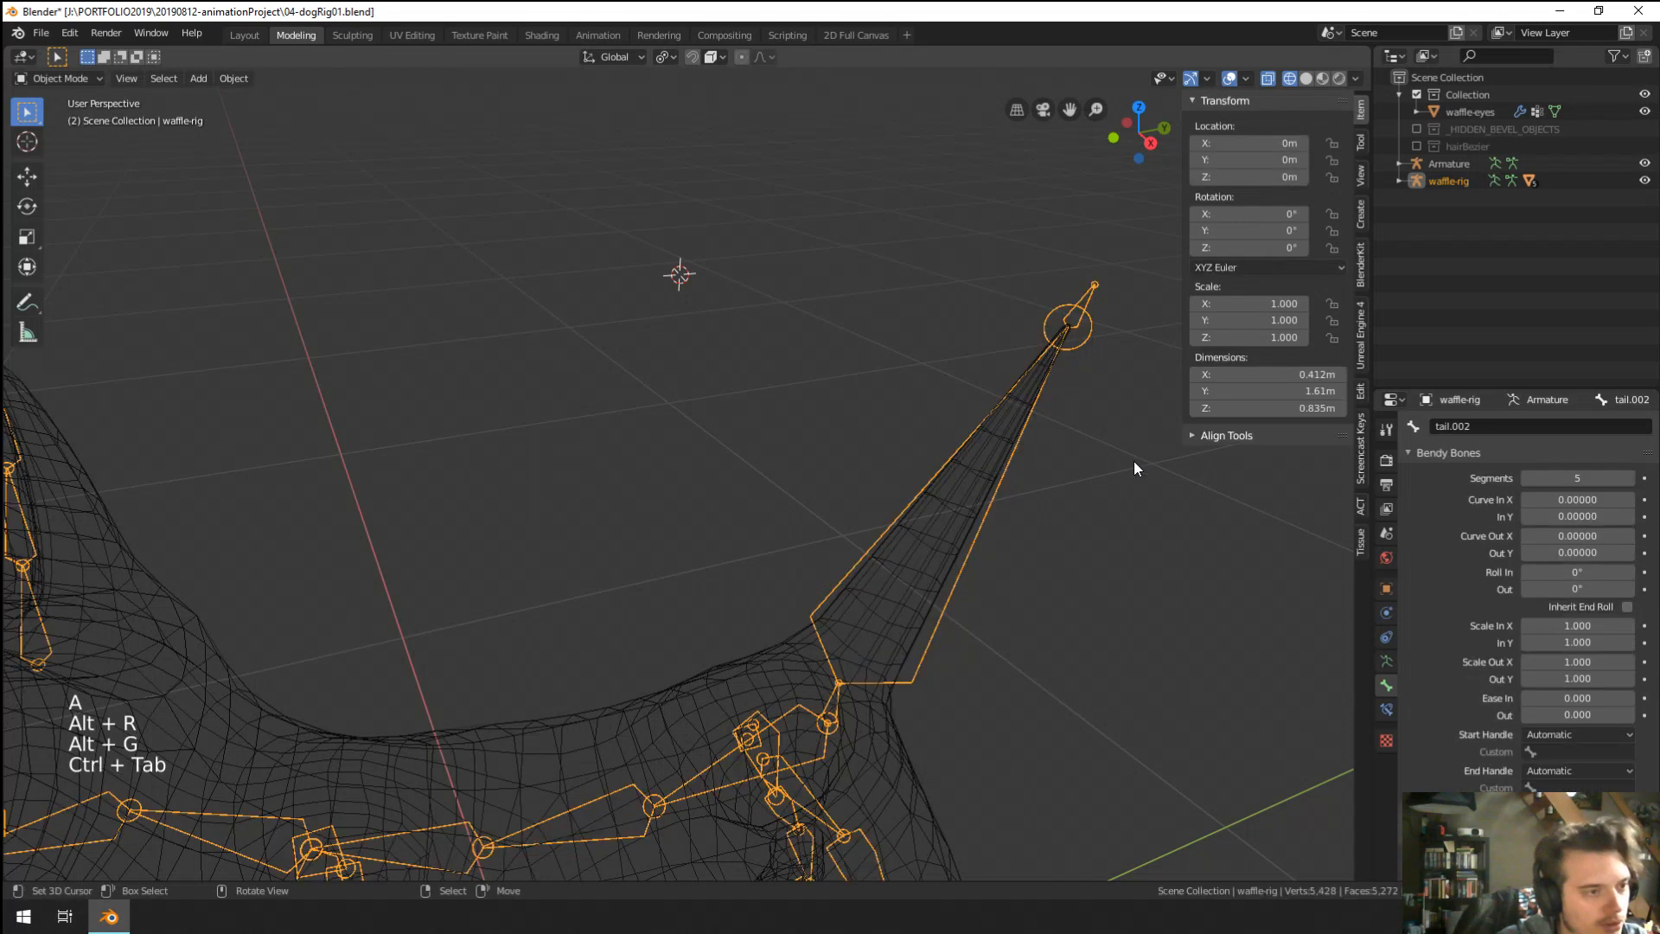
key(Tab)
right_click(1083, 302)
right_click(1083, 303)
shift+middle_drag(1122, 362, 1019, 435)
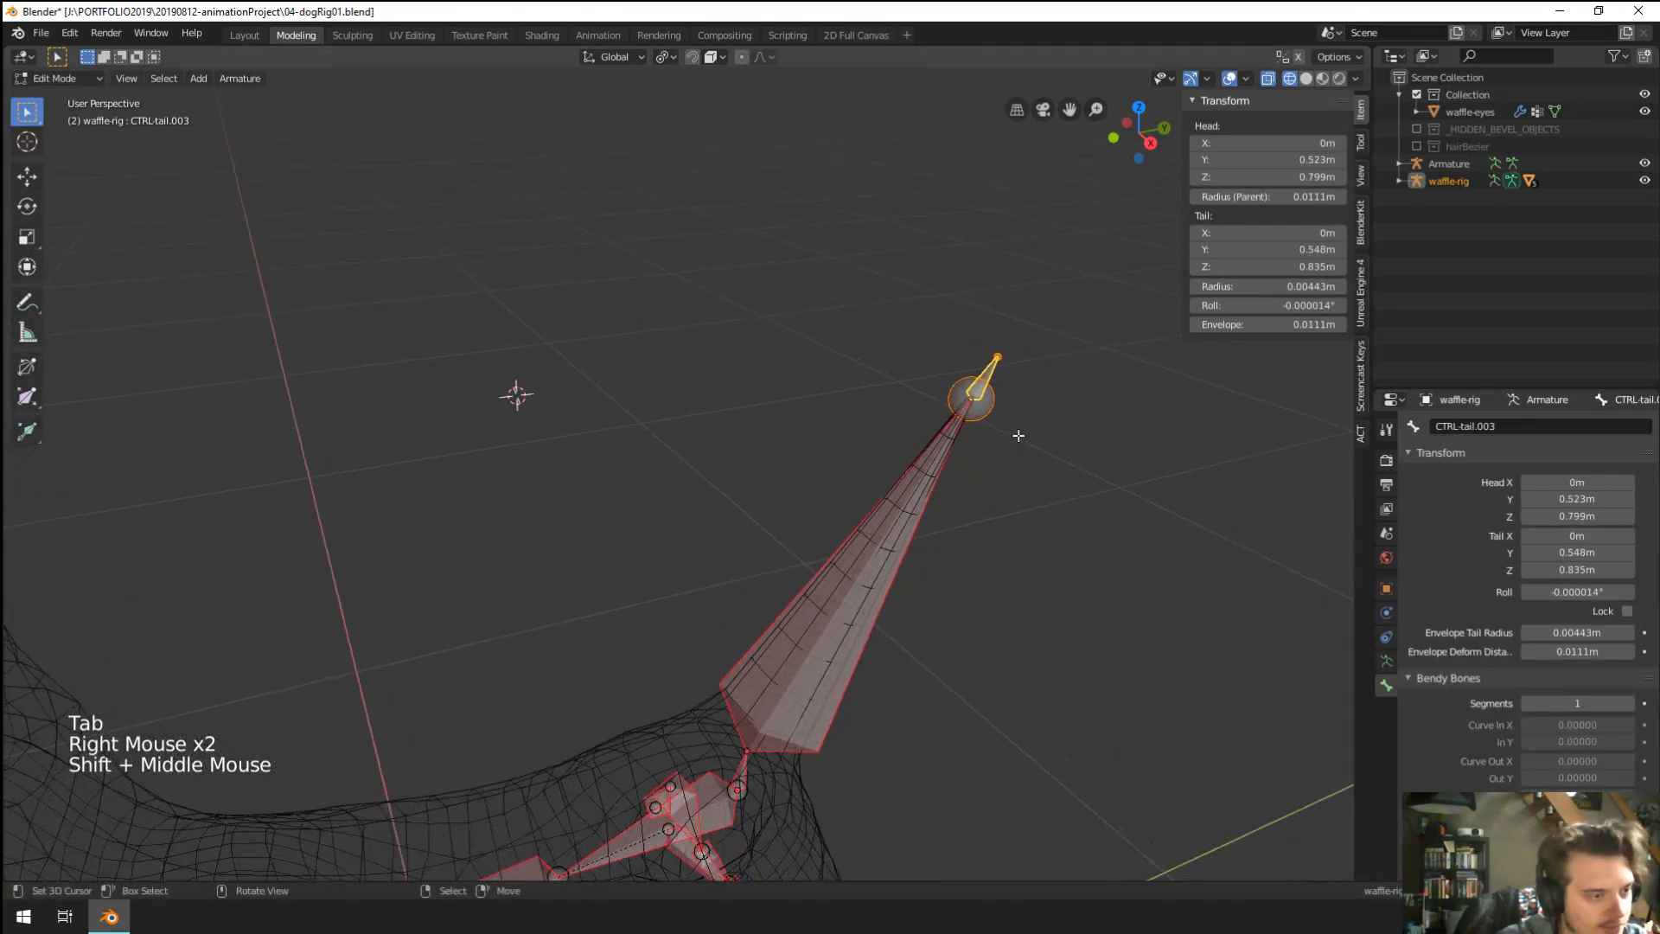
key(alt+p)
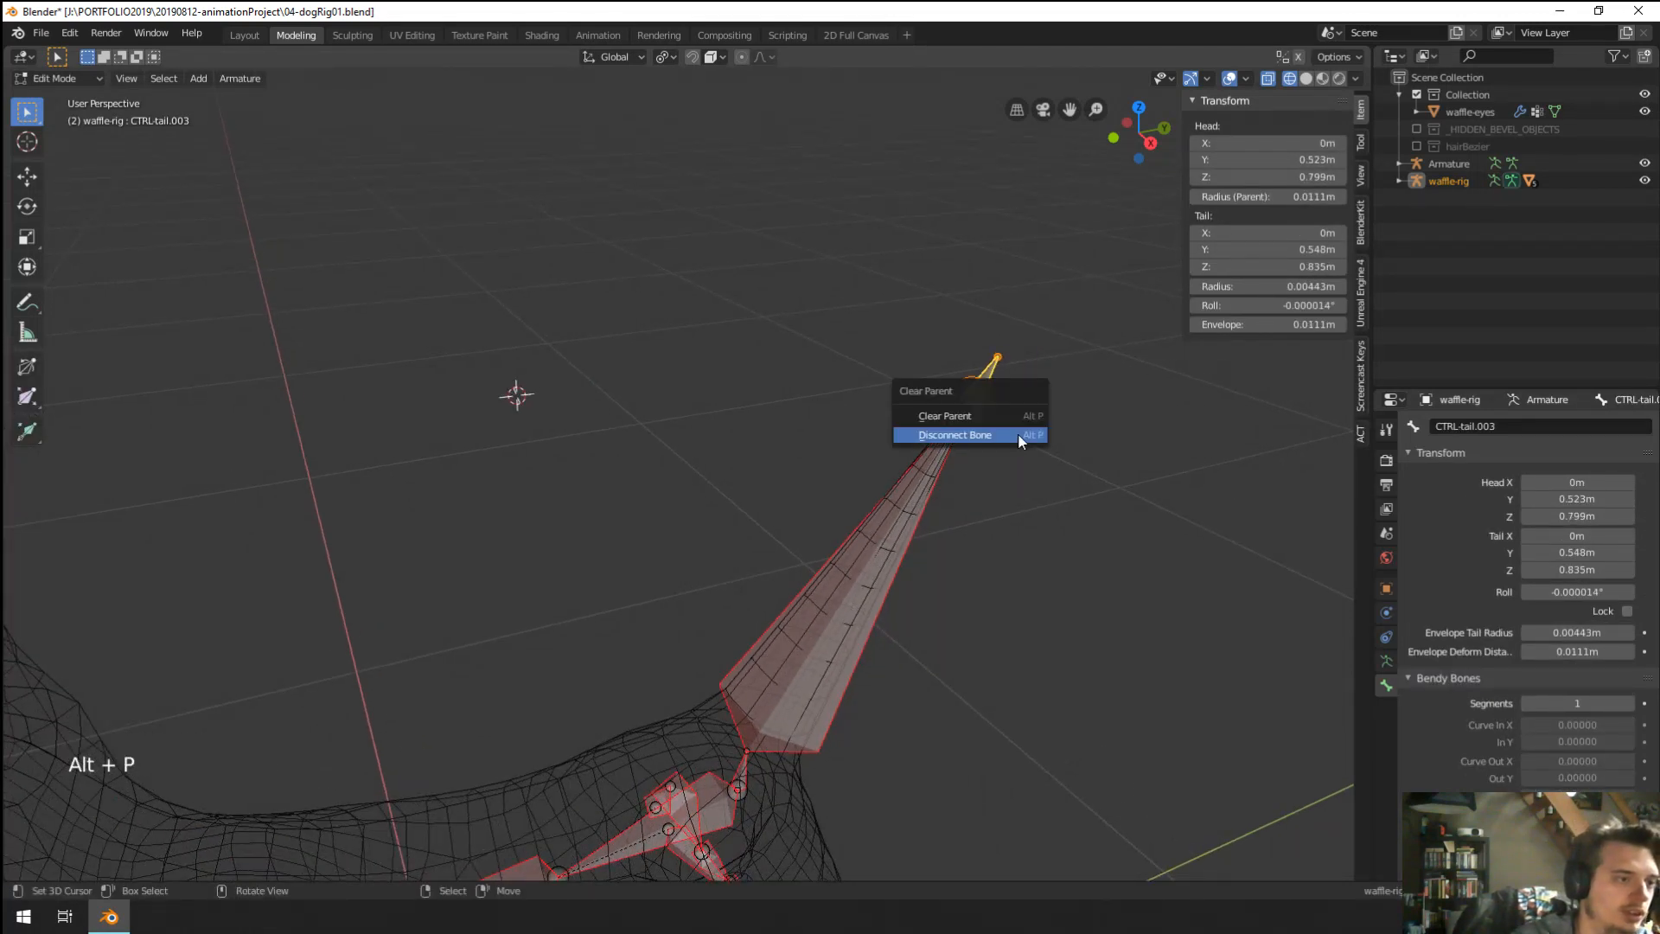
click(1019, 433)
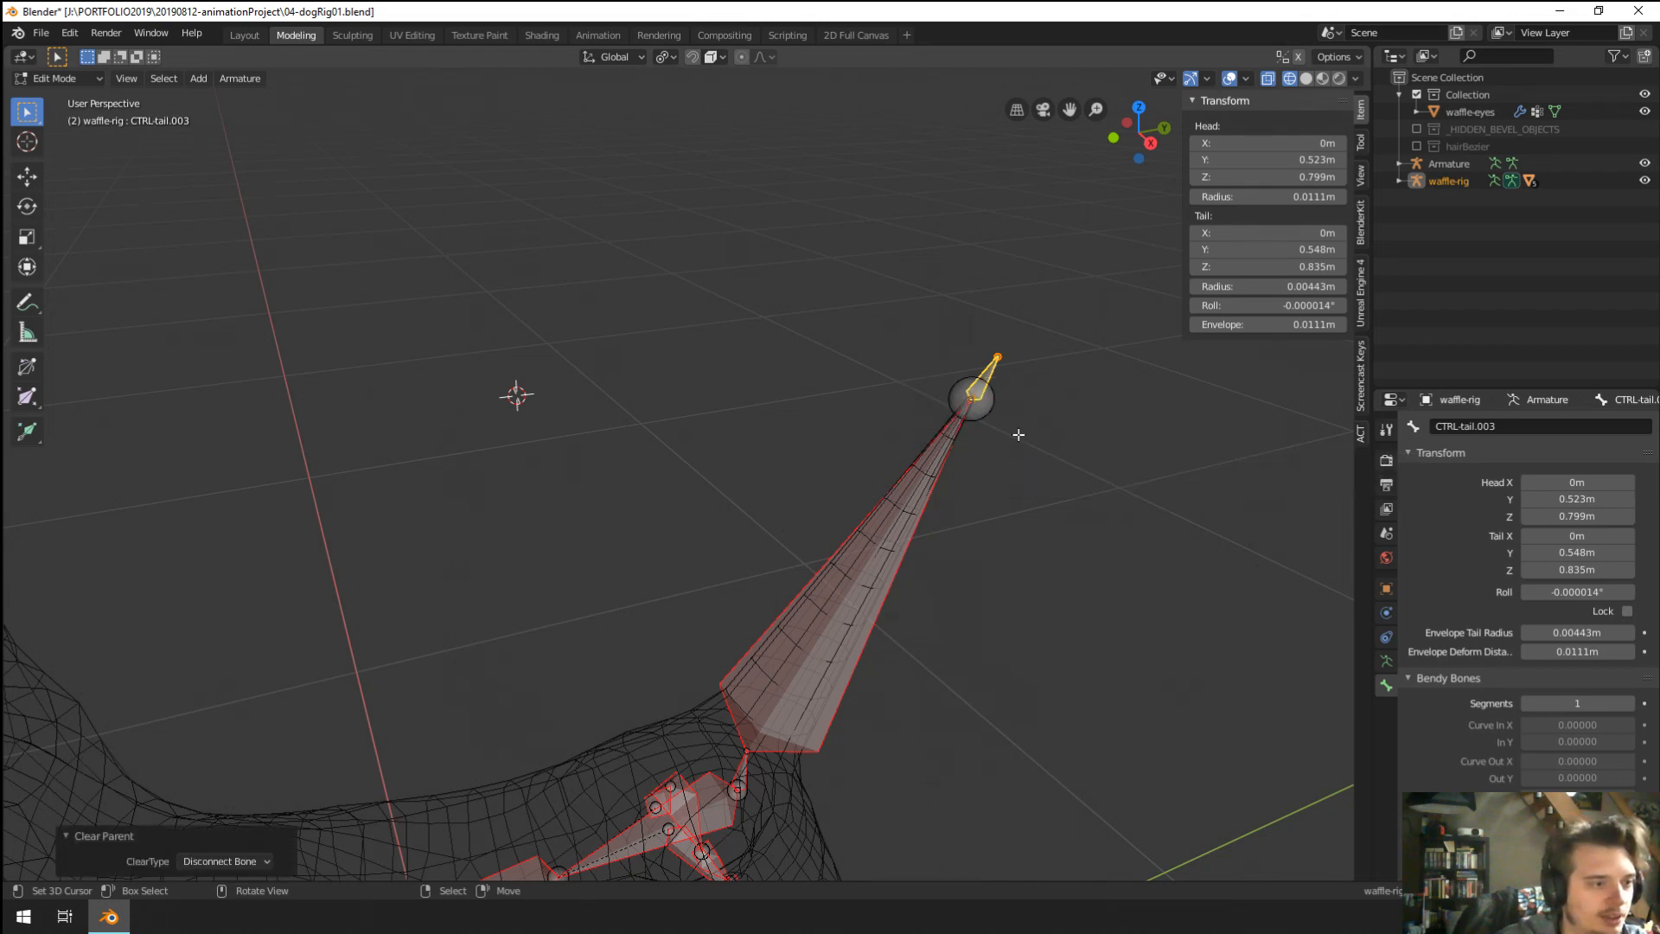
middle_drag(1006, 437, 964, 432)
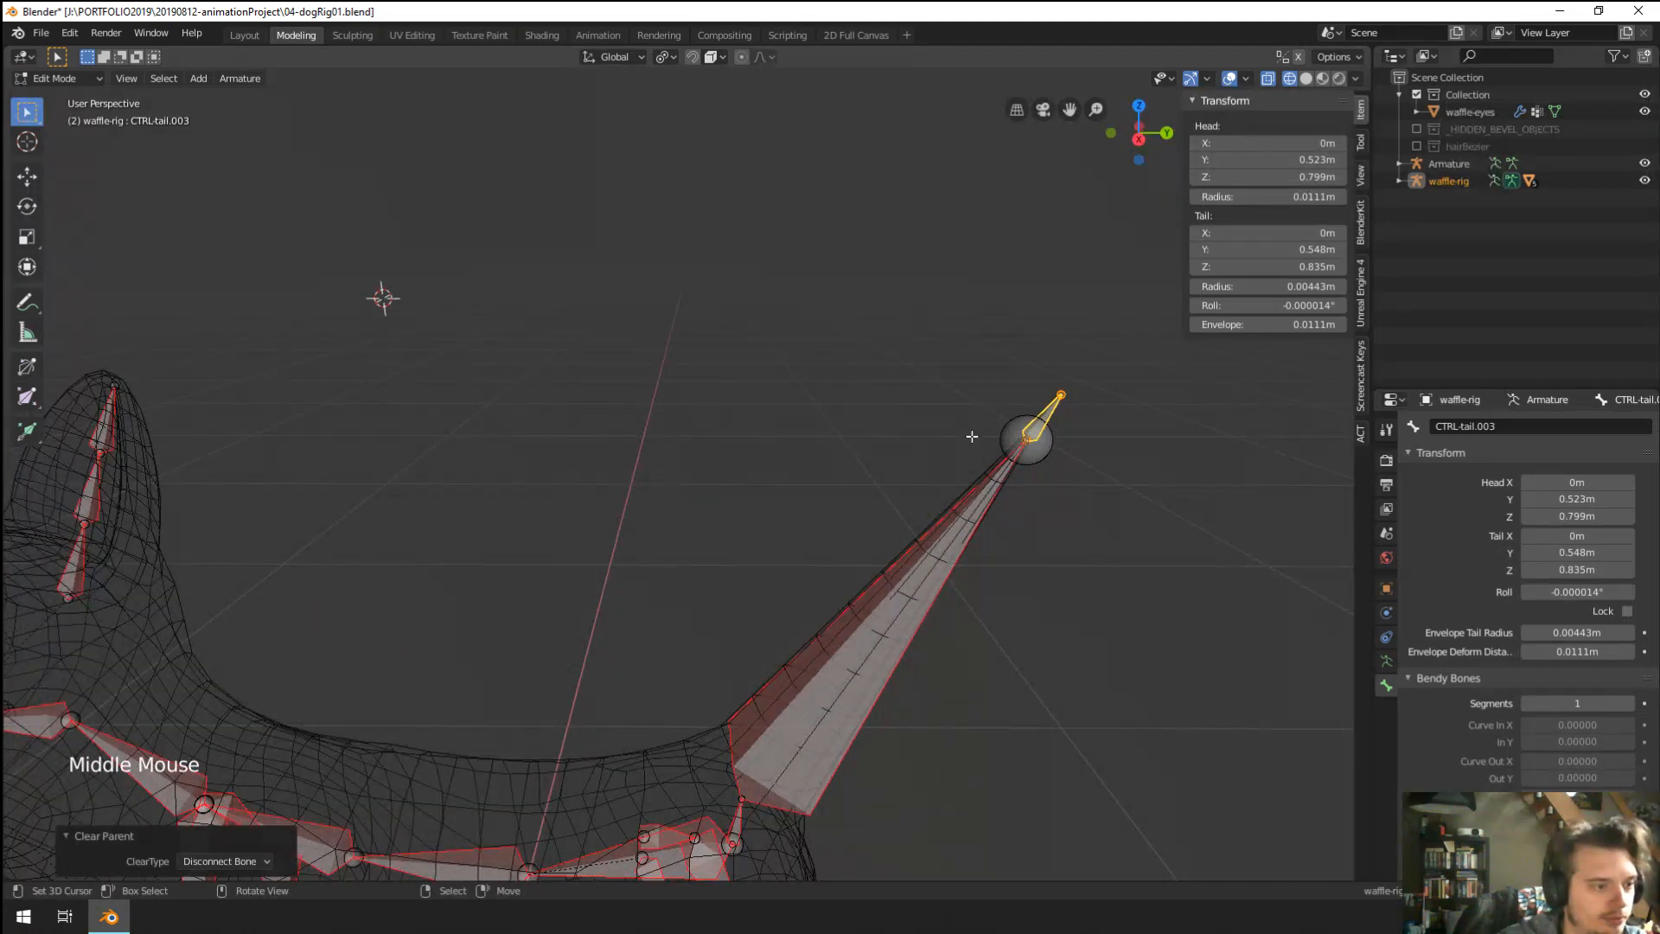
key(alt+p)
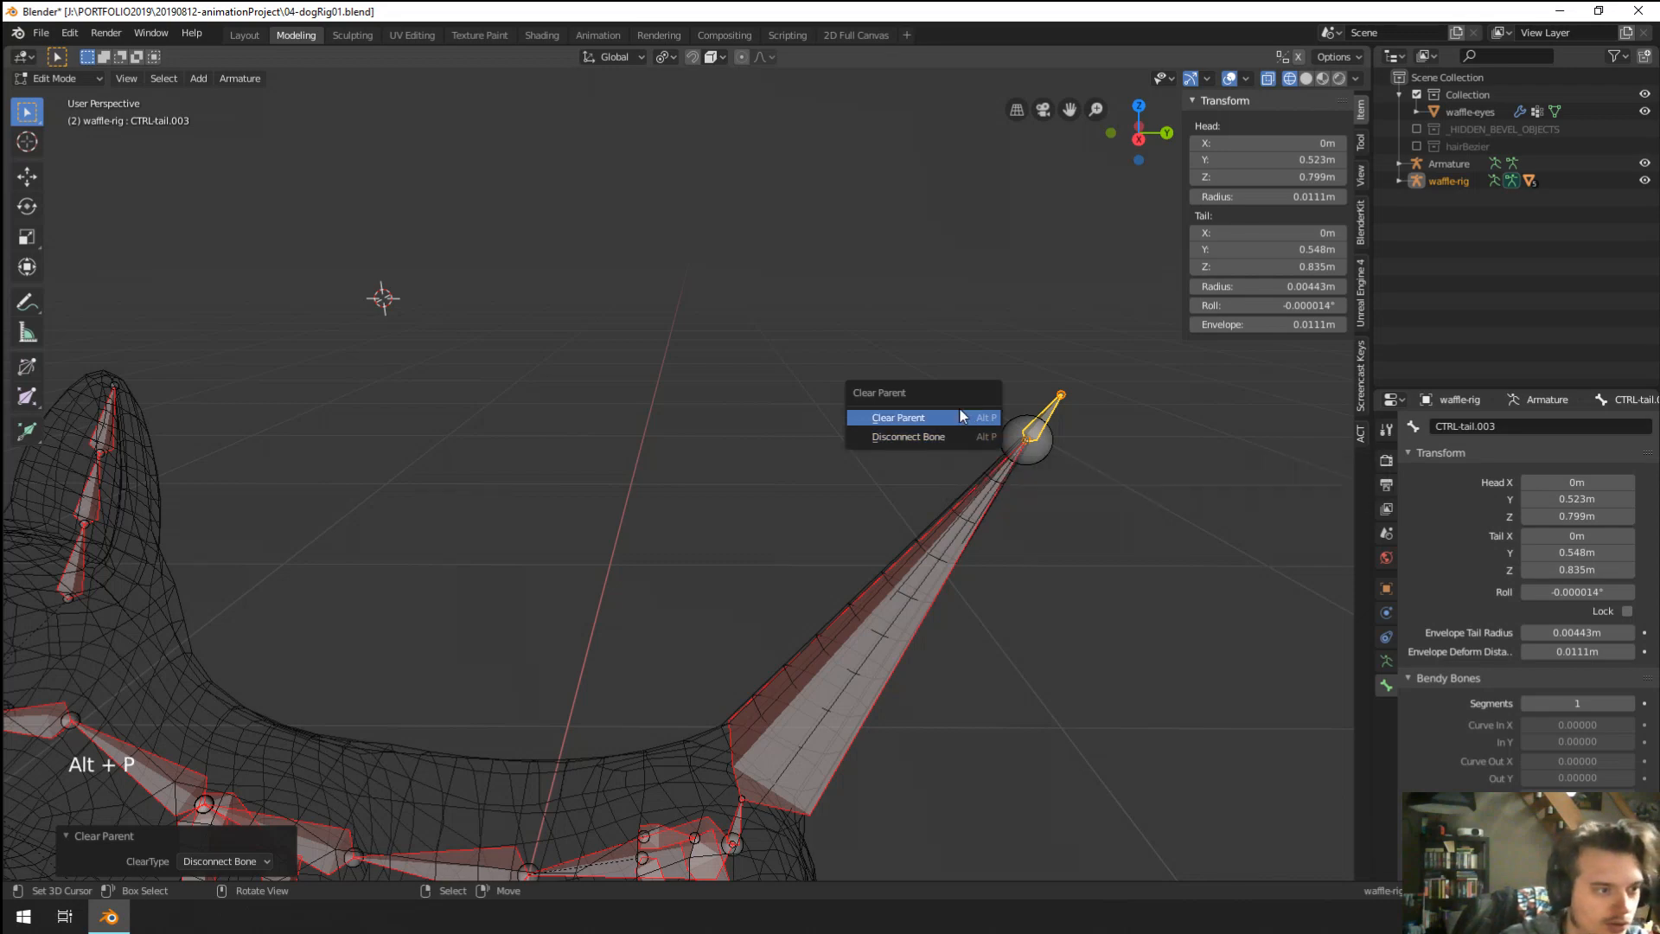
click(967, 415)
In Pose Mode, add a Track To constraint to tail.002 with CTRL-tail.003 as its target.
right_click(980, 527)
shift+middle_drag(1007, 558, 964, 562)
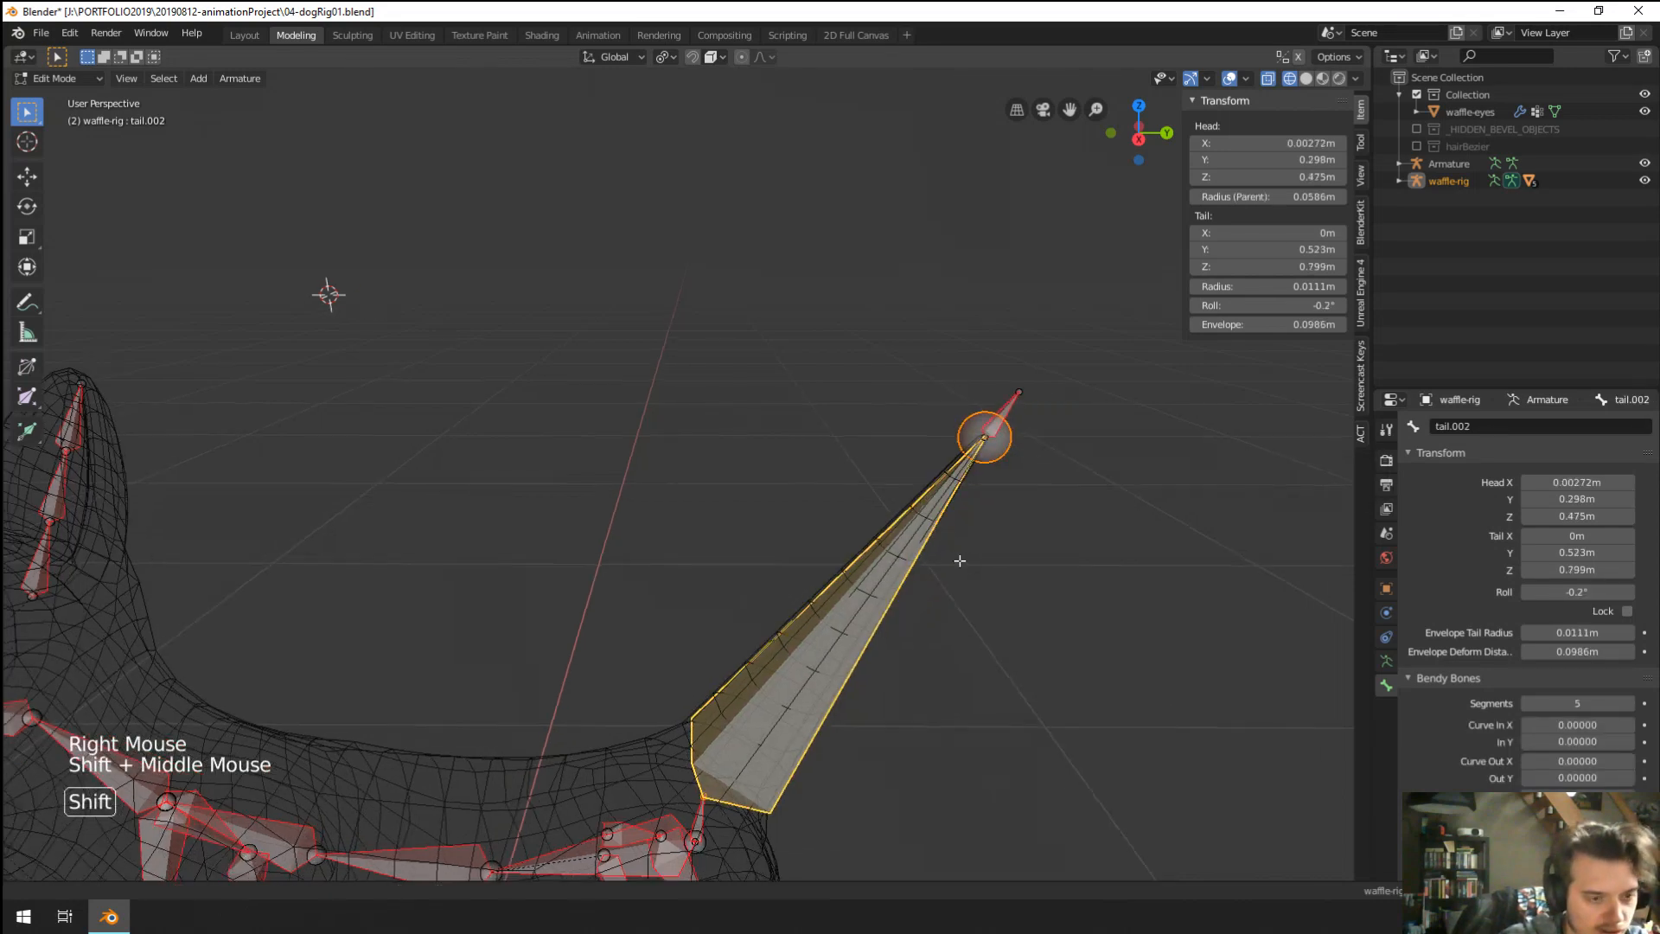
key(Tab)
key(ctrl+Tab)
right_click(942, 516)
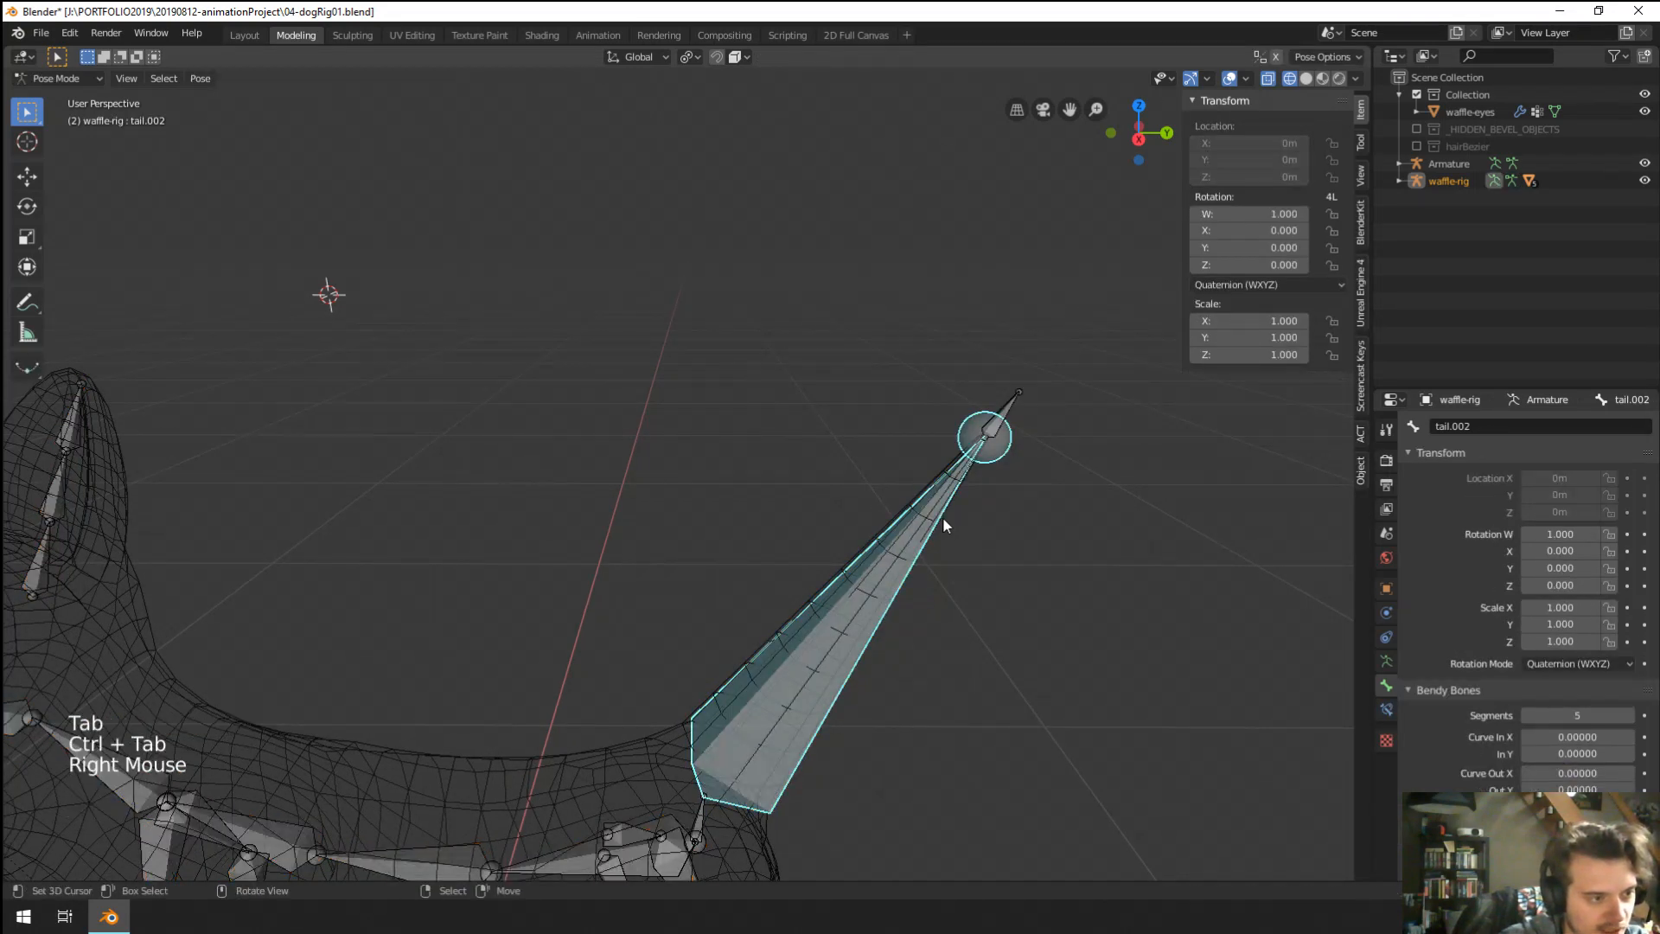
key(shift)
right_click(1013, 405)
shift+right_click(970, 481)
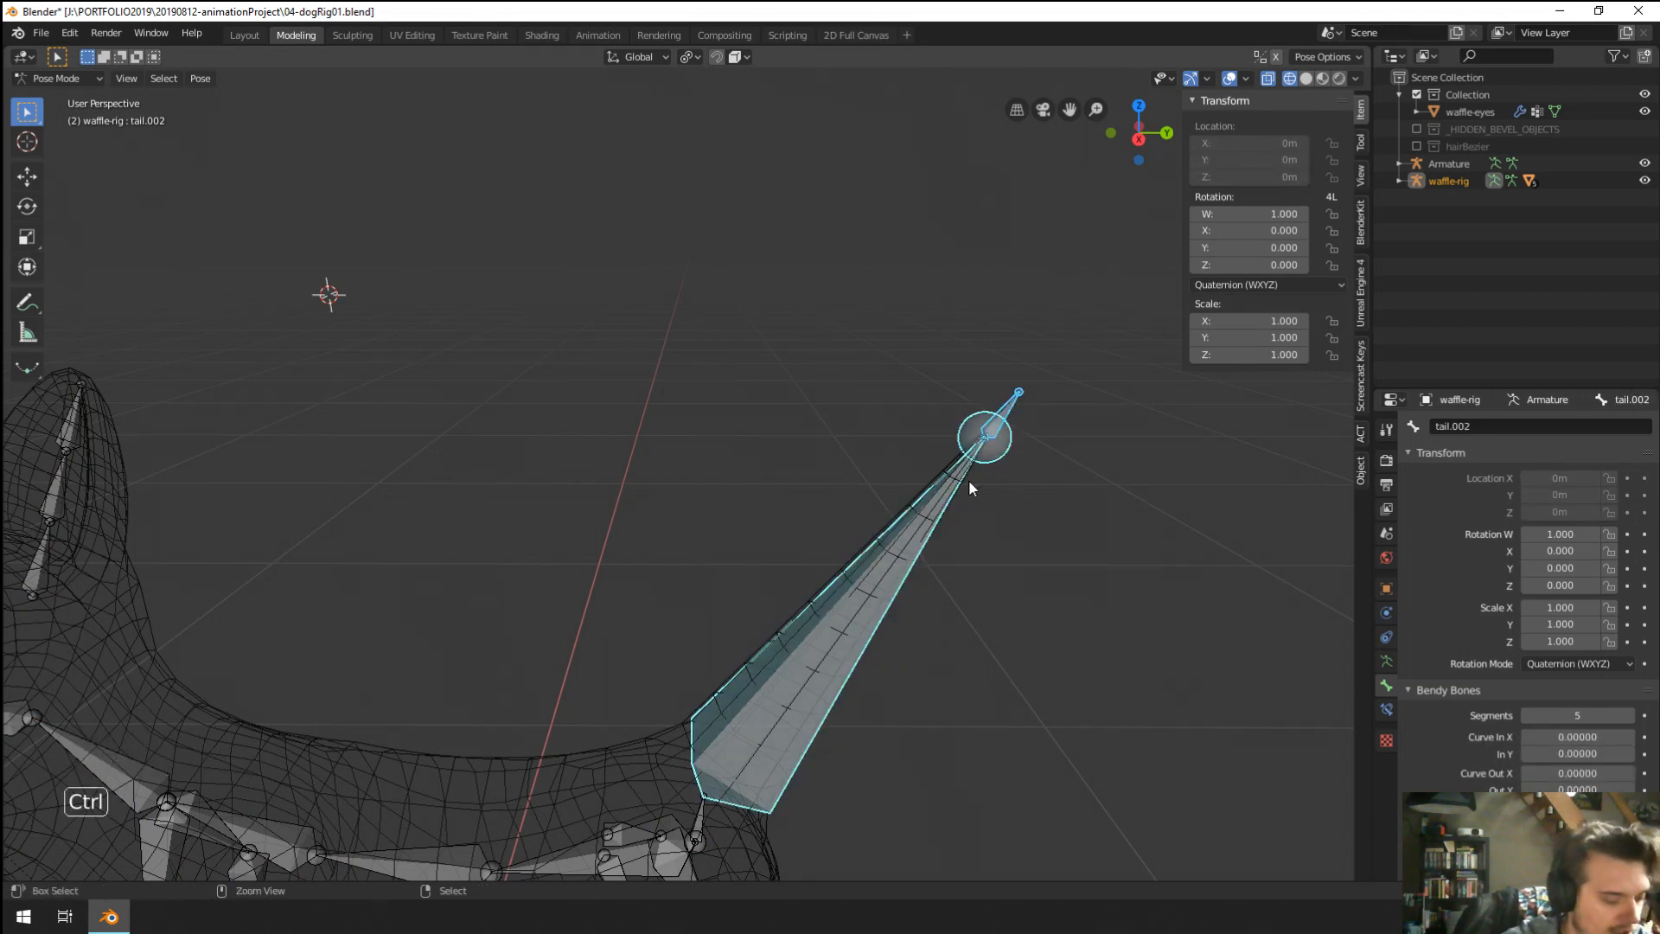
key(shift+ctrl+c)
click(968, 479)
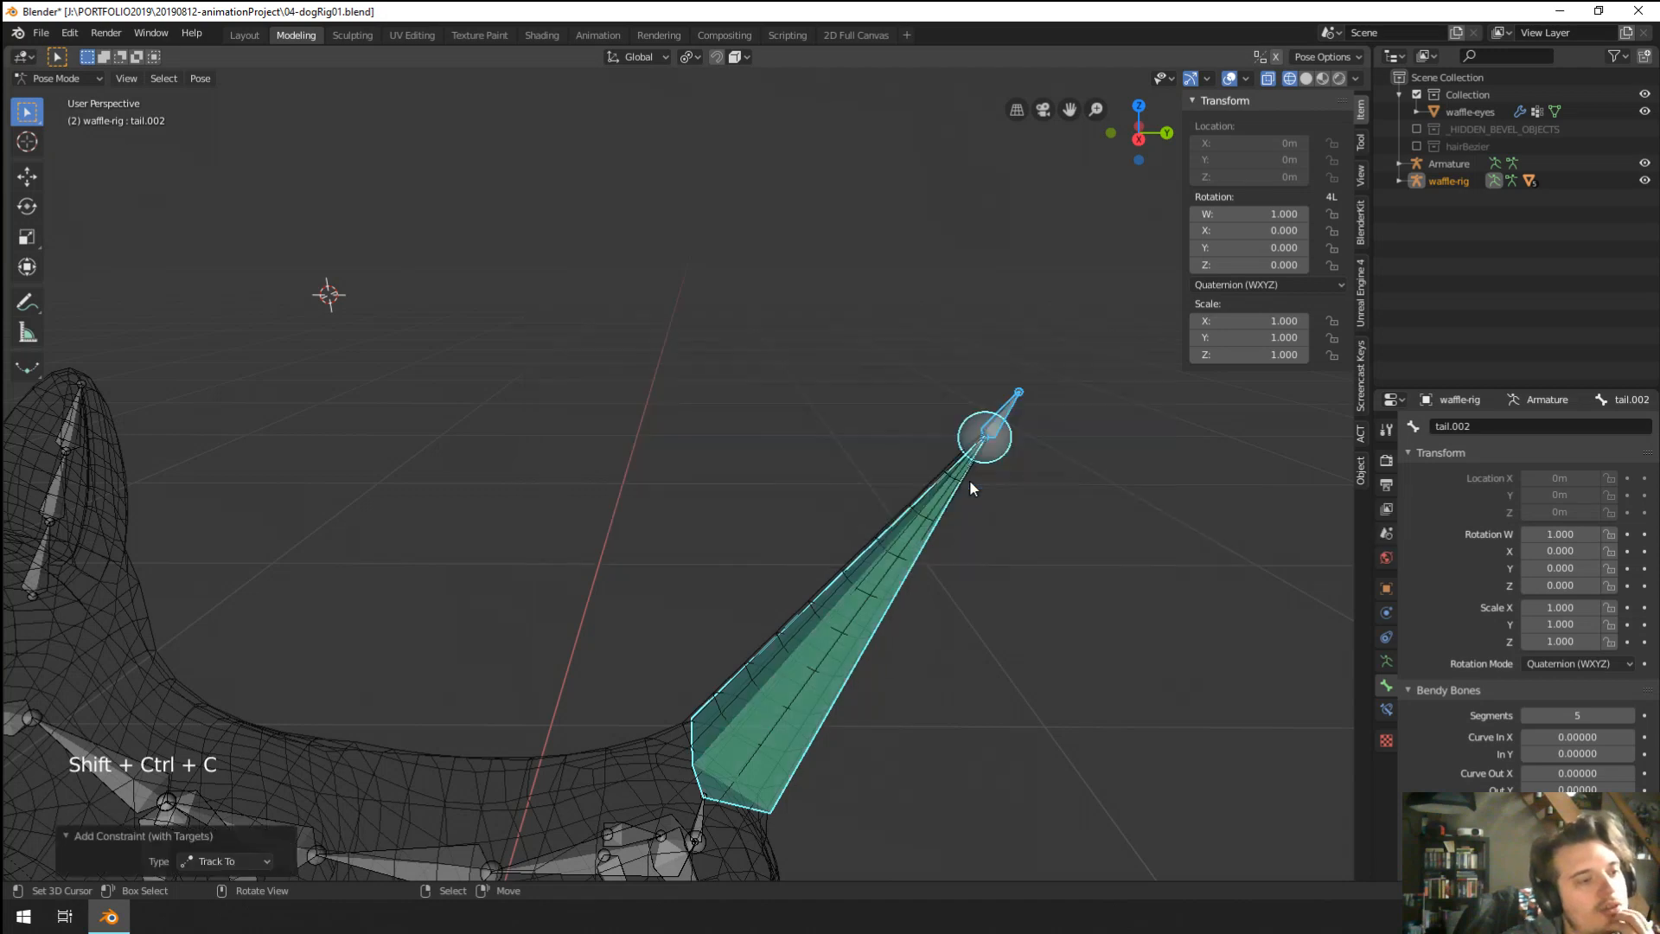
Try moving CTRL-tail.003 in several directions from different views to test how tail.002 follows it, cancelling each move.
right_click(989, 378)
key(g)
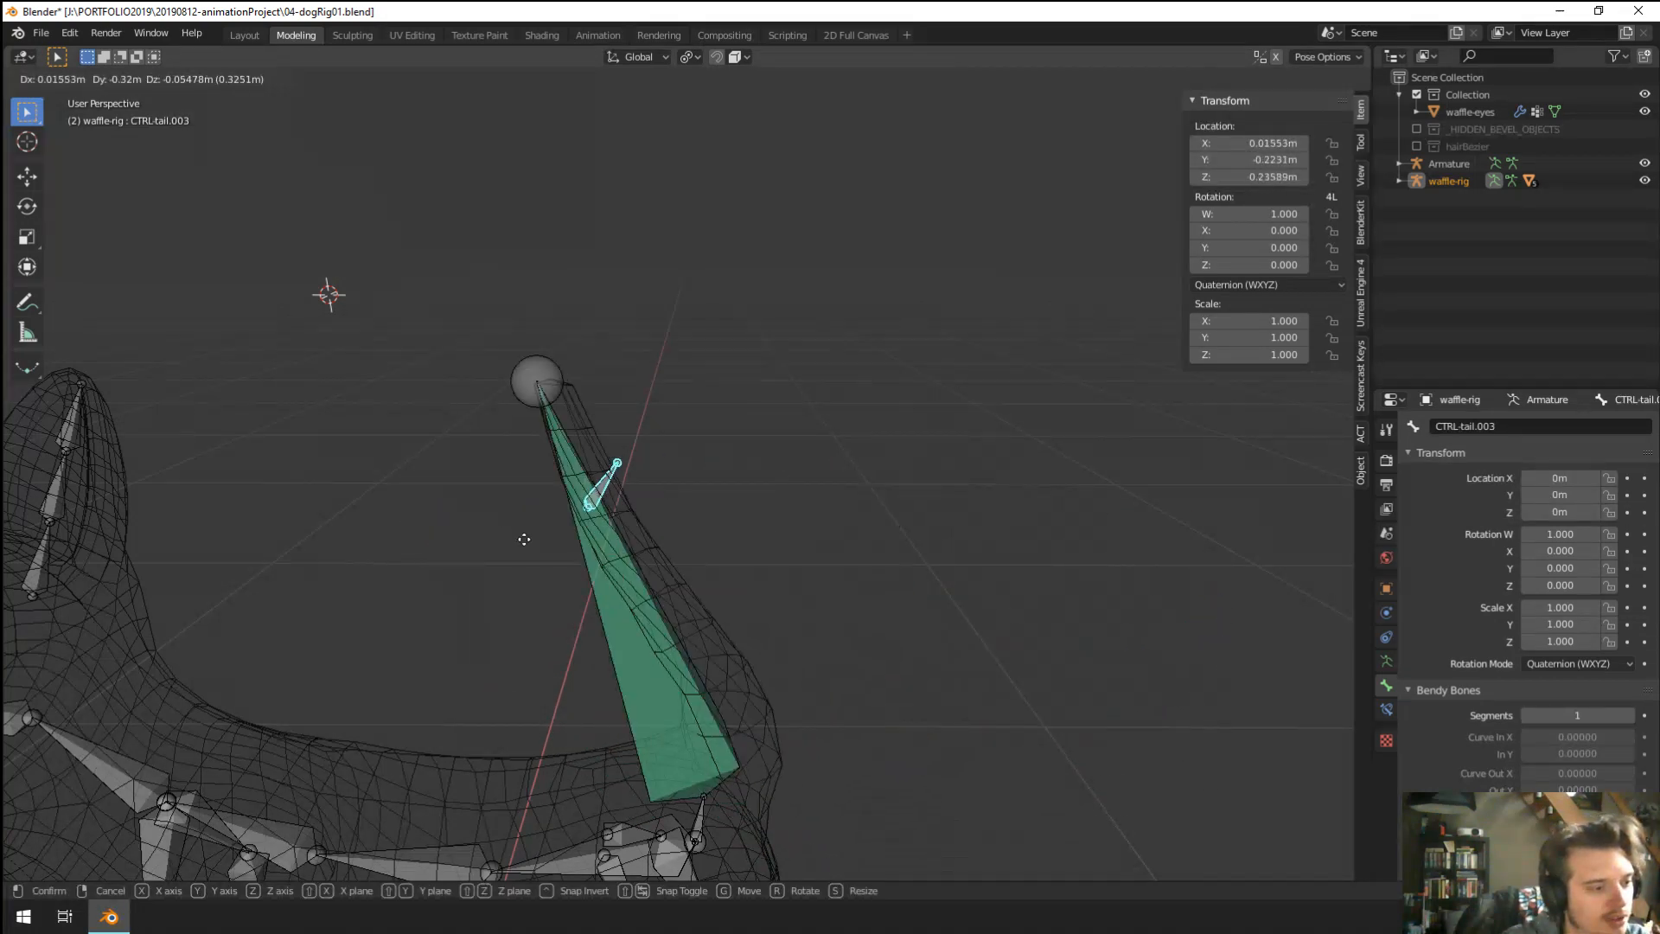
right_click(875, 508)
scroll(882, 511, down, 3)
middle_drag(882, 511, 738, 578)
key(g)
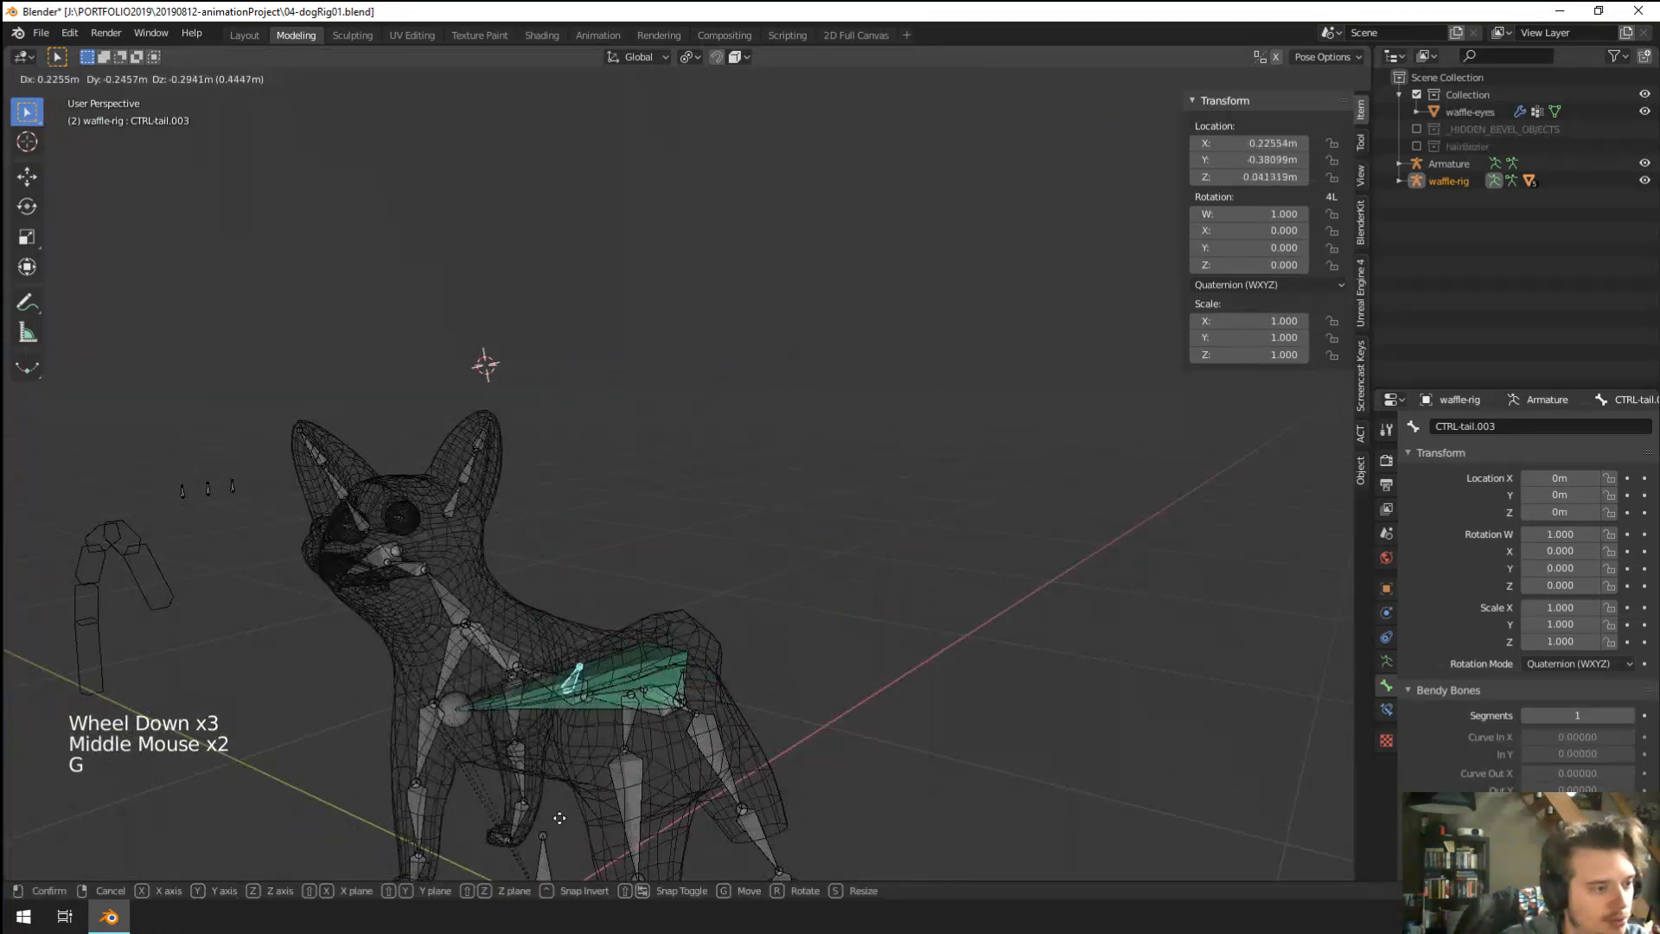
right_click(826, 615)
middle_drag(826, 615, 761, 636)
key(g)
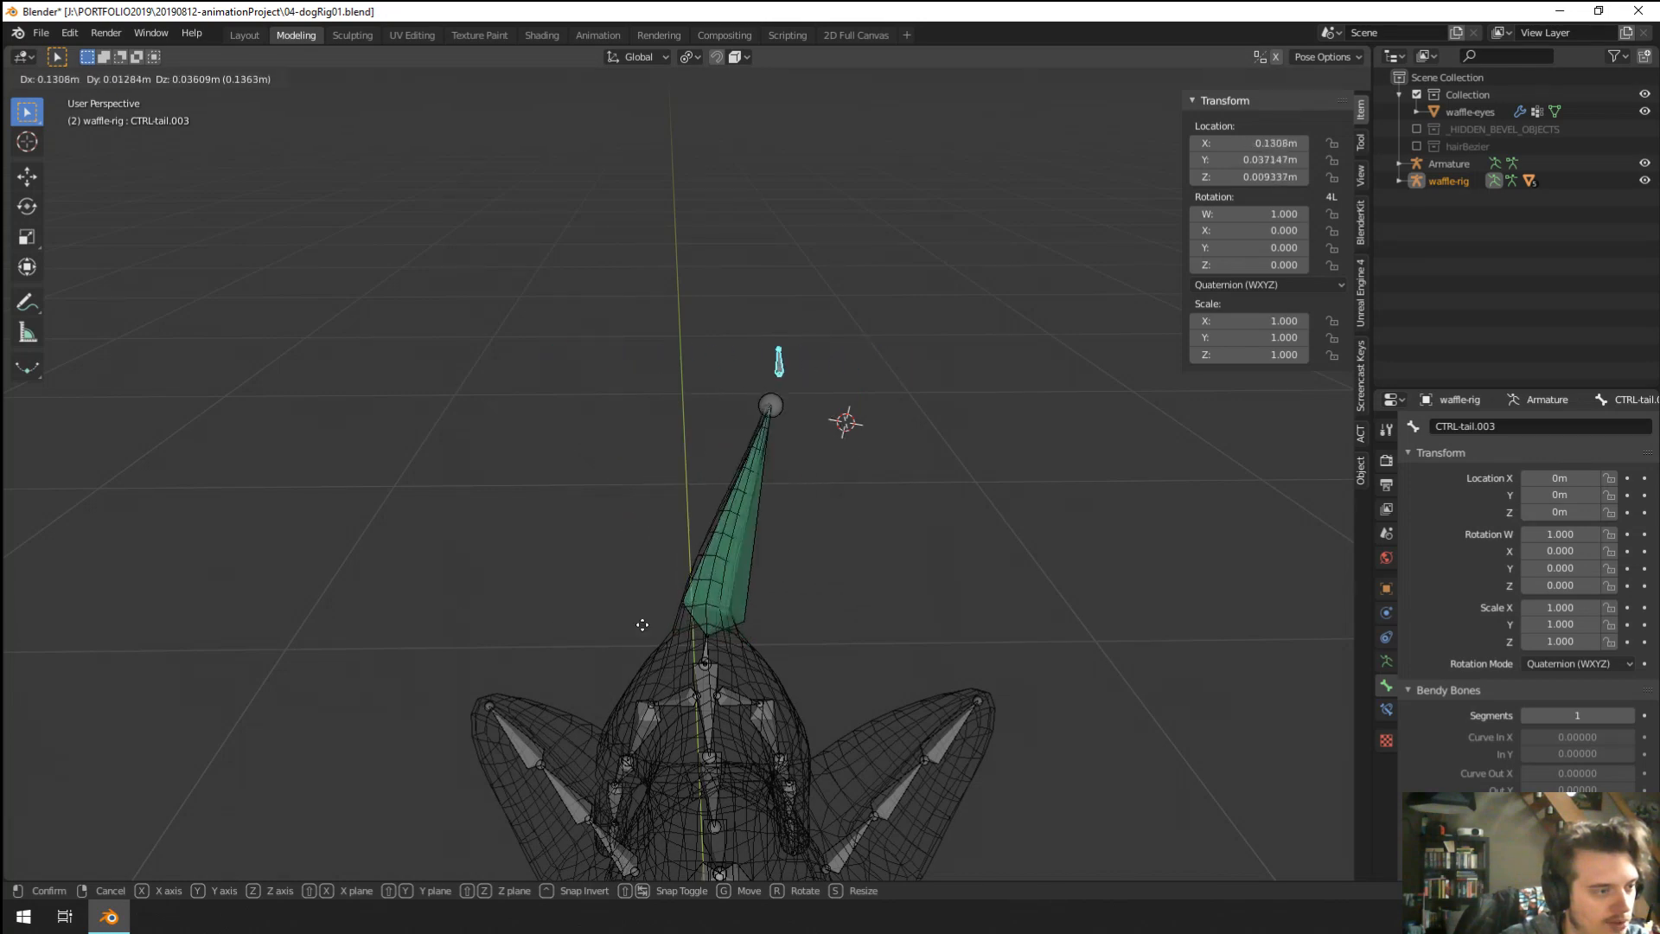
right_click(804, 620)
middle_drag(804, 619, 596, 551)
key(g)
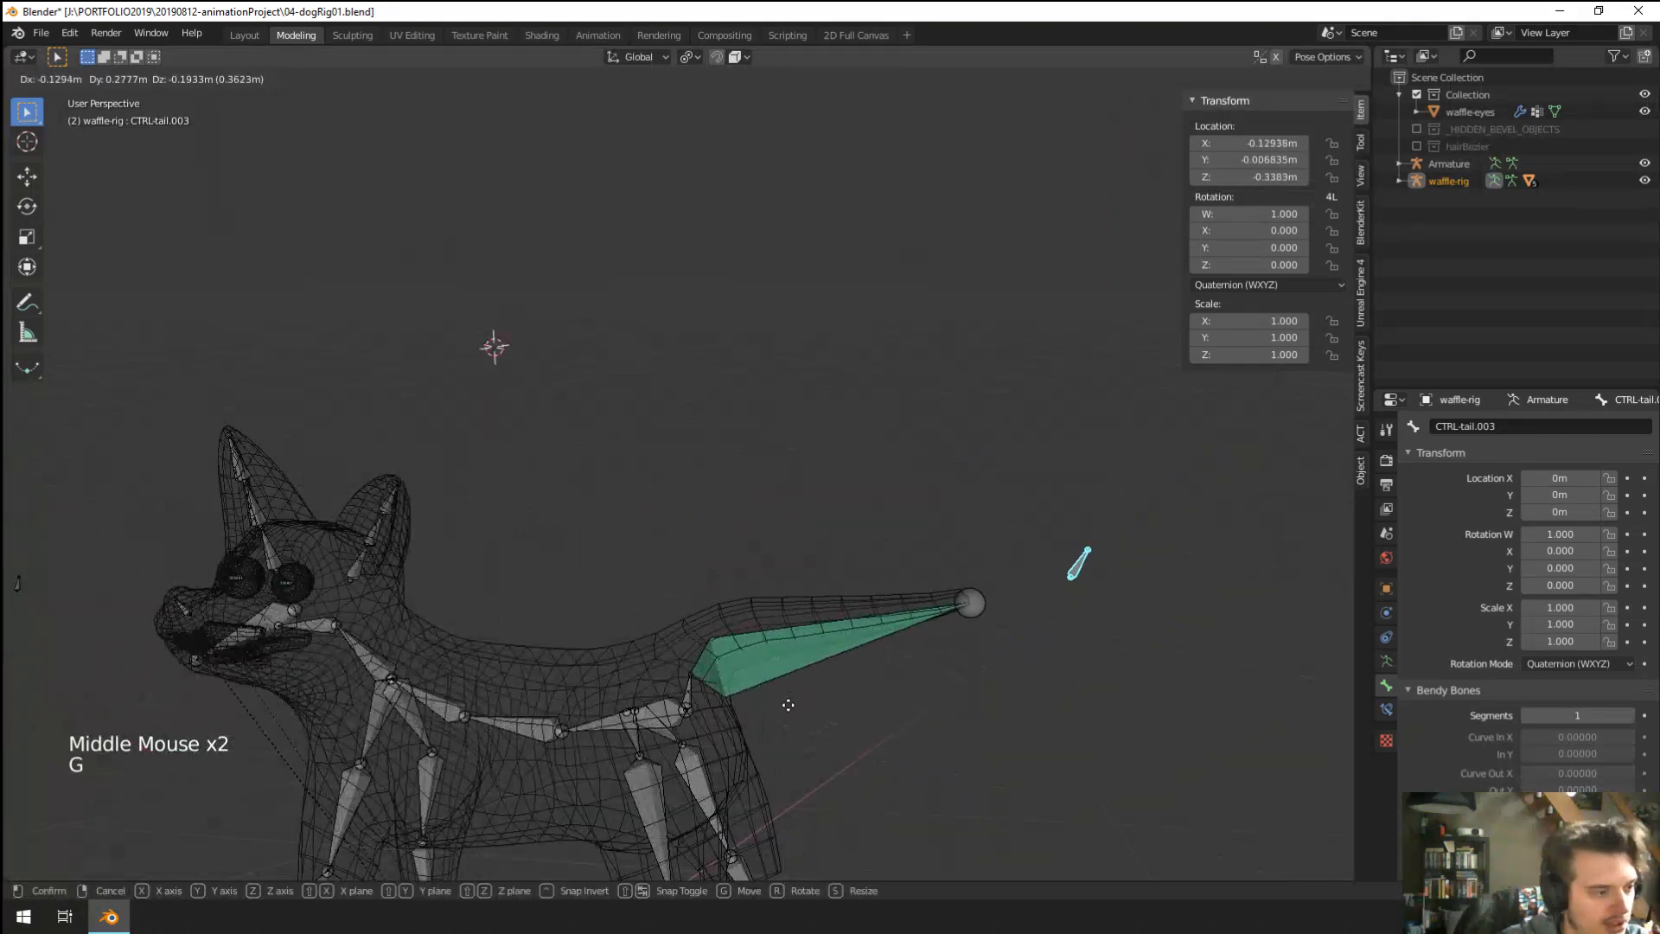
right_click(722, 202)
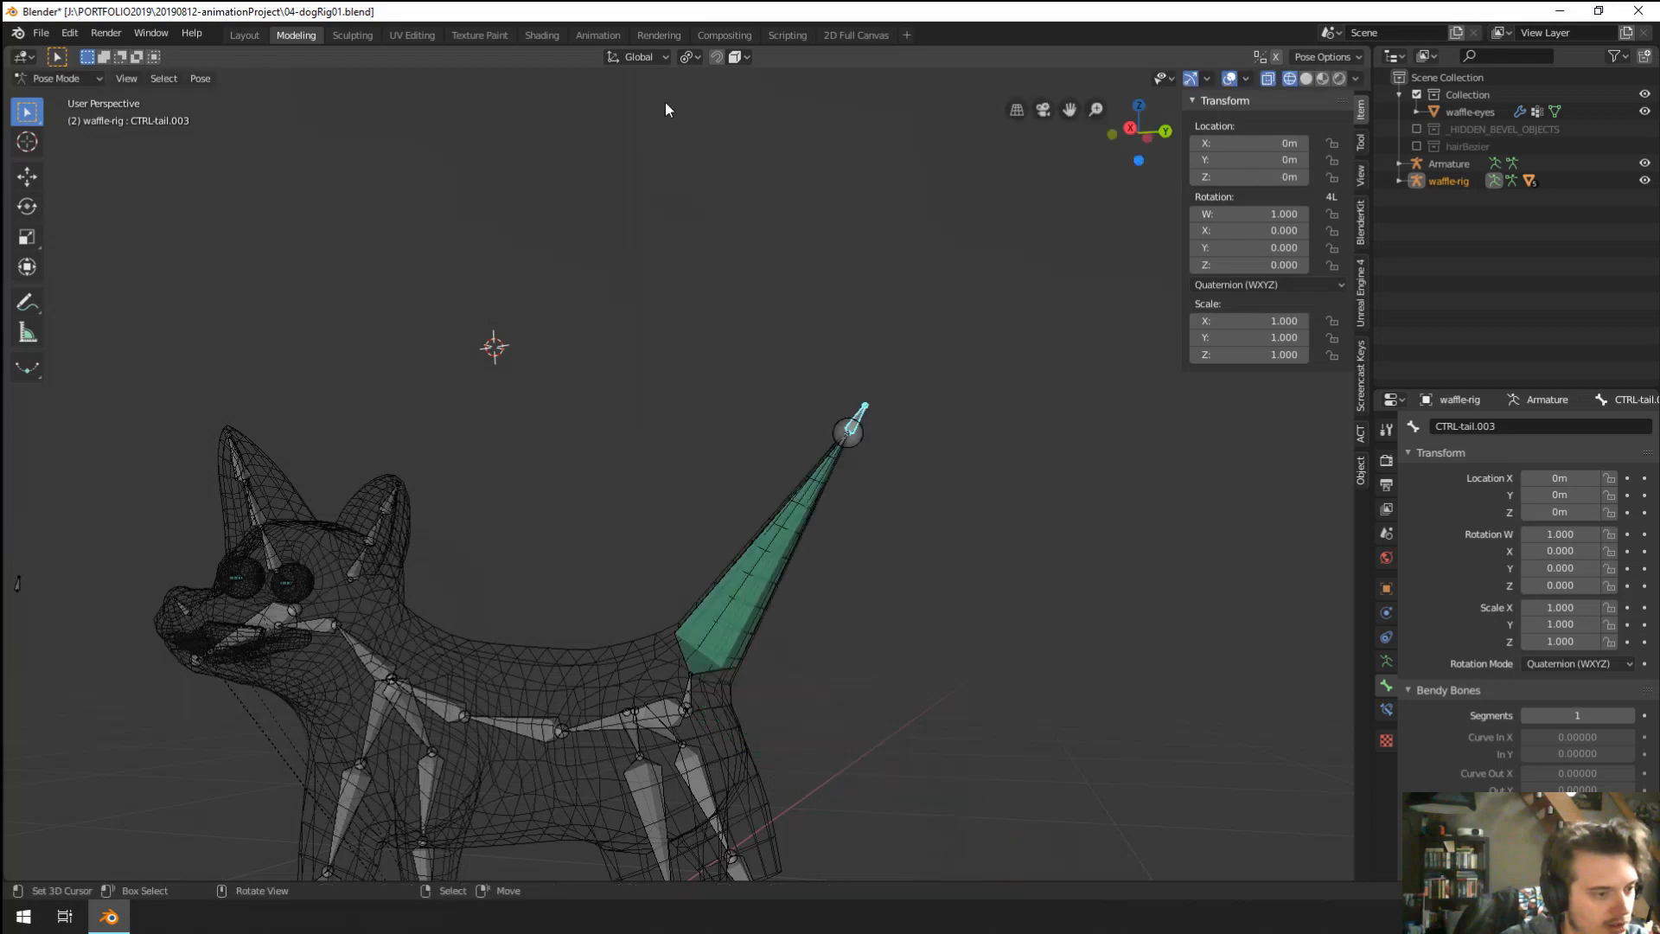
shift+middle_click(956, 237)
scroll(958, 281, down, 1)
shift+middle_drag(958, 281, 957, 200)
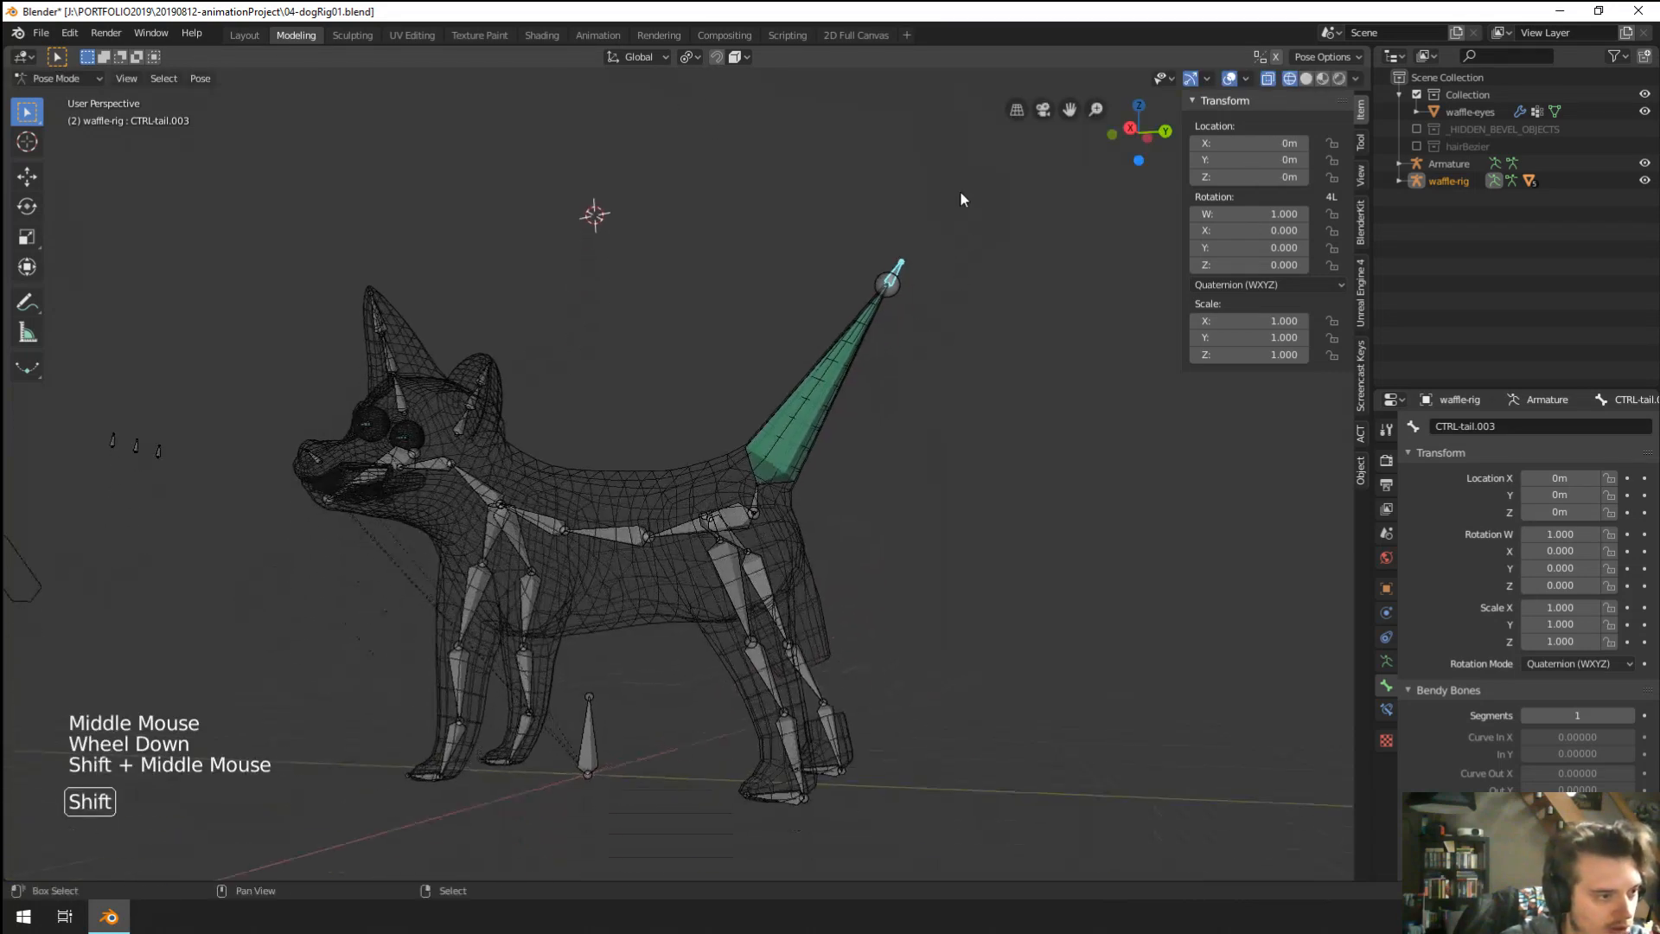
shift+middle_click(960, 208)
key(g)
right_click(986, 267)
In Edit Mode, make CTRL-tail.003 point straight up by copying its head Y value, 0.523 m, into its tail Y.
key(Tab)
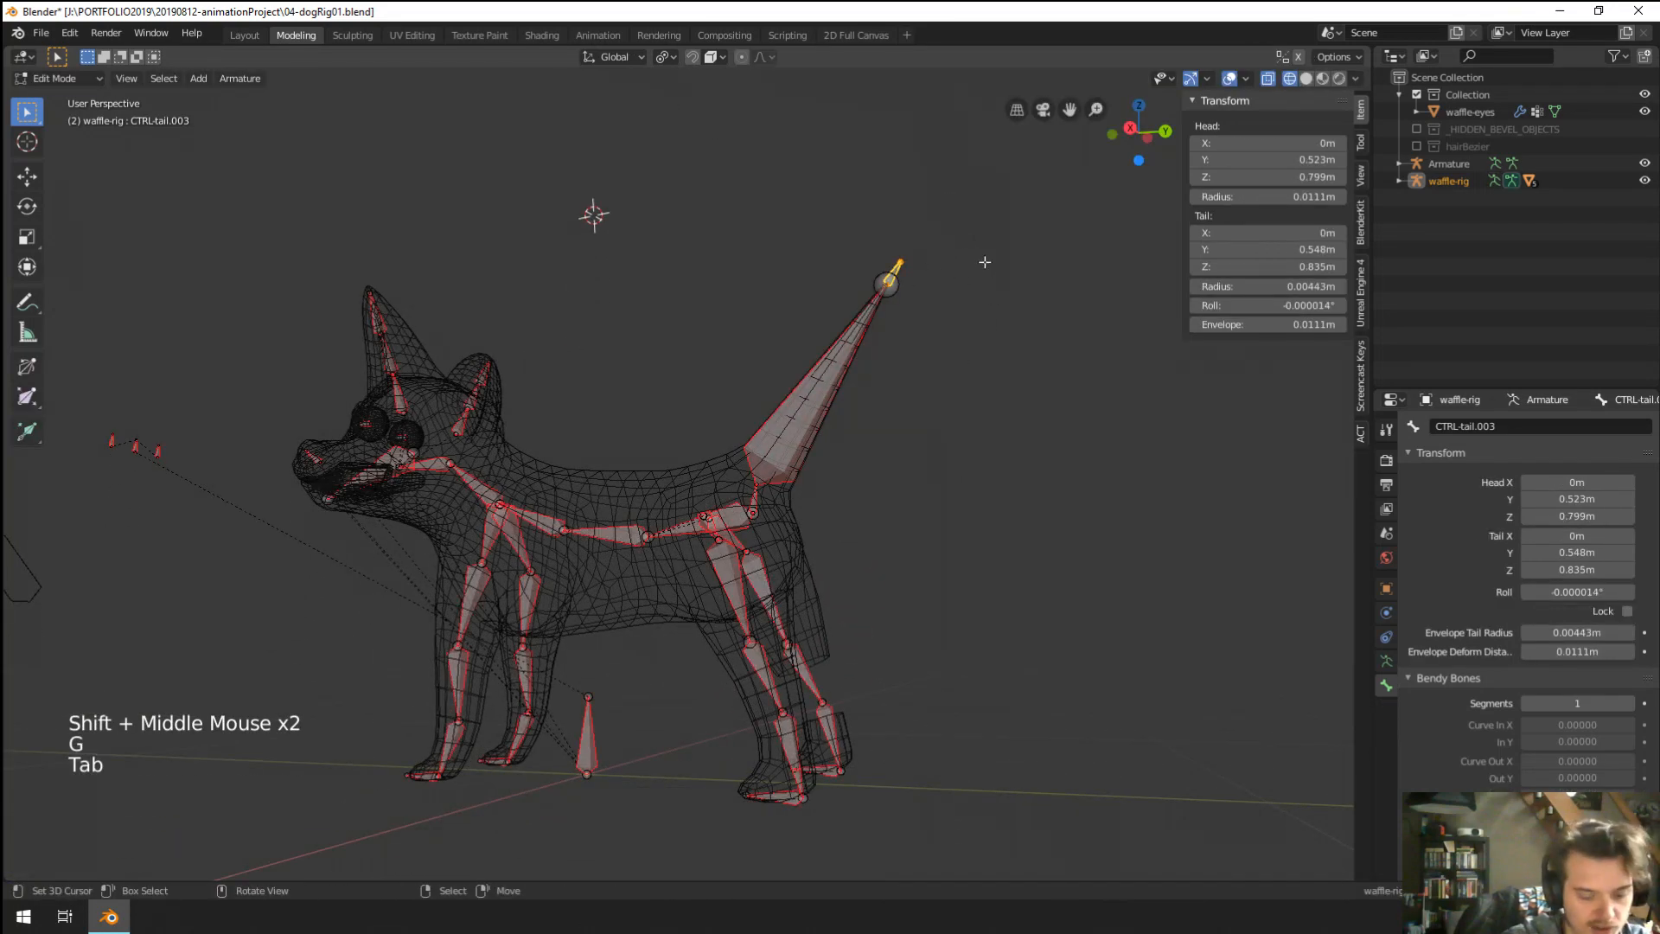
key(KP_Decimal)
right_click(761, 339)
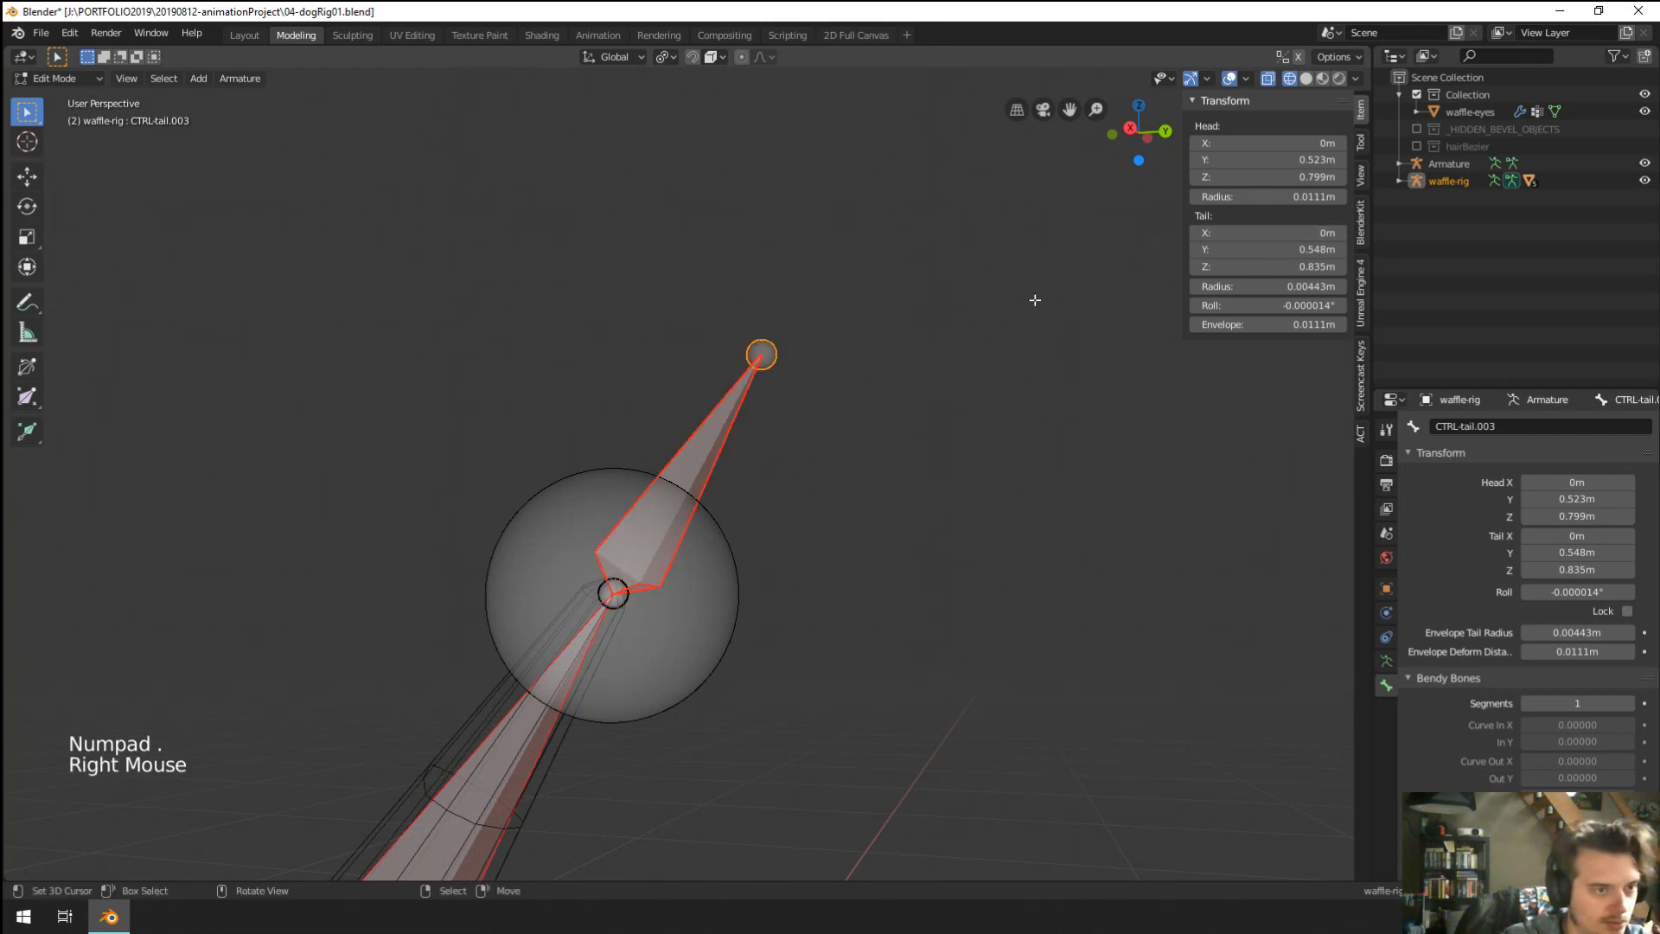
middle_drag(1030, 297, 1072, 341)
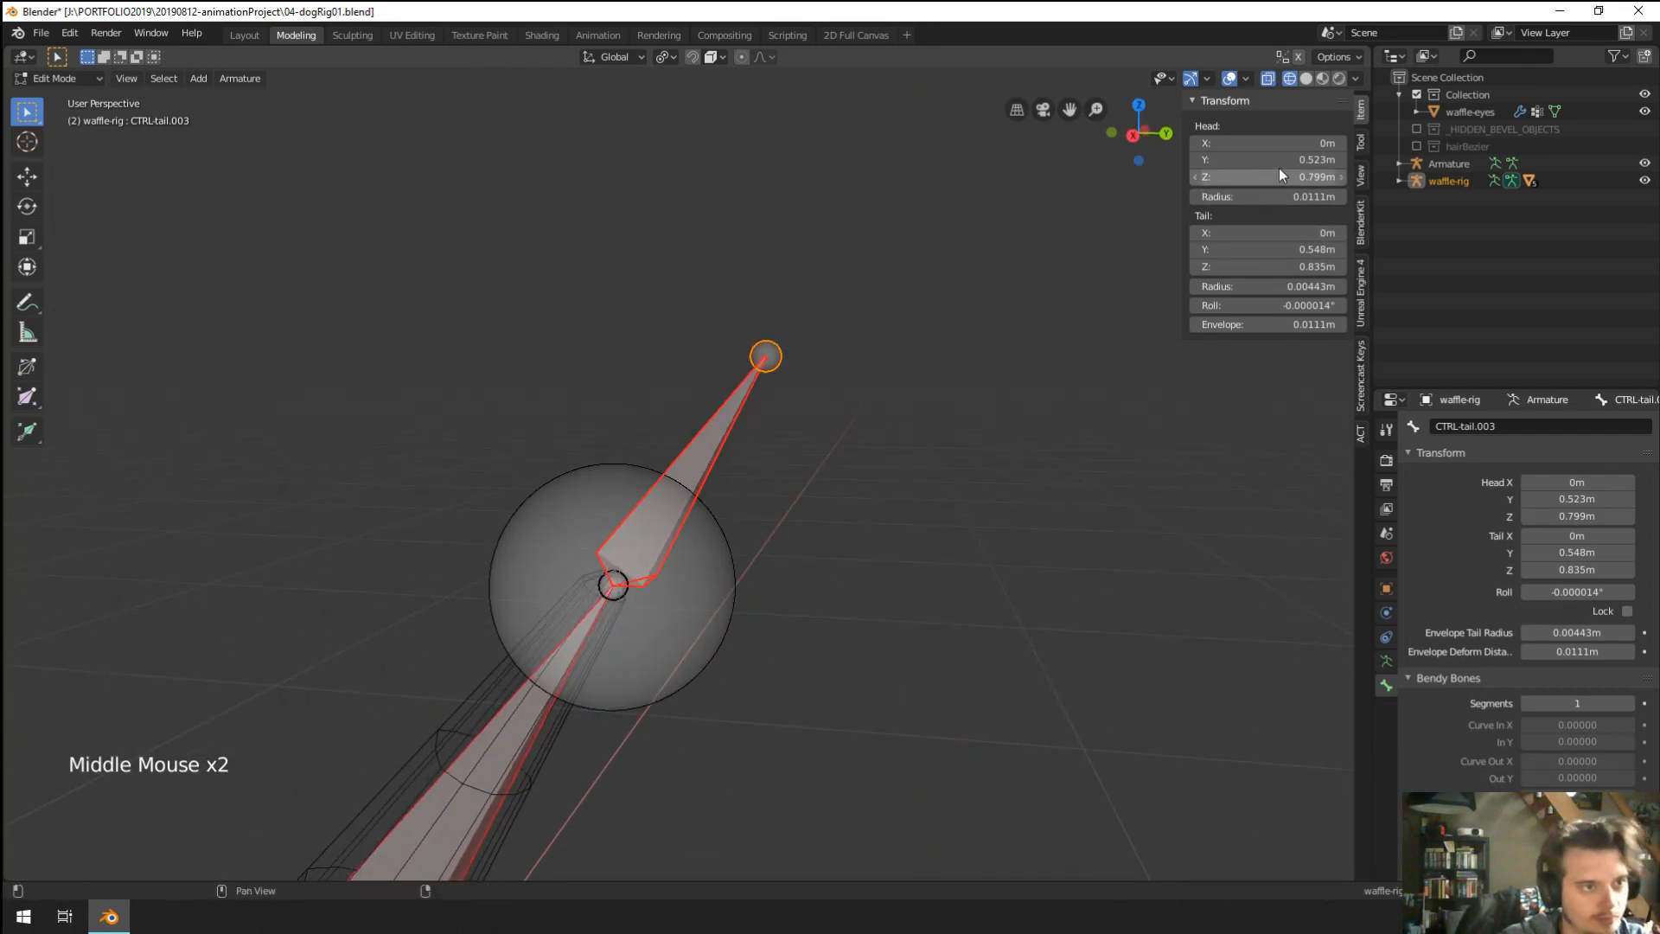
key(ctrl+c)
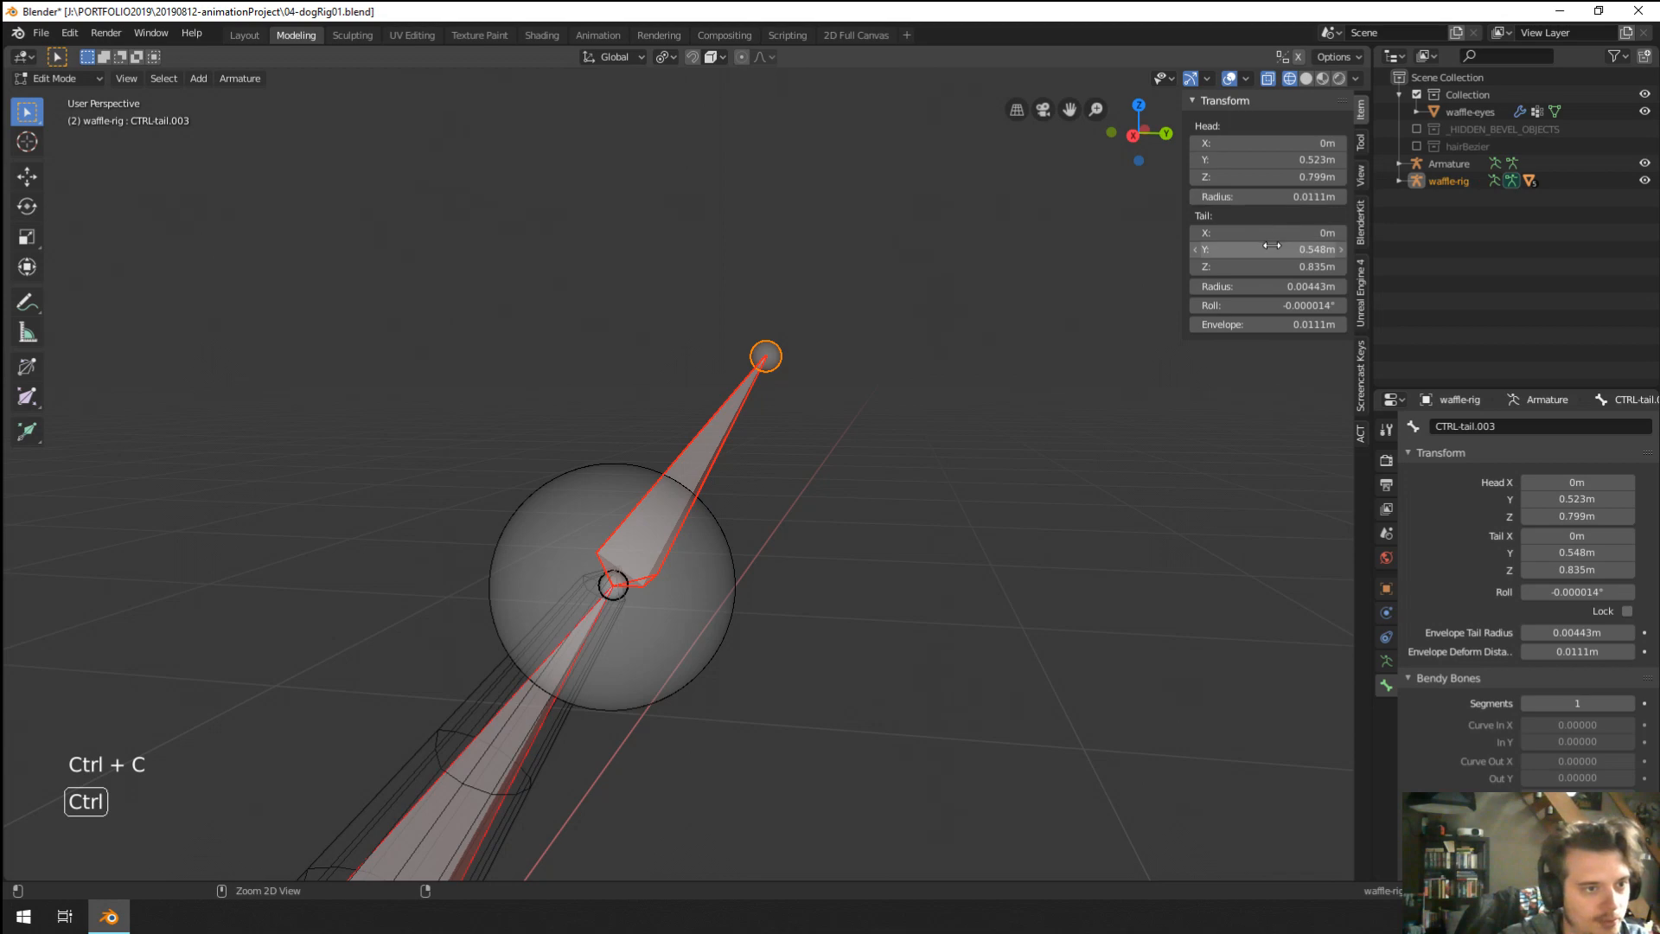
key(ctrl+v)
key(ctrl+c)
middle_drag(833, 438, 813, 640)
scroll(691, 479, down, 10)
In Pose Mode, try moving CTRL-tail.003 down toward the tail base to test how tail.002 tracks it, cancelling each move.
key(Tab)
right_click(679, 467)
key(g)
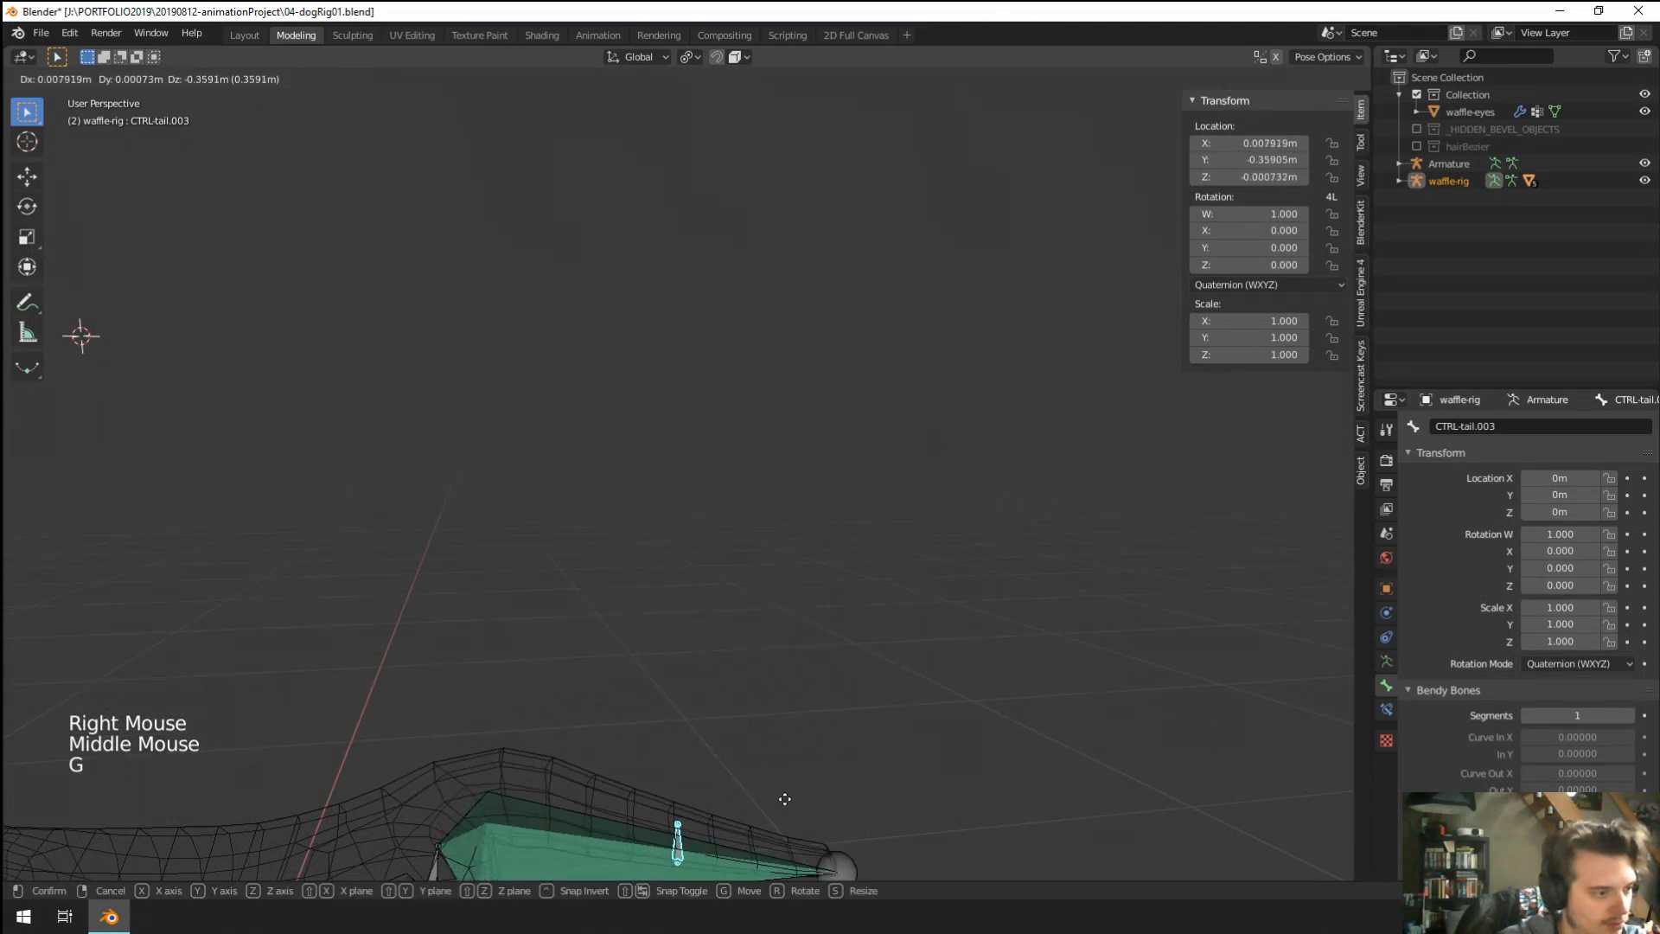
right_click(801, 761)
shift+middle_drag(821, 570, 806, 492)
shift+middle_drag(795, 398, 777, 317)
key(g)
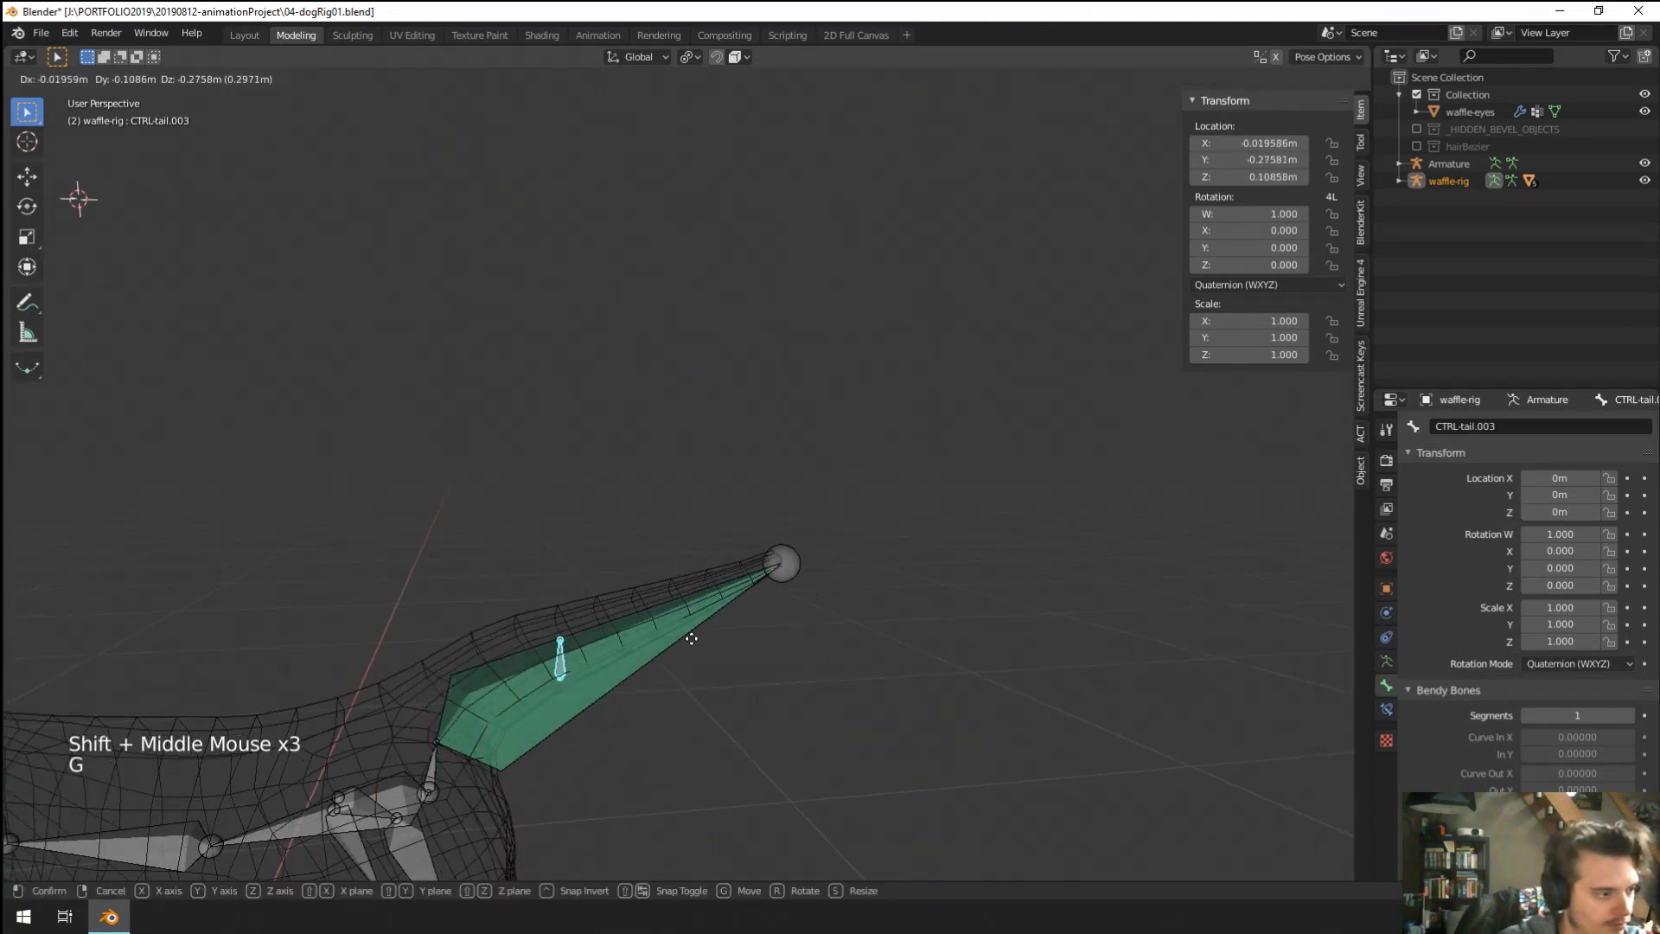
right_click(545, 625)
Select tail.002, return to Pose Mode and remove its Track To bone constraint.
key(Tab)
right_click(547, 635)
right_click(548, 635)
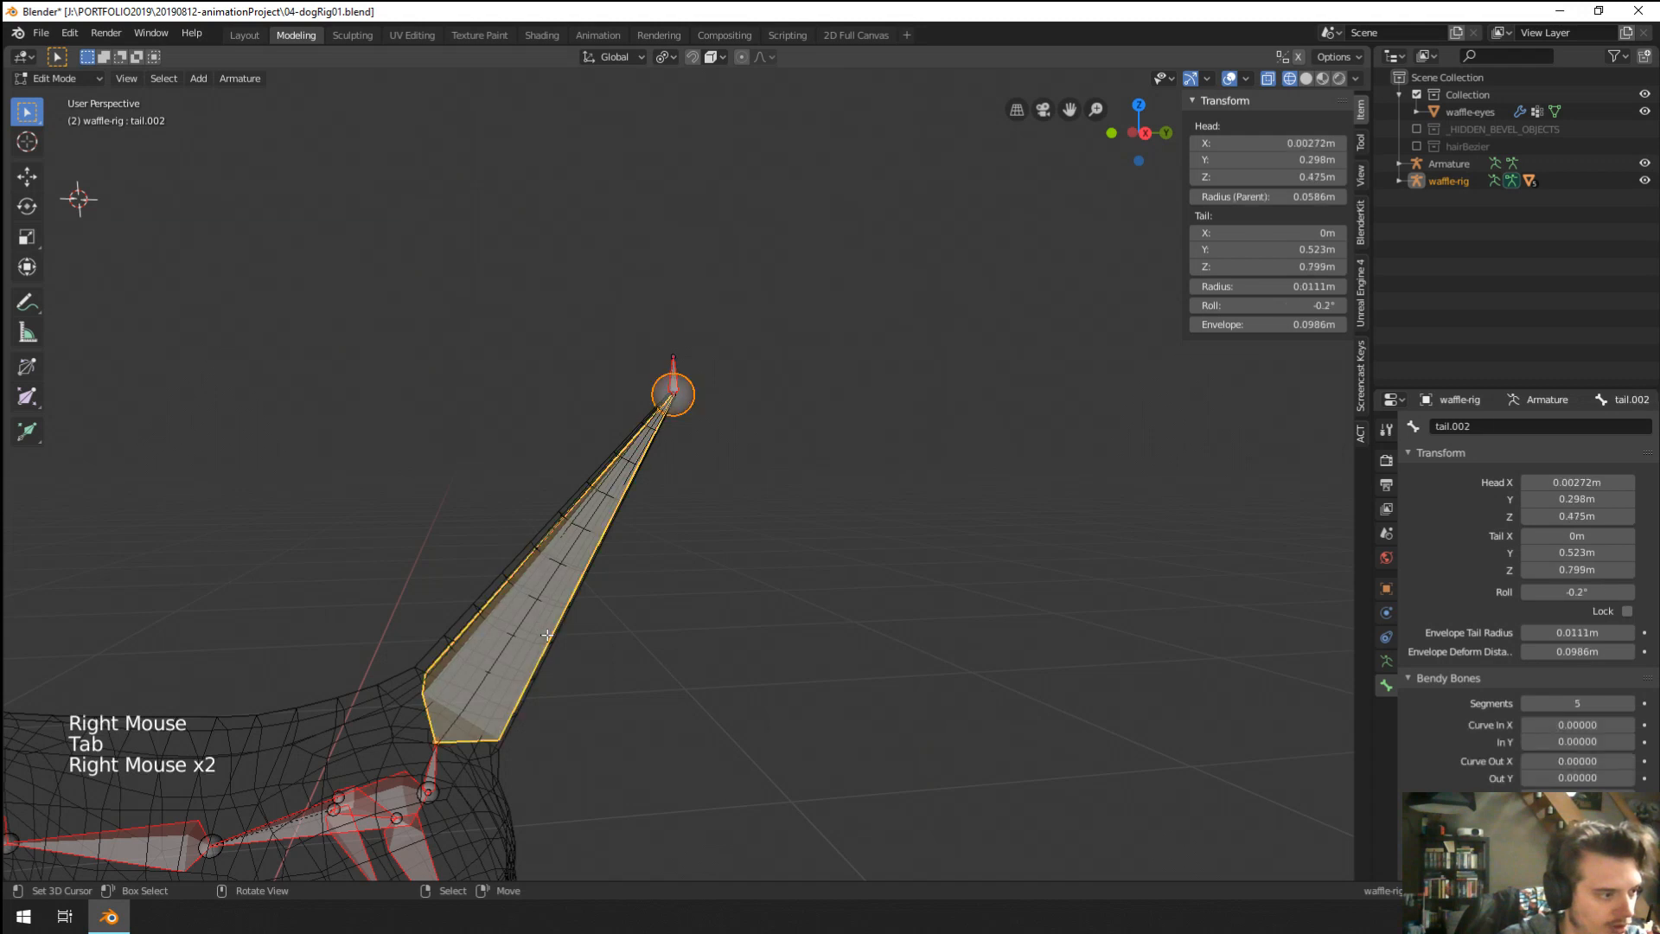
click(1387, 661)
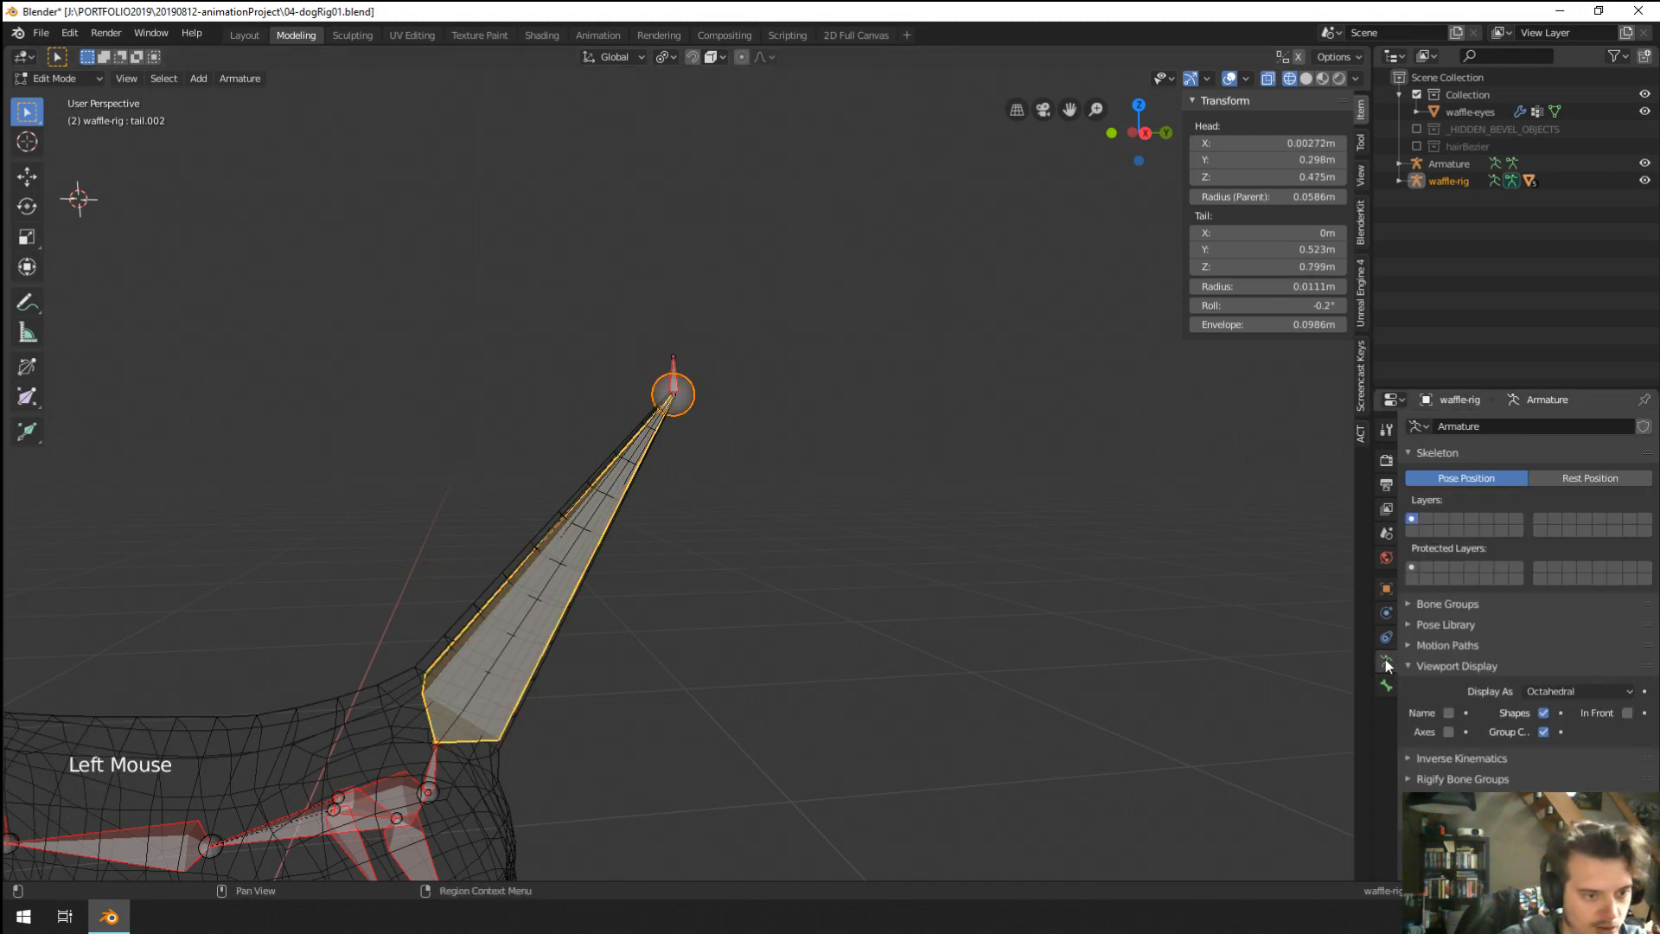
click(1390, 637)
key(ctrl+Tab)
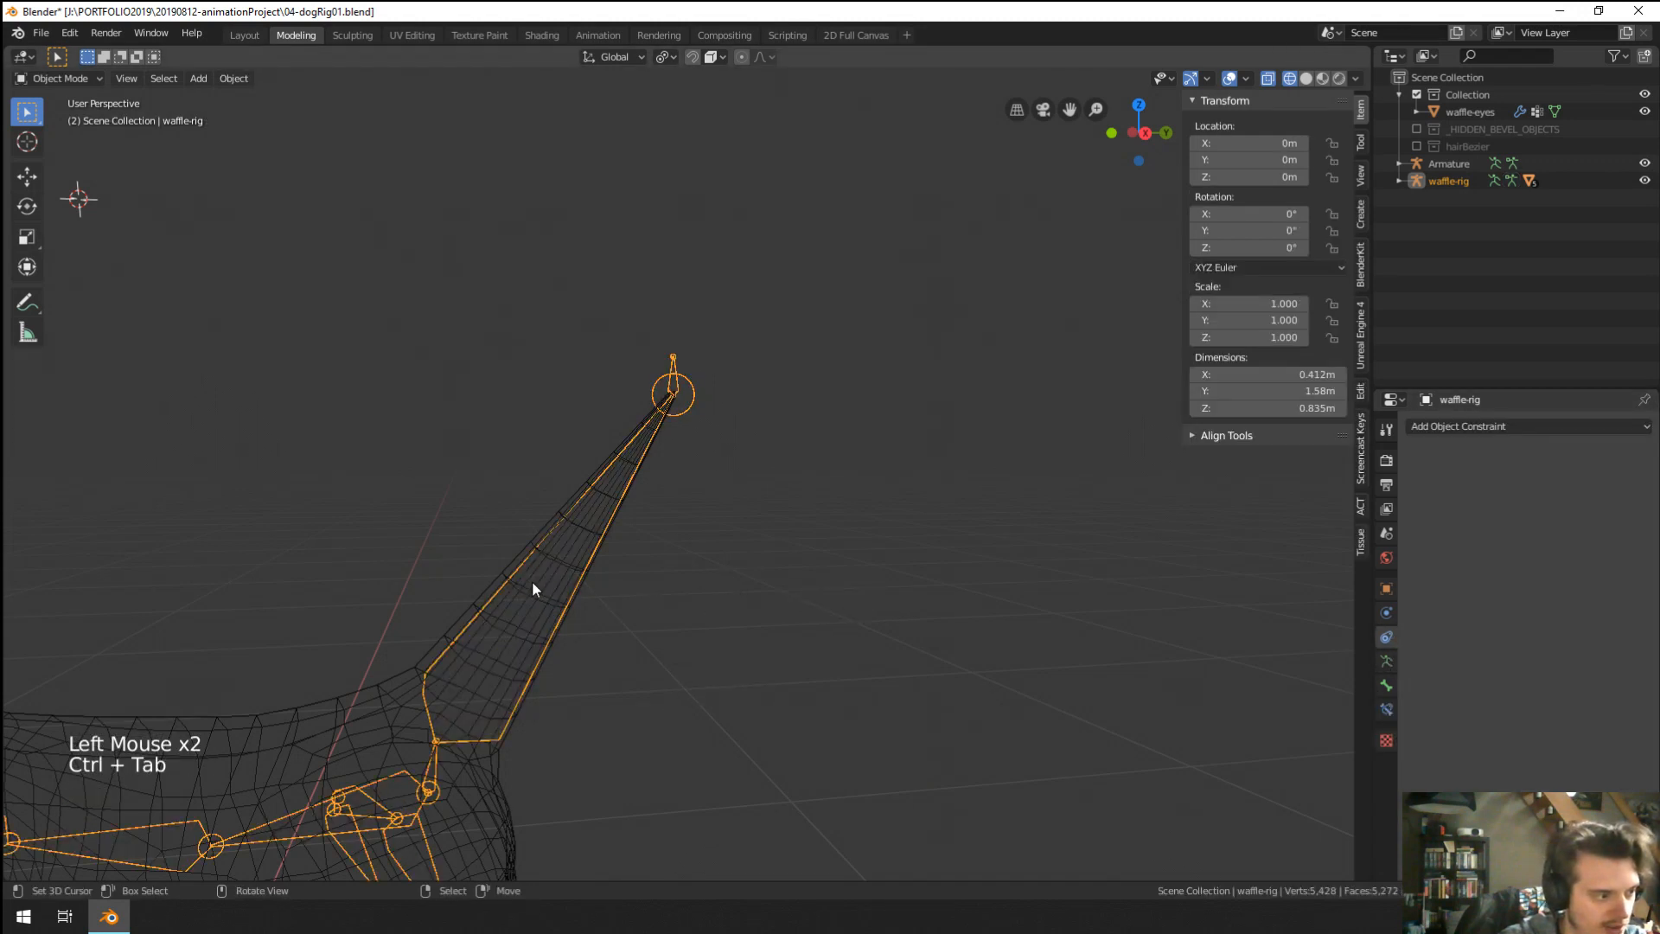
key(ctrl+Tab)
click(1390, 709)
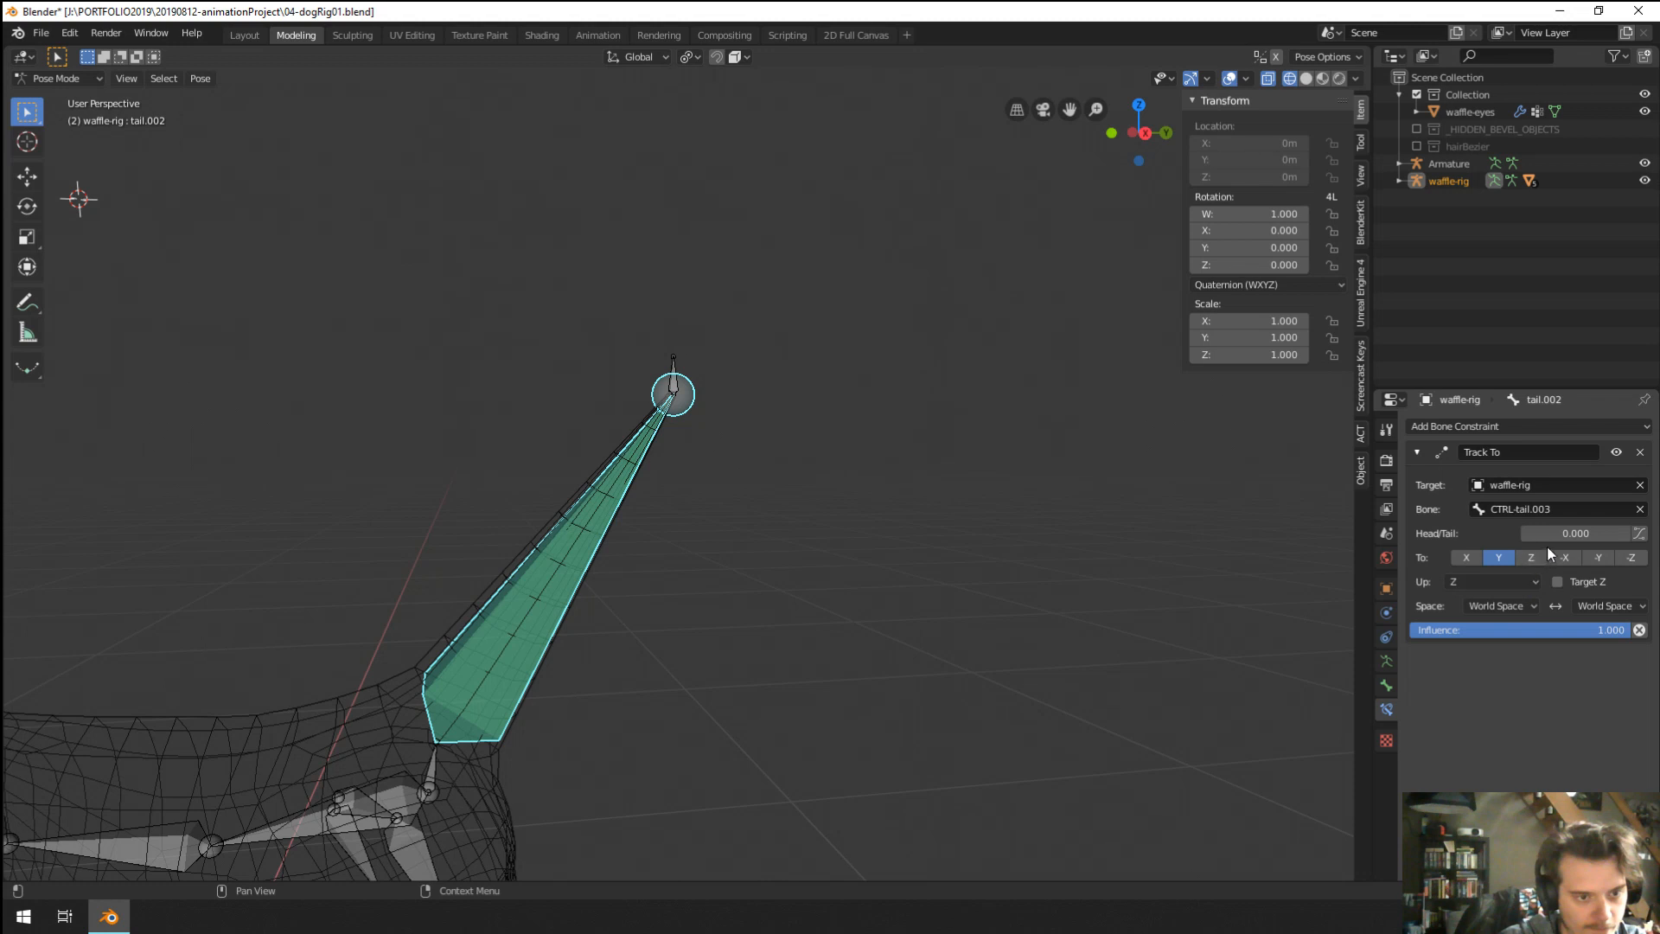
drag(1567, 538, 1526, 538)
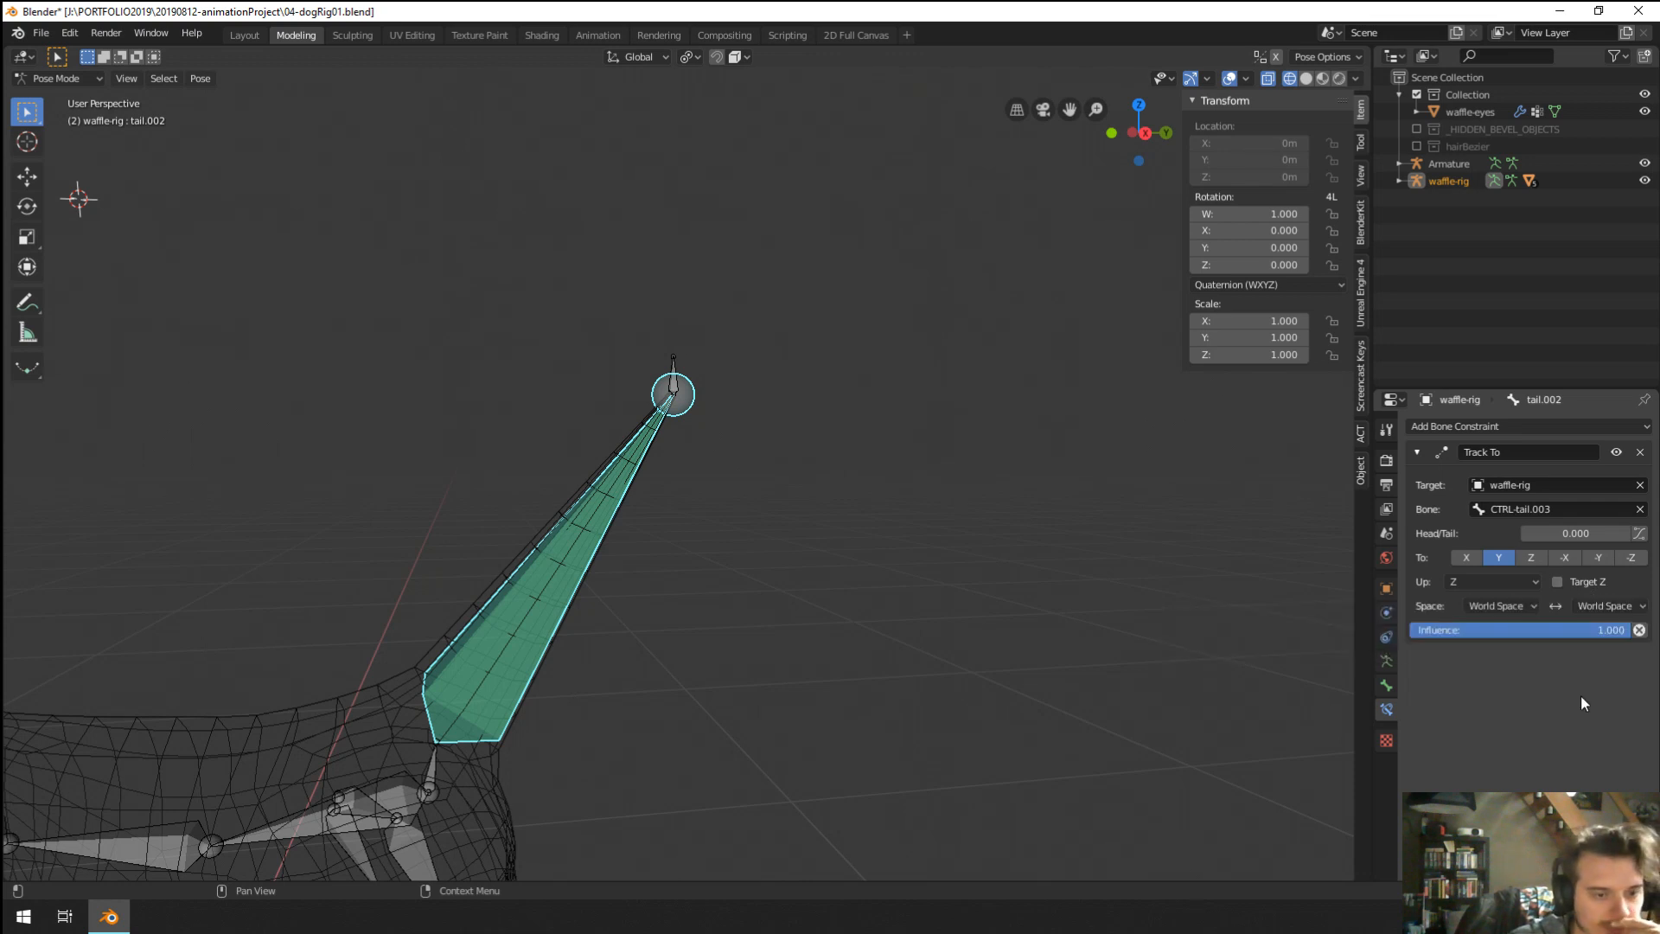
click(1448, 427)
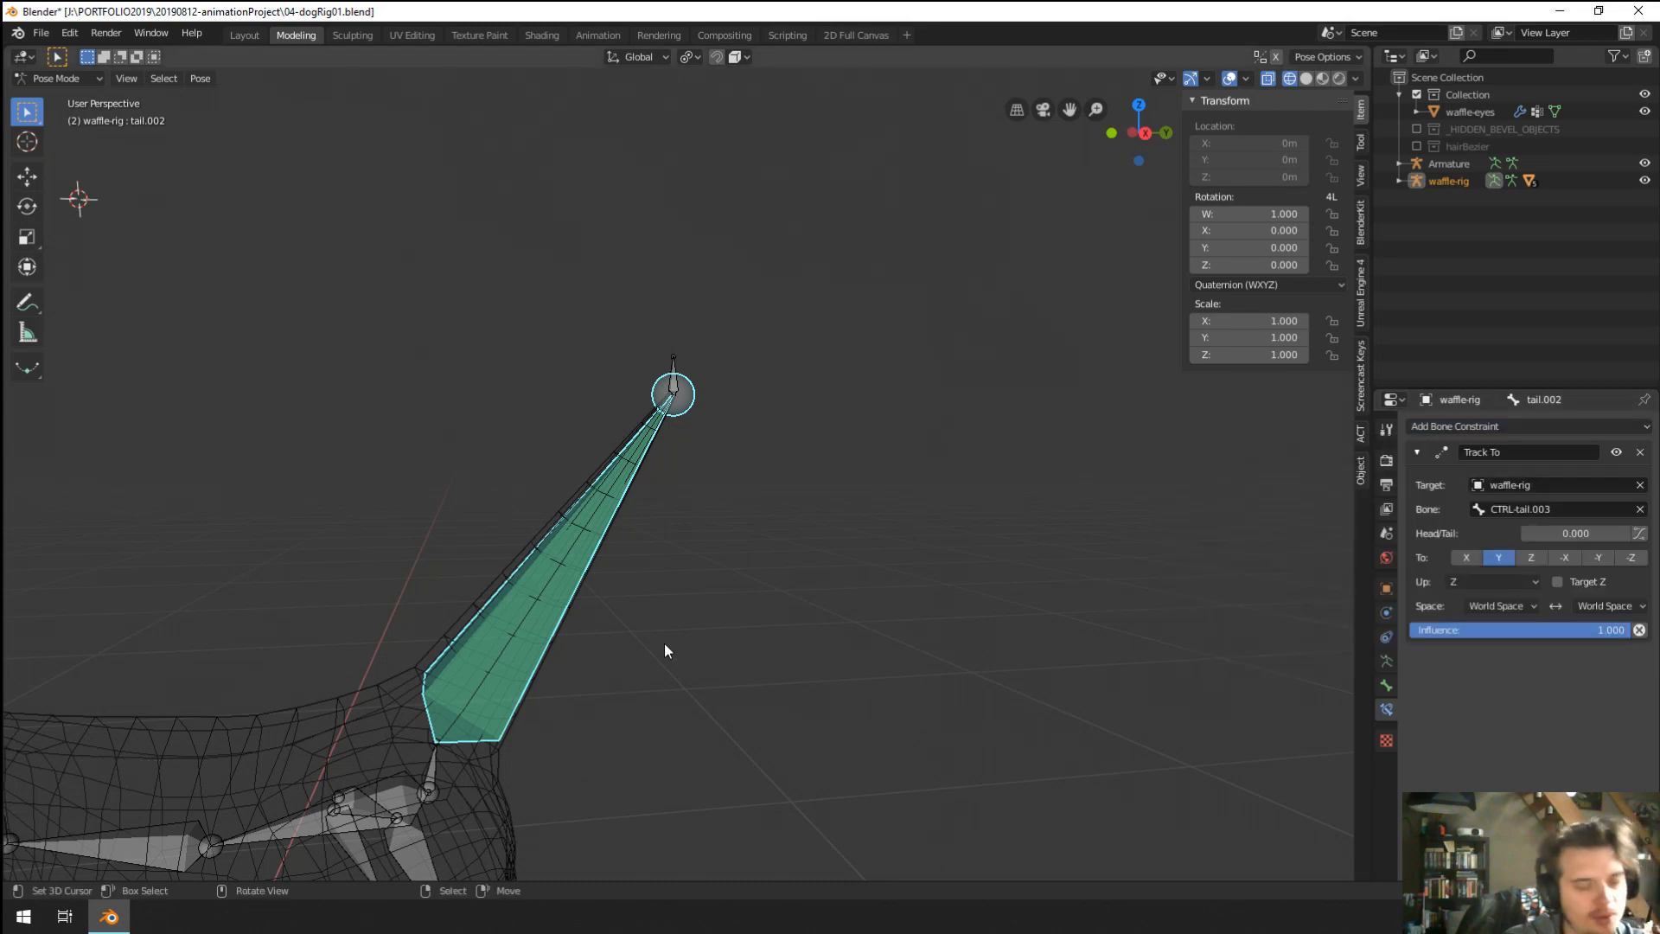
right_click(568, 594)
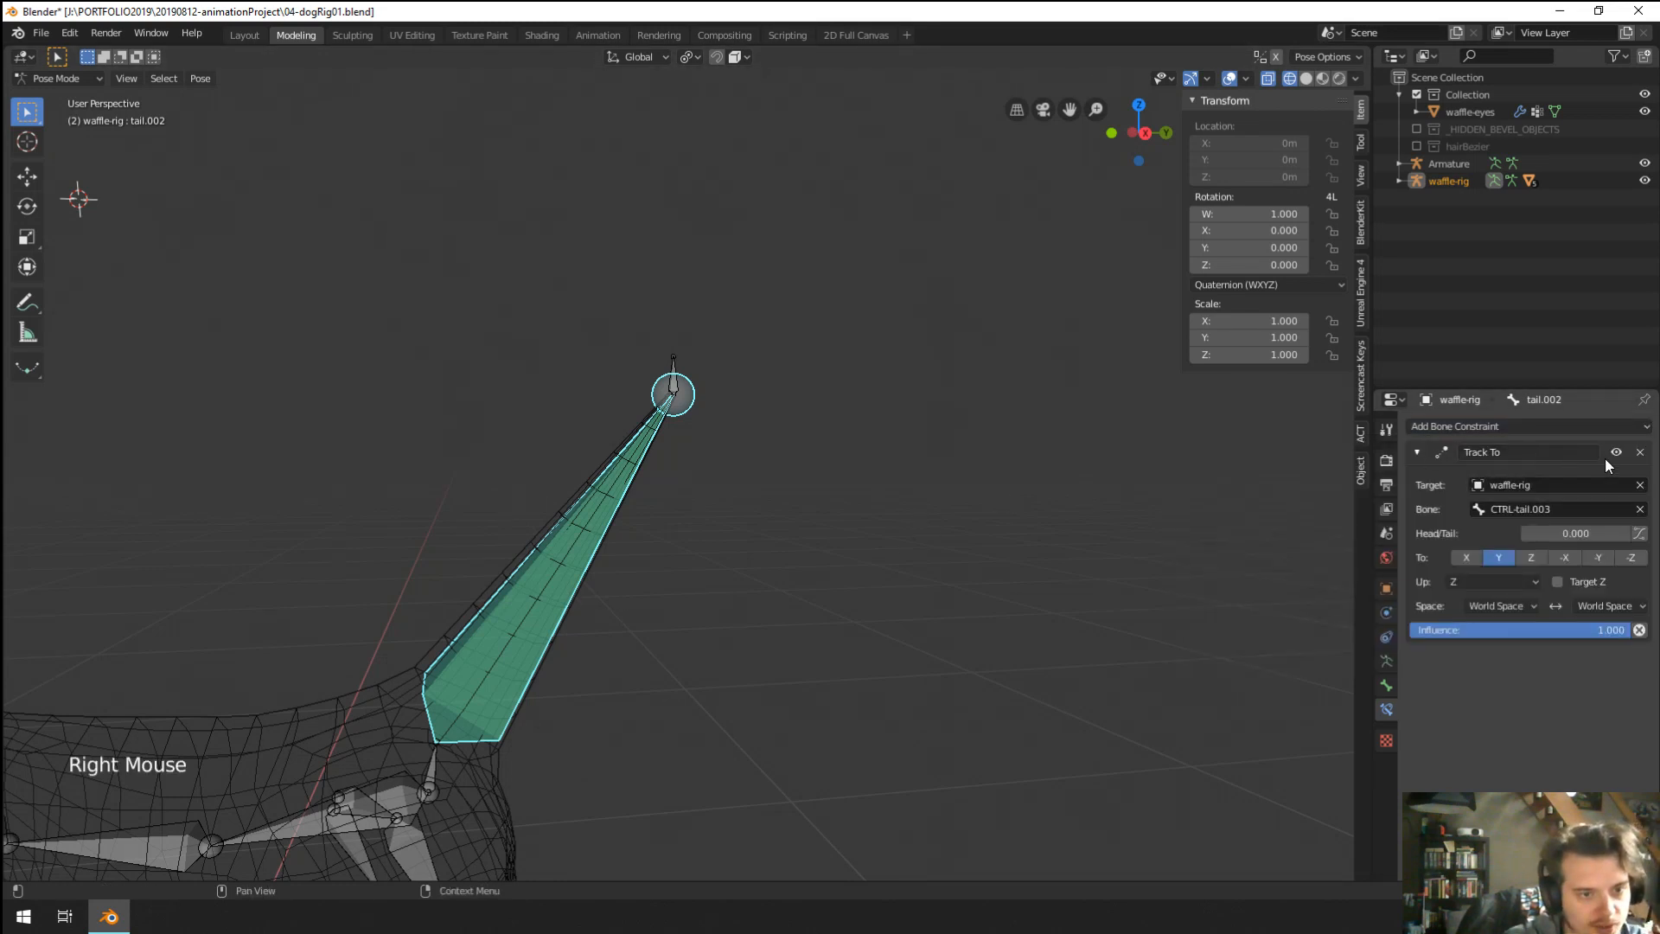
click(1639, 452)
Add a Stretch To constraint to tail.002 with CTRL-tail.003 as its target.
right_click(672, 369)
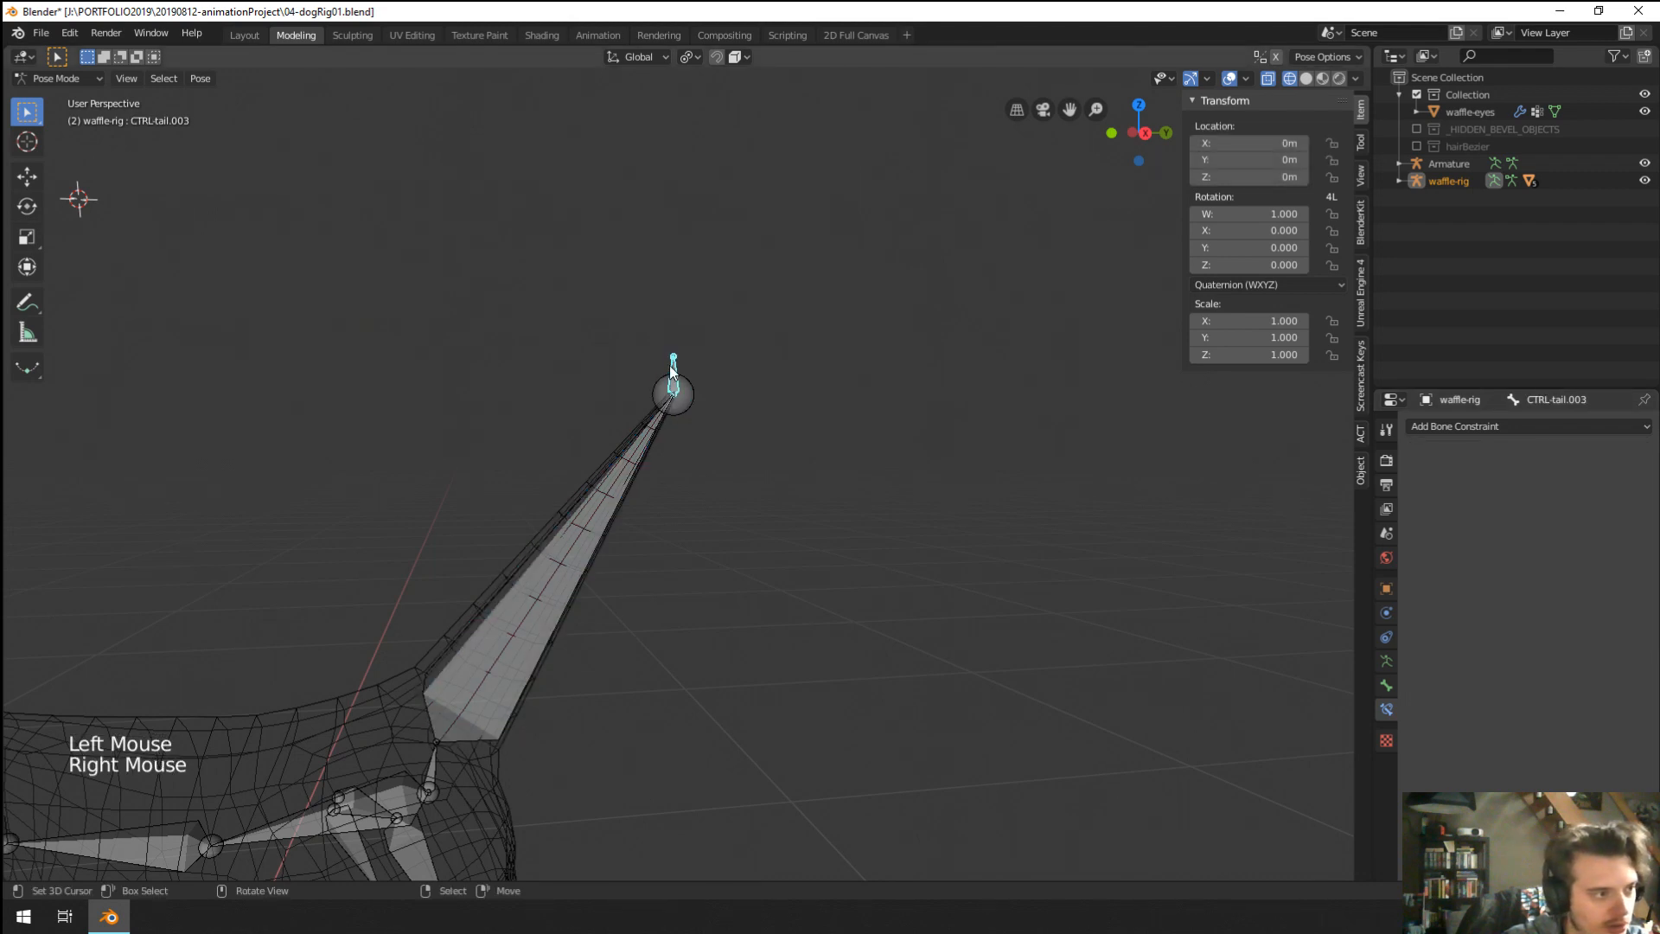
shift+right_click(610, 481)
key(shift+ctrl+c)
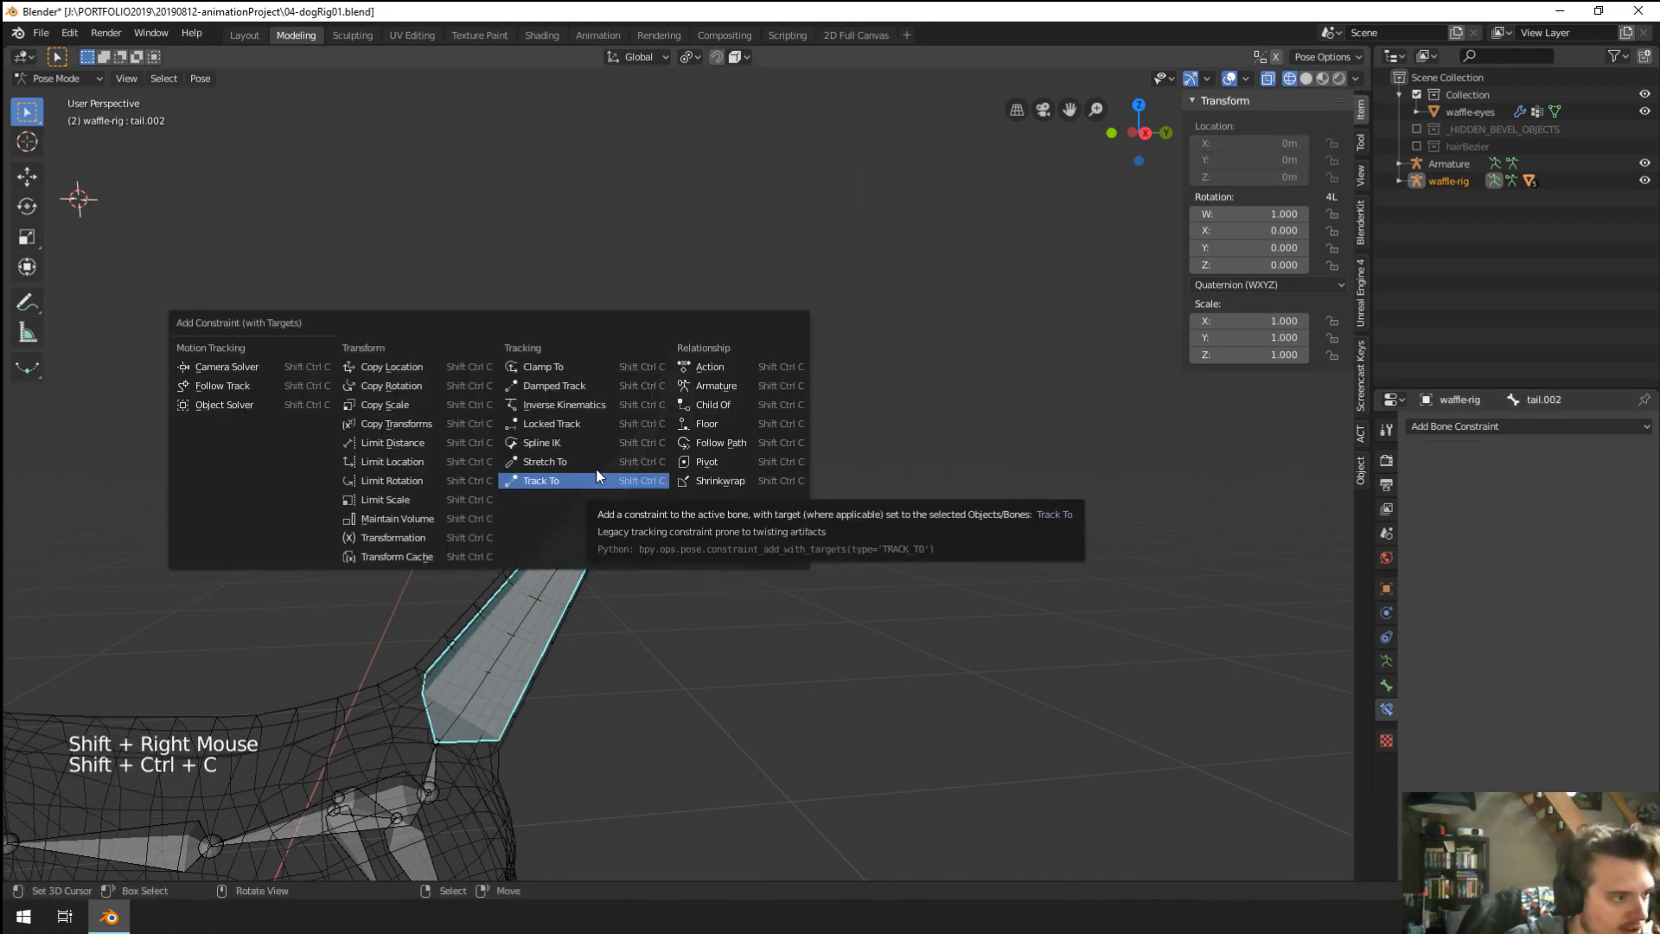
click(596, 476)
Try moving CTRL-tail.003 from several views to test how tail.002 stretches toward it, cancelling each move.
right_click(674, 374)
key(g)
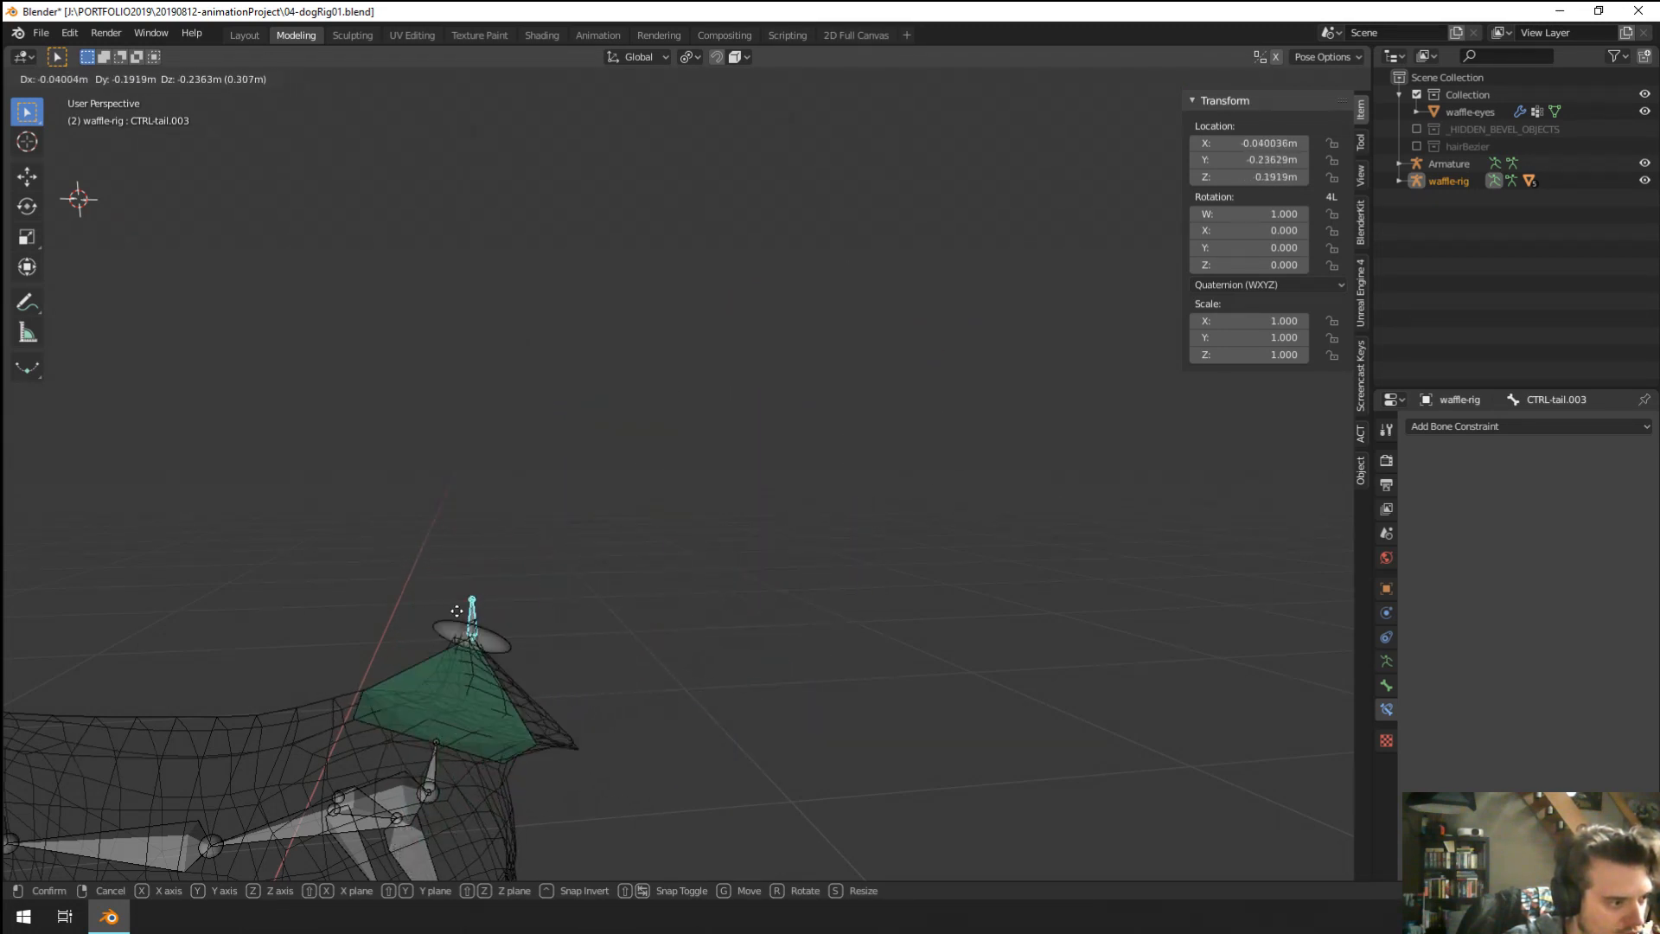
right_click(683, 415)
shift+middle_drag(792, 453, 782, 381)
shift+middle_drag(793, 786, 789, 585)
key(shift+g)
key(g)
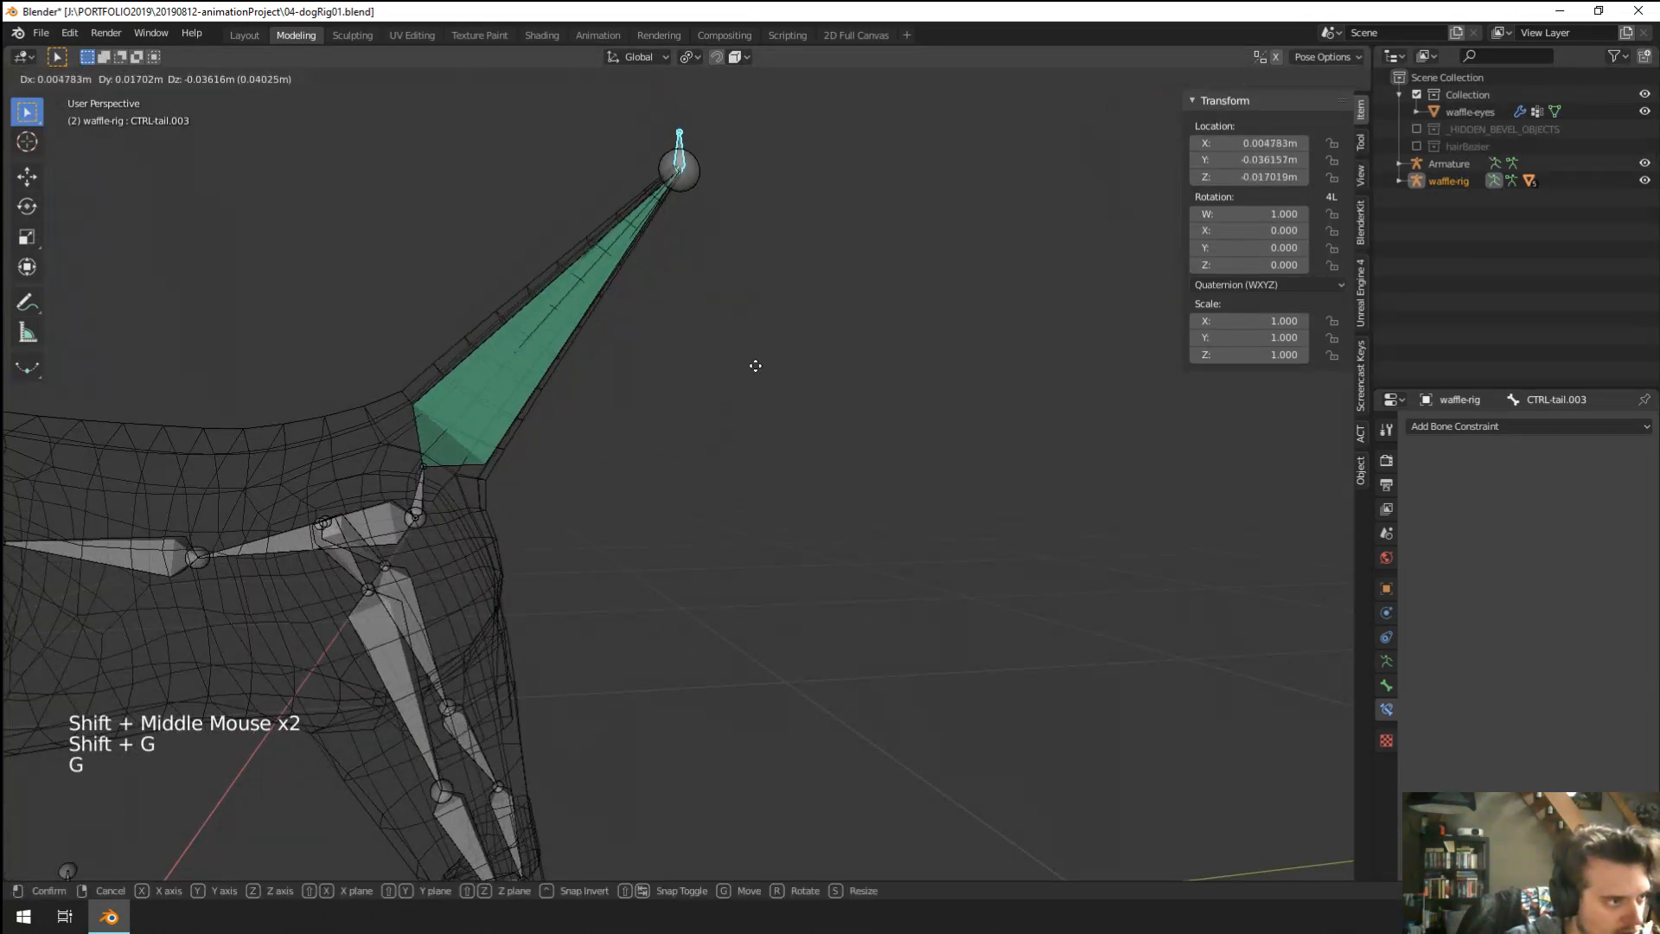
right_click(746, 571)
middle_drag(746, 571, 744, 533)
scroll(745, 534, down, 2)
key(g)
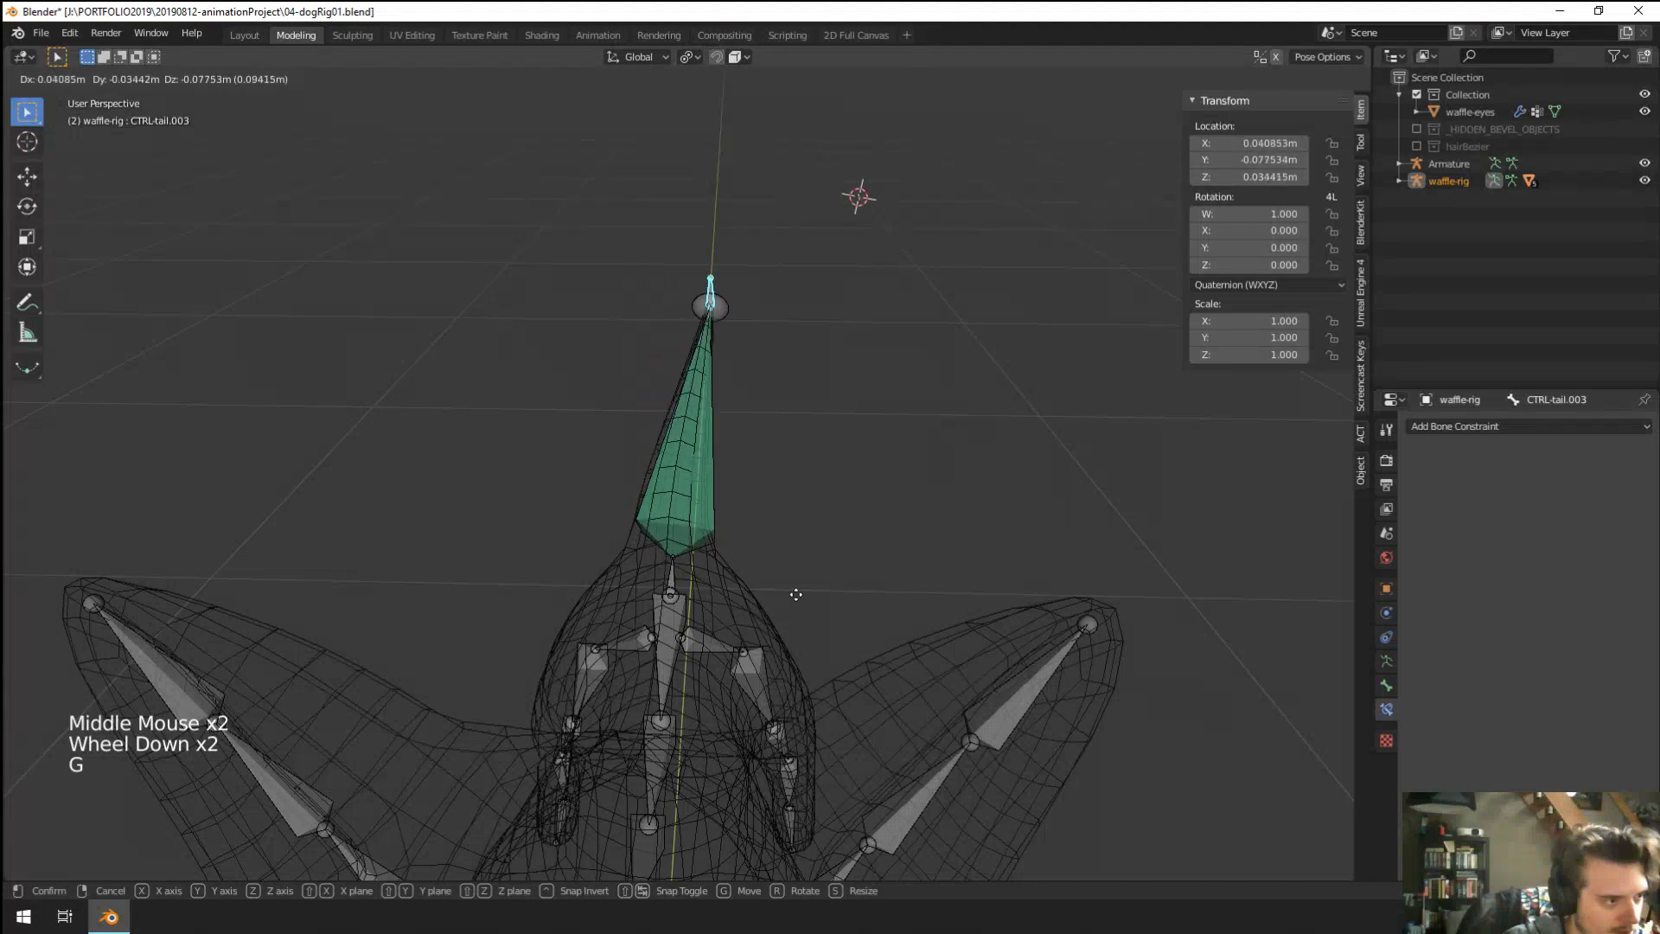
right_click(762, 584)
Switch the viewport to solid shading and try moving CTRL-tail.003 to test the tail mesh deformation, cancelling the move.
key(z)
click(909, 543)
middle_drag(714, 538, 734, 547)
key(g)
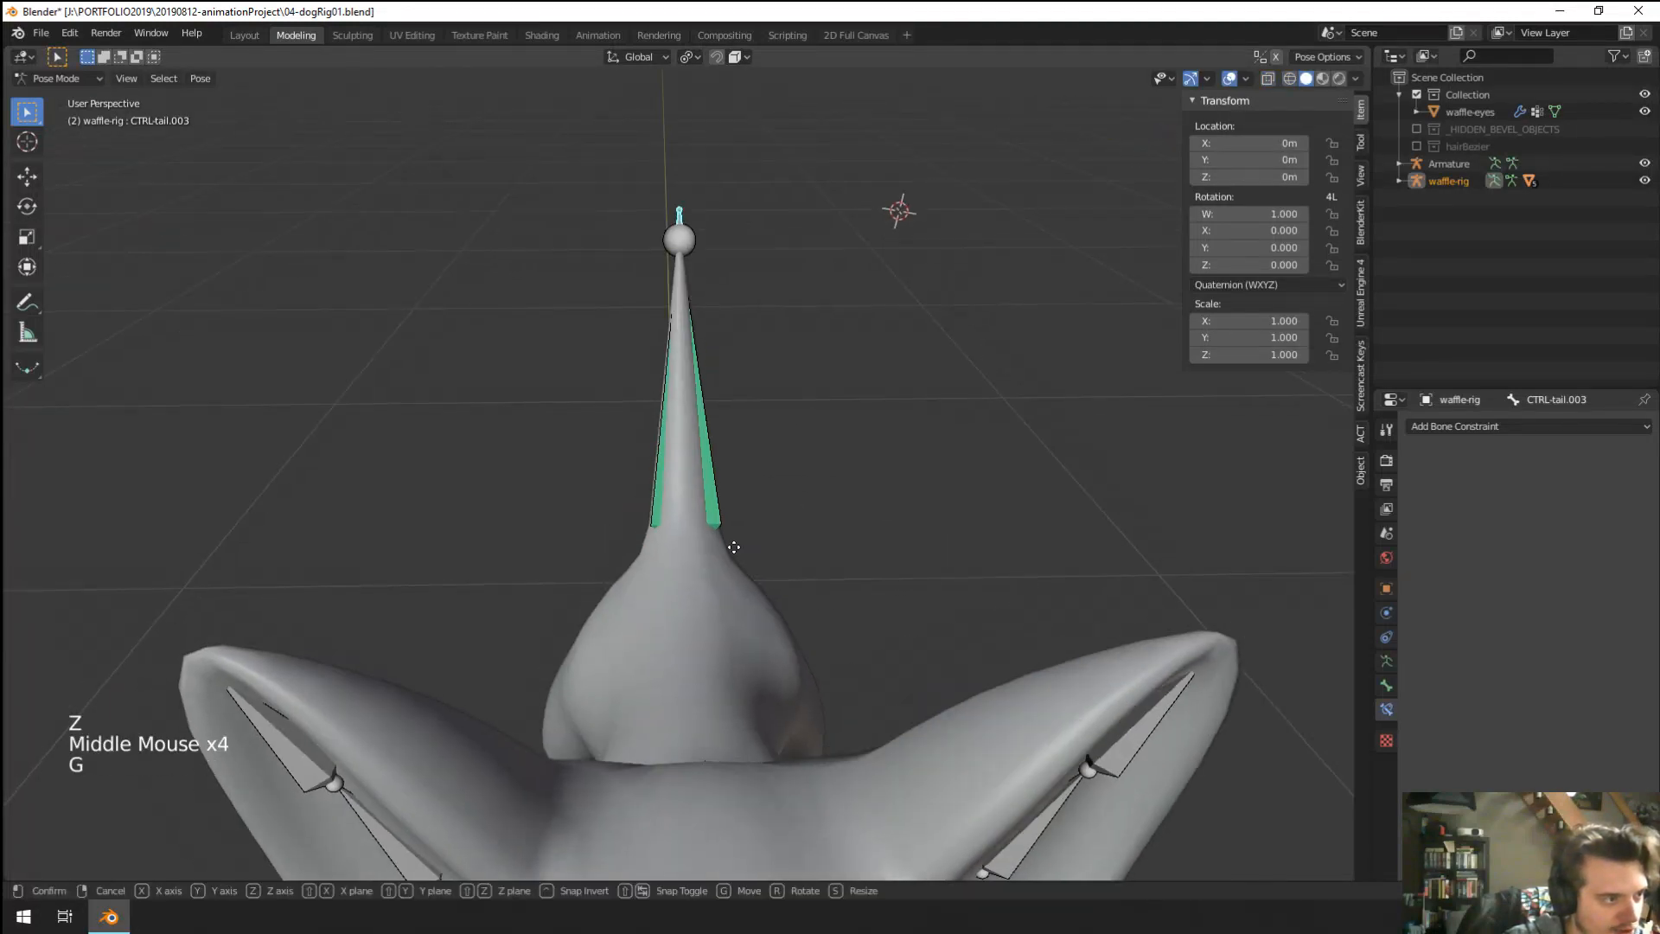
right_click(769, 618)
With overlays hidden, try moving CTRL-tail.003 and lowering it behind the hind legs, undo the move and show the overlays again.
click(1230, 79)
key(g)
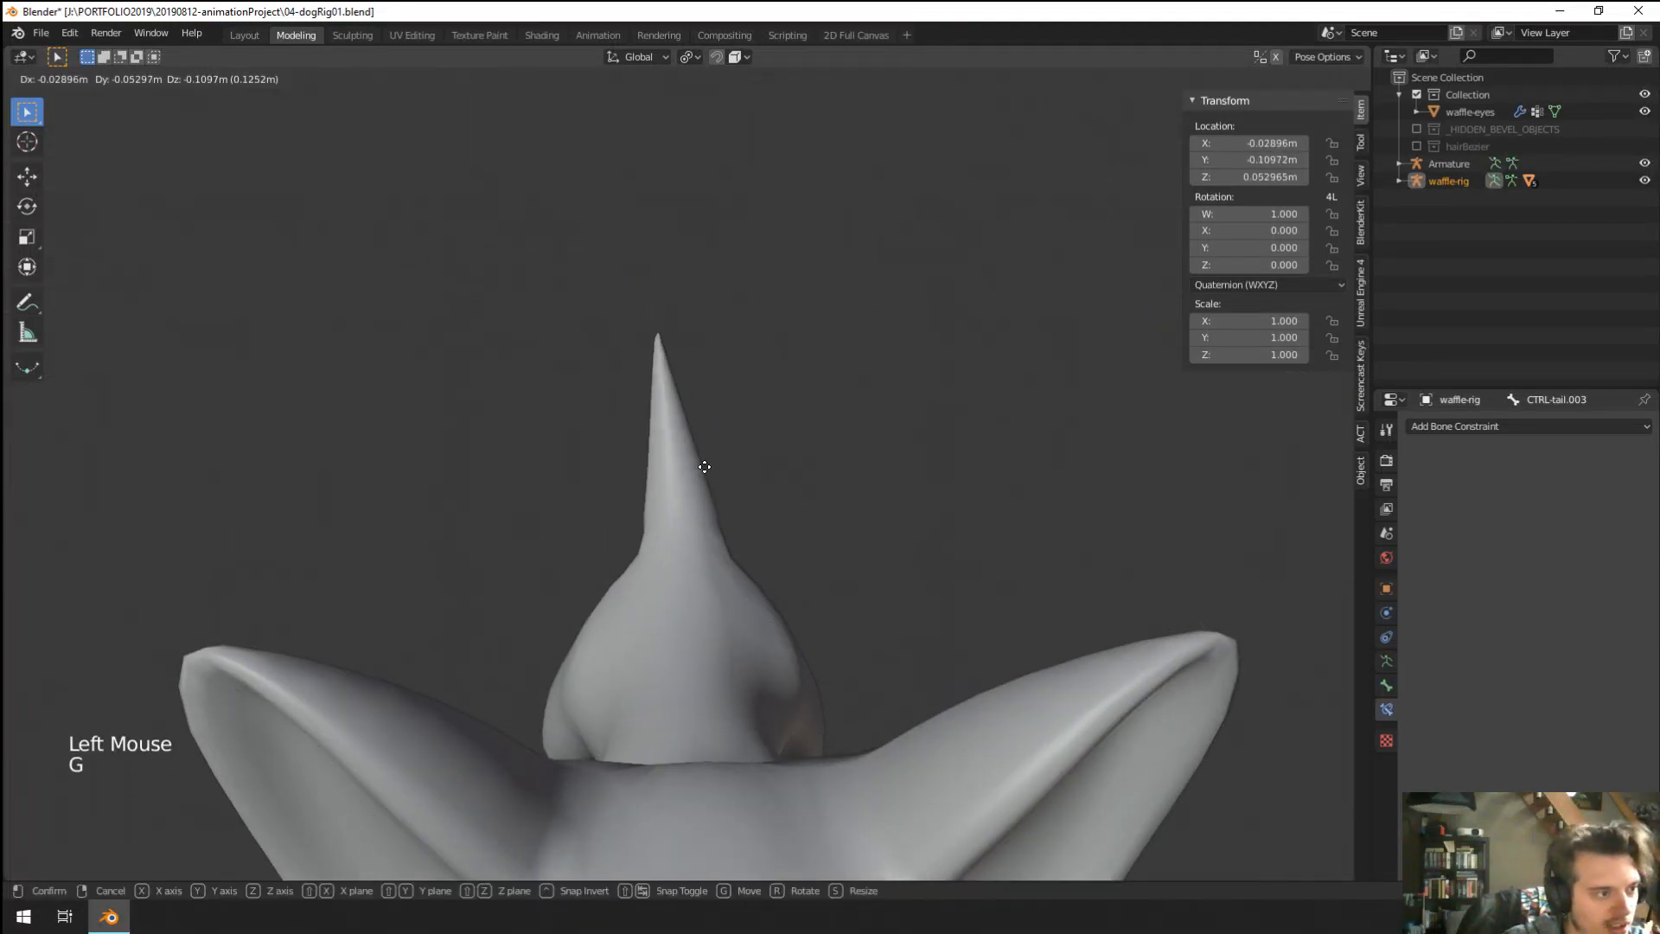
right_click(726, 456)
middle_drag(727, 456, 751, 527)
key(g)
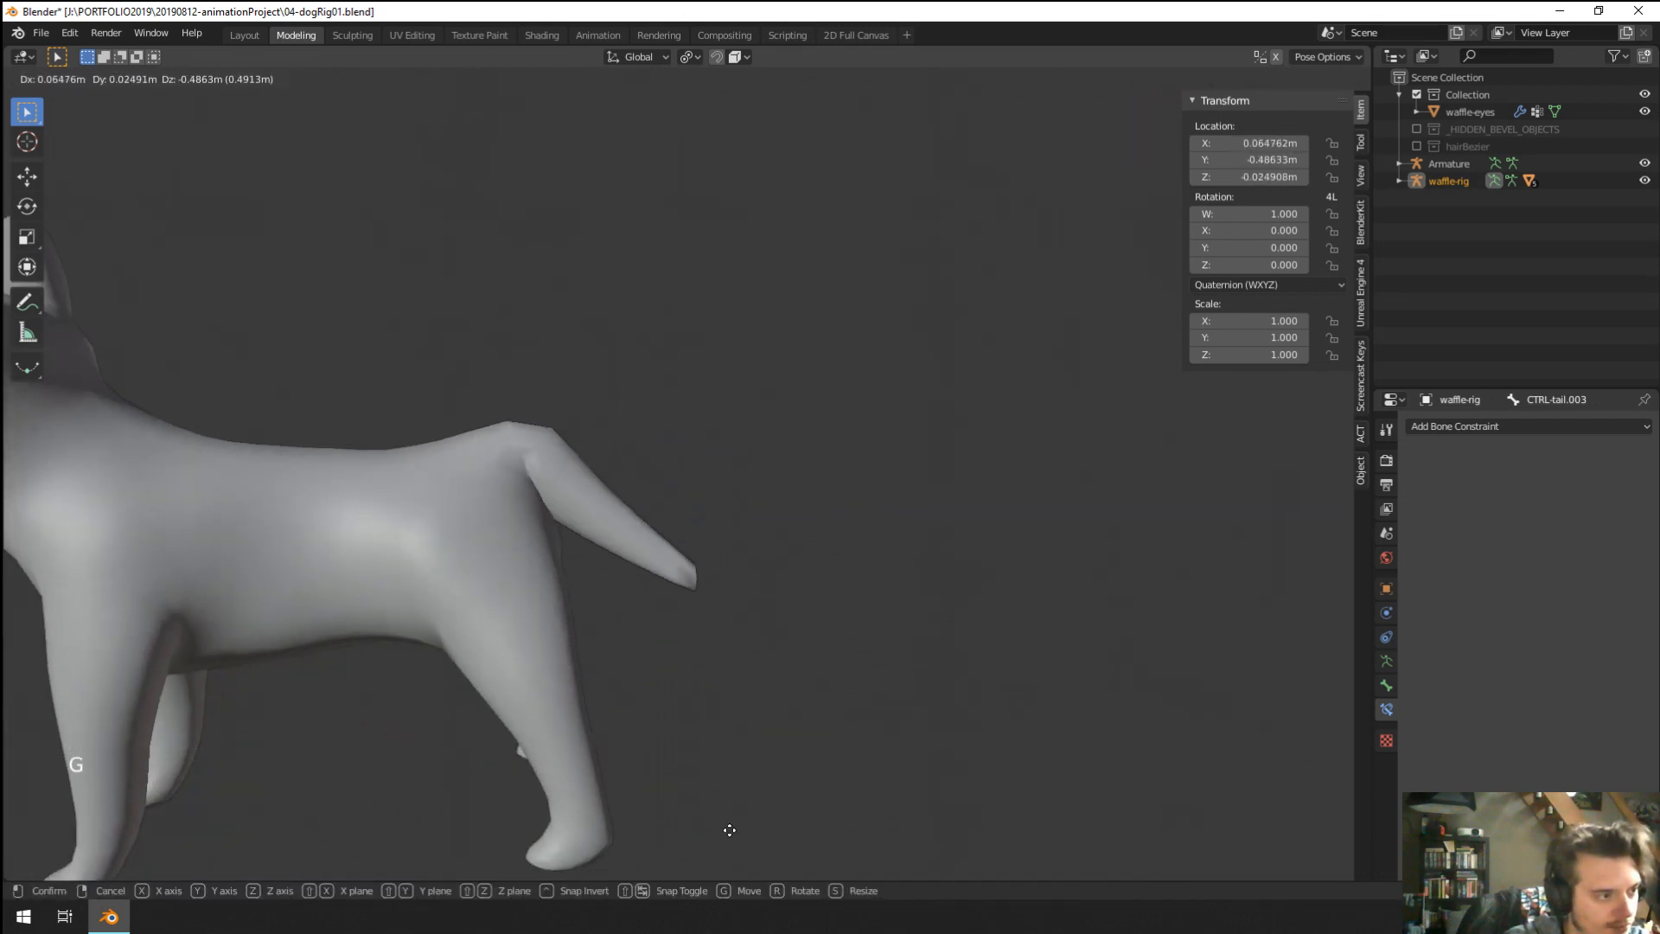
click(727, 790)
key(r)
right_click(735, 702)
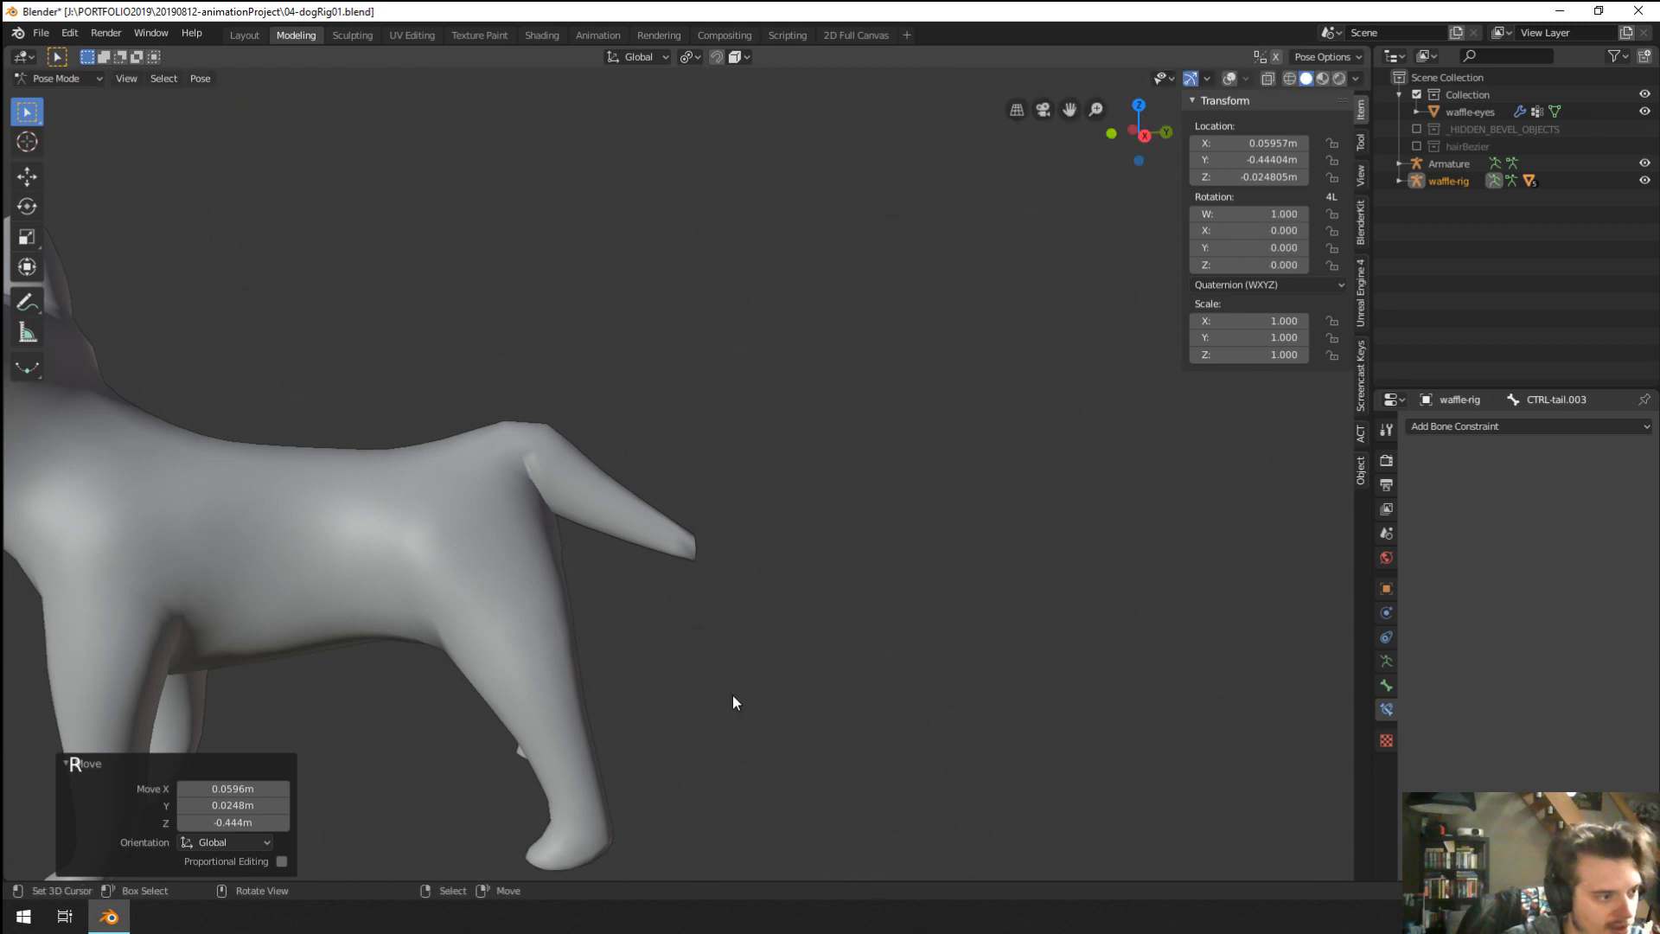
key(ctrl+z)
click(1231, 77)
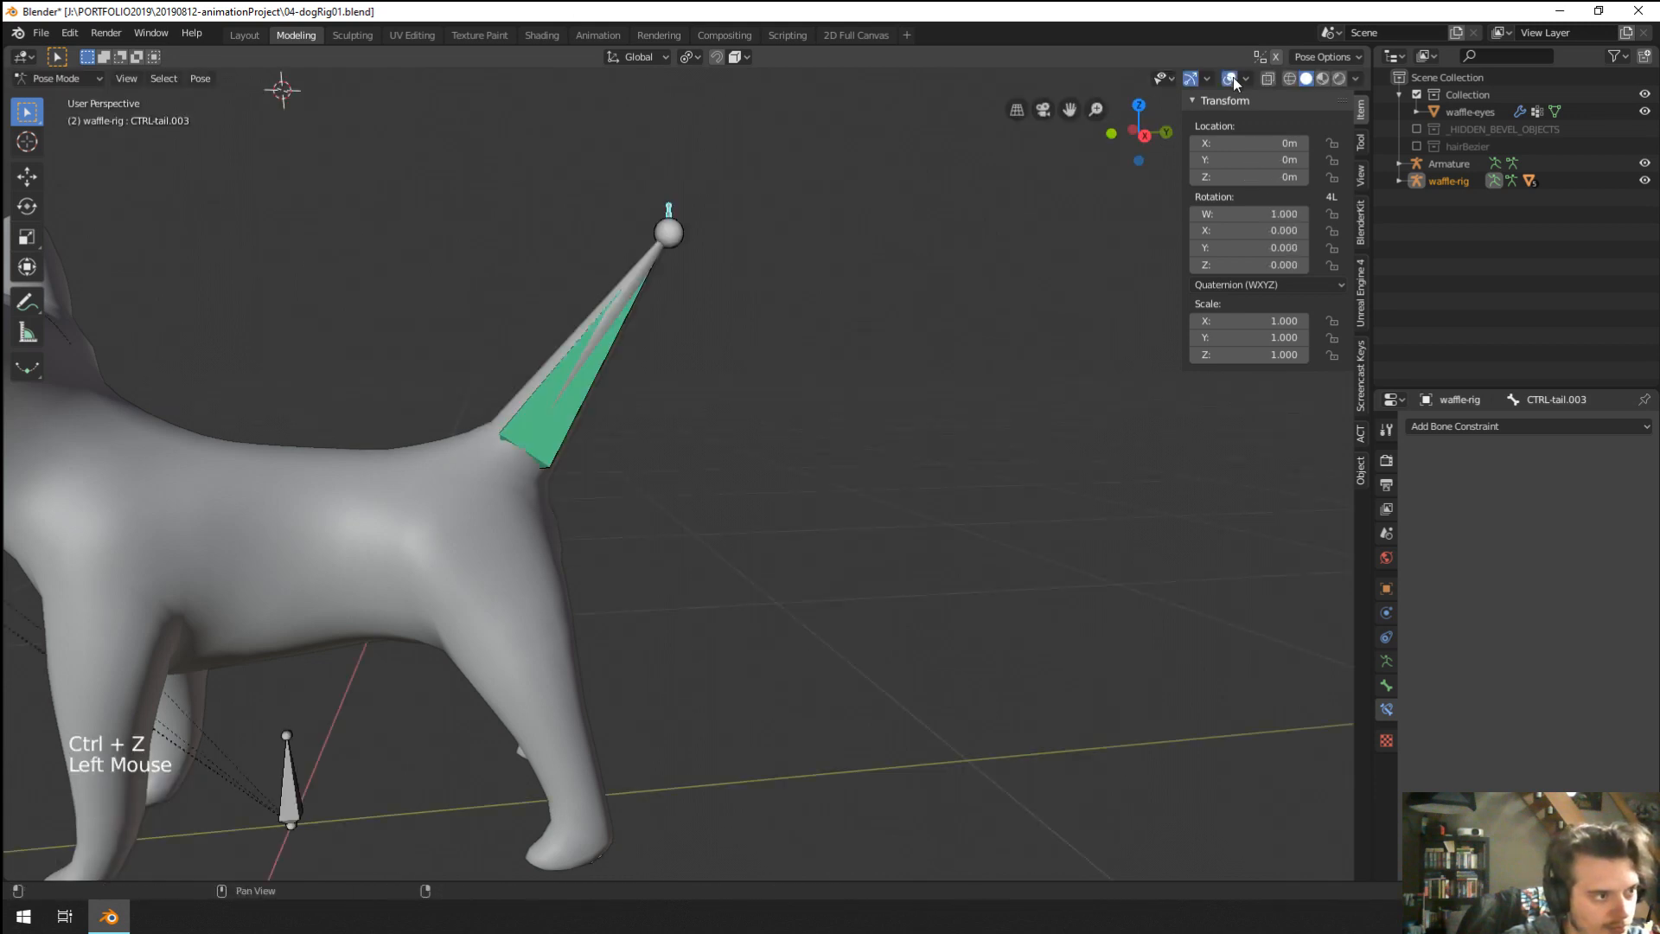
Lower CTRL-tail.003 behind the hind legs and set the bendy bone Curve Out Y of tail.002 to 0.19.
key(g)
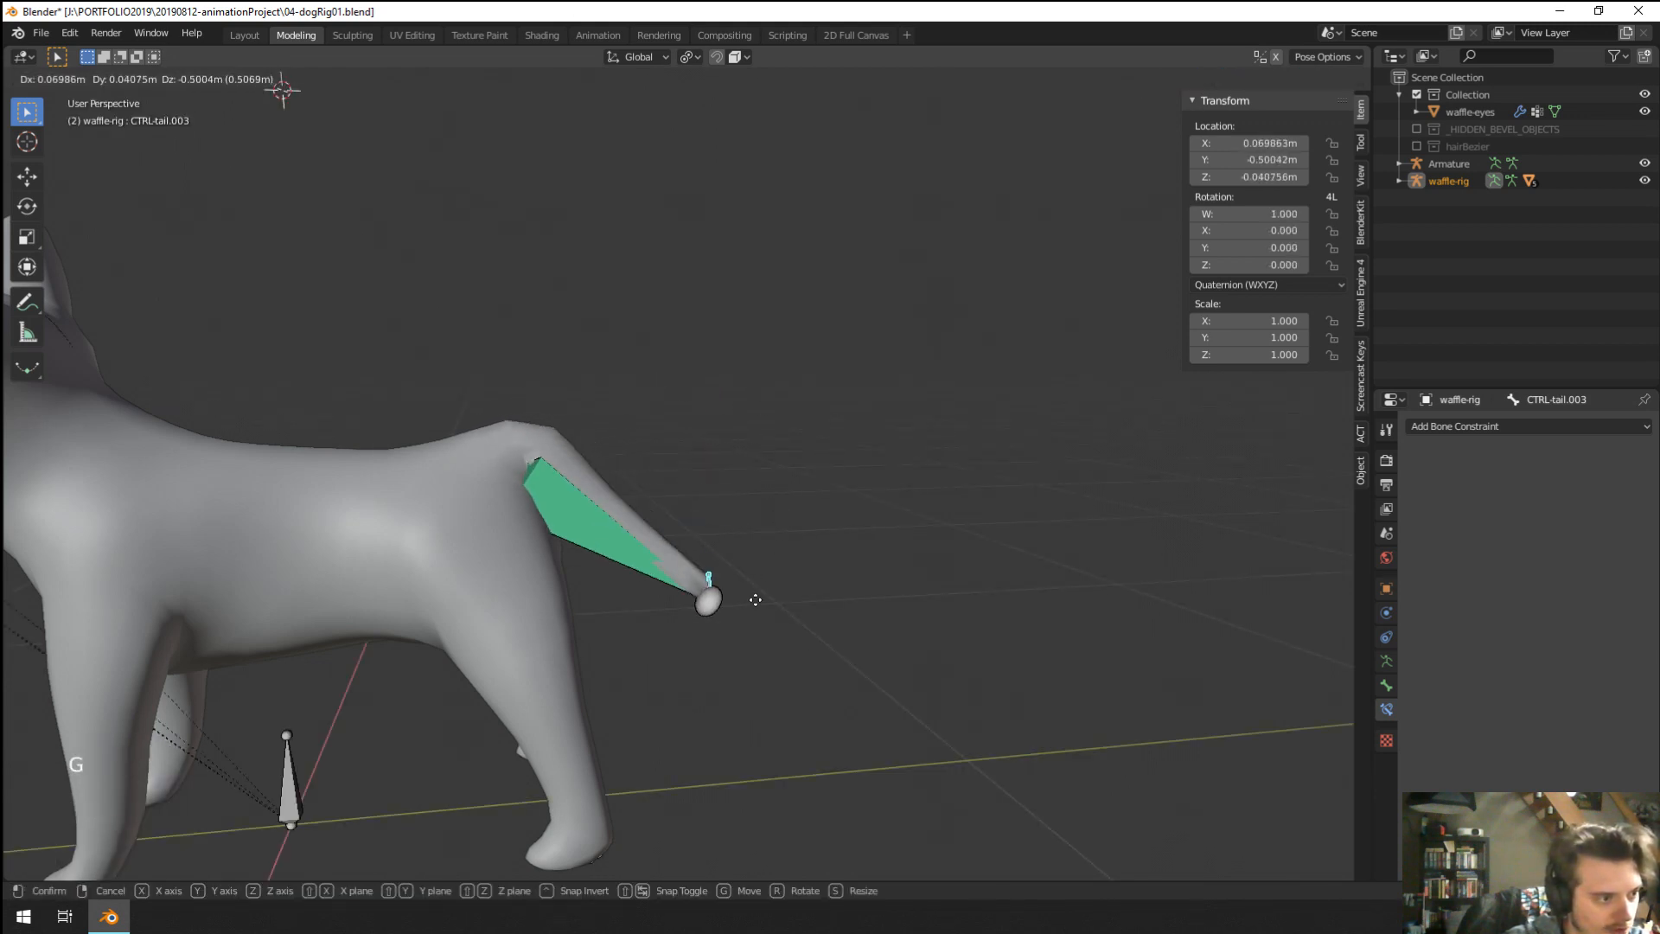
click(619, 540)
right_click(619, 538)
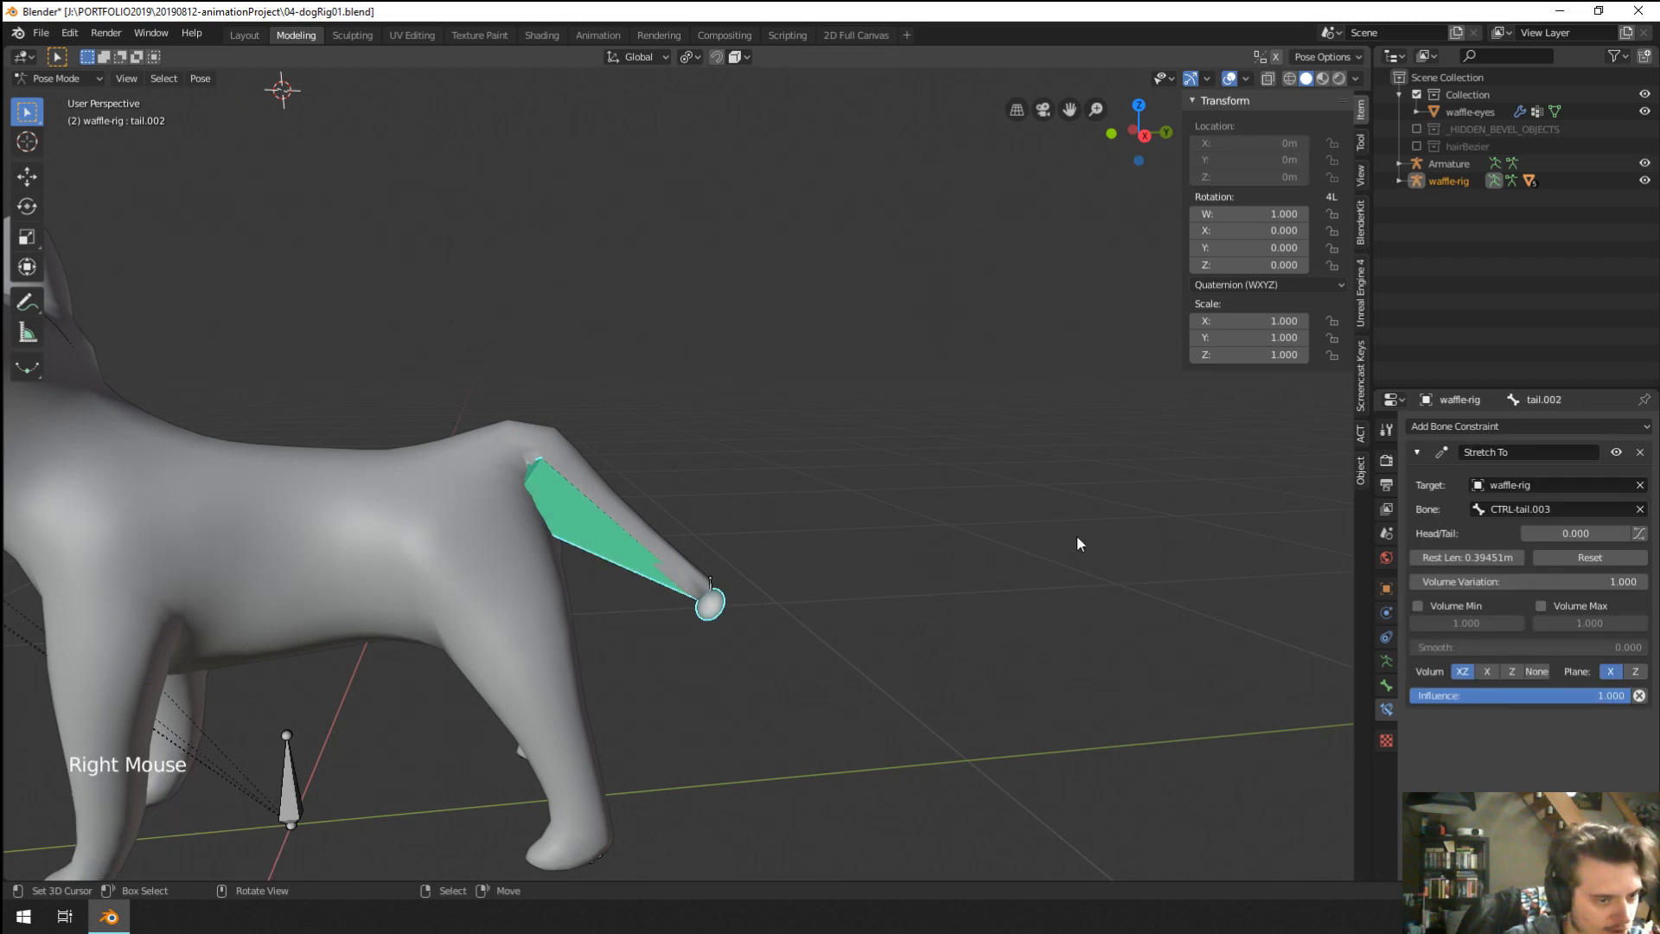
click(1386, 683)
scroll(1517, 595, down, 5)
scroll(1517, 595, up, 7)
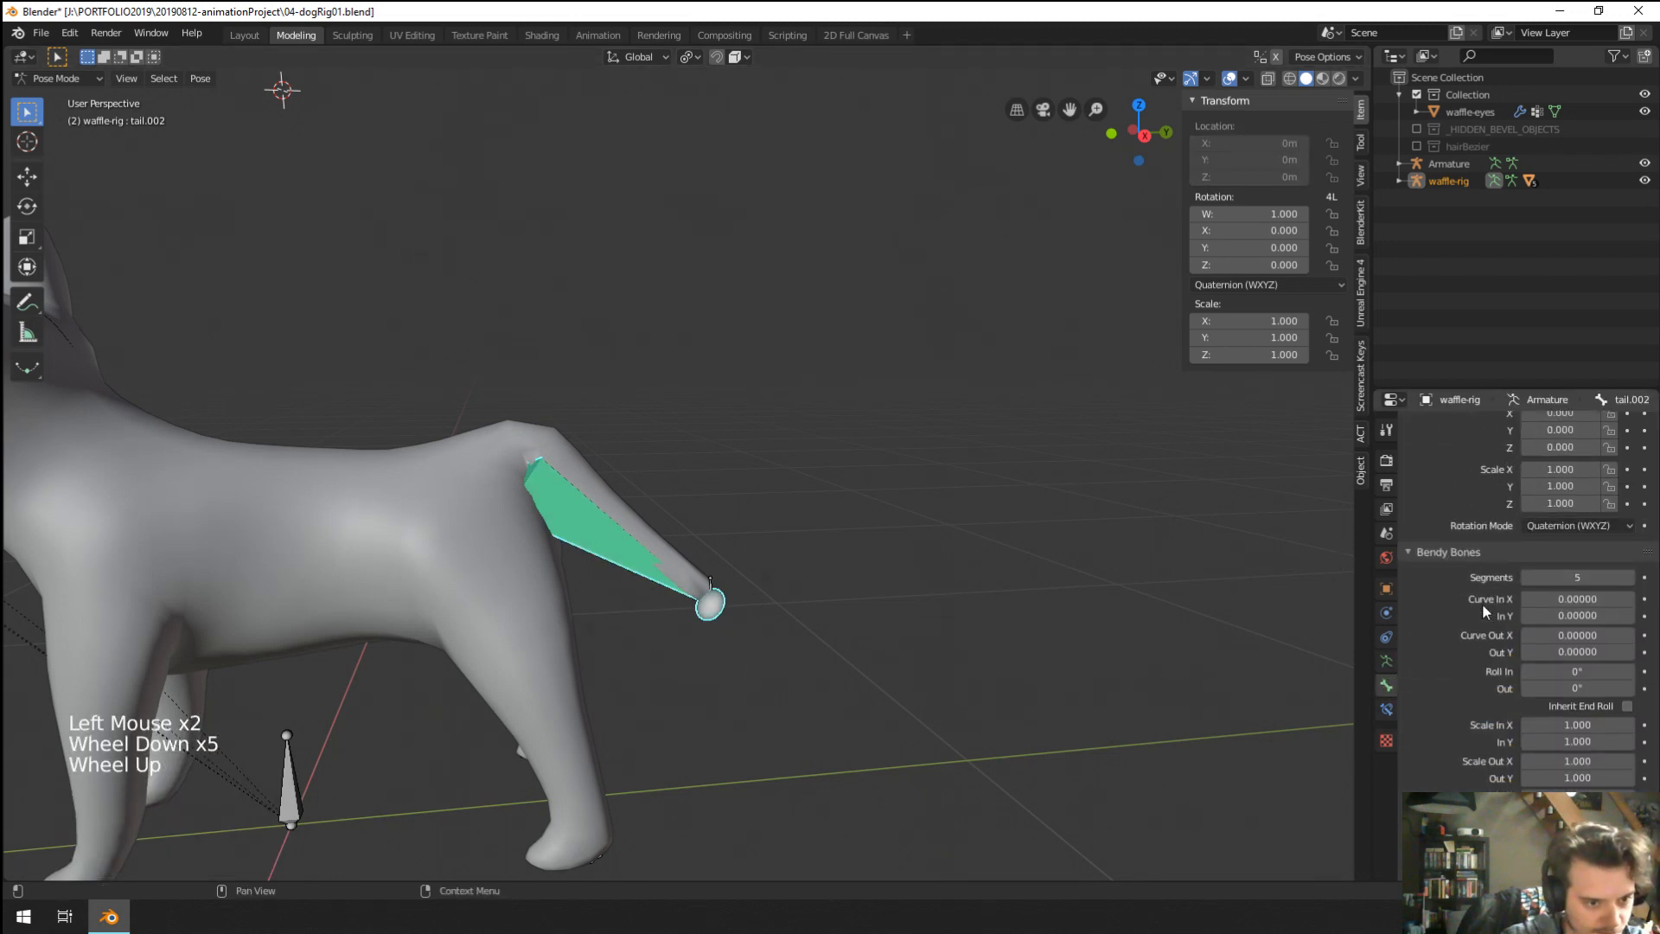
scroll(1539, 570, down, 7)
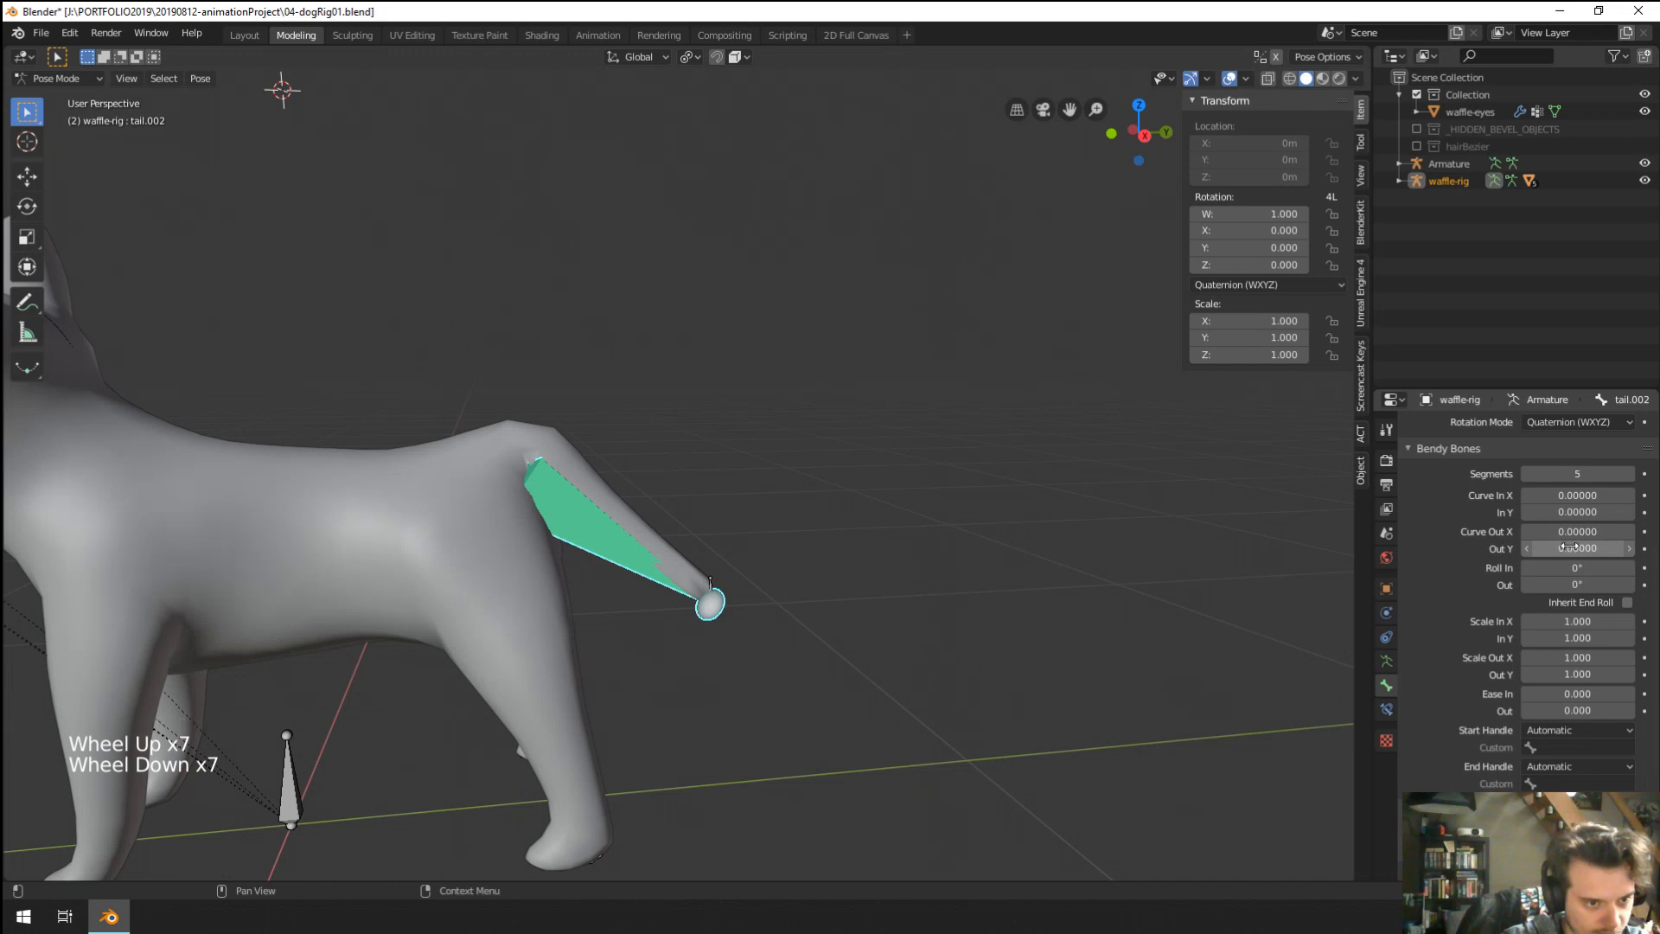
drag(1573, 533, 1608, 548)
key(ctrl+z)
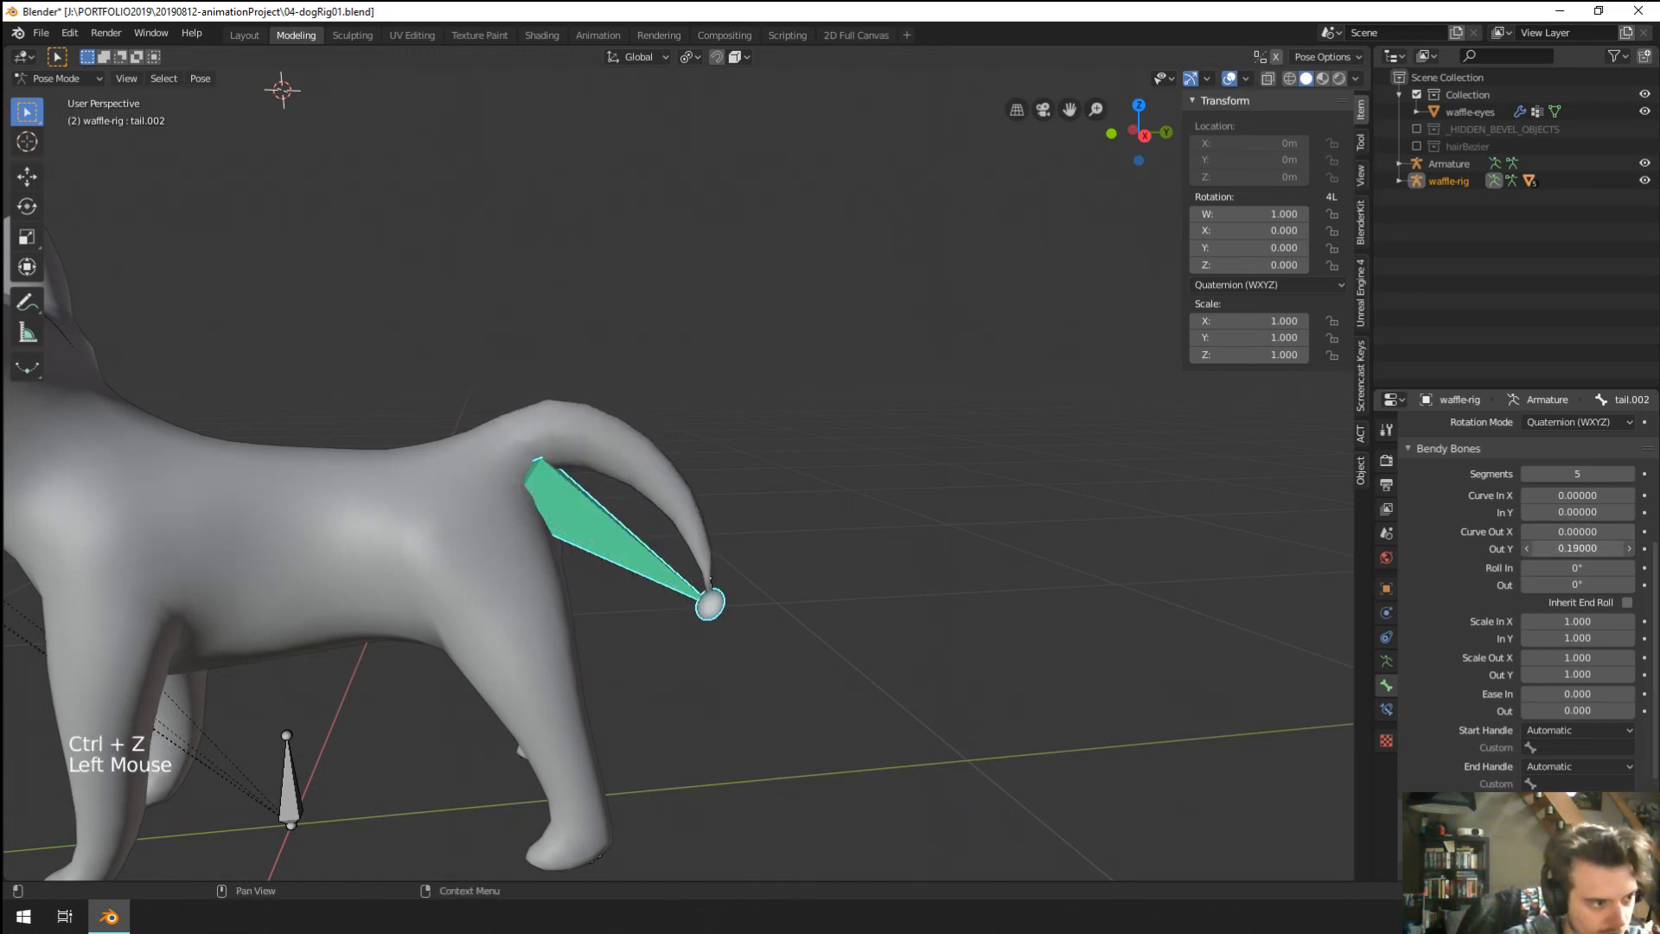
Move CTRL-tail.003 around to test the curved tail, placing it at about X 0.065 m, Y -0.603 m, Z 0.006 m.
middle_drag(1155, 590, 1112, 589)
scroll(690, 596, up, 2)
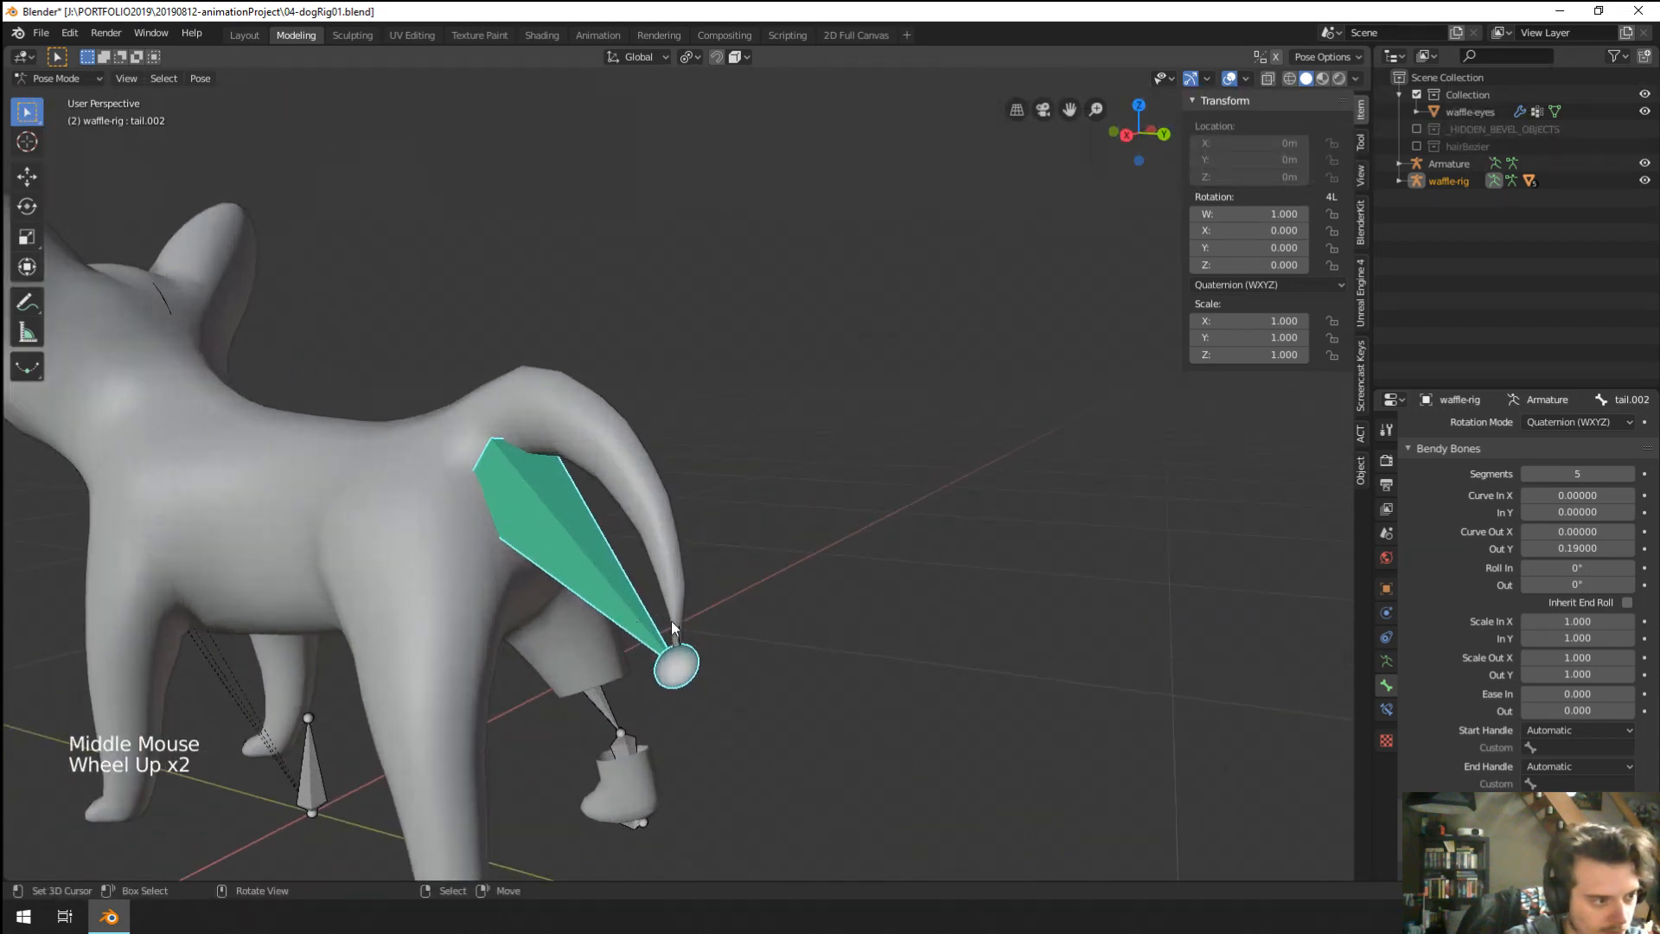
right_click(690, 671)
right_click(689, 671)
key(g)
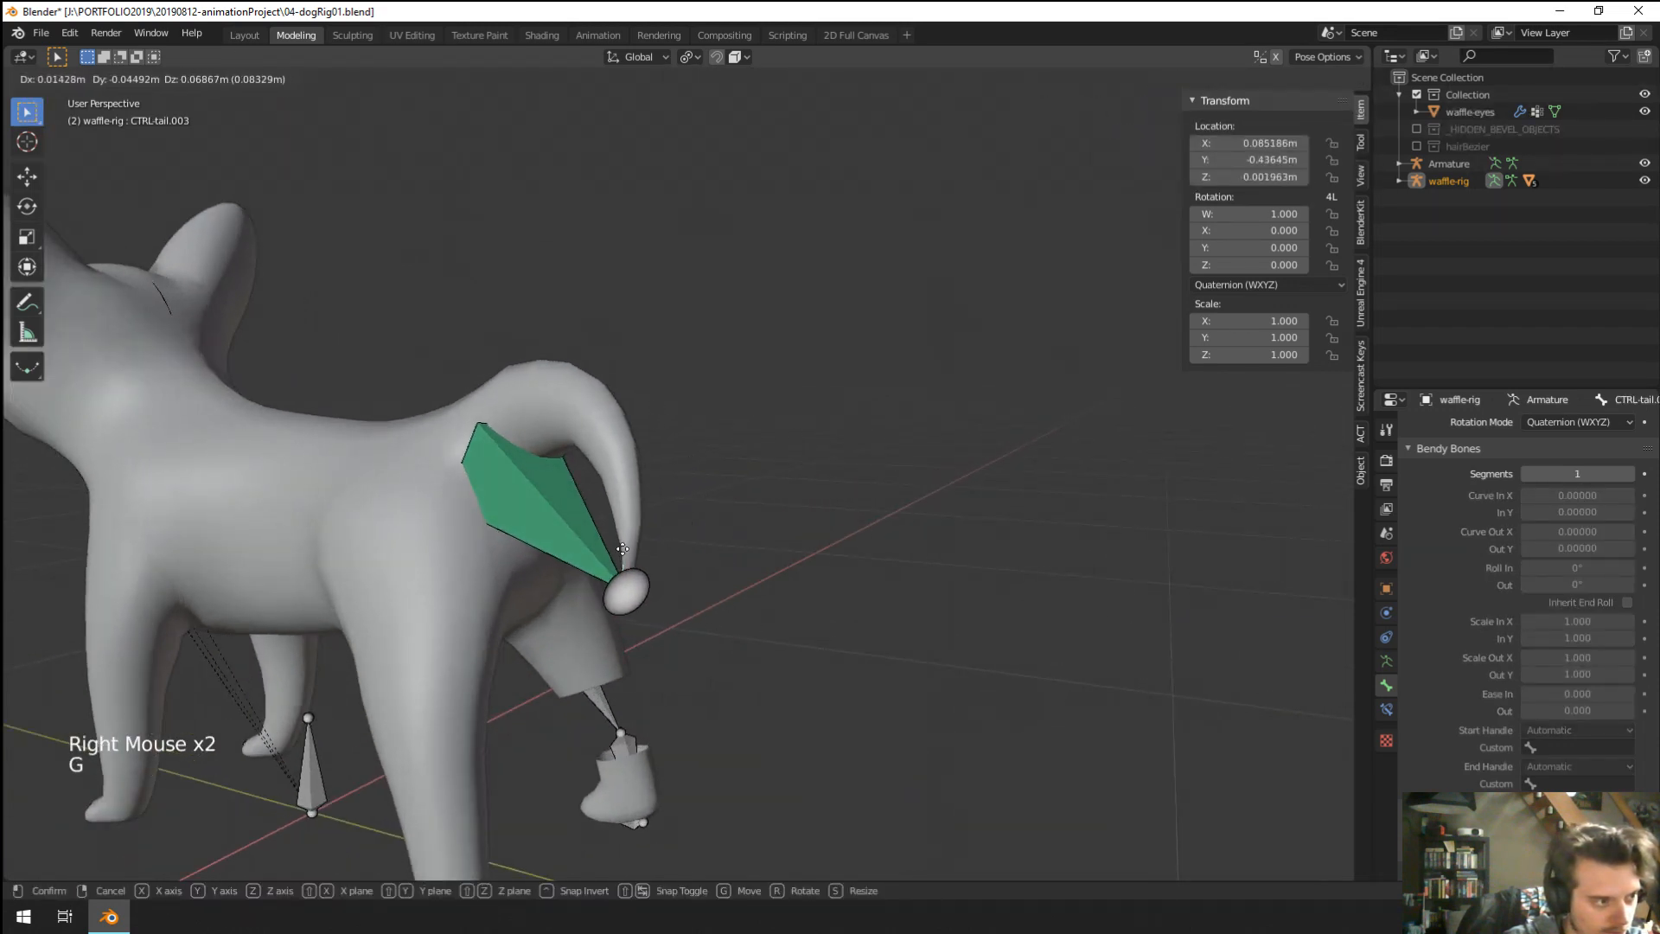
click(652, 674)
middle_drag(654, 673, 733, 629)
key(g)
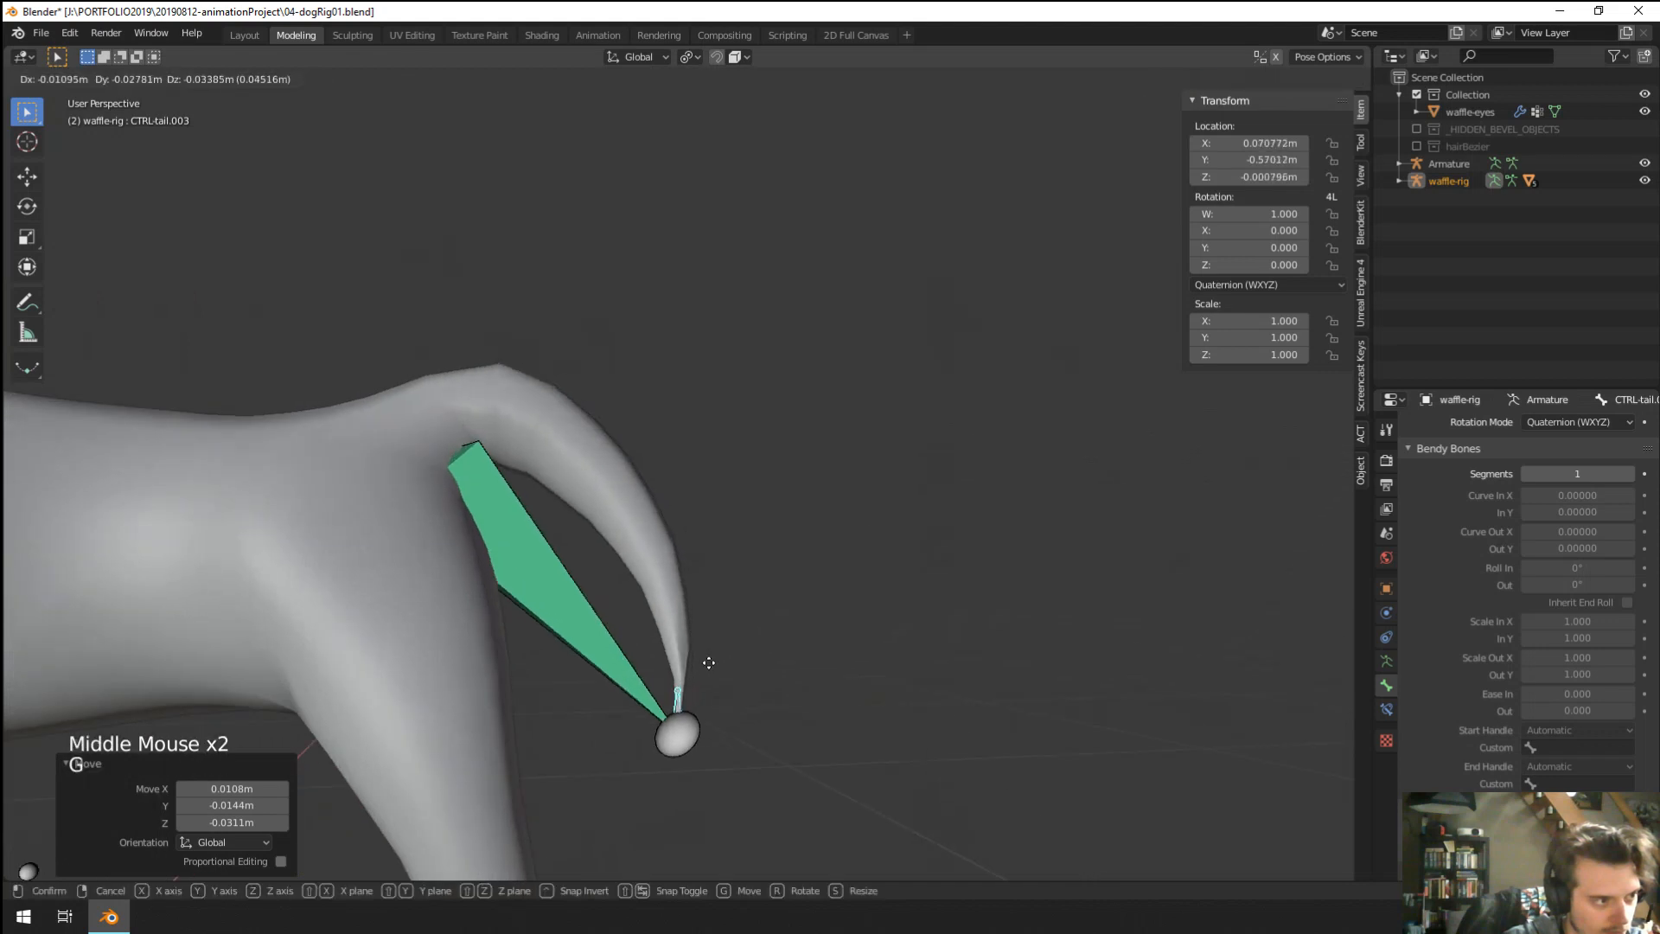
click(709, 686)
Leave the armature for Object Mode, enter Edit Mode on the waffle-body mesh and reveal its hidden geometry.
scroll(605, 649, down, 4)
middle_drag(590, 642, 849, 637)
key(Tab)
key(Tab)
key(Tab)
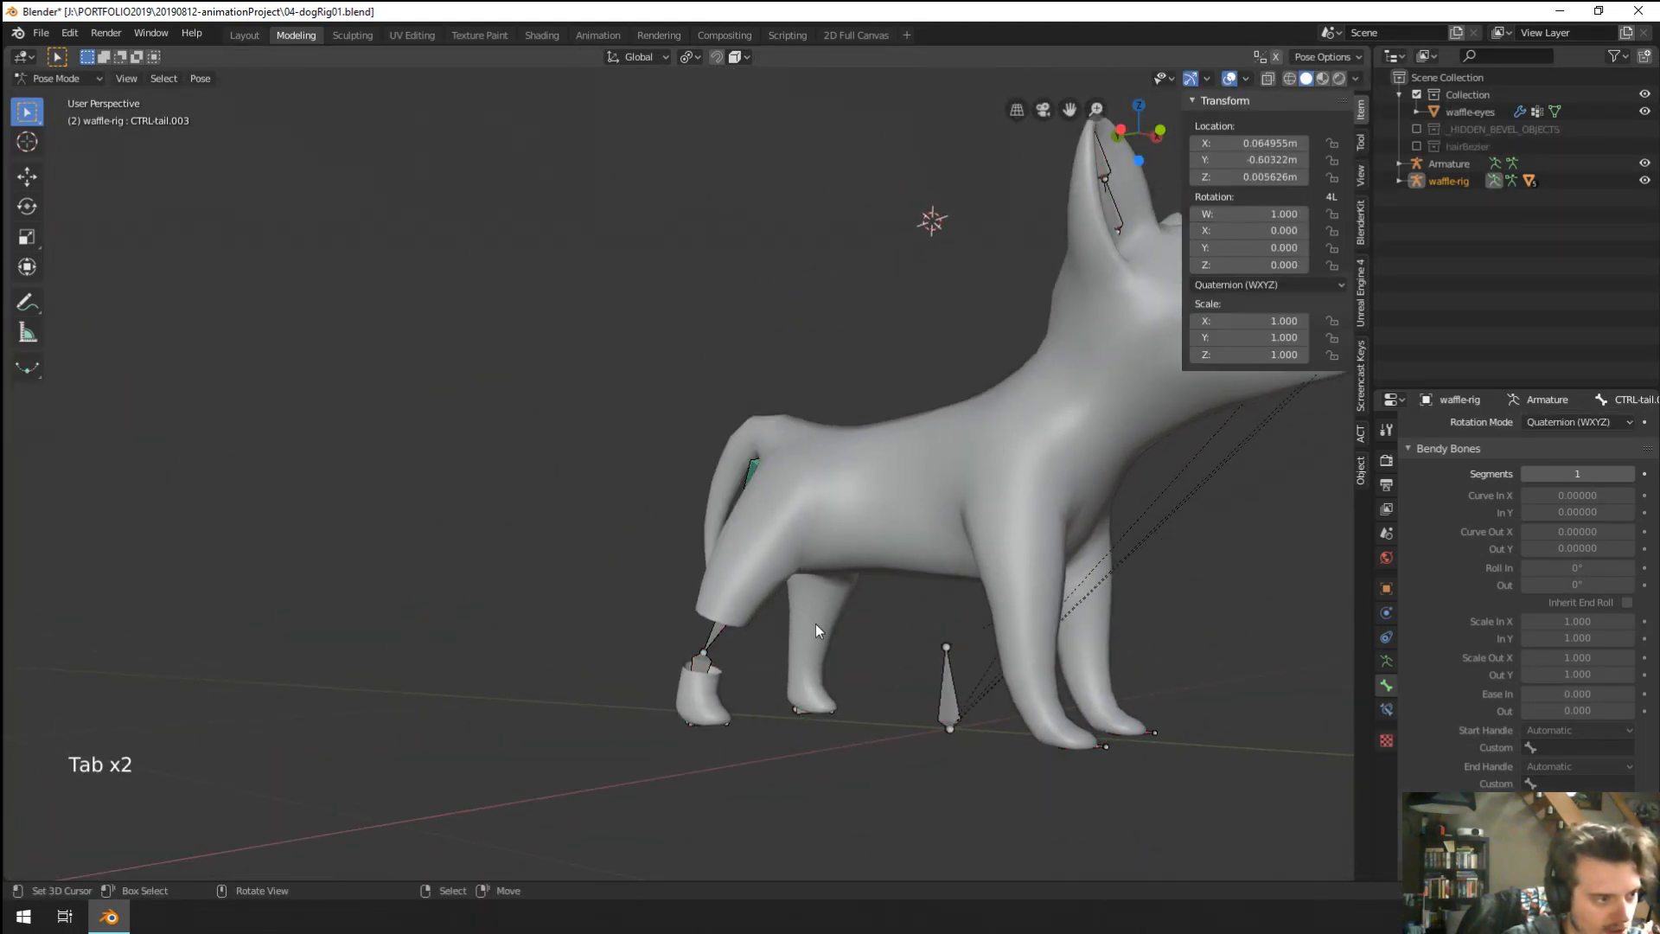
right_click(816, 623)
key(ctrl+Tab)
key(ctrl+Tab)
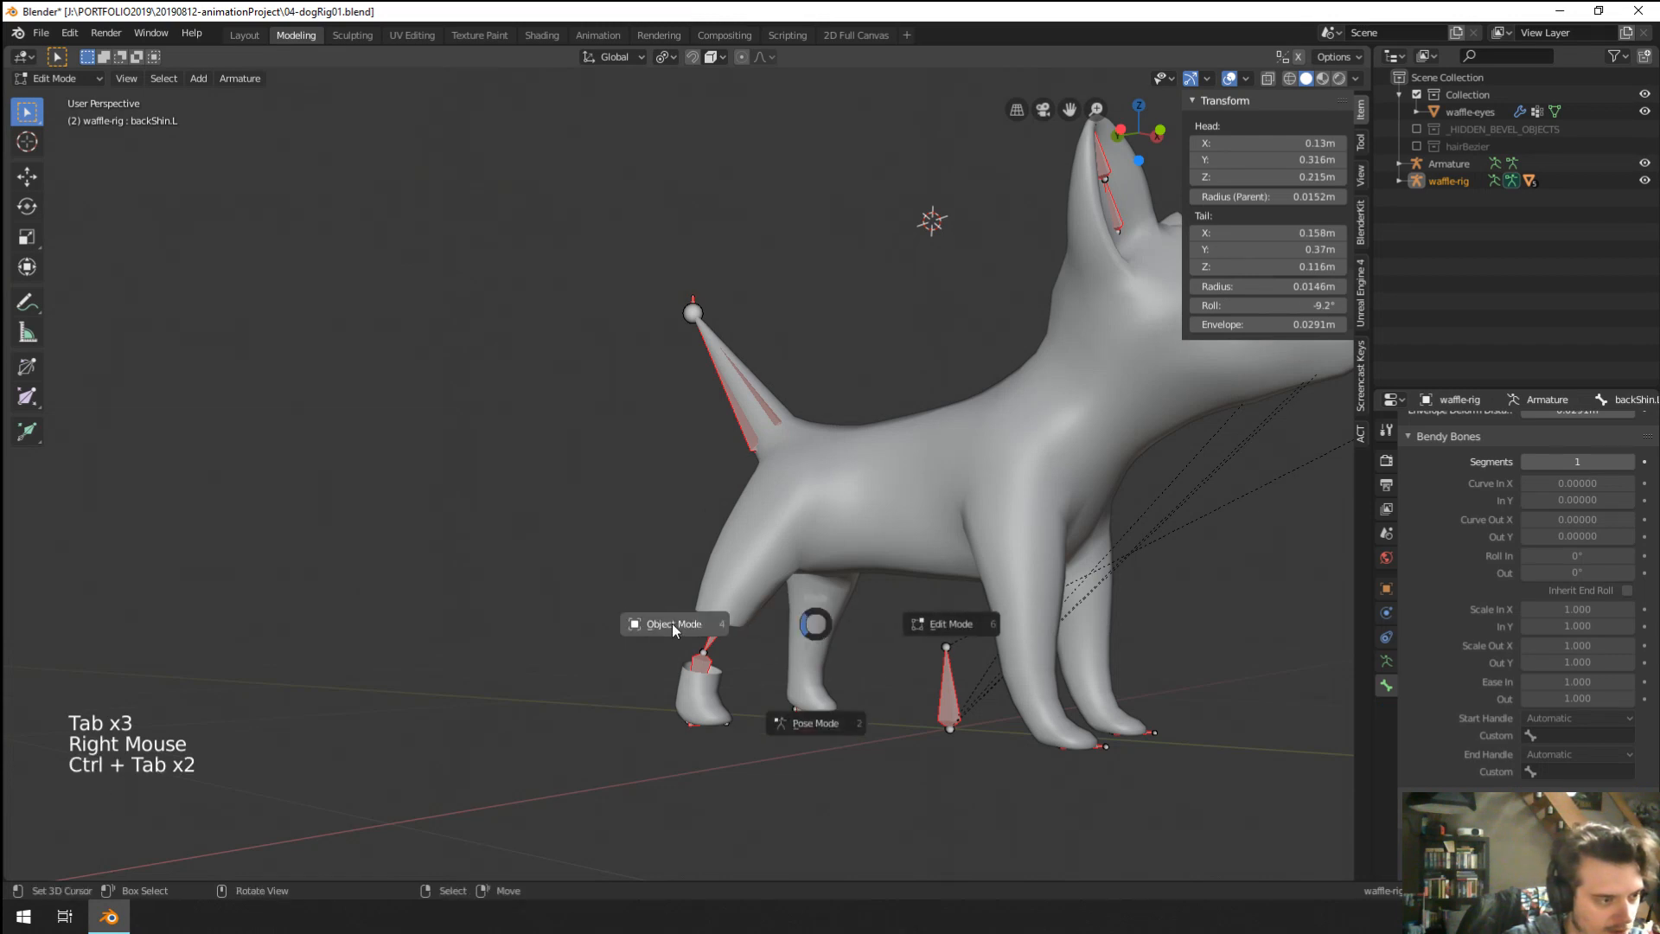
click(676, 629)
right_click(834, 621)
key(Tab)
middle_drag(834, 621, 813, 718)
key(alt+h)
Select neighbouring edge loops around the intact lower hind leg and symmetrize the mesh from -X to +X.
scroll(847, 653, up, 3)
scroll(709, 683, up, 3)
alt+right_click(702, 672)
alt+shift+right_click(699, 692)
middle_drag(800, 718, 733, 707)
click(285, 88)
click(287, 84)
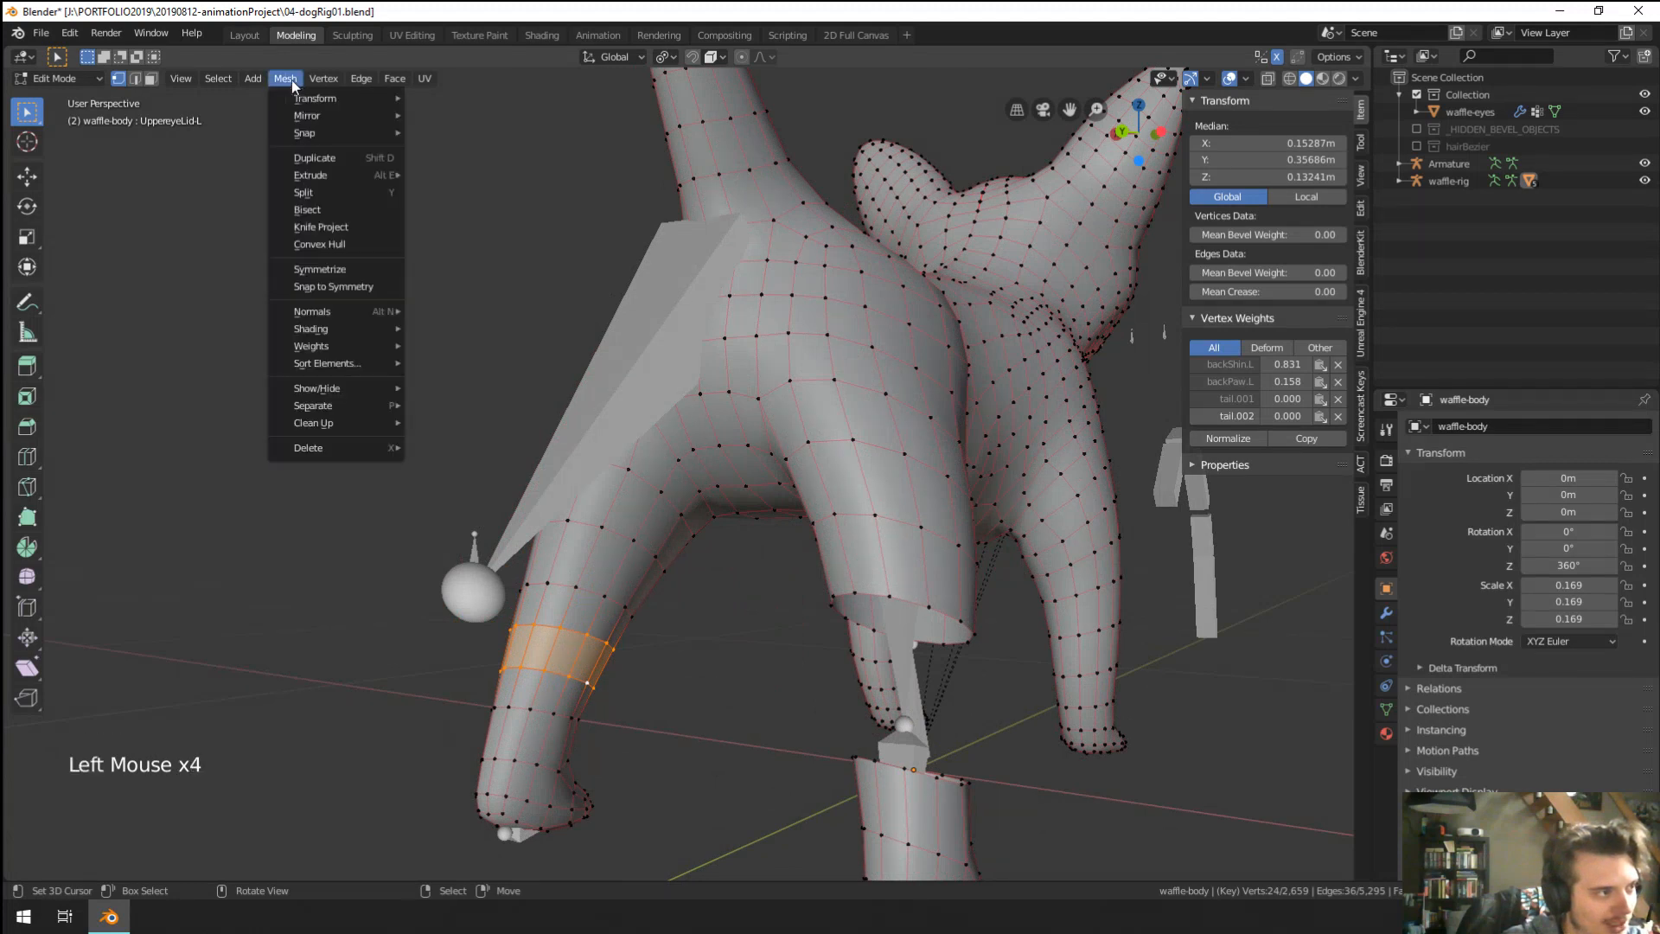
click(363, 270)
scroll(792, 507, down, 5)
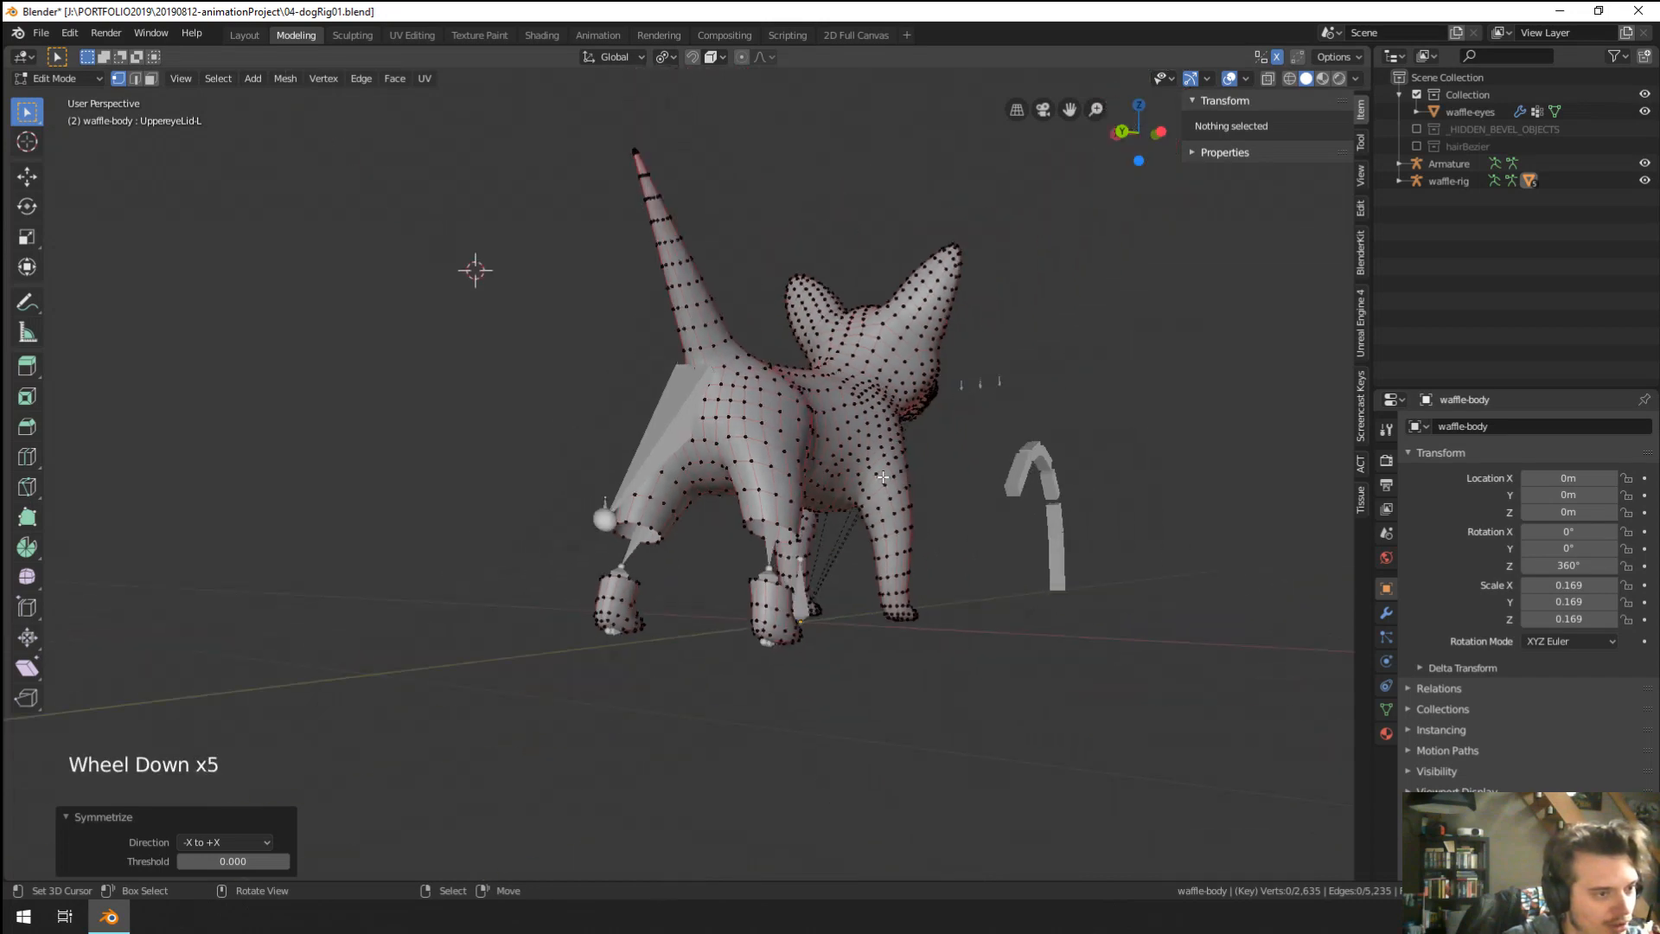
Undo the mesh symmetrize and return the waffle-body mesh to Object Mode.
key(ctrl+z)
middle_click(916, 510)
middle_click(917, 510)
key(Tab)
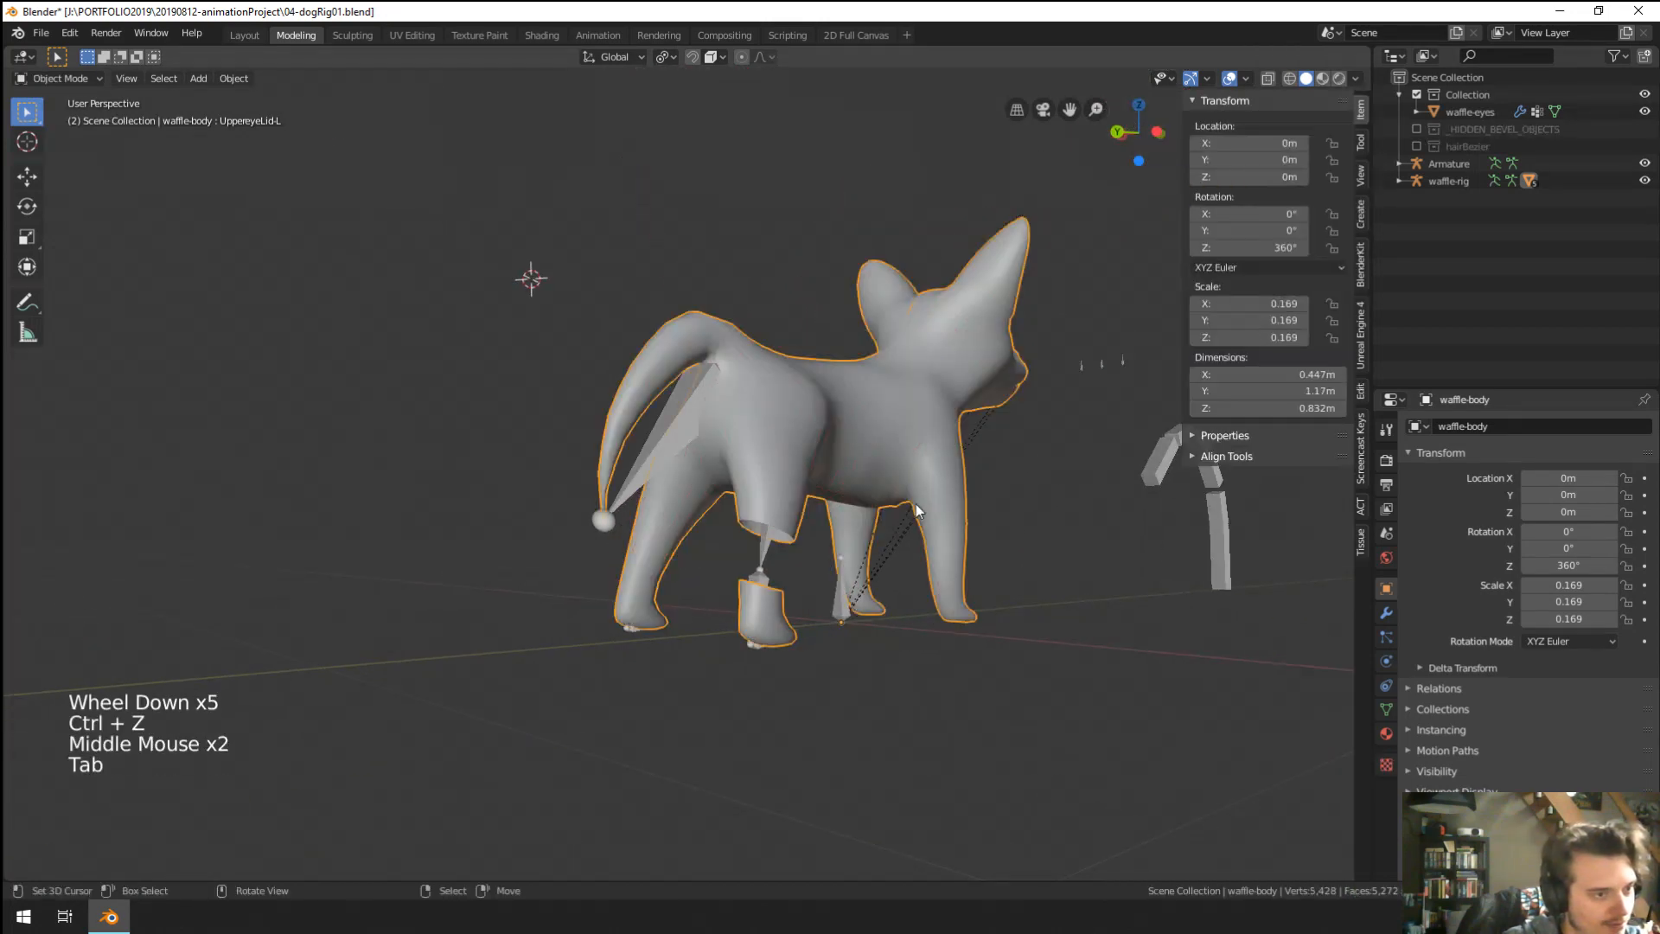
Delete the stray Armature object beside the dog and re-enter Edit Mode on the waffle-body mesh.
right_click(1162, 458)
key(x)
click(1089, 455)
scroll(588, 559, up, 2)
right_click(611, 567)
key(Tab)
scroll(613, 567, up, 2)
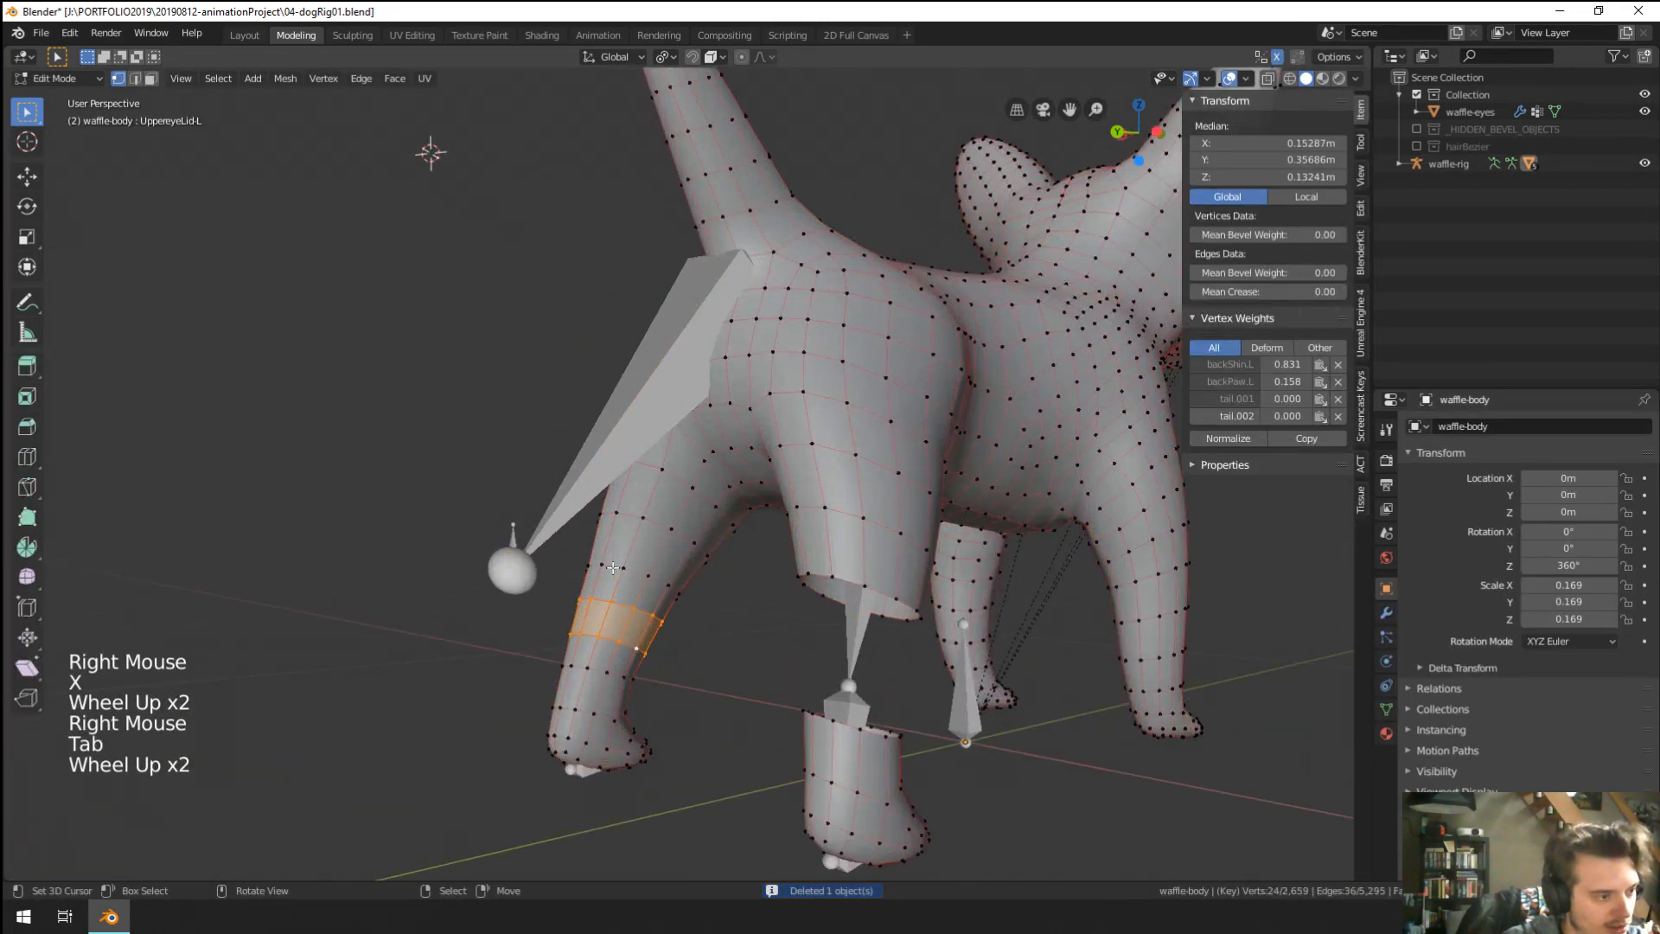
Test moving single vertices of the intact hind leg with X mirroring off and on, discarding every move.
middle_drag(613, 567, 415, 522)
key(Tab)
key(Tab)
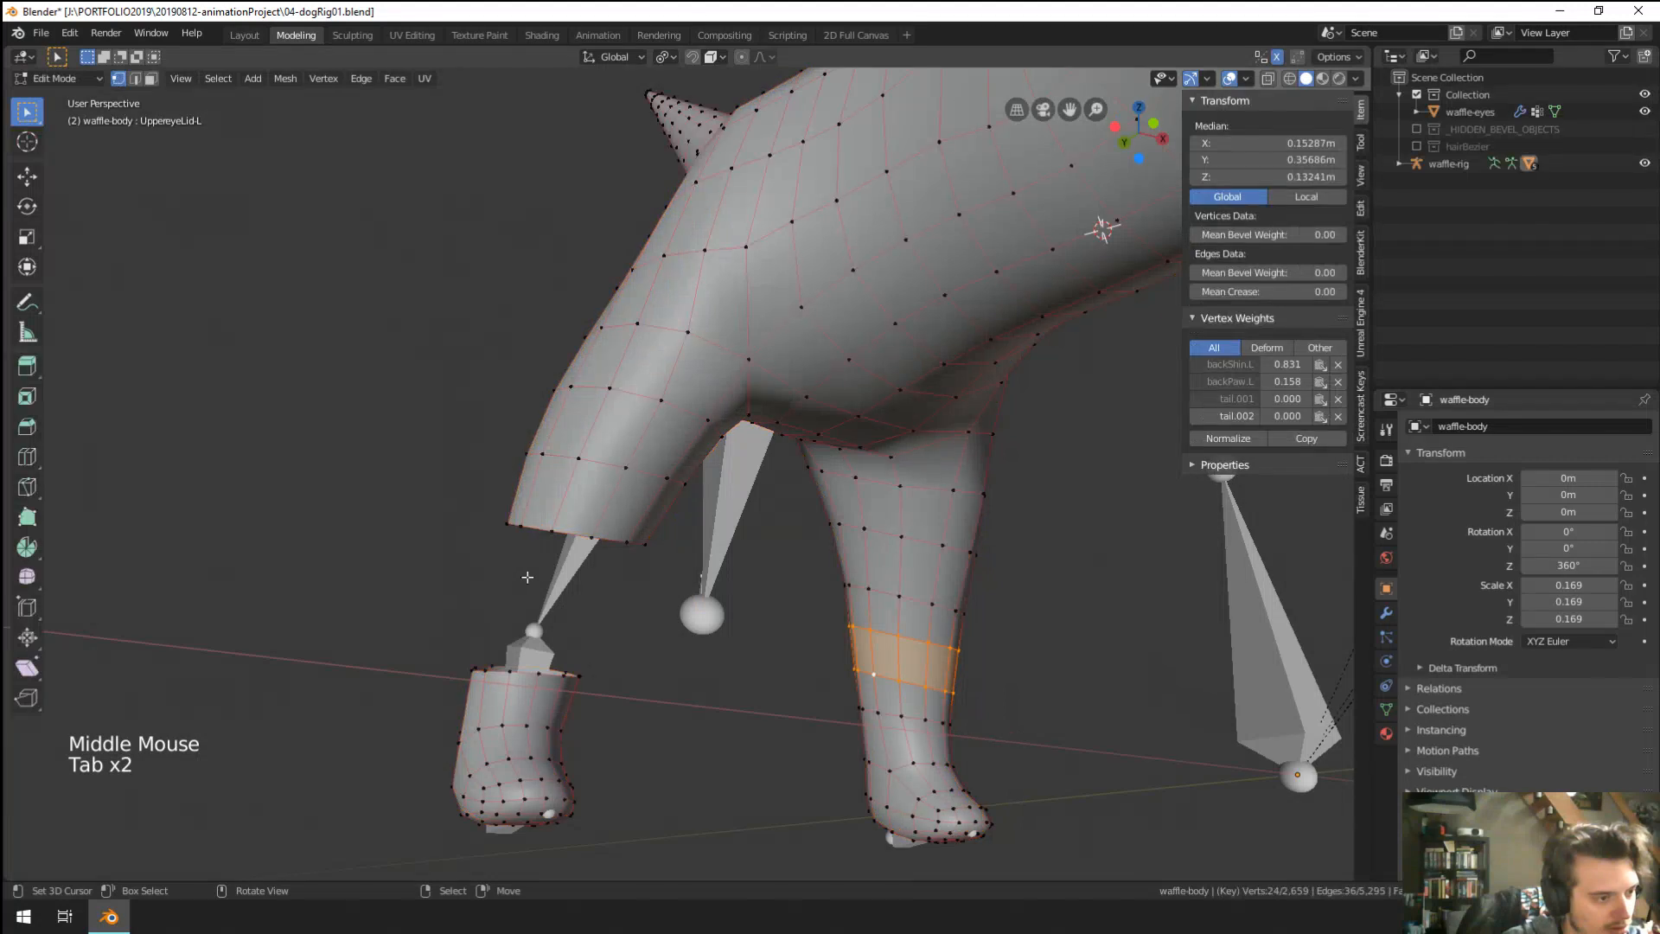
middle_drag(527, 576, 489, 593)
scroll(489, 593, down, 3)
scroll(490, 591, up, 2)
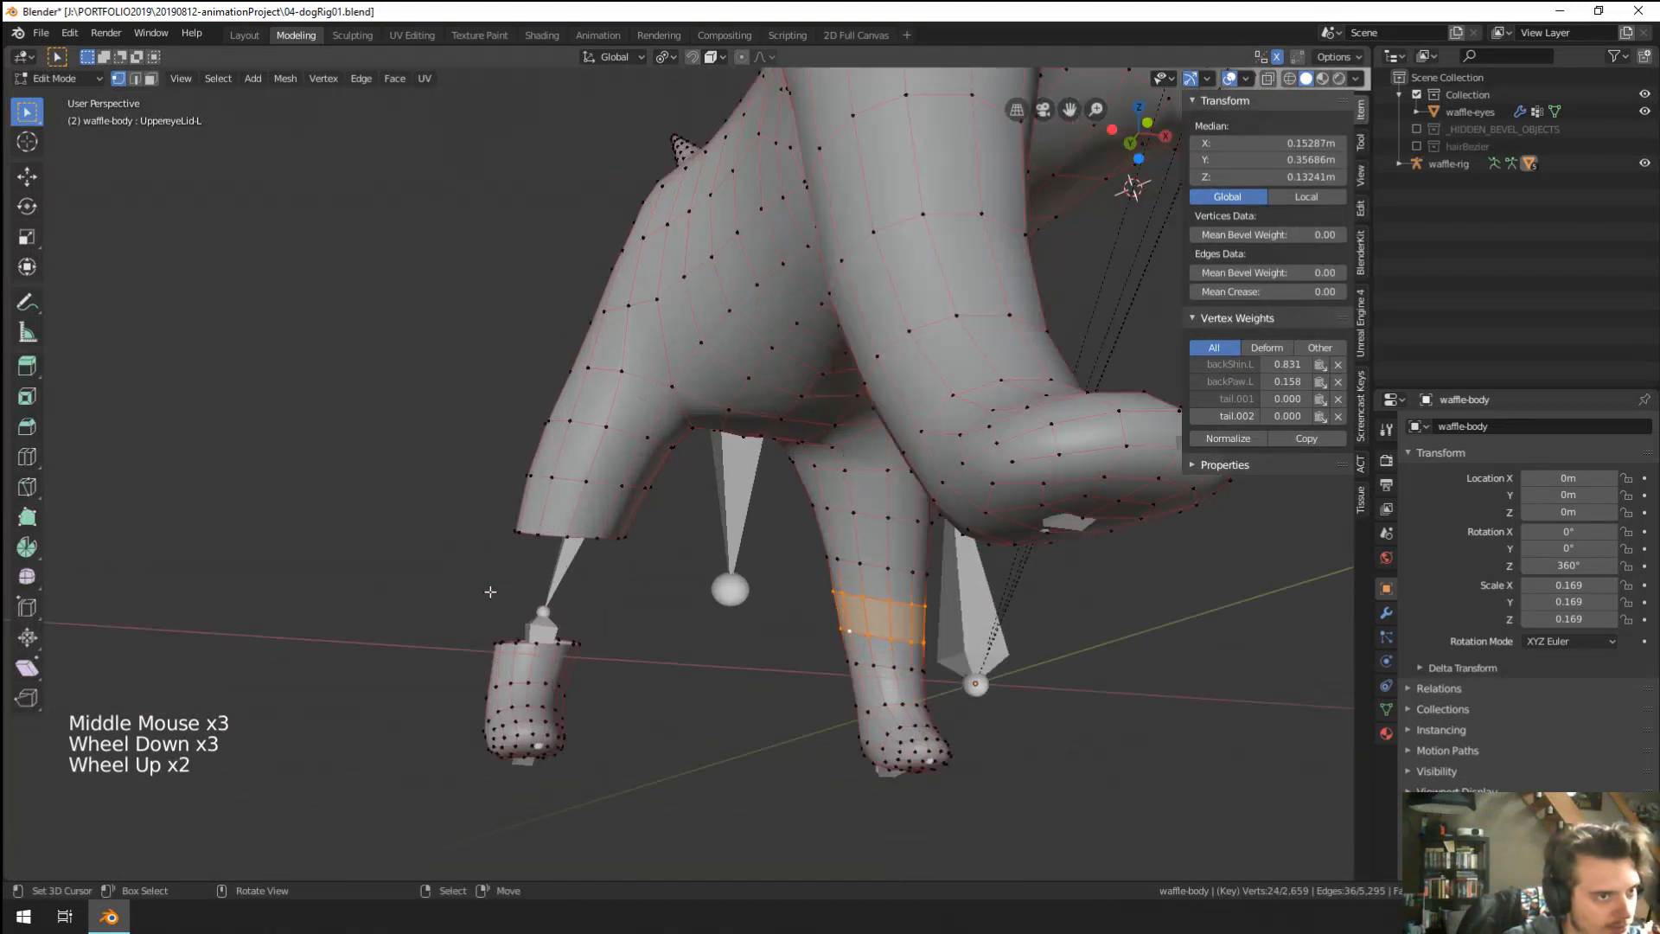
click(1277, 57)
right_click(889, 565)
key(g)
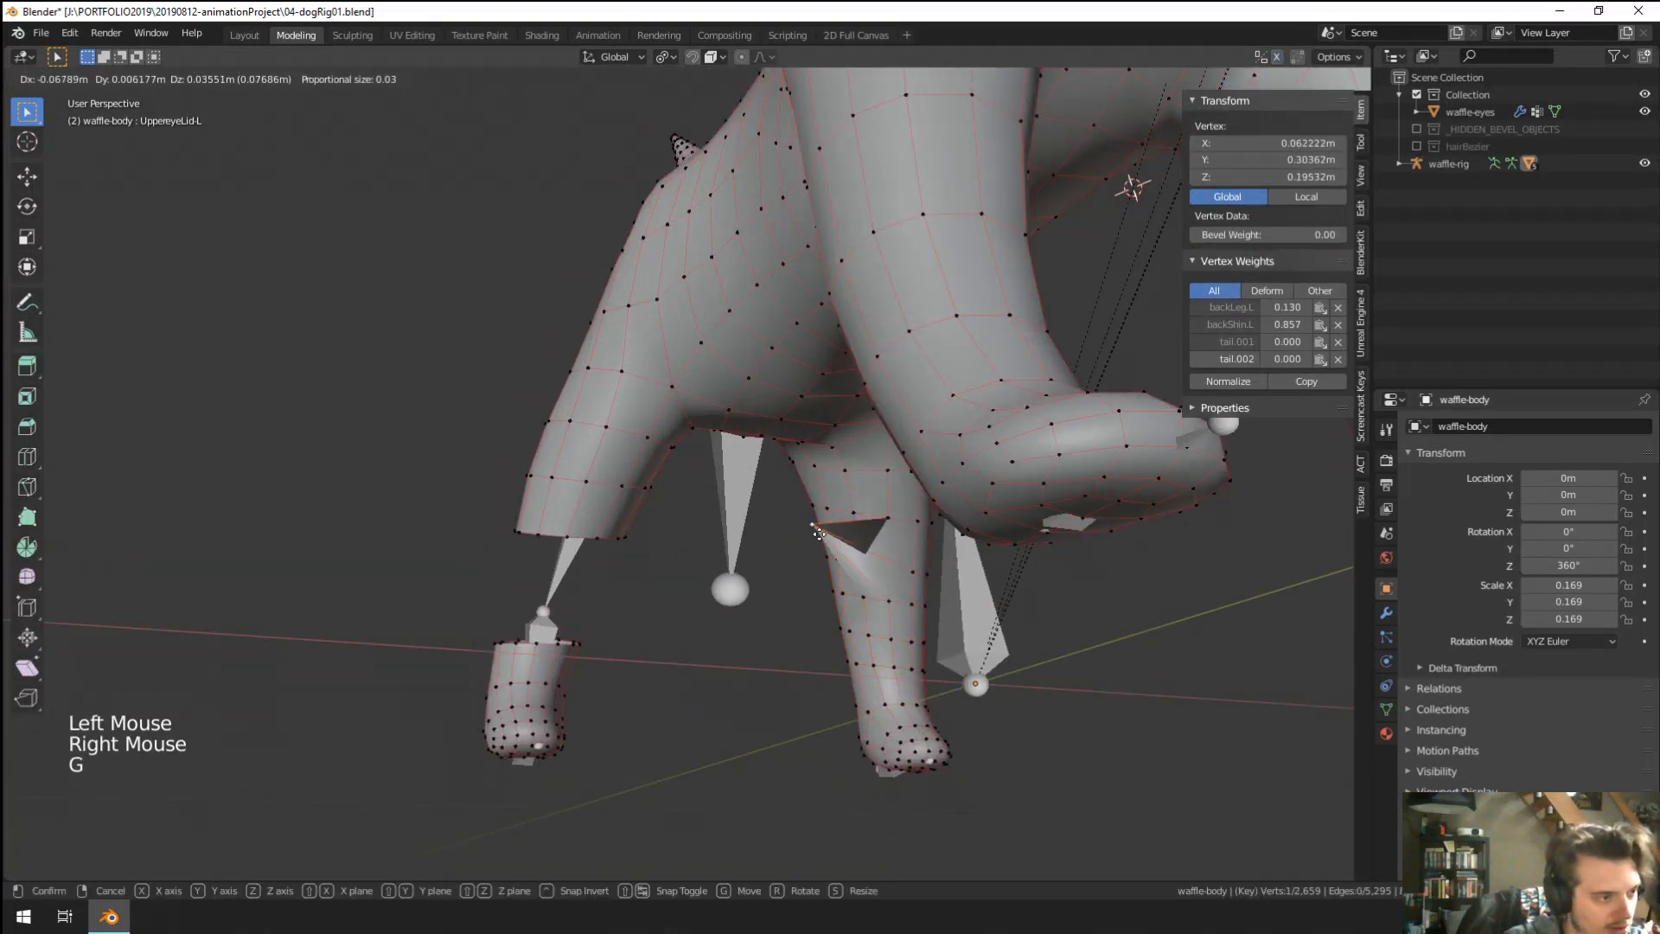
right_click(818, 514)
click(1277, 57)
key(g)
click(897, 605)
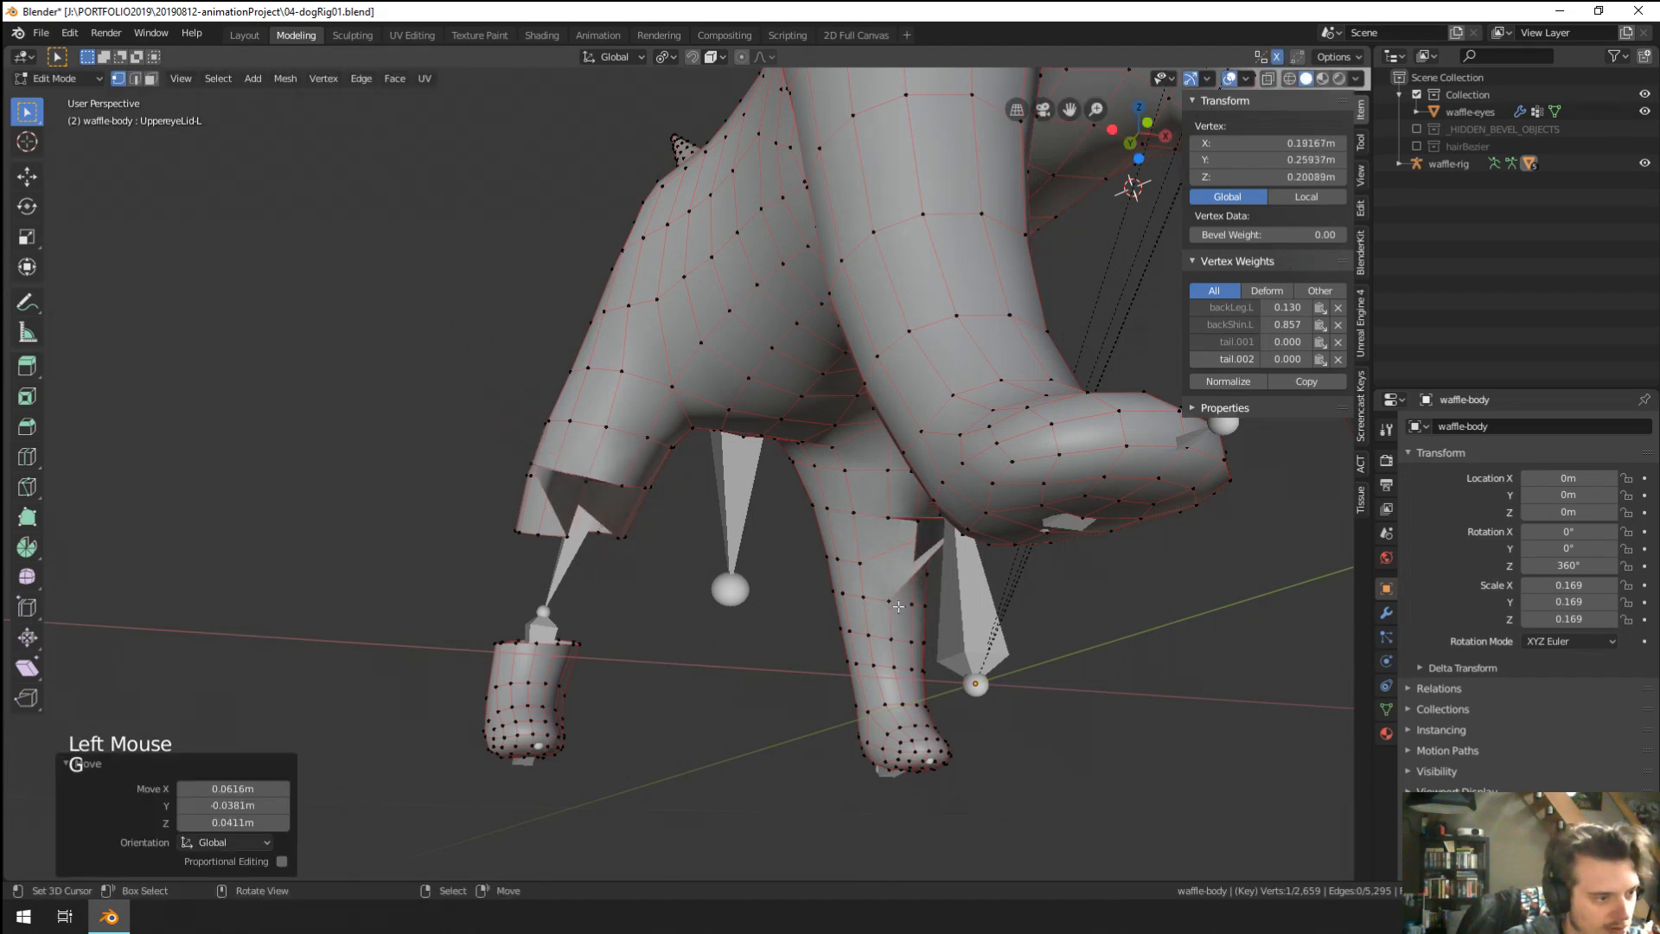
key(ctrl+z)
right_click(898, 601)
key(g)
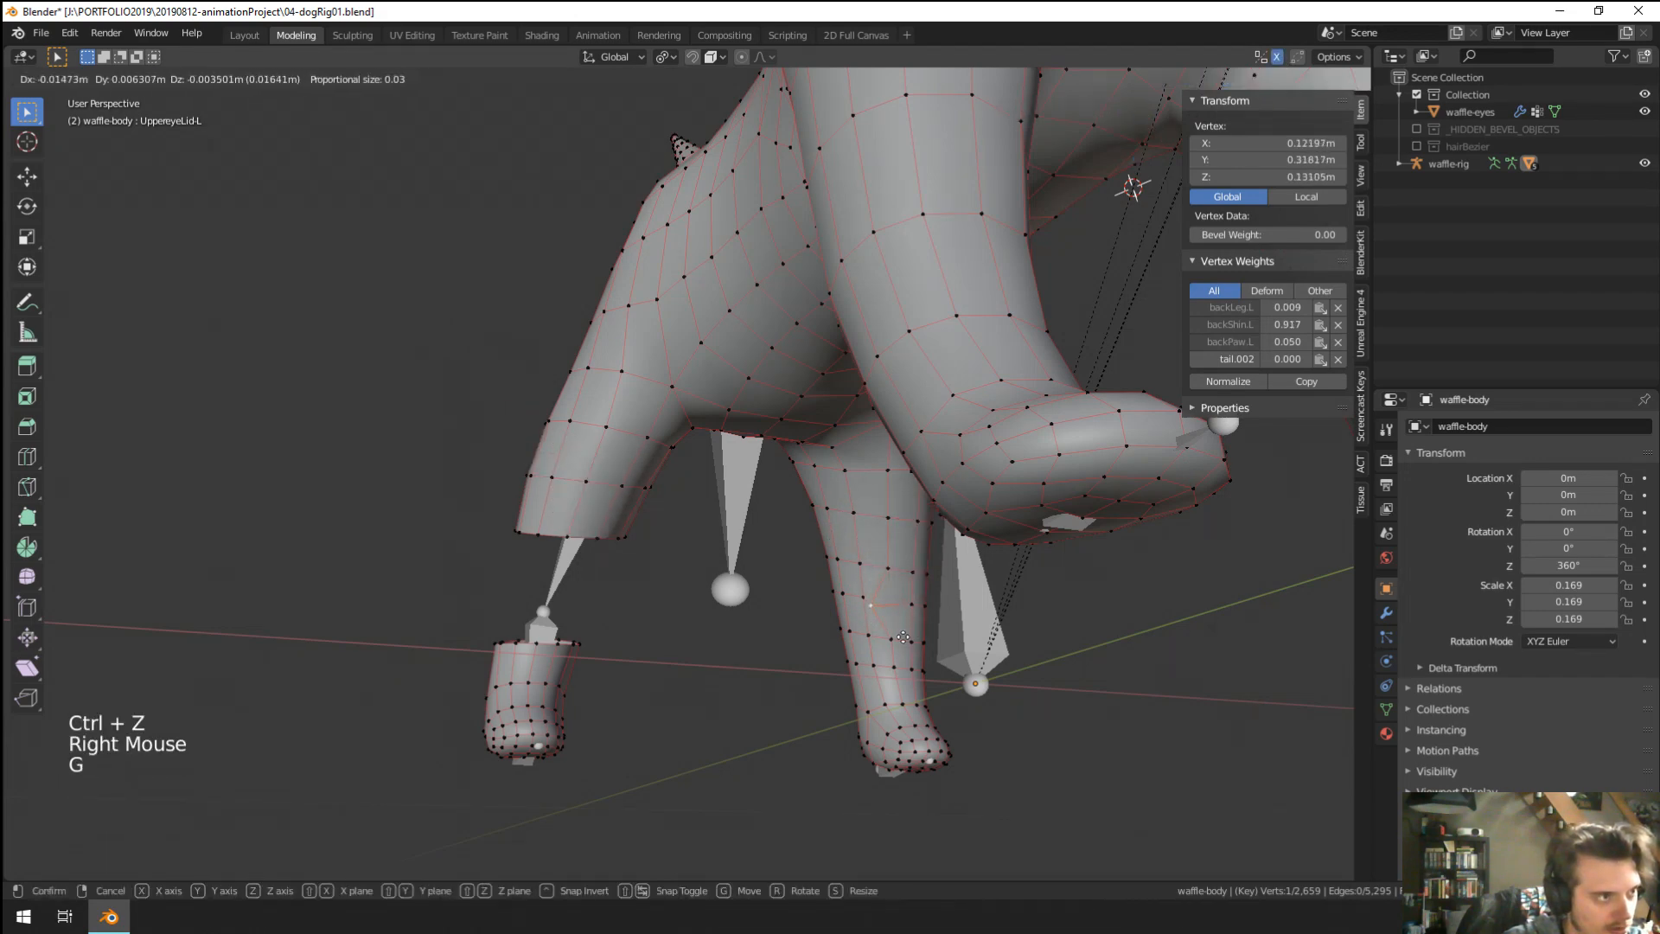
right_click(898, 582)
Select an edge loop around the intact lower hind leg and snap the 3D cursor to the world origin.
middle_drag(897, 582, 751, 591)
scroll(751, 592, up, 1)
alt+right_click(751, 591)
scroll(735, 599, down, 8)
key(shift+s)
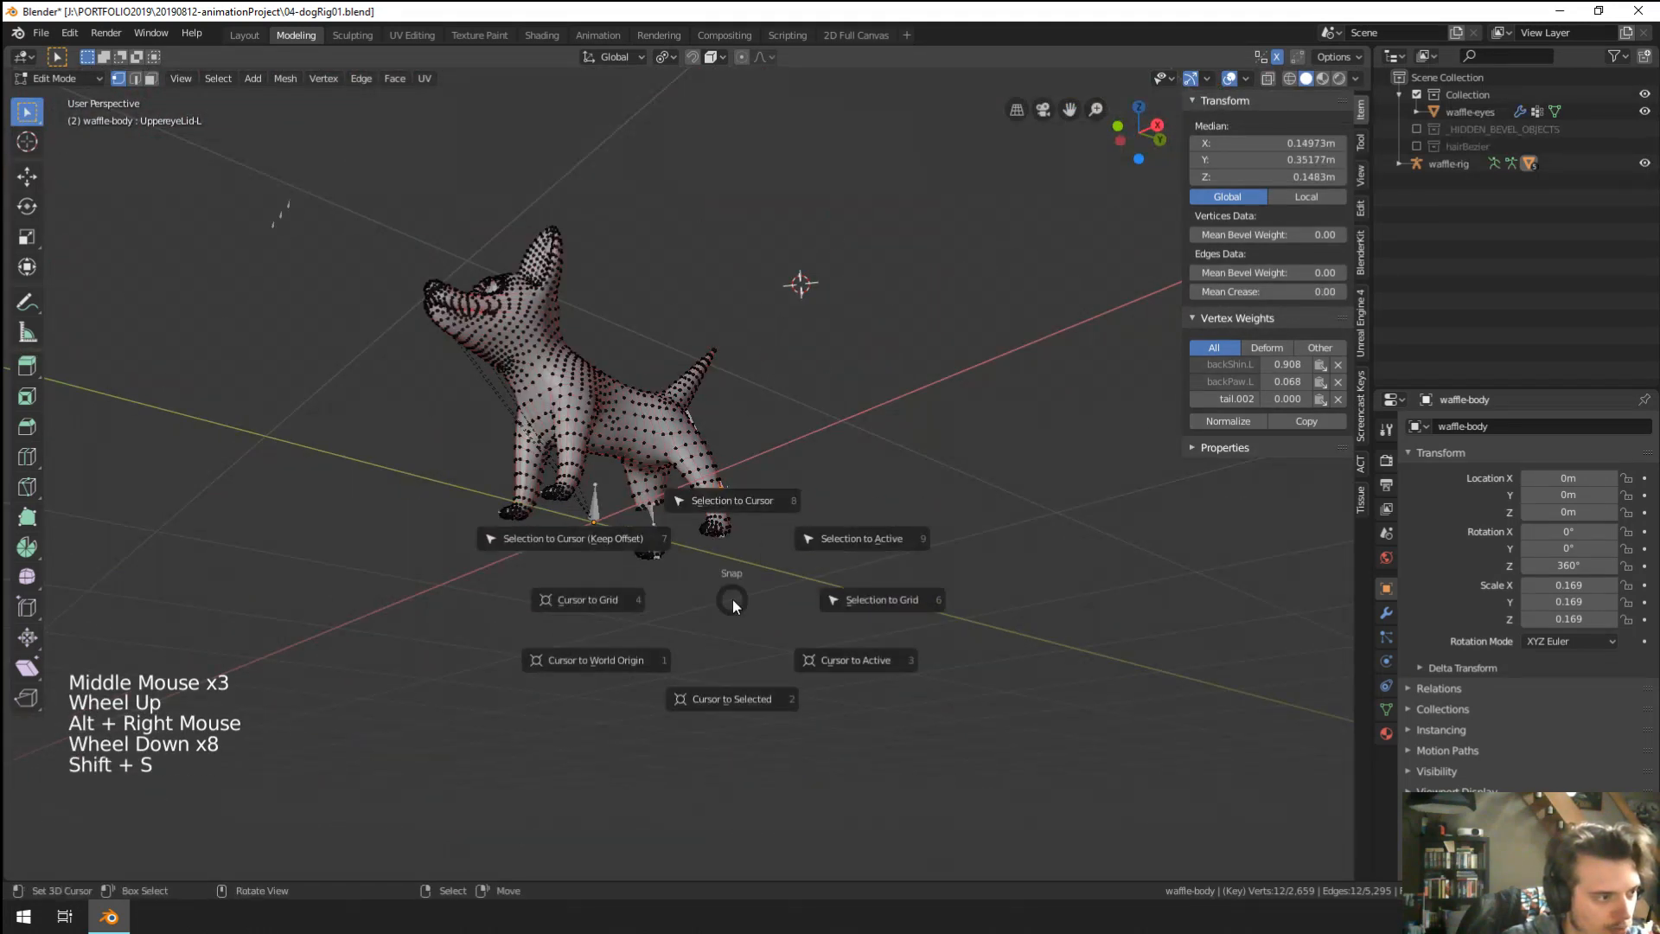
click(623, 681)
scroll(863, 665, up, 9)
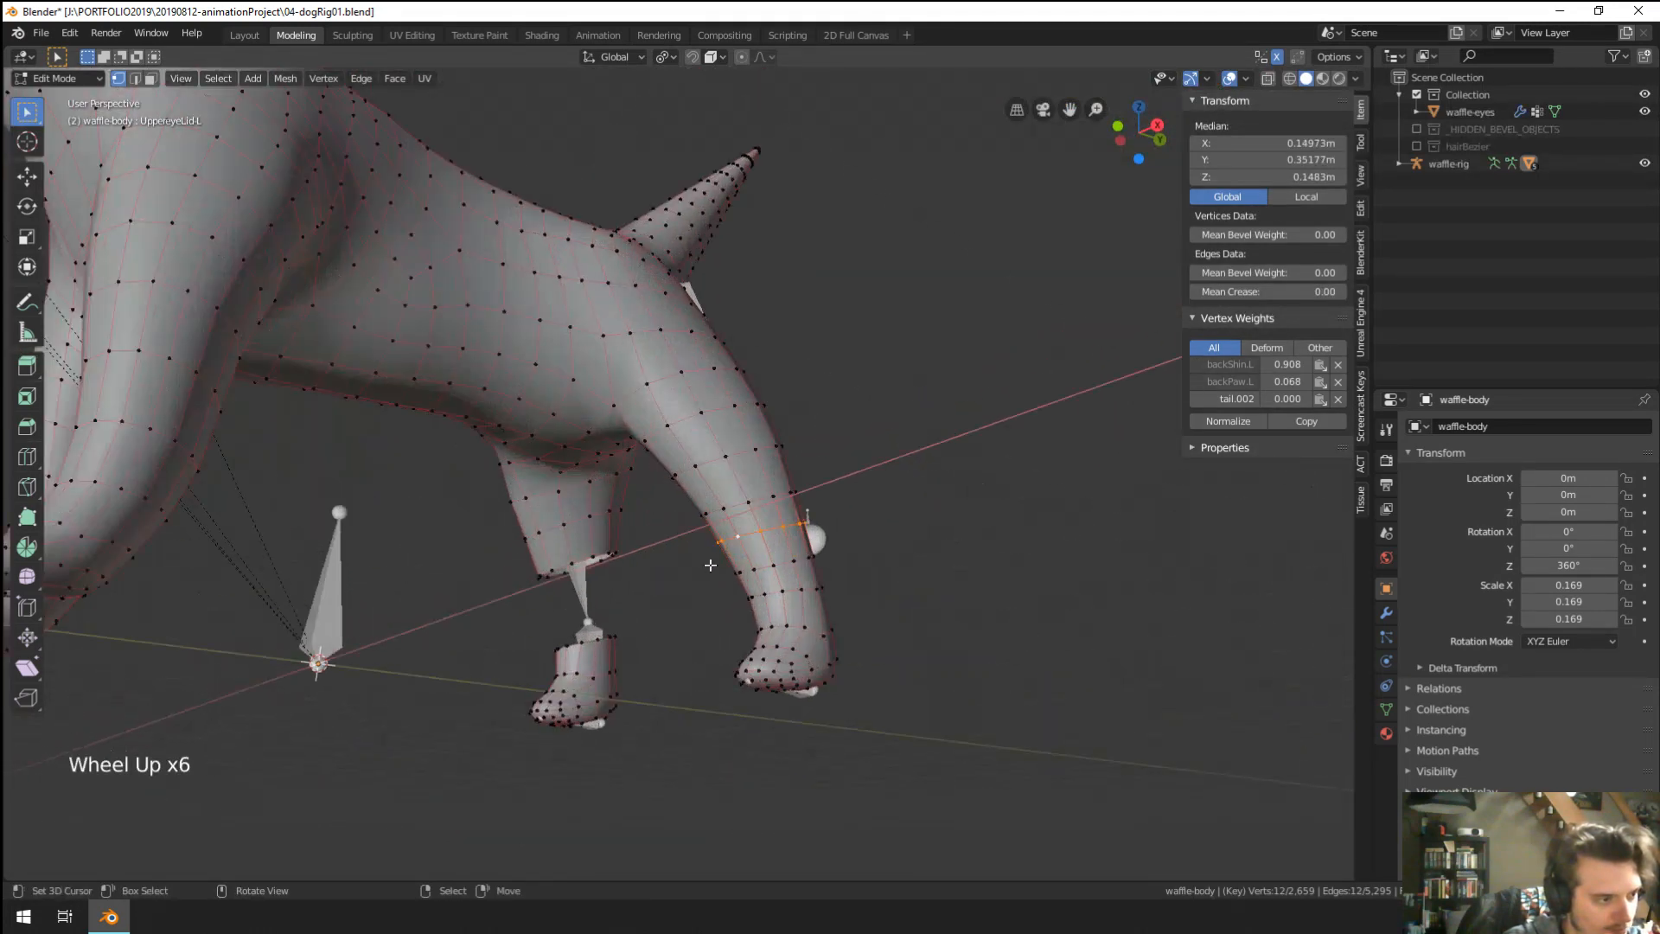
Try duplicating two neighbouring edge loops of the intact hind leg in place and symmetrizing from -X to +X, then undo both.
alt+shift+right_click(863, 665)
key(shift+d)
right_click(730, 731)
scroll(731, 657, down, 7)
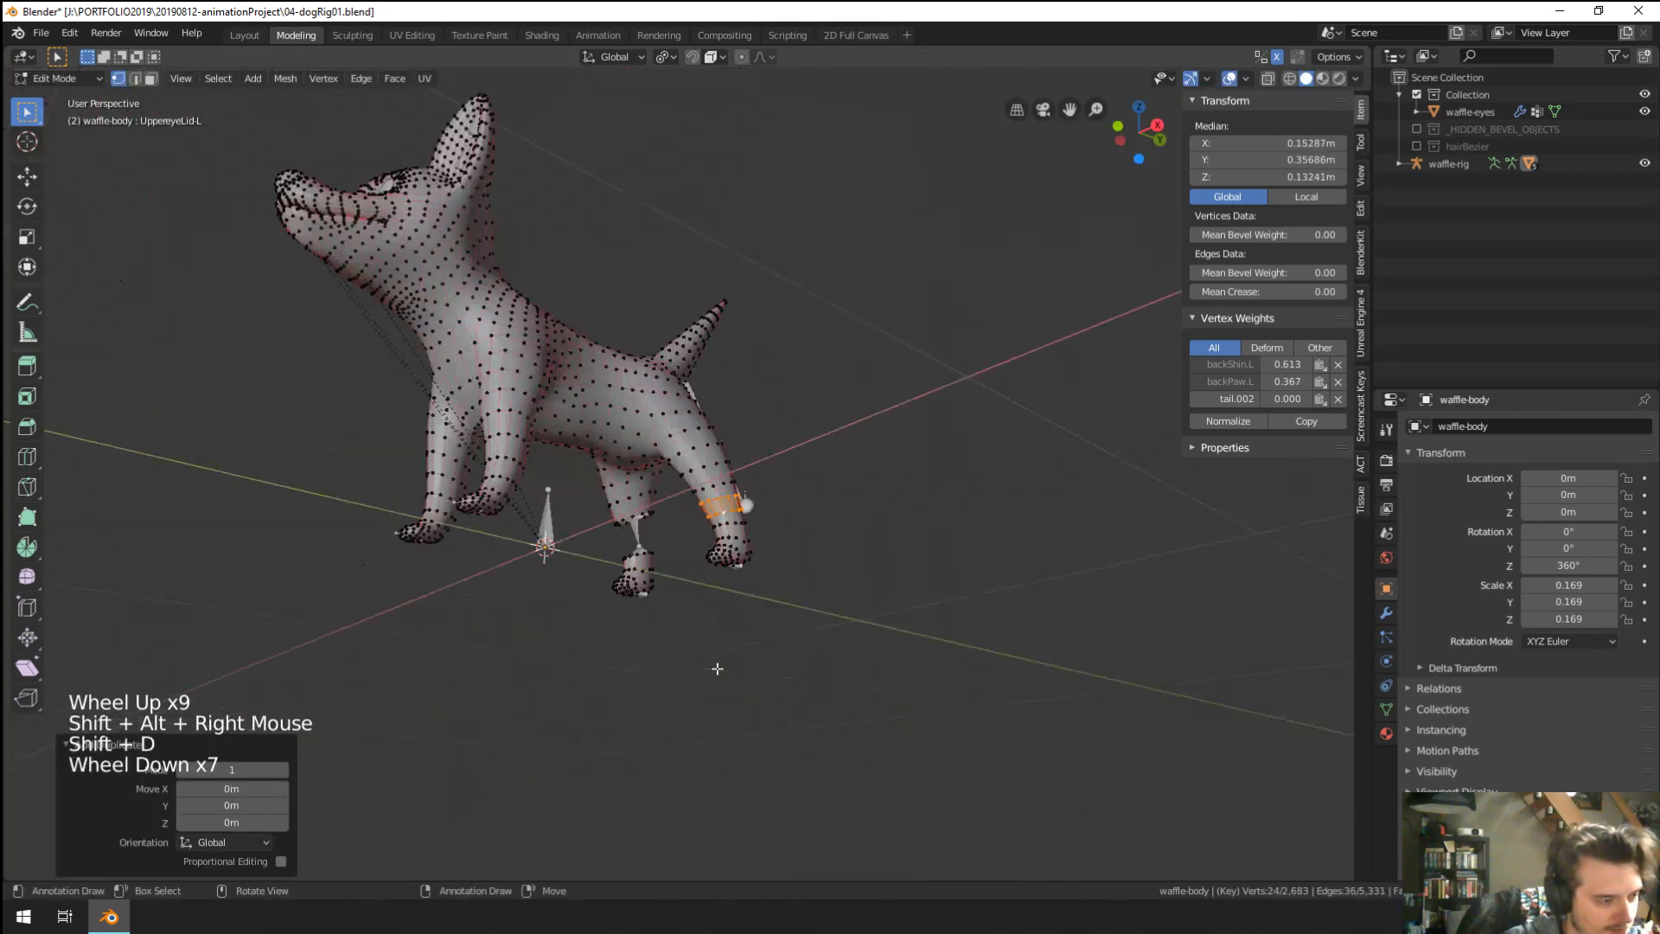
scroll(670, 651, up, 2)
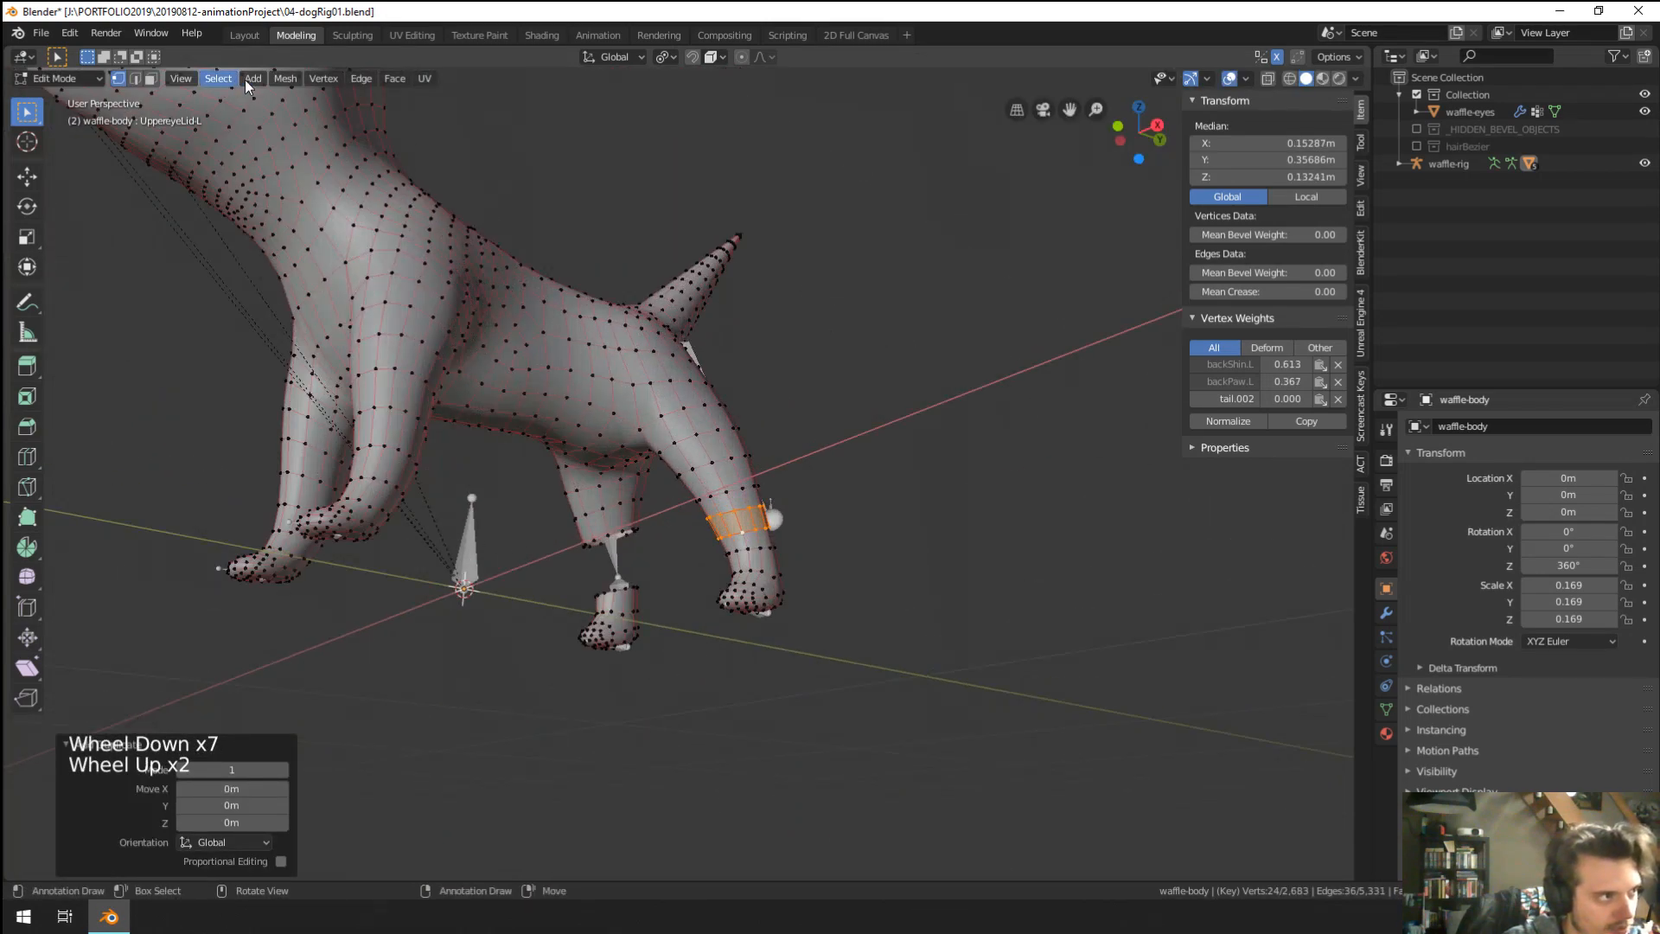
click(285, 78)
click(357, 269)
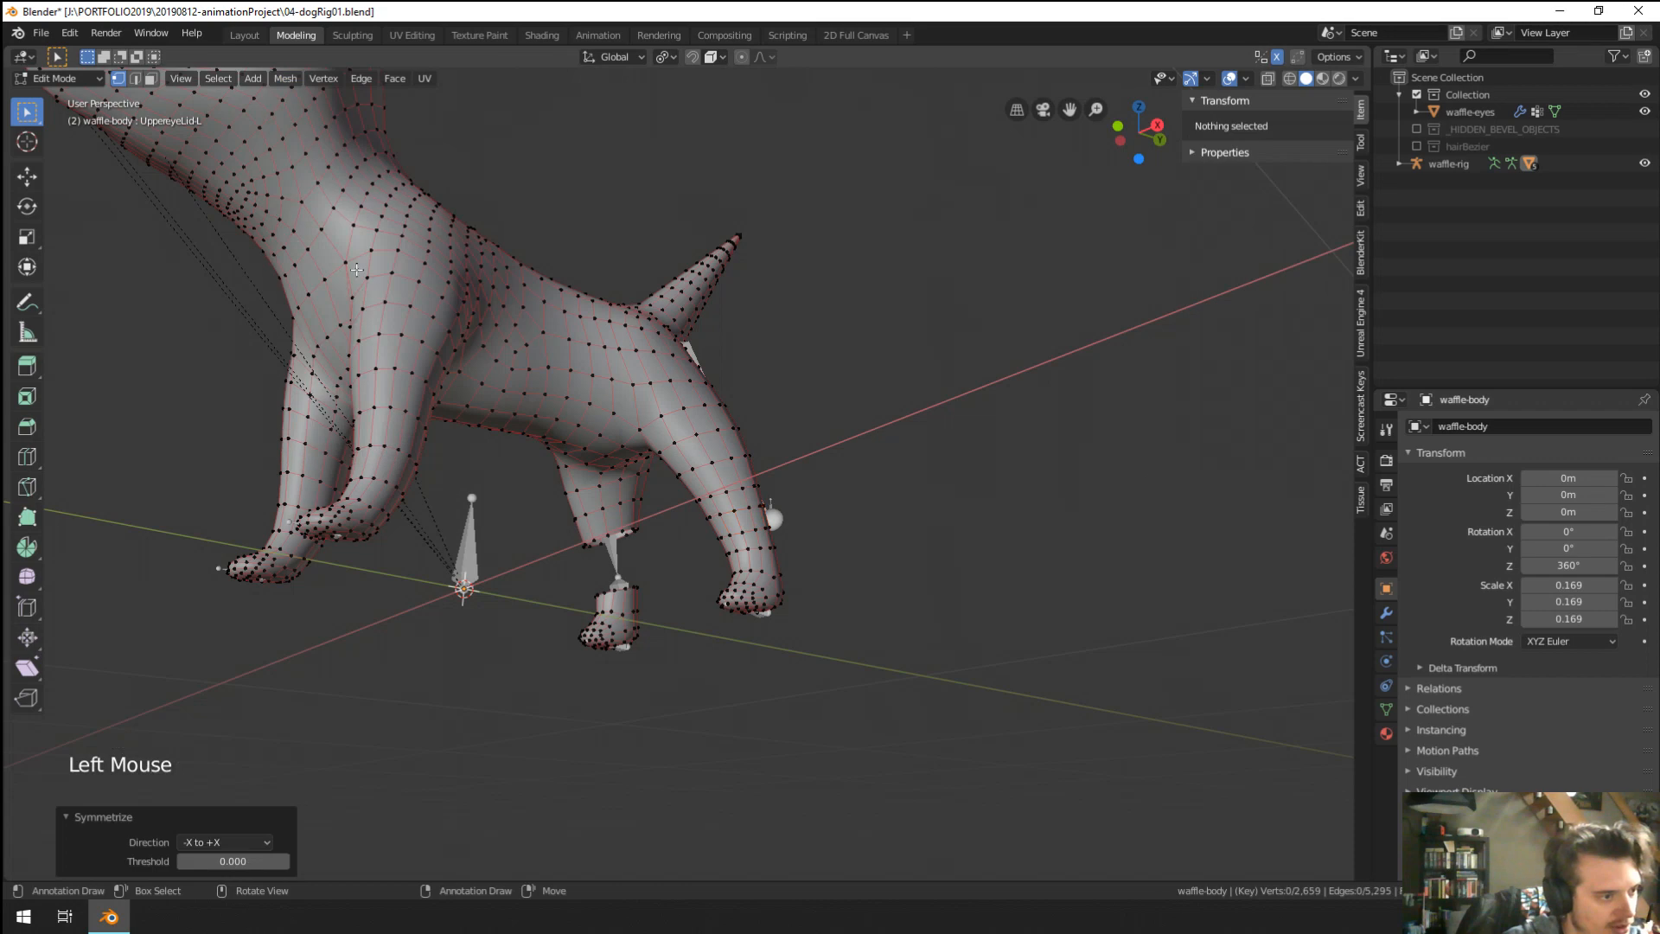
key(ctrl+z)
Select the whole waffle-body mesh and symmetrize it from +X to -X.
key(a)
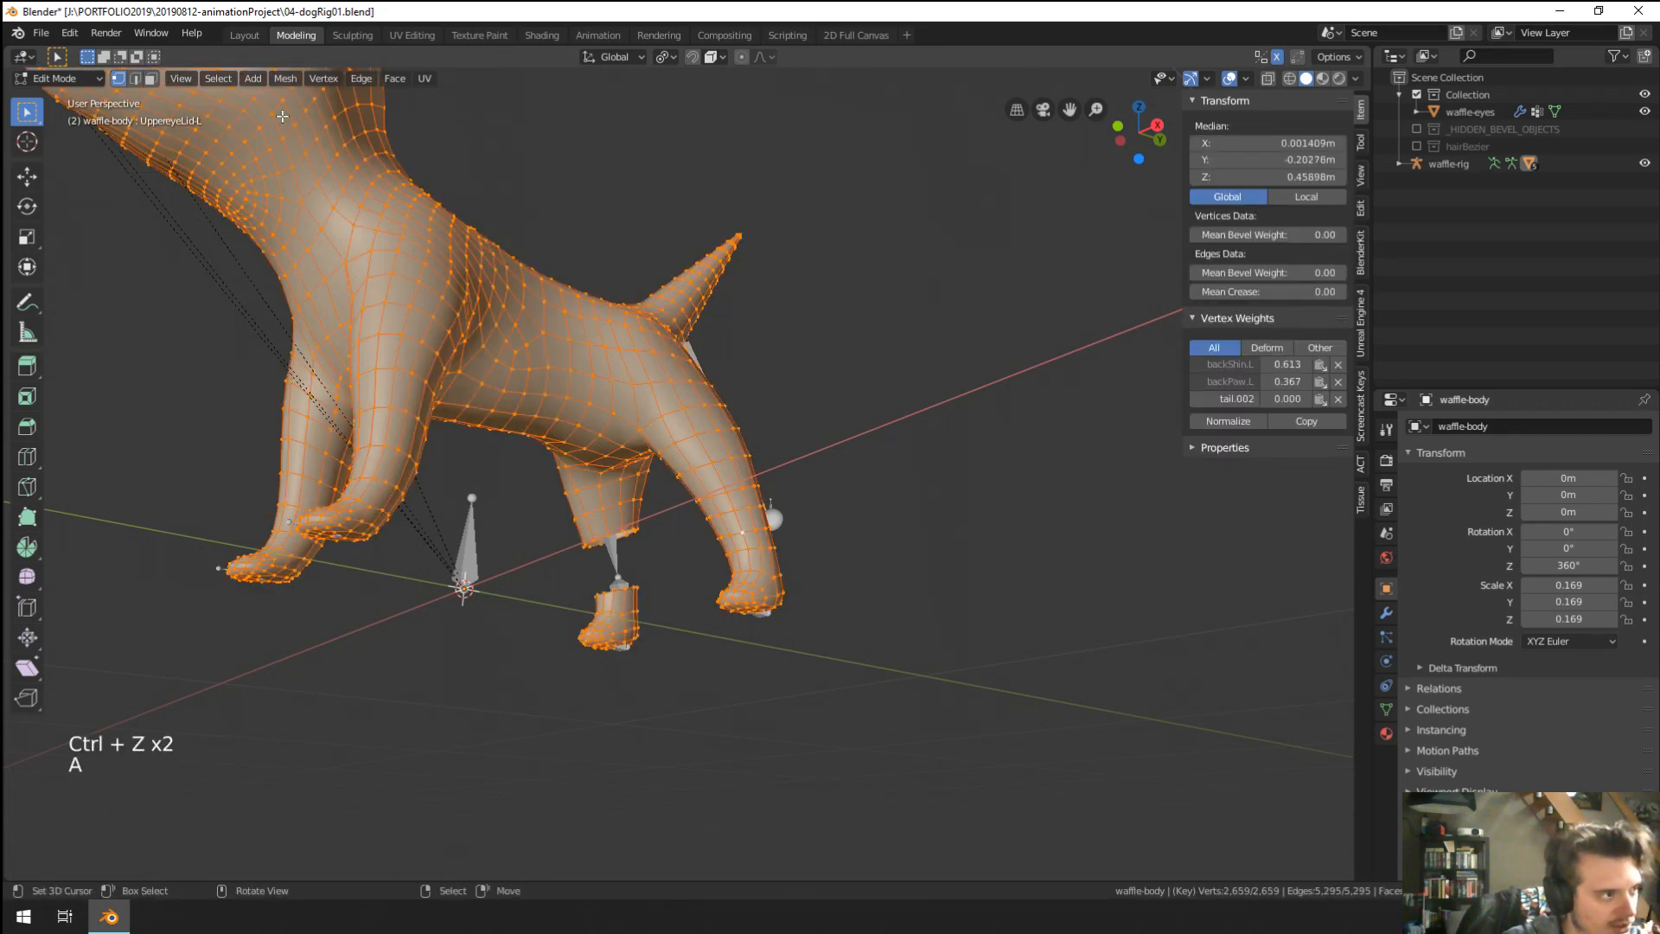
click(278, 76)
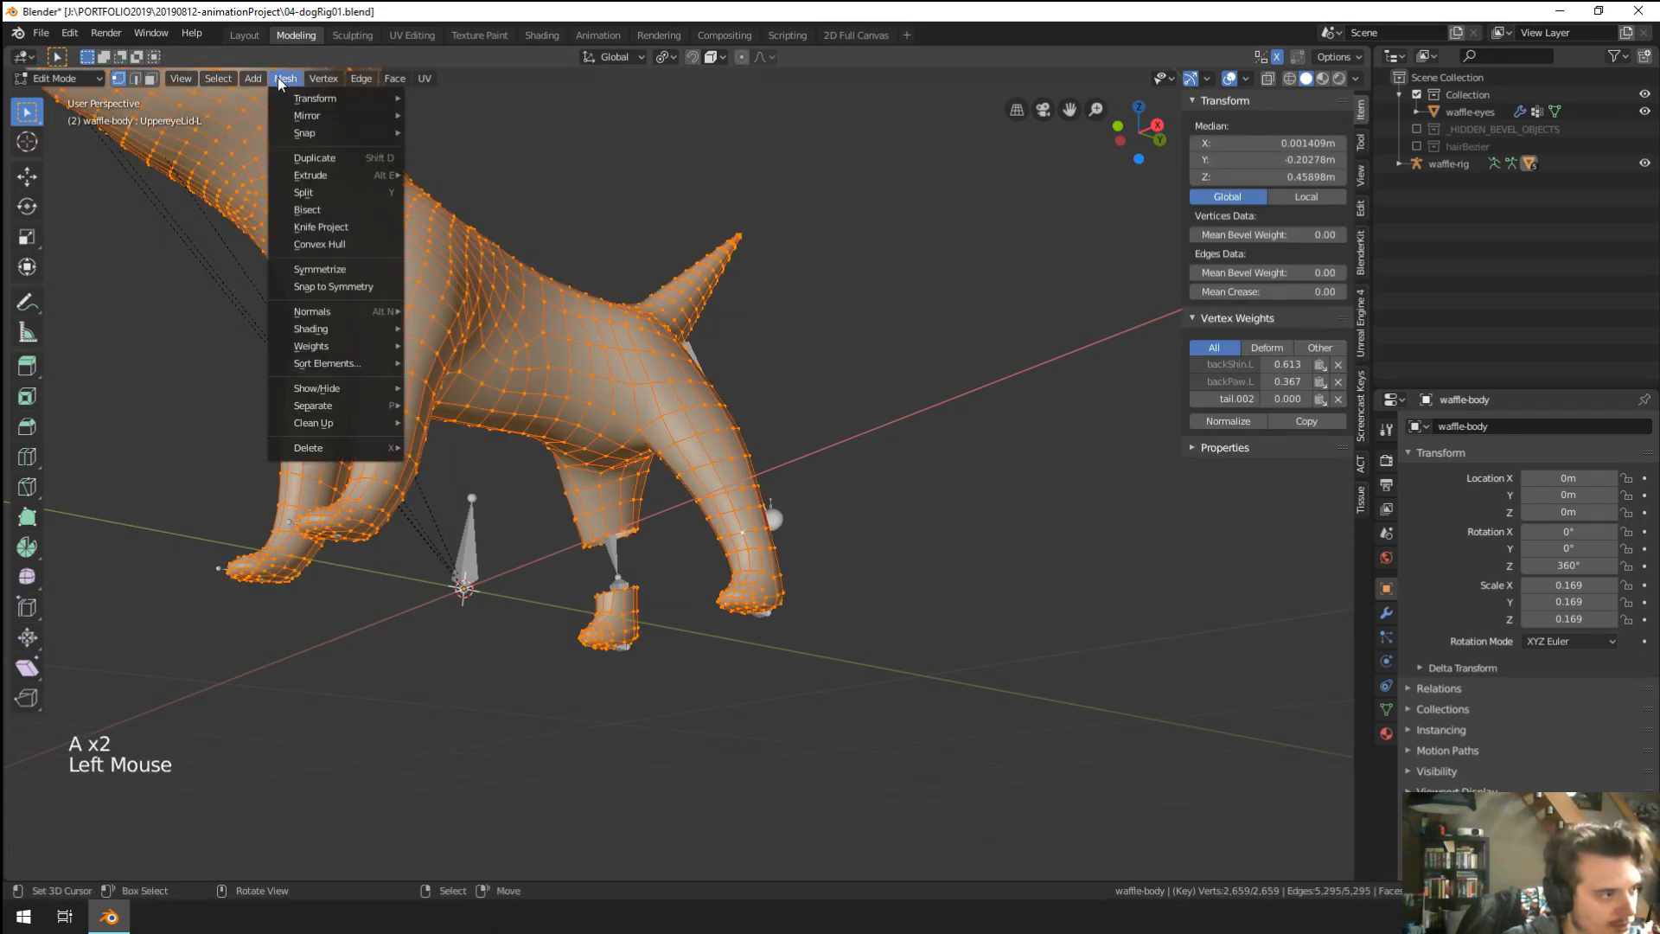
click(349, 269)
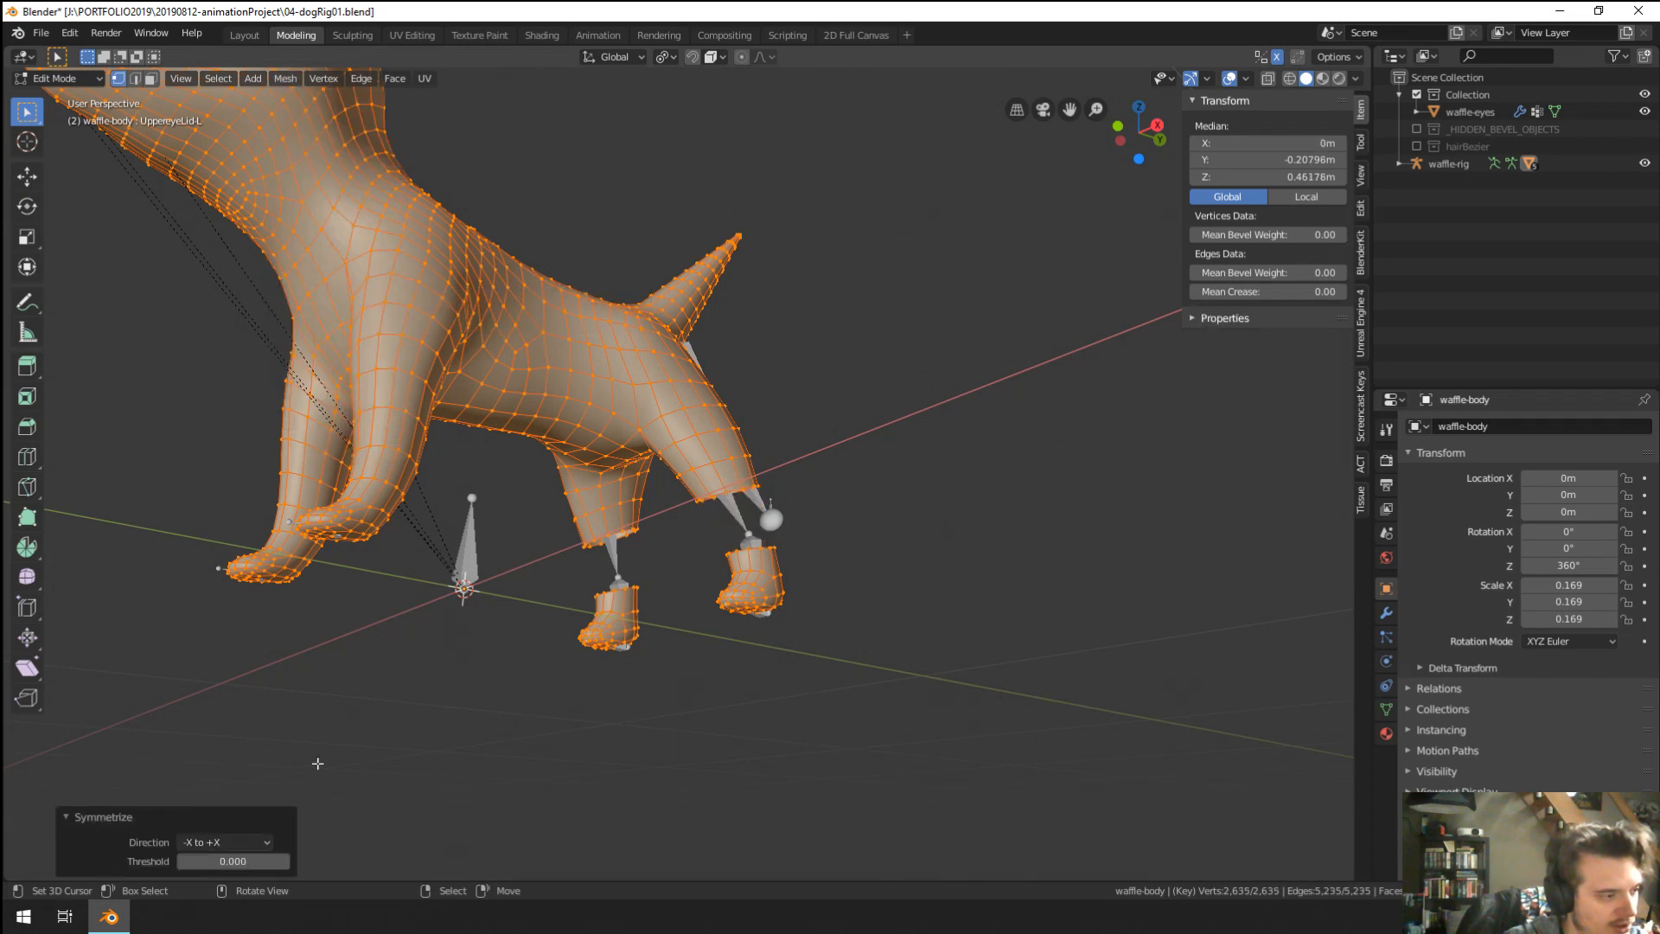
click(244, 842)
click(233, 804)
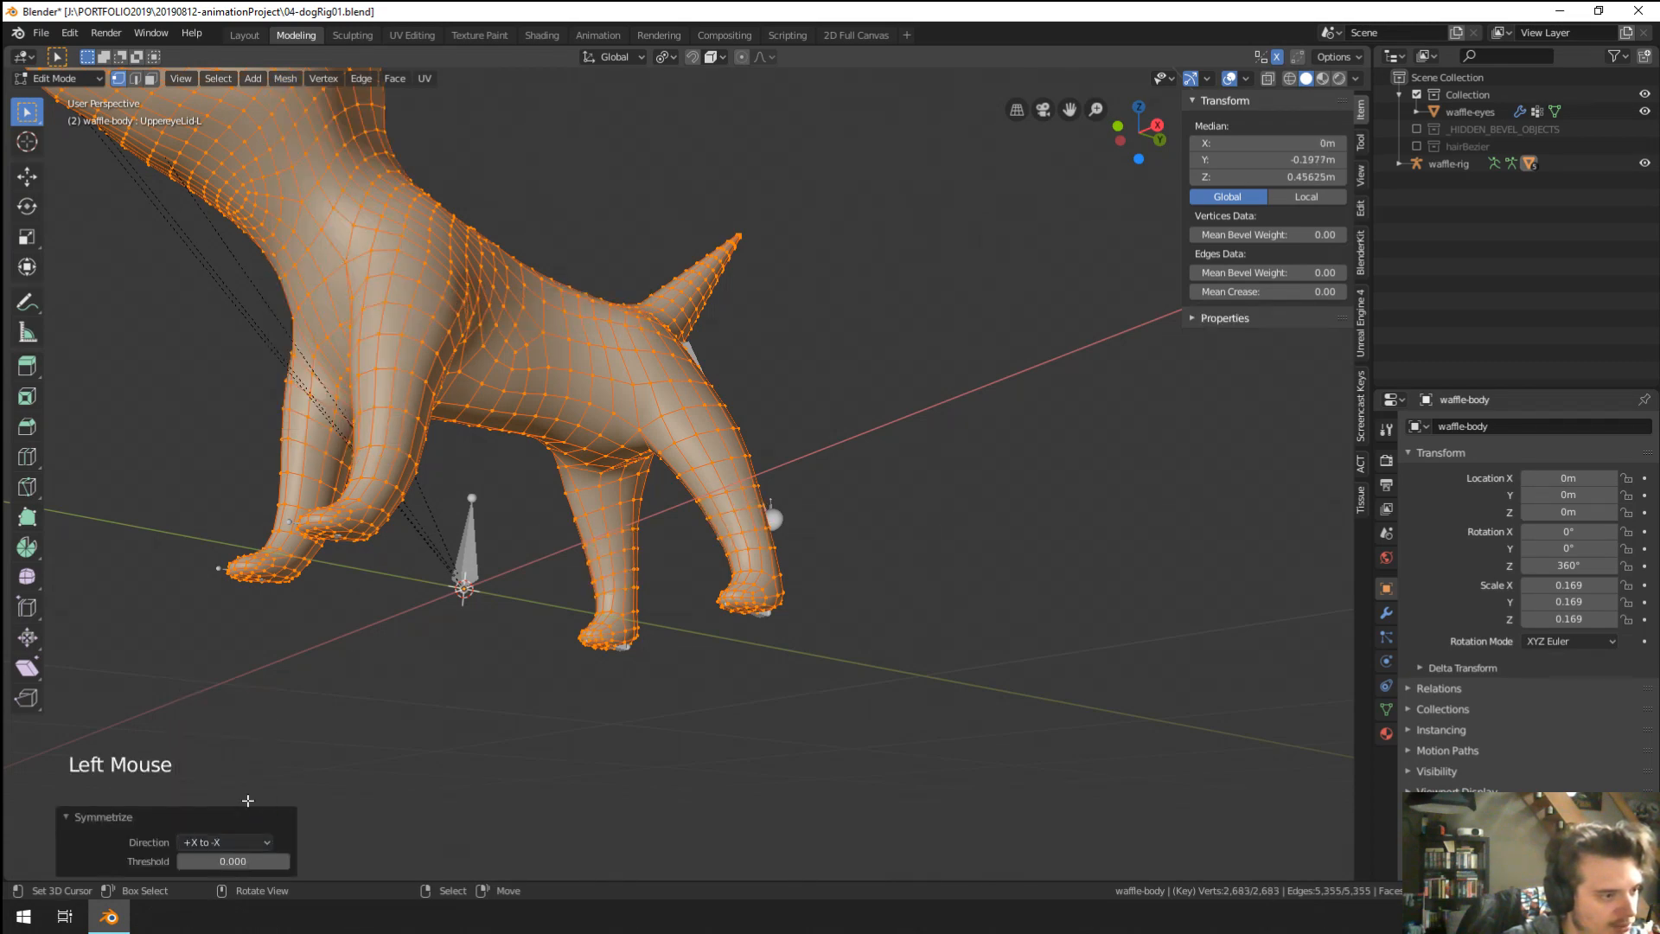
scroll(247, 801, up, 1)
scroll(432, 605, down, 4)
middle_drag(519, 519, 588, 502)
middle_drag(588, 501, 642, 471)
Return to Object Mode, show the scene in wireframe and put waffle-rig into Pose Mode.
key(Tab)
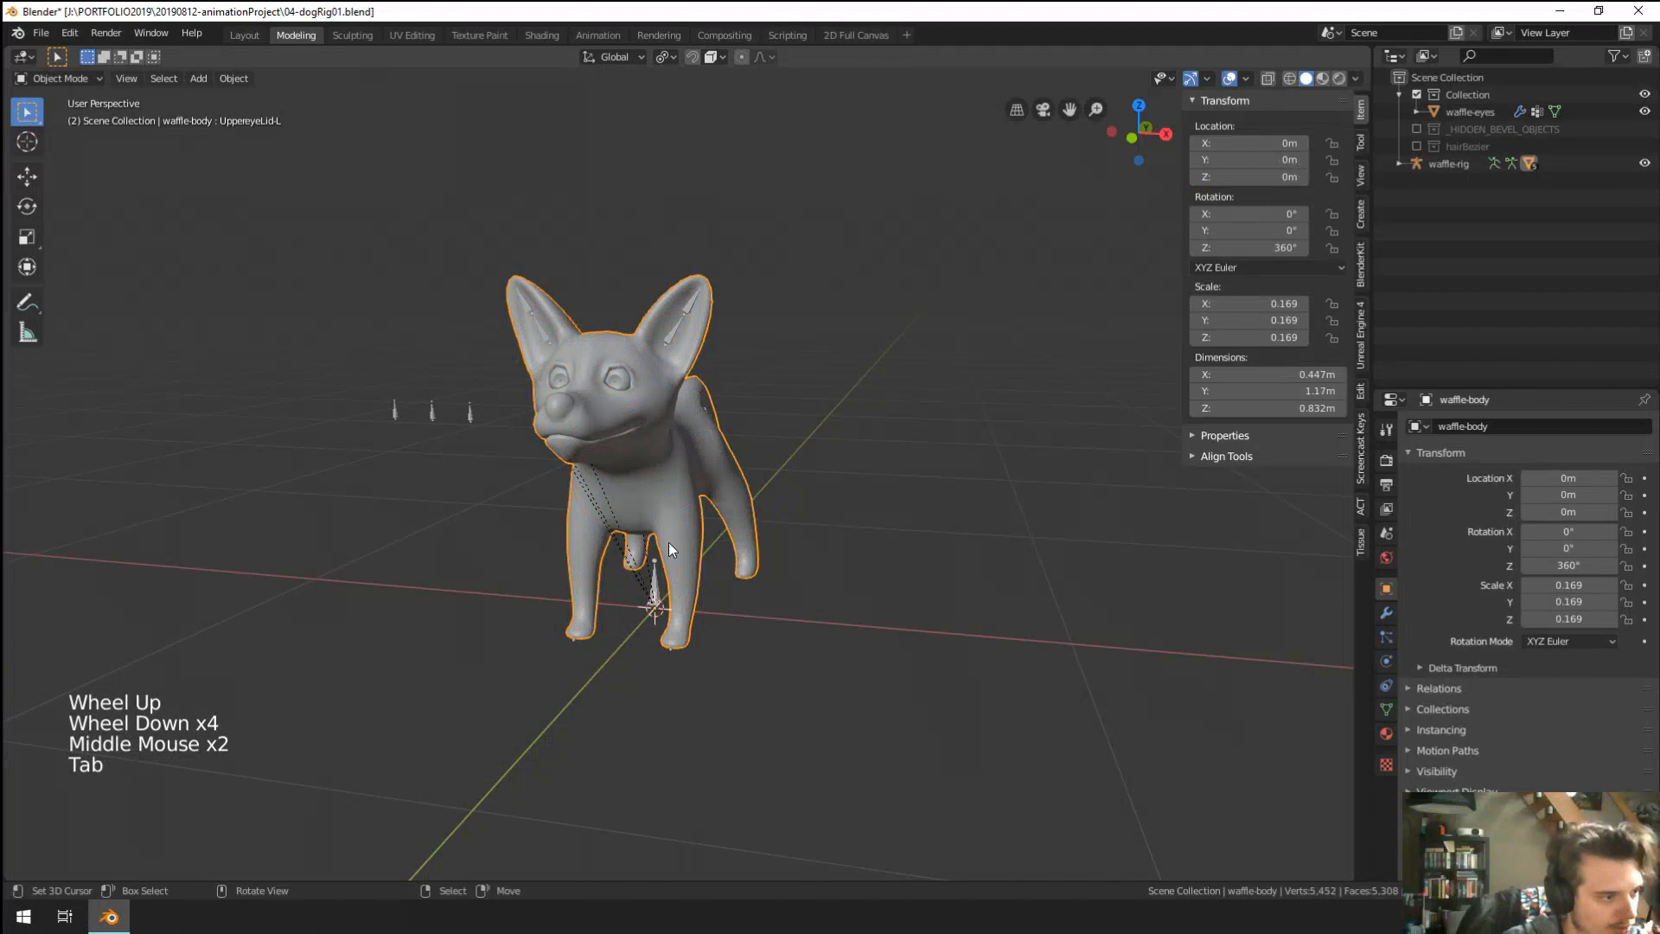
key(z)
mouse_move(574, 540)
middle_down()
mouse_move(666, 543)
mouse_move(699, 482)
middle_up()
right_click(699, 483)
key(ctrl+Tab)
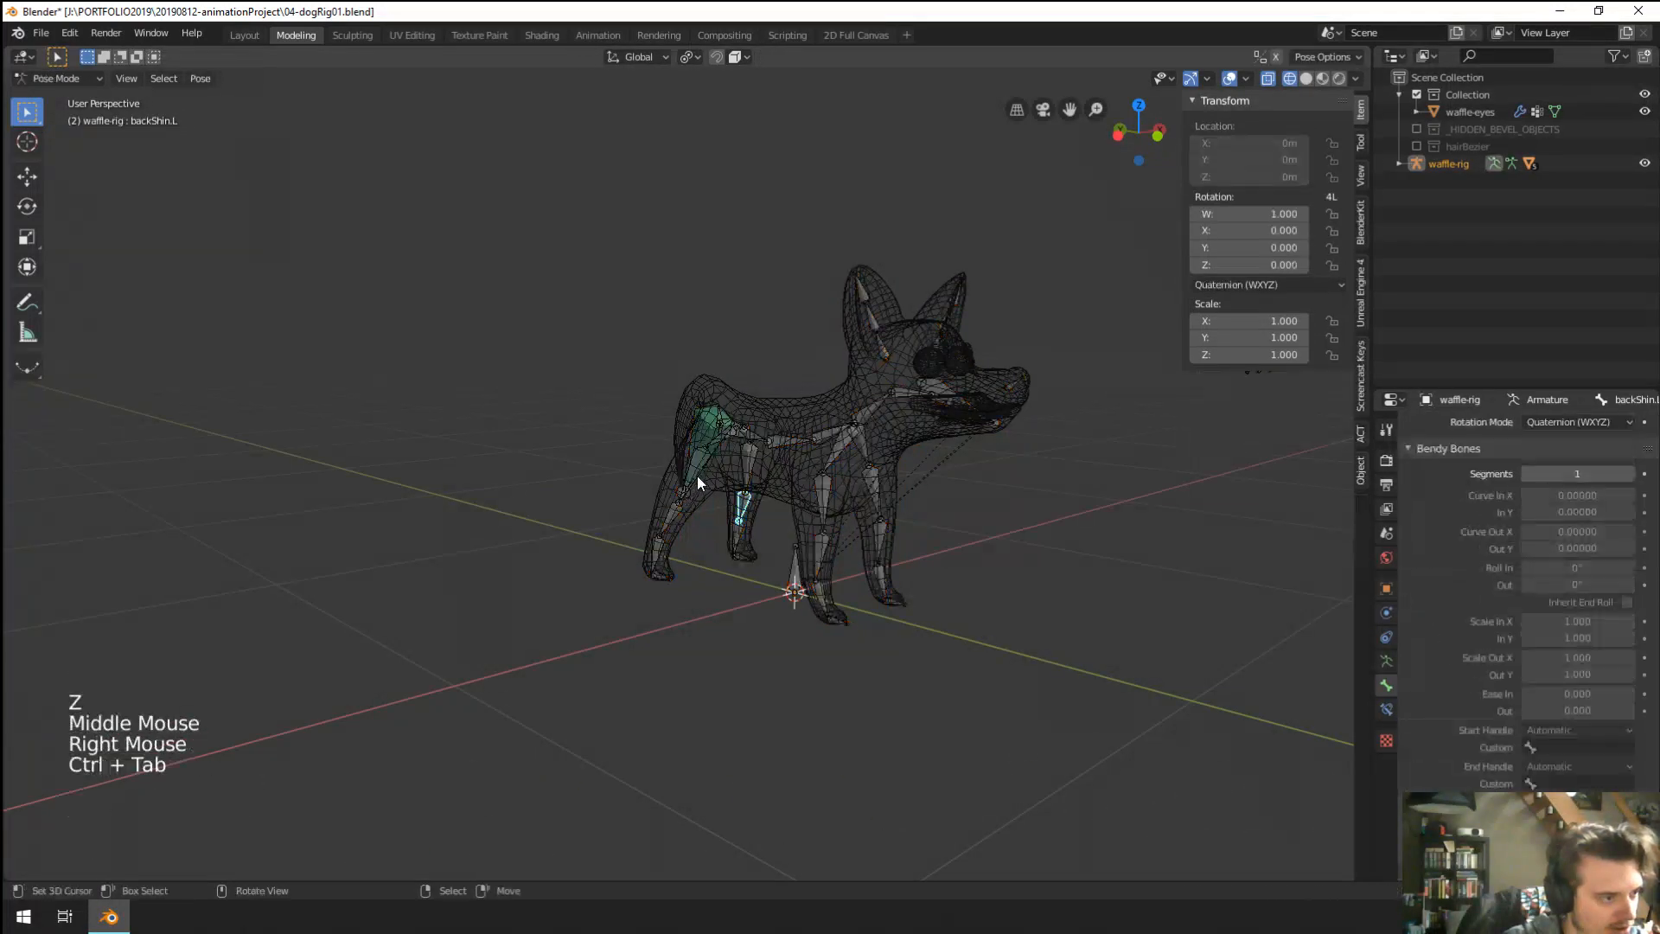
Test how the mesh follows the hind leg bones by rotating them, cancelling each rotation.
right_click(699, 481)
key(r)
right_click(633, 544)
mouse_move(659, 550)
middle_down()
mouse_move(665, 516)
mouse_move(660, 532)
middle_up()
scroll(657, 557, up, 4)
right_click(652, 564)
key(r)
right_click(960, 562)
Test the mesh deformation with rotations of frontLeg.R and frontLeg.L, cancelling each one.
right_click(1034, 488)
key(r)
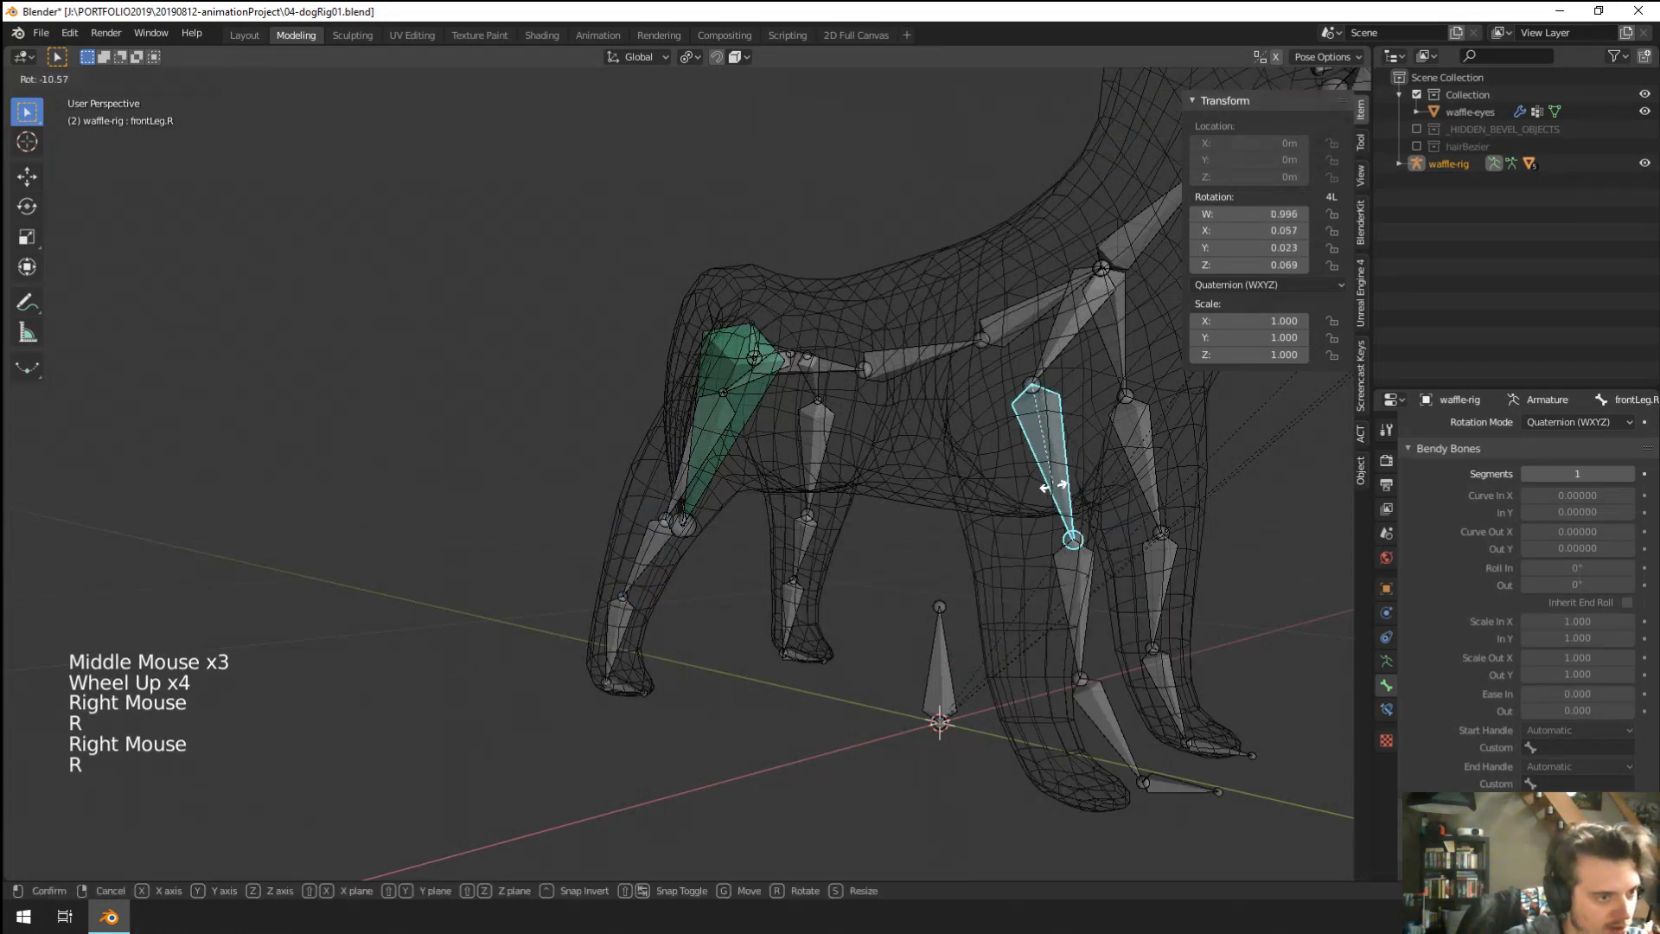
right_click(1062, 483)
right_click(1141, 449)
key(r)
right_click(1107, 482)
scroll(1077, 494, down, 2)
key(r)
middle_drag(1022, 525, 939, 543)
right_click(1005, 540)
scroll(983, 541, up, 2)
scroll(983, 541, down, 2)
Leave Pose Mode, mirror the active vertex group of waffle-body in Weight Paint mode and restore solid shading.
key(Tab)
key(ctrl+Tab)
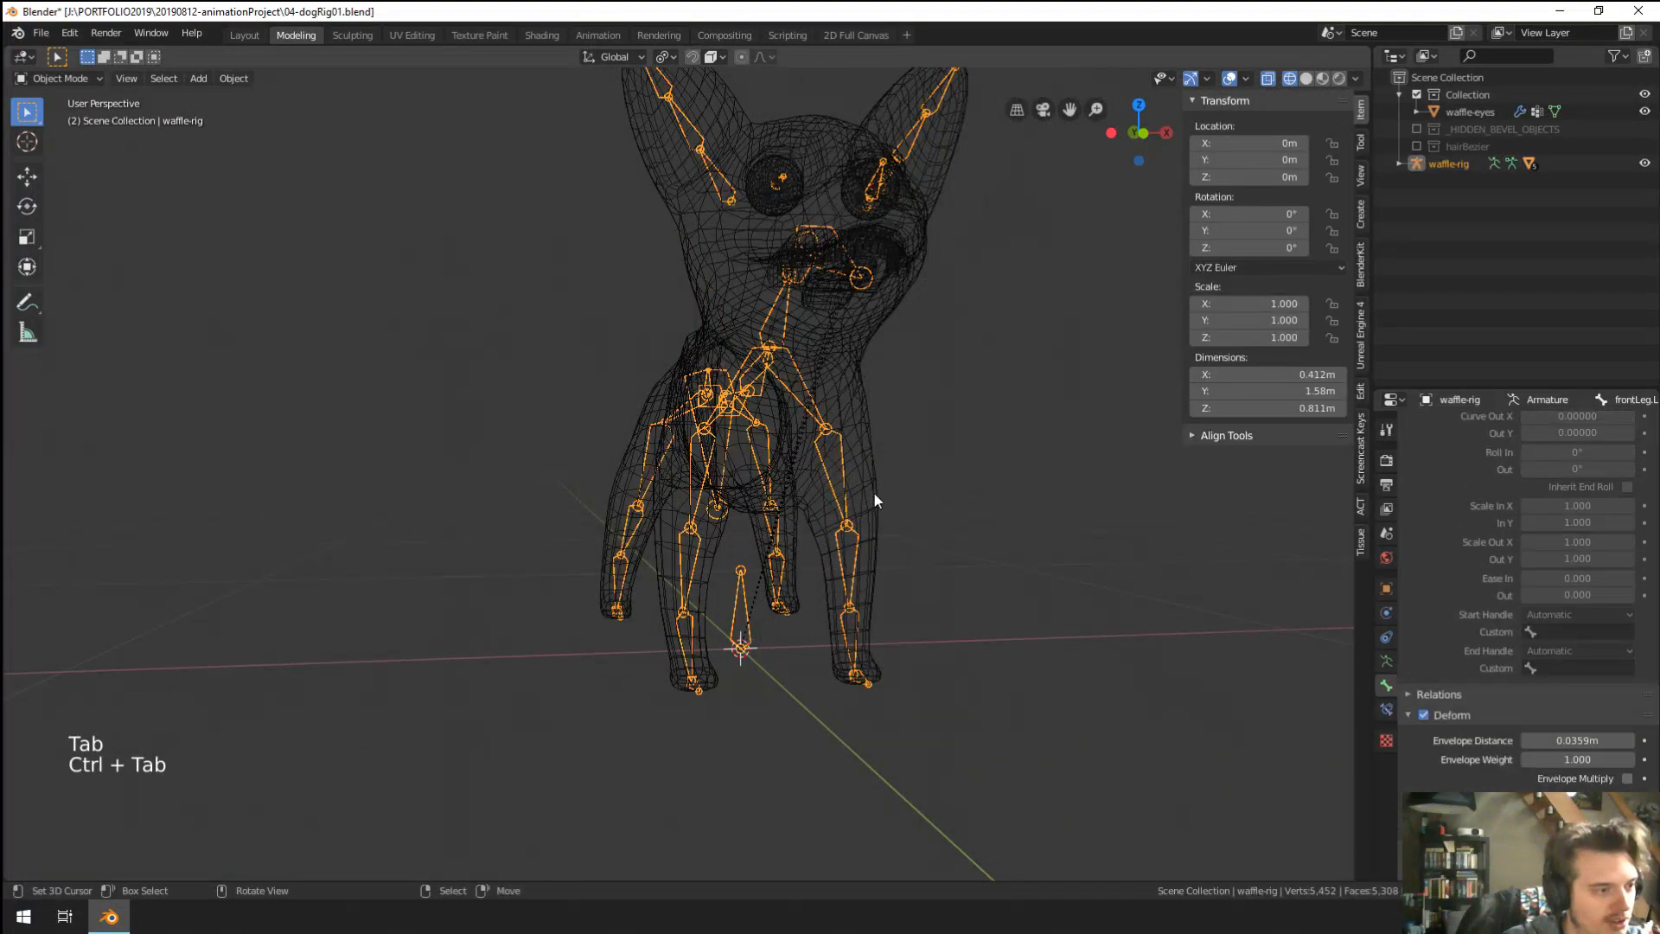
right_click(878, 476)
key(ctrl+Tab)
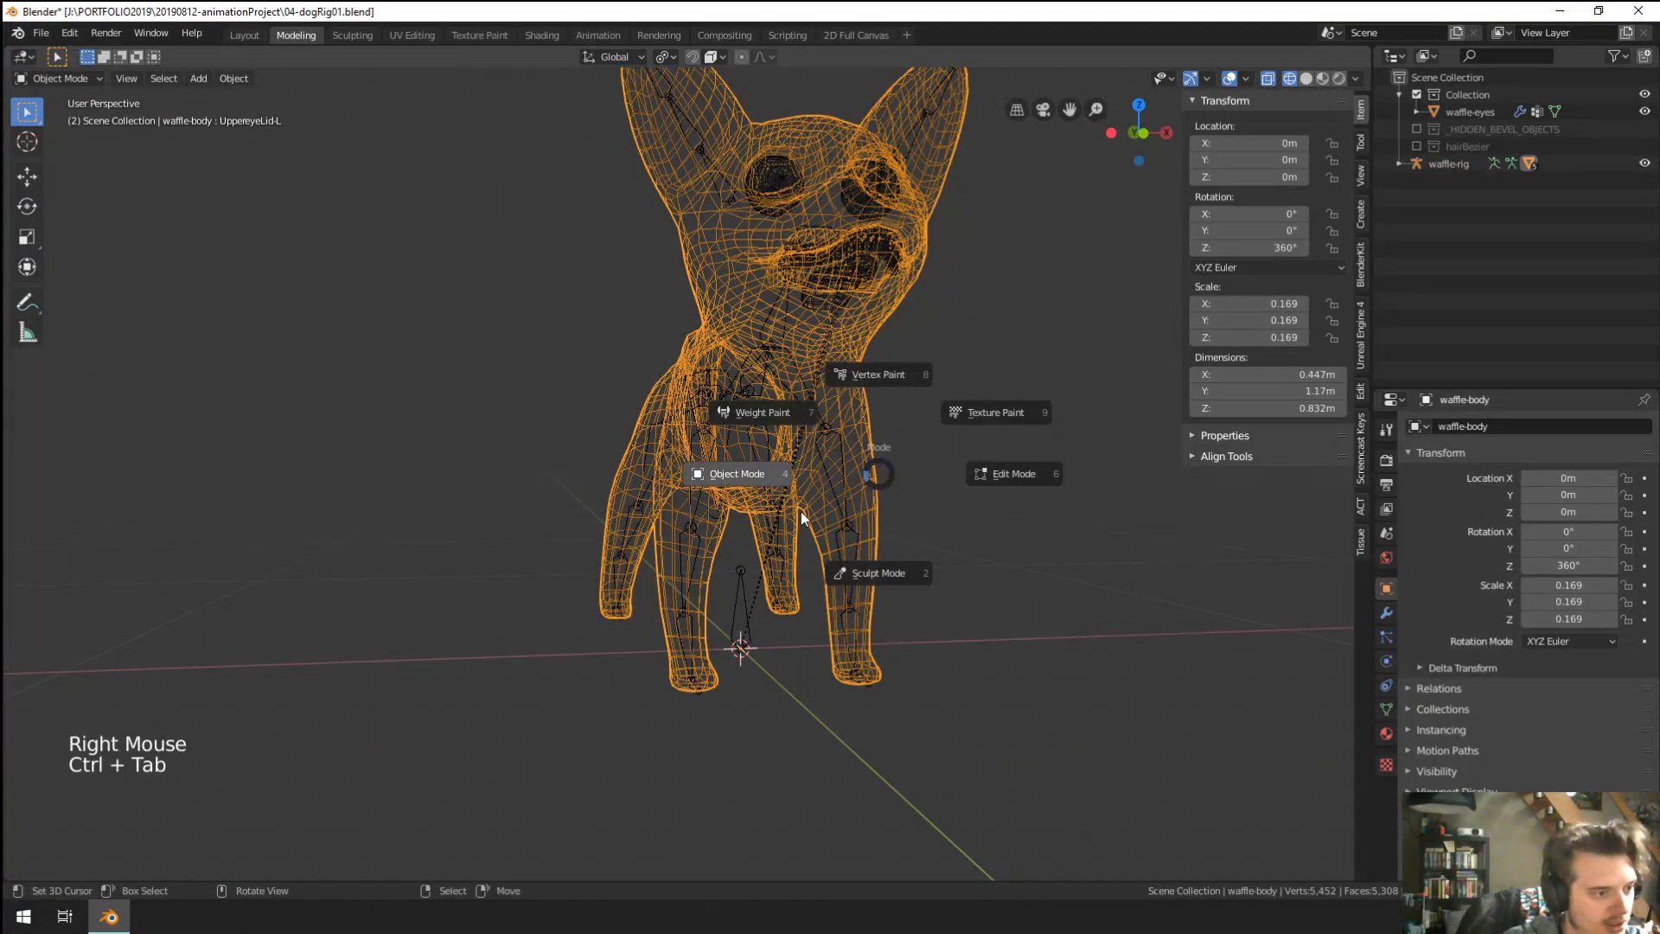
click(761, 414)
click(207, 80)
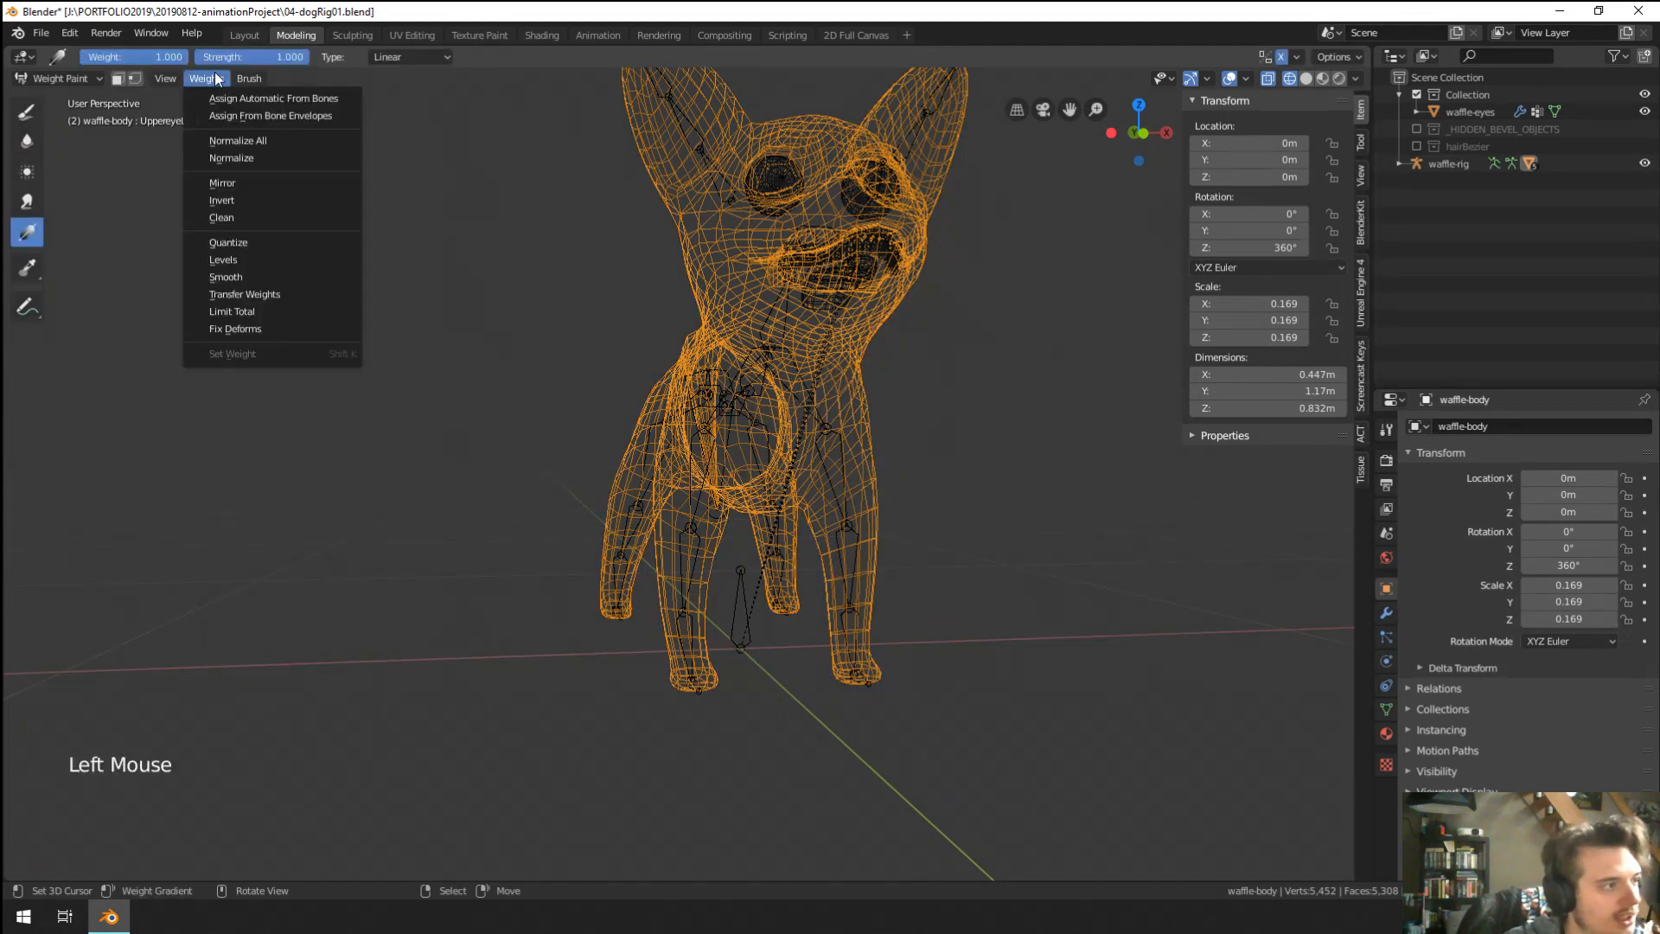
click(231, 185)
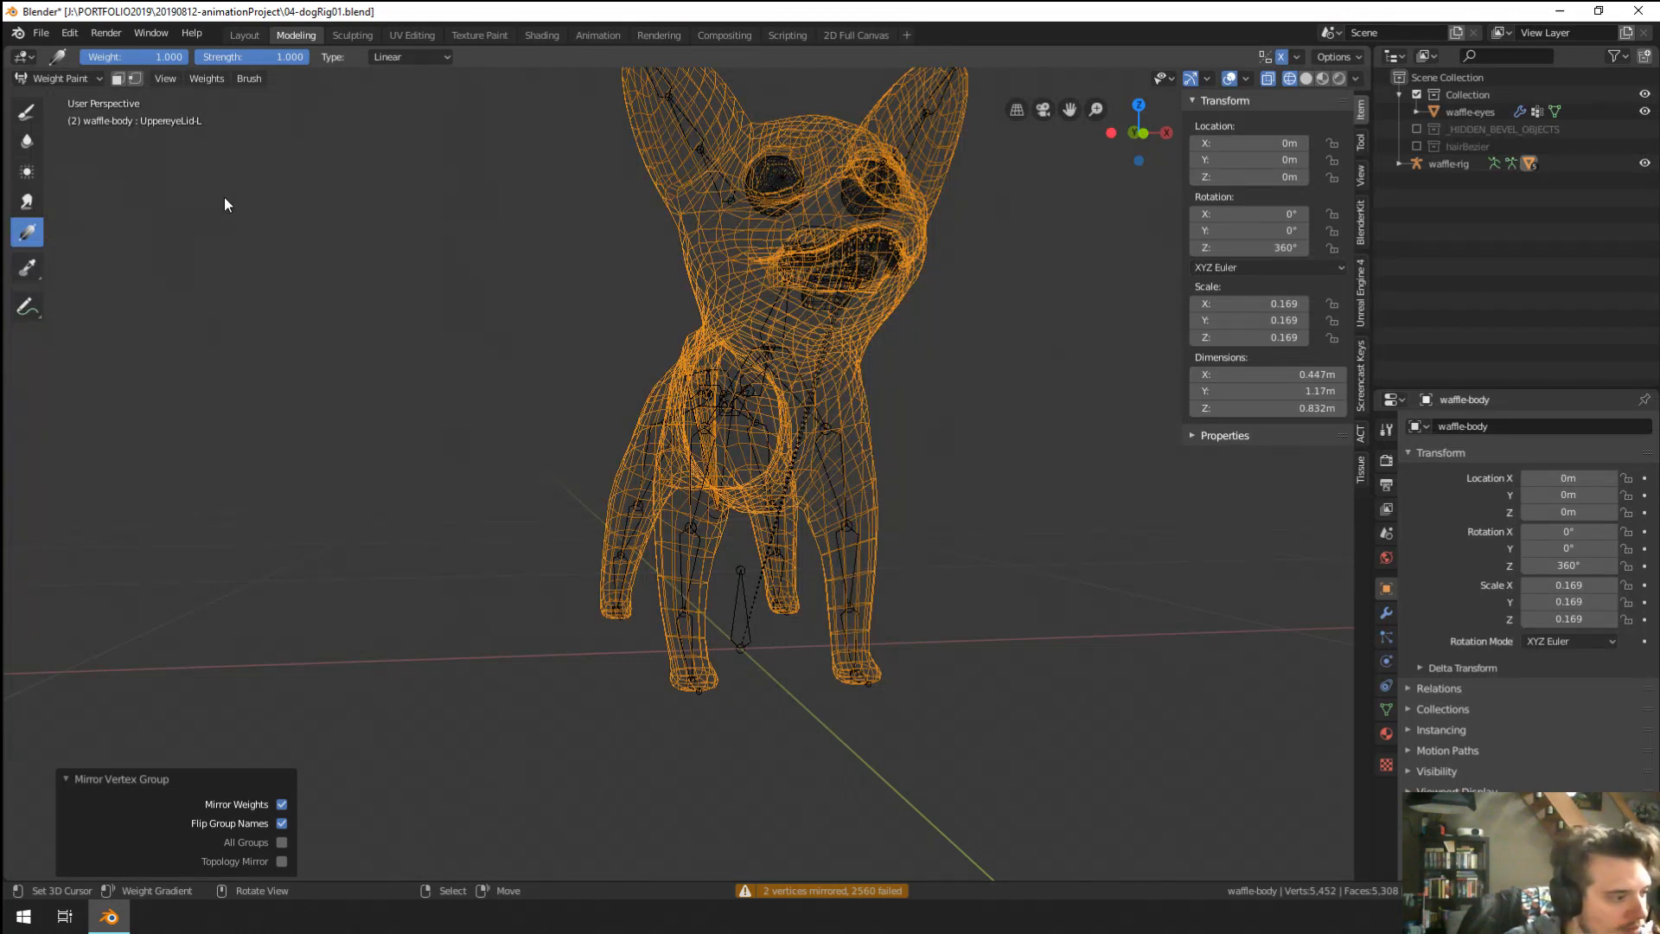
key(Tab)
key(Tab)
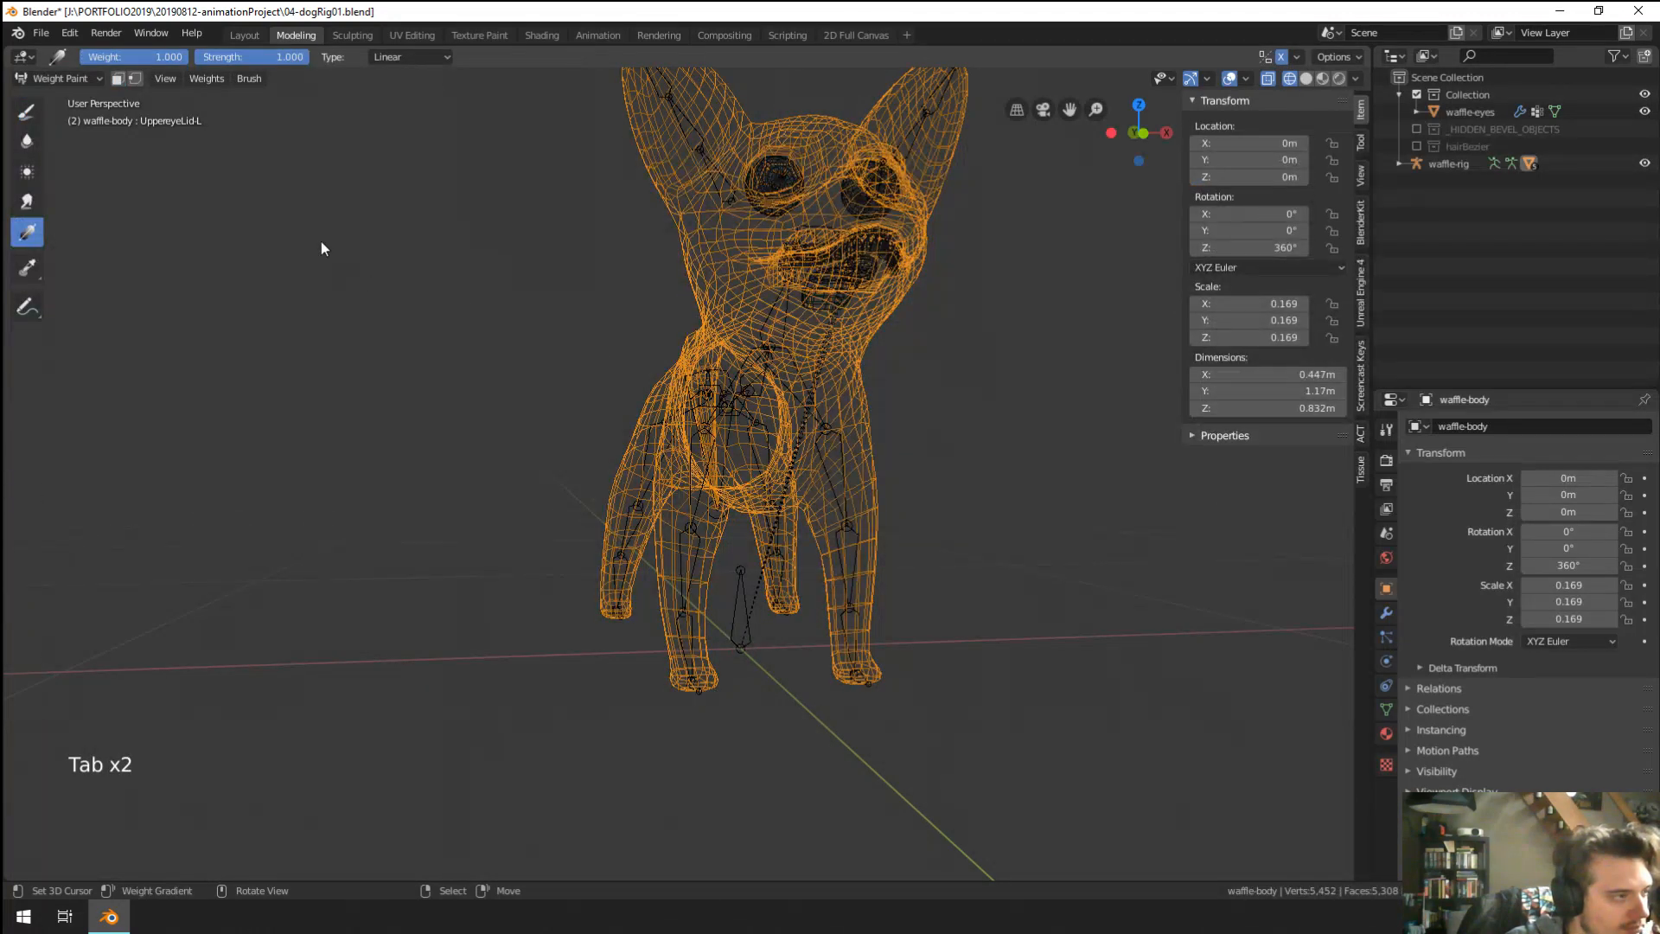
key(z)
mouse_move(599, 403)
middle_down()
mouse_move(733, 463)
mouse_move(1021, 458)
middle_up()
Undo the weight mirroring, the pose tests and the +X to -X symmetrize of the waffle-body mesh.
click(217, 80)
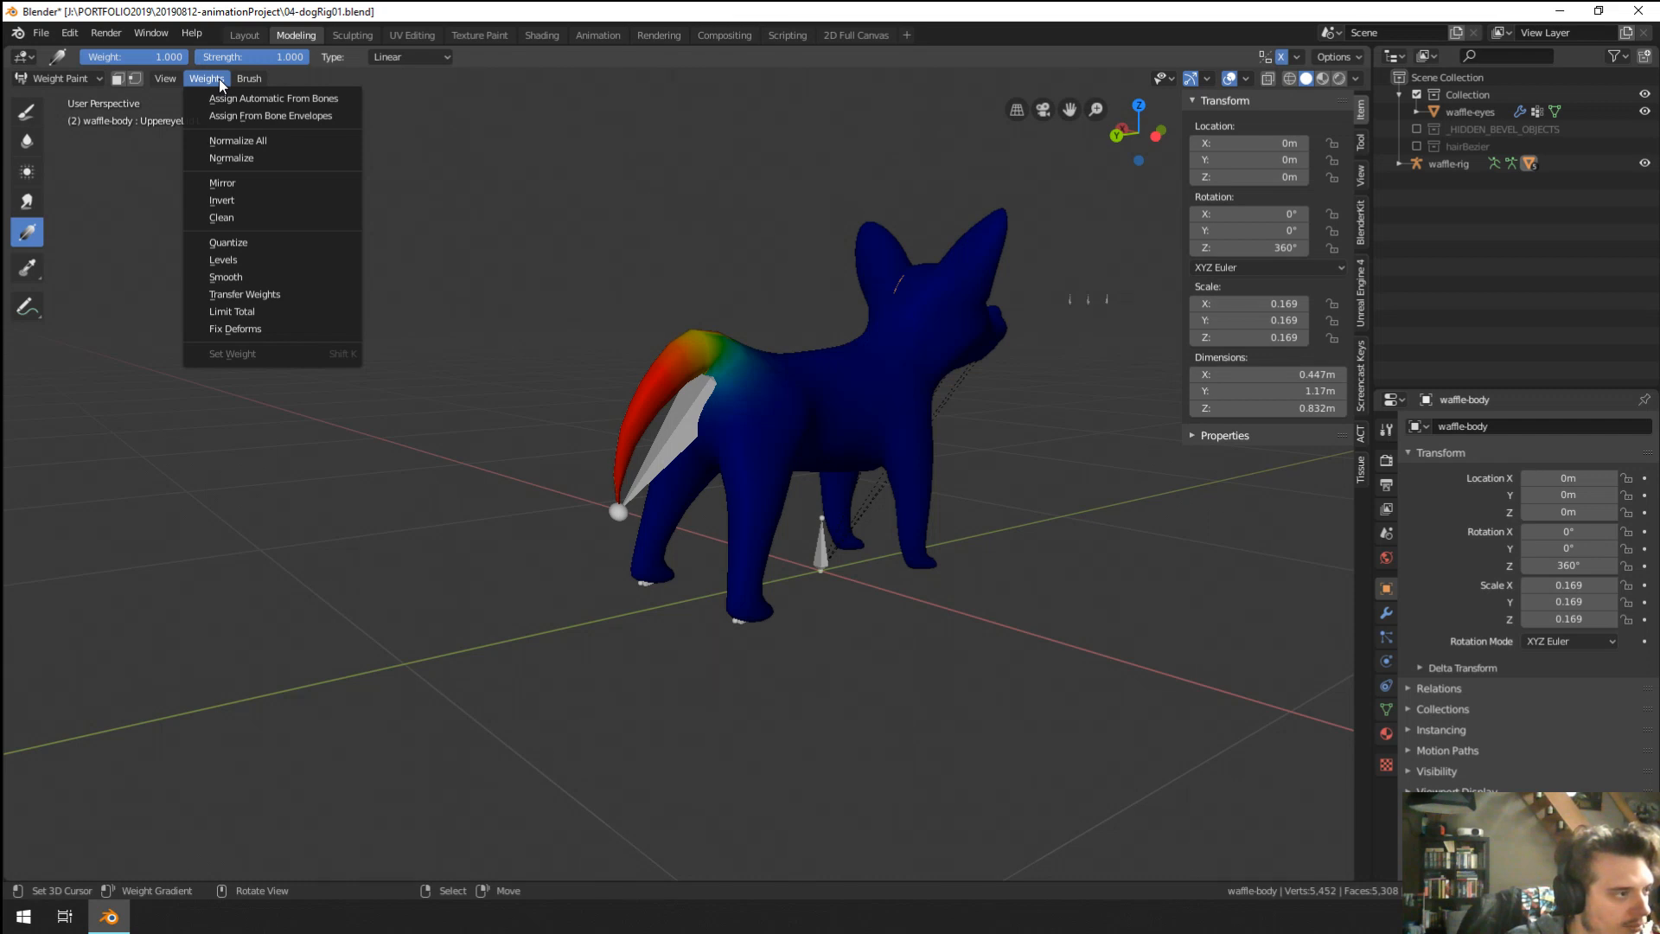
key(Tab)
key(ctrl+z)
key(ctrl+z)
key(ctrl+z)
key(ctrl+z)
key(ctrl+z)
key(ctrl+z)
key(ctrl+z)
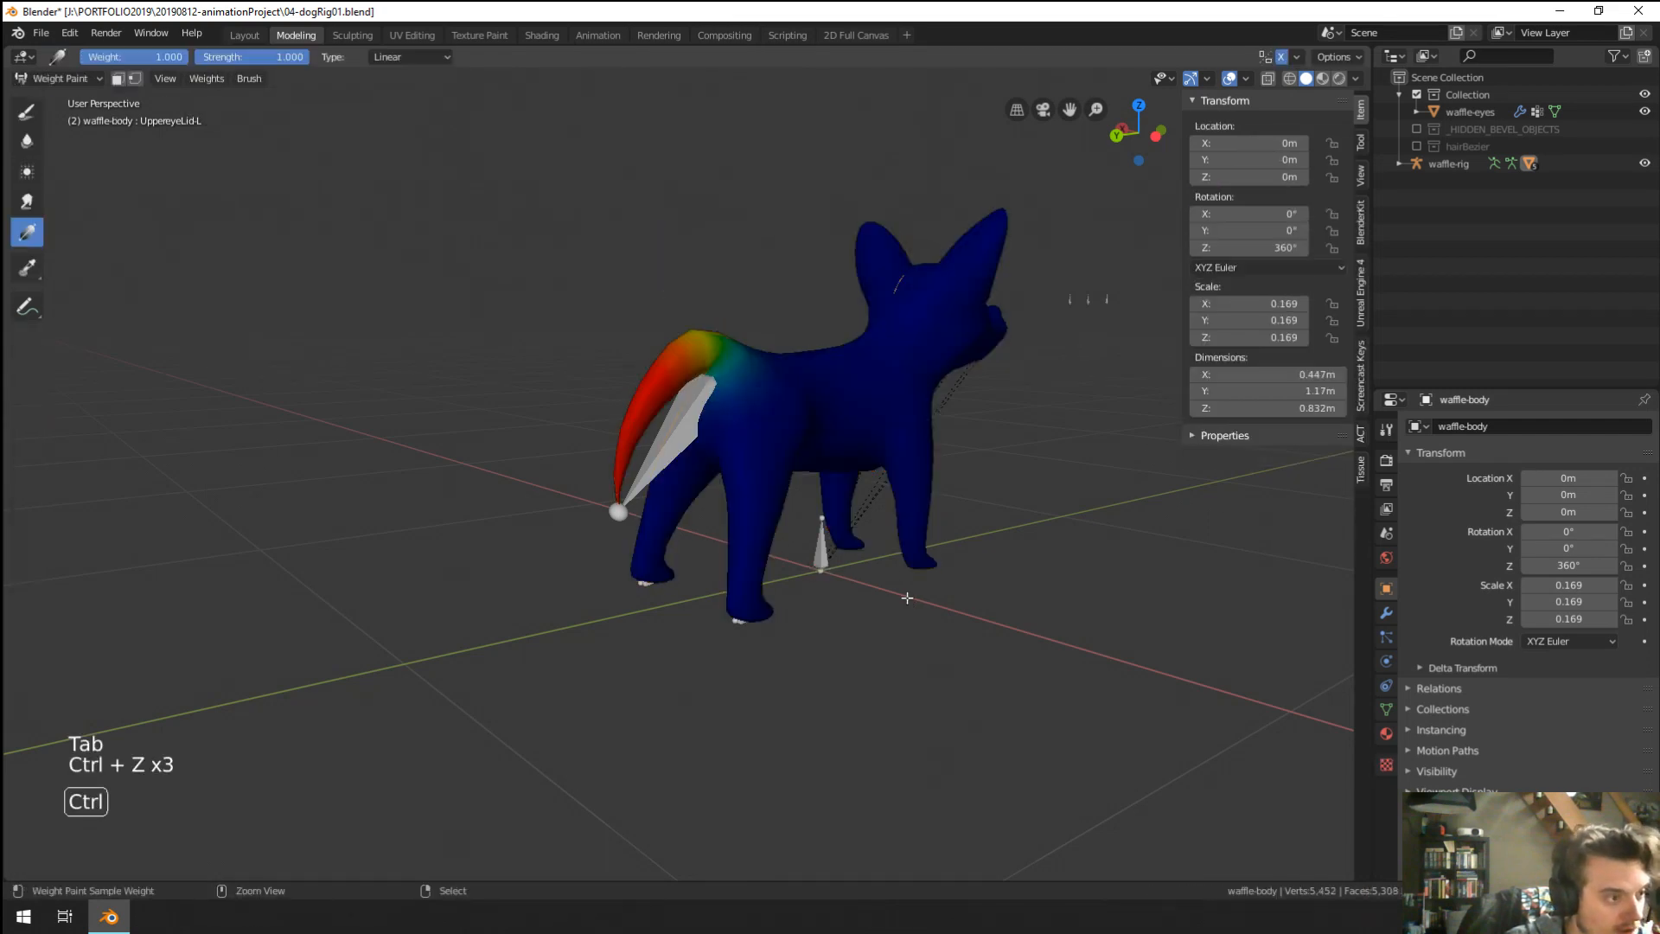
key(ctrl+z)
key(ctrl+z)
key(ctrl+z)
key(ctrl+z)
key(ctrl+z)
key(ctrl+z)
key(ctrl+z)
key(ctrl+z)
key(ctrl+z)
key(ctrl+z)
key(ctrl+z)
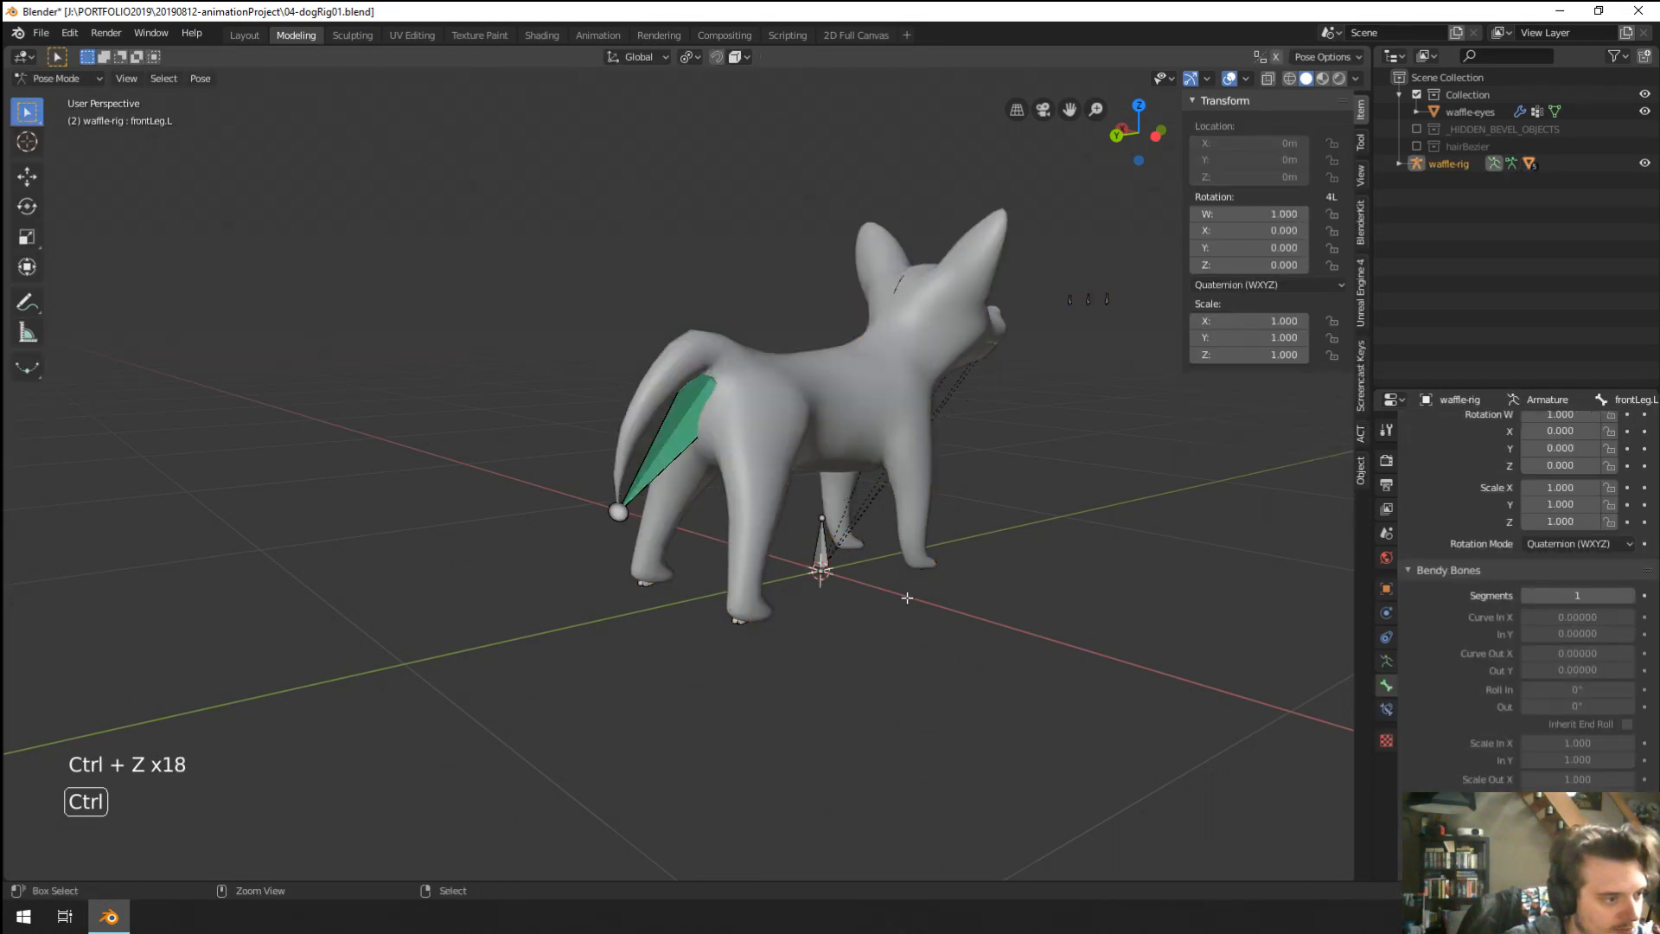
key(ctrl+z)
key(ctrl+z)
key(ctrl+z)
key(ctrl+z)
key(ctrl+z)
key(ctrl+z)
key(ctrl+z)
Select two neighbouring edge loops around the intact lower hind leg and duplicate that band in place.
middle_drag(907, 597, 684, 644)
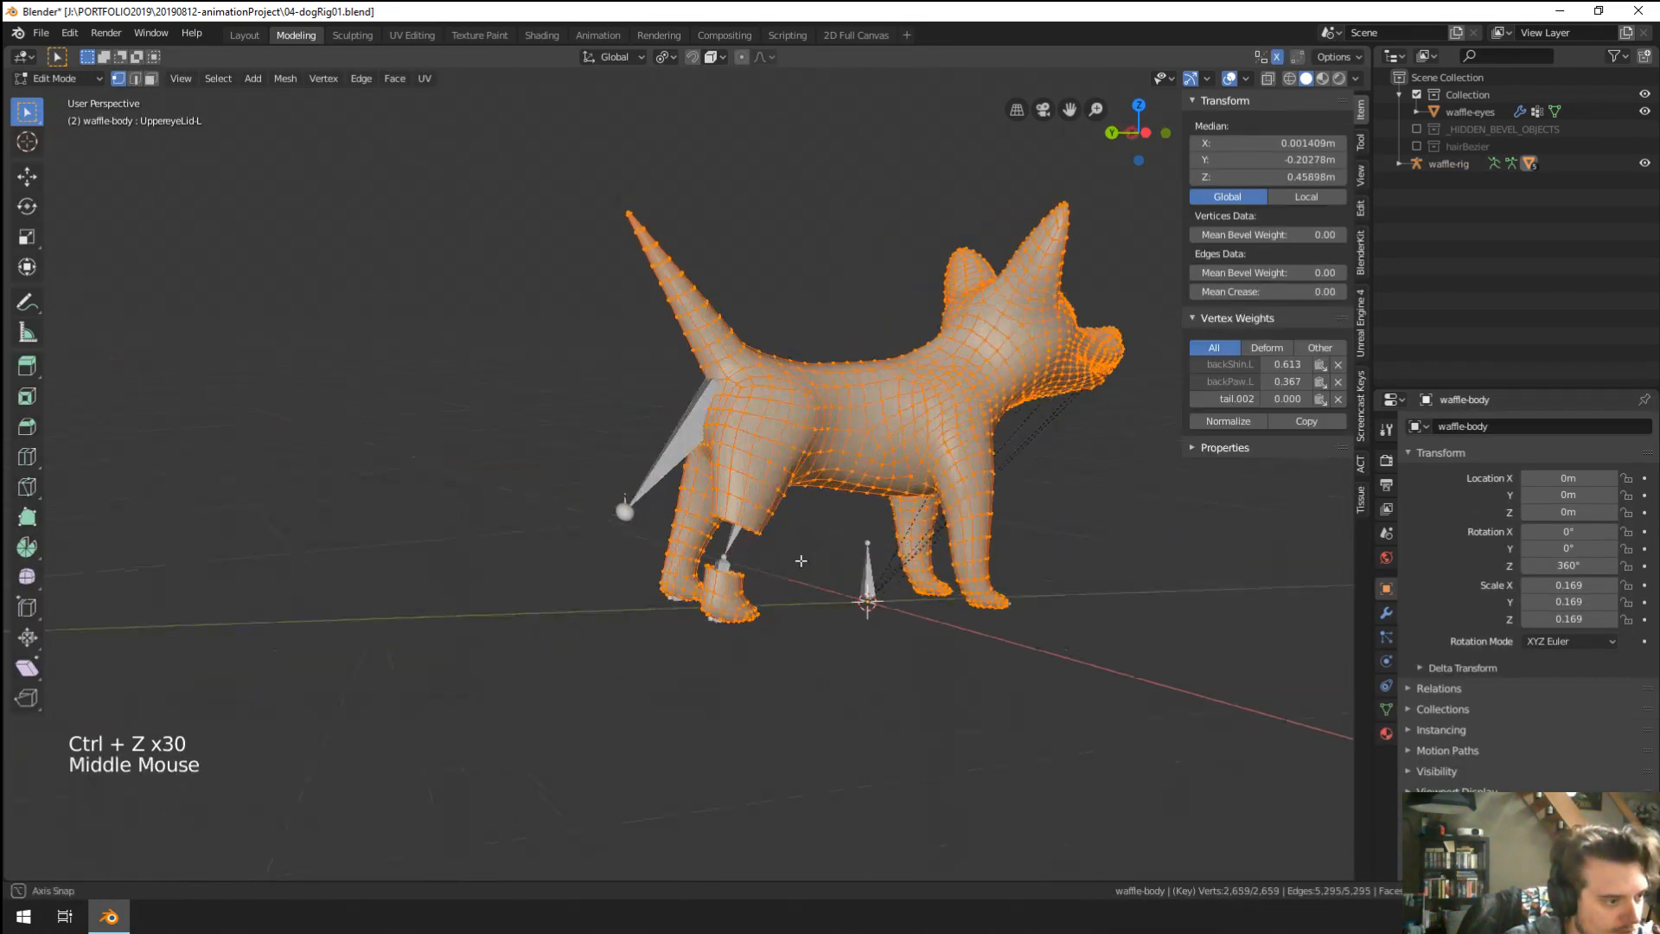
scroll(679, 645, up, 5)
right_click(700, 625)
alt+right_click(696, 618)
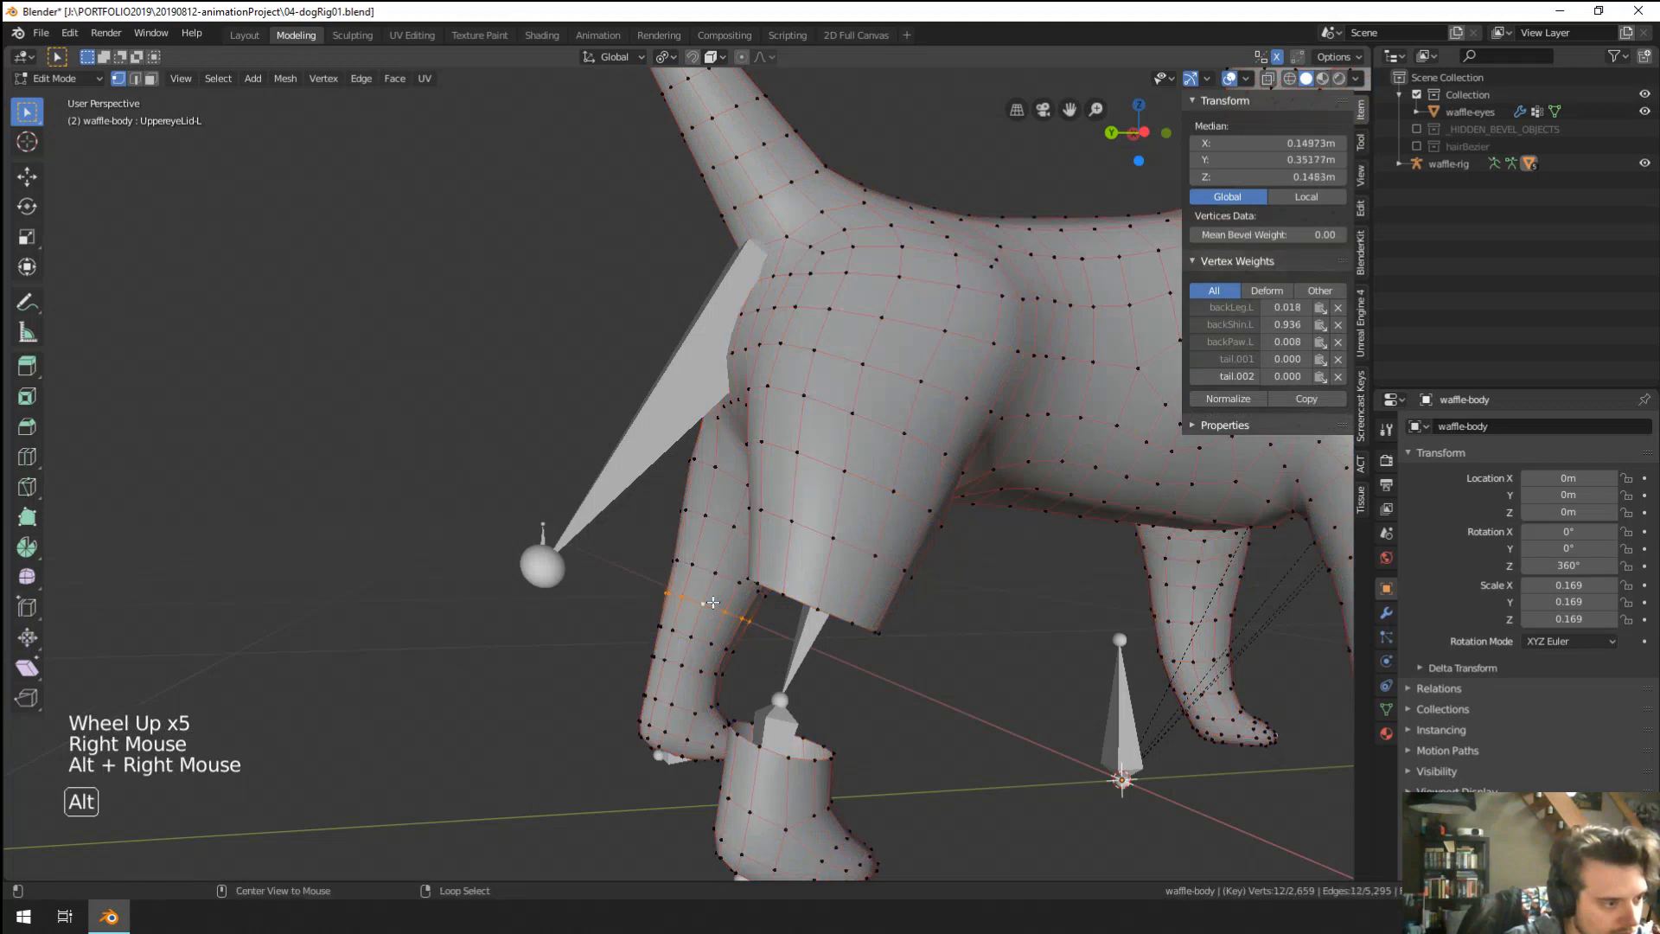
alt+shift+right_click(698, 616)
middle_drag(699, 616, 752, 647)
key(shift+d)
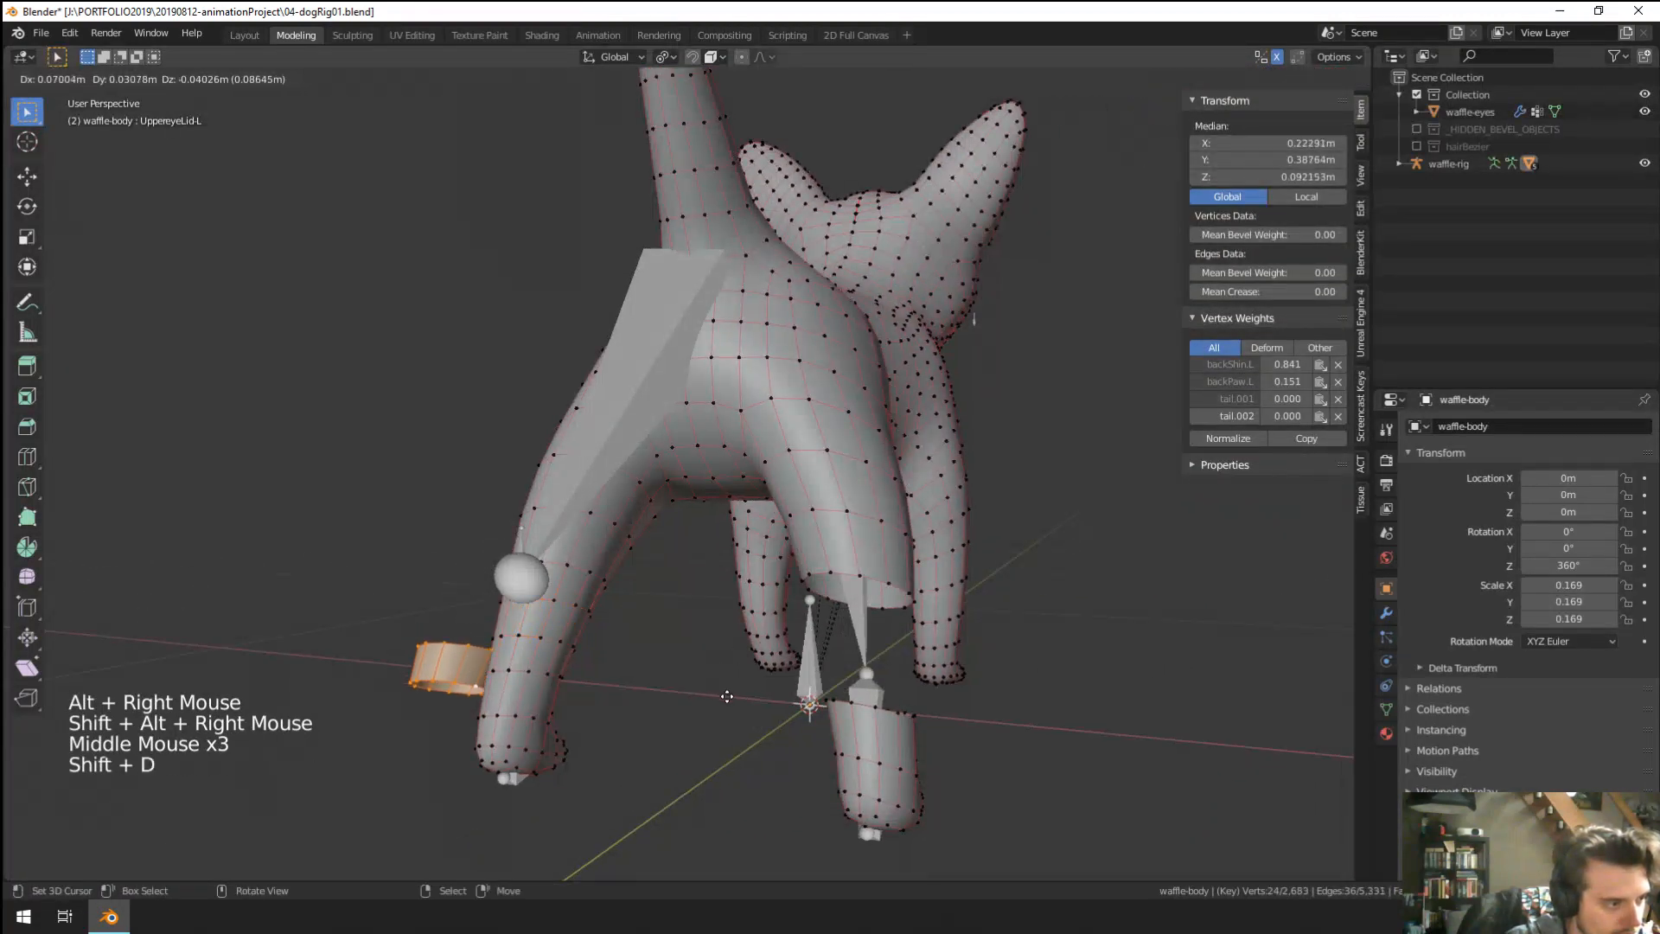
right_click(738, 659)
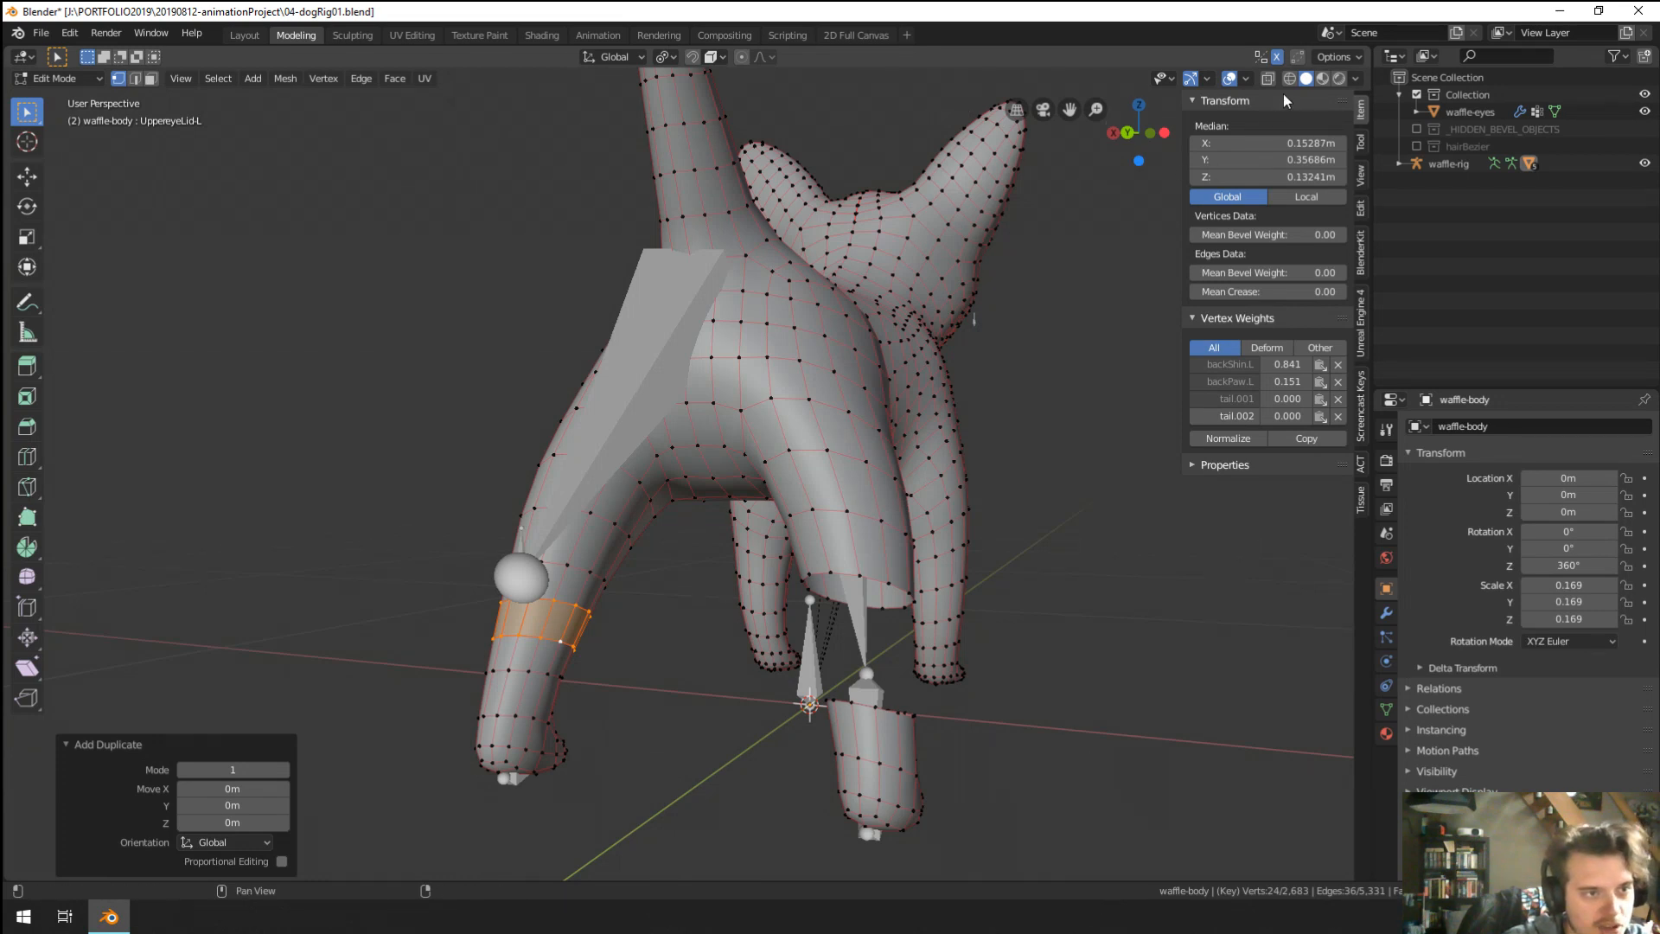
Turn off X mirror editing and mirror the duplicated band onto the broken leg by scaling it -1 along X about the 3D cursor.
click(1278, 58)
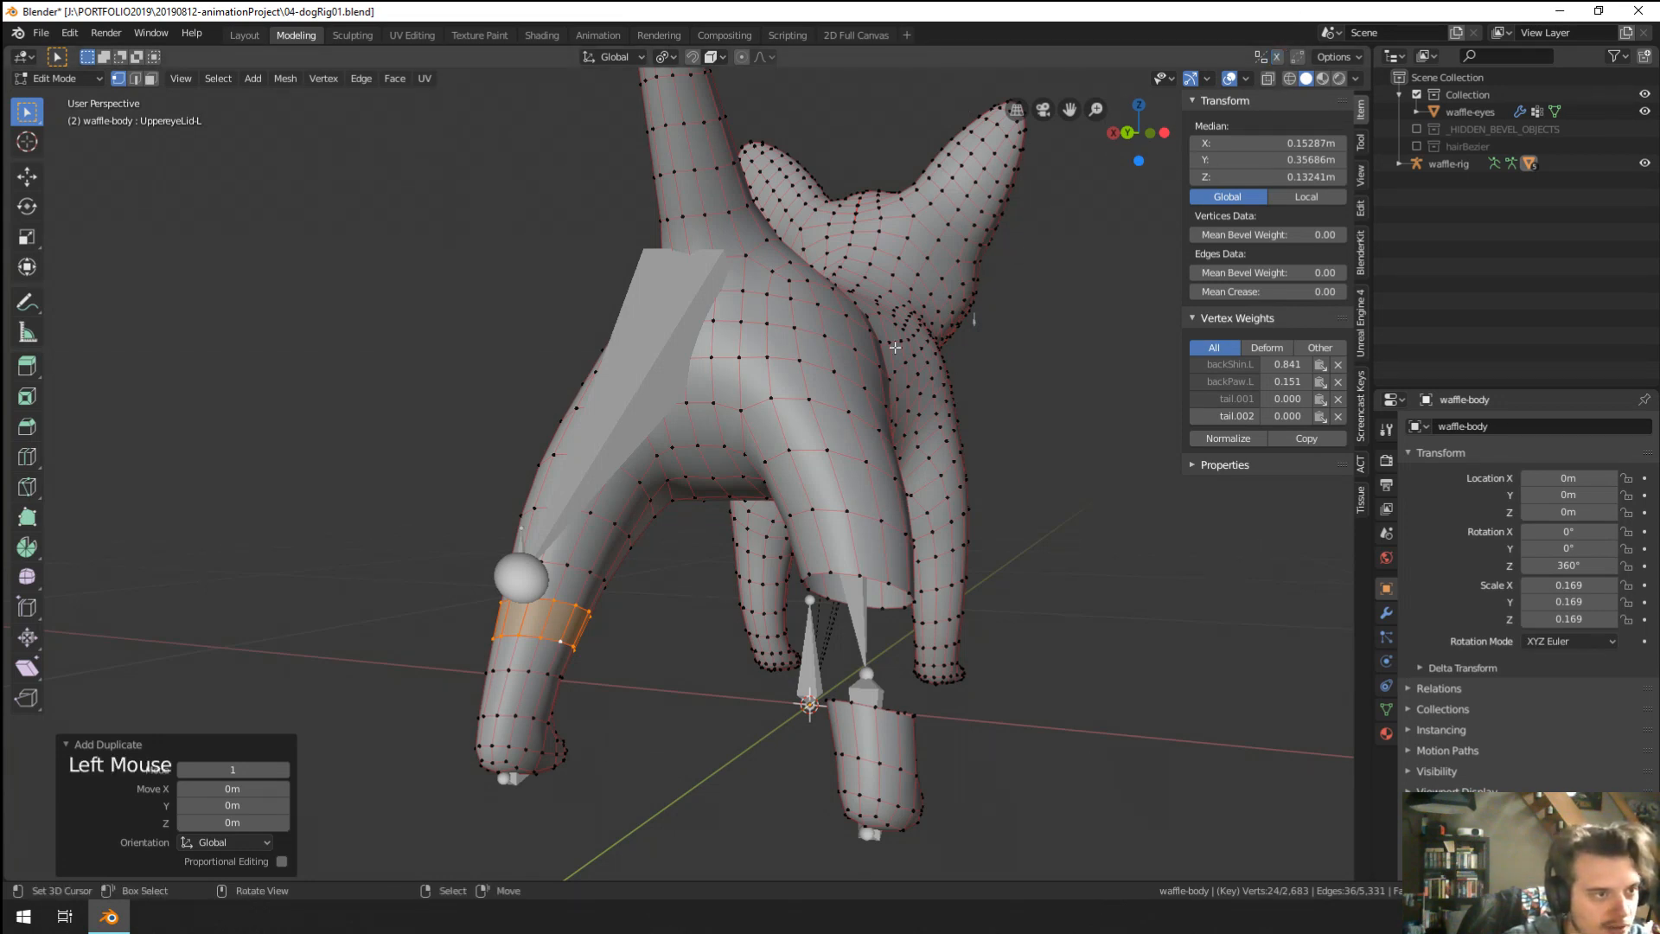
click(663, 58)
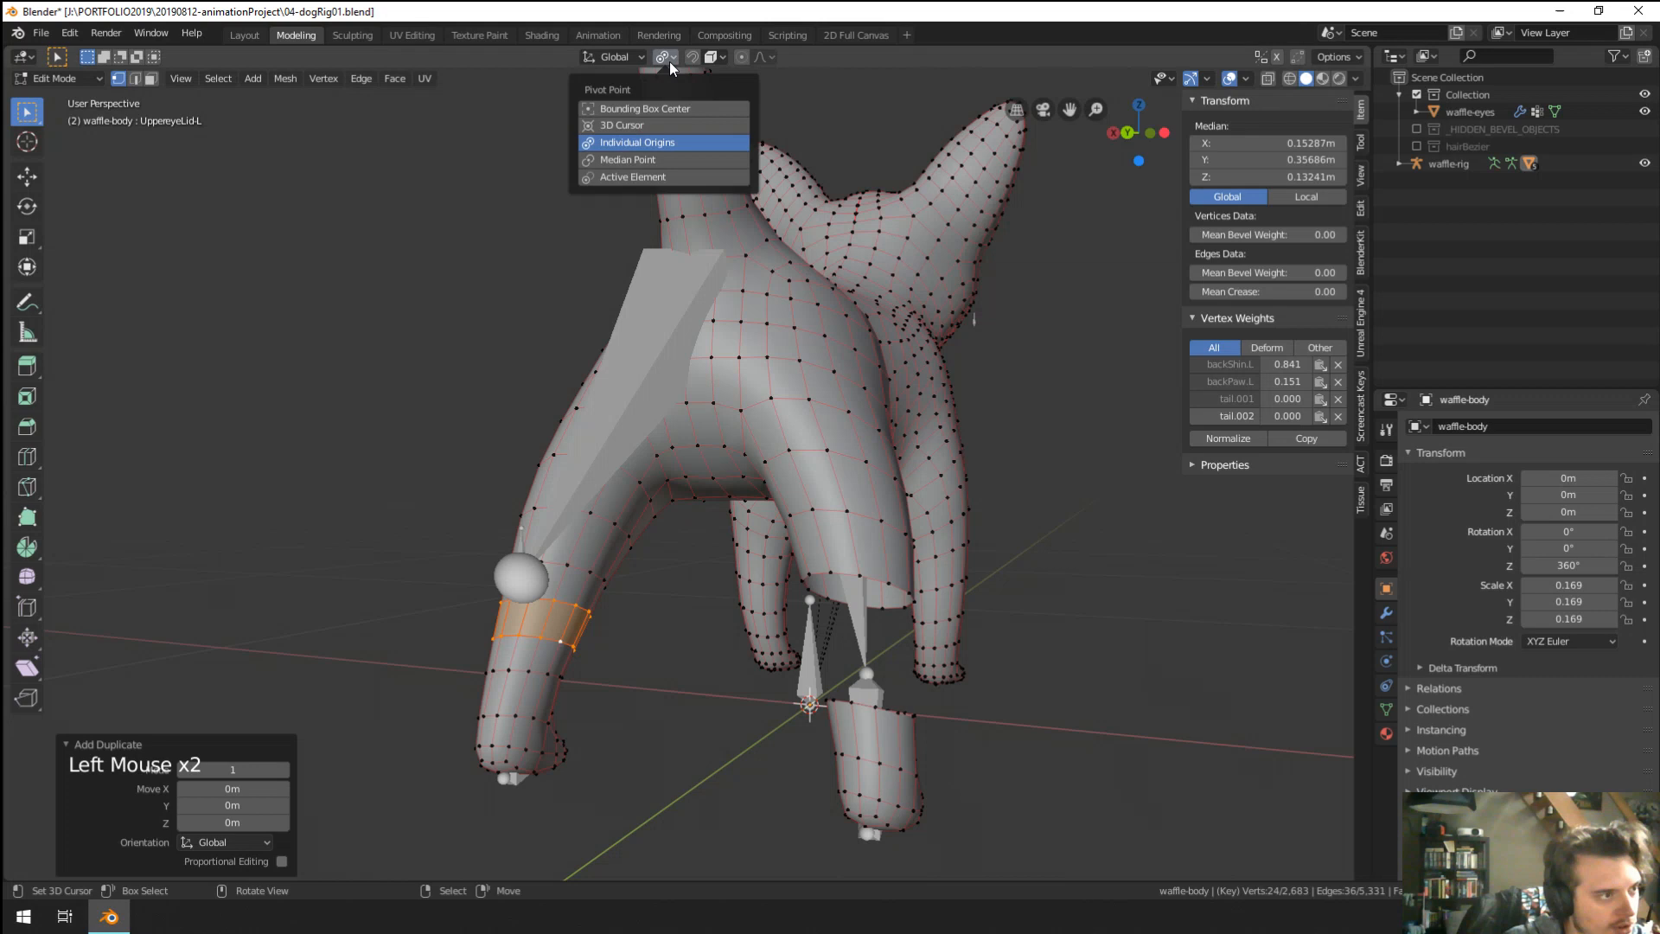
click(643, 127)
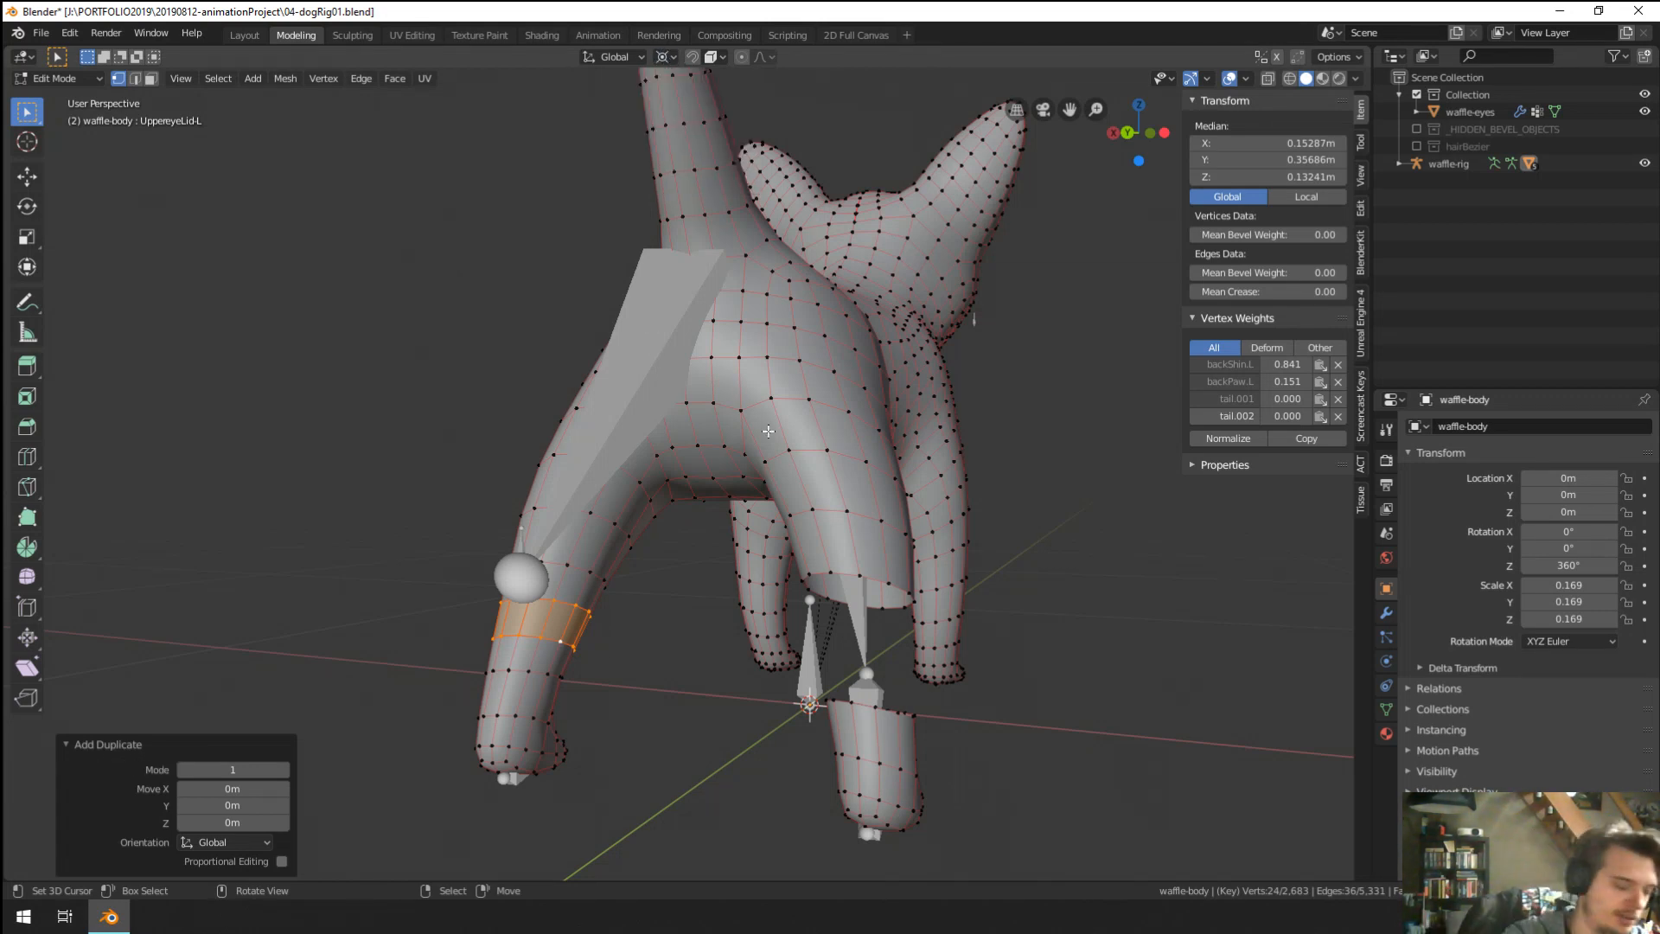
text(s-1)
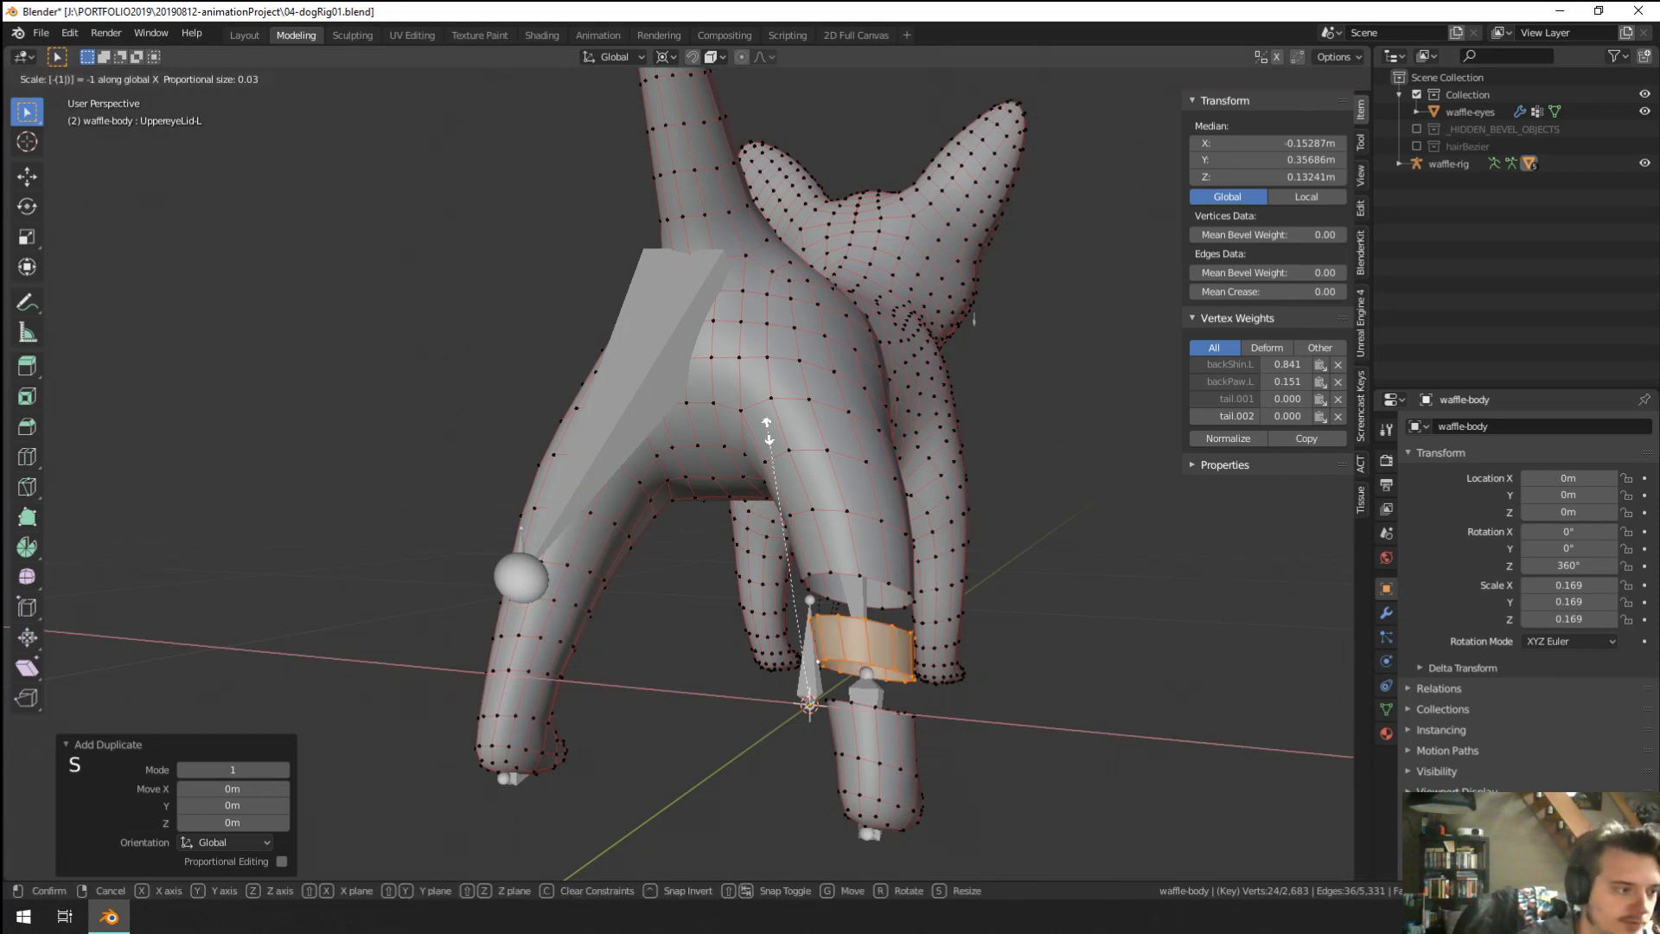
key(Return)
Fill a first face between the open rim of the upper right hind leg and the top edge of the mirrored band.
middle_drag(780, 449, 952, 648)
scroll(951, 649, up, 2)
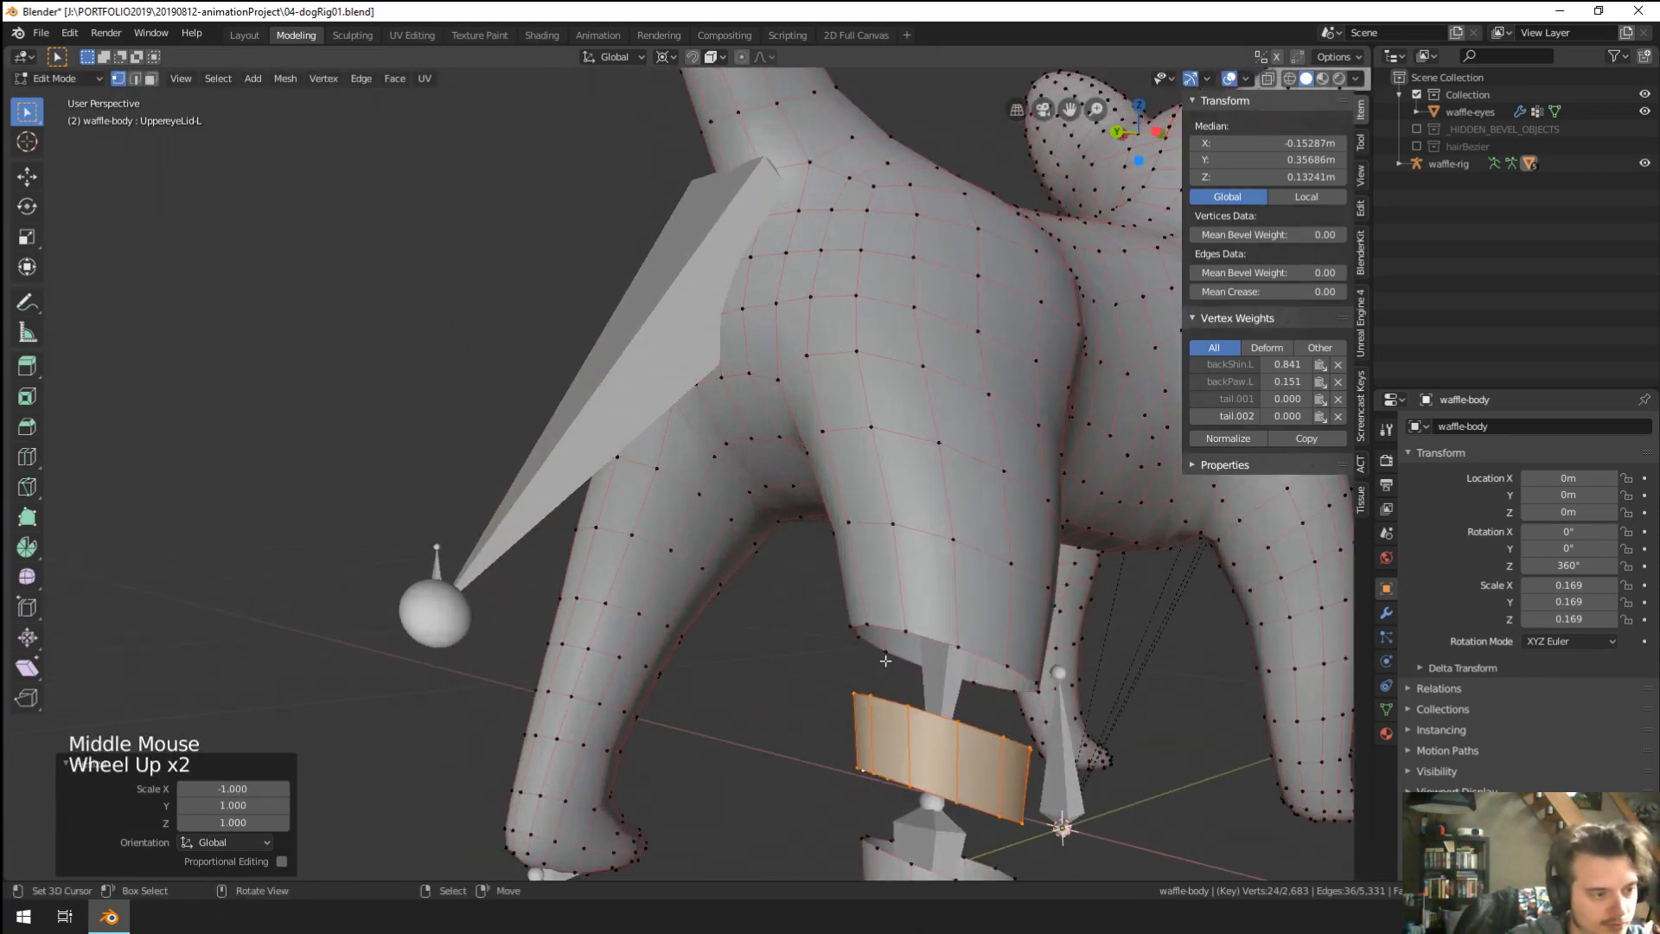
right_click(958, 656)
shift+right_click(963, 660)
shift+right_click(962, 661)
shift+right_click(957, 669)
shift+right_click(956, 671)
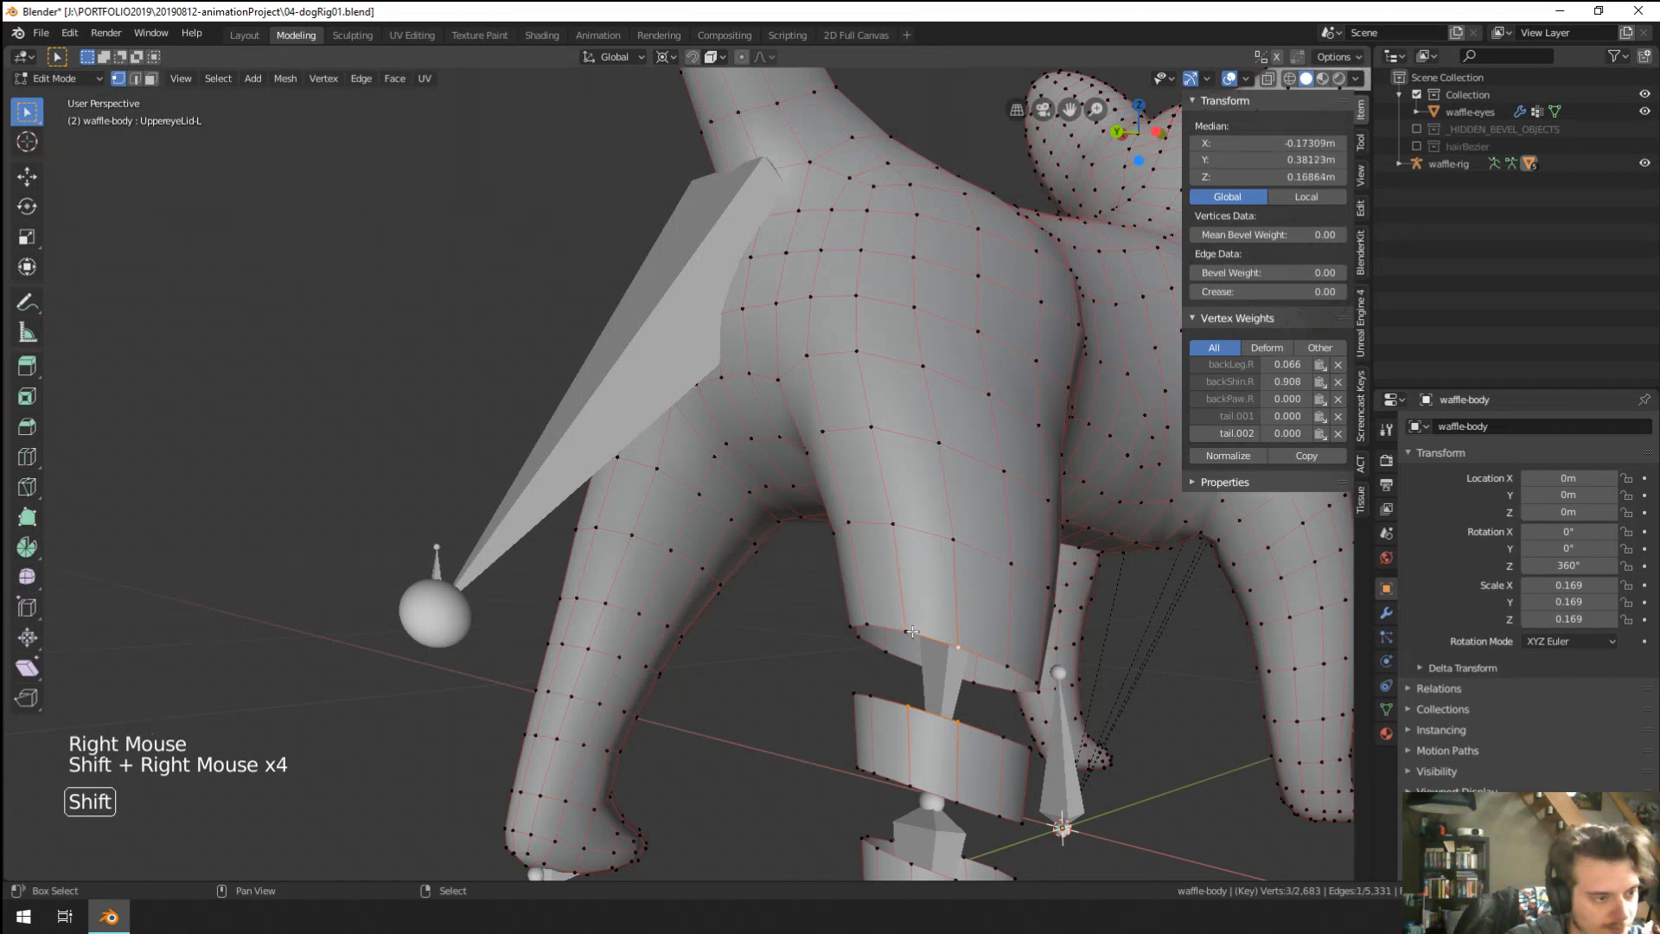
shift+right_click(955, 673)
key(f)
Fill successive faces around the leg from the first bridging face to join the upper leg rim to the band.
right_click(959, 650)
shift+right_click(971, 654)
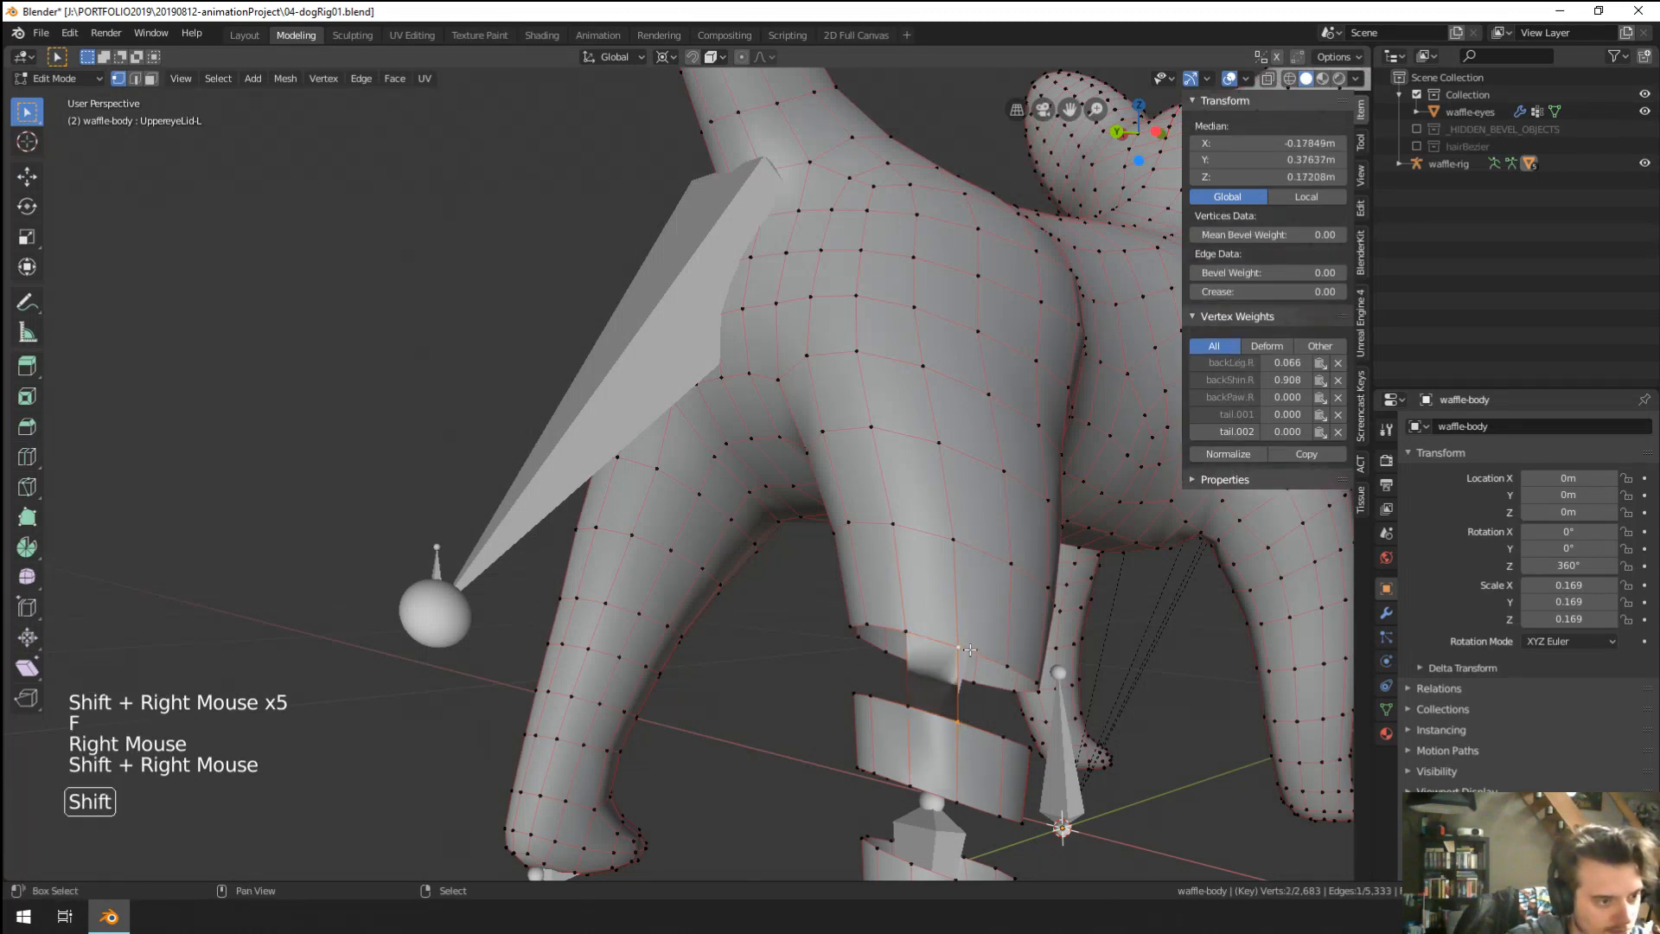
key(f)
key(f)
key(f)
key(f)
key(f)
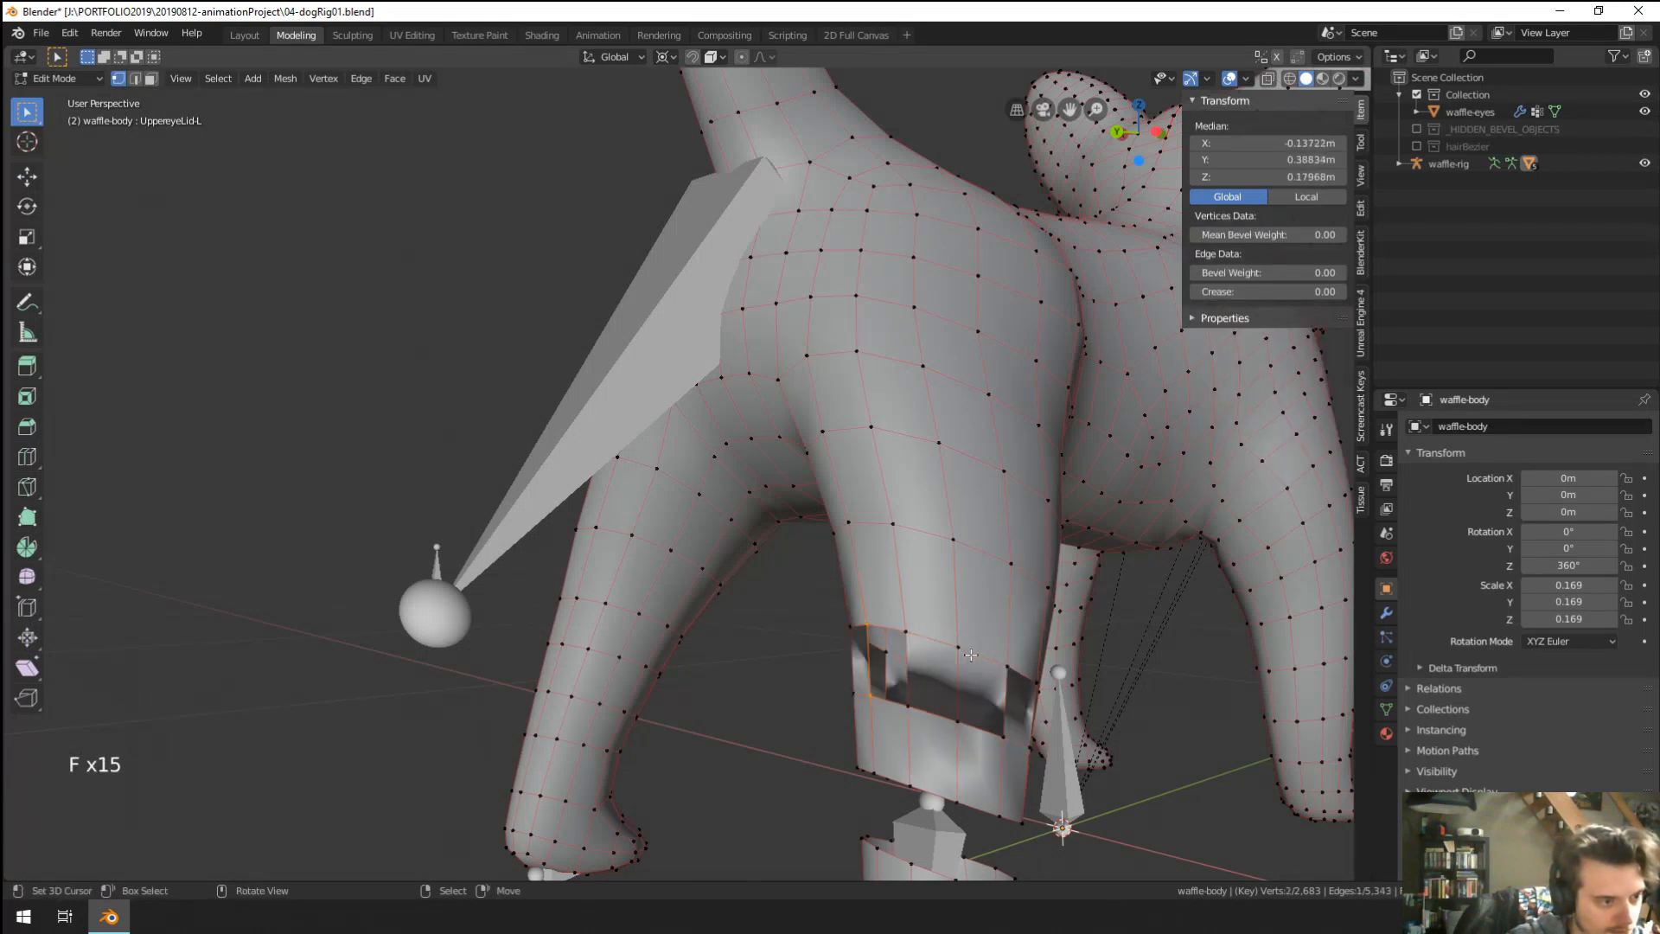
key(f)
key(f)
Fill a first face between the bottom edge of the mirrored band and the open rim of the separate paw piece.
middle_drag(971, 655, 940, 668)
shift+middle_drag(899, 748, 900, 731)
middle_drag(899, 731, 900, 735)
right_click(897, 755)
shift+right_click(899, 841)
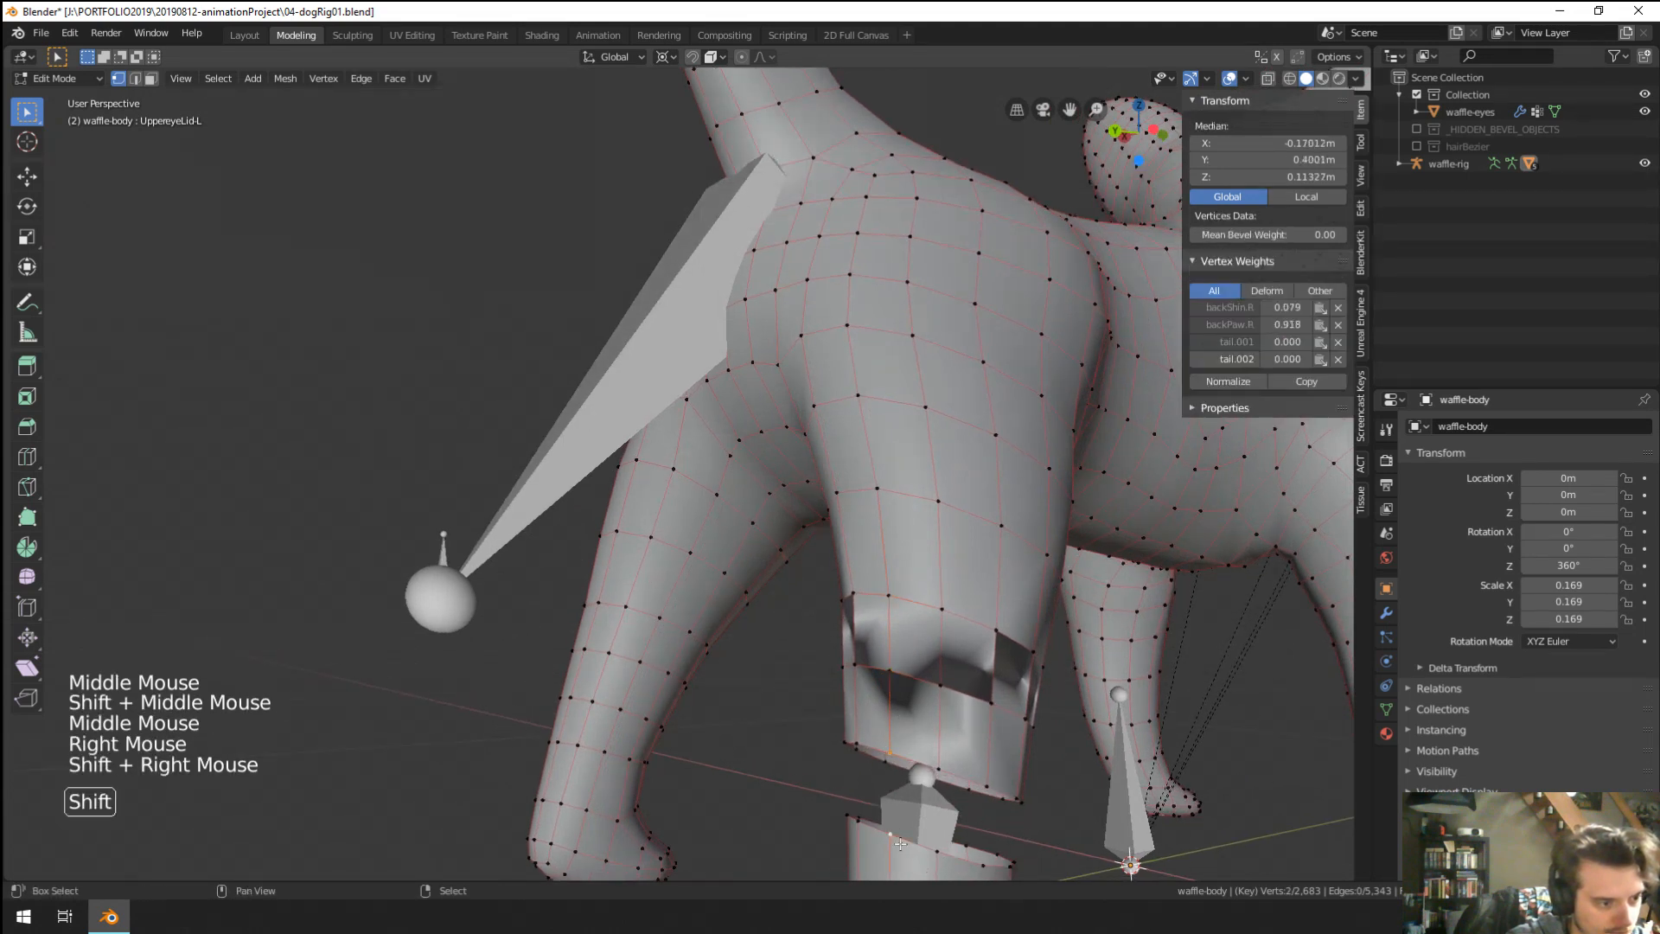
shift+right_click(942, 850)
shift+right_click(950, 773)
key(f)
Fill the remaining faces around the lower gap so the band joins the paw piece all the way around.
right_click(891, 835)
shift+right_click(933, 850)
key(f)
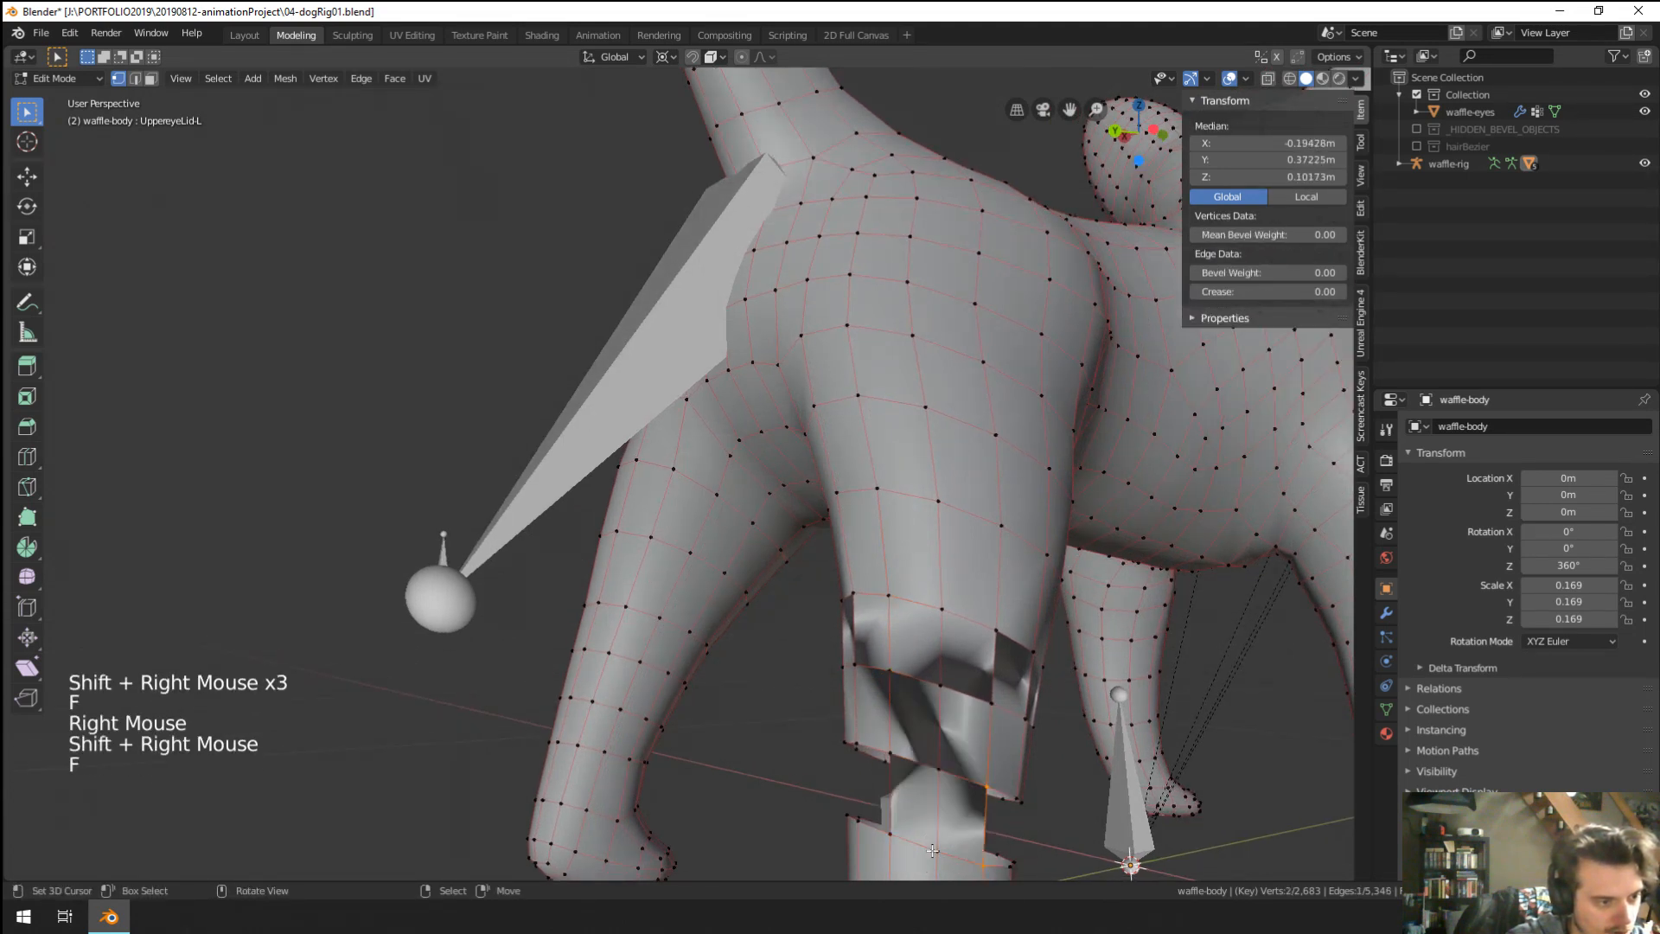
key(f)
key(f)
key(f)
key(f)
key(f)
key(f)
key(f)
key(f)
key(f)
key(f)
key(f)
key(f)
key(f)
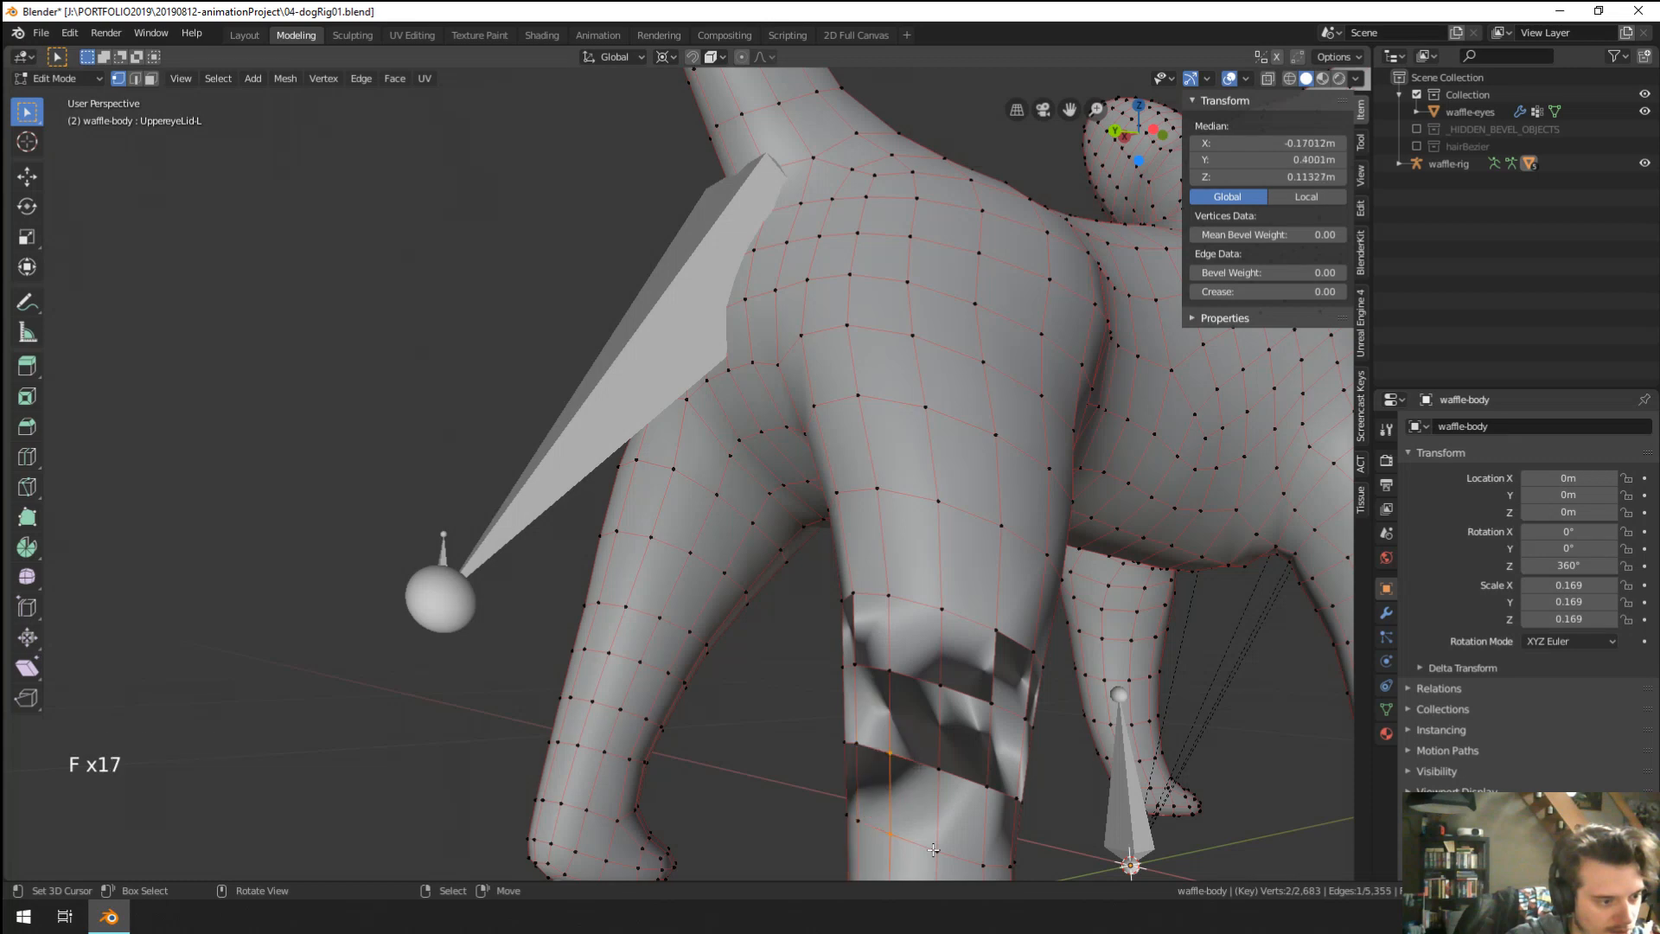
Recalculate the normals of the entire waffle-body mesh to face outside and return to Object Mode.
key(a)
key(shift+n)
right_click(934, 850)
scroll(934, 850, down, 4)
middle_drag(934, 850, 729, 663)
key(Tab)
Inspect the repaired hind leg in wireframe shading and again in solid shading.
scroll(729, 663, up, 1)
key(shift)
key(shift)
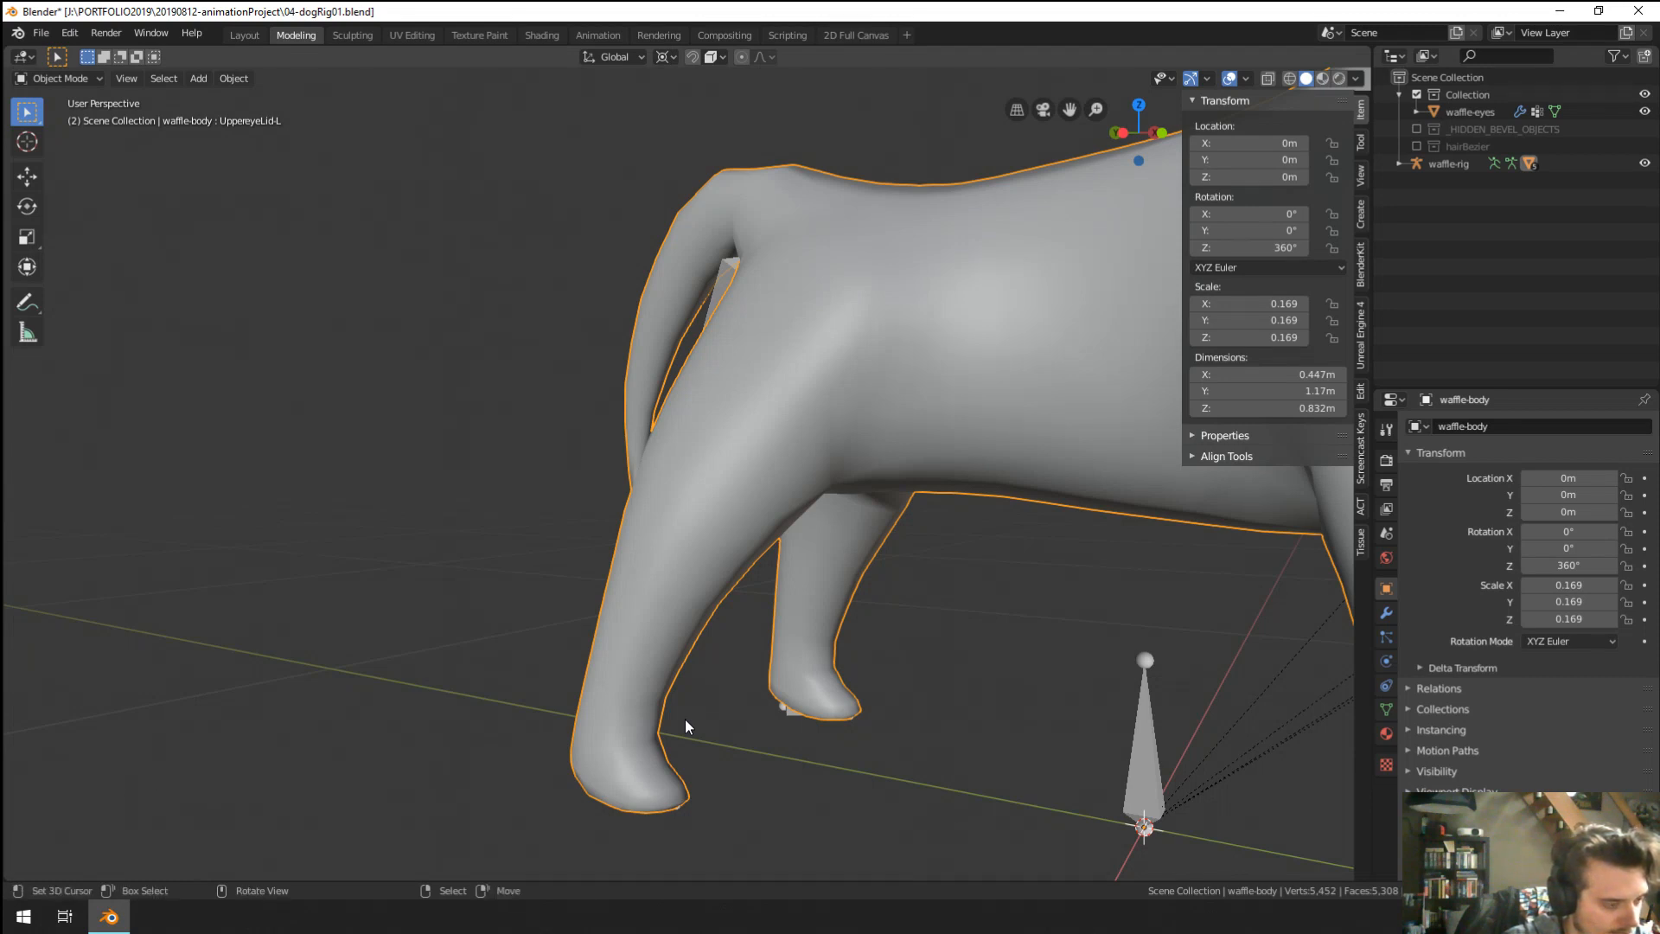
key(shift+a)
key(w)
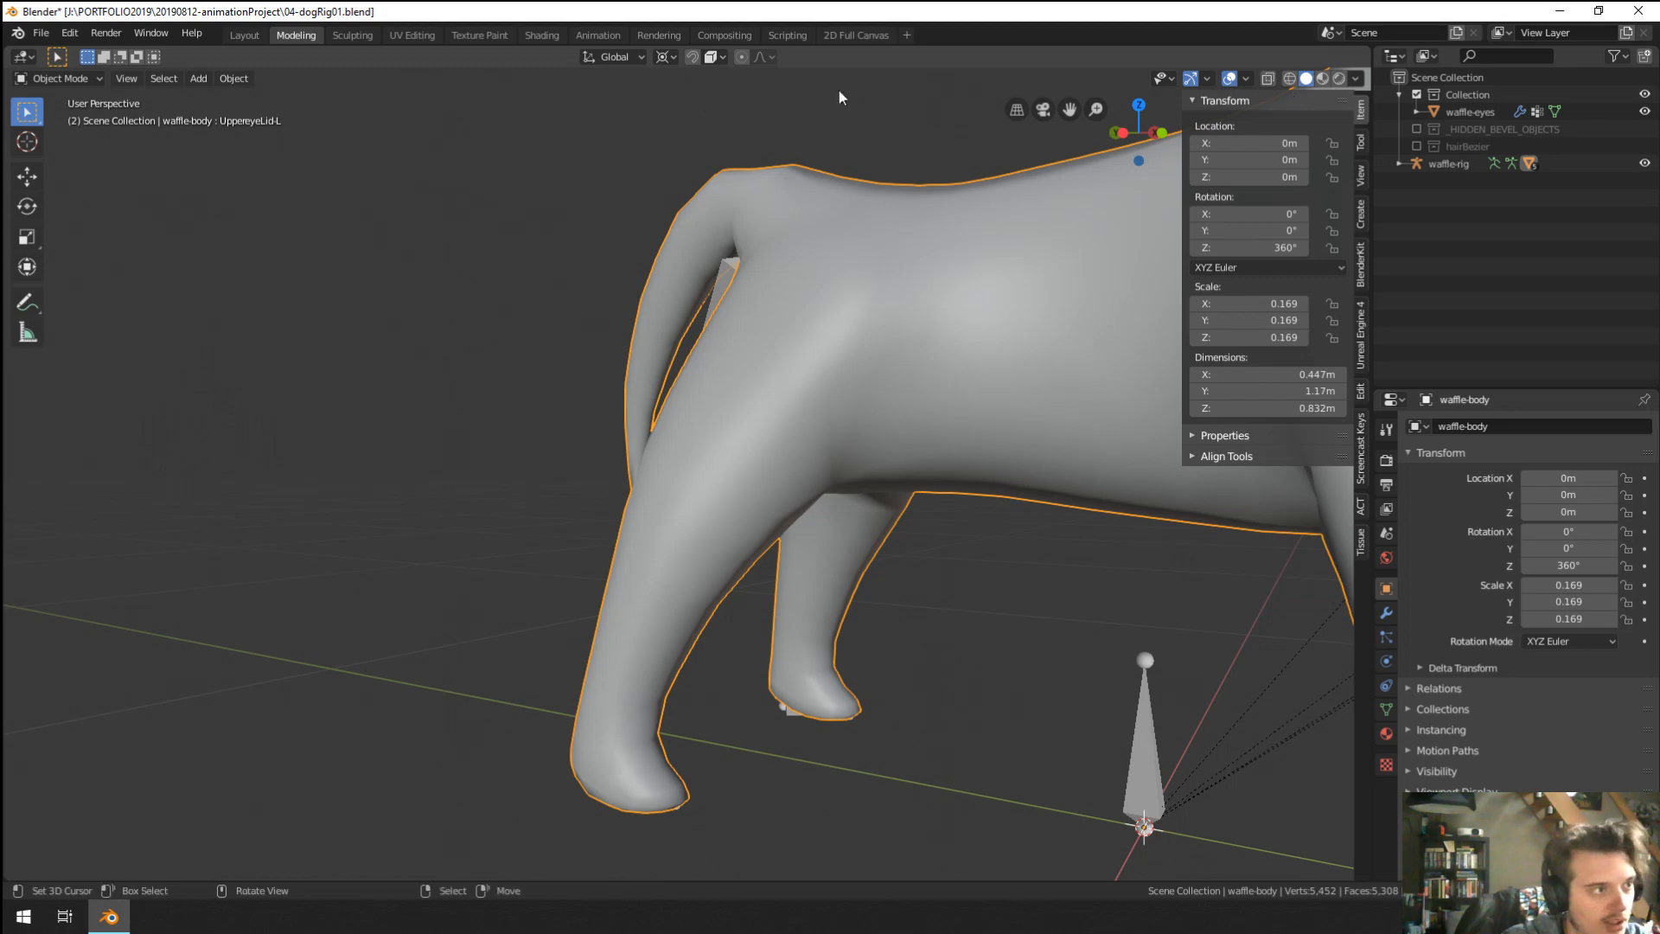
click(1289, 79)
middle_drag(796, 603, 1329, 258)
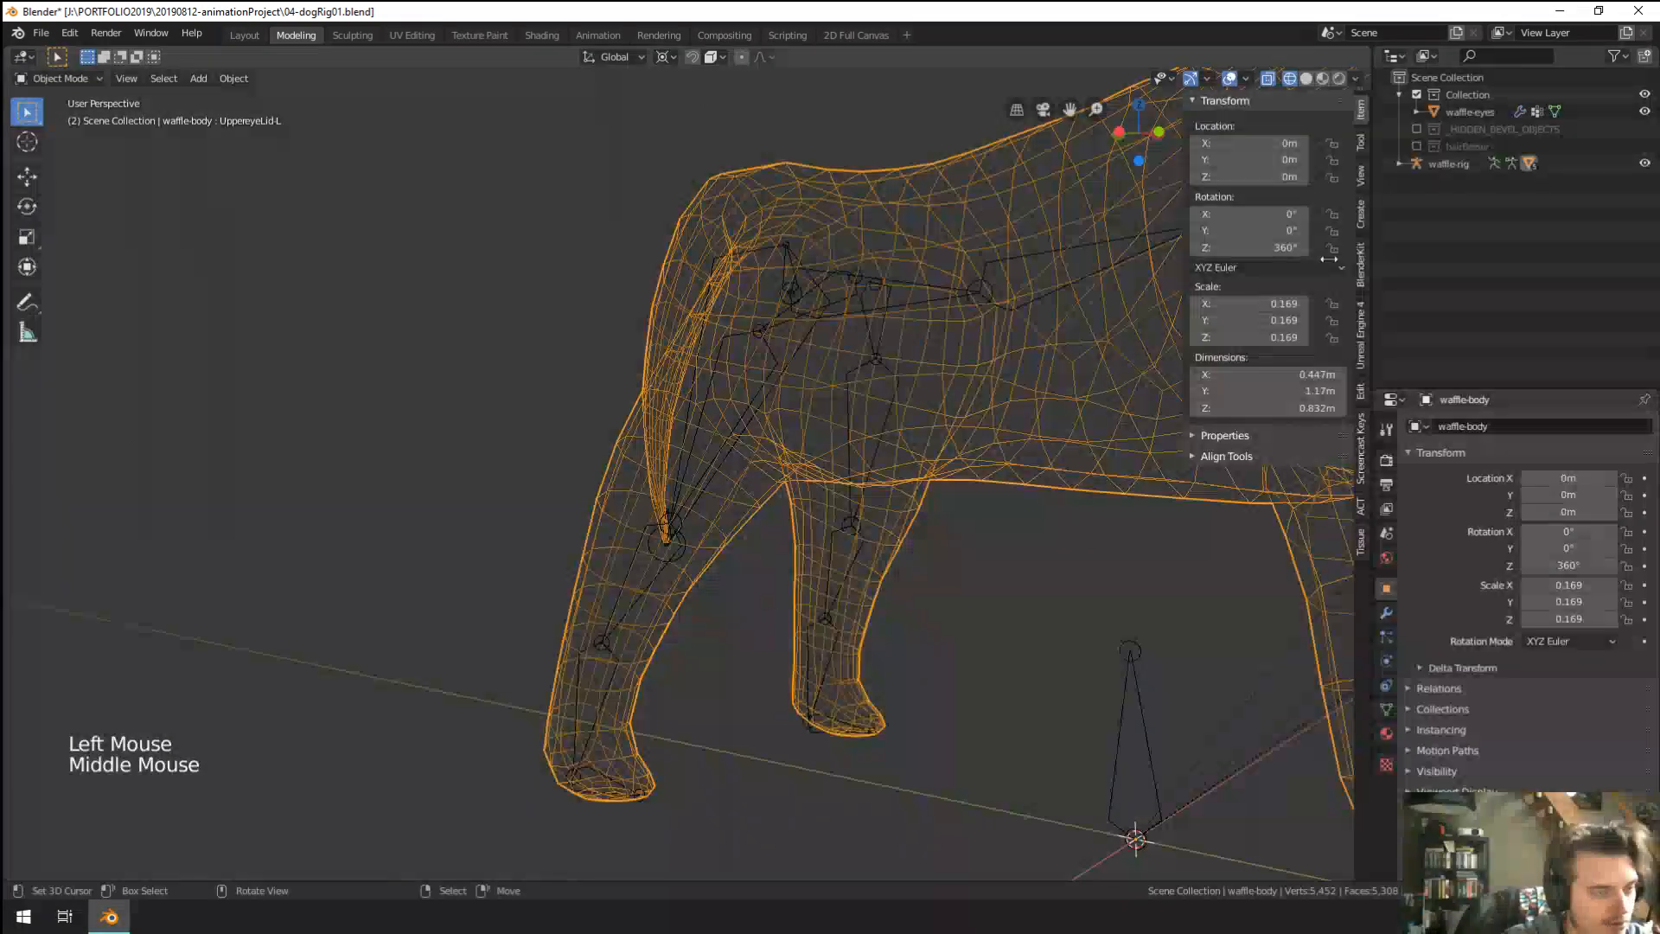
click(1306, 79)
key(w)
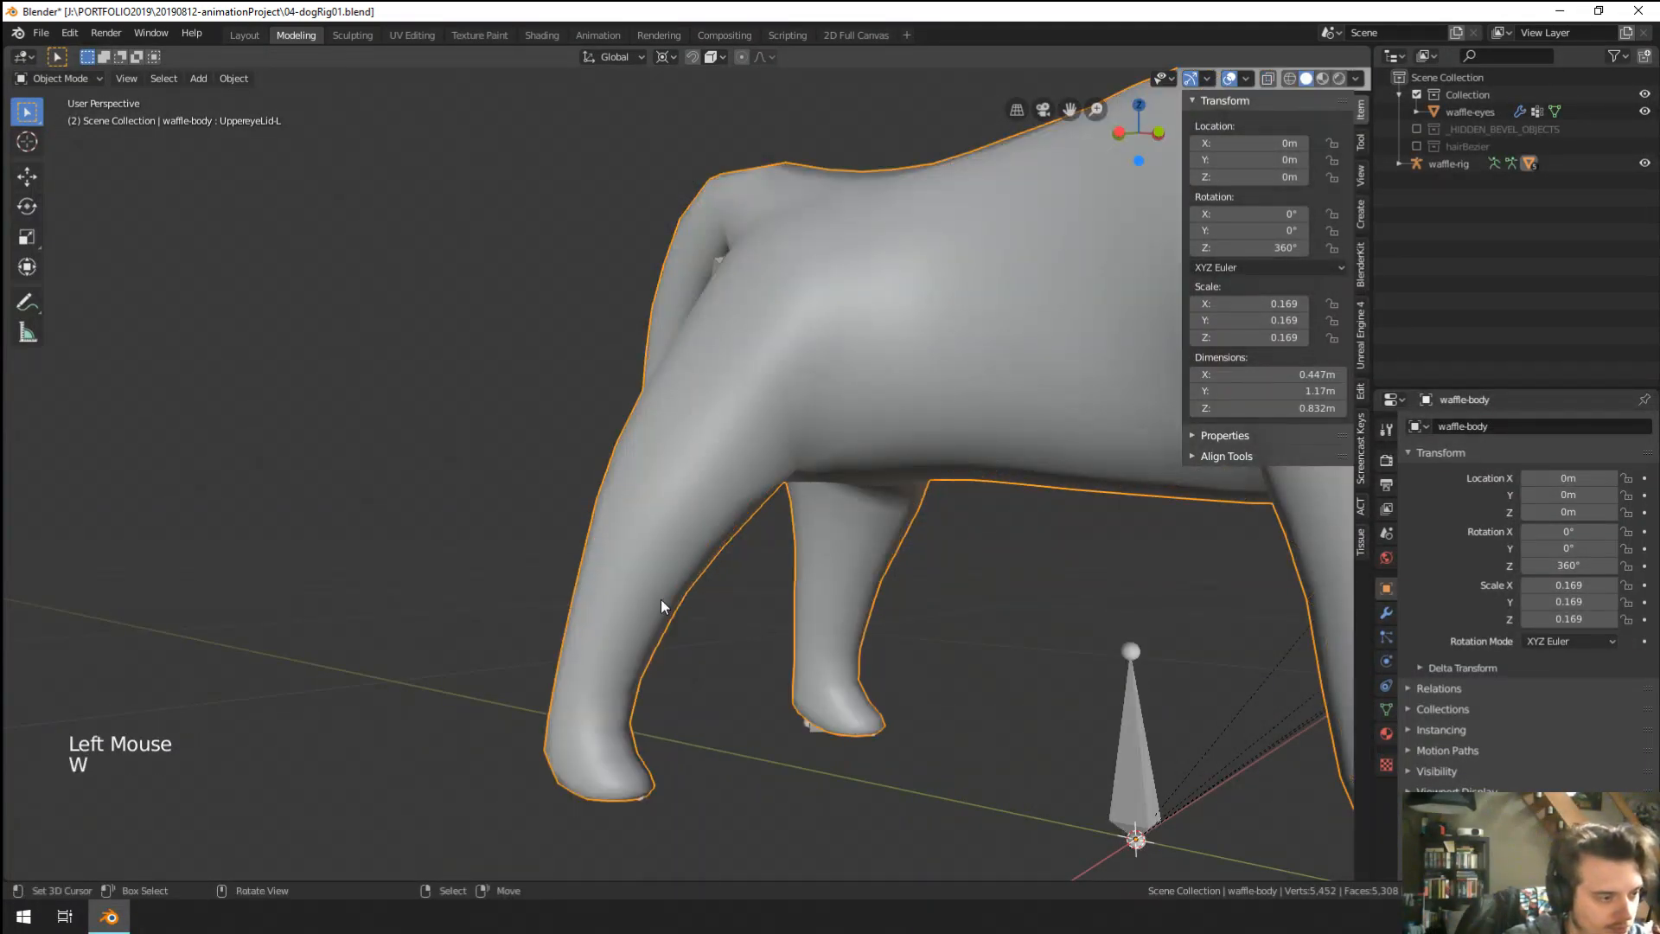
key(shift)
key(shift+a)
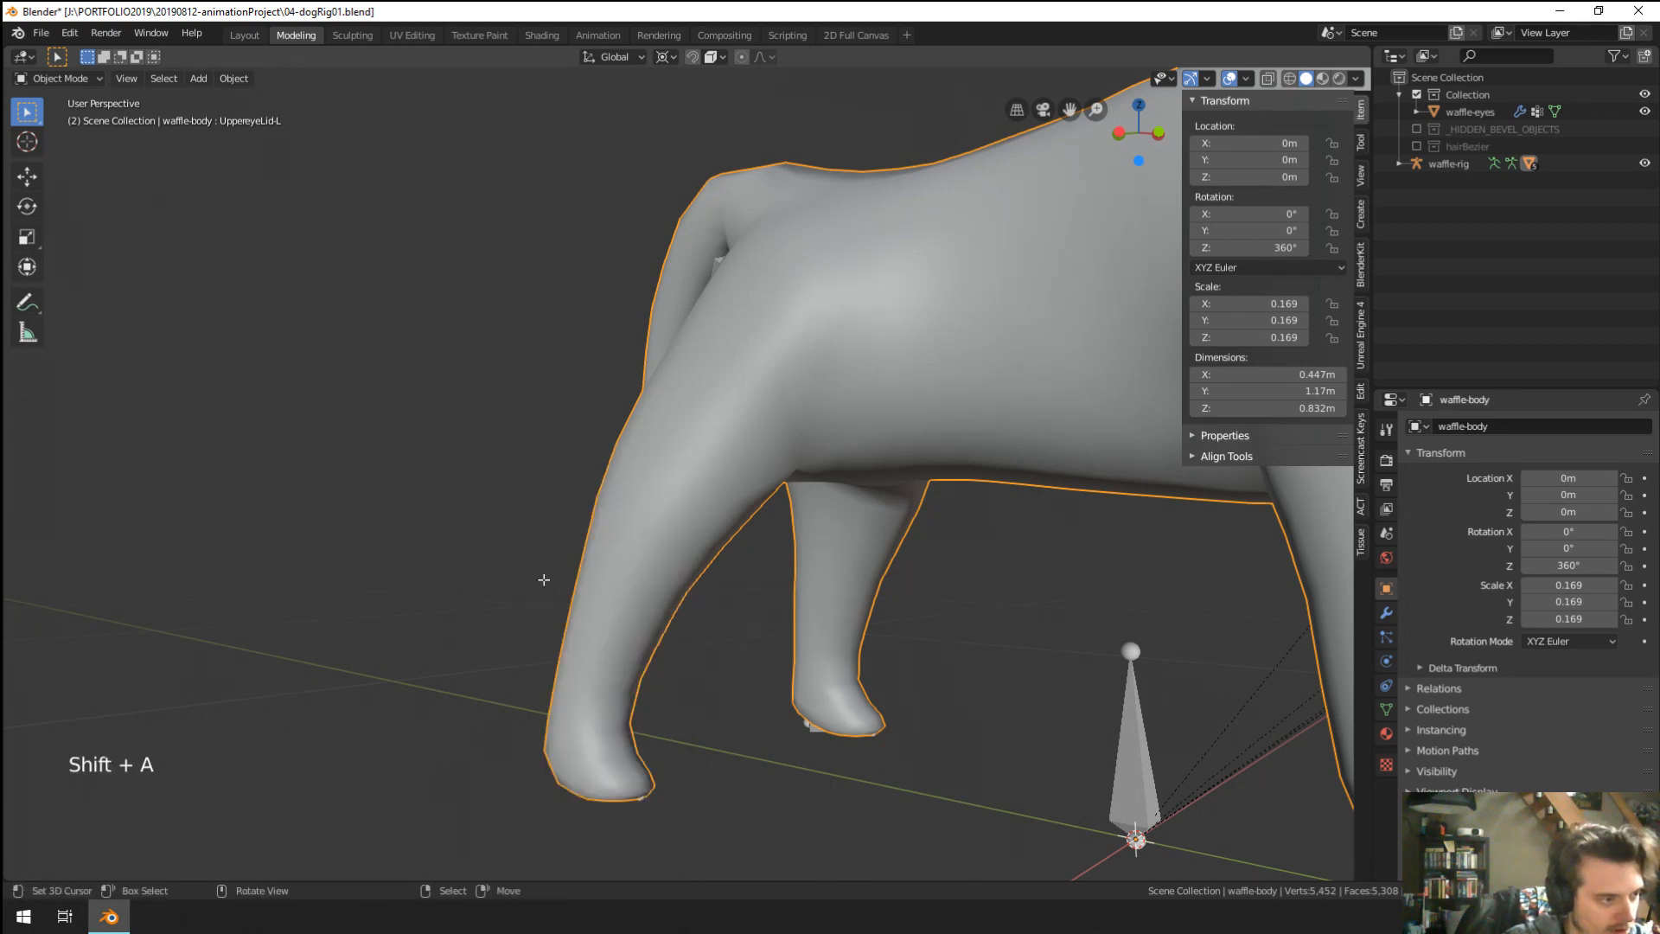
Switch waffle-body to Weight Paint mode and display the backLeg.R vertex group on the repaired leg.
key(Tab)
key(Tab)
key(ctrl+Tab)
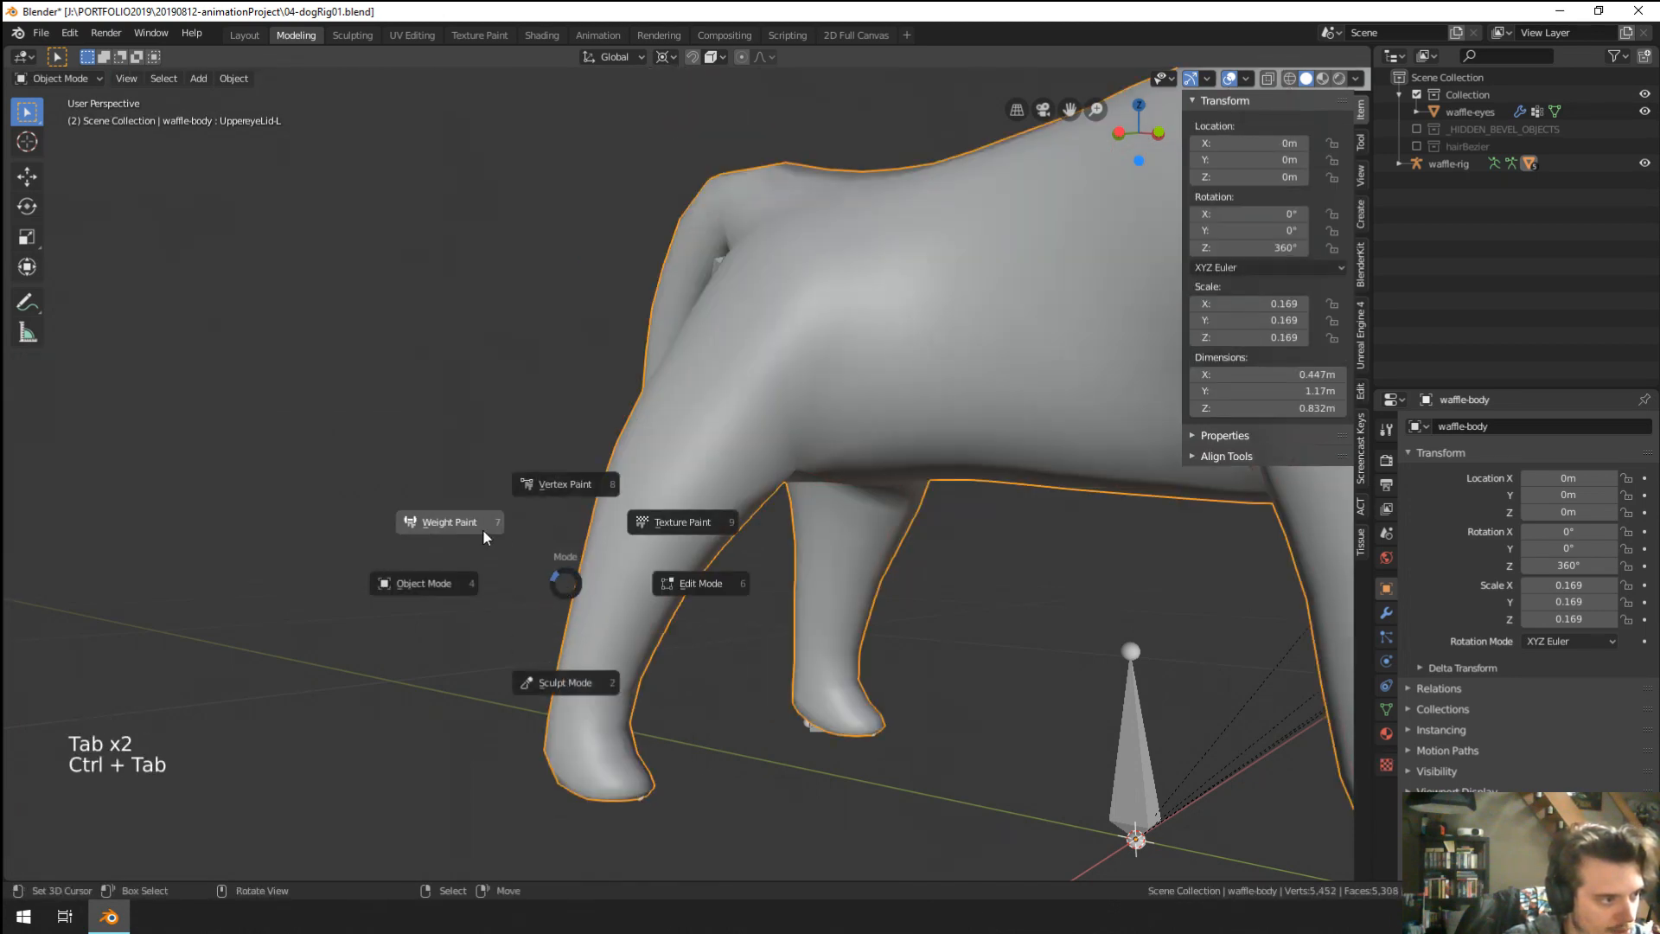
click(450, 522)
shift+click(623, 621)
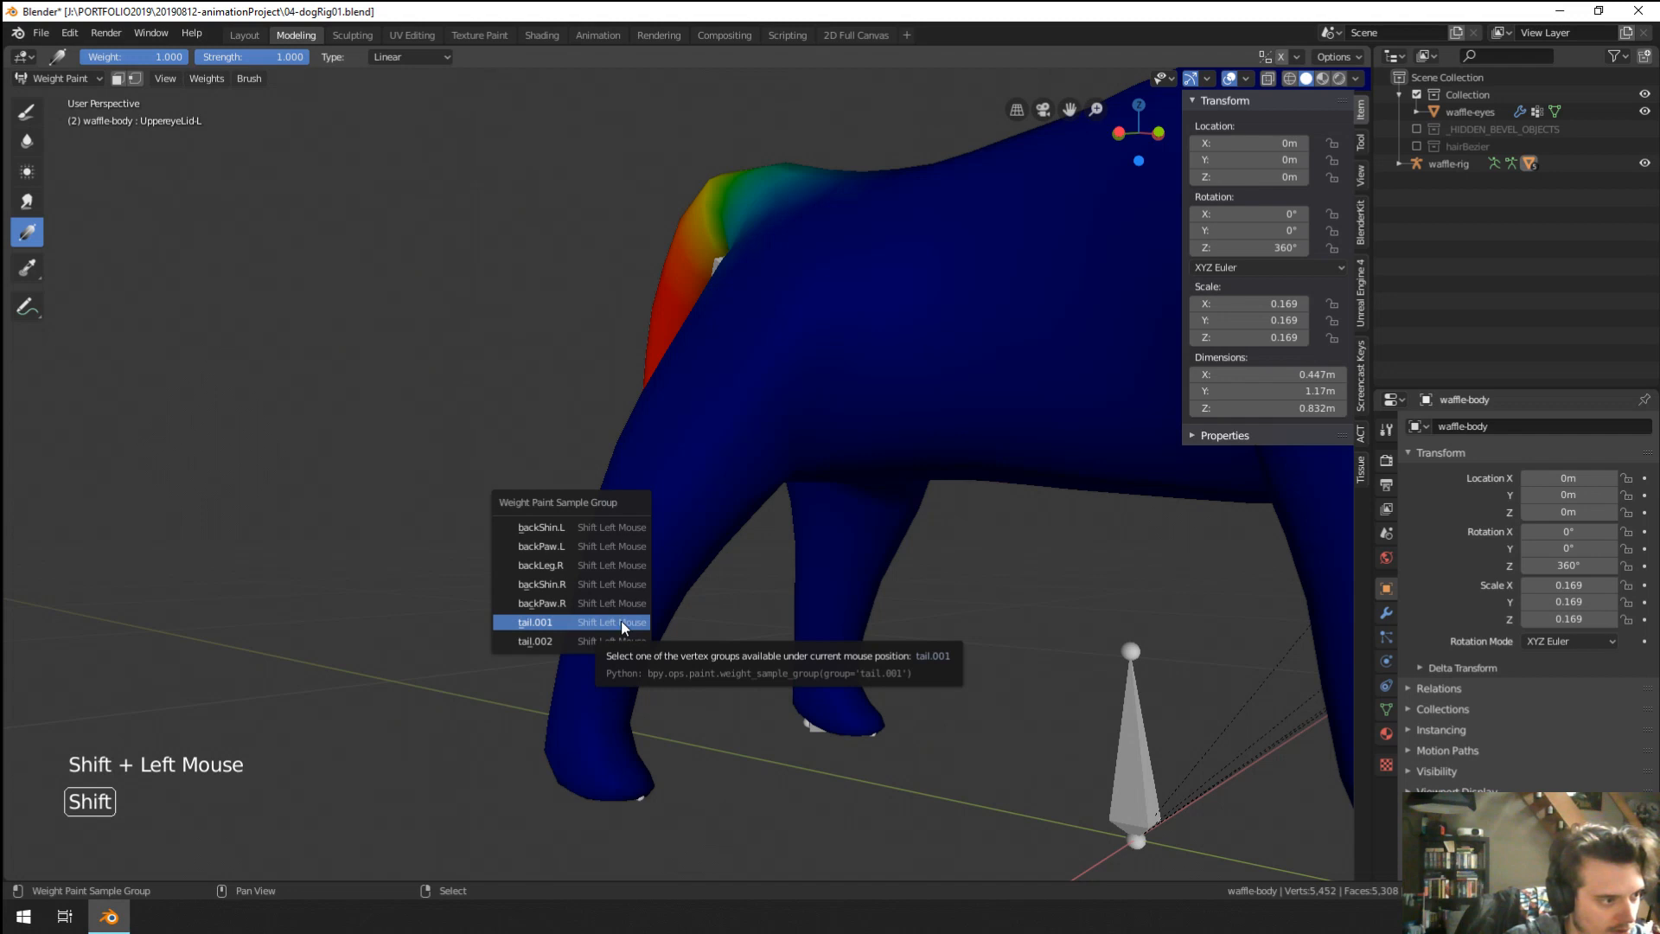
click(621, 566)
Remove stray backPaw.L influence from the right hind leg with linear gradients at weight 0.
shift+click(631, 597)
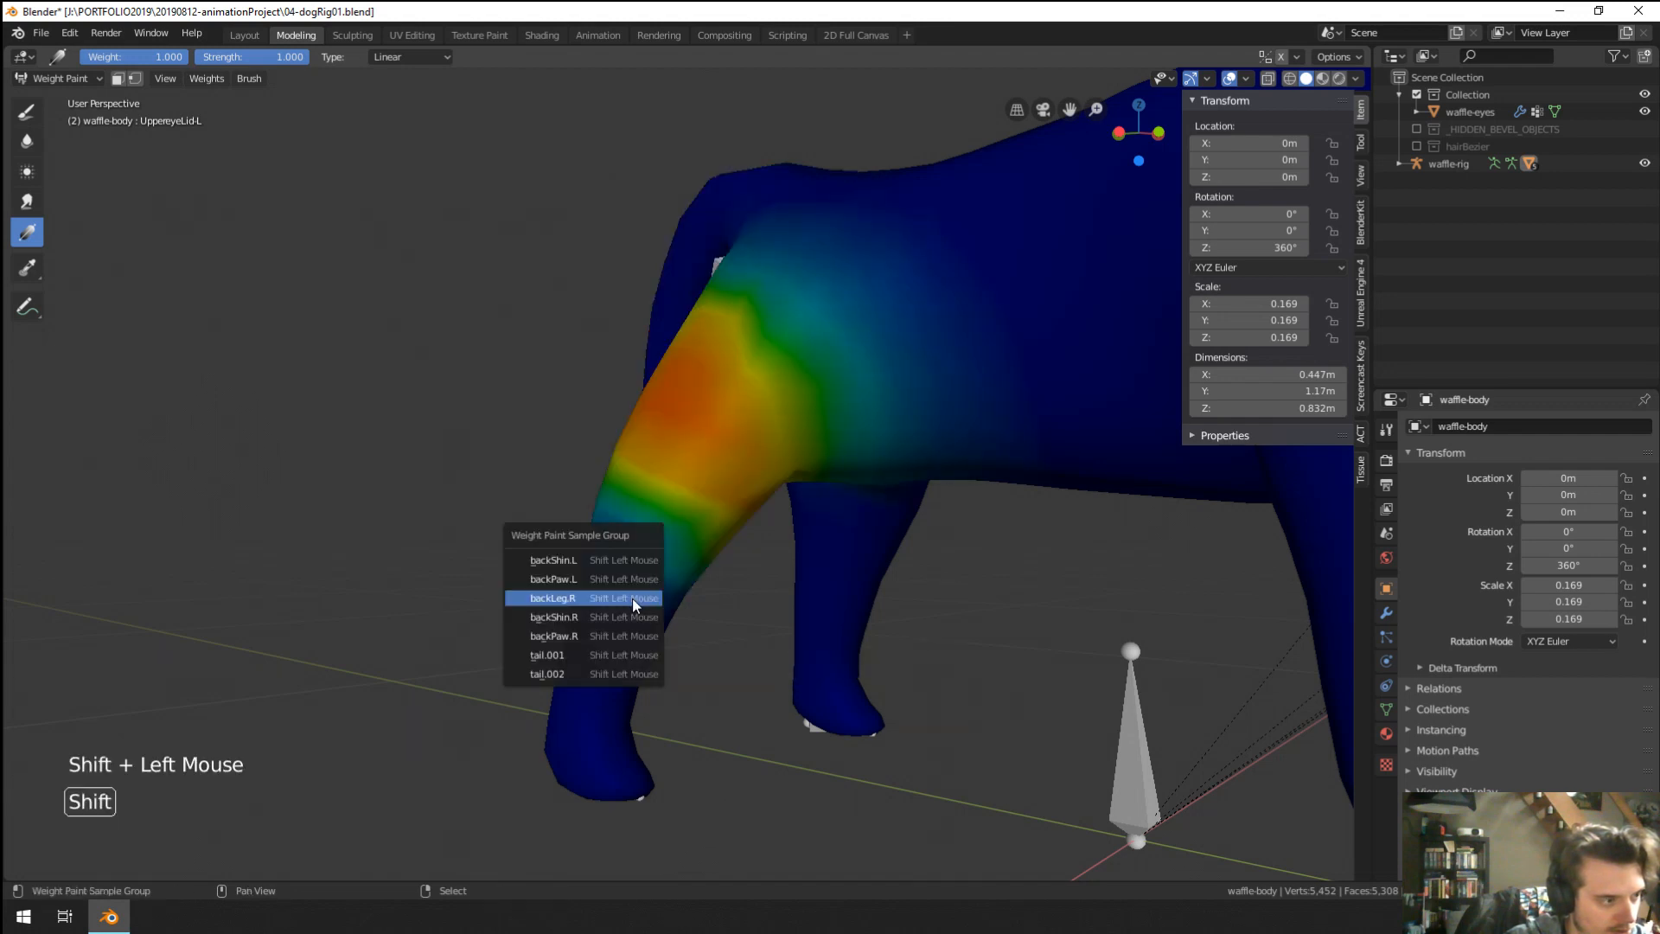
click(630, 579)
middle_drag(651, 623, 875, 358)
scroll(941, 640, up, 2)
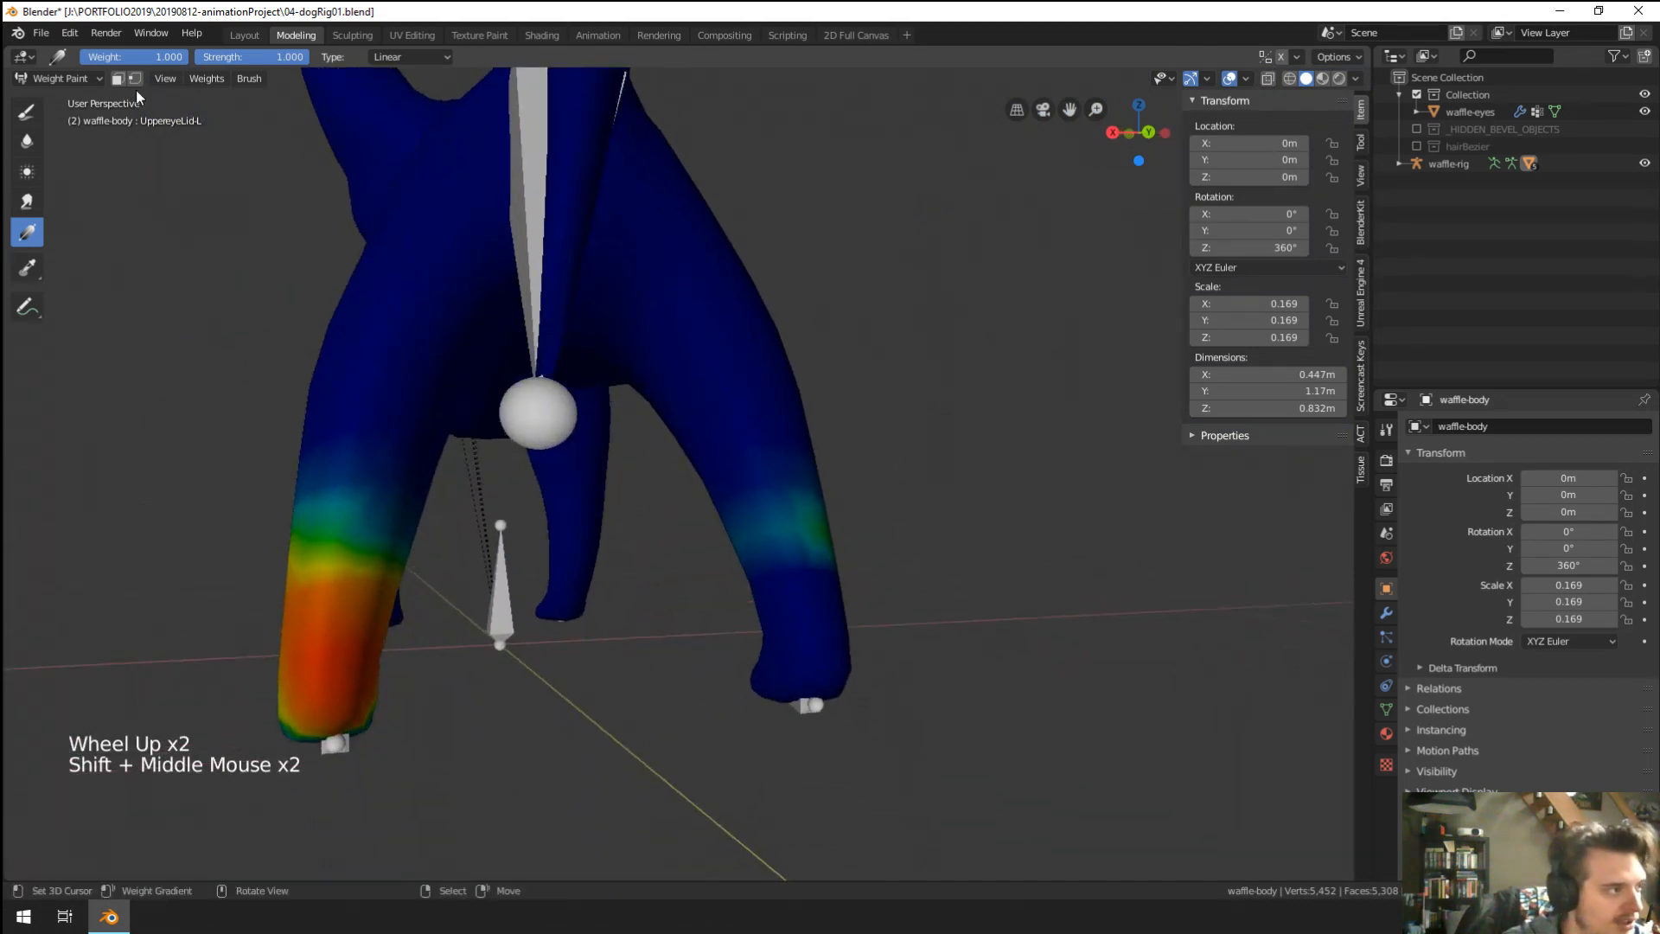
click(24, 234)
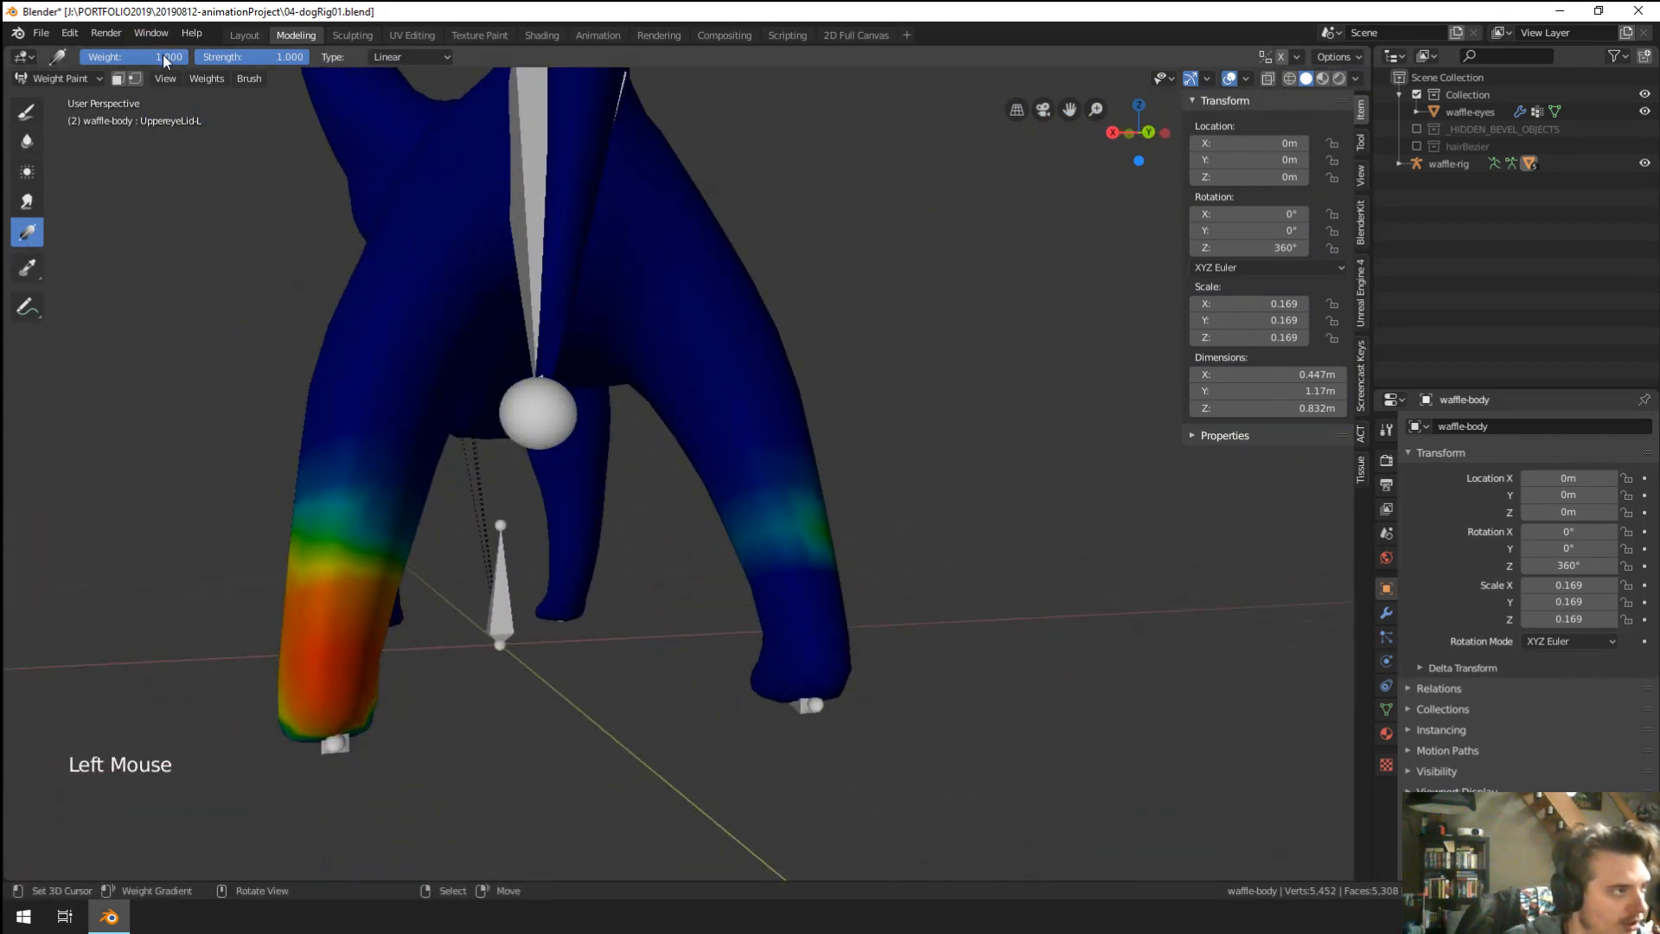
drag(163, 57, 82, 59)
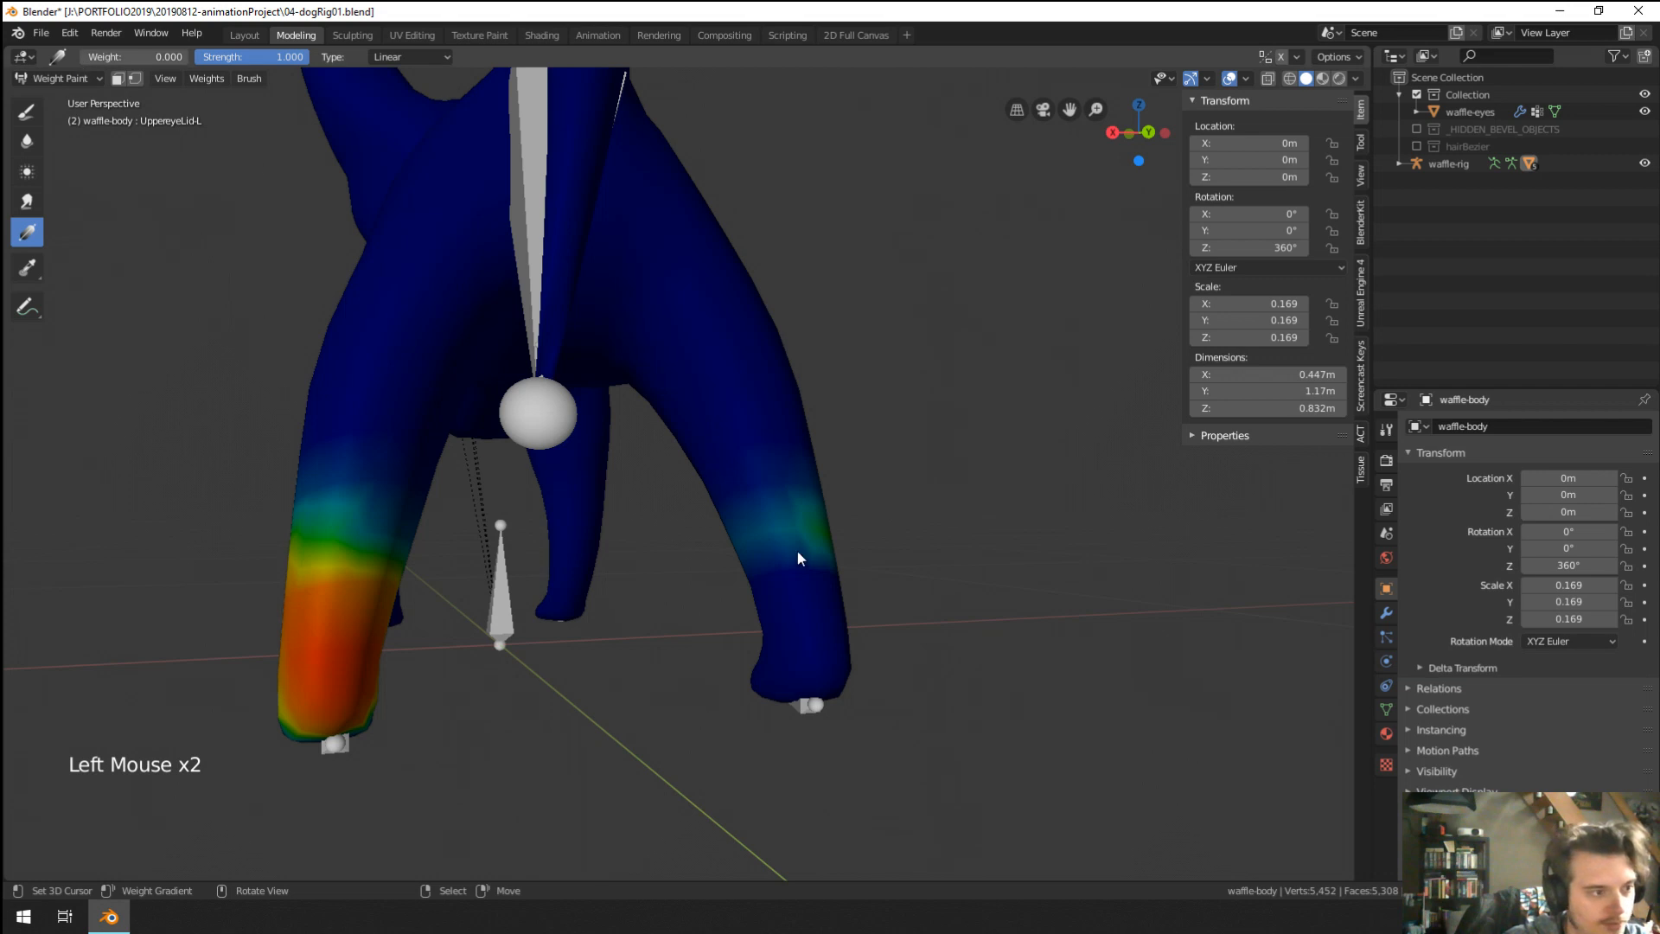
drag(800, 556, 591, 616)
drag(723, 615, 631, 633)
Pick the backShin.L group and clear its influence on the right hind leg with a zero-weight linear gradient.
mouse_move(630, 634)
middle_down()
mouse_move(259, 640)
mouse_move(471, 631)
mouse_move(643, 654)
mouse_move(827, 531)
middle_up()
shift+click(826, 531)
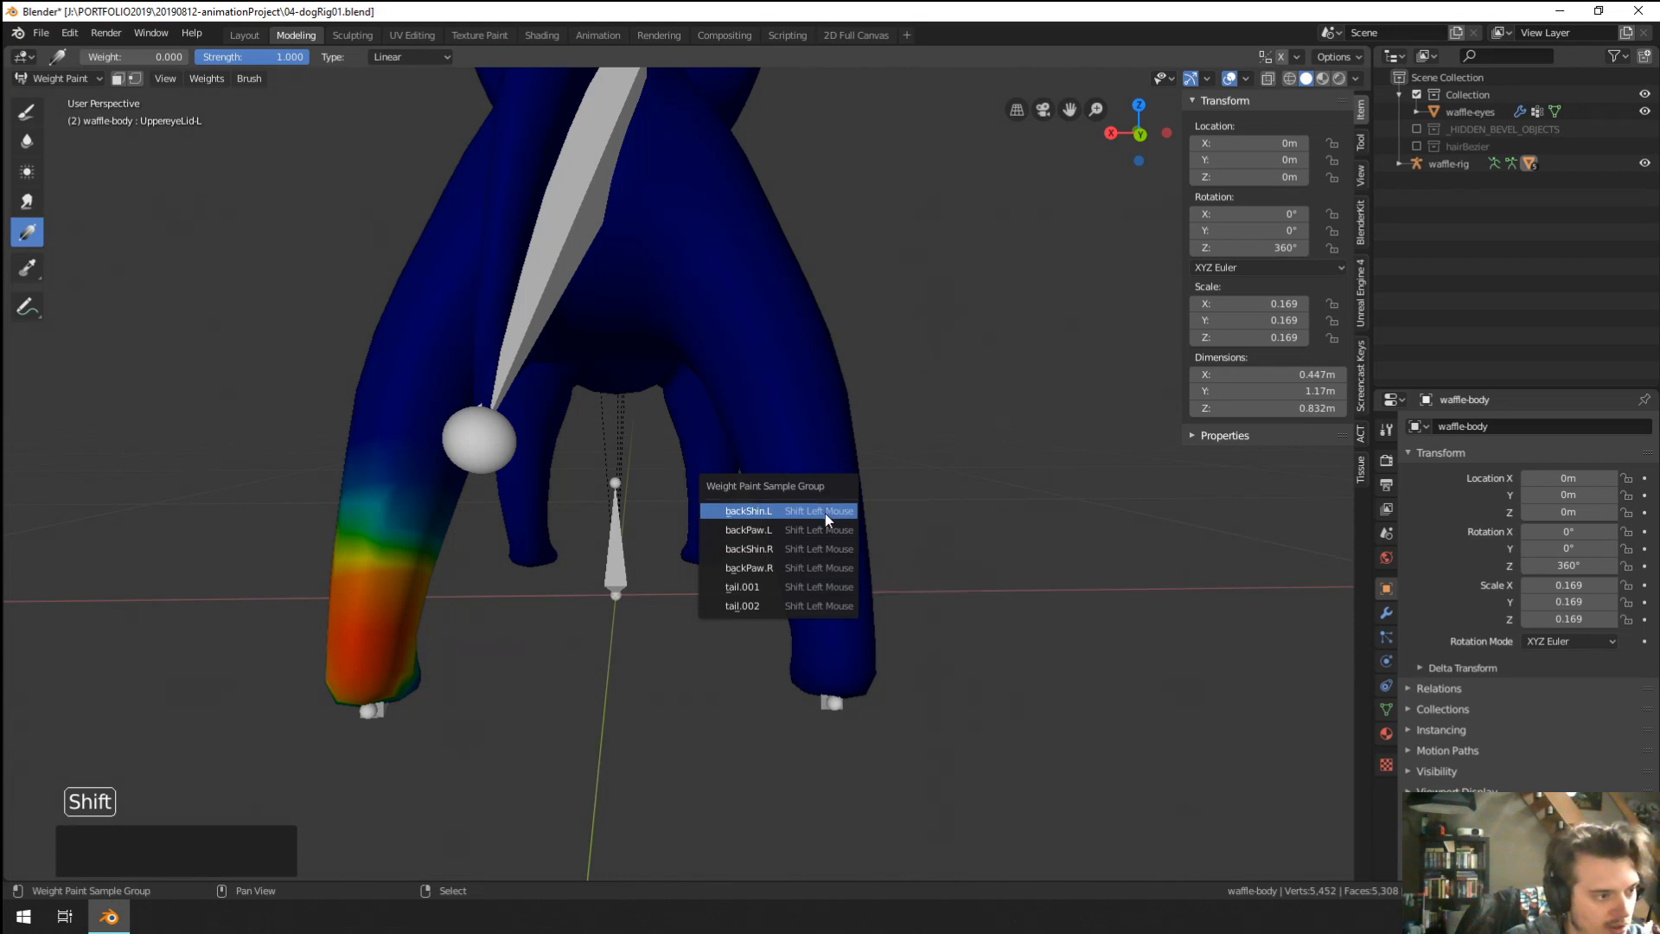
click(825, 511)
mouse_move(747, 524)
mouse_down()
mouse_move(467, 575)
mouse_move(589, 548)
mouse_up()
Examine the backLeg.L and backPaw.R group weights across both hind legs.
shift+click(790, 498)
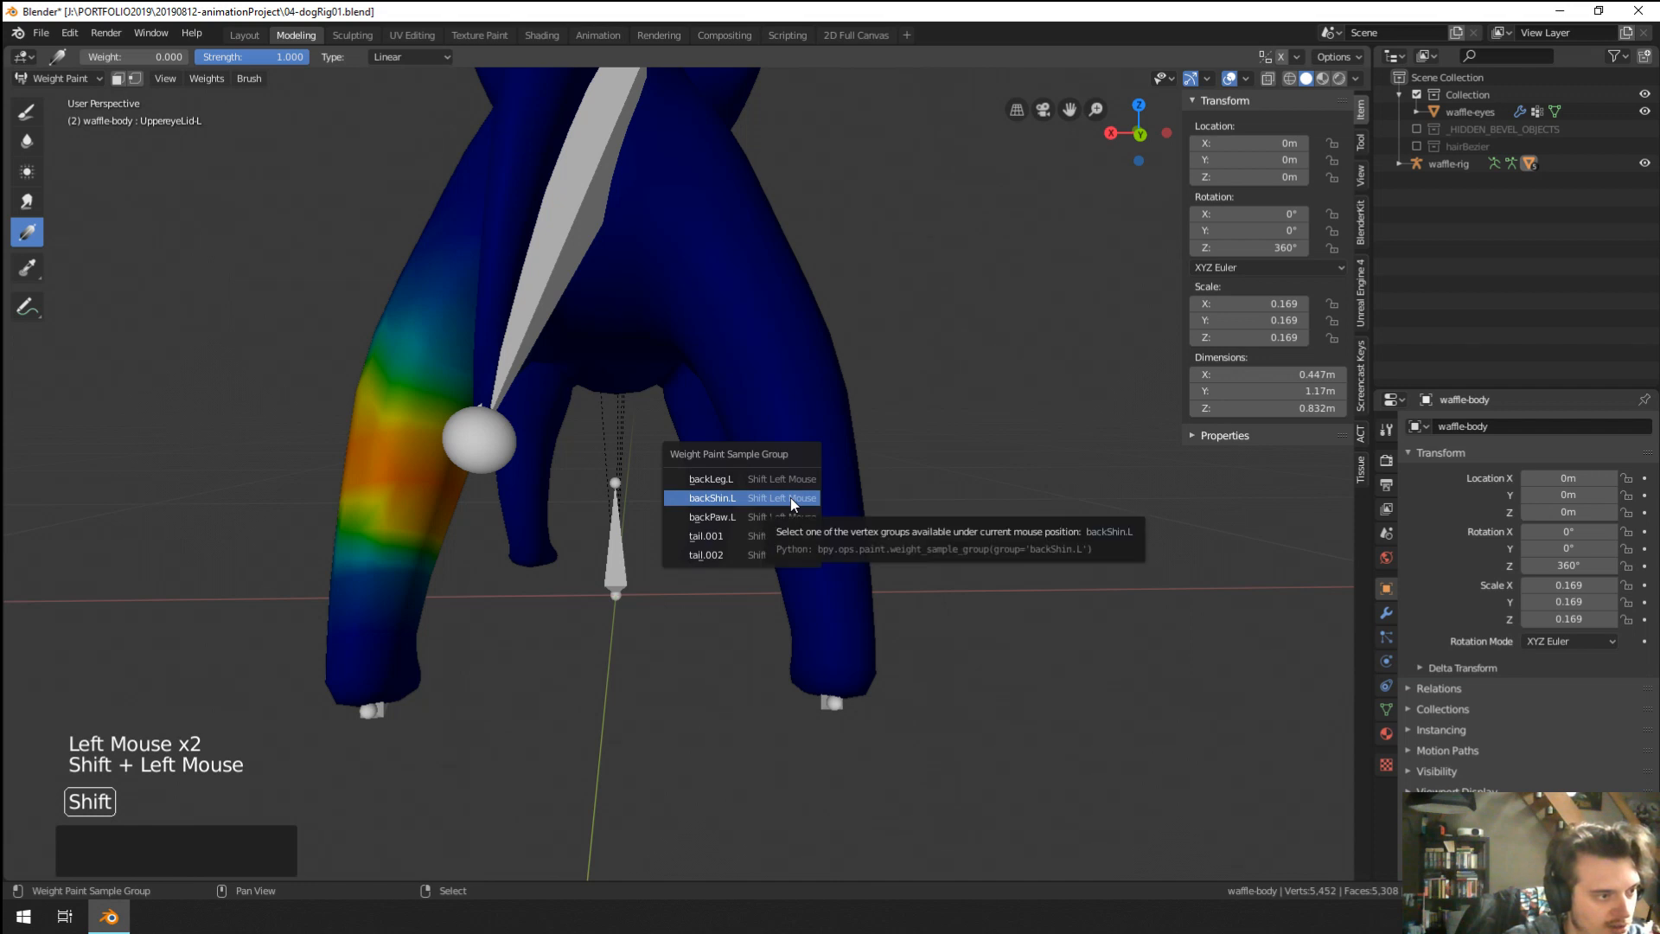
click(787, 479)
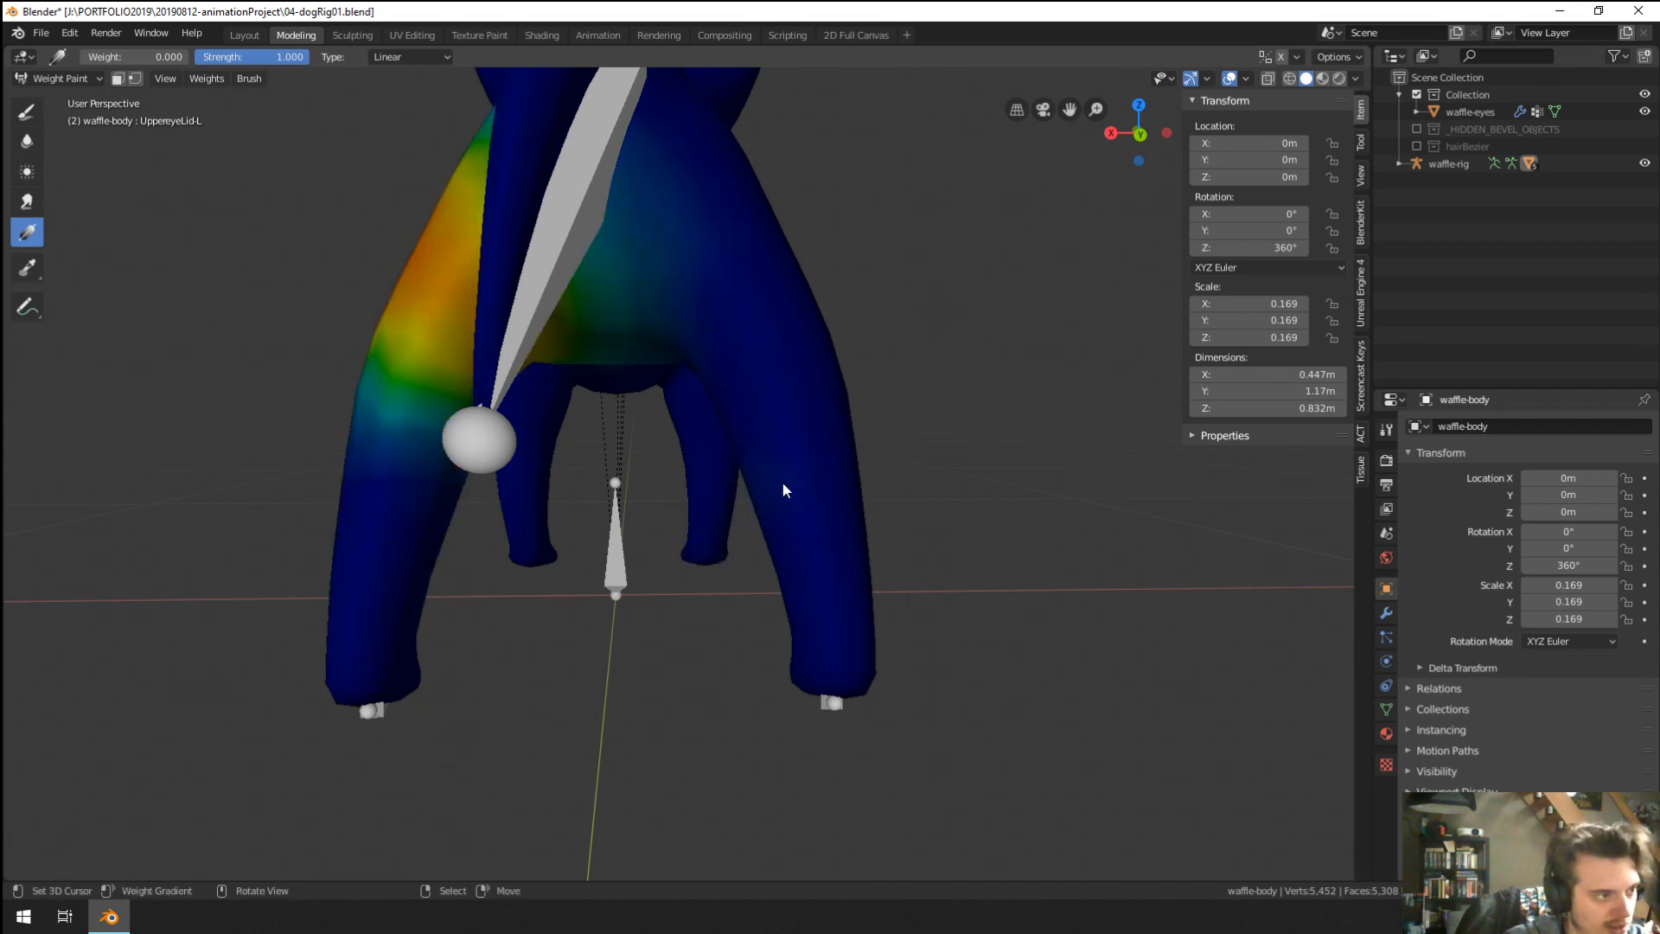
middle_drag(745, 356, 885, 567)
shift+click(853, 571)
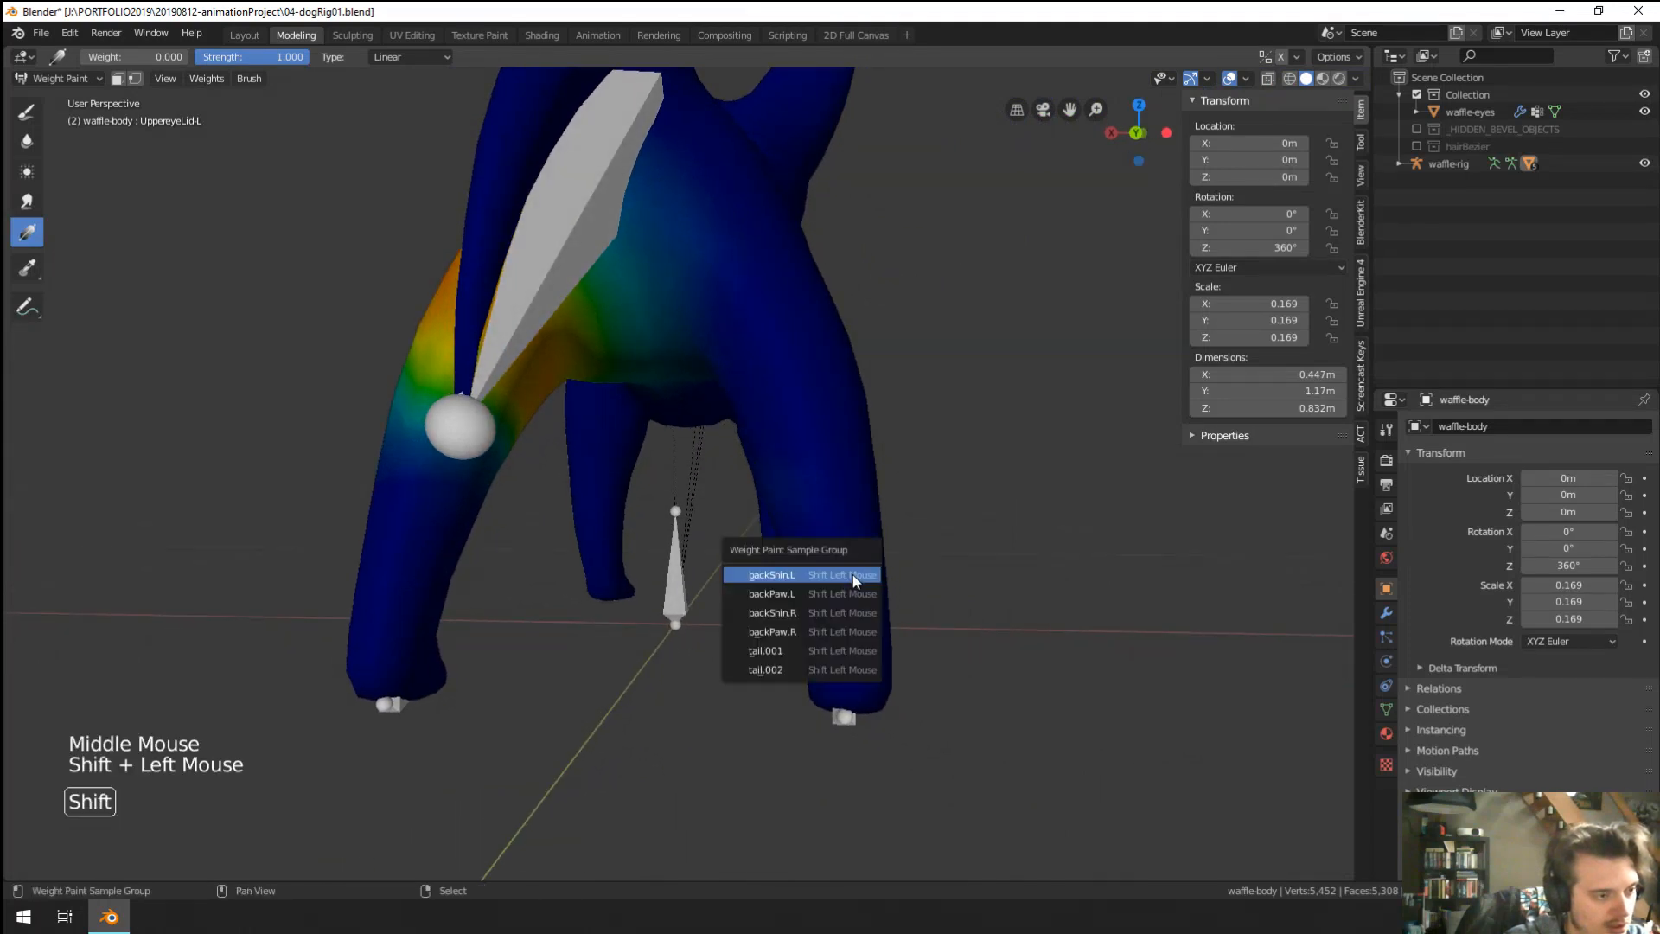
click(853, 635)
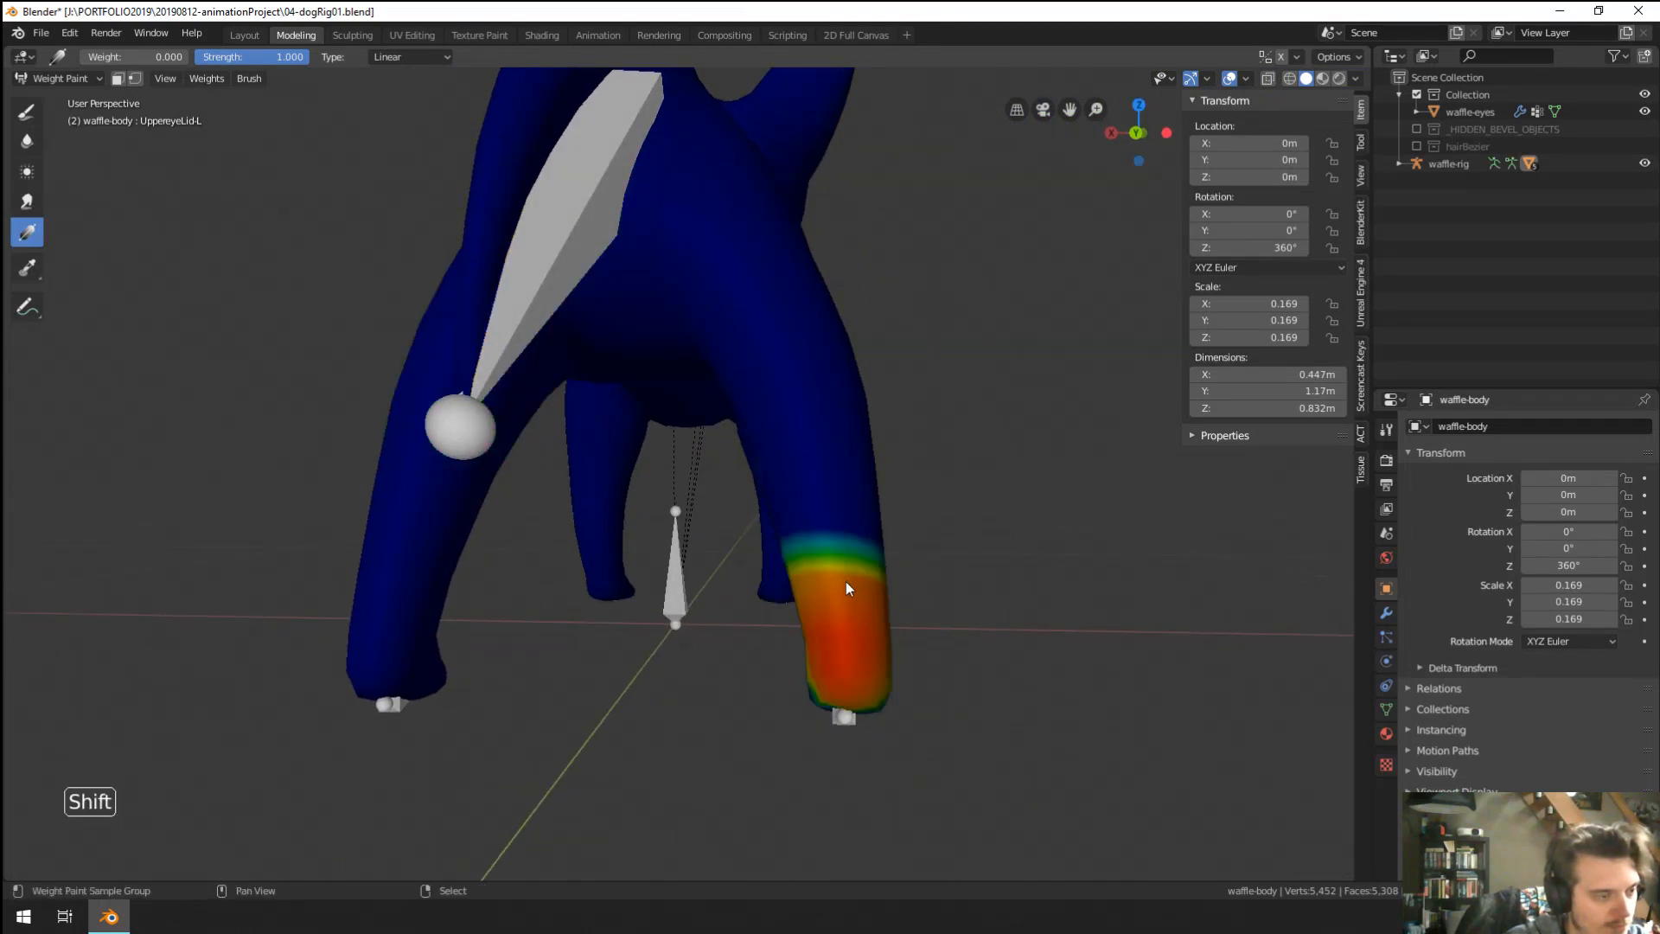
shift+click(847, 586)
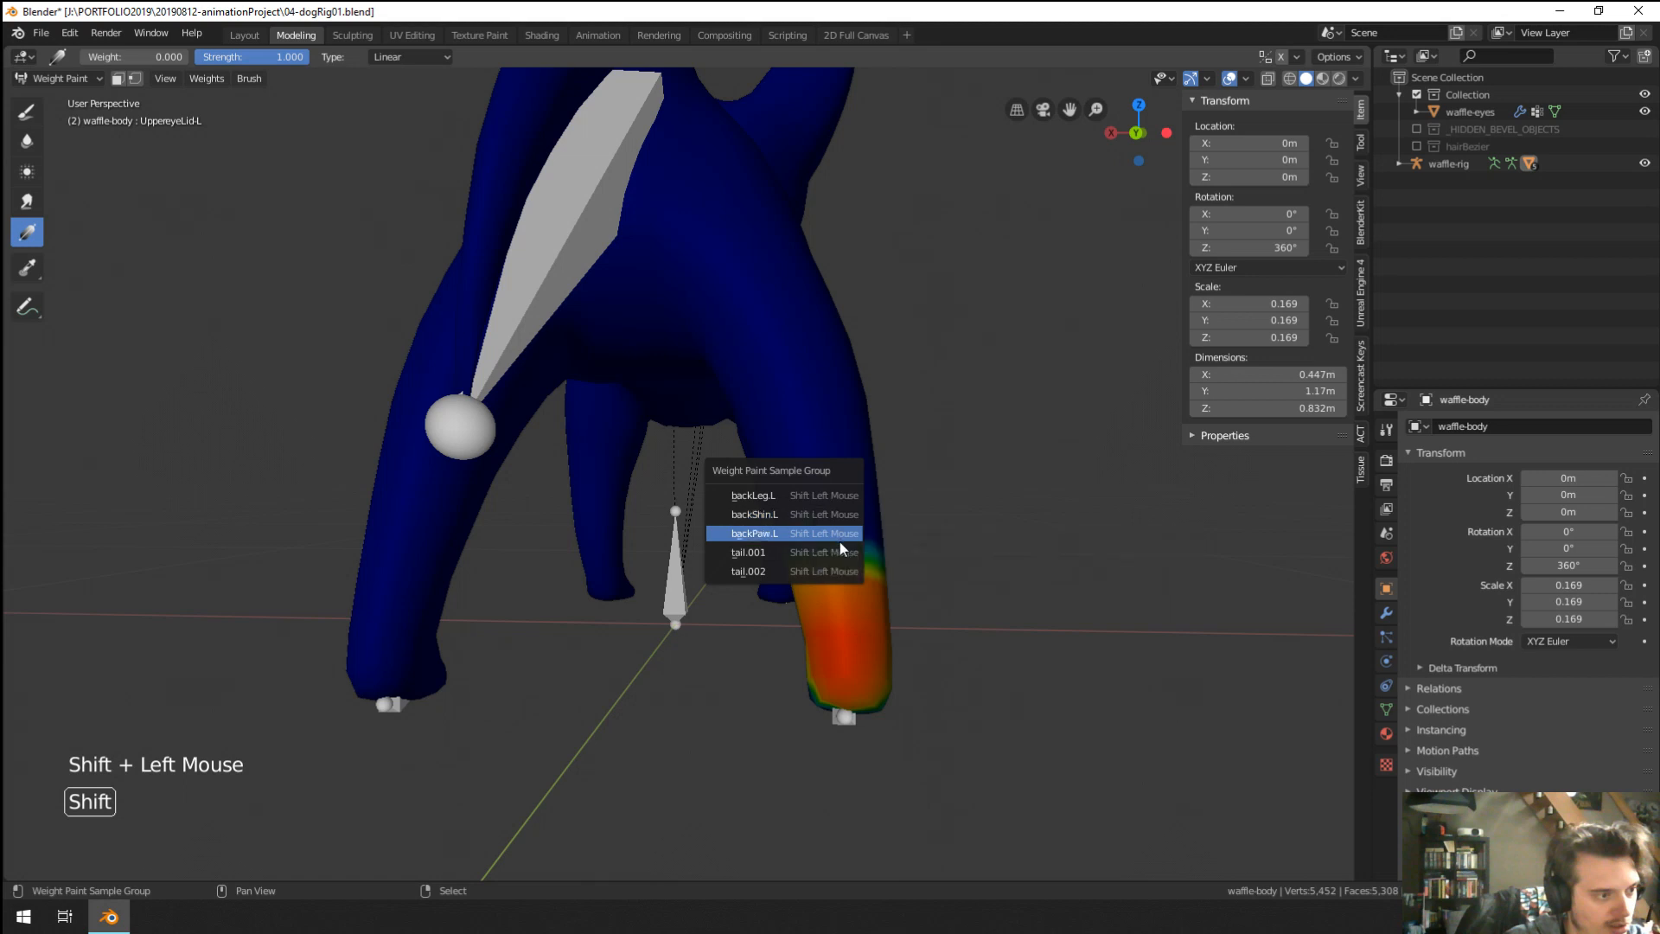
click(829, 500)
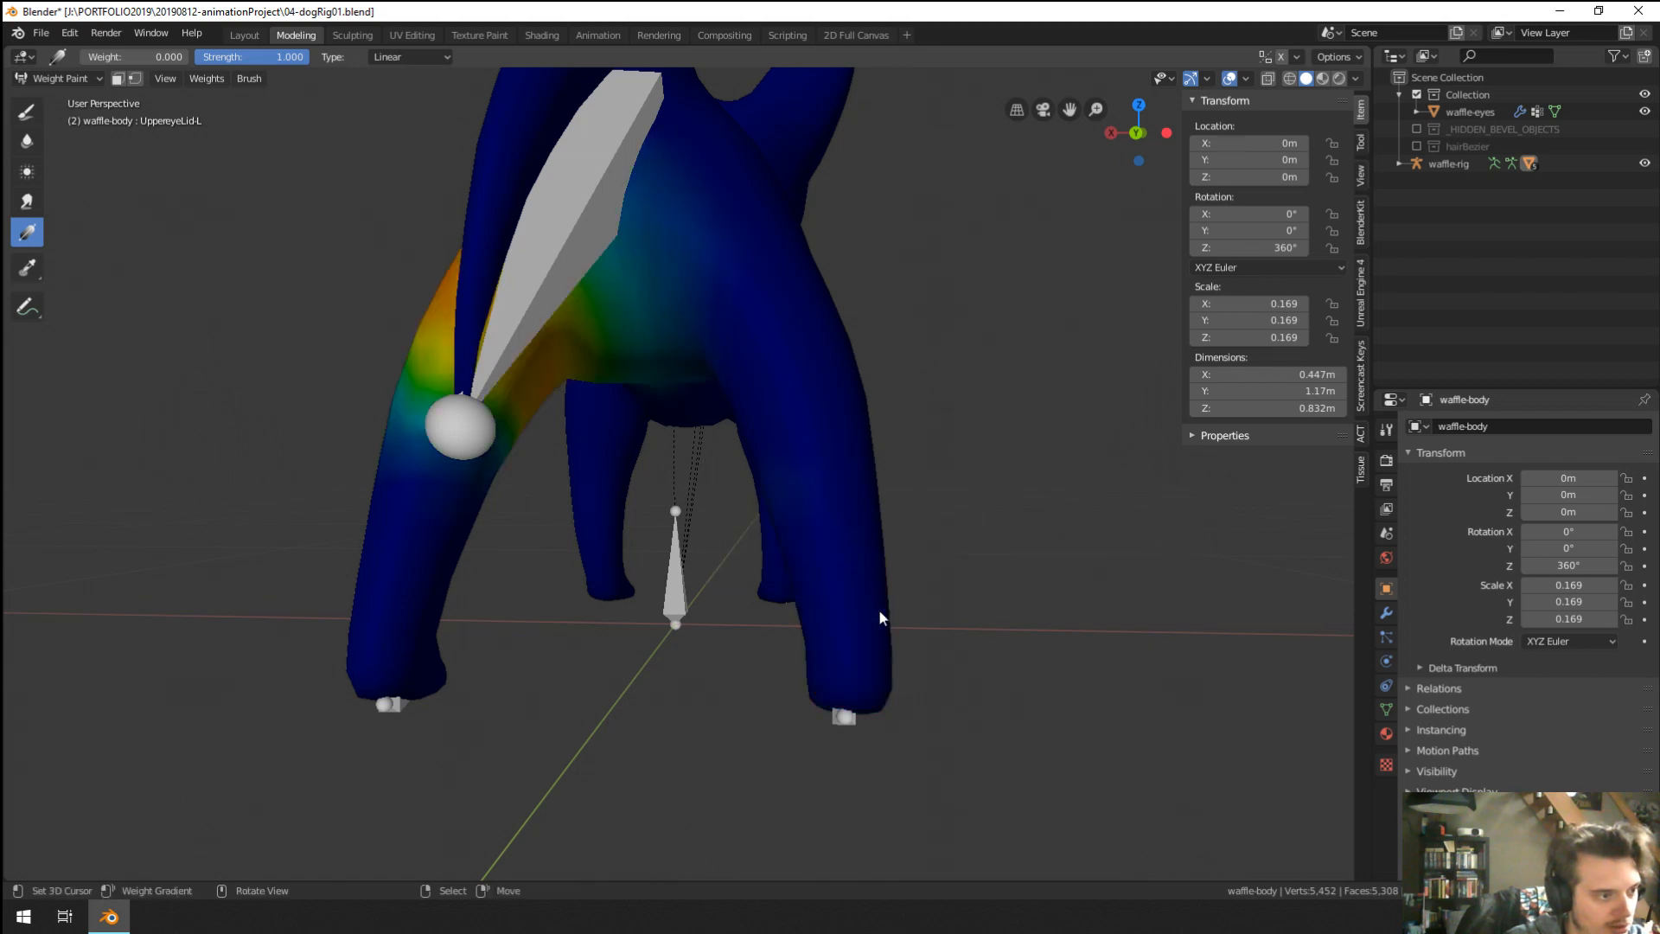
mouse_move(880, 615)
middle_down()
mouse_move(906, 624)
mouse_move(837, 543)
middle_up()
shift+click(839, 546)
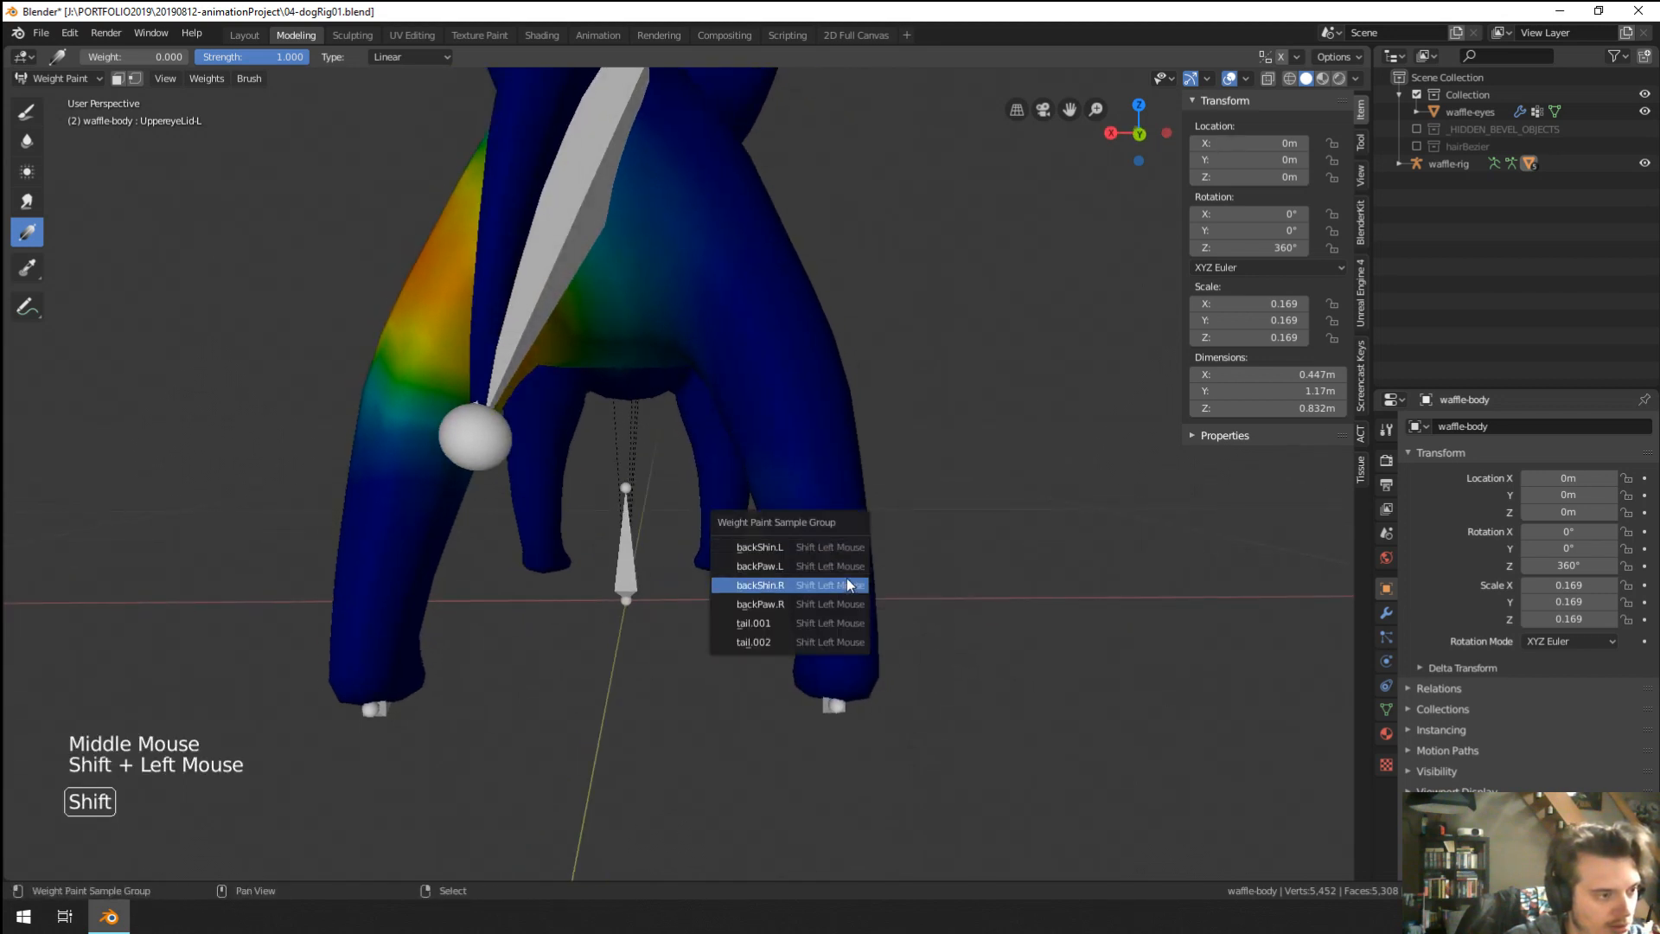
click(847, 603)
shift+click(837, 656)
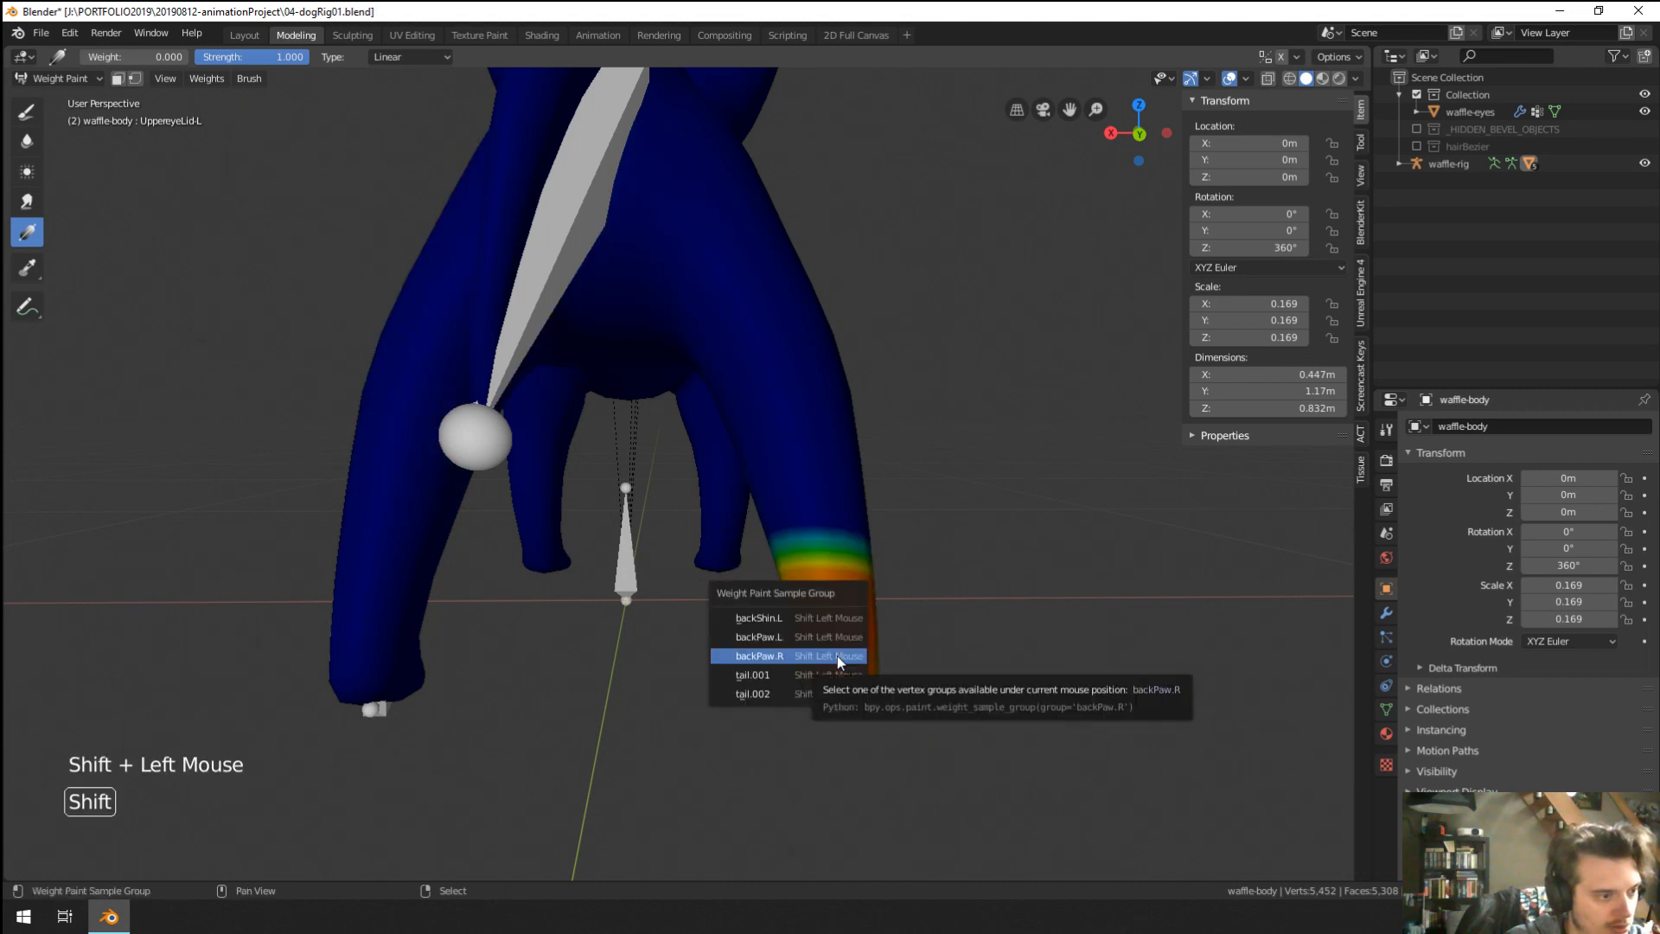
click(837, 655)
Pick the backShin.R group and apply a radial gradient with weight 0 over the lower right hind leg.
shift+click(797, 401)
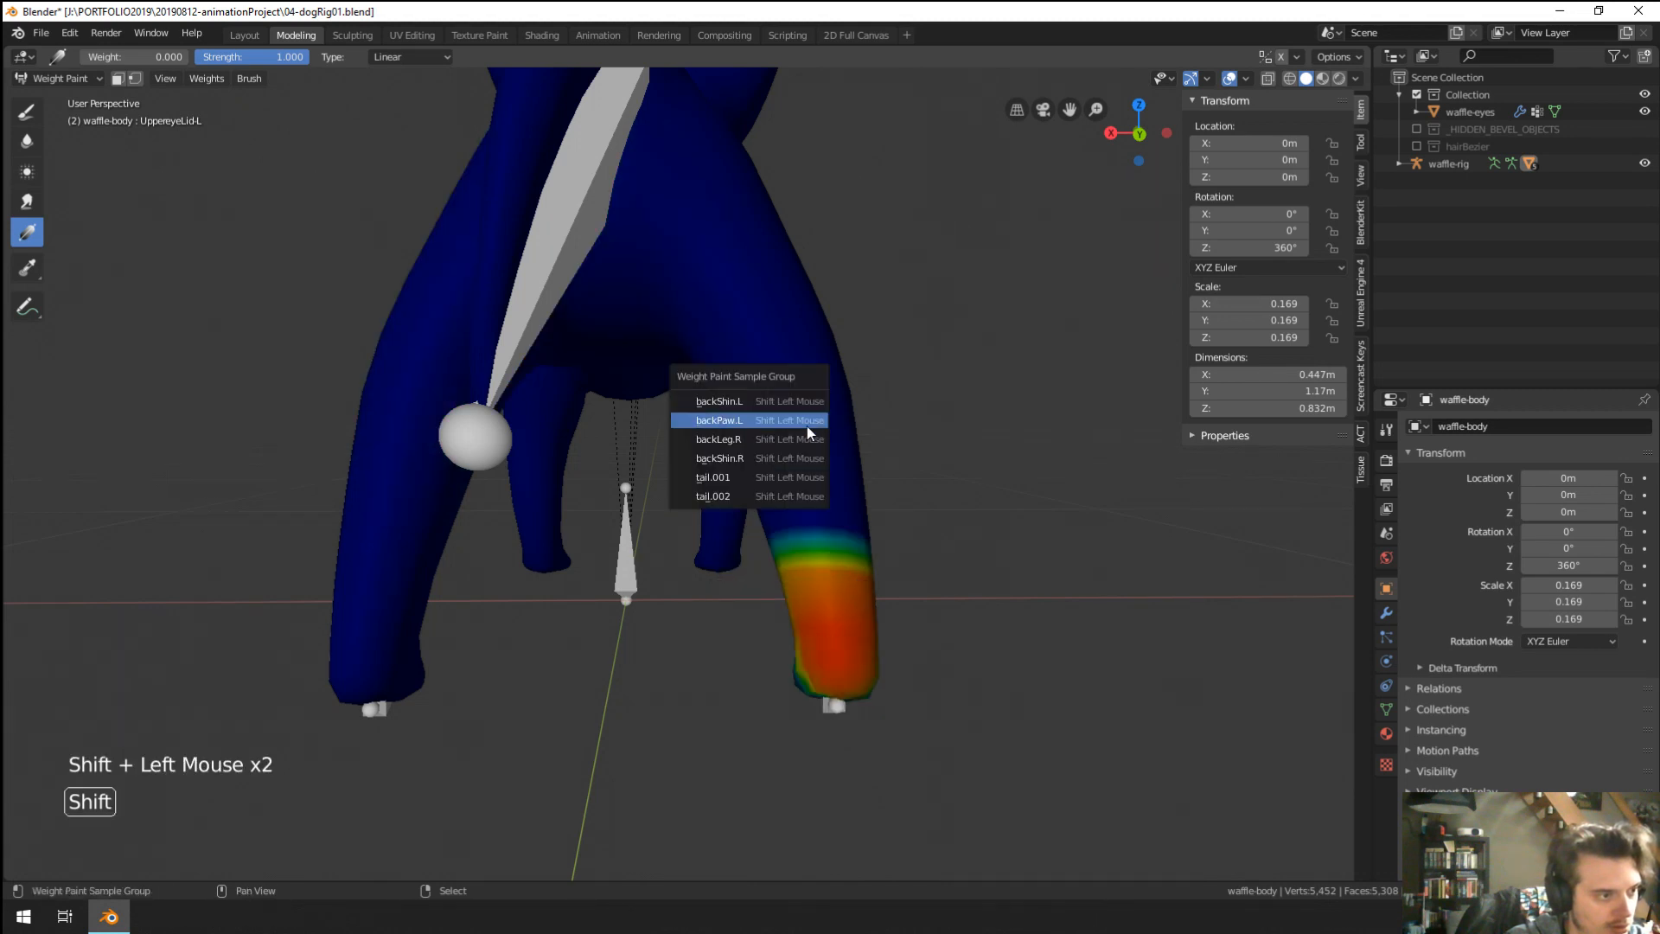
click(806, 460)
middle_drag(849, 532, 7, 184)
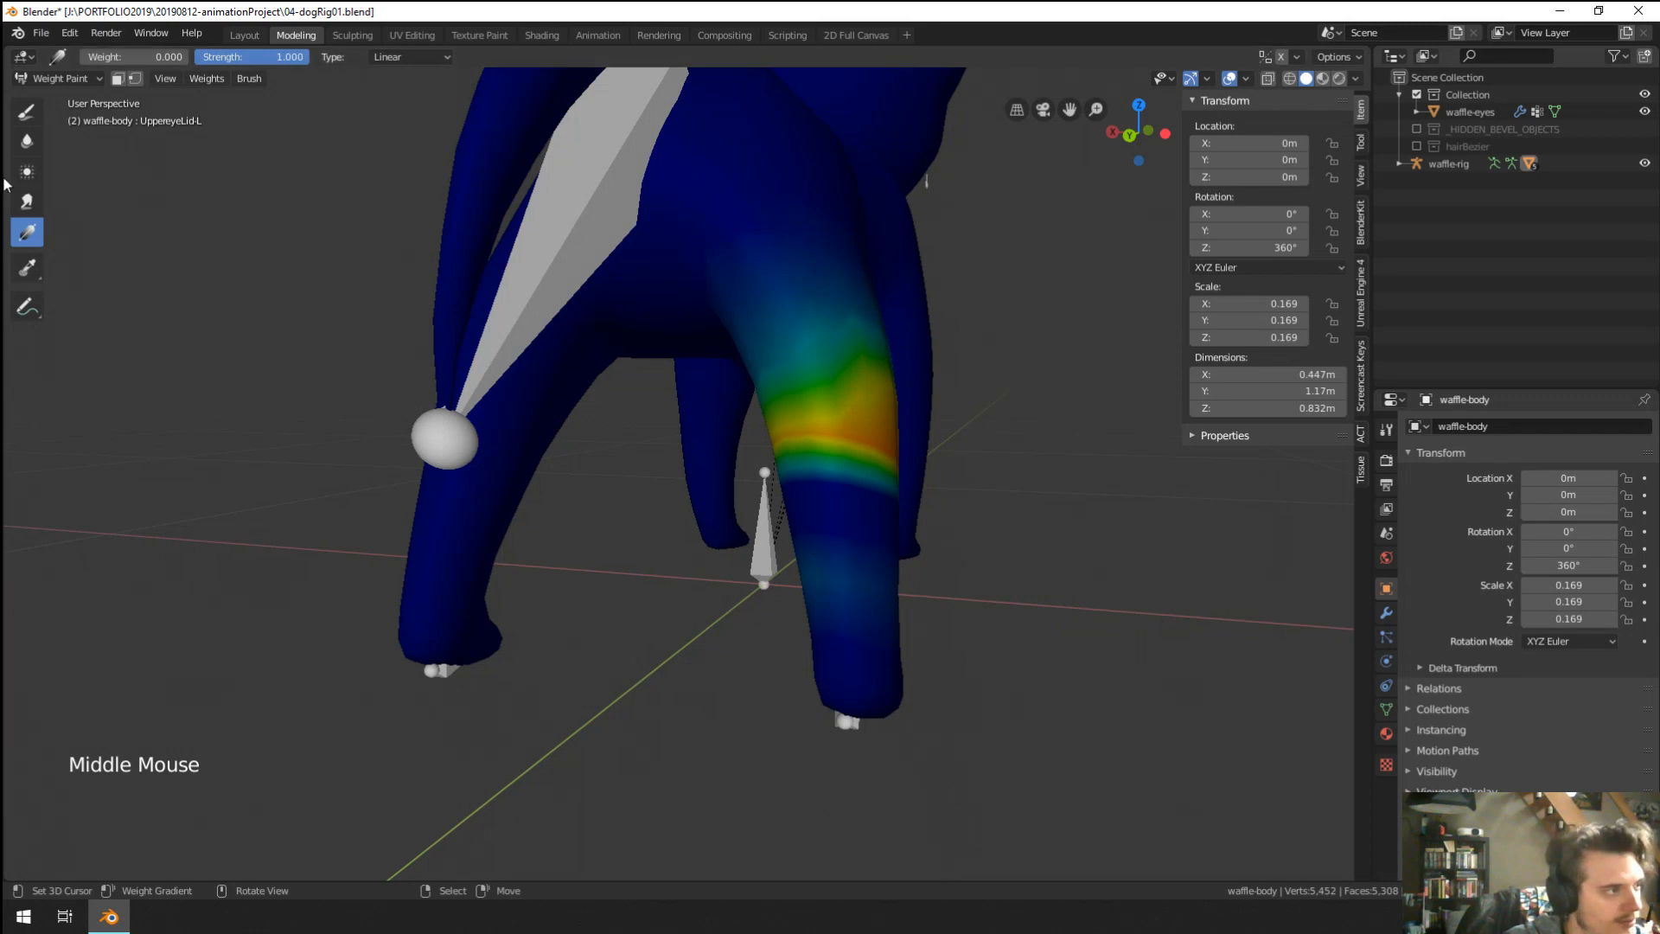
middle_drag(216, 267, 381, 138)
click(408, 57)
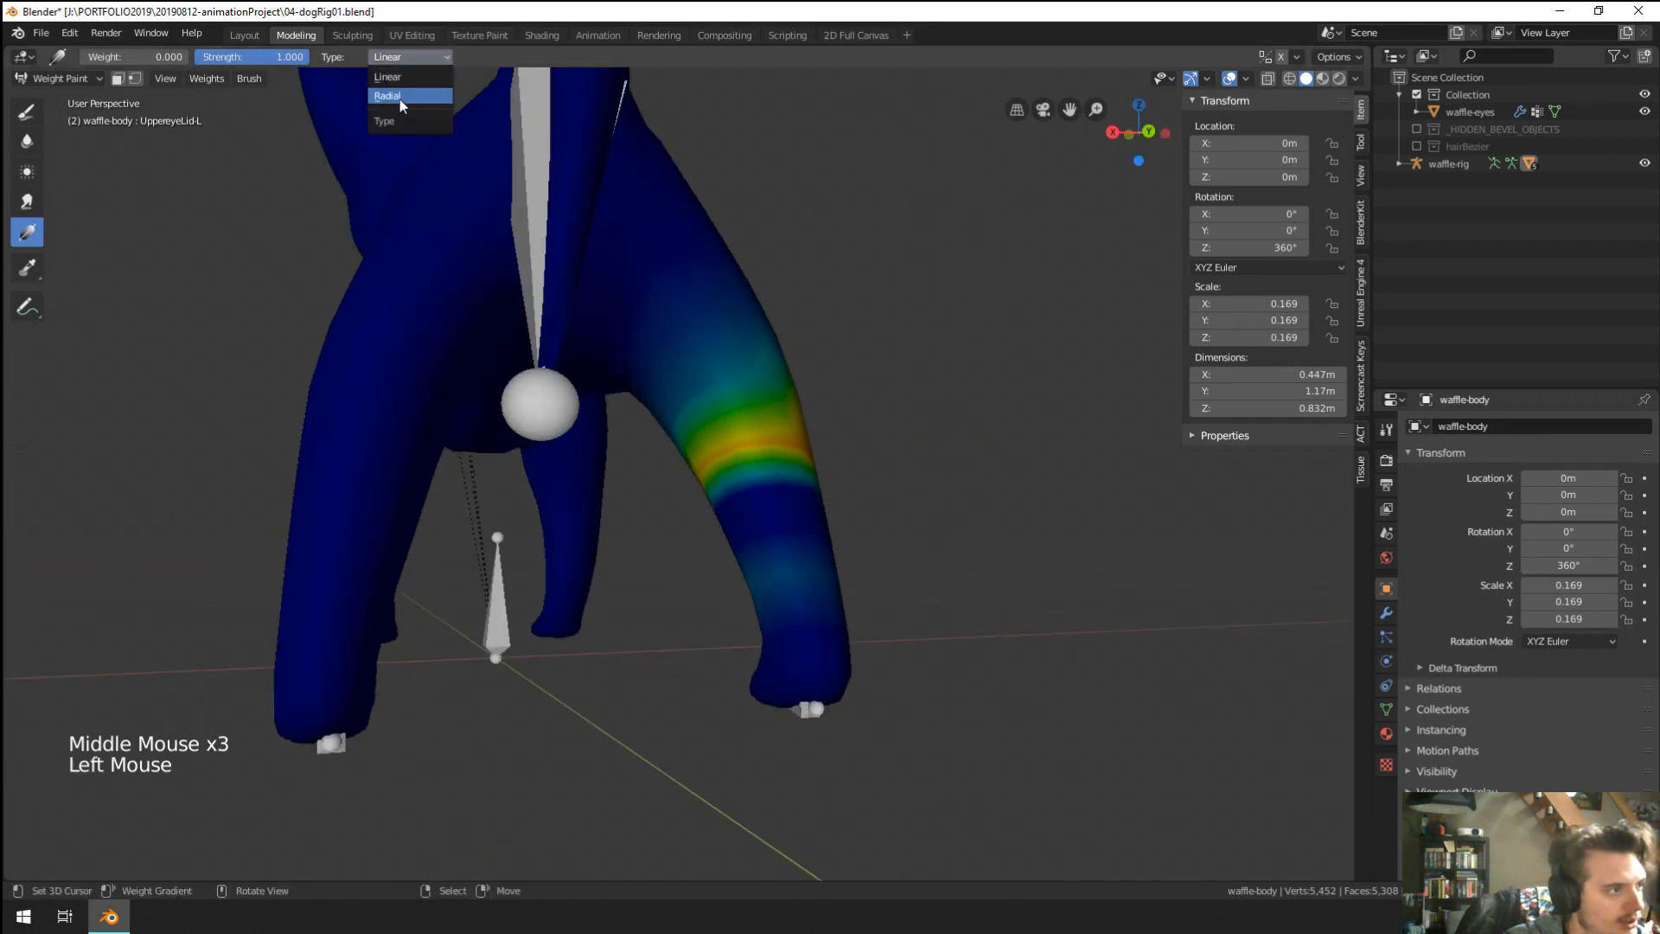
click(403, 96)
drag(779, 524, 822, 660)
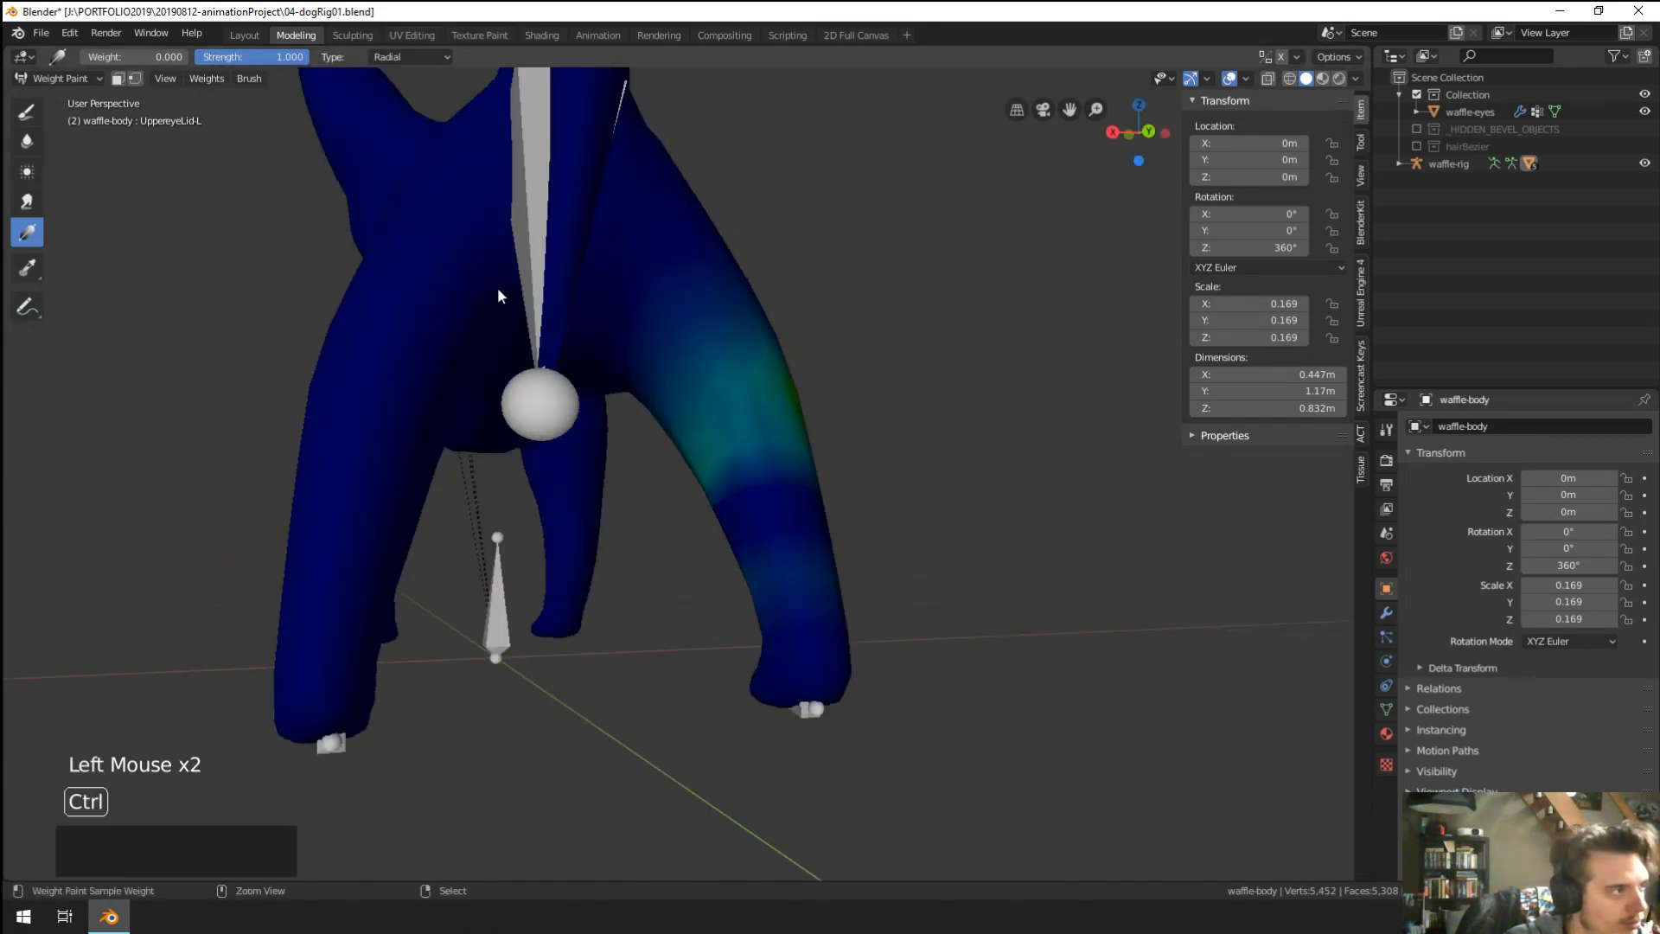
Undo the last zero-weight gradient and repaint the backShin.R influence around the right hind shin with radial gradients at weight 1.
key(ctrl+z)
drag(138, 58, 174, 58)
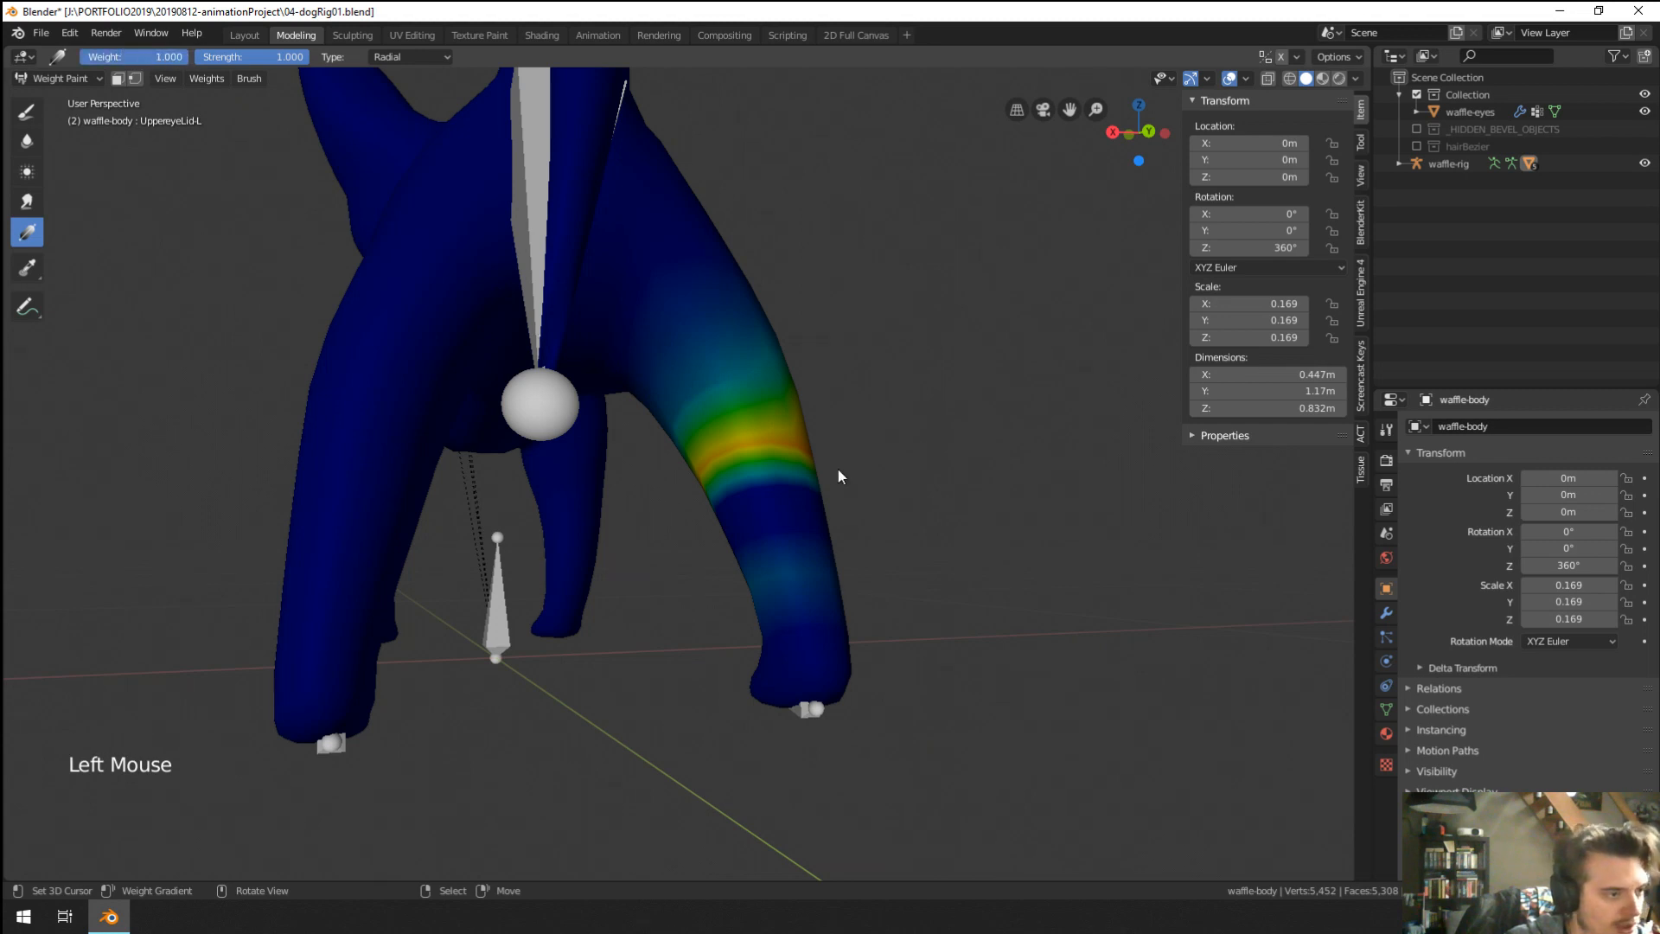
drag(778, 513, 834, 626)
middle_drag(935, 567, 619, 568)
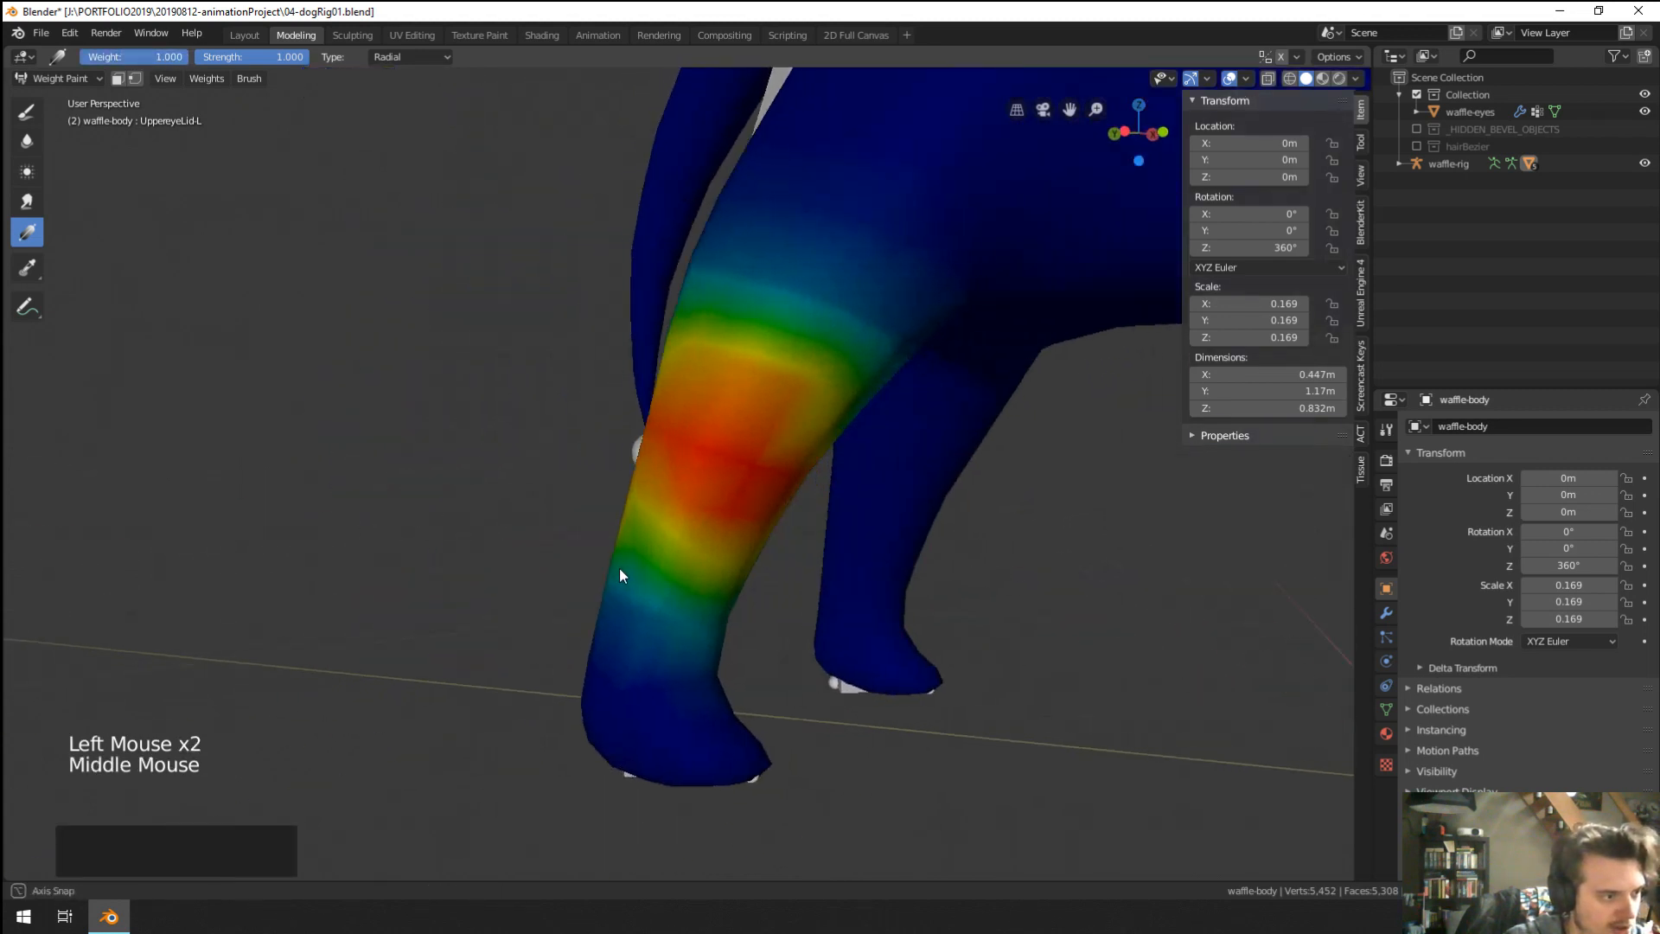
middle_drag(685, 505, 670, 504)
drag(669, 509, 634, 582)
middle_drag(633, 582, 863, 579)
key(ctrl+z)
drag(835, 492, 840, 546)
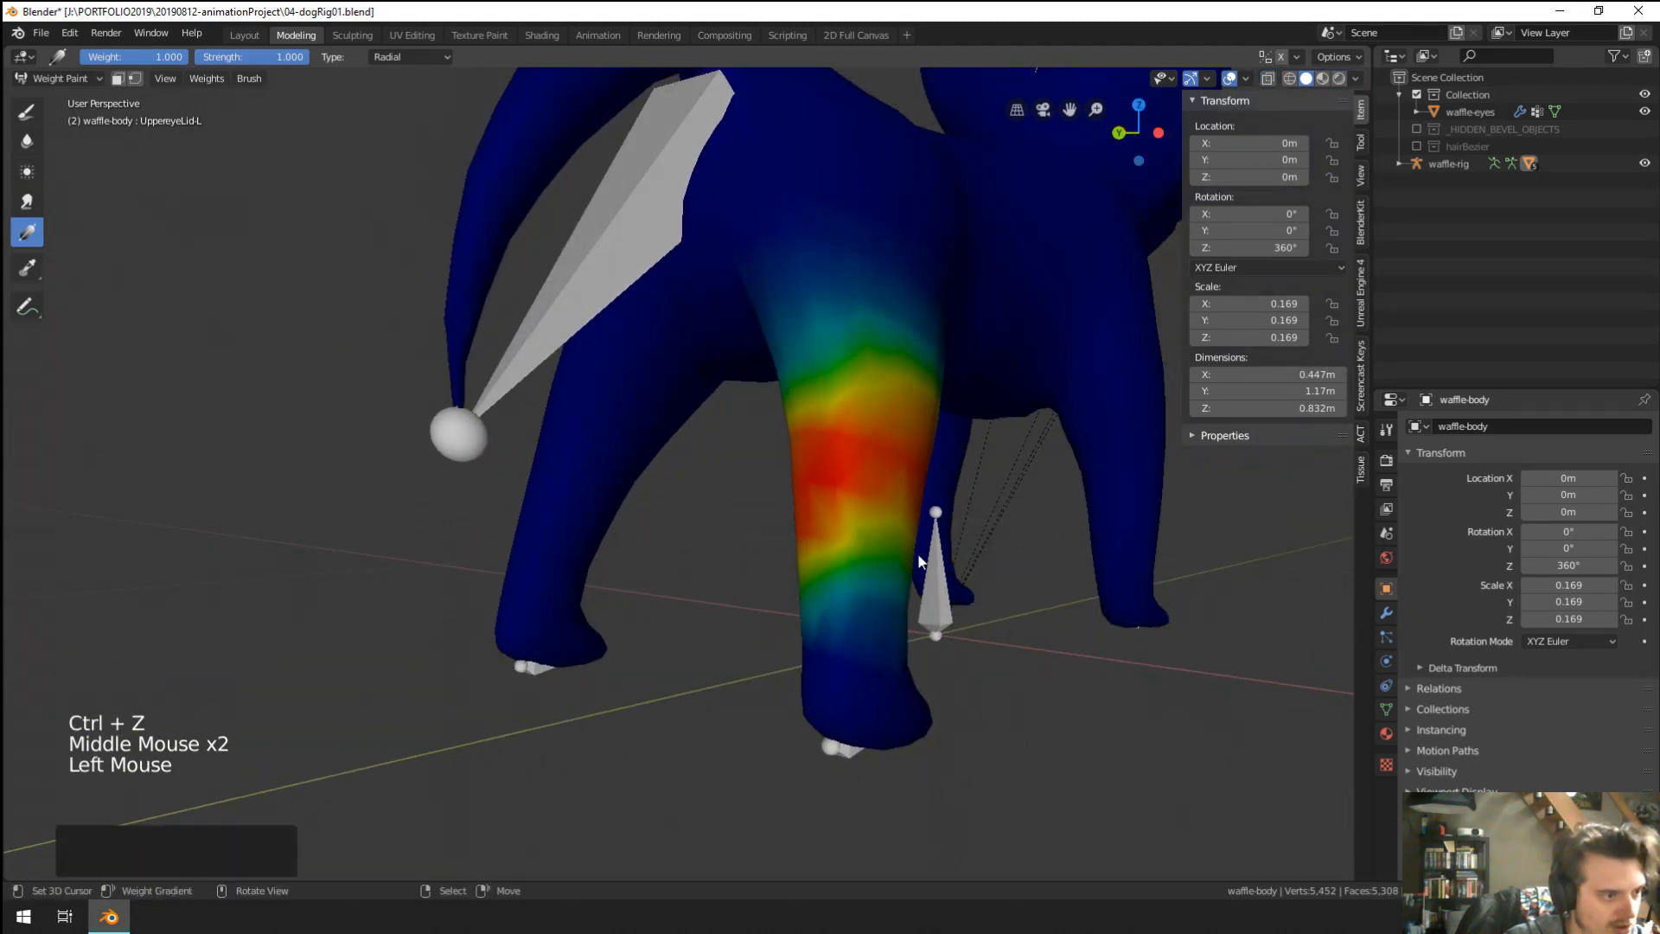
middle_drag(779, 560, 849, 575)
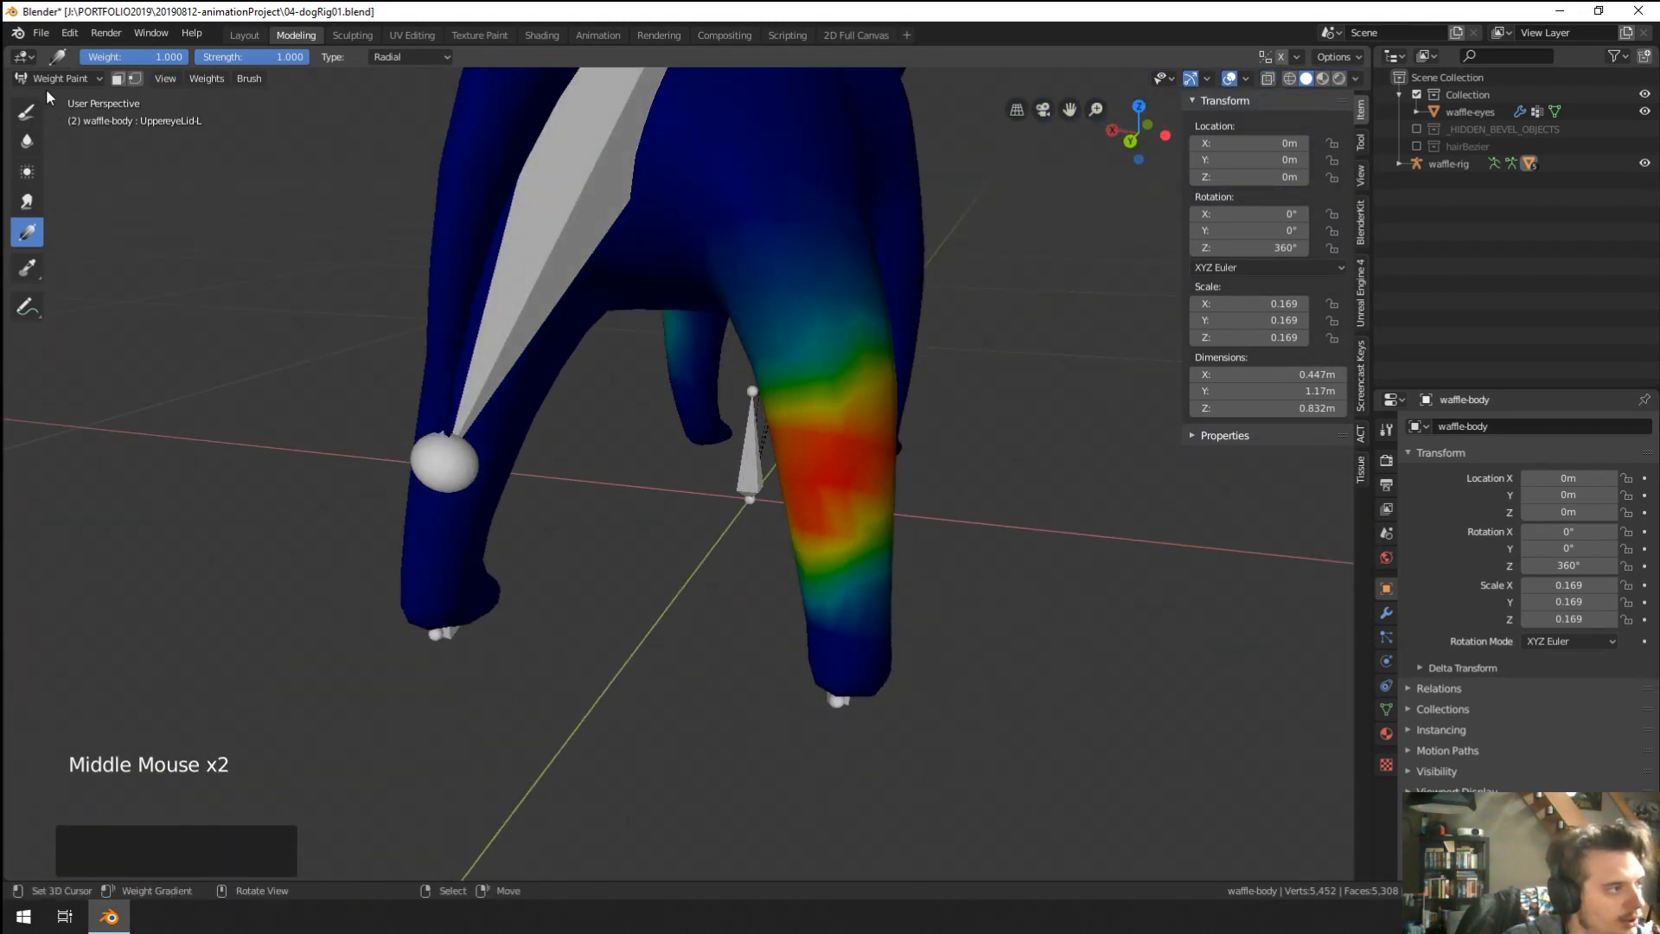
Blur the backShin.R weights all around the right hind shin using the Blur brush with a 184 px radius.
click(91, 77)
click(27, 141)
key(f)
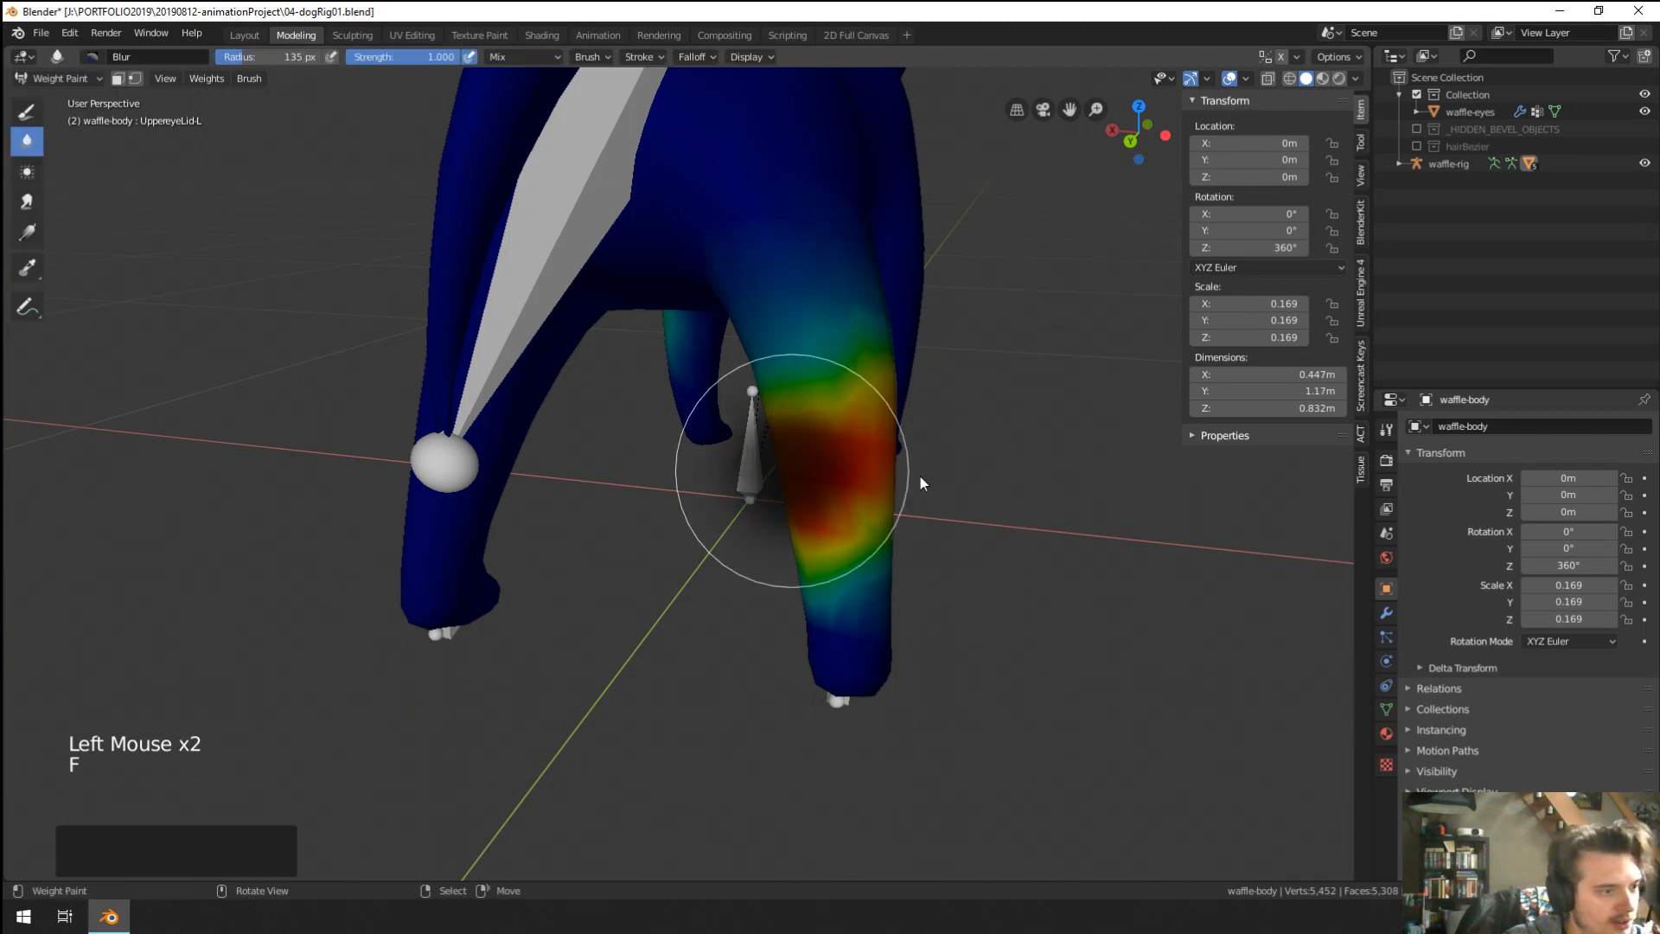
click(958, 483)
mouse_move(830, 480)
mouse_down()
mouse_move(796, 485)
mouse_move(839, 500)
mouse_up()
middle_drag(887, 524, 570, 474)
click(602, 473)
drag(605, 473, 694, 491)
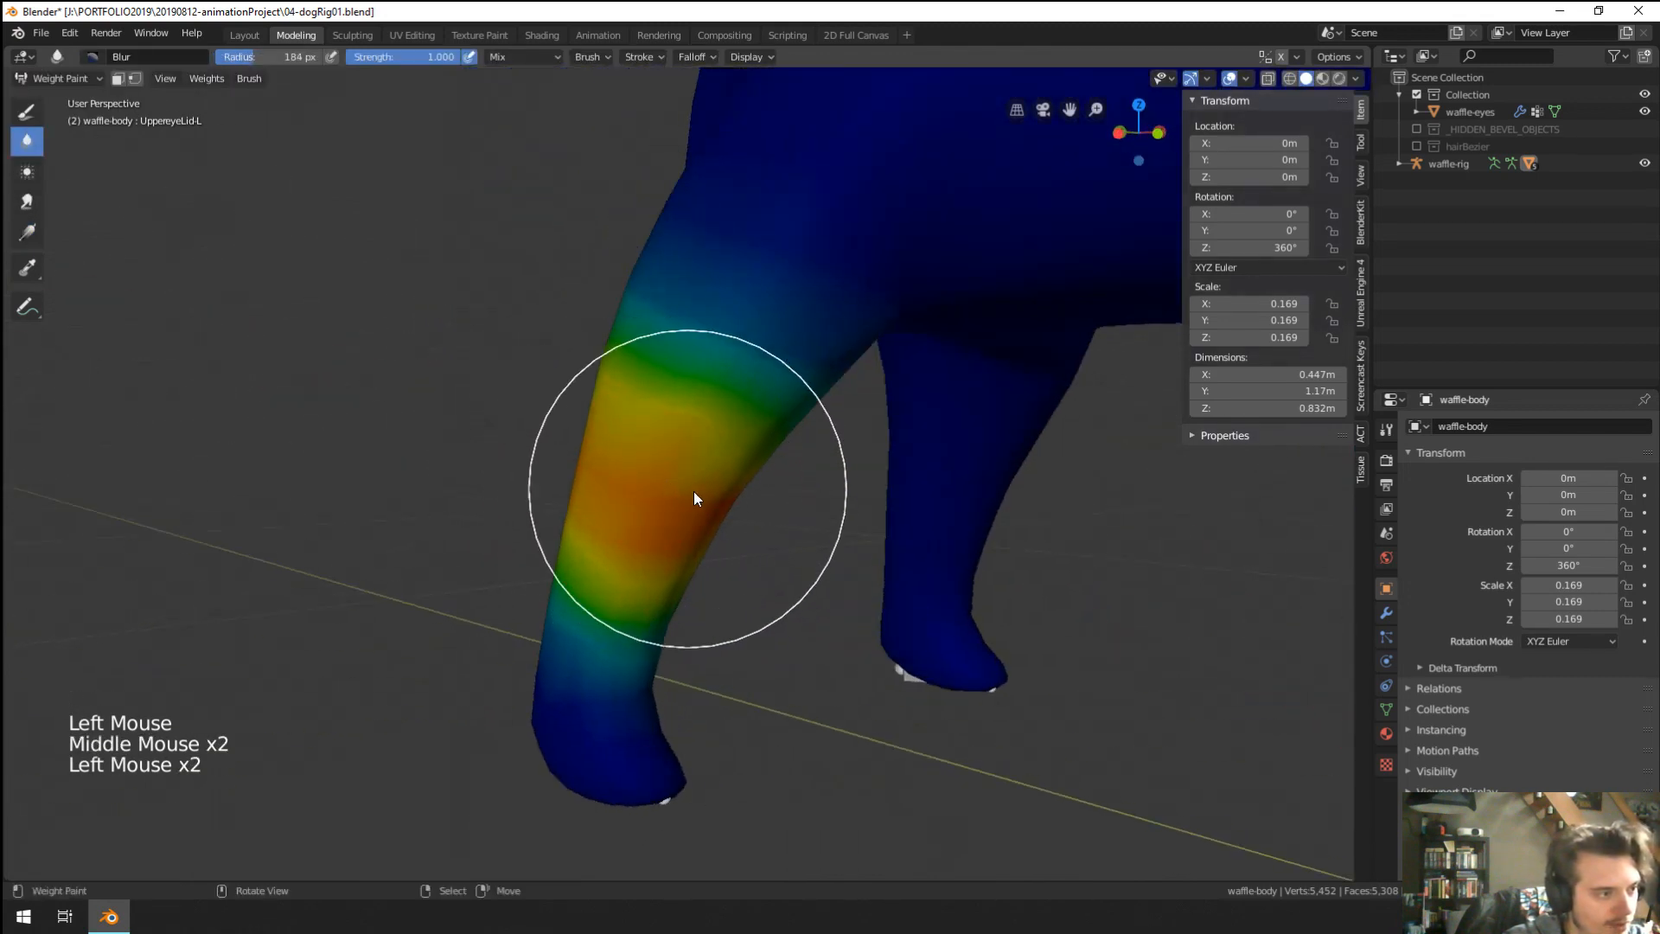
click(697, 498)
click(702, 512)
mouse_move(704, 517)
middle_down()
mouse_move(626, 527)
mouse_move(444, 503)
mouse_move(553, 502)
mouse_move(451, 580)
mouse_move(319, 308)
middle_up()
click(564, 501)
click(539, 515)
click(537, 493)
Re-enter Weight Paint mode on the body and pick the backShin.L group from the left hind leg.
click(59, 78)
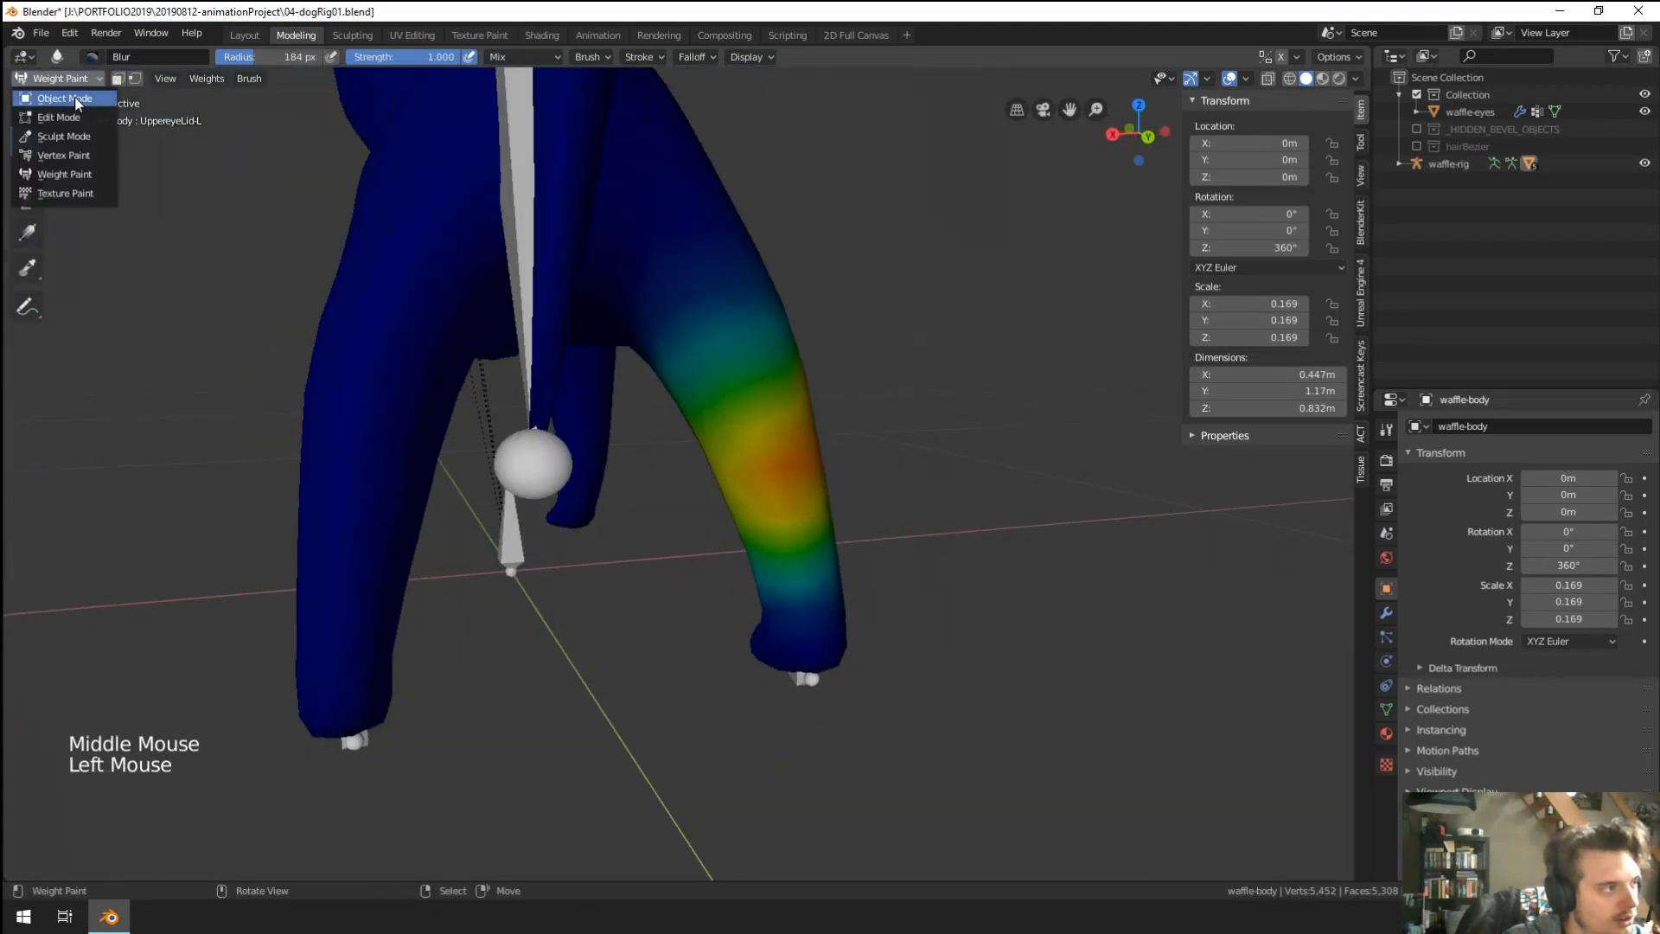
click(62, 98)
click(65, 80)
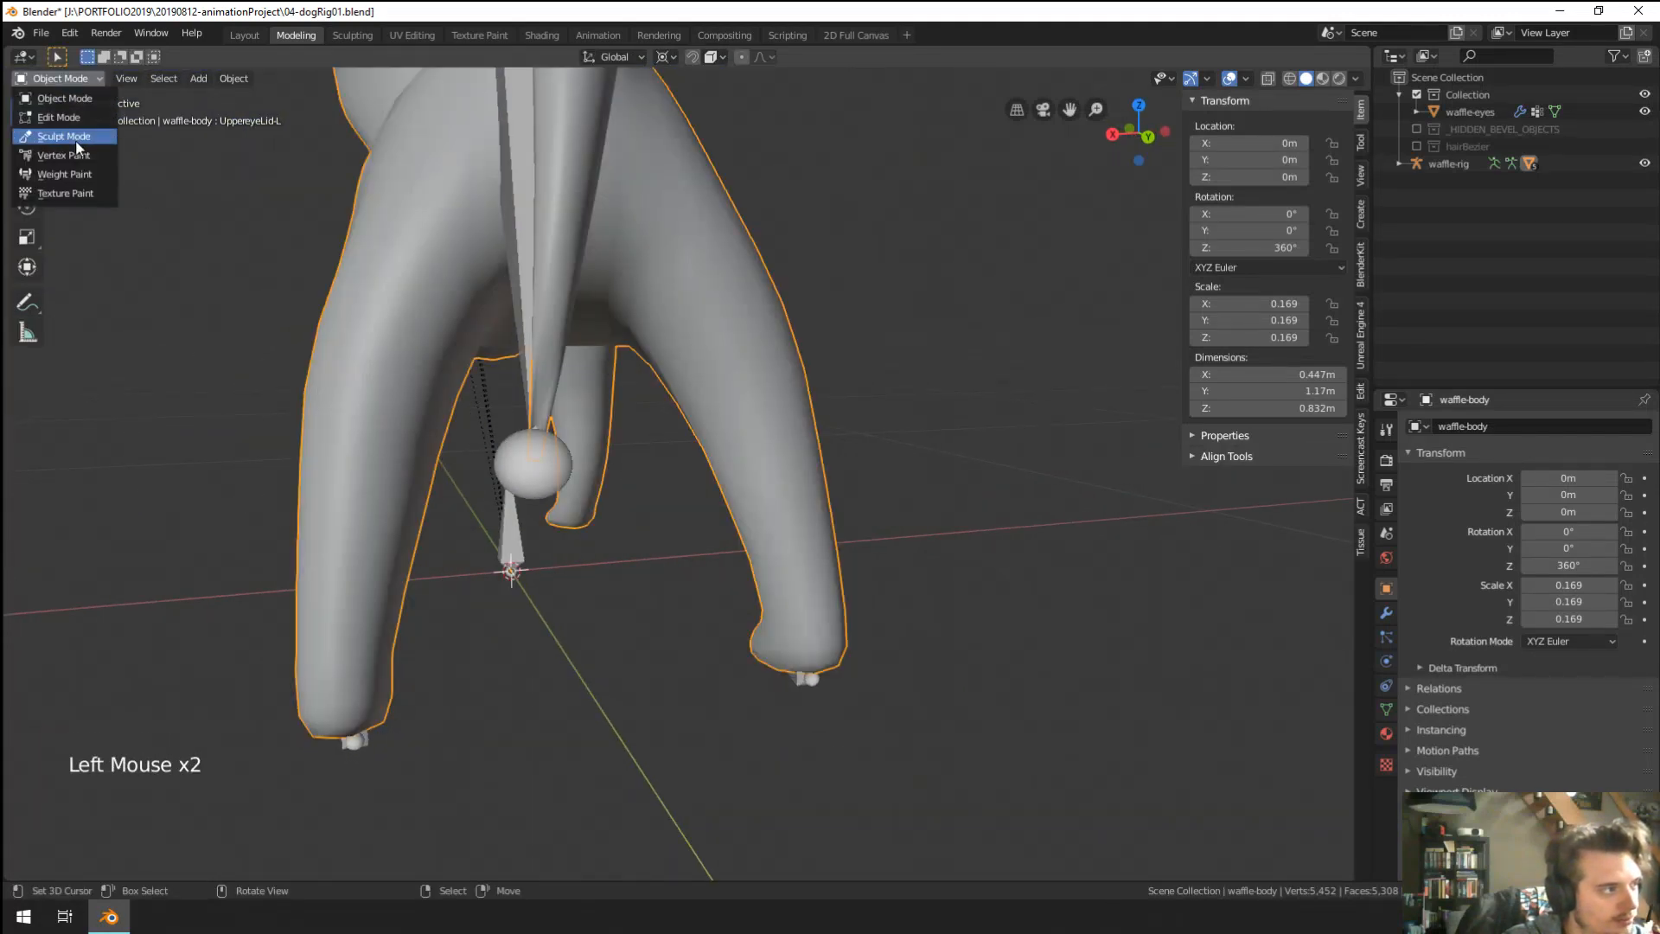
click(74, 175)
middle_drag(549, 475, 390, 485)
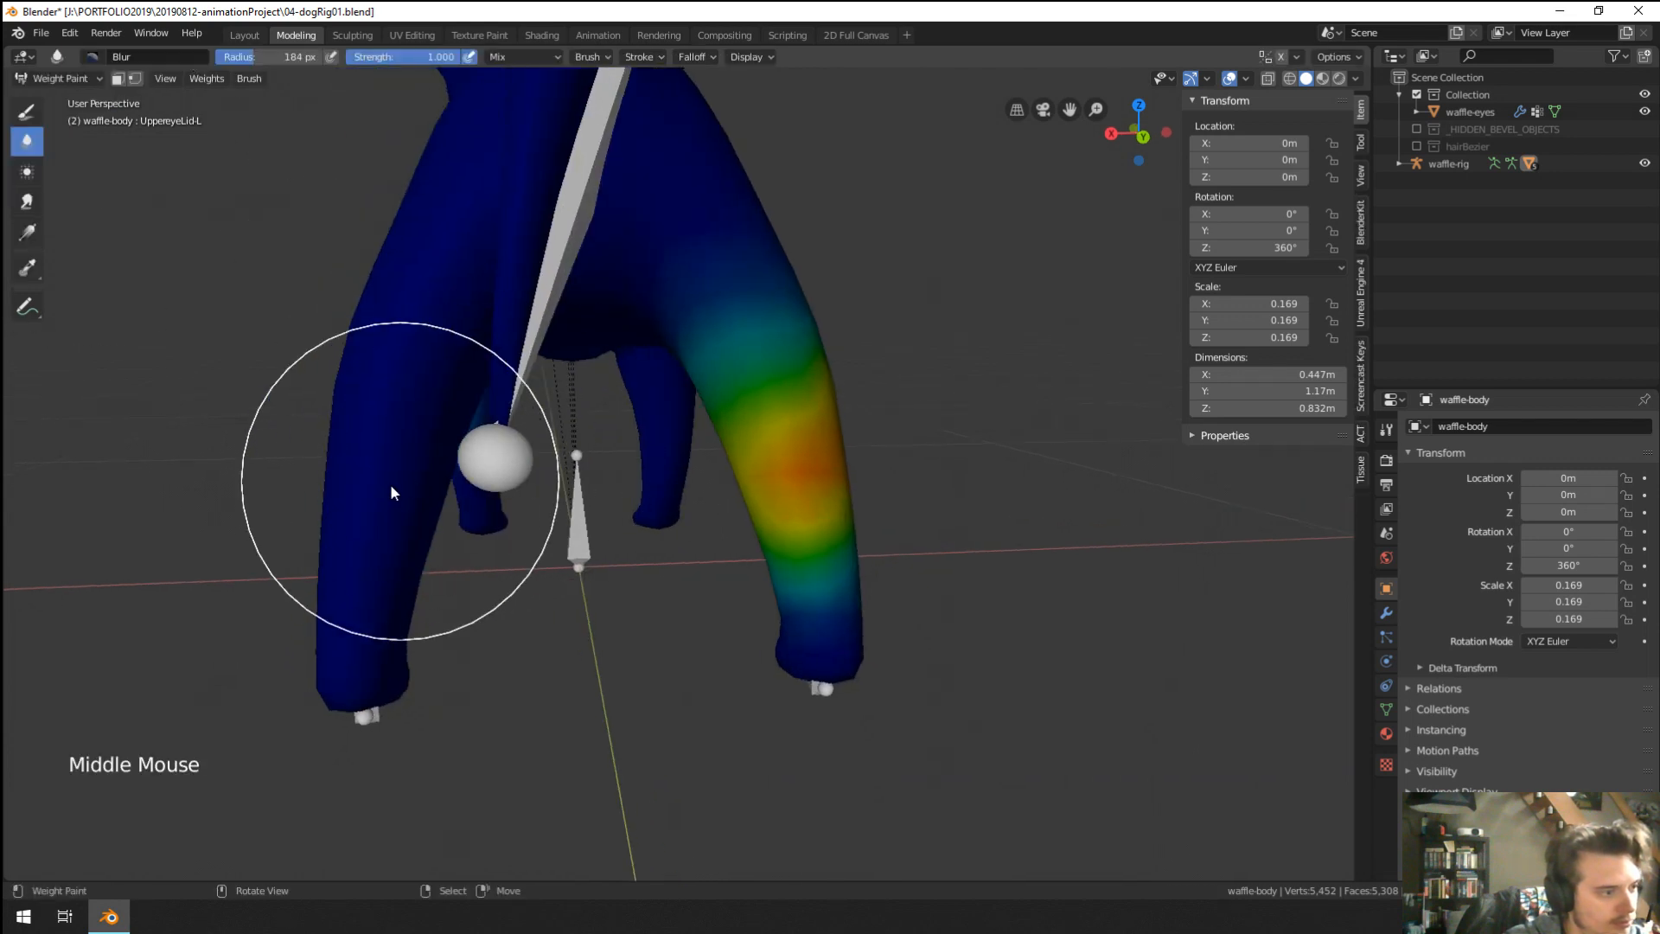
shift+click(391, 484)
click(391, 536)
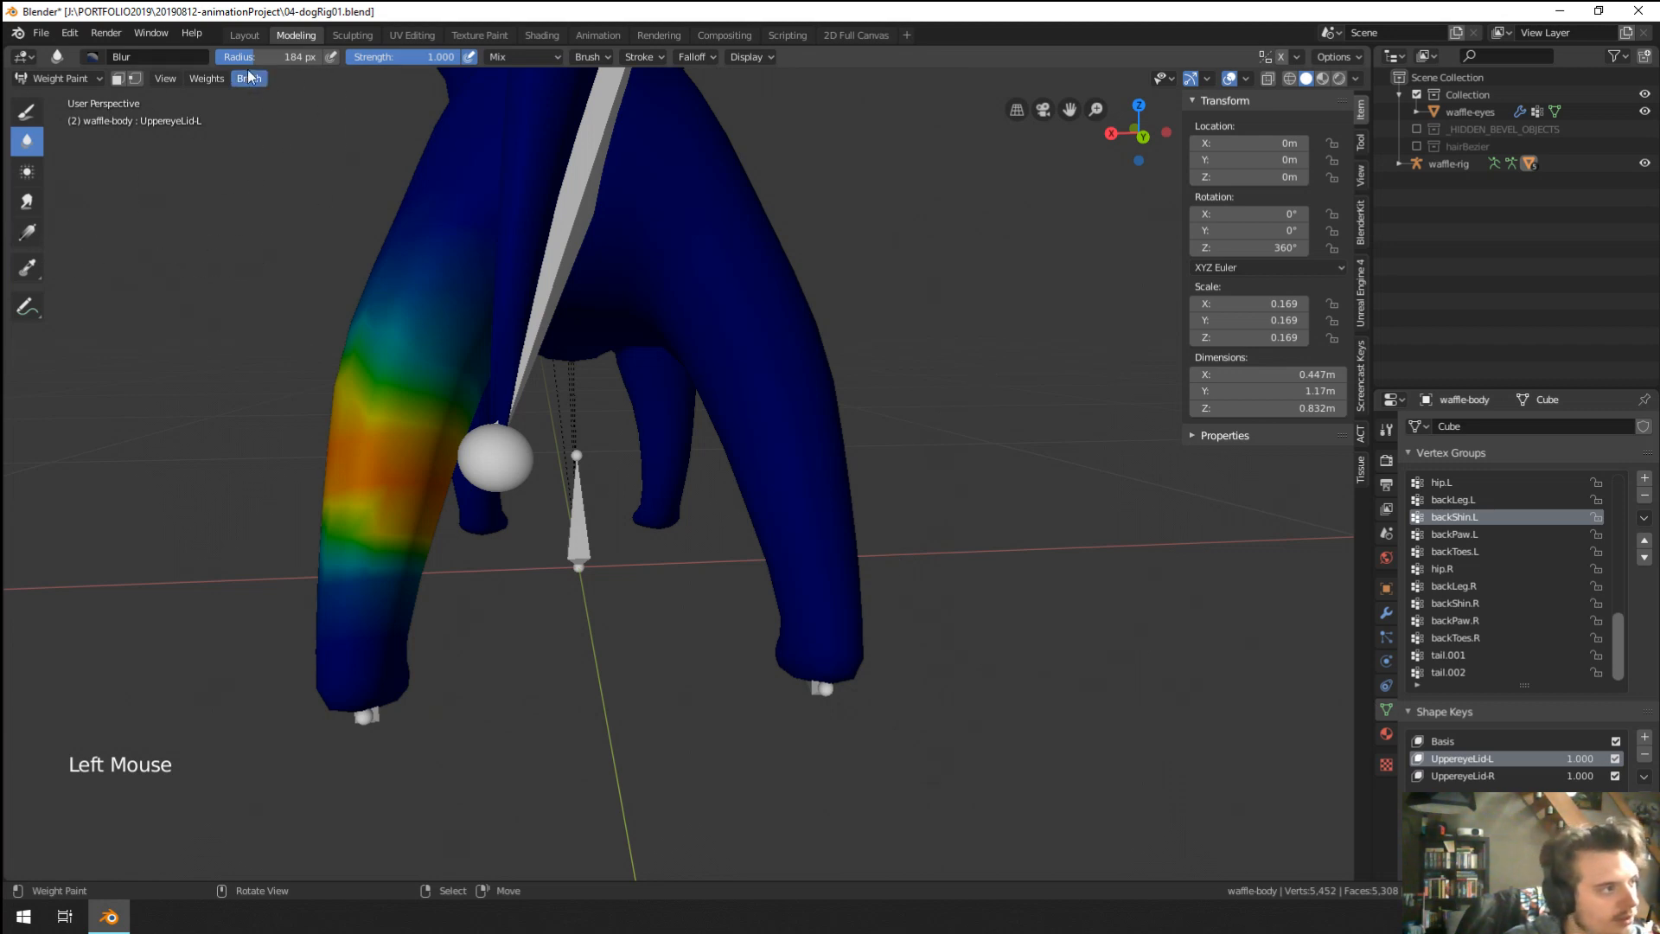
Try to mirror the backShin.L vertex group weights with Mirror Weights and Flip Group Names.
click(207, 79)
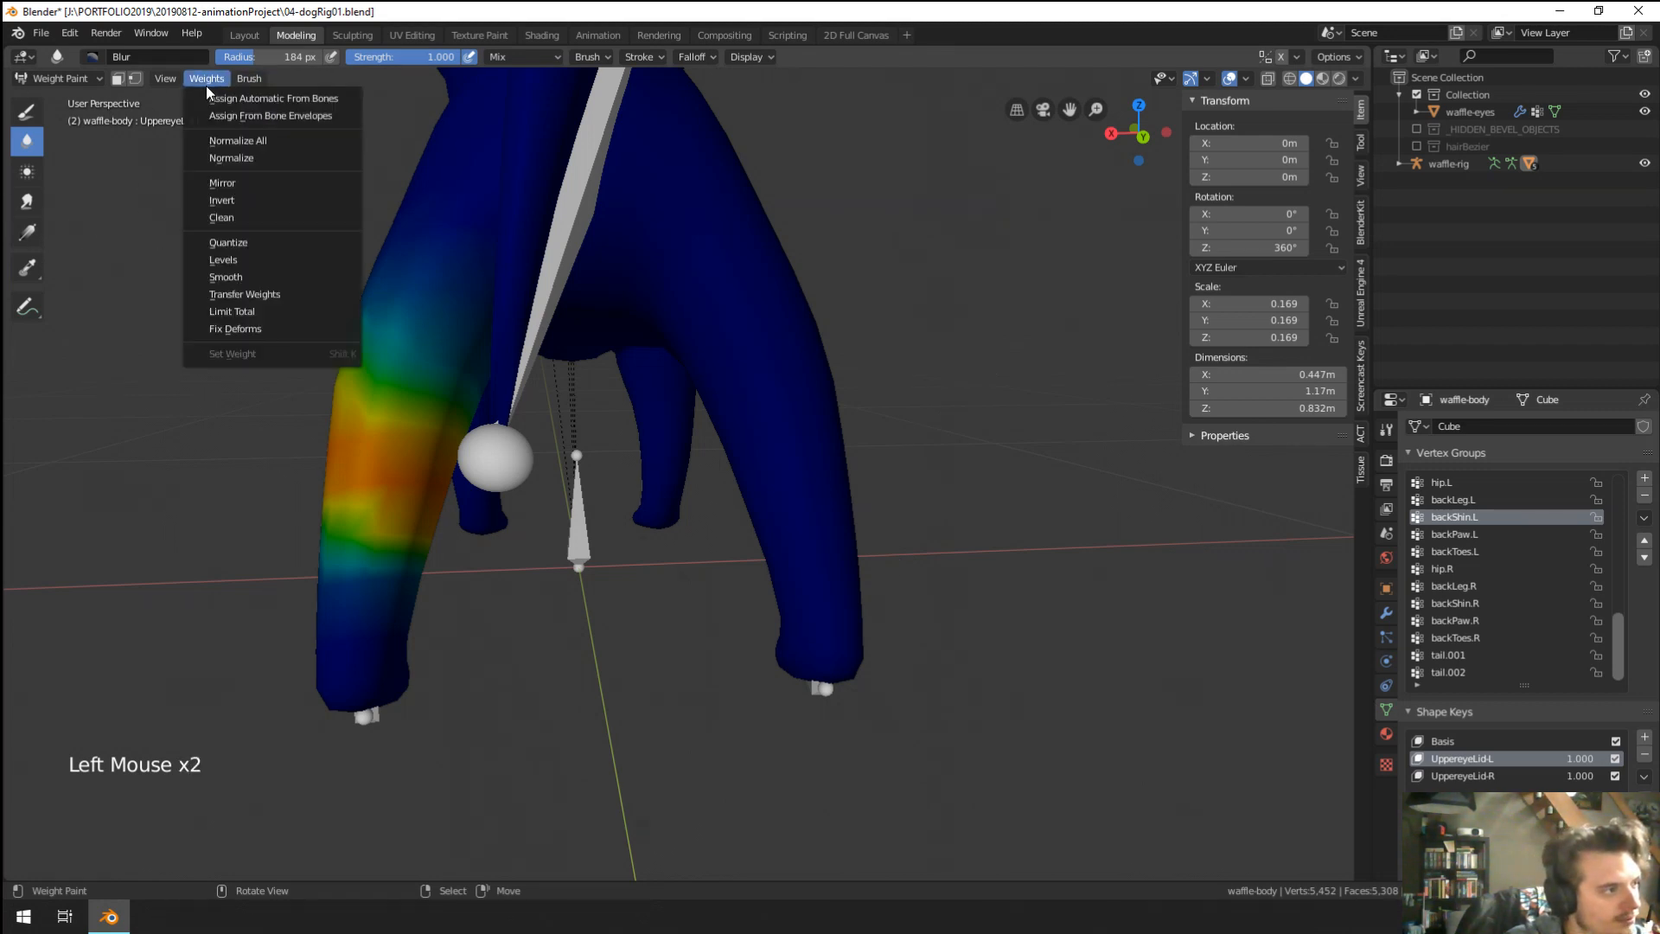
click(231, 185)
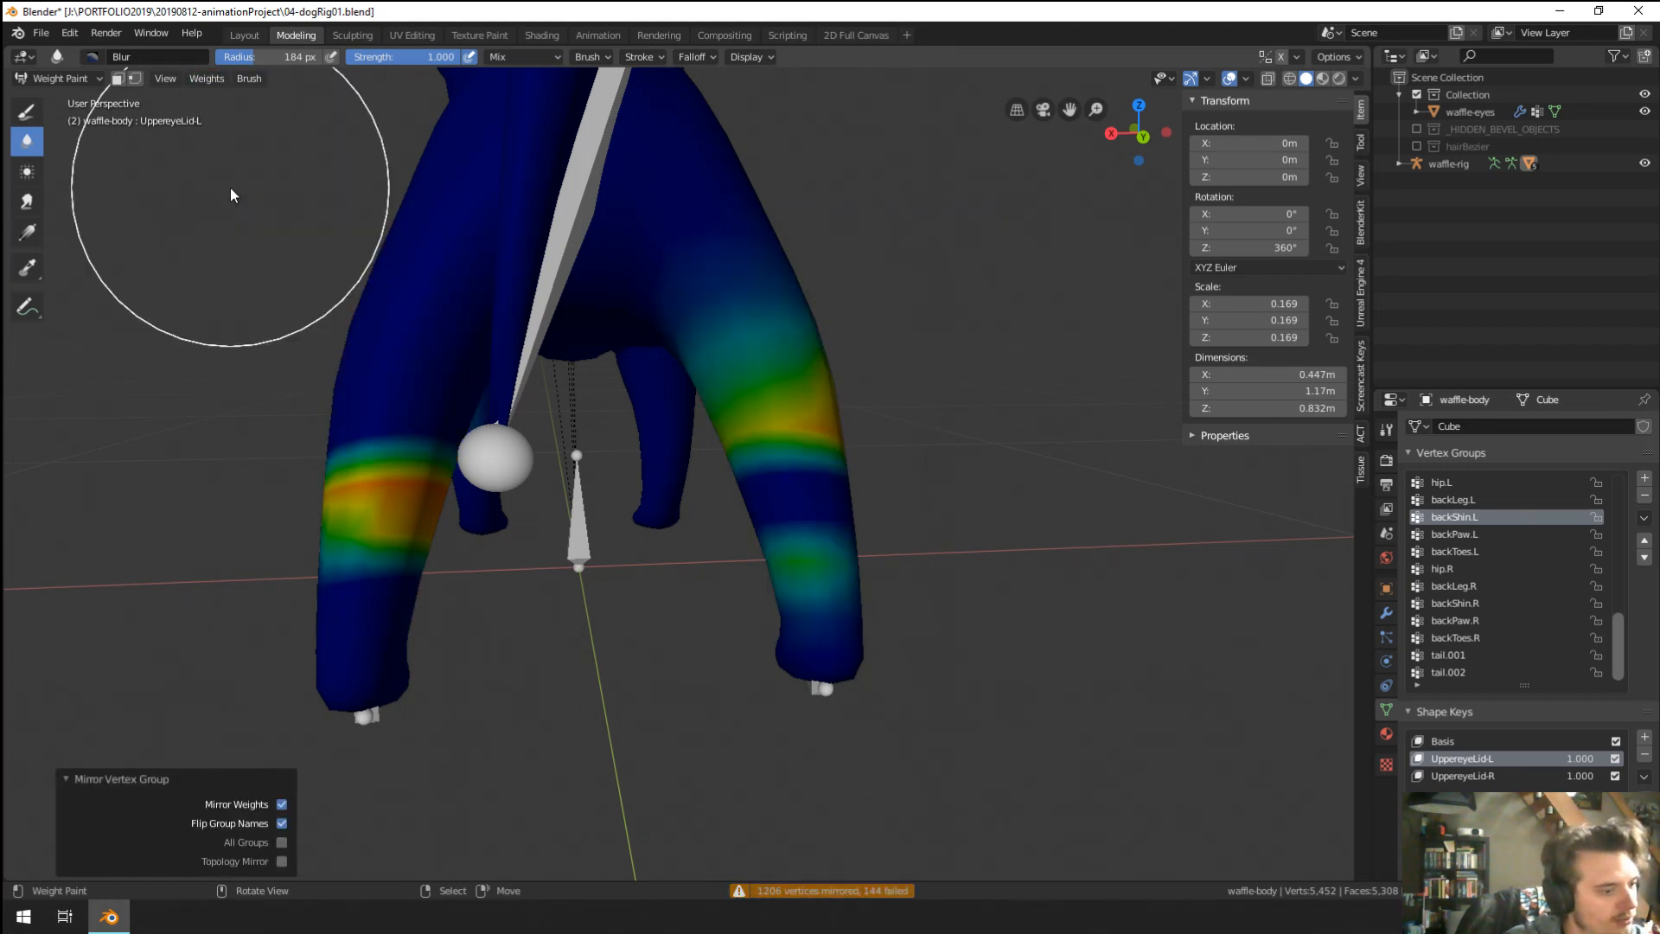
key(ctrl+z)
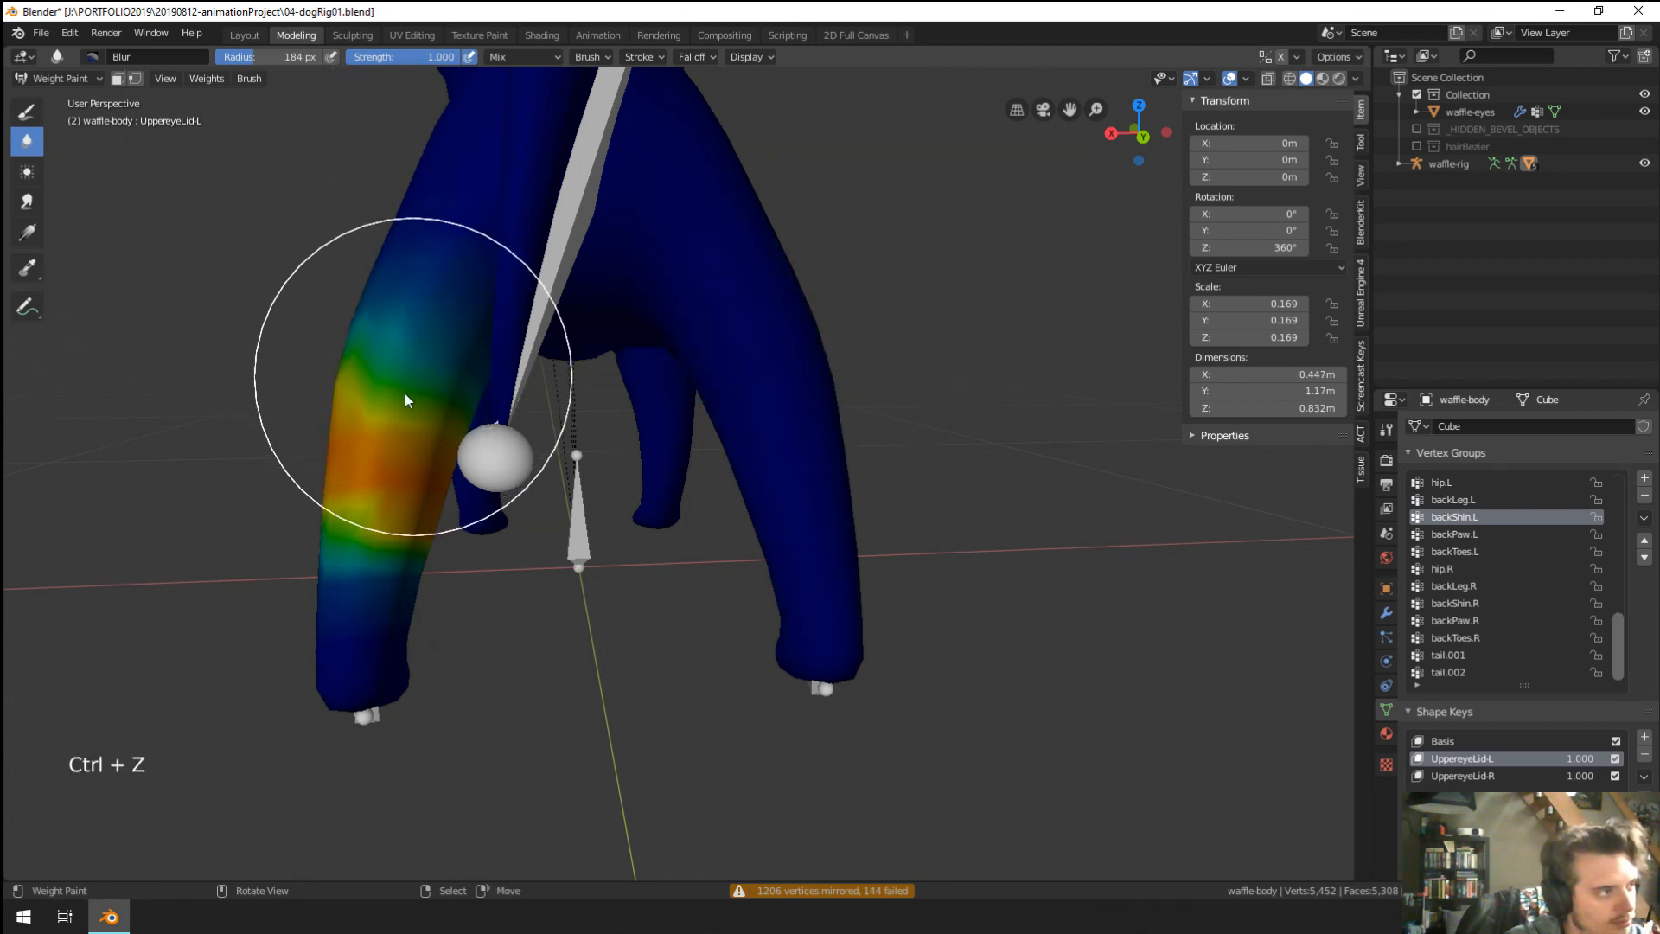
shift+click(398, 417)
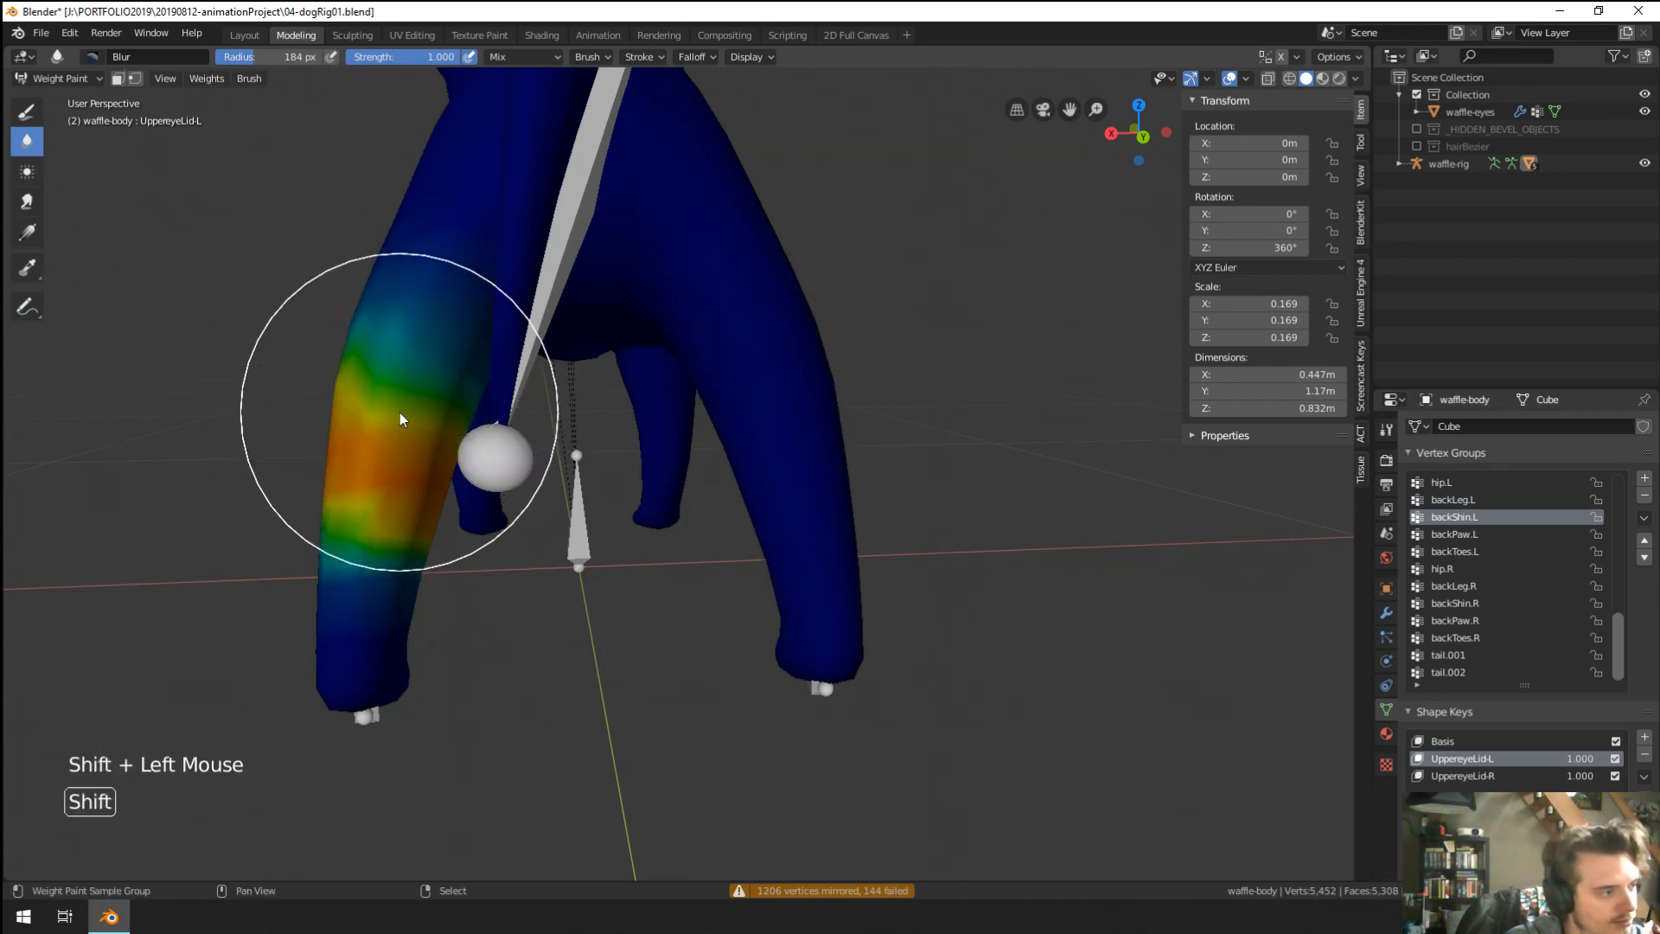
click(206, 78)
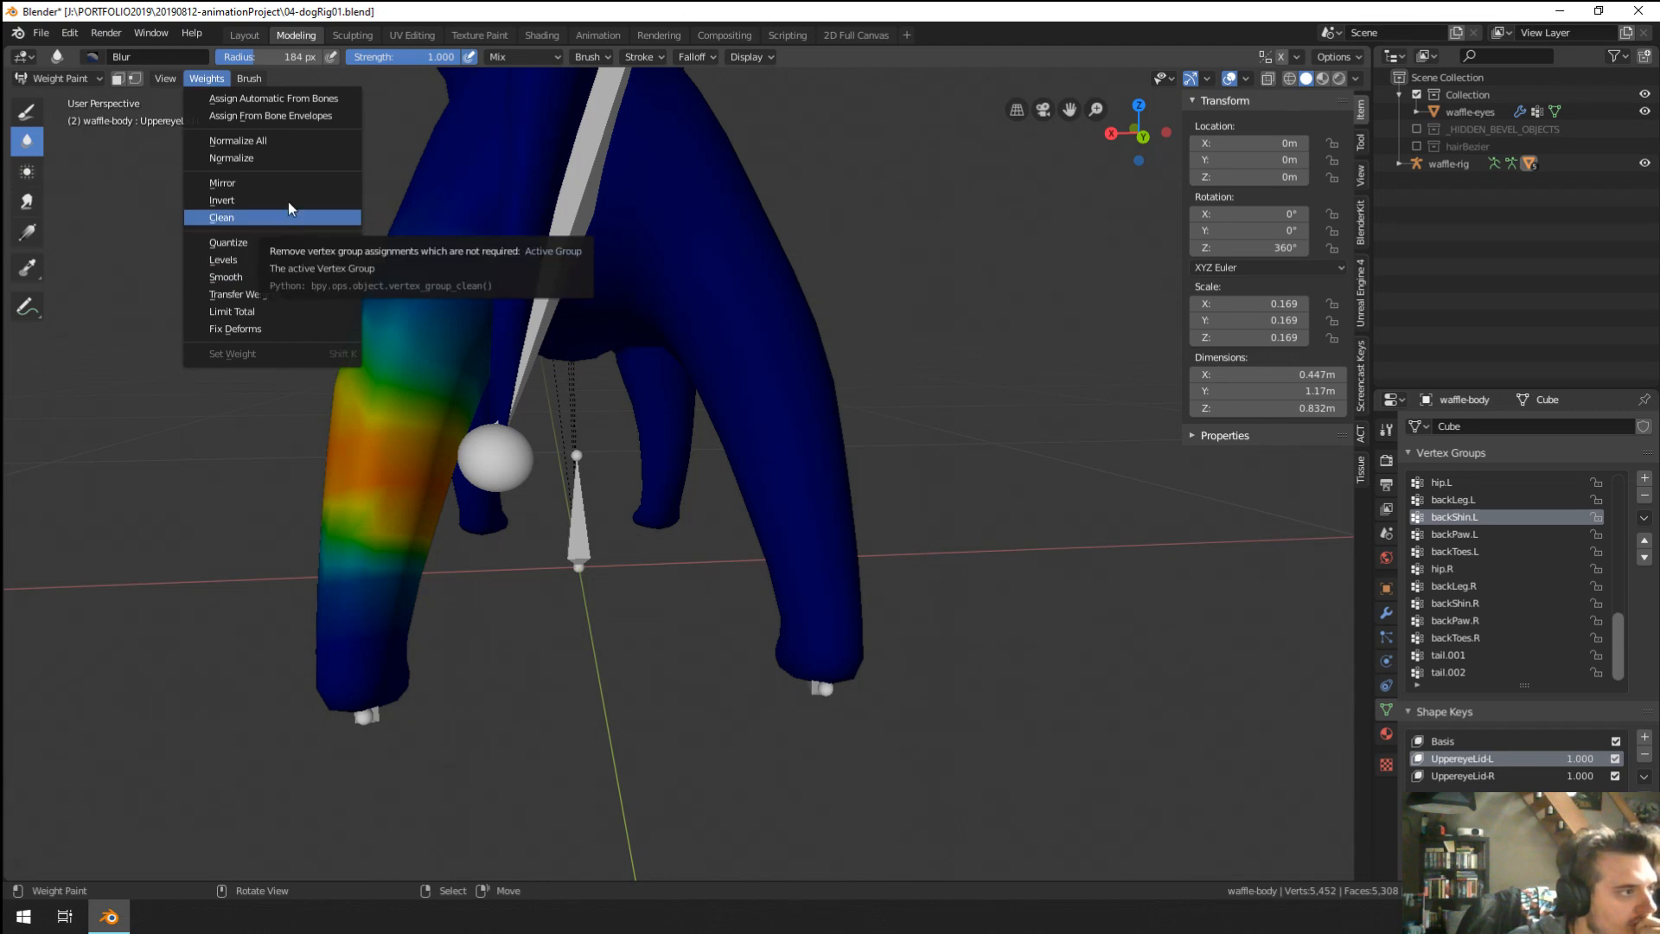
mouse_move(254, 79)
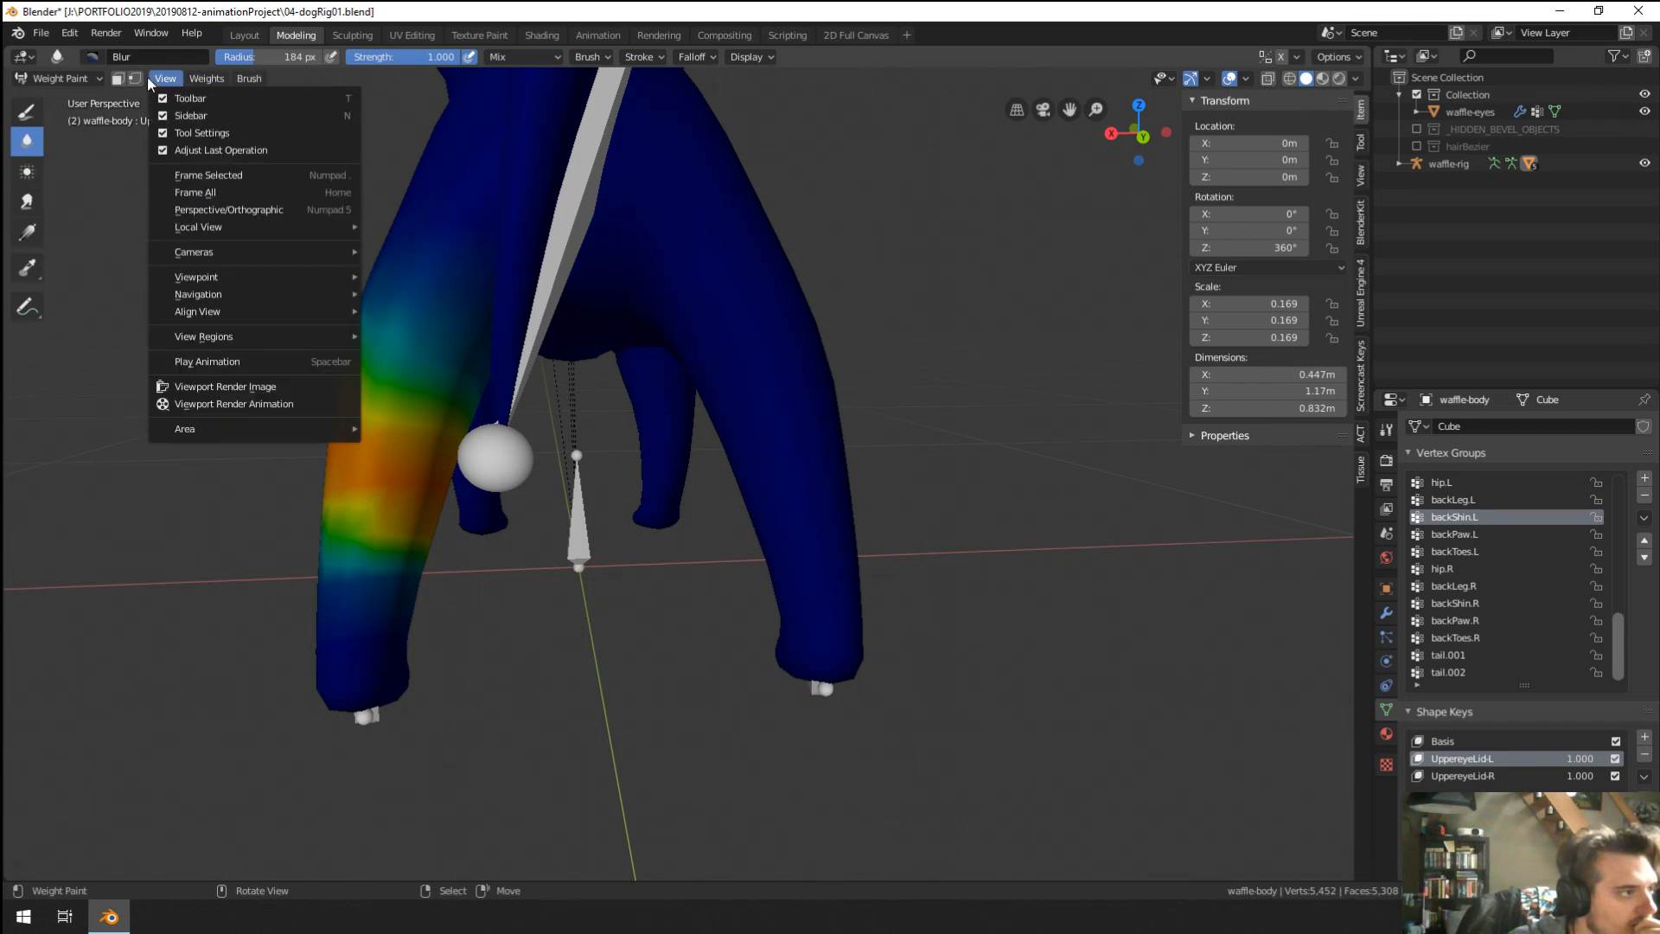
scroll(597, 463, down, 2)
Return to Object Mode, select the waffle-rig armature and enable In Front in its viewport display.
drag(86, 83, 56, 102)
middle_drag(677, 511, 604, 541)
key(ctrl+Tab)
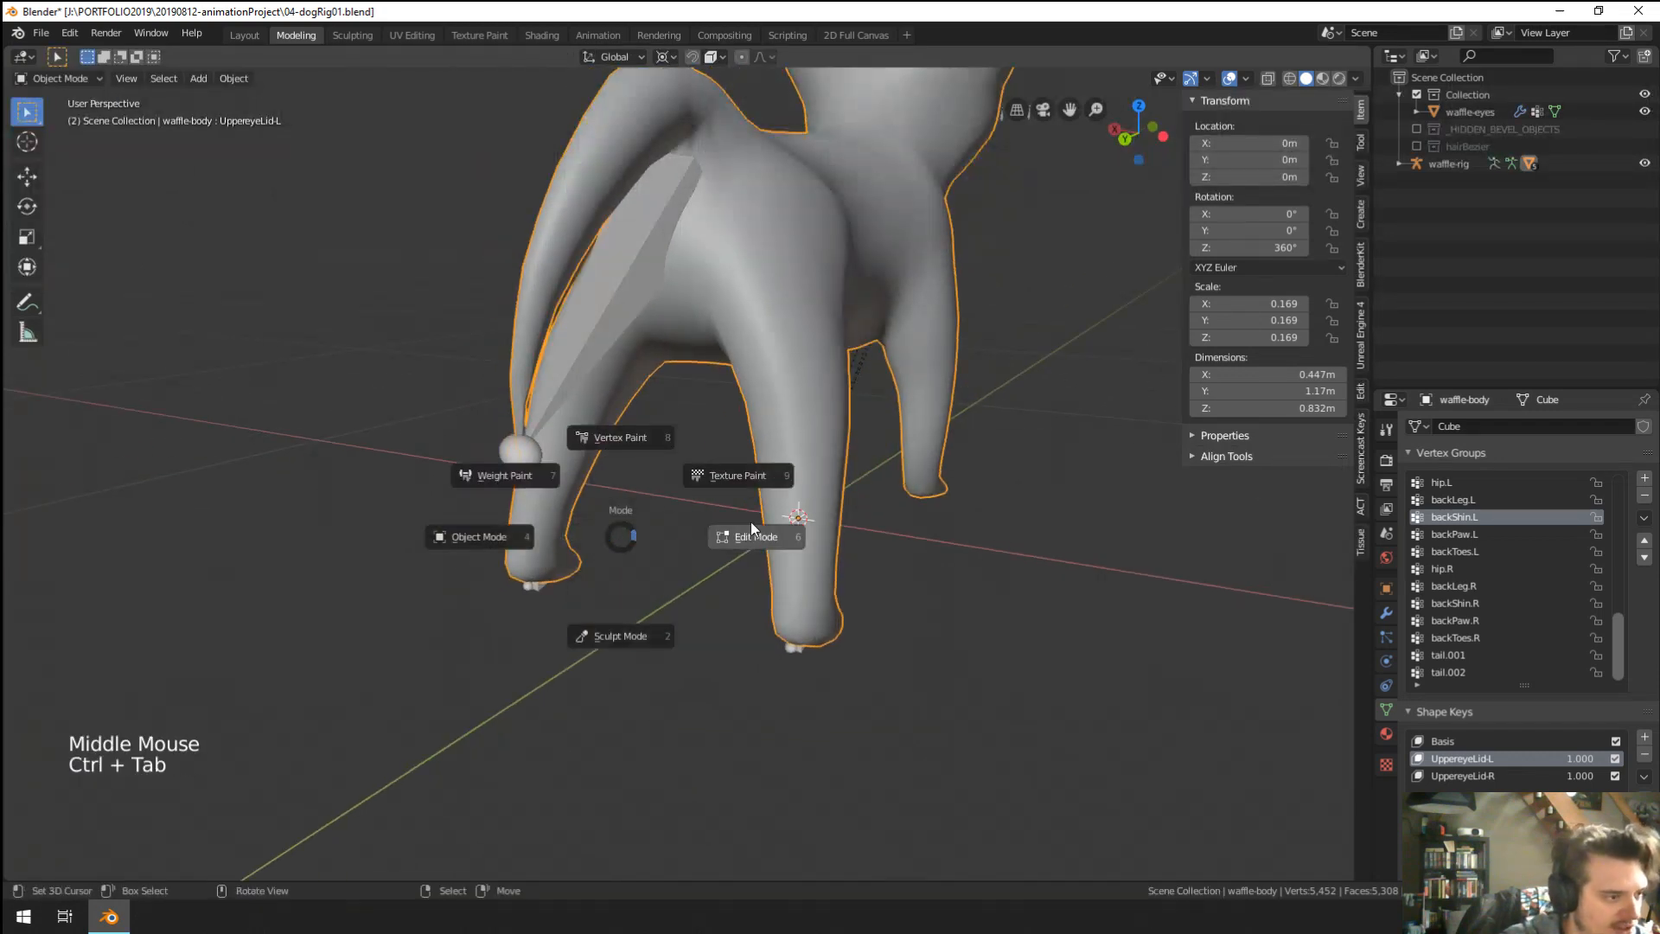
click(548, 511)
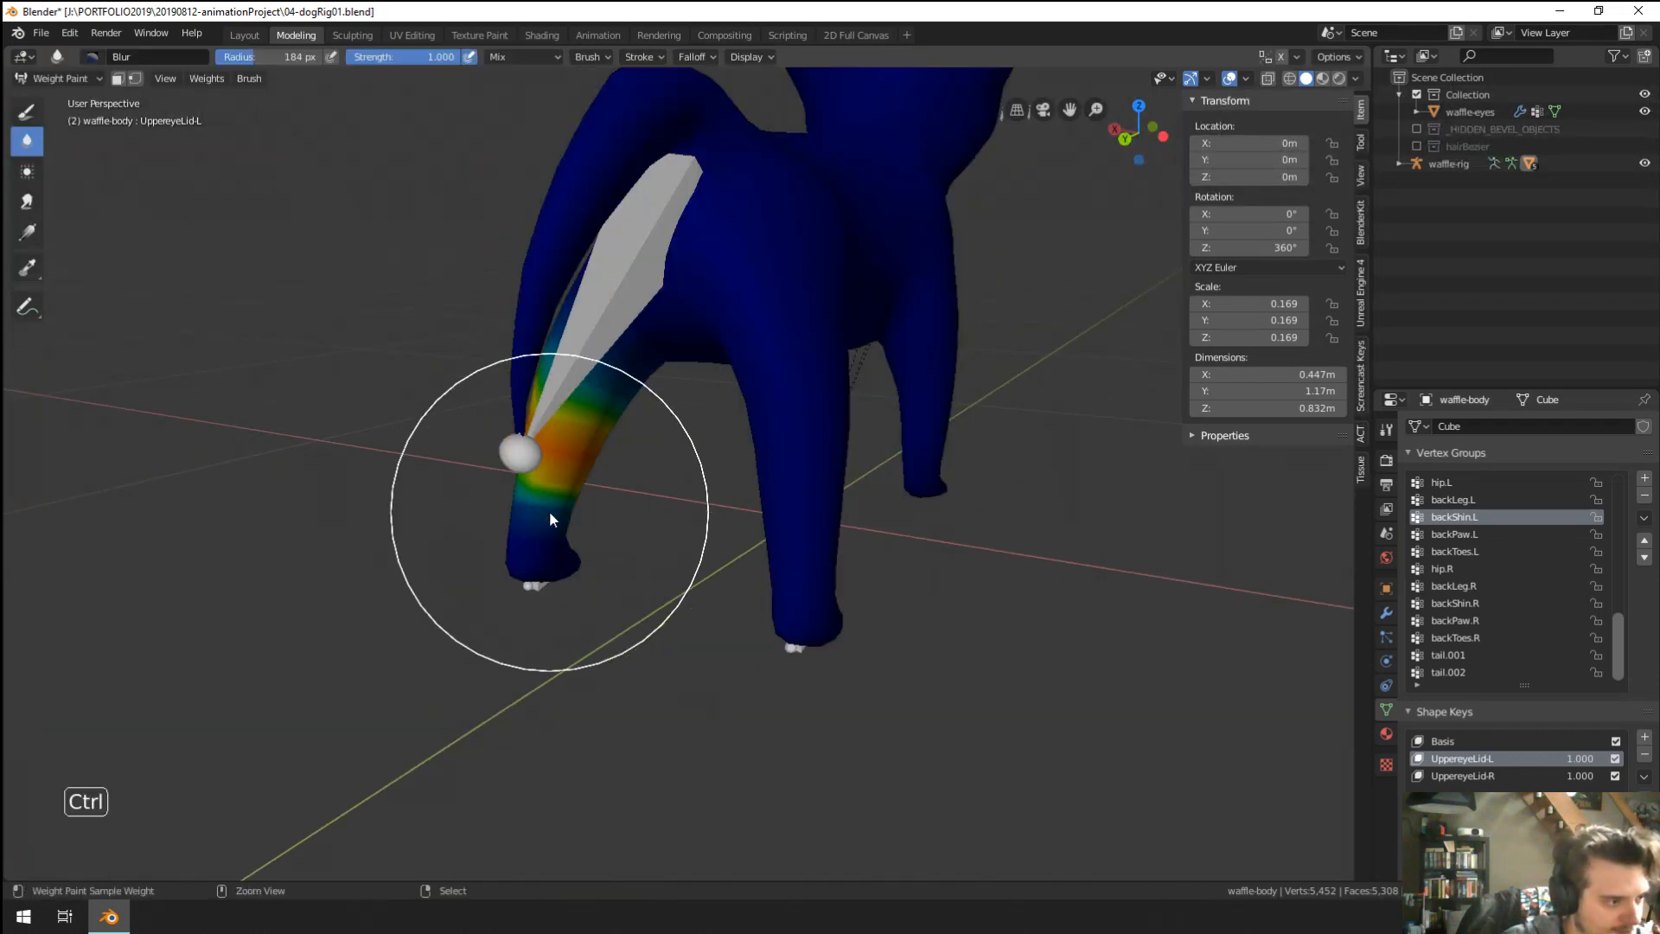
key(ctrl+Tab)
click(466, 517)
middle_drag(676, 524, 647, 505)
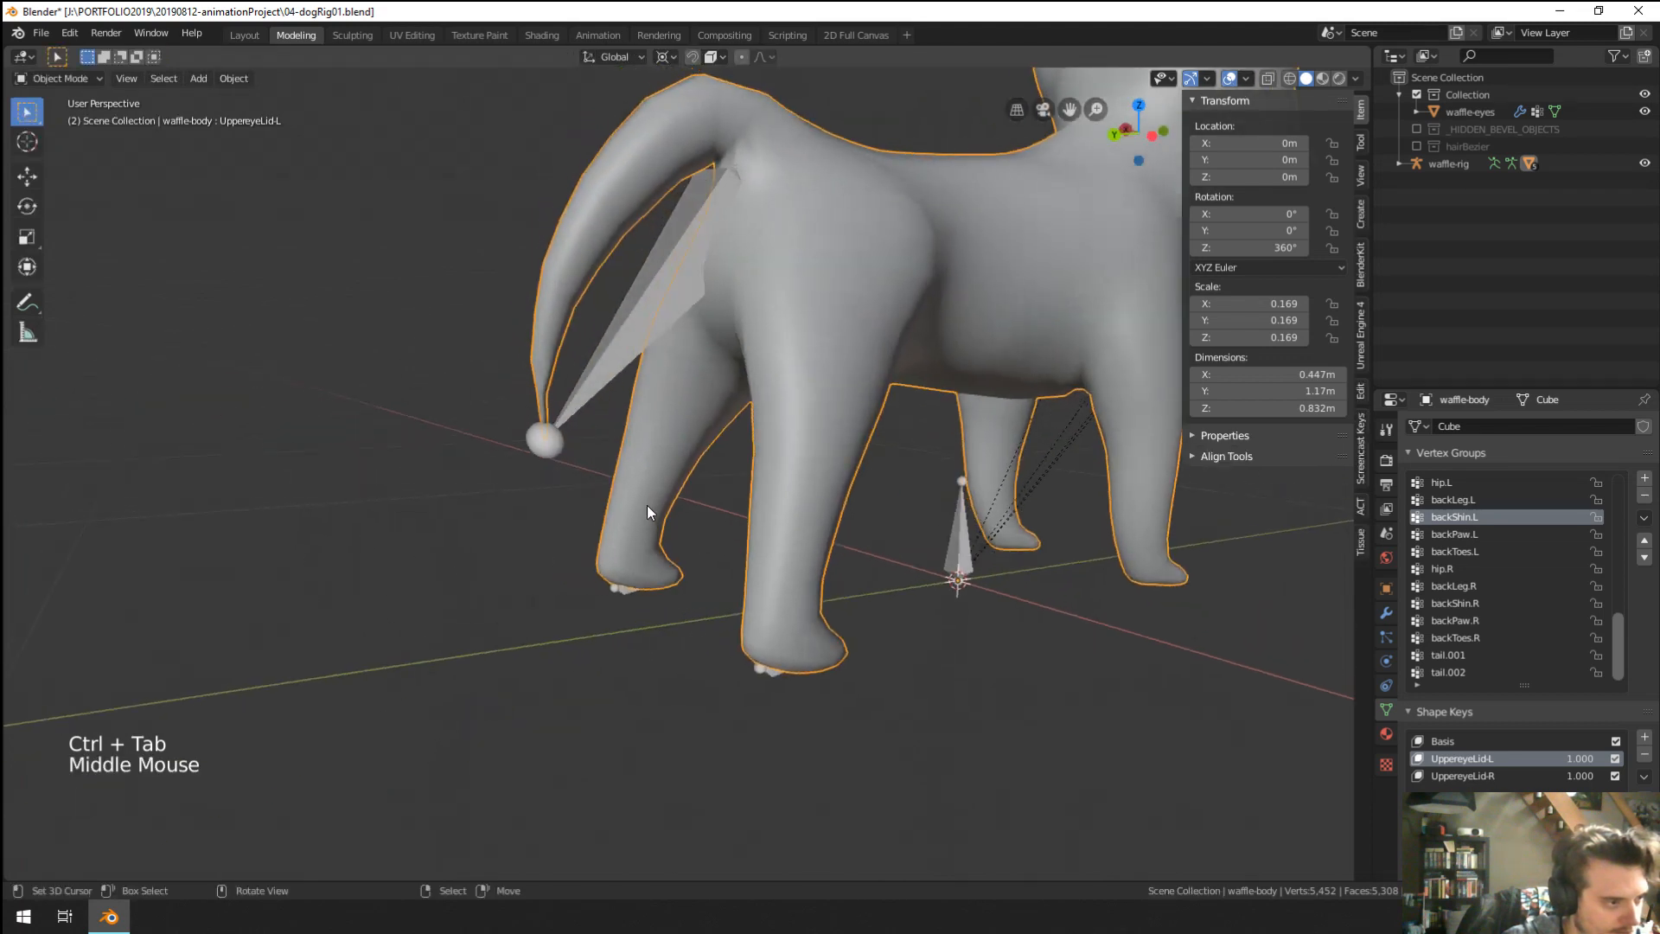
right_click(595, 328)
click(1386, 687)
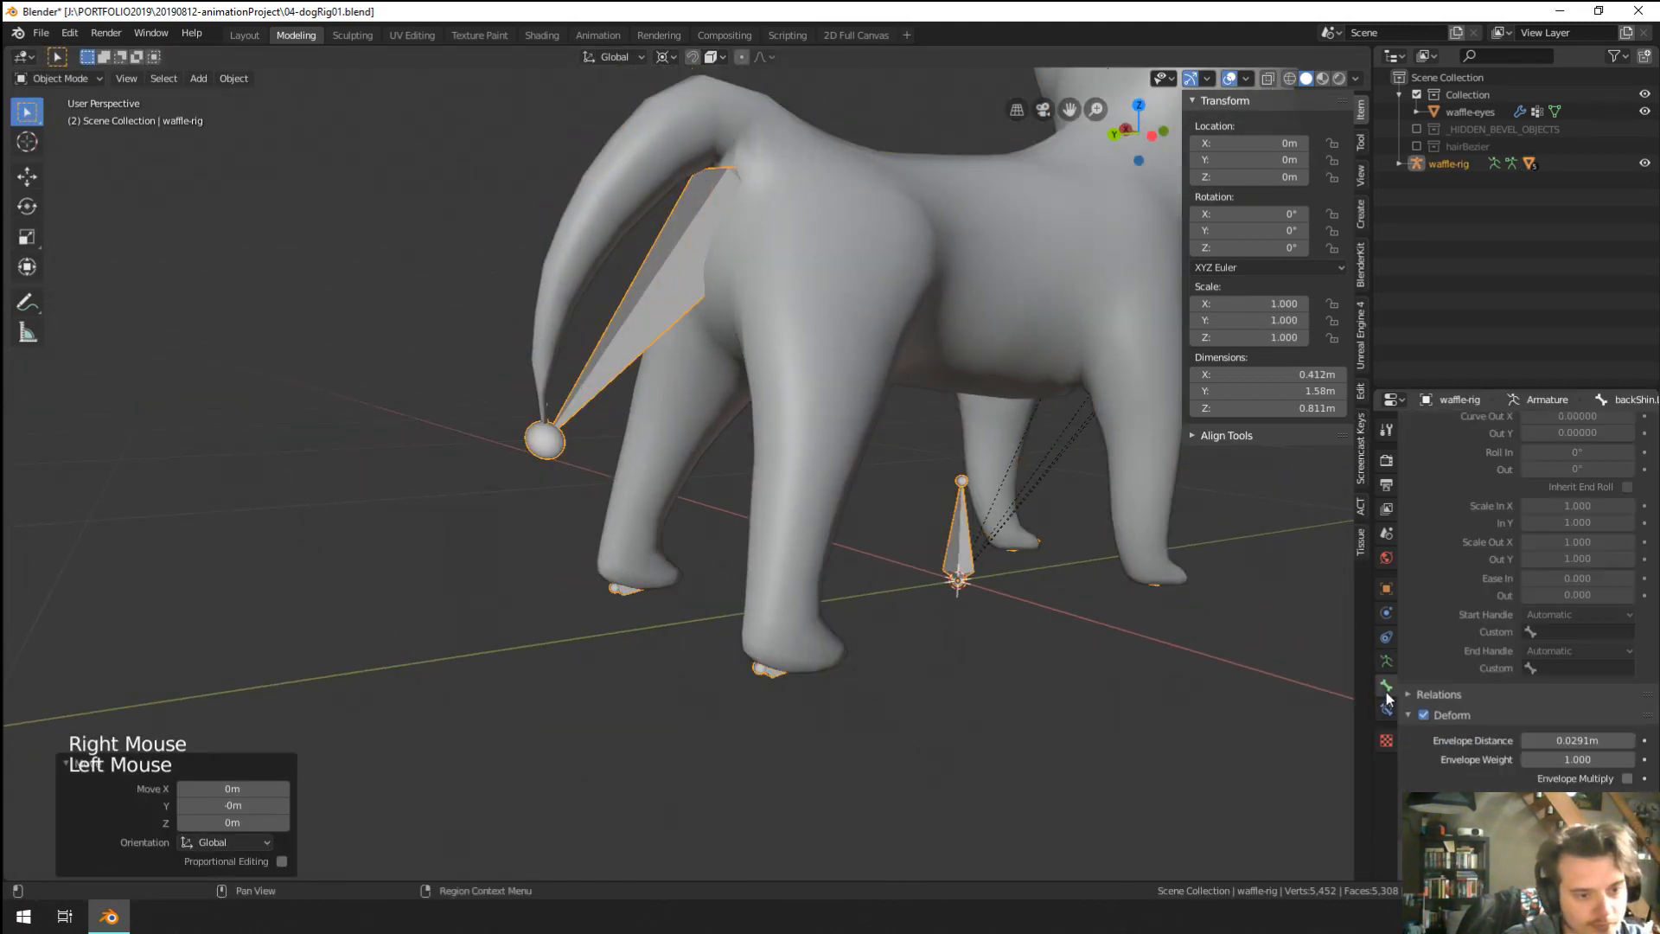
click(1387, 662)
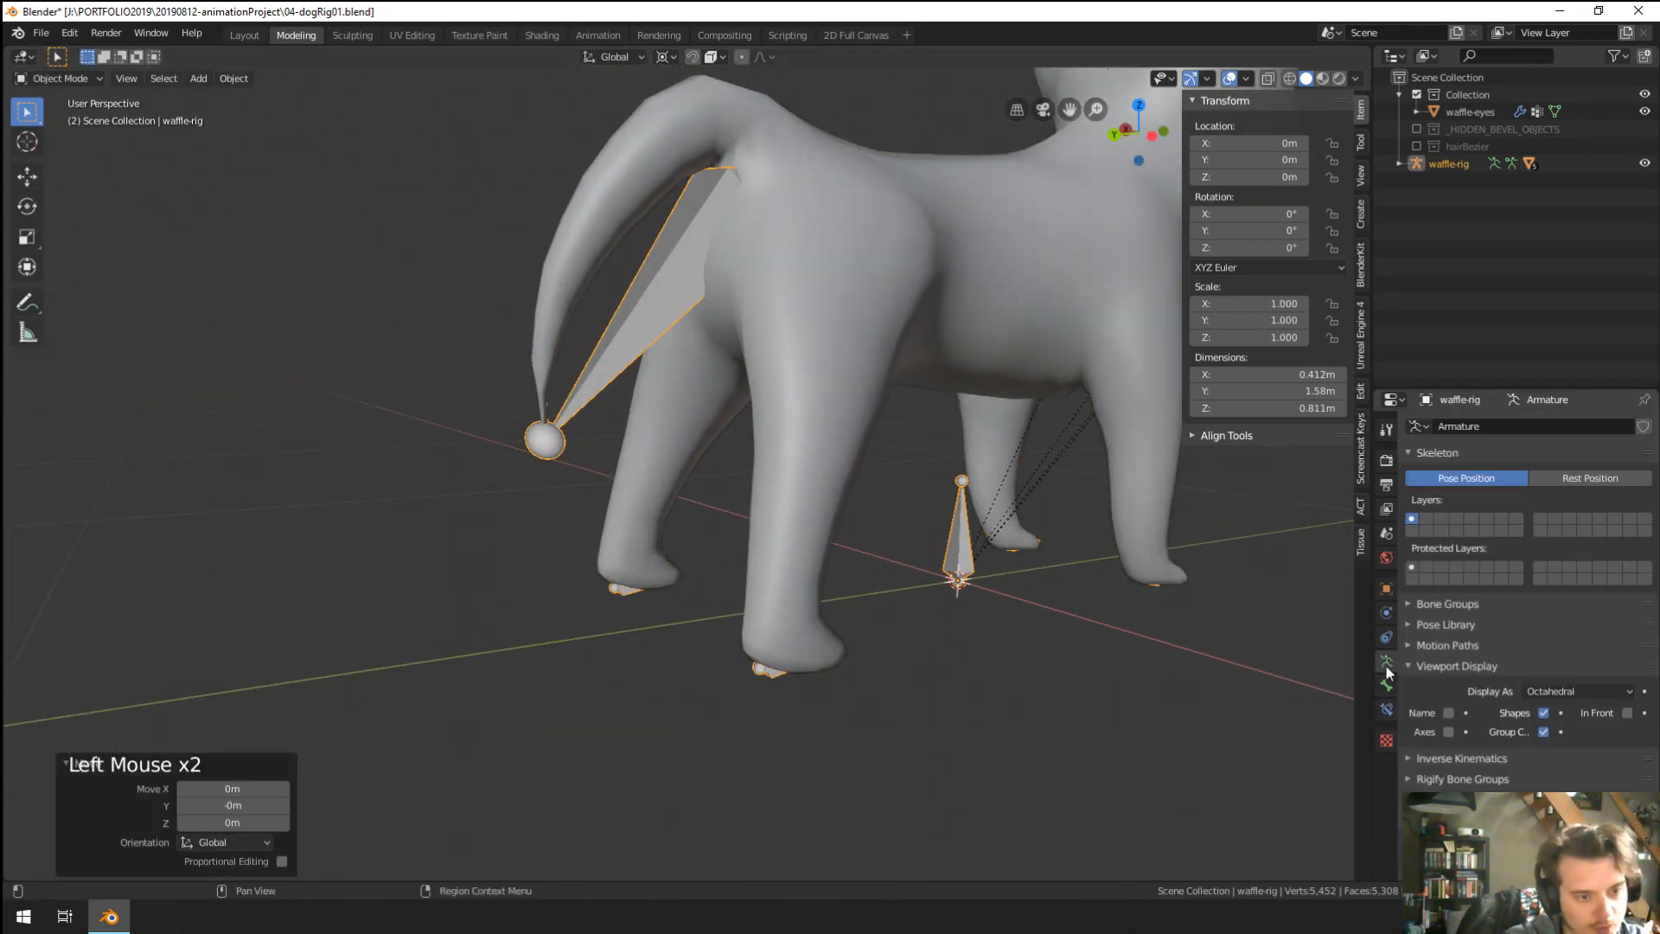
click(1600, 713)
In Pose Mode, rotate the backLeg.R bone about its own head to swing the right hind leg up behind the dog.
scroll(658, 476, down, 2)
middle_drag(658, 476, 707, 527)
key(ctrl+Tab)
right_click(794, 381)
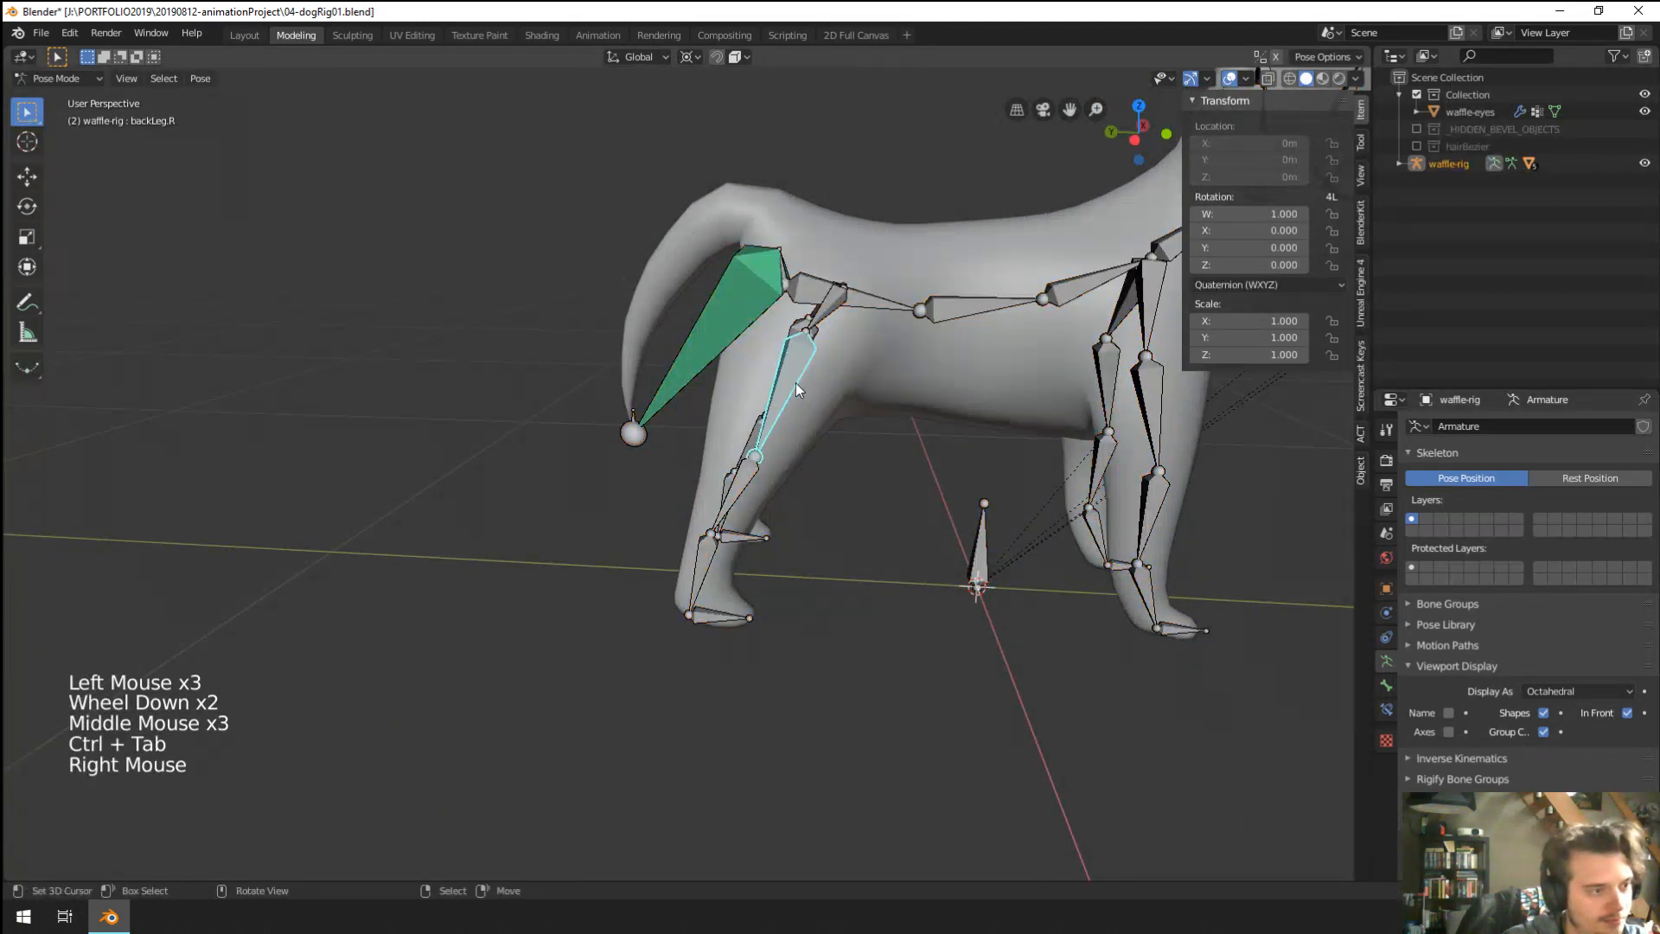
key(r)
middle_drag(795, 382, 744, 470)
right_click(766, 499)
click(690, 57)
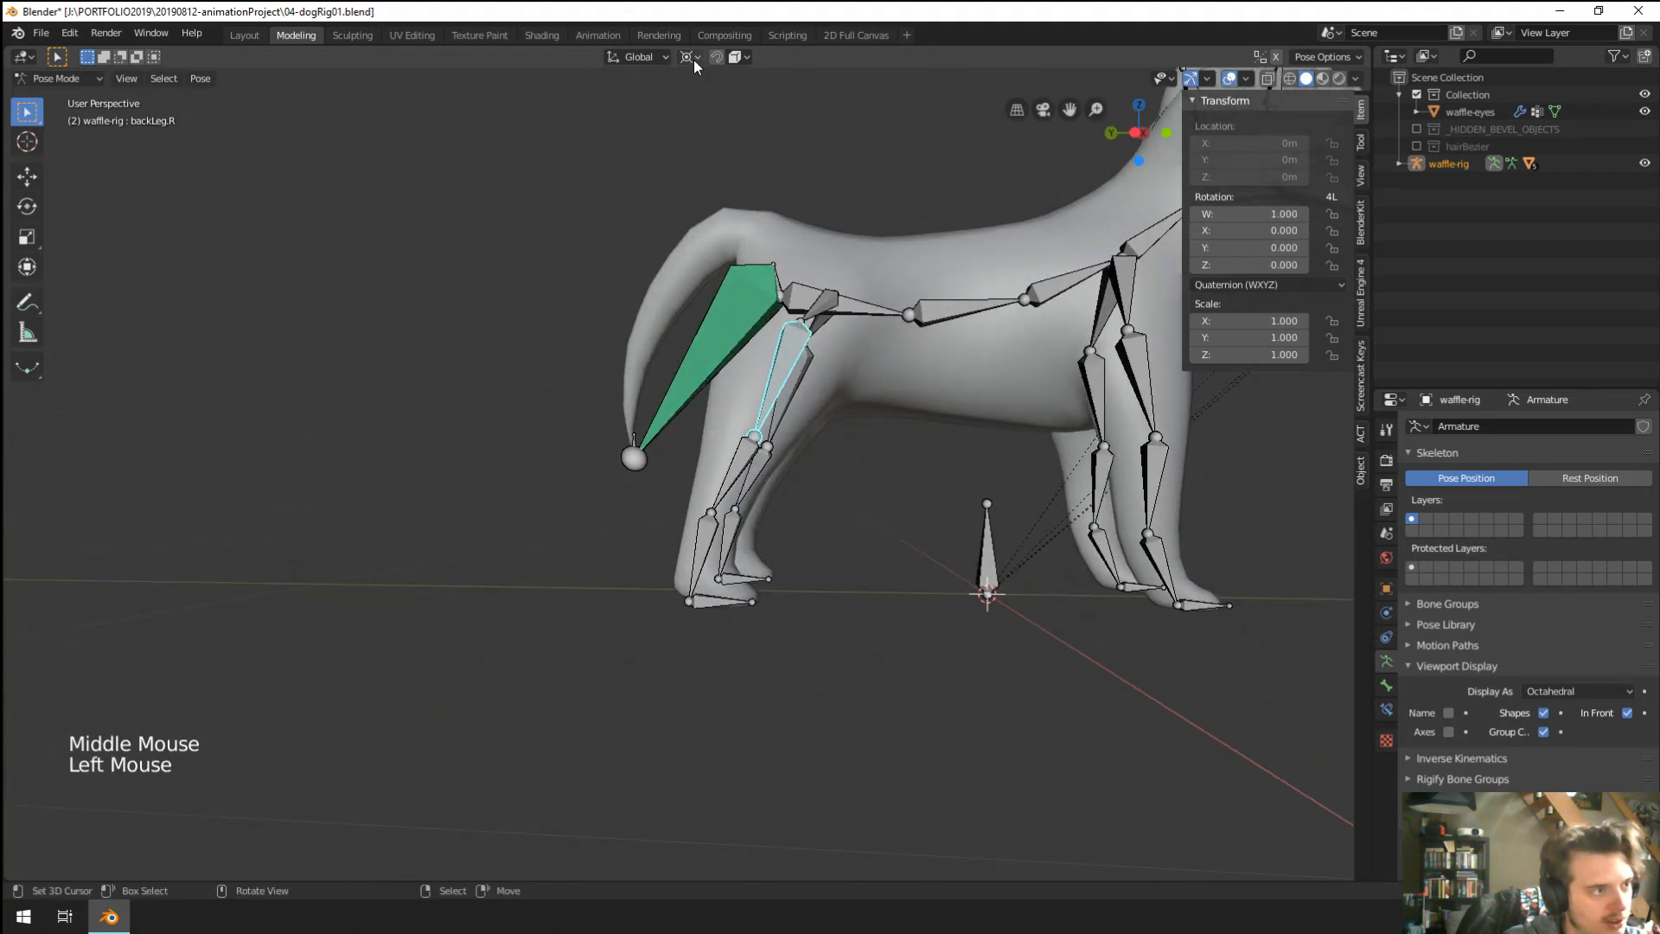
click(689, 57)
key(r)
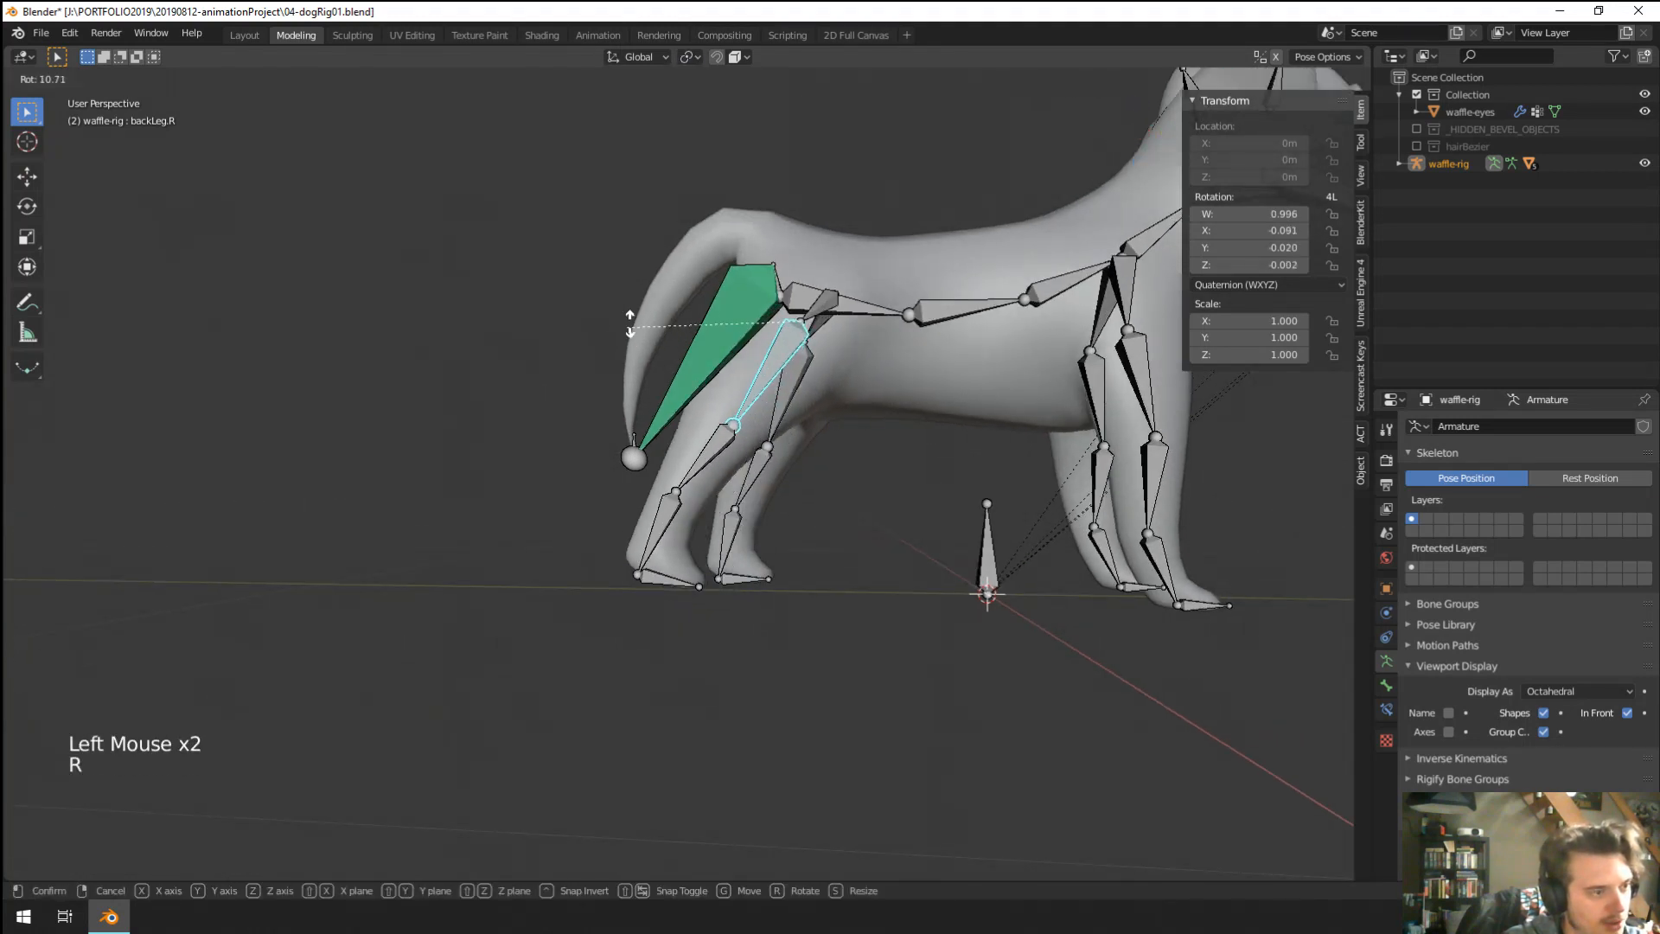
click(624, 370)
scroll(624, 371, up, 3)
middle_drag(625, 370, 709, 445)
shift+middle_drag(709, 446, 660, 482)
Leave Pose Mode, select the waffle-body mesh and put it in Weight Paint mode with the leg still posed.
key(ctrl+Tab)
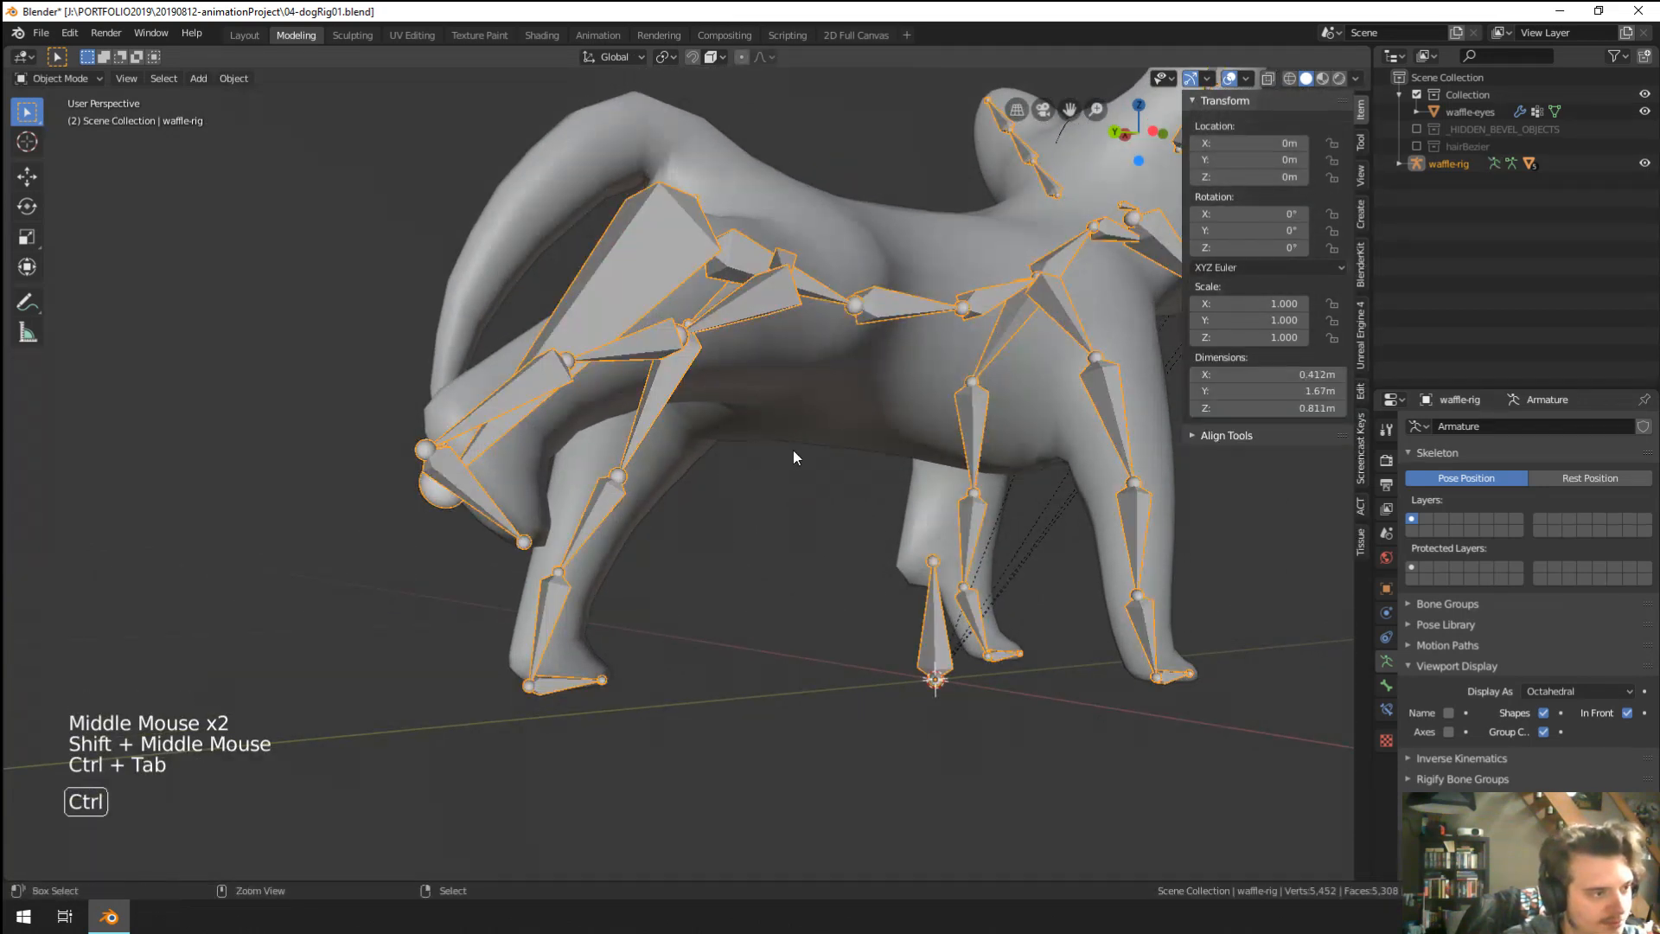
right_click(844, 416)
key(ctrl+Tab)
key(ctrl+Tab)
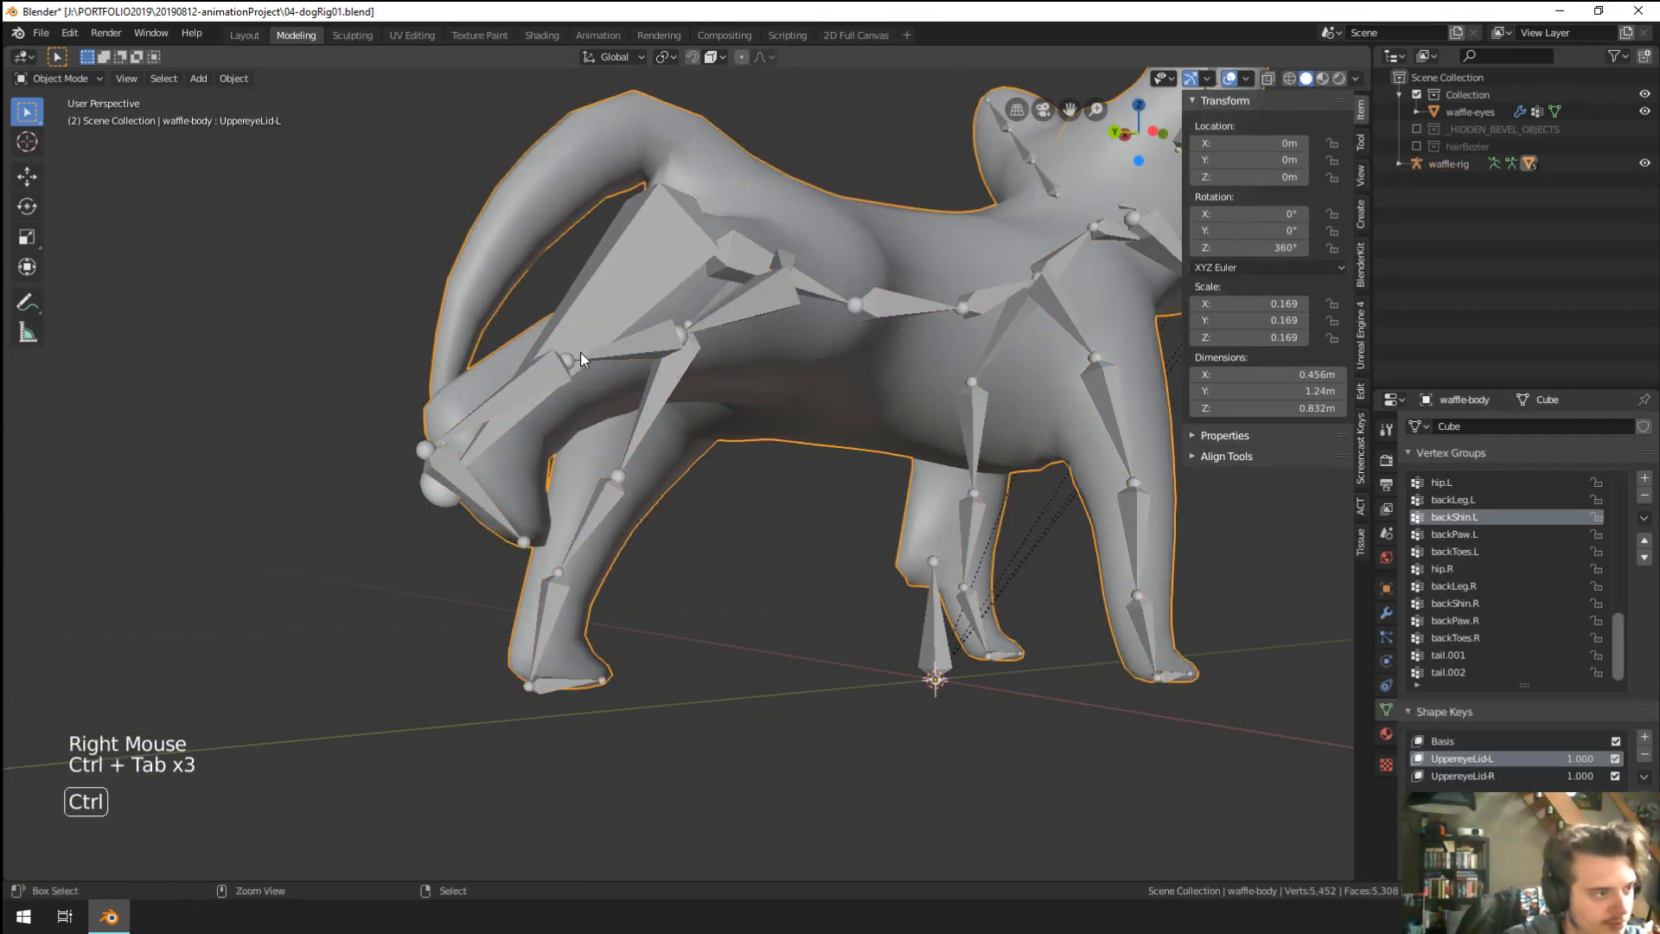
key(ctrl+Tab)
key(ctrl+Tab)
key(ctrl+Tab)
key(ctrl+Tab)
click(376, 308)
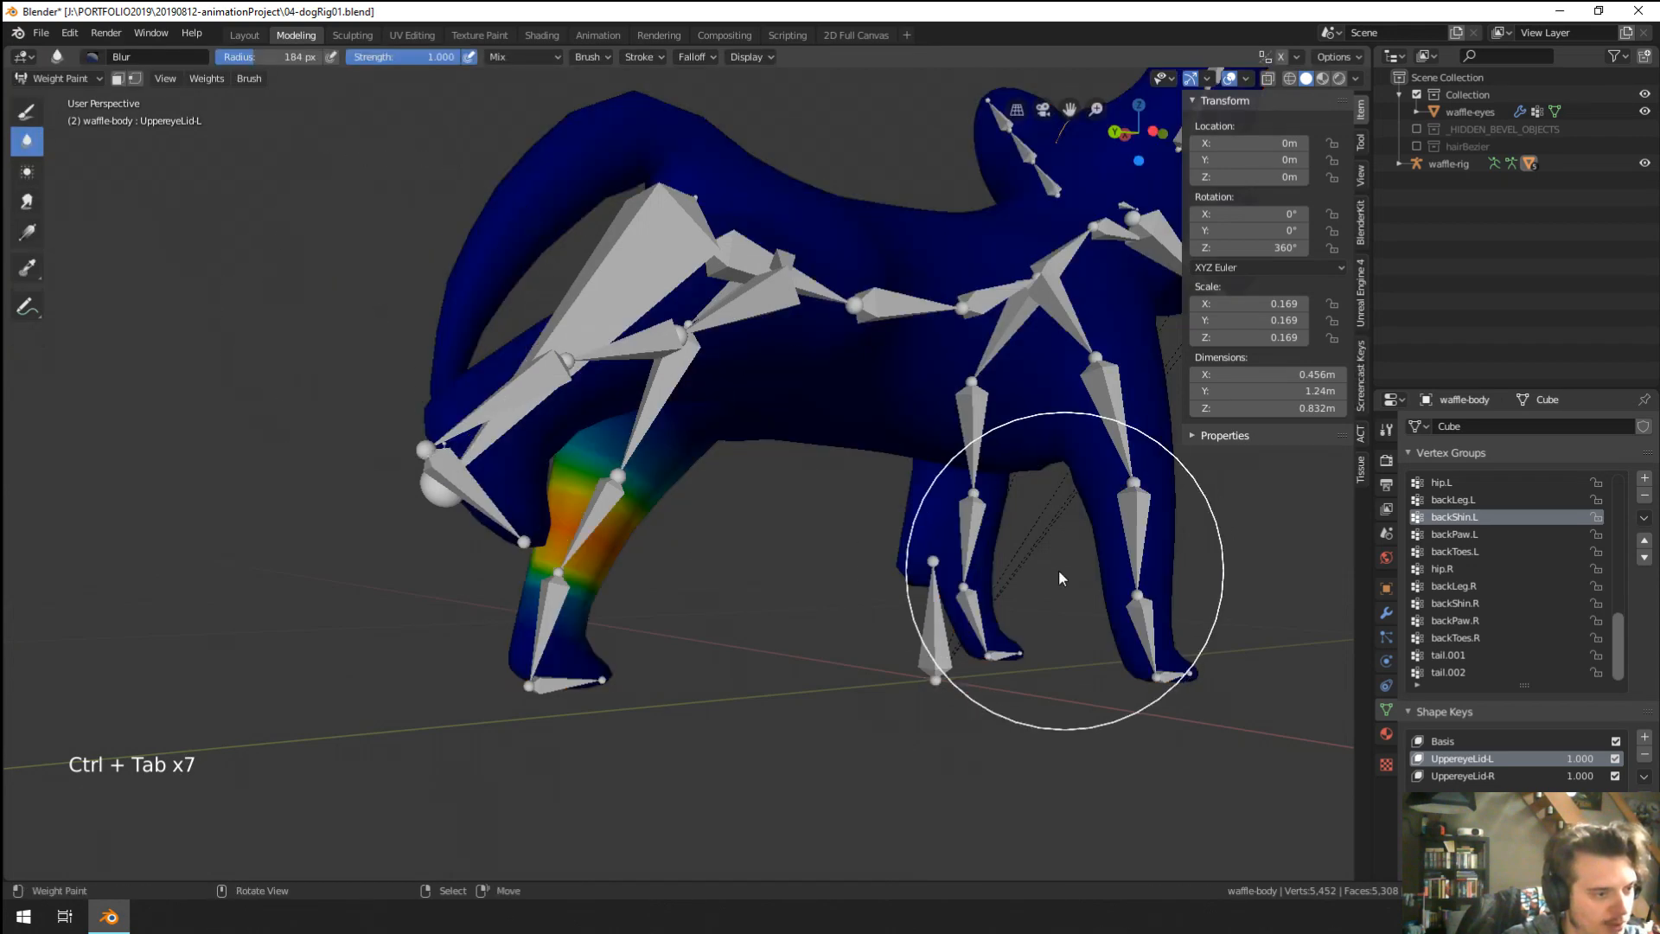
Pick the backShin.R group and clear its stray influence on the distorted lower front leg with a linear gradient at weight 0.
shift+scroll(1008, 579, down, 1)
middle_drag(1060, 571, 808, 595)
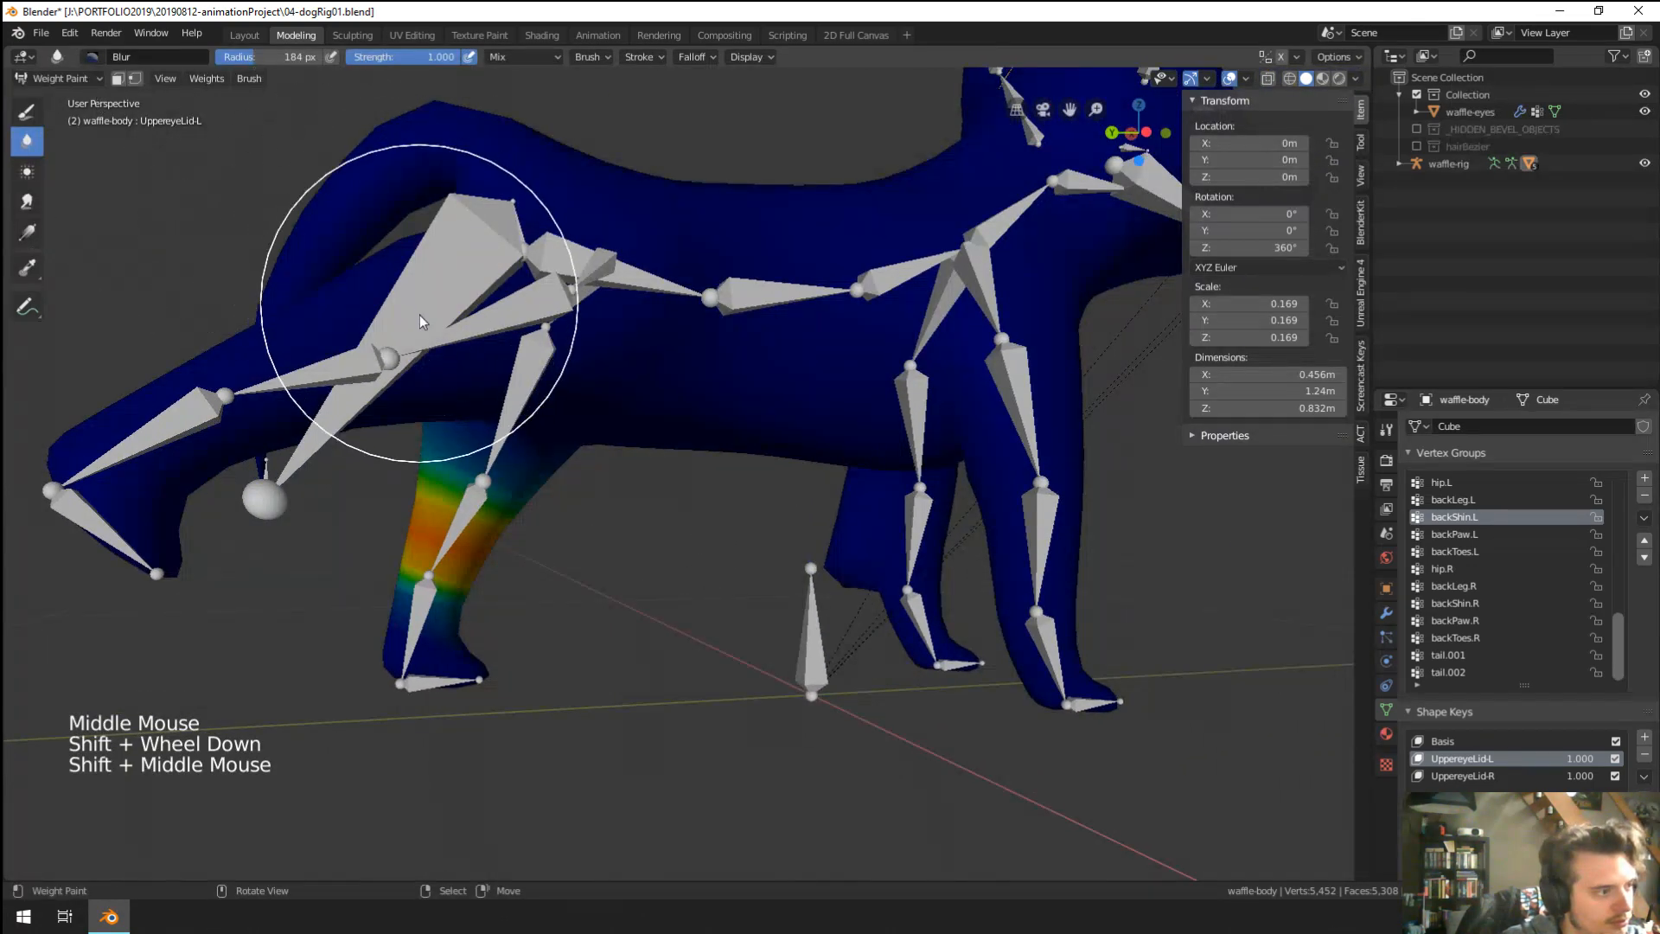
shift+click(439, 389)
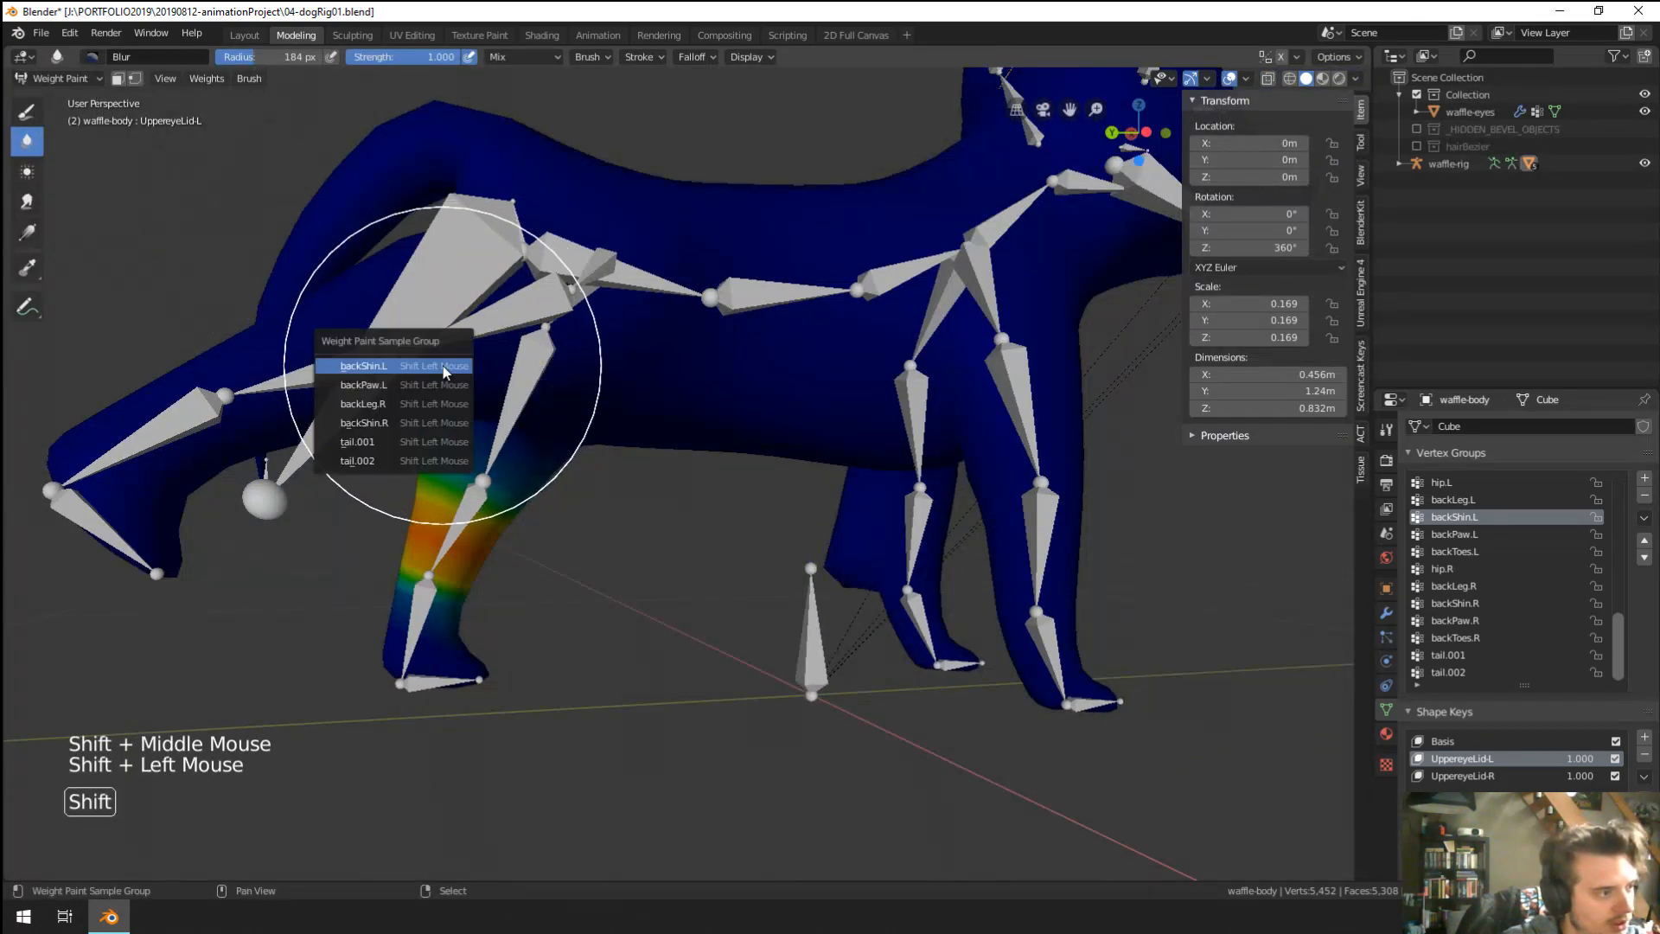
click(445, 421)
click(65, 78)
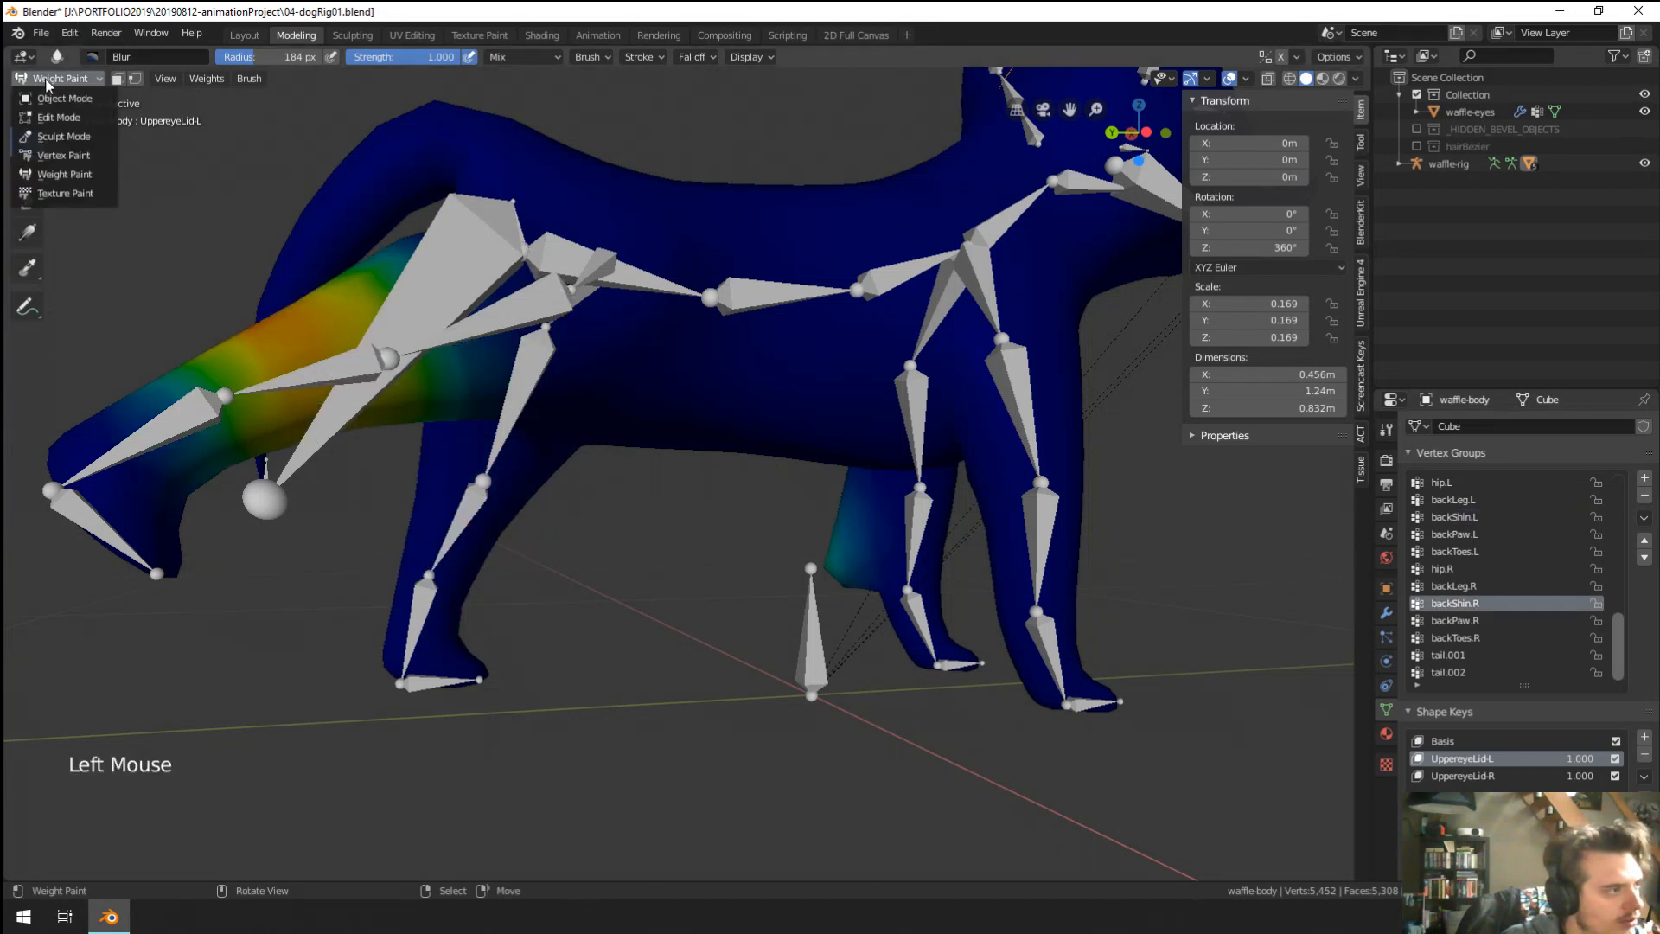
click(27, 232)
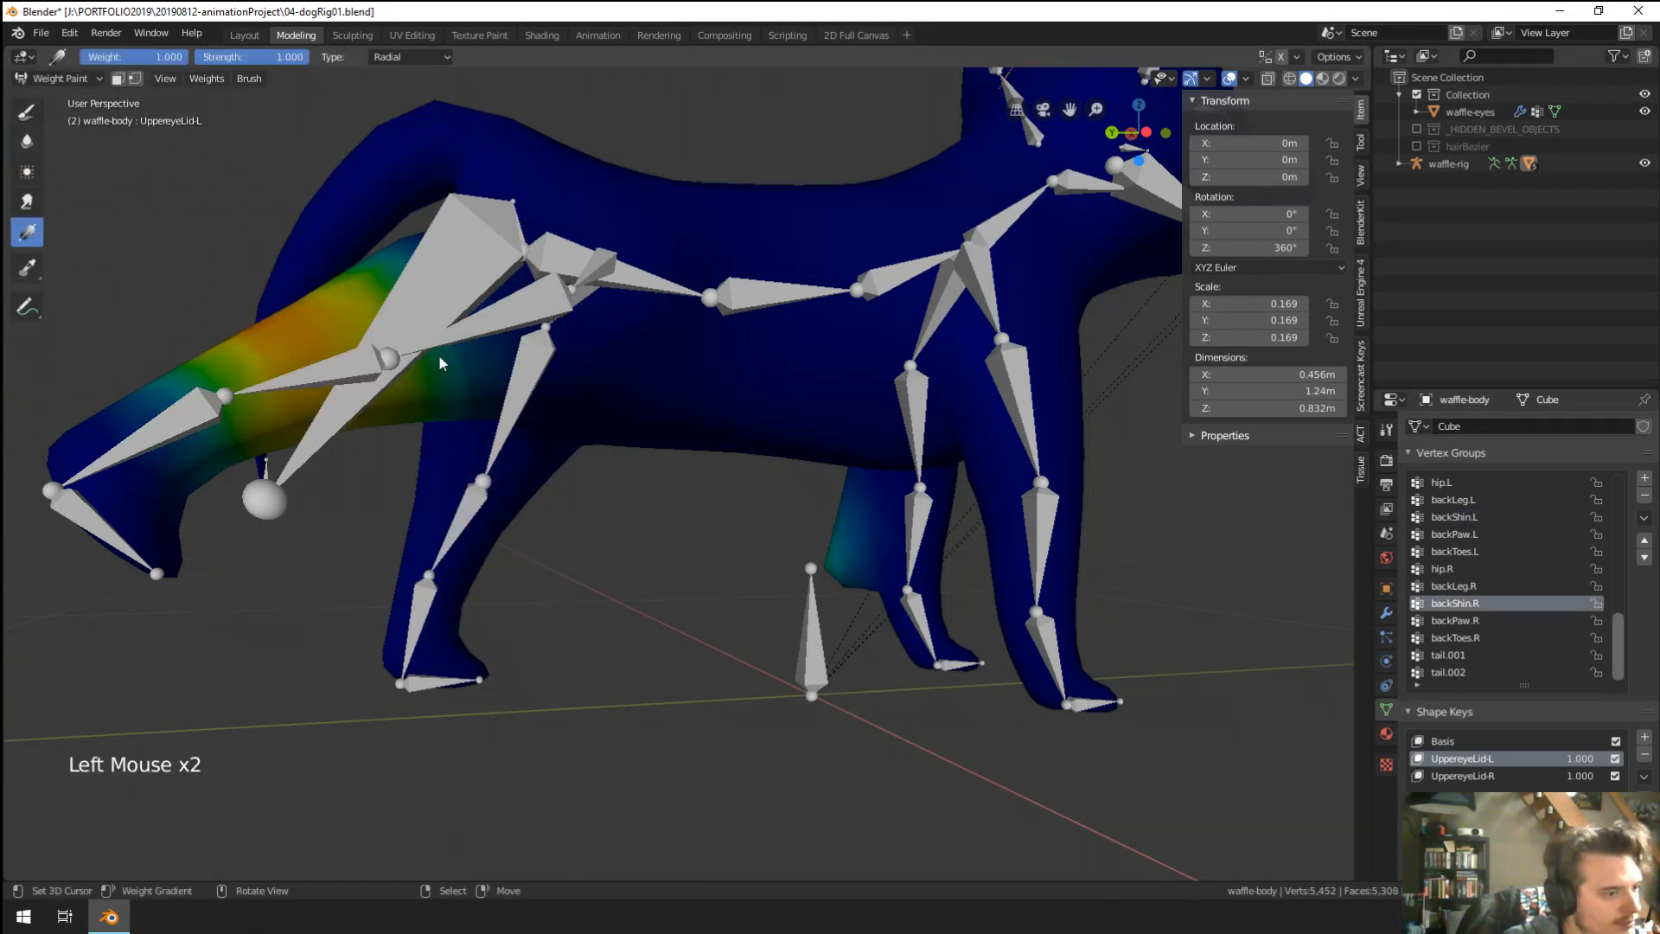
middle_drag(588, 415, 617, 427)
click(782, 573)
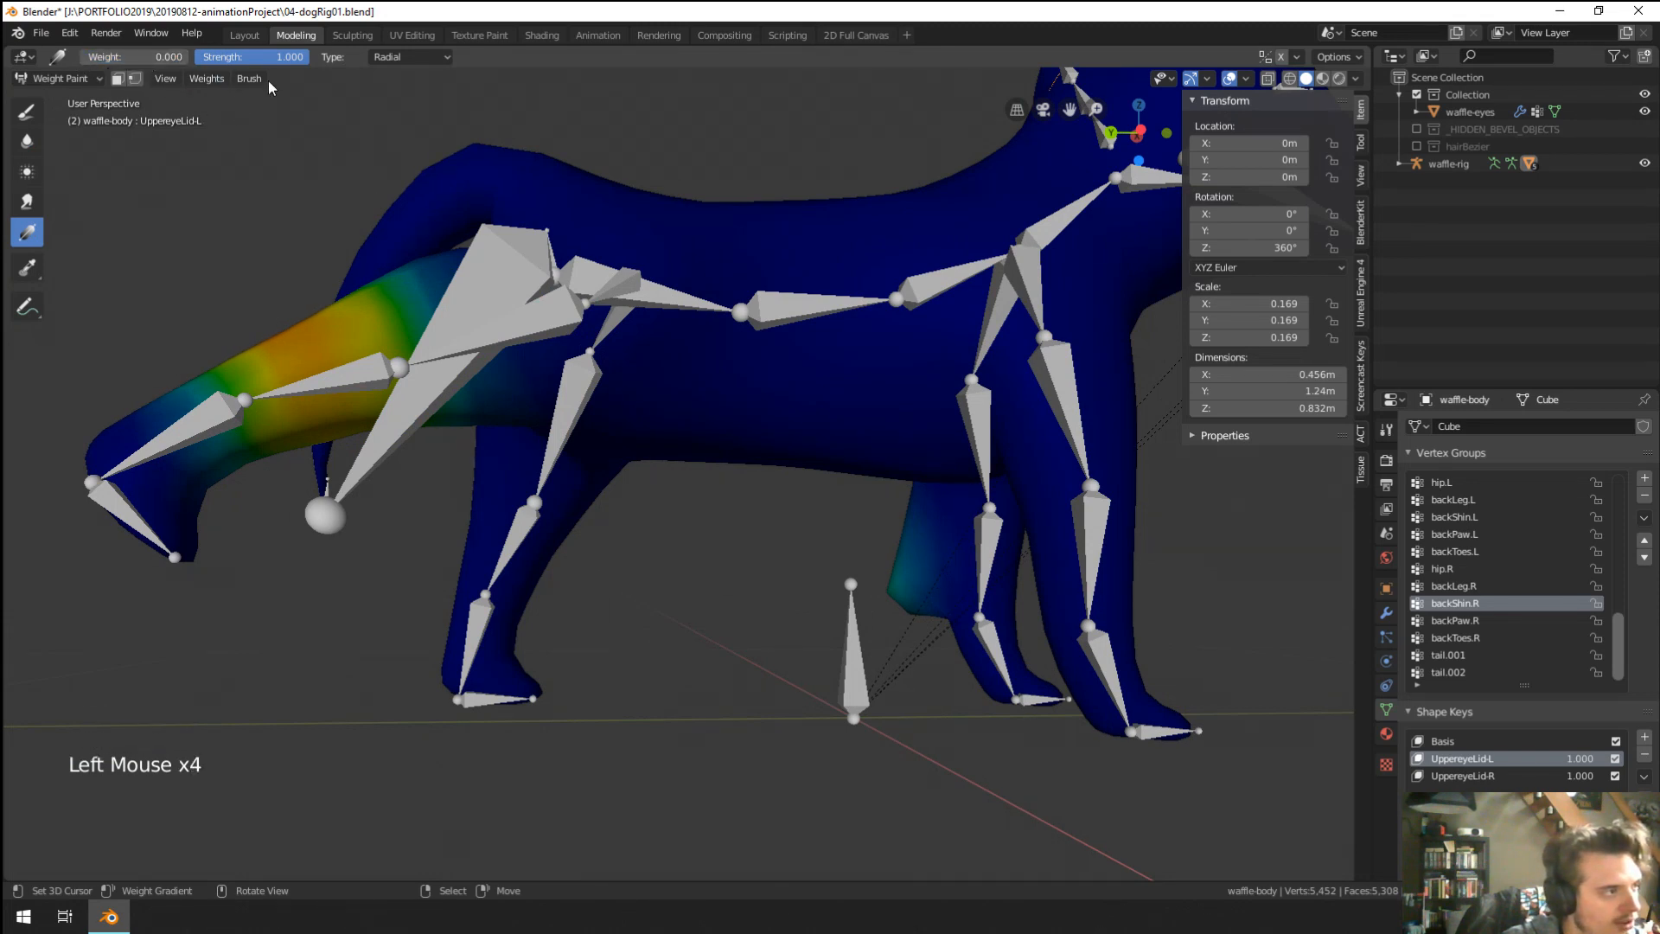
click(397, 77)
drag(845, 567, 721, 577)
middle_drag(664, 516, 659, 532)
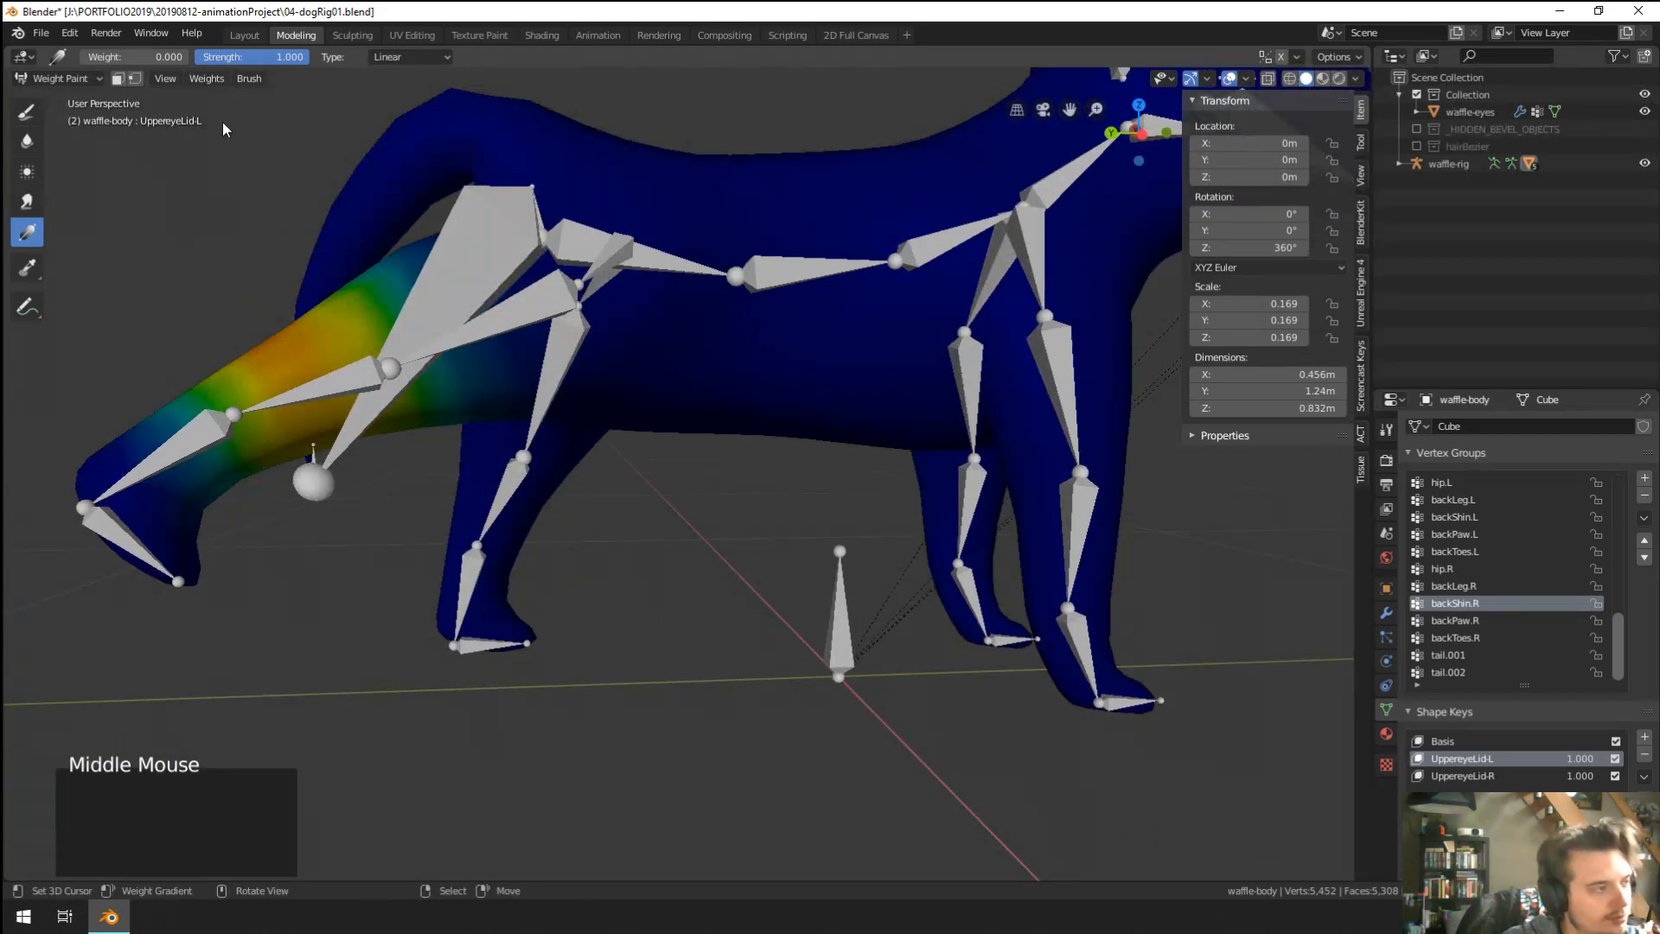
Return the armature to Pose Mode and rotate the backShin.R bone about 71.4° upward.
drag(70, 81, 53, 104)
right_click(442, 262)
key(ctrl+Tab)
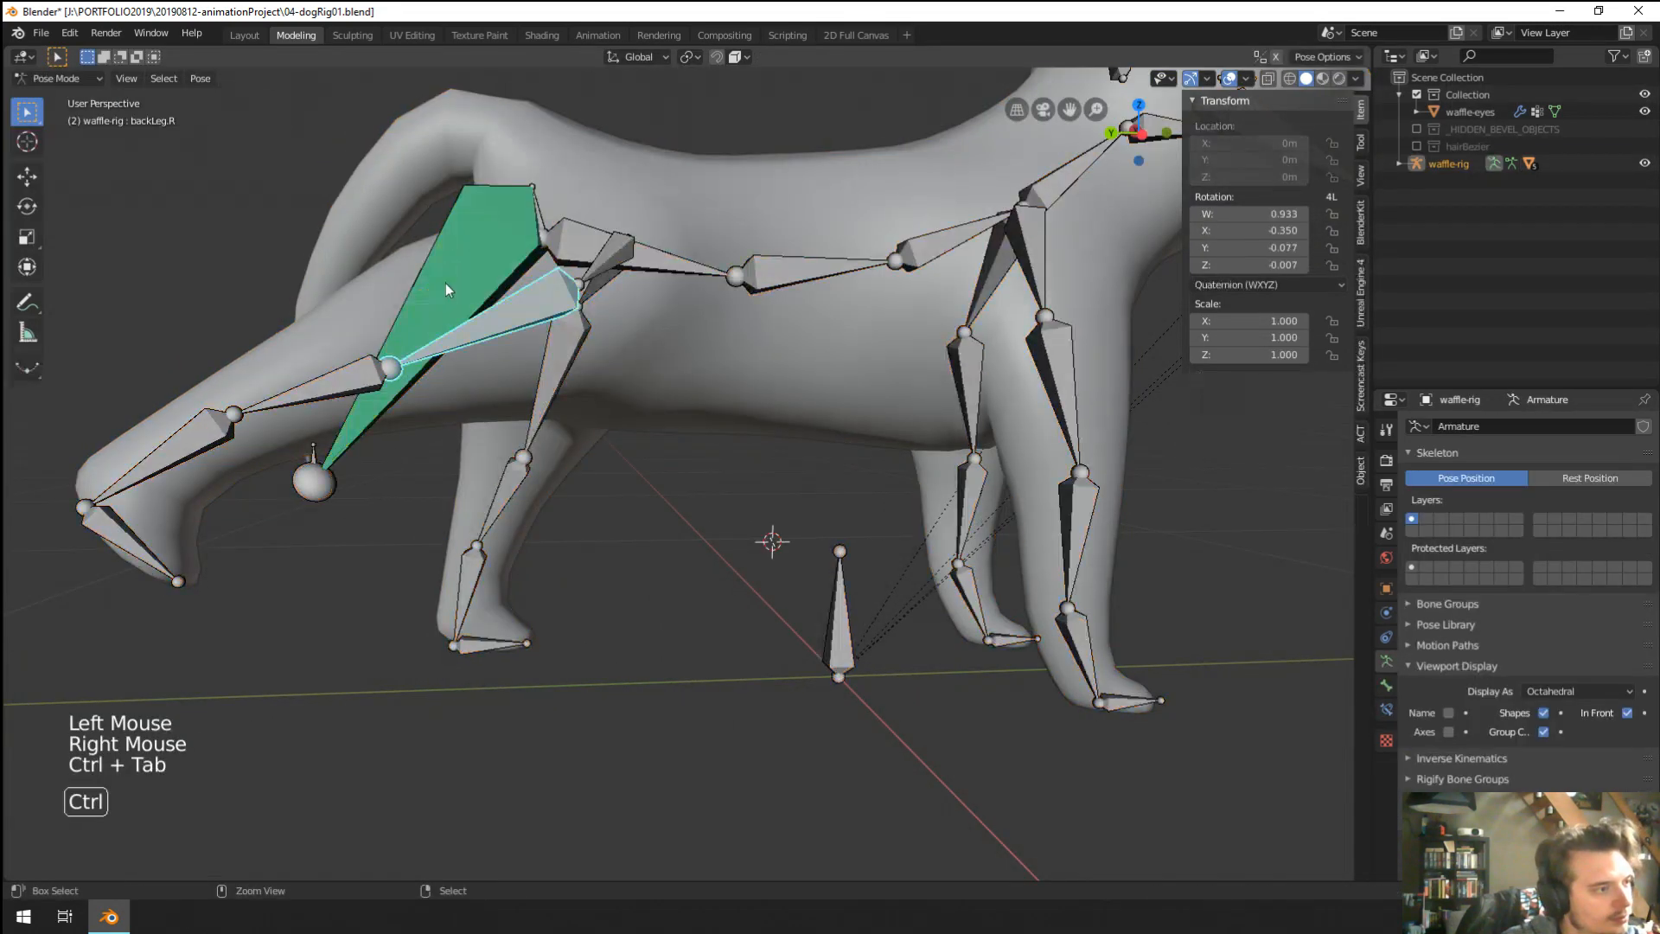
right_click(328, 386)
key(r)
click(329, 252)
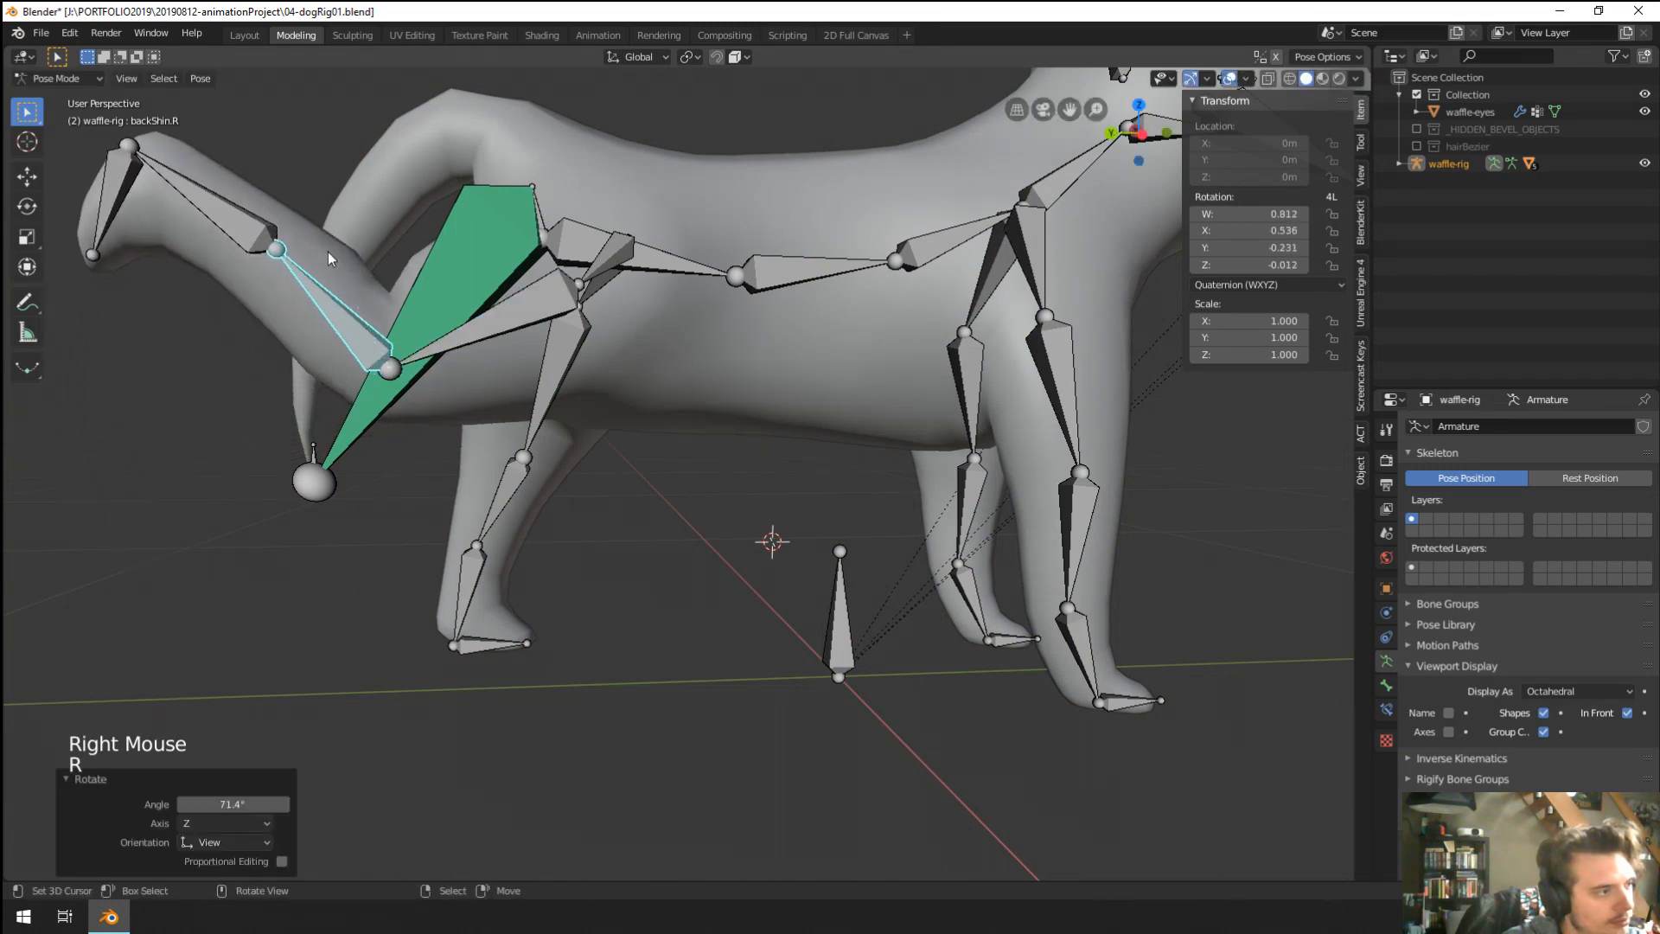
right_click(222, 215)
key(r)
right_click(199, 288)
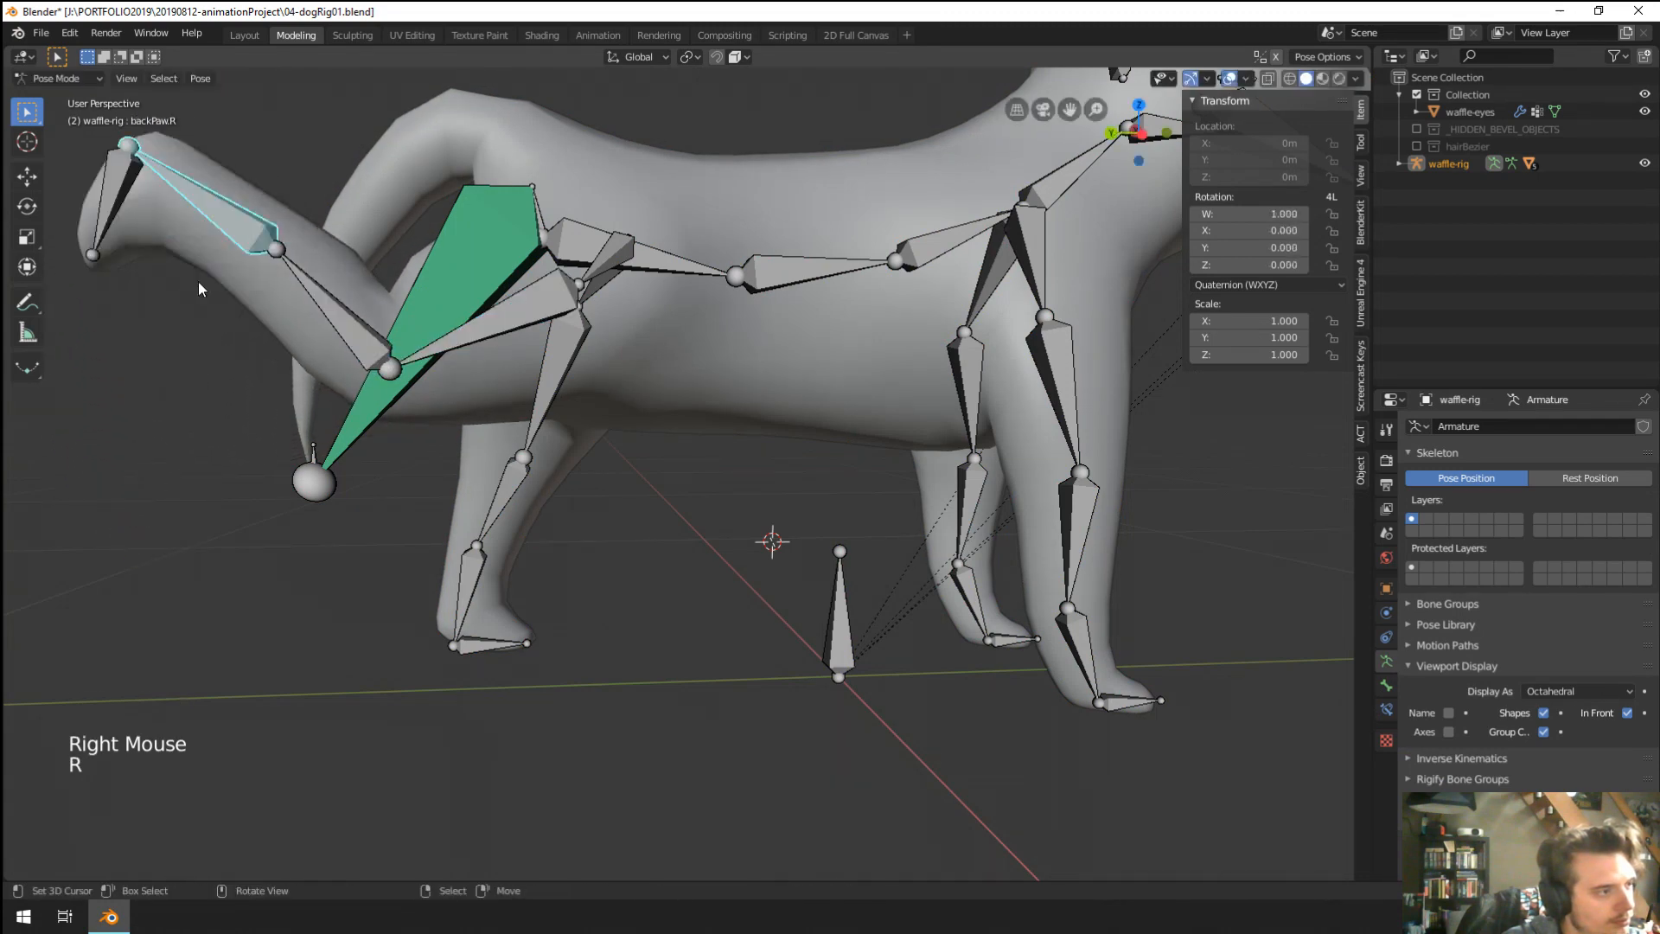
Clear the backLeg.R bone's rotation, then rotate it 79.6° about its local X axis to swing the thigh forward.
right_click(480, 325)
key(r)
click(678, 360)
middle_drag(677, 360, 786, 370)
key(alt+r)
key(r)
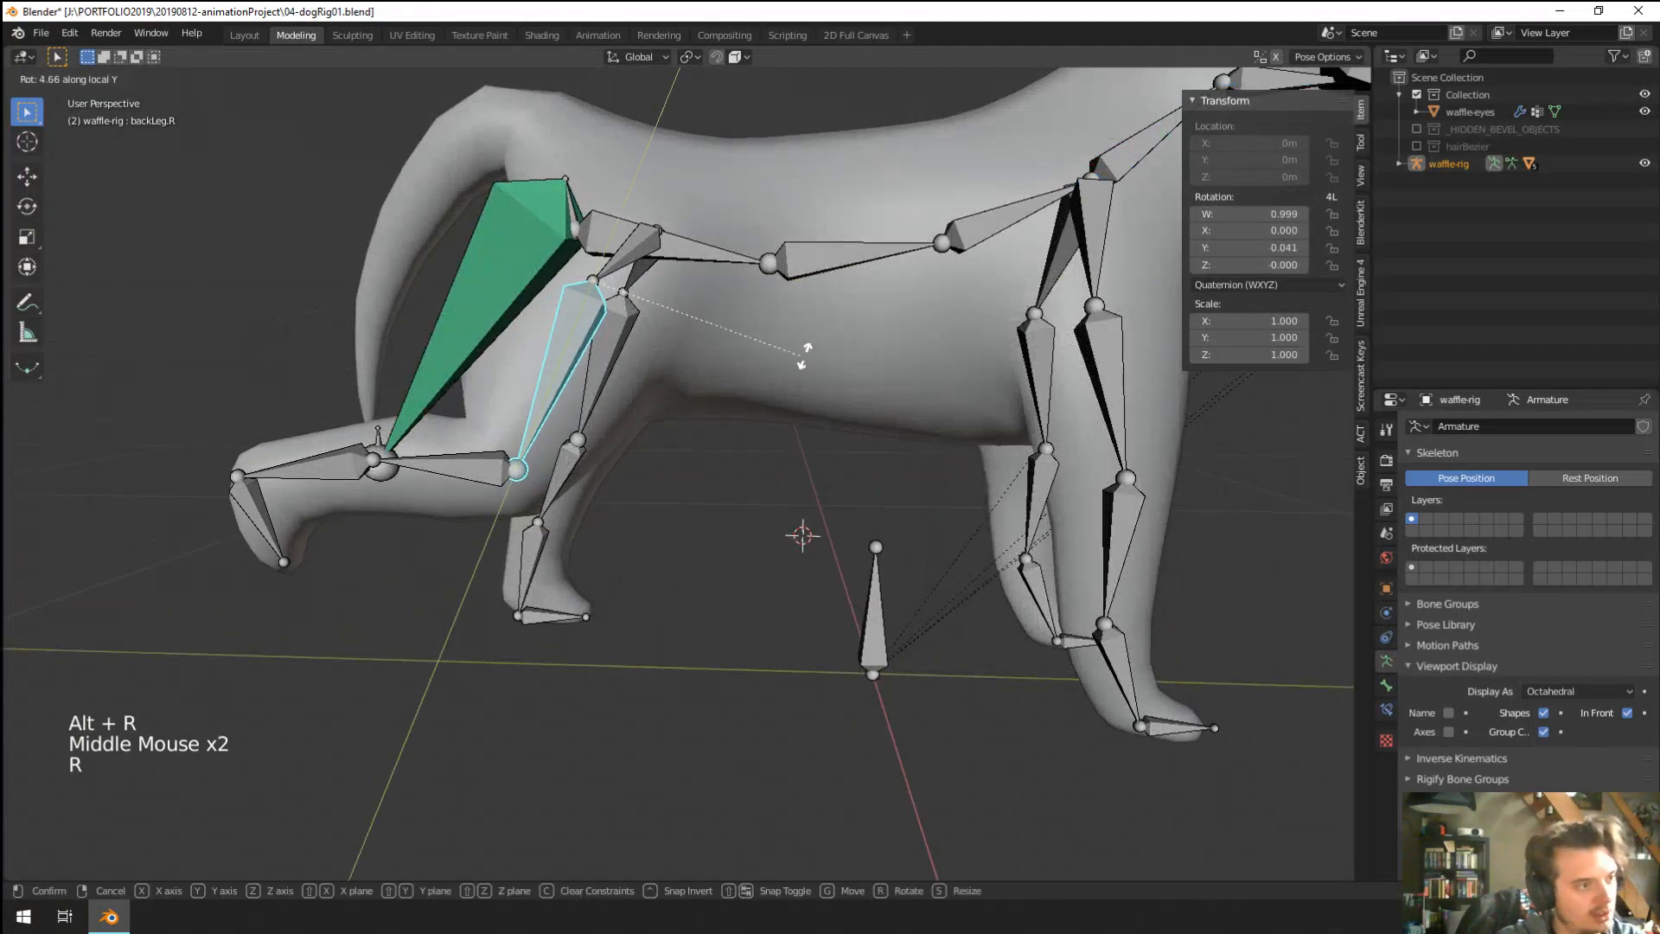
key(x)
click(876, 593)
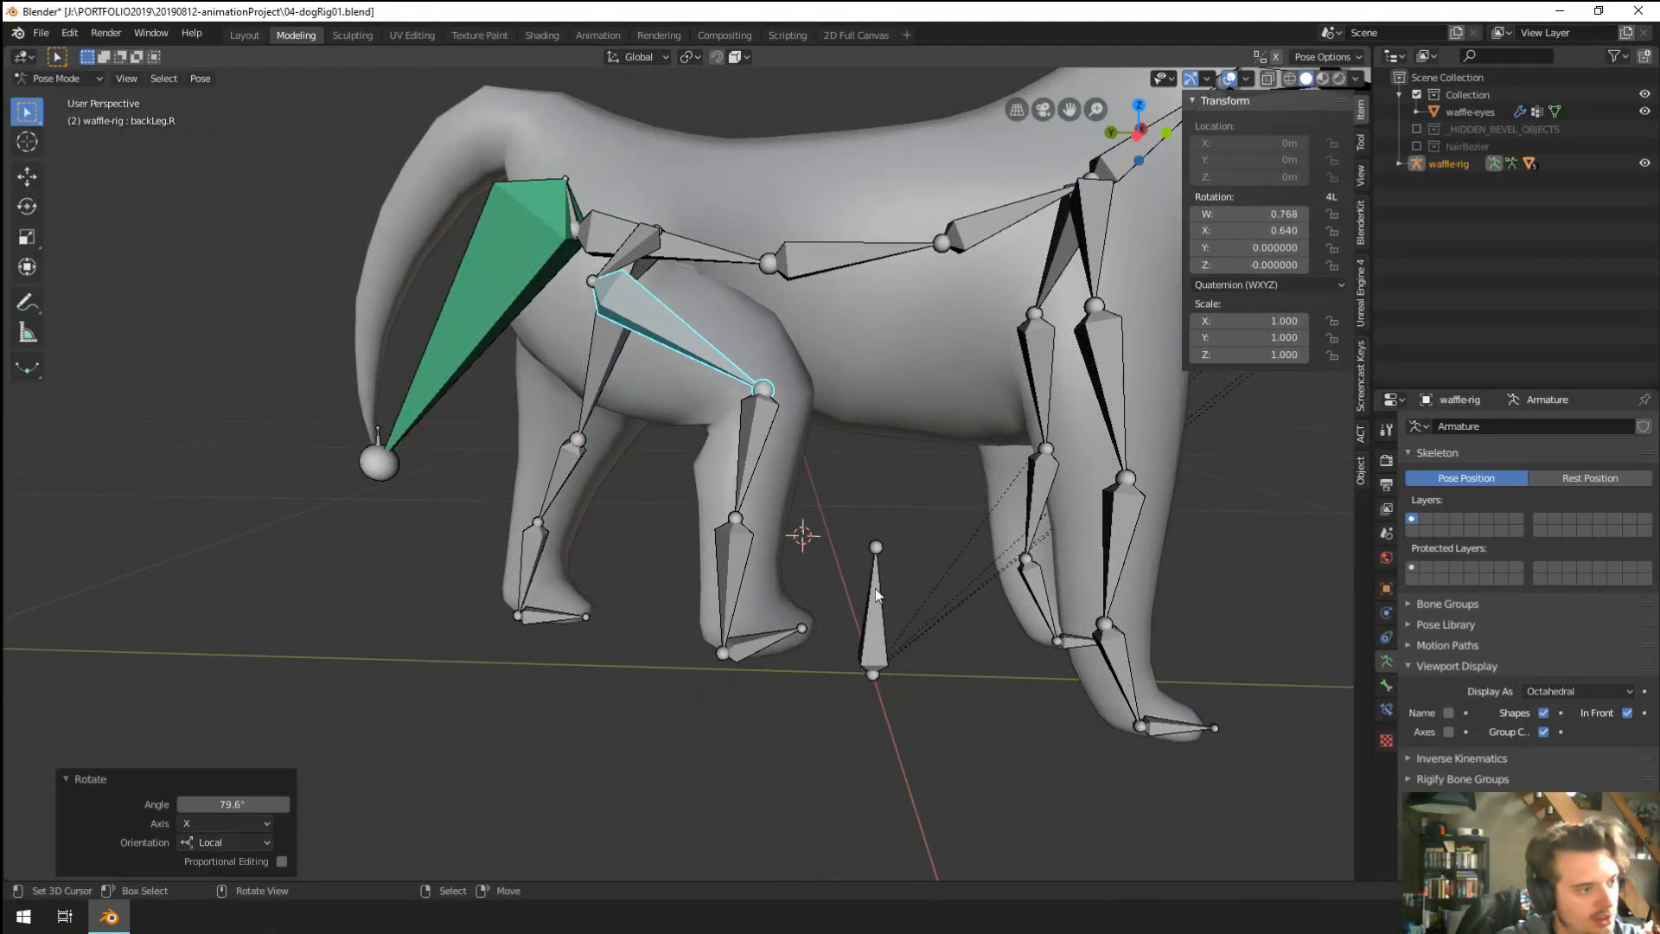
Rotate the lower bones of the right hind leg so the shin and paw fold back under the thigh.
right_click(763, 454)
key(r)
click(519, 398)
middle_drag(519, 398, 595, 444)
key(r)
click(464, 481)
Rotate the backToes.R bone by -35.1° in the view, then twist it about the global Z axis.
right_click(501, 494)
key(r)
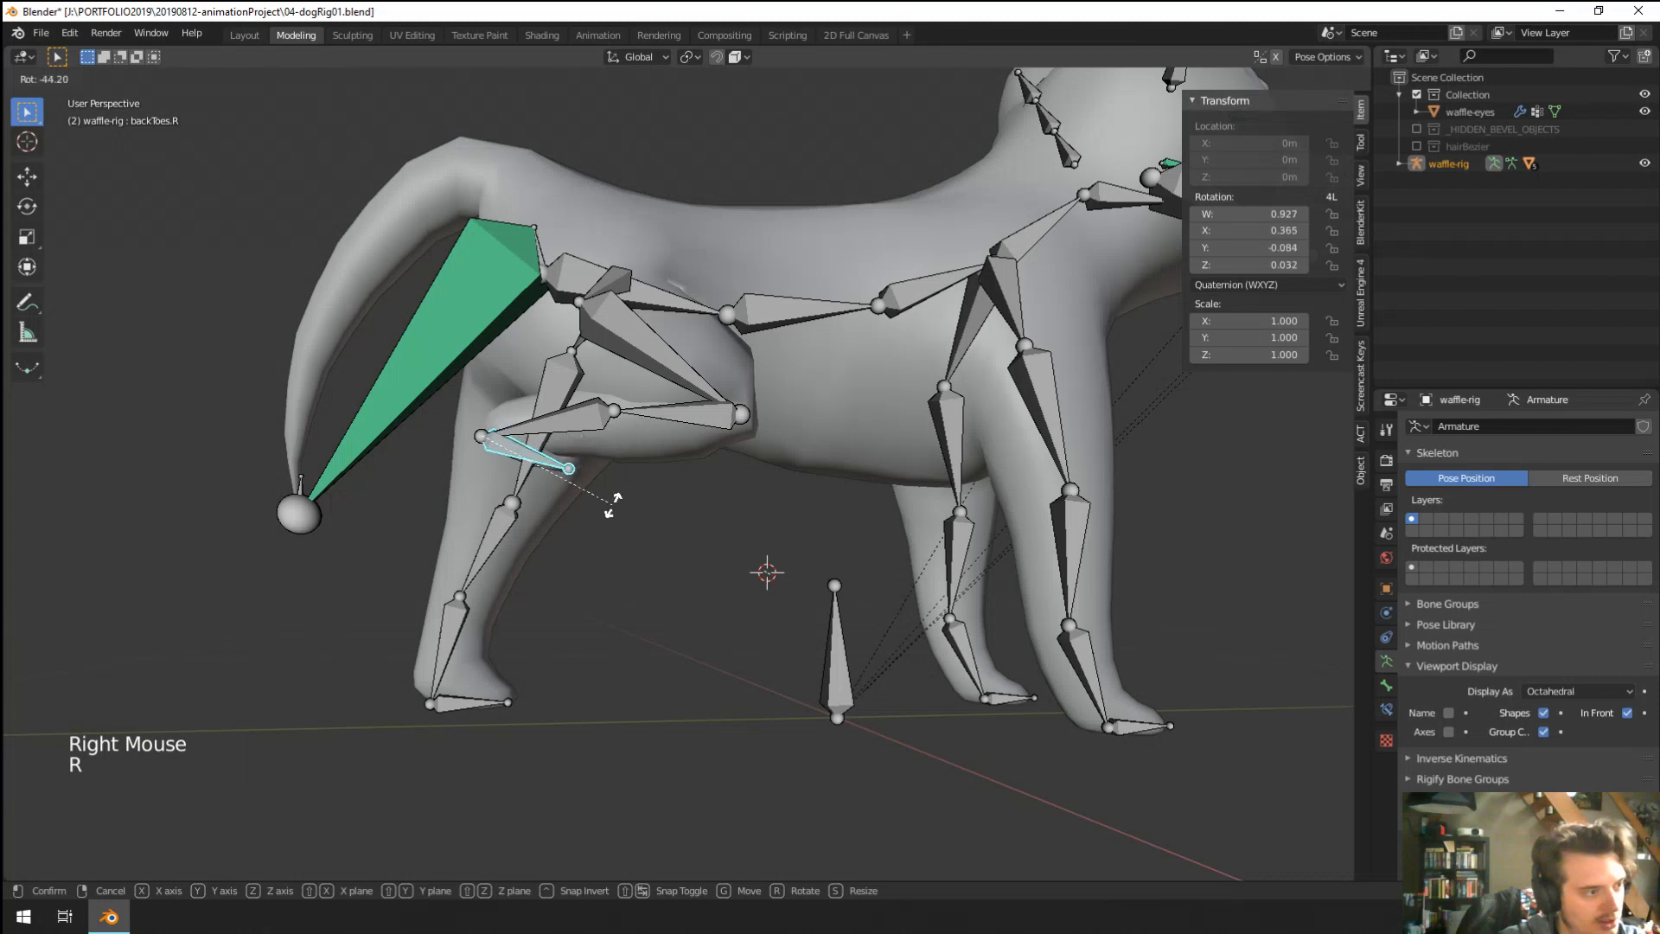
click(604, 526)
middle_drag(604, 533, 801, 530)
key(r)
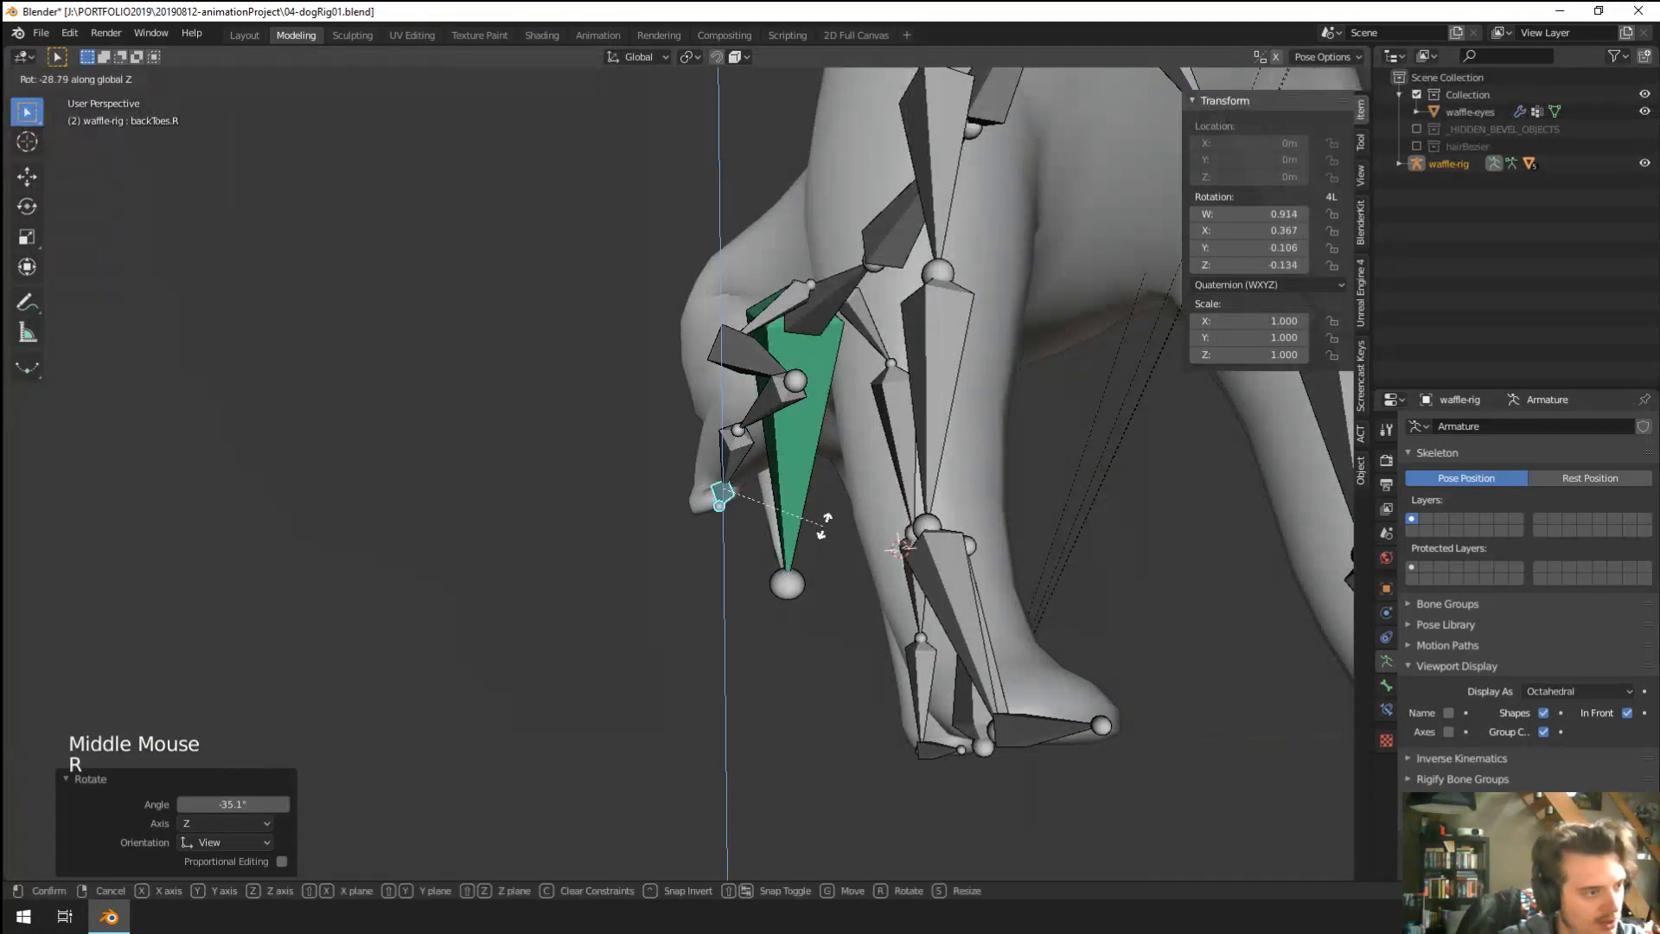
click(802, 531)
Rotate the backPaw.R bone sideways in the view to adjust the folded right hind paw.
right_click(731, 443)
key(r)
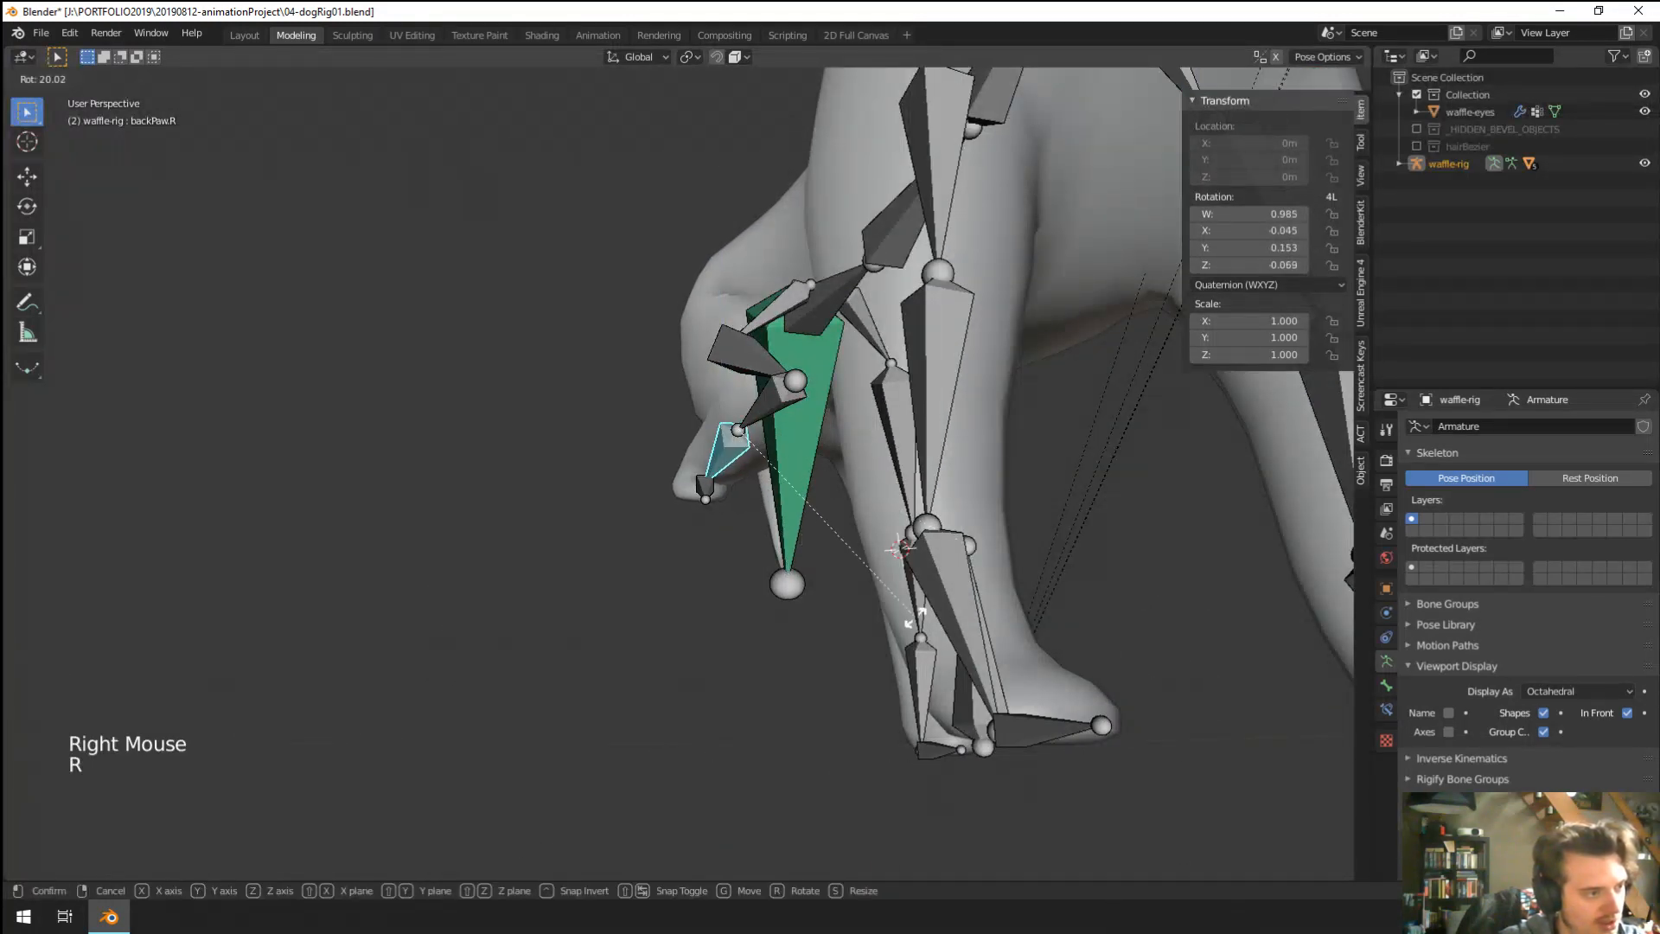
click(785, 625)
middle_drag(782, 618, 739, 695)
Leave Pose Mode, select the waffle-body mesh and hide the viewport overlays to examine the folded hind leg's deformation.
right_click(950, 481)
middle_drag(949, 480, 1144, 180)
key(ctrl+Tab)
right_click(906, 394)
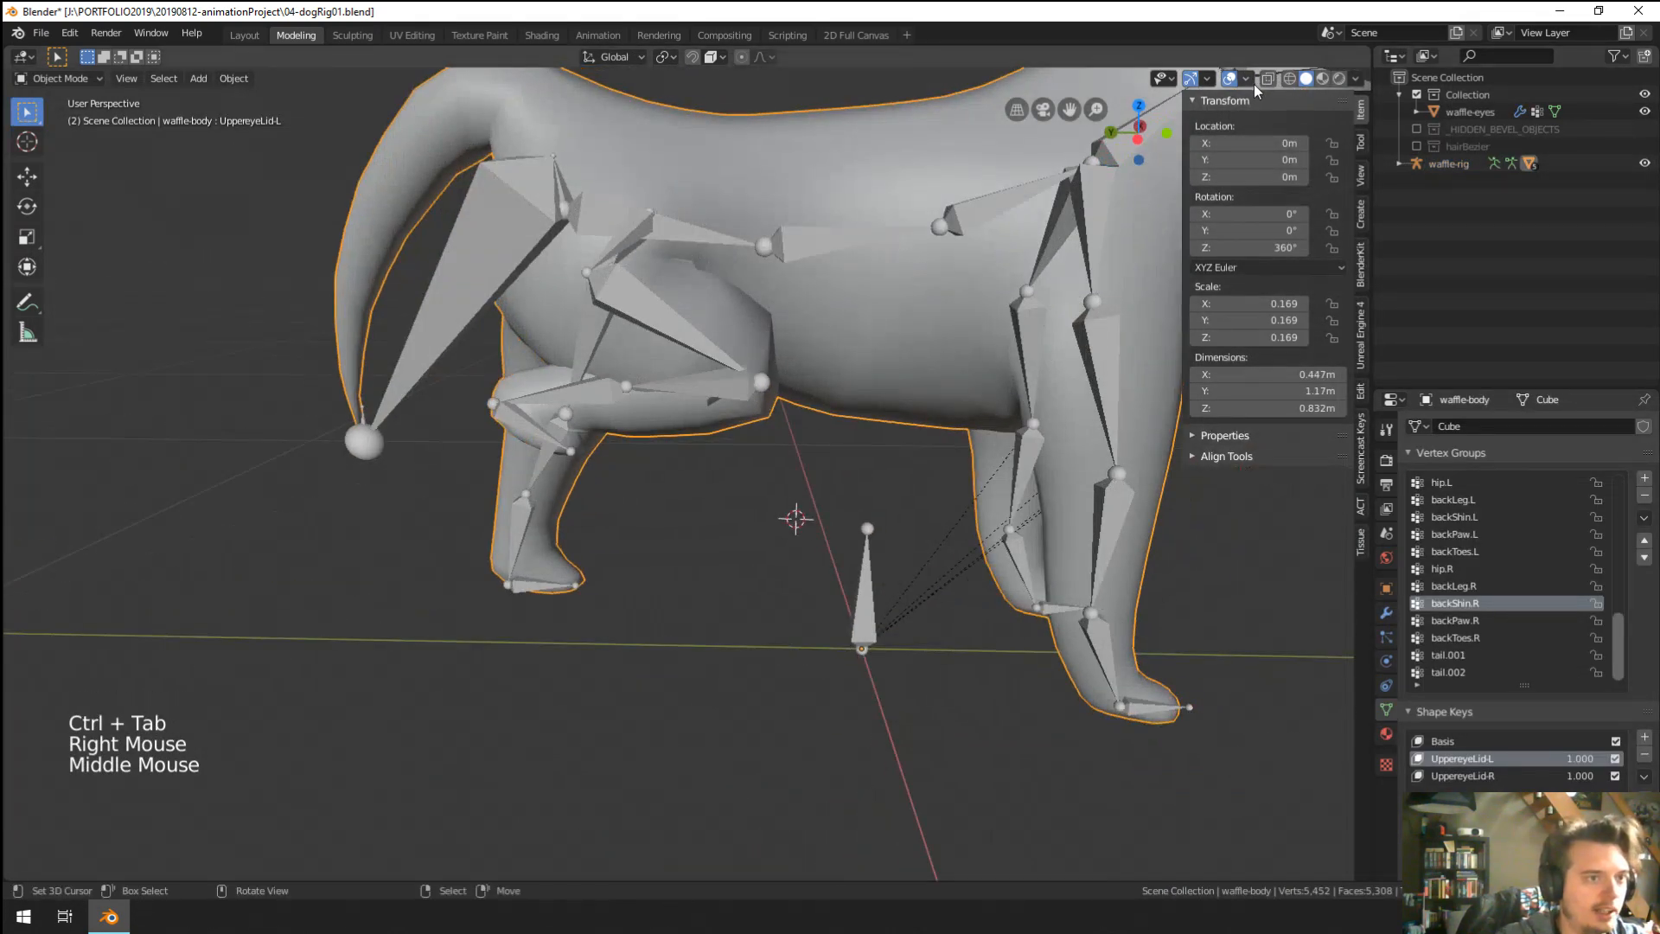
click(1229, 78)
middle_drag(864, 346, 687, 438)
scroll(689, 475, down, 5)
mouse_move(689, 511)
middle_down()
mouse_move(934, 511)
mouse_move(821, 551)
mouse_move(687, 509)
middle_up()
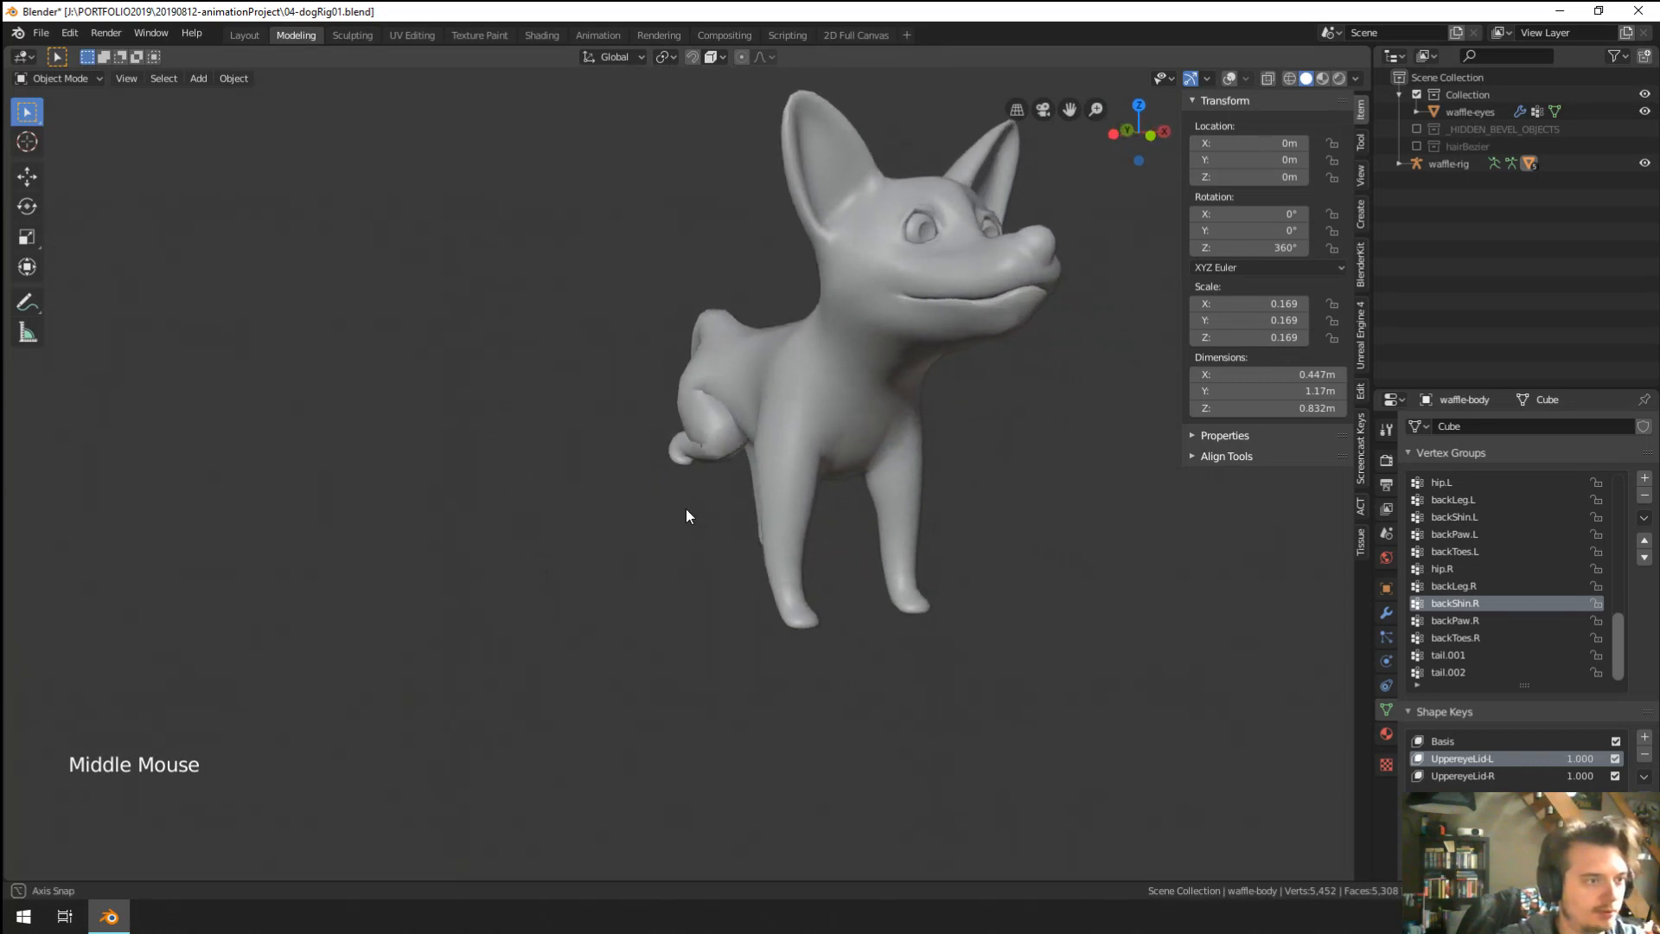
right_click(827, 412)
scroll(776, 501, up, 2)
key(ctrl+Tab)
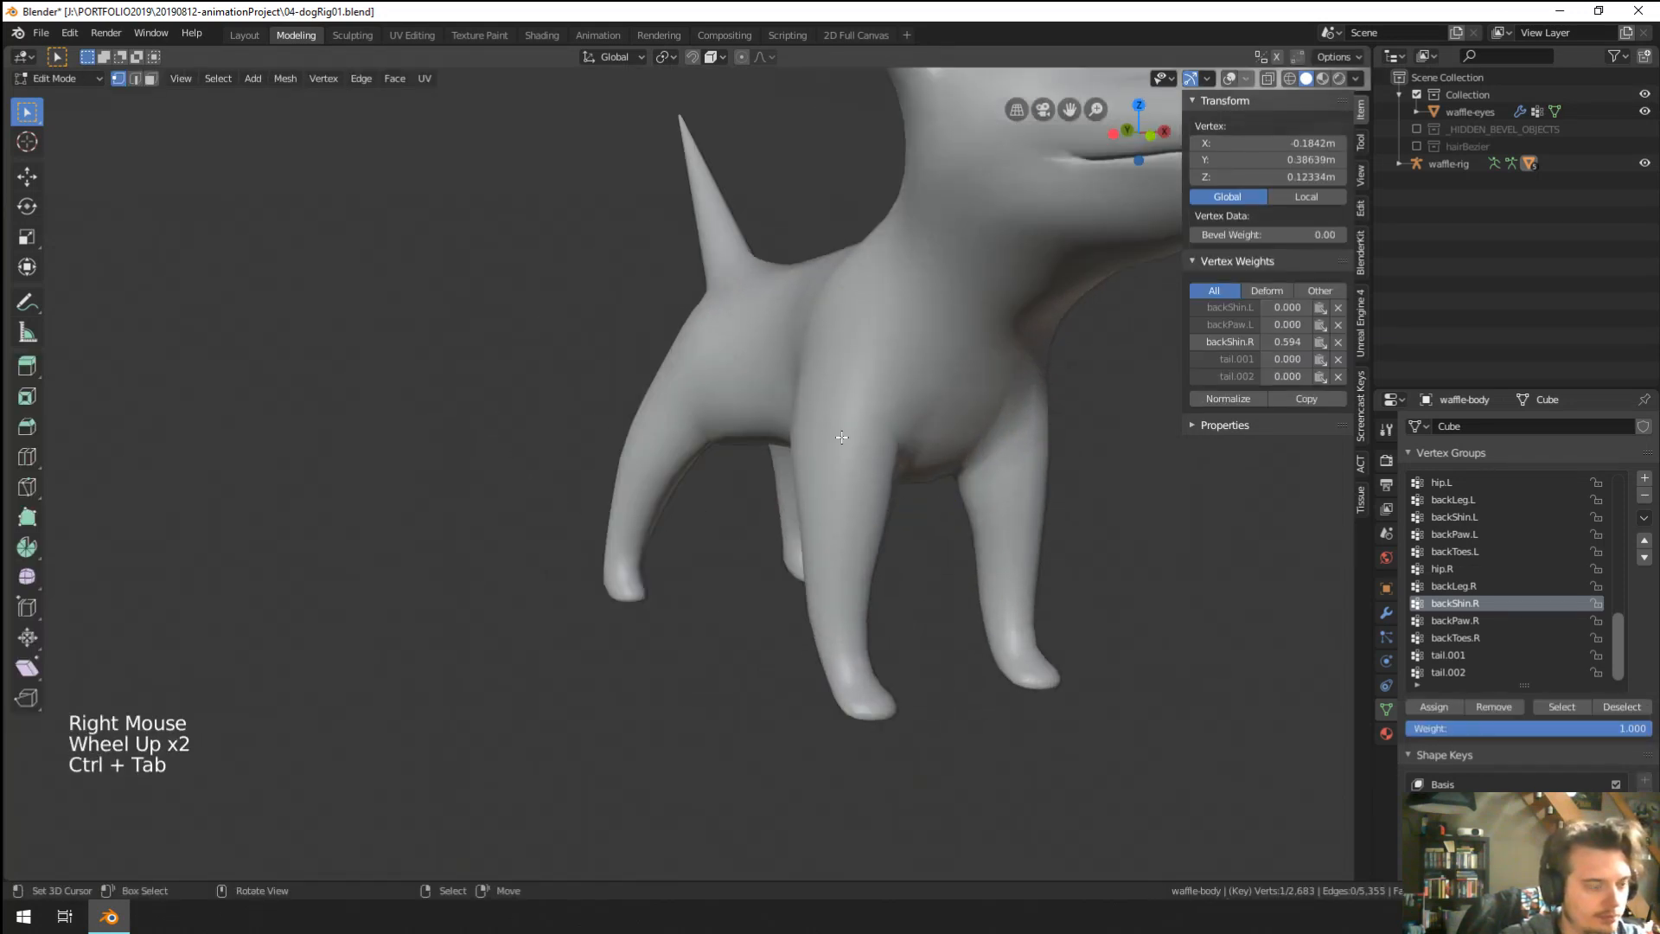
key(ctrl+Tab)
click(731, 443)
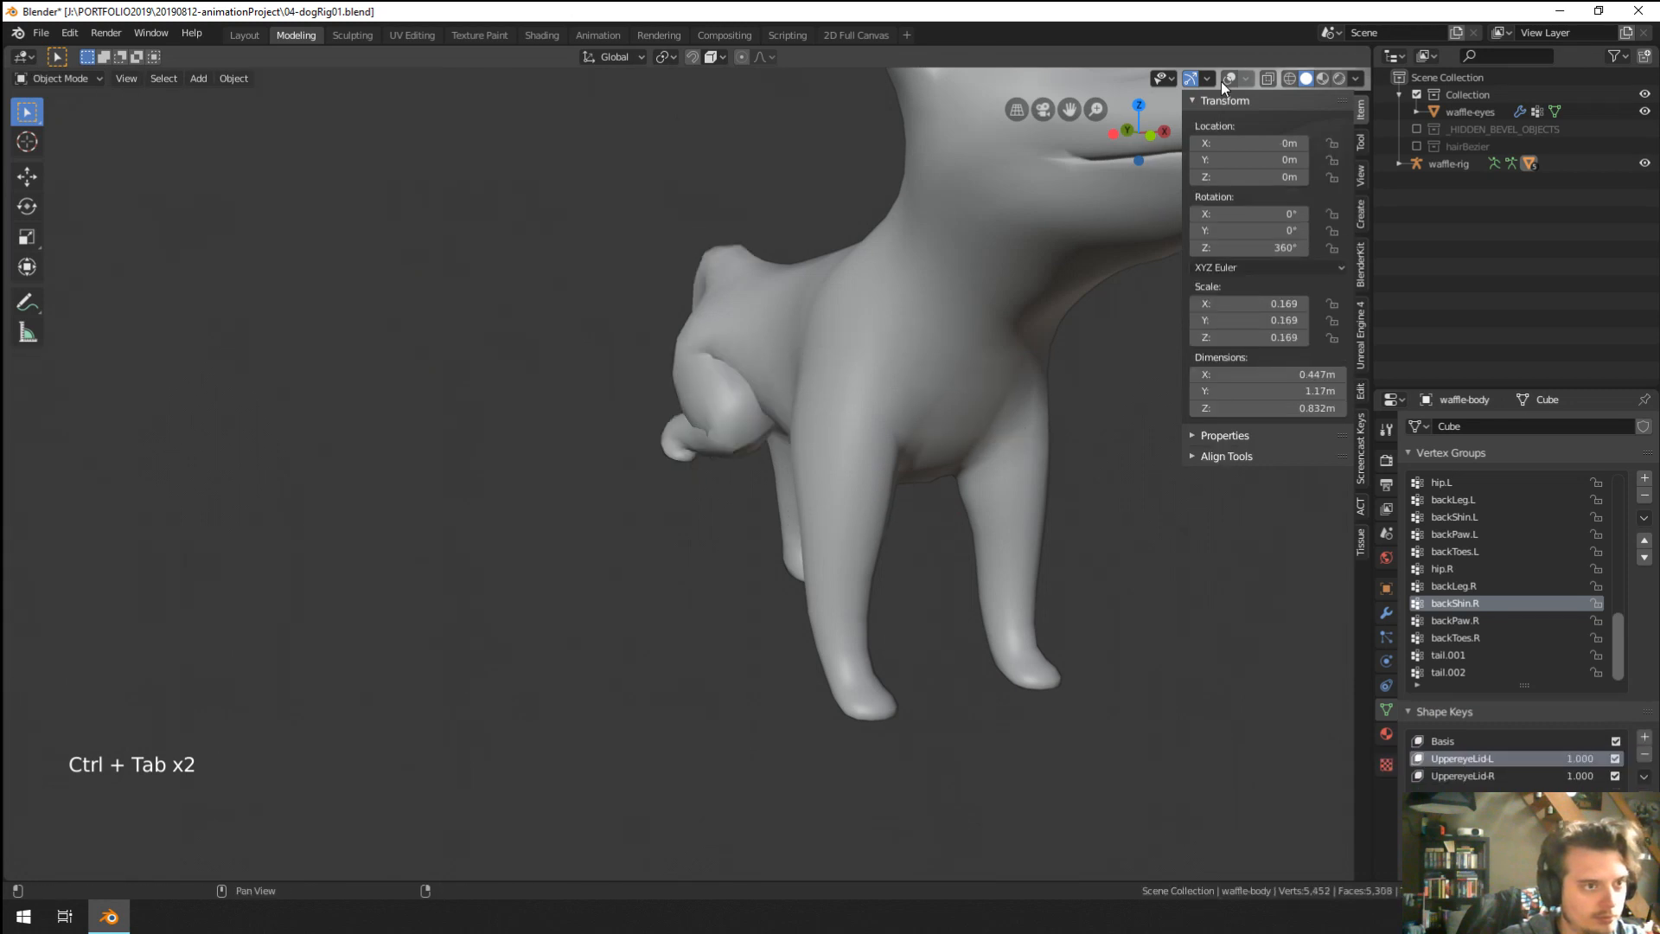
Turn the viewport overlays back on and return the waffle-rig armature to Pose Mode.
click(1227, 83)
click(1218, 82)
click(1231, 80)
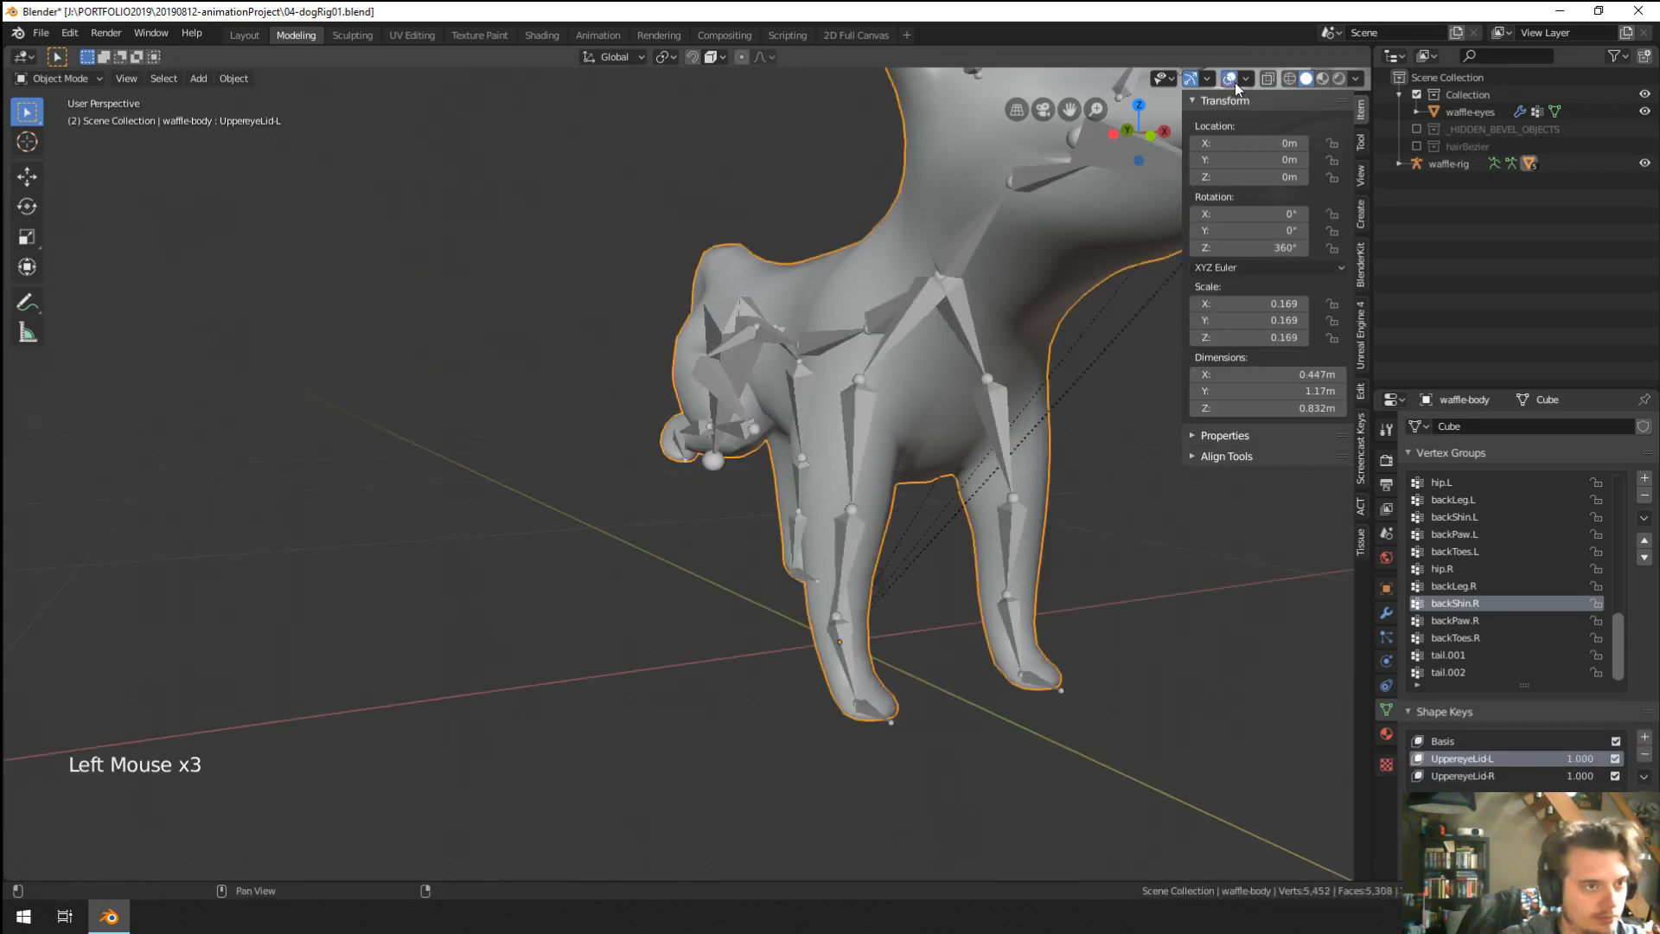
right_click(748, 378)
key(ctrl+Tab)
Rotate the frontLeg.R bone backward and fold the frontShin.R bone forward to bend the right front leg.
middle_drag(748, 377, 995, 553)
right_click(999, 519)
right_click(939, 447)
key(r)
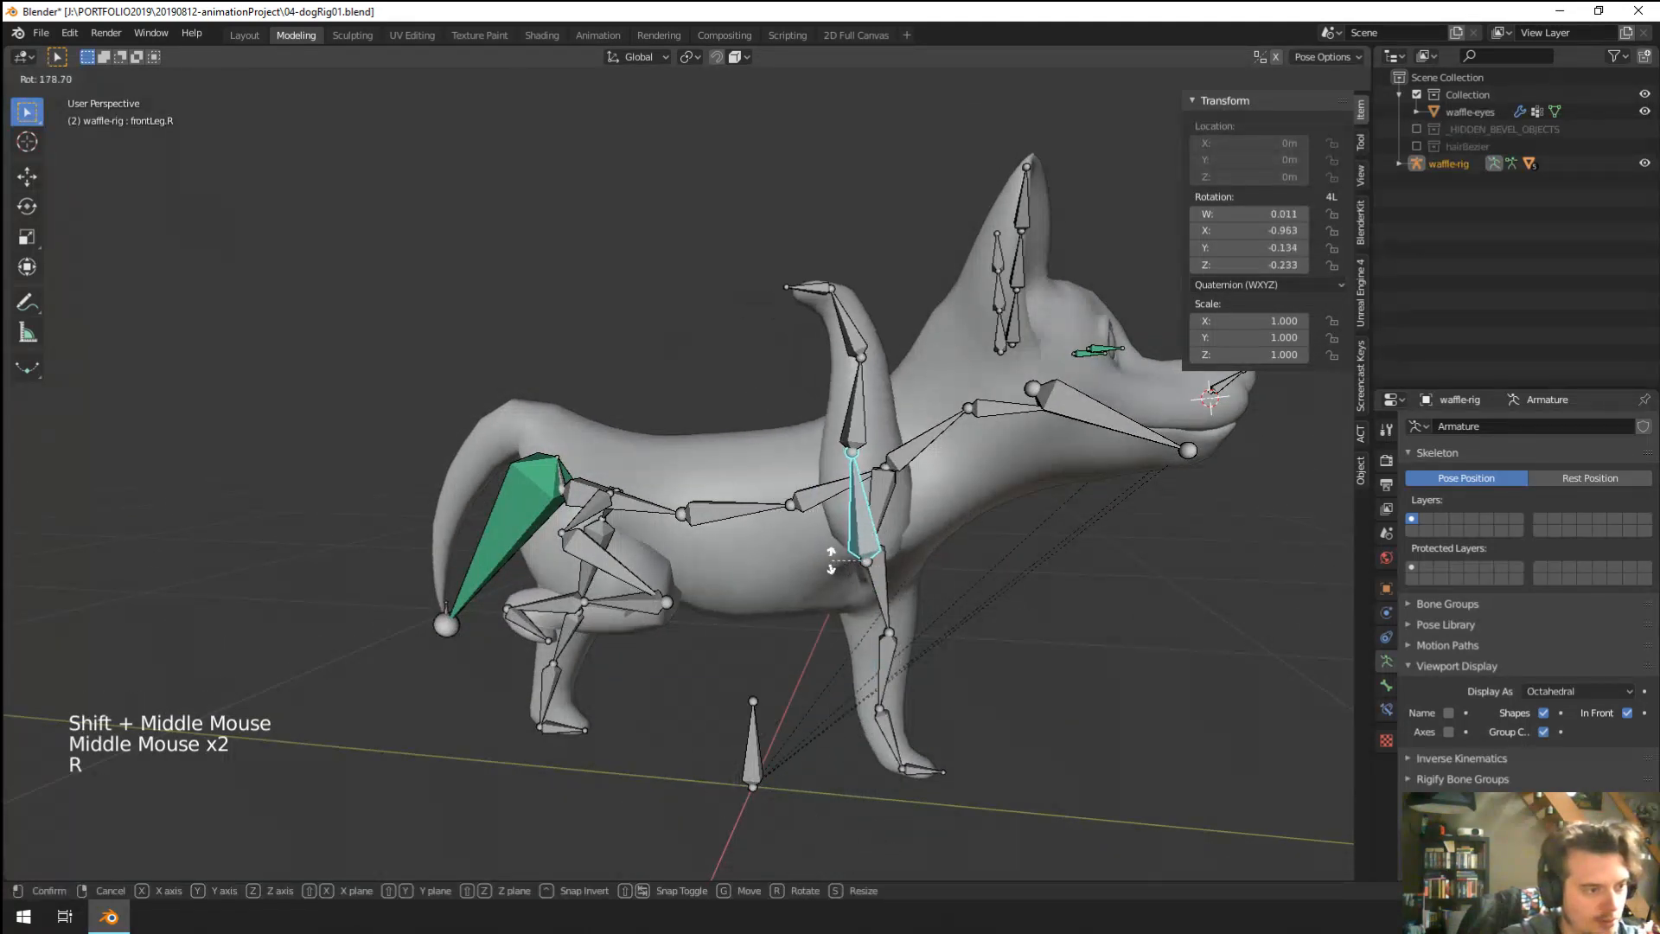
click(673, 629)
right_click(679, 645)
key(r)
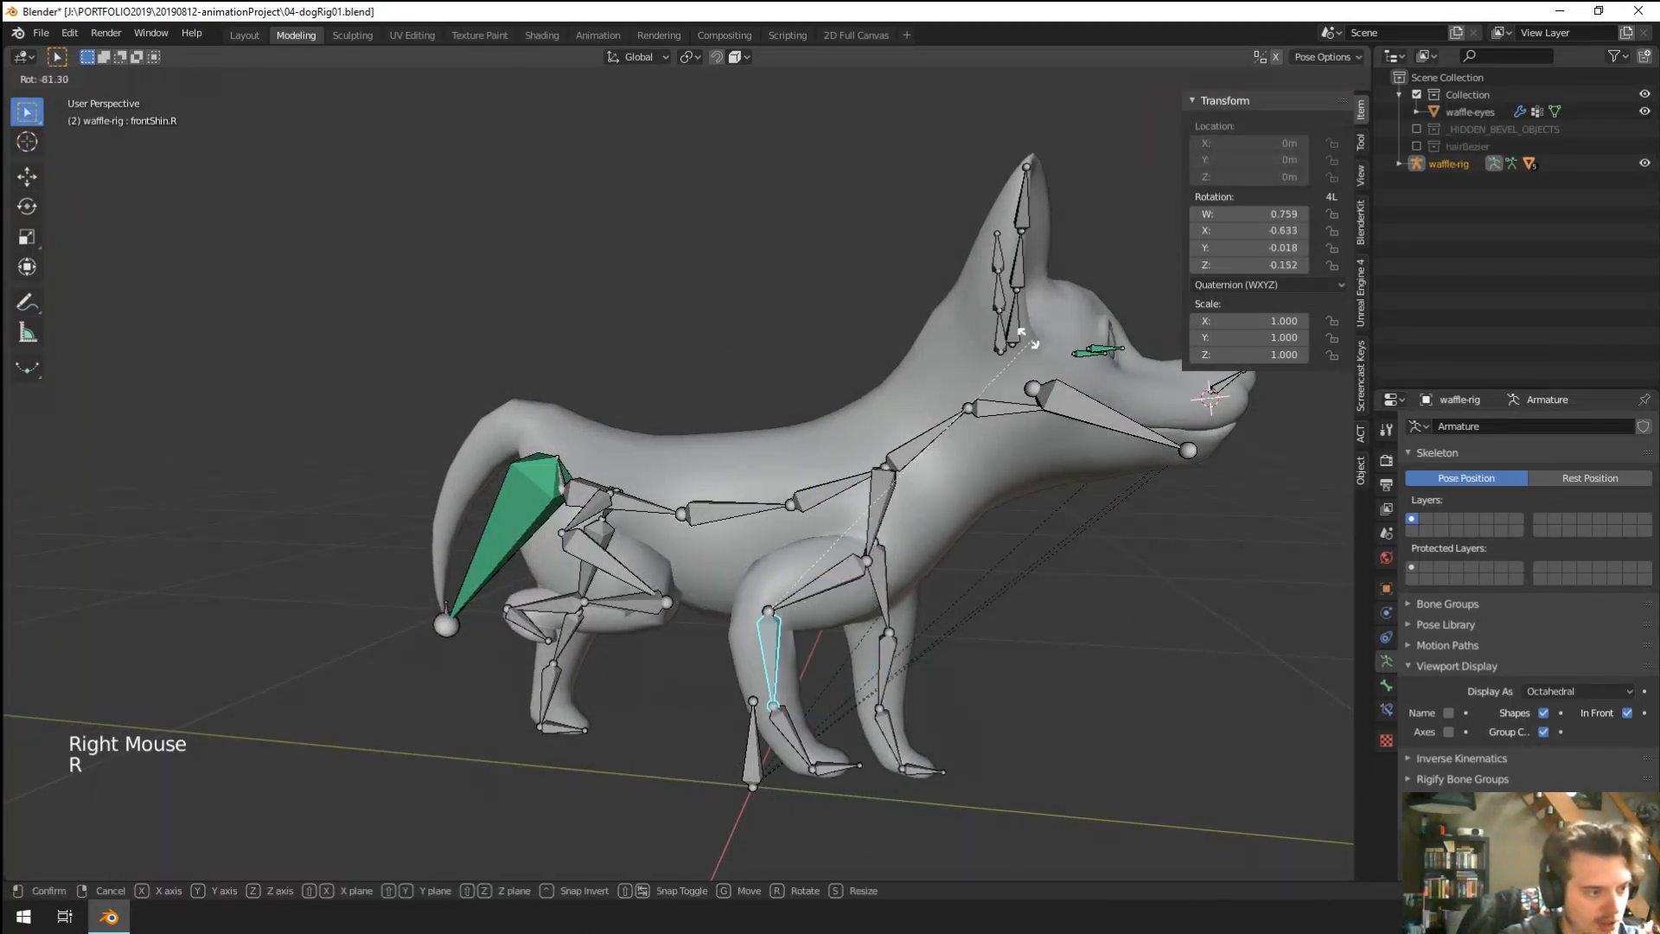
click(947, 621)
Fold the frontPaw.R bone back under the leg and rotate the frontToes.R bone, ending with a 49.2° turn.
right_click(950, 620)
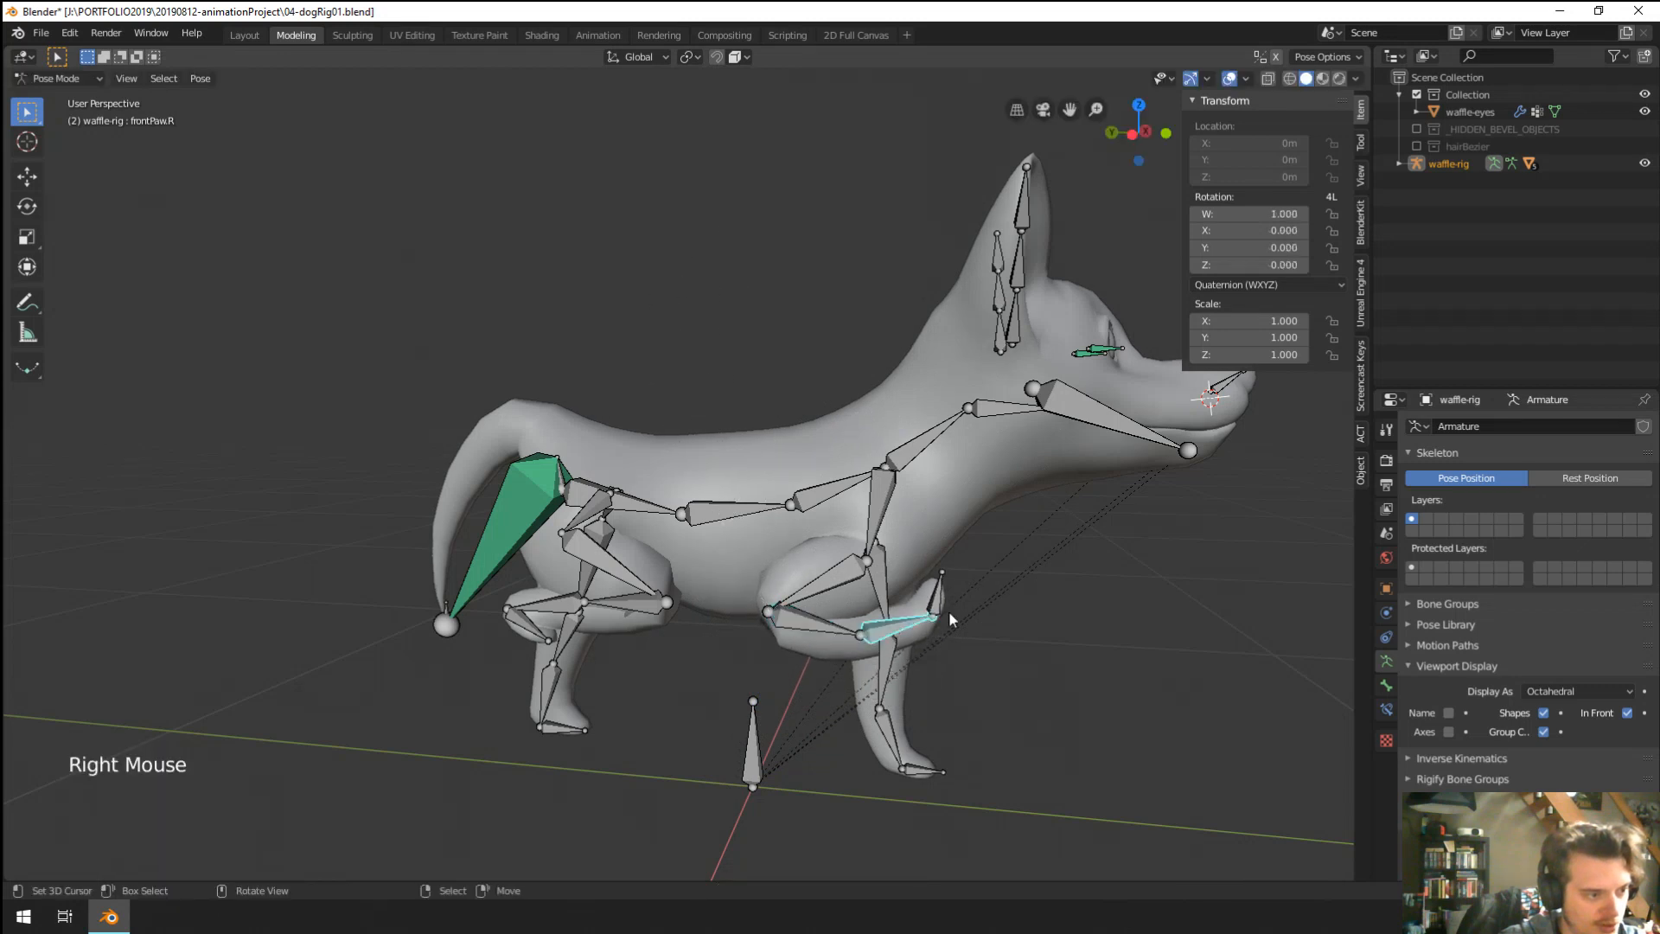
key(r)
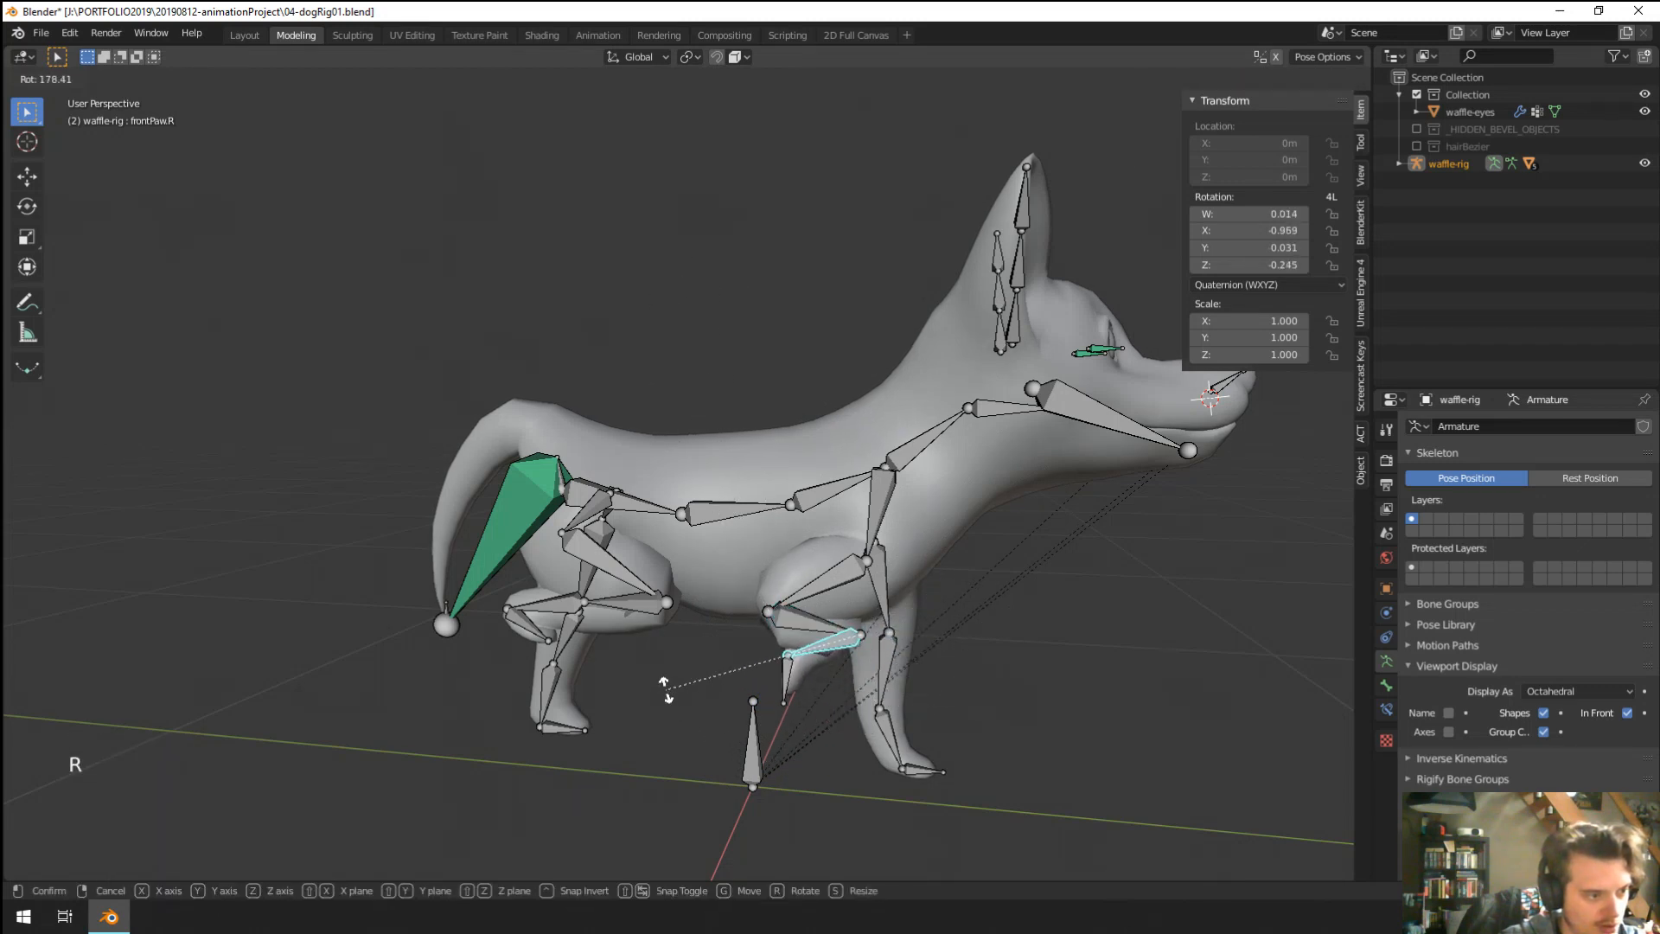
click(665, 690)
right_click(800, 702)
key(r)
click(860, 481)
middle_drag(860, 480, 891, 666)
key(r)
click(802, 657)
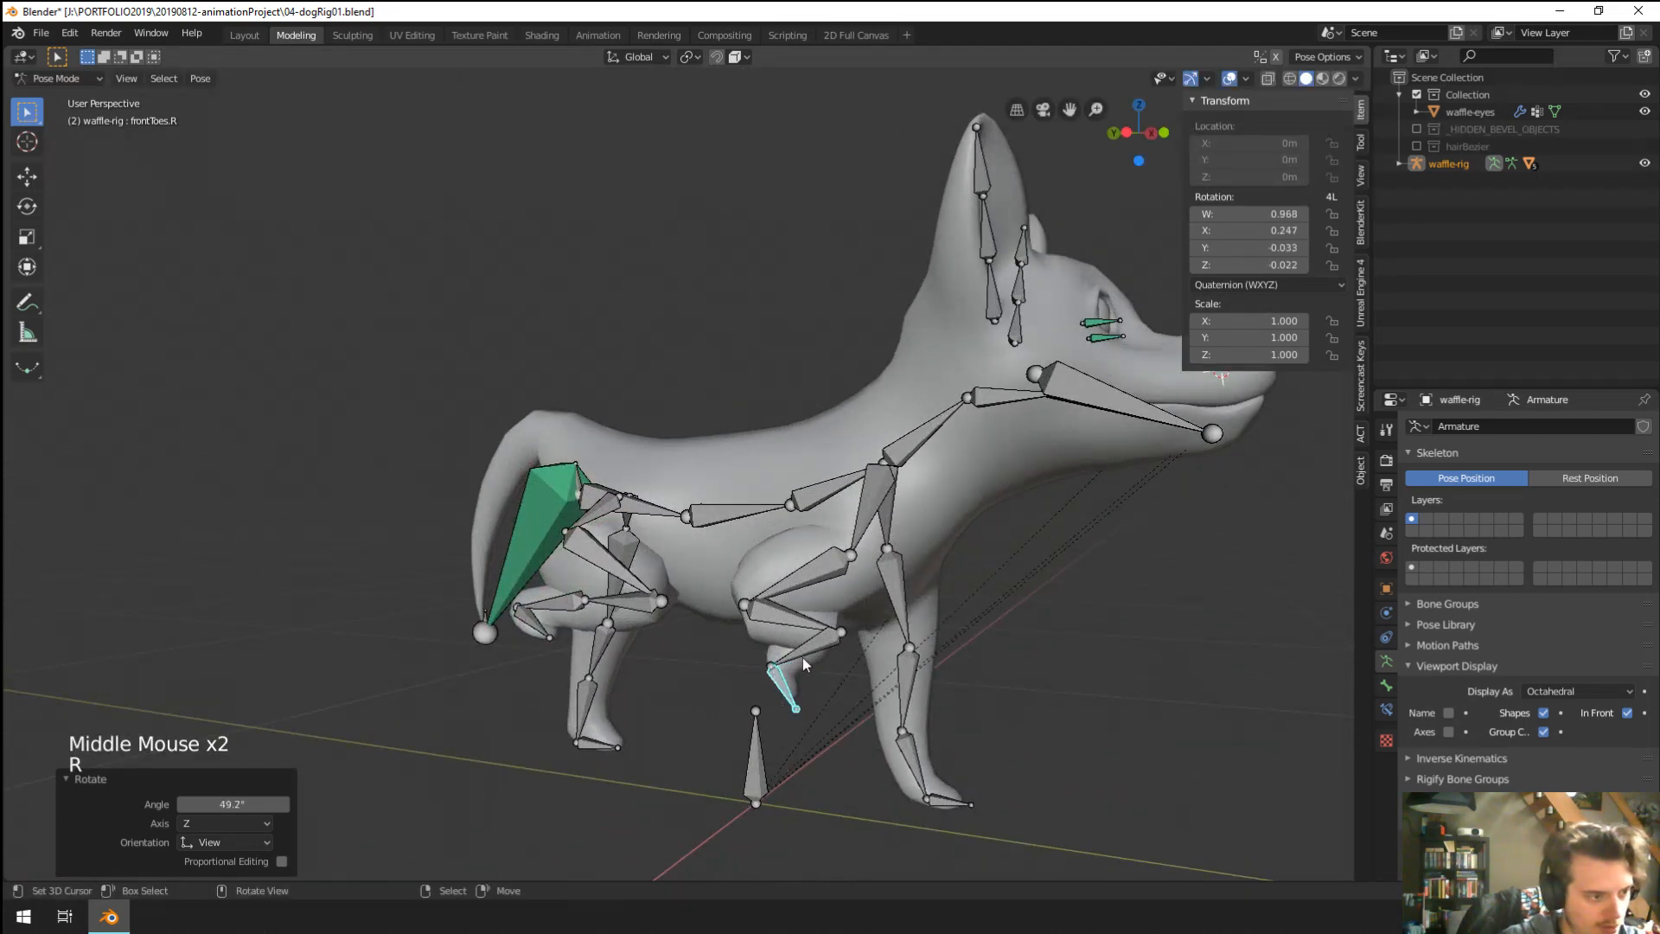
Rotate the frontPaw.R bone by -35.3° and check the bent leg briefly in wireframe shading.
right_click(802, 657)
key(r)
click(823, 668)
key(z)
click(677, 671)
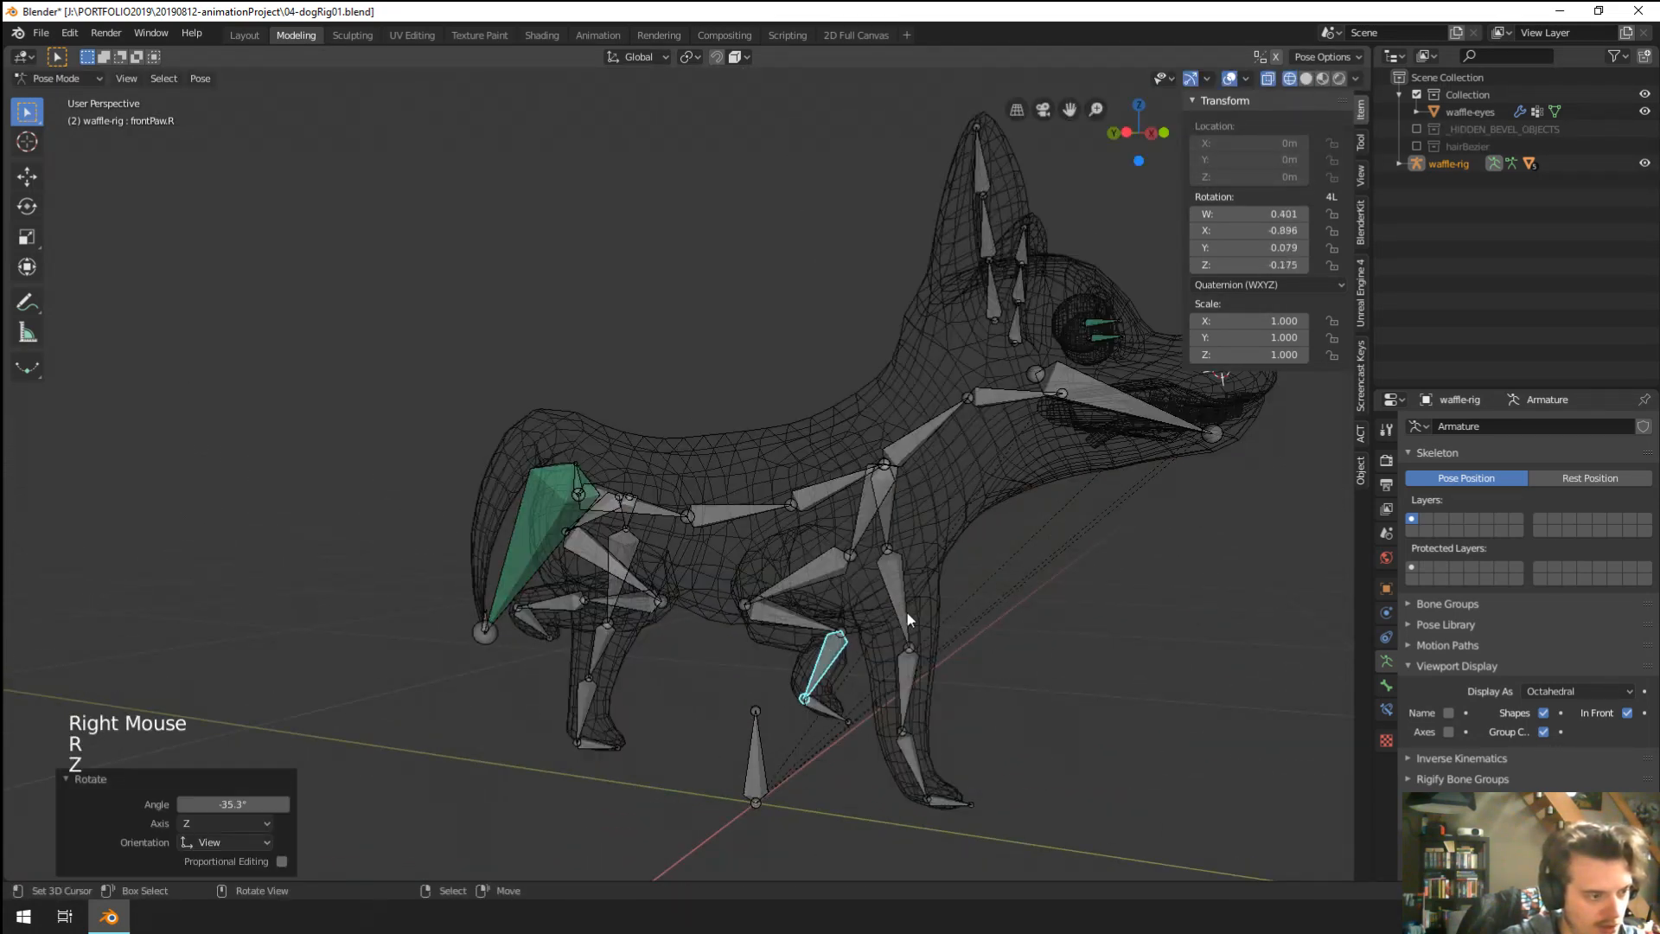
mouse_move(907, 612)
middle_down()
mouse_move(867, 594)
mouse_move(815, 628)
middle_up()
key(z)
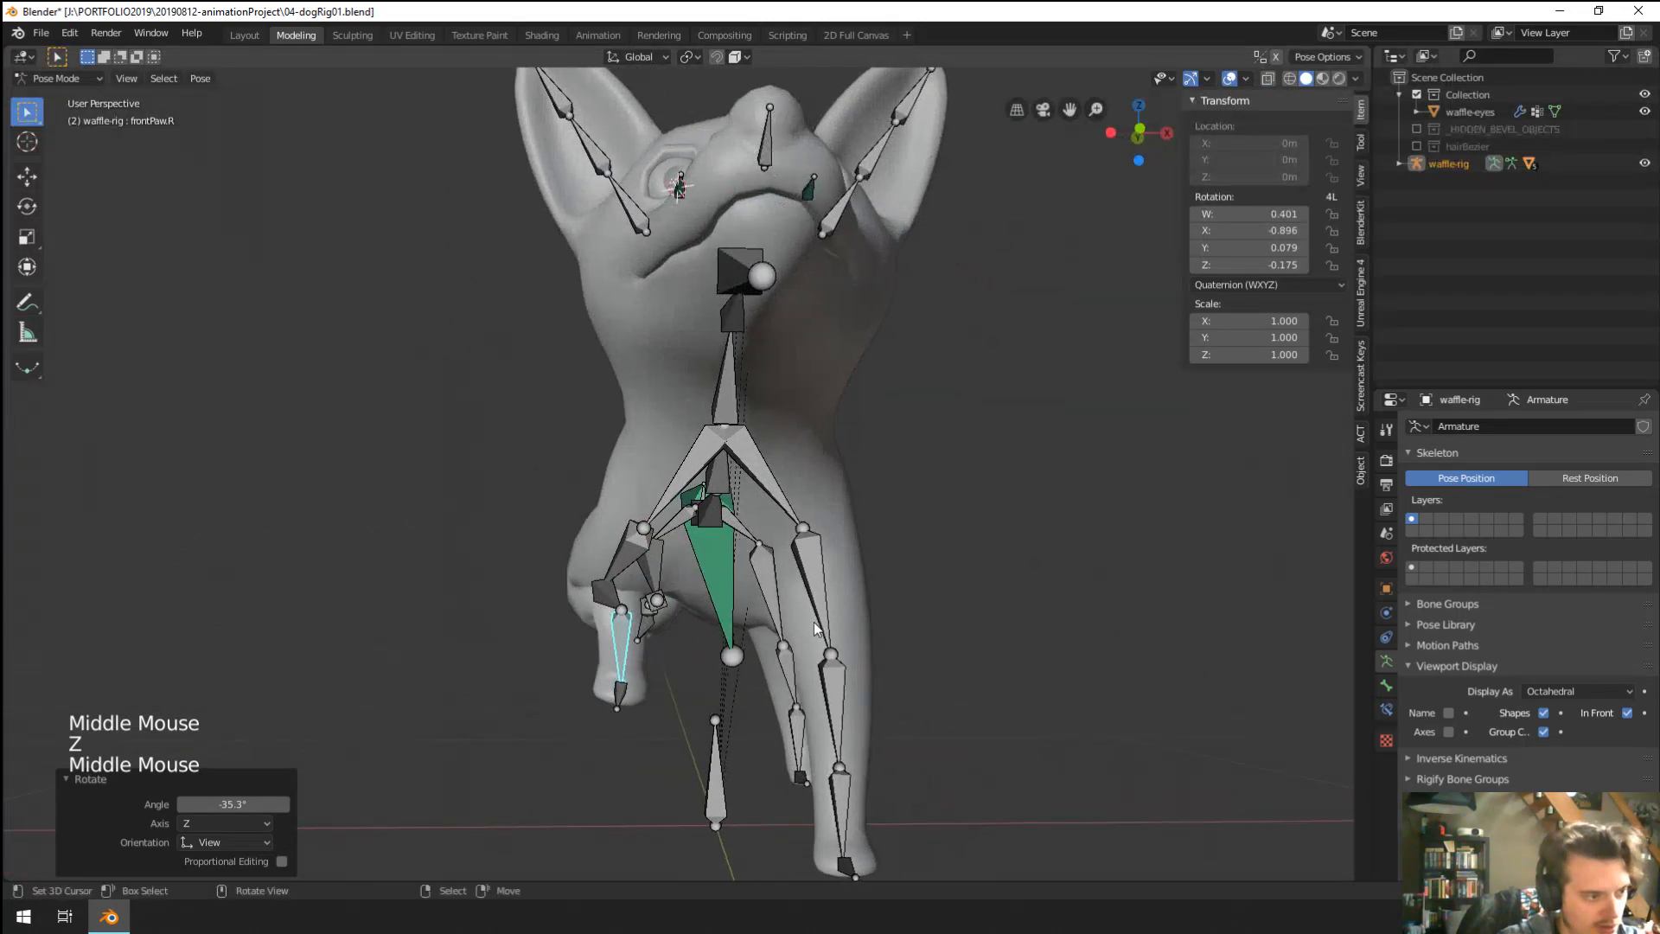
Rotate the frontShin.R bone about the global Z axis and adjust the frontPaw.R bone's angle from the front.
right_click(608, 597)
key(r)
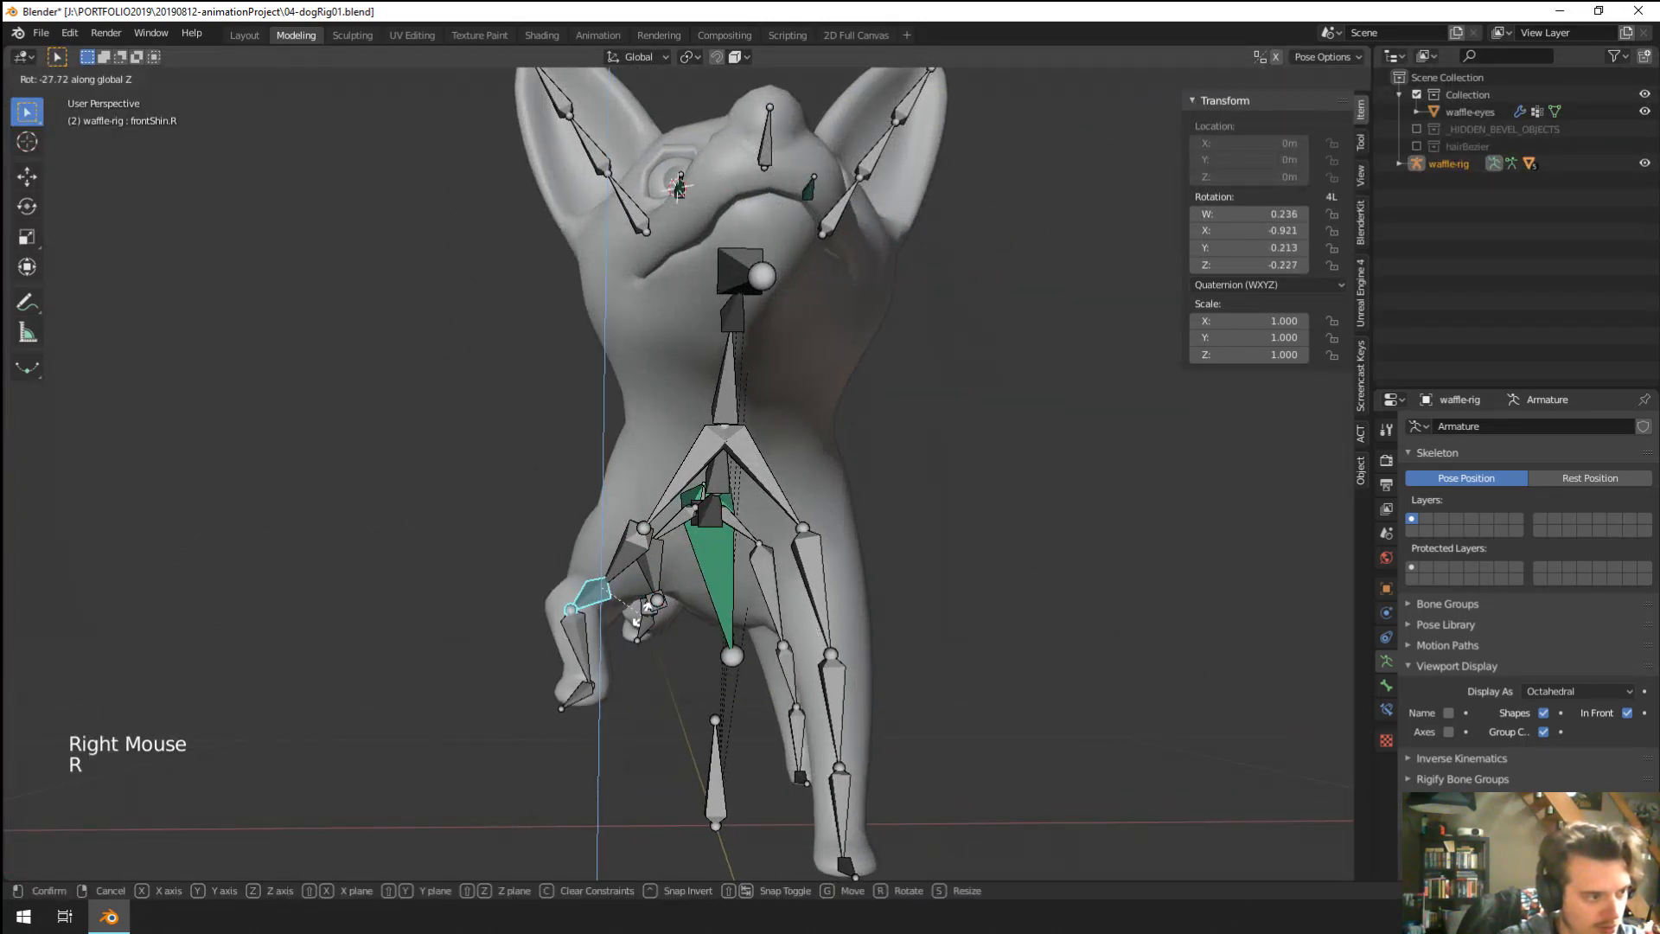
click(636, 612)
right_click(595, 658)
key(r)
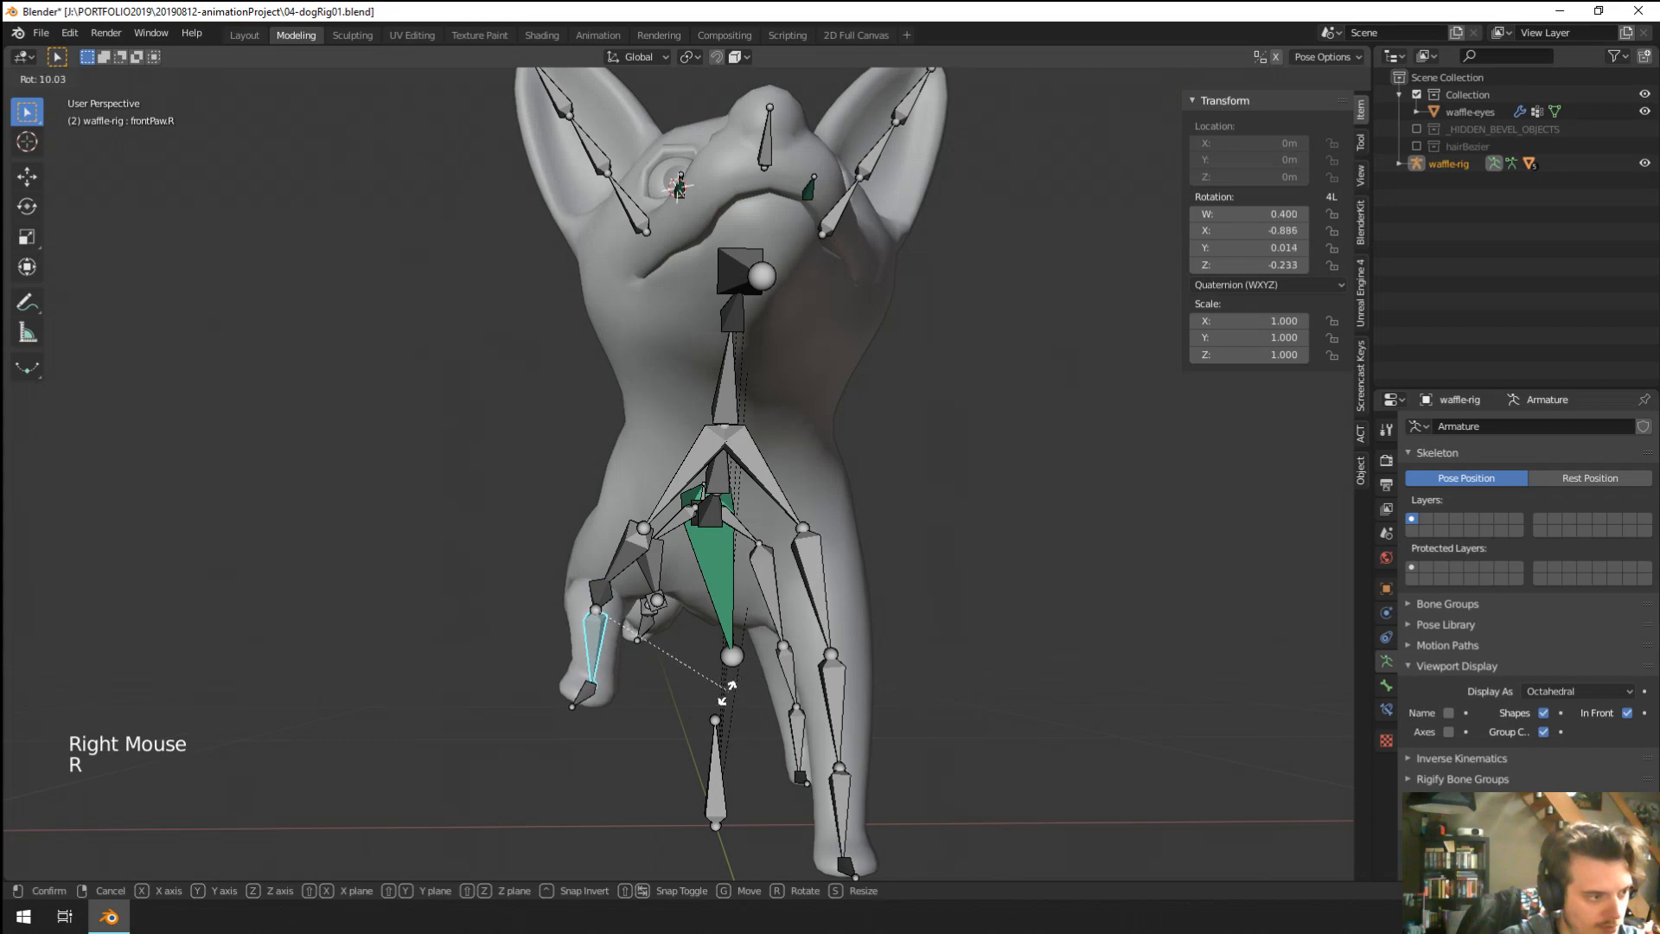
click(588, 702)
Rotate the frontToes.R bone by -31.3° and examine the folded right legs from the side.
right_click(586, 696)
key(r)
click(1104, 283)
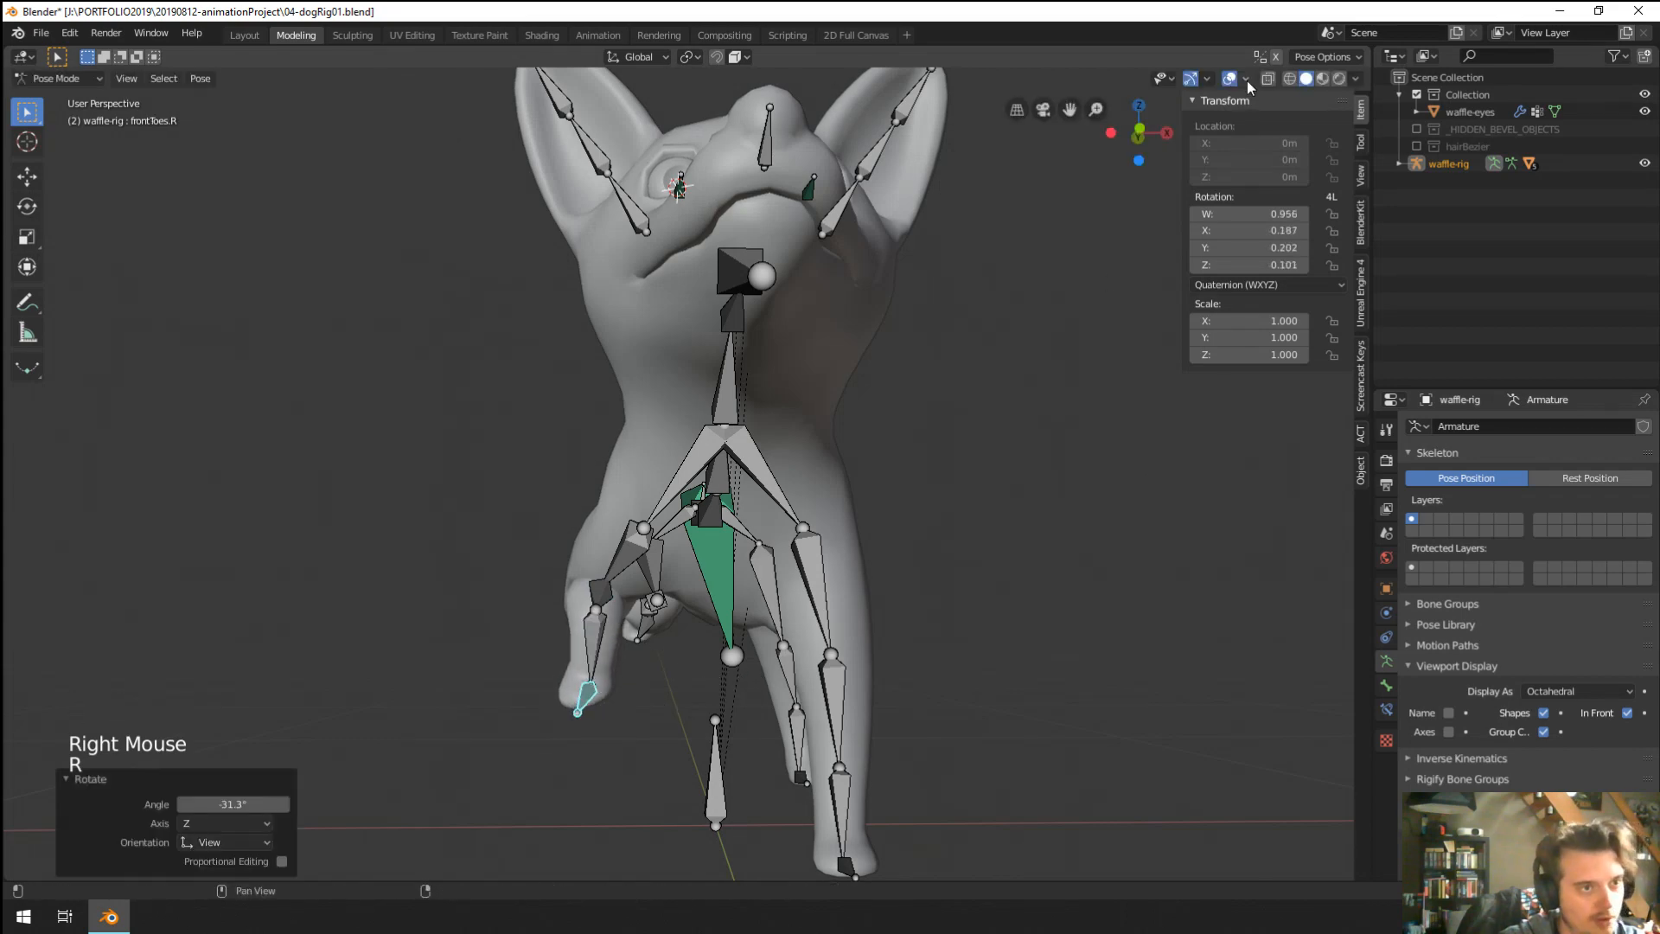
middle_drag(929, 378, 796, 631)
scroll(785, 607, up, 2)
scroll(786, 610, down, 1)
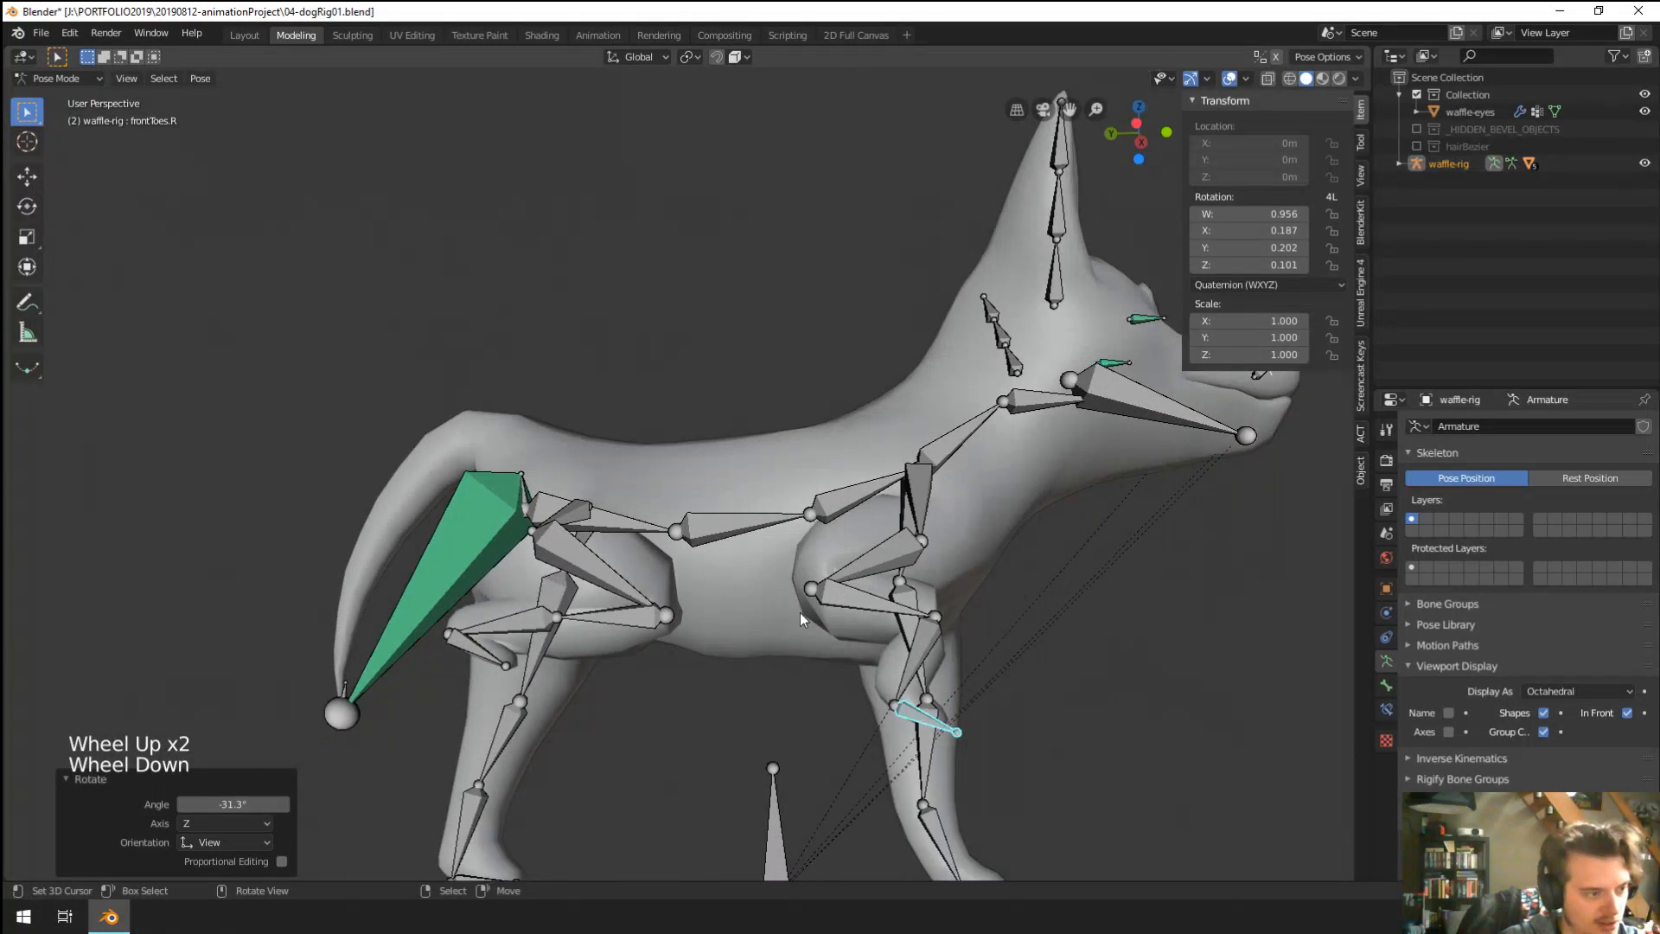
right_click(801, 612)
key(ctrl+Tab)
right_click(778, 630)
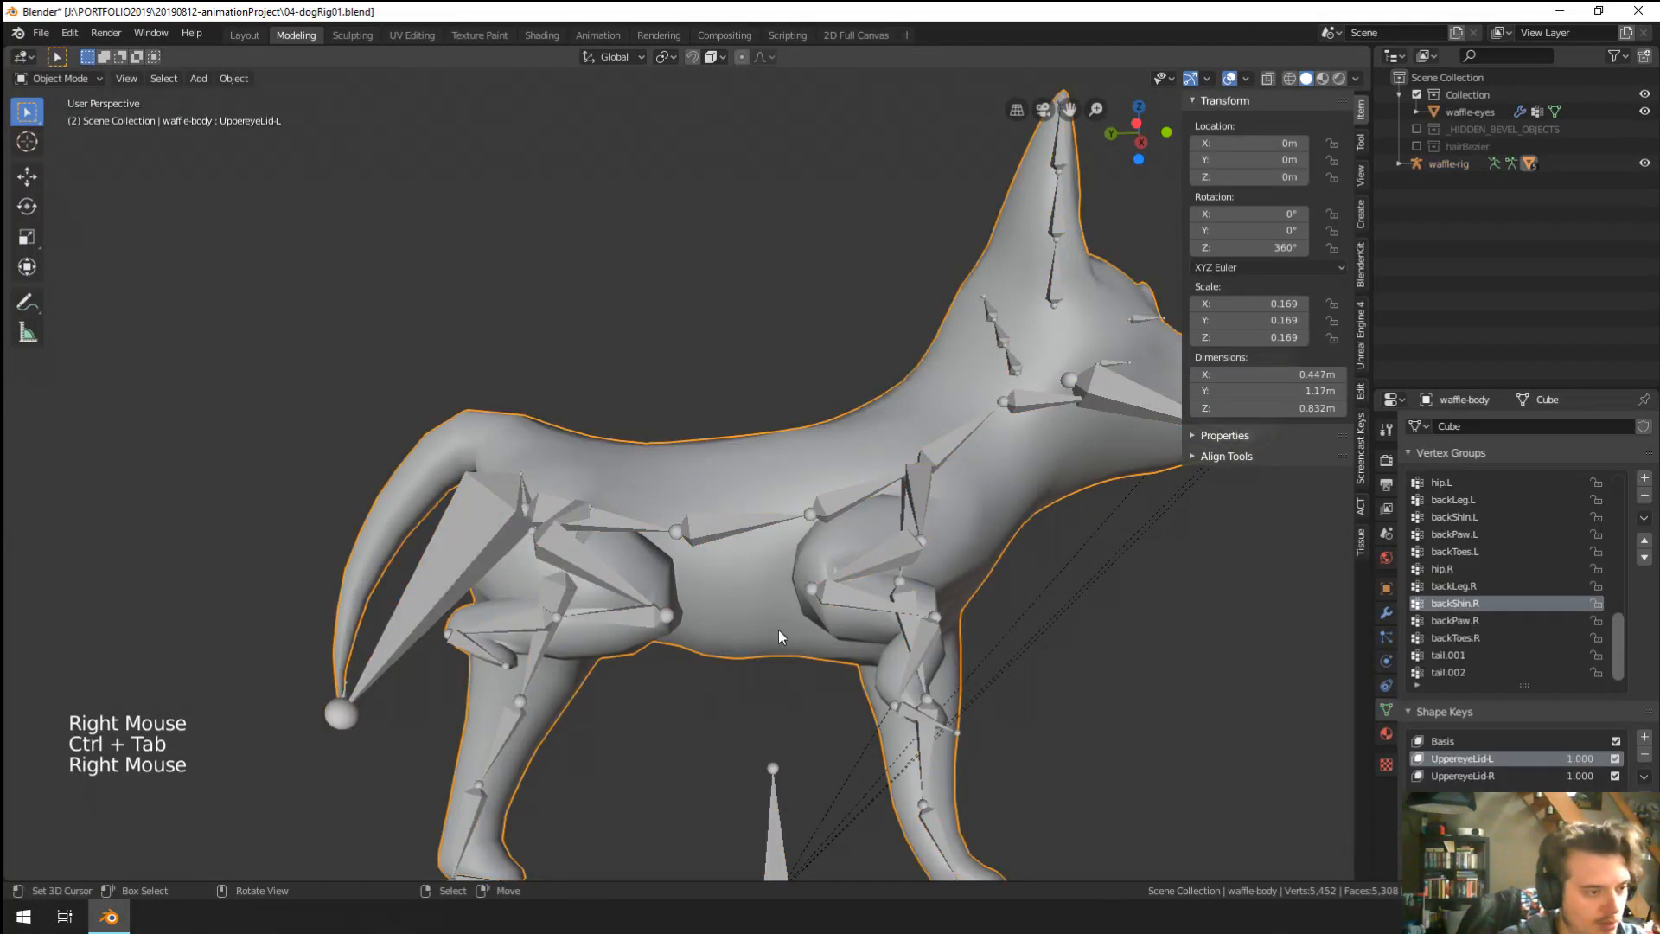
right_click(866, 587)
right_click(865, 596)
key(ctrl+Tab)
right_click(864, 605)
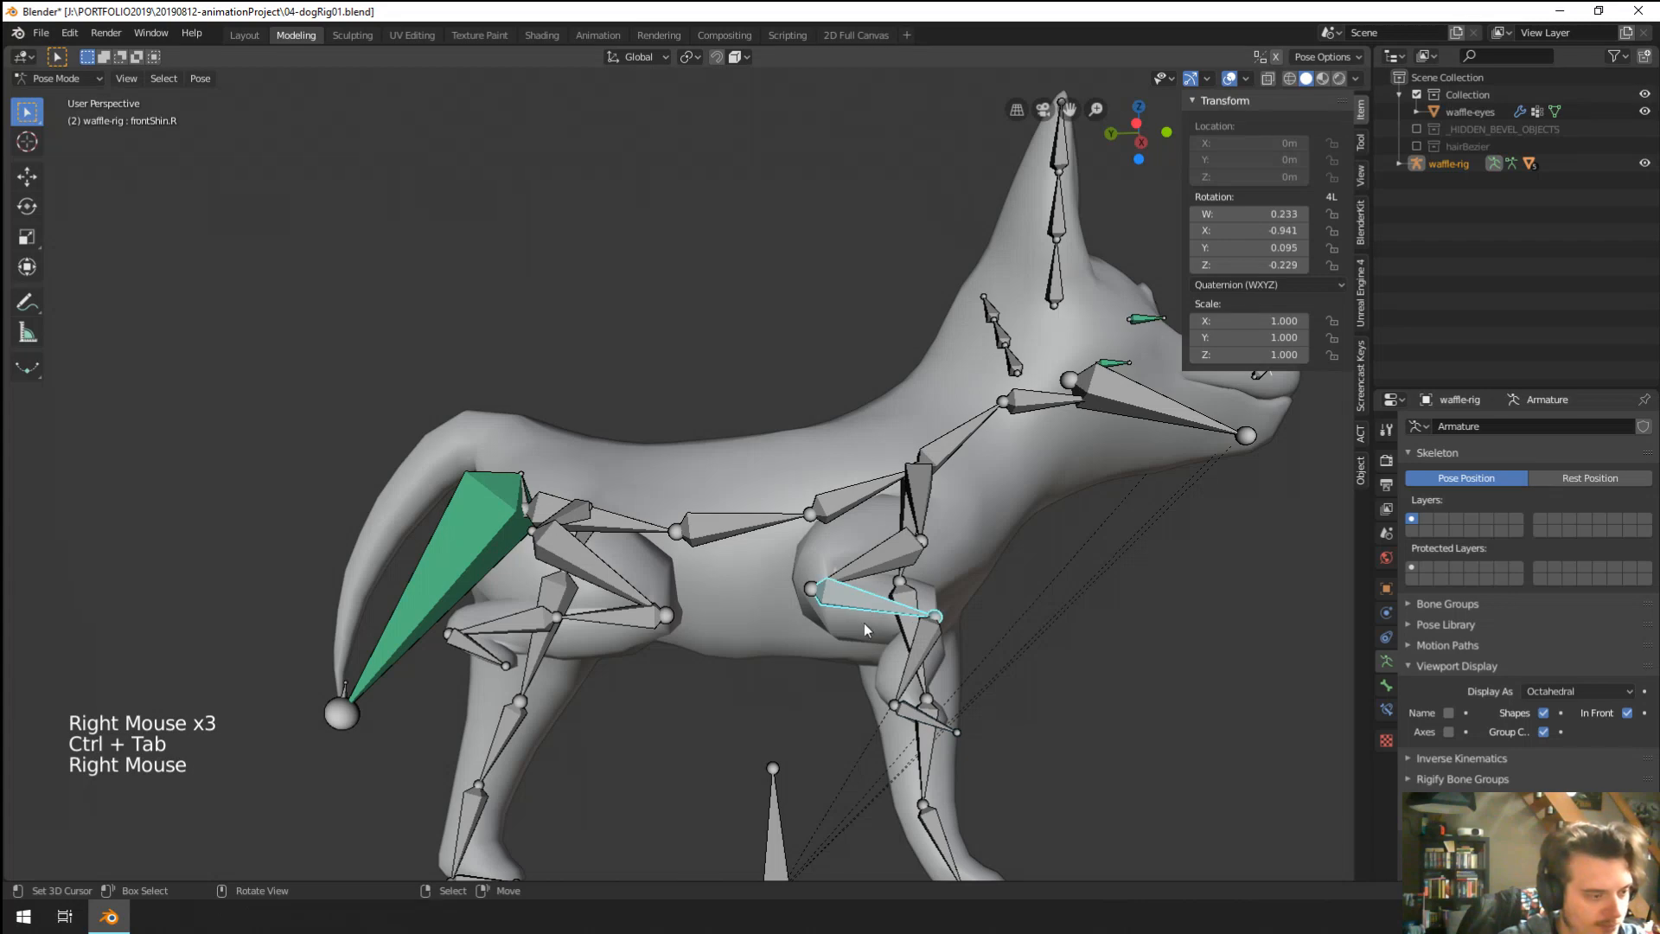
Select all bones and clear their rotation and location to return the dog to its rest pose.
key(a)
key(alt+r)
key(alt+g)
scroll(864, 626, down, 2)
middle_drag(864, 626, 669, 516)
right_click(539, 765)
scroll(669, 516, down, 1)
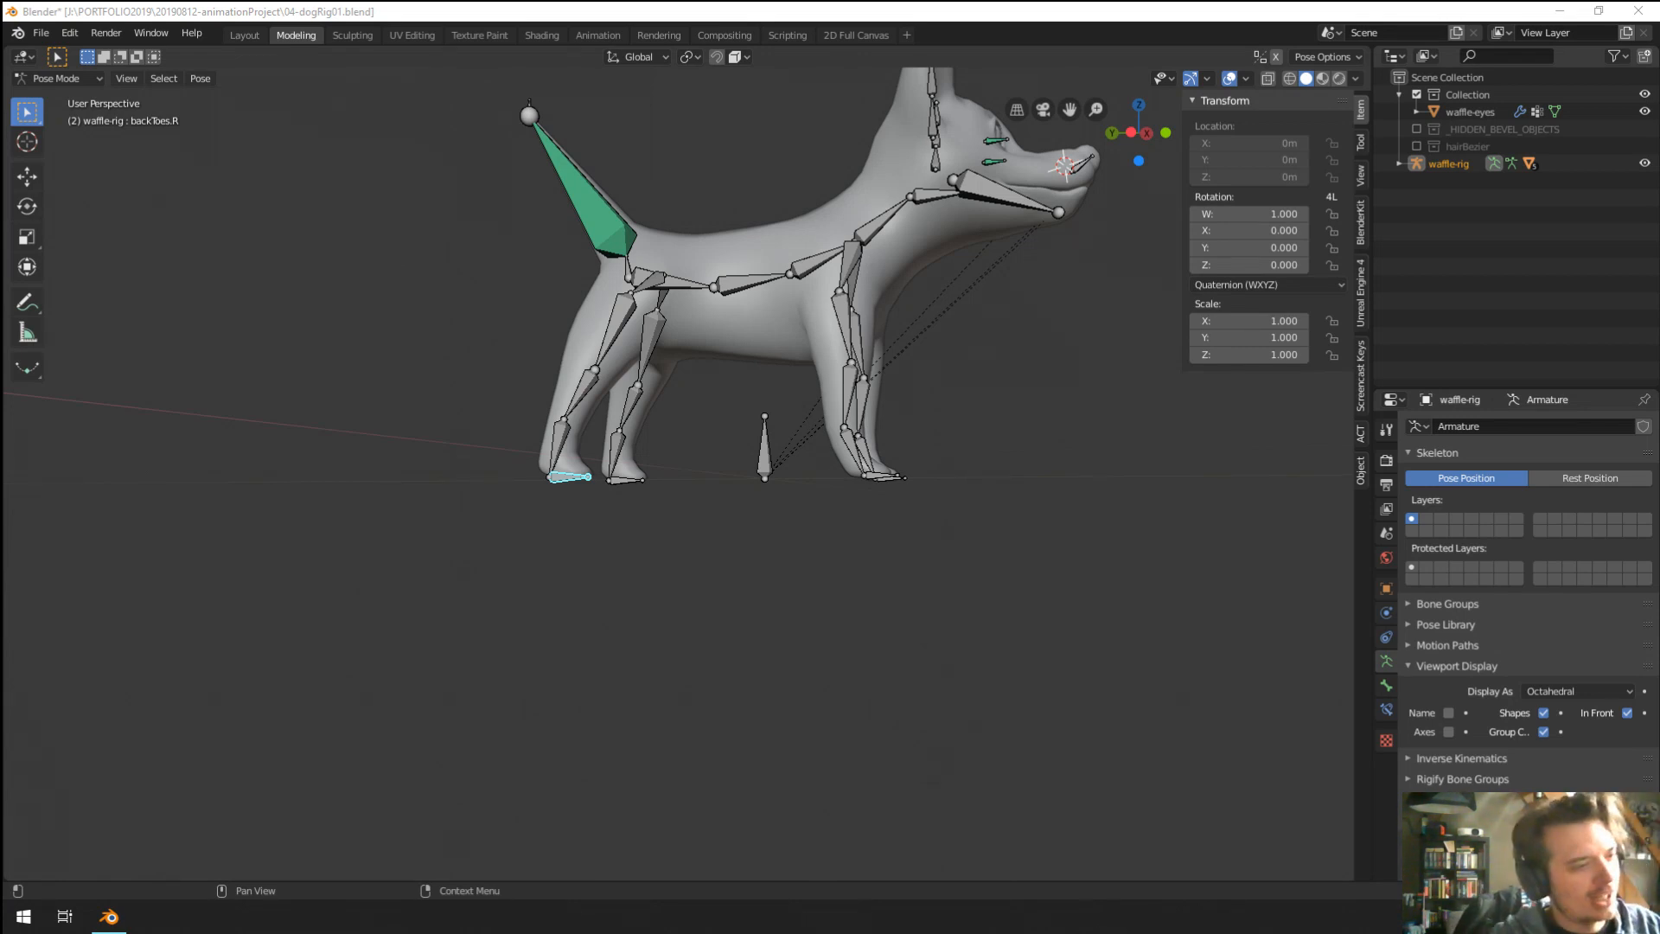
Examine the rest-posed legs and feet in the right orthographic view.
middle_drag(1028, 303, 671, 430)
scroll(769, 341, up, 3)
scroll(467, 418, down, 1)
right_click(478, 608)
shift+middle_drag(478, 608, 541, 645)
key(KP_1)
key(KP_3)
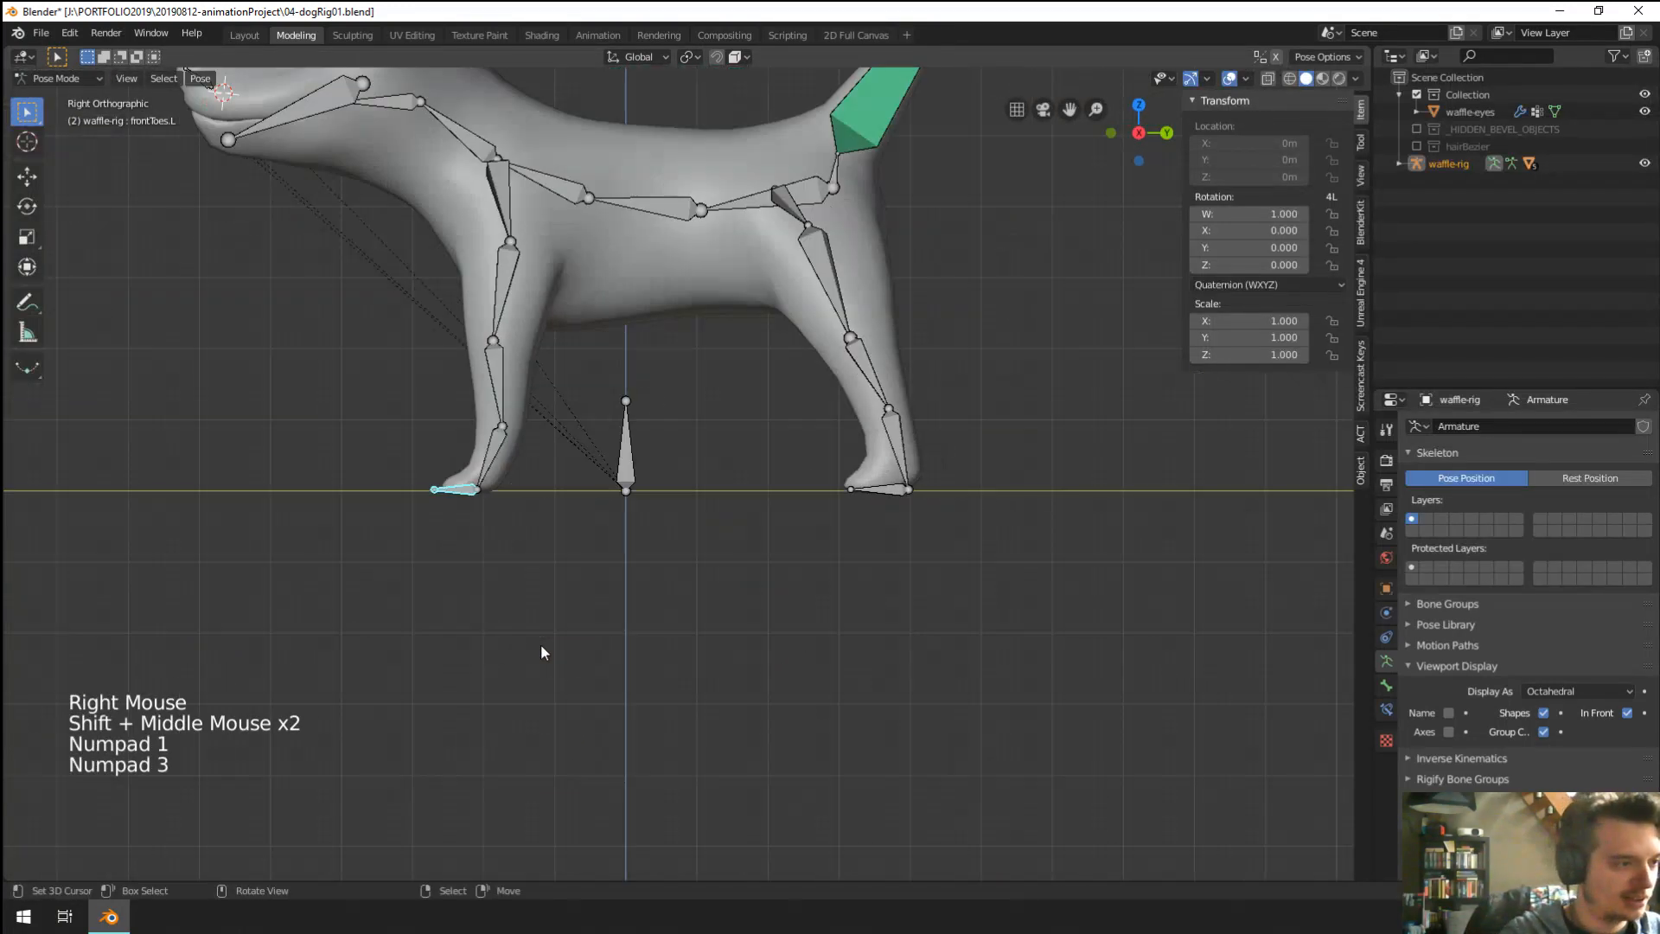
right_click(847, 294)
key(r)
right_click(586, 403)
shift+middle_drag(585, 403, 602, 442)
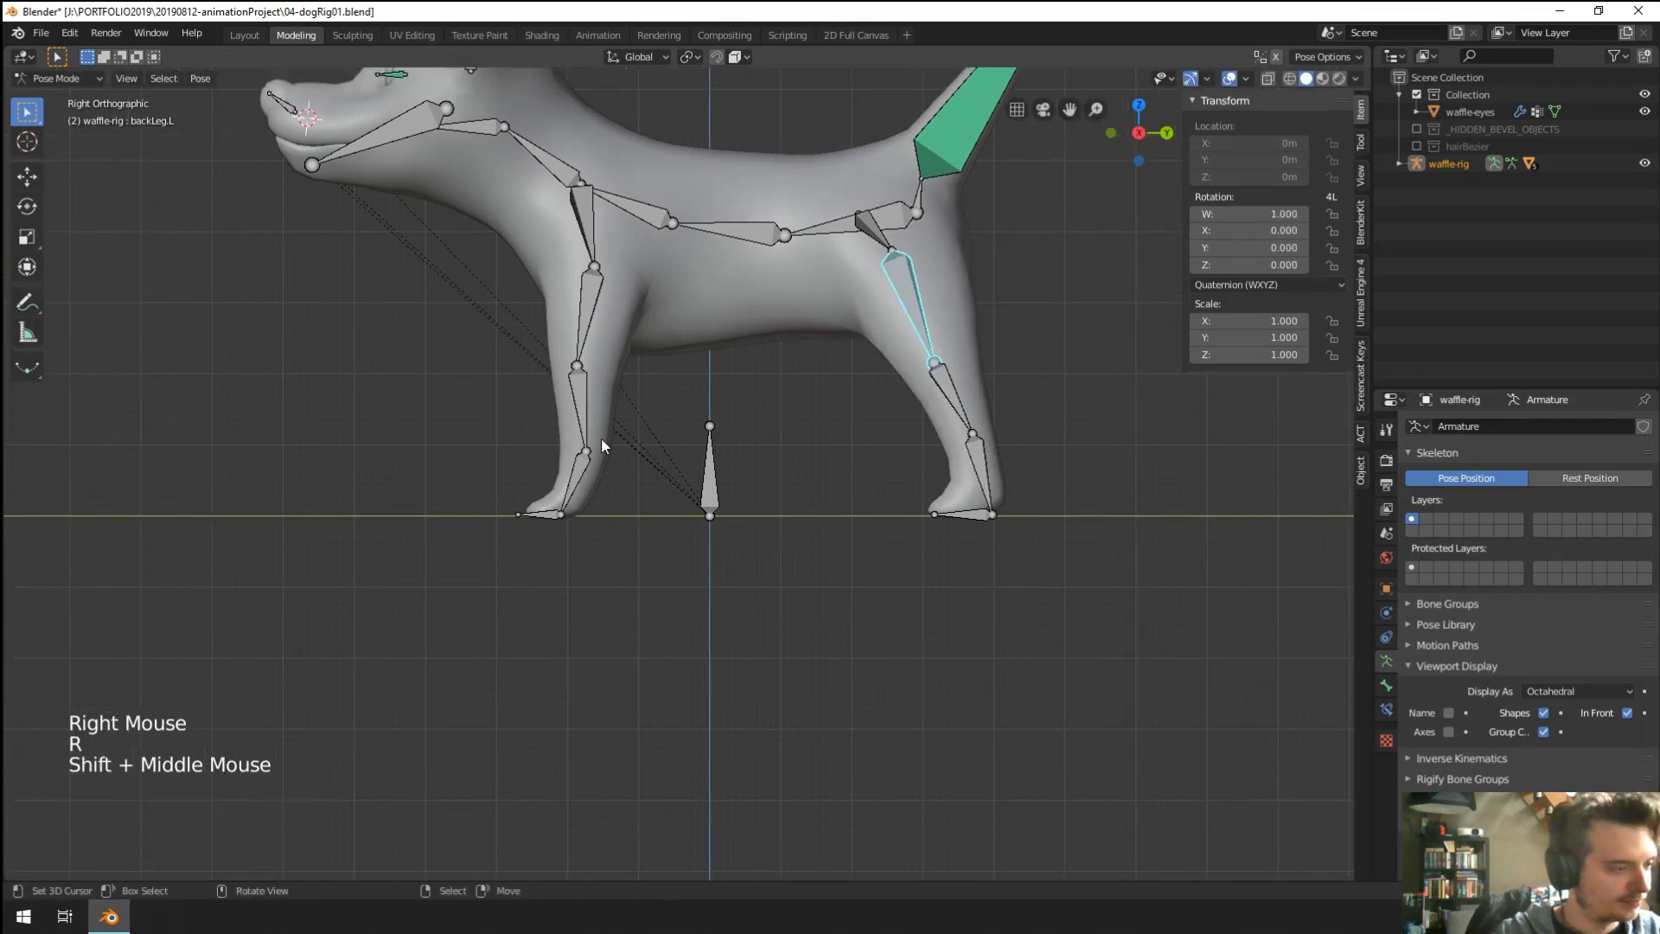
Select the frontToes.L bone and examine the left front foot up close in the right orthographic view.
scroll(600, 438, up, 1)
right_click(519, 517)
middle_drag(519, 518, 588, 536)
middle_drag(588, 536, 657, 583)
key(KP_1)
key(KP_3)
scroll(657, 583, up, 3)
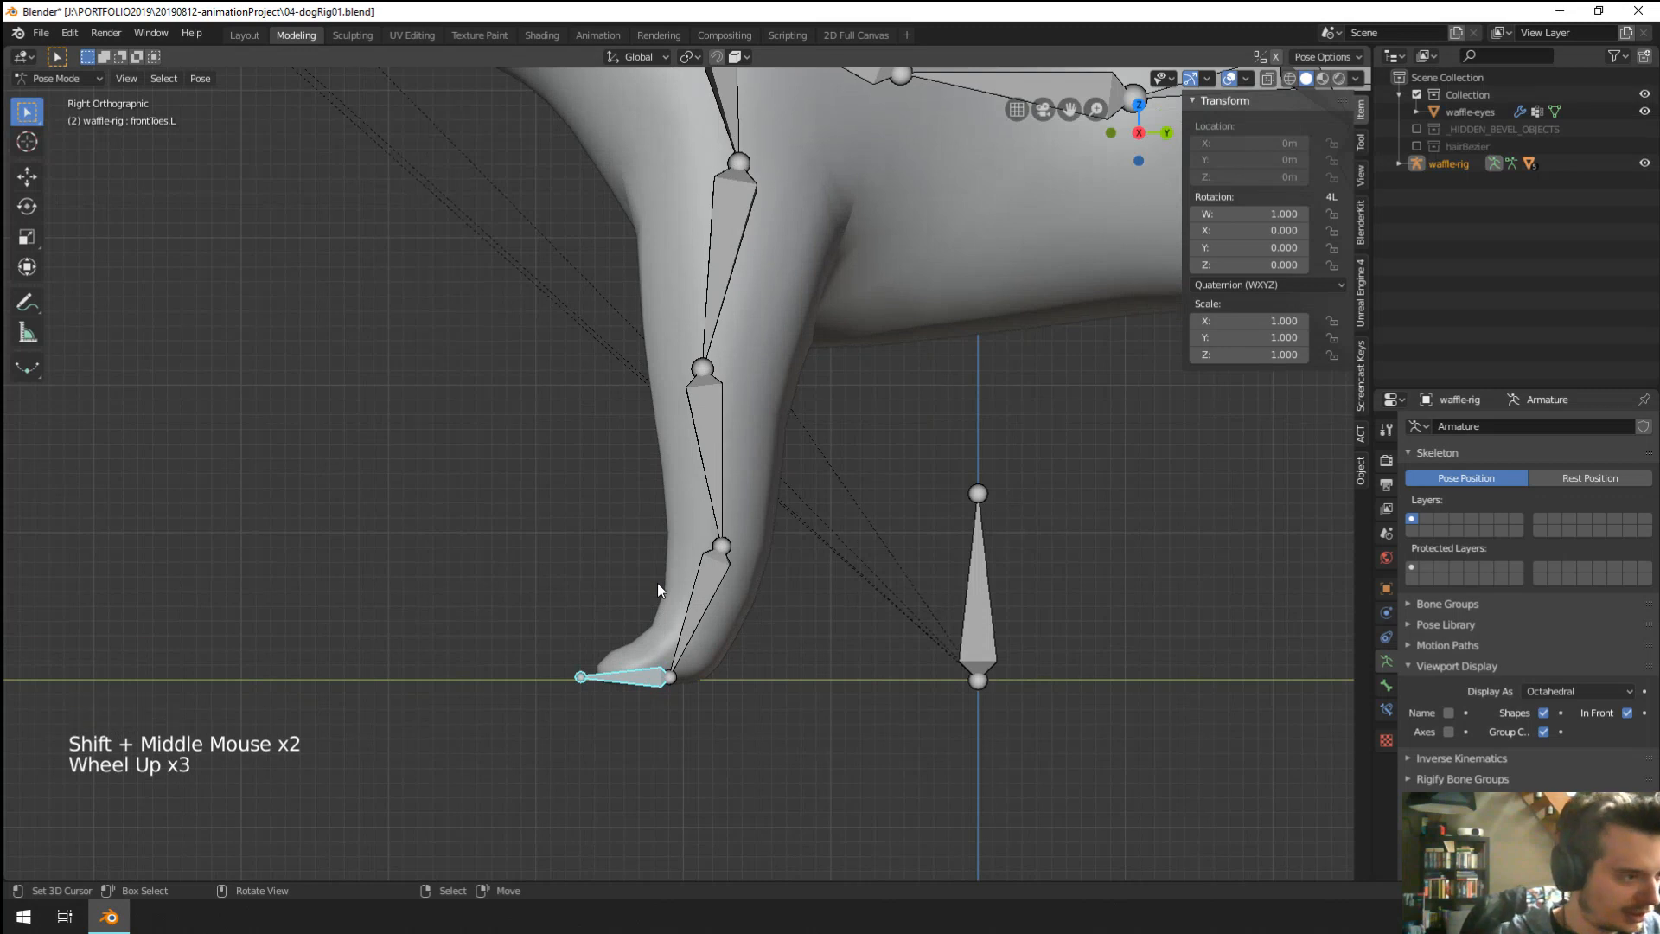
right_click(730, 602)
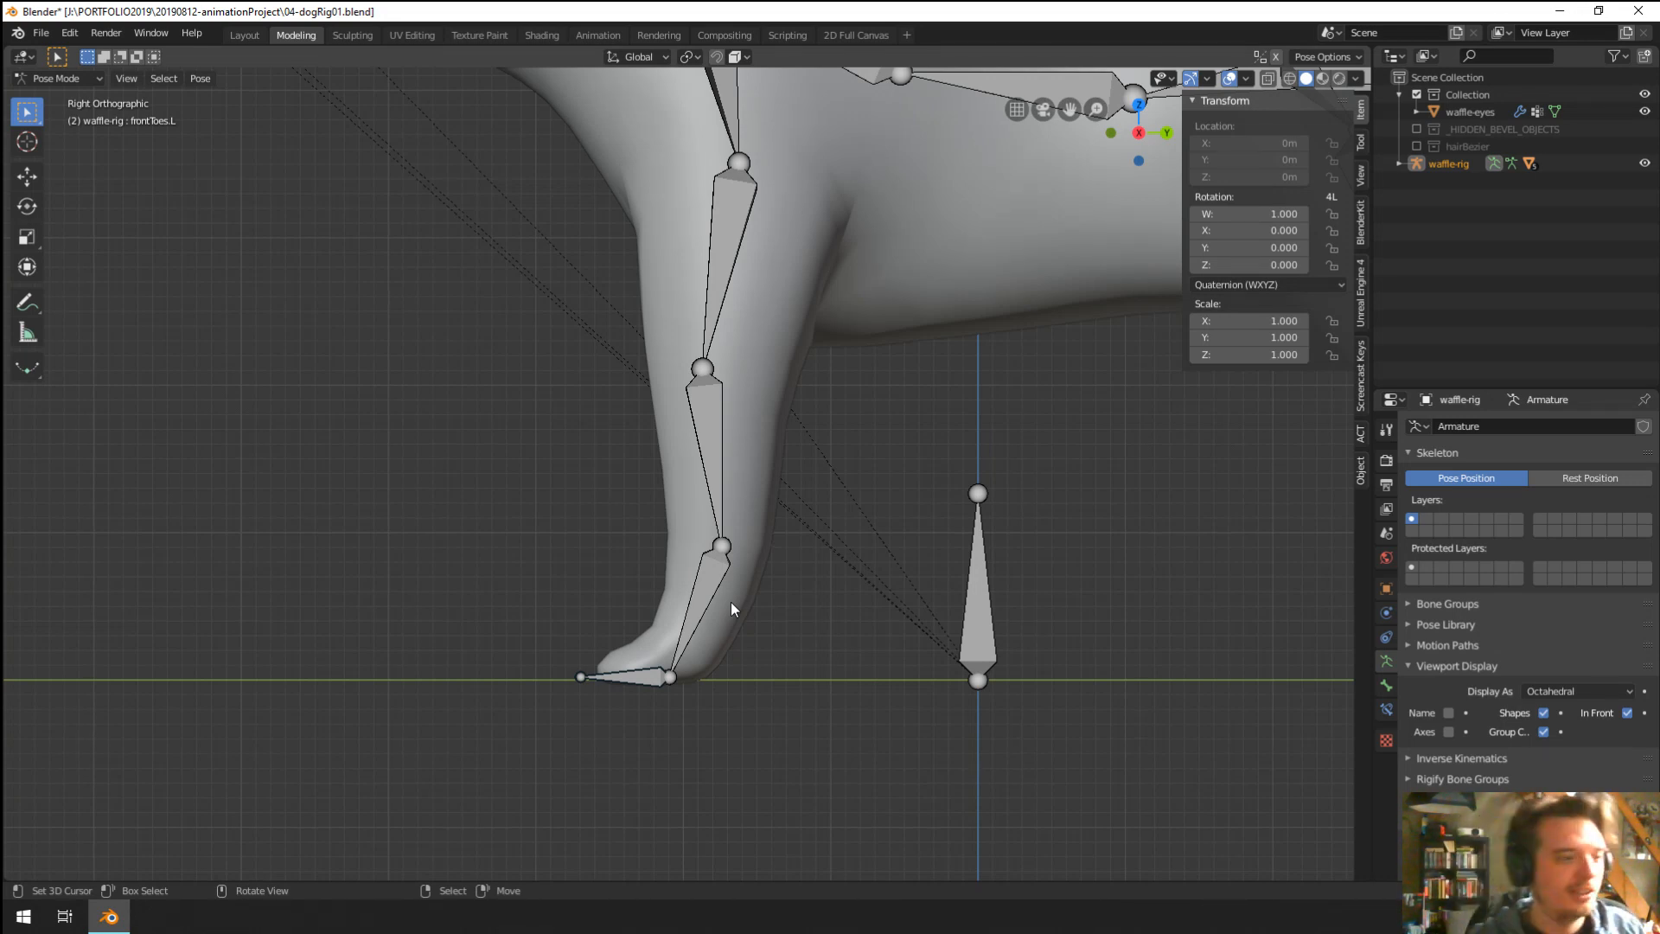
scroll(730, 602, down, 9)
scroll(744, 604, up, 5)
middle_drag(744, 604, 900, 656)
scroll(778, 588, down, 2)
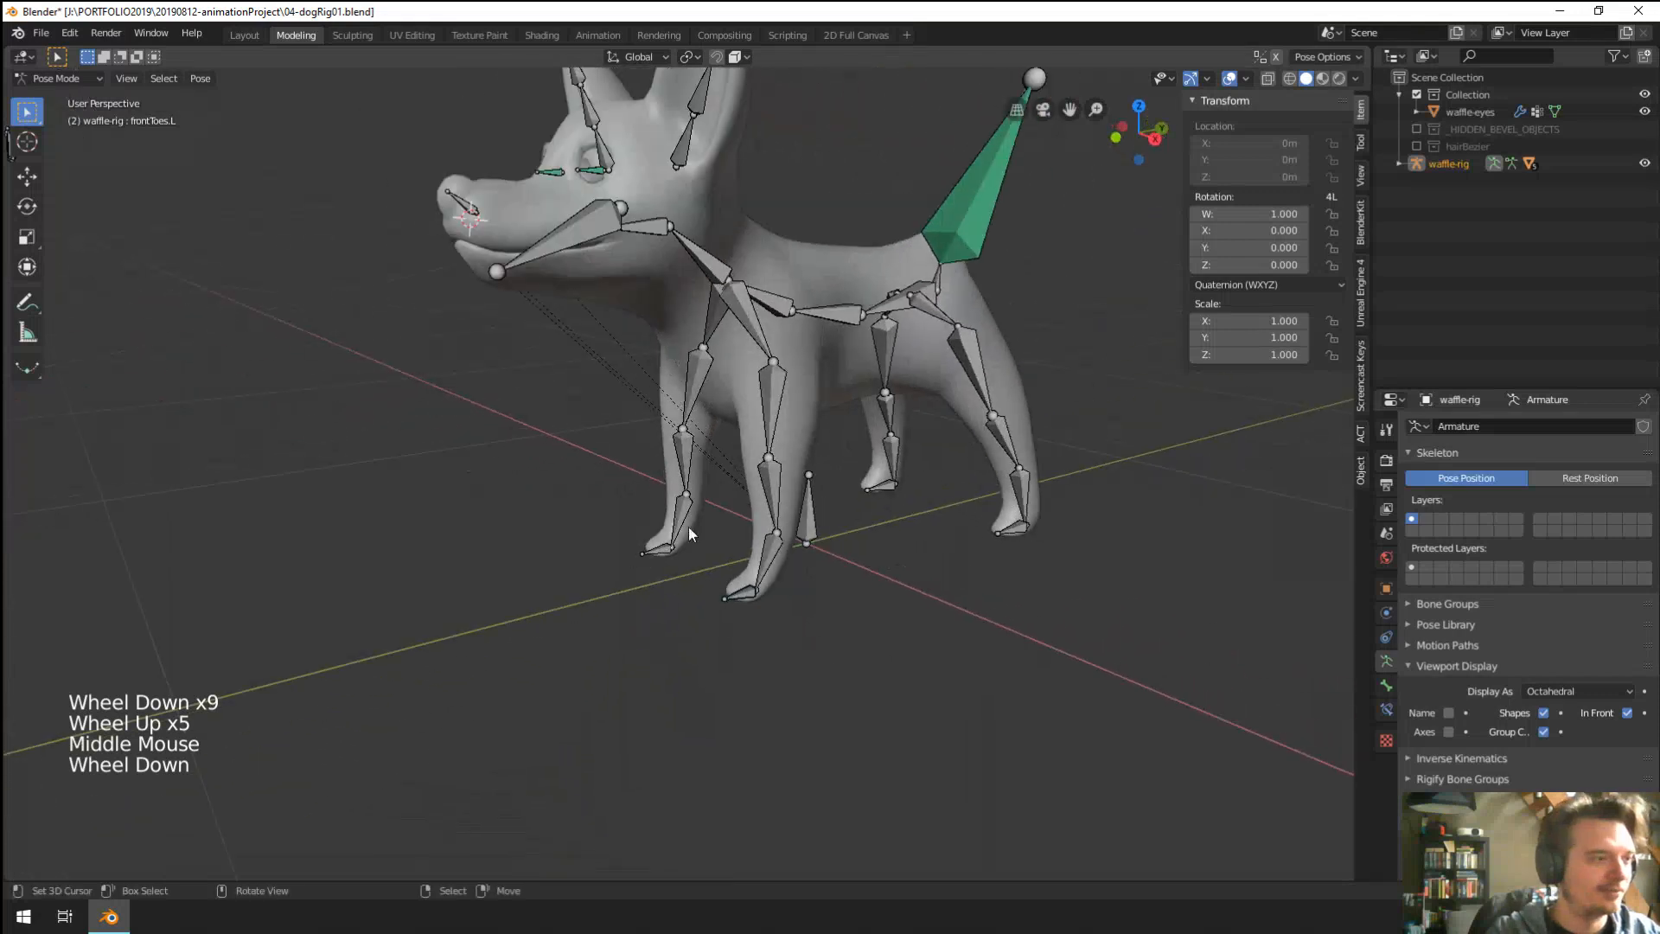
Try moving the CTRL-eyeTargetCentre bone to test the eye tracking.
scroll(623, 502, up, 1)
middle_drag(605, 497, 610, 268)
right_click(491, 453)
key(g)
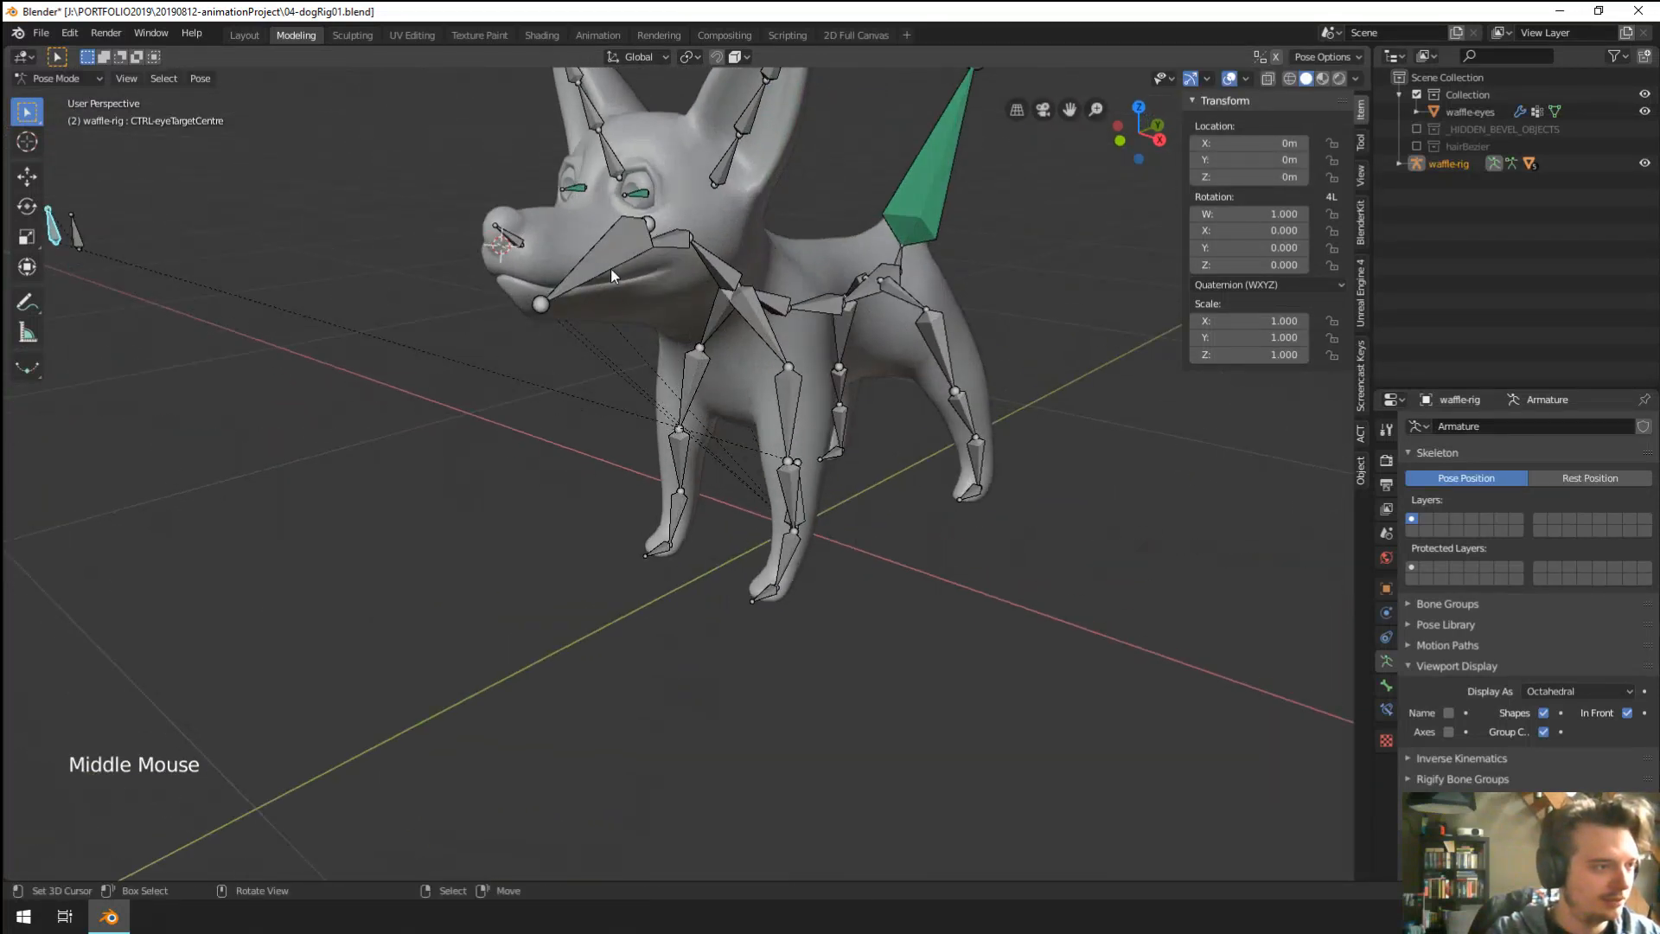
Try rotating the jaw bone downward to test opening the mouth.
right_click(610, 270)
key(r)
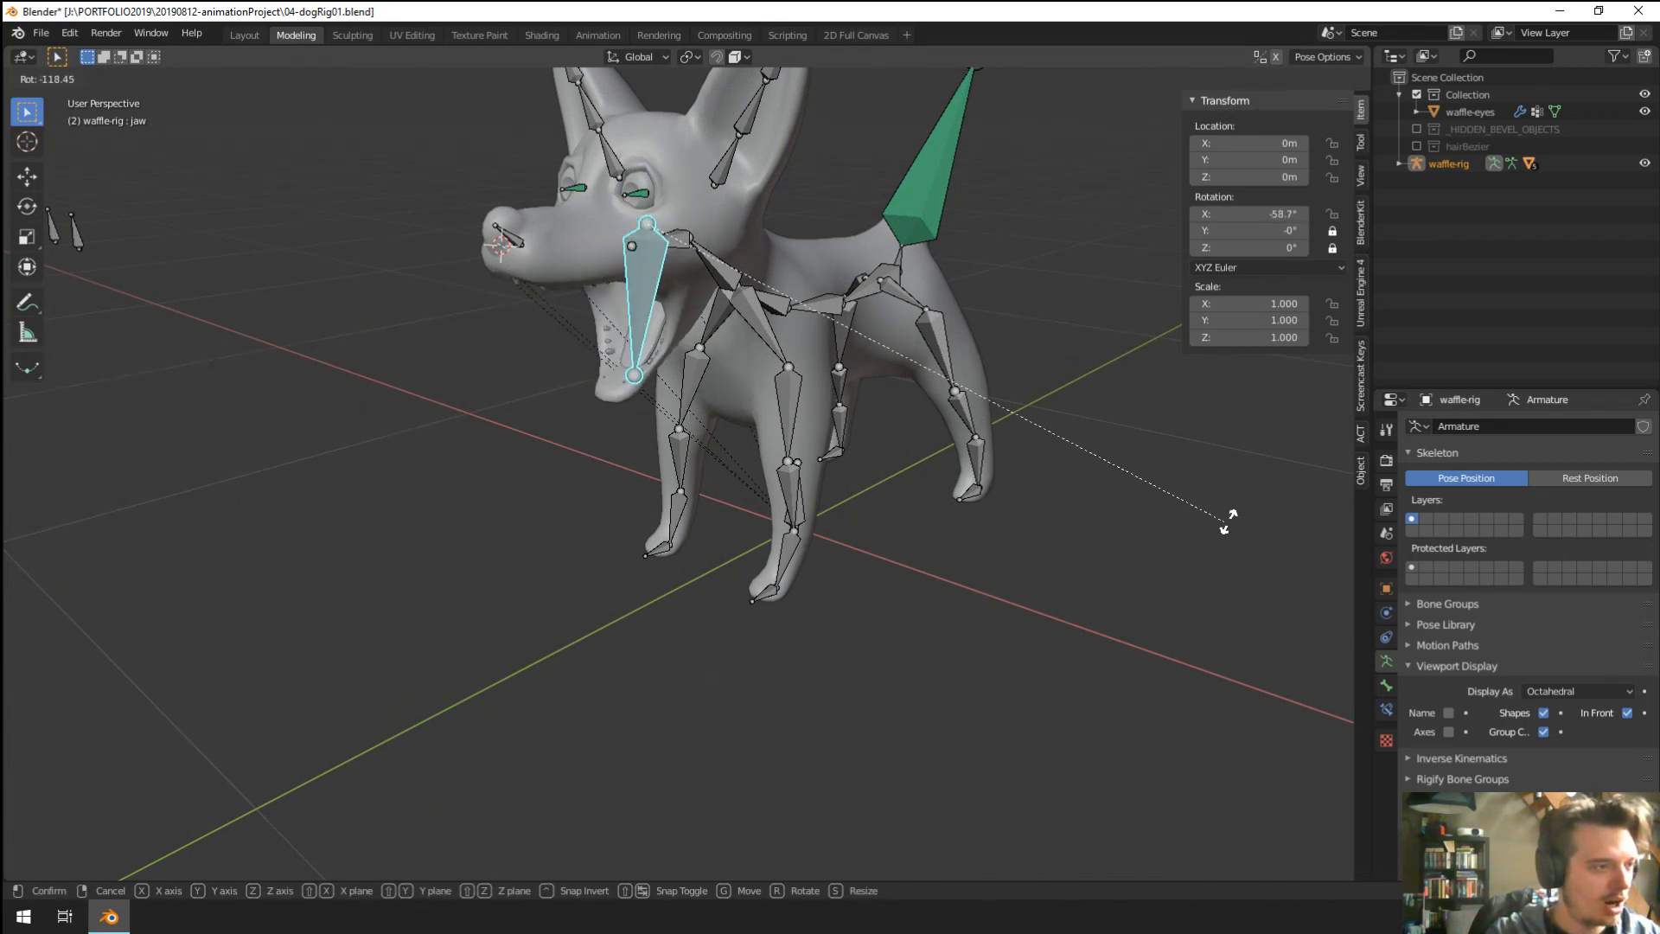
right_click(83, 454)
shift+middle_drag(738, 436, 687, 410)
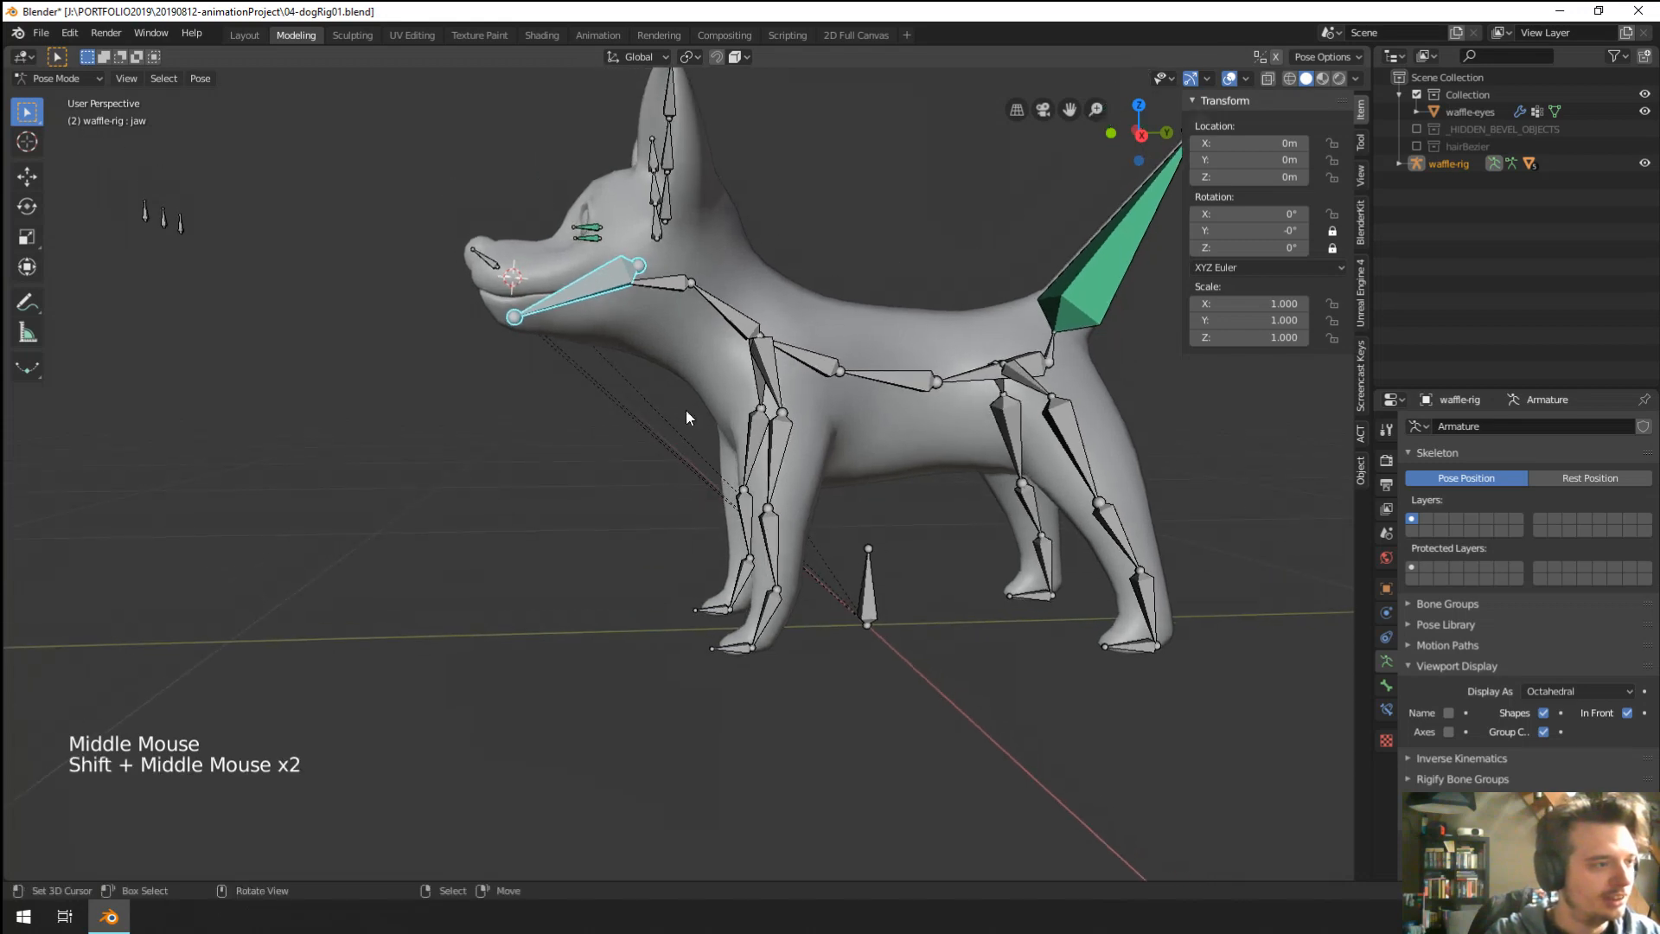
Try rotating the head bone to test how the head and neck deform.
right_click(682, 293)
middle_drag(683, 293, 821, 372)
key(r)
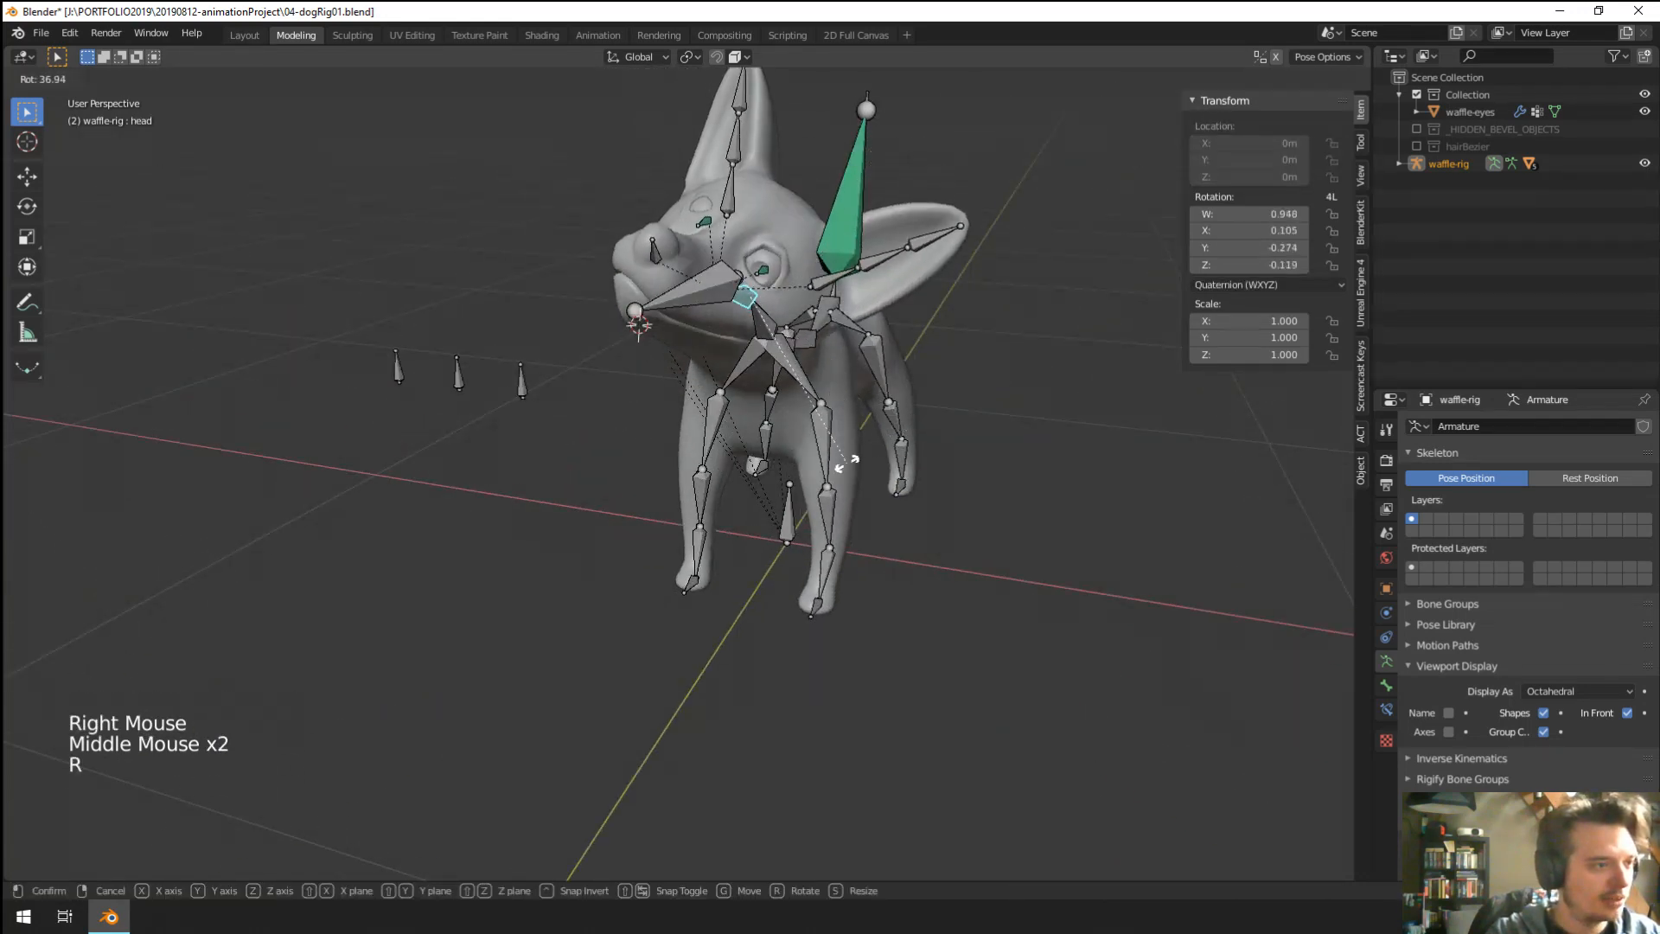
scroll(879, 423, up, 3)
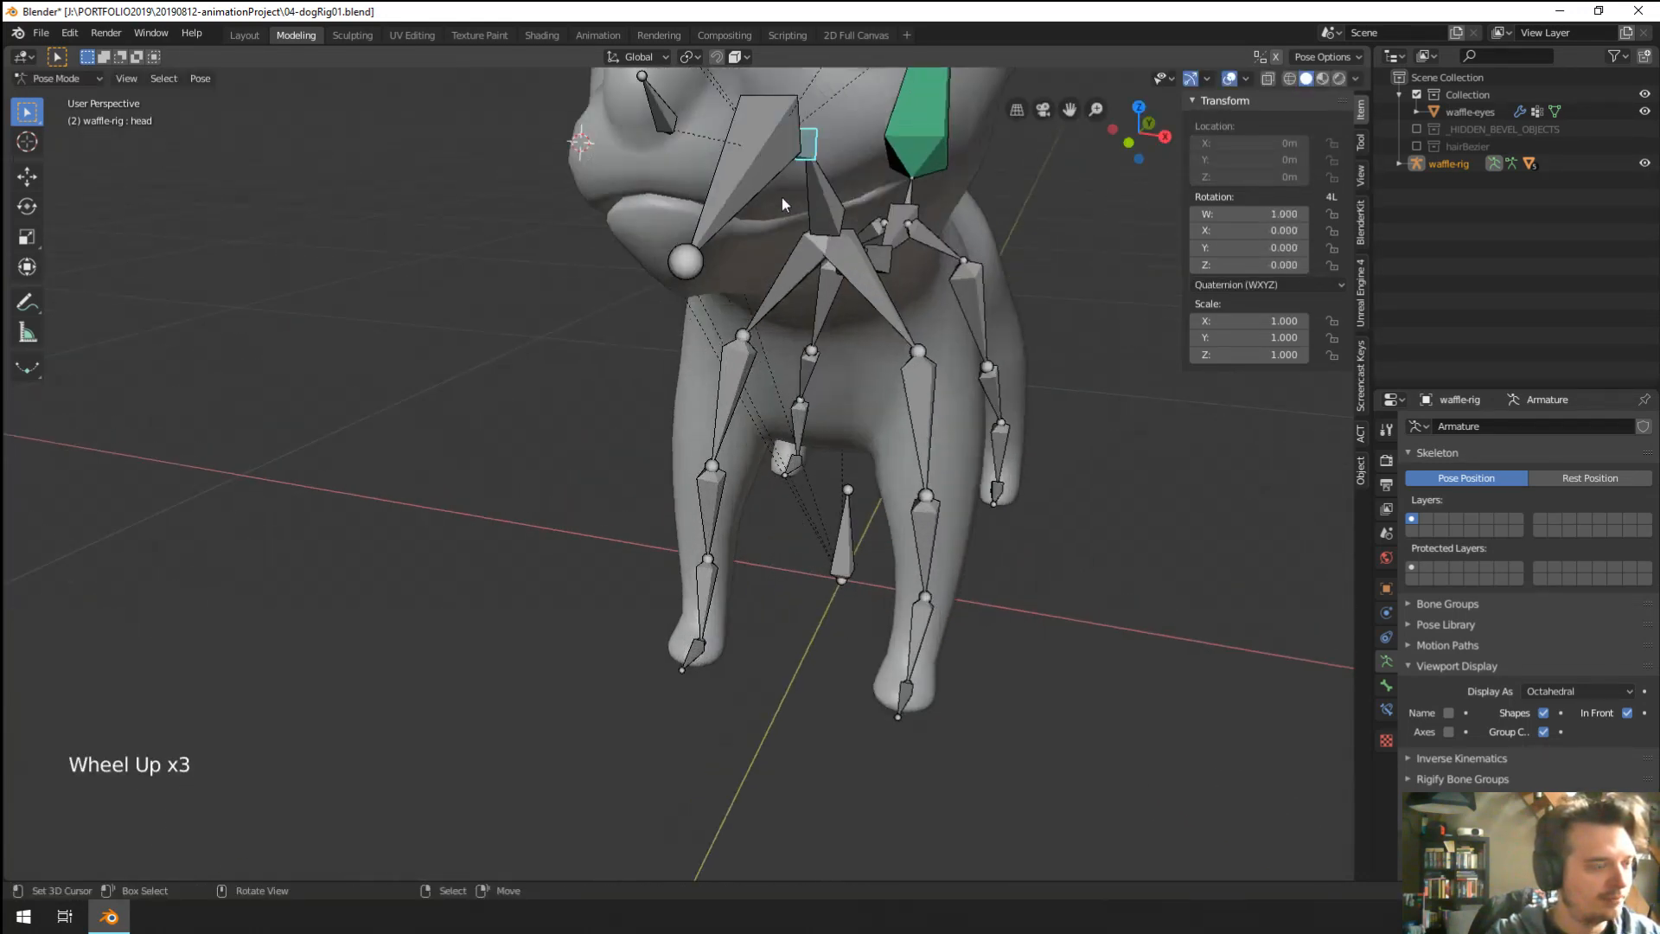
Try rotating the head bone again to check the face deformation from the front and from the side.
shift+middle_drag(878, 423, 823, 433)
key(r)
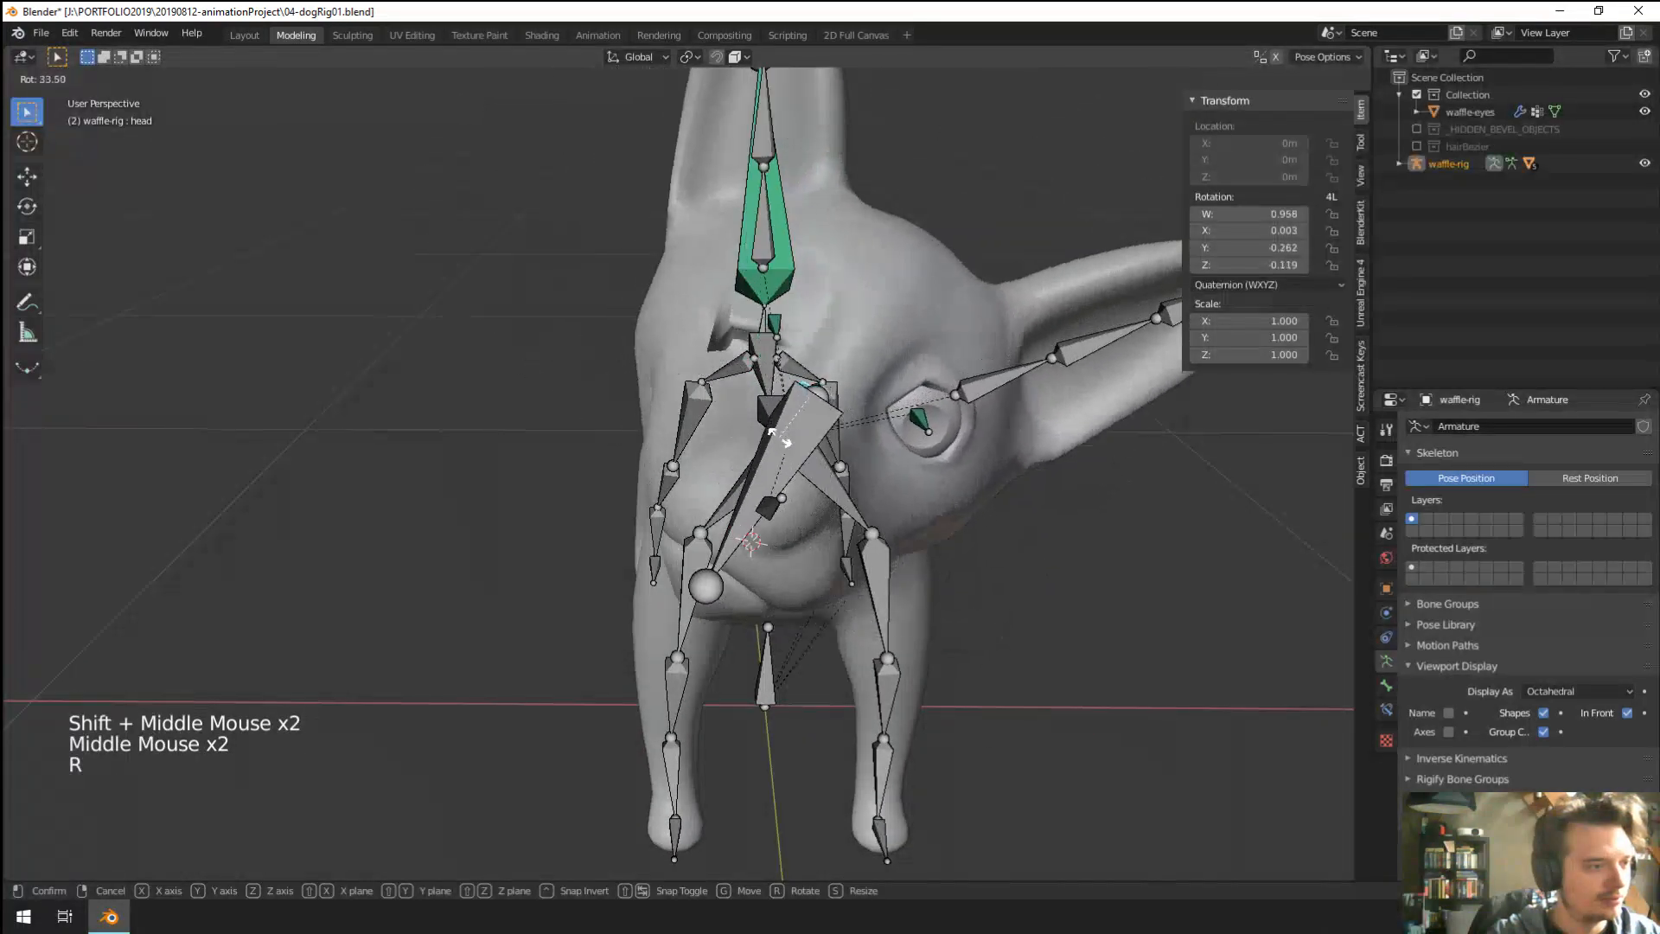
right_click(813, 448)
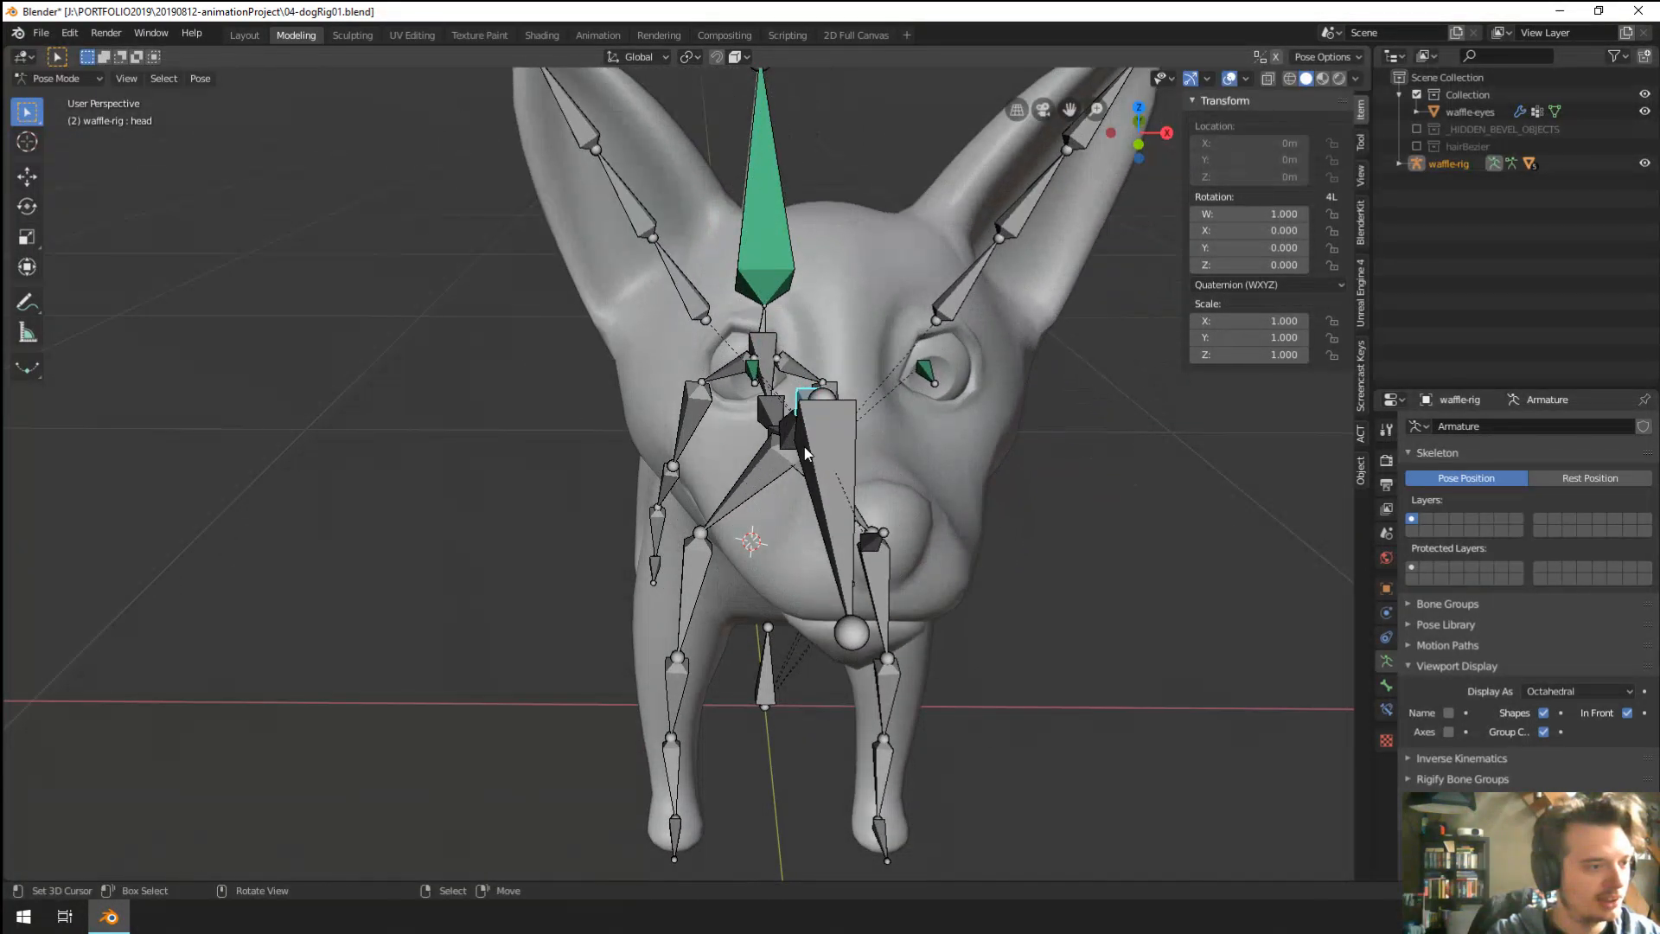
middle_drag(848, 450, 829, 496)
right_click(765, 468)
key(r)
right_click(785, 481)
key(r)
right_click(800, 492)
middle_drag(831, 495, 850, 498)
Leave Pose Mode on the rig, select the waffle-body mesh and switch it to Weight Paint mode.
right_click(672, 497)
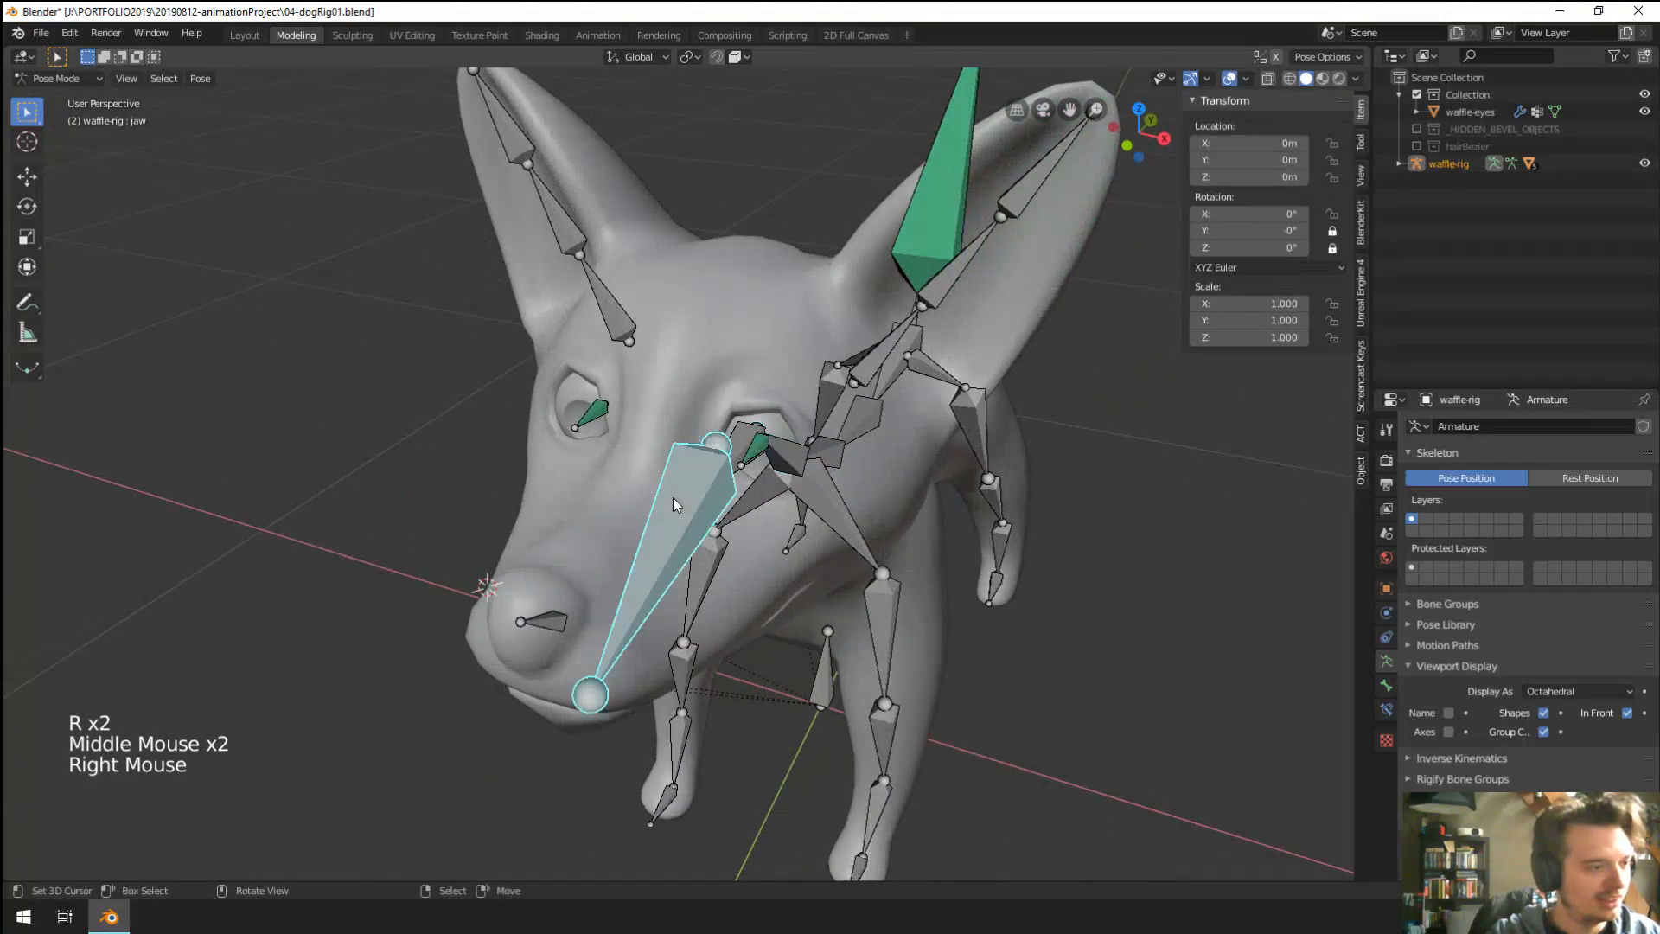
right_click(752, 452)
right_click(740, 435)
key(ctrl+Tab)
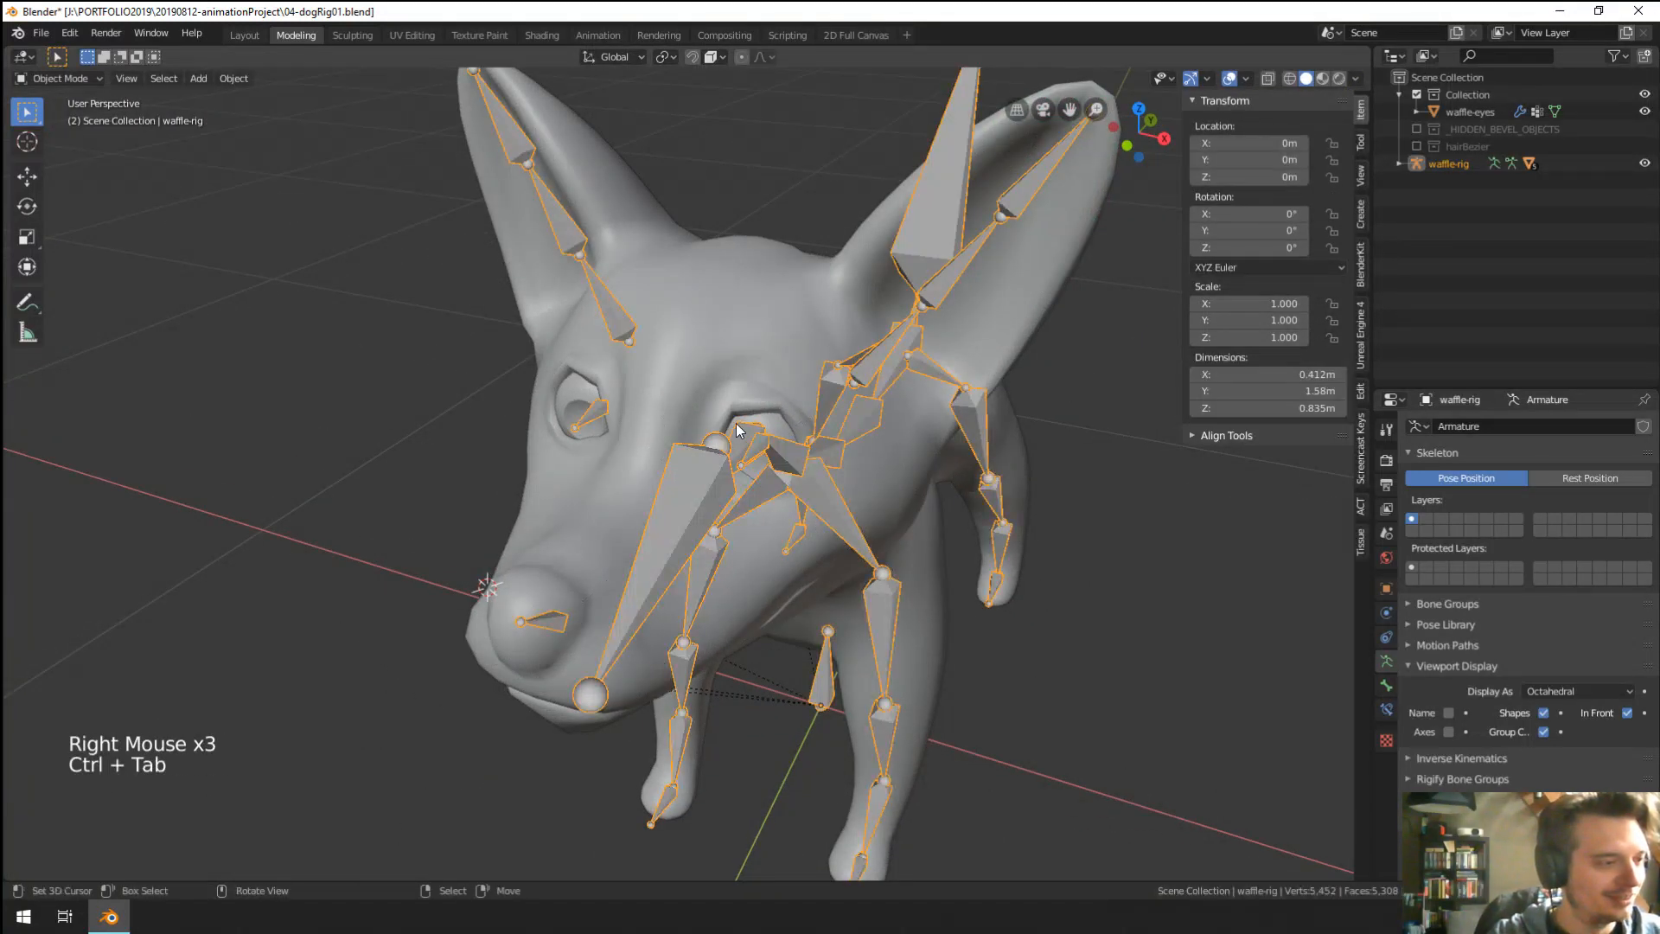
right_click(739, 406)
key(ctrl+Tab)
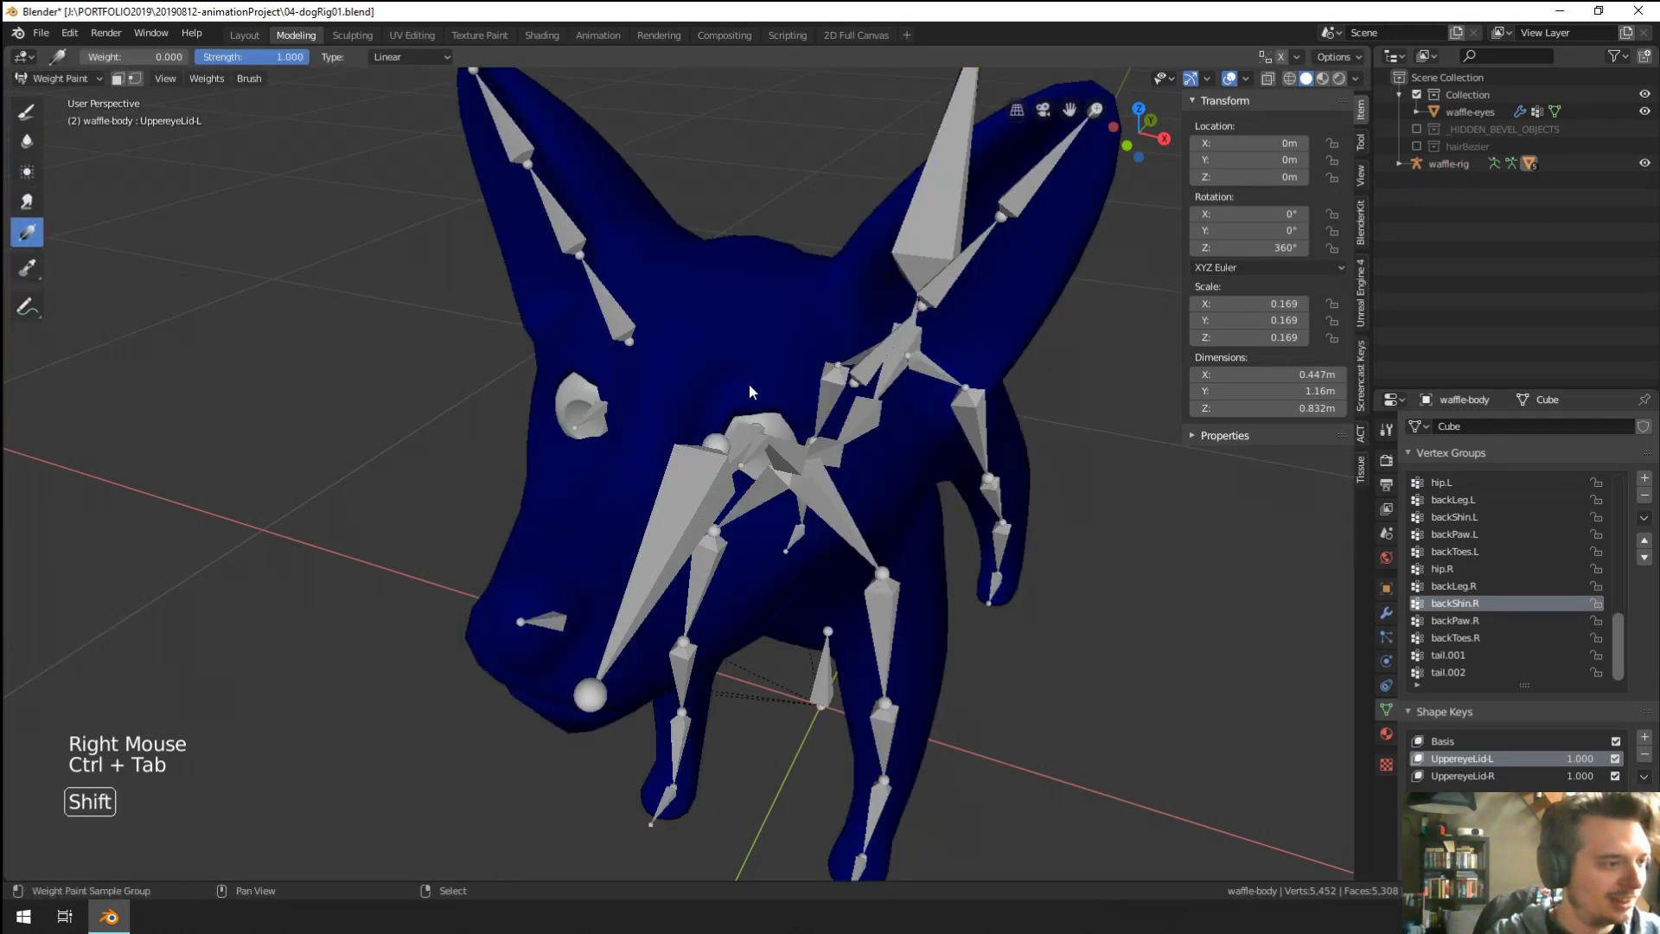
Sample the weight groups on the face to make the head vertex group active, and choose the Draw brush.
shift+click(750, 386)
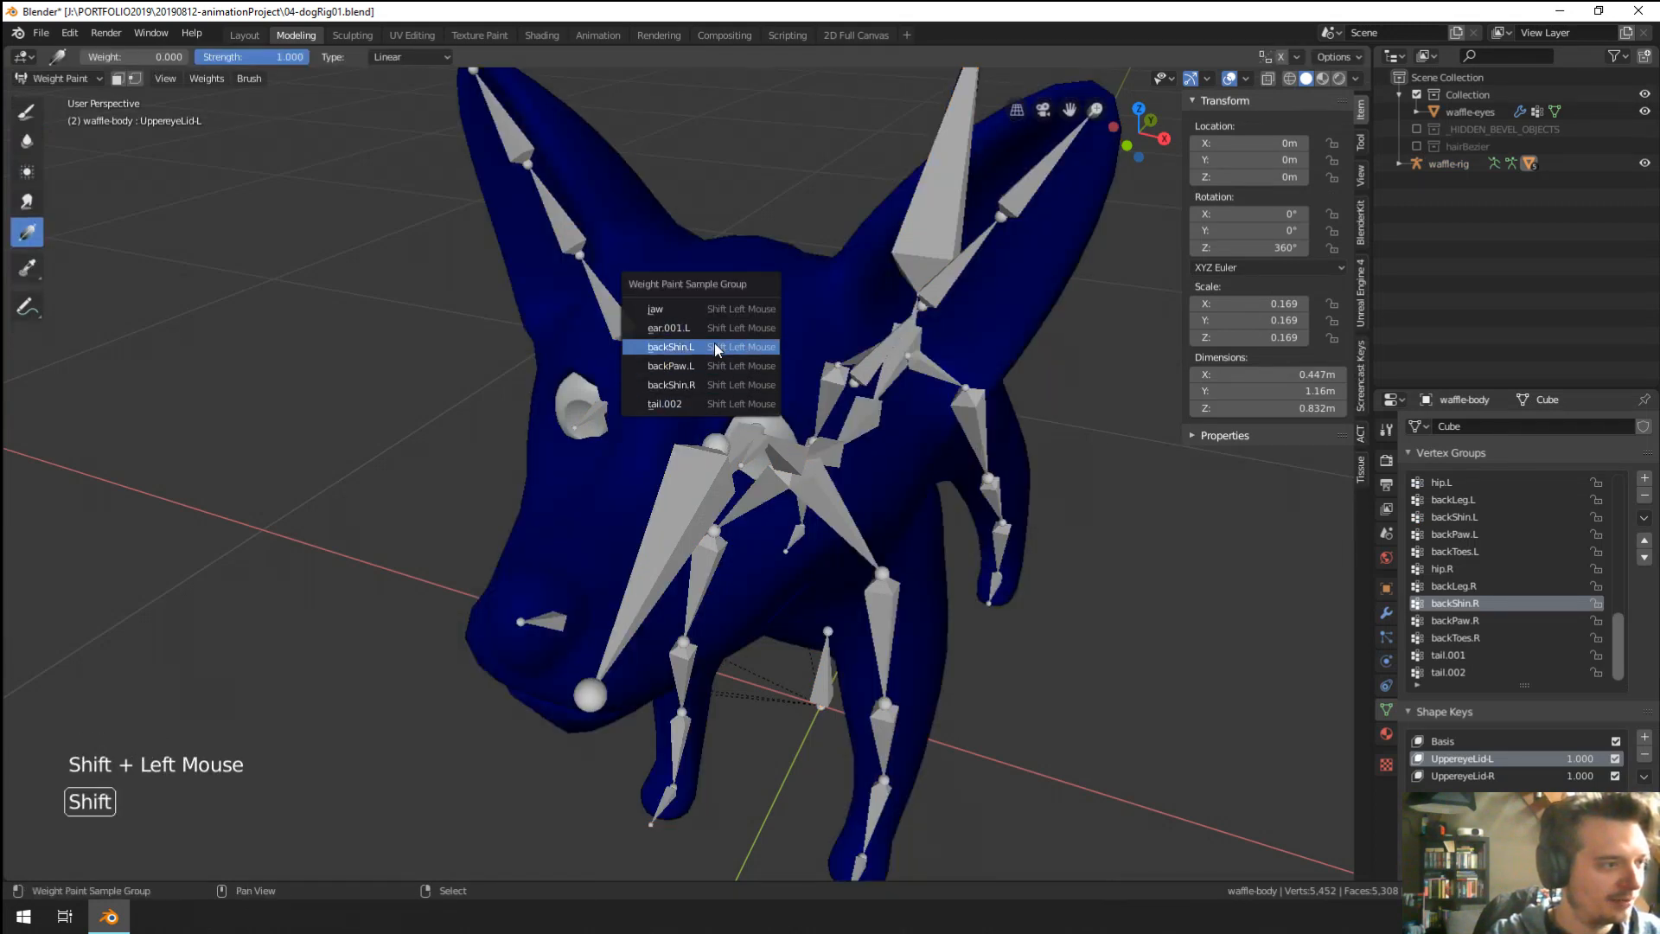
click(714, 345)
shift+click(740, 367)
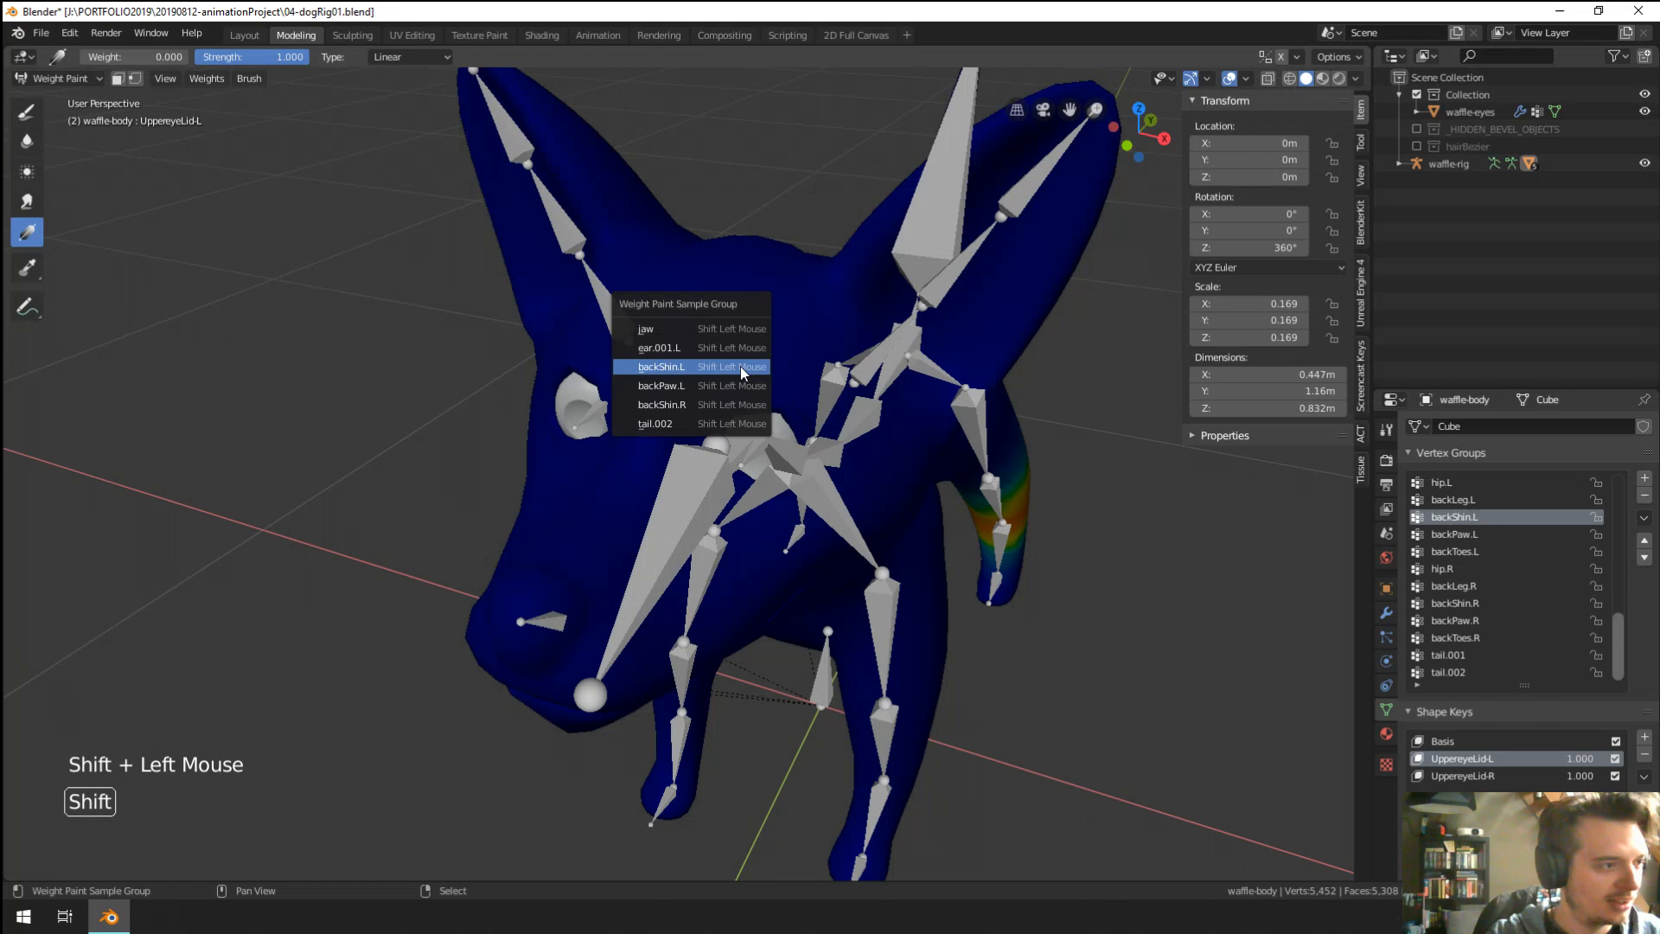
click(704, 422)
shift+click(744, 303)
click(714, 215)
middle_drag(726, 259, 707, 351)
shift+click(575, 400)
click(579, 417)
scroll(707, 351, up, 1)
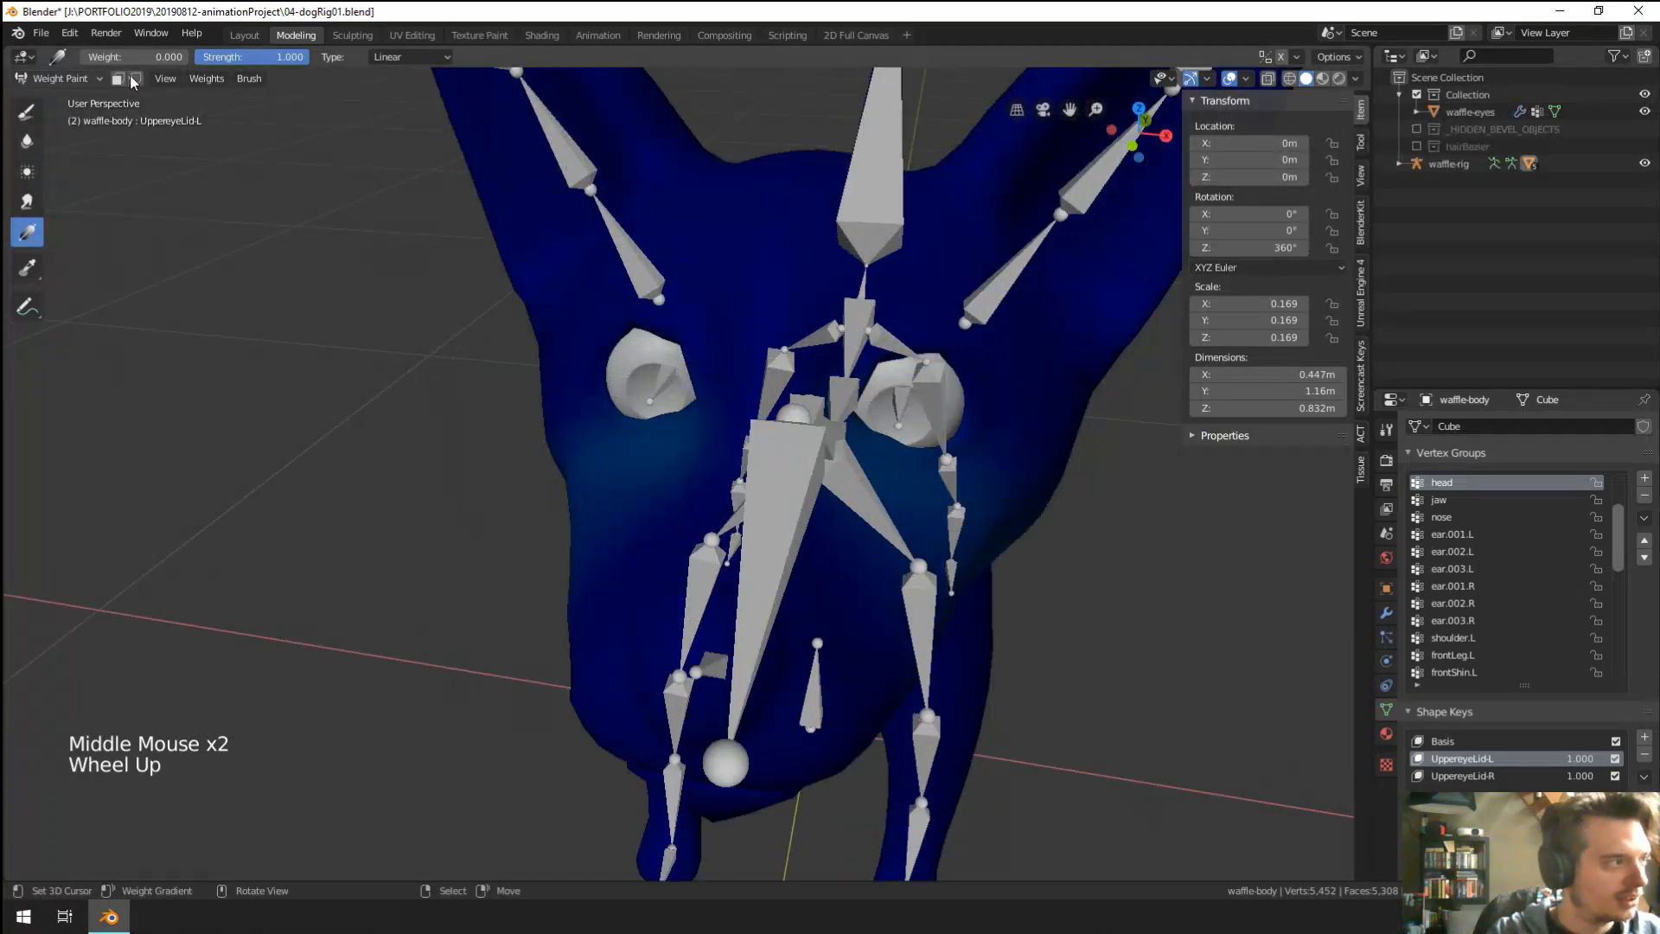
click(26, 111)
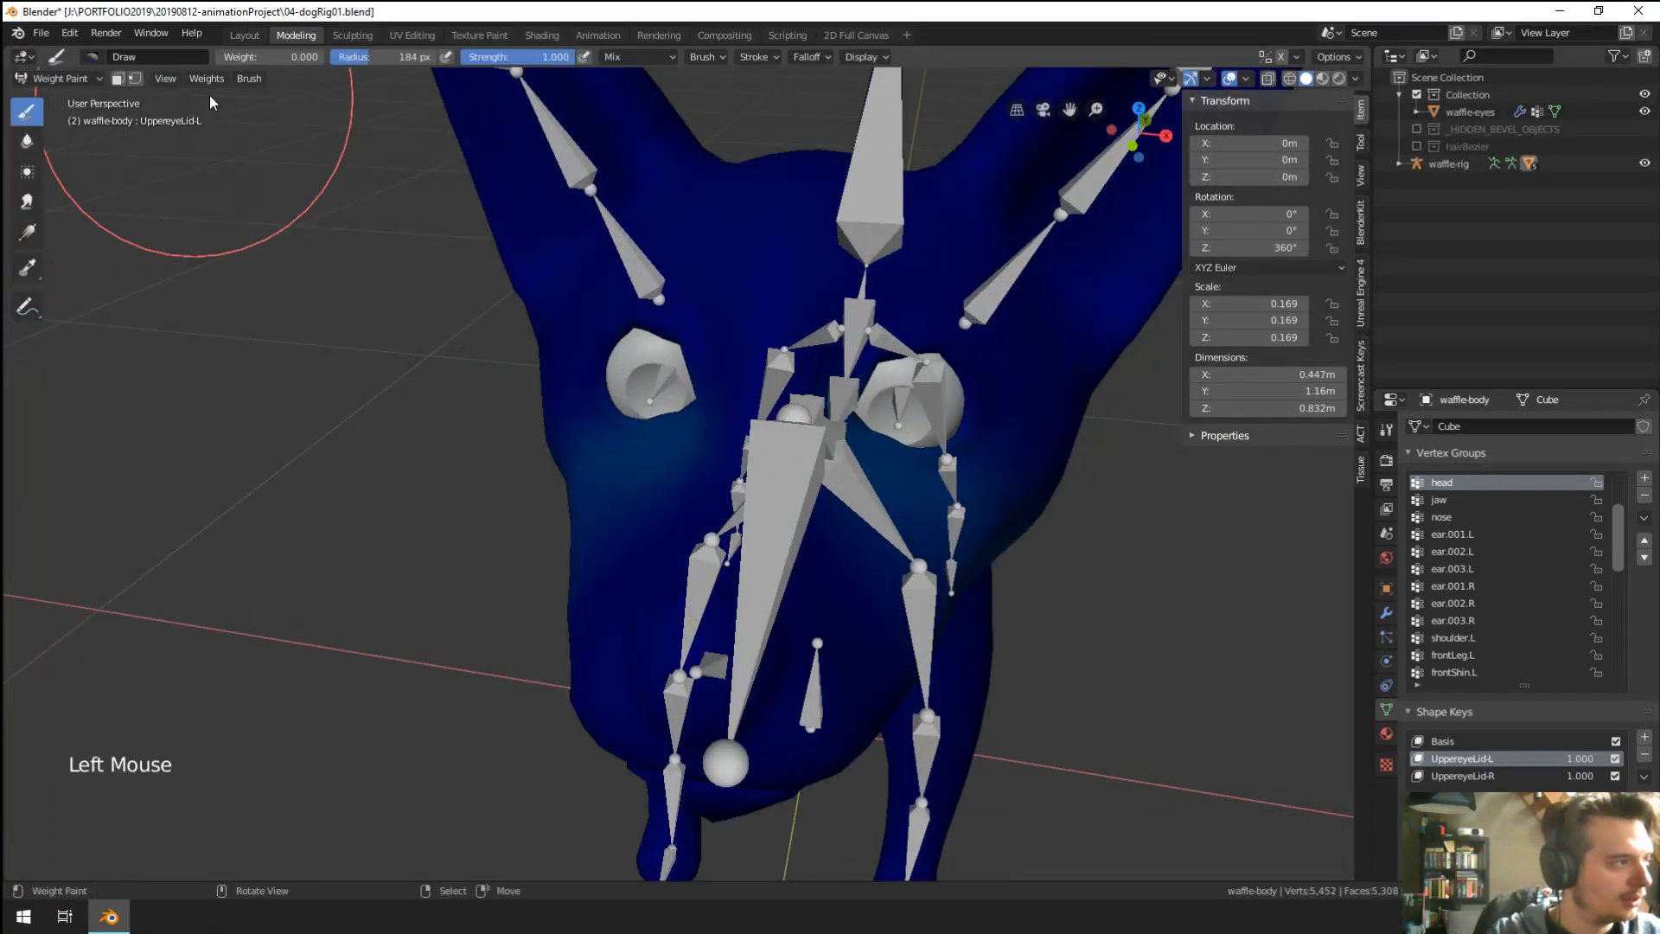
Try painting head weight on the forehead with a smaller Draw brush, and undo the strokes.
key(f)
drag(267, 59, 333, 60)
middle_drag(631, 164, 578, 200)
mouse_move(675, 320)
mouse_down()
mouse_move(562, 394)
mouse_move(642, 391)
mouse_move(744, 346)
mouse_move(695, 357)
mouse_up()
key(f)
click(770, 346)
key(ctrl+z)
key(ctrl+z)
key(ctrl+z)
key(ctrl+z)
key(ctrl+z)
key(ctrl+z)
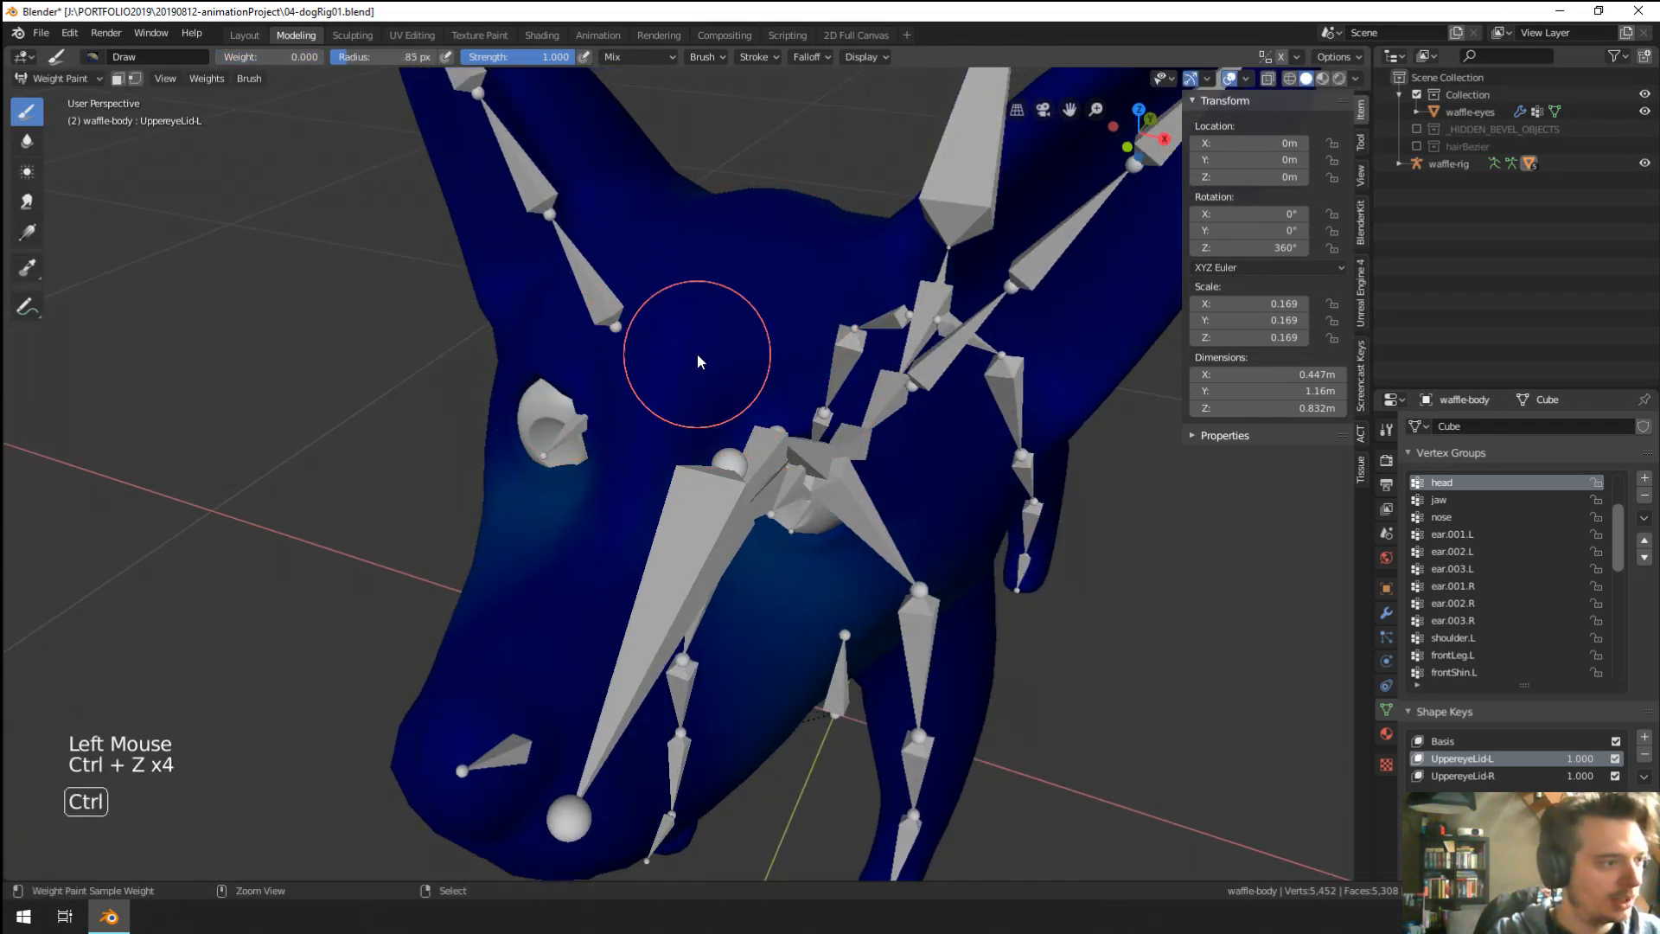
Enable X mirroring and set the Draw brush to weight 1.000 with a radius of about 99 px.
click(1282, 57)
drag(268, 58, 346, 59)
key(f)
click(1005, 506)
key(f)
click(822, 445)
Paint full head weight across the forehead and over the brows and upper eyelids.
mouse_move(782, 373)
mouse_down()
mouse_move(624, 422)
mouse_move(650, 432)
mouse_up()
middle_drag(697, 359, 751, 374)
middle_drag(752, 375, 763, 379)
drag(763, 378, 734, 414)
middle_drag(733, 413, 775, 422)
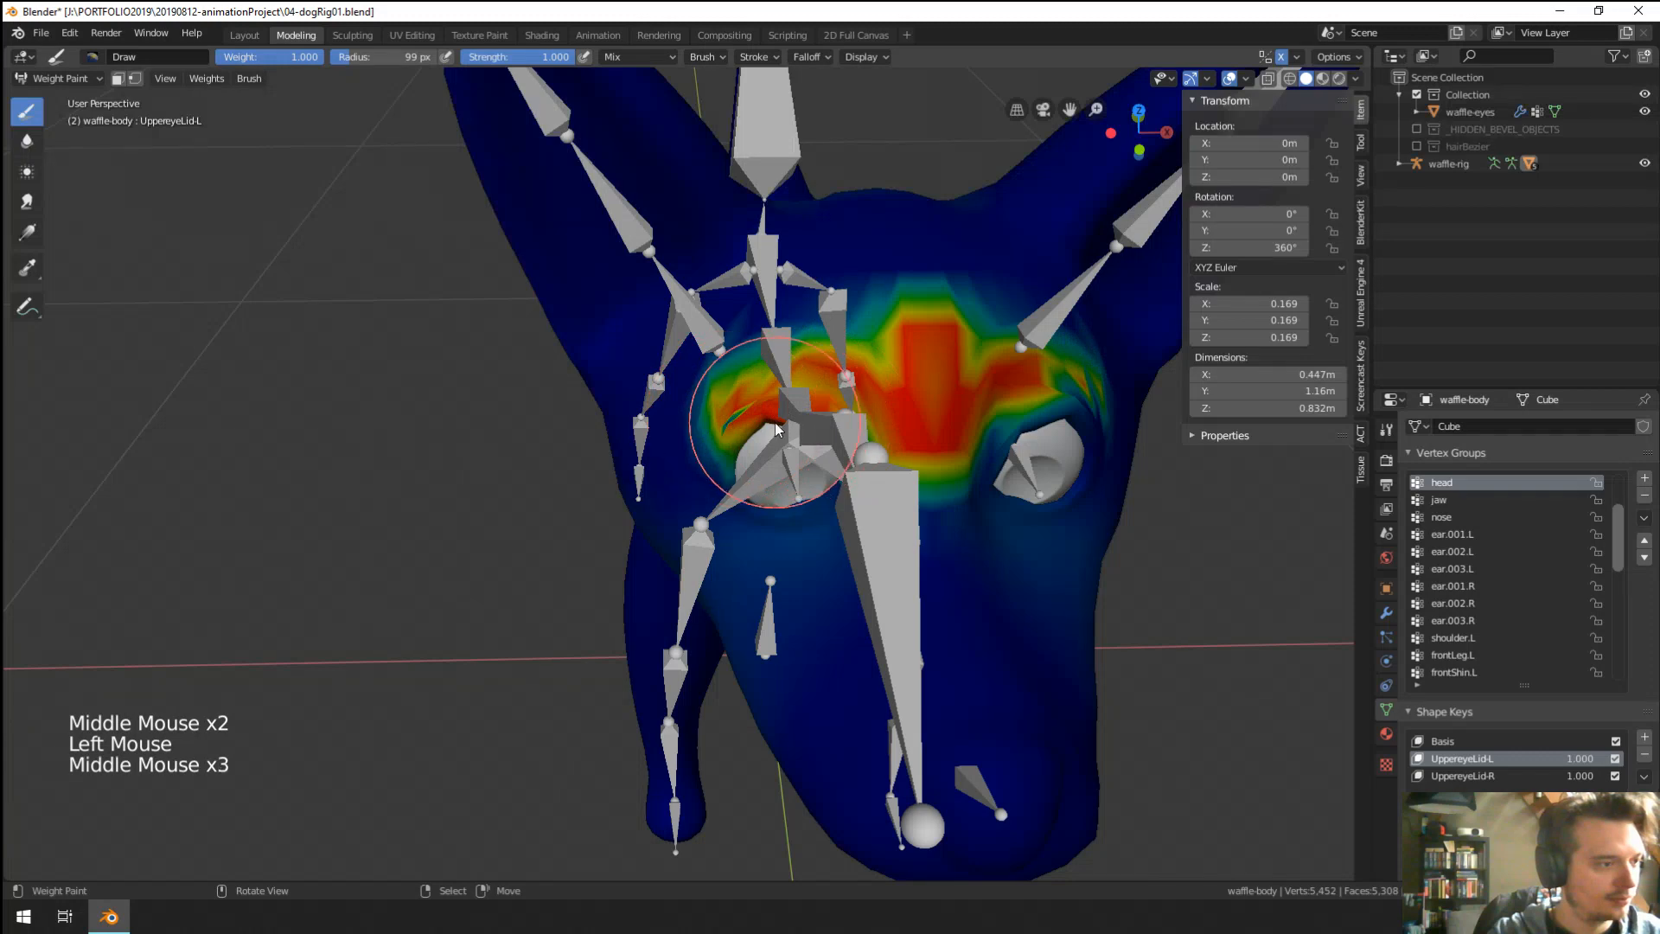
mouse_move(775, 422)
mouse_down()
mouse_move(796, 391)
mouse_move(746, 414)
mouse_up()
click(737, 416)
shift+click(722, 419)
shift+click(723, 418)
middle_drag(766, 418, 807, 427)
mouse_move(901, 448)
mouse_down()
mouse_move(974, 481)
mouse_move(863, 473)
mouse_up()
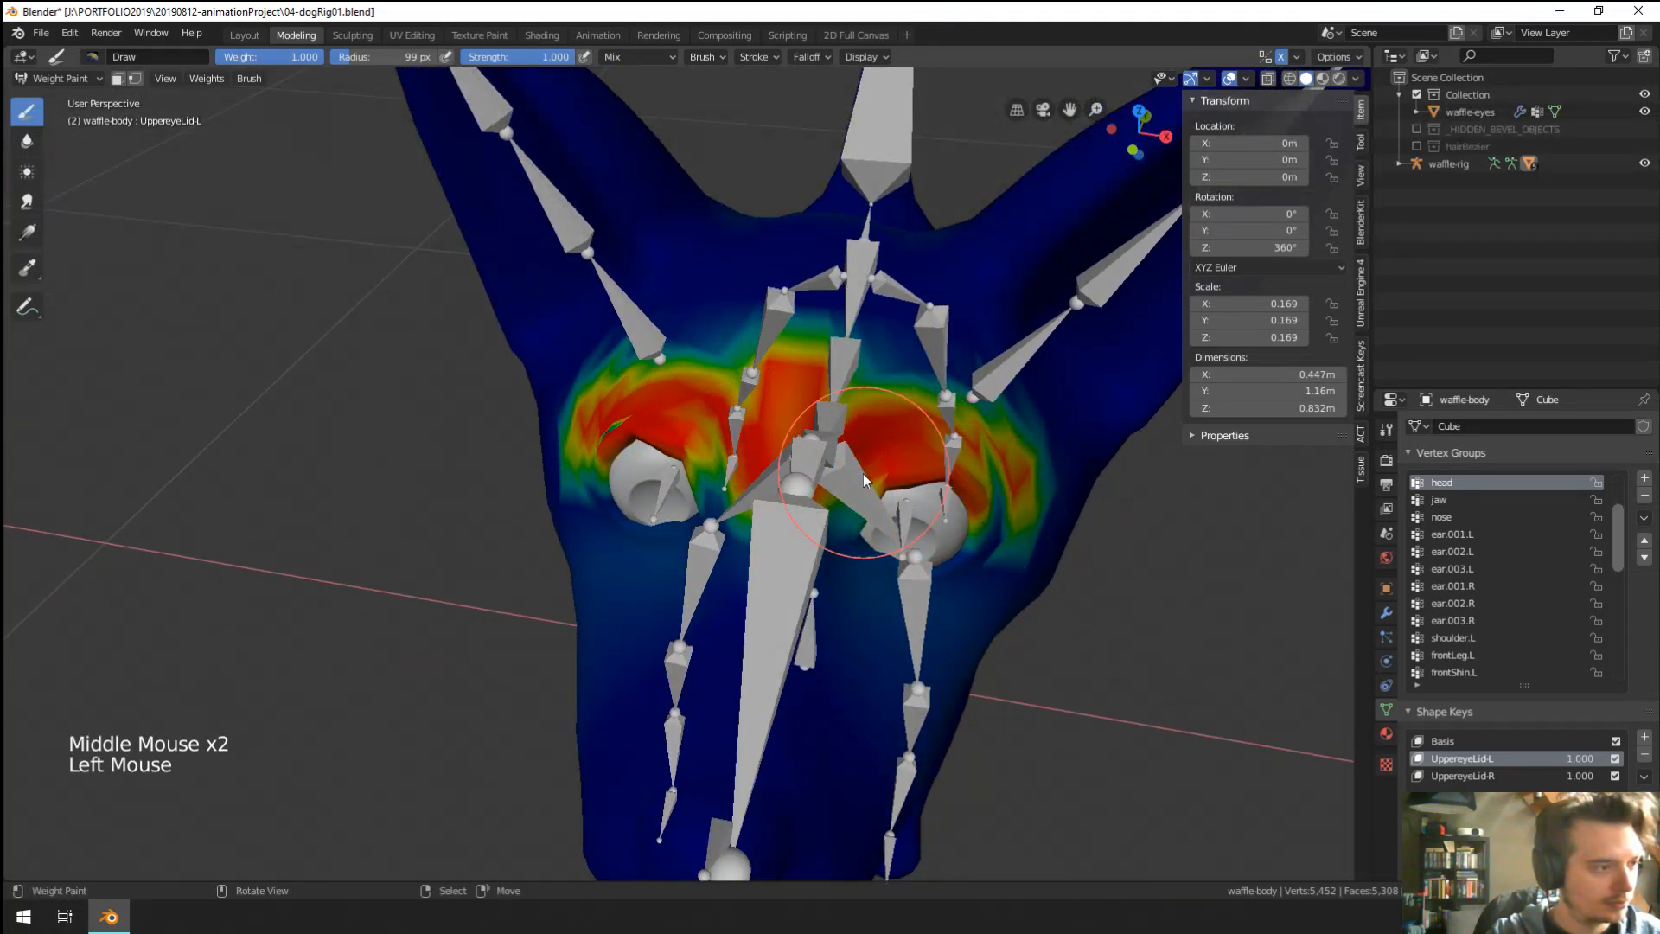
Undo the most recent head-weight strokes around the brow and eyelids.
mouse_move(863, 474)
middle_down()
mouse_move(761, 477)
mouse_move(779, 415)
middle_up()
middle_drag(761, 407, 728, 354)
mouse_move(735, 302)
mouse_down()
mouse_move(754, 284)
mouse_move(733, 281)
mouse_up()
key(ctrl+z)
key(ctrl+z)
key(ctrl+z)
key(ctrl+z)
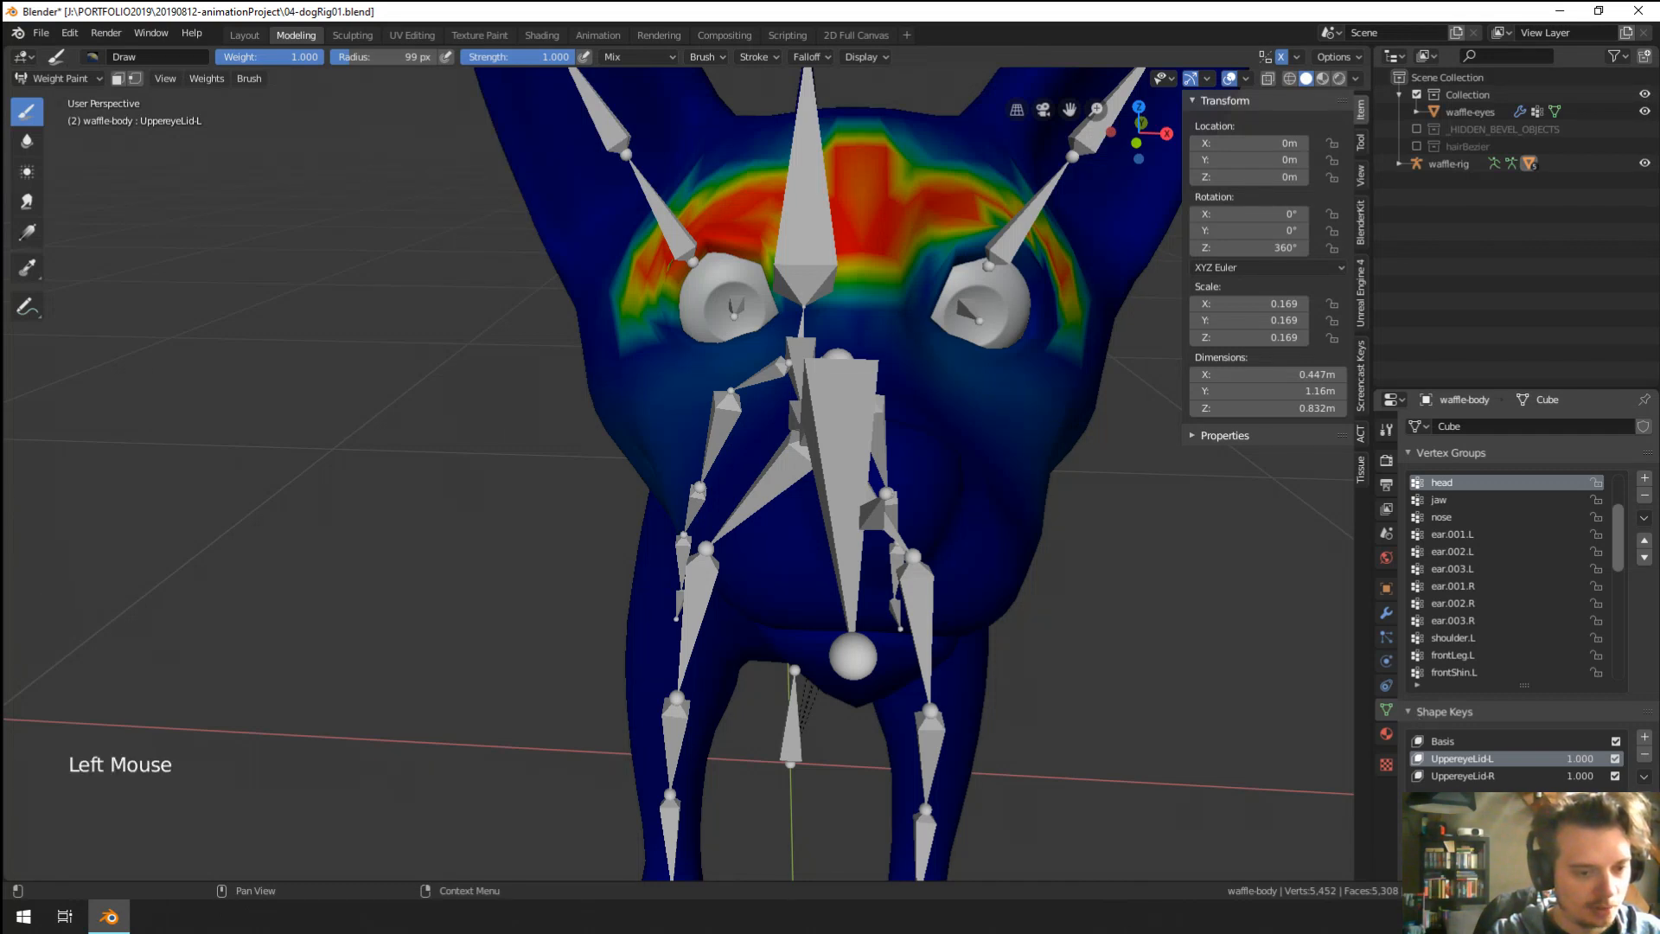
Set the UppereyeLid-L and UppereyeLid-R shape keys to 0.000.
mouse_move(1580, 758)
mouse_down()
mouse_move(1508, 765)
mouse_move(1522, 744)
mouse_up()
scroll(1509, 765, down, 1)
click(1468, 745)
Paint full head weight over both closed eyelids, the brows and the bridge between the eyes.
mouse_move(1003, 303)
mouse_down()
mouse_move(1001, 280)
mouse_move(1004, 304)
mouse_up()
middle_drag(1004, 304, 982, 352)
drag(982, 352, 776, 372)
click(968, 340)
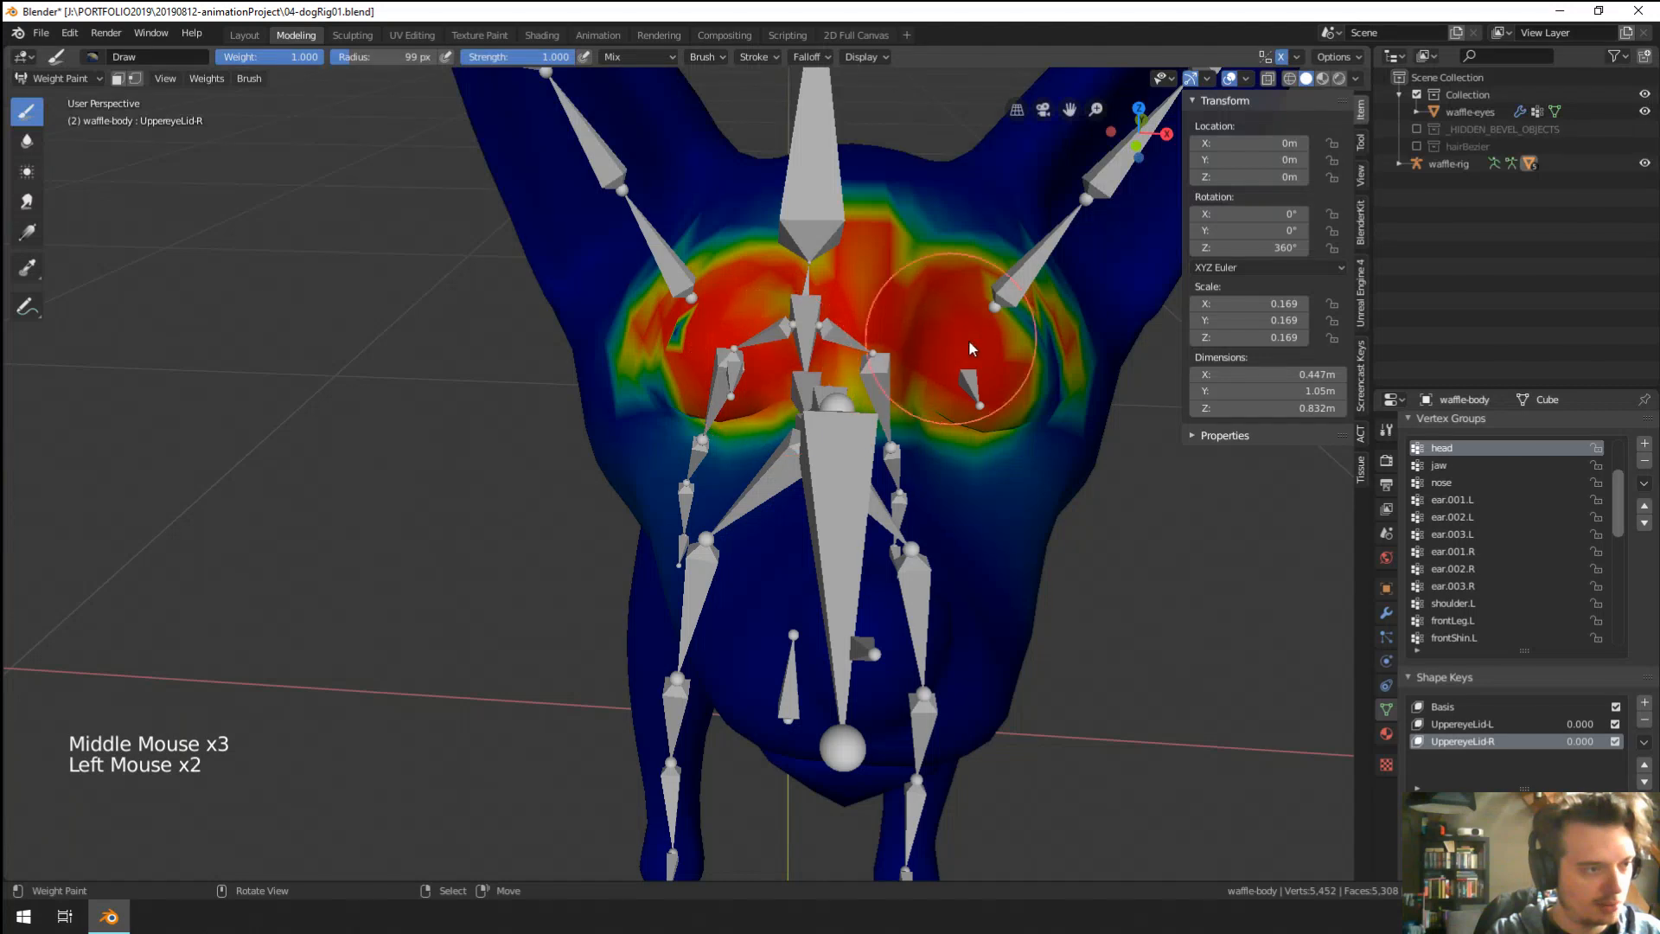
drag(968, 339, 1029, 360)
middle_drag(1029, 361, 865, 365)
mouse_move(865, 365)
mouse_down()
mouse_move(925, 380)
mouse_move(867, 309)
mouse_move(768, 313)
mouse_up()
middle_drag(768, 313, 816, 319)
mouse_move(717, 315)
mouse_down()
mouse_move(625, 355)
mouse_move(677, 406)
mouse_move(648, 385)
mouse_up()
middle_drag(649, 385, 645, 365)
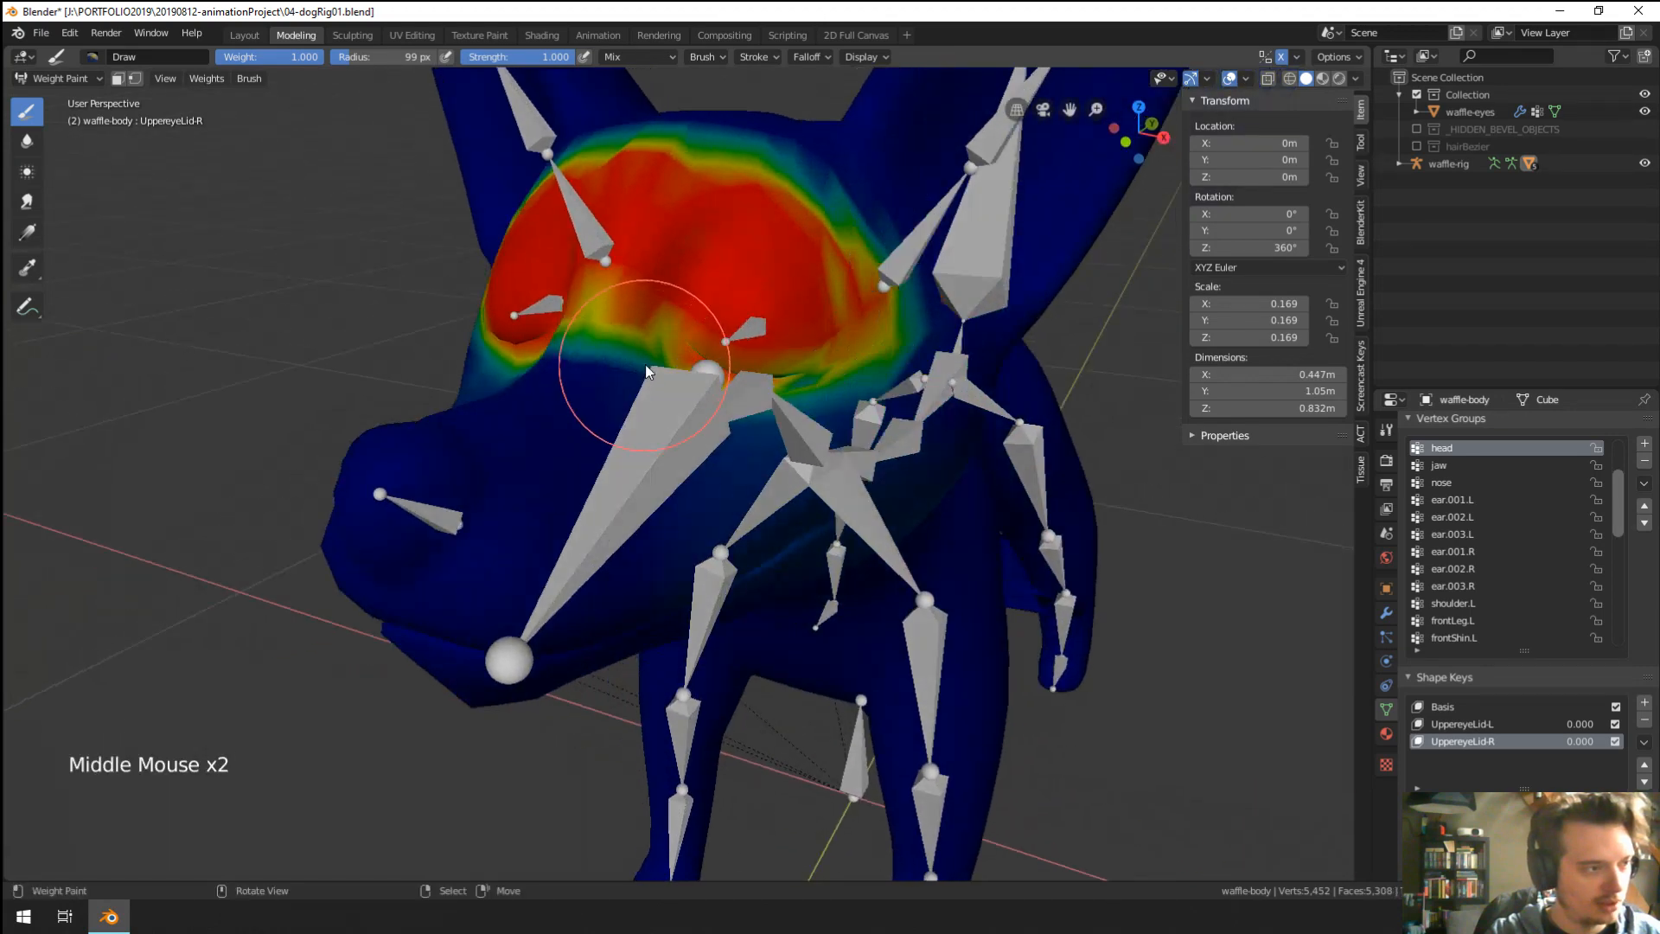
mouse_move(645, 365)
mouse_down()
mouse_move(562, 376)
mouse_move(641, 336)
mouse_up()
Enlarge the Draw brush to about 134 px and paint full head weight over the top of the skull.
mouse_move(641, 336)
middle_down()
mouse_move(616, 403)
mouse_move(644, 469)
middle_up()
key(f)
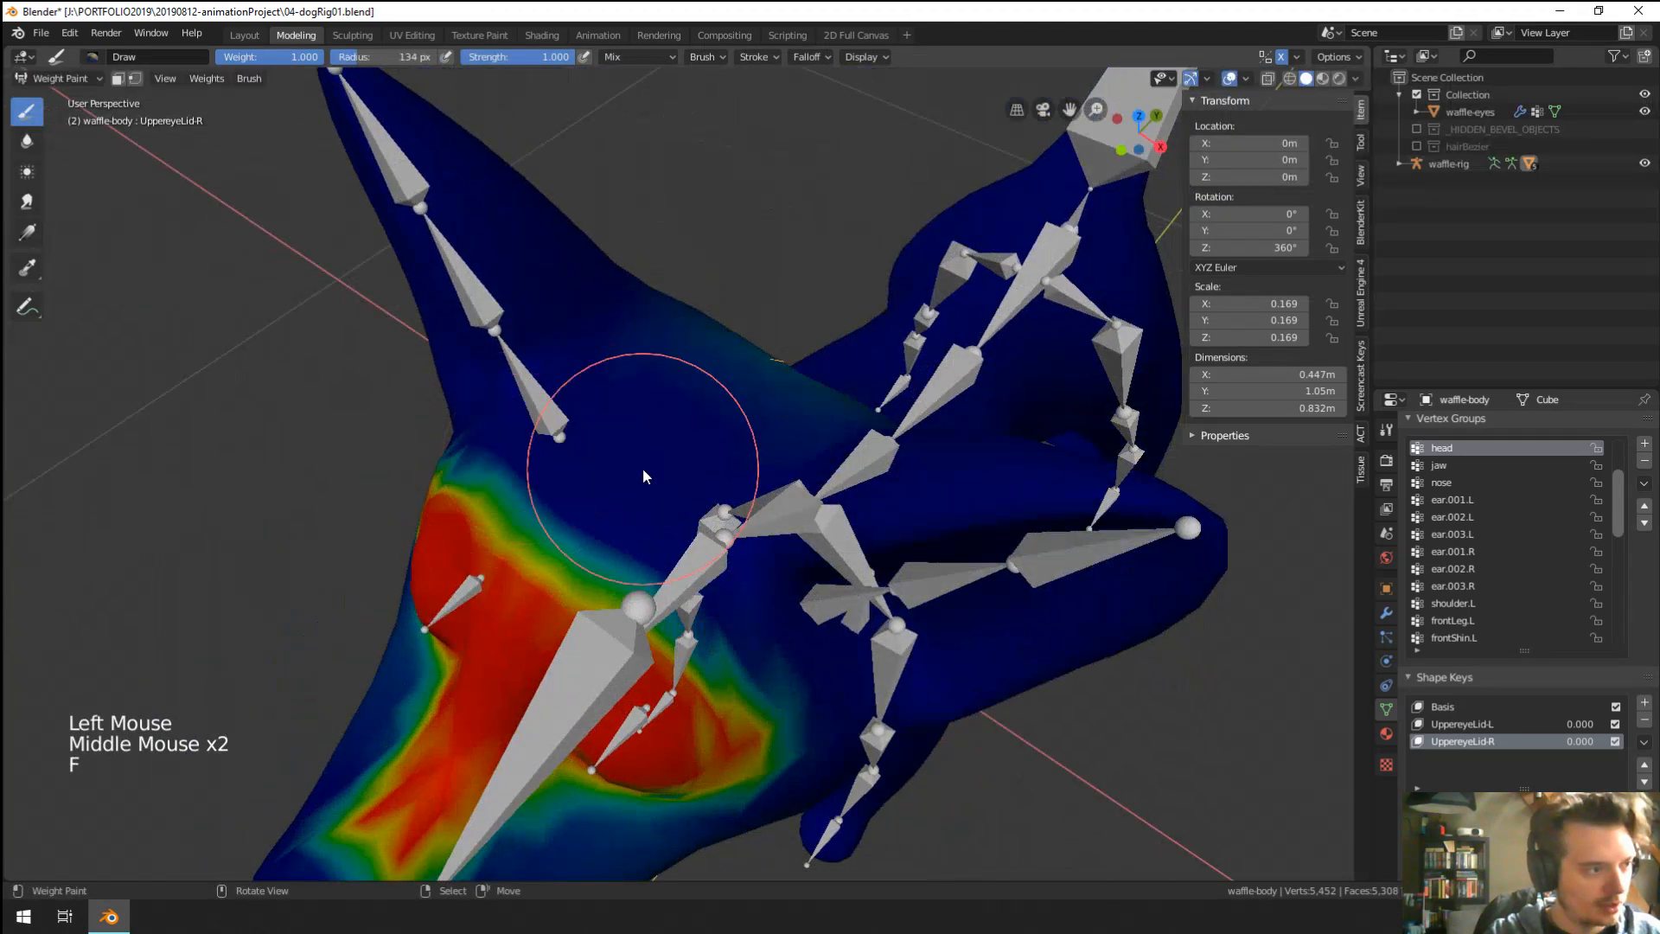
mouse_move(643, 469)
mouse_down()
mouse_move(712, 371)
mouse_move(482, 474)
mouse_move(697, 504)
mouse_move(648, 519)
mouse_up()
drag(648, 519, 596, 538)
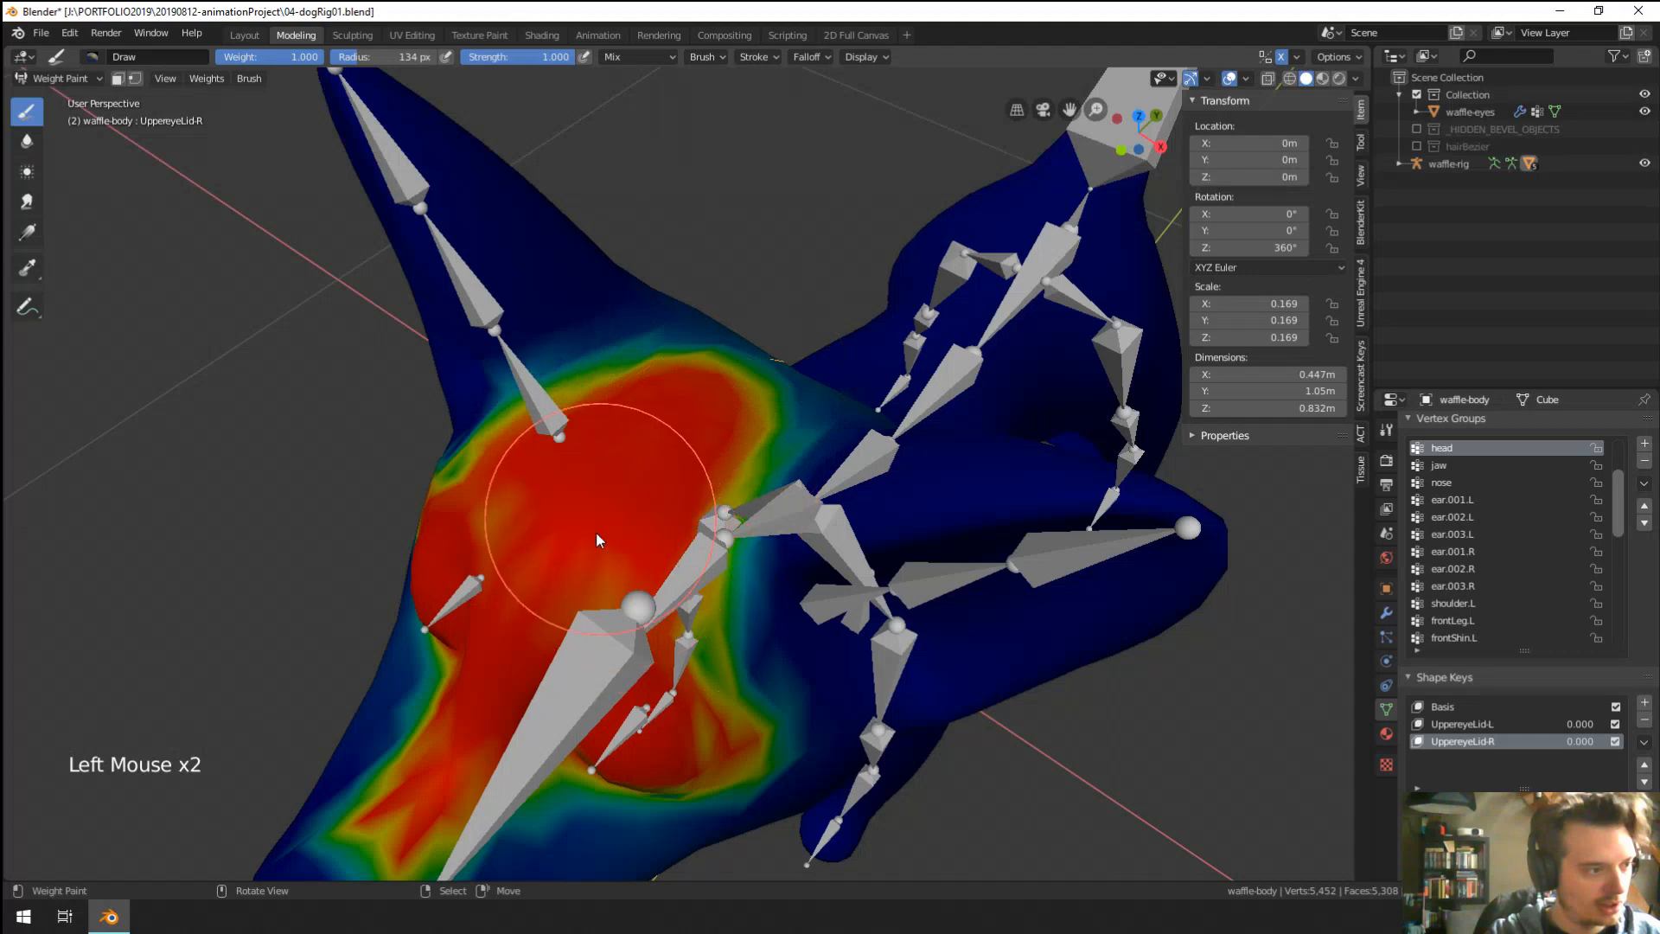
Set the brush radius to about 125 px and paint full head weight beside and behind the left eye.
mouse_move(596, 541)
middle_down()
mouse_move(533, 499)
mouse_move(574, 393)
middle_up()
key(f)
click(496, 297)
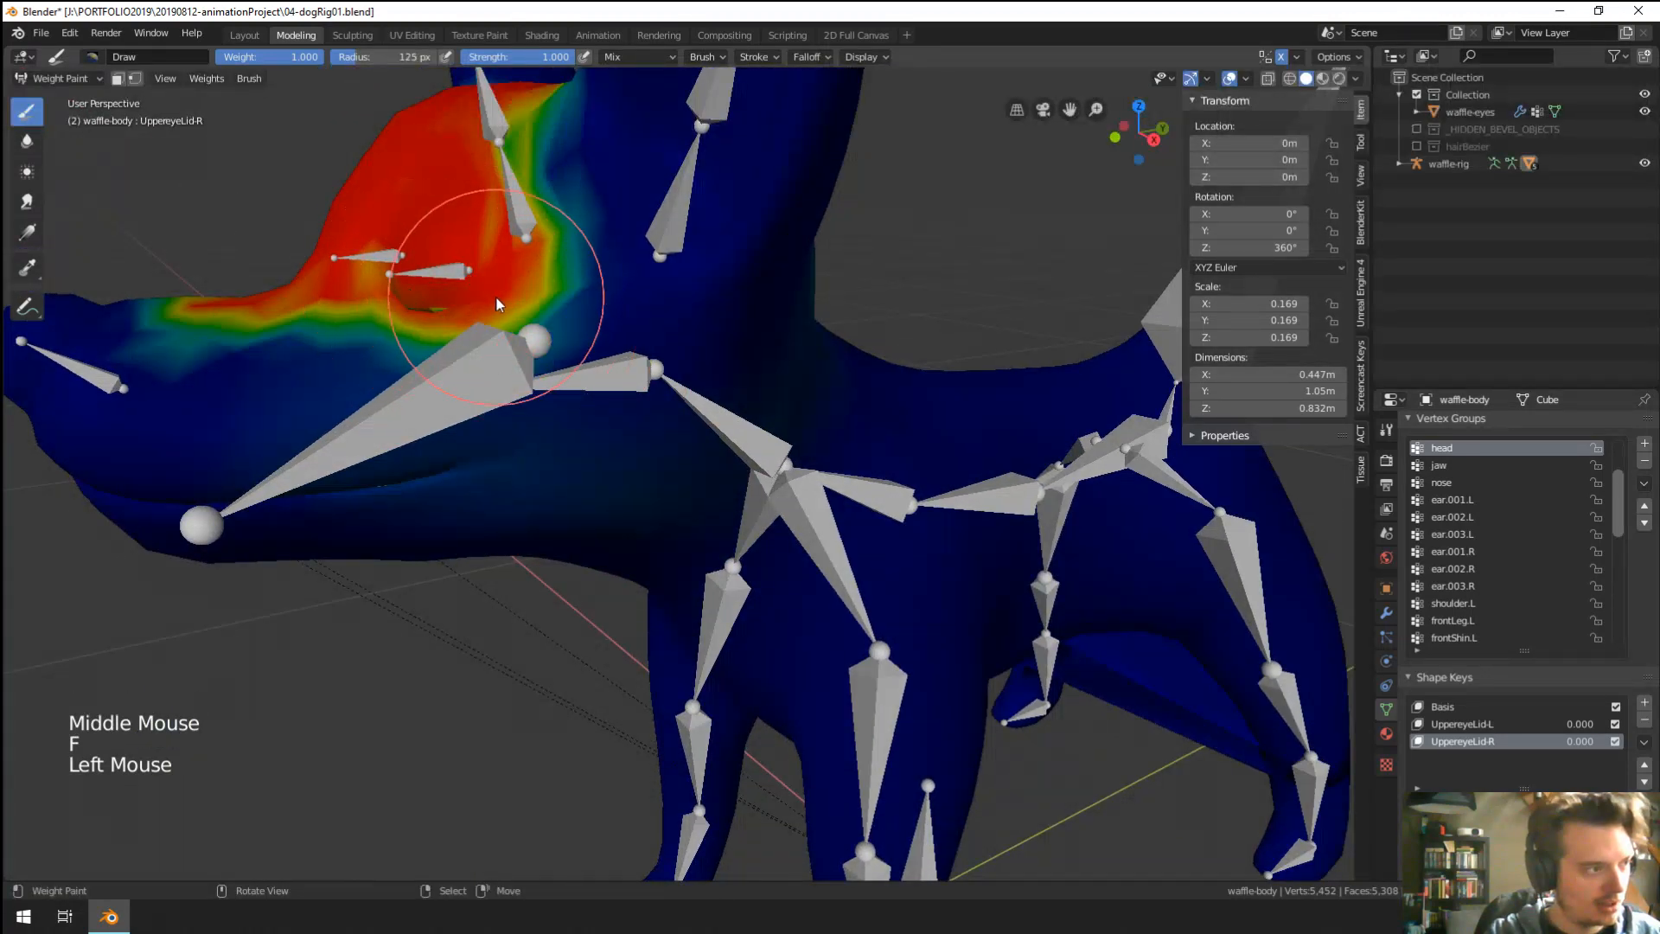
drag(352, 282, 452, 293)
Extend the full head weight around the back of the head and the sides beneath the ears.
mouse_move(453, 293)
middle_down()
mouse_move(481, 270)
mouse_move(511, 297)
mouse_move(749, 366)
mouse_move(895, 361)
mouse_move(828, 329)
mouse_move(644, 154)
middle_up()
mouse_move(644, 154)
mouse_down()
mouse_move(650, 183)
mouse_move(714, 105)
mouse_move(787, 207)
mouse_up()
drag(666, 185, 692, 216)
mouse_move(692, 217)
middle_down()
mouse_move(796, 278)
mouse_move(760, 240)
middle_up()
drag(759, 240, 908, 322)
mouse_move(908, 322)
middle_down()
mouse_move(854, 305)
mouse_move(894, 261)
middle_up()
click(895, 261)
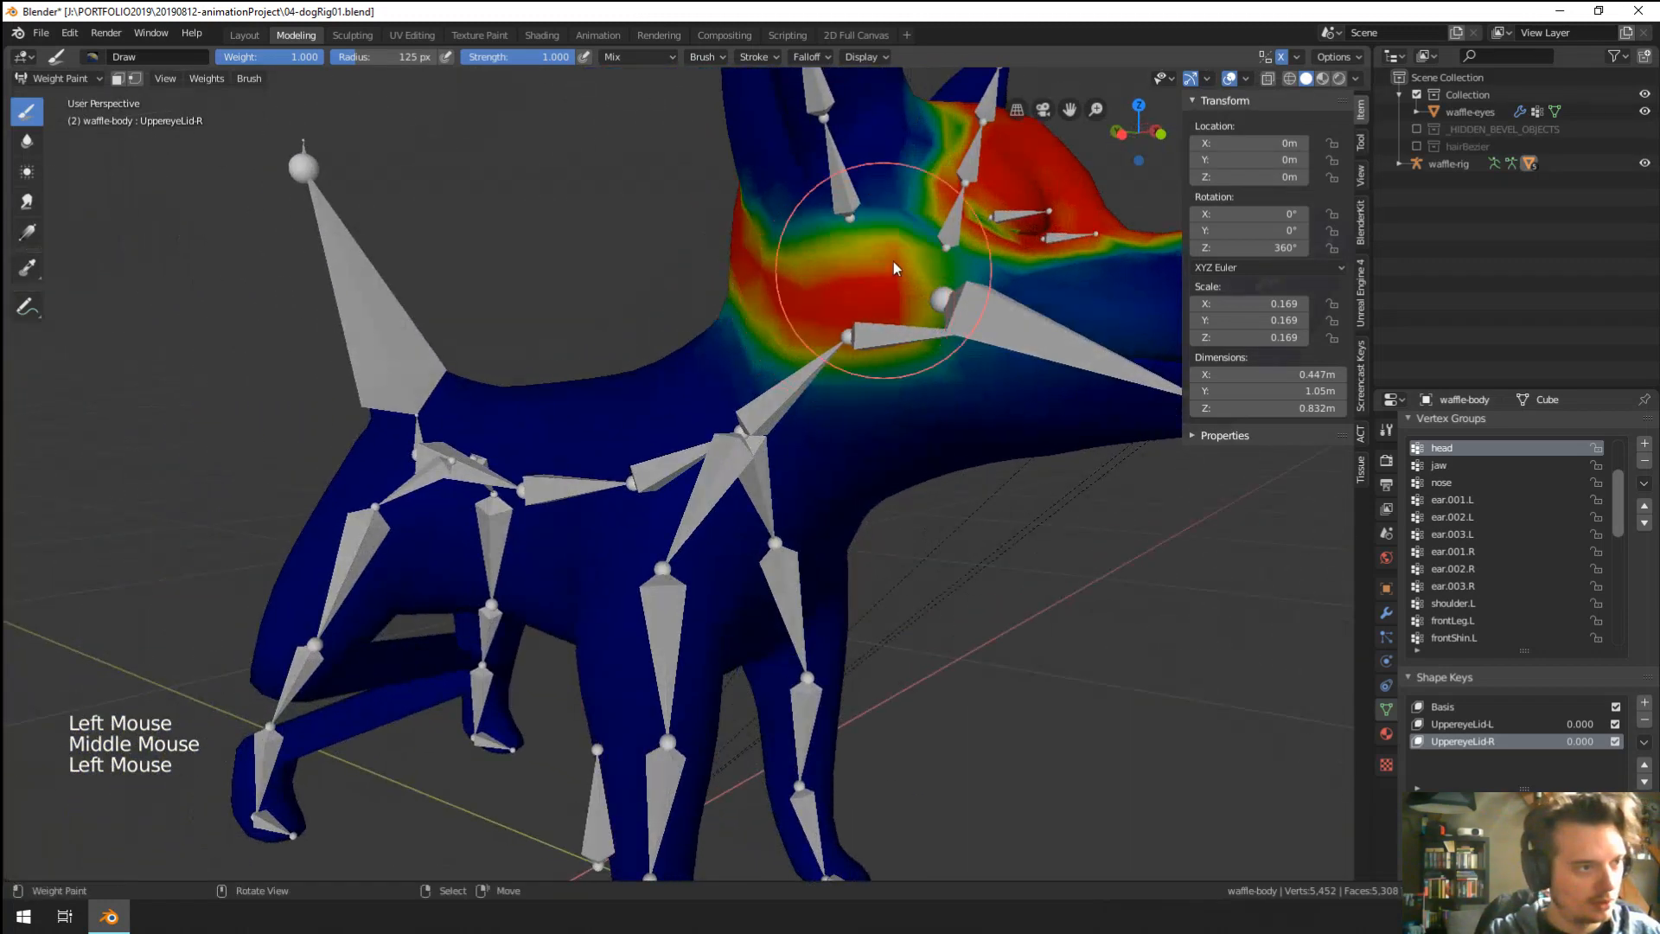
drag(926, 224, 794, 293)
scroll(794, 292, down, 2)
mouse_move(794, 293)
shift+middle_down()
mouse_move(733, 335)
mouse_move(785, 328)
shift+middle_up()
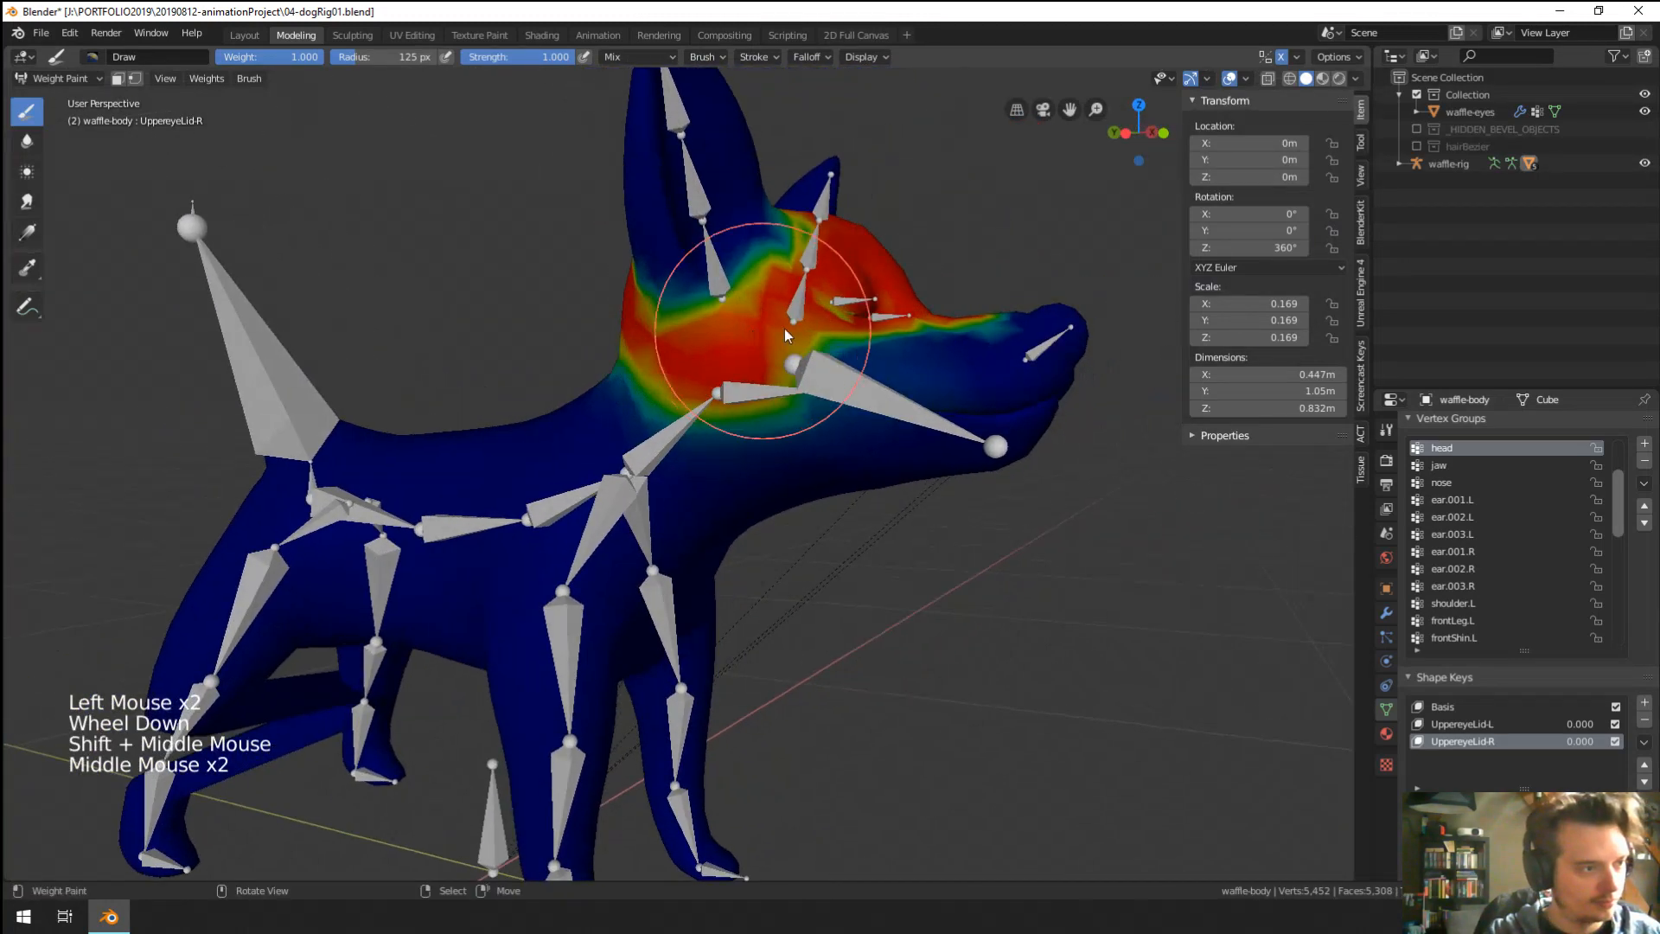
click(786, 328)
Choose the Blur brush with a radius of about 227 px and soften the head-weight border at the upper neck.
scroll(108, 168, up, 2)
click(27, 201)
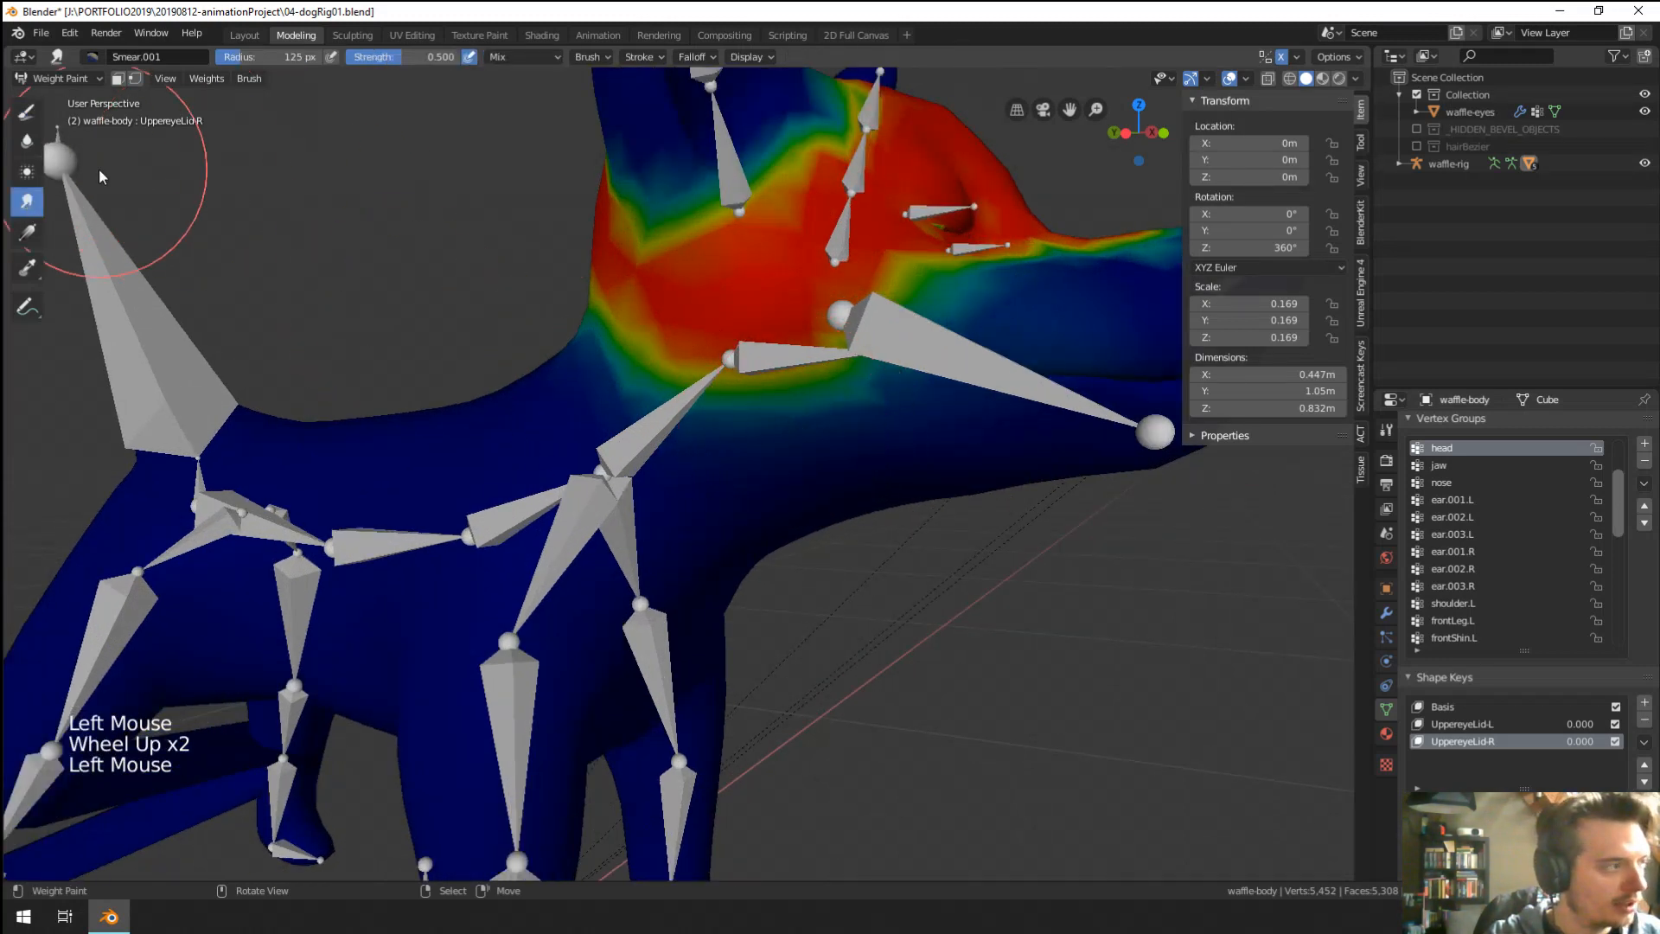
click(27, 171)
click(27, 140)
mouse_move(519, 316)
mouse_down()
mouse_move(754, 372)
mouse_move(799, 339)
mouse_up()
key(f)
click(680, 341)
mouse_move(799, 339)
middle_down()
mouse_move(704, 387)
mouse_move(604, 329)
middle_up()
click(604, 328)
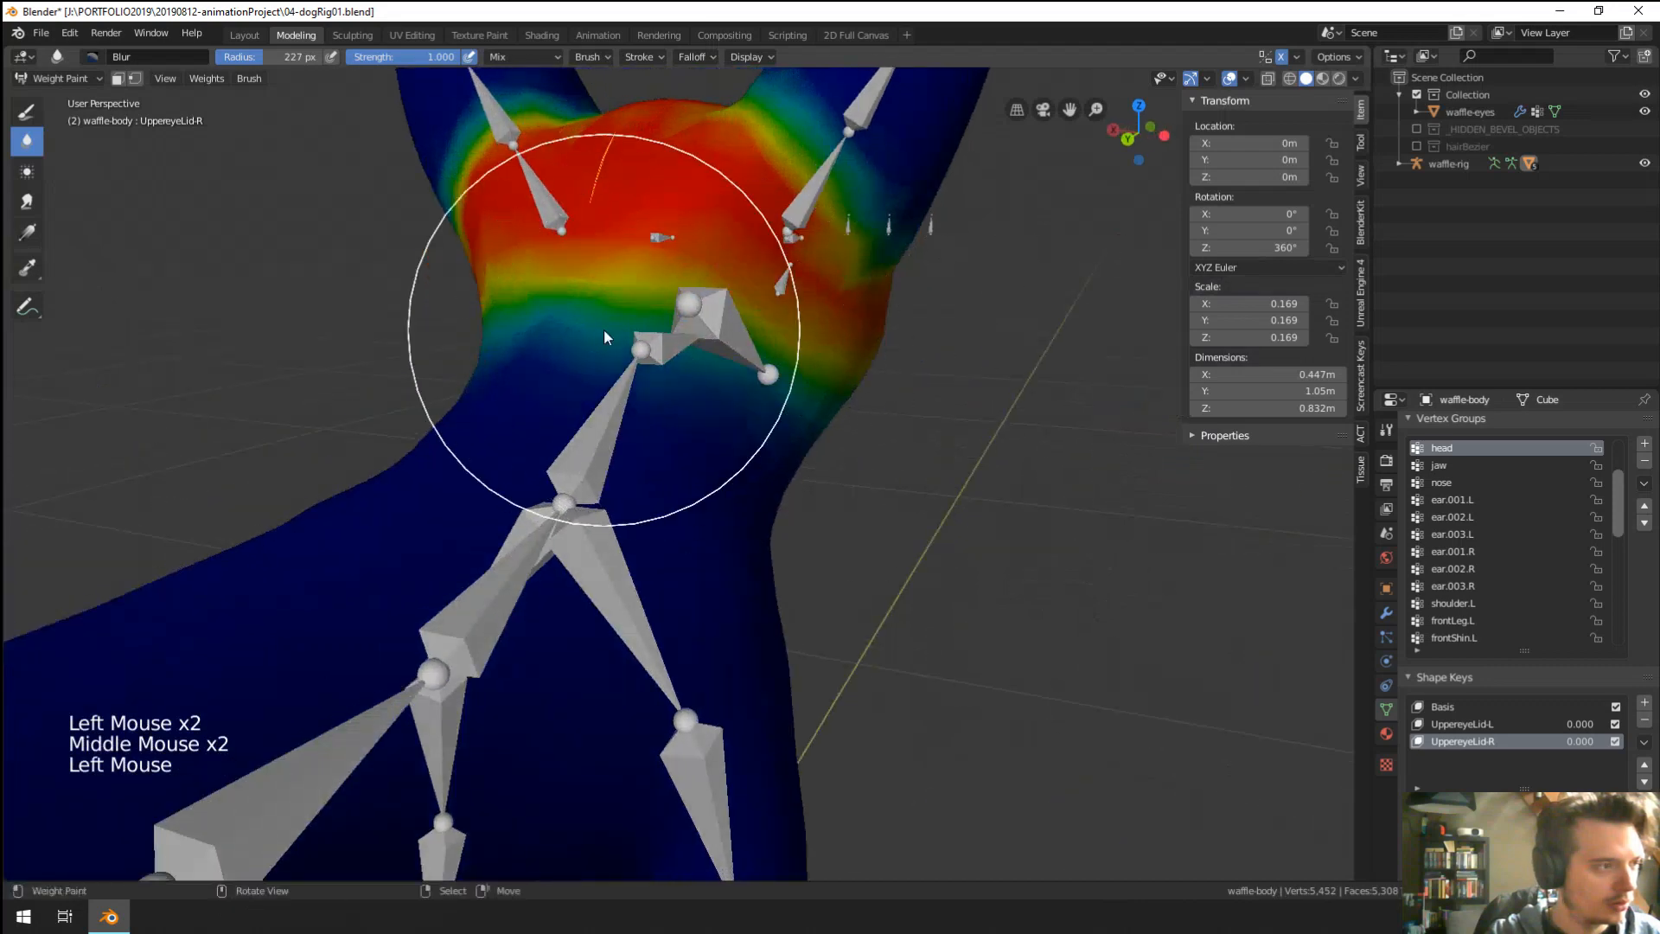
drag(604, 328, 657, 358)
Blur the head-weight borders around the ear base and along the bridge of the muzzle.
mouse_move(787, 386)
middle_down()
mouse_move(662, 386)
mouse_move(517, 443)
middle_up()
click(662, 298)
click(723, 308)
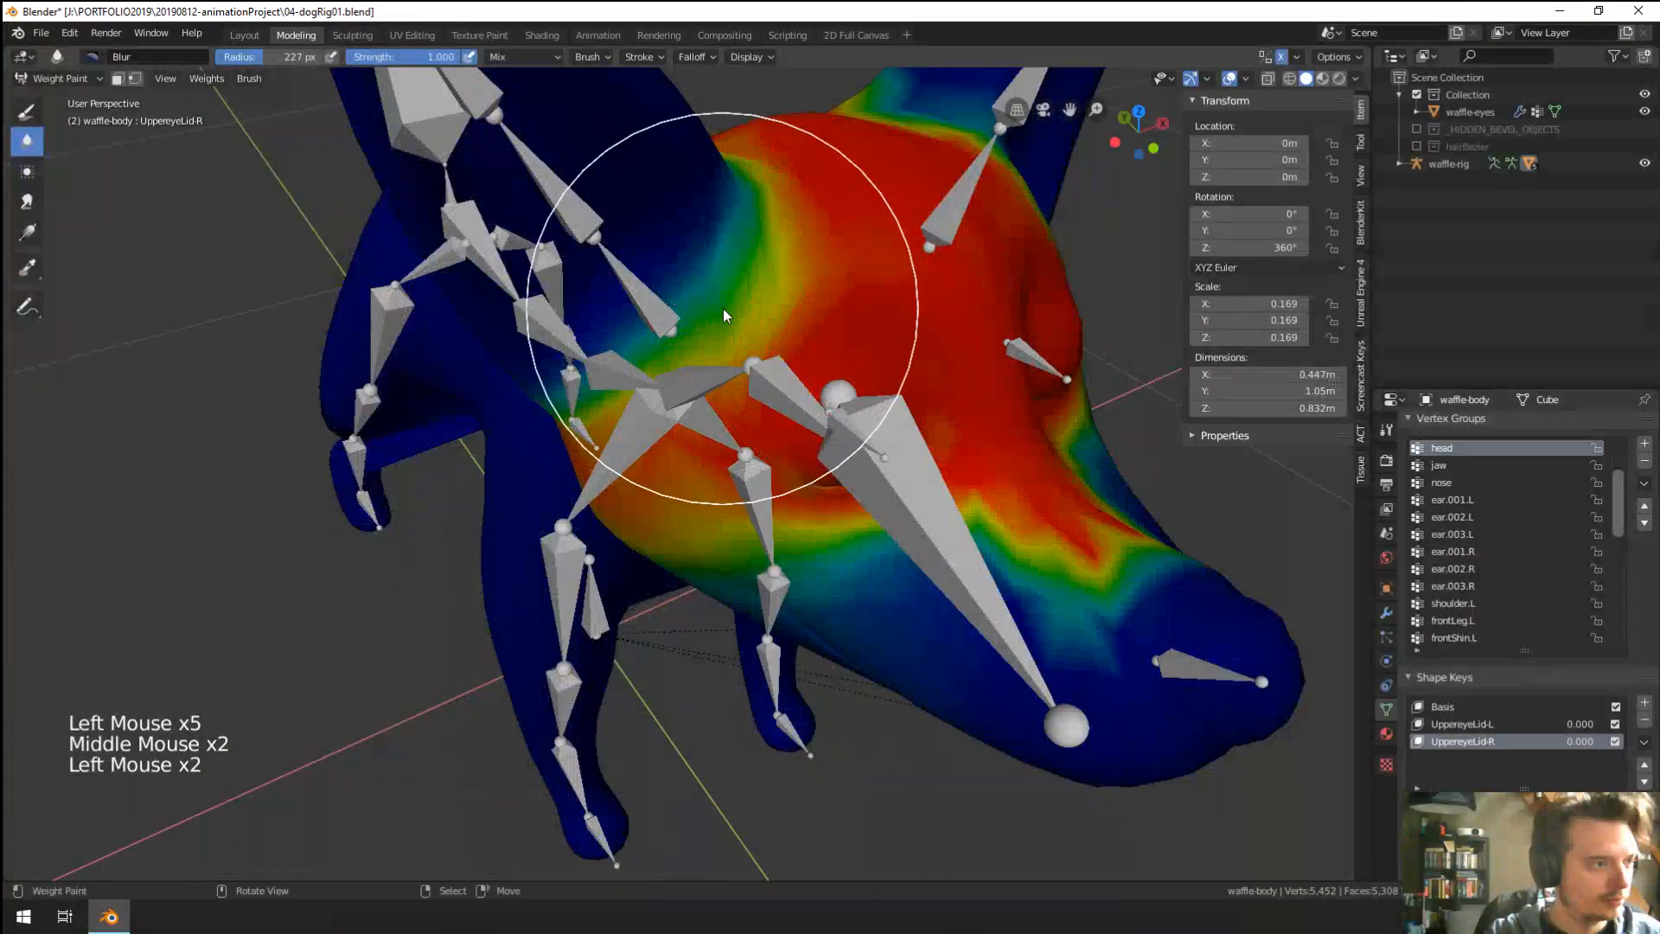
click(765, 299)
middle_drag(865, 398, 851, 396)
click(953, 470)
click(960, 473)
click(966, 478)
click(984, 507)
scroll(962, 483, down, 1)
Blur the head weight around the brow and the area between the eyes.
middle_drag(958, 483, 678, 407)
click(621, 274)
click(621, 274)
click(624, 277)
middle_drag(624, 277, 657, 320)
mouse_move(657, 320)
middle_down()
mouse_move(687, 356)
mouse_move(639, 334)
mouse_move(656, 354)
middle_up()
scroll(640, 334, up, 1)
scroll(640, 334, down, 1)
click(640, 334)
click(623, 350)
click(604, 366)
scroll(600, 319, up, 1)
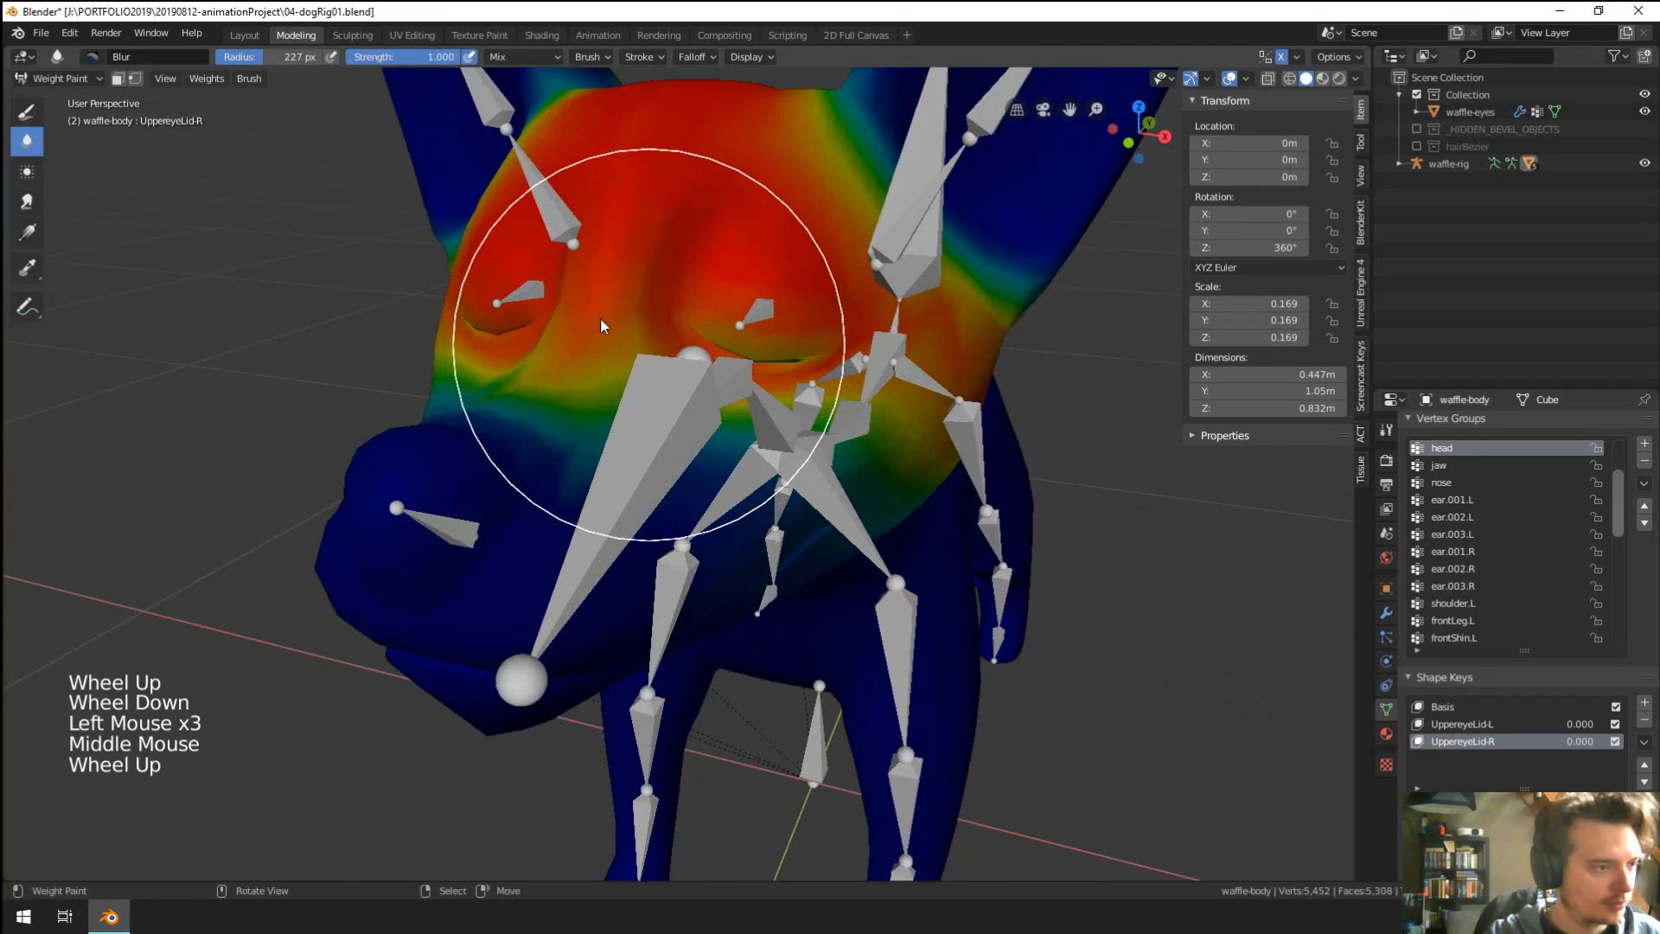
Return to the Draw brush with a radius of about 79 px and touch up the head weight near the left eye.
click(29, 111)
key(f)
click(736, 346)
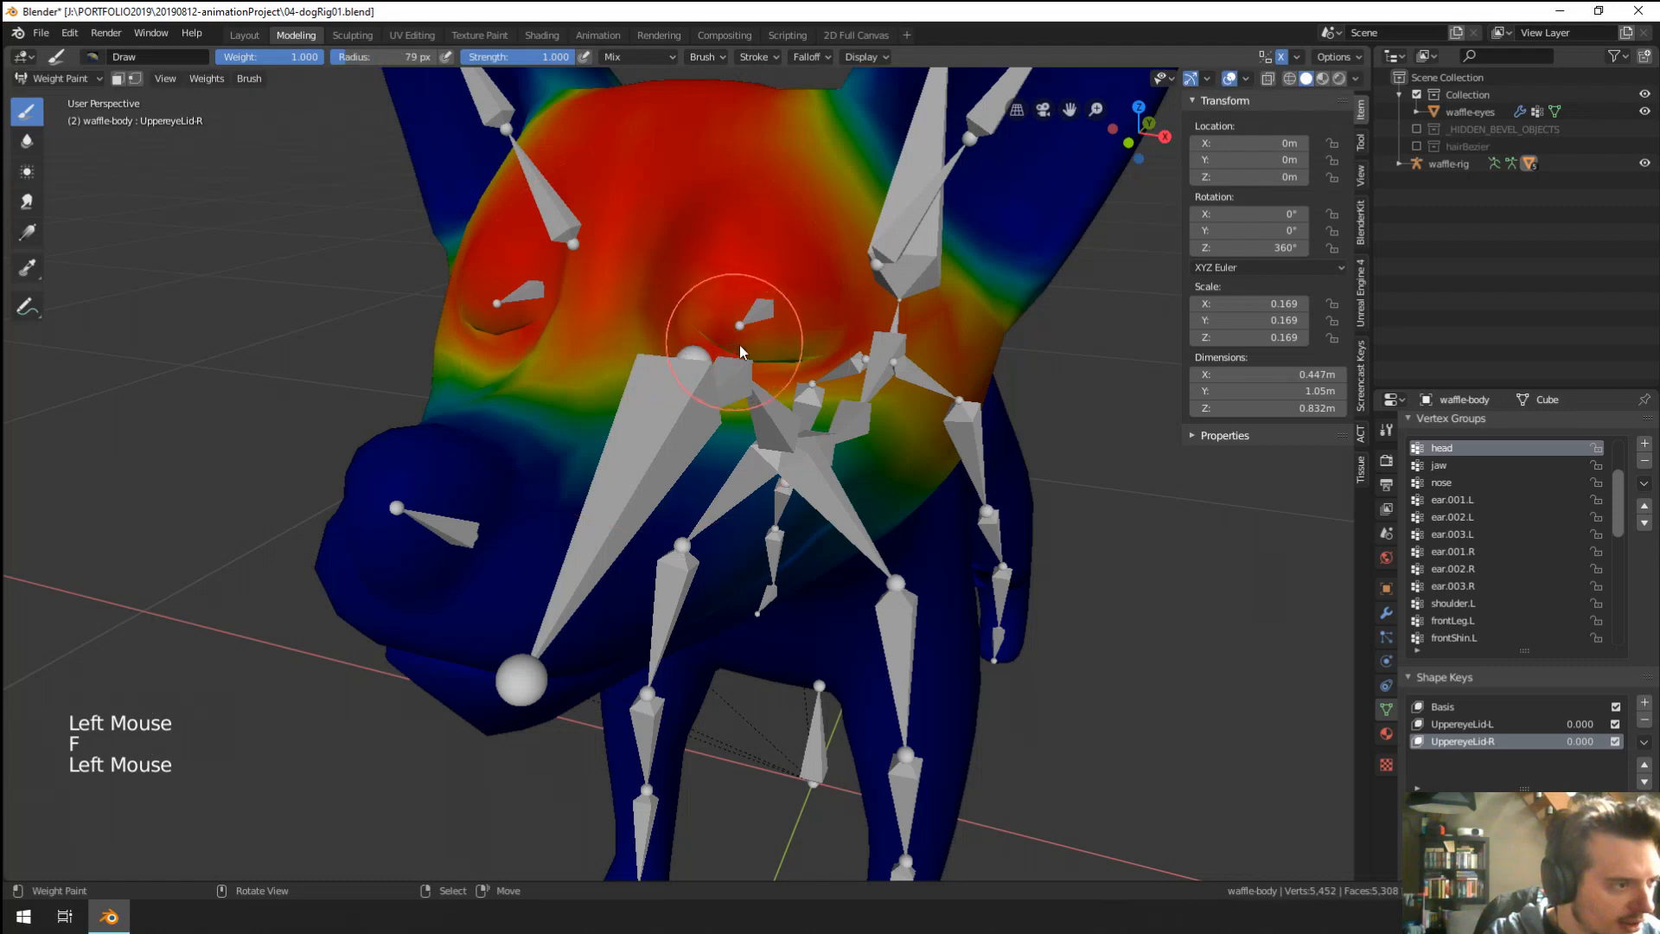
mouse_move(739, 344)
middle_down()
mouse_move(776, 339)
mouse_move(761, 386)
mouse_move(731, 344)
mouse_move(621, 291)
middle_up()
scroll(761, 386, up, 1)
click(621, 291)
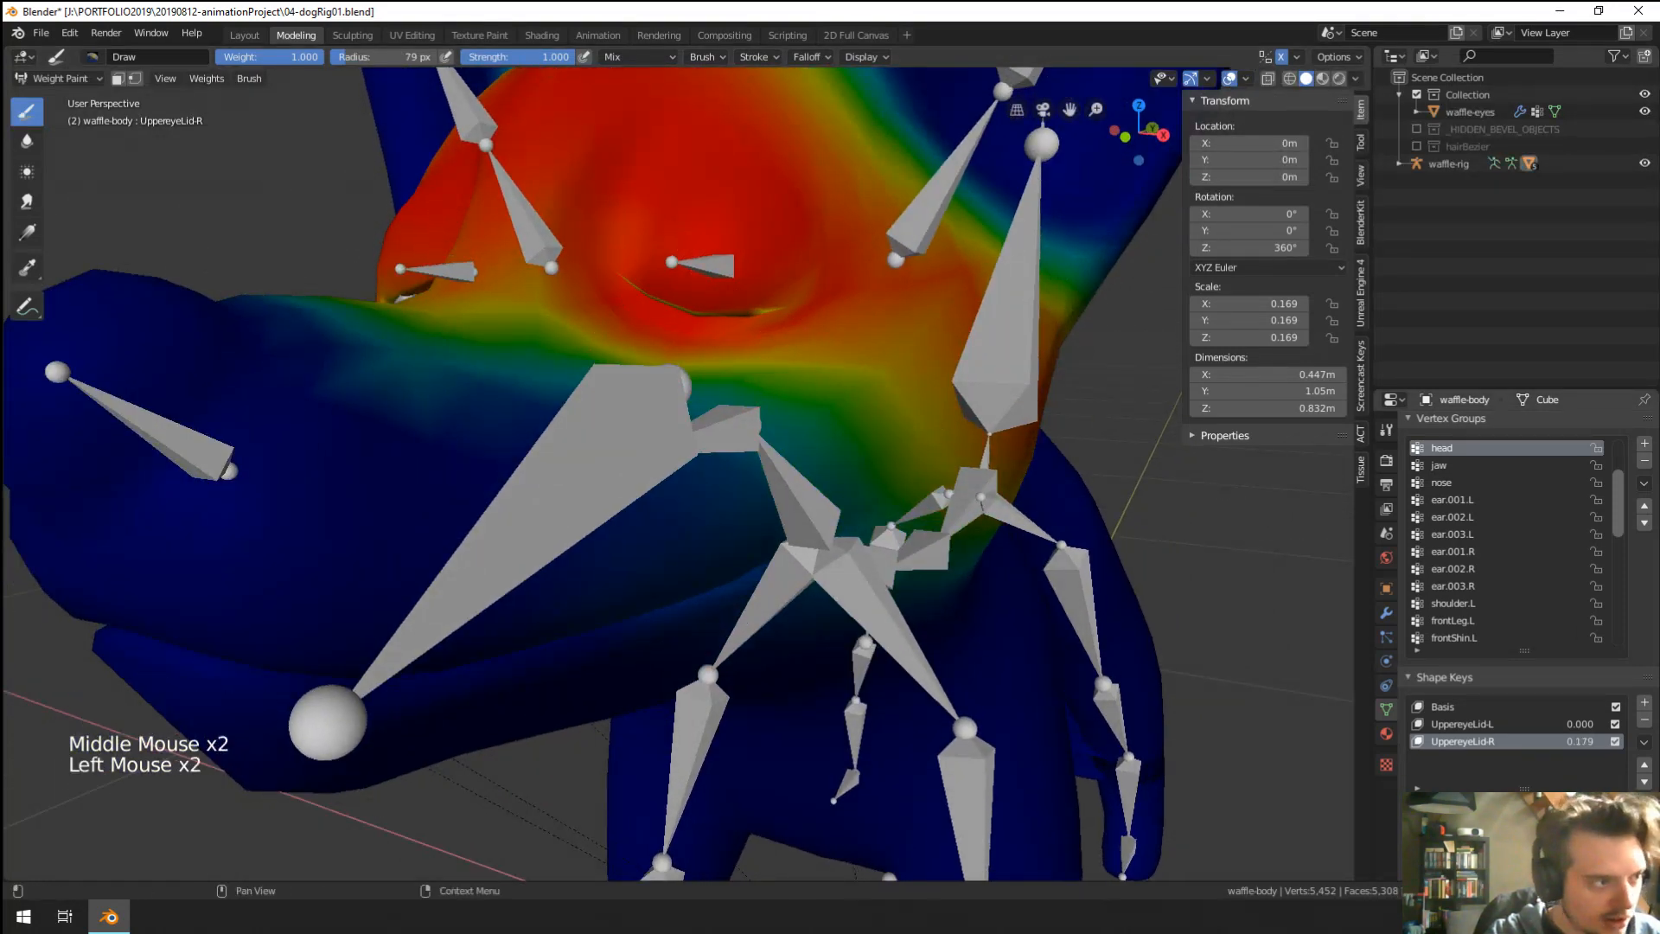
Set both the UppereyeLid-R and UppereyeLid-L shape keys to 0.500.
drag(1548, 741, 1582, 741)
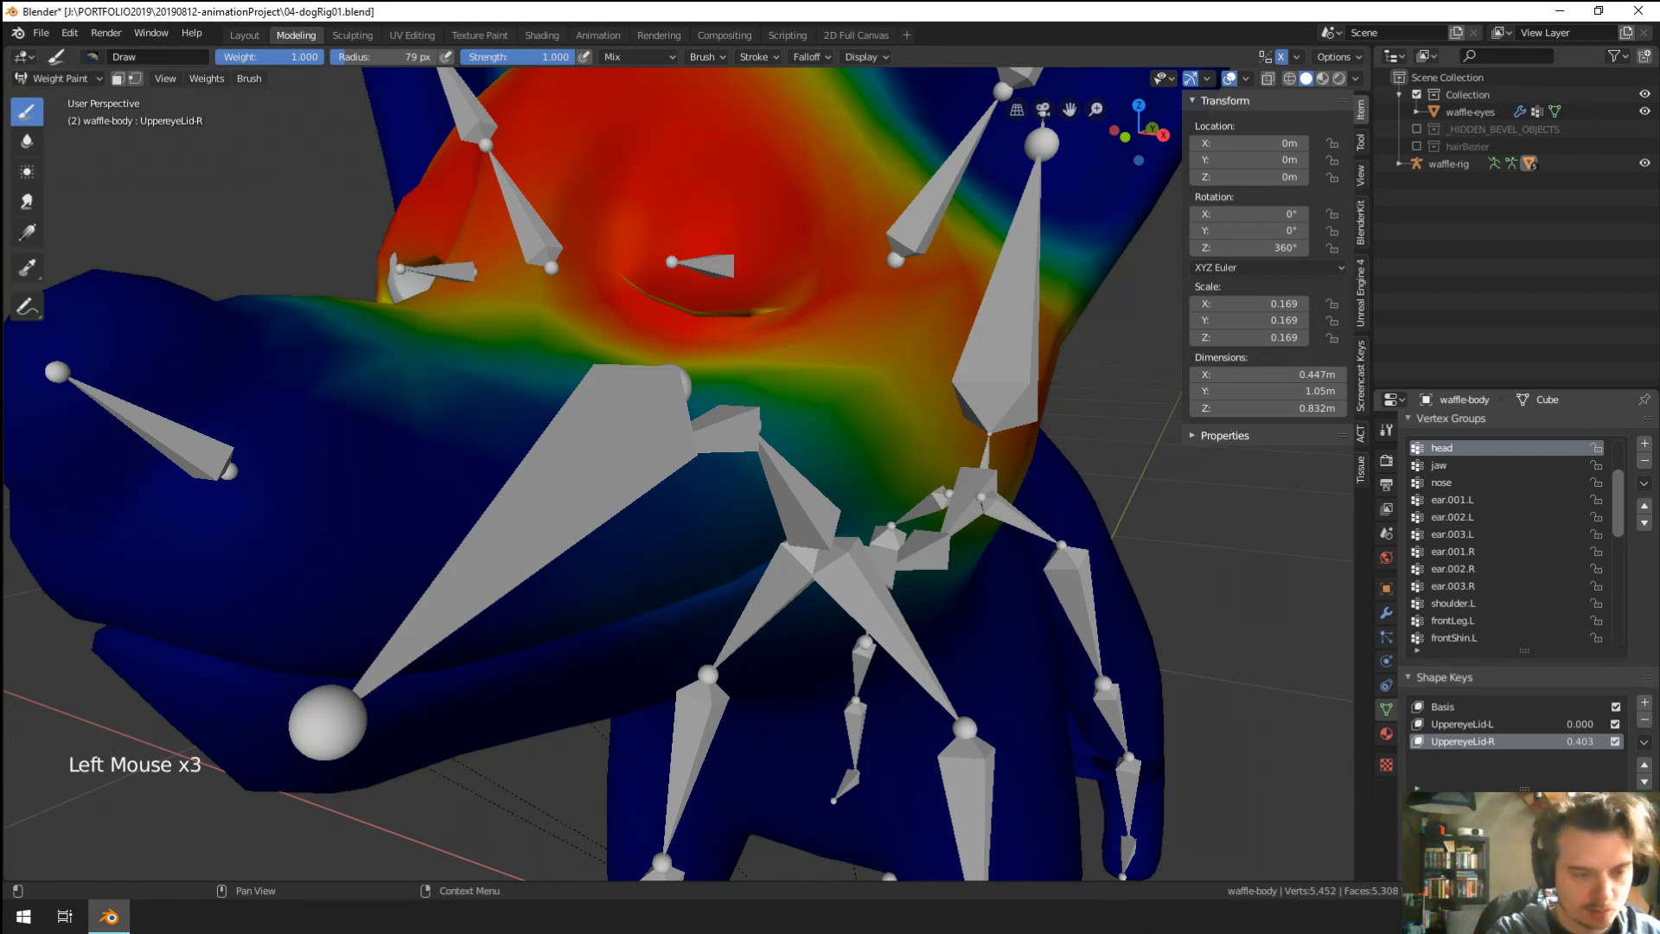
click(1490, 724)
click(1489, 724)
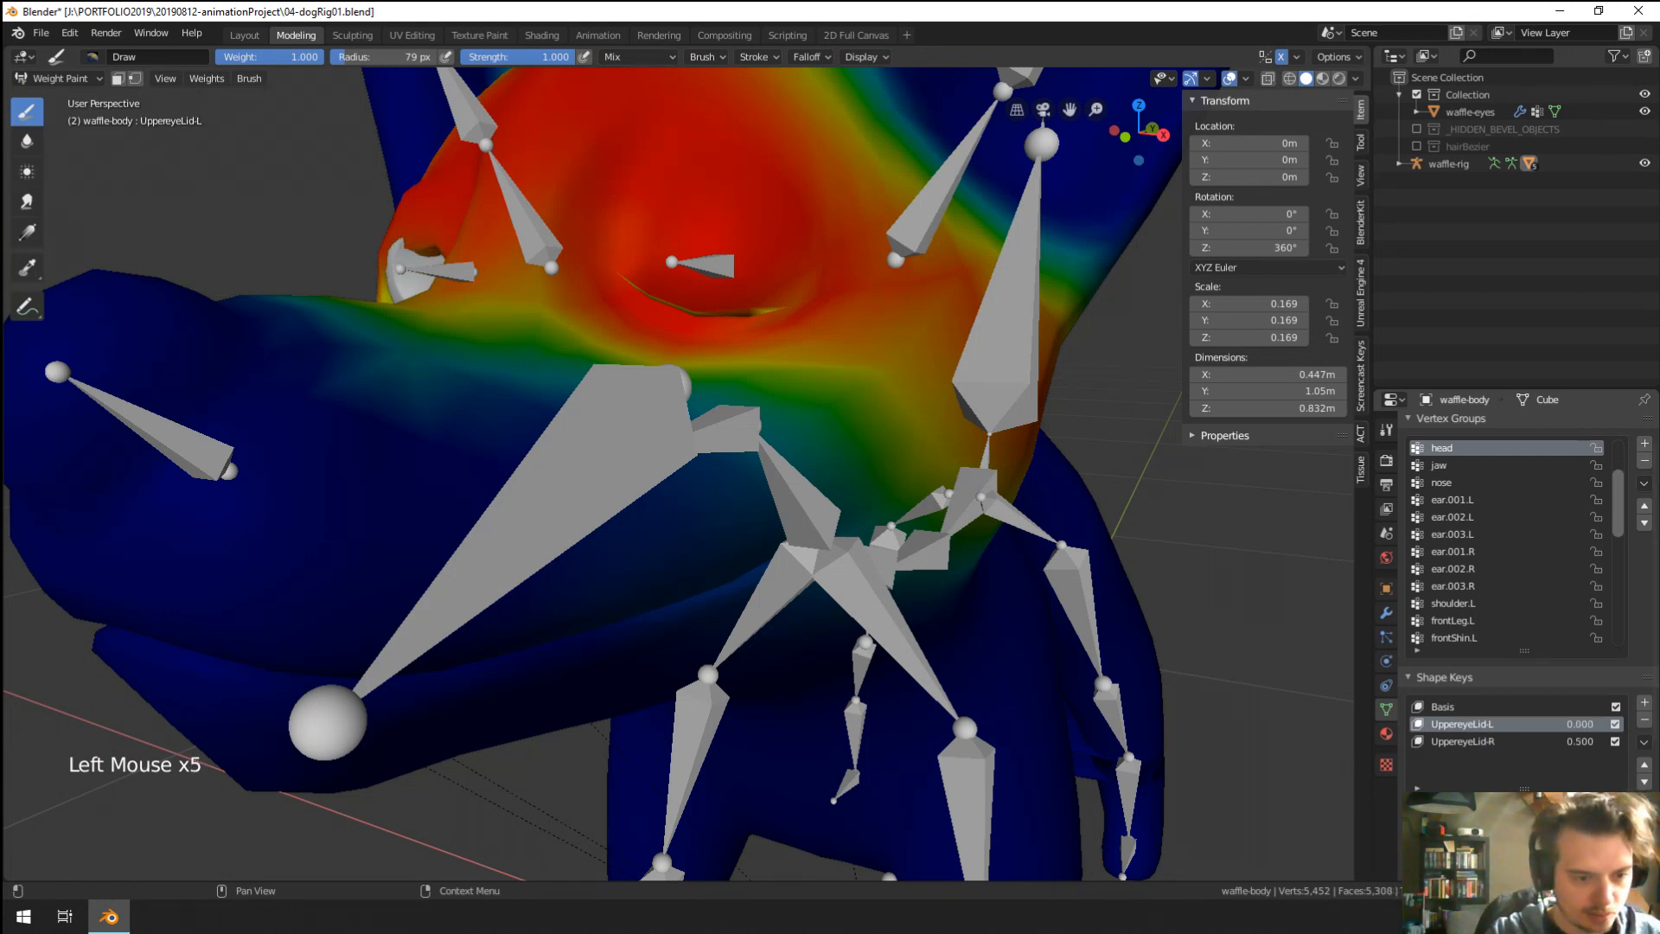
drag(1548, 724, 1586, 724)
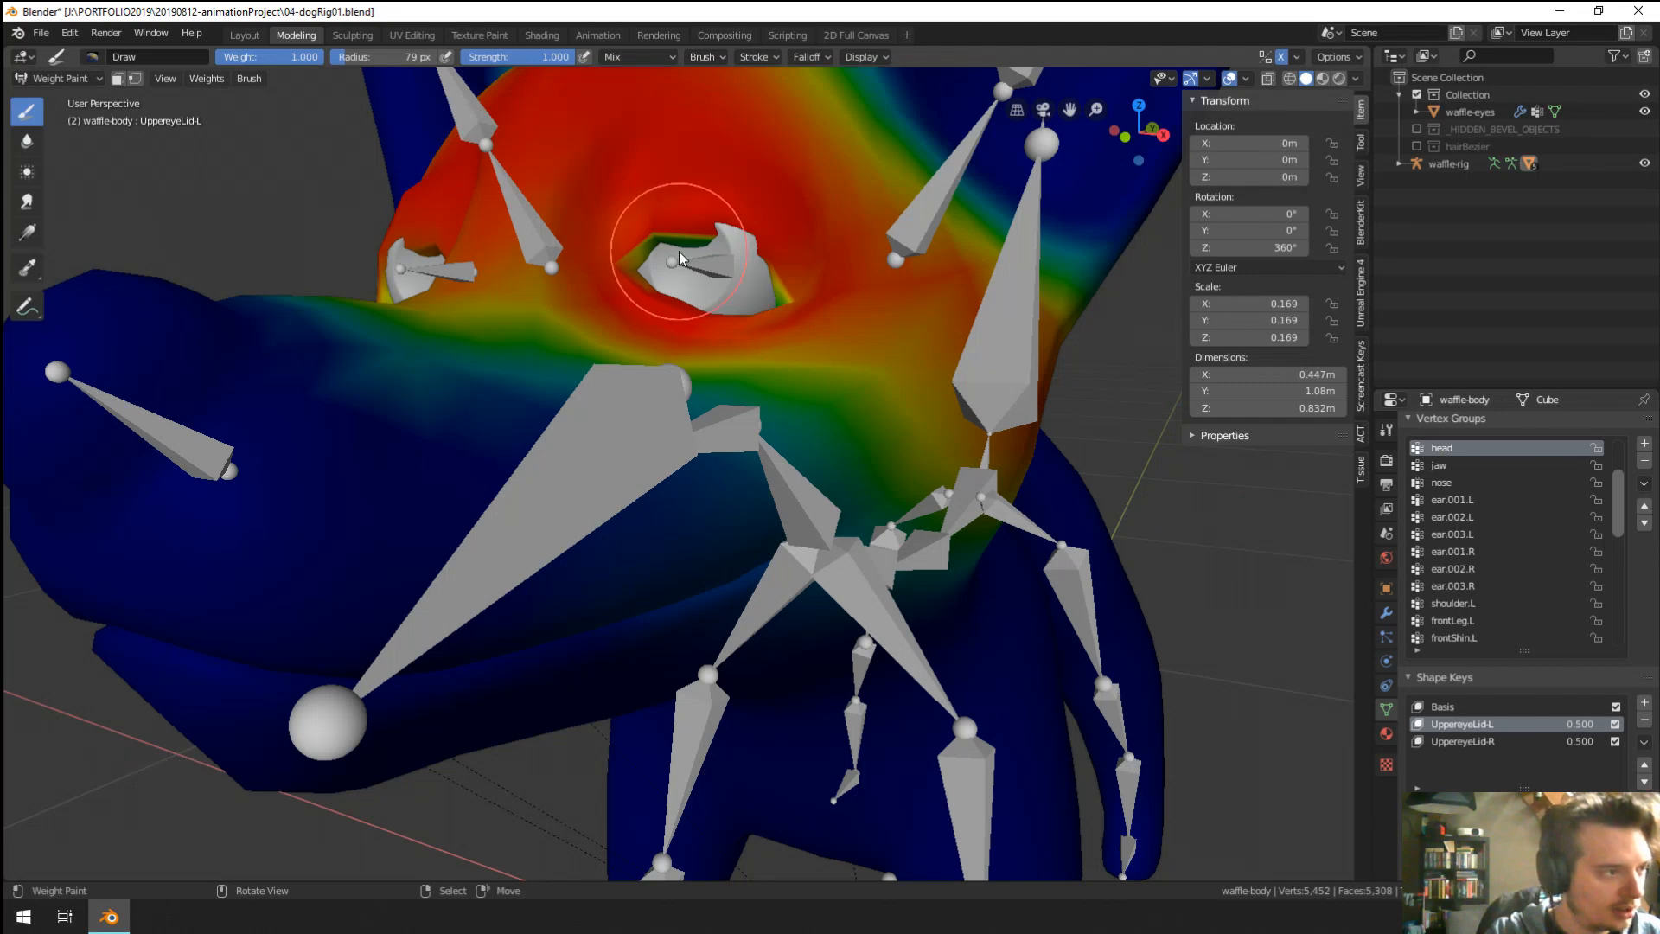
Paint full head weight around the rim of the left eye socket.
drag(723, 246, 694, 256)
click(640, 253)
click(613, 252)
click(675, 255)
click(761, 286)
click(797, 298)
click(769, 300)
click(735, 294)
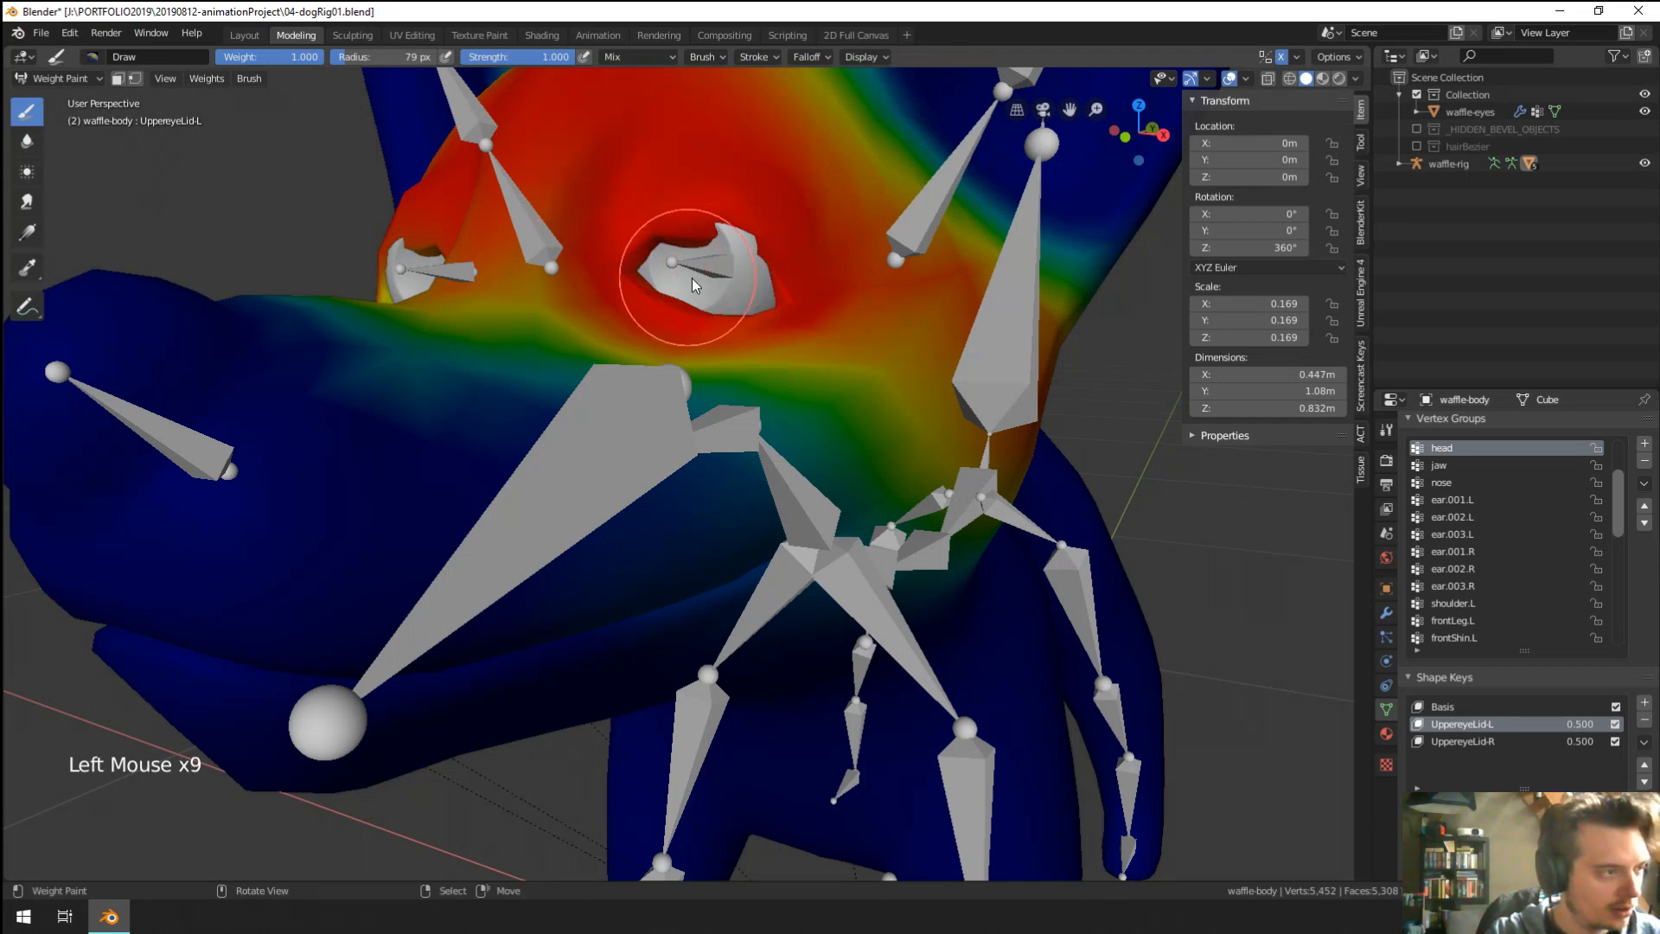
Paint full head weight around the right eye socket from the front of the face.
mouse_move(689, 277)
middle_down()
mouse_move(767, 286)
mouse_move(692, 298)
middle_up()
click(639, 310)
click(643, 325)
click(692, 320)
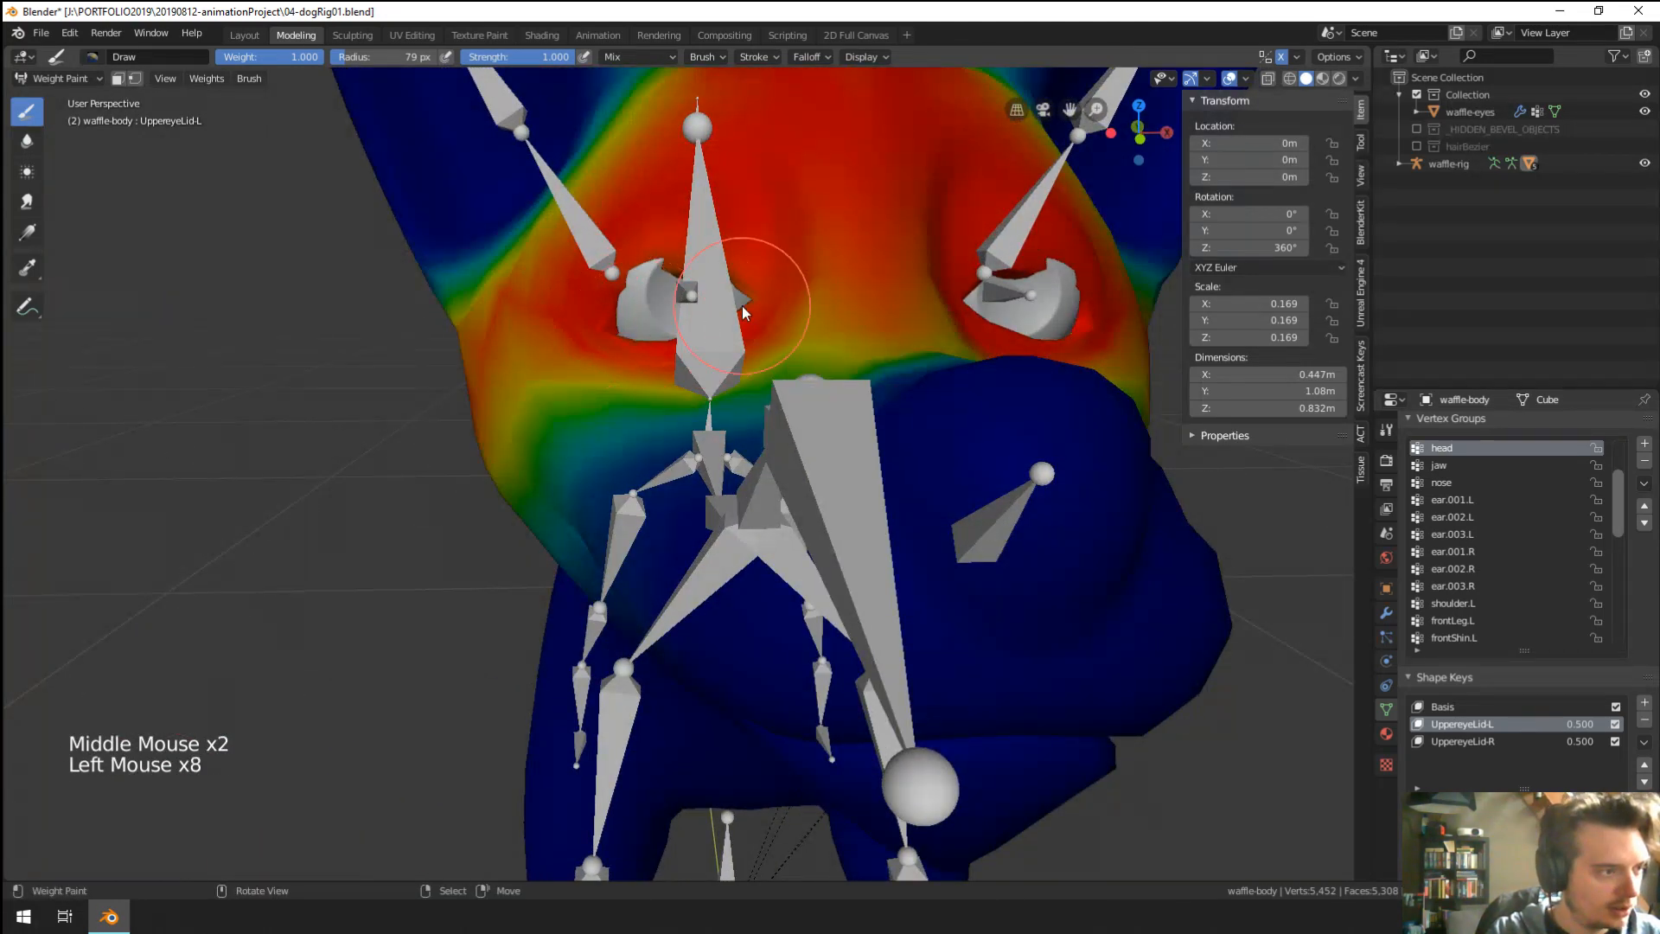
Touch up the head weight at full strength around the inner and outer corners of the right eye socket.
click(742, 308)
click(658, 324)
click(602, 325)
click(674, 329)
click(725, 319)
Switch the dog body mesh from Weight Paint to Object Mode.
scroll(709, 256, down, 2)
mouse_move(709, 256)
middle_down()
mouse_move(974, 397)
mouse_move(849, 359)
mouse_move(795, 363)
mouse_move(842, 381)
mouse_move(812, 415)
middle_up()
scroll(813, 415, down, 2)
mouse_move(812, 415)
middle_down()
mouse_move(787, 449)
mouse_move(761, 450)
middle_up()
click(61, 78)
click(60, 100)
Set the UppereyeLid-L shape key to 1.000 and open the UppereyeLid-R value for editing.
middle_drag(588, 380, 618, 415)
drag(1580, 724, 1634, 725)
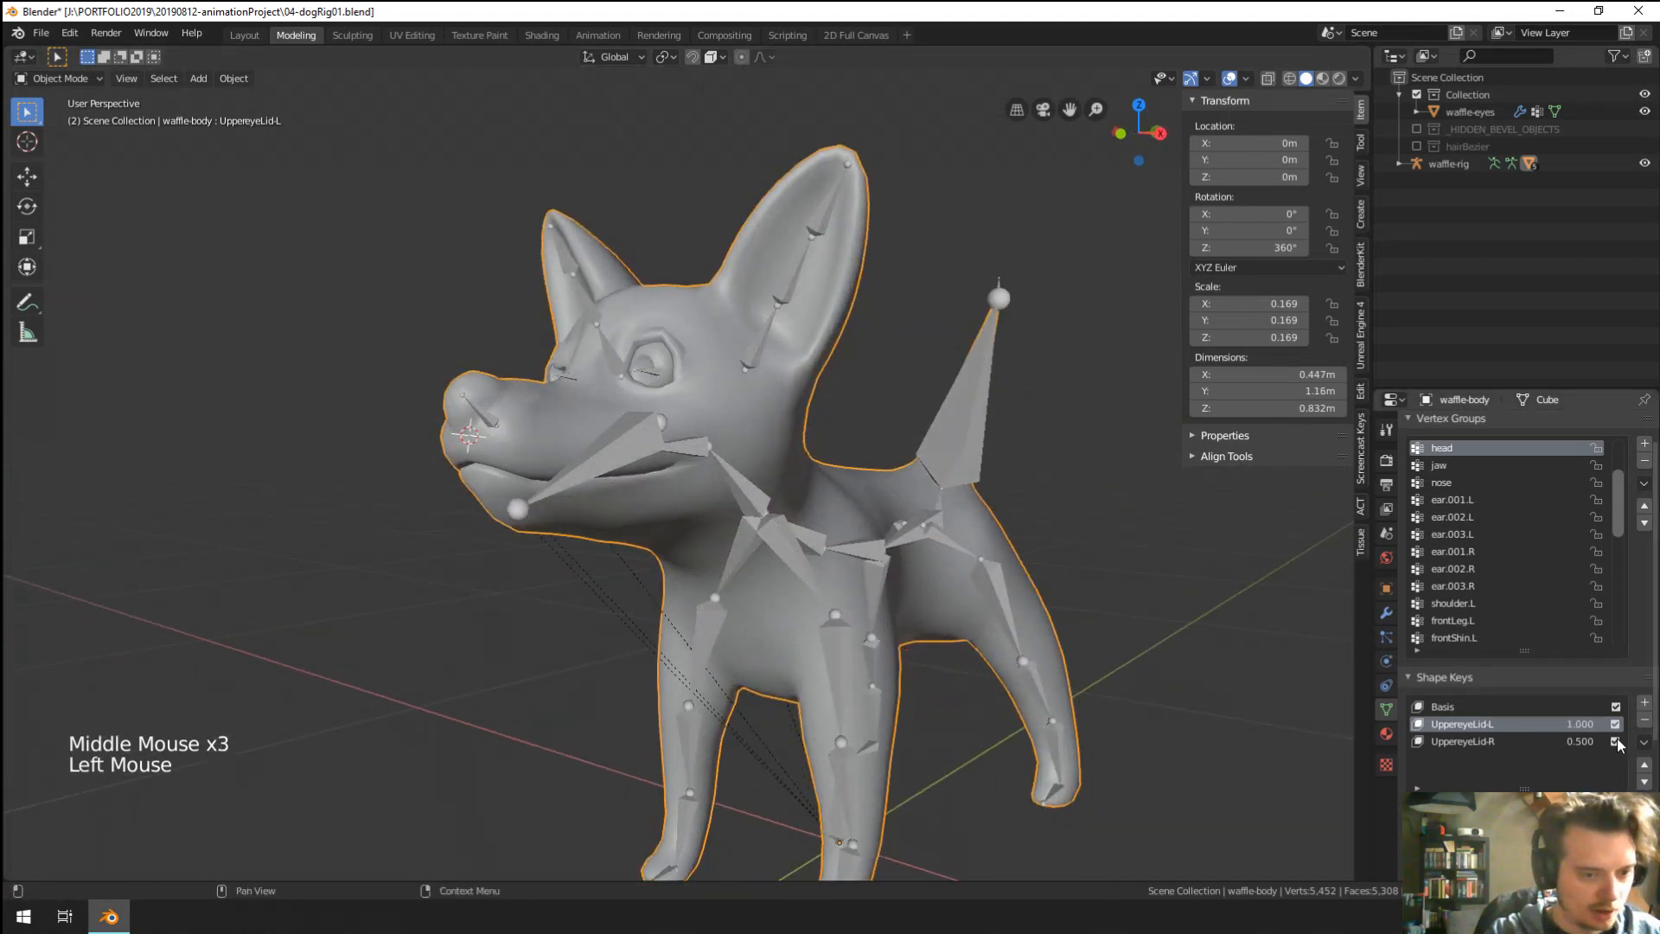
click(1579, 742)
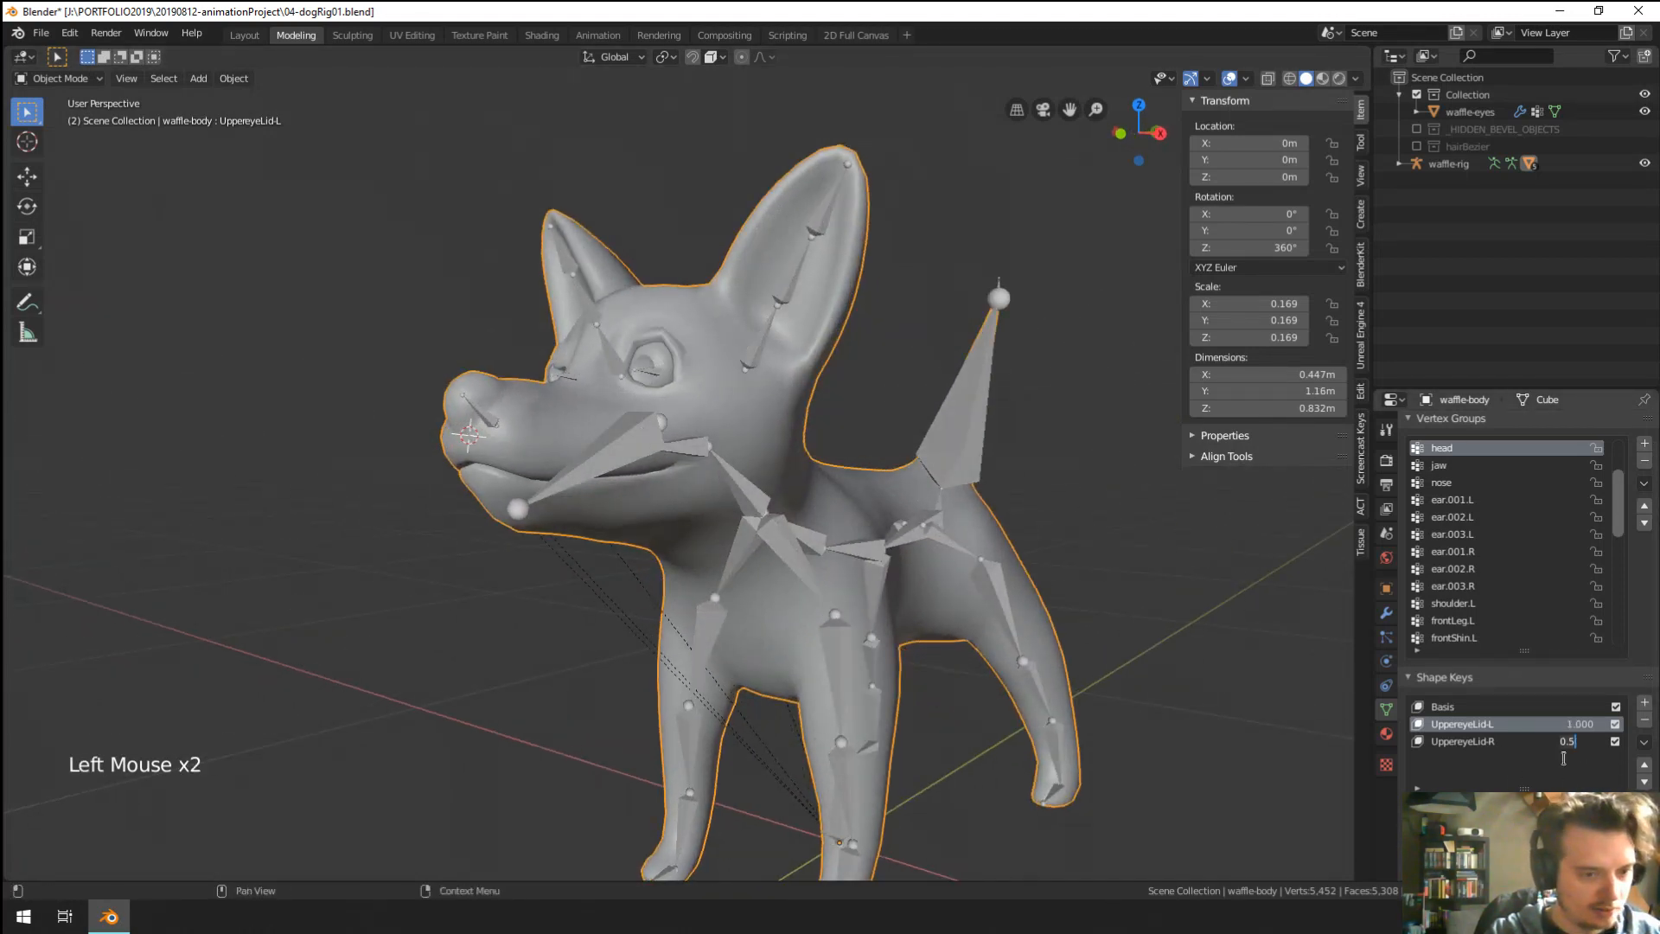
Finish the shape key value edit, switch waffle-rig to Pose Mode and try rotating the head bone upward.
click(1520, 742)
middle_drag(727, 518, 661, 466)
right_click(691, 474)
key(ctrl+Tab)
right_click(657, 458)
key(r)
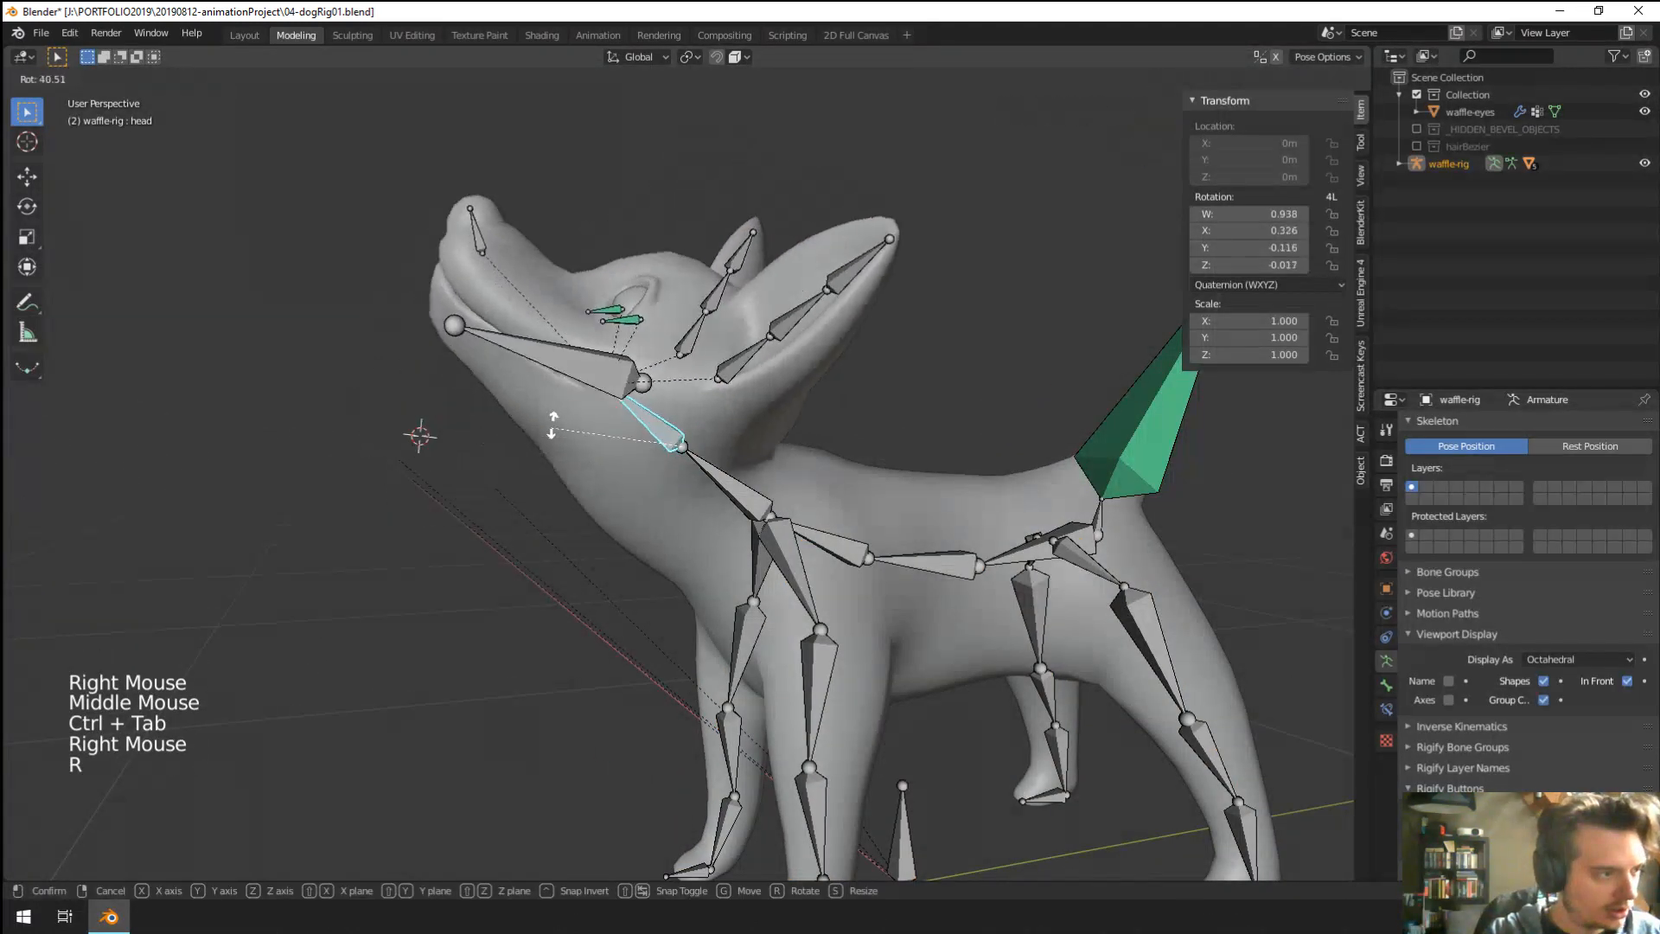
Hide the viewport overlays and clear the head bone's rotation.
middle_drag(609, 589, 785, 535)
middle_drag(785, 534, 851, 519)
middle_drag(900, 521, 827, 527)
click(1223, 79)
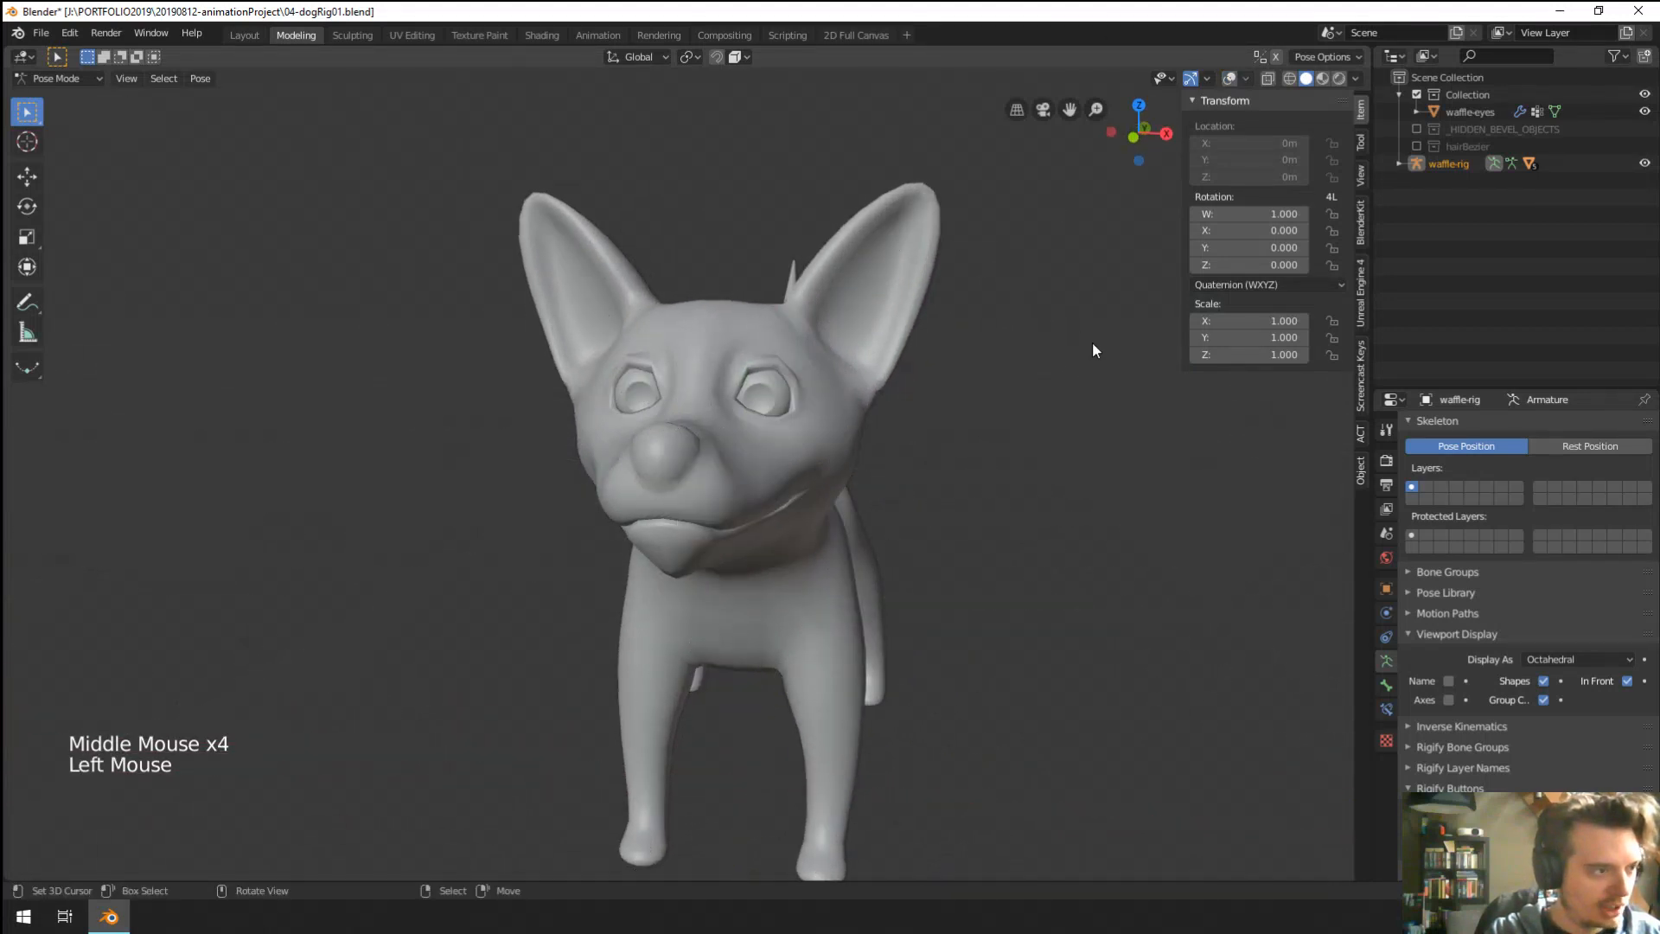
key(r)
middle_drag(1100, 454, 659, 474)
key(alt+r)
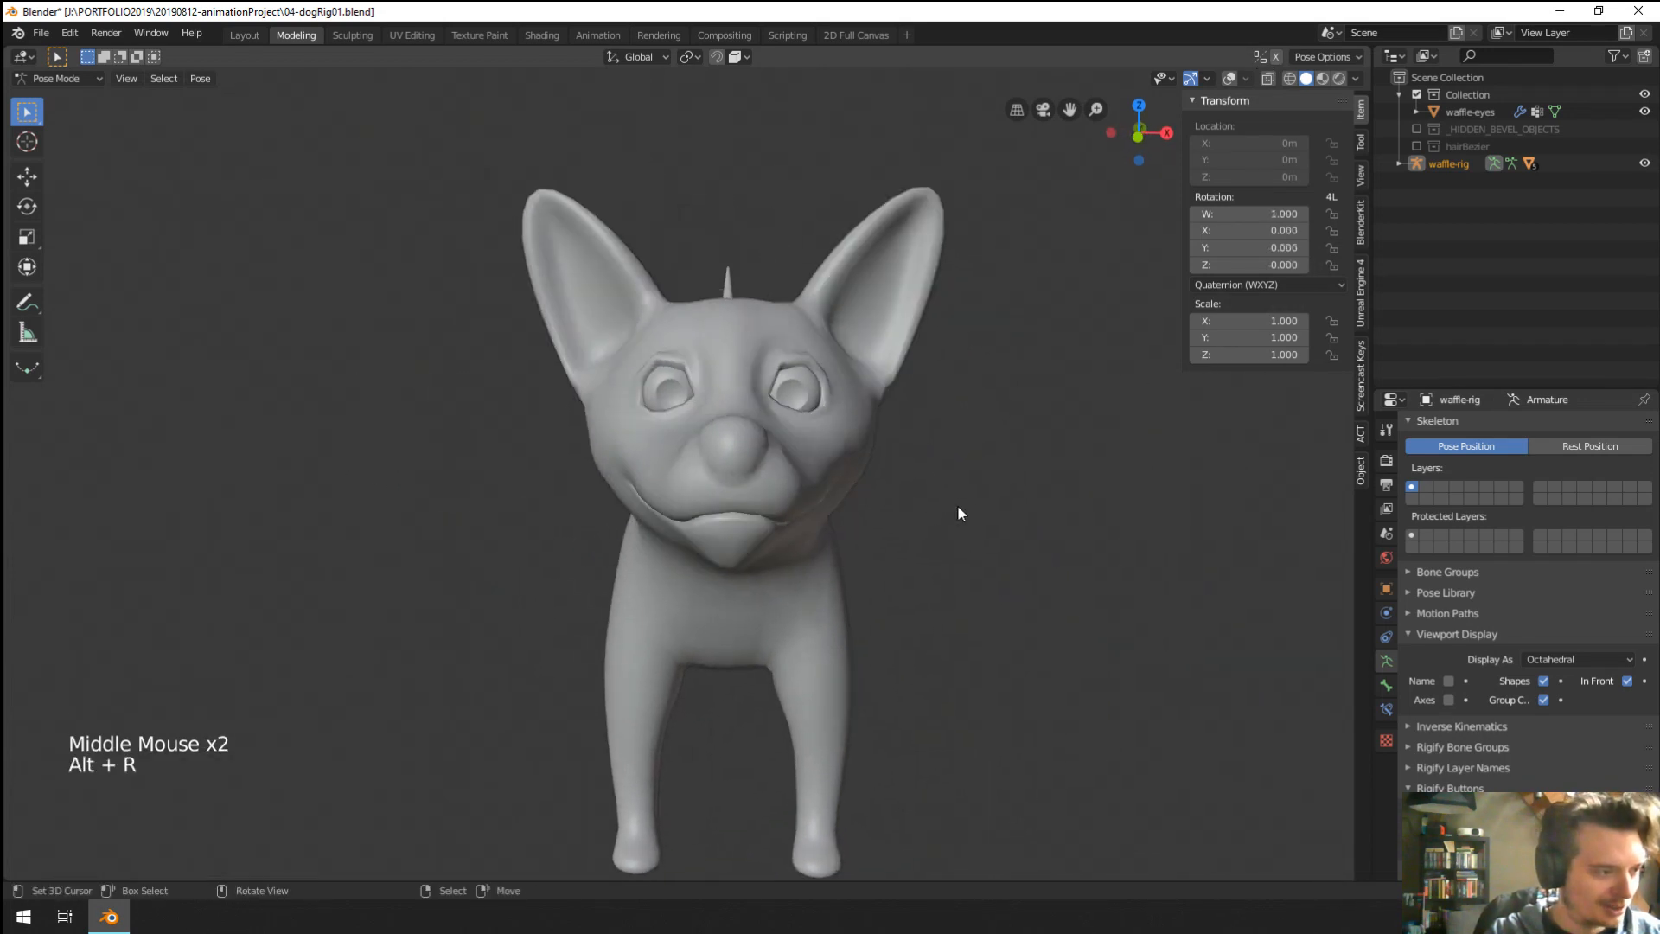
Tilt the head bone sideways by 14.3° in the front view and turn the viewport overlays back on.
key(r)
click(937, 556)
middle_drag(937, 556, 744, 554)
middle_drag(1017, 110, 1114, 188)
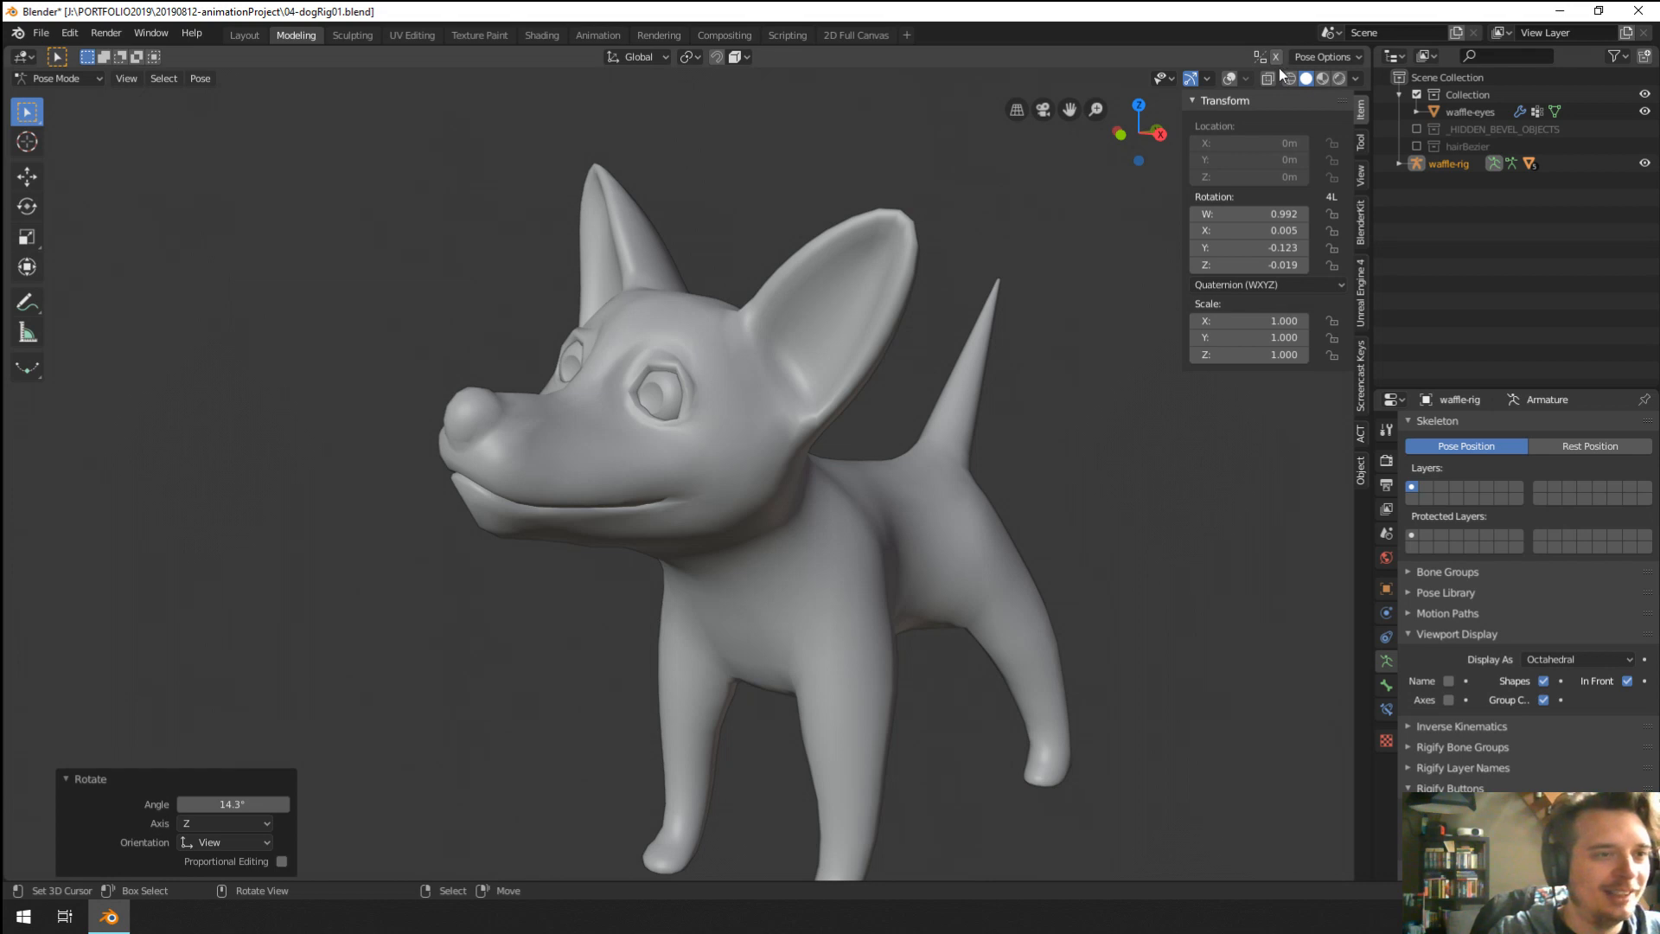
click(1233, 80)
Rotate the neck bone in side view so the neck and head lean forward and down, finishing with a -10.2° rotation.
middle_drag(864, 393, 736, 441)
right_click(740, 482)
middle_drag(869, 471, 819, 459)
key(r)
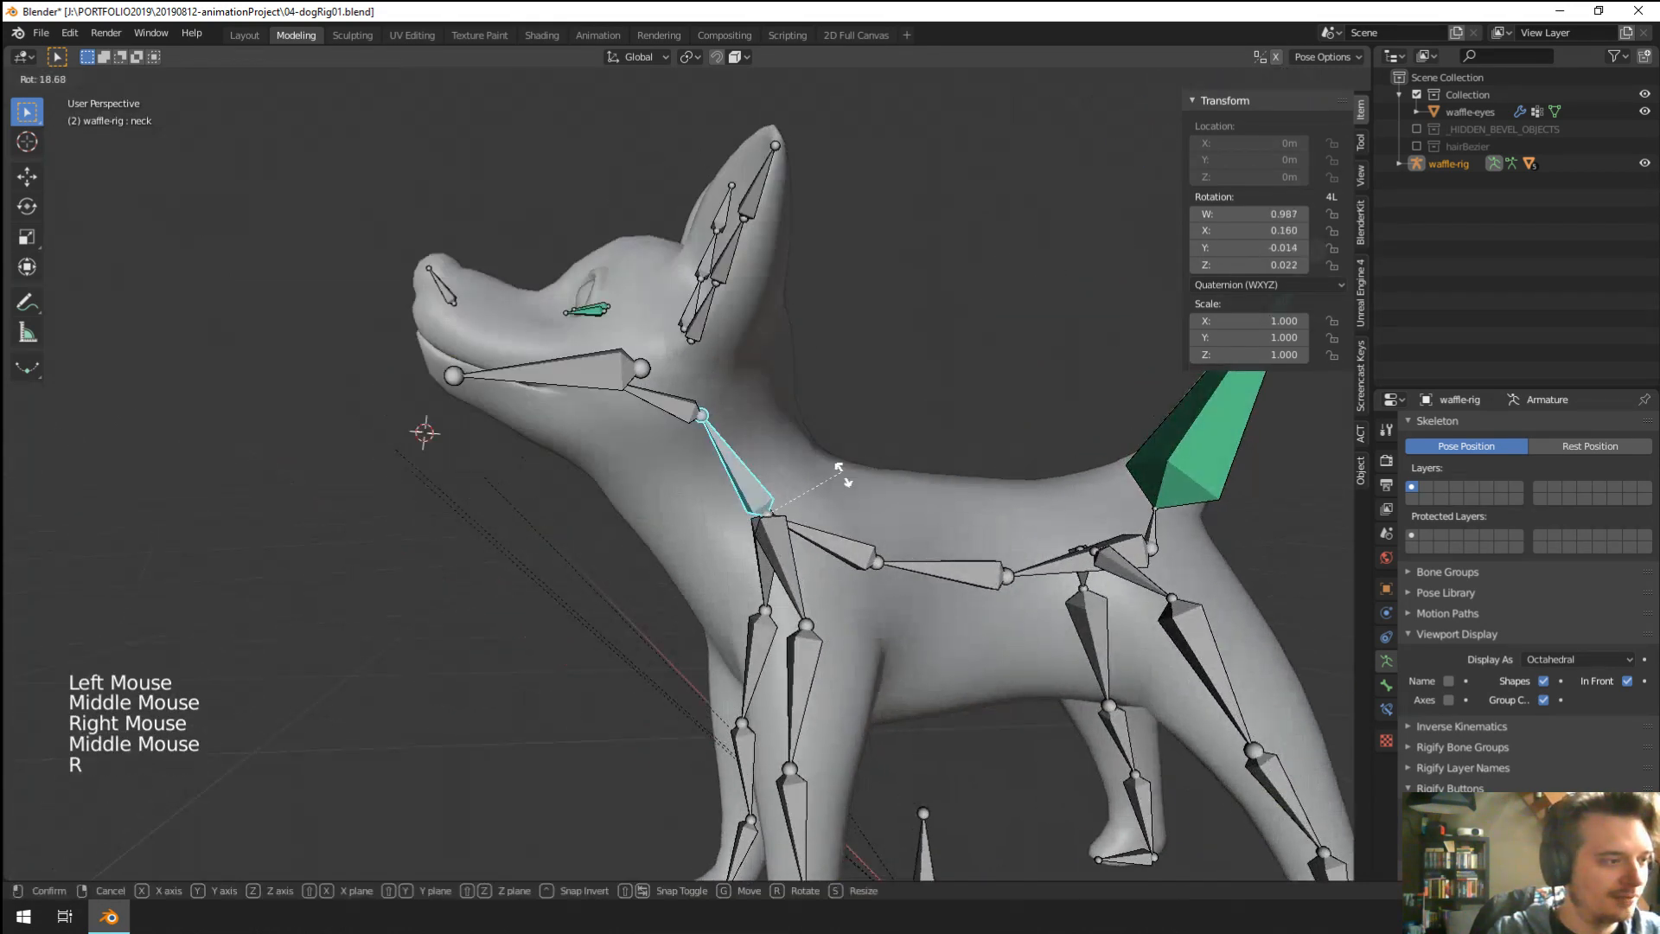
click(845, 363)
key(r)
click(804, 368)
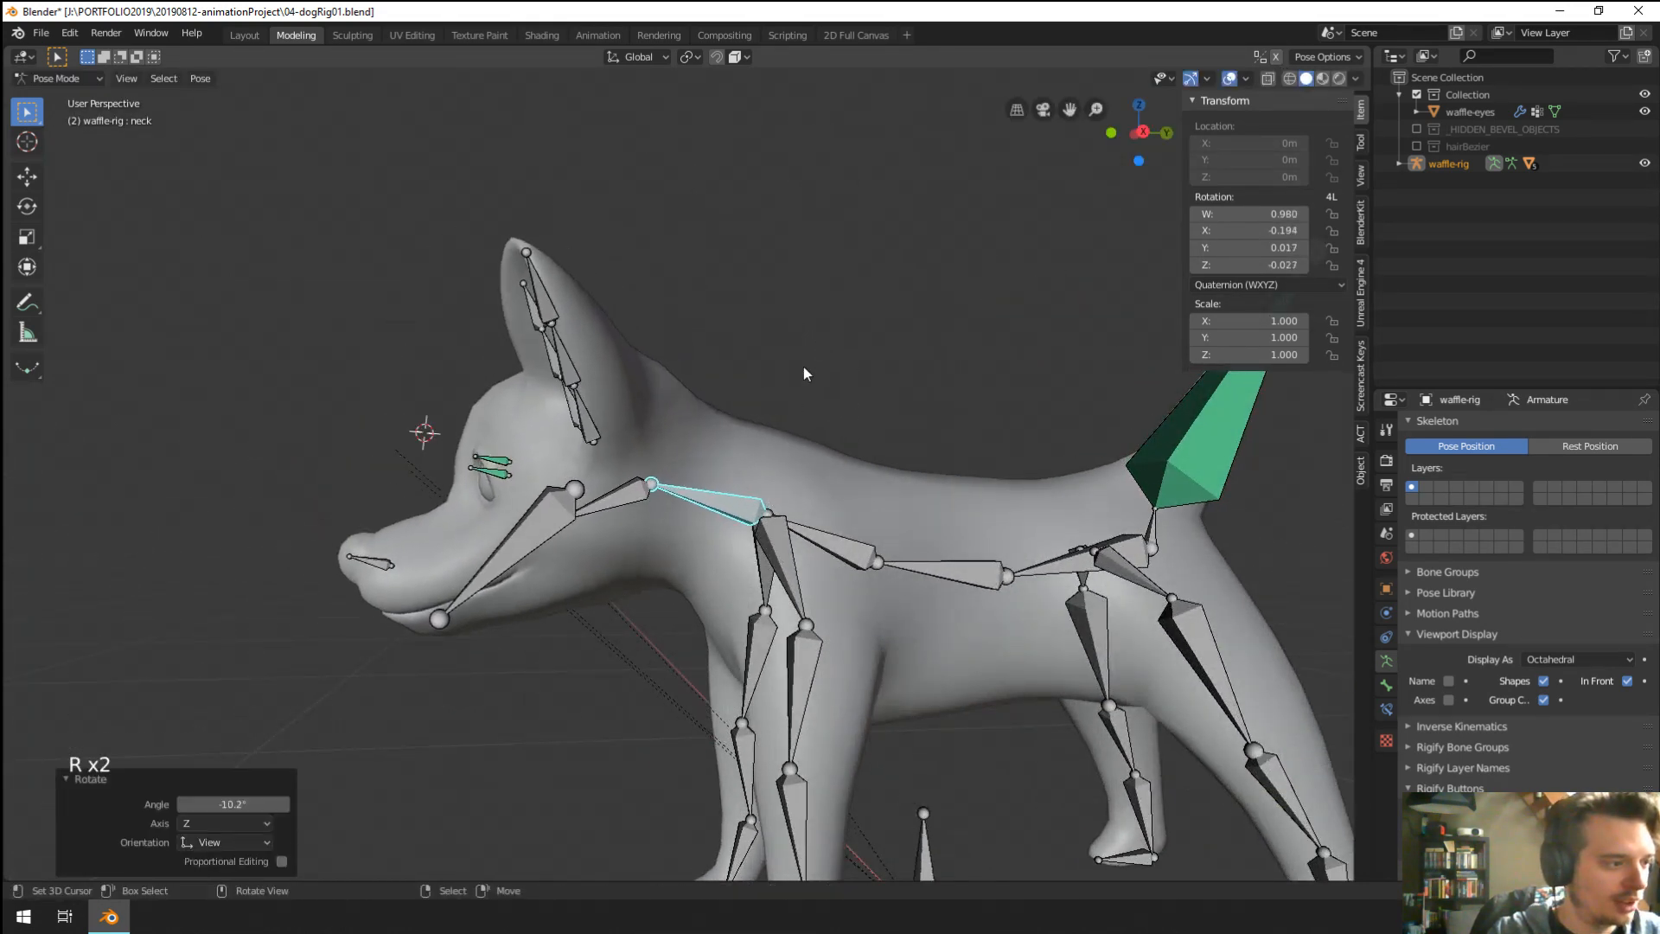
Rotate the head bone in side view to raise the muzzle.
right_click(619, 509)
key(r)
click(527, 519)
middle_drag(529, 519, 929, 521)
right_click(629, 567)
middle_drag(629, 568, 369, 563)
Fold the left ear outward by rotating its three bones in turn, turning ear.002.L by 25.1°.
right_click(671, 454)
middle_drag(671, 455, 901, 492)
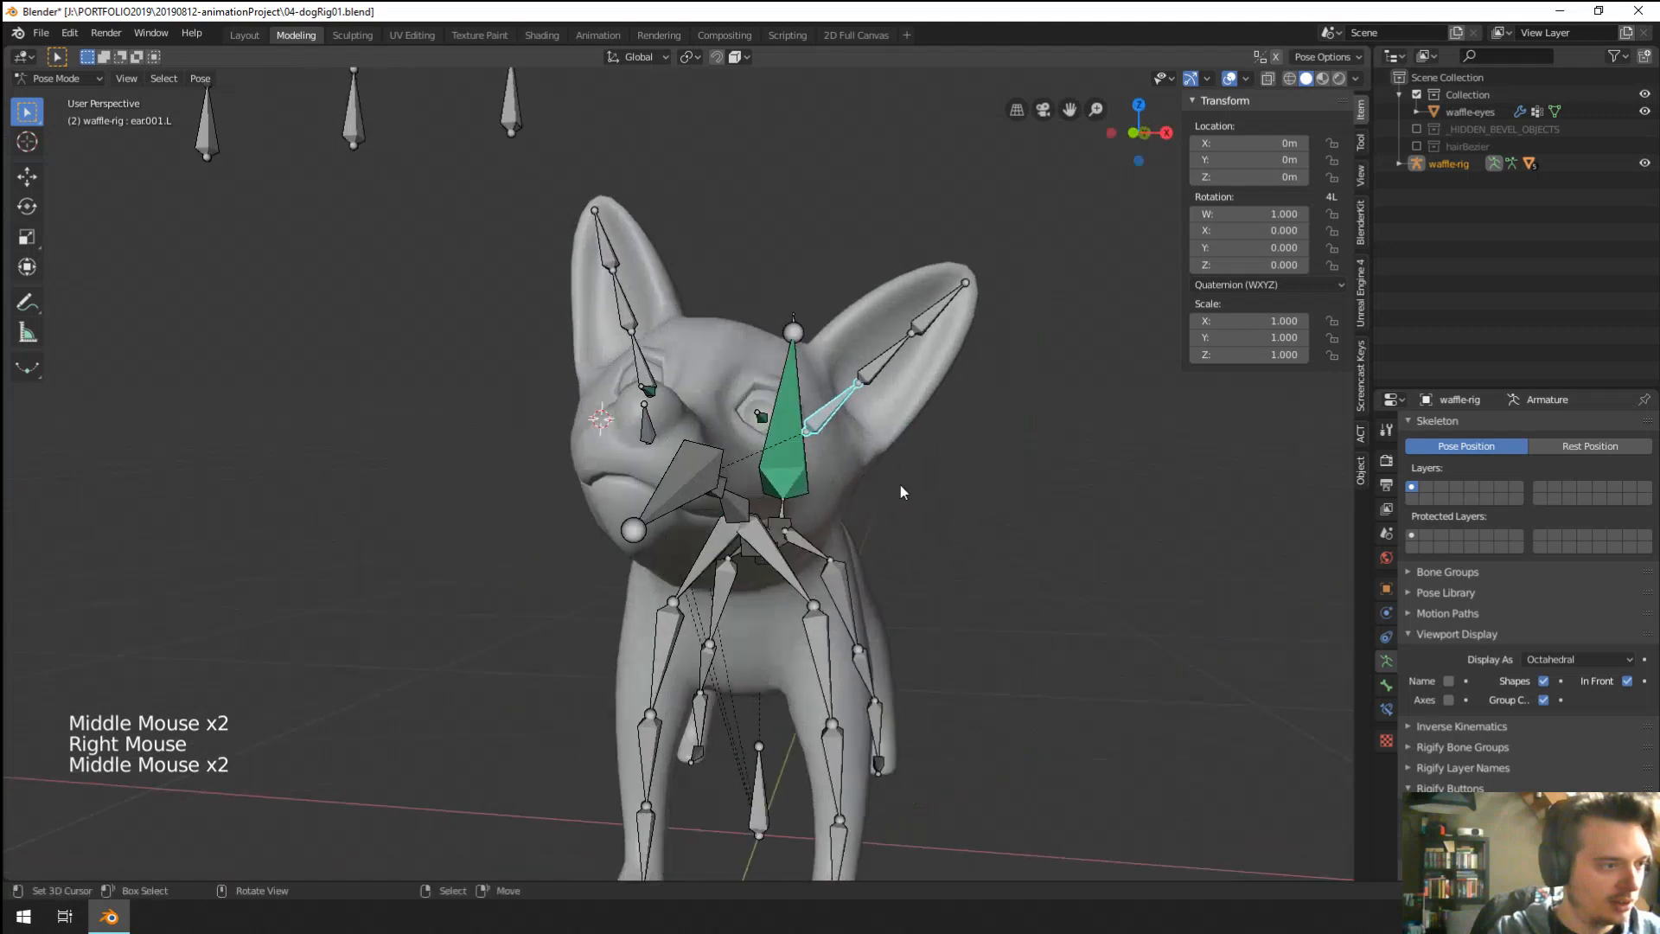
key(r)
click(966, 475)
right_click(900, 375)
key(r)
click(1016, 400)
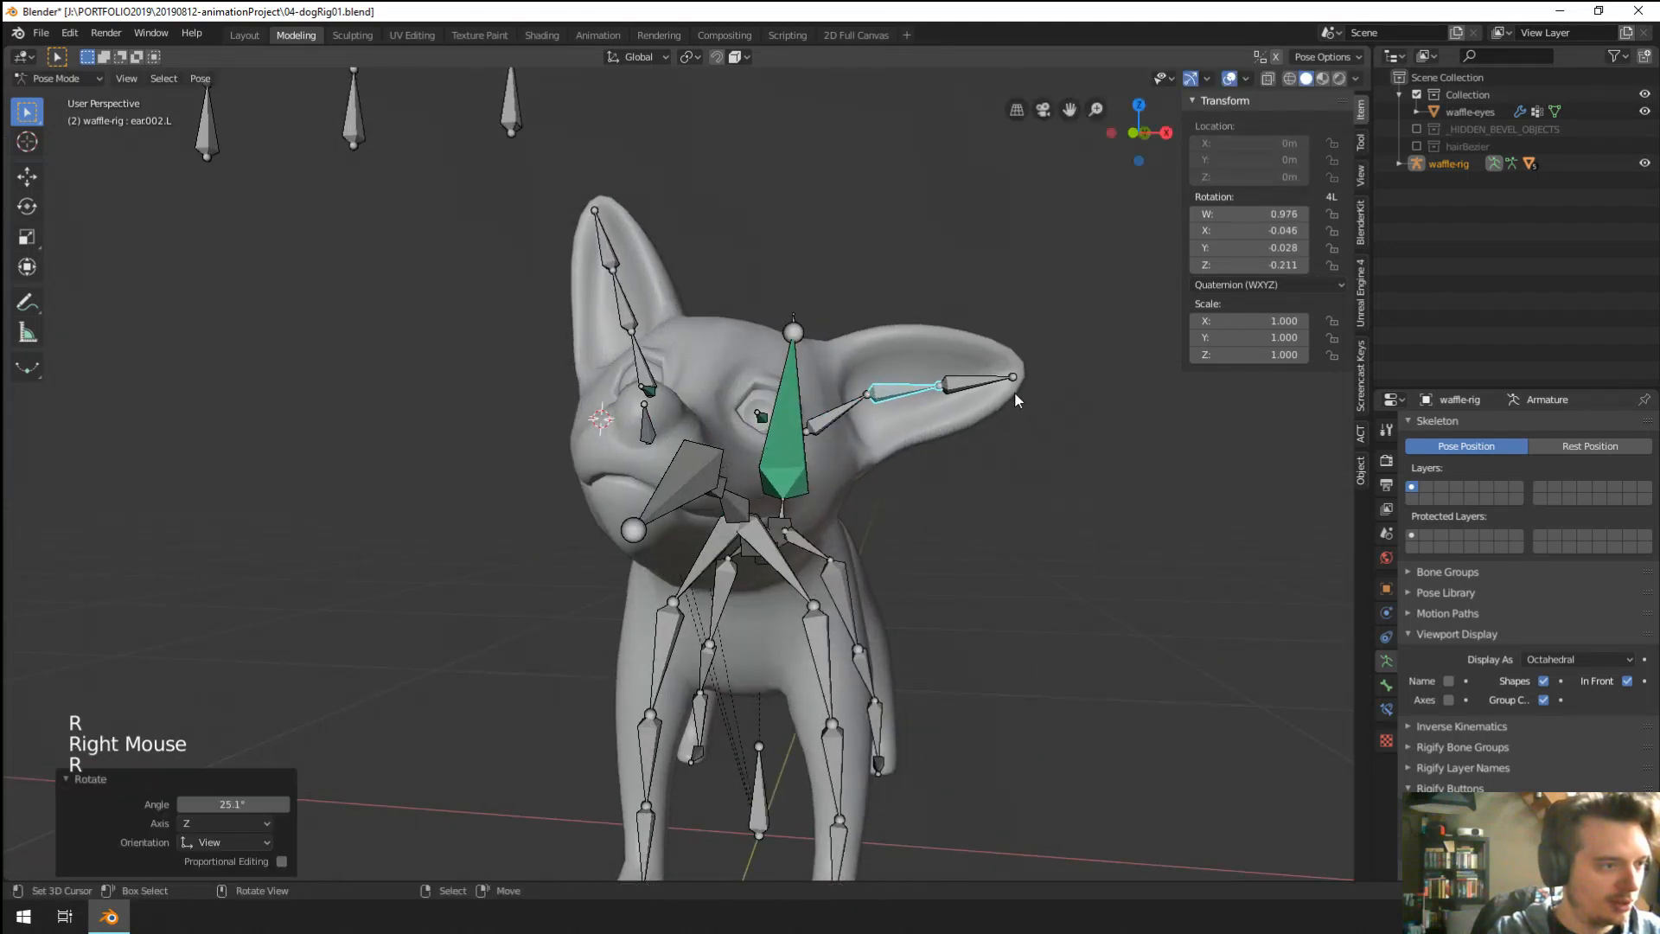
right_click(968, 376)
key(r)
click(1108, 516)
Fold the right ear outward by rotating its middle bone -20.3° and its tip bone, and adjust its base bone.
right_click(623, 322)
key(r)
click(607, 251)
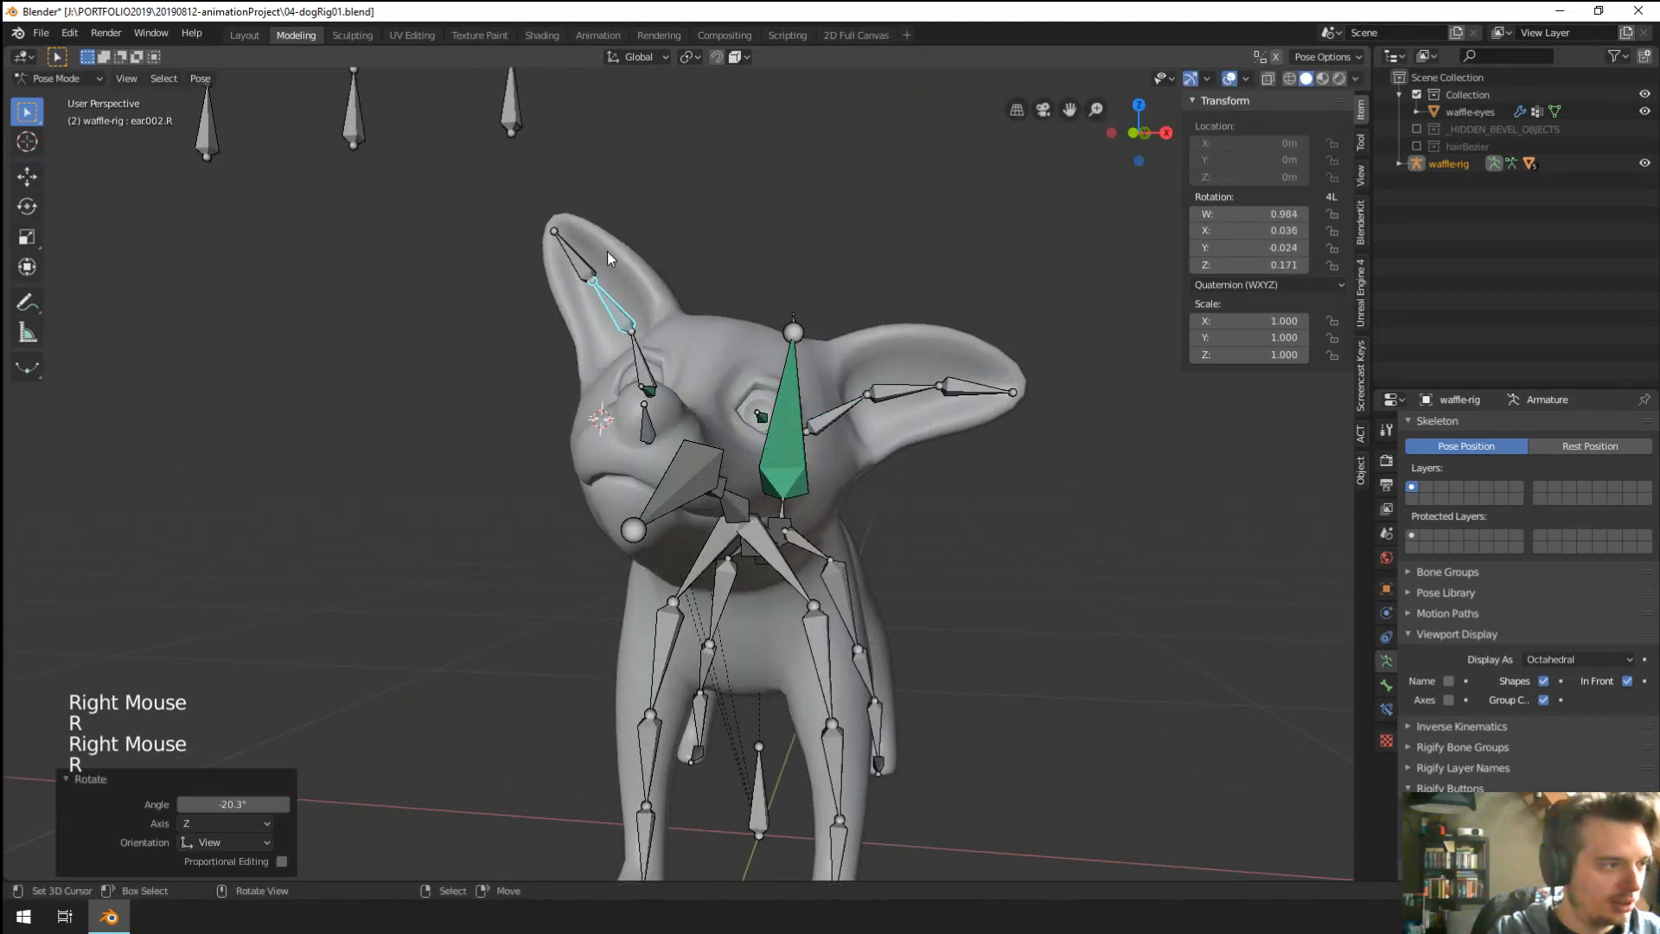
right_click(578, 250)
key(r)
click(529, 271)
right_click(651, 364)
key(r)
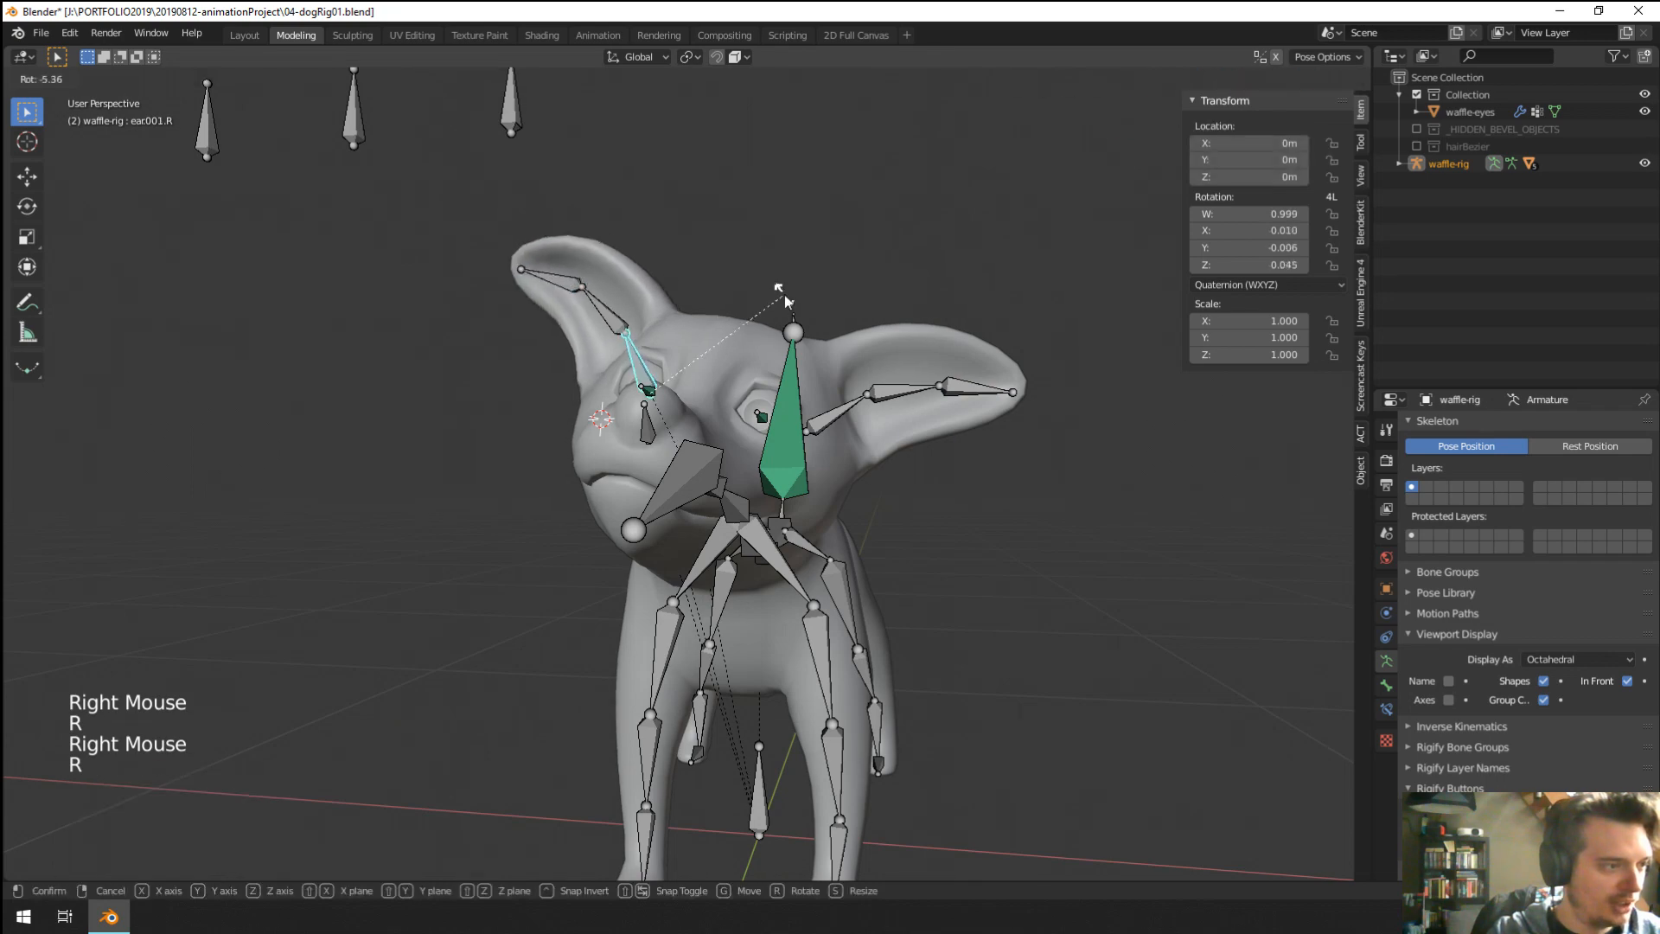
click(787, 301)
Examine the posed head and ears from several angles with the viewport overlays hidden, and restore the overlays.
middle_drag(787, 301, 931, 376)
right_click(960, 588)
middle_drag(960, 592, 797, 570)
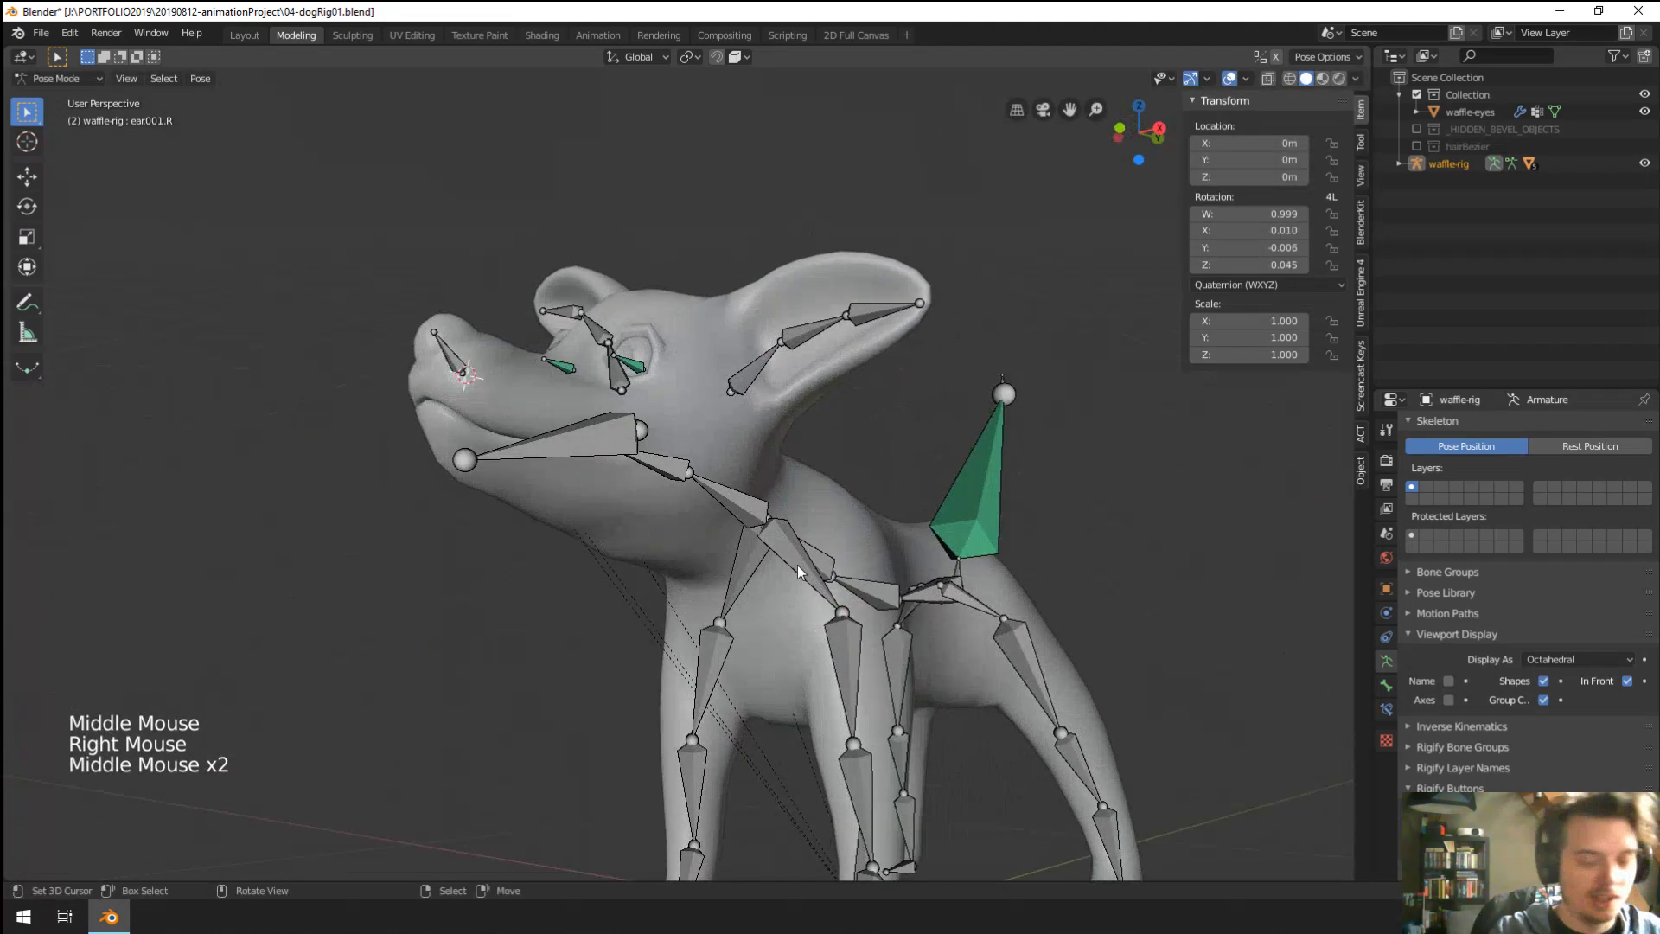
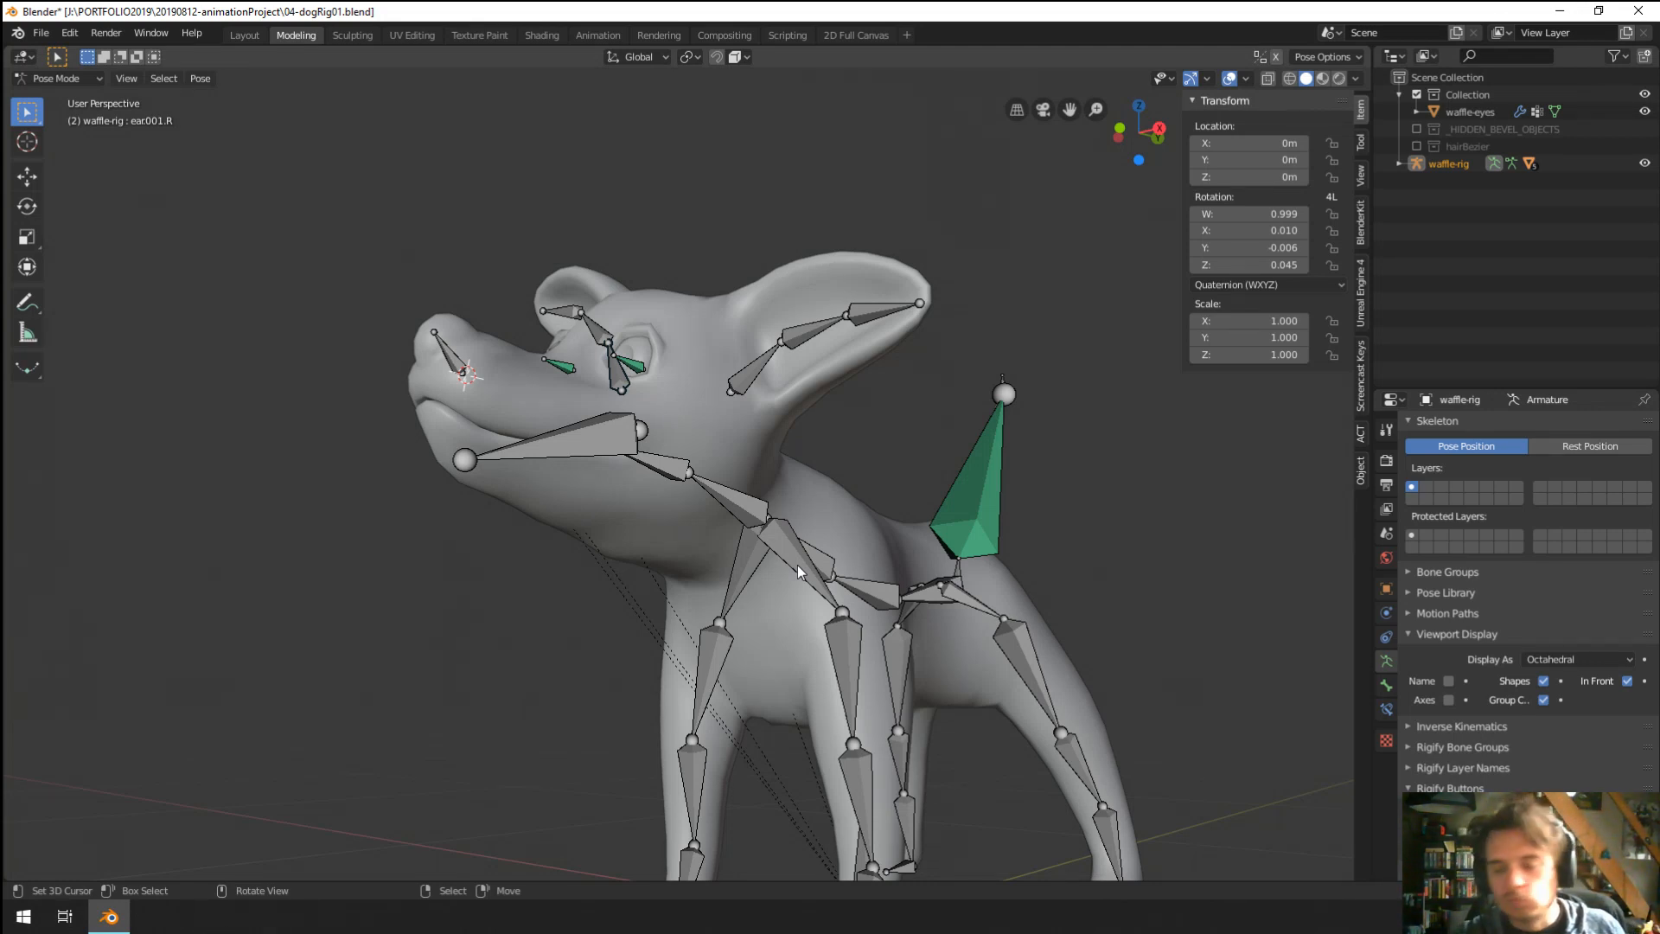
middle_drag(797, 564, 407, 458)
click(1229, 77)
middle_drag(856, 527, 605, 506)
click(1228, 80)
Open the dog's mouth by rotating the jaw bone -19.8°.
right_click(650, 471)
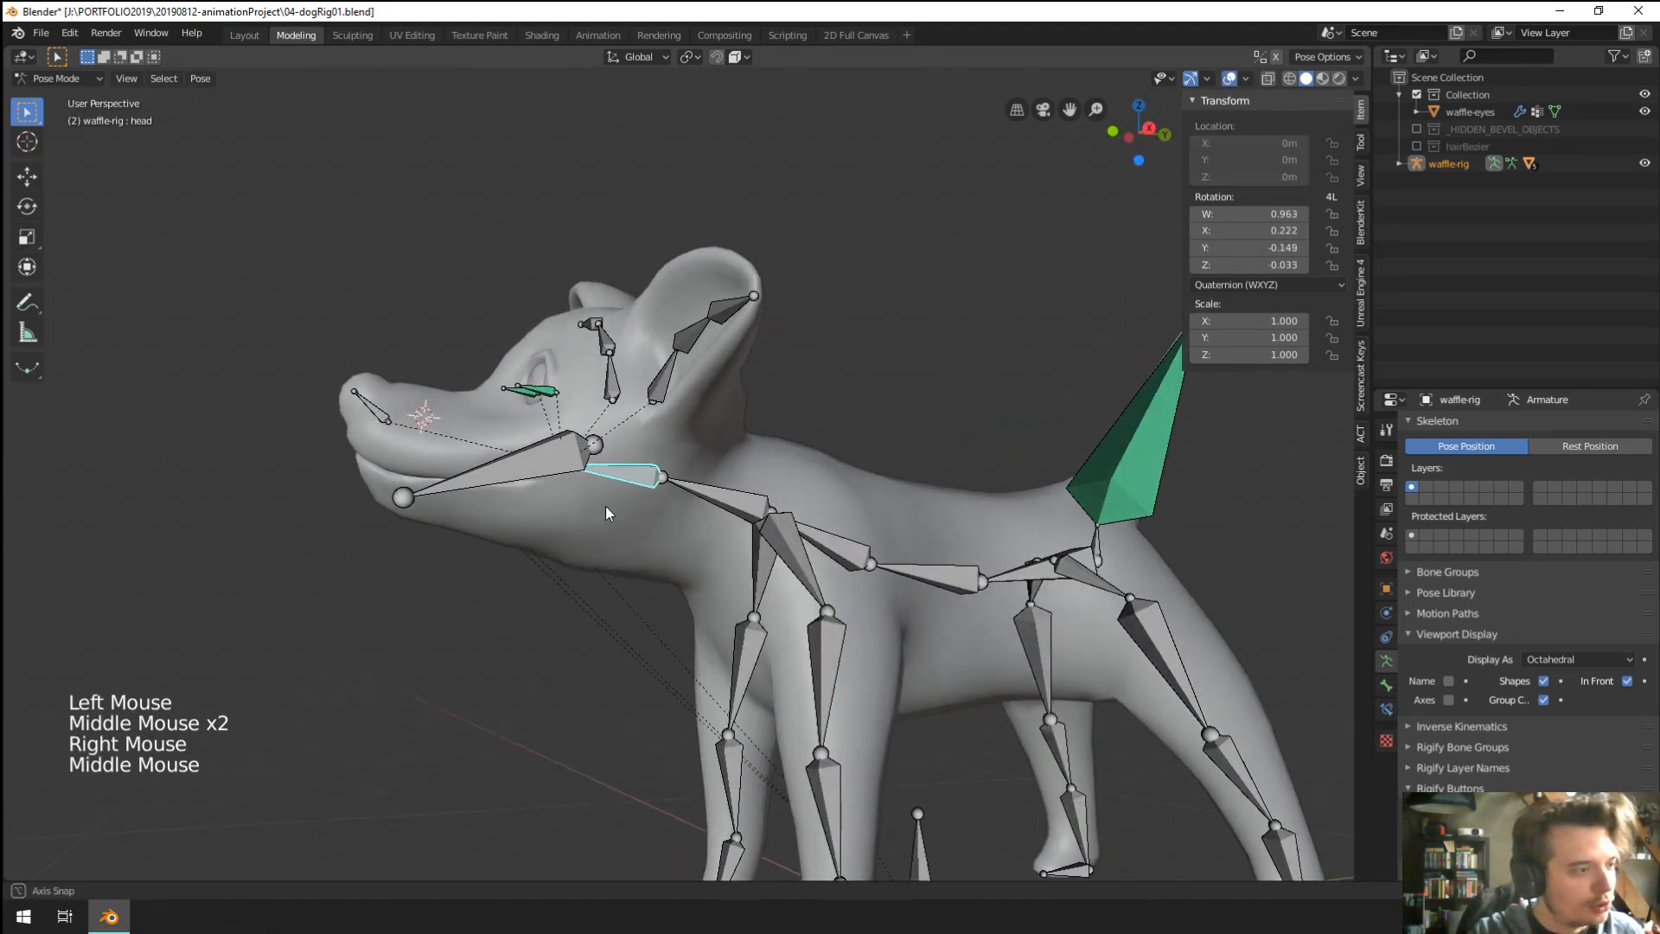
right_click(478, 475)
key(r)
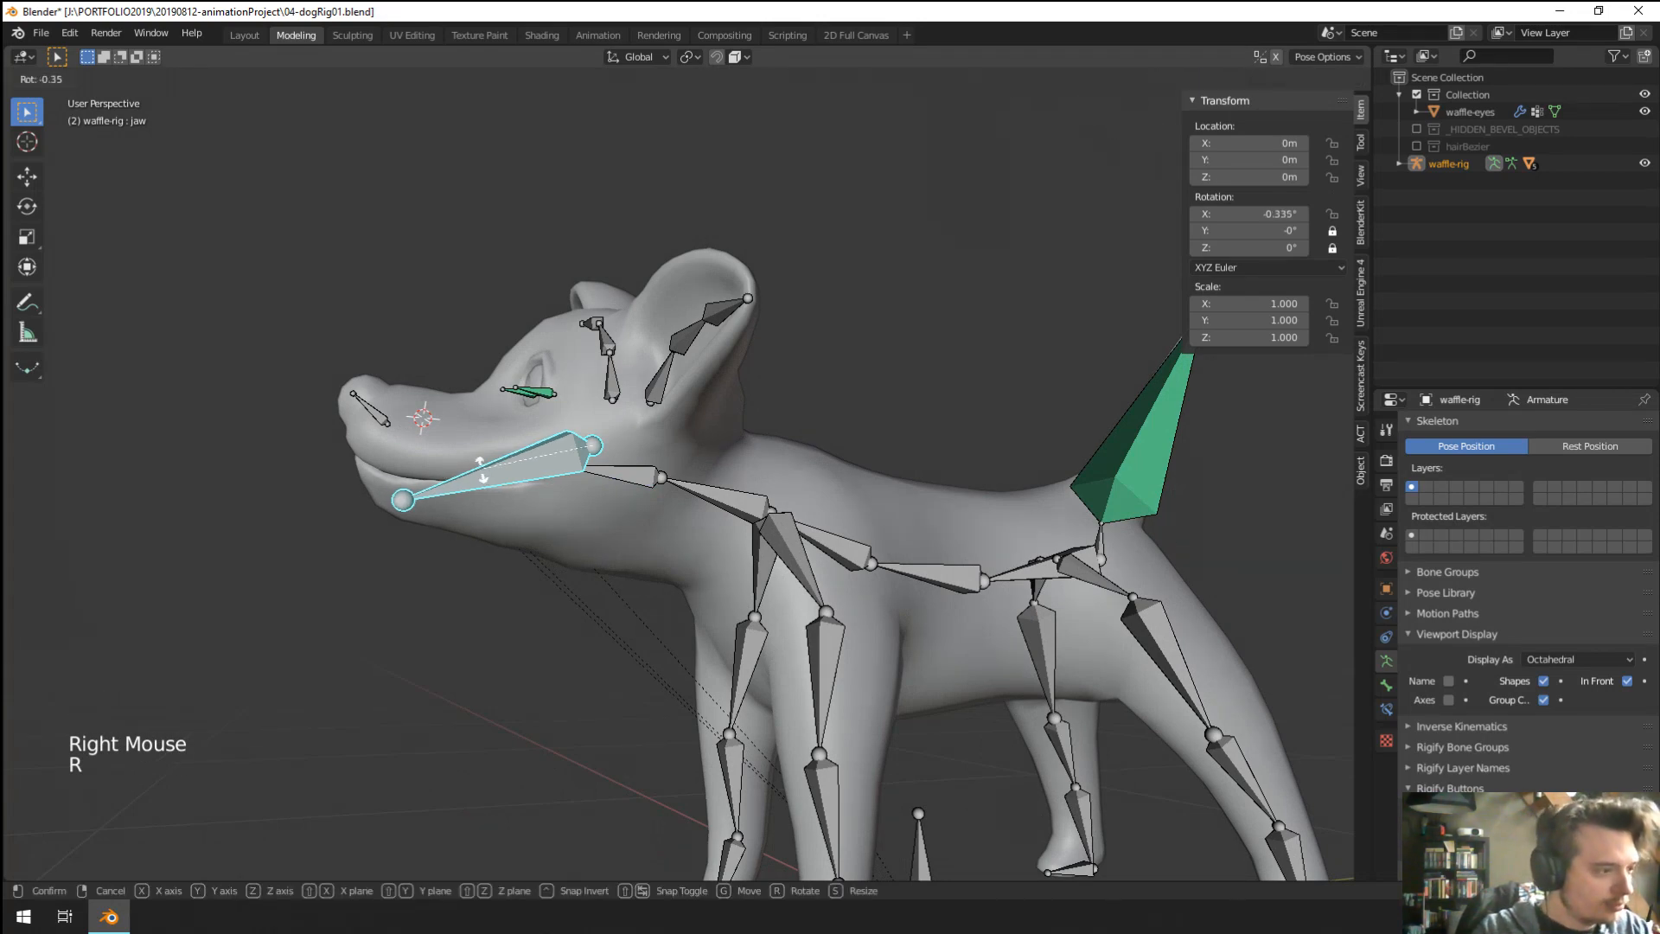
click(498, 510)
middle_drag(502, 519, 510, 550)
scroll(508, 554, down, 1)
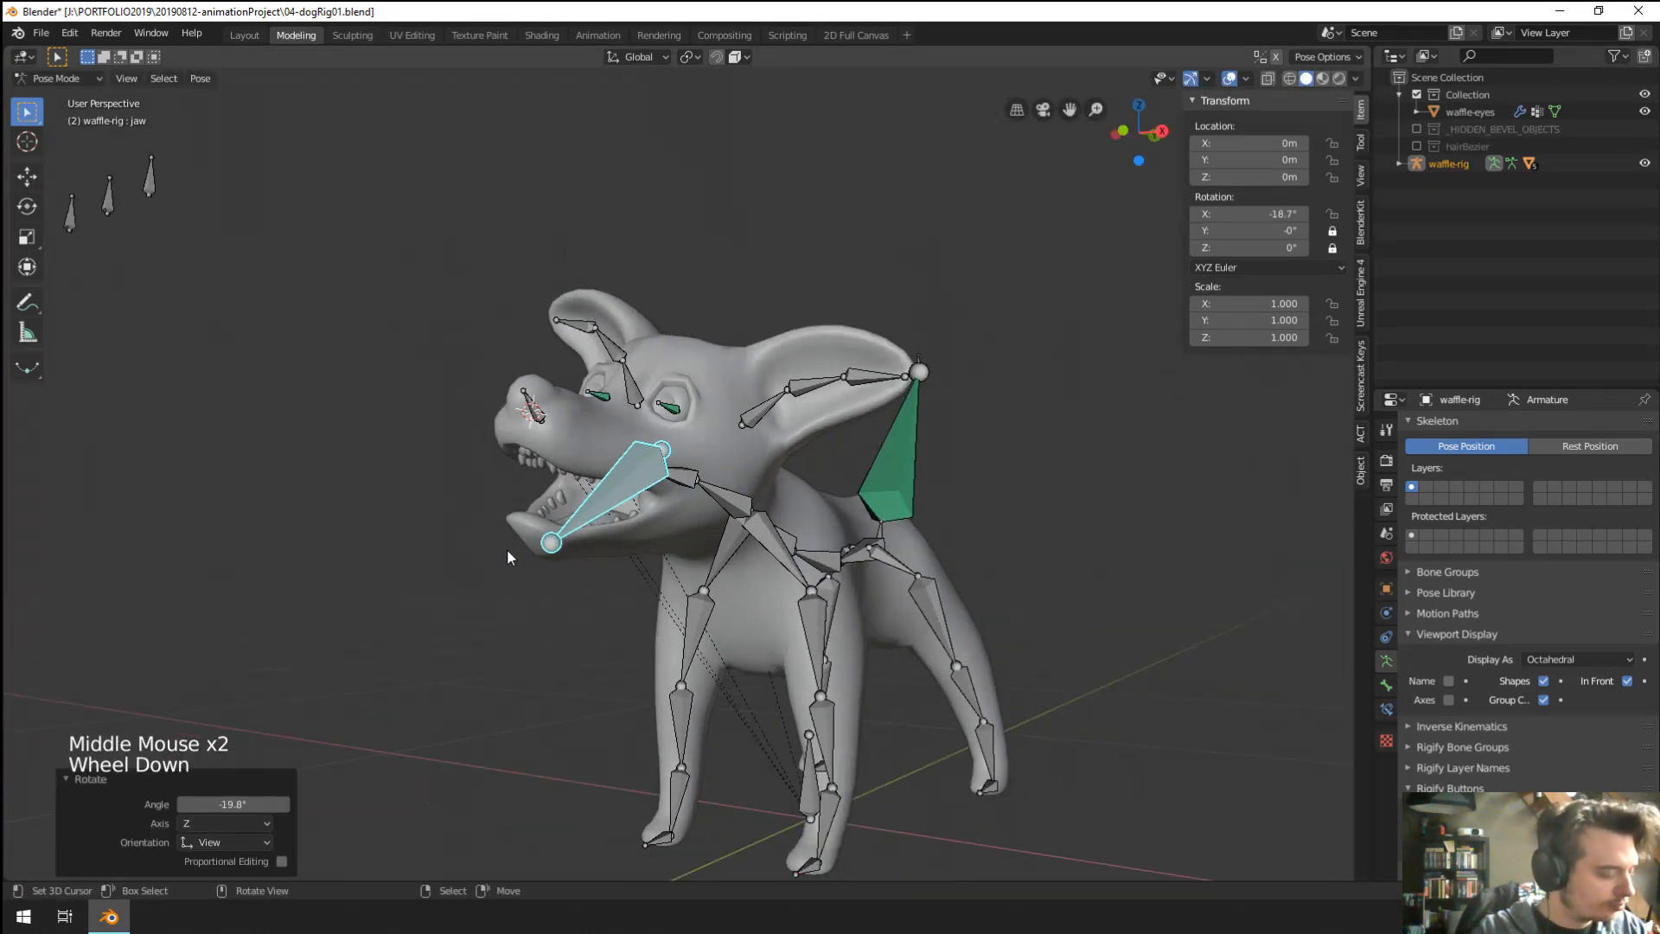
Add a torus mesh at the 3D cursor and scale it down to 0.107.
key(shift+a)
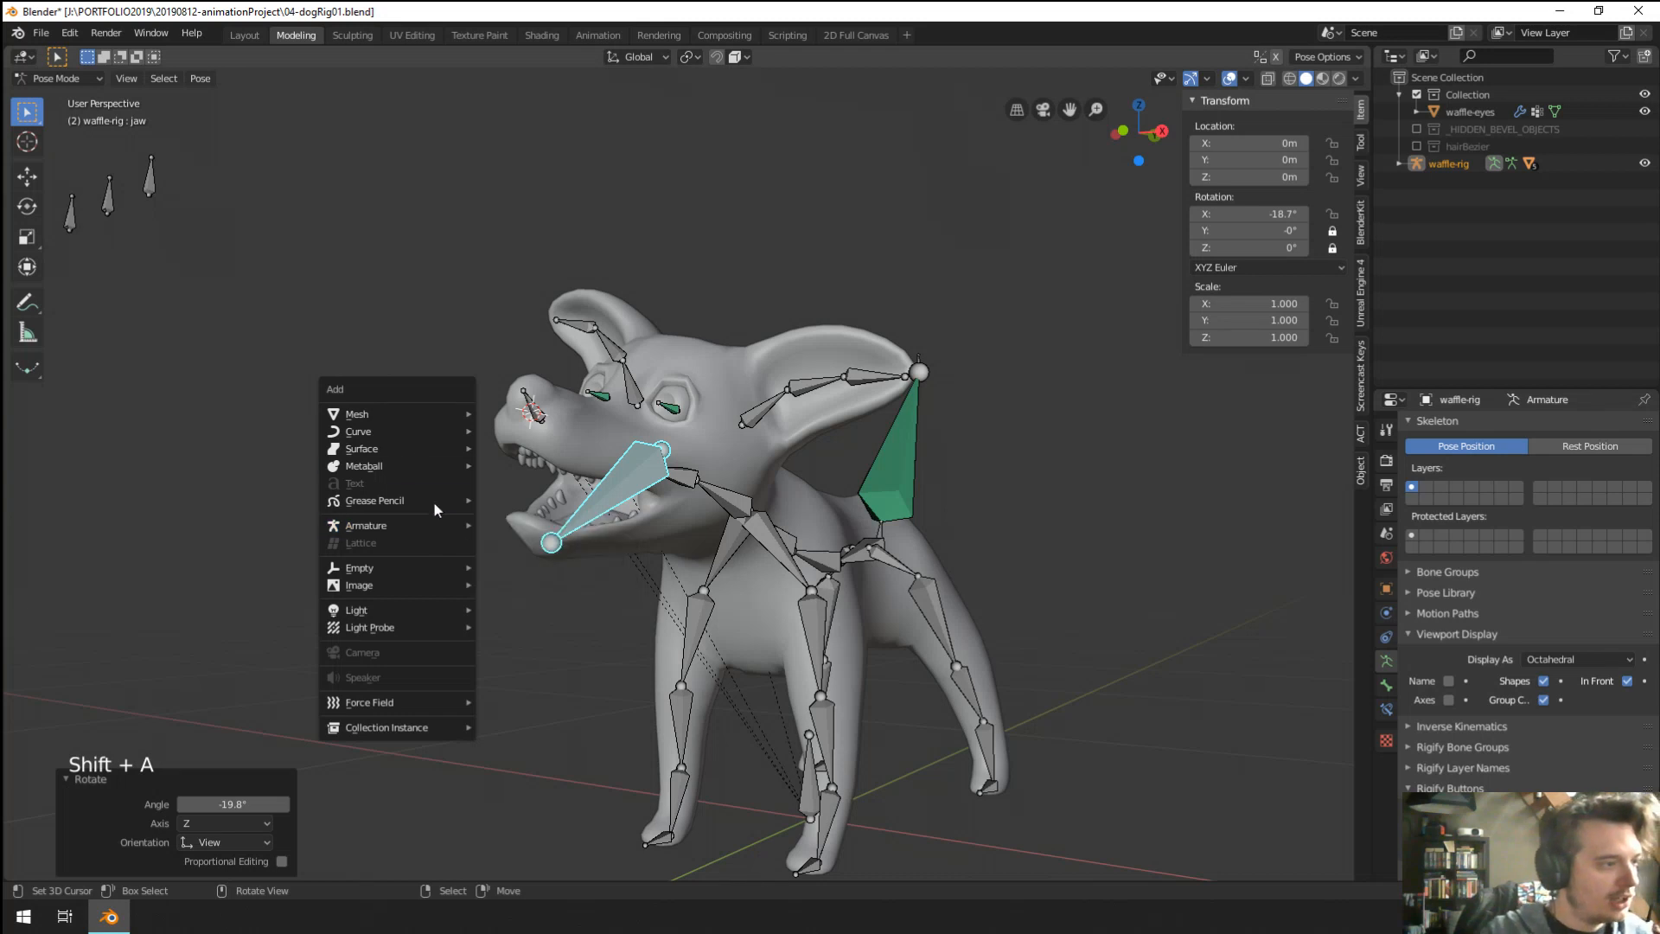
mouse_move(411, 420)
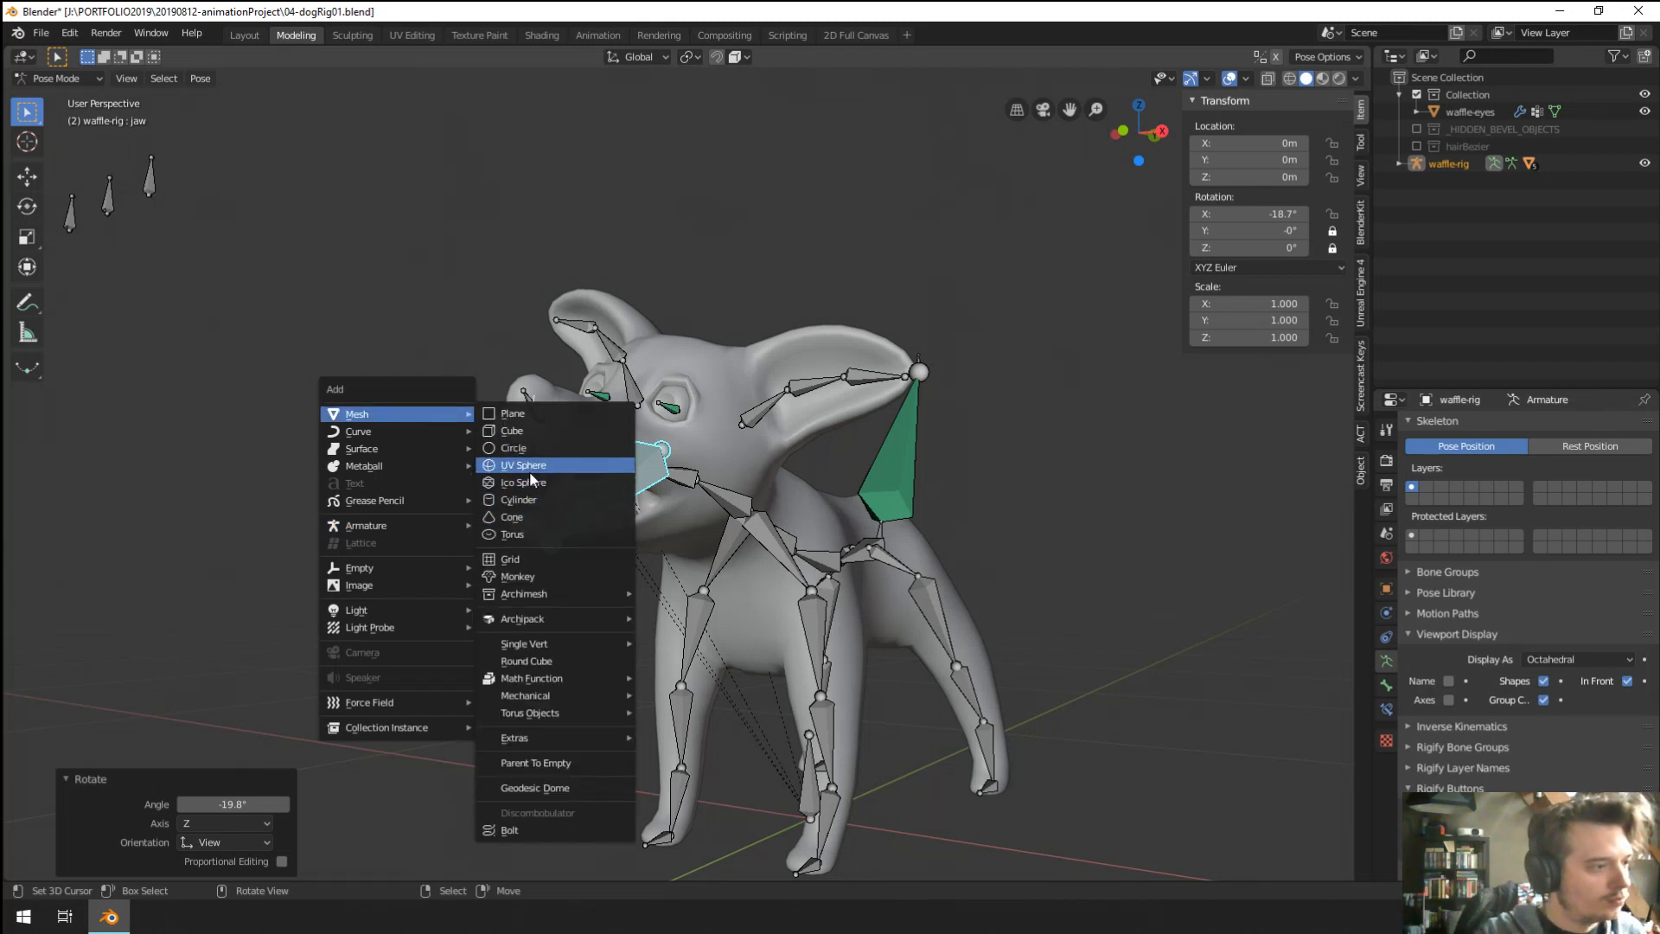
click(524, 534)
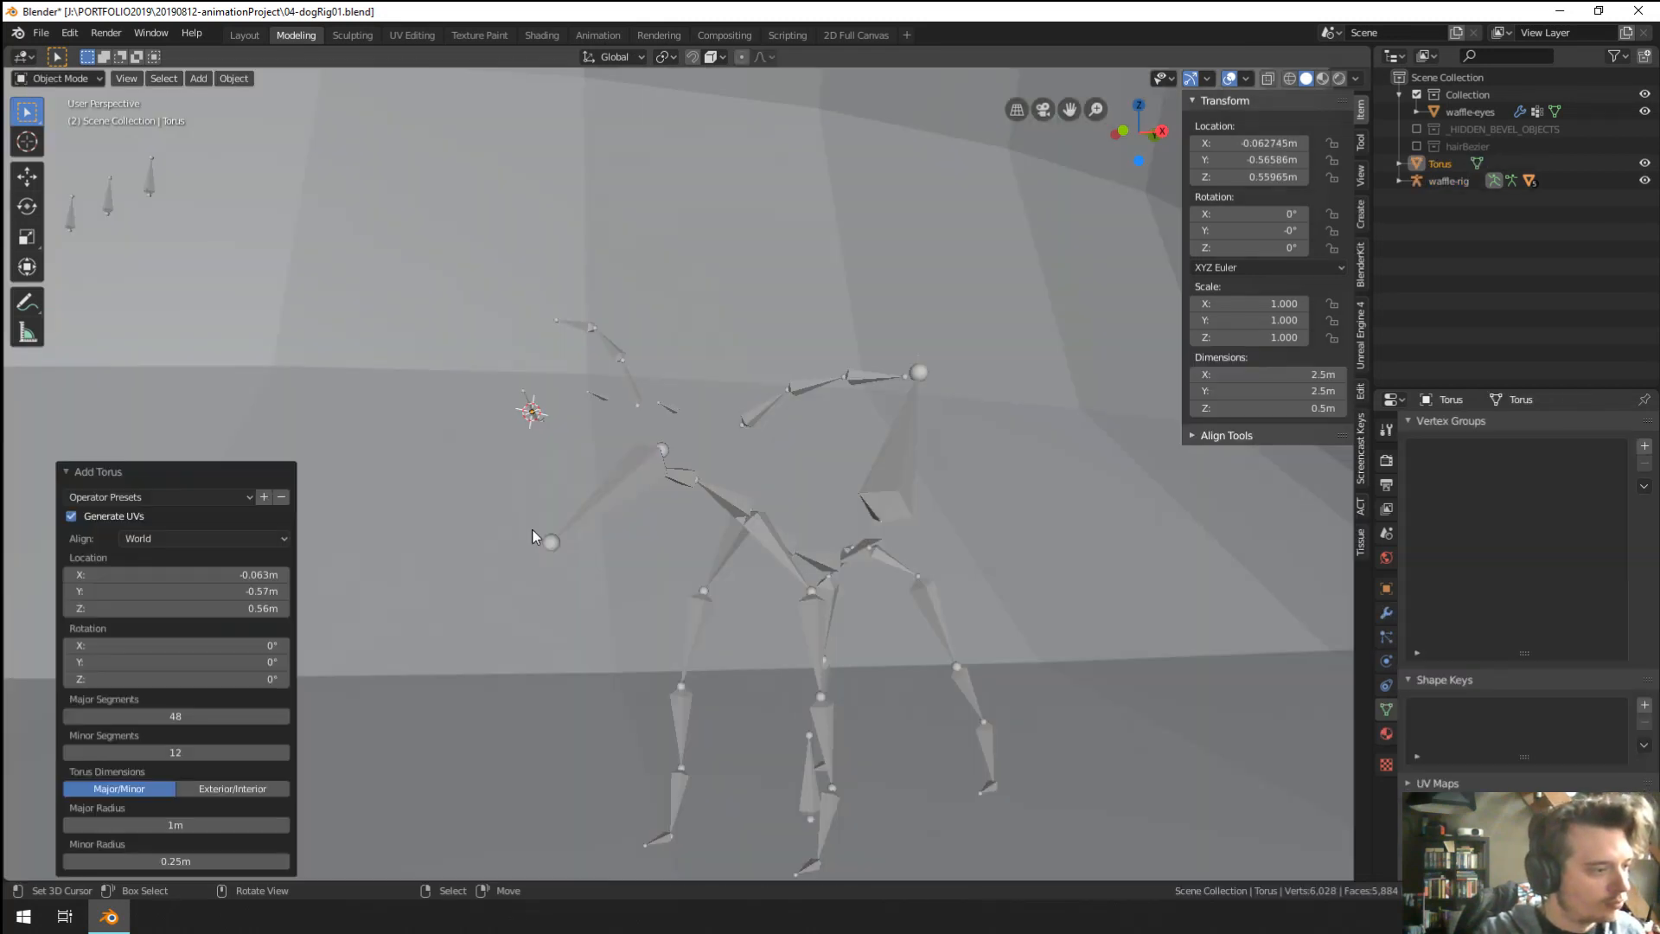
scroll(532, 537, down, 4)
scroll(532, 536, down, 2)
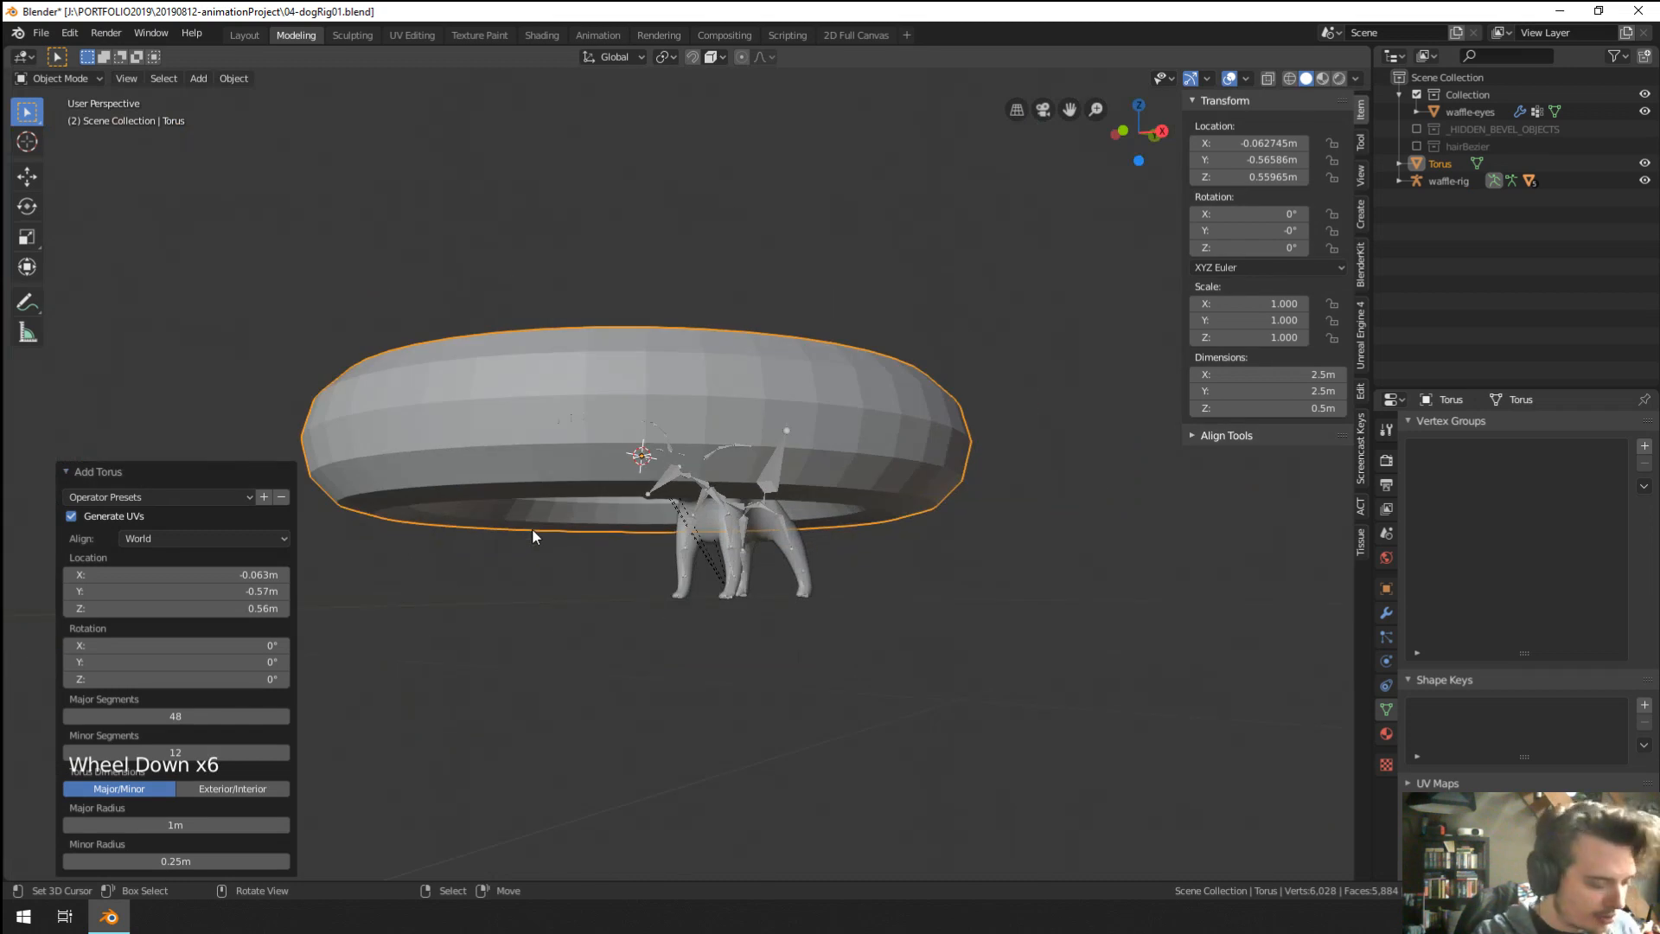
key(s)
click(672, 460)
scroll(673, 460, up, 7)
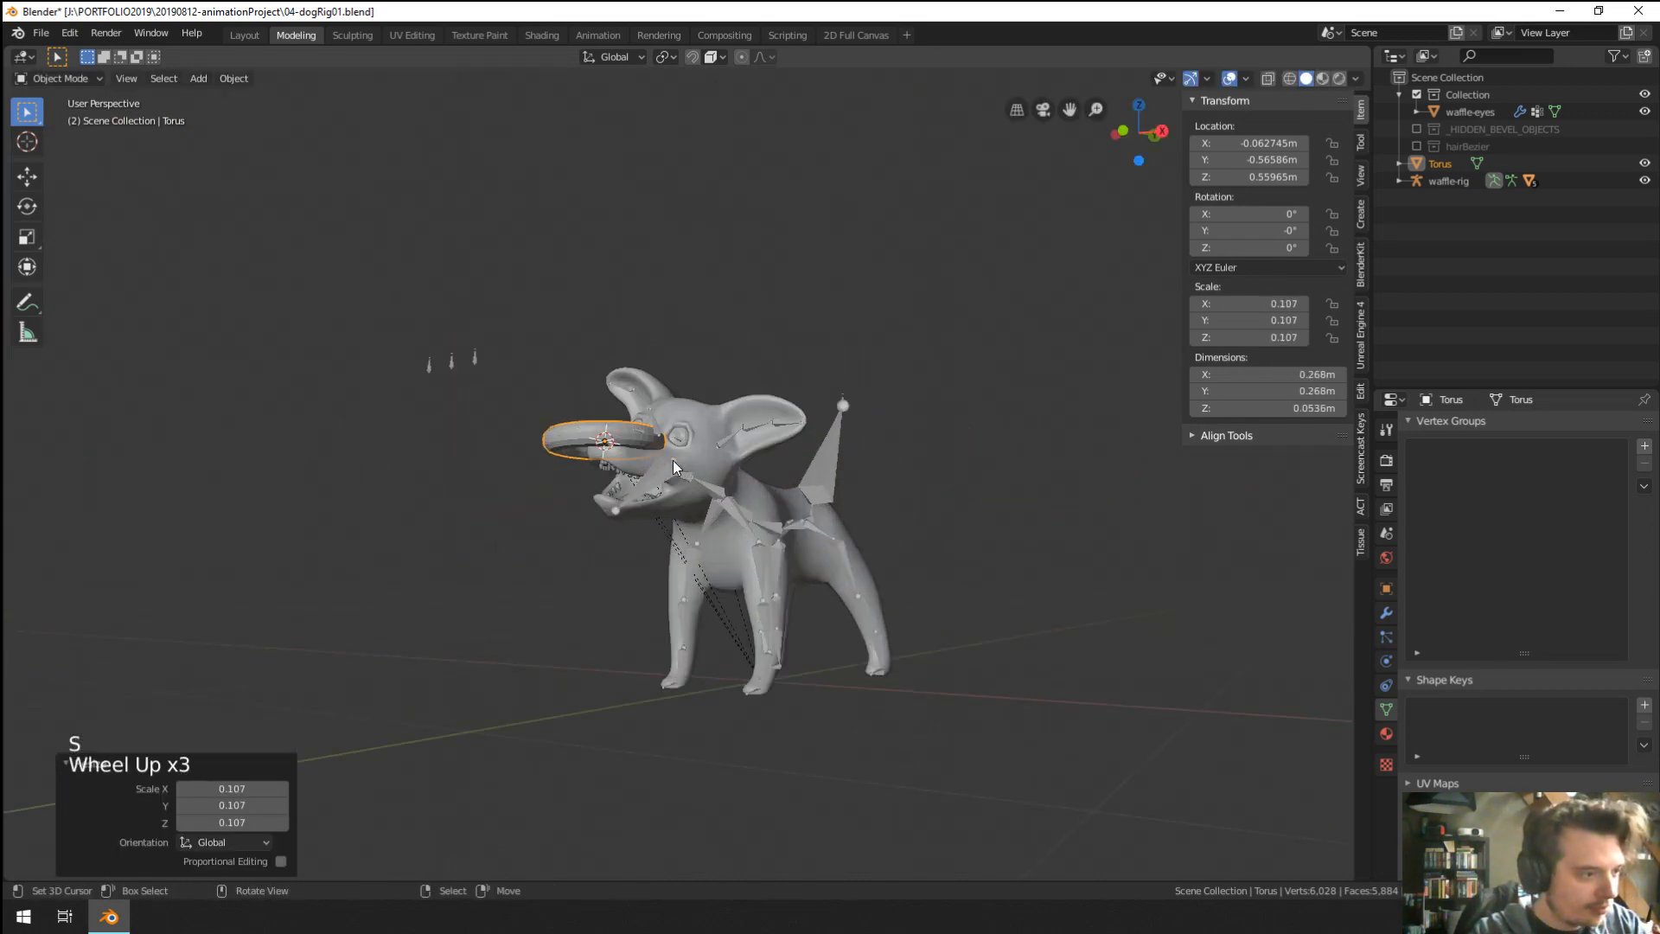
Thicken the torus with Shrink/Fatten on all its vertices and return to Object Mode.
key(Tab)
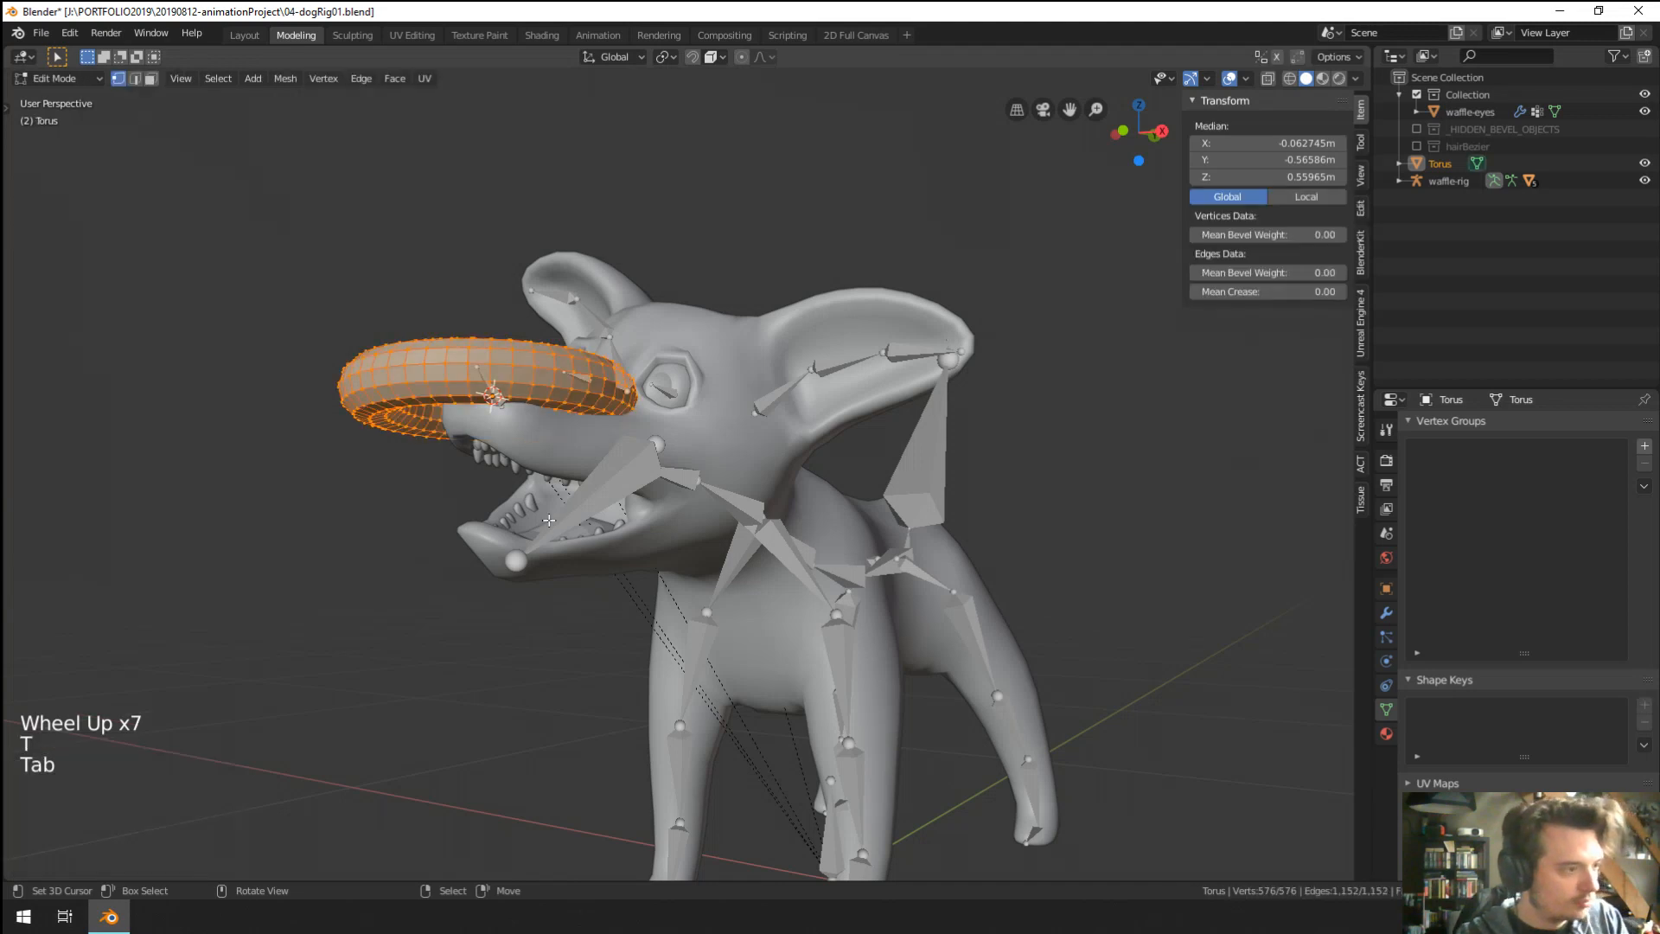
key(alt+s)
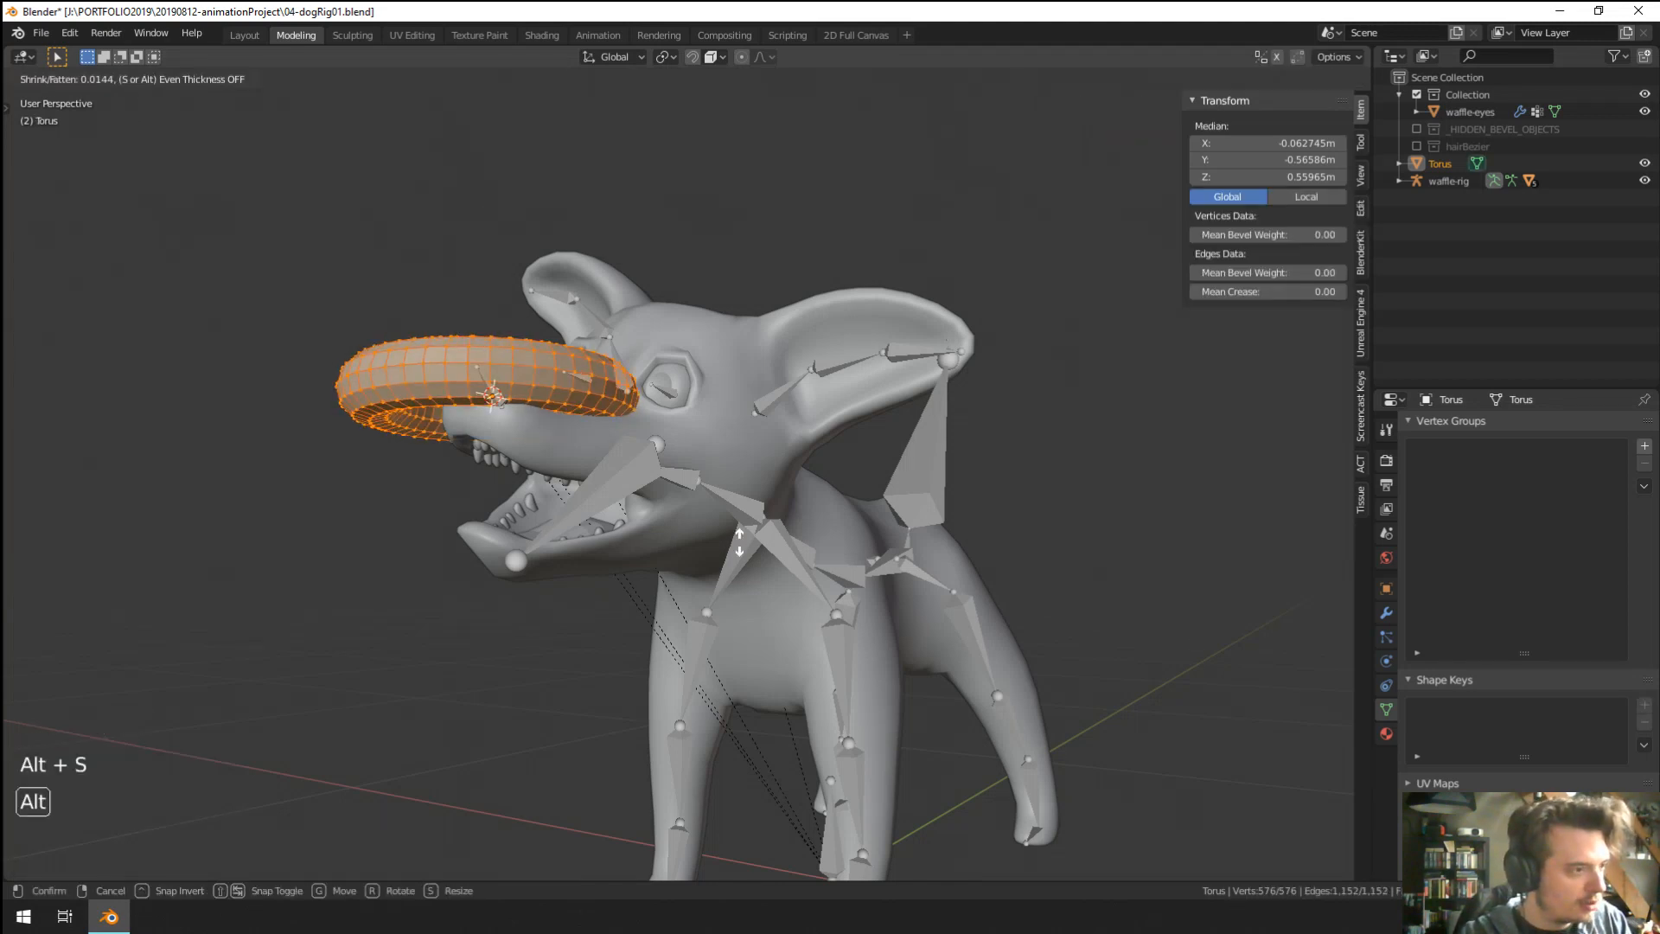
click(761, 606)
key(Tab)
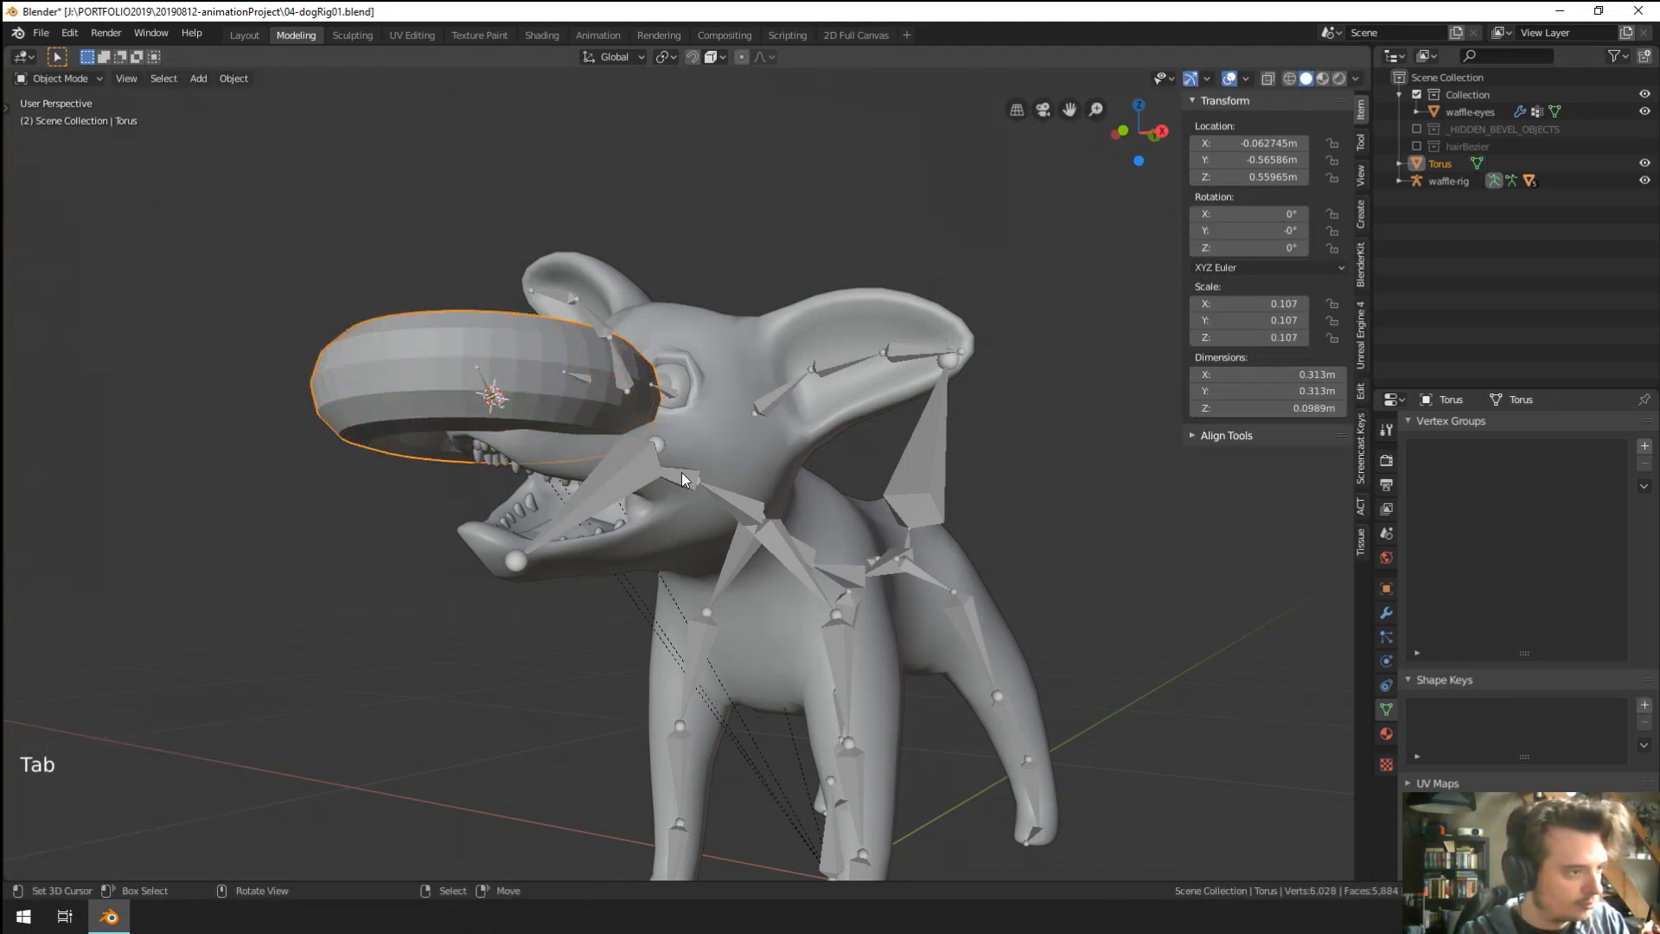
Move the torus down toward the dog's open mouth and tilt it.
key(g)
click(611, 568)
middle_drag(612, 568, 726, 595)
key(r)
click(883, 644)
Scale the torus to 0.075 and position it between the dog's jaws.
key(g)
click(949, 647)
key(s)
click(880, 623)
key(g)
click(848, 621)
key(g)
click(665, 602)
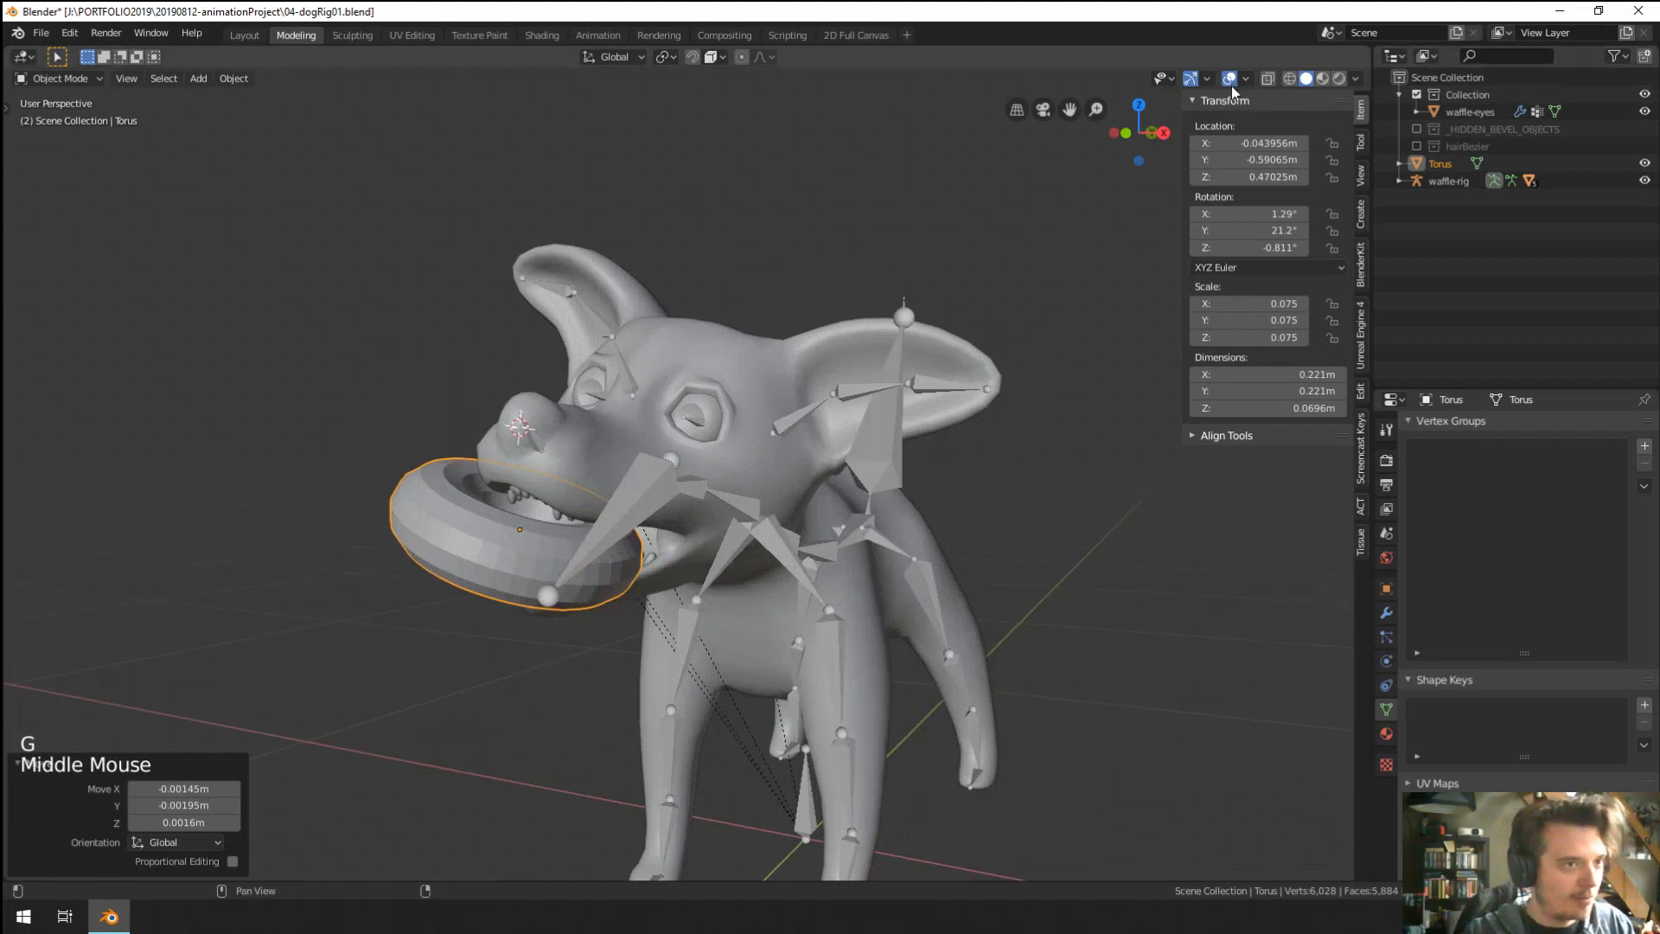
Examine the dog holding the torus with the viewport overlays hidden, and restore the overlays.
click(1229, 78)
middle_drag(1083, 432, 1062, 445)
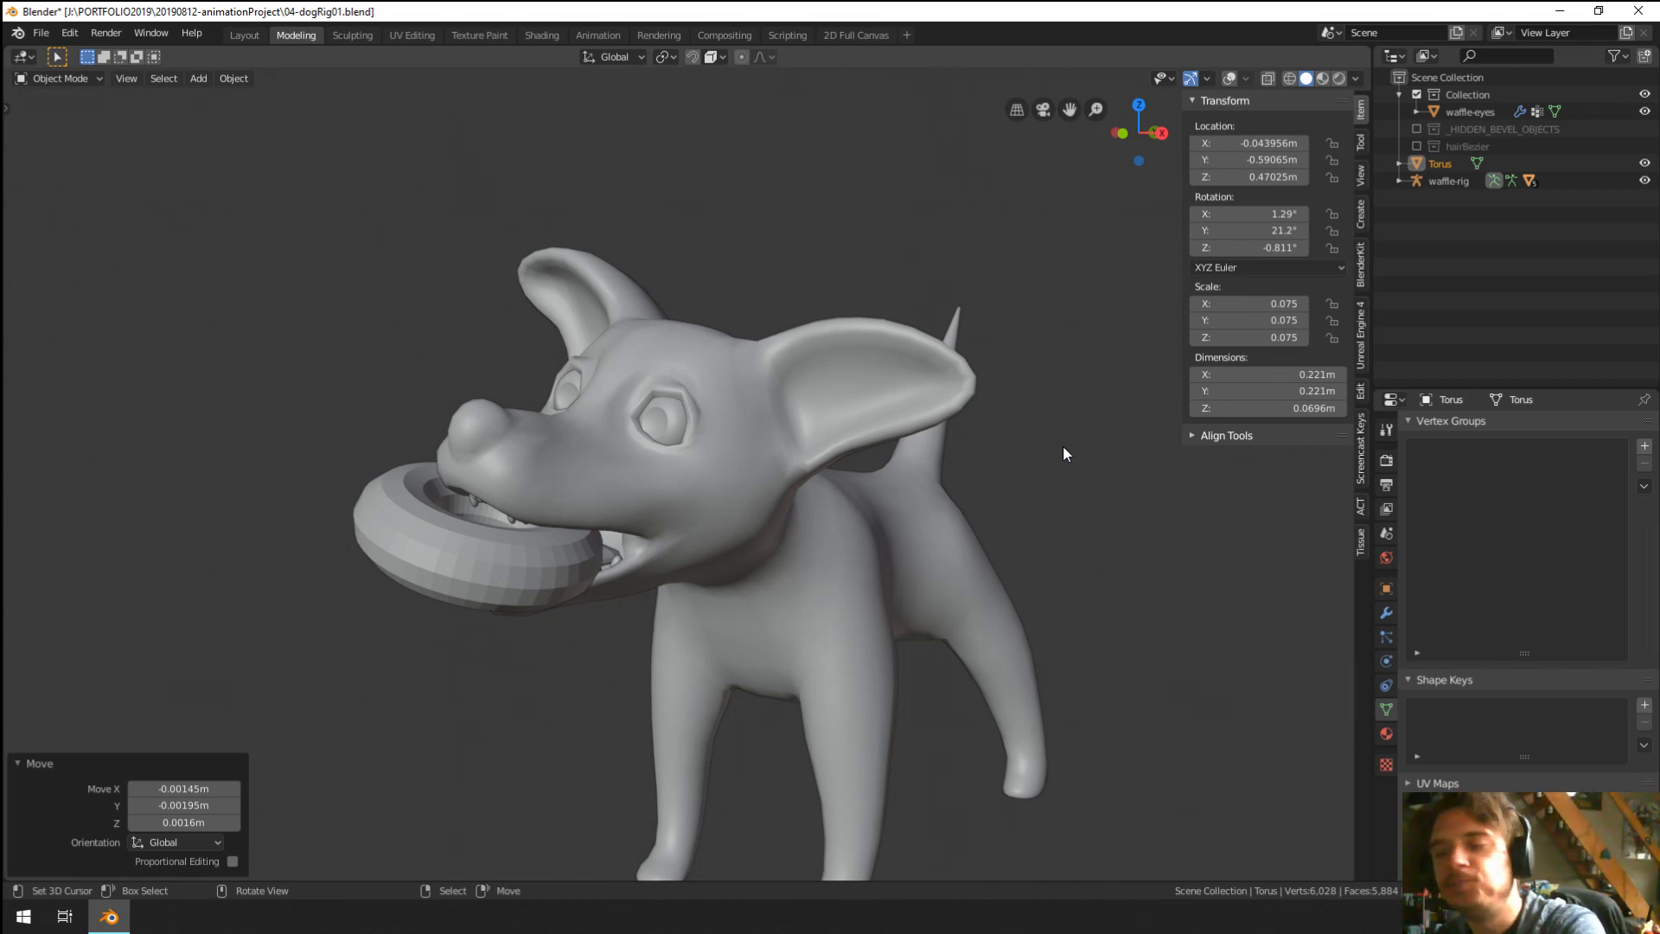
middle_drag(1062, 444, 916, 150)
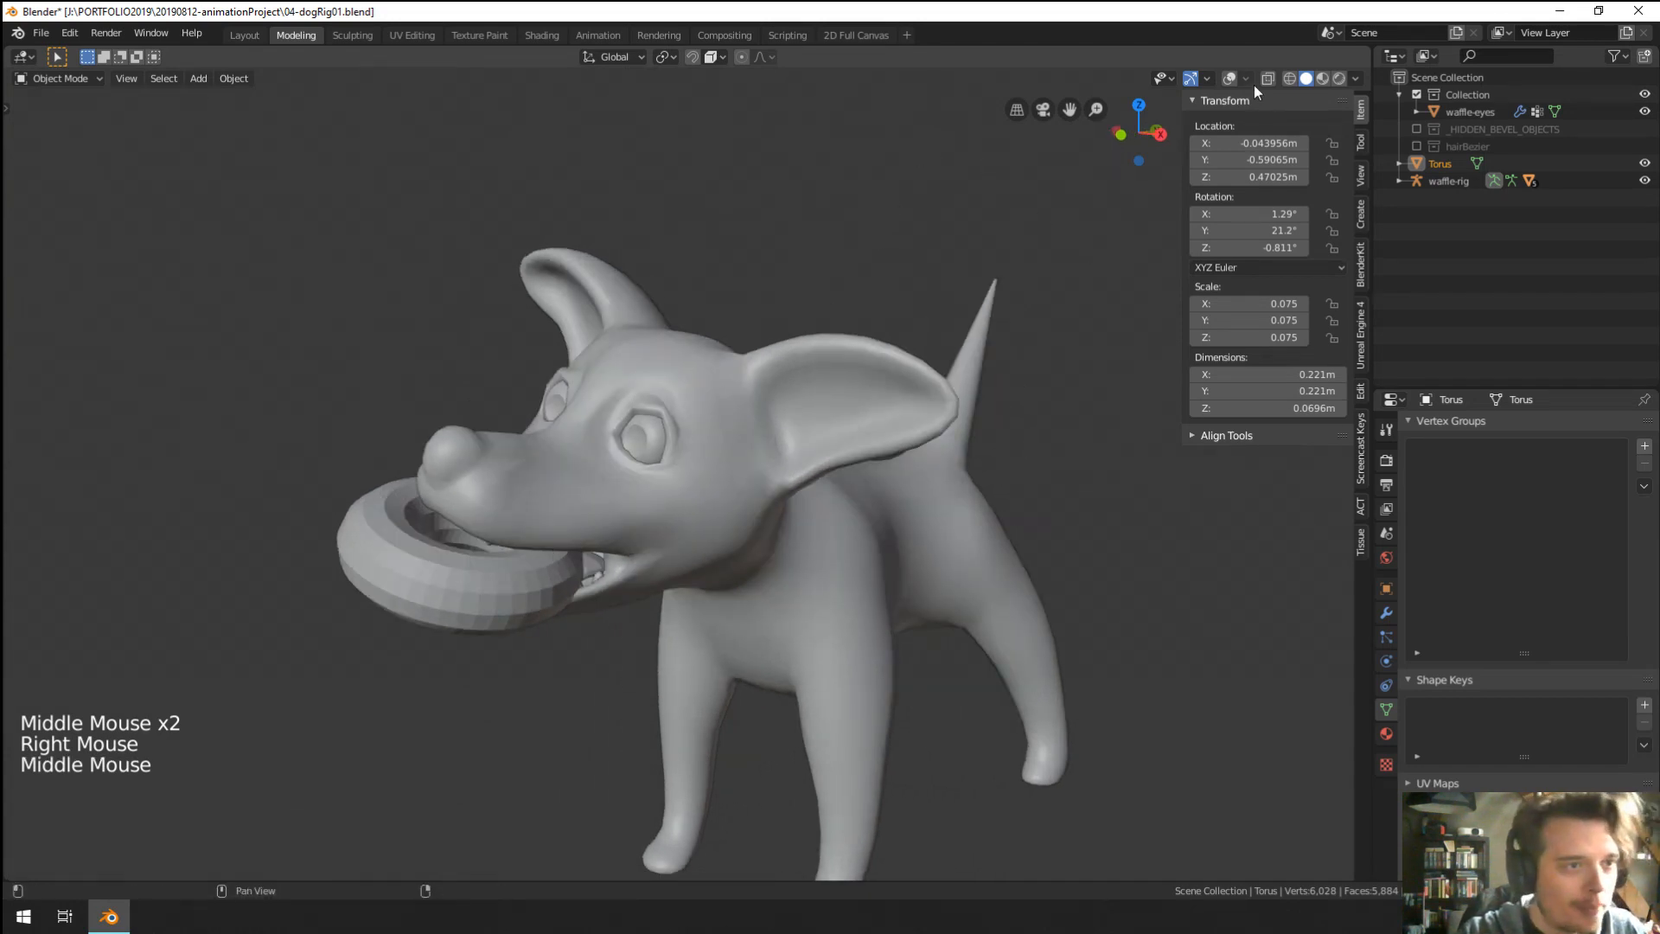
click(1229, 78)
Select waffle-rig and put it back into Pose Mode.
middle_drag(1229, 78, 880, 413)
right_click(731, 501)
middle_drag(731, 501, 704, 439)
key(Tab)
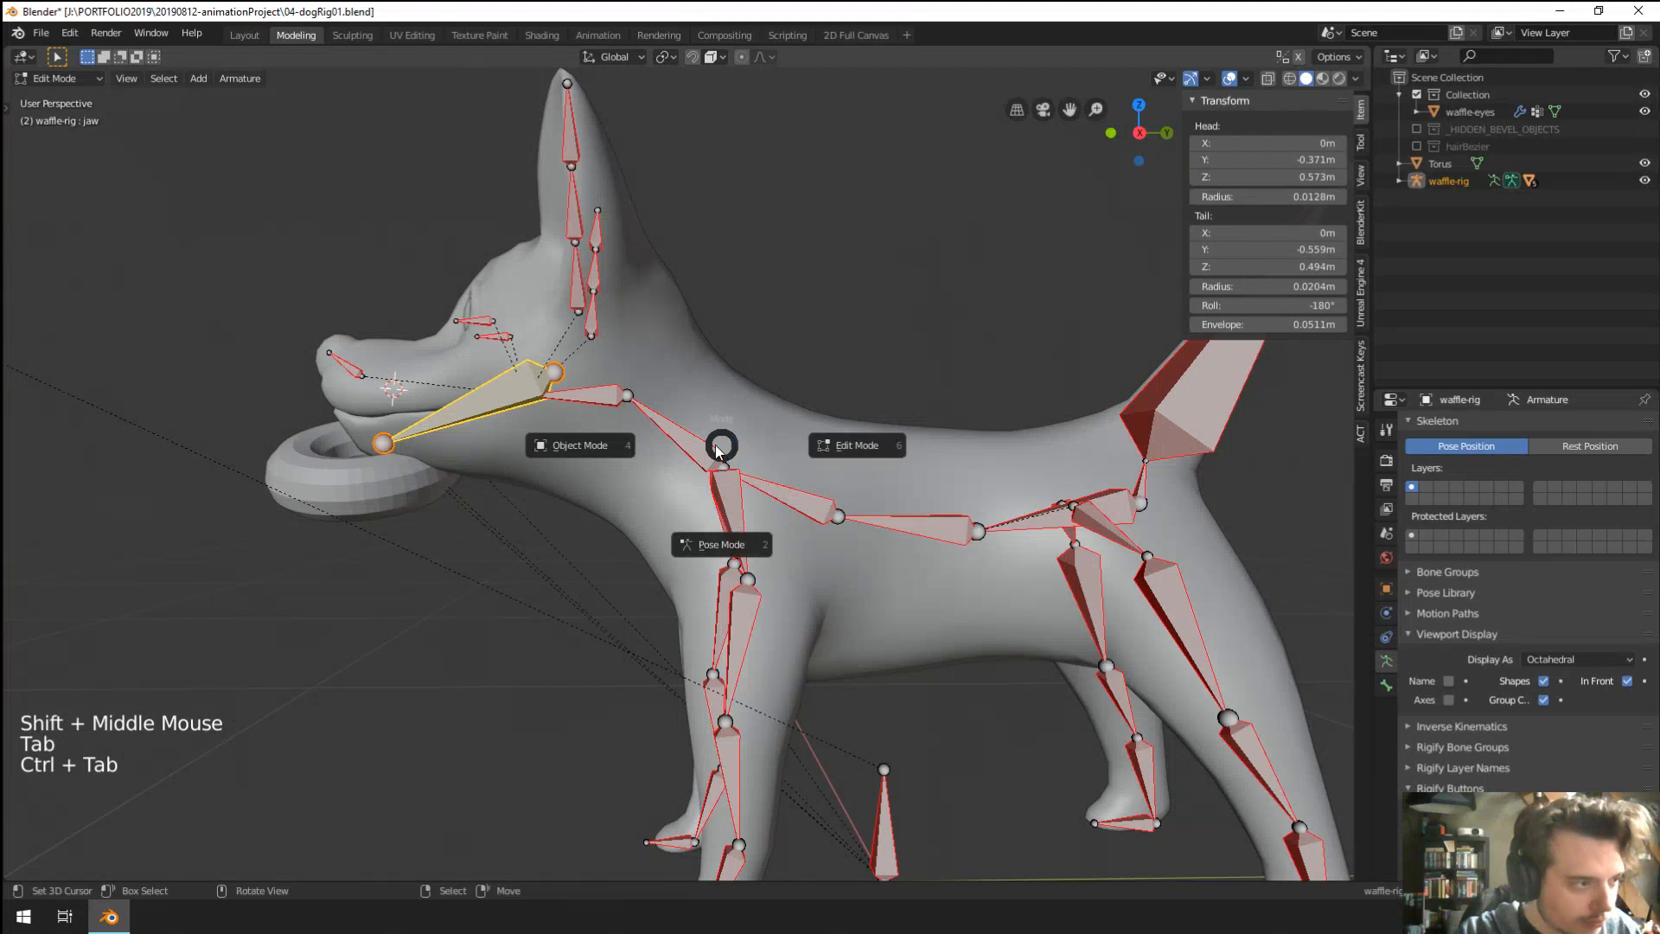
key(ctrl+Tab)
middle_drag(713, 445, 780, 595)
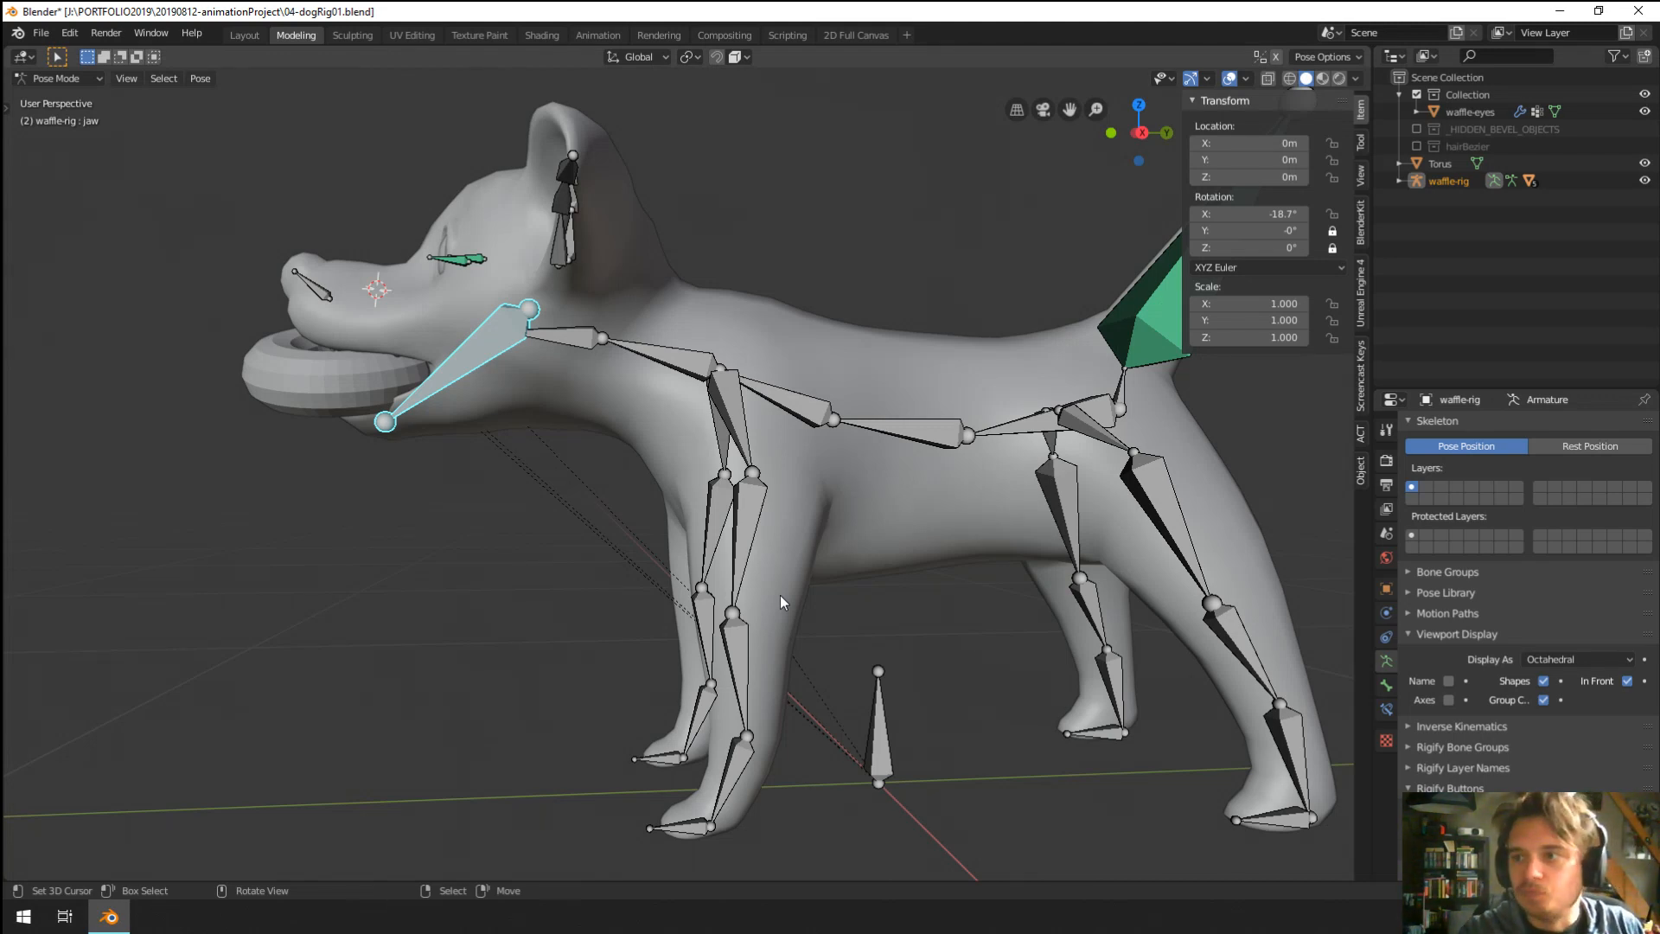
right_click(689, 831)
middle_drag(689, 831, 751, 693)
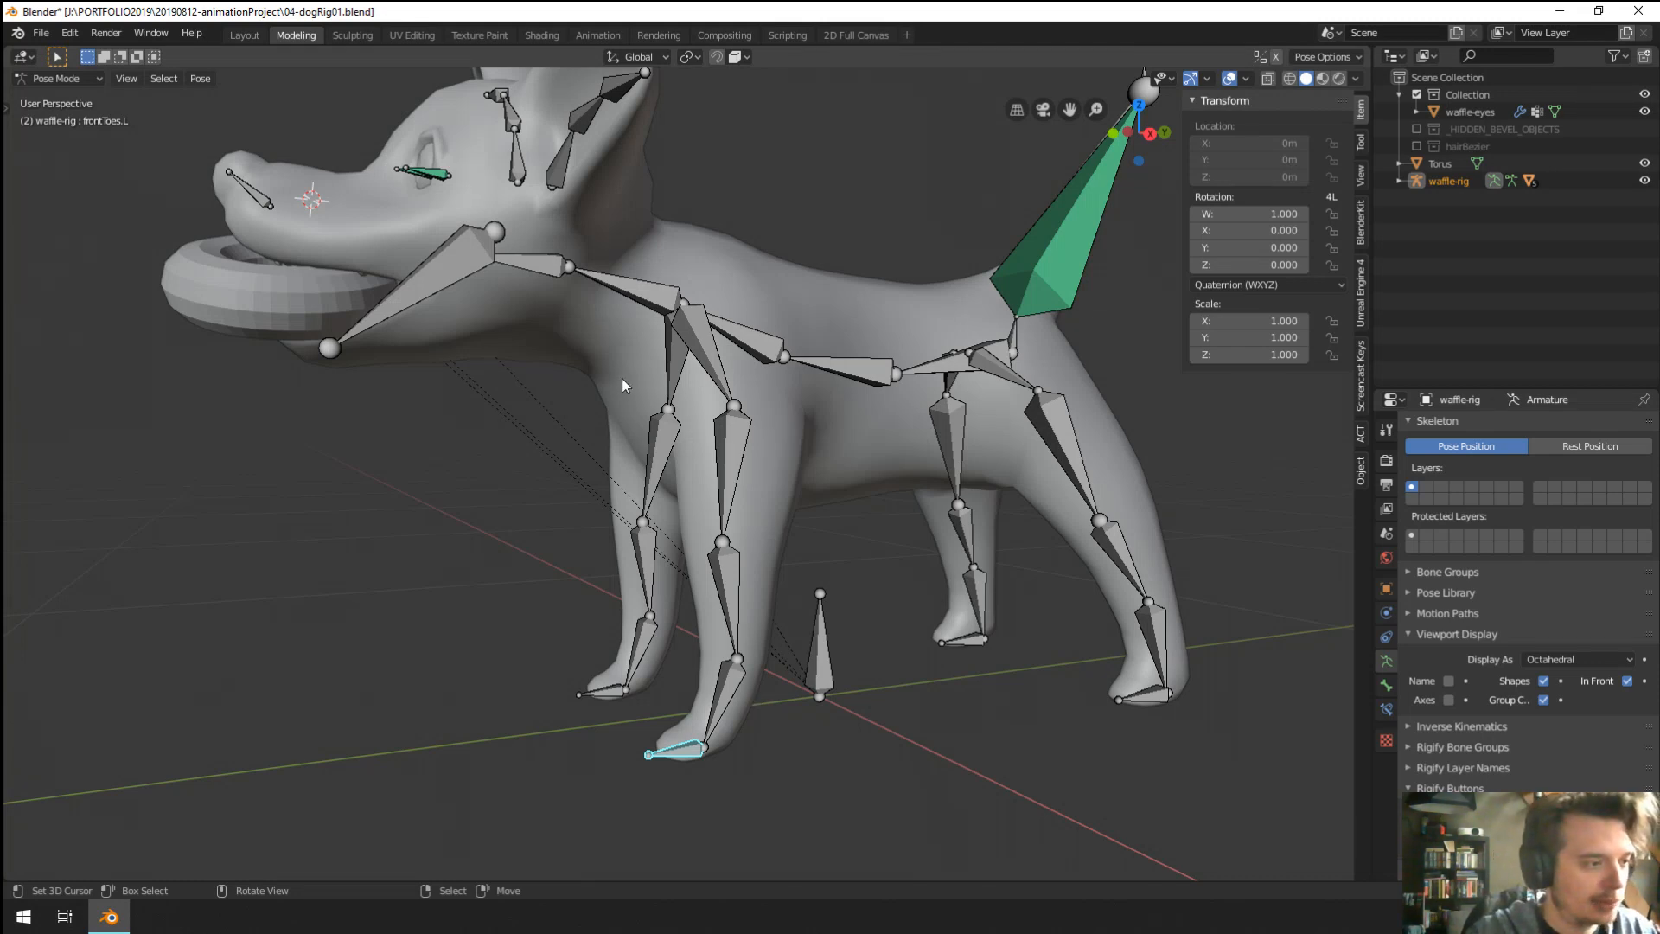
right_click(707, 492)
shift+right_click(737, 661)
shift+right_click(716, 714)
shift+right_click(679, 749)
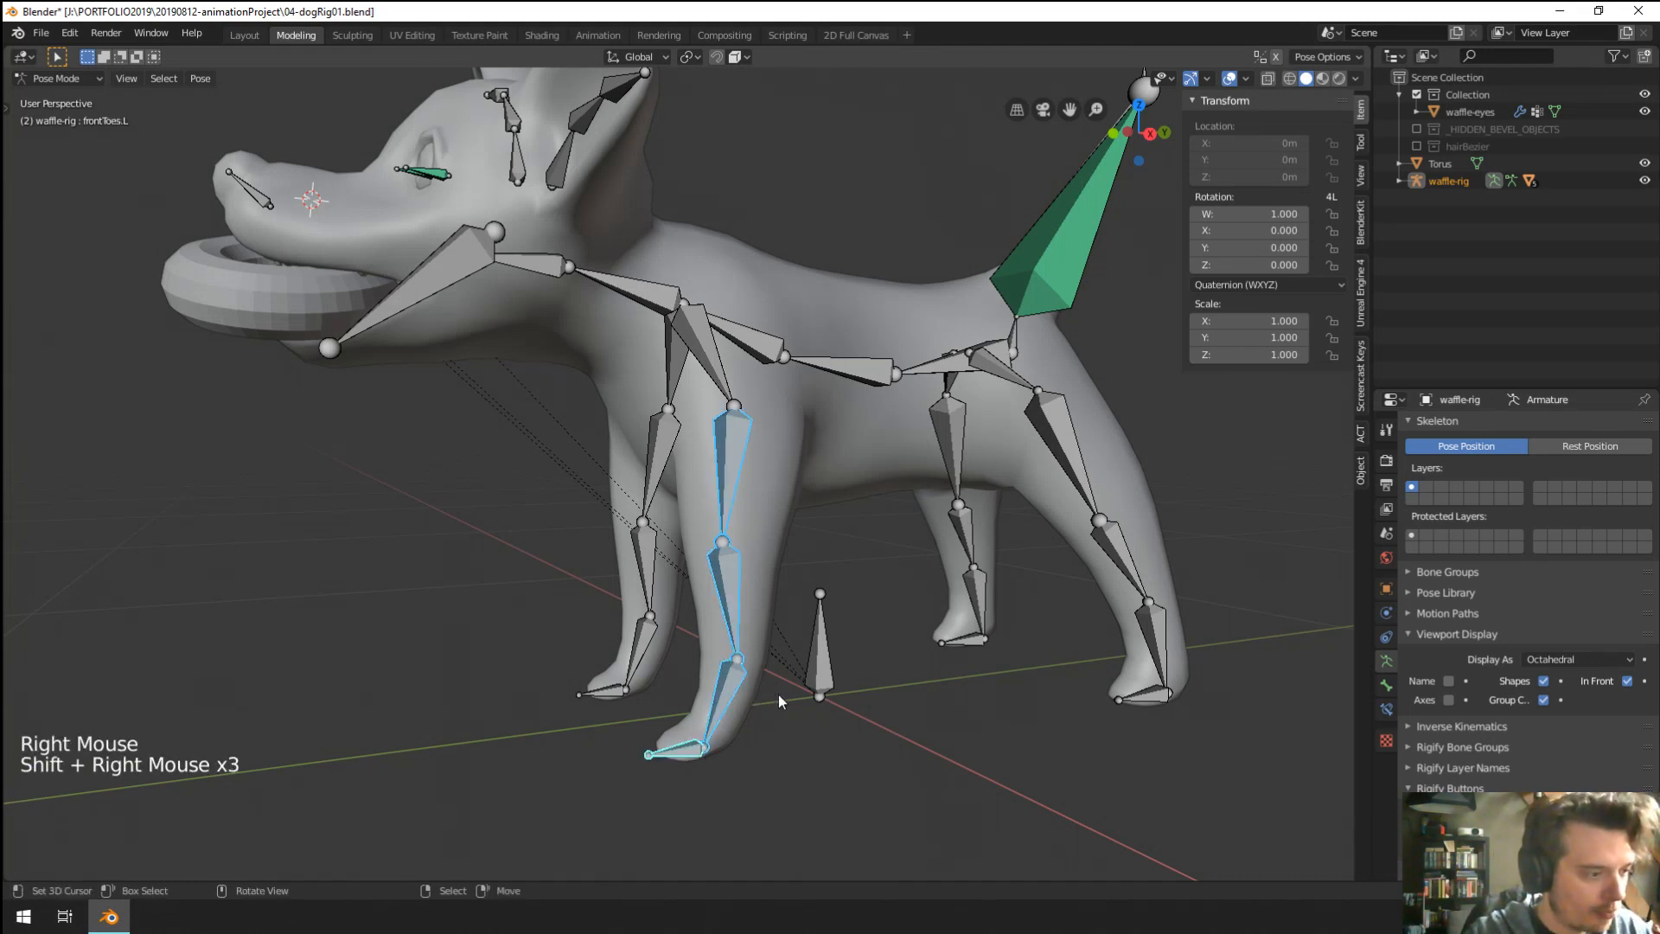
right_click(723, 622)
right_click(729, 709)
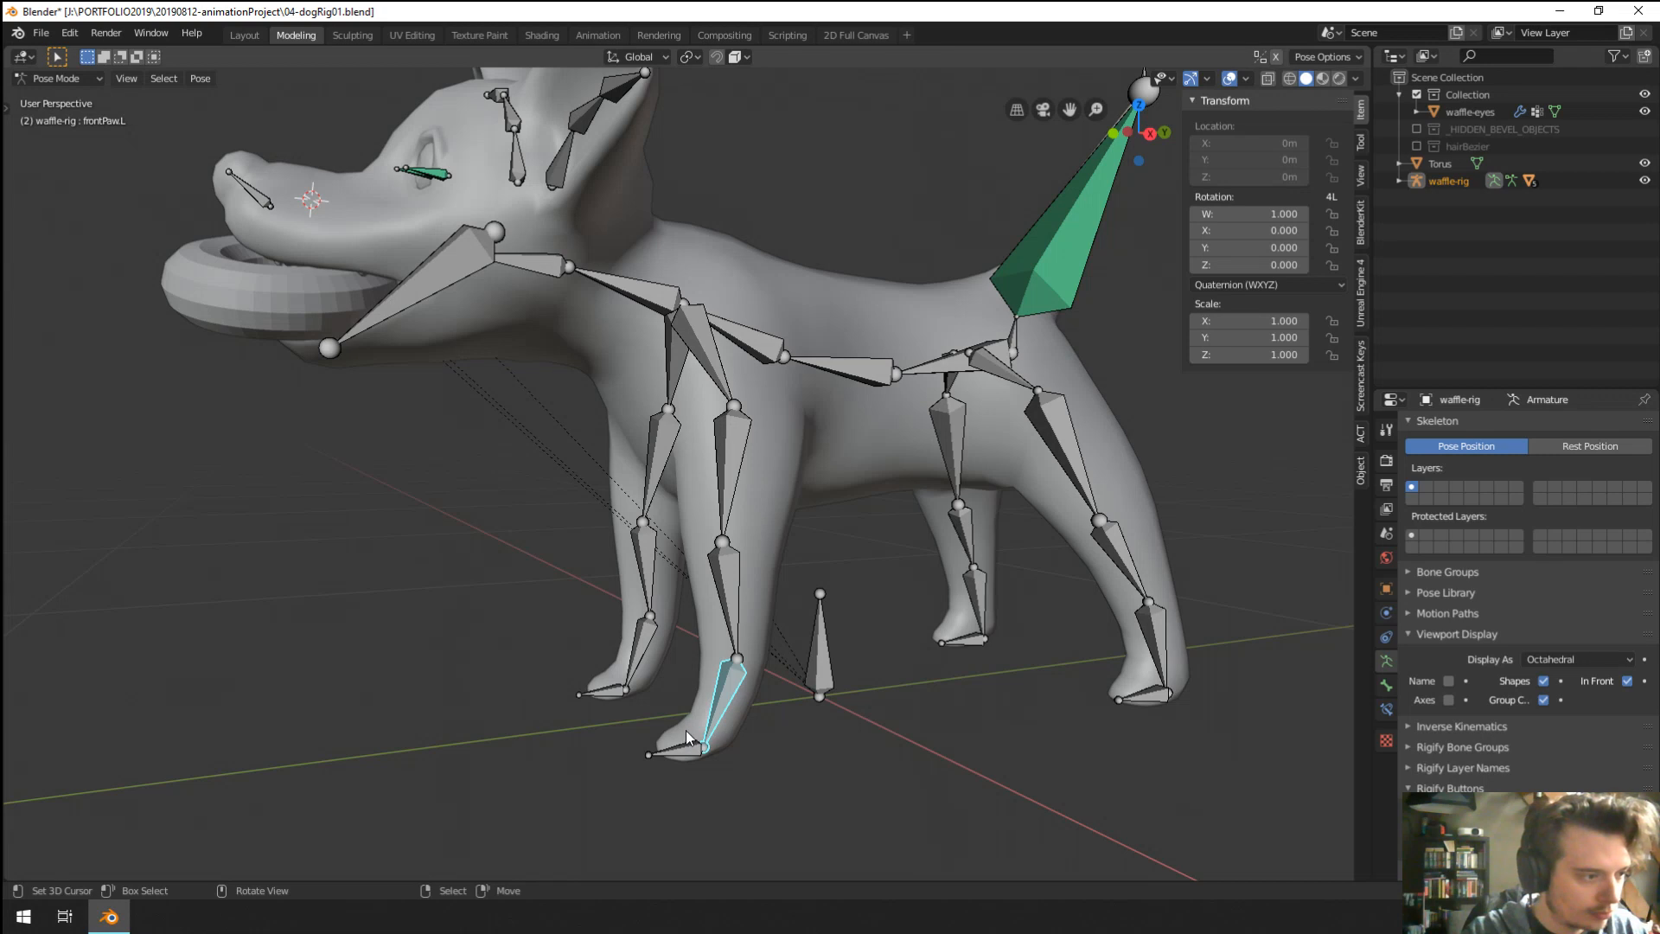
Select the left front leg bones from the upper leg down to frontToes.L and add an Inverse Kinematics constraint.
right_click(726, 473)
shift+right_click(730, 677)
shift+right_click(731, 677)
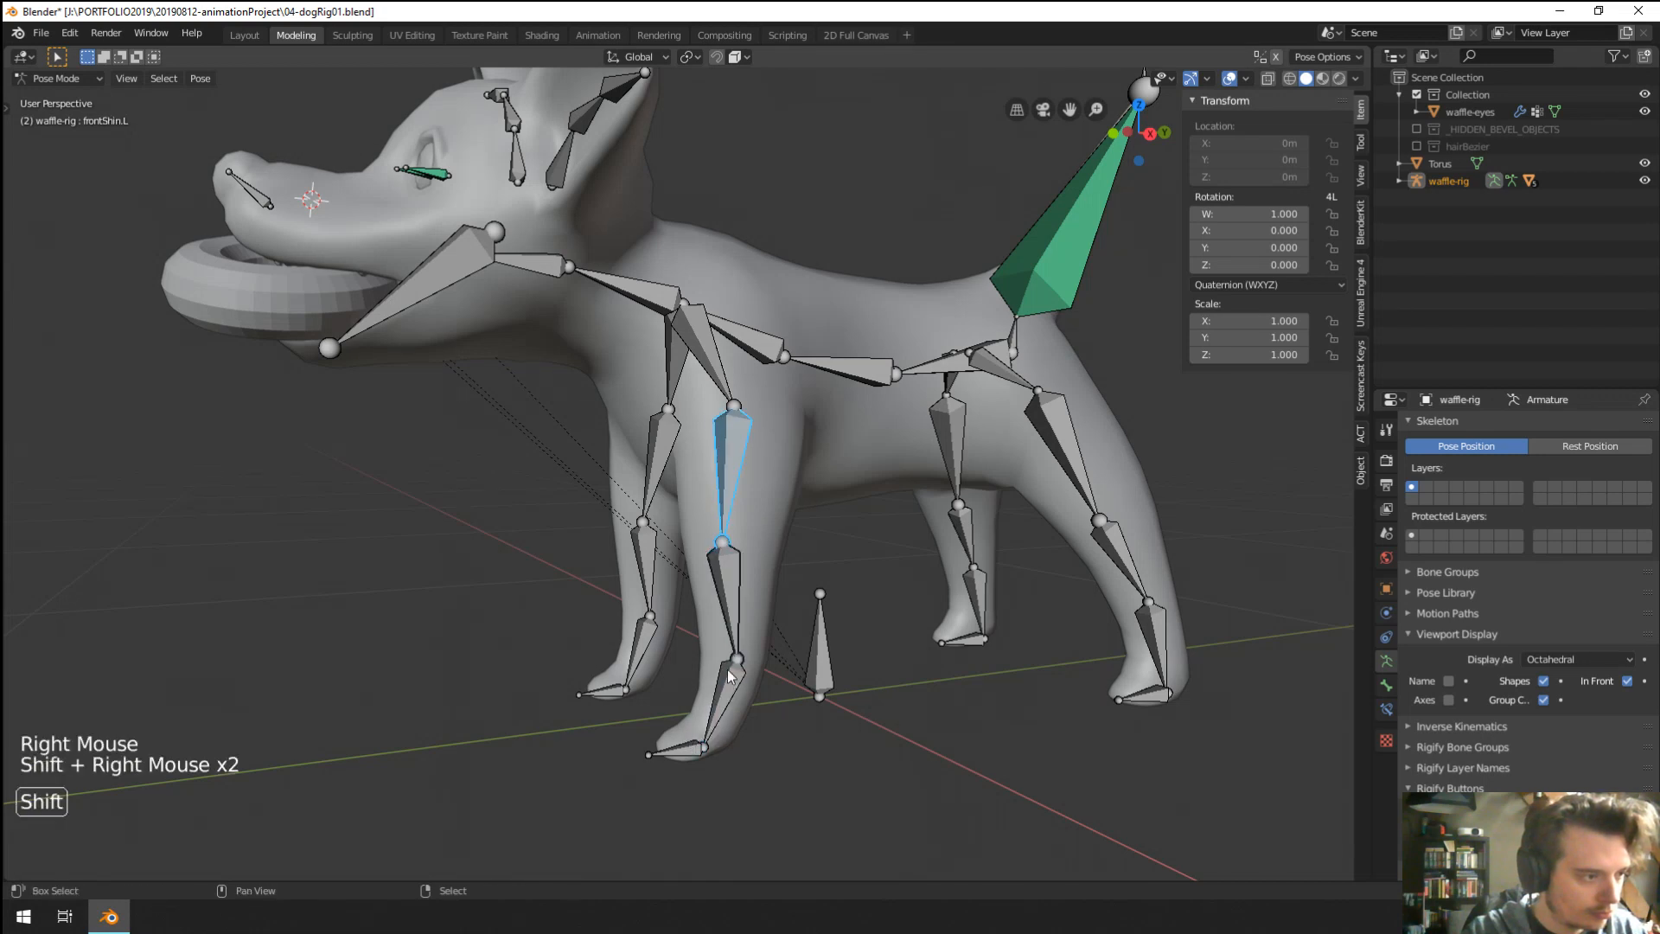
shift+right_click(730, 678)
shift+right_click(733, 641)
shift+right_click(681, 748)
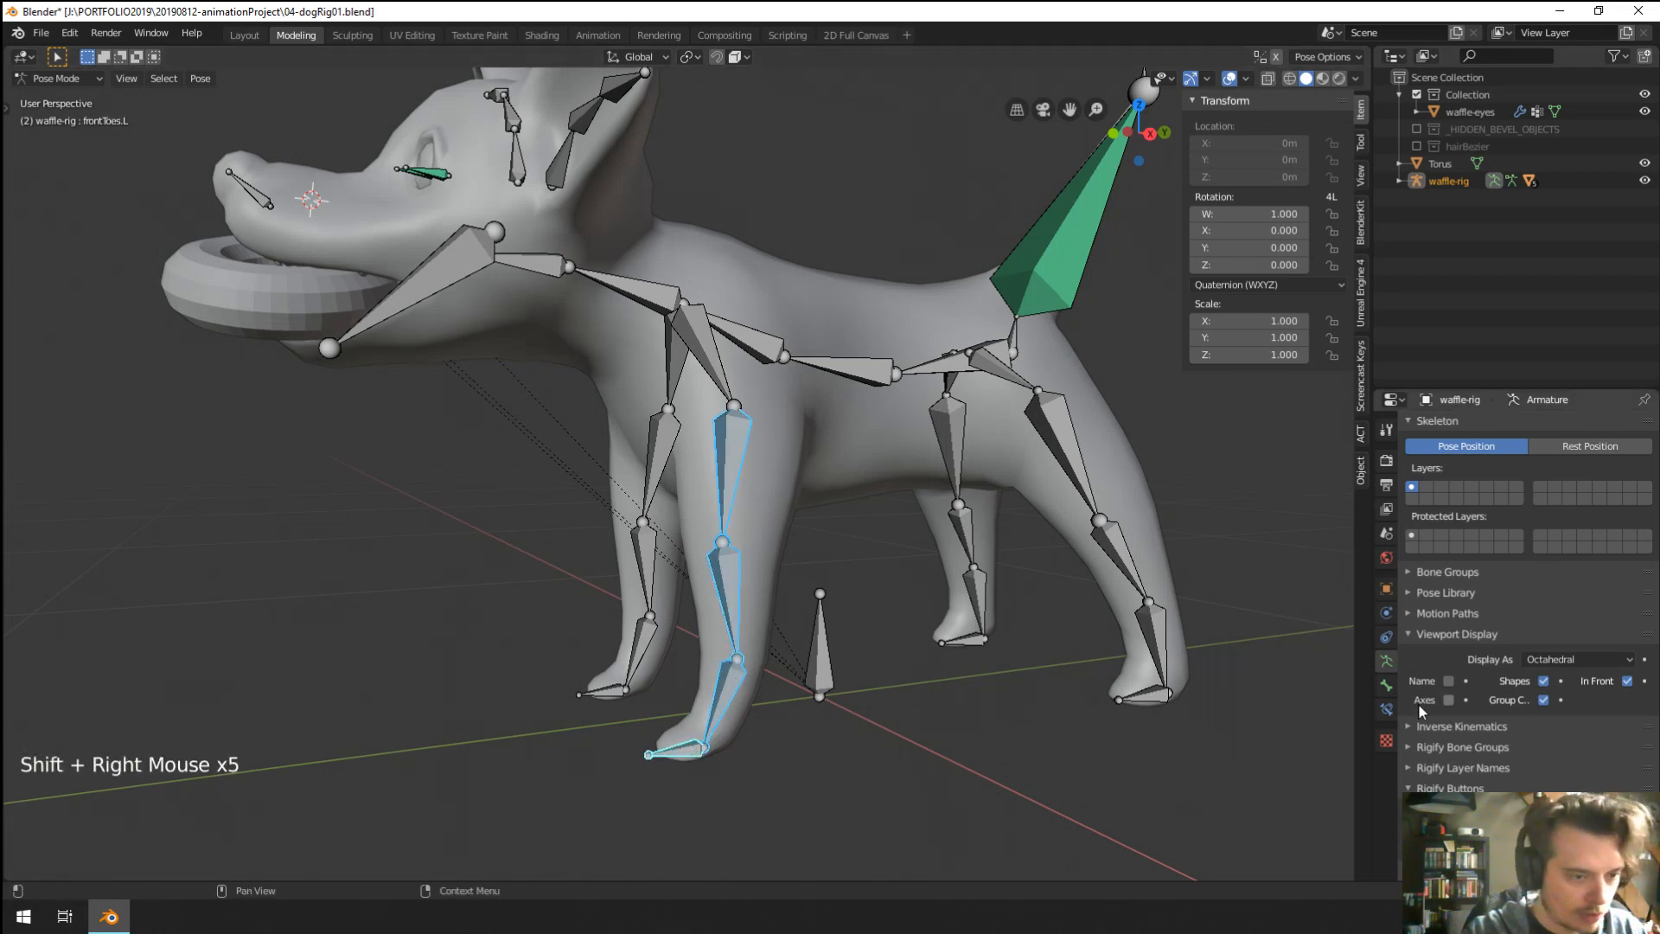
key(shift+ctrl+c)
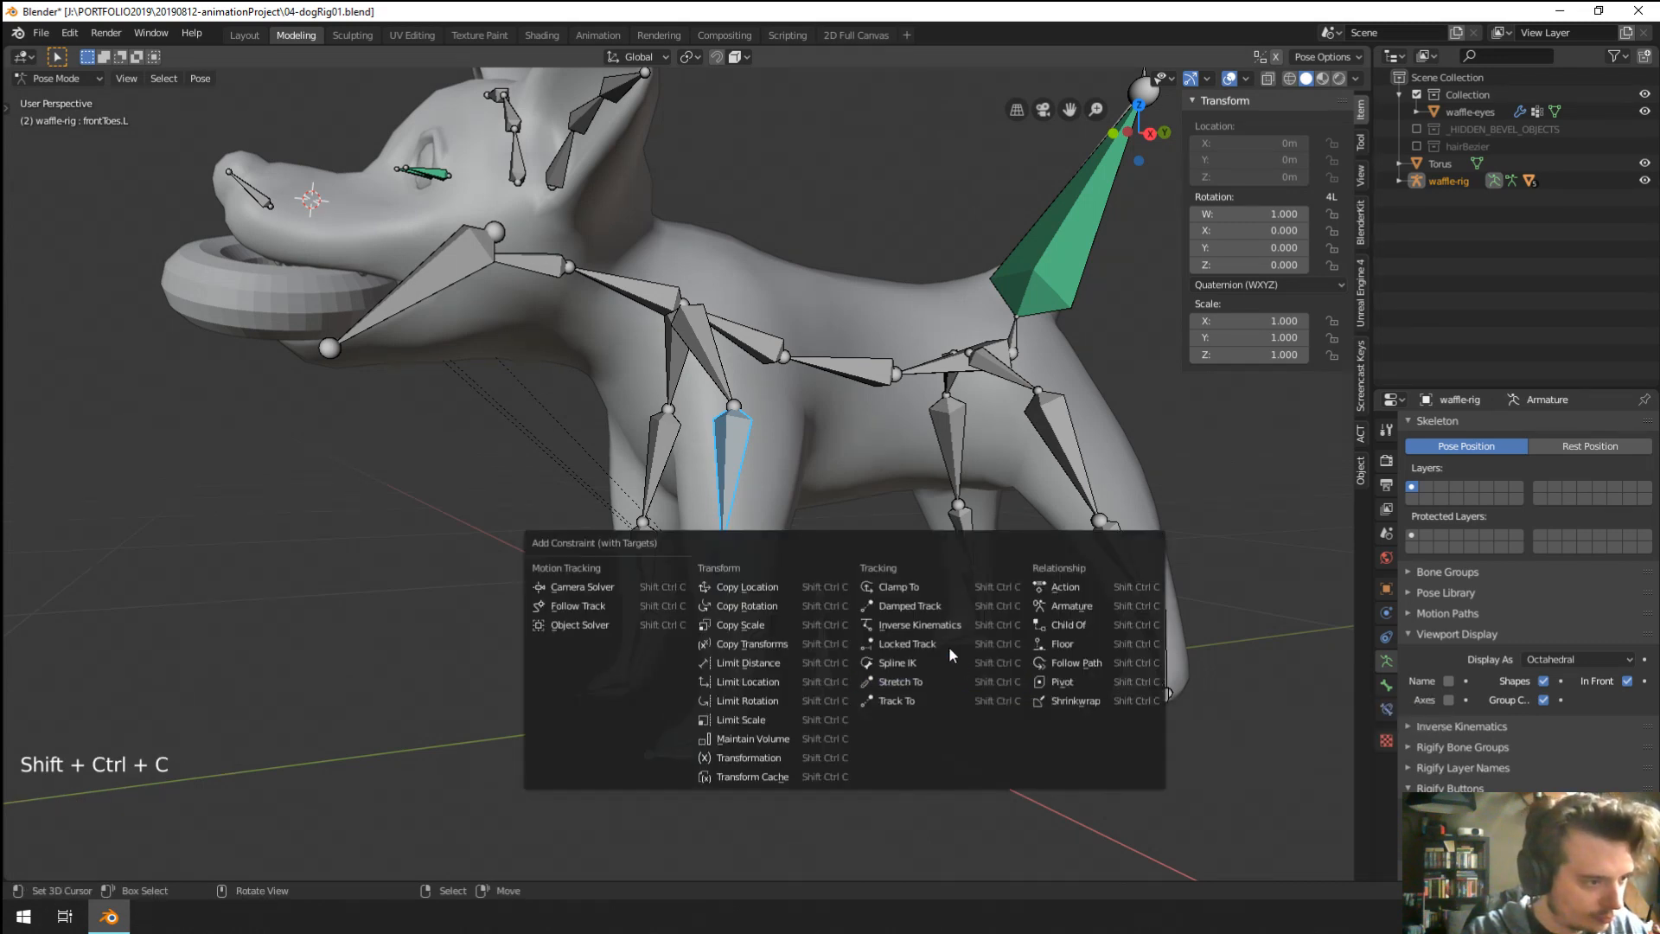
click(937, 626)
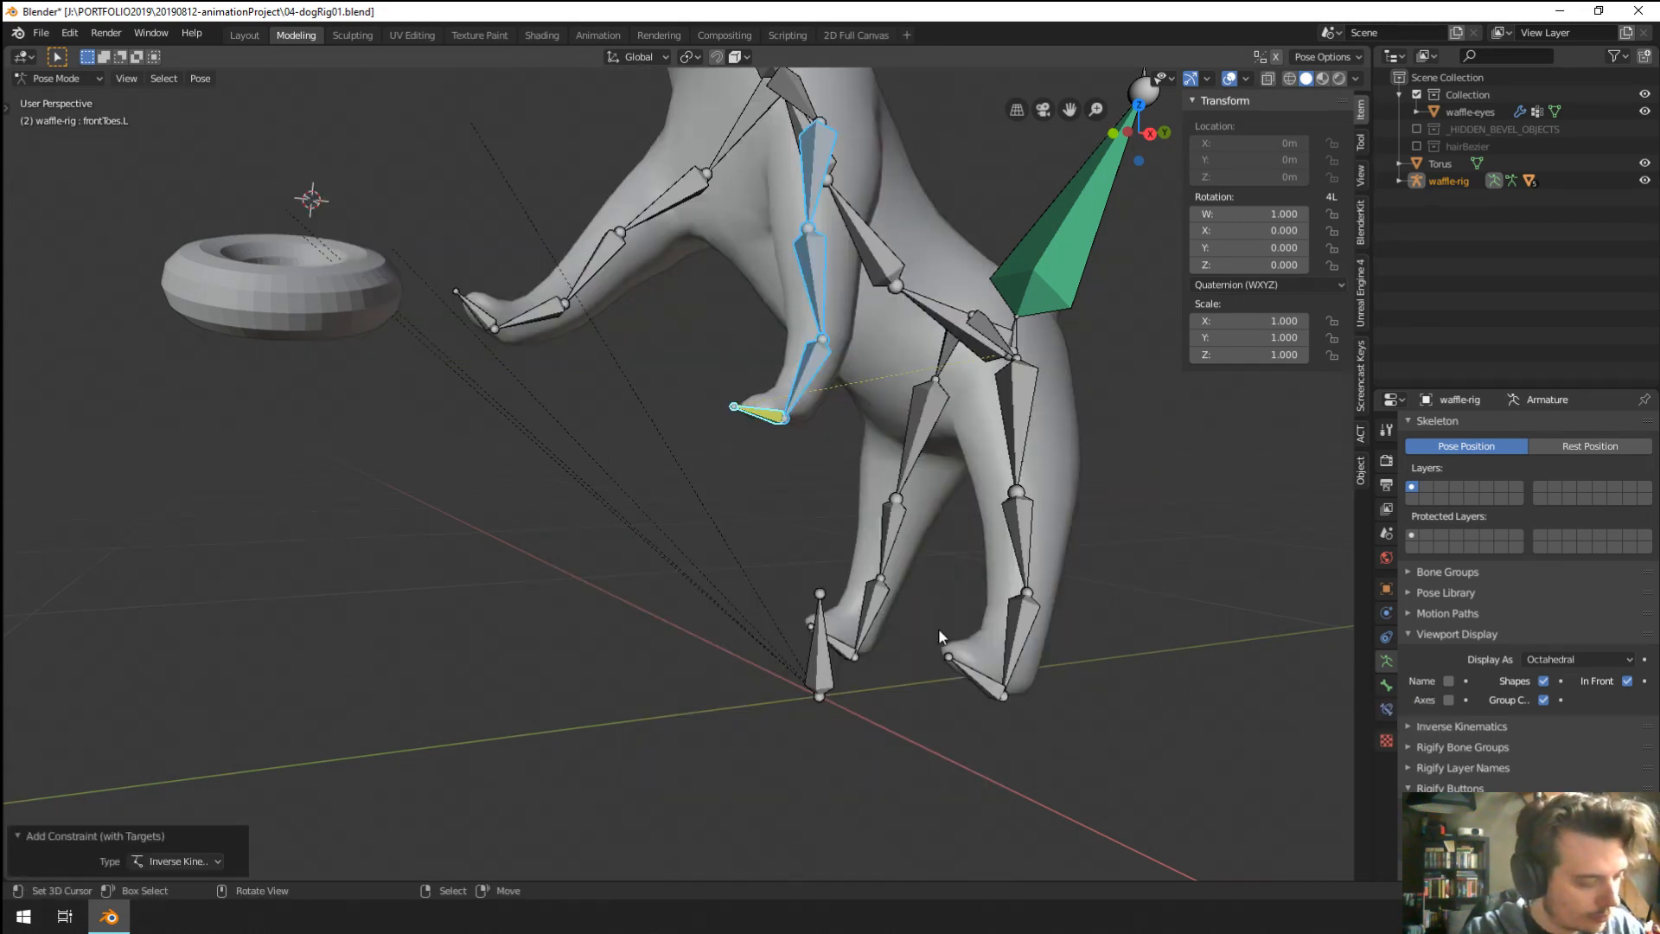
Try moving frontToes.L to test the leg, then undo its Inverse Kinematics constraint.
right_click(735, 414)
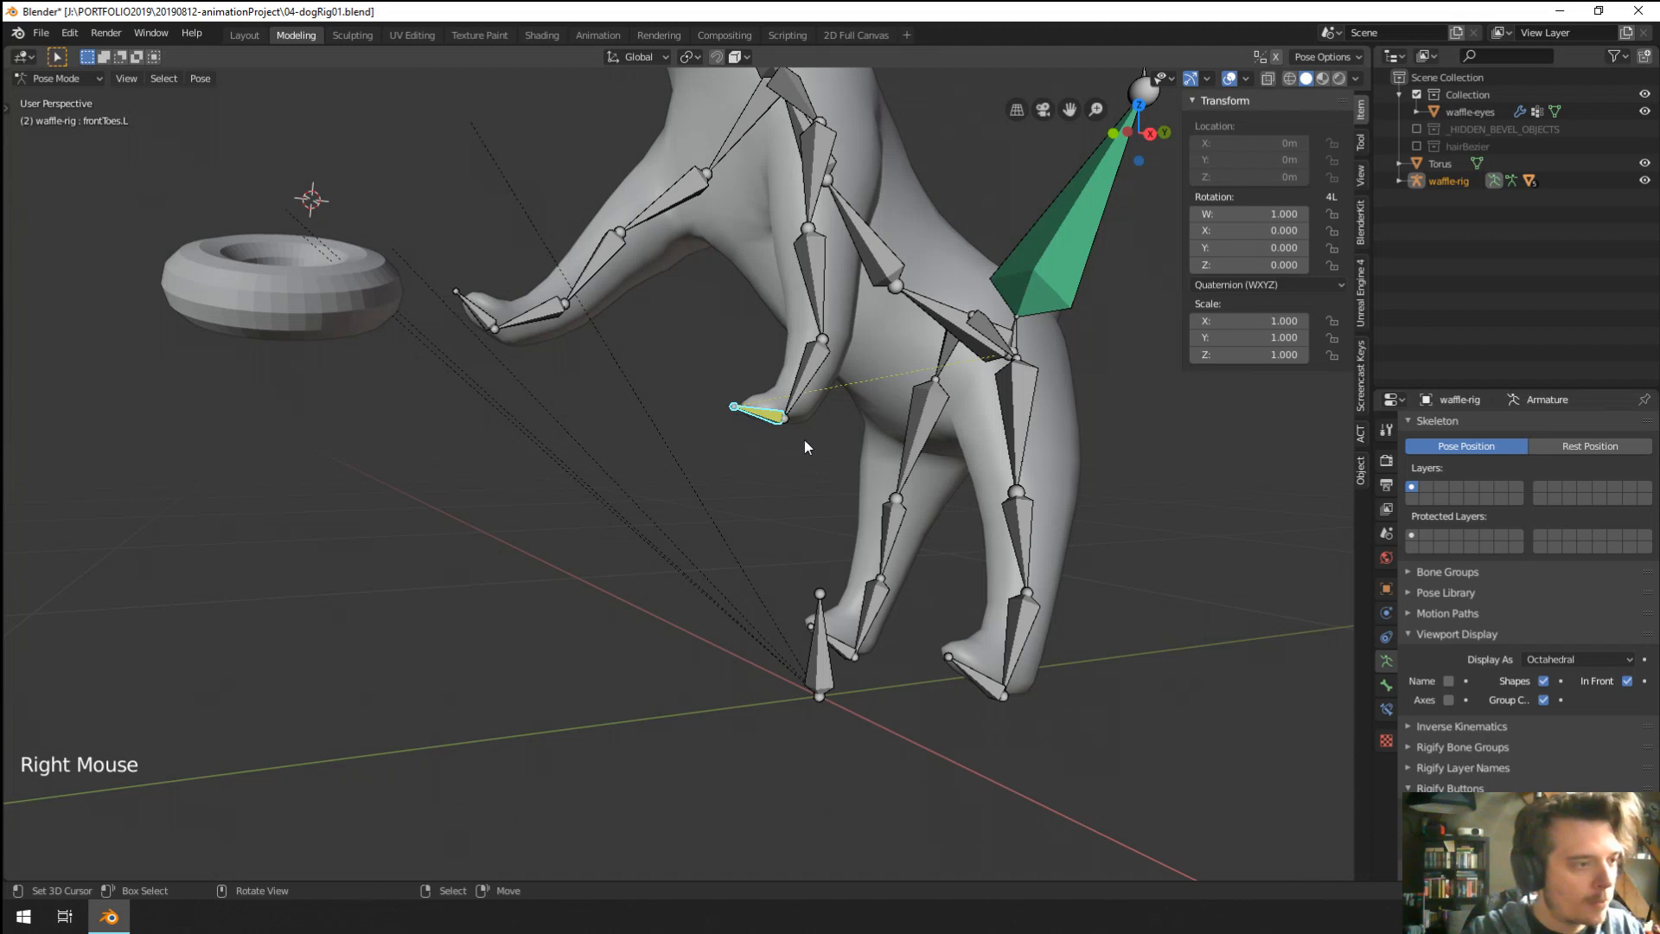
key(g)
right_click(787, 470)
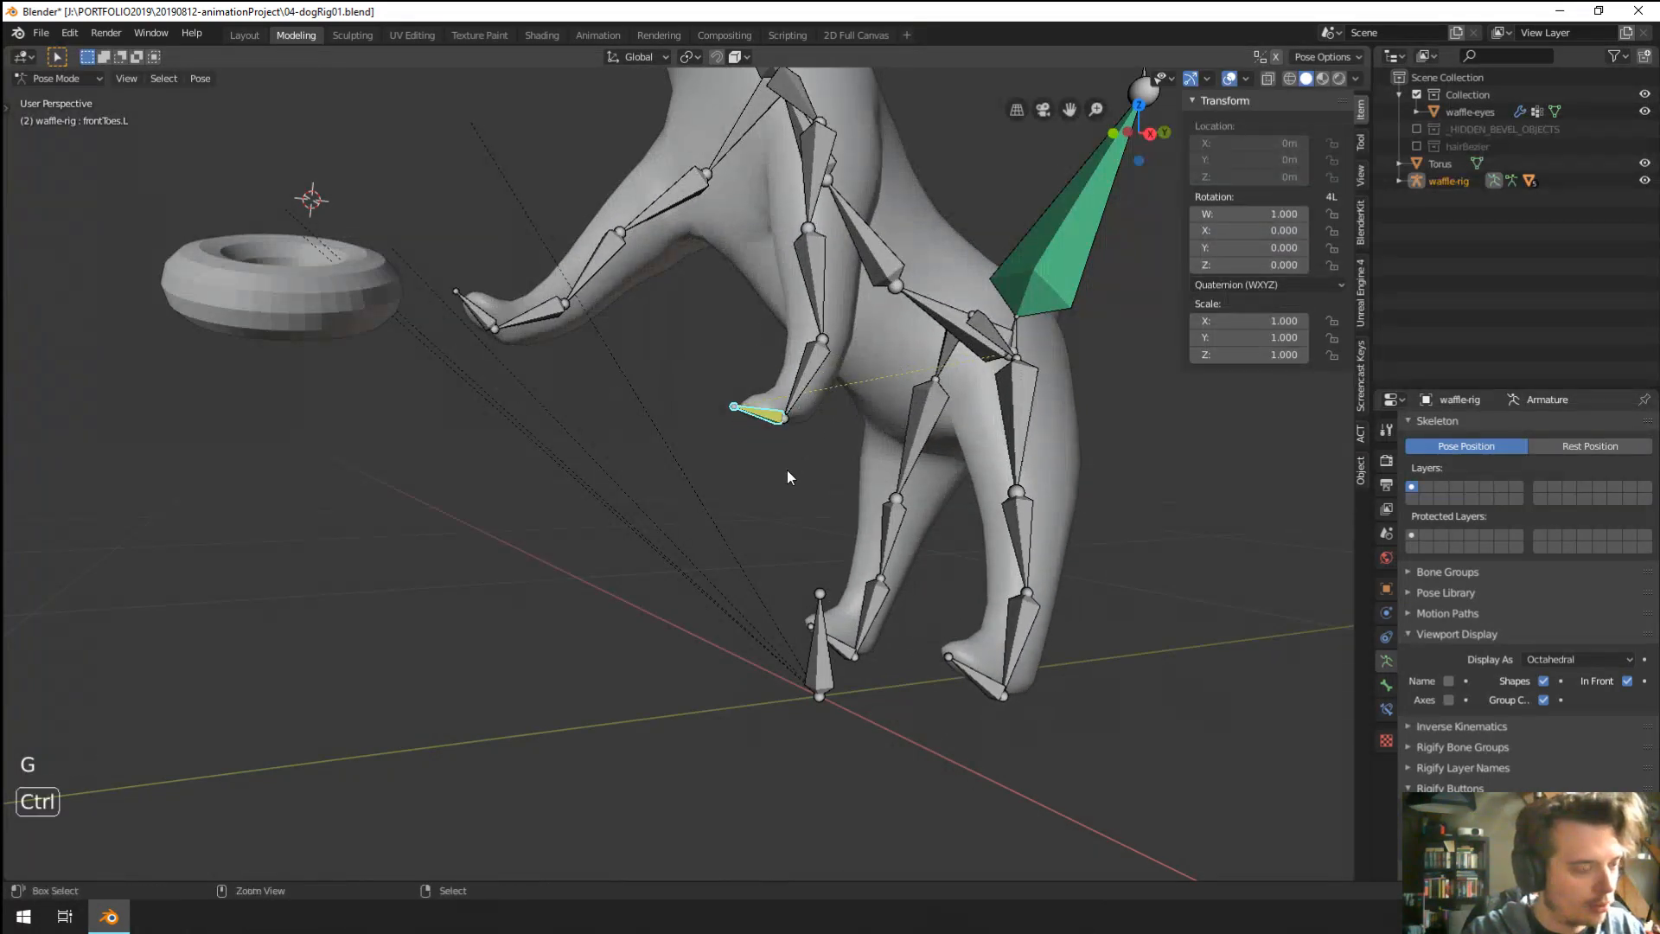
key(ctrl+z)
key(ctrl+z)
Add an Inverse Kinematics constraint to frontPaw.L with frontToes.L as its target bone.
right_click(740, 688)
right_click(716, 495)
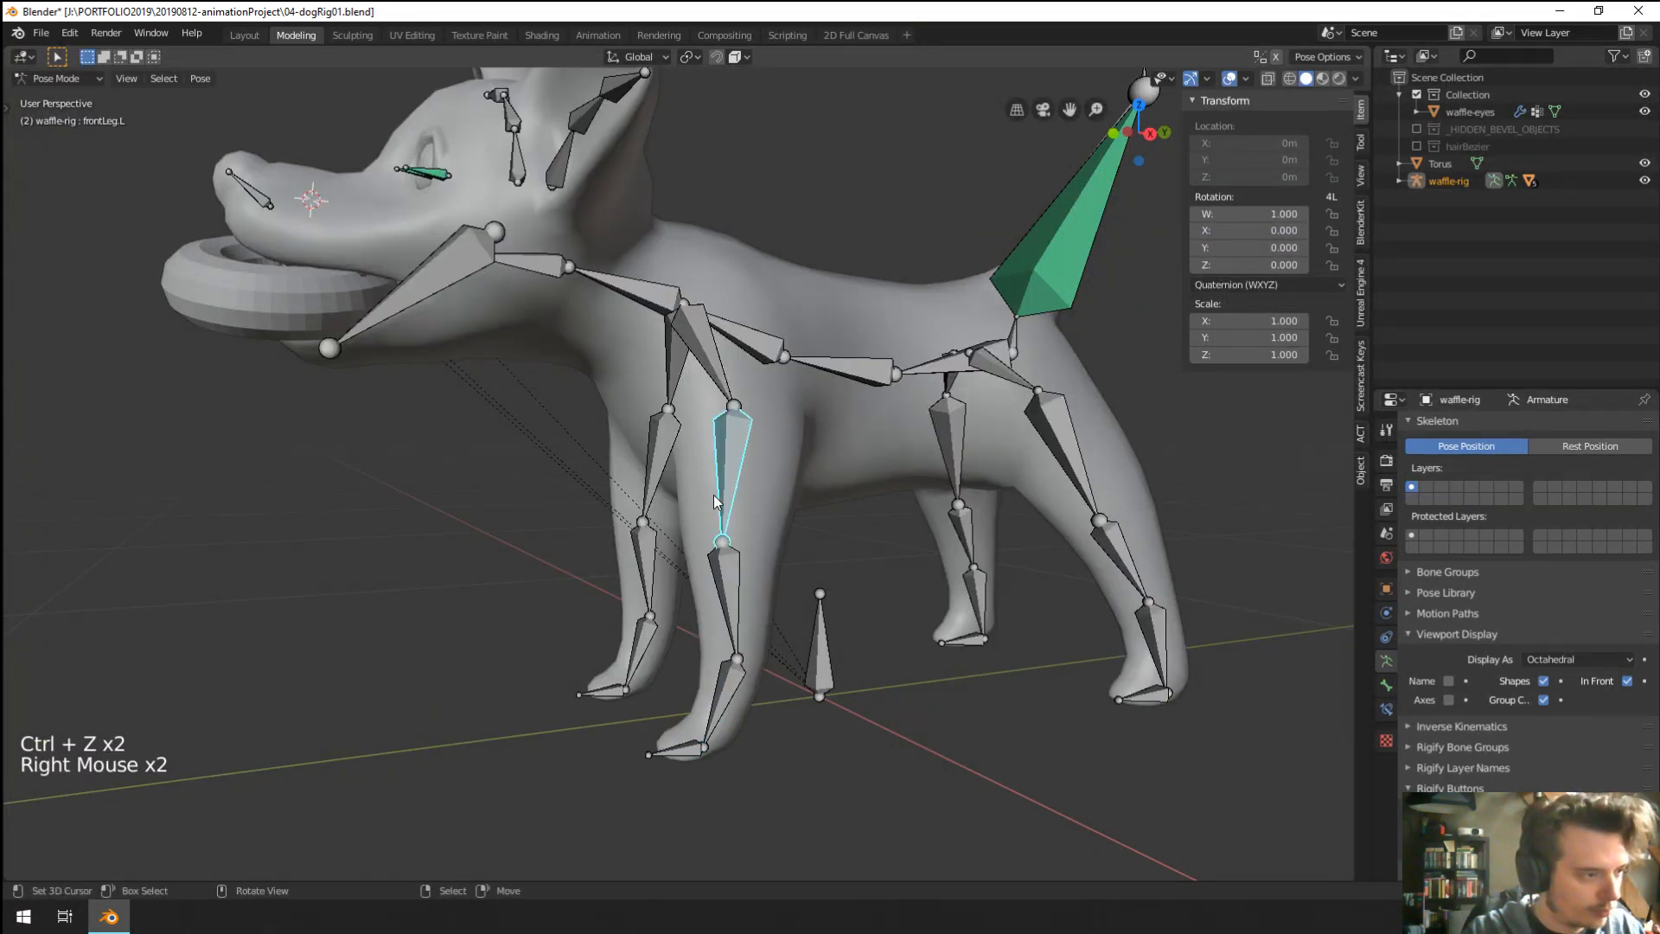
right_click(681, 750)
shift+right_click(683, 743)
key(ctrl+shift+c)
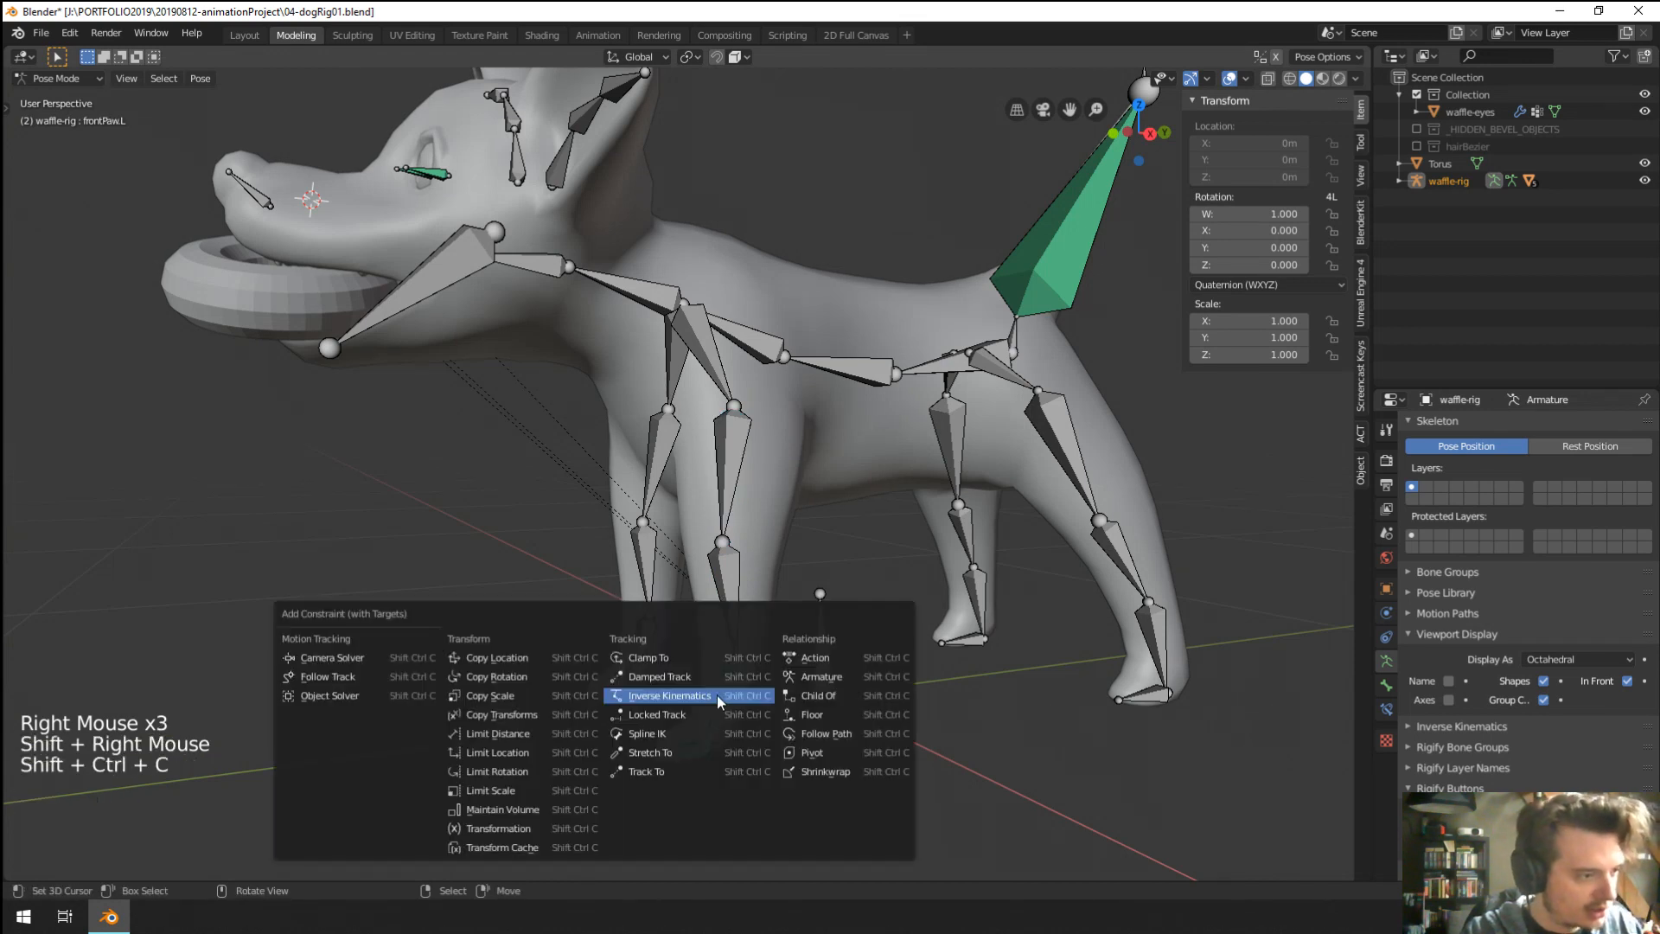
click(712, 692)
right_click(724, 705)
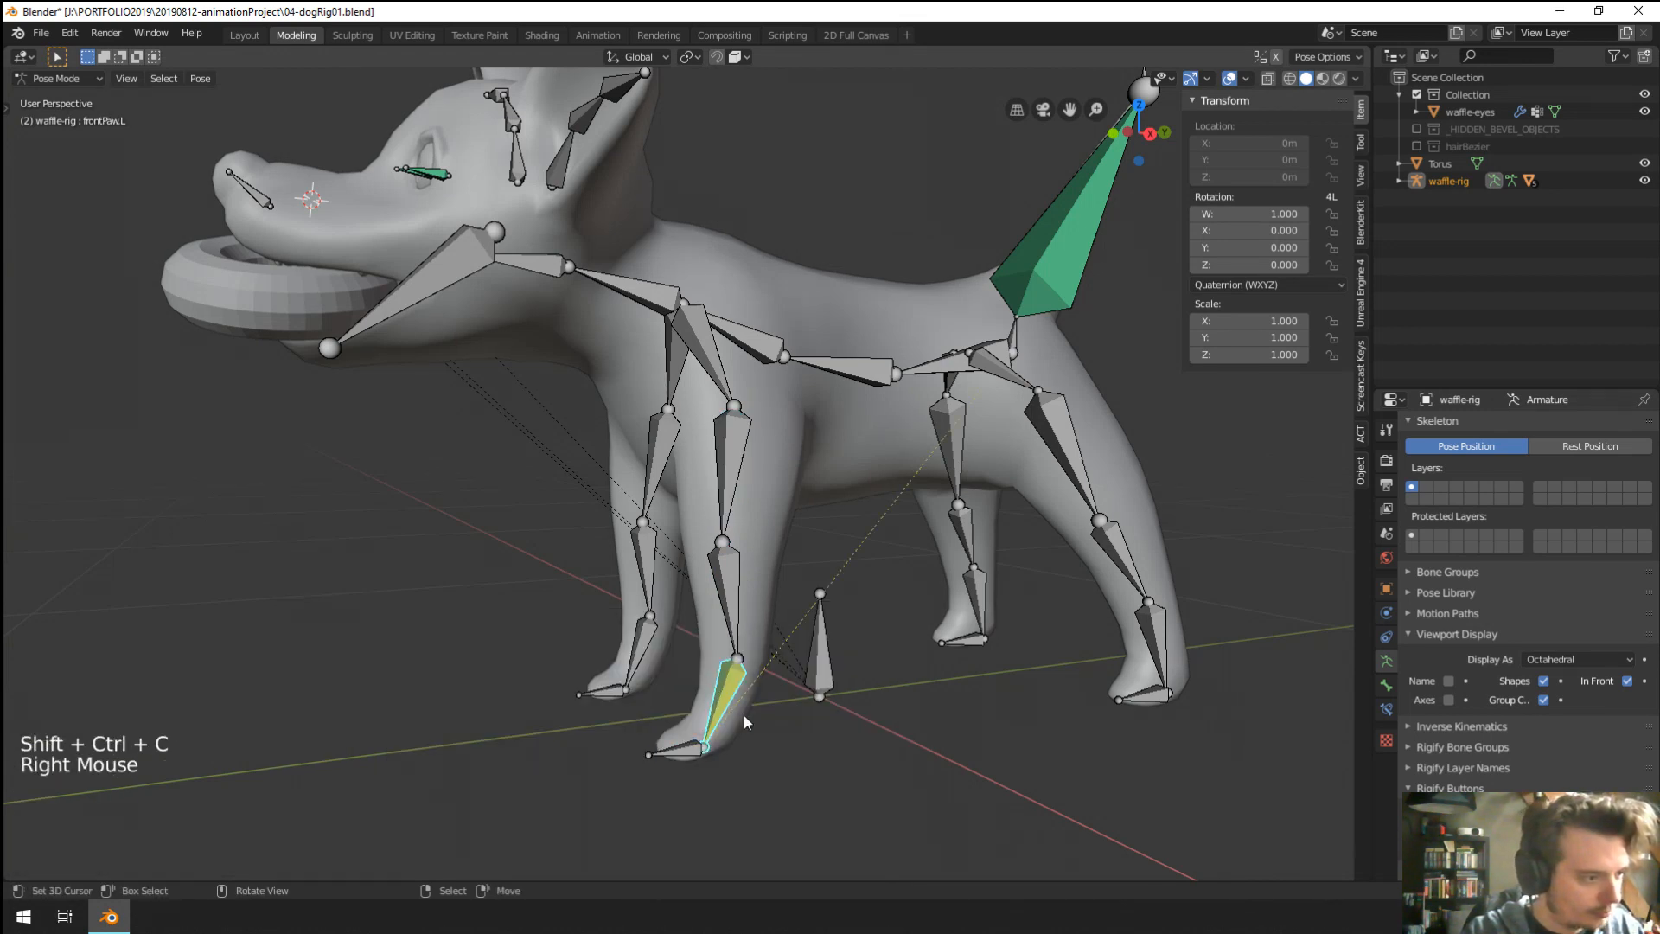
Clear the parent of frontToes.L in Edit Mode and return to Pose Mode.
right_click(700, 751)
key(g)
key(Tab)
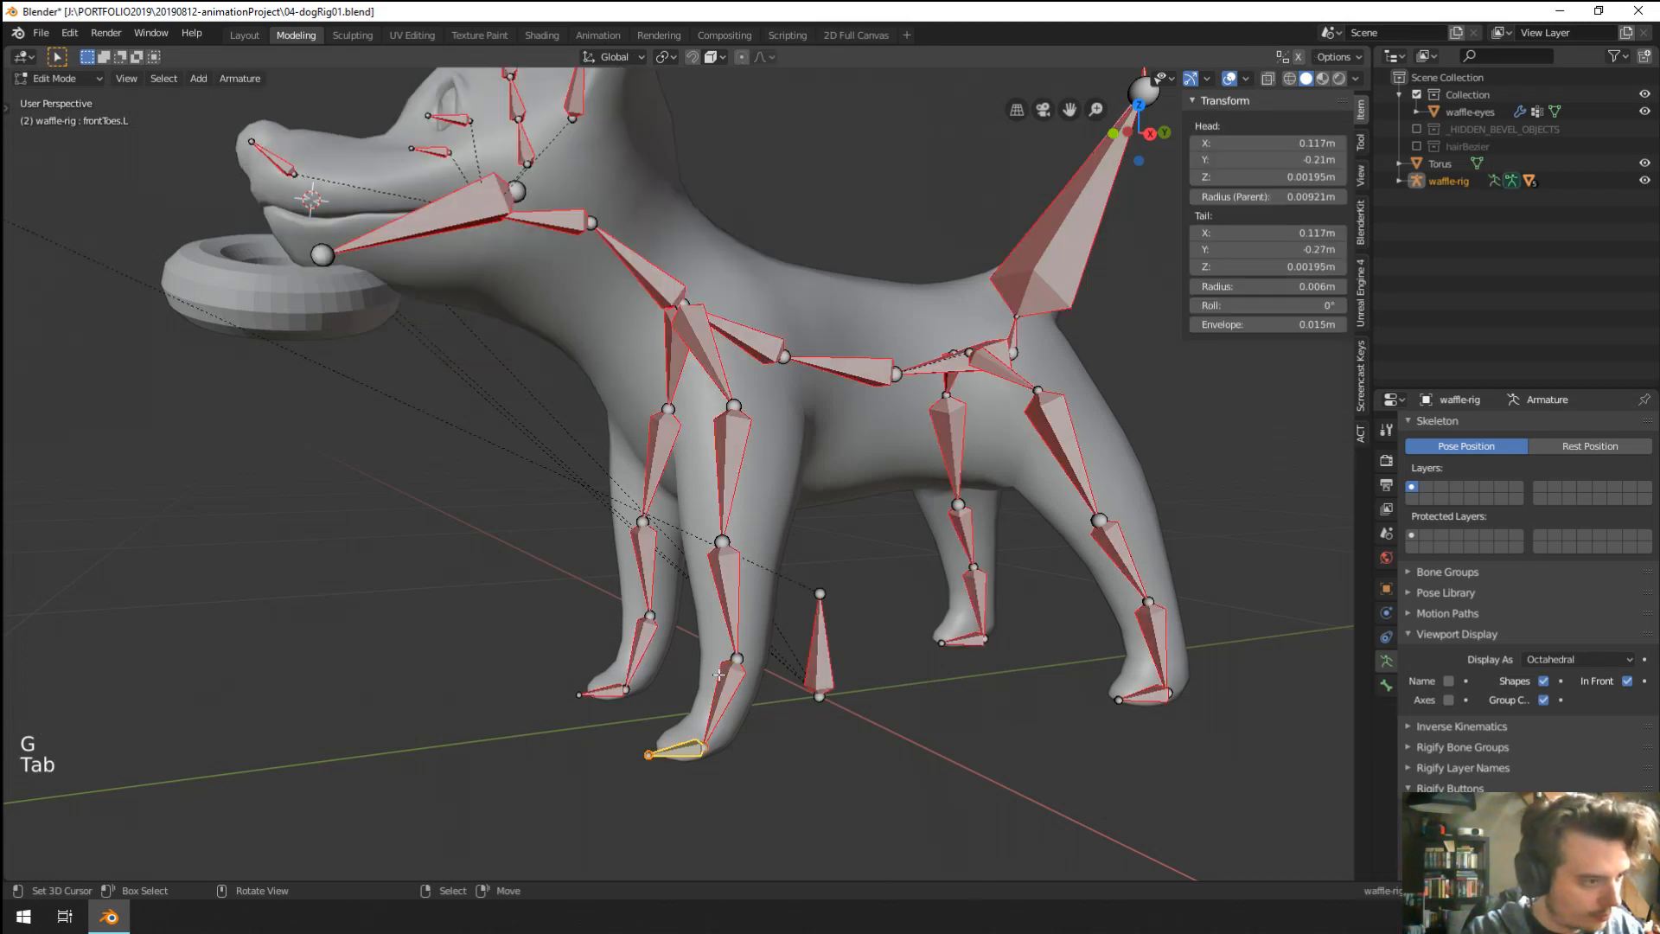
key(alt+p)
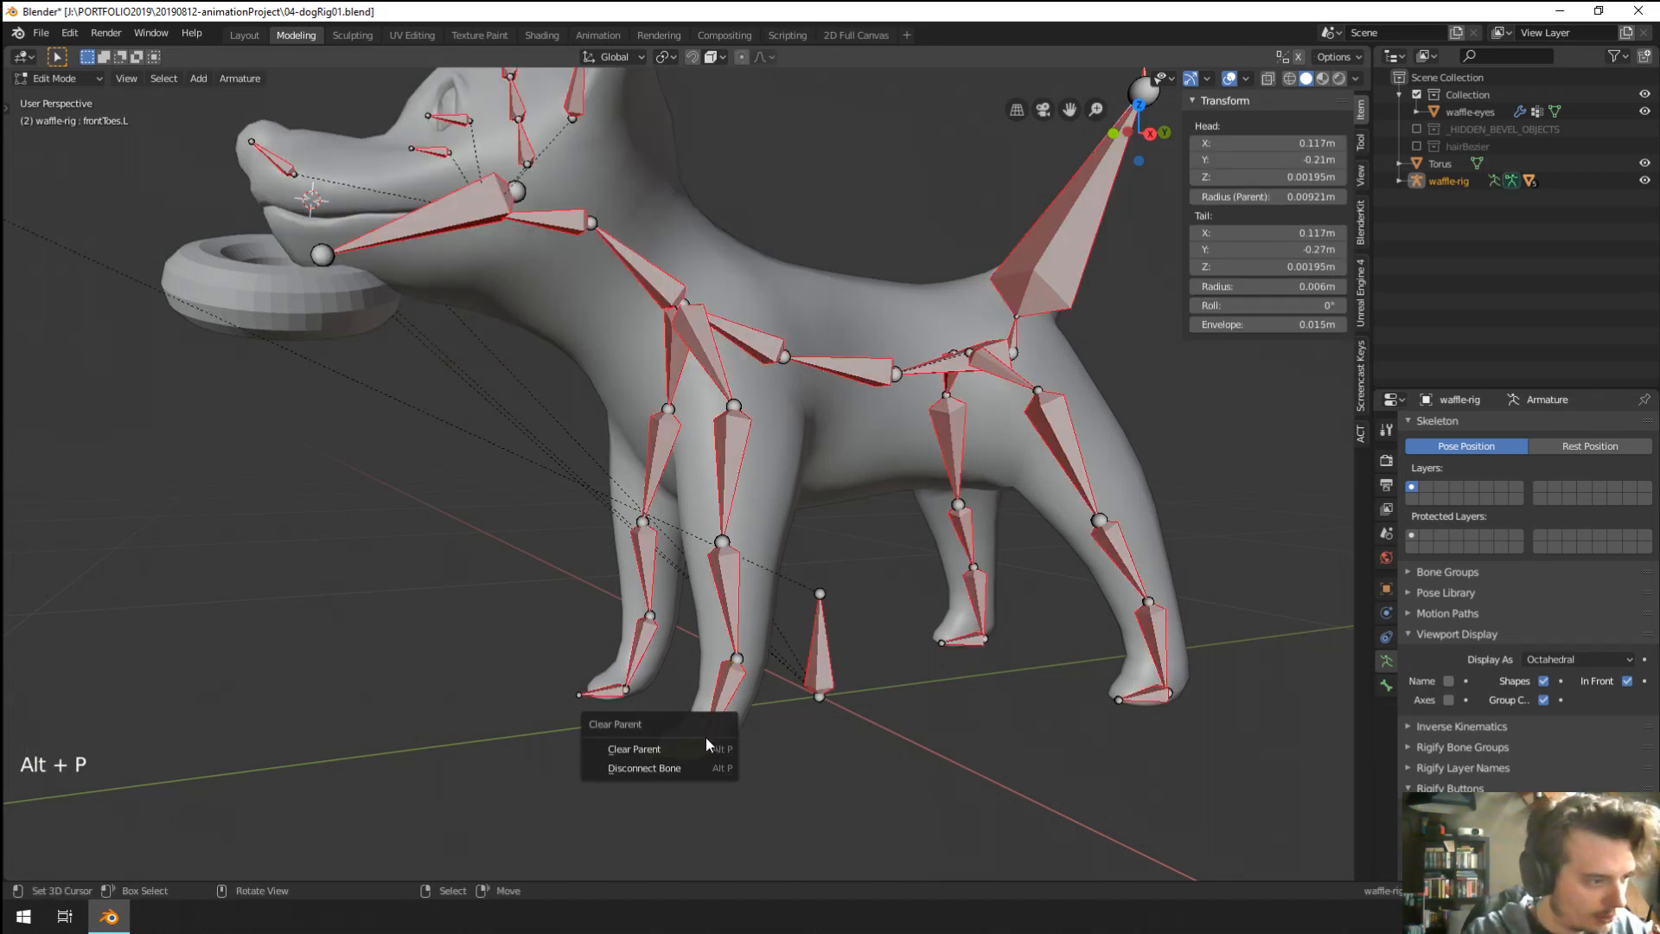
click(705, 746)
key(Tab)
Test how the rig follows the unparented frontToes.L by moving it, and cancel the move.
right_click(704, 743)
key(g)
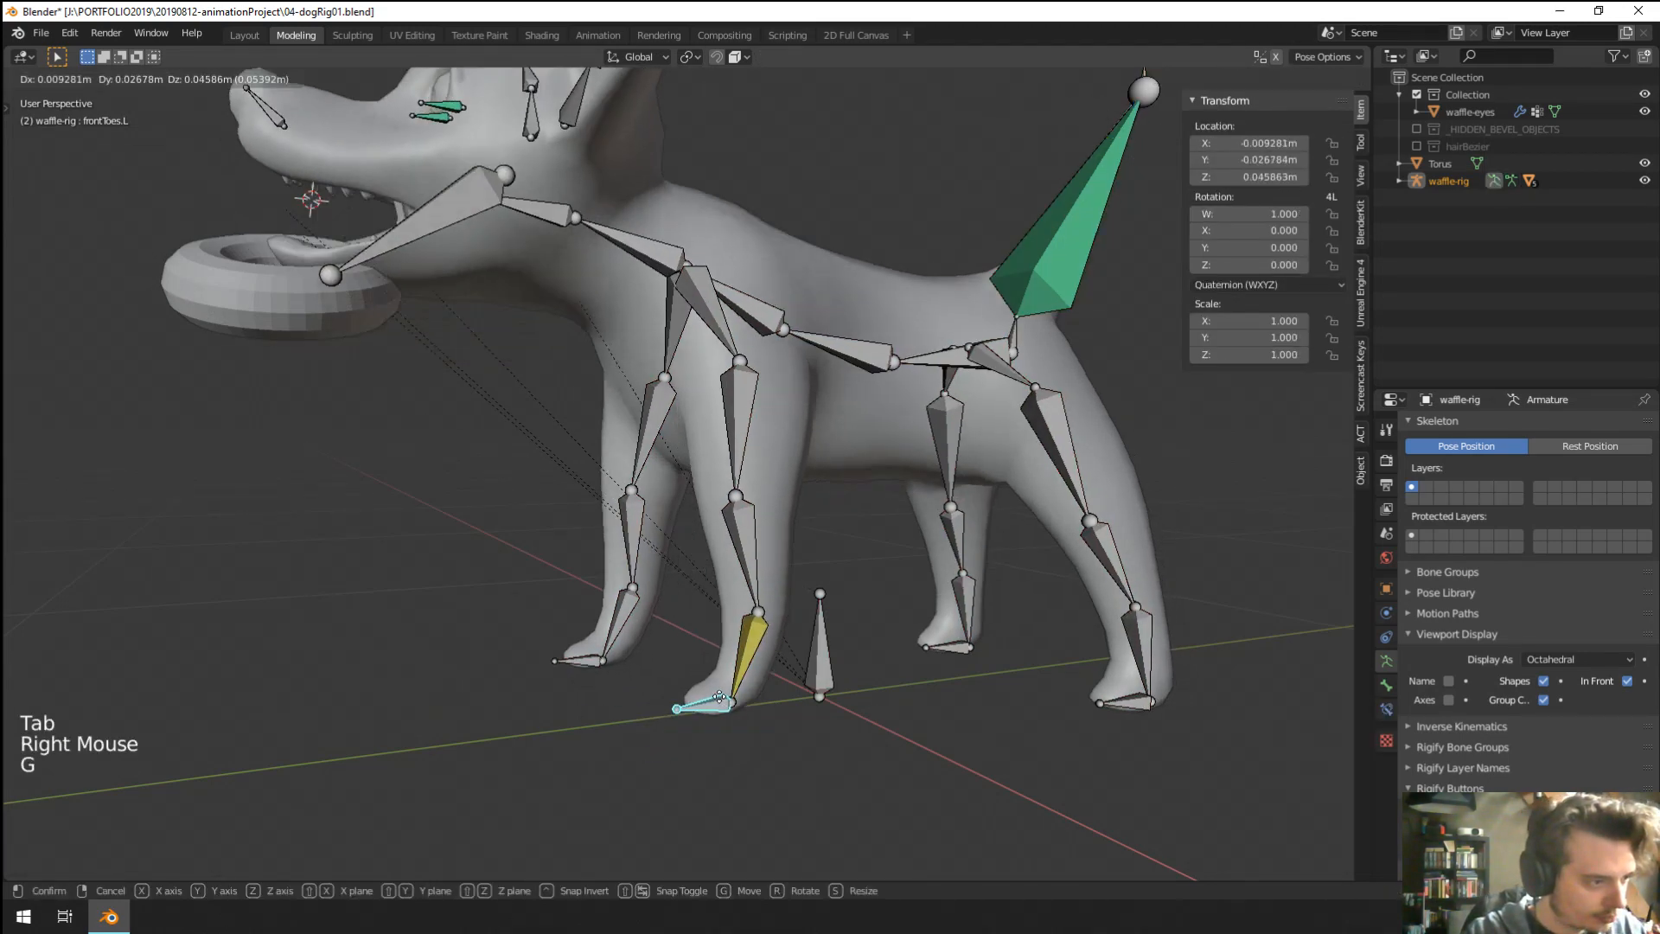
right_click(717, 570)
Set the chain length of frontPaw.L's IK constraint to 3.
right_click(729, 691)
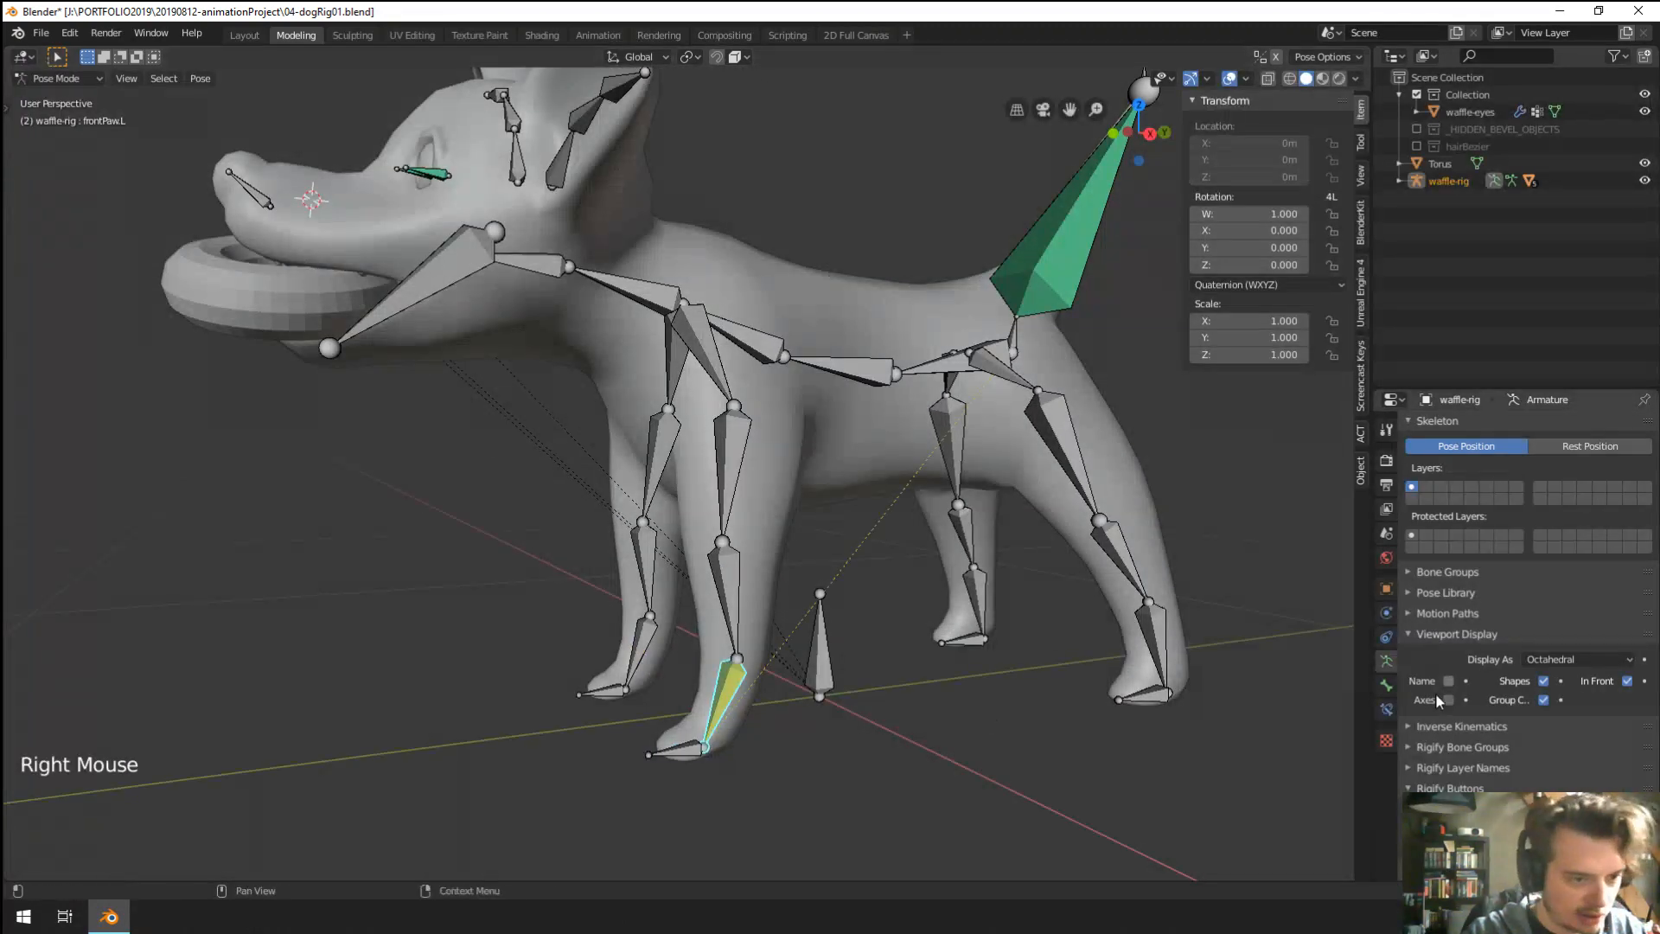
click(1386, 685)
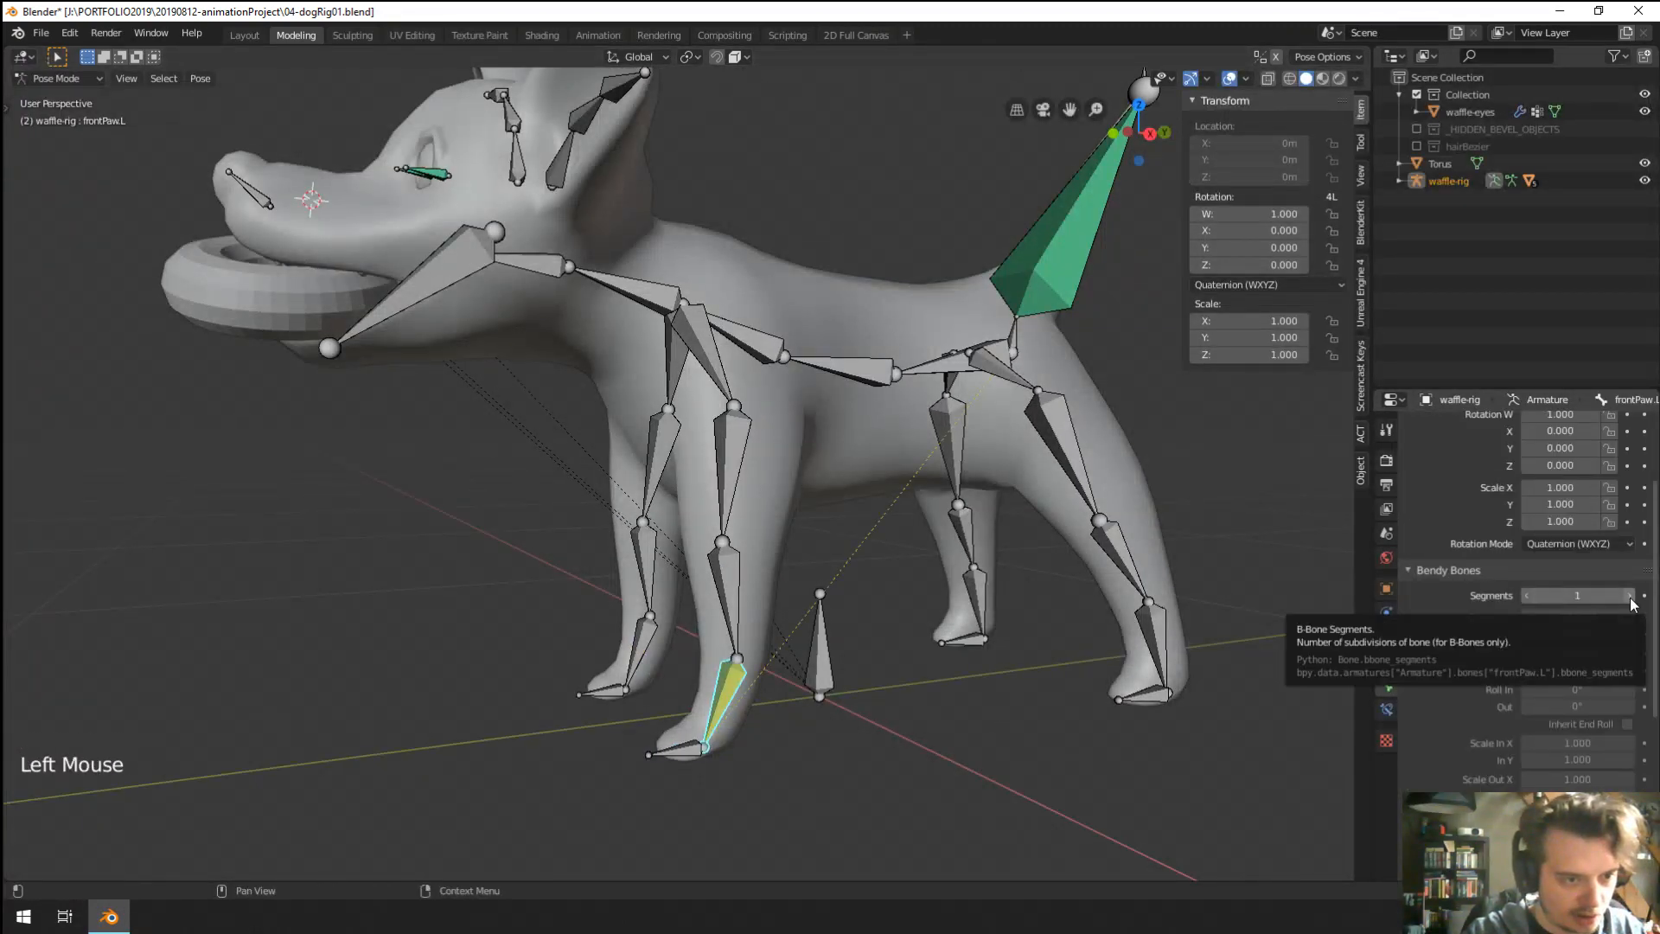
click(1386, 707)
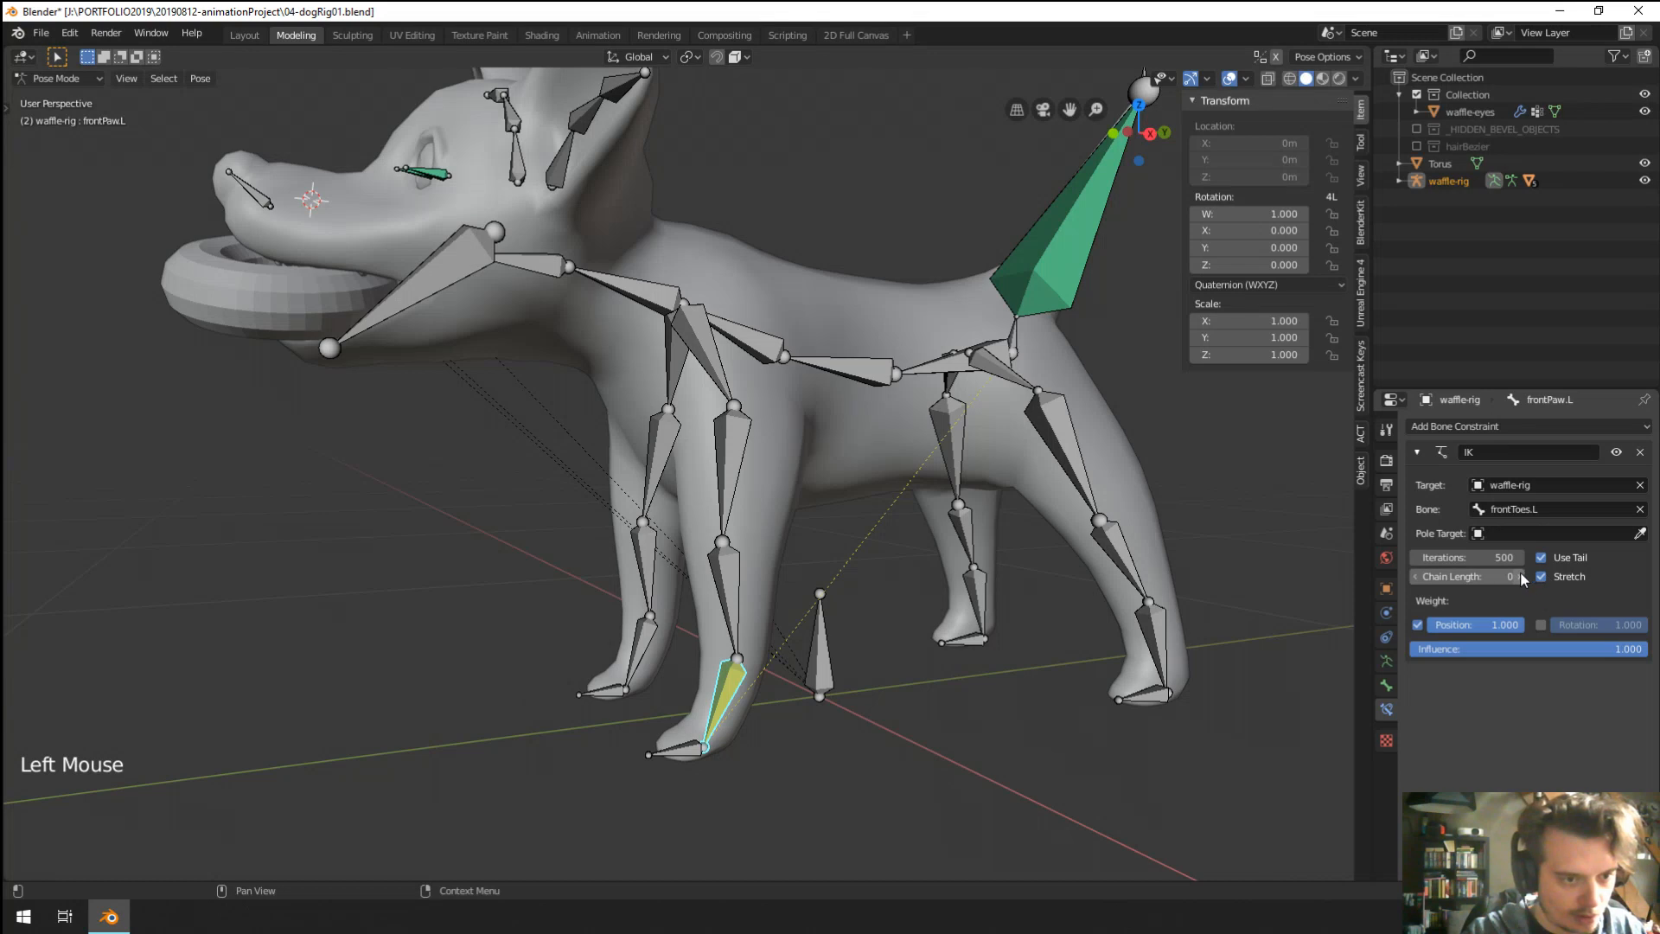
click(1520, 573)
click(1521, 576)
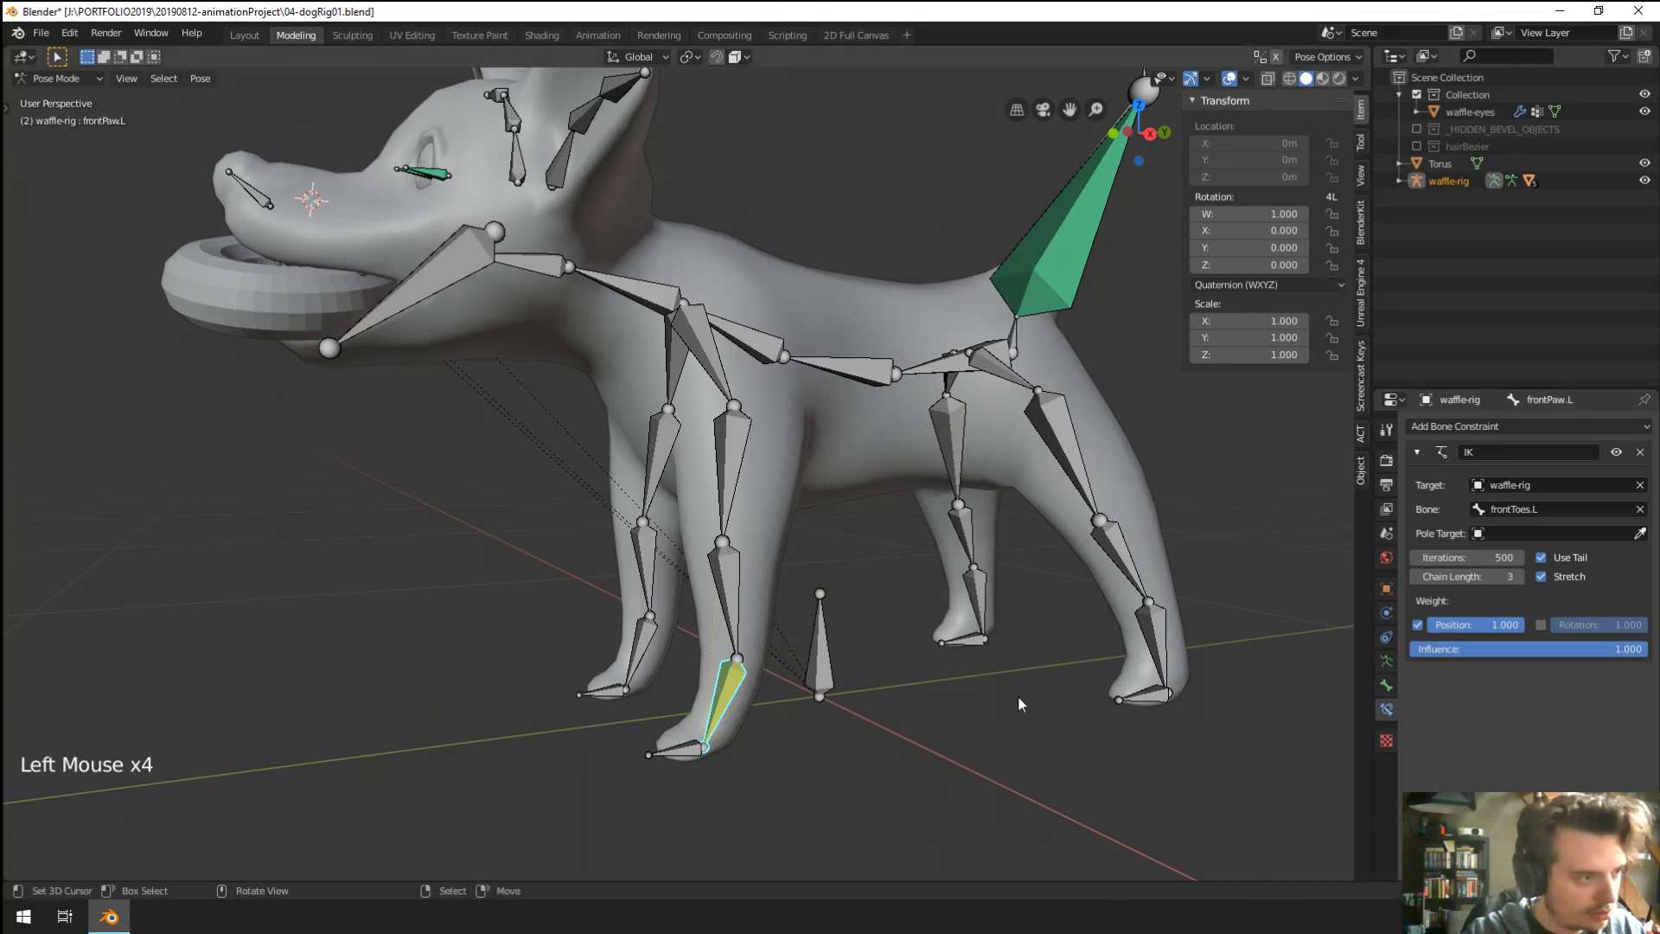
Test the left front leg's shortened IK chain by moving frontToes.L from several view angles, cancelling each move.
right_click(707, 750)
key(g)
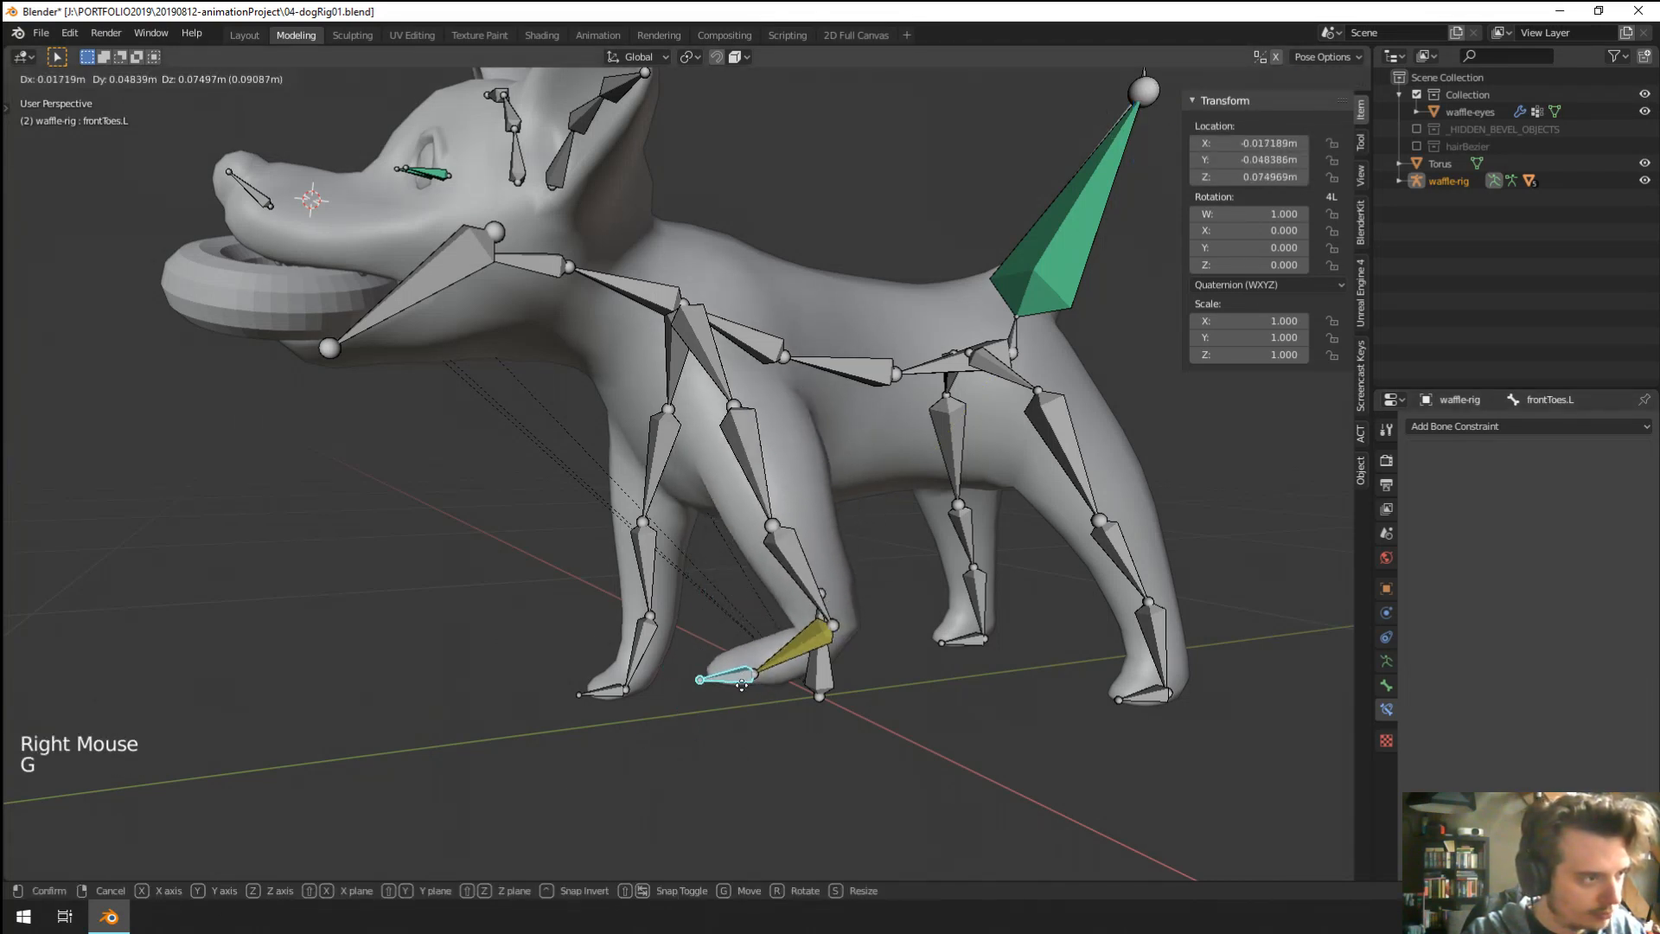
mouse_move(742, 685)
middle_down()
mouse_move(778, 683)
mouse_move(761, 679)
middle_up()
key(g)
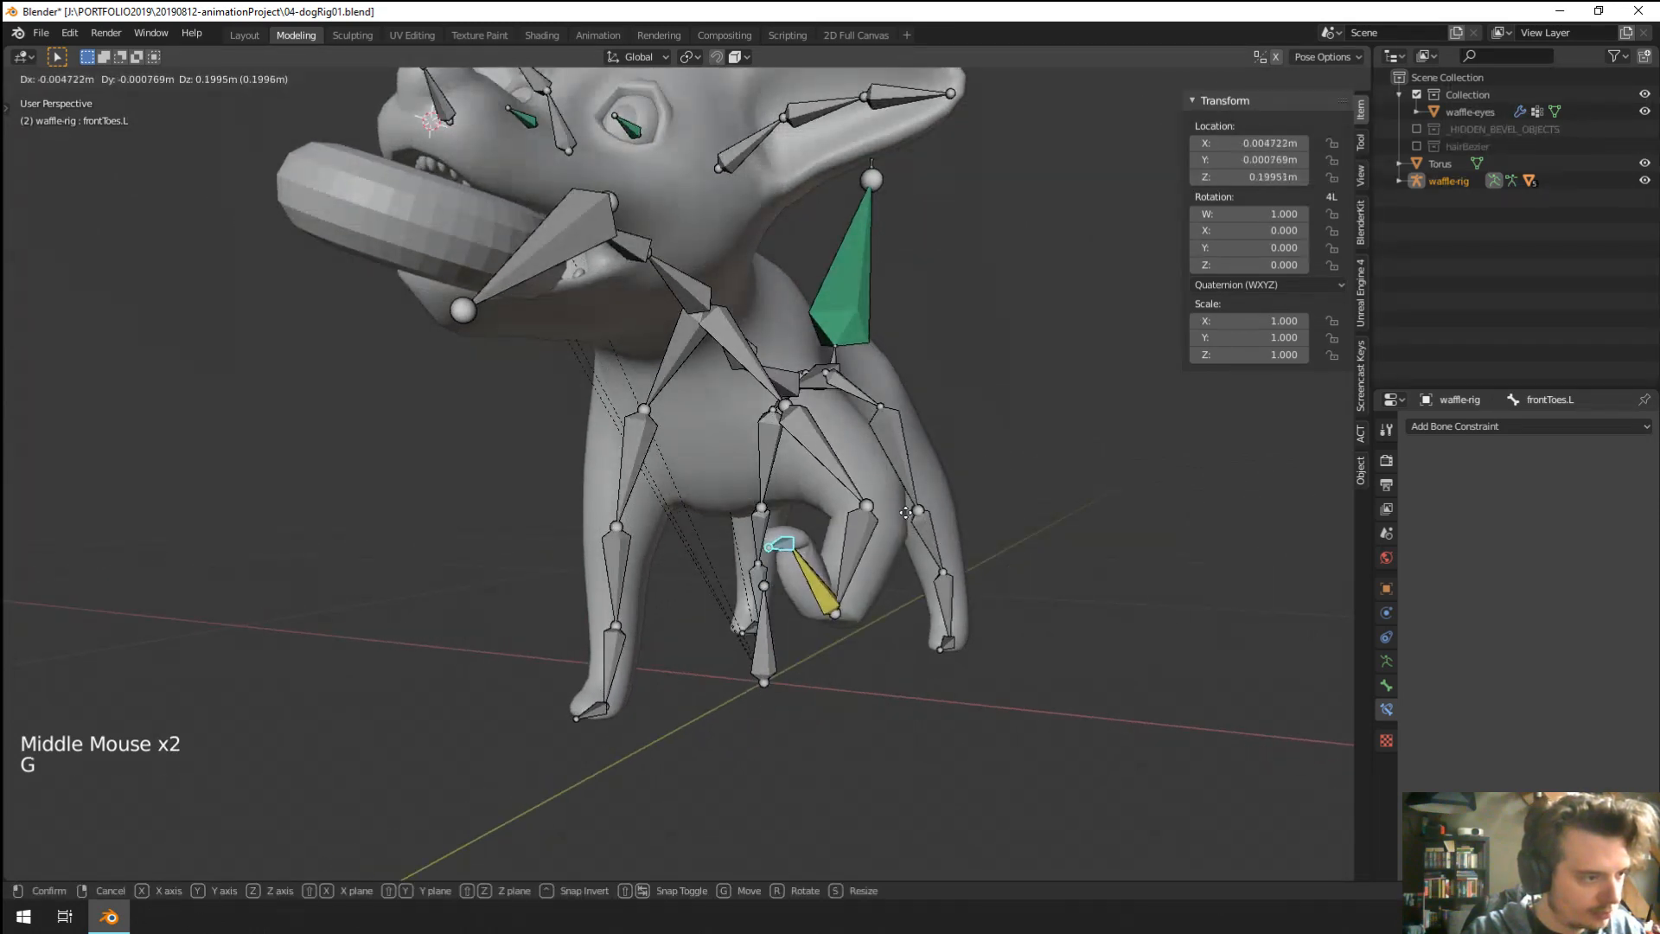
right_click(905, 513)
middle_drag(899, 657, 726, 715)
key(g)
right_click(821, 605)
key(g)
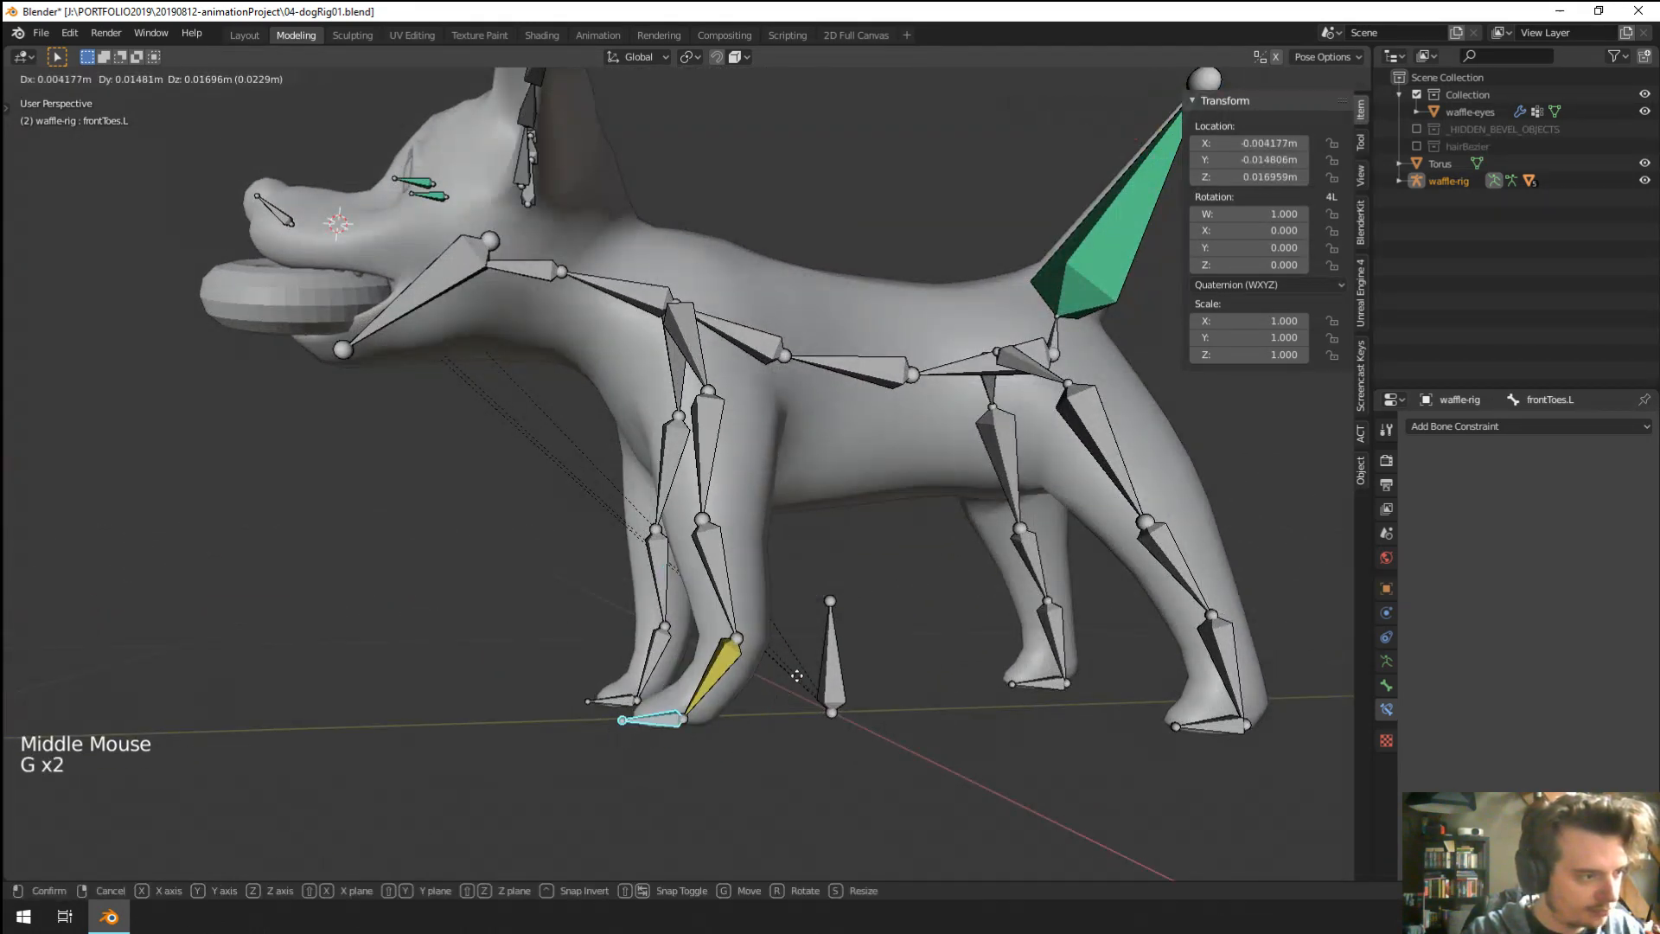
right_click(817, 467)
Change frontPaw.L's rotation mode to XYZ Euler and lock its X, Y and Z rotation.
right_click(680, 694)
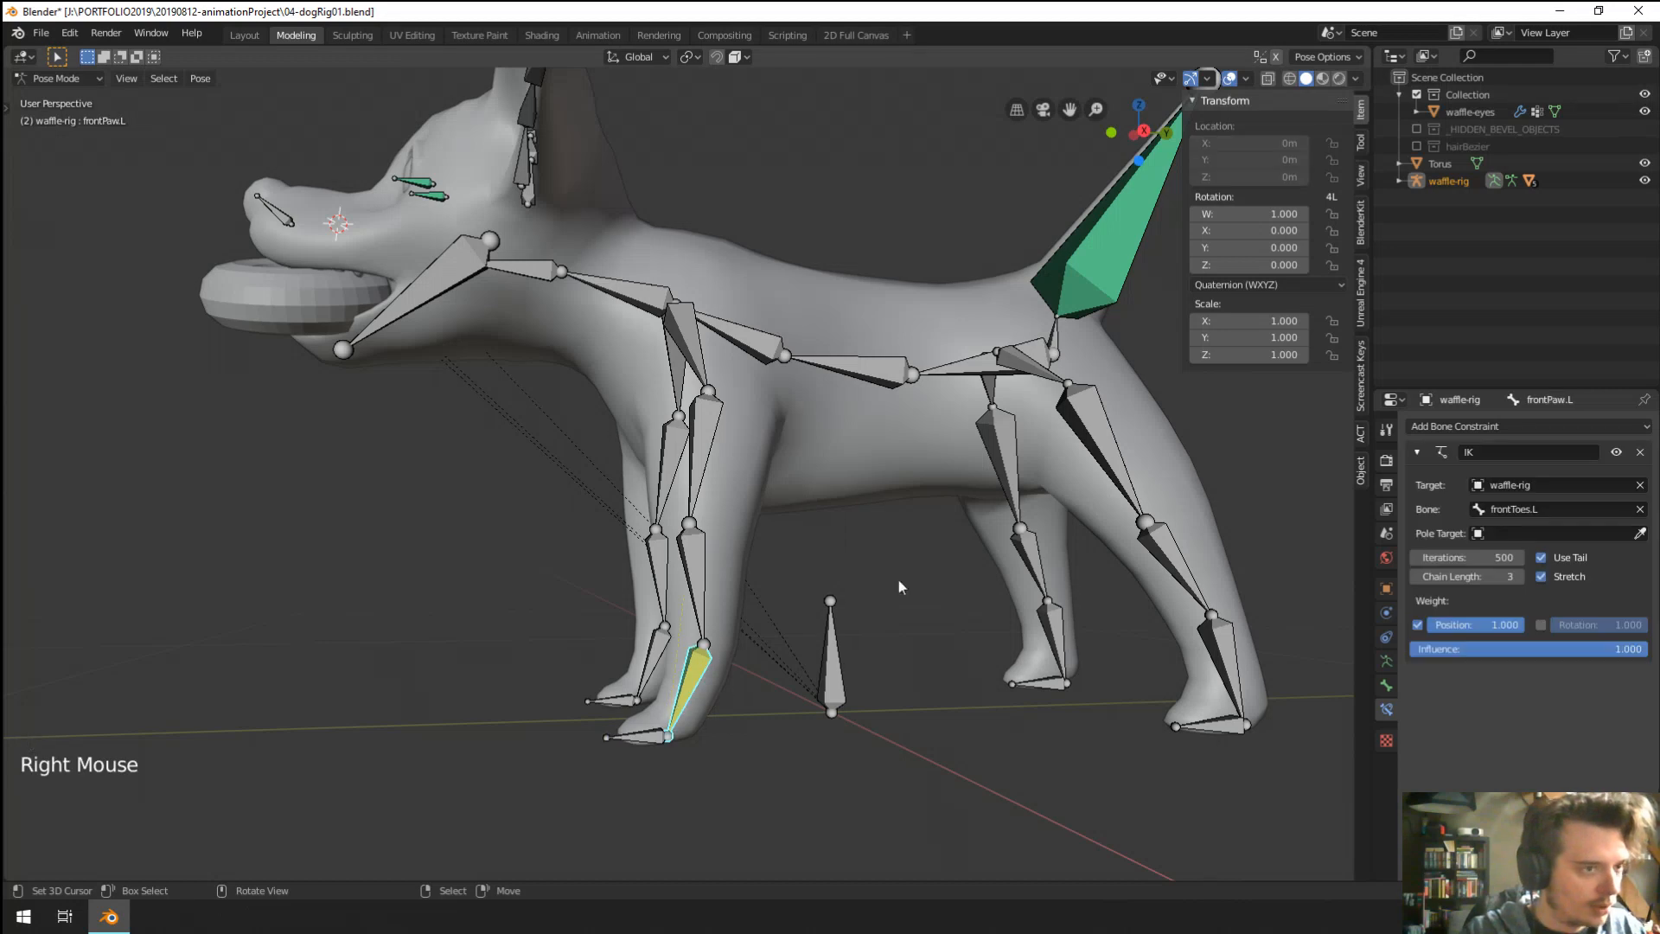
scroll(901, 587, up, 1)
click(1284, 284)
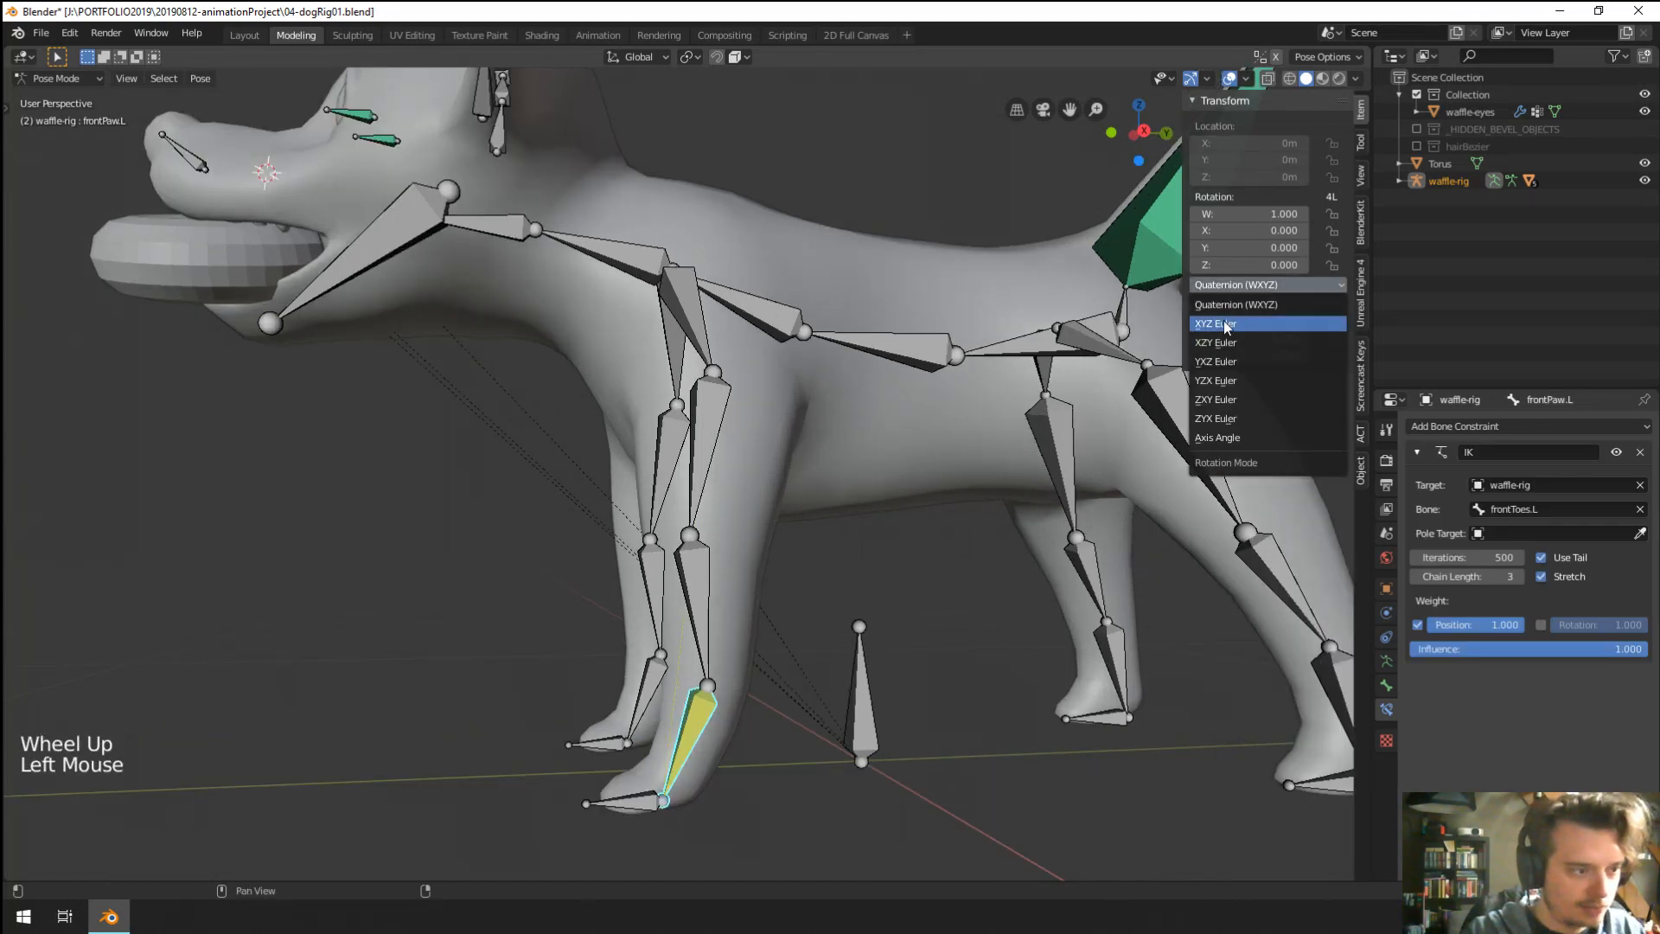
click(1216, 323)
middle_drag(917, 453, 947, 457)
click(1332, 230)
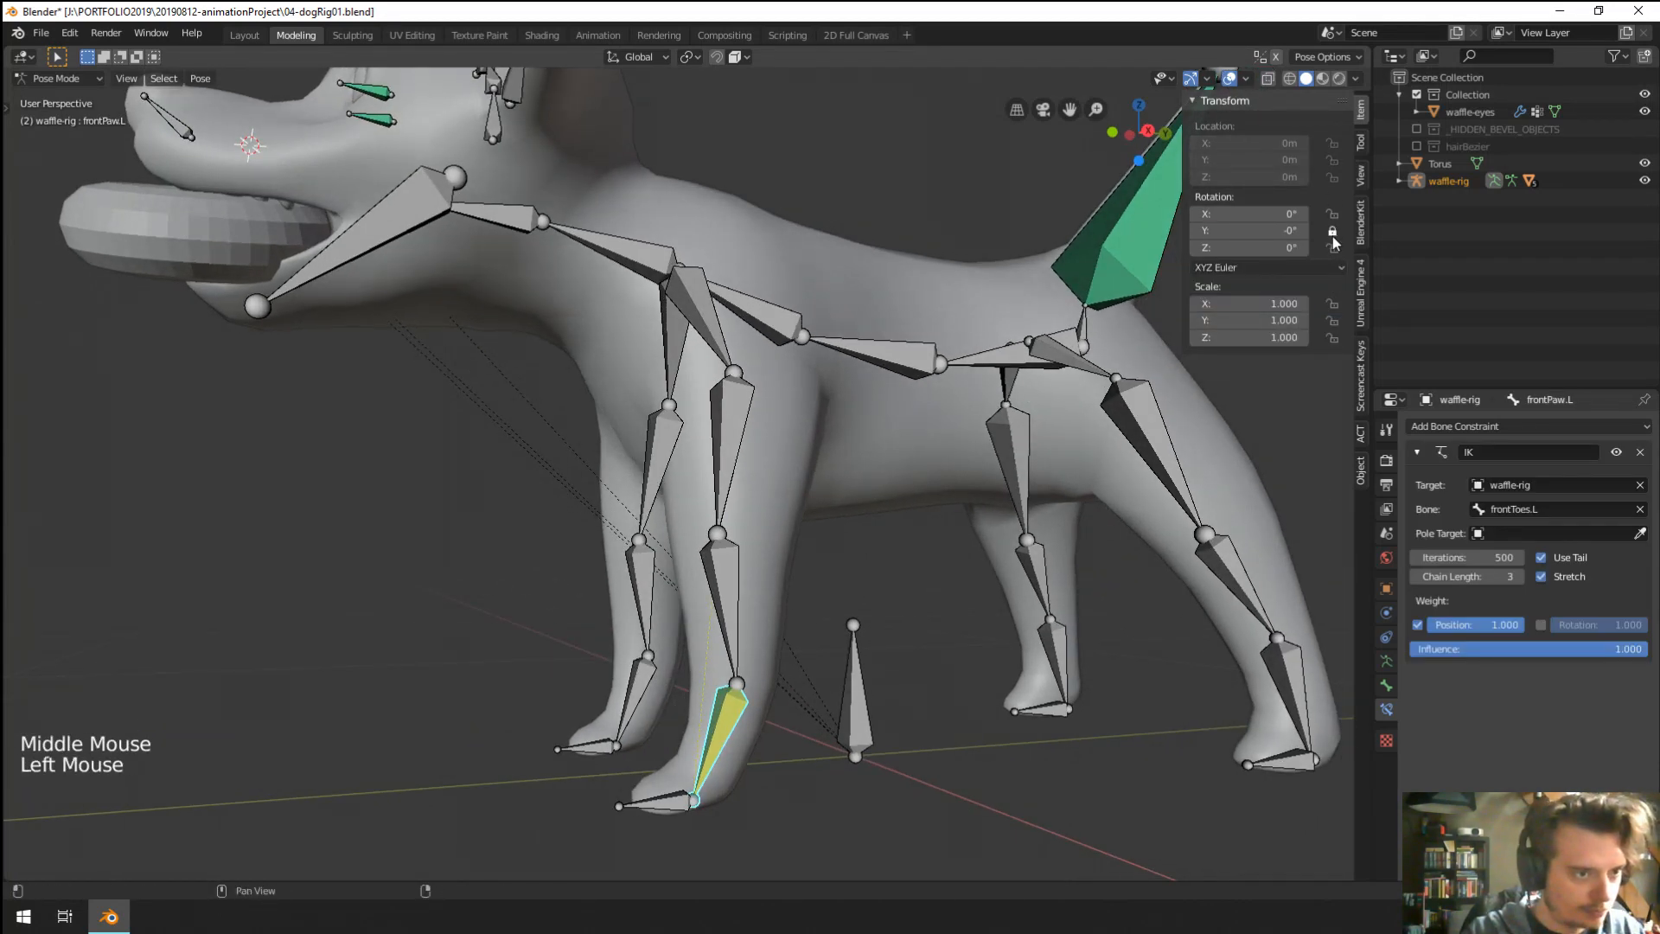
click(1333, 248)
click(1333, 214)
click(876, 721)
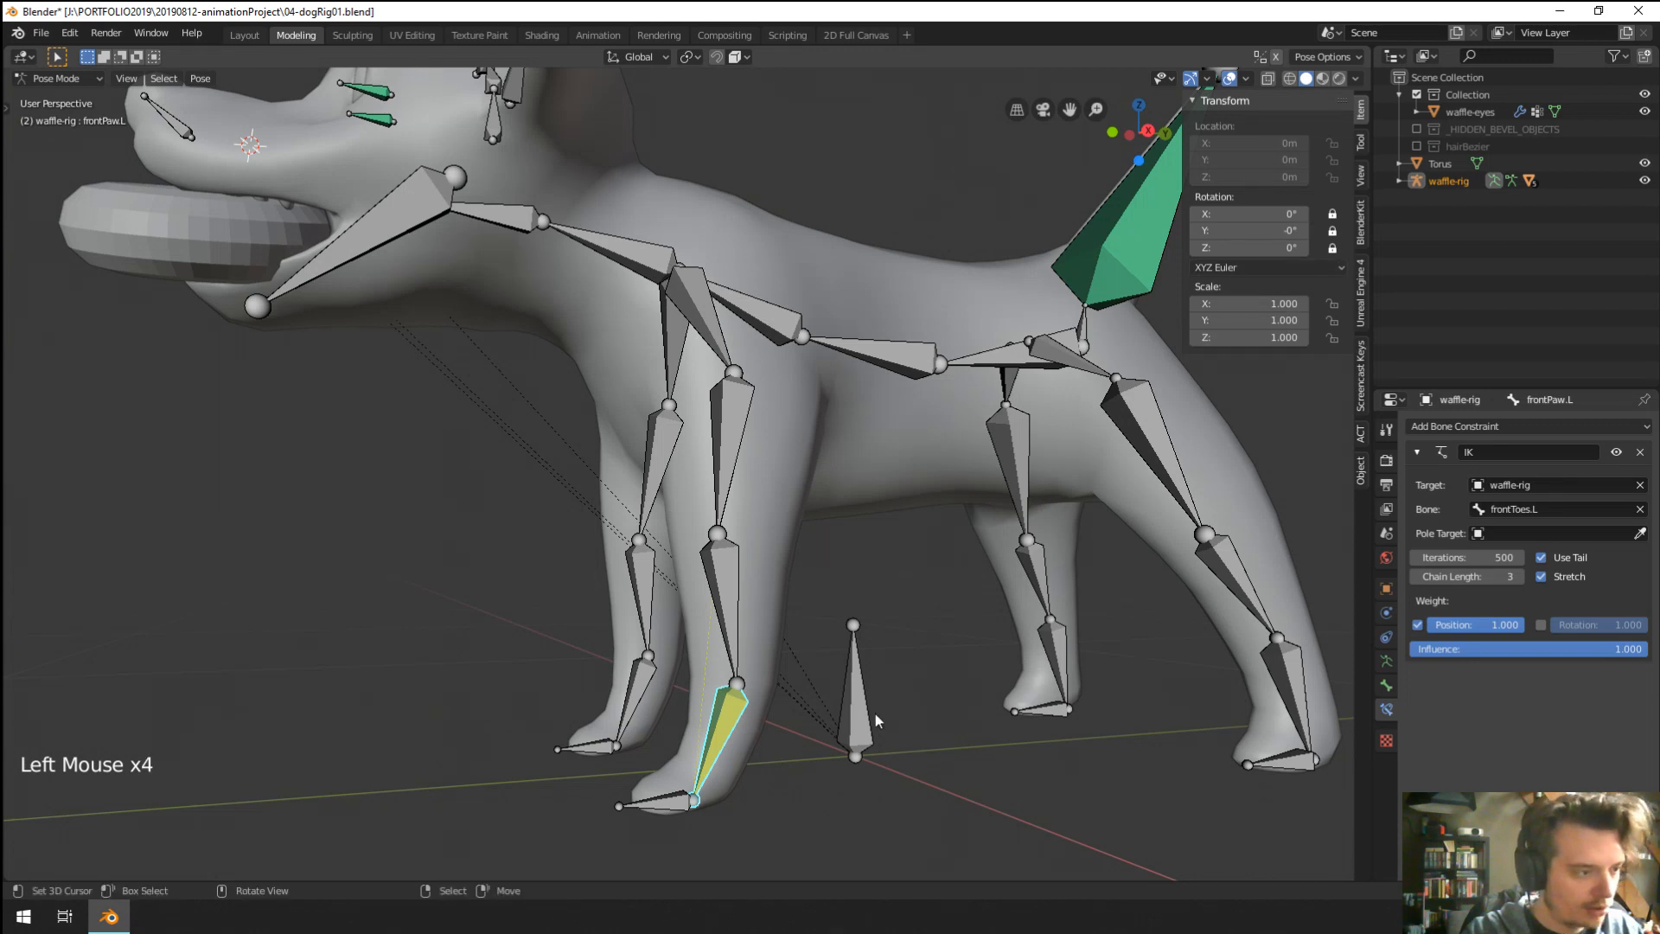
Test the leg with frontPaw.L's rotation locked by moving frontToes.L, and cancel the move.
right_click(670, 803)
key(g)
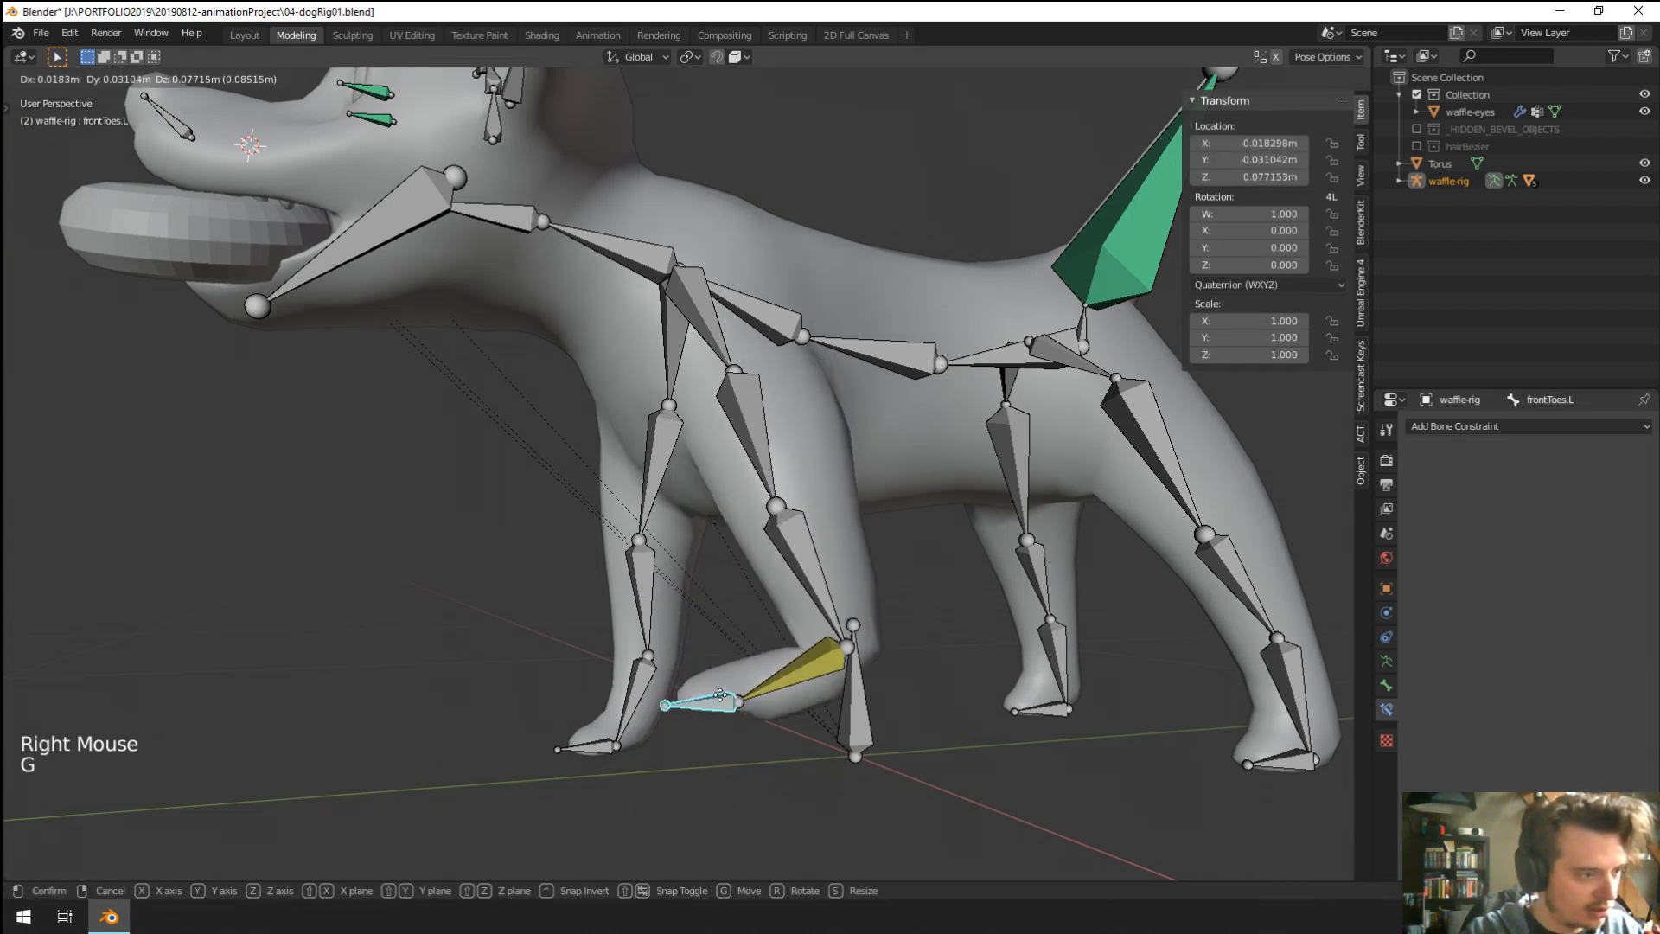
right_click(782, 749)
Add a Limit Rotation constraint to frontPaw.L and enable its X, Y and Z limits.
right_click(719, 724)
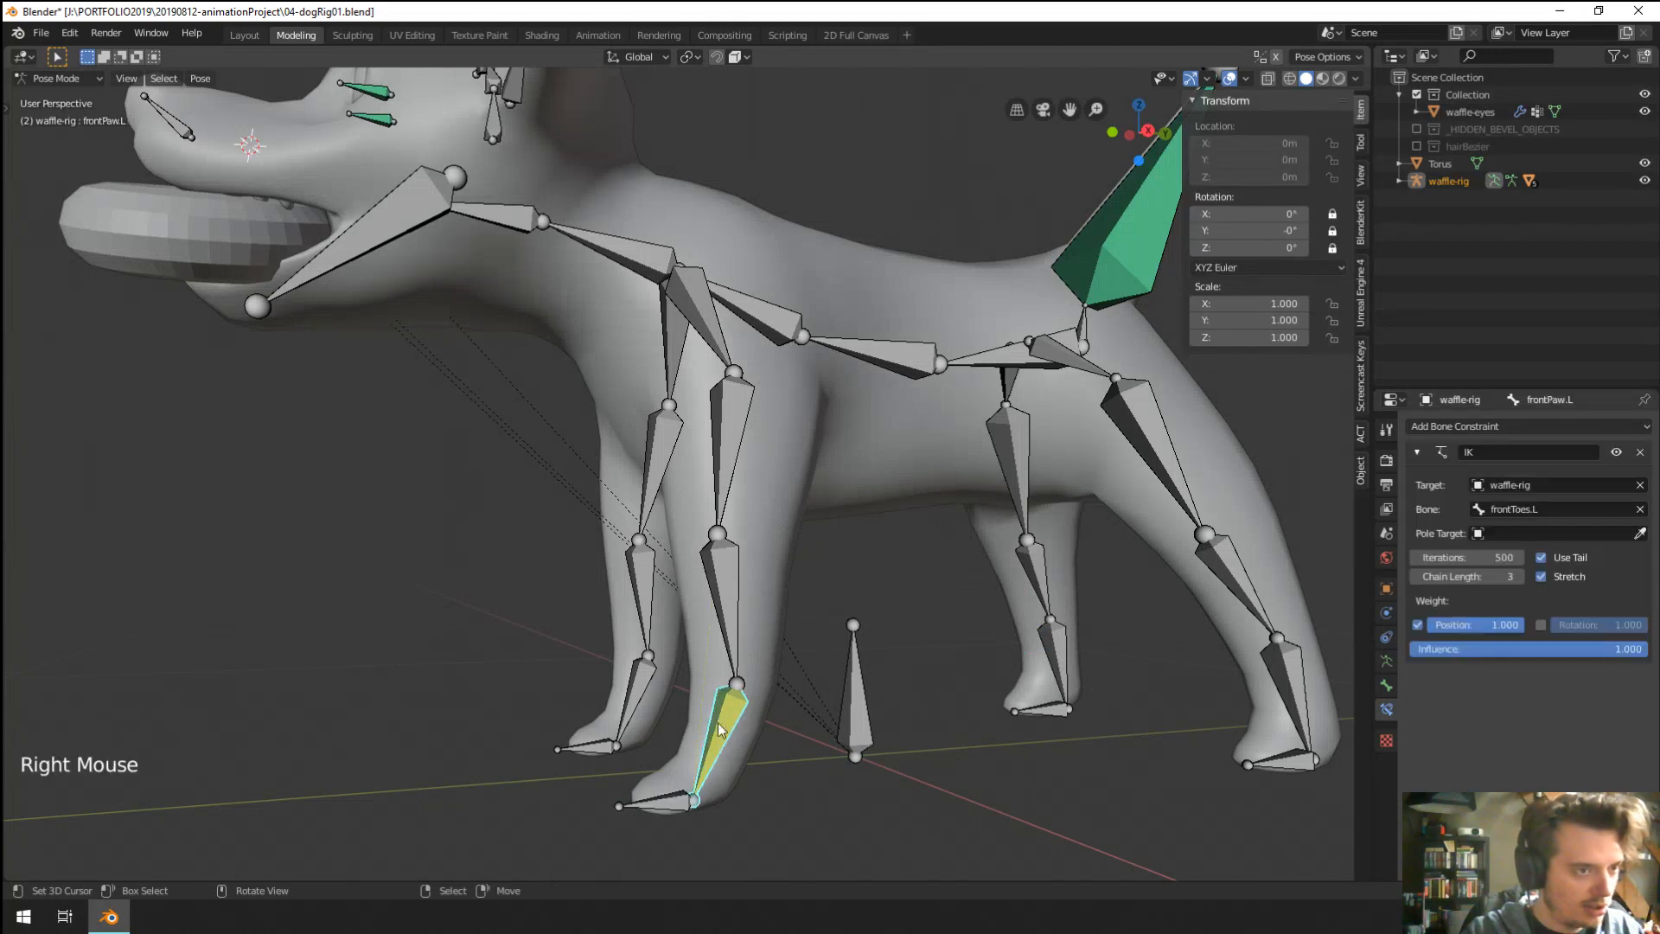
click(1470, 427)
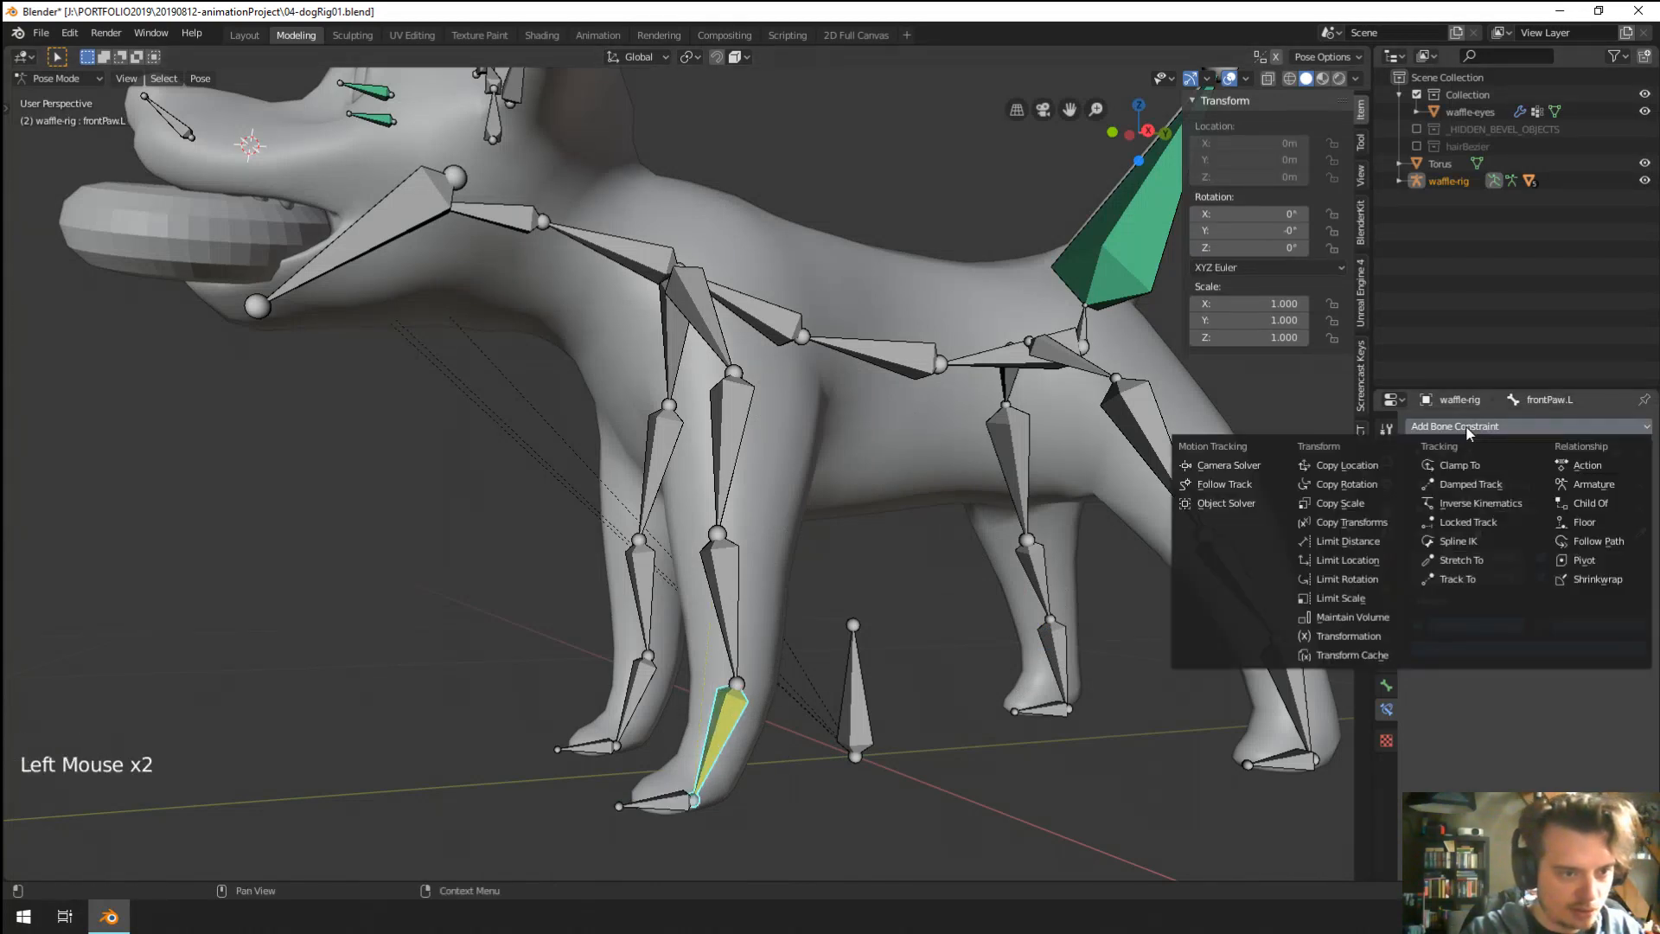
click(1353, 578)
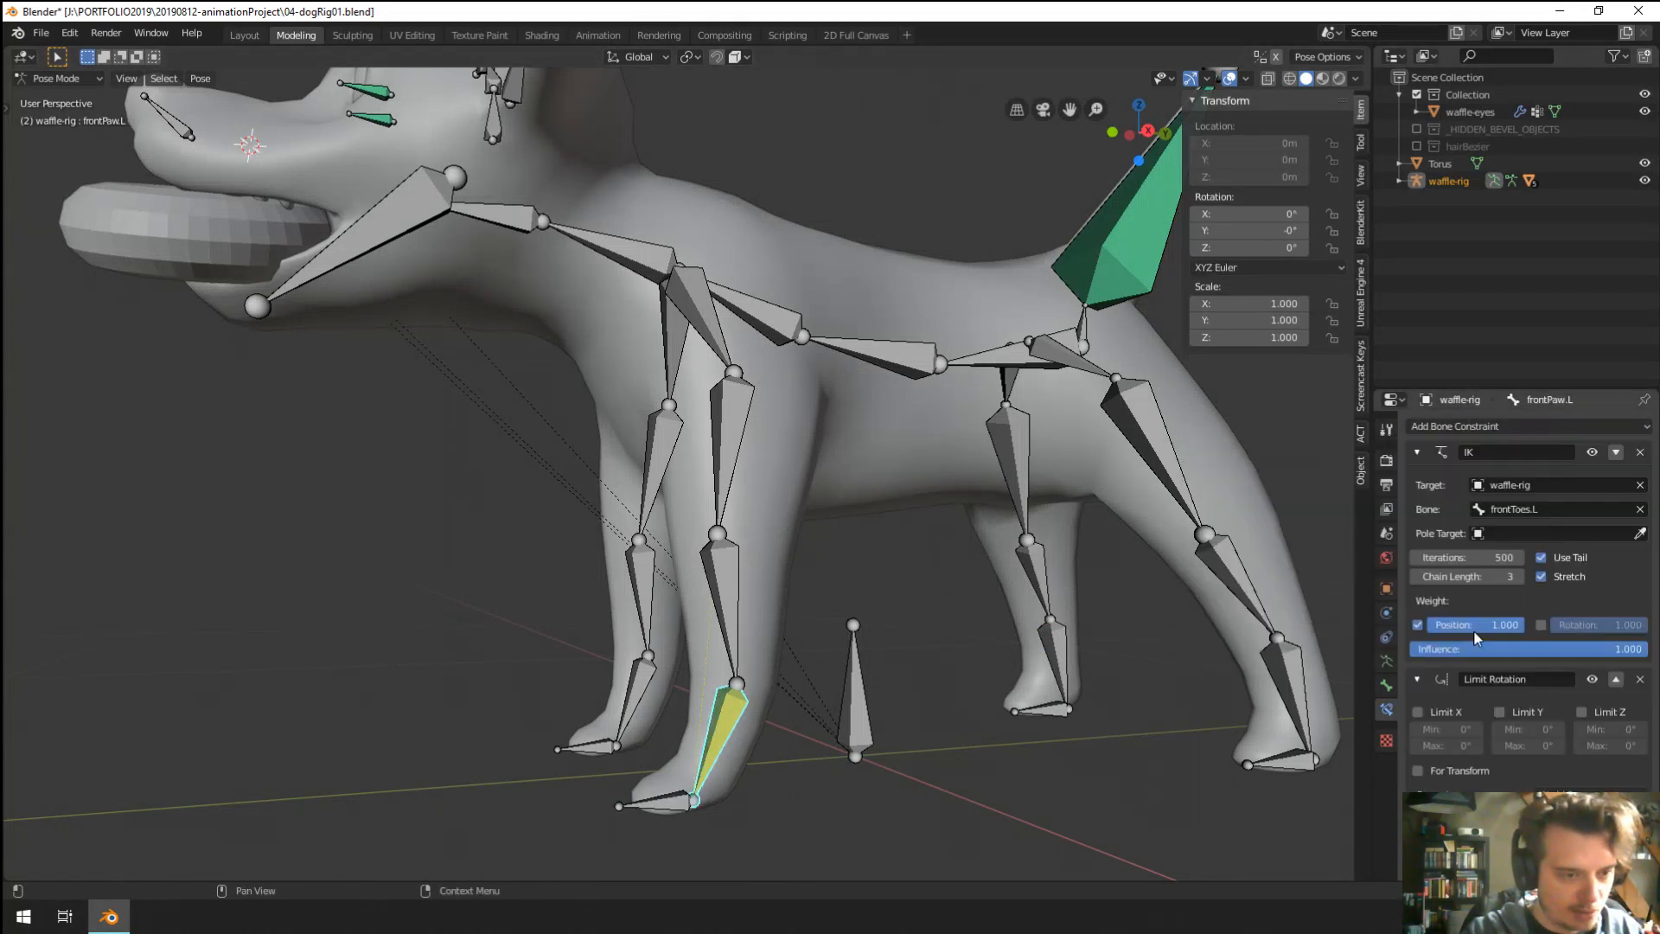
click(1425, 711)
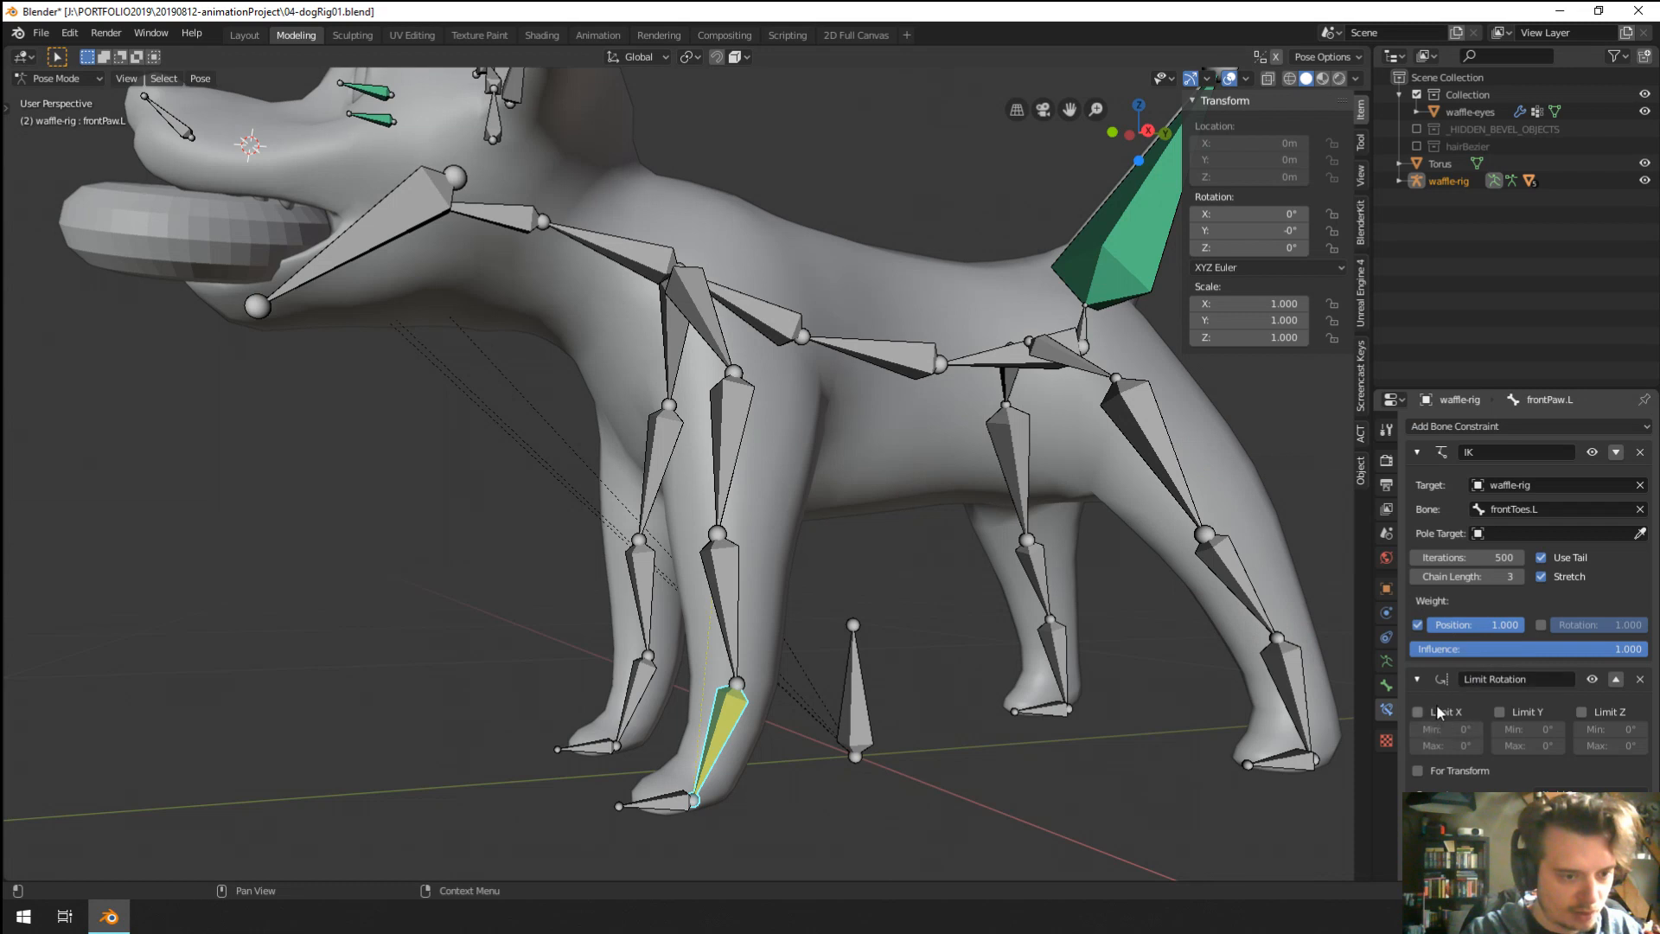
click(1606, 713)
Test the Limit Rotation constraint by moving frontToes.L from the side and front, cancelling each move.
right_click(657, 802)
key(g)
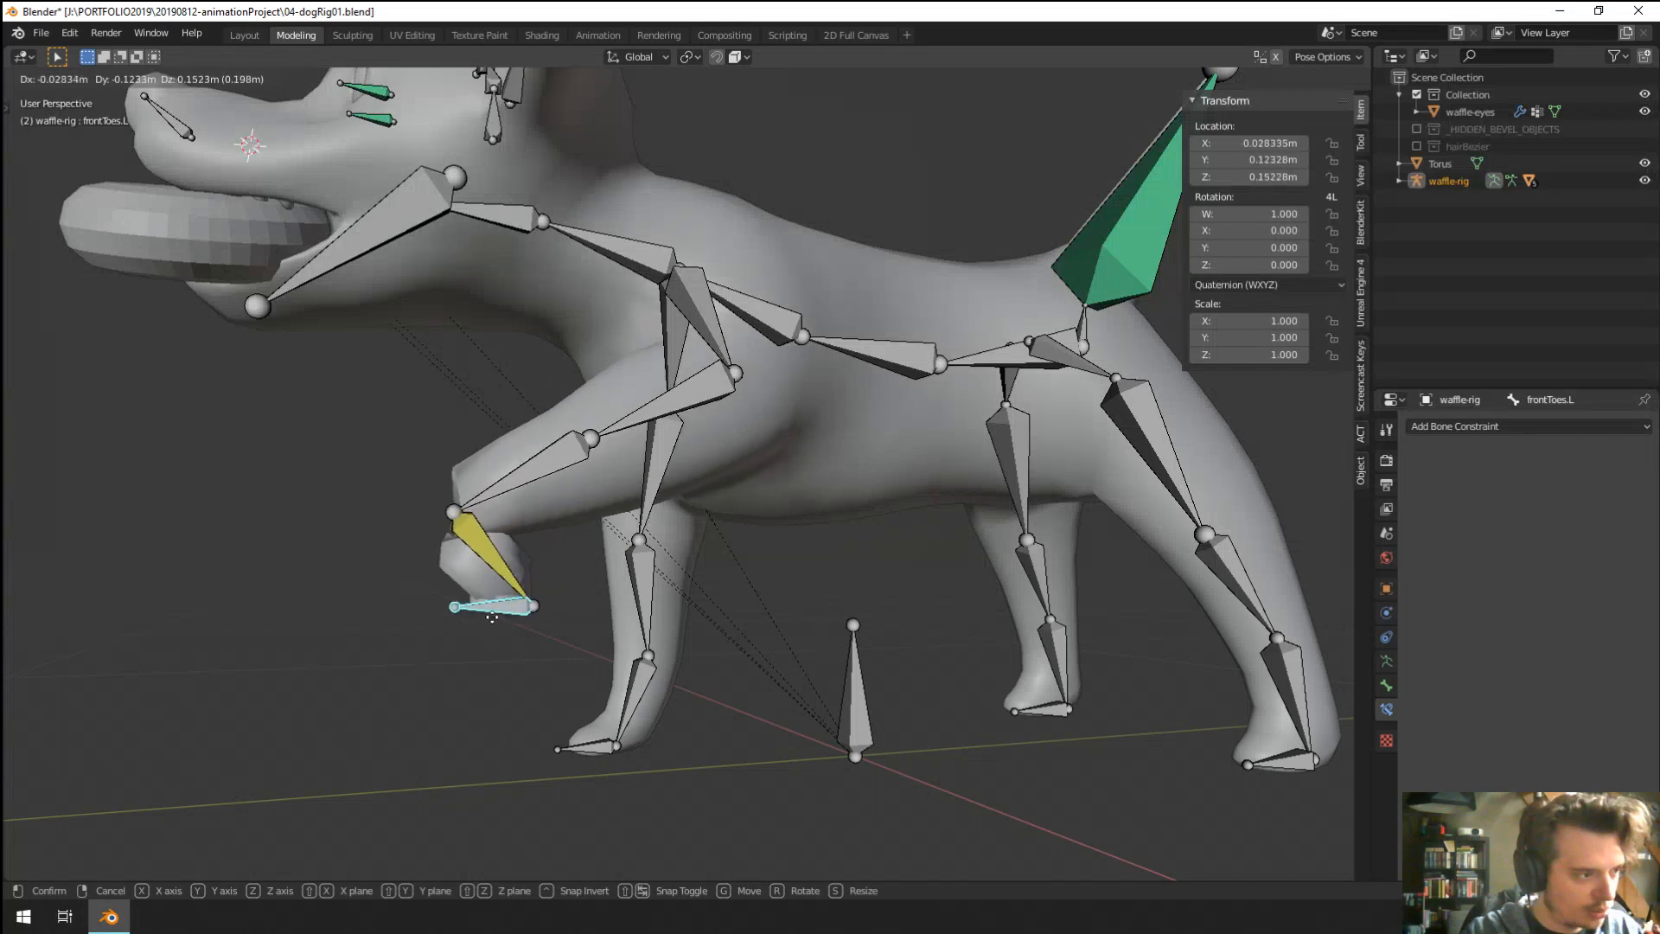
right_click(584, 542)
middle_drag(585, 541, 813, 603)
key(g)
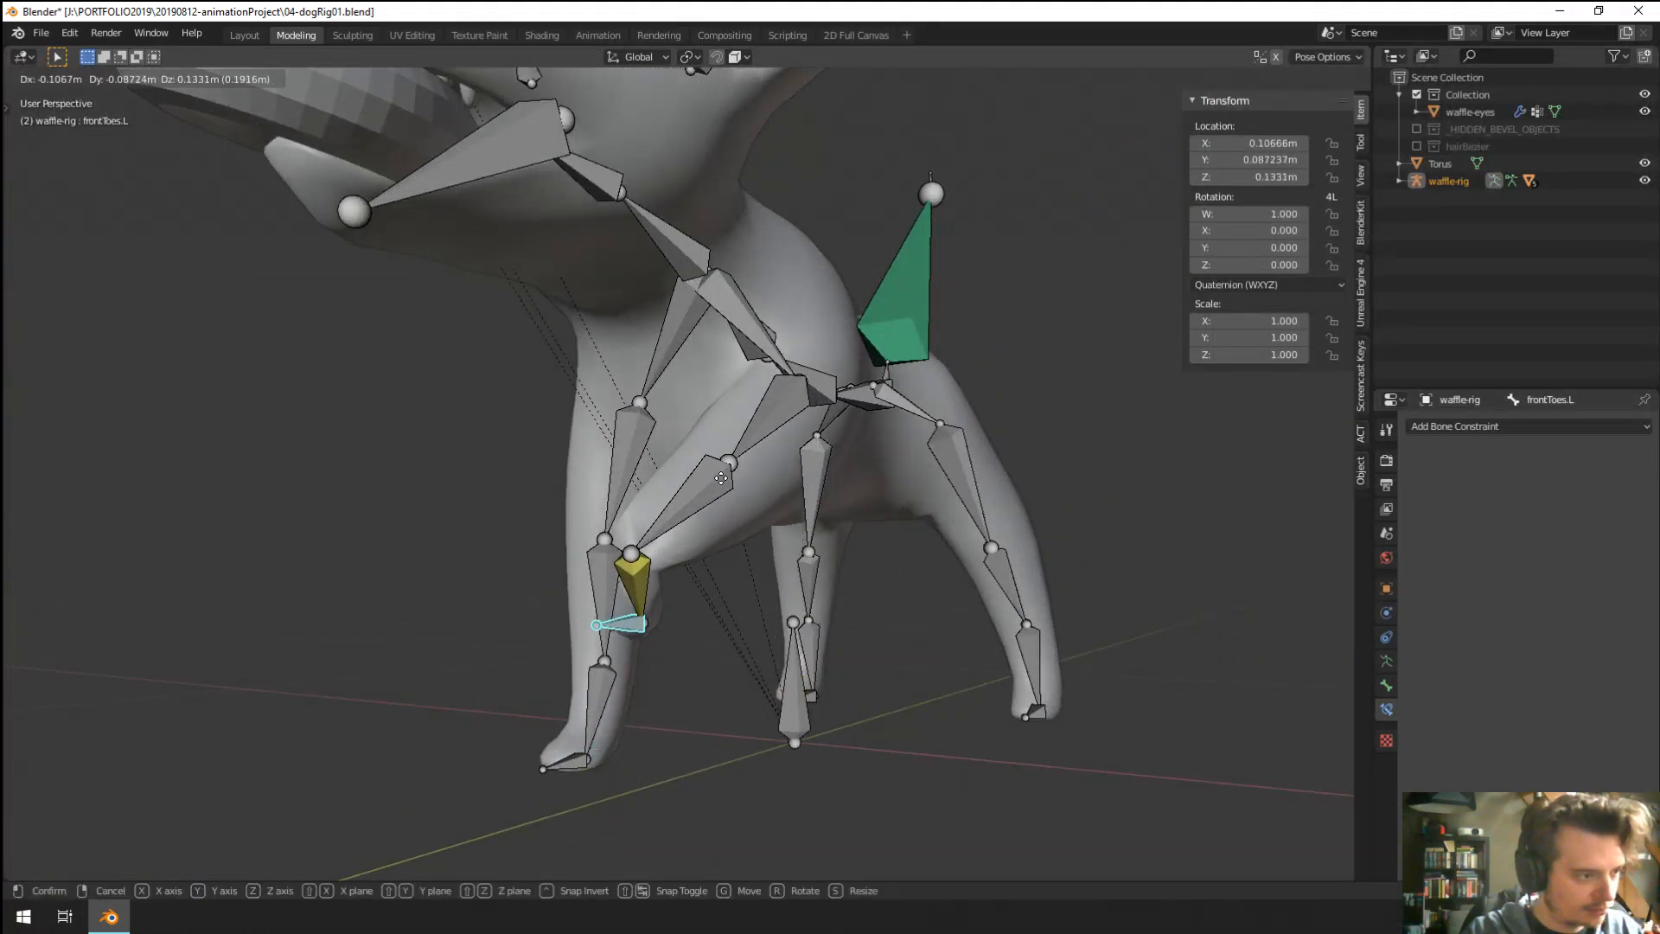
right_click(800, 536)
middle_drag(799, 536, 704, 511)
Place frontPaw.L's Limit Rotation constraint above the IK constraint and test the order by moving frontToes.L.
right_click(697, 697)
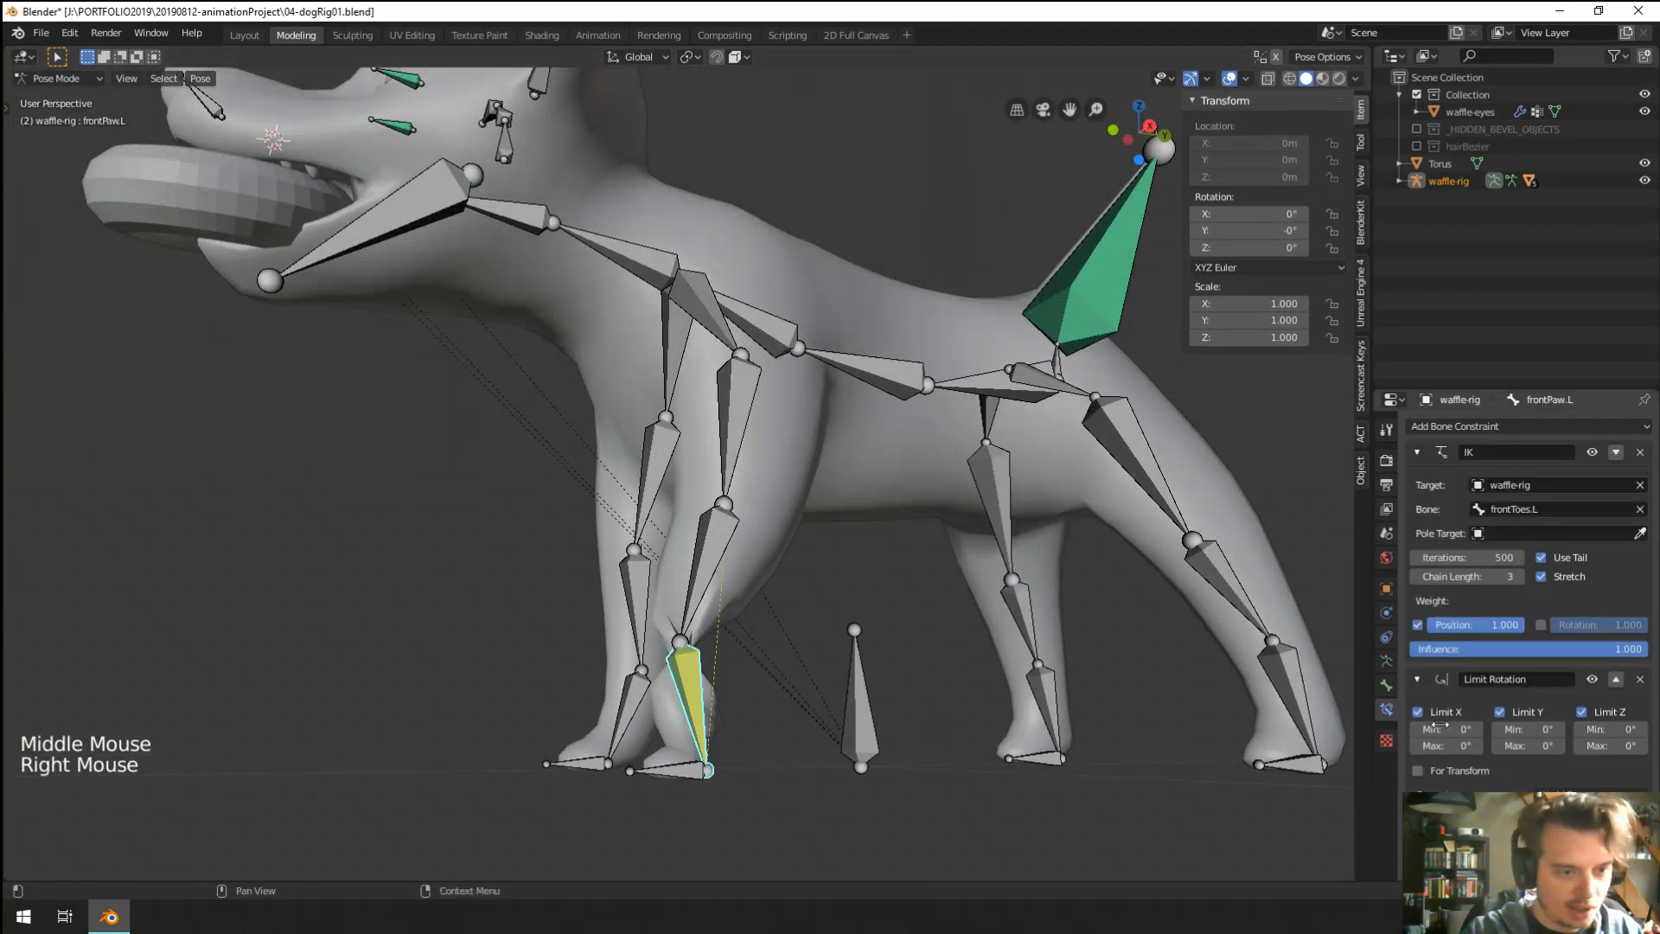
click(1616, 679)
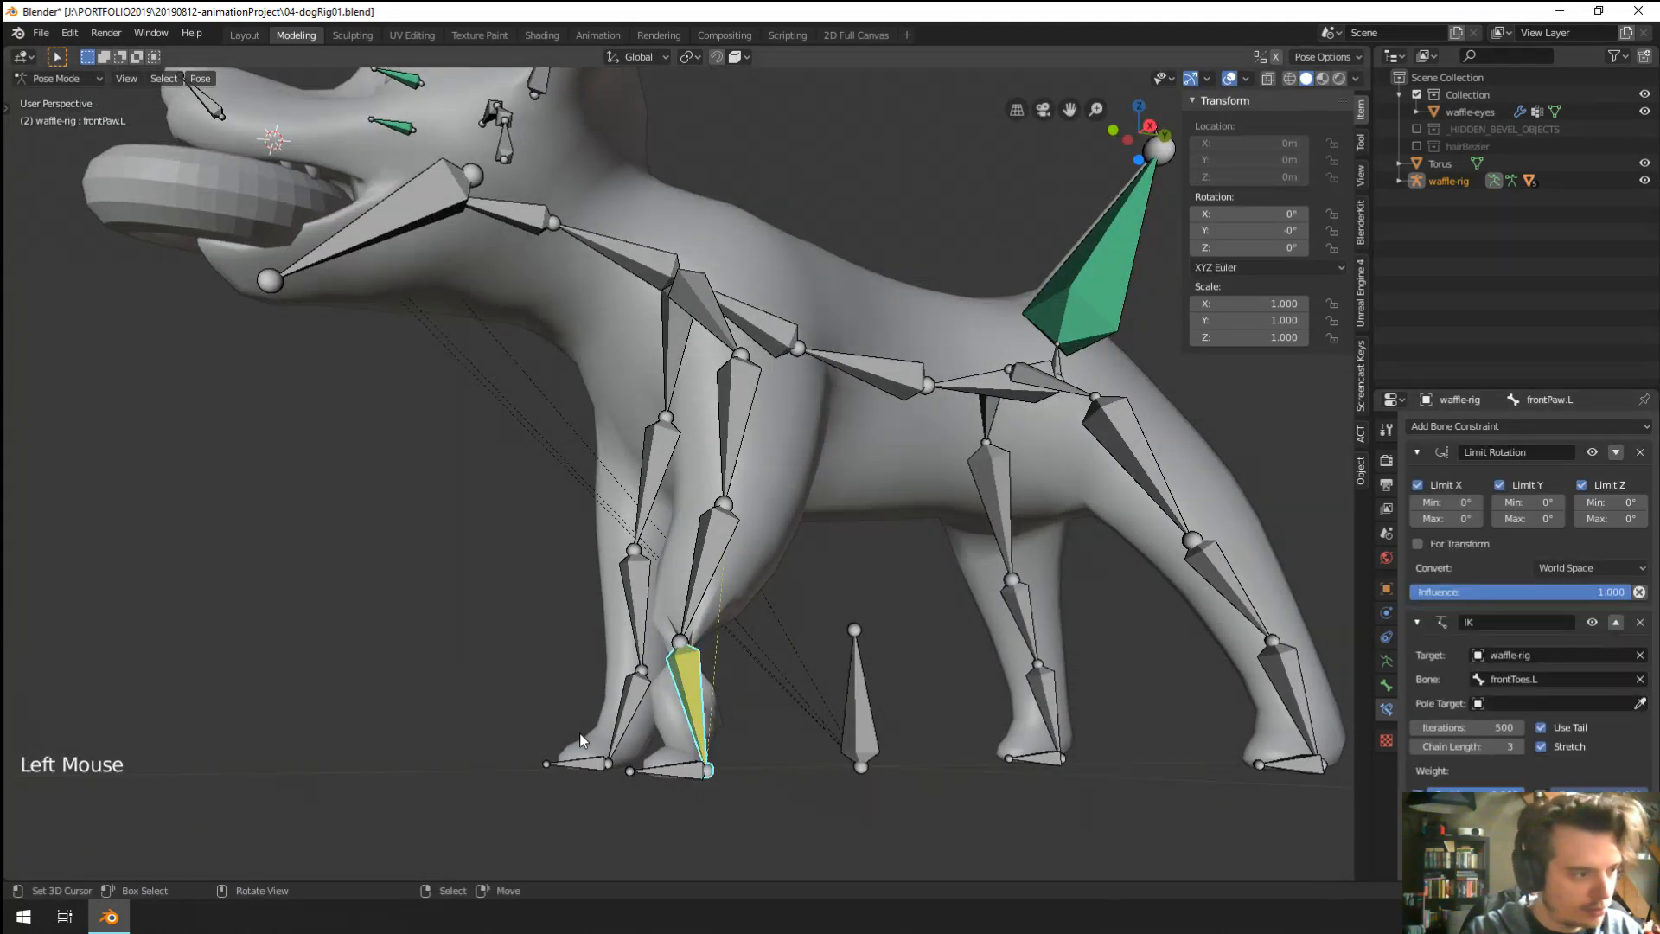
right_click(688, 773)
key(g)
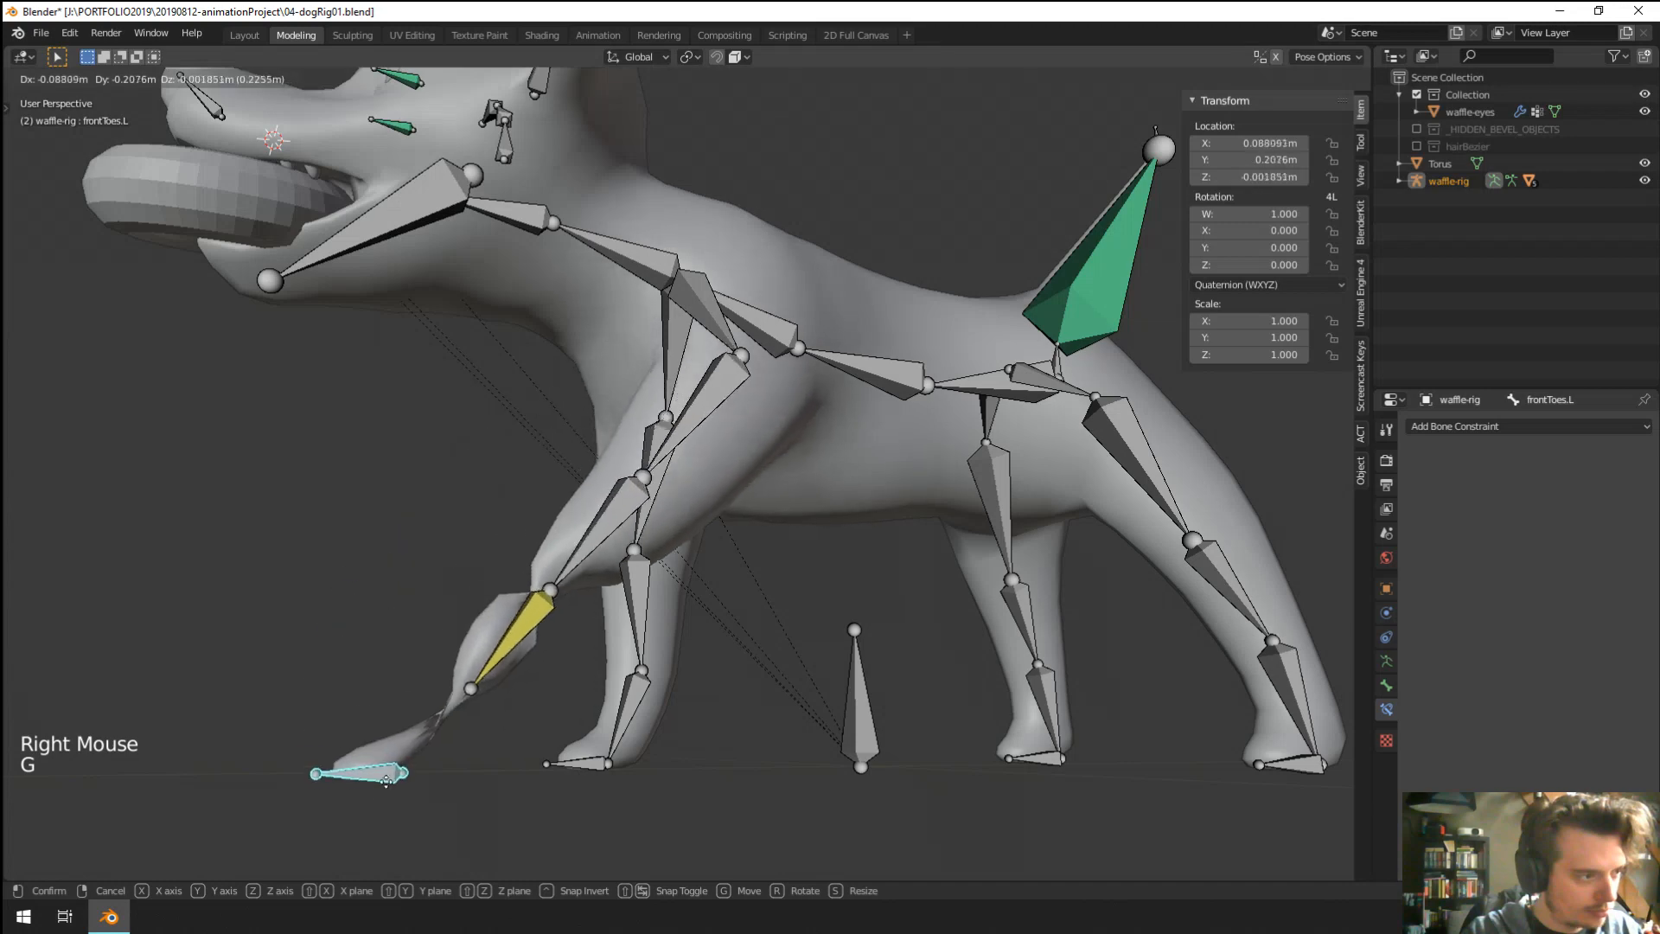
right_click(387, 781)
middle_drag(633, 749, 883, 712)
Delete the Limit Rotation constraint from frontPaw.L, keeping only the IK constraint.
right_click(765, 711)
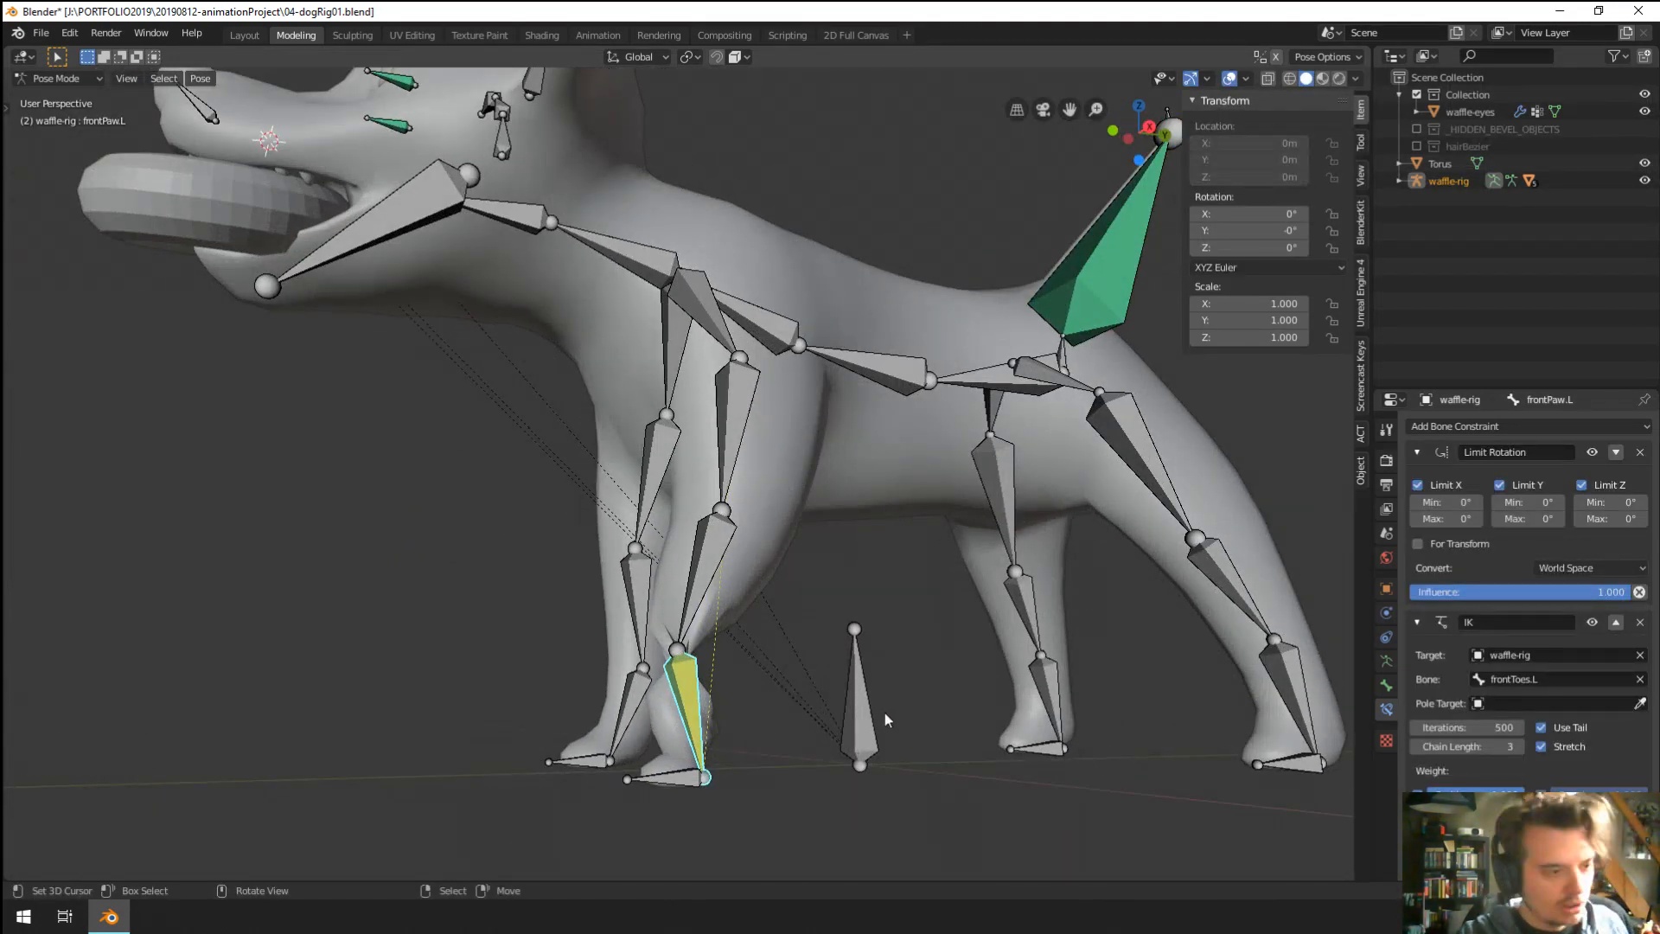
click(1640, 452)
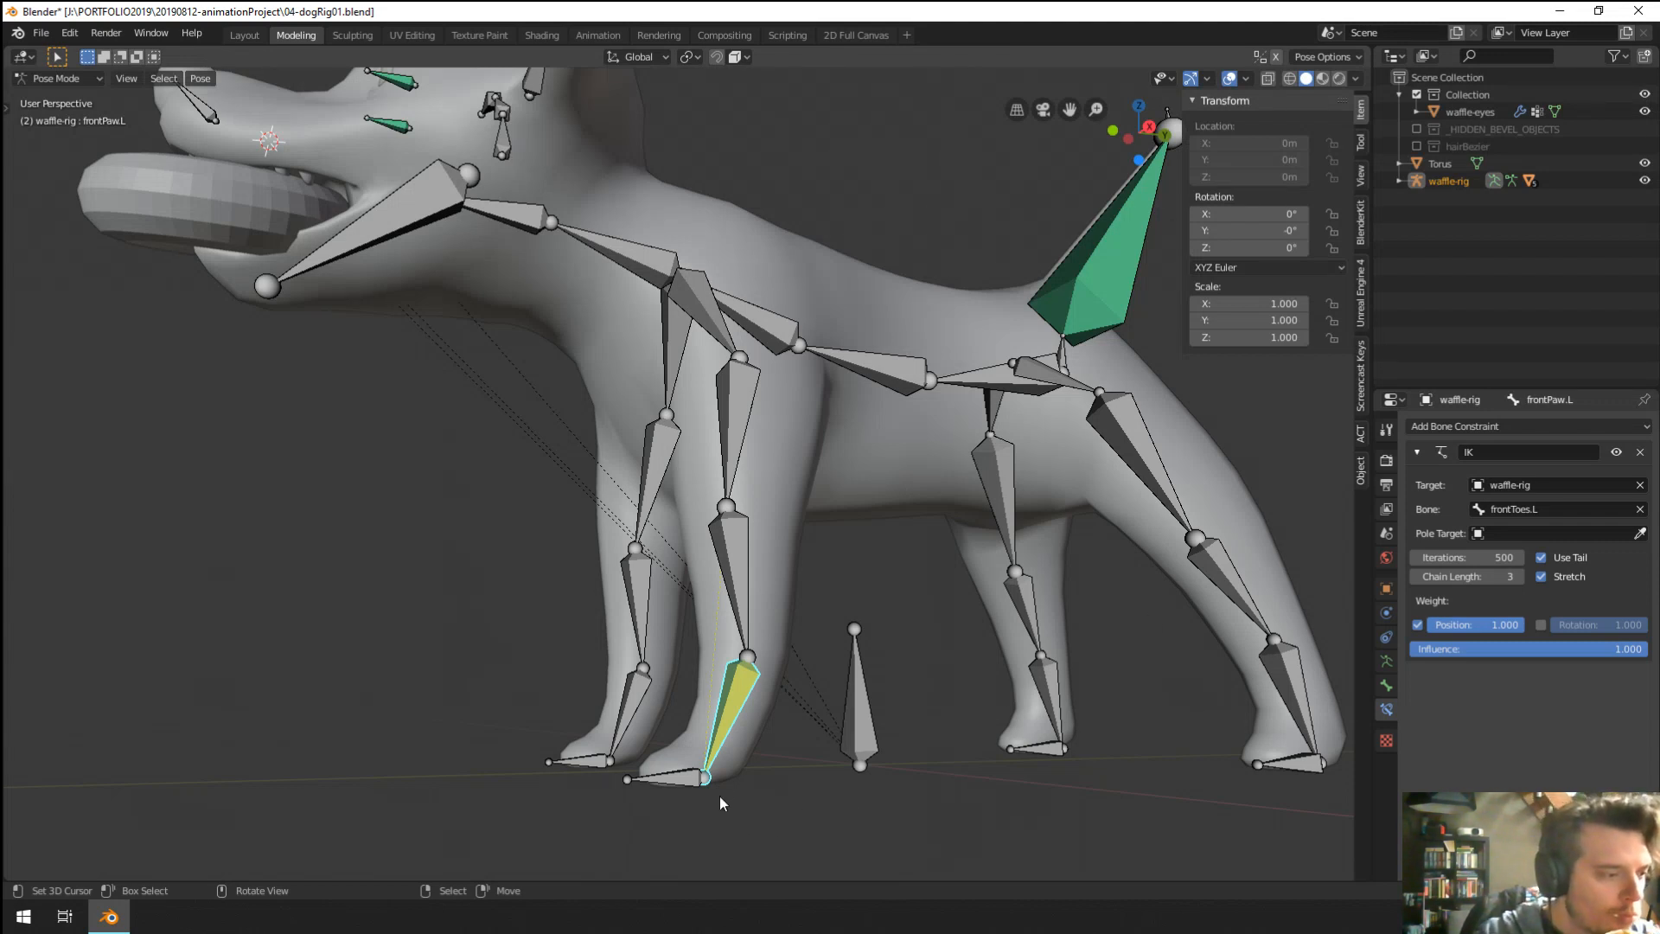
right_click(694, 781)
right_click(716, 707)
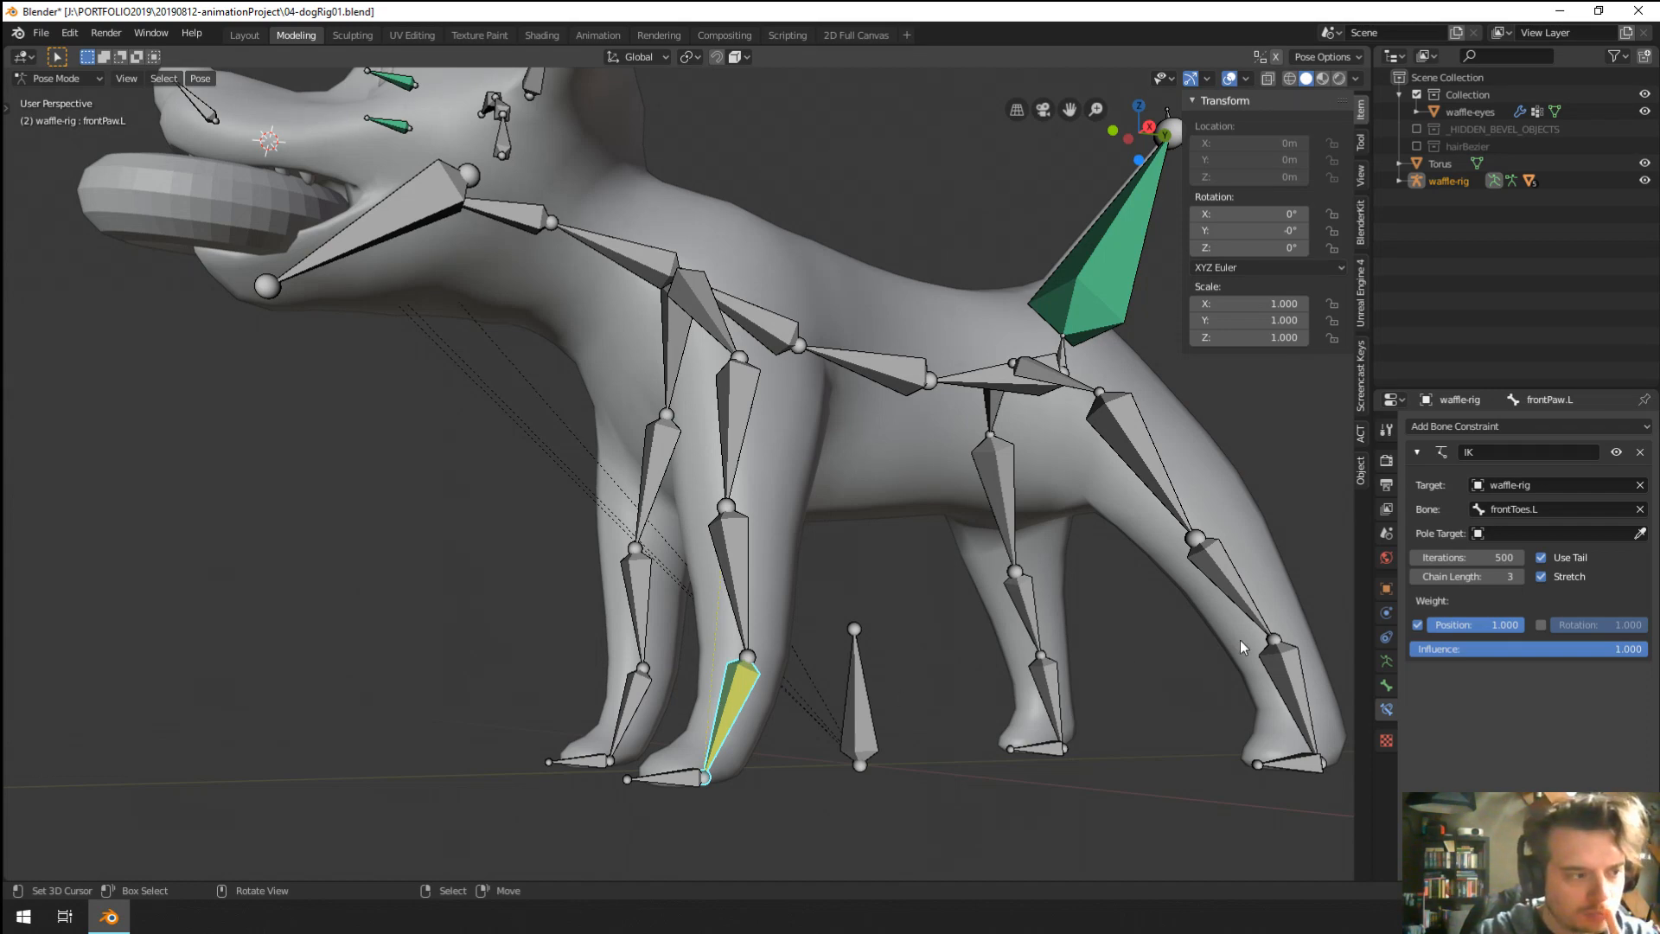
Test the left front leg's IK chain from the side by lifting frontToes.L, cancelling the move.
middle_drag(895, 764, 915, 793)
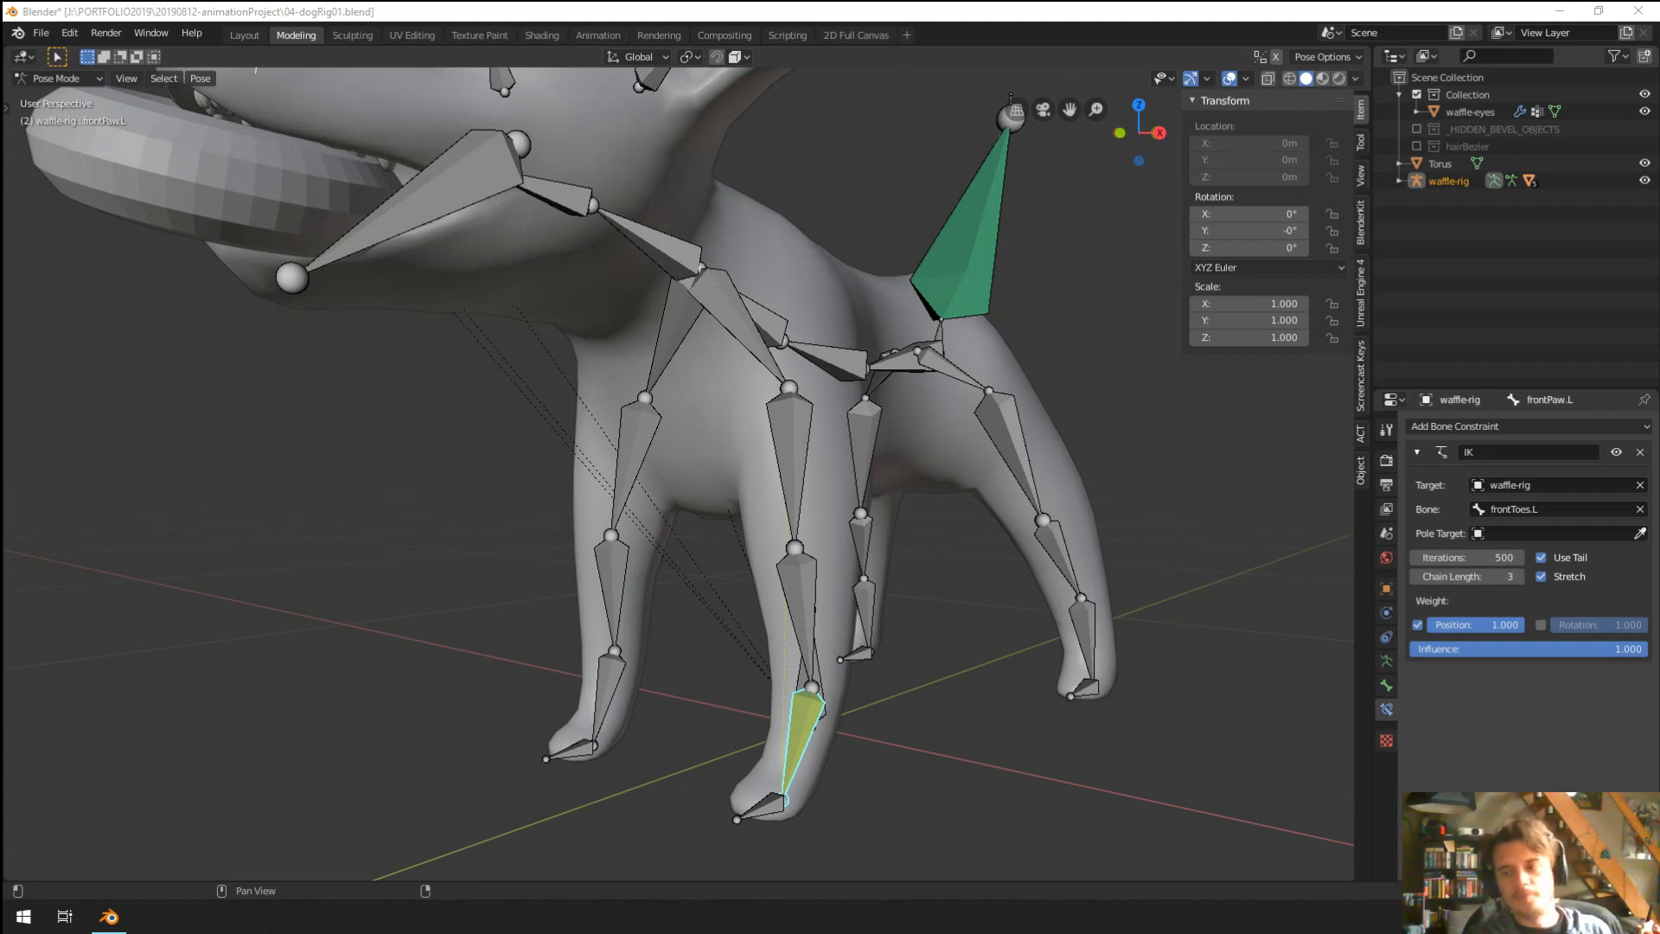
scroll(947, 635, up, 2)
middle_drag(948, 635, 670, 716)
scroll(944, 647, down, 3)
scroll(1004, 649, up, 1)
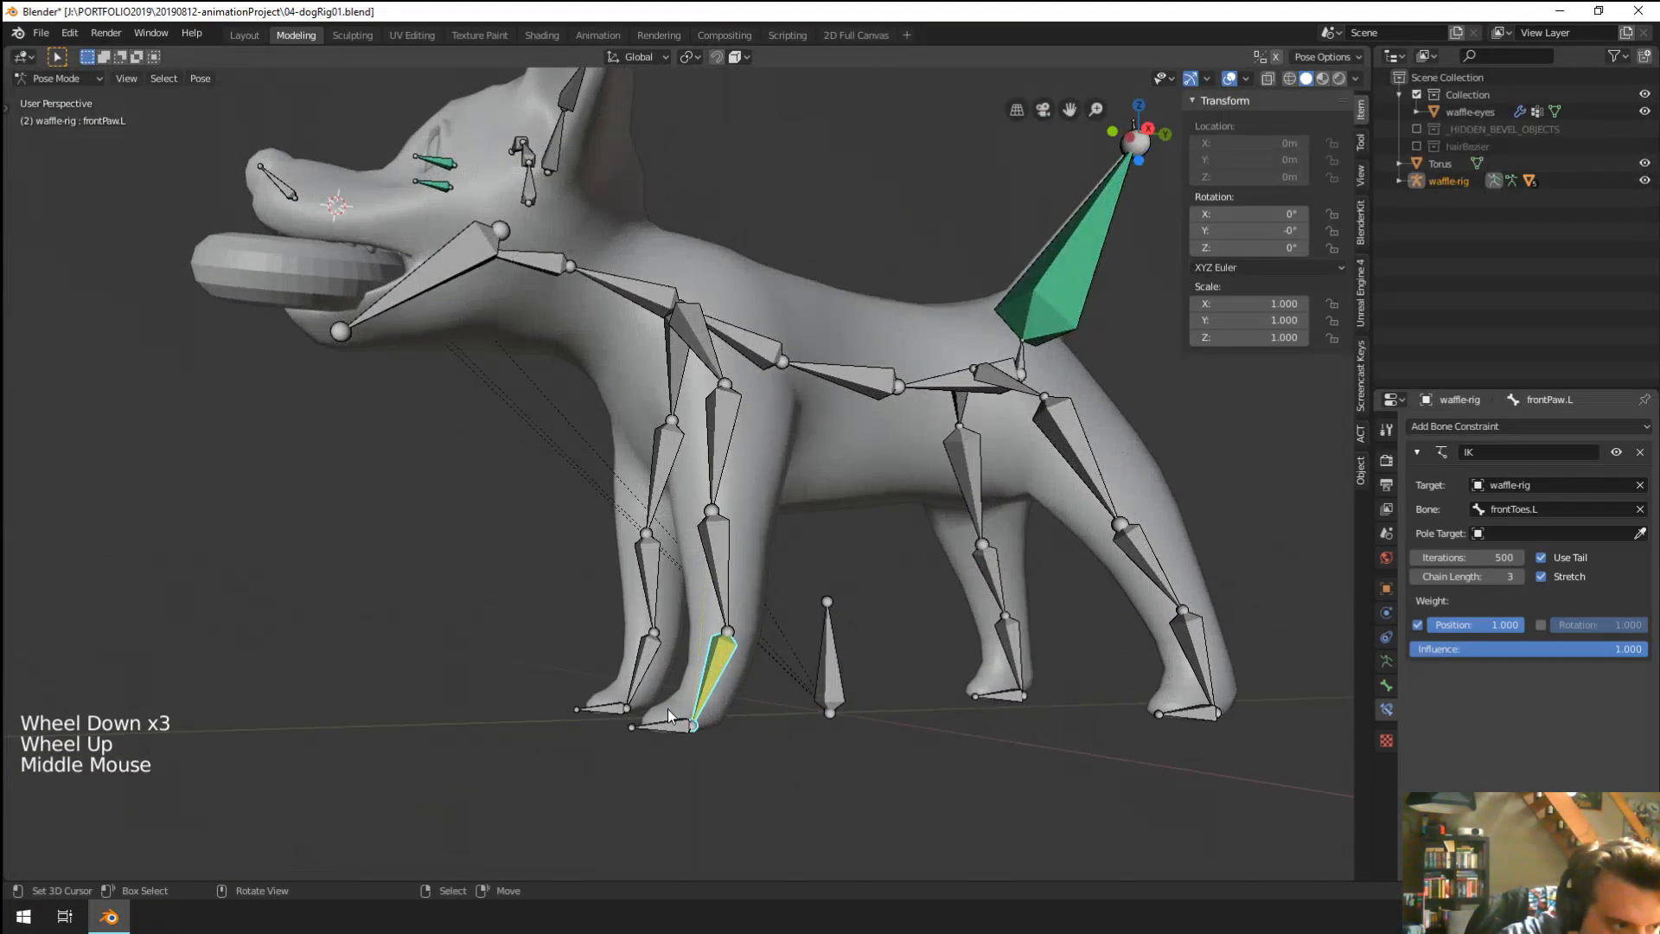
right_click(686, 731)
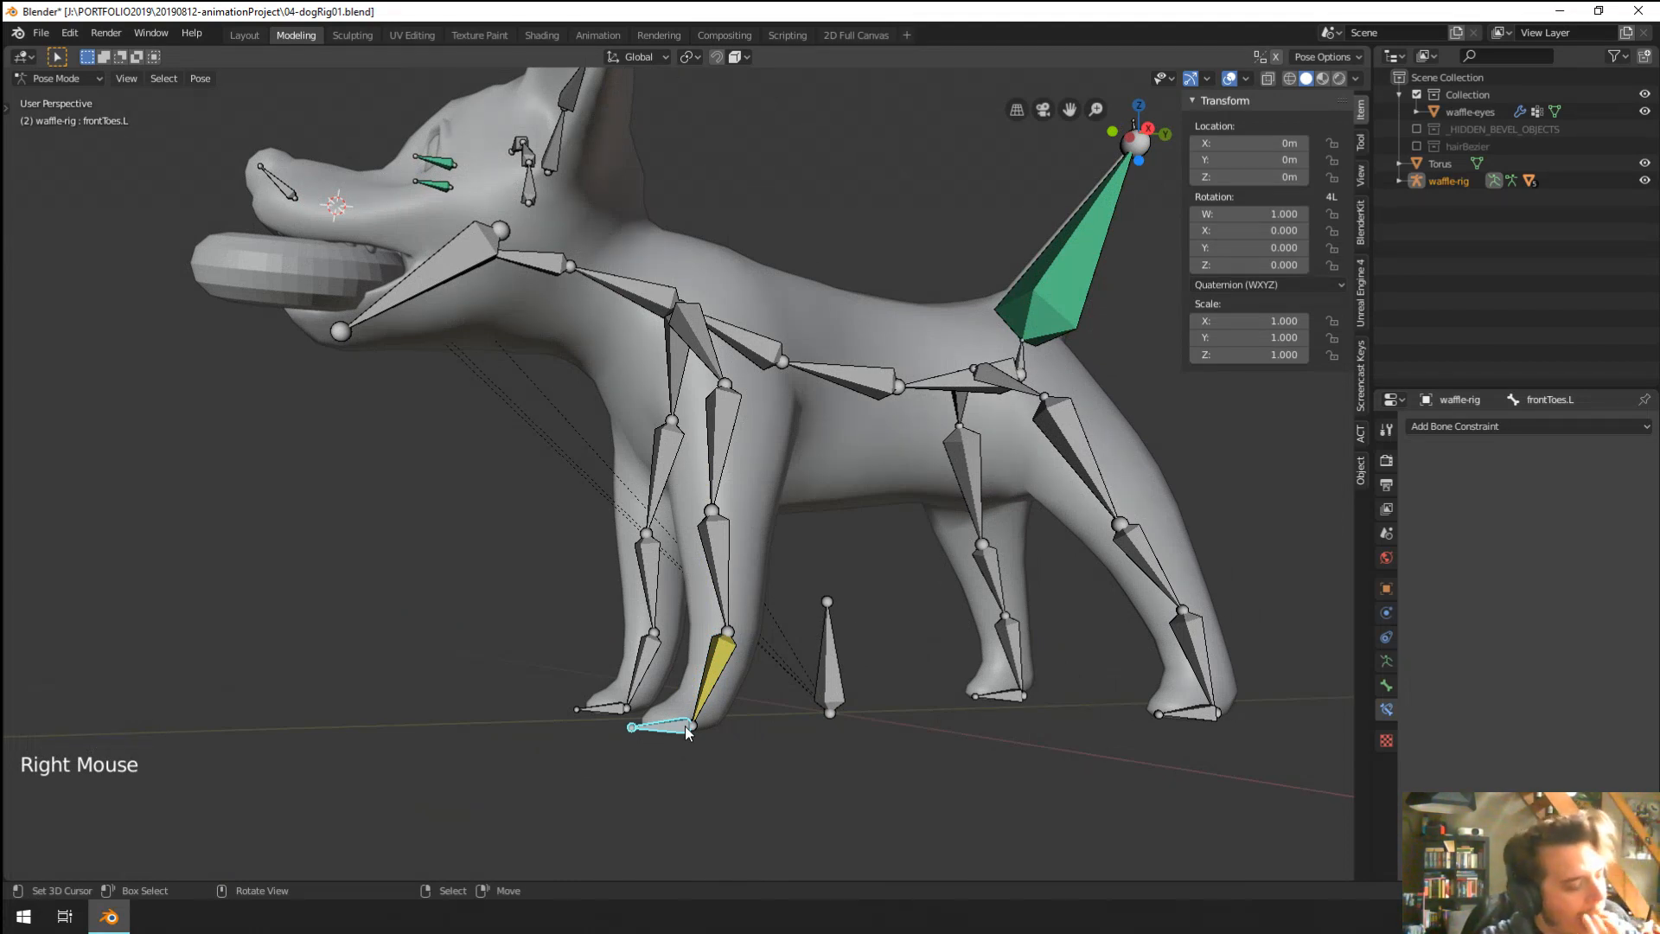
key(g)
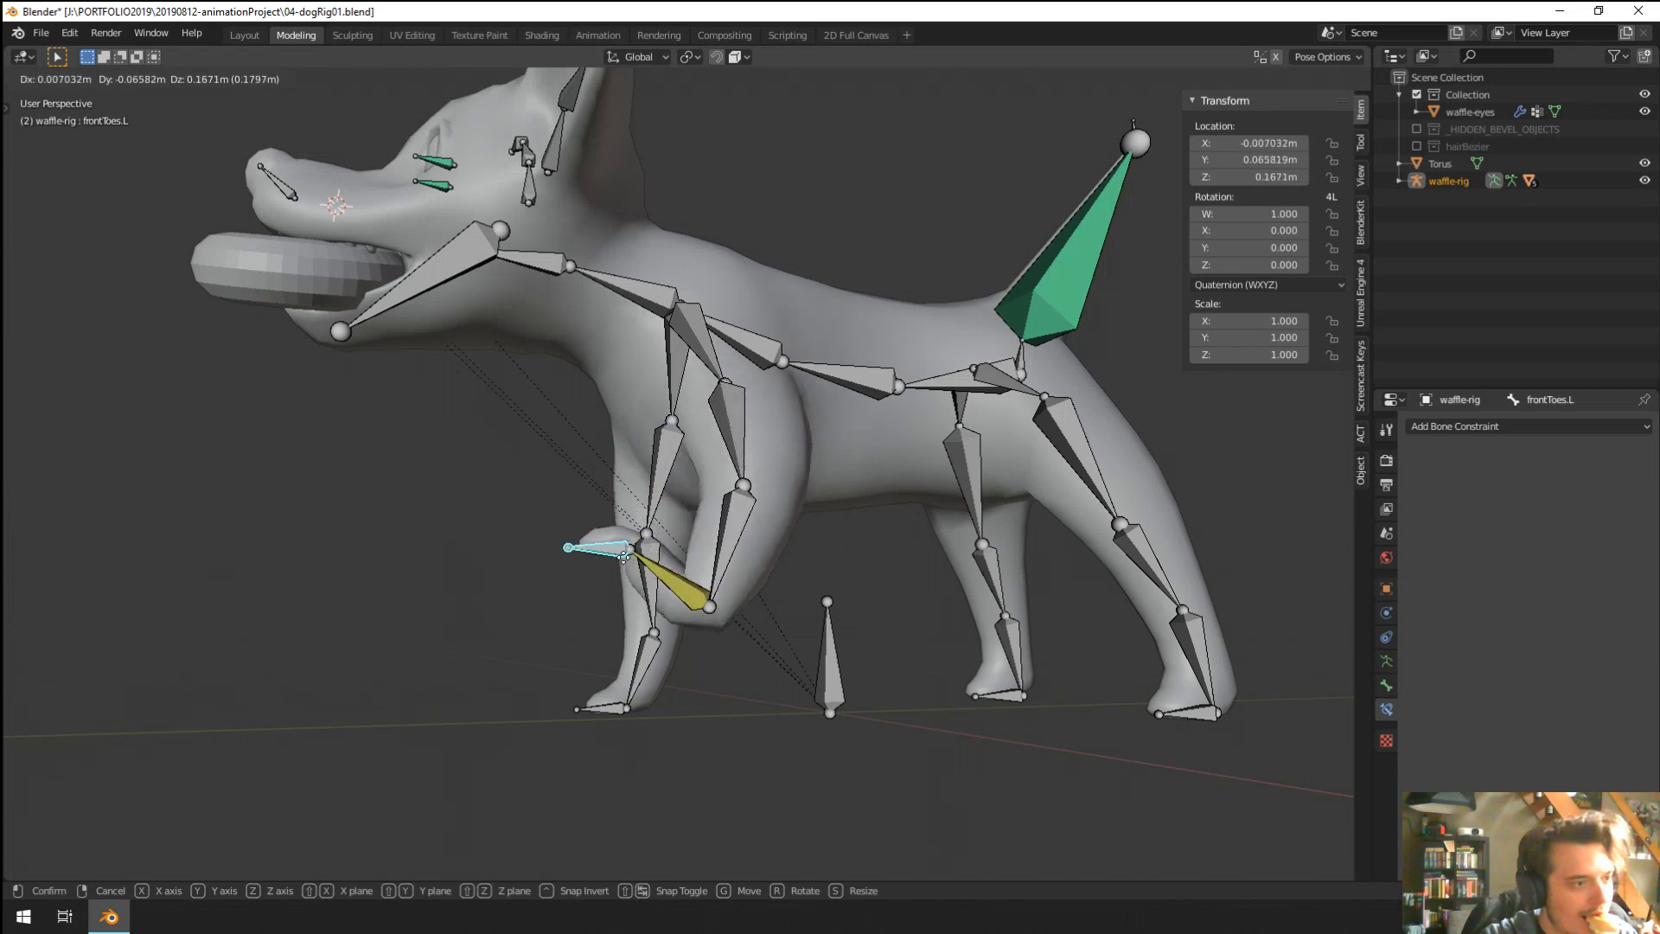
right_click(916, 526)
Lock frontPaw.L's Y rotation and test the lock by moving frontToes.L, cancelling the move.
right_click(707, 673)
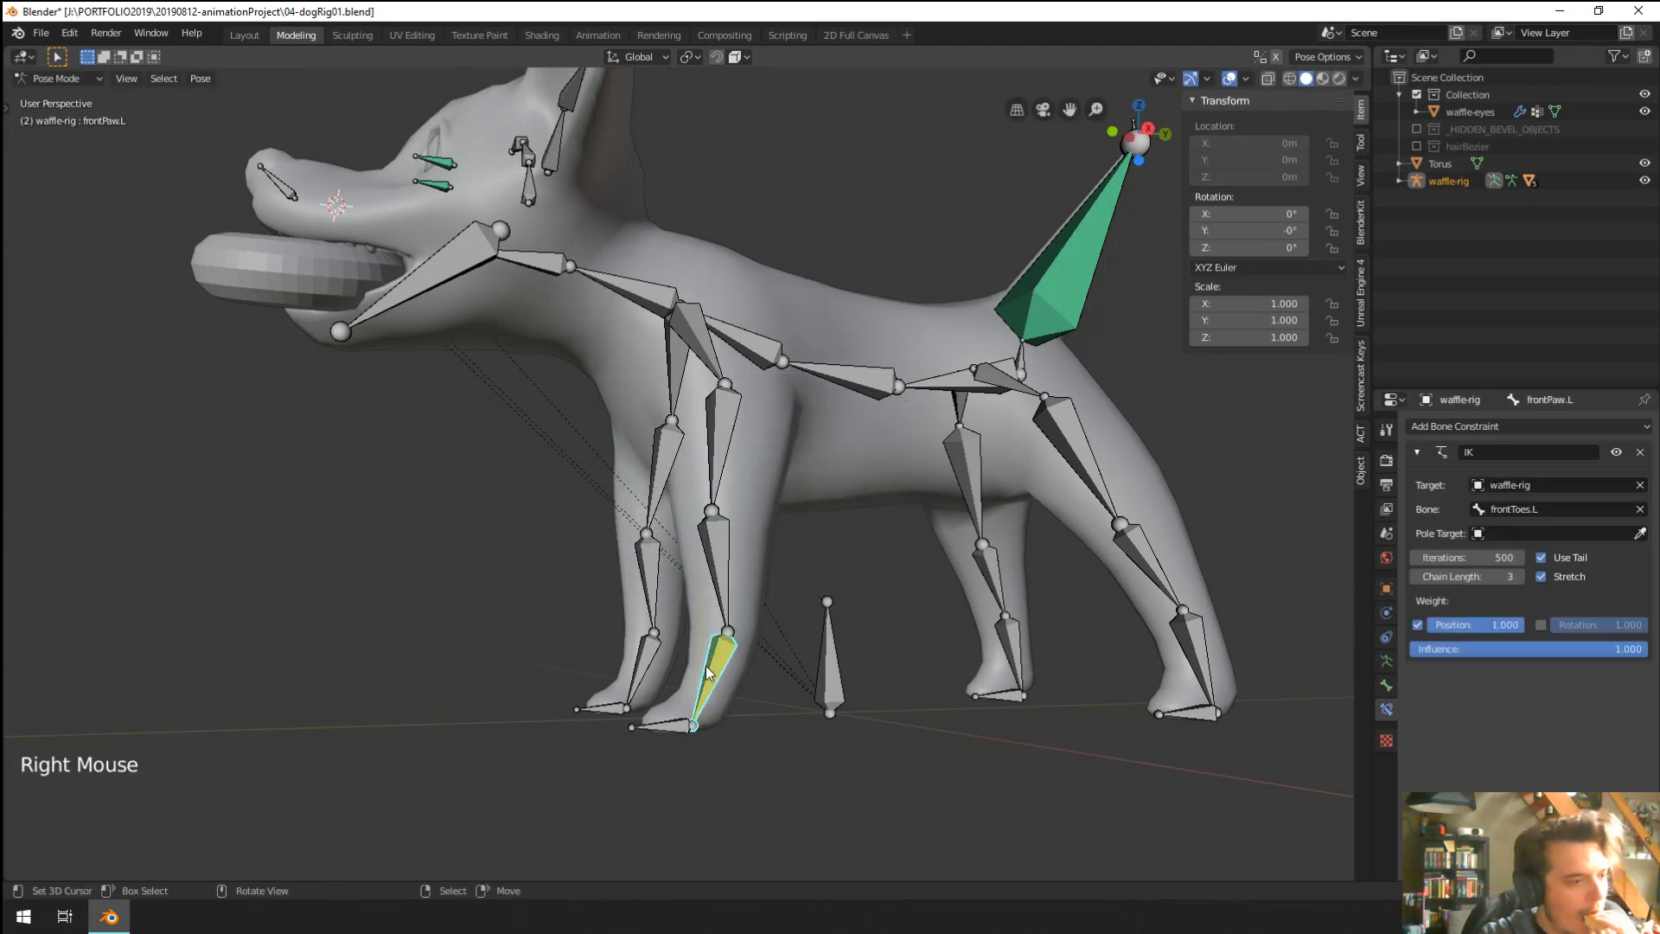
click(1335, 233)
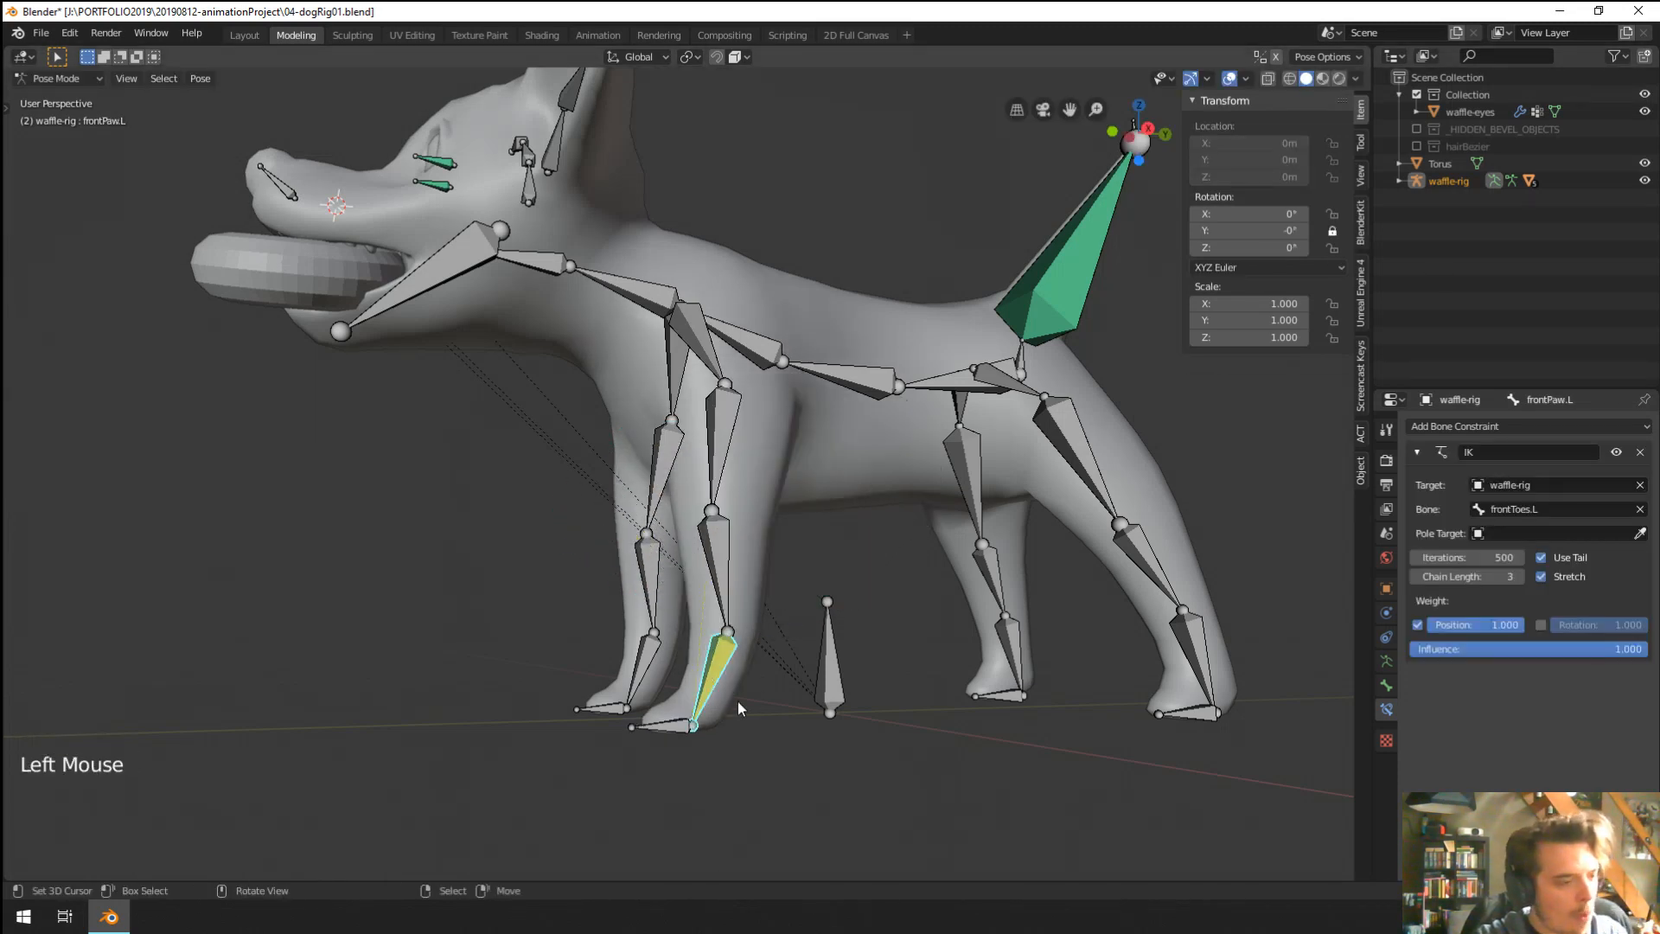
right_click(660, 724)
key(g)
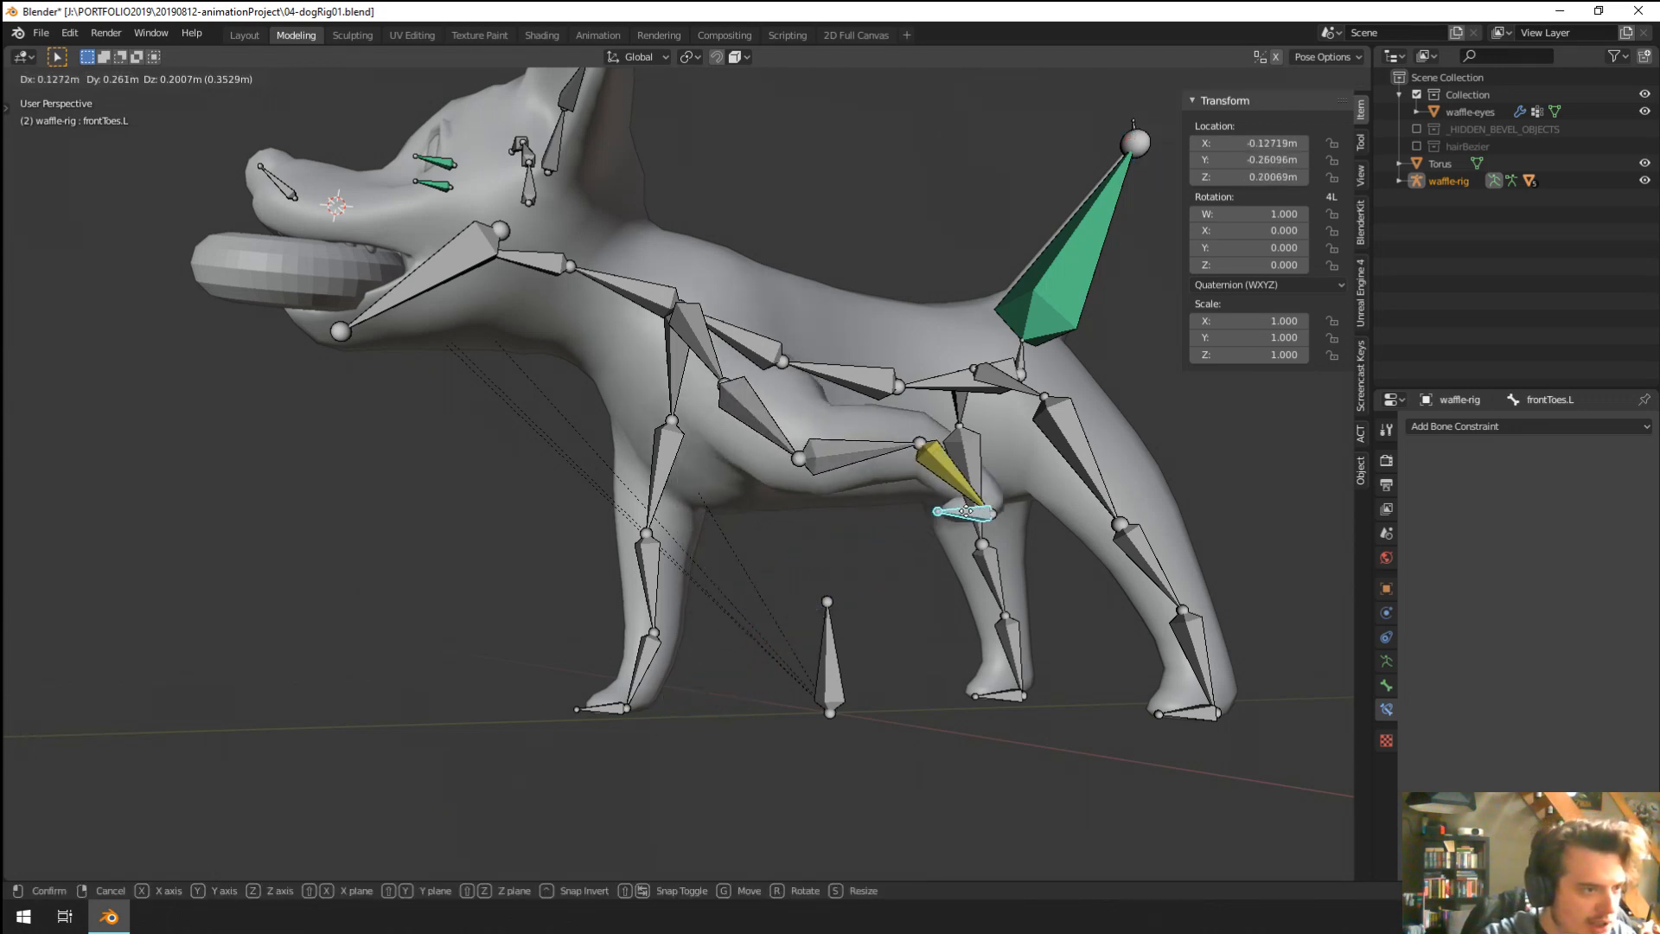
right_click(864, 699)
Try rotating frontPaw.L around its local Y axis, cancelling the rotation.
right_click(736, 685)
key(r)
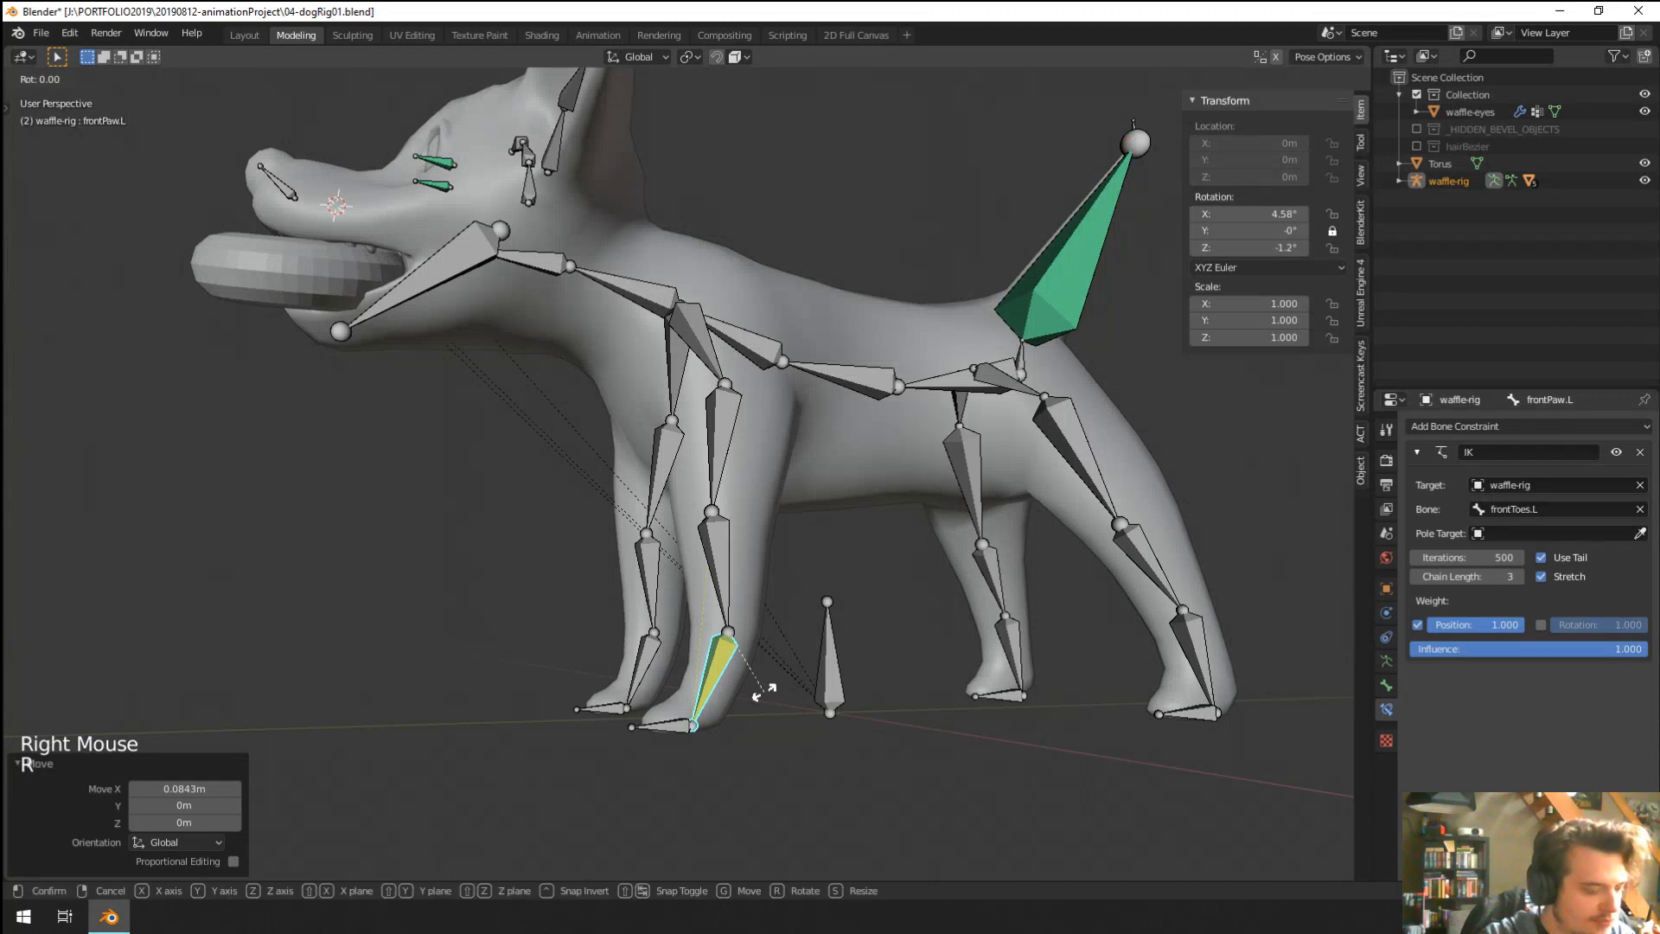
key(y)
key(y)
right_click(702, 754)
Check the leg's bending from the front by moving frontToes.L from two viewing angles, cancelling each move.
middle_drag(697, 760, 807, 760)
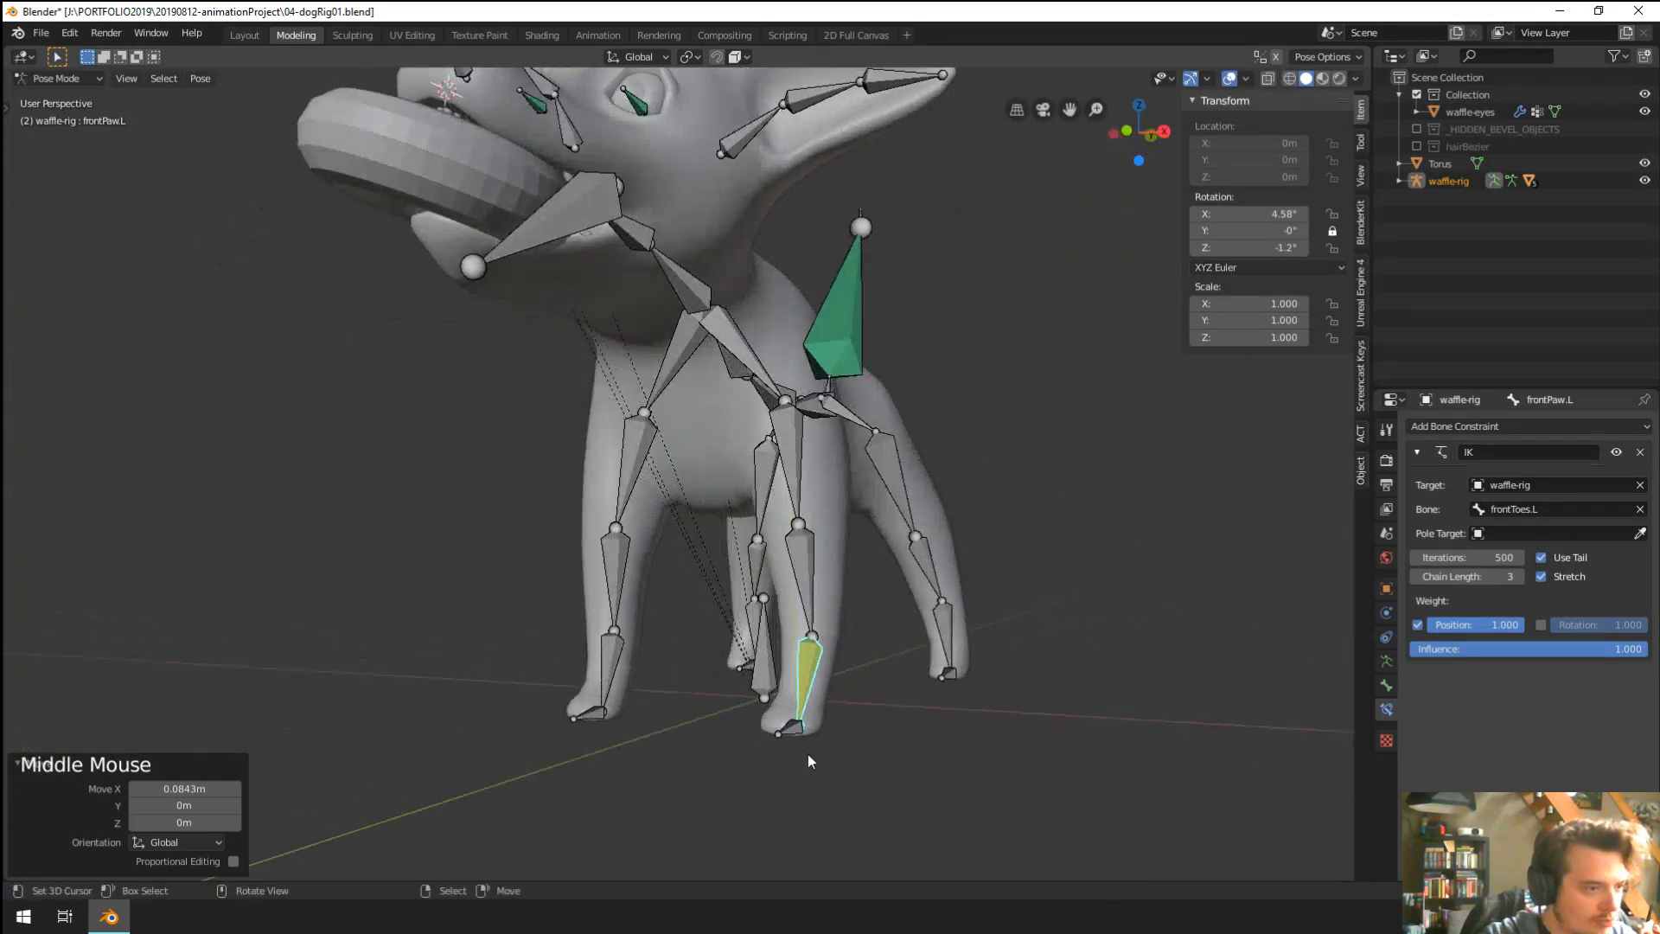
scroll(809, 763, up, 2)
right_click(856, 867)
key(g)
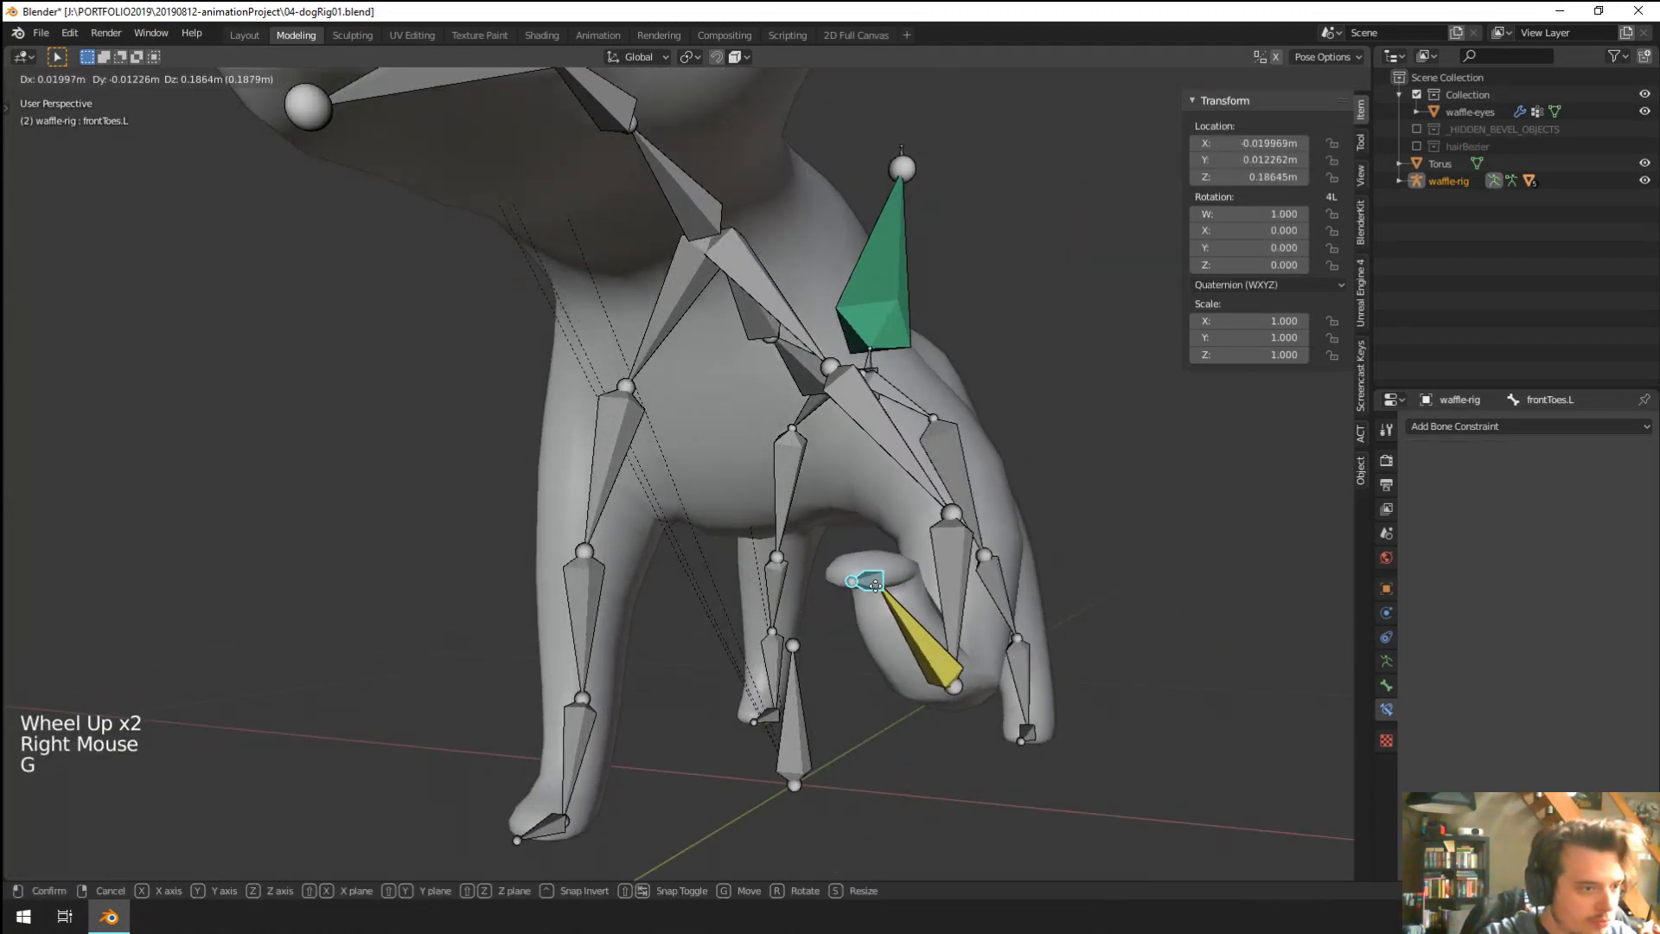
right_click(920, 655)
middle_drag(919, 655, 1003, 648)
key(g)
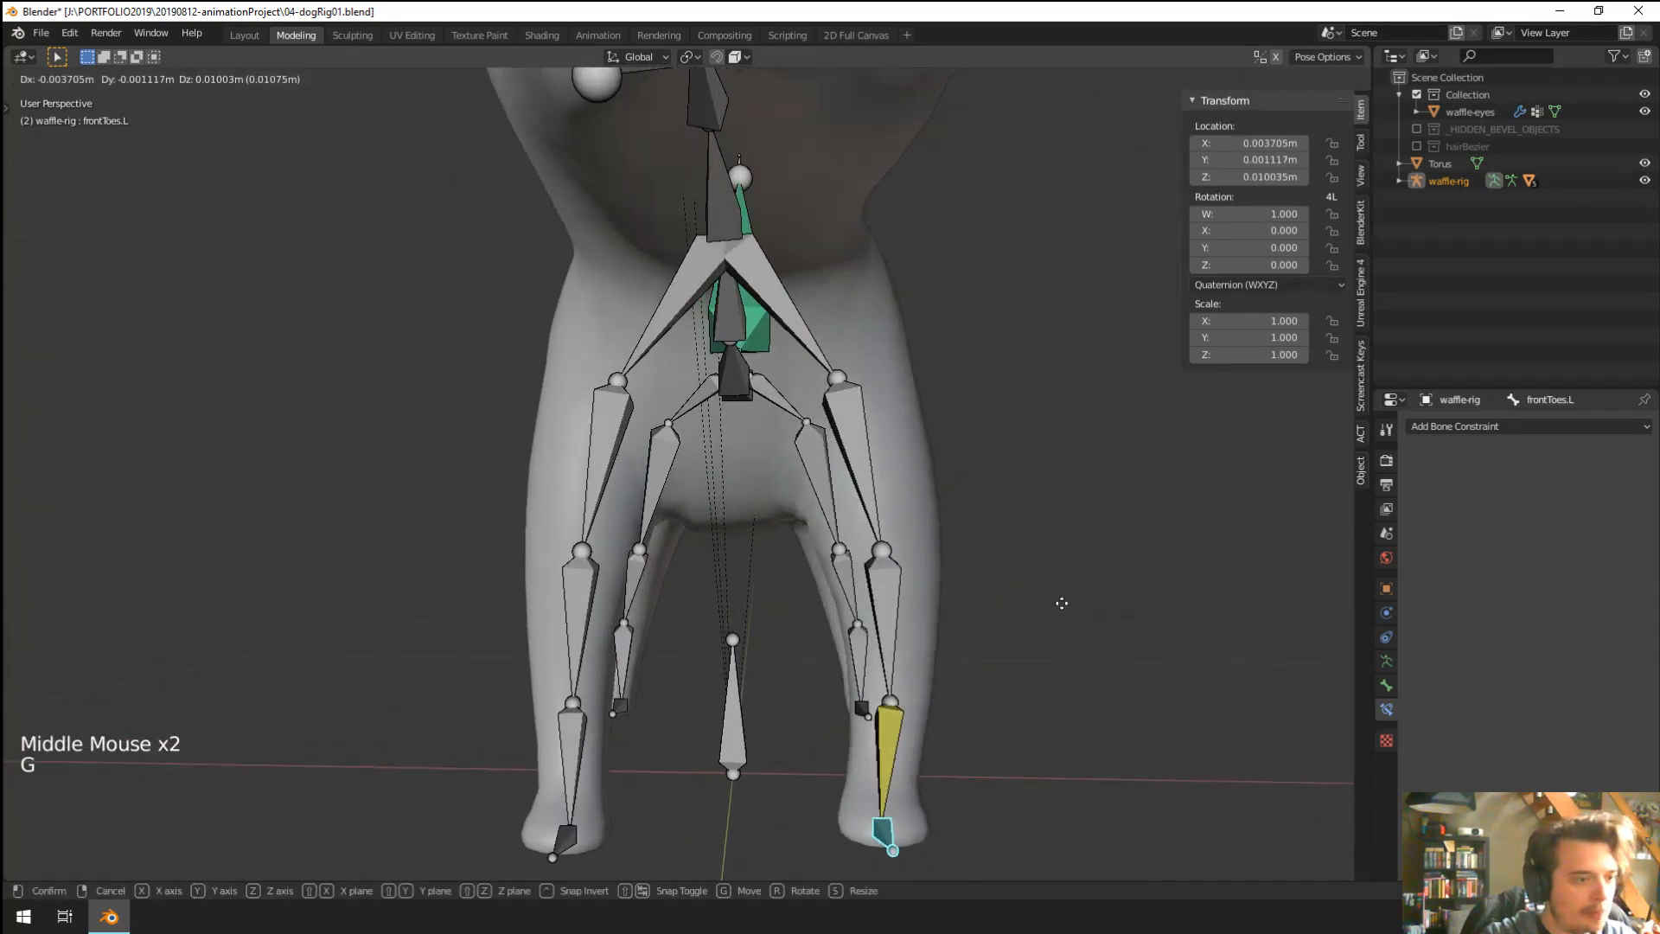
right_click(1091, 673)
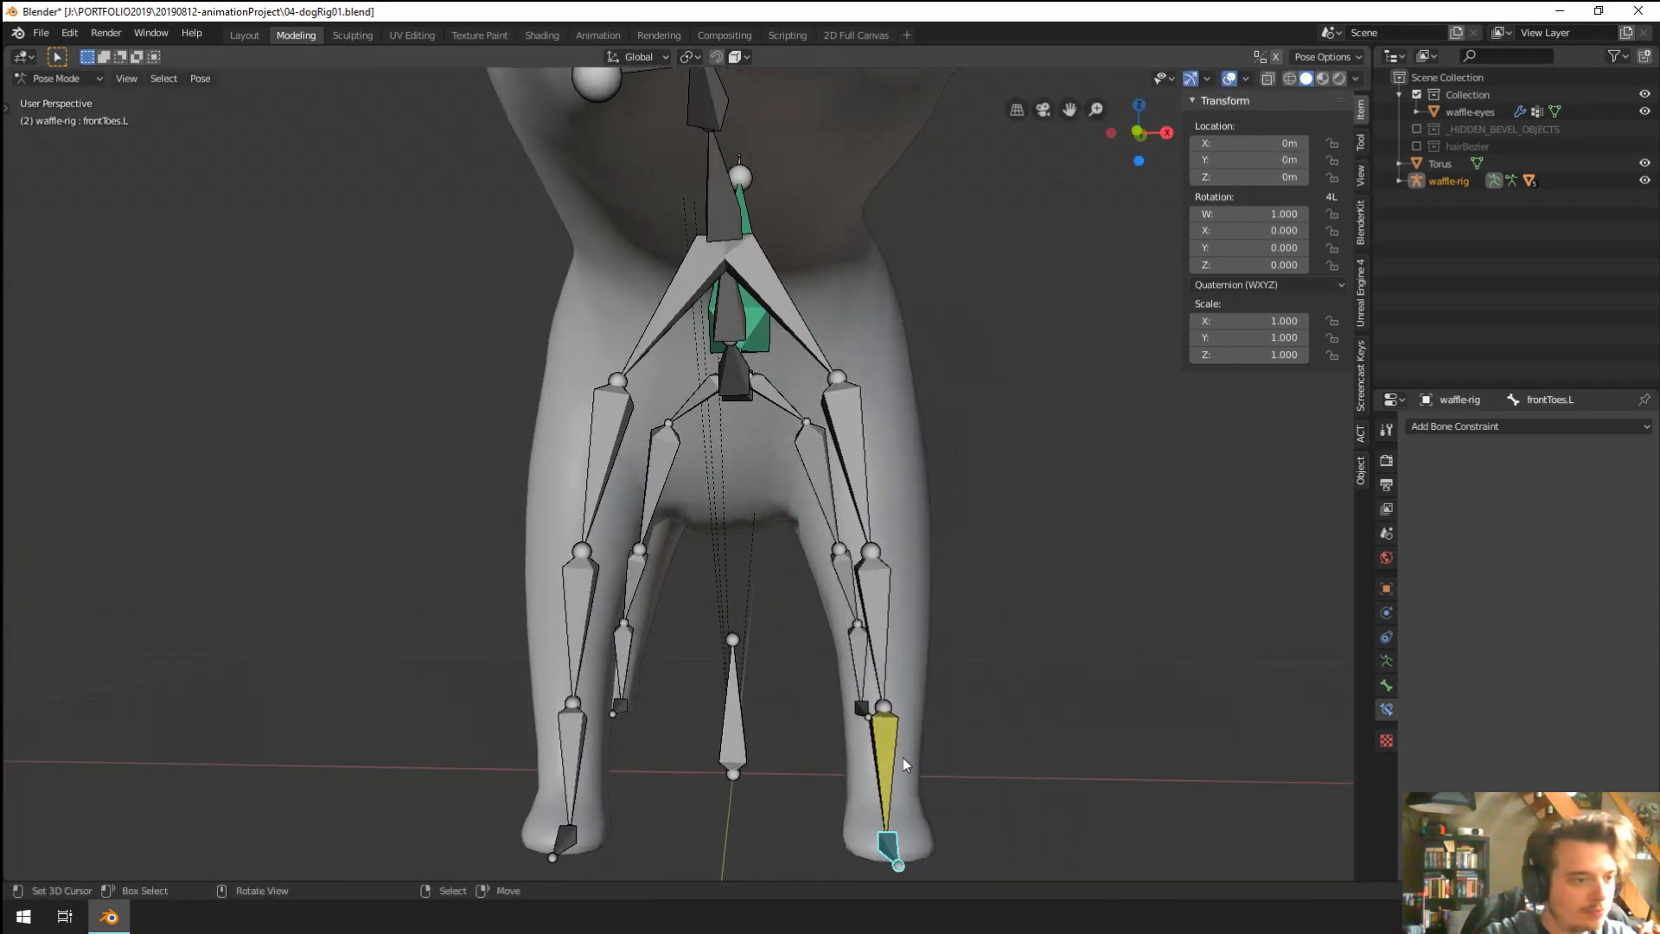
Unlock frontPaw.L's Y rotation.
right_click(901, 767)
middle_drag(901, 767, 817, 763)
click(1331, 232)
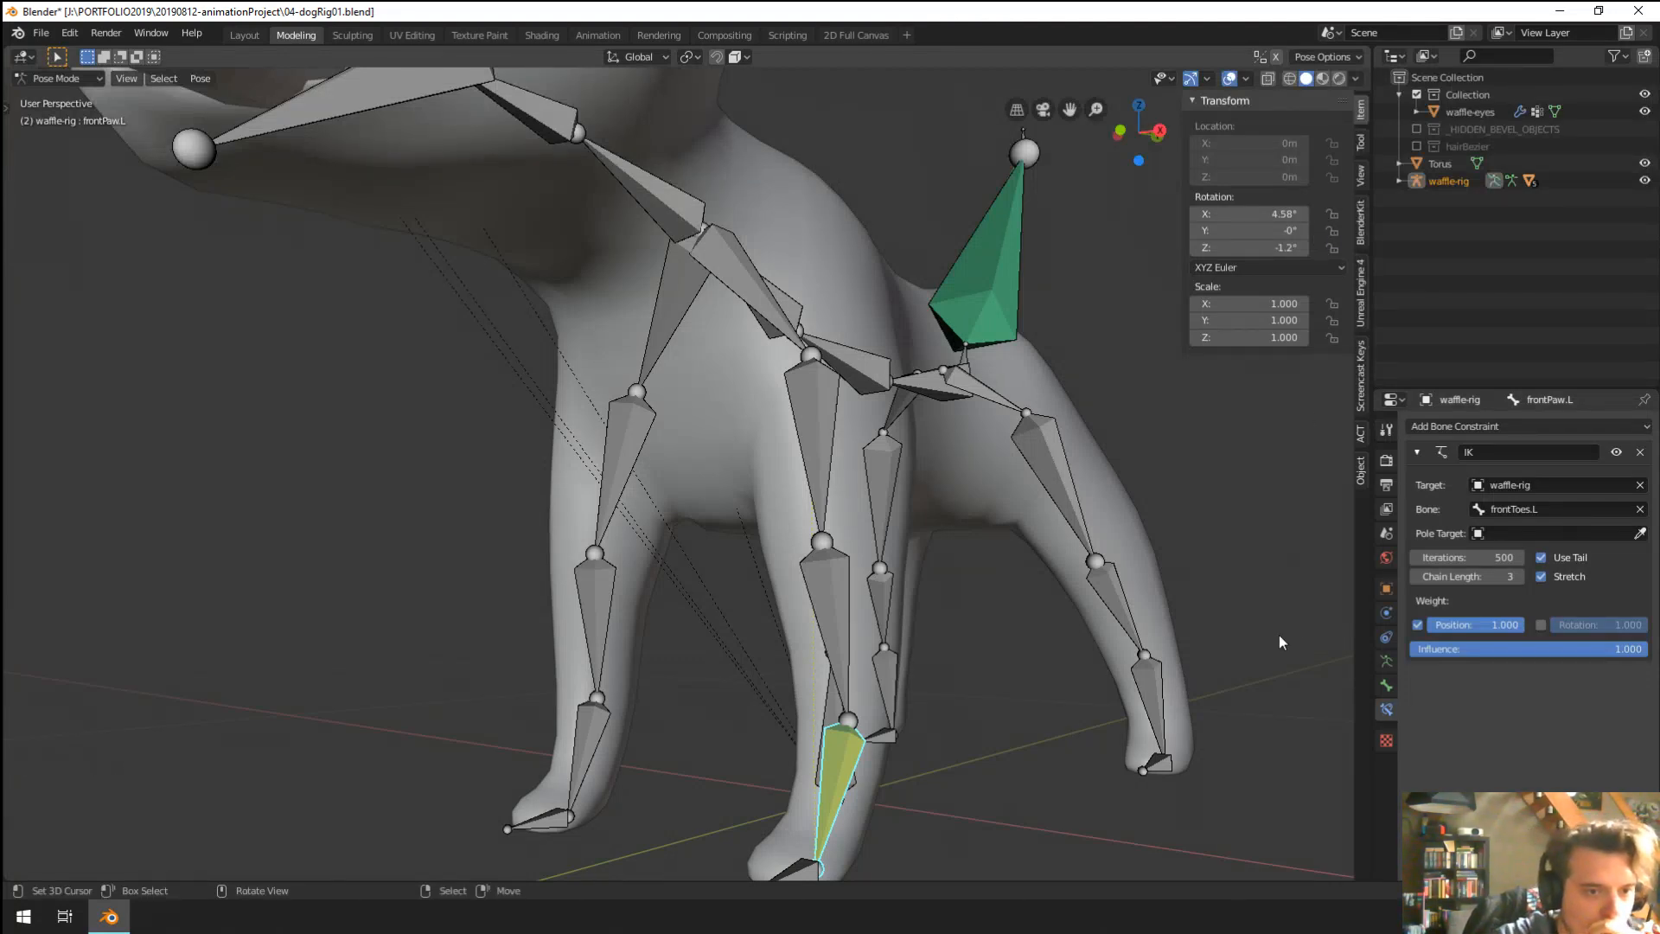
Test the unlocked leg from the side by moving frontToes.L, cancelling the move.
middle_drag(800, 662, 740, 666)
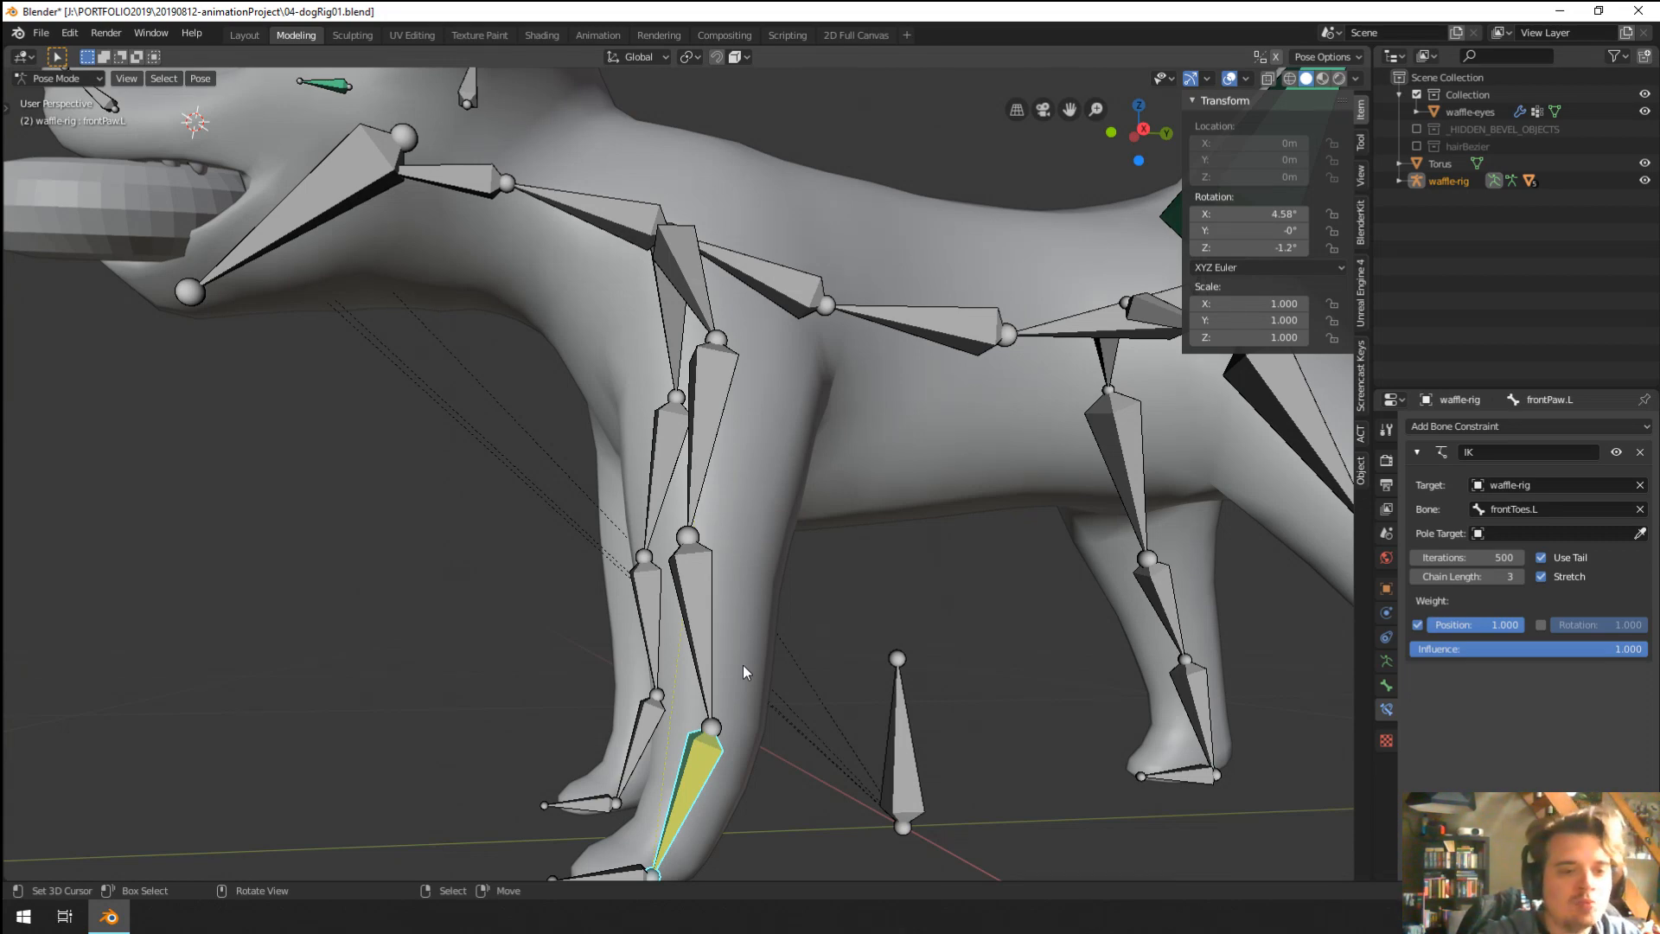
middle_drag(771, 775, 564, 747)
right_click(638, 719)
key(g)
right_click(751, 589)
In Edit Mode, extrude a new bone from frontShin.L's lower joint about 0.077 m straight up along Z.
right_click(564, 747)
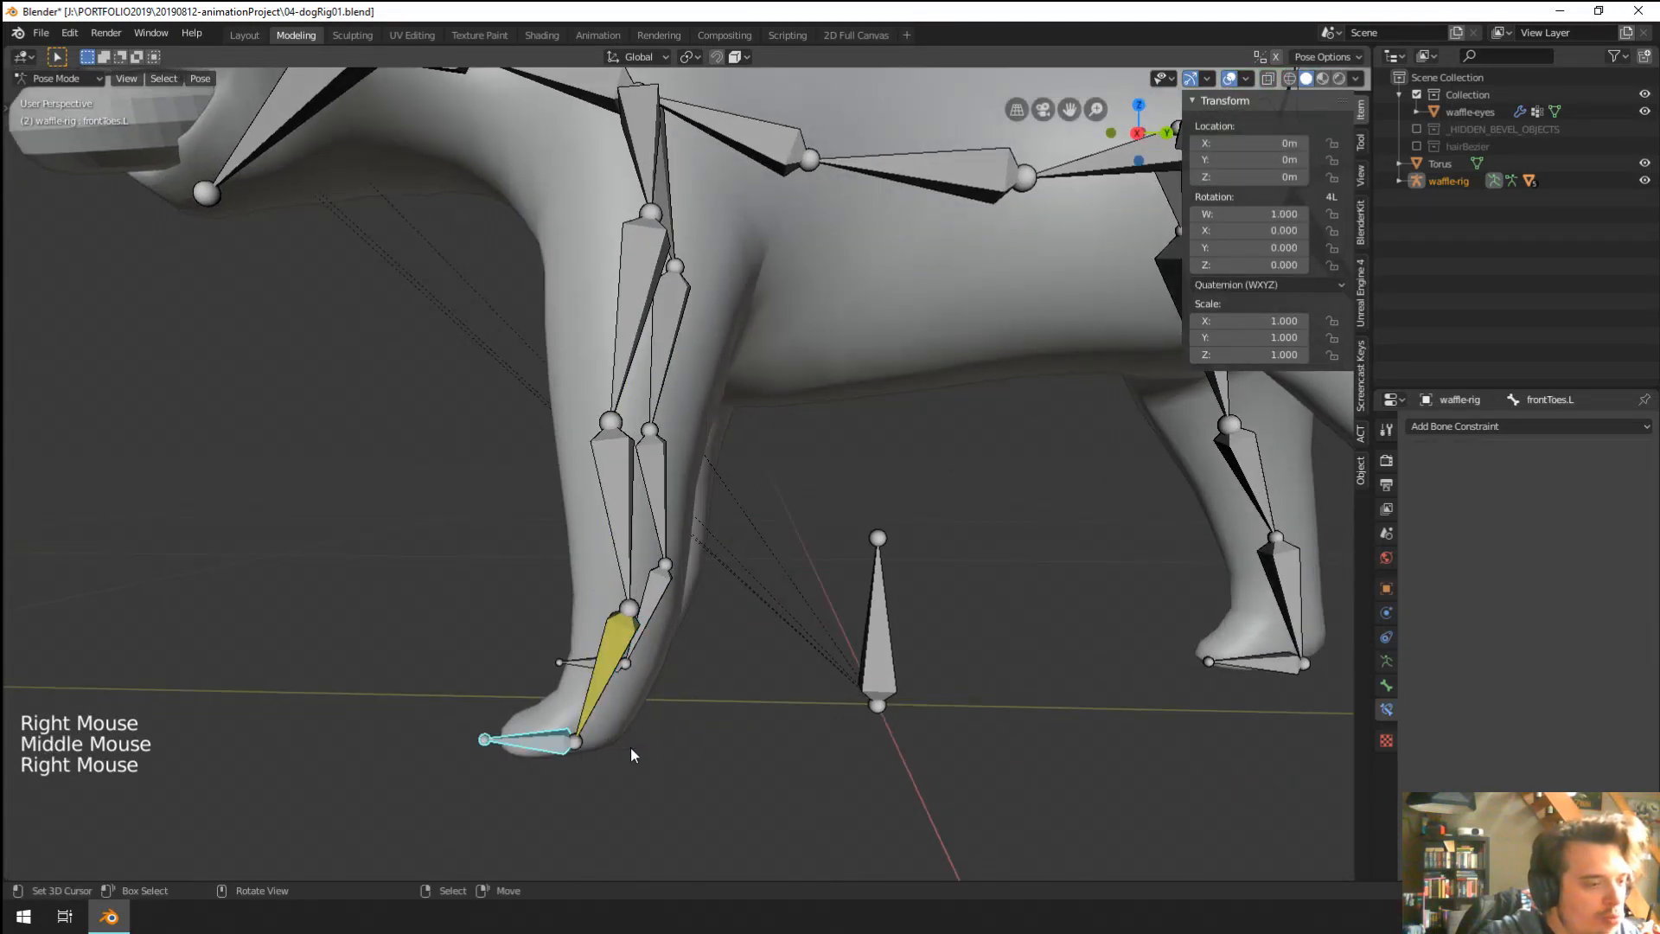
key(Tab)
right_click(584, 749)
right_click(578, 743)
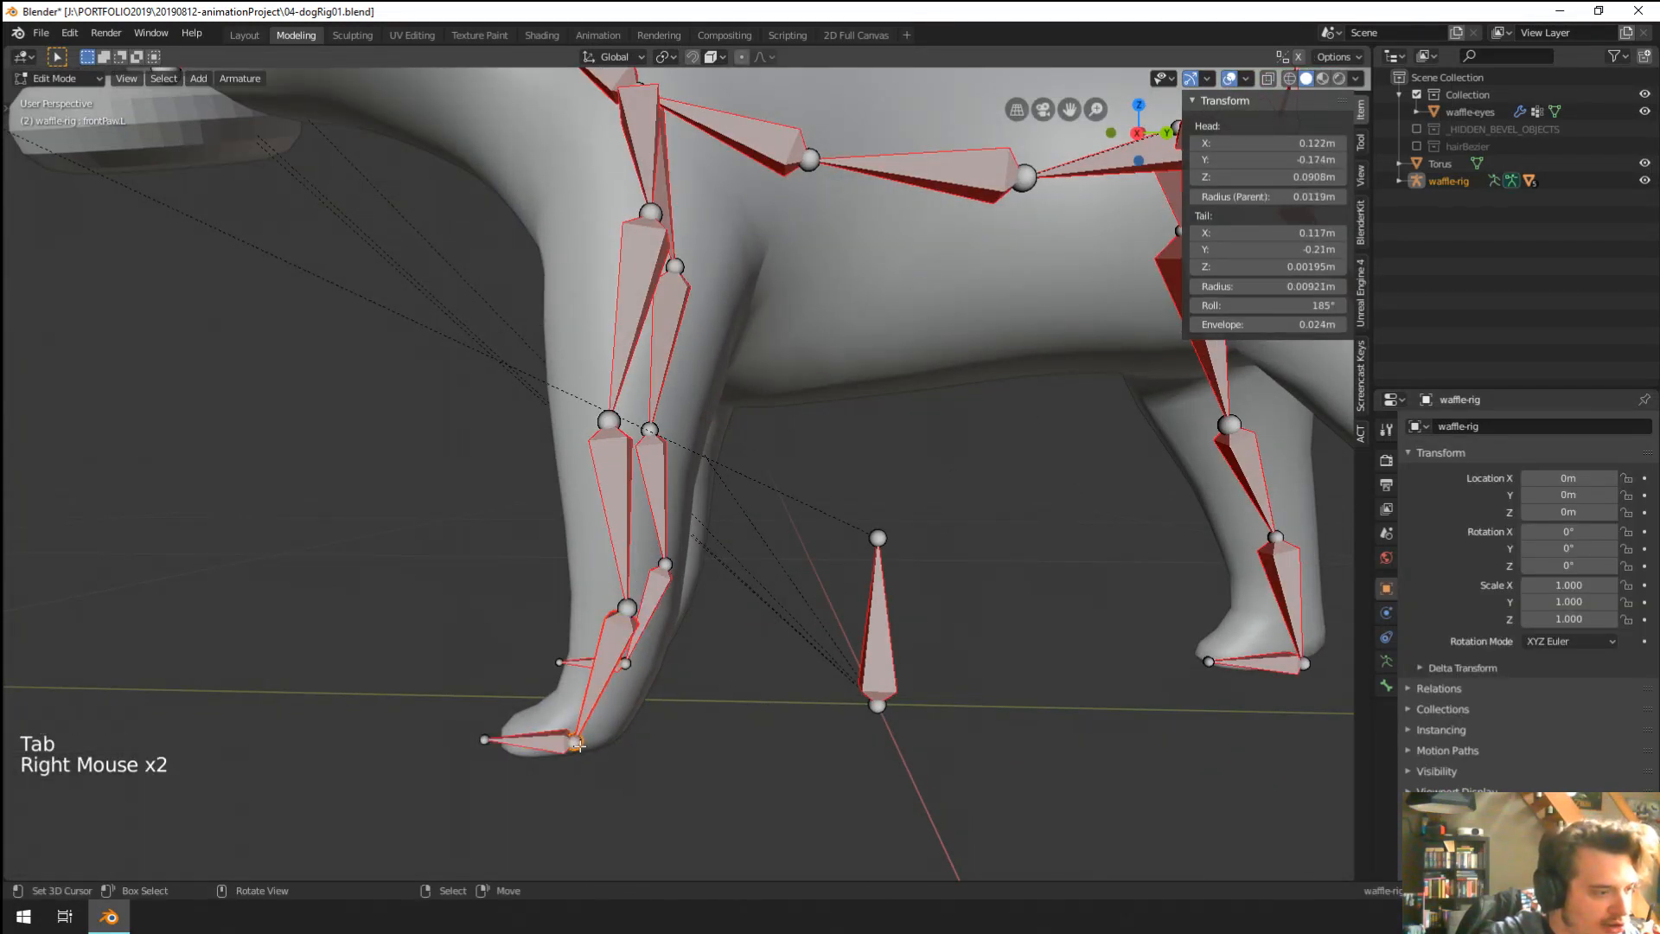
right_click(631, 610)
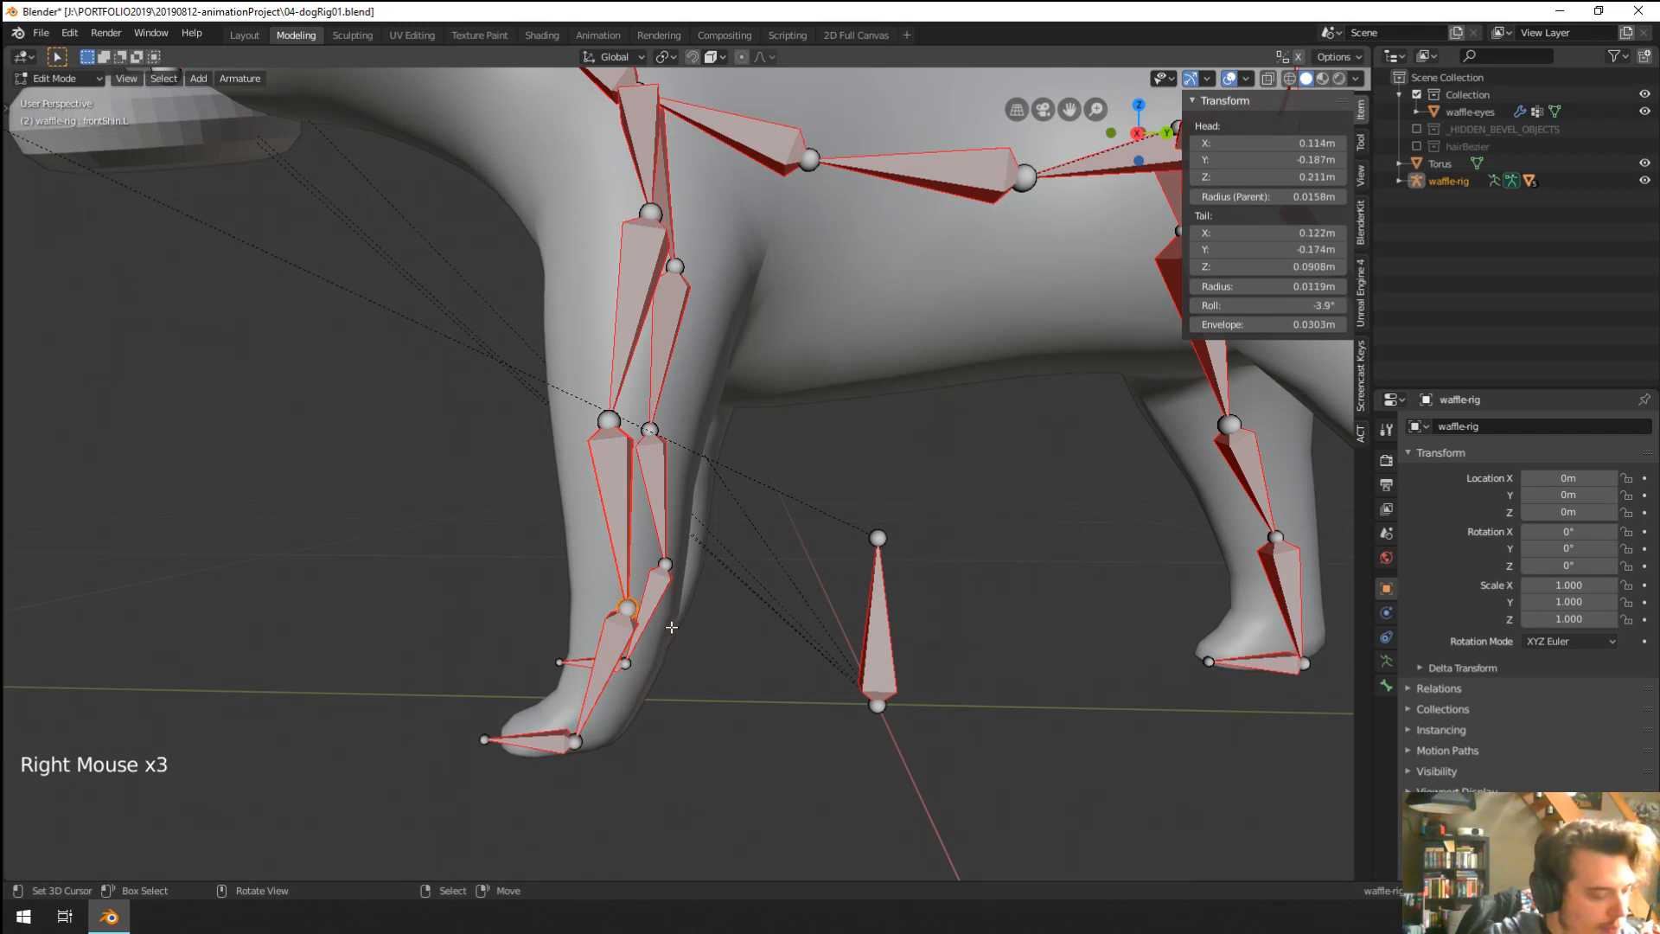
key(e)
key(z)
click(648, 580)
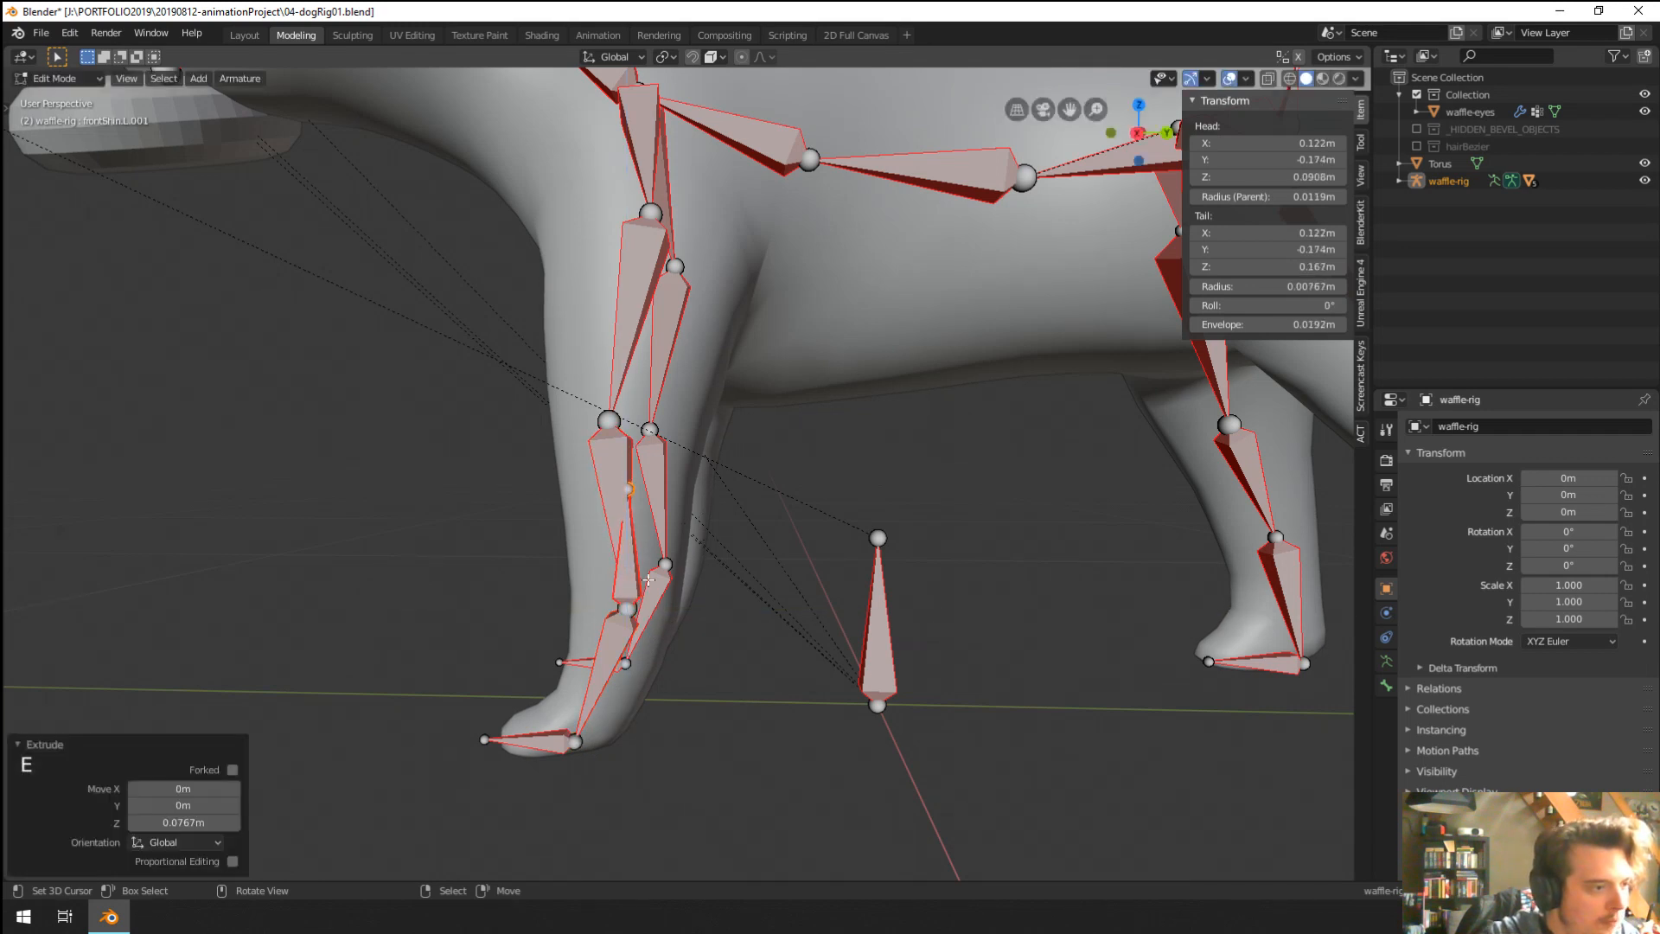
Clear the extruded bone's parent and move the bone along Y to behind the left front leg.
right_click(634, 571)
right_click(632, 575)
key(alt+p)
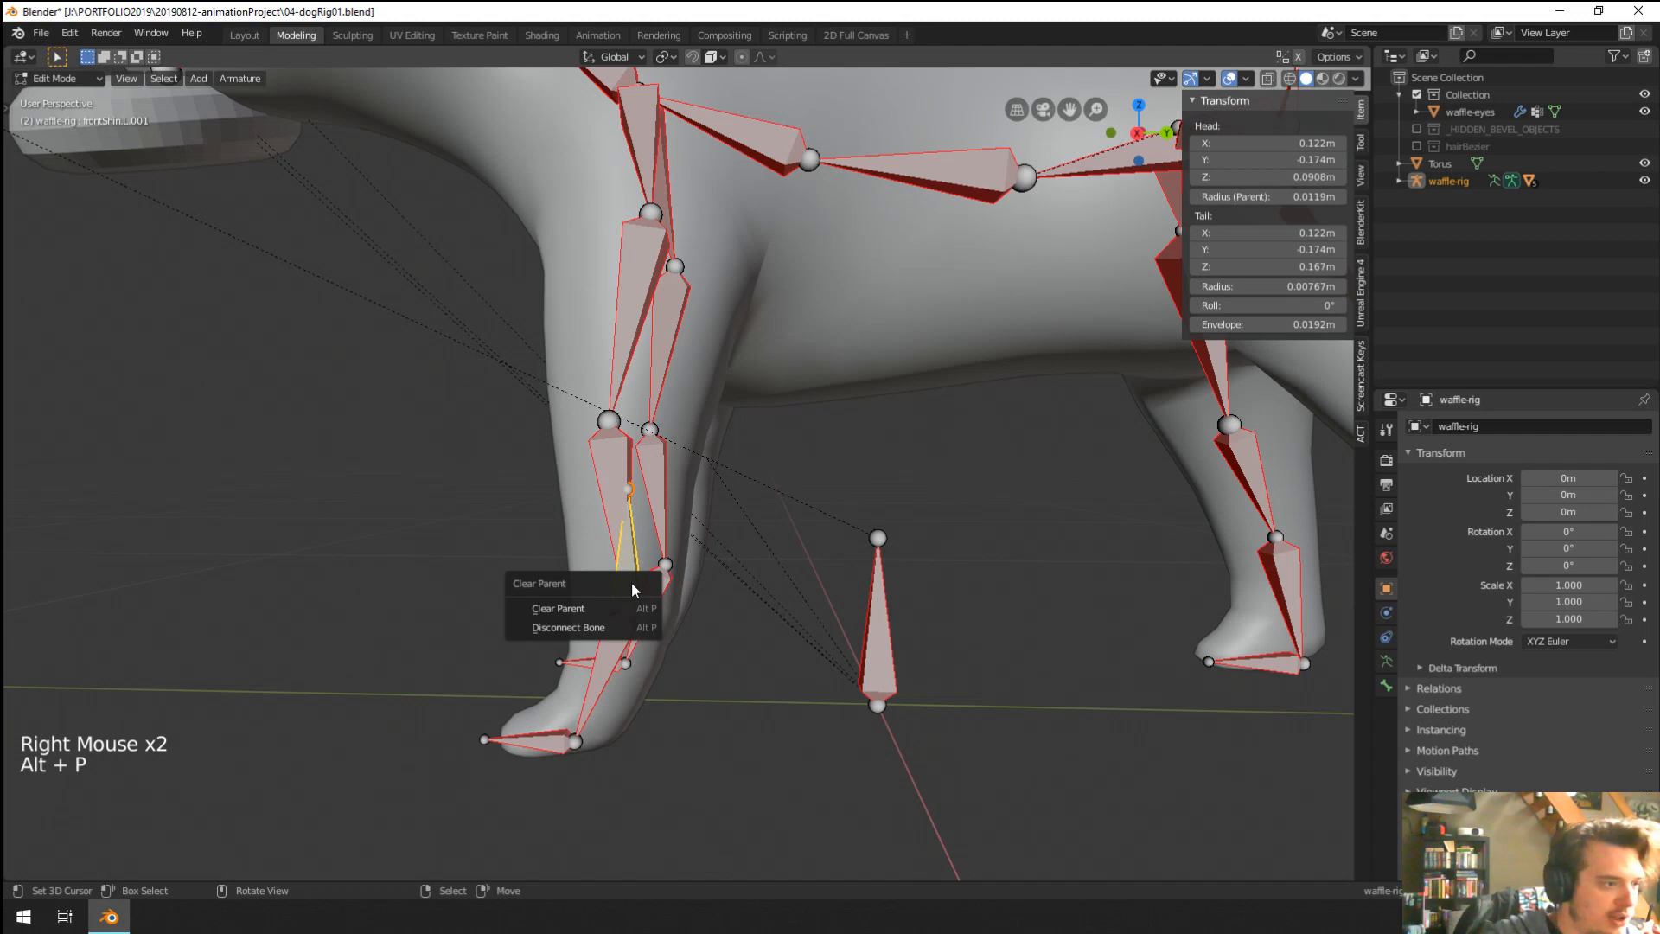
click(600, 609)
right_click(661, 575)
key(g)
key(y)
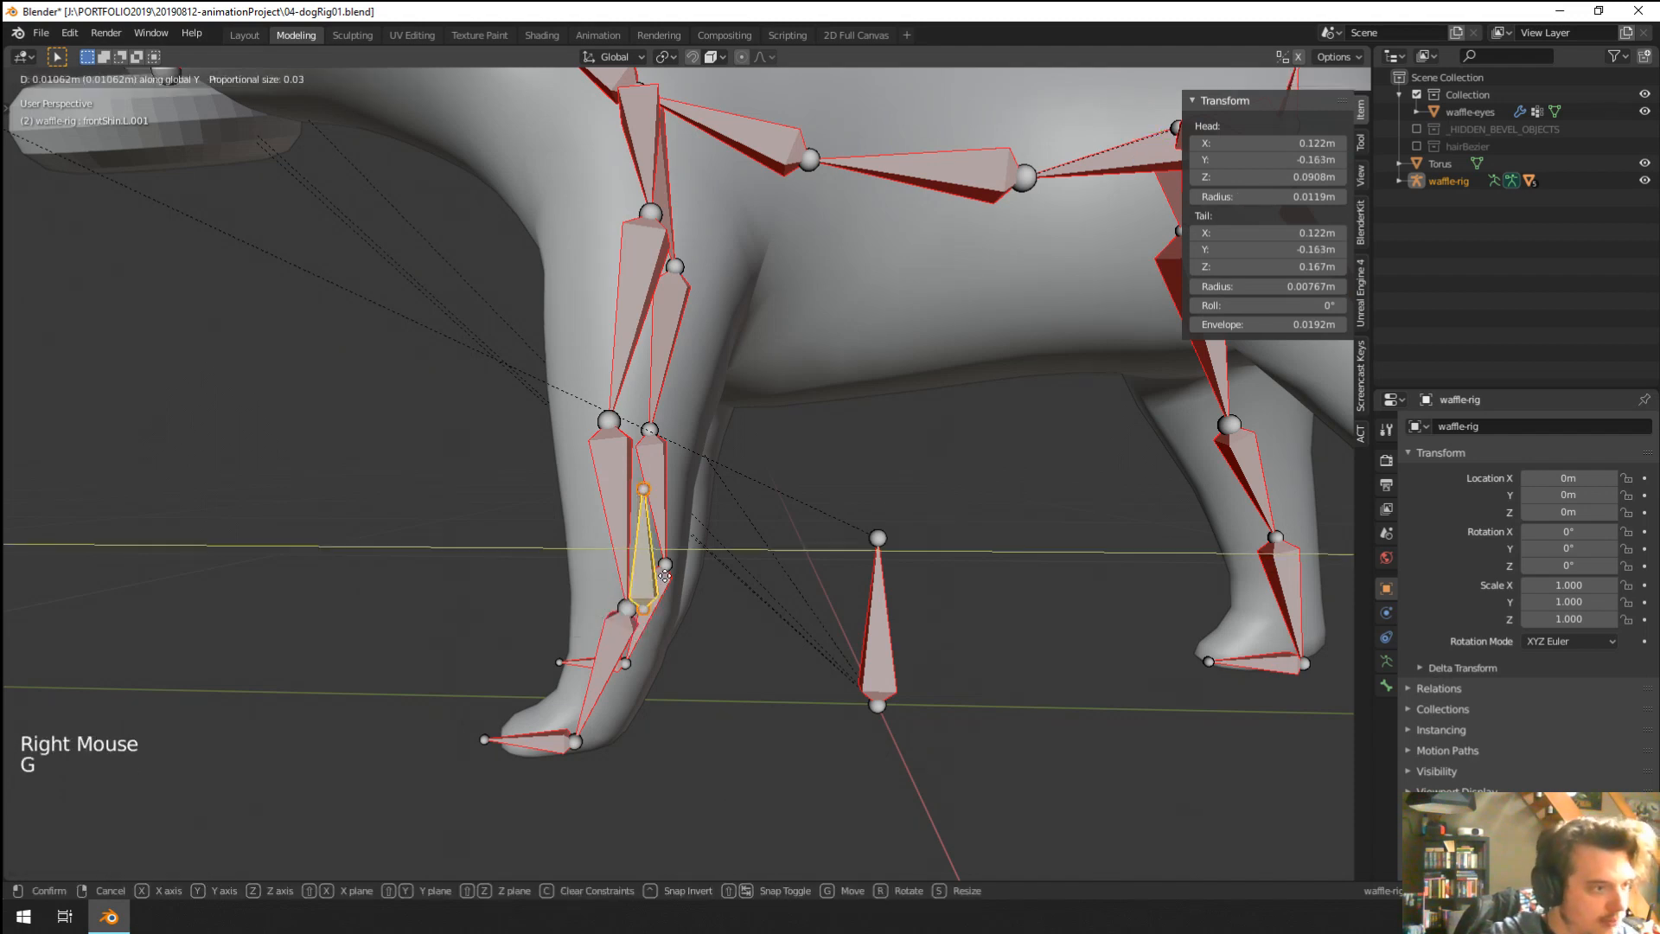
click(804, 578)
Return to Pose Mode and rename the separated bone behind the leg frontPoleTarget.L.
right_click(562, 742)
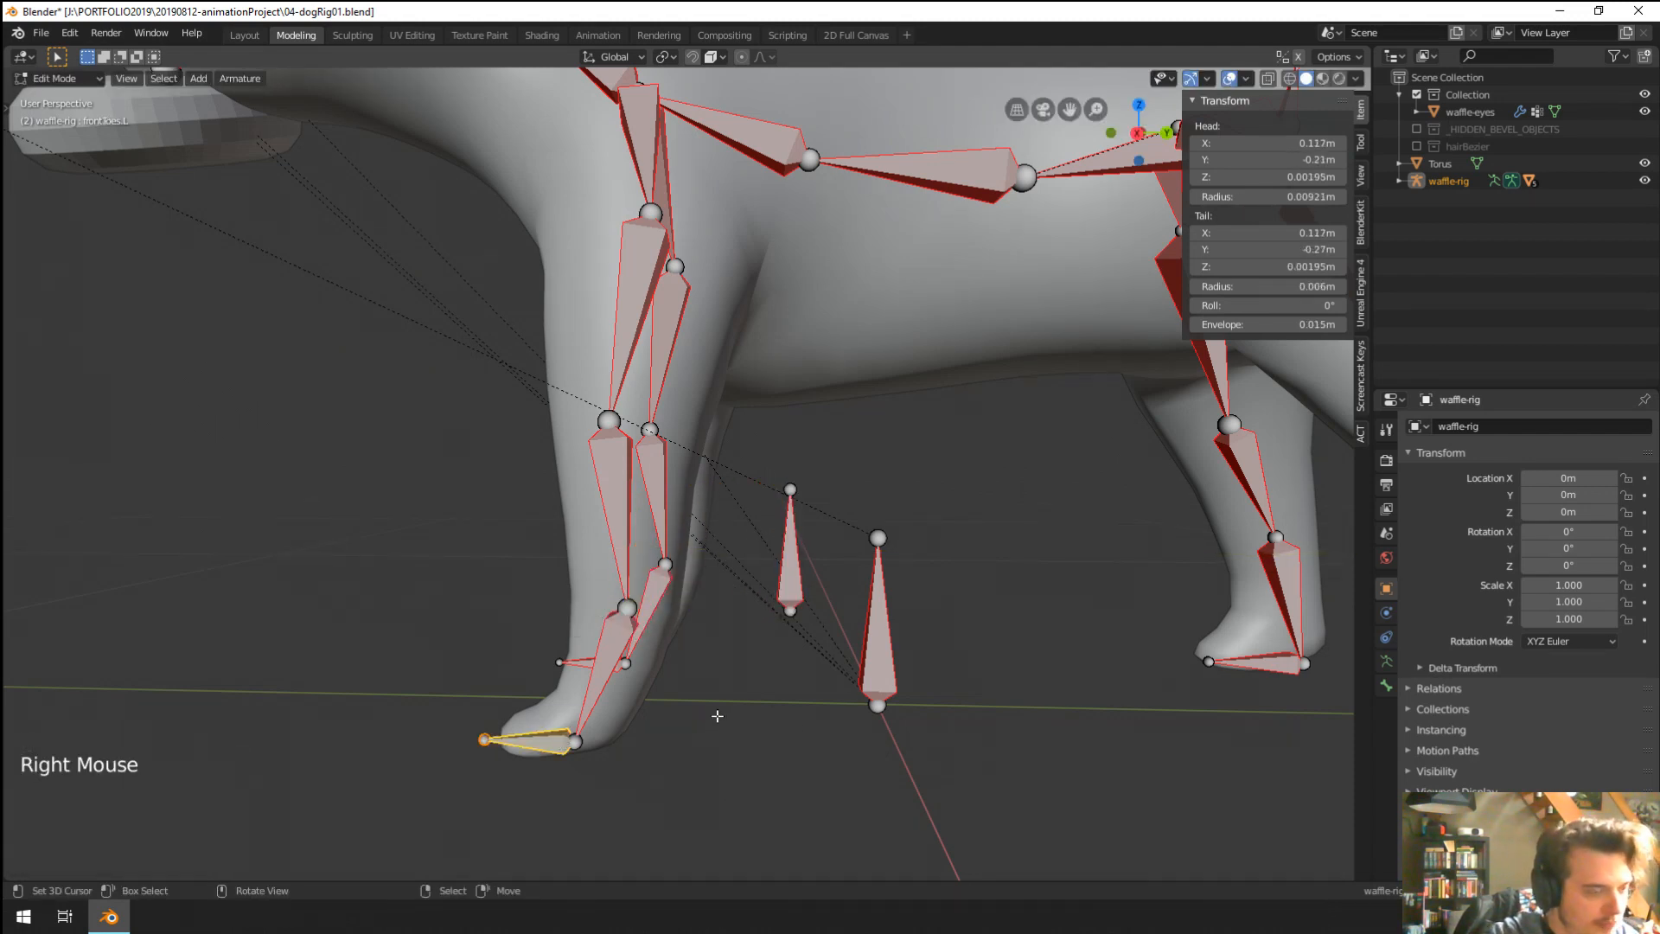
key(Tab)
right_click(593, 697)
right_click(798, 579)
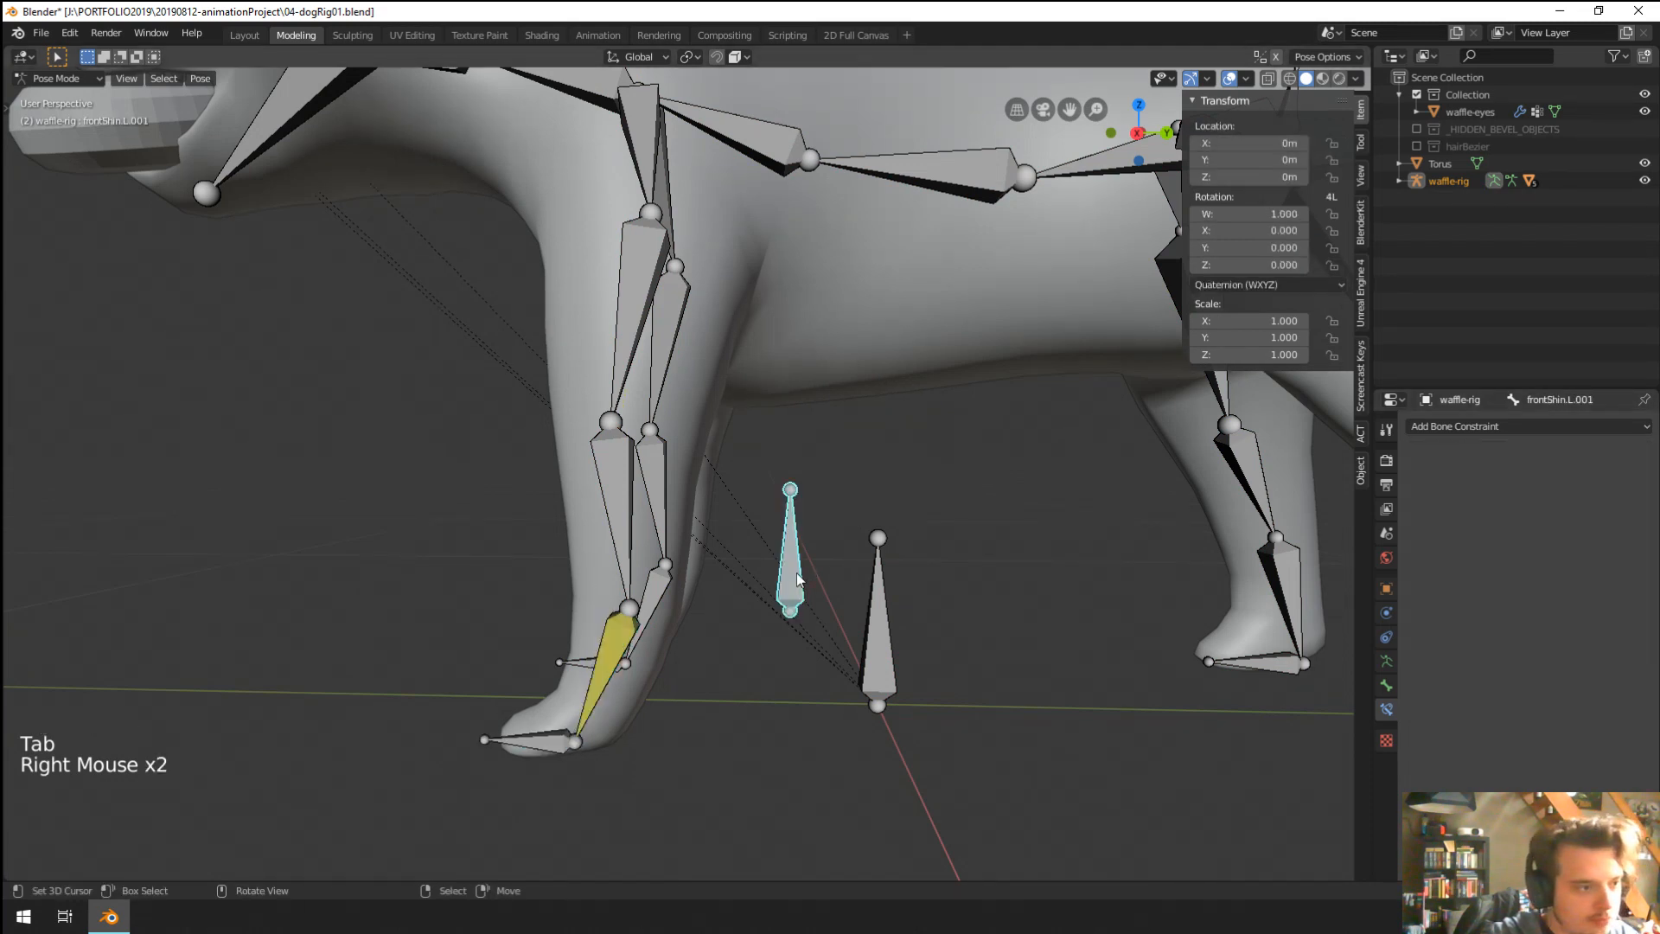
click(1385, 685)
scroll(1487, 519, up, 10)
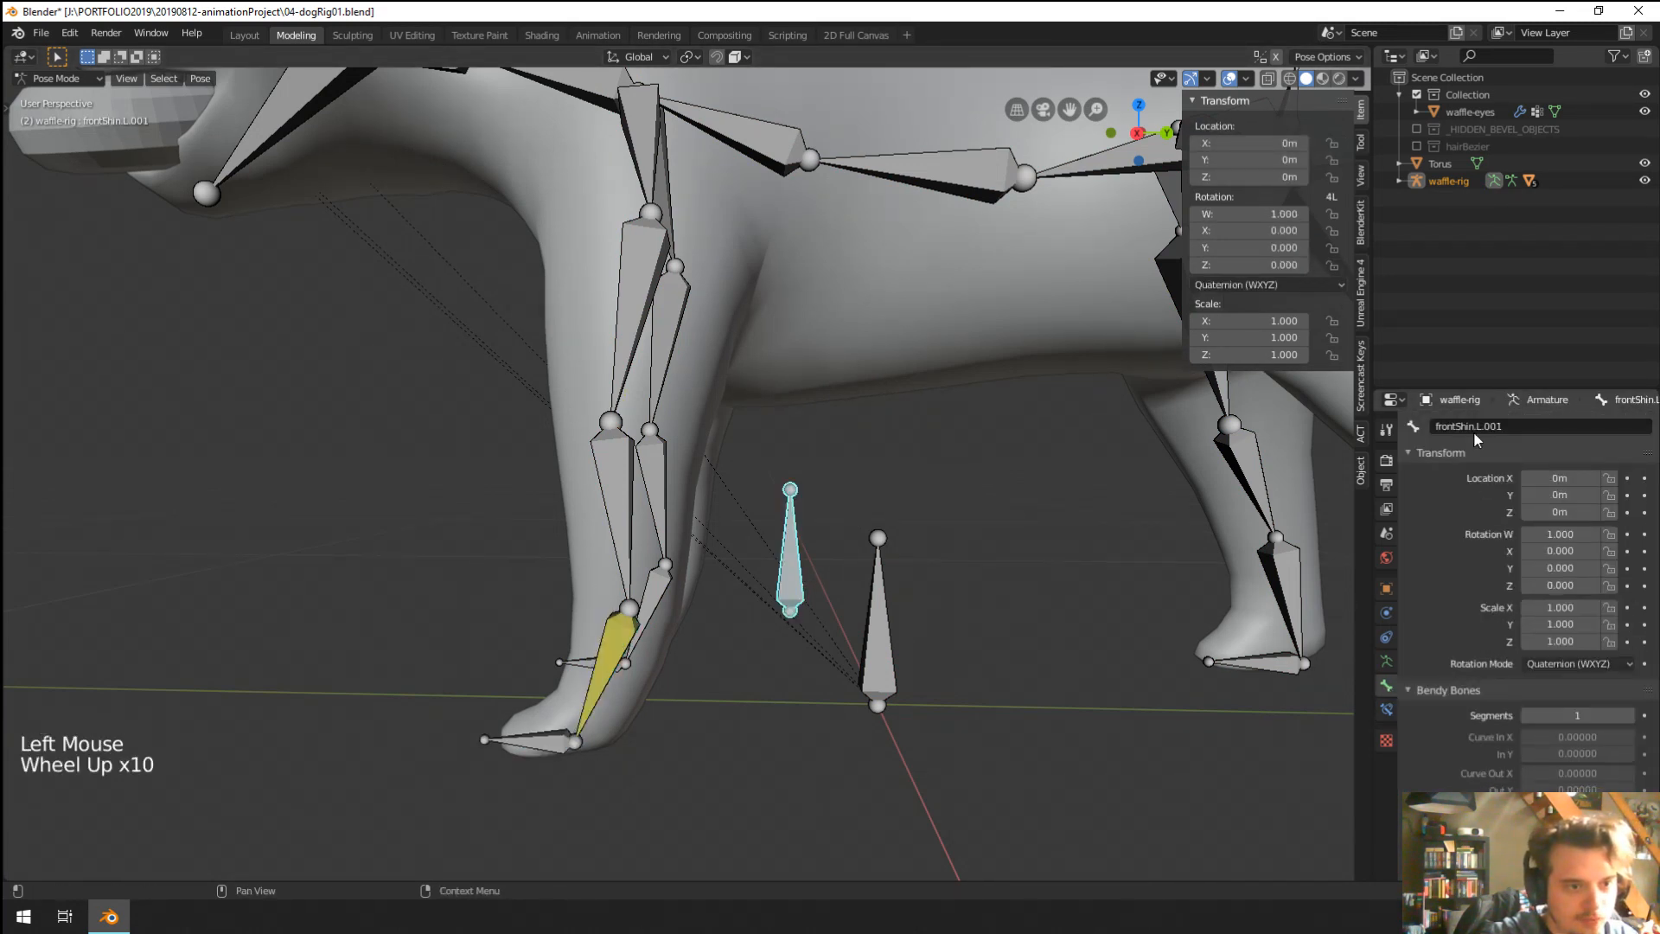
click(1488, 423)
text(frontPoleTarget)
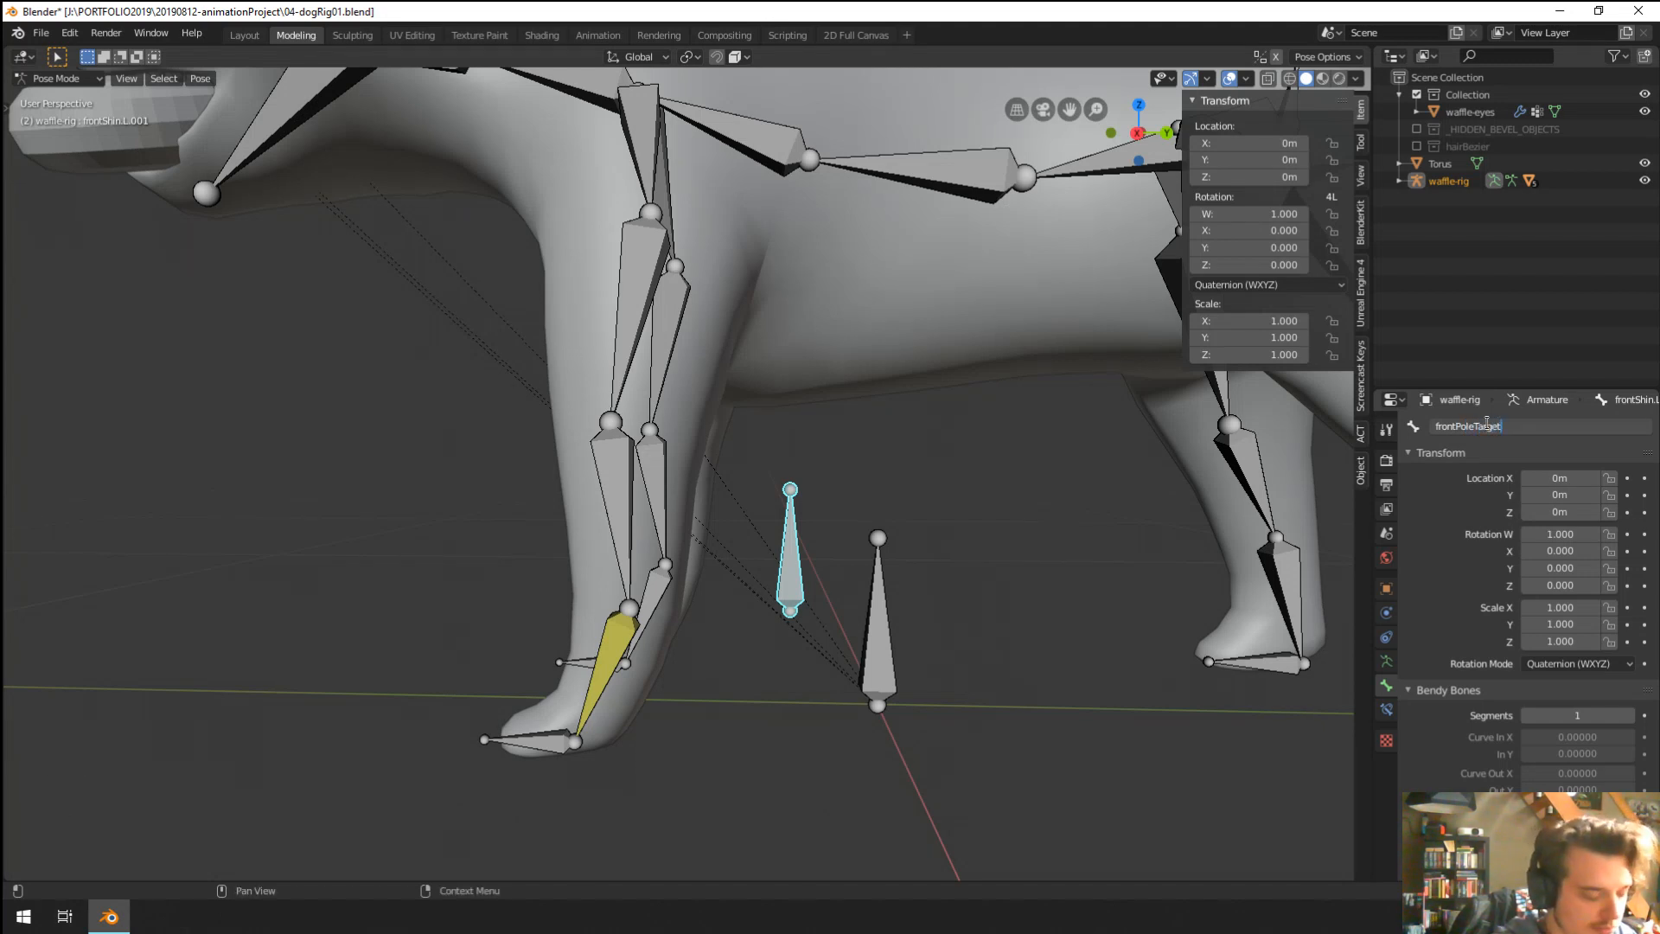
text(-)
key(BackSpace)
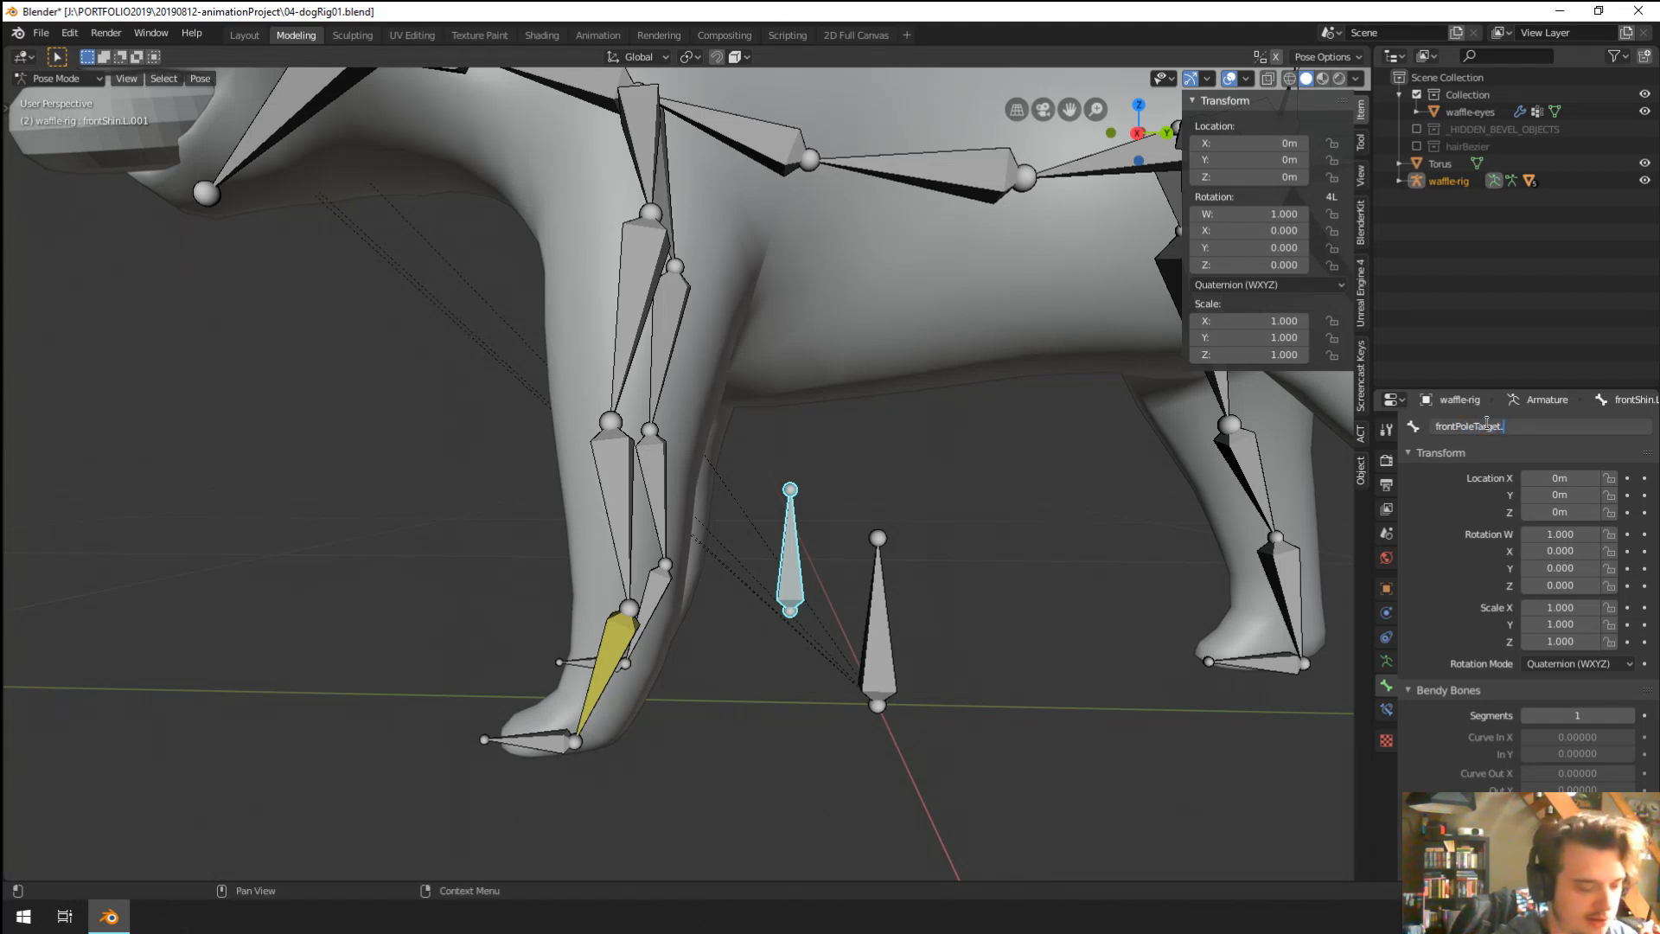
key(Return)
Set the pole target of frontPaw.L's IK constraint to waffle-rig with the bone frontPoleTarget.L.
right_click(578, 697)
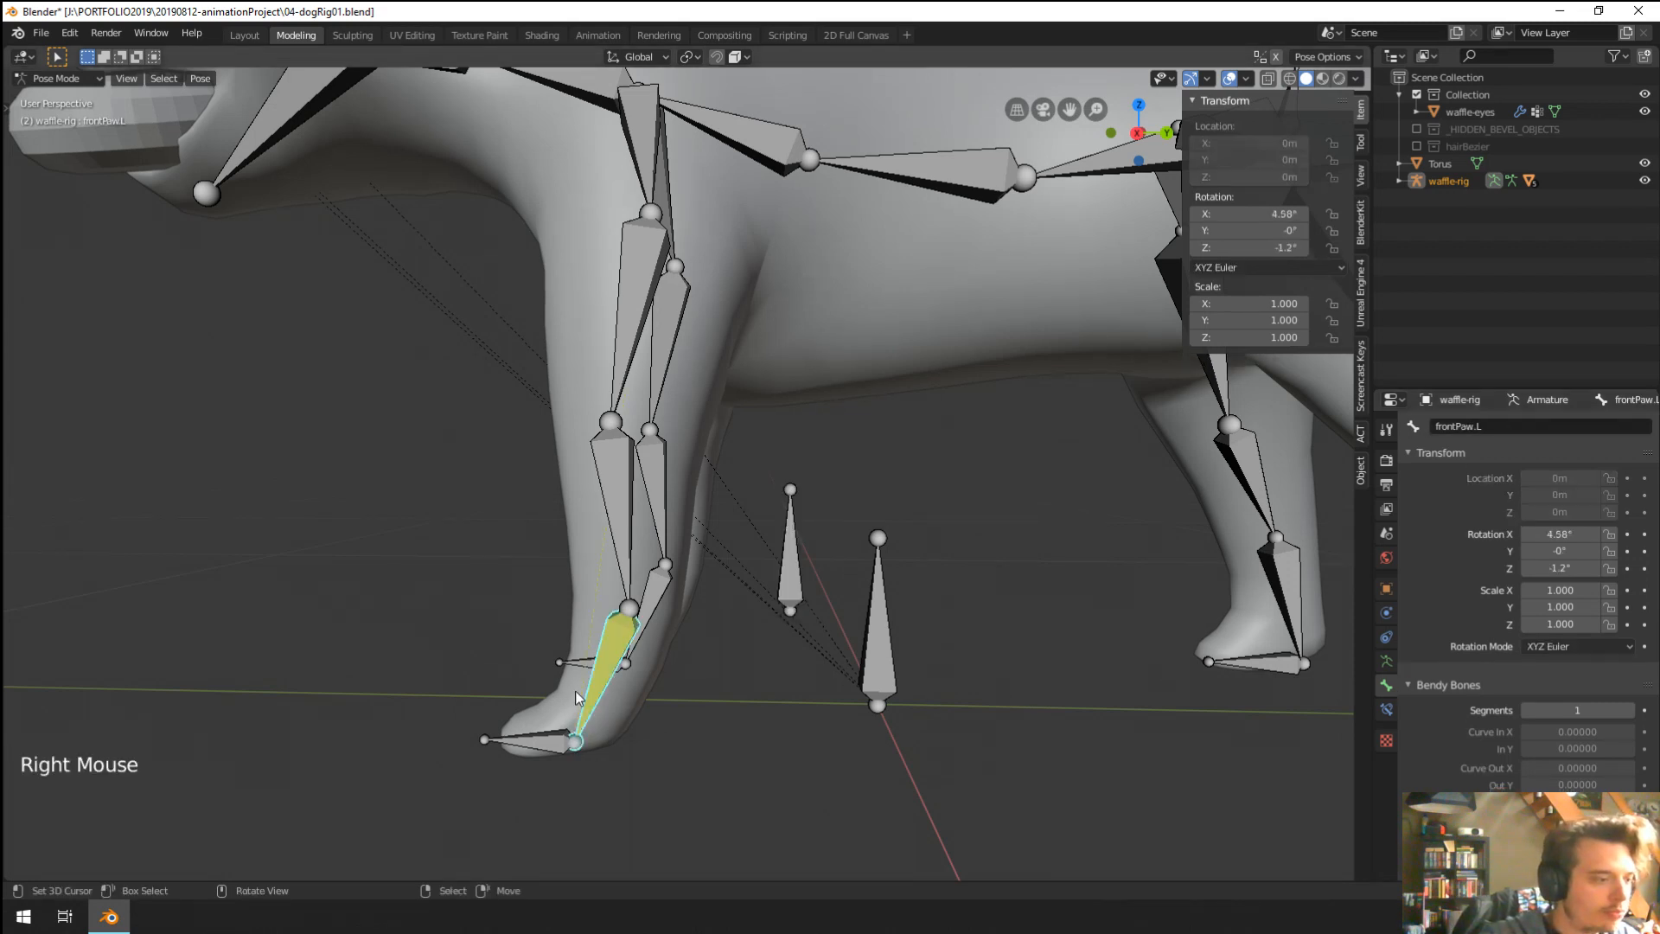
right_click(560, 740)
click(1386, 709)
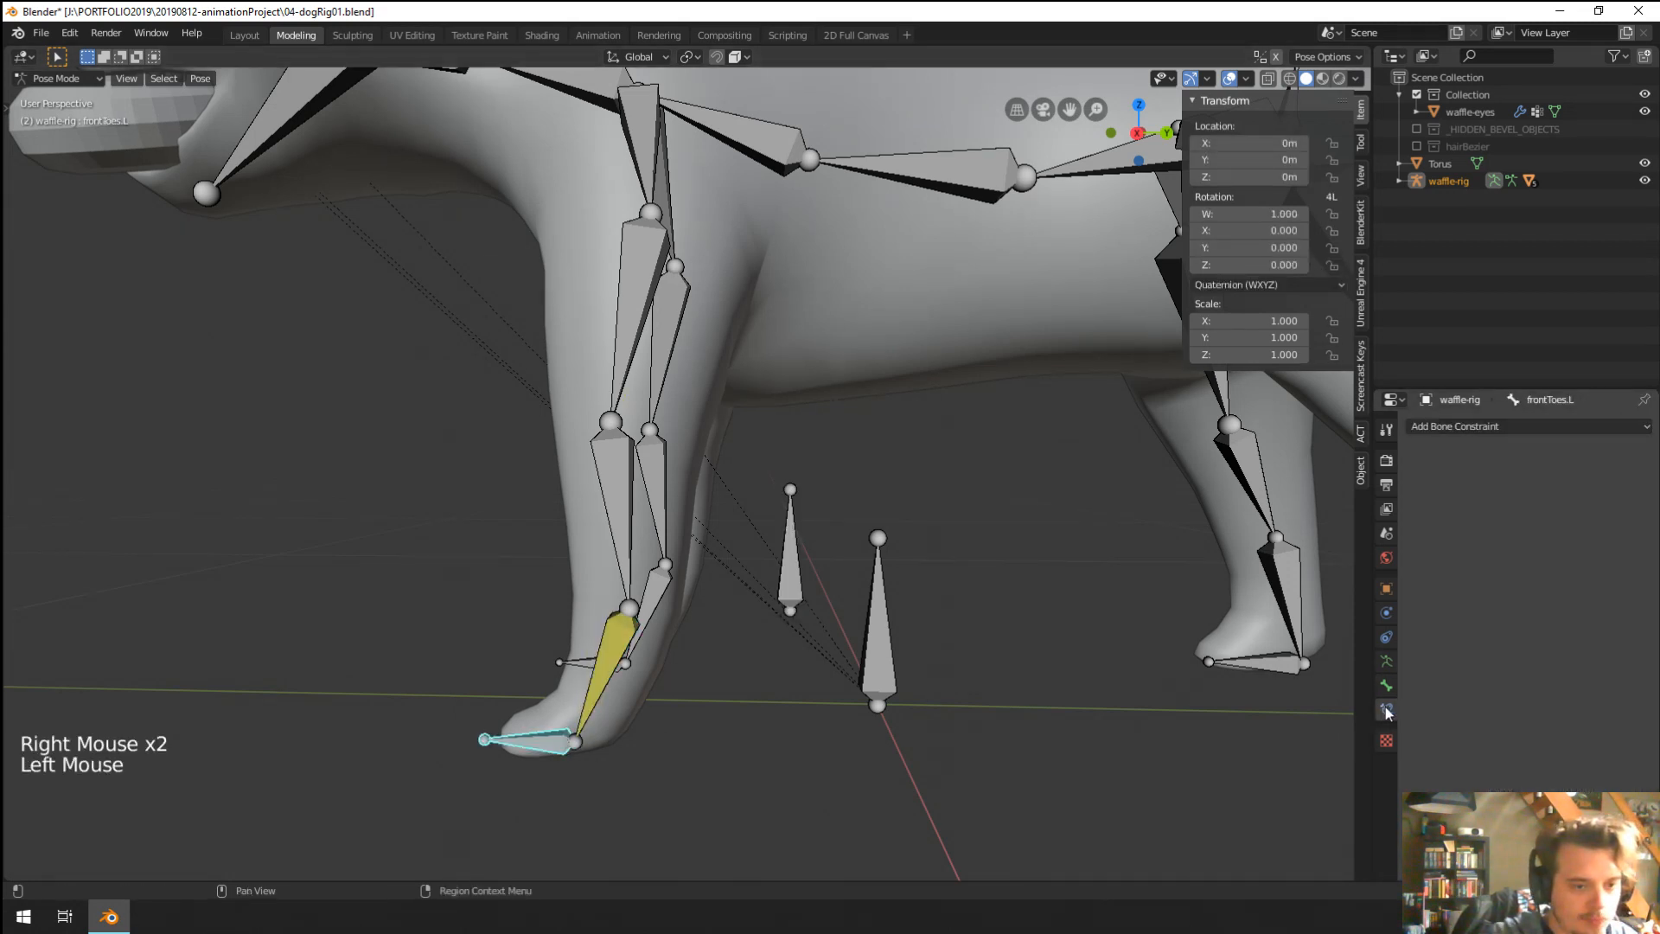
right_click(629, 697)
click(1552, 533)
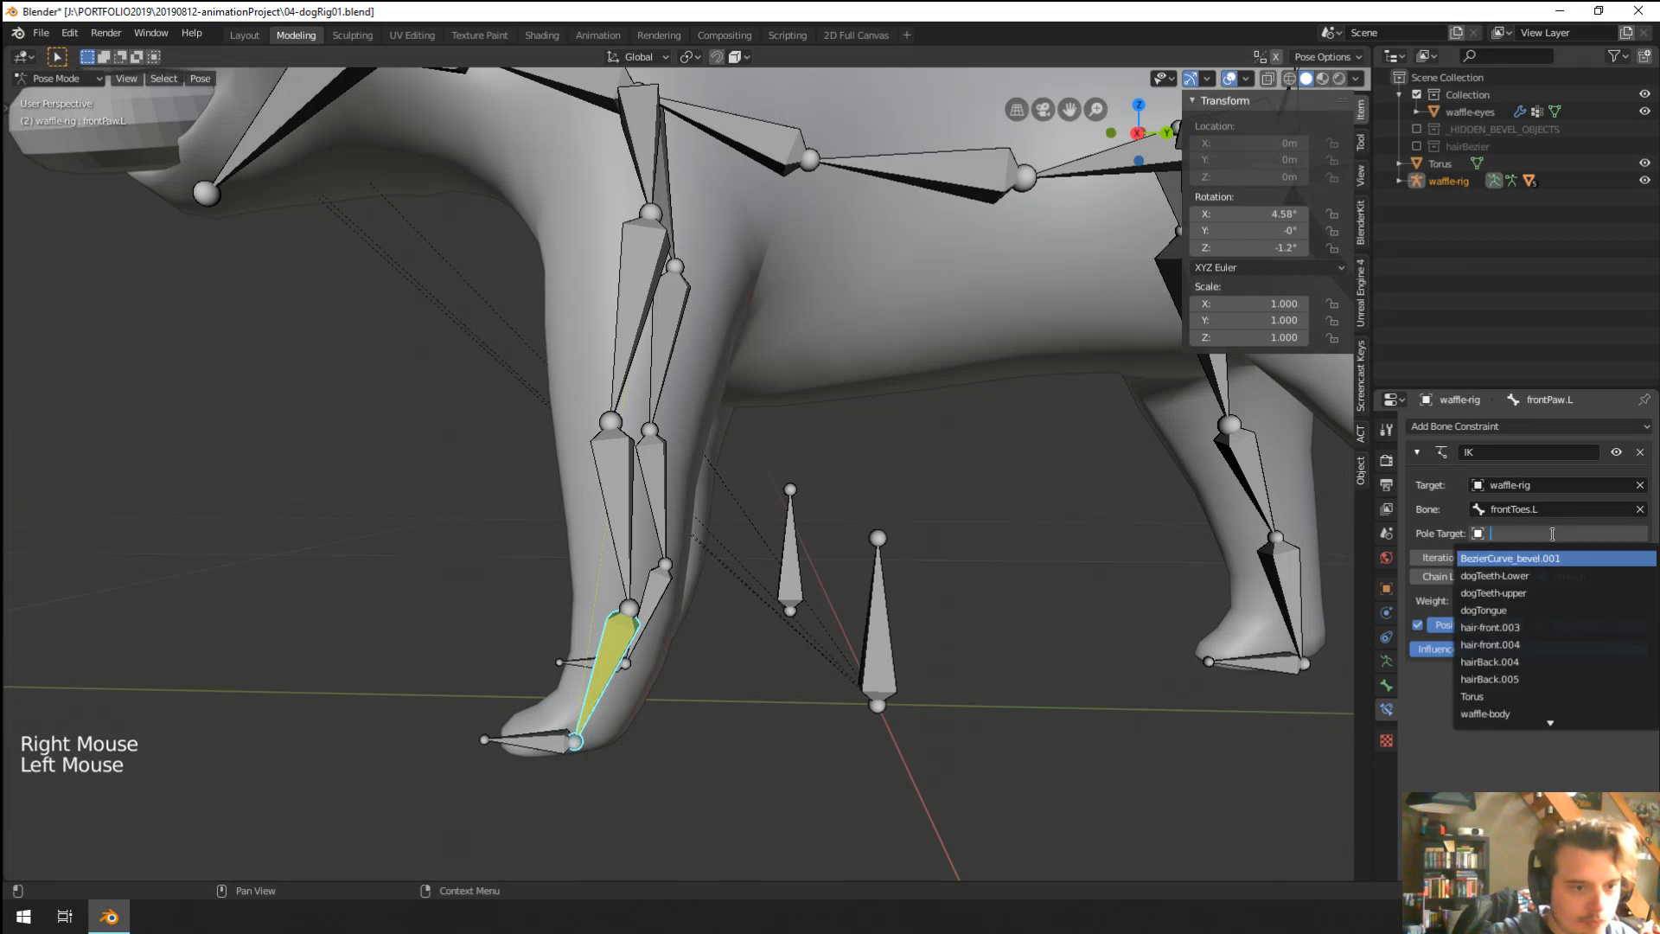
click(1655, 528)
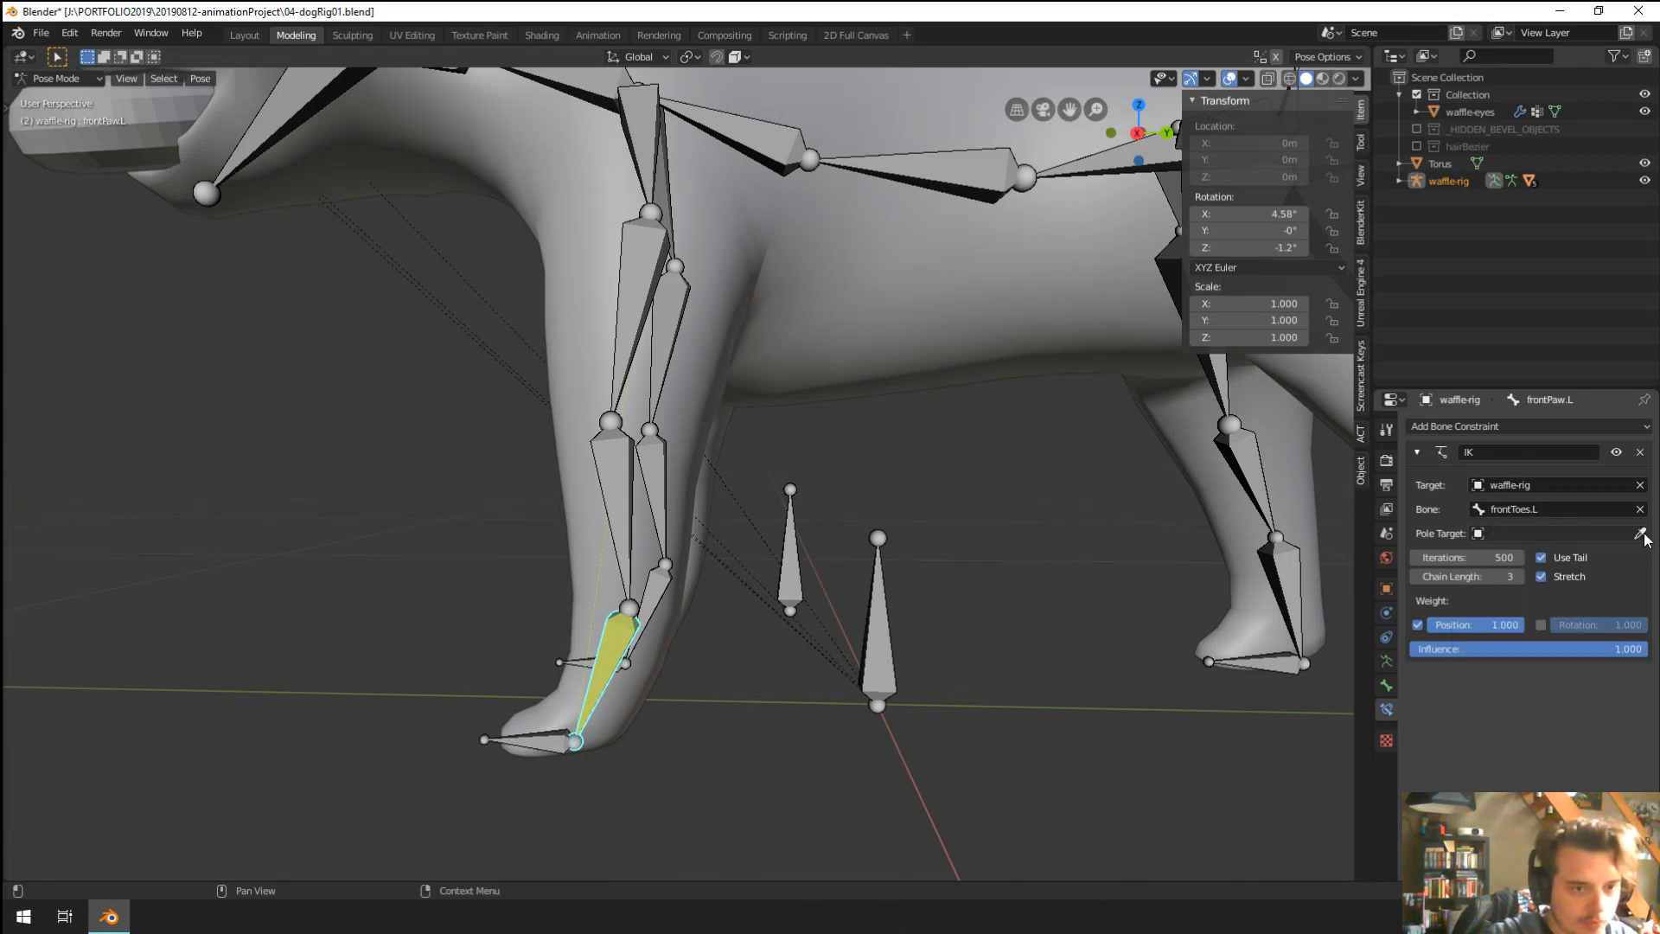
click(1641, 534)
click(874, 632)
click(1524, 556)
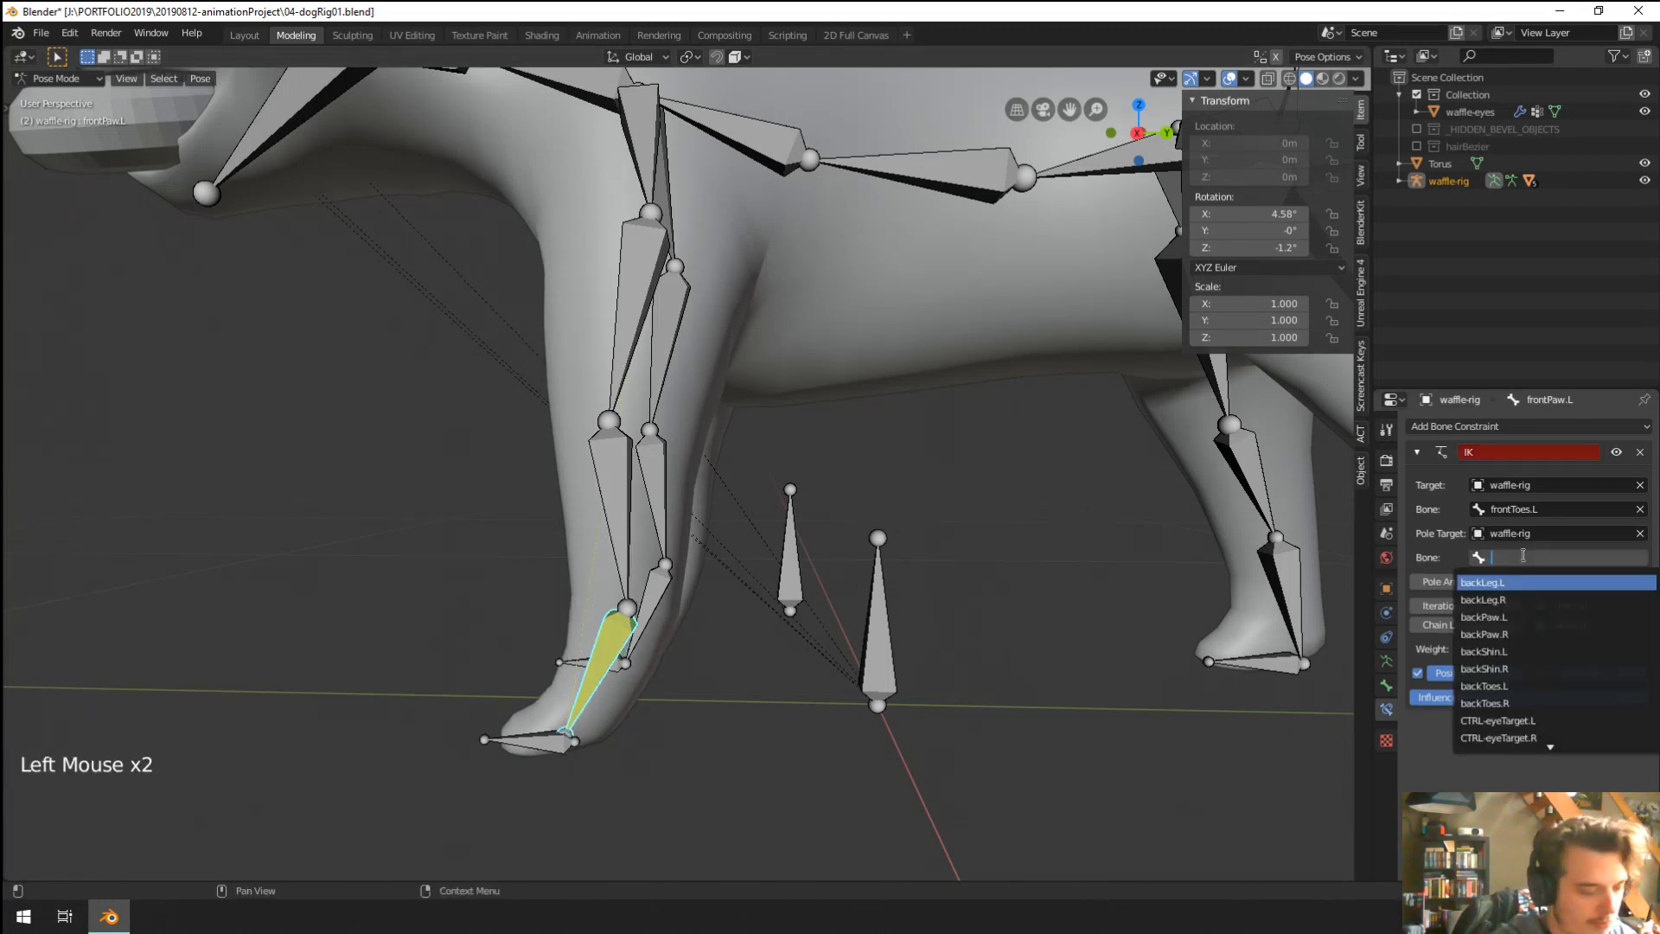
text(pole)
key(Return)
Set the IK pole angle to -100.4° and test the leg by raising frontToes.L about 0.077 m.
middle_drag(1291, 657, 1211, 666)
drag(1470, 581, 1416, 582)
right_click(593, 735)
key(g)
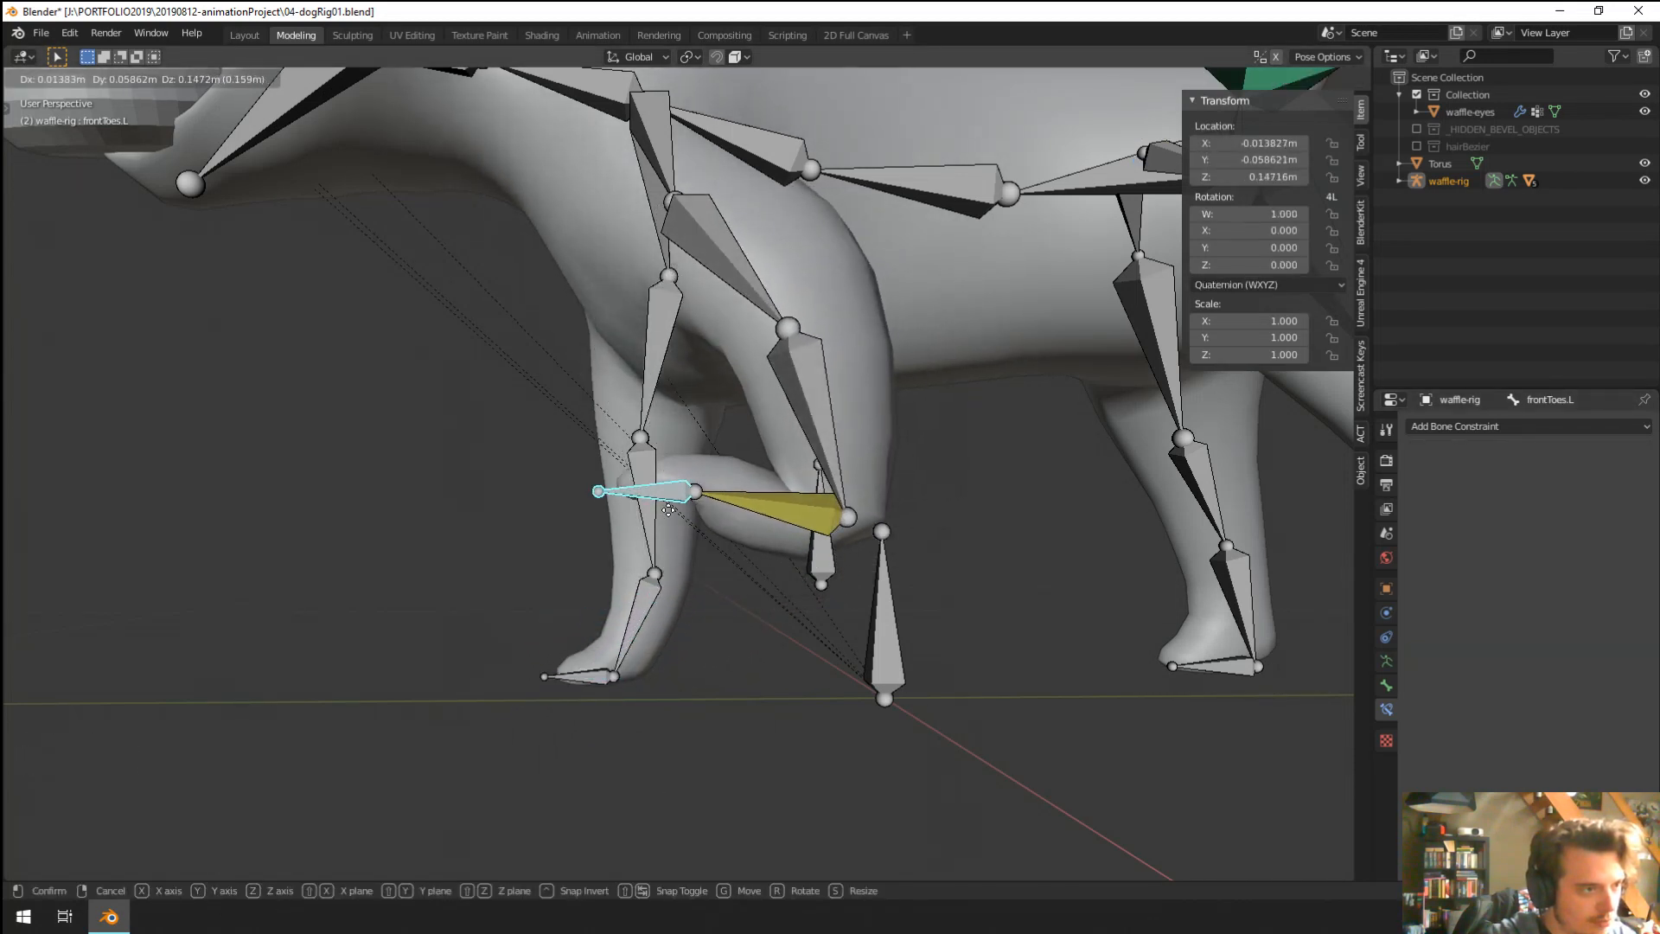
click(665, 562)
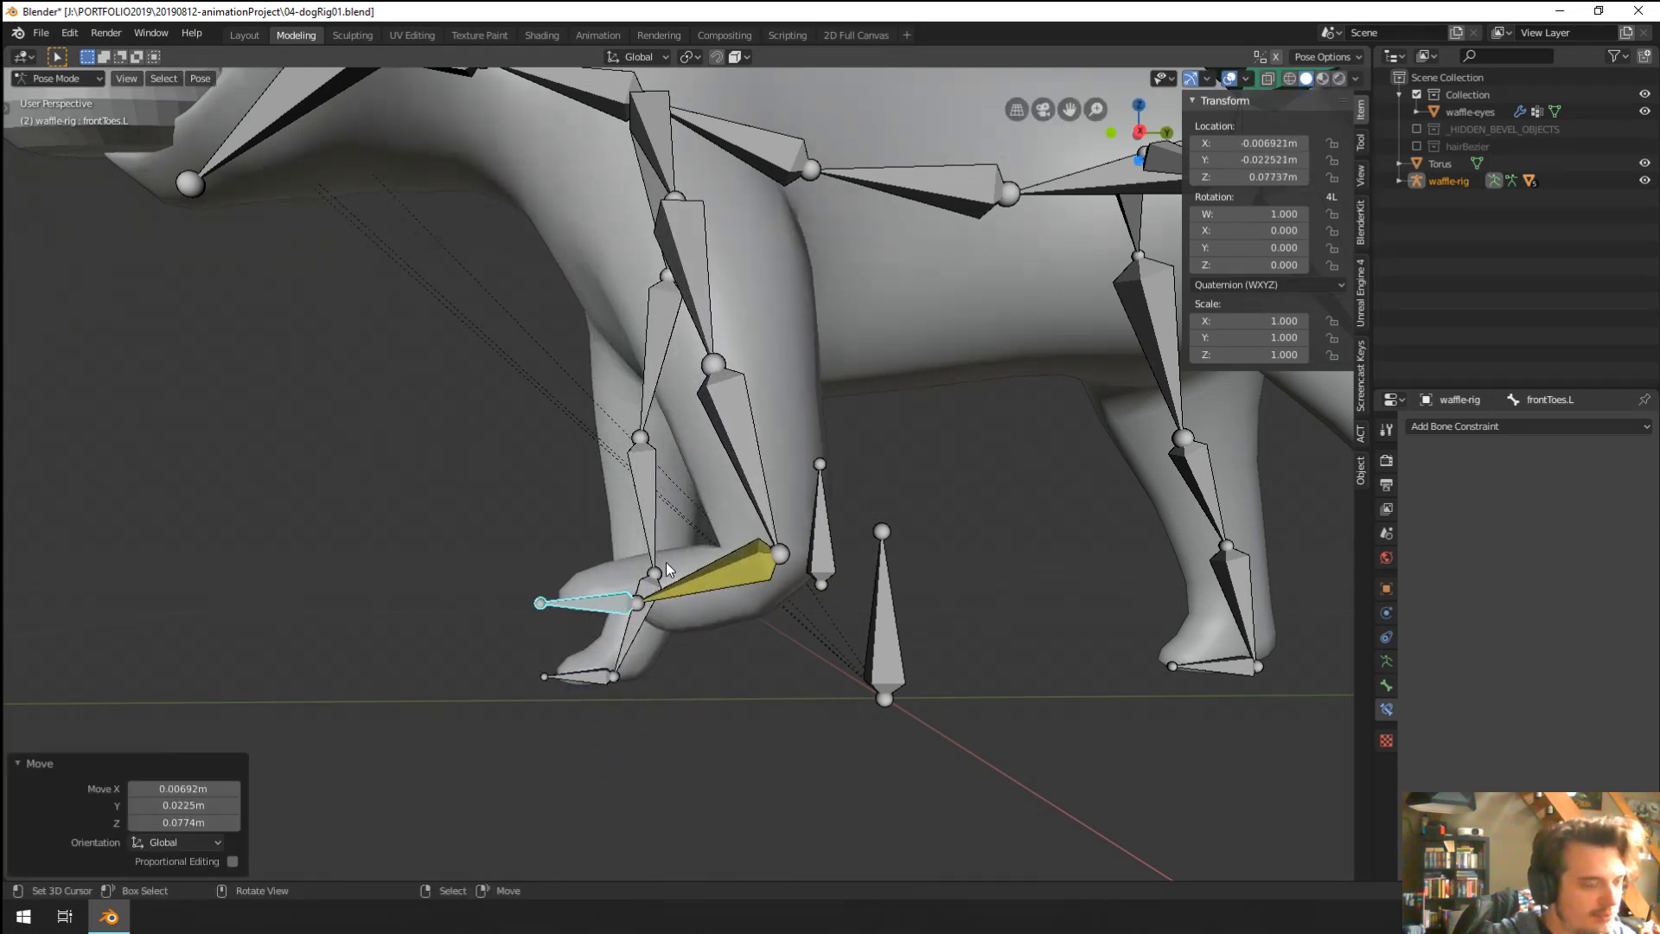
mouse_move(666, 562)
middle_down()
mouse_move(750, 583)
mouse_move(677, 563)
middle_up()
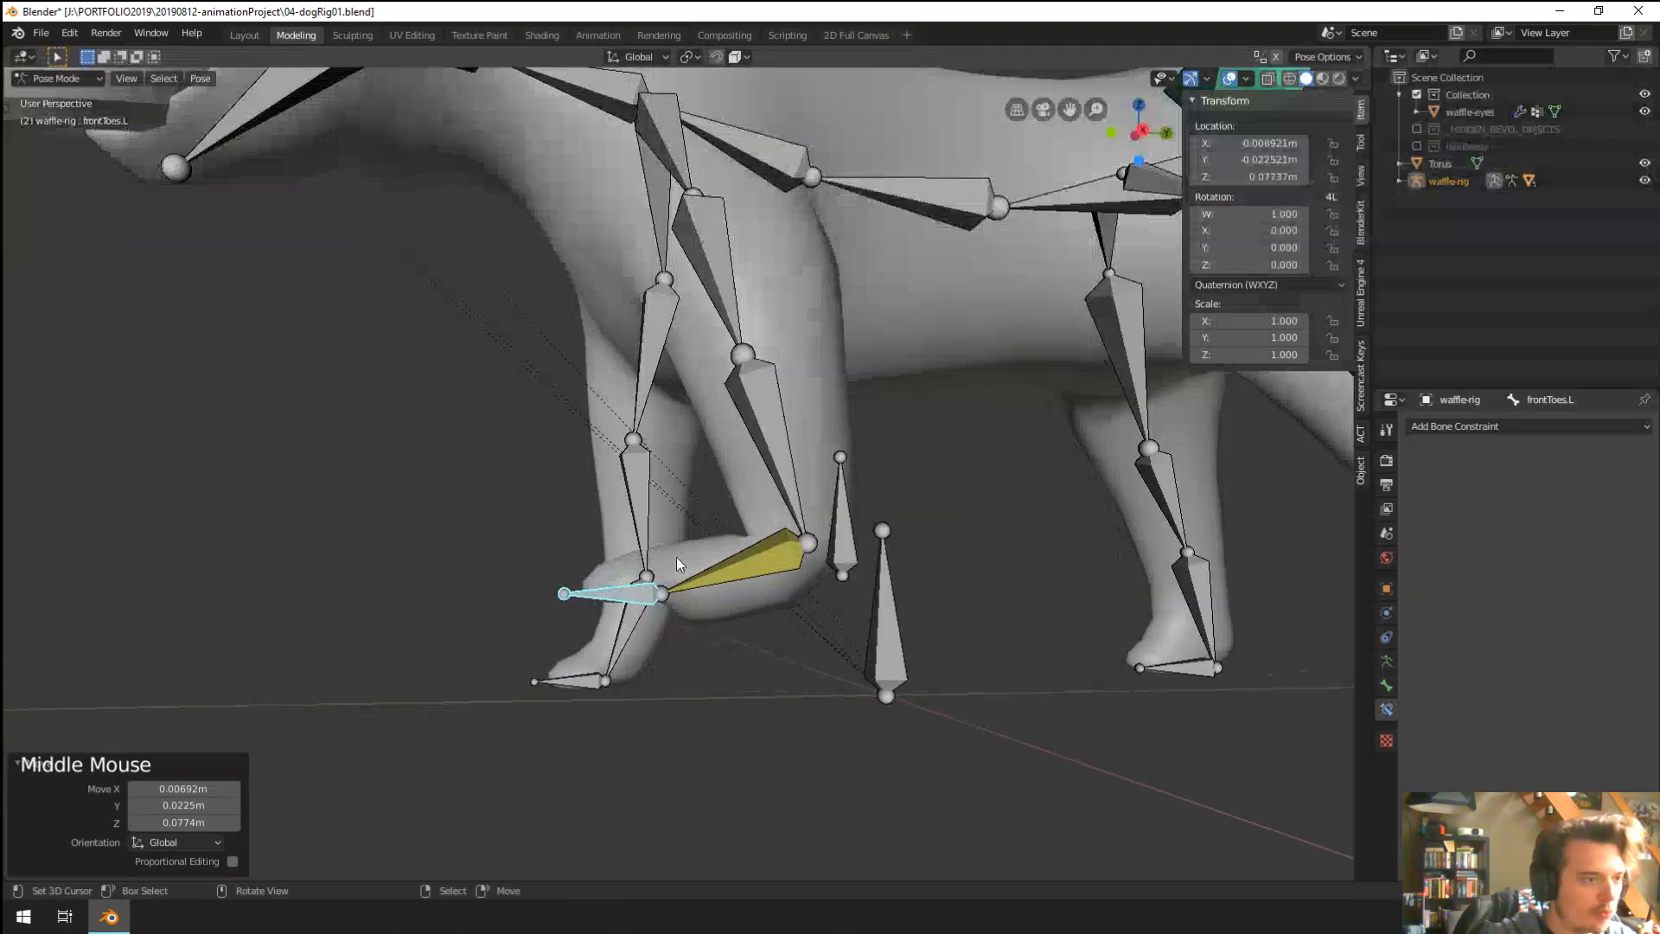
Reduce the chain length of frontPaw.L's IK constraint to 1.
right_click(745, 575)
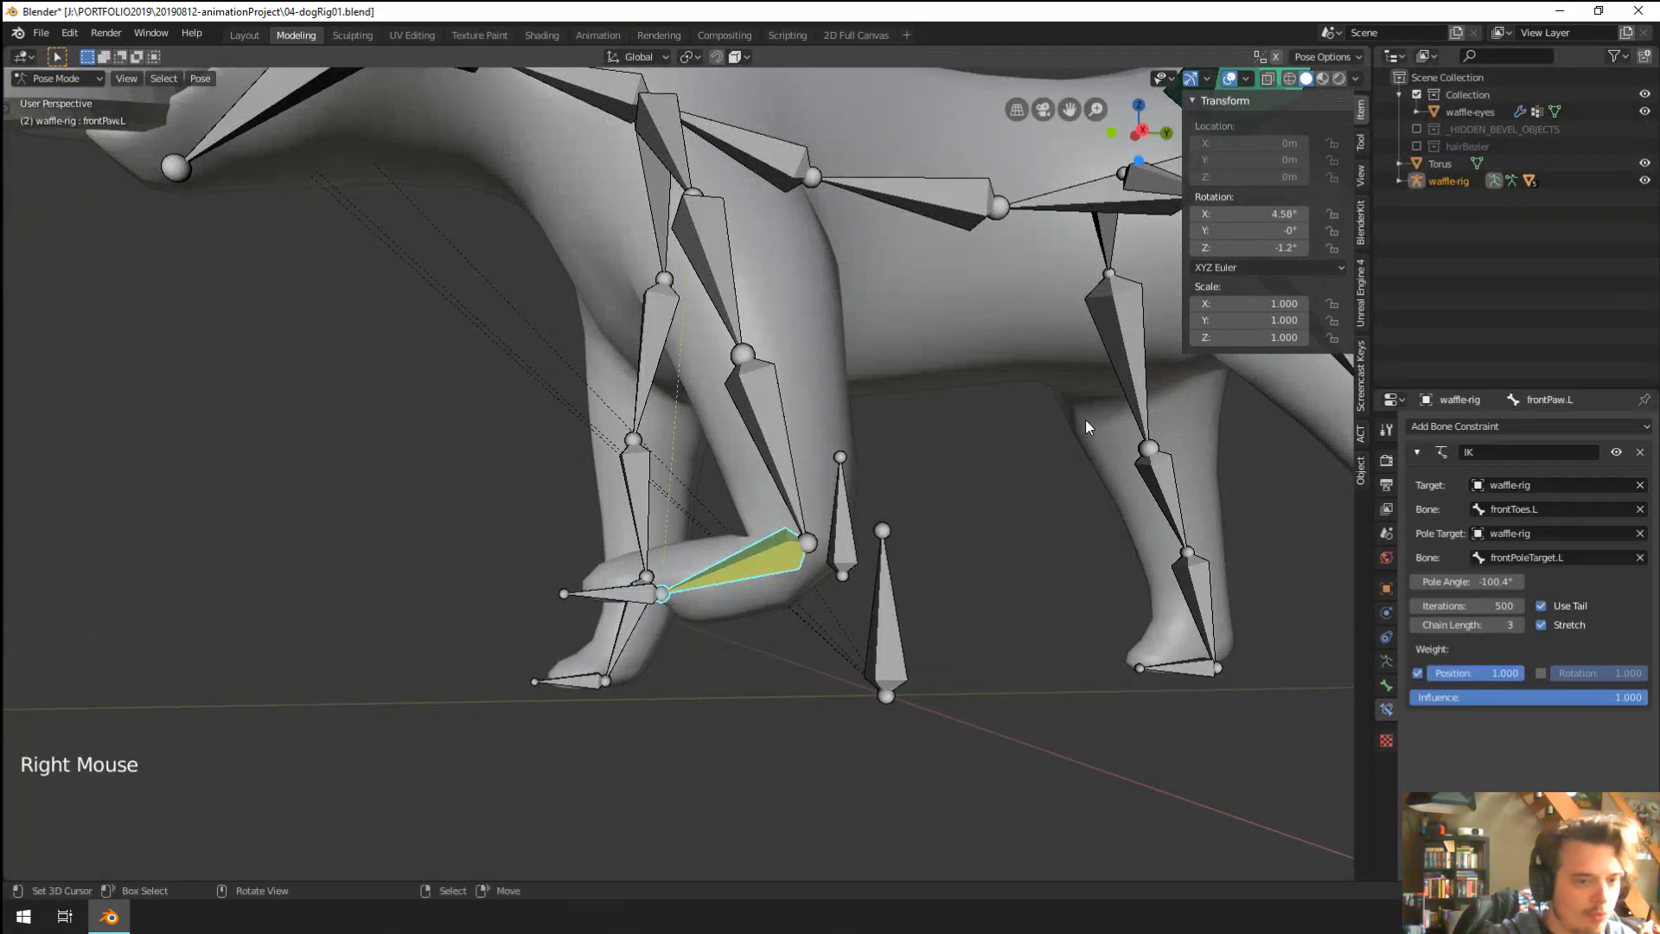
click(1419, 624)
click(1419, 624)
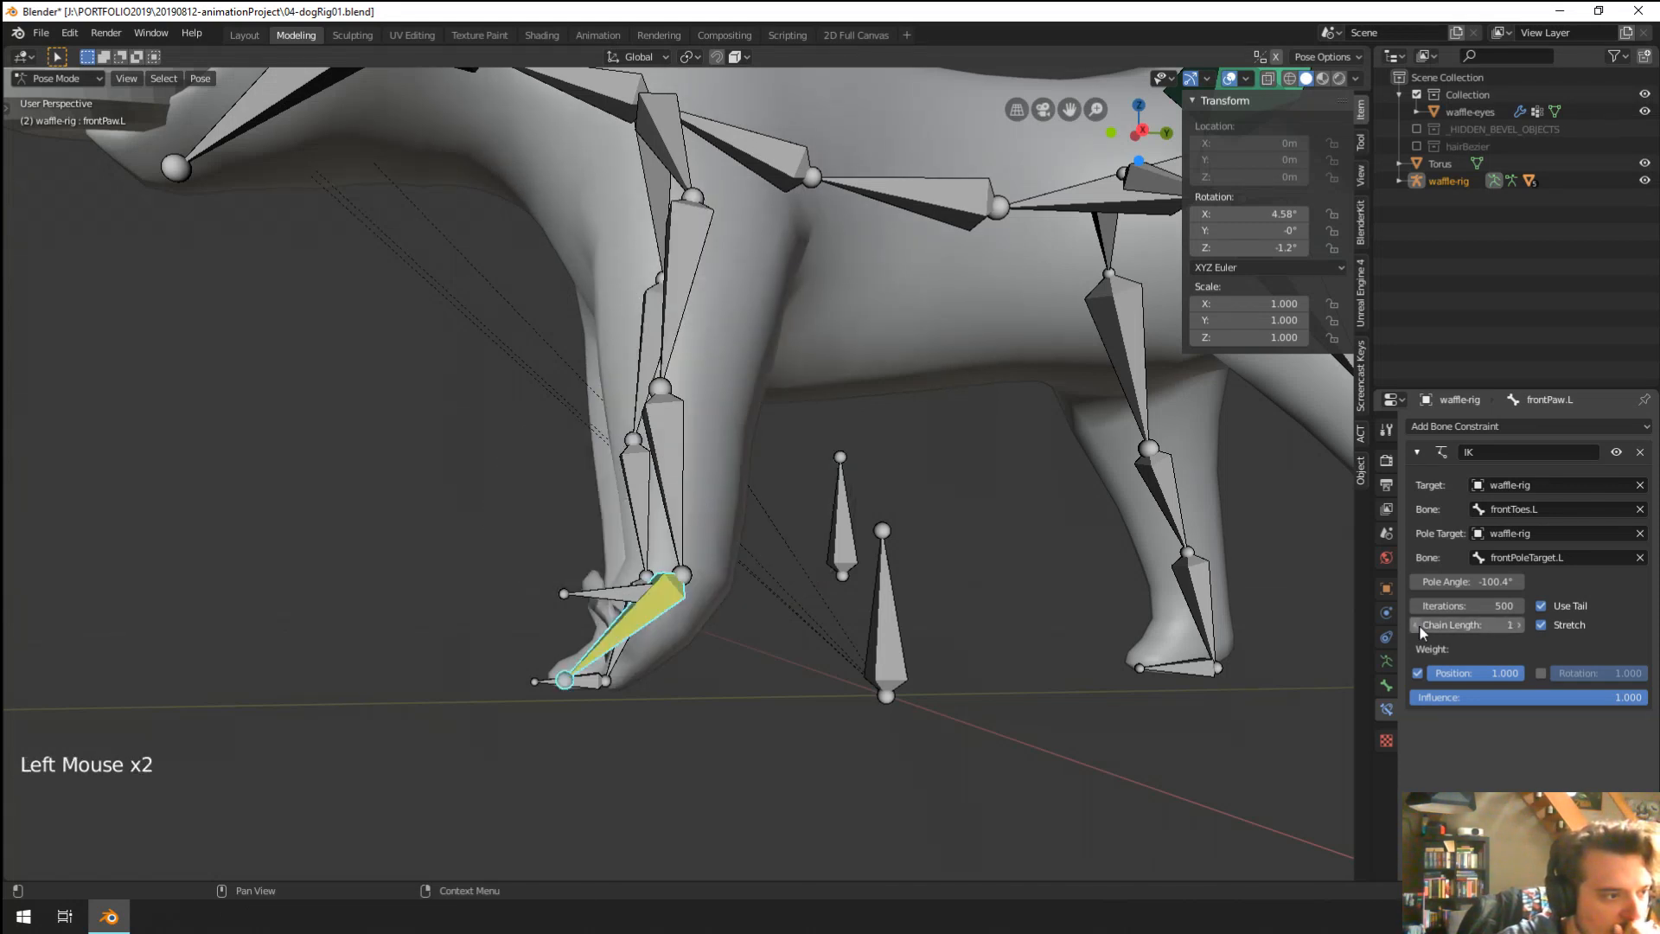
Lower frontToes.L about 0.066 m to test how the paw follows with the shortened IK chain.
middle_drag(865, 614, 659, 618)
right_click(674, 696)
key(g)
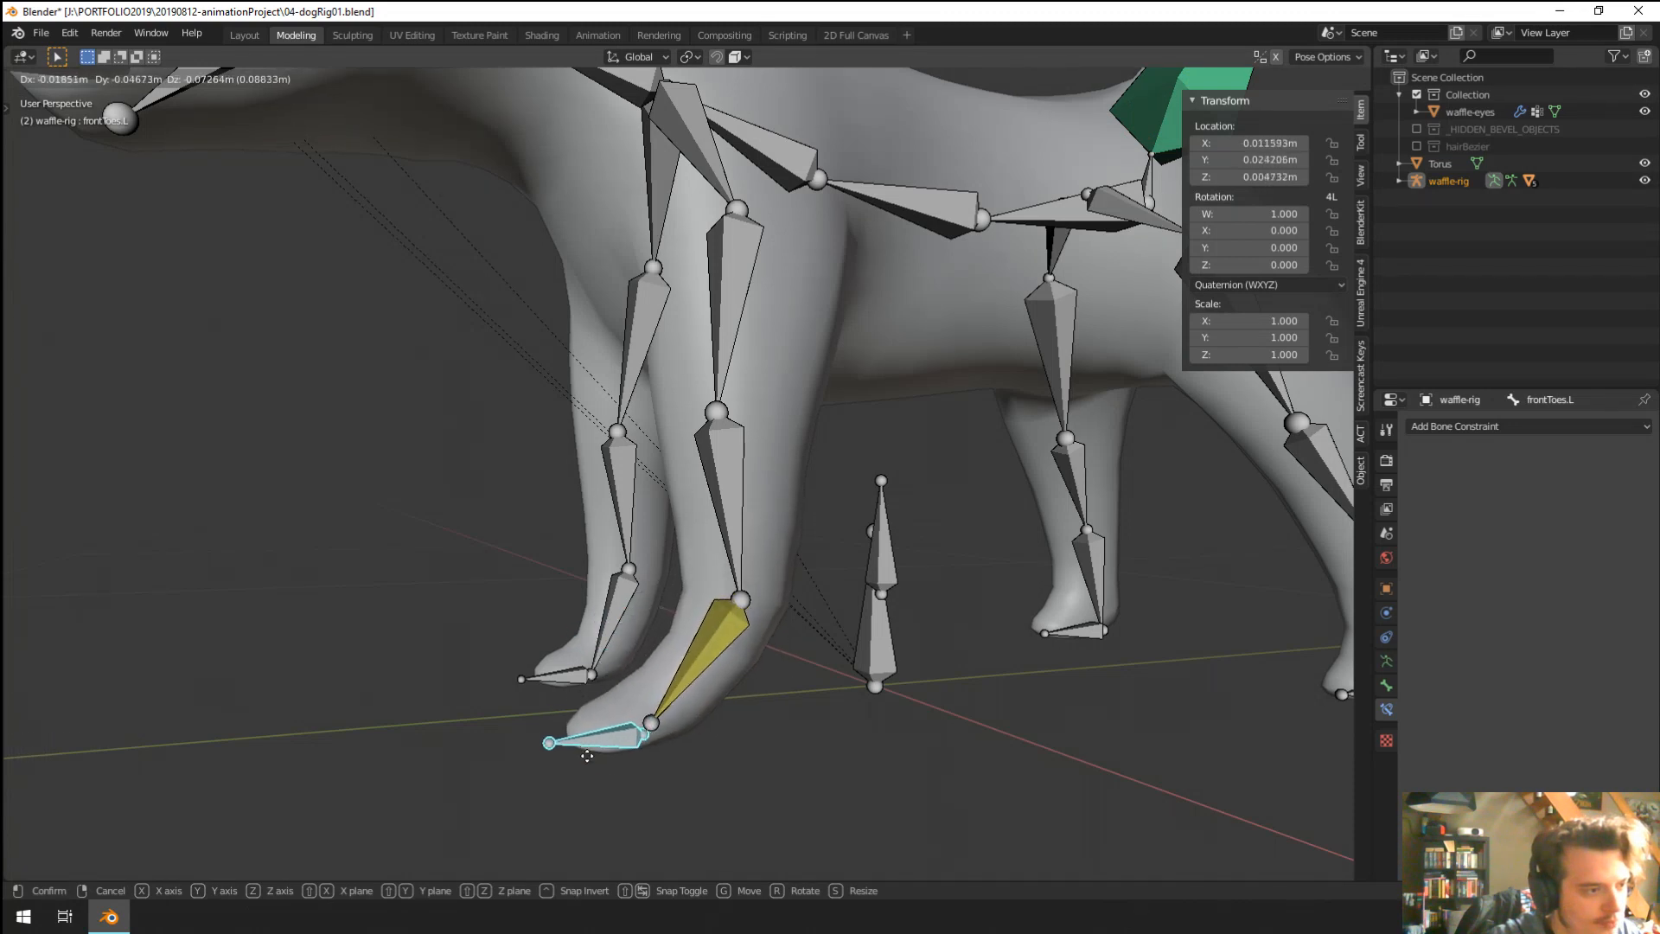
click(620, 745)
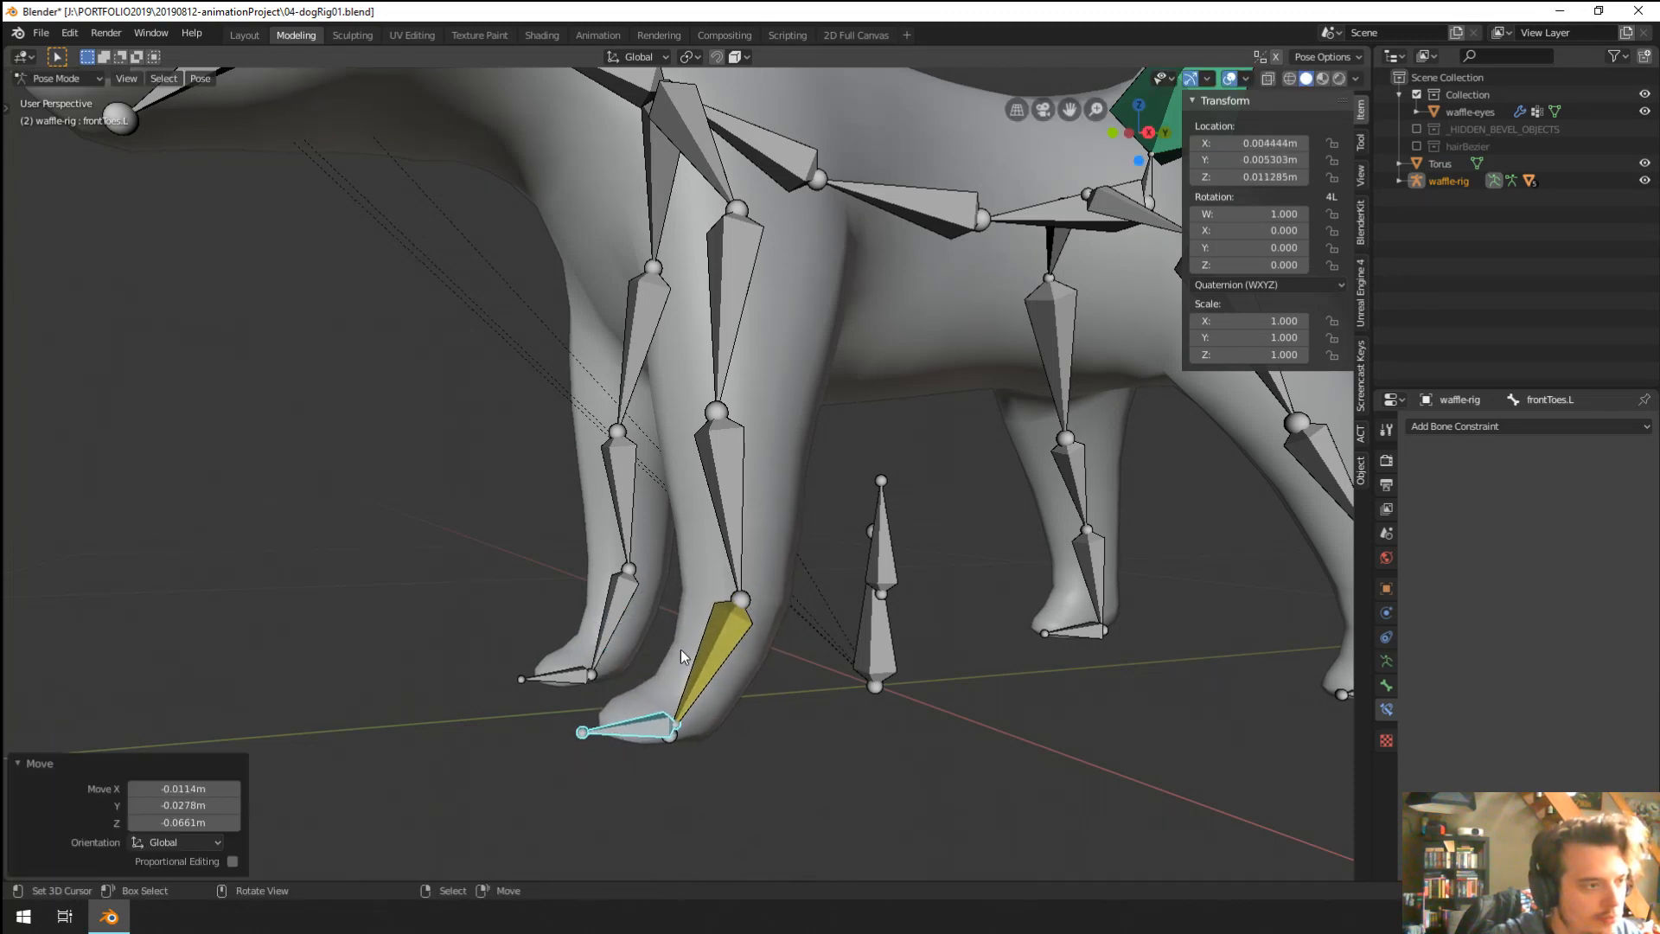
Add an Inverse Kinematics constraint to frontShin.L with frontPaw.L as its target bone.
right_click(739, 474)
shift+right_click(726, 661)
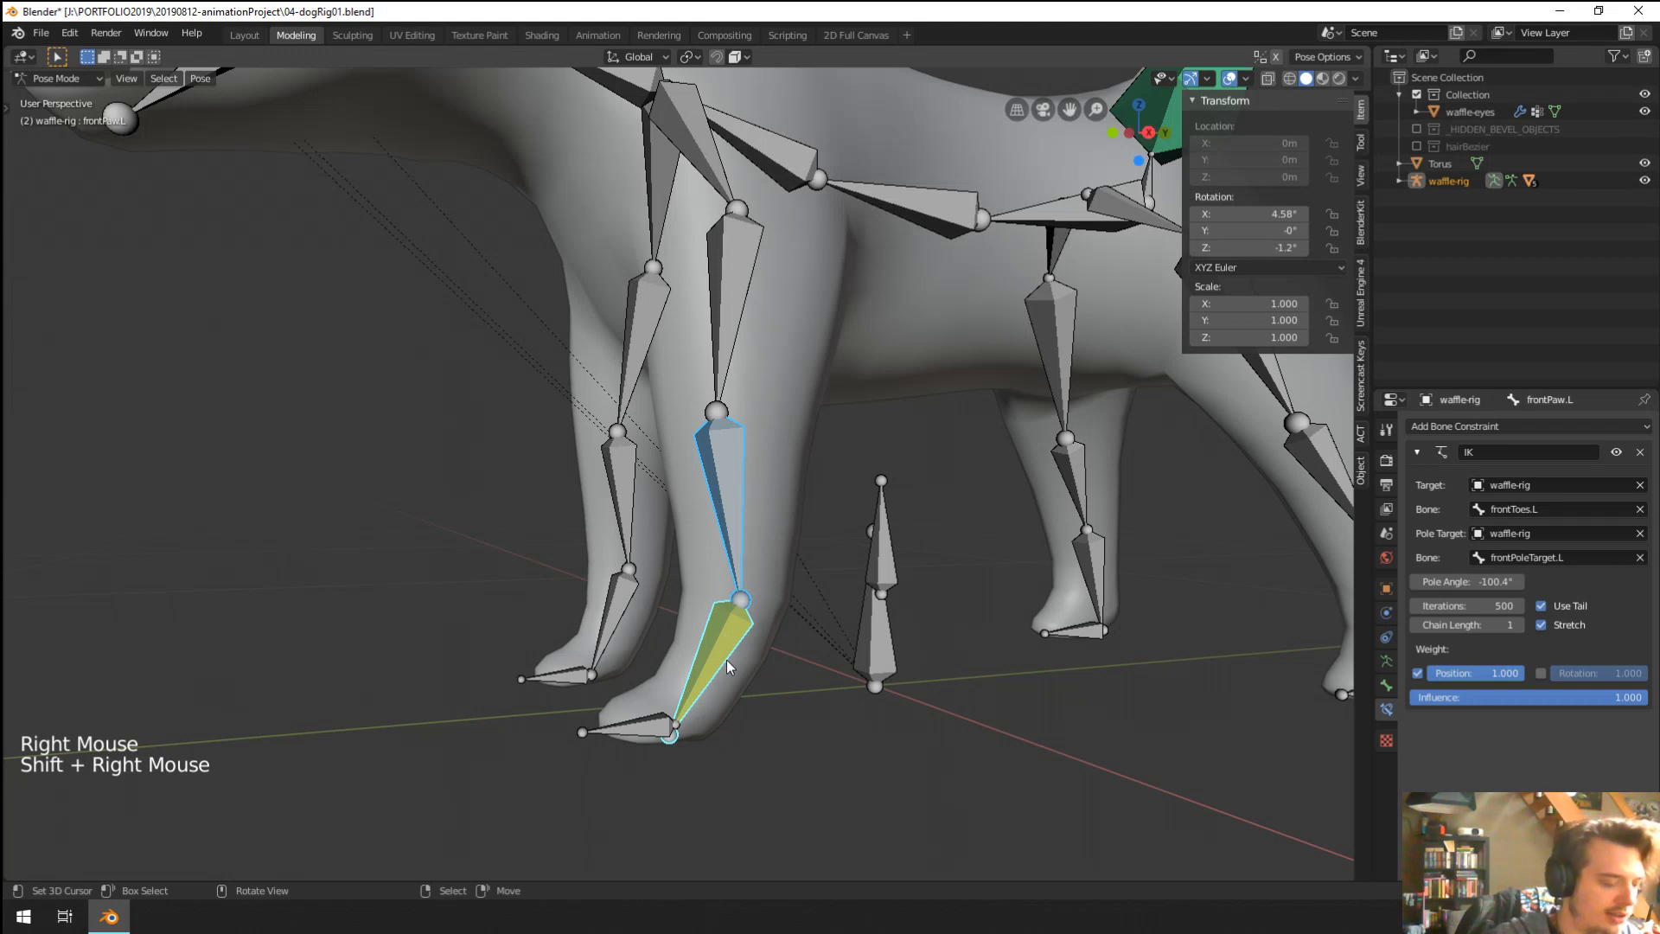
key(ctrl+l)
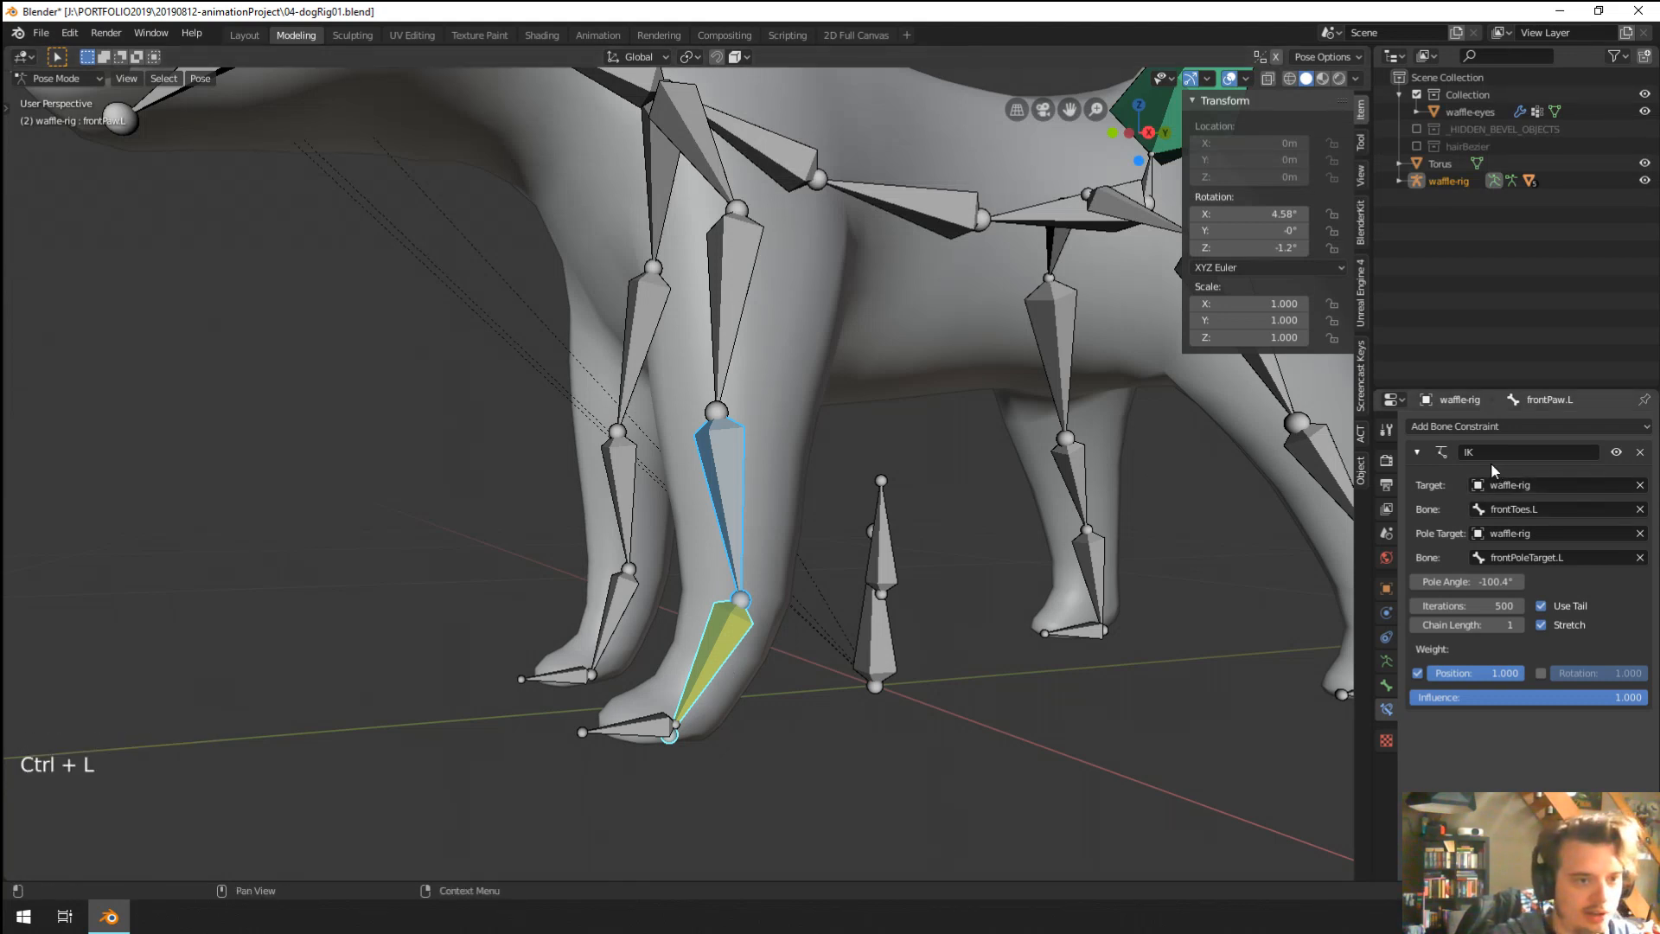
right_click(699, 616)
right_click(698, 615)
shift+right_click(719, 533)
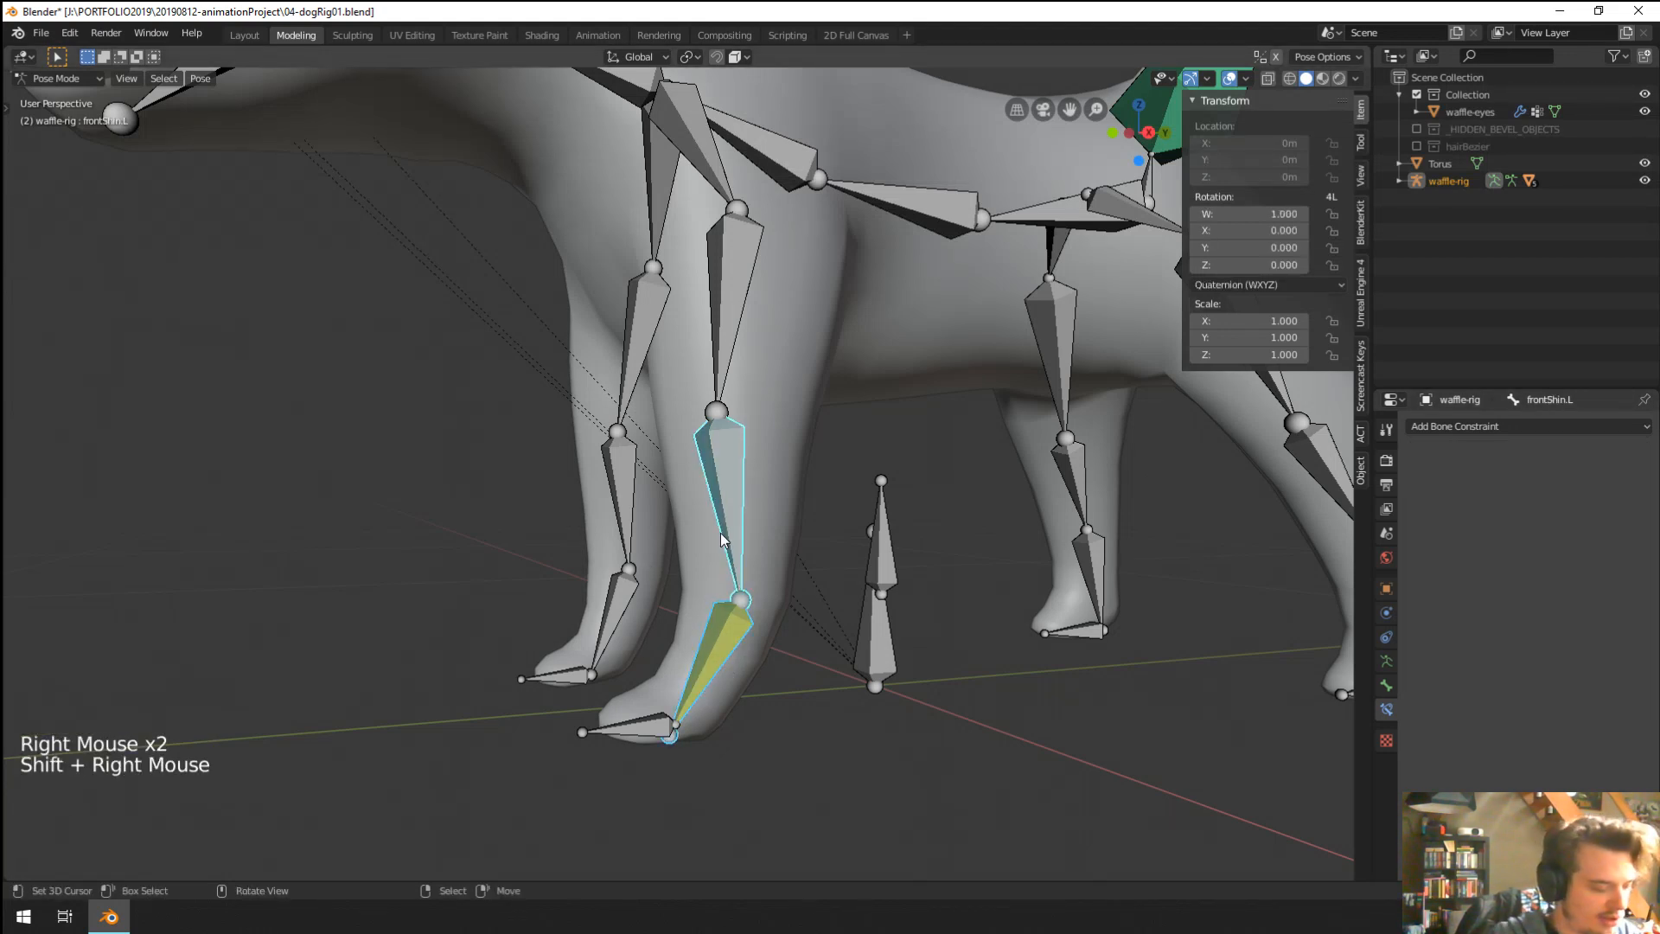
key(shift+ctrl+c)
click(719, 533)
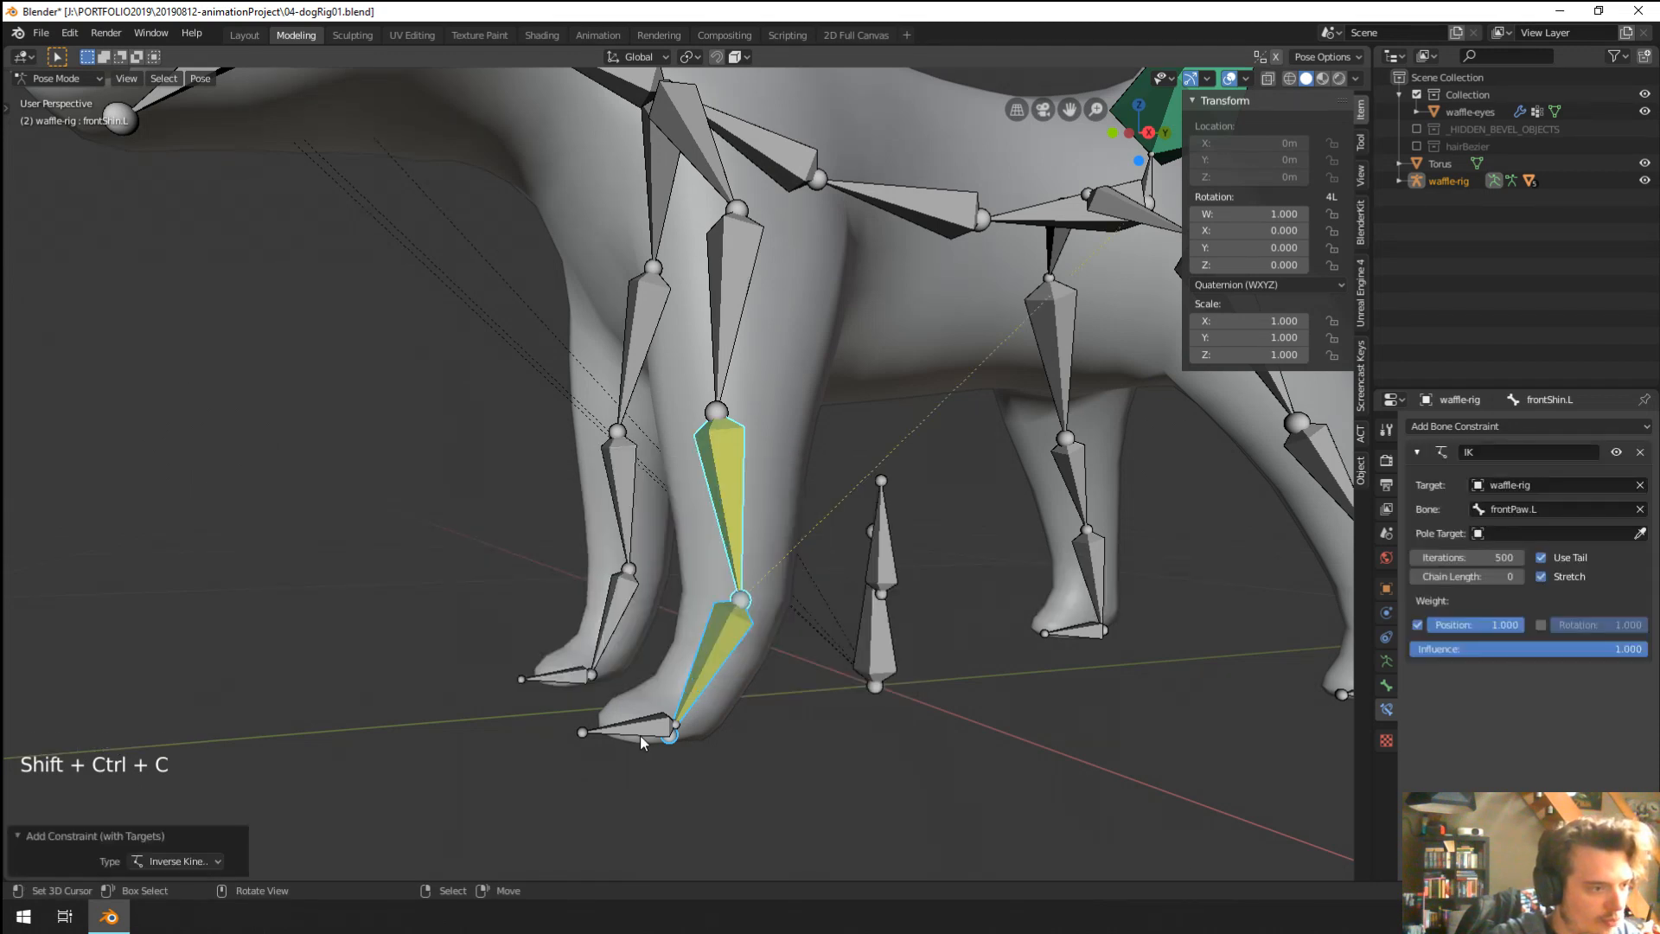
Try moving the left front leg's toe, paw and shin bones to test the shin's IK constraint, cancelling each move.
right_click(640, 736)
key(g)
right_click(706, 659)
right_click(708, 660)
key(g)
right_click(727, 597)
right_click(733, 541)
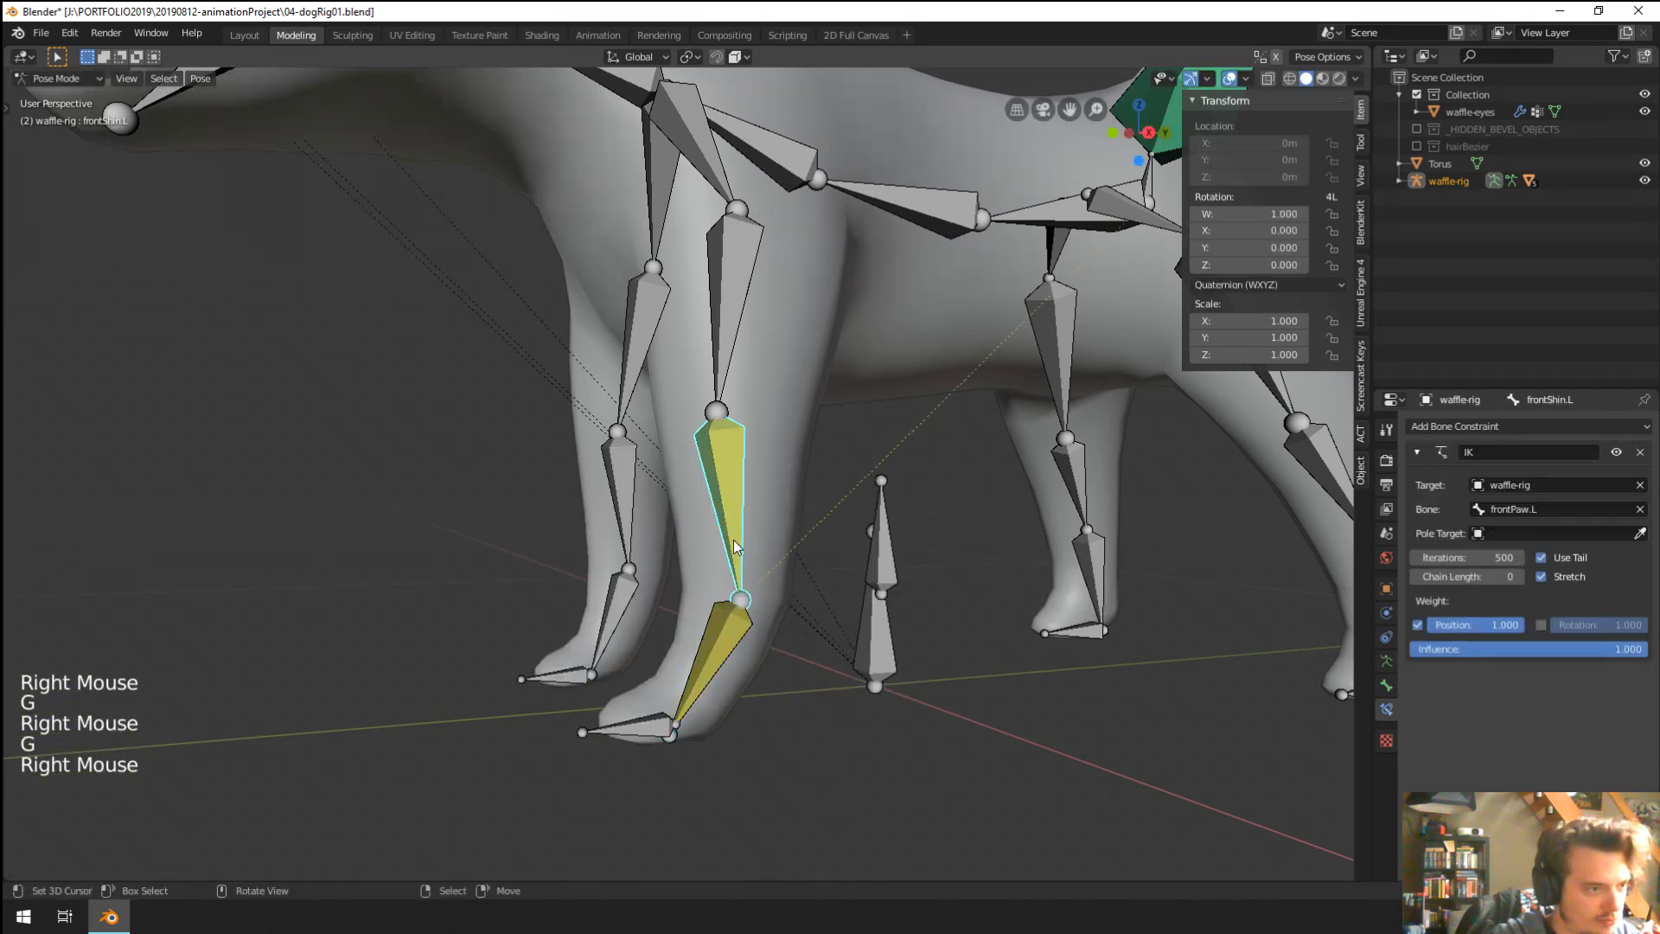
key(g)
key(g)
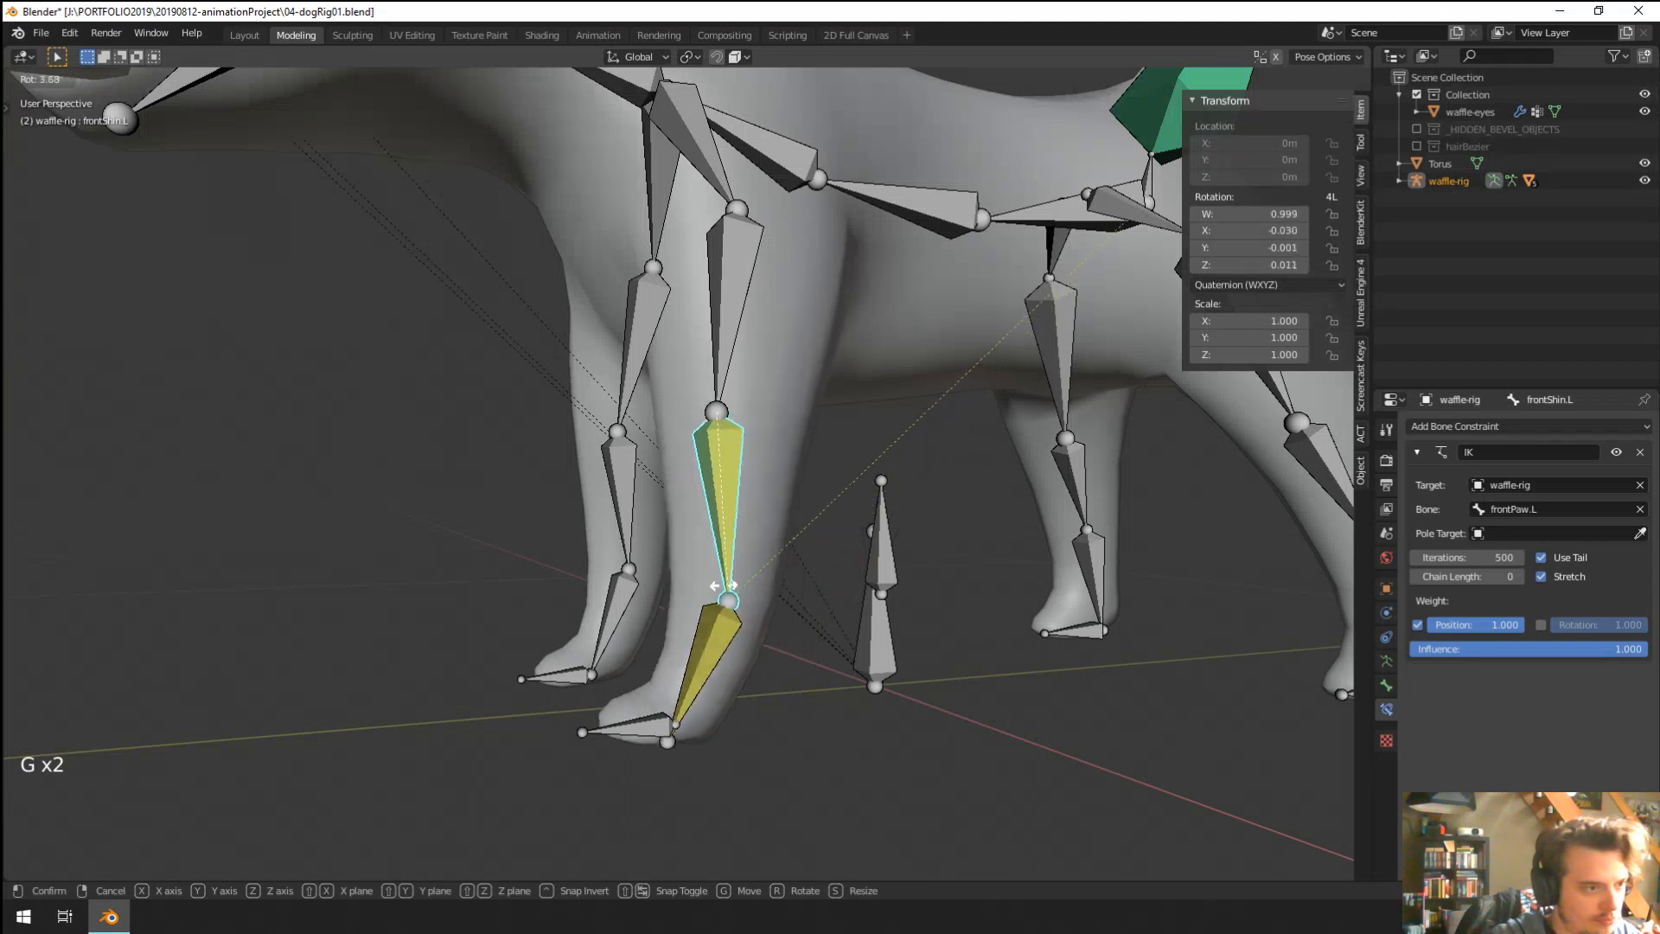
key(g)
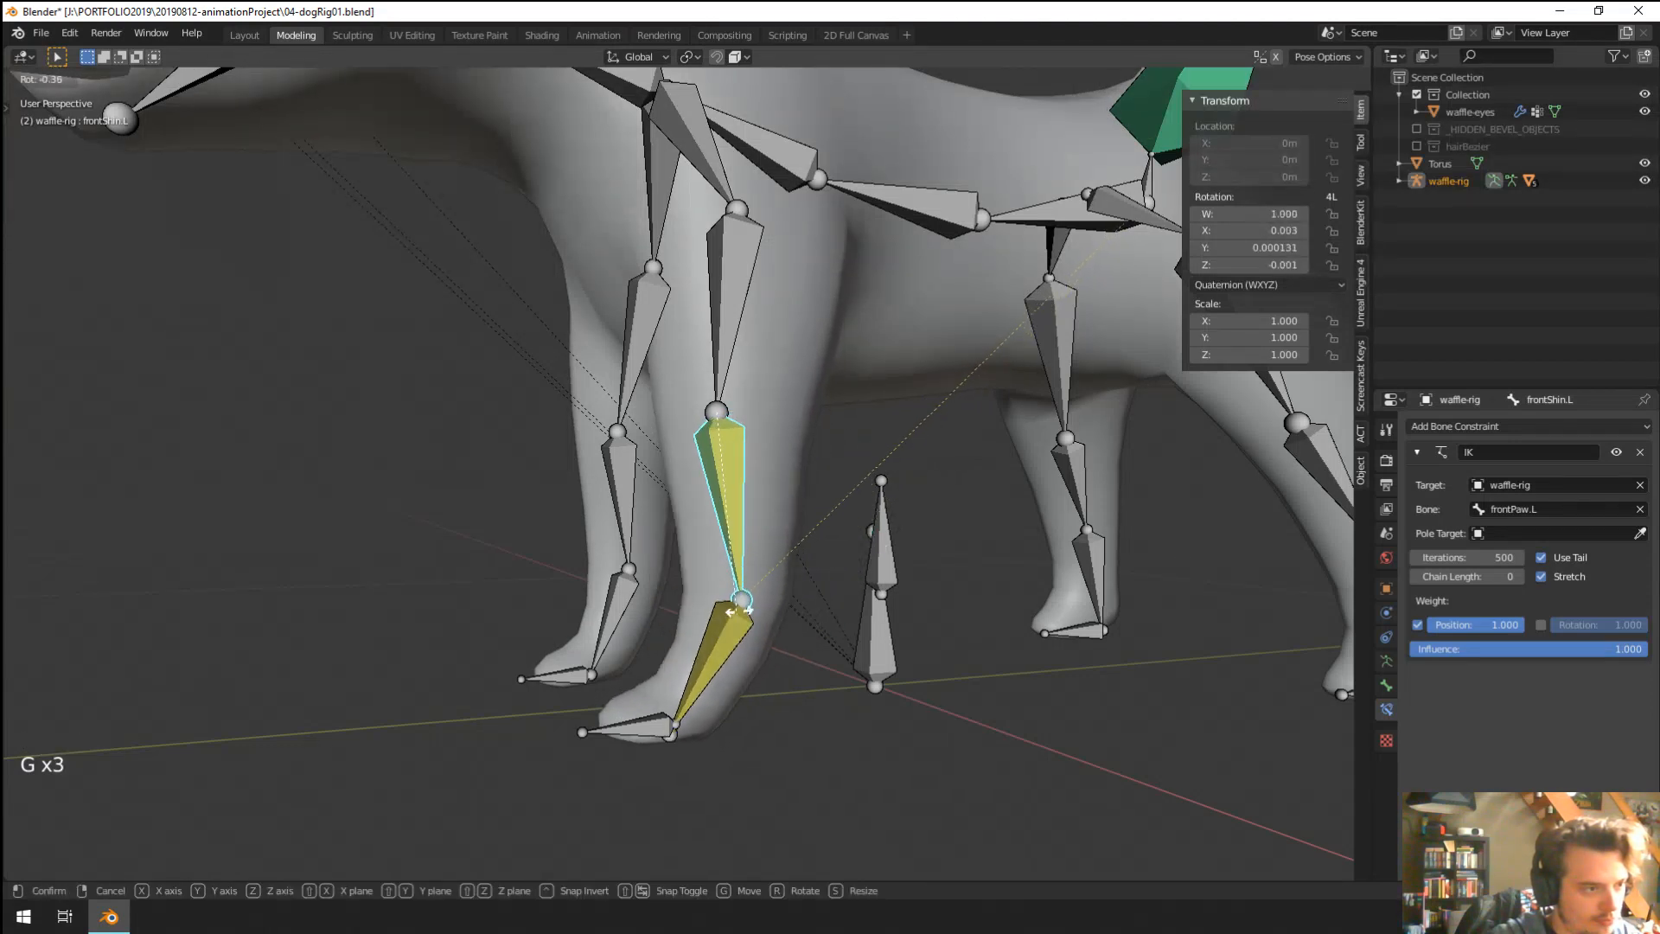
right_click(729, 634)
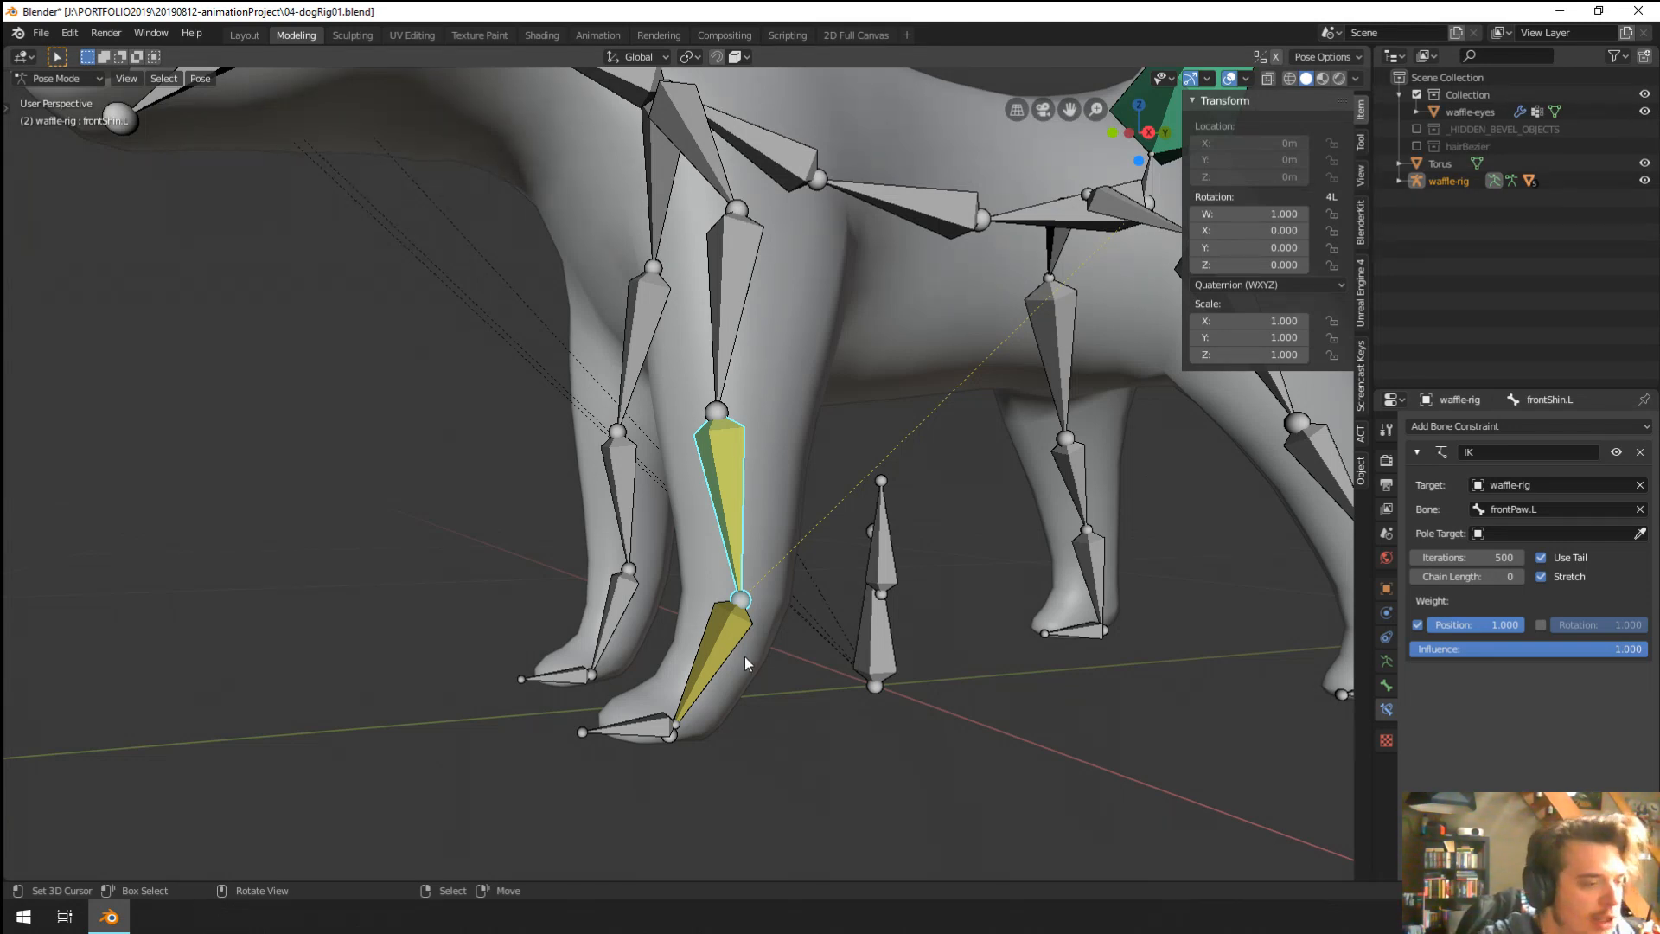
Remove the IK constraint from frontShin.L.
right_click(730, 642)
right_click(745, 517)
right_click(746, 517)
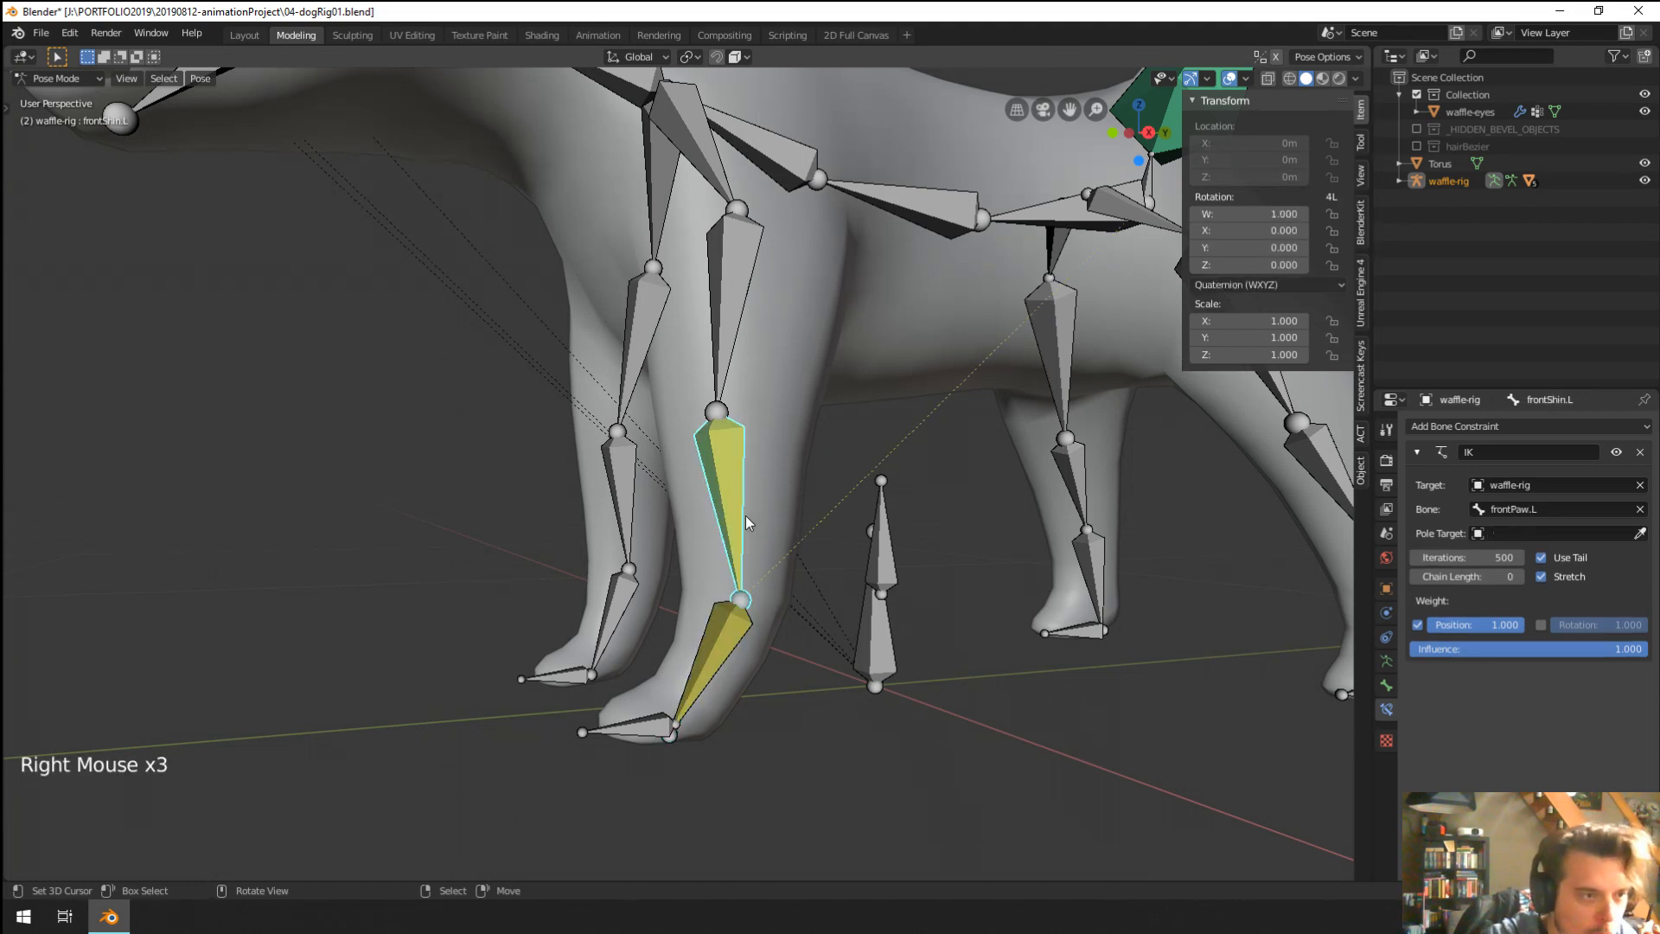
click(1641, 451)
Set the chain length of frontPaw.L's IK constraint to 2 and test the leg with a cancelled move of frontToes.L.
right_click(703, 686)
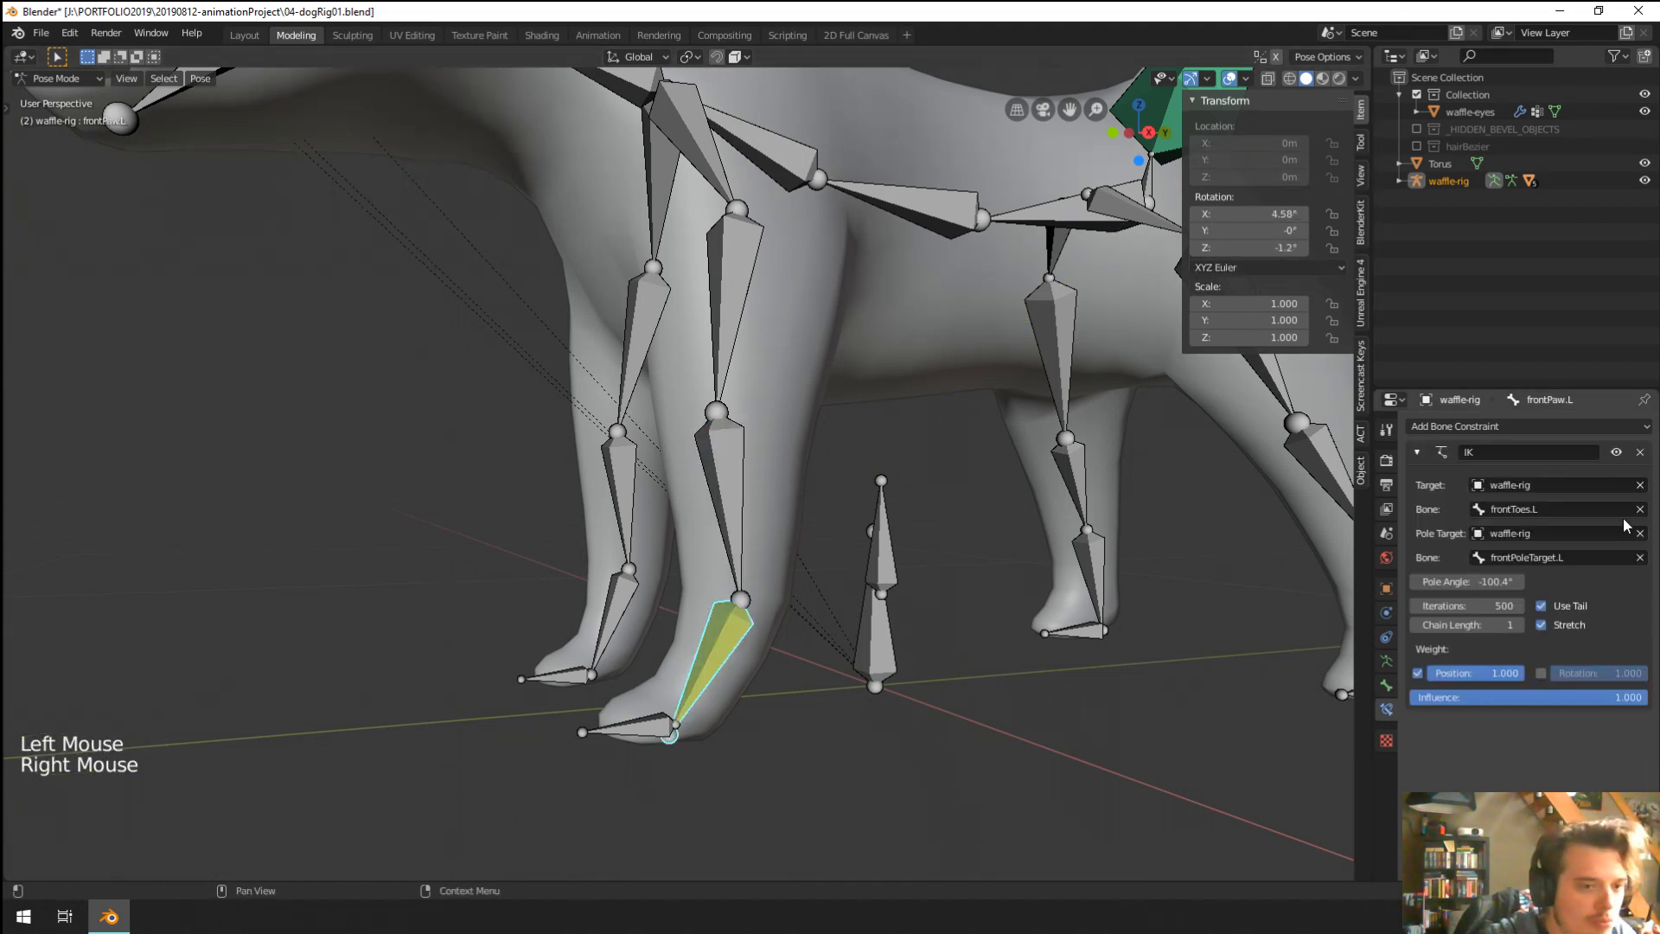
click(1519, 625)
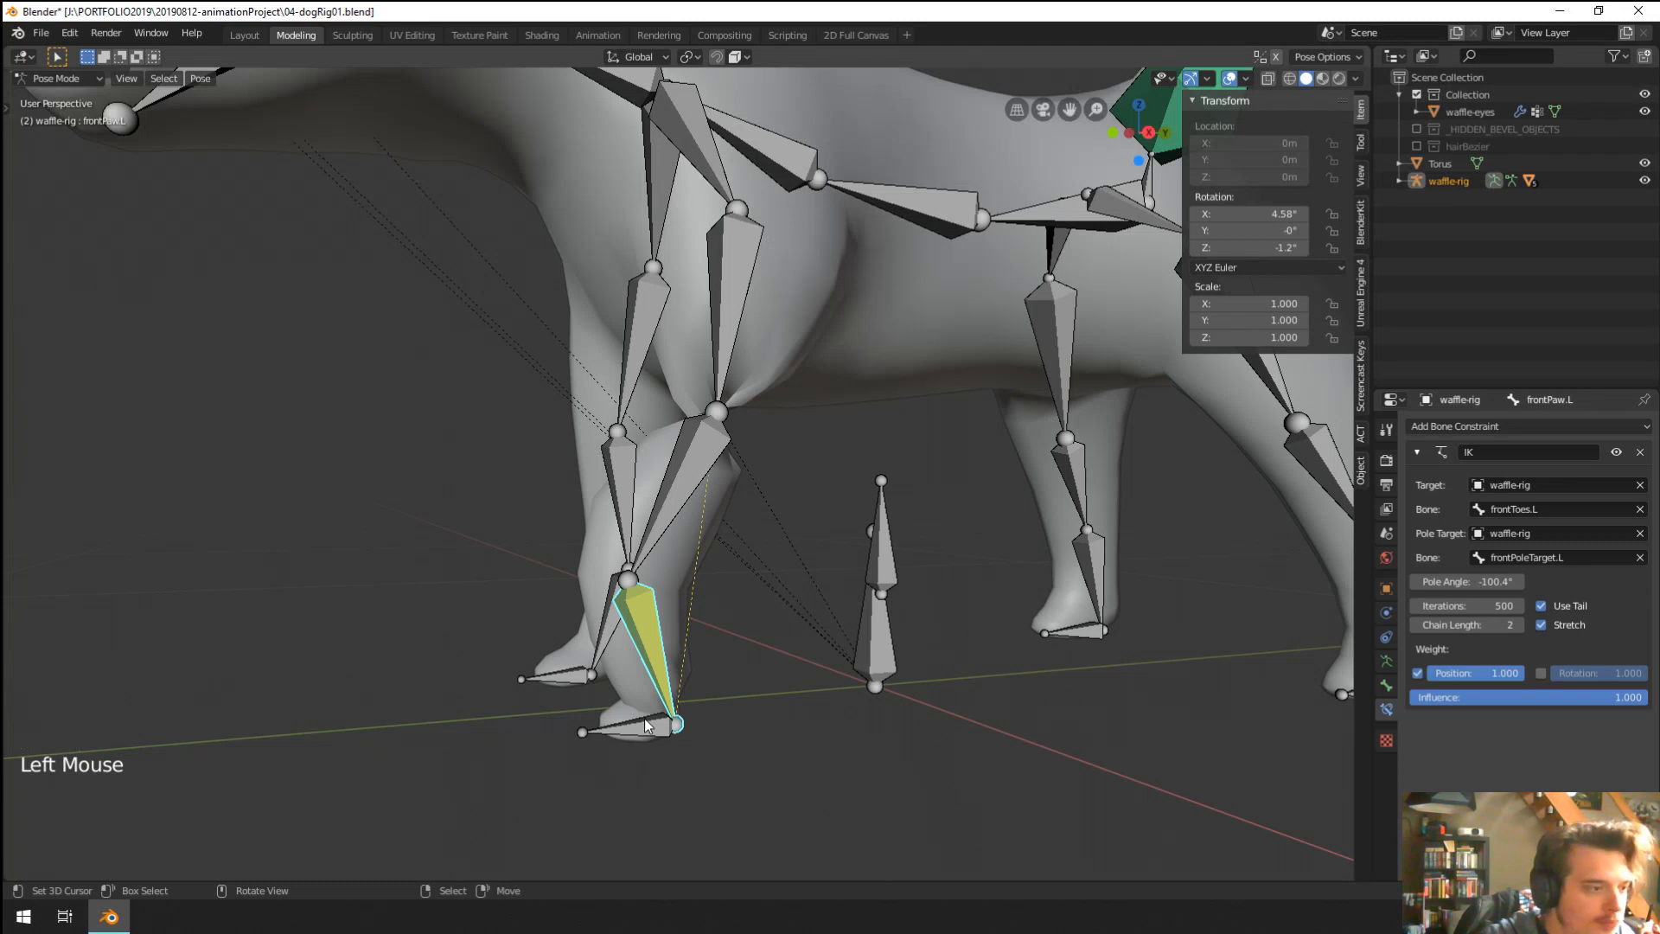
right_click(645, 719)
key(g)
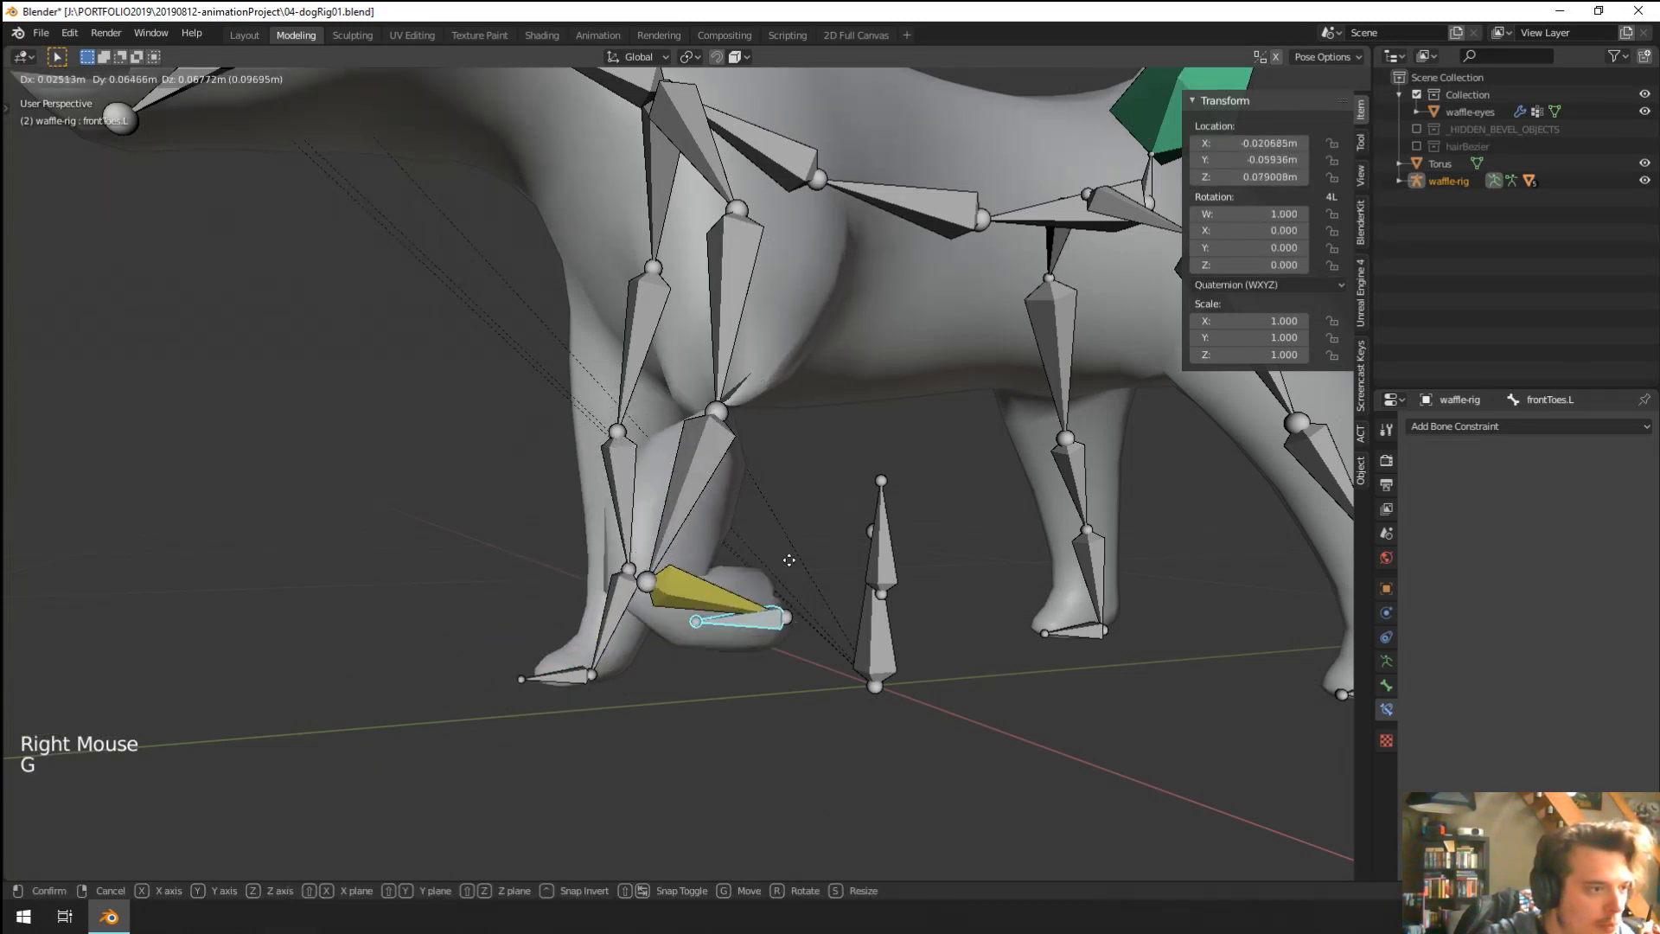
right_click(823, 623)
Set the pole angle of frontPaw.L's IK constraint to 63.2° and test the bend with a cancelled move of frontToes.L.
right_click(639, 631)
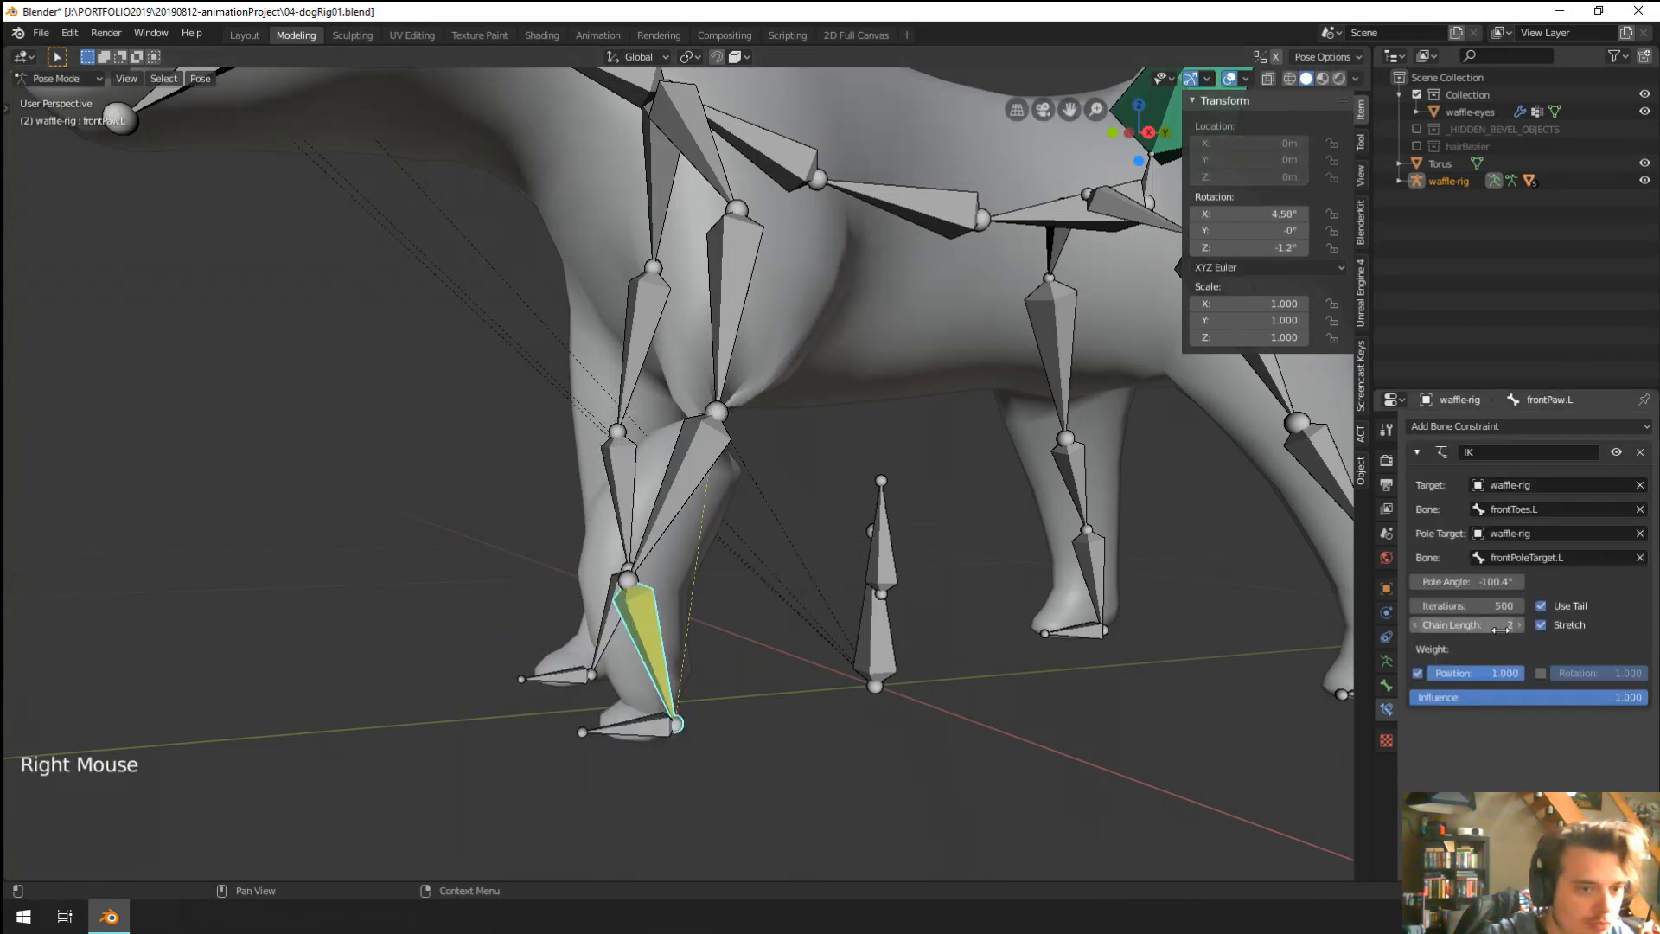
mouse_move(1485, 581)
mouse_down()
mouse_move(1436, 581)
mouse_move(1511, 579)
mouse_up()
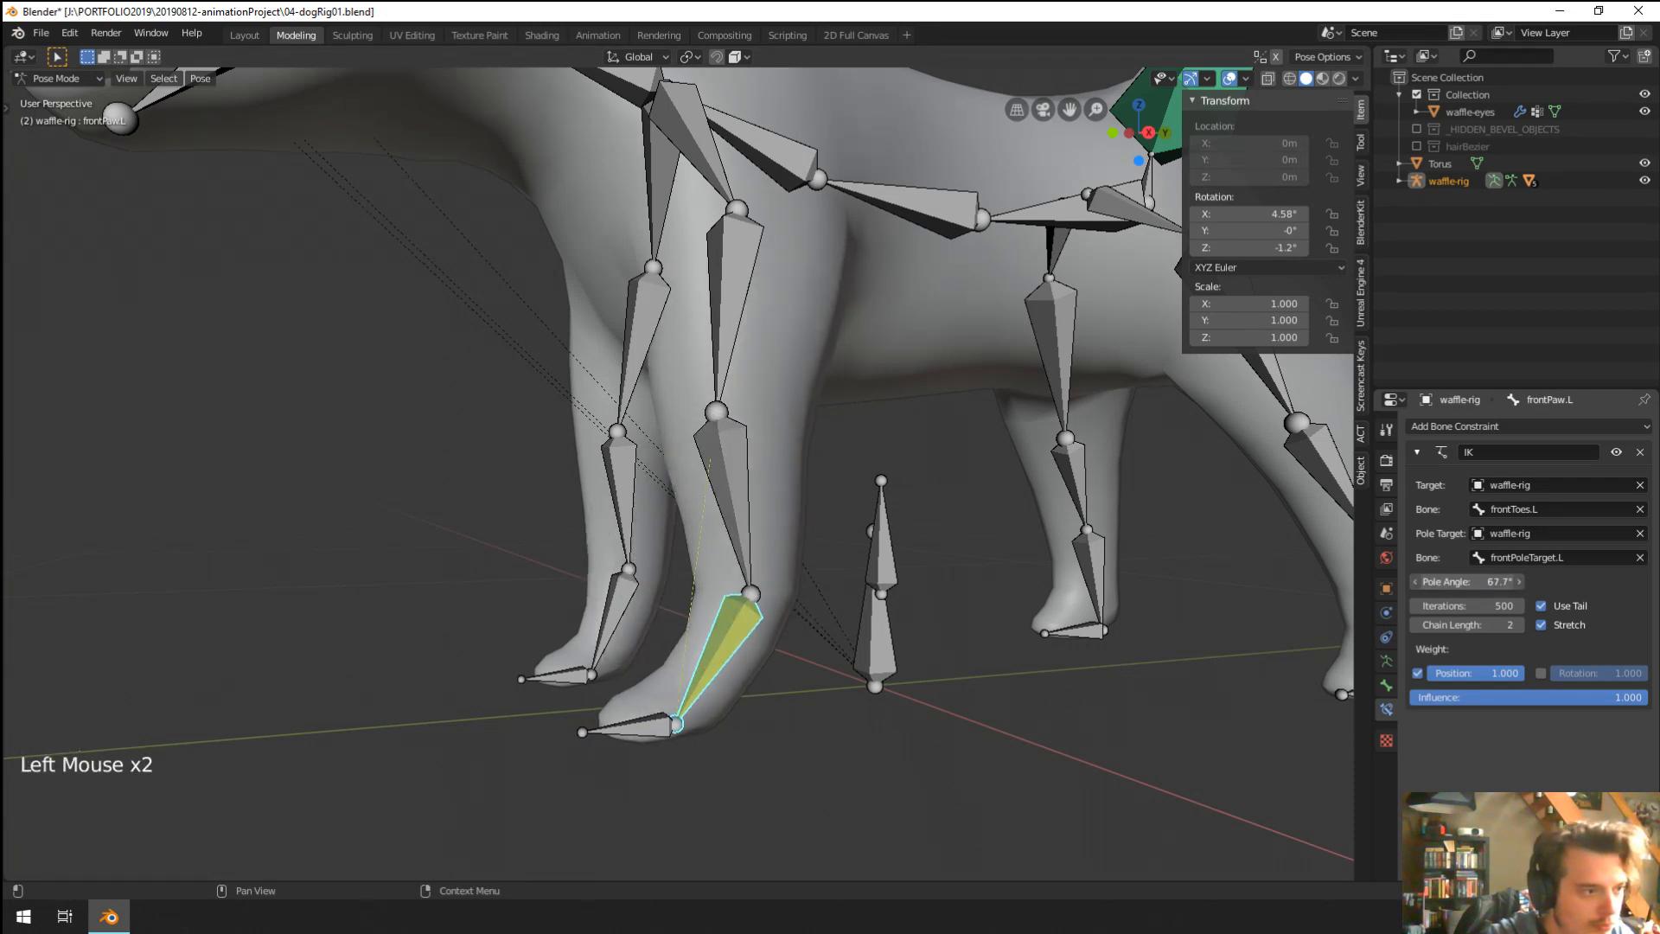
right_click(631, 730)
middle_drag(631, 730, 610, 661)
key(g)
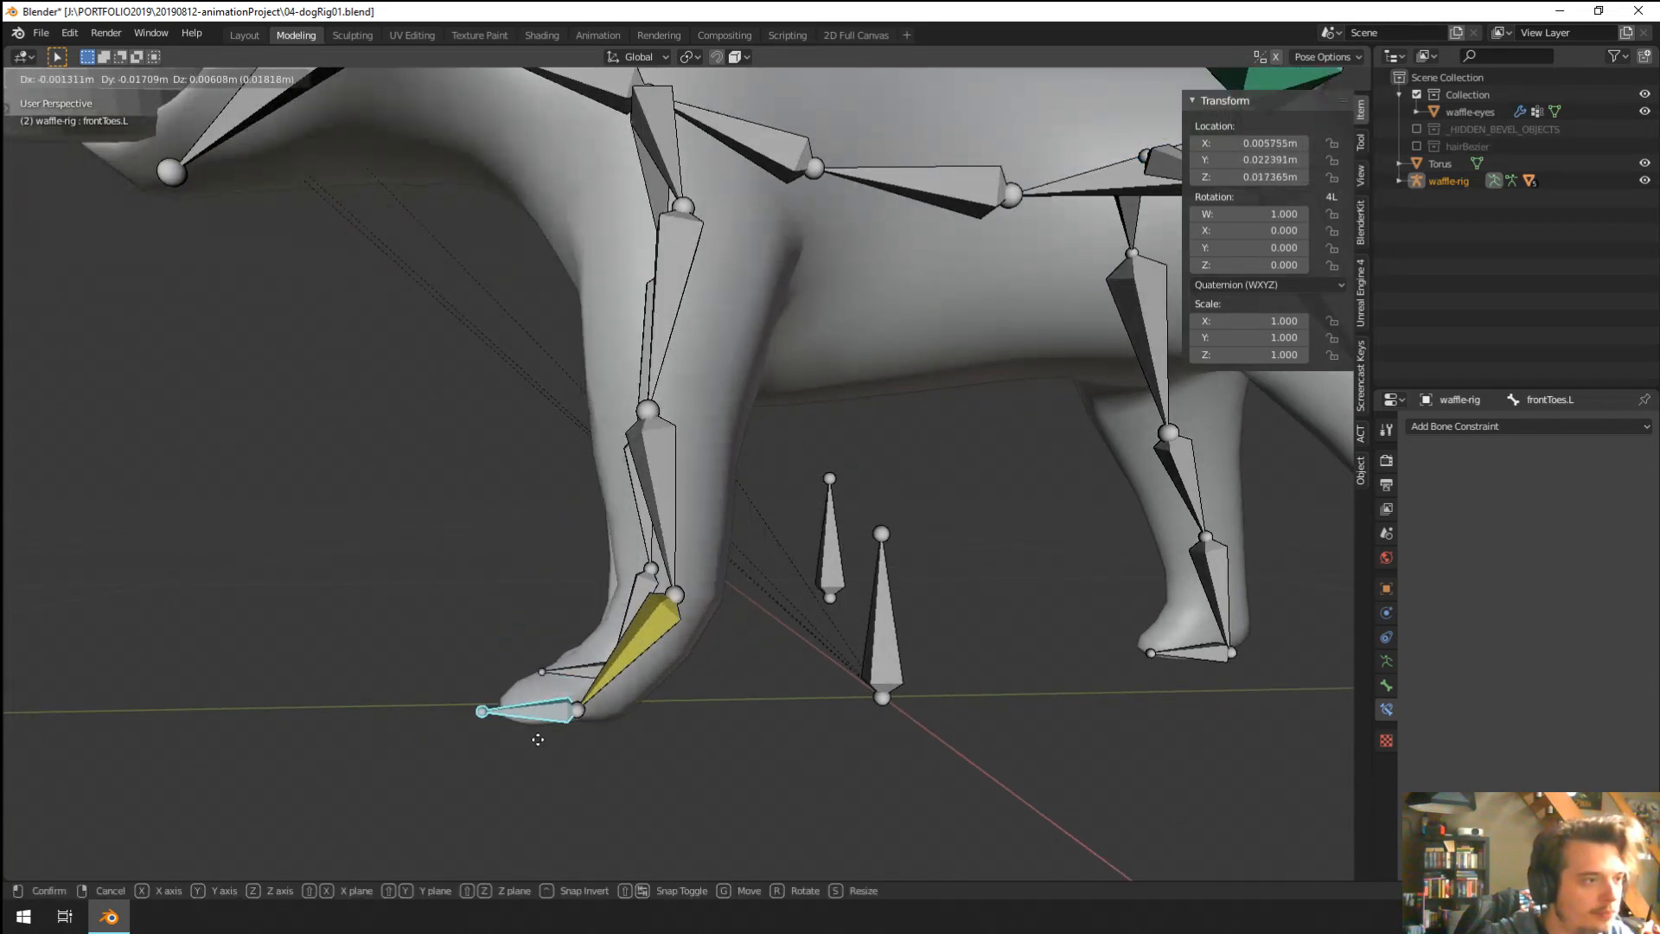
right_click(639, 623)
Compare the joint between frontShin.L and frontPaw.L in the pose with its rest position in Edit Mode.
right_click(680, 558)
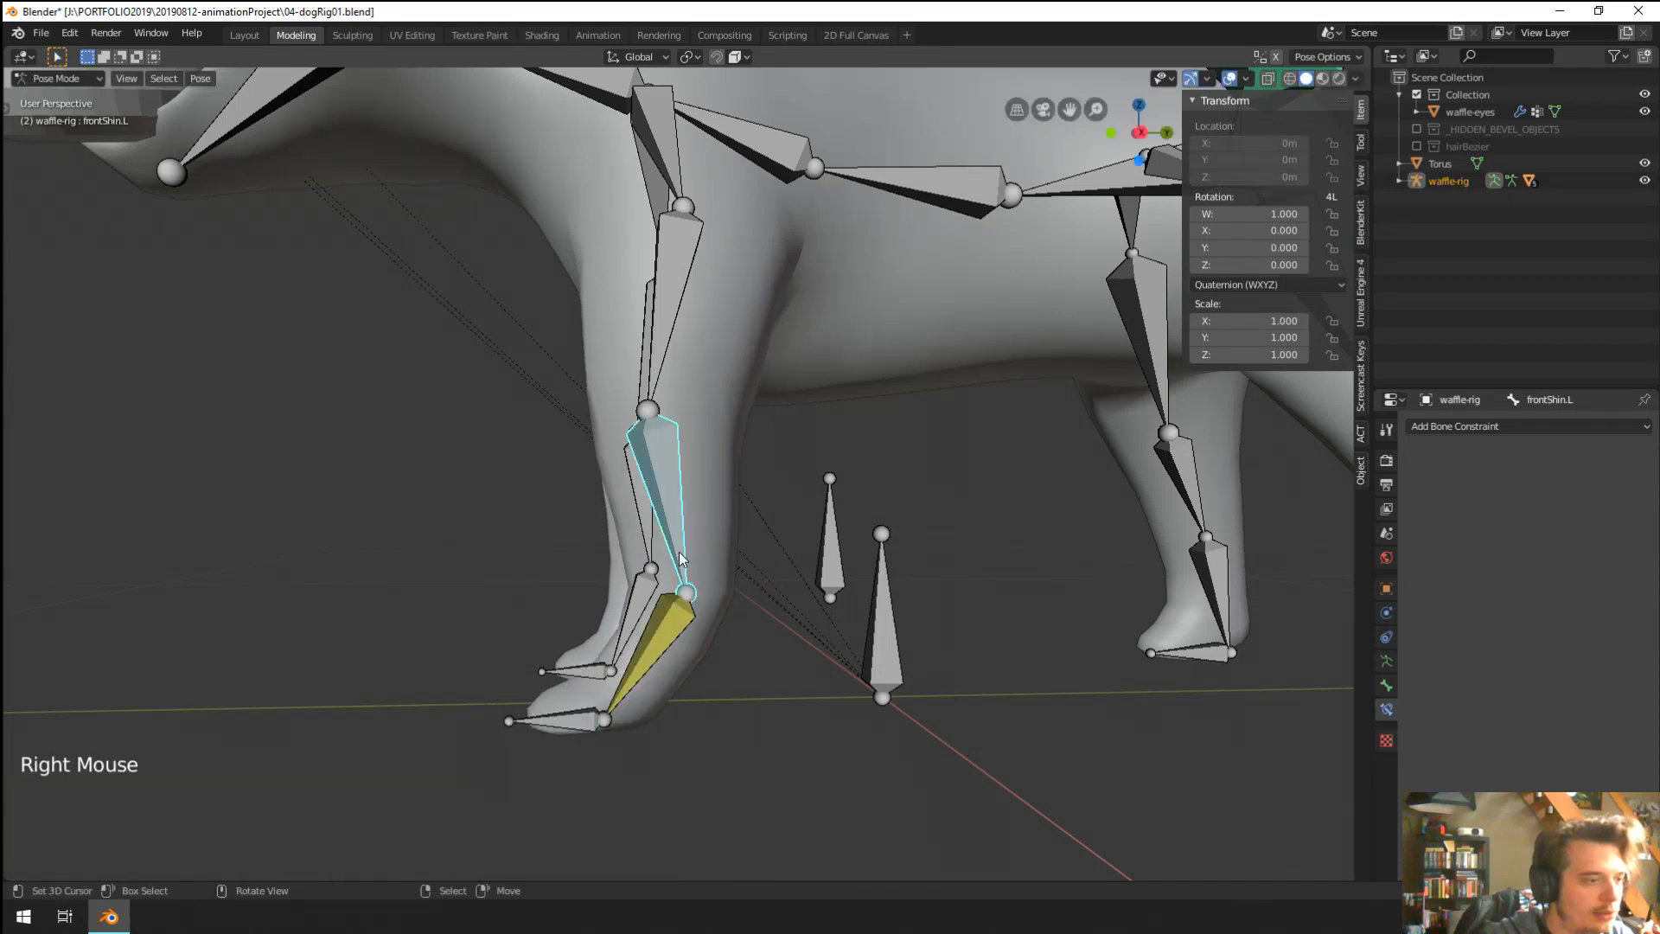
right_click(697, 602)
right_click(689, 595)
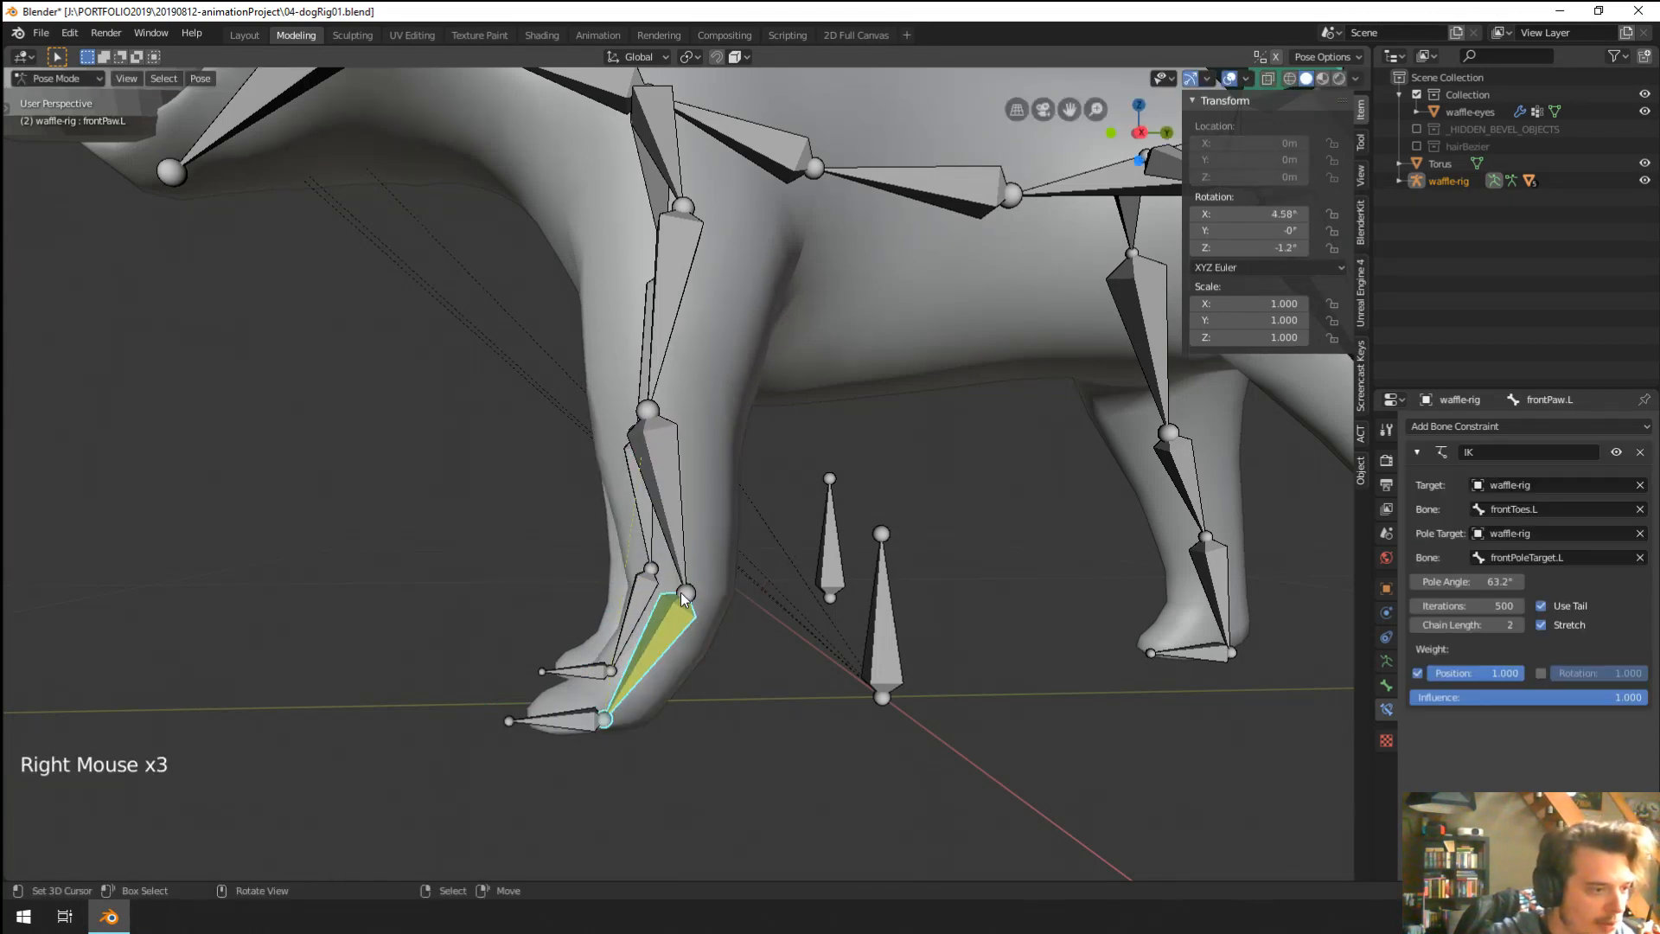
right_click(690, 594)
key(Tab)
right_click(682, 605)
right_click(674, 604)
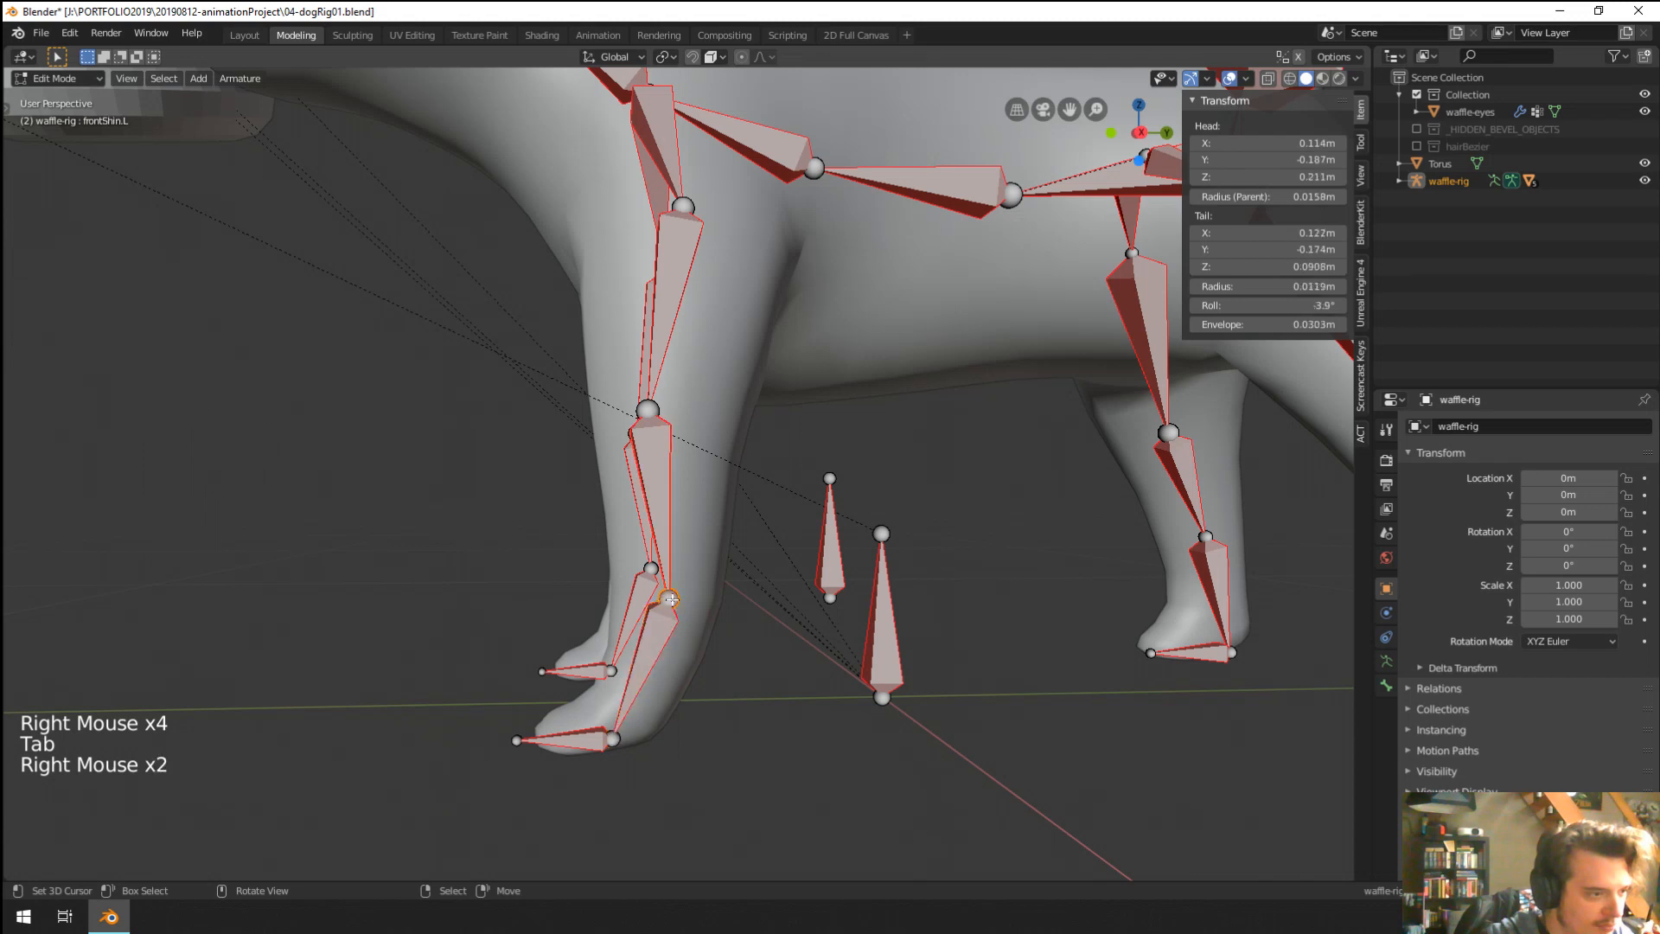
Clear the rotation, location and scale of all bones in Pose Mode.
key(Tab)
key(a)
key(alt+r)
key(alt+g)
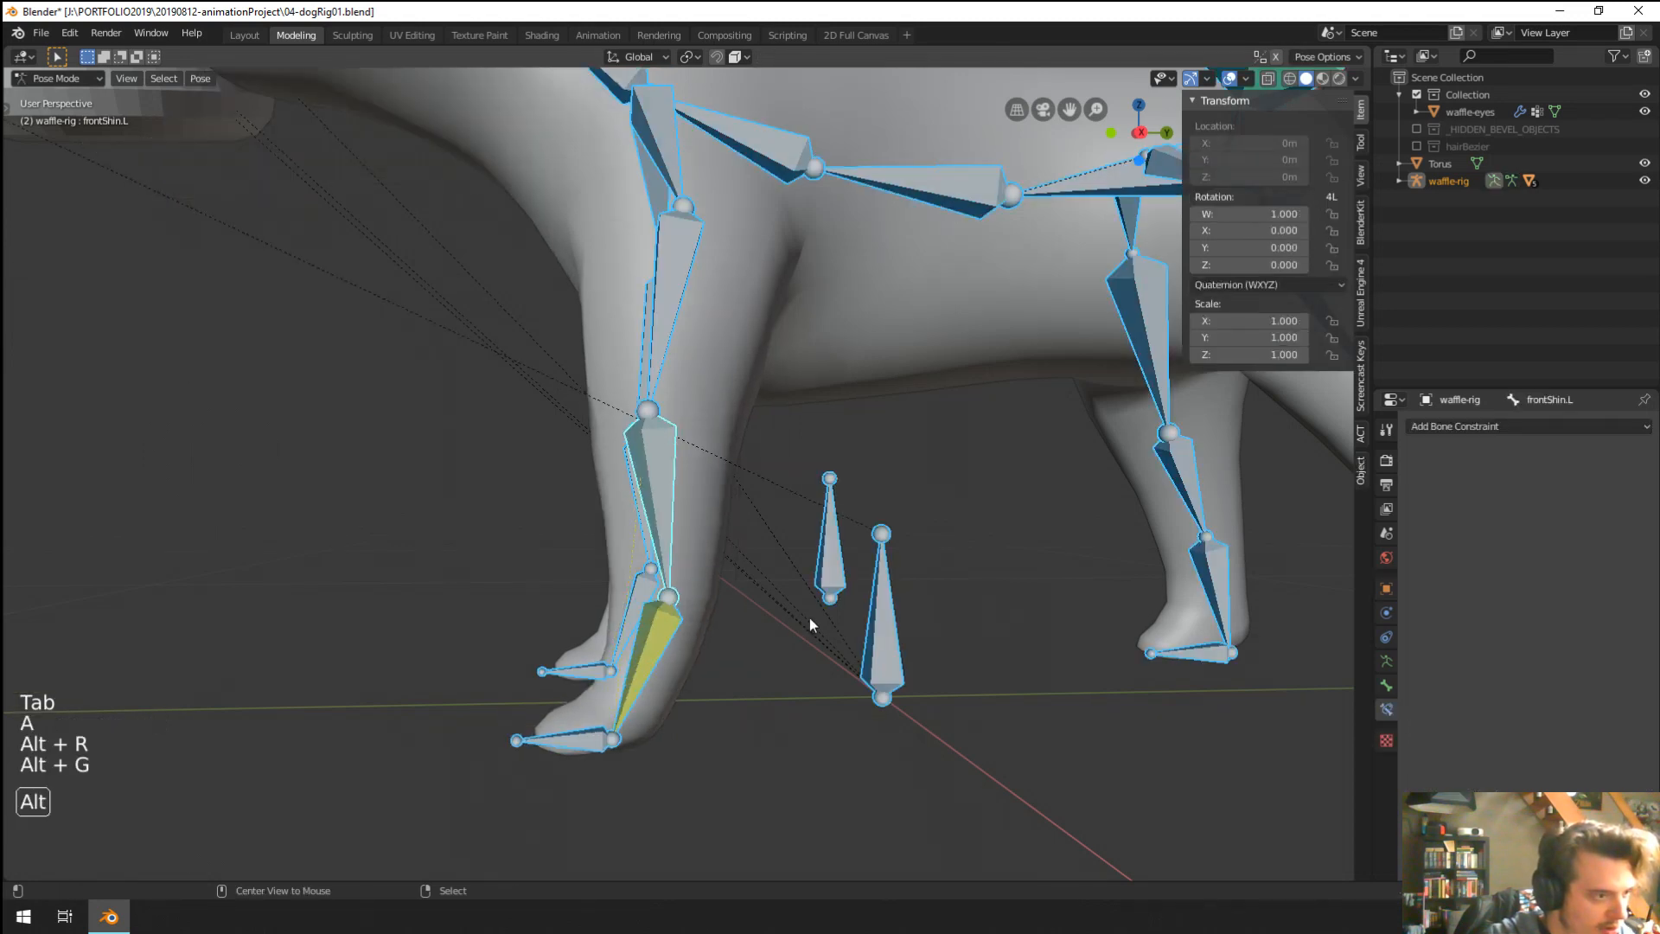
key(alt+s)
key(Tab)
key(Tab)
In Edit Mode, extrude a bone about 0.055 m straight backward from the lower end of frontShin.L.
right_click(676, 605)
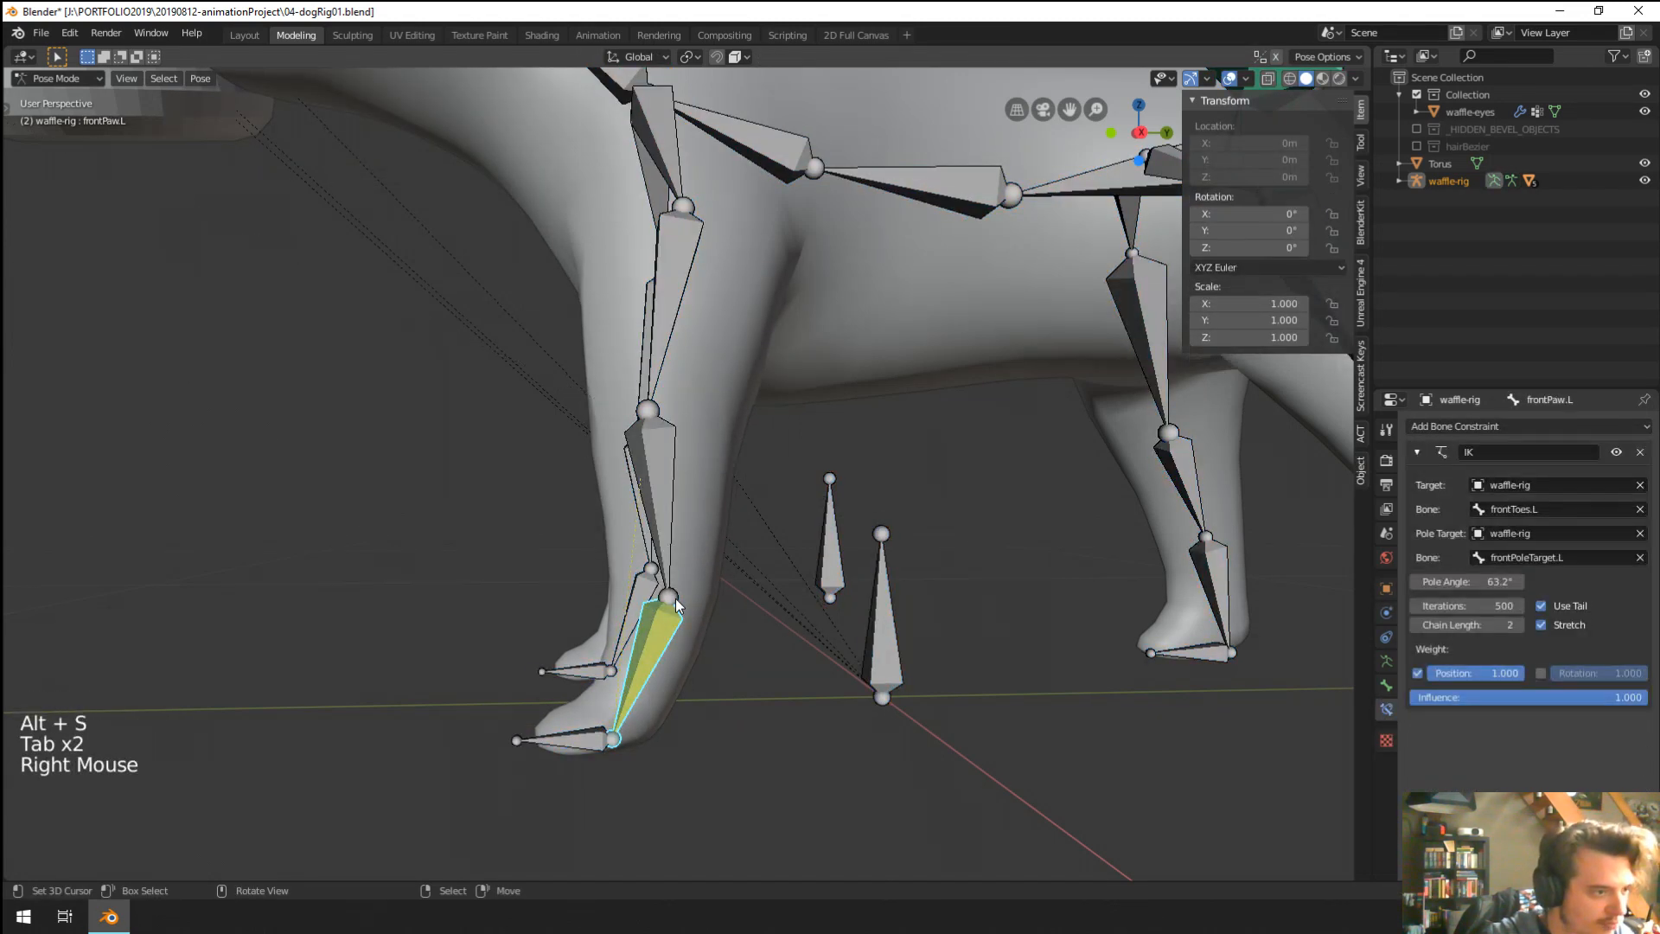
key(Tab)
right_click(672, 601)
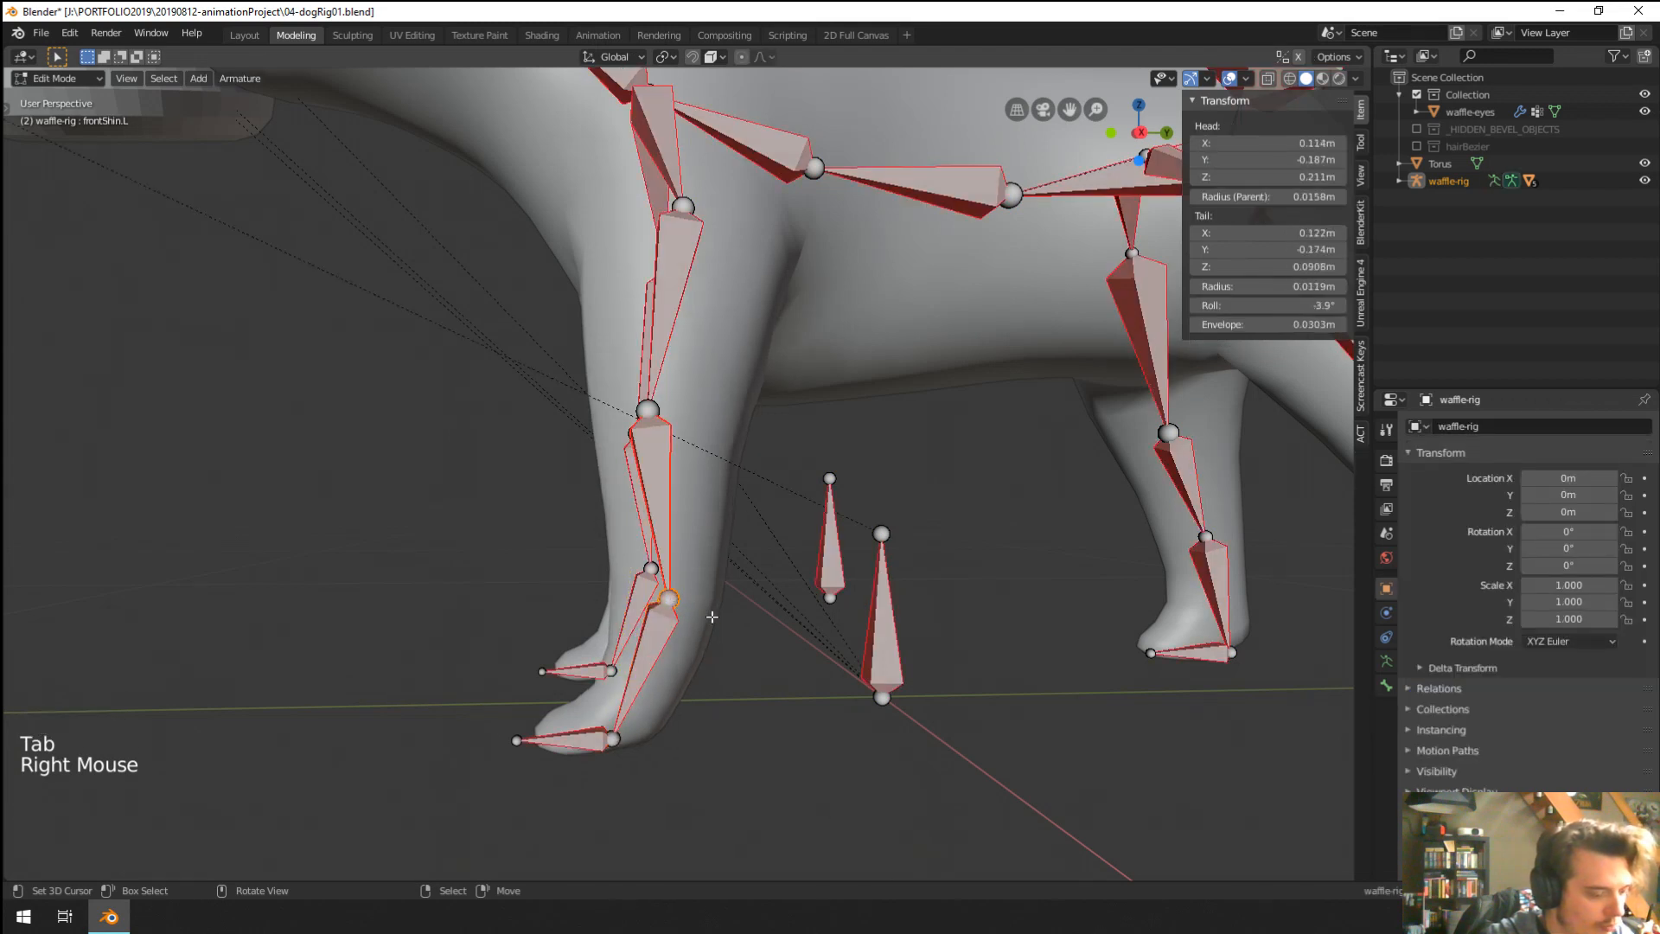
key(e)
click(757, 598)
Rename the bone extruded from the shin joint to CTRL-shilk.
right_click(725, 605)
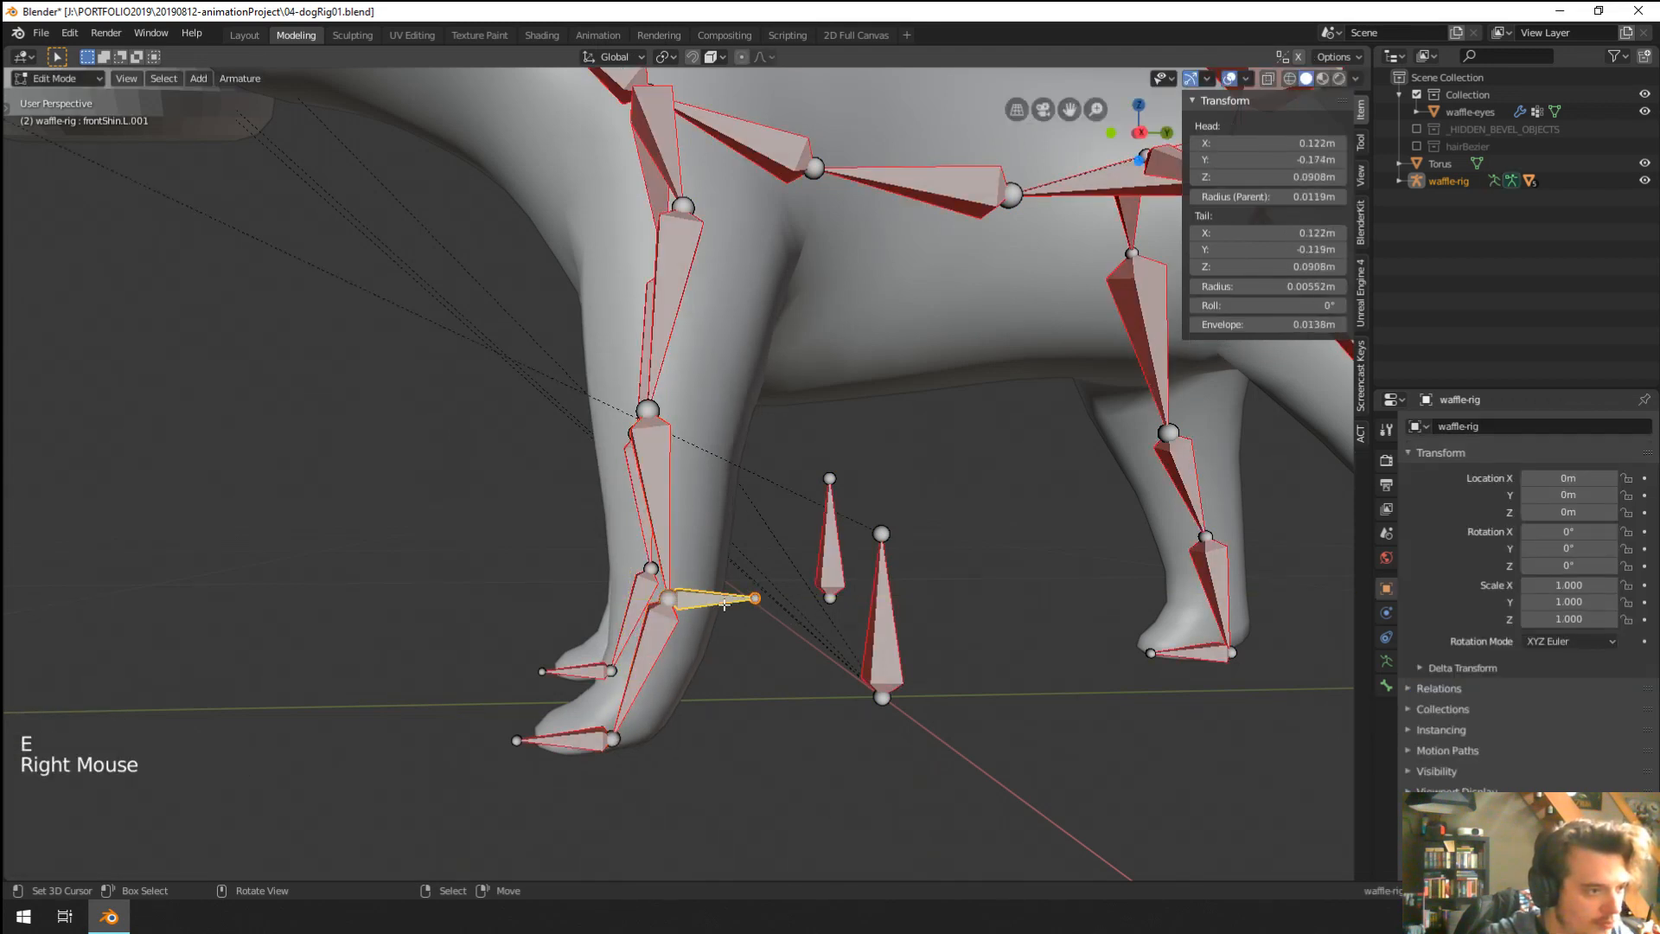
click(1386, 686)
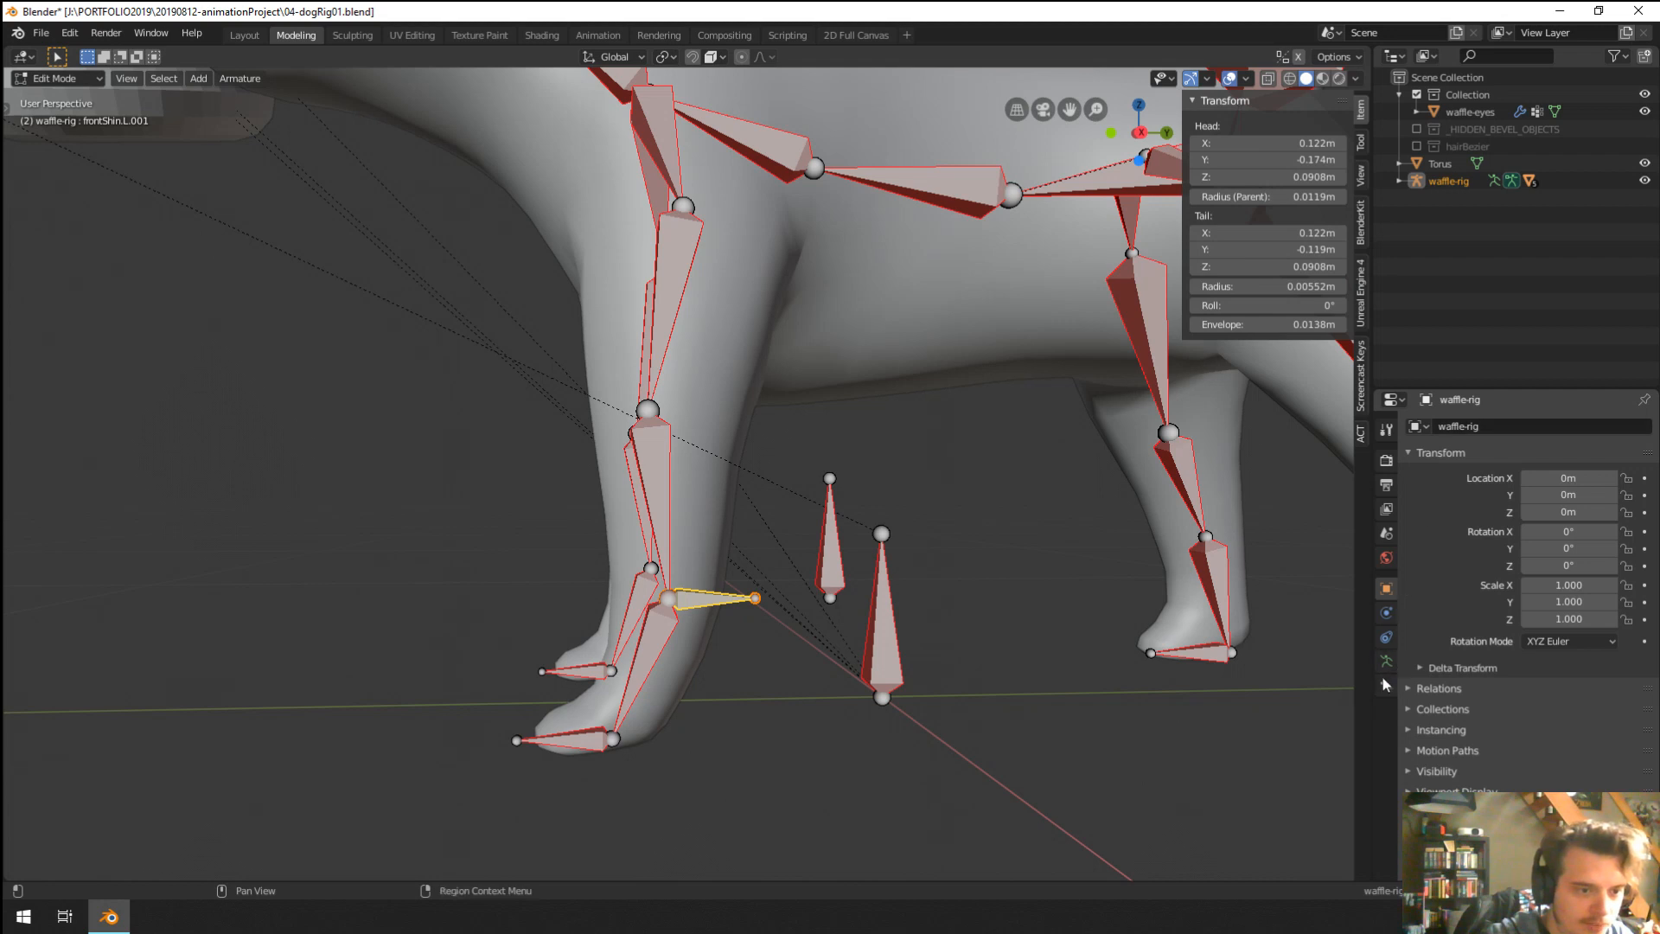
double_click(1506, 423)
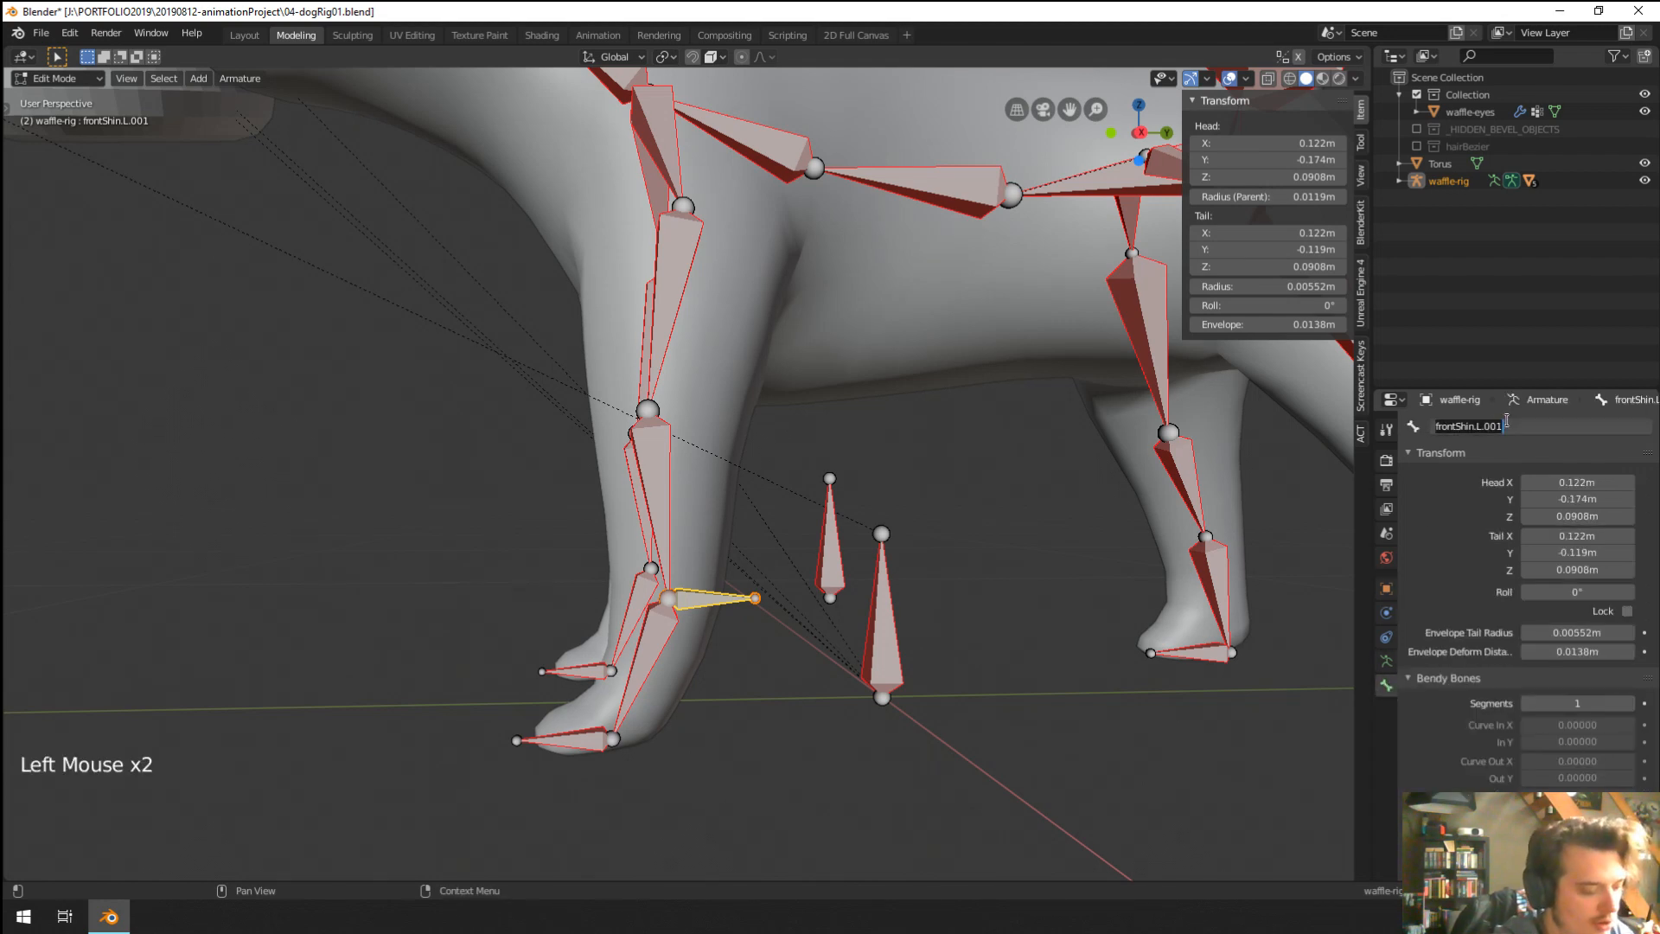
text(shik)
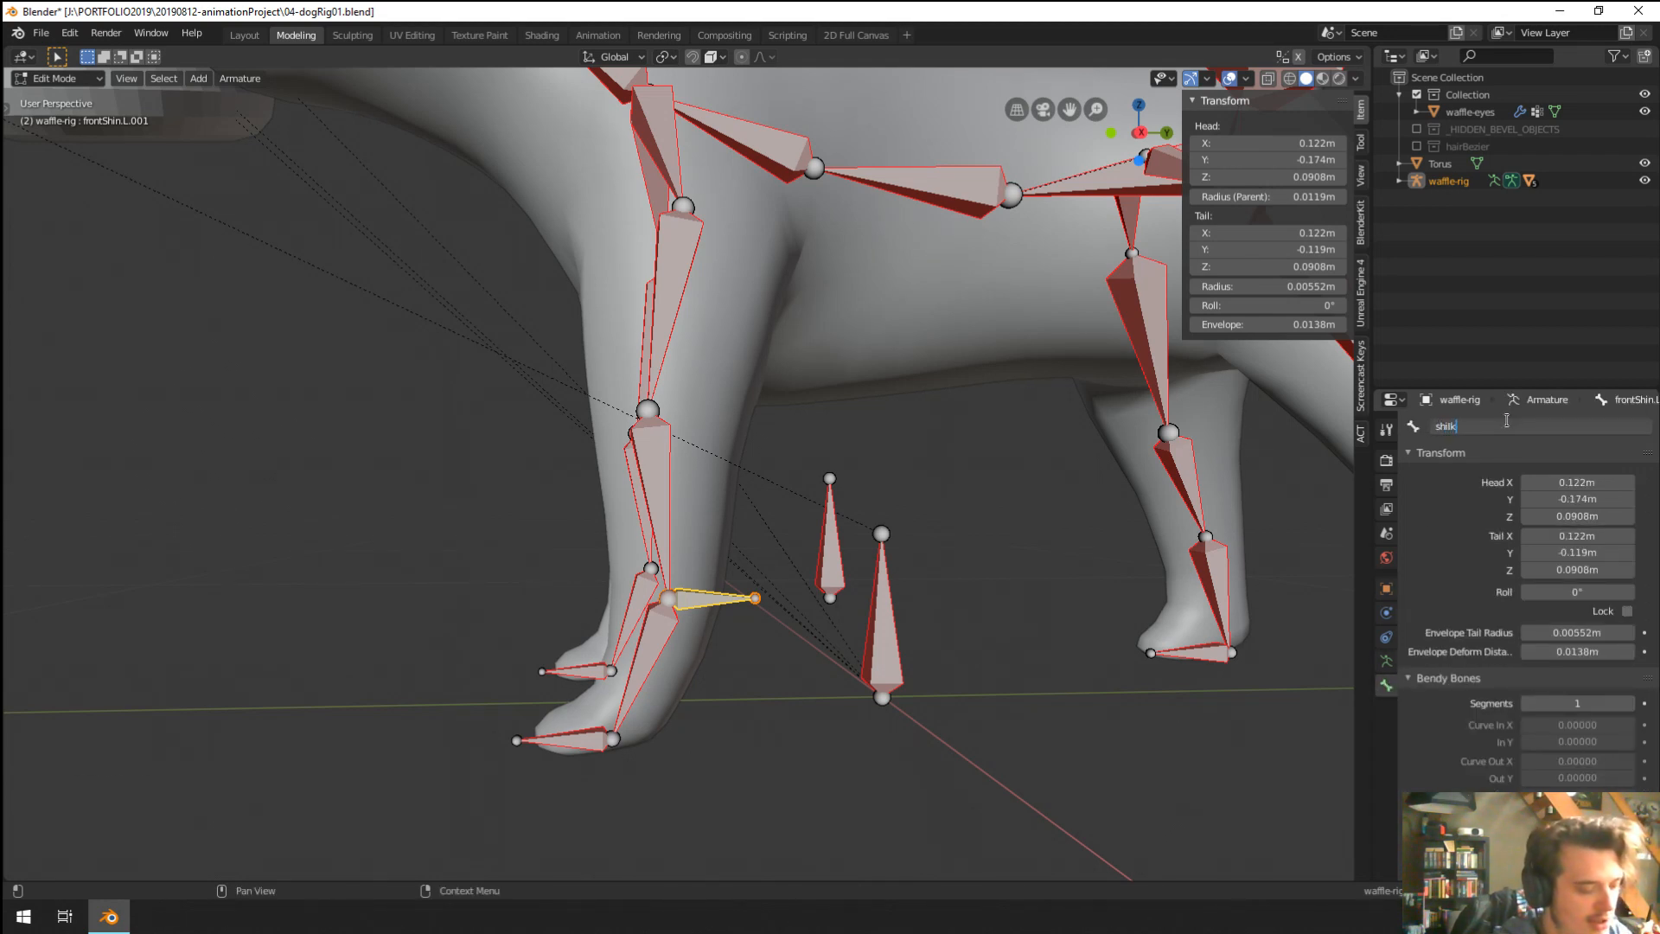
text(CTRL-)
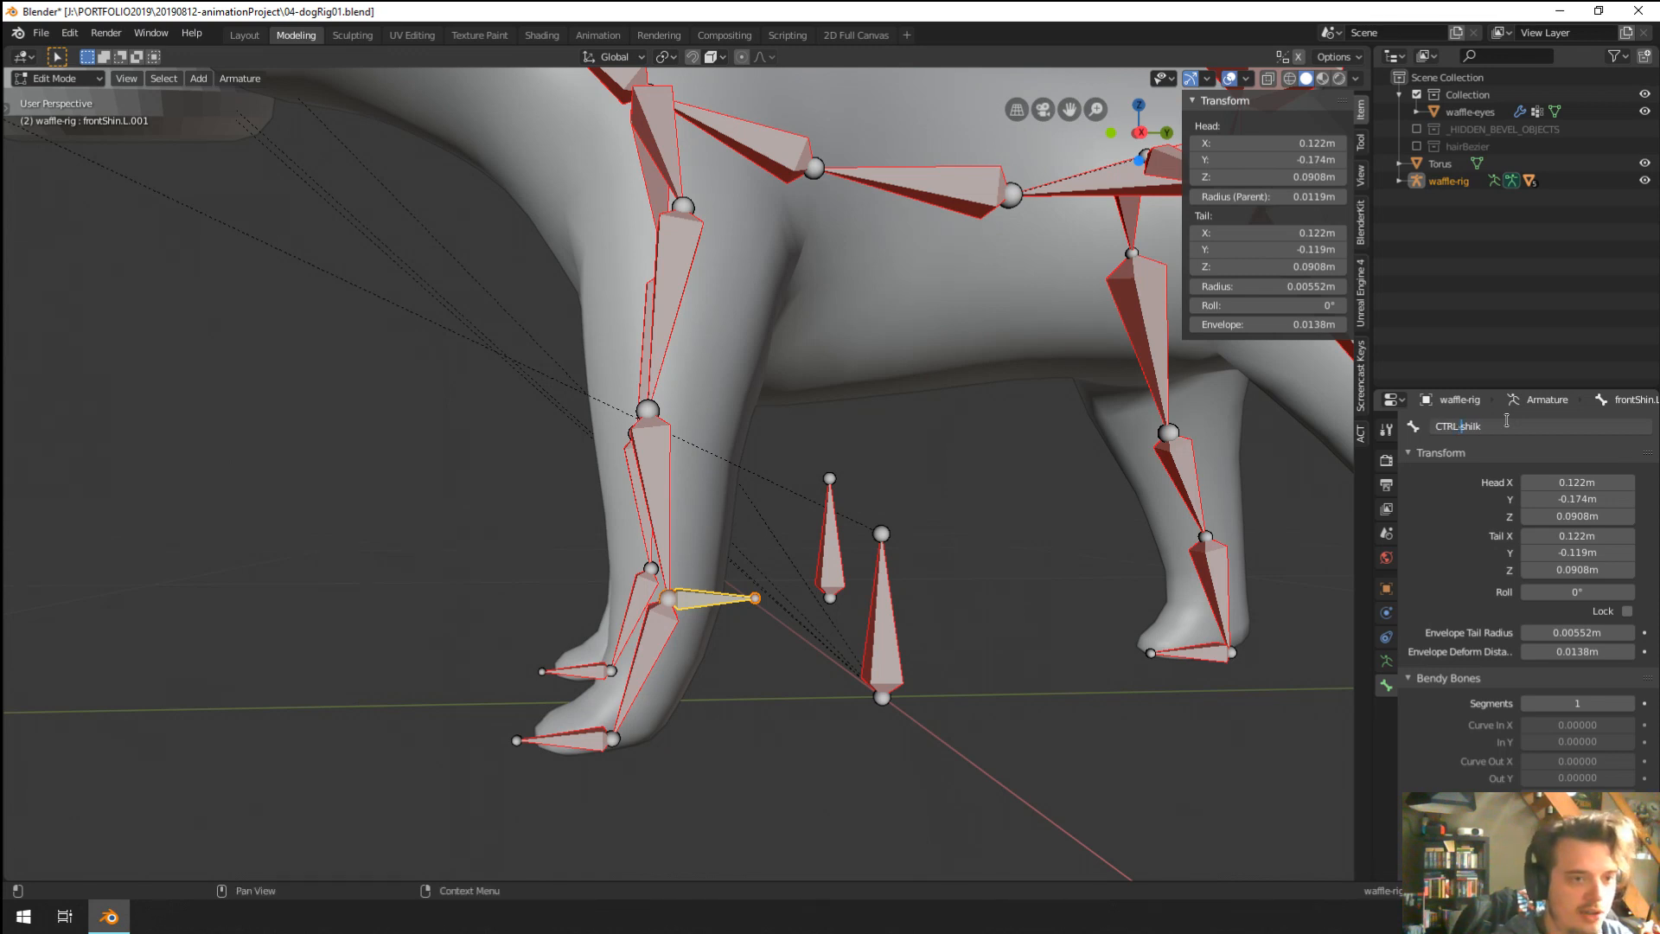
key(Return)
Rename the pole target bone behind the left front leg to CTRL-frontPoleTarget.L.
right_click(884, 632)
middle_drag(899, 648, 923, 663)
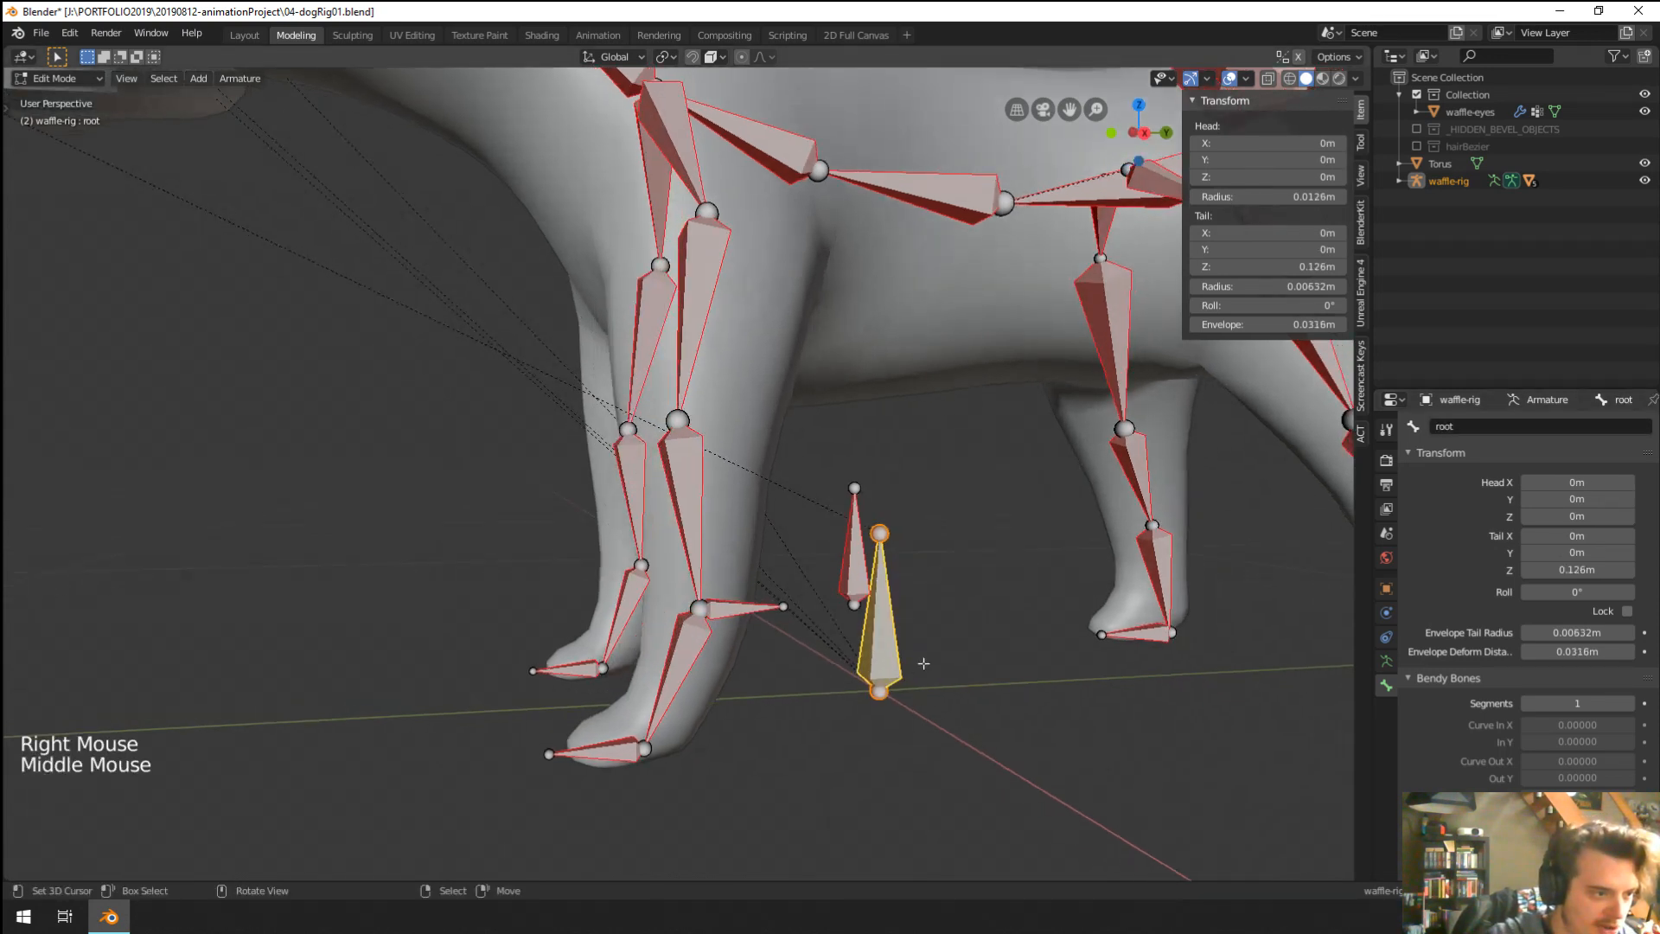
right_click(854, 553)
click(1504, 427)
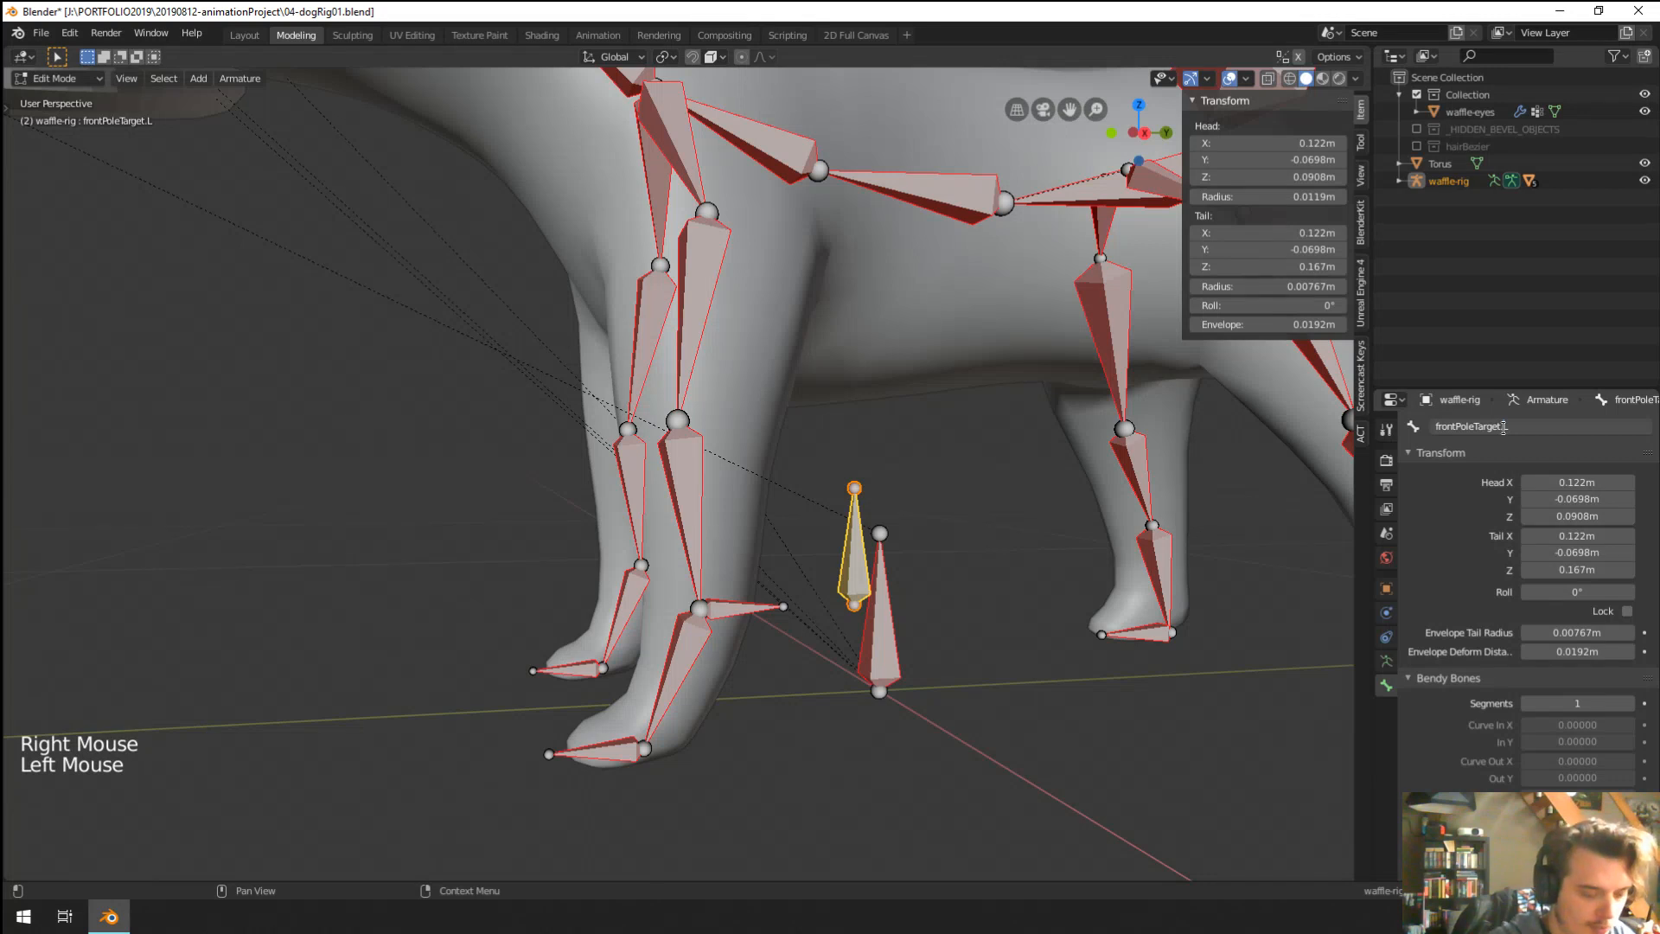
key(Home)
text(CTRL-)
key(Return)
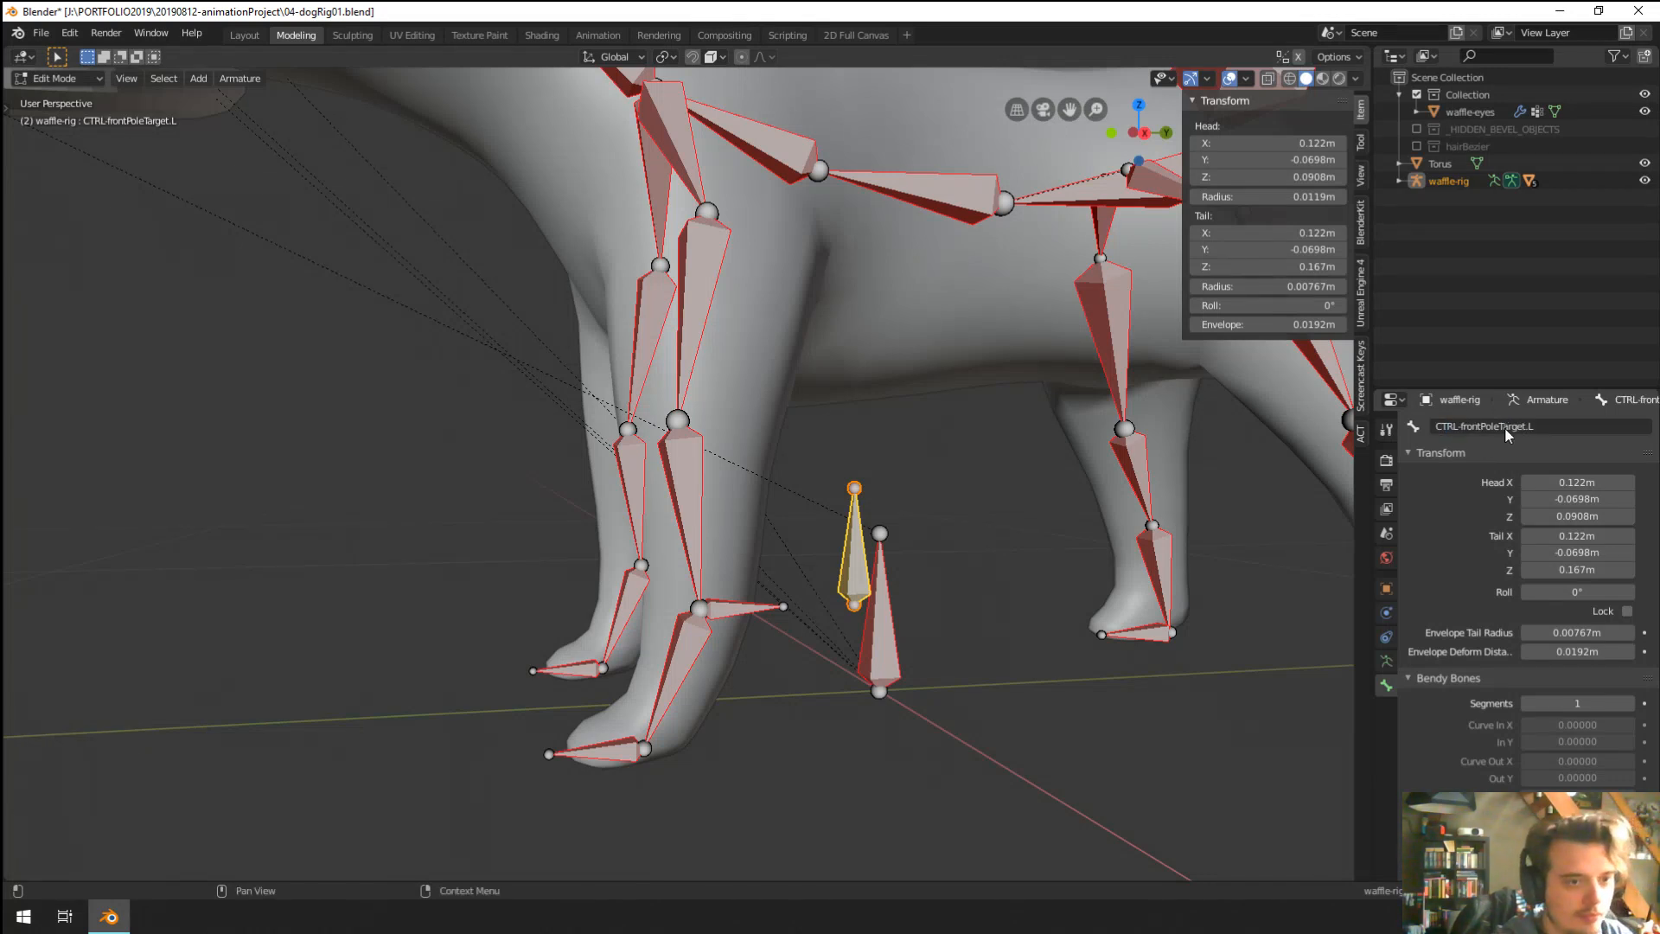
Return to Pose Mode and adjust the pole angle of frontPaw.L's IK constraint to 85.5°.
middle_drag(778, 596, 921, 616)
right_click(722, 543)
key(Tab)
key(Tab)
key(Tab)
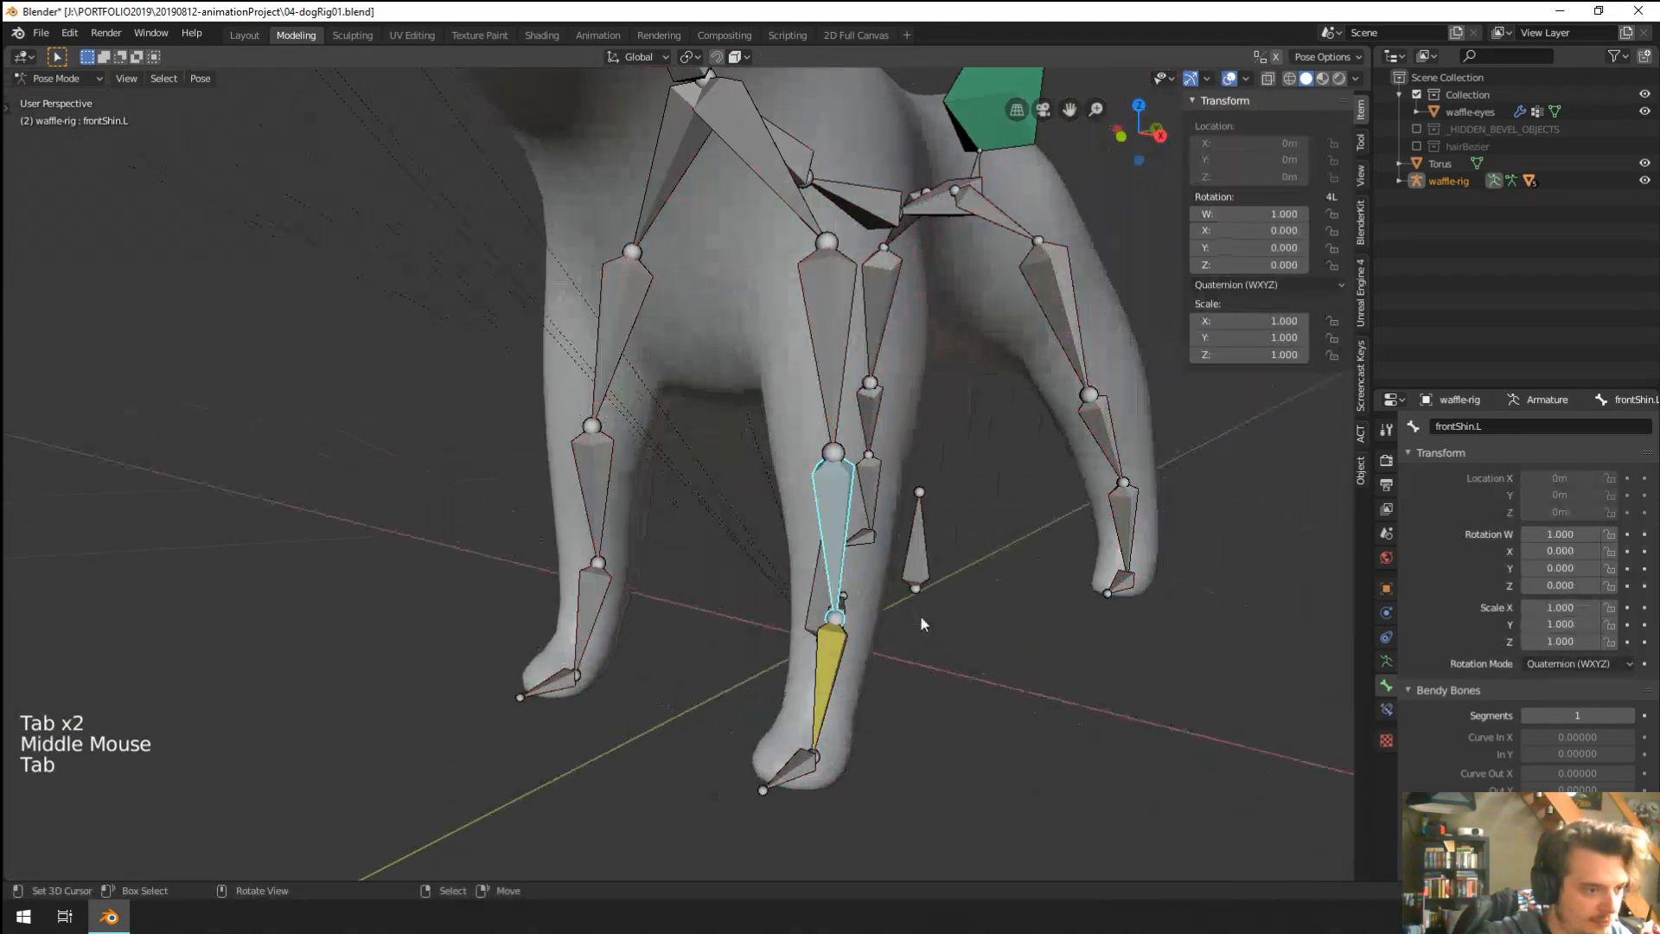
right_click(832, 651)
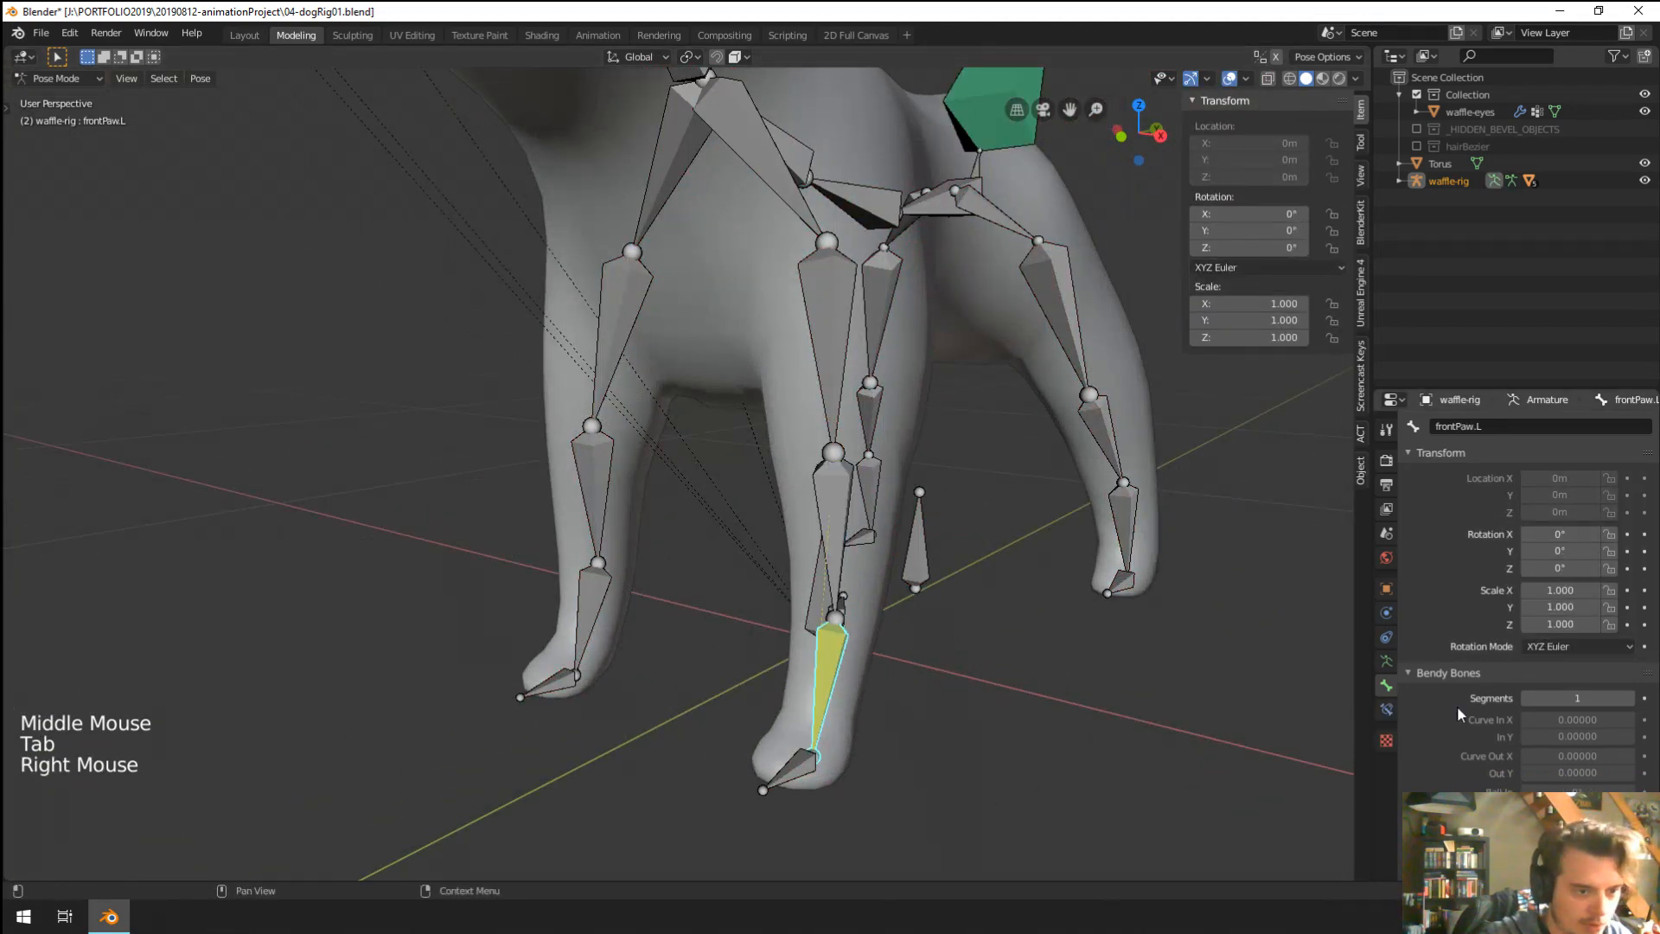
click(1389, 712)
drag(1484, 582, 1507, 583)
middle_drag(960, 636, 905, 578)
drag(1483, 582, 1493, 582)
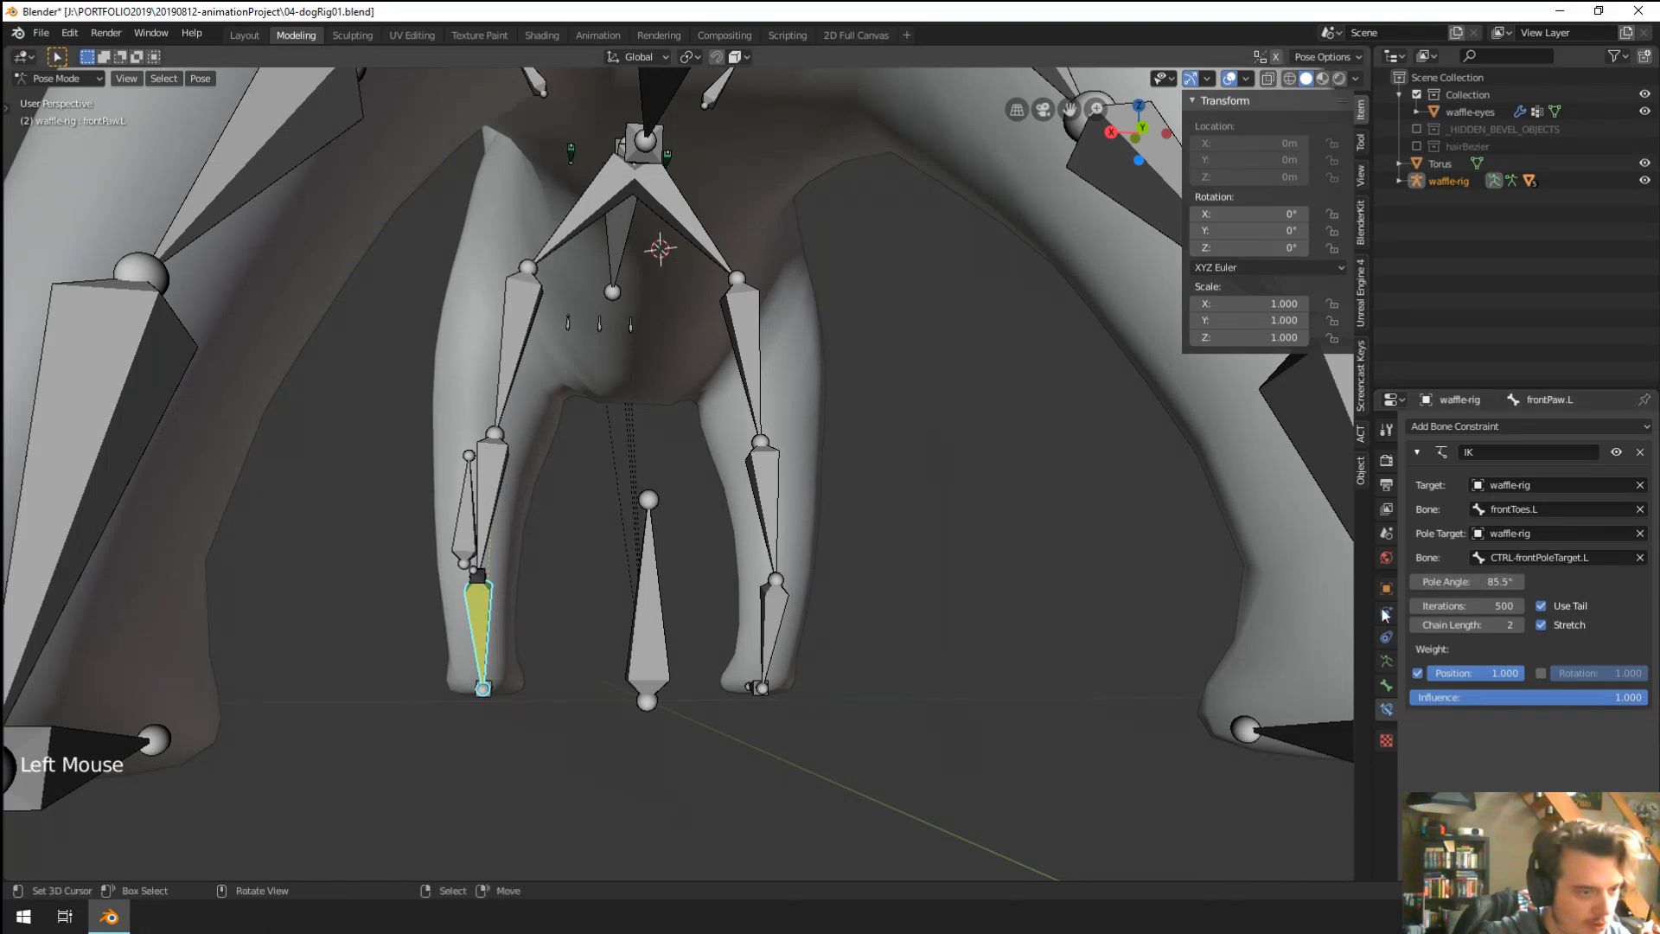
Set the IK pole angle of frontPaw.L to exactly 90°.
click(1505, 583)
text(90)
key(Return)
middle_drag(971, 574, 927, 500)
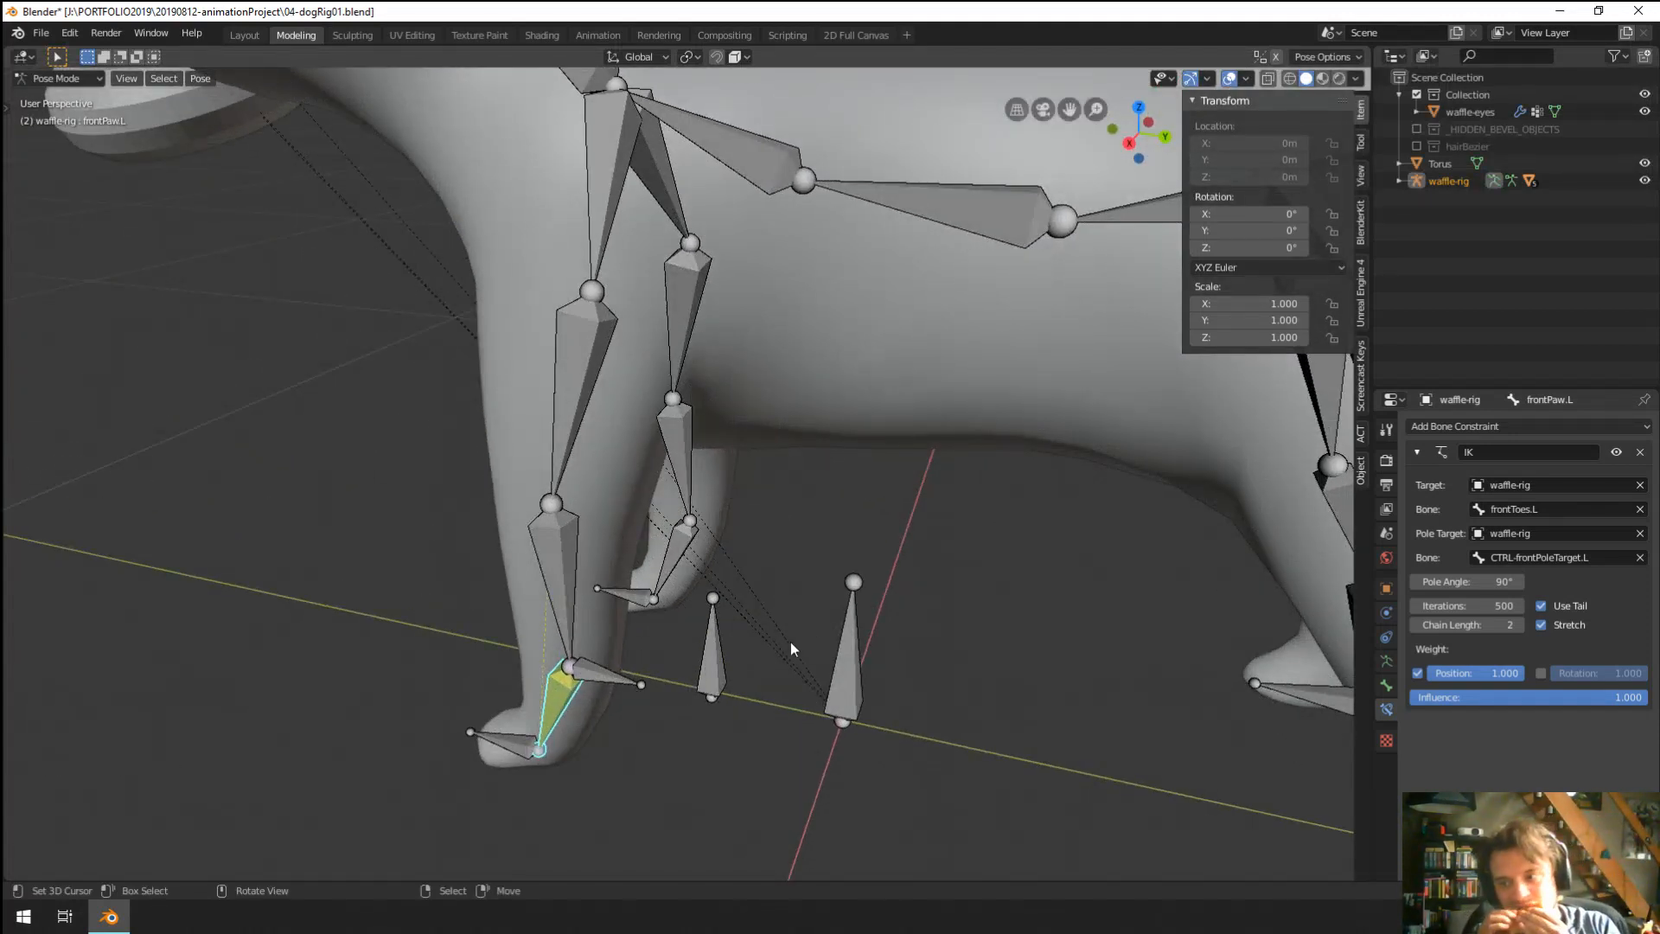
Add an Inverse Kinematics constraint to frontShin.L with the CTRL-shilk bone as its target.
middle_drag(791, 641, 712, 588)
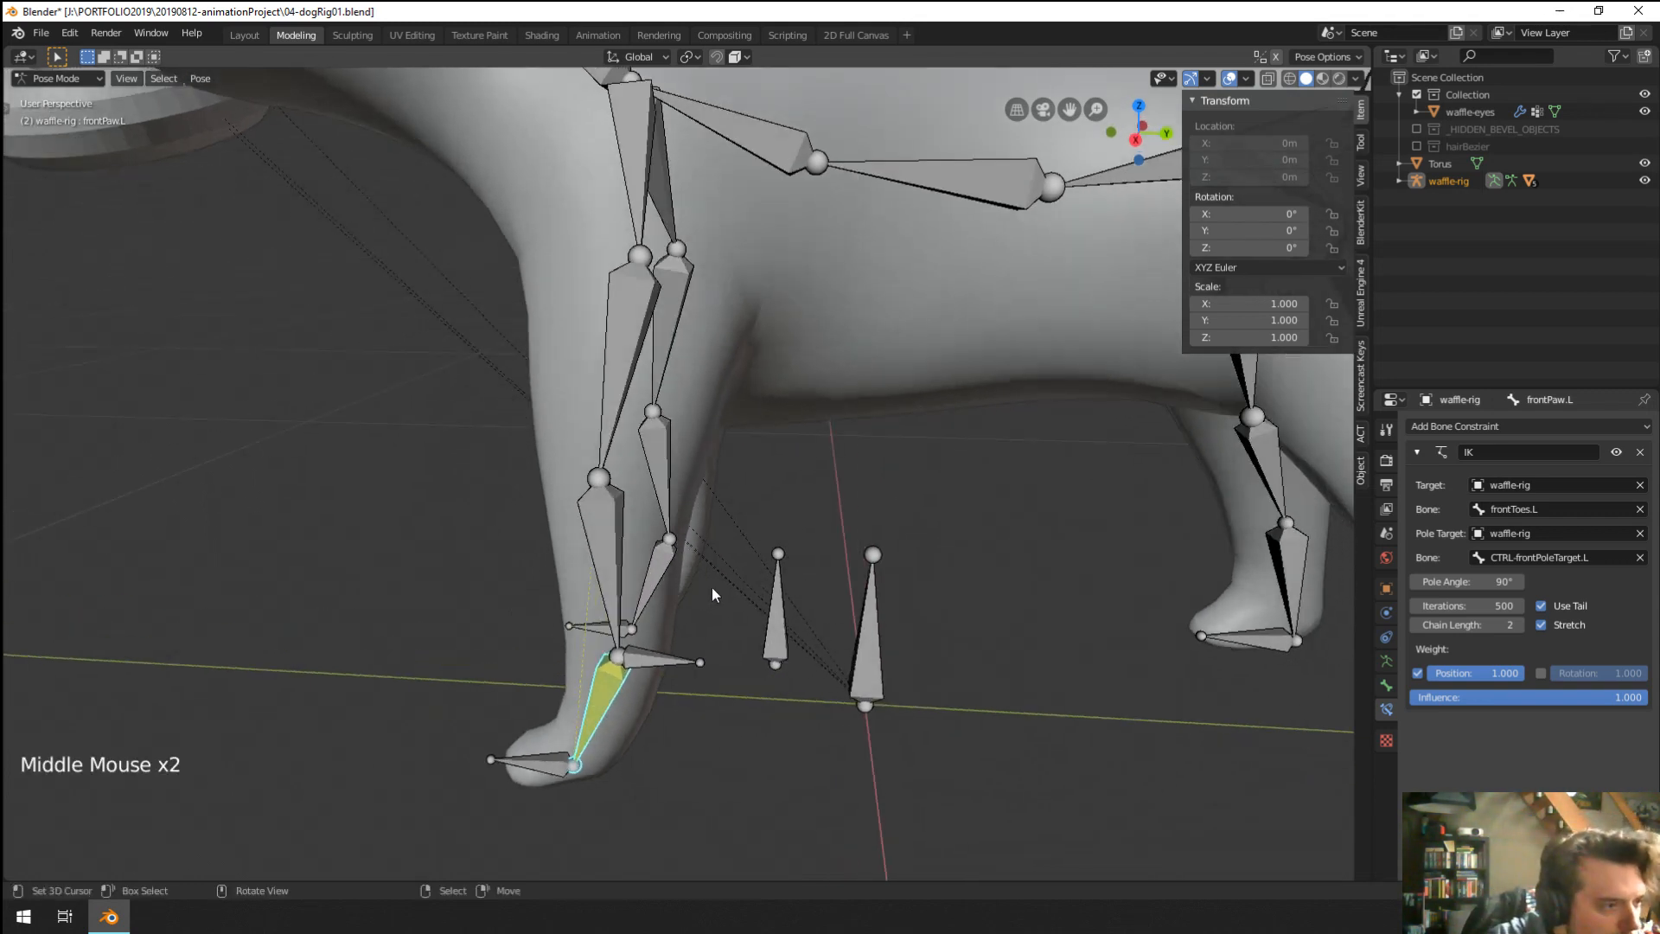
right_click(599, 583)
right_click(619, 396)
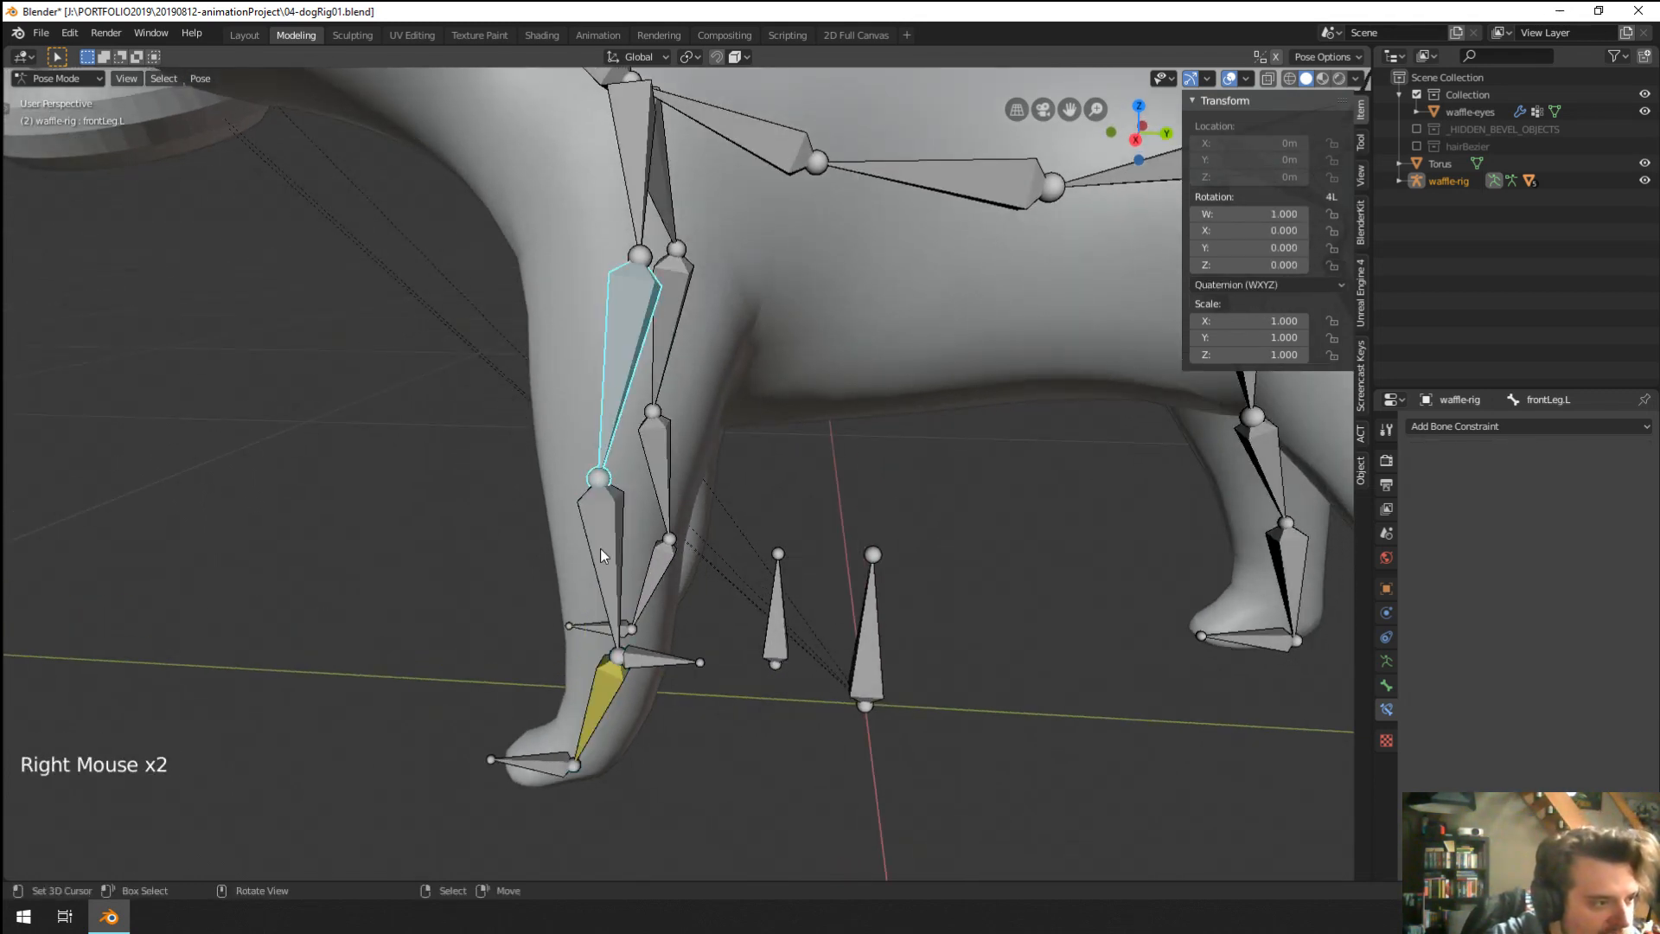
right_click(600, 552)
middle_drag(616, 405, 619, 394)
shift+right_click(618, 544)
middle_drag(1011, 645, 650, 568)
right_click(650, 567)
shift+right_click(616, 485)
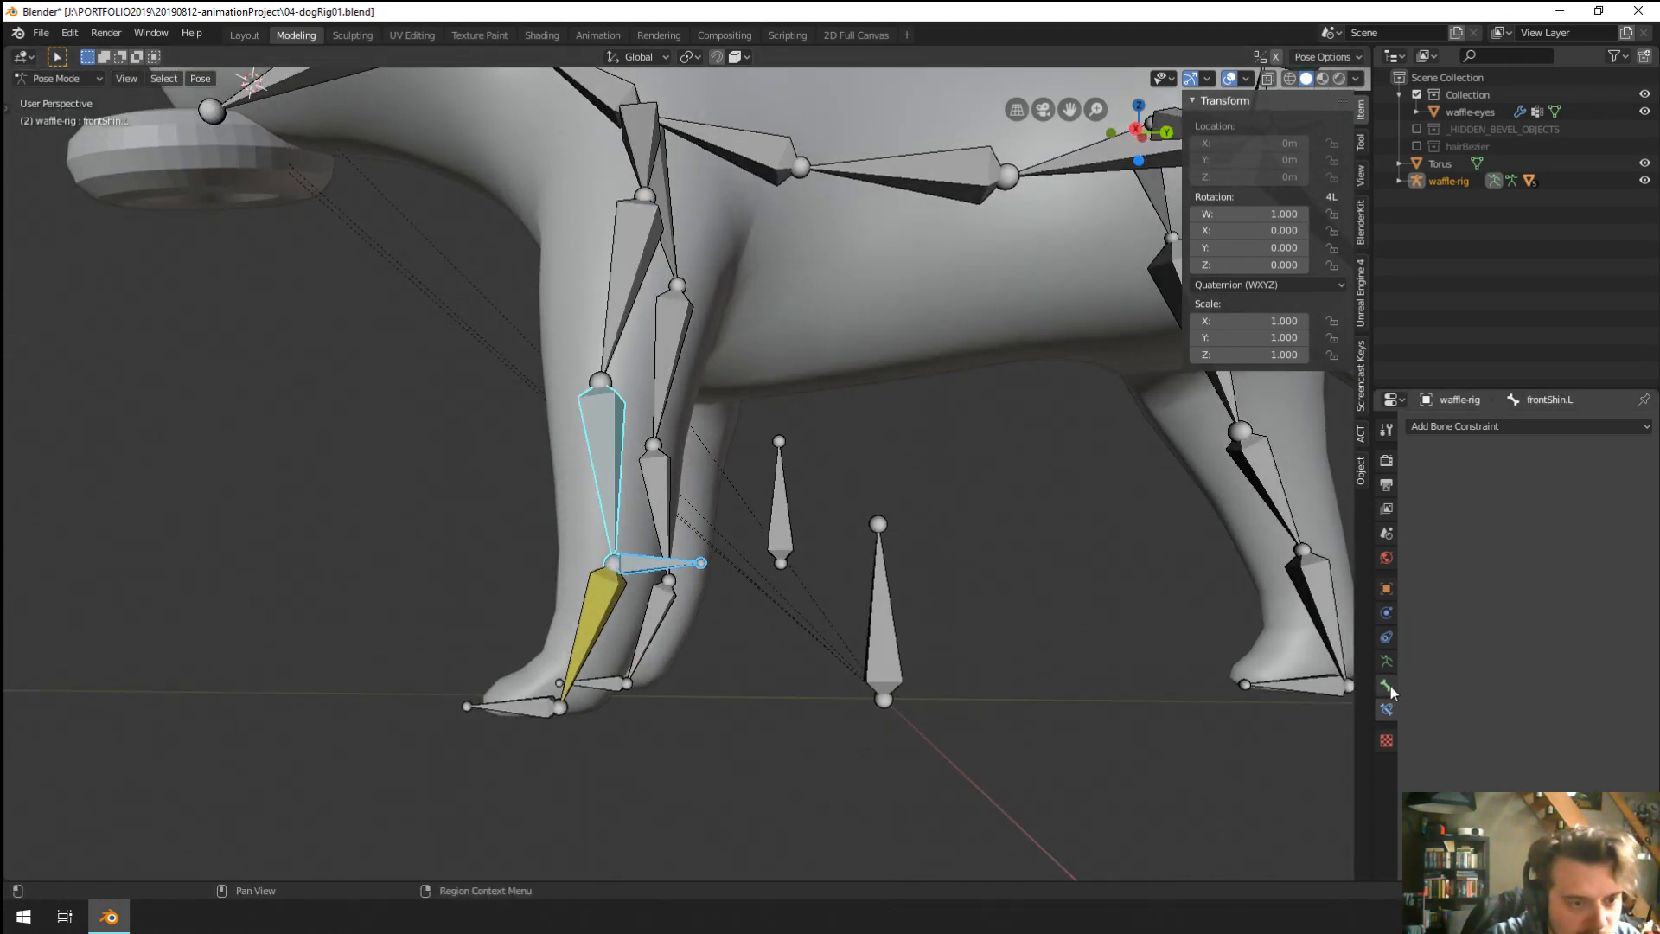
middle_drag(848, 709, 858, 703)
key(shift+ctrl+c)
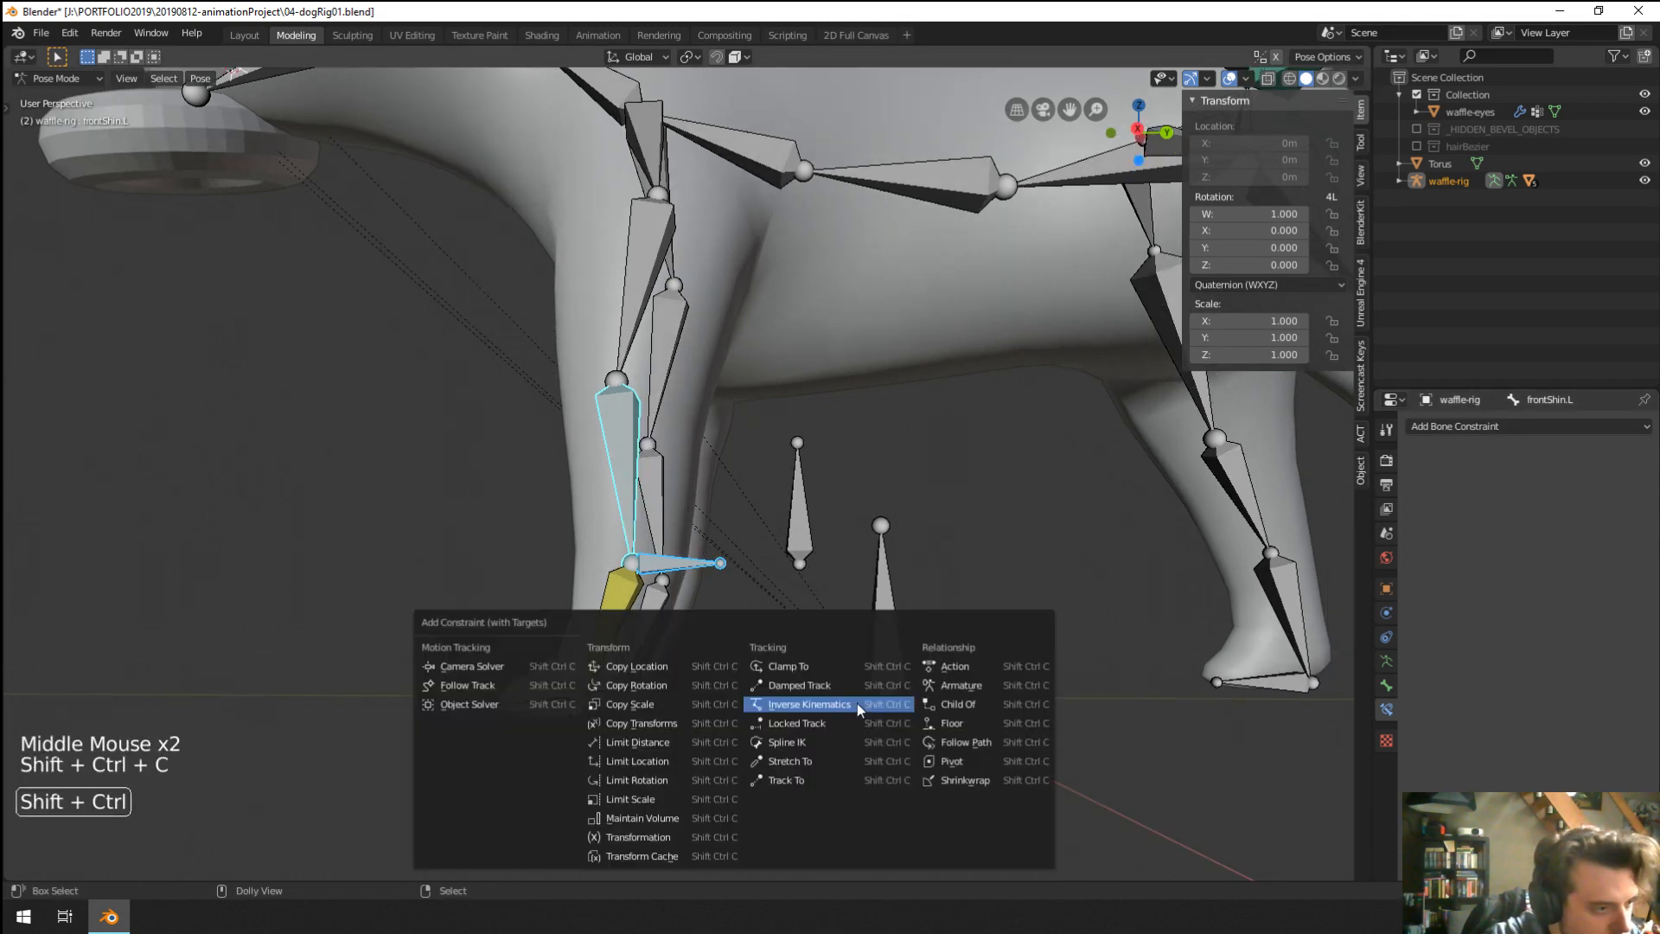
click(826, 703)
Try to move the CTRL-shilk bone to test the shin's new IK constraint.
right_click(668, 570)
key(g)
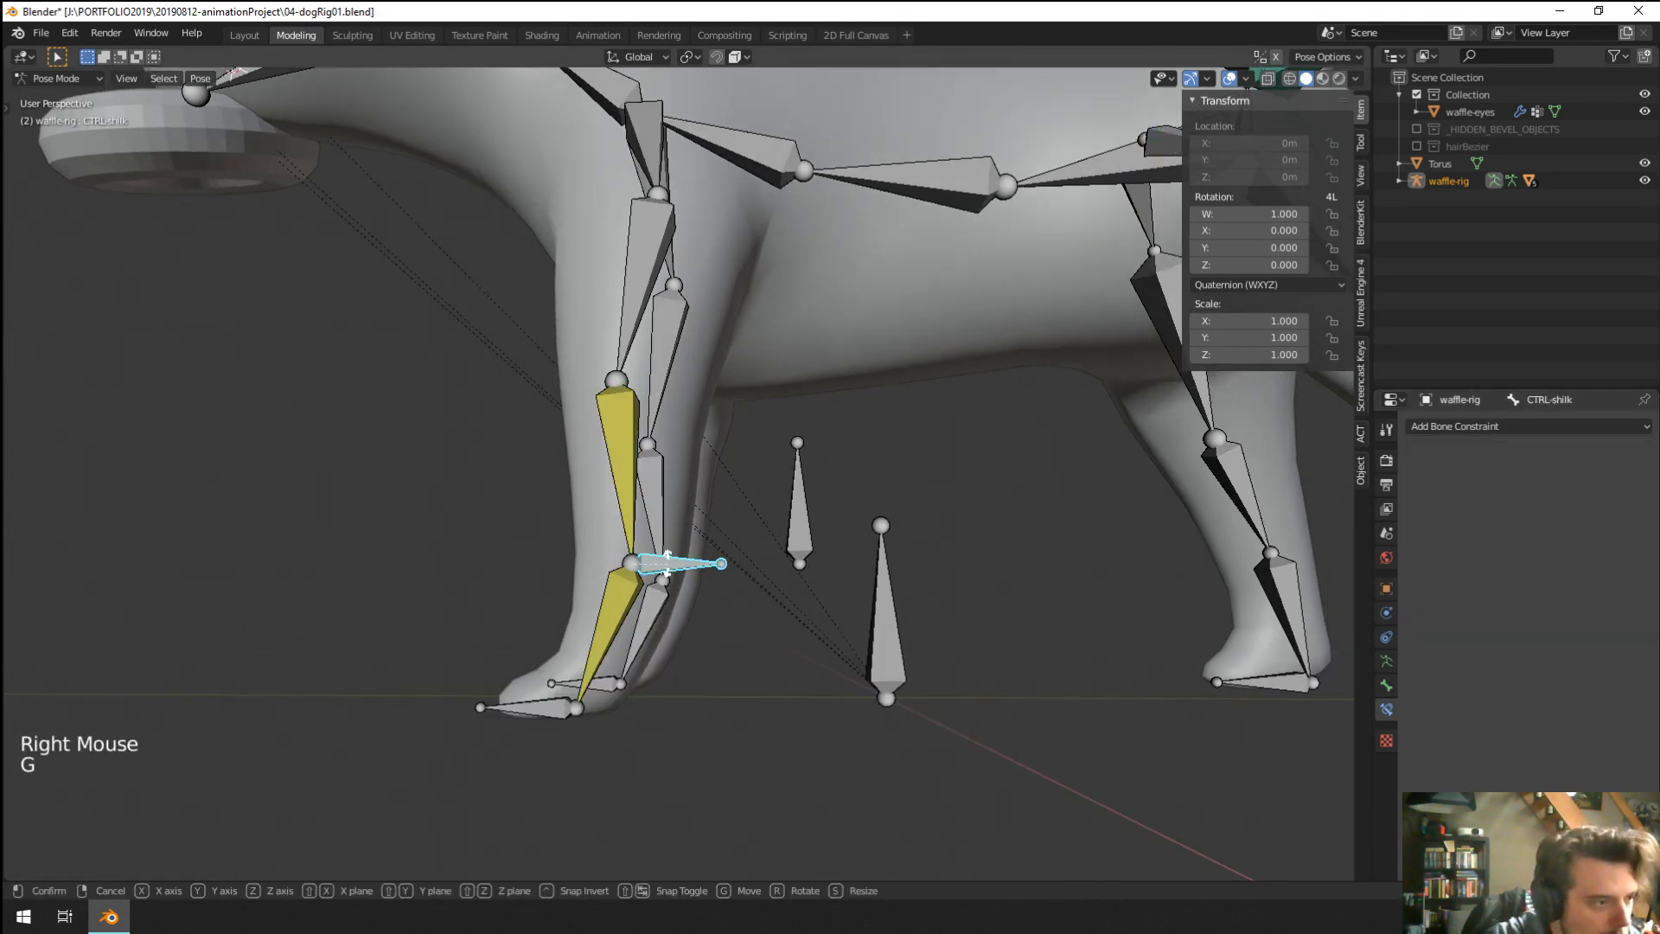
key(g)
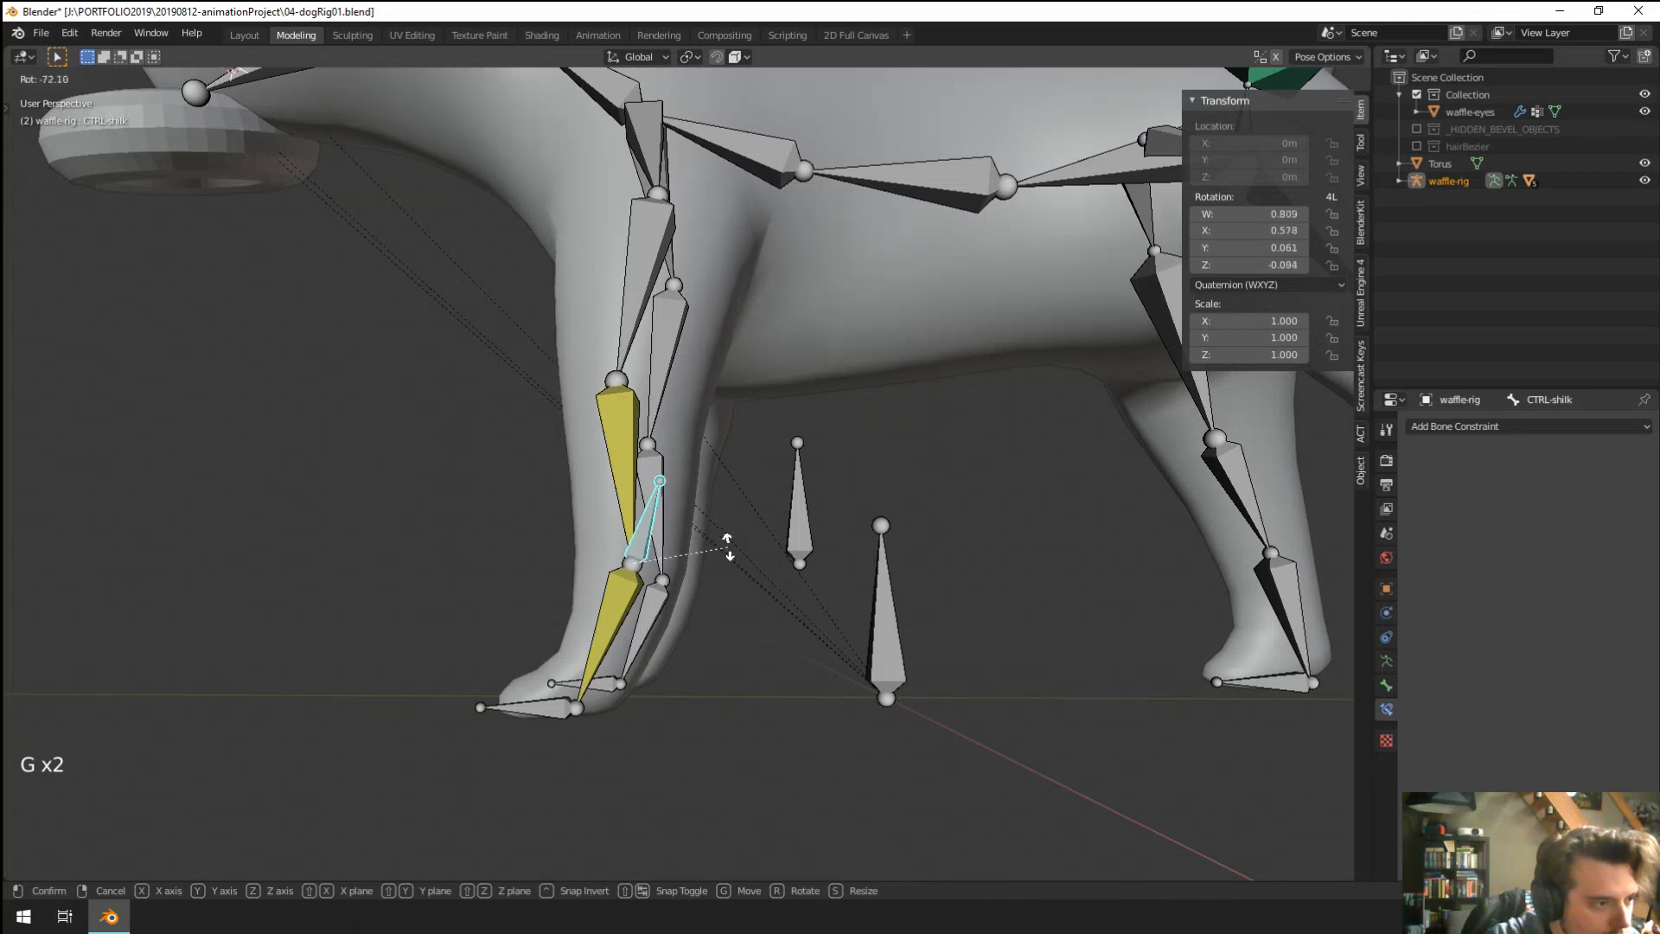
right_click(664, 609)
Switch the rig to Edit Mode and clear the parent of the CTRL-shilk bone.
scroll(664, 609, up, 2)
shift+middle_drag(664, 609, 695, 621)
right_click(695, 621)
key(Tab)
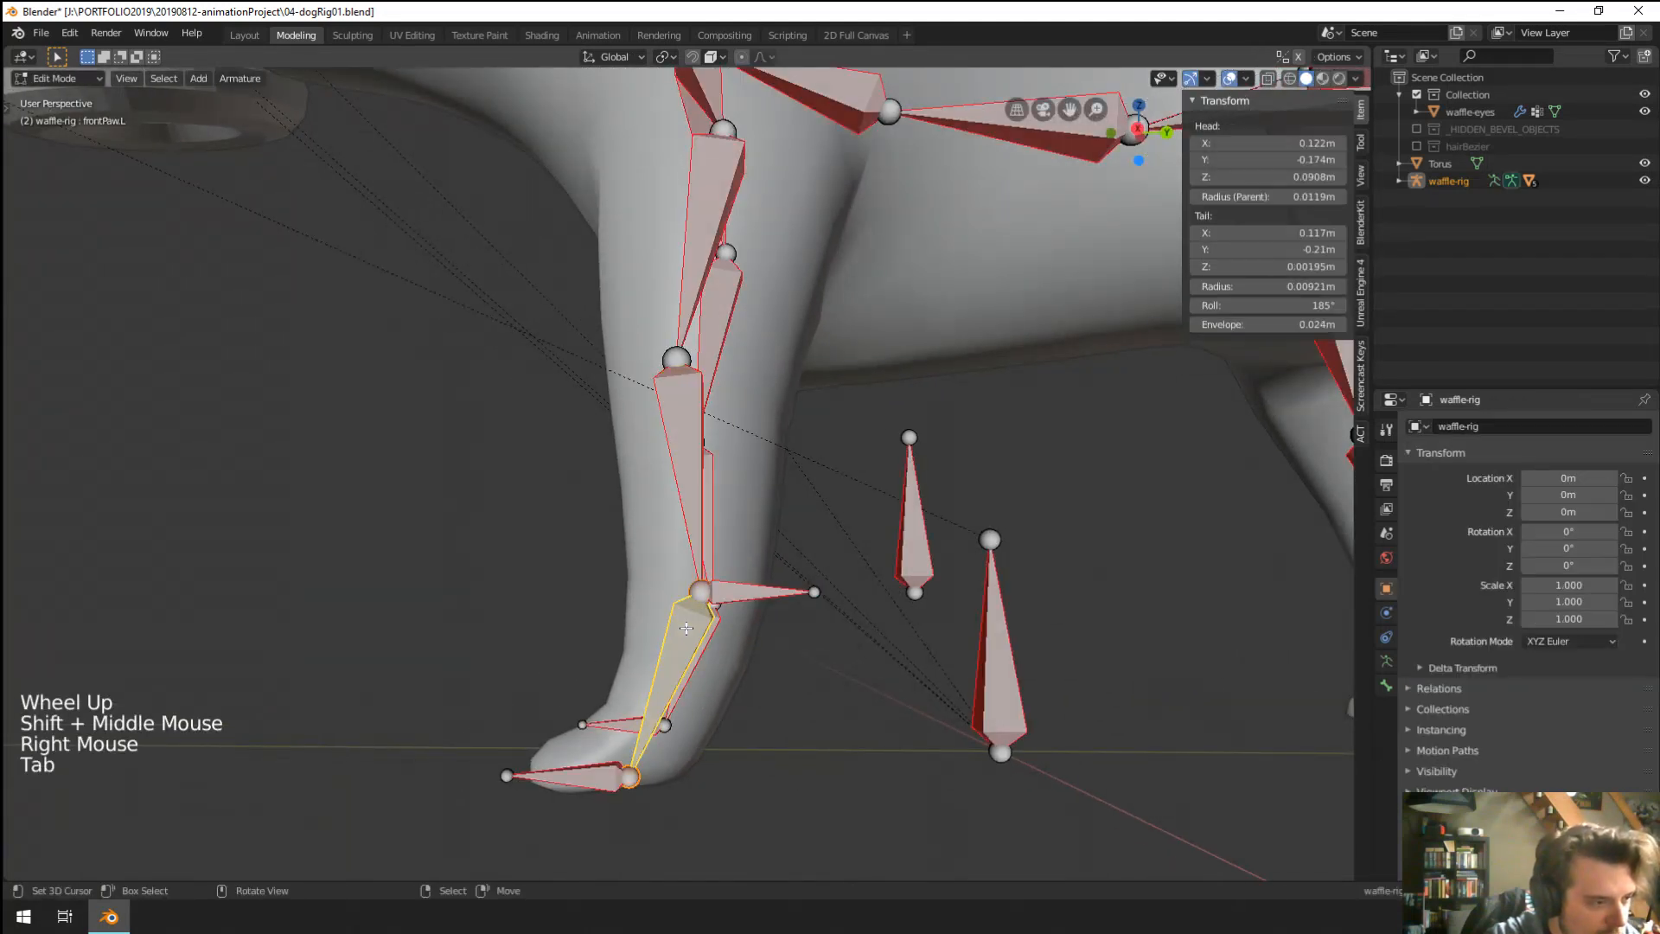
right_click(719, 607)
key(alt+p)
key(Down)
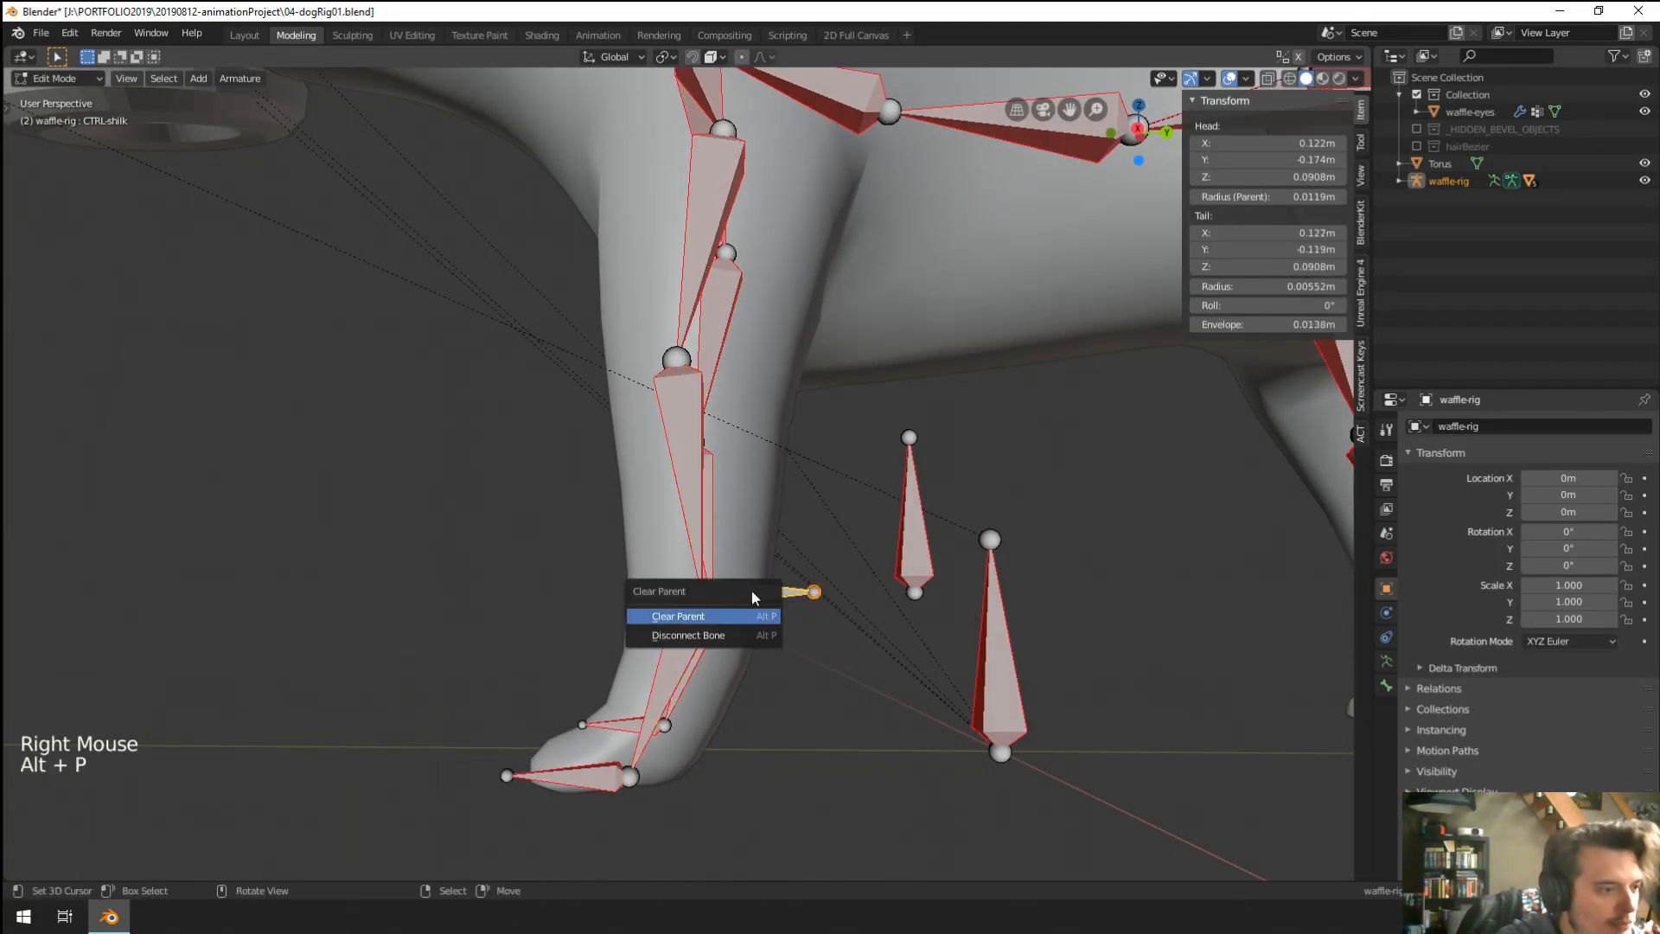
key(Return)
Clear the parent of frontPaw.L and return to Pose Mode.
right_click(705, 579)
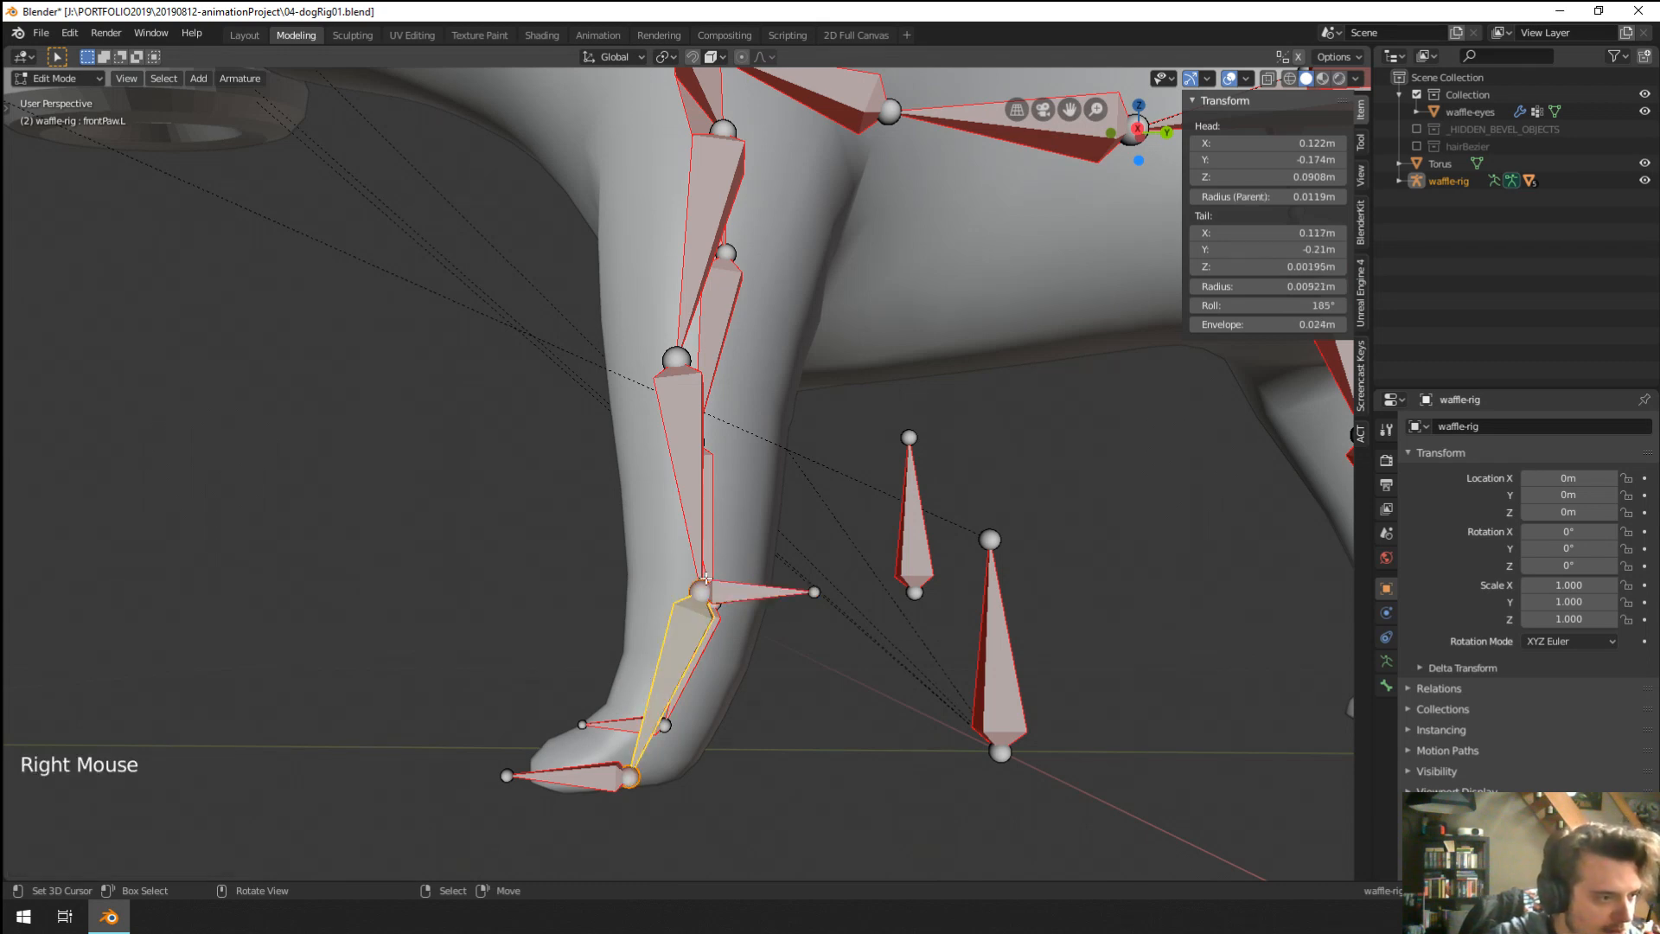
key(alt+p)
key(Down)
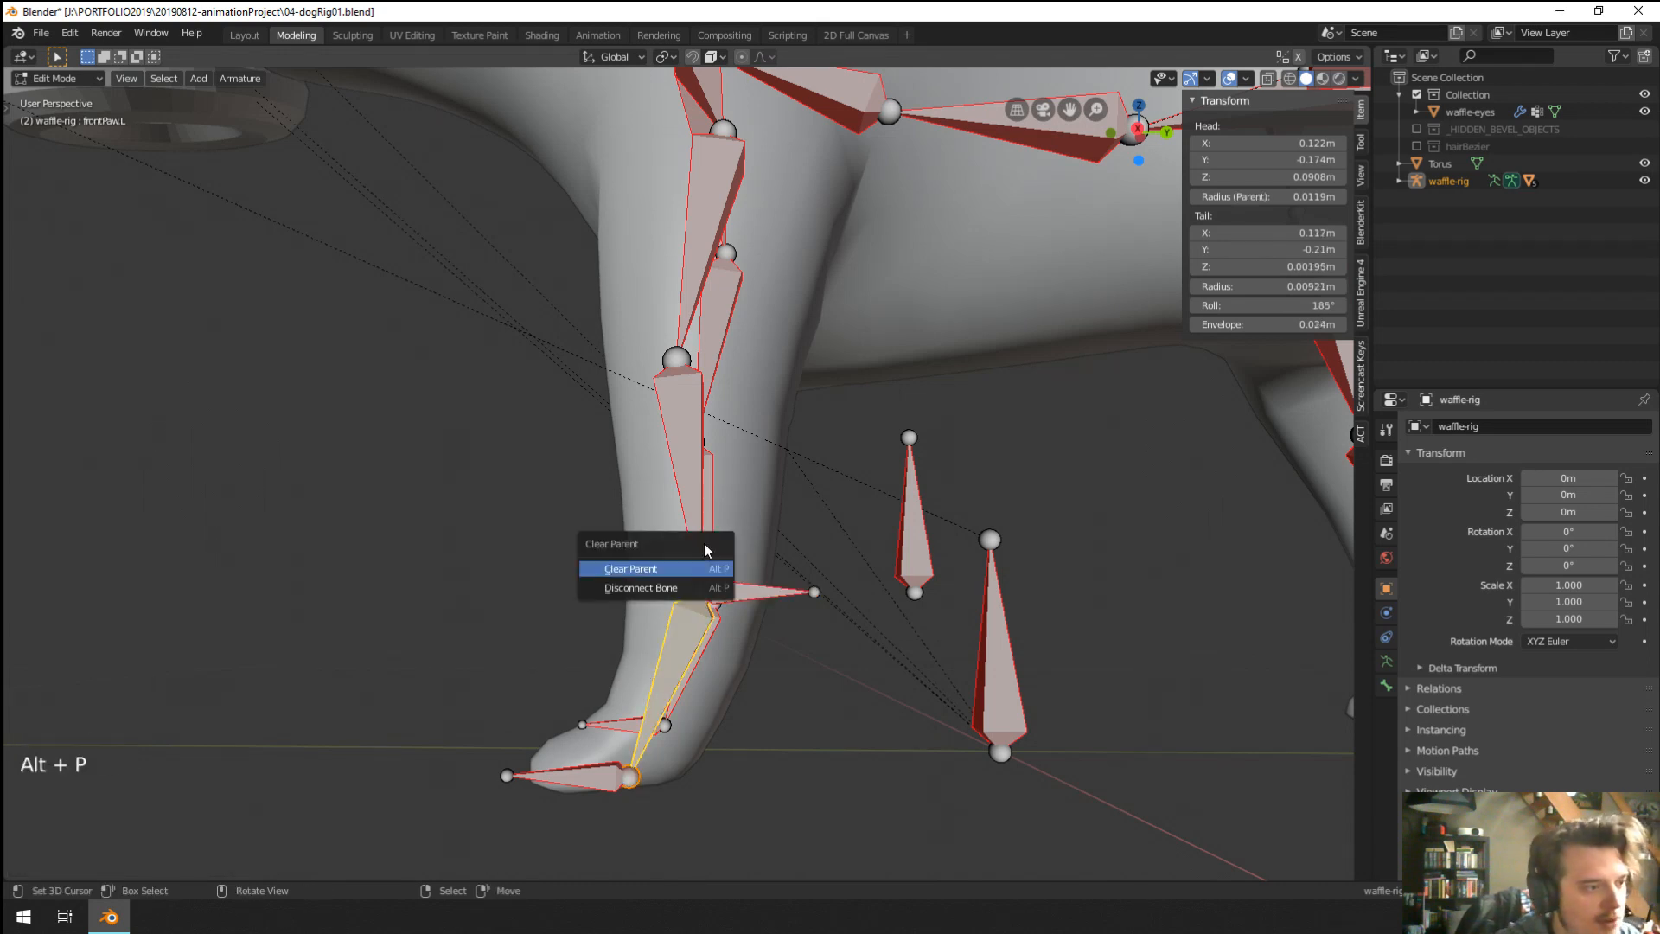
key(Return)
key(Tab)
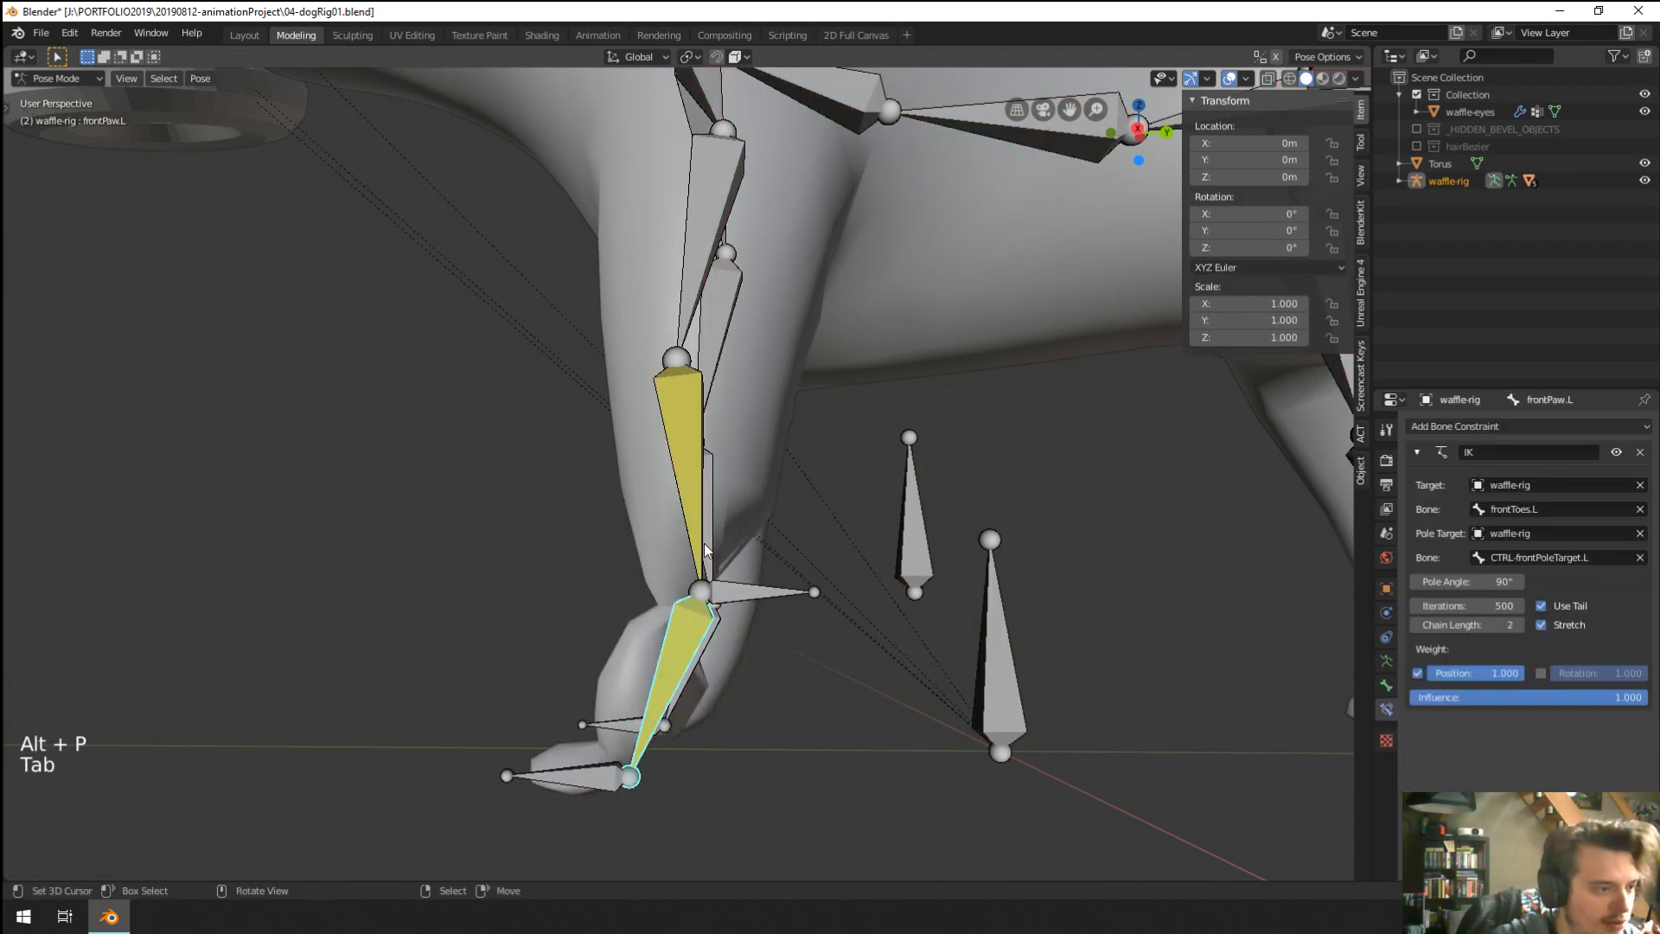
Set the pole angle of frontPaw.L's IK constraint to -91°.
right_click(605, 775)
right_click(683, 631)
middle_drag(616, 754, 666, 740)
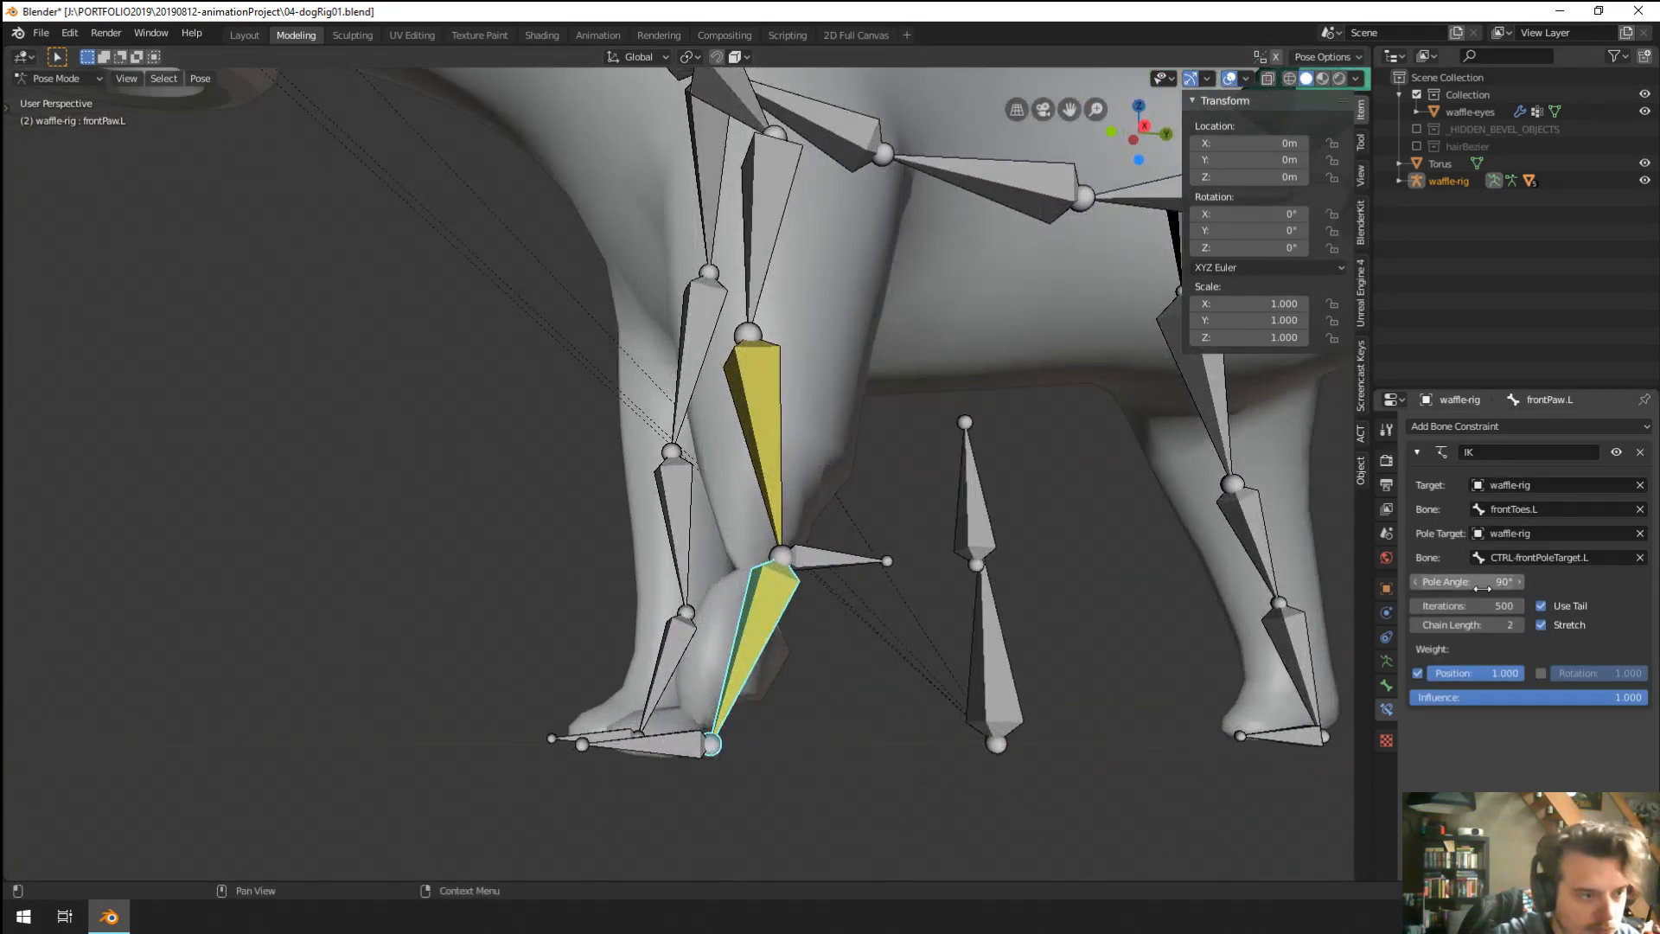
mouse_move(1482, 588)
mouse_down()
mouse_move(1418, 589)
mouse_move(1453, 589)
mouse_up()
mouse_move(833, 667)
middle_down()
mouse_move(795, 581)
mouse_move(831, 640)
middle_up()
Test-move frontPaw.L, frontToes.L and CTRL-shilk in turn to check how the left front leg reacts.
right_click(804, 562)
right_click(606, 779)
key(g)
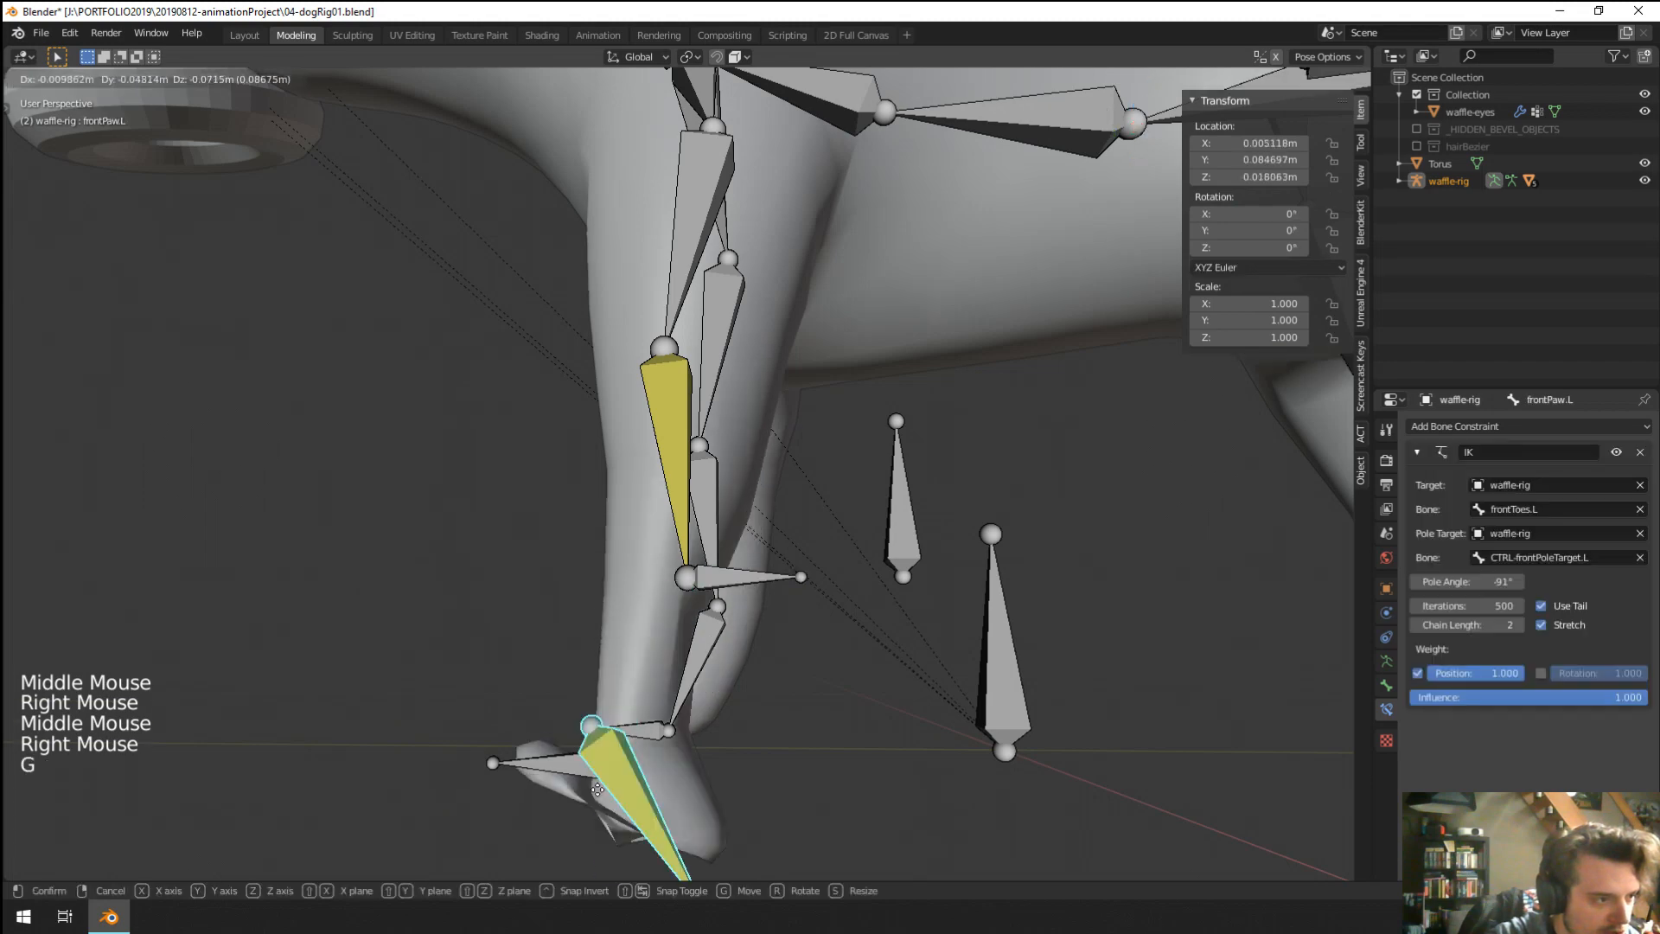
right_click(601, 761)
right_click(567, 764)
key(g)
right_click(583, 742)
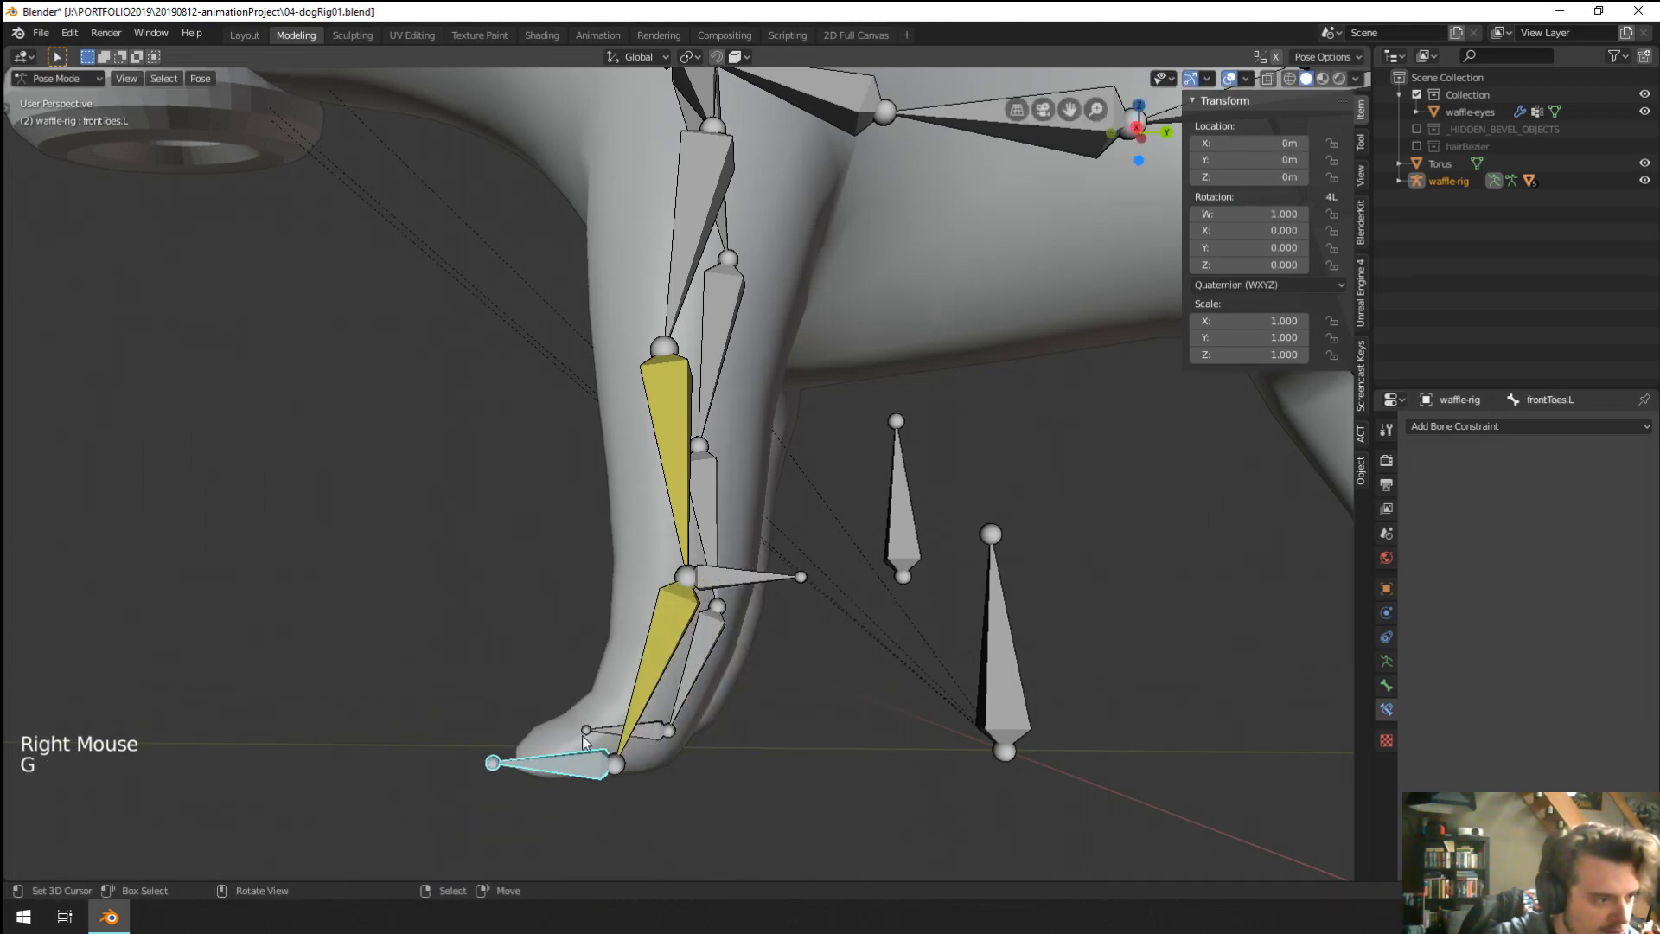
right_click(744, 577)
key(g)
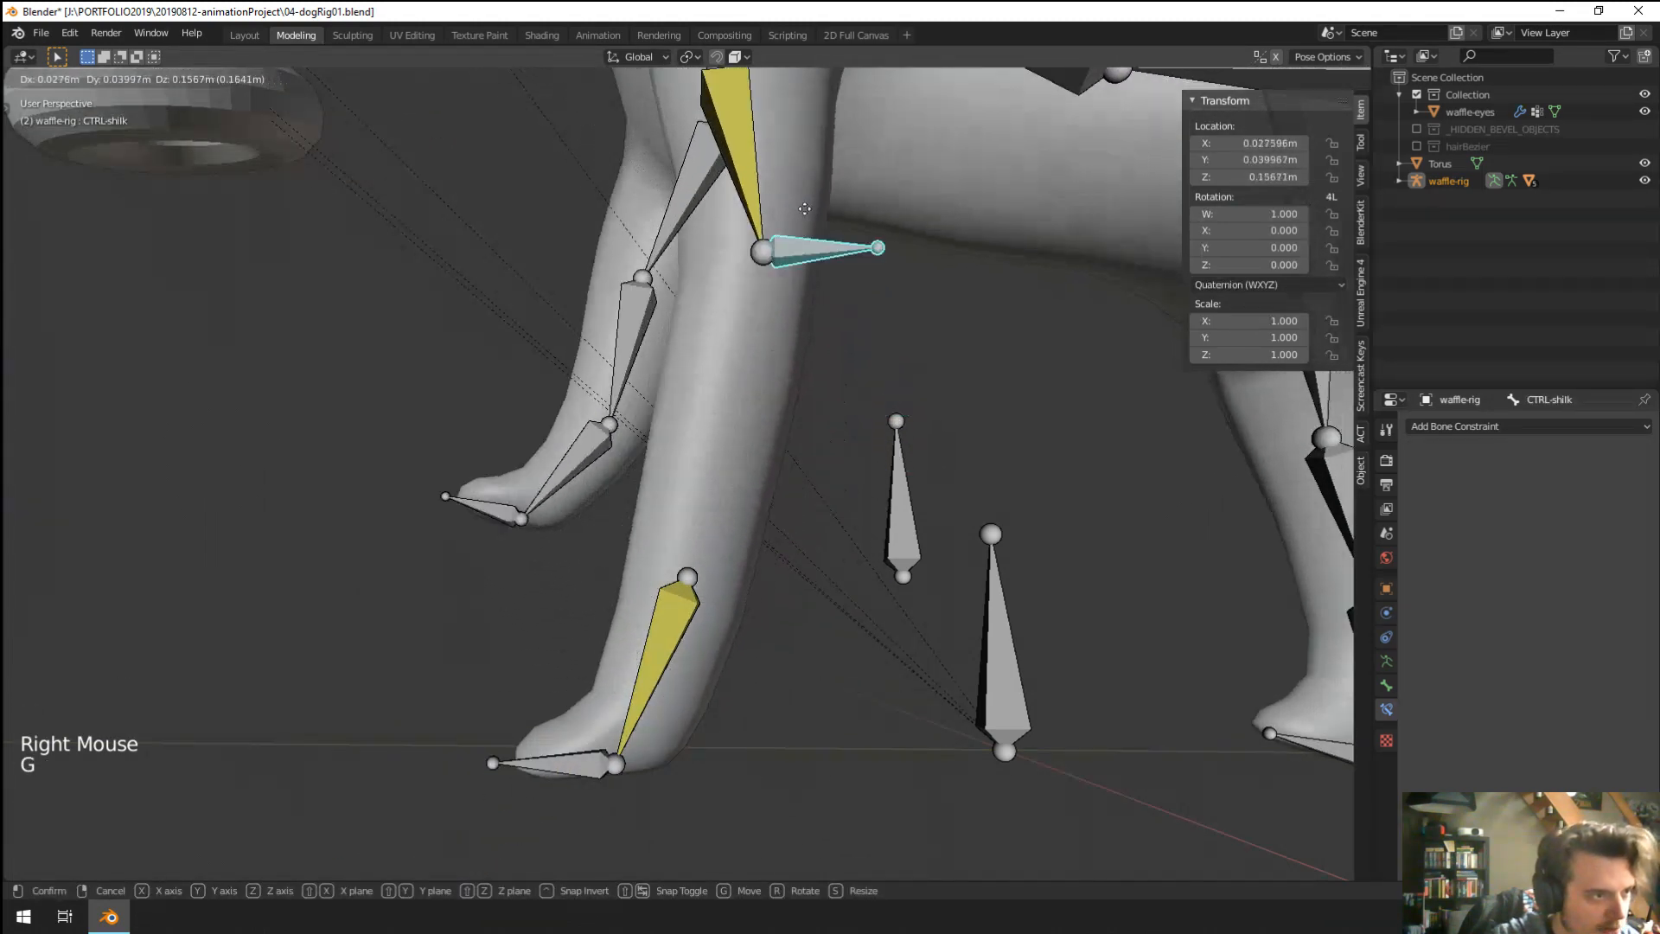
right_click(804, 208)
Set the chain length of frontShin.L's IK constraint to 2 and test it by moving CTRL-shilk.
right_click(678, 502)
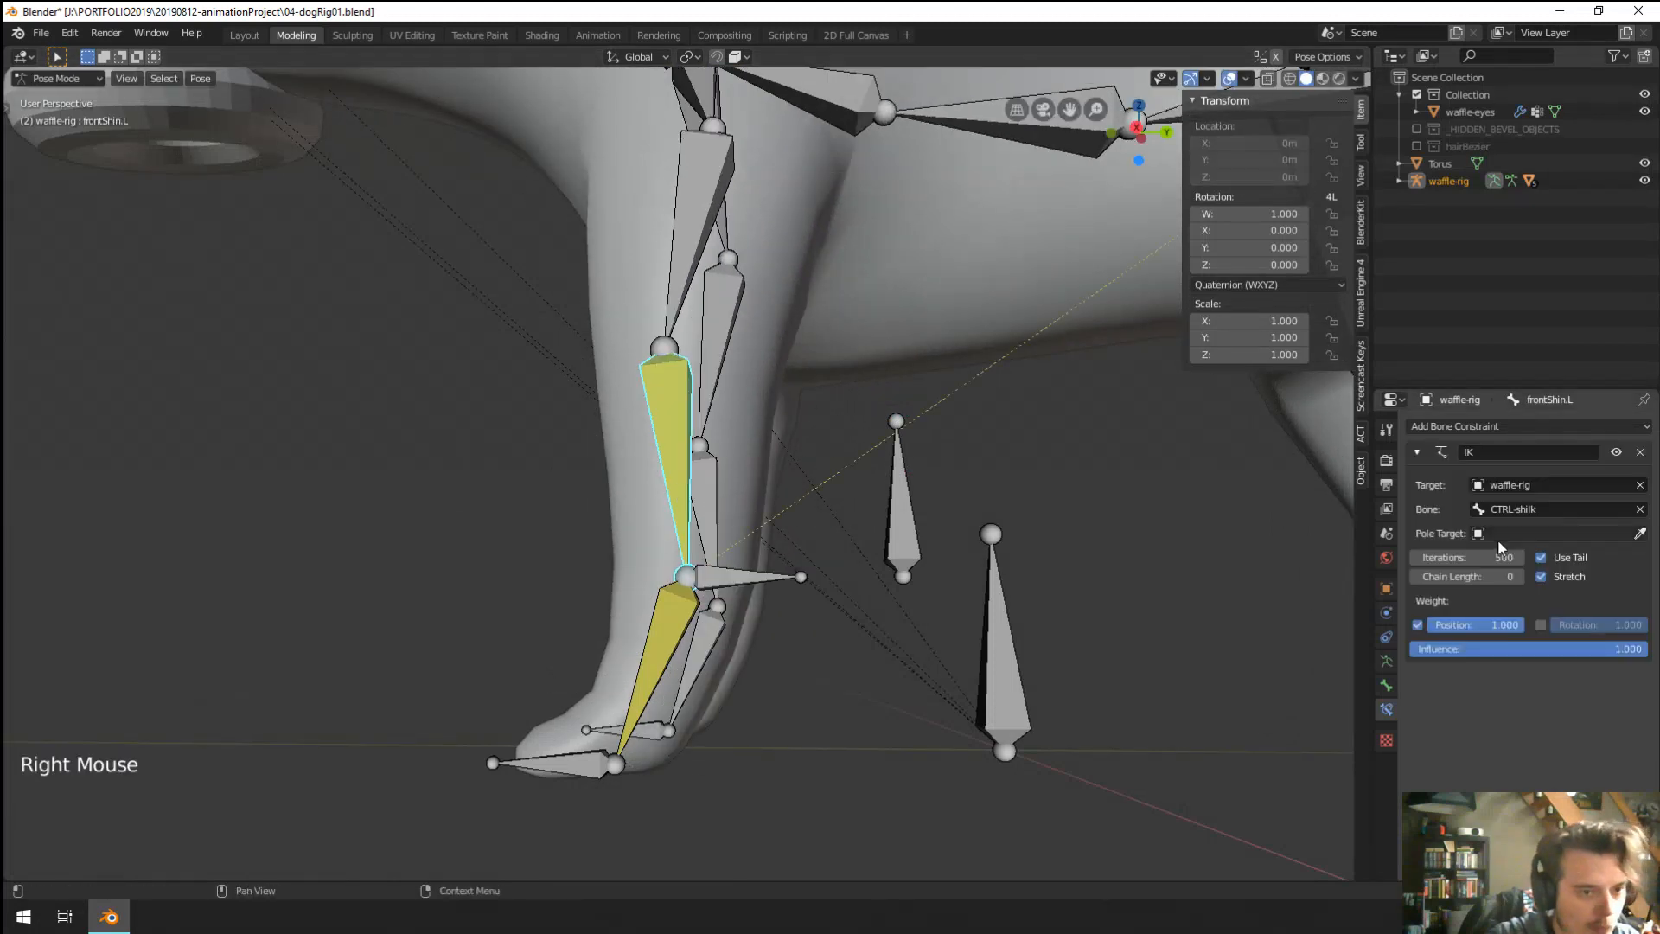
click(1519, 577)
click(1519, 578)
right_click(742, 577)
key(g)
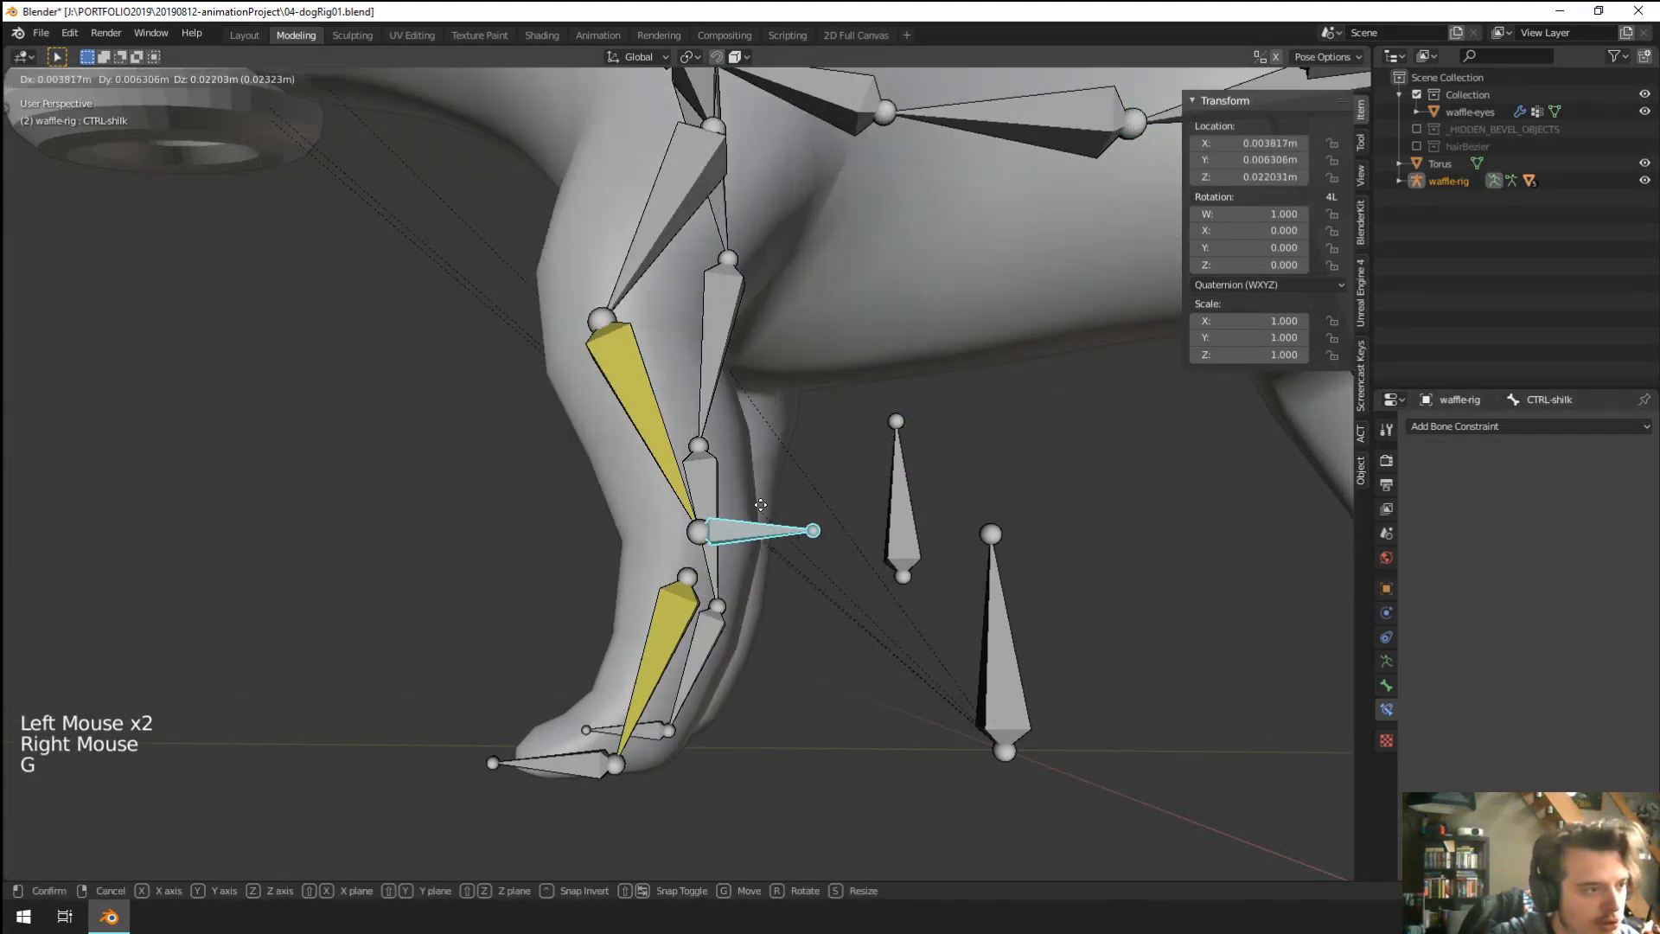
right_click(727, 556)
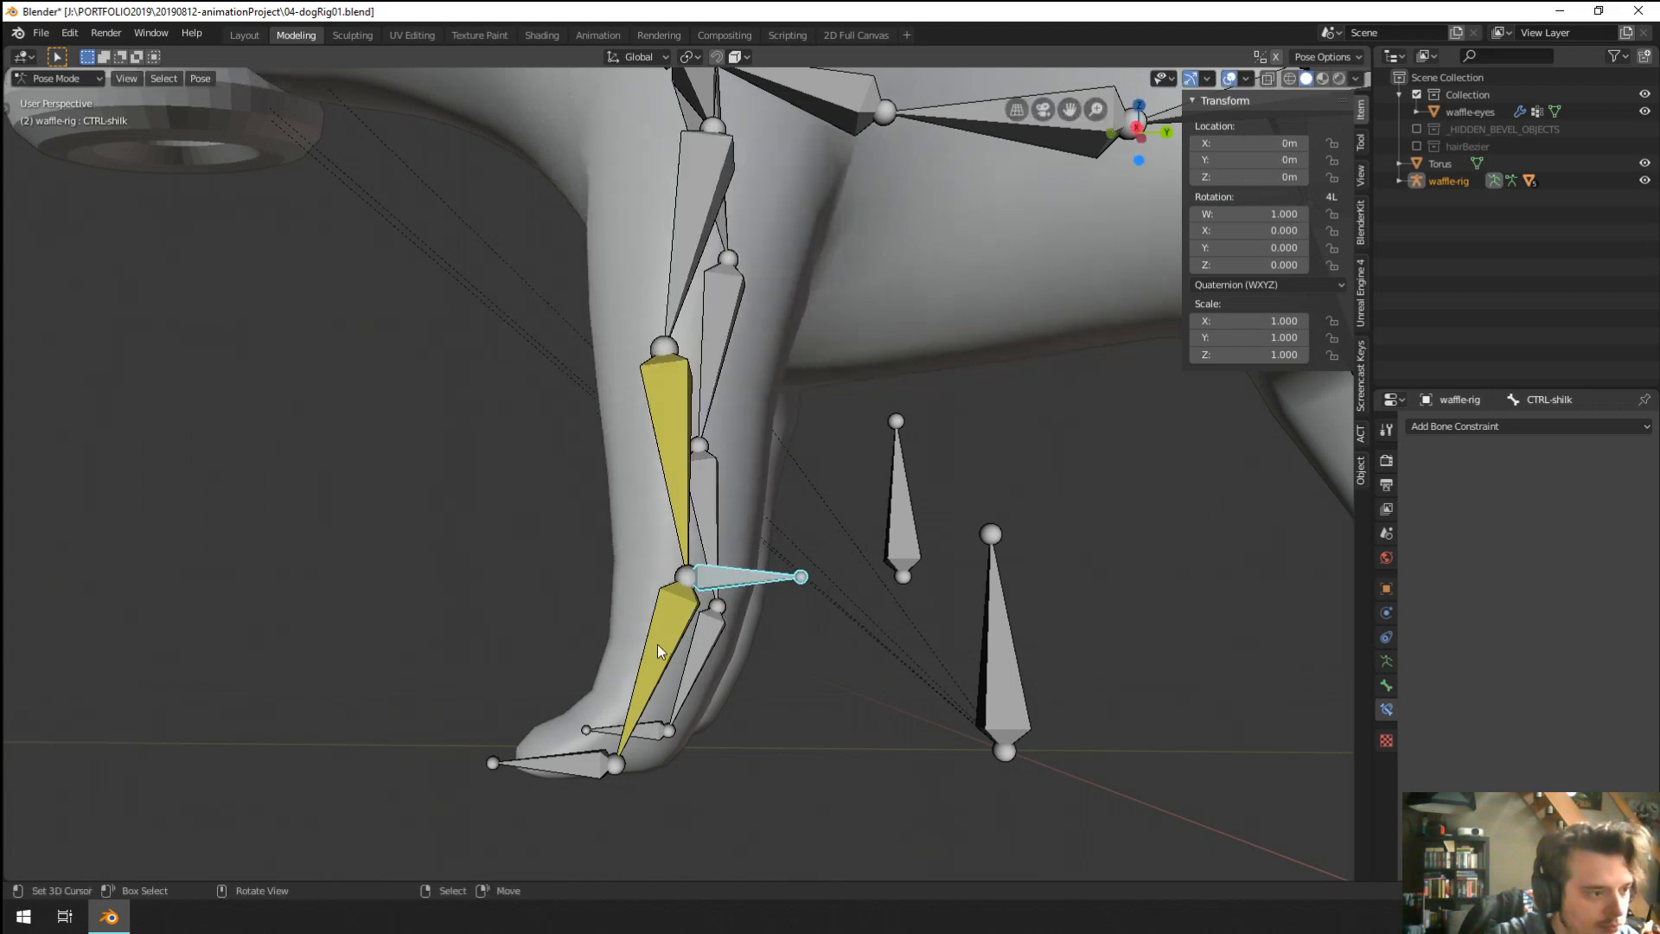
Add a Copy Location constraint to frontPaw.L with waffle-rig as target and CTRL-shilk as bone.
right_click(662, 658)
click(1510, 426)
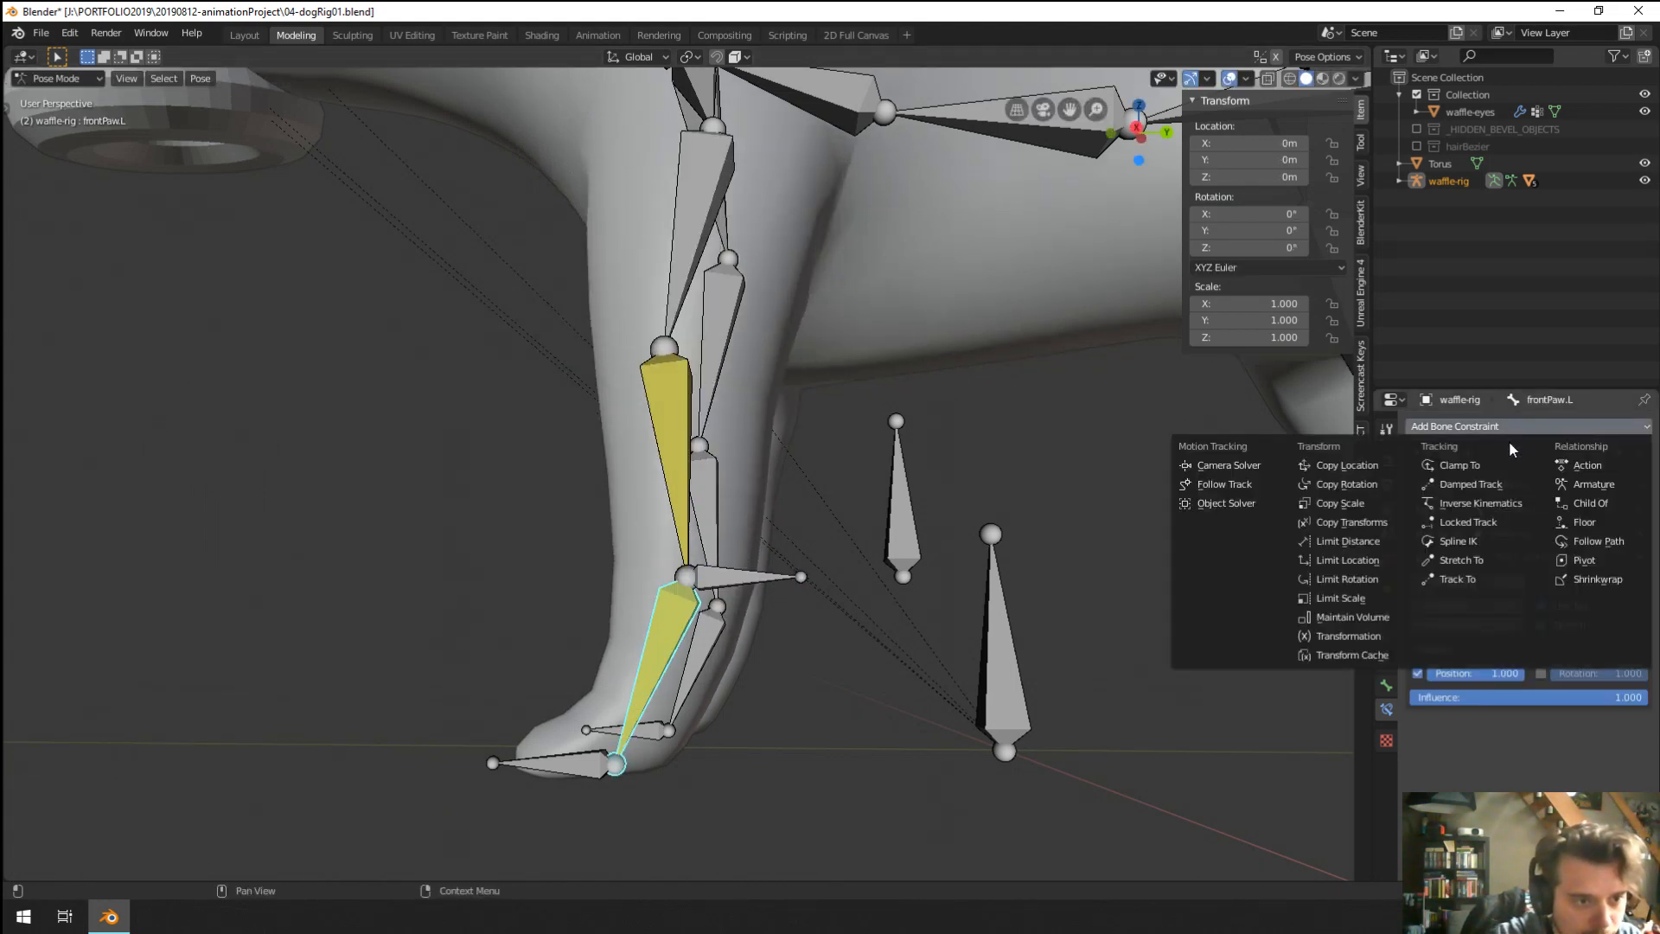
click(1354, 466)
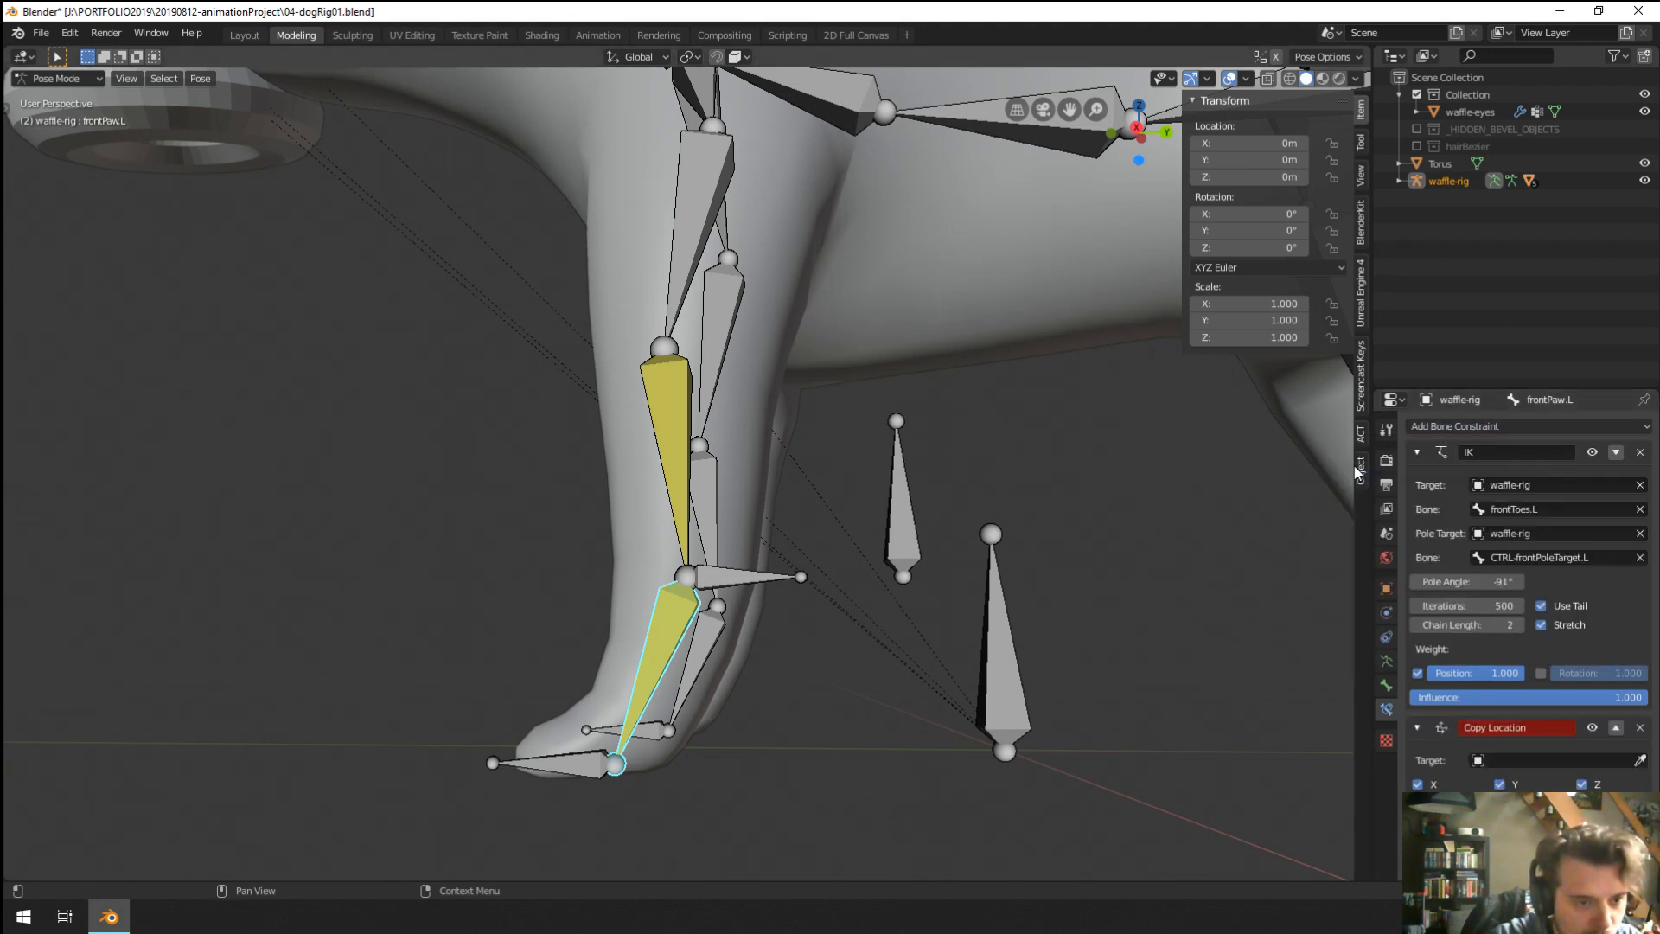
scroll(1622, 746, down, 3)
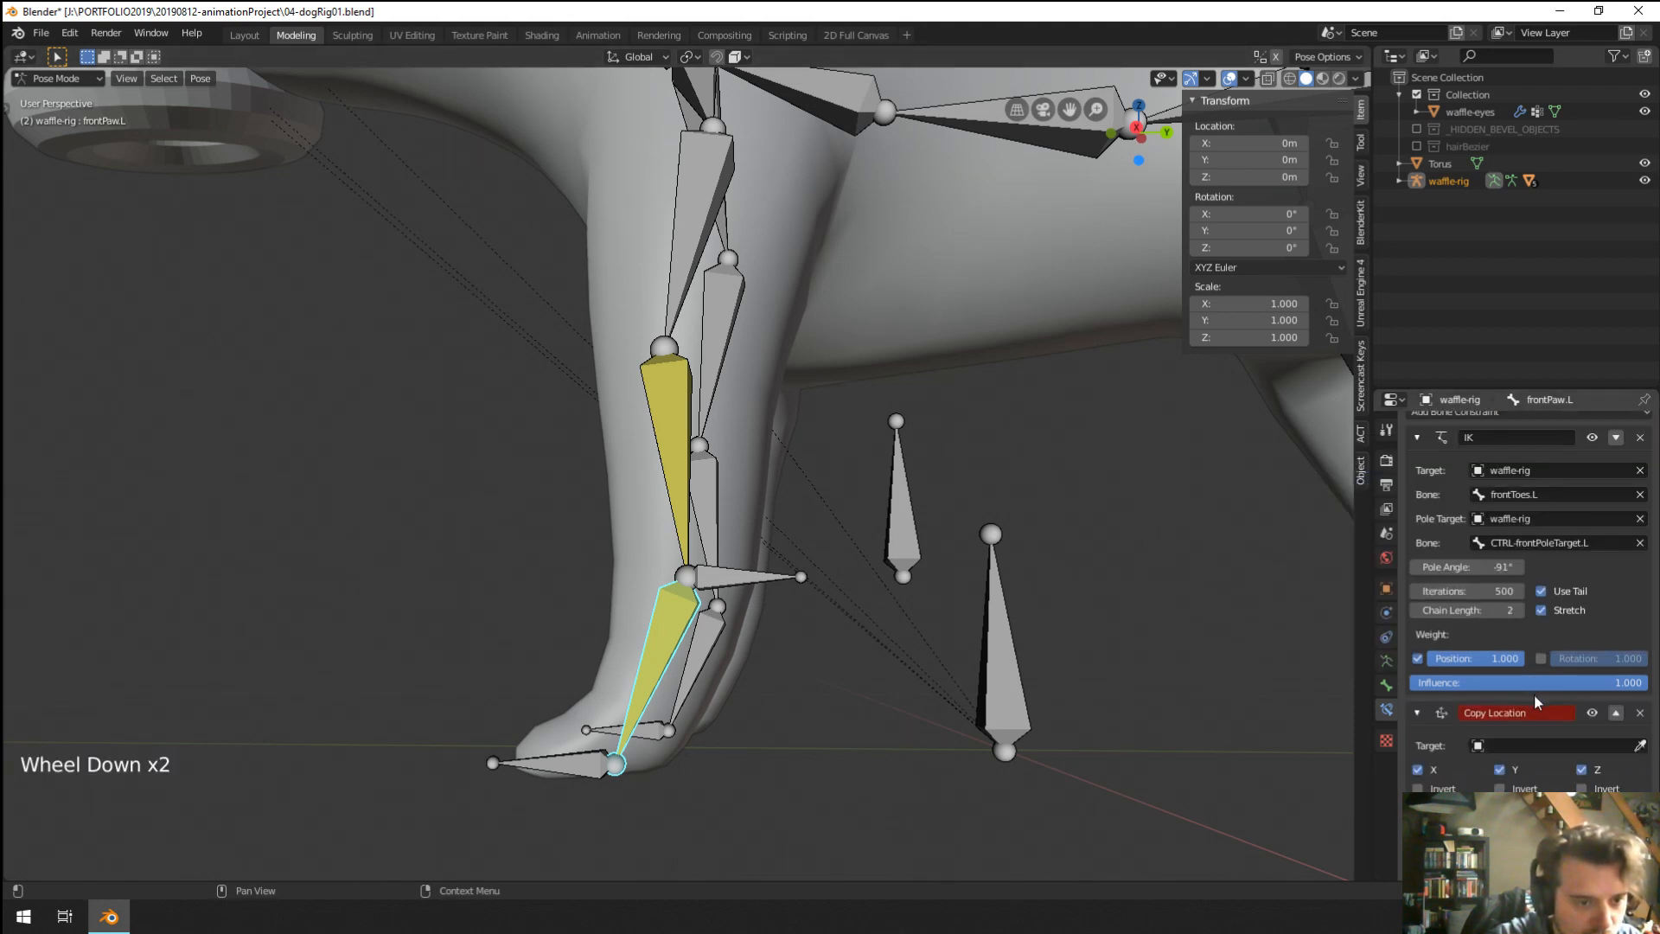
click(1640, 747)
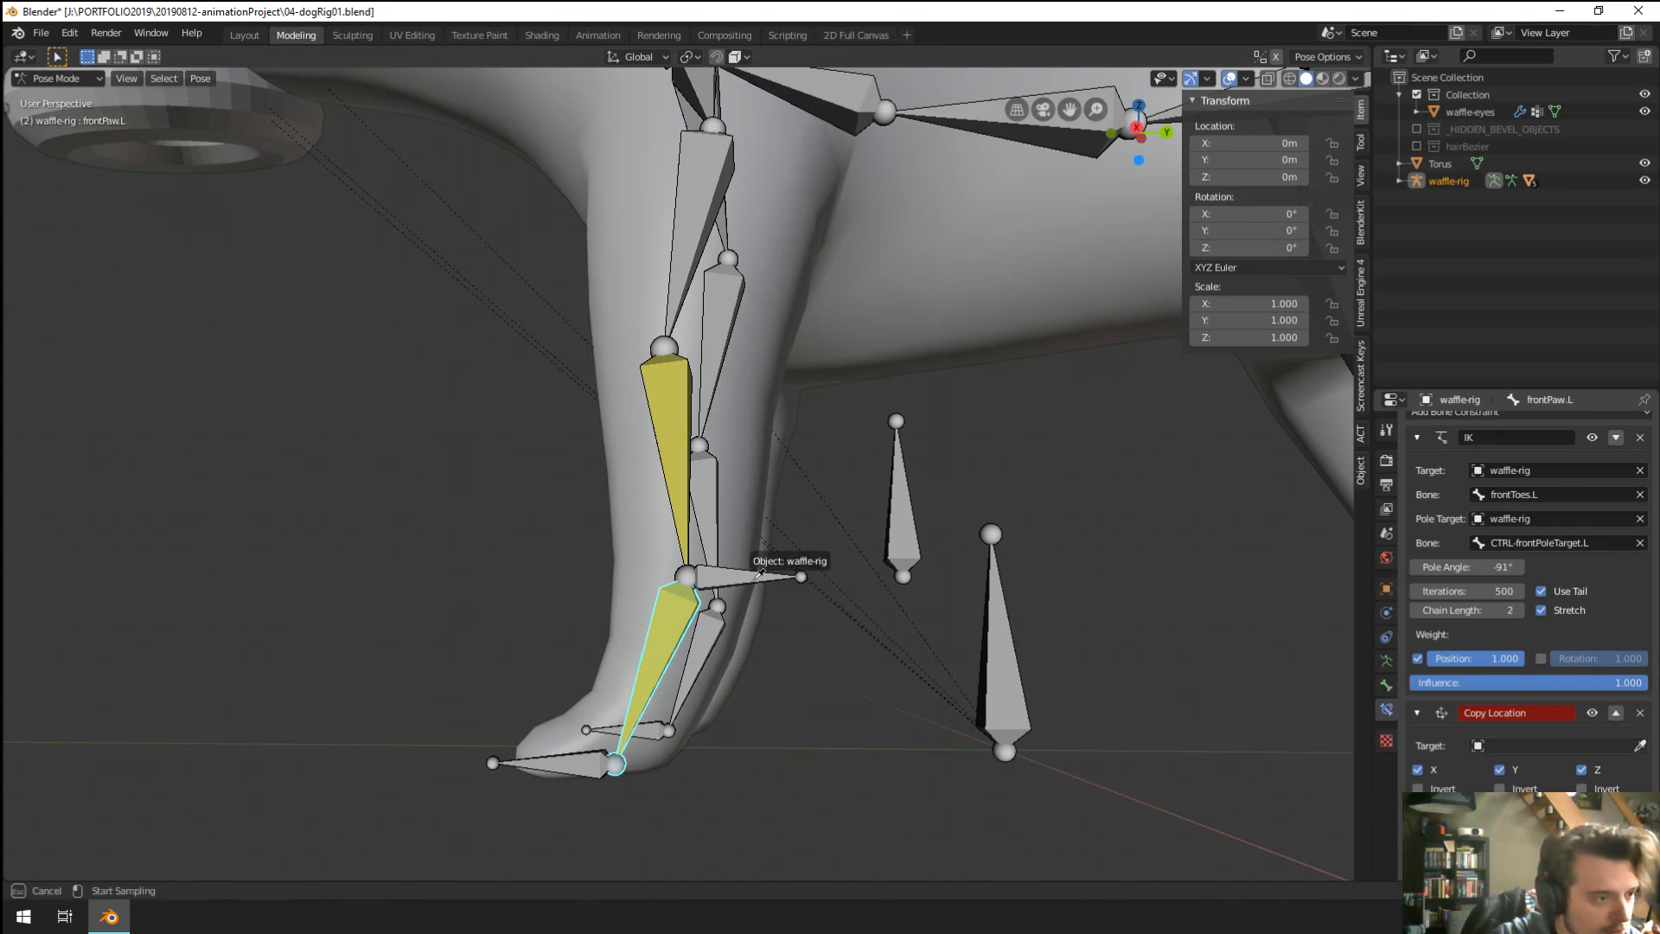
click(759, 573)
click(1520, 768)
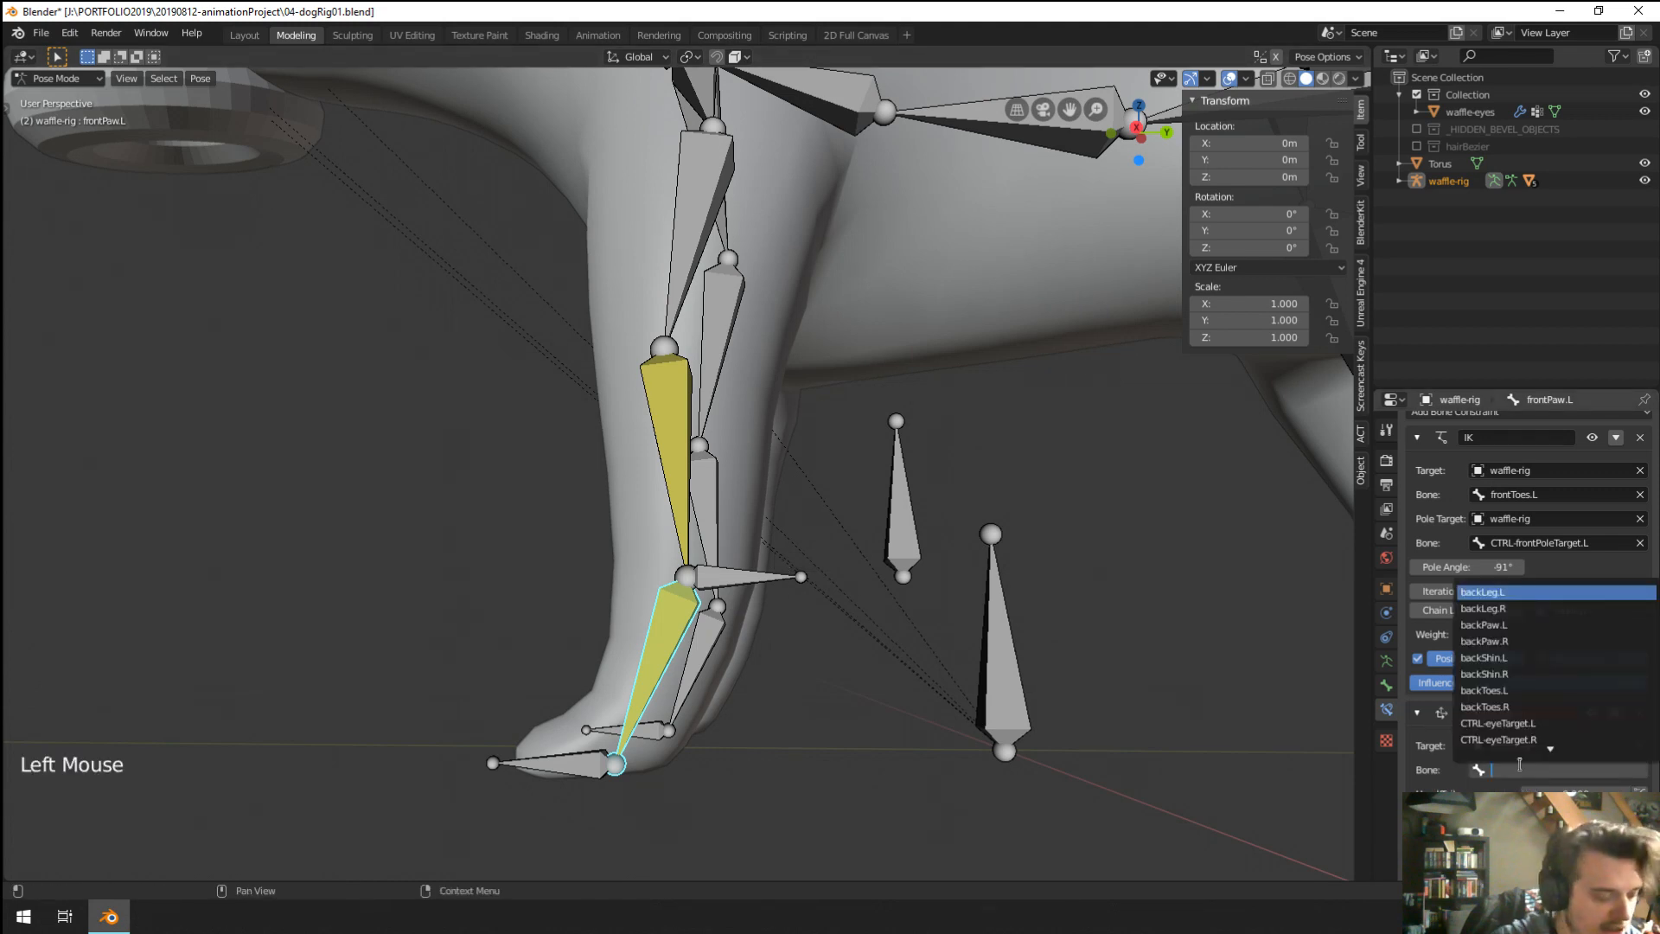
text(ik)
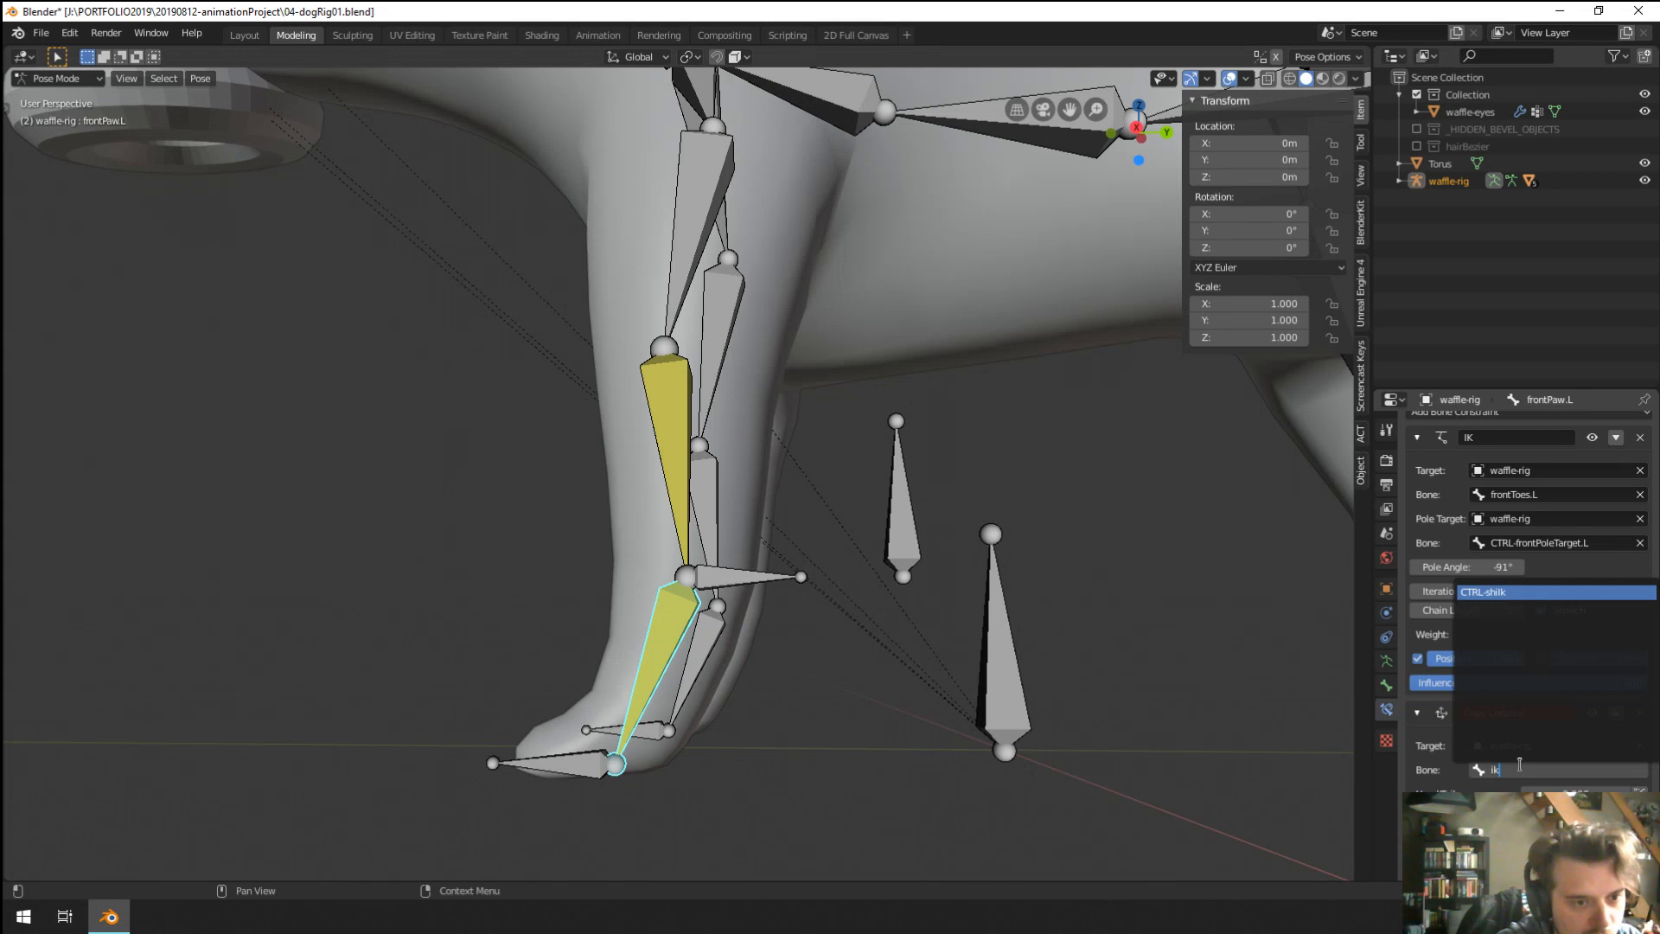
key(Return)
Rename the CTRL-shilk bone to CTRL-shinIK in Edit Mode and return to Pose Mode.
key(Tab)
right_click(759, 580)
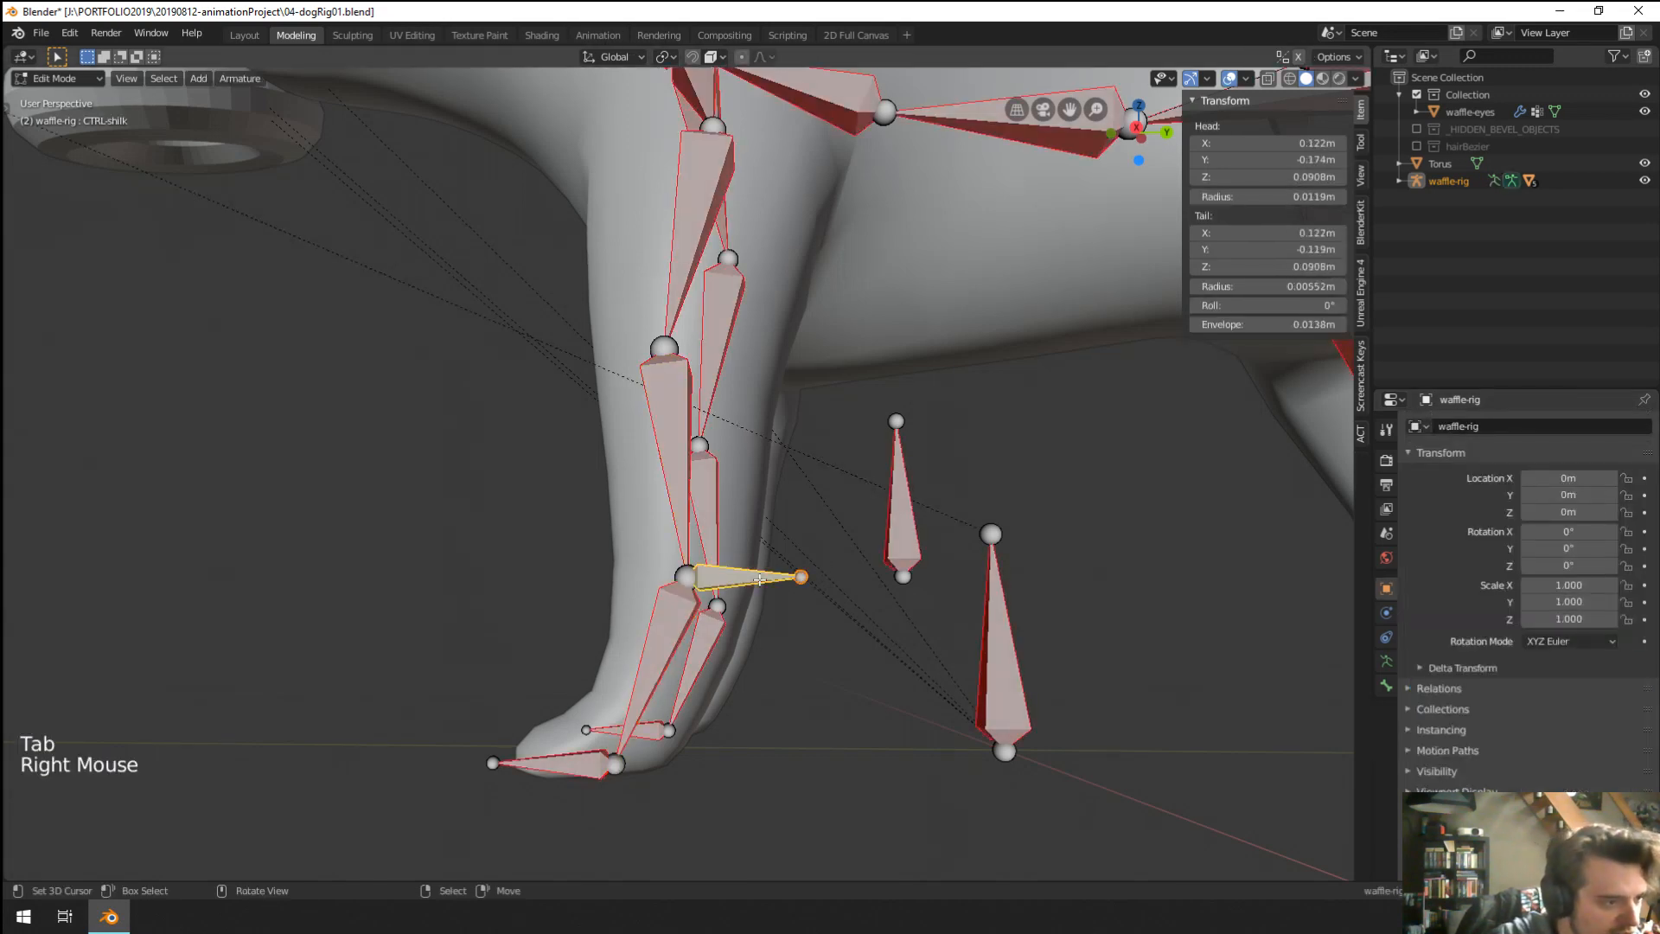
click(1386, 687)
click(1496, 426)
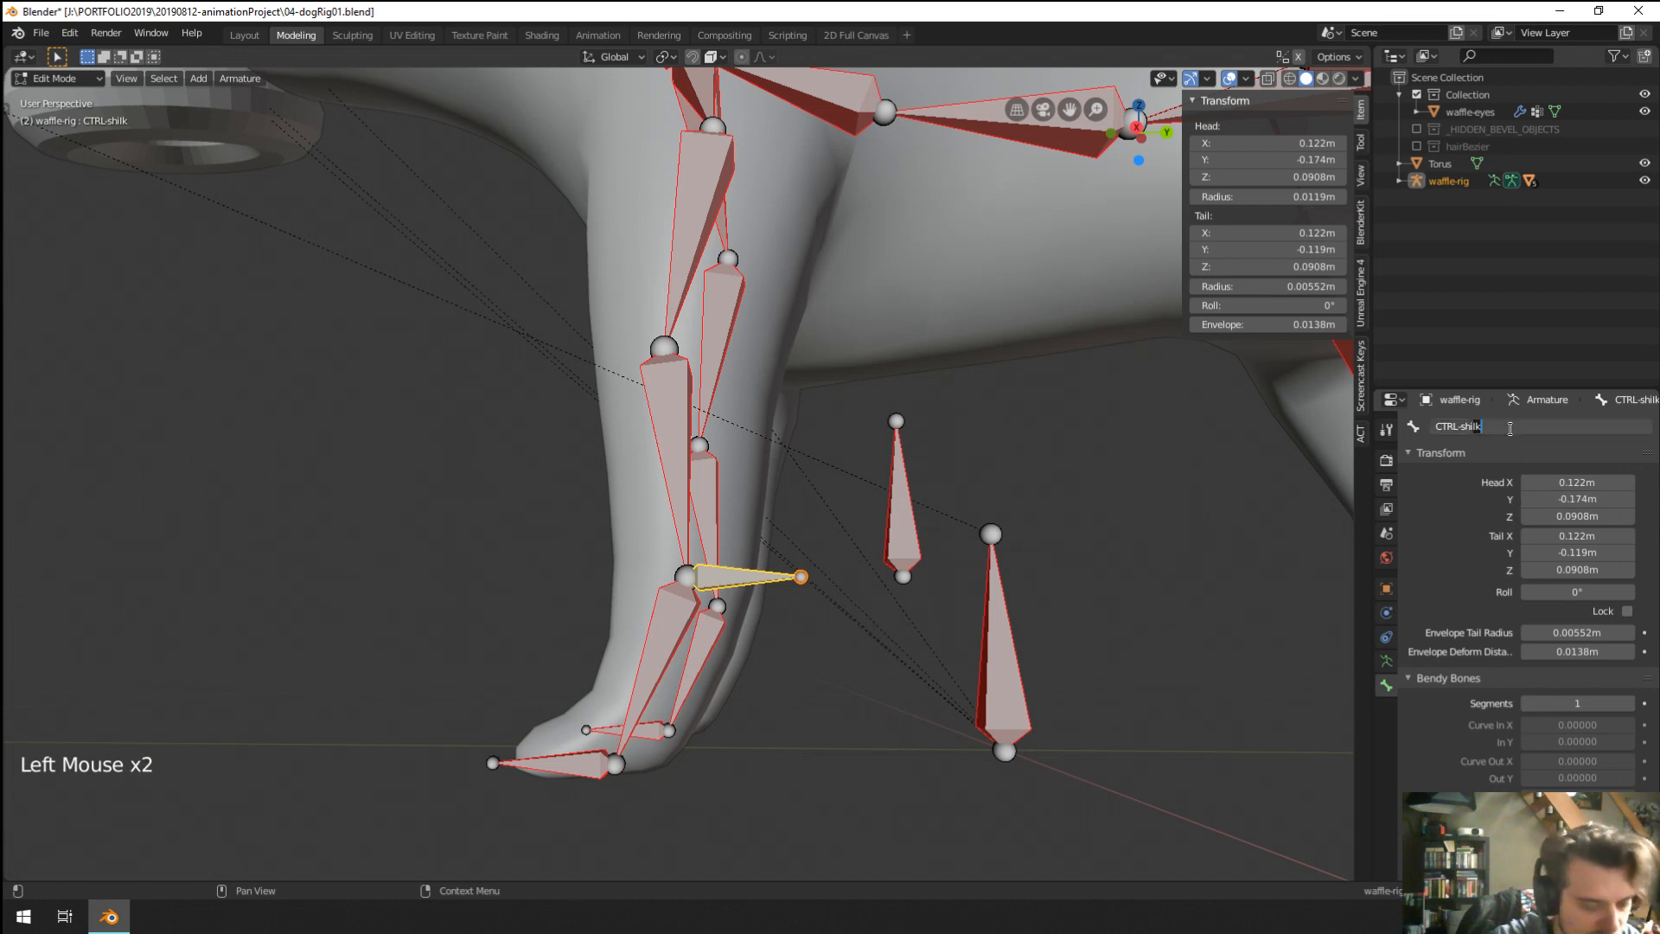
key(BackSpace)
key(BackSpace)
text(nI)
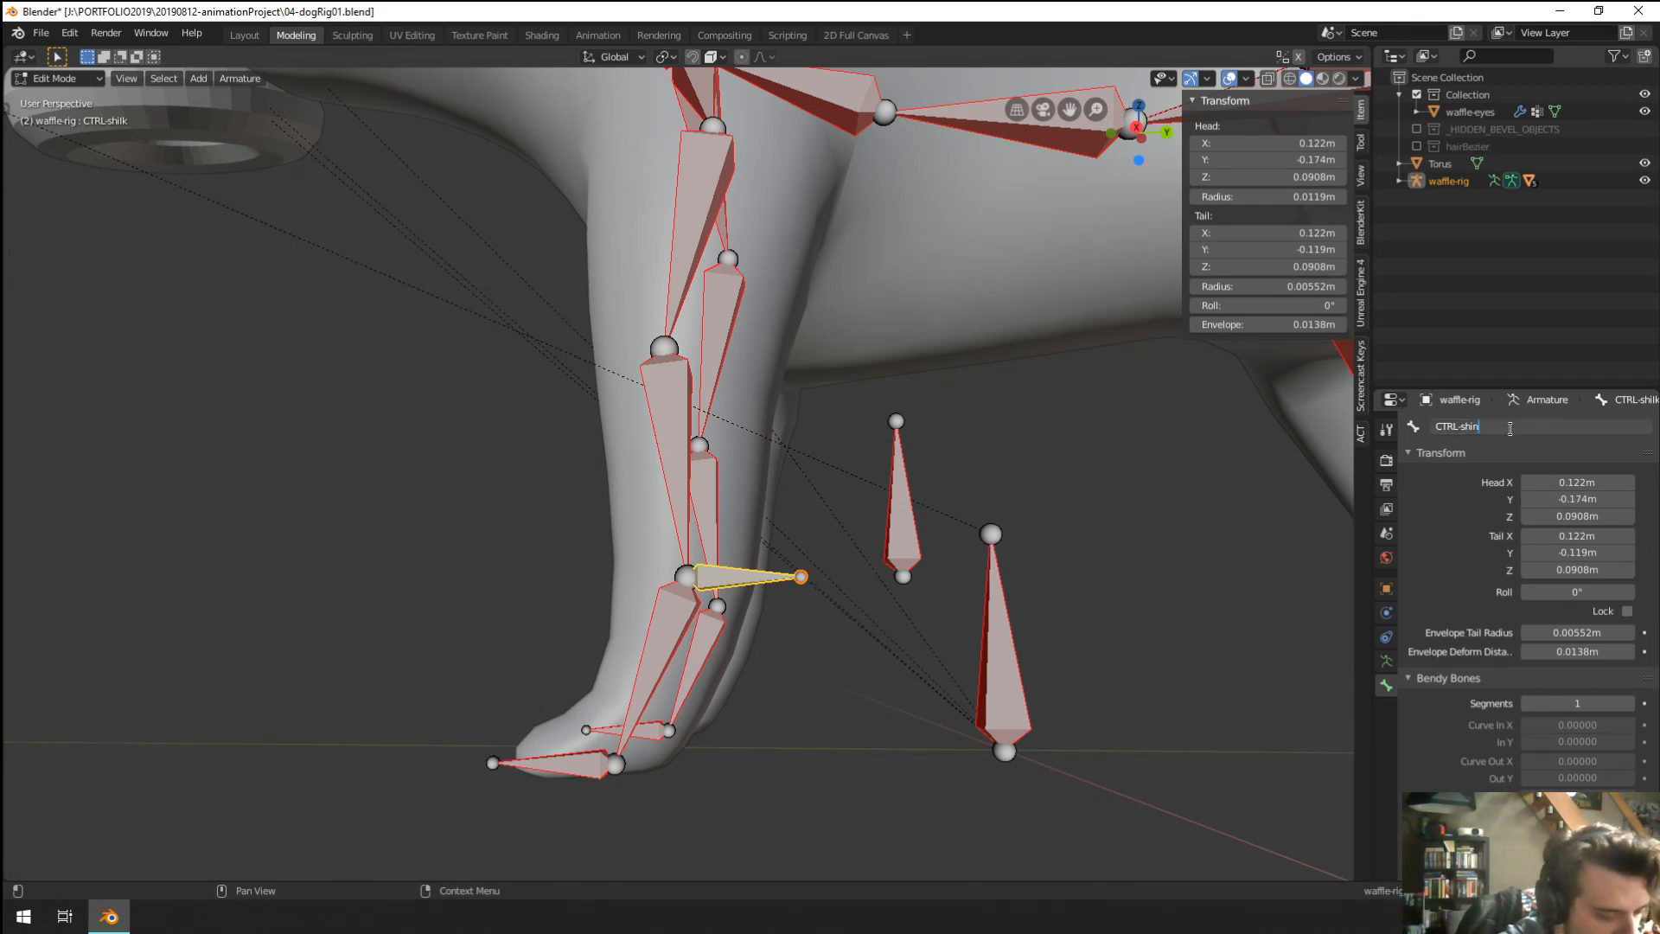
text(K)
key(Return)
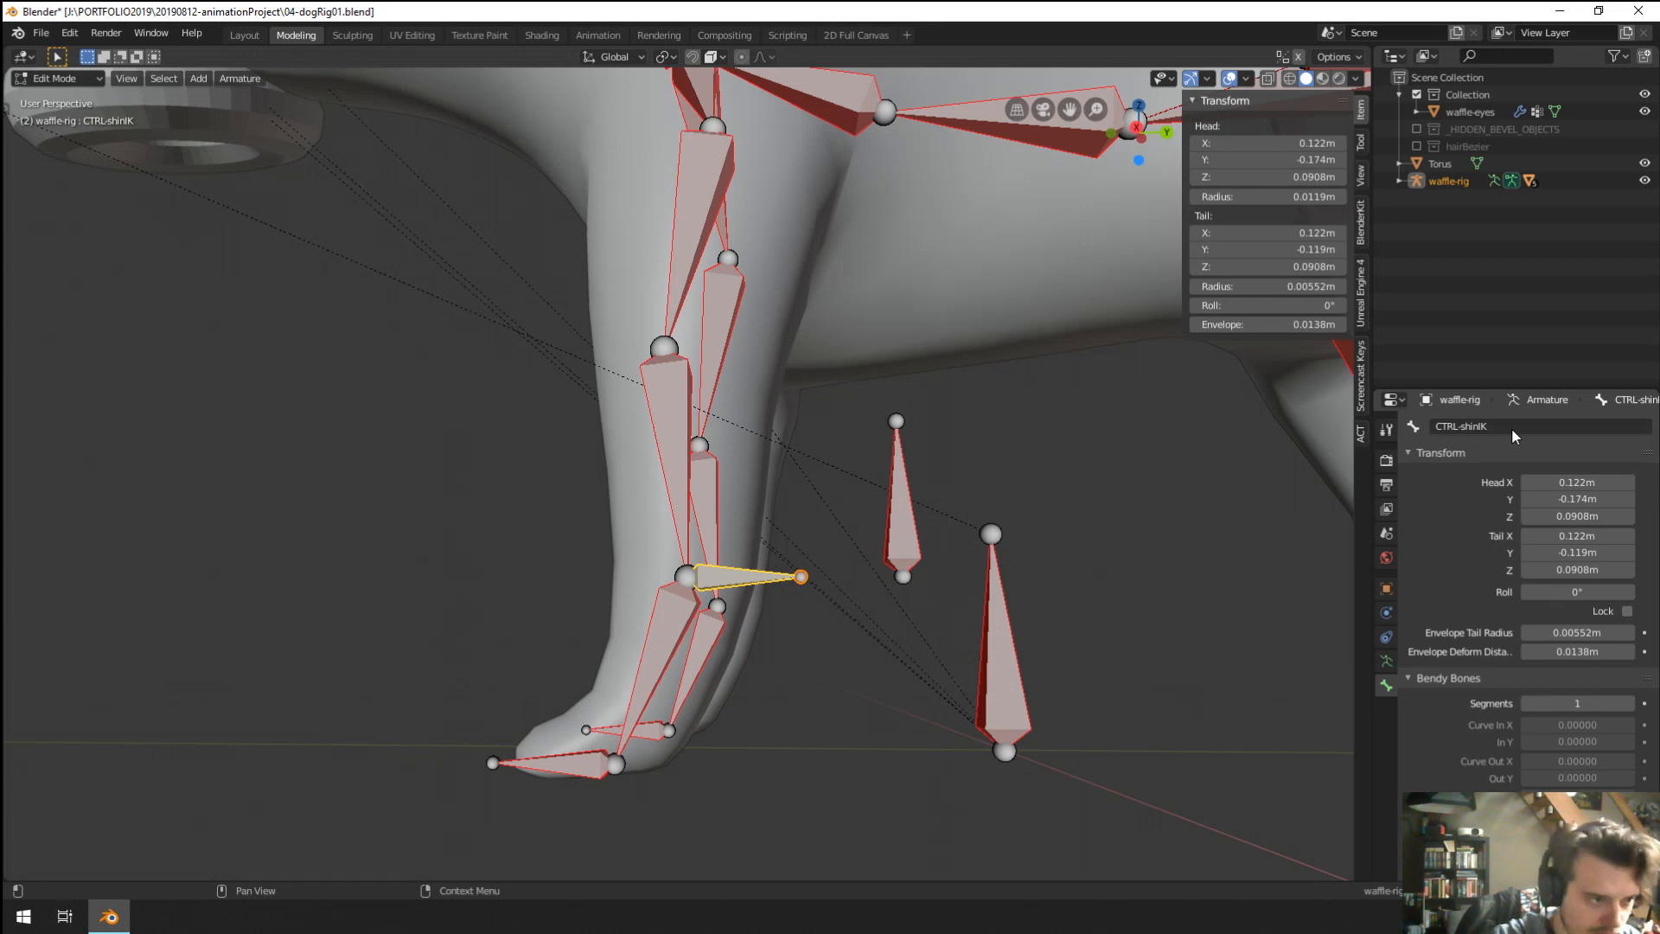
key(Tab)
Test-move CTRL-shinIK and frontToes.L to check how the shin, paw and toes follow each control.
right_click(656, 640)
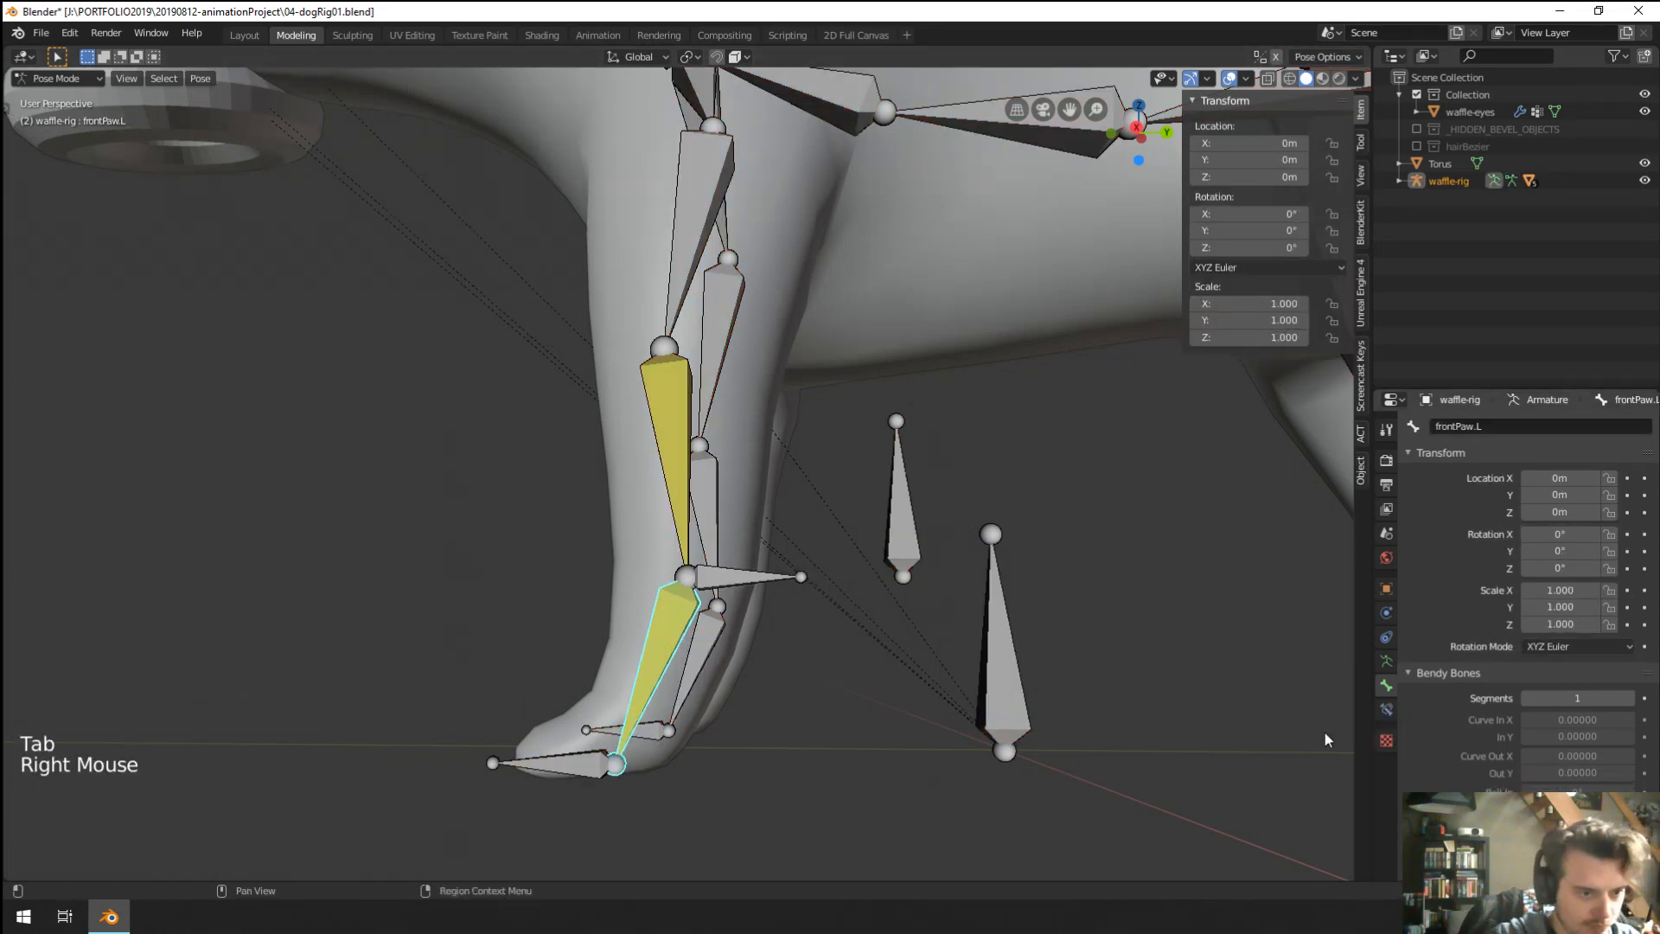
right_click(731, 577)
key(g)
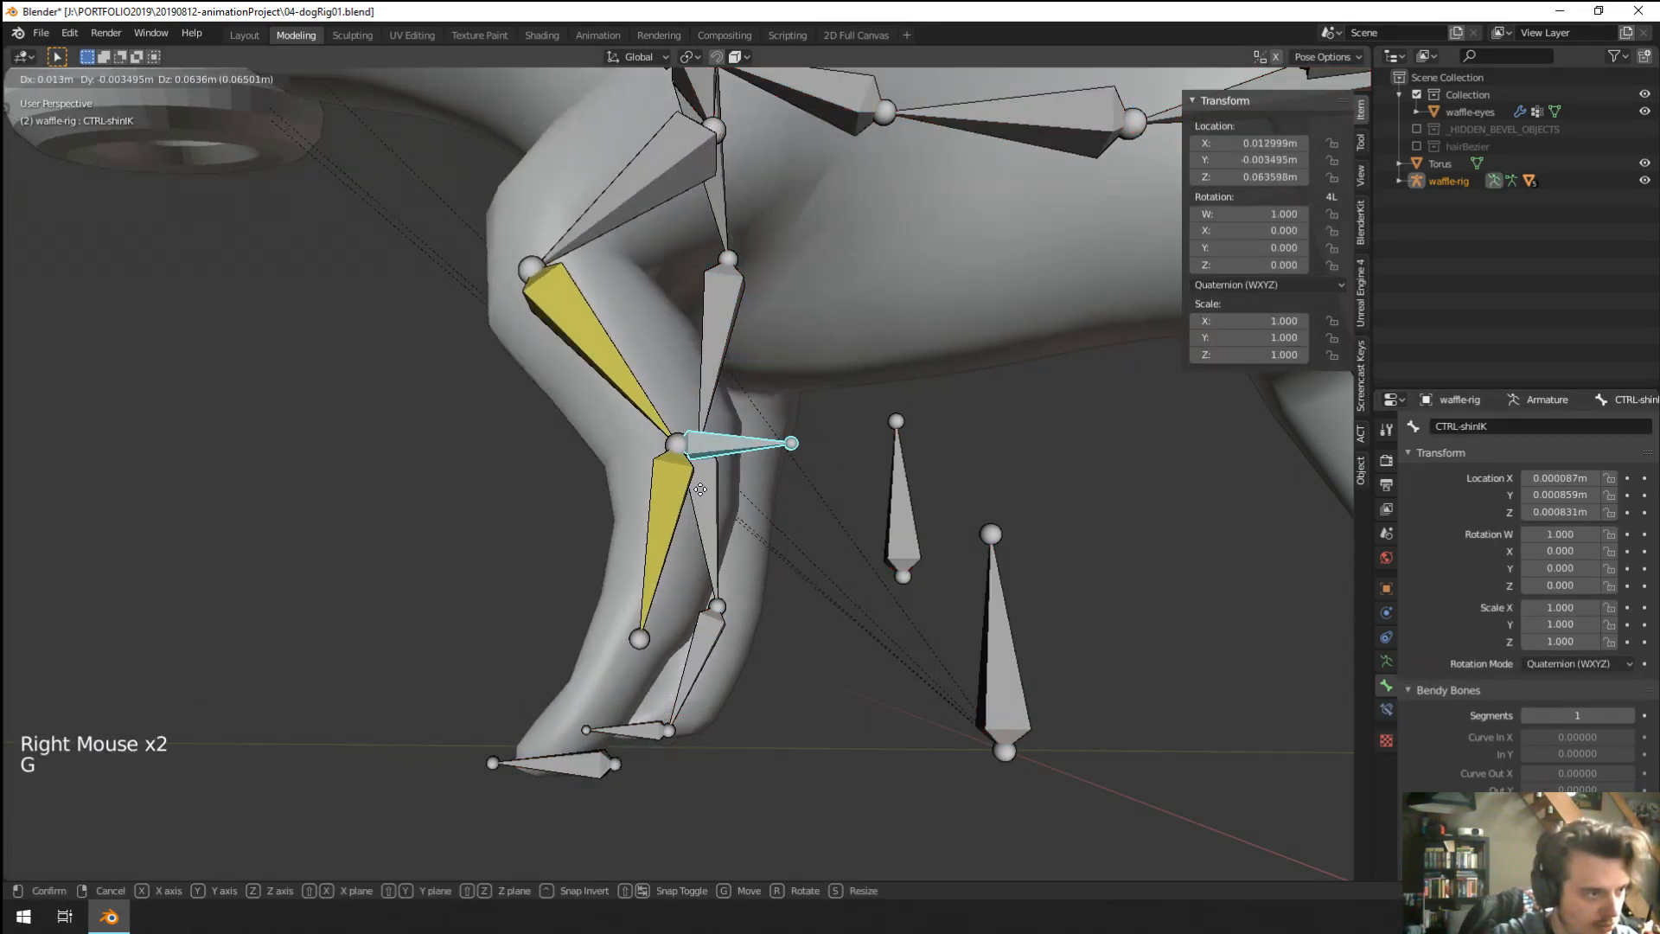
right_click(700, 489)
right_click(544, 762)
key(g)
right_click(588, 677)
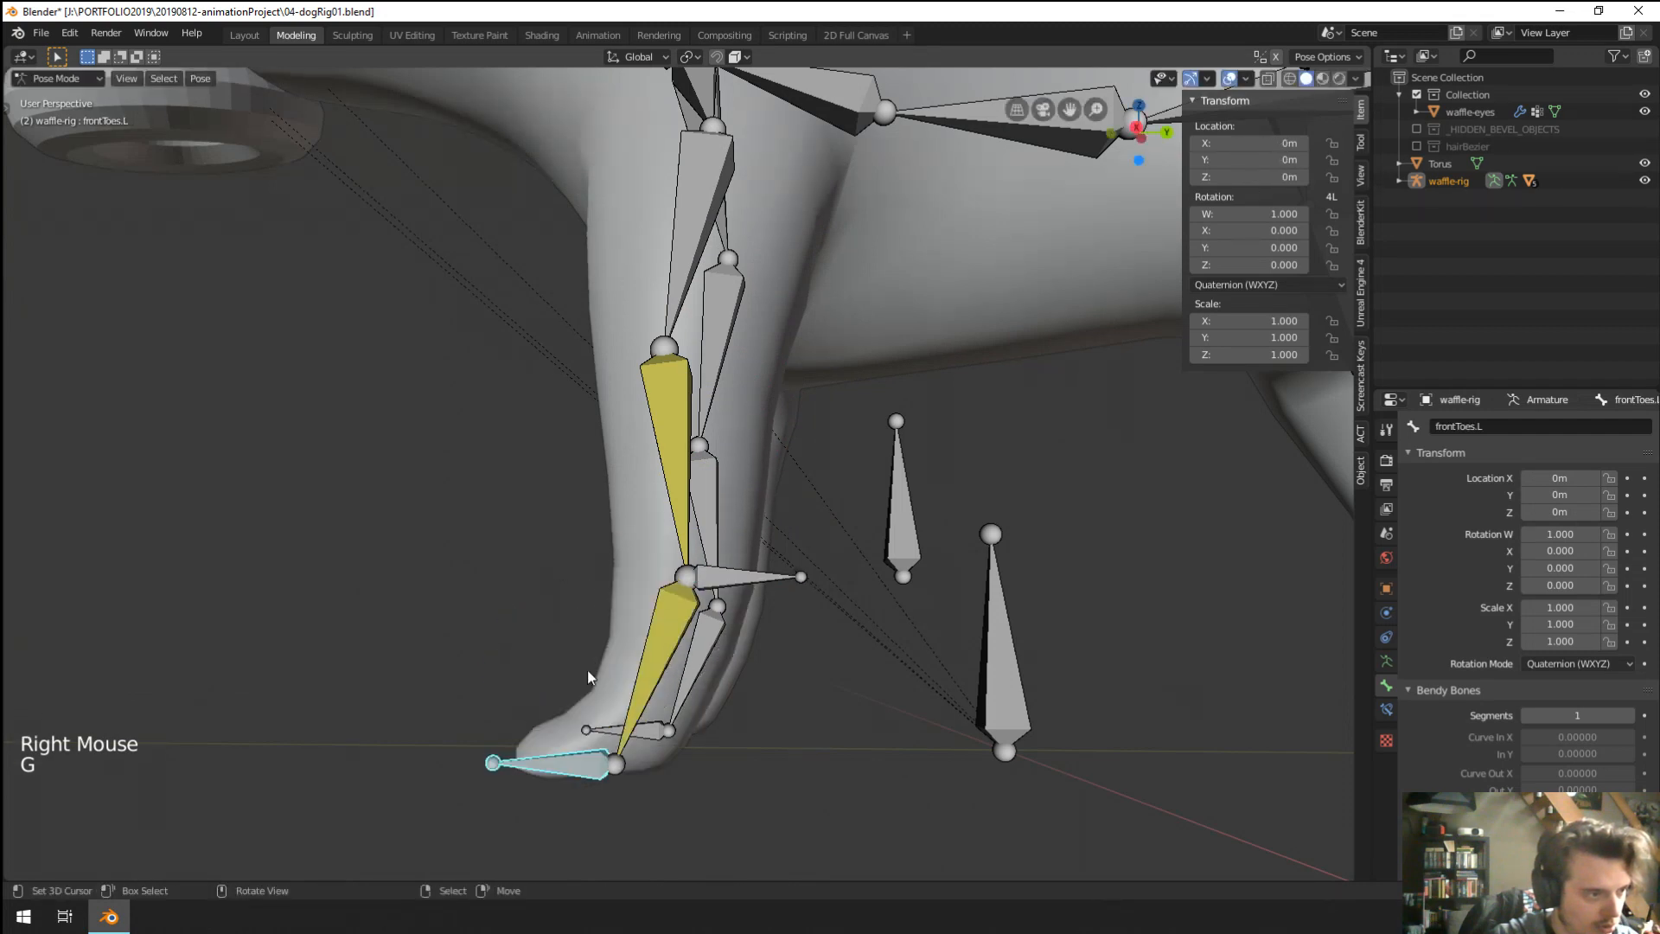
right_click(716, 583)
key(g)
right_click(654, 720)
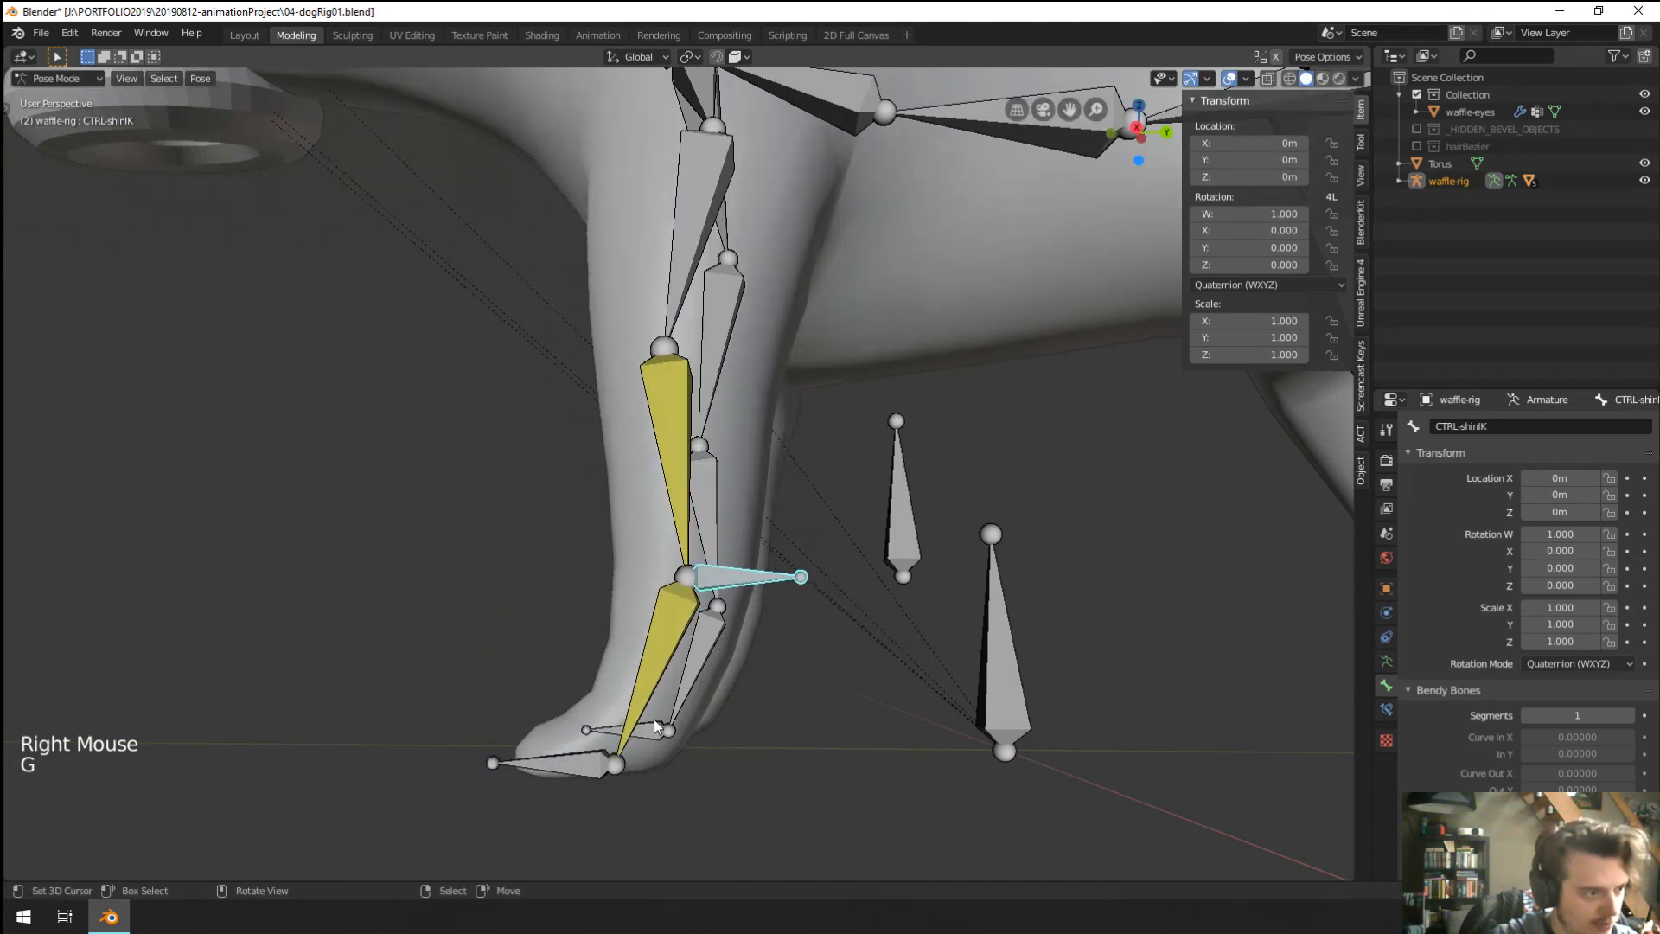
key(g)
key(g)
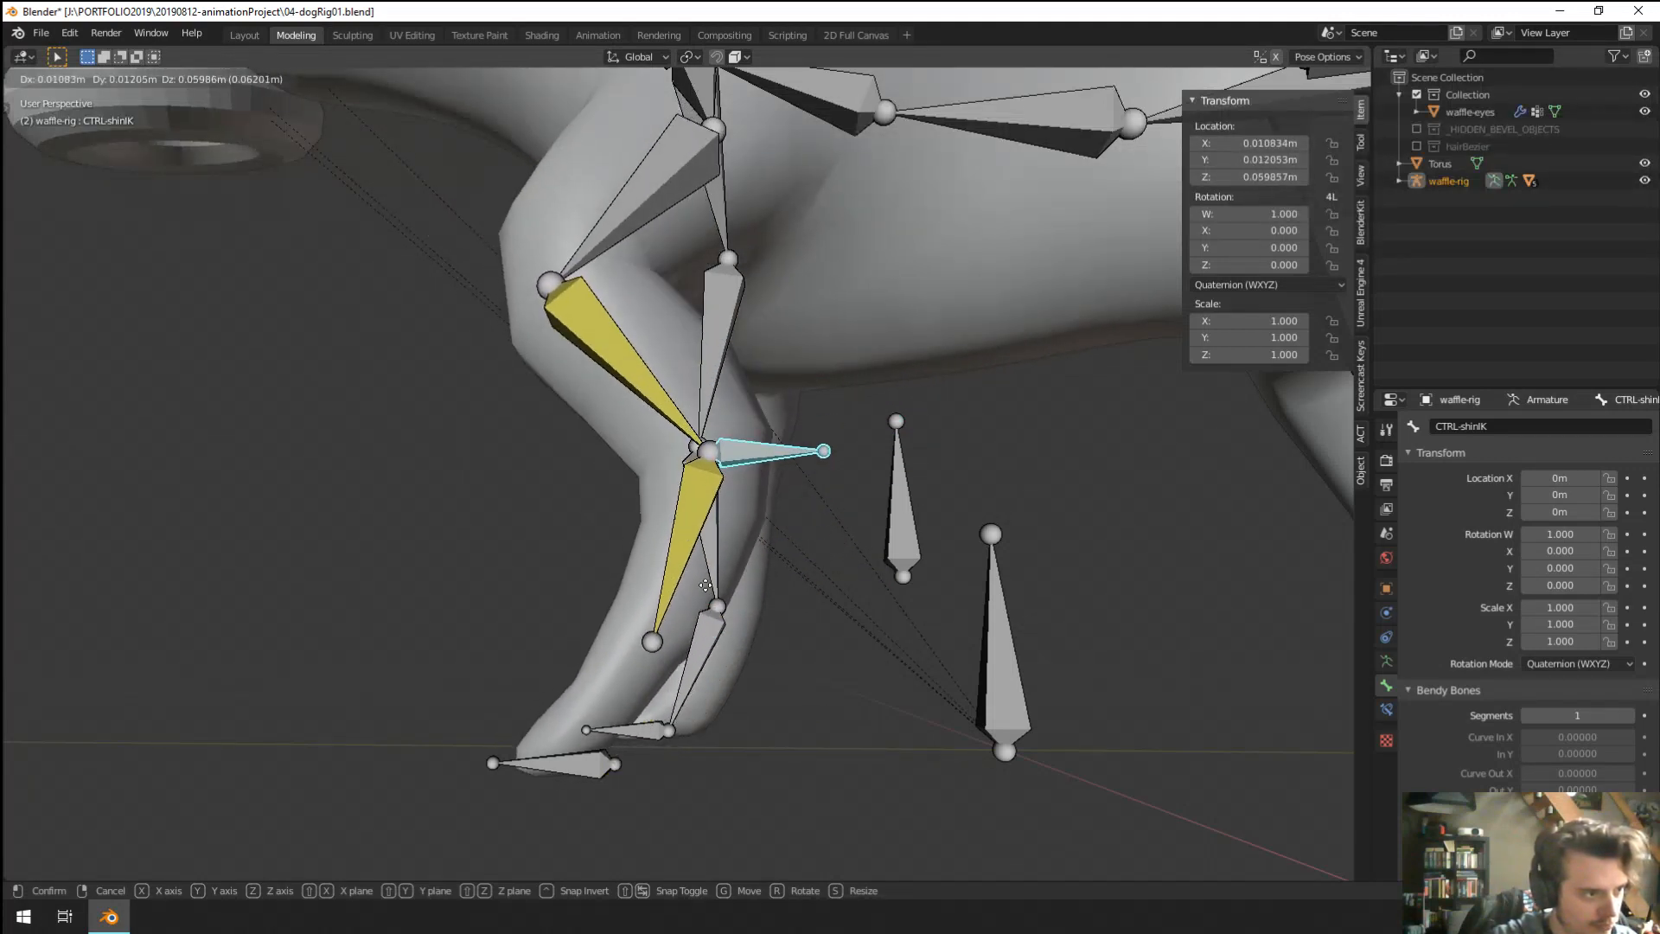
key(Escape)
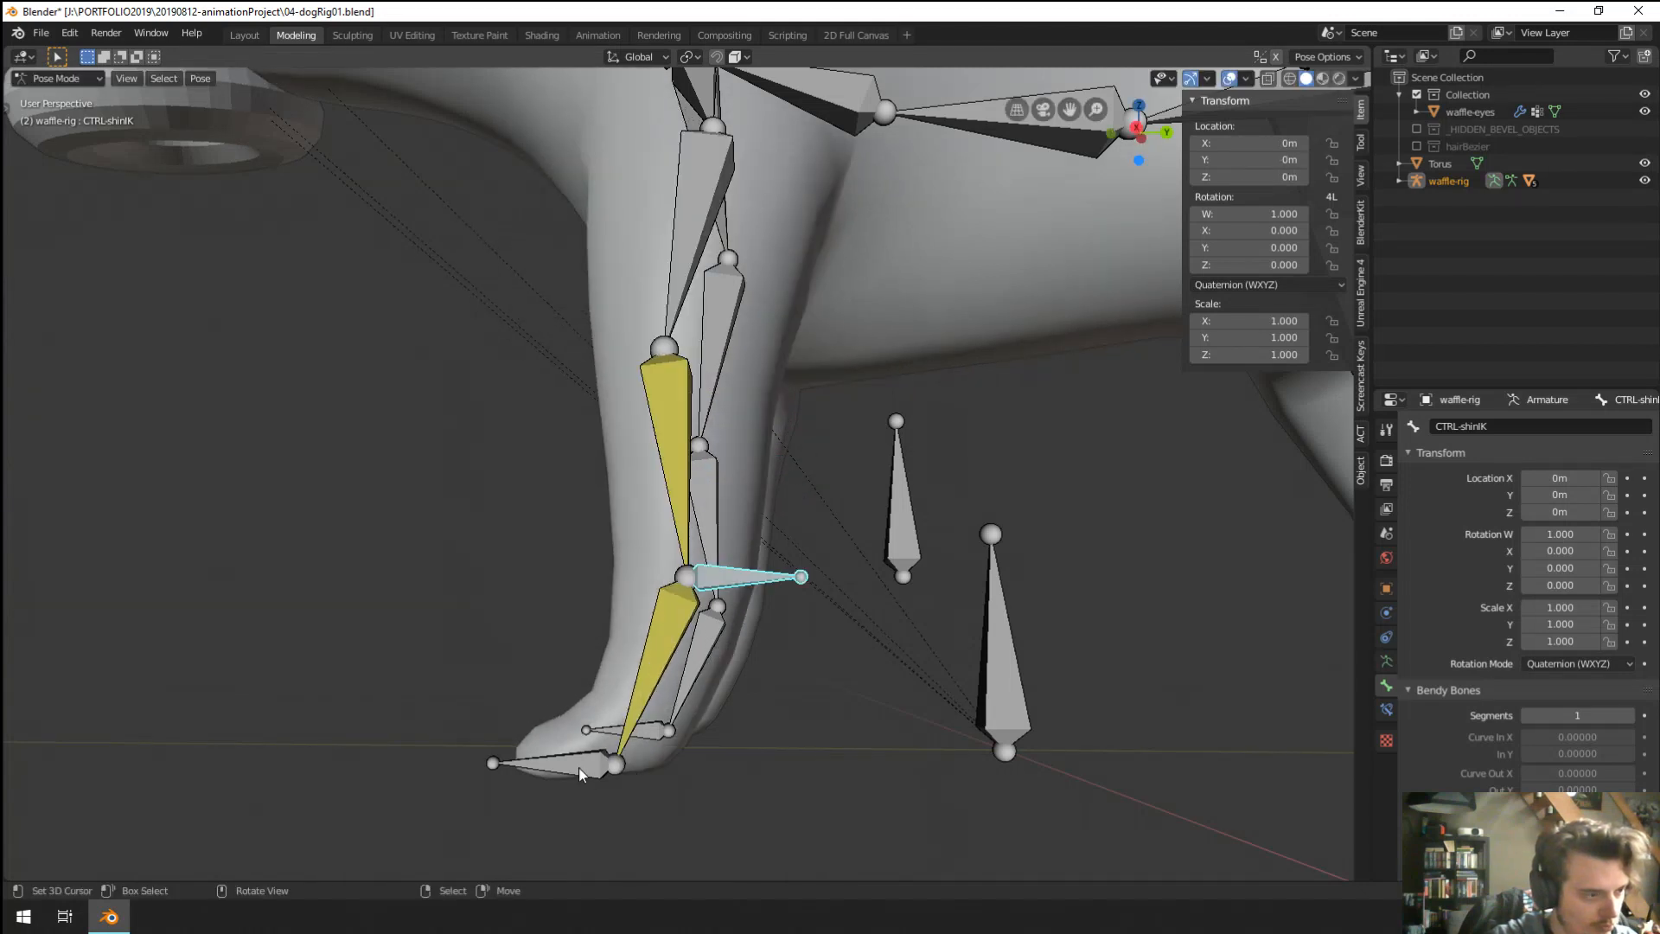
key(g)
right_click(599, 738)
click(569, 775)
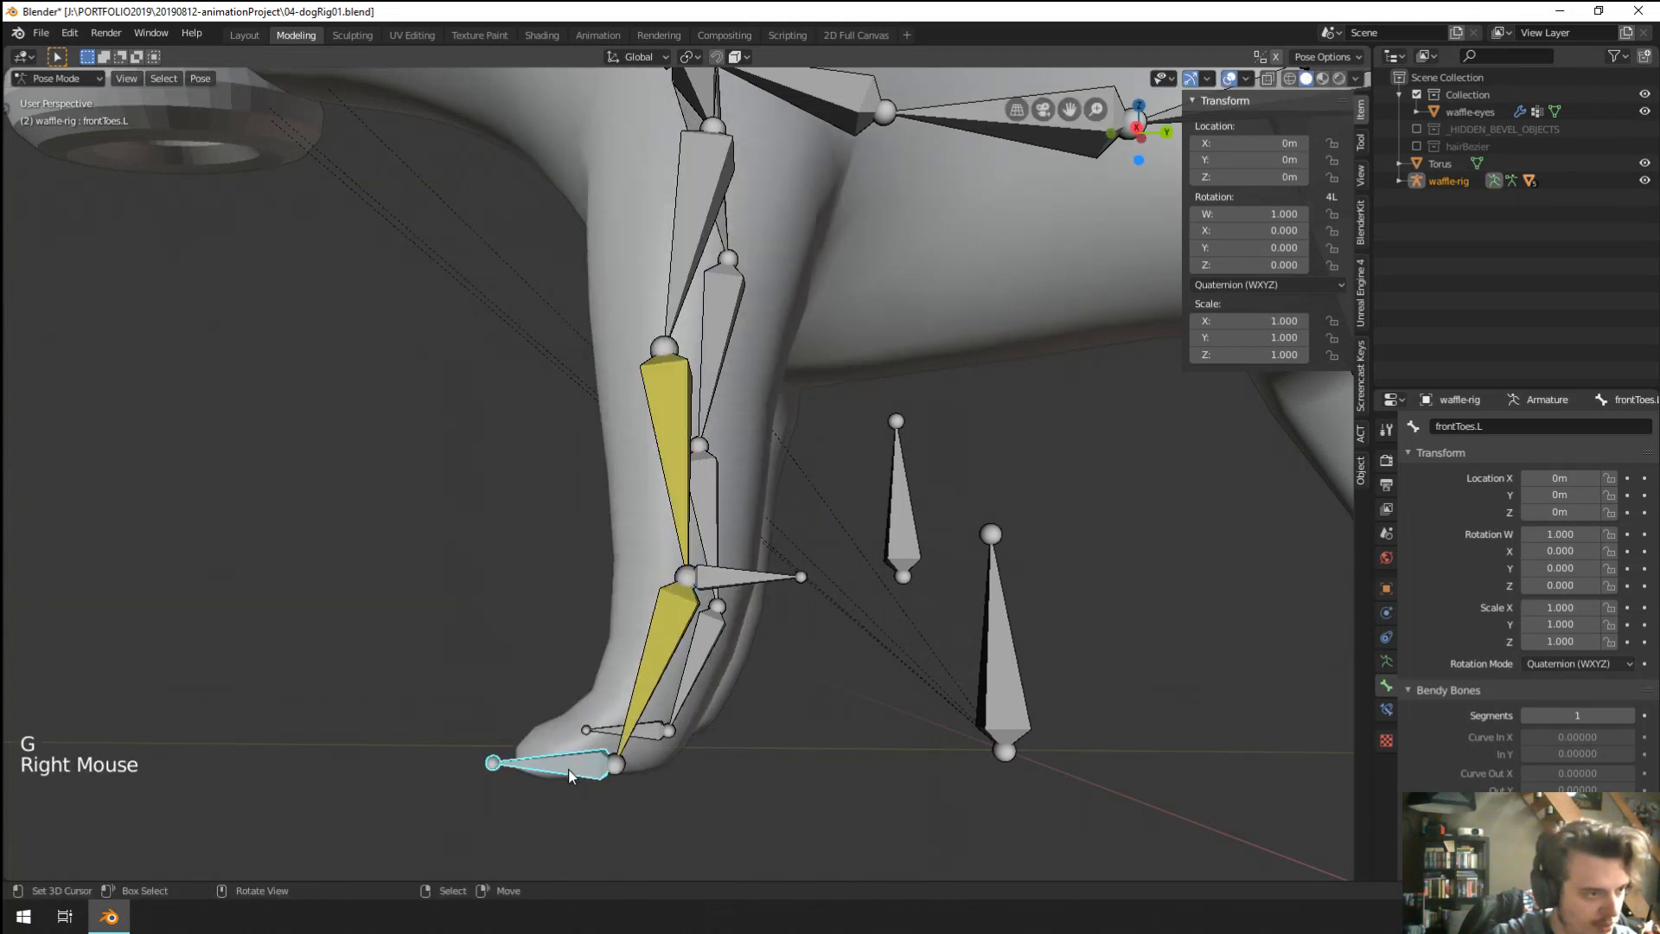
Review the IK constraint settings of frontShin.L after comparing the frontToes.L and CTRL-shinIK bones.
key(g)
right_click(578, 725)
right_click(706, 577)
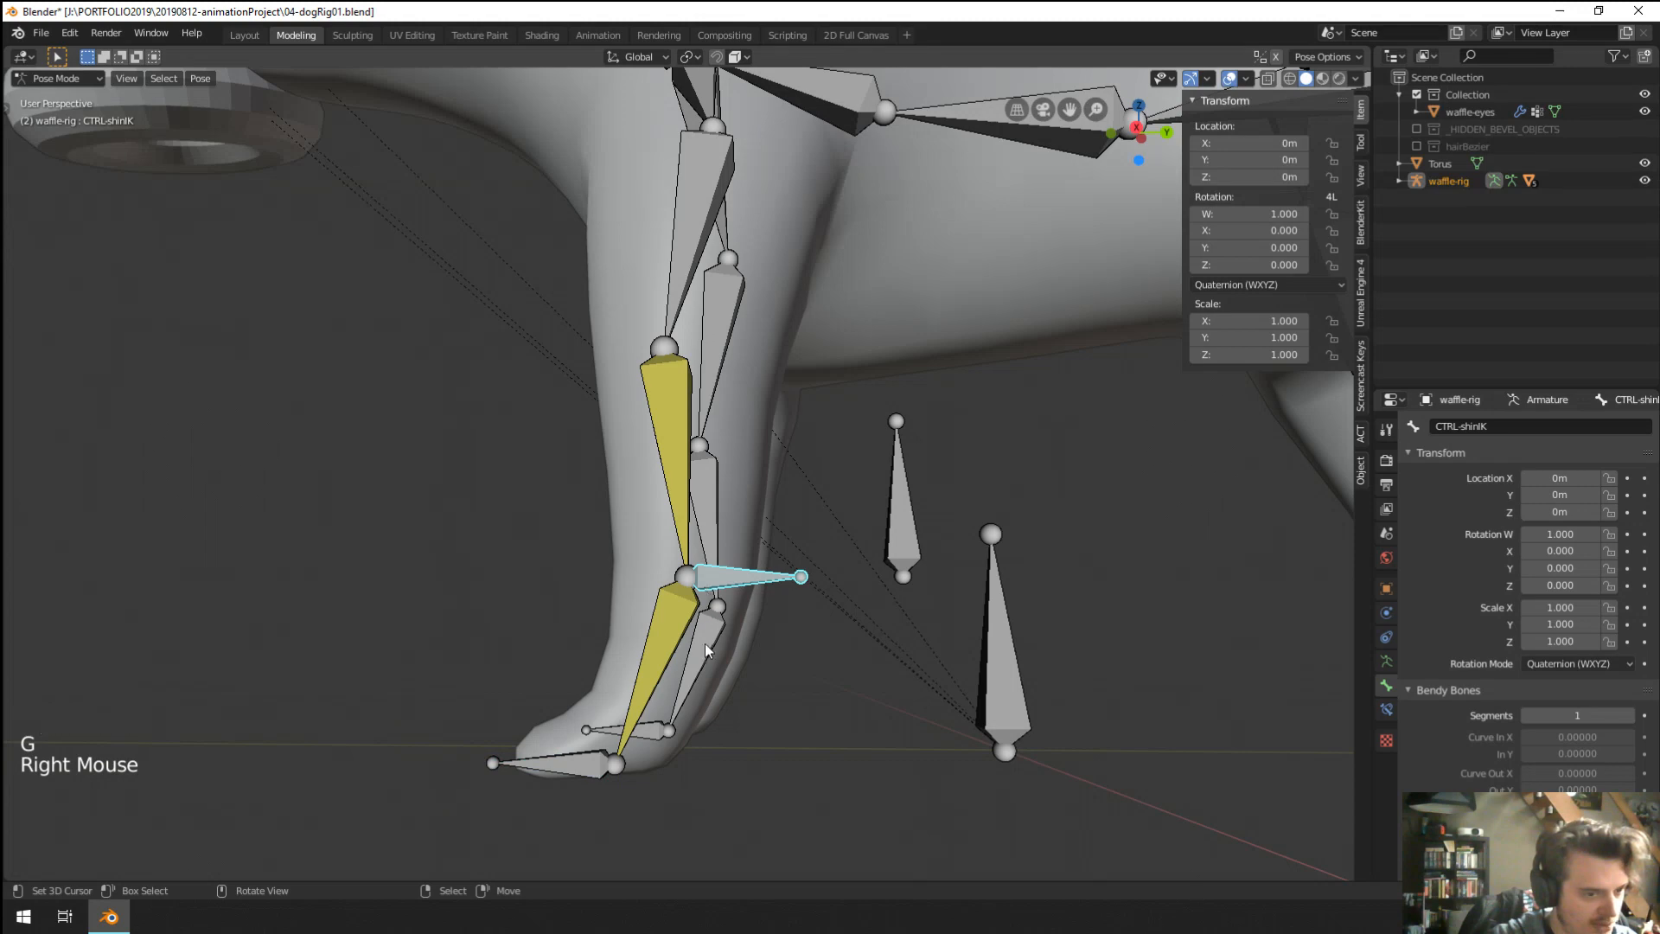
click(1386, 709)
shift+middle_drag(797, 638, 820, 557)
right_click(785, 513)
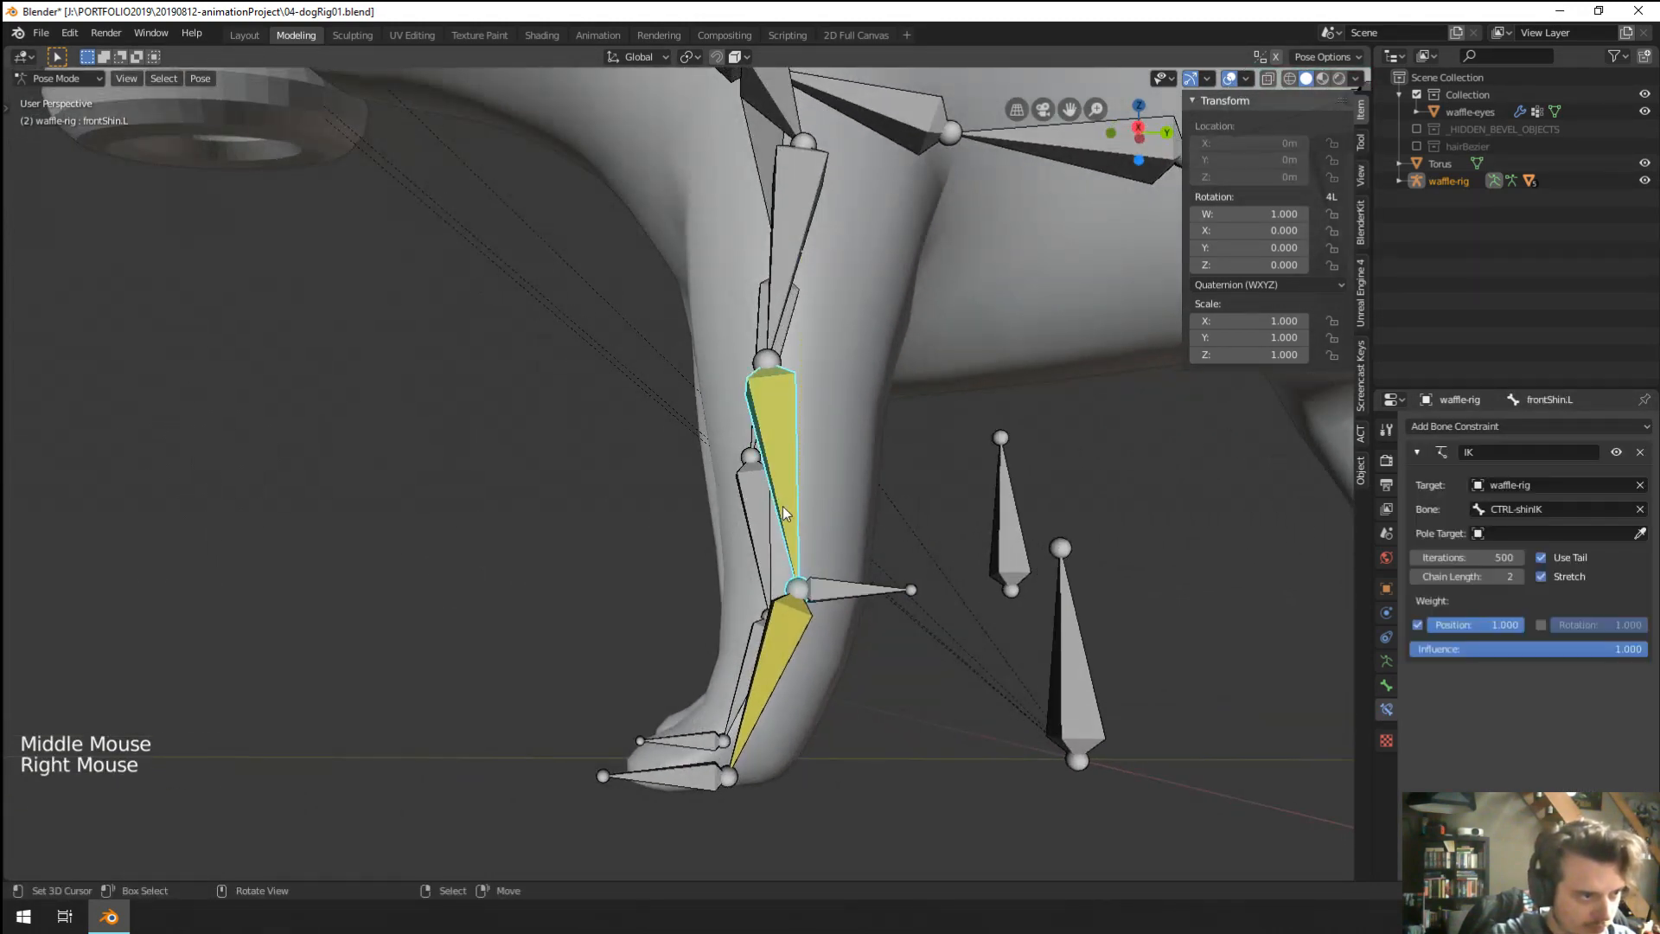
scroll(733, 358, down, 1)
In Edit Mode, extrude a new bone about 0.054 m straight up along Z from the tail joint of frontLeg.L.
right_click(760, 381)
right_click(760, 381)
key(Tab)
middle_drag(760, 382, 752, 511)
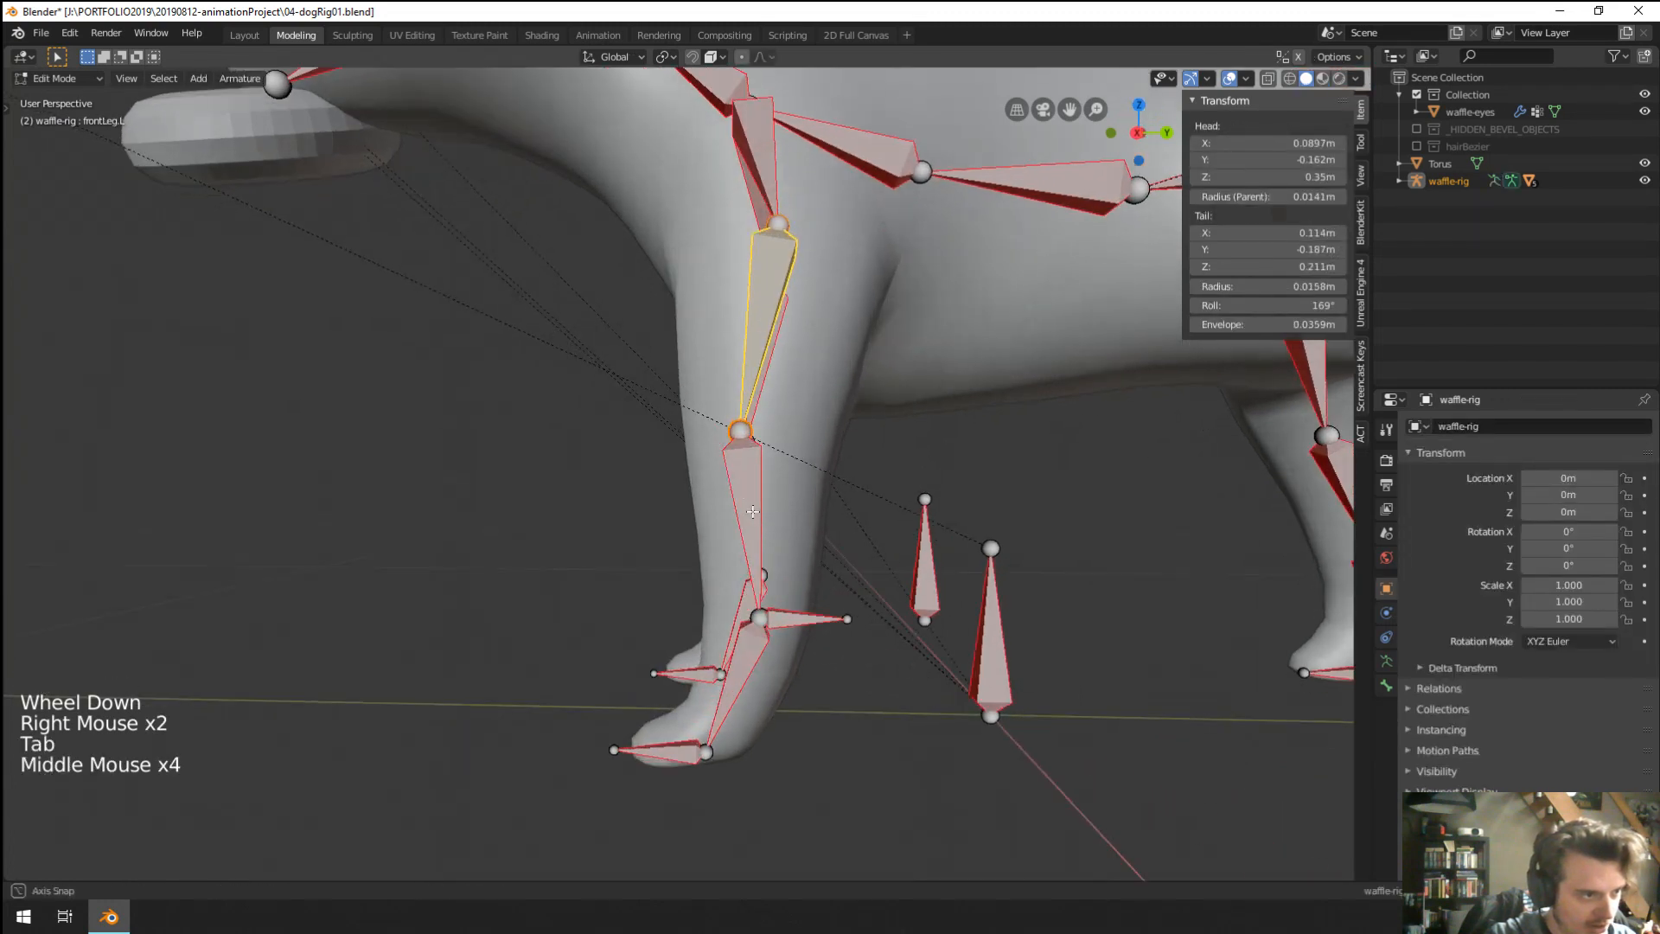
right_click(749, 510)
right_click(736, 430)
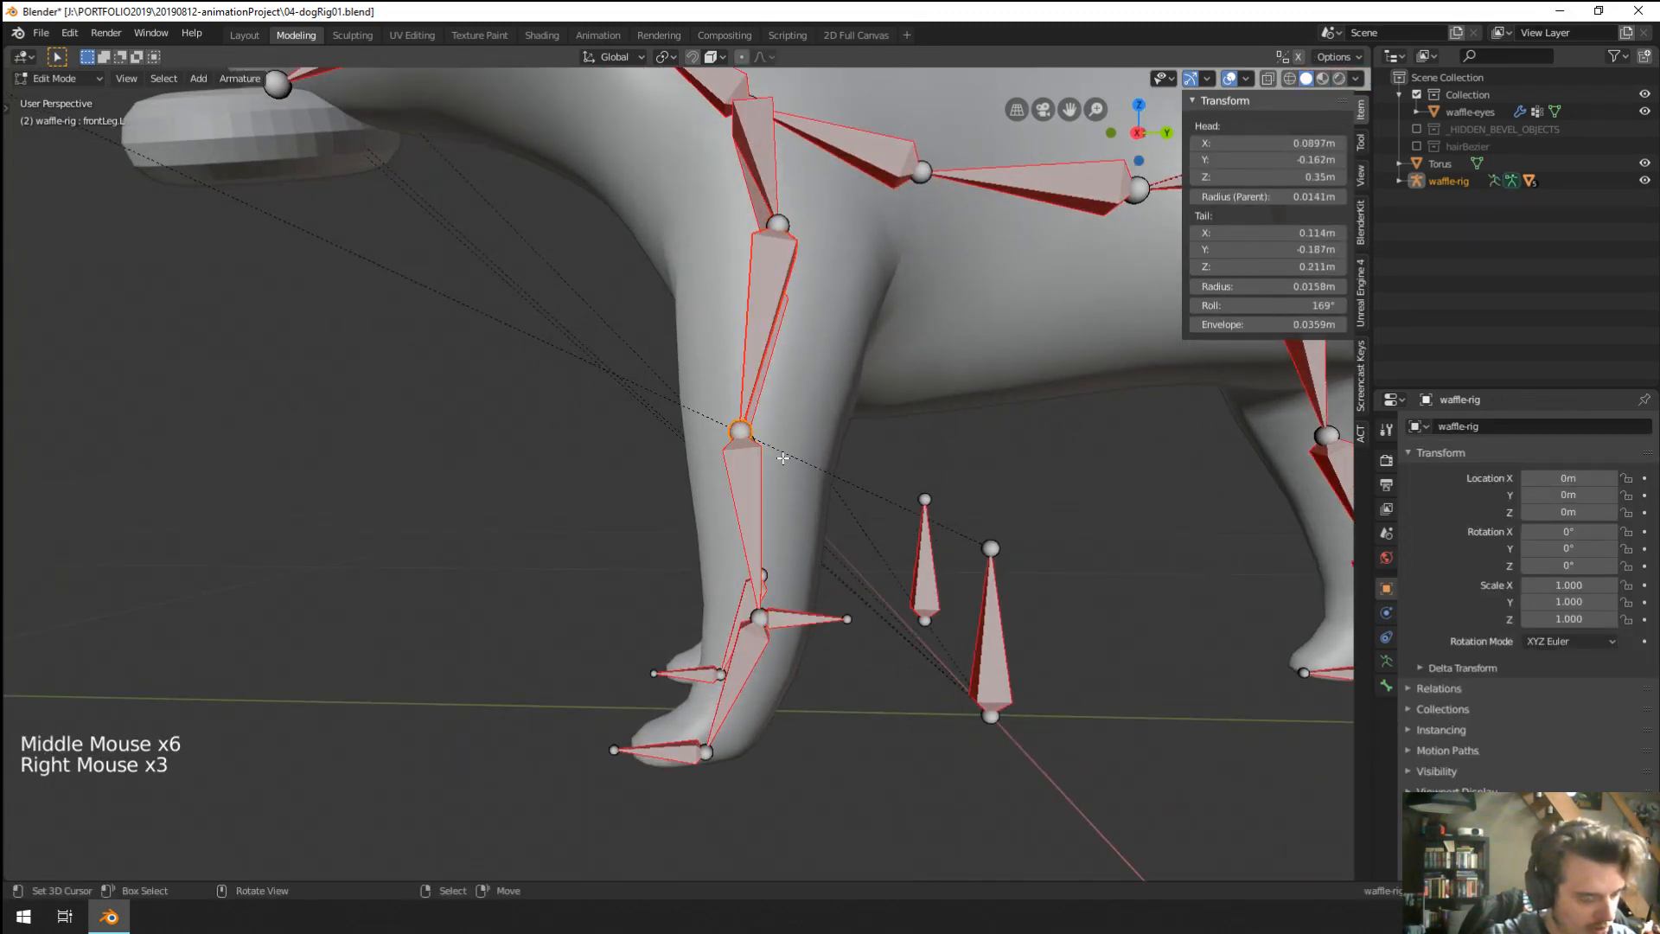
key(e)
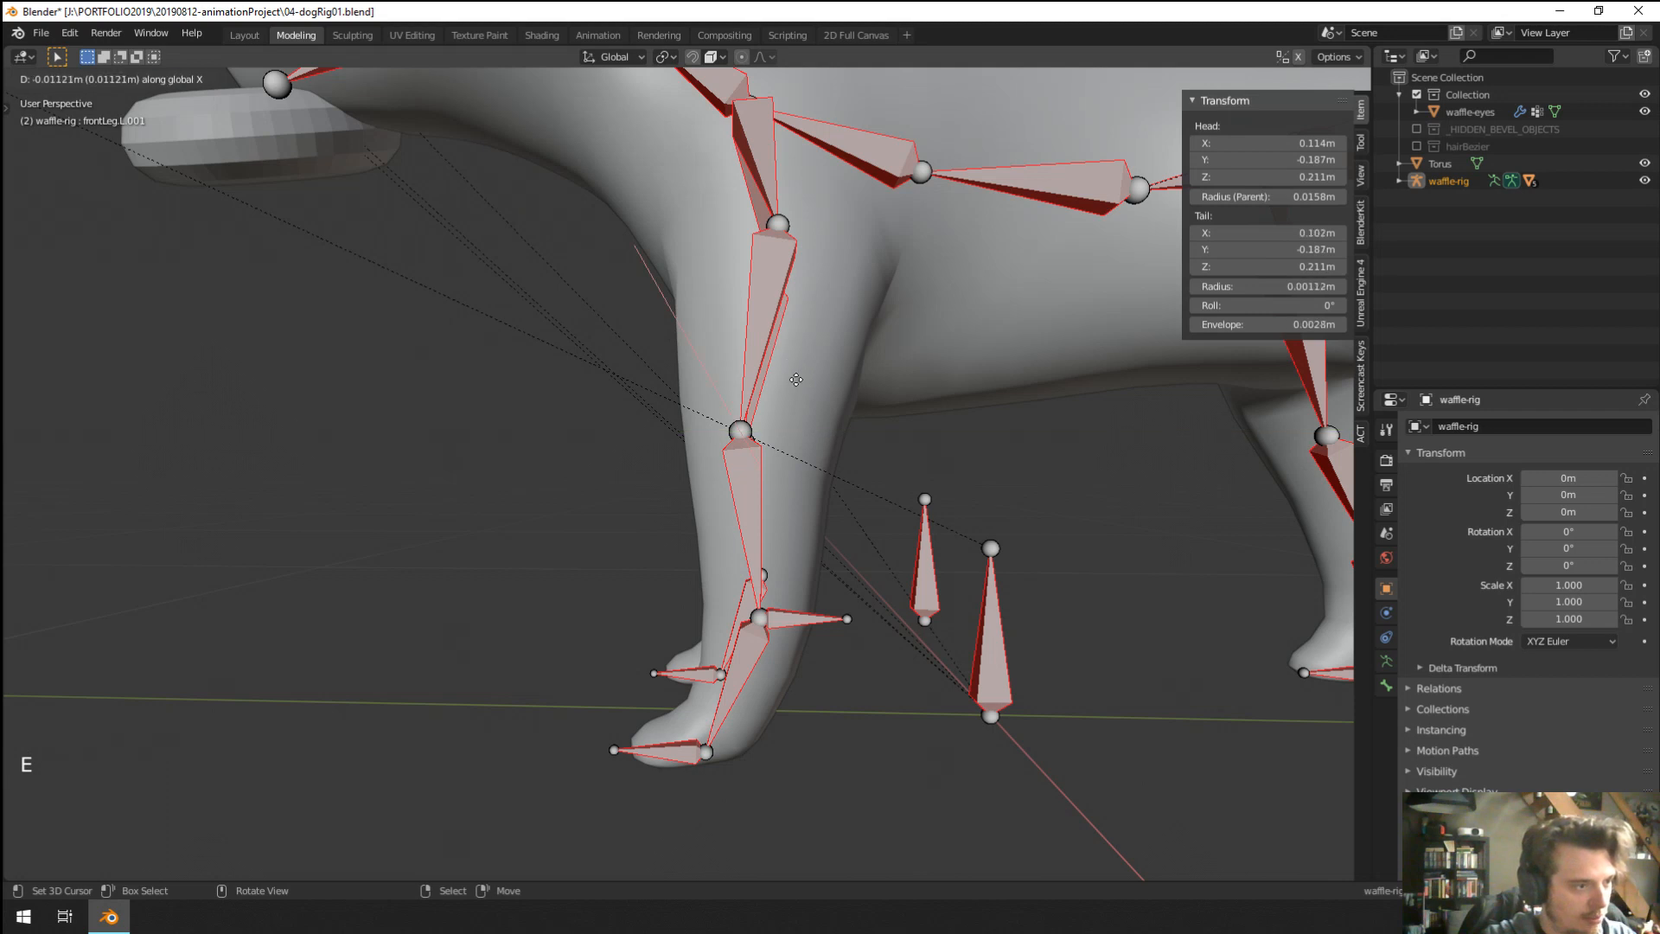
key(z)
click(790, 371)
Clear the extruded bone's parent and move the bone about 0.09 m forward along Y, in front of the left front leg.
right_click(741, 405)
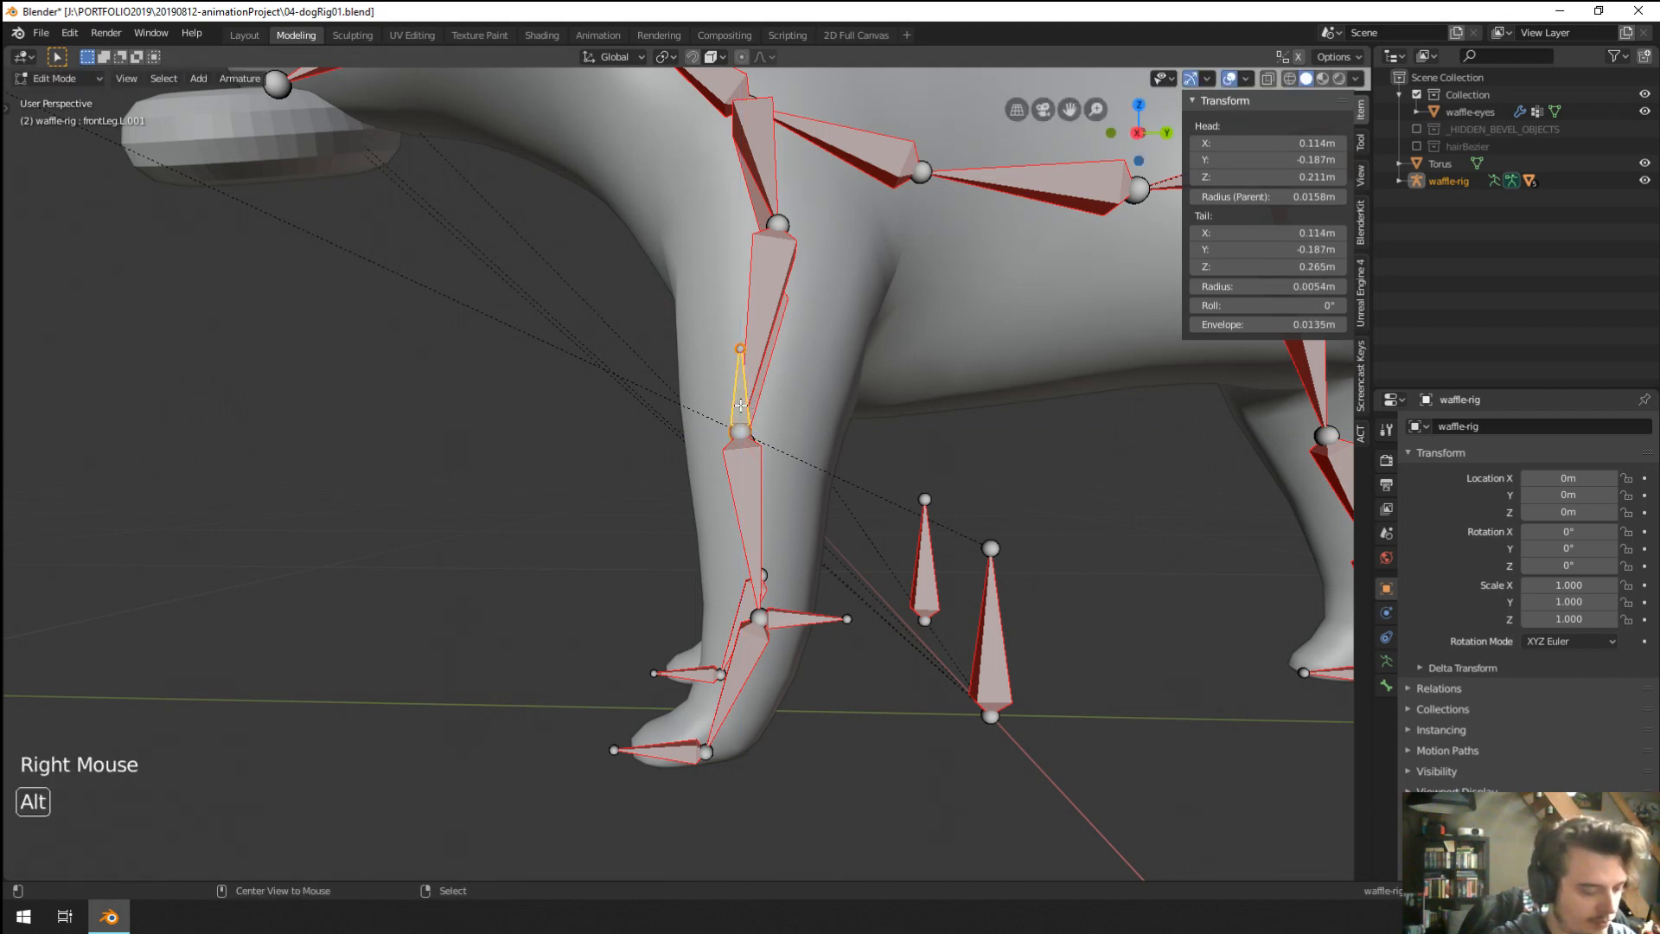
key(alt+p)
click(742, 407)
right_click(740, 405)
key(g)
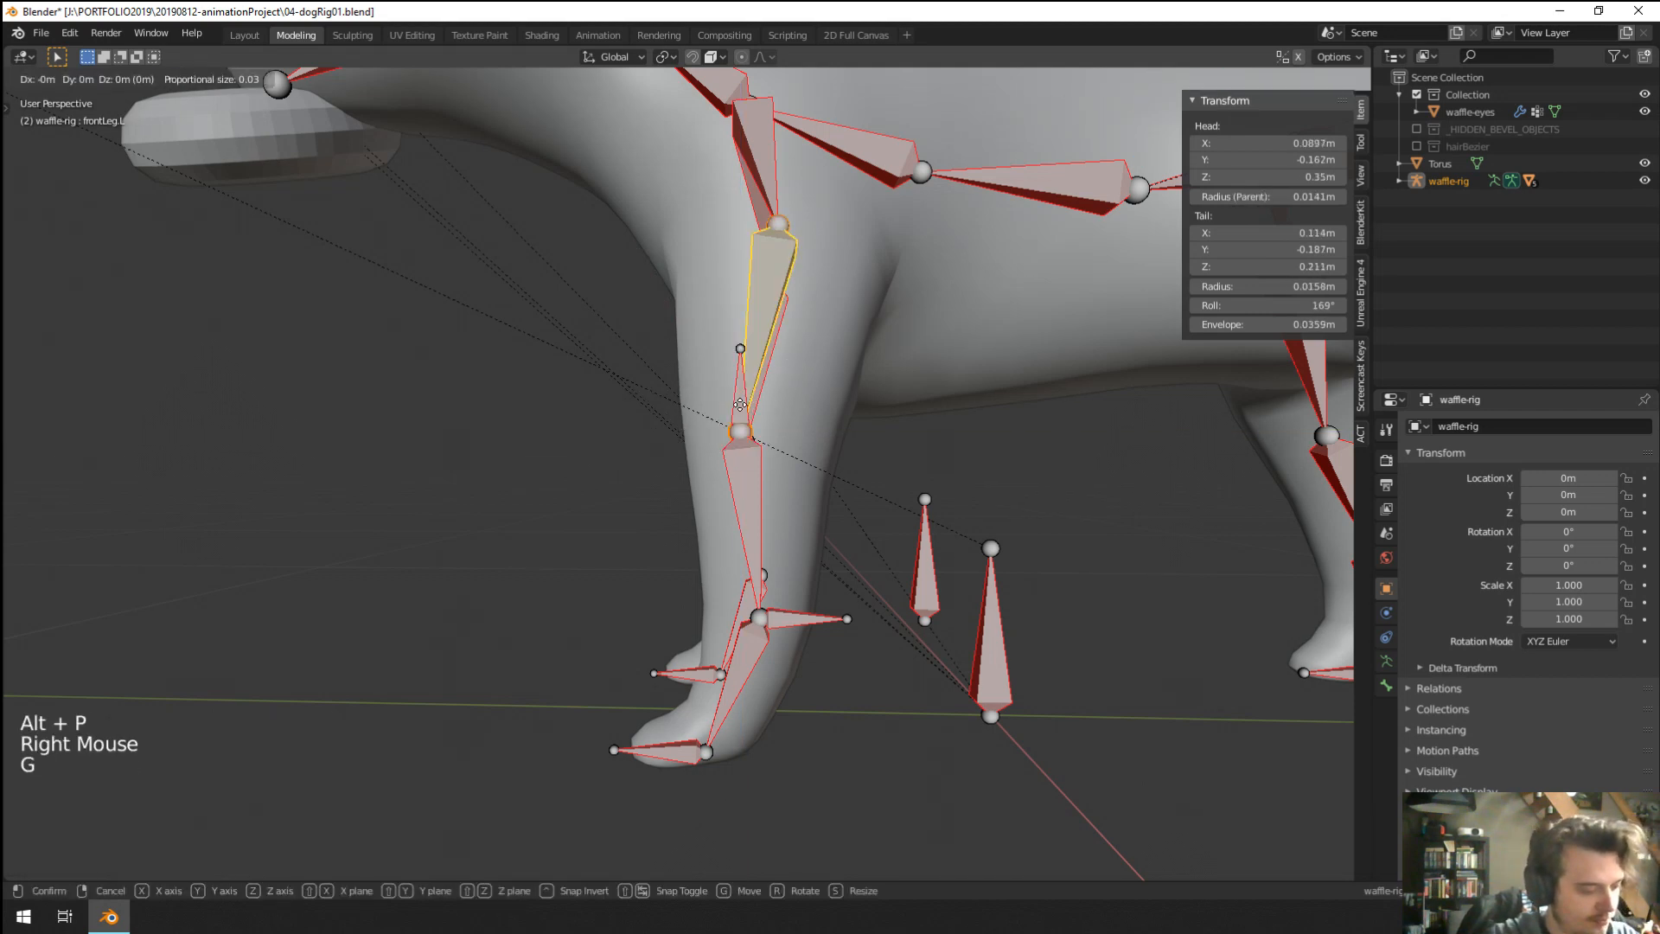
key(y)
right_click(667, 411)
right_click(742, 397)
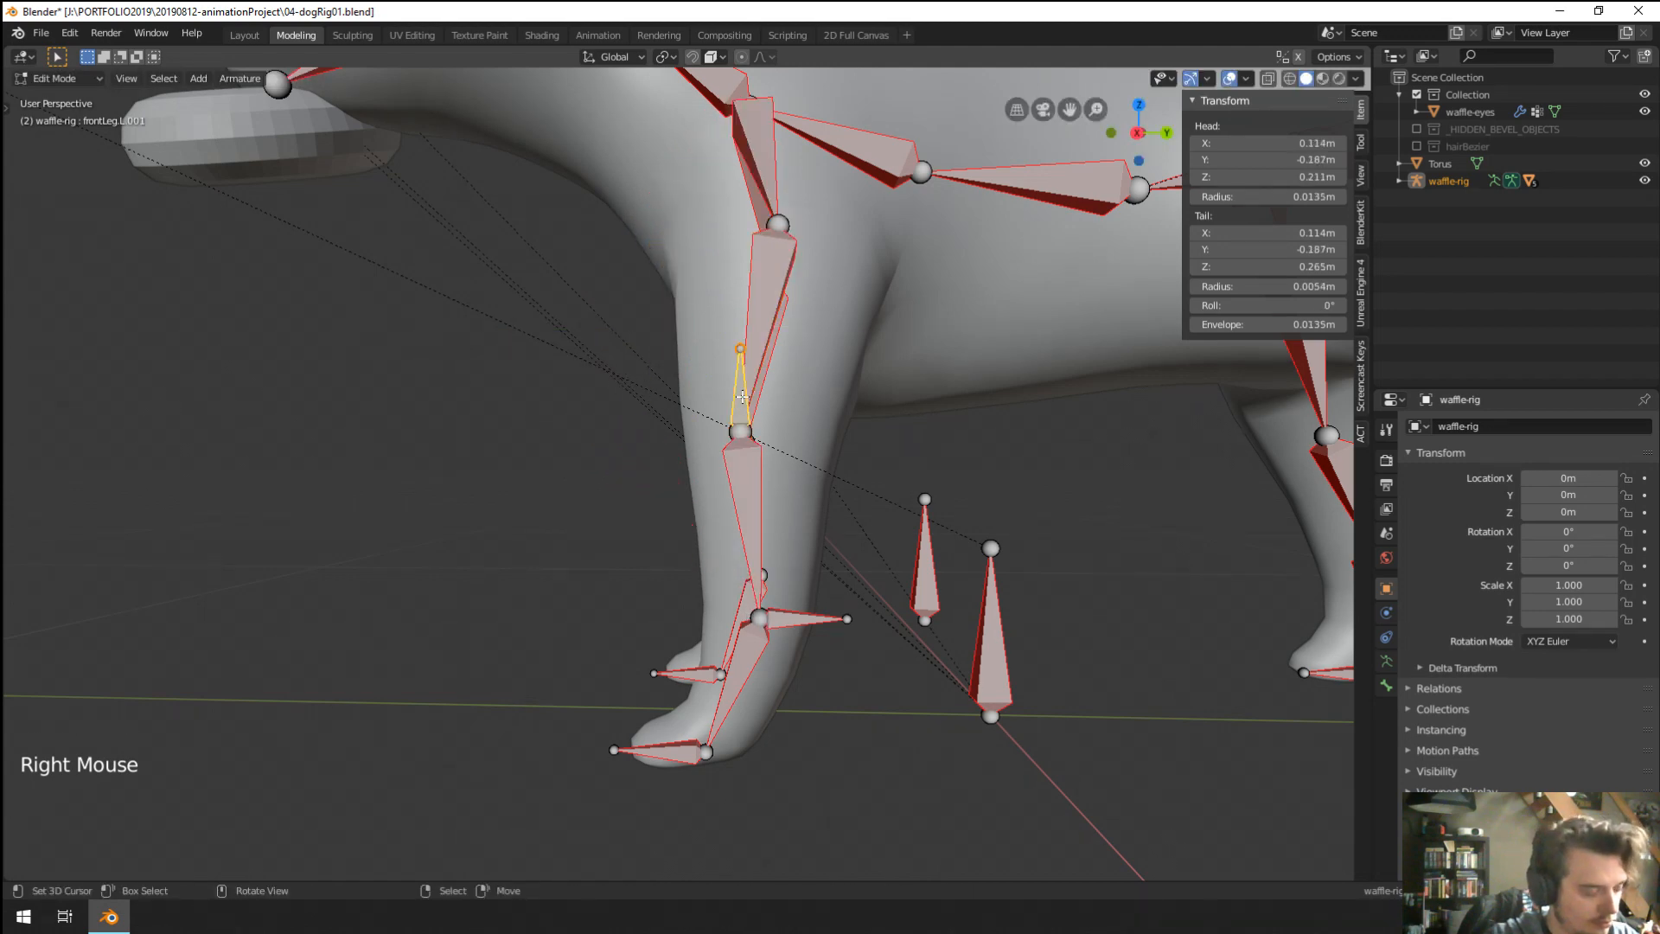
key(g)
click(601, 397)
Test-move frontShin.L and frontLeg.L in Edit Mode to check that the new bone is detached from them.
middle_drag(600, 397, 692, 476)
right_click(628, 523)
key(g)
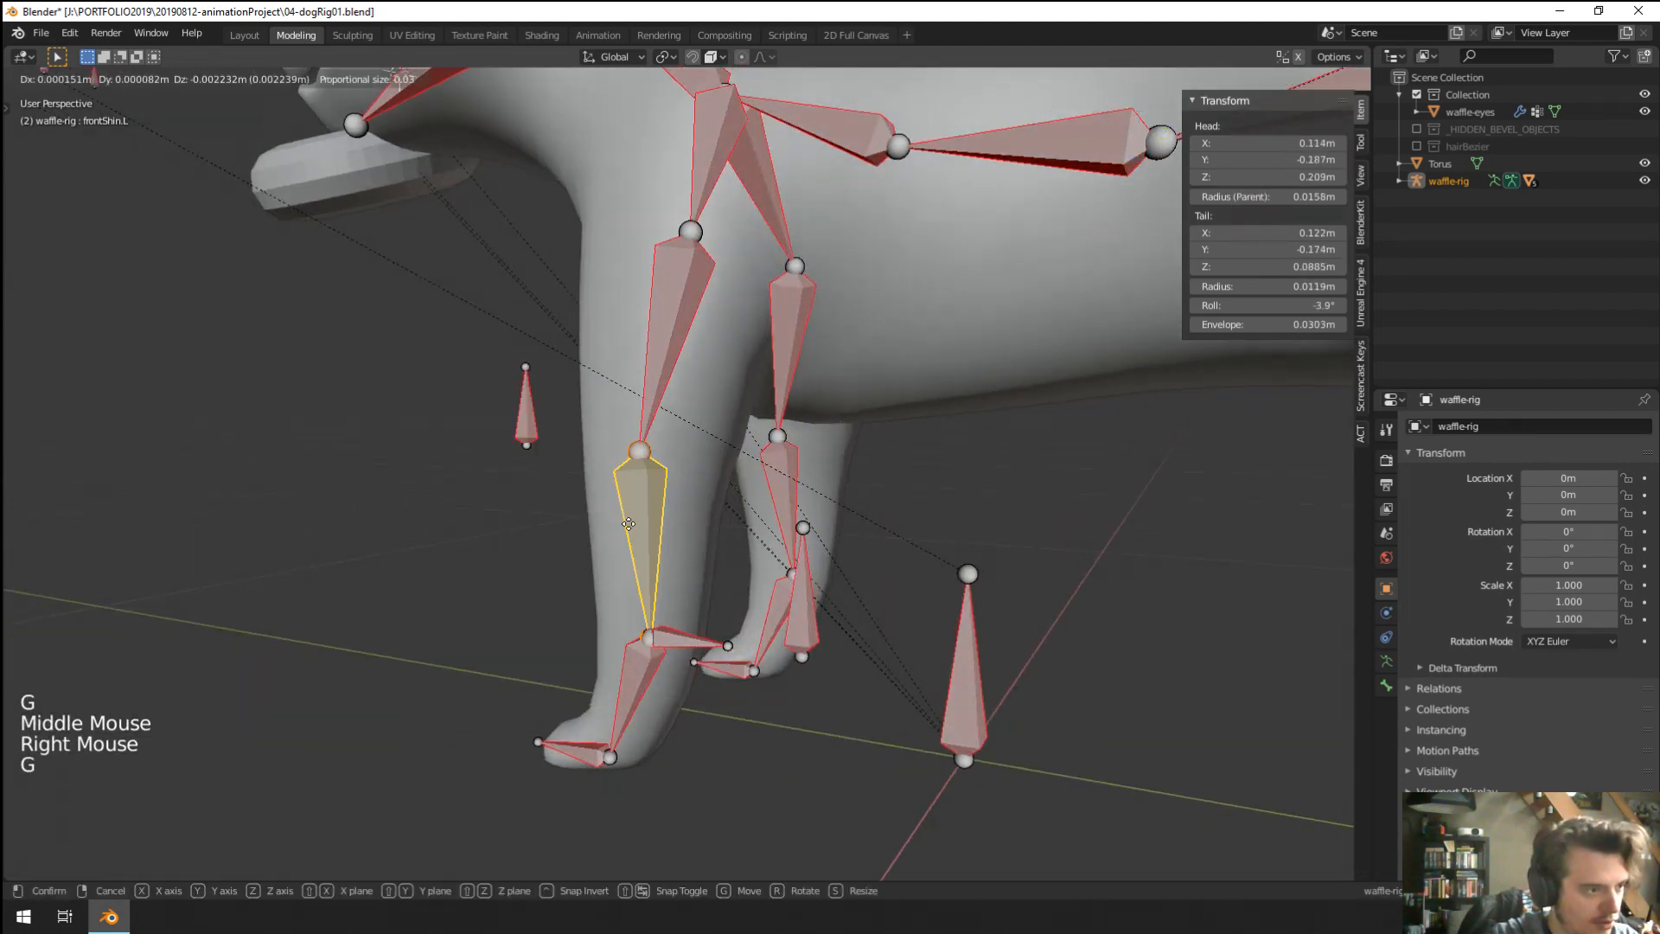
right_click(722, 545)
right_click(675, 342)
key(g)
right_click(657, 350)
Rename the new bone in front of the leg to frontLegPoleTarget.L.
right_click(518, 412)
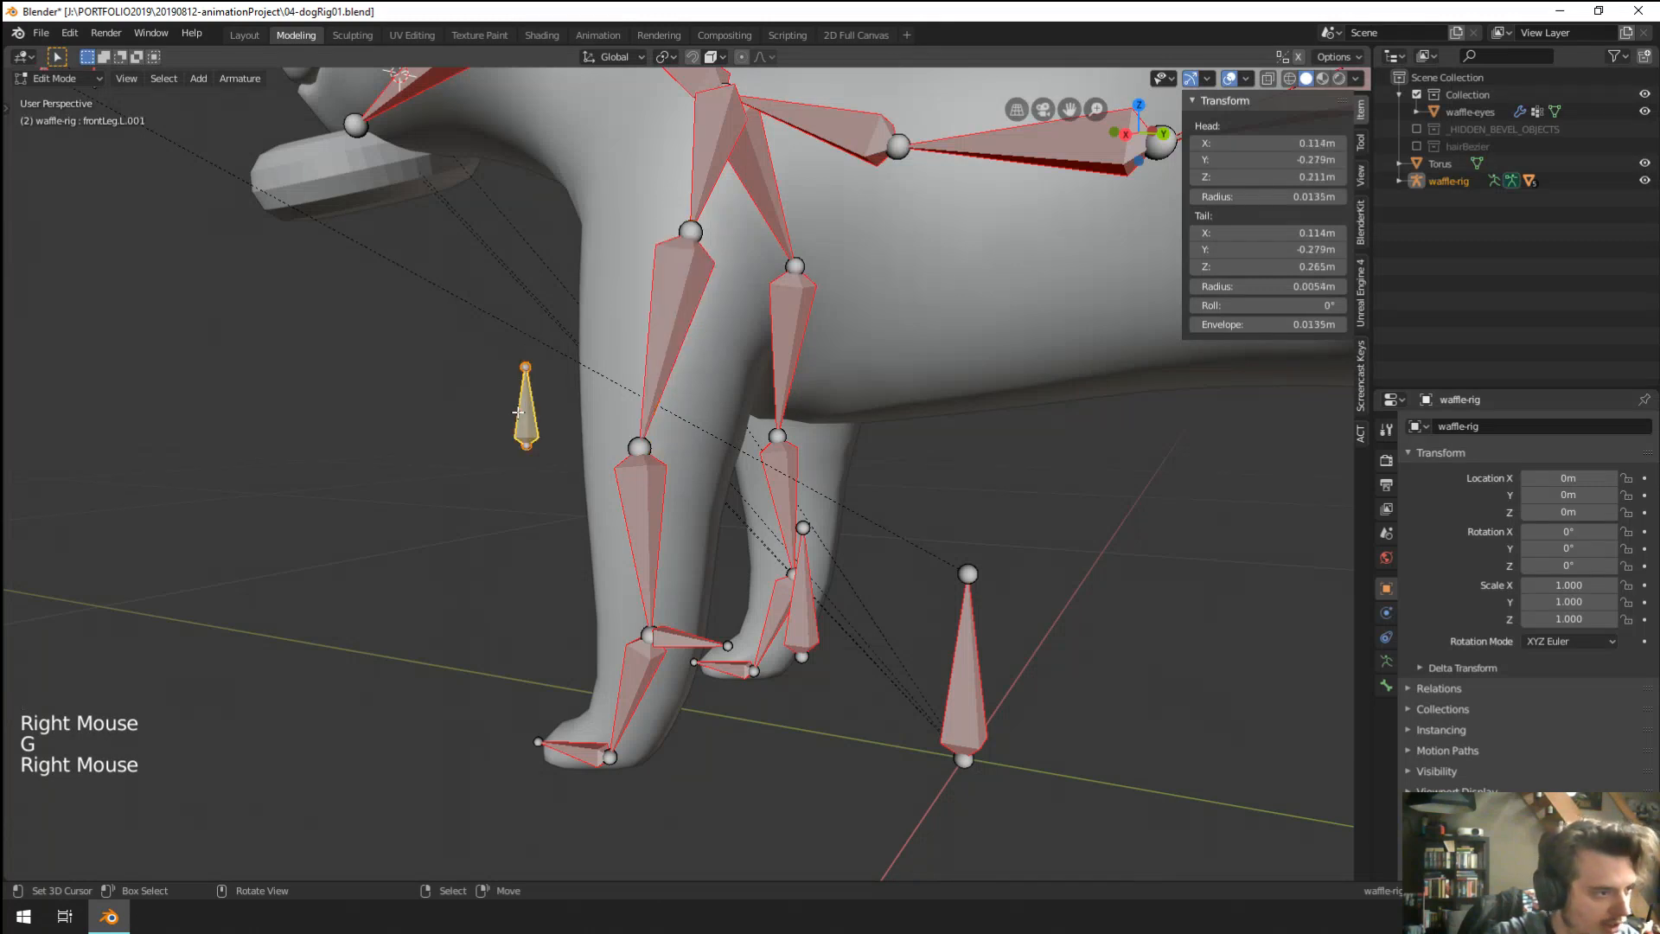
middle_drag(518, 413, 641, 467)
click(1386, 686)
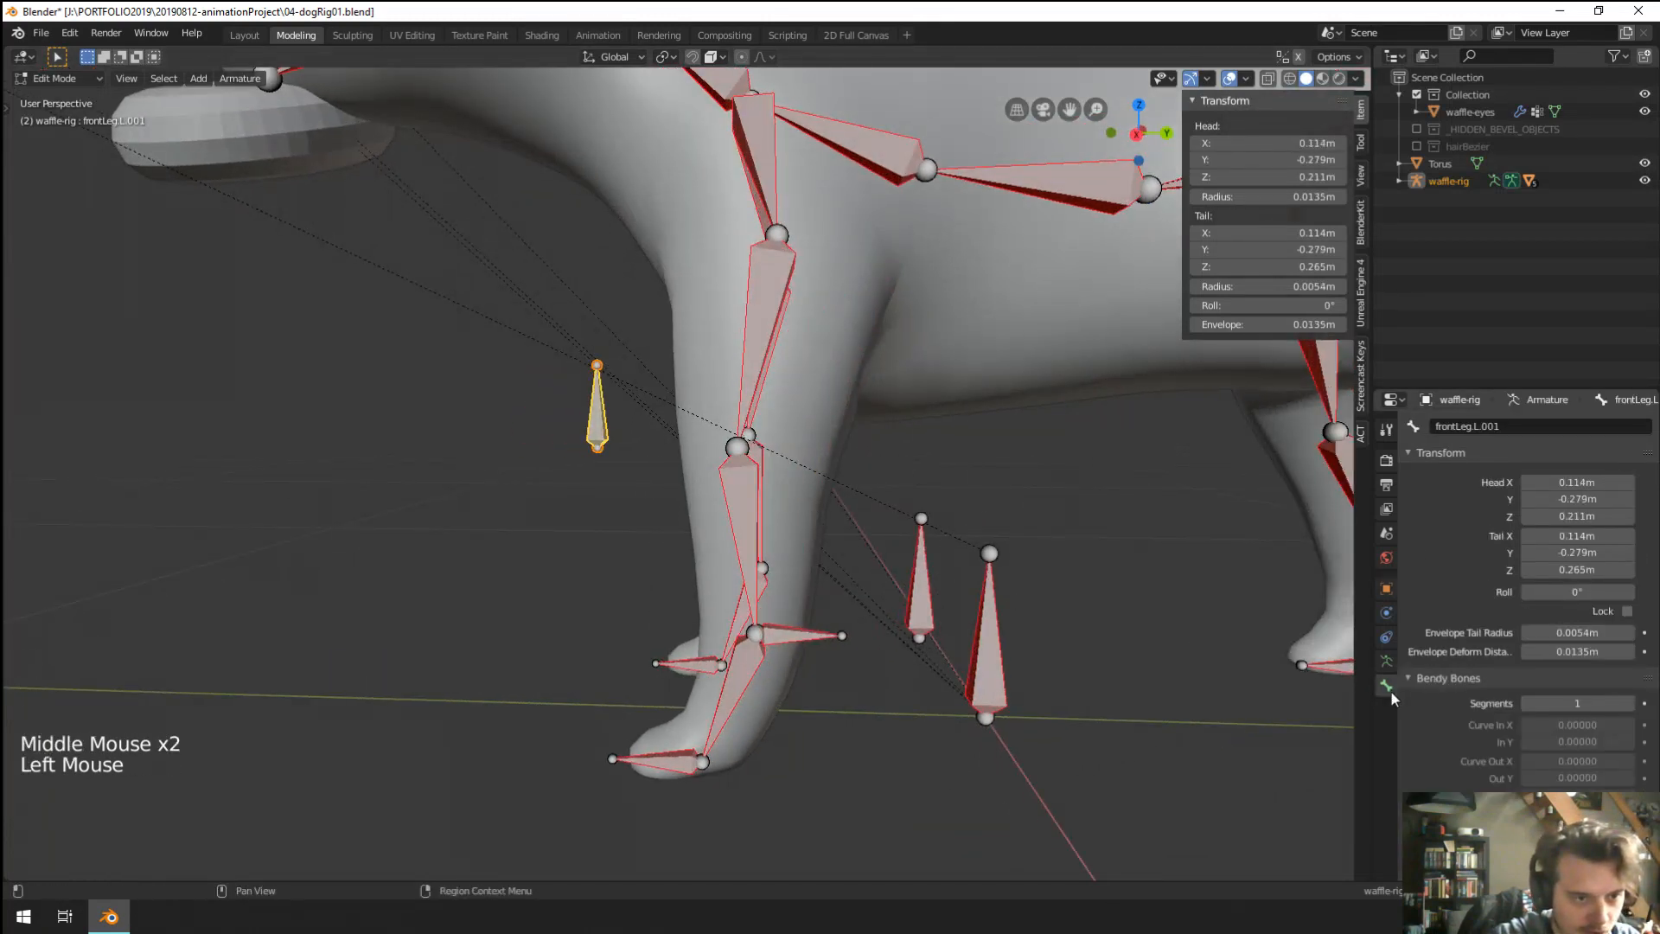
double_click(1502, 424)
text(front)
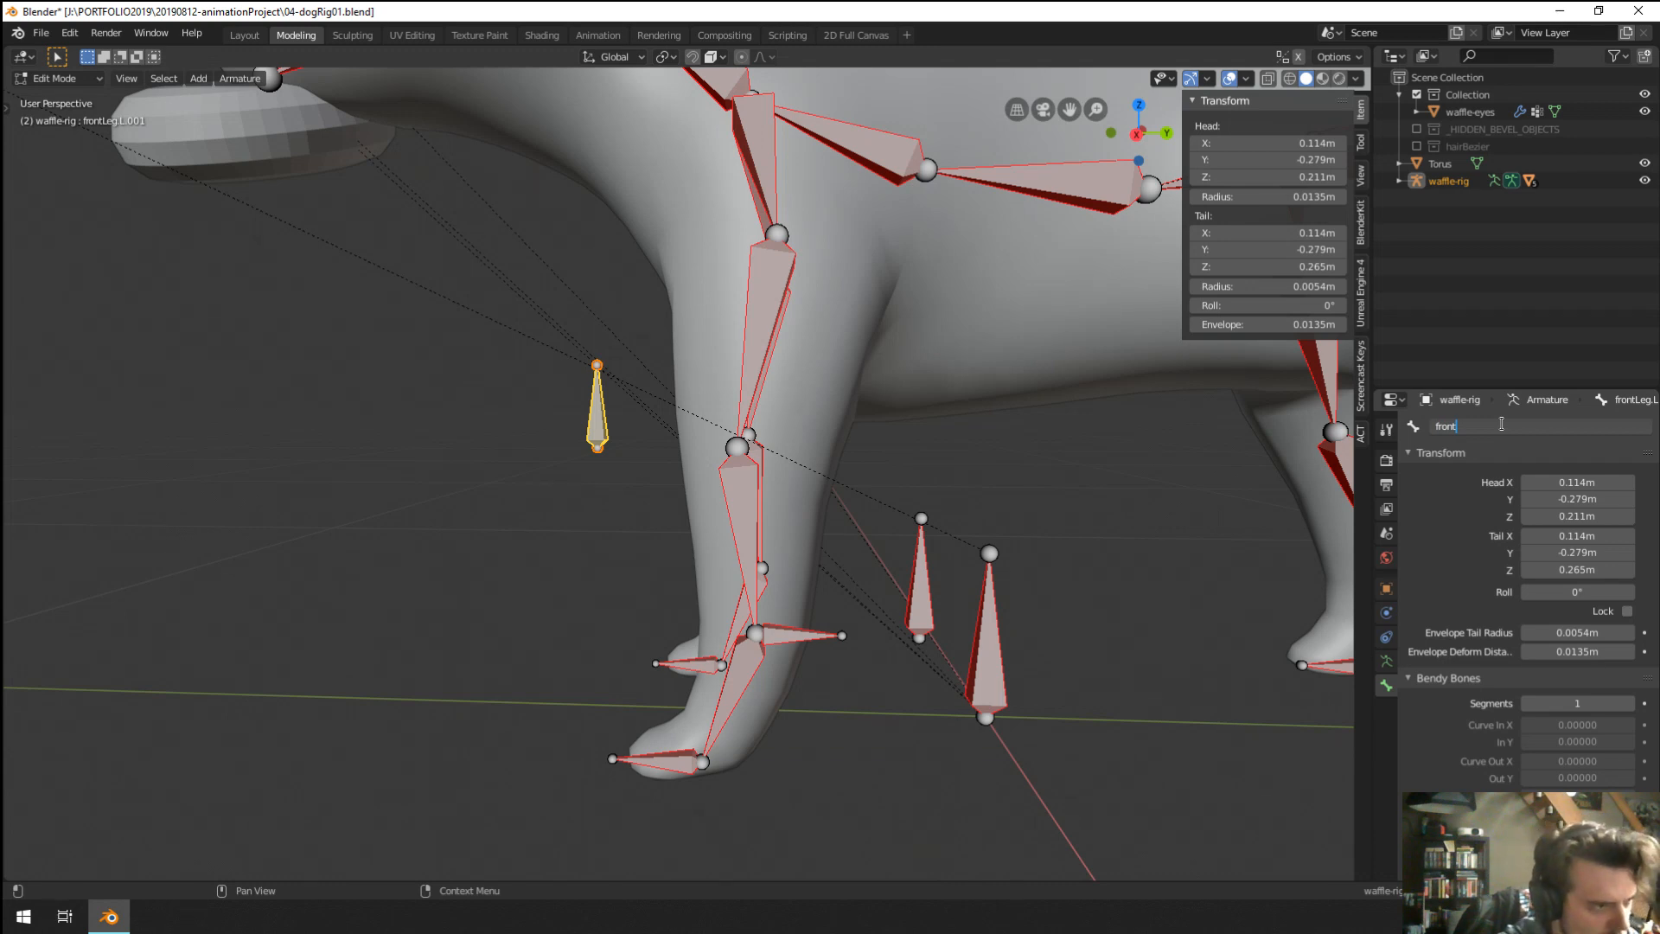
text(Leg)
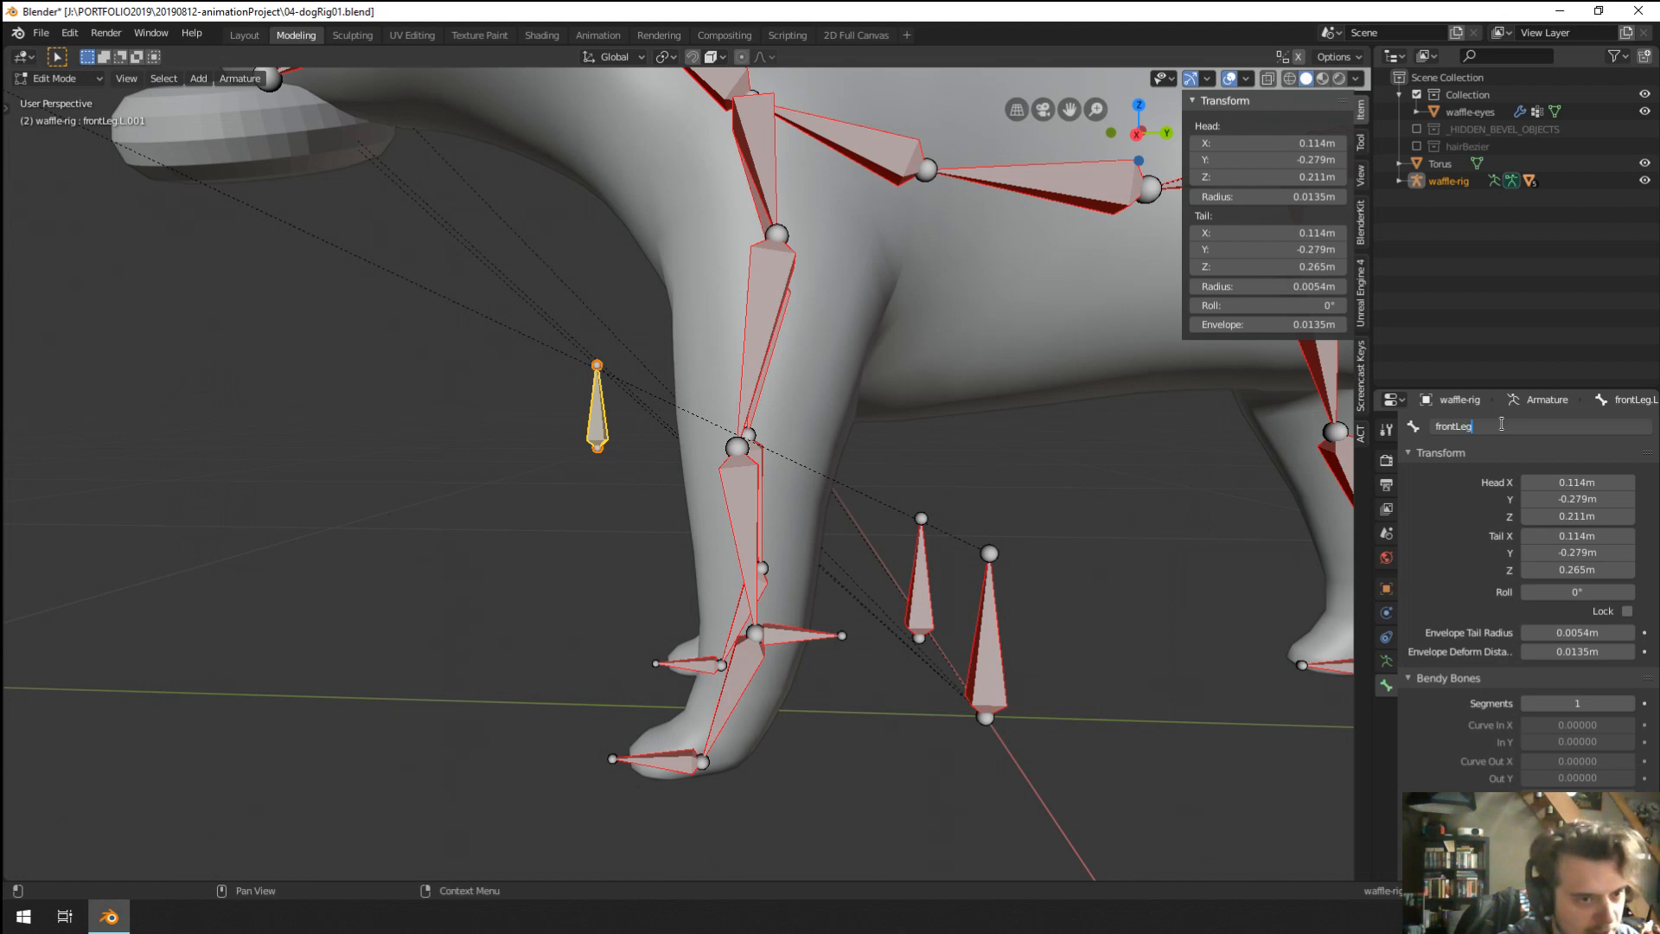
text(PoleT)
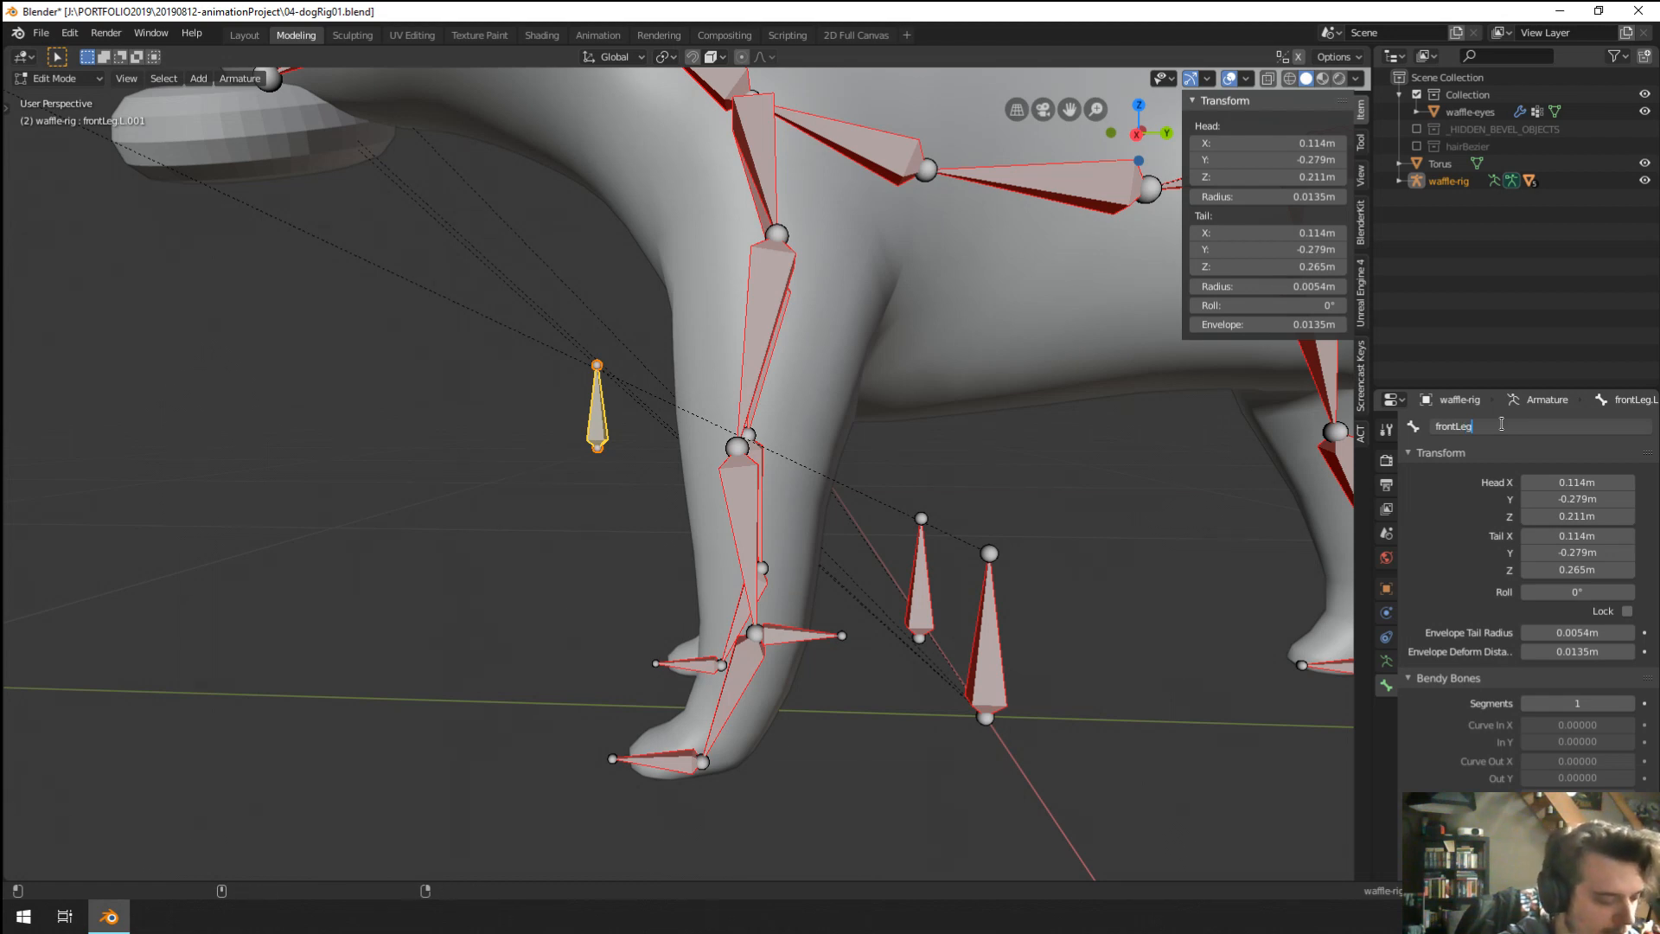
text(arget)
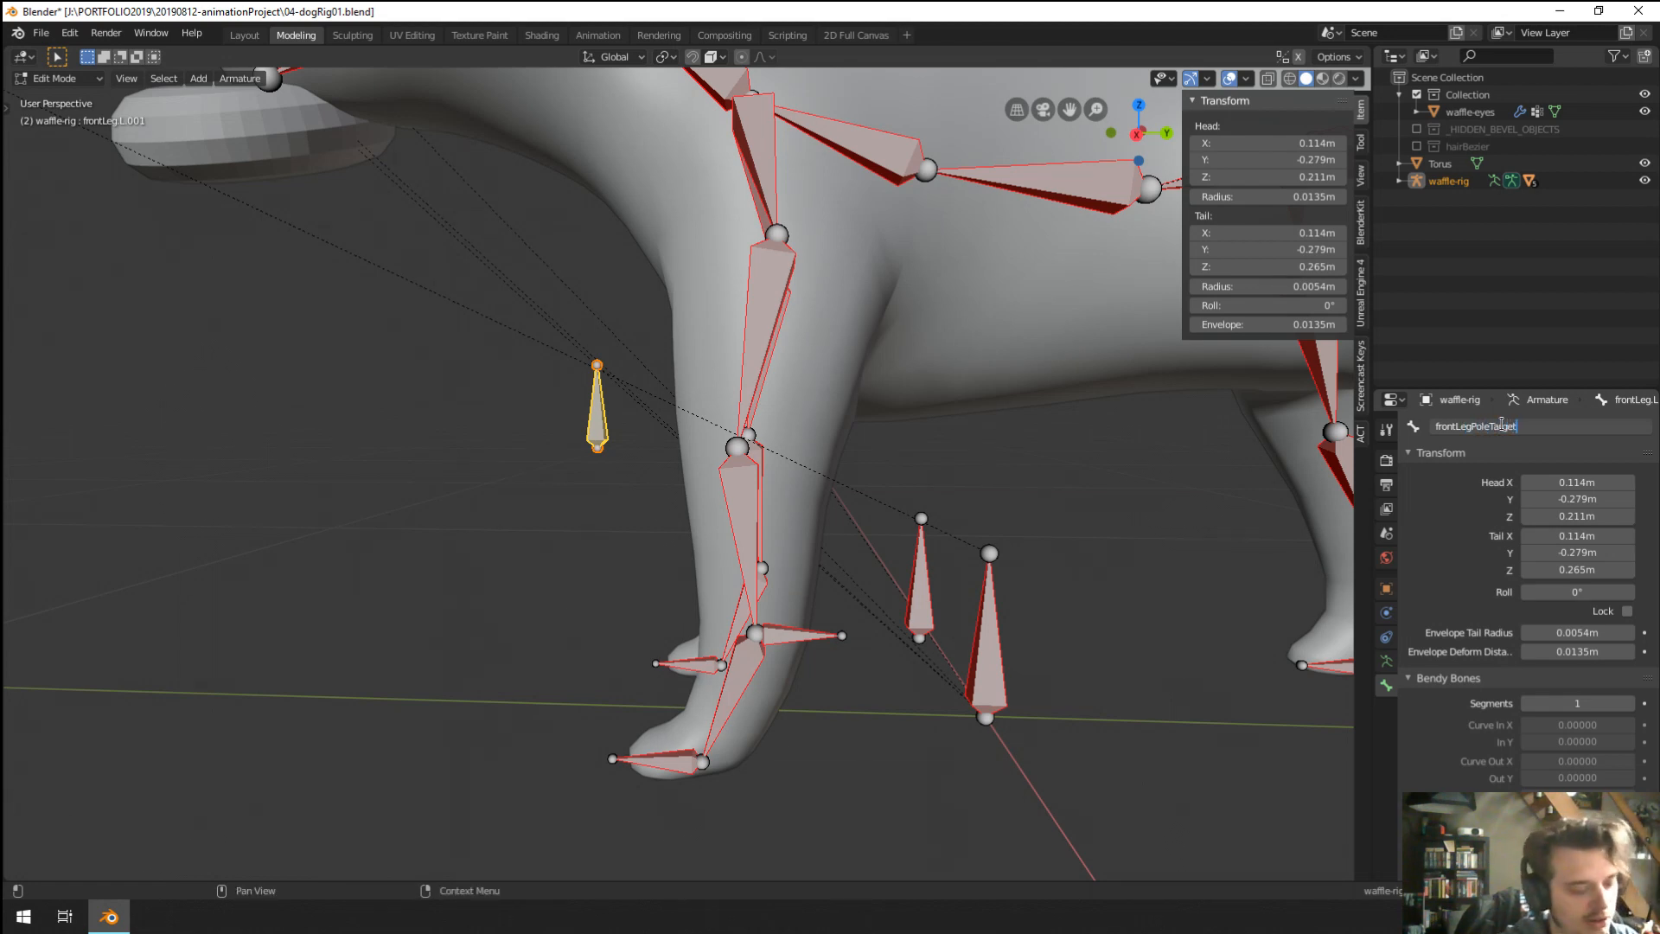
text(.L)
key(Return)
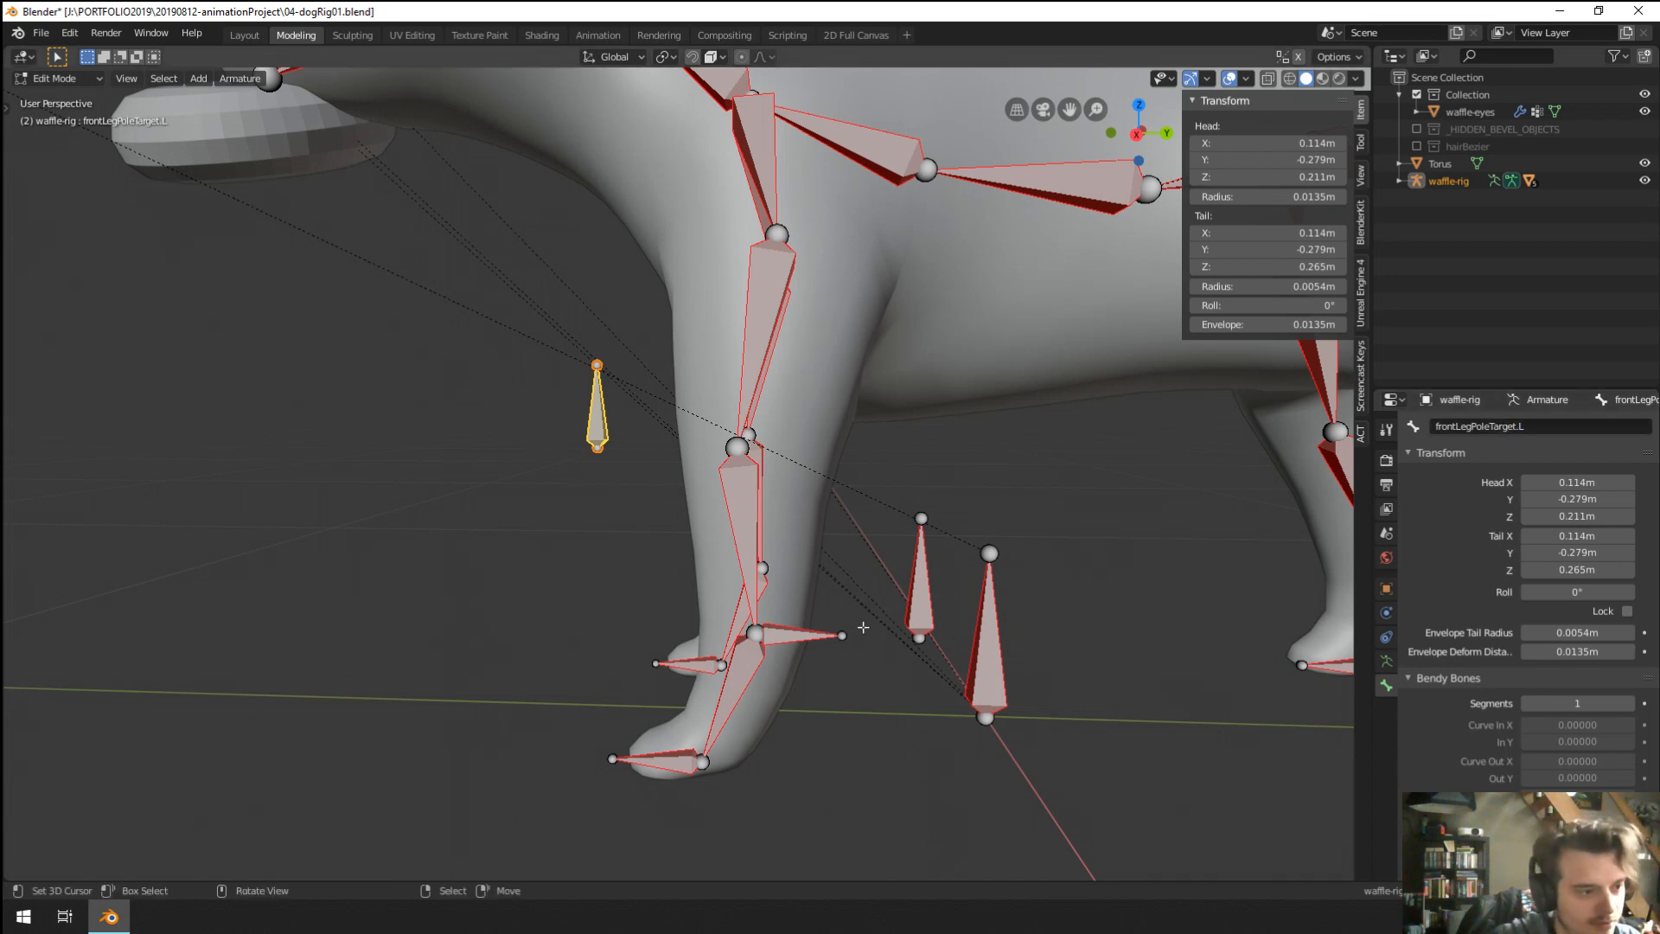
Rename the CTRL-frontPoleTarget.L bone behind the leg to CTRL-frontShinPoleTarget.L.
right_click(990, 677)
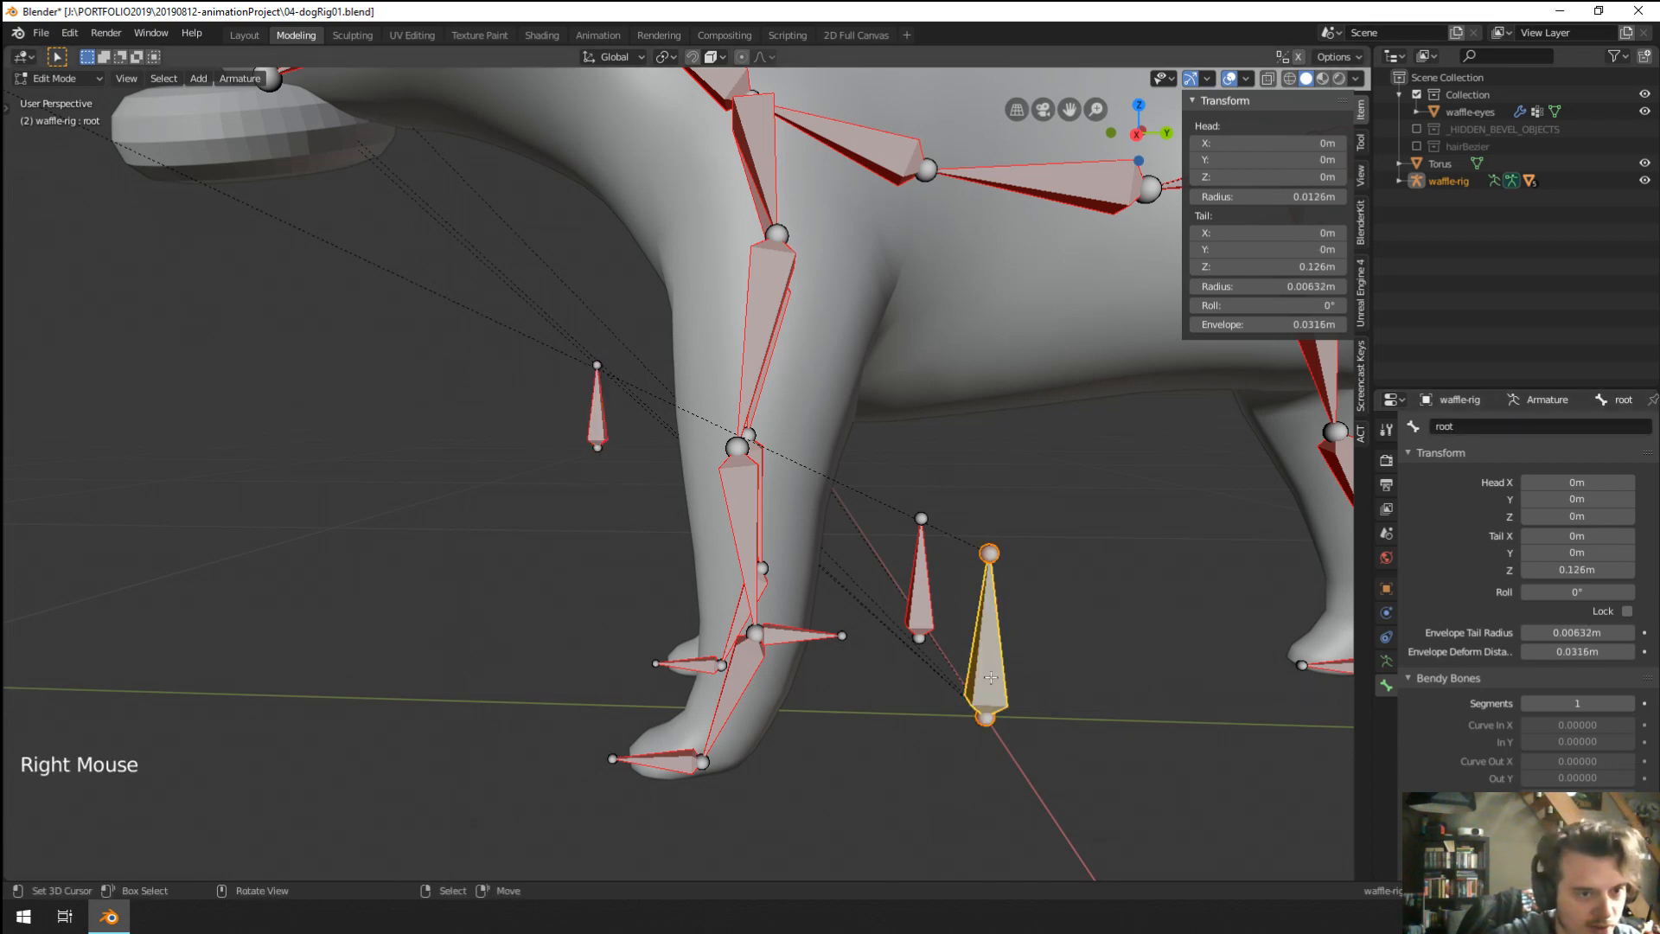
right_click(907, 593)
middle_drag(907, 594, 1012, 581)
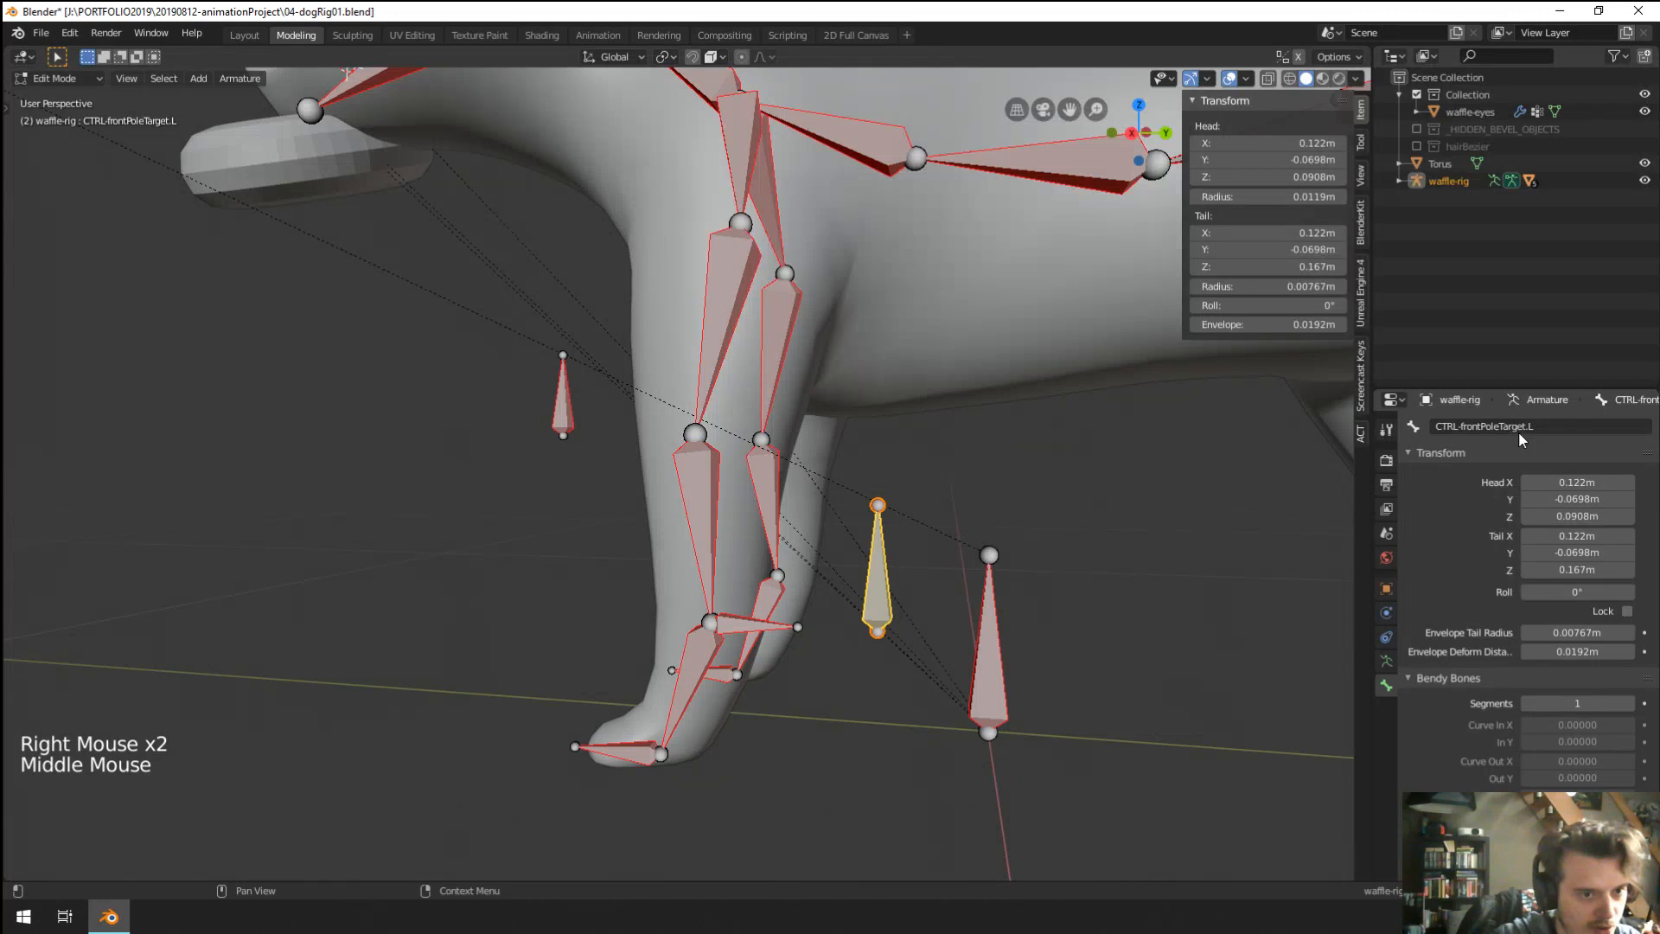
right_click(569, 422)
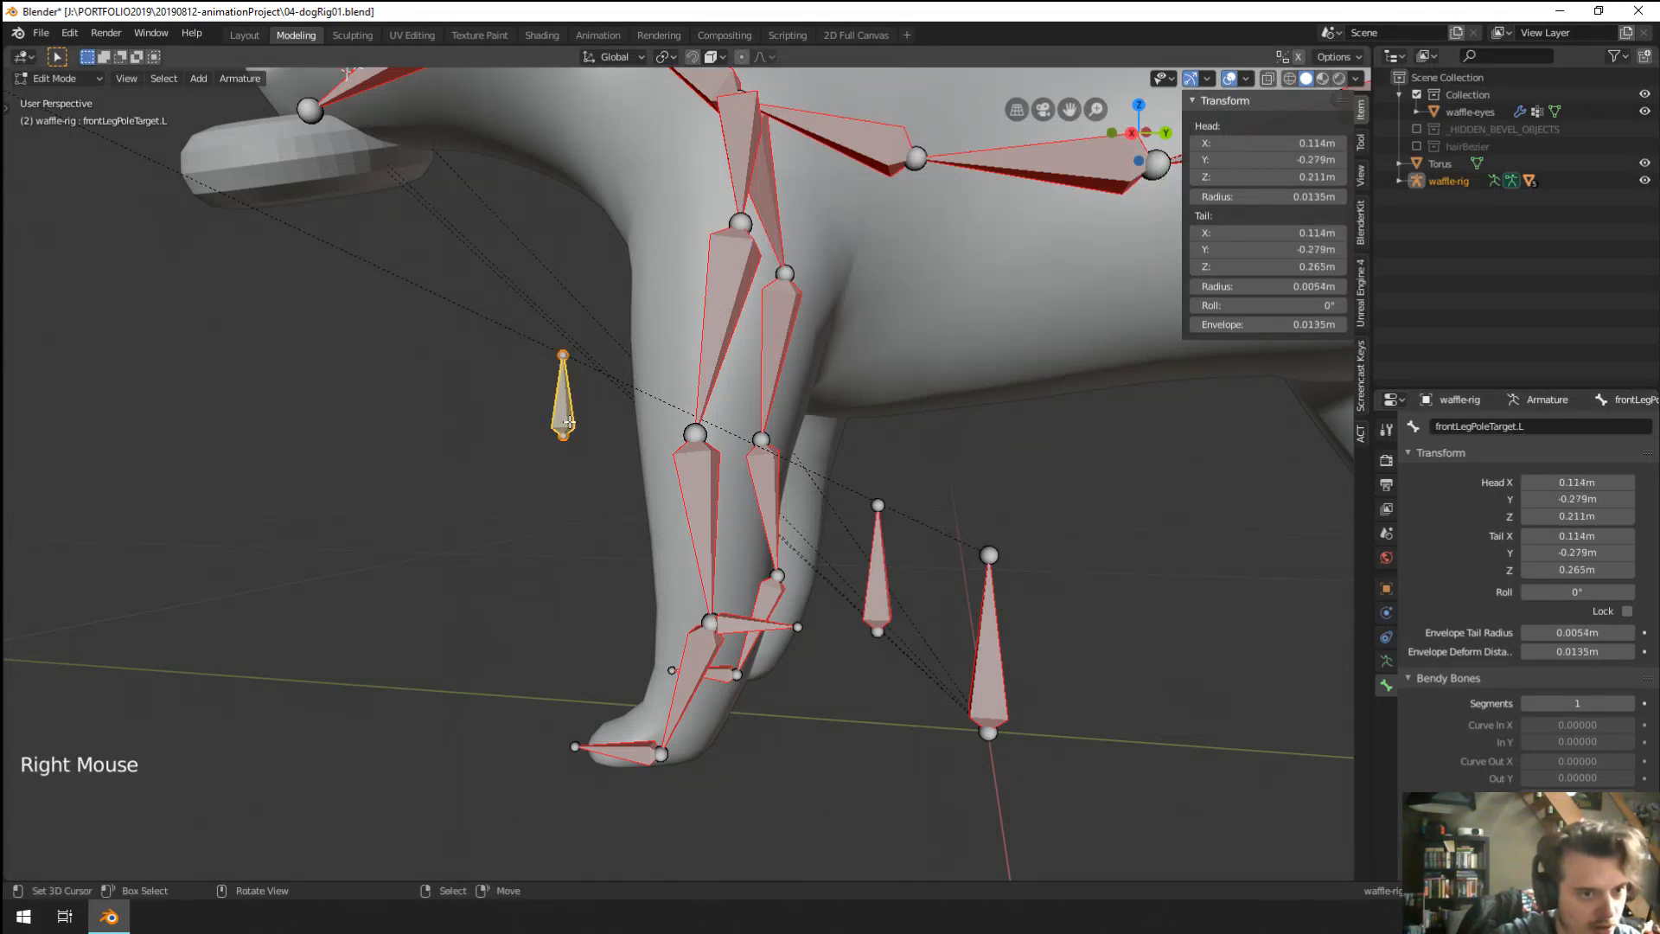
right_click(878, 594)
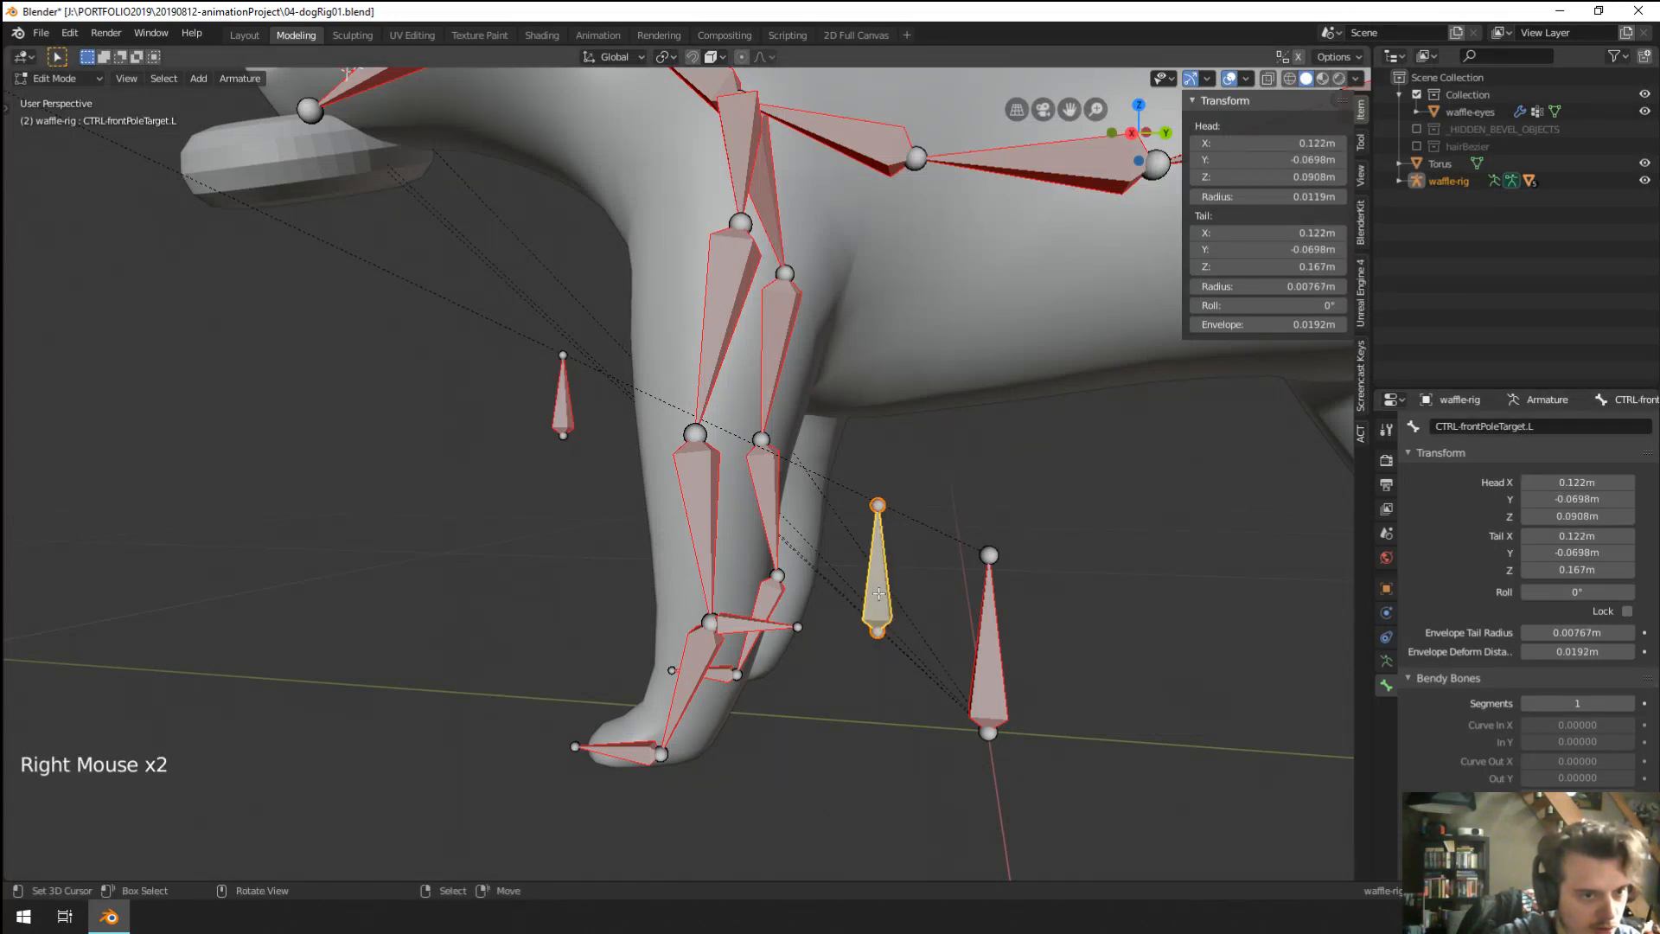
click(1481, 427)
text(Shin)
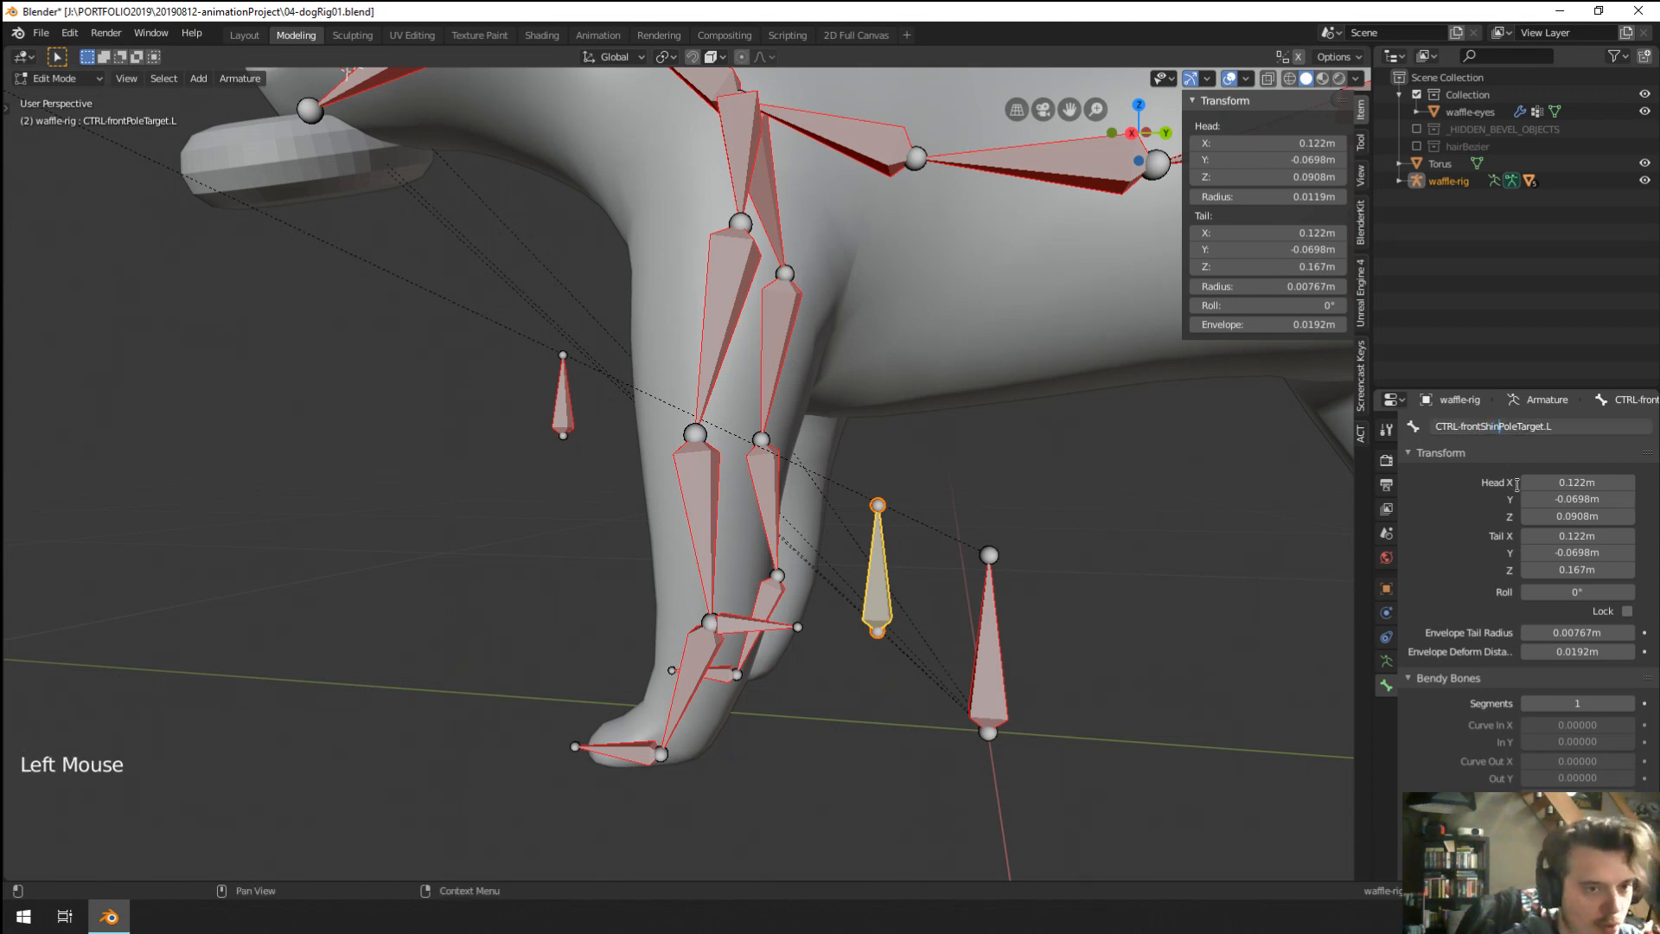
key(Return)
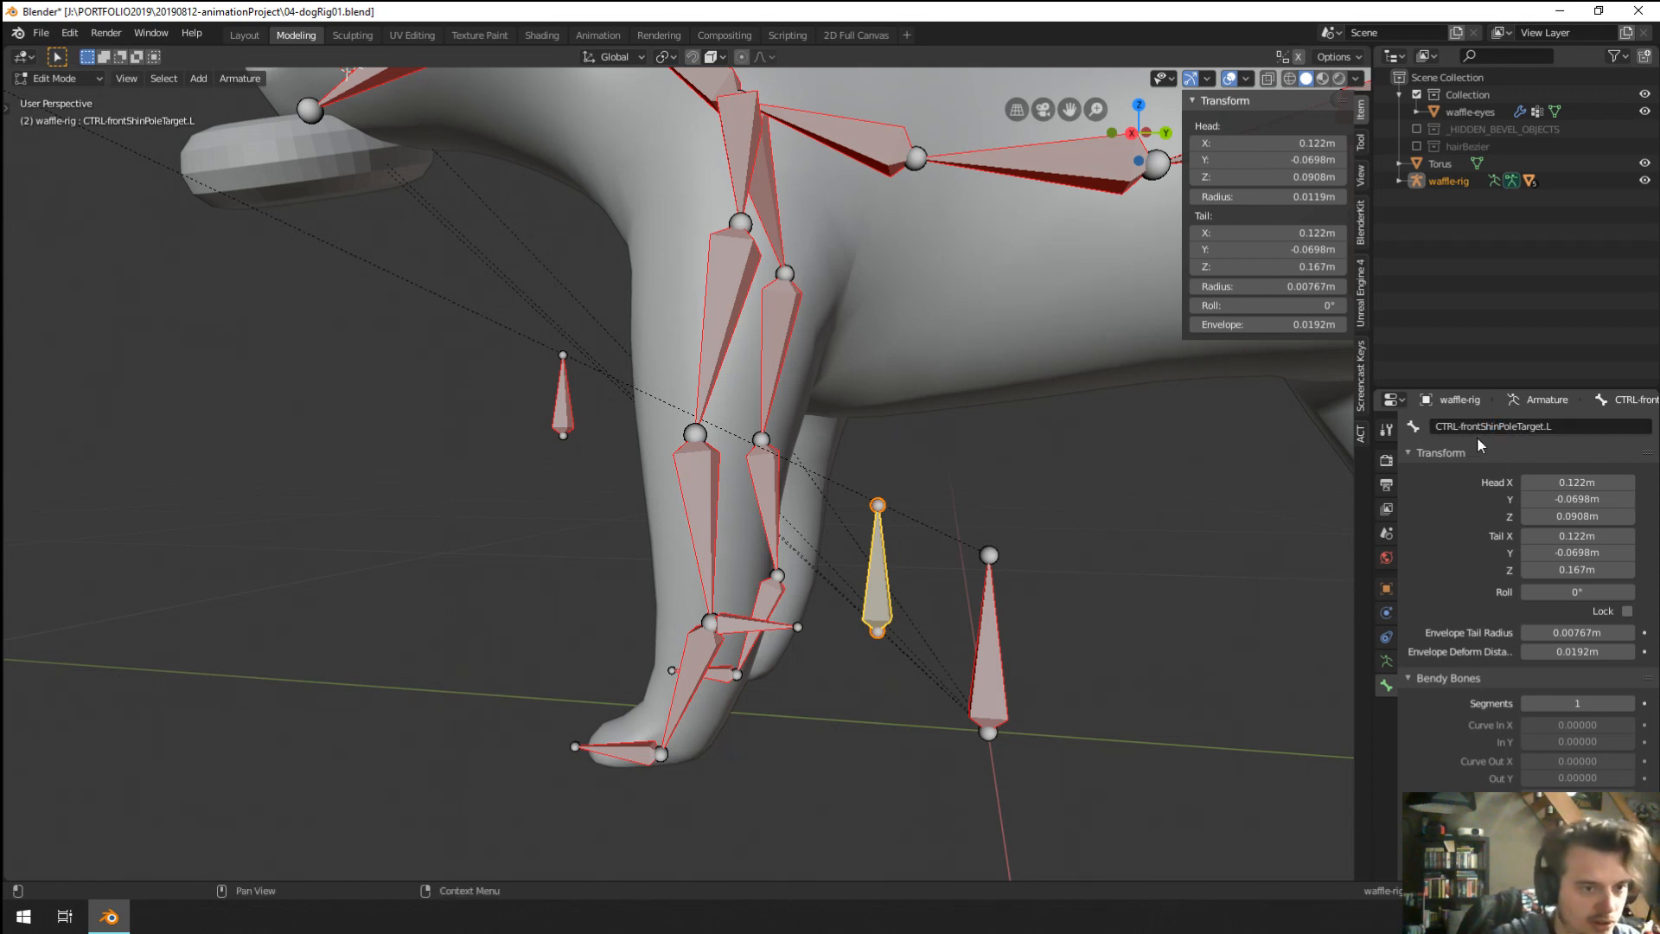
Add the CTRL- prefix to the bone in front of the leg, naming it CTRL-frontLegPoleTarget.L.
right_click(563, 393)
click(1556, 425)
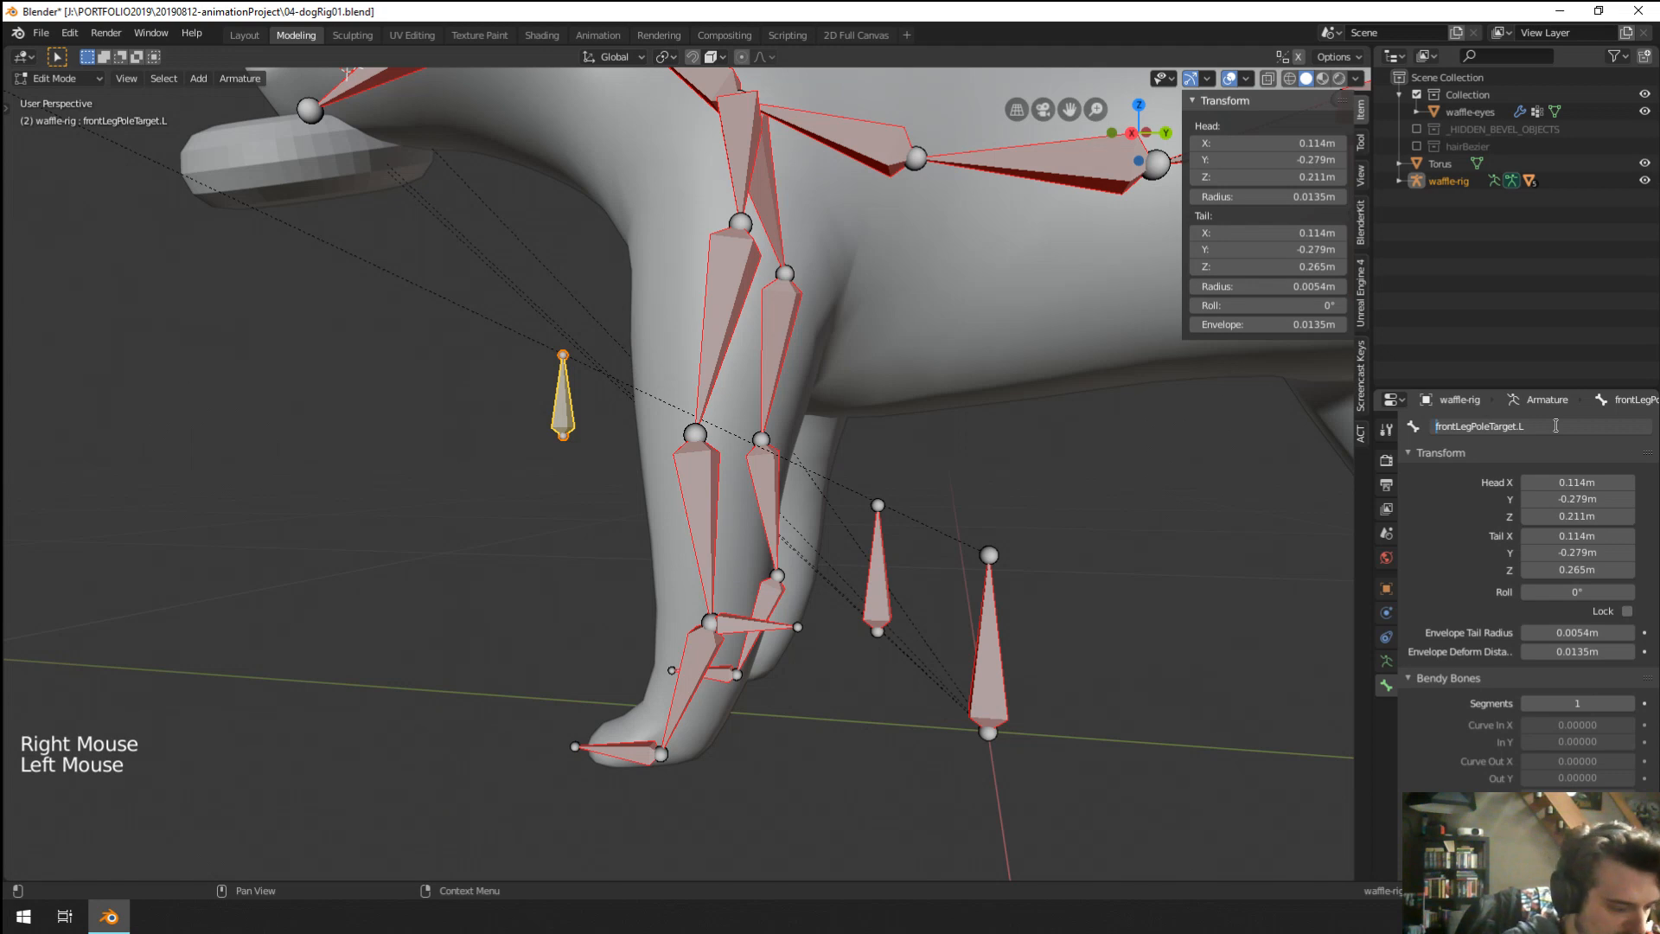
key(Home)
text(CTRL-)
key(Return)
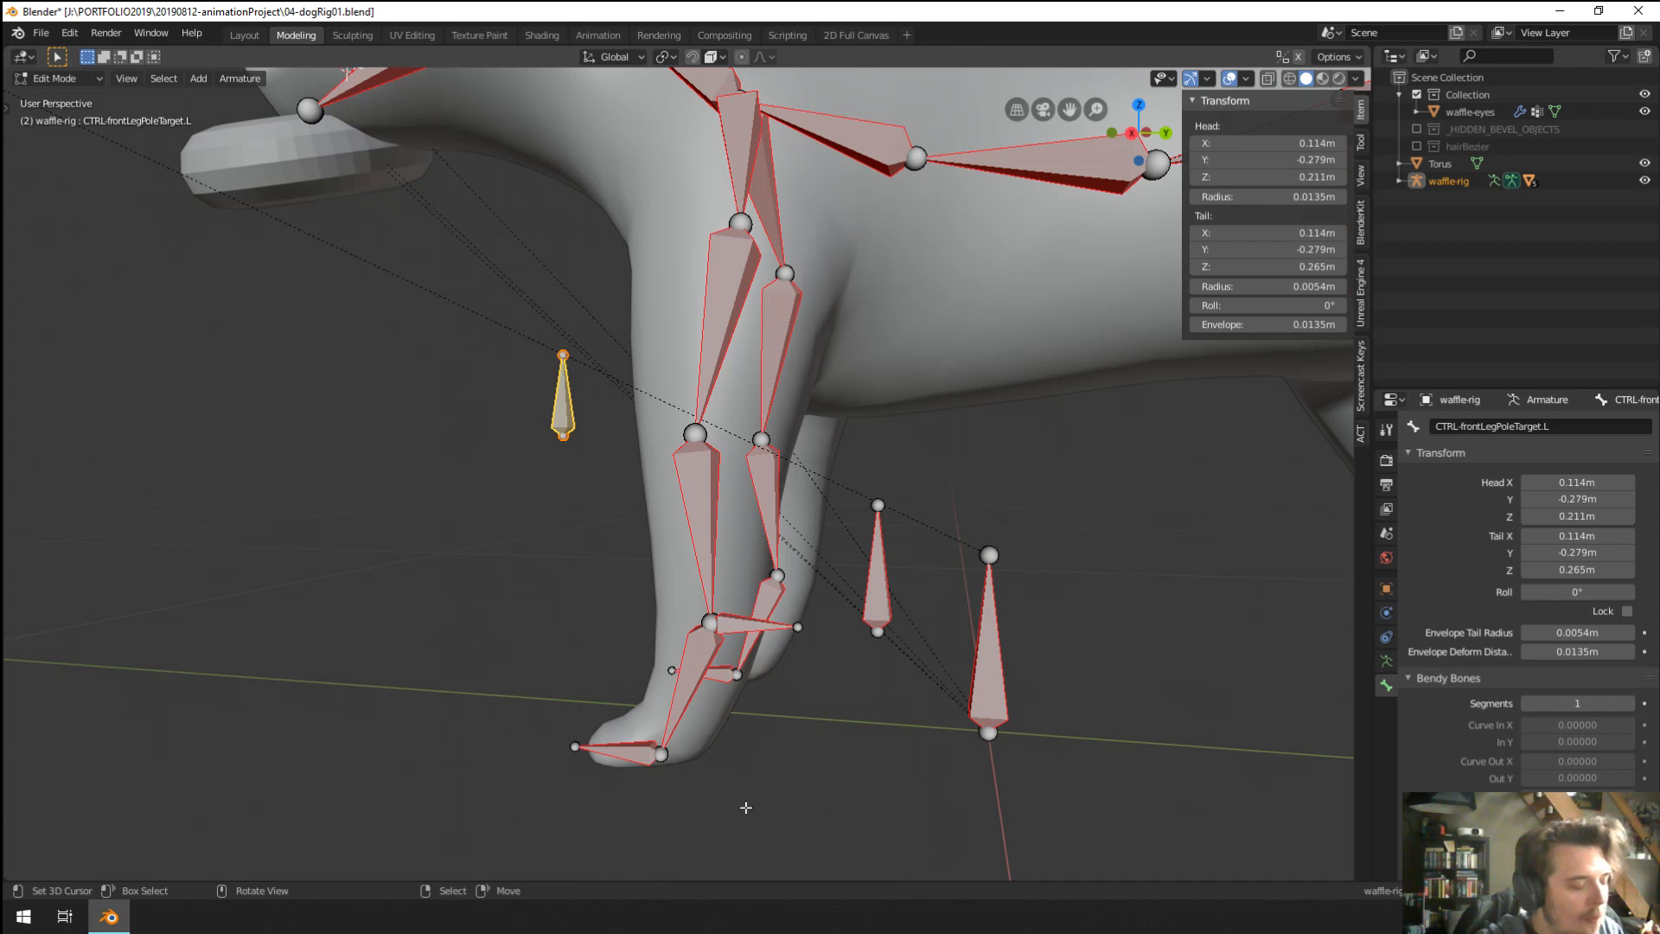
Return to Pose Mode and test-move CTRL-shinIK to check how the leg and shin bend.
middle_drag(792, 680, 724, 706)
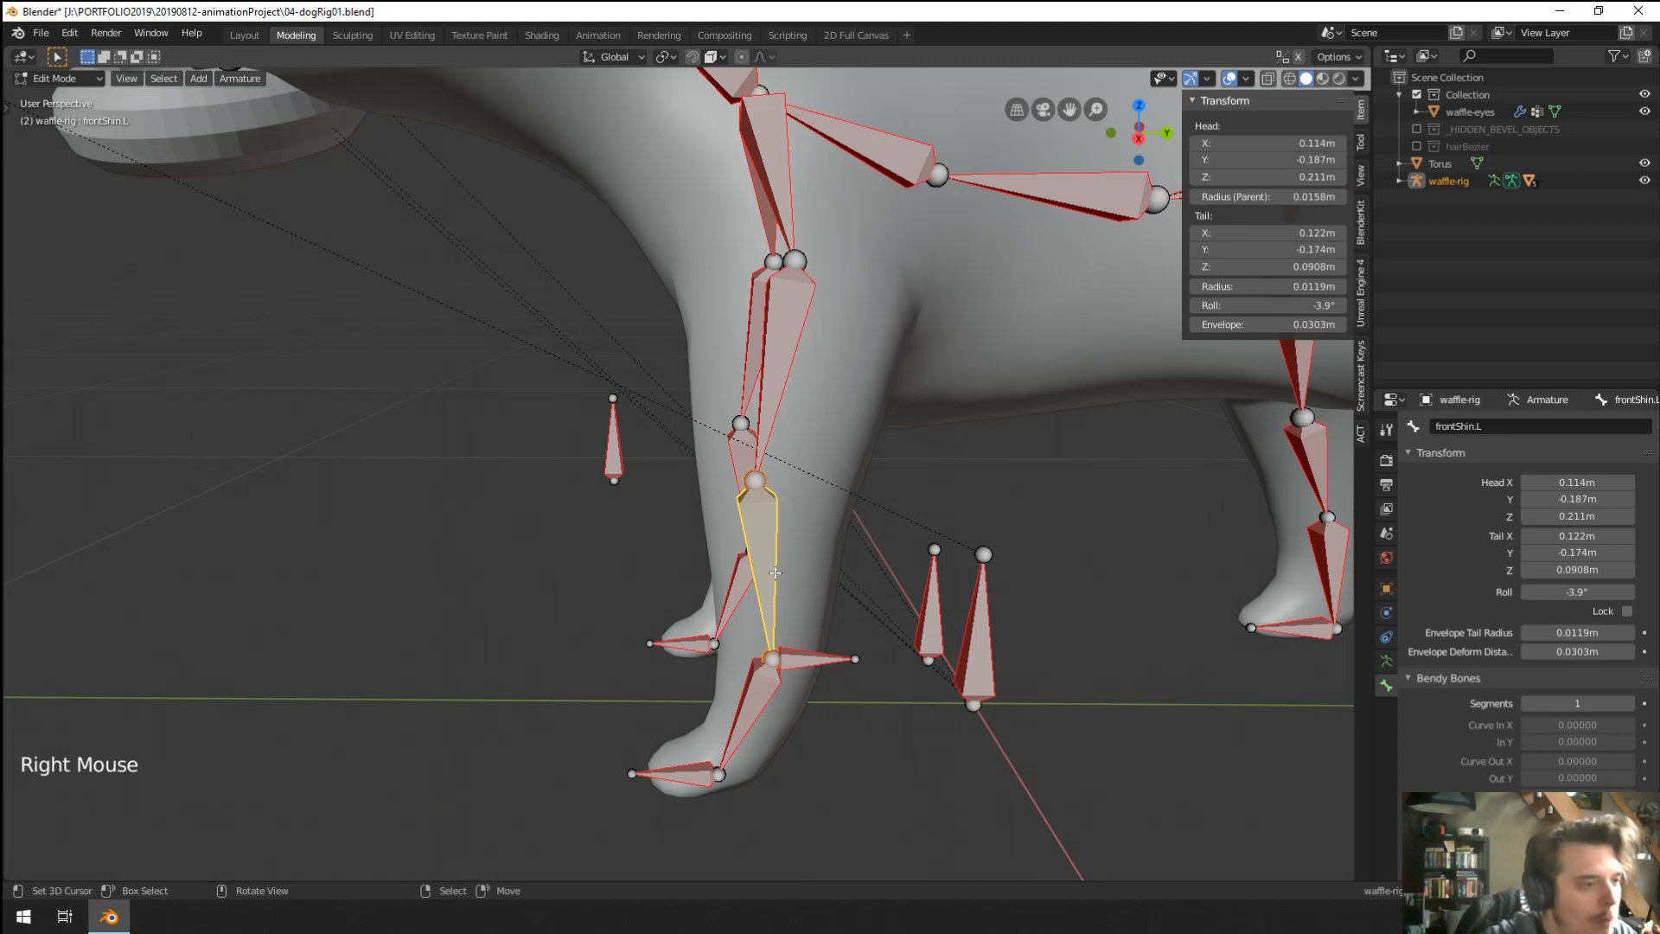
key(Tab)
middle_drag(775, 584, 804, 519)
right_click(817, 481)
key(g)
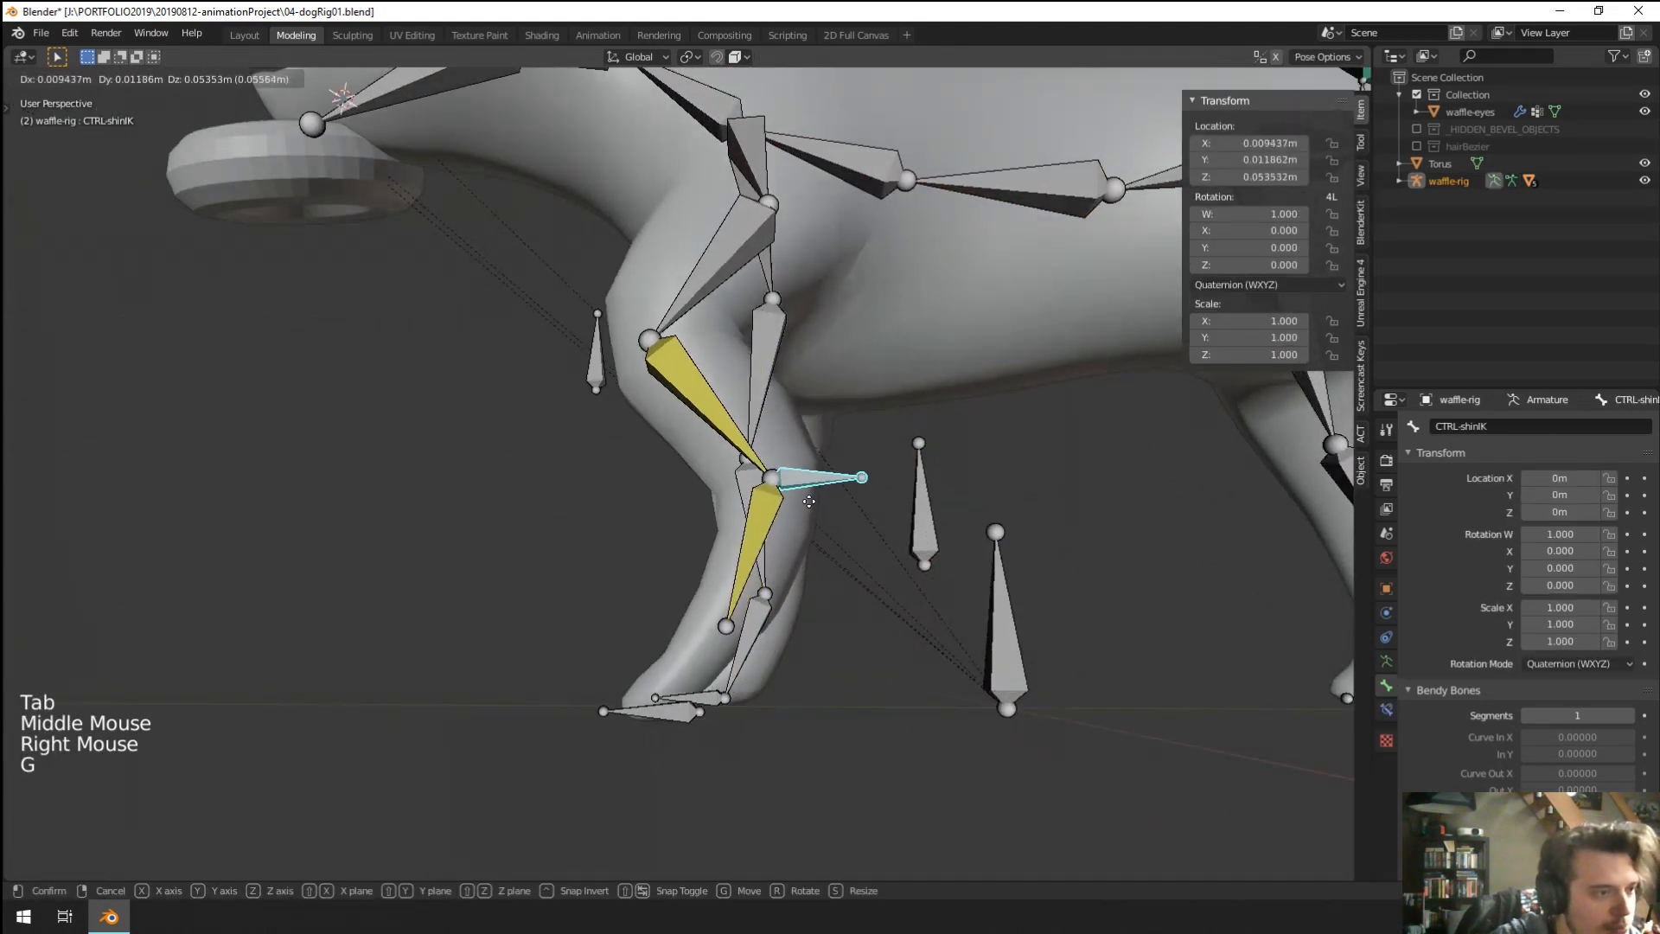
key(g)
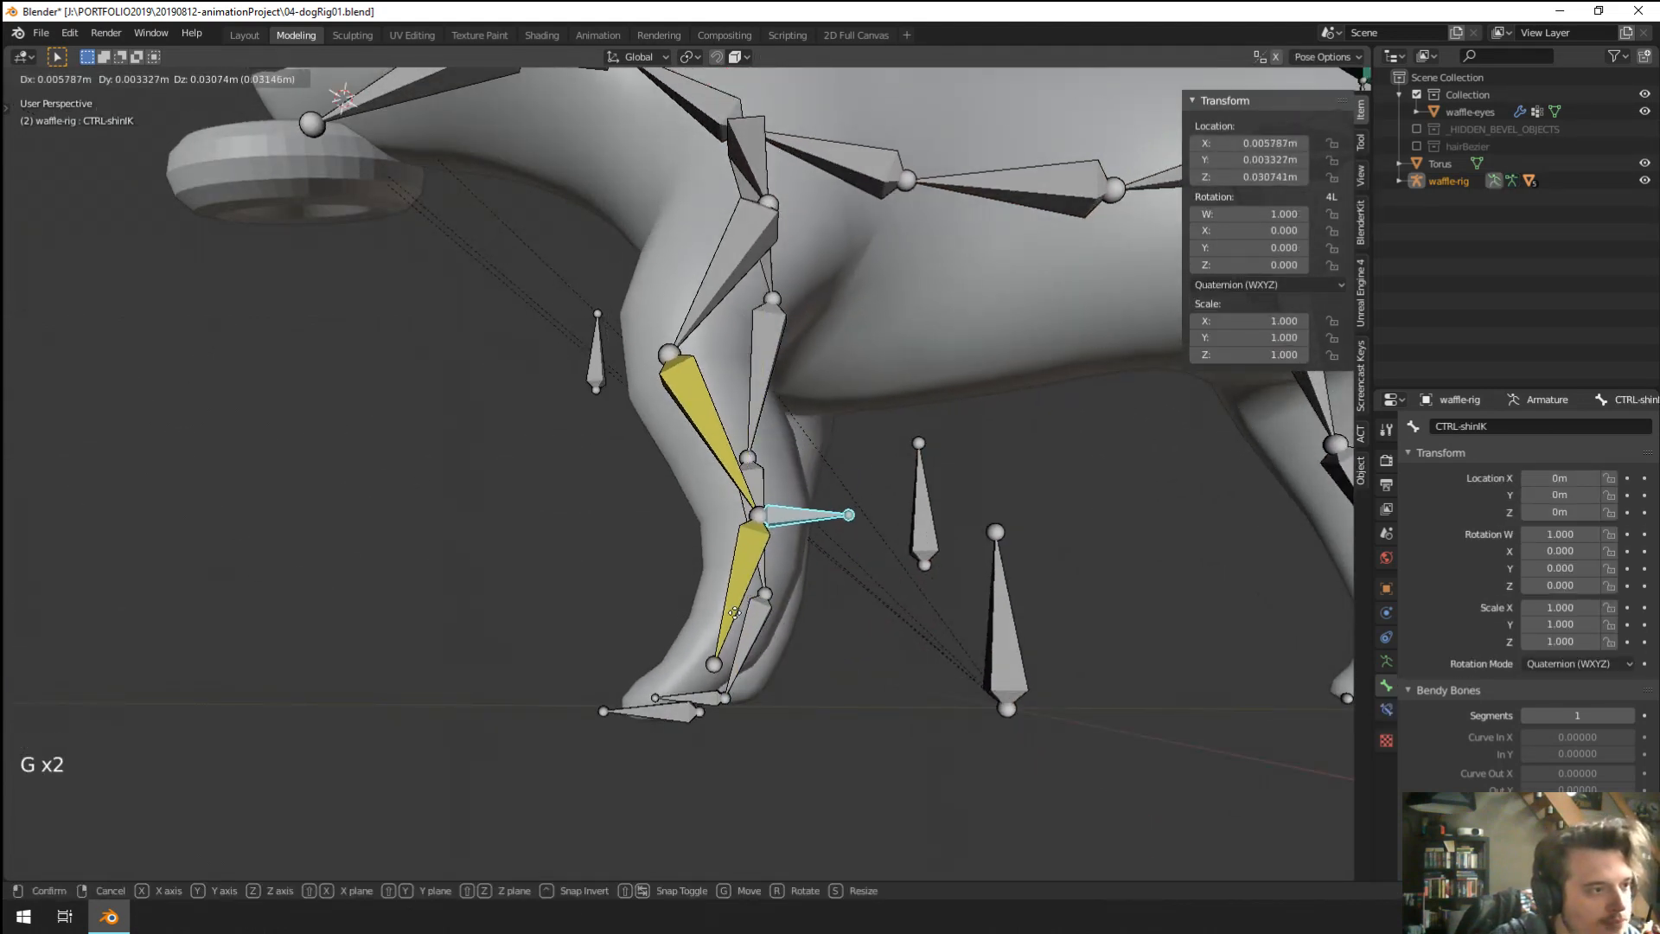
right_click(723, 475)
Set the pole target of frontShin.L's IK constraint to waffle-rig with CTRL-frontLegPoleTarget.L as the bone.
right_click(735, 471)
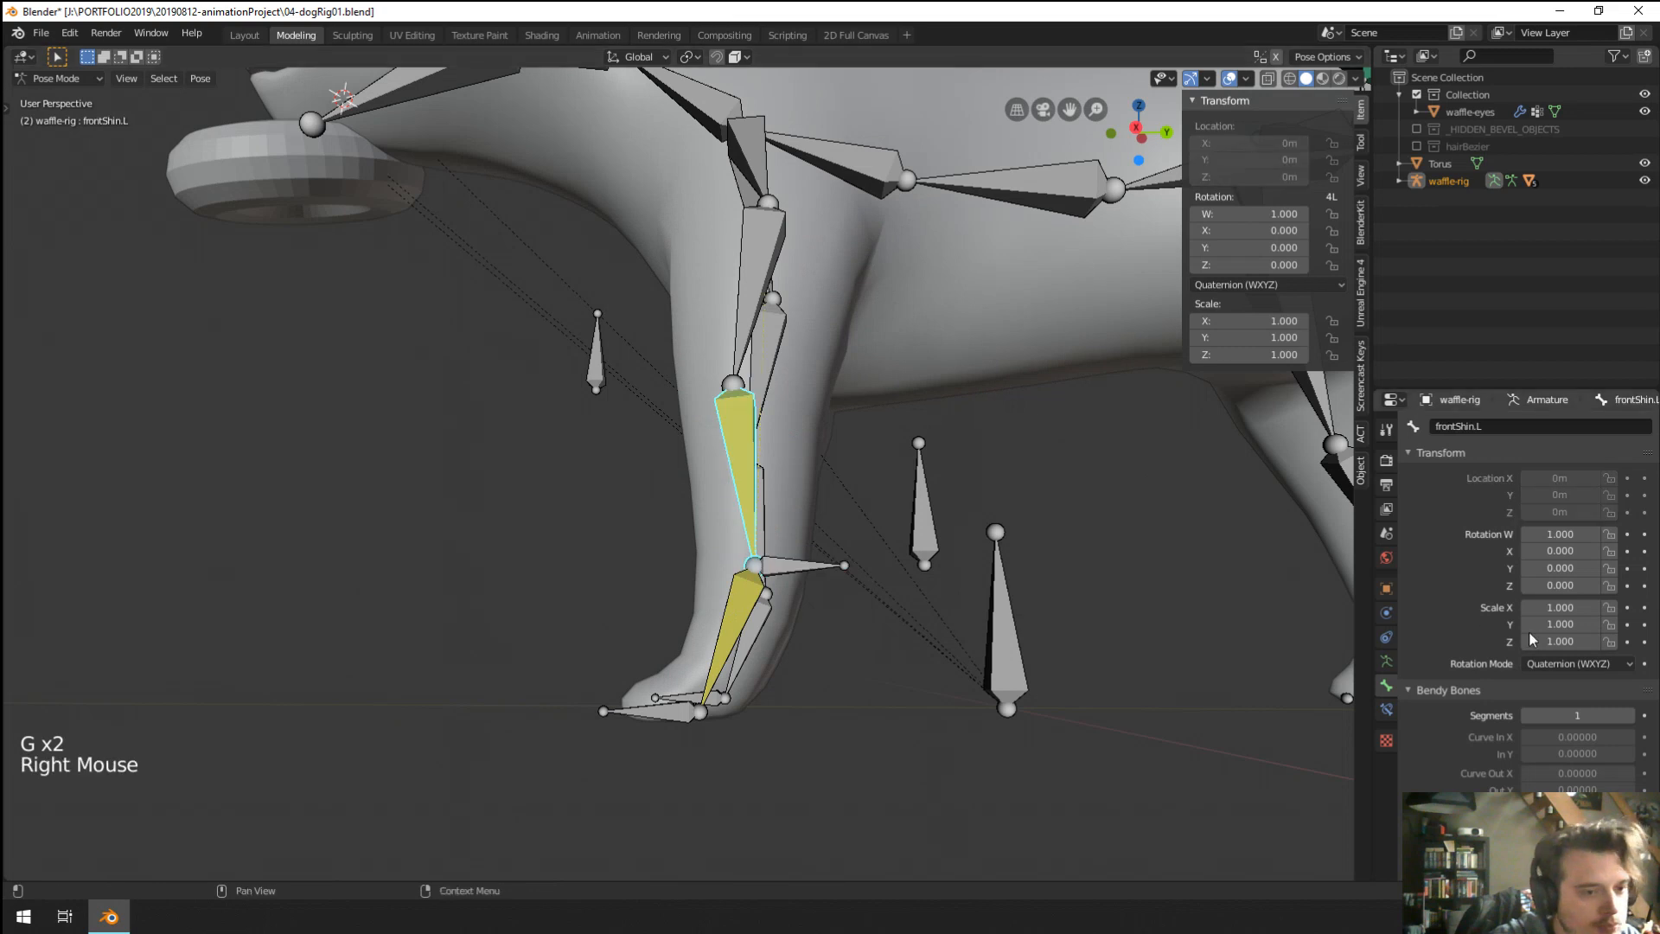
click(1388, 709)
click(1553, 532)
text(wa)
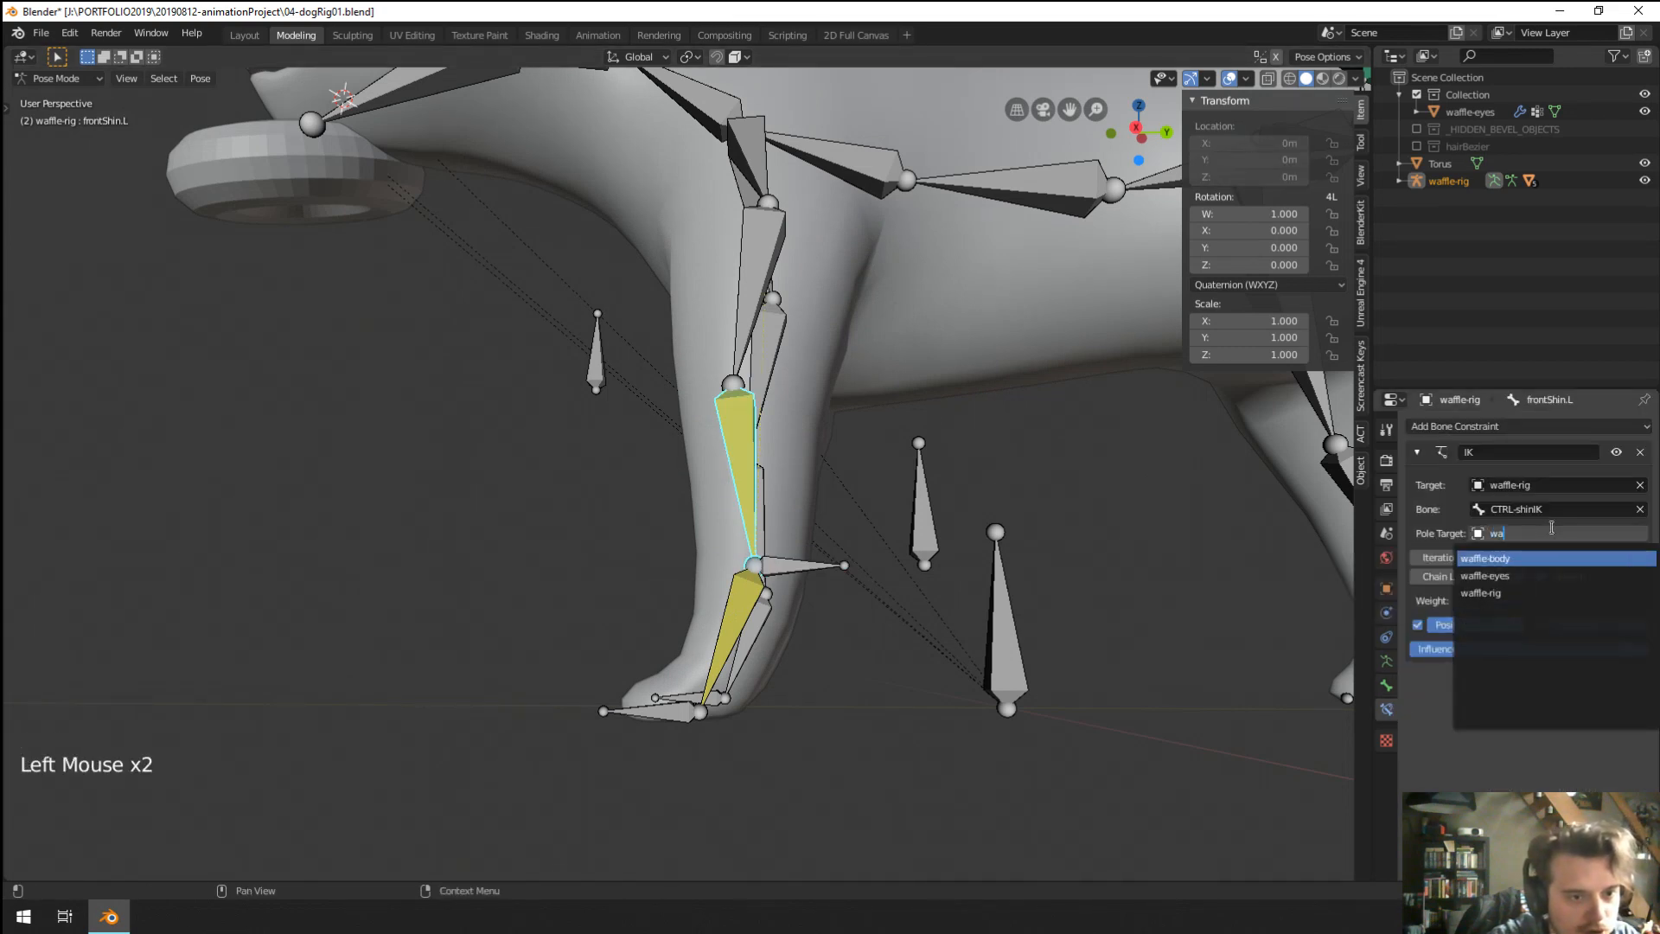
text(ff)
key(Down)
key(Down)
key(Return)
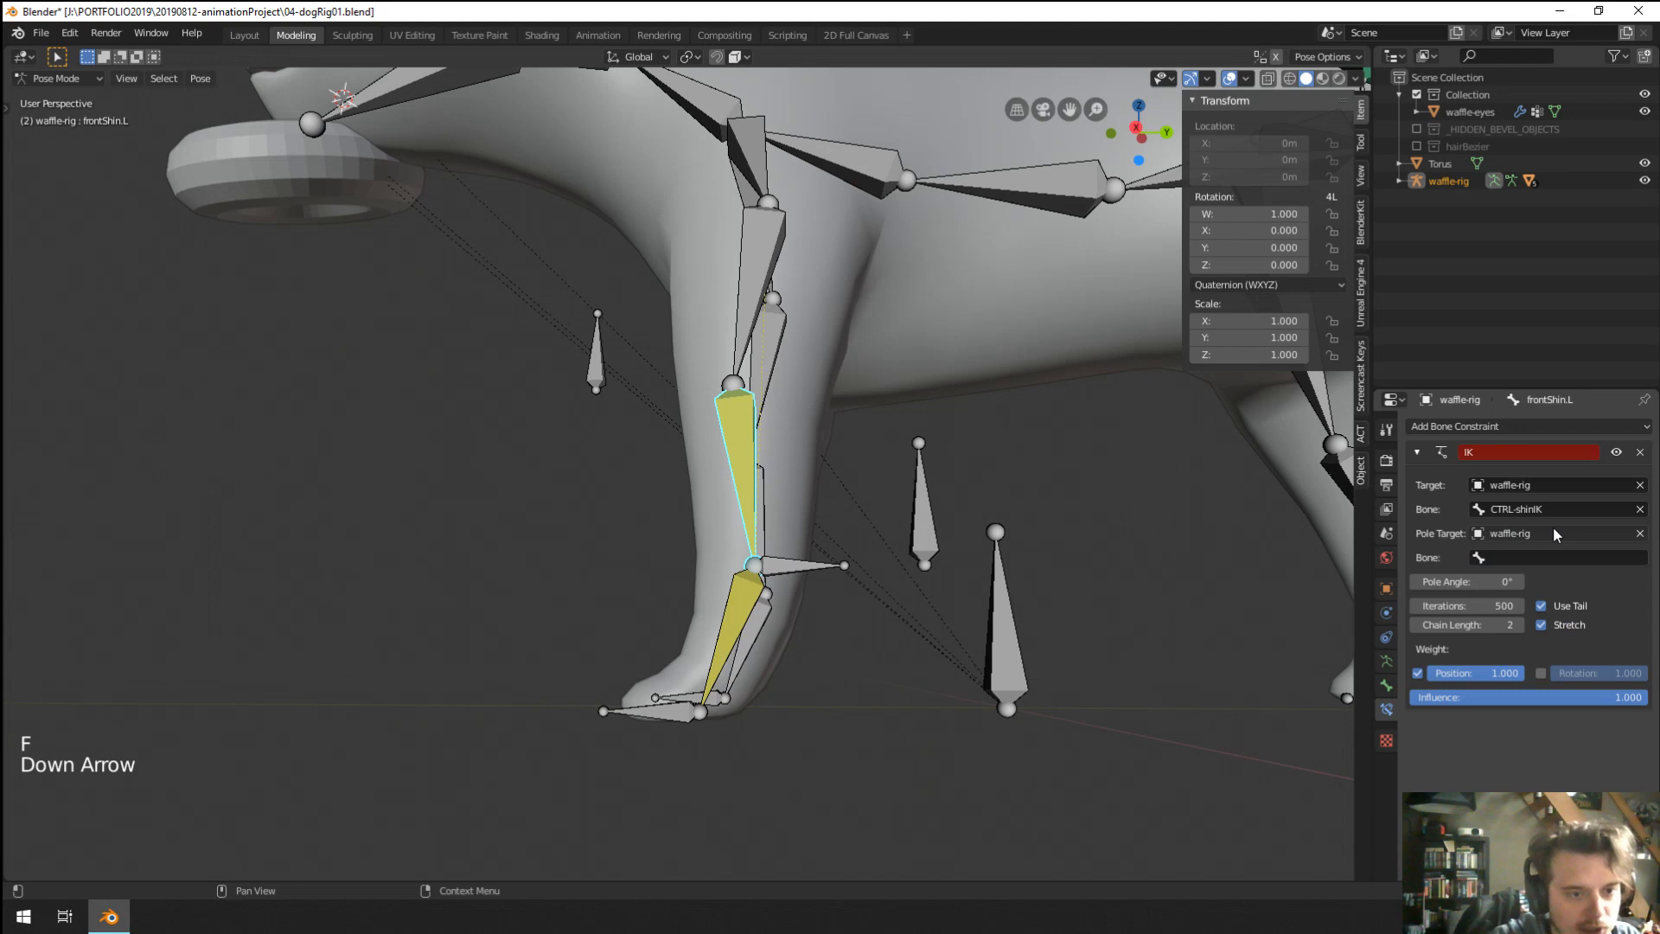
click(1527, 556)
text(pol)
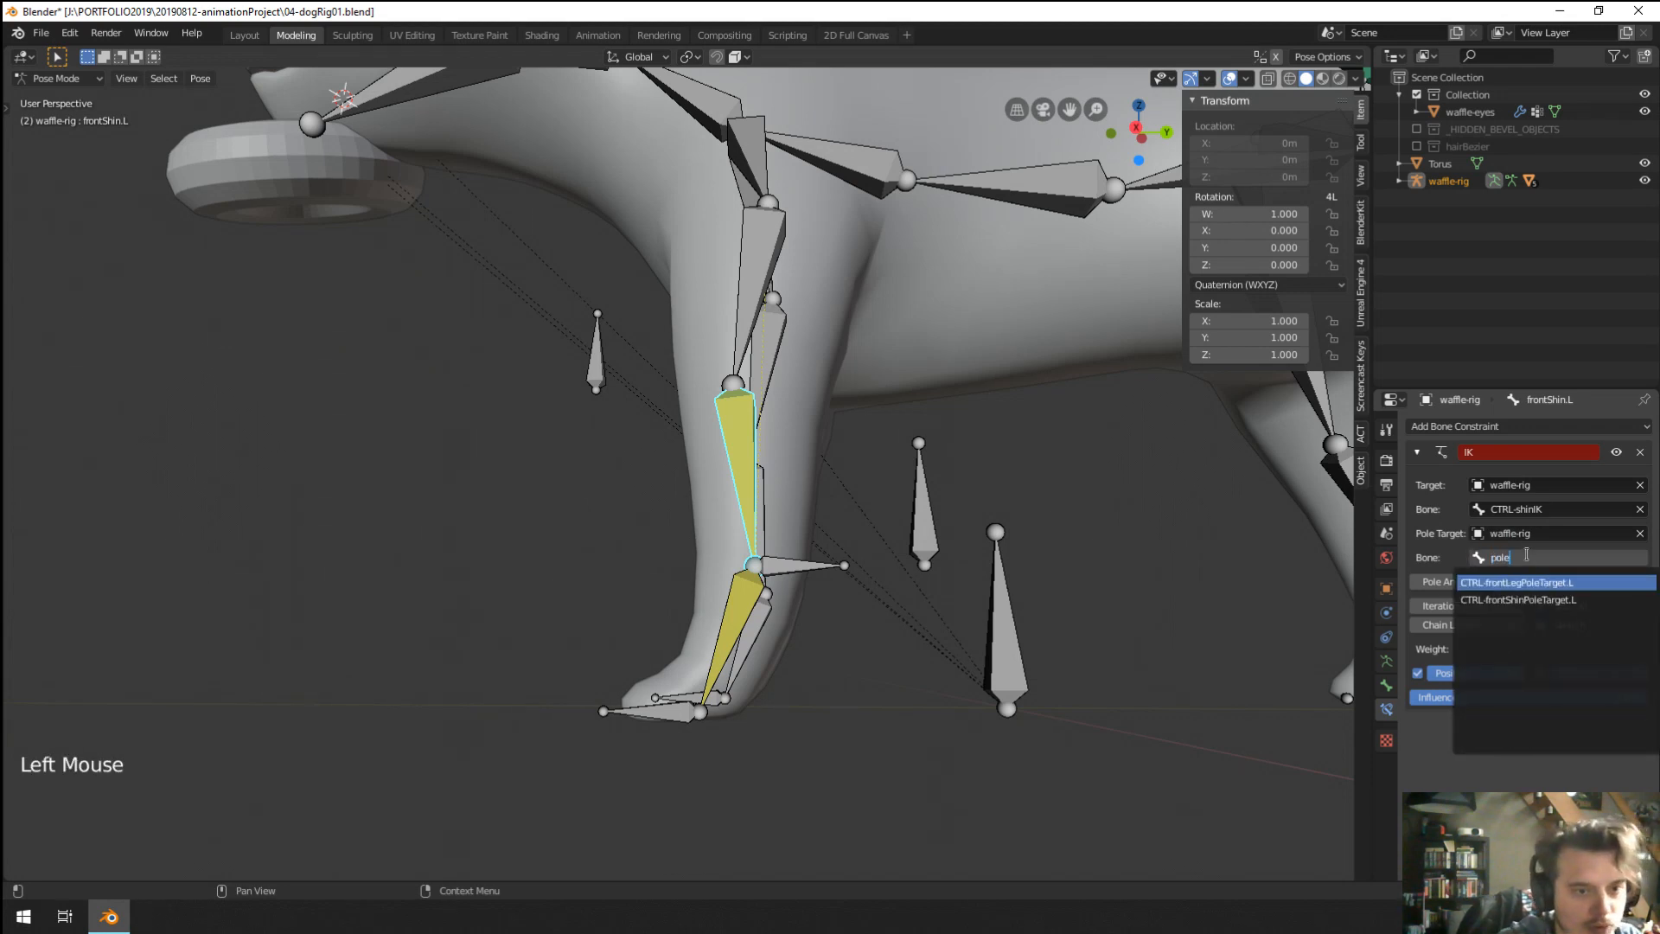
text(e)
key(Return)
Set the IK constraint's pole angle to 87.8° and test-rotate frontShin.L to check the leg's alignment.
middle_drag(1338, 673, 1279, 640)
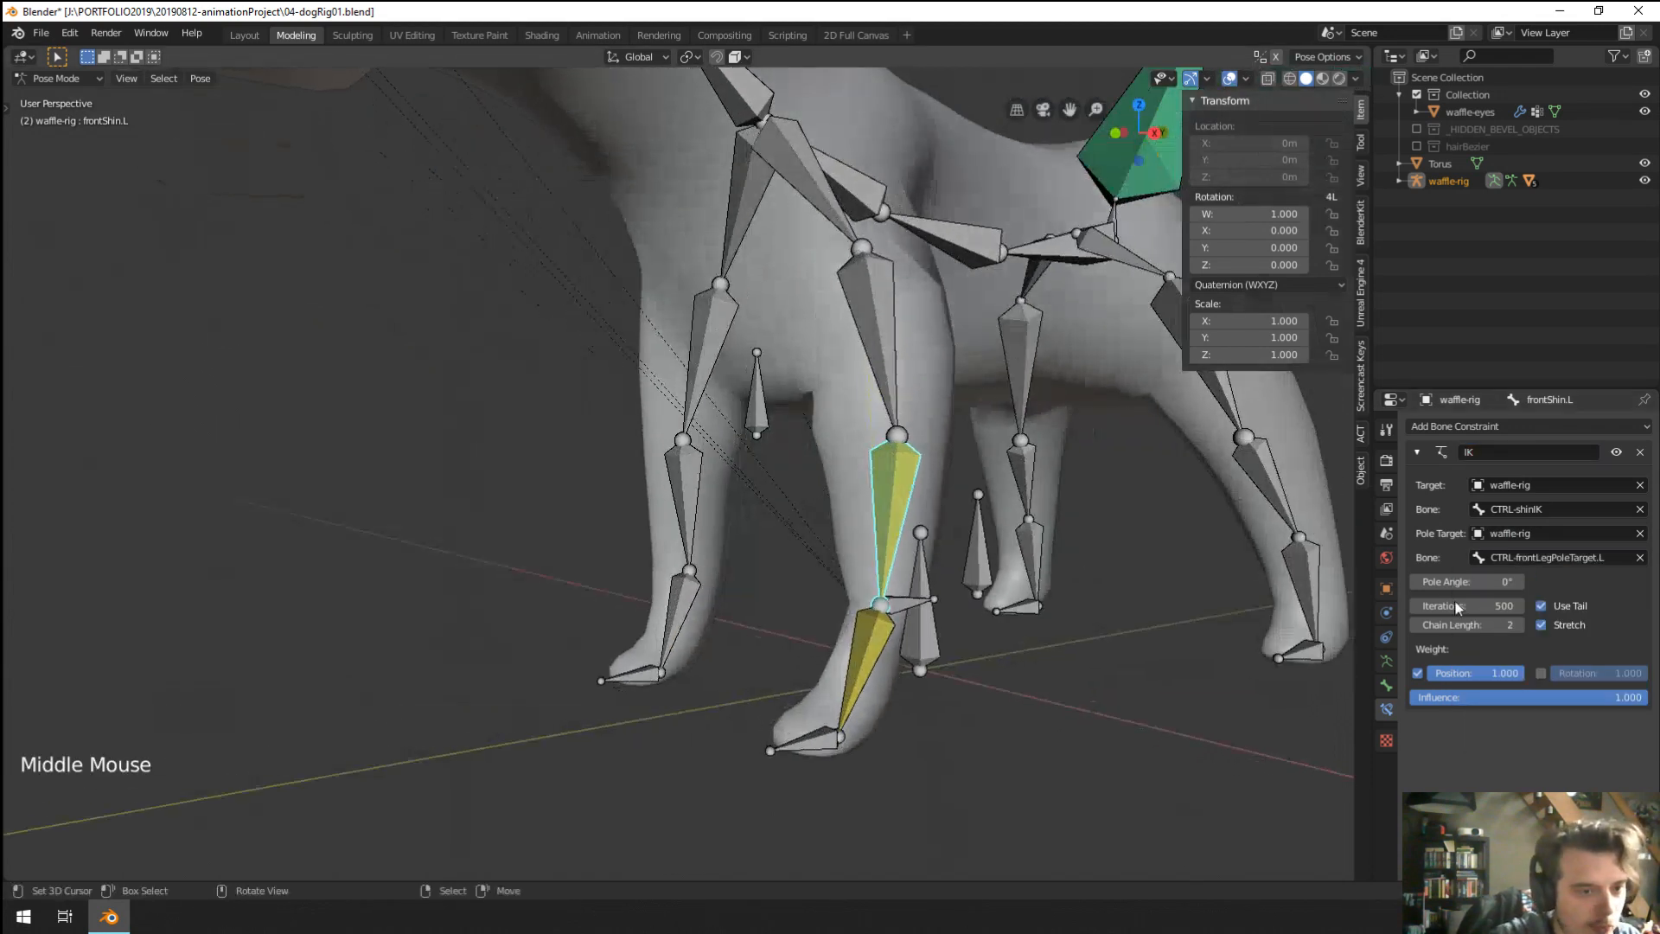
drag(1461, 582, 1522, 582)
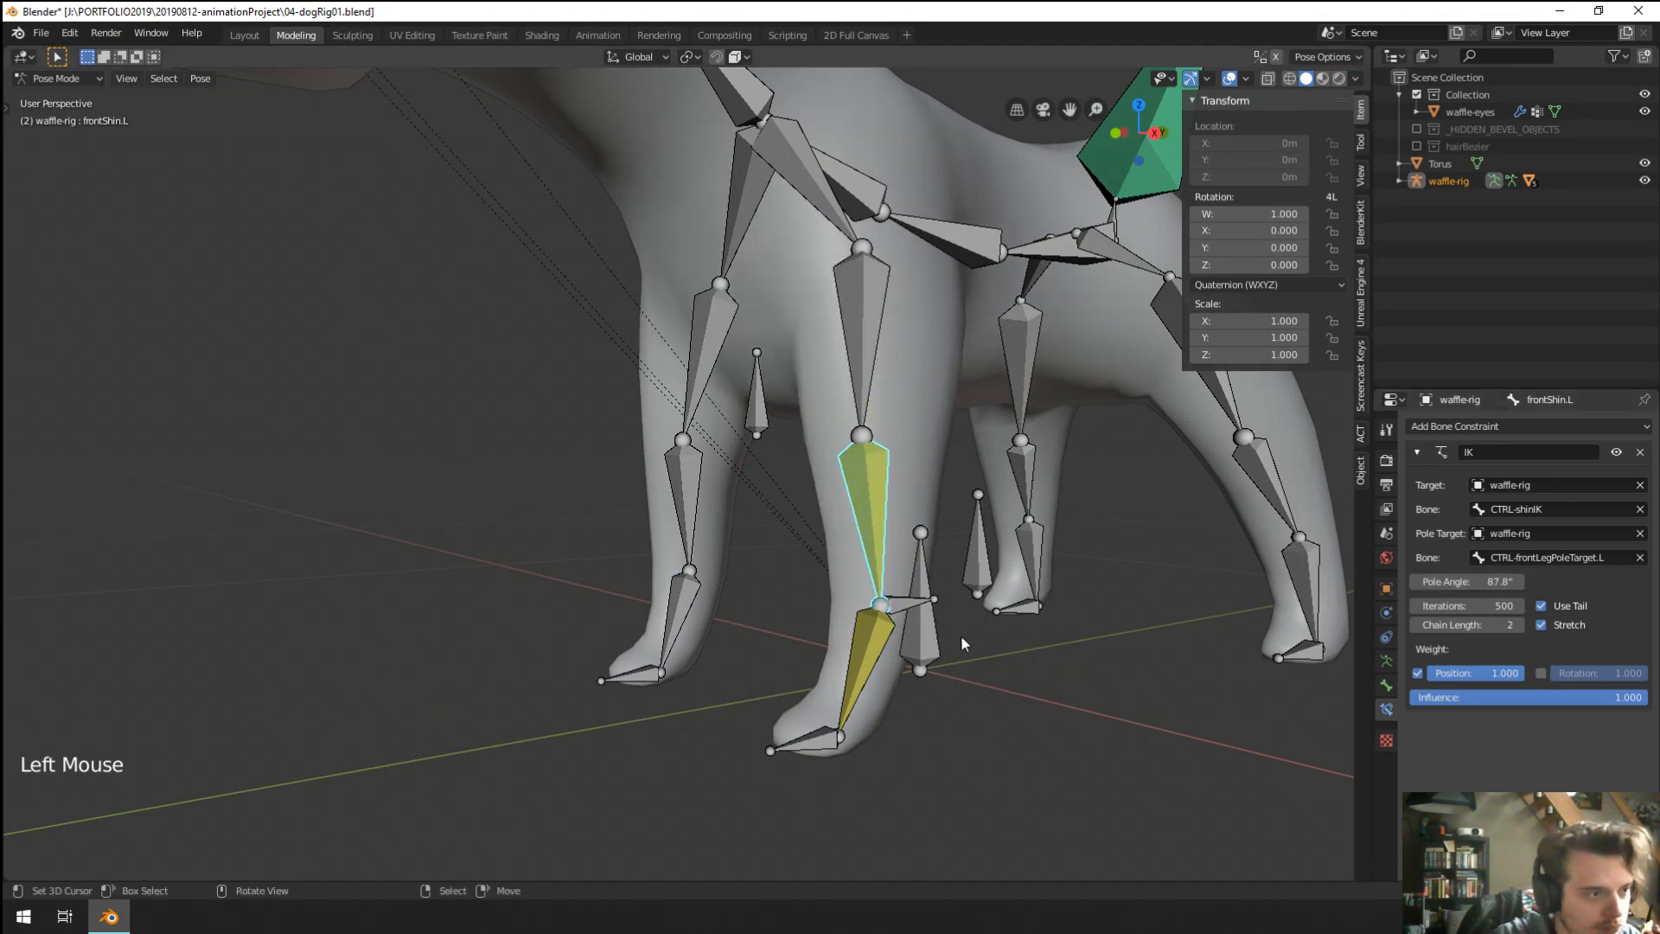
middle_drag(961, 634, 737, 767)
key(r)
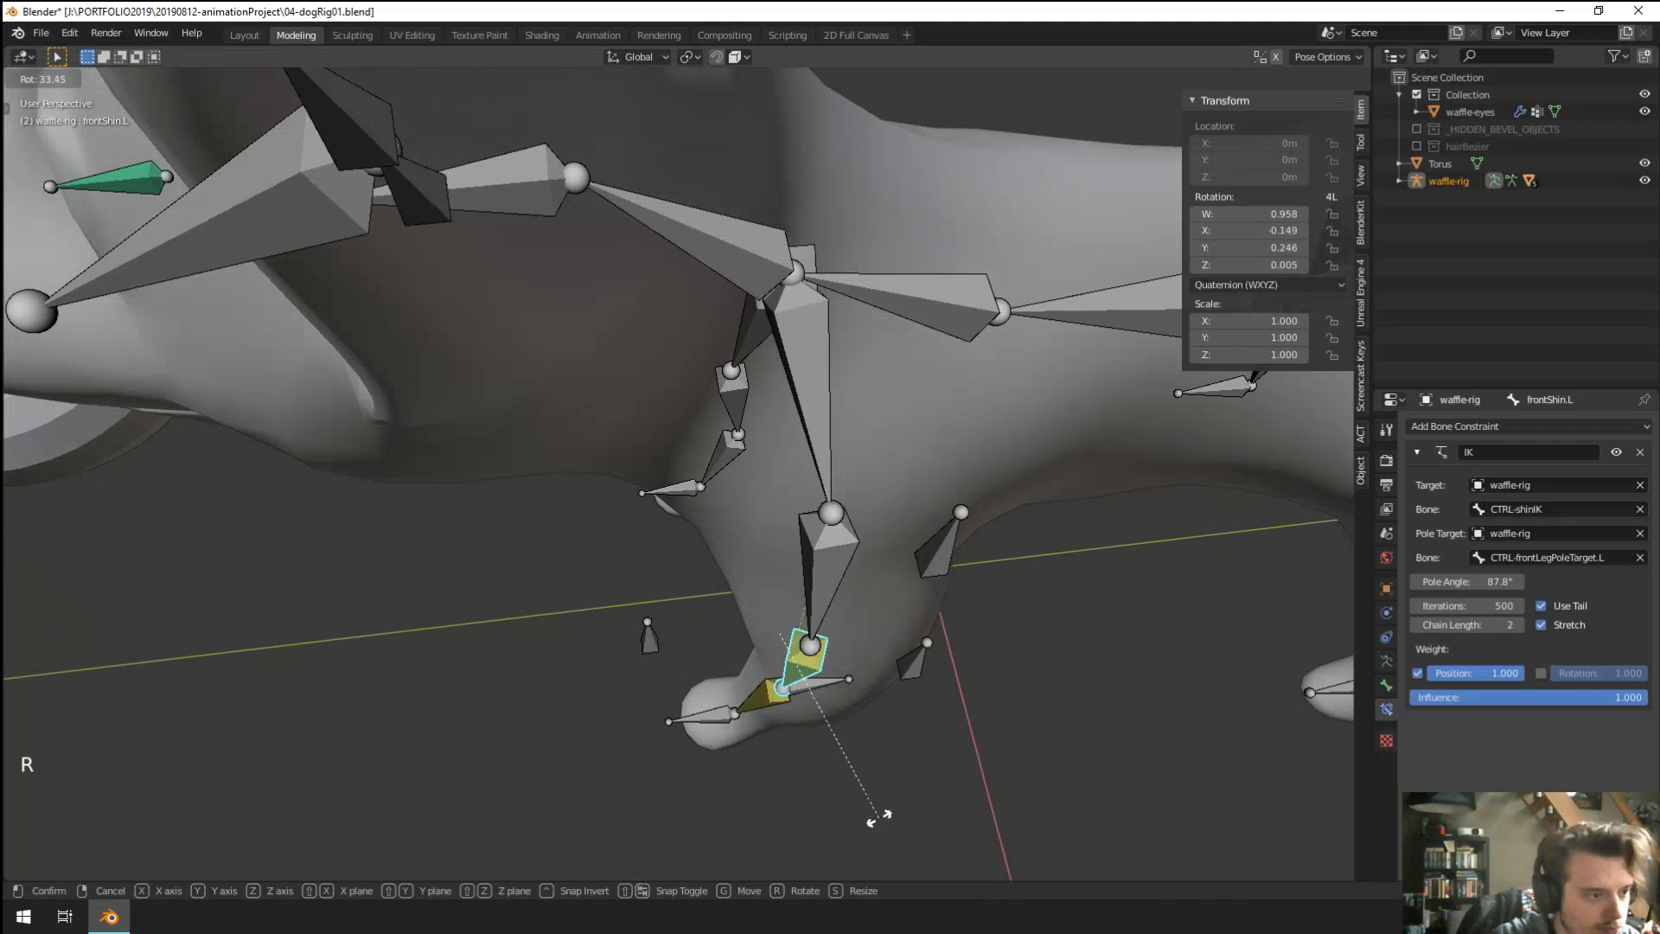
key(Escape)
middle_drag(983, 612, 880, 692)
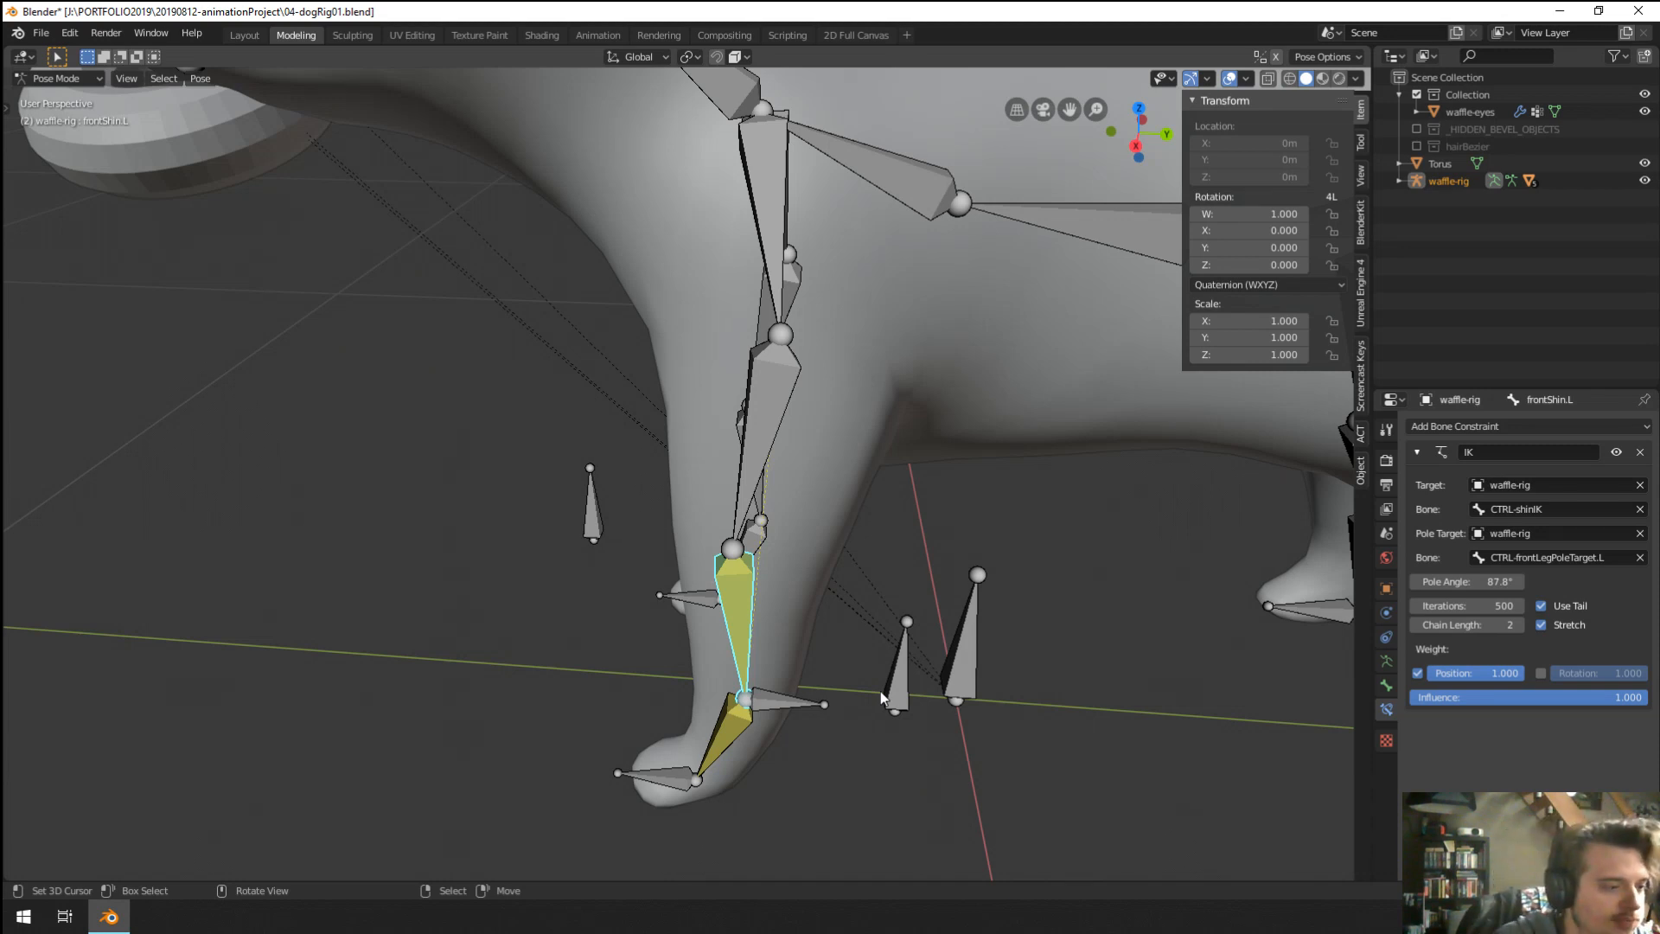
Test-move CTRL-shinIK to check how the left front leg and shin bend toward the pole target.
middle_drag(880, 691, 856, 644)
right_click(851, 645)
key(g)
key(g)
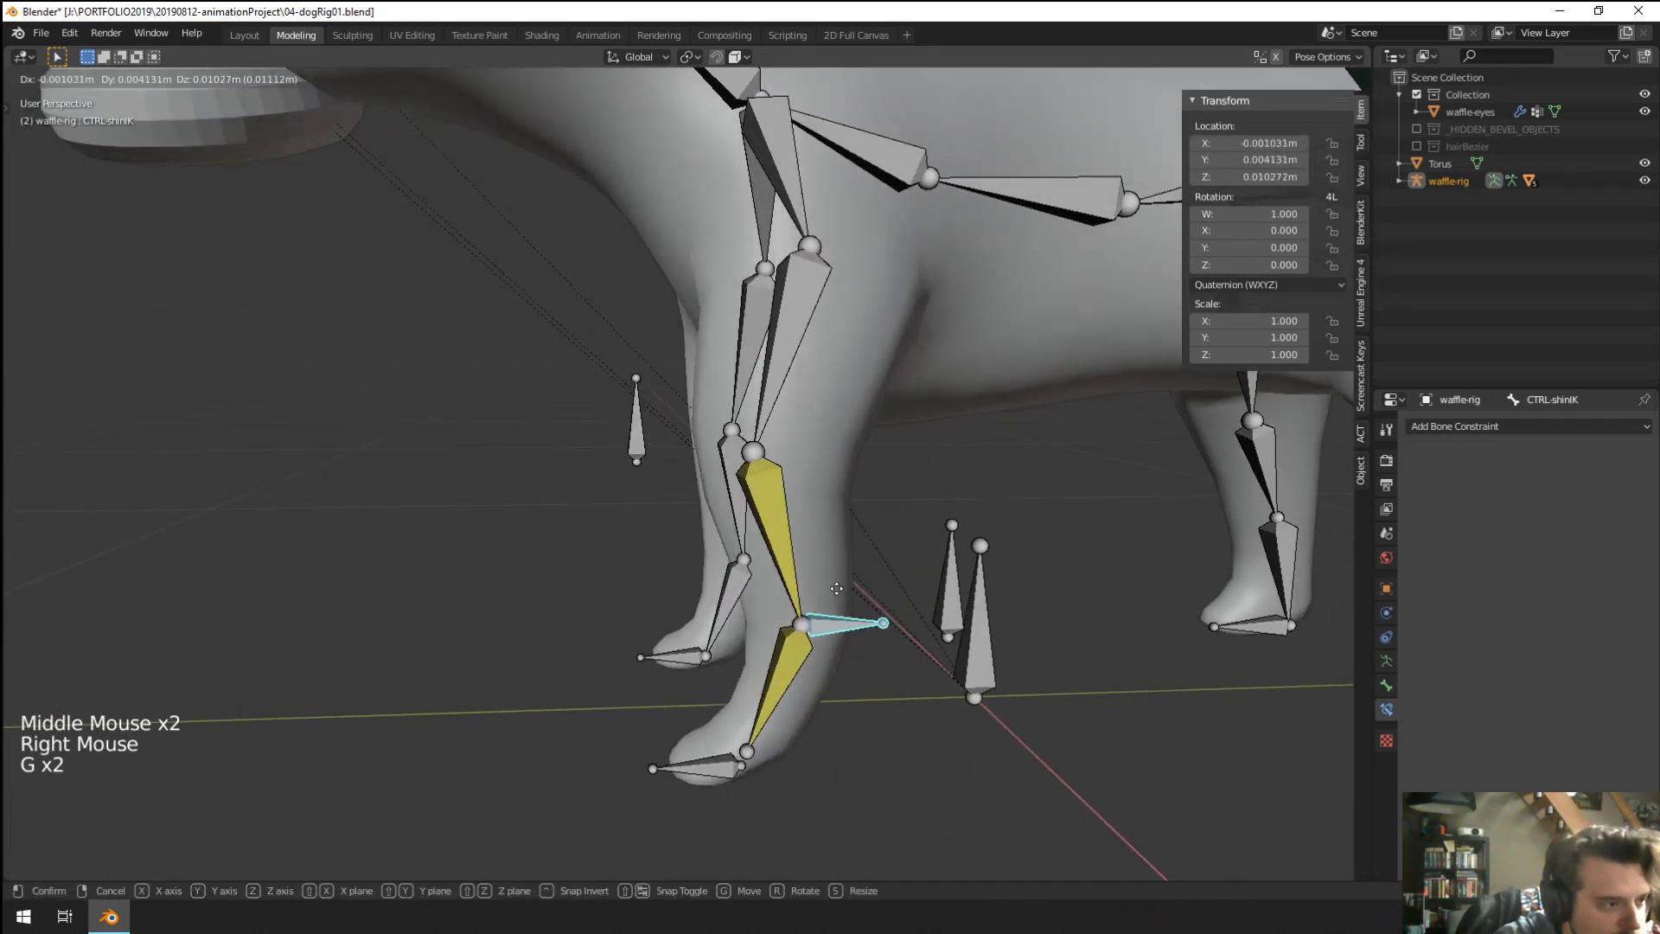
right_click(724, 770)
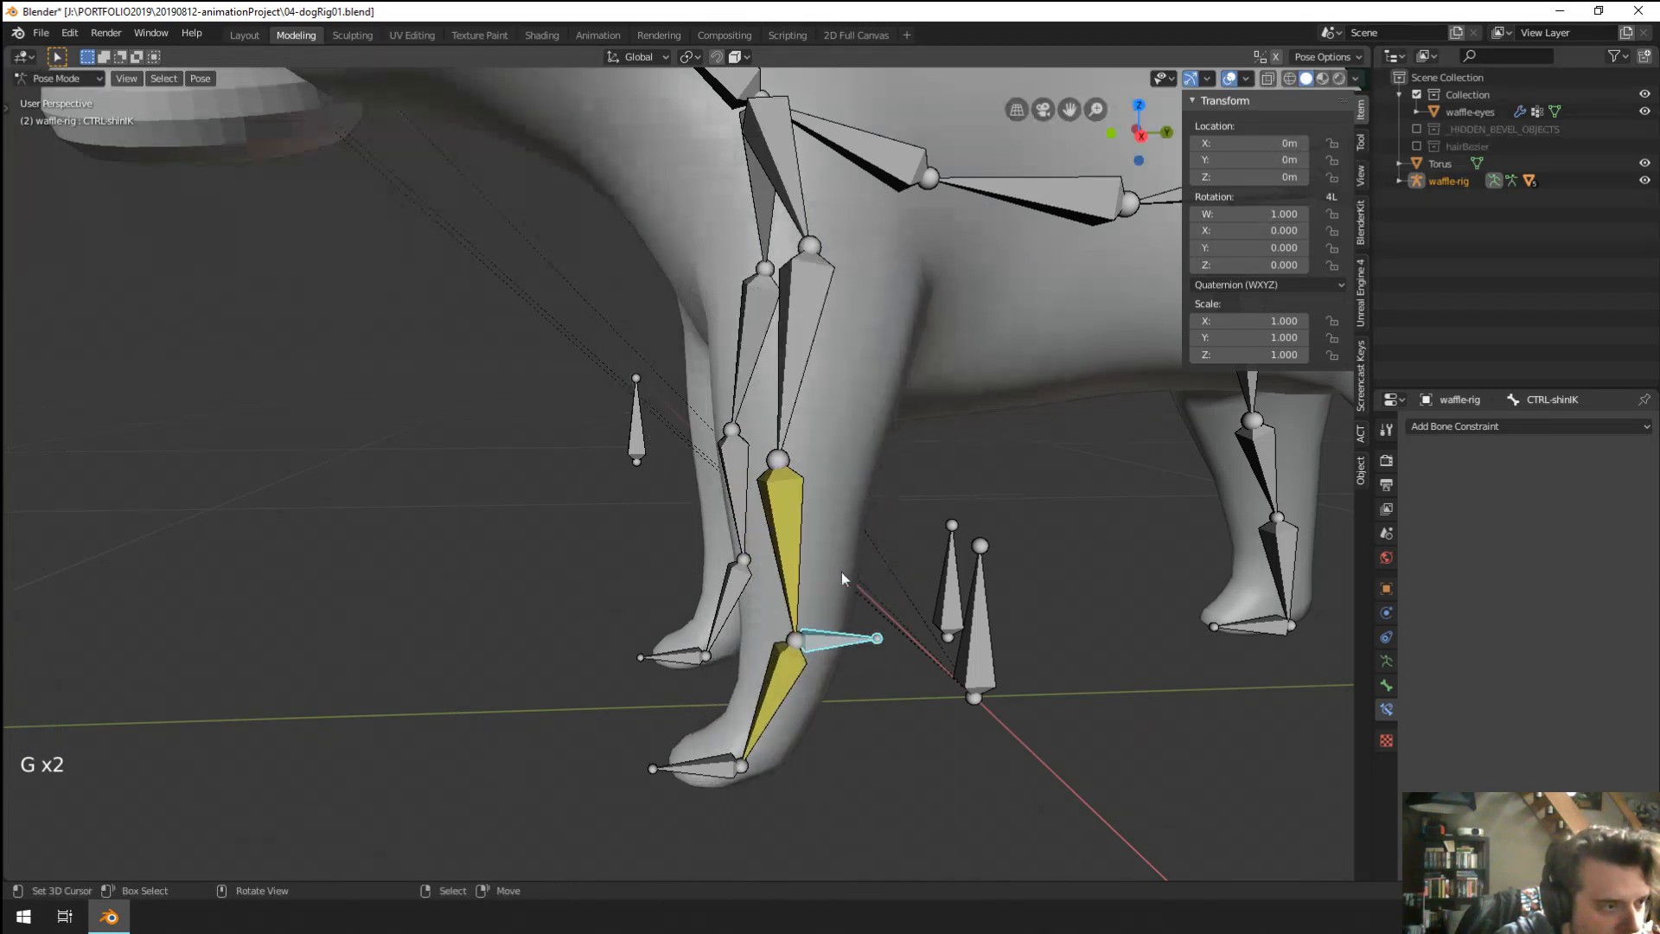
right_click(723, 767)
Add a Copy Location constraint to CTRL-shinIK with waffle-rig as the target and frontPaw.L as the bone.
right_click(813, 638)
middle_drag(819, 677, 805, 649)
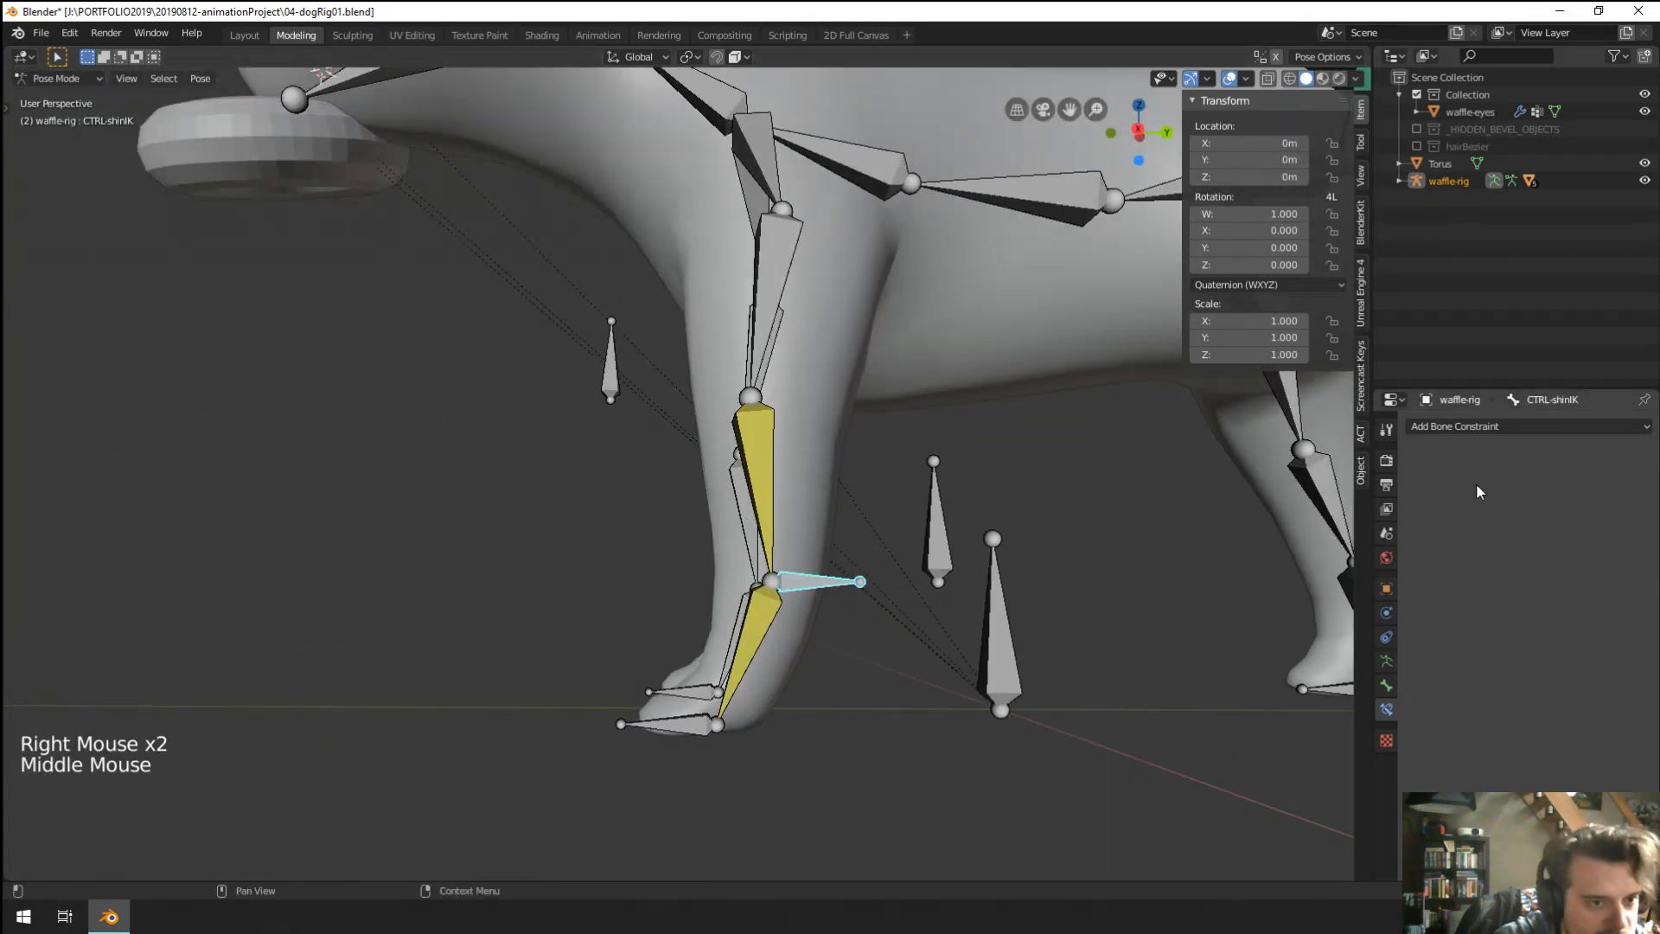
click(1485, 432)
click(1486, 432)
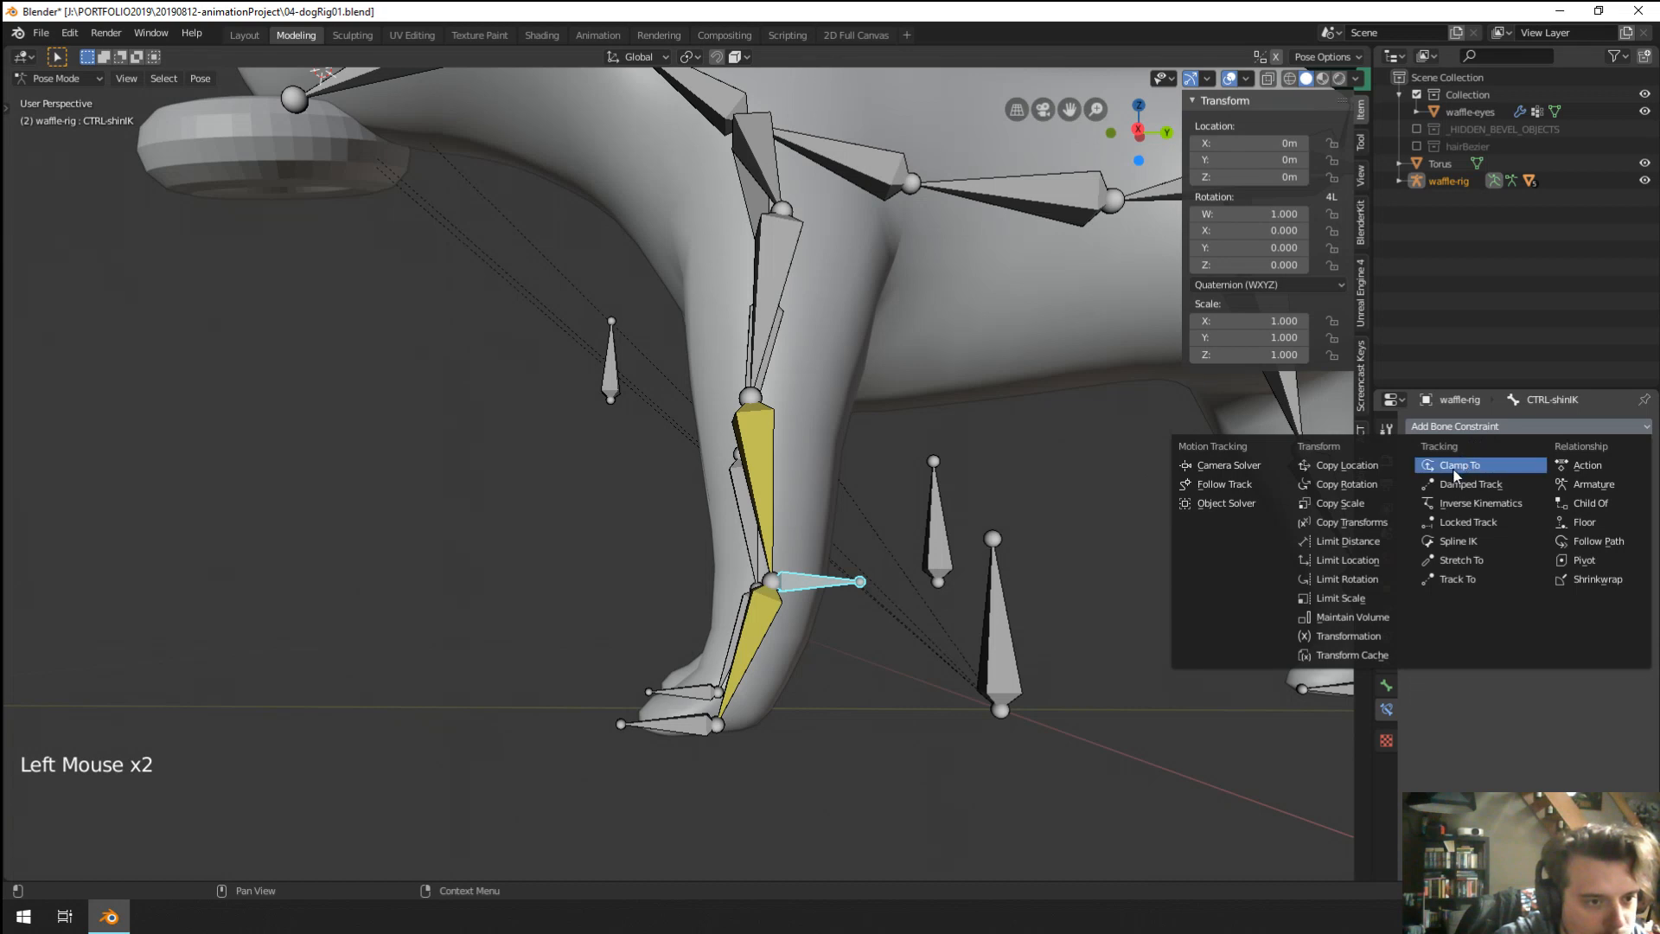
click(1381, 466)
click(1640, 485)
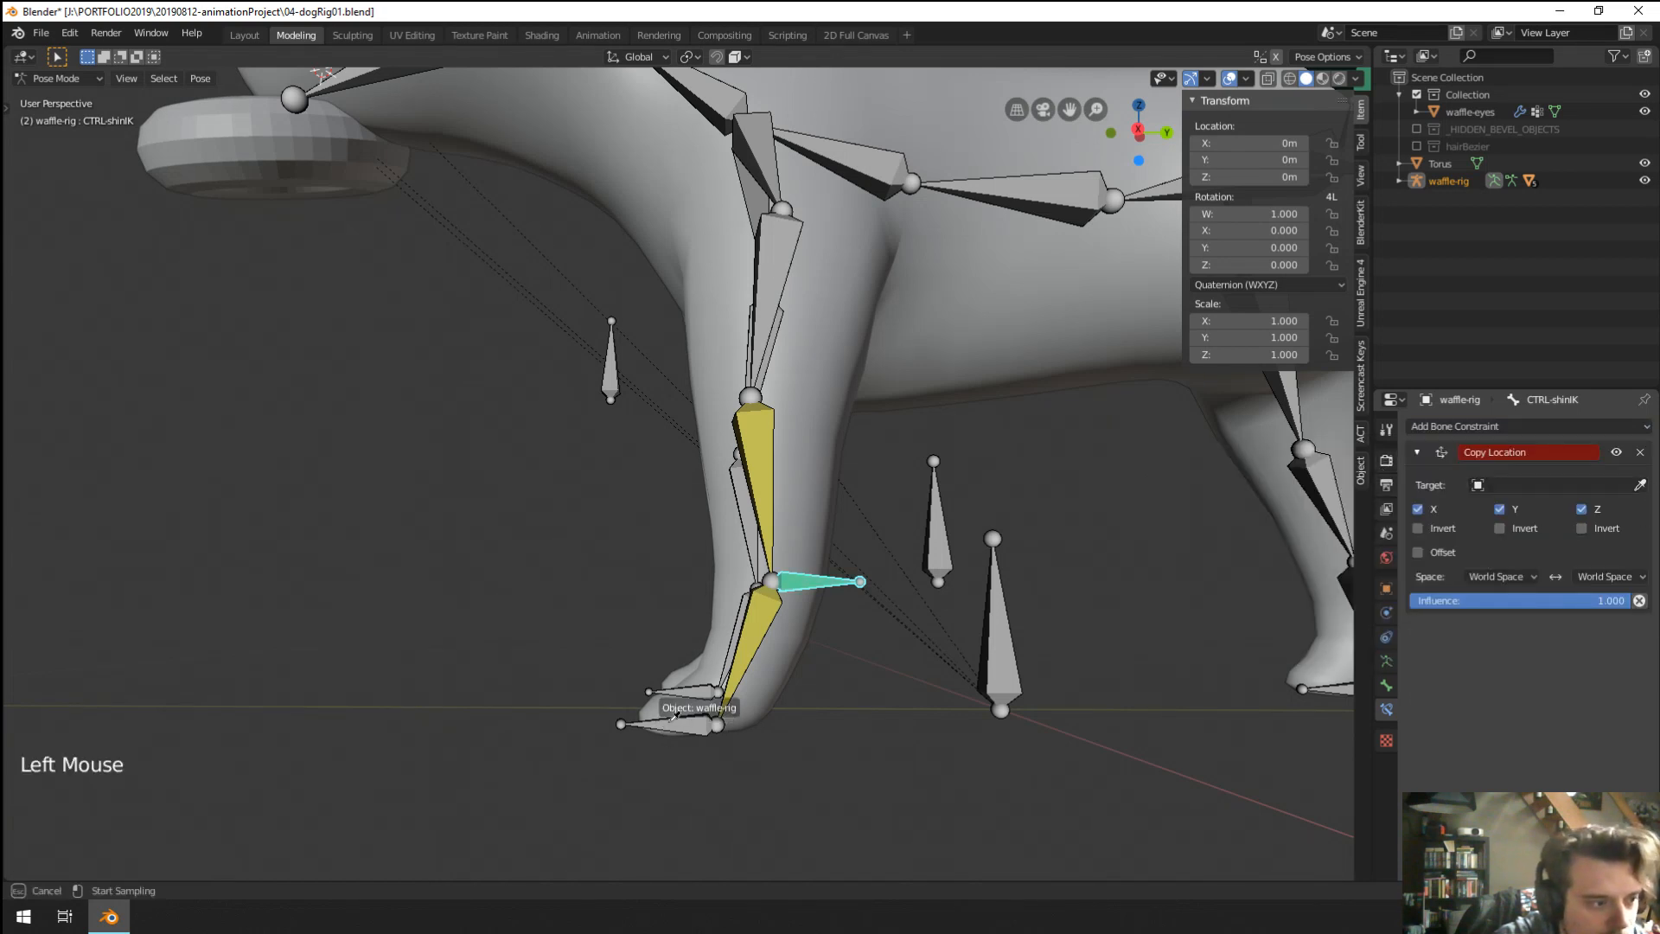
click(701, 711)
click(1523, 510)
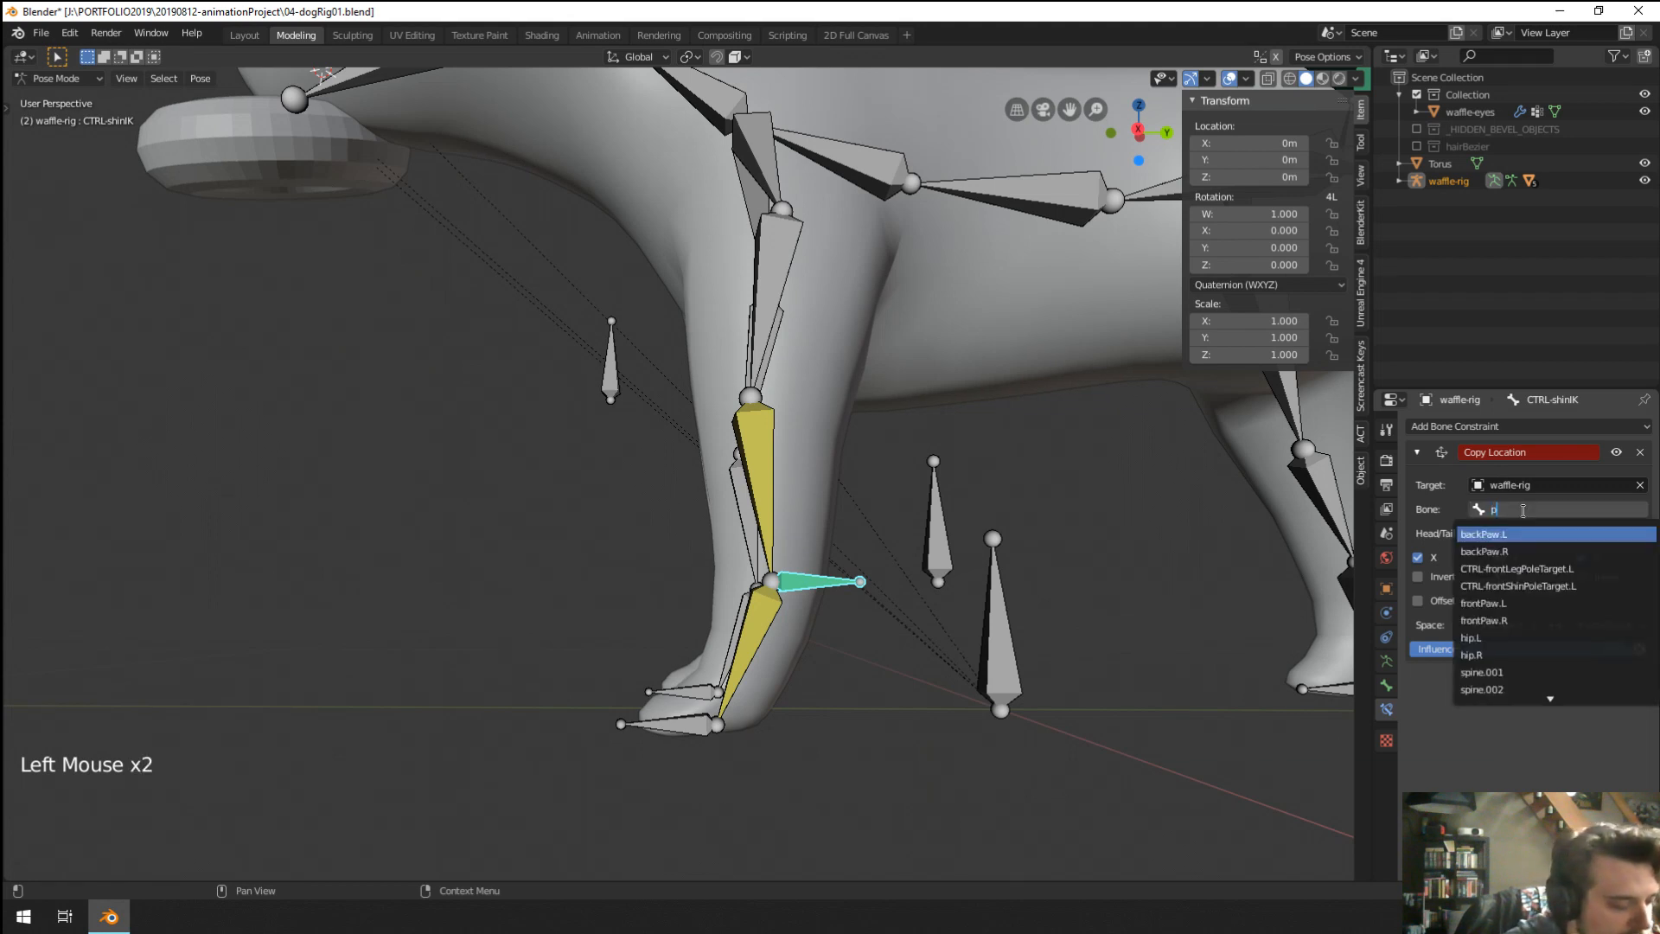
text(paw)
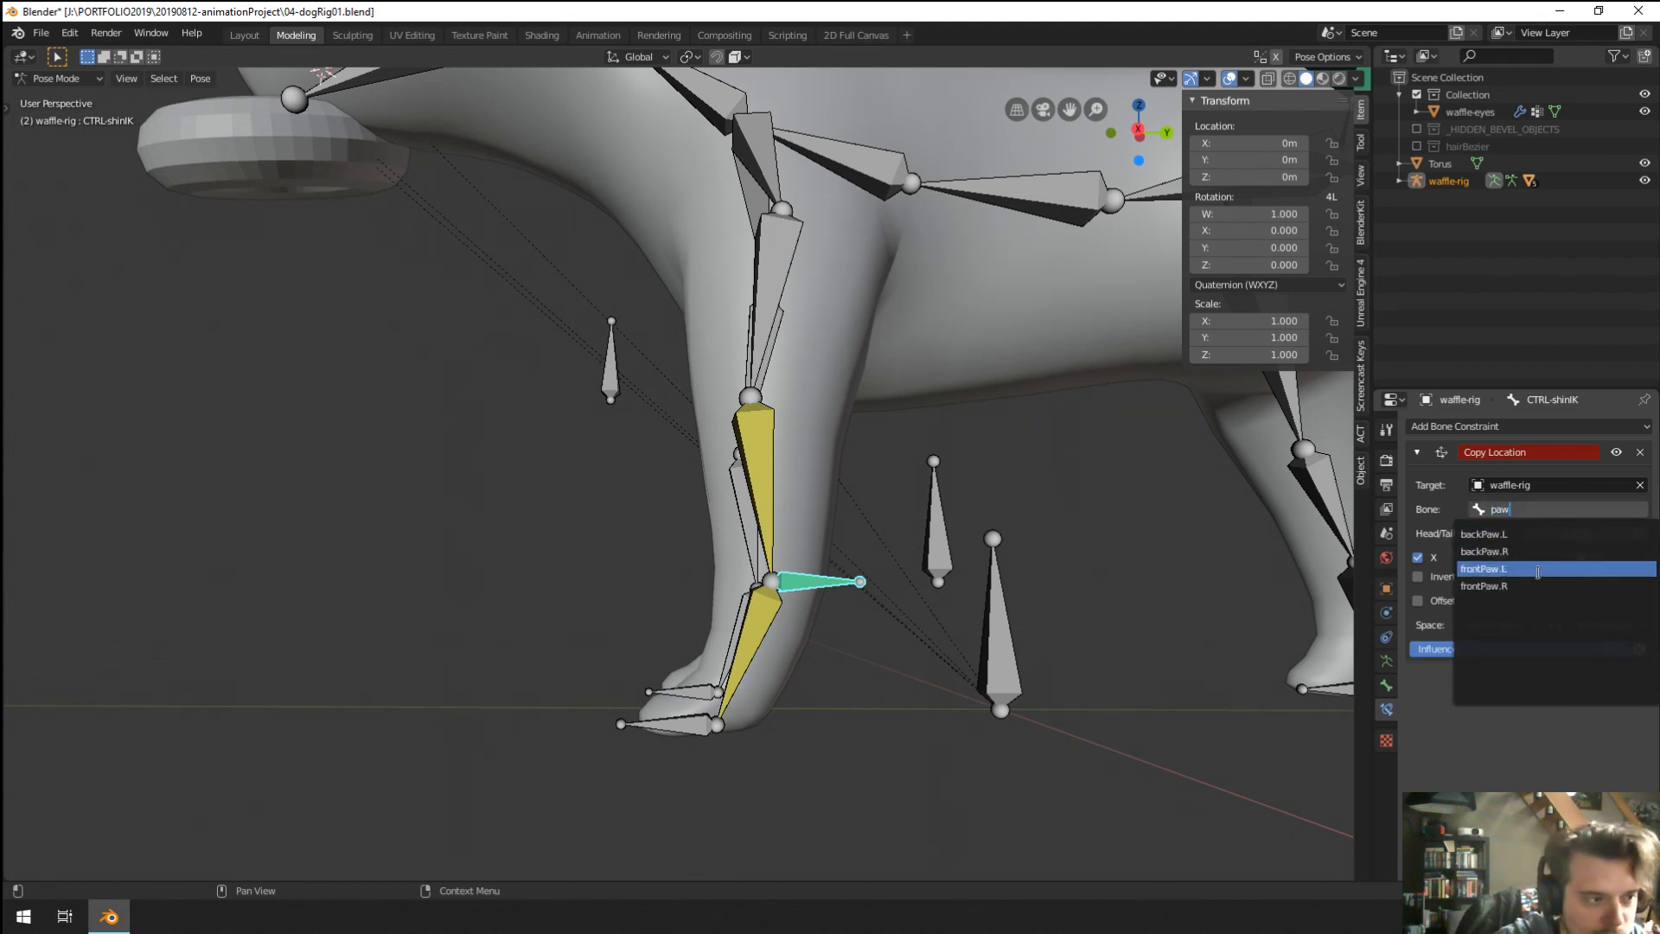
Test-move frontToes.L to check whether CTRL-shinIK follows the paw.
right_click(714, 728)
key(g)
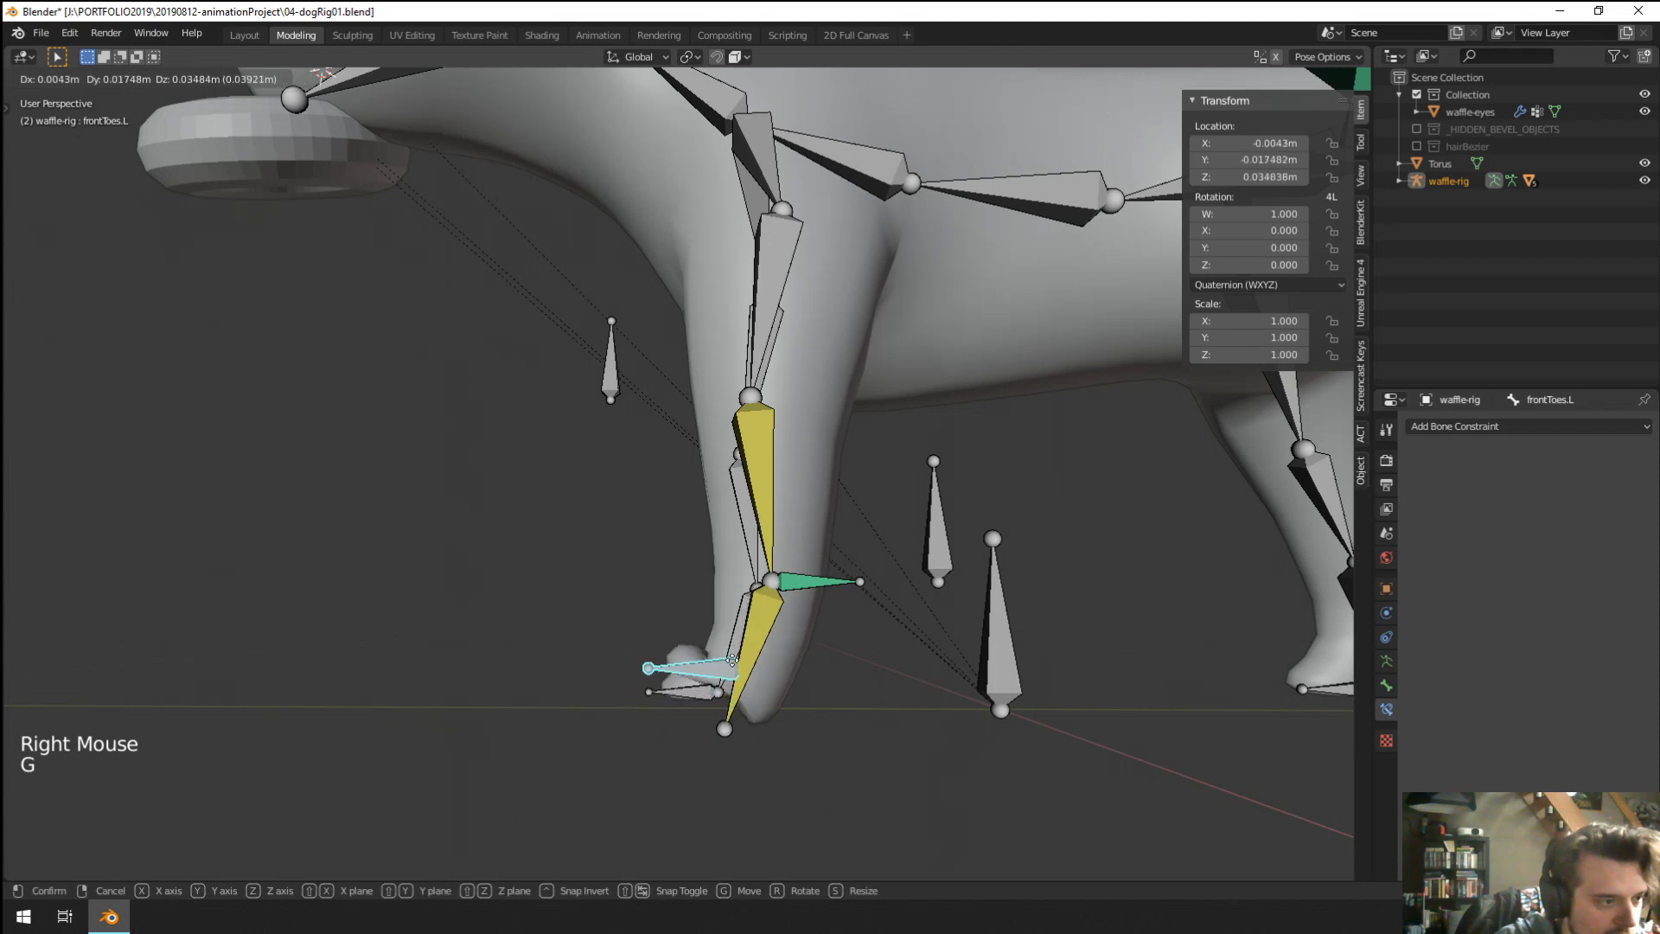
right_click(703, 729)
key(g)
right_click(700, 731)
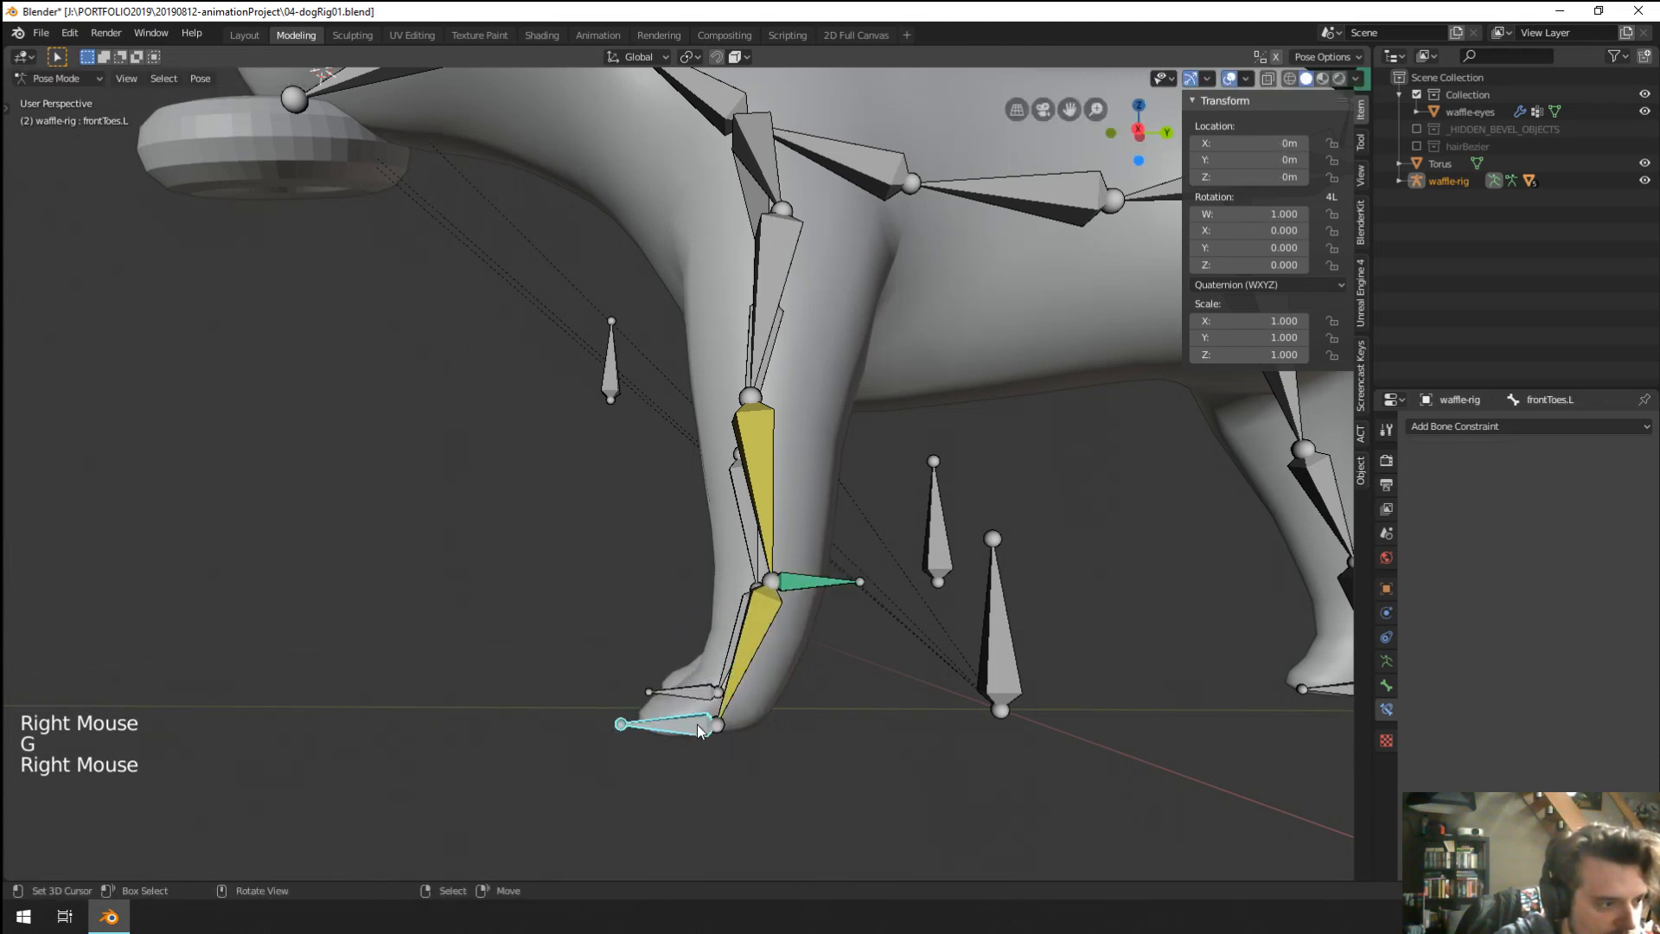
Set both the target and owner space of CTRL-shinIK's Copy Location constraint to Local Space.
right_click(816, 588)
click(1501, 624)
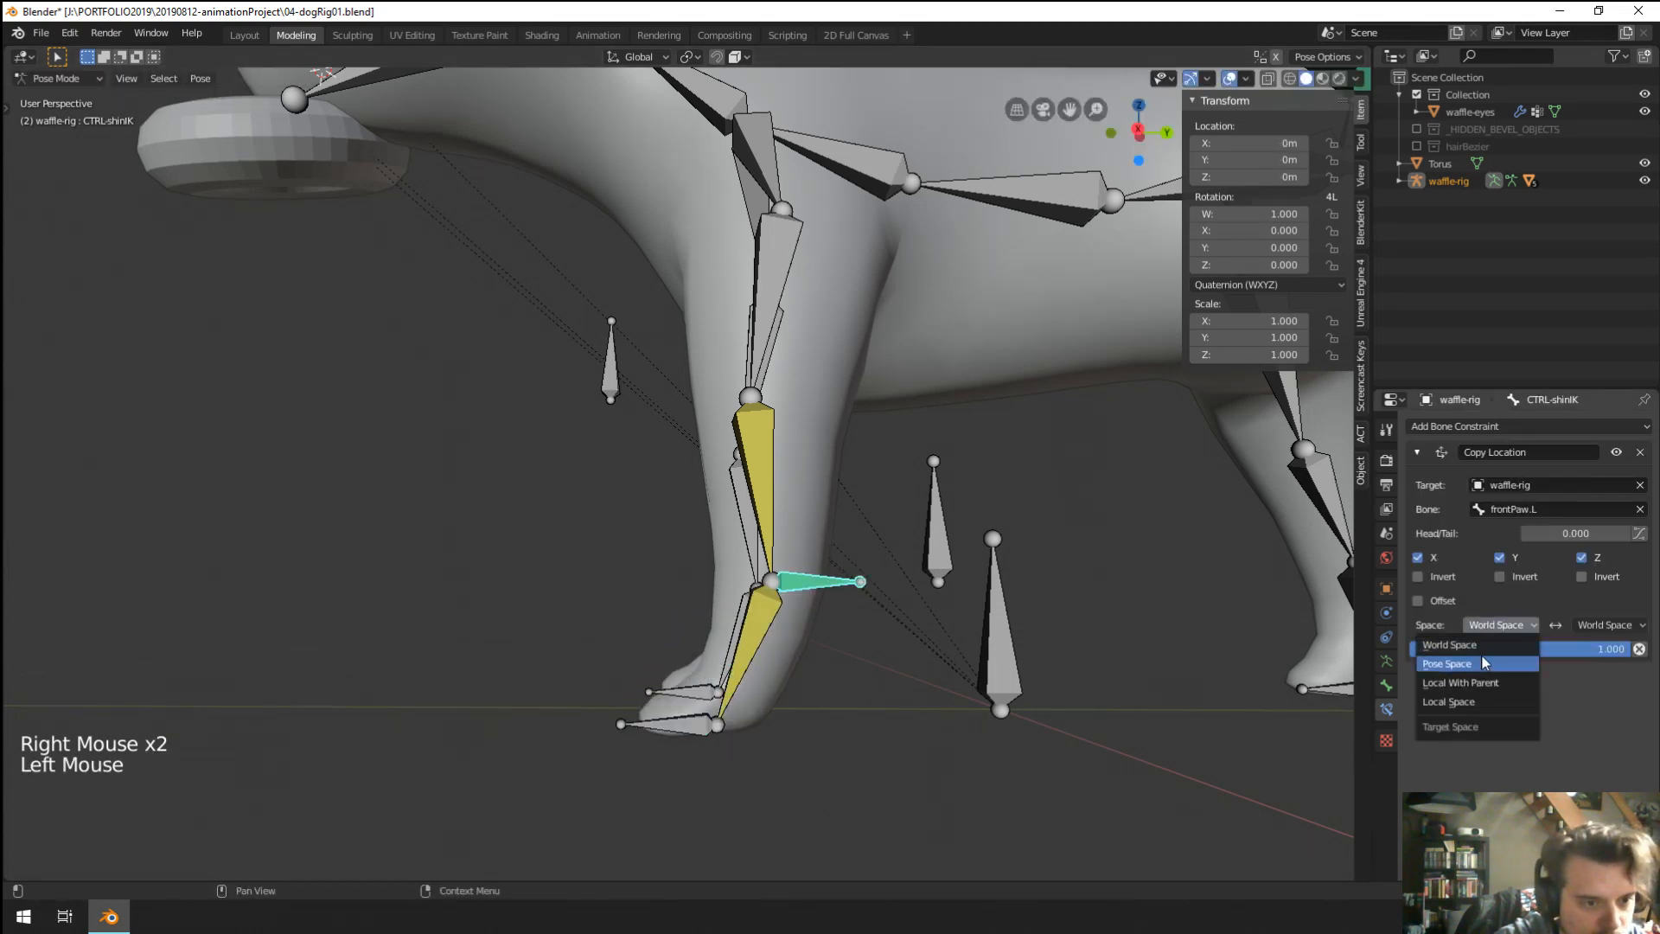
click(1481, 701)
click(1607, 624)
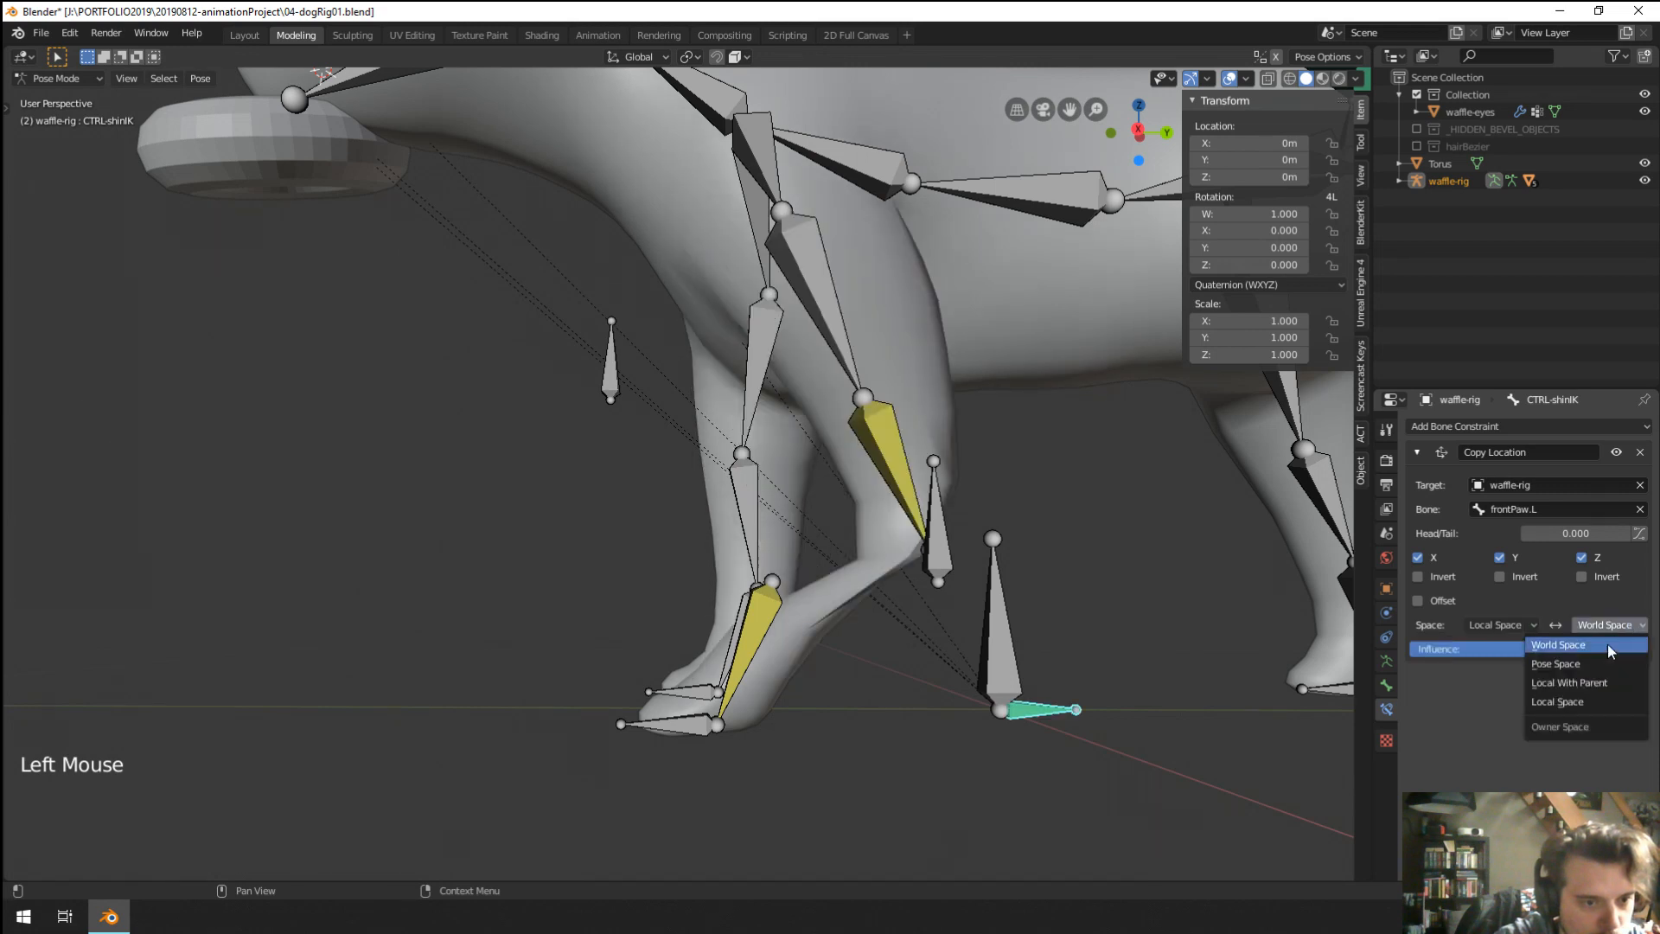
click(1569, 702)
Try Local With Parent for both the target and owner space of CTRL-shinIK's Copy Location constraint.
click(1533, 622)
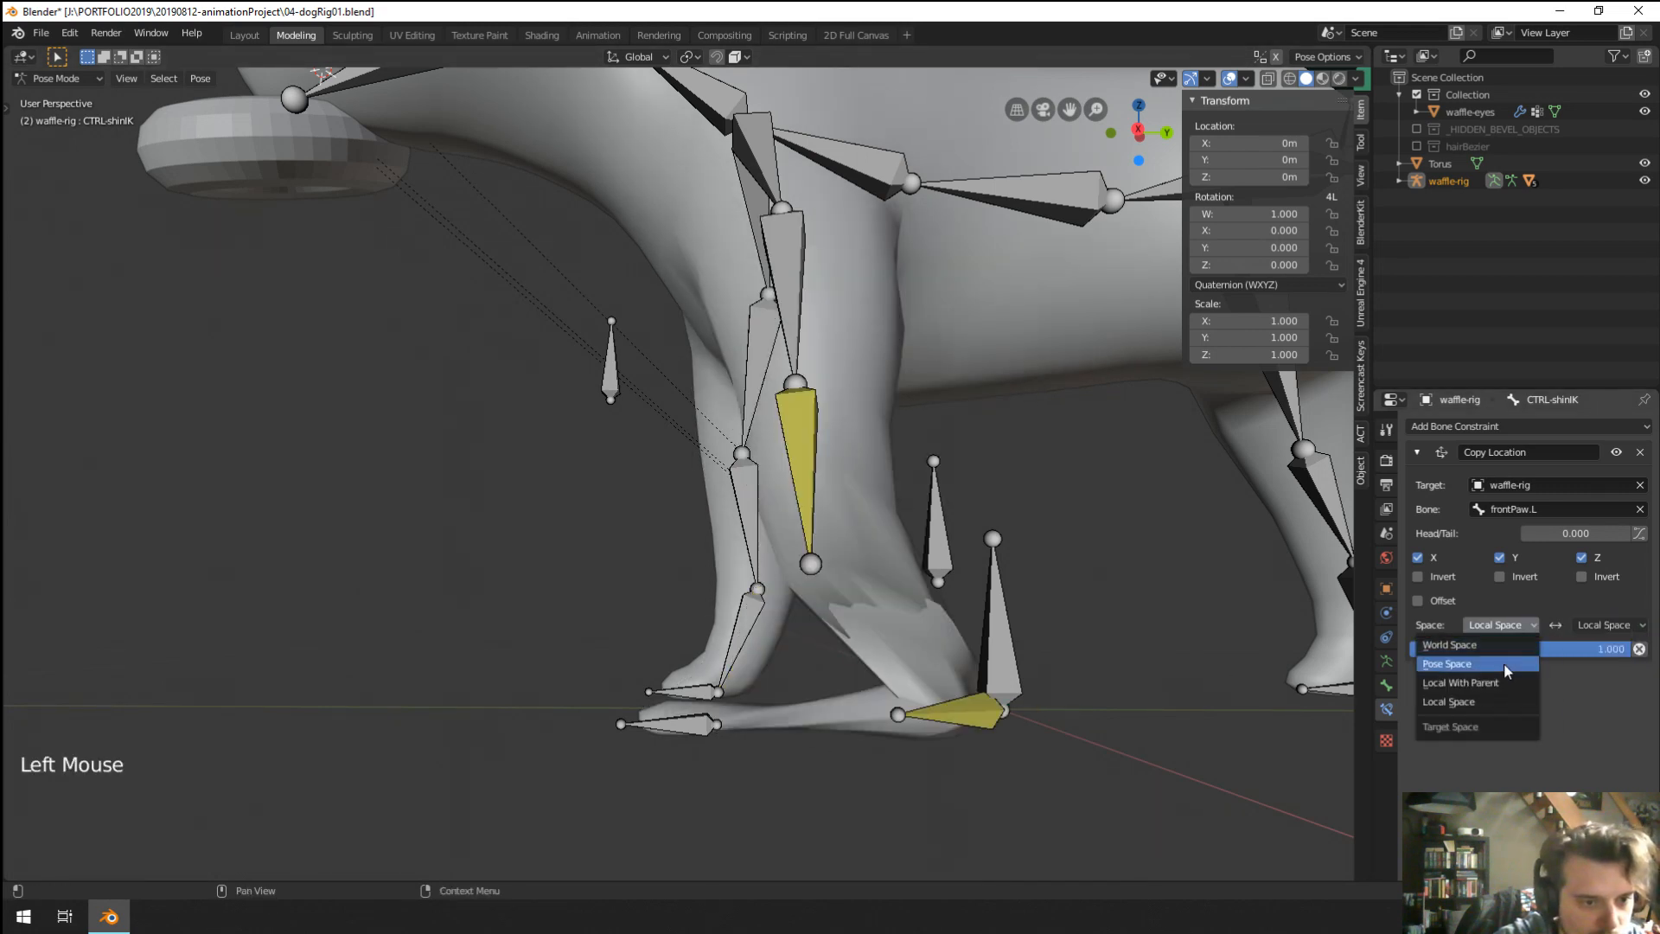
click(1503, 682)
click(1606, 624)
click(1569, 682)
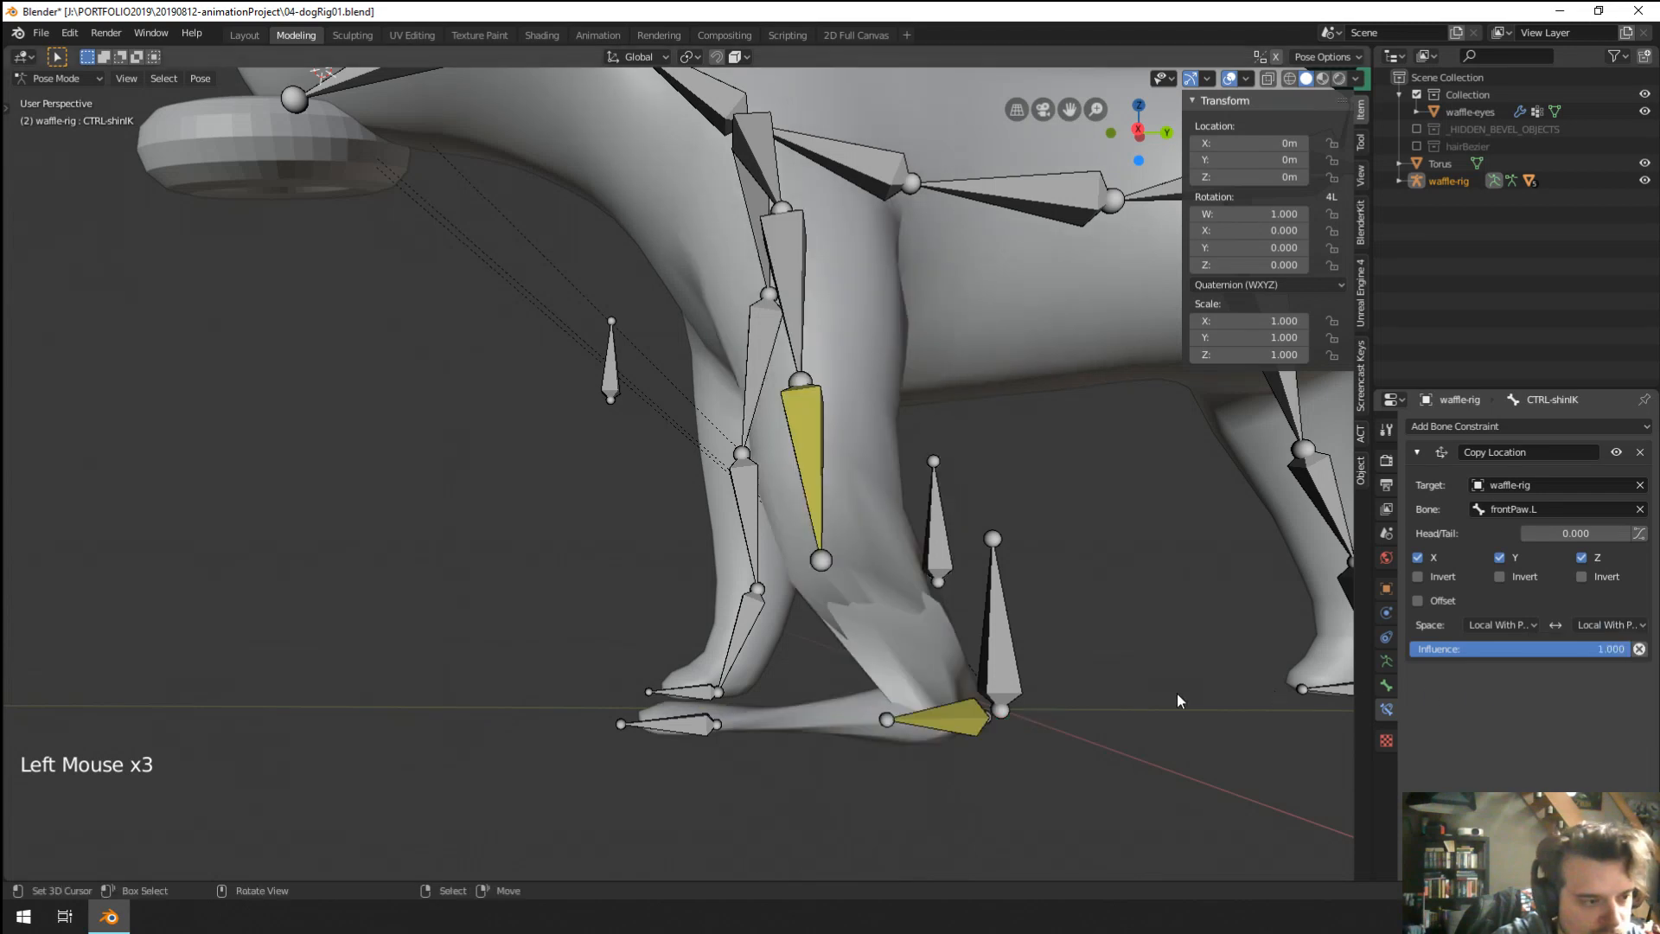
Set both spaces of CTRL-shinIK's Copy Location constraint back to World Space.
click(1503, 624)
click(1506, 638)
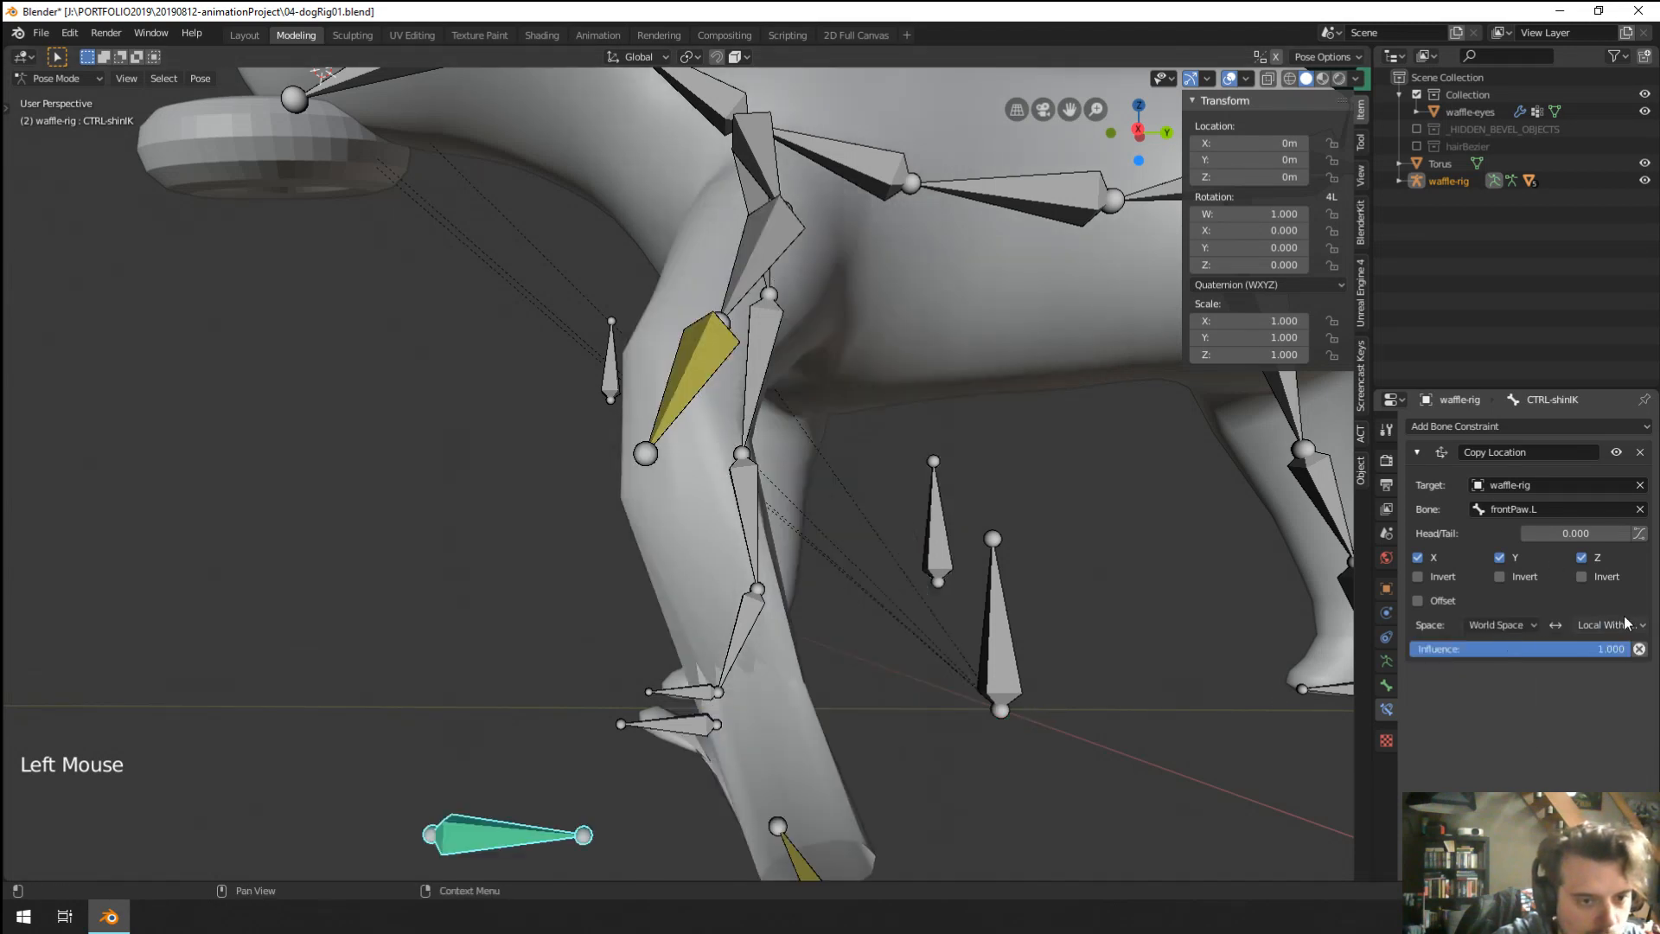
click(1607, 624)
click(1576, 644)
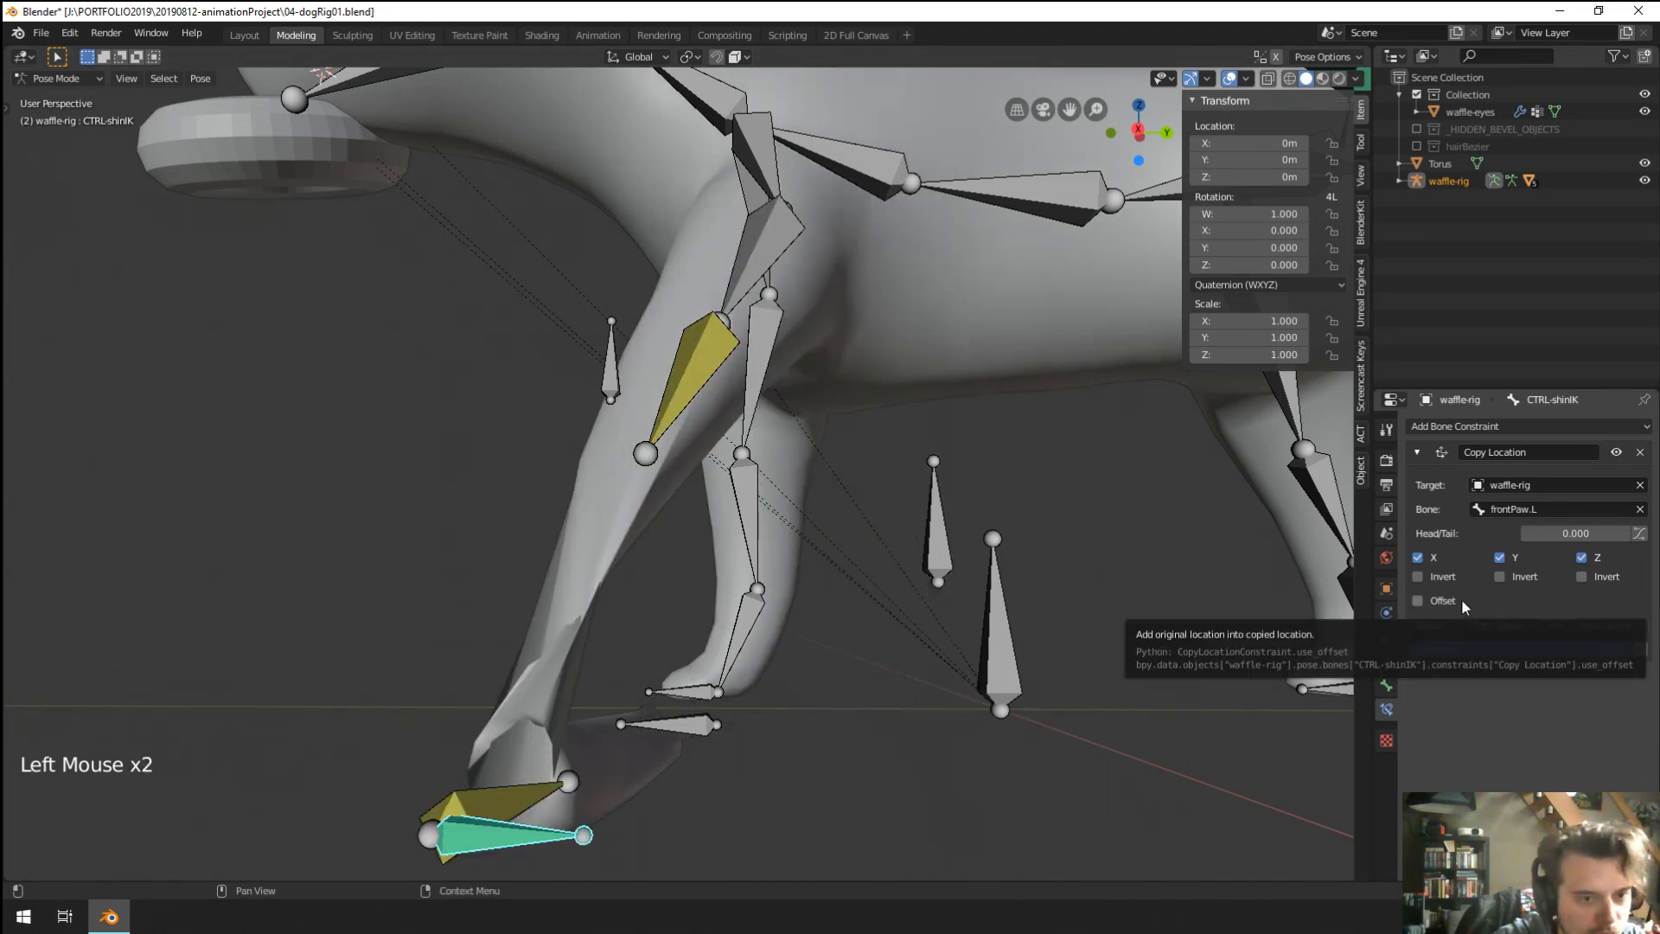
Test-move CTRL-shinIK and remove its Copy Location constraint.
key(g)
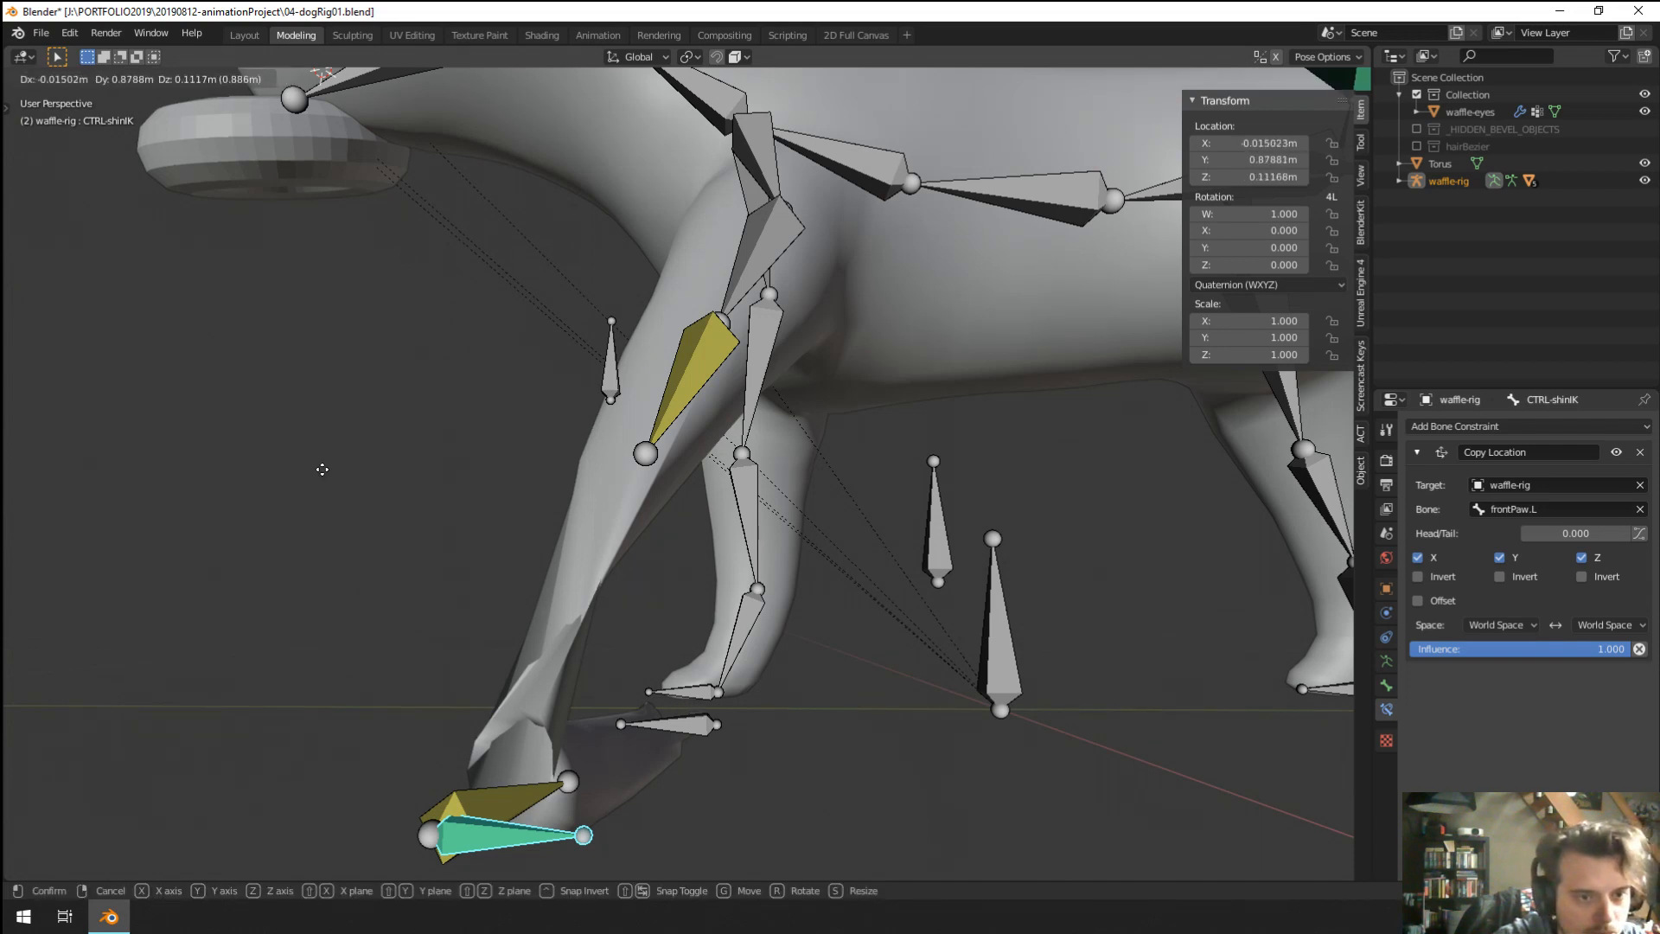
right_click(337, 558)
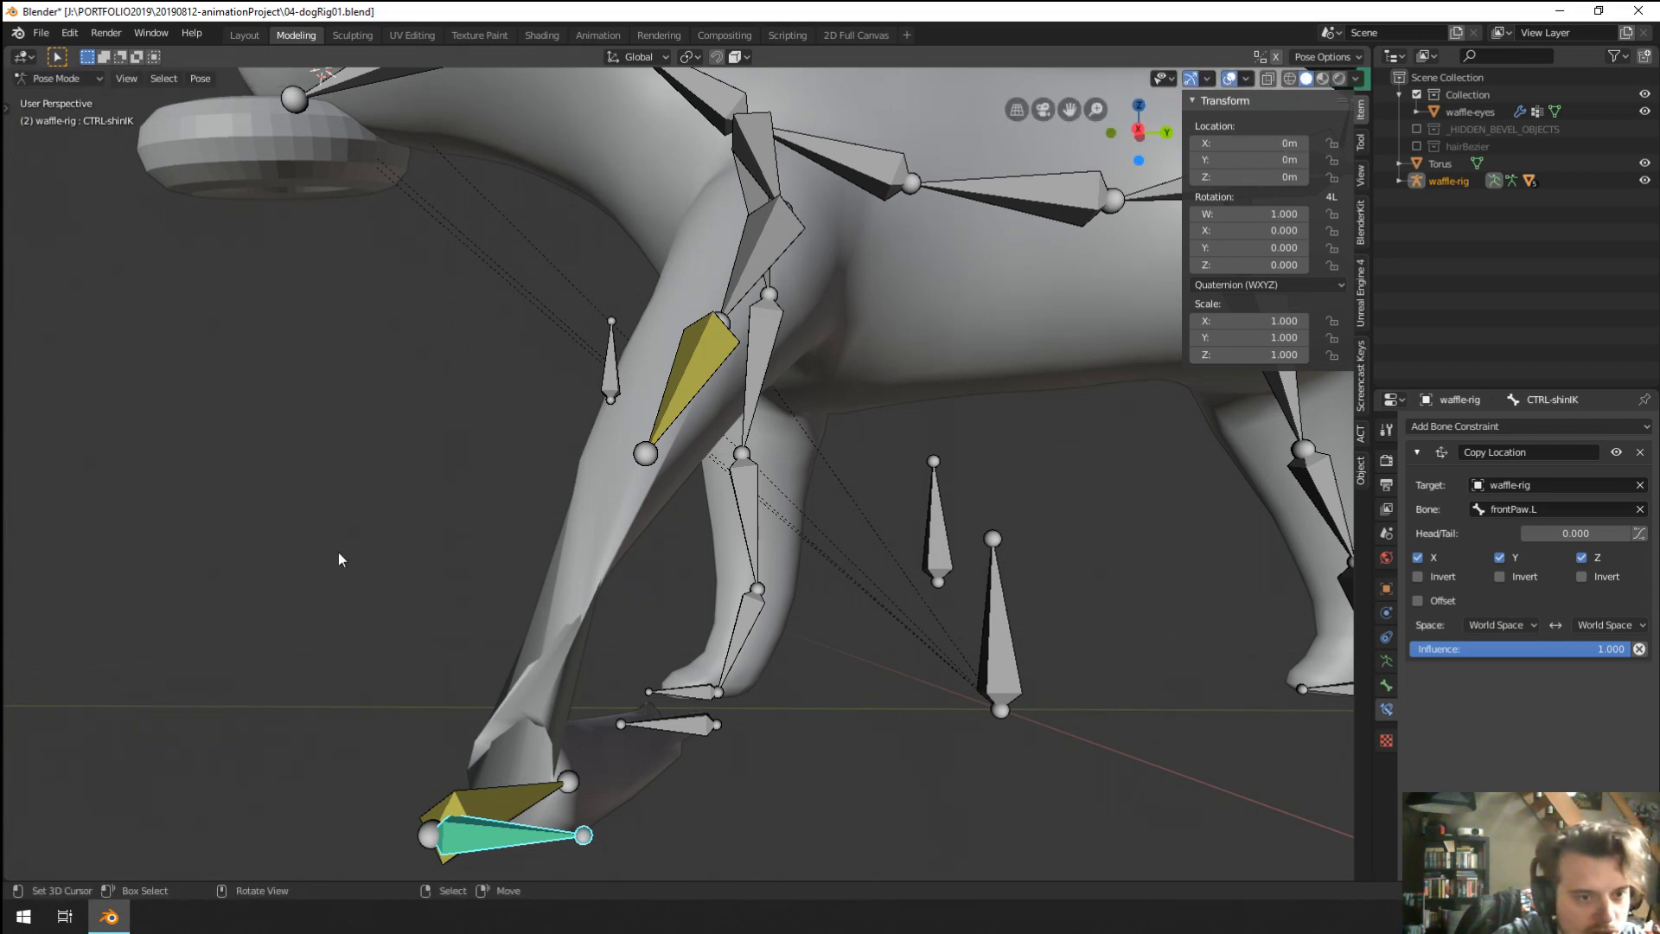
click(1641, 453)
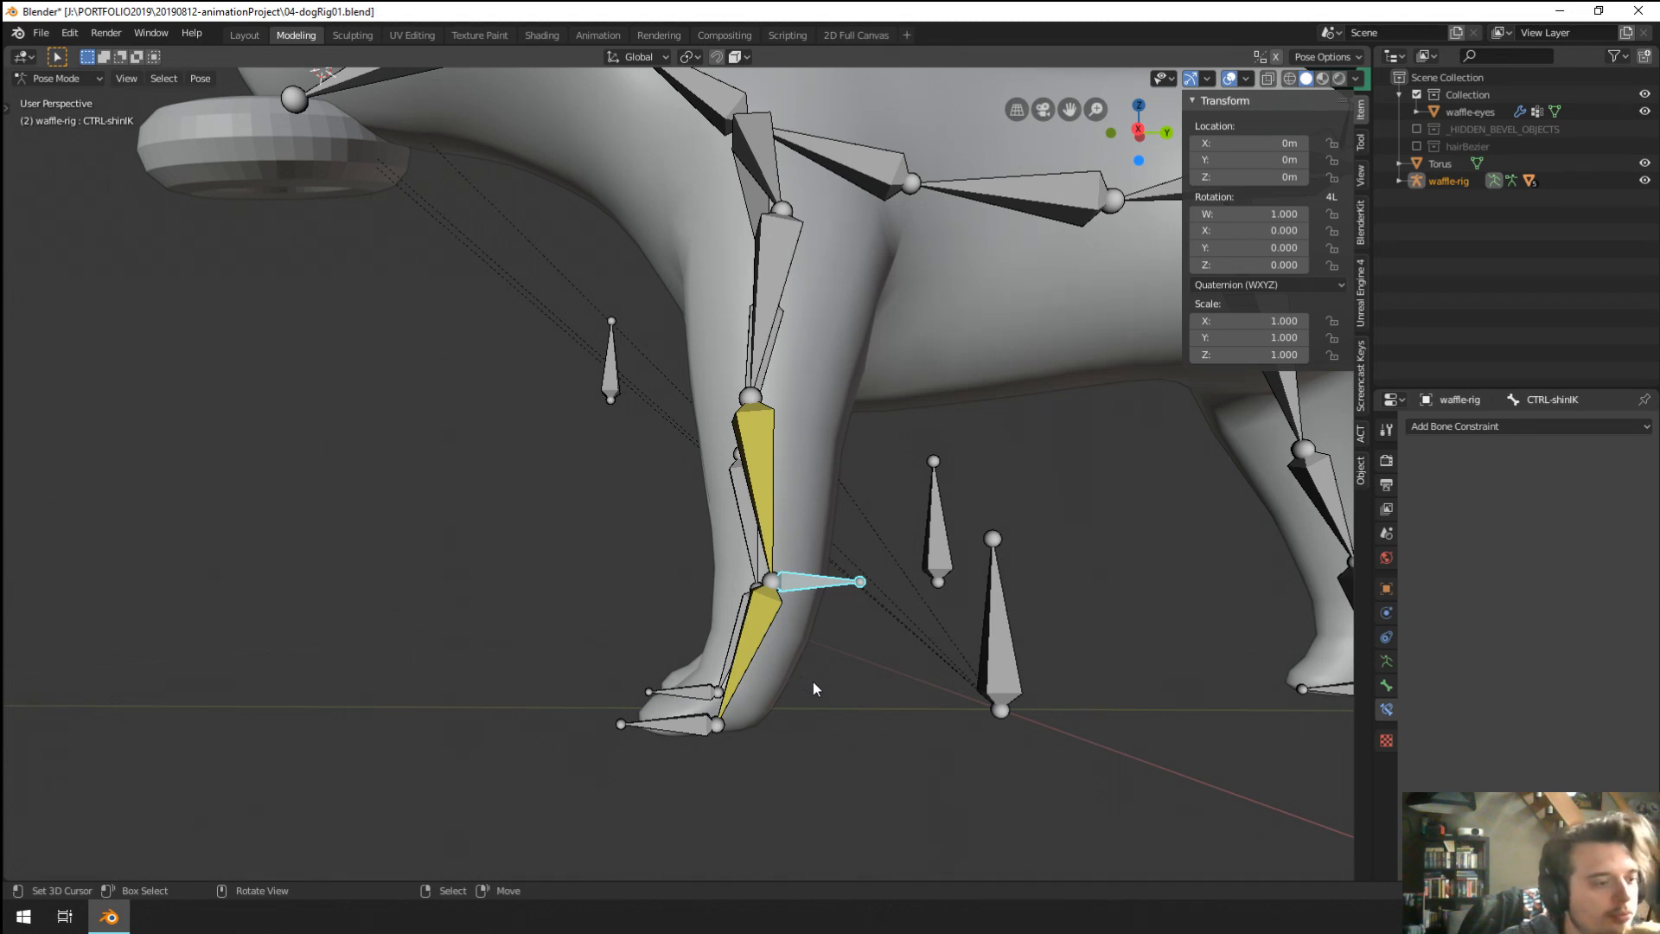
Test-move frontToes.L to check how the paw behaves without the constraint on CTRL-shinIK.
right_click(670, 756)
key(g)
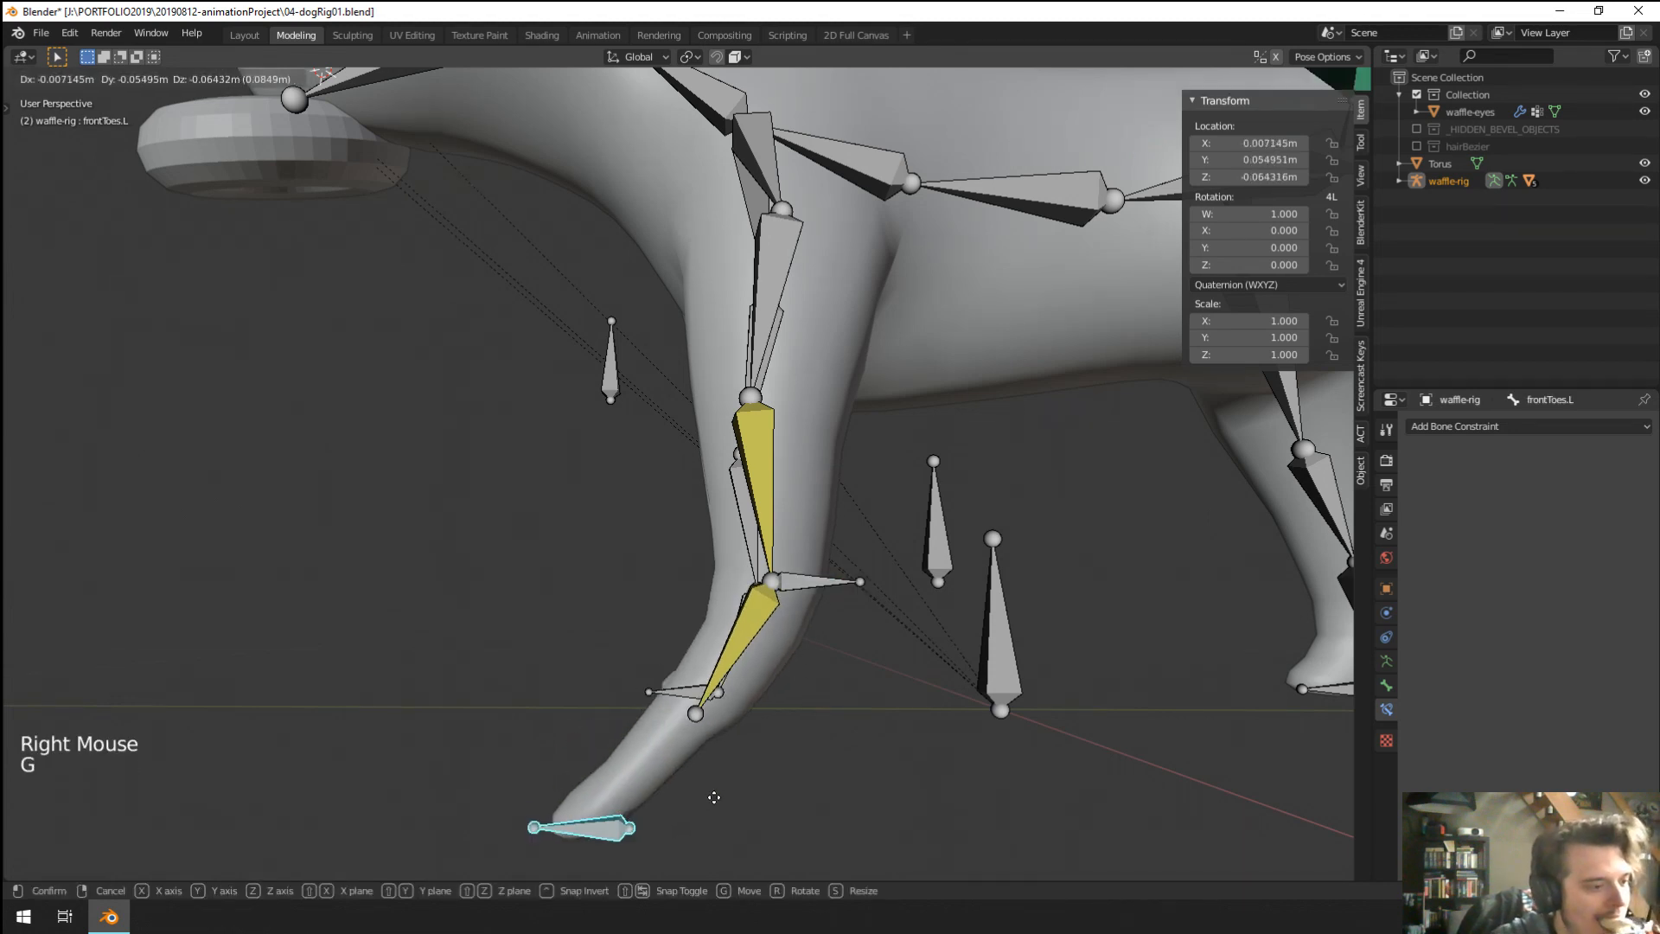
right_click(739, 726)
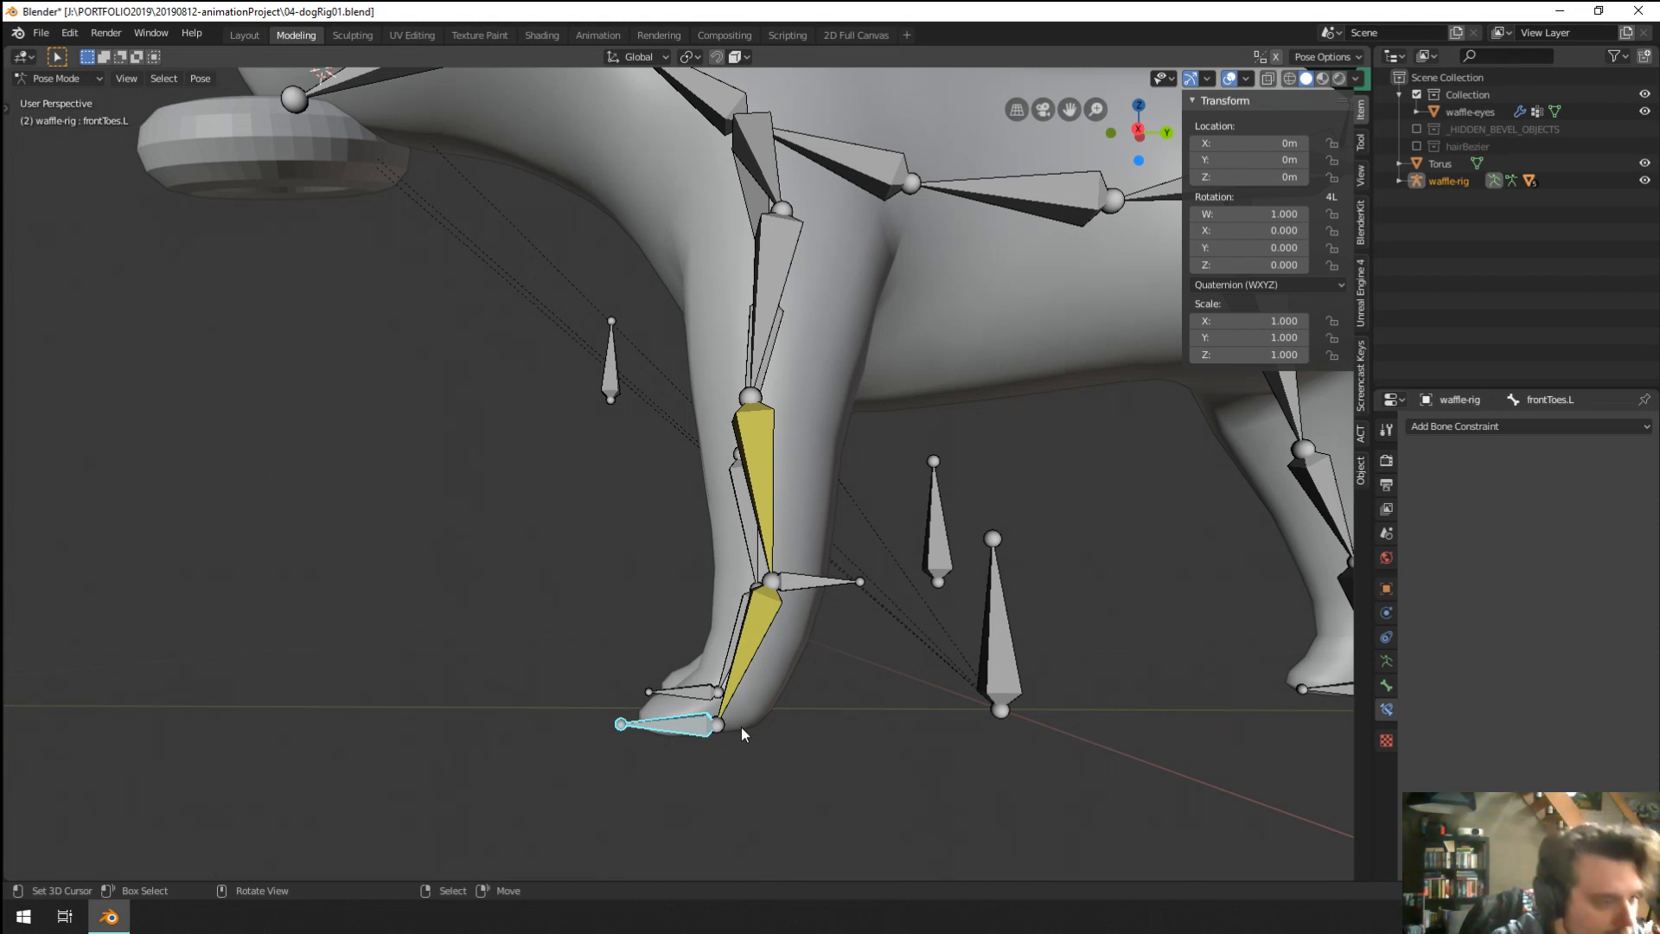
right_click(827, 579)
middle_drag(827, 578, 837, 617)
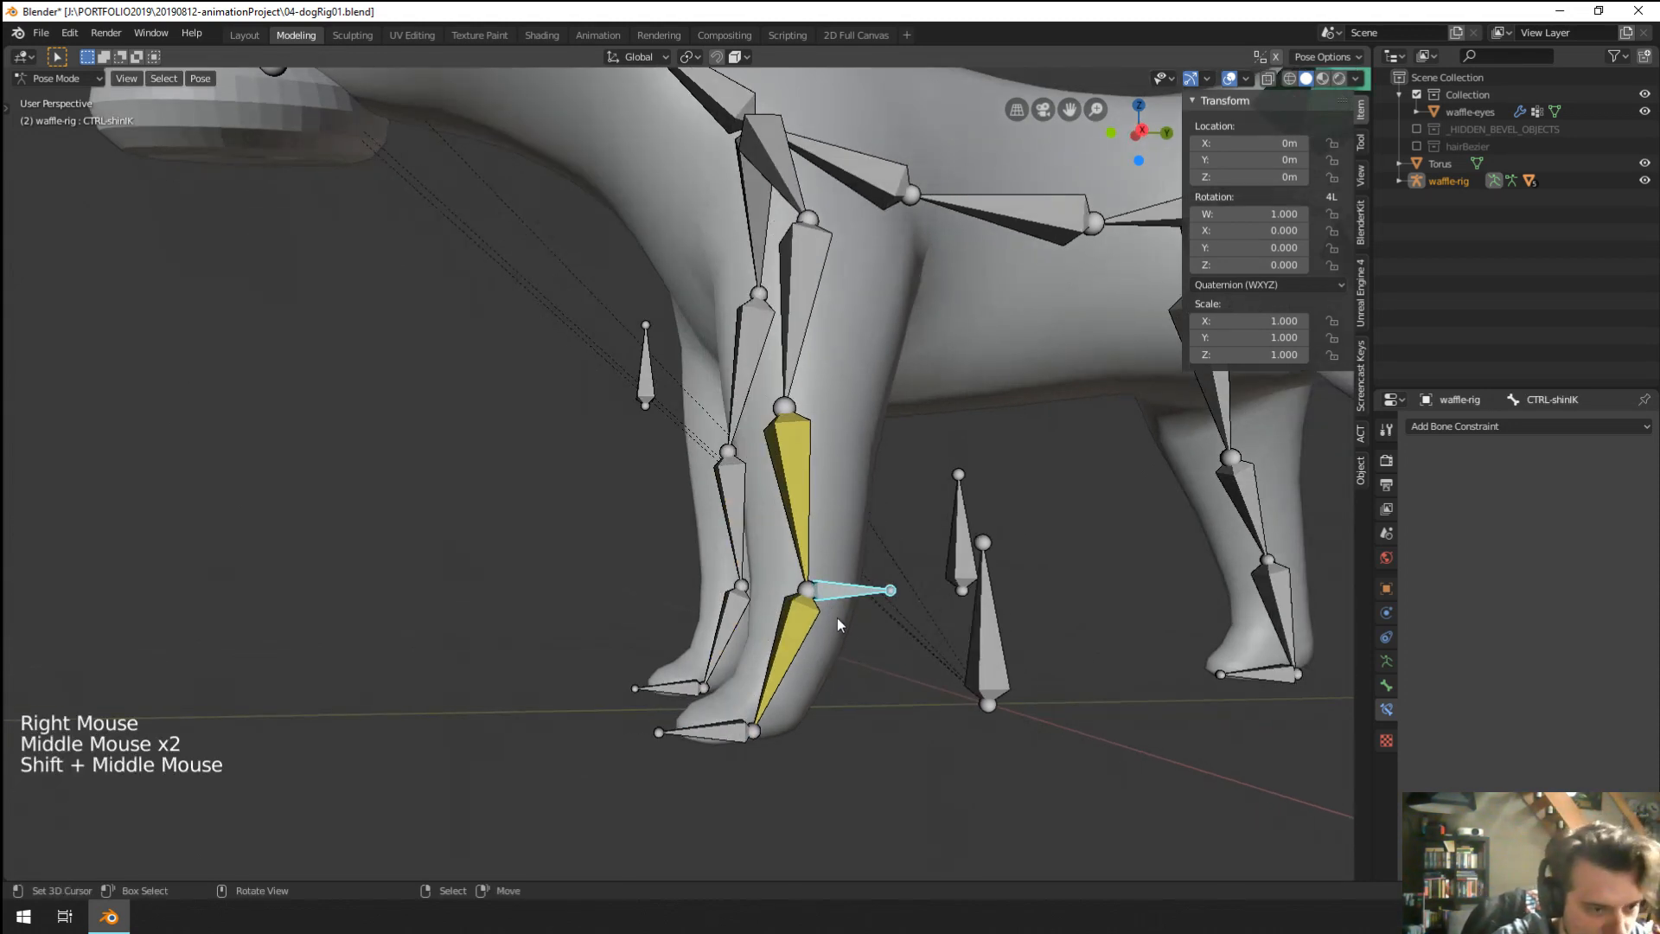
scroll(837, 618, up, 2)
click(1476, 425)
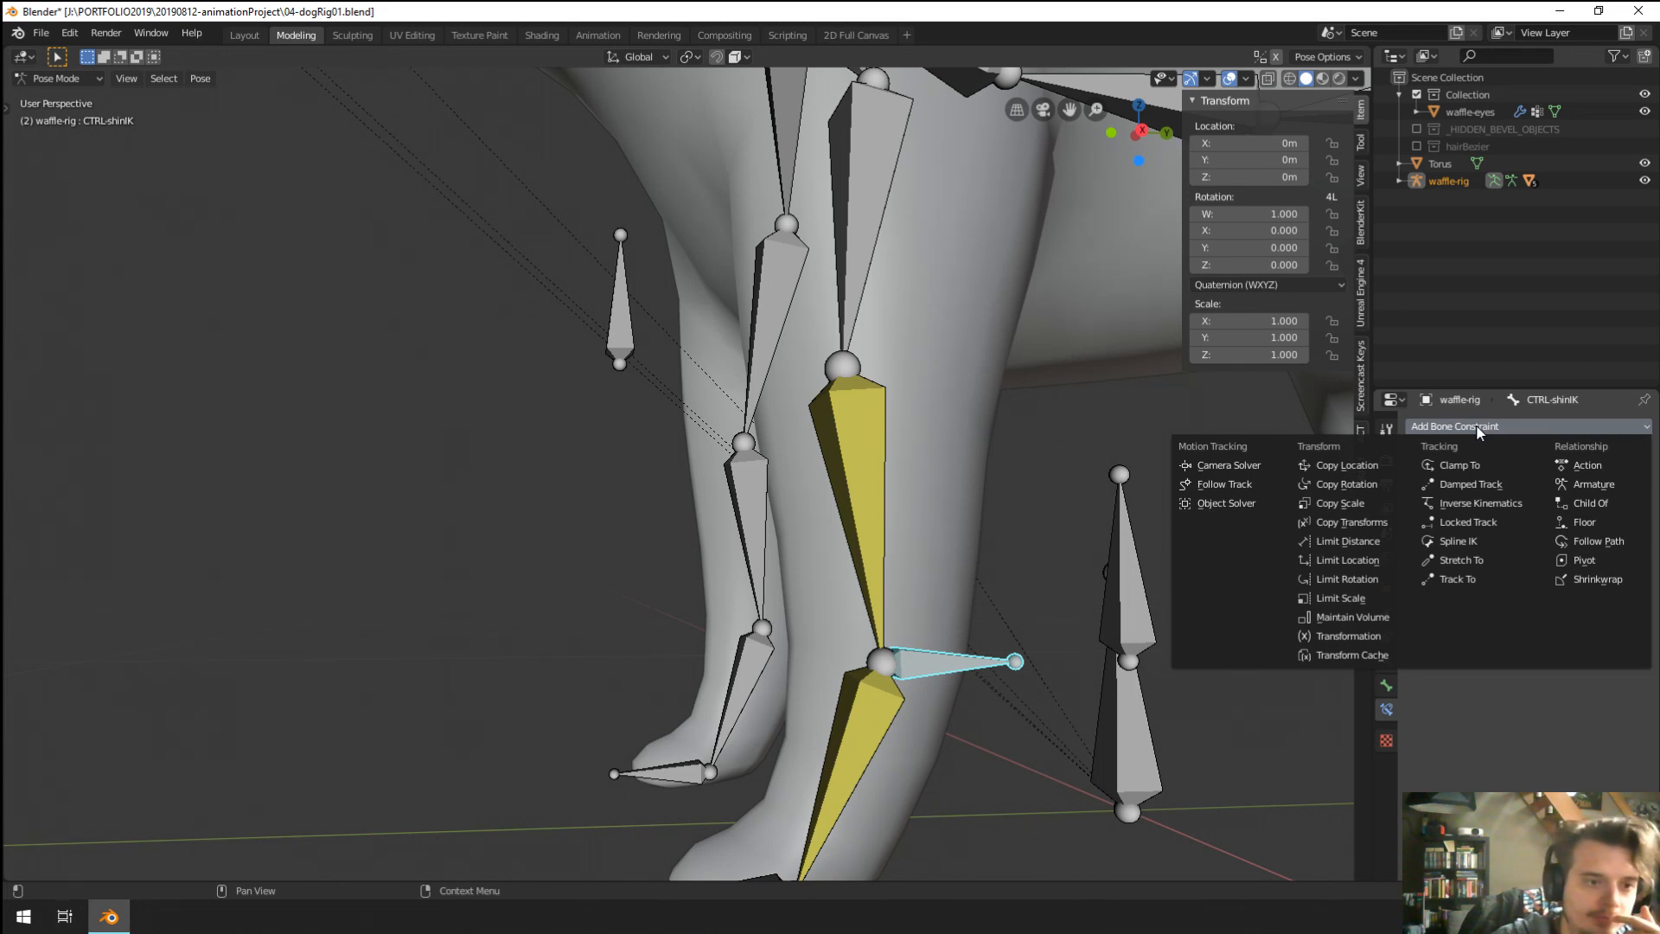
key(s)
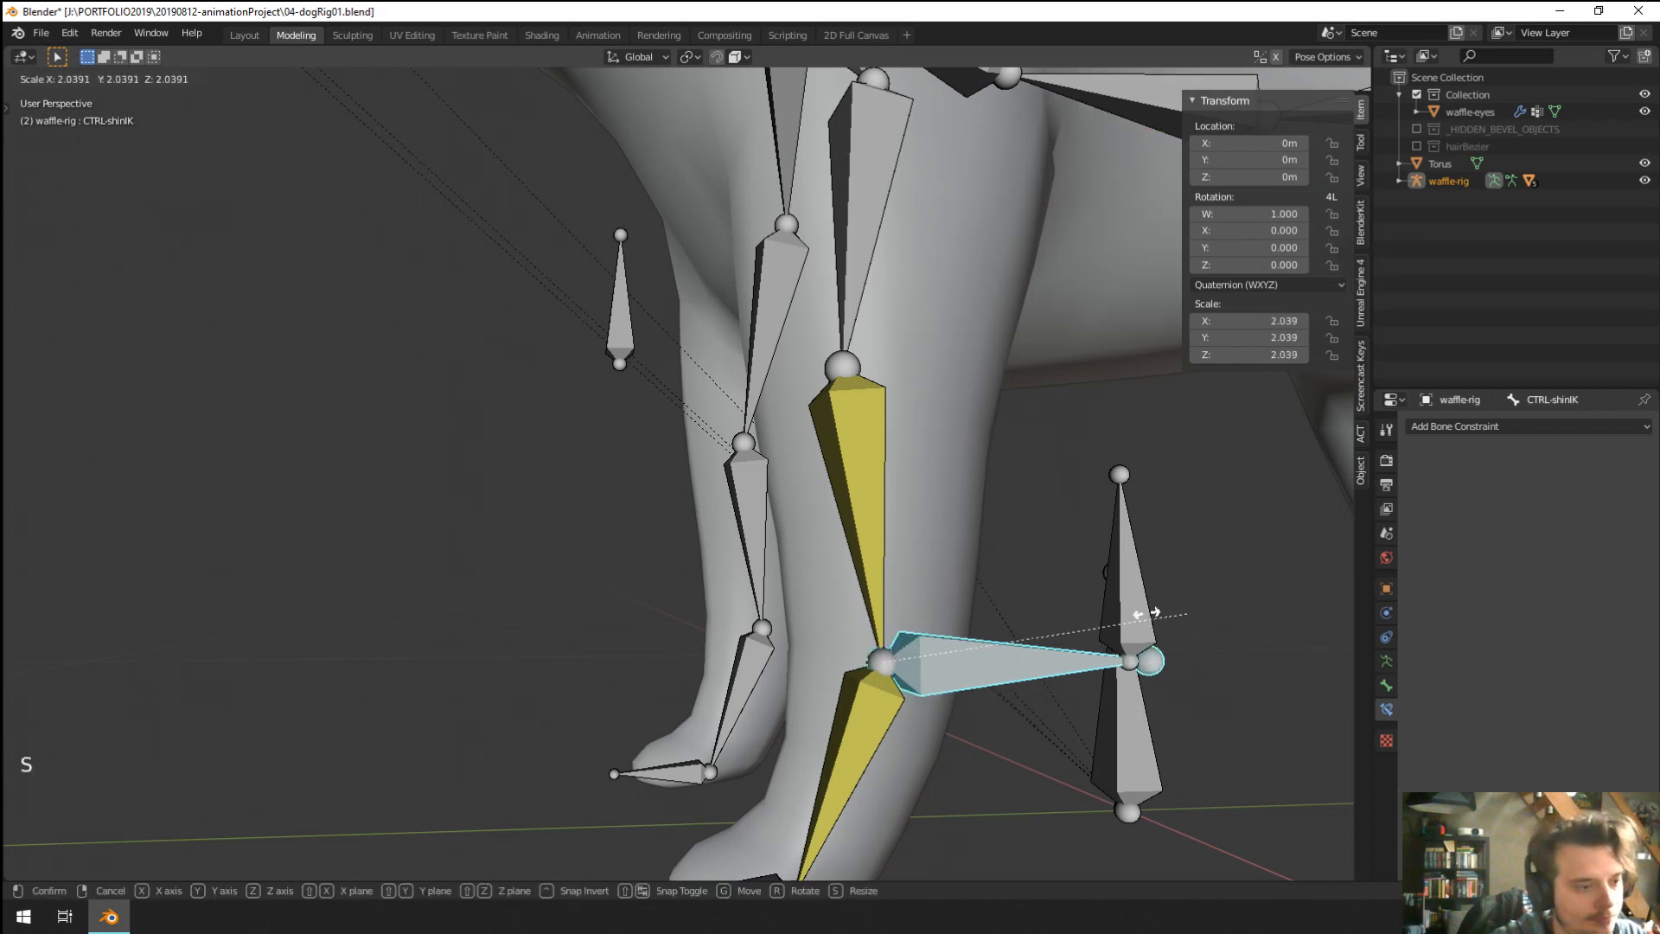
right_click(1145, 613)
Add a Copy Location constraint to CTRL-shinIK that targets the frontToes.L bone.
shift+middle_drag(975, 694, 942, 558)
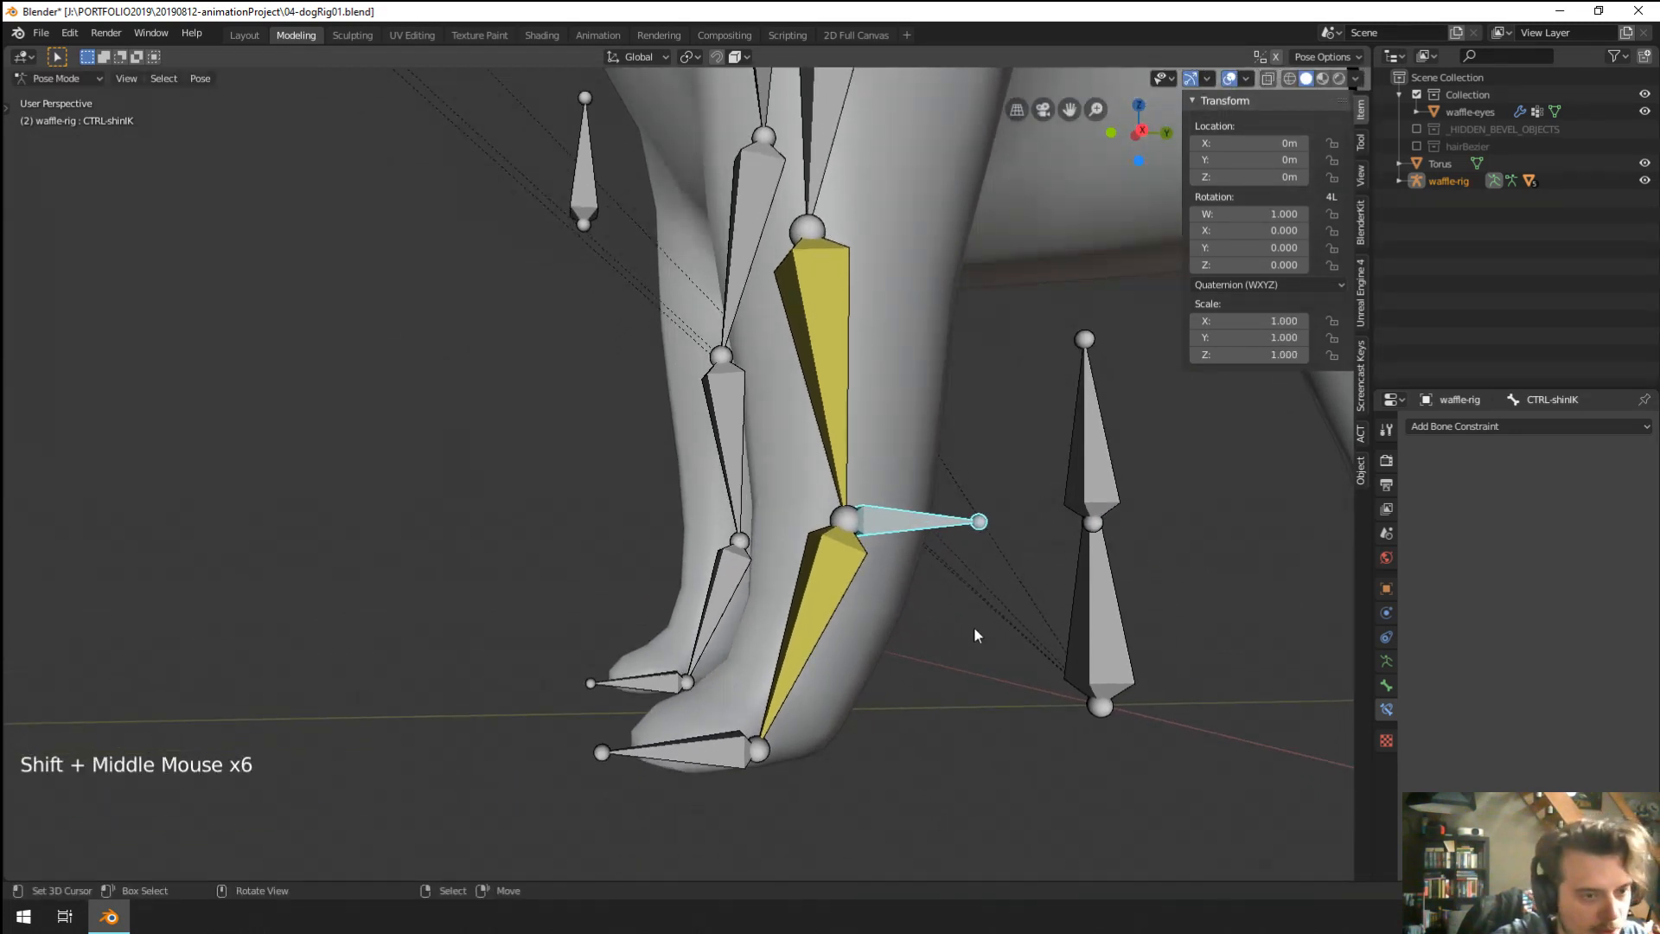
right_click(729, 749)
shift+right_click(886, 523)
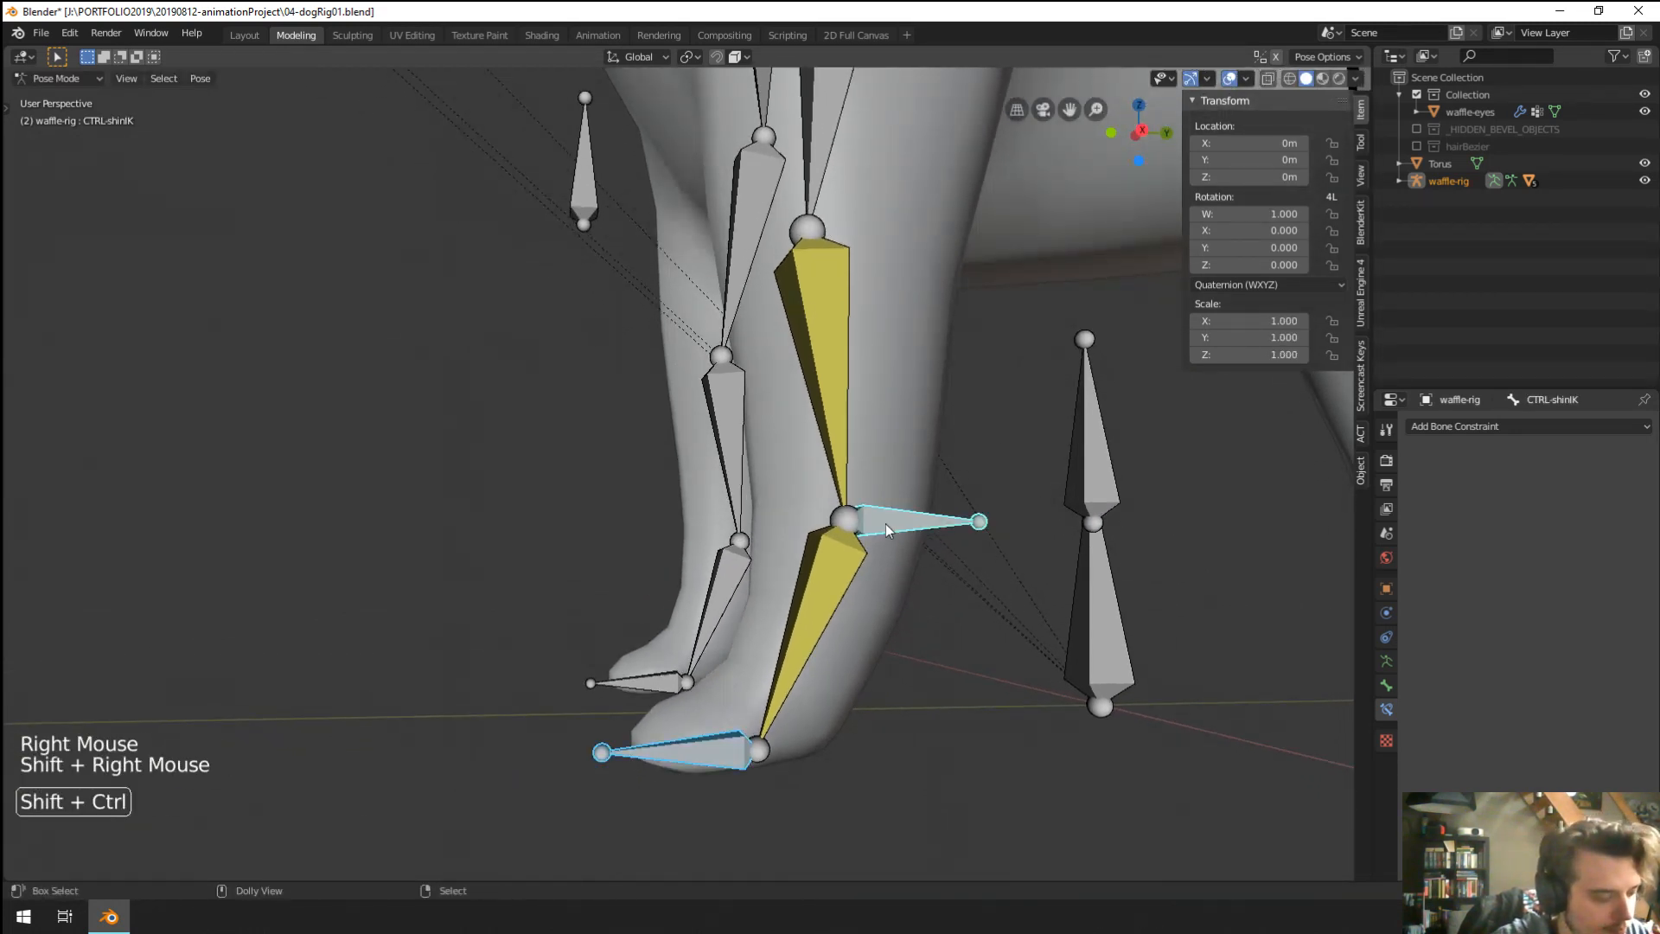
key(ctrl+shift+c)
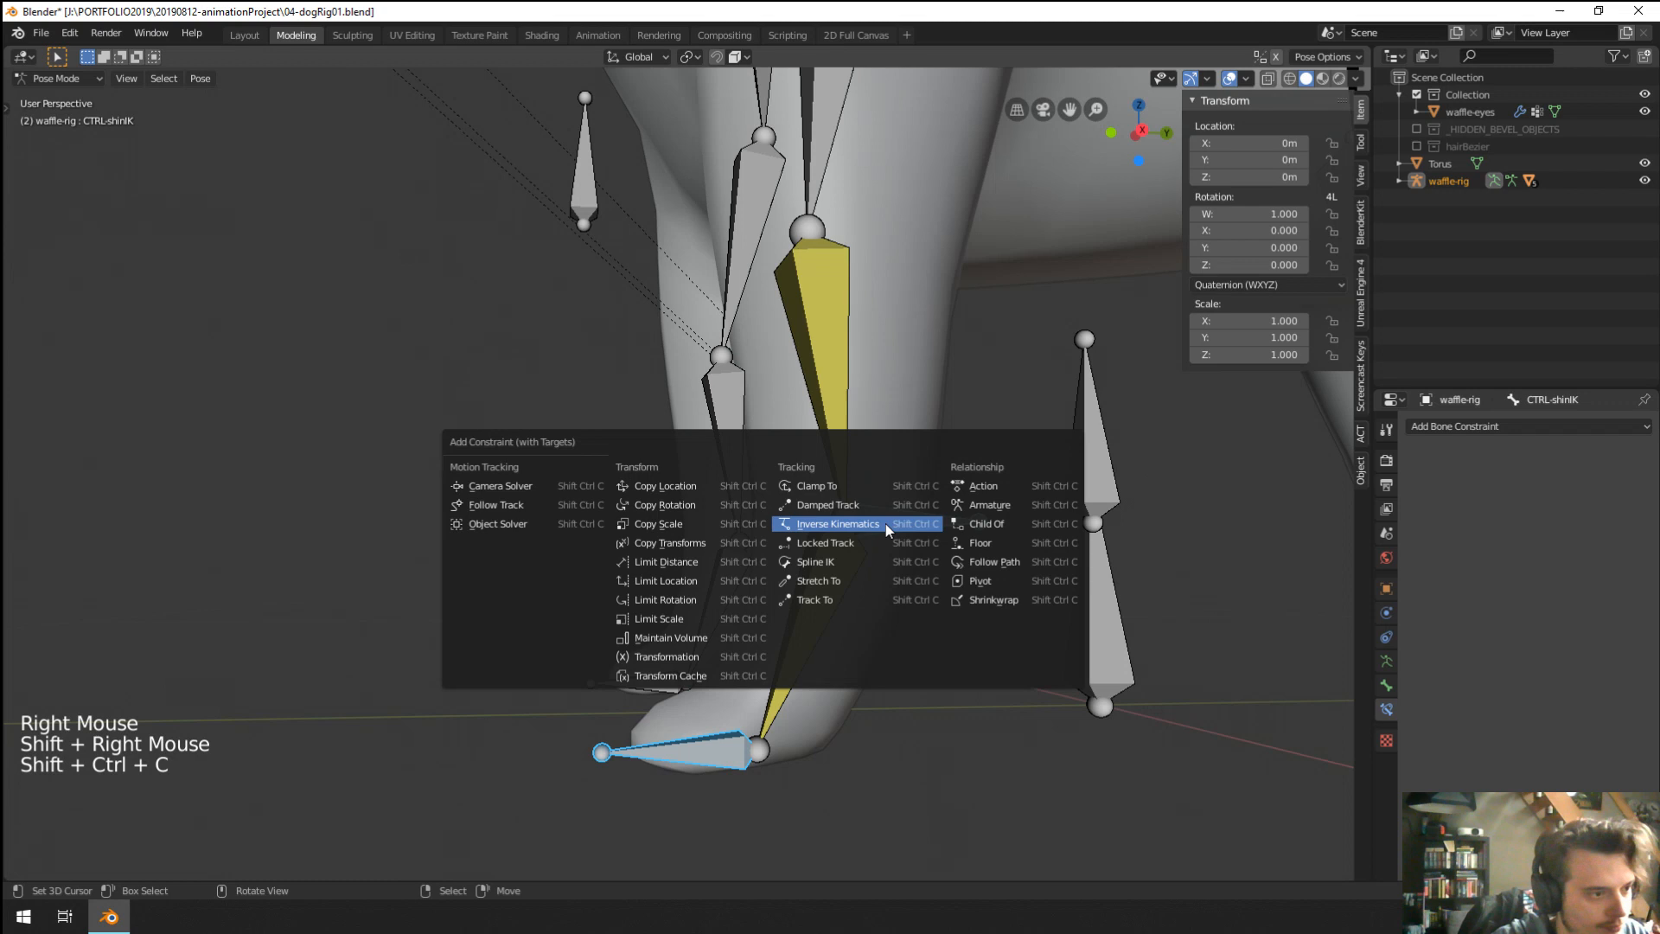
click(708, 493)
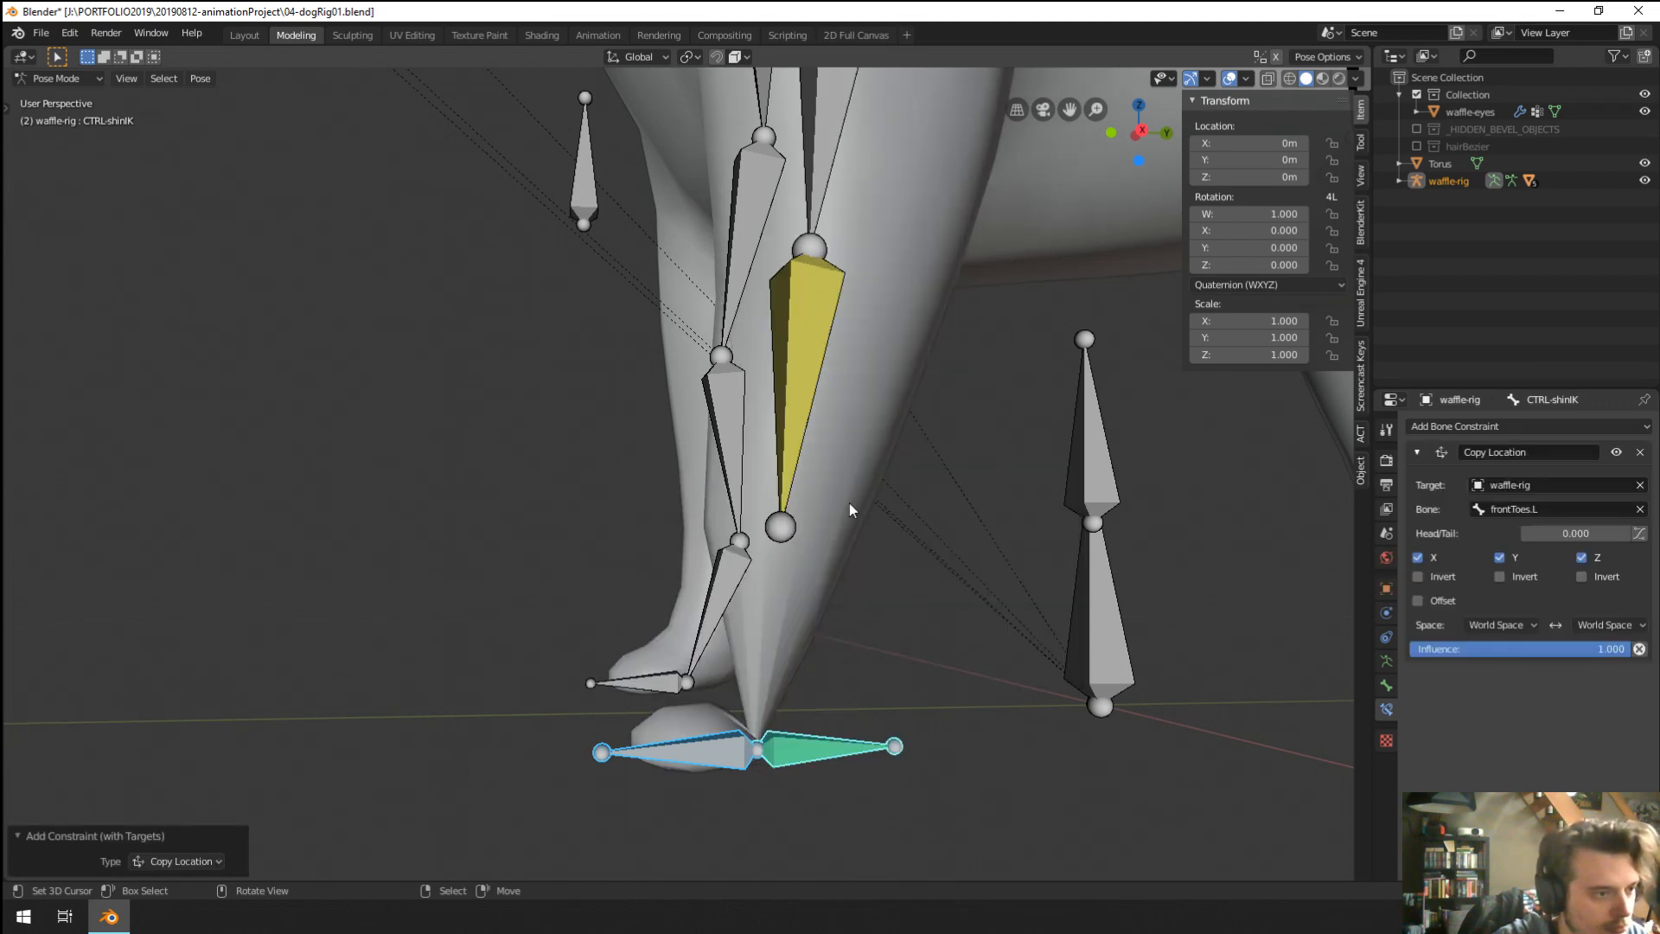
Set the target and owner space of CTRL-shinIK's frontToes.L Copy Location constraint to Local Space.
right_click(837, 741)
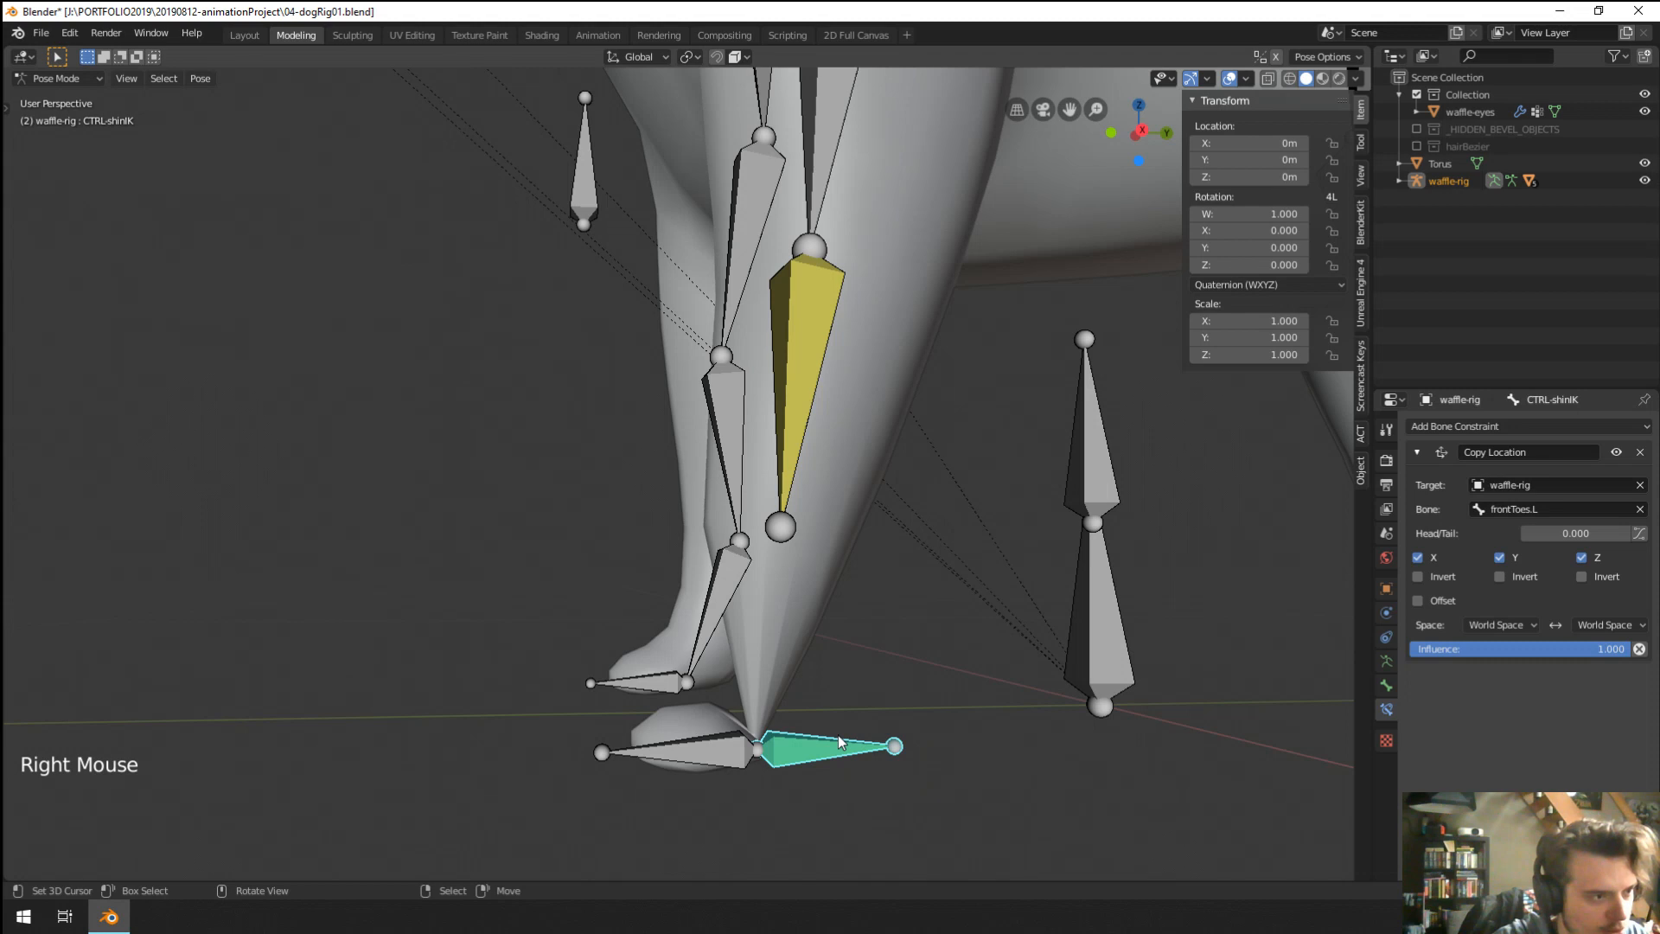
scroll(826, 700, down, 2)
scroll(826, 696, up, 3)
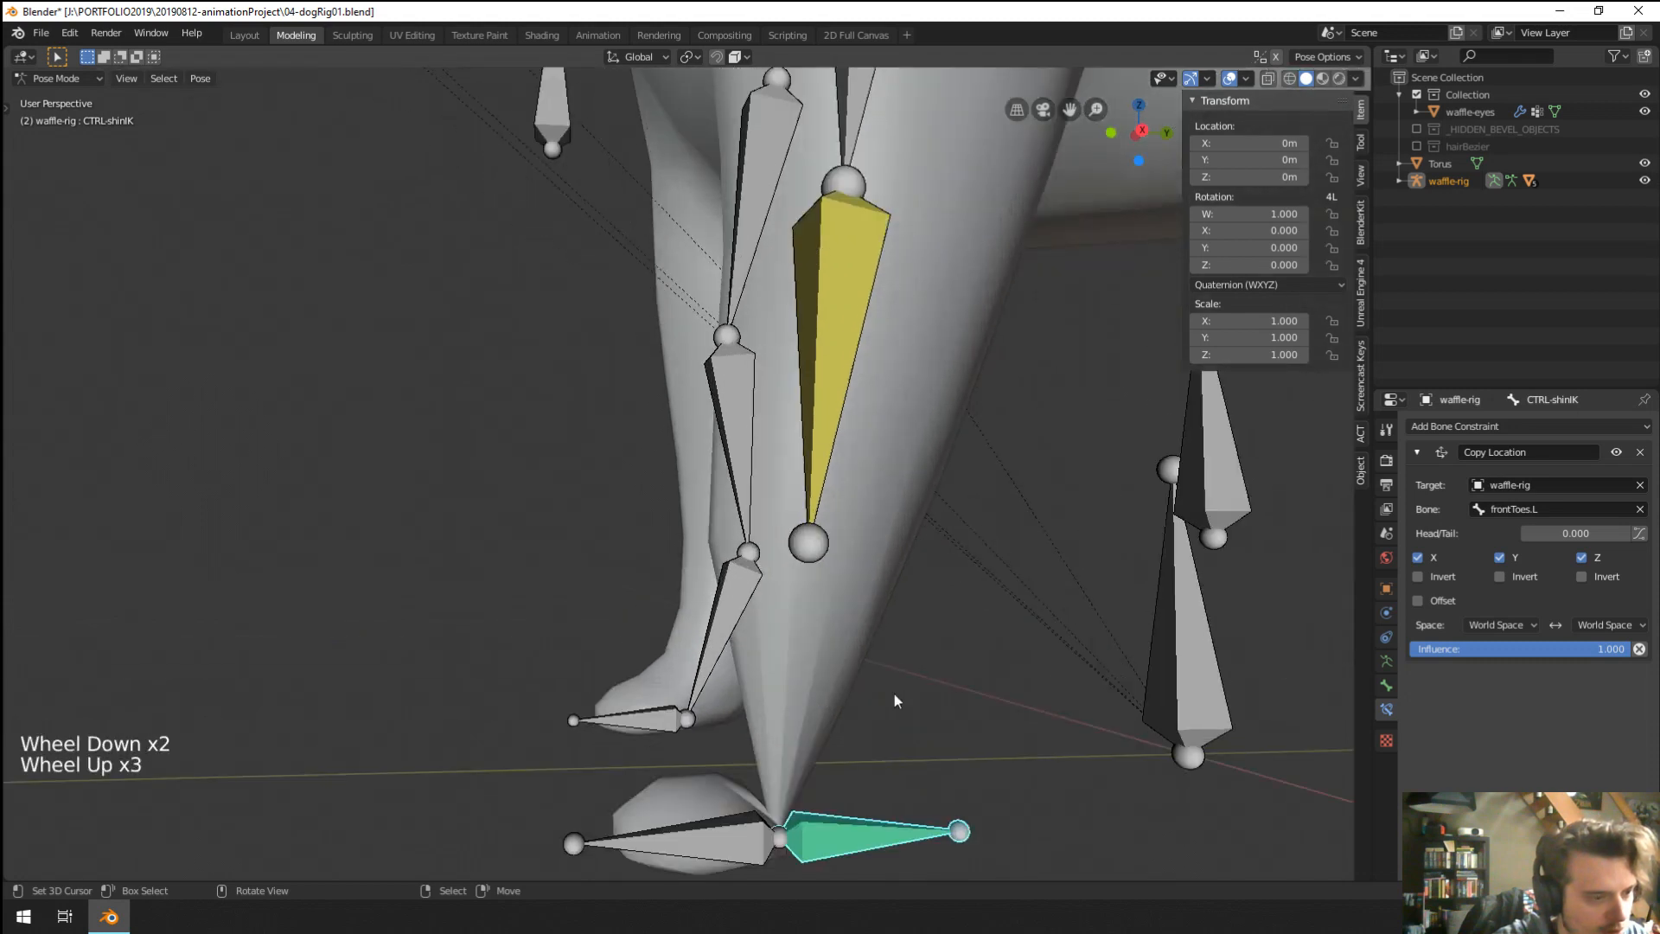
click(1503, 624)
click(1456, 701)
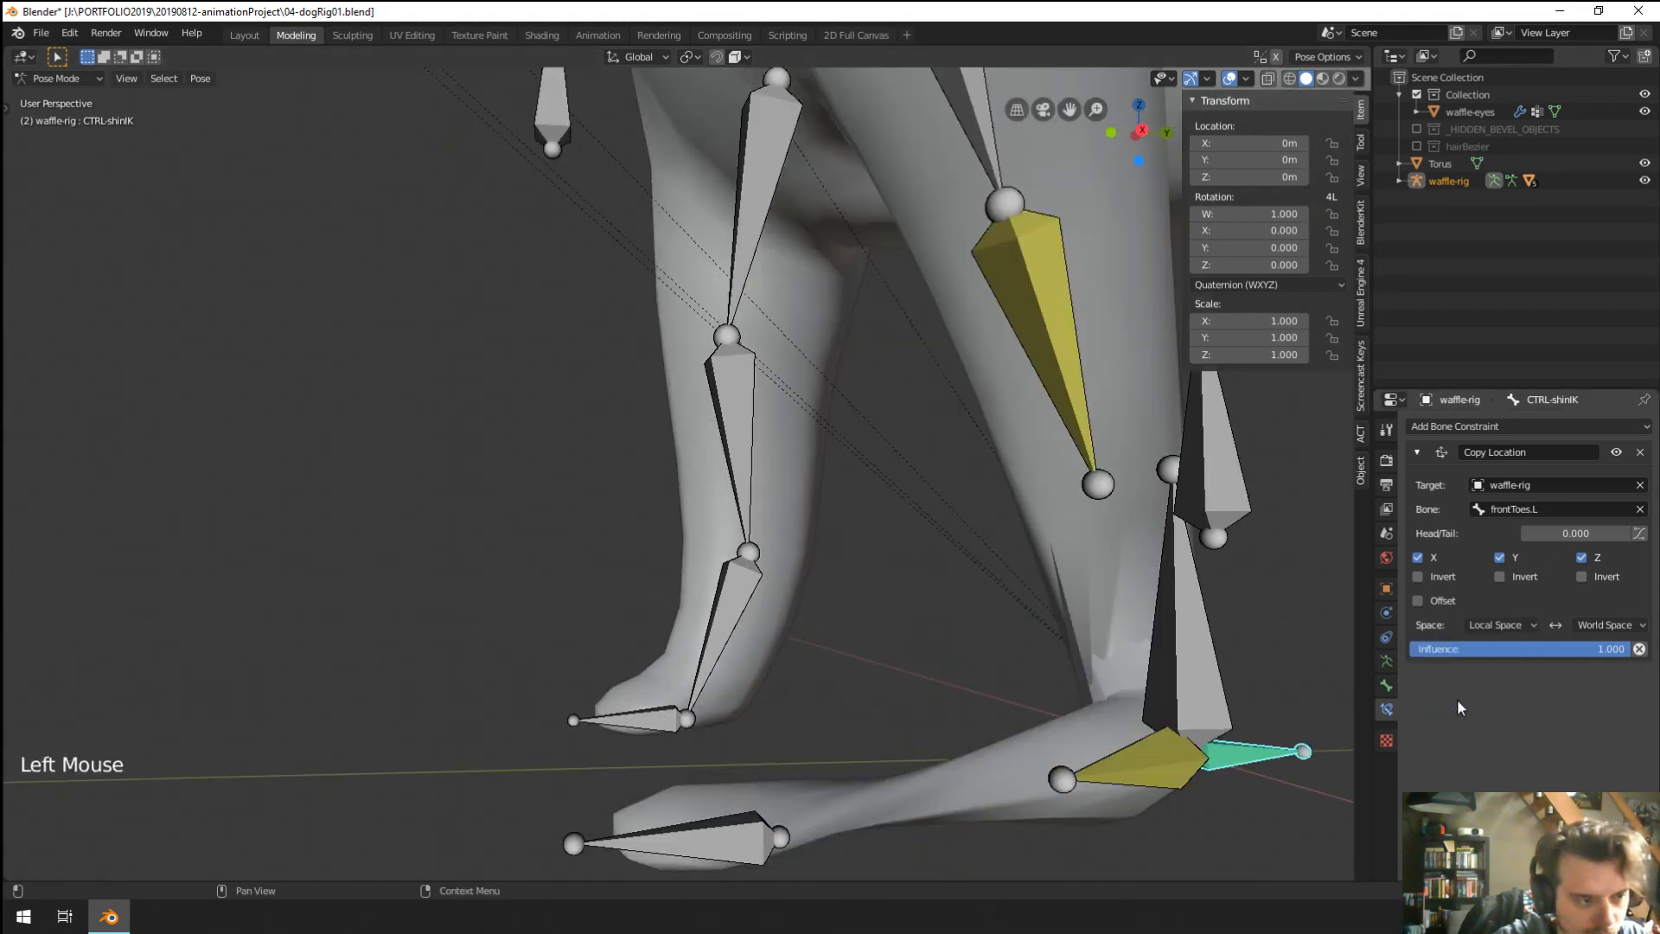
click(1626, 624)
click(1579, 699)
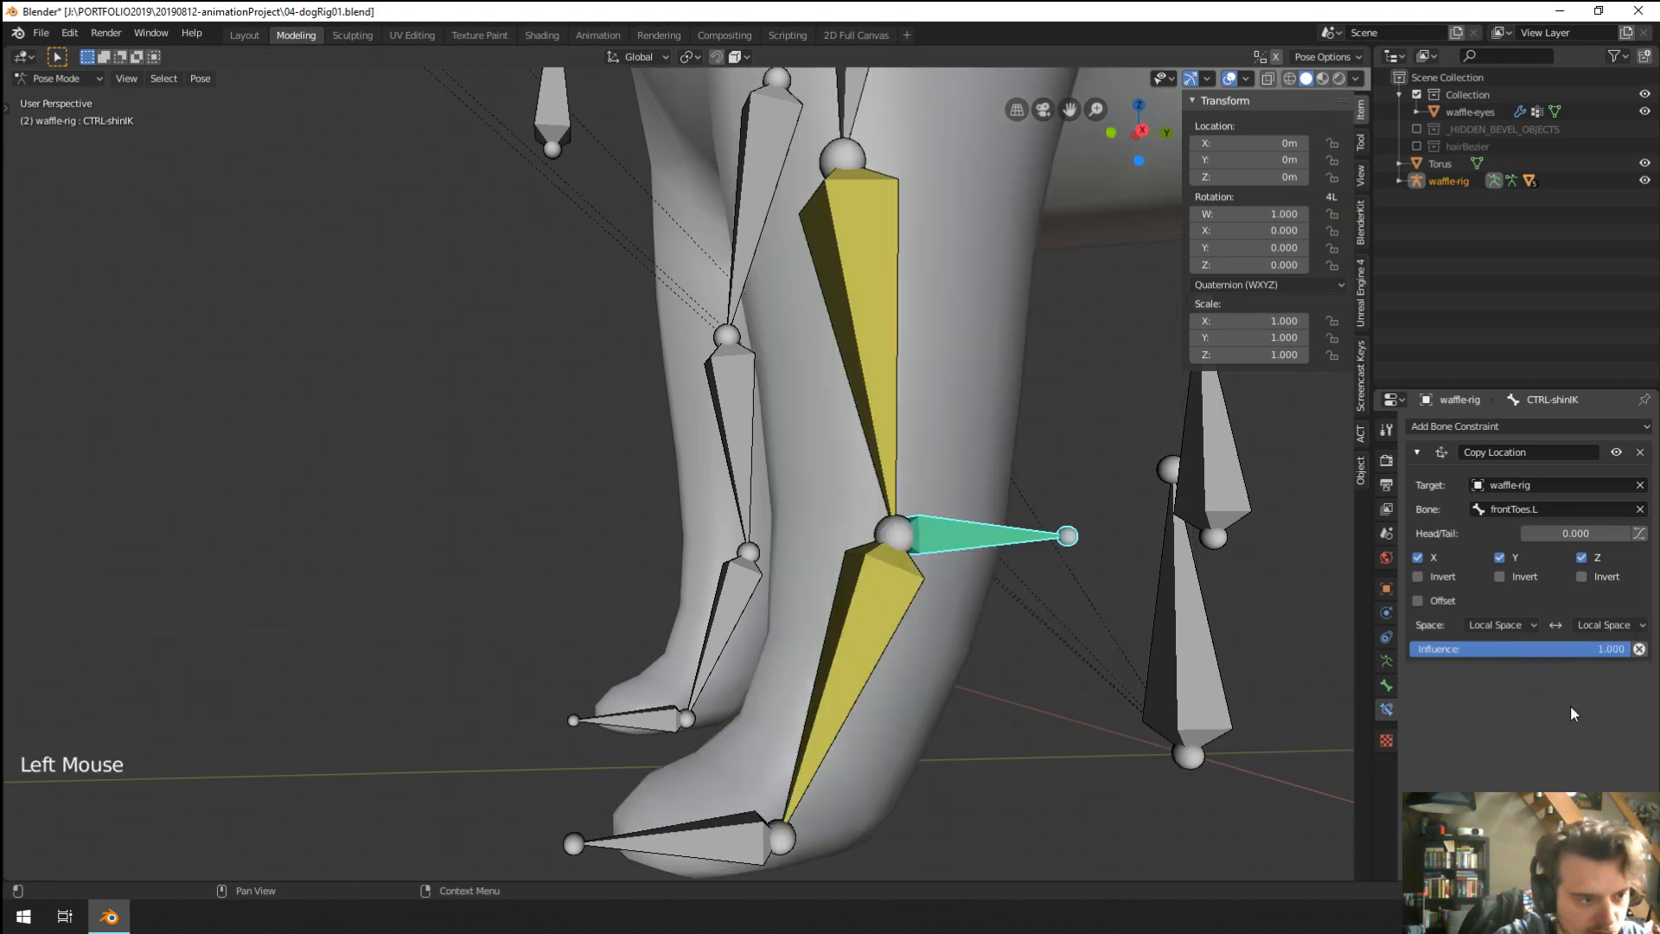
Test-move frontToes.L in several directions to check how CTRL-shinIK and the leg bones follow.
right_click(710, 846)
key(g)
right_click(762, 709)
scroll(763, 708, down, 4)
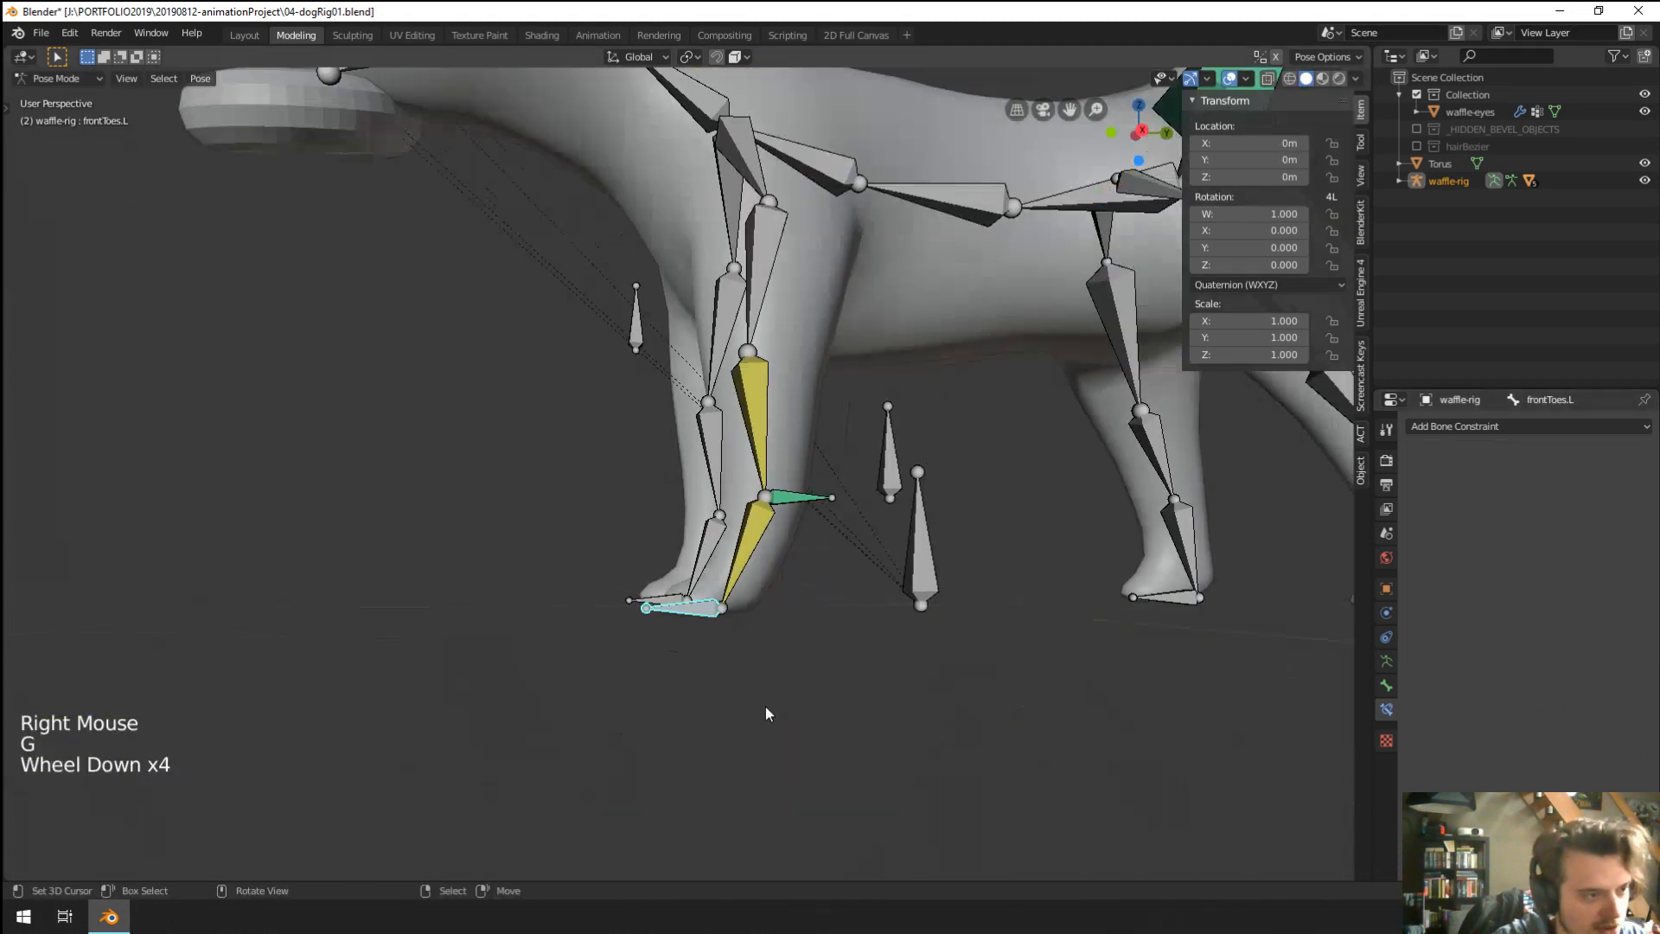
middle_drag(763, 707, 737, 697)
key(g)
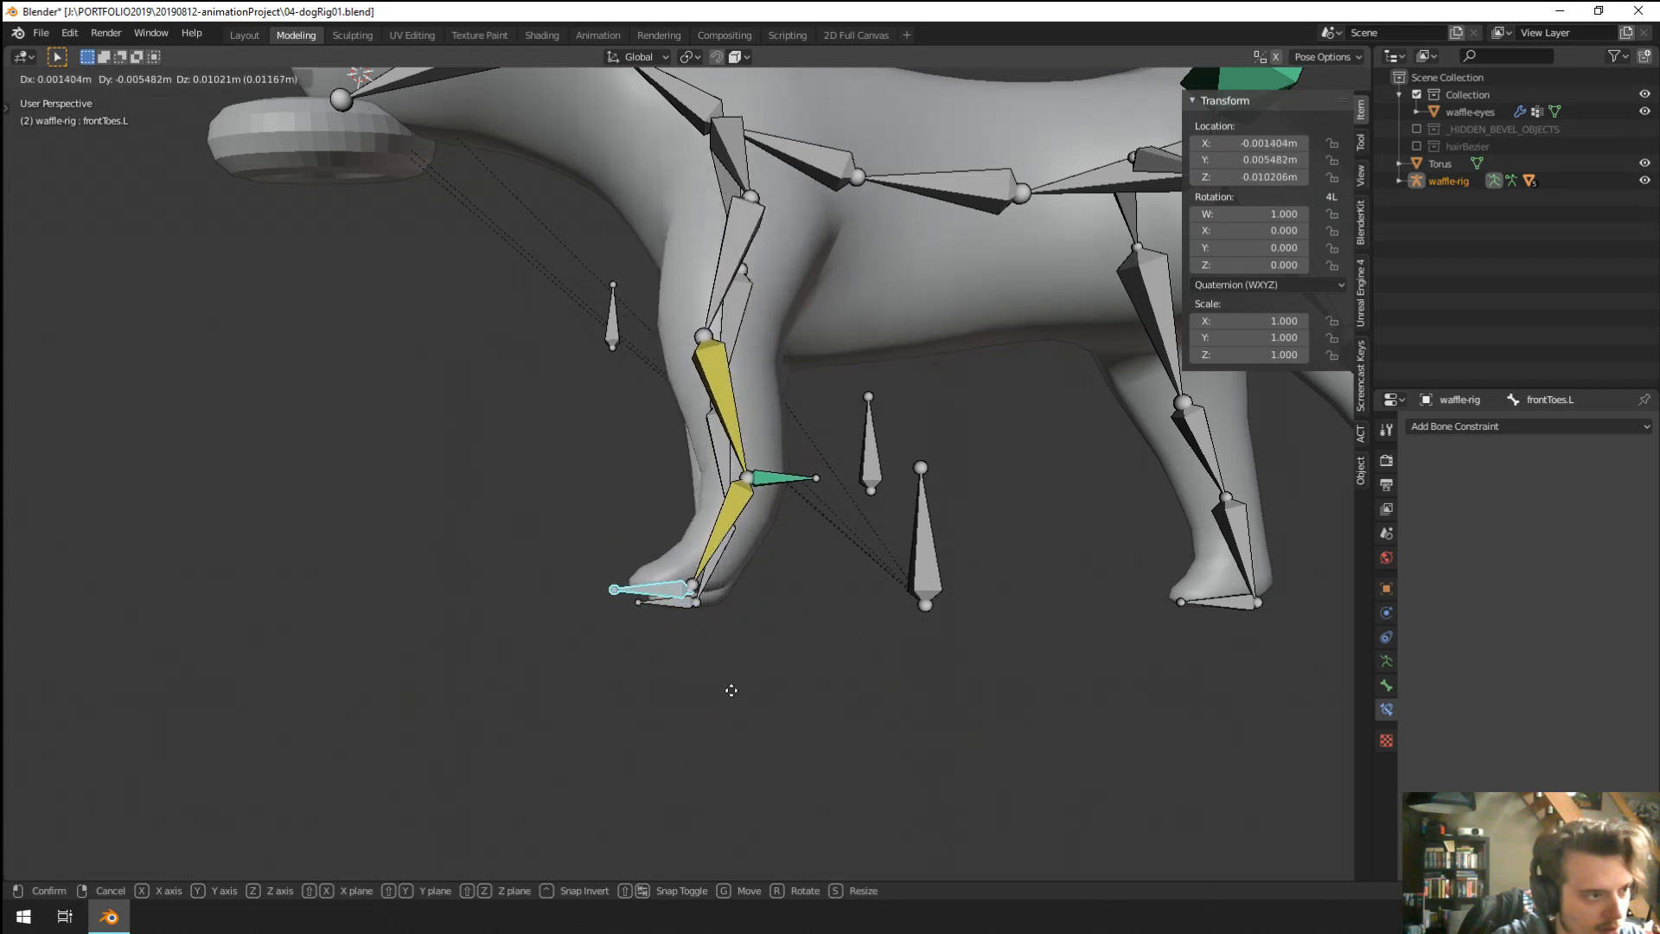
scroll(745, 644, up, 2)
scroll(744, 644, down, 2)
key(g)
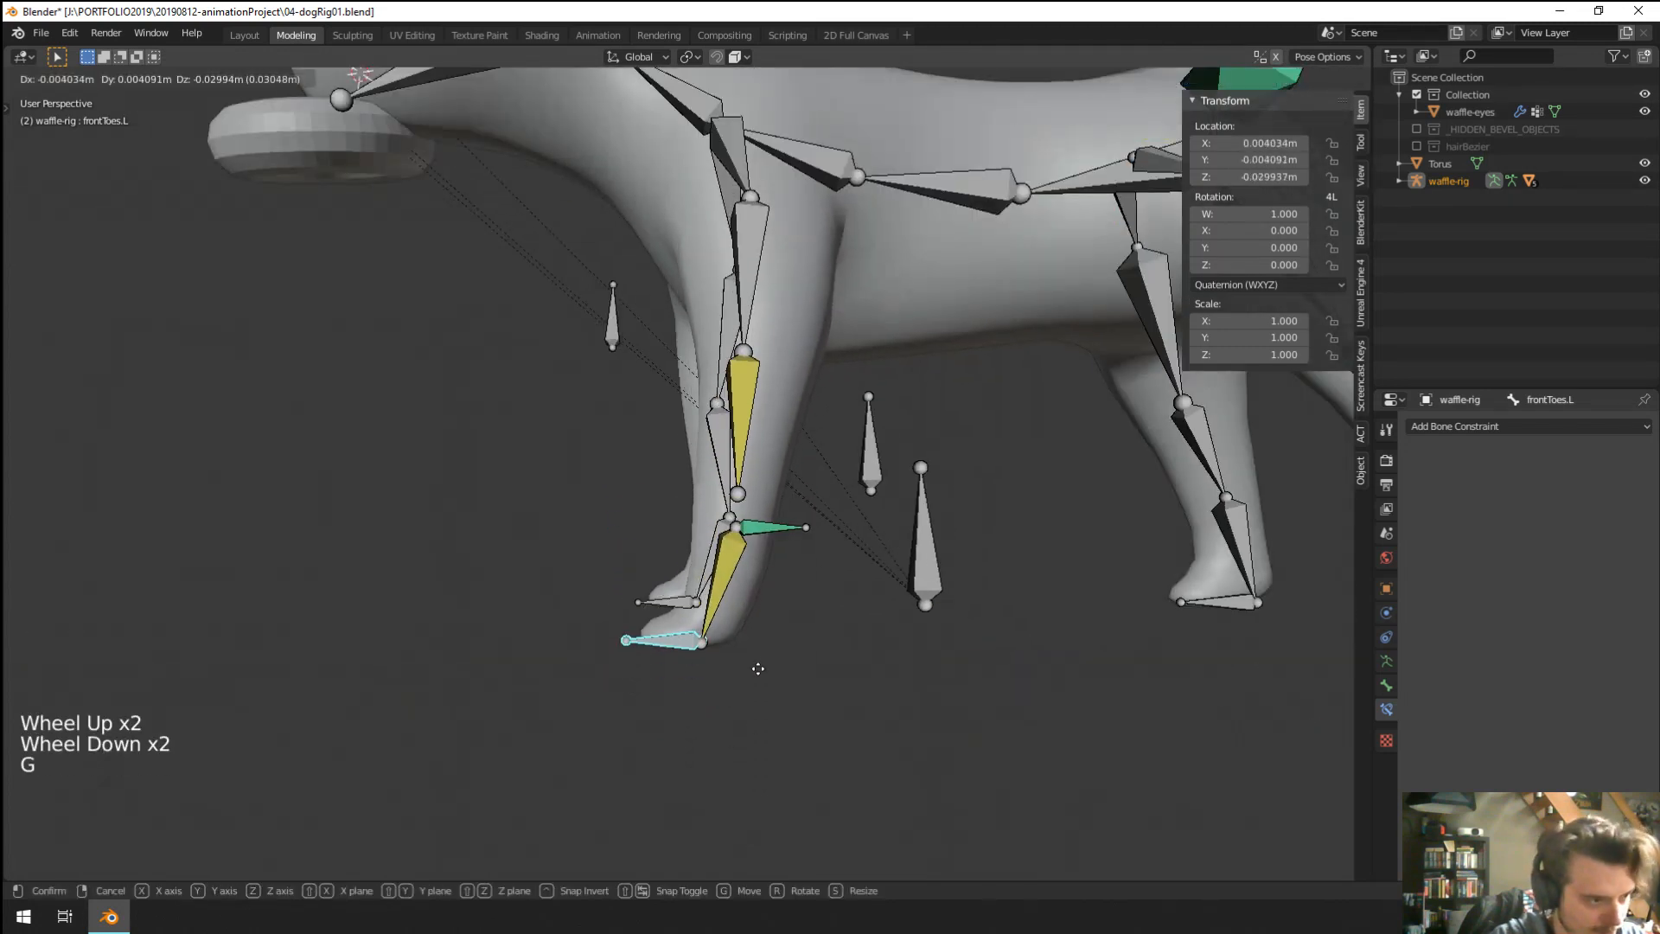
scroll(728, 636, up, 2)
Parent frontToes.L to frontPaw.L with the Connected option in Edit Mode and test-move it in Pose Mode.
key(Tab)
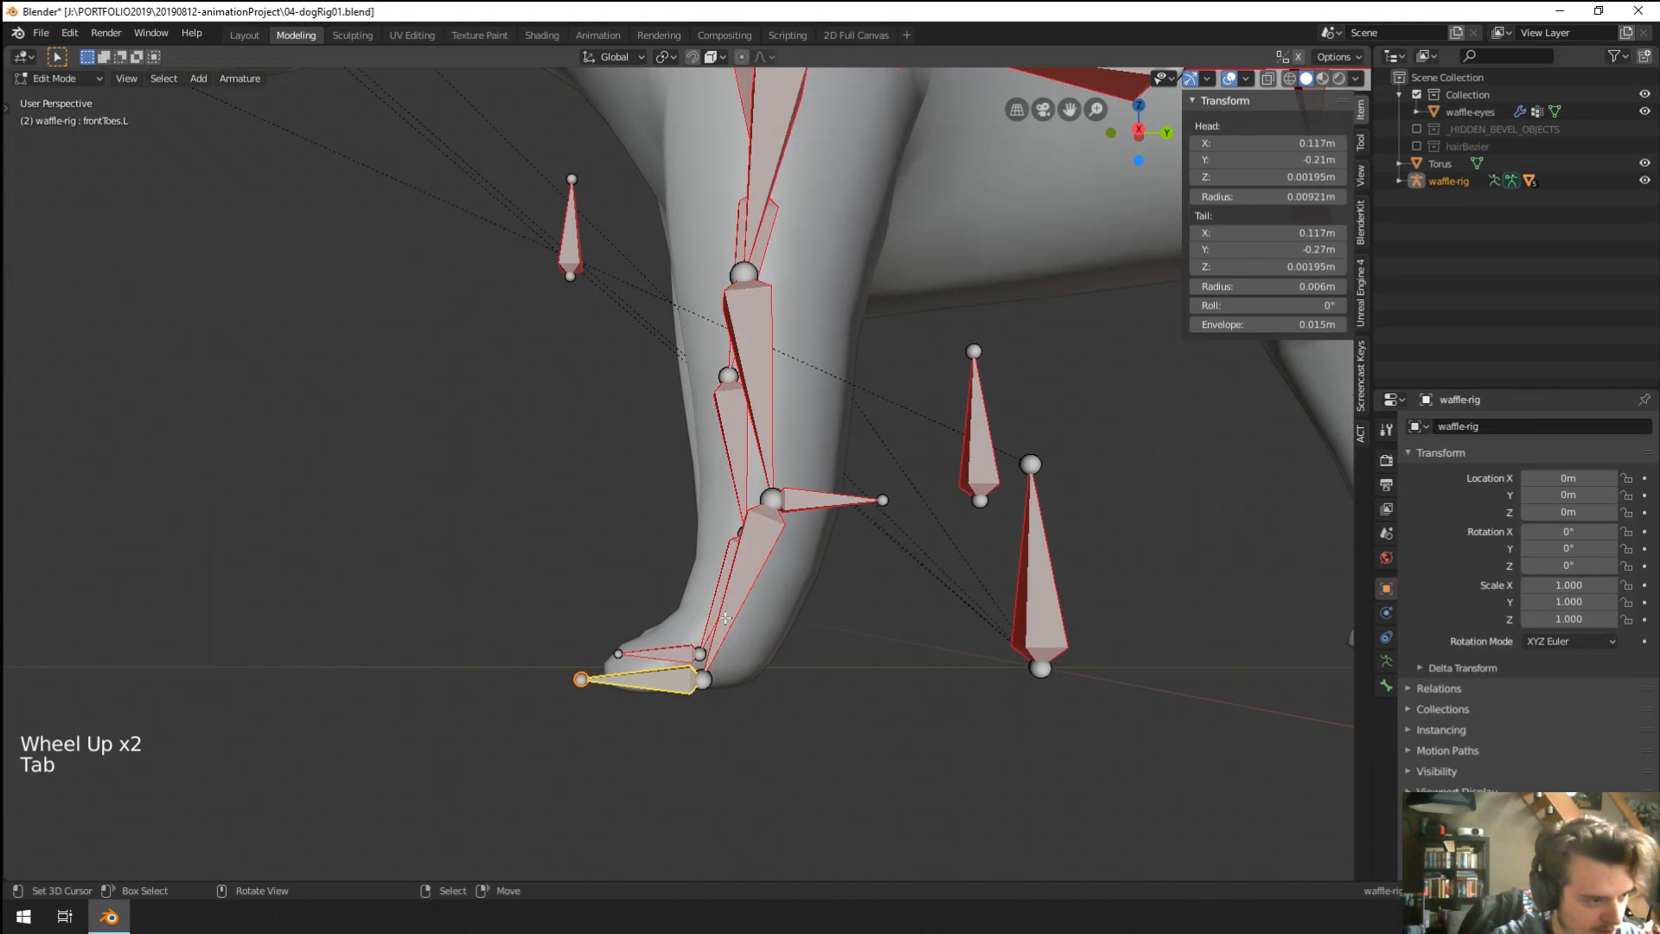
shift+right_click(724, 618)
key(ctrl+p)
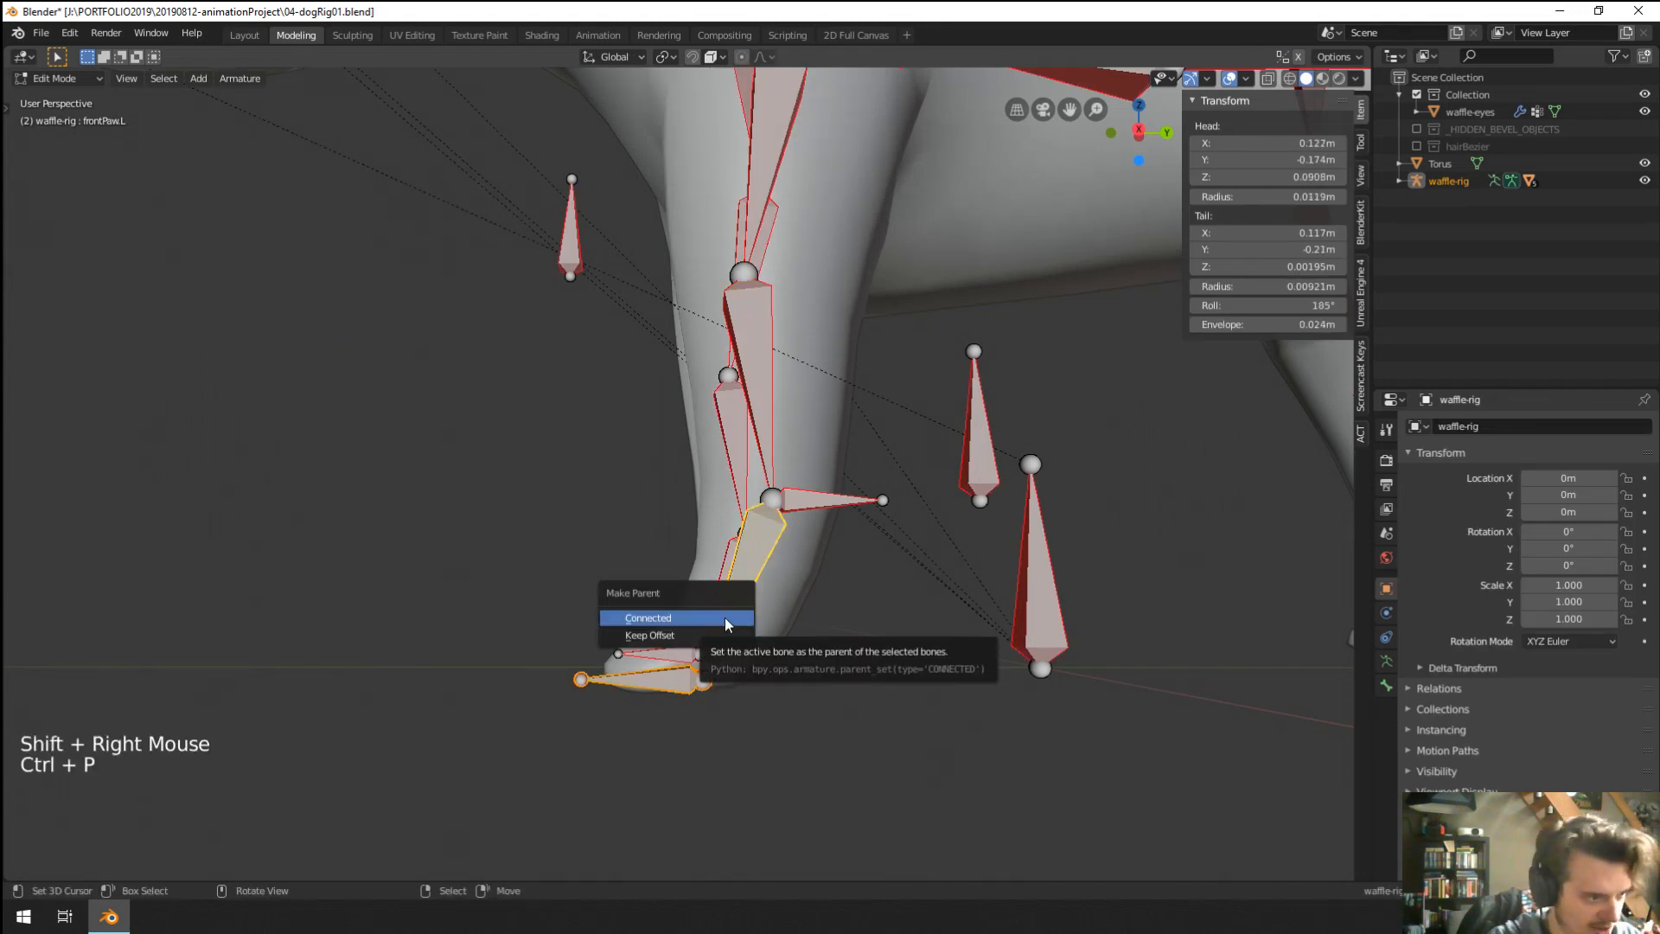
click(648, 617)
key(Tab)
right_click(710, 673)
key(g)
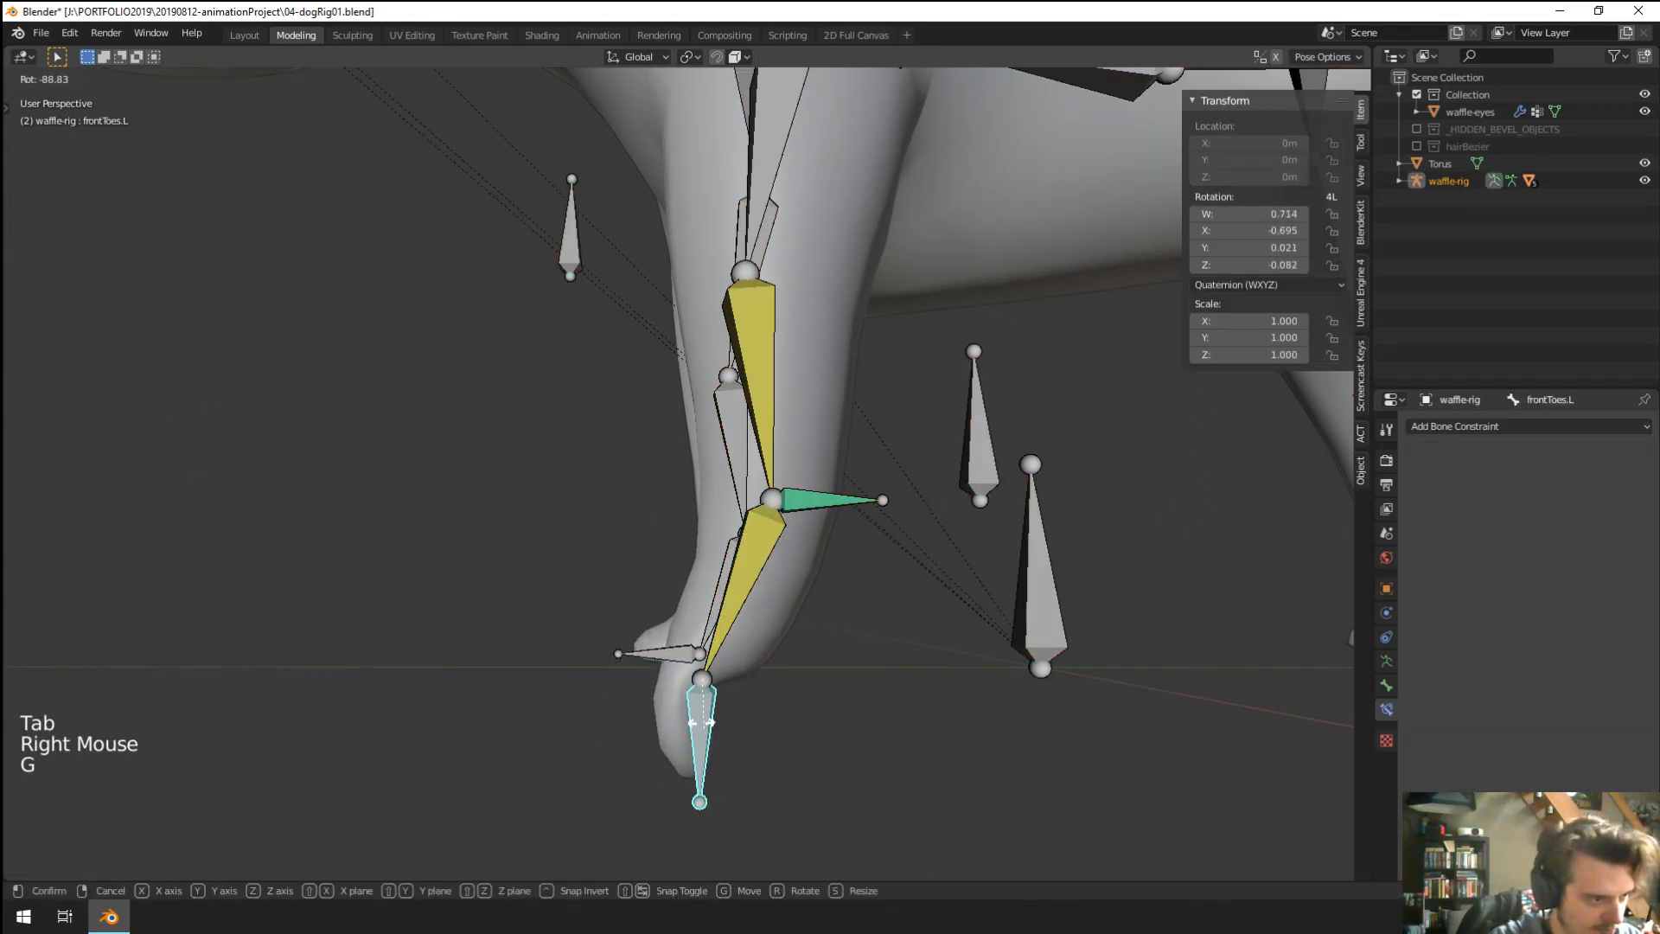
Try to undo the test move and the connected parenting of frontToes.L.
key(Tab)
key(ctrl+z)
key(ctrl+z)
key(ctrl+z)
key(ctrl+z)
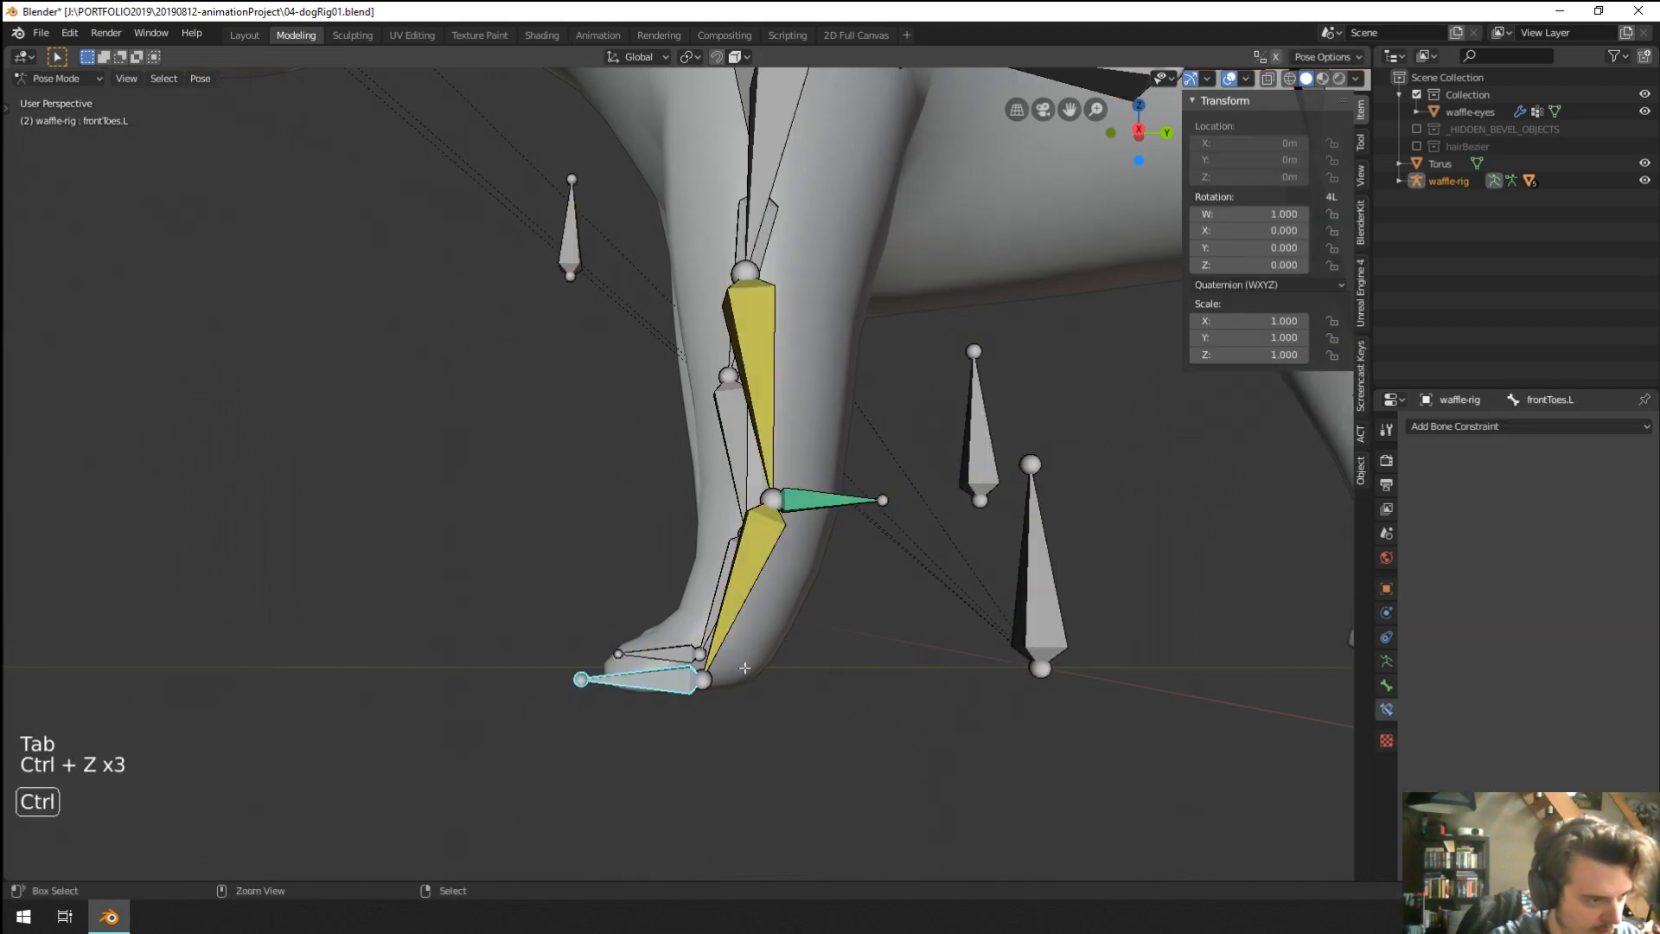
Test-move frontToes.L in Edit Mode and in Pose Mode to check its link to the paw bone.
right_click(687, 677)
key(Tab)
key(g)
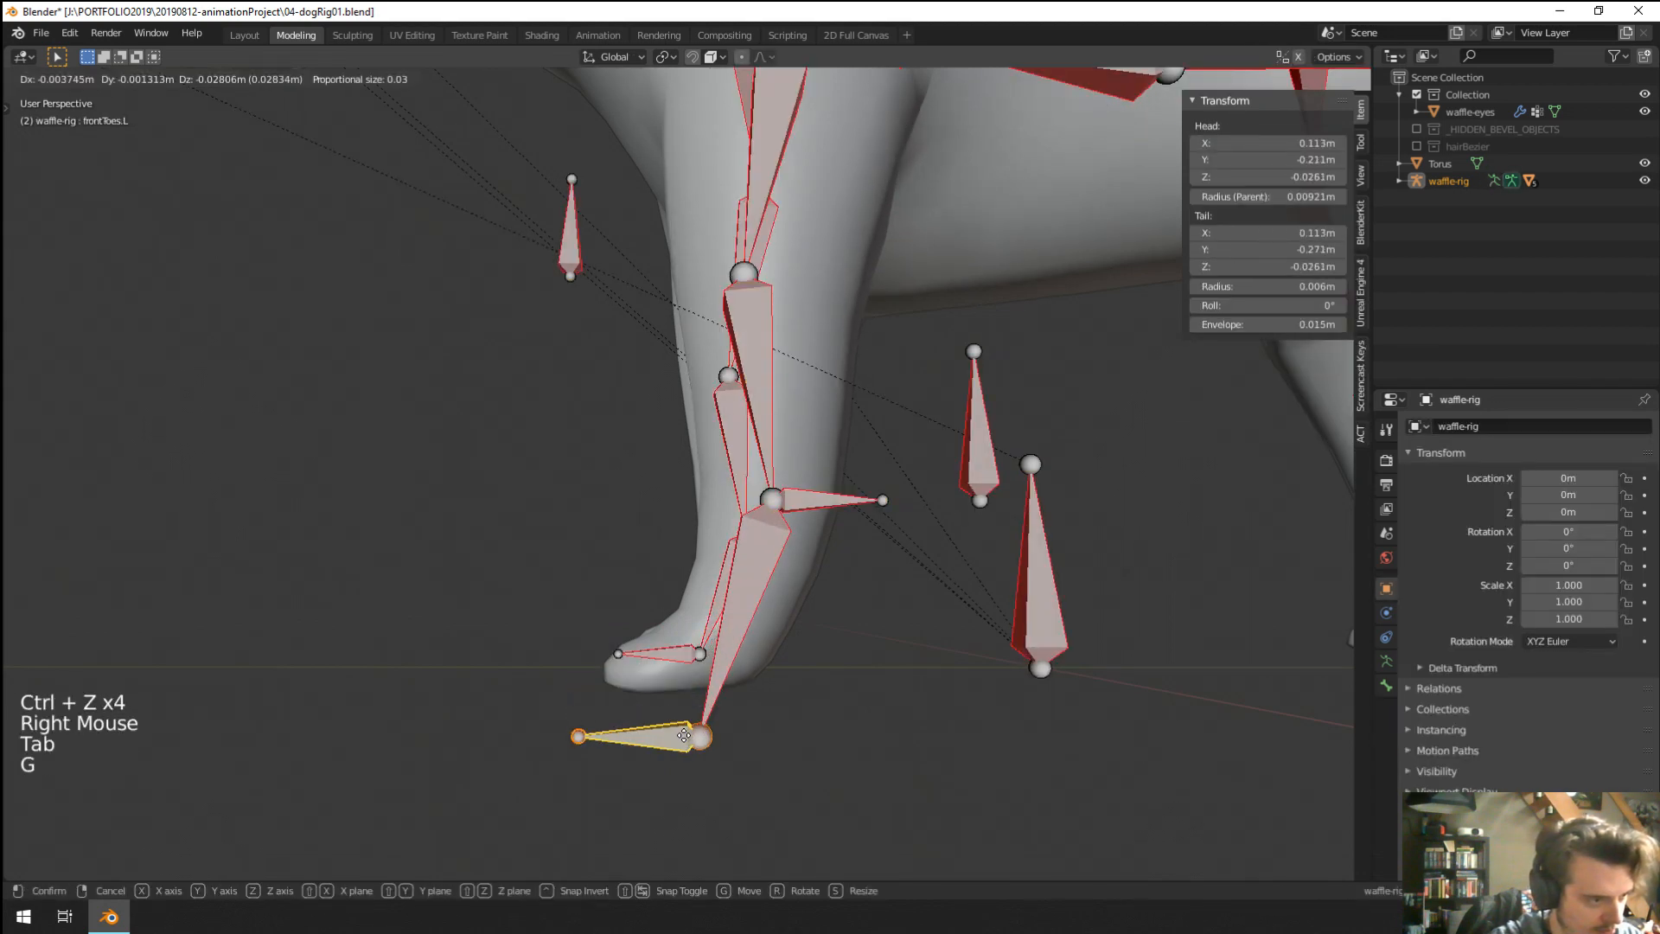
key(Tab)
key(g)
right_click(668, 716)
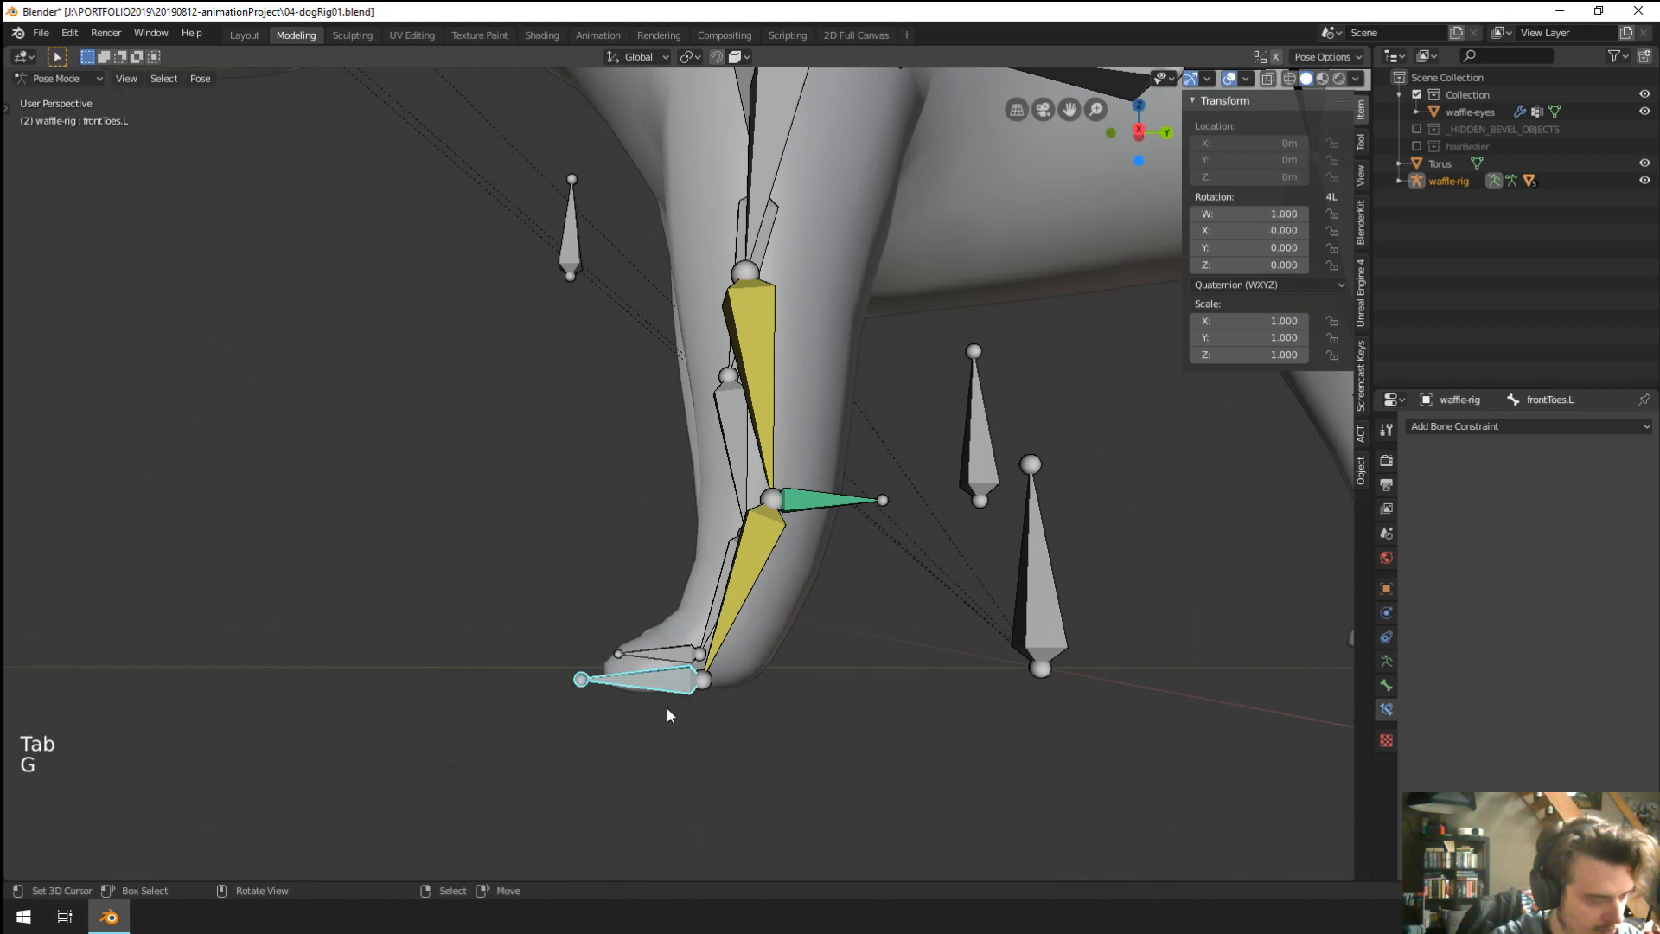
Undo the latest changes to frontToes.L in Edit Mode.
key(Tab)
key(ctrl+z)
key(ctrl+z)
key(ctrl+z)
key(ctrl+z)
key(ctrl+z)
key(ctrl+z)
key(ctrl+z)
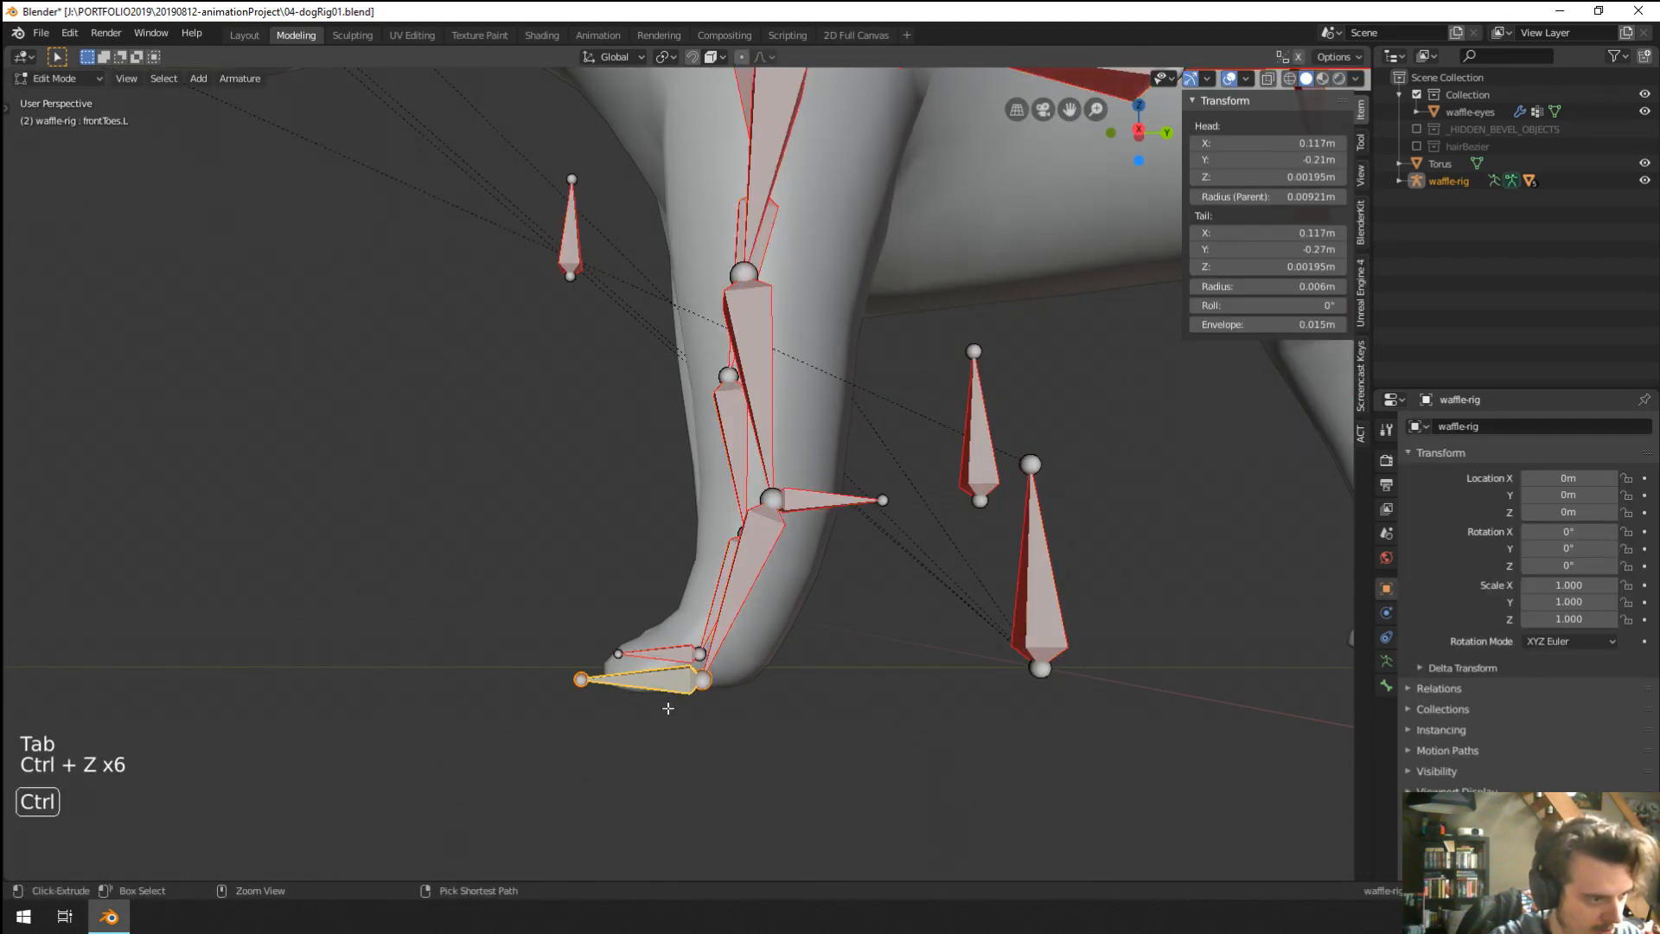
Break the connection between frontToes.L and frontPaw.L in Edit Mode and test-move the toes bone in Pose Mode.
key(Tab)
right_click(675, 692)
key(g)
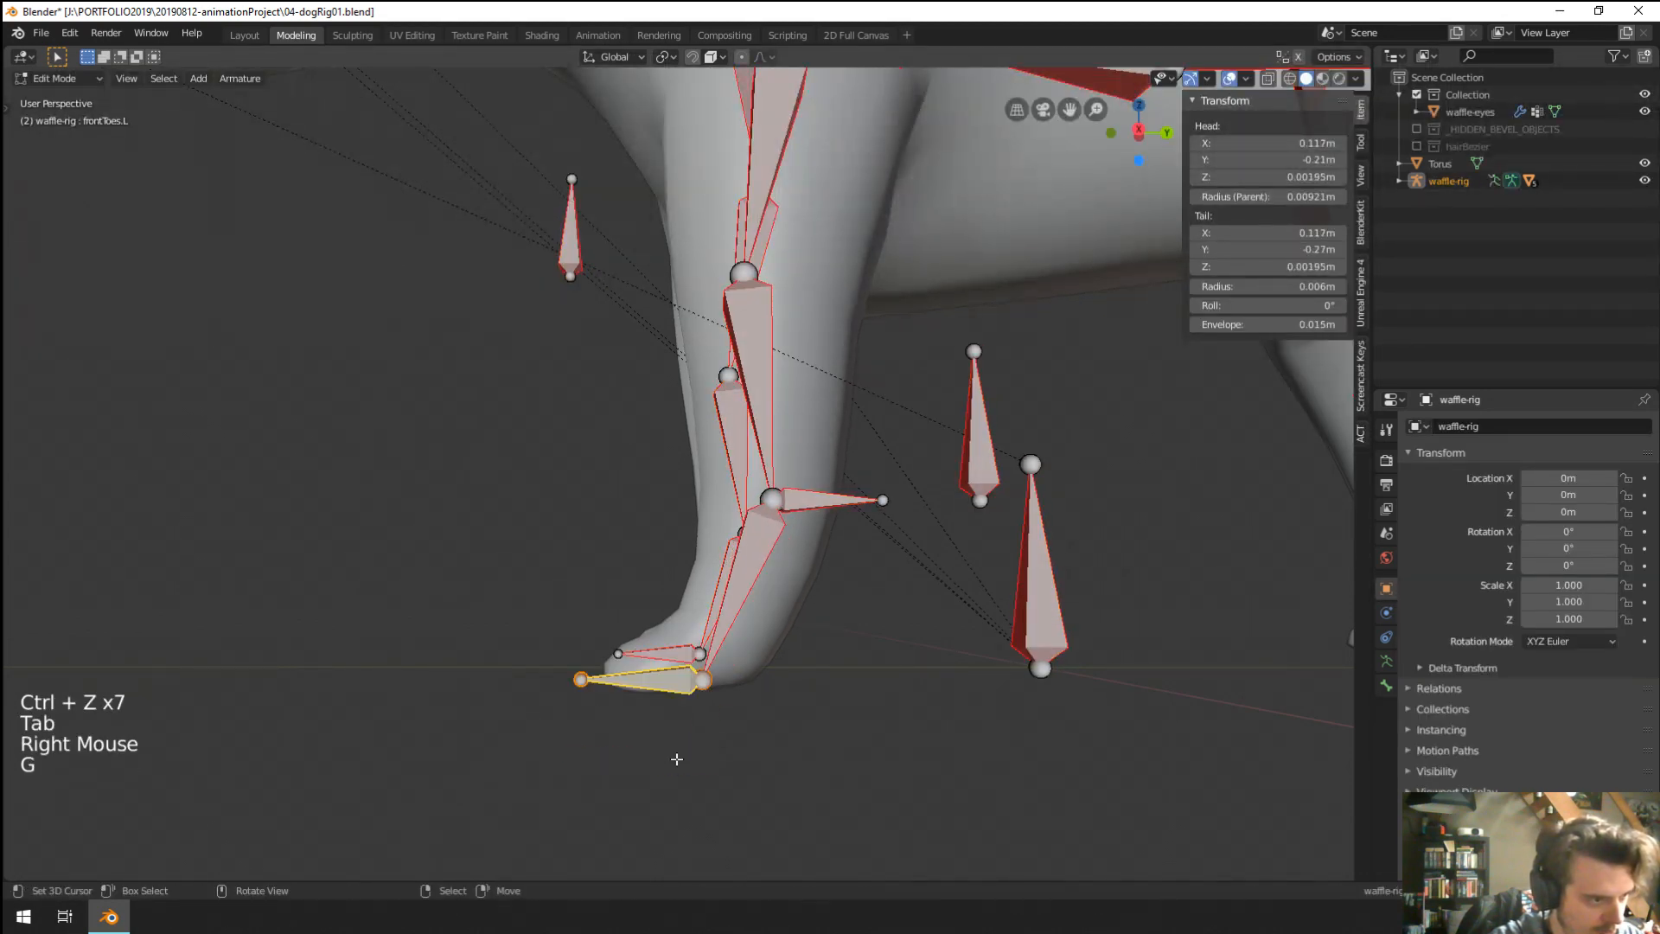
key(Tab)
key(Tab)
right_click(697, 683)
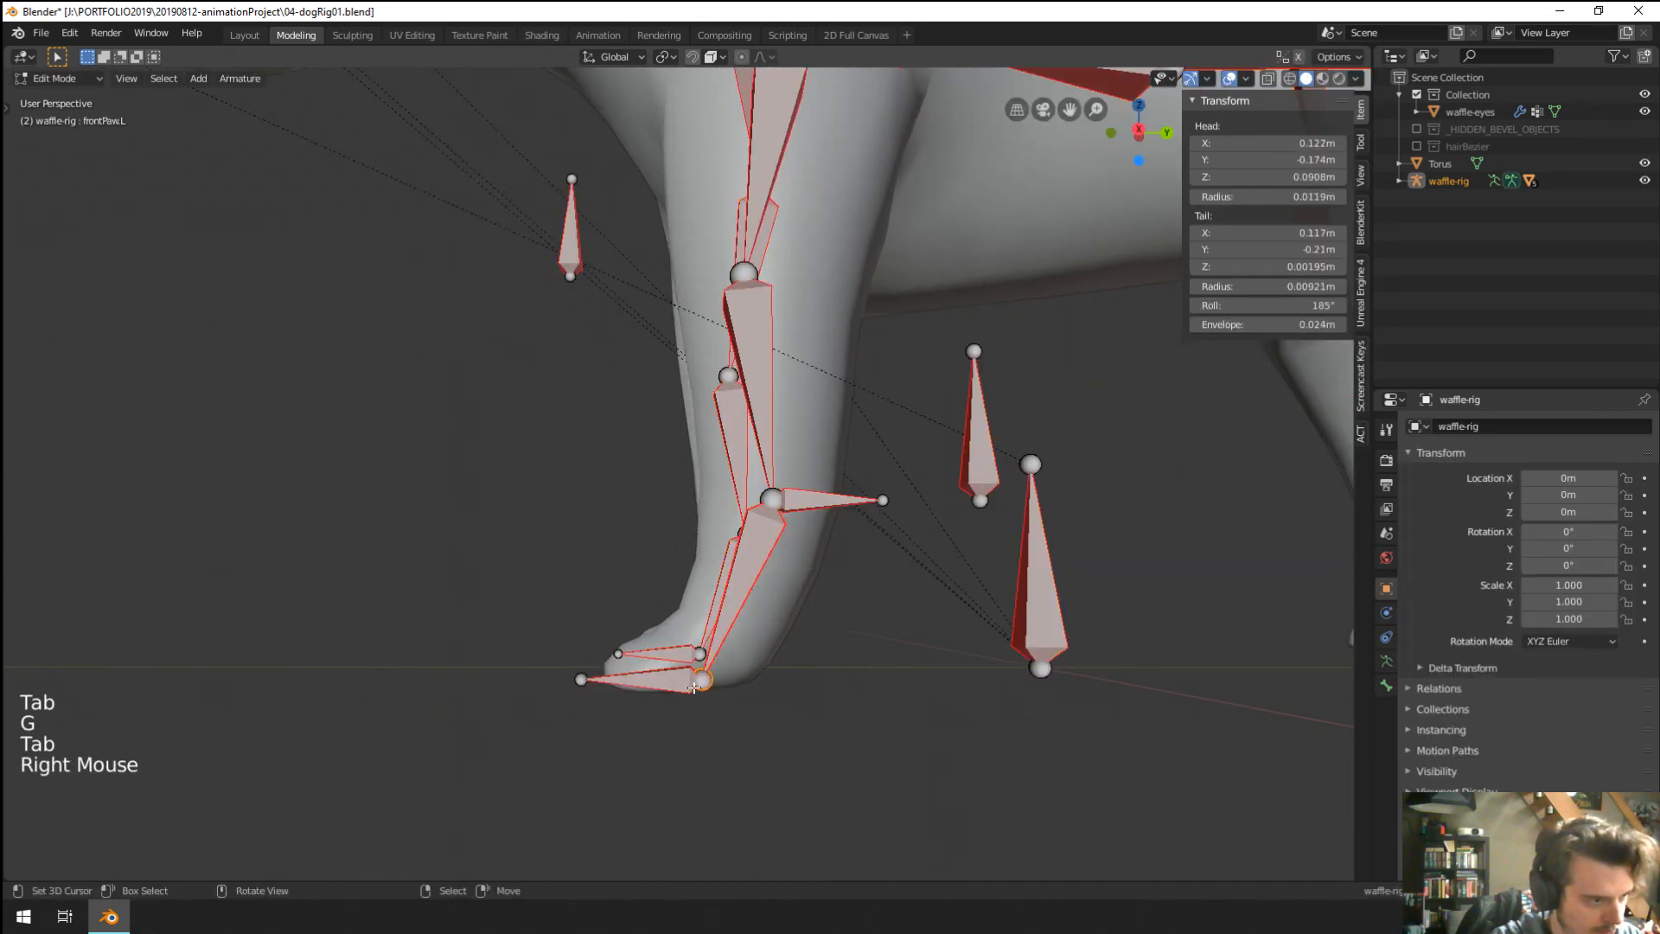
right_click(683, 687)
key(alt+p)
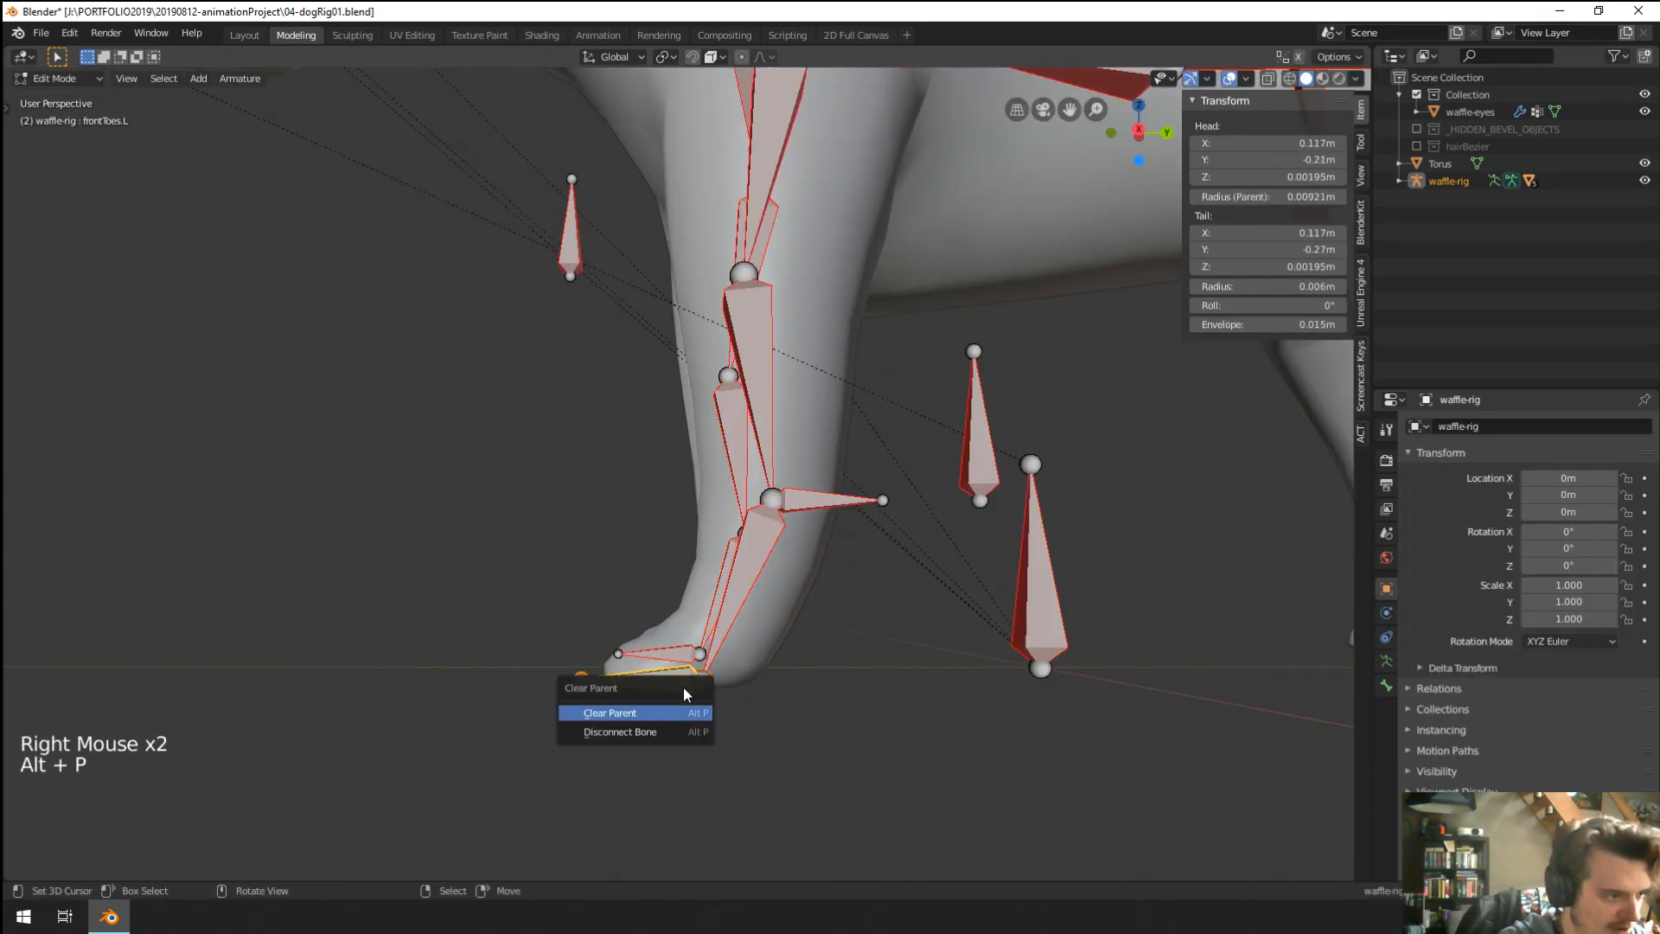
key(Return)
key(Tab)
key(ctrl+Tab)
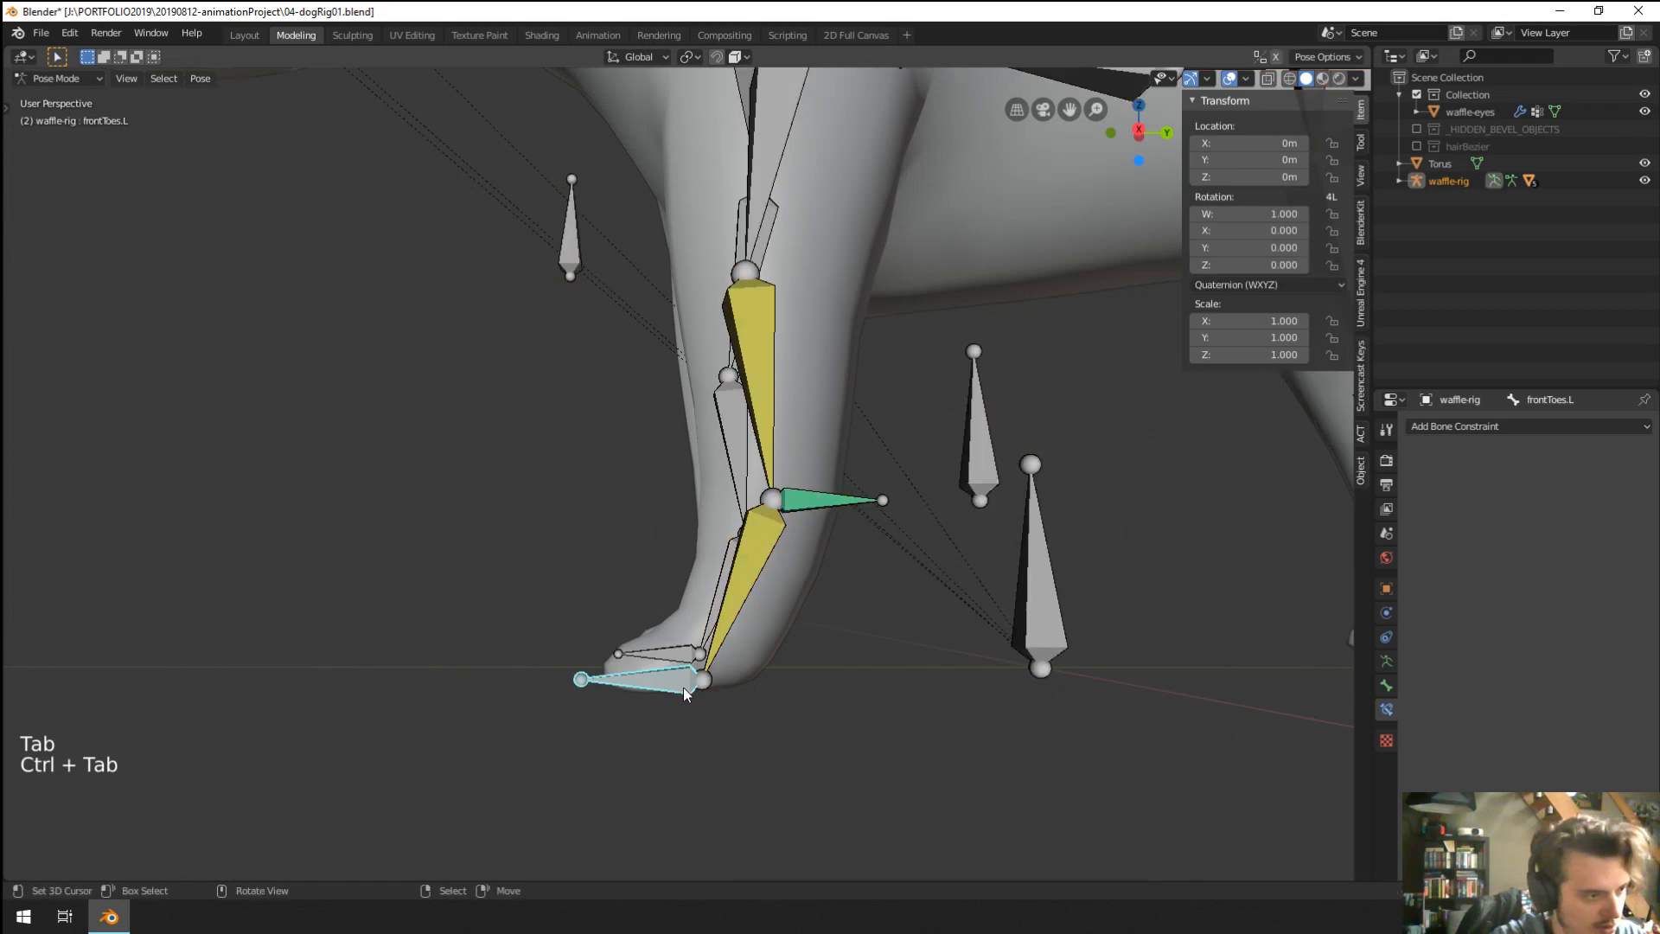
right_click(683, 688)
key(g)
scroll(723, 752, down, 2)
key(g)
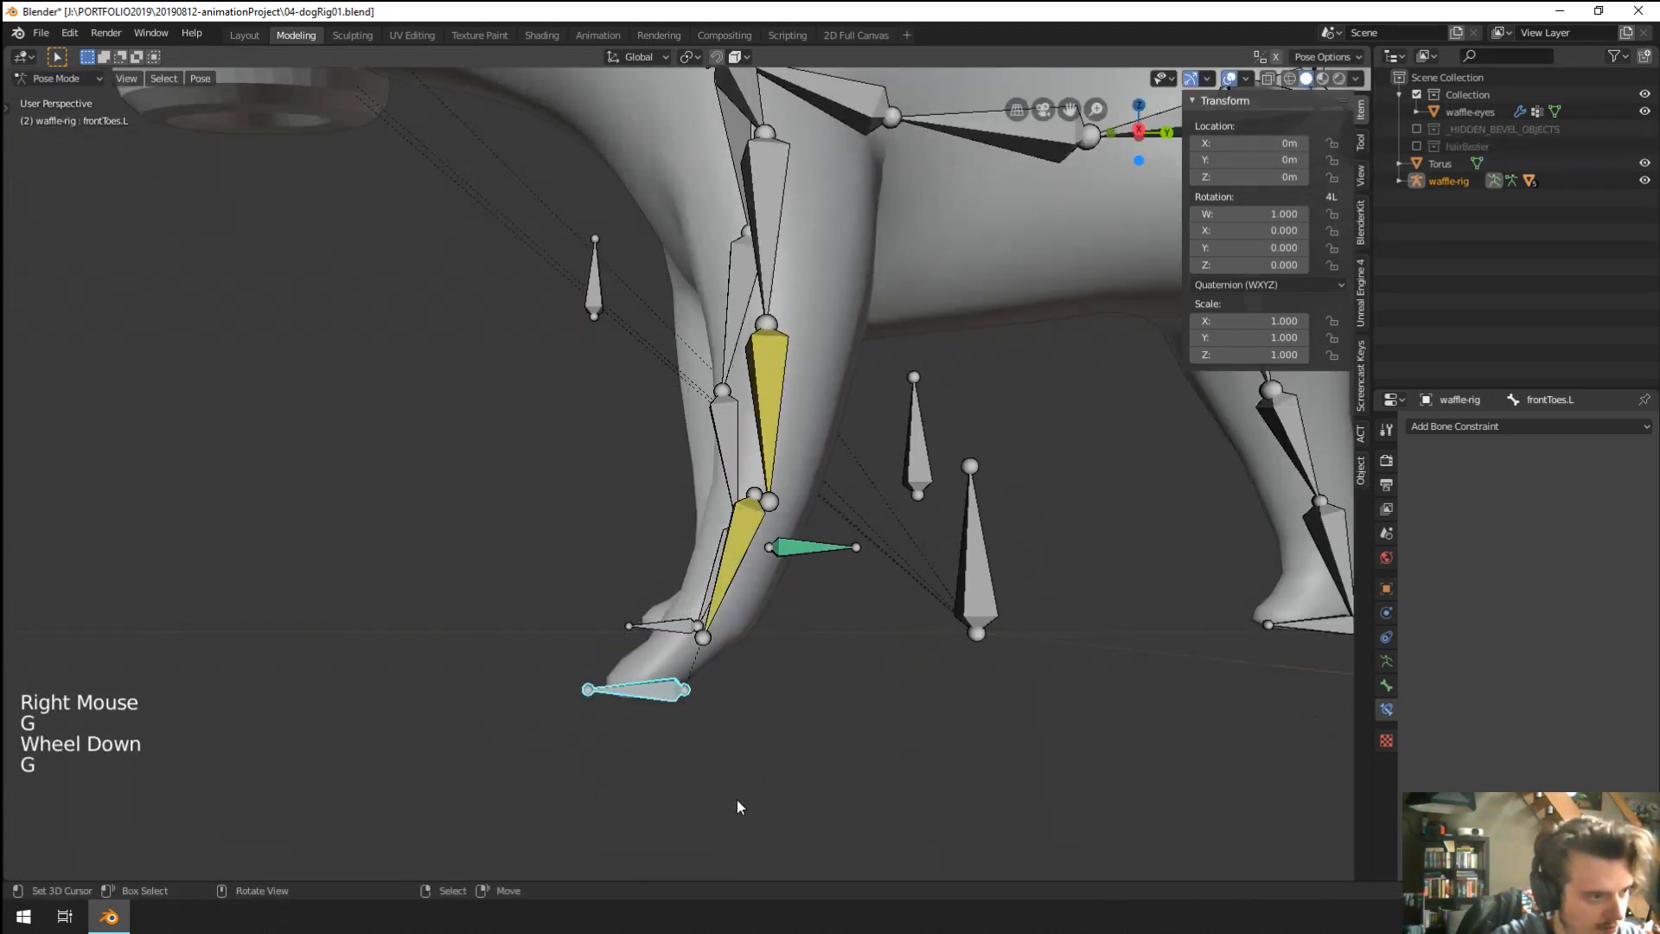
Clear the parent of frontToes.L in Edit Mode and test-move the bone in Pose Mode.
key(Tab)
key(alt+p)
key(Up)
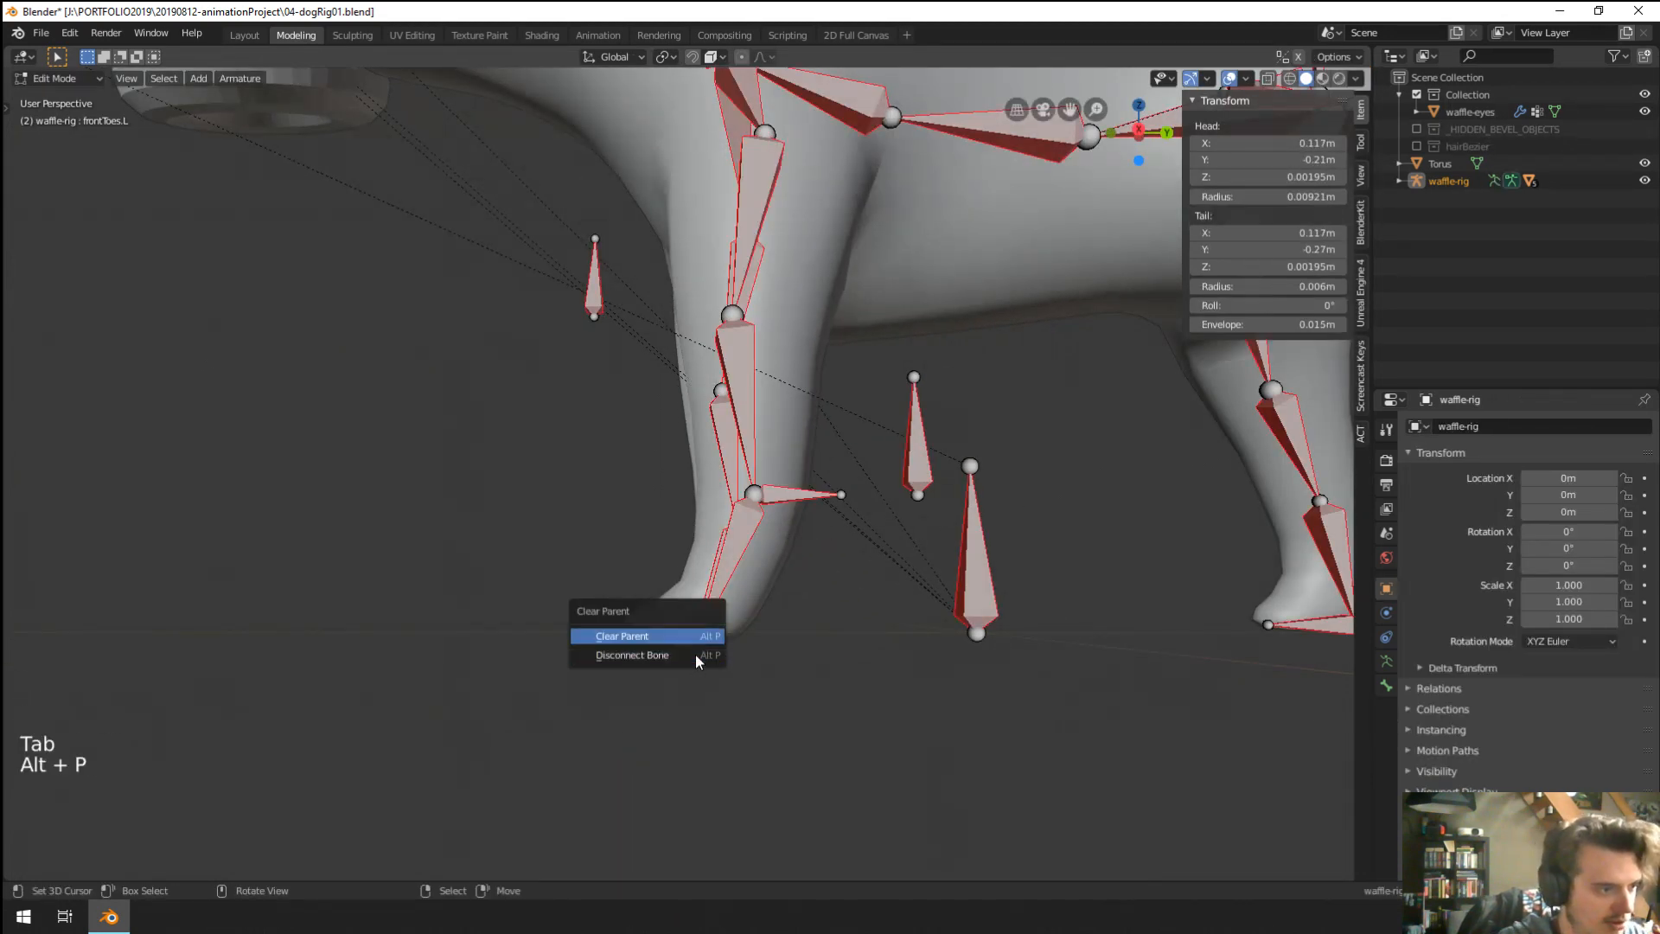
key(Return)
key(Tab)
key(g)
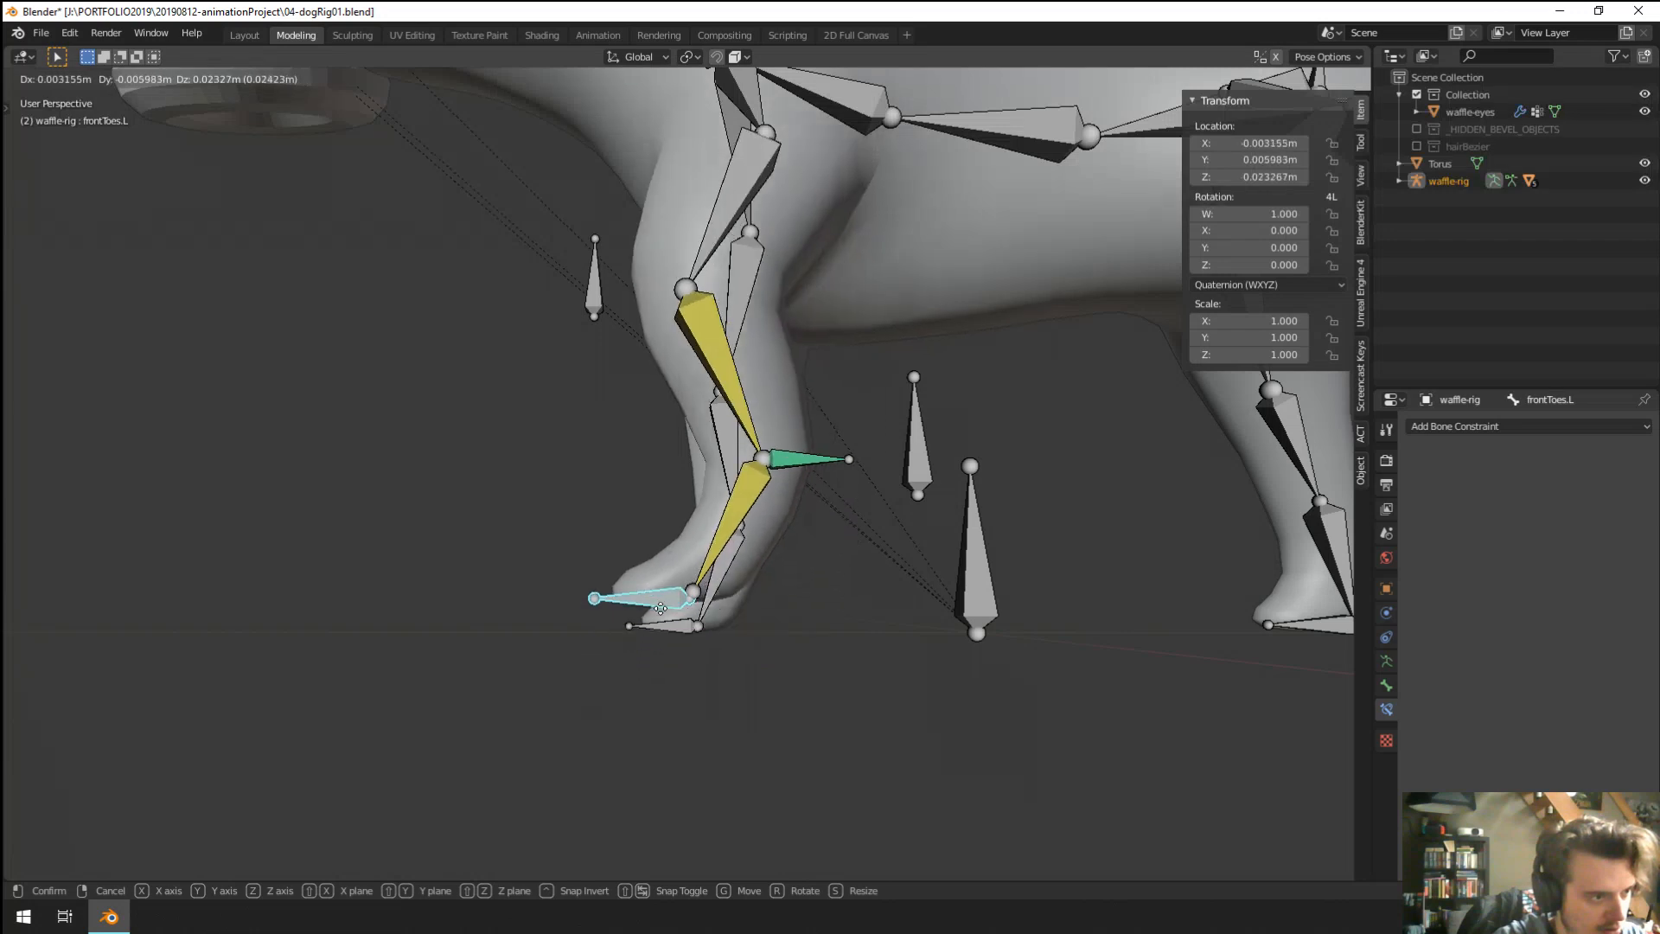
right_click(666, 638)
Test-move CTRL-shinIK, then lower frontToes.L to see how the shin and paw bones separate.
right_click(785, 490)
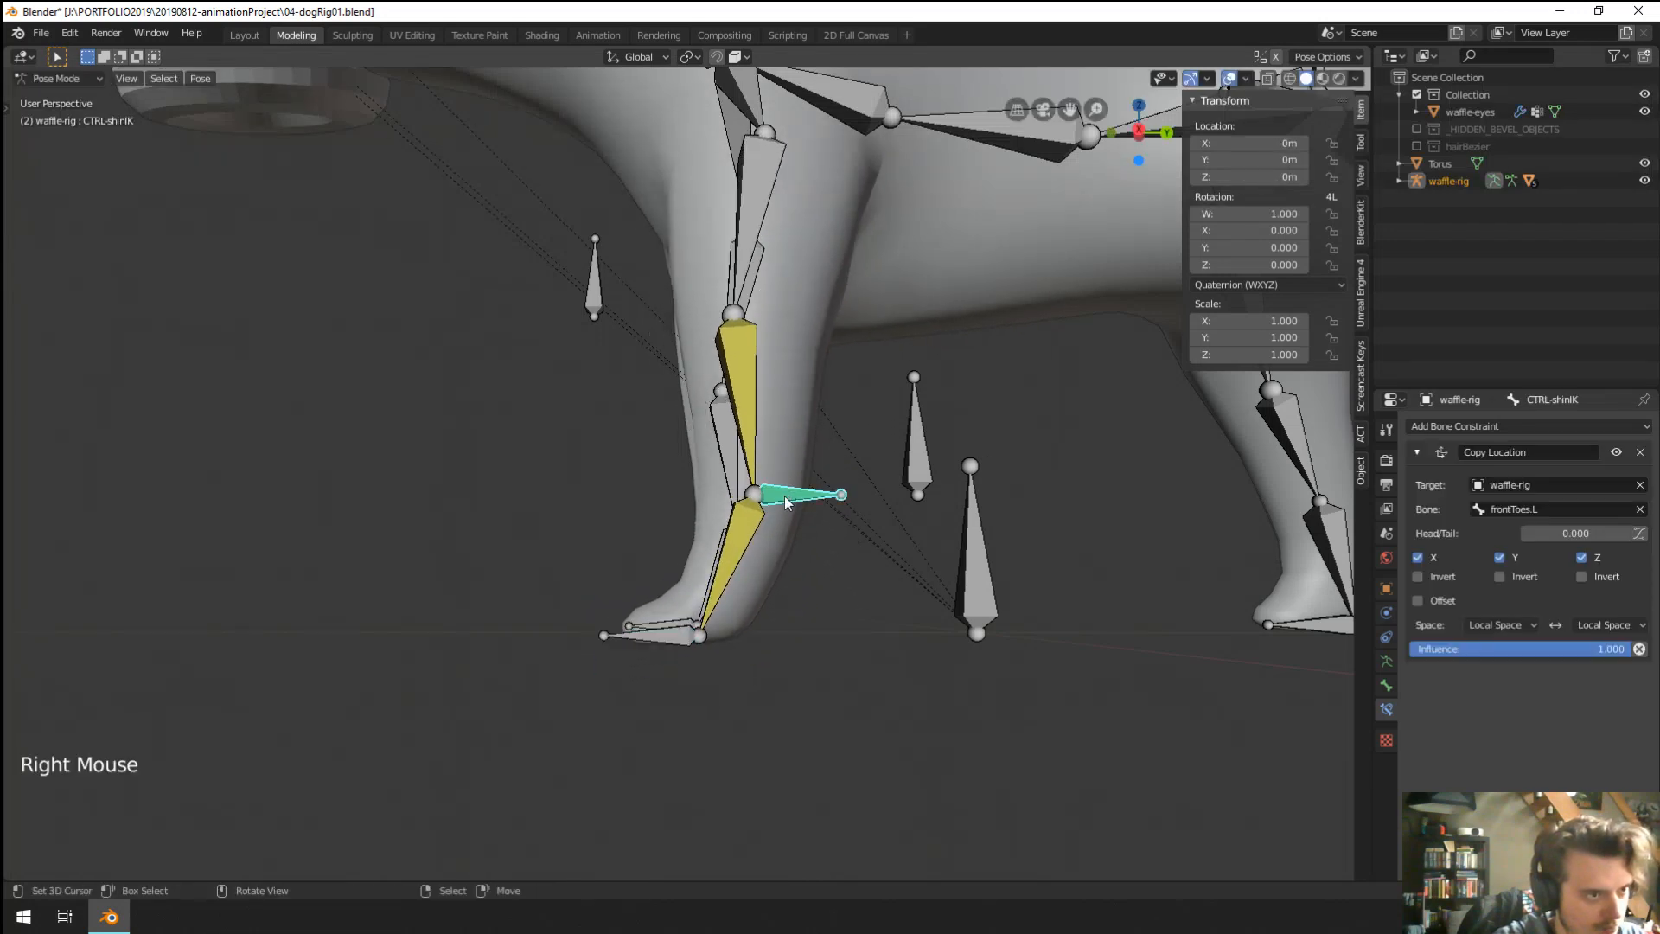
key(g)
right_click(782, 574)
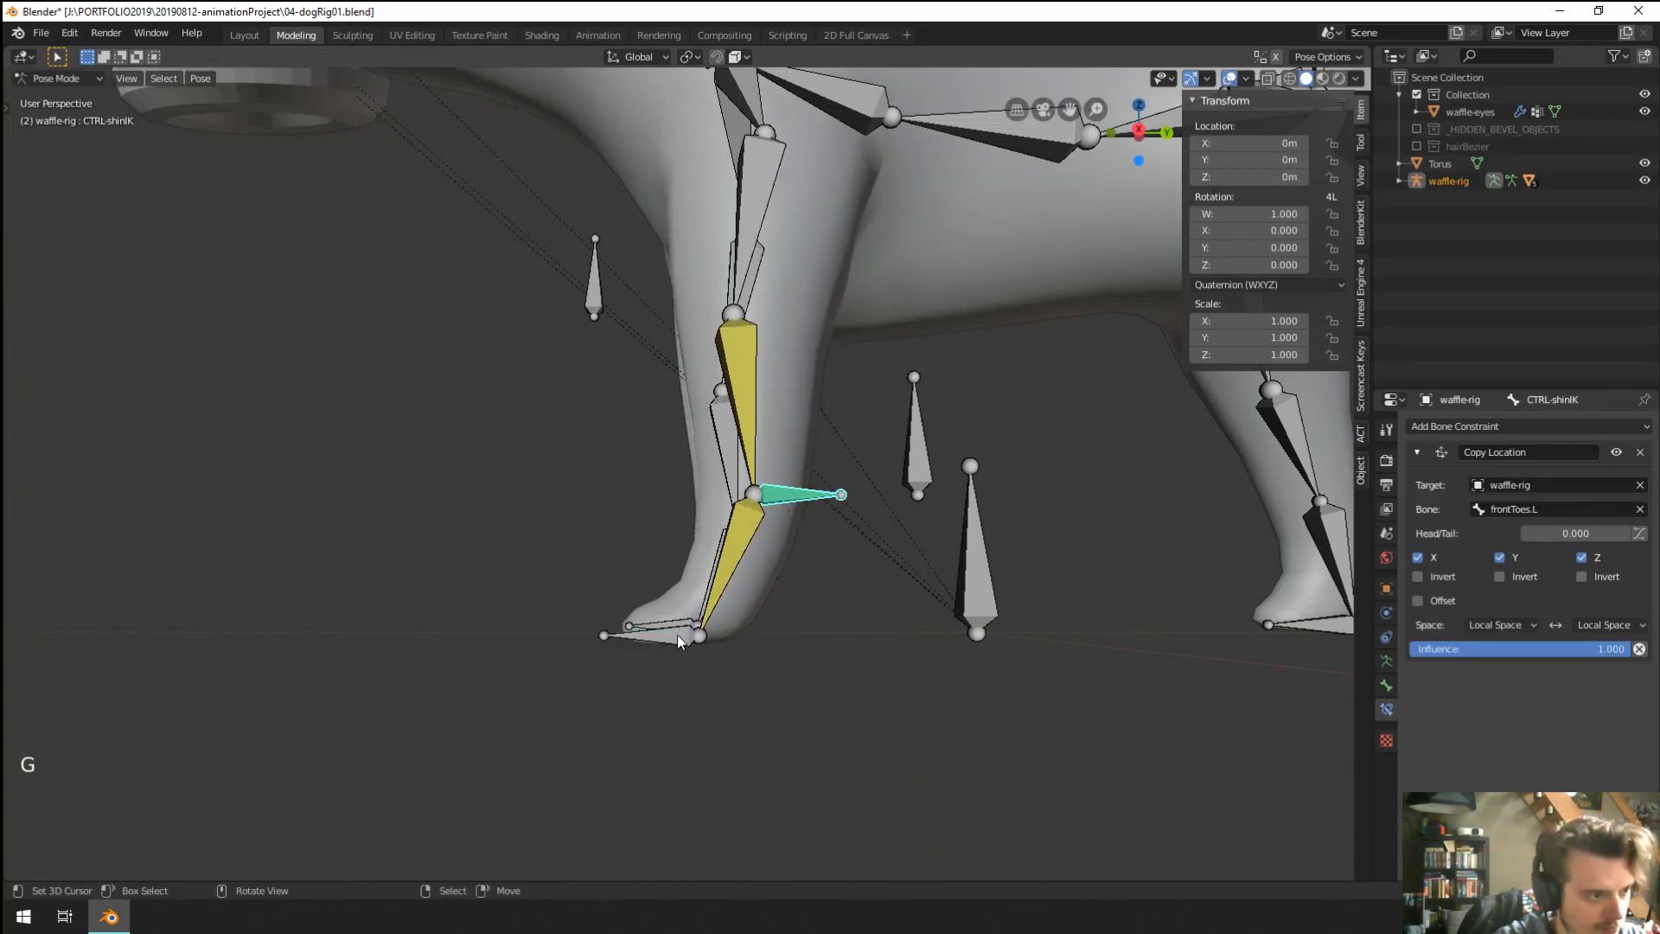
right_drag(678, 641, 676, 702)
Add a Limit Location constraint to CTRL-shinIK with a minimum Z of -0.4 m and a maximum Z of 1.7 m.
right_click(794, 552)
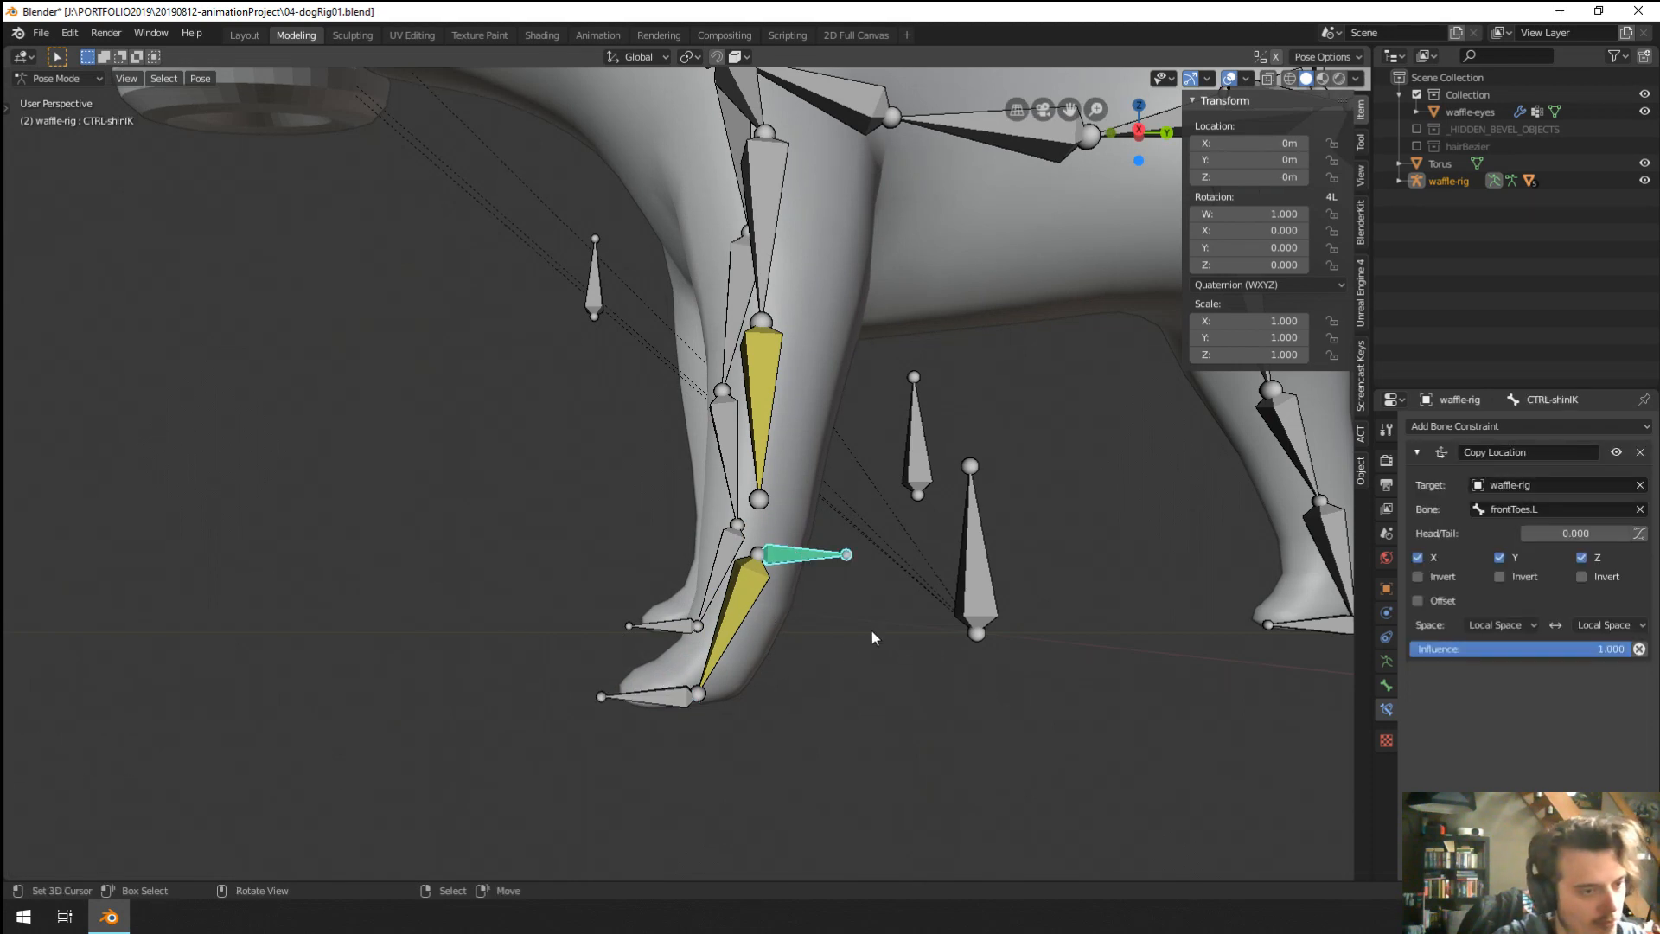
scroll(872, 630, up, 1)
click(1505, 428)
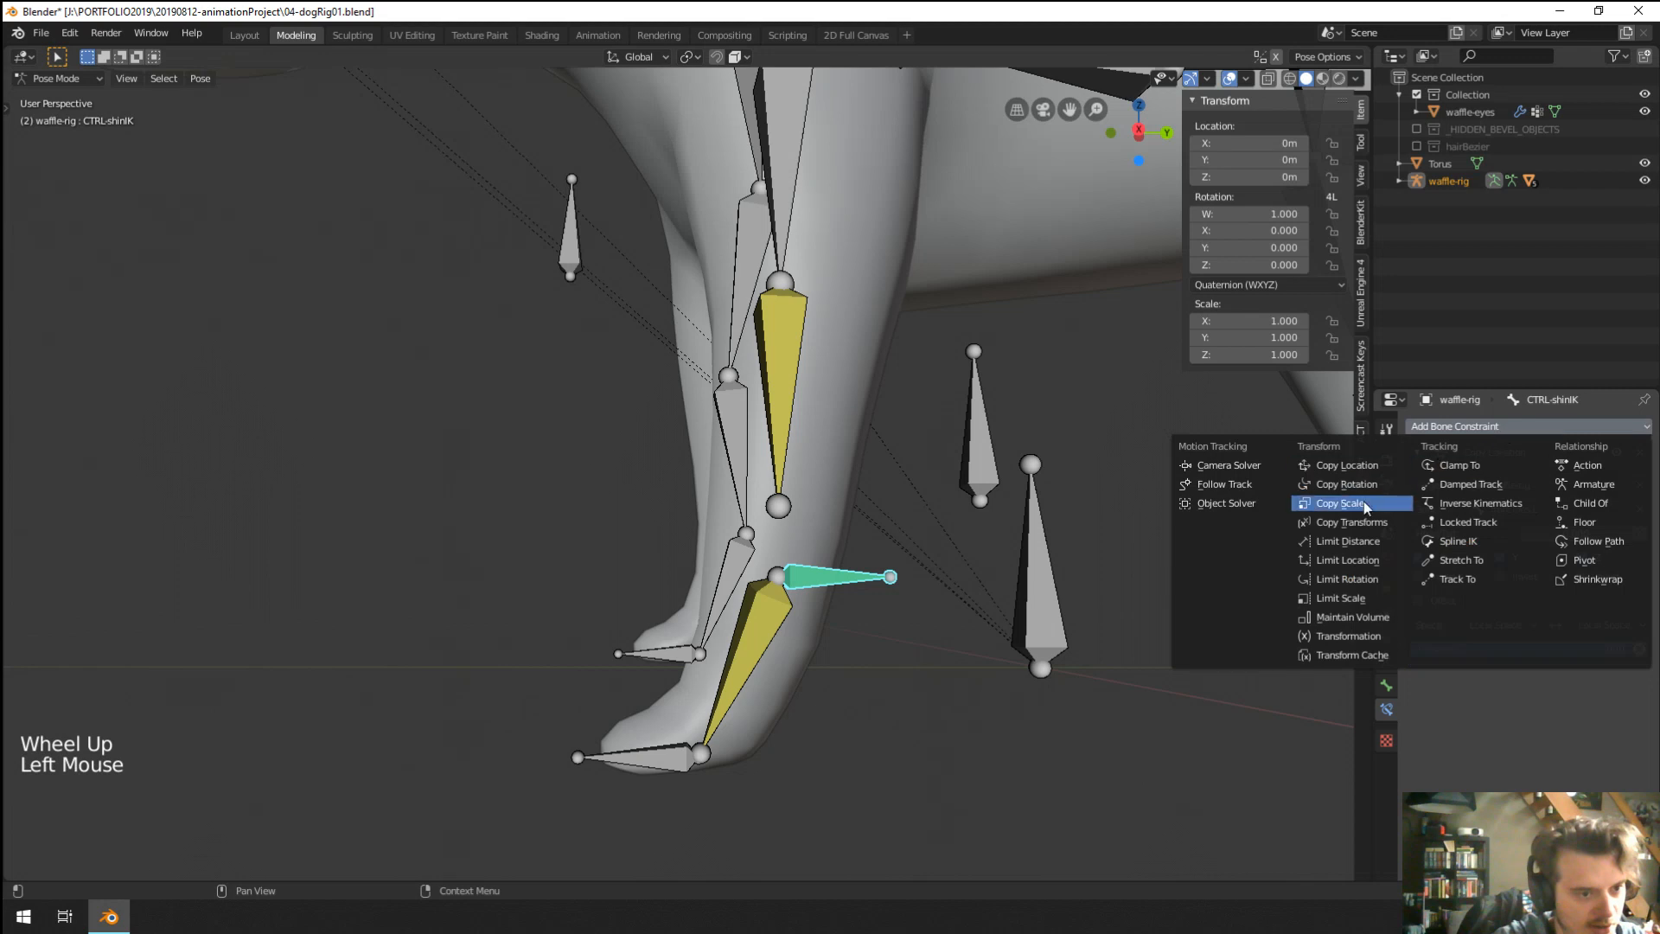
click(1356, 560)
middle_drag(1102, 625, 1484, 721)
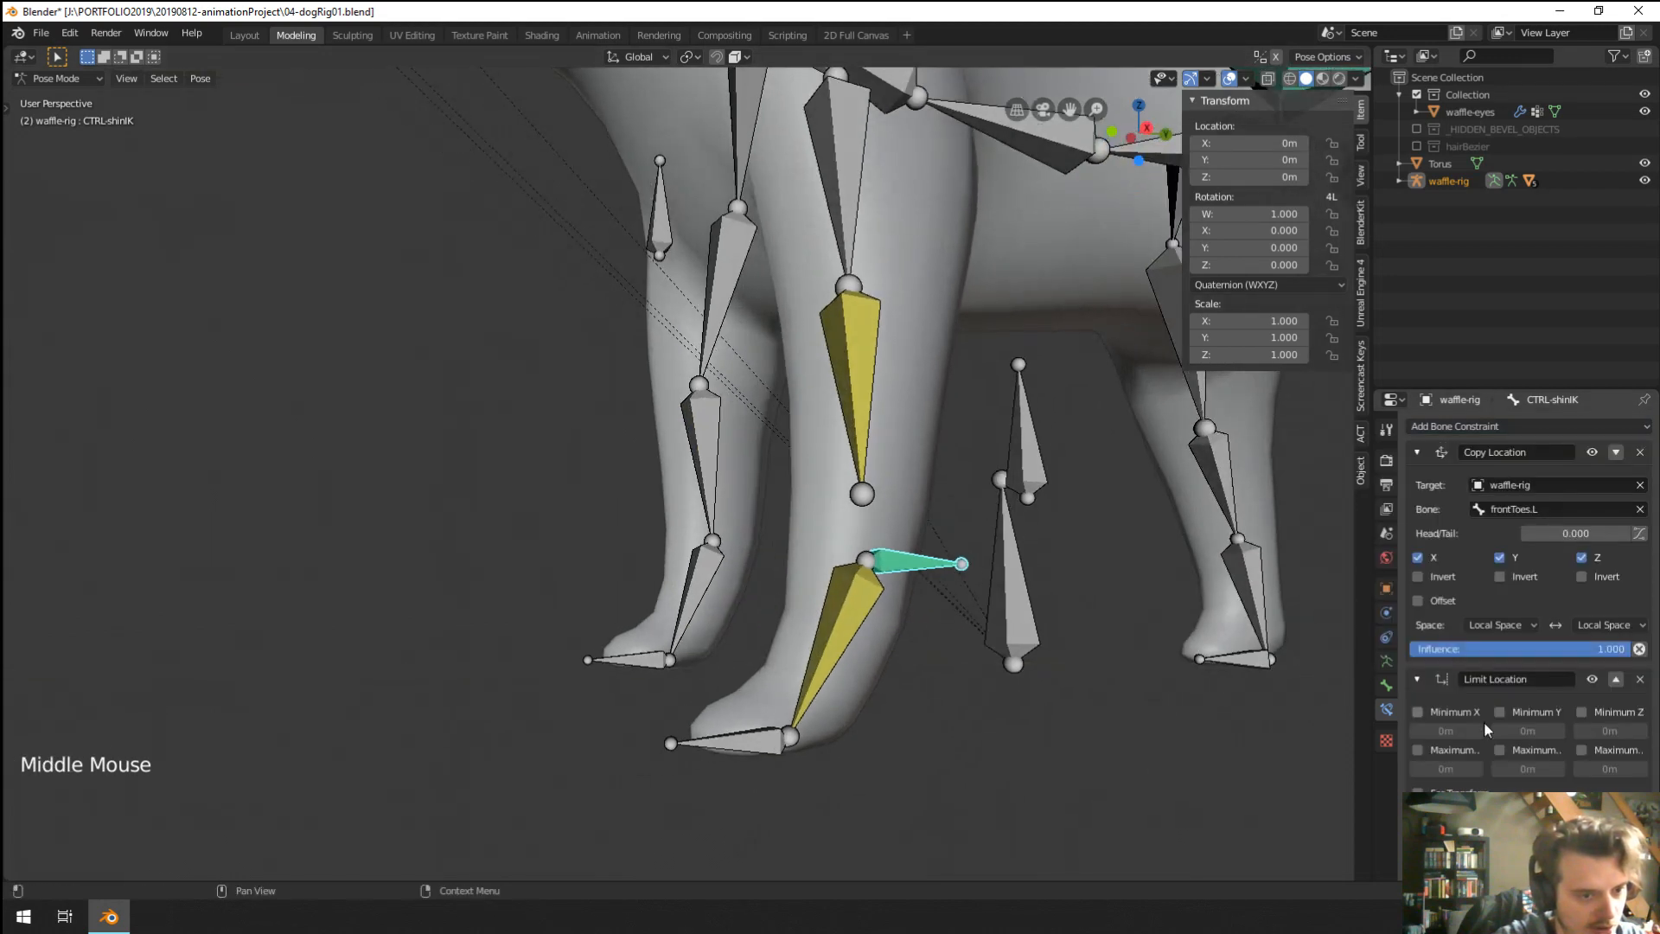
click(1597, 748)
mouse_move(1610, 768)
mouse_down()
mouse_move(1596, 767)
mouse_move(1626, 768)
mouse_up()
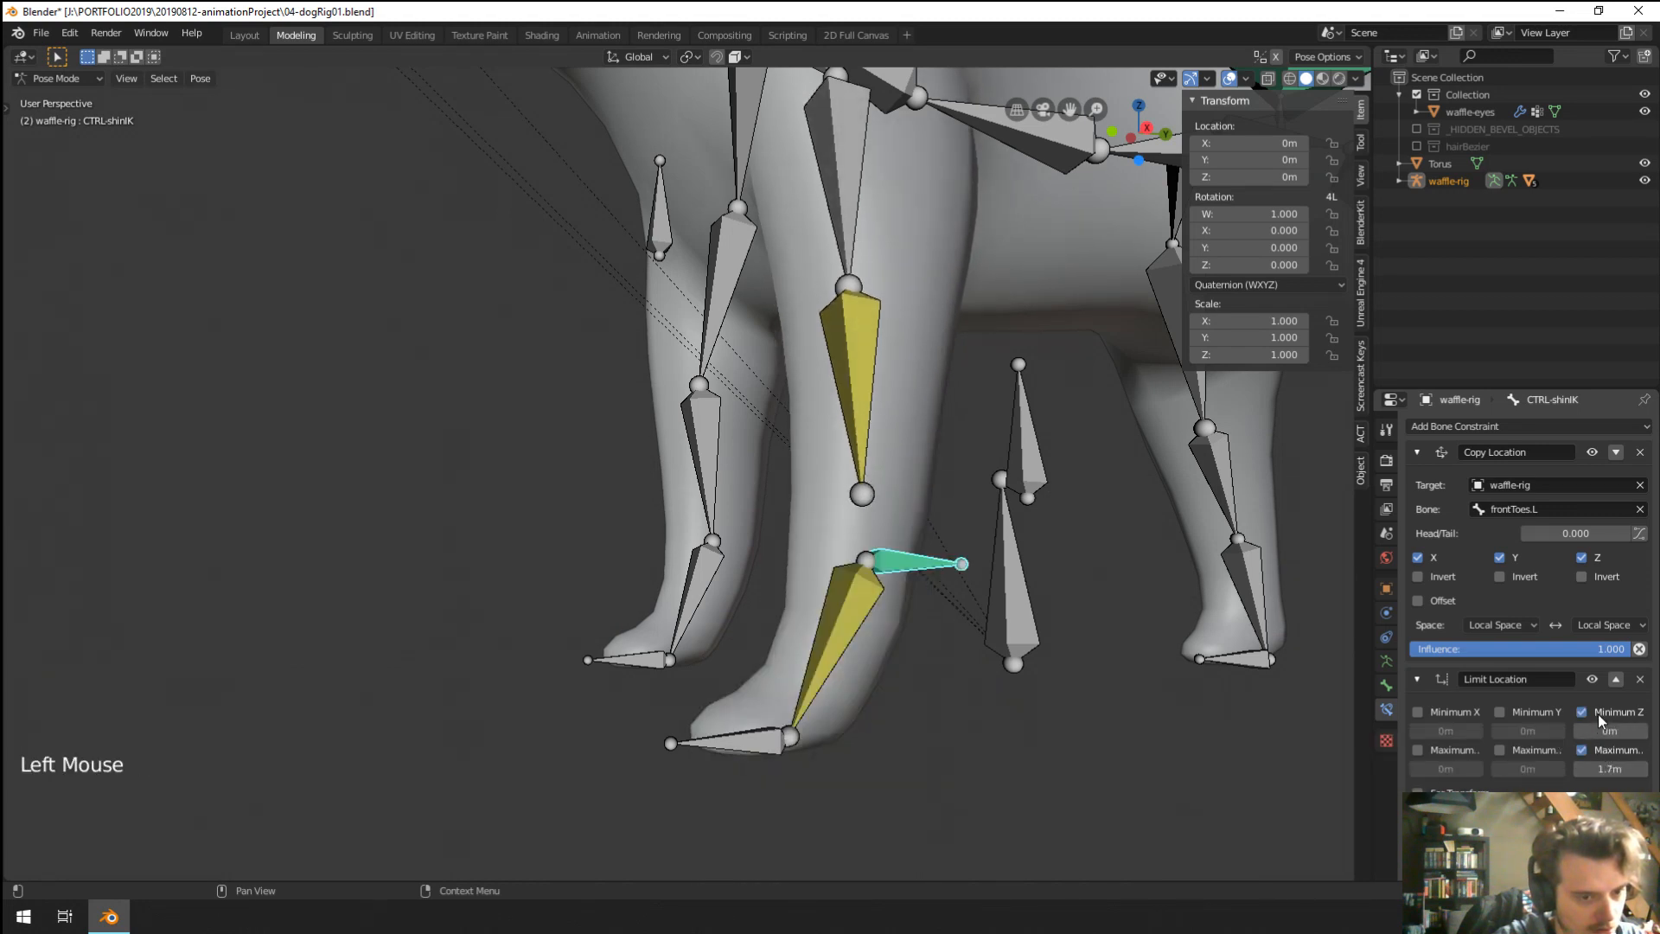
Test-move frontToes.L downward to check the effect of the Z limits on CTRL-shinIK.
right_click(740, 747)
key(g)
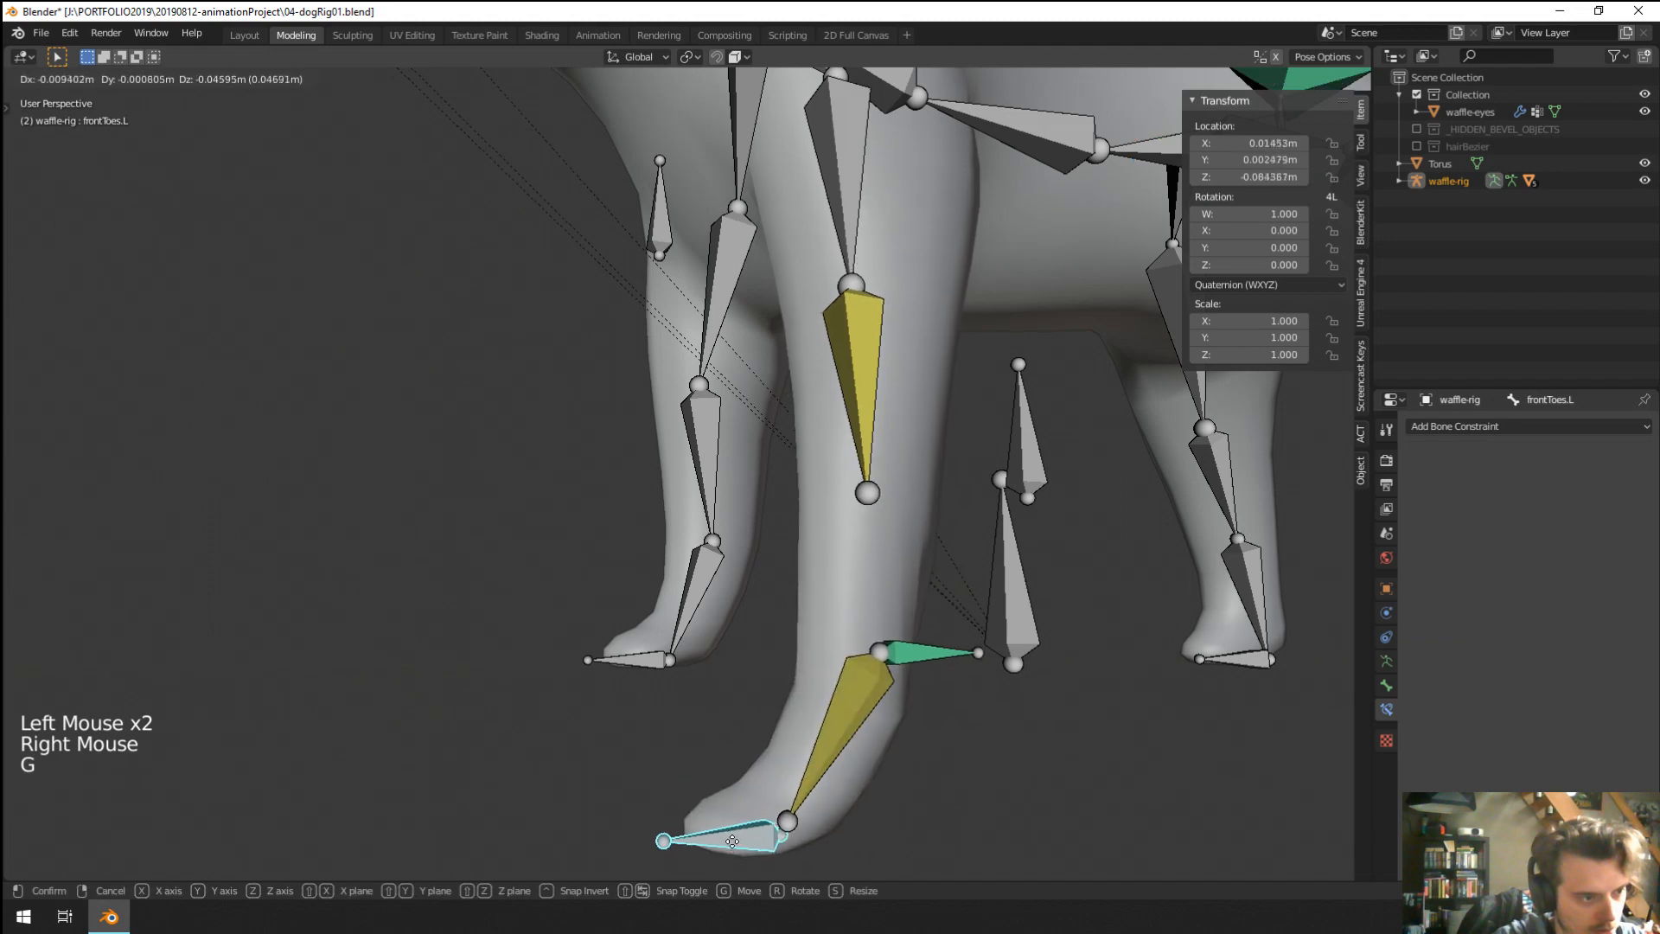
right_click(789, 754)
Set CTRL-shinIK's Limit Location maximum Z to -0.1 m and its owner space to Local Space.
right_click(896, 569)
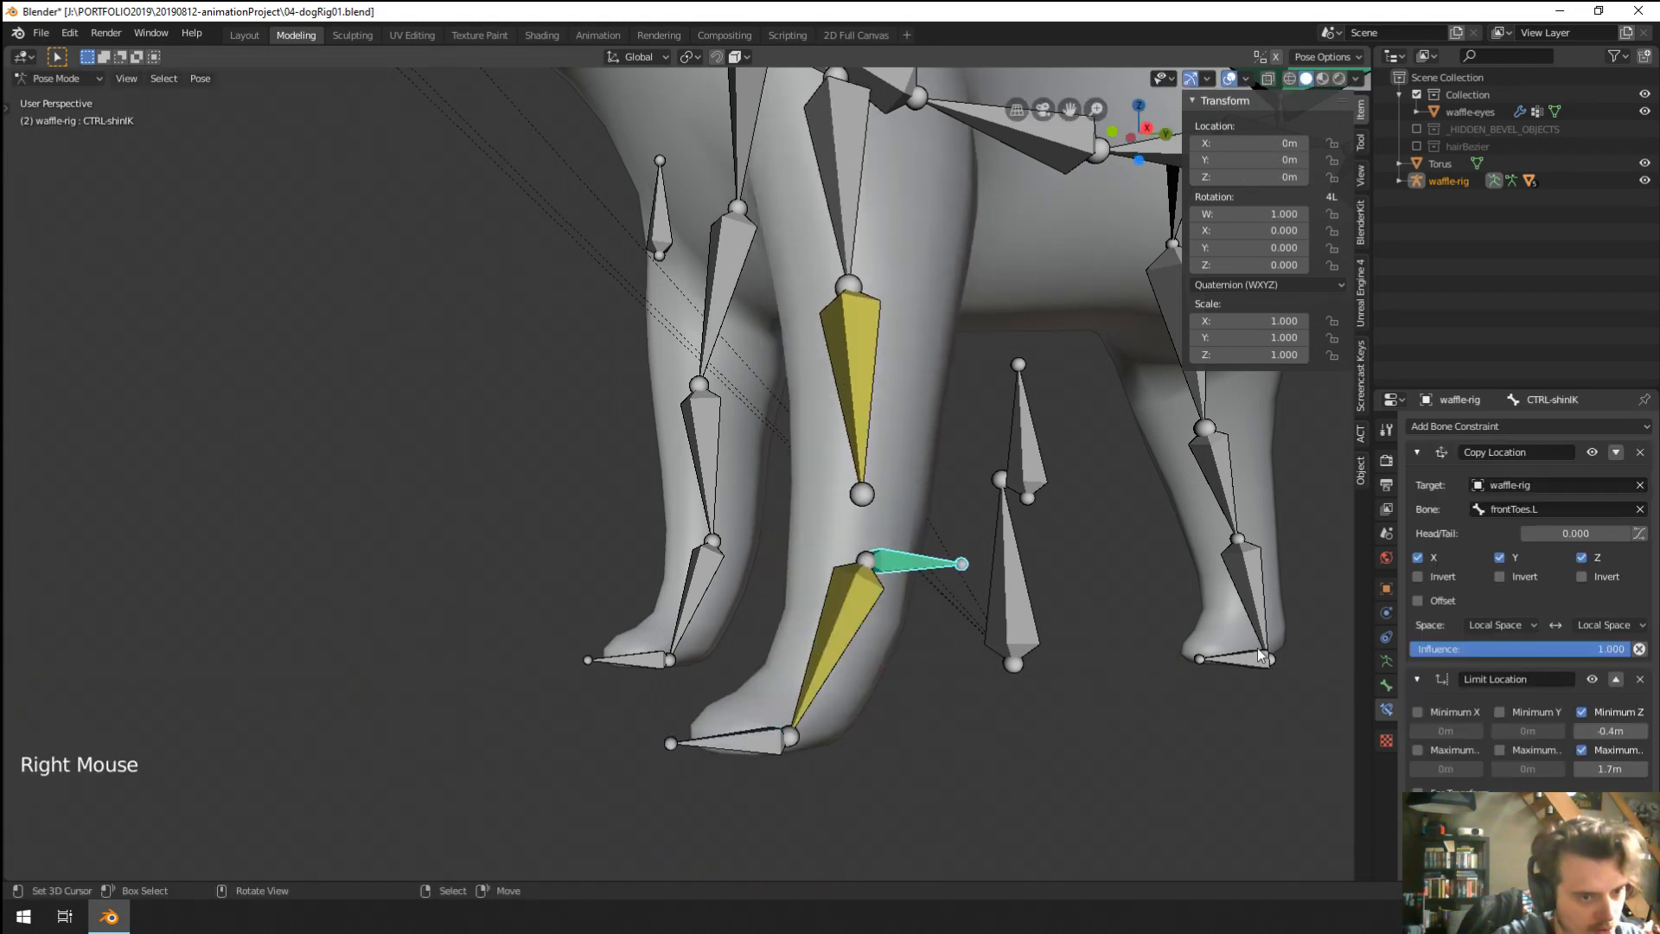
drag(1616, 768, 1584, 769)
click(1588, 817)
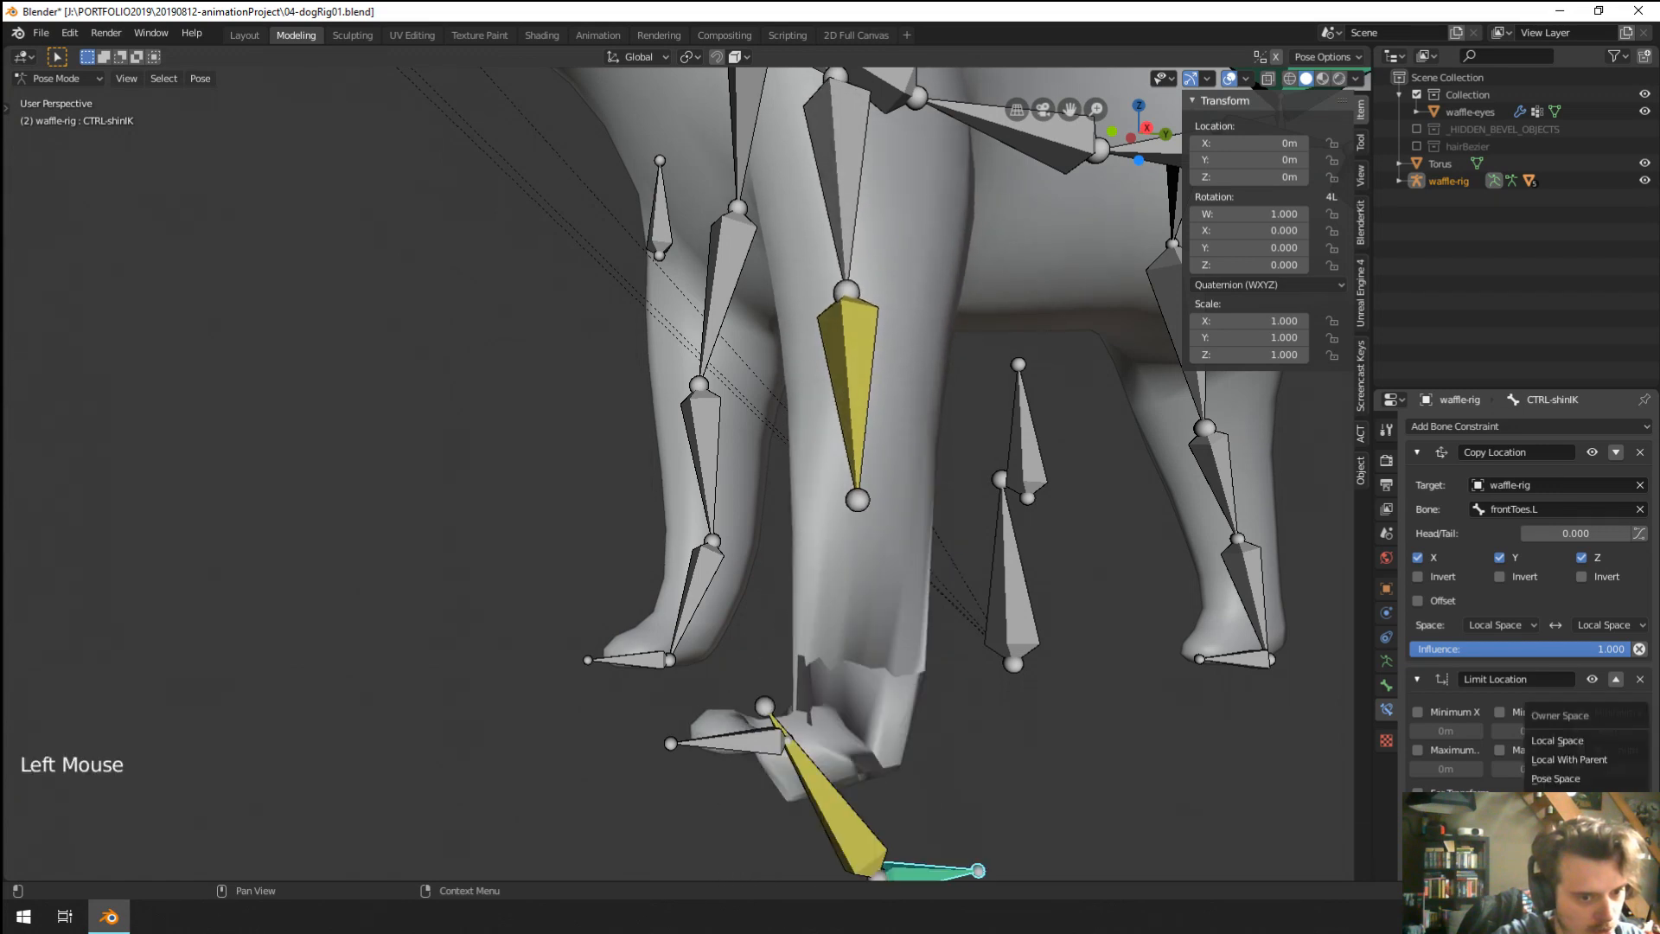
click(1572, 778)
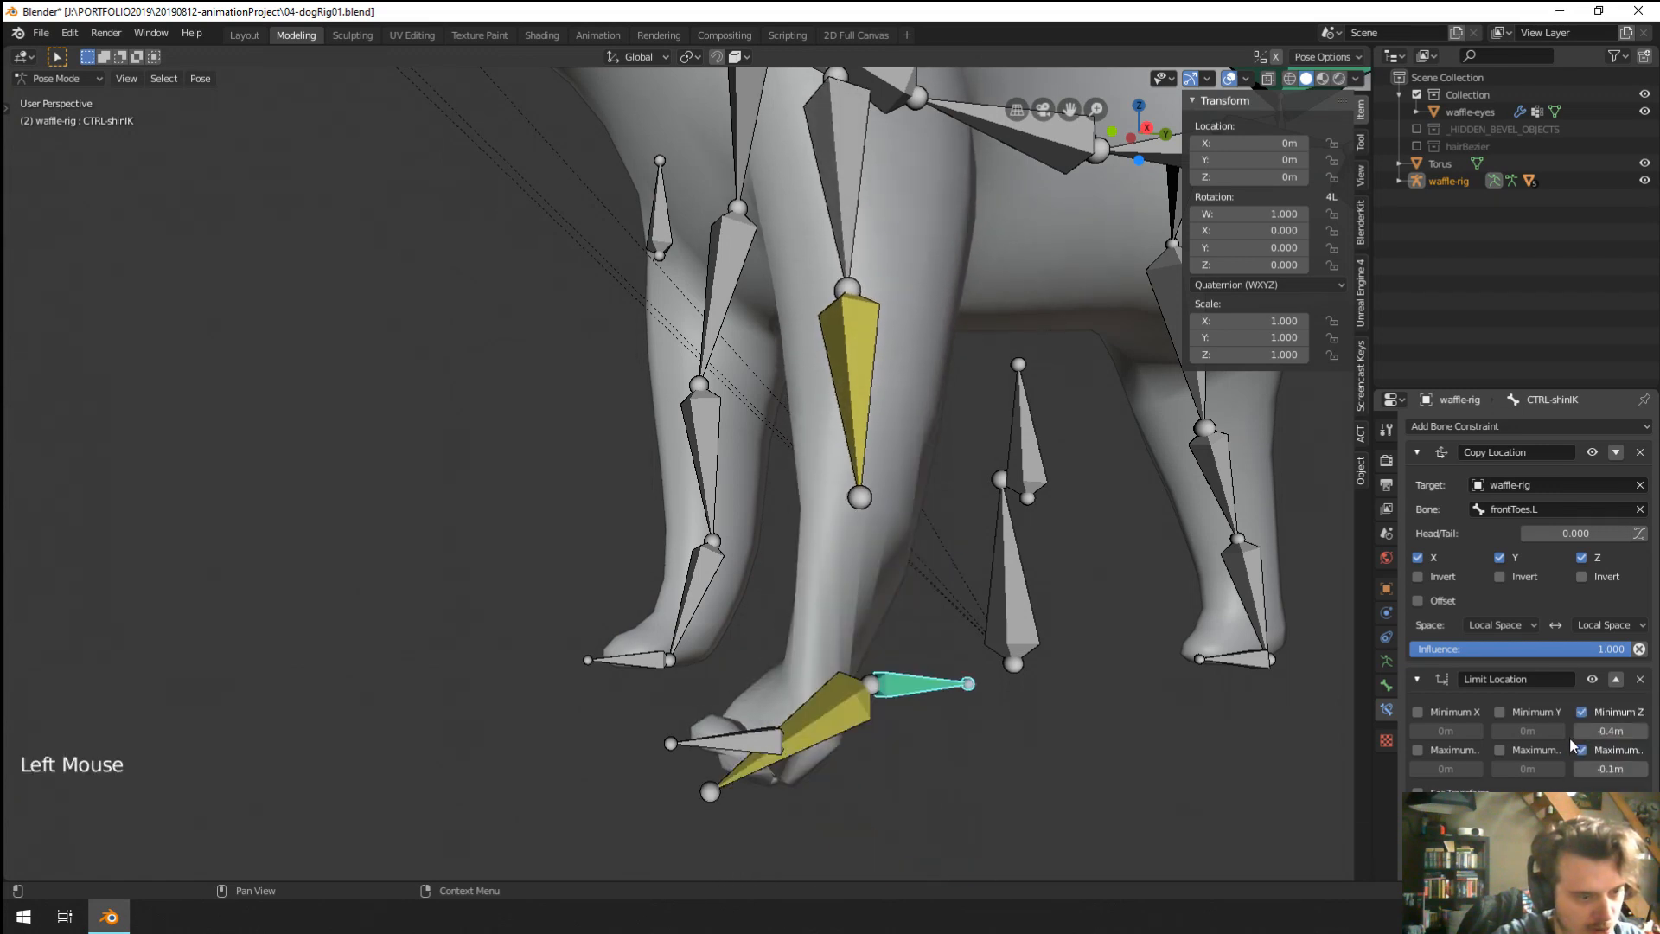
Try a maximum Z of 0 m on CTRL-shinIK's Limit Location constraint, then remove the constraint.
click(1611, 766)
text(0)
key(Return)
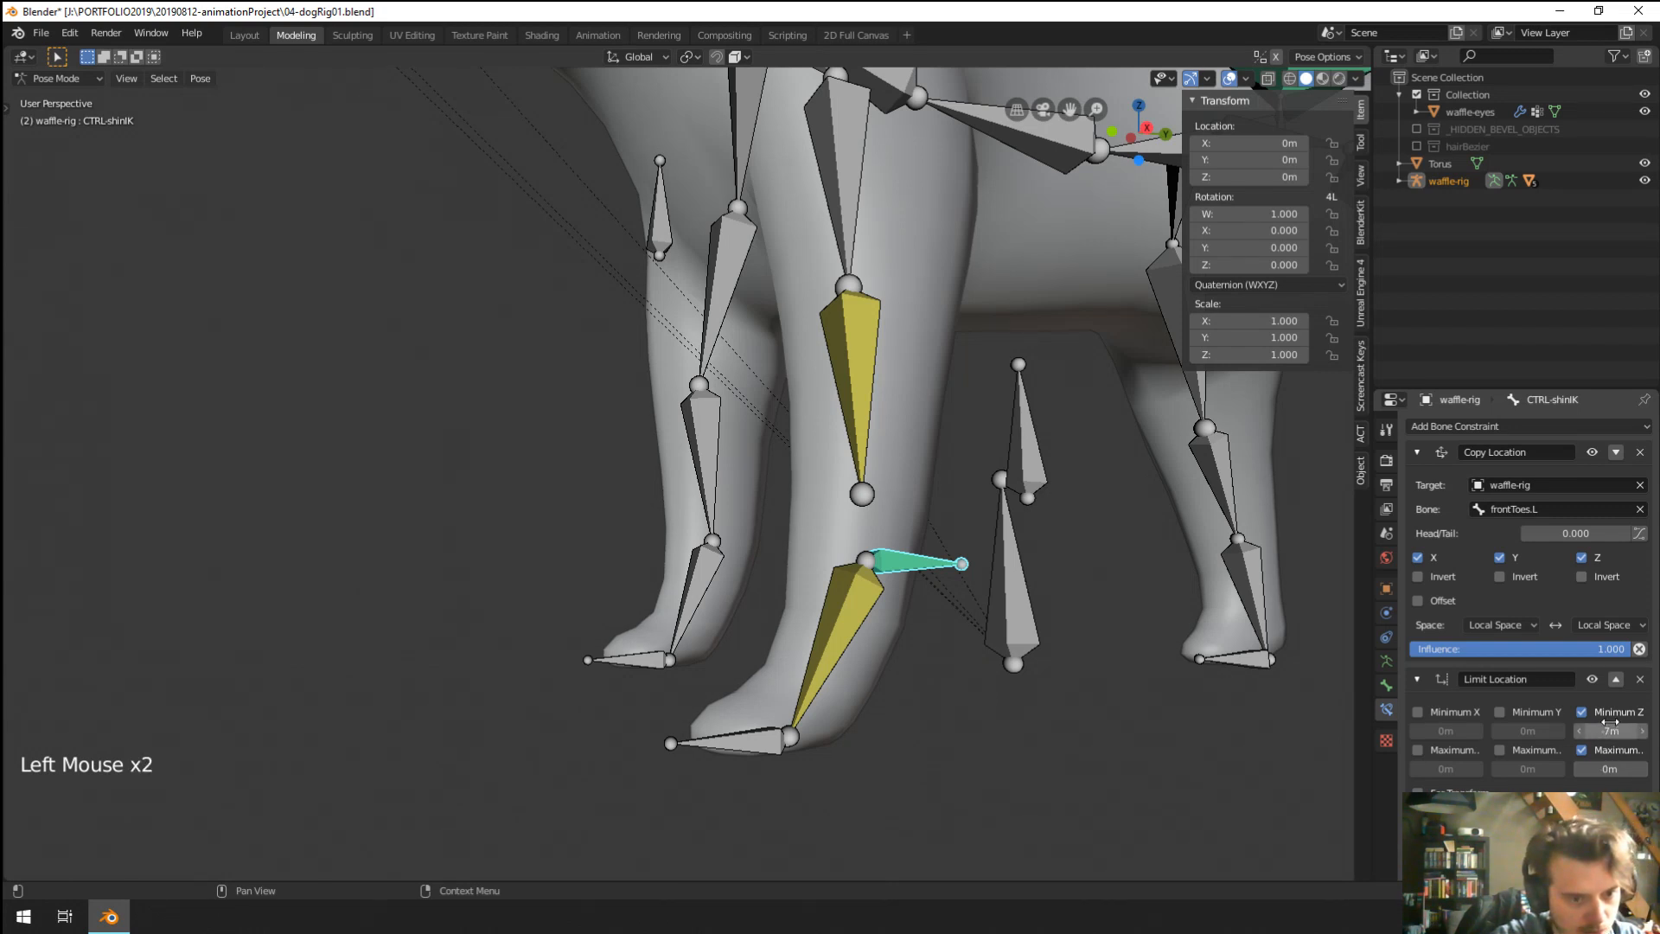
shift+drag(1604, 767, 1600, 767)
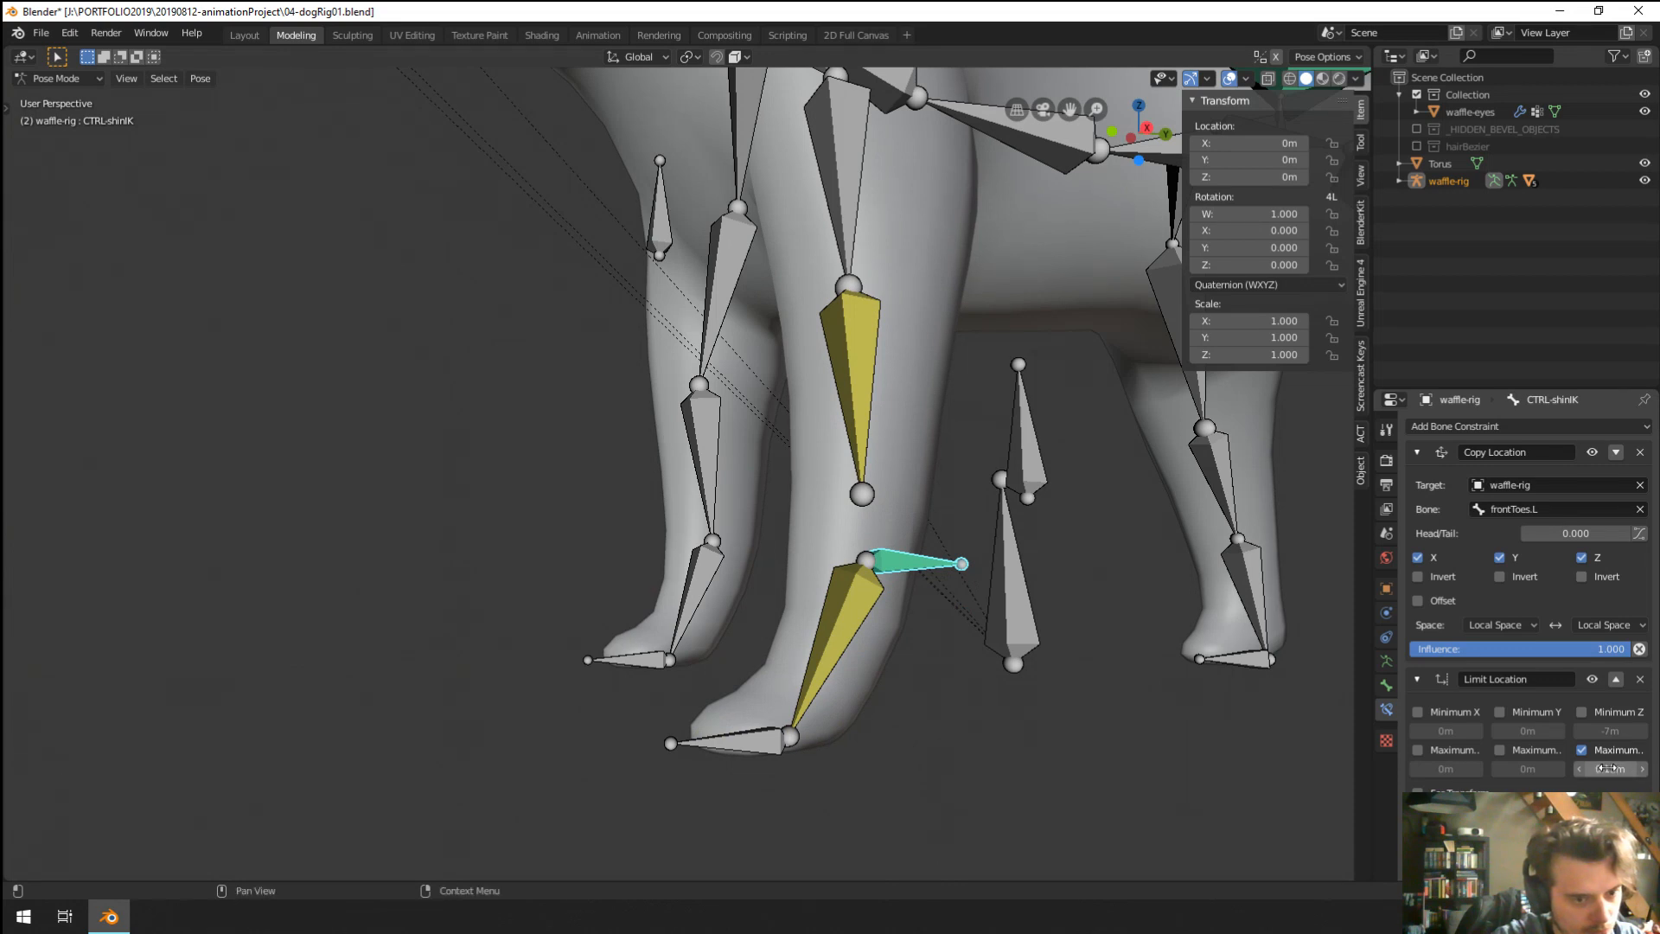
click(1616, 679)
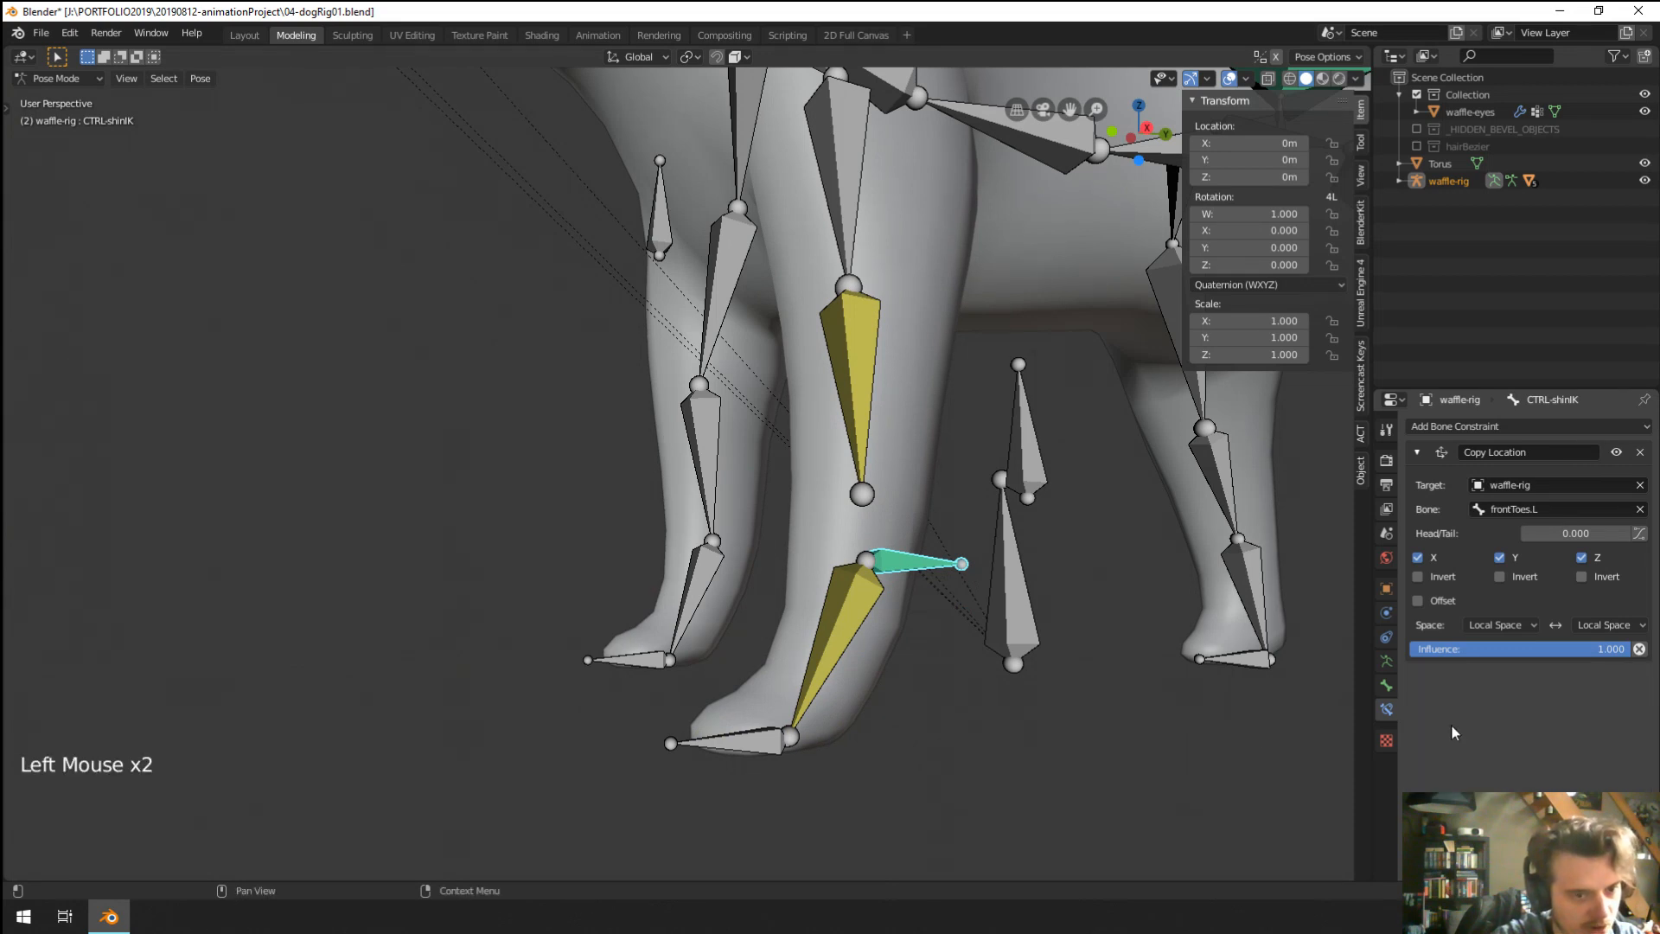
Lift frontToes.L upward and outward to check how the left front leg bends from several angles.
right_click(767, 736)
key(g)
click(826, 491)
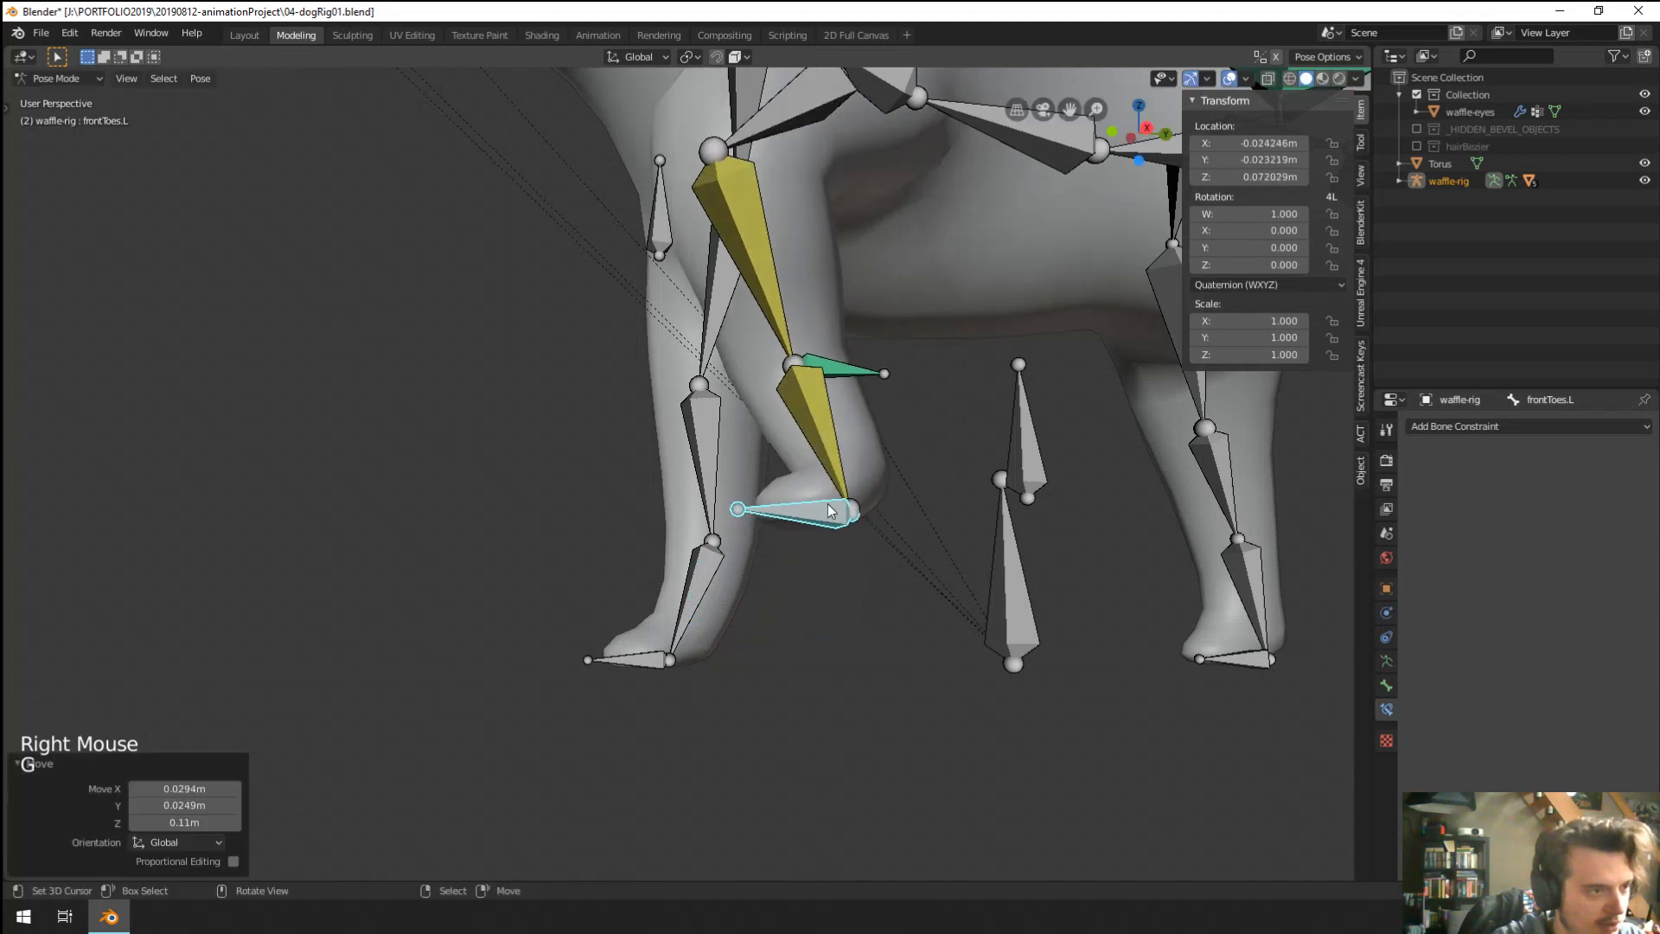
scroll(830, 495, down, 1)
middle_drag(835, 500, 945, 464)
key(g)
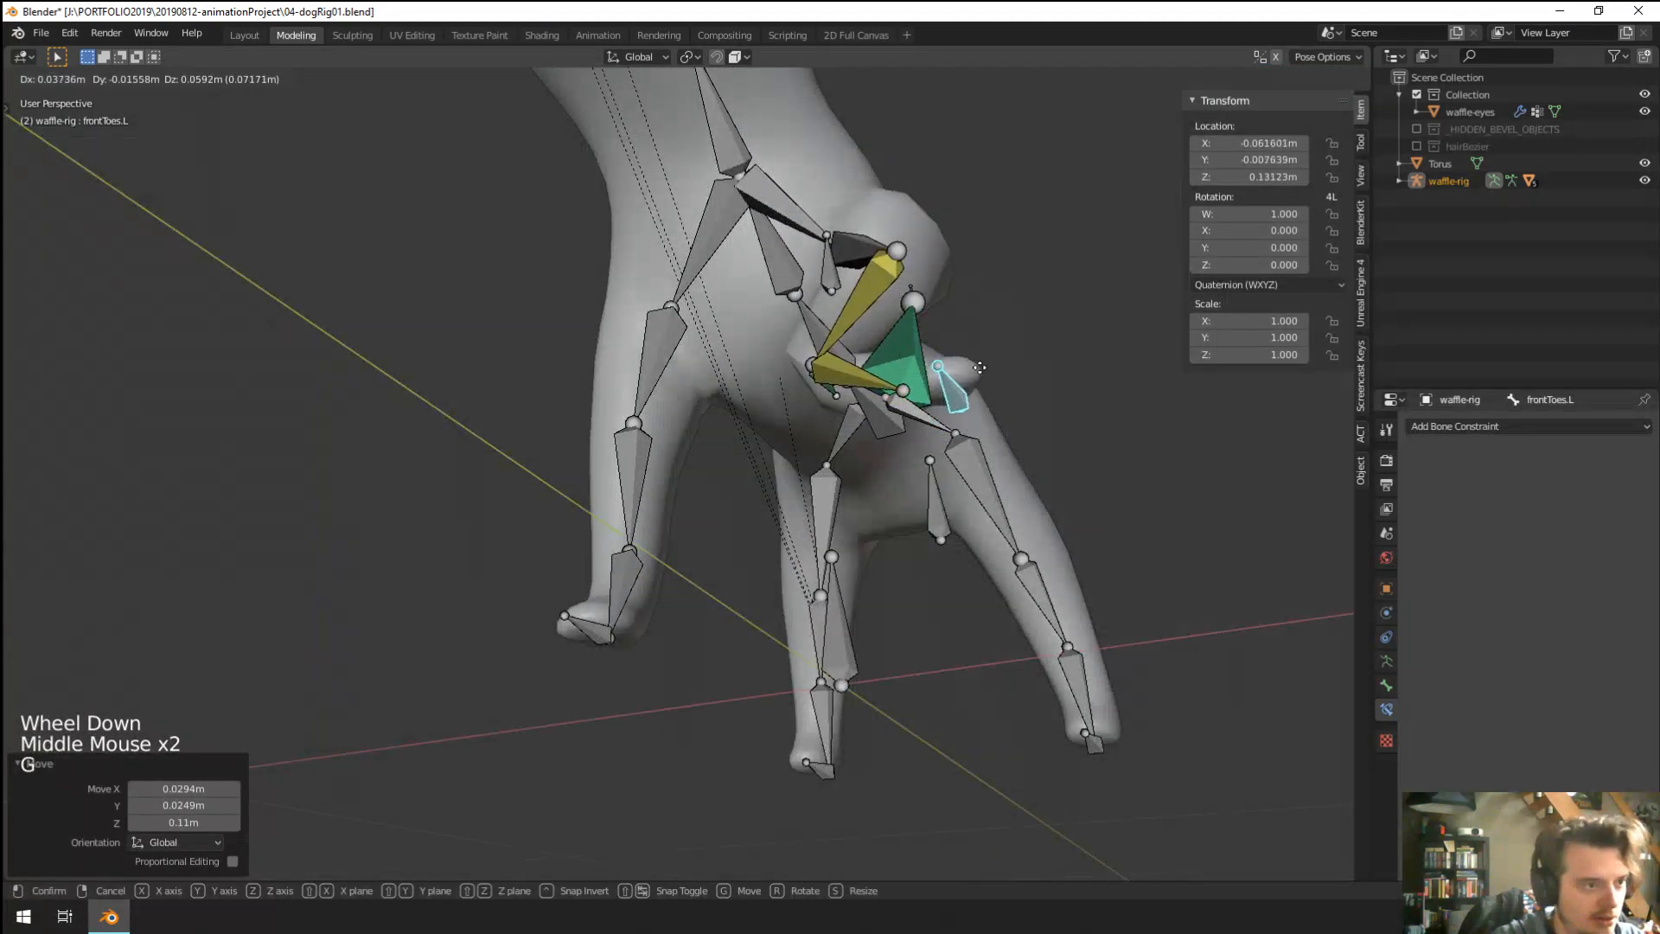
click(975, 377)
Reposition frontToes.L higher to inspect the folded leg from the side, then clear the bone's location.
middle_drag(973, 378, 811, 435)
key(g)
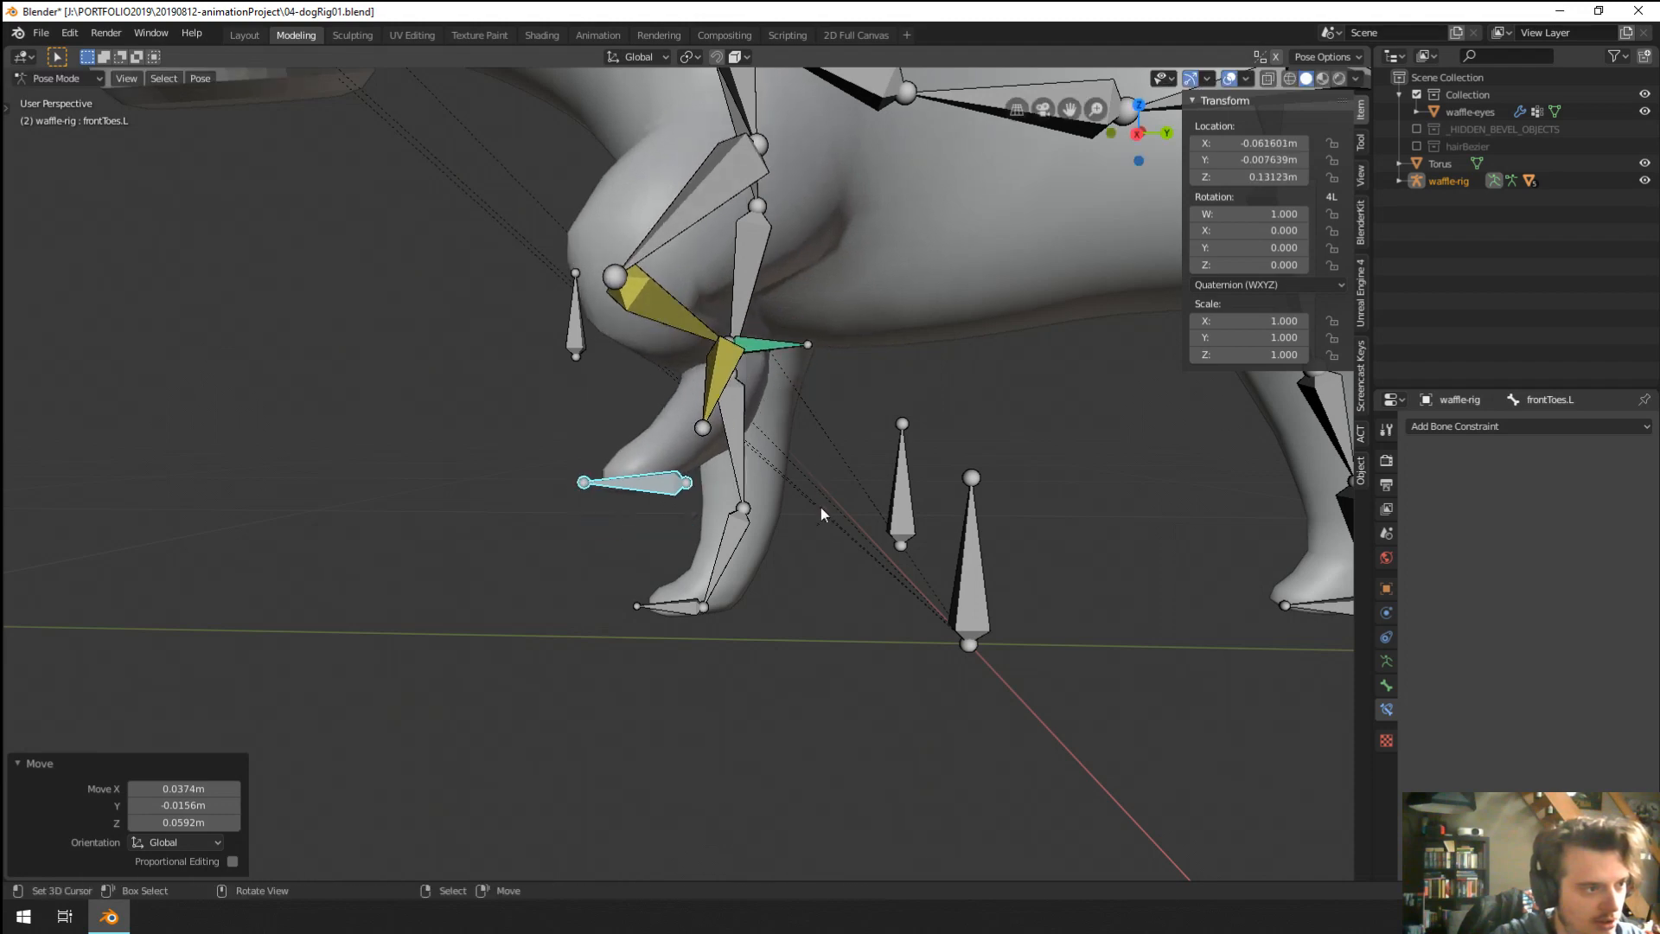
middle_drag(822, 506, 800, 434)
click(757, 407)
scroll(870, 439, down, 2)
scroll(870, 438, up, 1)
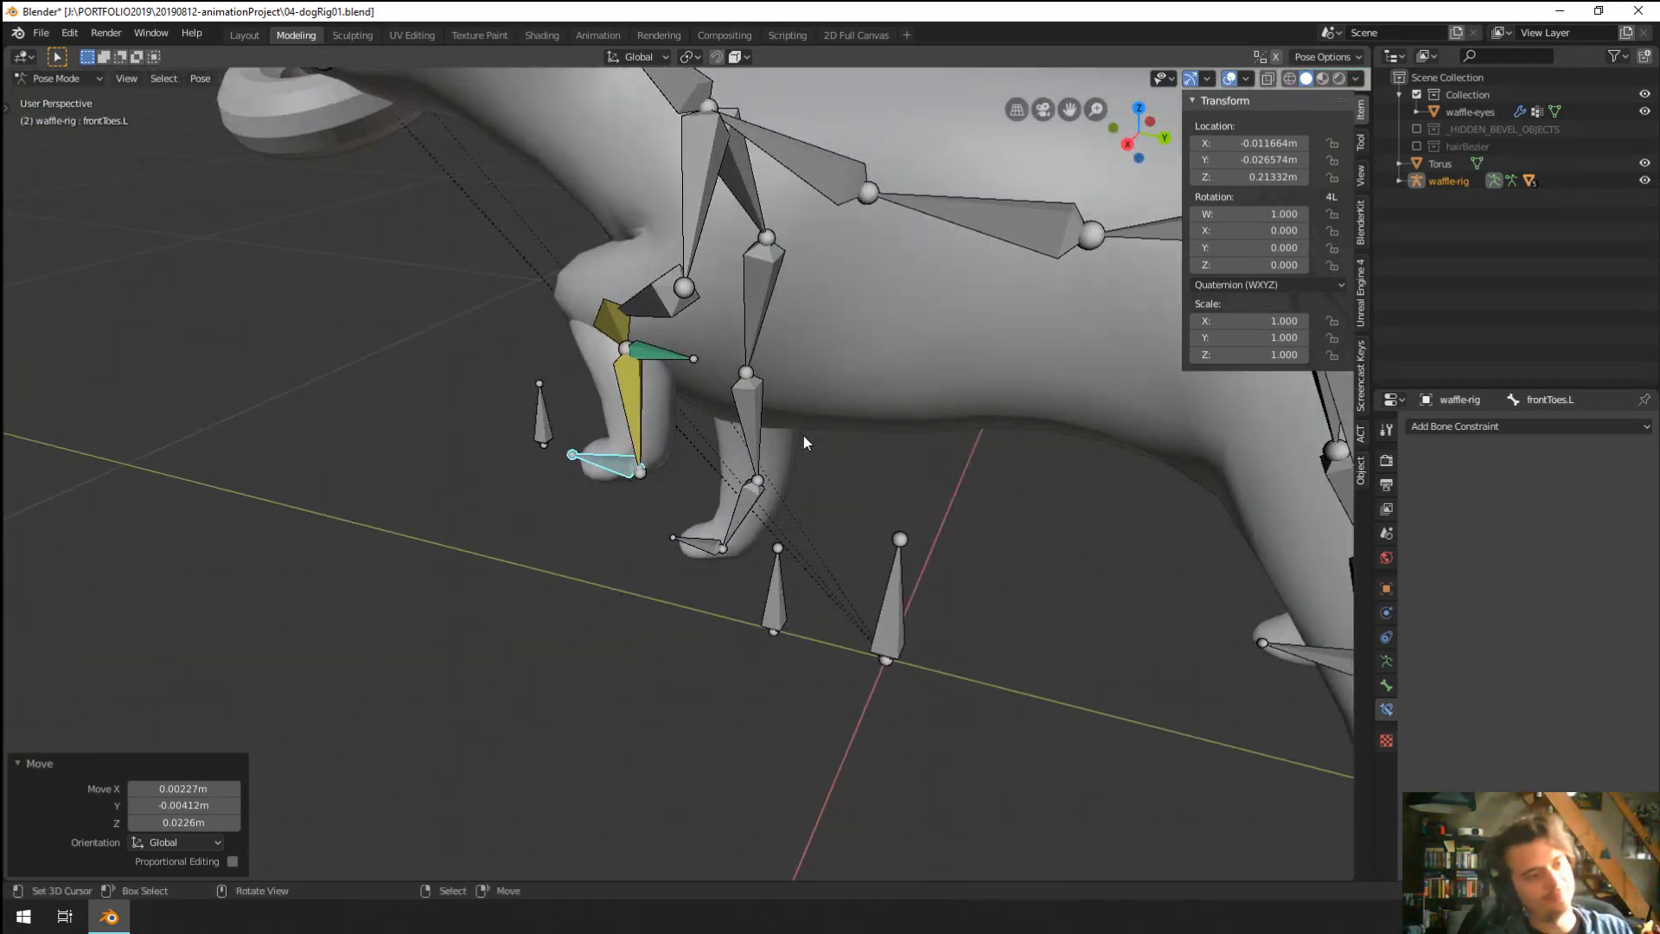
key(alt+g)
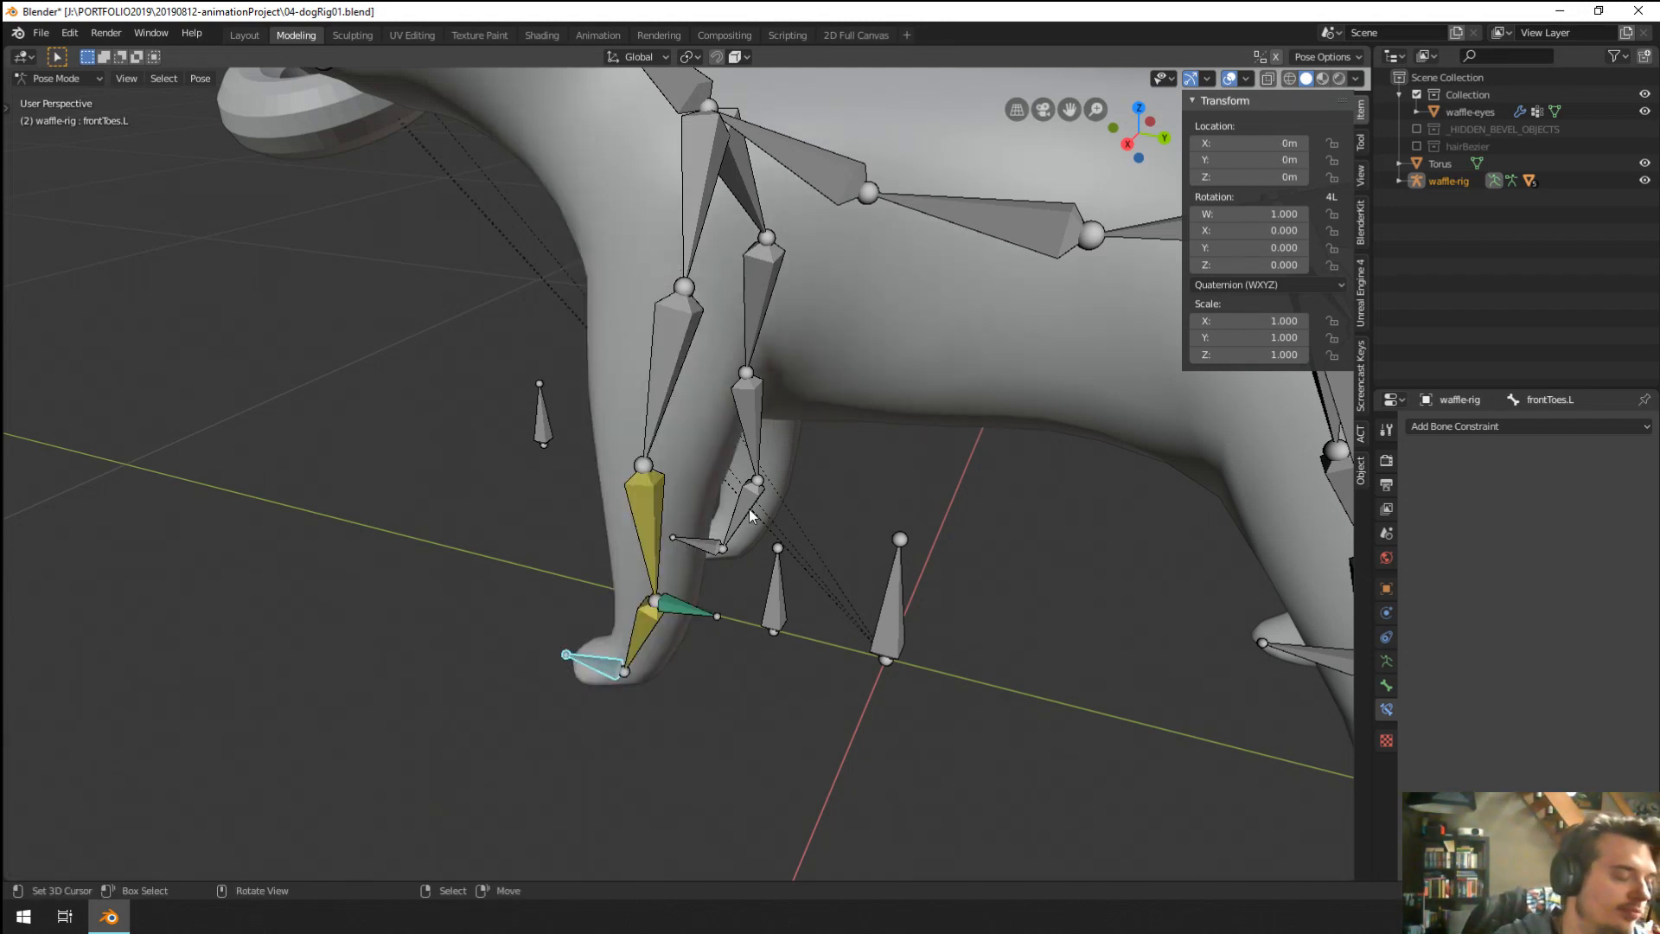
Raise frontToes.L again to check the leg bend in side view, then undo the move.
middle_drag(803, 436, 778, 389)
key(g)
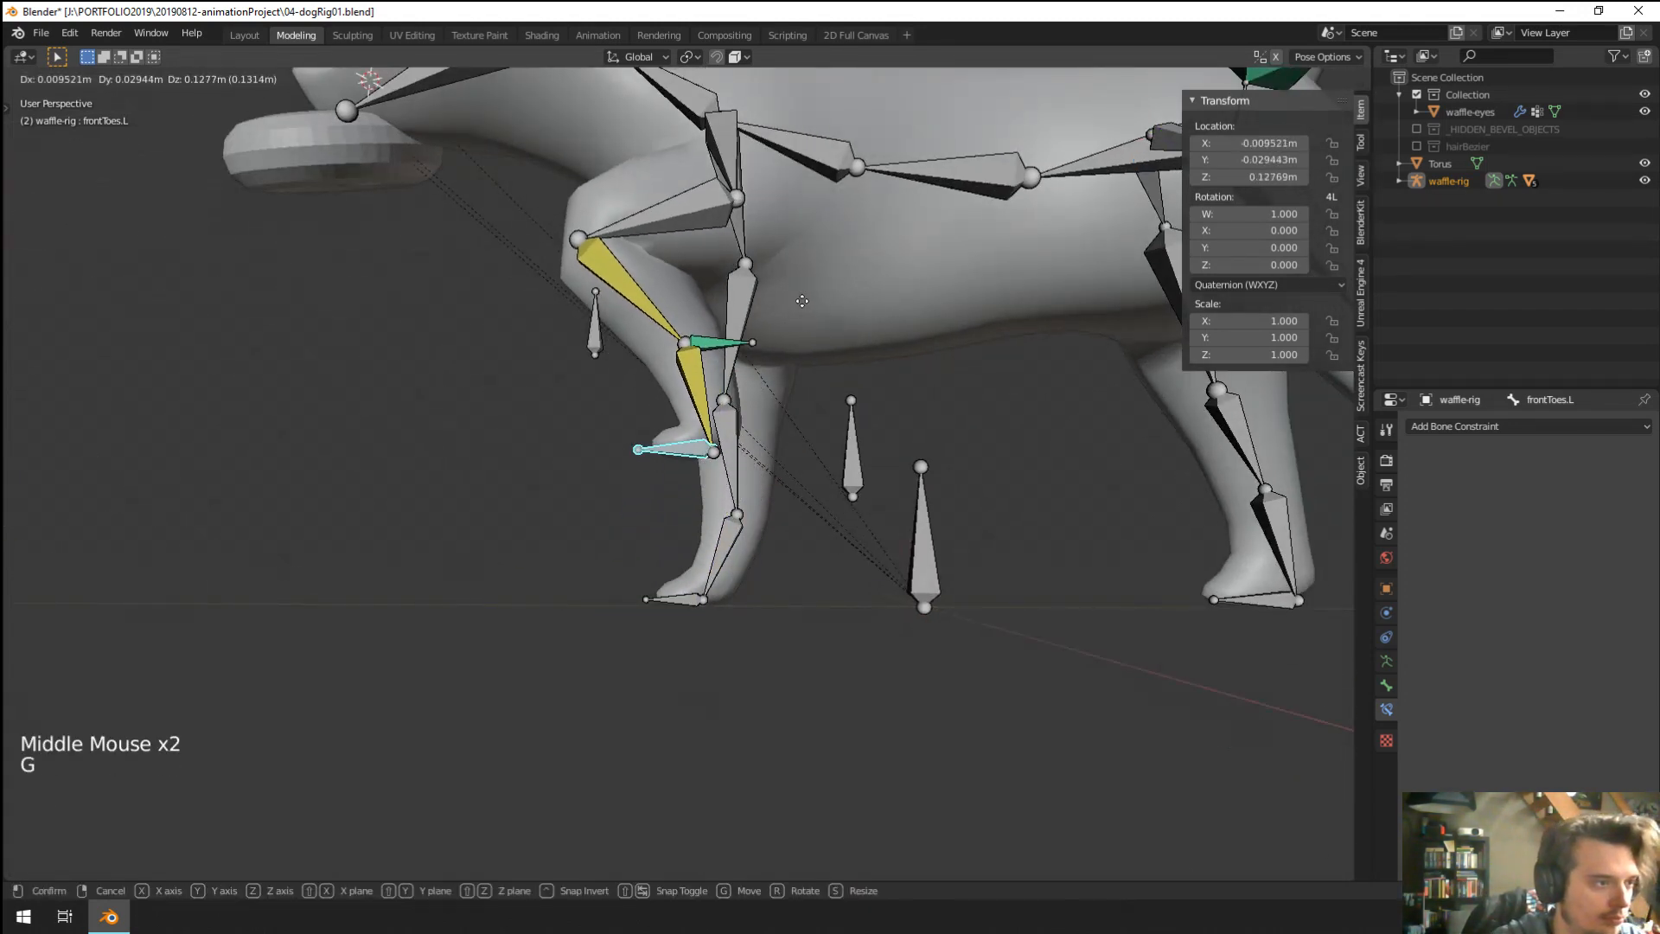
click(805, 235)
scroll(790, 319, down, 2)
middle_drag(791, 319, 865, 381)
key(ctrl+z)
Test-move spine.001 to check how the left front leg reacts when the body moves.
right_click(1003, 286)
key(g)
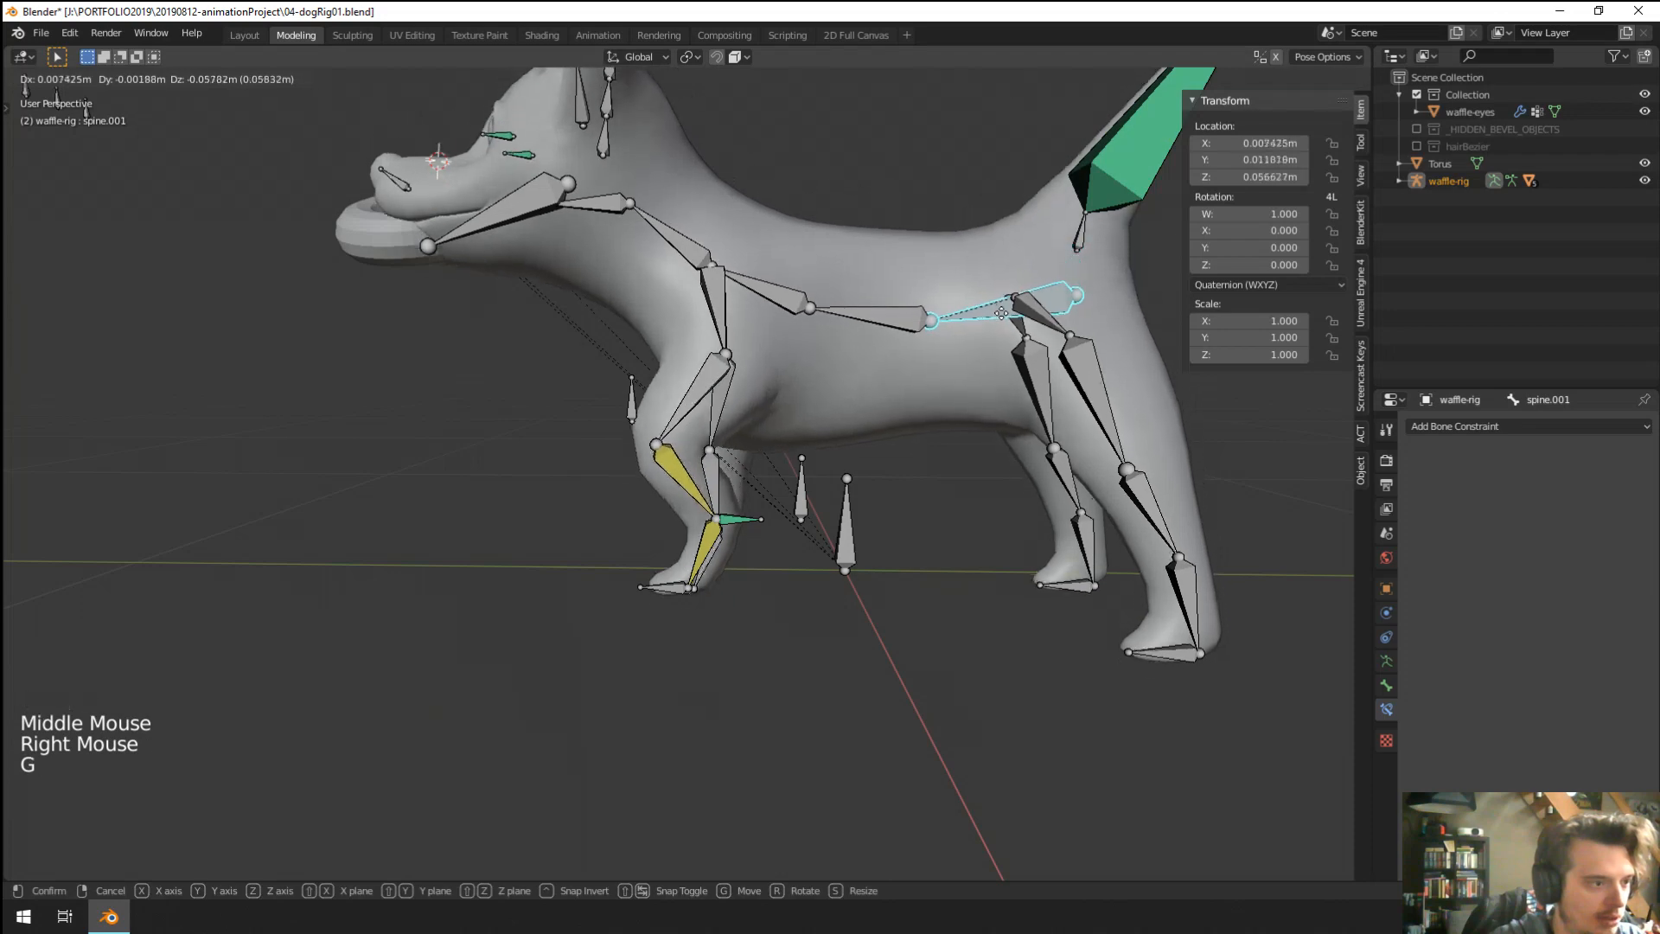
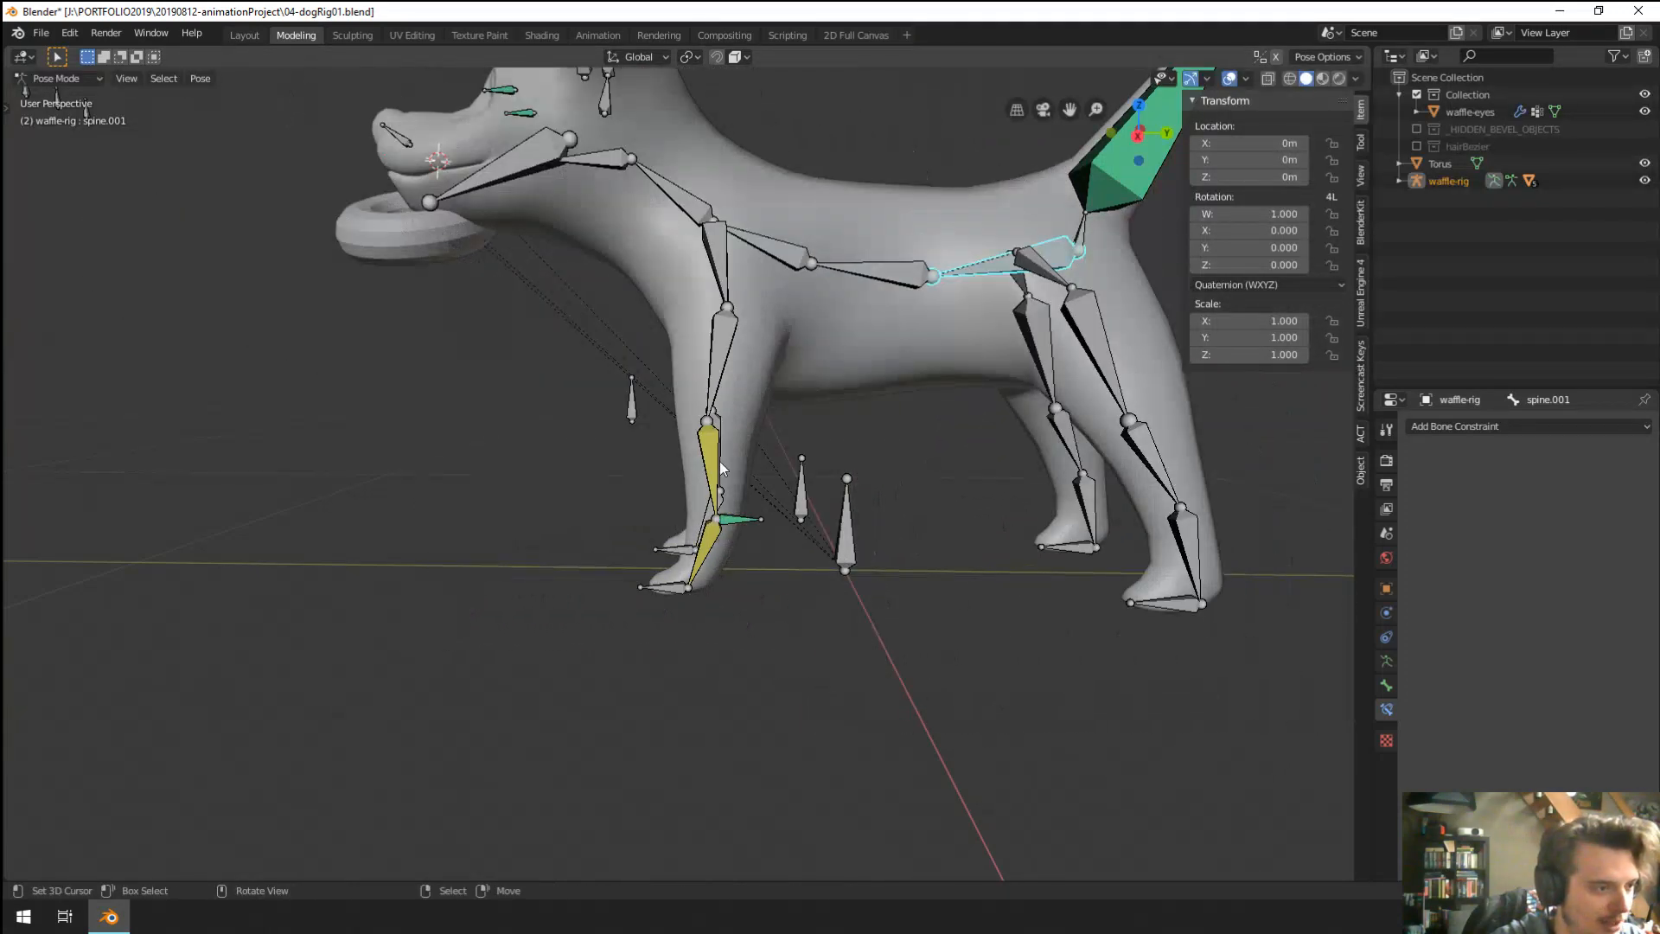
Test-move spine.001 forward and down to check how the left front leg bends.
scroll(759, 526, up, 1)
right_click(759, 526)
middle_drag(759, 526, 683, 518)
scroll(685, 522, up, 1)
scroll(685, 522, down, 1)
scroll(879, 443, down, 1)
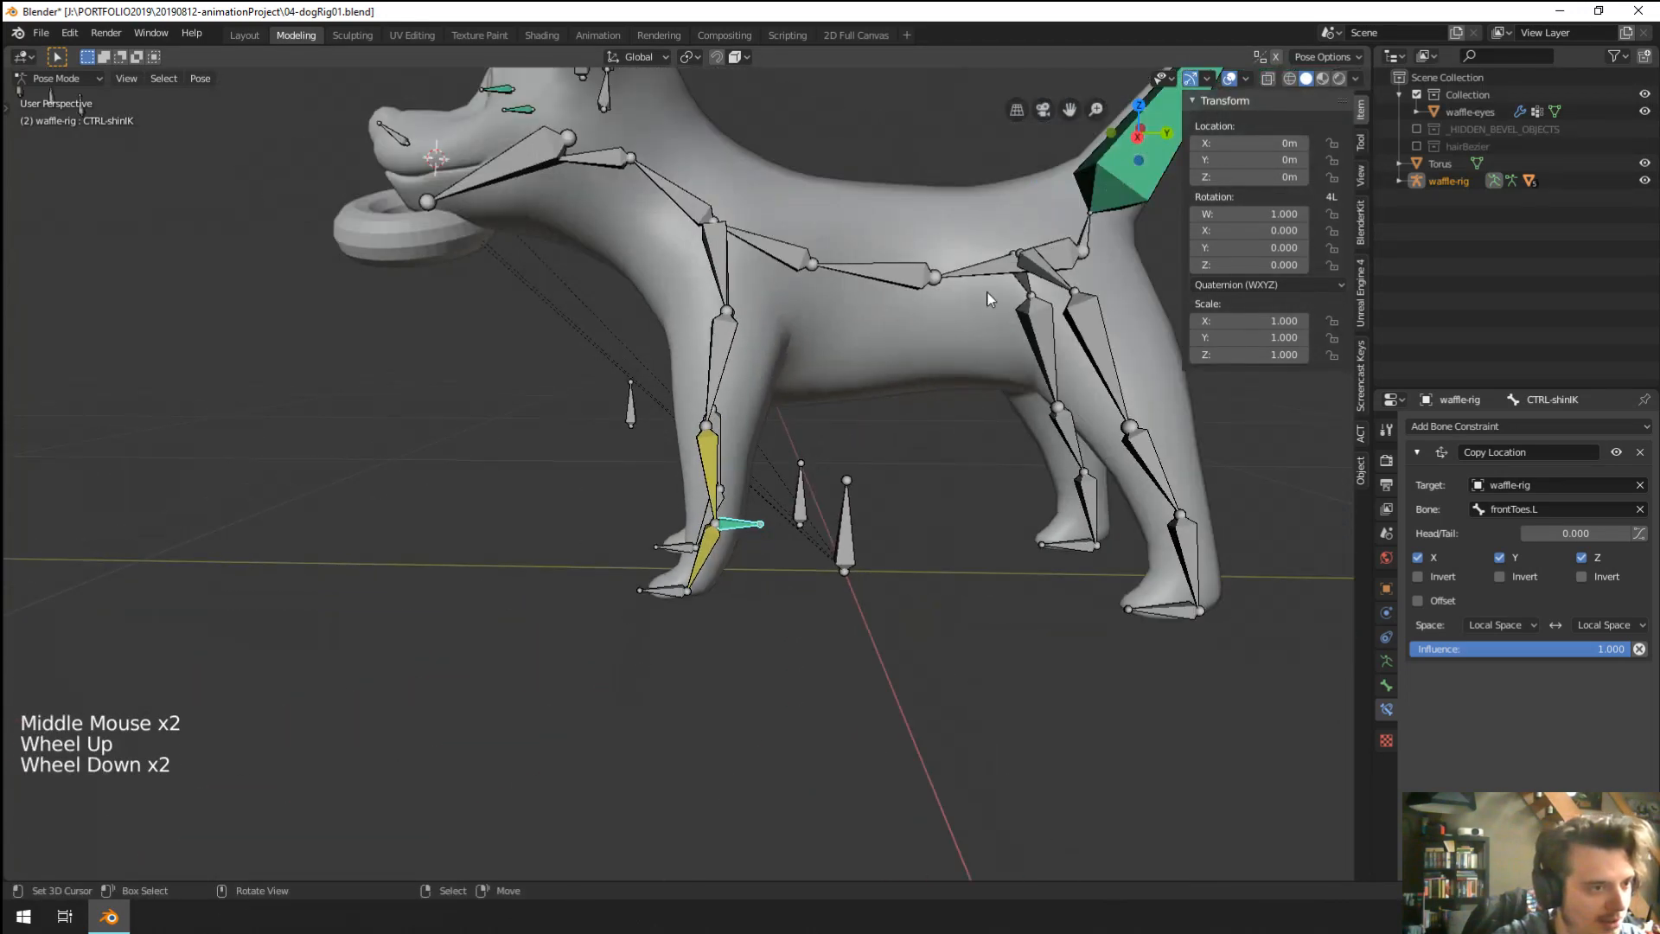
right_click(987, 292)
key(g)
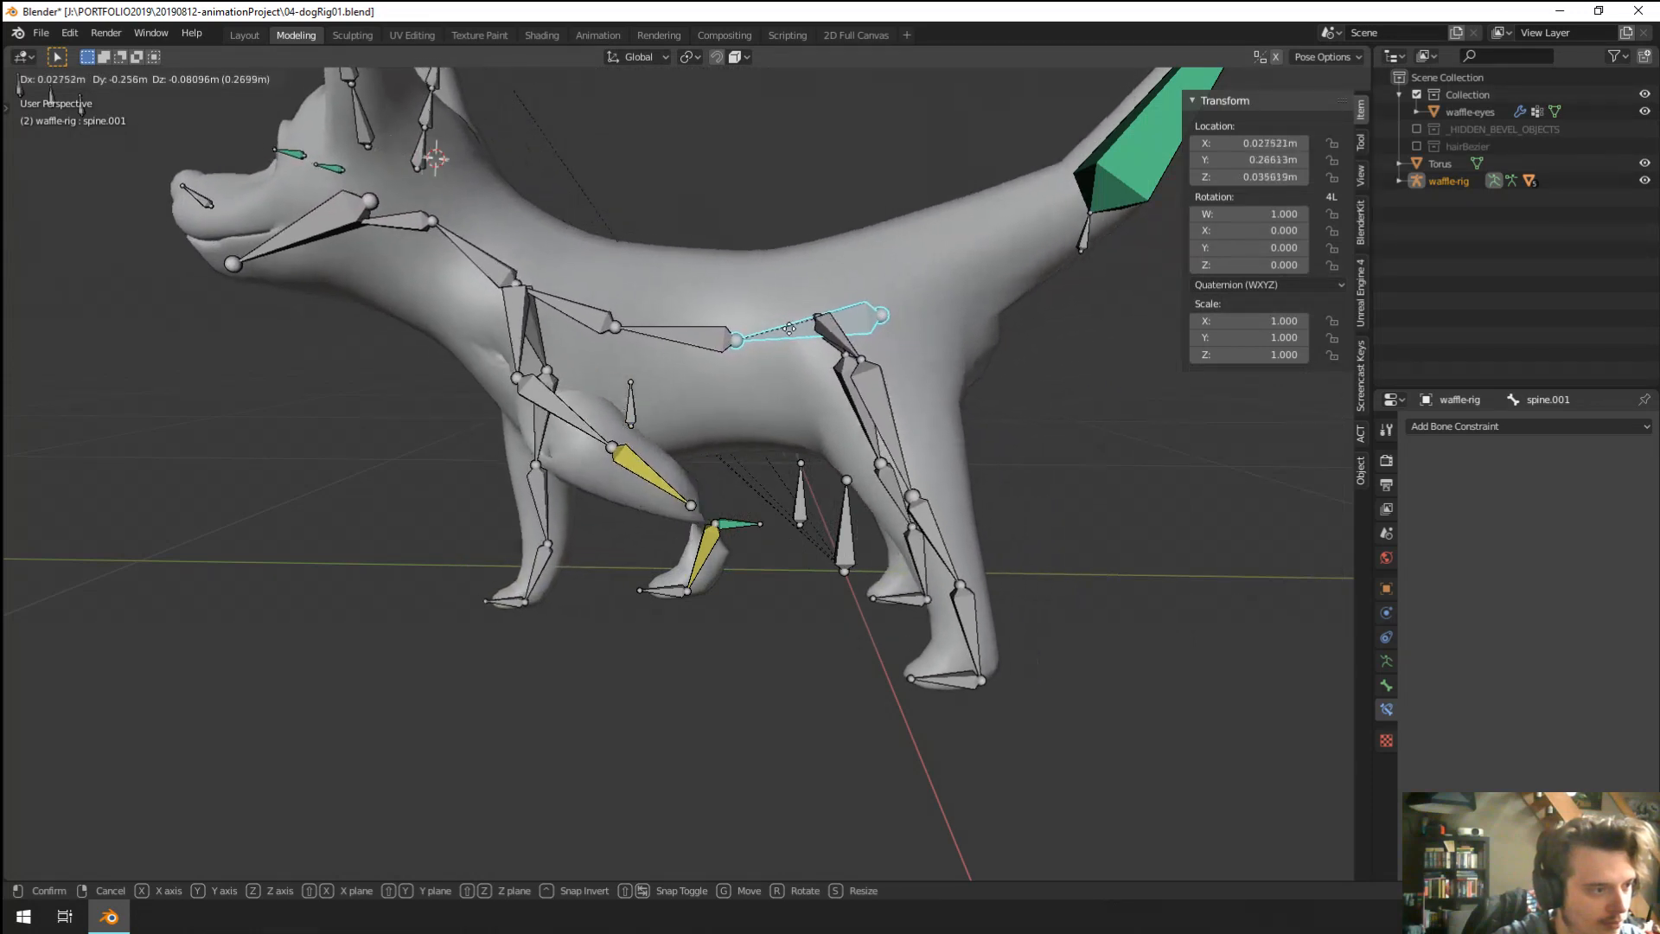
click(746, 383)
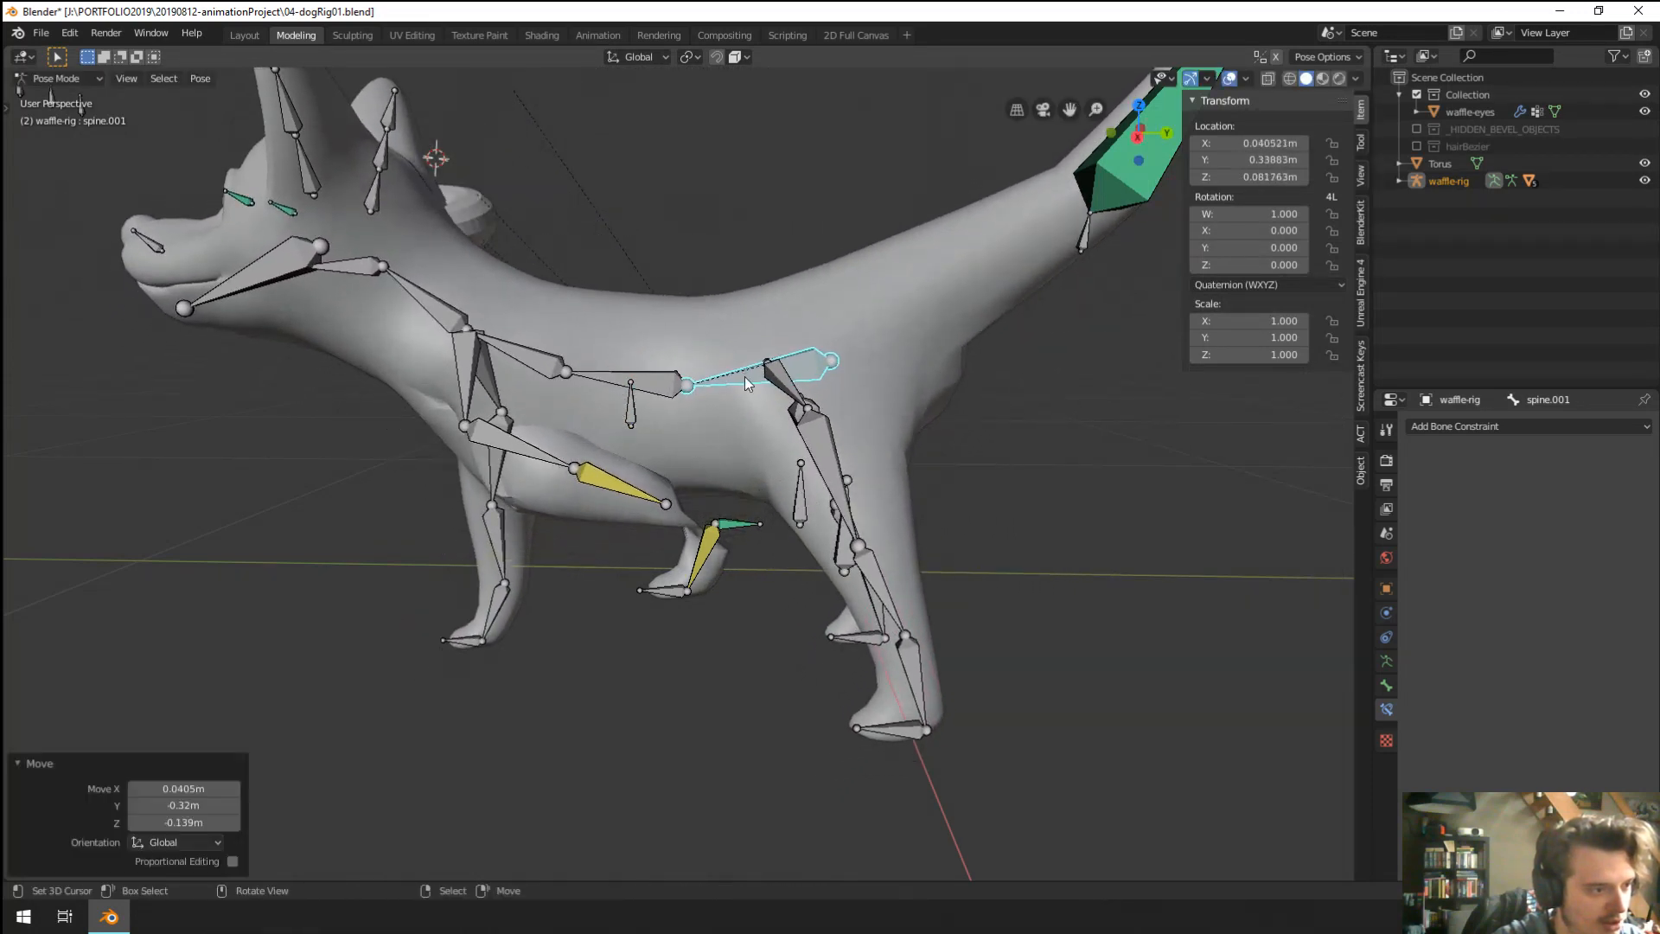
Test-lift frontToes.L with the body lowered, then clear the rotation and location of all bones.
right_click(657, 590)
key(g)
key(g)
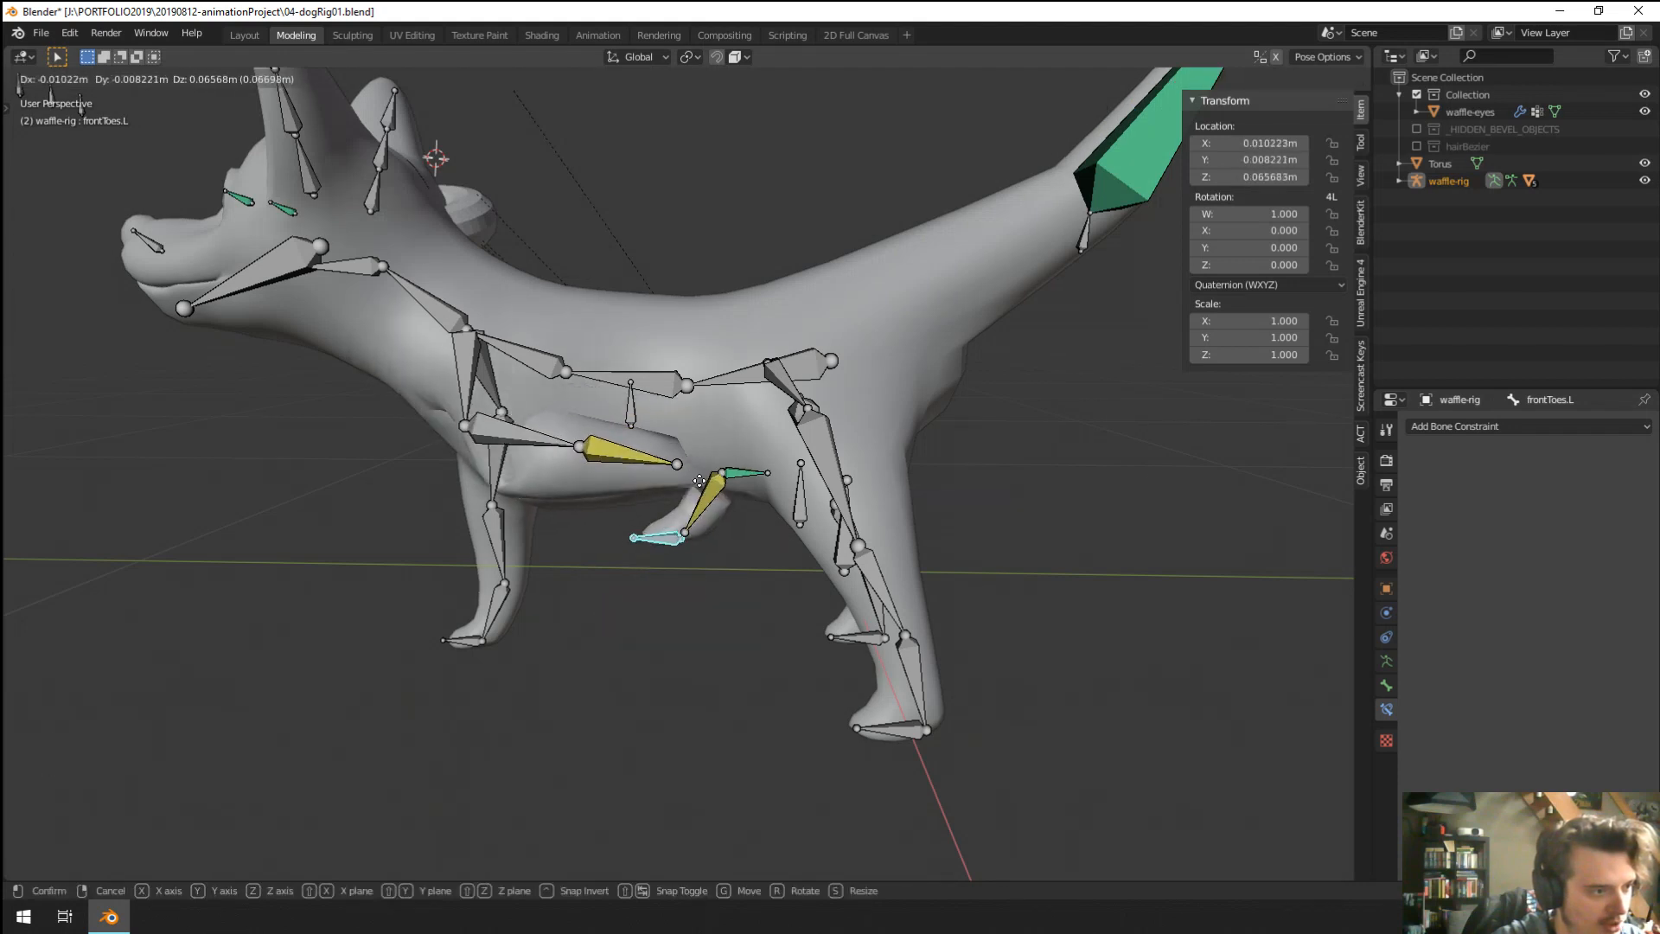
click(664, 544)
key(a)
key(alt+r)
key(alt+g)
scroll(725, 584, up, 3)
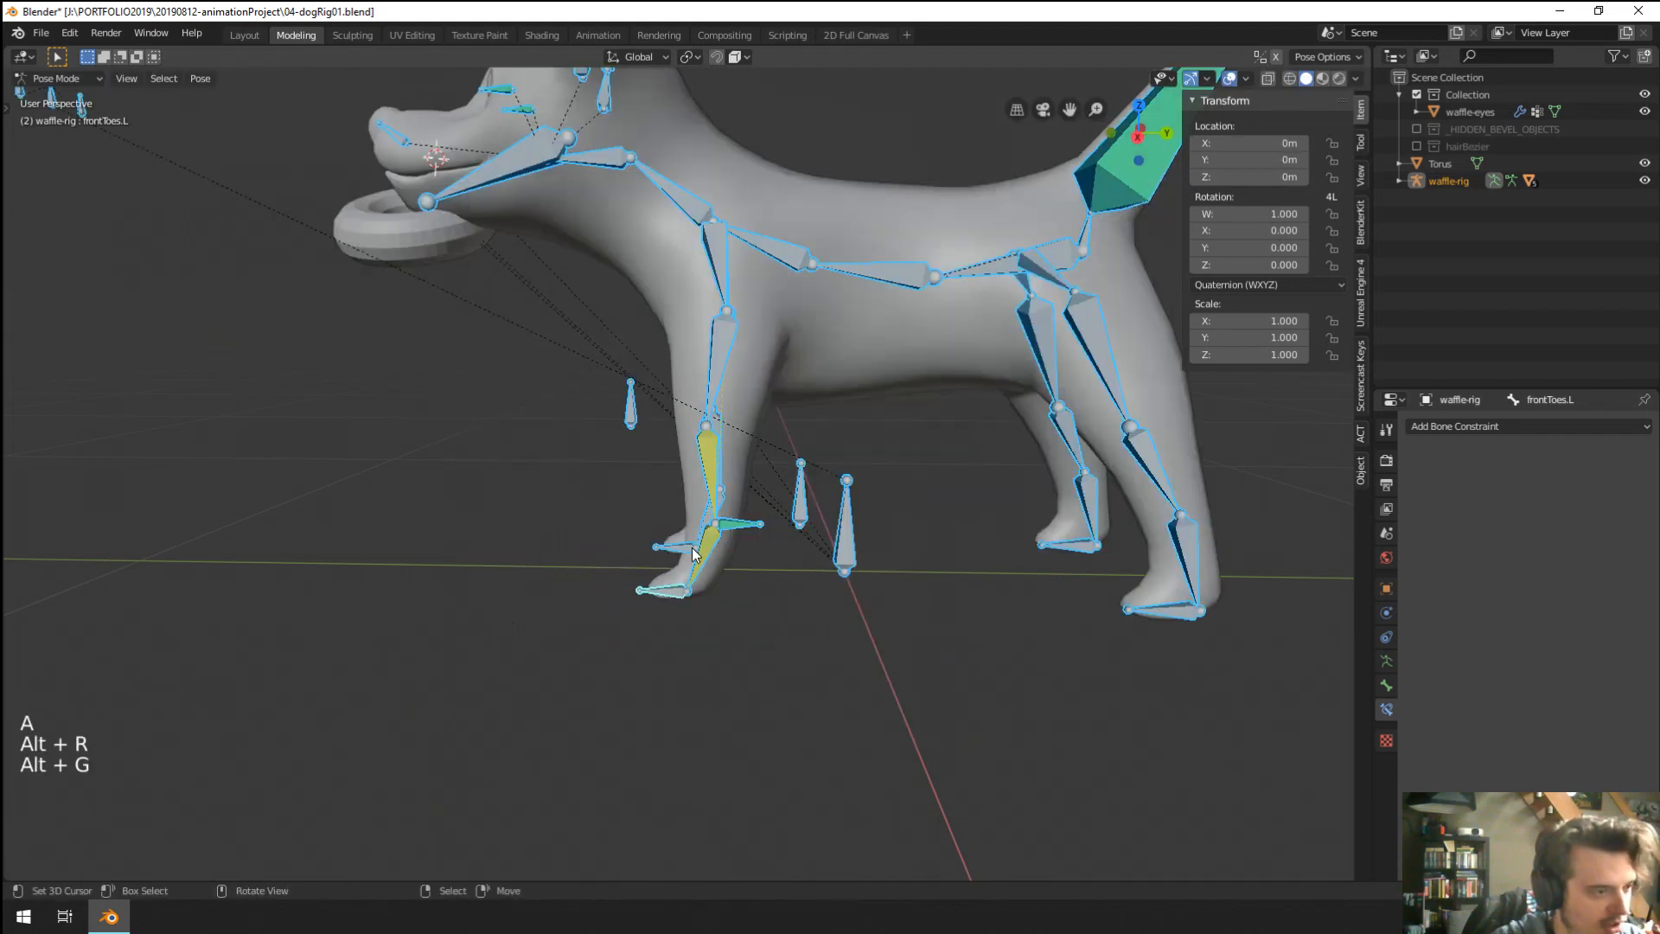
Remove the Copy Location constraint from the CTRL-shinIK bone.
right_click(725, 585)
scroll(723, 566, up, 3)
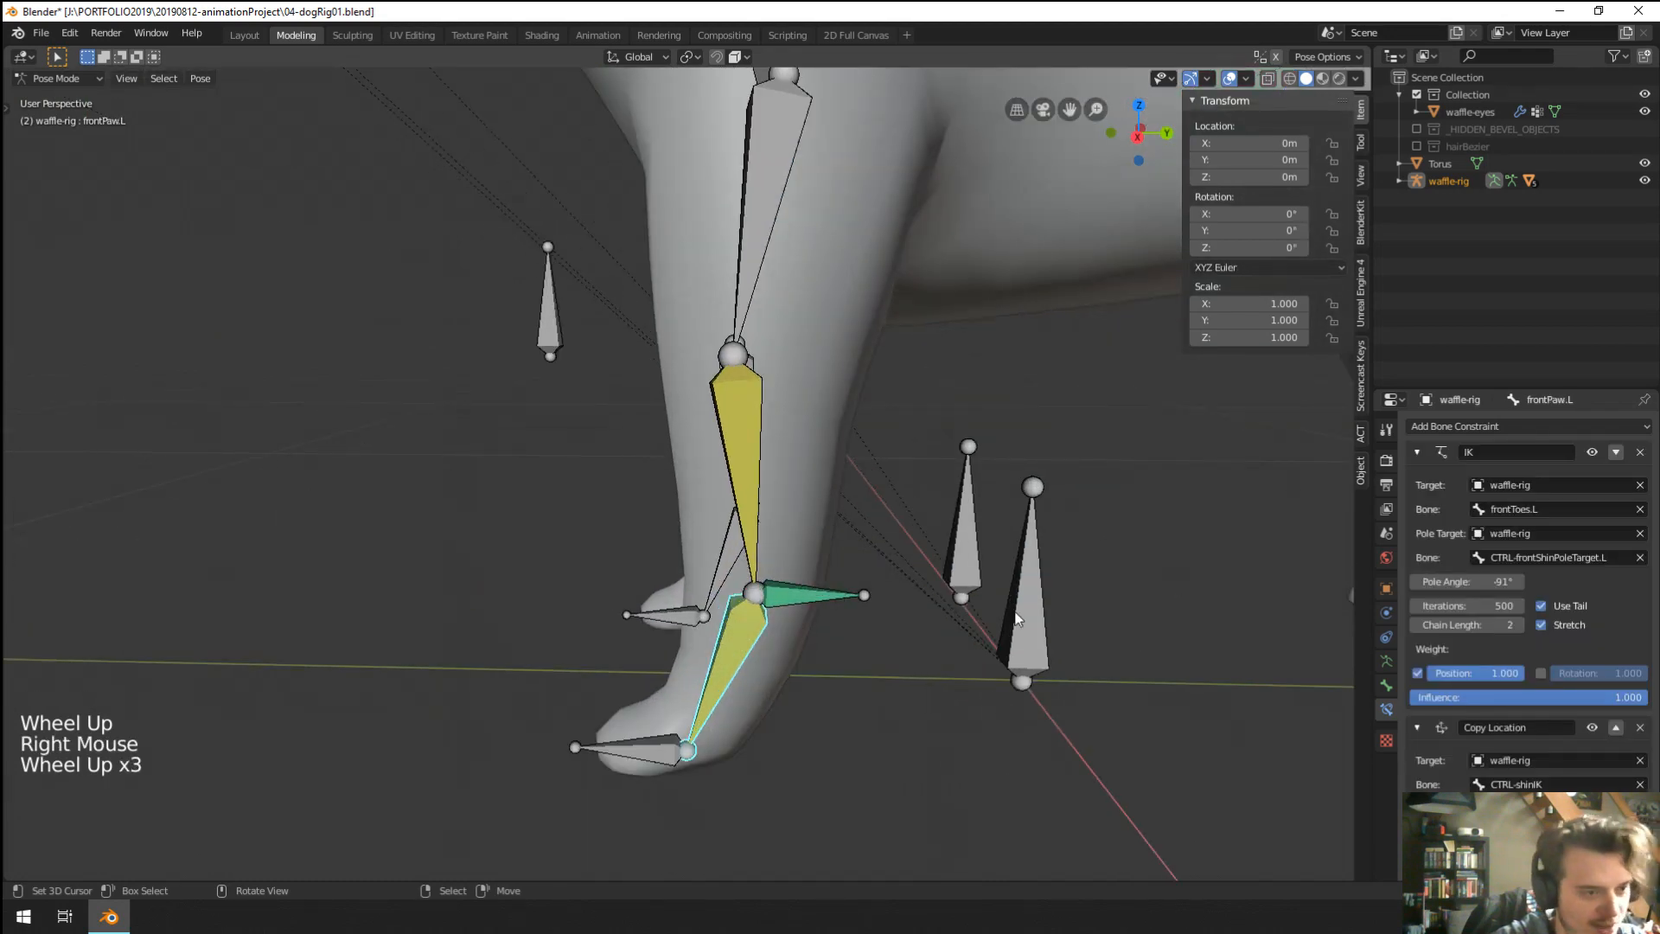
right_click(813, 595)
click(1637, 453)
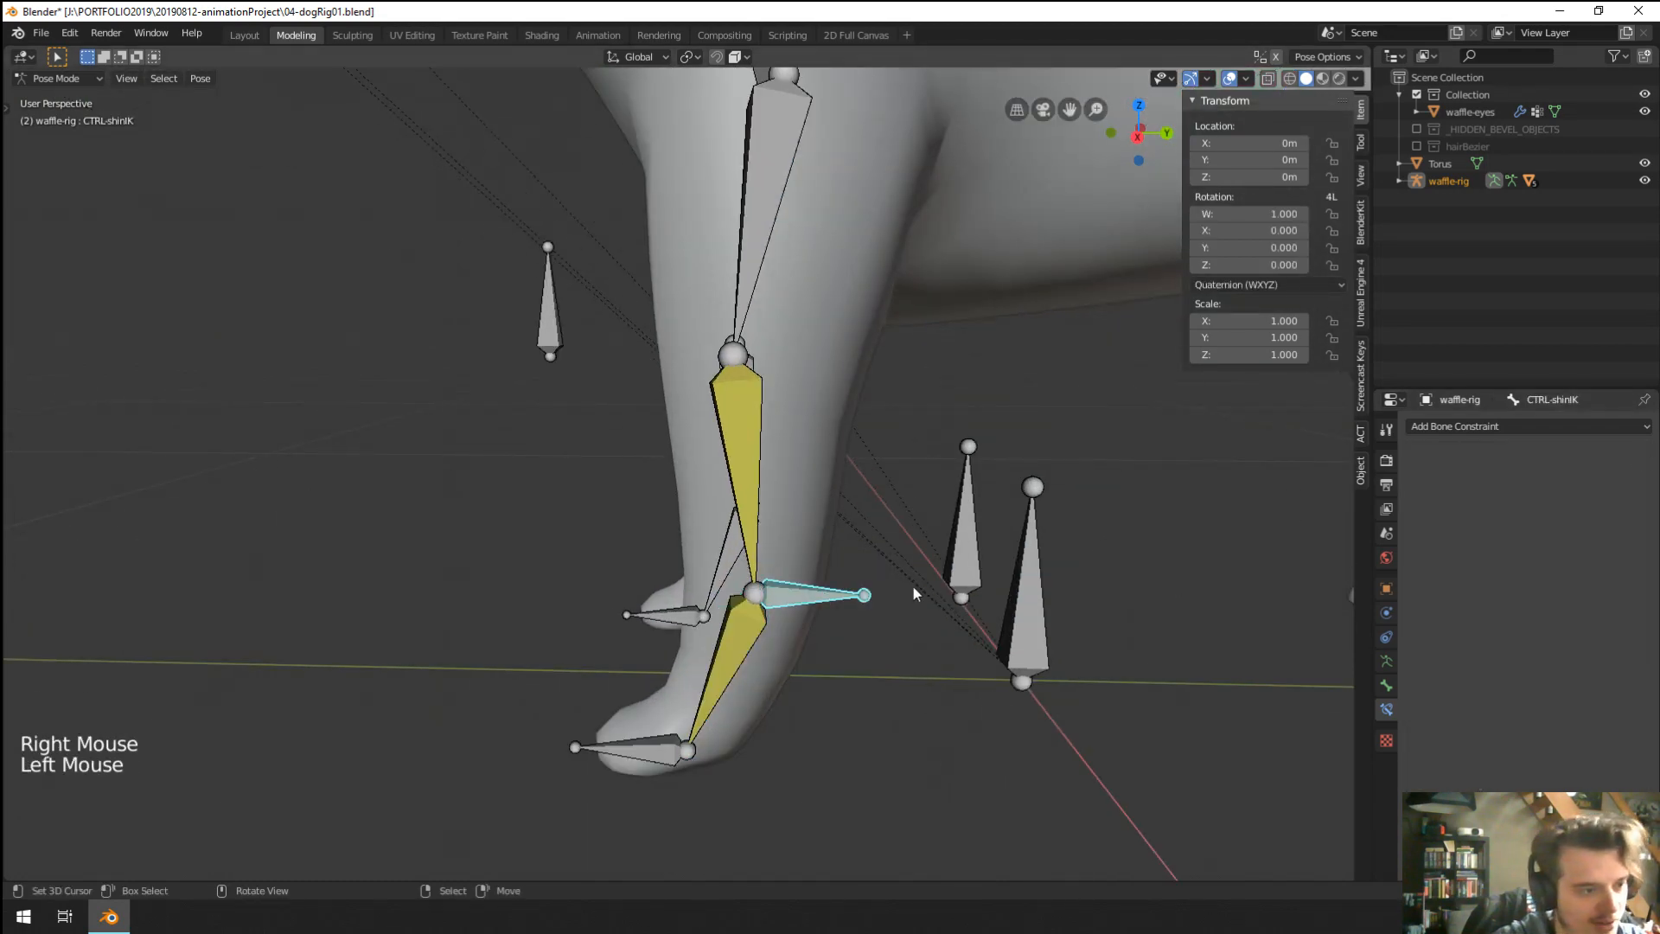
Delete the CTRL-shinIK bone from the armature in Edit Mode.
scroll(898, 584, down, 4)
scroll(898, 573, up, 4)
mouse_move(897, 573)
middle_down()
mouse_move(952, 560)
mouse_move(894, 569)
middle_up()
key(x)
click(894, 569)
right_click(894, 569)
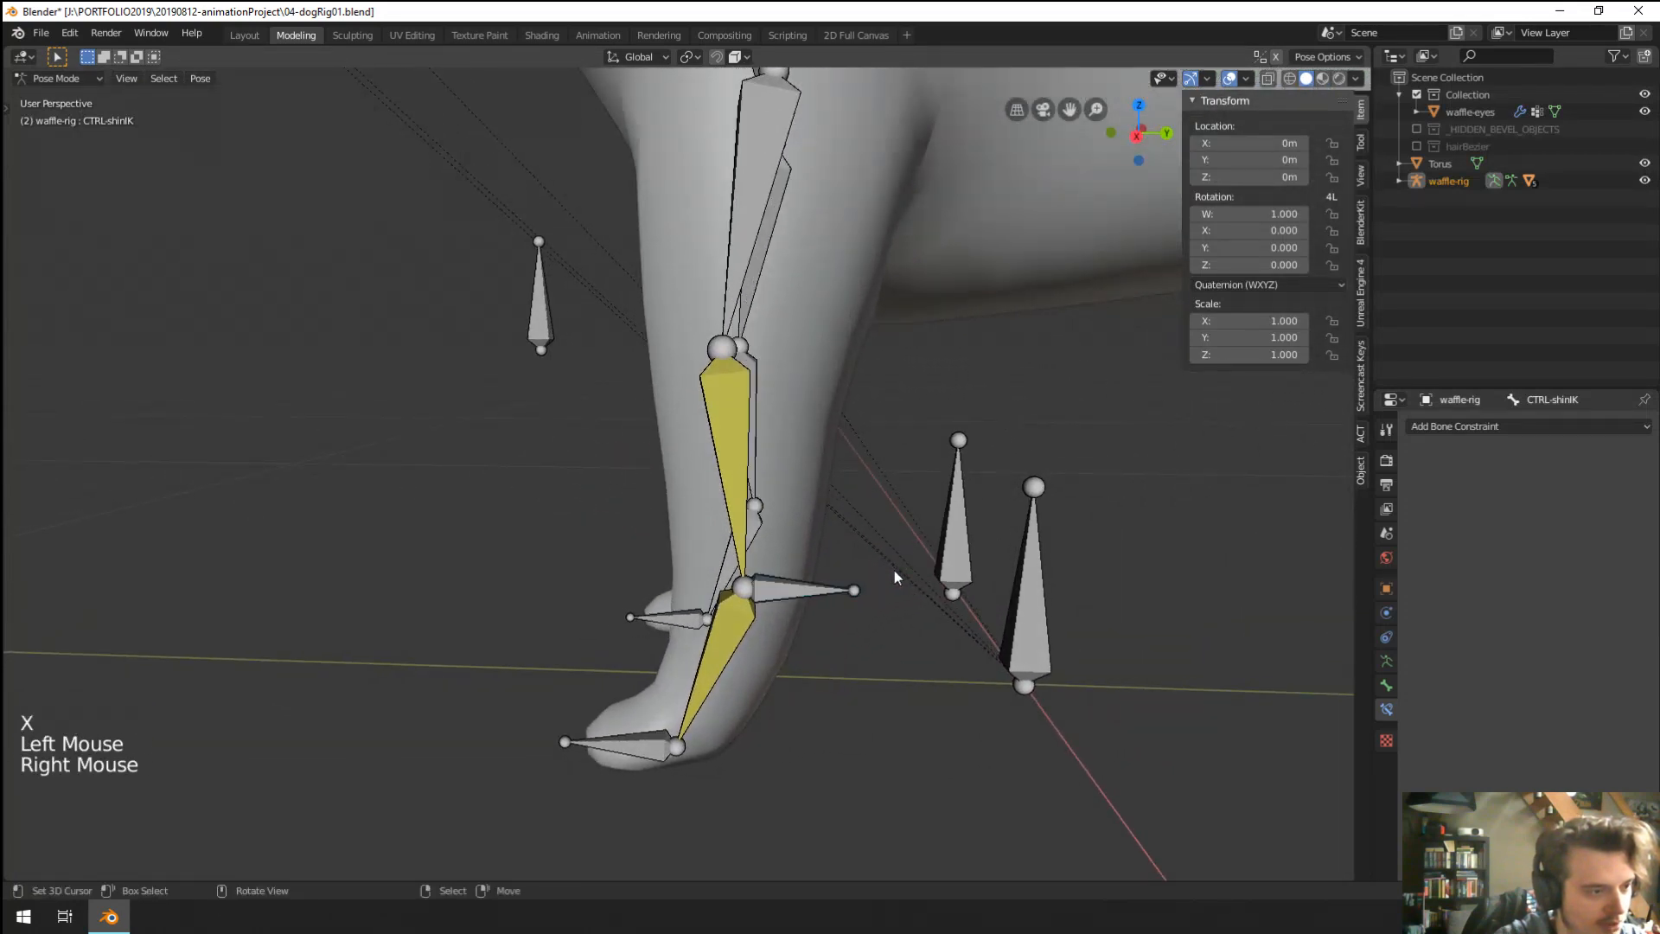
right_click(724, 625)
key(Tab)
right_click(795, 590)
key(x)
click(761, 610)
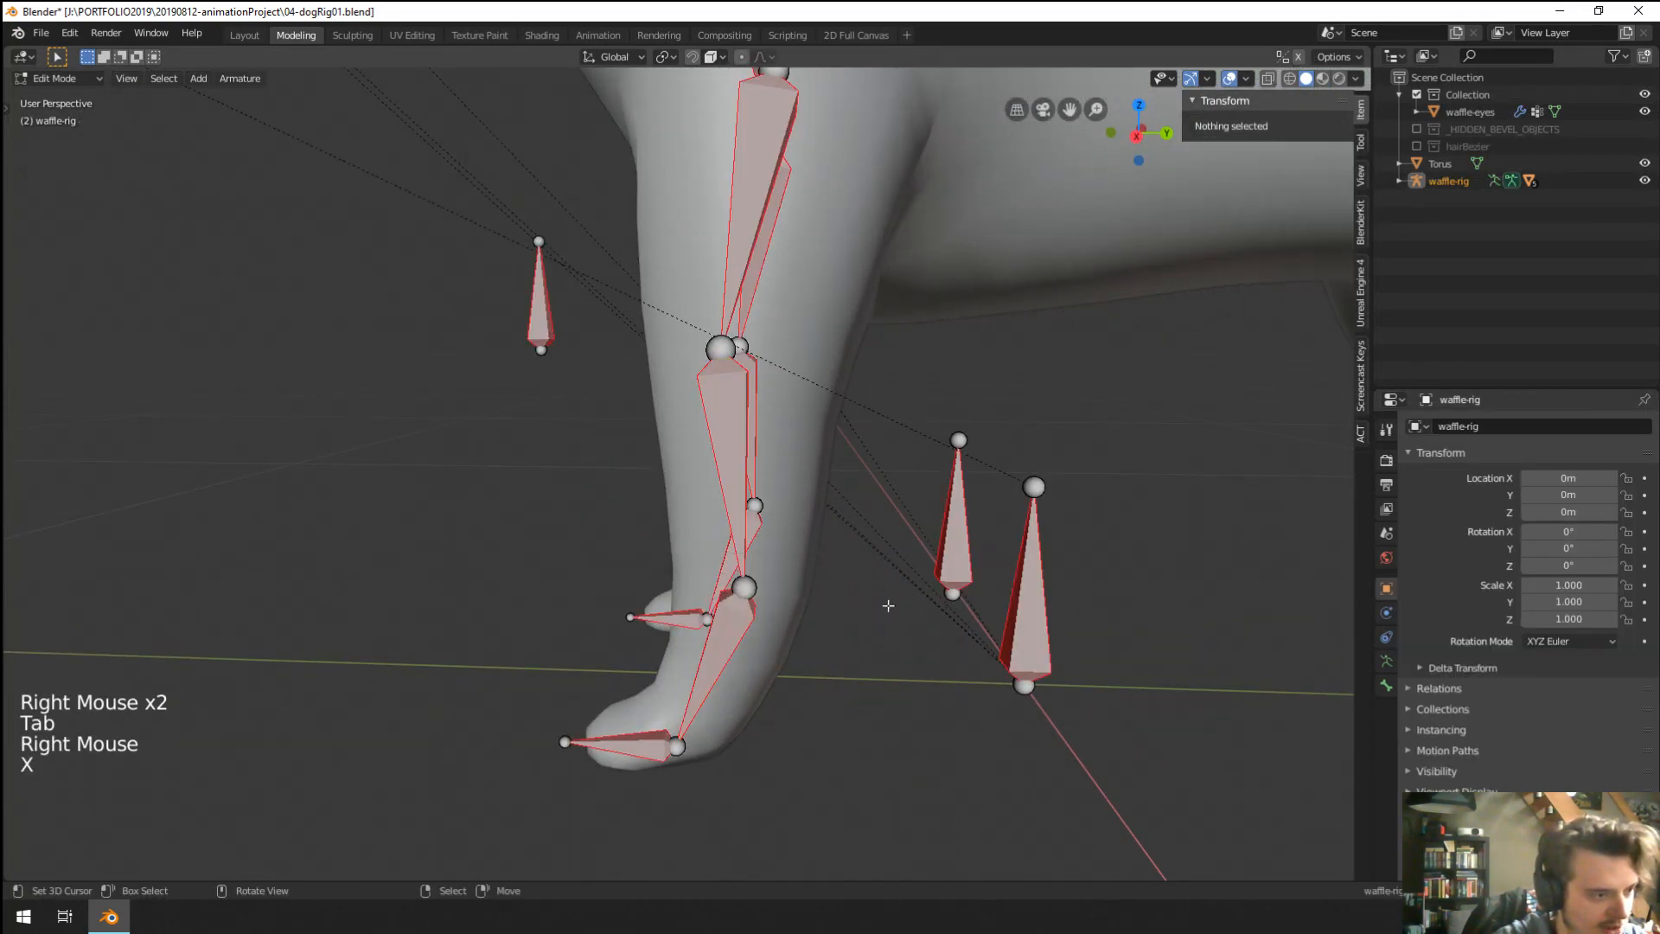
Delete the CTRL-frontShinPoleTarget.L bone behind the left front leg.
scroll(972, 610, down, 1)
middle_drag(972, 610, 809, 551)
right_click(809, 551)
key(x)
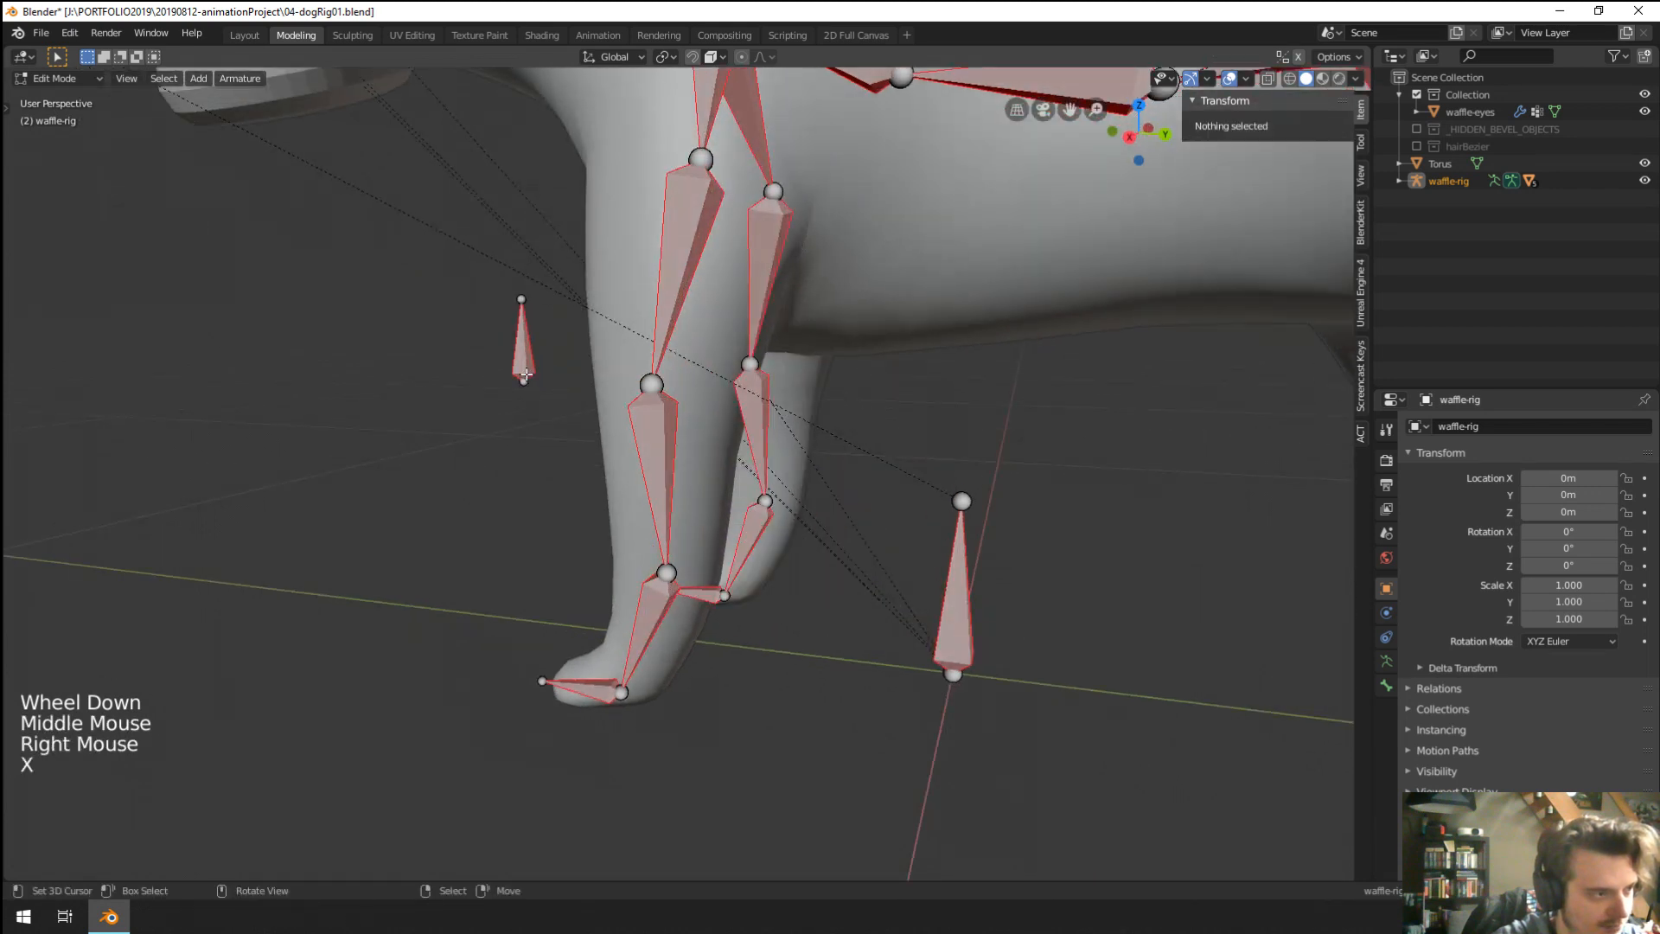
right_click(526, 373)
right_click(667, 585)
Return to Pose Mode and remove the IK constraint from frontShin.L.
key(Tab)
right_click(650, 609)
right_click(659, 510)
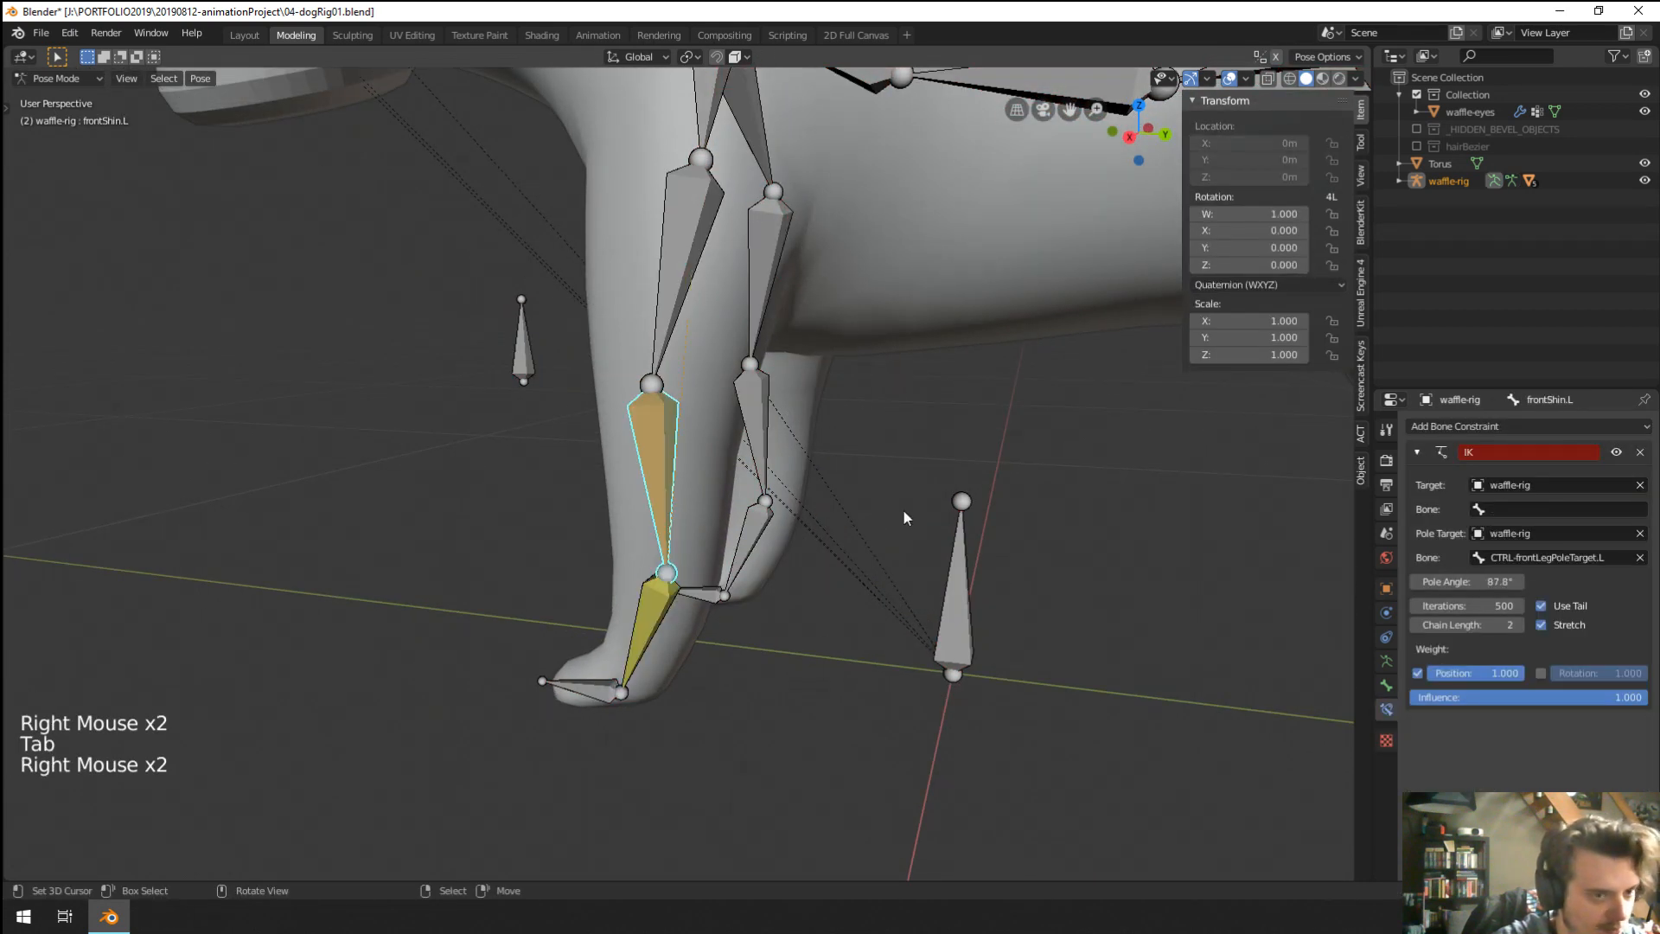
click(1640, 451)
Remove the broken Copy Location constraint from frontPaw.L.
right_click(673, 622)
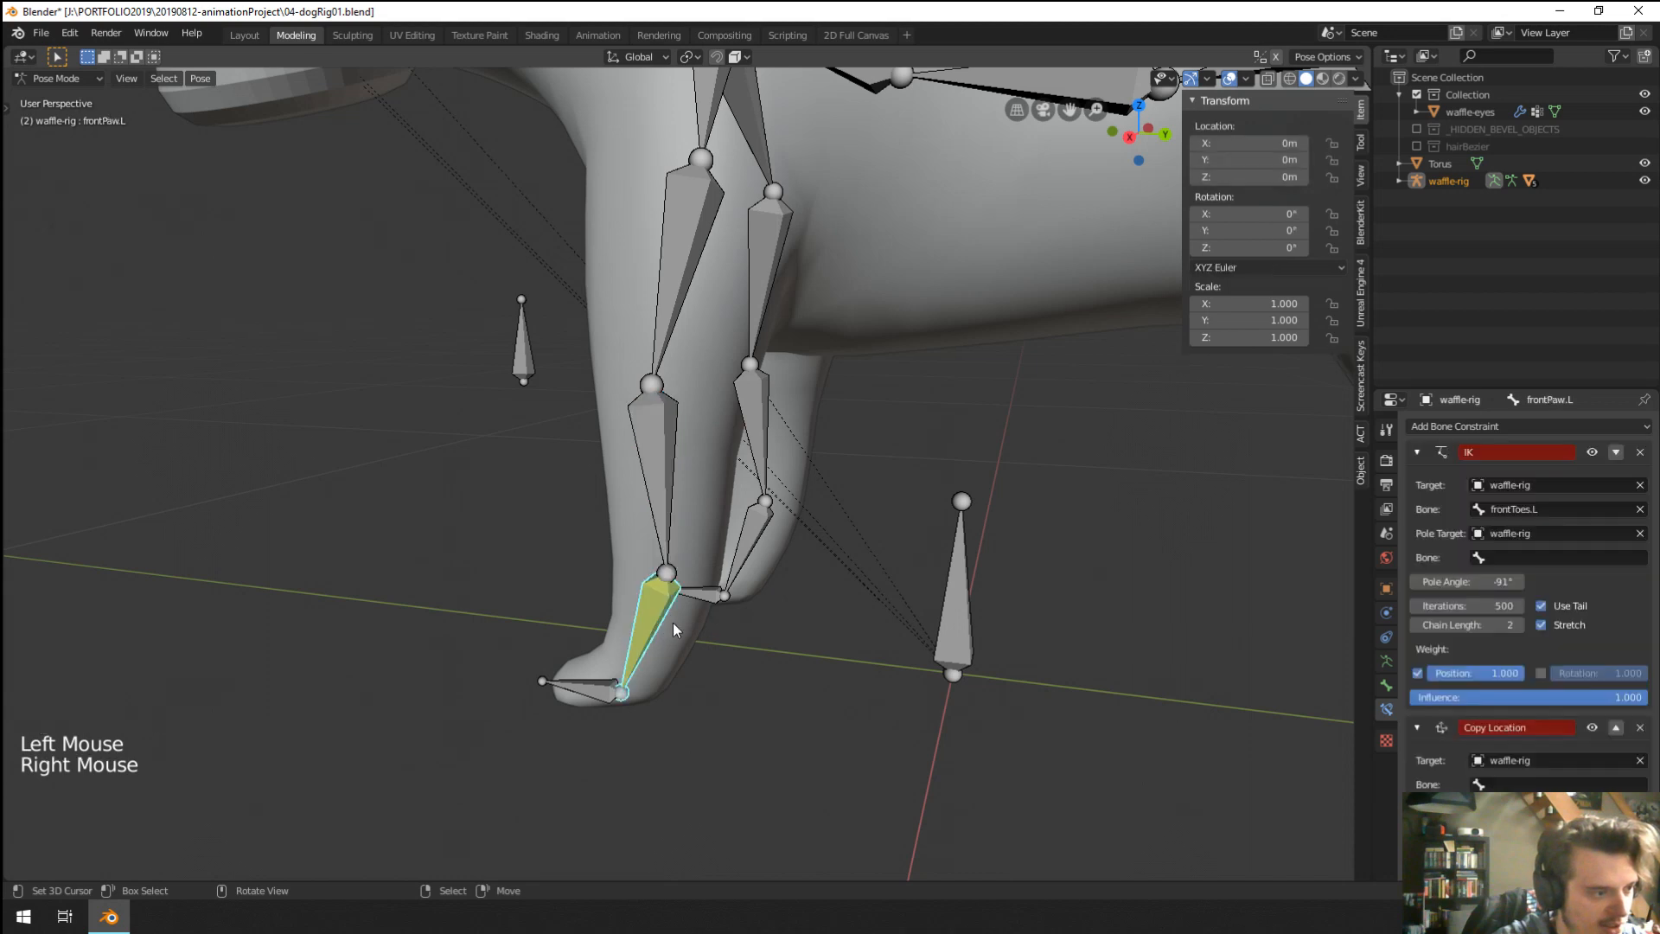
middle_drag(673, 622, 951, 652)
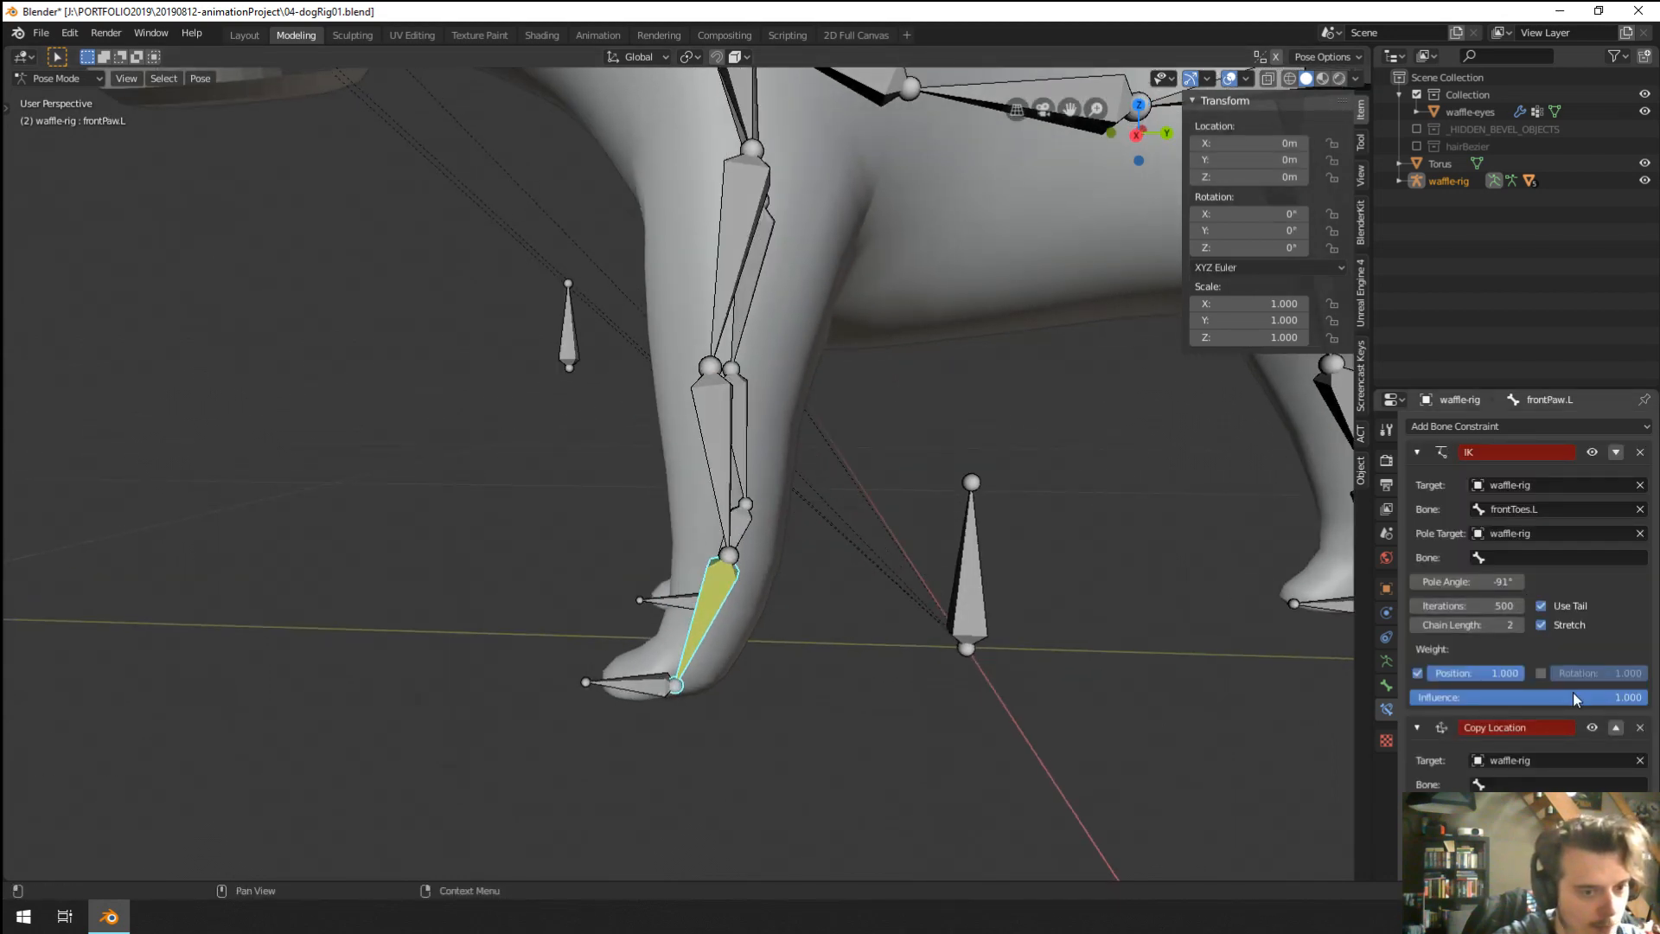
click(1642, 728)
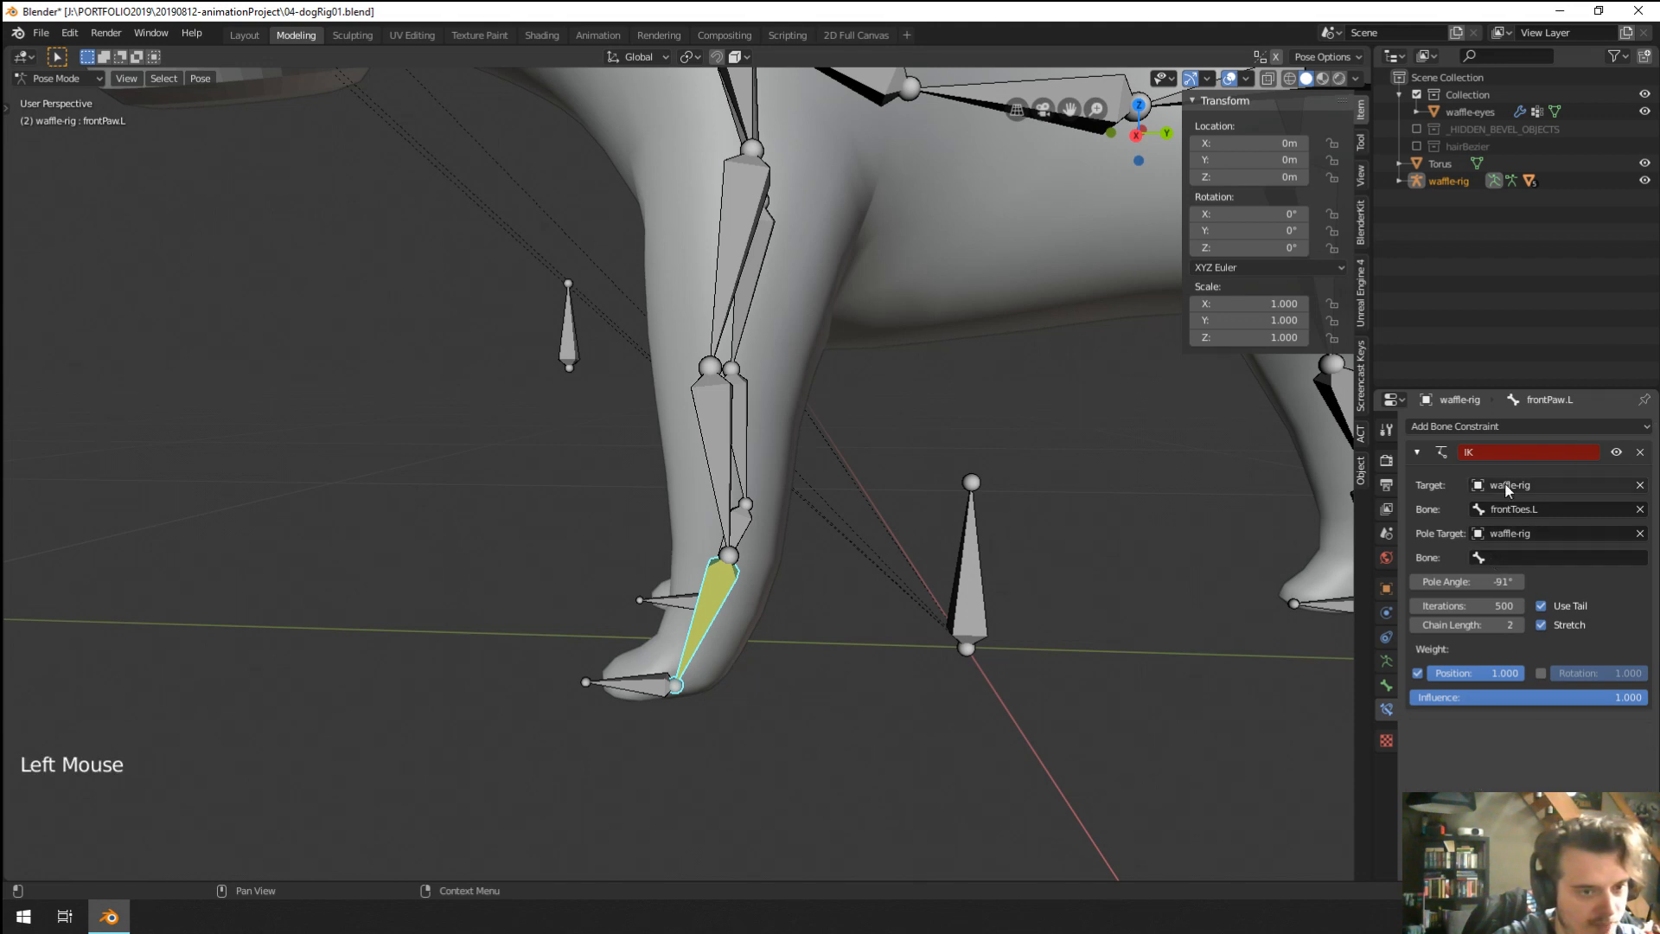
Set frontPaw.L's IK pole target bone to CTRL-frontLegPoleTarget.L and its pole angle to 87.5°.
click(1606, 553)
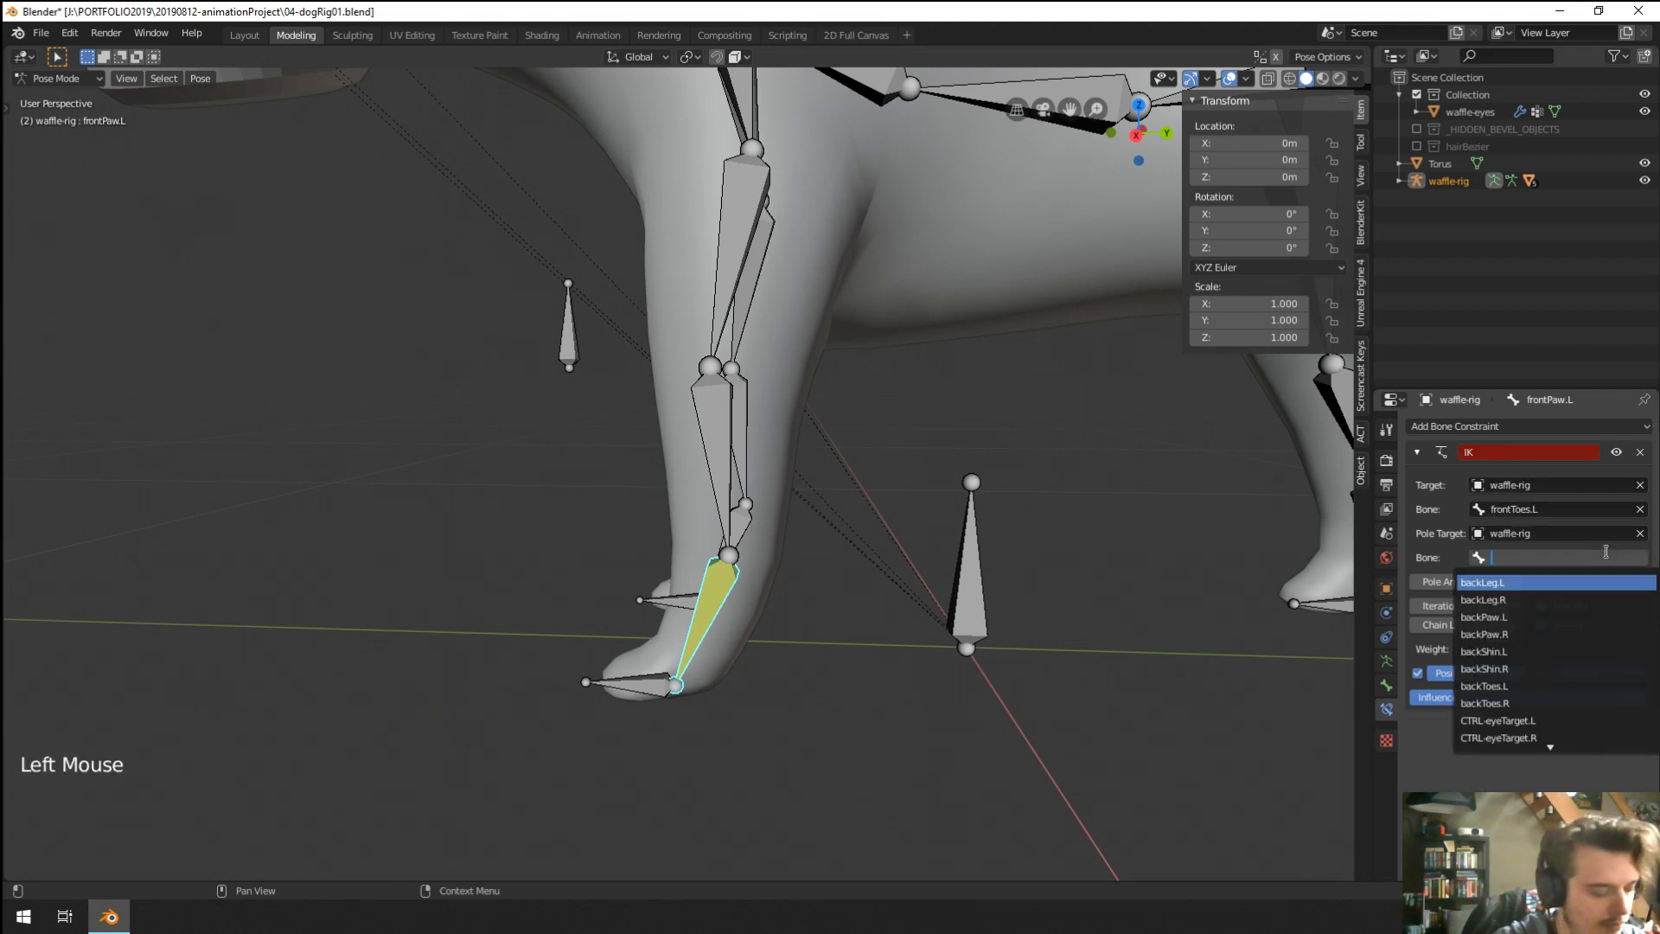
text(pole)
key(Return)
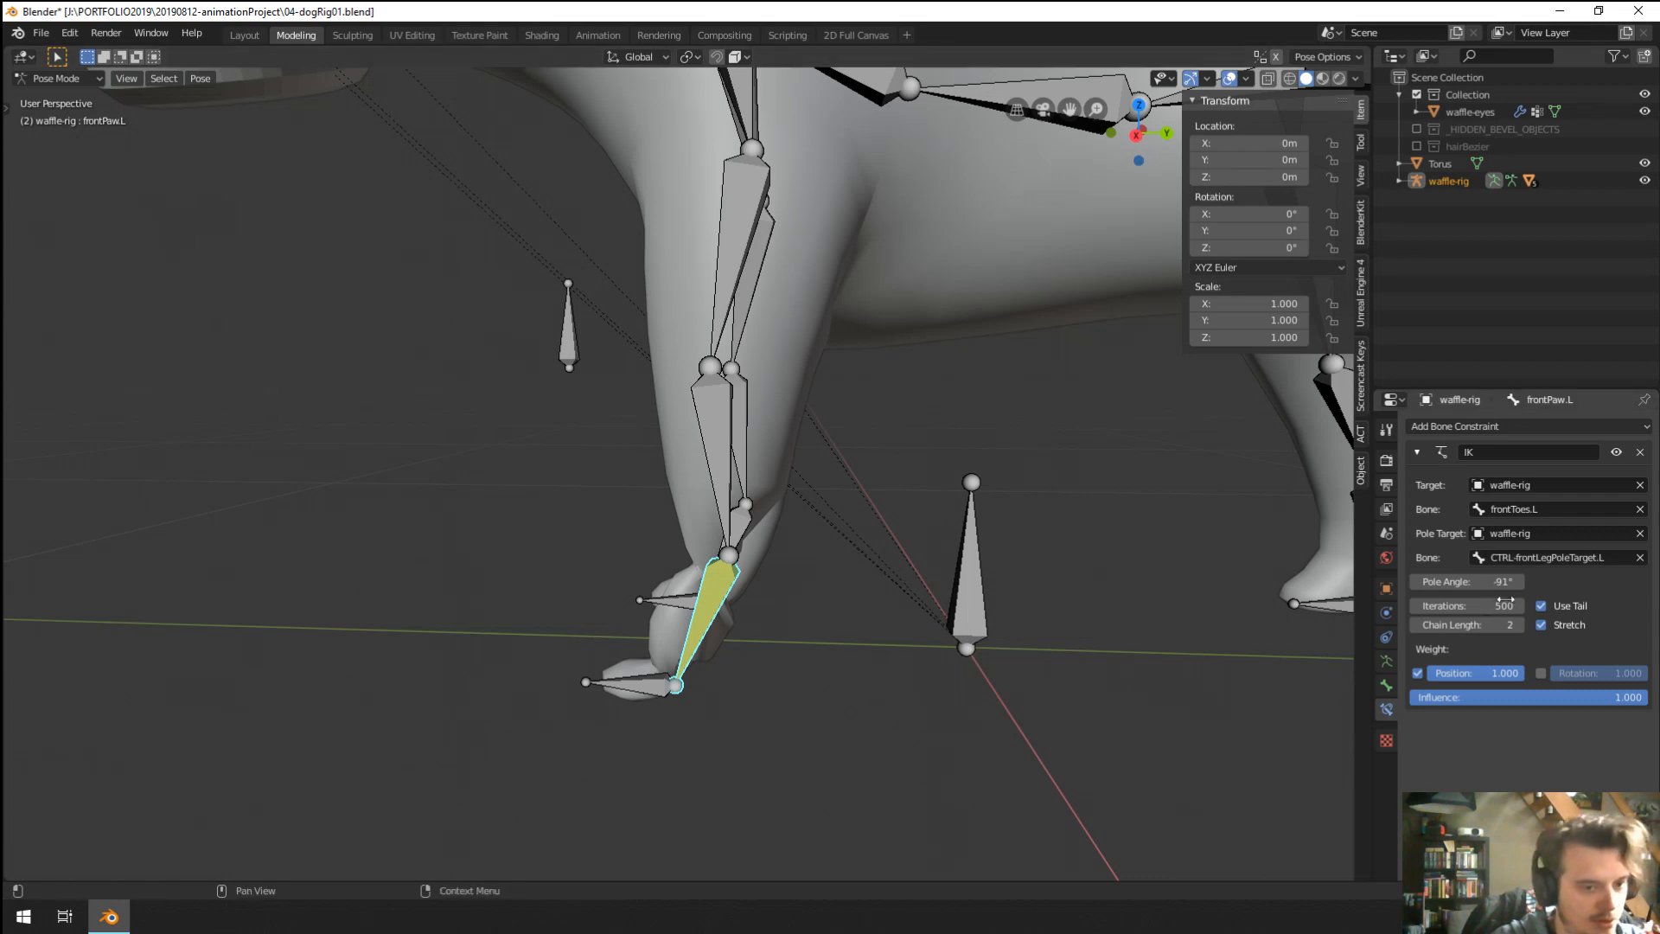
drag(1503, 582, 1595, 582)
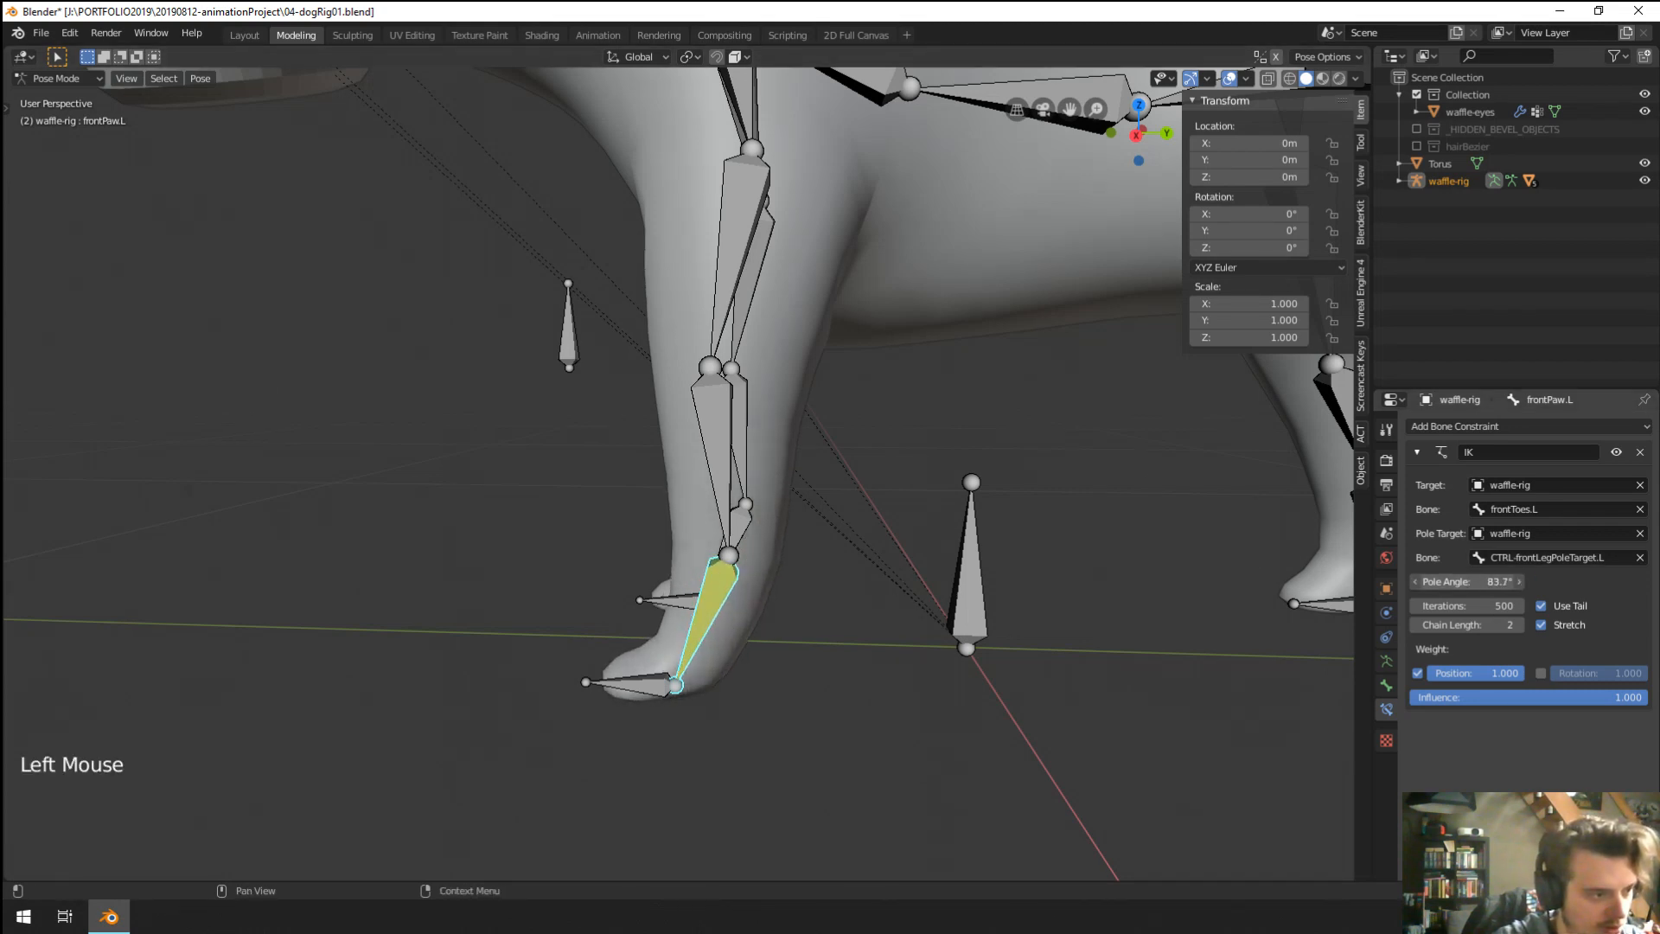
Test-move frontToes.L to check how the paw follows, cancel the move and reselect frontPaw.L.
right_click(649, 688)
key(g)
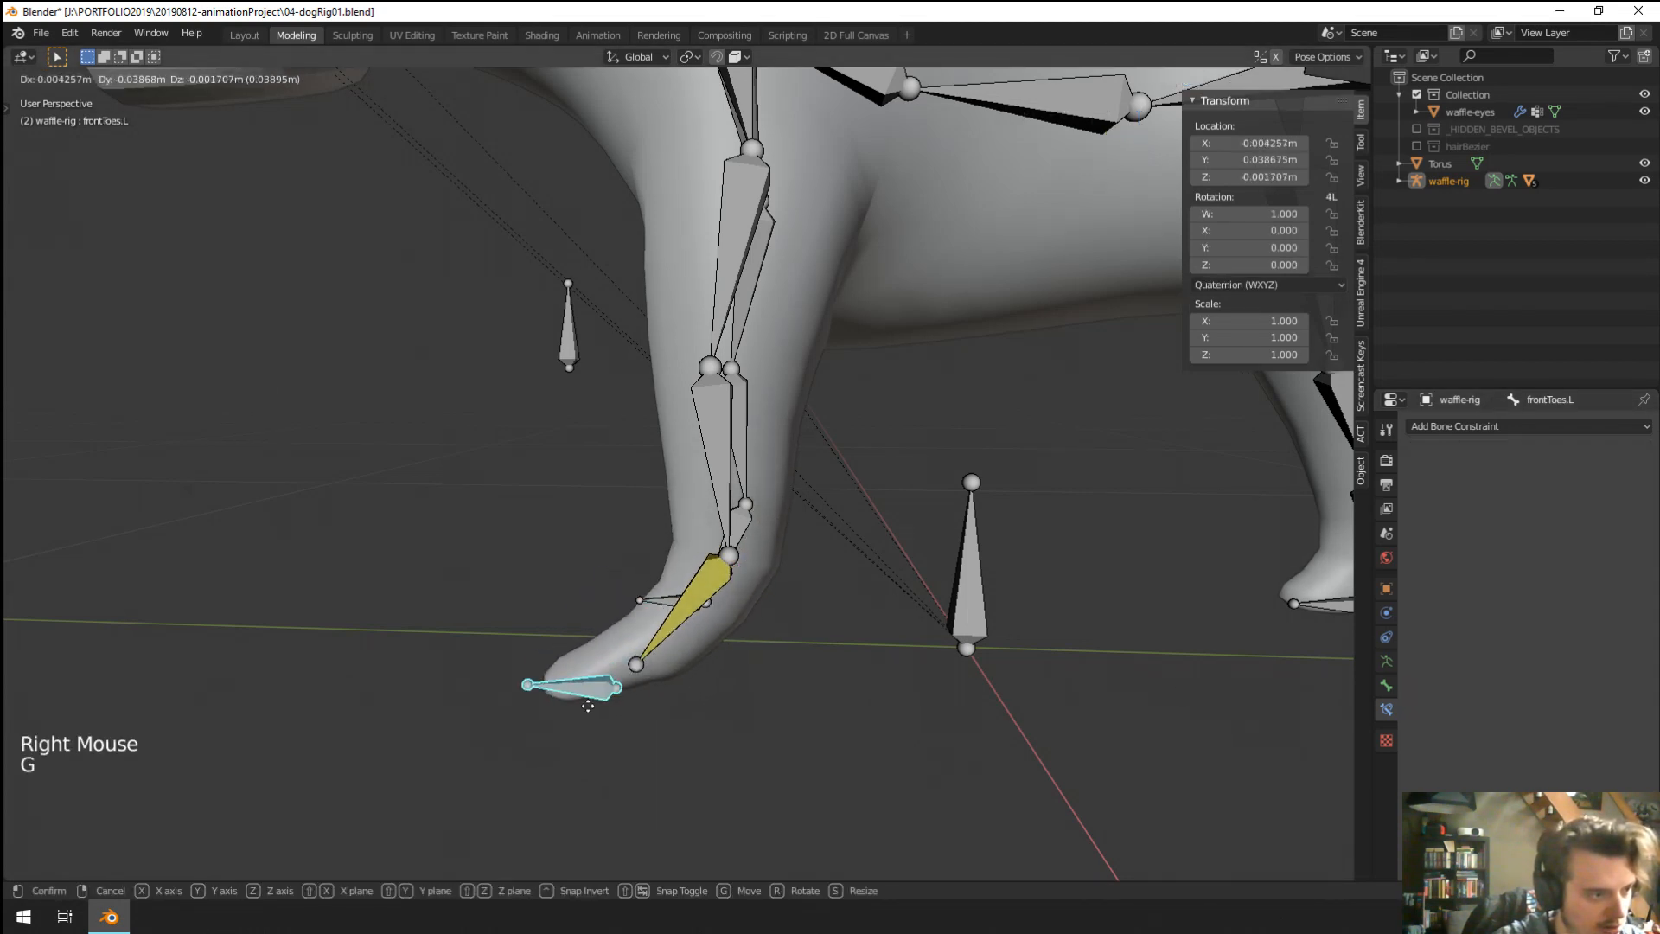
right_click(685, 650)
right_click(688, 647)
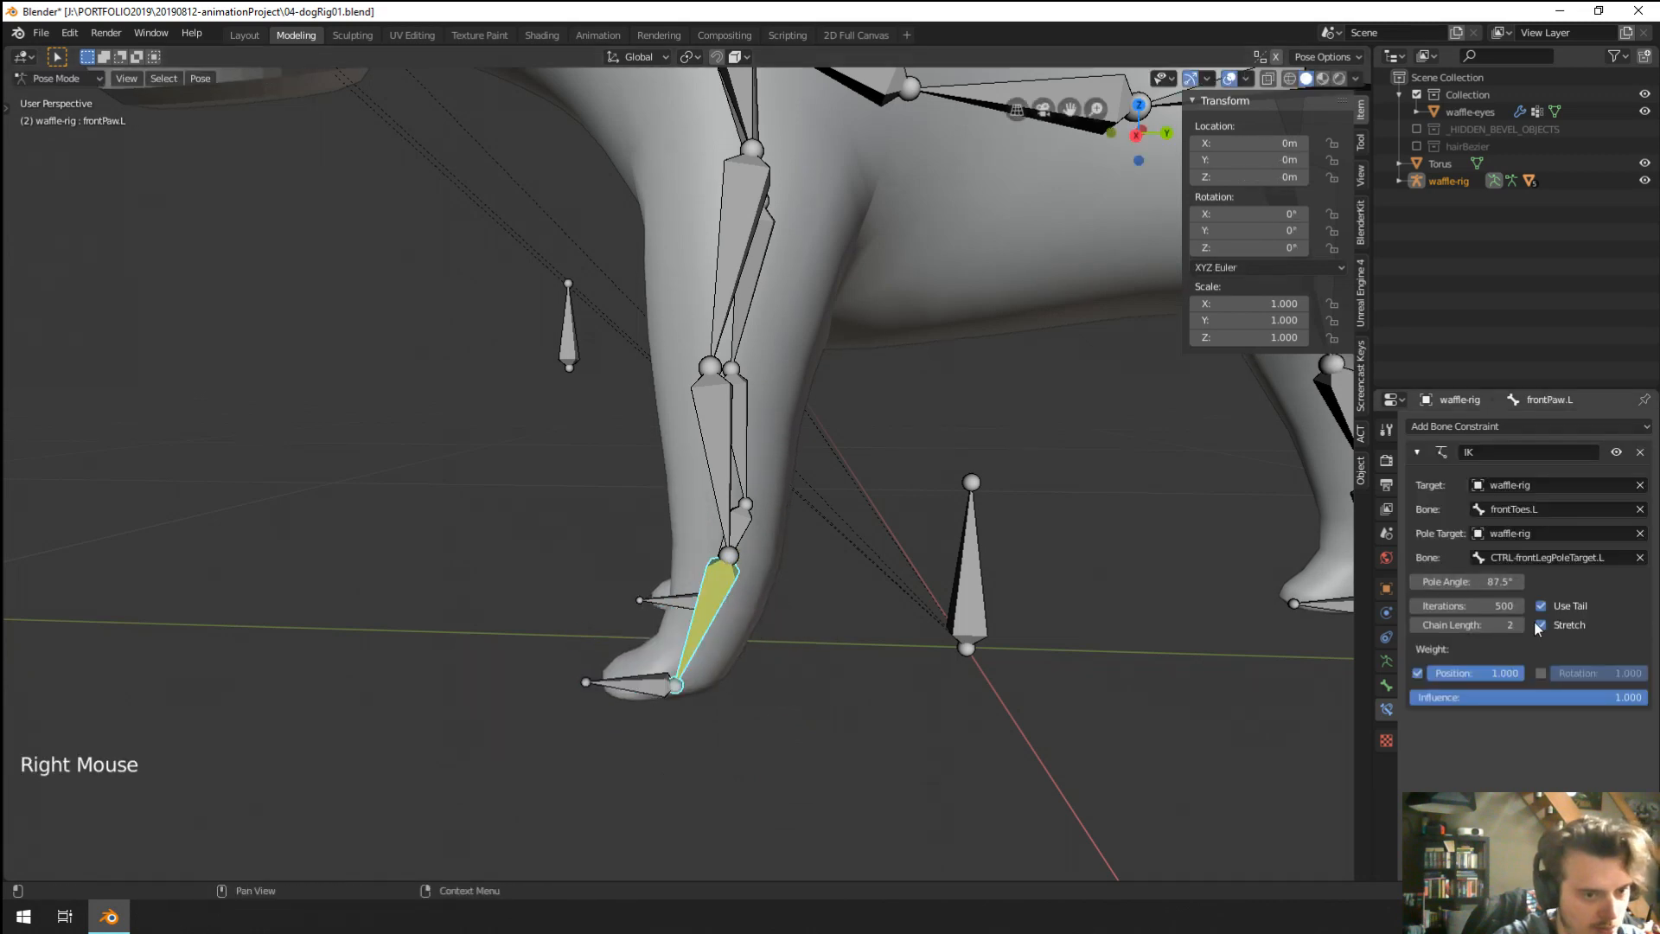
Parent frontPaw.L to frontShin.L in Edit Mode with the Connected option.
key(Tab)
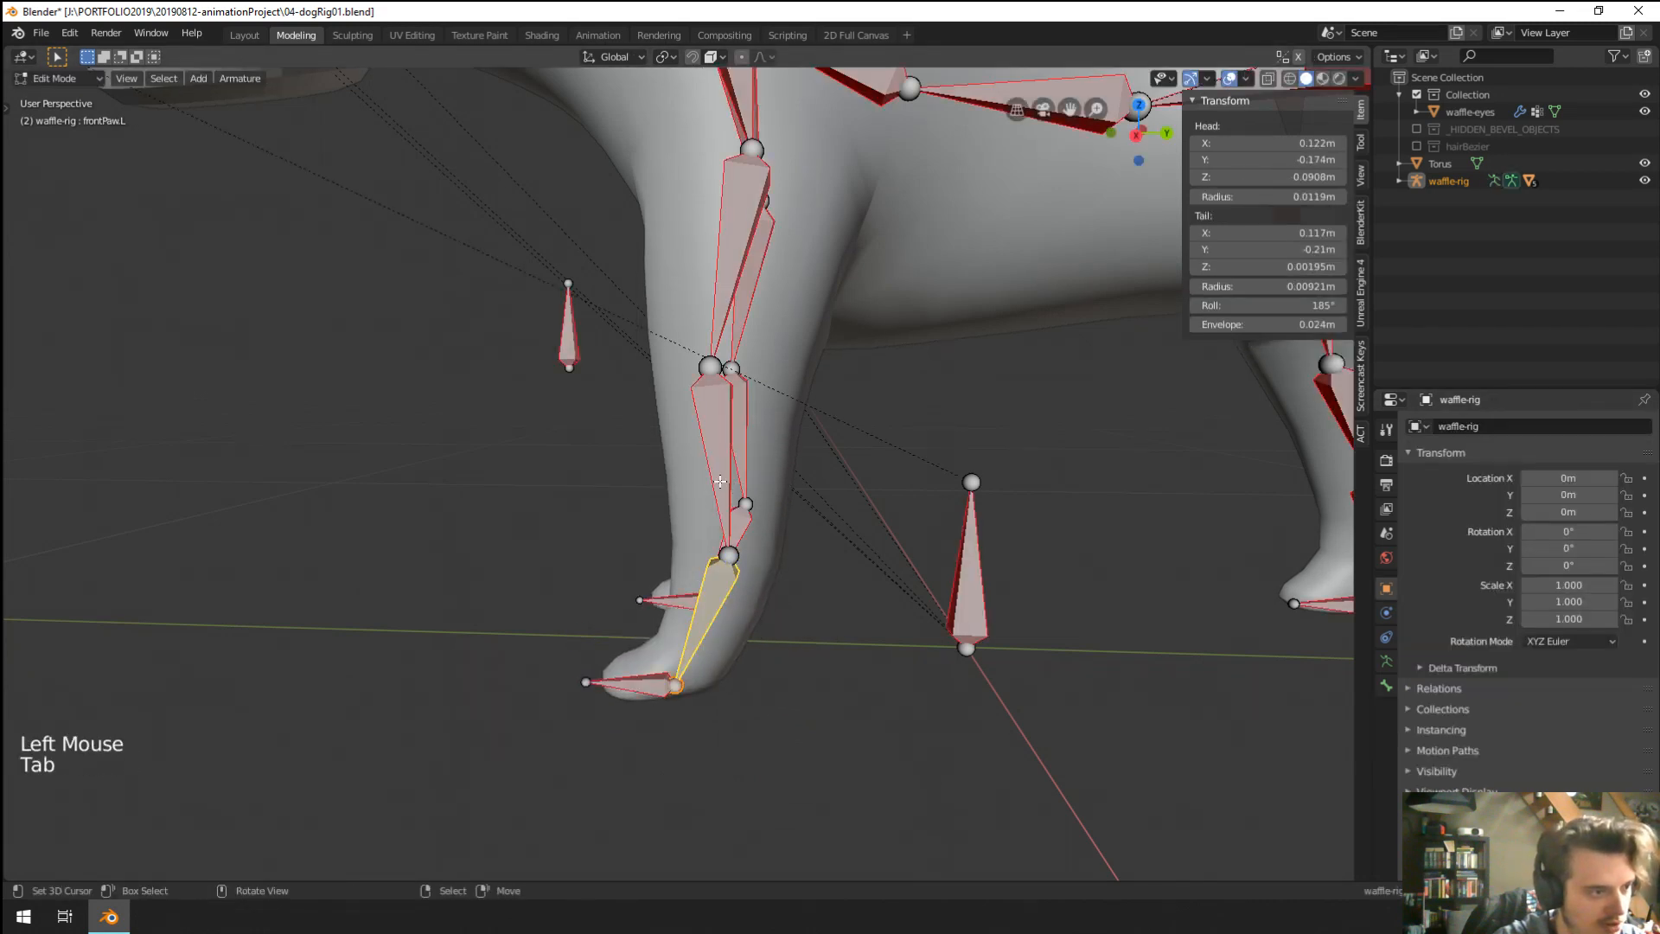
shift+right_click(720, 479)
key(ctrl+p)
click(719, 480)
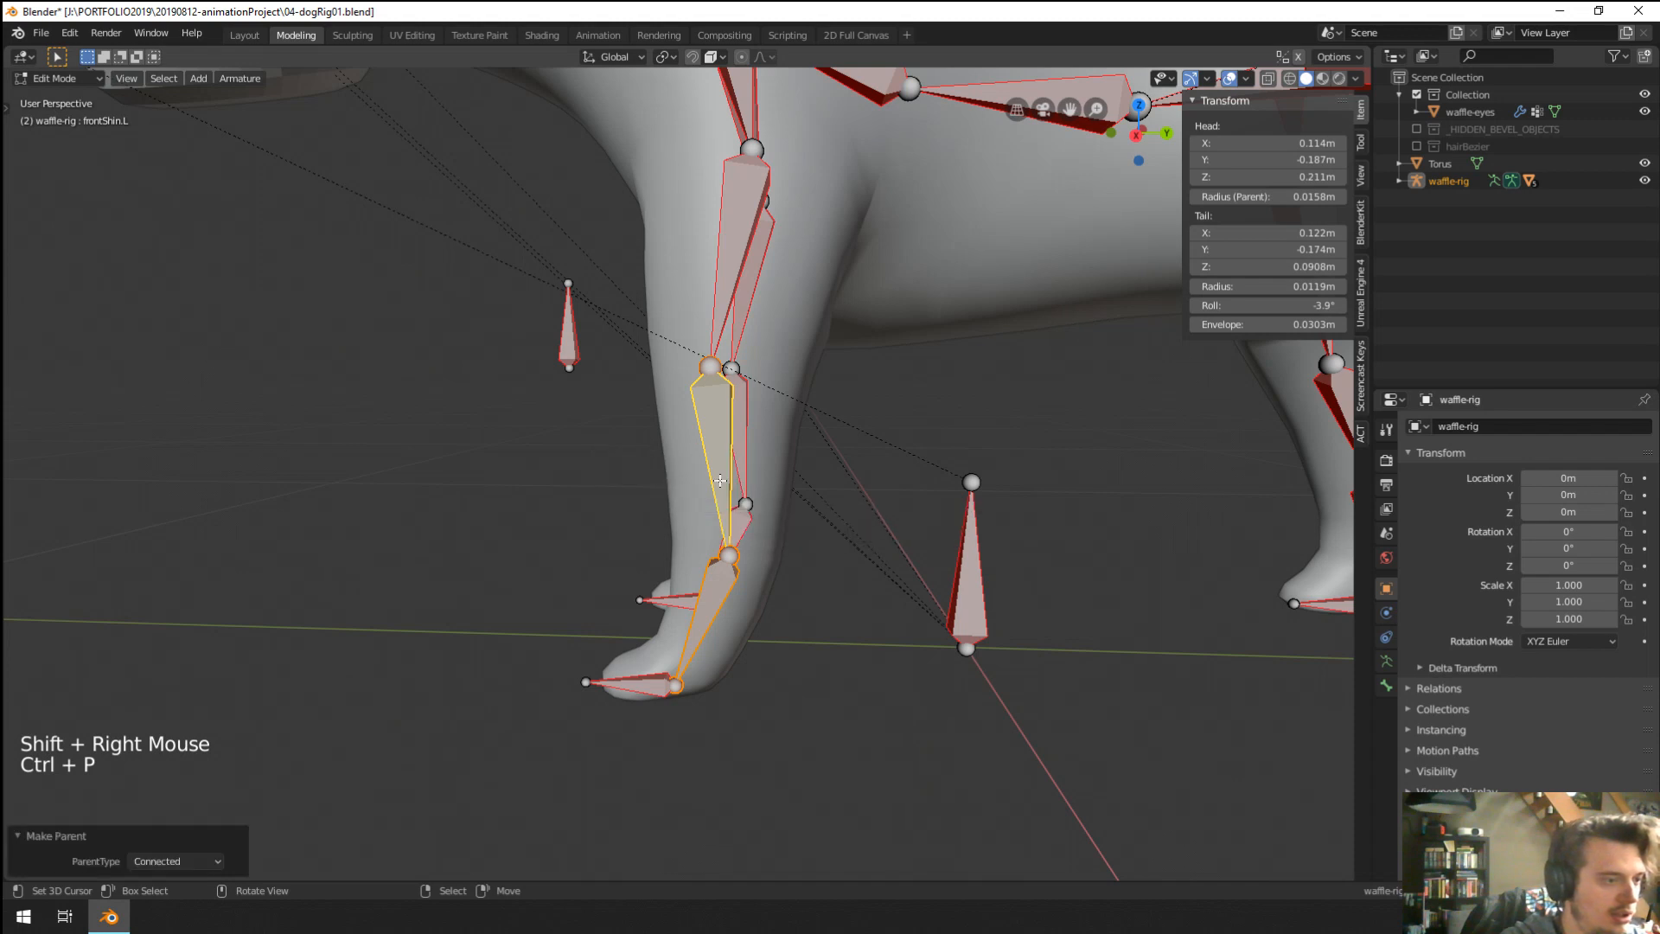
Test-lift frontToes.L in Pose Mode to check the connected leg's bend from the side and front.
key(Tab)
right_click(651, 683)
key(g)
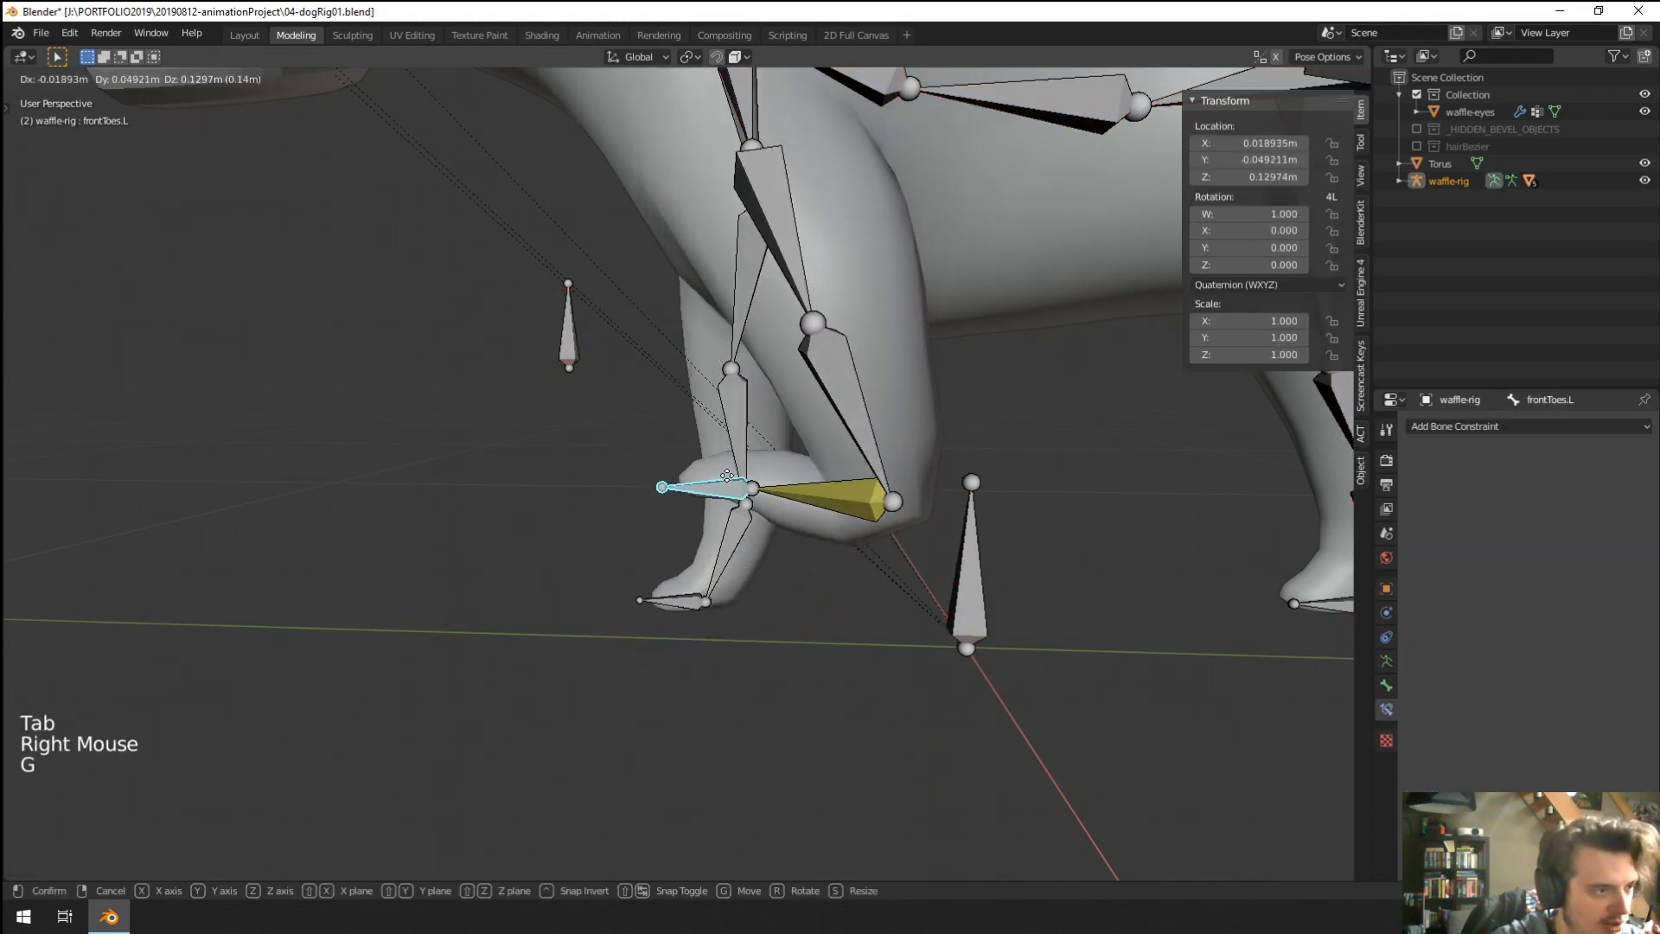
click(692, 567)
middle_drag(693, 567, 933, 527)
key(g)
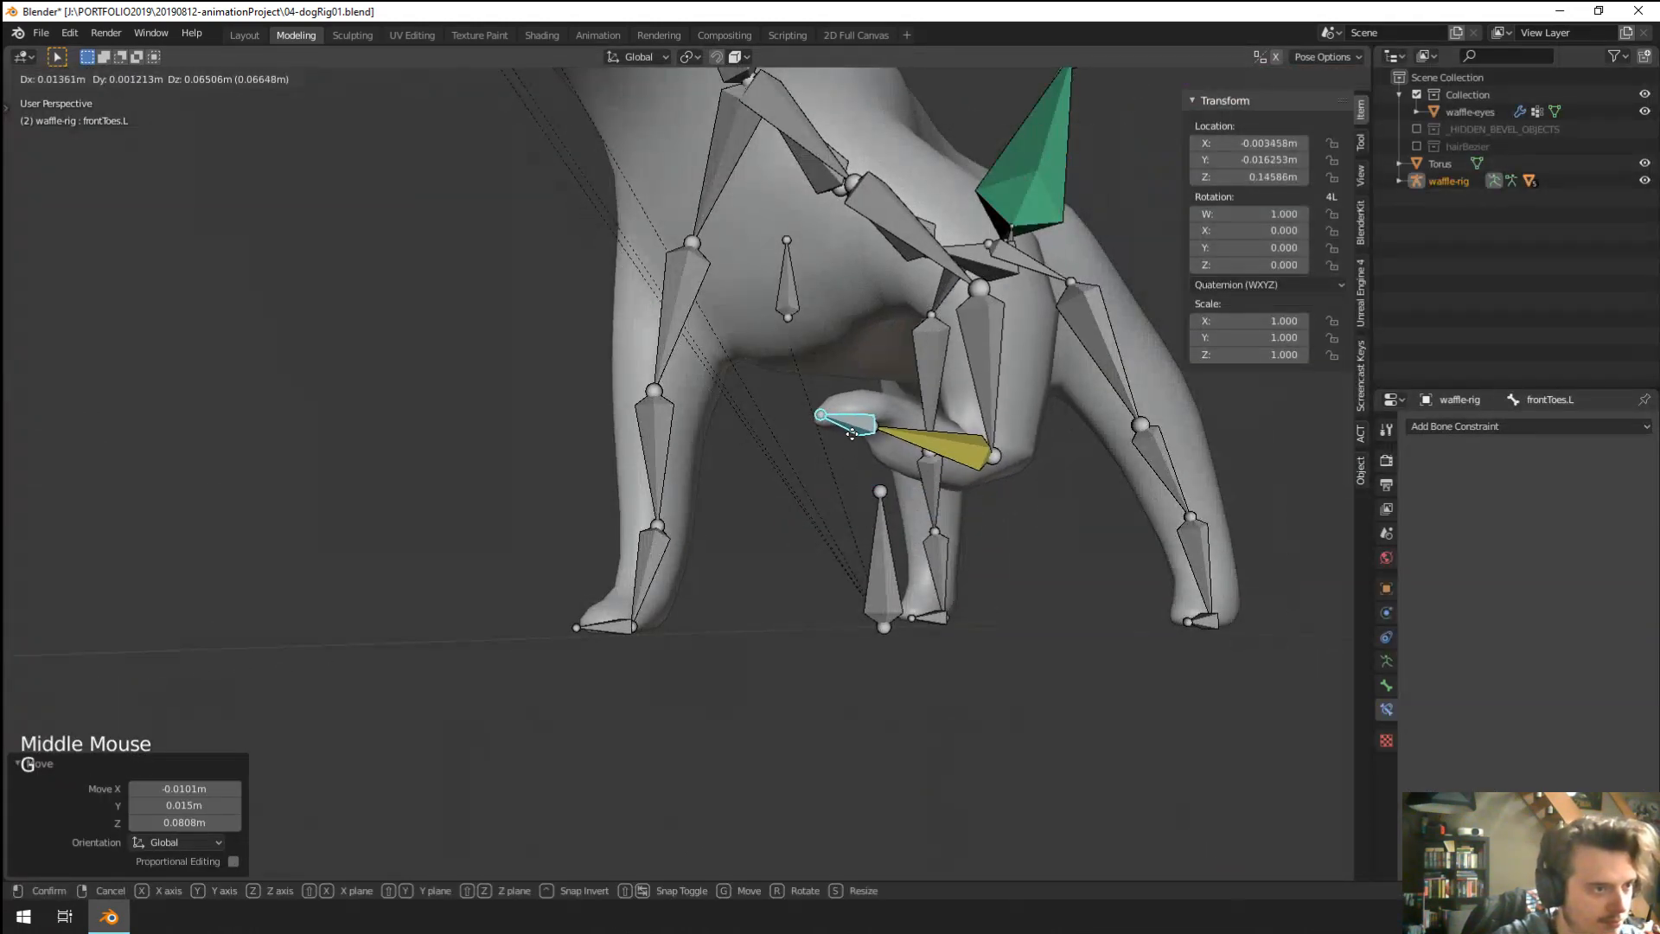
click(970, 398)
Try chain lengths from 4 down to 0 on frontPaw.L's IK constraint, ending on 1.
right_click(973, 448)
middle_drag(977, 458, 912, 522)
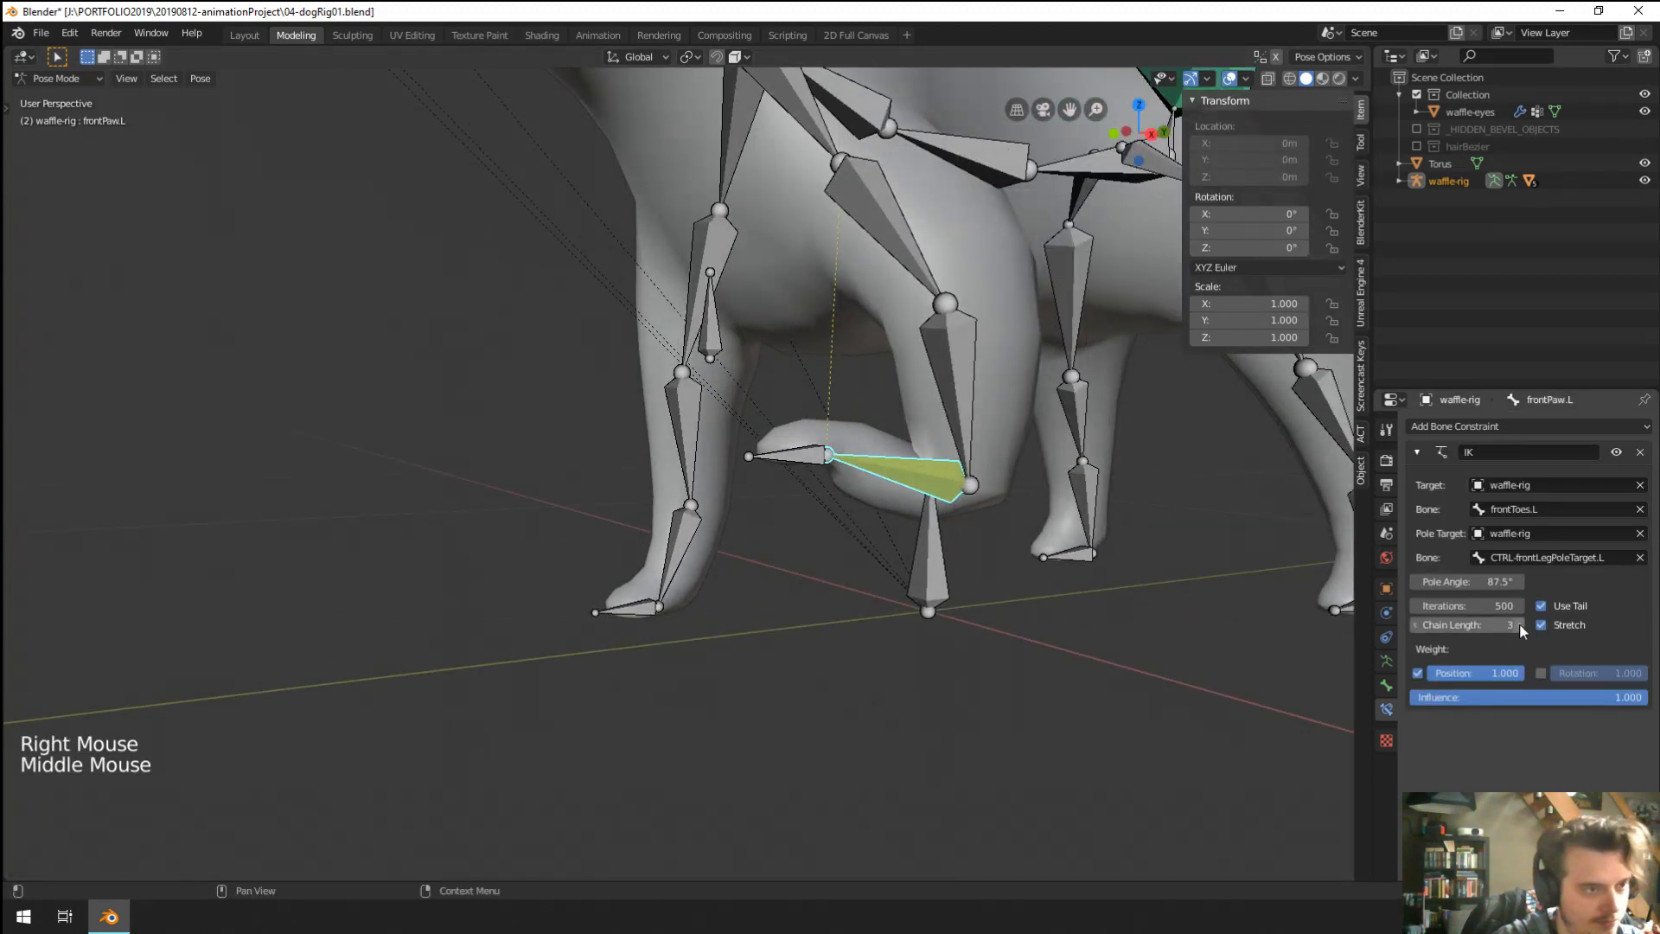
click(1520, 624)
middle_drag(1124, 605, 1038, 588)
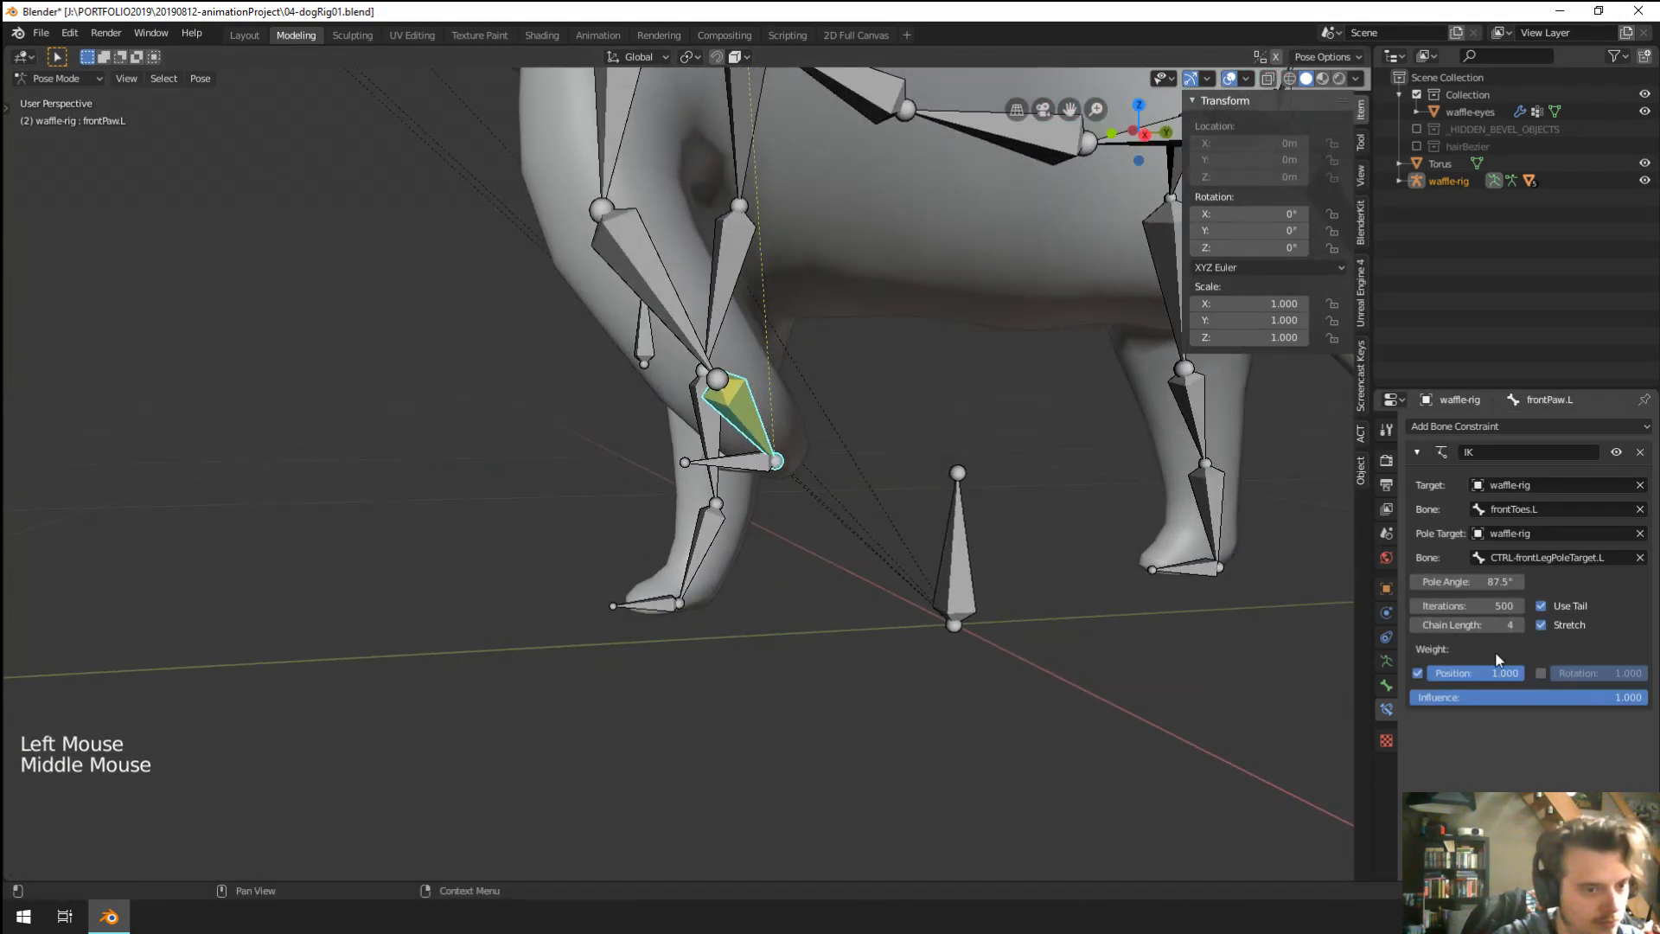
click(1416, 624)
click(1416, 625)
click(1416, 624)
click(1417, 624)
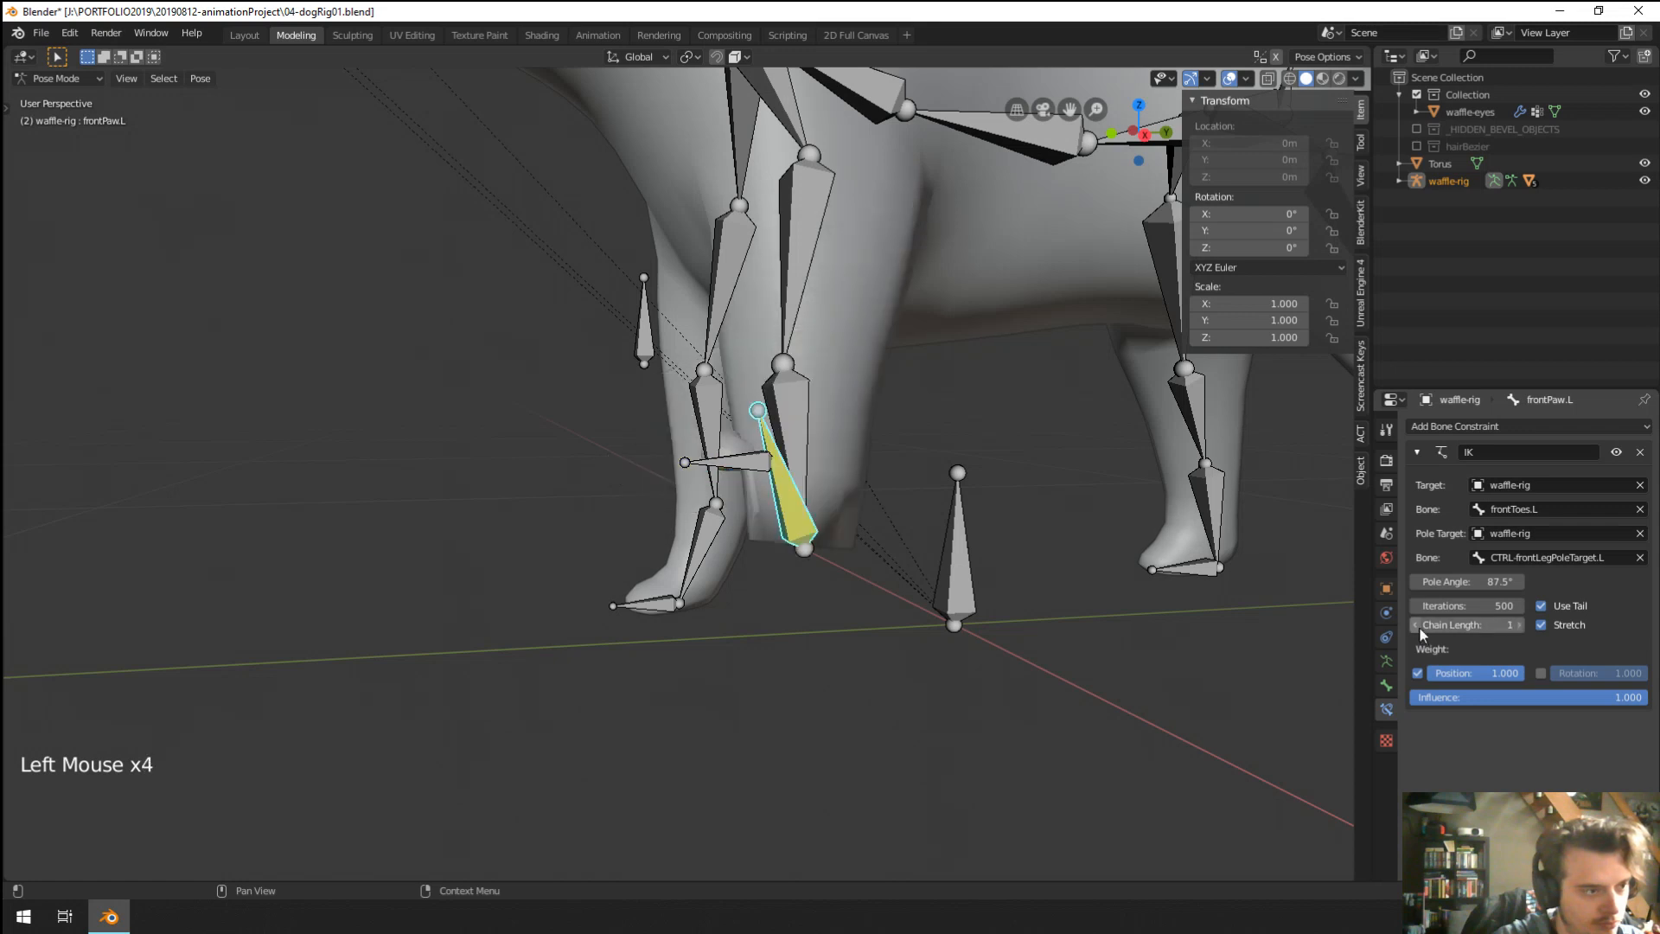
click(1419, 626)
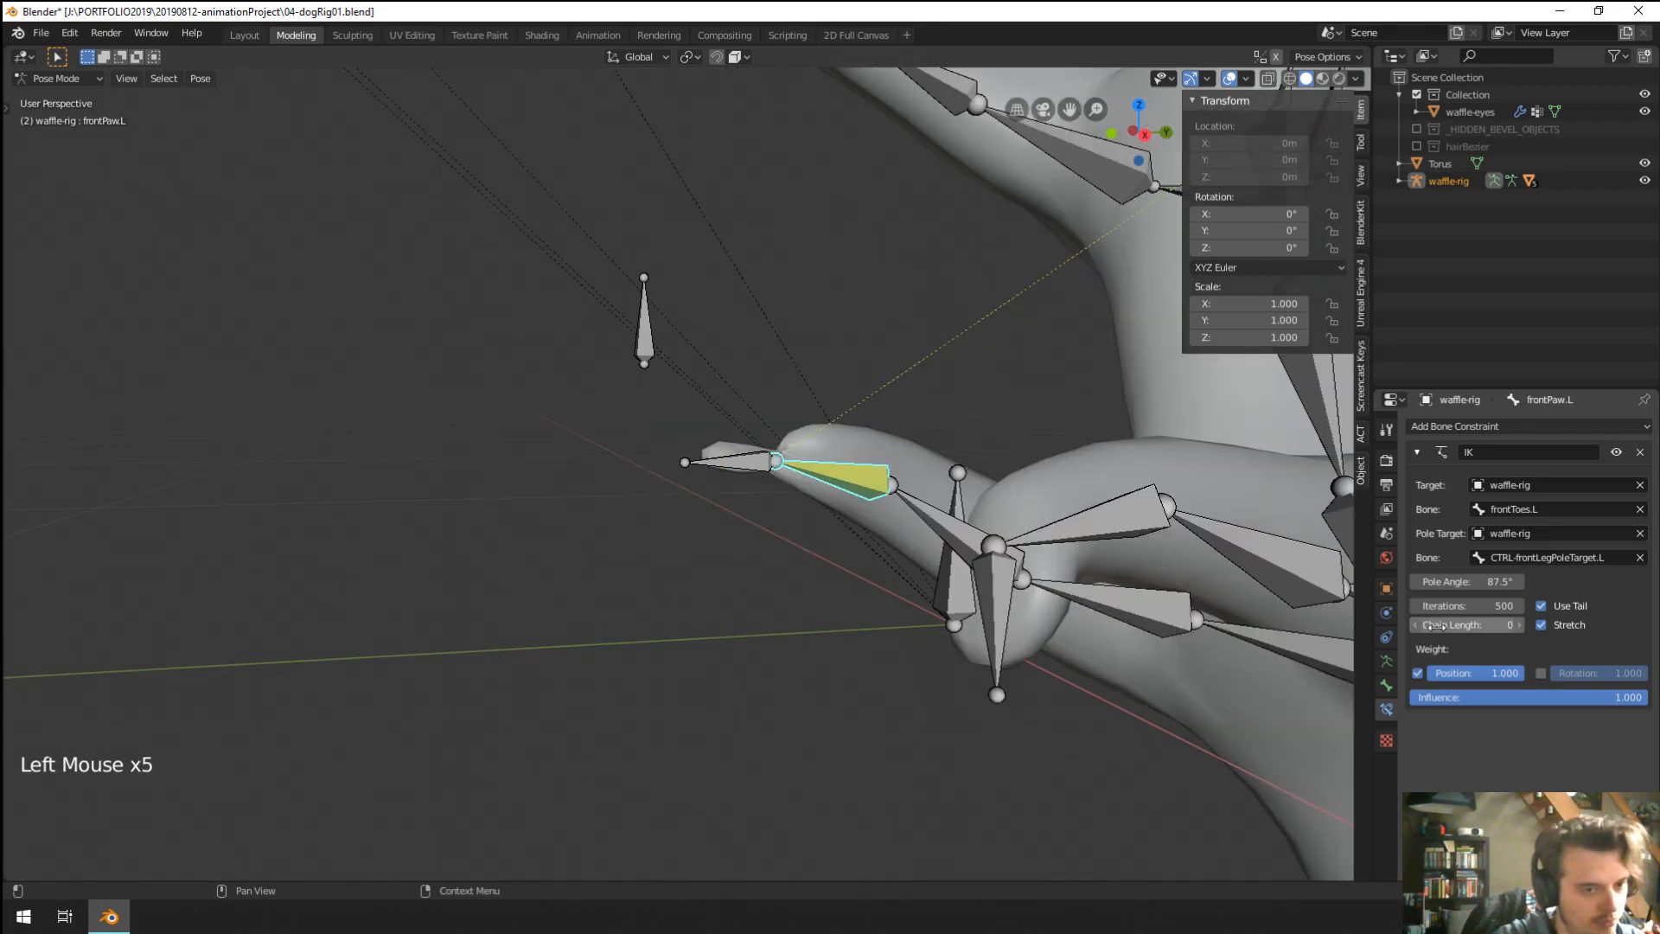
click(1516, 625)
Clear the rotation and location of all bones and briefly test-move frontToes.L.
key(a)
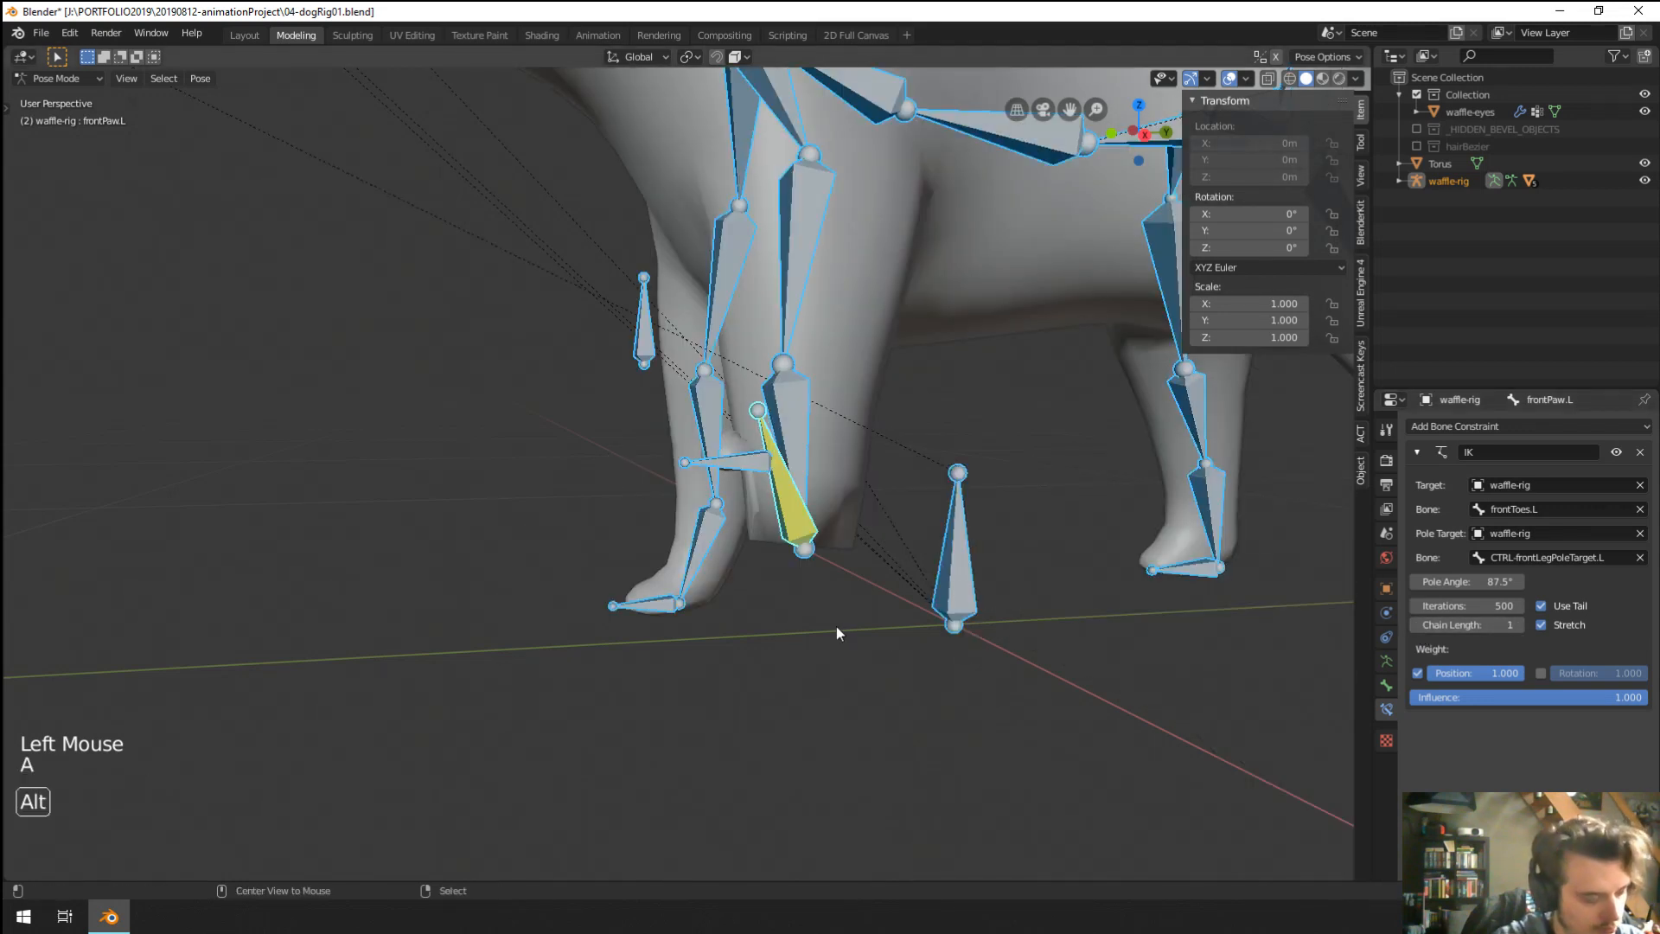
key(alt+r)
key(alt+g)
right_click(722, 668)
key(g)
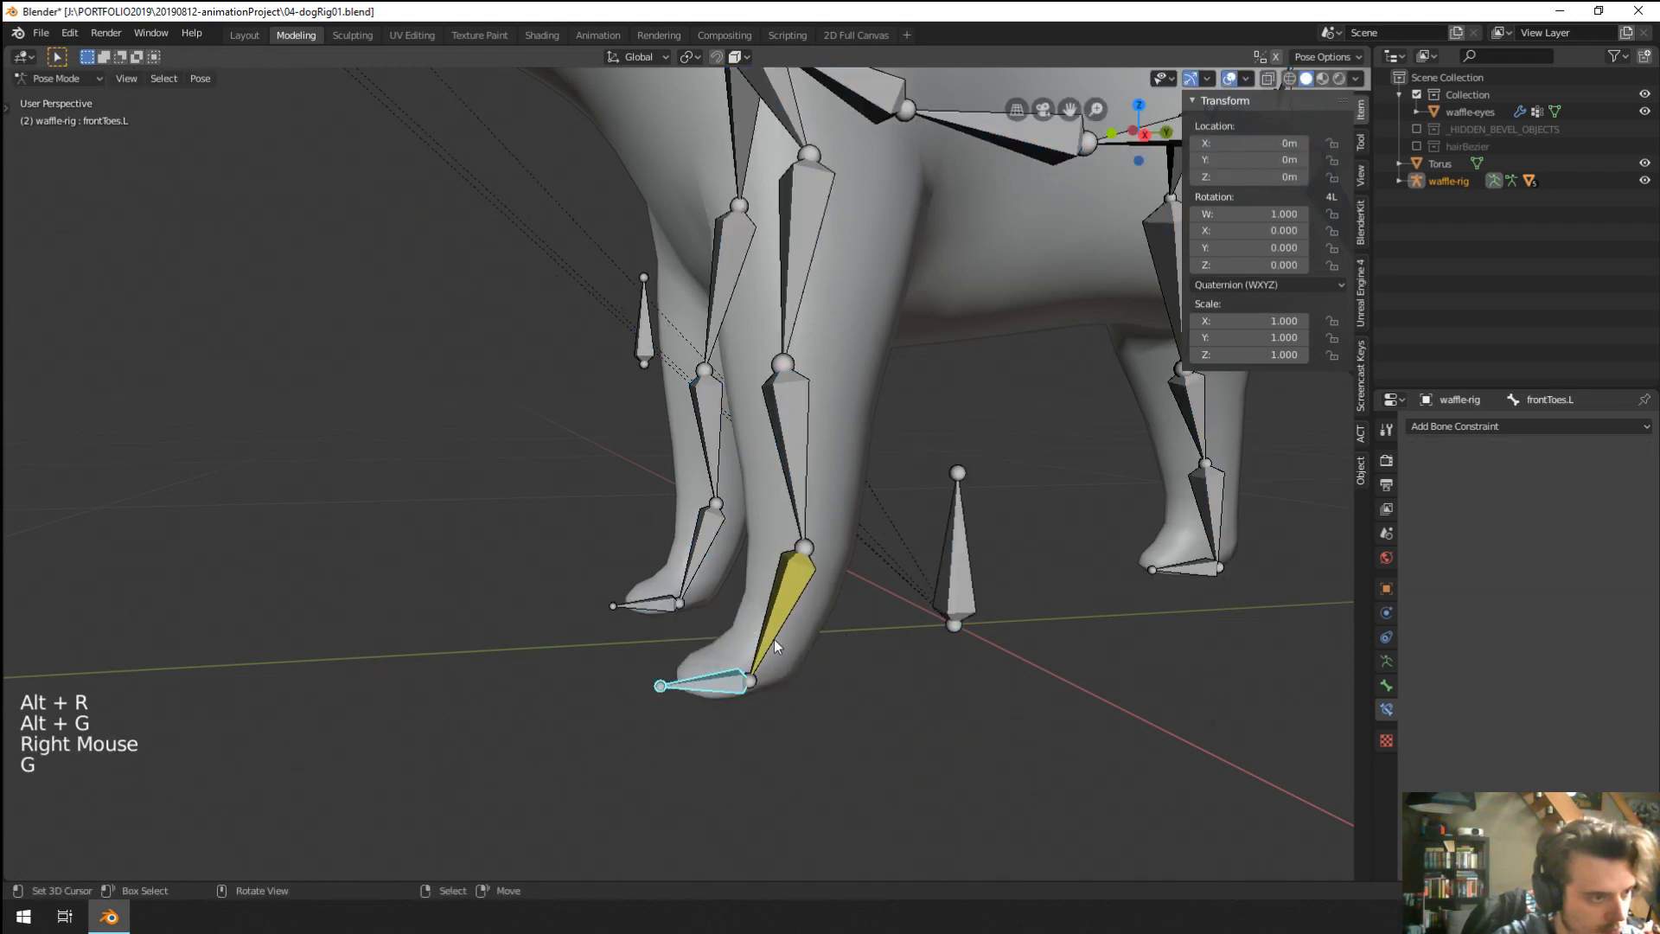
Set the chain length of frontPaw.L's IK constraint to 3.
right_click(775, 640)
click(1519, 624)
click(1519, 624)
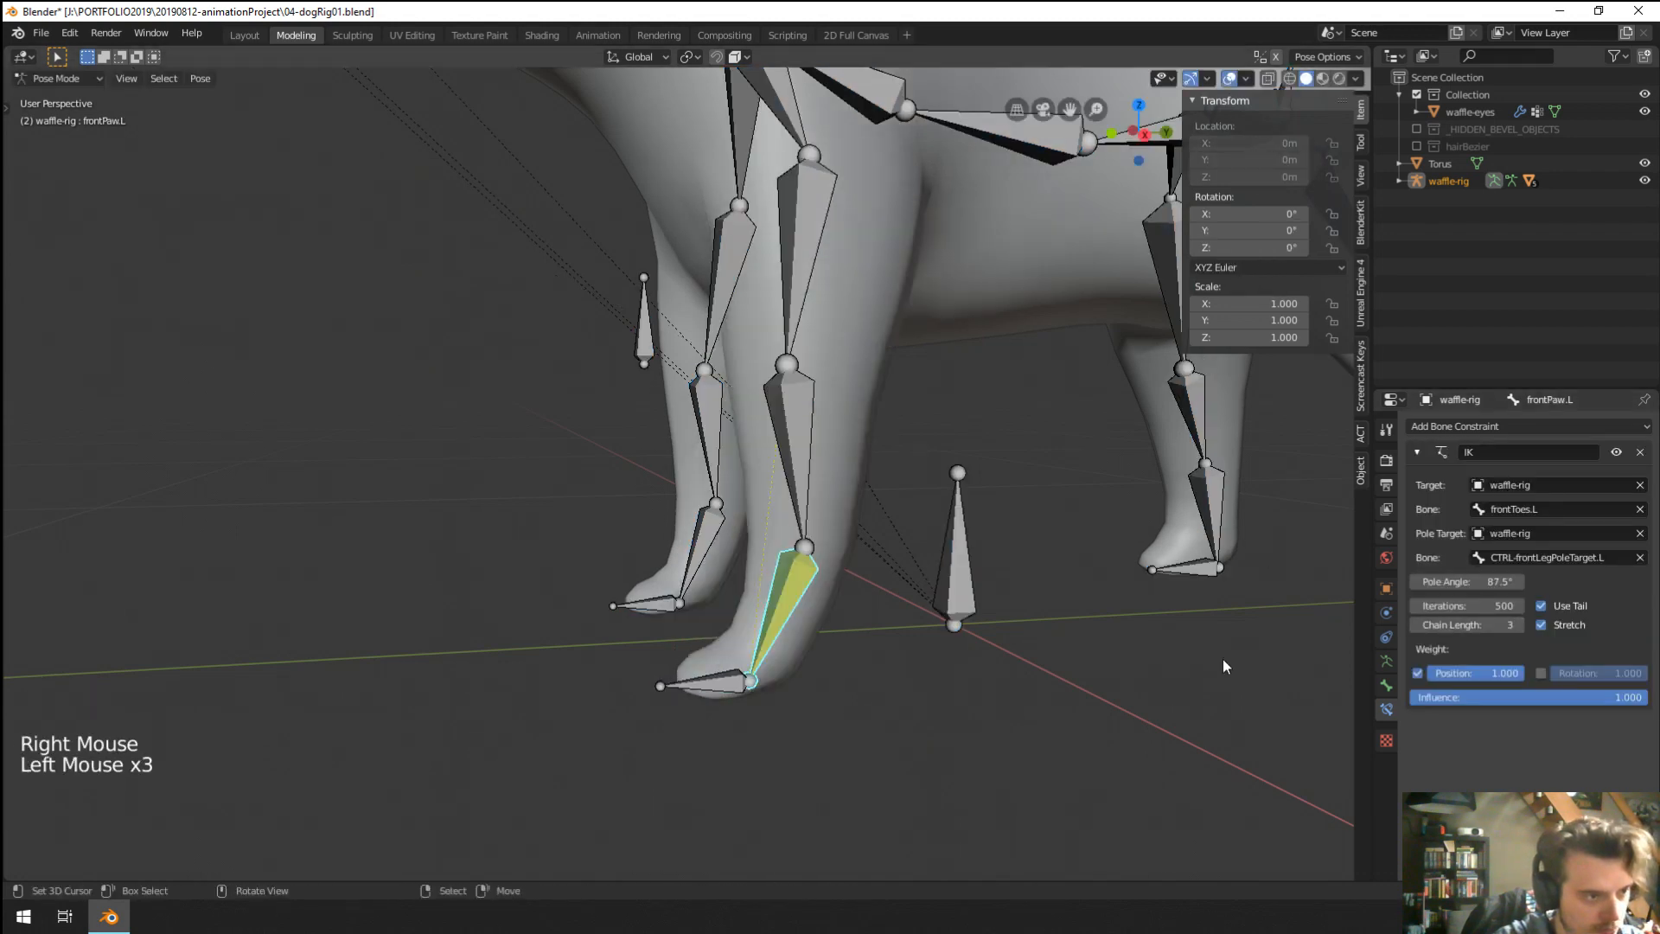
Test-lift frontToes.L to check the three-bone chain's bend from the side and front, cancelling each move.
right_click(702, 690)
key(g)
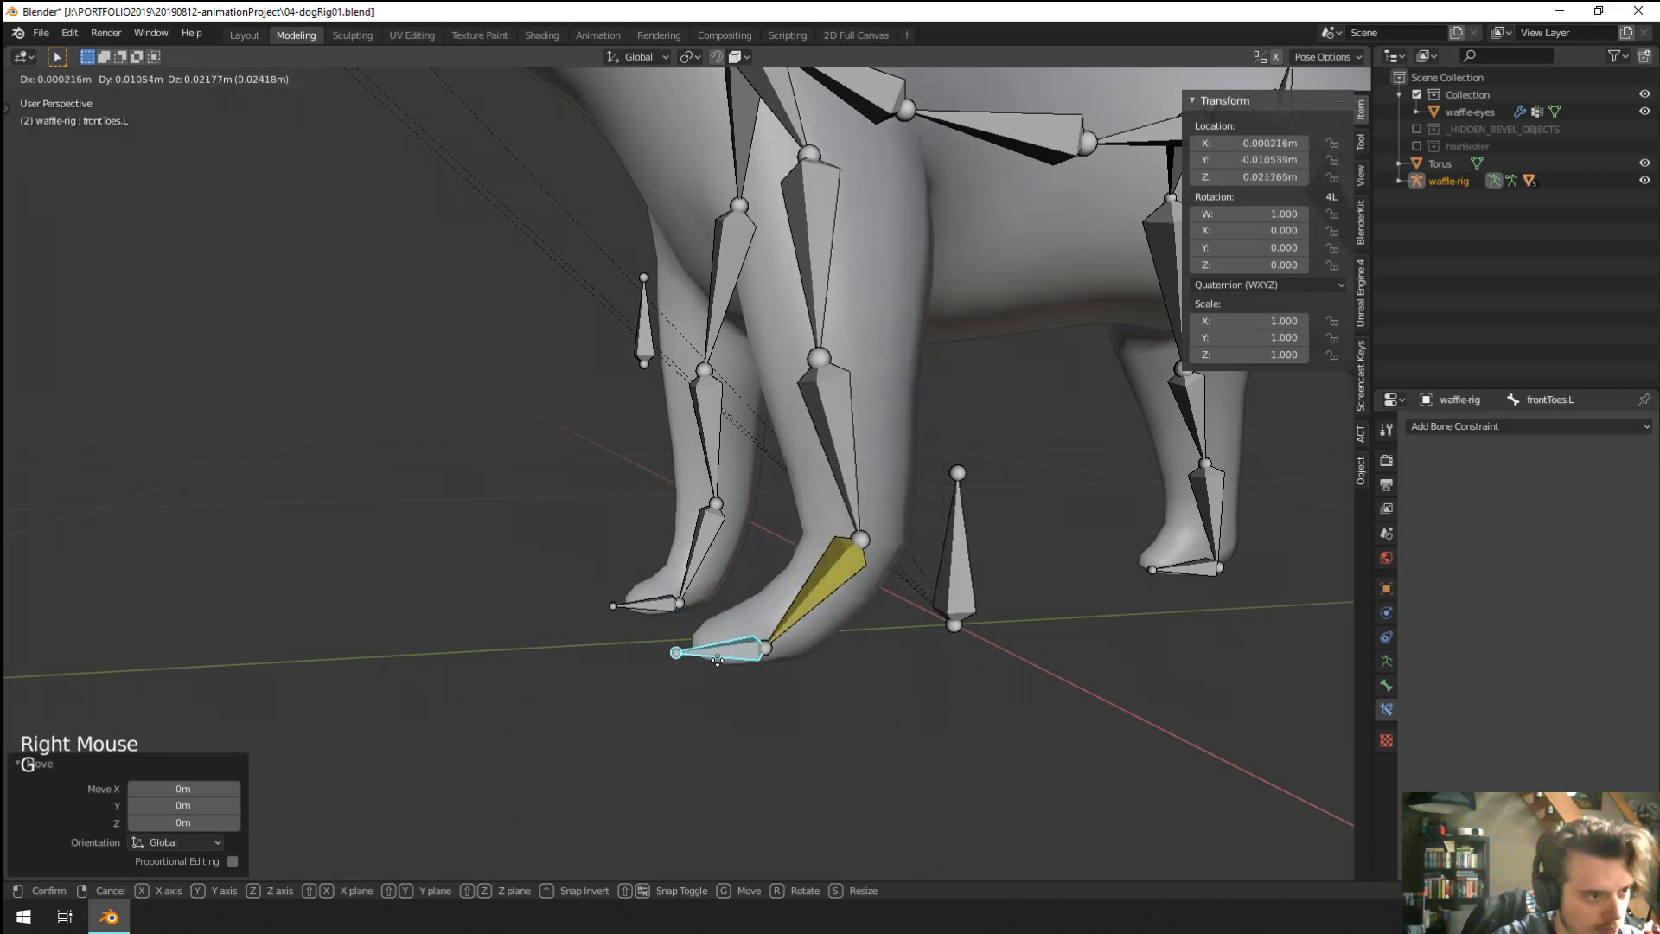
right_click(800, 541)
middle_drag(804, 631, 934, 485)
key(g)
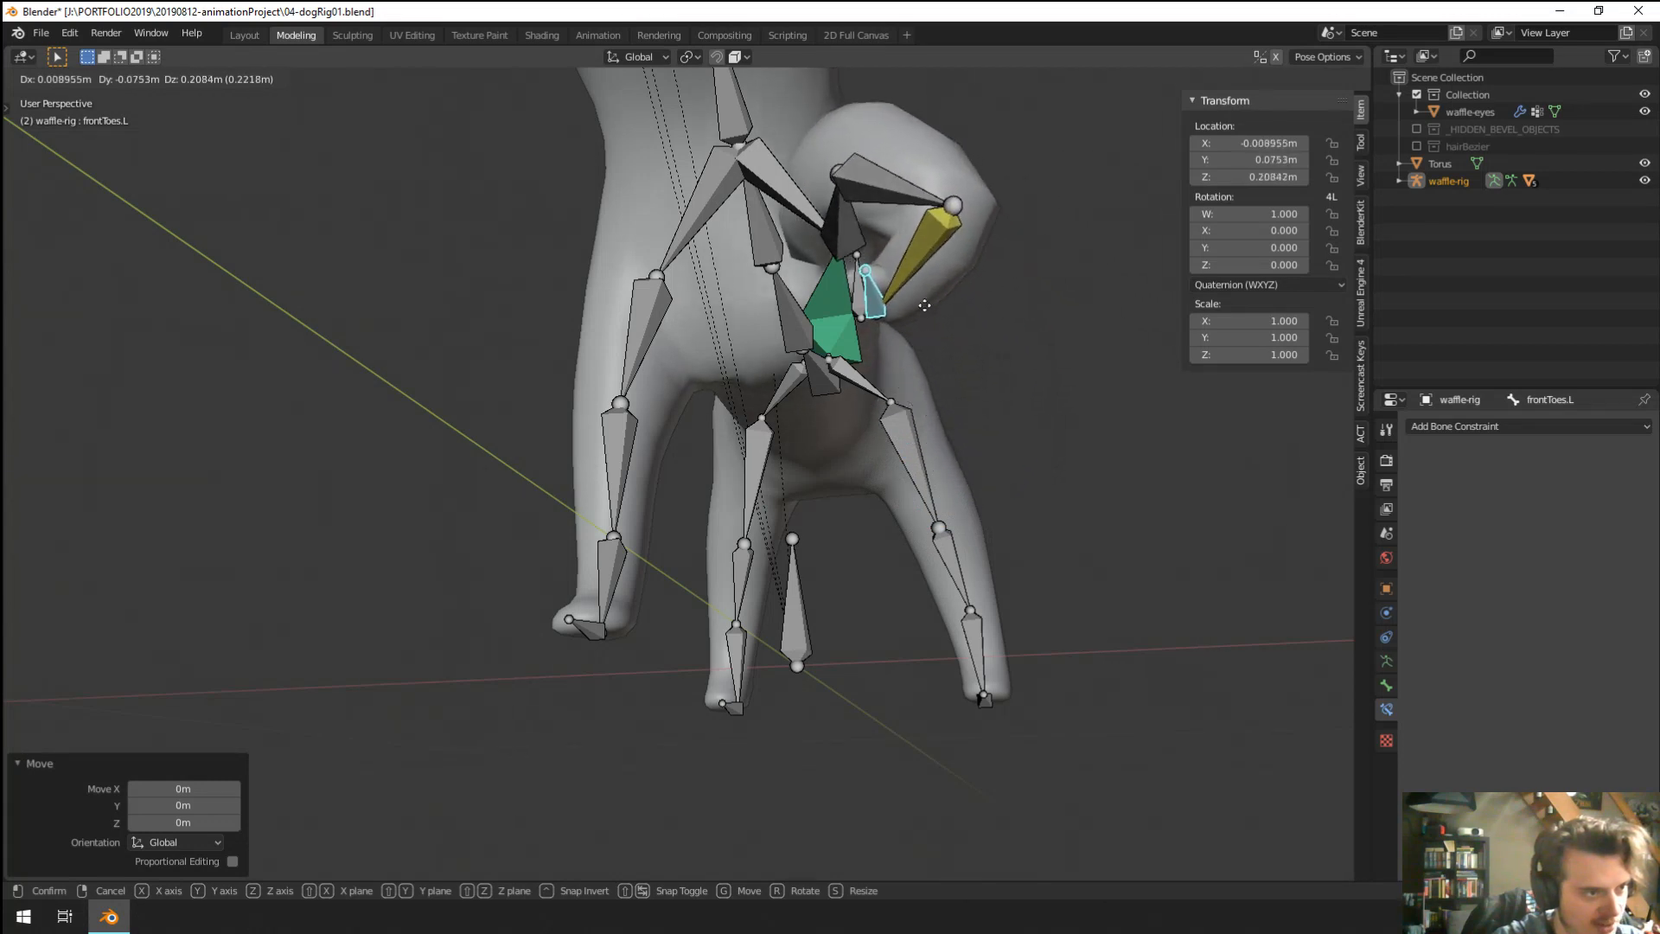
right_click(911, 578)
Test-move frontToes.L outward and backward from other angles, cancel the move and select frontPaw.L.
middle_drag(907, 462, 934, 527)
key(g)
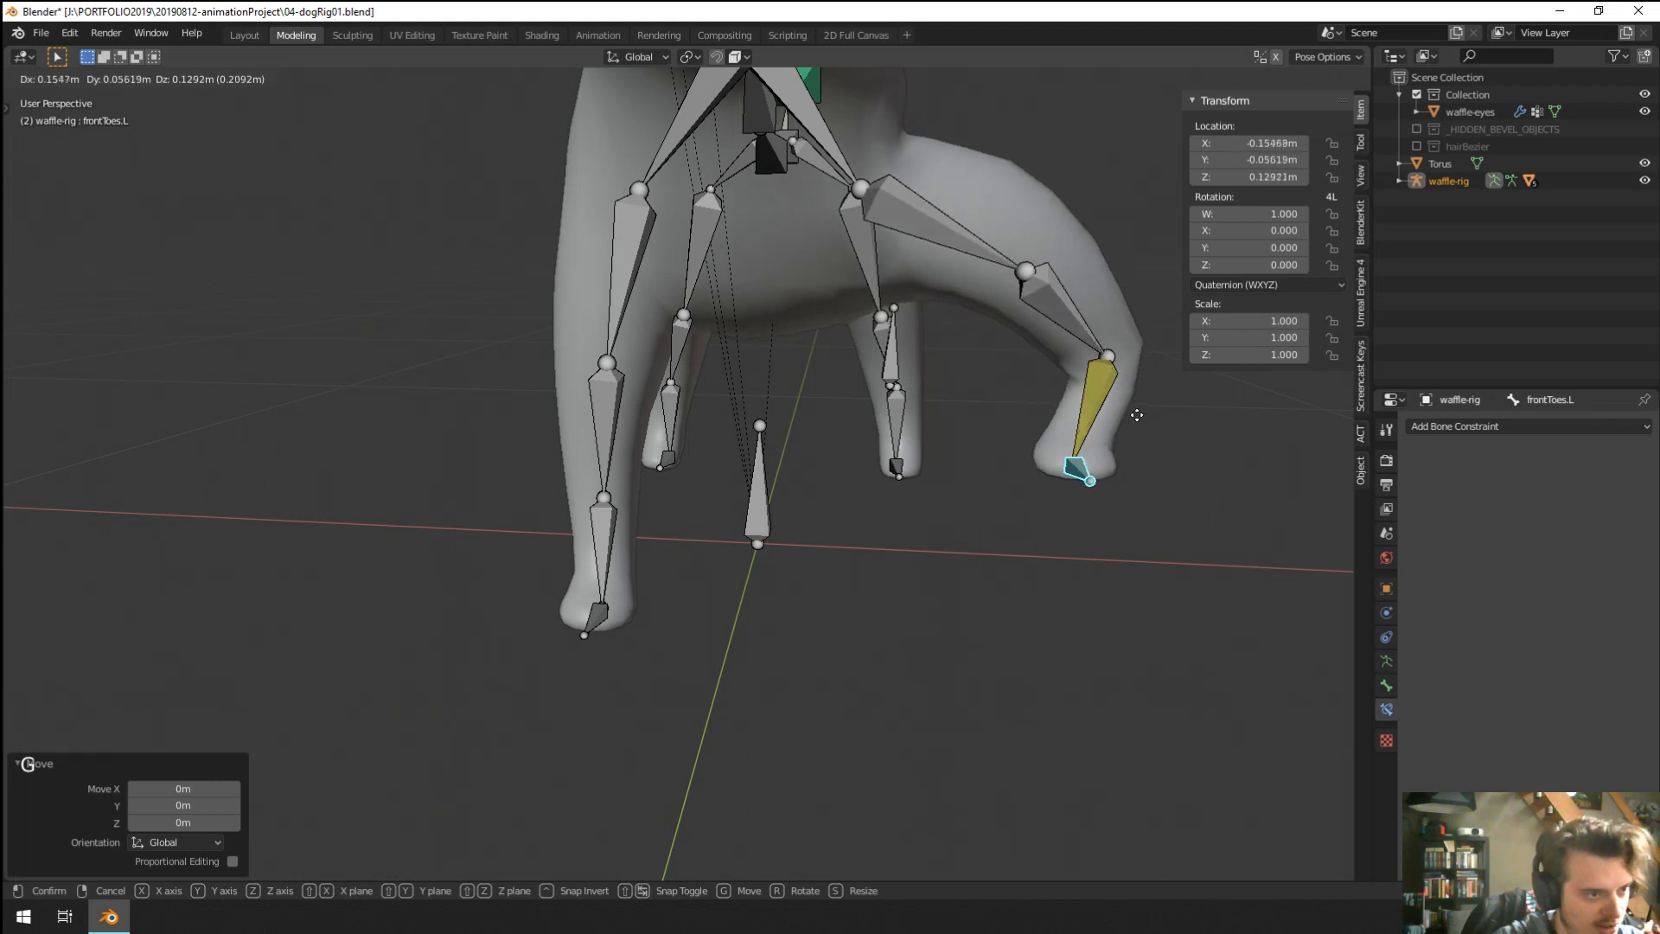
middle_drag(1101, 545, 882, 526)
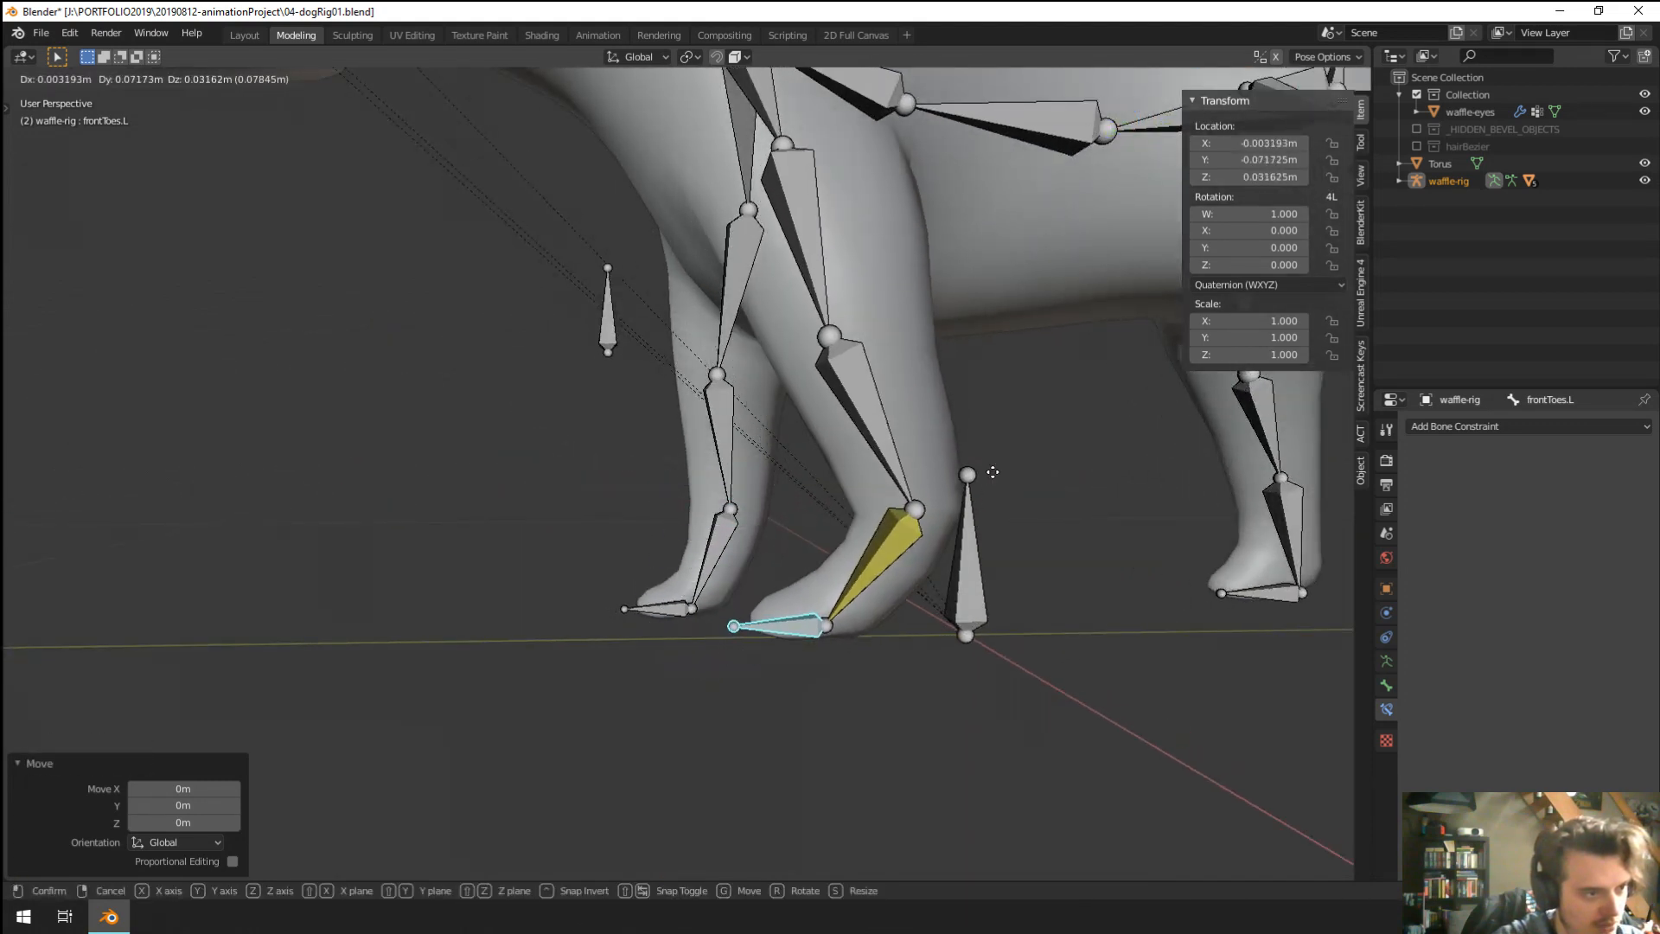
right_click(822, 597)
right_click(772, 616)
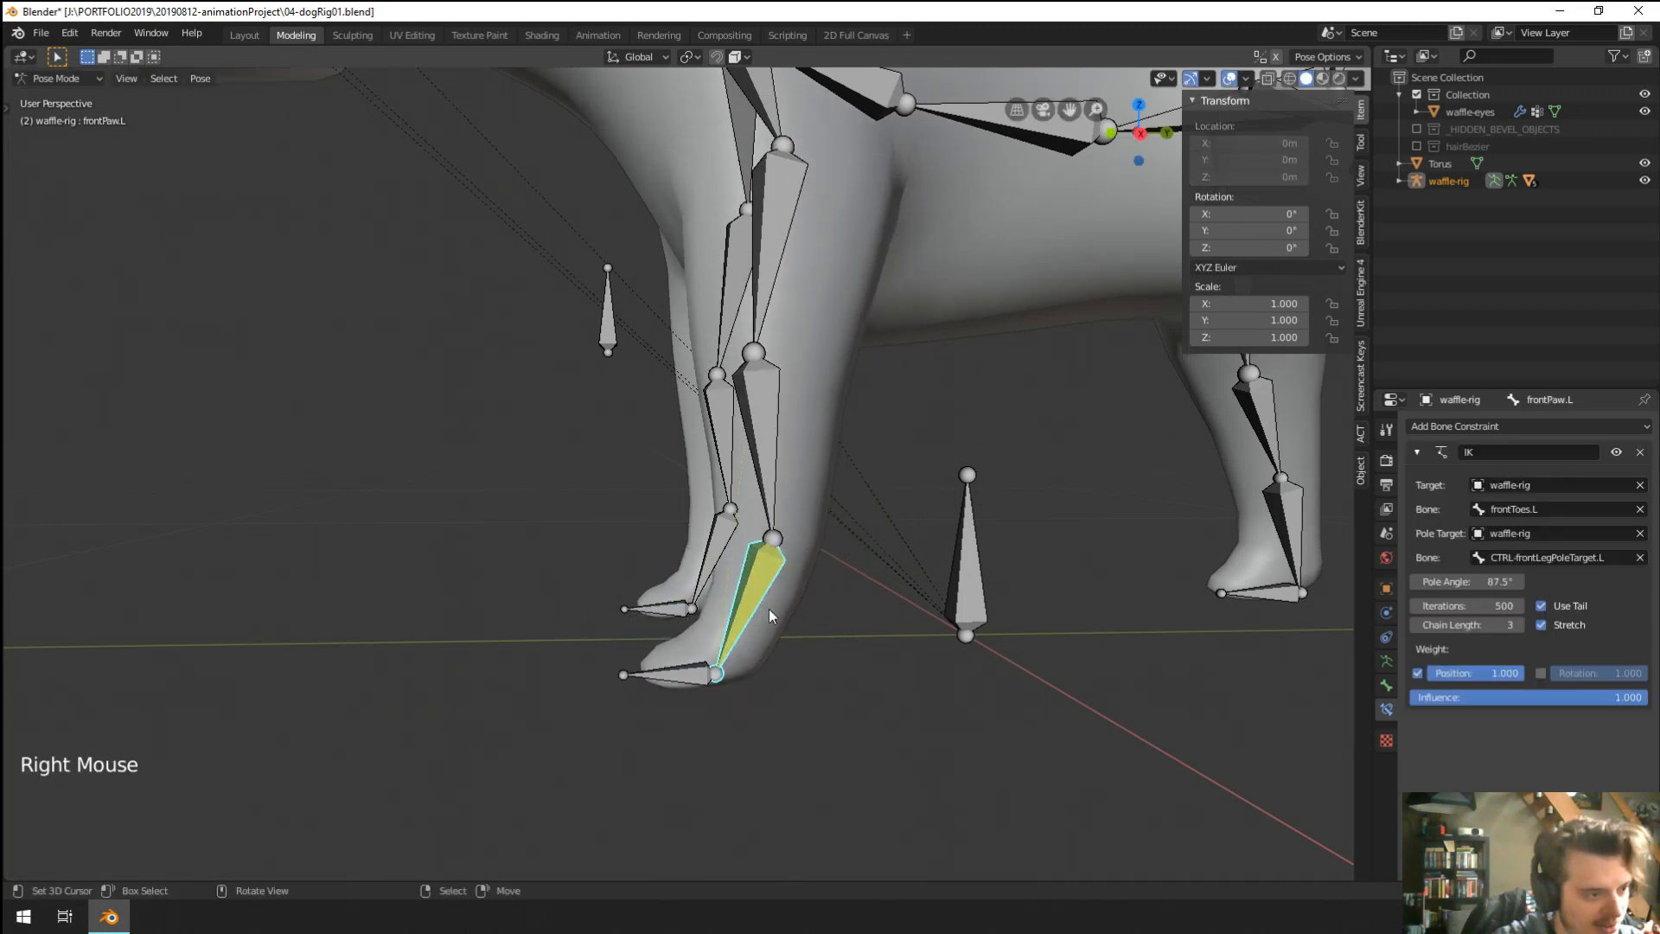
Test-lift frontToes.L backward to check the leg's bend, and cancel the move.
middle_drag(772, 616, 768, 670)
right_click(676, 731)
key(g)
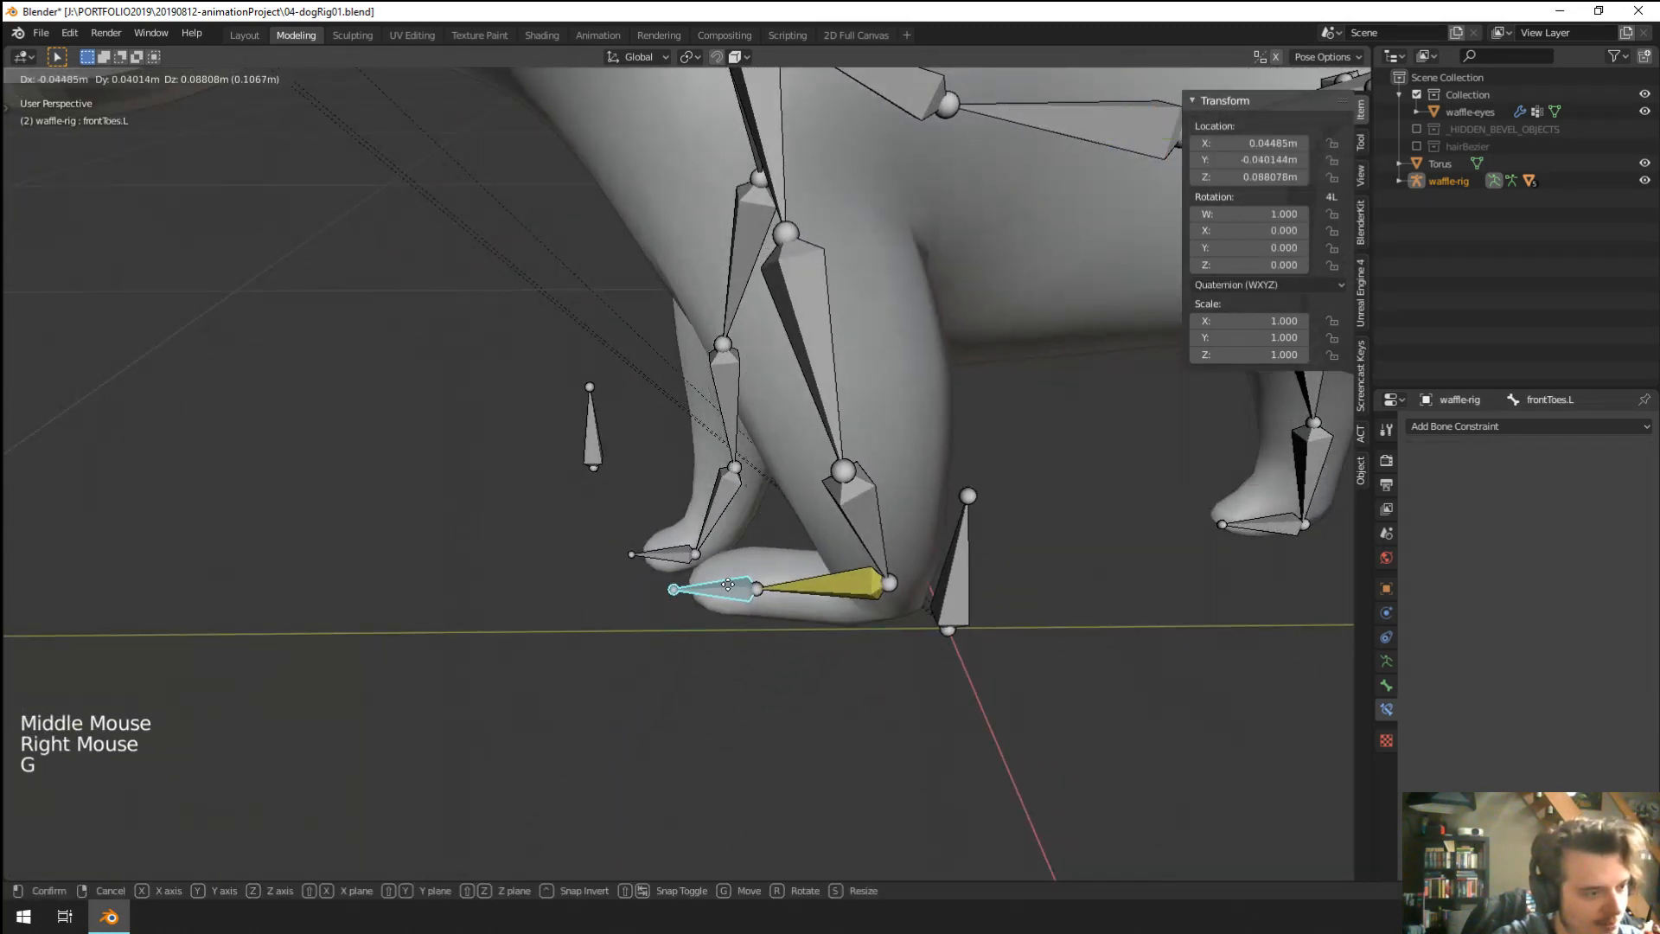
right_click(818, 697)
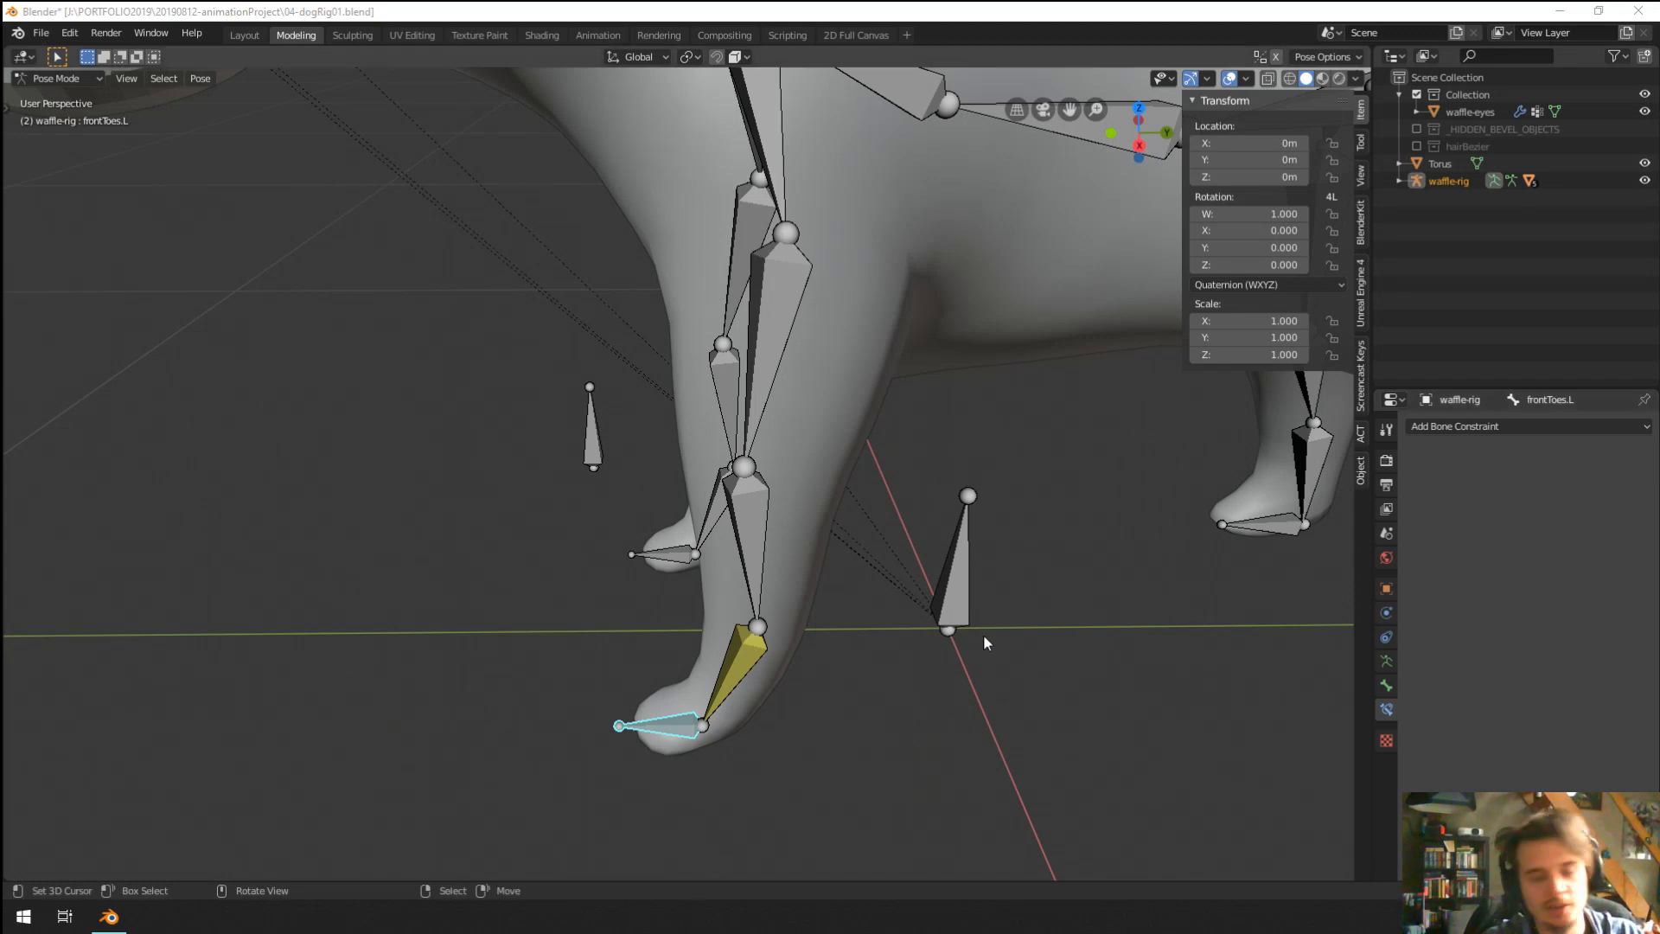
Move frontToes.L slightly backward and lift it about 0.1 m to bend the left front leg.
middle_drag(982, 638, 897, 652)
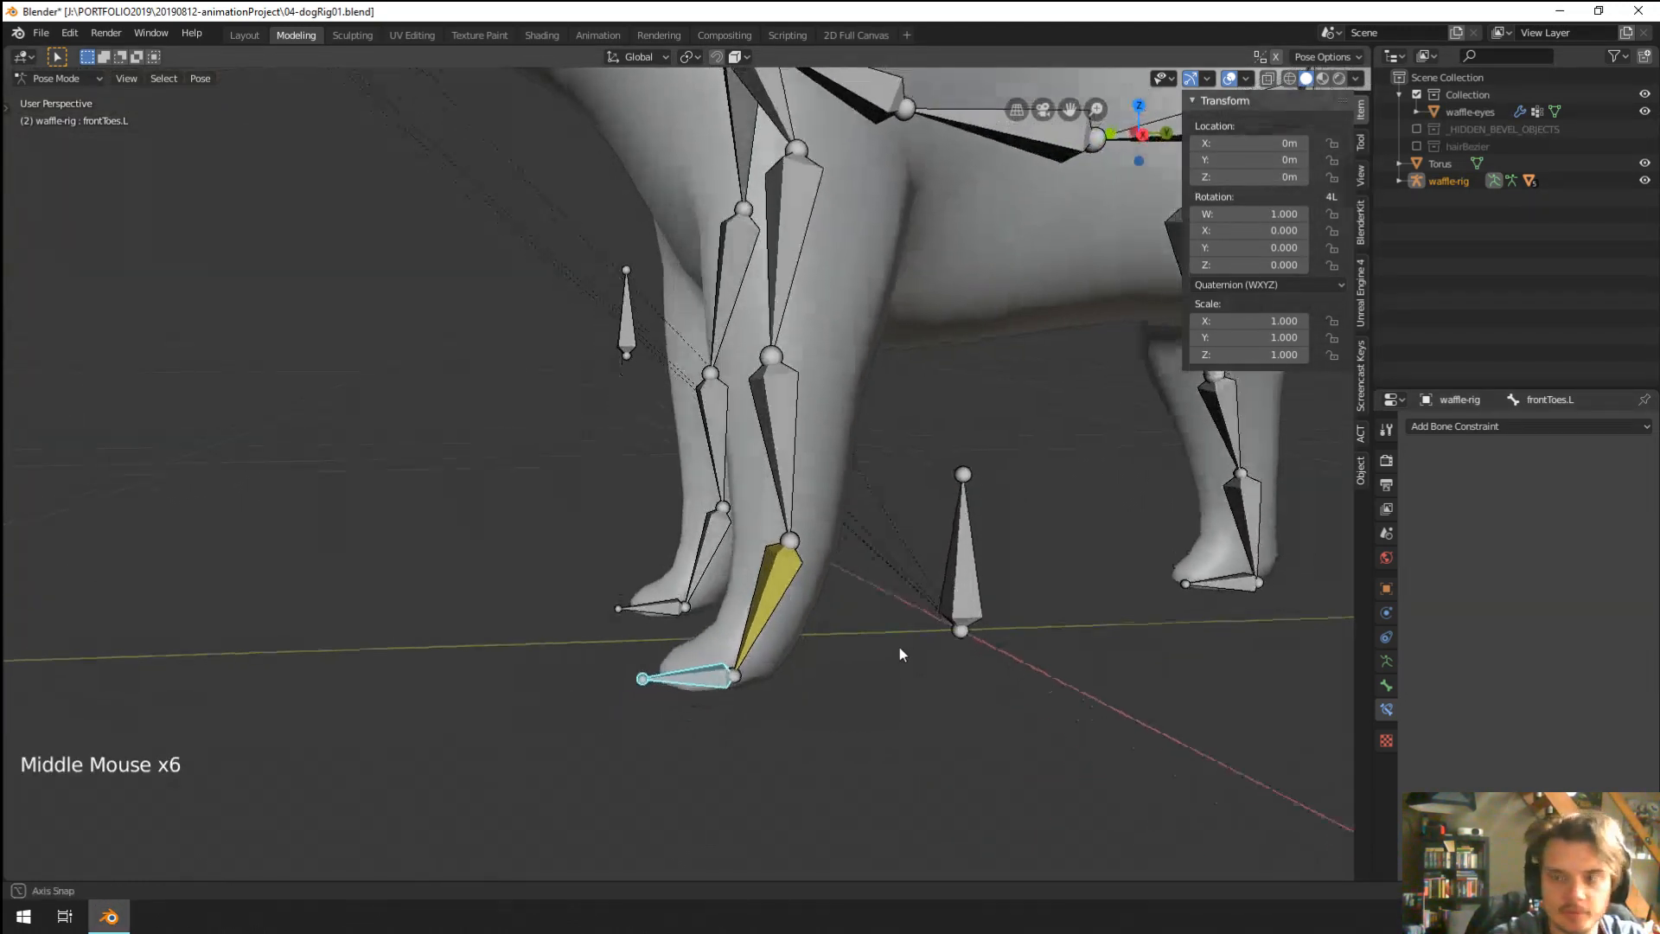
key(g)
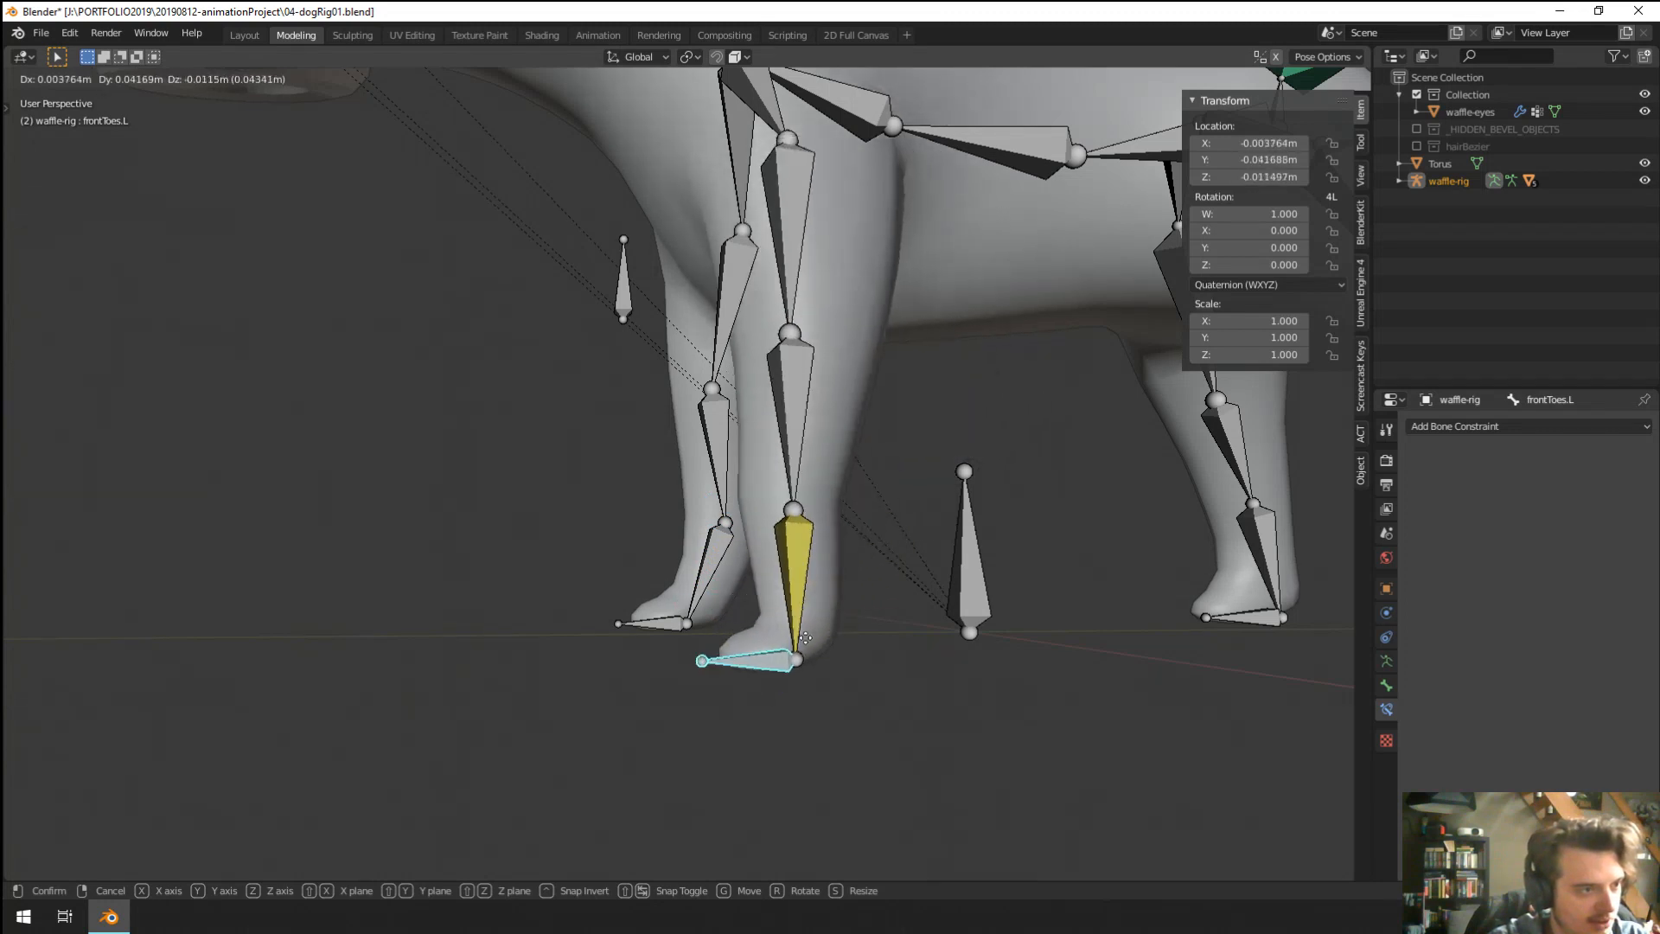
click(807, 634)
middle_drag(808, 634, 948, 593)
key(g)
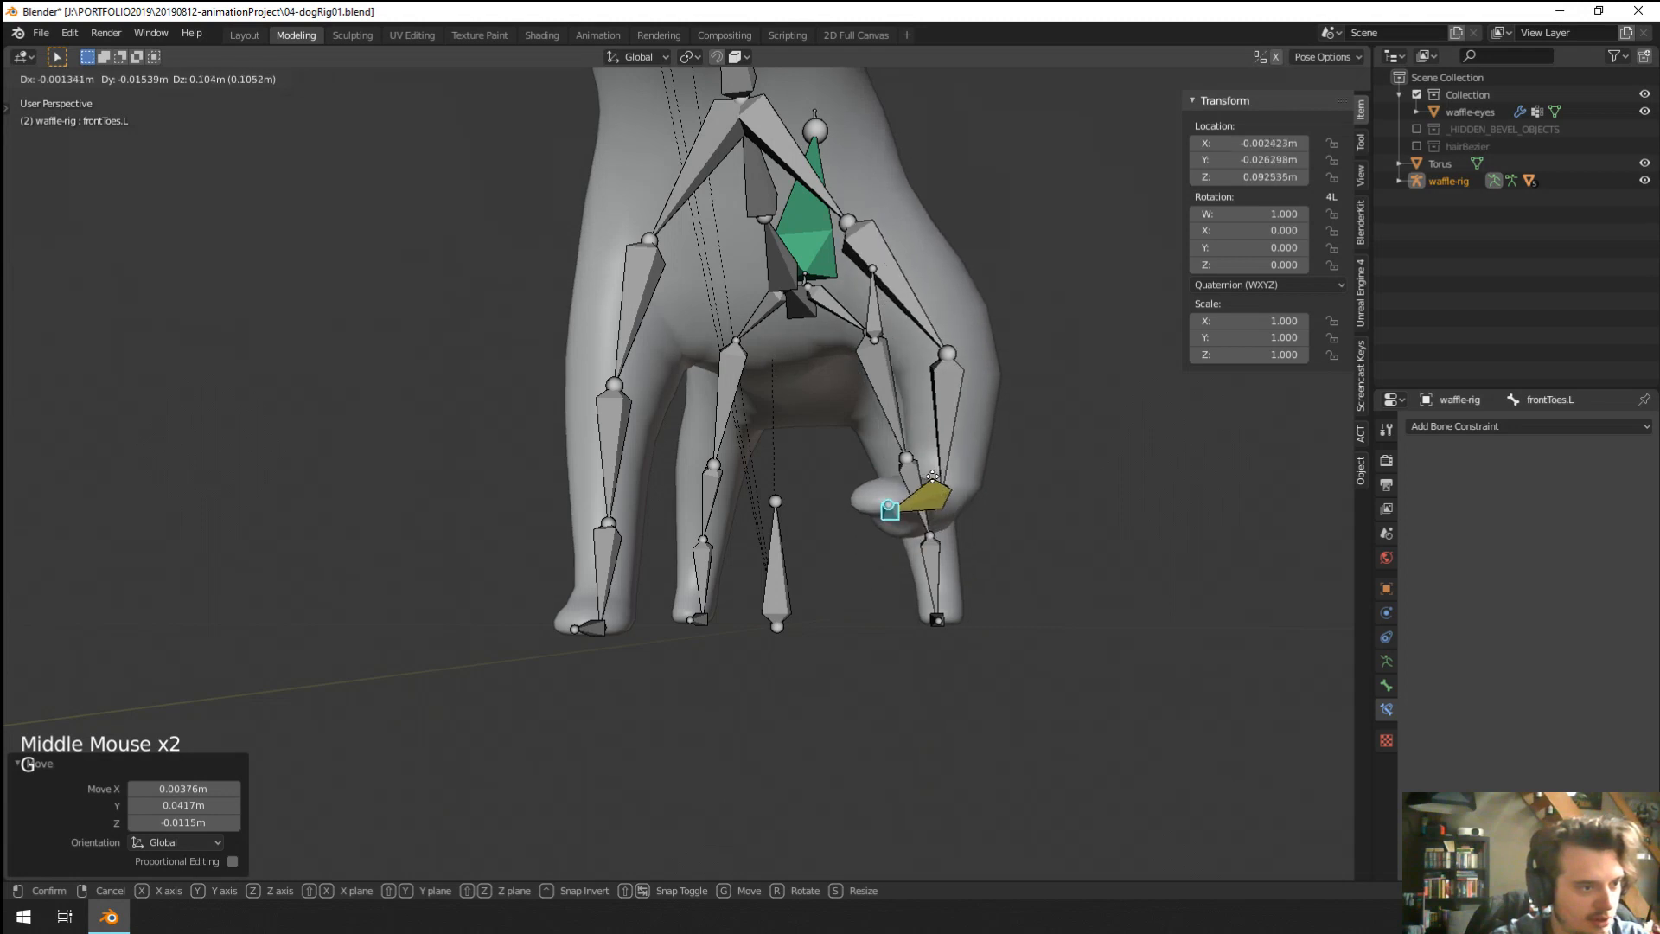
click(929, 475)
middle_drag(929, 475, 886, 524)
Set the IK chain length of frontPaw.L to 2 and adjust its pole angle to -108.4°.
right_click(942, 530)
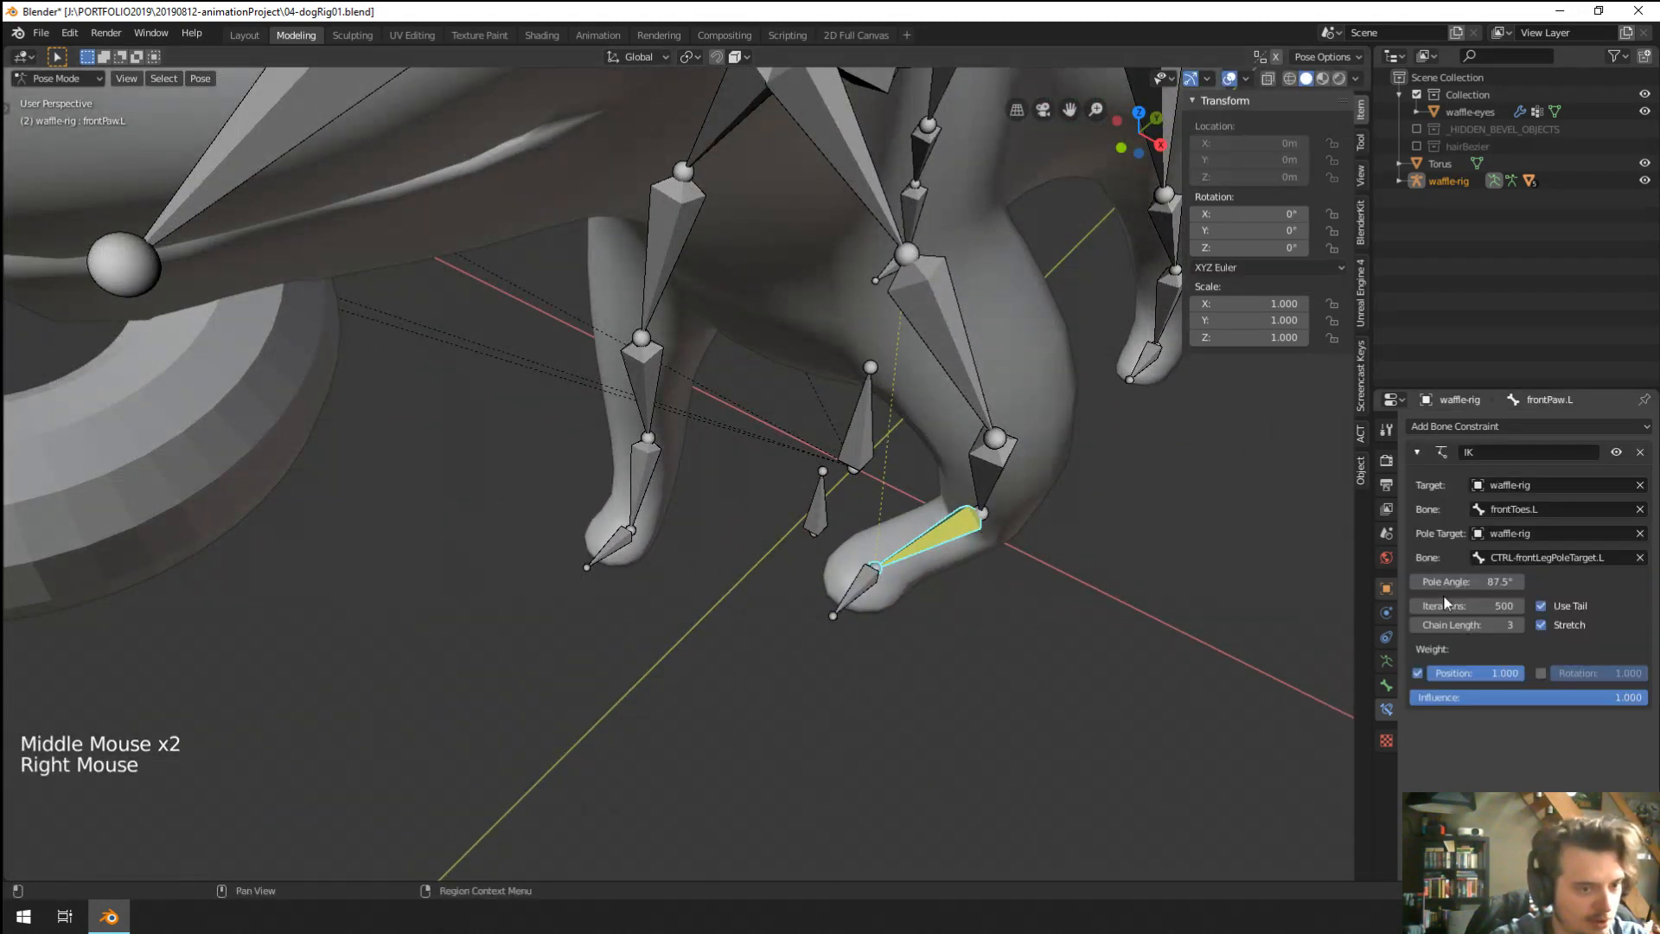
drag(1467, 590, 1405, 590)
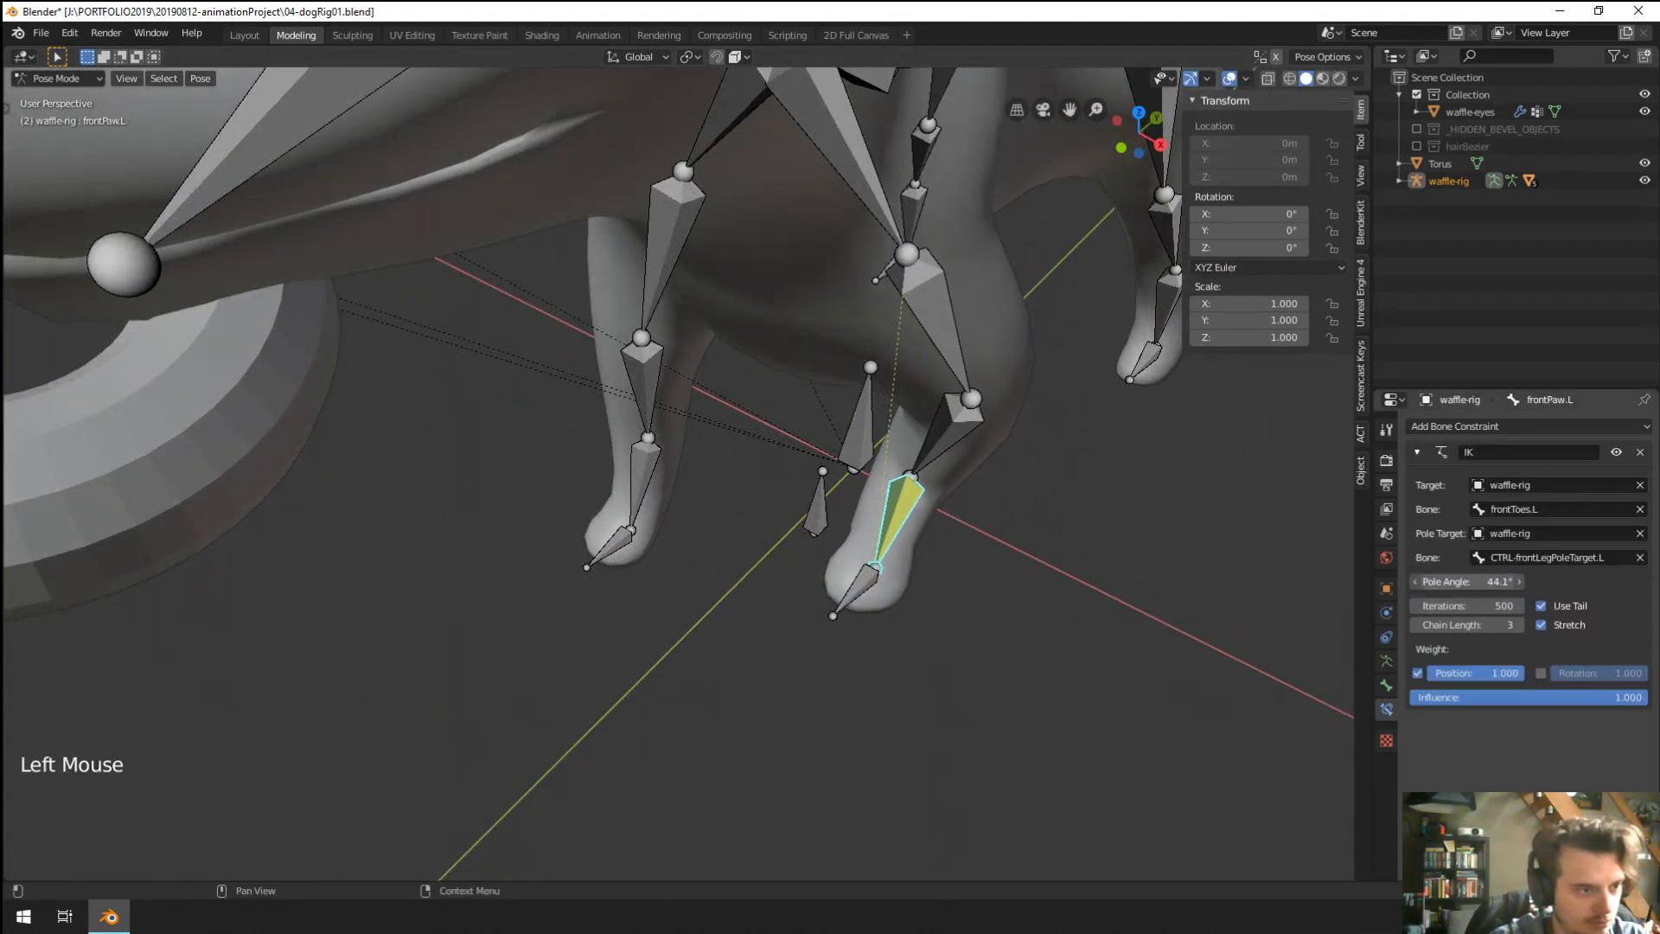
middle_drag(978, 541, 852, 544)
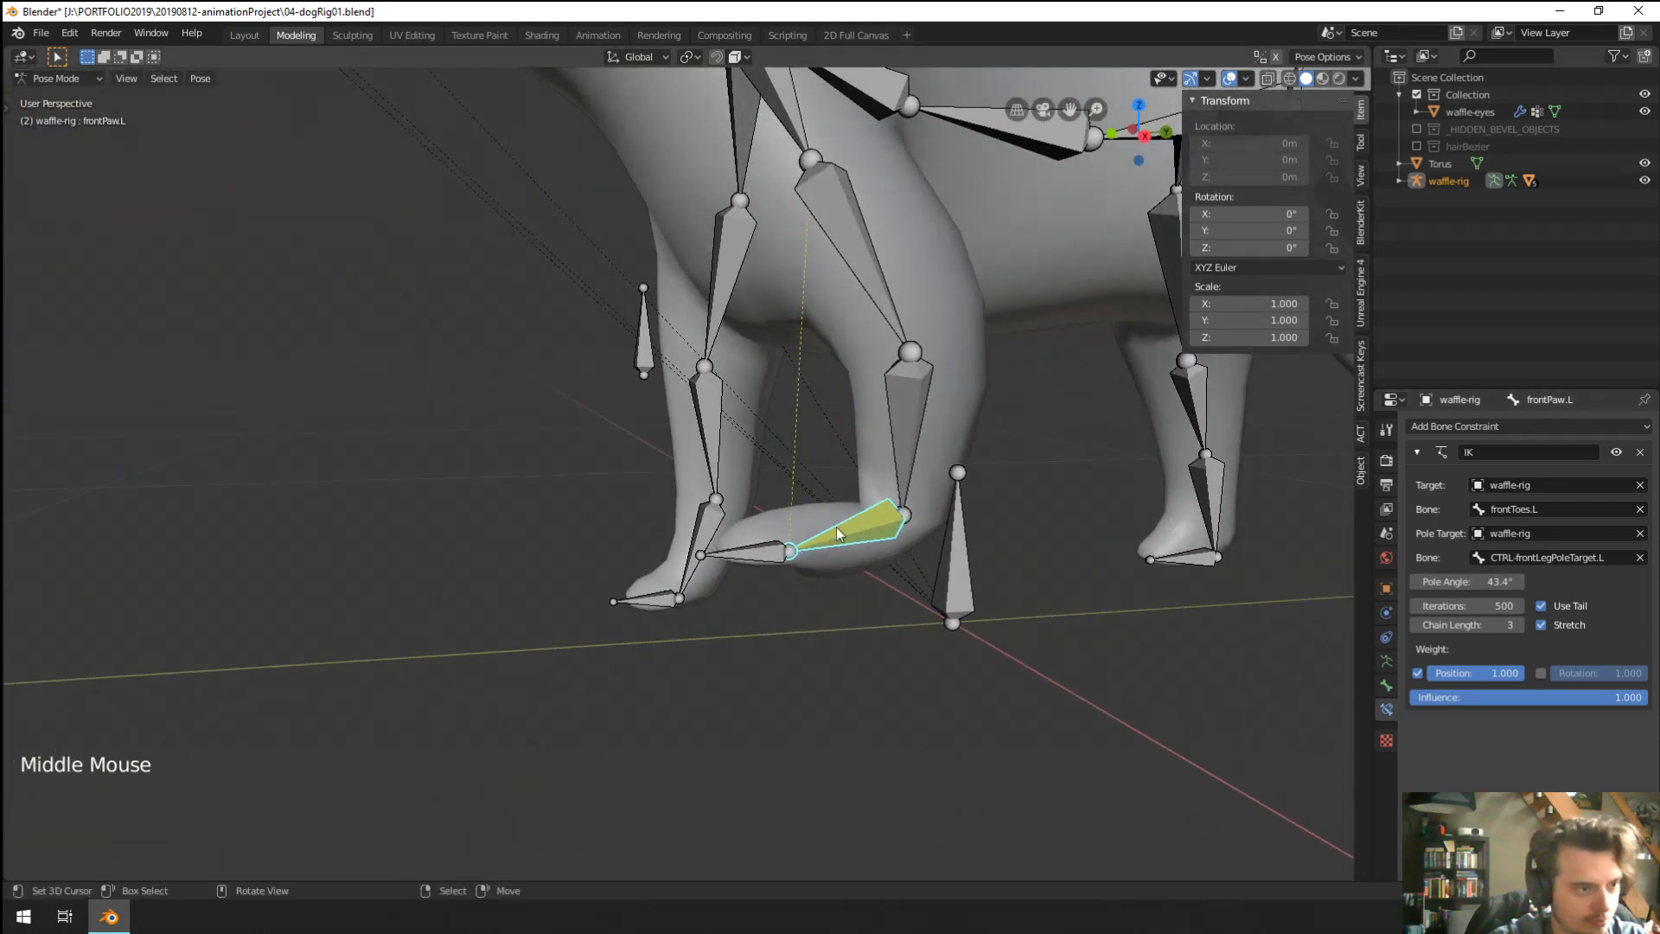
click(1418, 626)
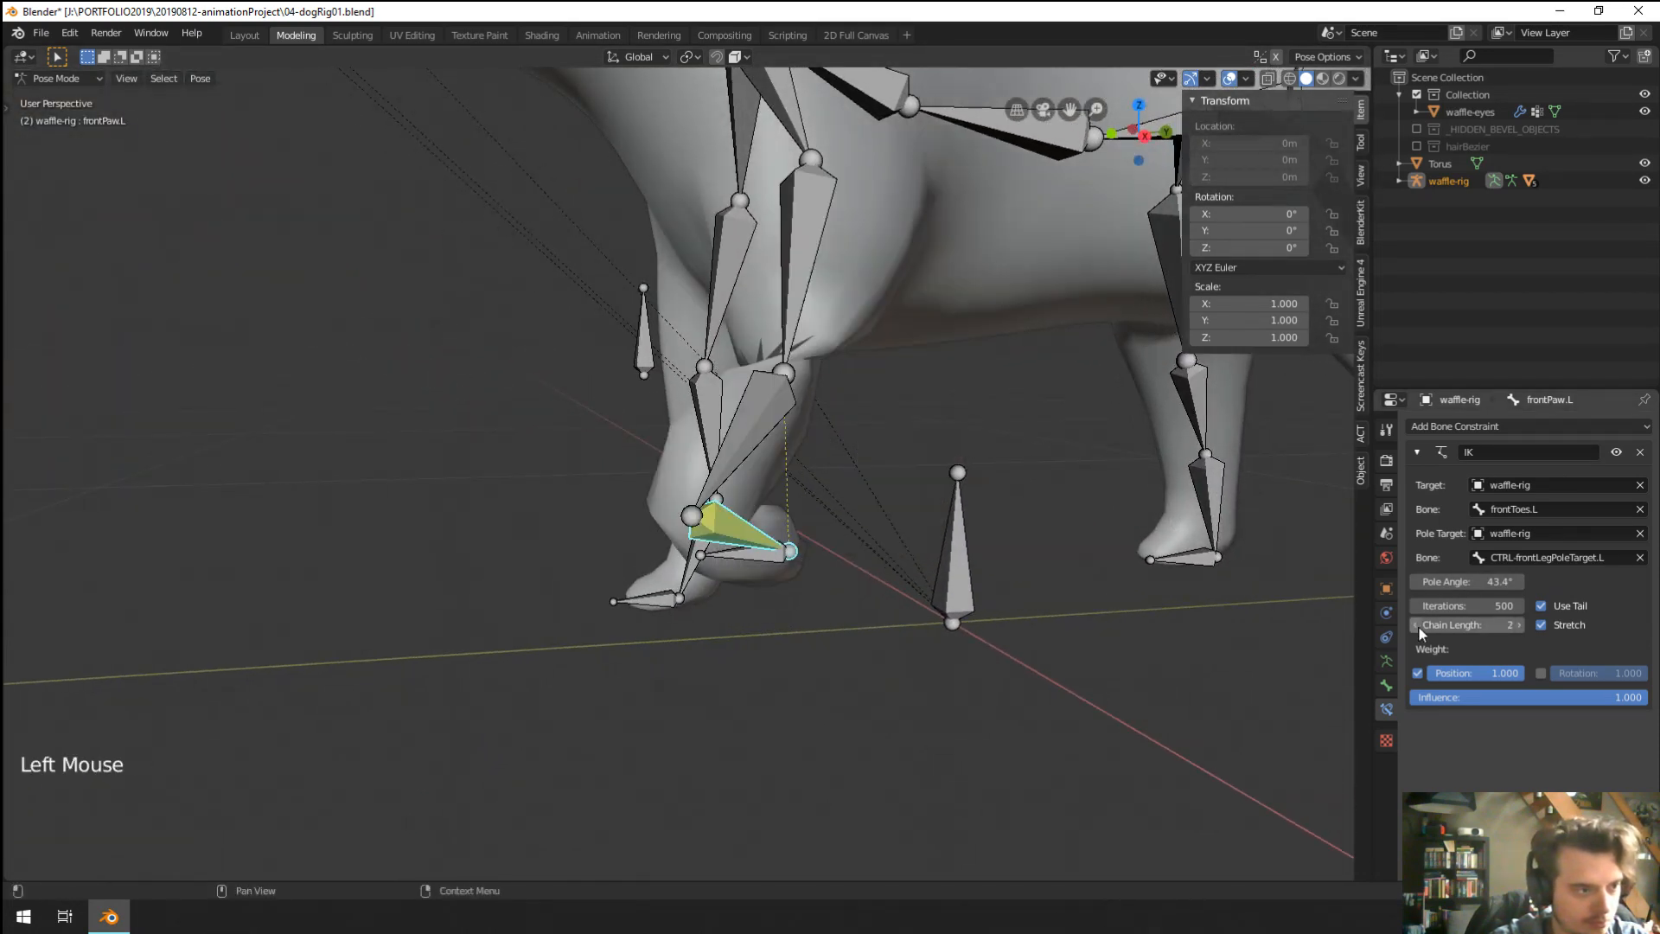
drag(1461, 581, 1318, 581)
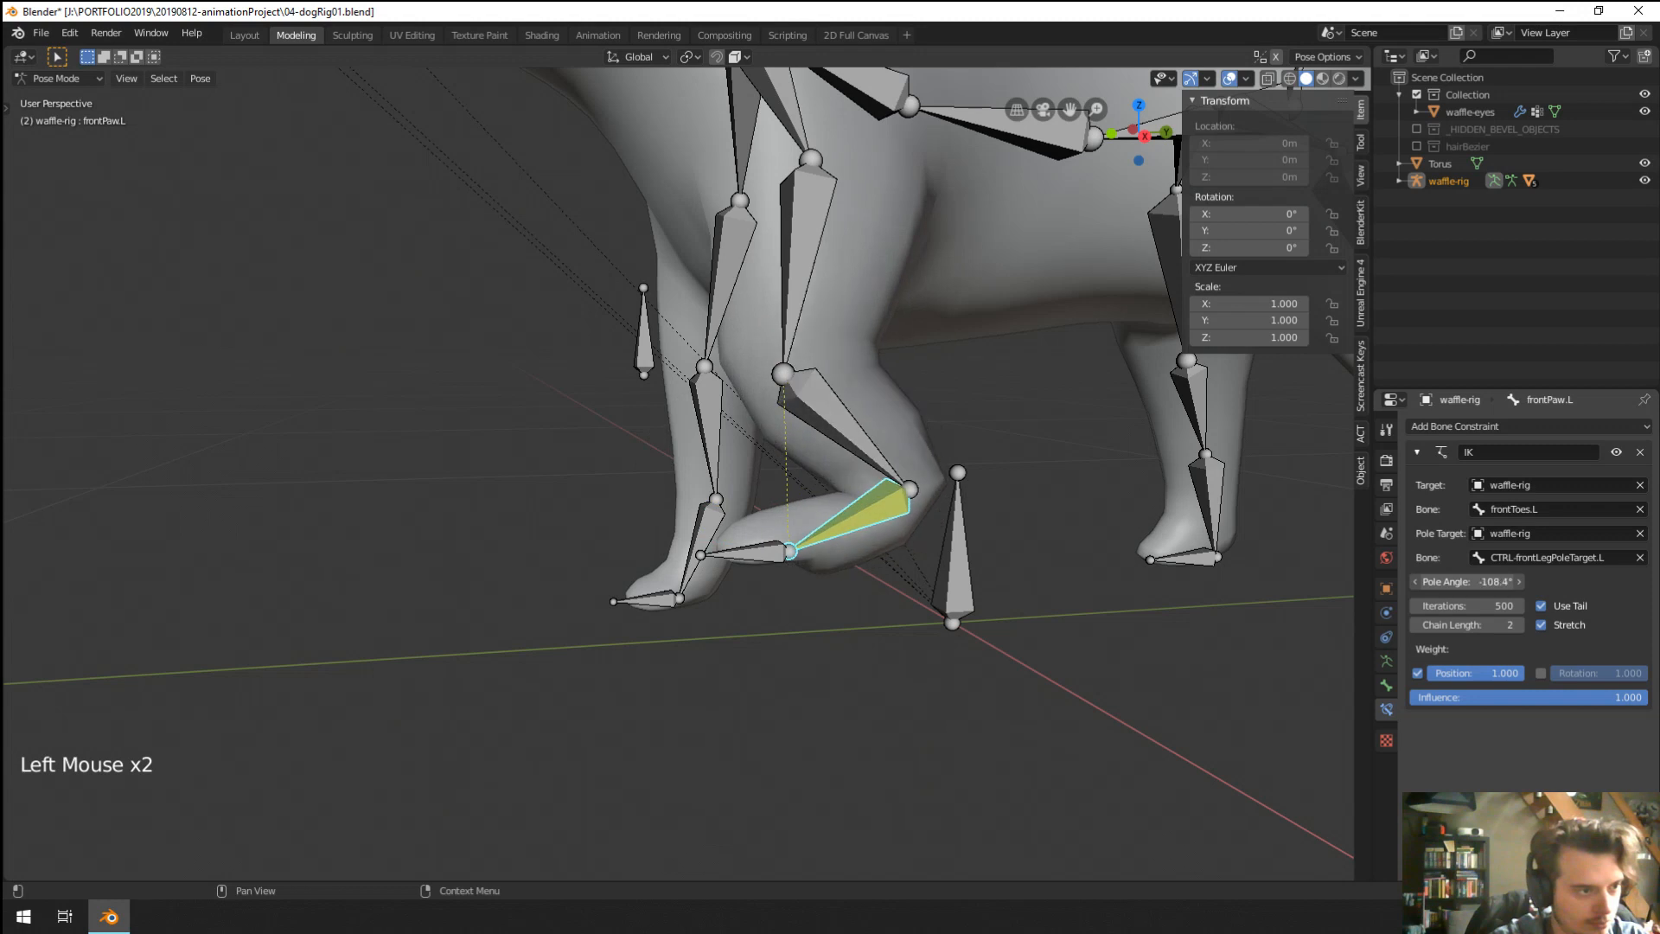
Shift frontToes.L slightly backward to test the two-bone chain.
right_click(754, 564)
key(g)
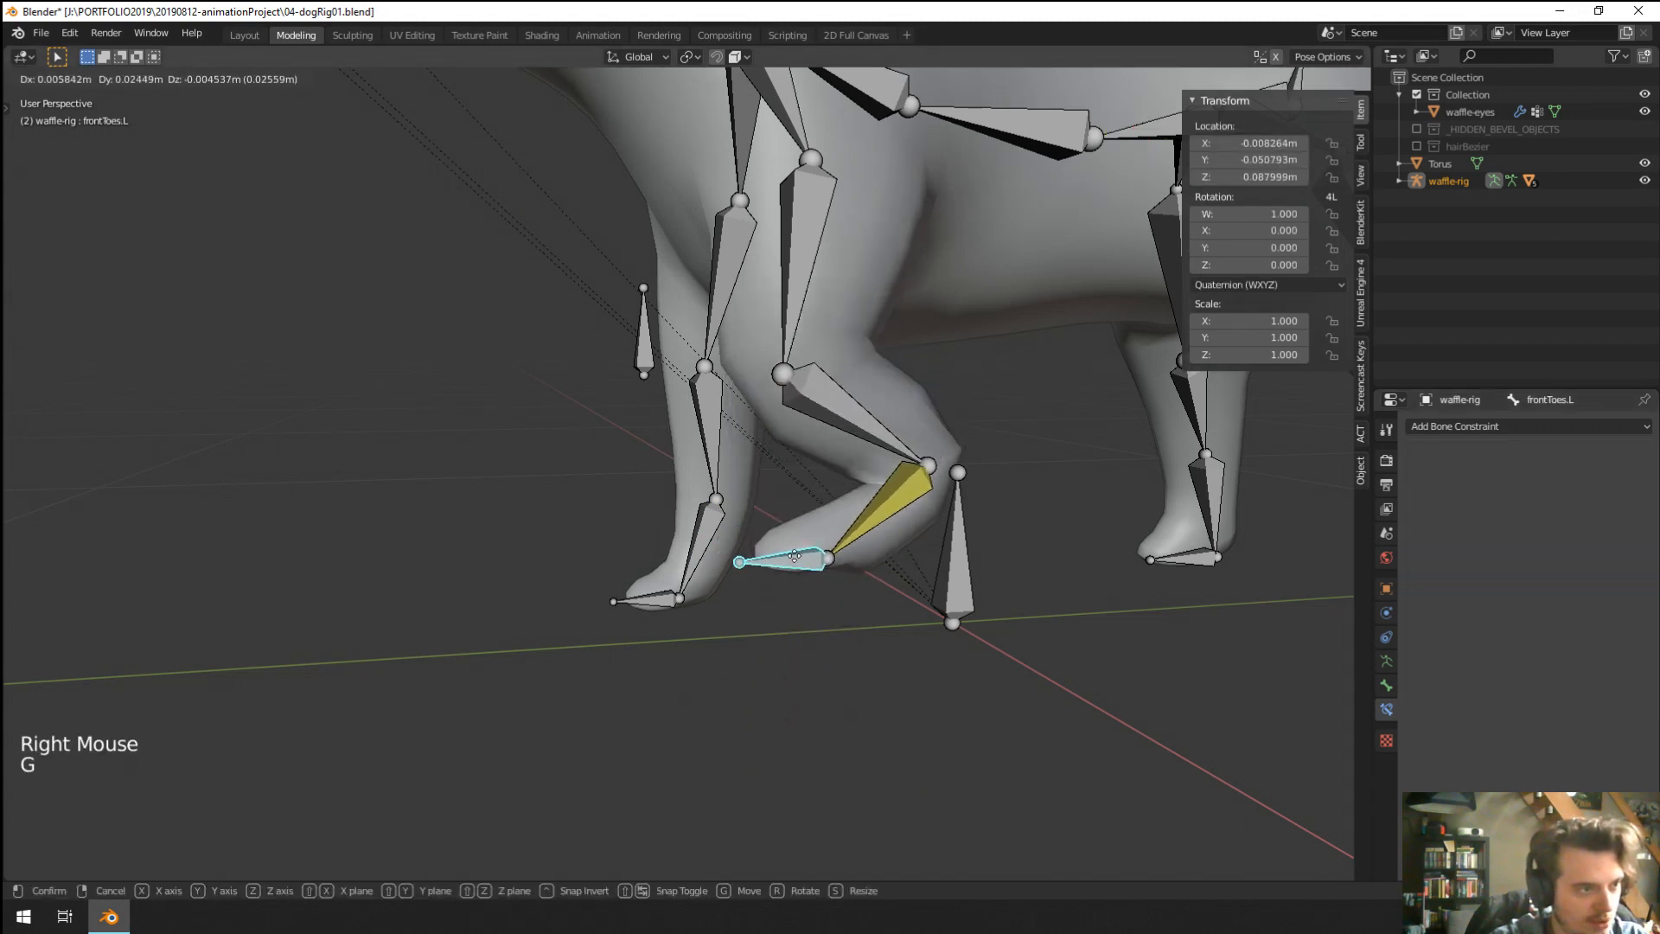
click(793, 592)
Test-rotate frontLeg.L forward and swing it backward toward the belly.
right_click(804, 264)
key(g)
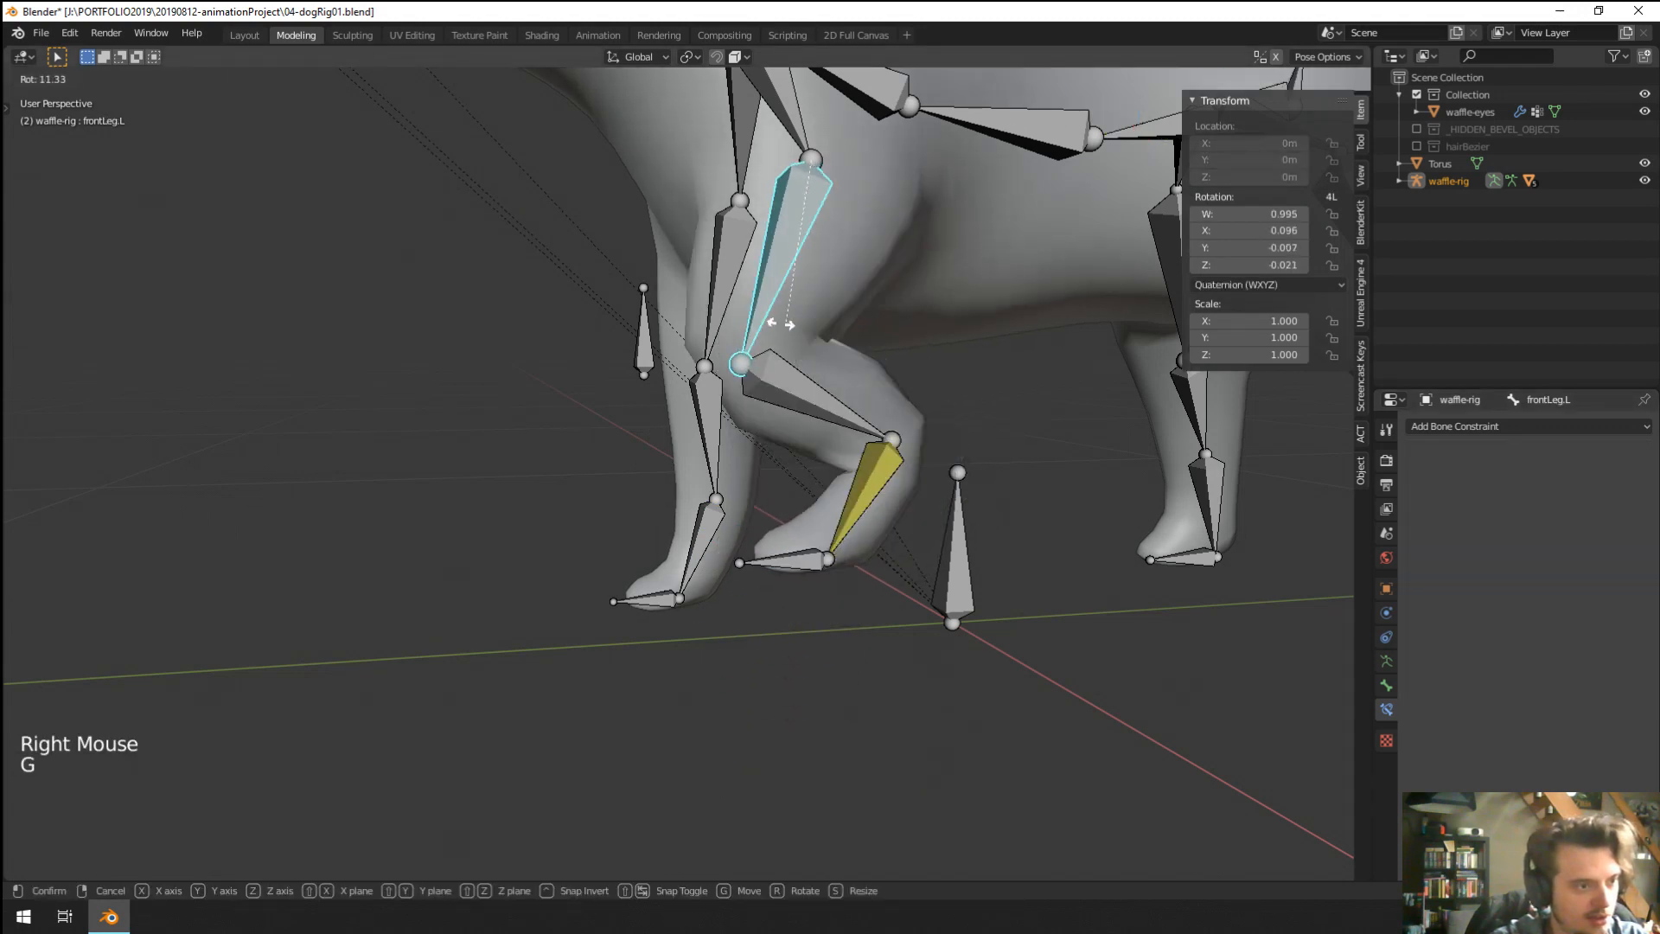
scroll(744, 334, down, 3)
middle_drag(744, 334, 740, 359)
key(g)
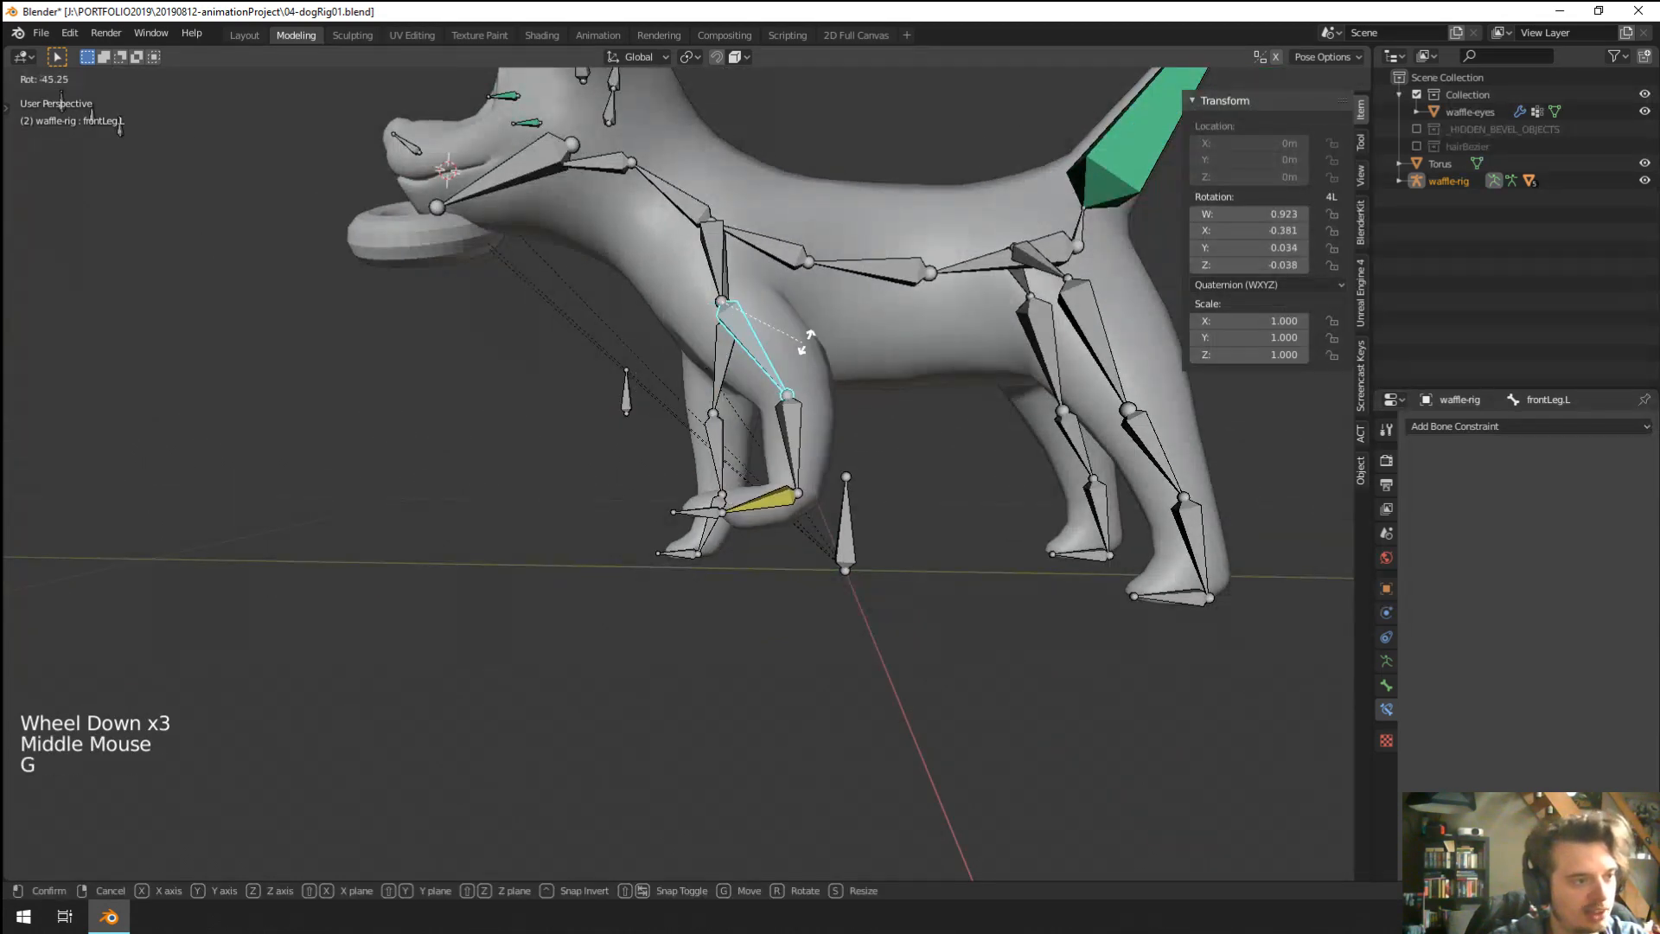
click(827, 324)
middle_drag(826, 323, 801, 407)
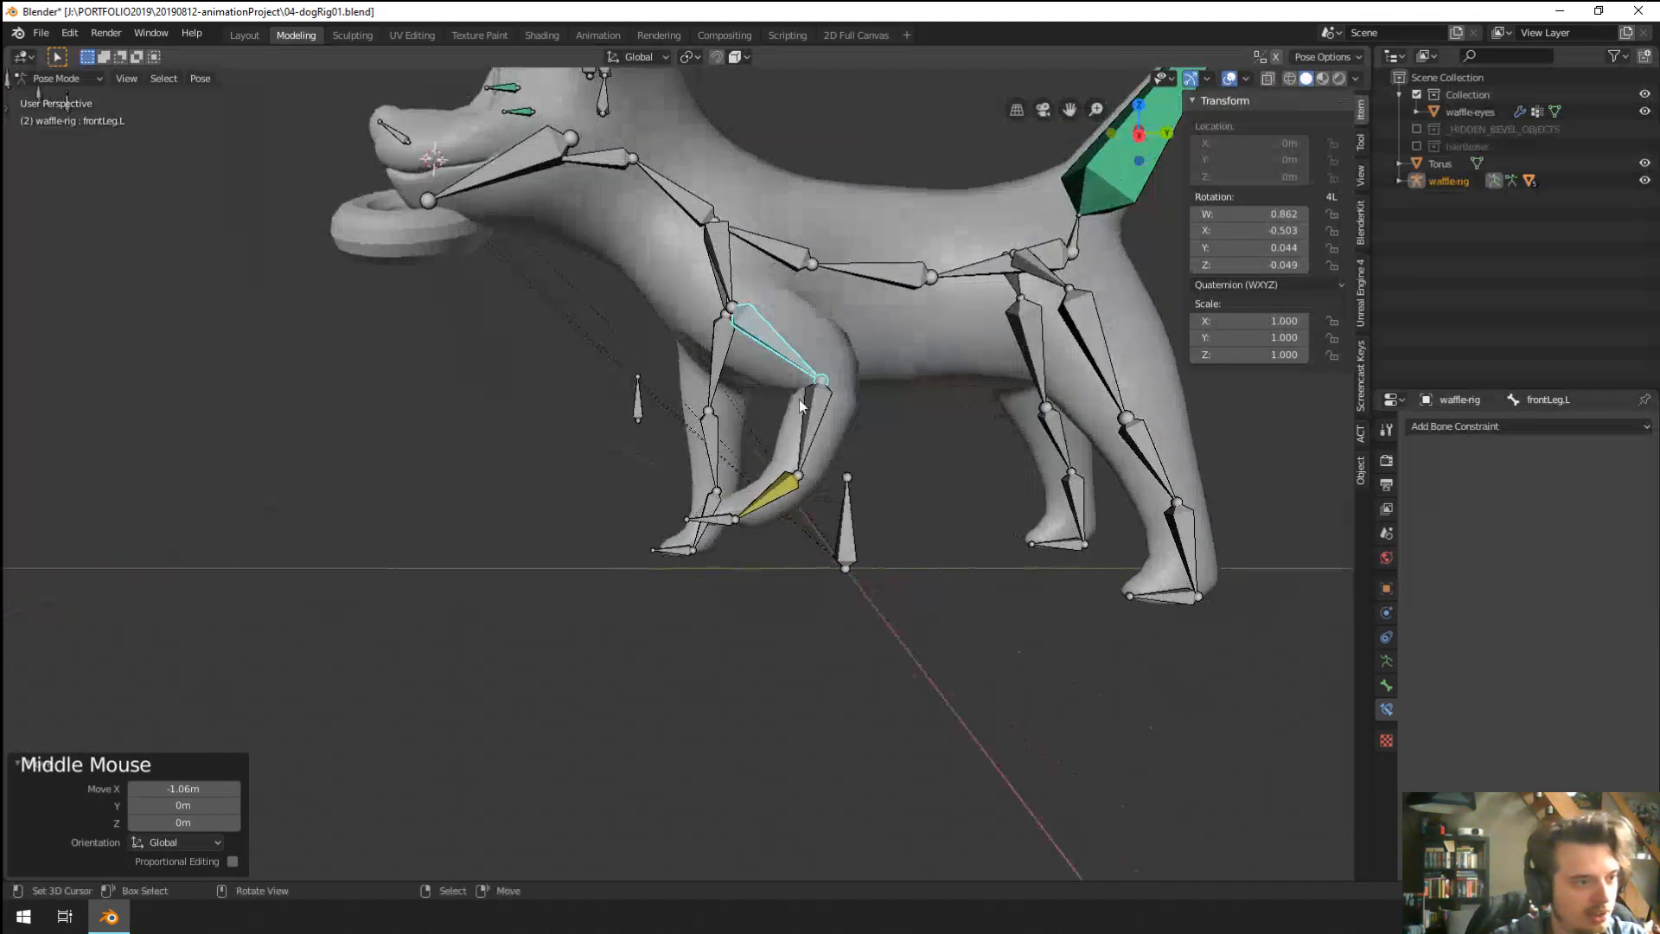
Lift frontToes.L and reposition it forward from several angles to test the two-bone chain.
right_click(733, 526)
key(g)
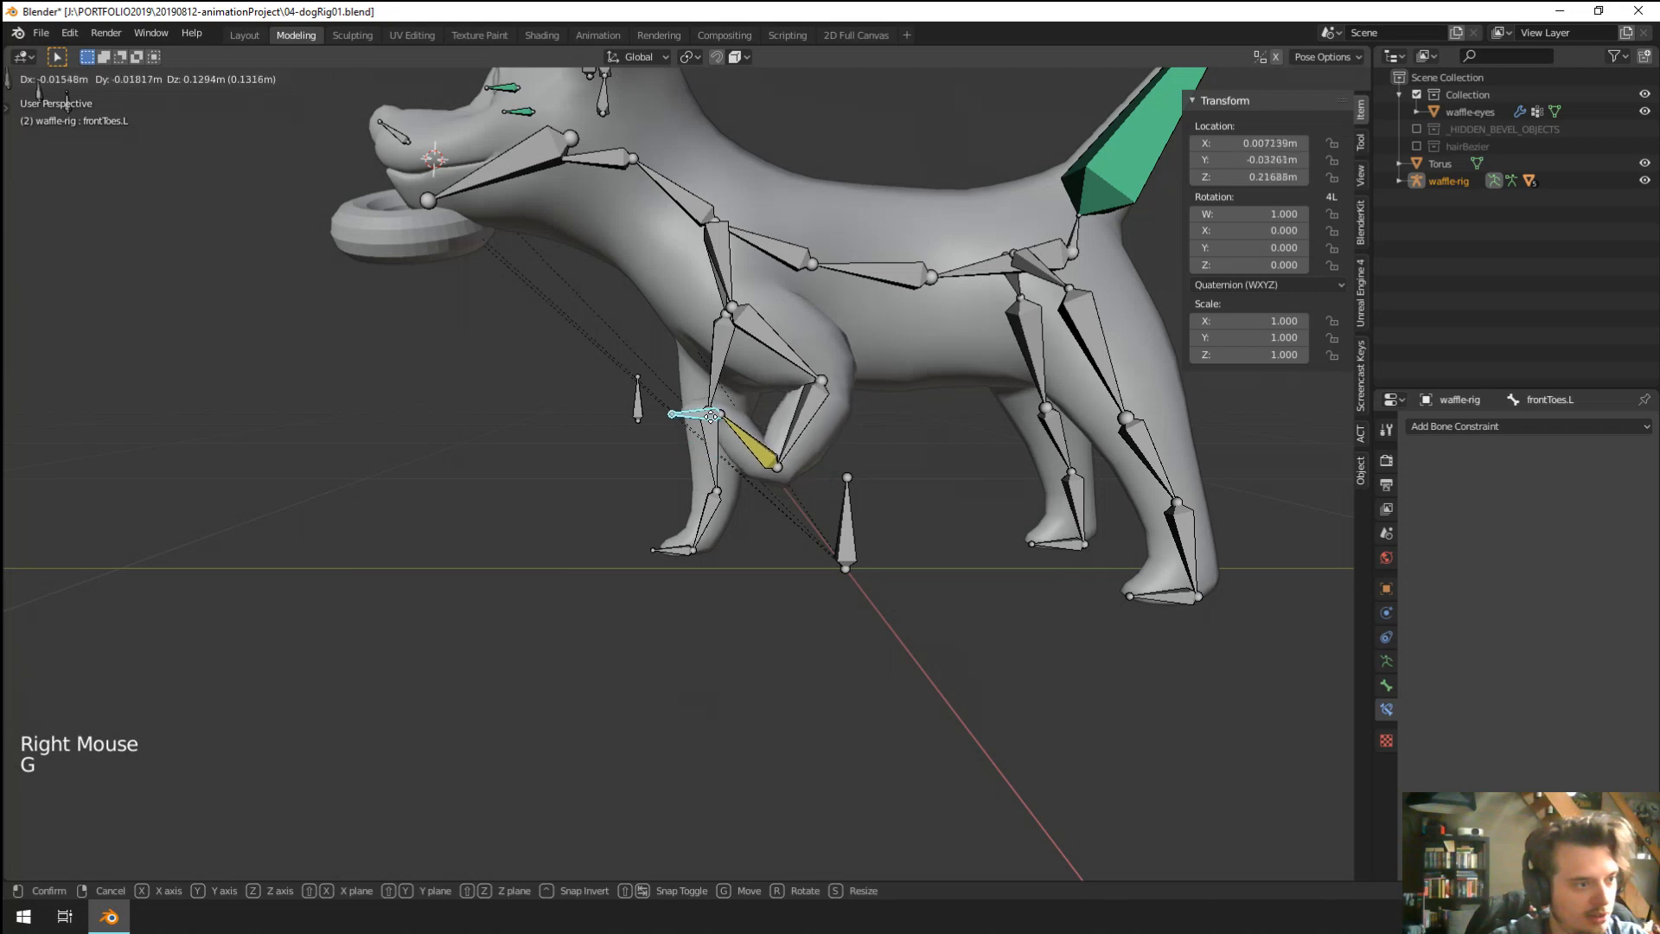
click(663, 366)
middle_drag(663, 366, 717, 366)
key(g)
click(858, 299)
key(g)
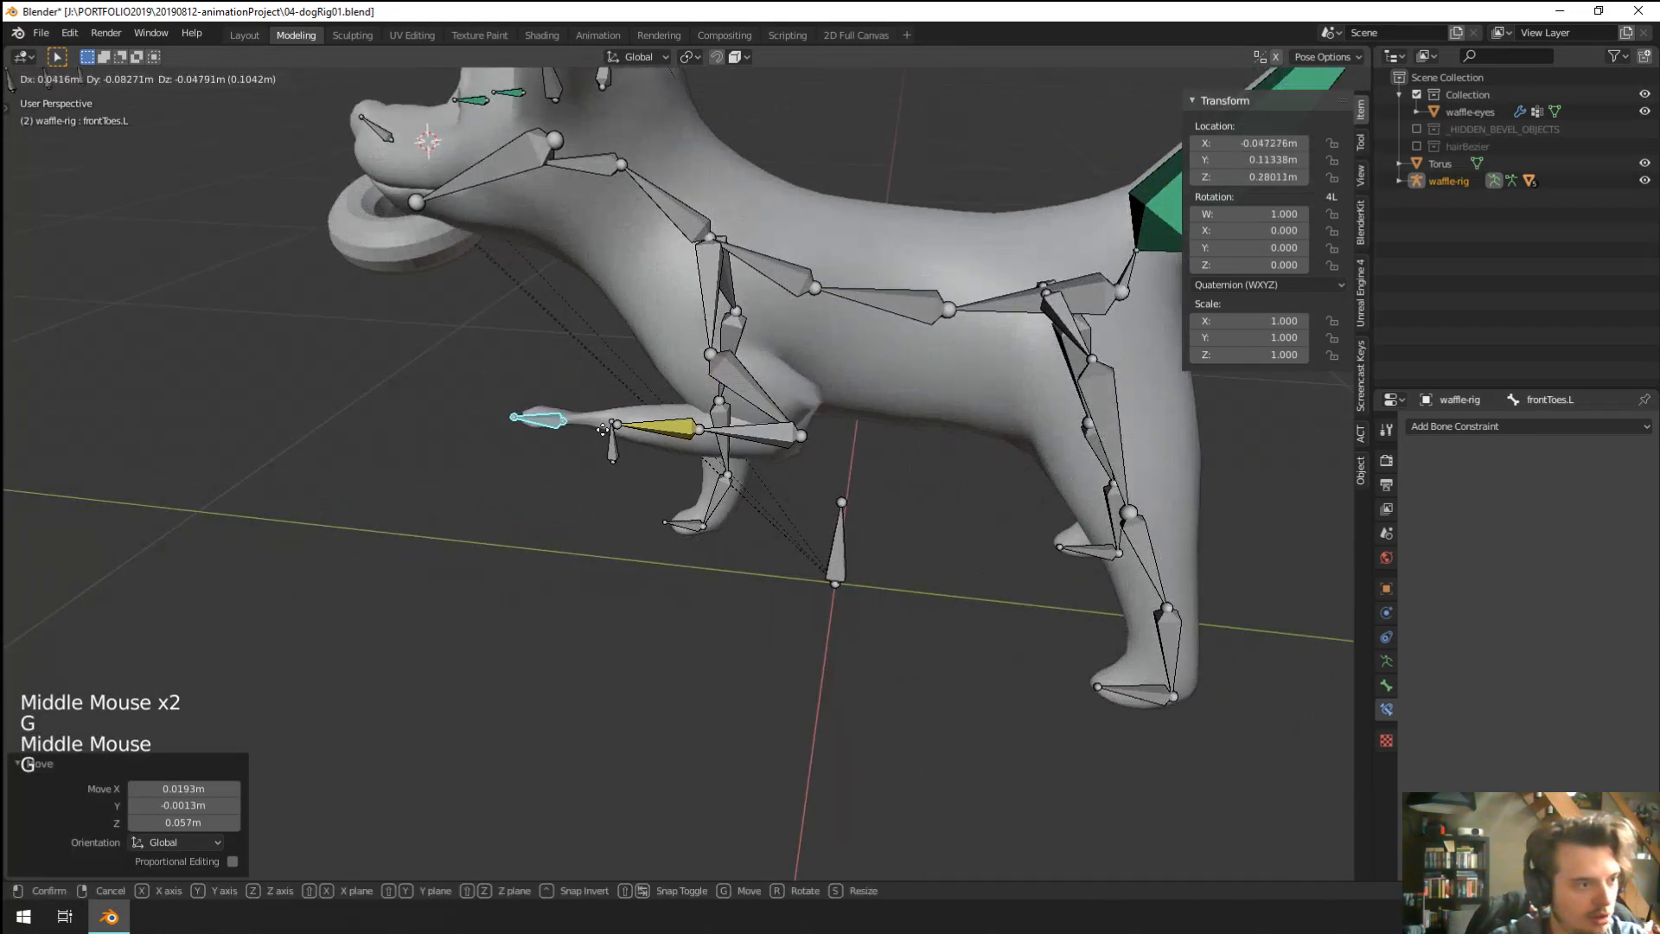
click(681, 419)
Swing frontLeg.L forward while the paw is raised.
scroll(783, 364, up, 1)
right_click(780, 360)
key(g)
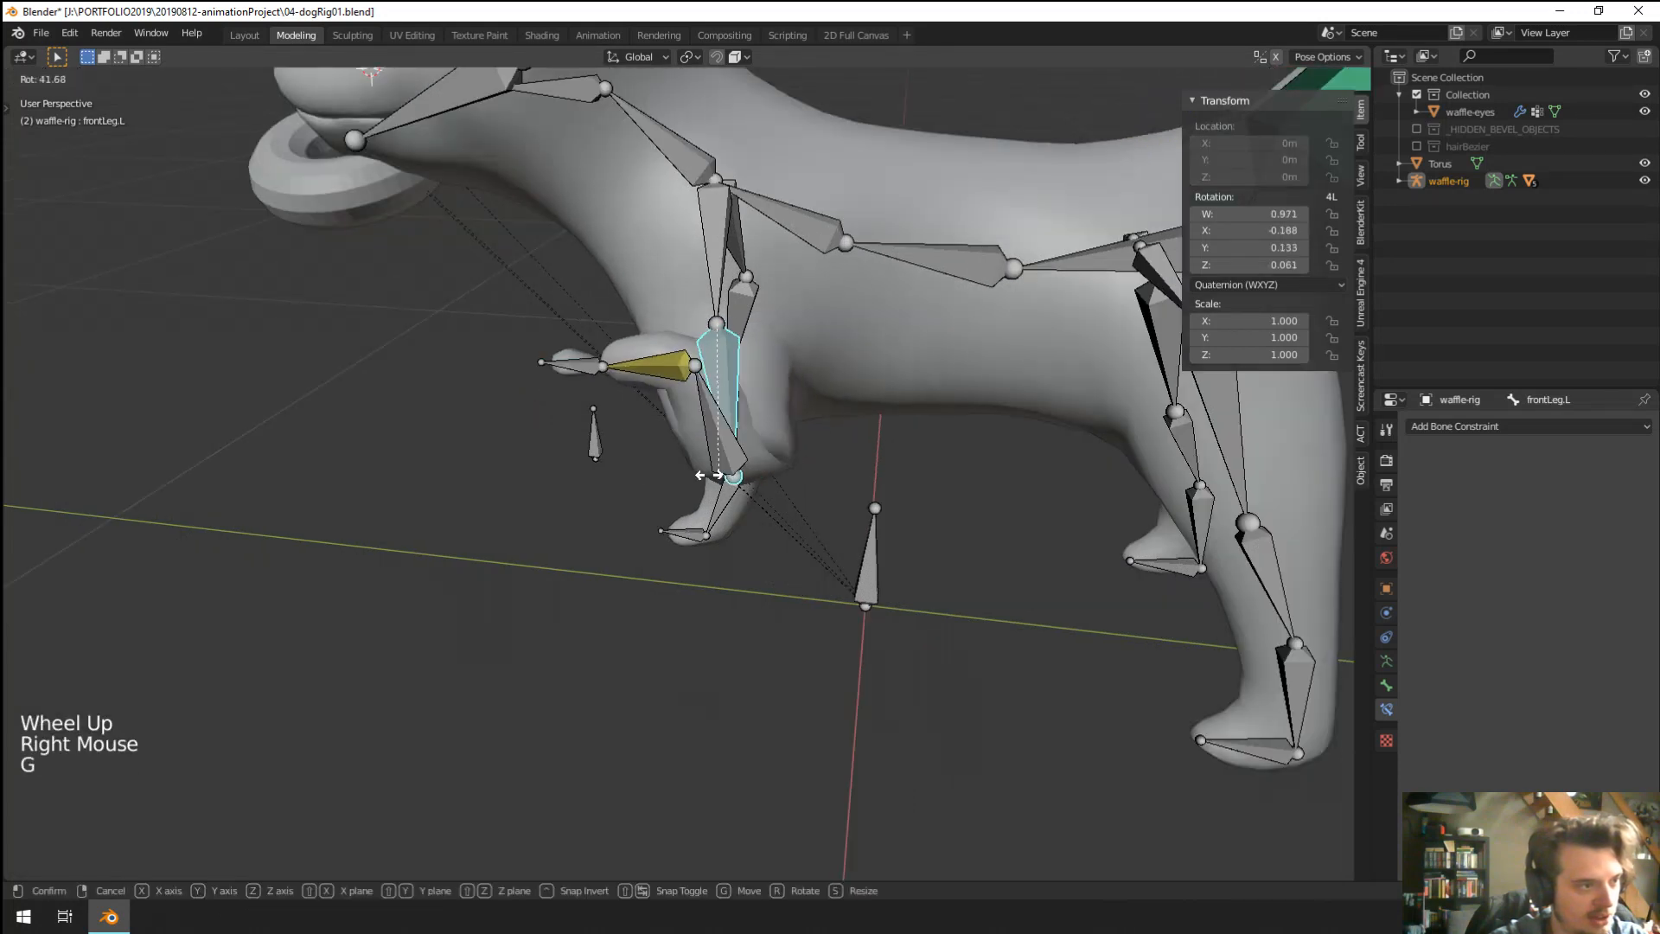
click(564, 365)
Move frontToes.L farther forward and up so the left front leg reaches out ahead of the chest.
right_click(562, 363)
right_click(561, 368)
key(g)
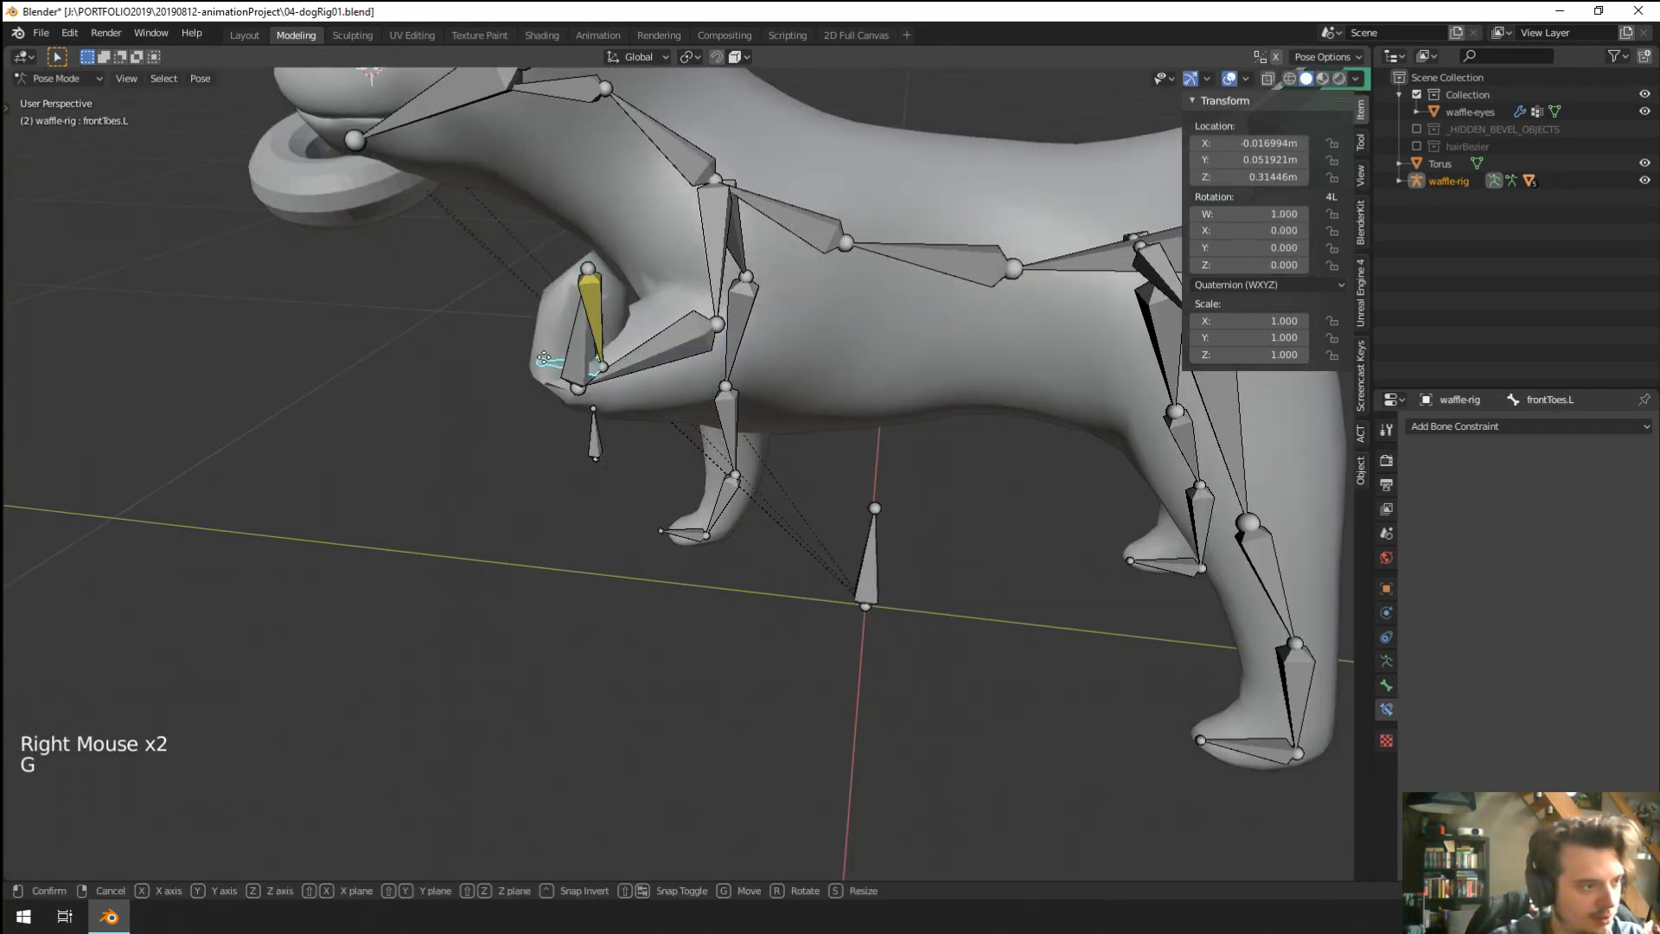
click(380, 285)
middle_drag(381, 285, 785, 428)
key(g)
click(880, 440)
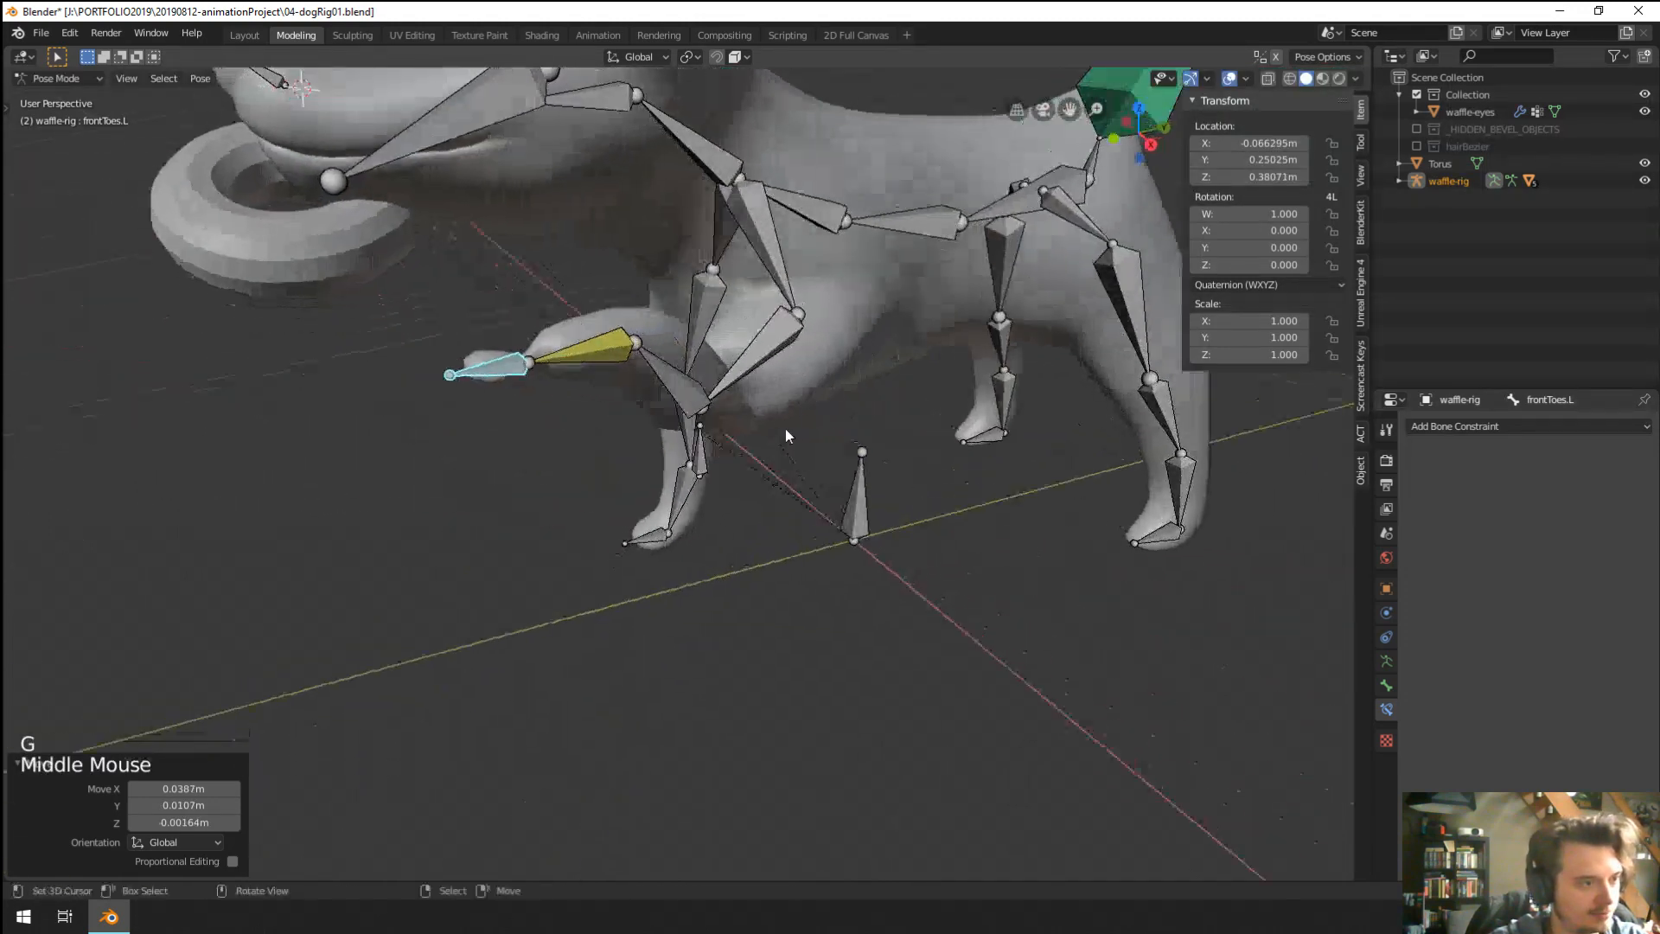
Reposition CTRL-frontLegPoleTarget.L several times, placing it above the raised leg in front of the chest.
scroll(646, 405, up, 2)
middle_drag(646, 405, 628, 412)
right_click(644, 425)
scroll(644, 426, down, 3)
key(g)
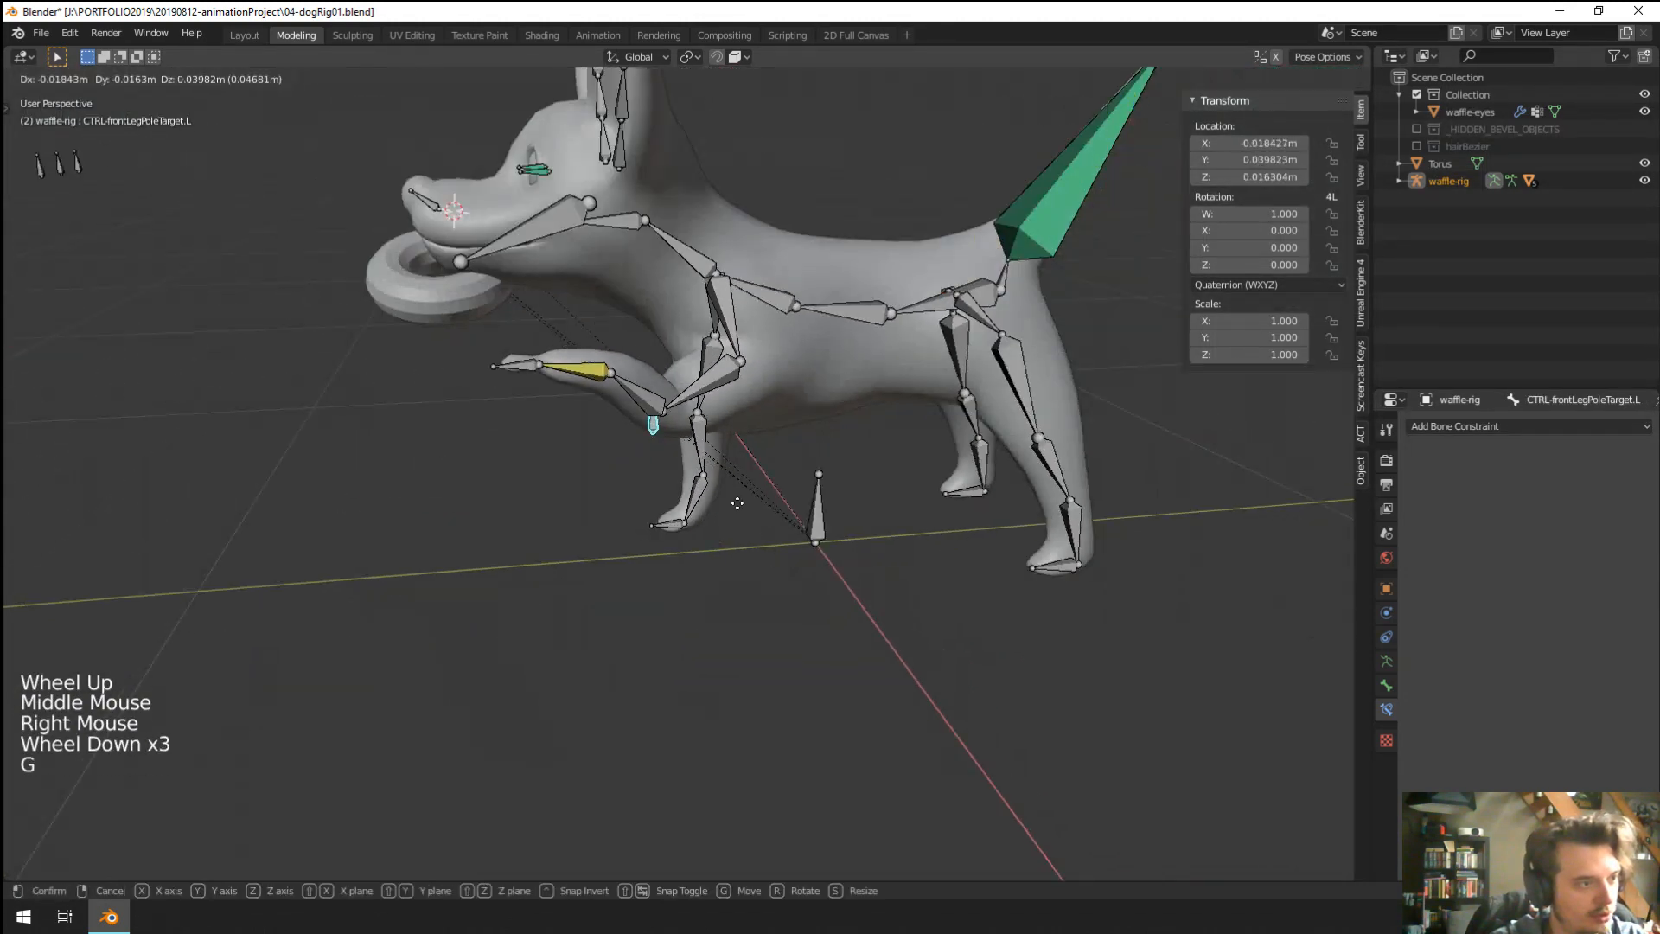
middle_click(708, 530)
key(g)
click(626, 363)
middle_drag(626, 364, 588, 389)
key(g)
click(839, 367)
key(g)
click(529, 394)
middle_drag(588, 389, 687, 367)
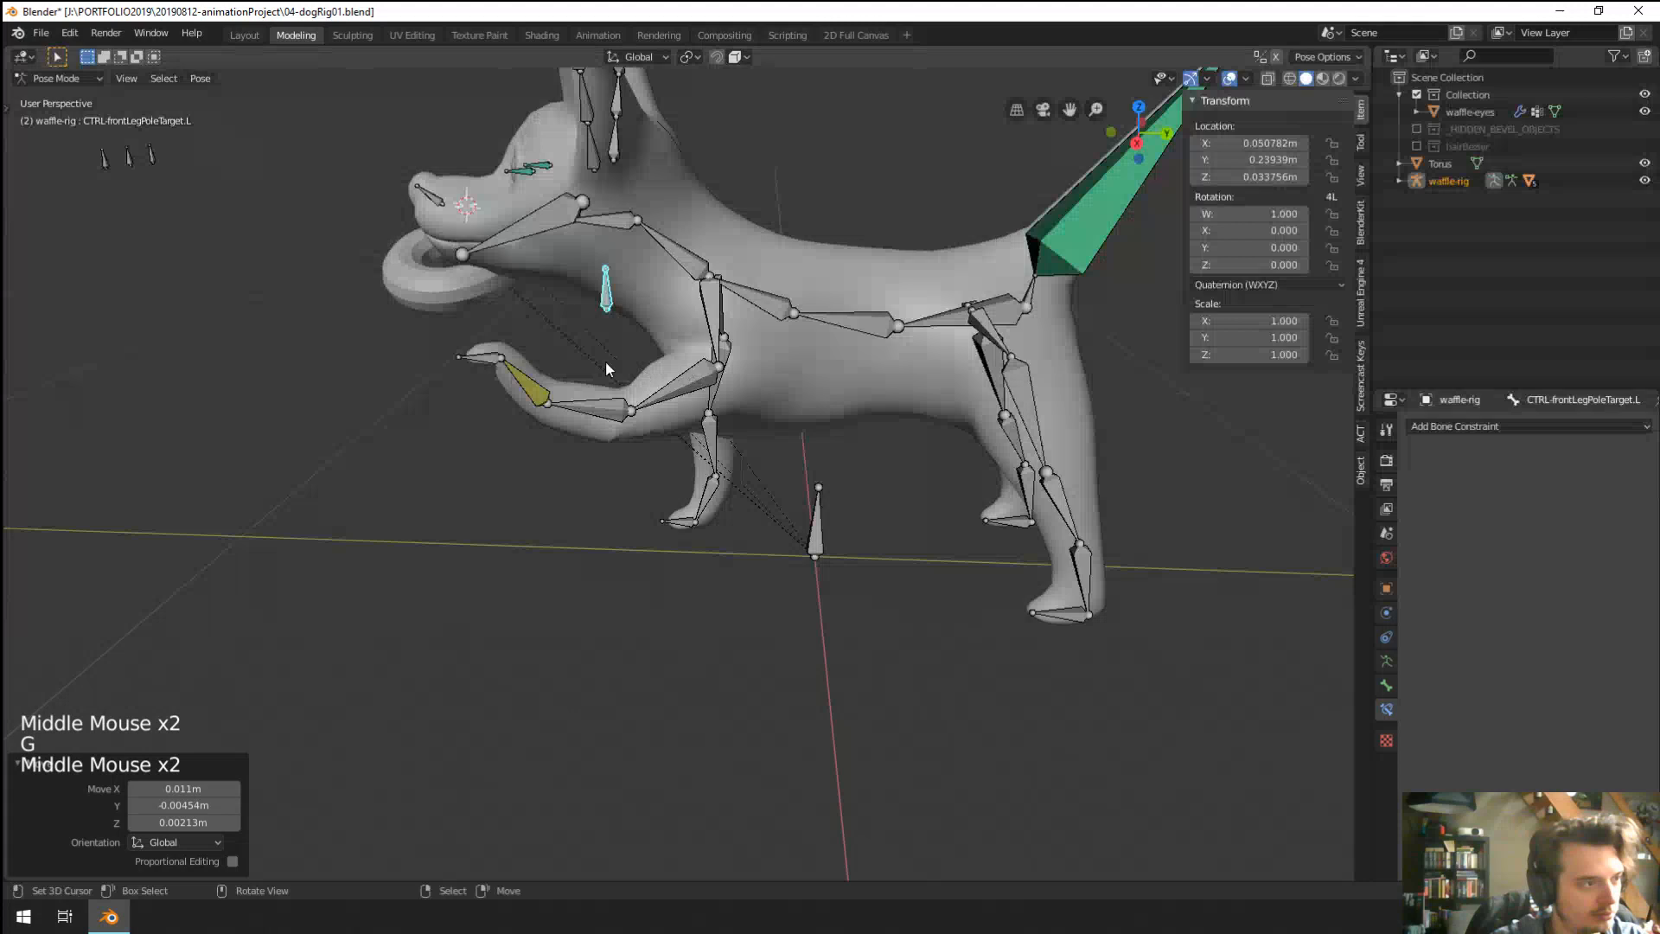
Test-move frontToes.L alone and together with CTRL-frontLegPoleTarget.L, restoring their positions.
right_click(481, 364)
key(g)
click(560, 401)
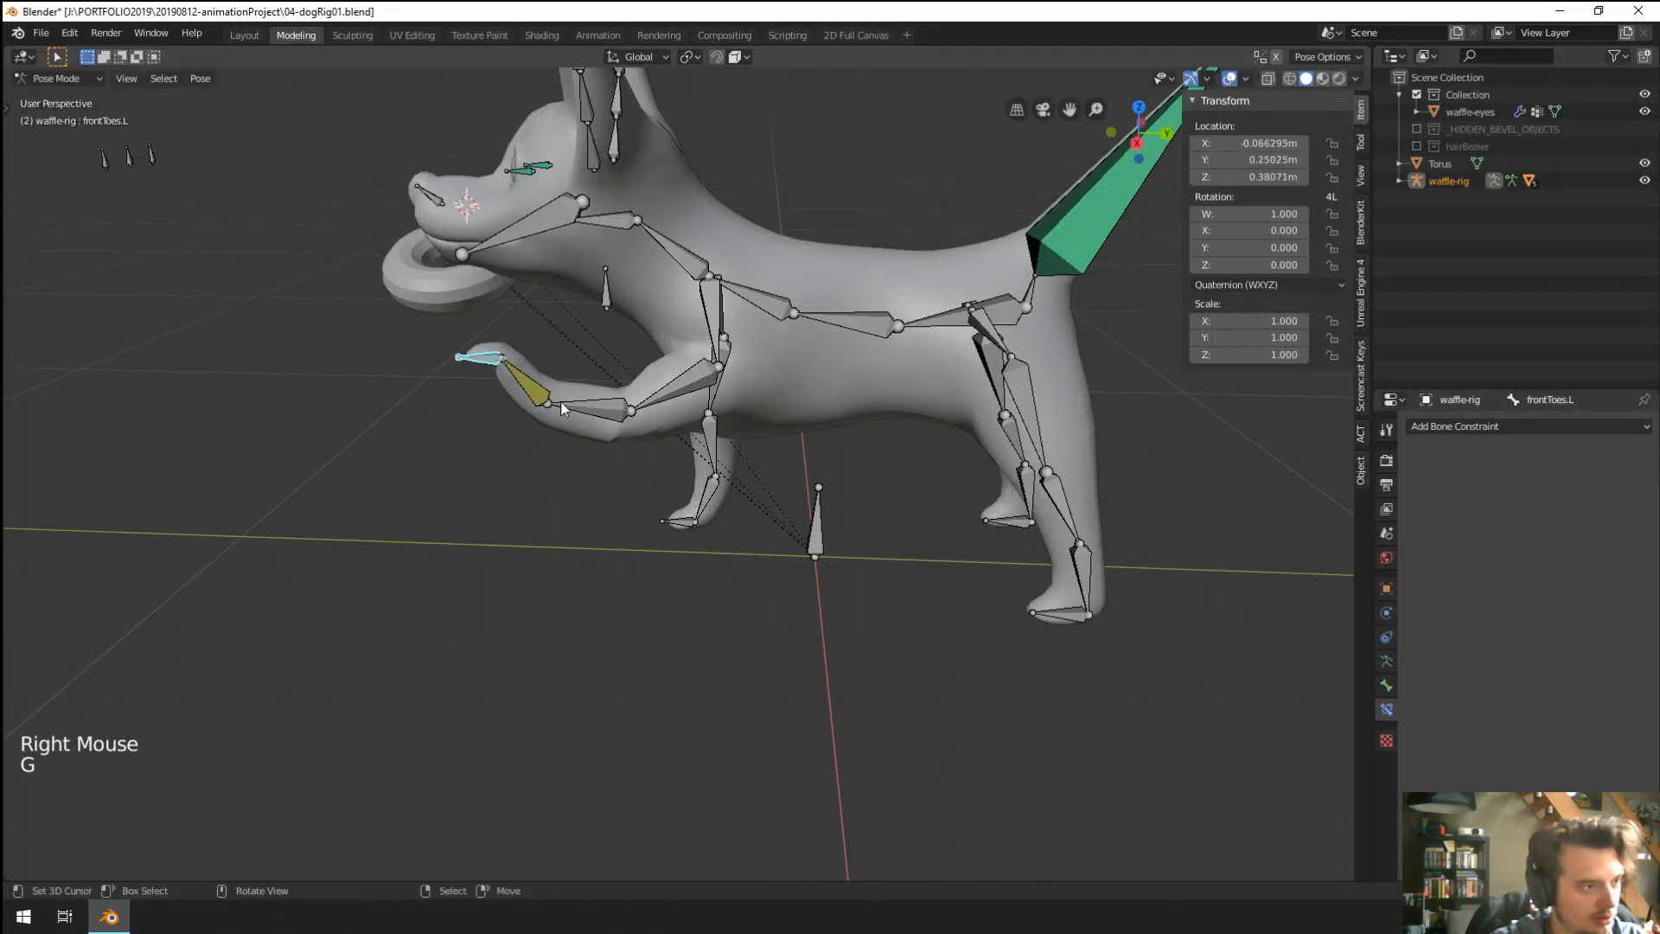
shift+right_click(605, 299)
key(g)
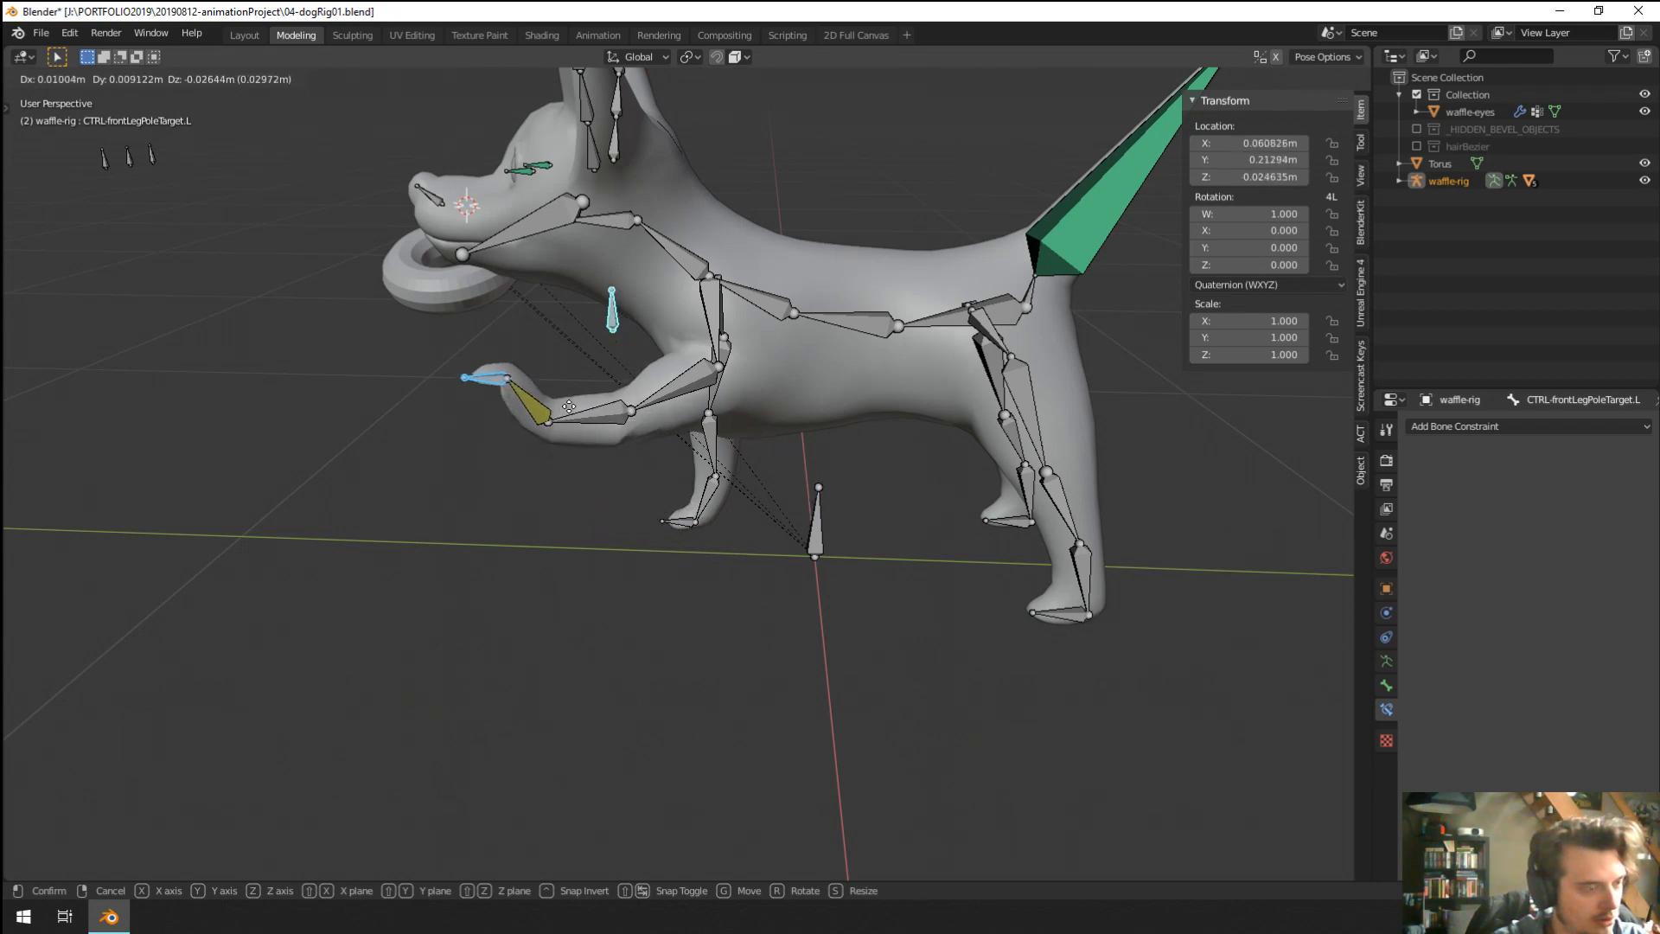
click(566, 410)
middle_drag(571, 410, 653, 415)
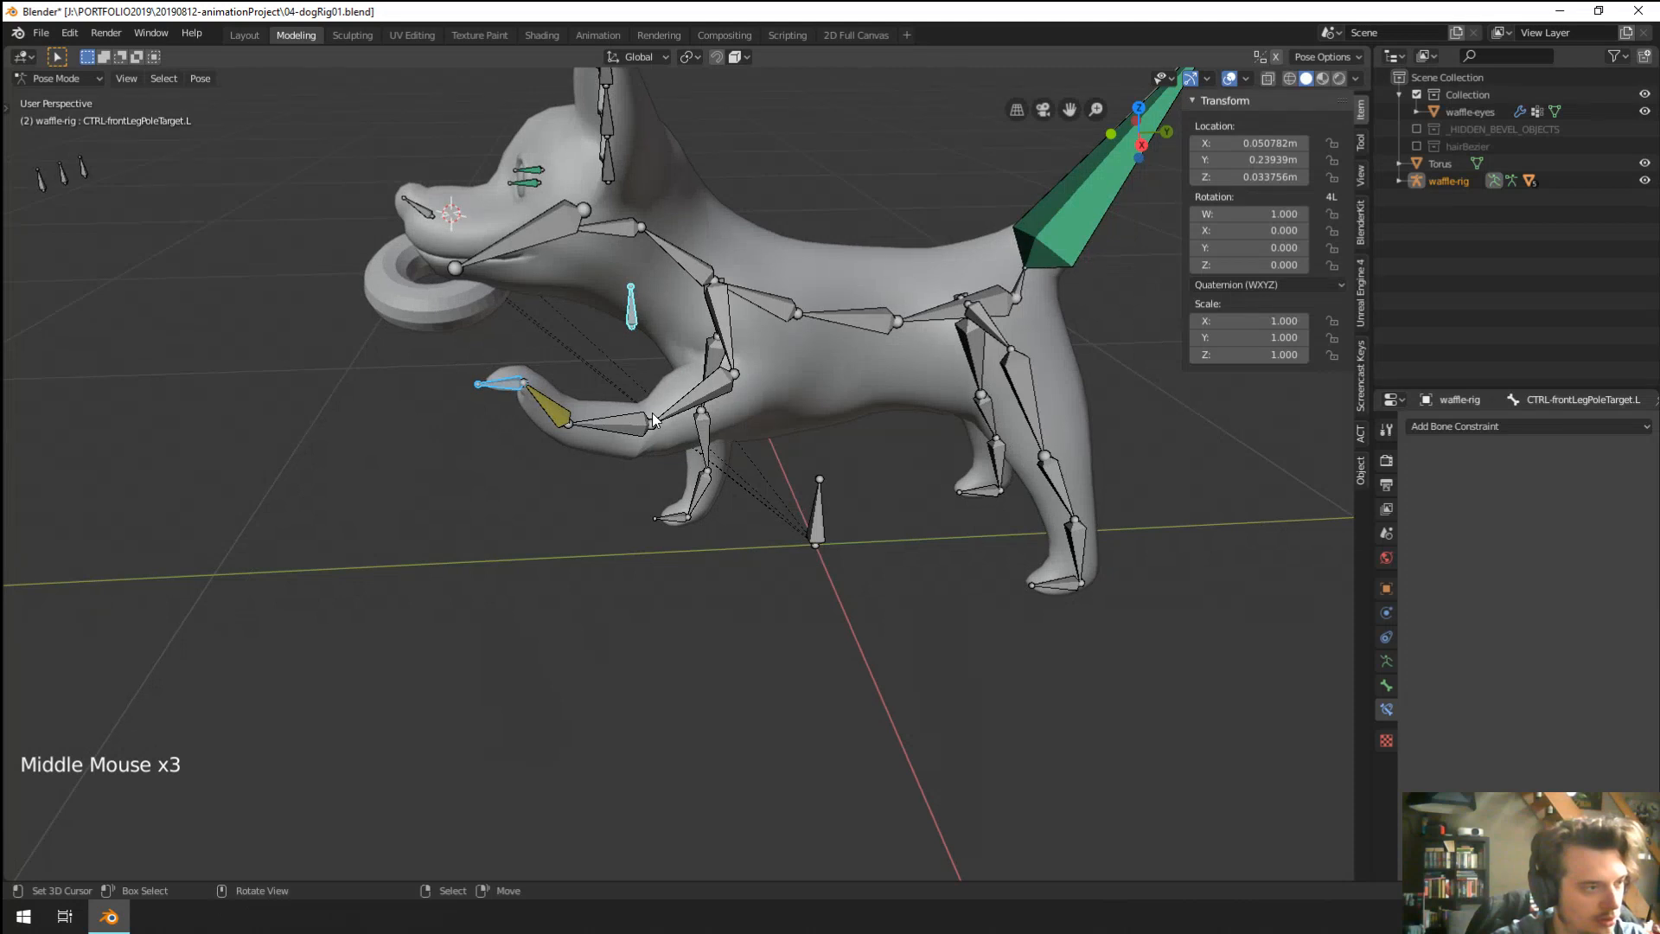
Clear the rotation and location of all bones.
key(a)
key(alt+r)
key(alt+g)
Test-lift frontToes.L forward twice from the side to compare how the leg bends, cancelling each move.
scroll(683, 553, up, 2)
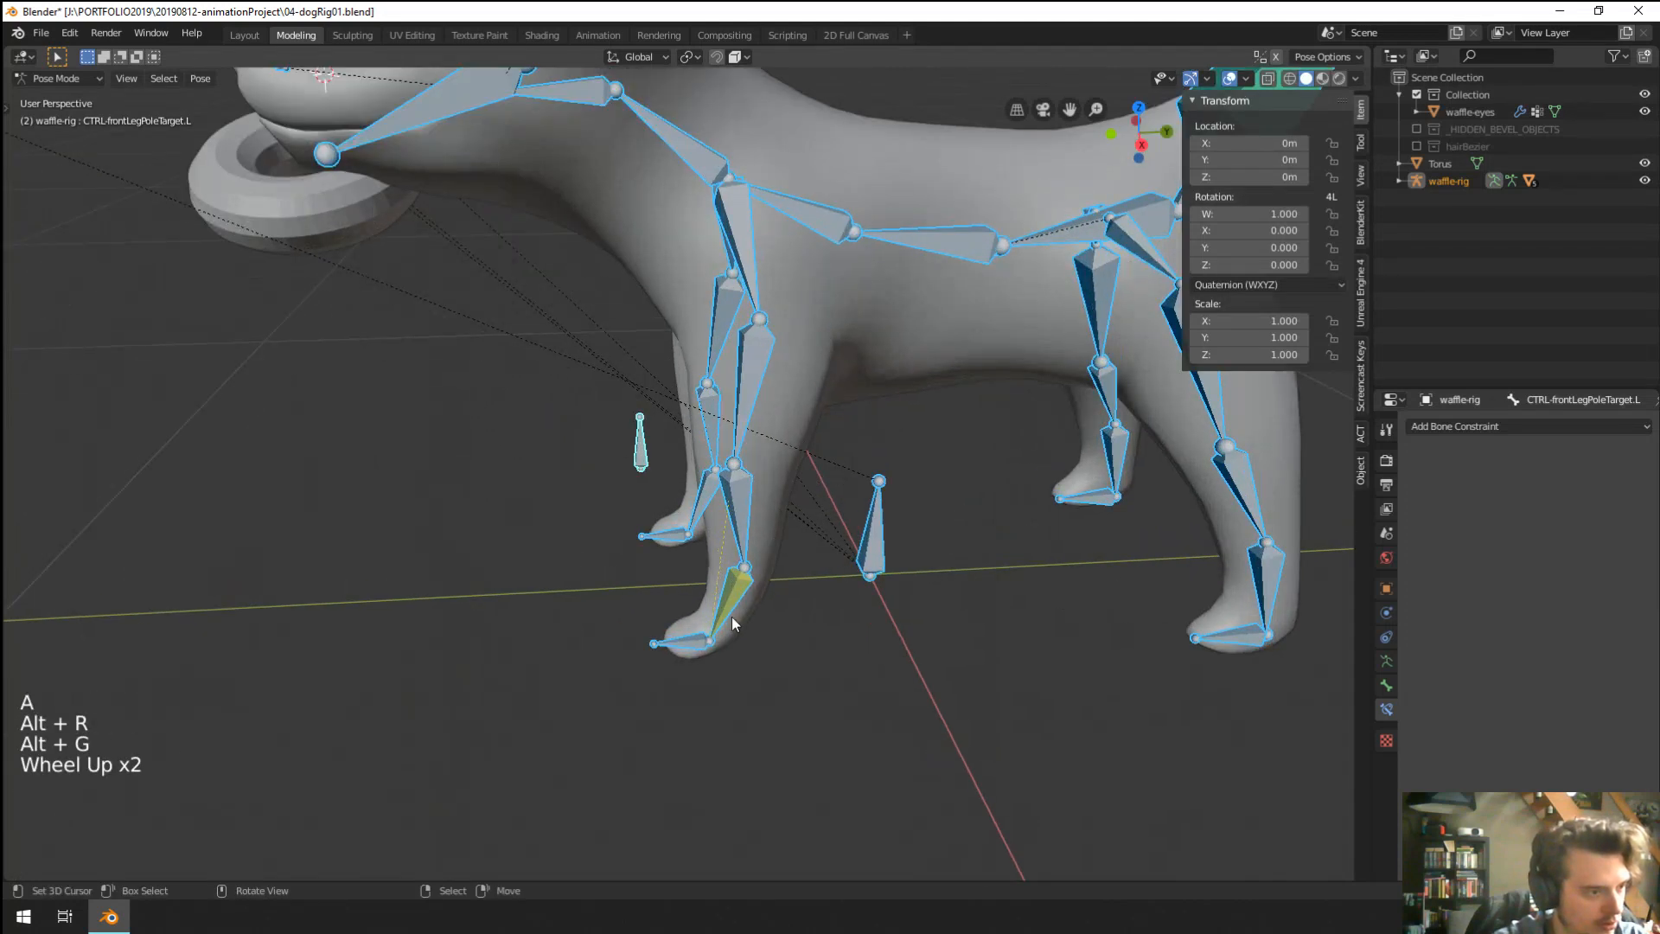
right_click(706, 651)
middle_drag(706, 651, 657, 571)
key(g)
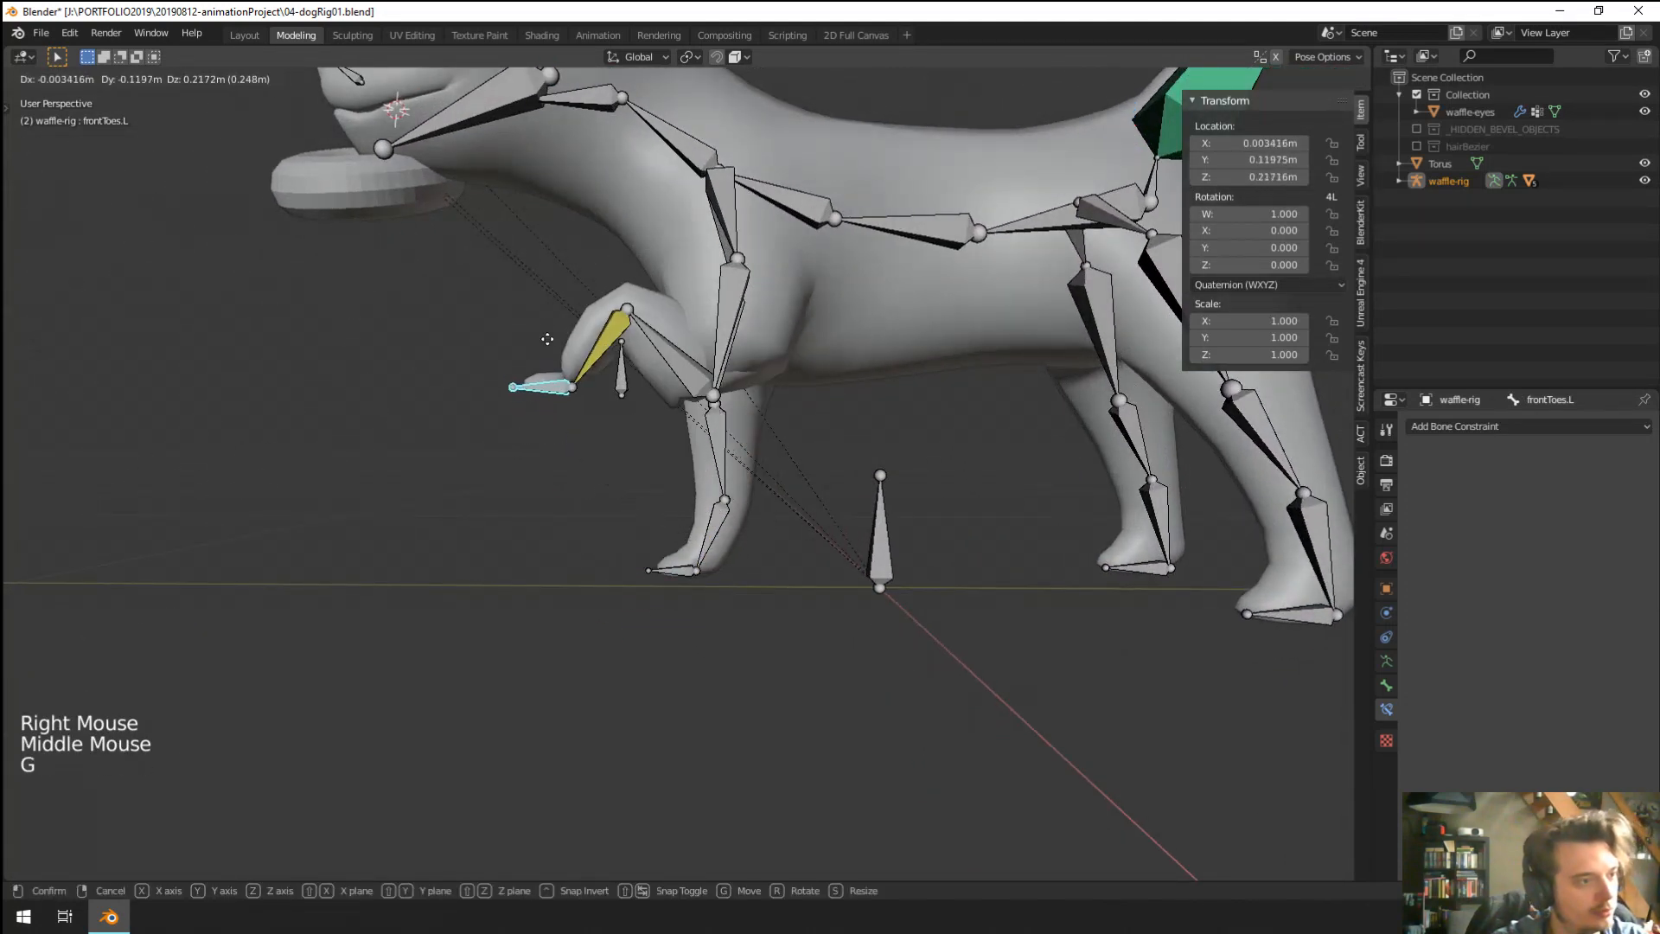
right_click(630, 467)
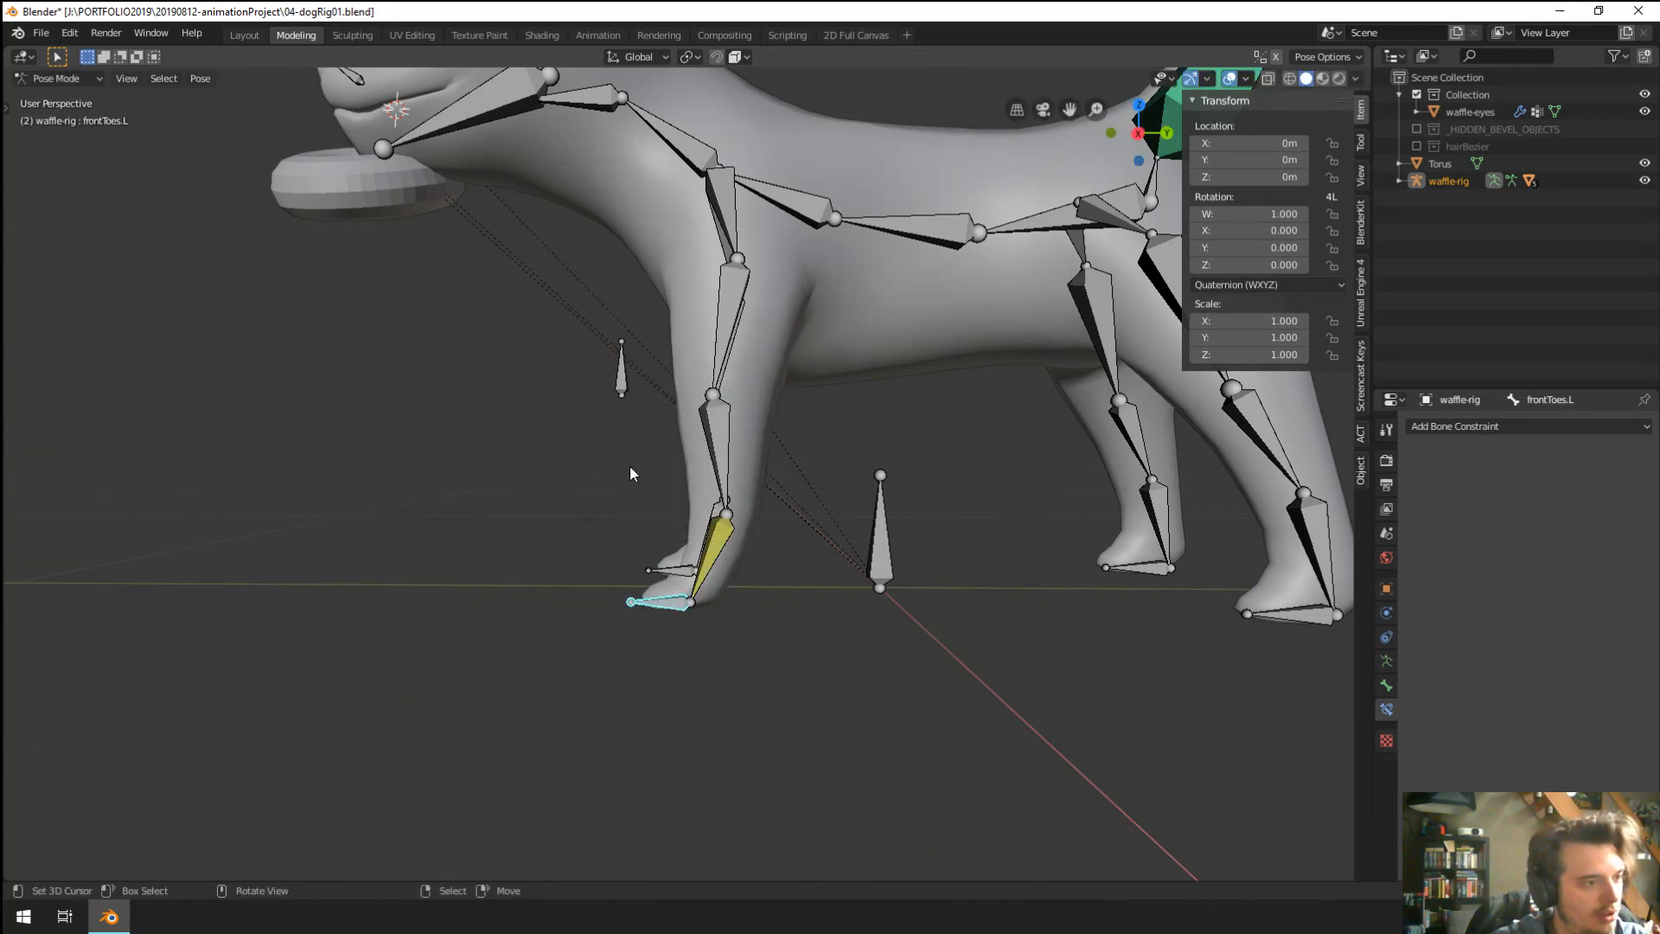
shift+right_click(883, 589)
right_click(665, 609)
key(g)
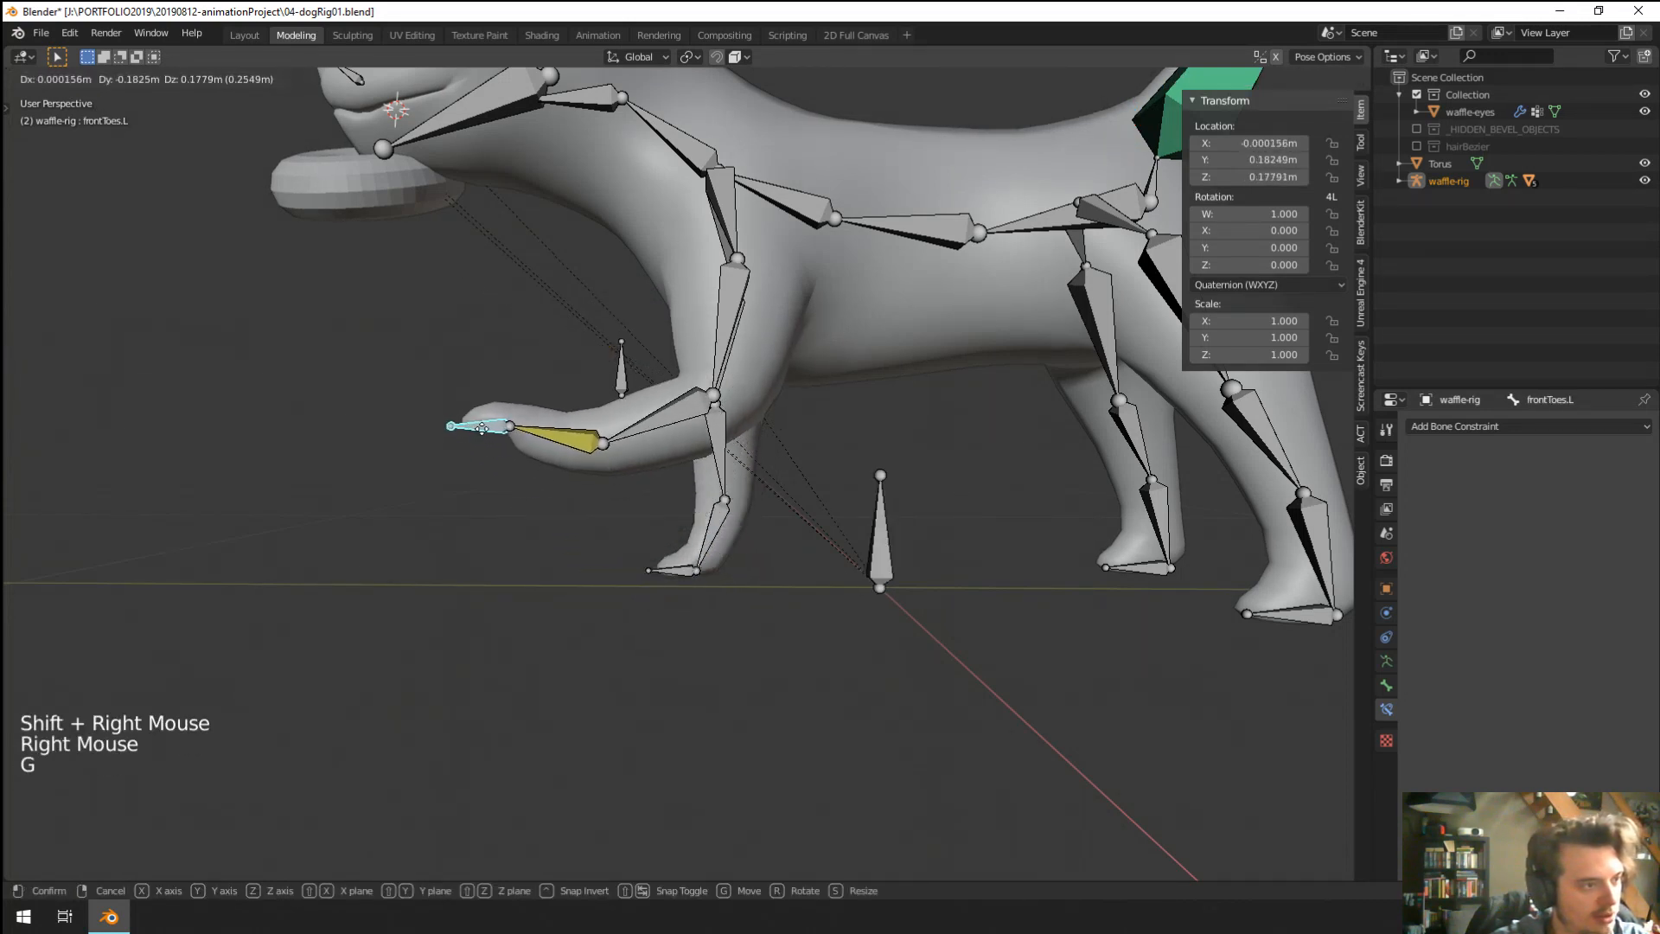
right_click(884, 586)
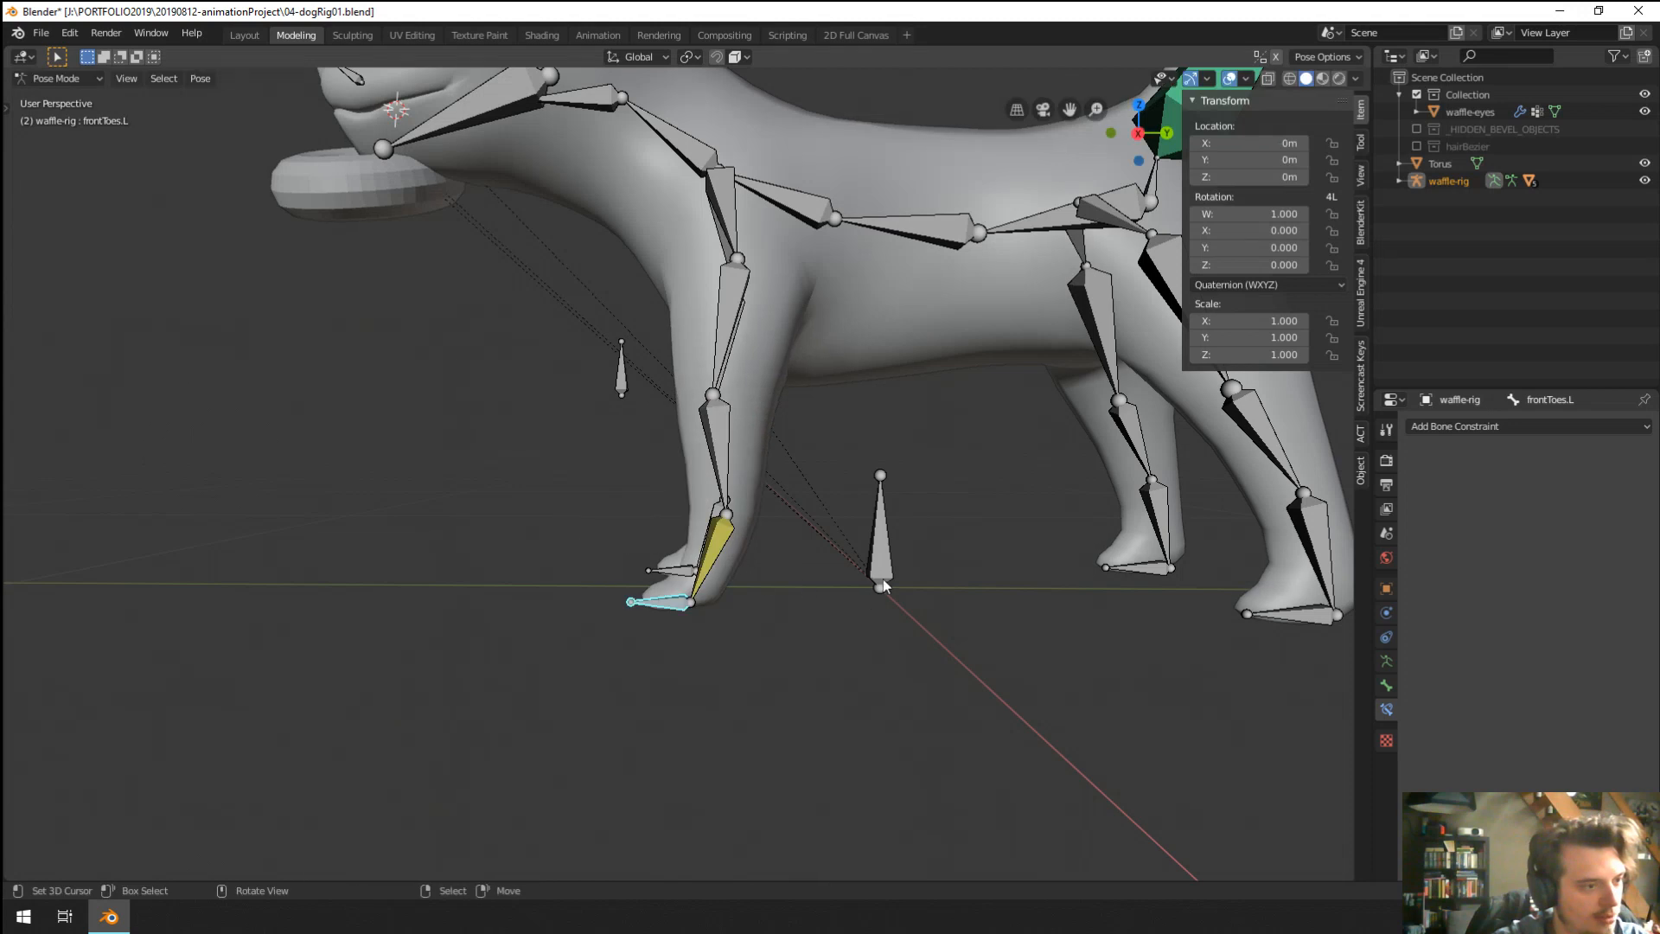
Clear the pole target bone from frontPaw.L's IK constraint and test-lift frontToes.L, cancelling the move.
right_click(705, 531)
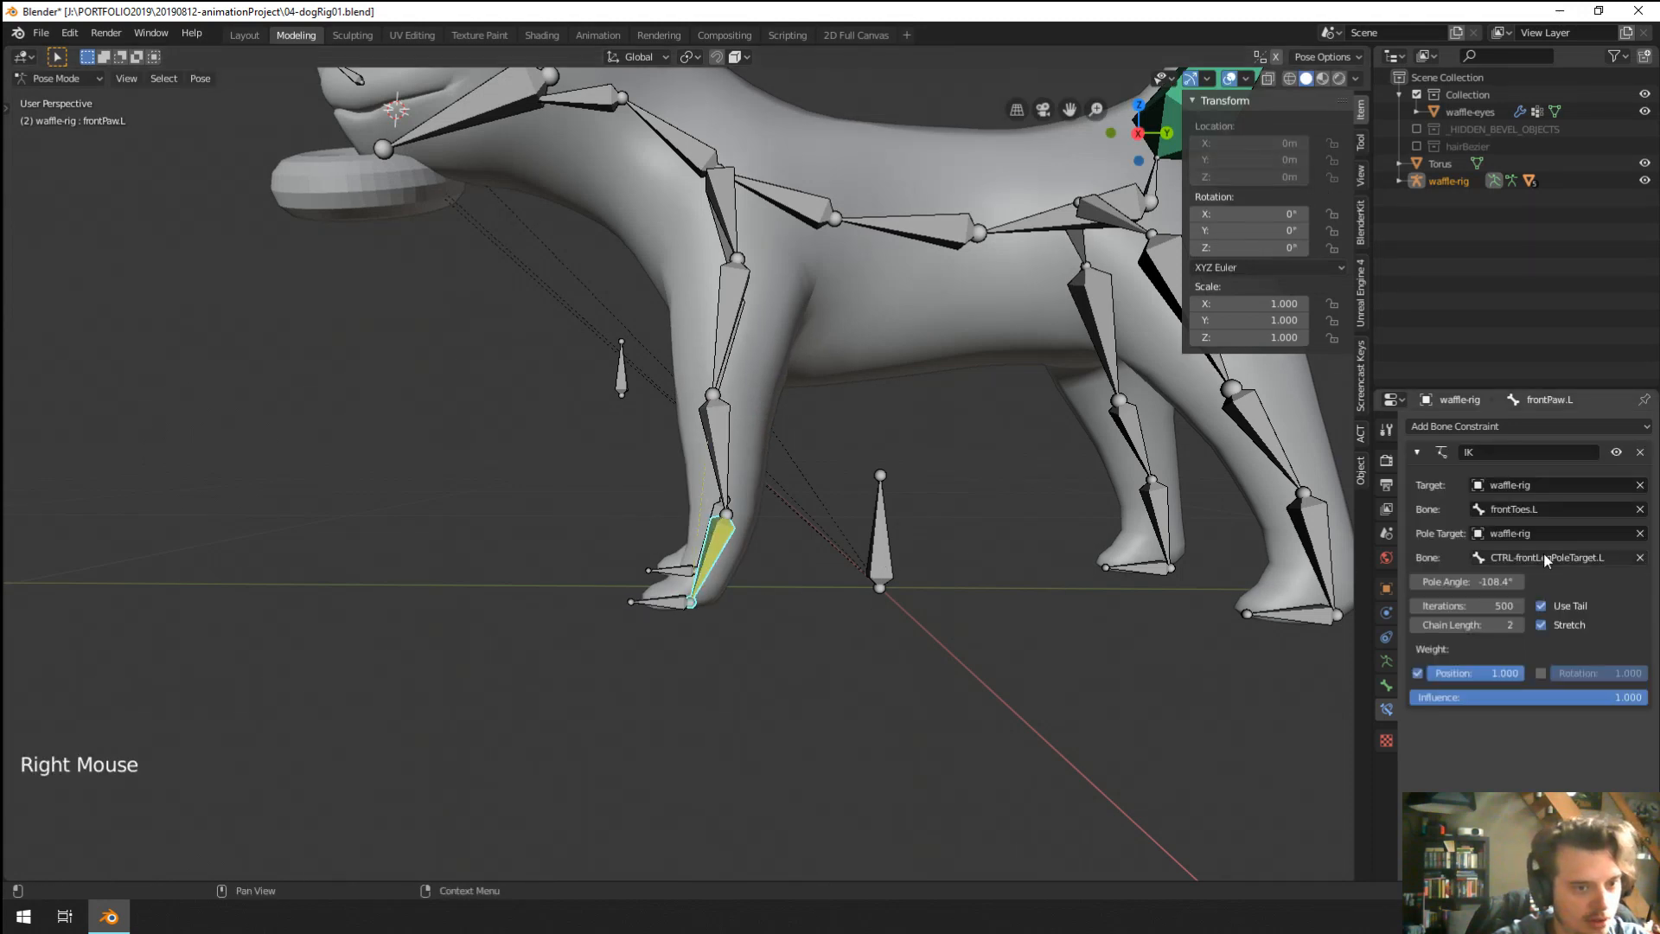
click(1639, 557)
right_click(667, 608)
key(g)
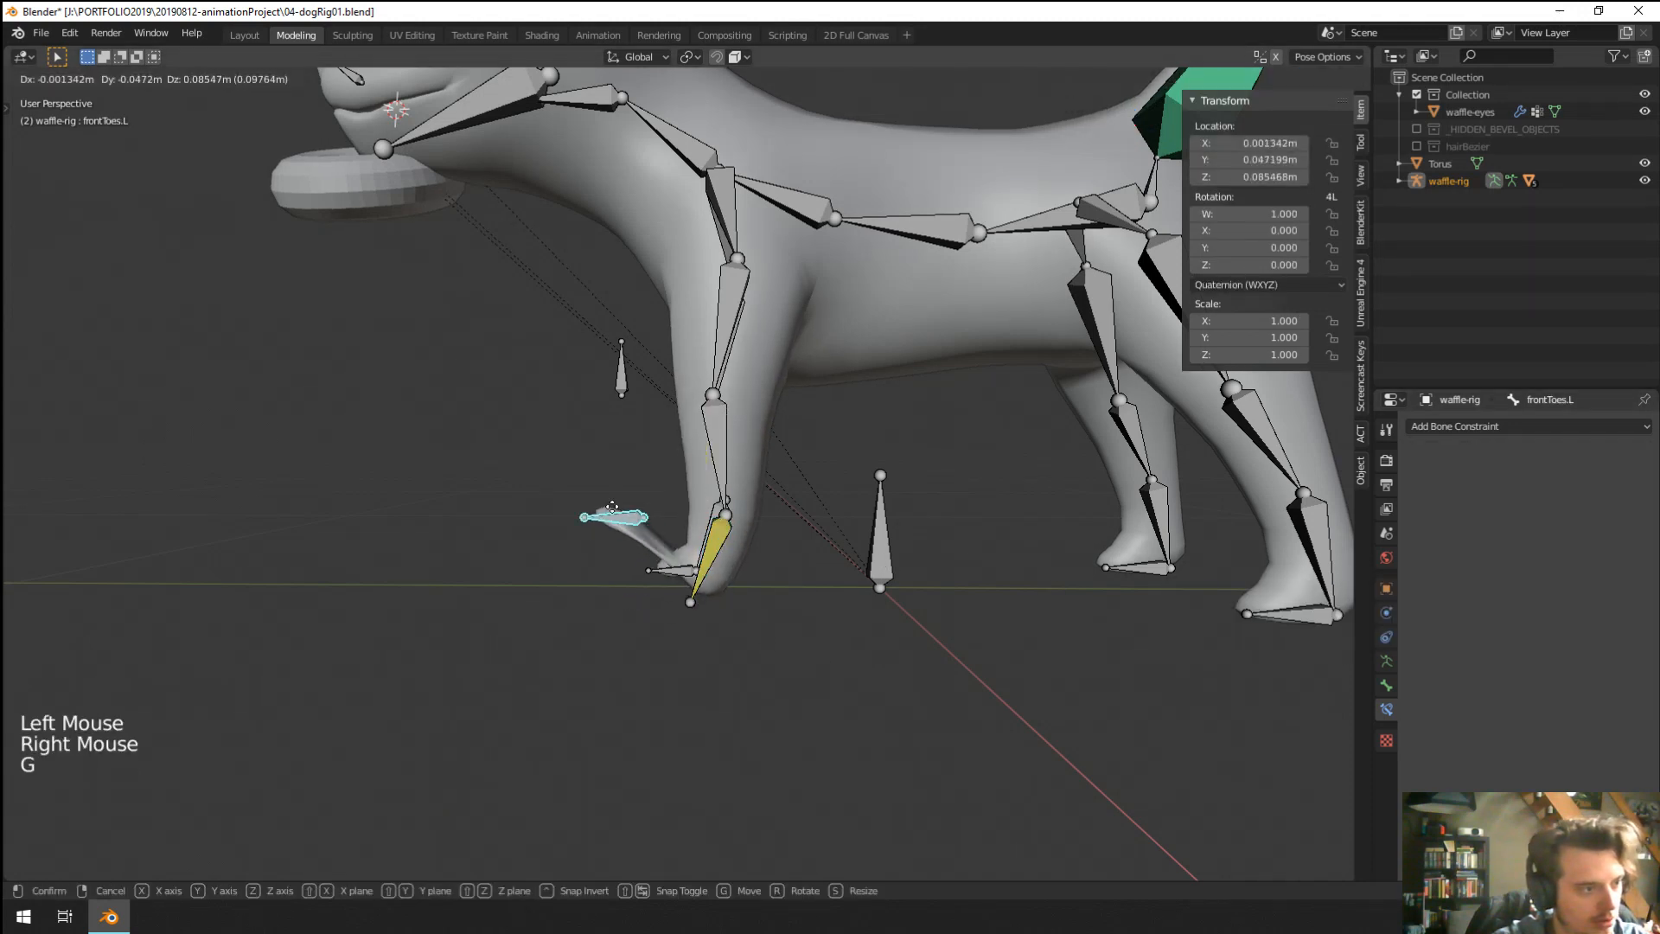
right_click(616, 500)
Clear the waffle-rig pole target from frontPaw.L's IK constraint and test-move frontToes.L, cancelling the move.
right_click(713, 540)
middle_drag(714, 541, 763, 619)
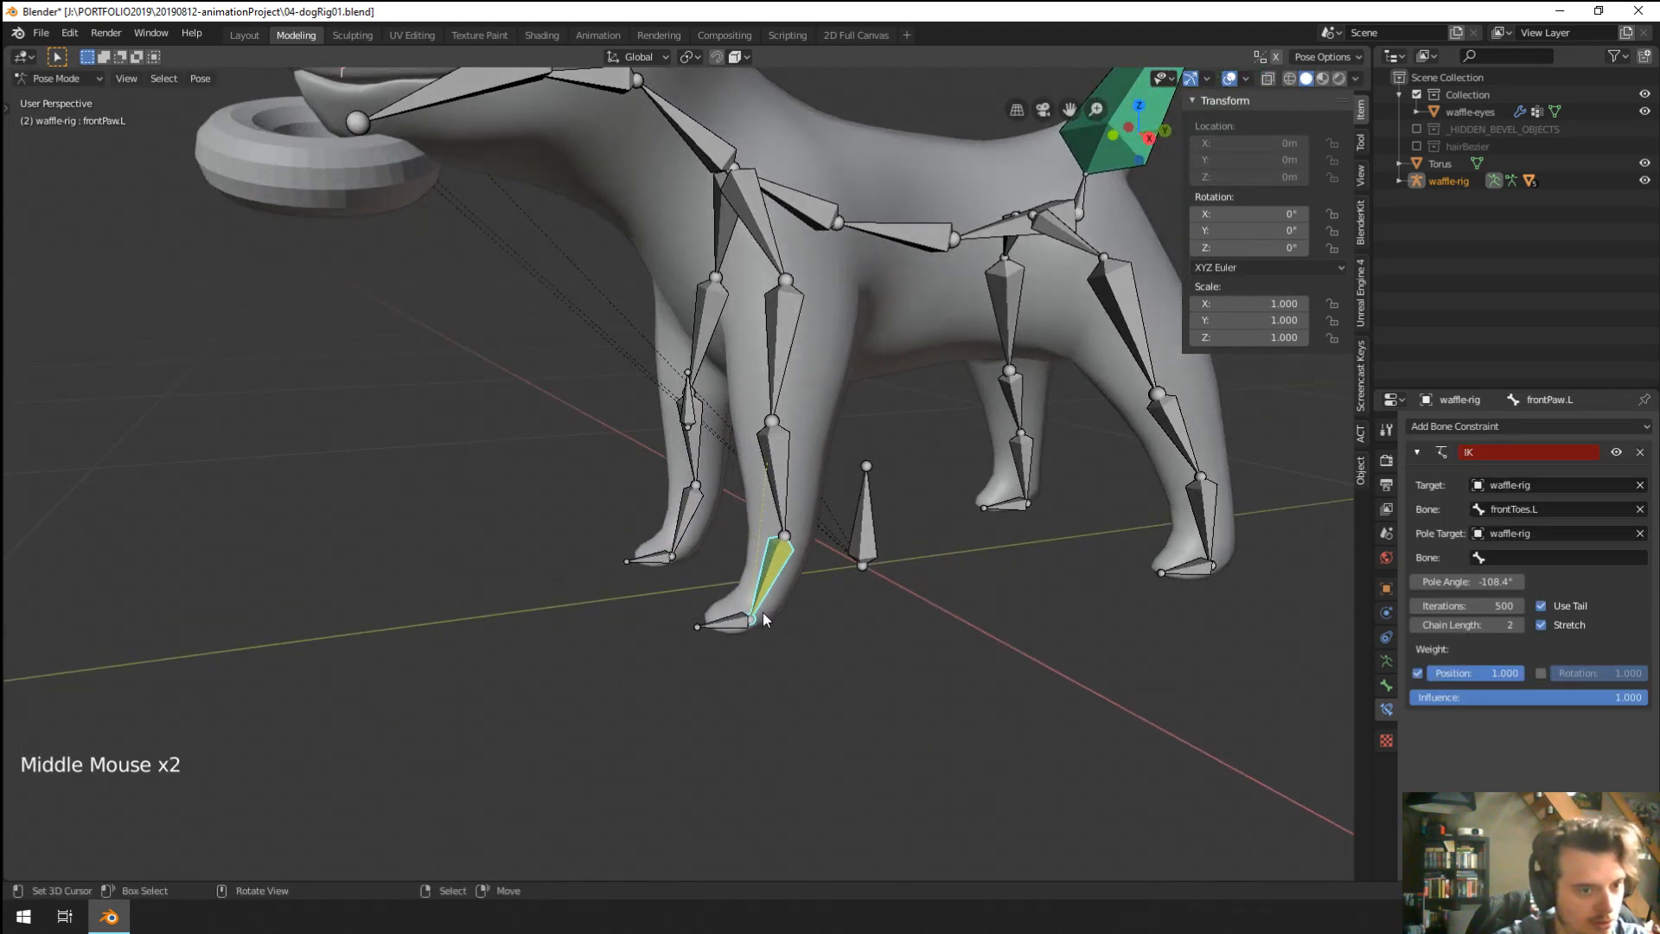
click(1640, 537)
right_click(709, 624)
key(g)
right_click(644, 558)
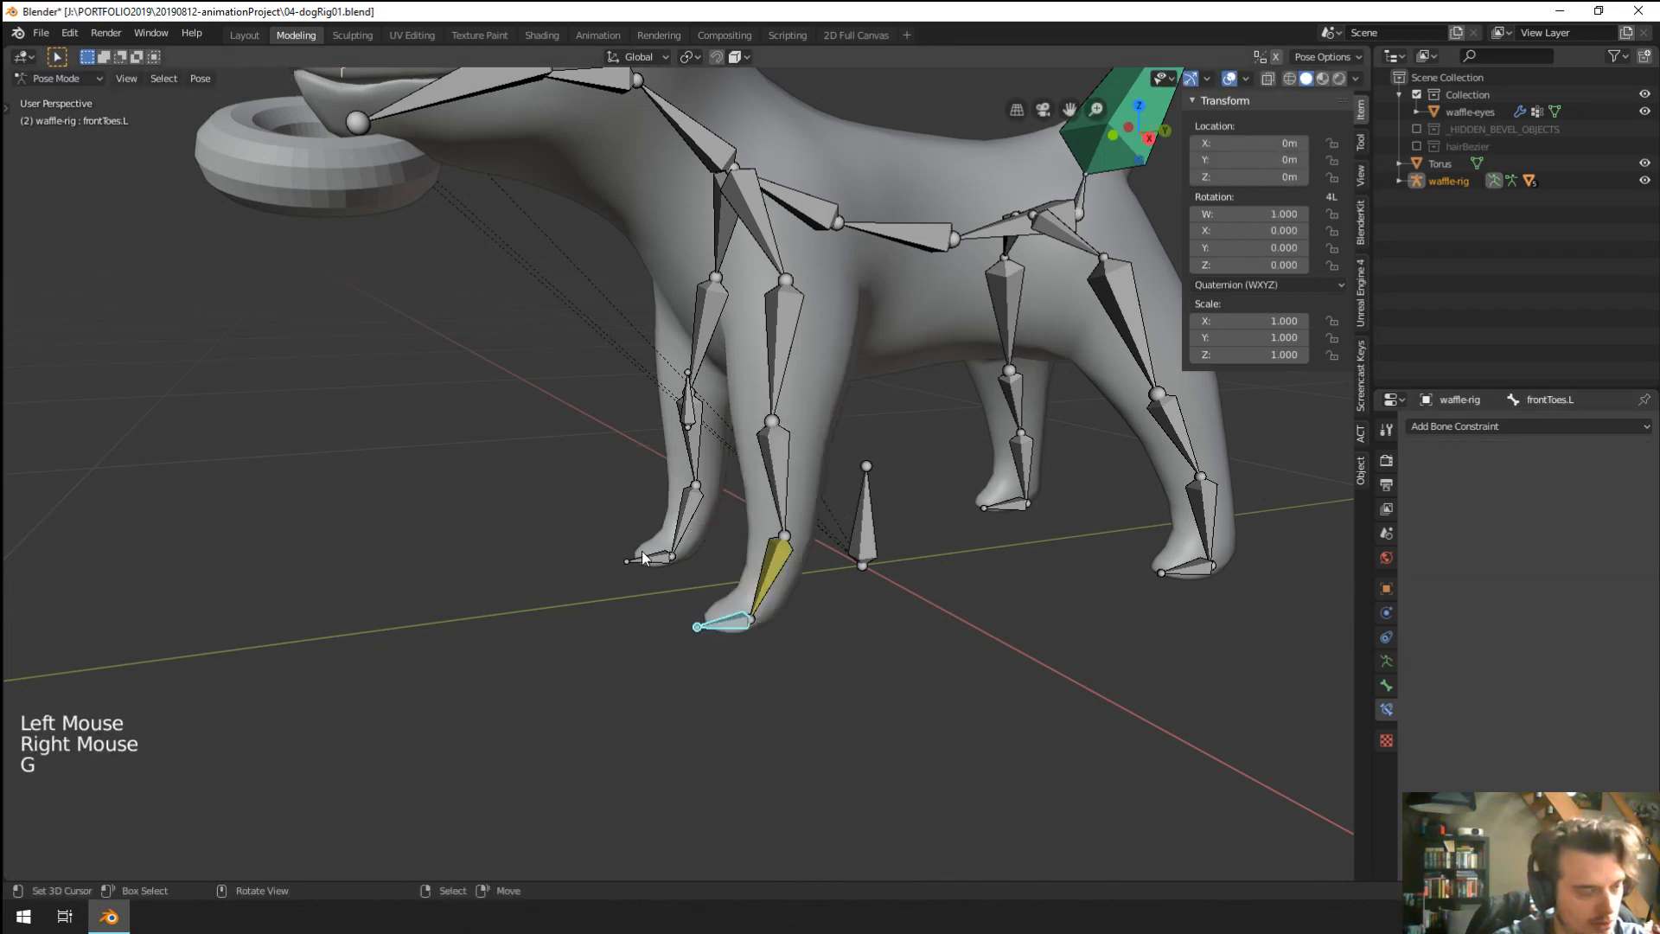
Lift frontToes.L forward and swing the upper bone frontLeg.L forward to test how the left front leg bends.
middle_drag(644, 558, 618, 511)
key(g)
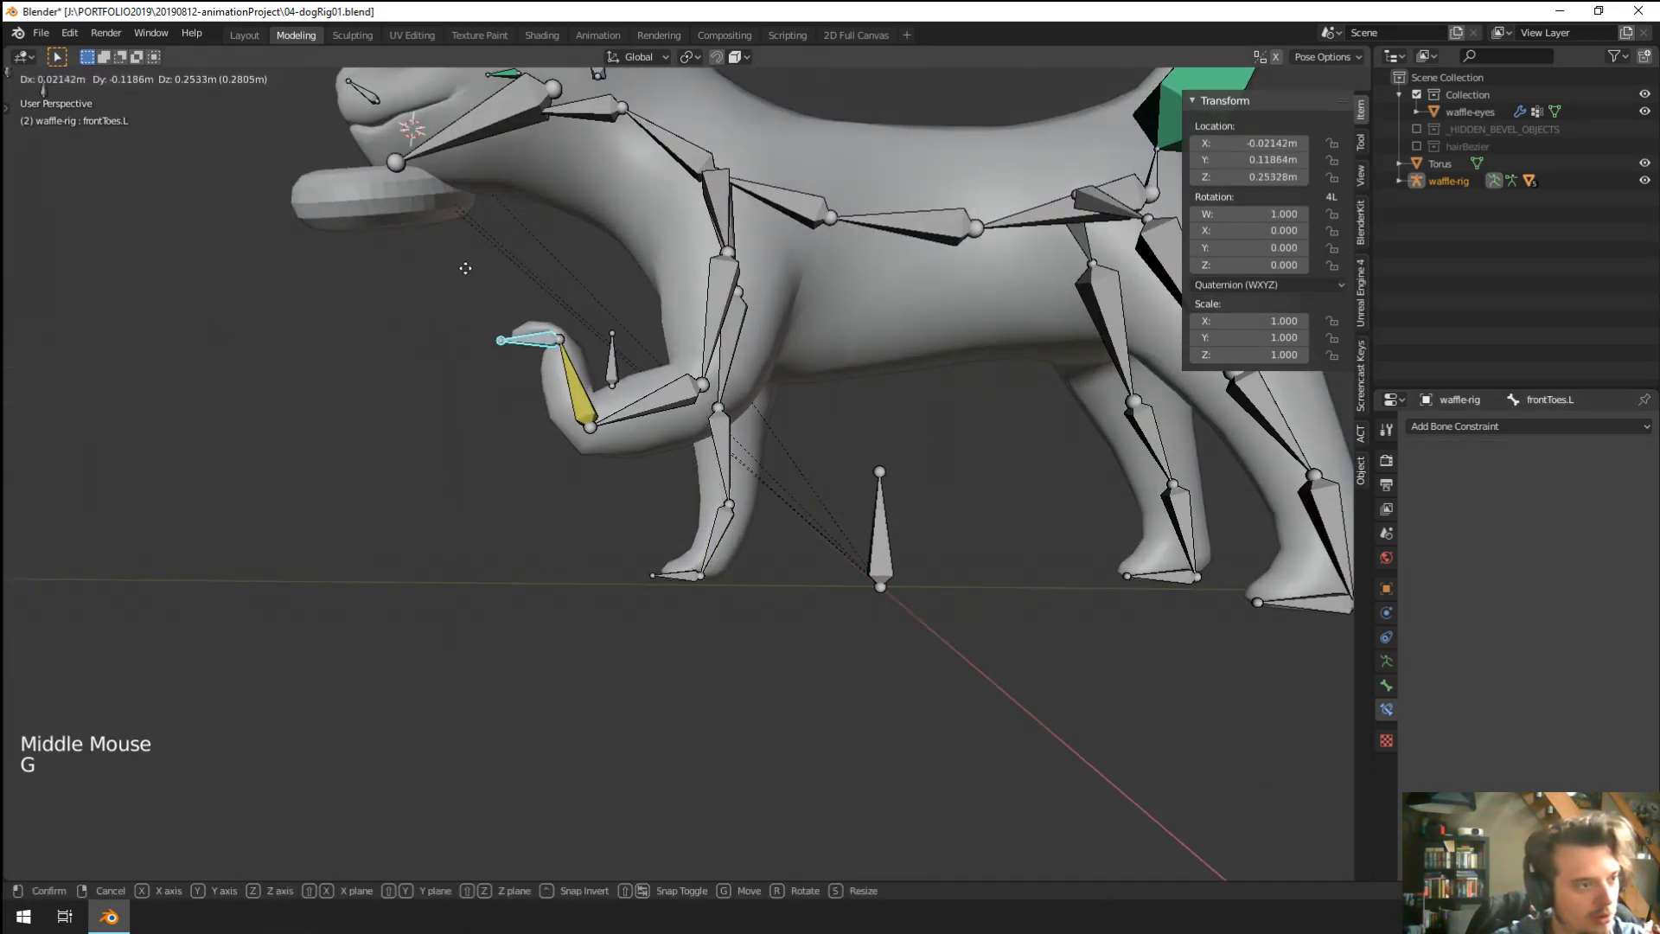
click(467, 269)
right_click(726, 322)
key(g)
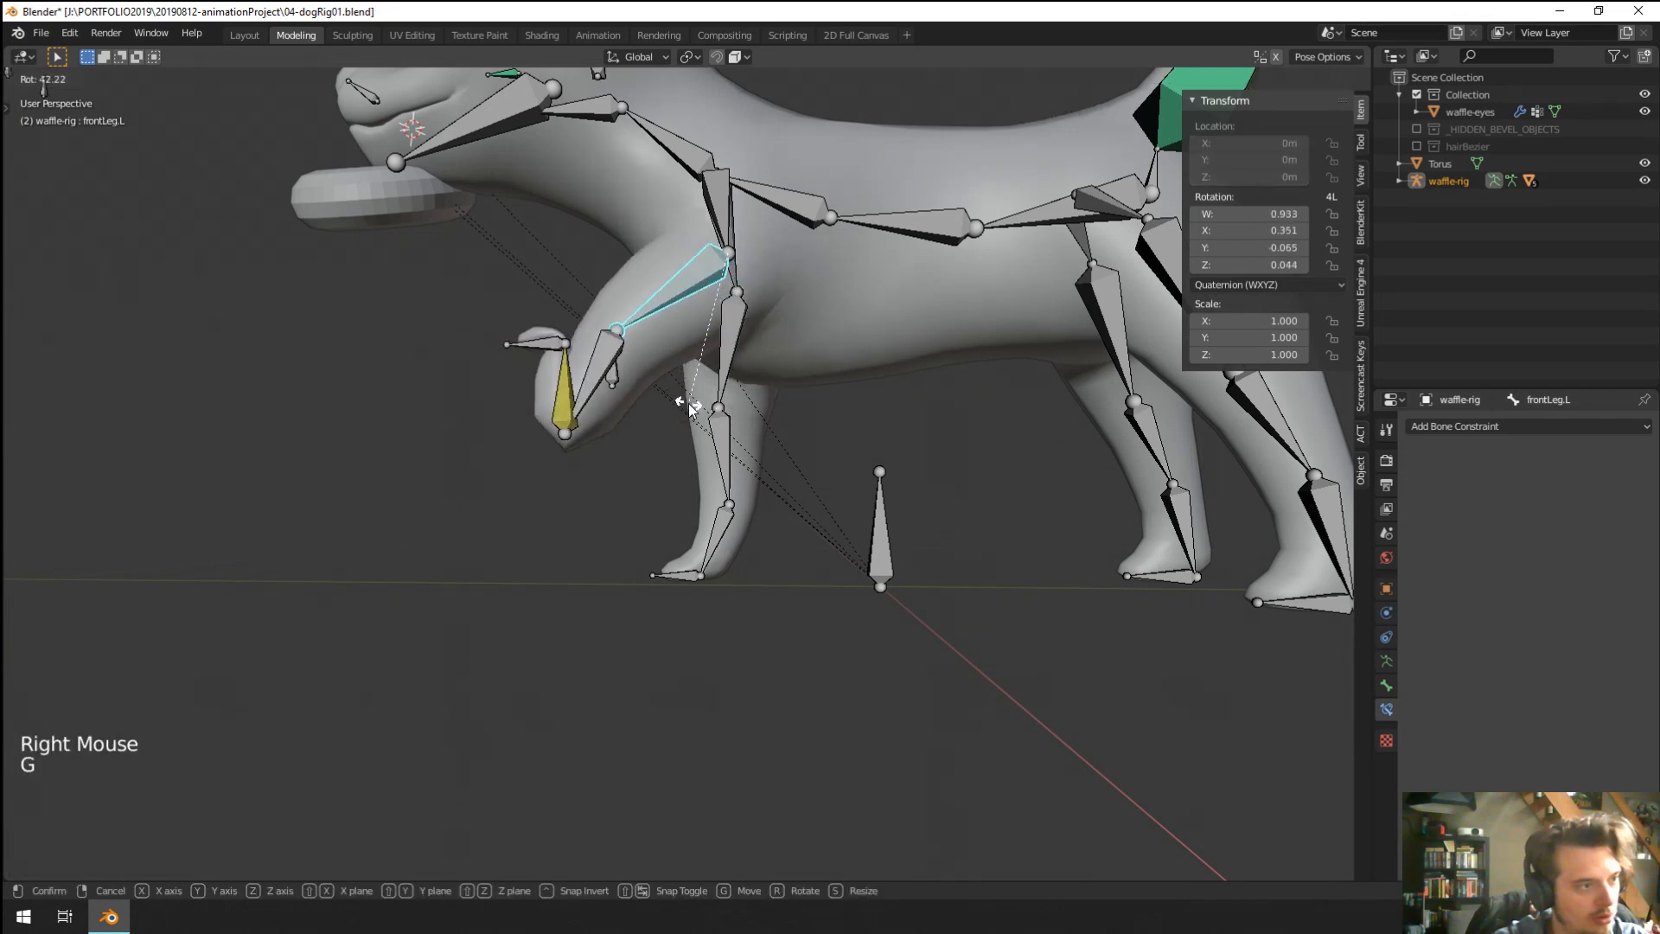
click(683, 407)
Reposition frontToes.L several times in front of the chest to test the lower leg's IK bend.
right_click(538, 344)
key(g)
click(432, 287)
middle_drag(493, 419, 536, 422)
key(g)
click(471, 486)
key(g)
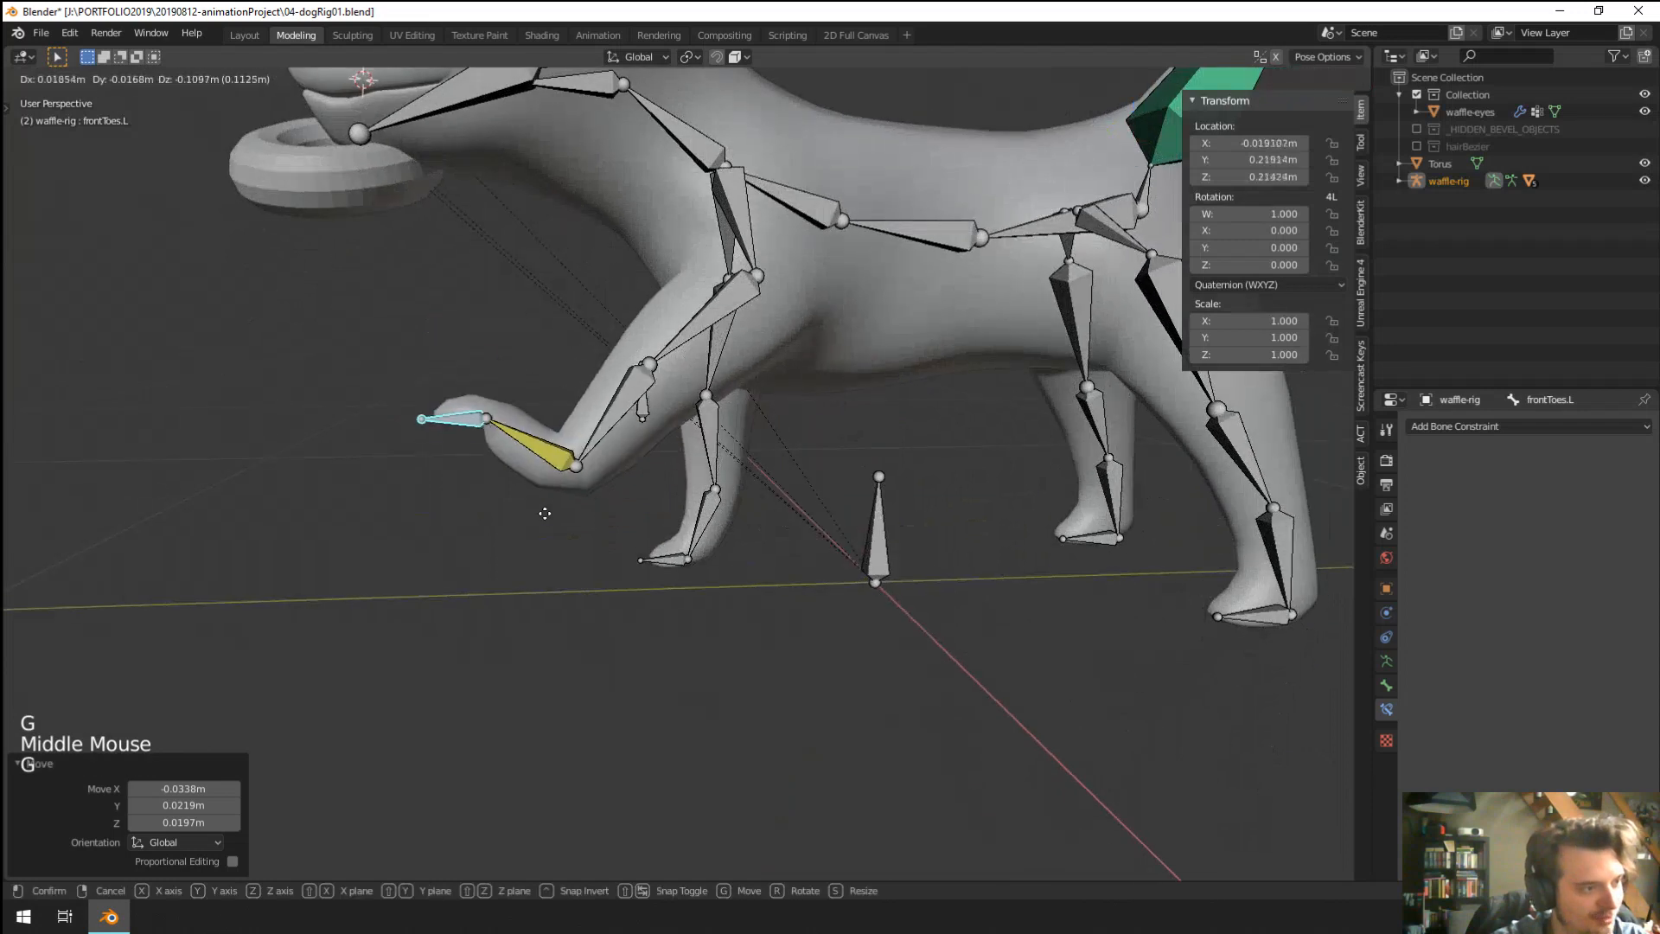
click(549, 387)
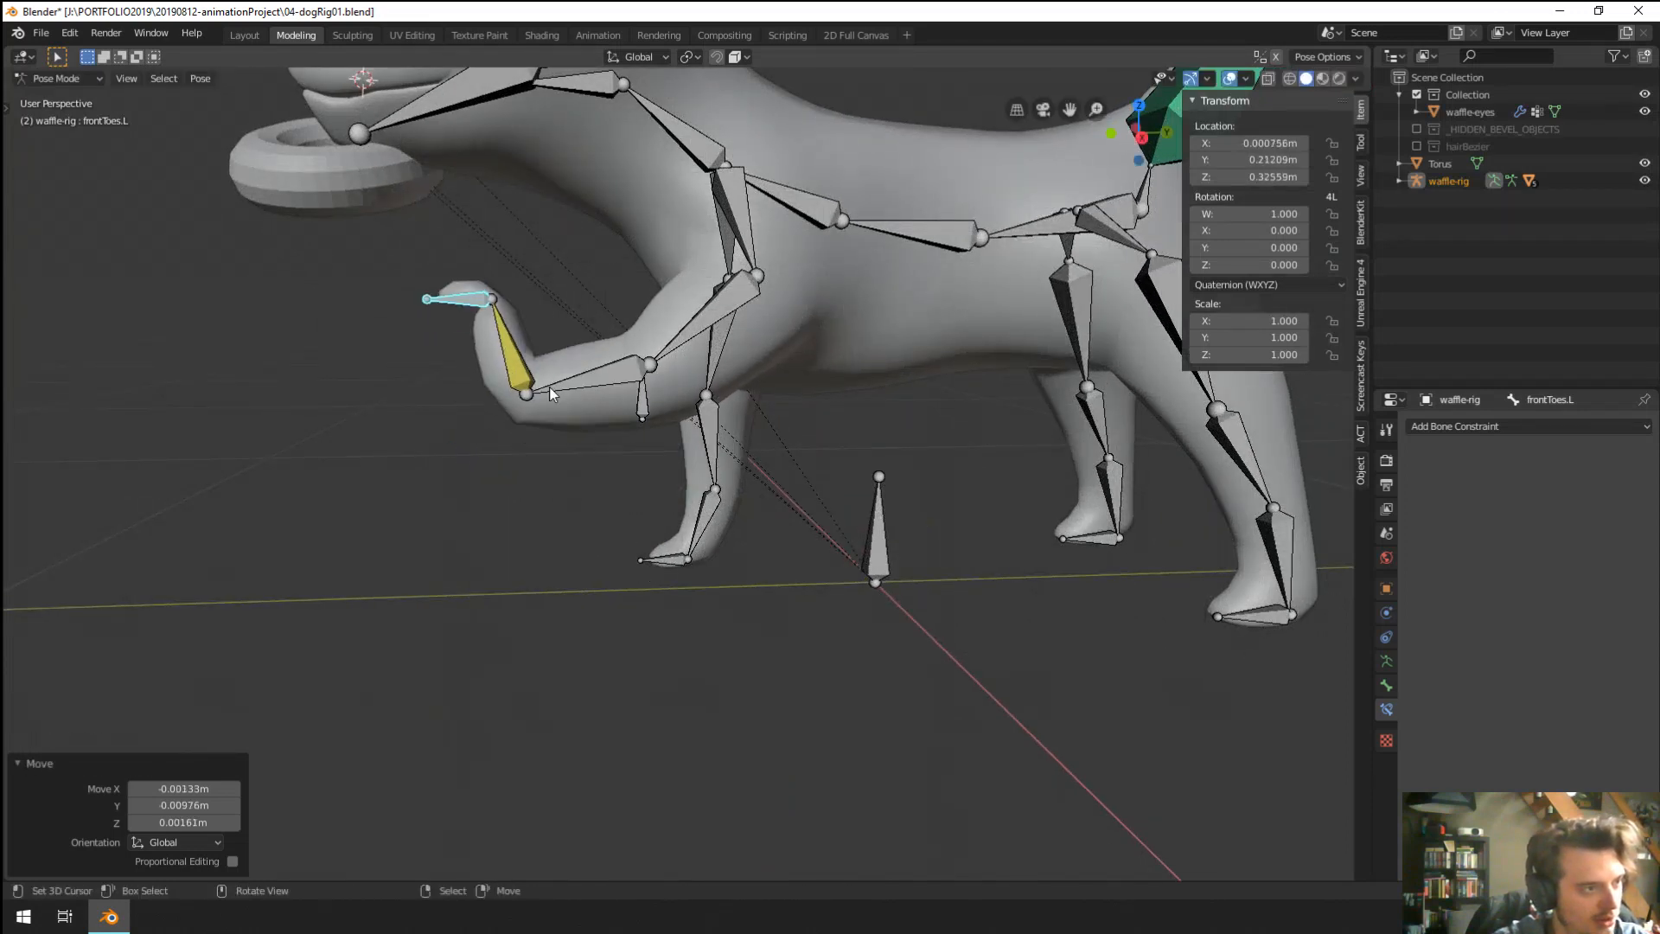
Move and rotate frontLeg.L and frontToes.L together, lowering the raised paw and swinging the leg back.
shift+right_click(677, 323)
key(g)
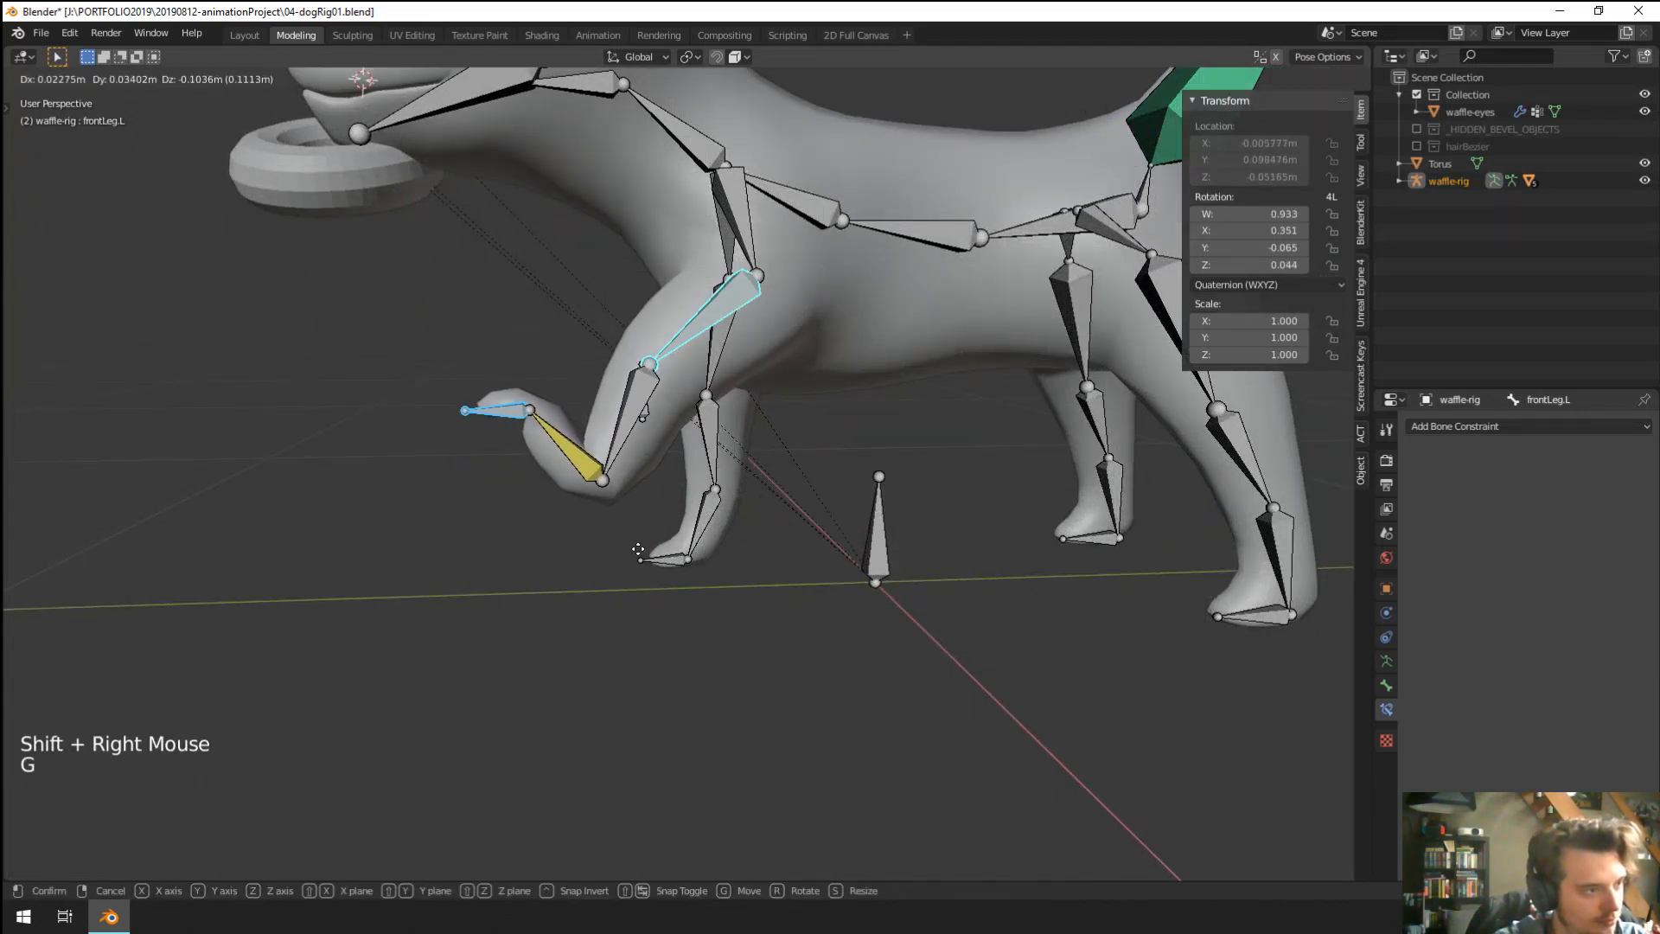
key(r)
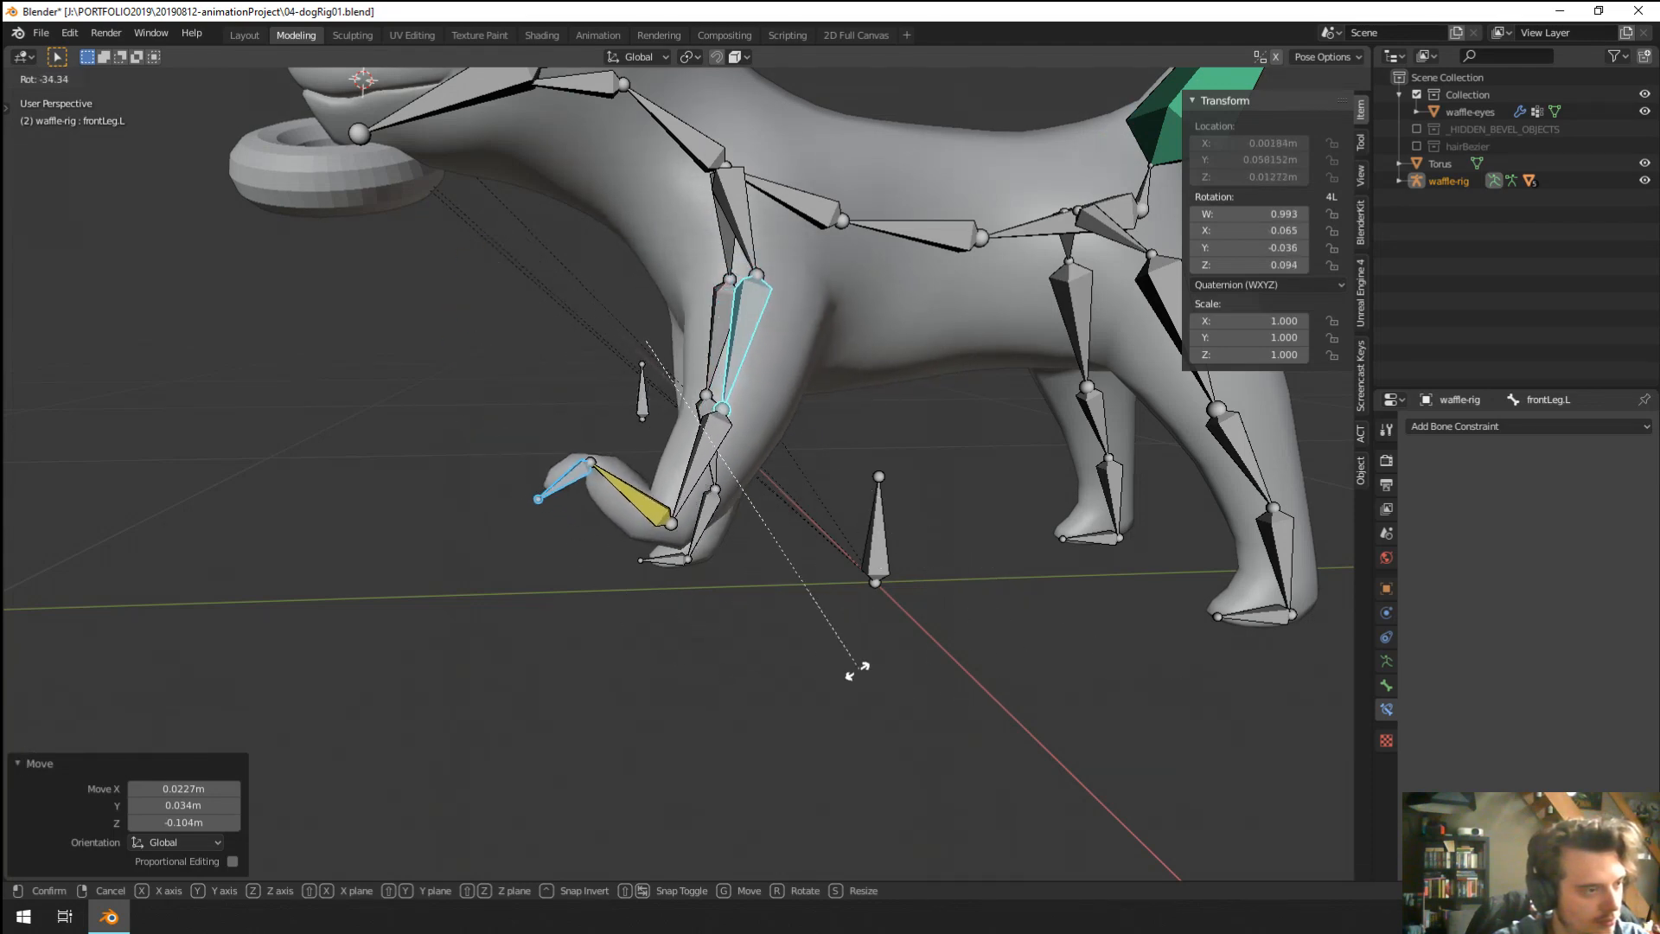
click(828, 640)
middle_drag(828, 640, 733, 612)
Clear the rotation and location of all bones.
key(a)
key(alt+r)
key(alt+g)
right_click(934, 639)
scroll(955, 644, up, 2)
scroll(790, 640, down, 3)
scroll(791, 639, up, 2)
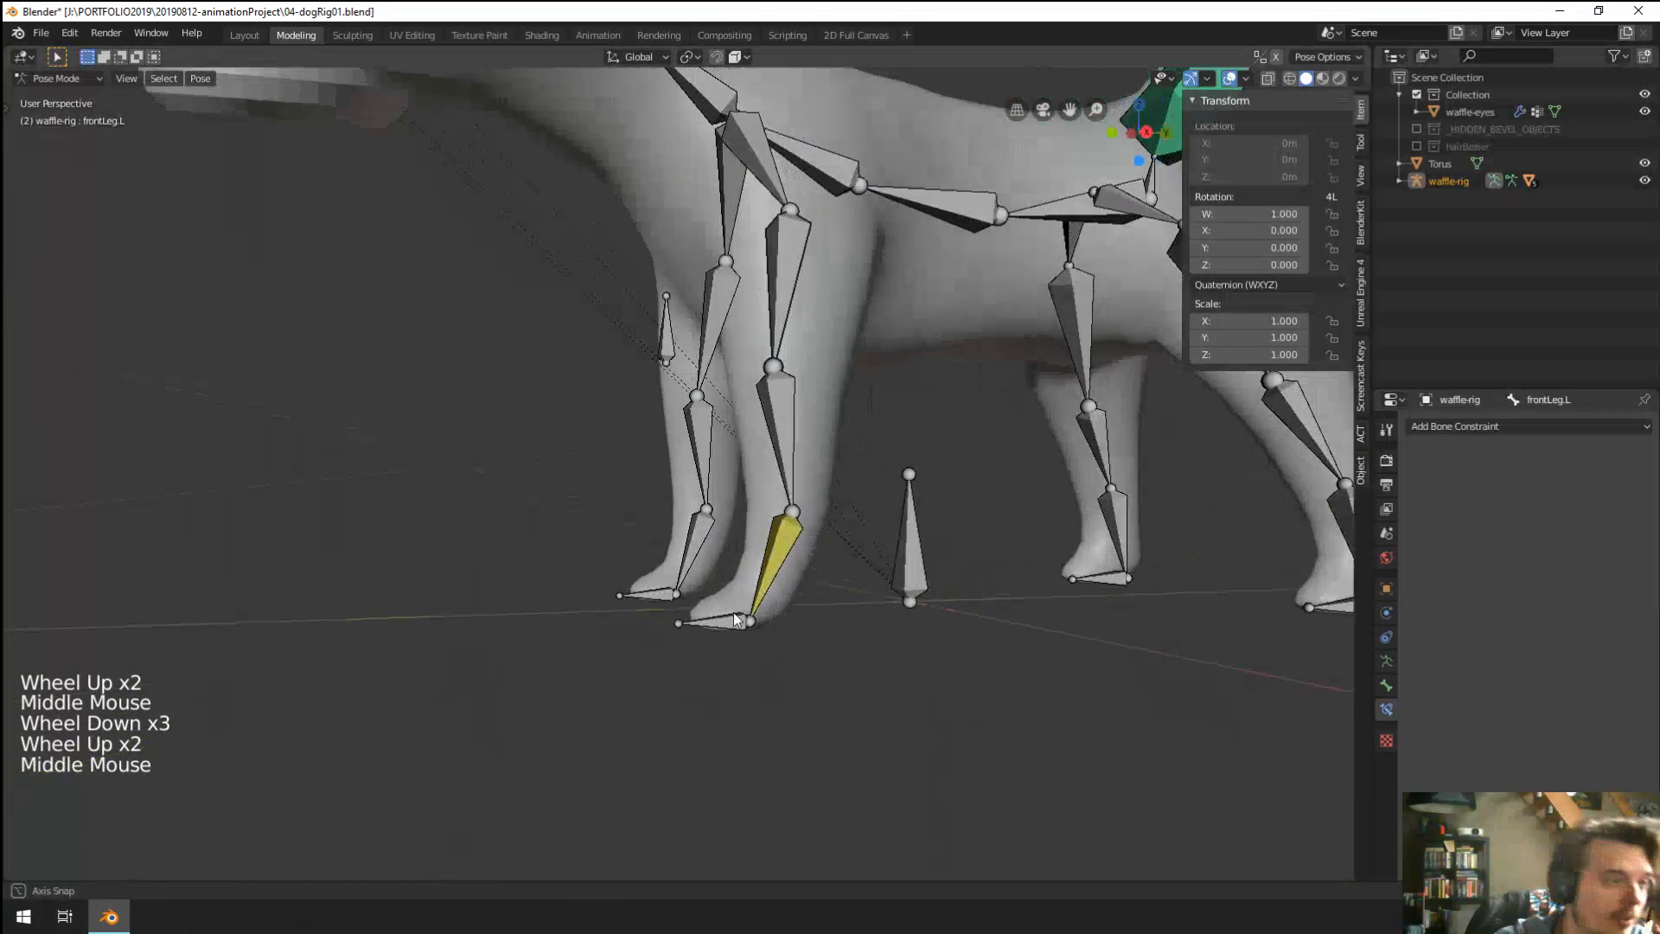
Rotate frontLeg.L forward with the paw kept near the ground.
right_click(794, 325)
middle_drag(794, 325, 761, 356)
scroll(761, 357, down, 3)
key(r)
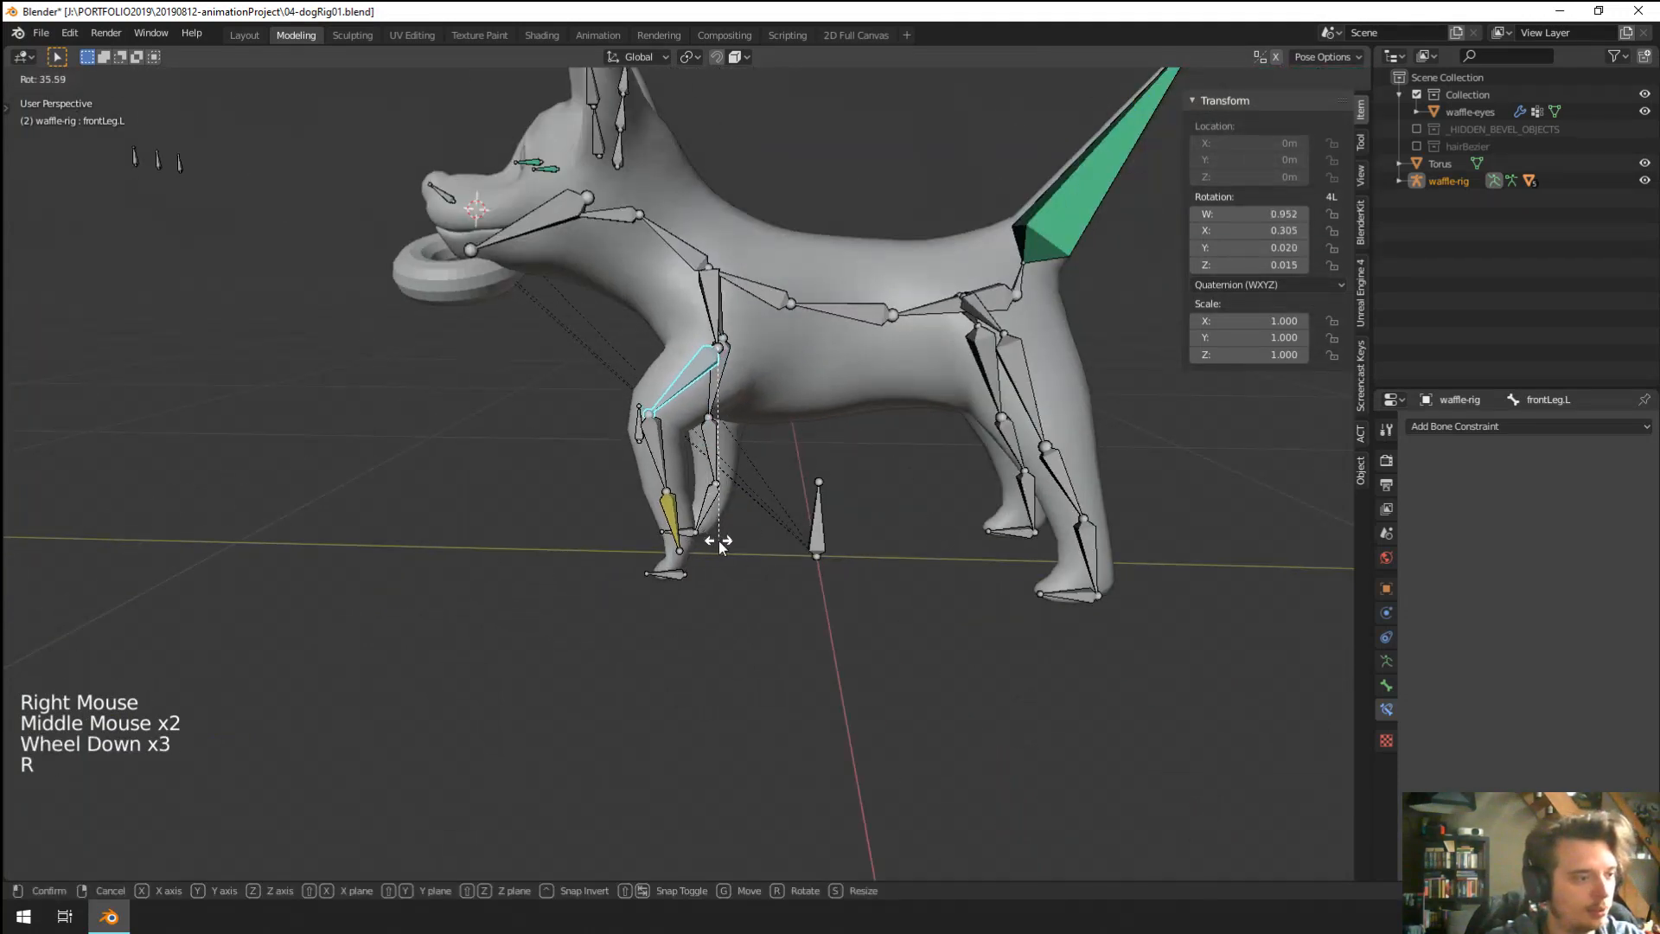
click(677, 570)
Raise frontToes.L in front of the dog and rotate it so the toes point upward.
right_click(676, 572)
key(g)
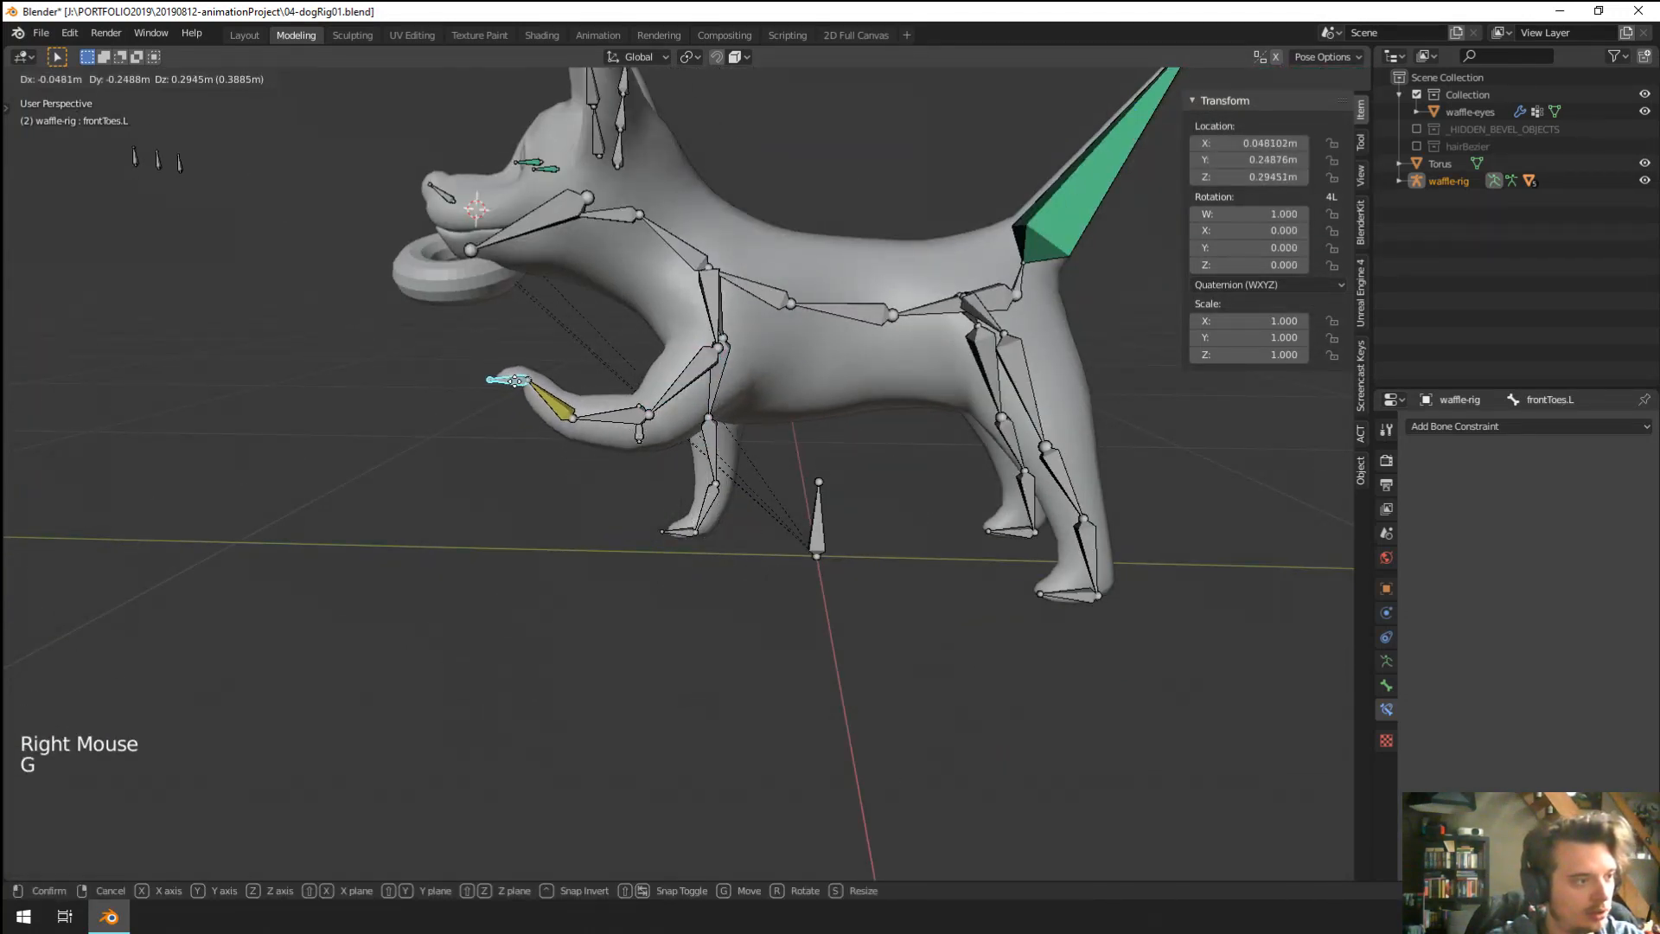
key(r)
click(486, 513)
key(g)
click(467, 538)
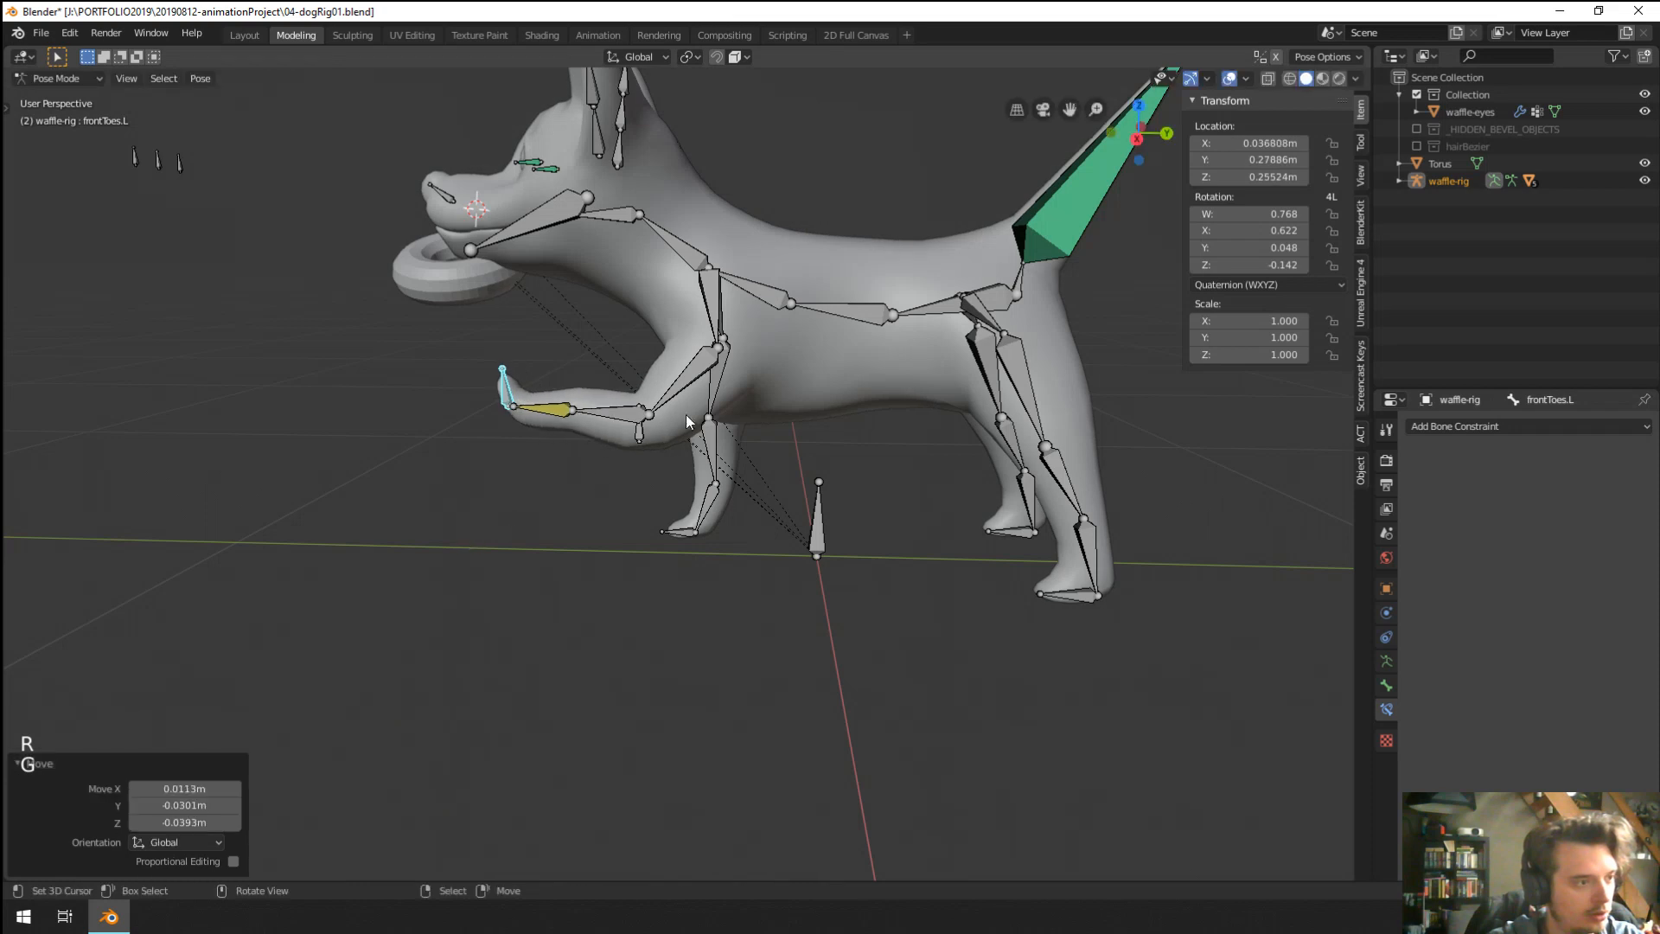
Swing frontLeg.L backward and place frontToes.L behind it, rotating the toes about -193°.
right_click(690, 389)
key(r)
click(949, 408)
right_click(506, 389)
key(g)
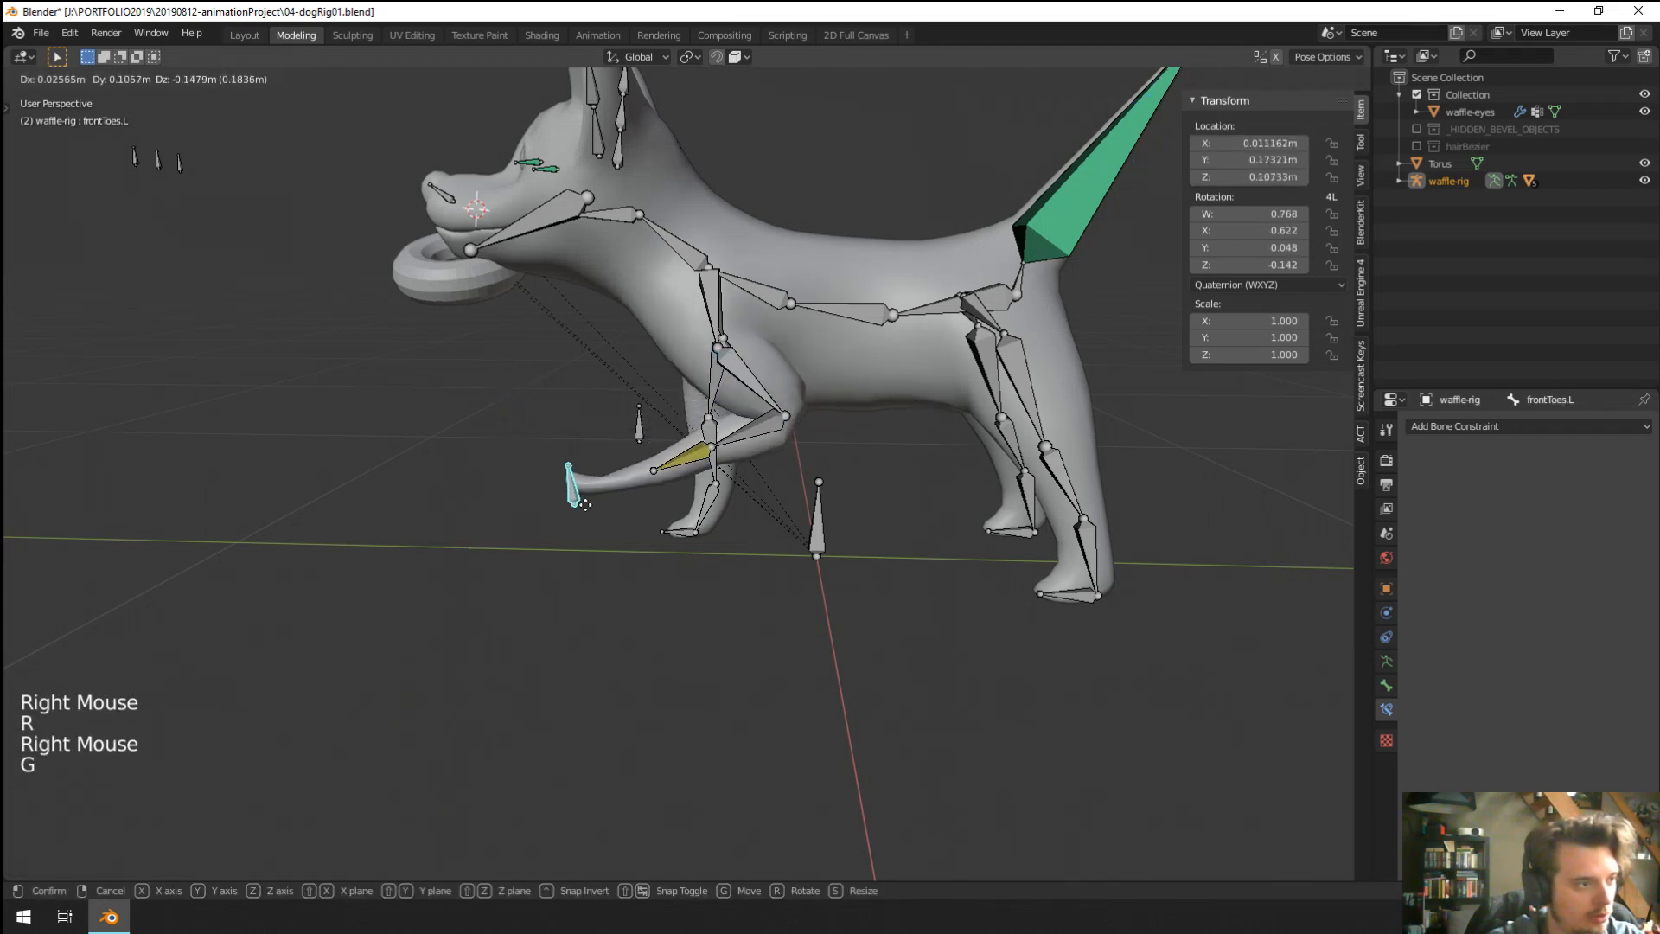
click(869, 542)
key(r)
click(749, 545)
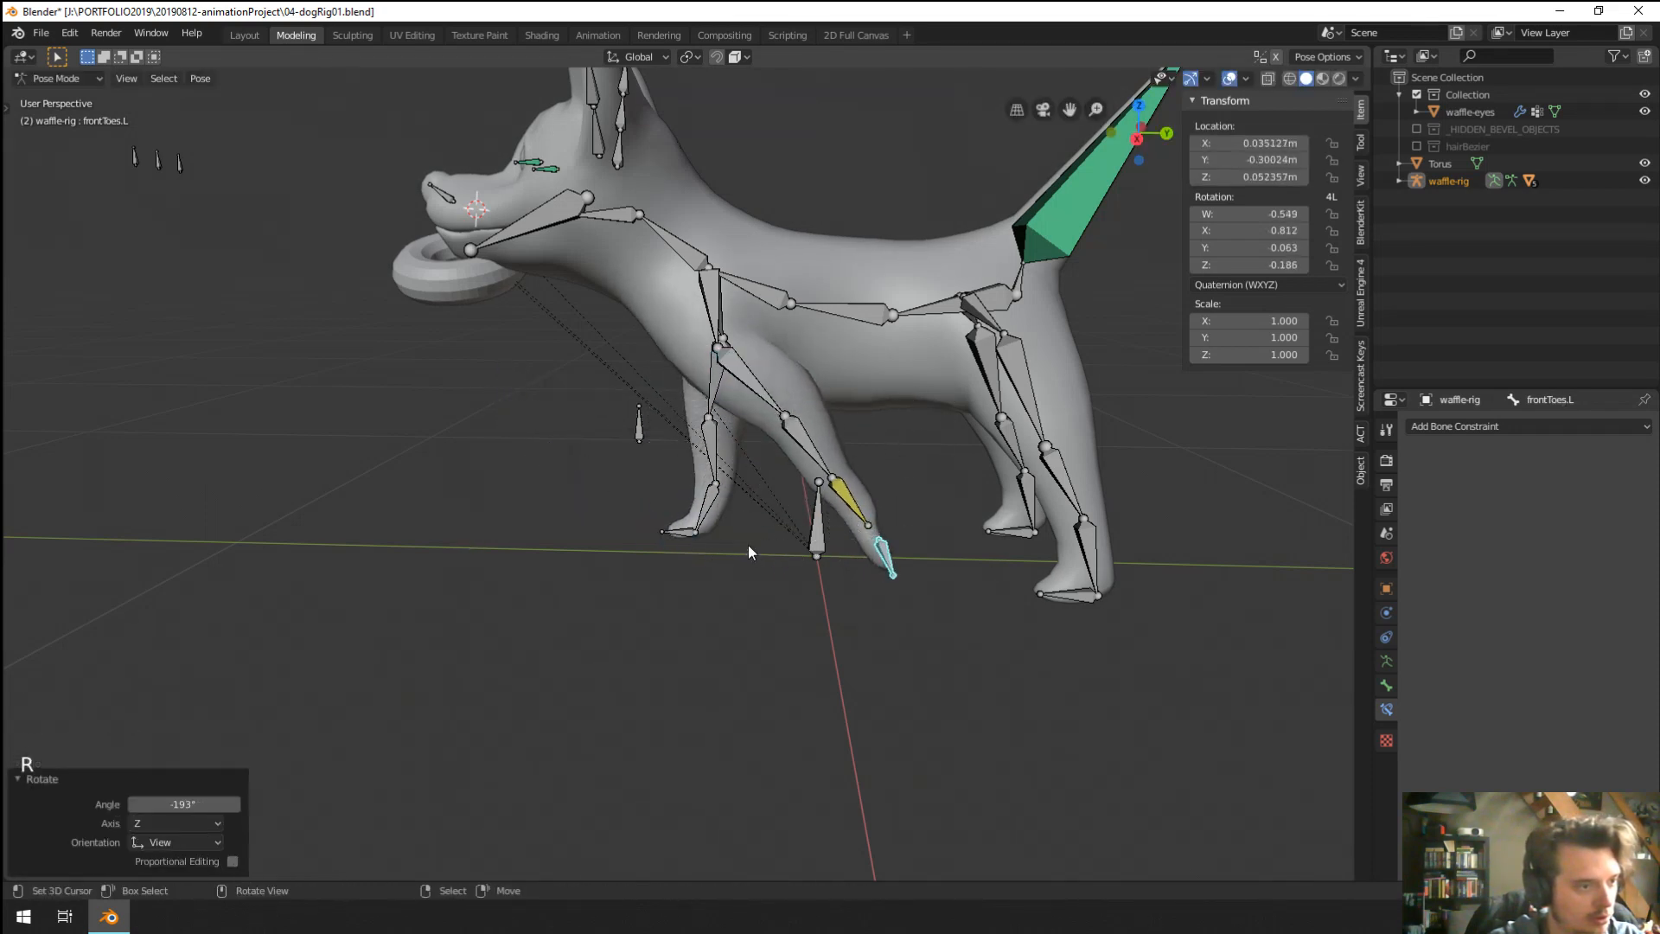
Lift frontToes.L backward toward the hind legs, rotating it to follow the bent leg.
key(g)
click(806, 512)
key(r)
click(1113, 472)
key(g)
click(1096, 398)
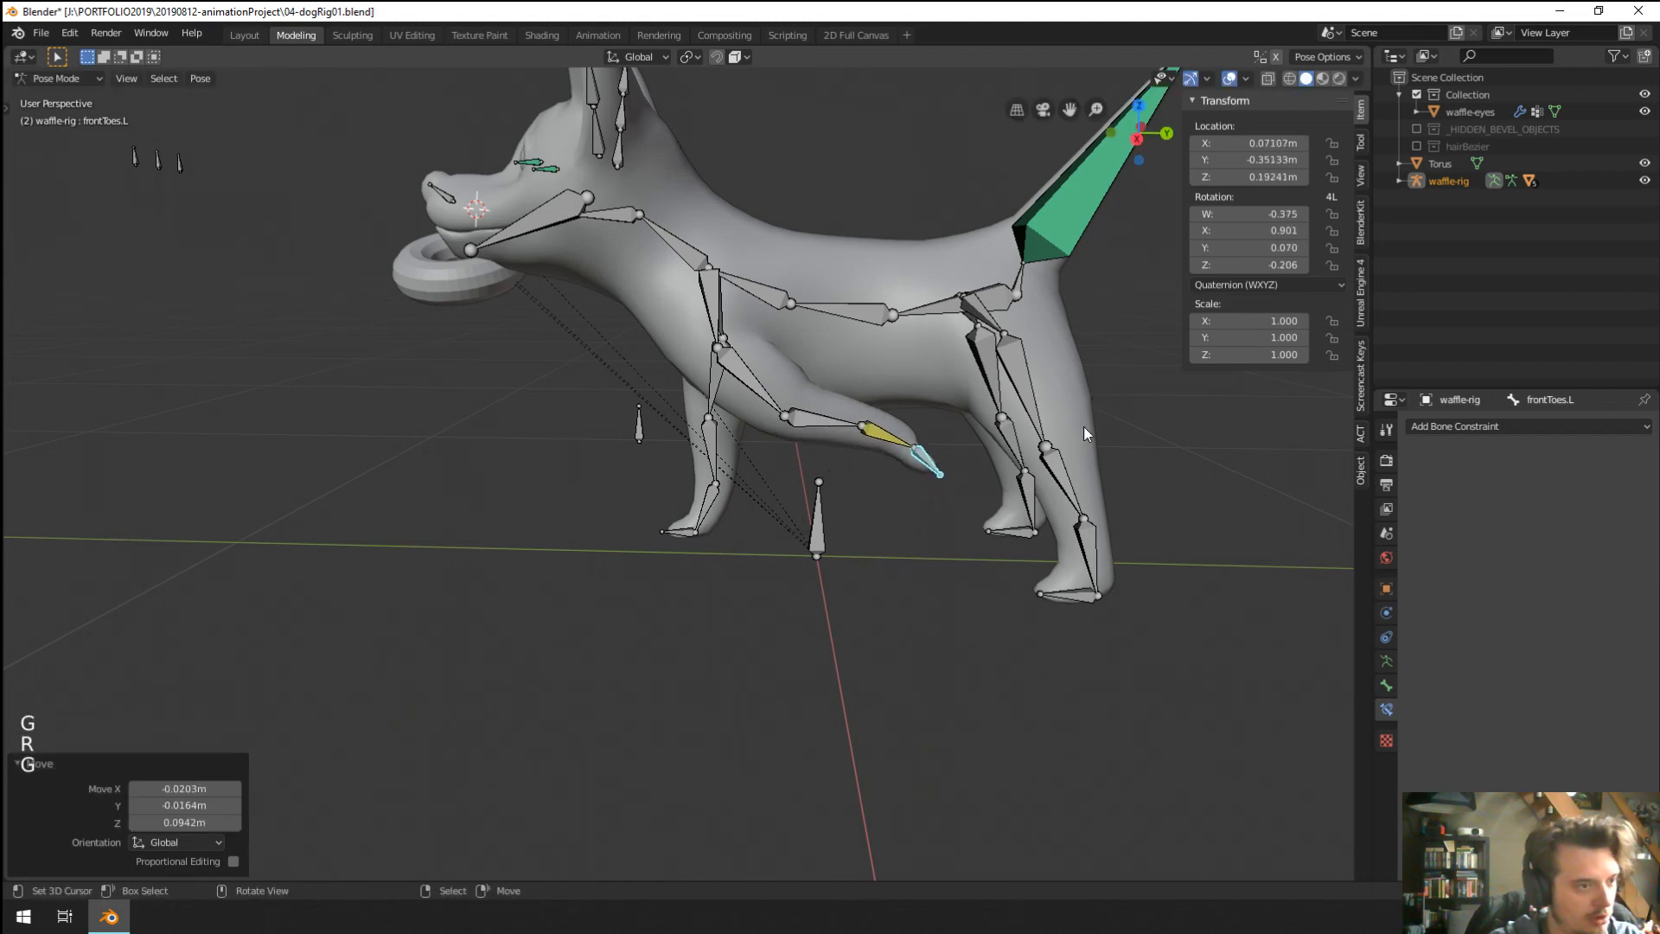
key(g)
click(1070, 404)
Test the backward bend by lowering frontToes.L, raising it under the belly and rotating the toes.
middle_drag(1069, 407, 962, 442)
key(g)
click(880, 575)
key(g)
click(979, 425)
key(r)
click(958, 506)
key(g)
click(972, 417)
scroll(926, 511, up, 1)
middle_drag(925, 512, 848, 571)
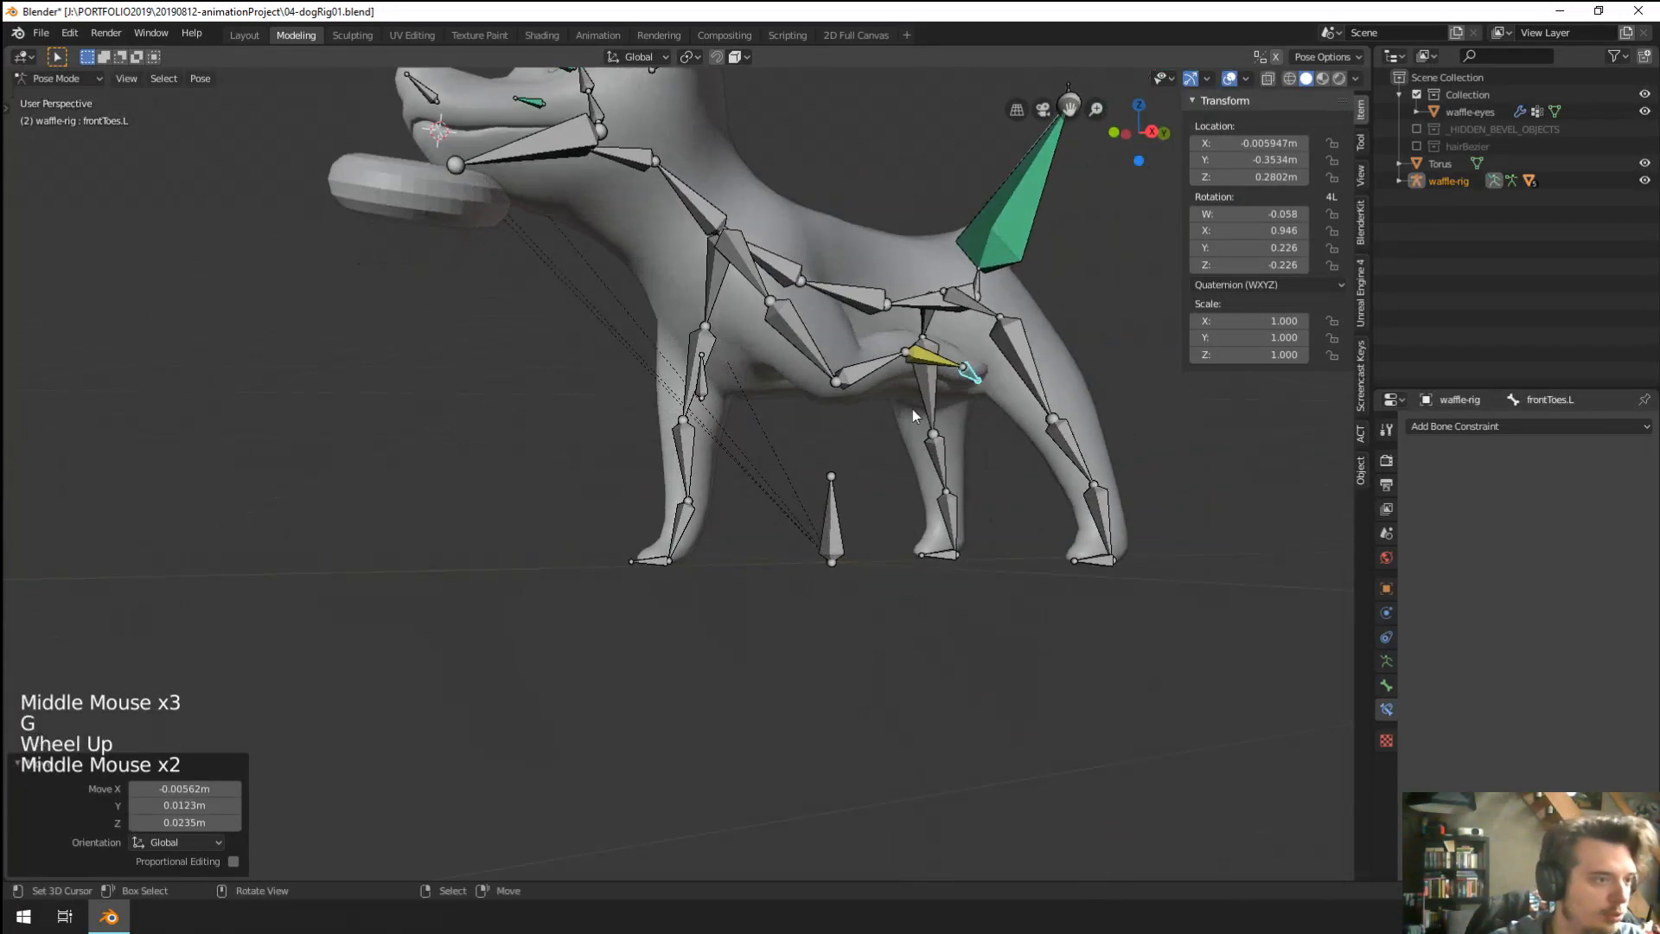
Rotate frontLeg.L so the elbow sits lower beneath the chest while the paw stays back.
right_click(788, 350)
middle_drag(789, 350, 782, 497)
key(r)
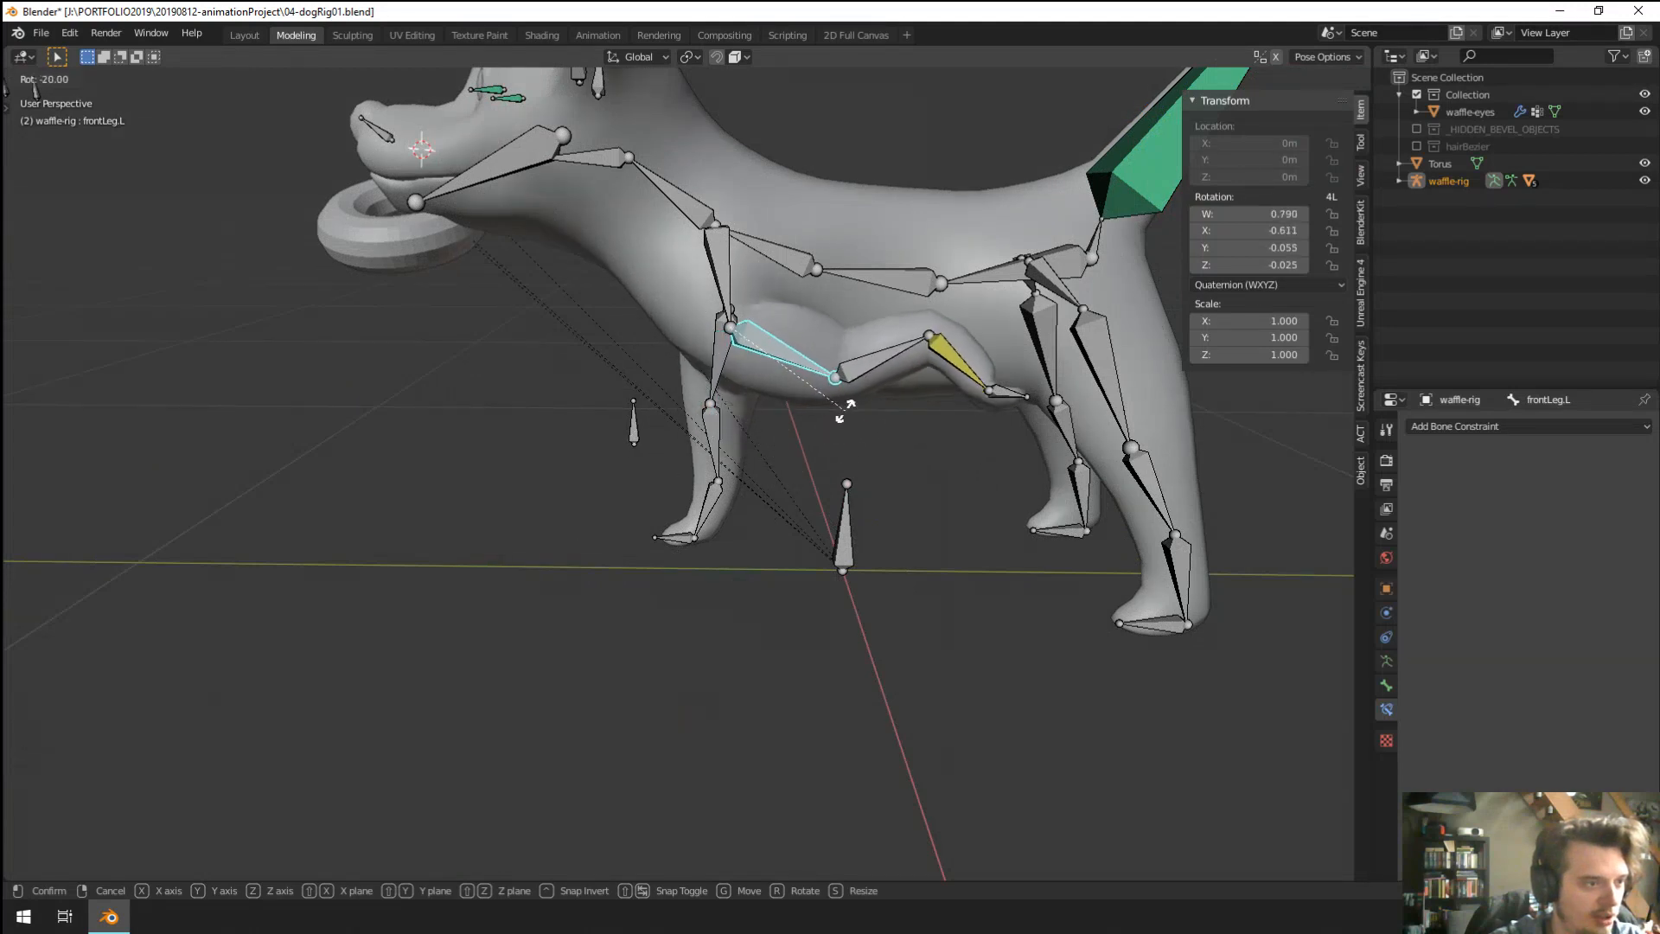
click(890, 410)
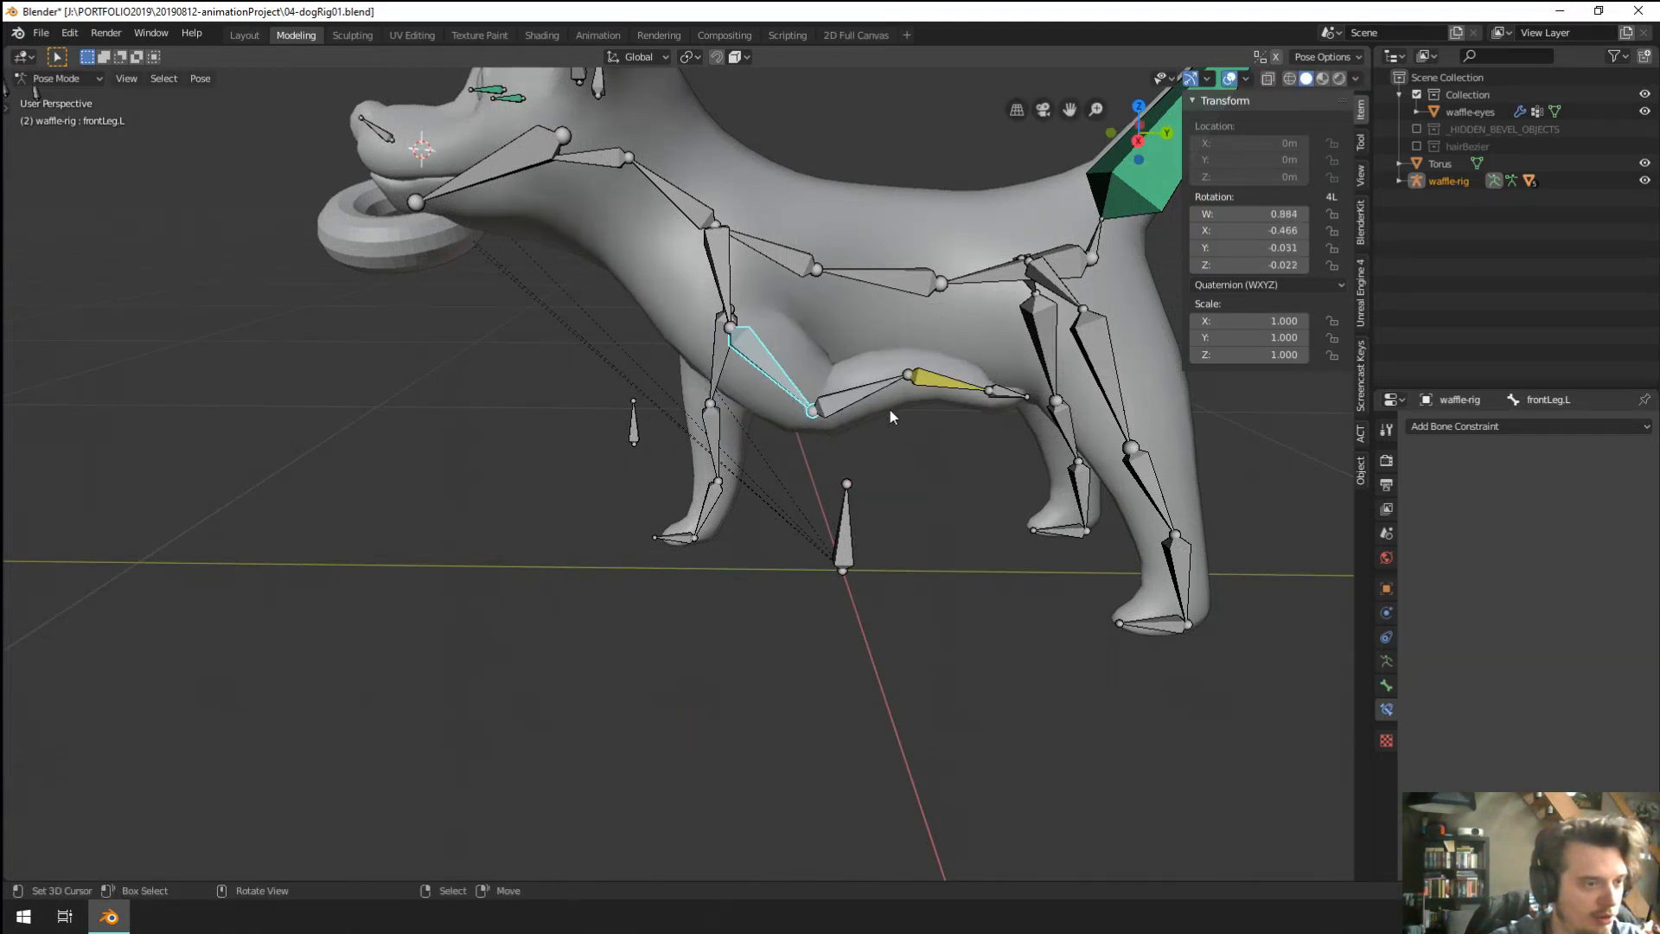
Add a Track To constraint to frontLeg.L with frontToes.L as its target.
shift+right_click(996, 396)
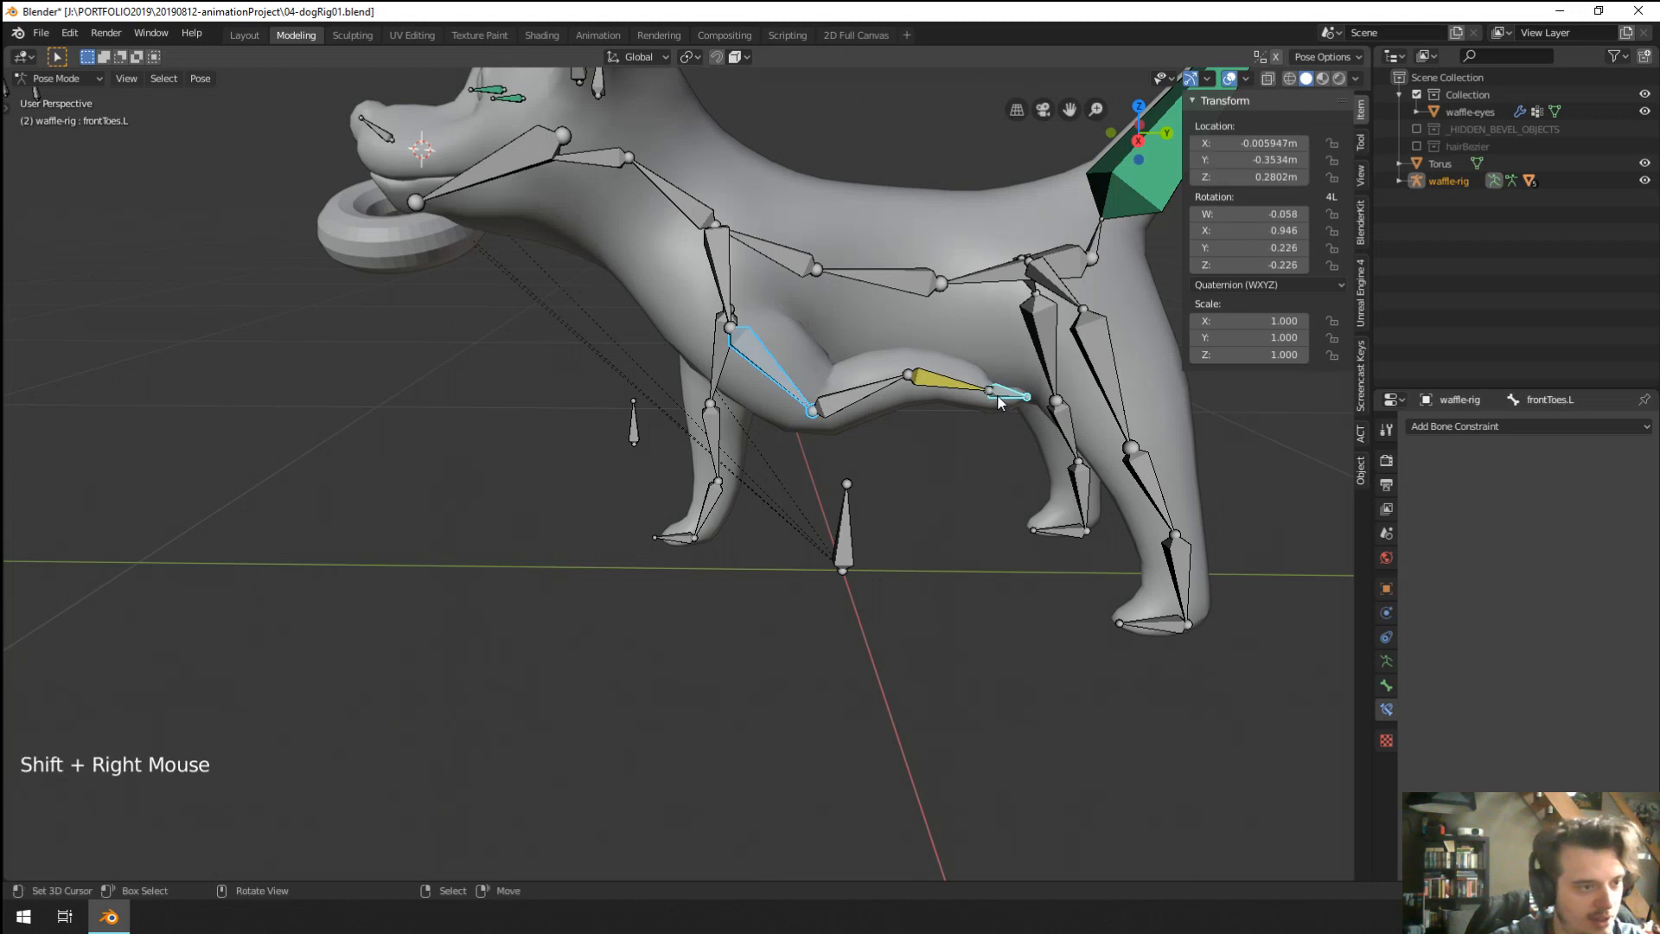
right_click(947, 383)
shift+right_click(790, 398)
right_click(1007, 393)
shift+right_click(794, 390)
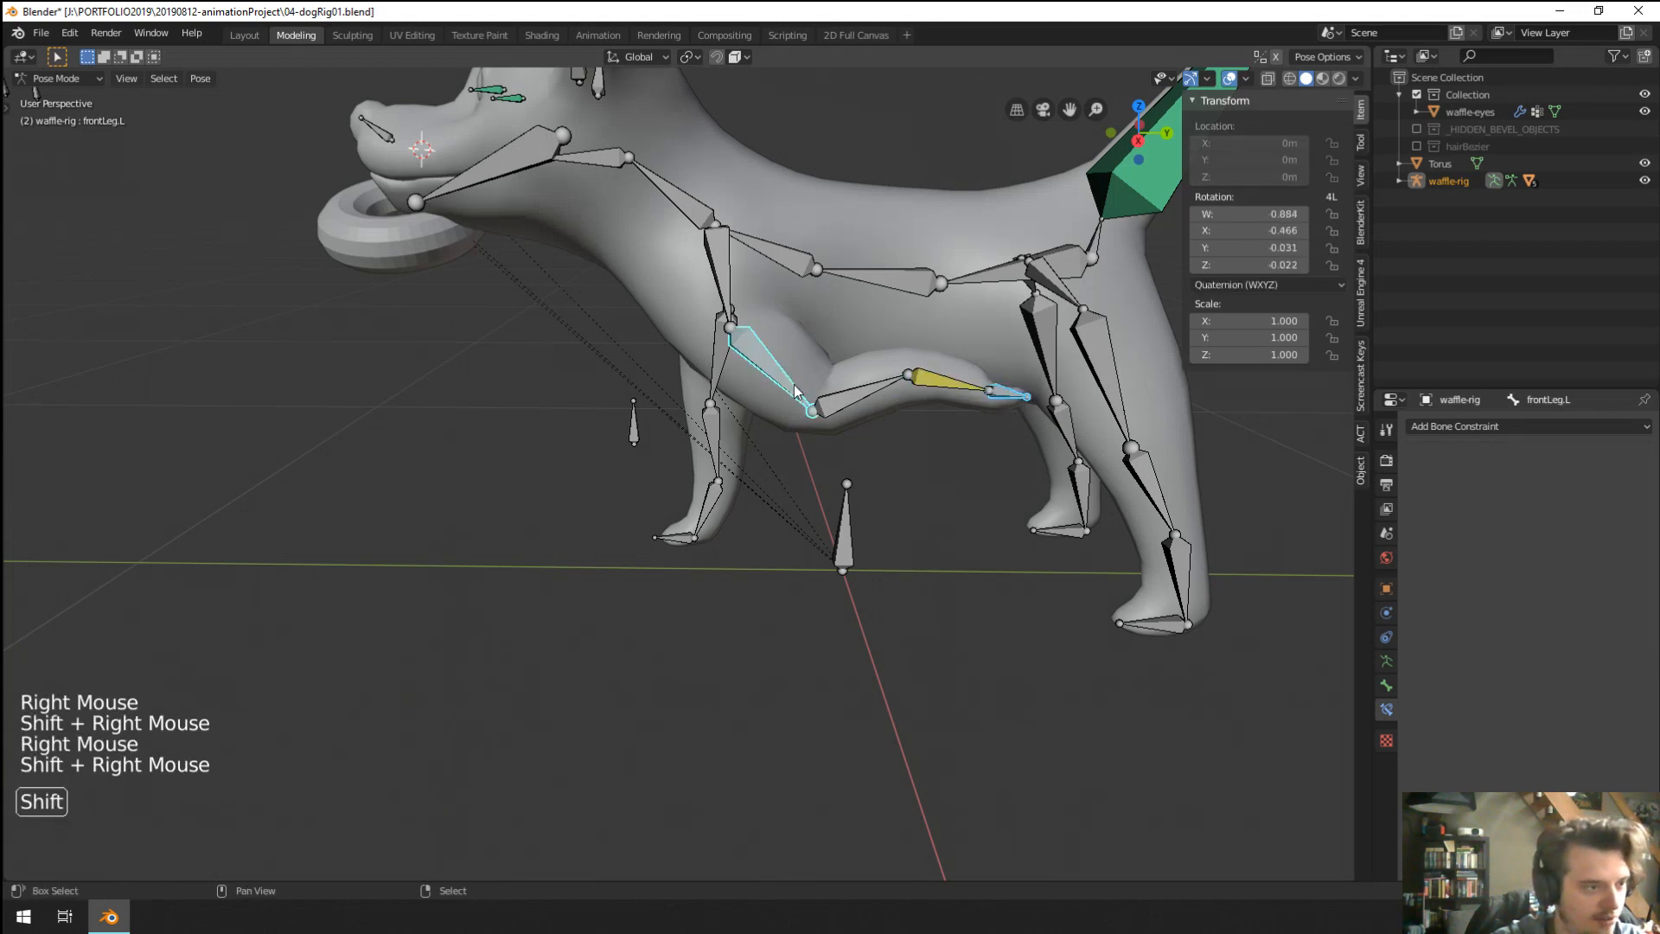
key(ctrl+p)
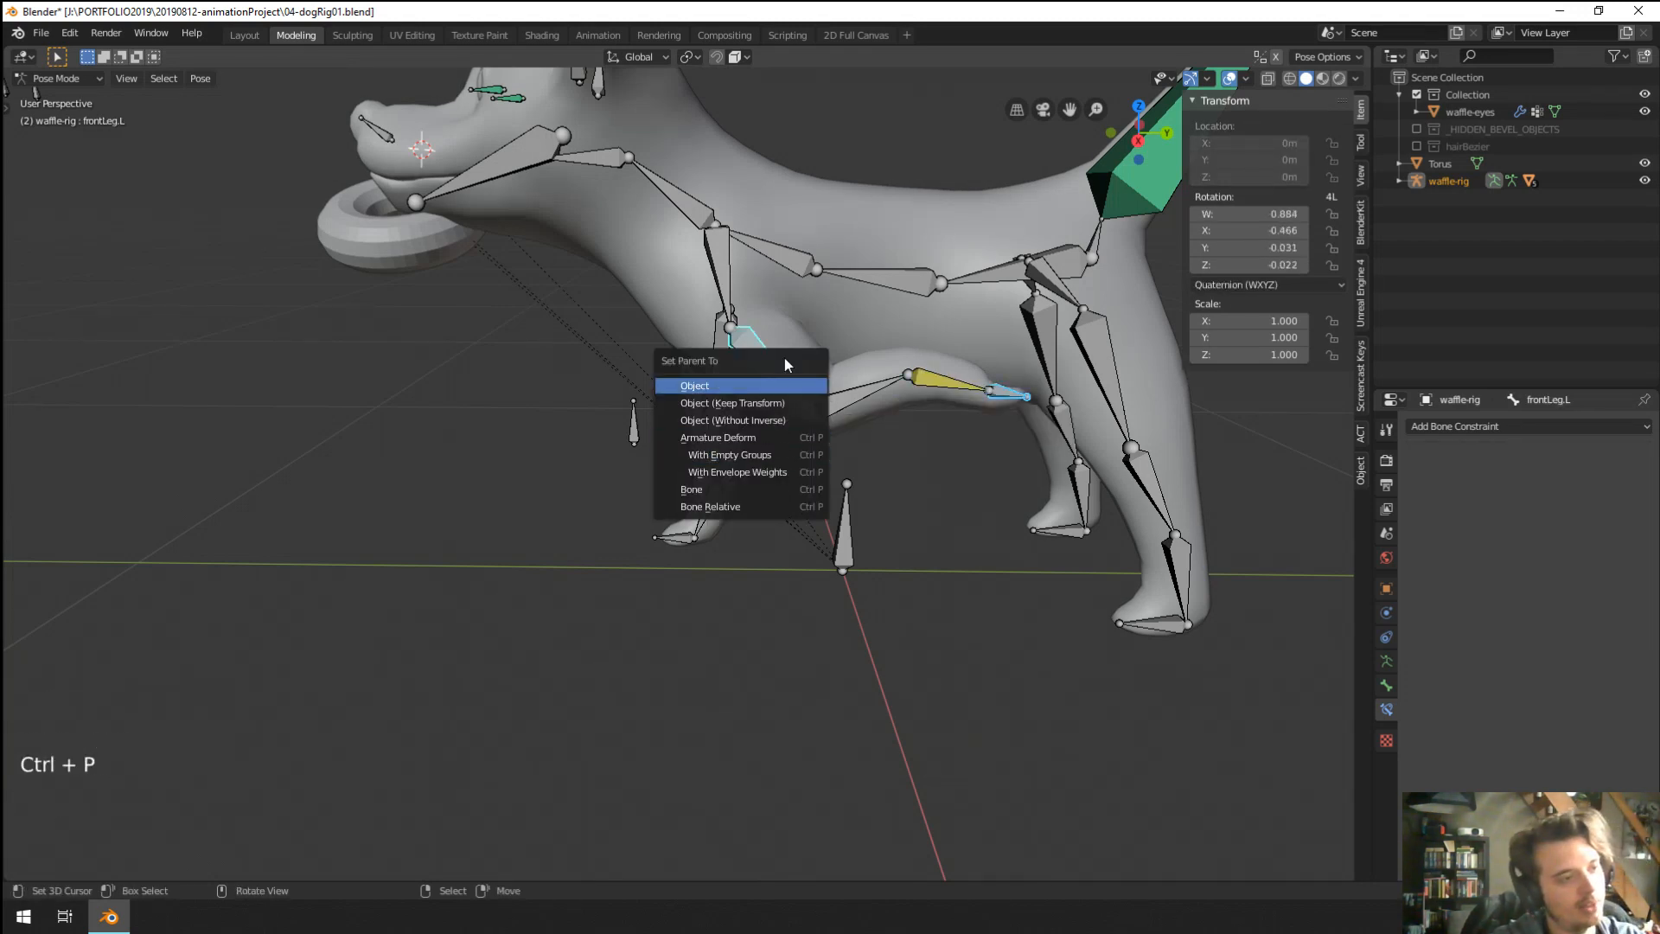
click(733, 403)
key(shift+ctrl+c)
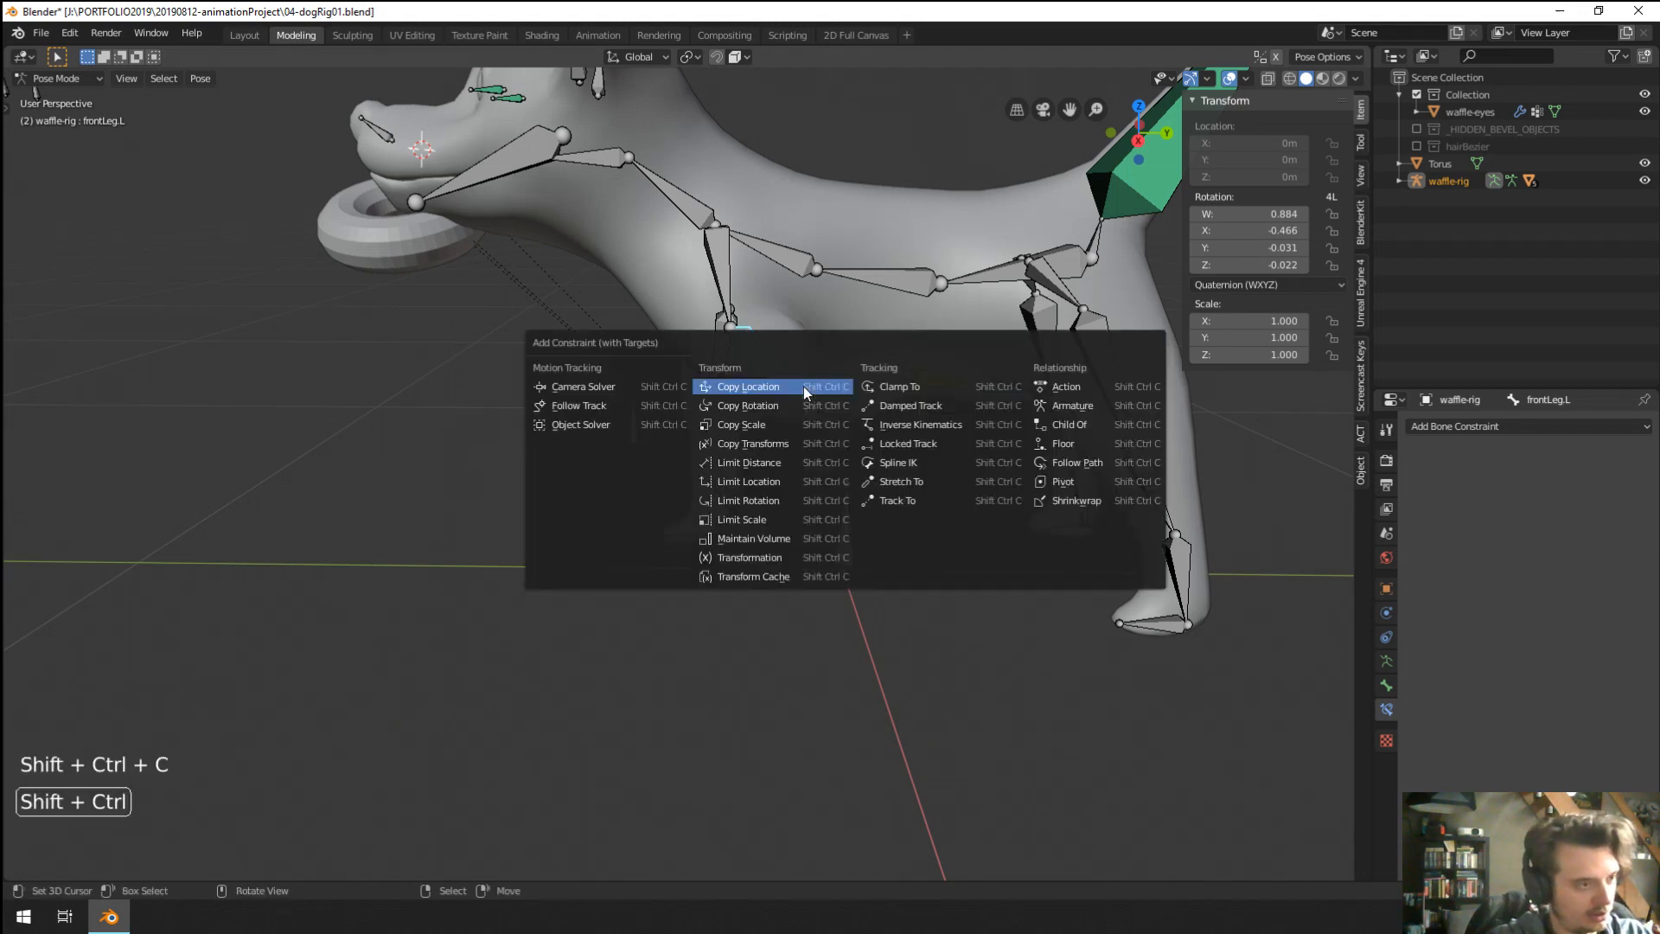
click(927, 501)
Test-move frontToes.L down toward the ground and clear its location and rotation.
right_click(1035, 408)
key(g)
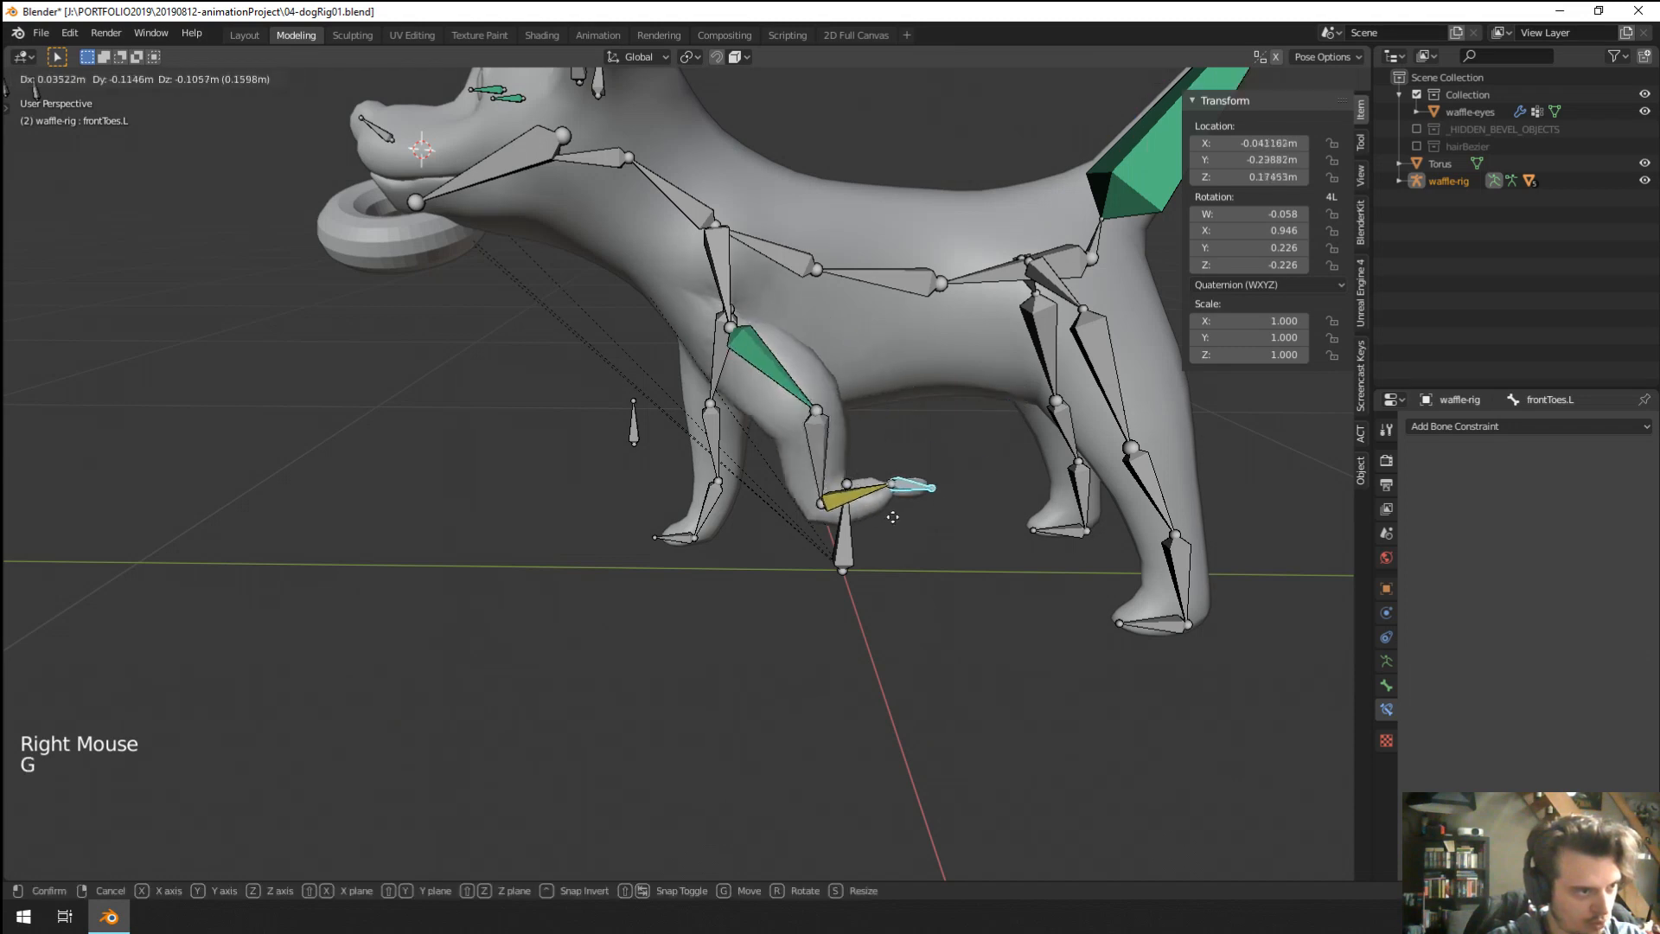
click(874, 585)
key(alt+g)
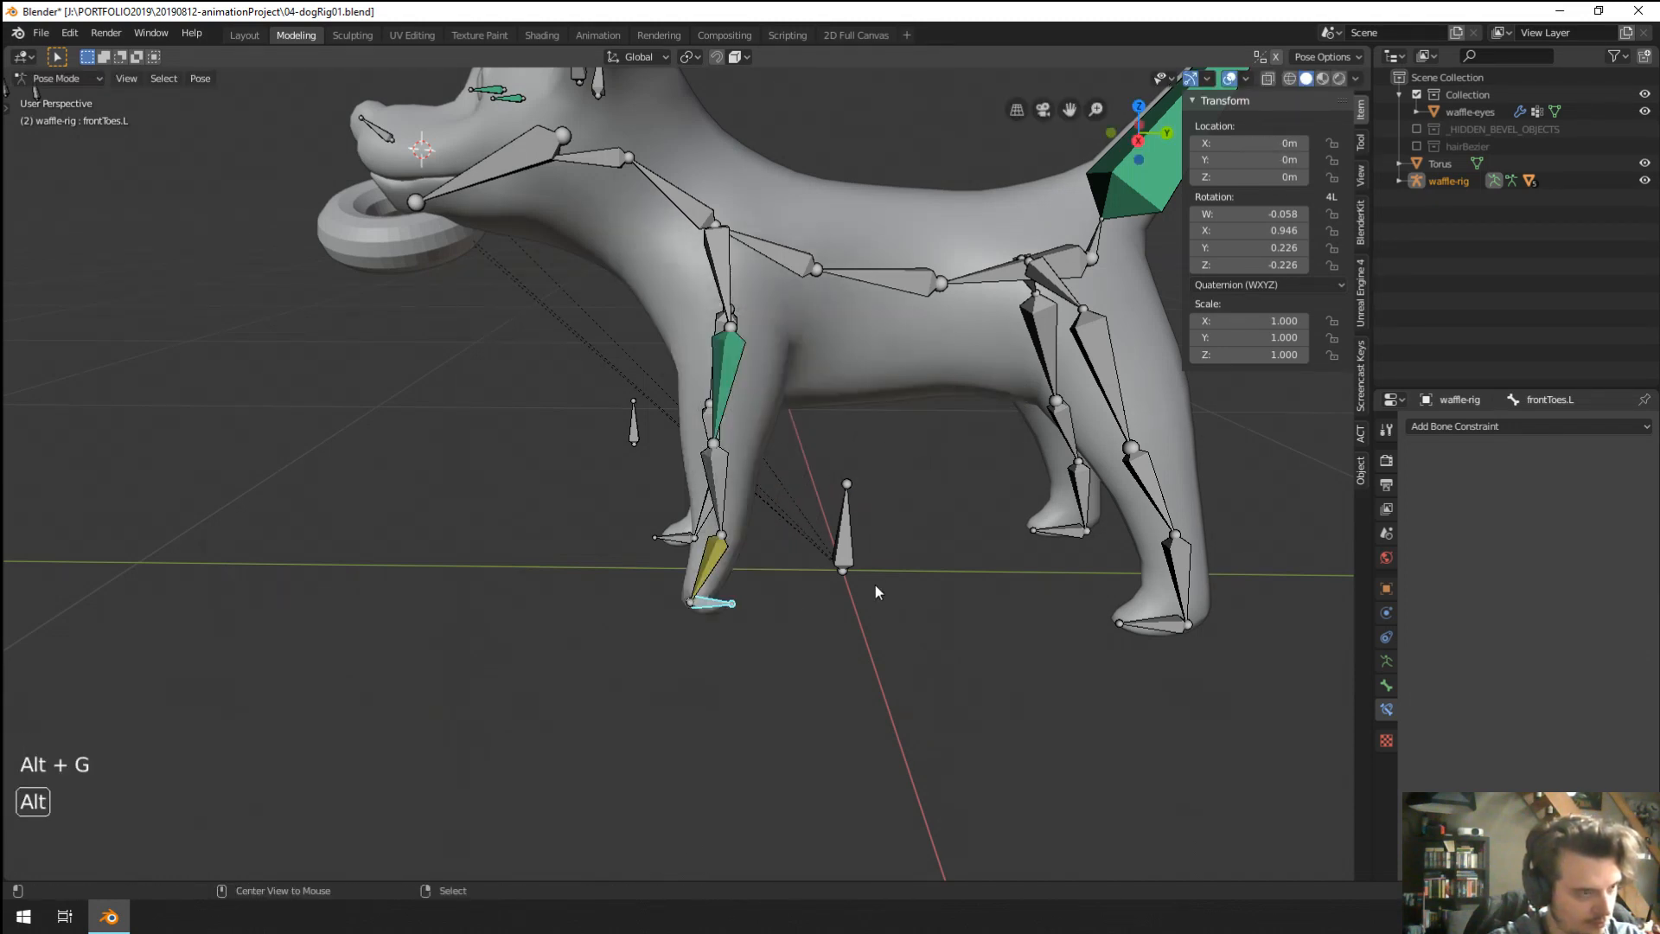
key(alt+r)
Move frontToes.L around to test the tracking and remove the Track To constraint from frontLeg.L.
key(g)
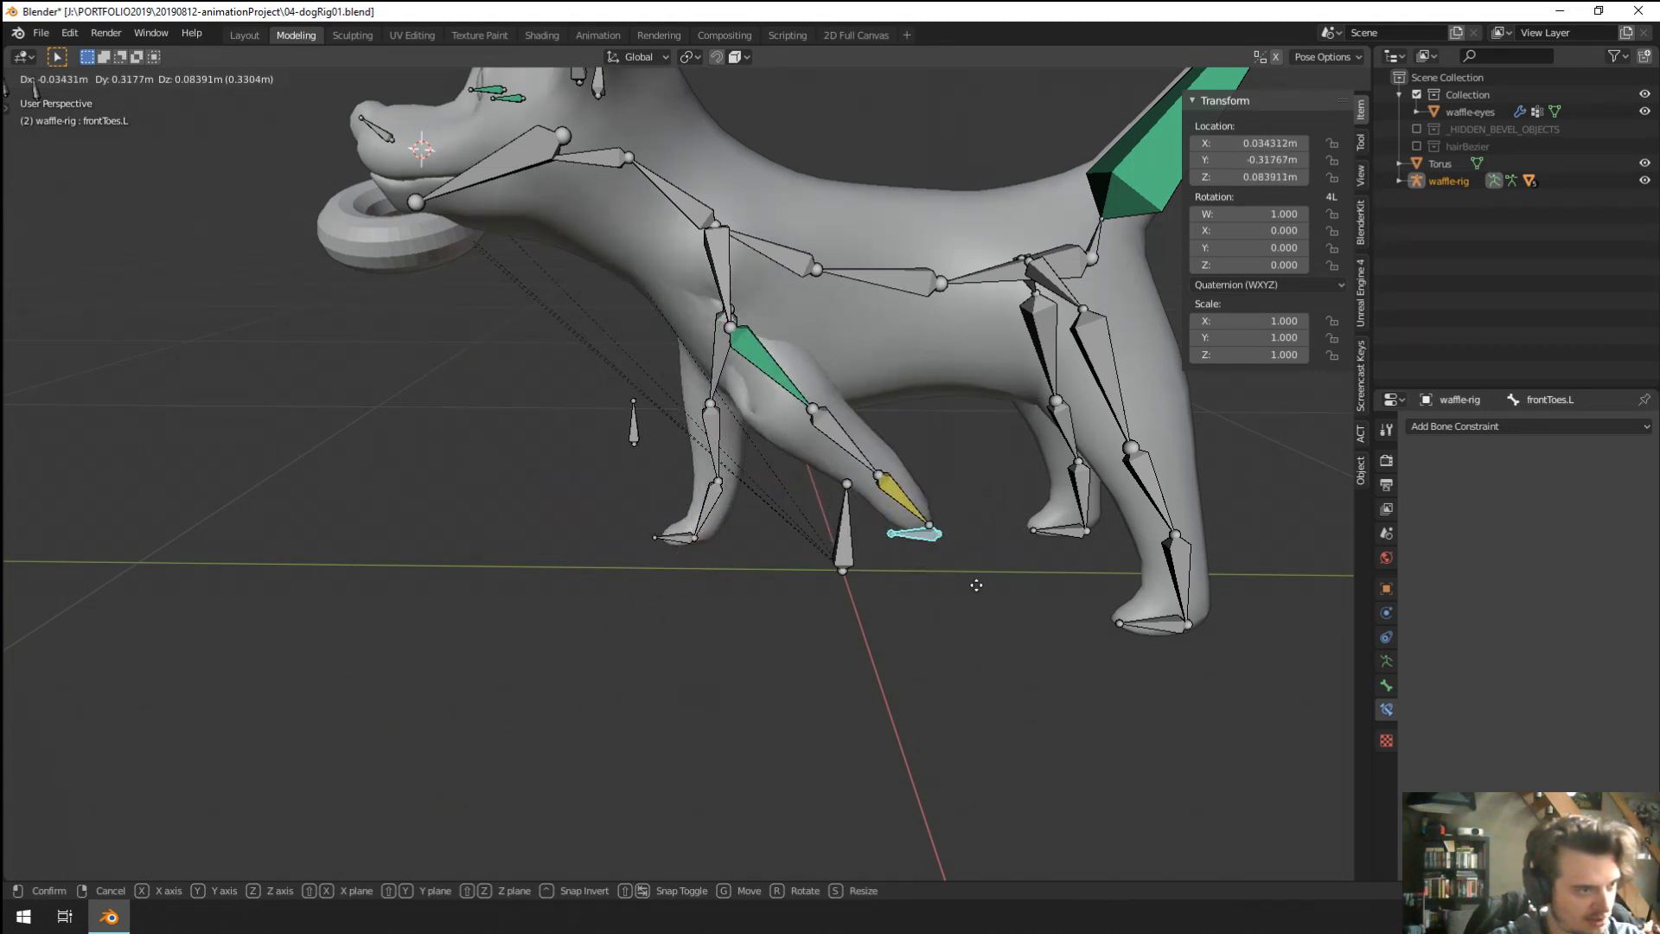
click(751, 541)
right_click(722, 374)
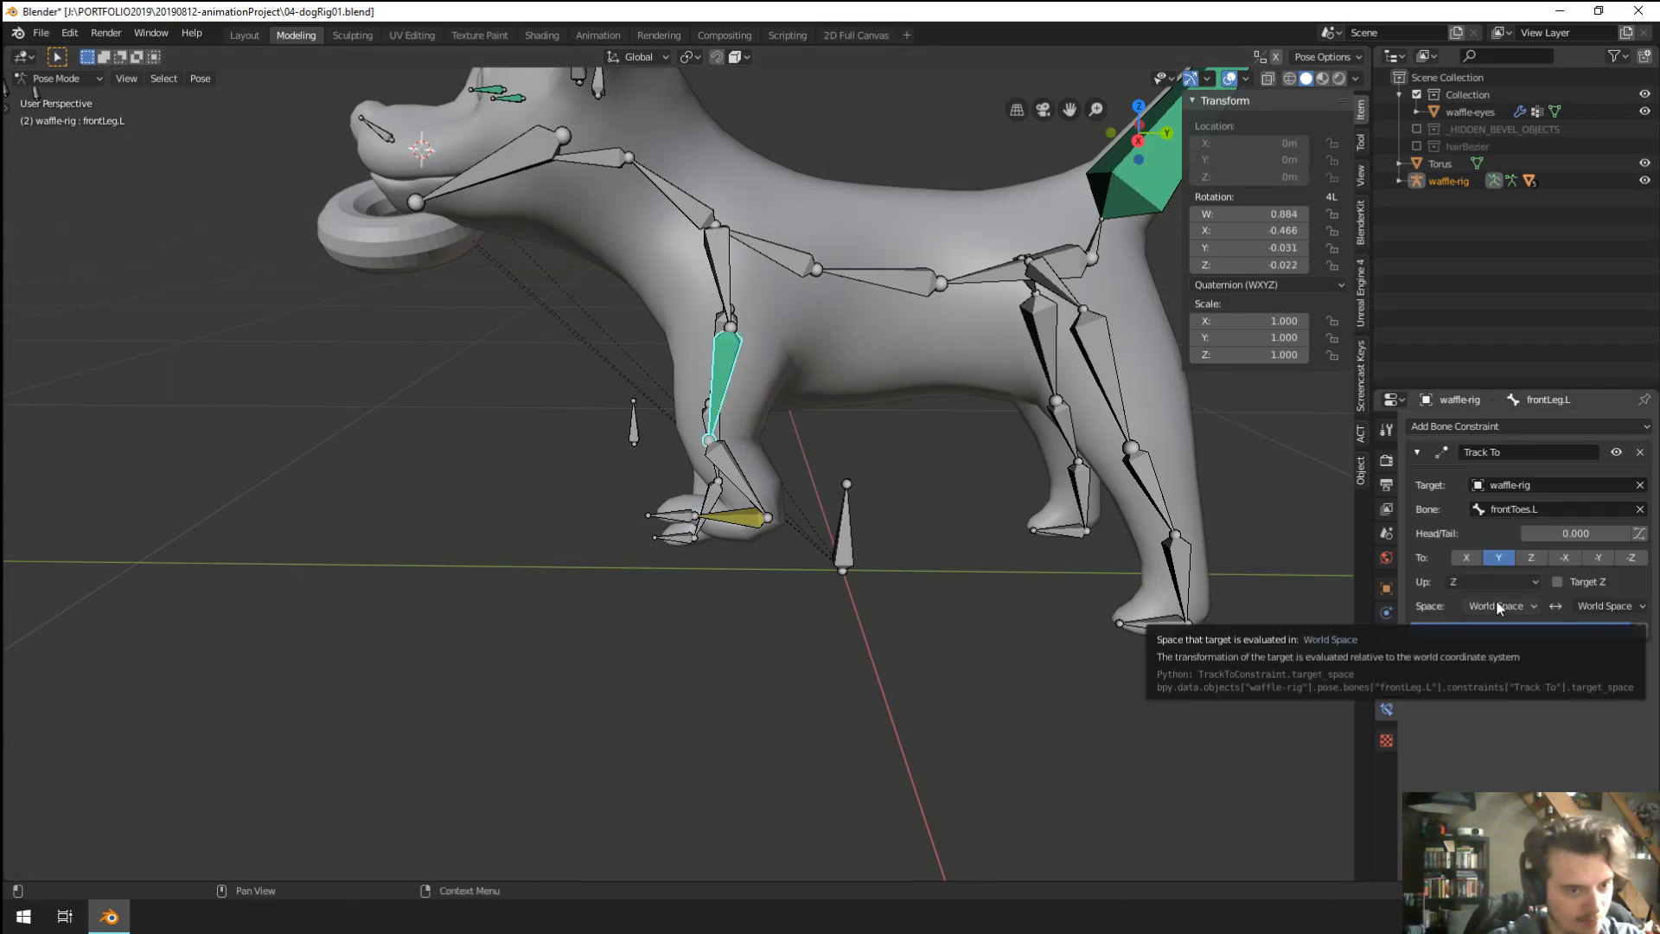
click(1640, 452)
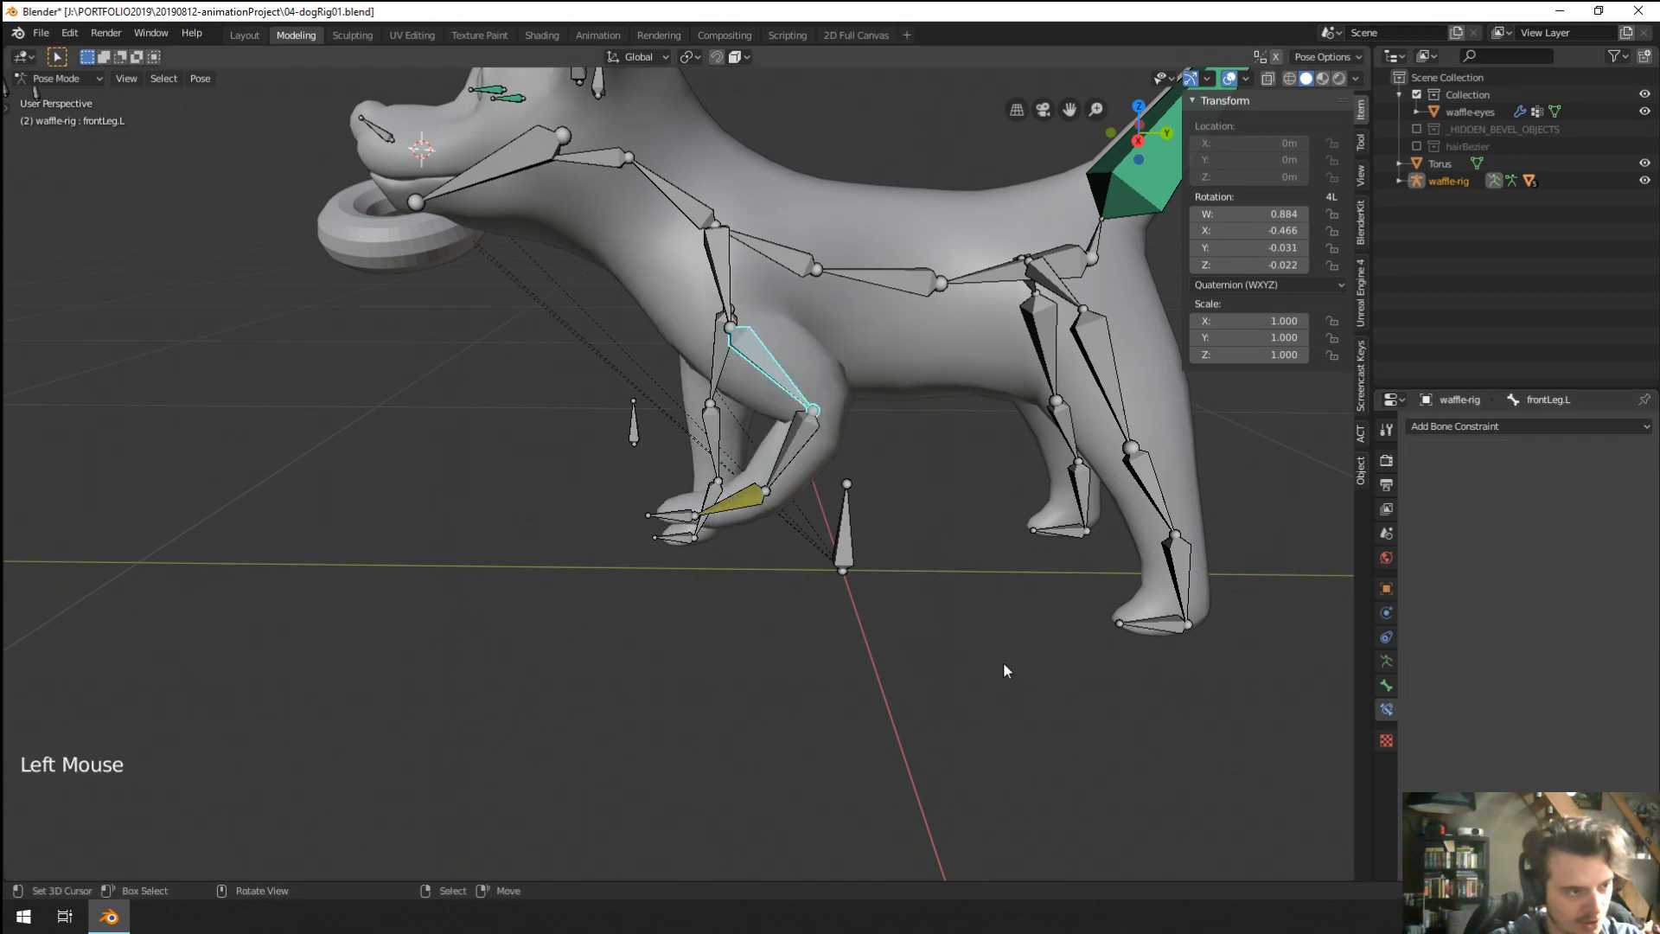
Clear the location and rotation of all pose bones on the dog rig.
right_click(662, 511)
key(alt+g)
alt+middle_click(740, 552)
alt+middle_click(773, 550)
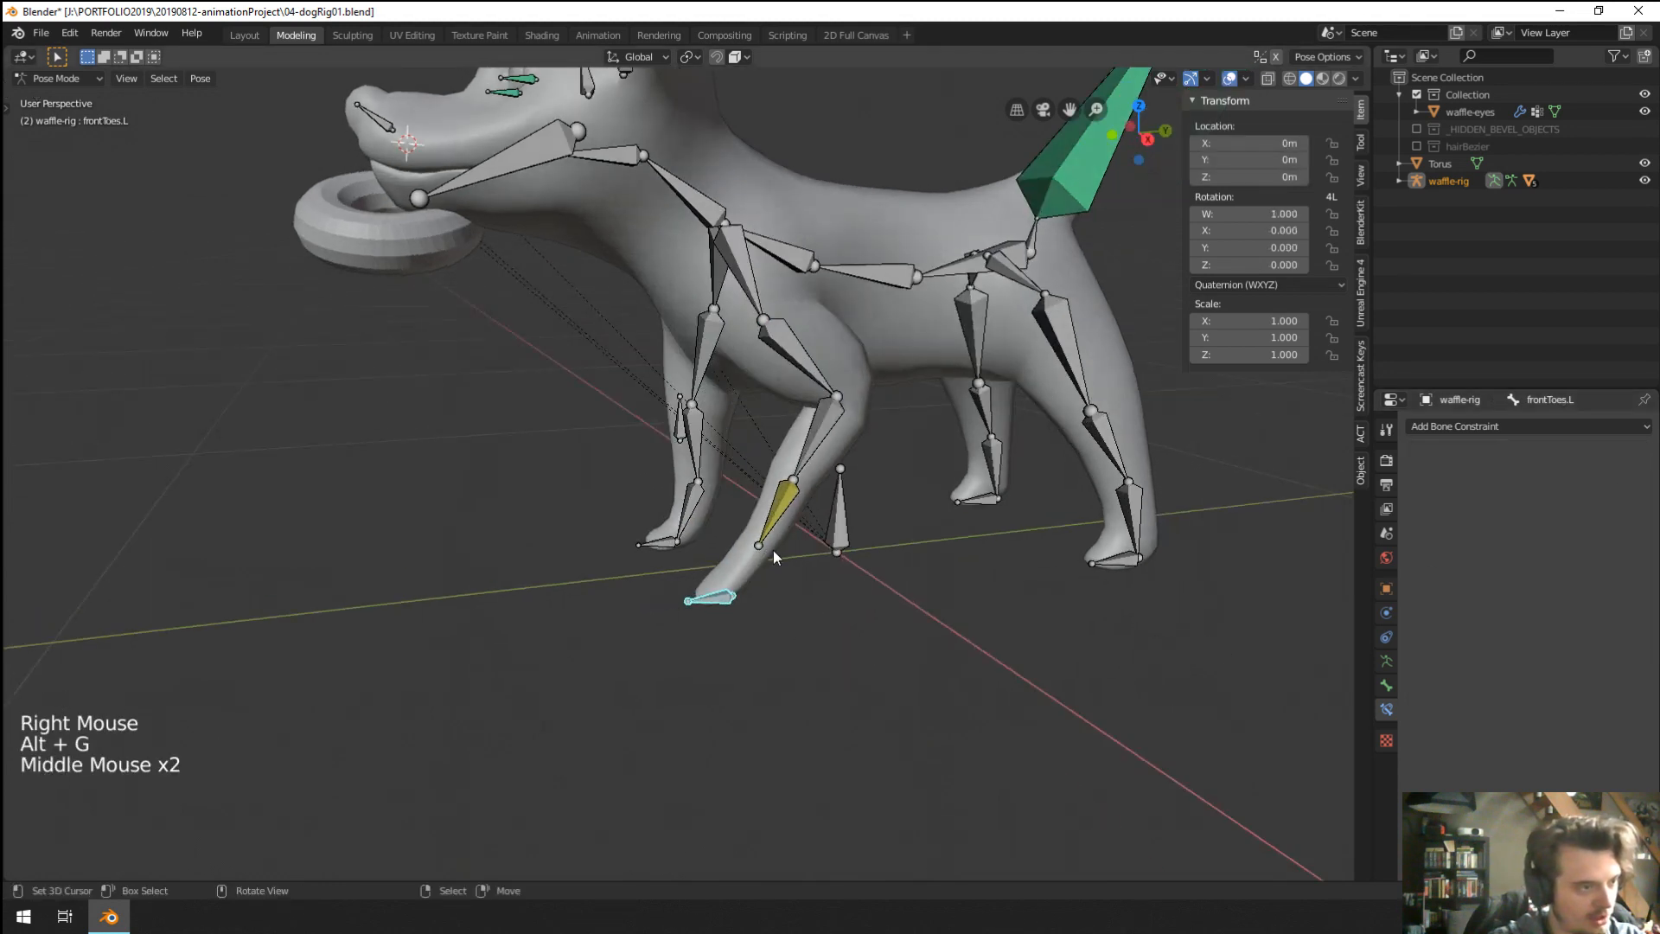
key(a)
key(alt+g)
key(alt+r)
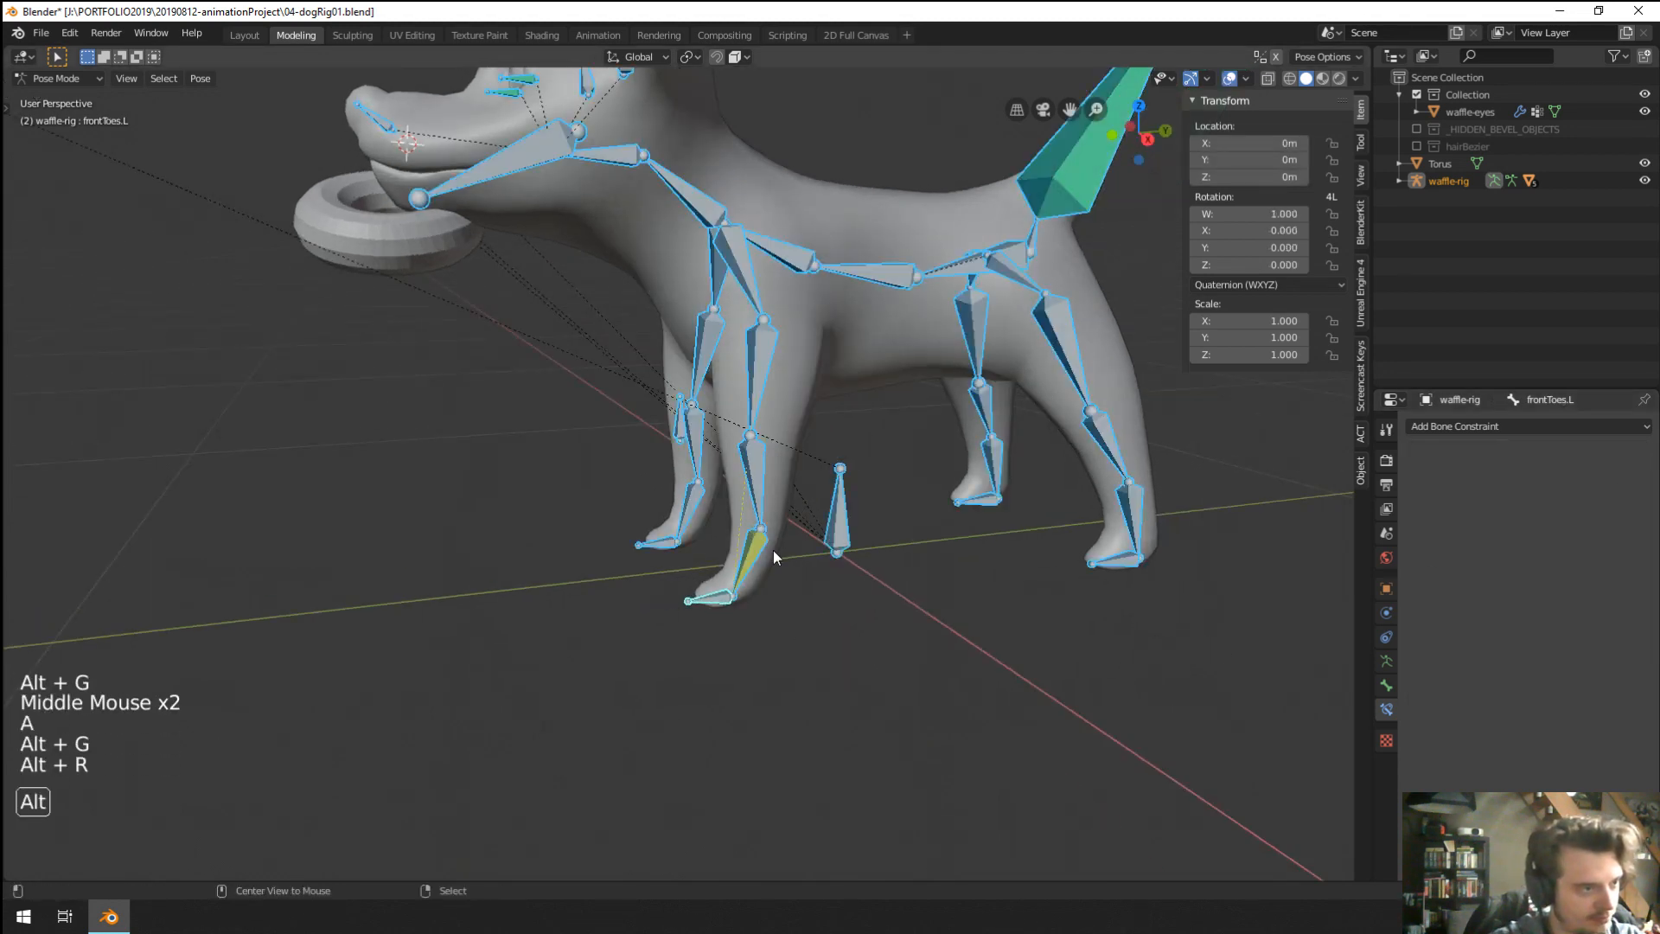
Rotate the frontLeg.L bone about 48° in the view plane to swing the leg forward.
right_click(751, 402)
middle_drag(751, 402, 724, 377)
key(r)
click(640, 339)
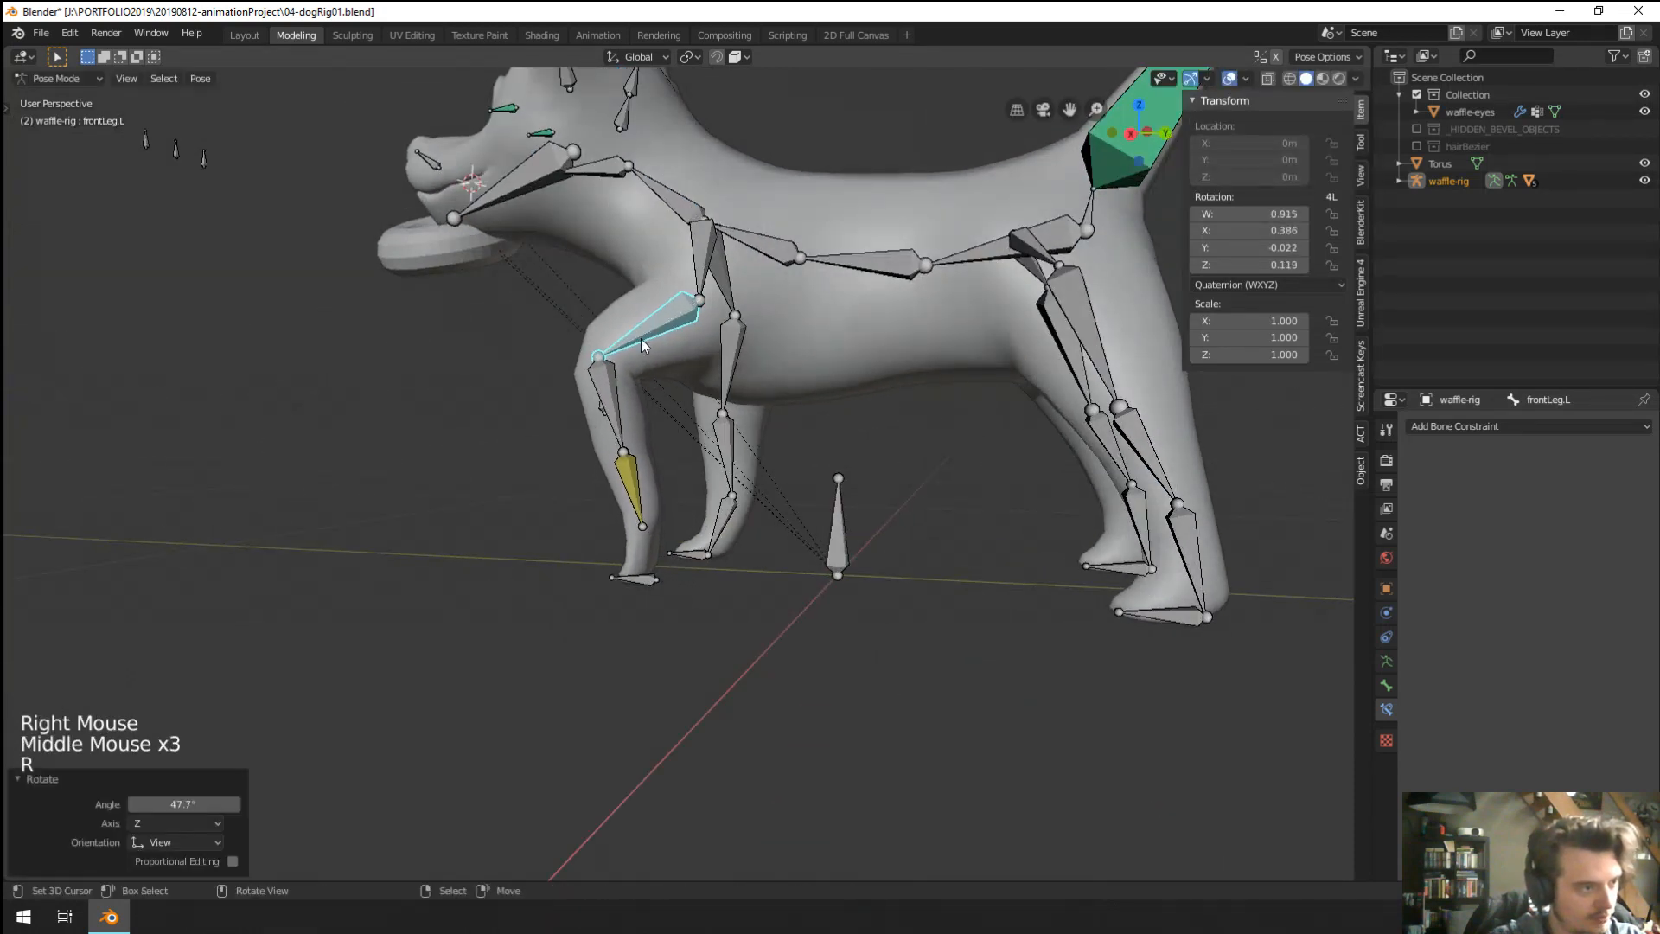
Examine the frontToes.L bone's properties and test-move it to check how the left front leg follows.
scroll(629, 603, up, 3)
right_click(590, 673)
shift+middle_drag(1068, 623, 1178, 622)
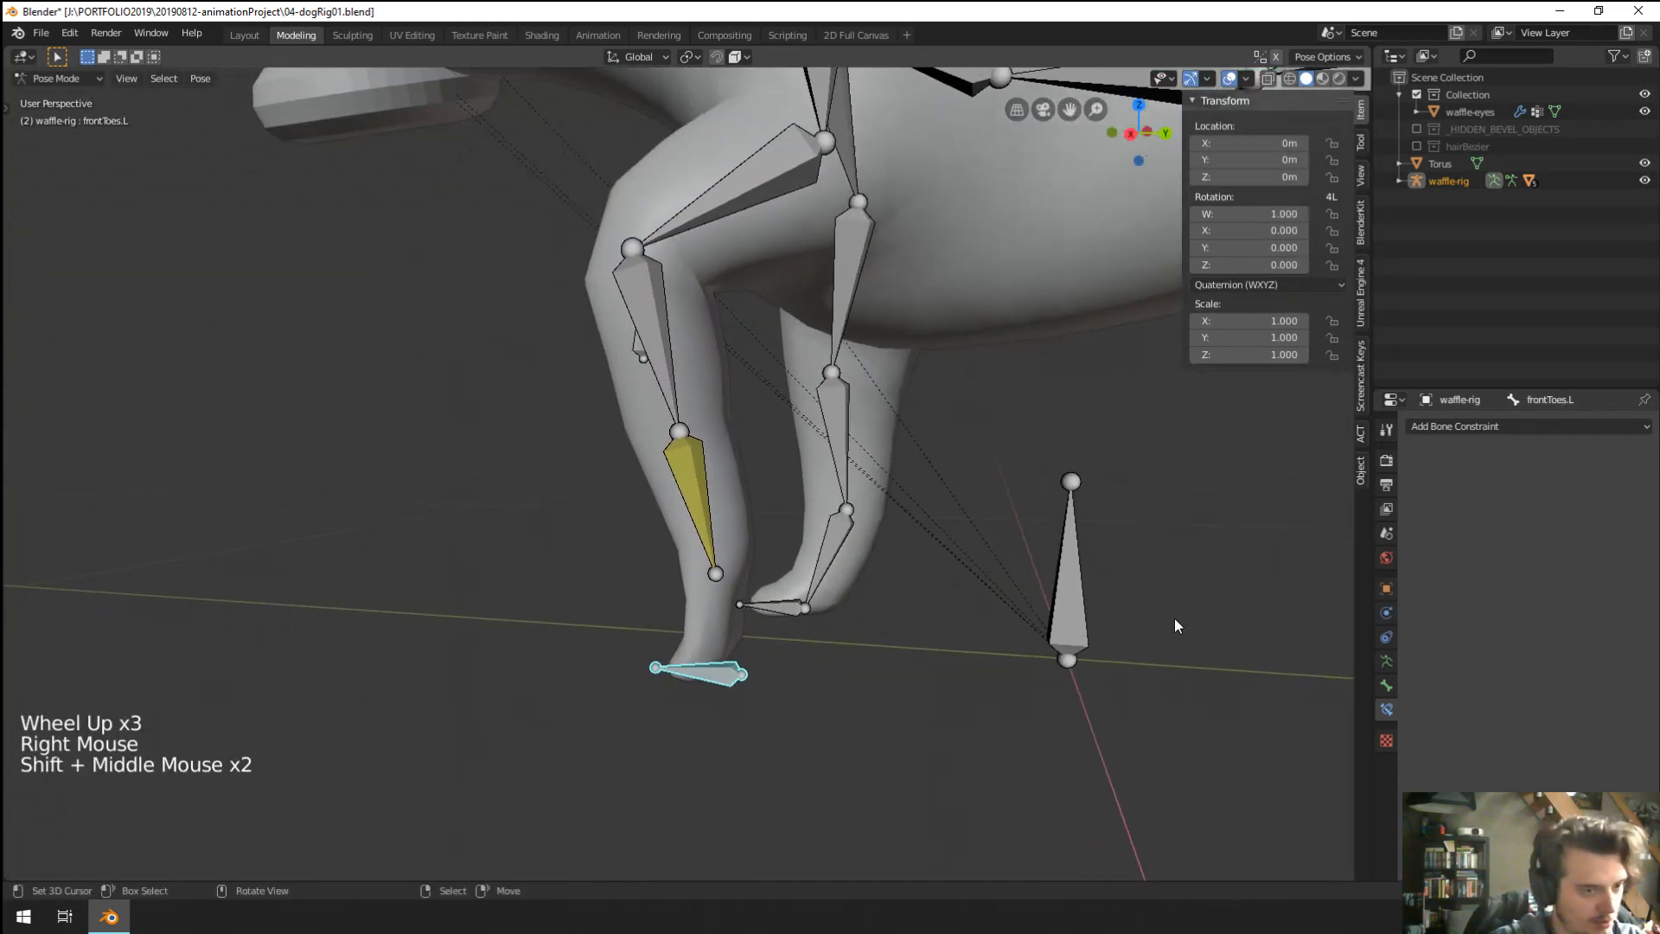
click(1388, 688)
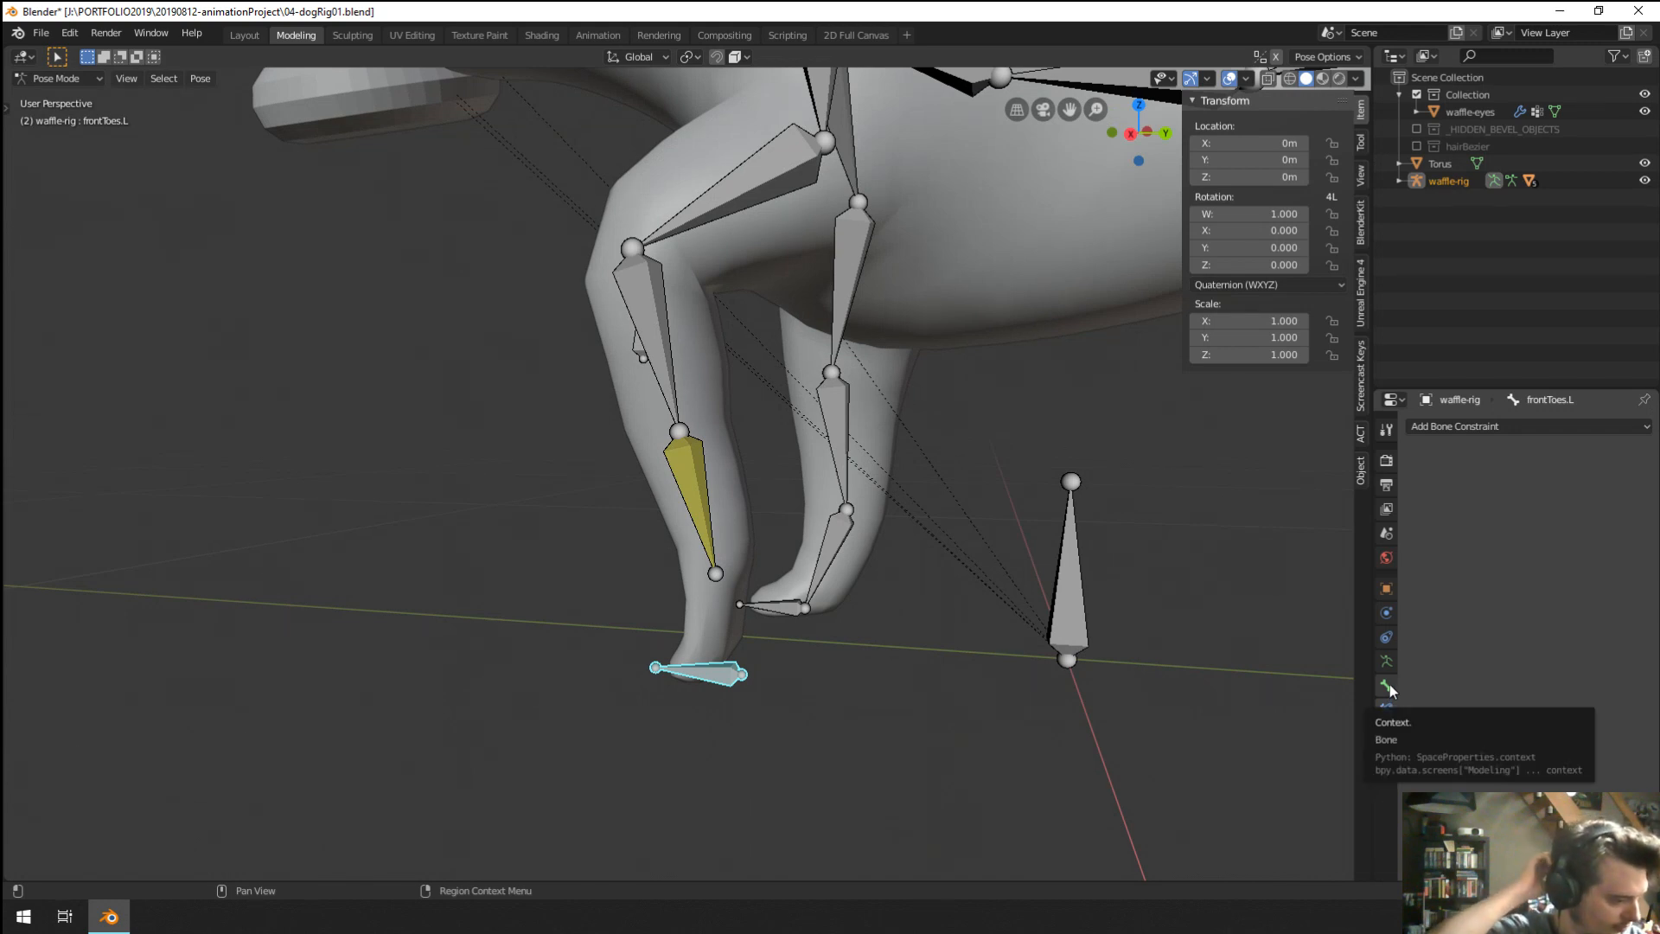
click(1388, 684)
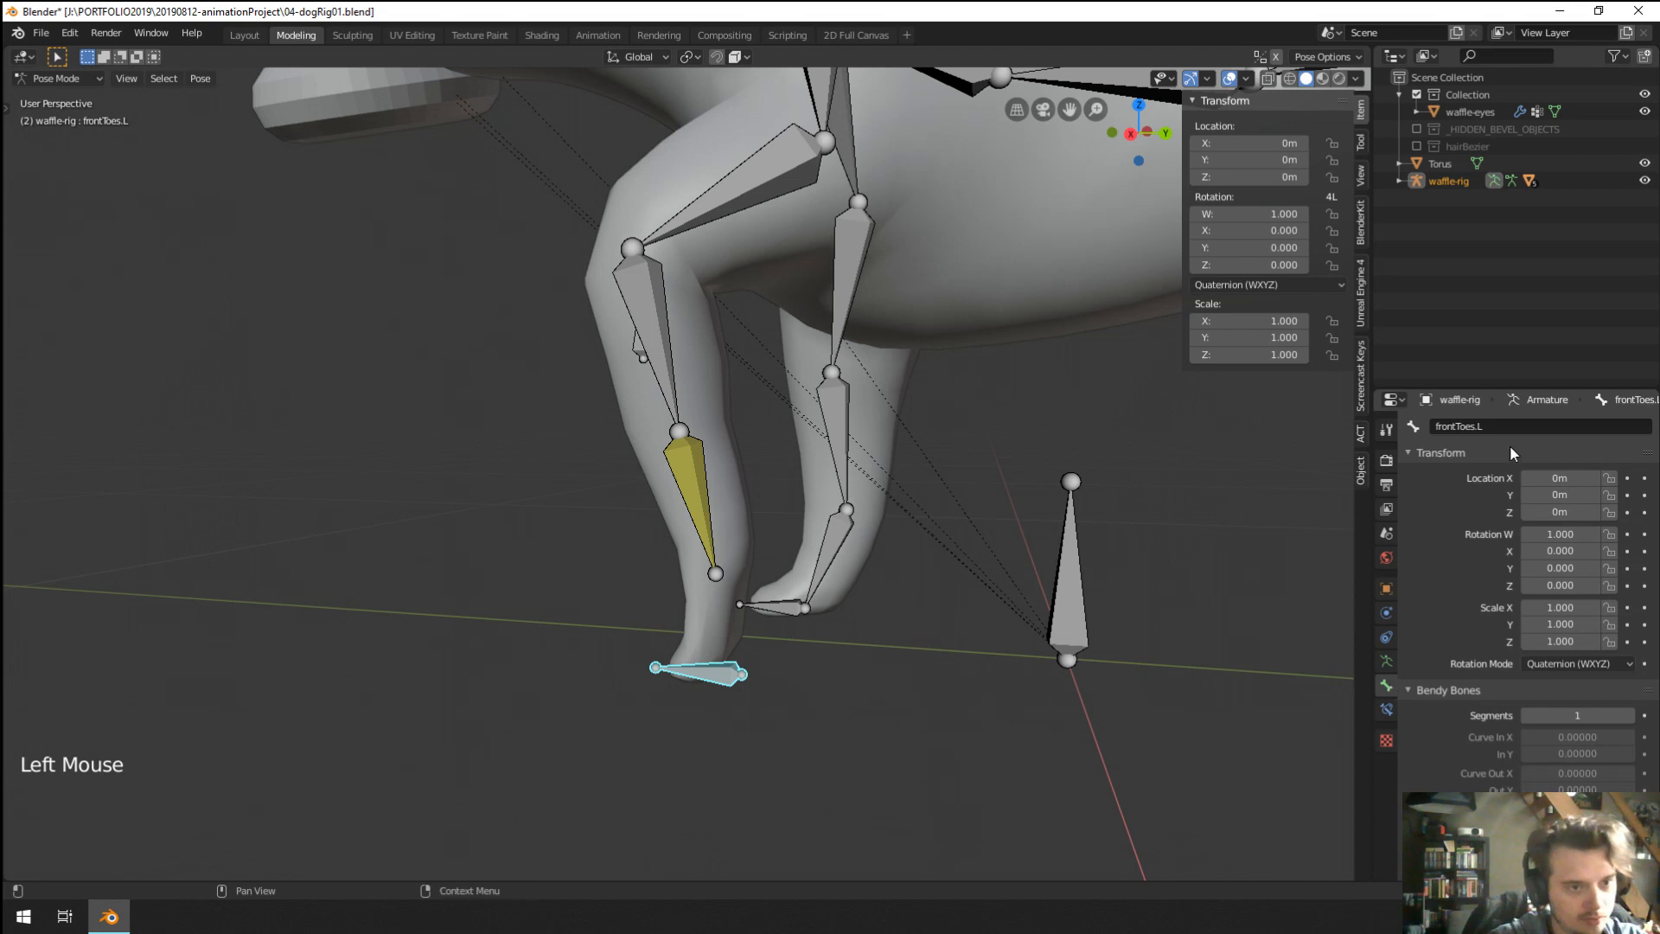
key(g)
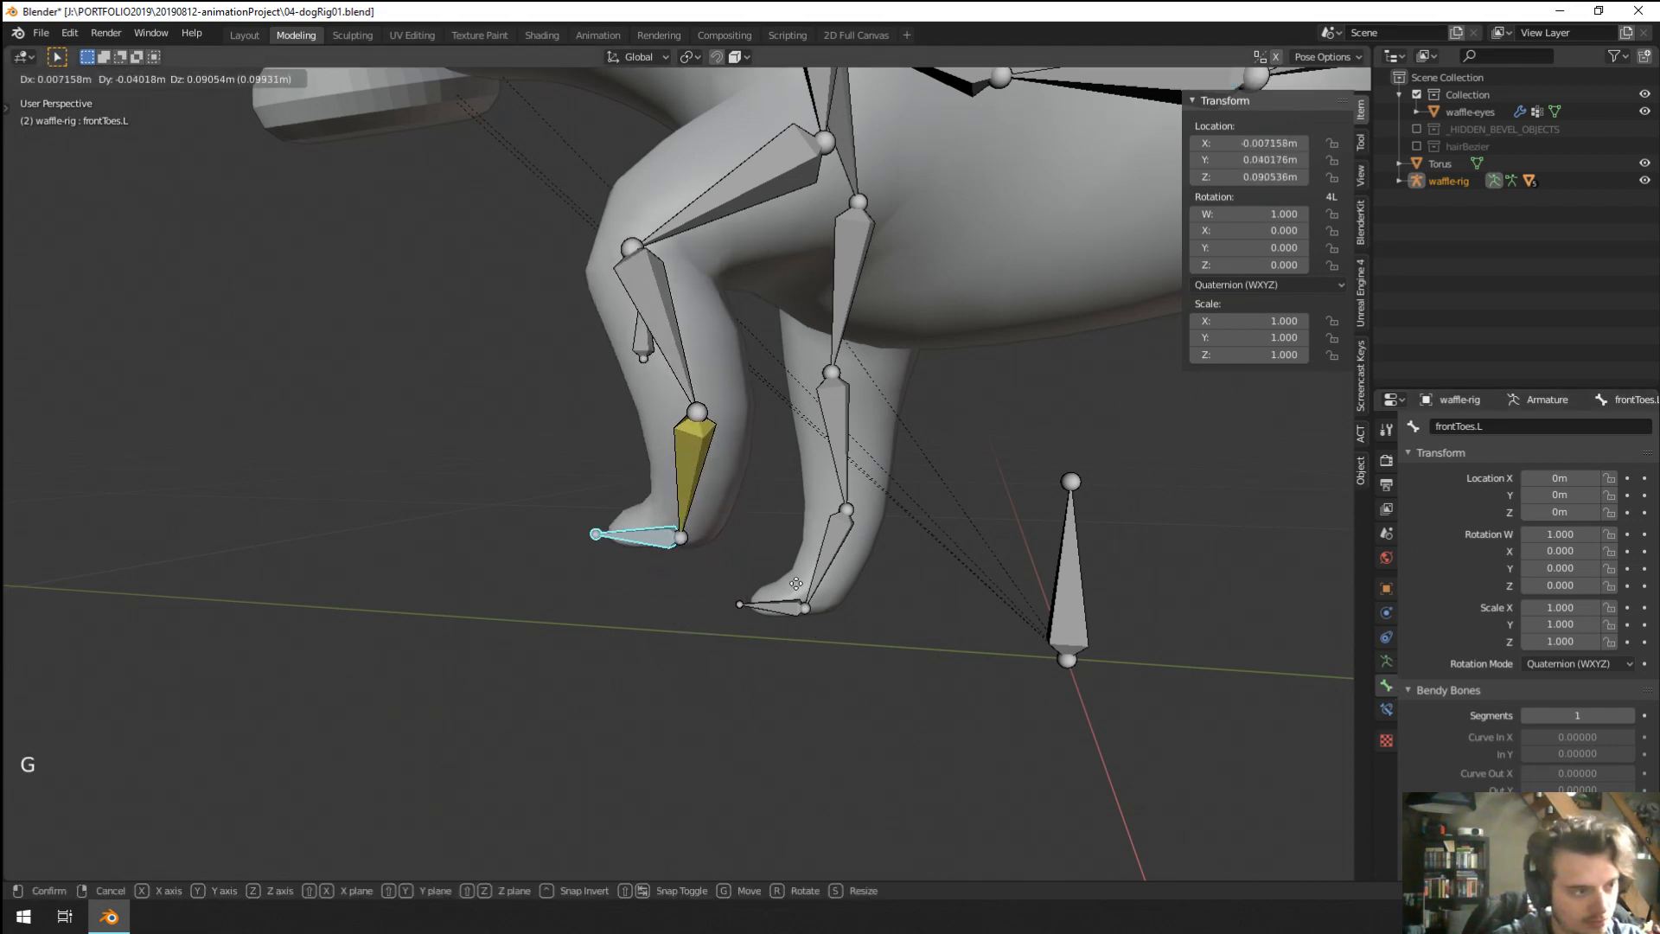
right_click(831, 689)
scroll(858, 636, down, 2)
scroll(858, 631, down, 1)
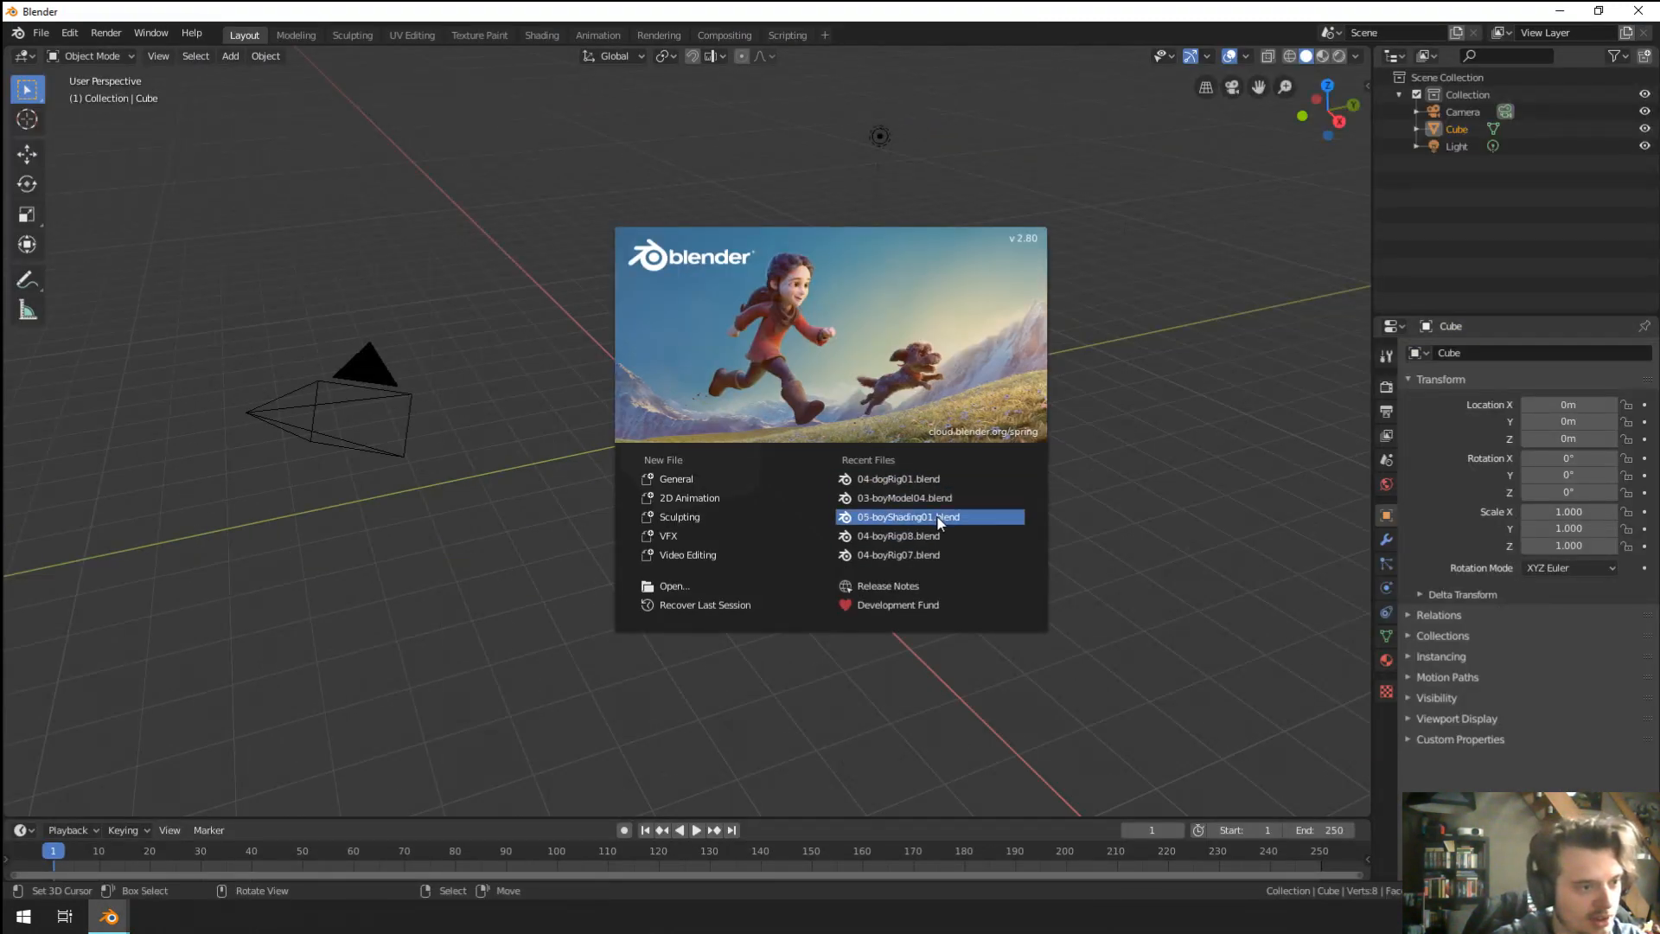
Open the recent file 04-boyRig08.blend in another Blender window, ignoring script execution, and view the boy's legs.
click(949, 537)
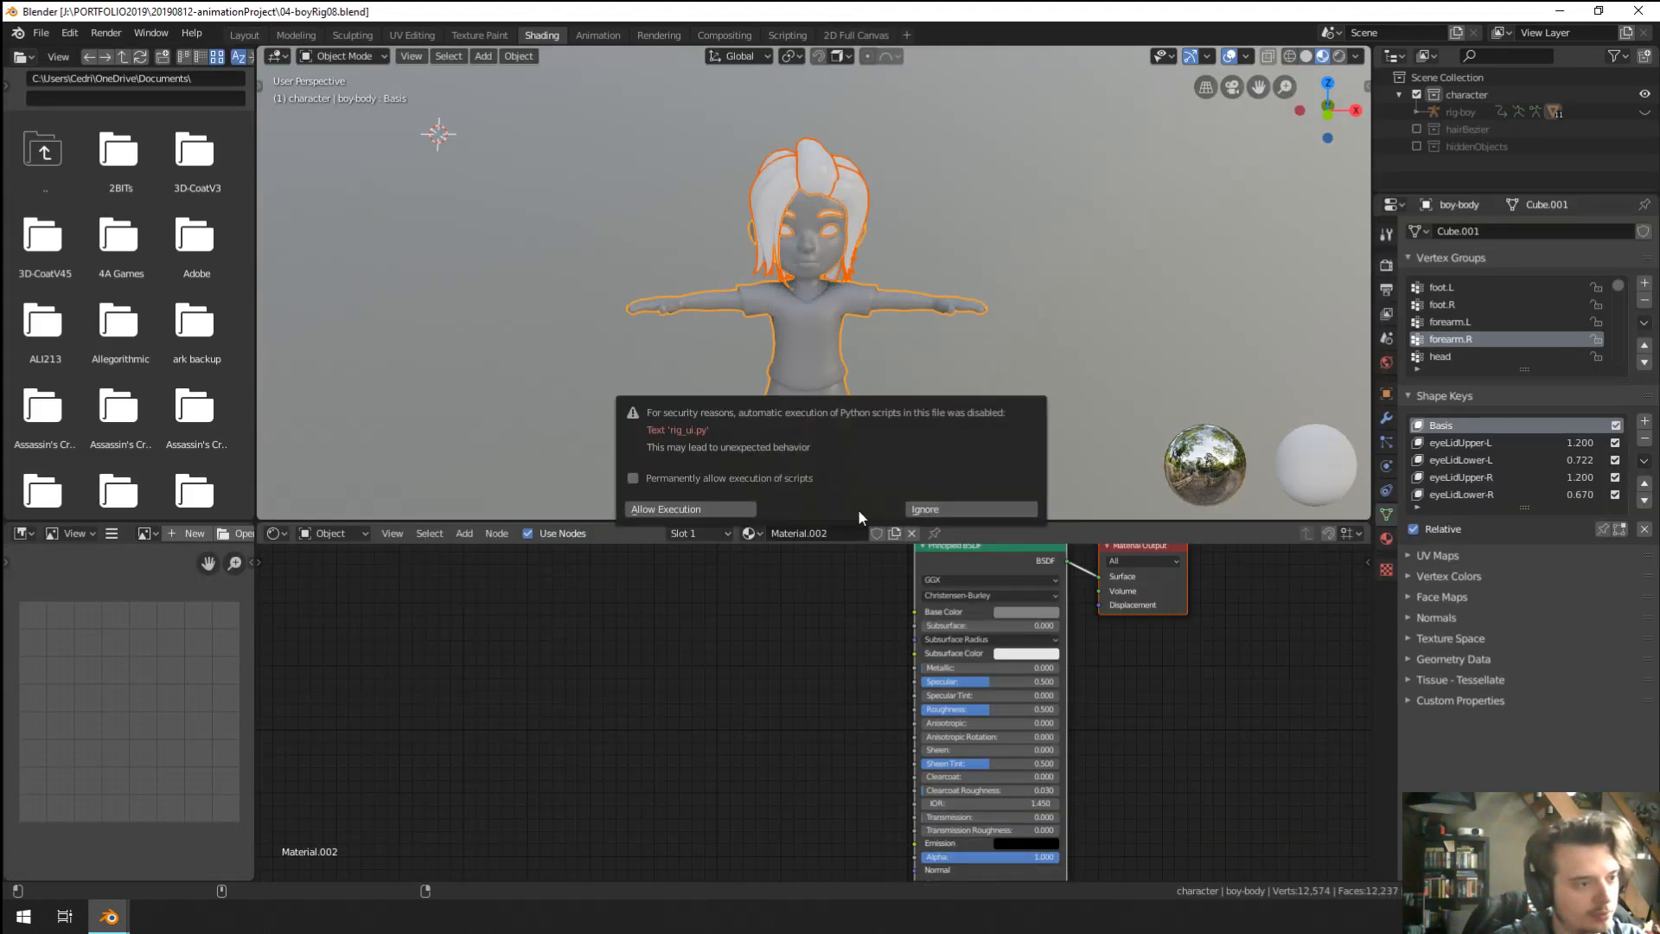
click(940, 517)
middle_drag(914, 419, 840, 278)
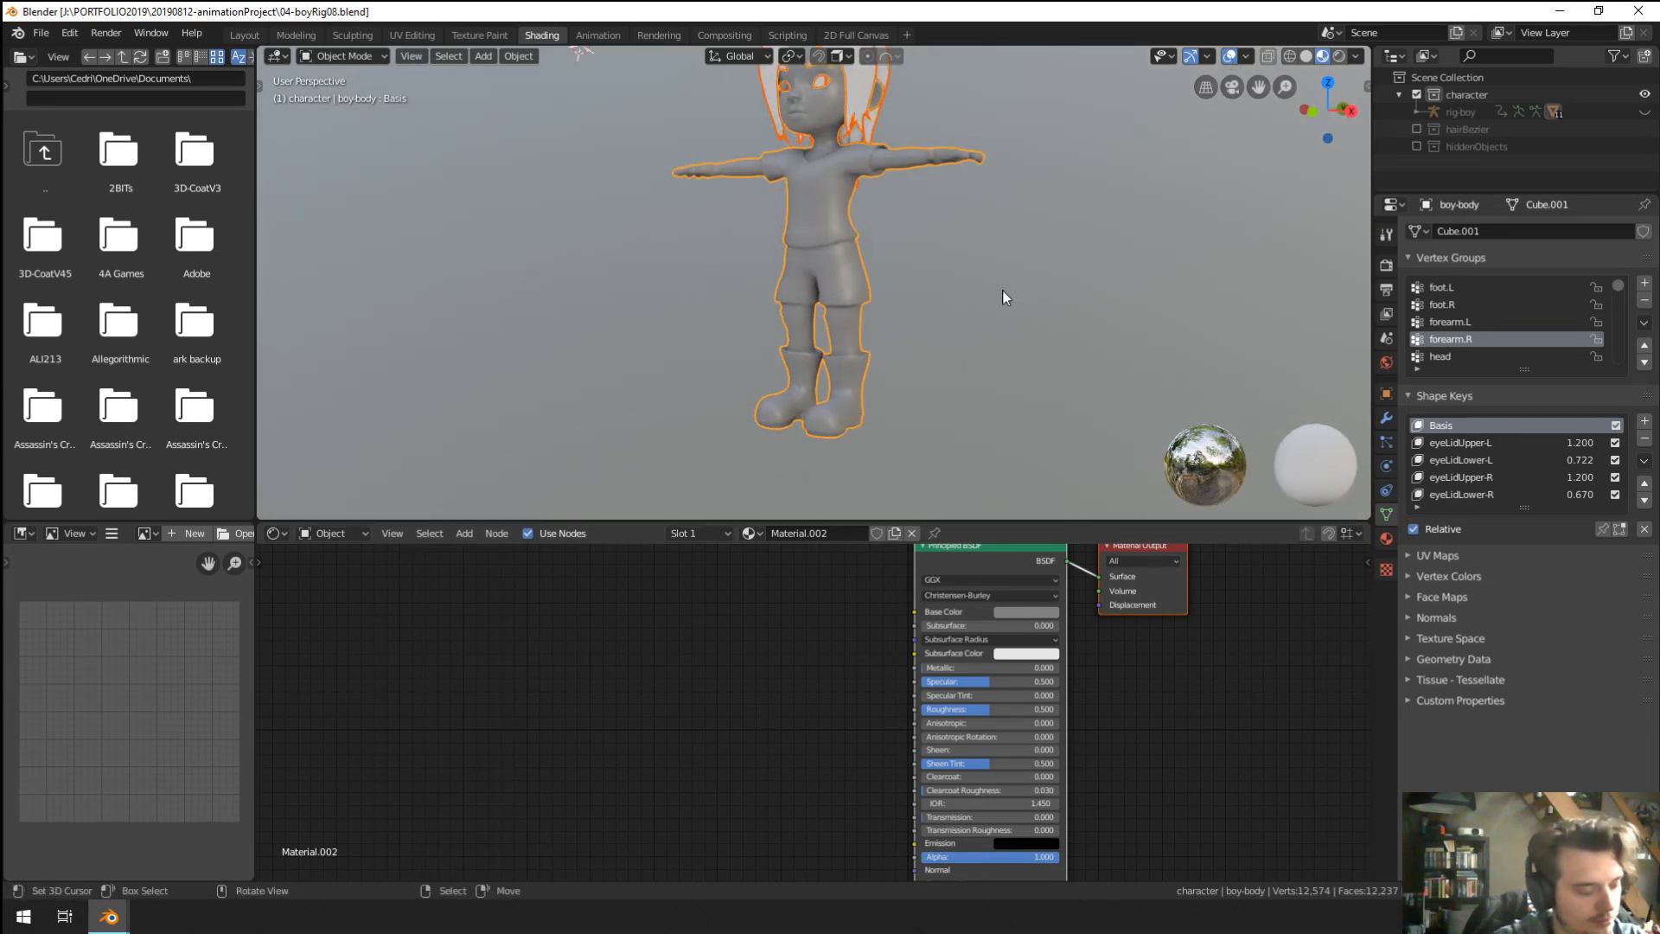
scroll(839, 427, up, 5)
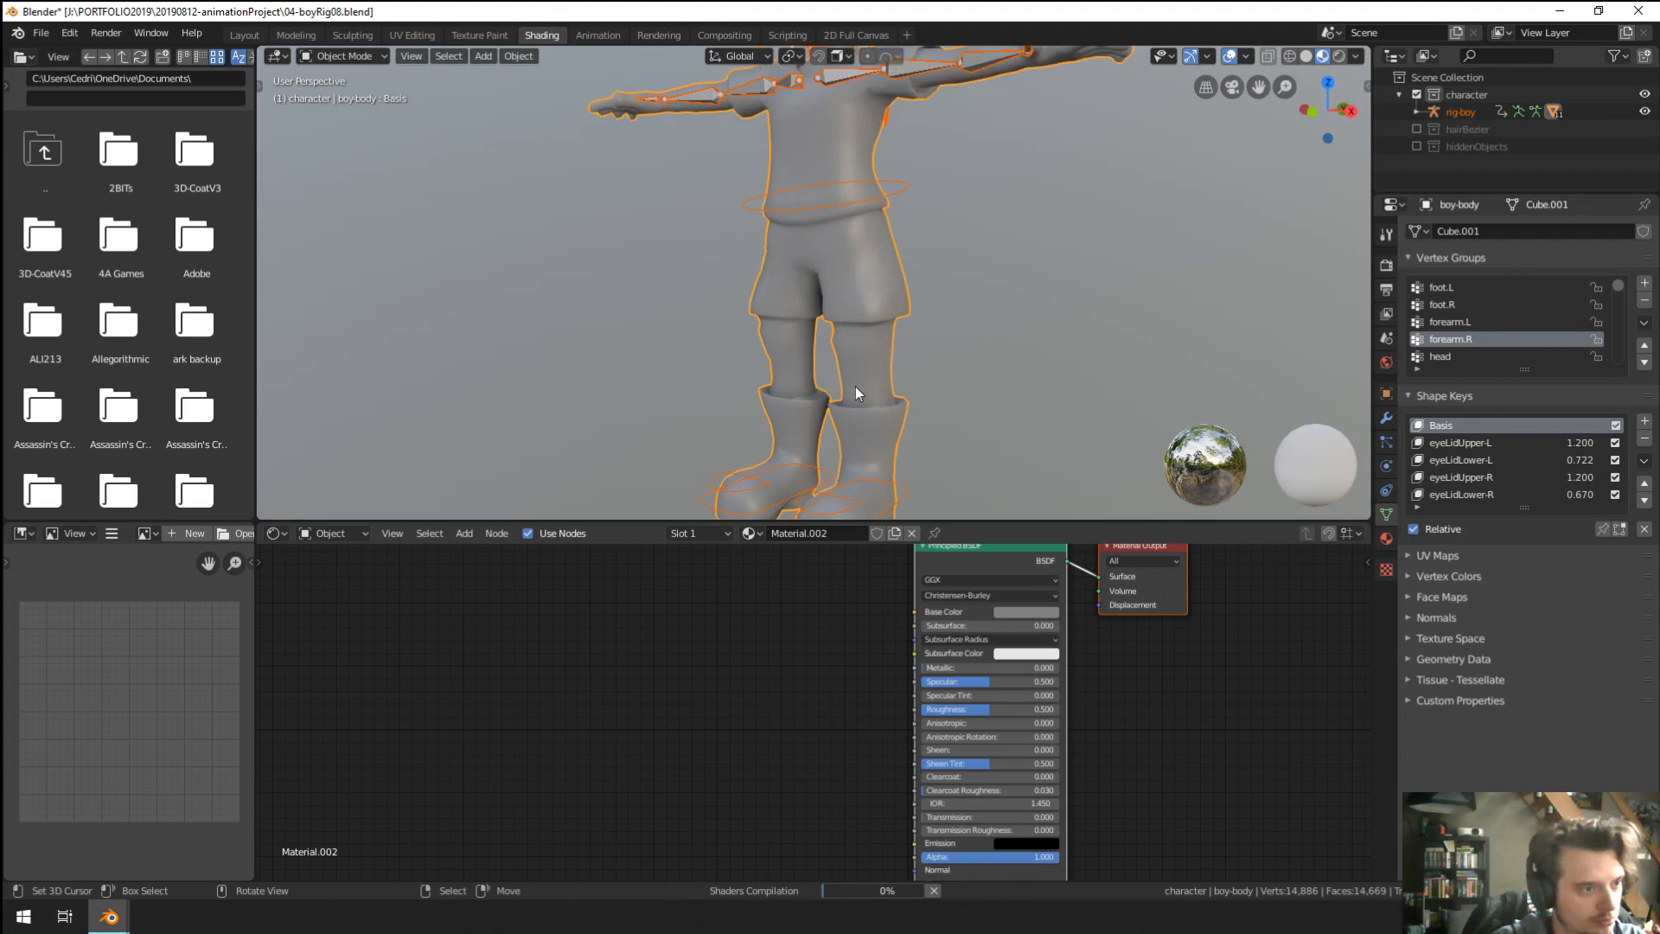
Unhide the boy's rig, enter Pose Mode on it and test-move the left foot control.
key(alt+h)
right_click(894, 444)
key(ctrl+Tab)
right_click(902, 448)
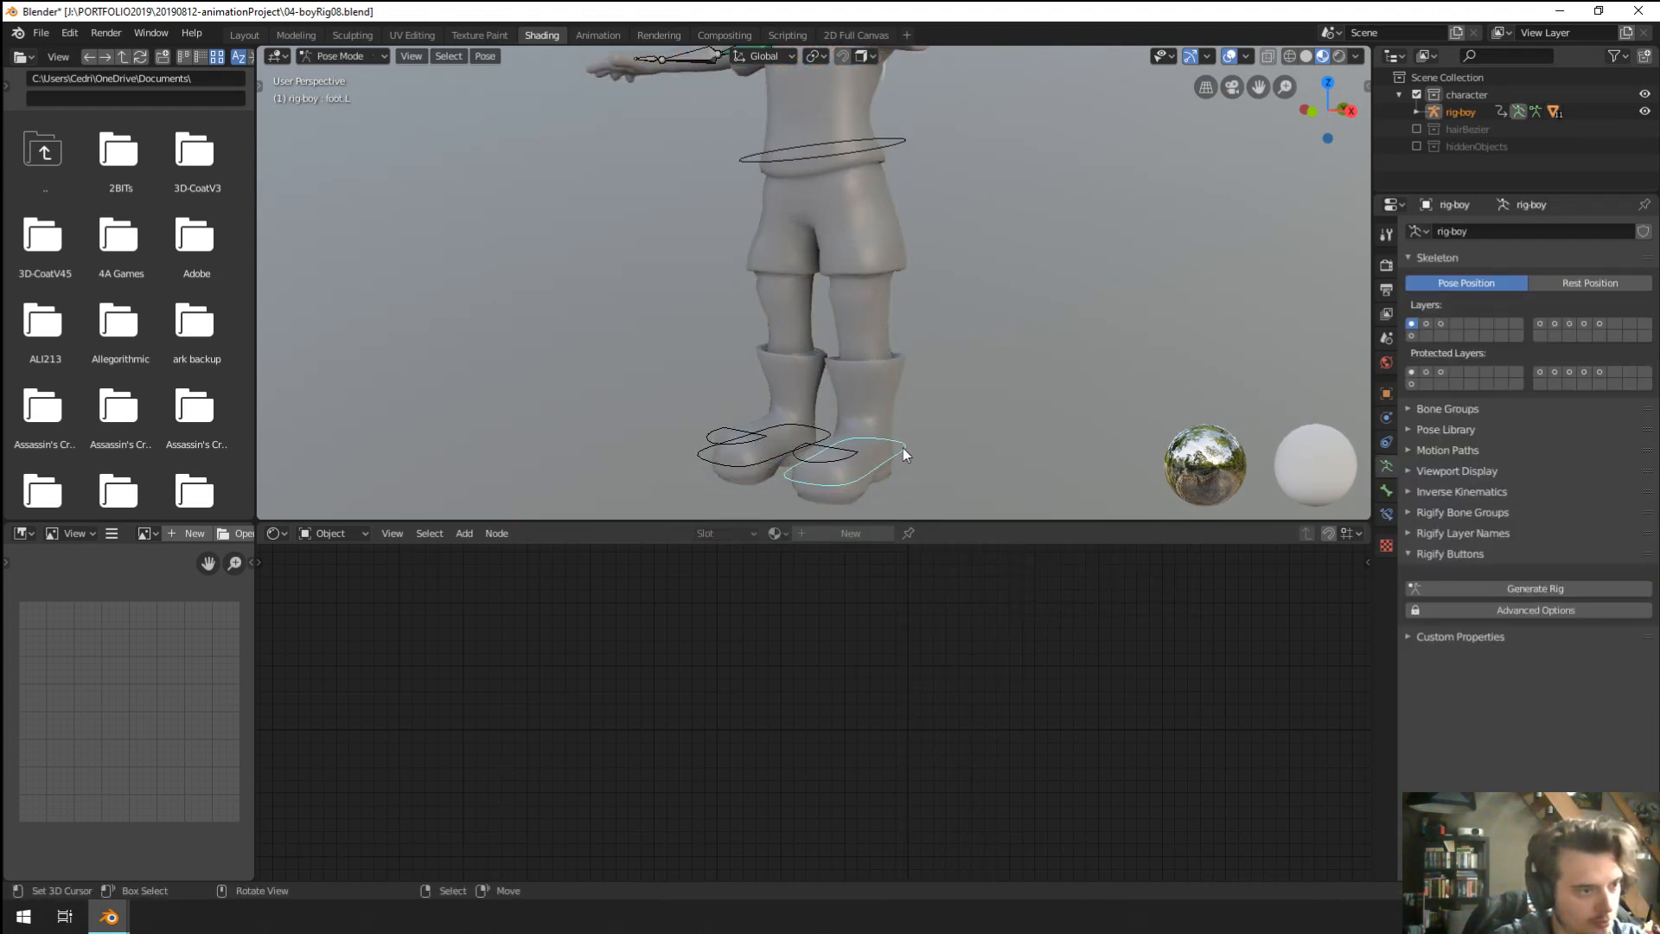
key(g)
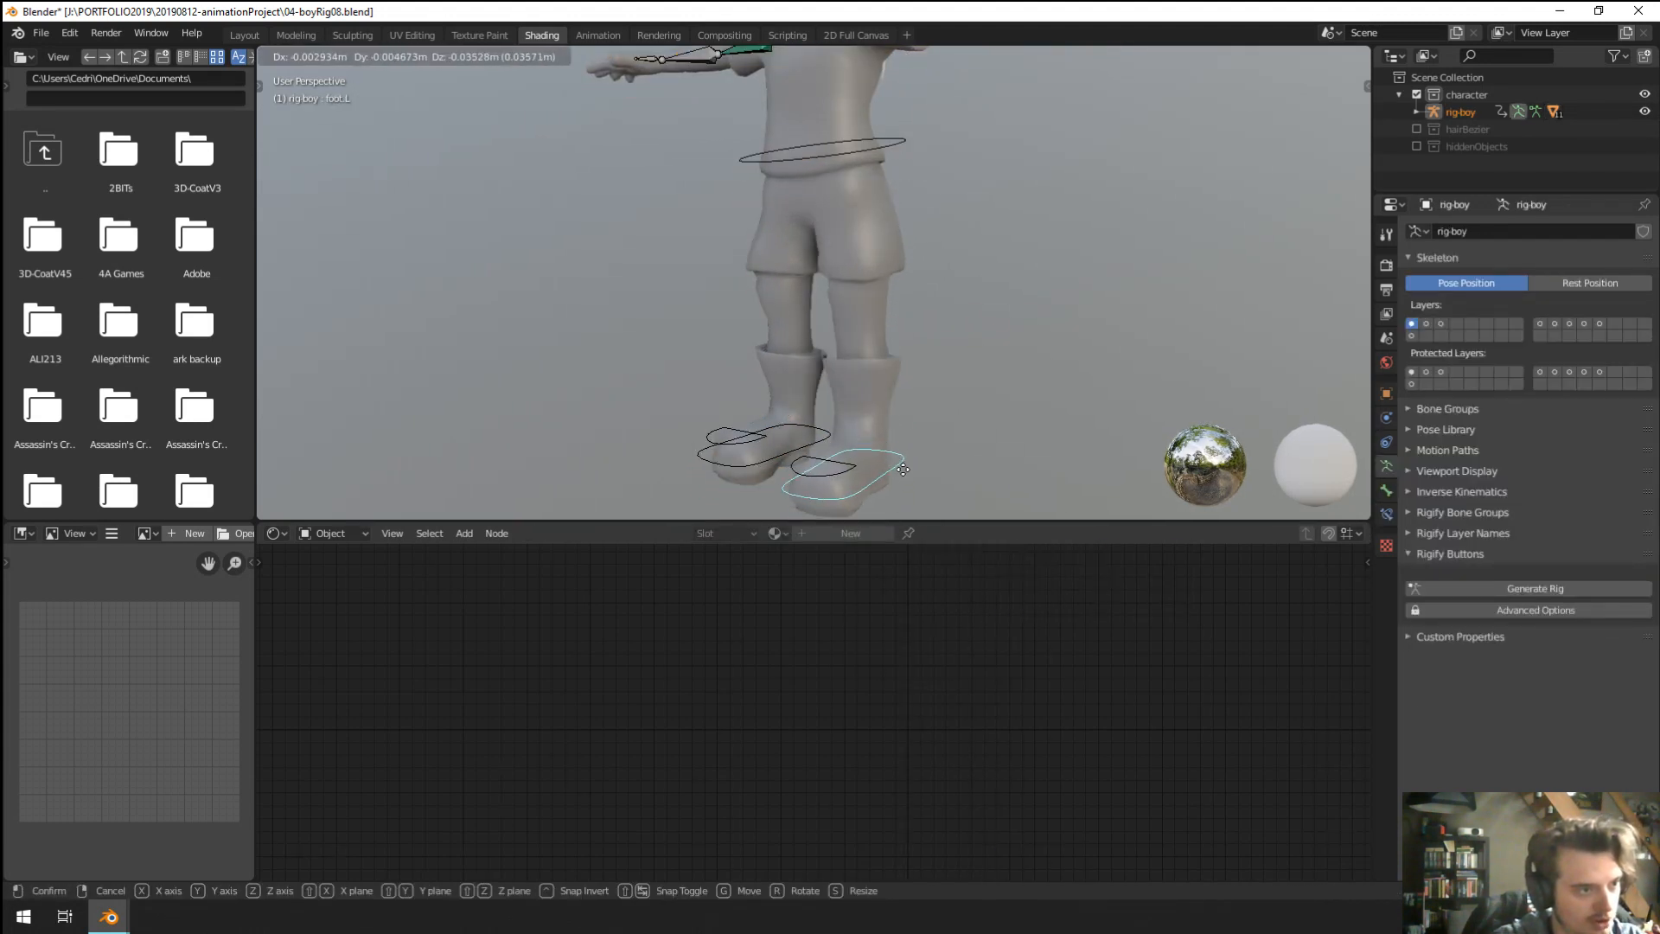
key(Escape)
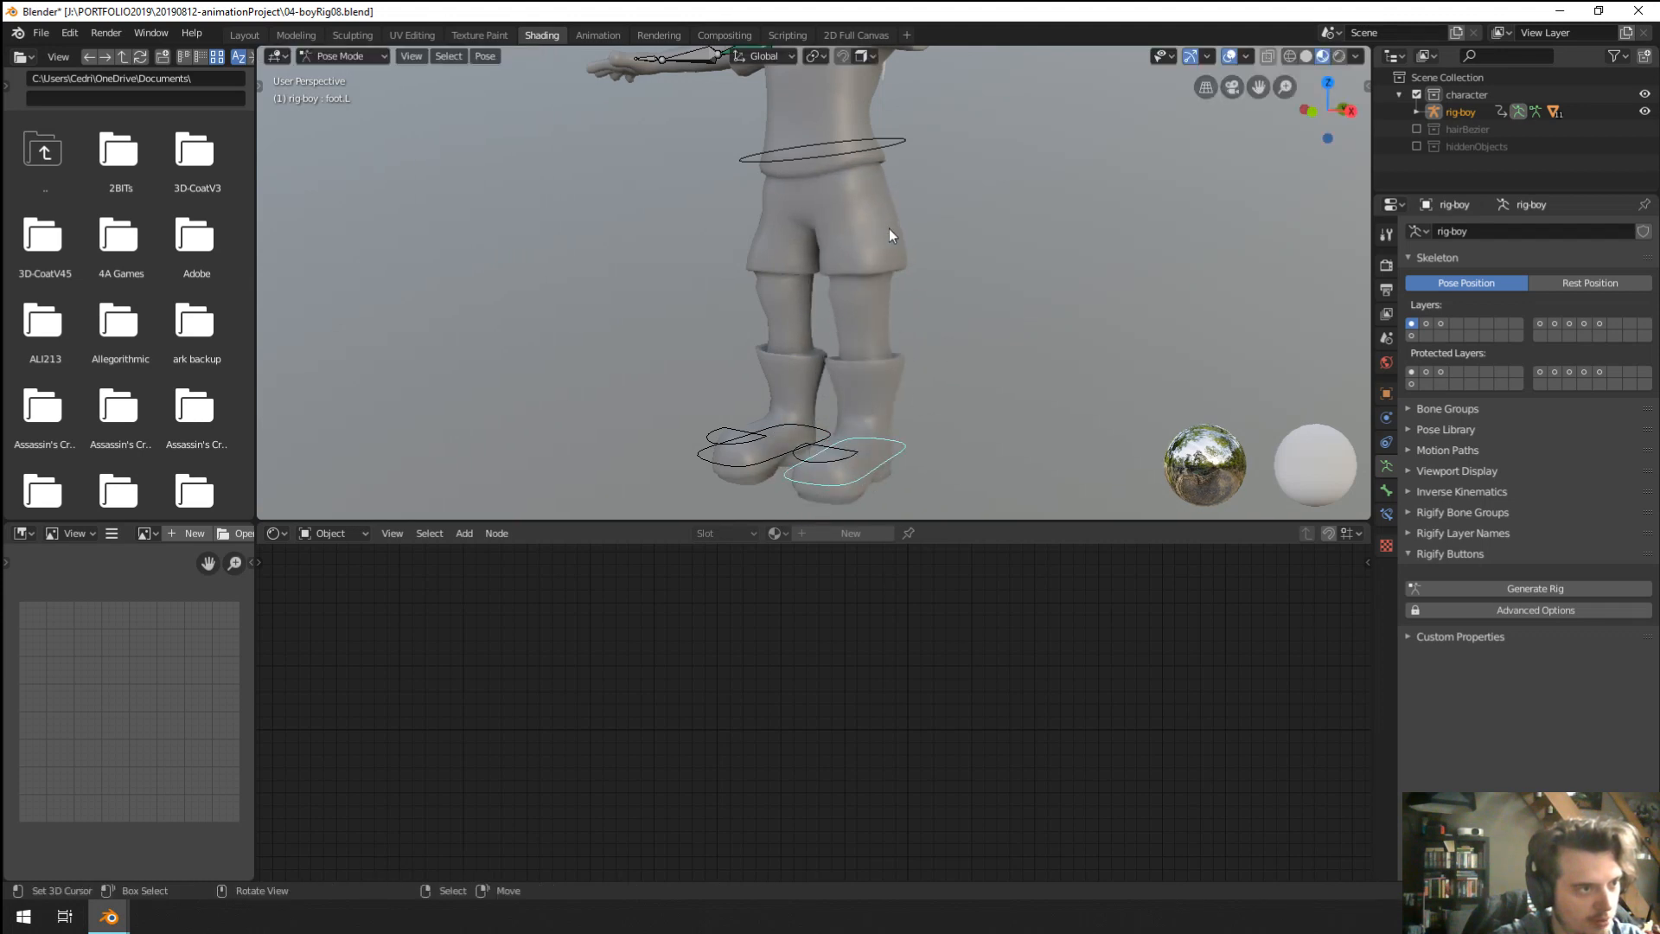
Test-move the boy's spine control to check the leg IK and return to the 04-dogRig01.blend window.
key(g)
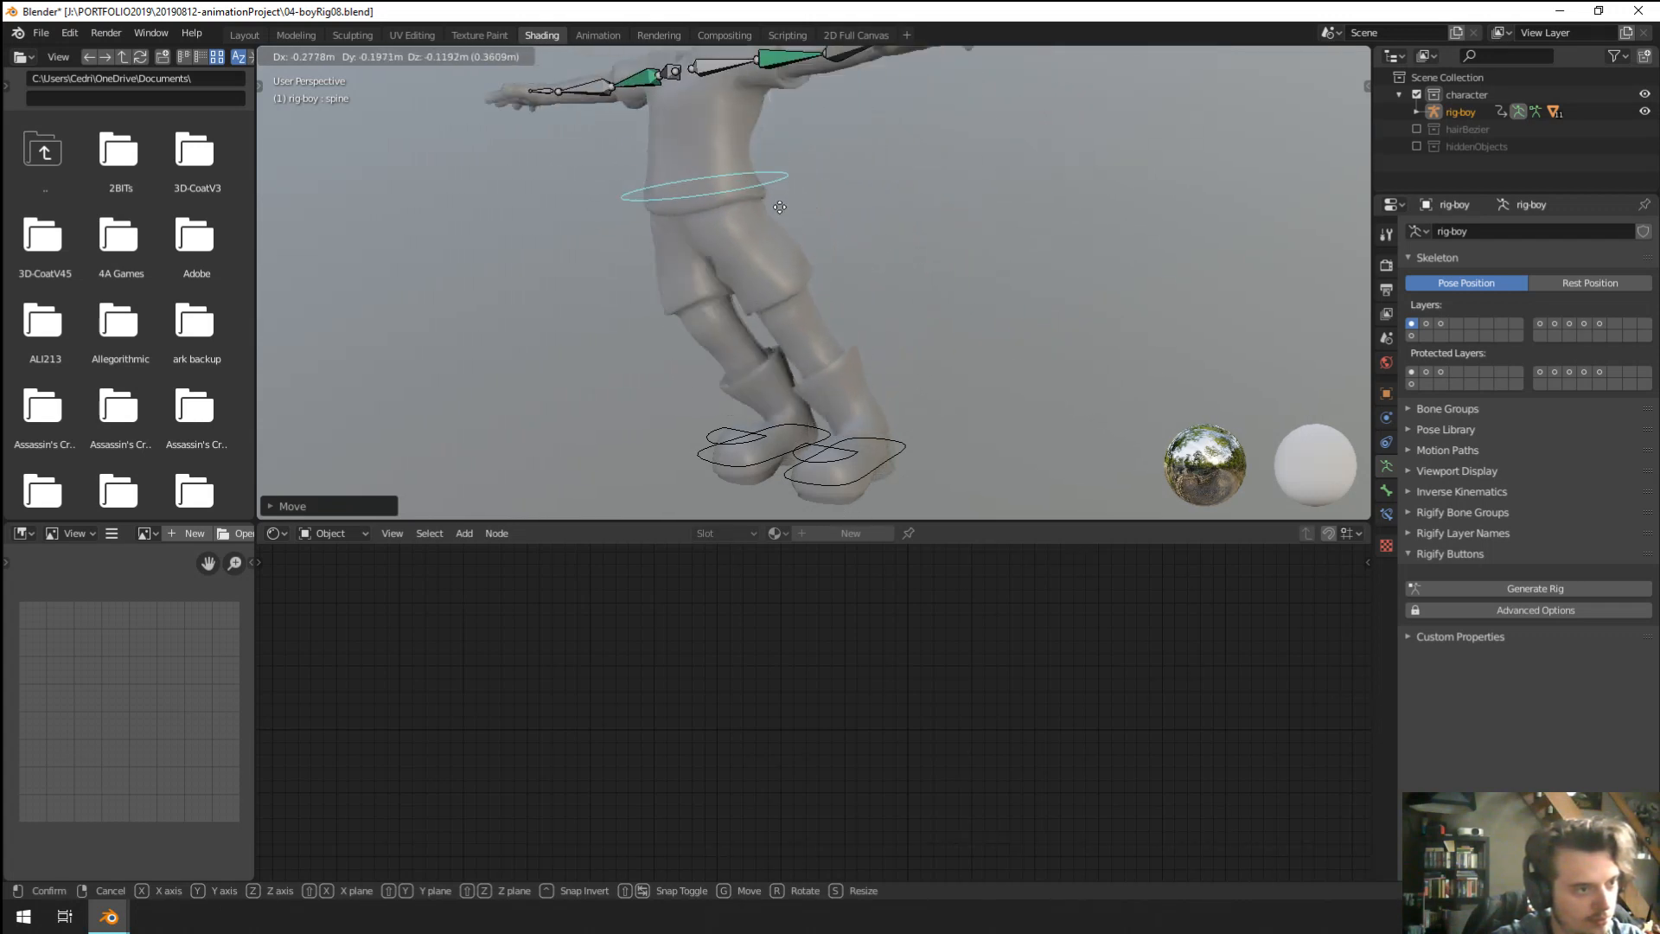
click(852, 173)
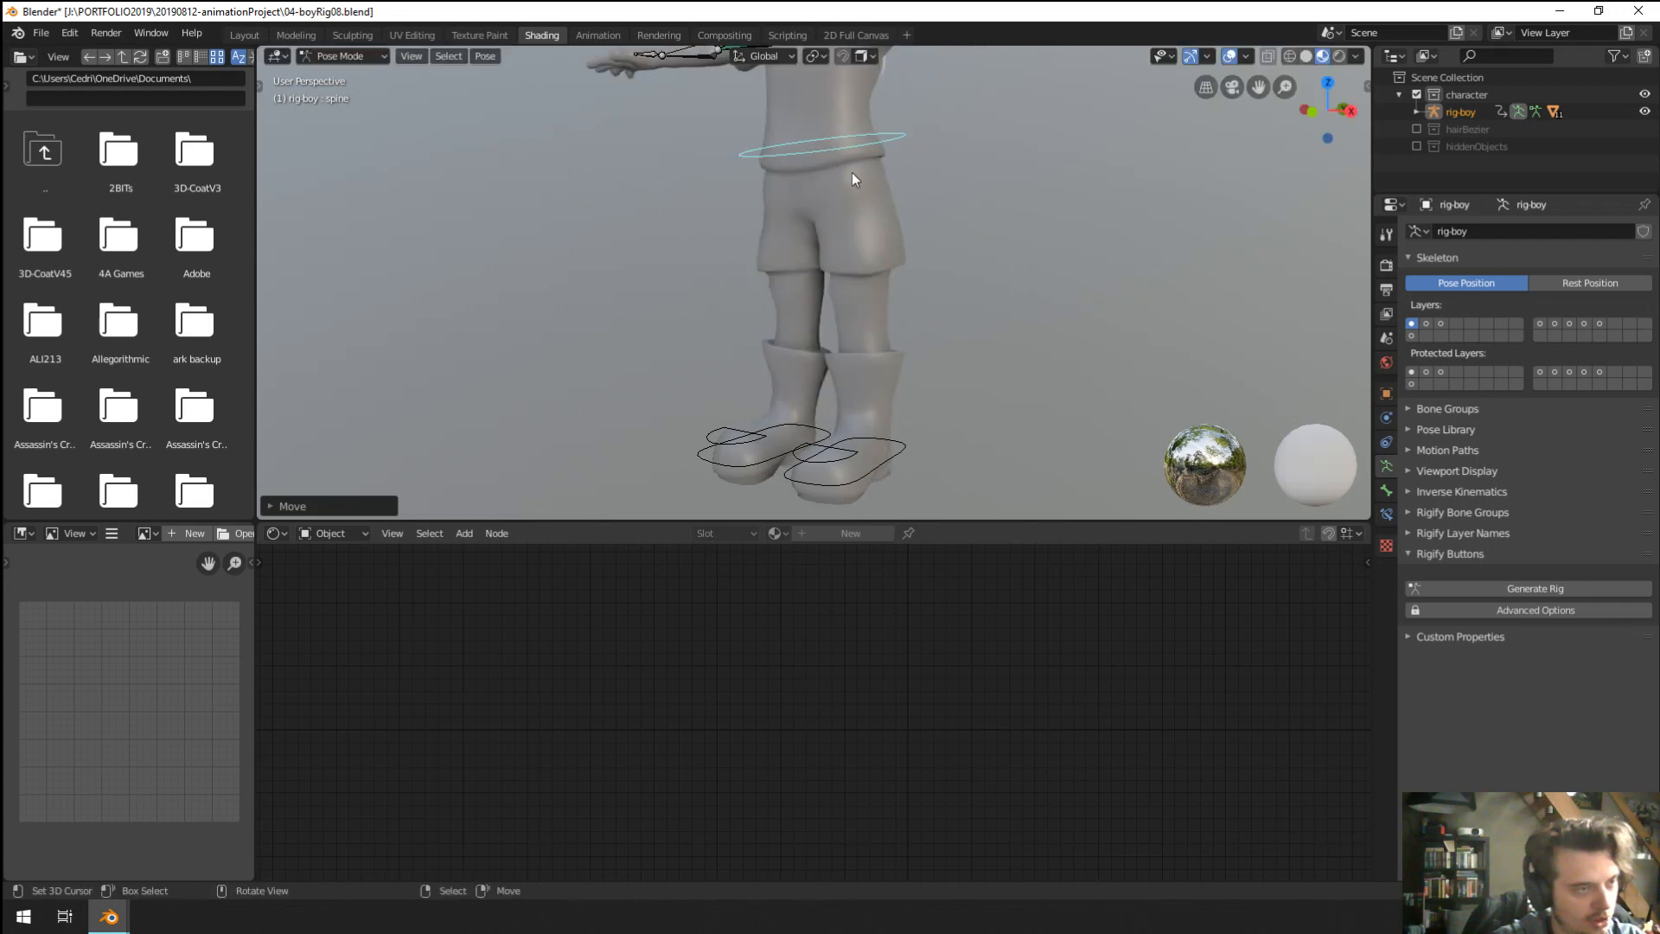
click(1558, 12)
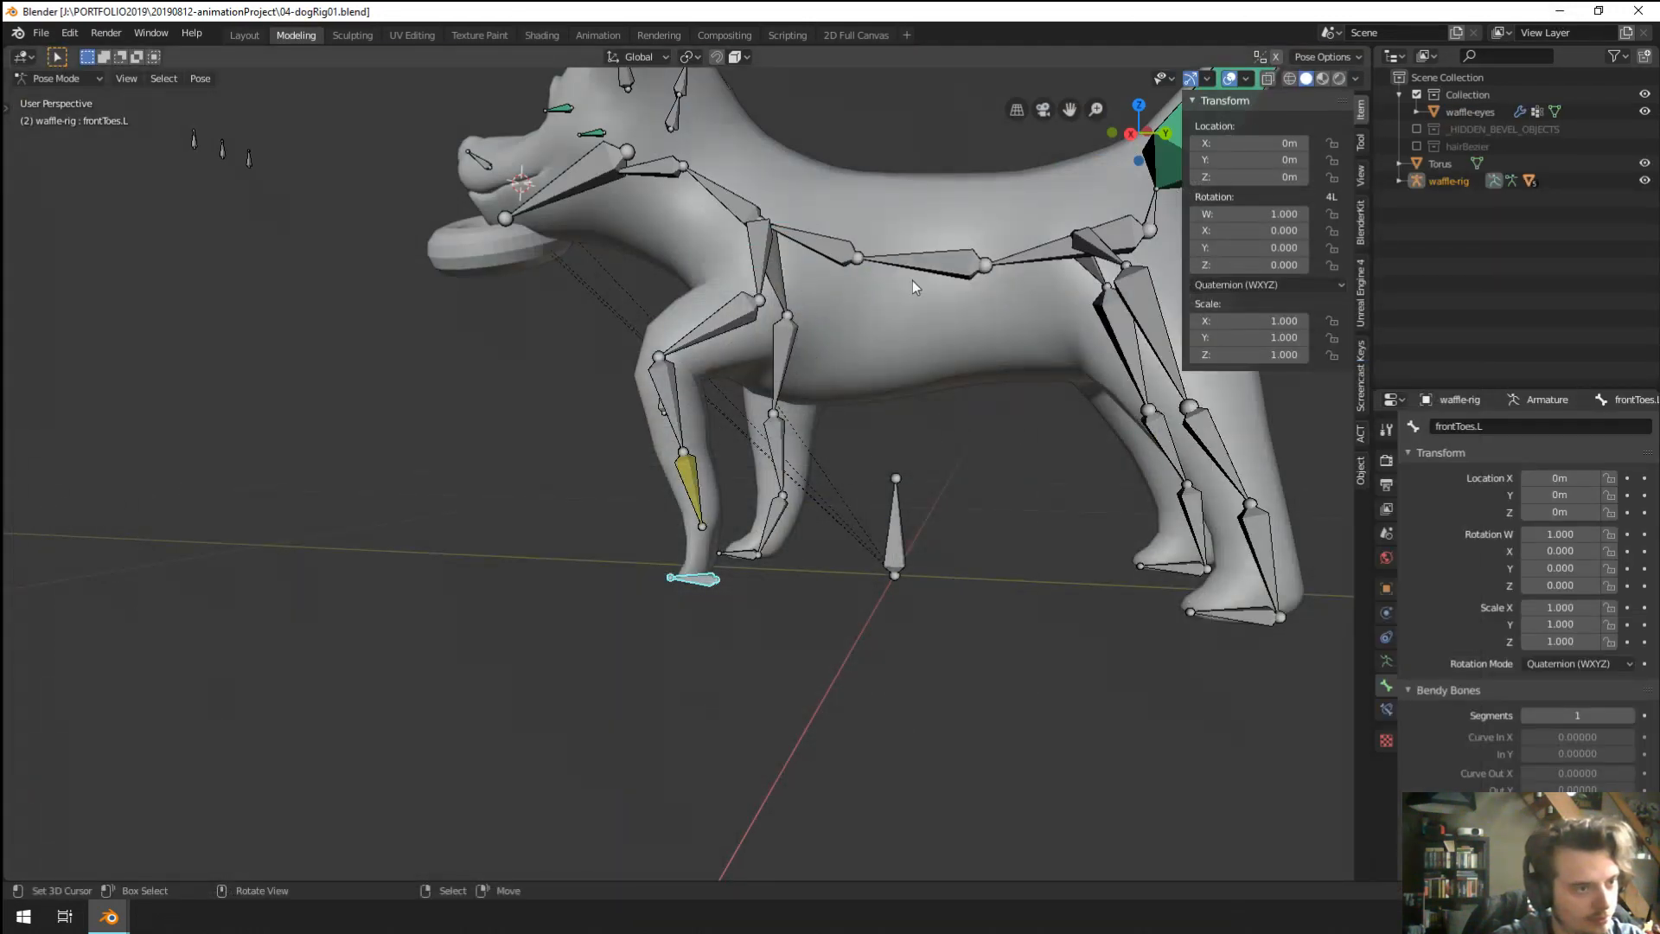
Test-move the dog's spine.001 bone to check how the legs react.
right_click(1080, 245)
right_click(1045, 255)
key(g)
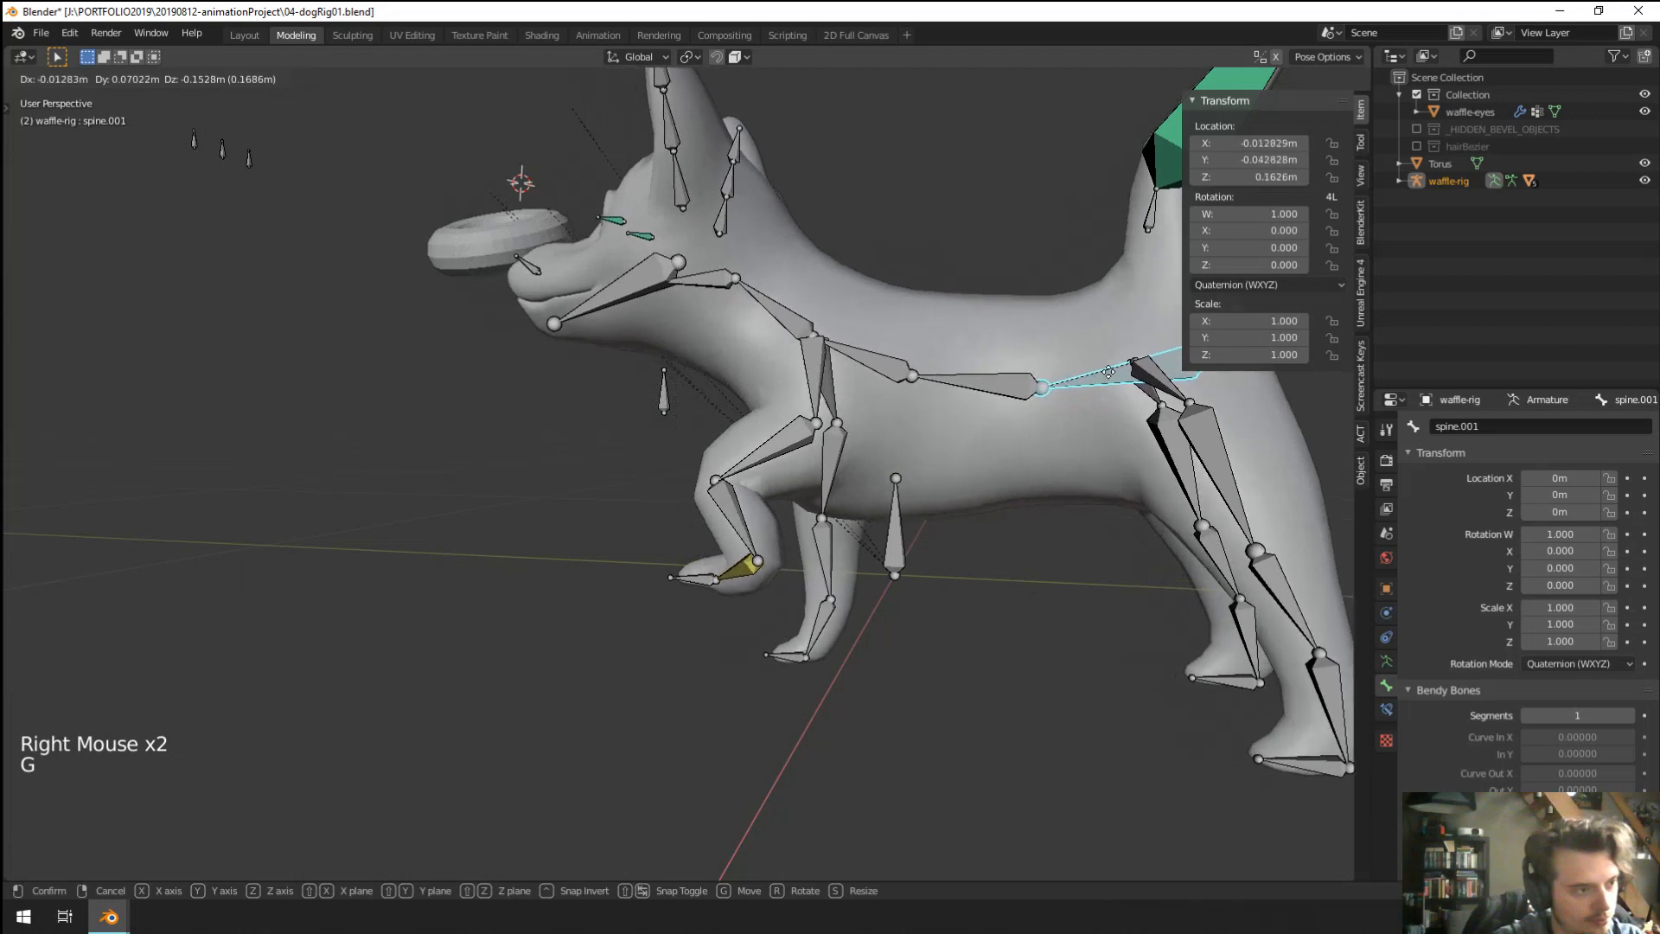
right_click(973, 349)
Try to delete the right front leg's bone chain from the shoulder down to frontToes.R.
middle_drag(974, 349, 675, 390)
scroll(769, 436, up, 1)
right_click(678, 363)
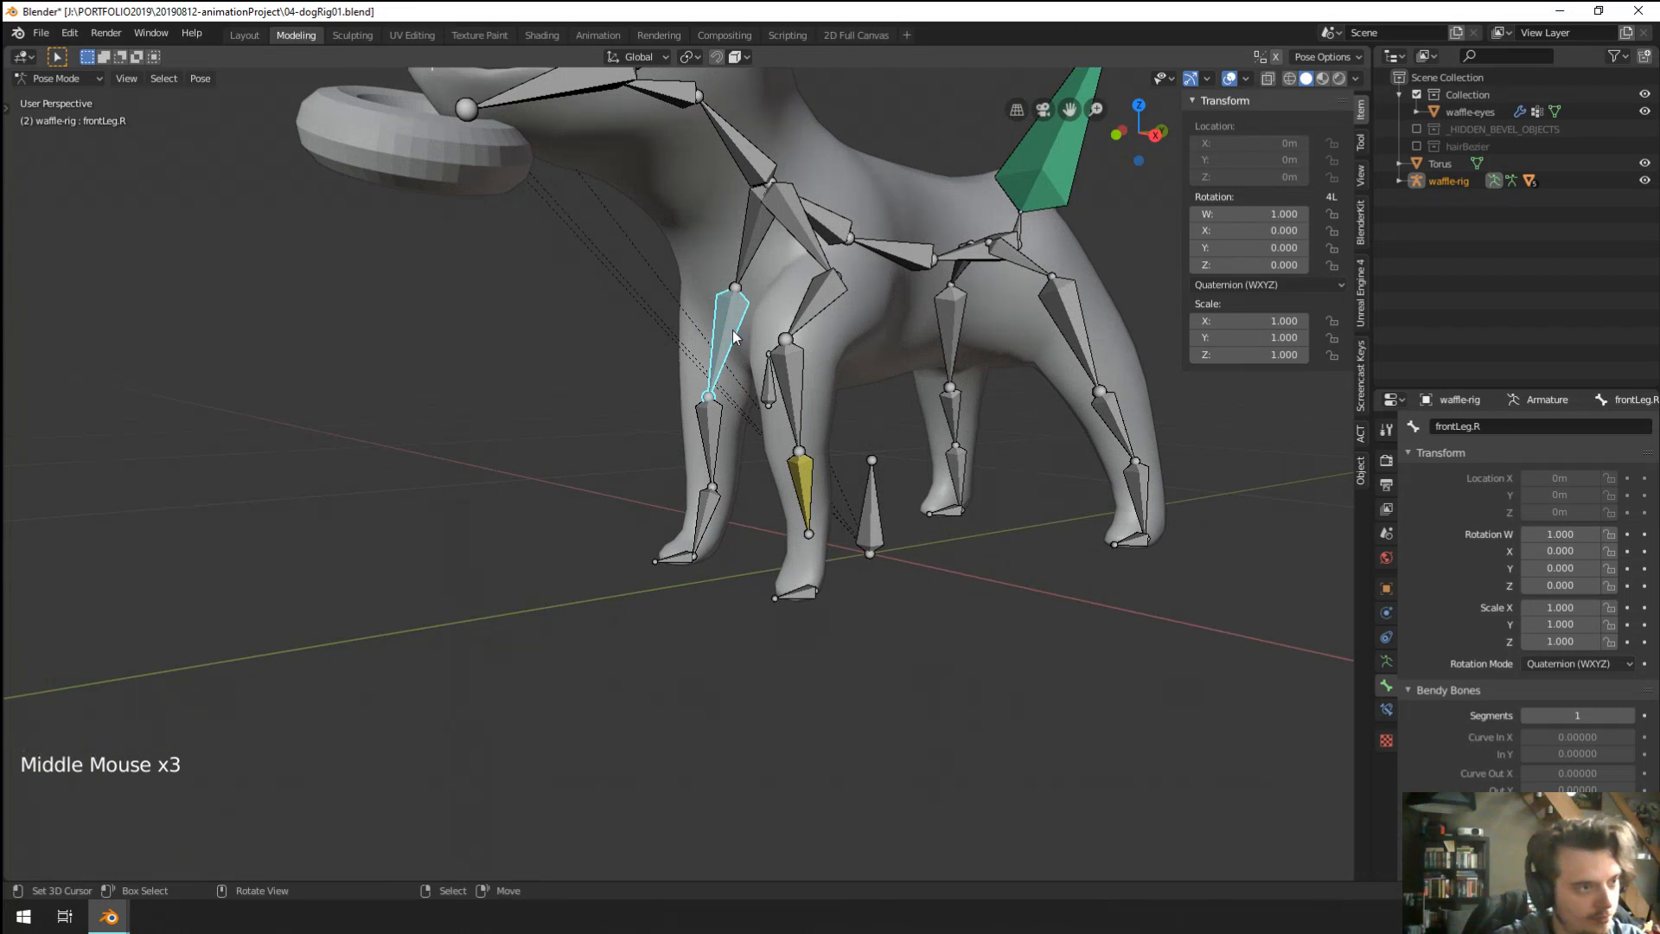
right_click(735, 245)
middle_drag(764, 310, 715, 355)
shift+right_click(714, 354)
shift+right_click(698, 433)
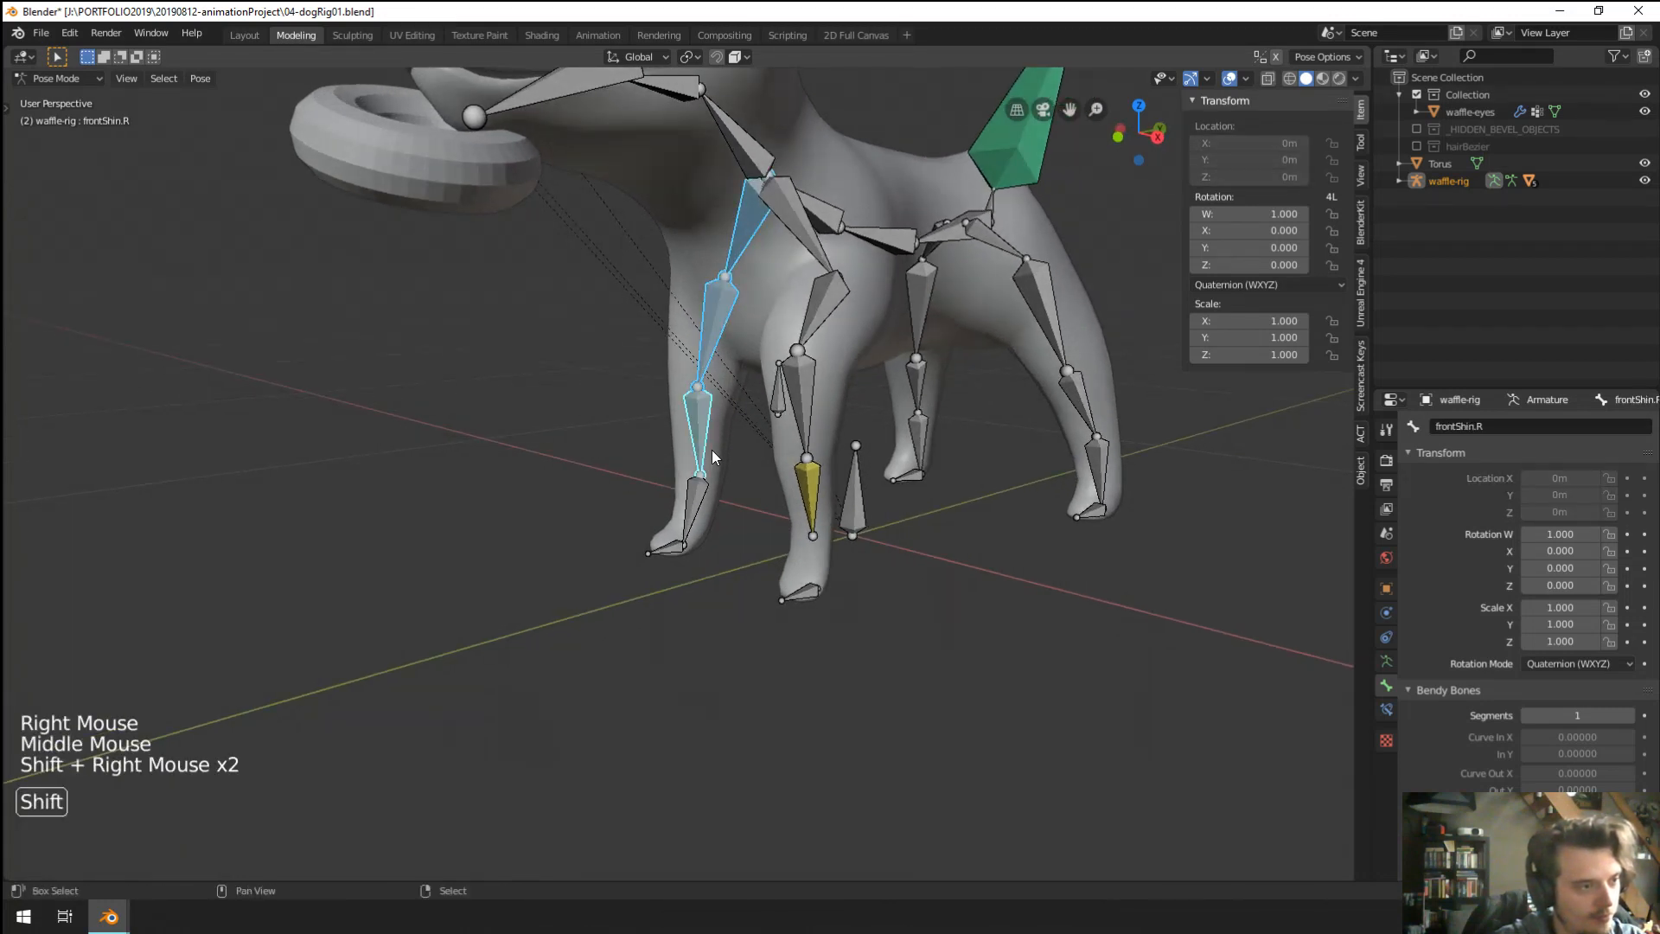
shift+right_click(694, 511)
shift+right_click(679, 547)
key(x)
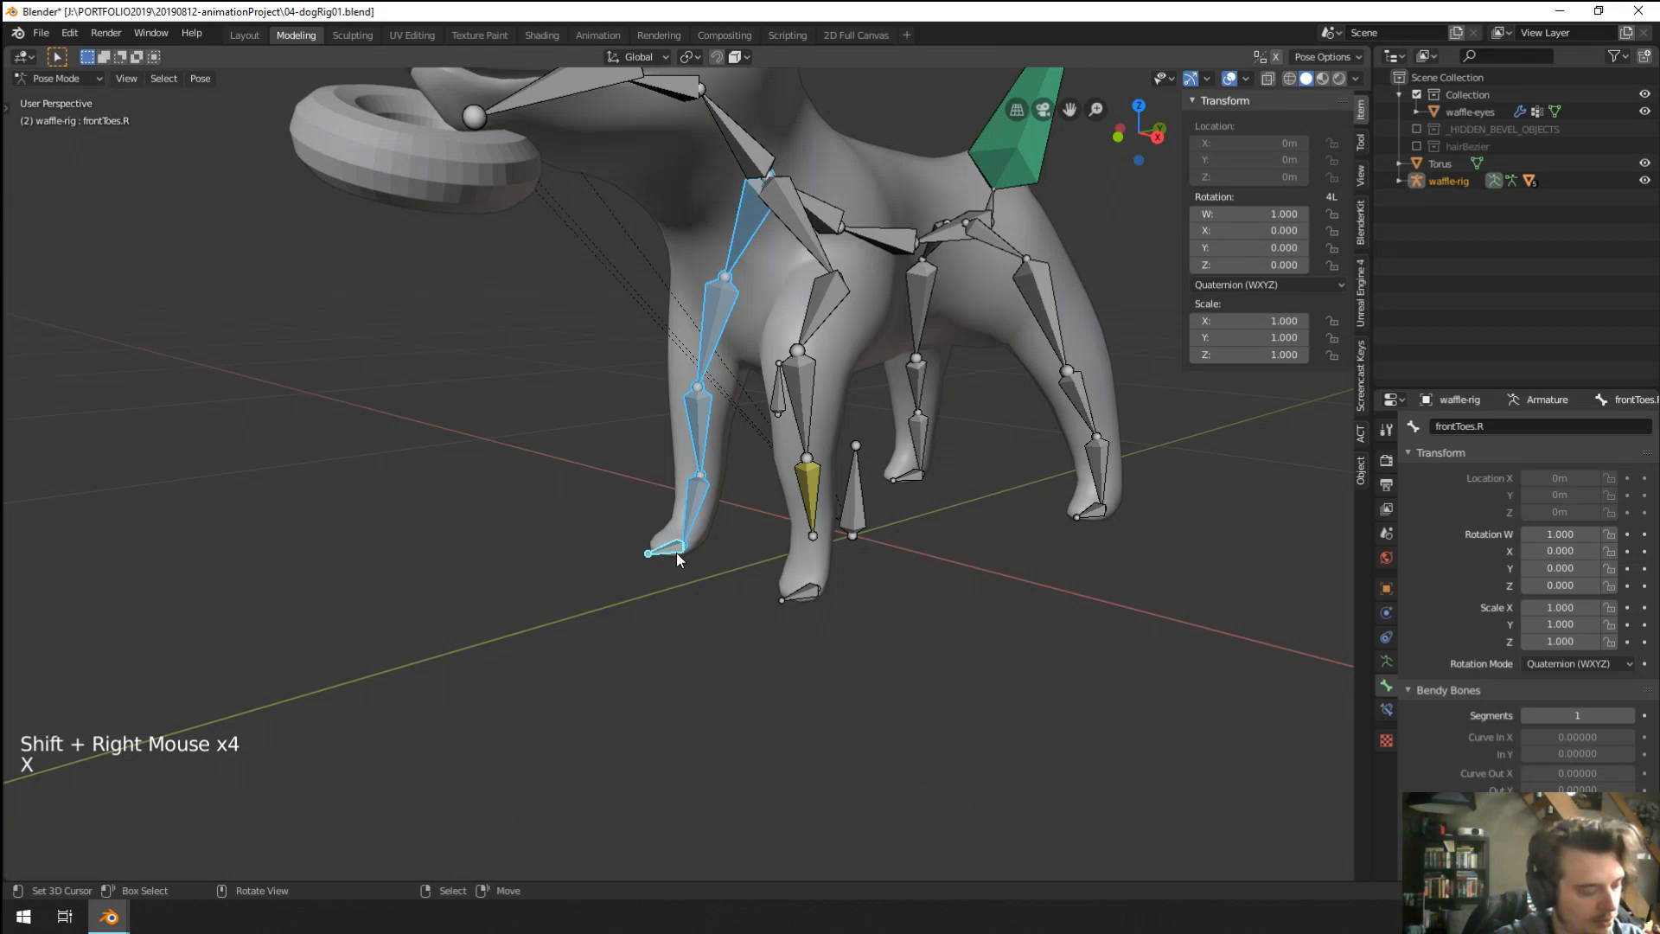
key(x)
Reset the rotation and location of every bone in the dog rig.
right_click(789, 595)
mouse_move(789, 595)
middle_down()
mouse_move(804, 511)
mouse_move(772, 593)
mouse_move(776, 580)
middle_up()
right_click(806, 505)
key(a)
key(alt+r)
key(alt+g)
Test-move the frontToes.L bone to check the left front leg's IK from the rest pose.
right_click(771, 594)
middle_drag(776, 580, 782, 567)
key(g)
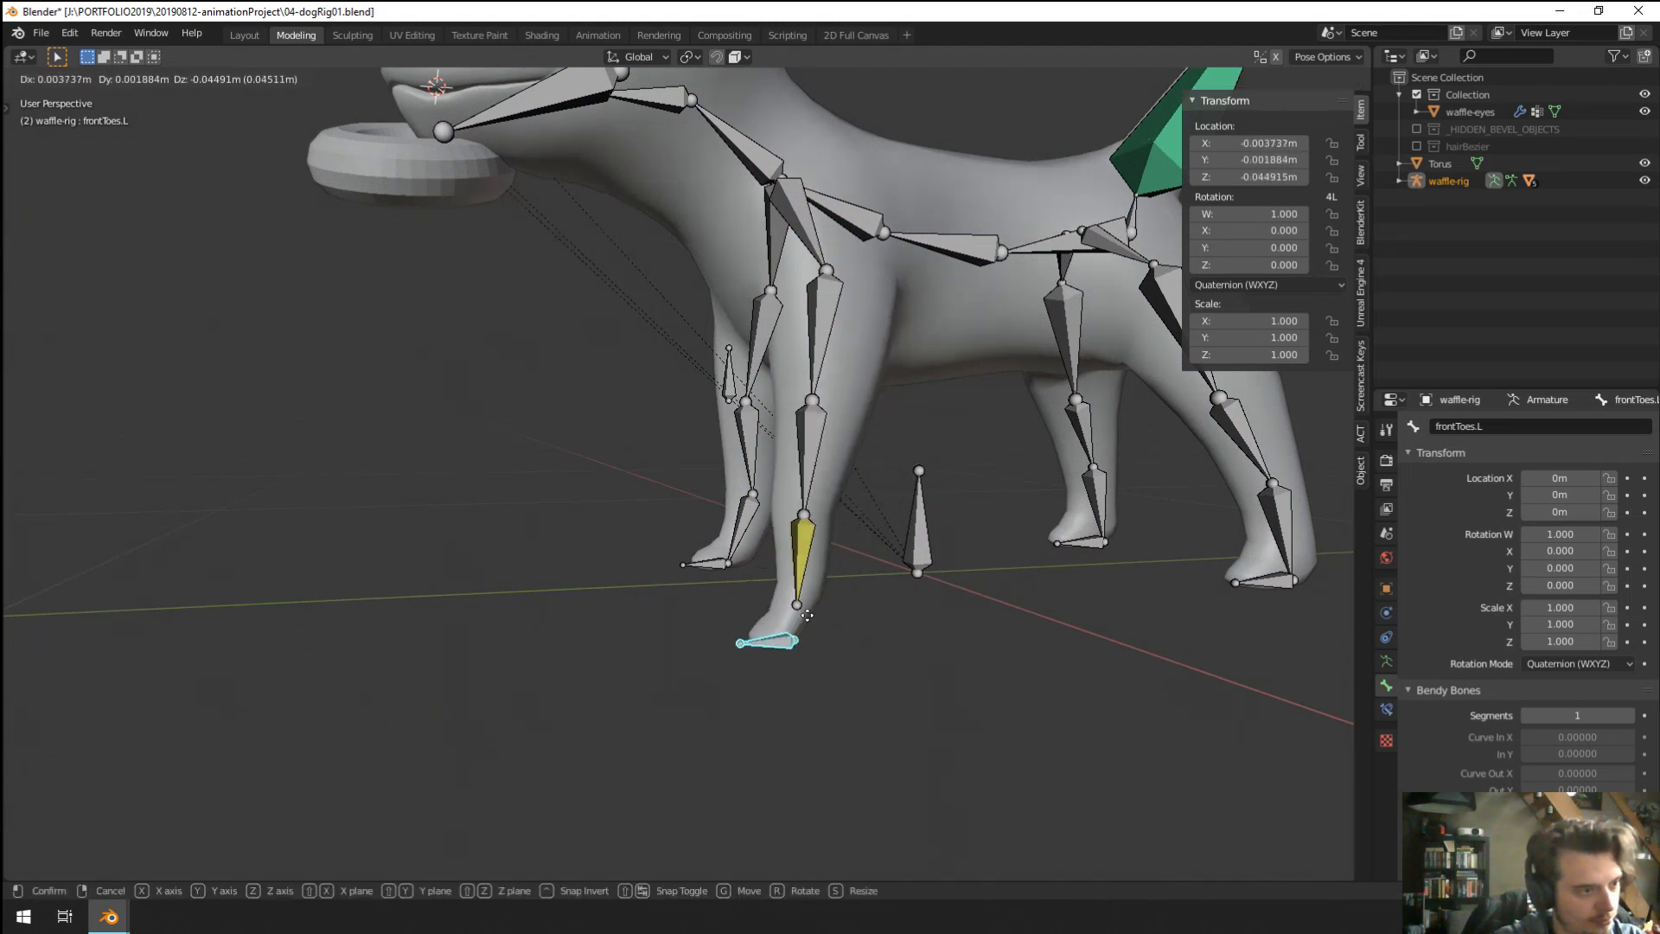
key(Escape)
Turn off Stretch in the frontPaw.L IK constraint and test-move the frontToes.L bone.
click(1387, 710)
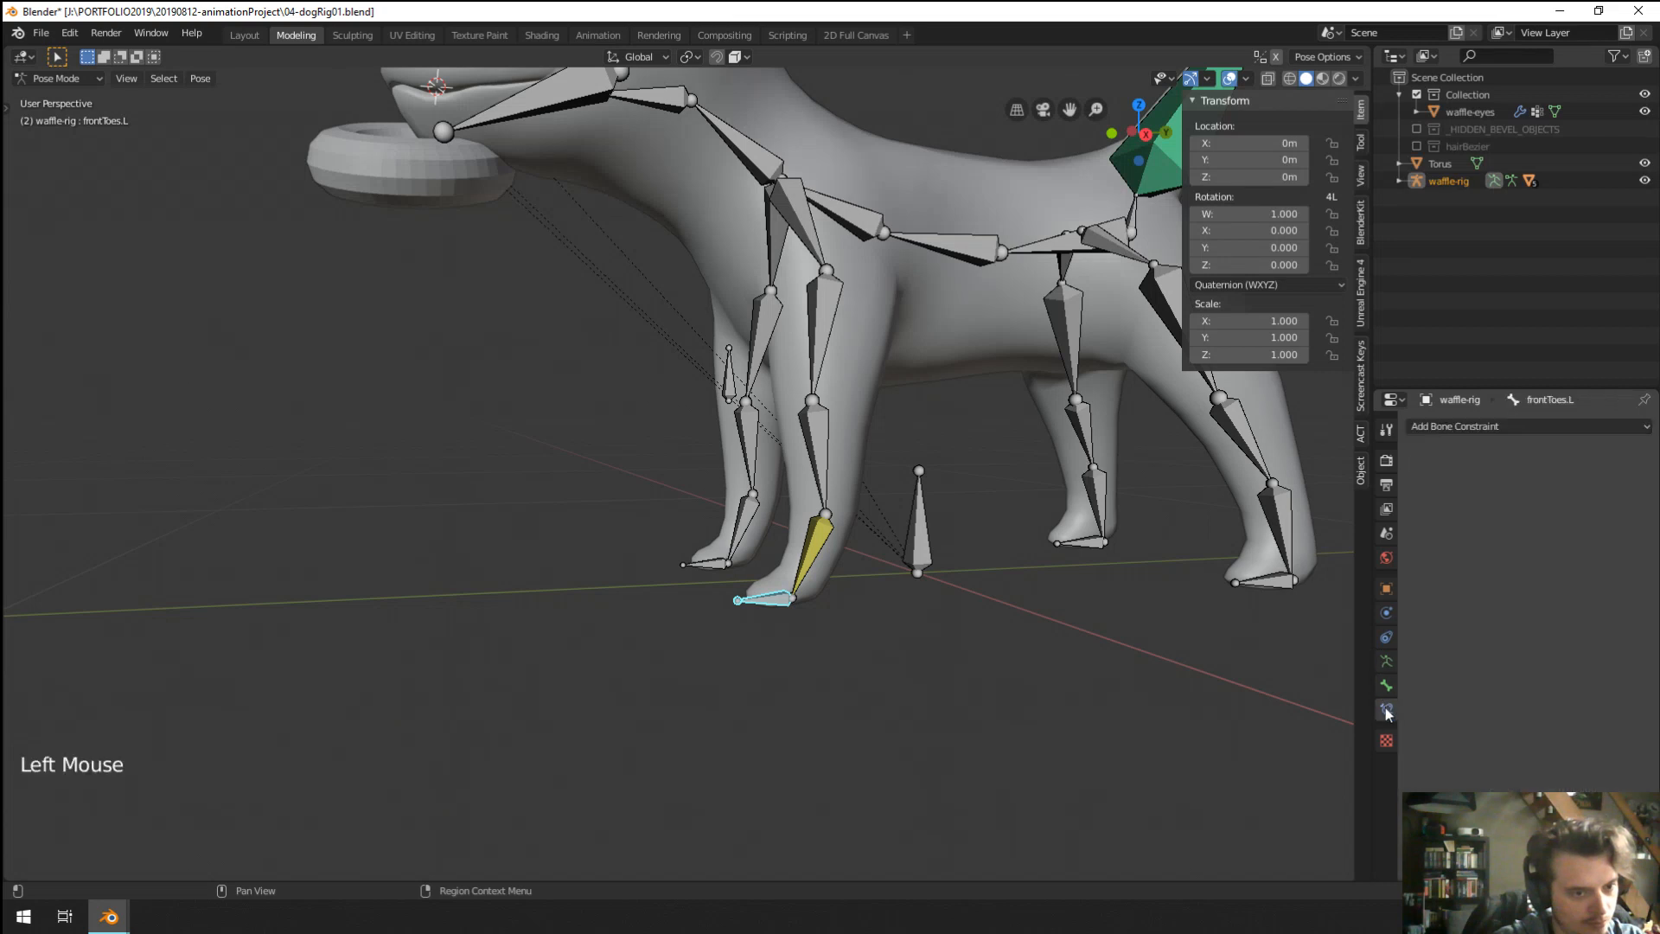
right_click(817, 554)
click(1542, 576)
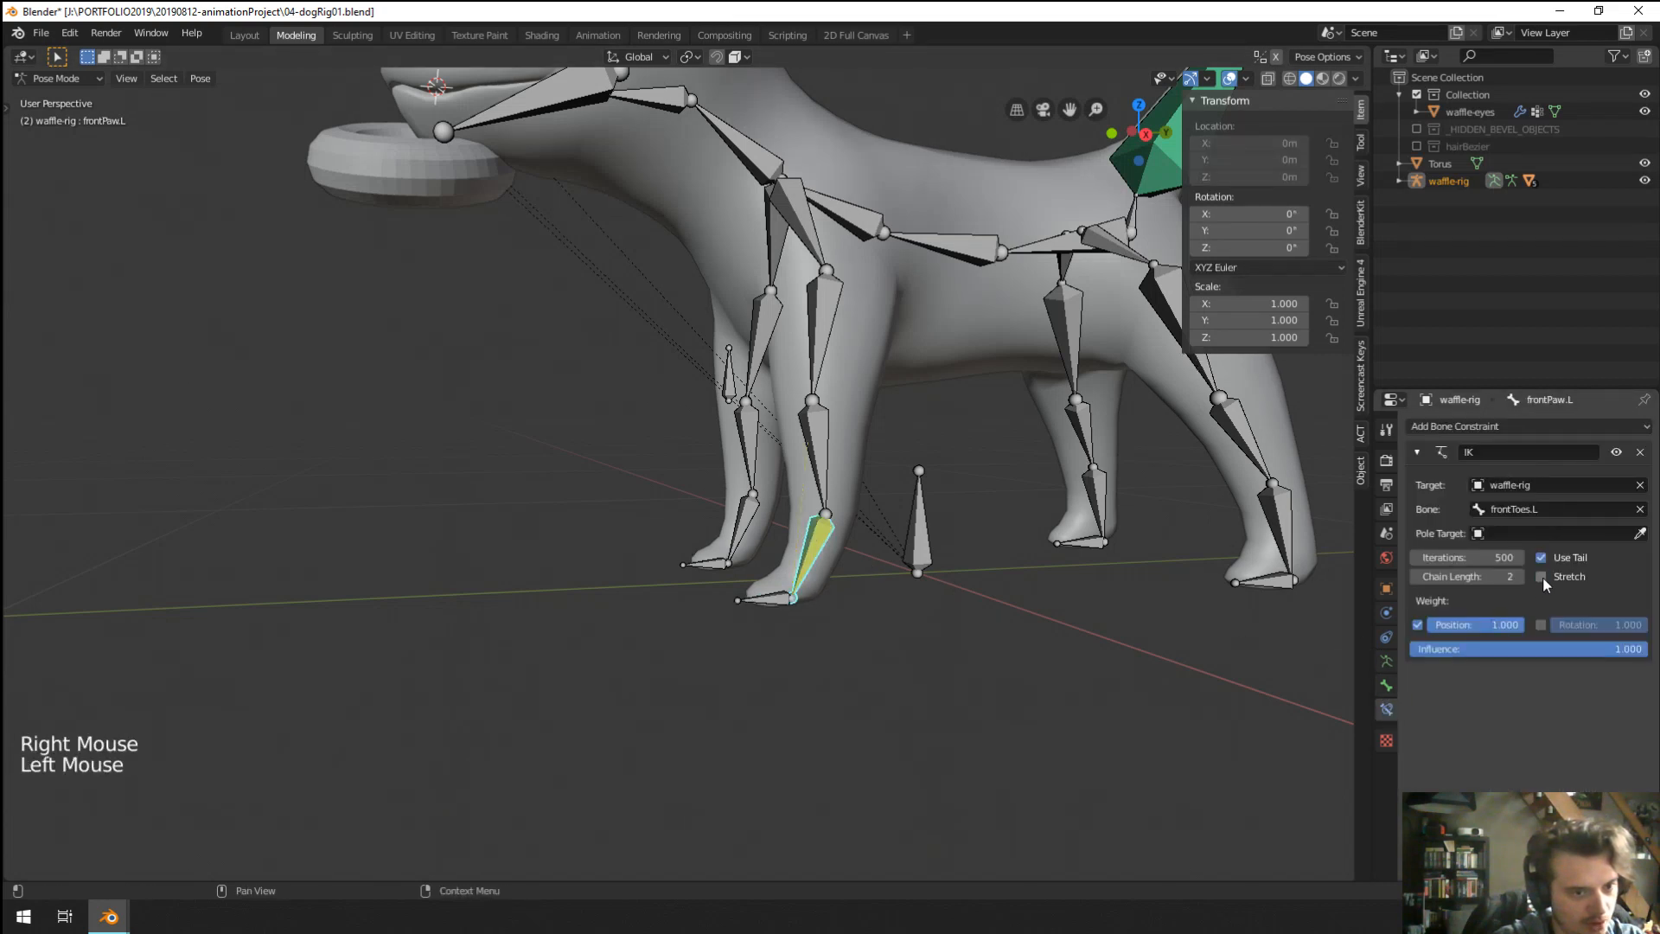
right_click(782, 601)
key(g)
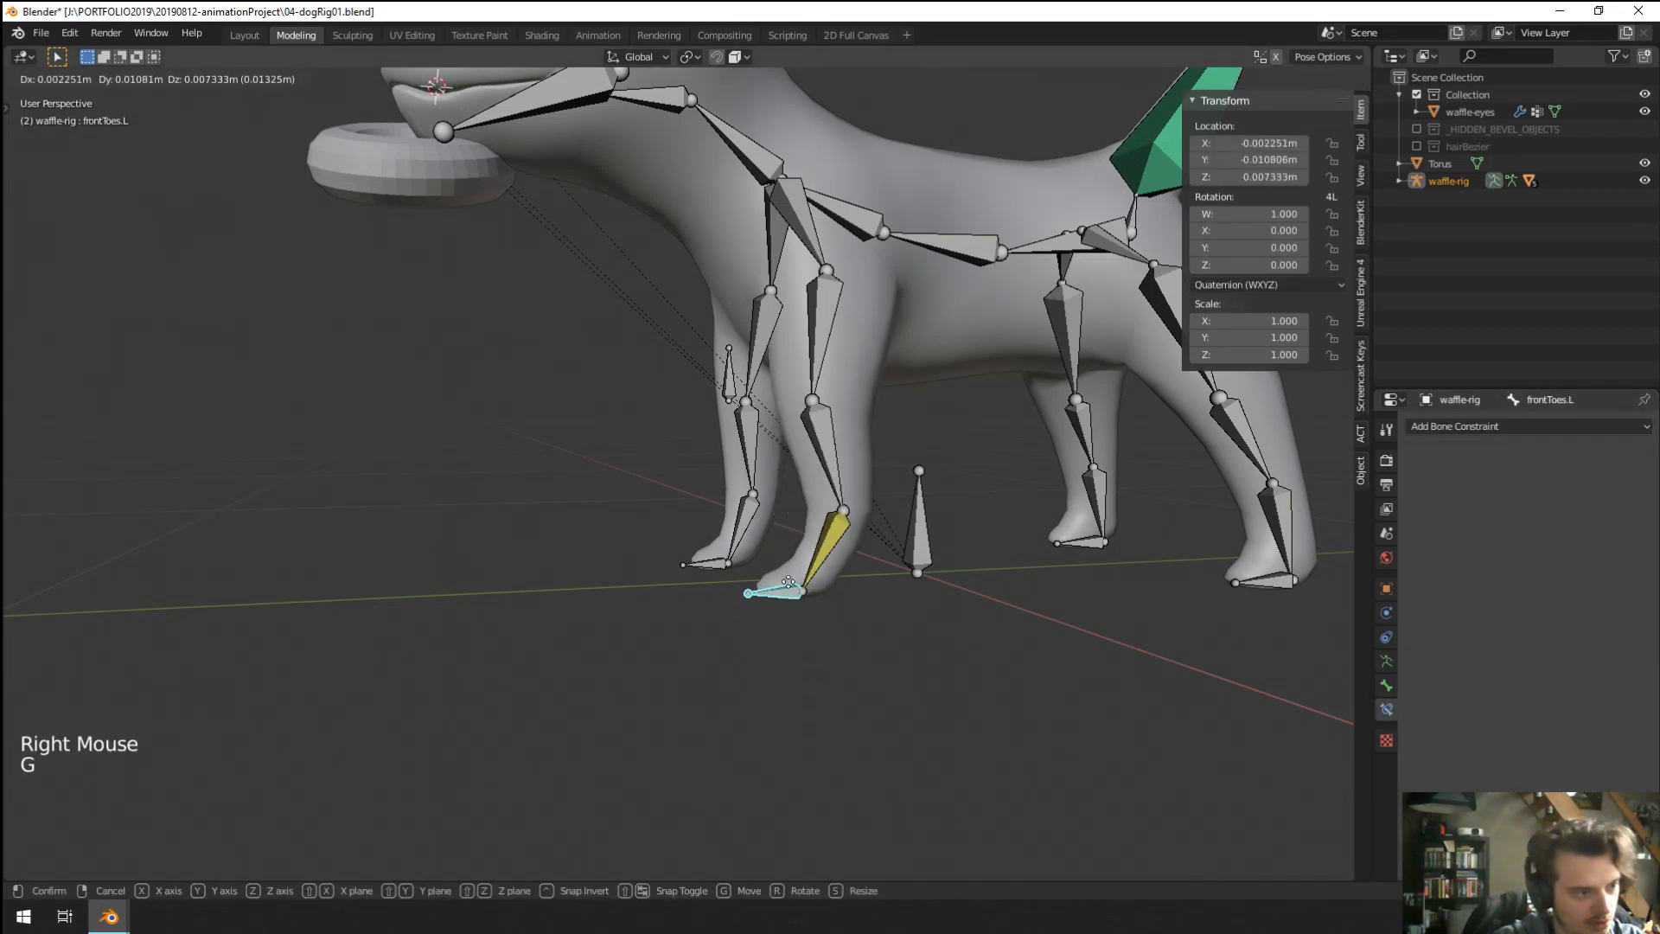
right_click(778, 723)
Turn Stretch back on in the frontPaw.L IK constraint and test-move the left front toe bone again.
right_click(812, 560)
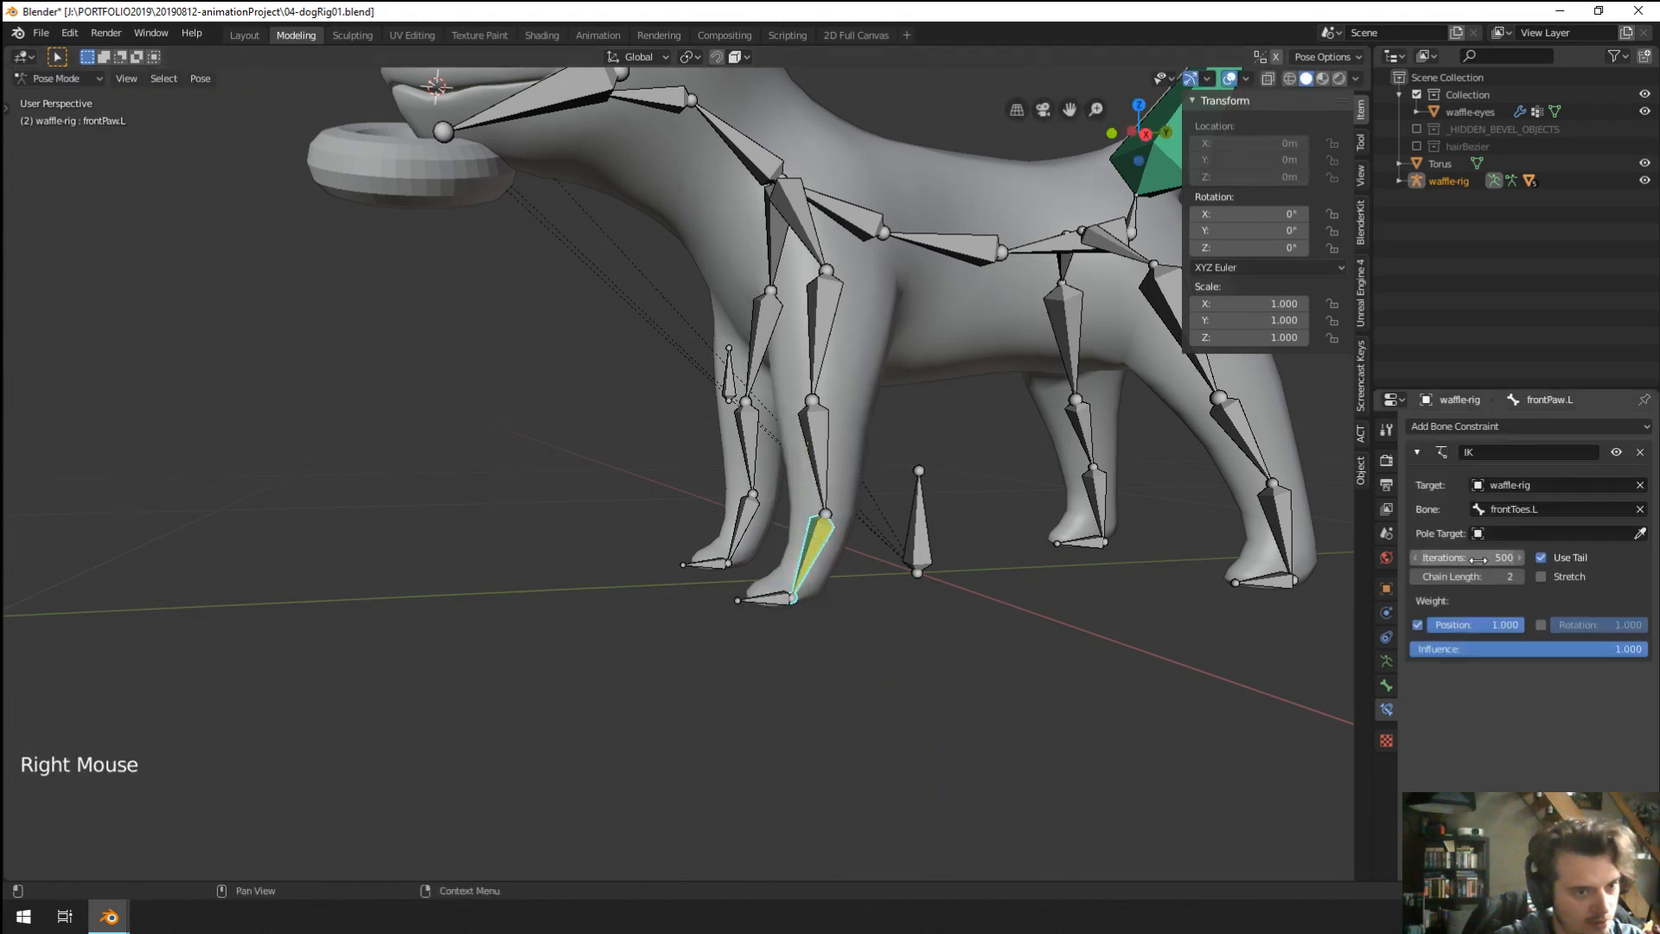
click(1574, 577)
right_click(786, 603)
key(g)
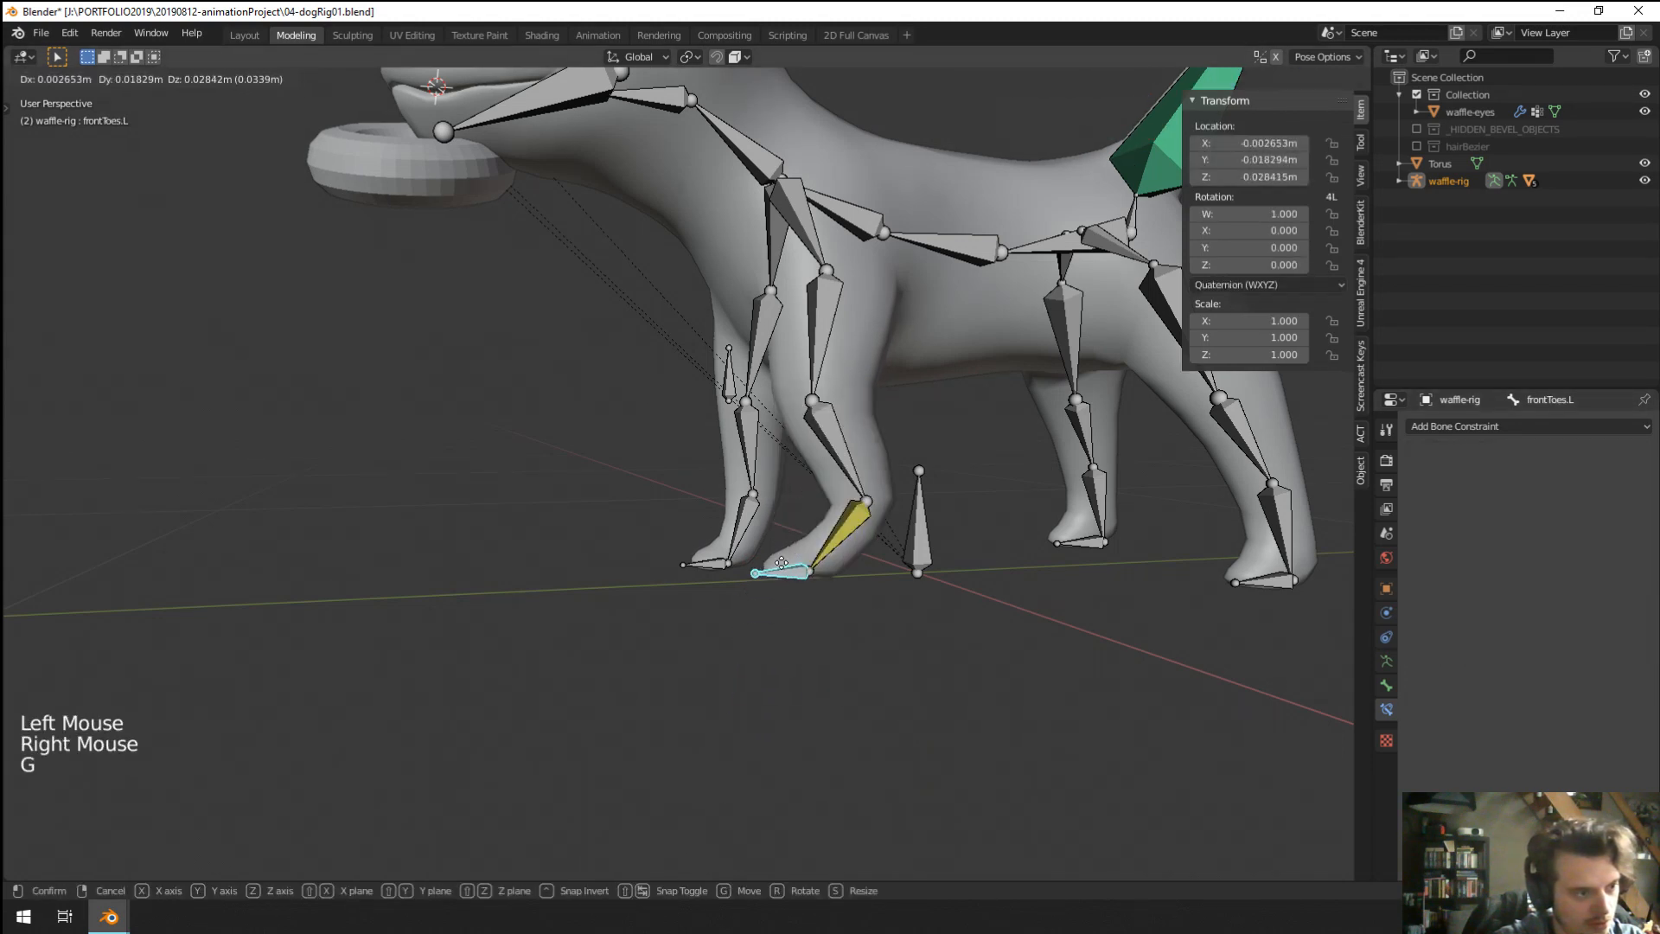
right_click(781, 605)
right_click(813, 554)
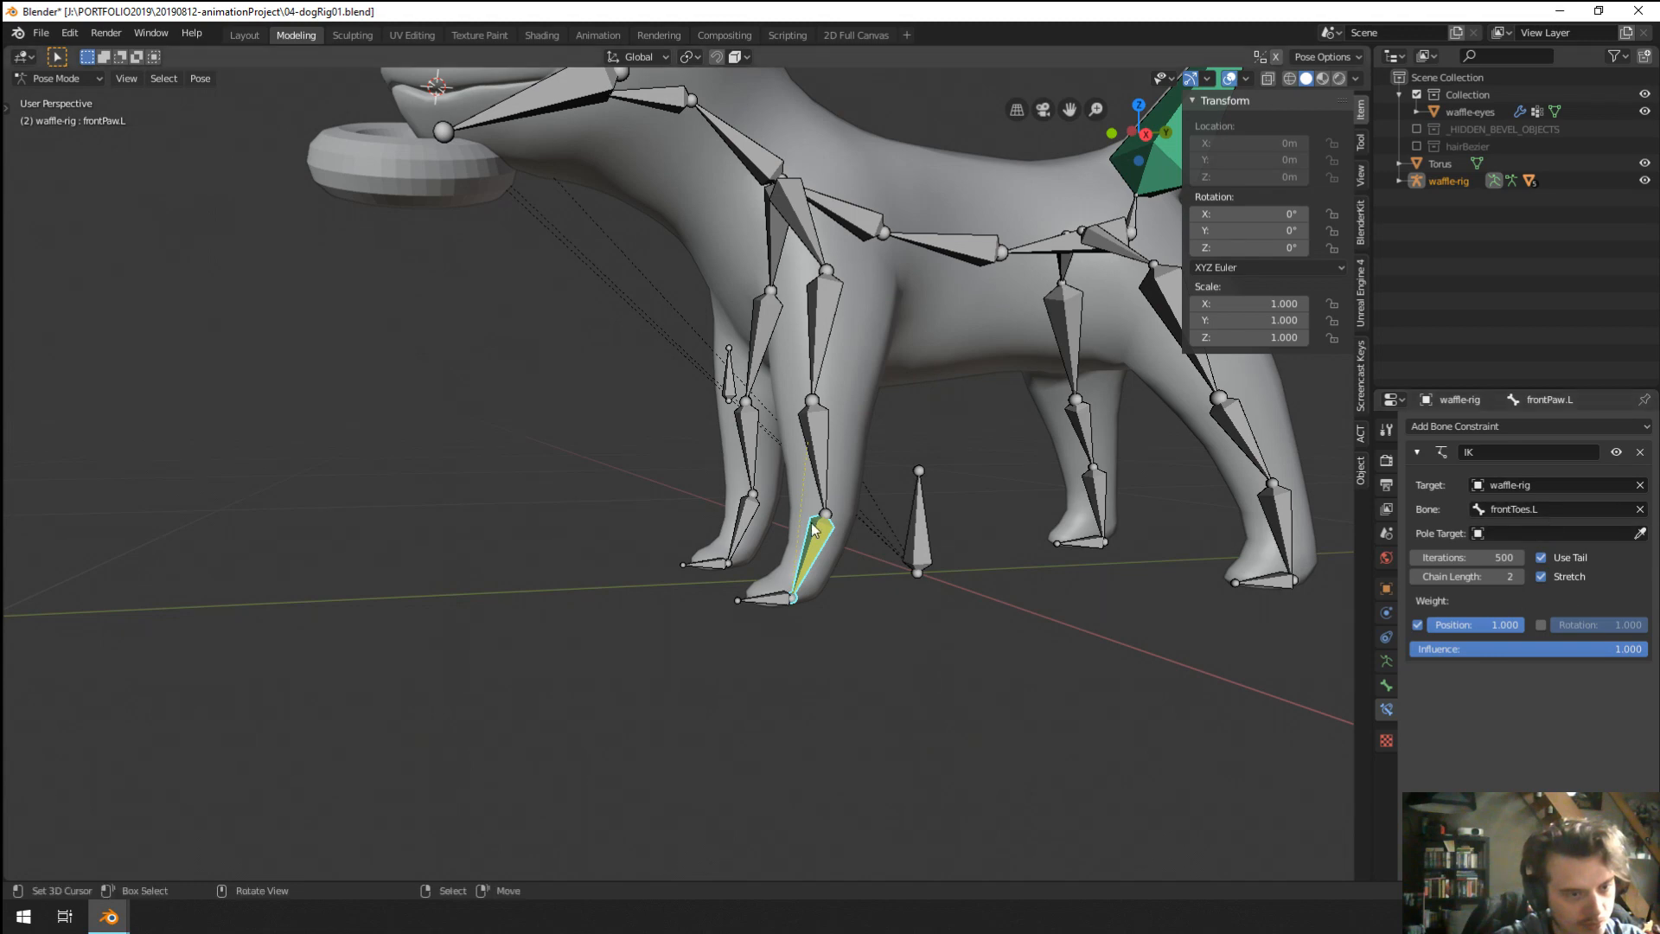
Examine the left front leg while test-moving its toe bone, and review the frontPaw.L IK constraint settings.
scroll(783, 558, up, 1)
middle_drag(783, 558, 862, 574)
right_click(845, 608)
key(g)
mouse_move(889, 644)
middle_down()
mouse_move(956, 683)
mouse_move(870, 662)
middle_up()
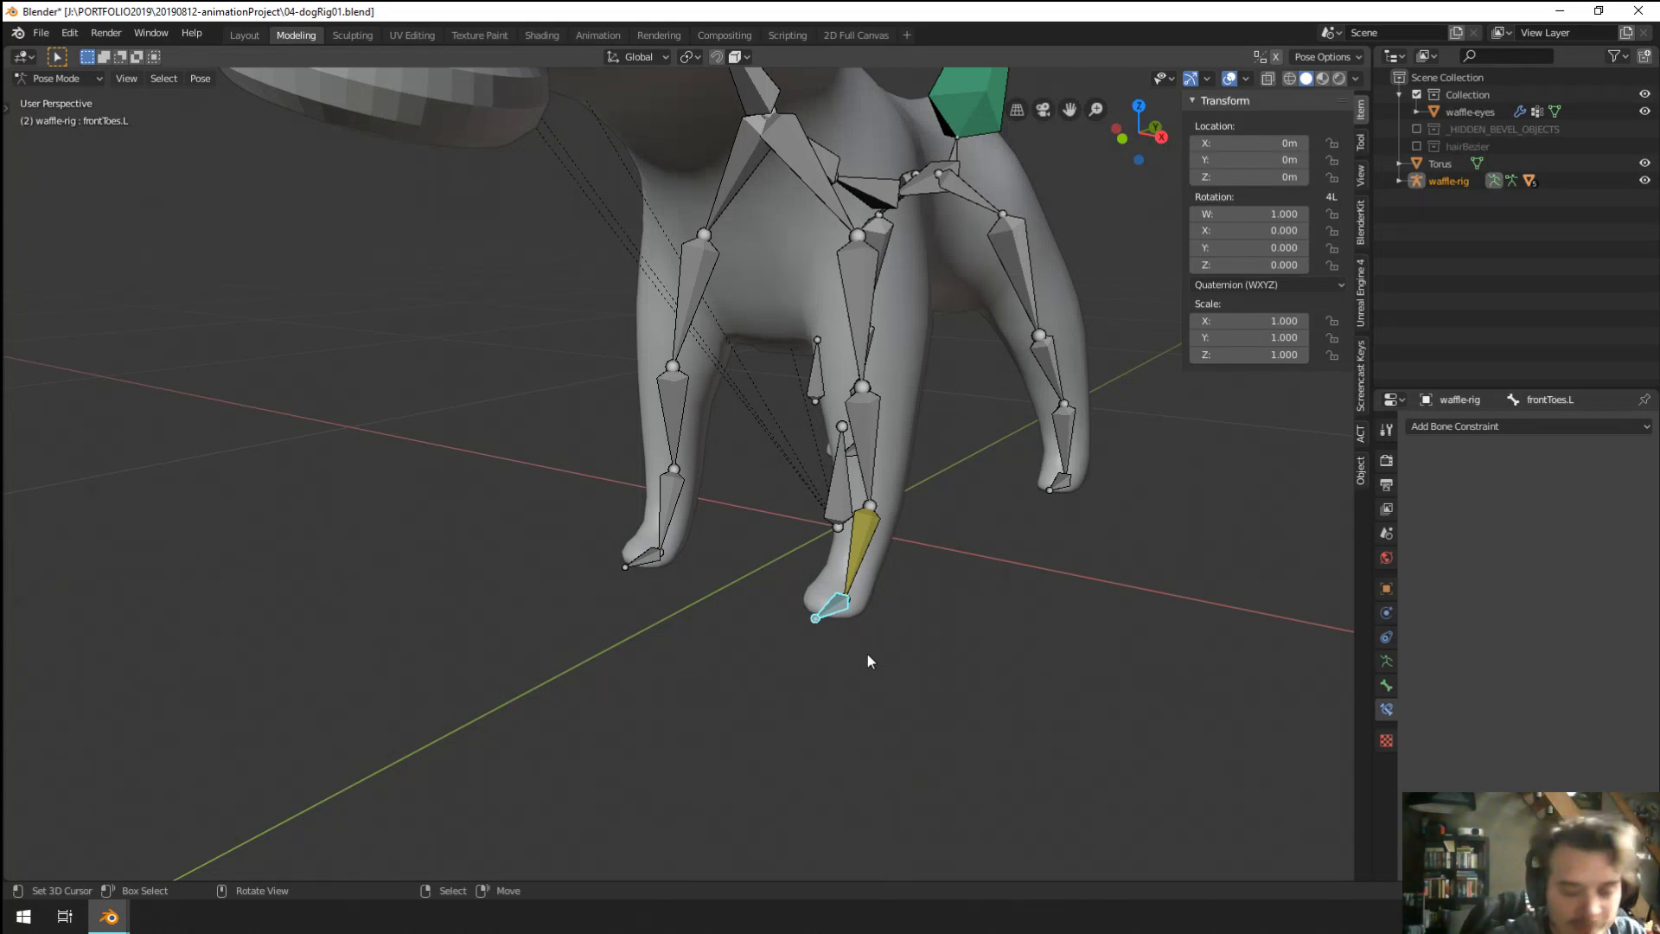
scroll(868, 653, up, 1)
middle_drag(868, 654, 734, 597)
scroll(856, 548, down, 1)
scroll(564, 334, down, 3)
scroll(999, 574, up, 2)
right_click(728, 604)
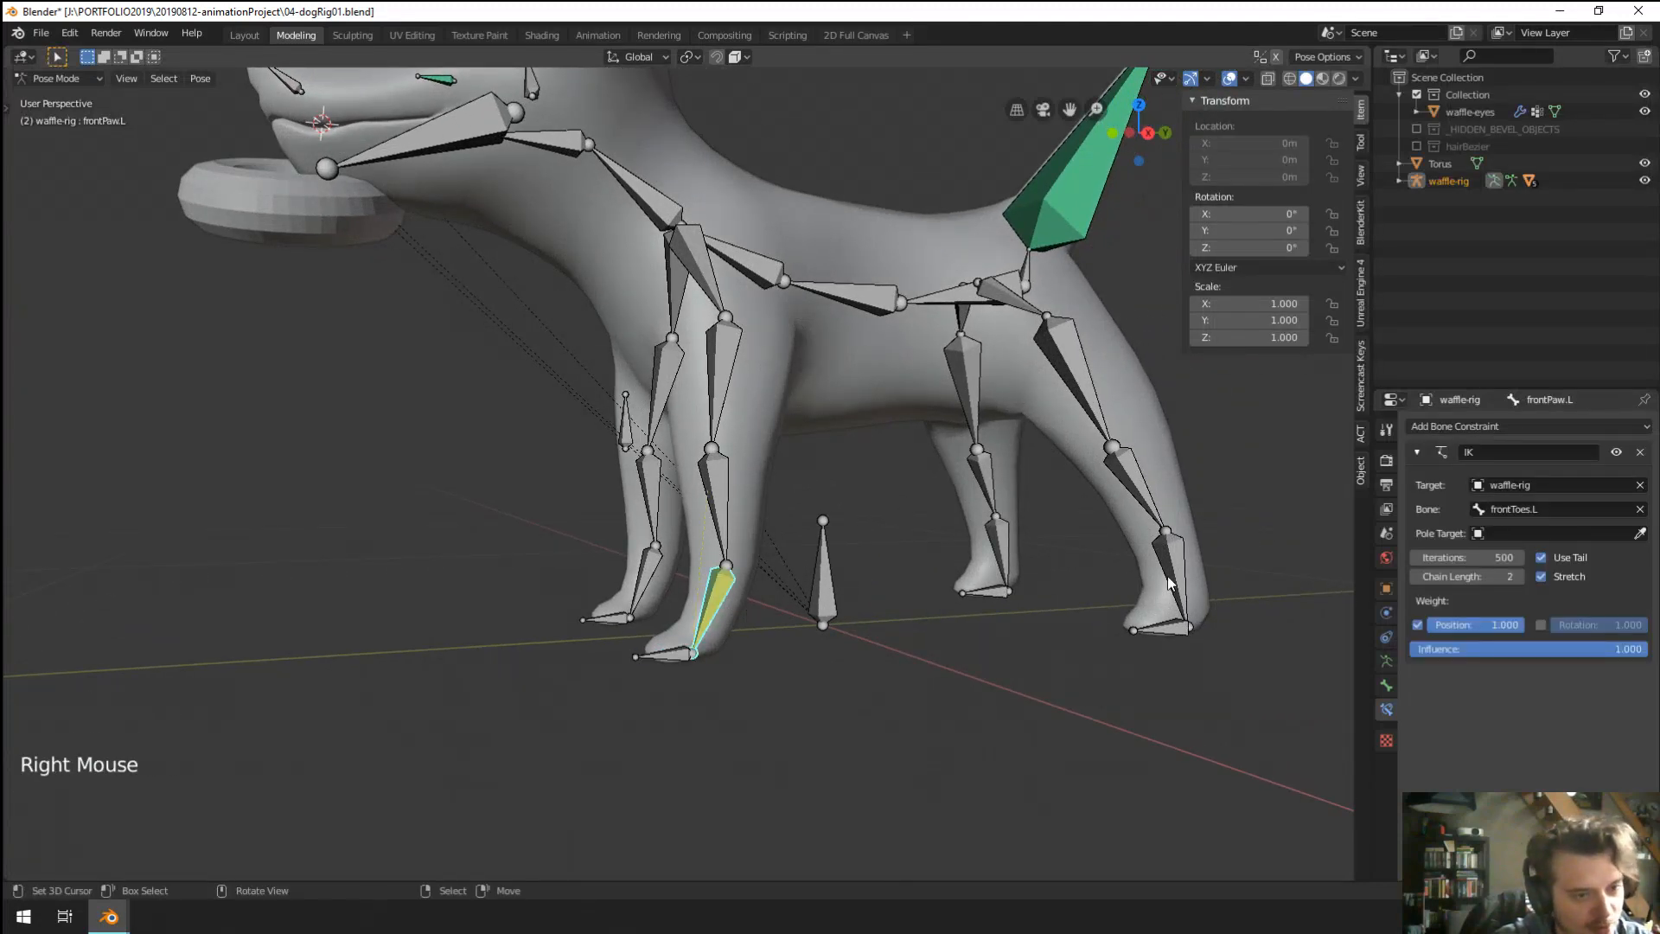
Add an Inverse Kinematics constraint to backPaw.L targeting backToes.L, with a chain length of 2.
shift+right_click(1178, 633)
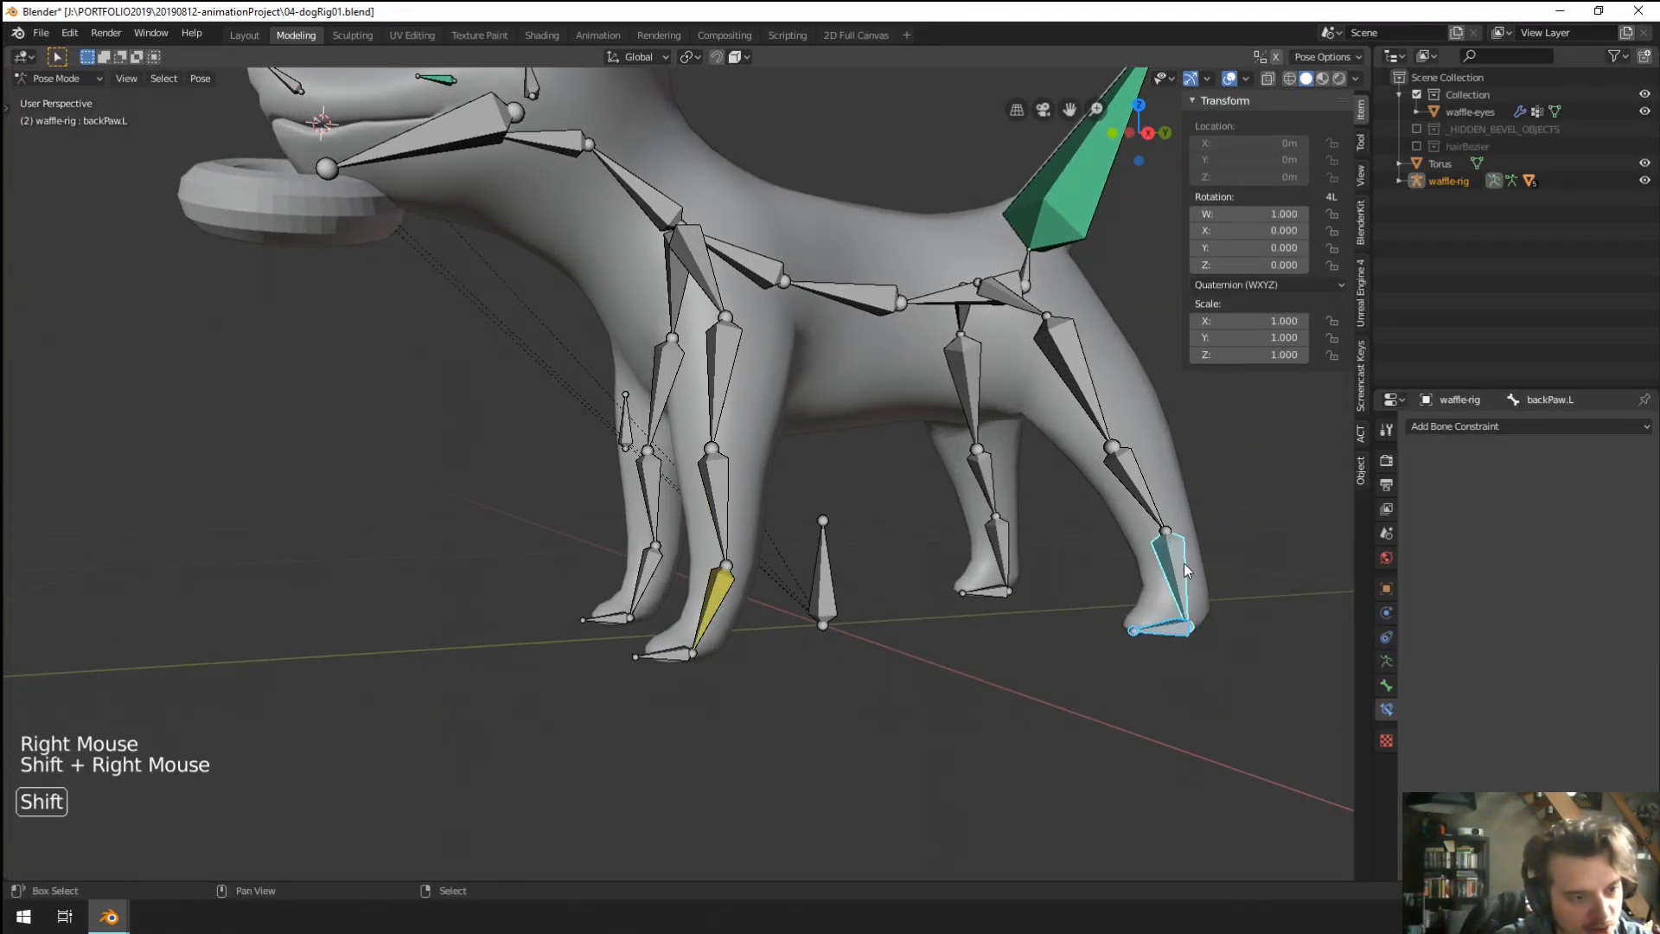
key(ctrl+shift+c)
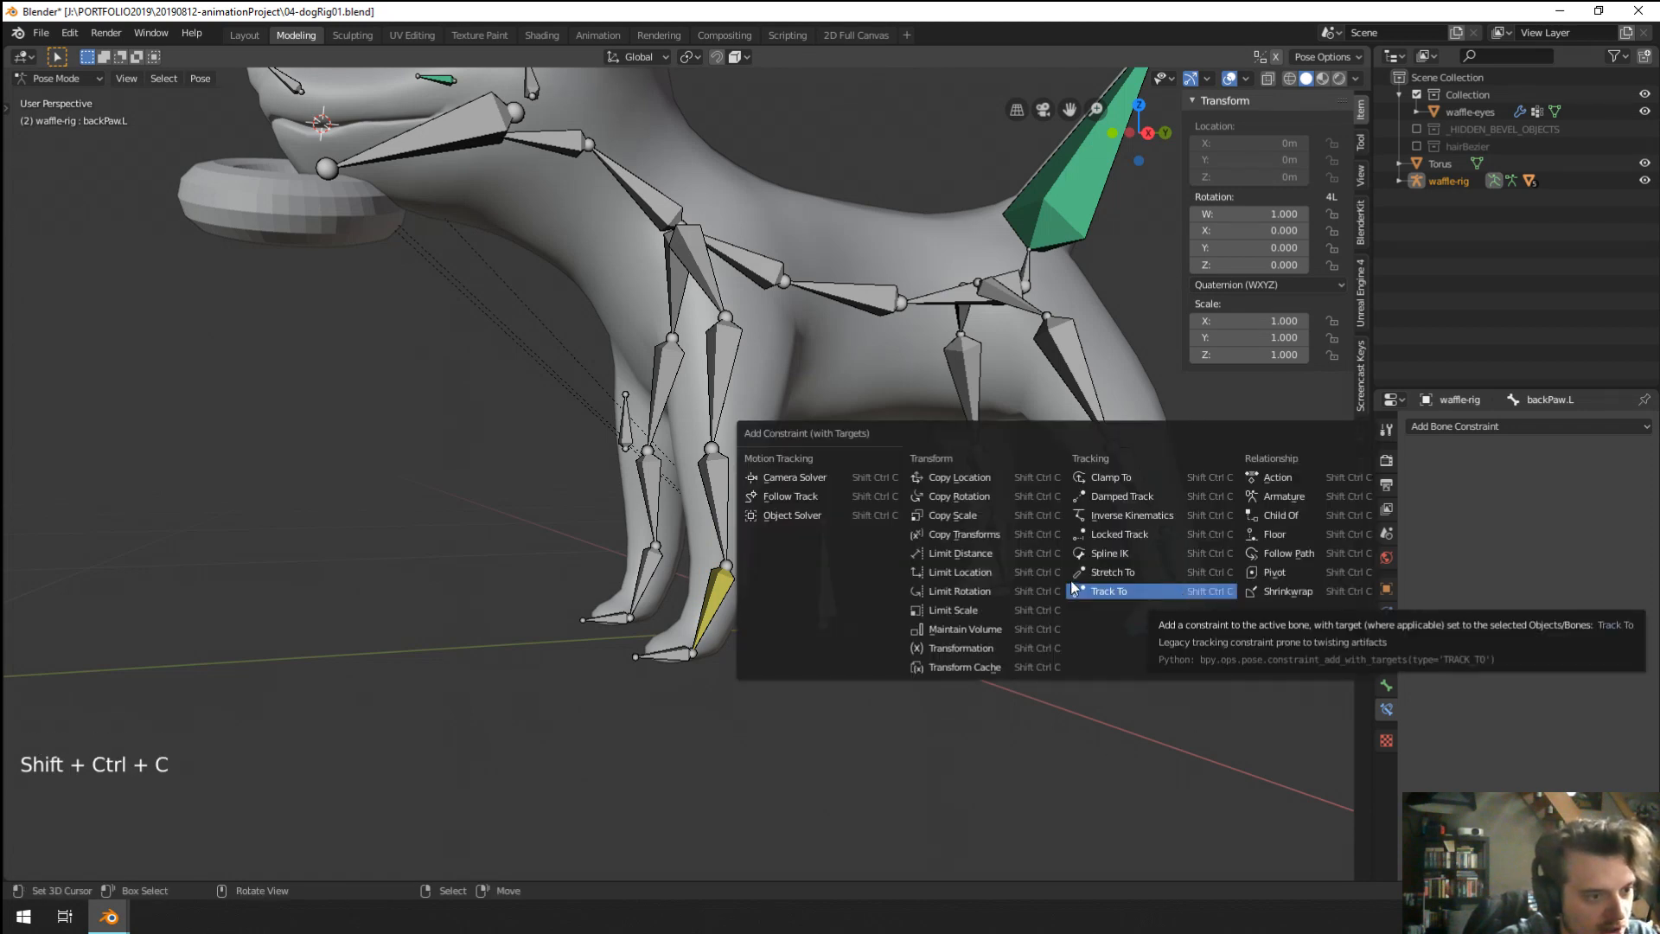
click(1124, 516)
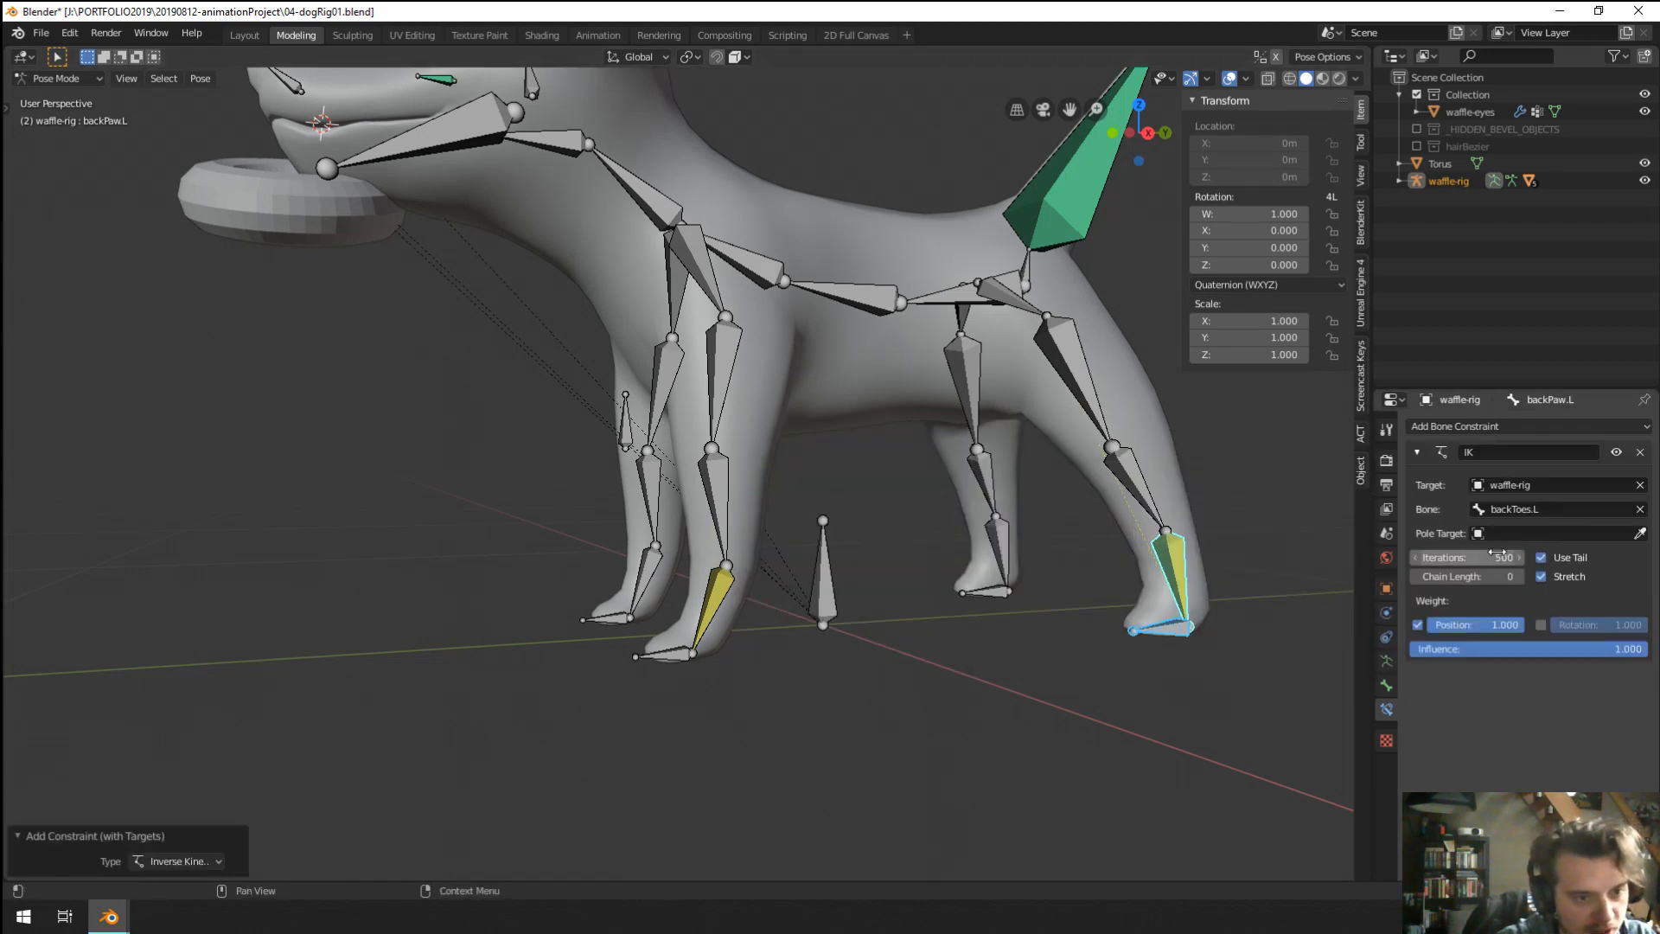
click(1519, 577)
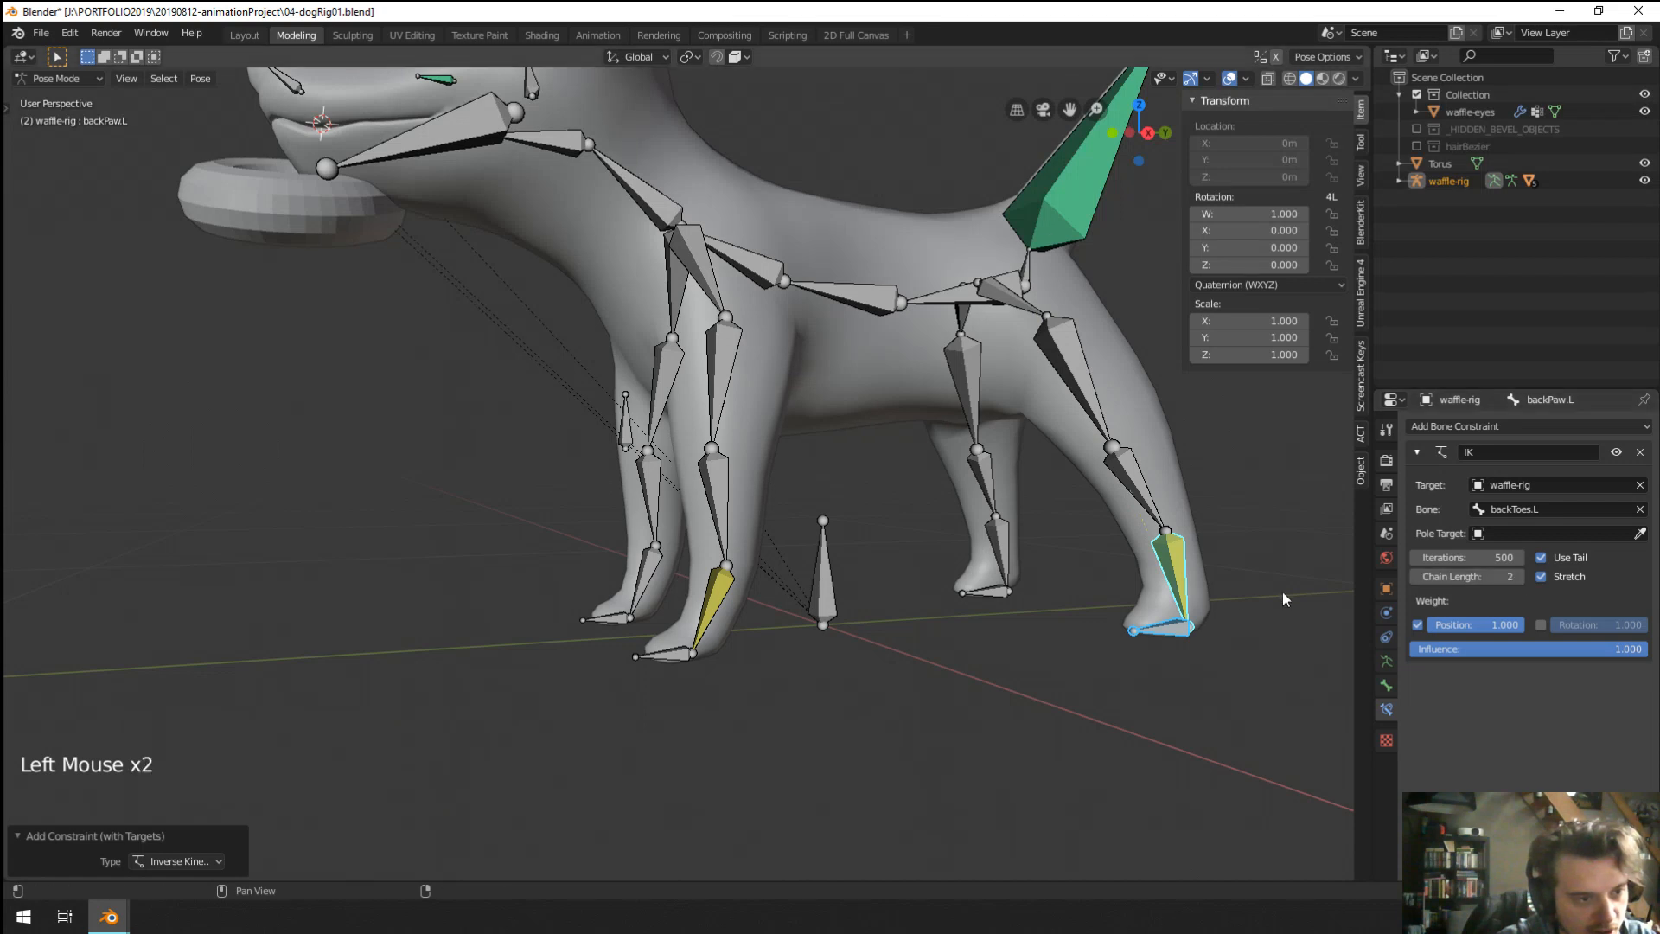
Clear the parent of the backToes.L bone in Edit Mode and test-move the bone in Pose Mode.
right_click(1162, 631)
key(g)
key(Tab)
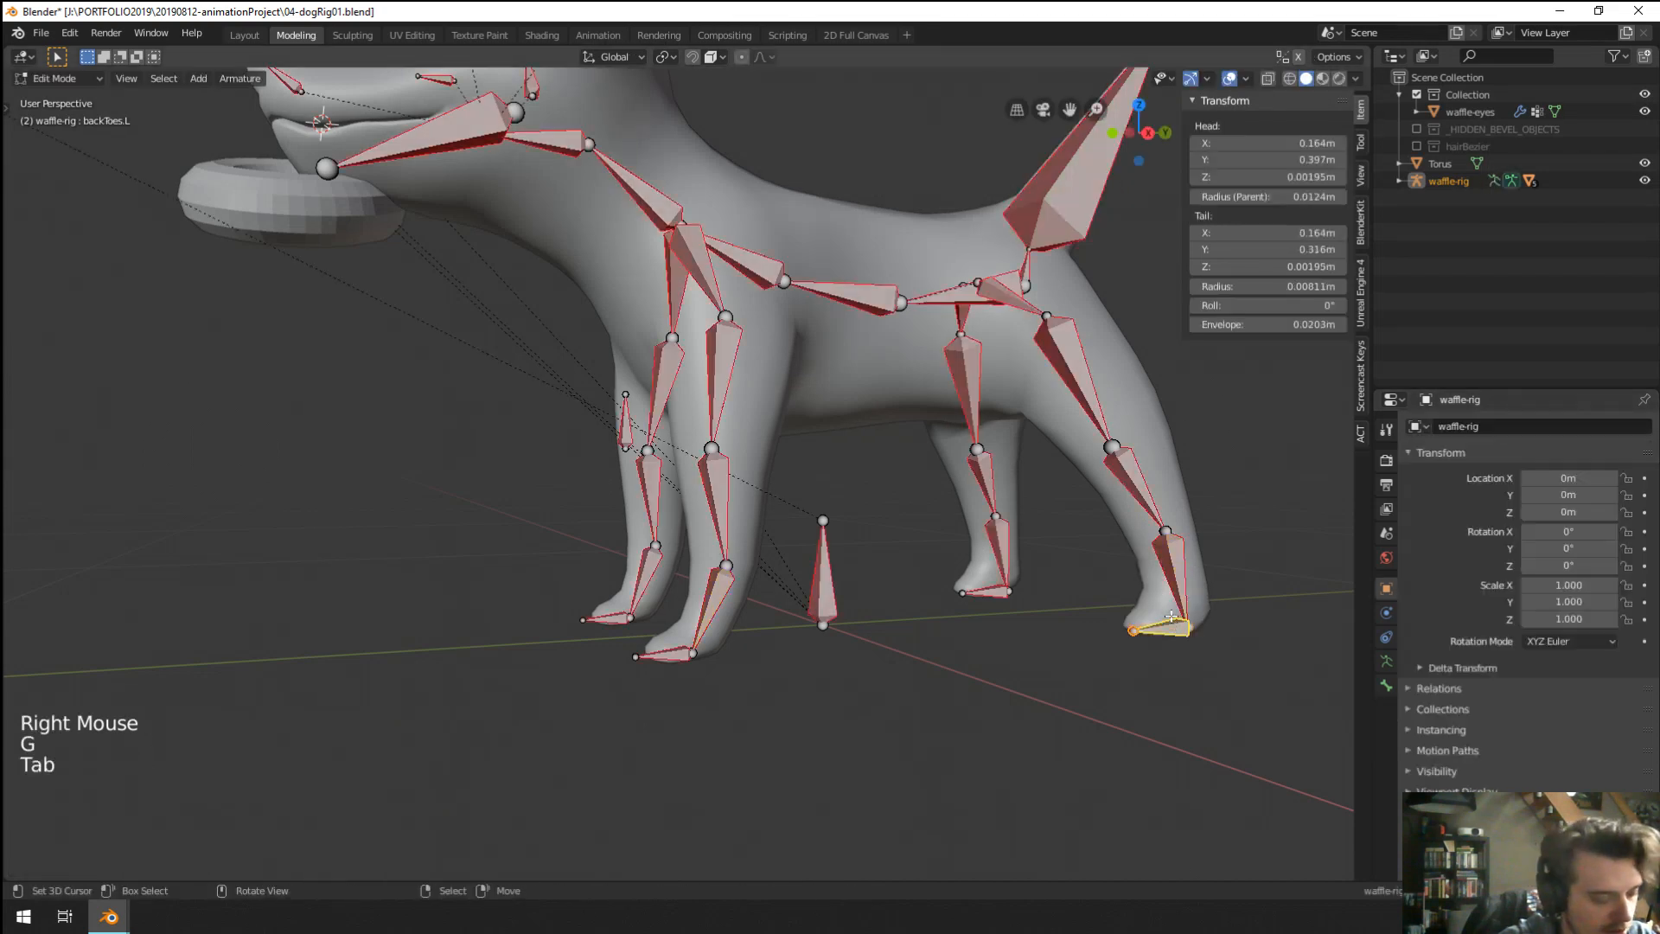
key(alt+p)
key(c)
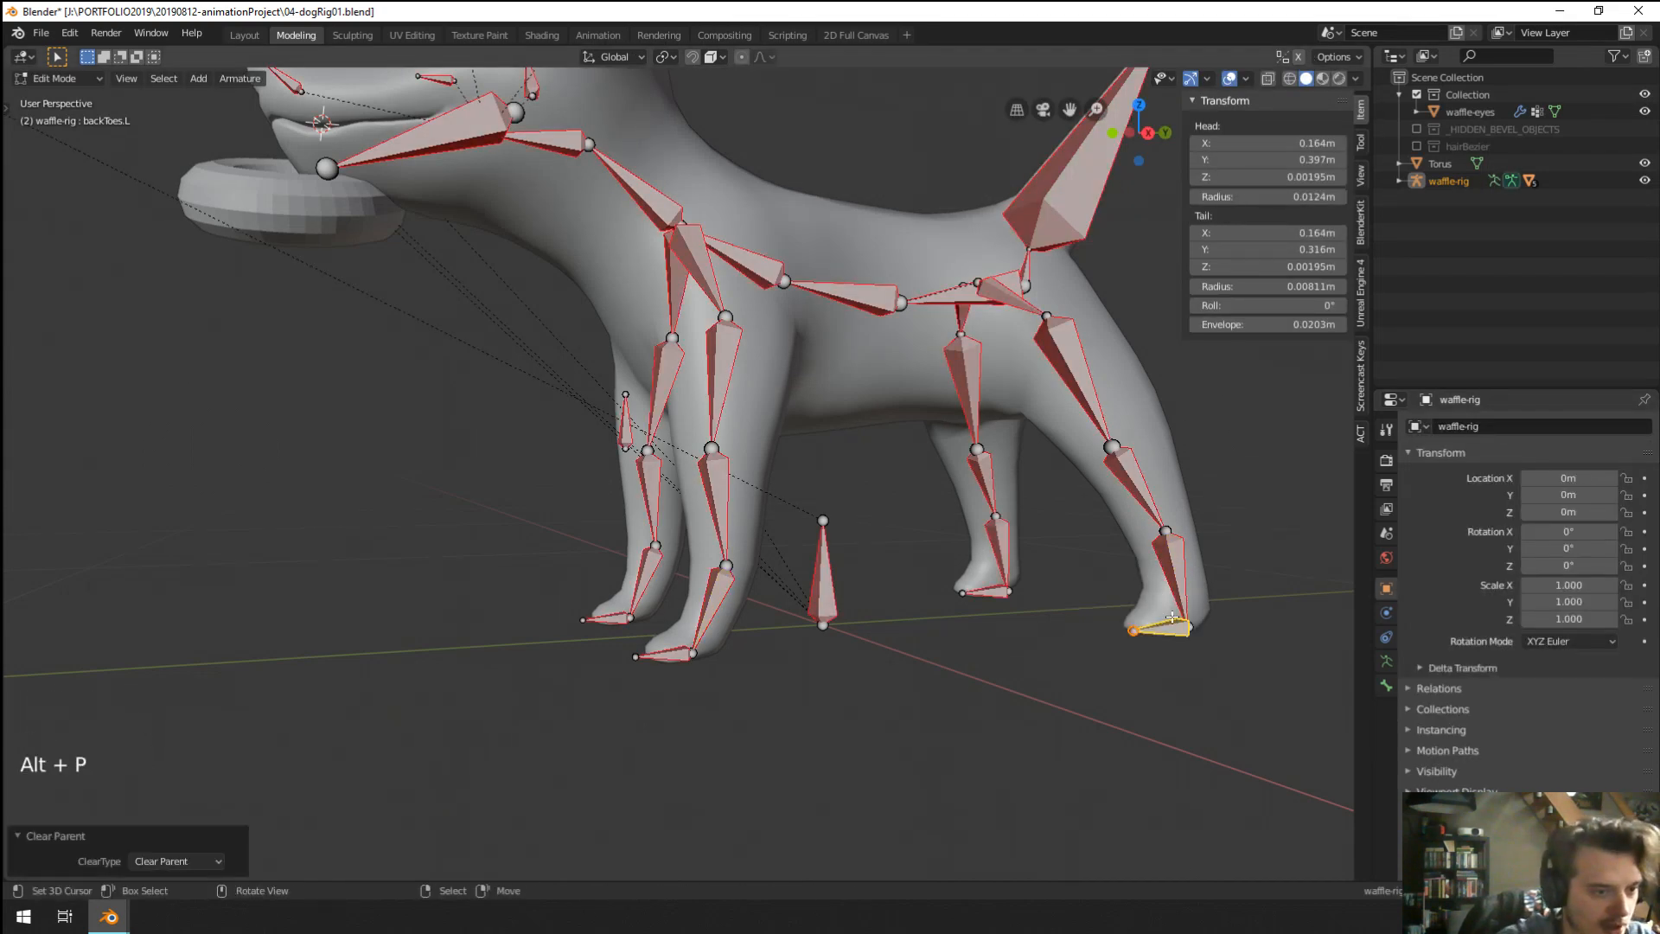
key(Tab)
key(g)
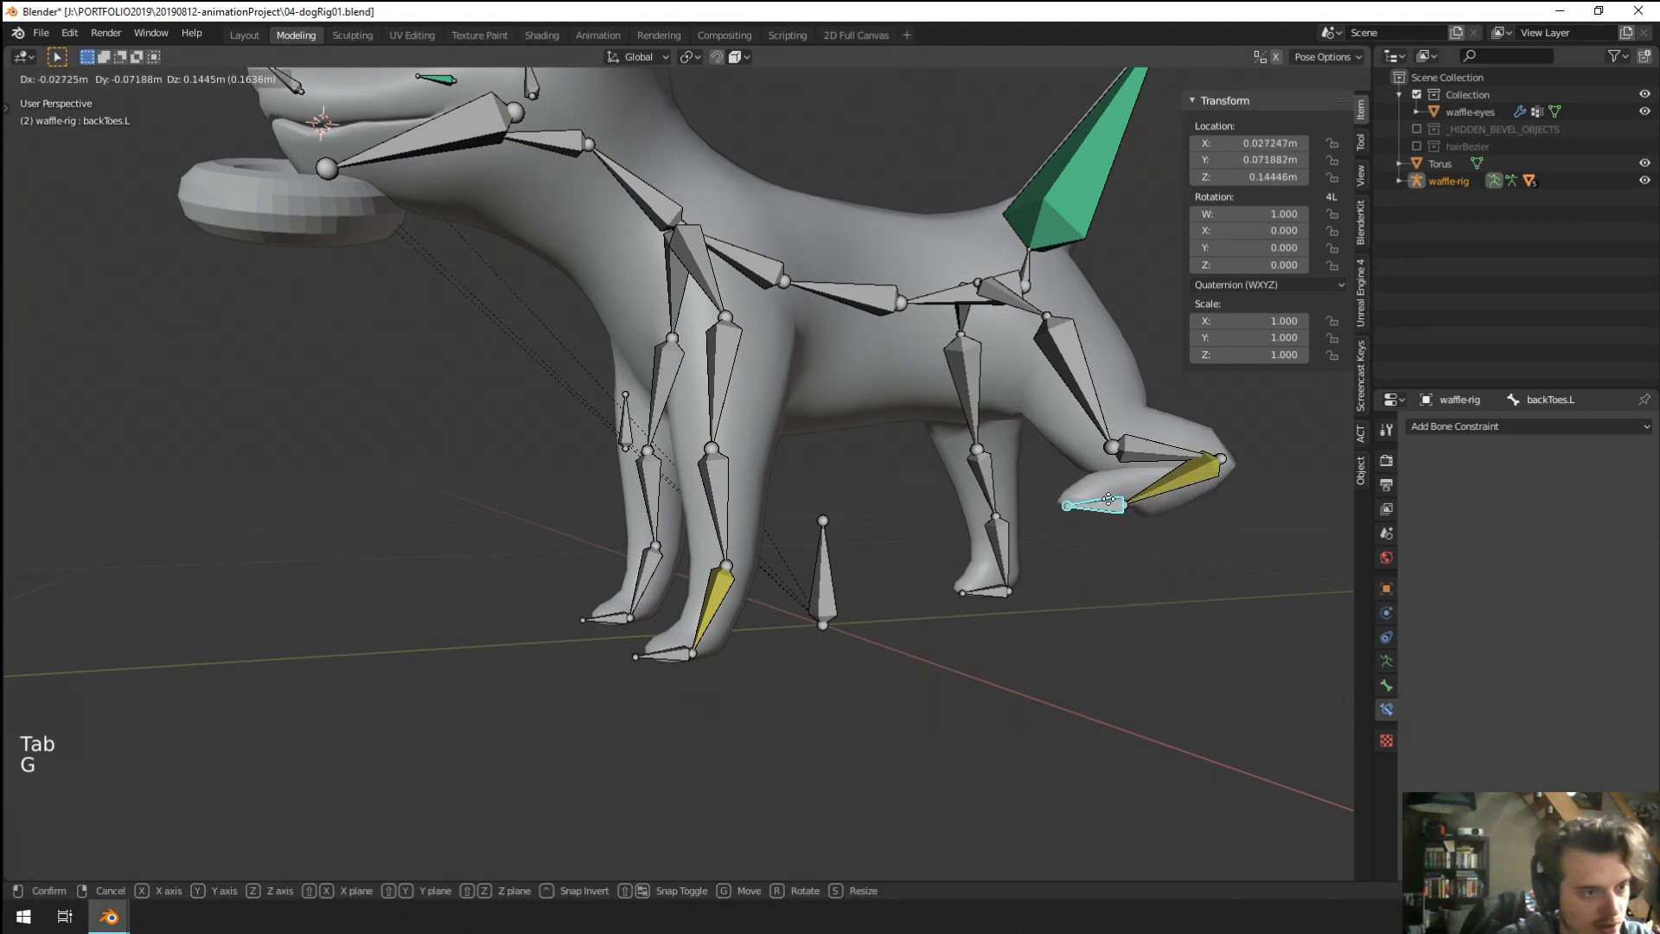
right_click(1107, 535)
Test-move backToes.L with the backPaw.L IK chain length raised by one, and reset the chain length to 2.
right_click(1172, 576)
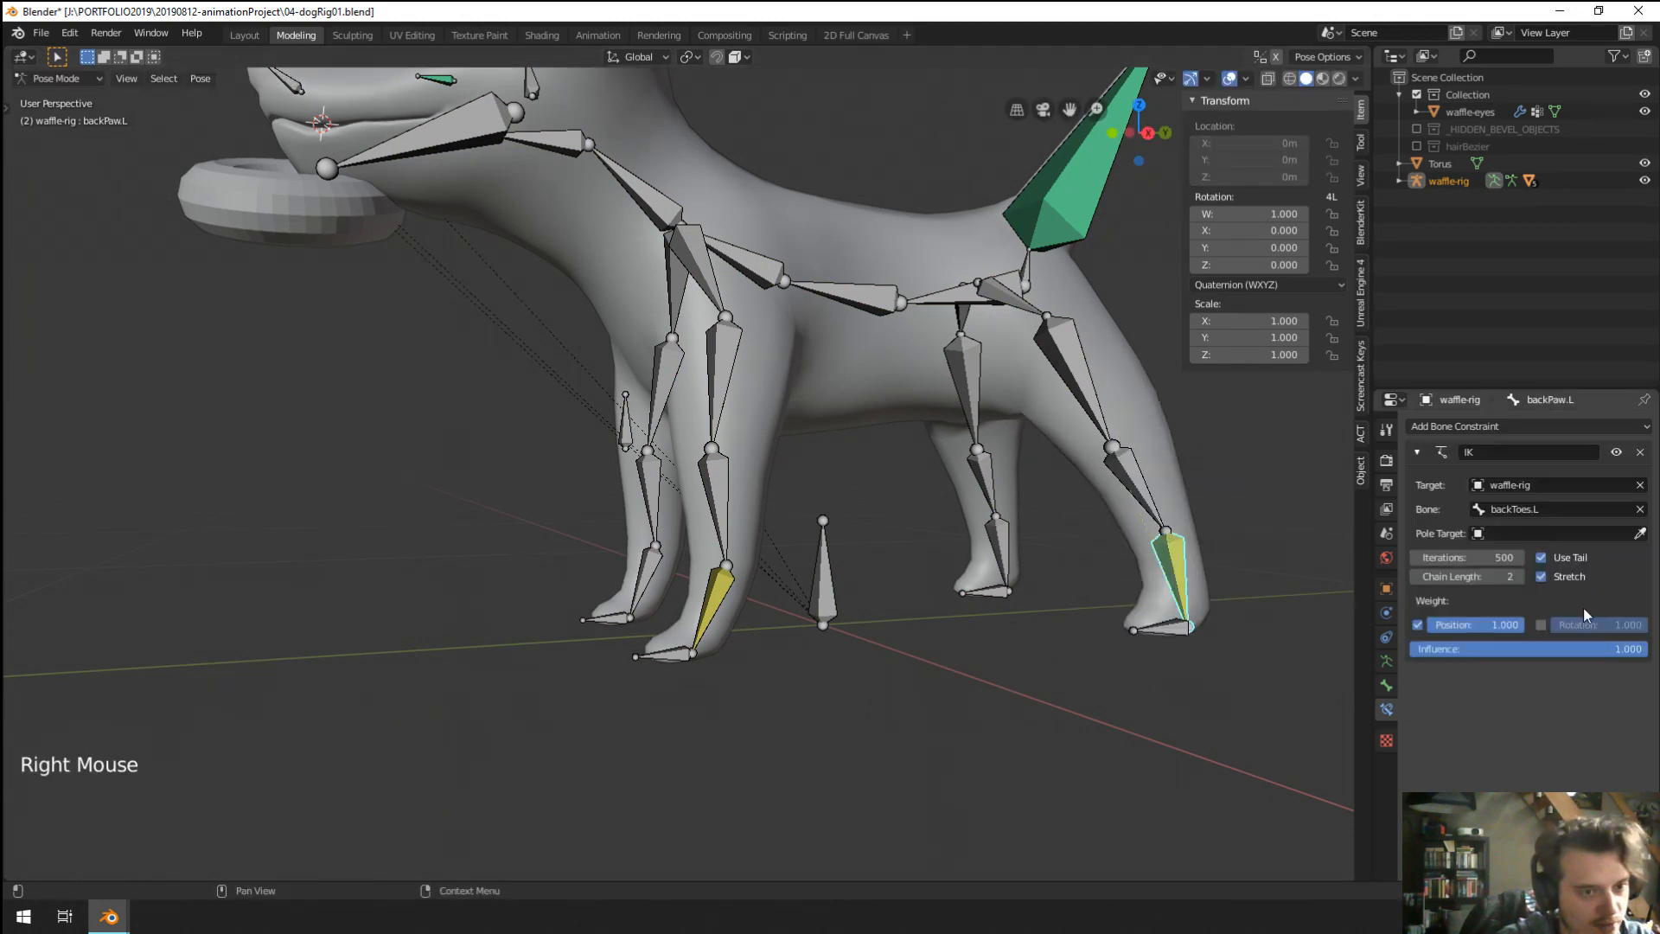
click(1518, 574)
right_click(1181, 624)
middle_drag(951, 518, 994, 506)
key(g)
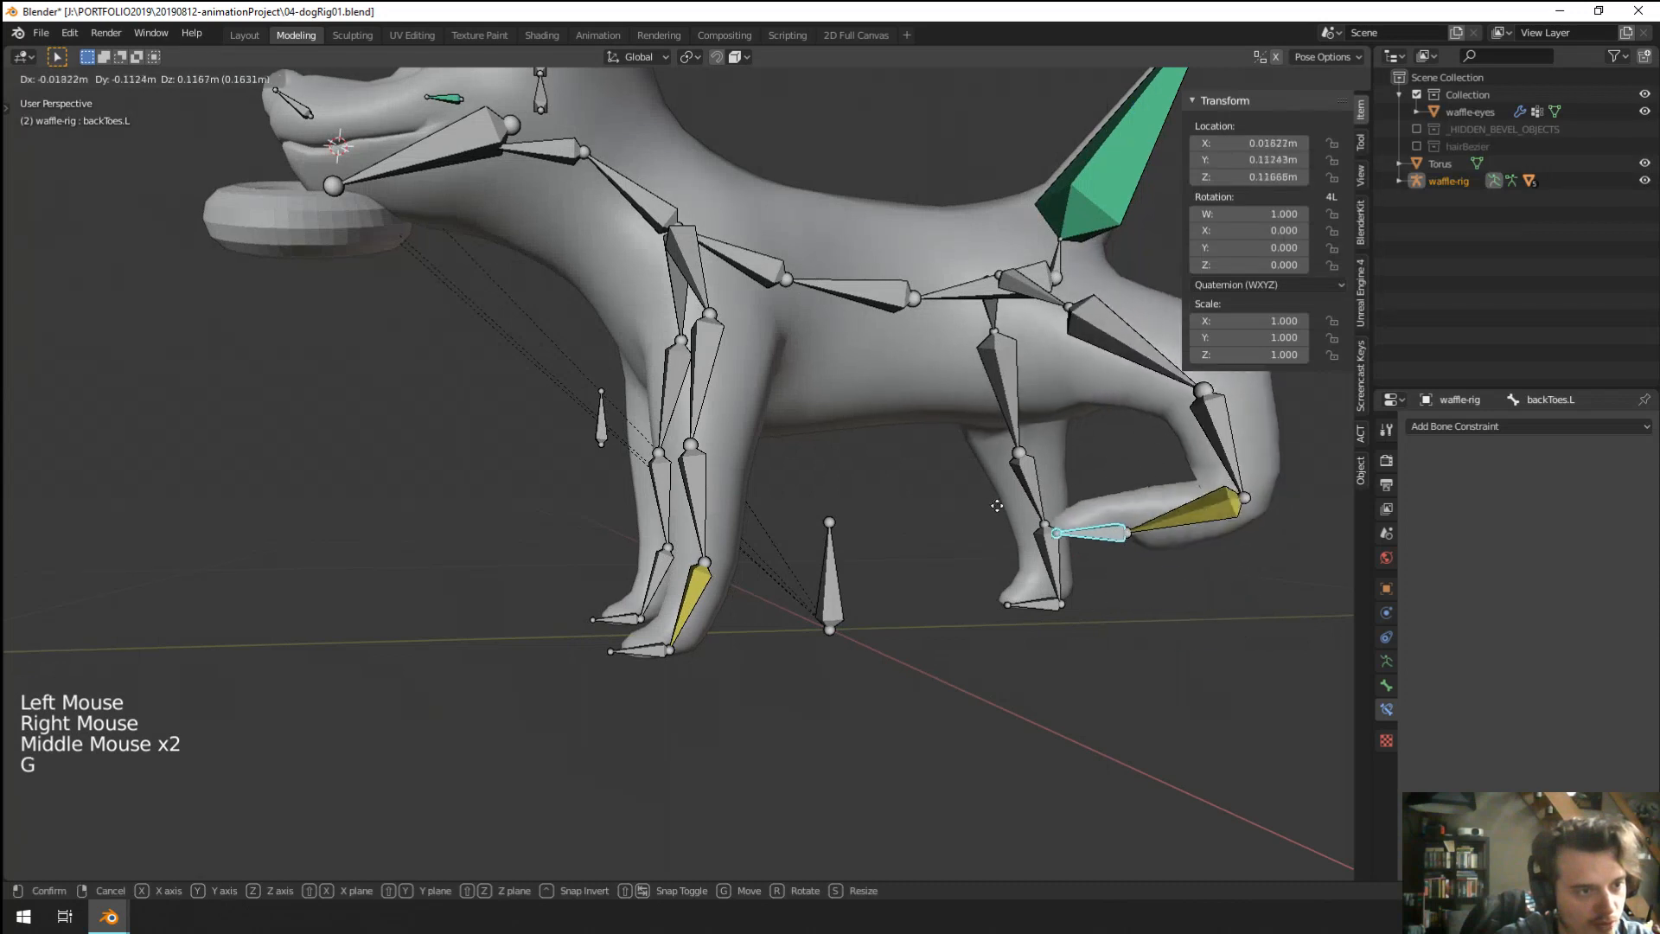
right_click(1199, 572)
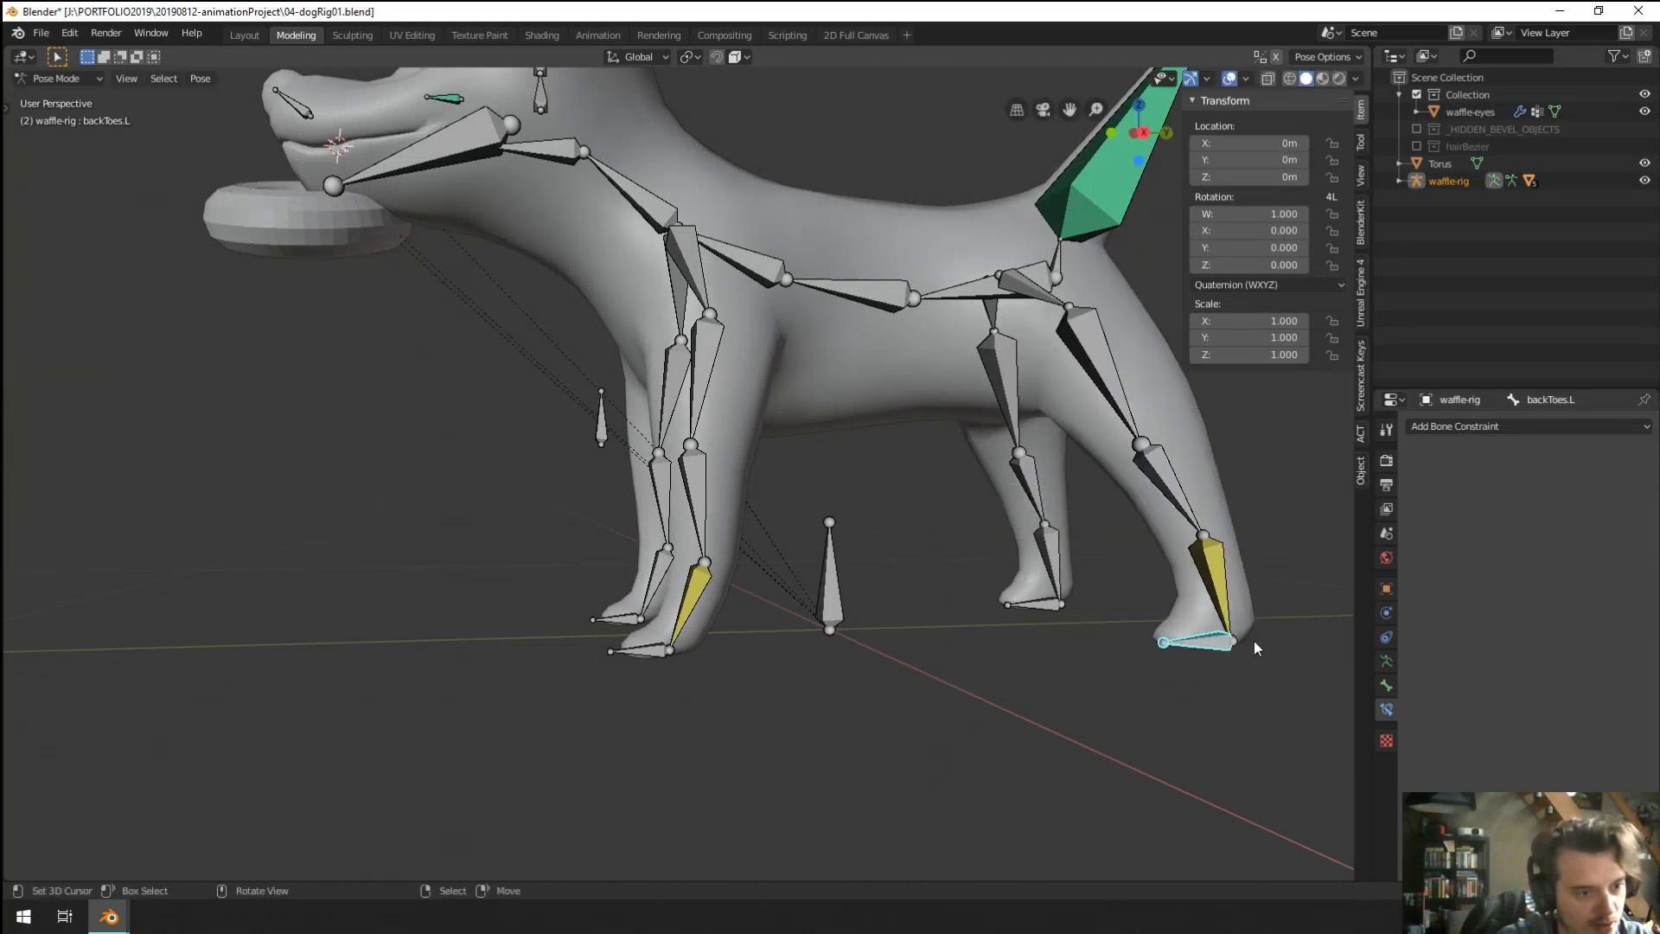
right_click(1221, 596)
click(1415, 577)
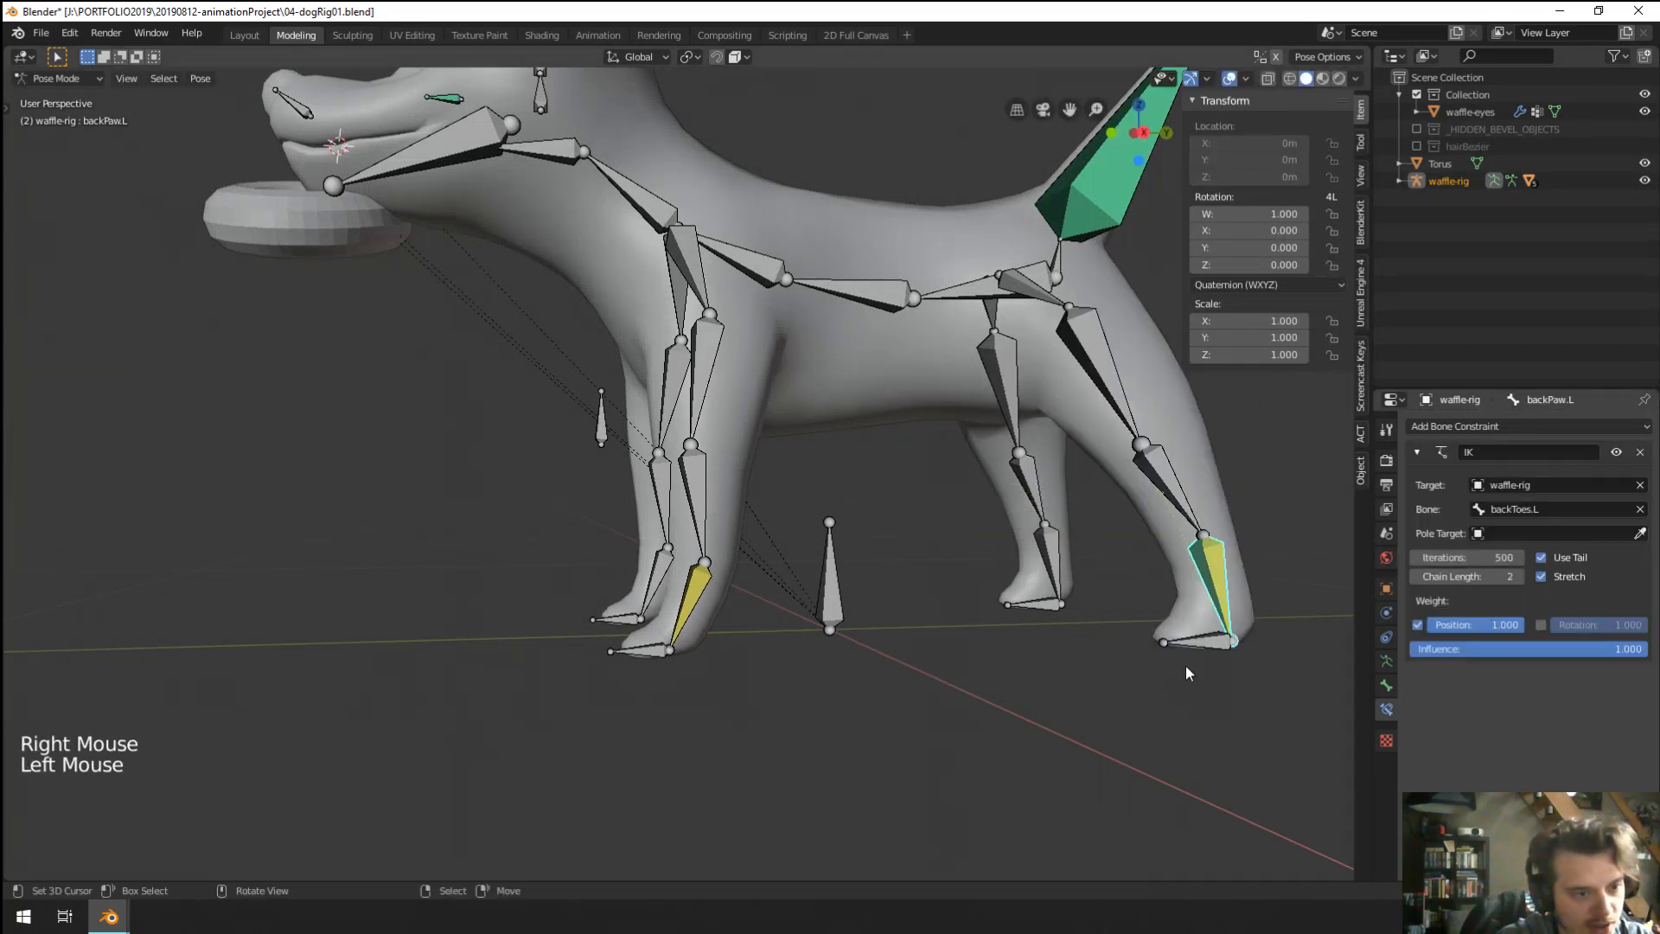
Test-pose the left back leg by moving the backToes.L bone and the backLeg.L bone.
right_click(1189, 642)
middle_drag(1180, 645, 1116, 554)
key(g)
click(1046, 448)
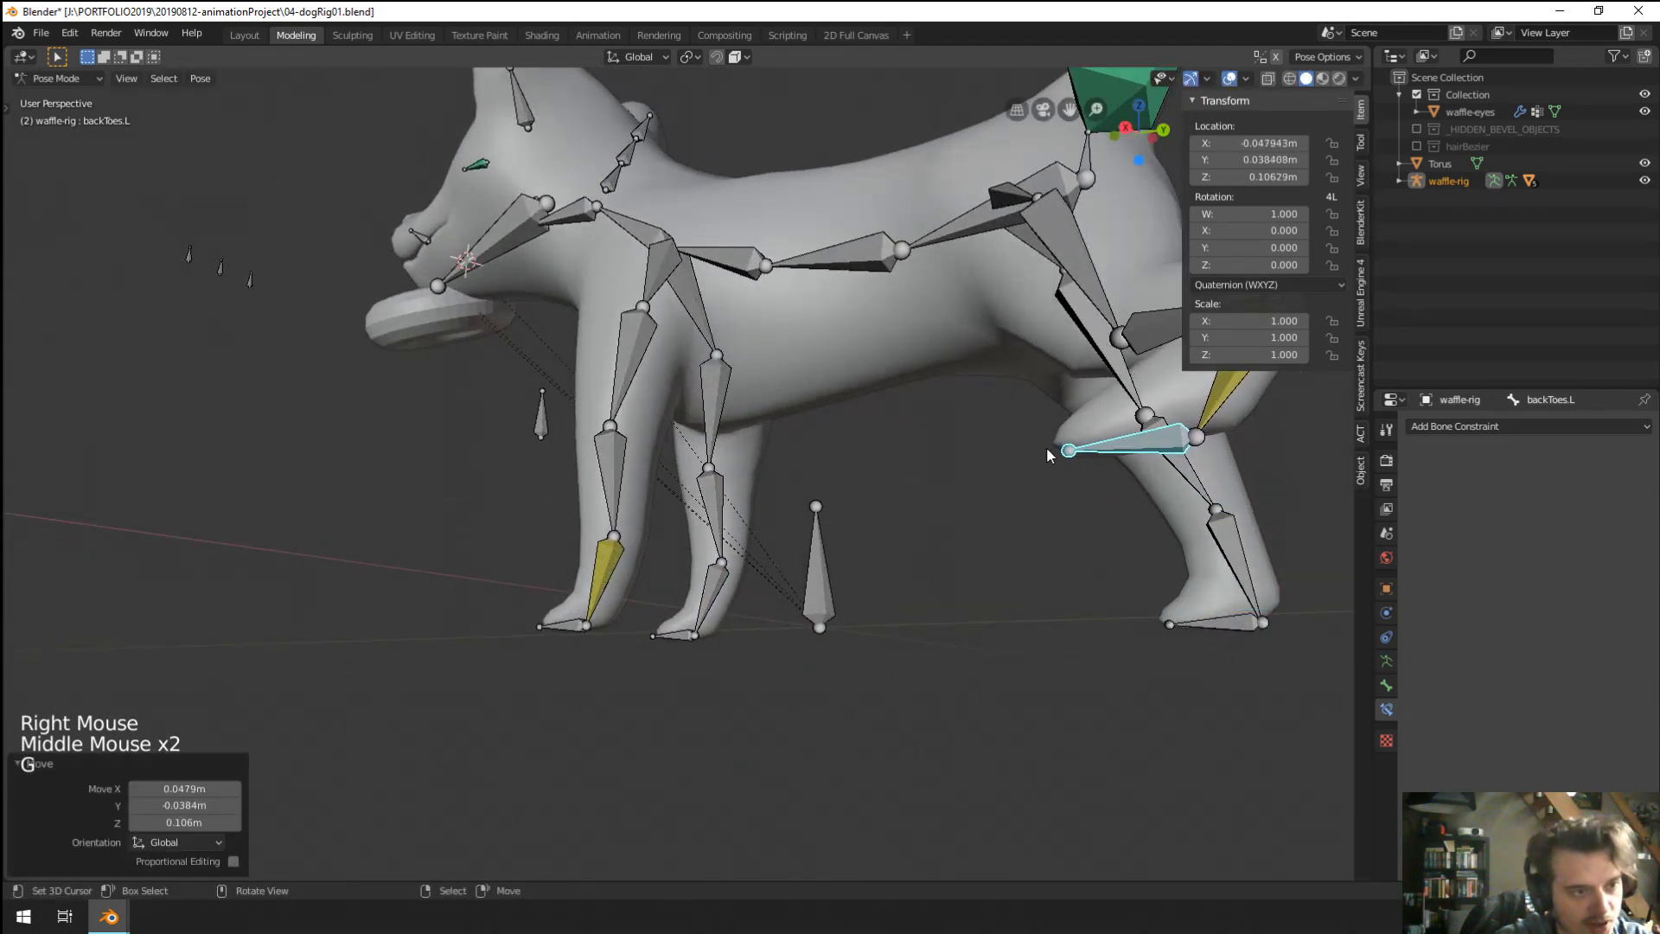
middle_drag(1046, 448, 1113, 479)
right_click(1042, 485)
key(g)
click(1029, 467)
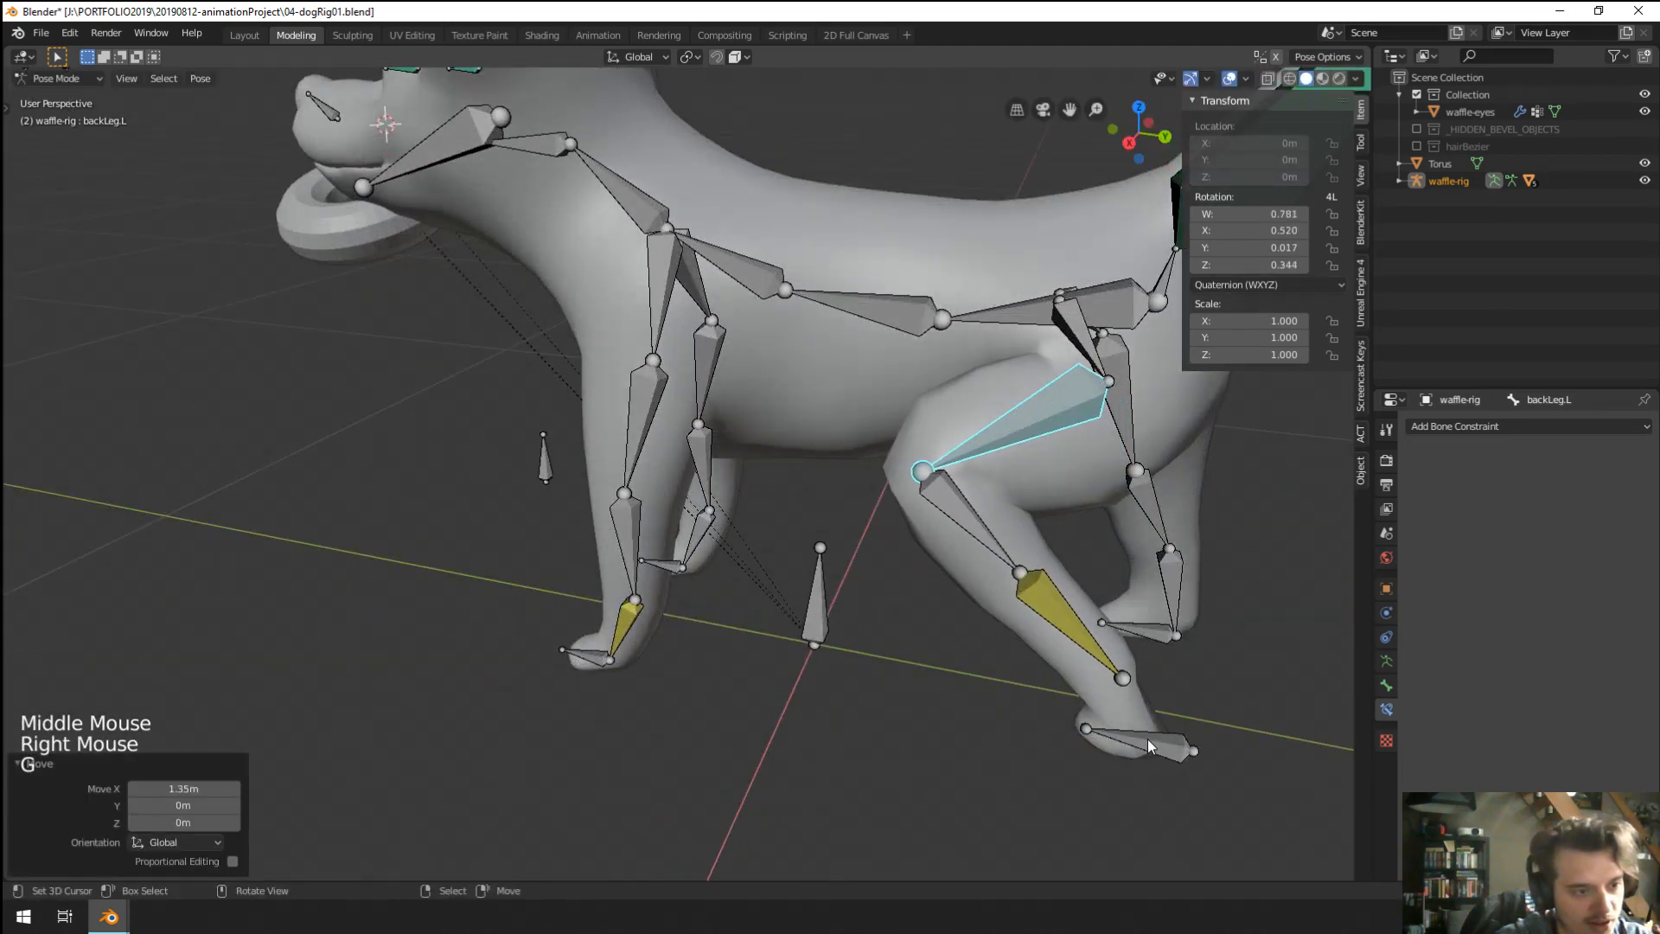
Test-move backToes.L forward and back beneath the belly, checking the leg's bend from several angles.
right_click(1148, 738)
key(g)
click(847, 541)
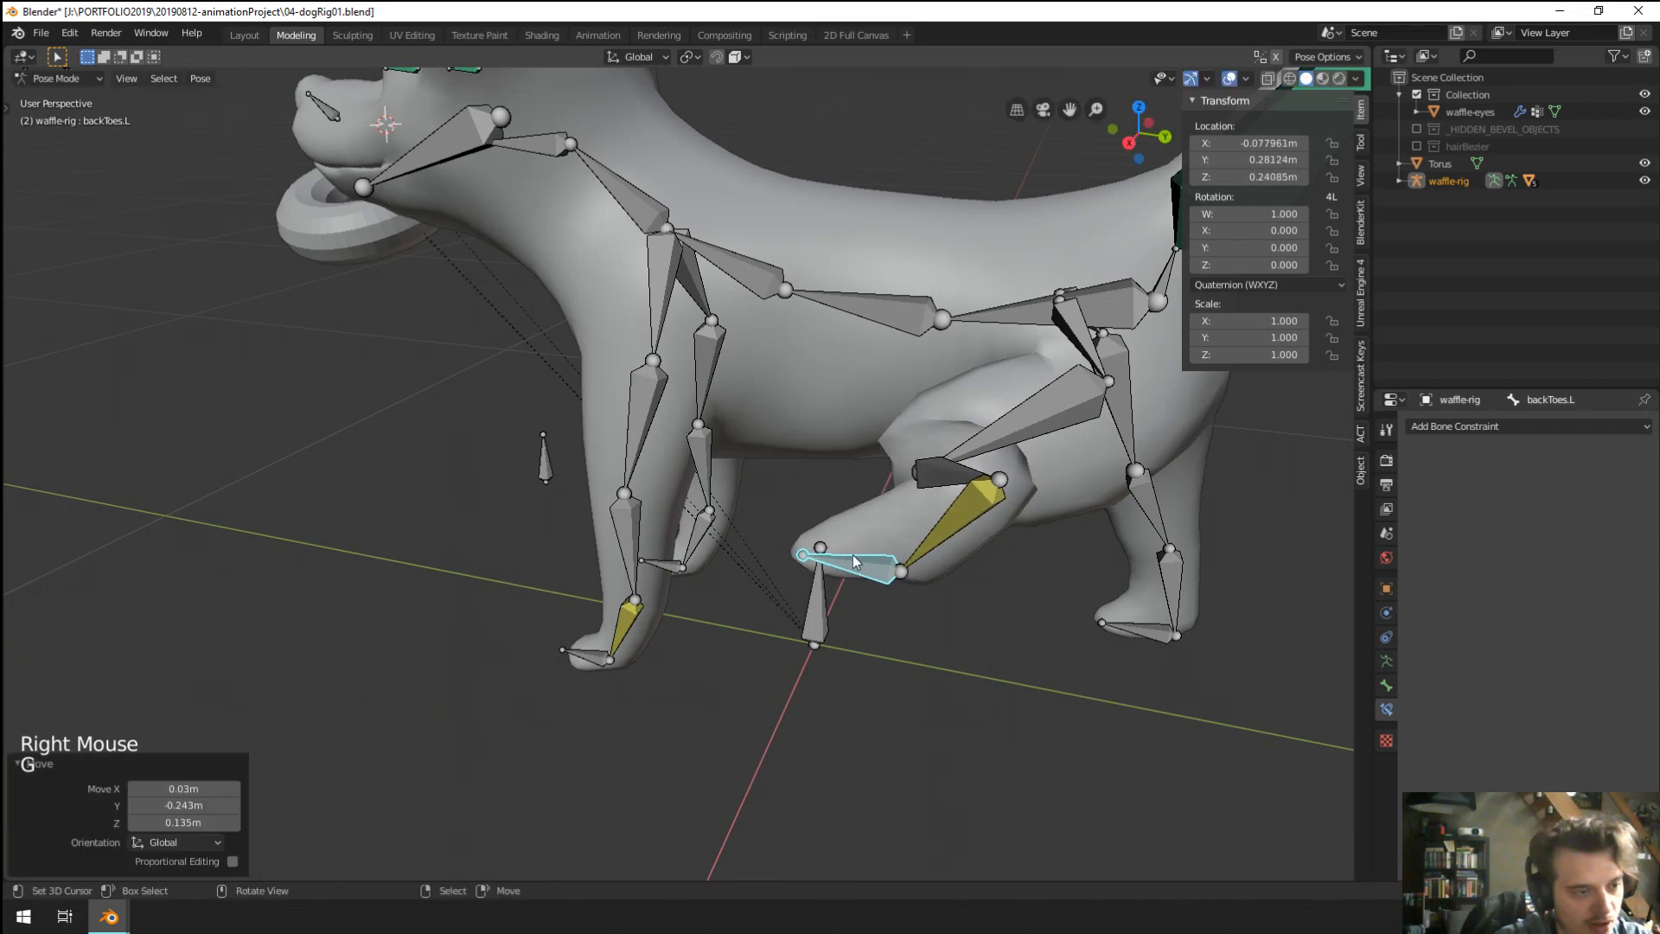
middle_drag(848, 541, 750, 573)
key(g)
click(941, 562)
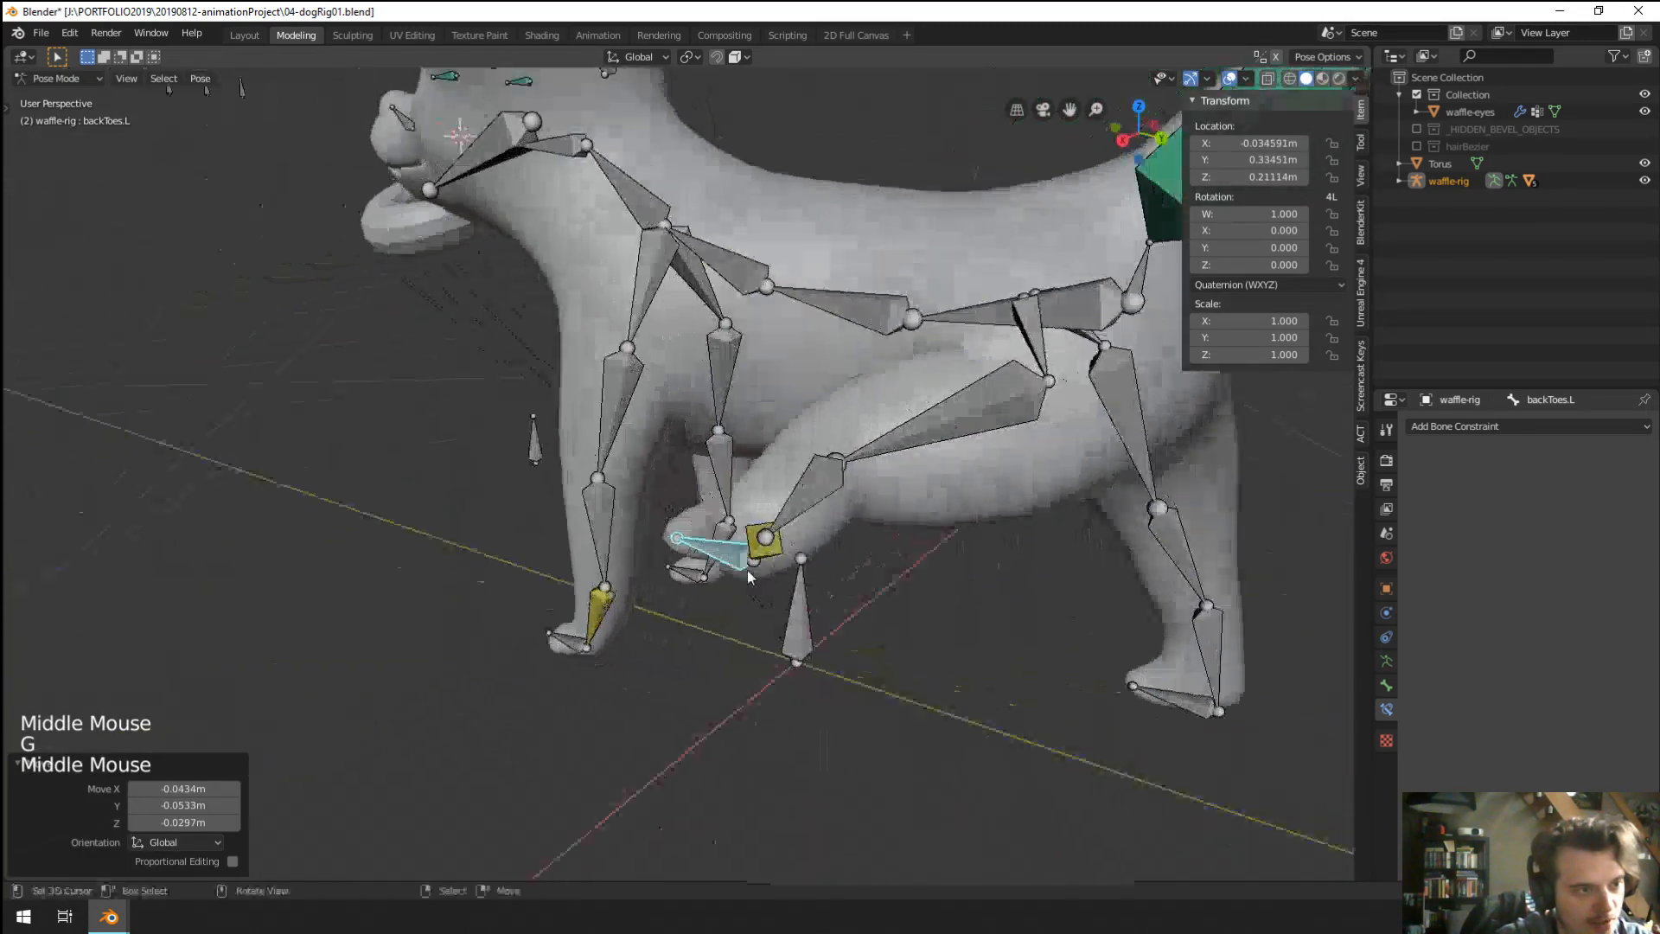
key(g)
click(856, 590)
mouse_move(856, 590)
middle_down()
mouse_move(692, 573)
mouse_move(848, 574)
mouse_move(972, 604)
mouse_move(873, 572)
middle_up()
key(g)
click(687, 543)
Test-move frontToes.L and compare the IK constraints of the frontPaw.L and backPaw.L bones.
right_click(874, 538)
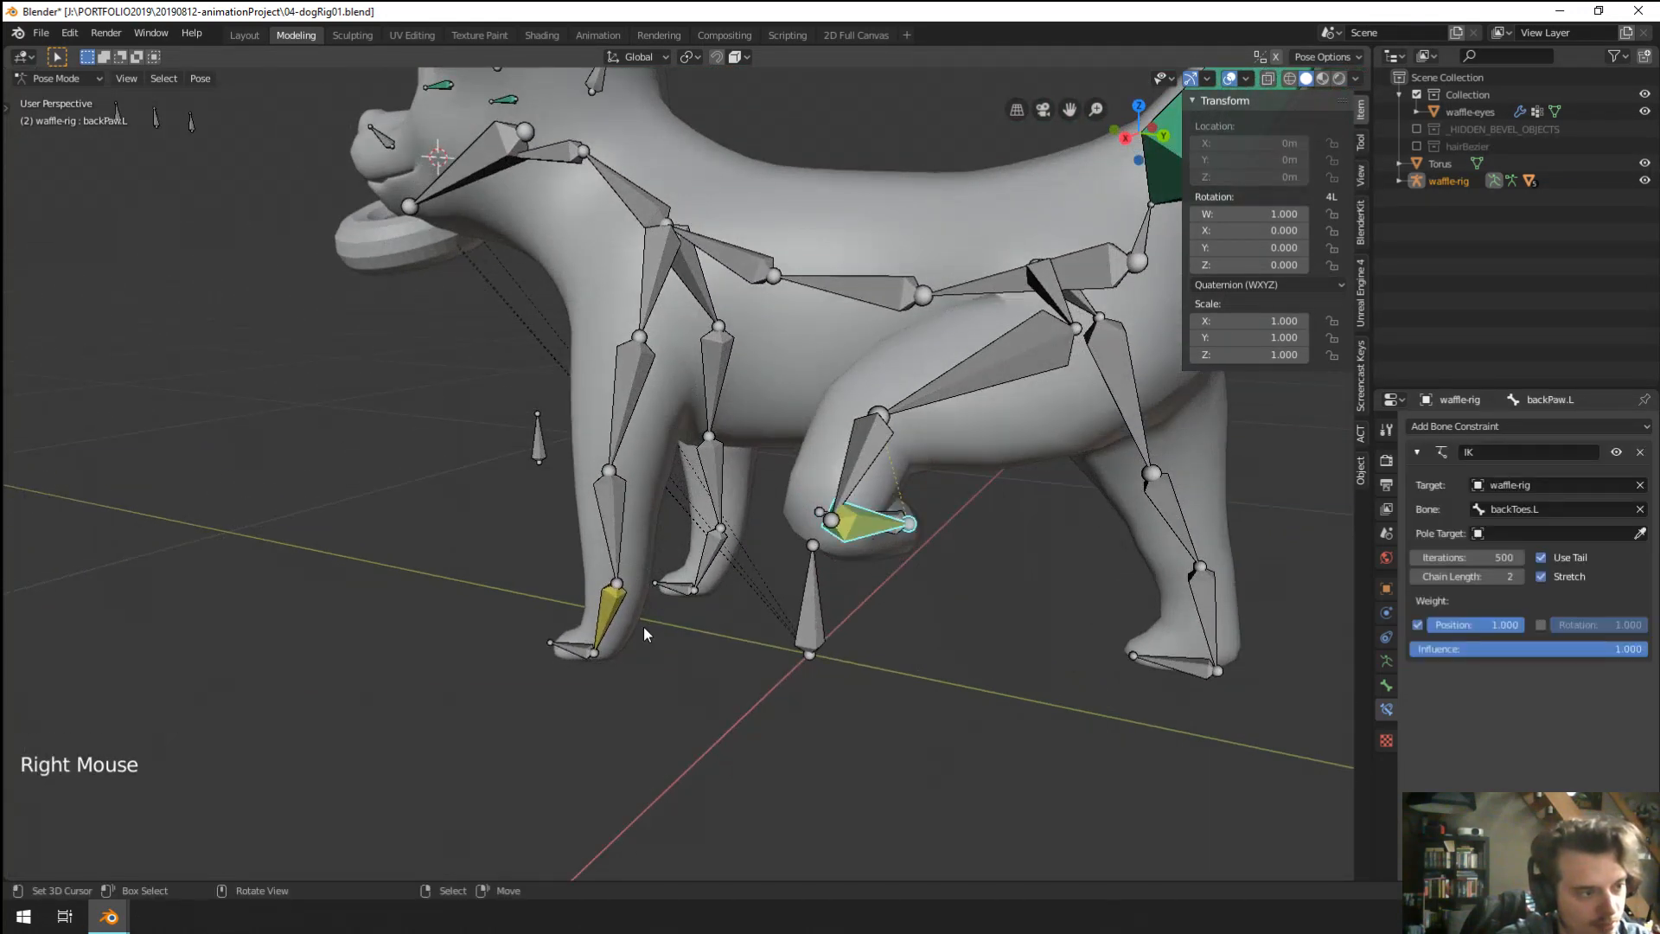
right_click(586, 648)
middle_drag(586, 648, 684, 484)
key(g)
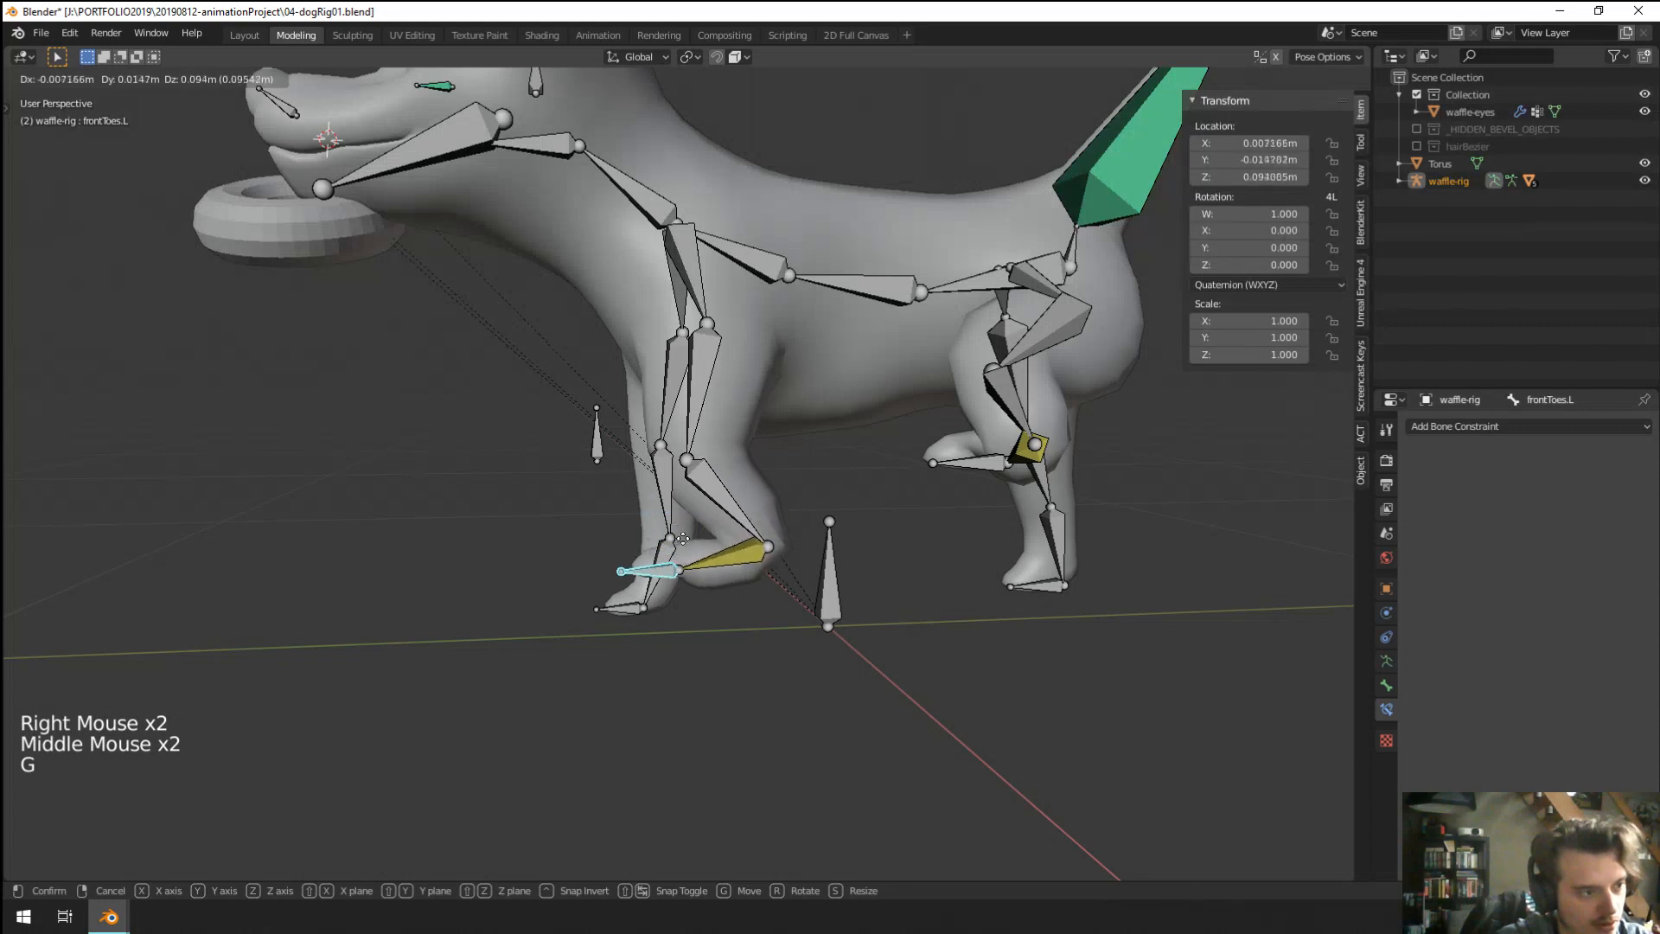
right_click(700, 610)
middle_drag(895, 601, 989, 589)
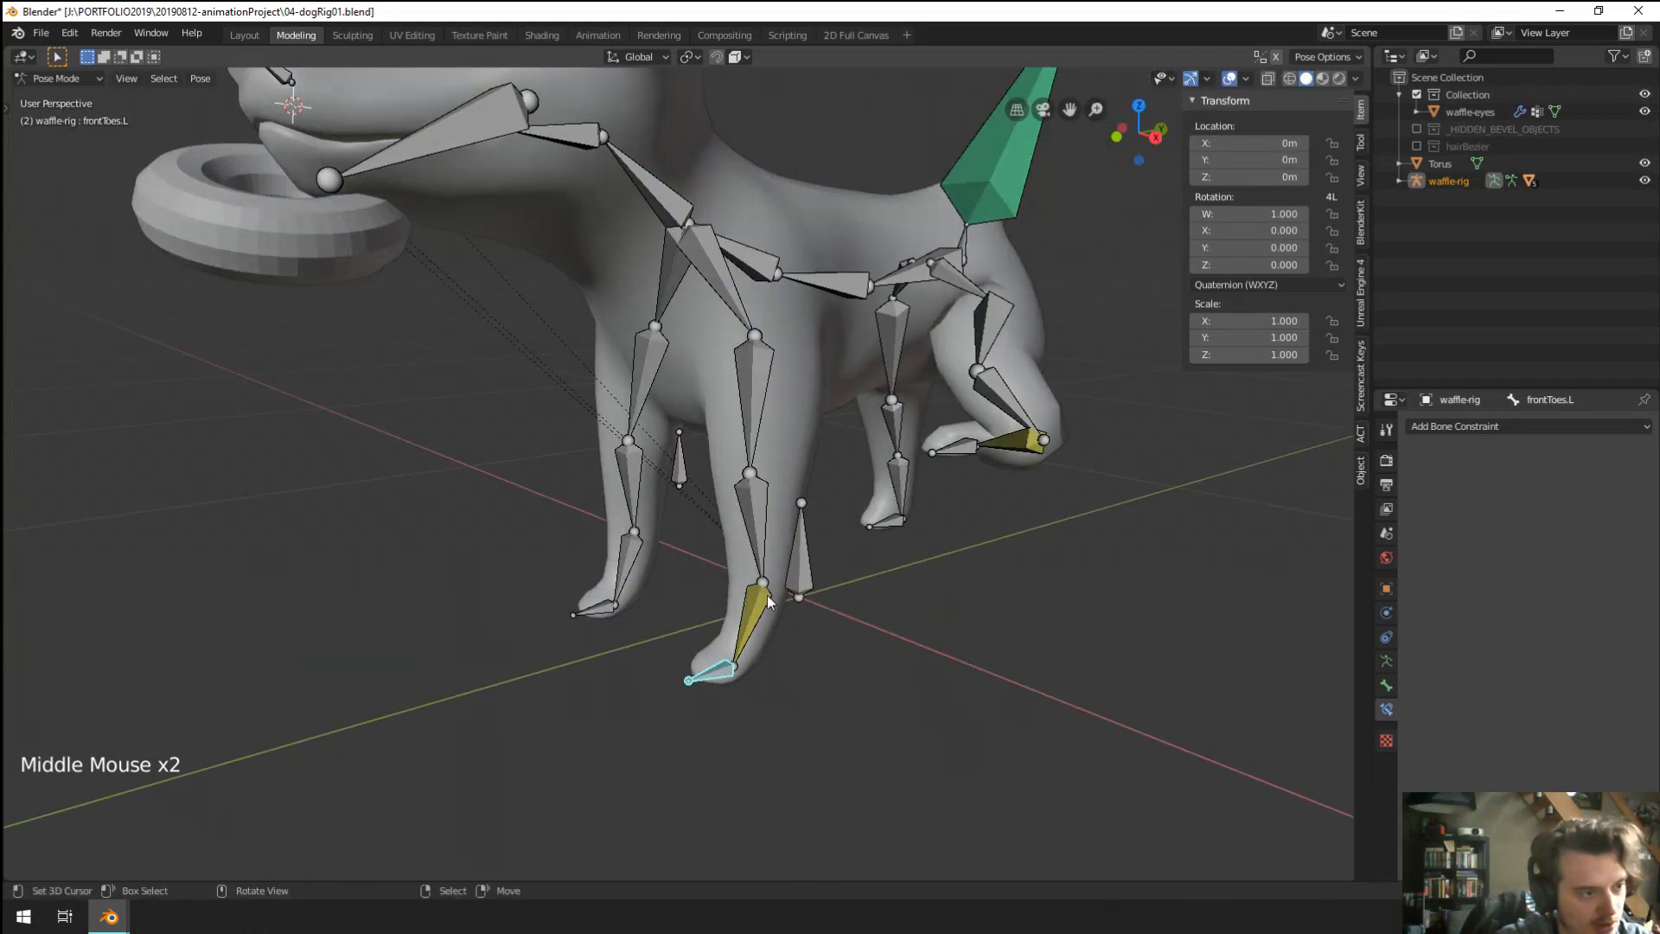
right_click(767, 602)
right_click(1027, 452)
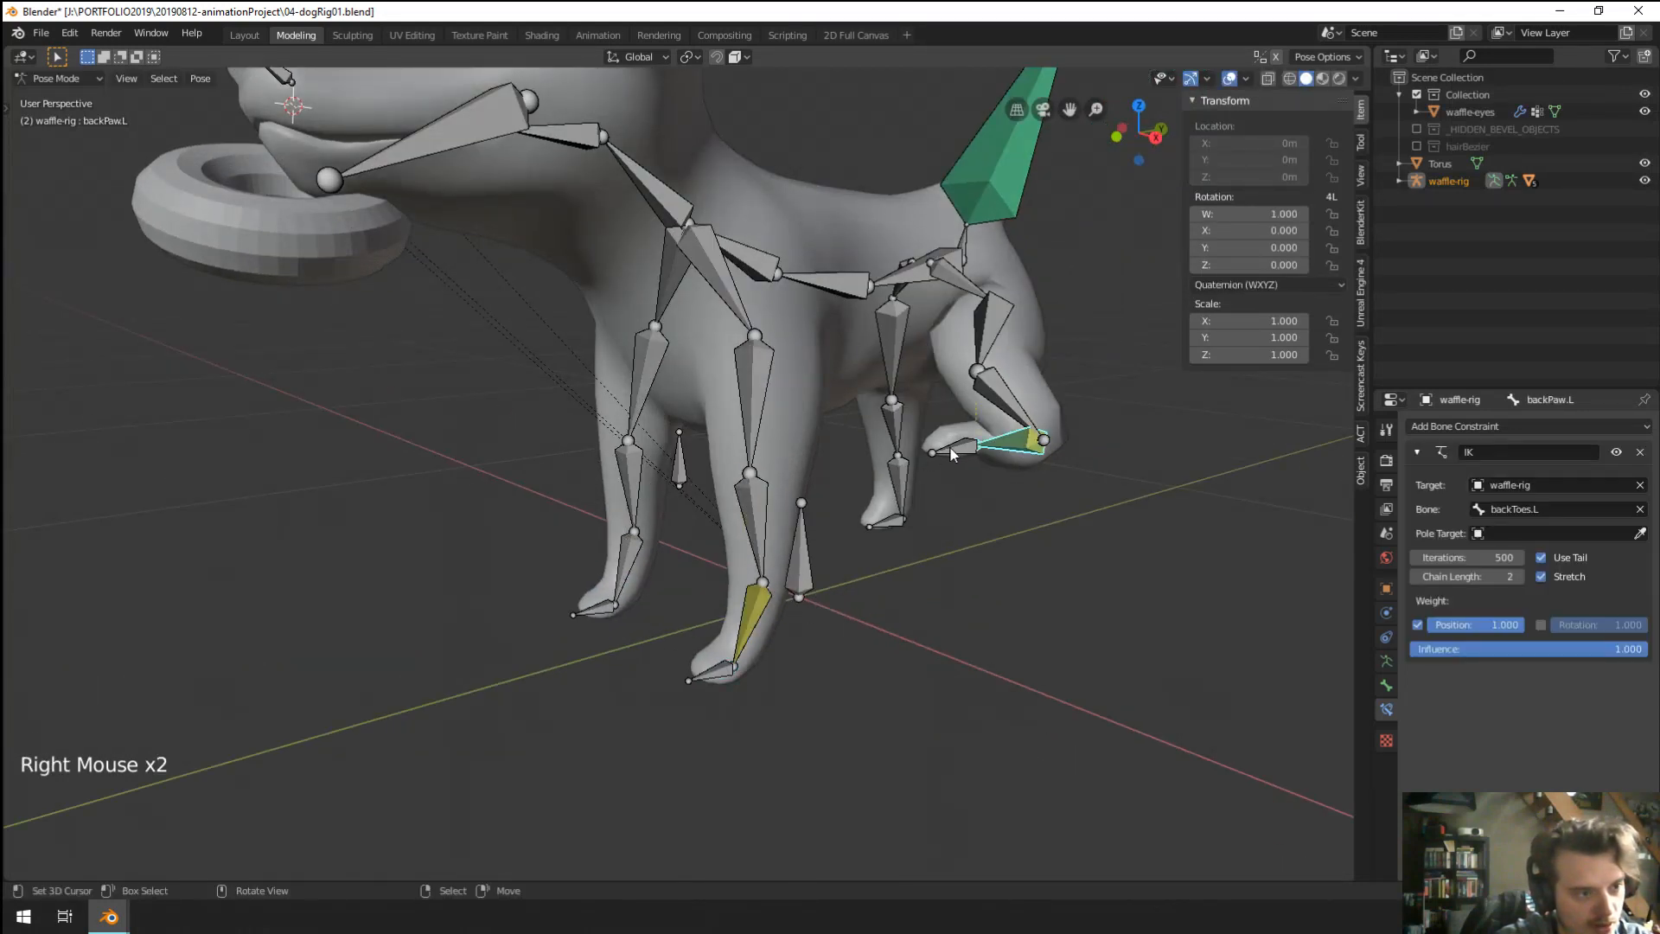
right_click(952, 453)
middle_drag(1010, 455, 1017, 498)
right_click(1017, 503)
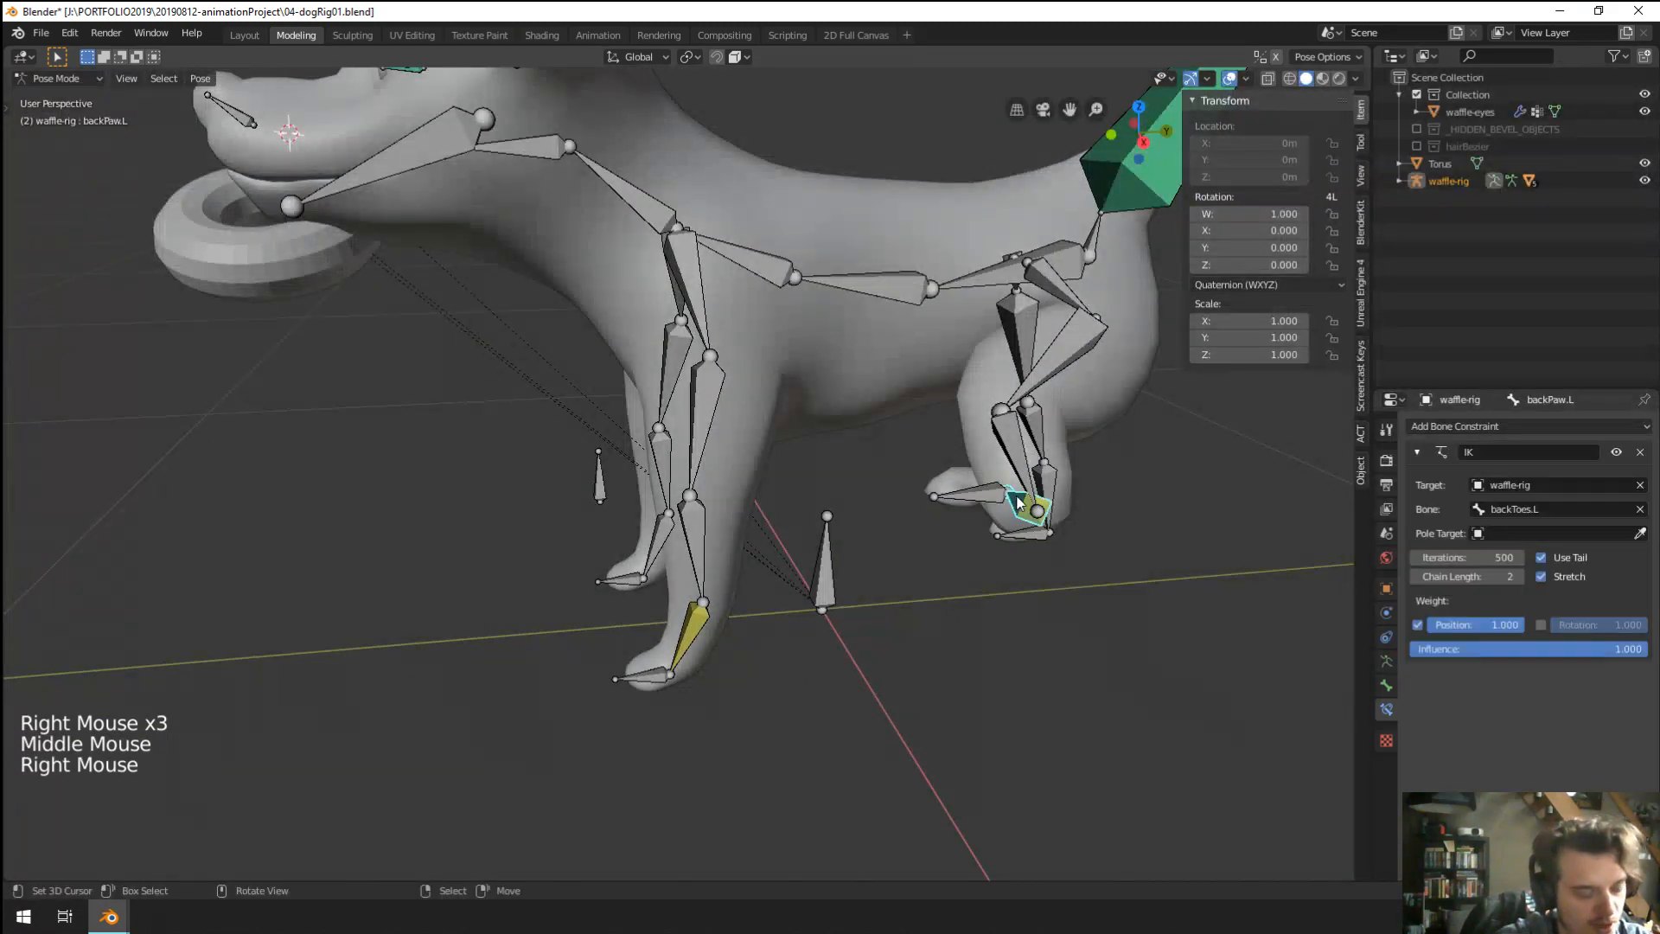
Clear the rotation and location of all bones in the rig.
key(a)
key(alt+r)
key(alt+g)
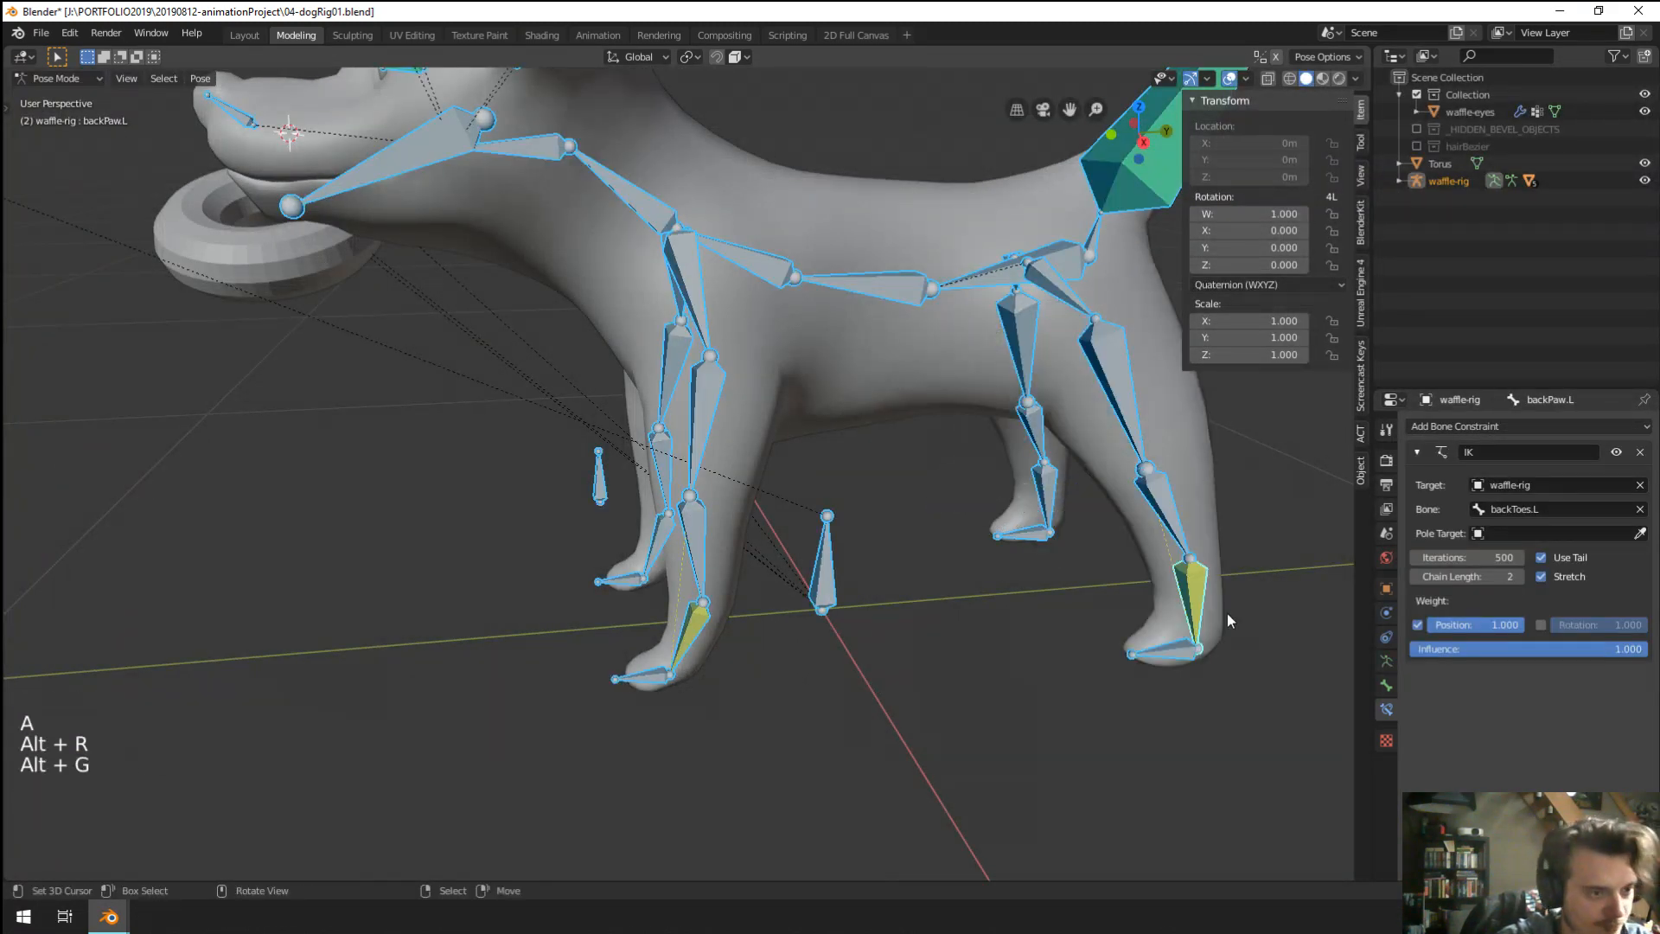
In Edit Mode, extrude a bone about 0.083 m upward along Z from the lower end of backShin.L and clear its parent.
right_click(1194, 550)
key(Tab)
right_click(1198, 553)
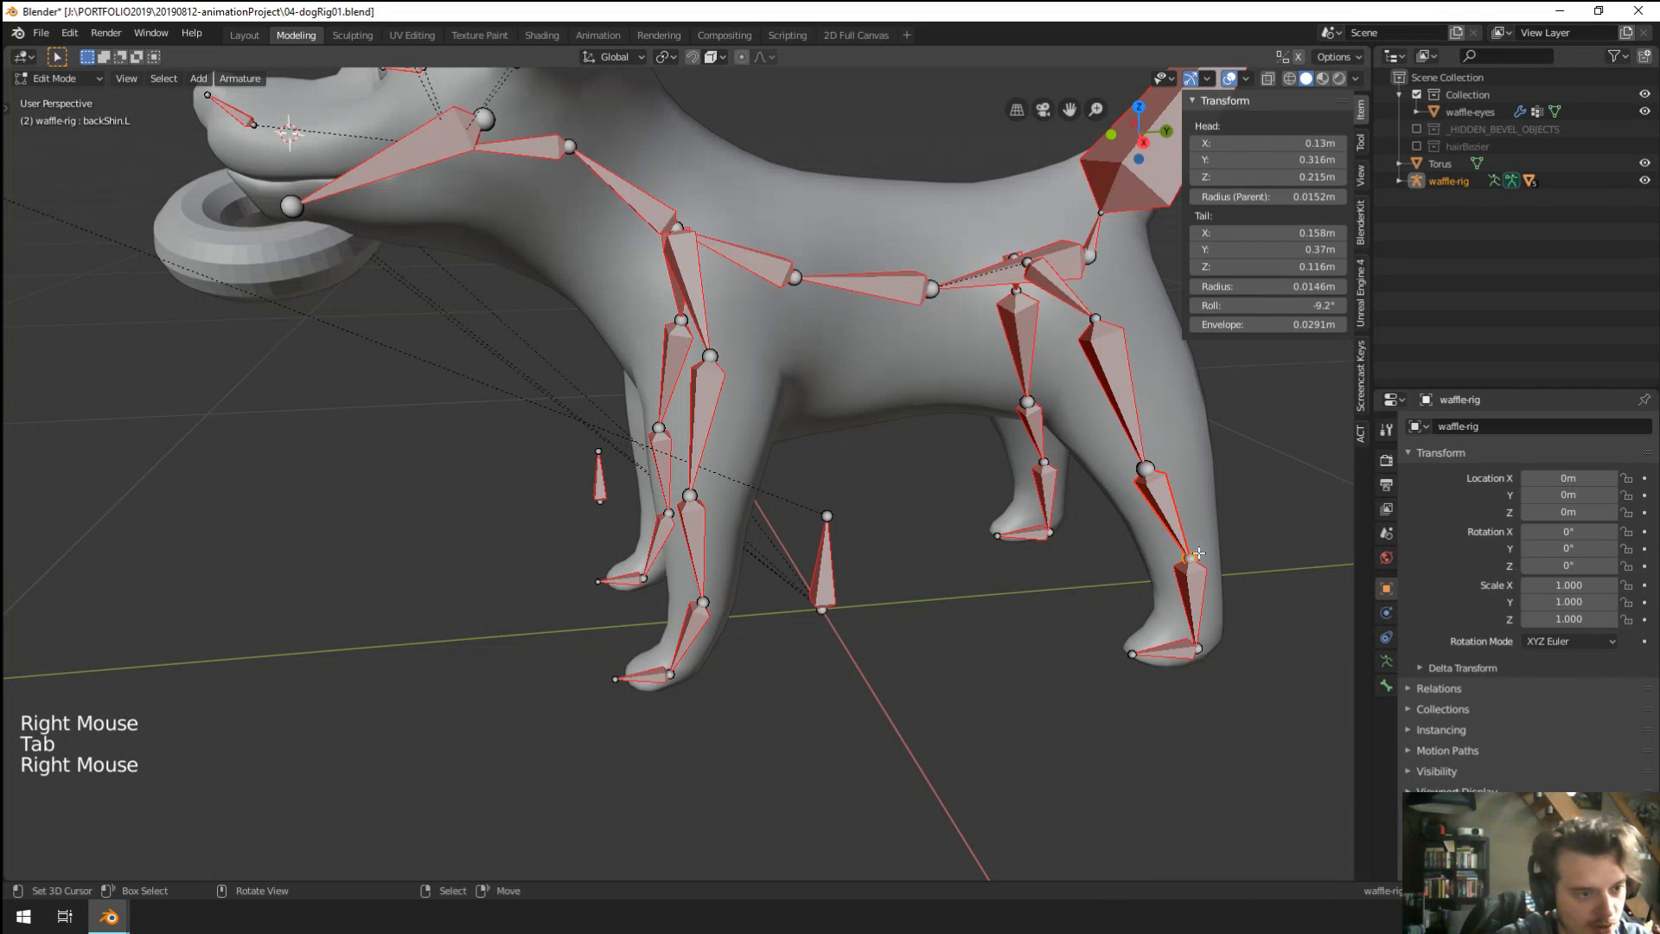
key(e)
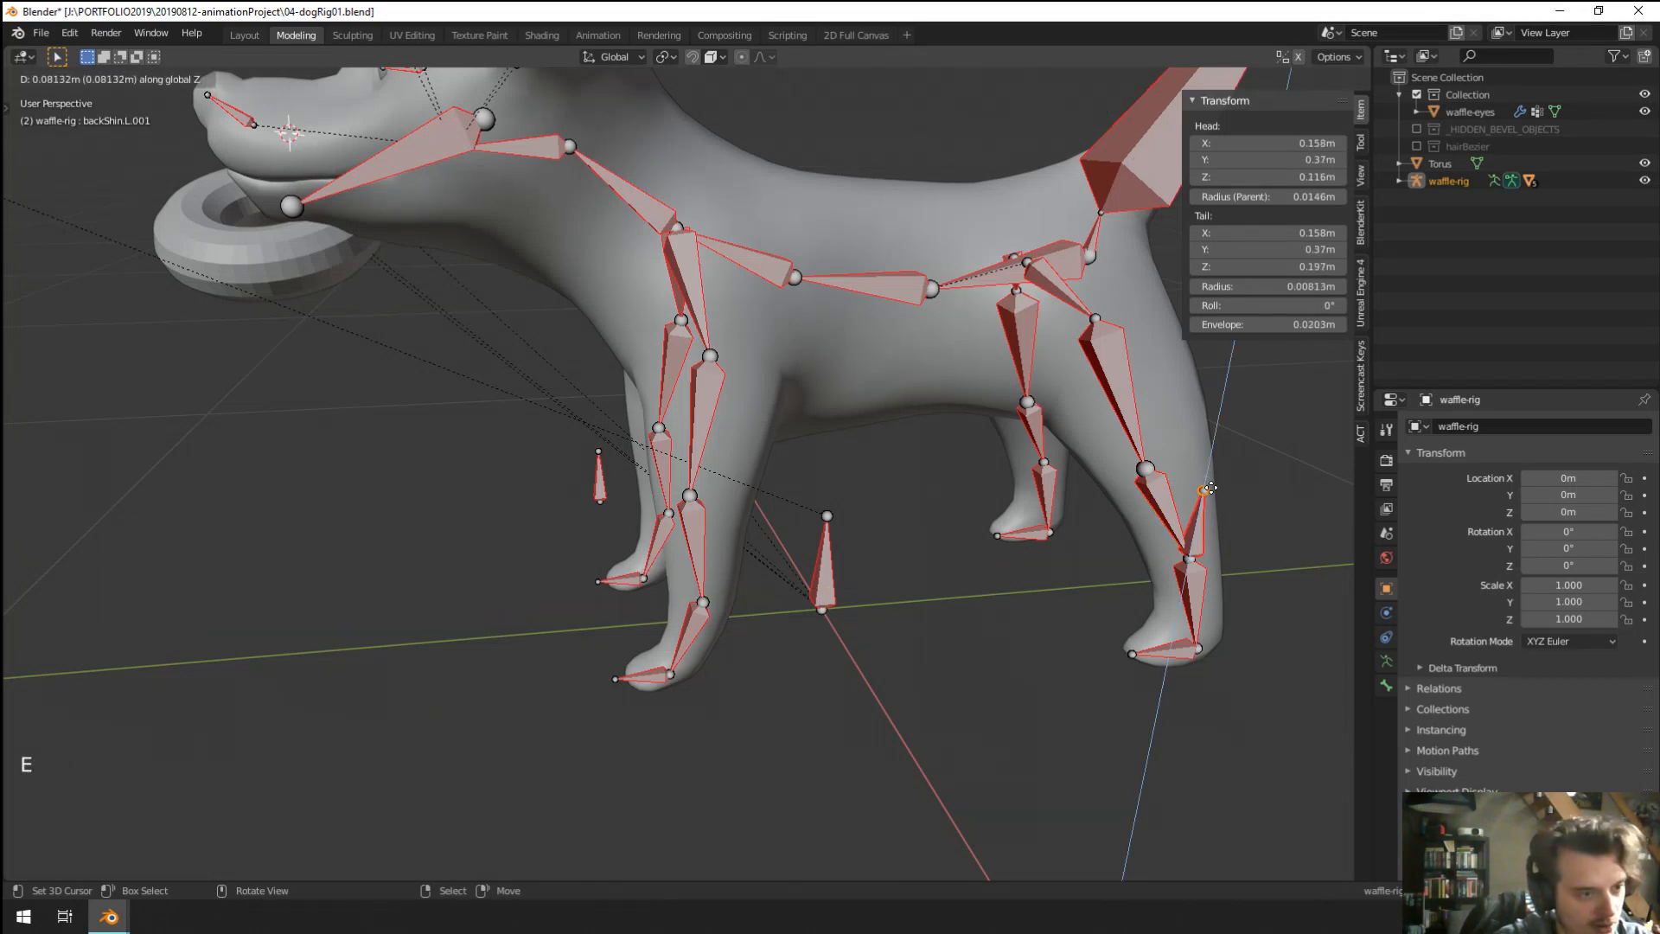
right_click(1223, 489)
shift+middle_drag(1271, 650, 1159, 650)
key(alt+p)
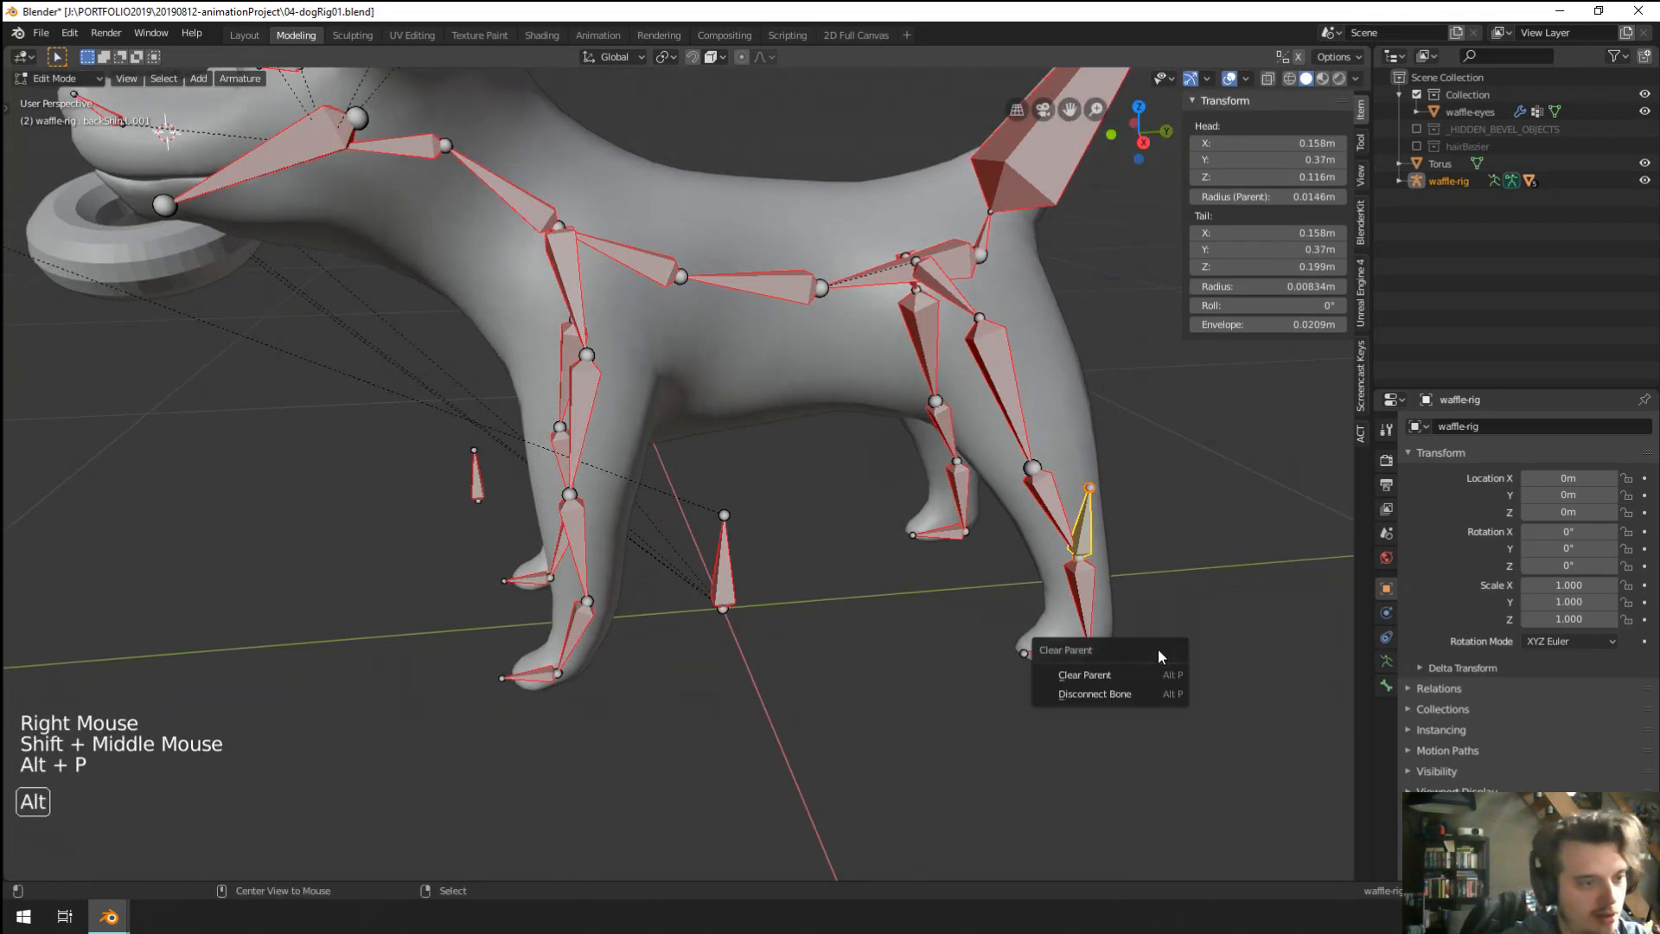
key(Return)
Move the new unparented bone along the Y axis to a position behind the left back leg.
right_click(1079, 538)
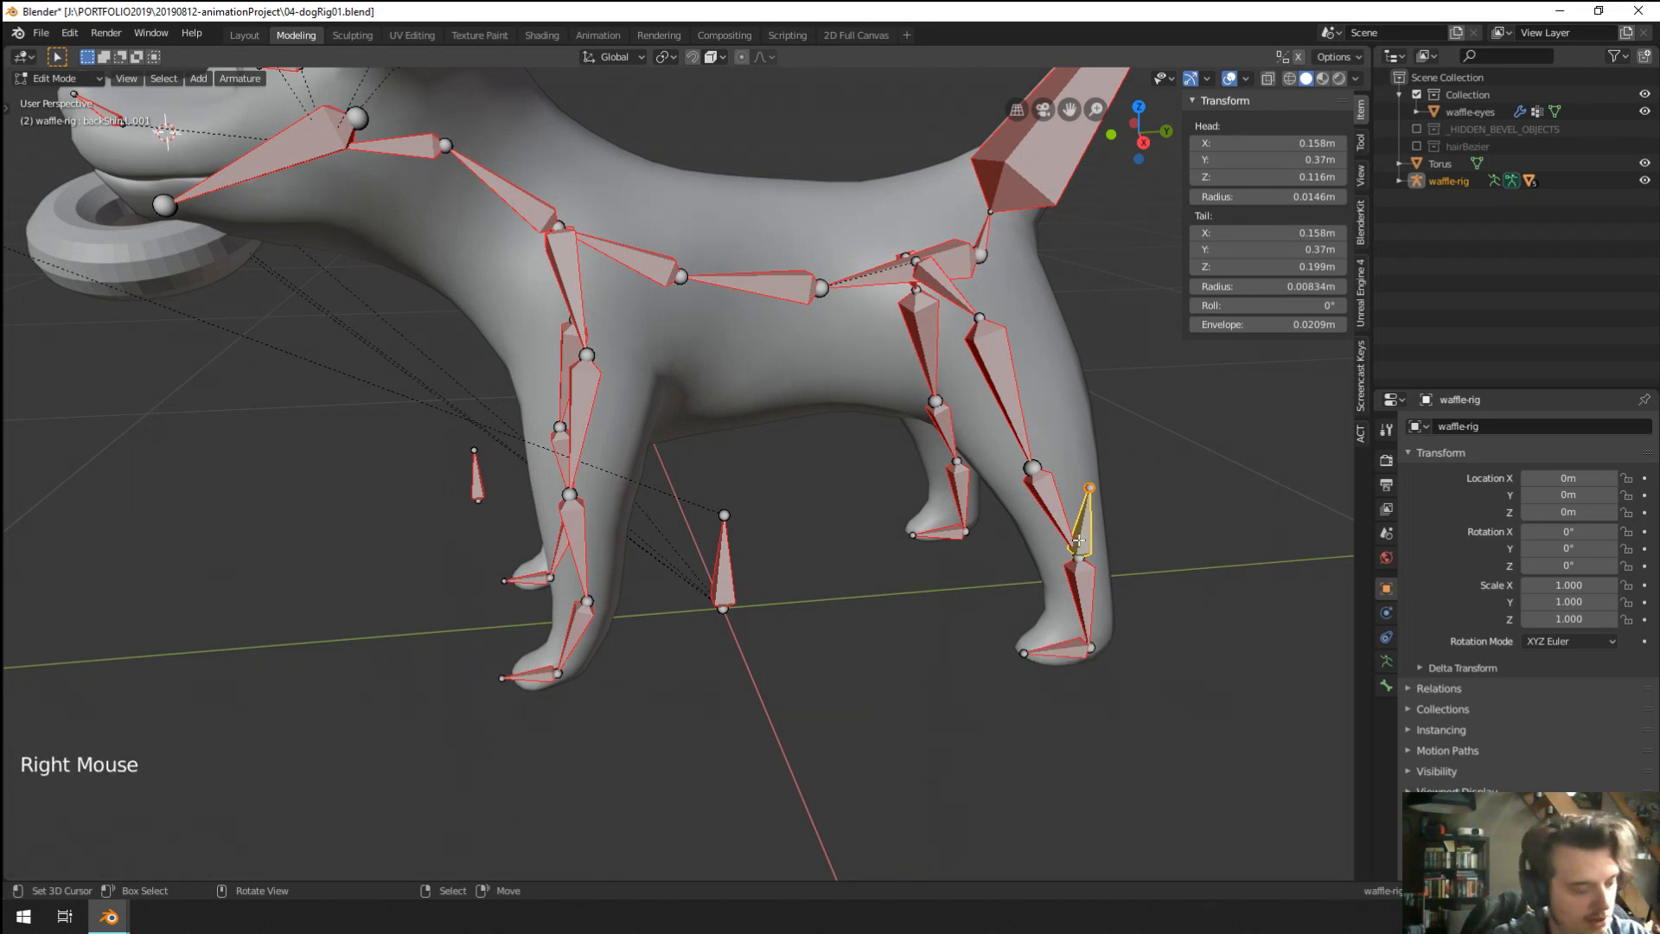
key(g)
key(y)
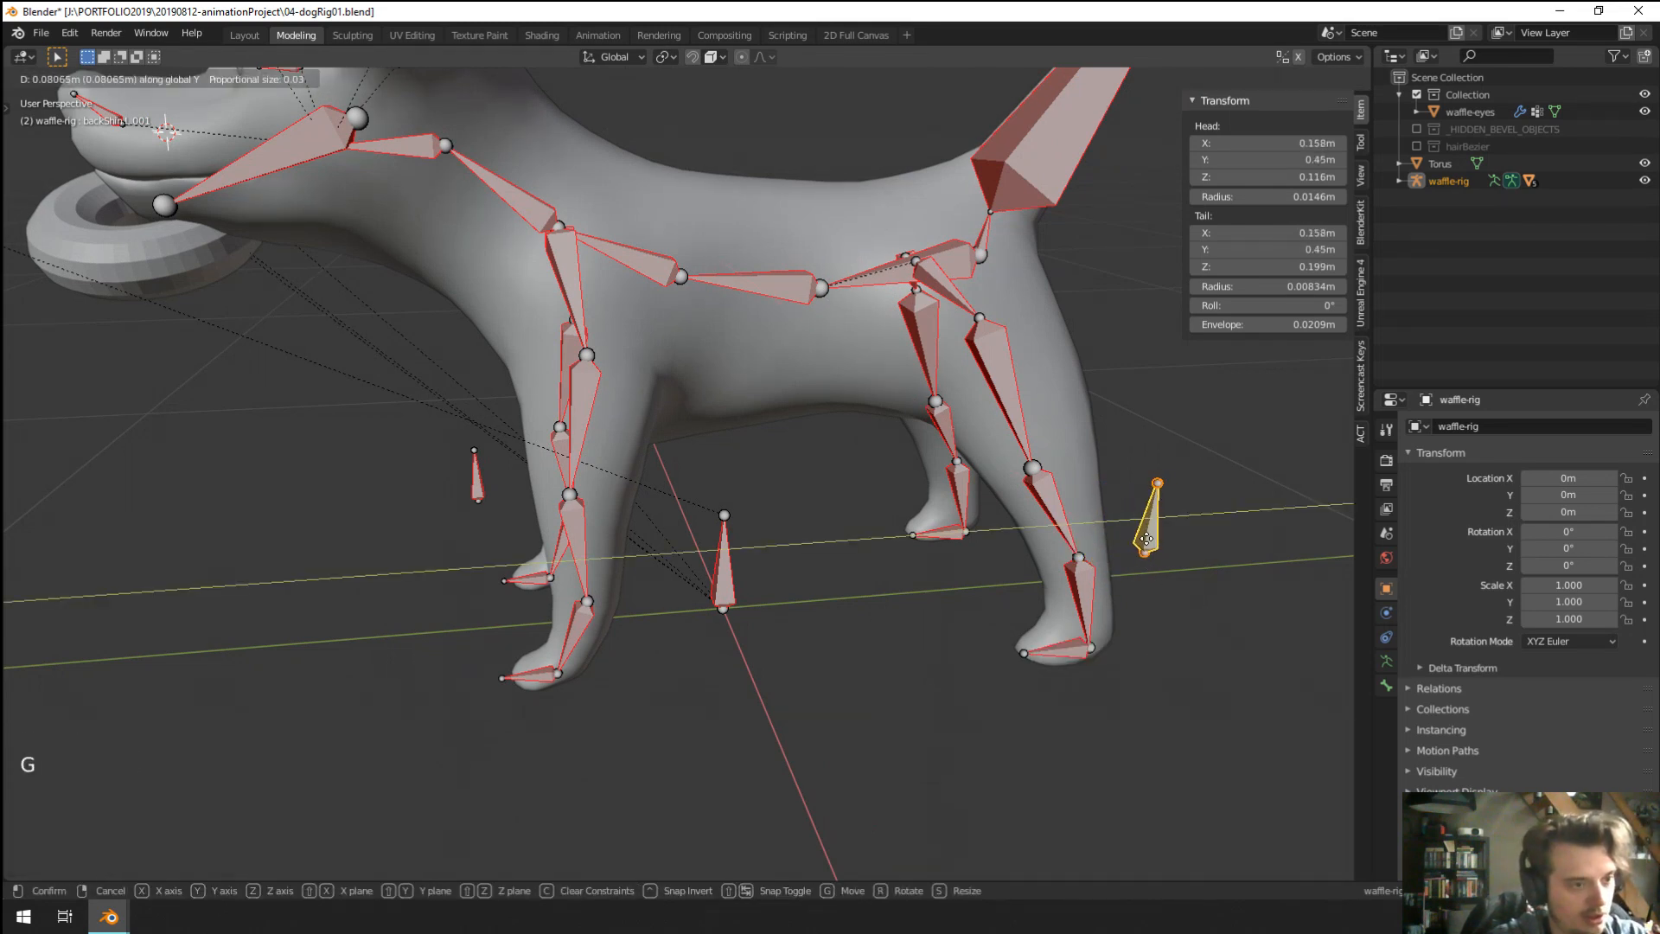
click(1180, 548)
middle_drag(1181, 548, 1150, 562)
Set waffle-rig as the Pole Target of the backPaw.L IK constraint in Pose Mode.
right_click(1086, 644)
scroll(1069, 662, down, 1)
key(Tab)
shift+middle_drag(1086, 645, 918, 585)
click(1516, 534)
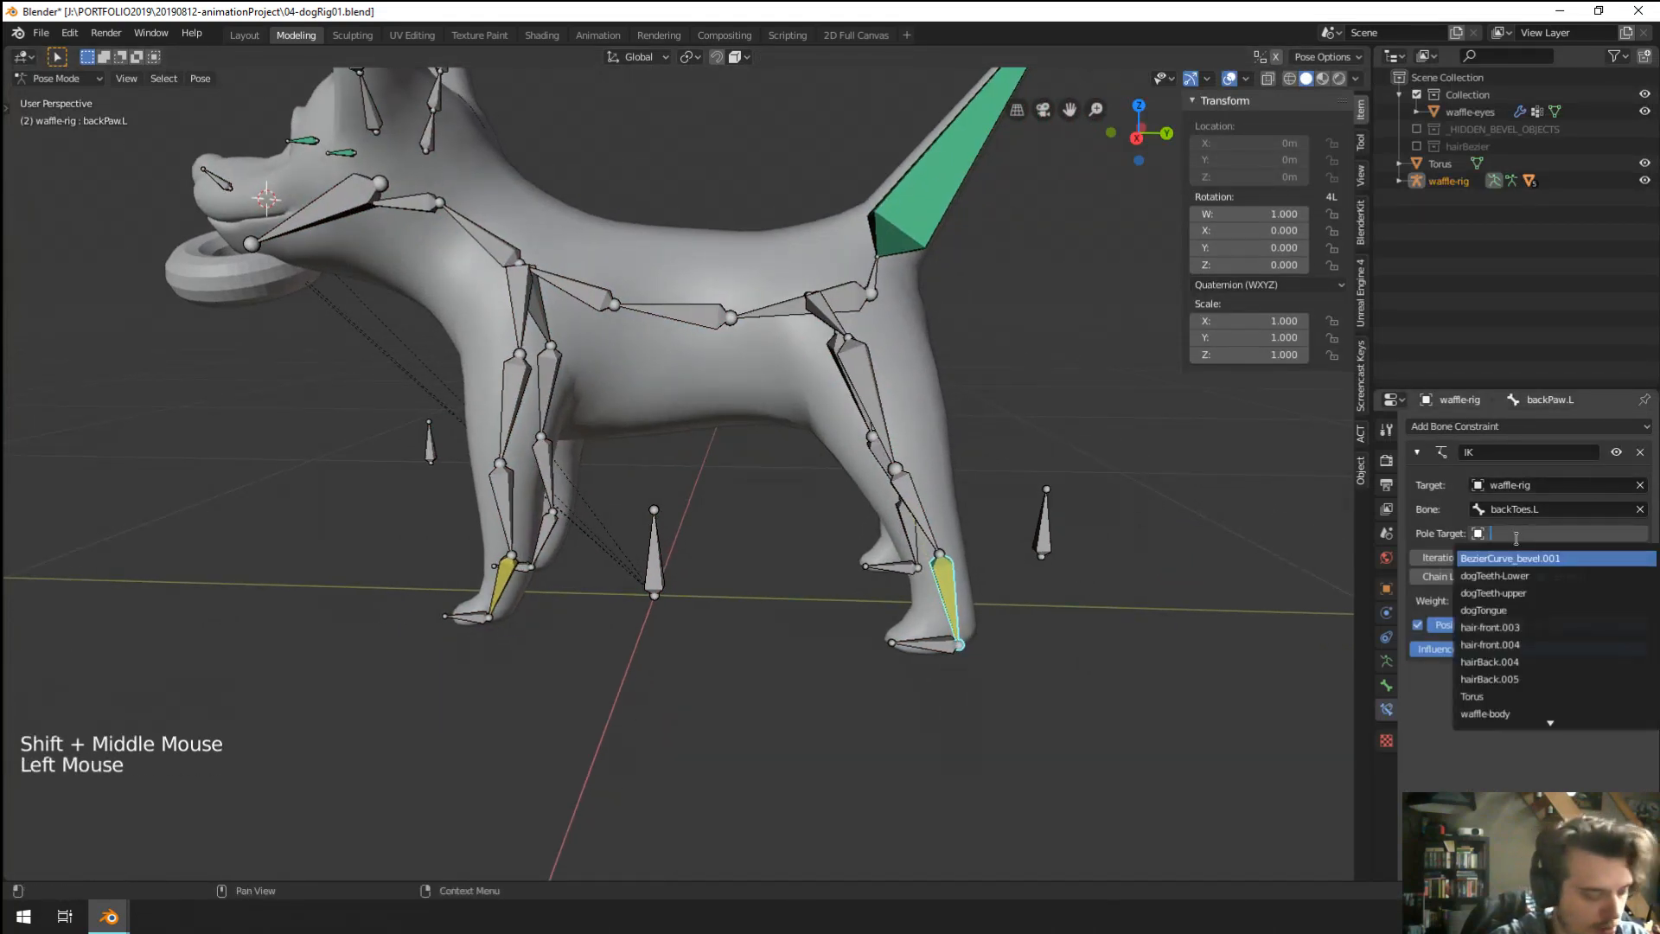
text(waff)
key(Return)
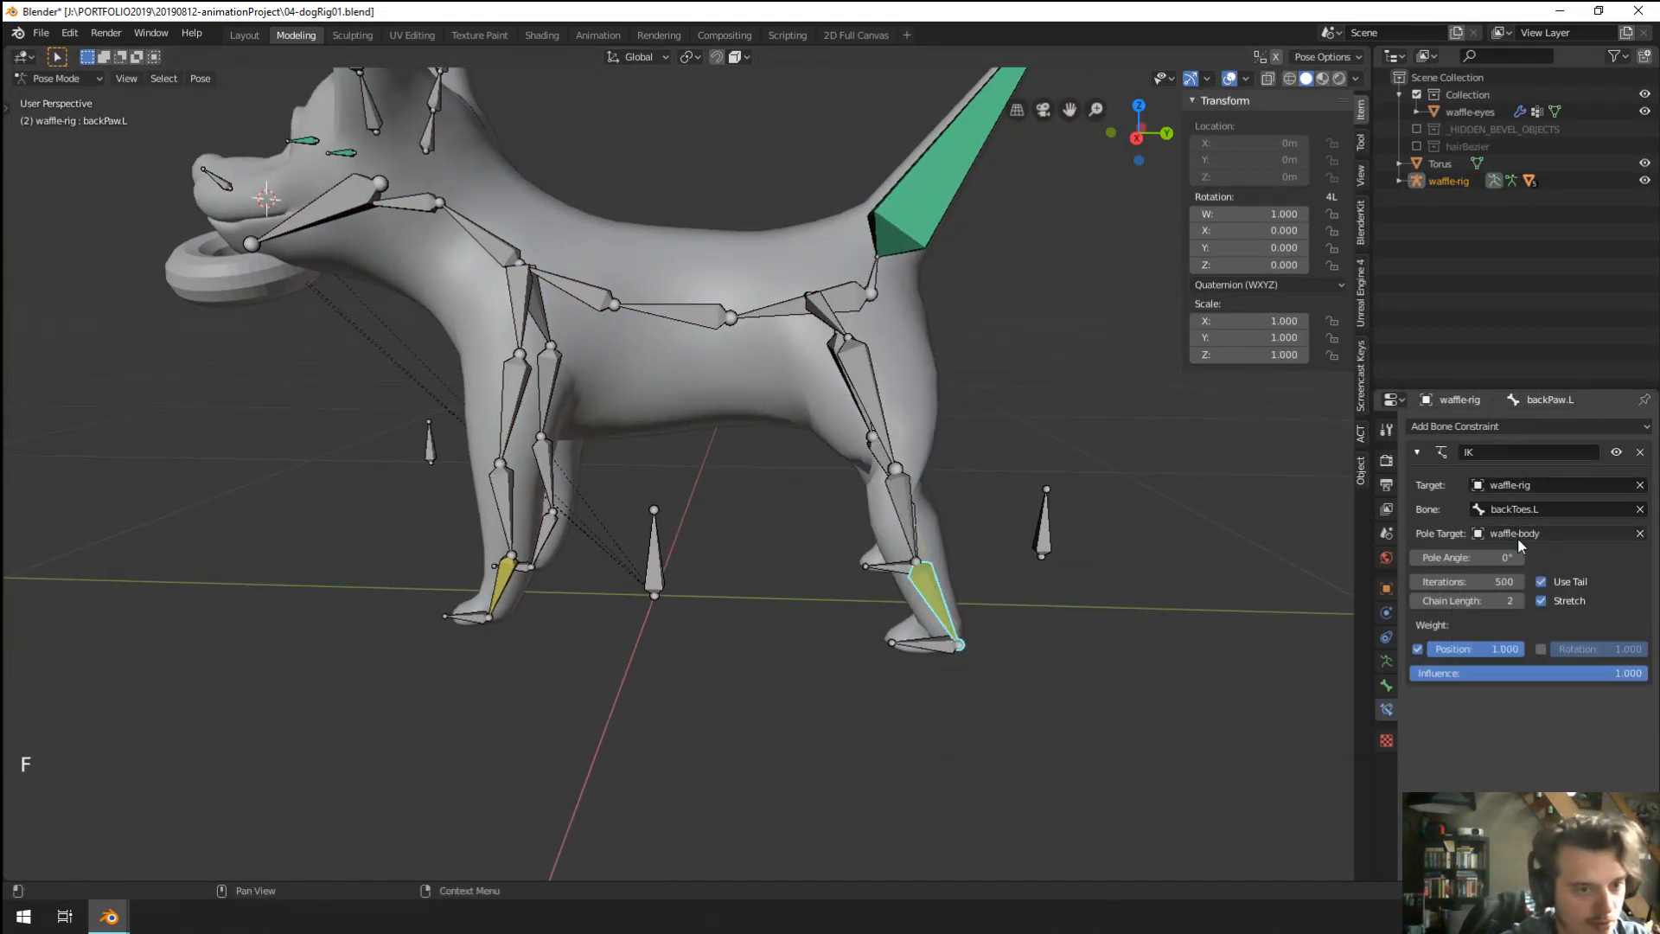
click(1517, 533)
text(waff)
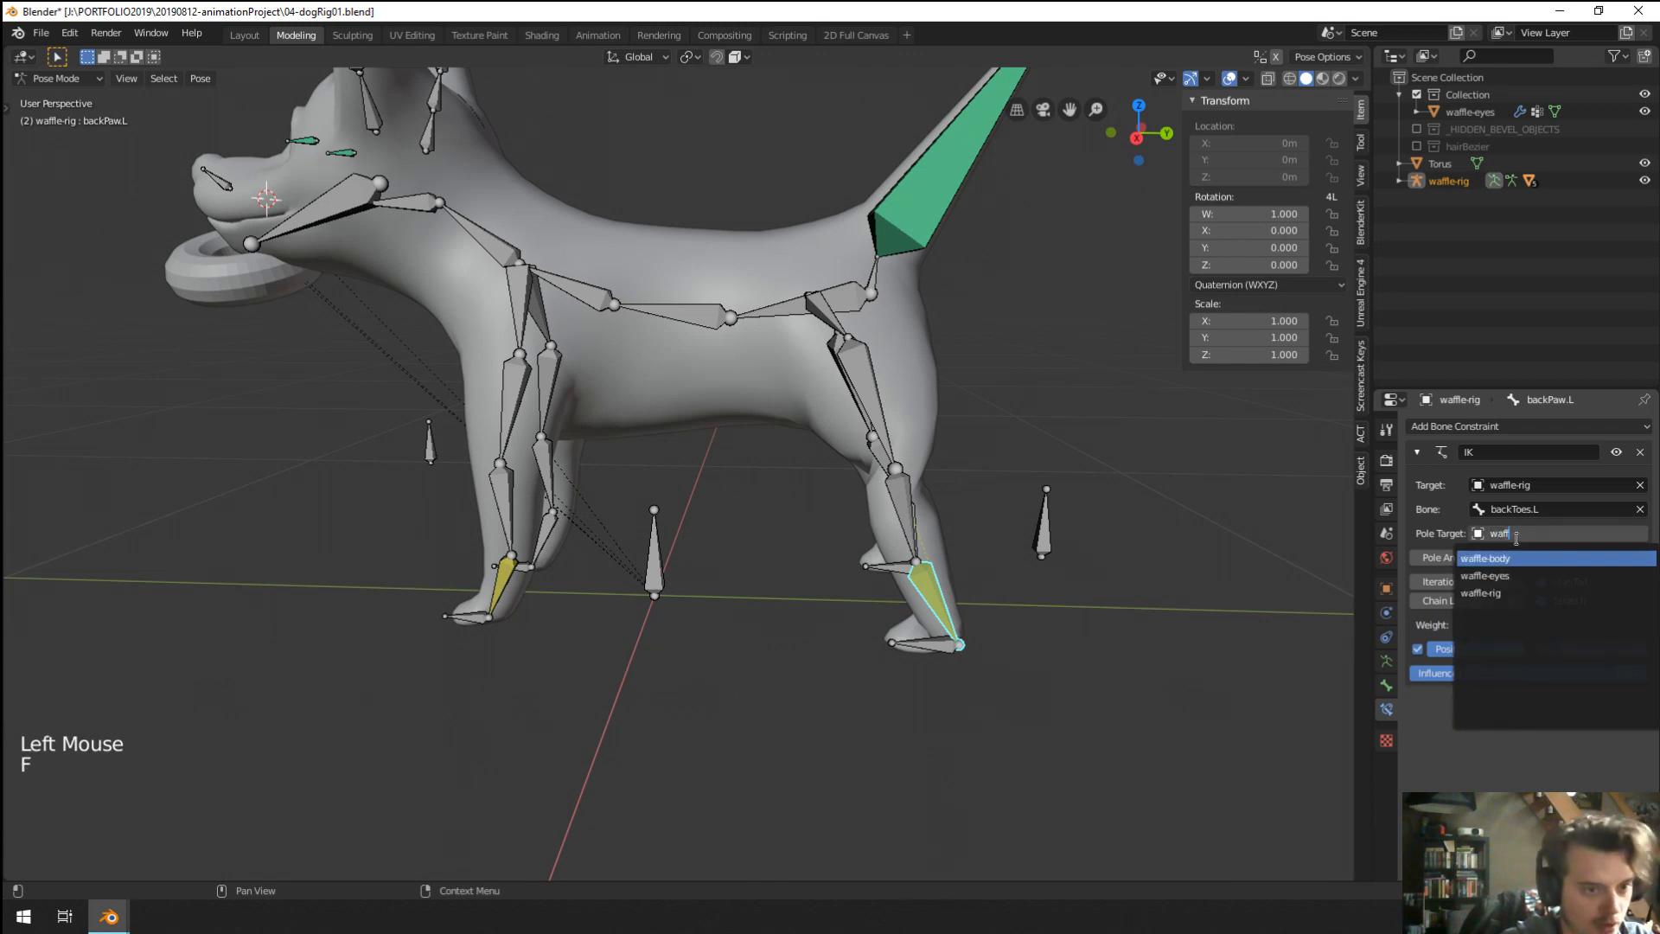
key(Down)
key(Return)
click(1542, 558)
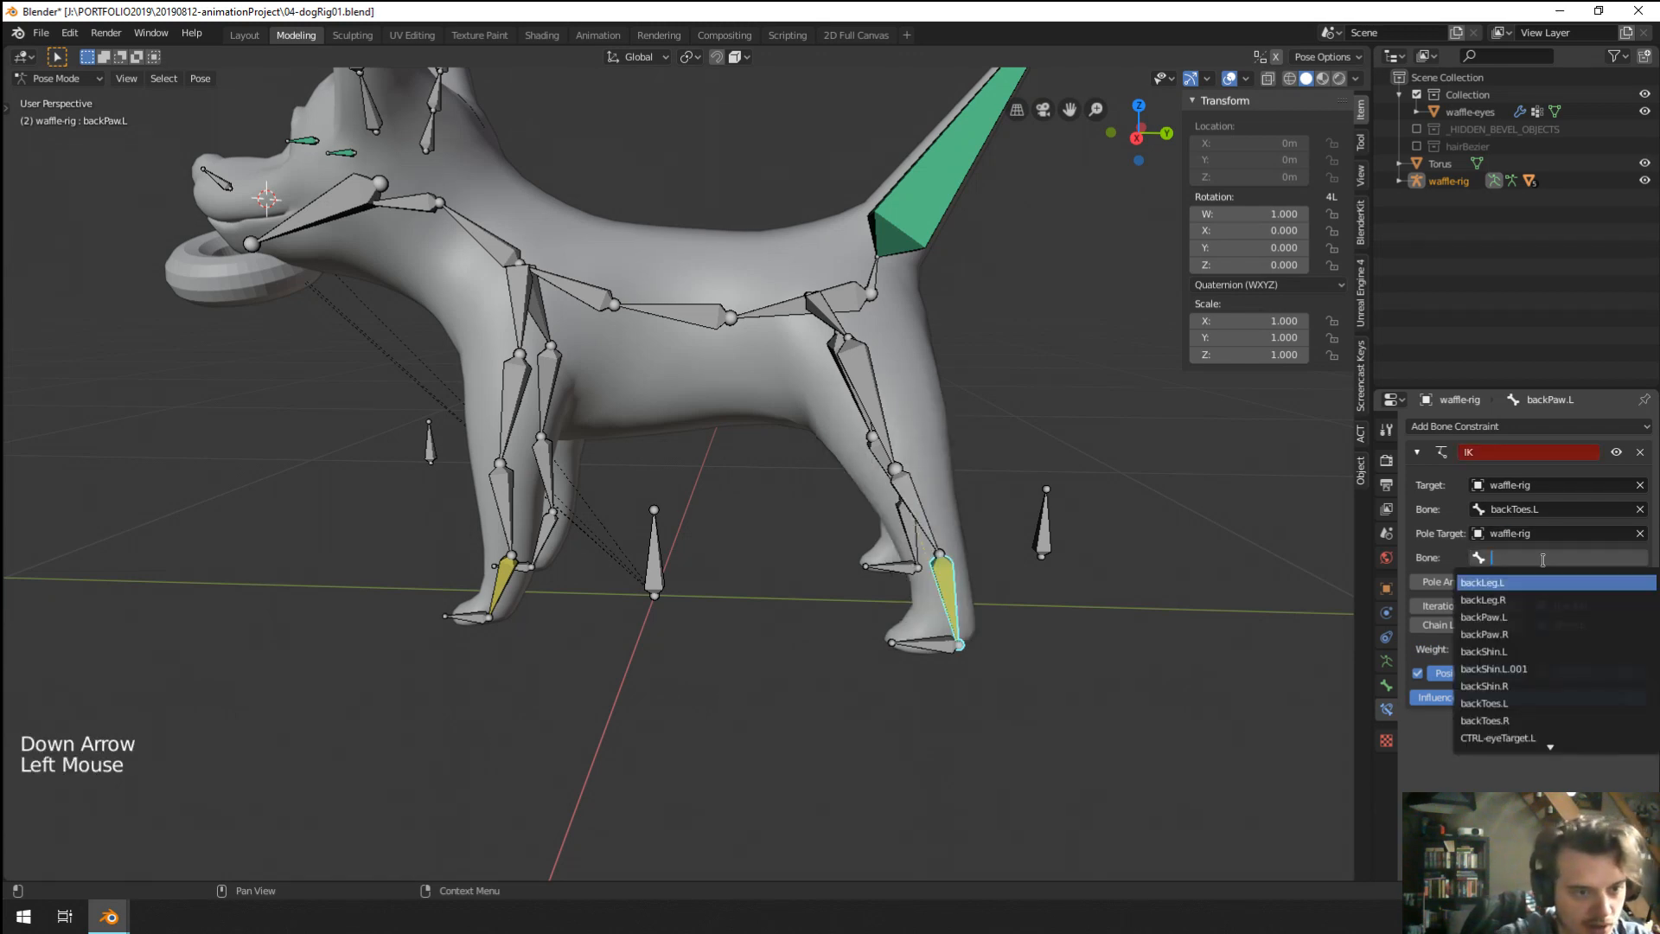
click(1505, 668)
Rename the new bone behind the left back leg to CTRL-backShinPoleTarget.
right_click(1071, 558)
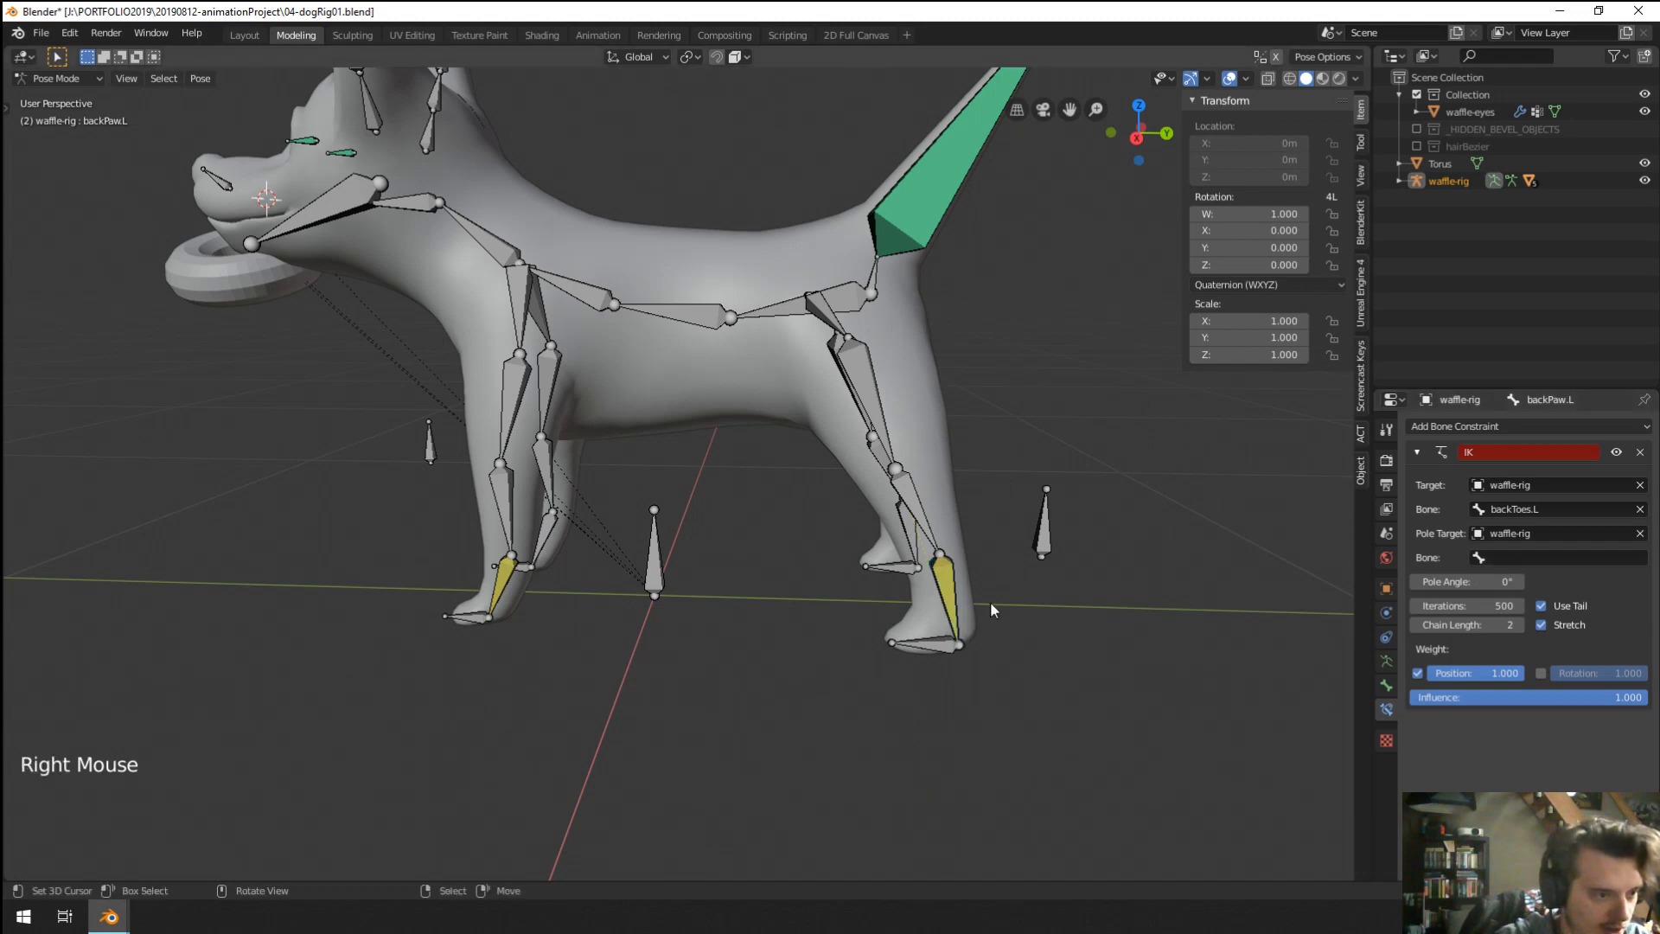
right_click(1071, 558)
click(1387, 685)
click(1510, 425)
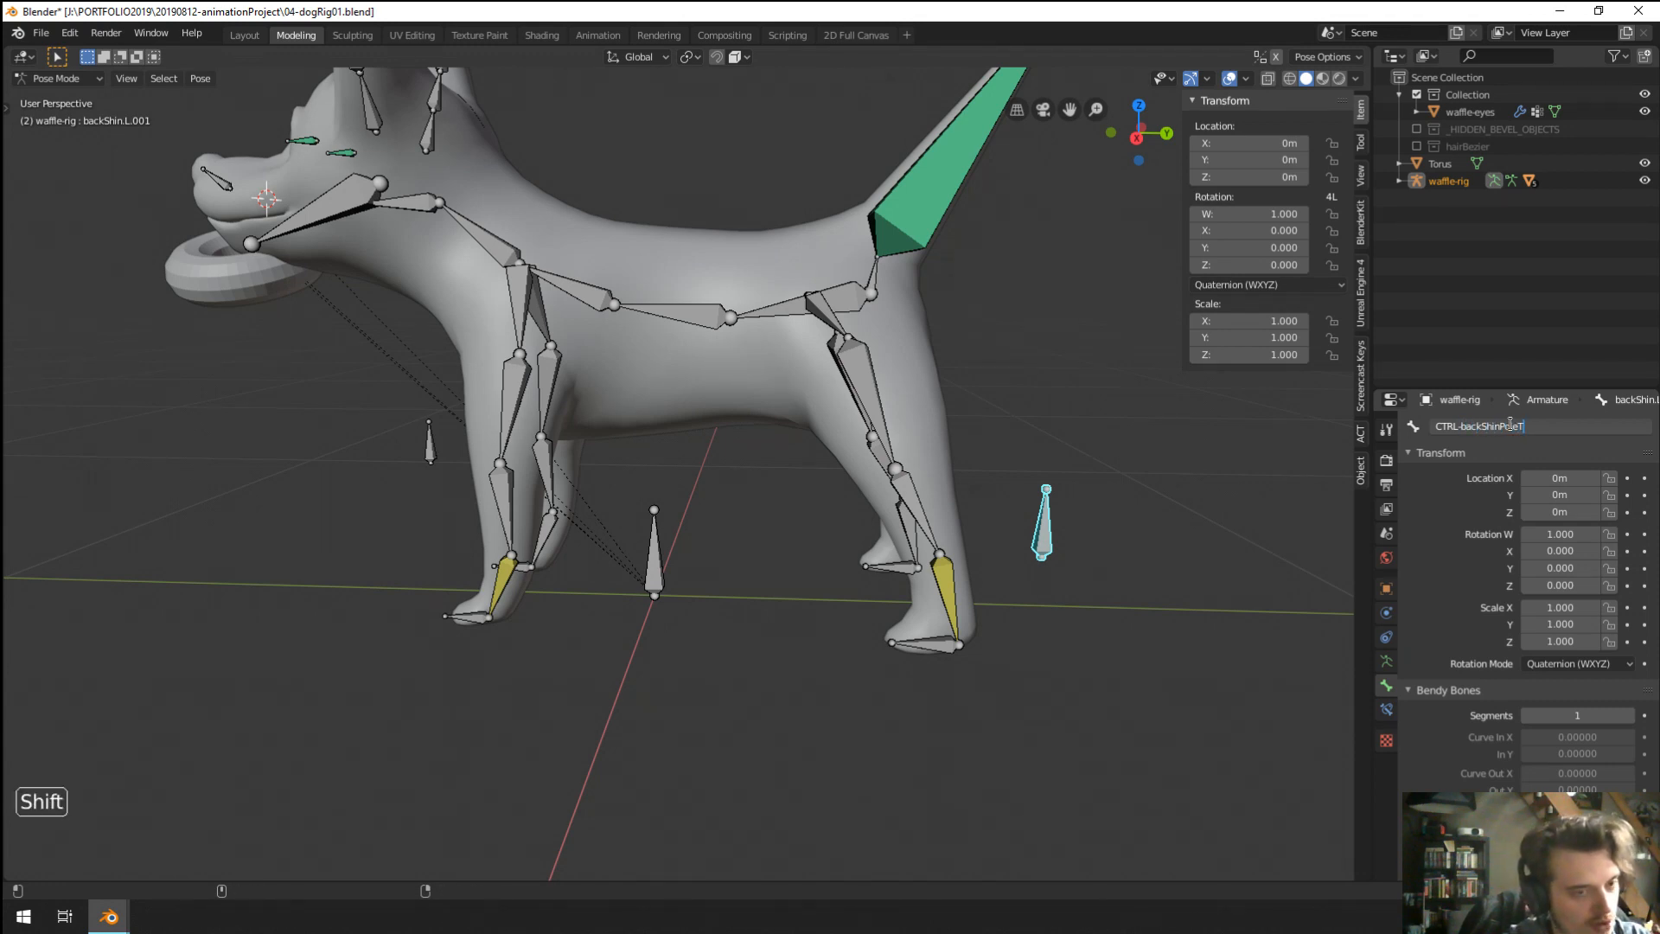
text(CTRL-backShinPoleTarget)
key(Return)
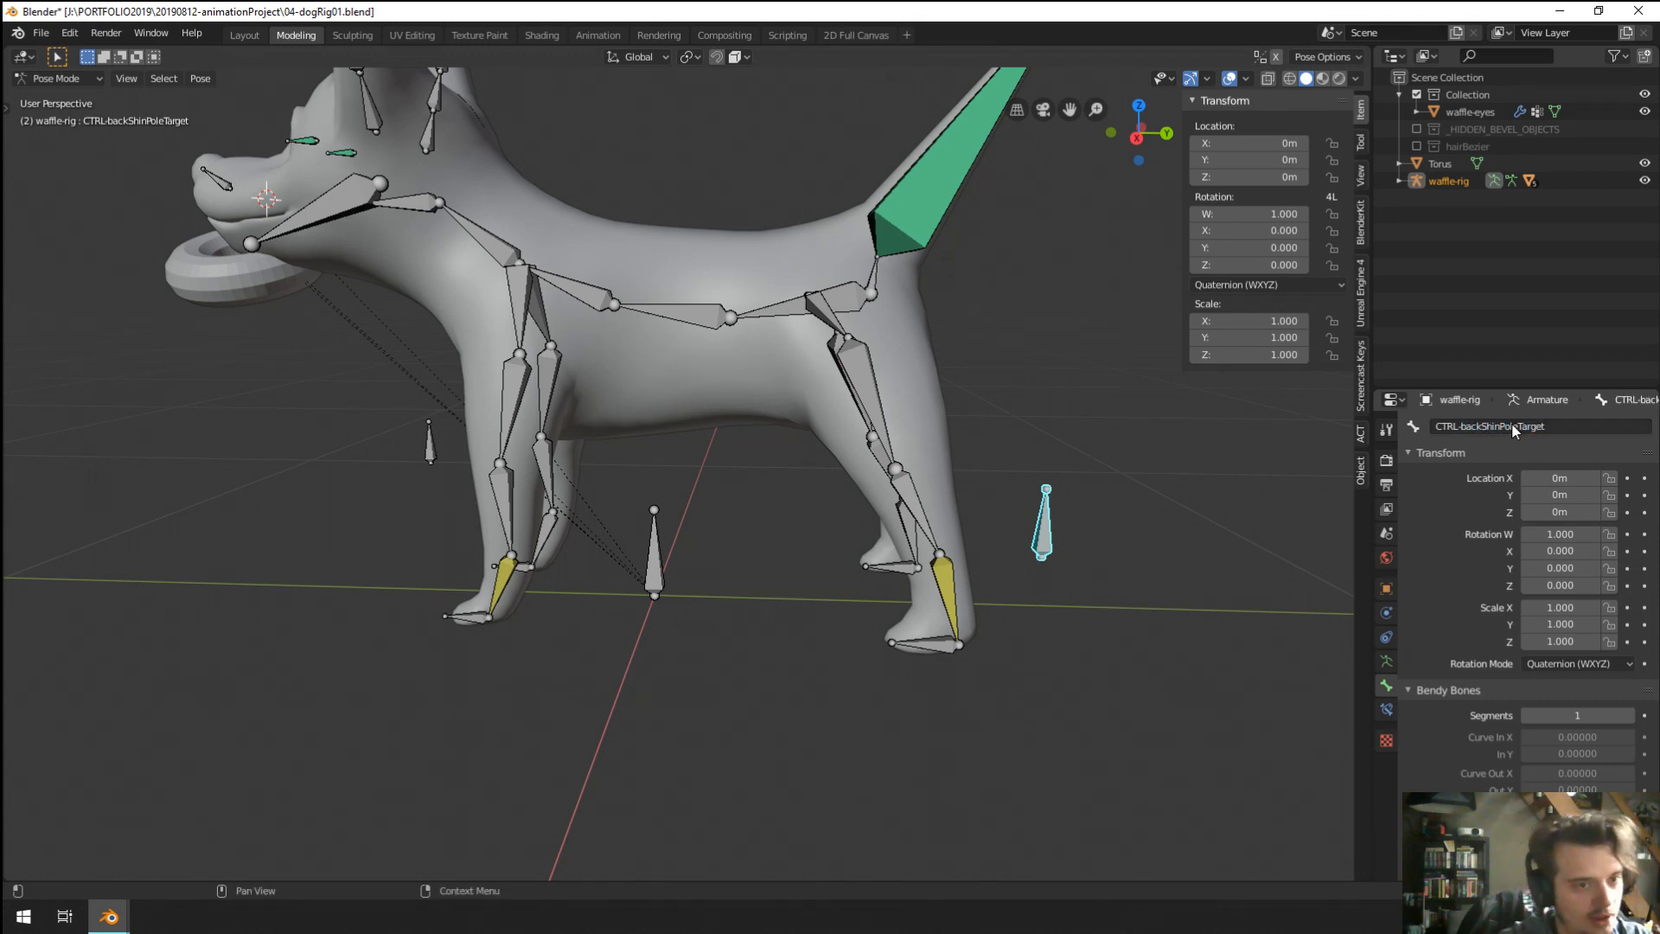
Set CTRL-backShinPoleTarget as the pole target bone of the backPaw.L IK constraint.
right_click(949, 593)
click(1387, 709)
click(1531, 558)
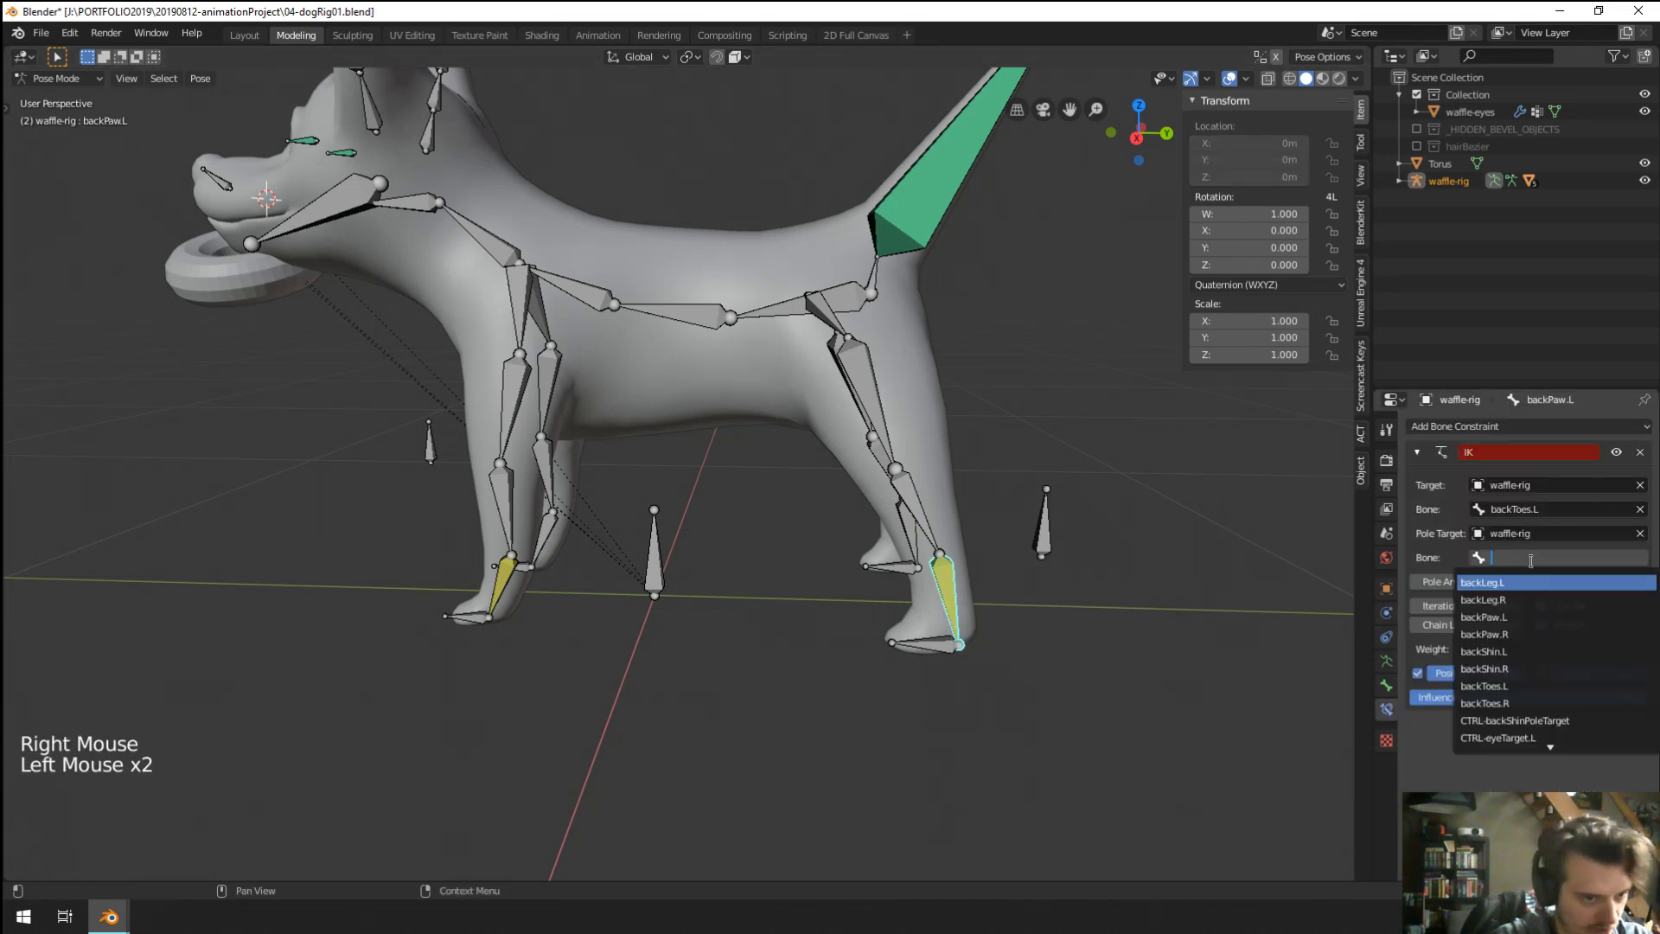
text(pole)
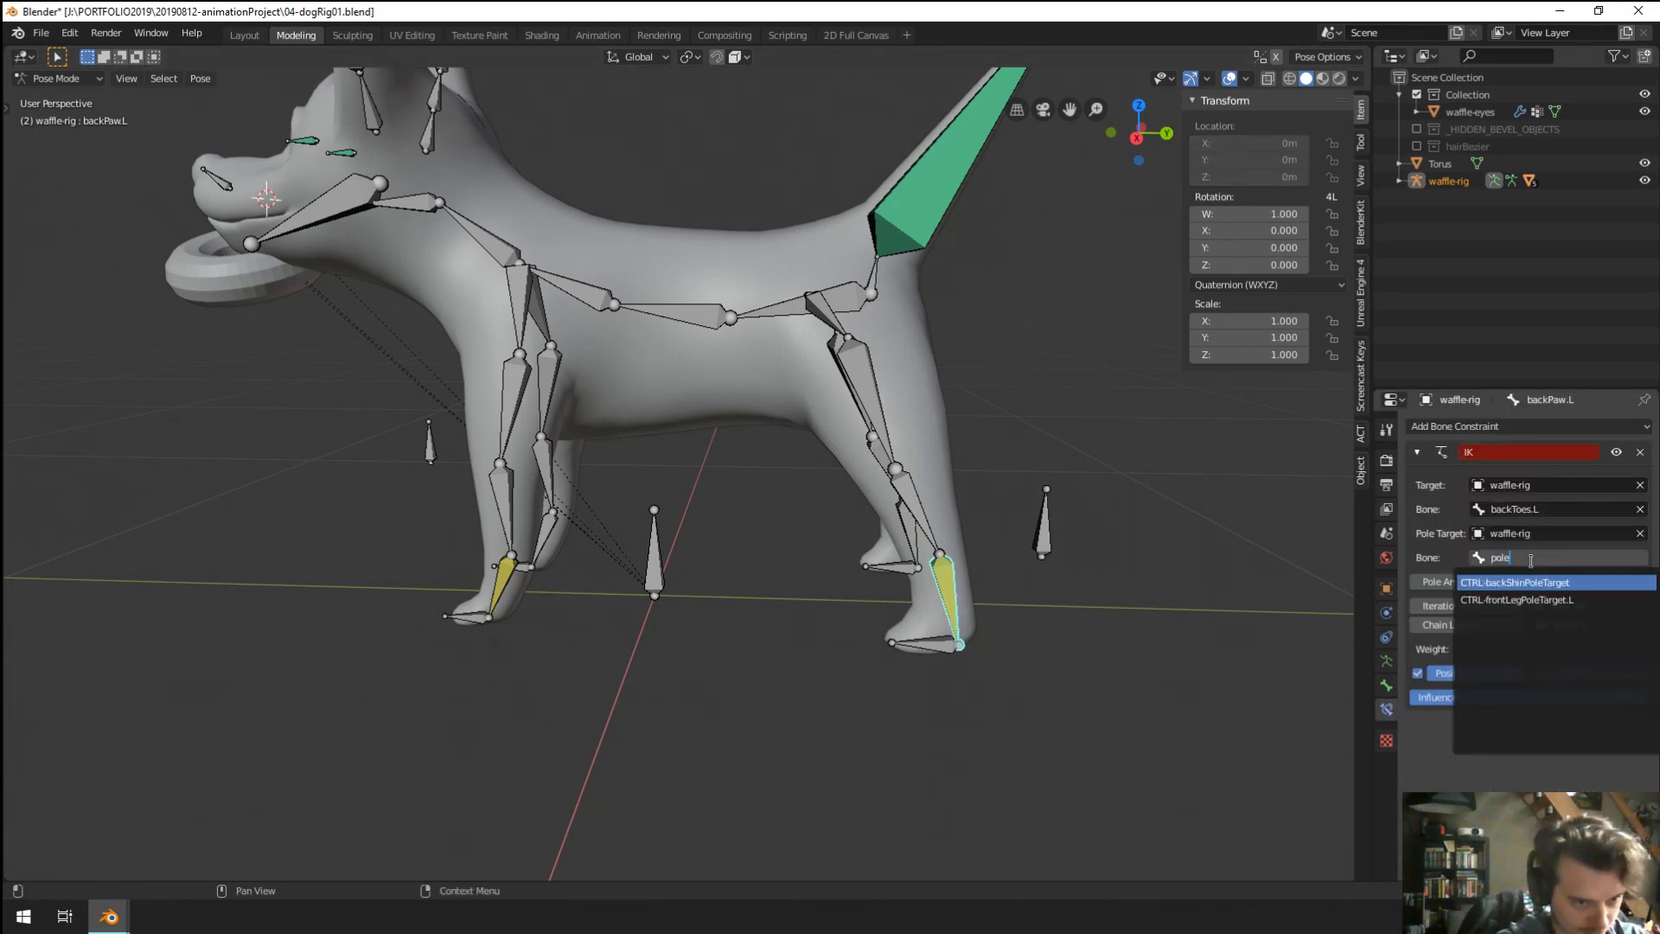
key(Return)
Test-move the backToes.L bone to check how the back leg bends with the pole target.
middle_drag(1124, 666, 1067, 692)
scroll(1077, 619, up, 2)
right_click(1064, 697)
key(g)
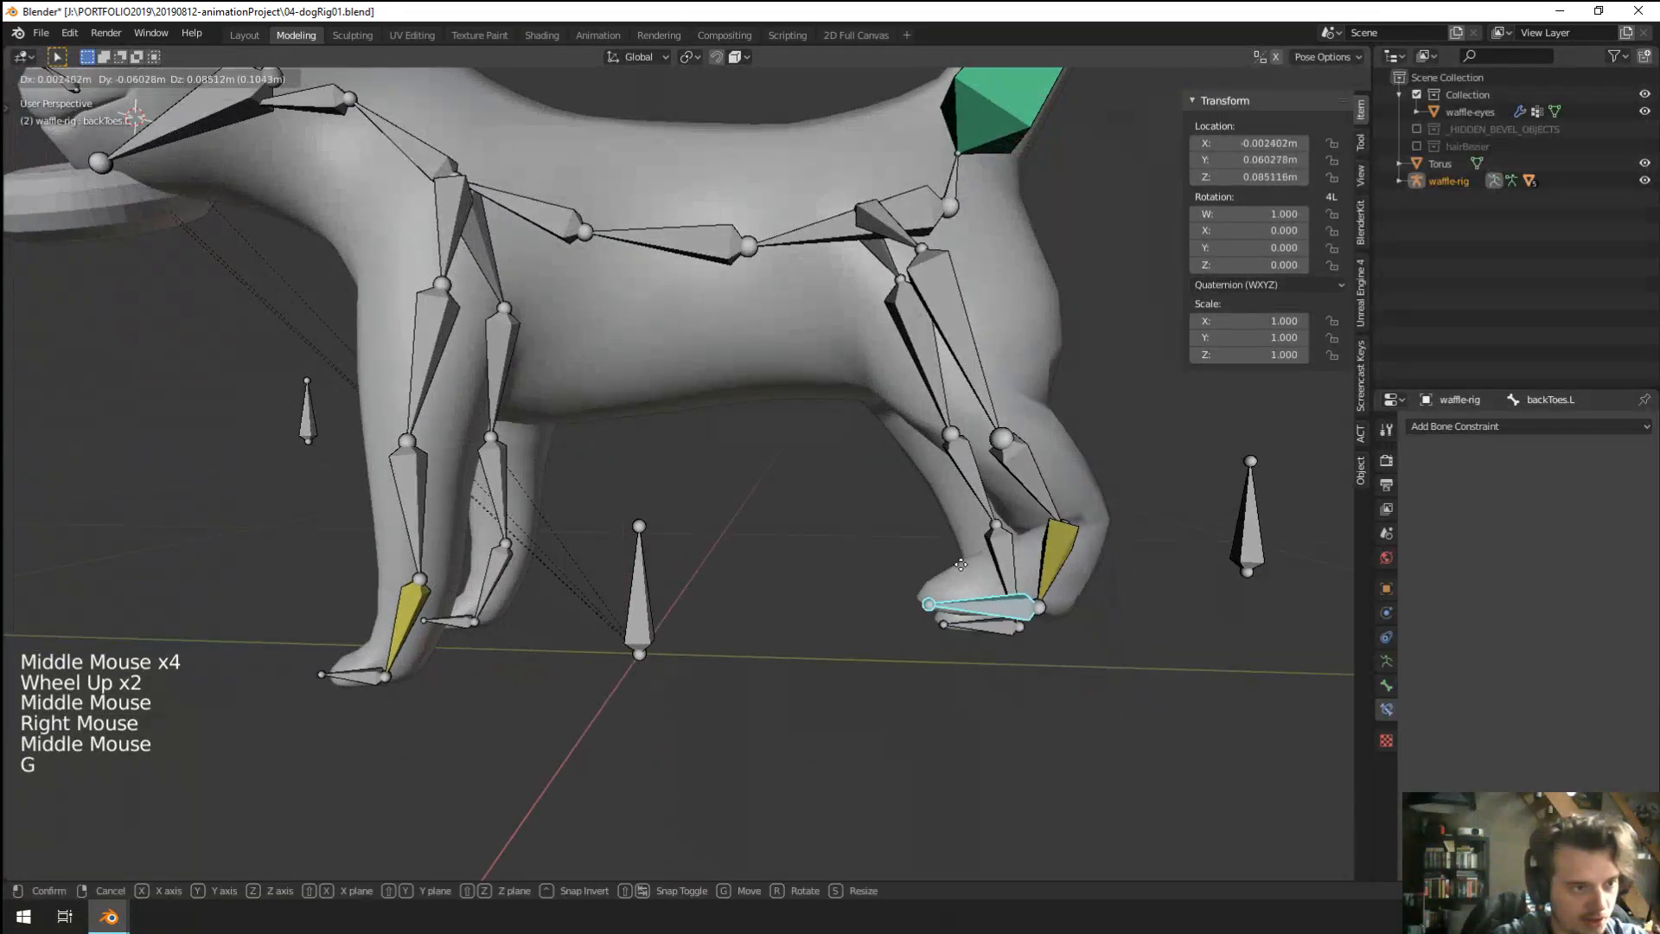
click(910, 521)
Set the Pole Angle of the backPaw.L IK constraint to 172.4°.
right_drag(1036, 550, 1047, 577)
middle_drag(1046, 580, 1070, 619)
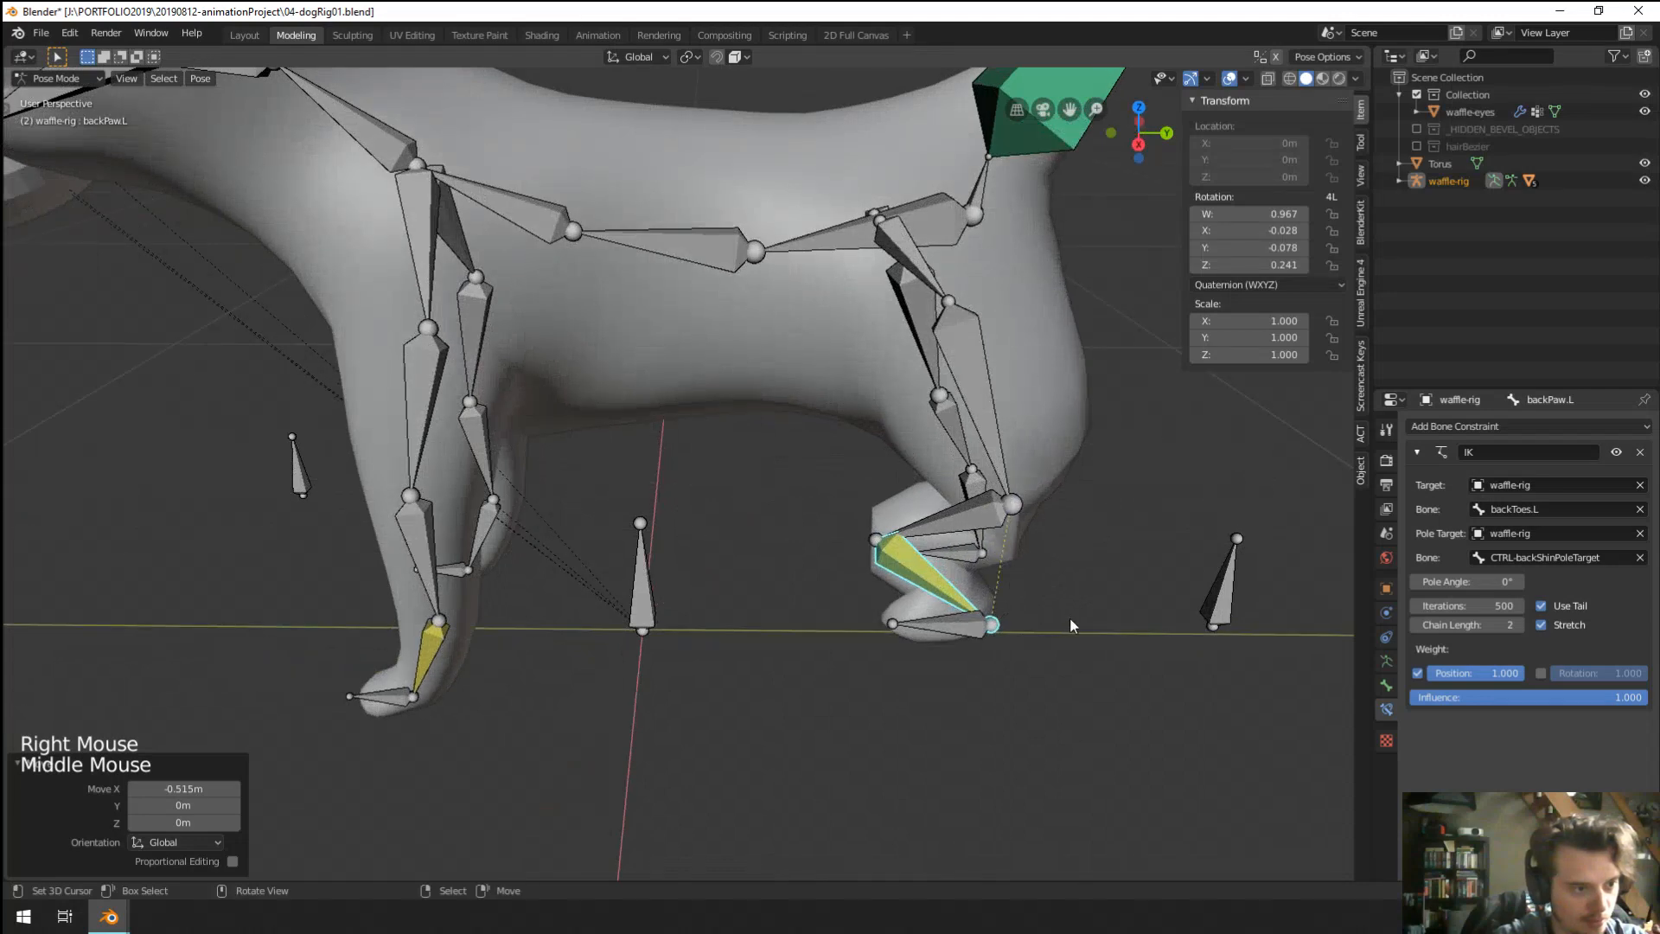
drag(1470, 581, 1547, 581)
middle_drag(973, 651, 787, 612)
drag(1470, 582, 1453, 582)
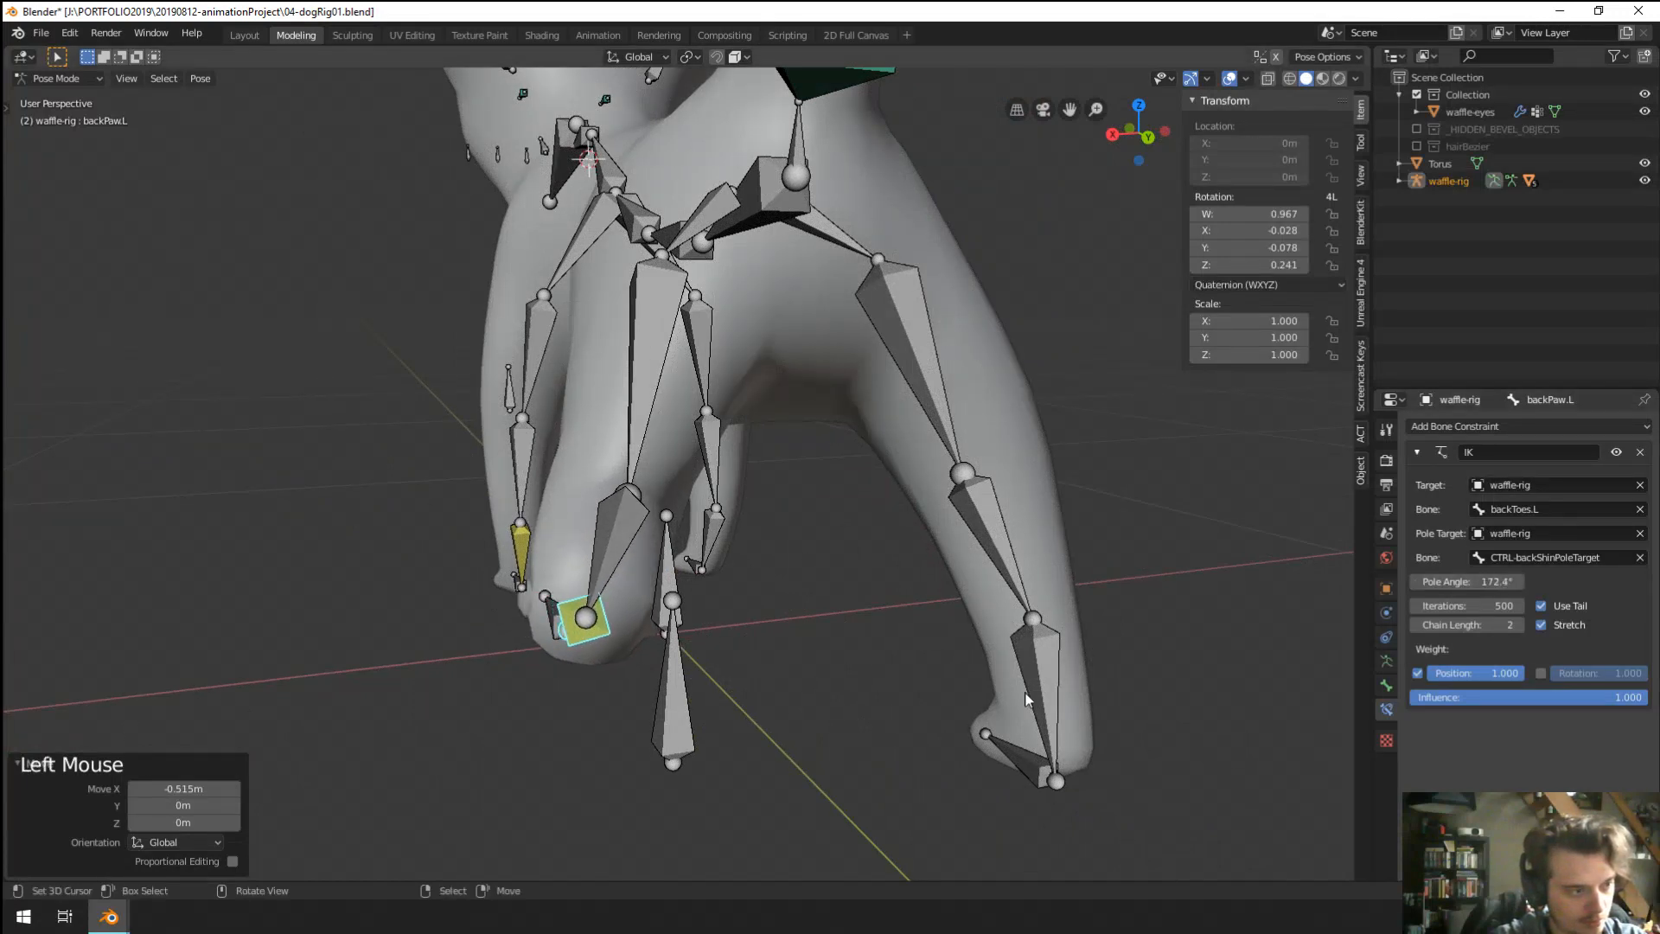
Test the back leg's bend by moving backToes.L up and forward, then rotating the backLeg.L thigh bone forward.
middle_drag(1026, 699, 636, 682)
right_click(925, 506)
key(alt+g)
key(g)
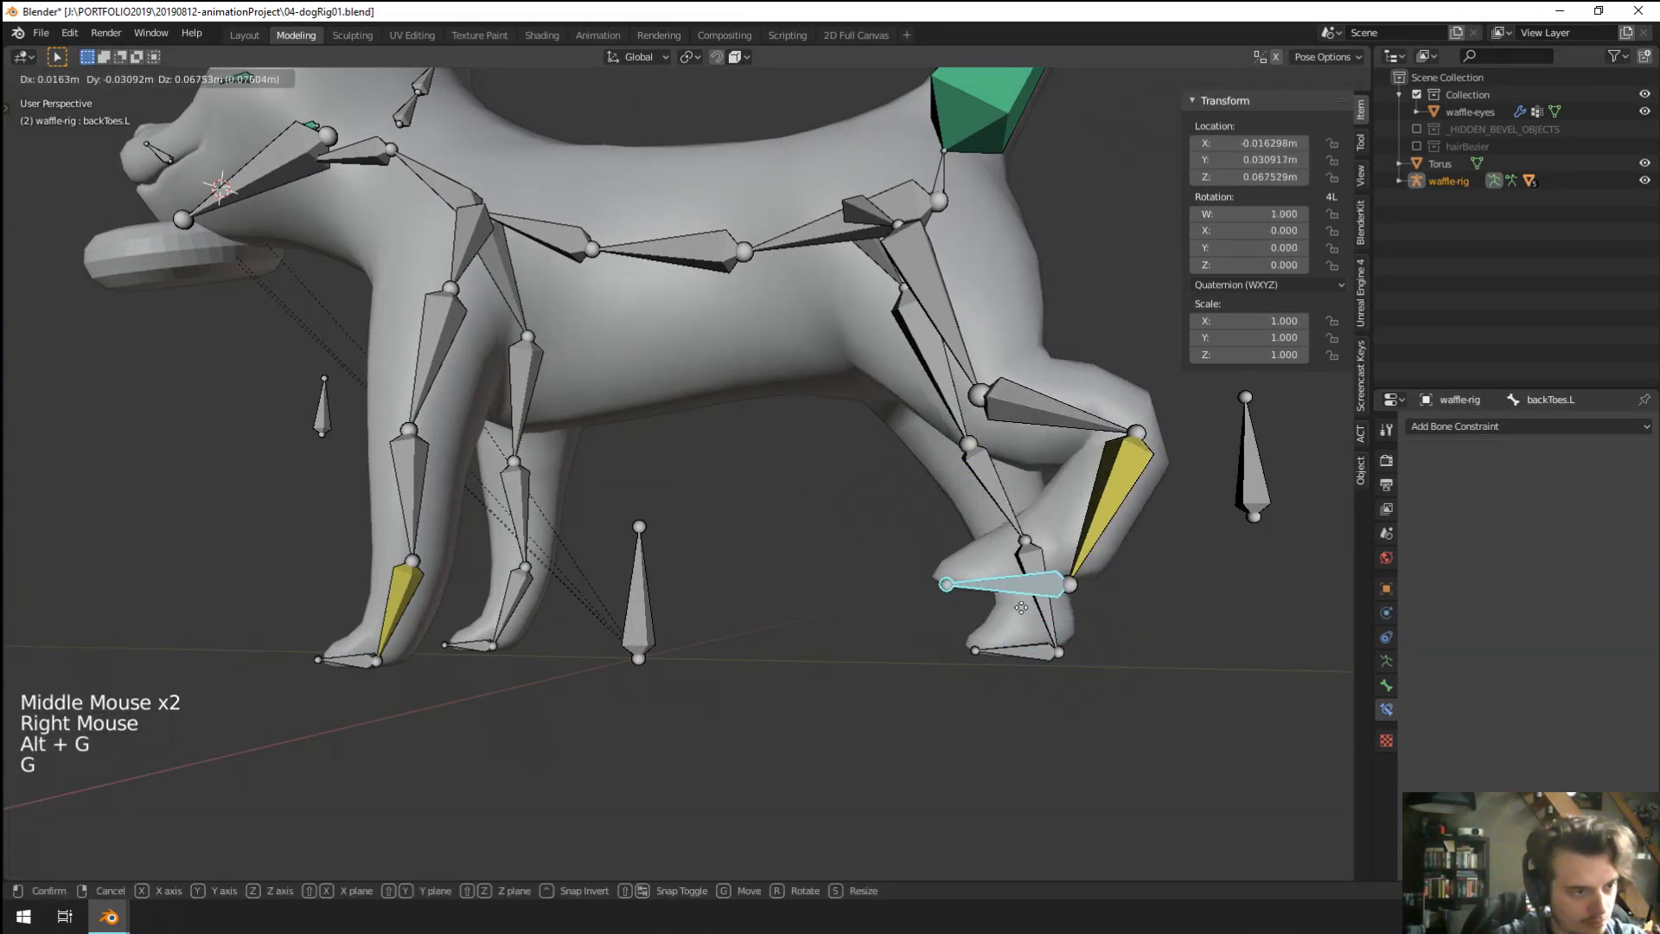
click(961, 536)
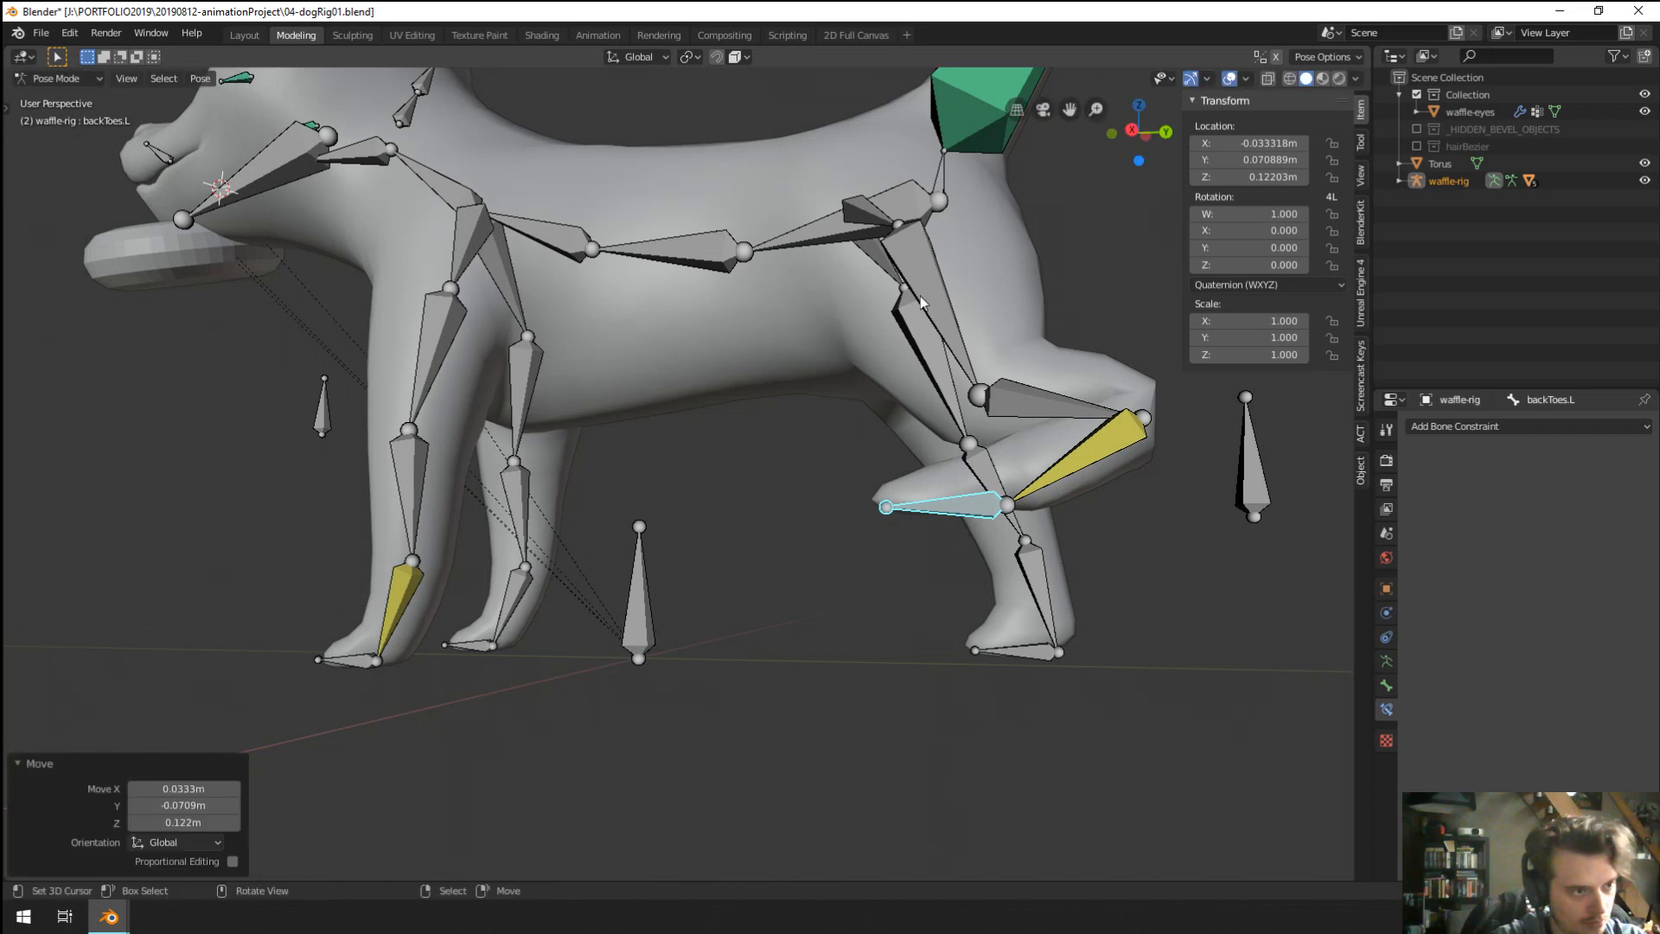
right_click(938, 324)
key(g)
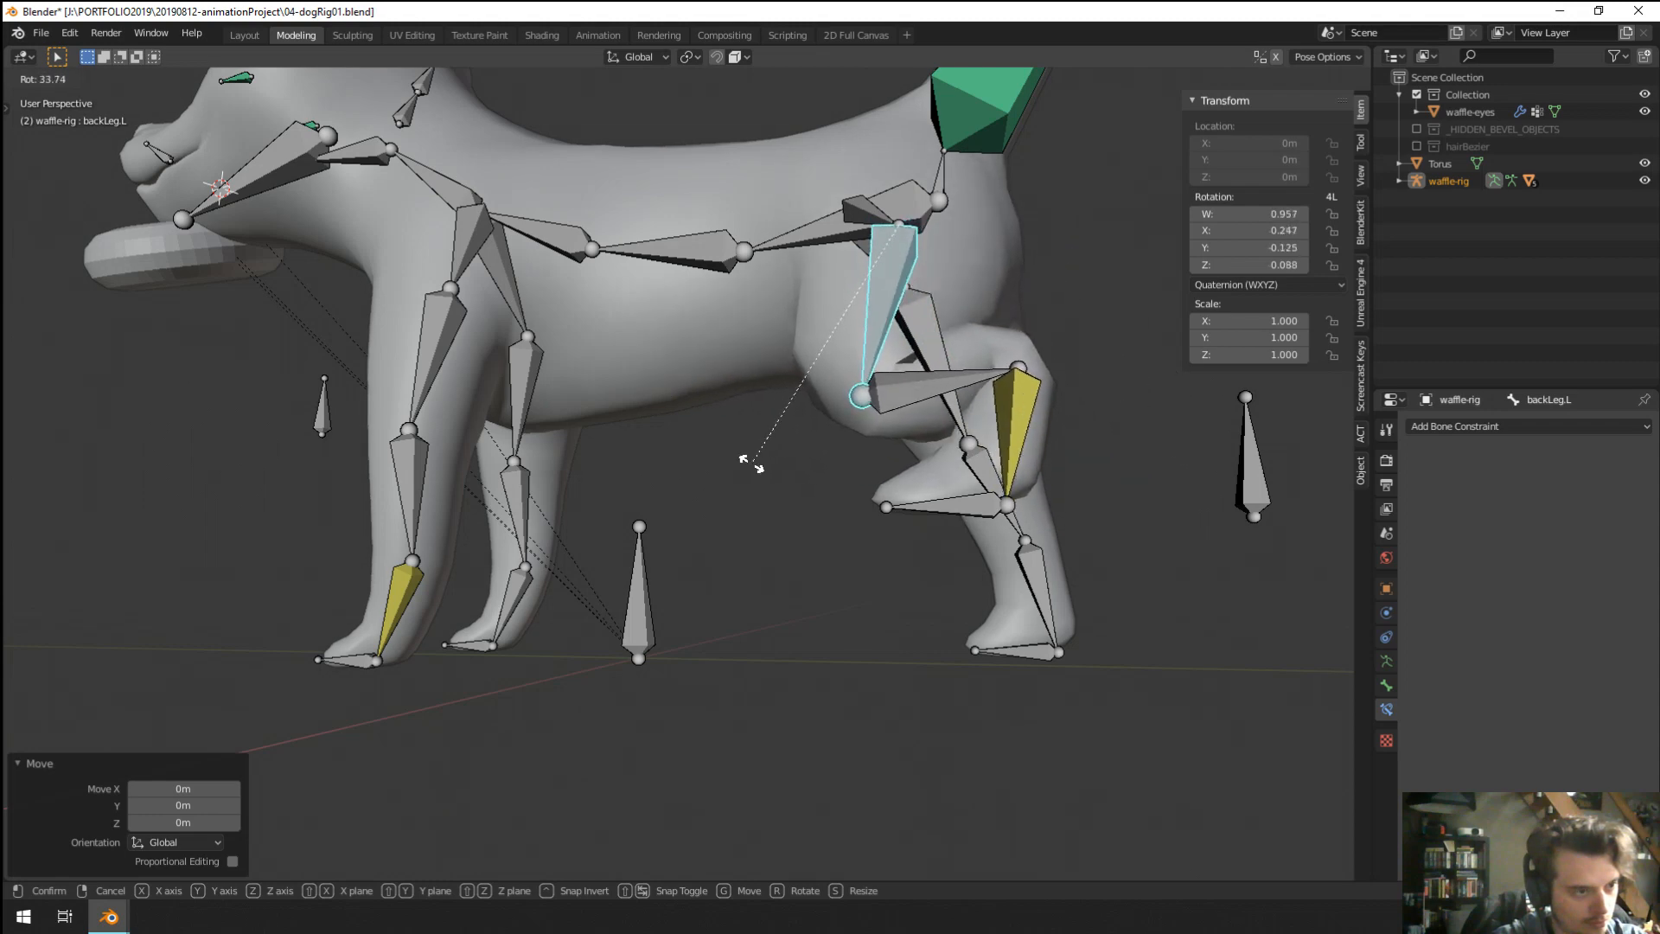
click(759, 460)
Select all bones of the rig and clear their pose rotation and location.
middle_drag(826, 538, 815, 597)
scroll(721, 560, down, 2)
right_click(828, 596)
key(a)
key(alt+r)
key(alt+g)
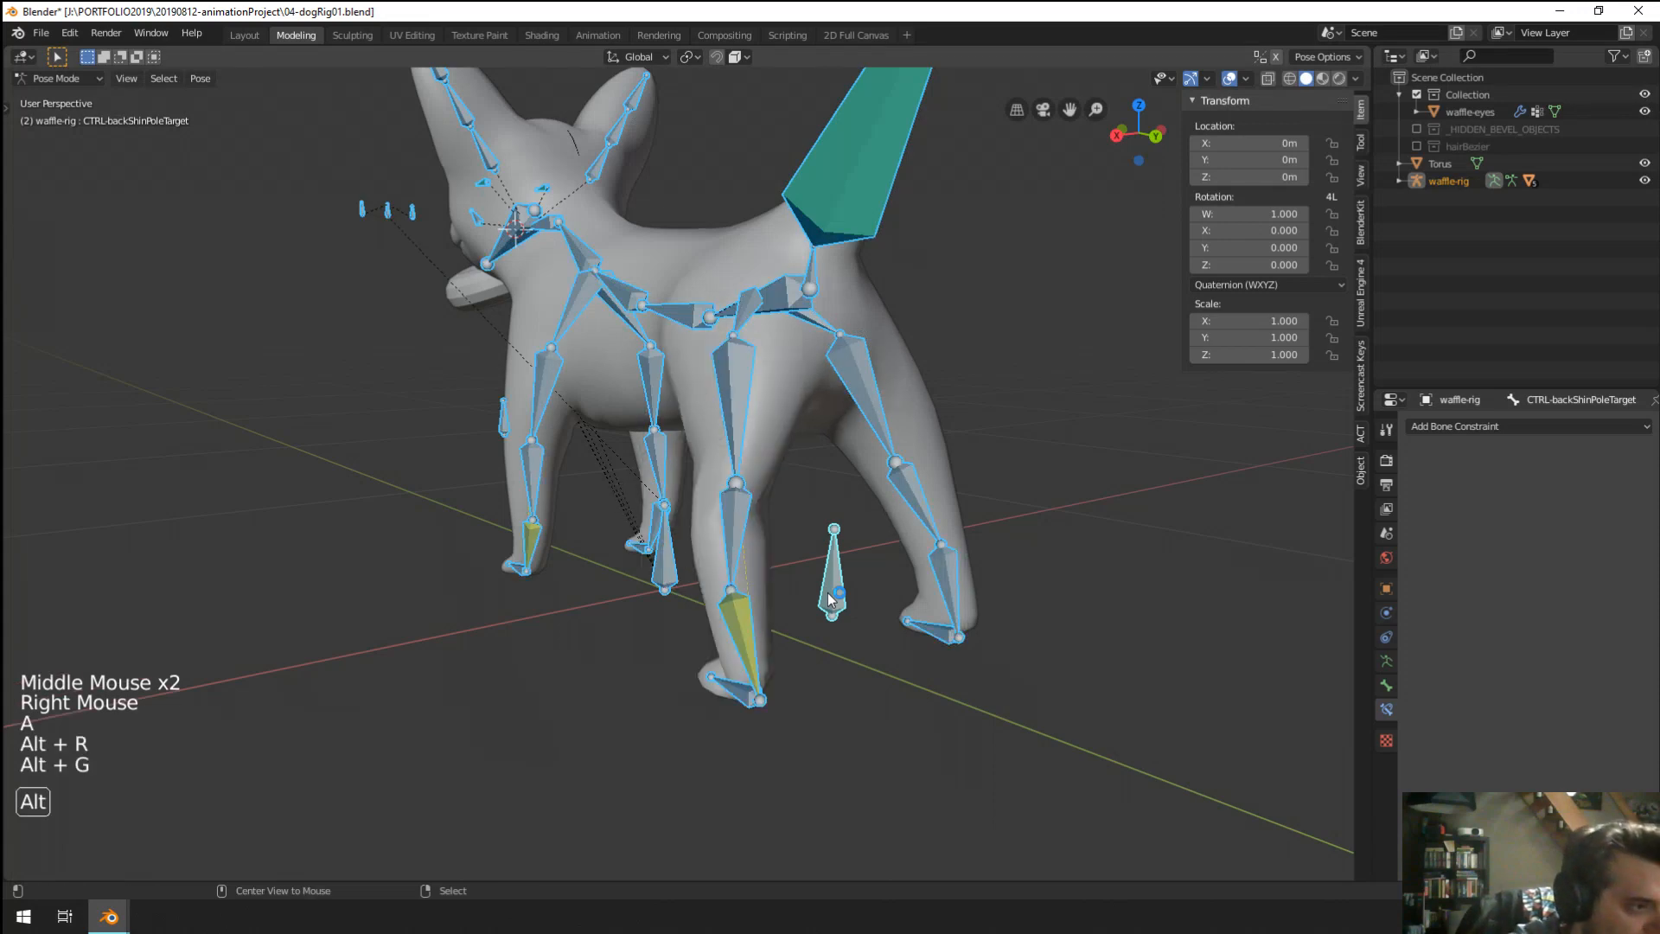
Parent CTRL-backShinPoleTarget to the backLeg.L bone in Edit Mode using Keep Offset, and return to Pose Mode.
right_click(828, 597)
middle_drag(828, 597, 746, 377)
scroll(819, 582, up, 2)
key(Tab)
shift+right_click(821, 381)
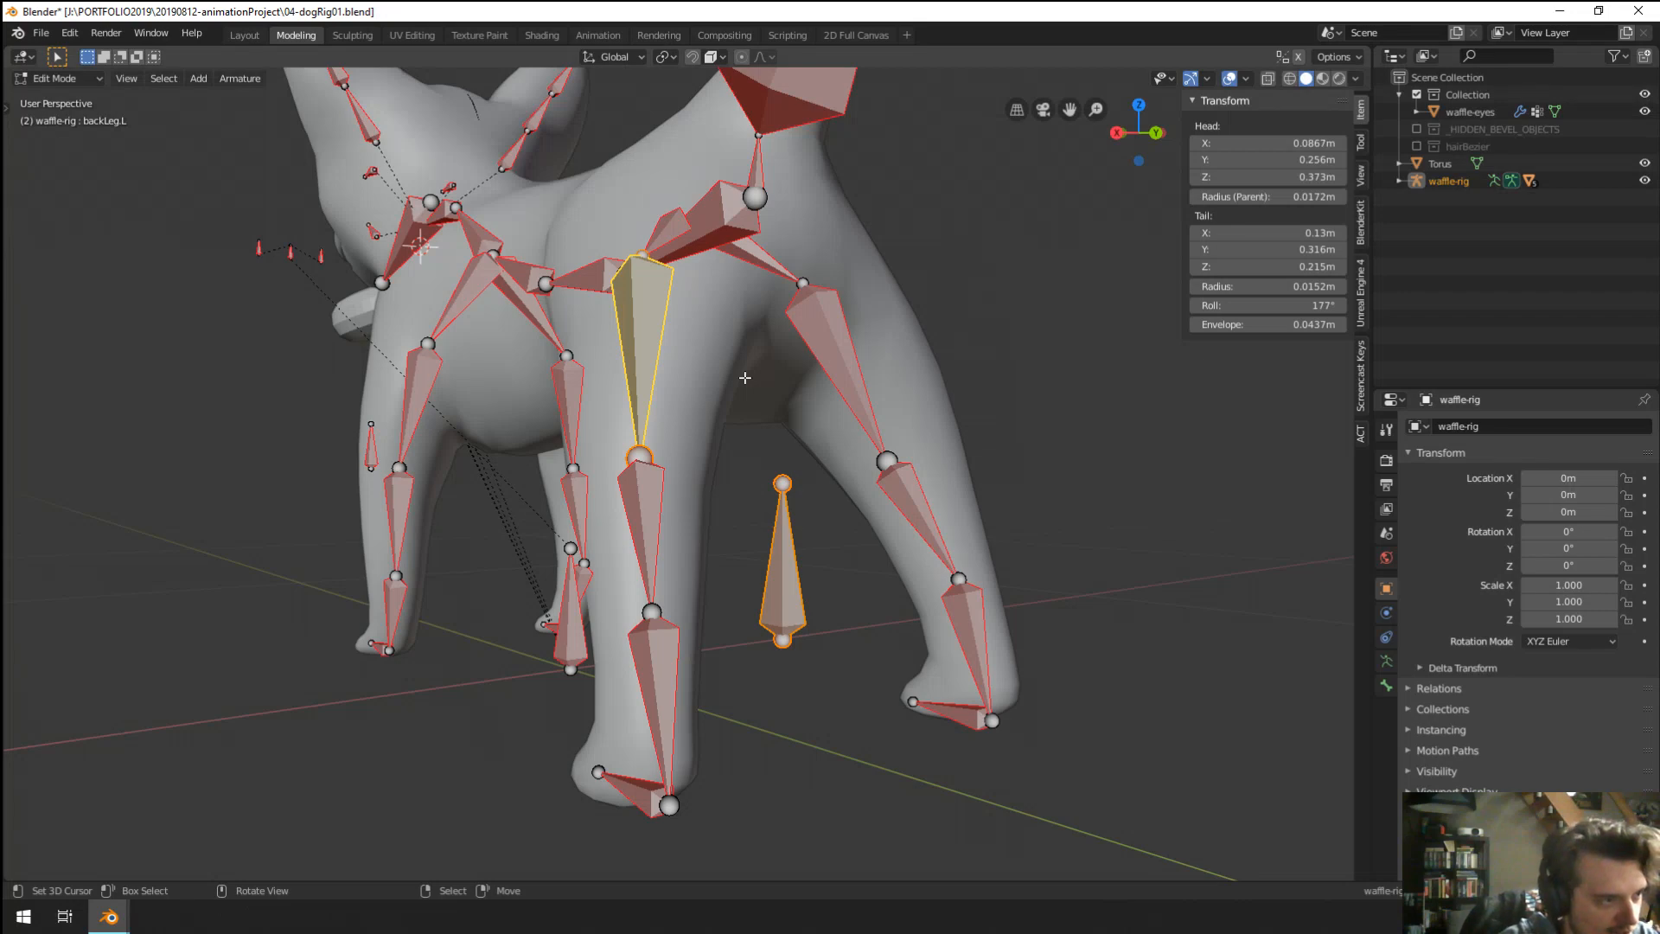
key(ctrl+p)
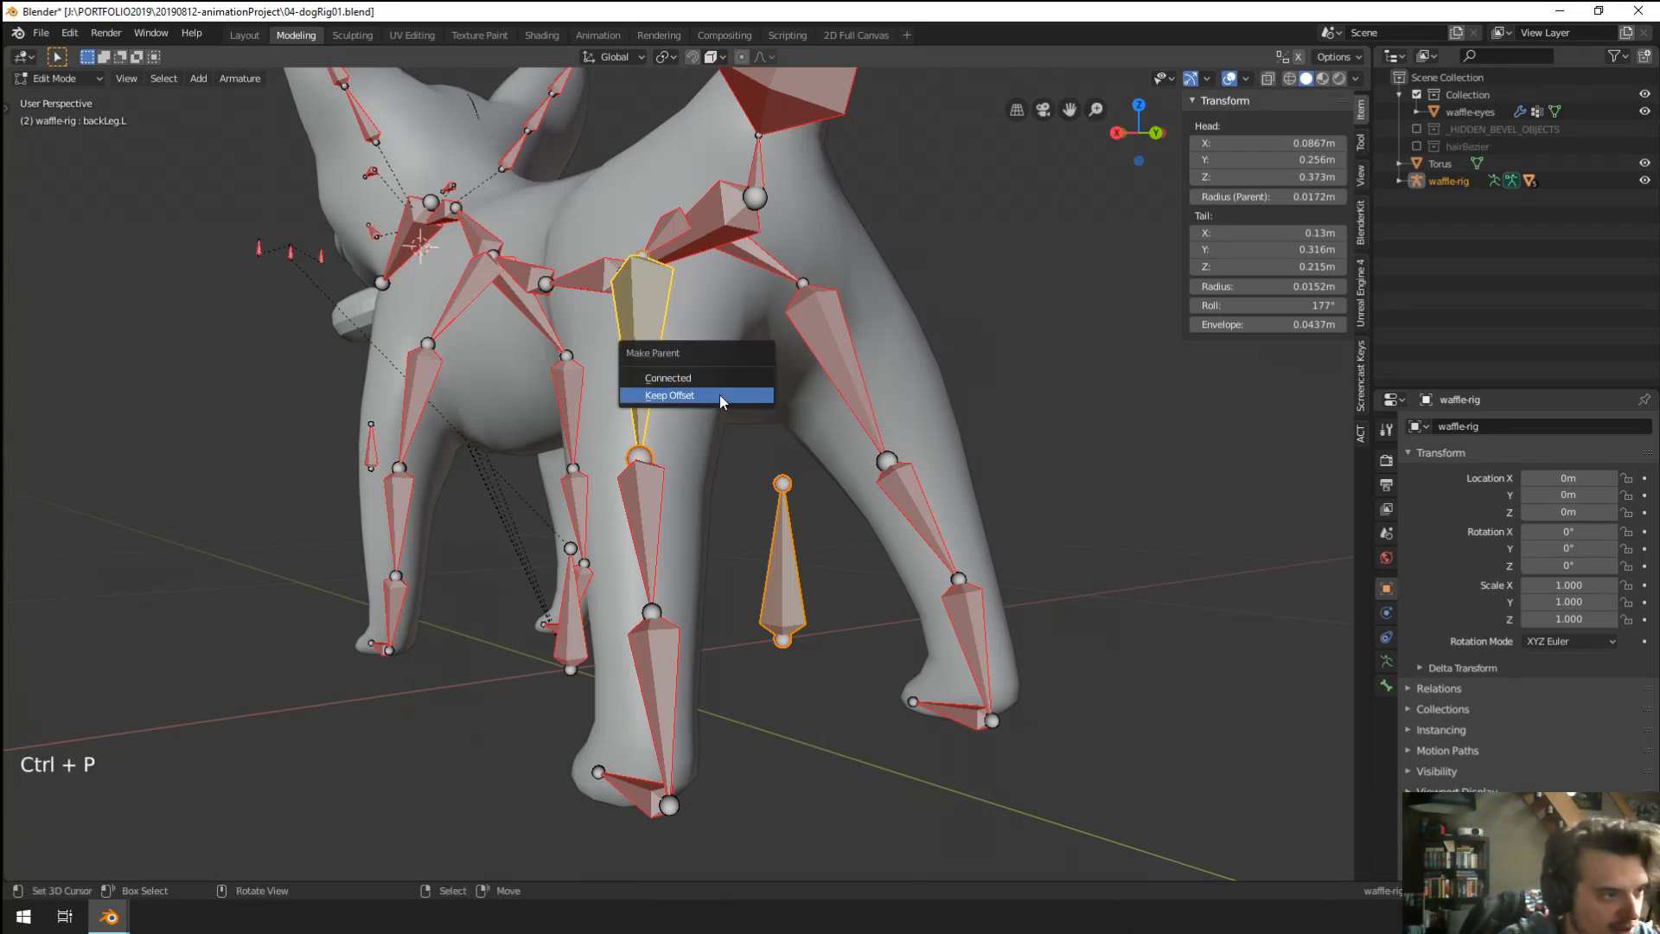
click(719, 396)
key(Tab)
Test-rotate backLeg.L forward by 66.5° to check how the parented pole target follows the thigh.
middle_drag(817, 453, 905, 443)
scroll(906, 443, down, 1)
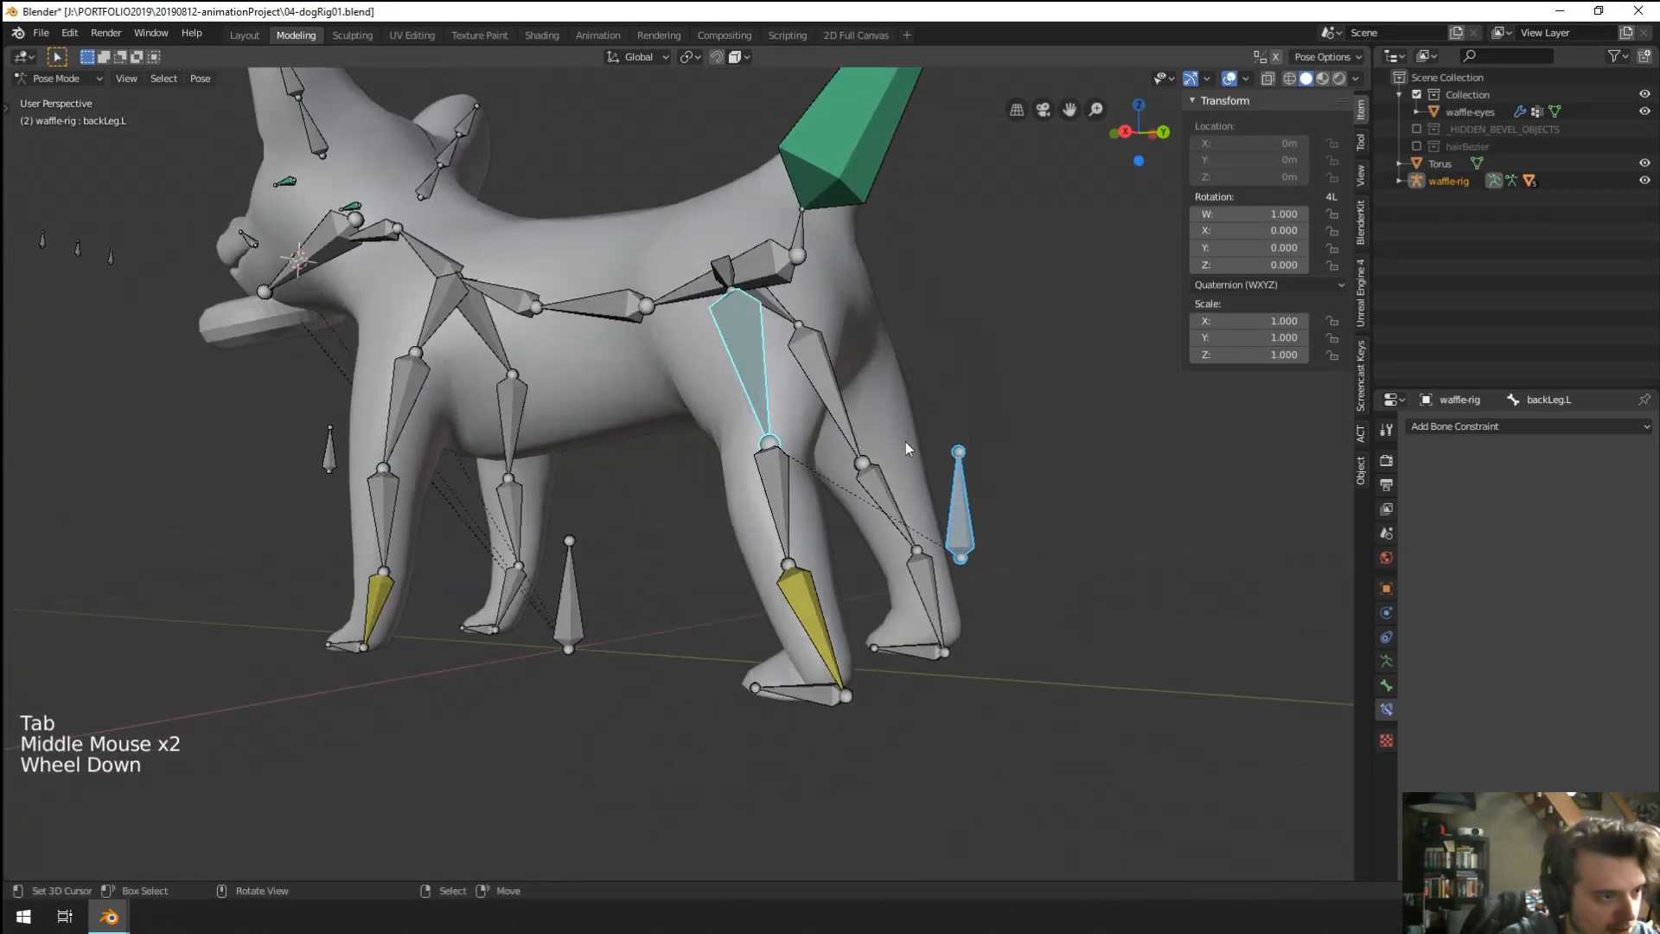
right_click(771, 507)
middle_drag(771, 507, 818, 490)
right_click(772, 375)
middle_drag(771, 375, 752, 377)
middle_drag(752, 377, 735, 380)
key(r)
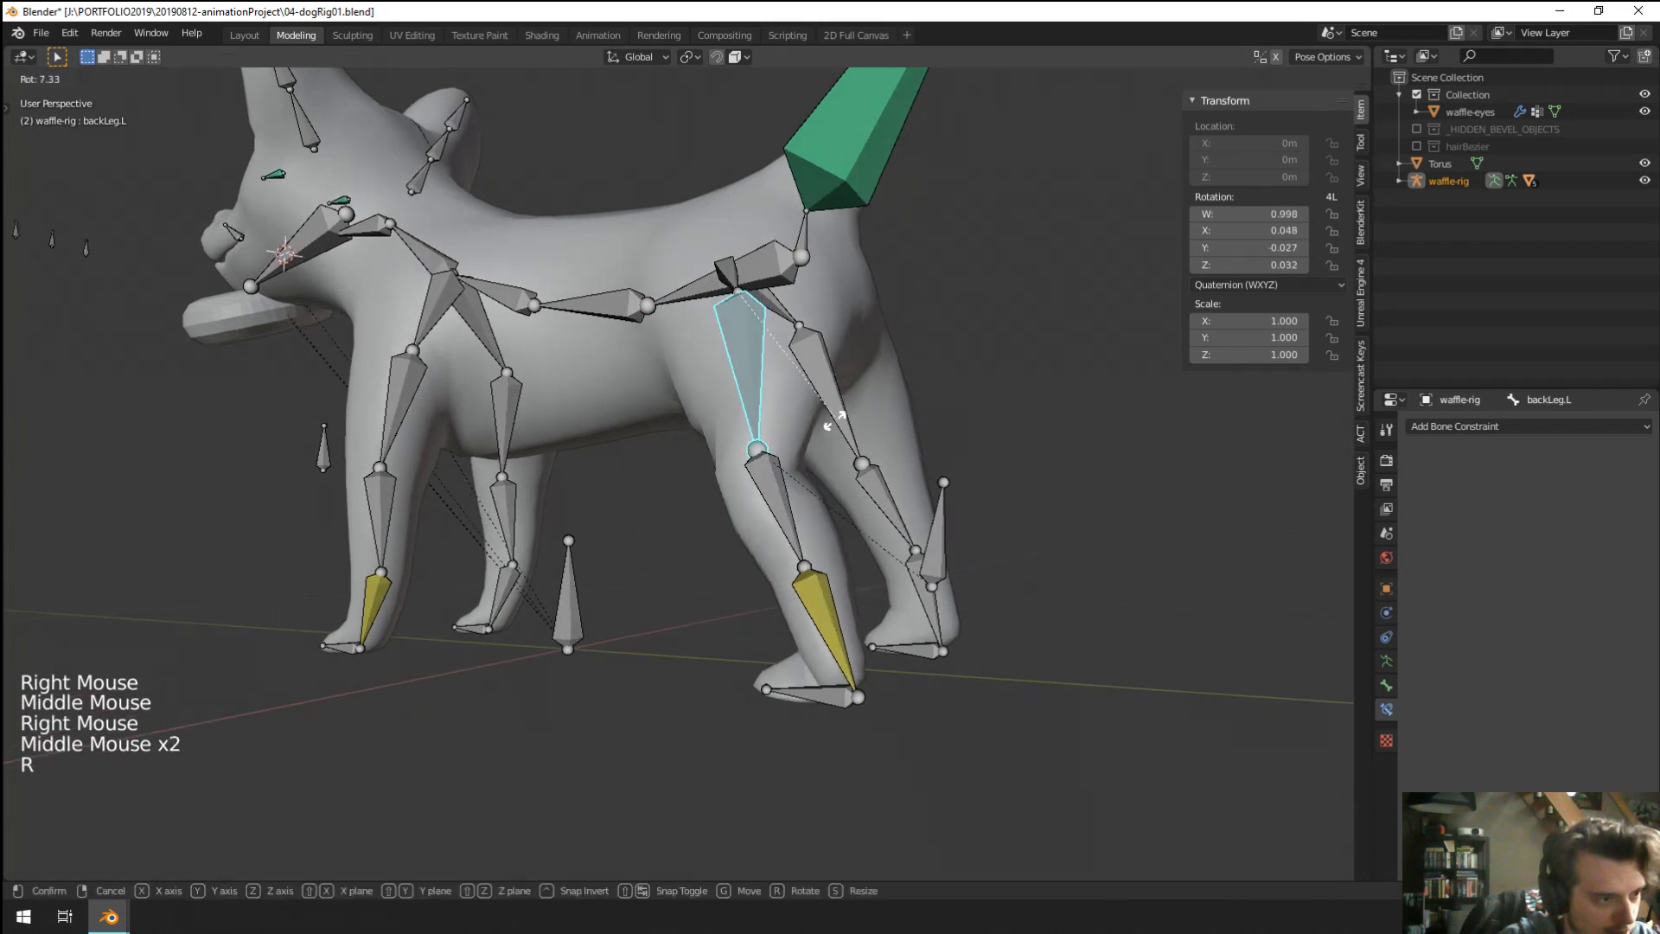
click(751, 561)
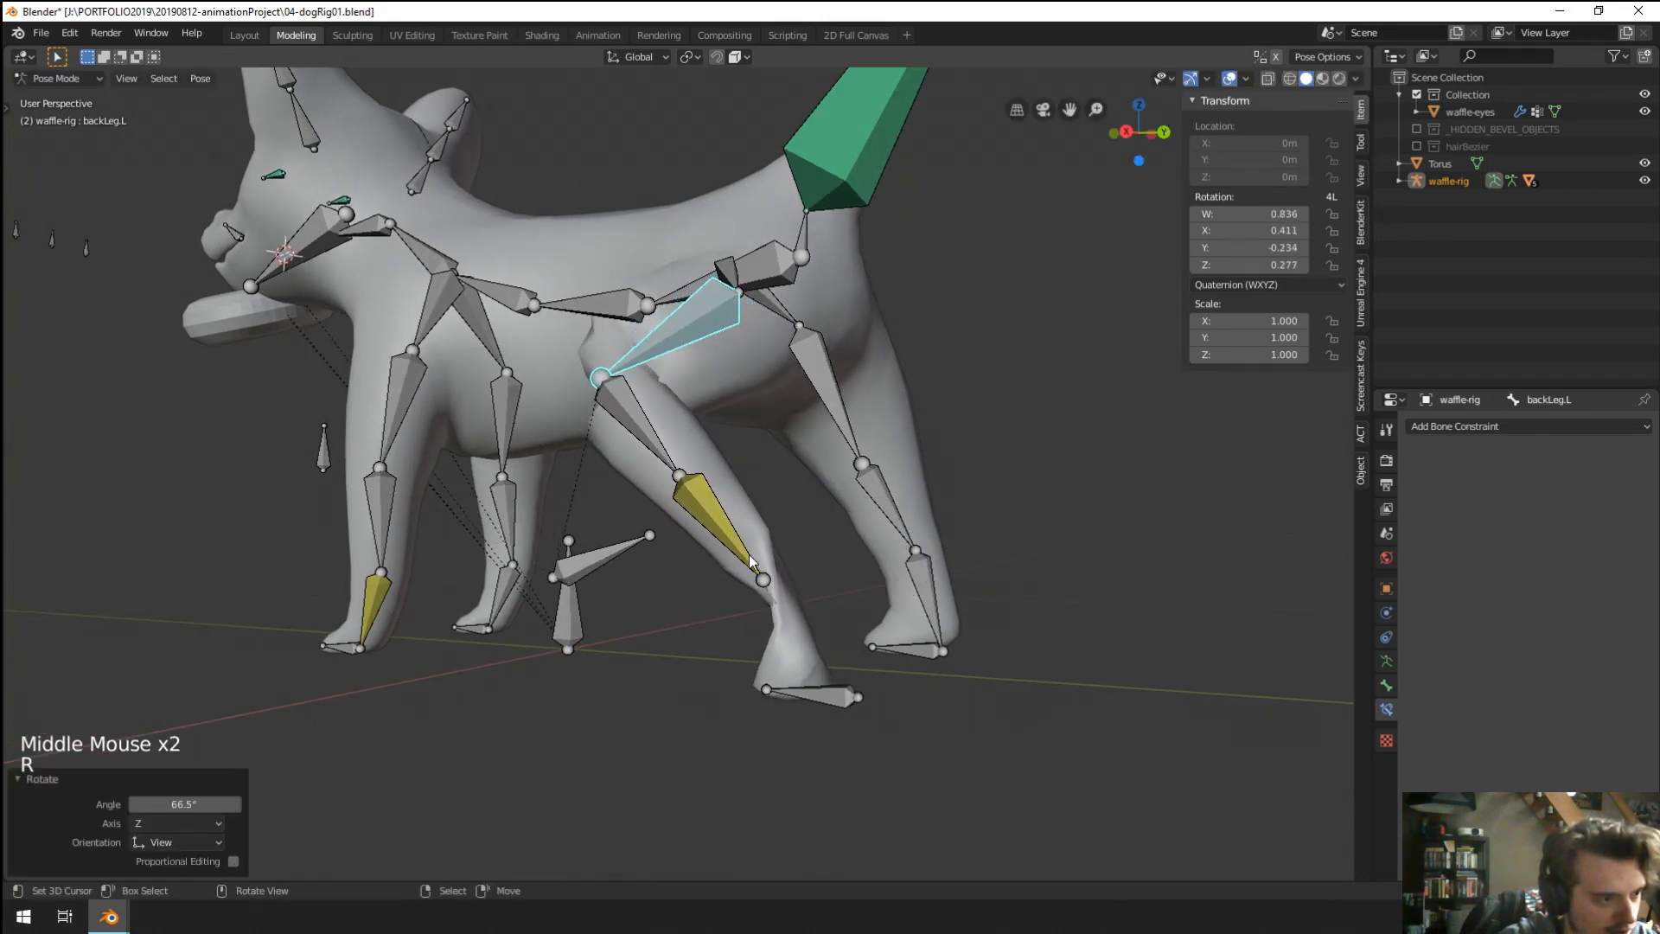
Test-move backToes.L up and forward beneath the belly to follow the rotated thigh.
right_click(837, 693)
key(g)
click(606, 480)
middle_drag(605, 480, 618, 552)
key(g)
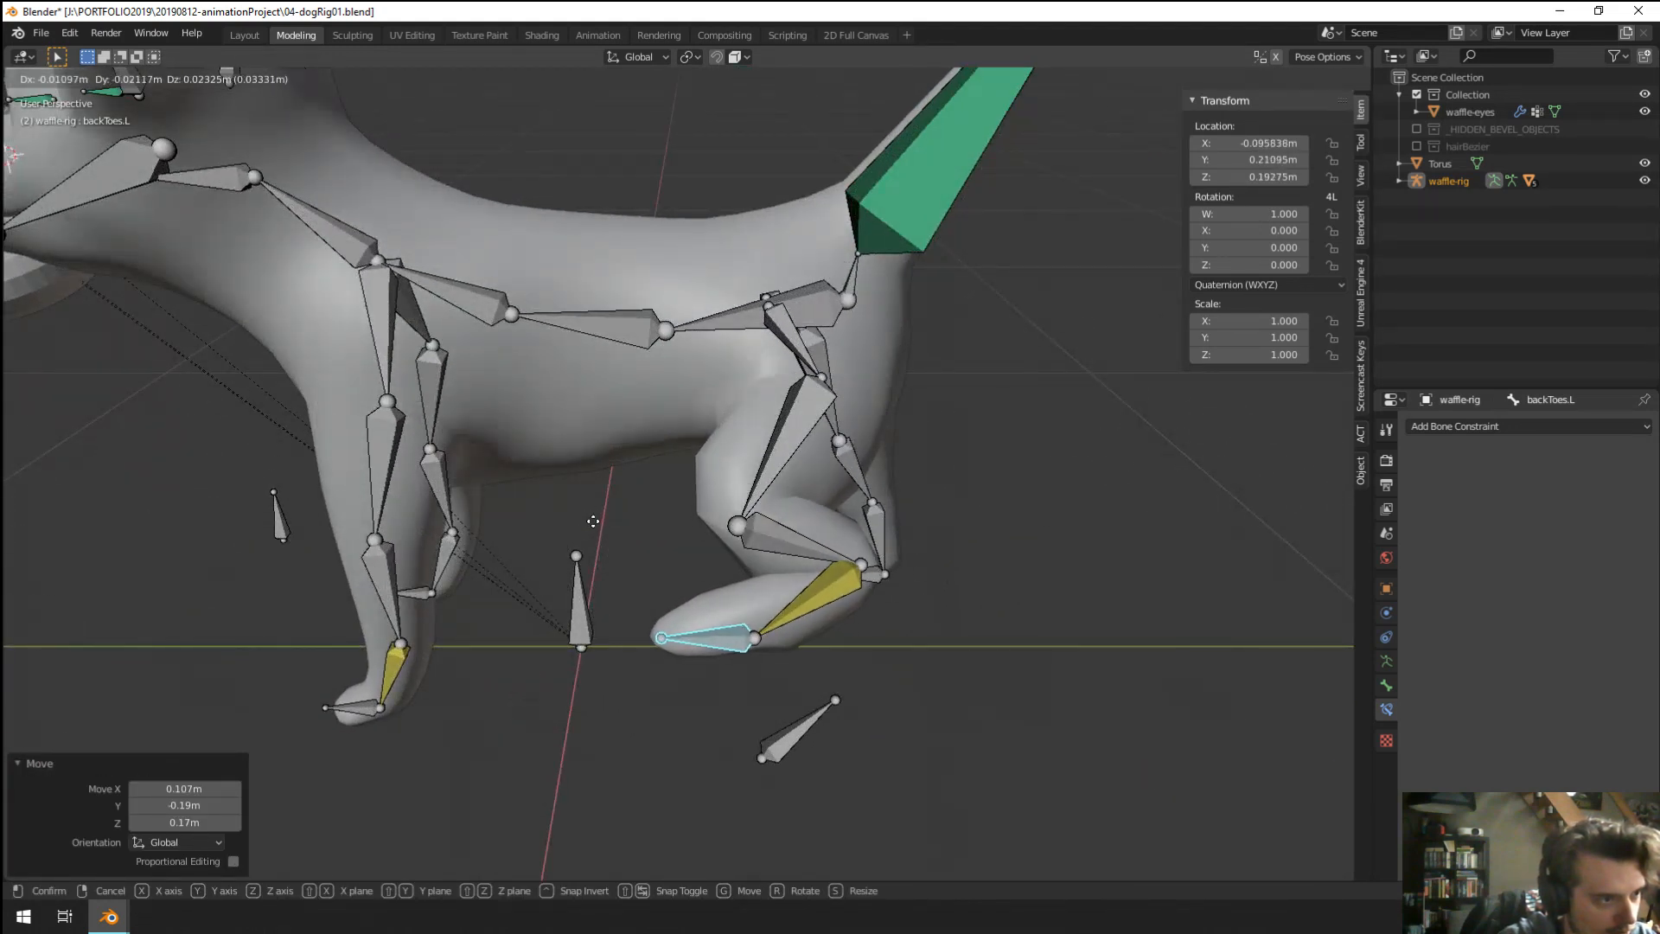
click(593, 522)
Move backToes.L further forward, rotate it 52.2°, and reposition it to test the raised paw pose.
middle_drag(594, 521, 806, 552)
key(g)
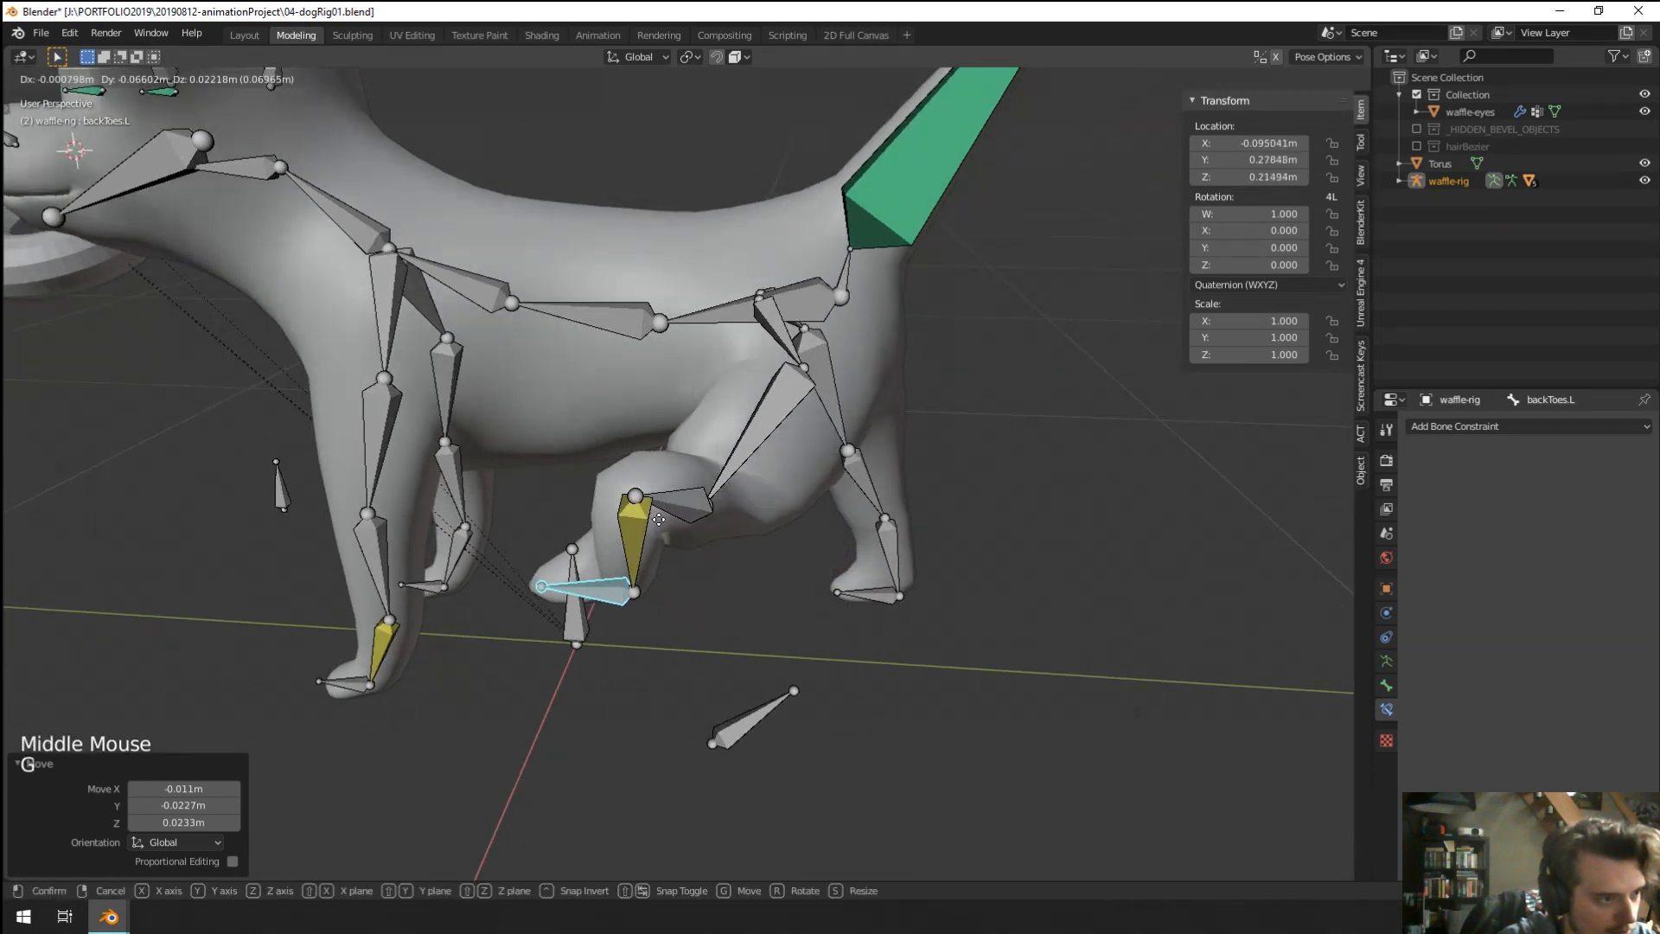
click(713, 542)
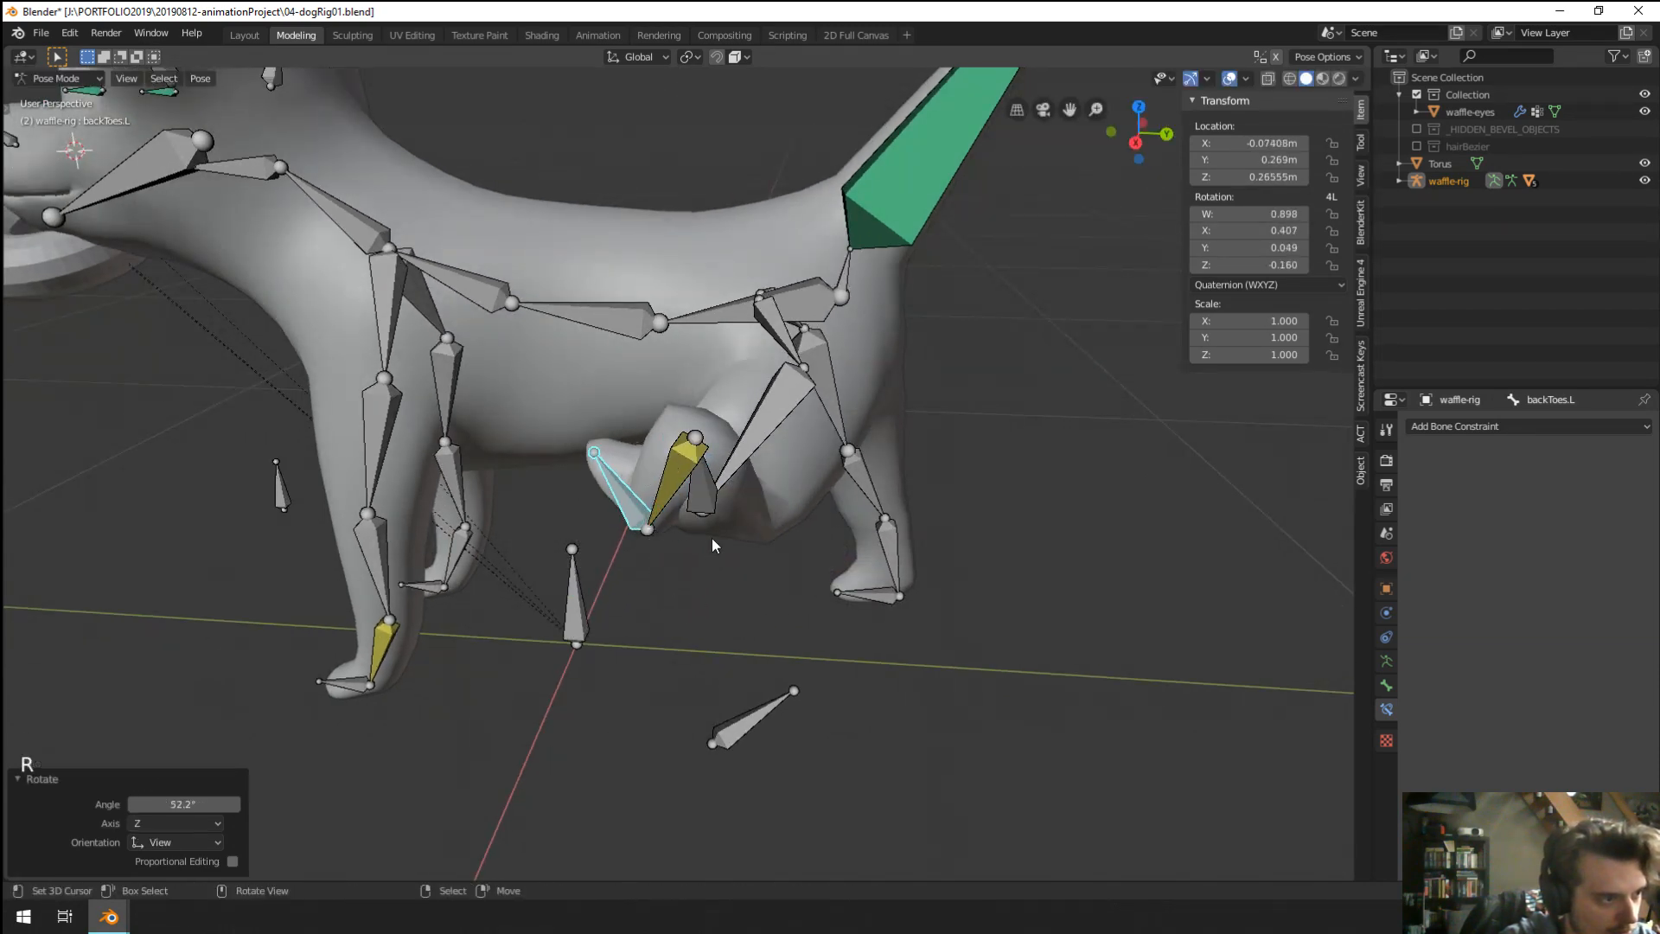
key(g)
click(708, 576)
middle_drag(709, 574, 683, 488)
key(g)
click(641, 522)
Set the Pole Angle of the backPaw.L IK constraint to 38°.
right_click(544, 421)
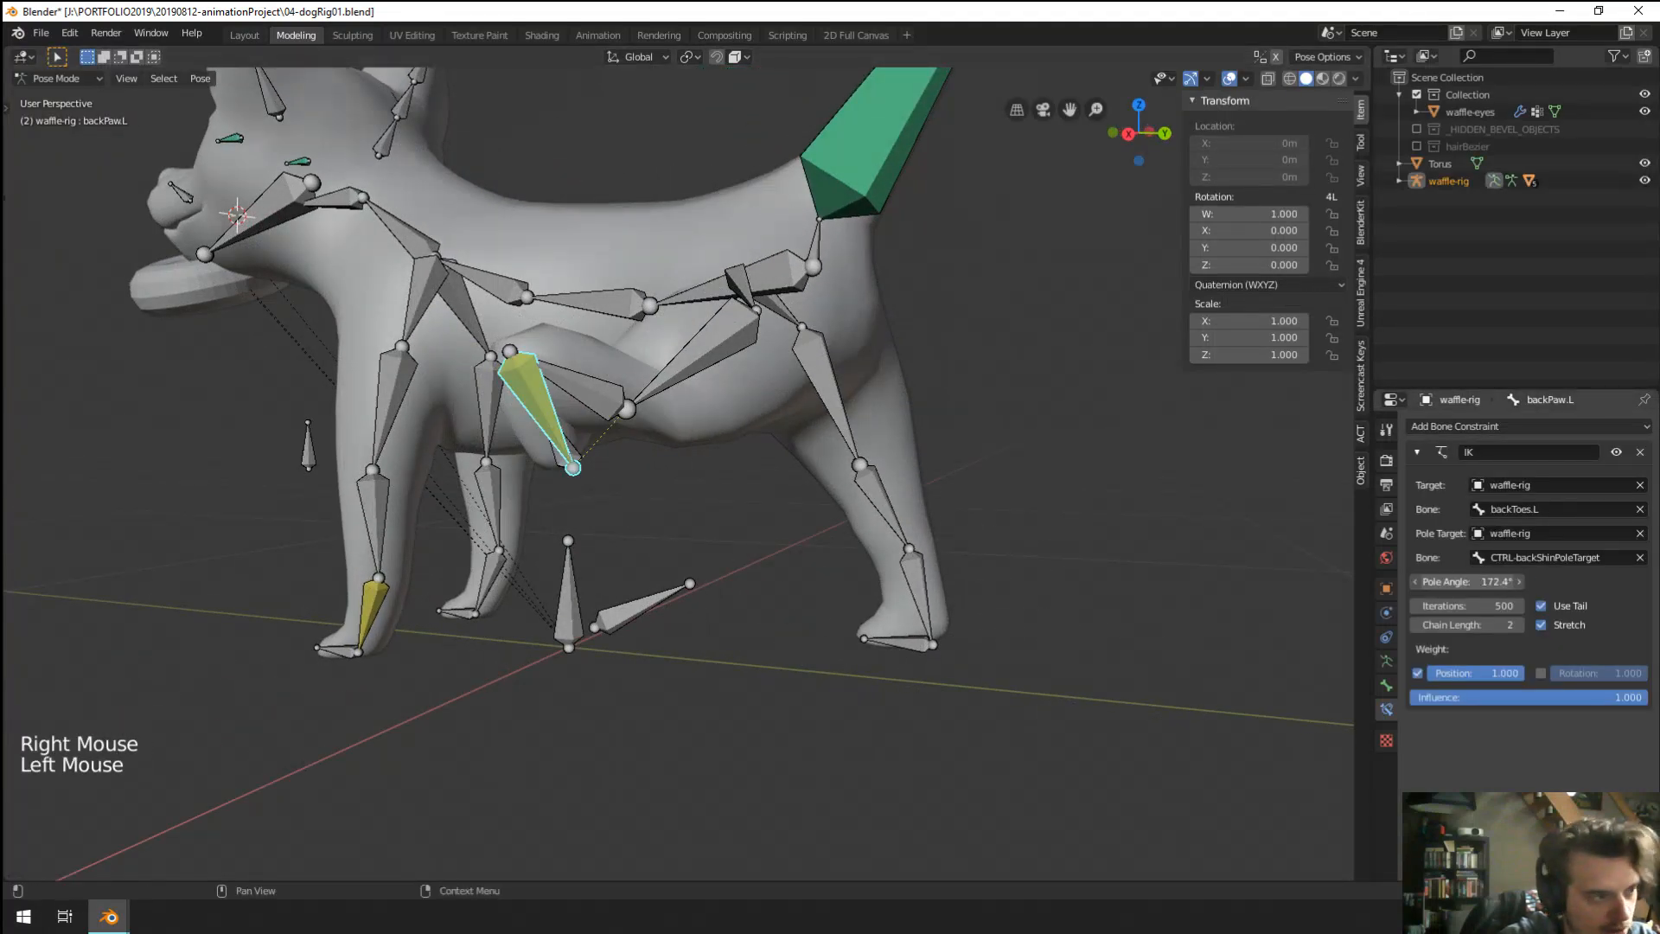
drag(1467, 581, 1310, 582)
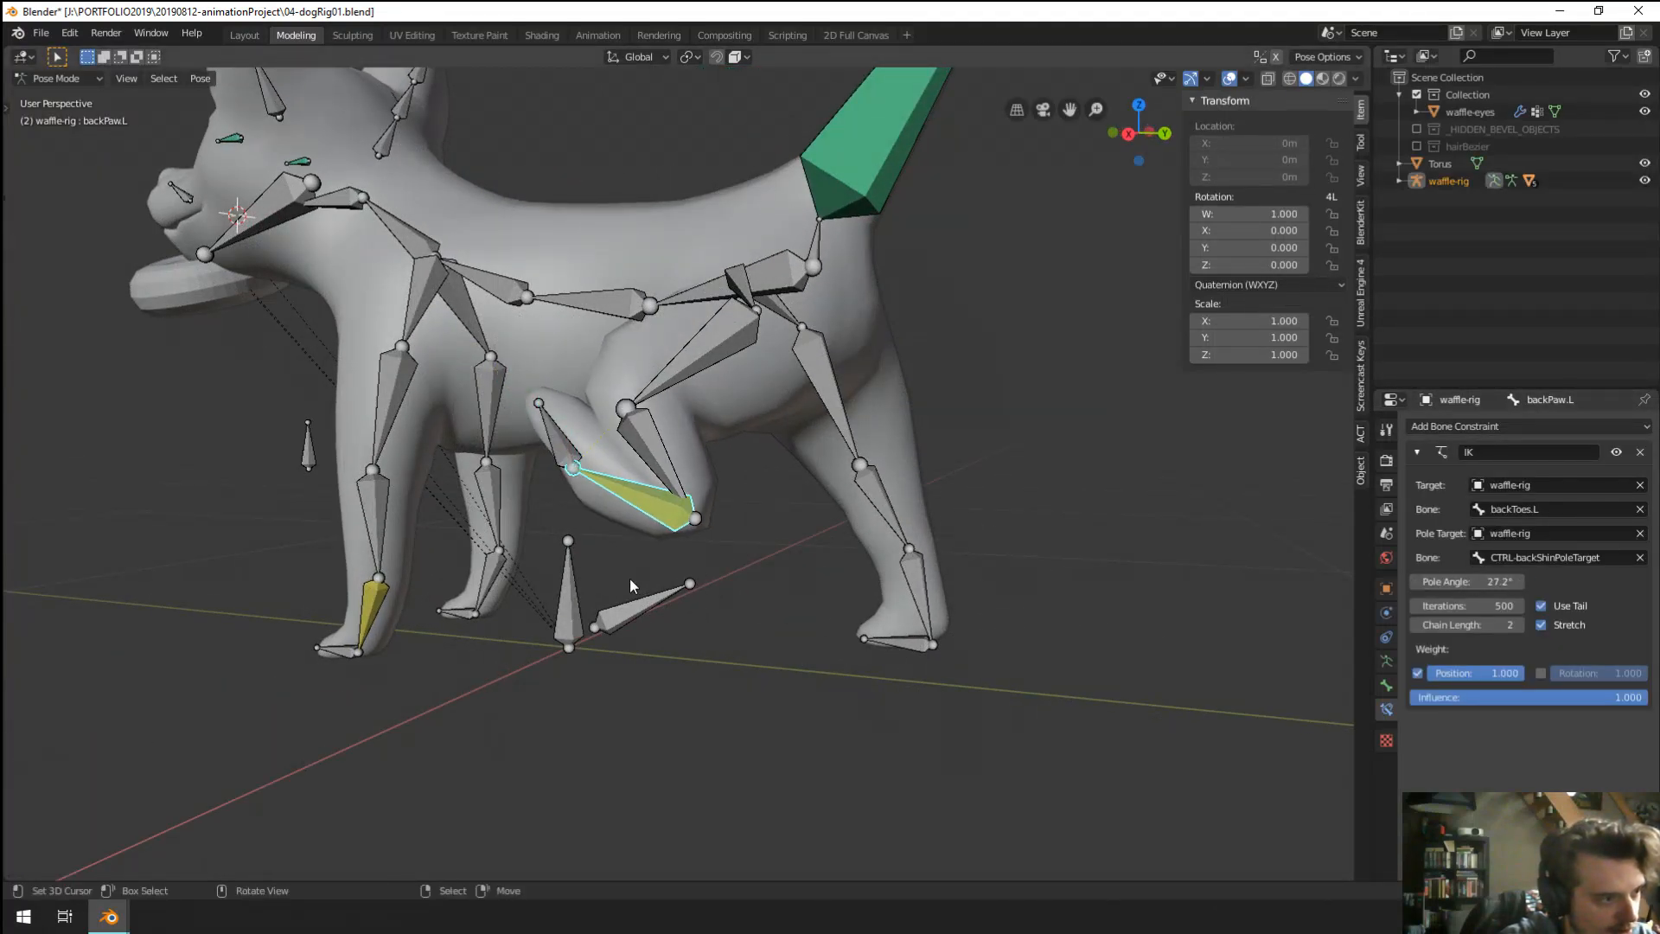
middle_drag(864, 553, 554, 562)
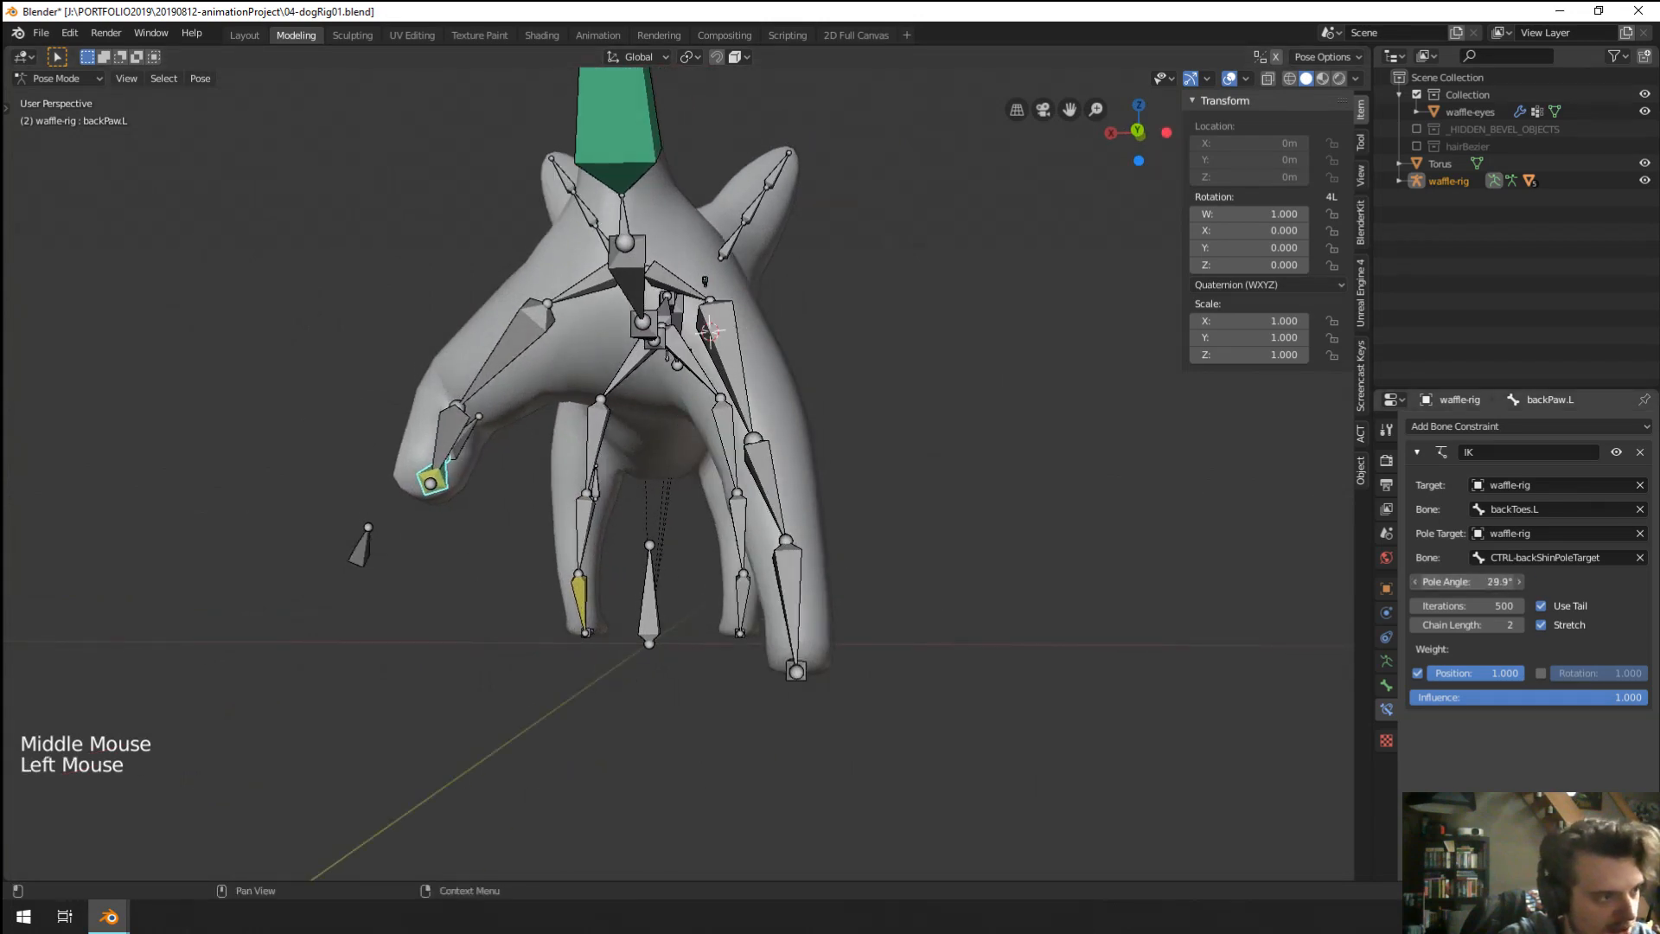
middle_drag(337, 562, 537, 493)
Test-move backToes.L to check the raised leg's bend with the adjusted pole angle.
right_click(563, 473)
key(g)
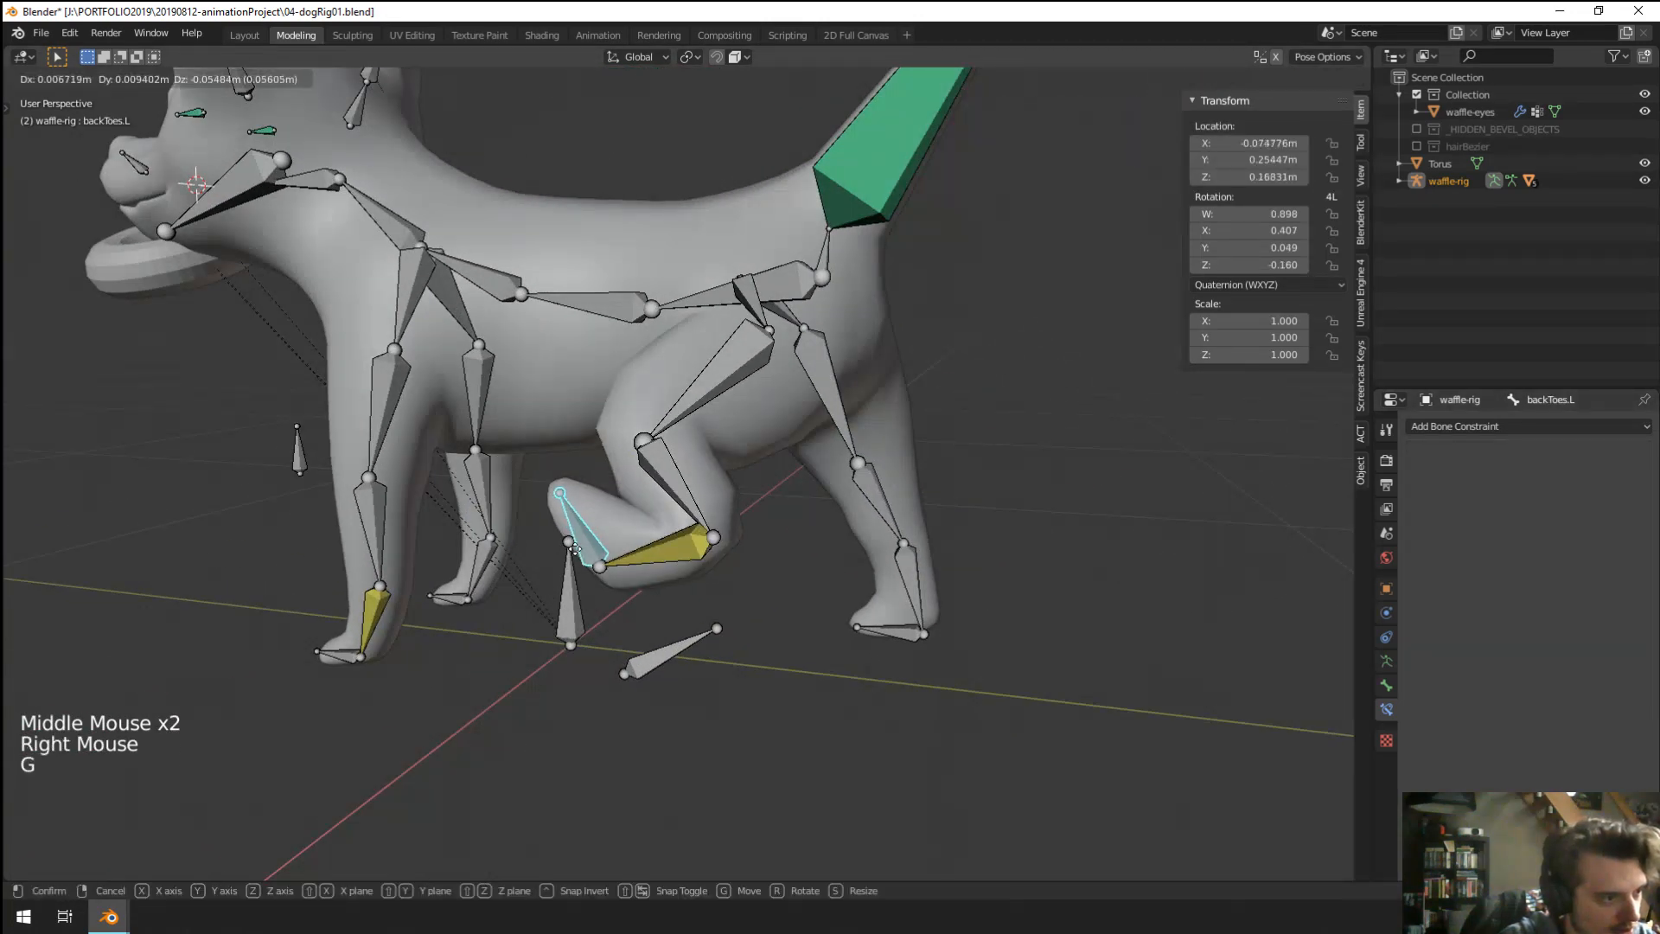
click(588, 484)
Clear the location and rotation of backToes.L and the rotation of backLeg.L.
key(alt+g)
right_click(707, 415)
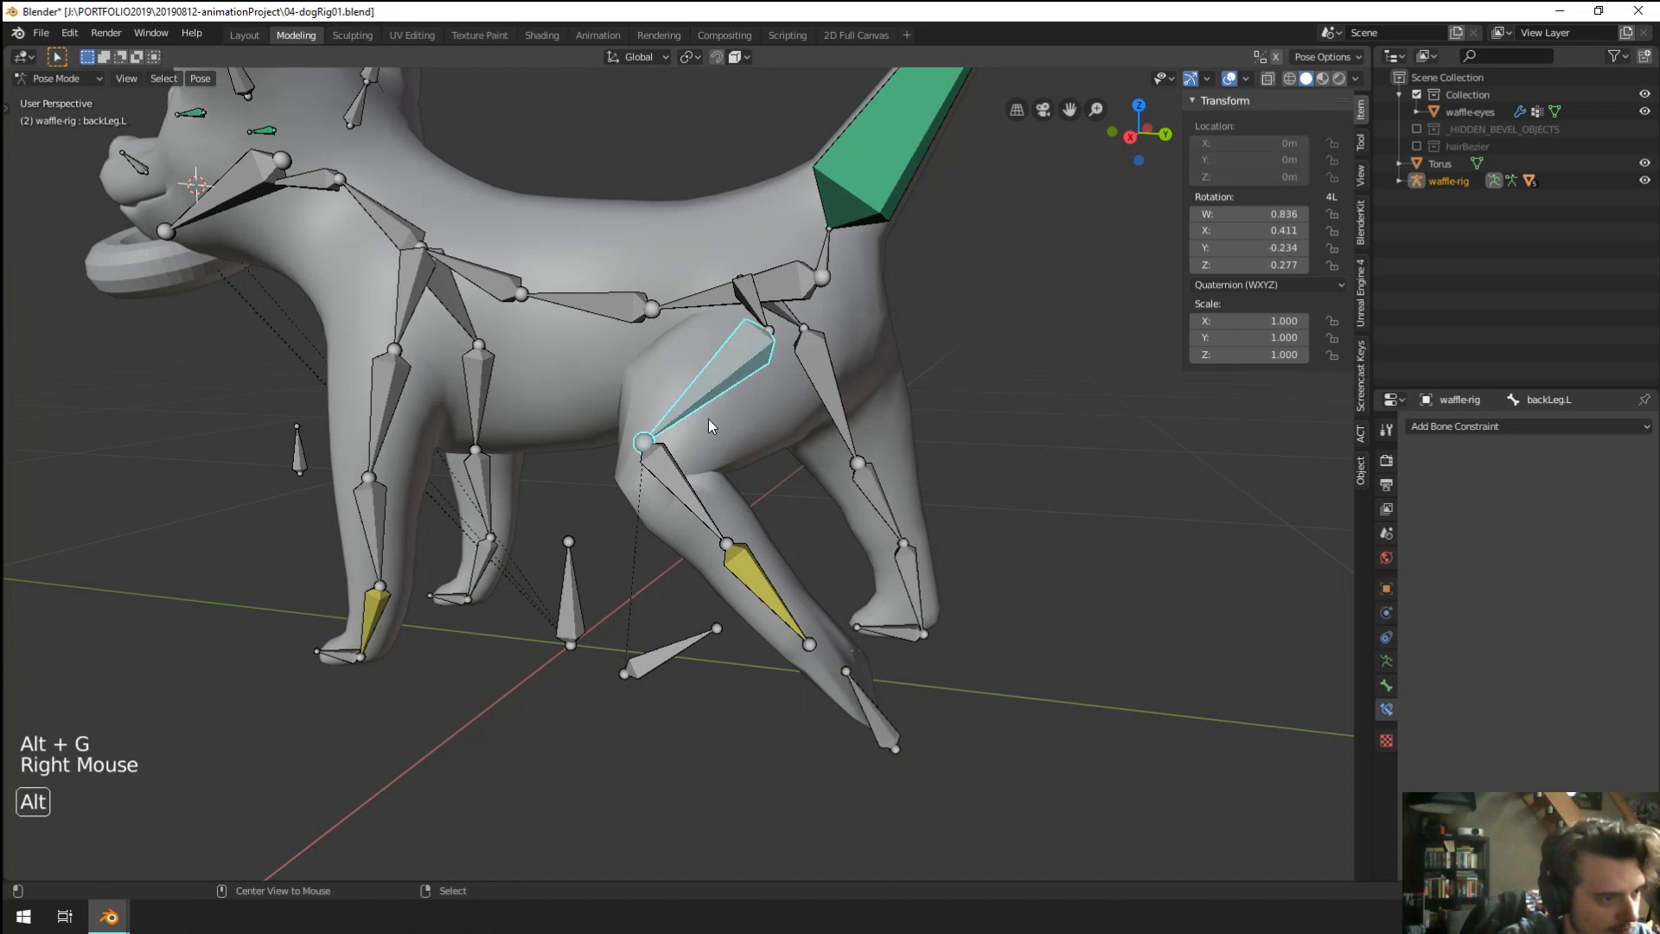
key(alt+r)
middle_drag(754, 553, 908, 692)
right_click(912, 696)
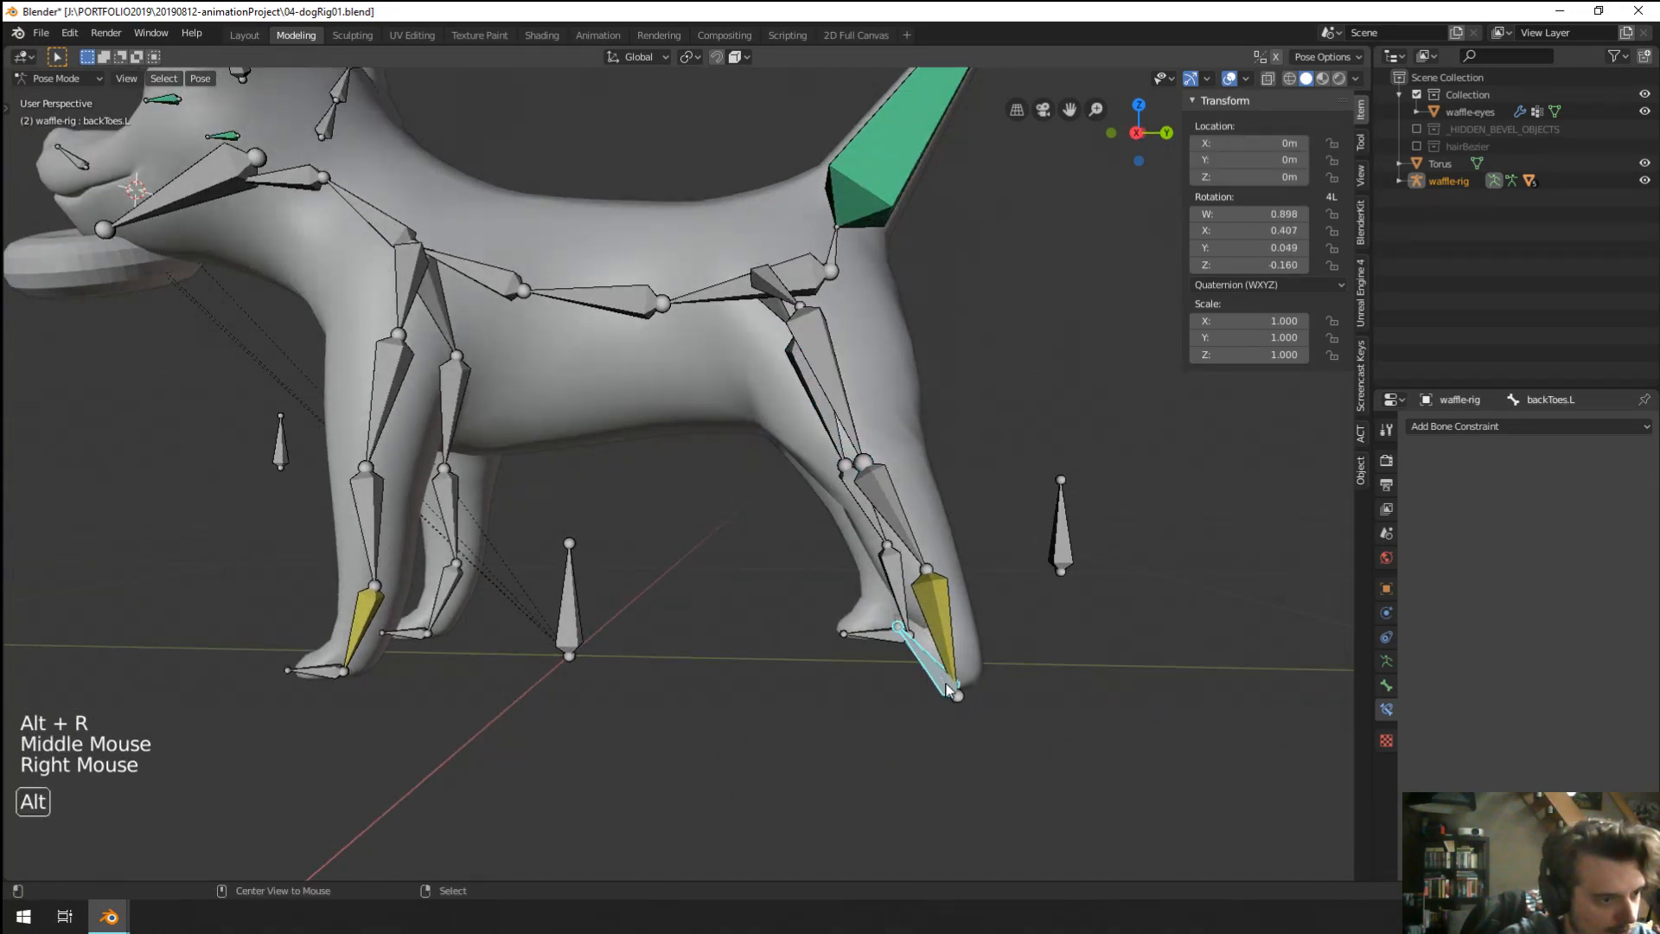
key(alt+r)
Test-move backToes.L upward from the rest pose and check the knee's direction from behind.
key(g)
right_click(900, 549)
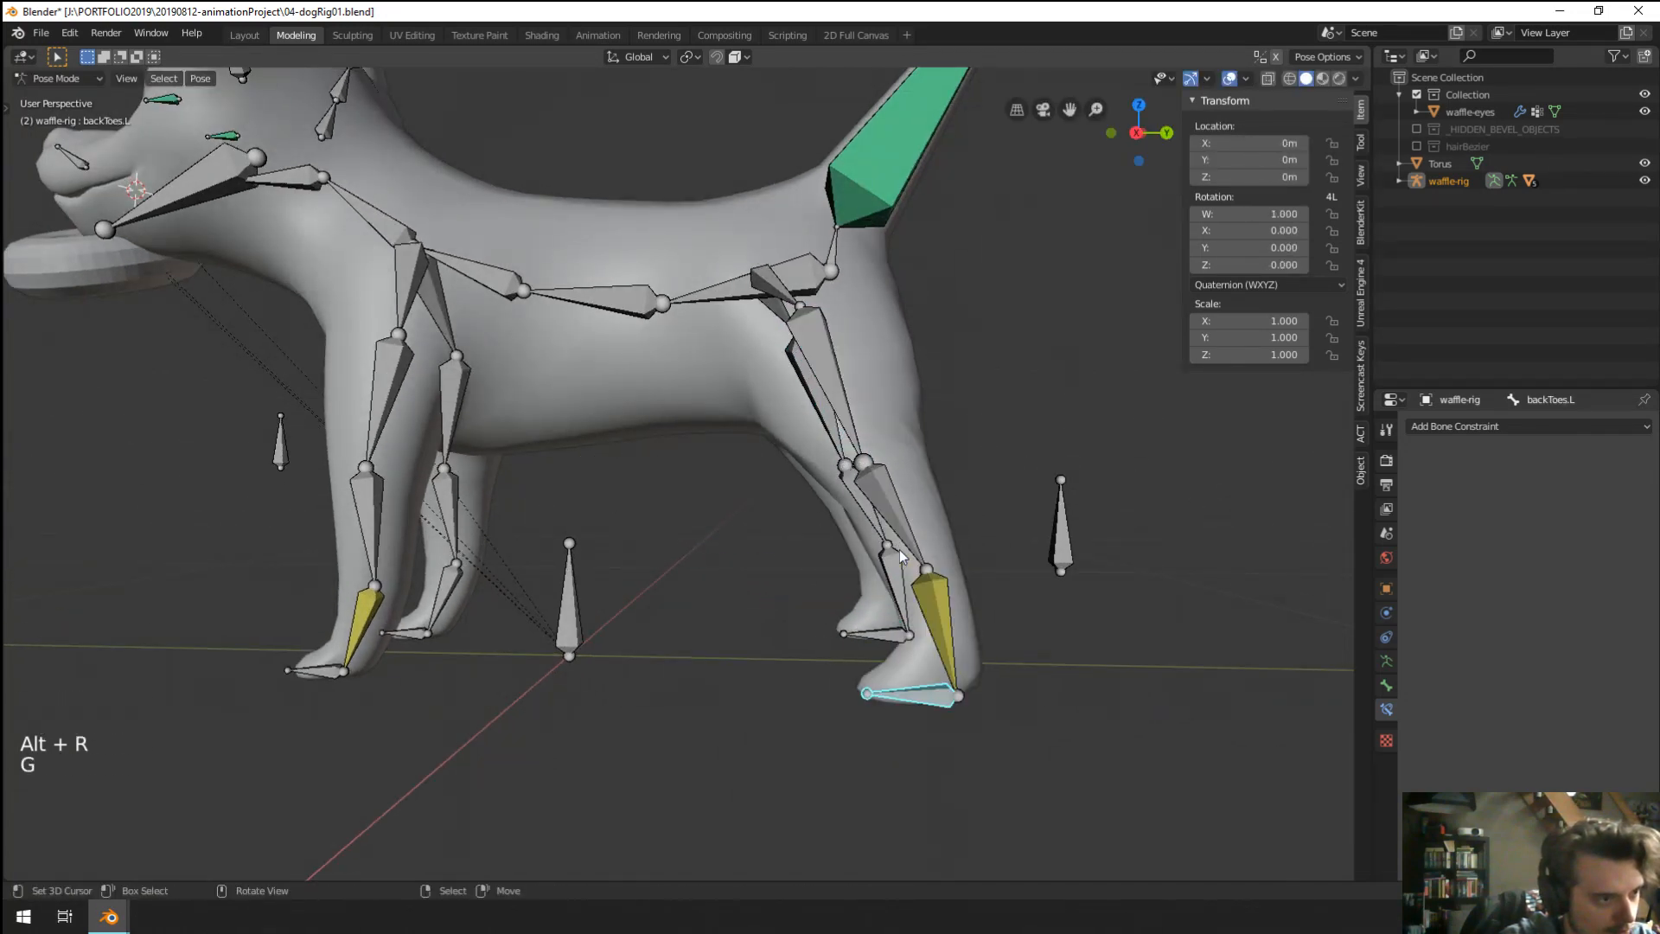
middle_drag(900, 550, 822, 518)
key(g)
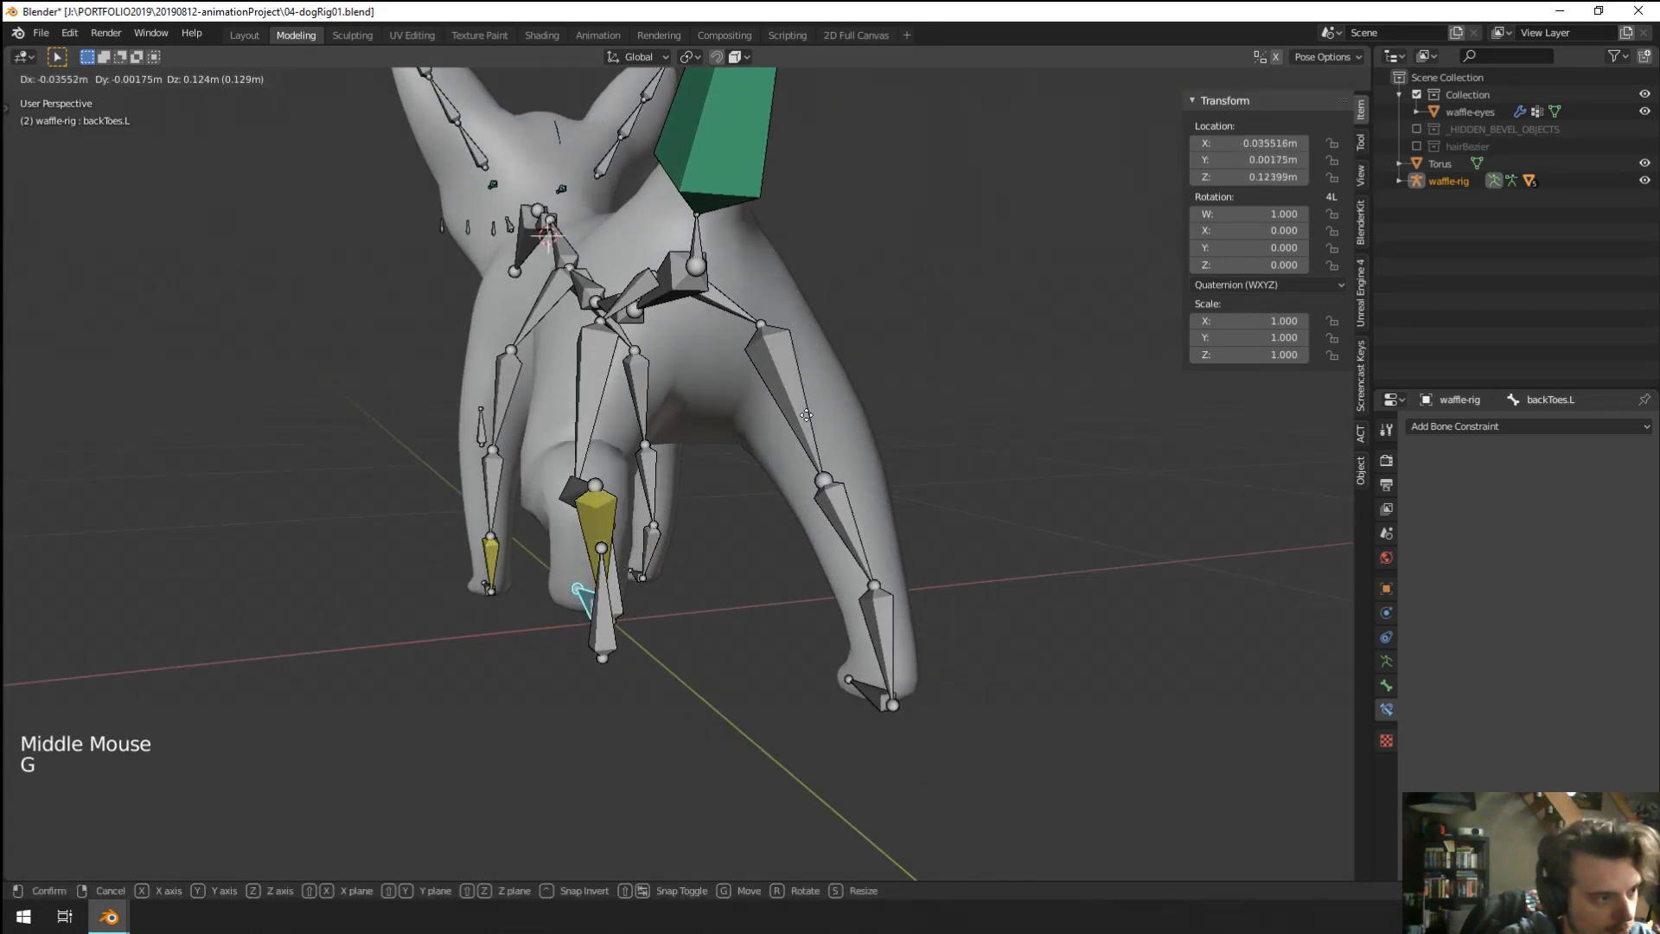
click(783, 446)
middle_drag(782, 448, 852, 458)
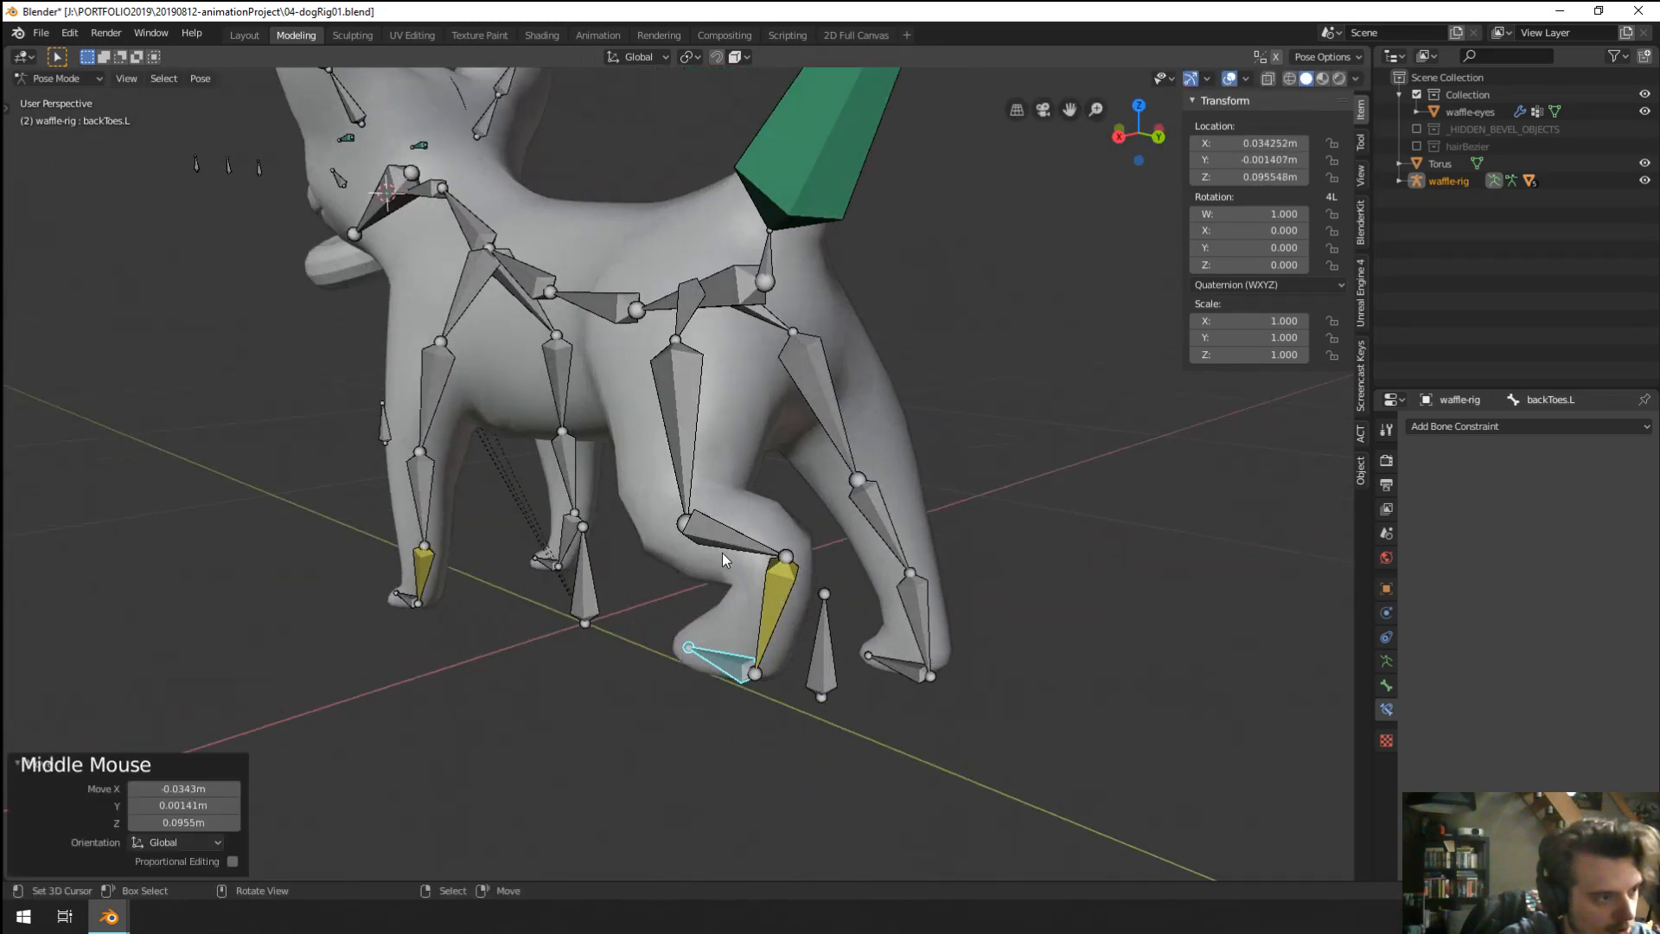
Try toggling Use Tail and the Rotation weight on the backPaw.L IK constraint, restoring both to their original states.
right_click(775, 598)
mouse_move(775, 598)
middle_down()
mouse_move(740, 607)
mouse_move(770, 614)
middle_up()
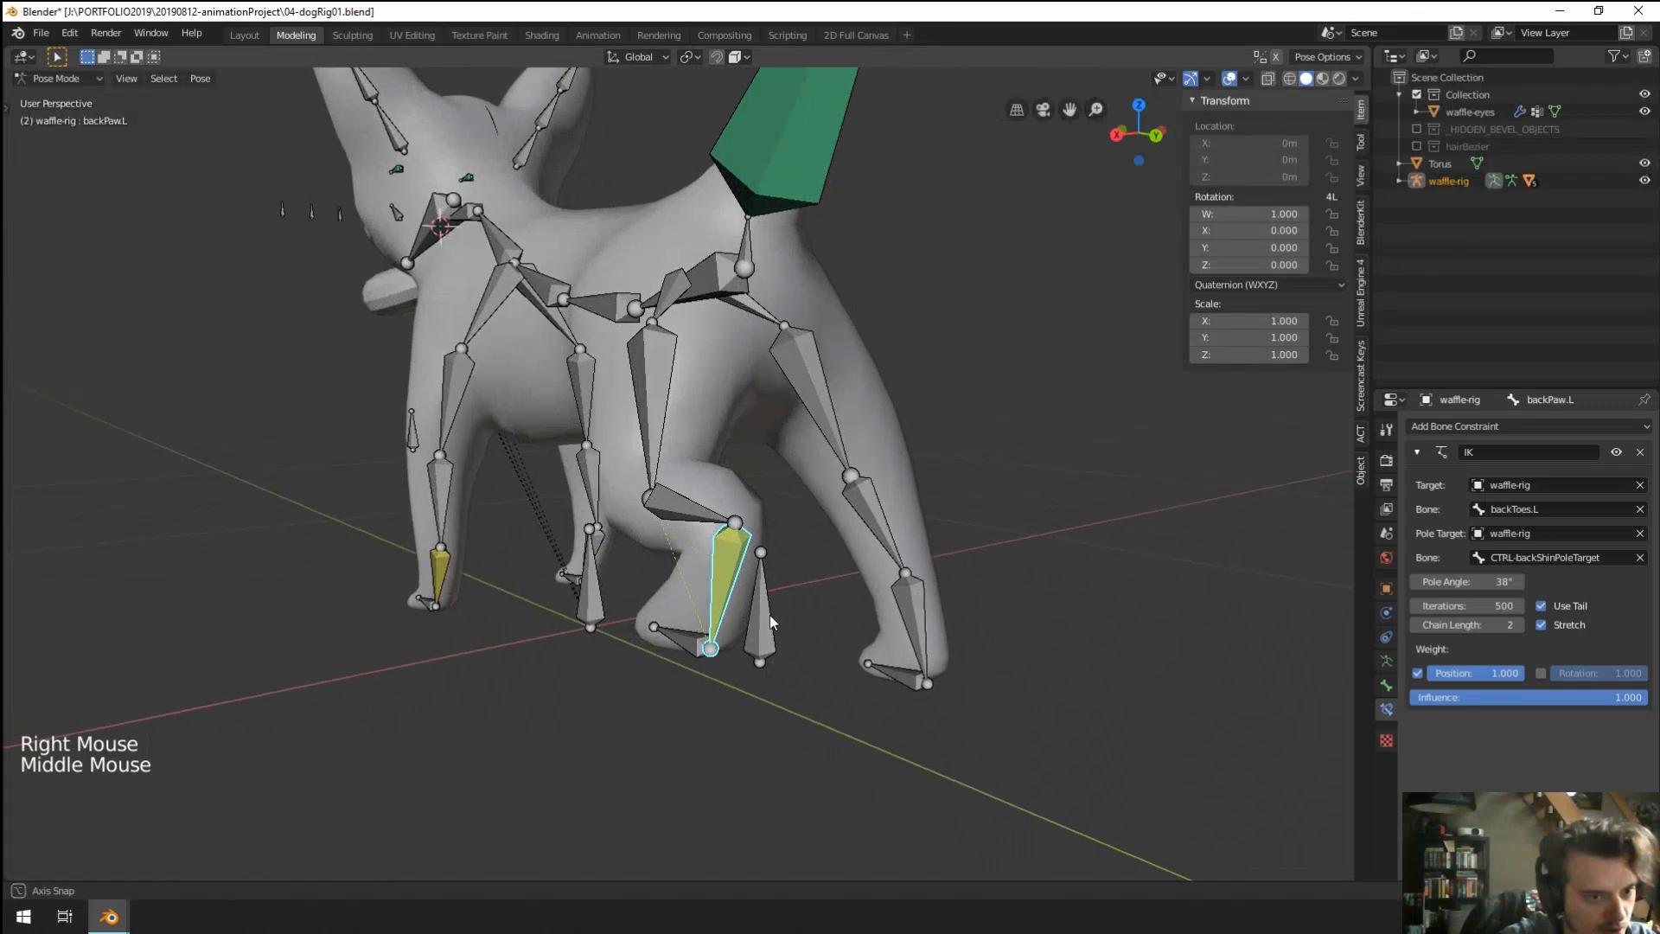
click(1575, 605)
click(1576, 605)
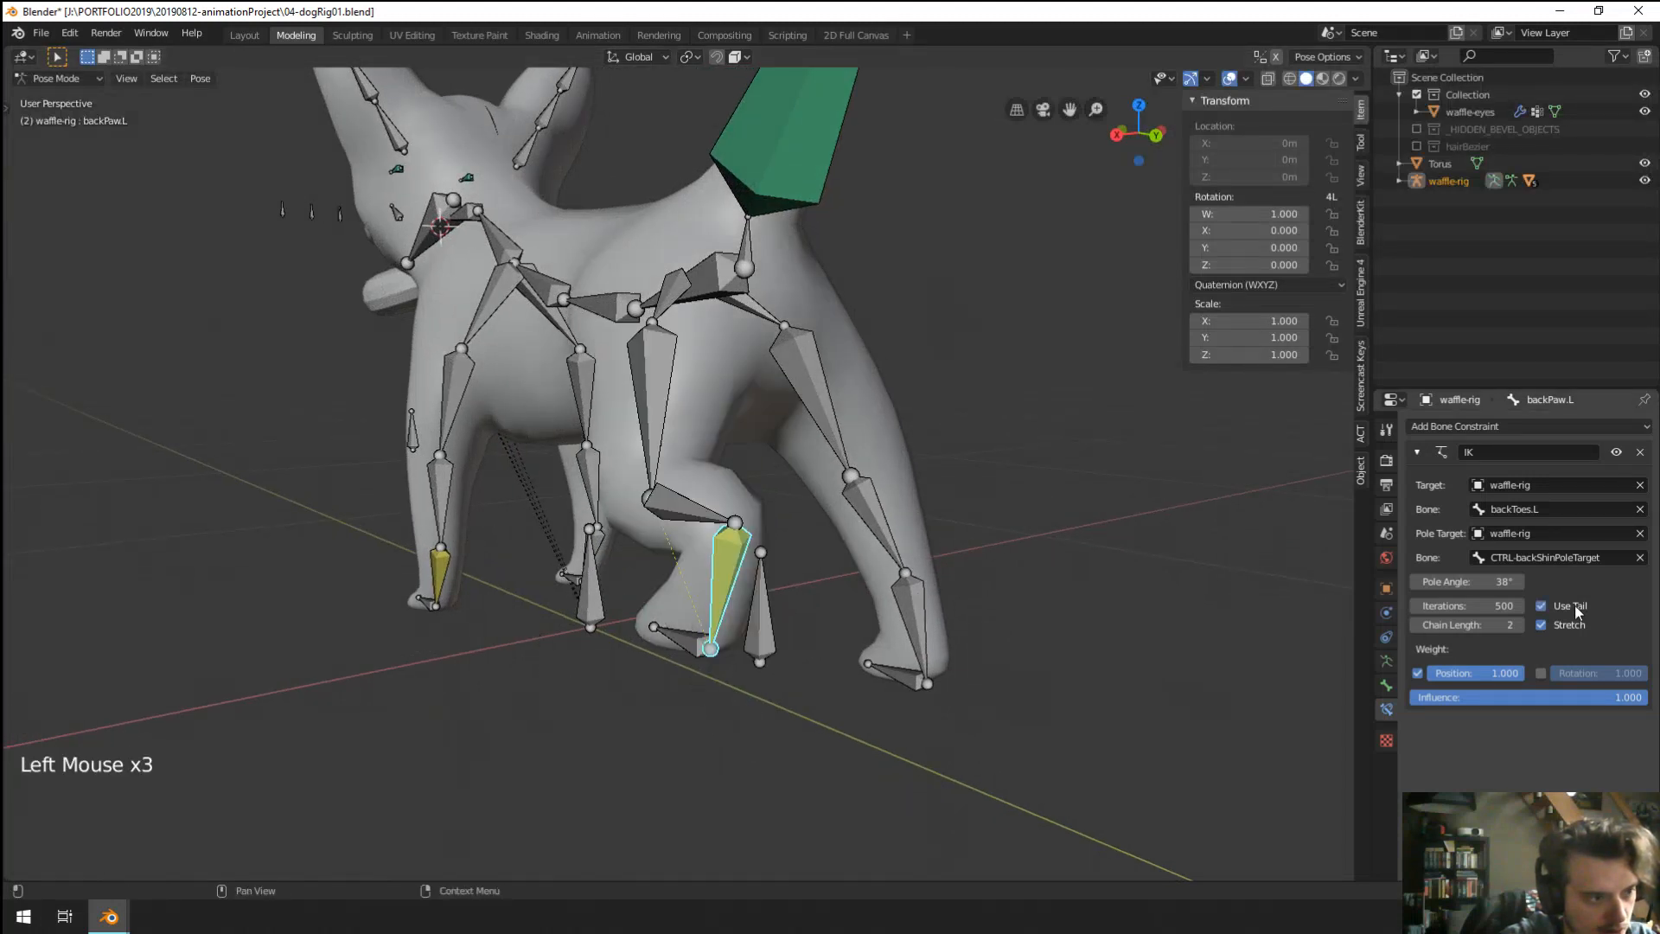
click(1575, 606)
click(1575, 605)
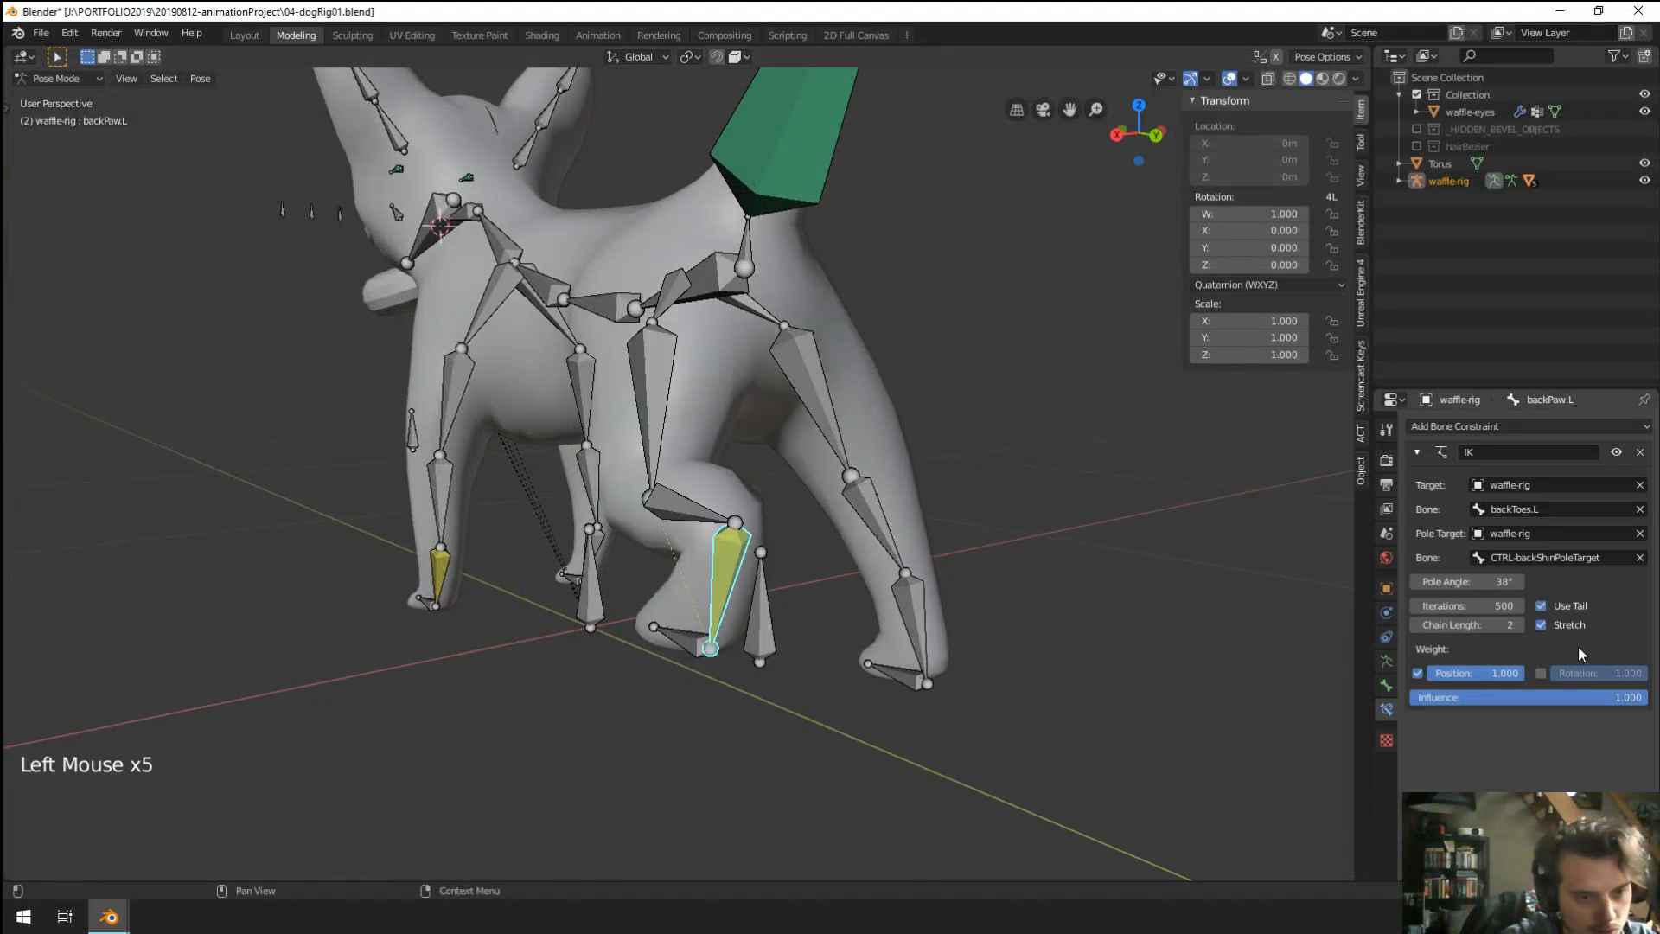
click(1543, 669)
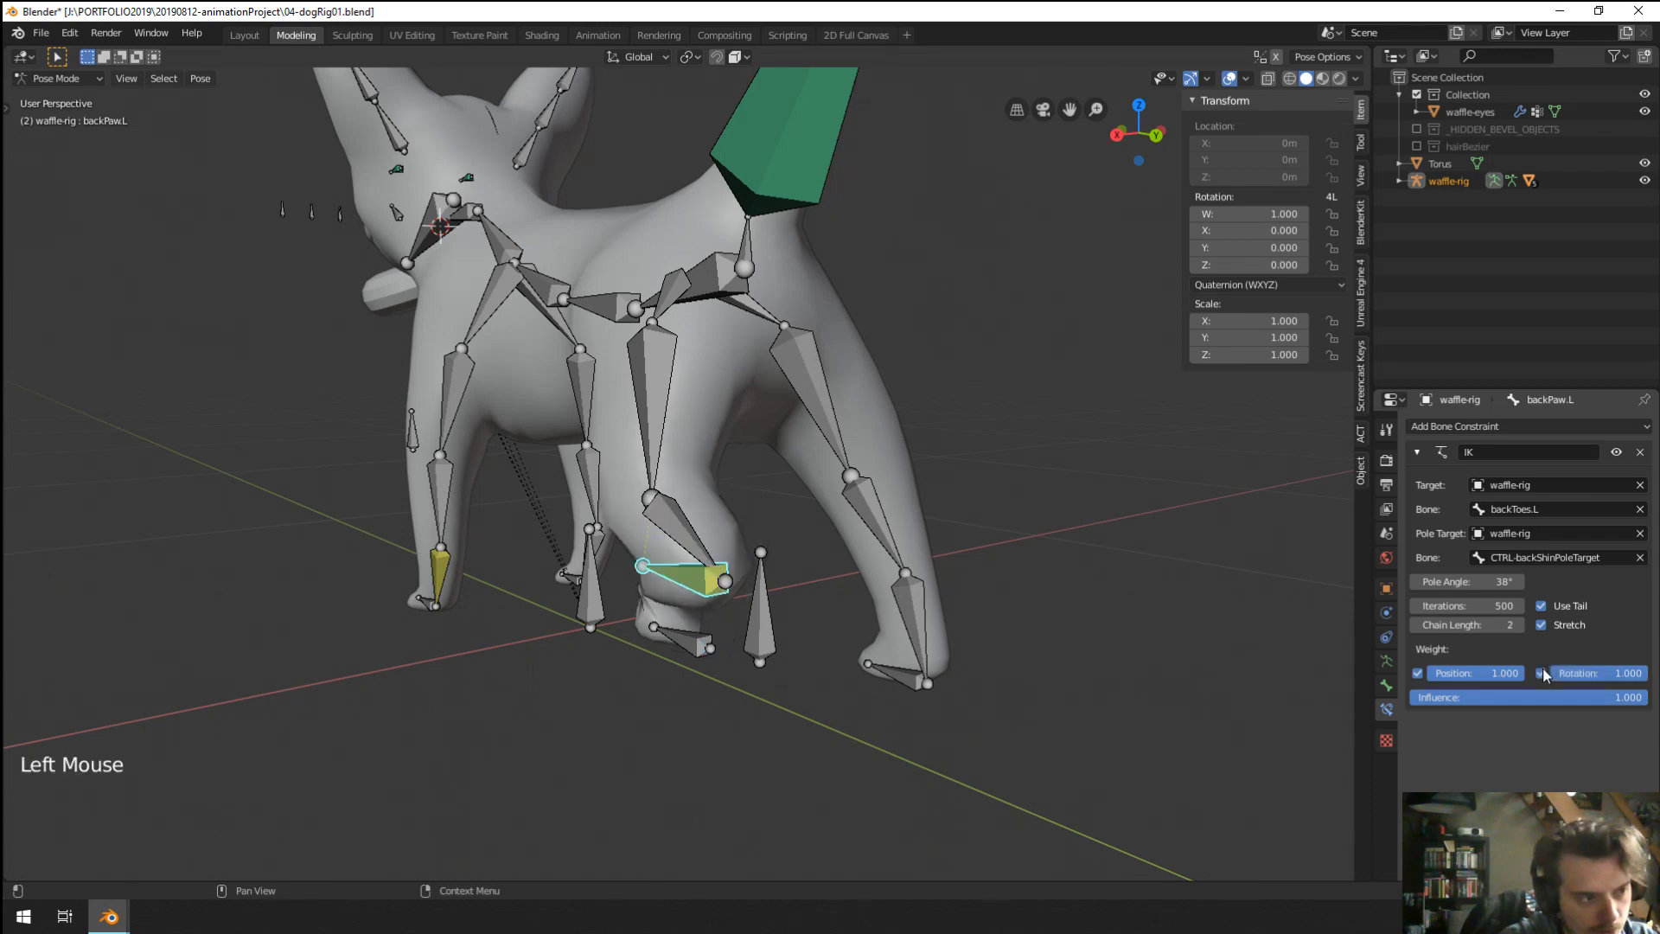
click(1543, 668)
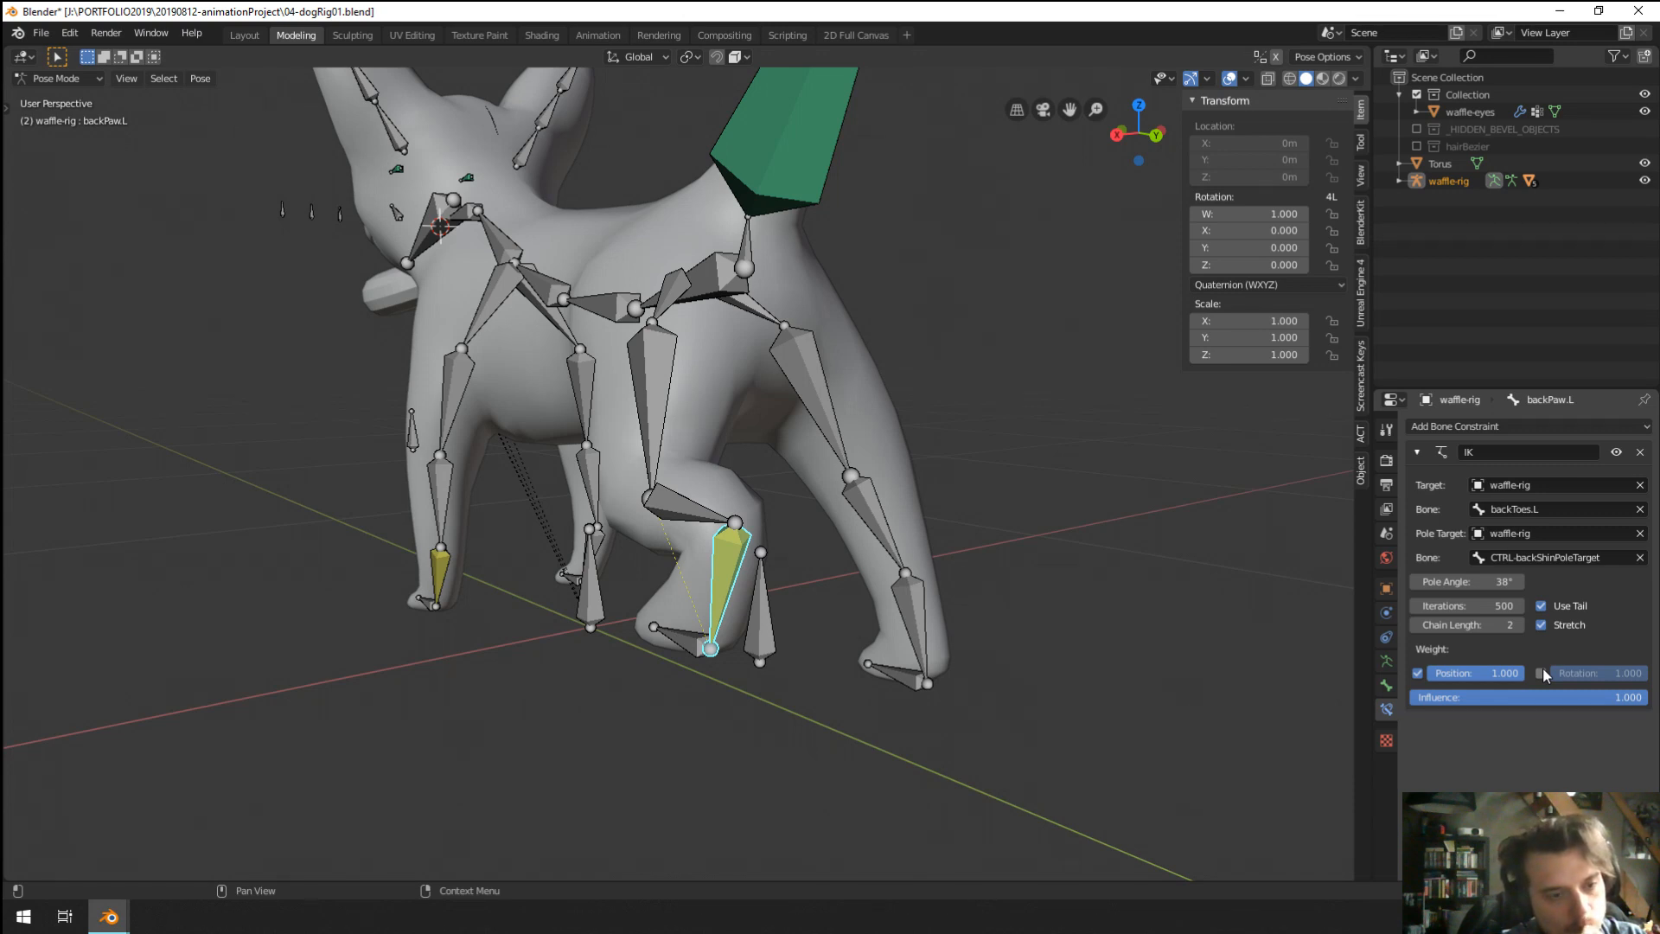
Test-move backToes.L upward and forward while checking the back leg from behind and from the side.
right_click(687, 641)
middle_drag(610, 552, 626, 645)
key(g)
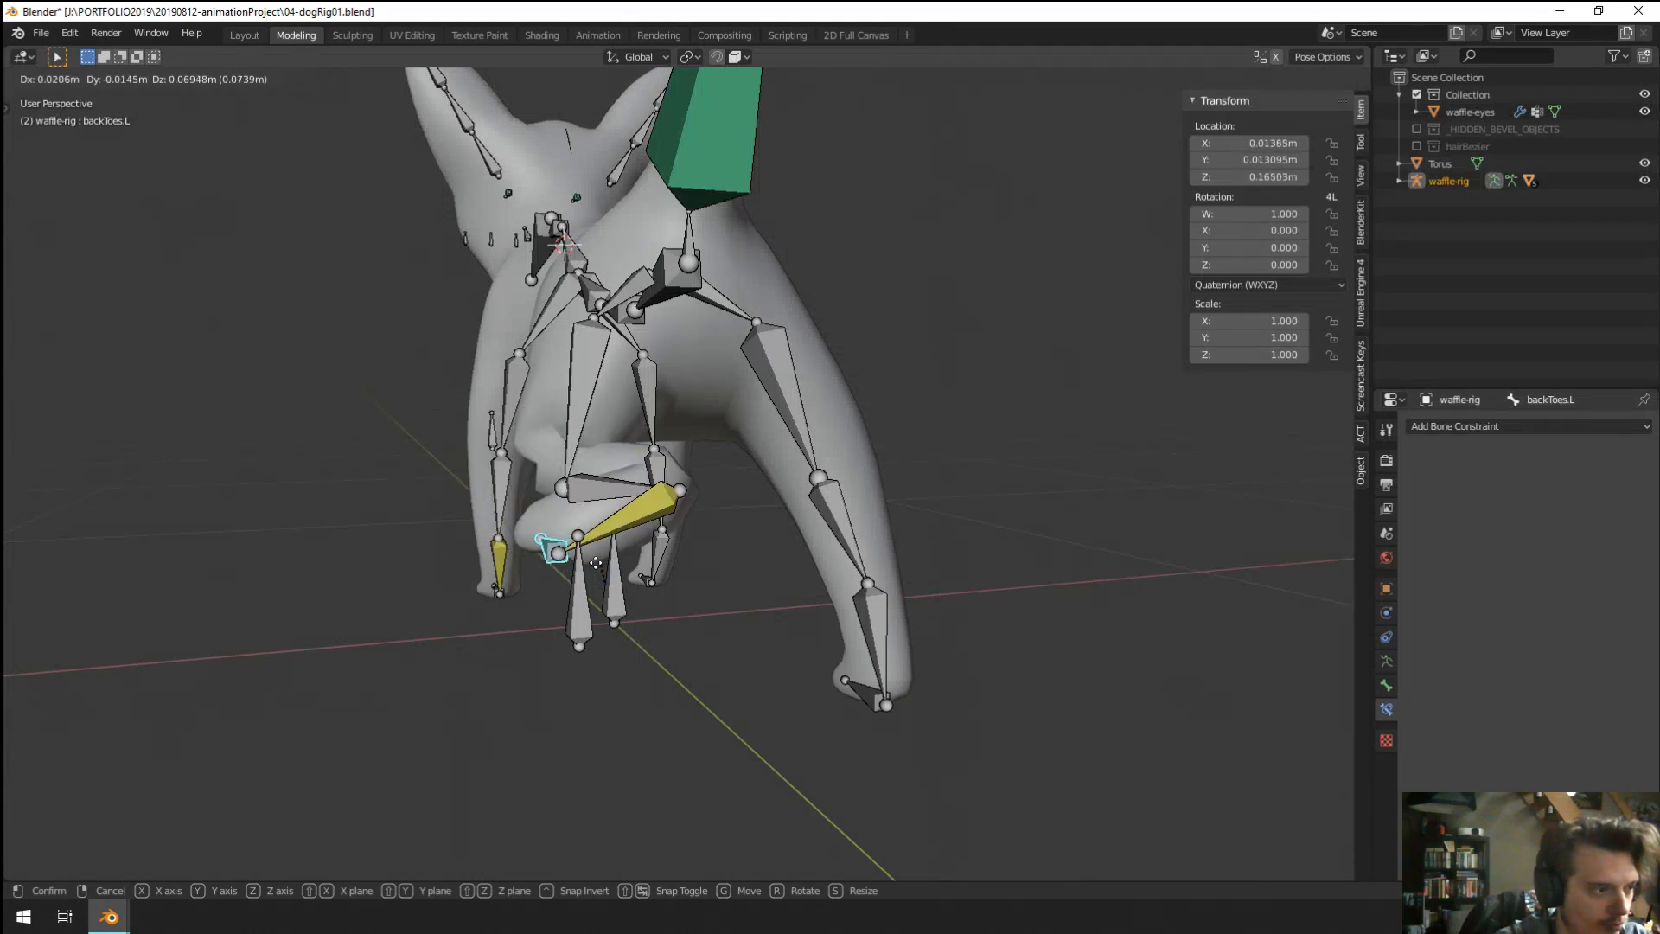
right_click(600, 580)
middle_drag(600, 579, 766, 599)
key(g)
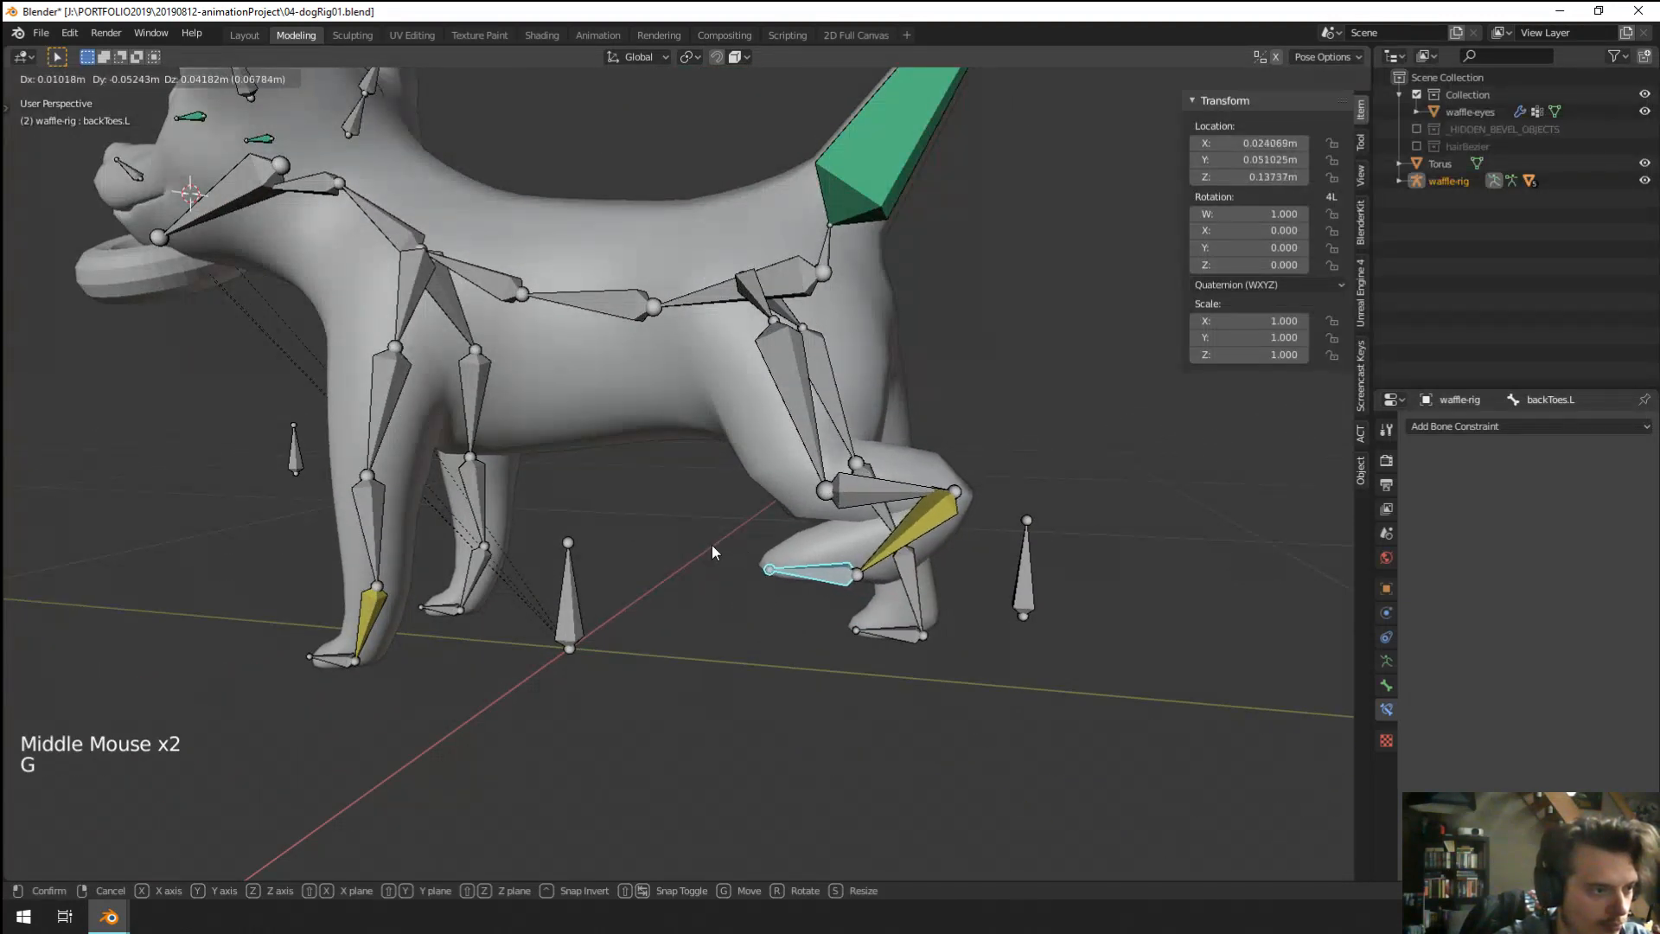
click(712, 545)
Try to move the backLeg.L bone, cancel it, and clear the location of backToes.L.
right_click(795, 406)
key(g)
right_click(682, 444)
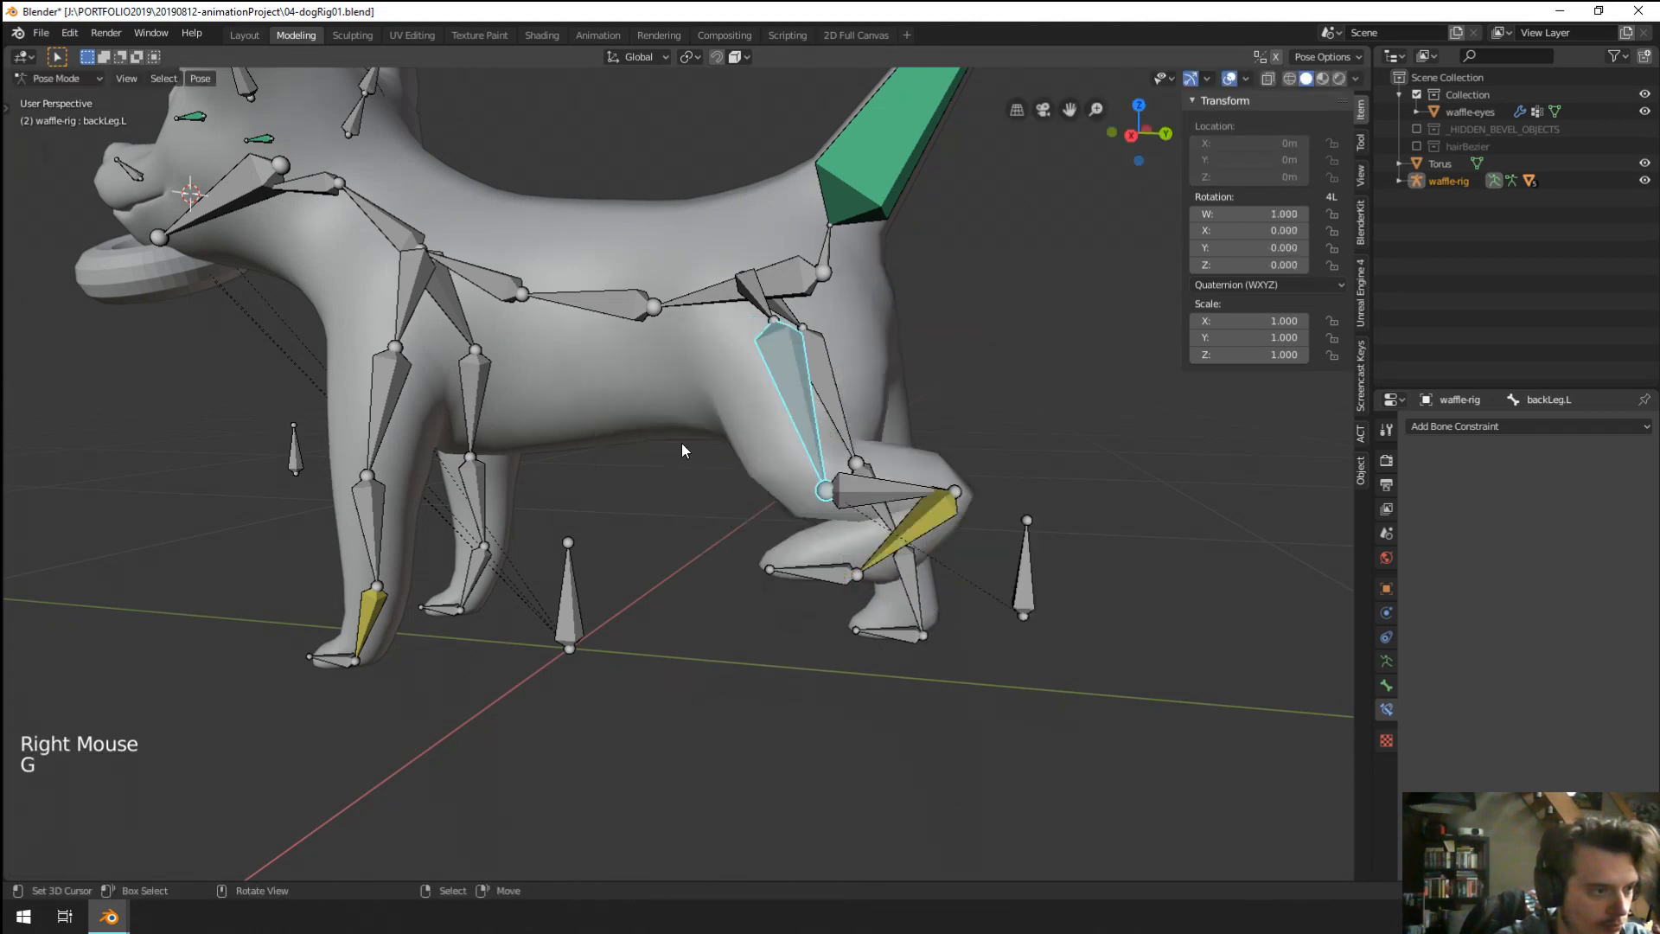
right_click(830, 572)
key(g)
key(alt+g)
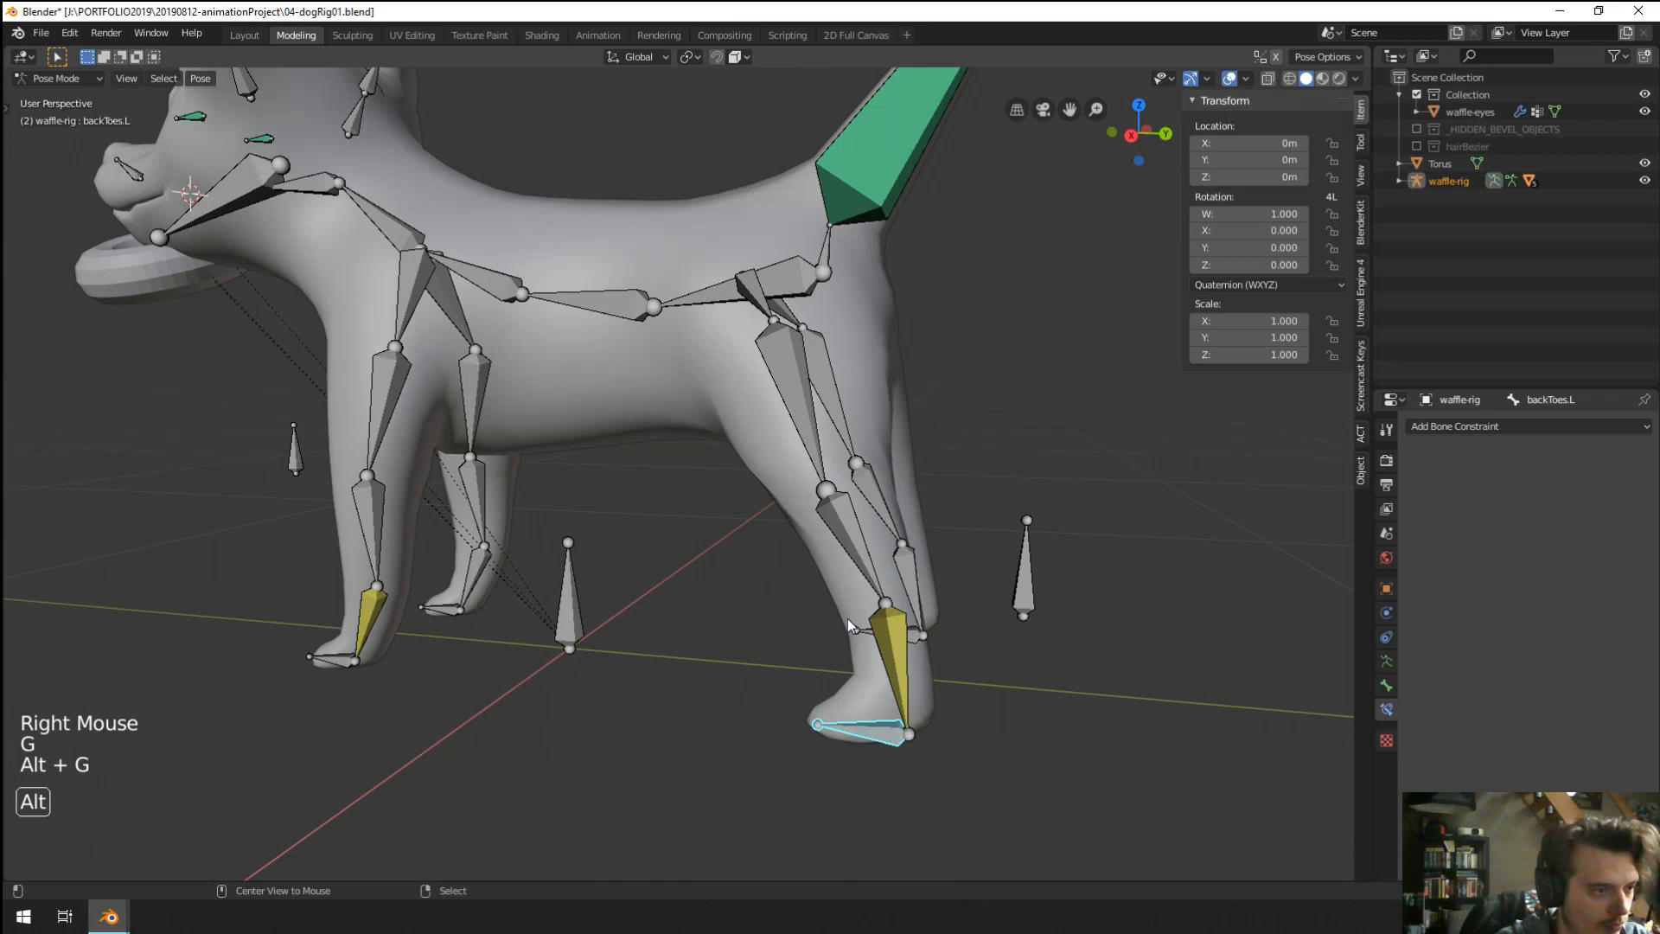
Clear the parent of CTRL-backShinPoleTarget in Edit Mode and return to Pose Mode.
right_click(813, 470)
right_click(1023, 566)
key(Tab)
key(alt+p)
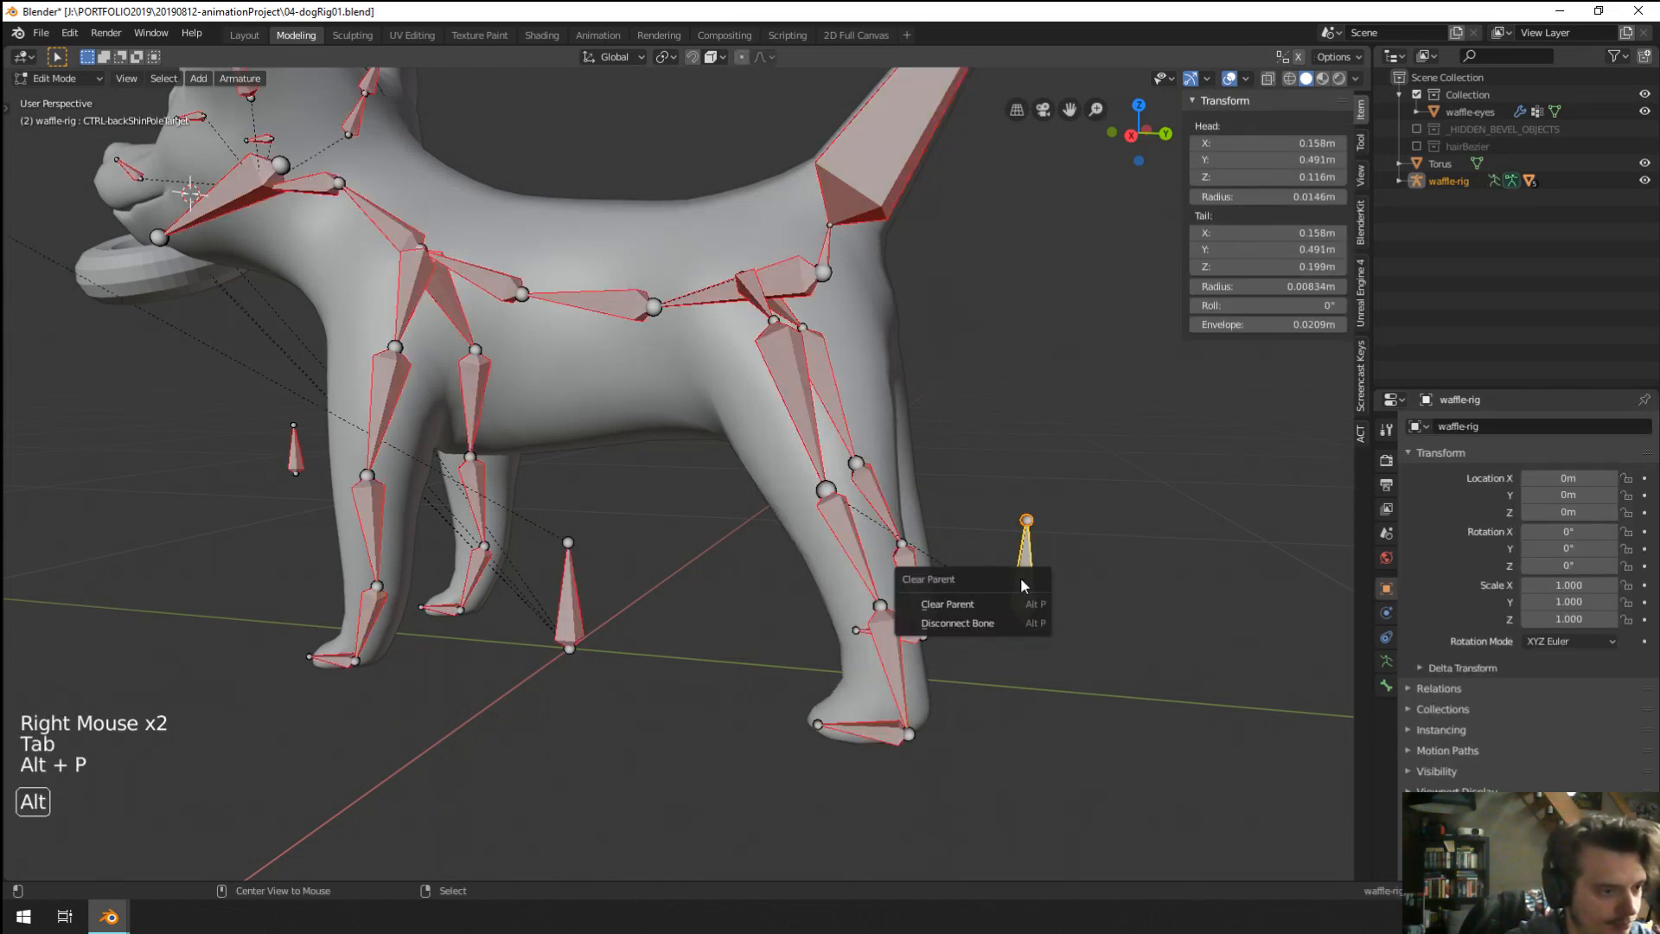
click(947, 604)
key(Tab)
Test-move backToes.L with the unparented pole target, check the backPaw.L bend from behind, and clear the backToes.L location.
scroll(885, 636, down, 1)
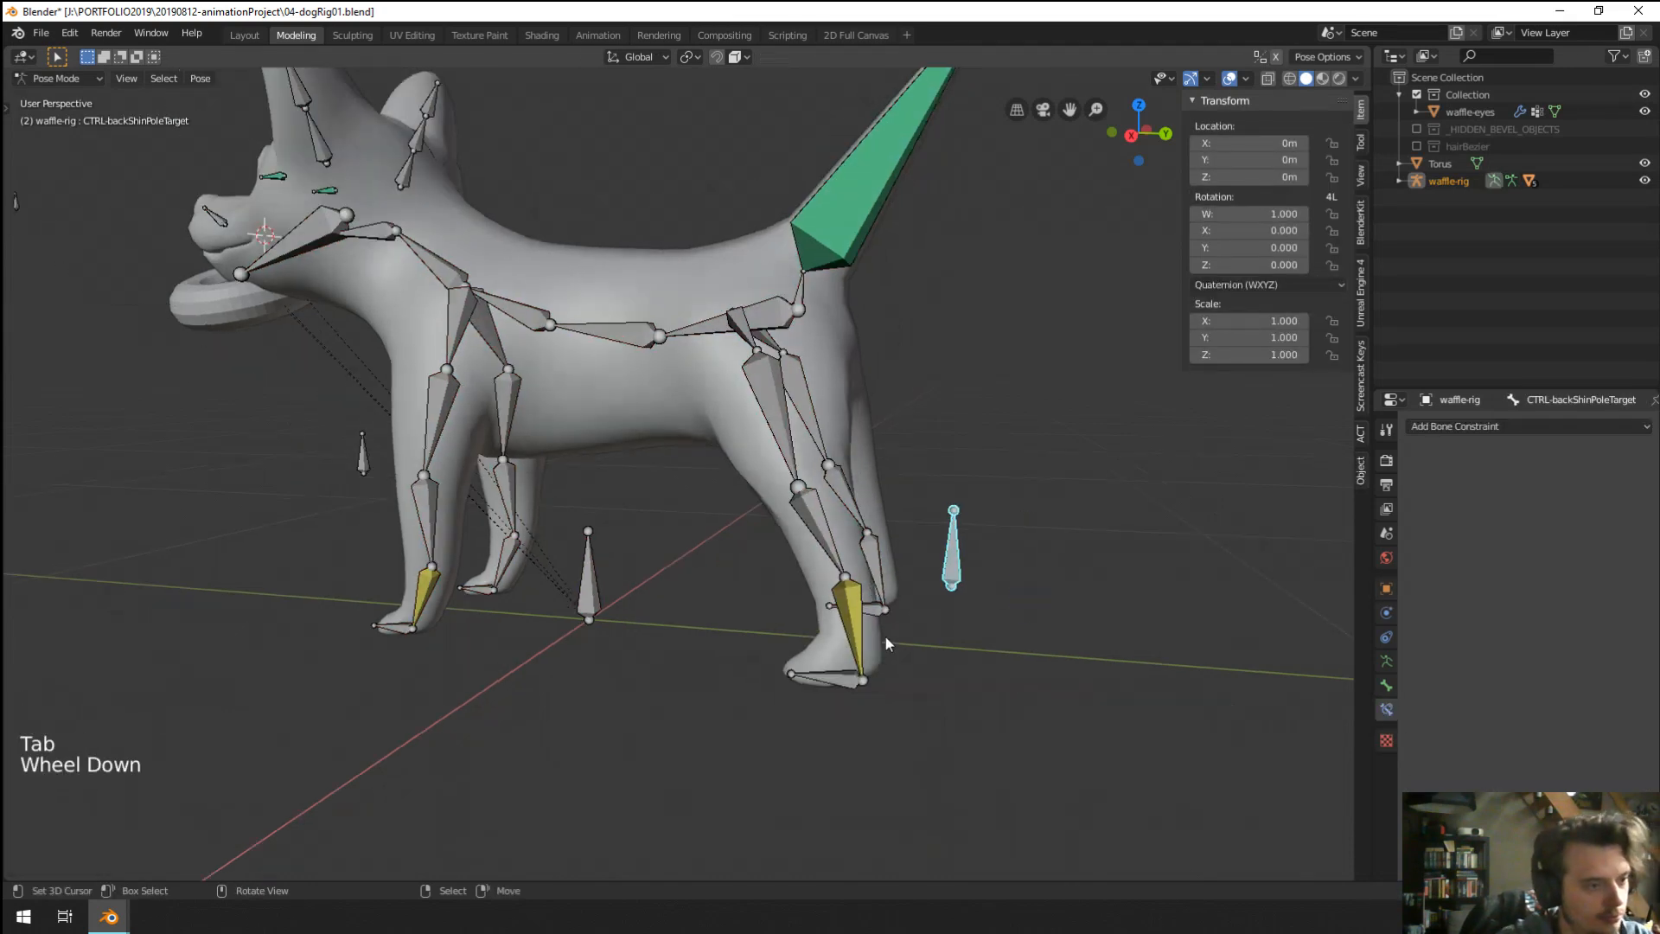
middle_drag(886, 636, 918, 631)
right_click(917, 629)
key(g)
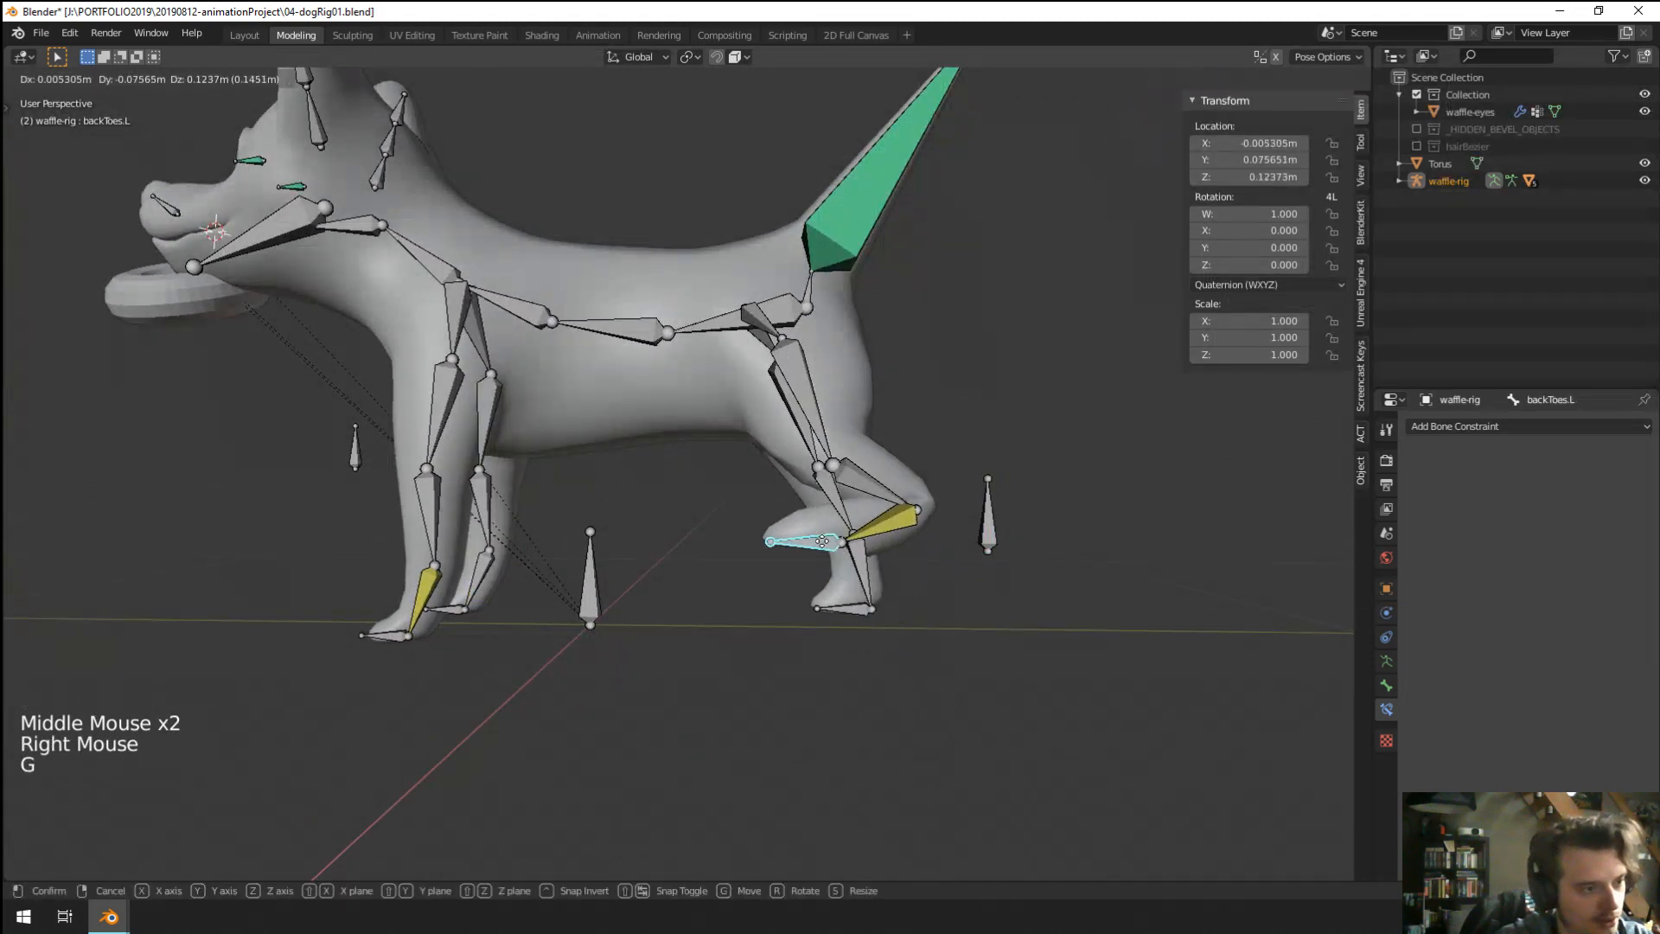
click(822, 541)
middle_drag(822, 541, 614, 595)
right_click(610, 603)
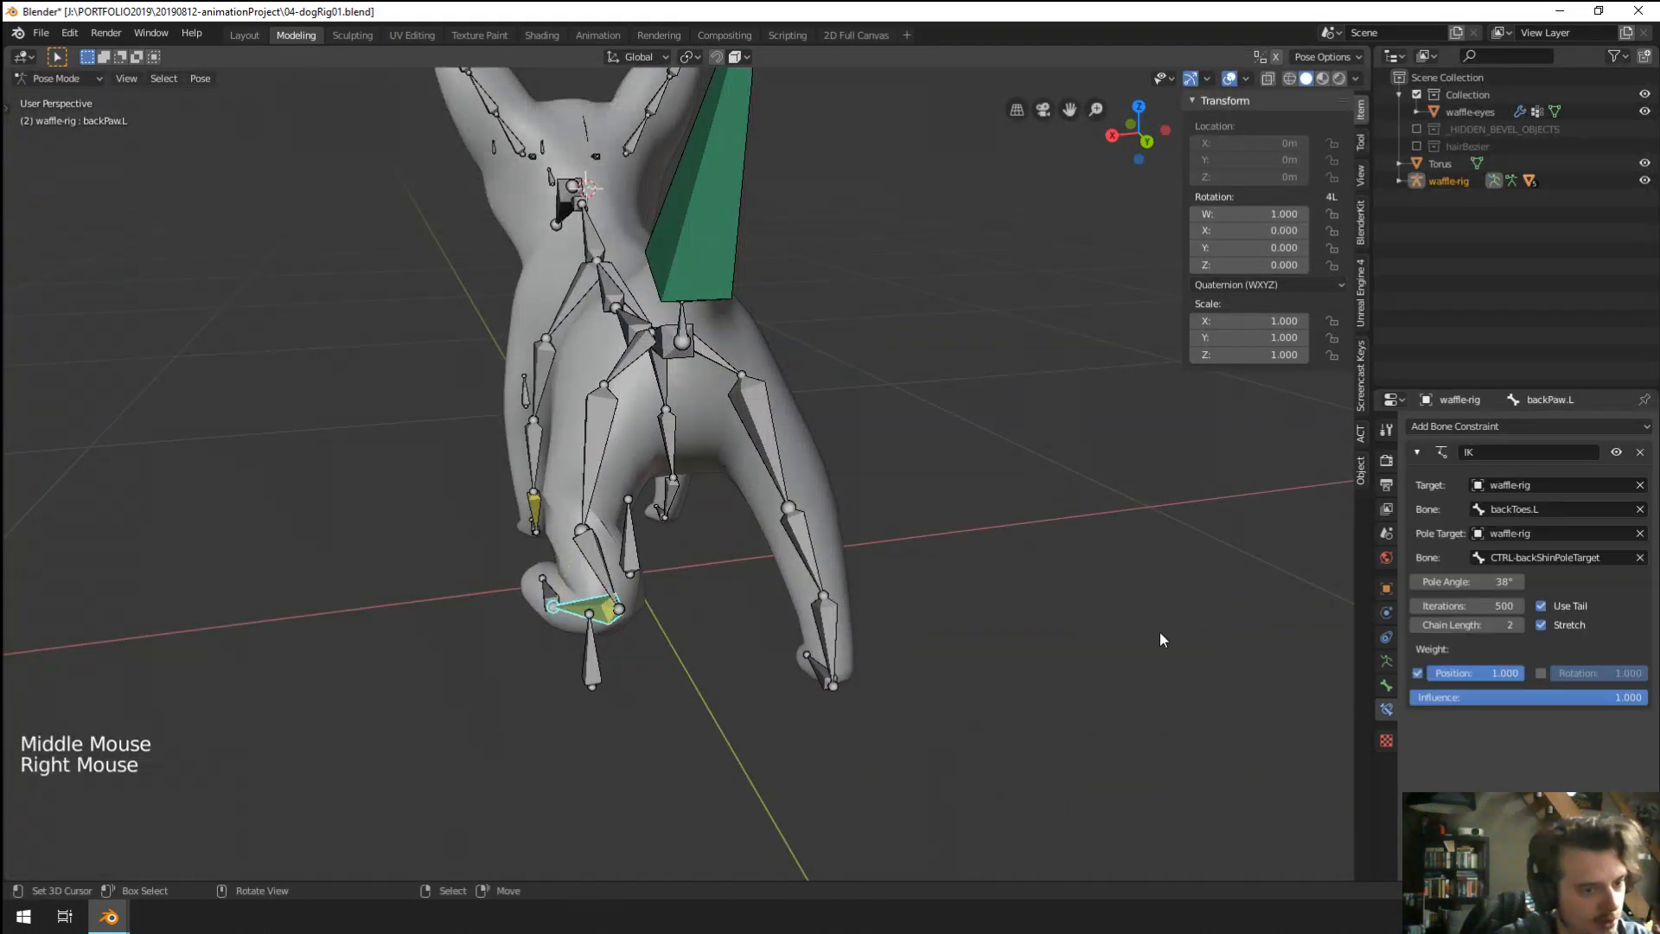
middle_drag(865, 623, 766, 619)
right_click(754, 585)
key(alt+g)
scroll(744, 610, down, 1)
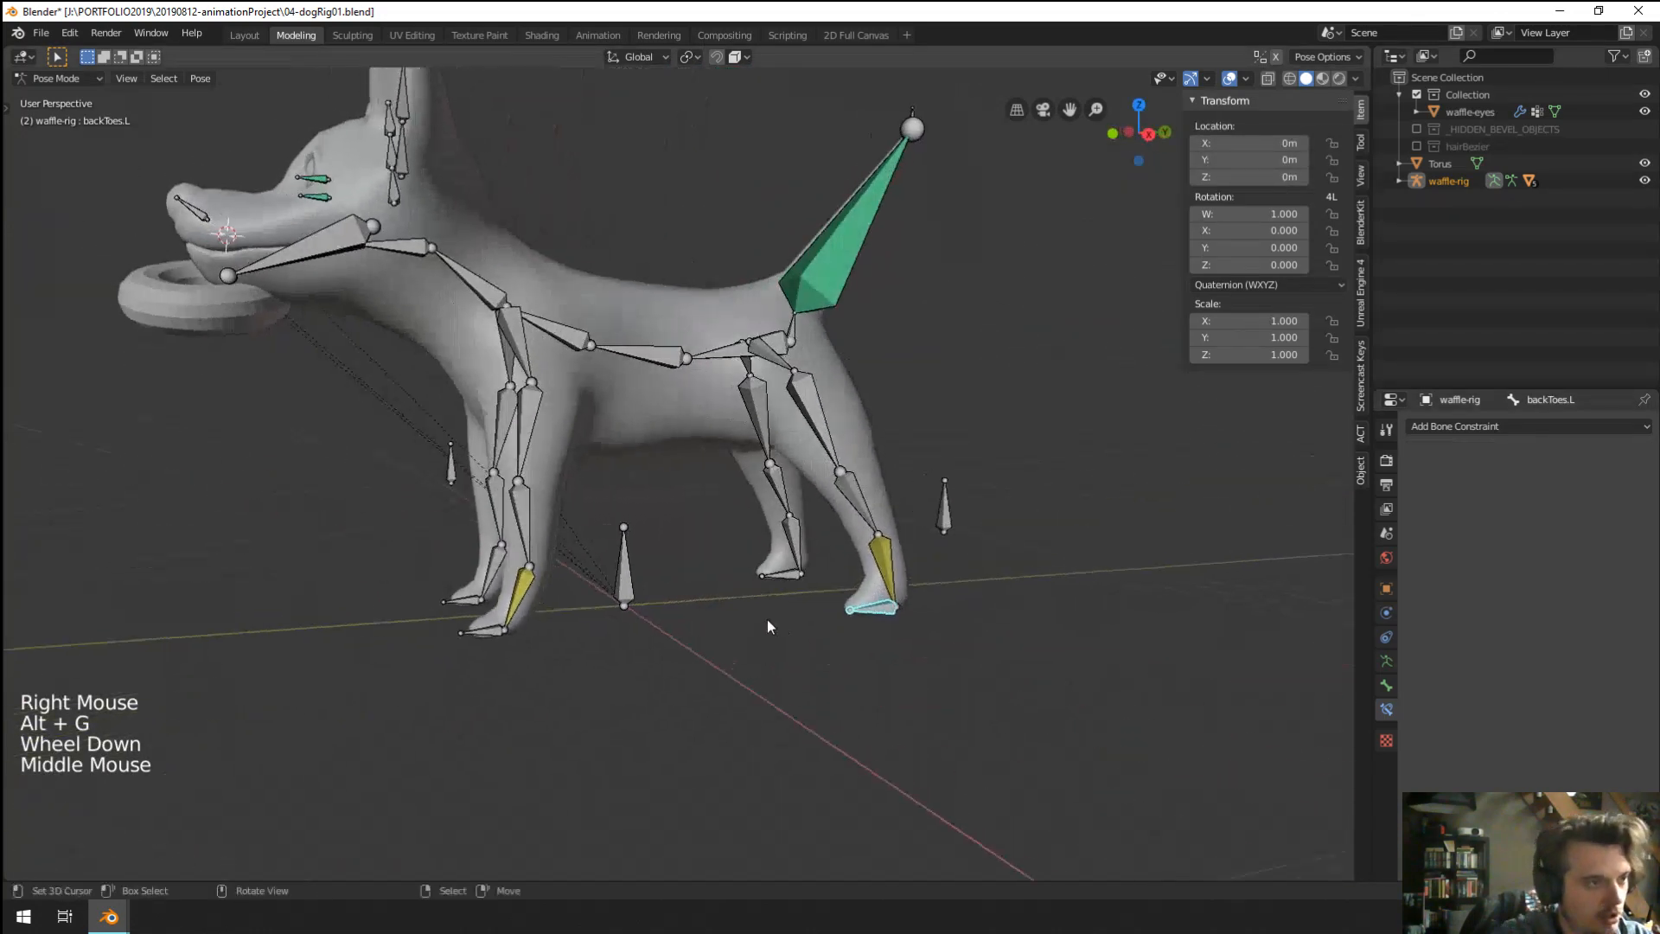
Select the tail.002 bone and try rotating it.
scroll(766, 619, down, 1)
right_click(875, 243)
key(r)
right_click(957, 302)
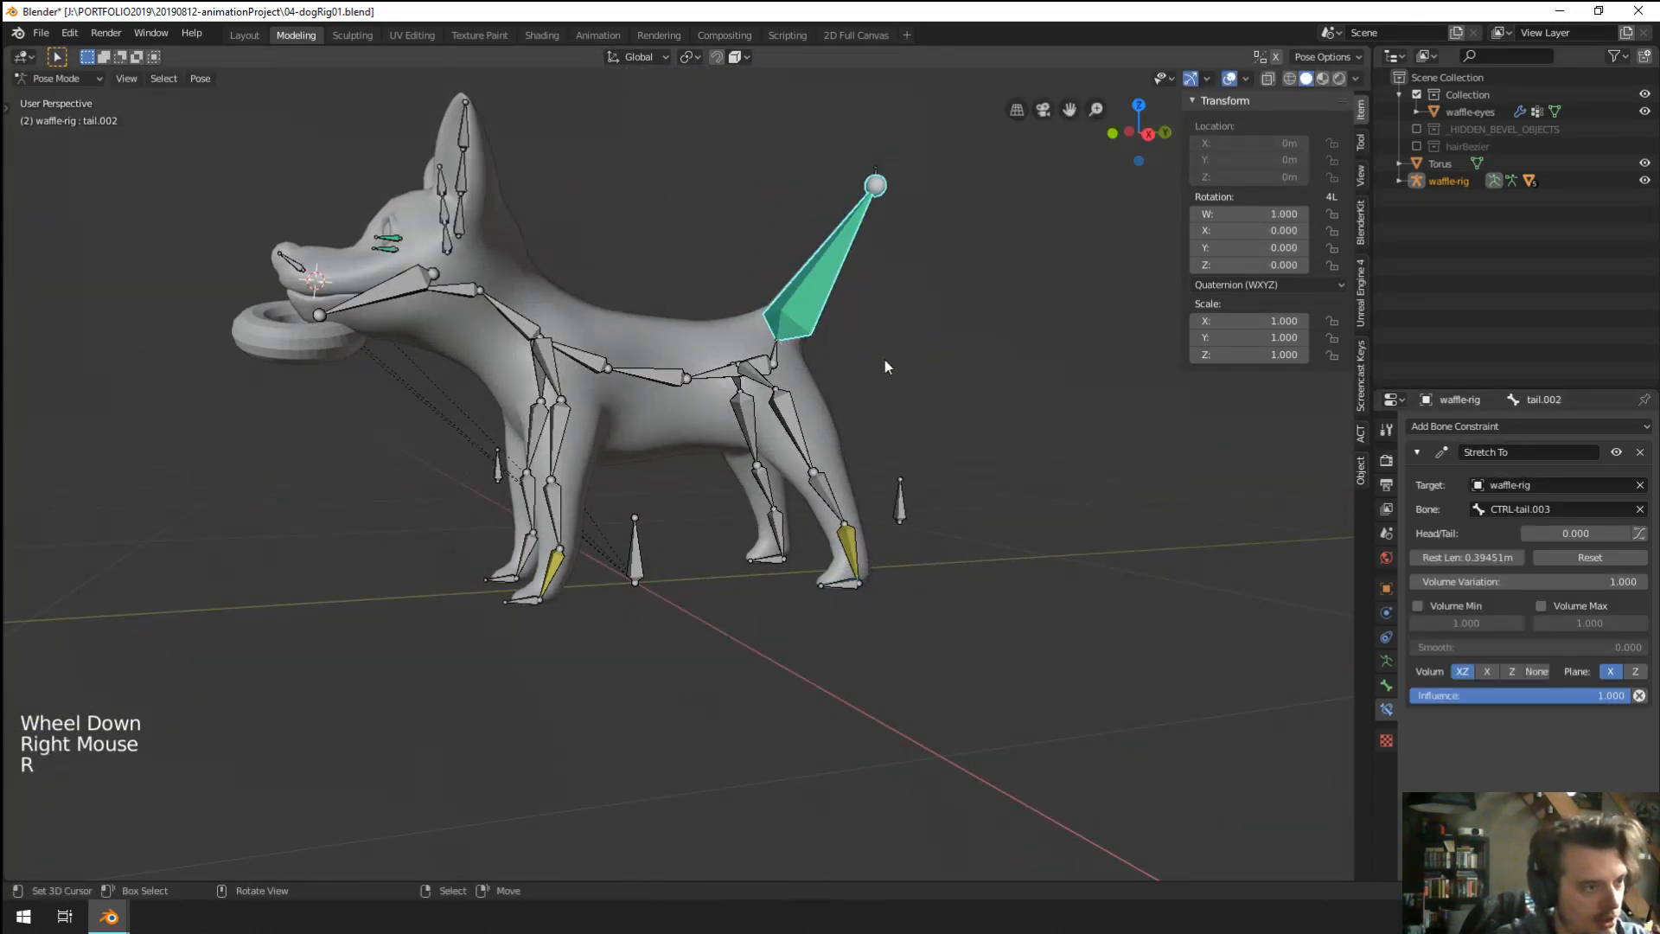
Test-move the CTRL-tail.003 bone with viewport overlays on and then hidden, cancelling each move.
middle_drag(882, 363, 871, 395)
right_click(912, 170)
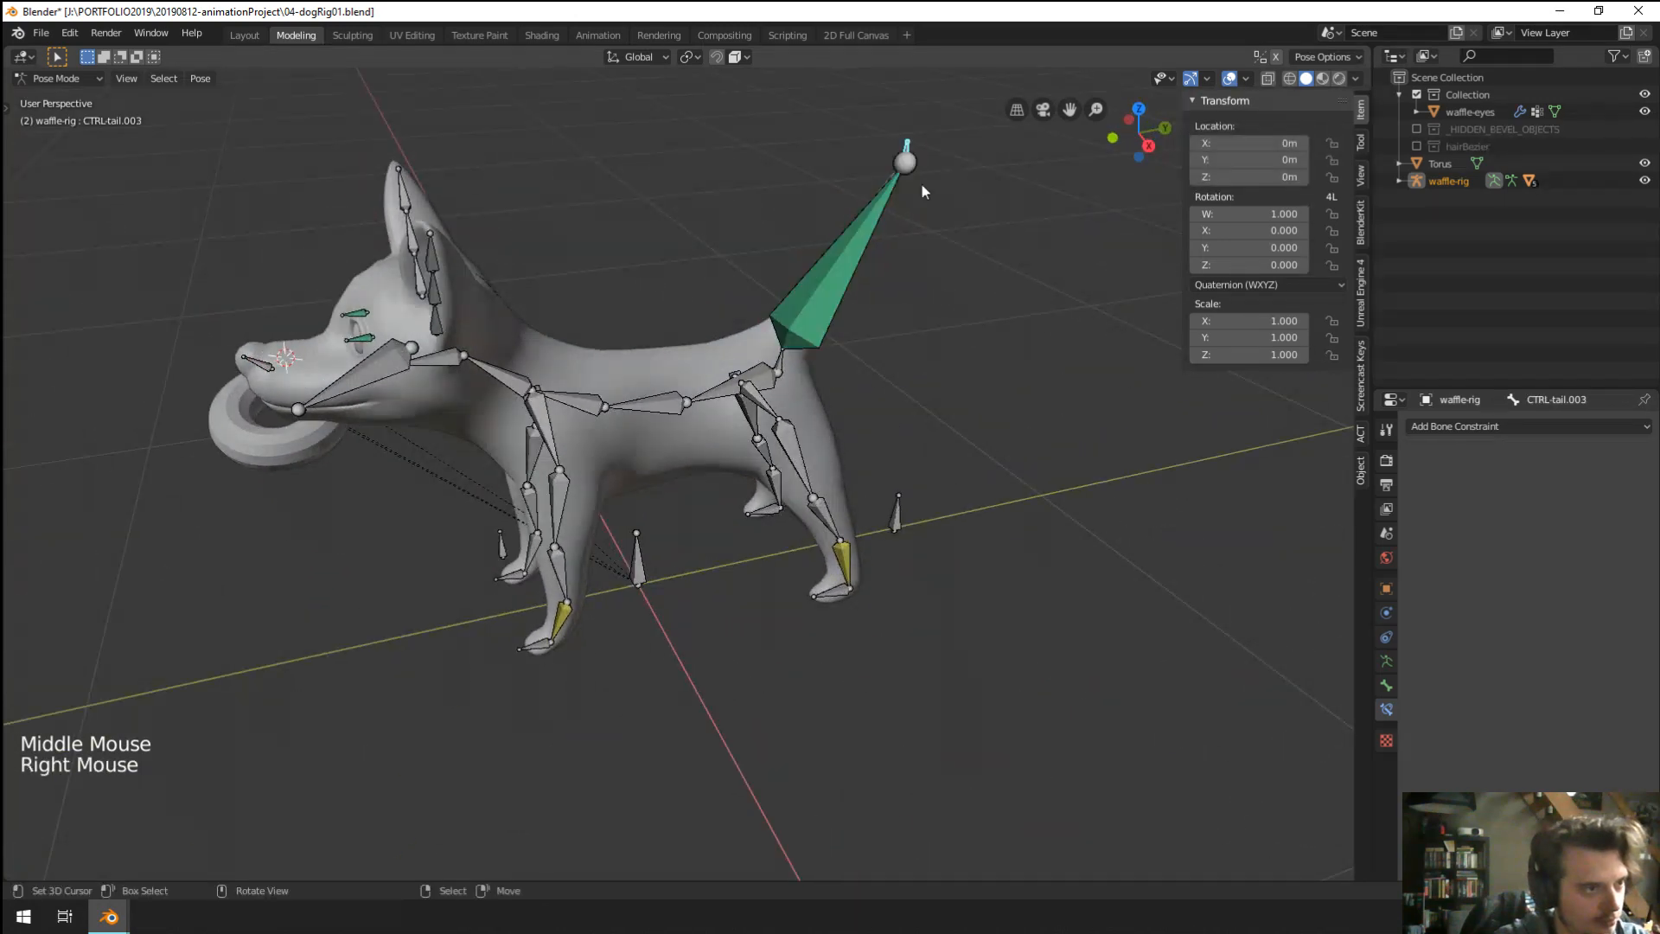
key(g)
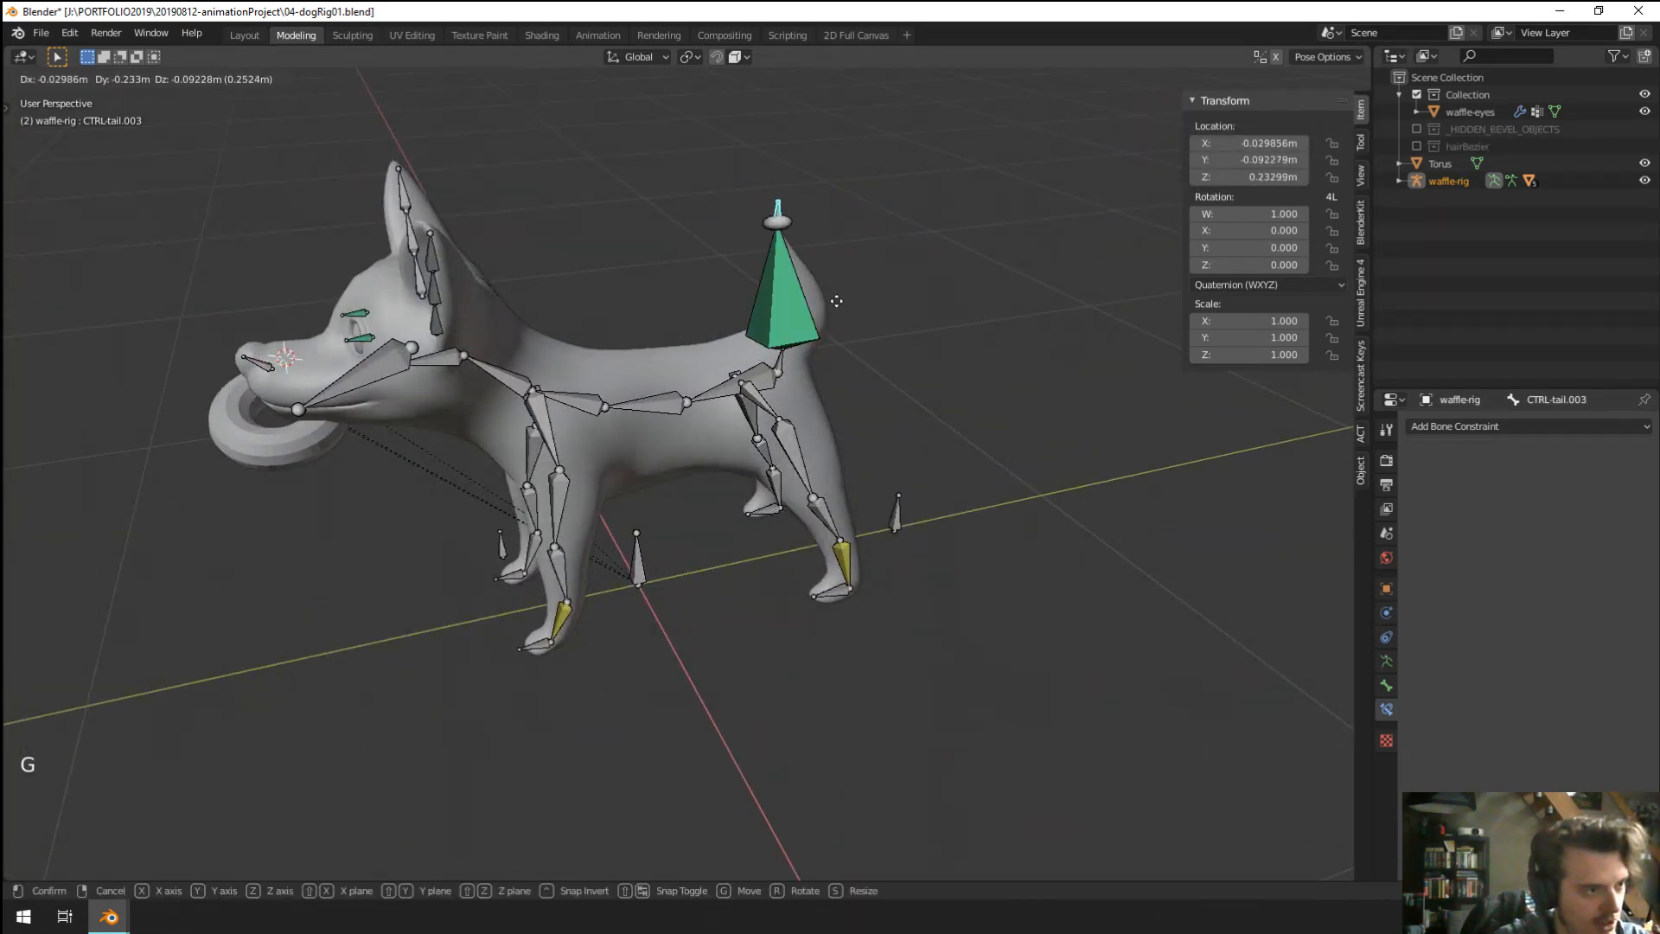
right_click(836, 301)
click(1227, 82)
key(g)
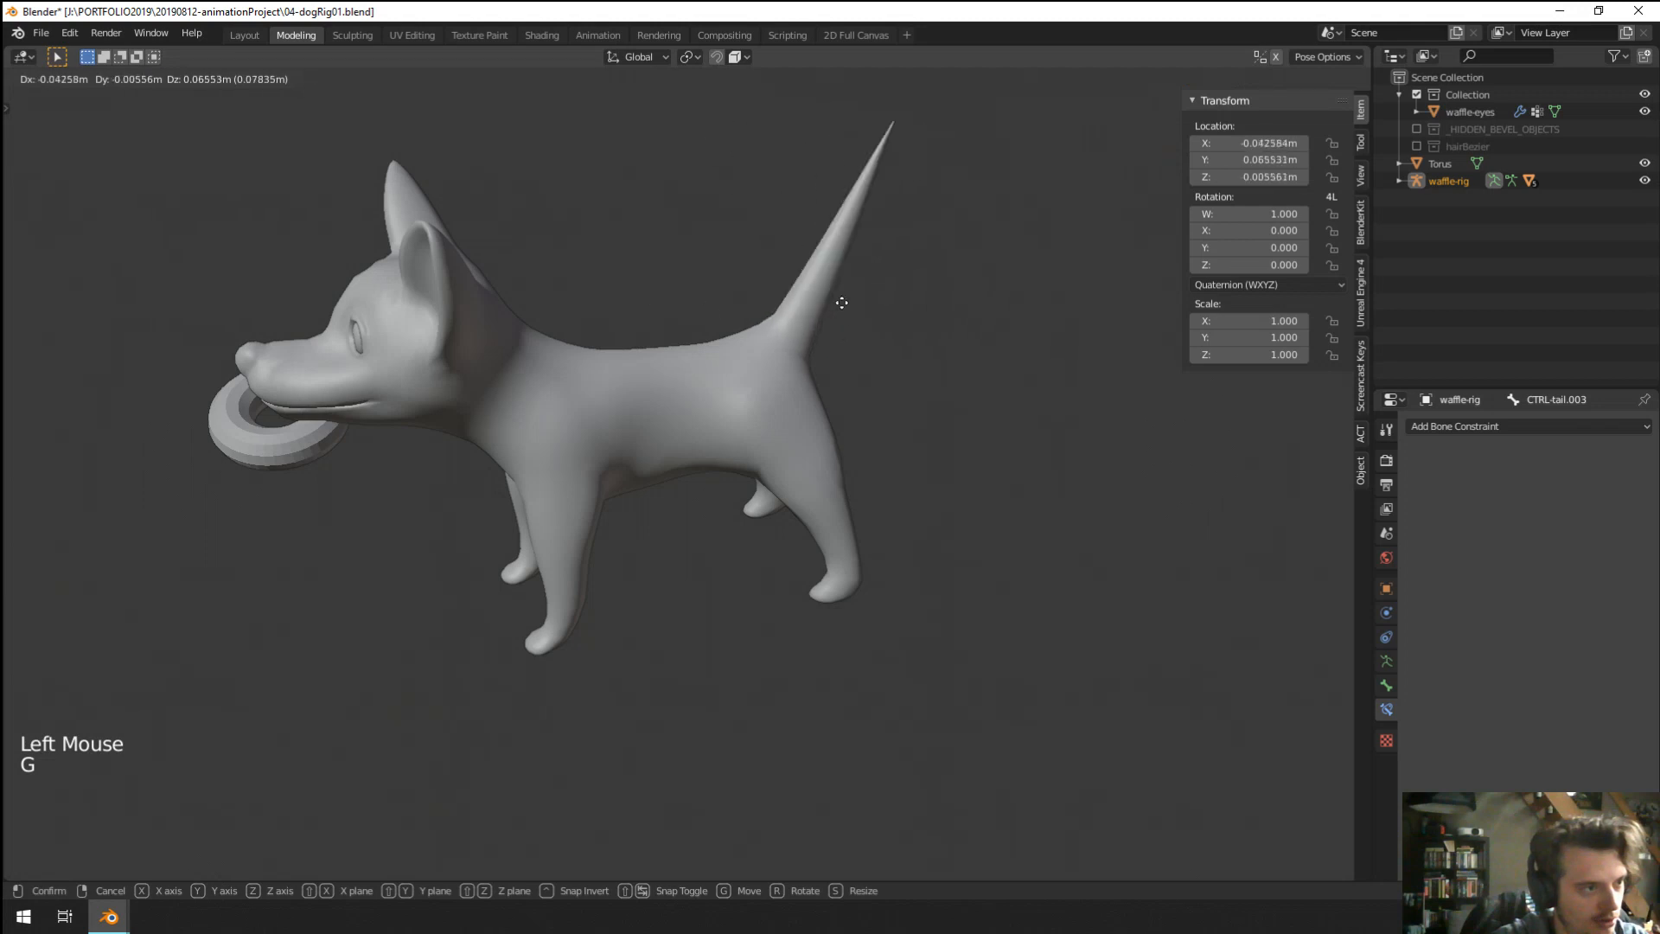
right_click(802, 348)
Test the tail deformation from the front by moving CTRL-tail.003 to both sides and rotating it -22.8°.
middle_drag(800, 350, 904, 363)
middle_drag(904, 364, 1001, 372)
key(g)
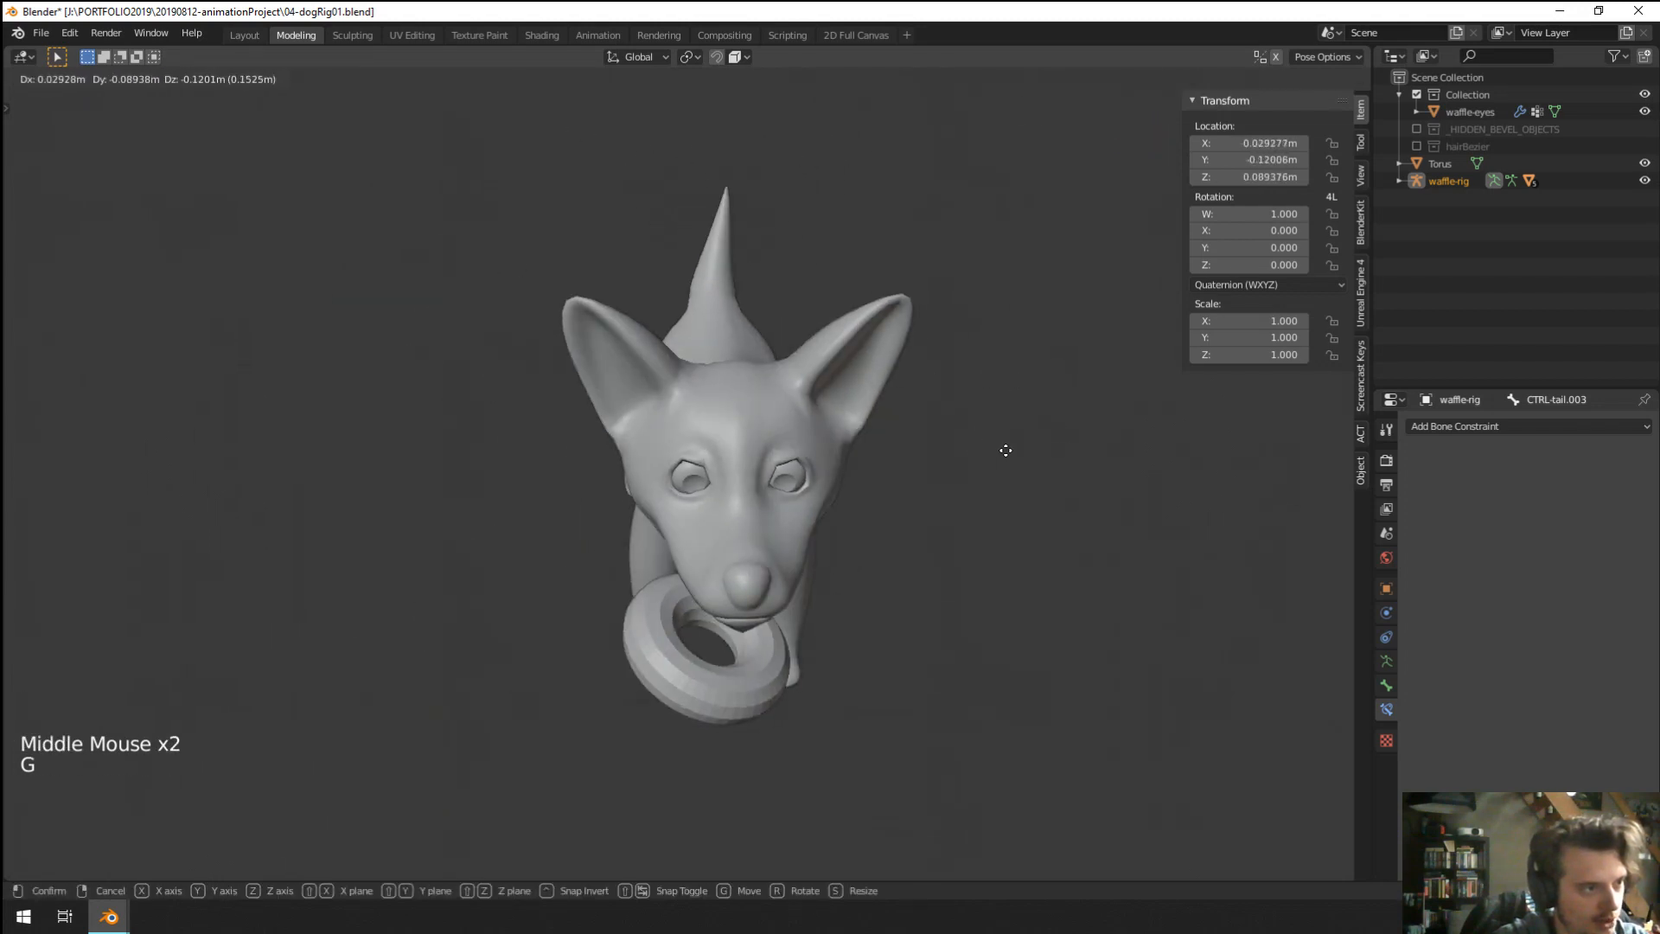
click(1116, 440)
key(r)
click(1061, 280)
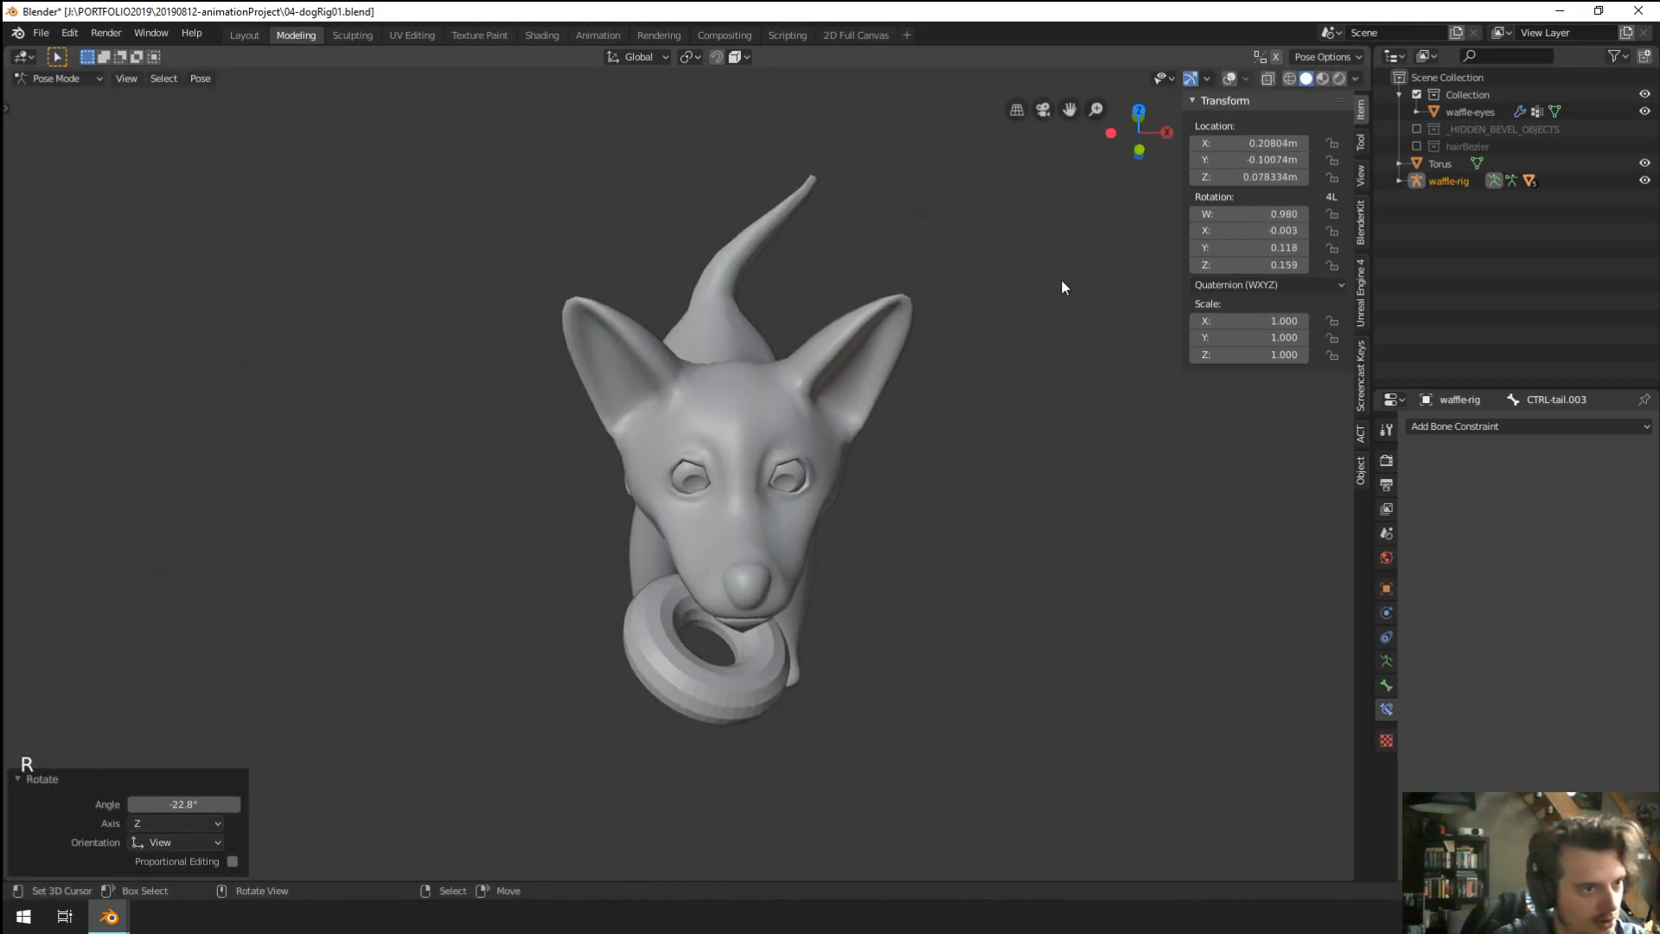
key(g)
click(899, 331)
key(r)
right_click(874, 198)
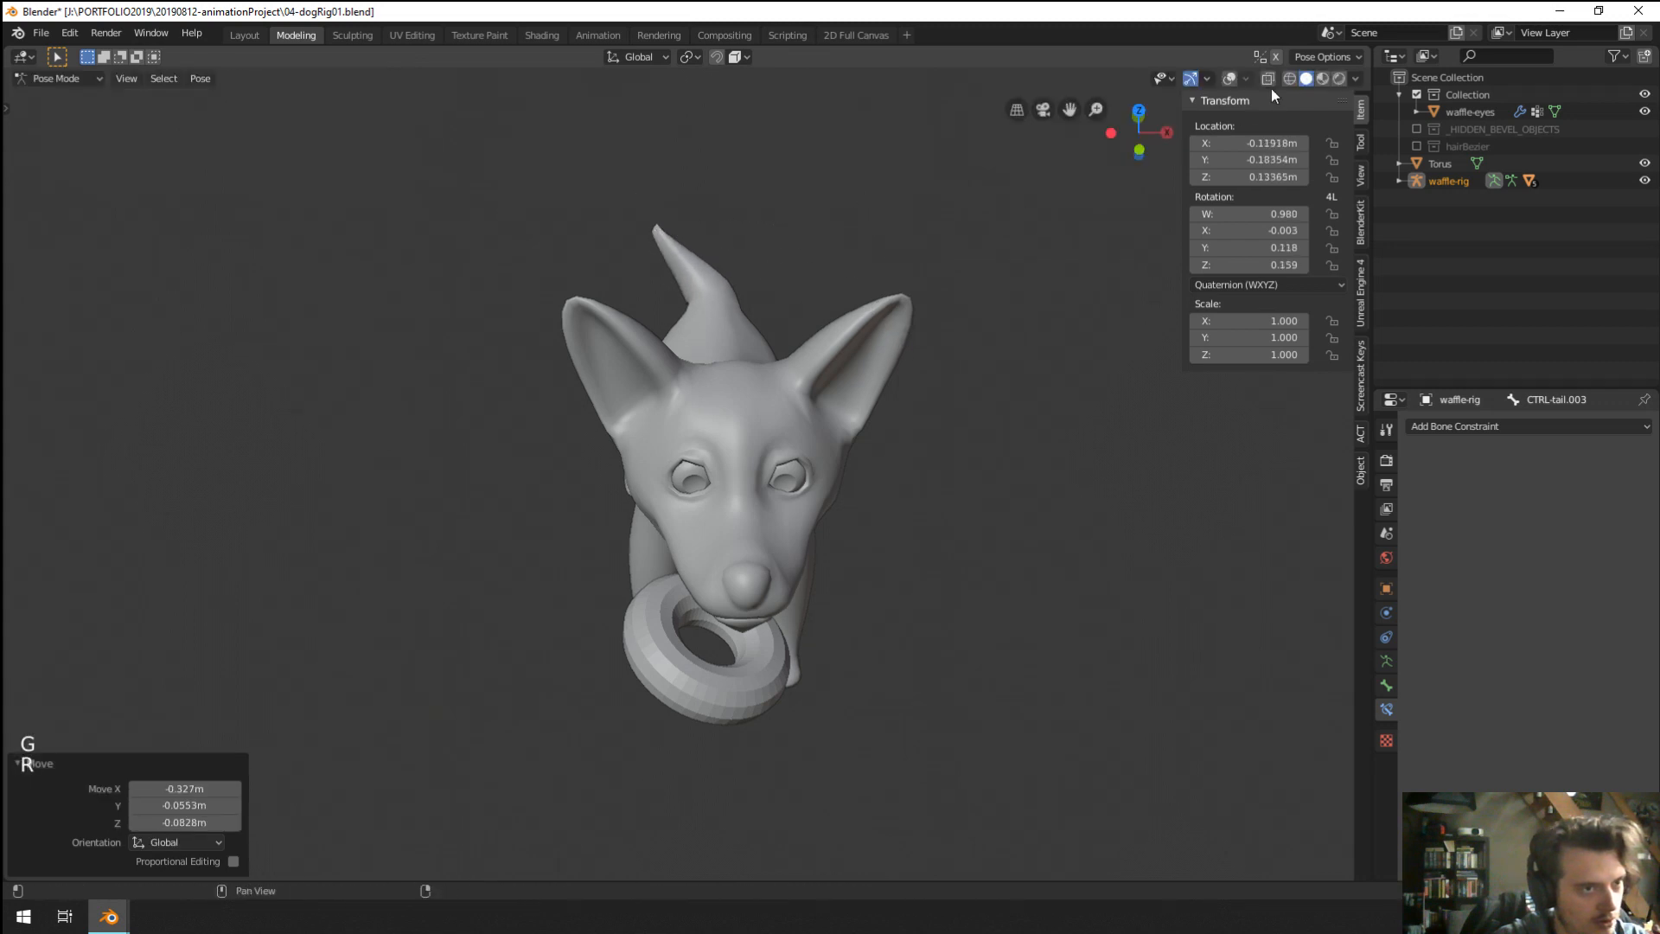
Show the viewport overlays again and try rotating the tail.002 bone at the bent tail.
click(1230, 78)
shift+middle_drag(780, 251, 752, 363)
middle_drag(752, 363, 723, 481)
scroll(676, 482, up, 3)
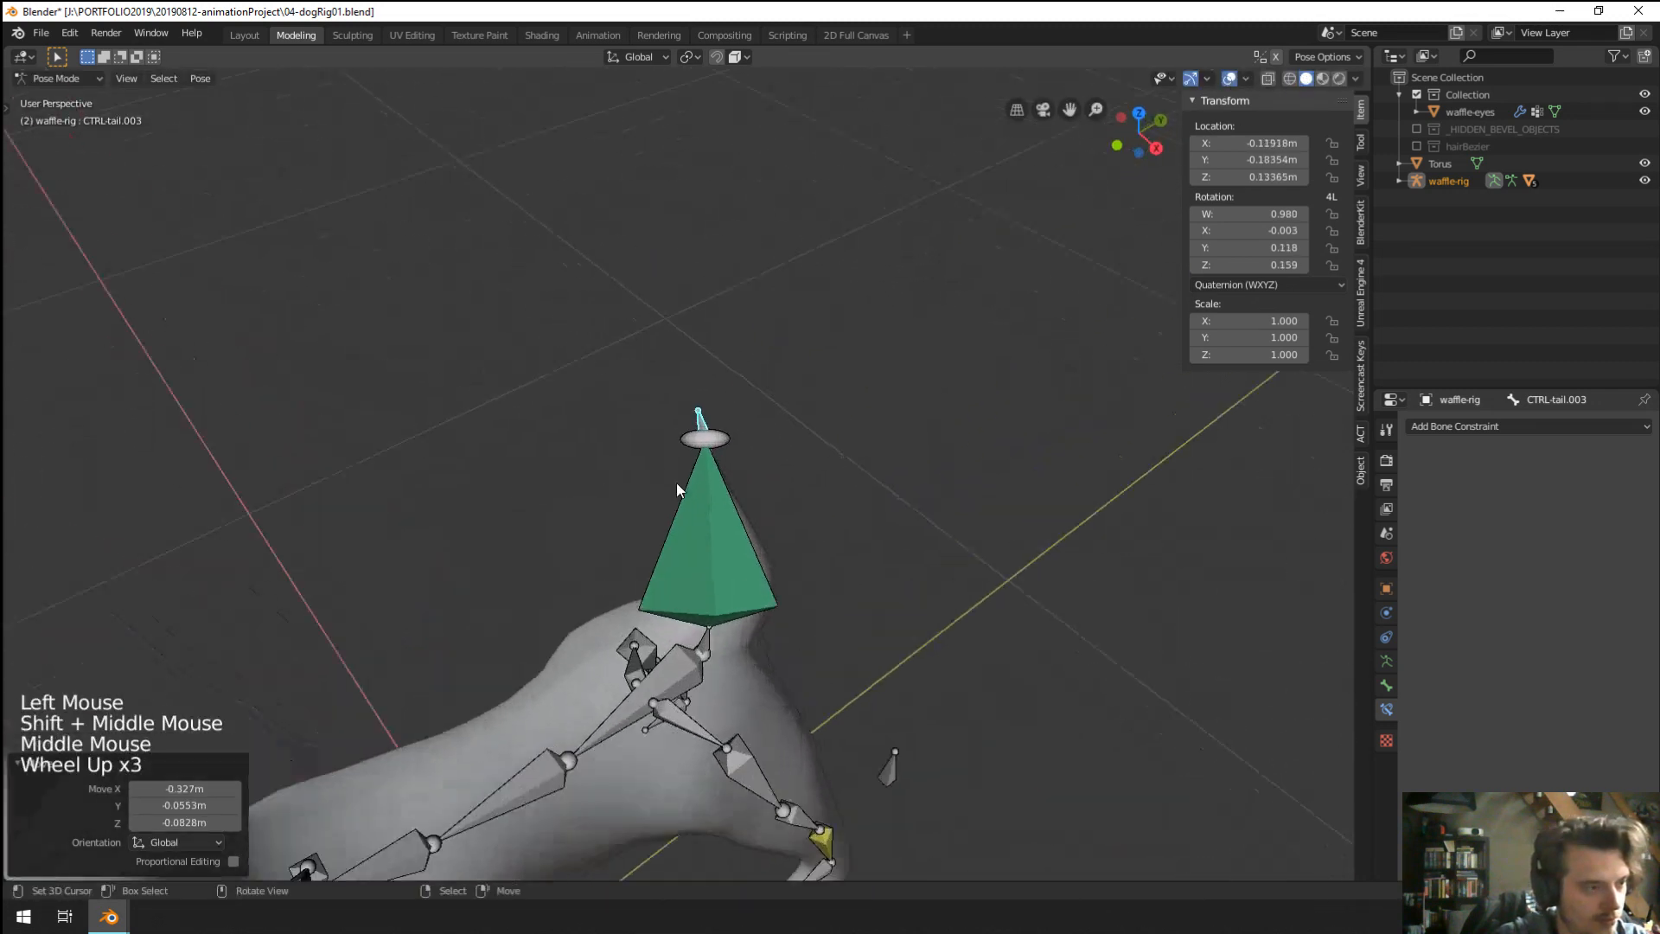
scroll(677, 483, up, 1)
right_click(709, 554)
key(r)
right_click(822, 485)
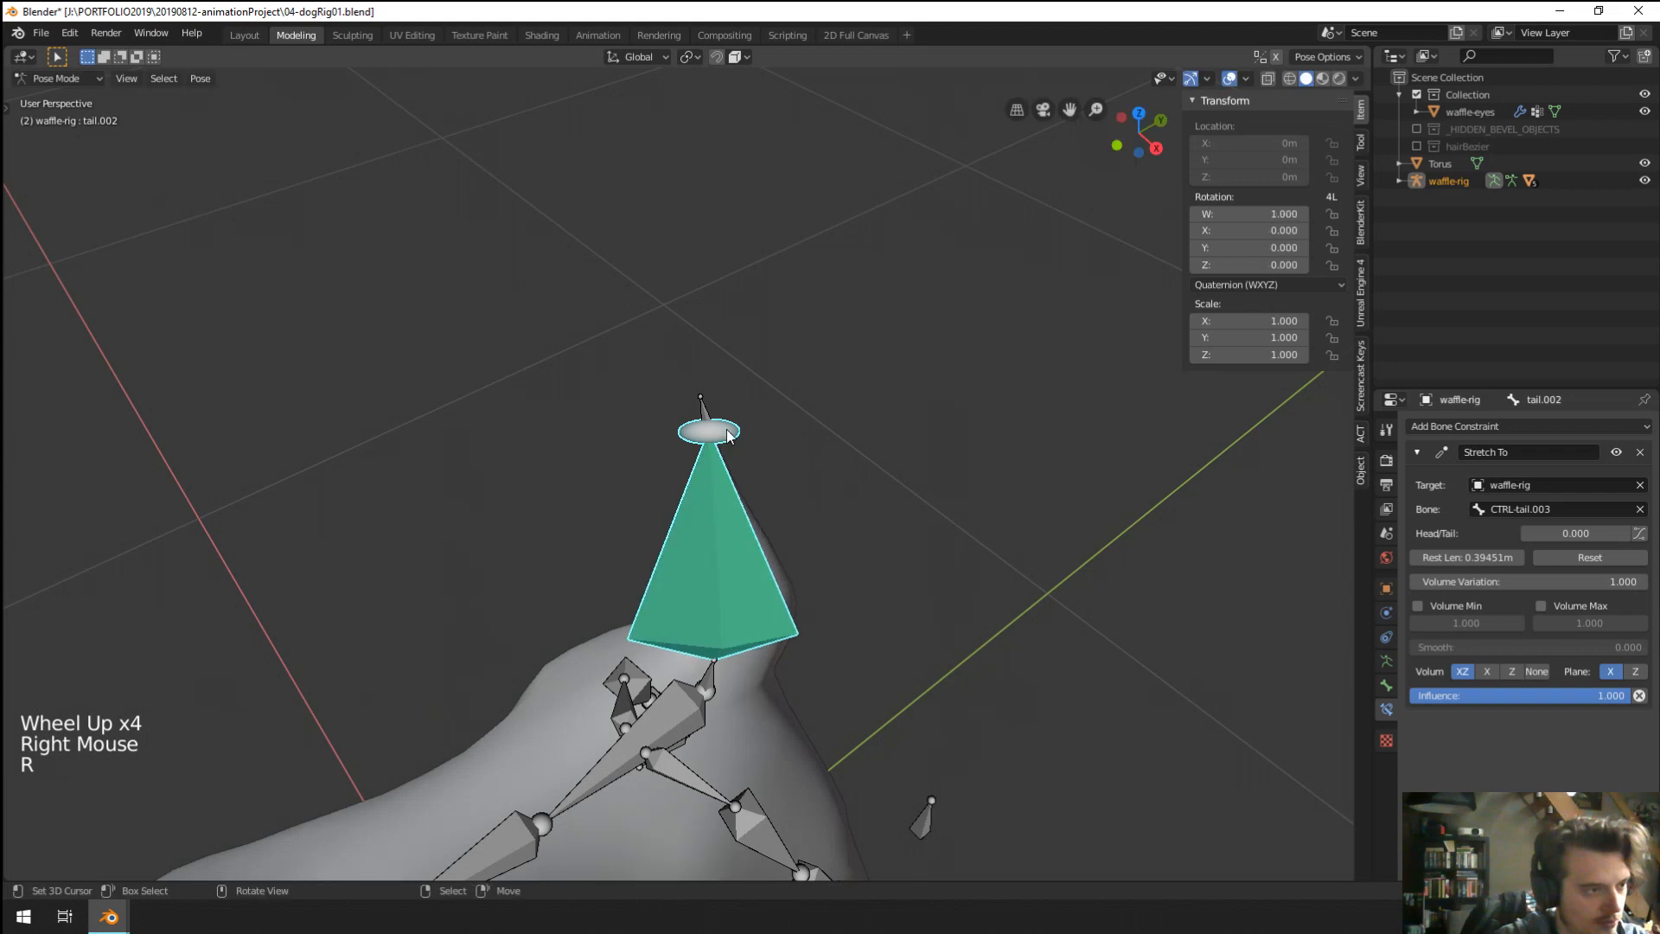
Try rotating CTRL-tail.003, cancel it, and clear the bone's location.
right_click(709, 414)
key(r)
right_click(727, 569)
middle_drag(726, 569, 713, 449)
right_click(697, 381)
key(alt+g)
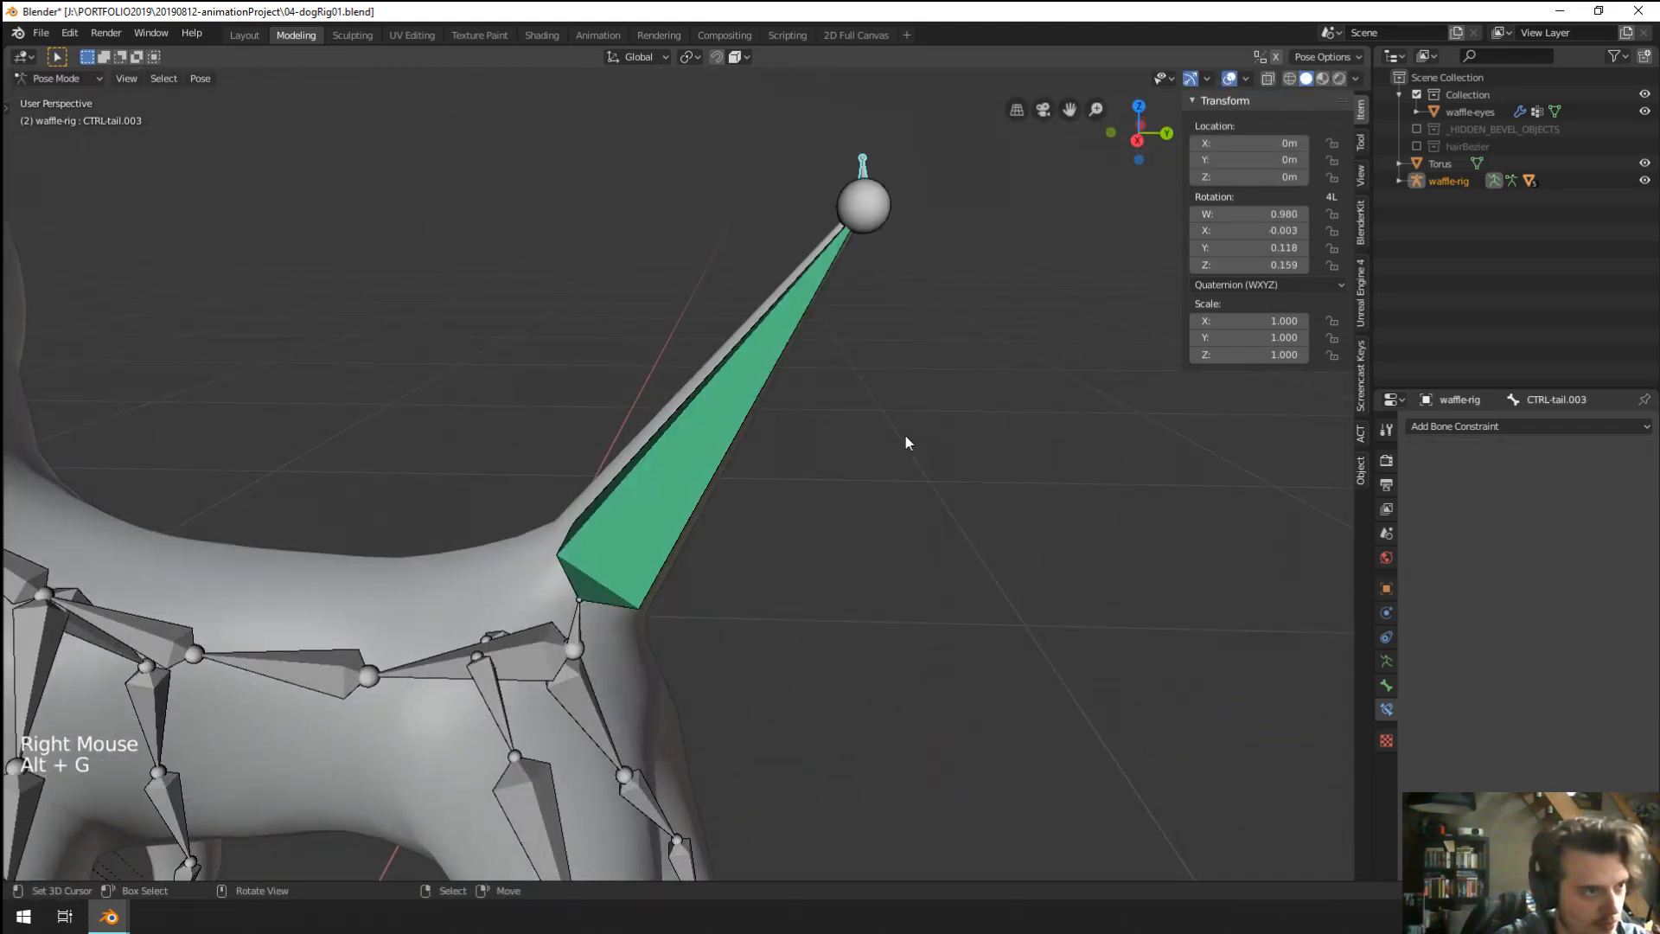
Test-move CTRL-tail.003 forward over the back, then sideways, to bend the tail.
key(g)
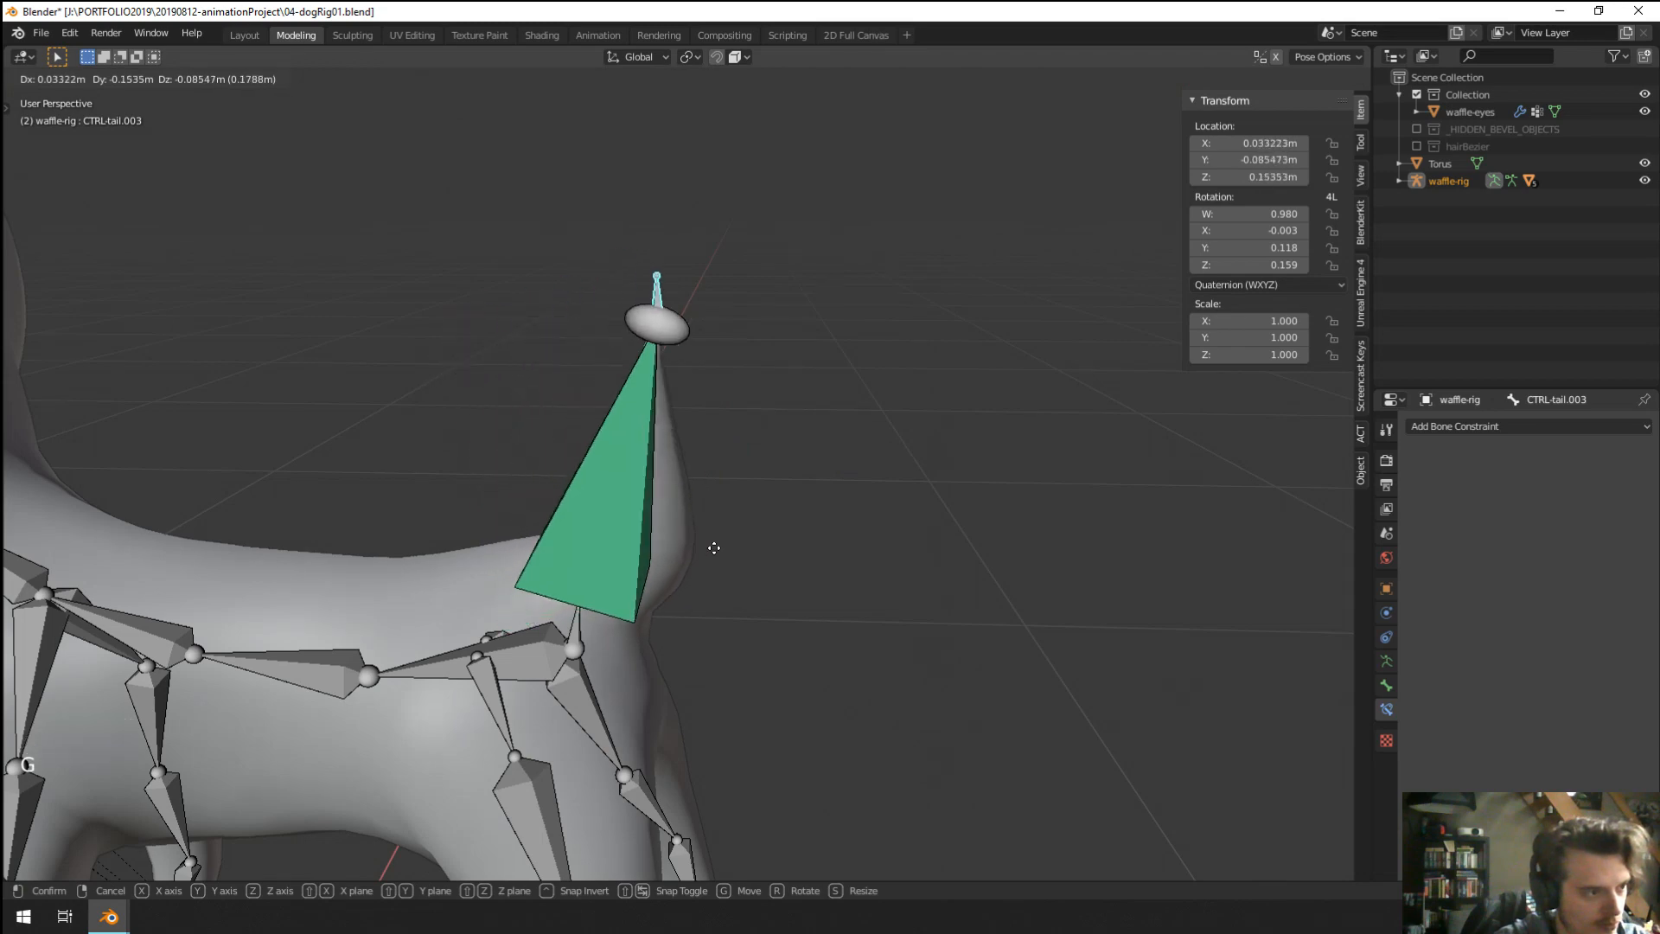
click(569, 558)
middle_drag(569, 558, 715, 567)
key(g)
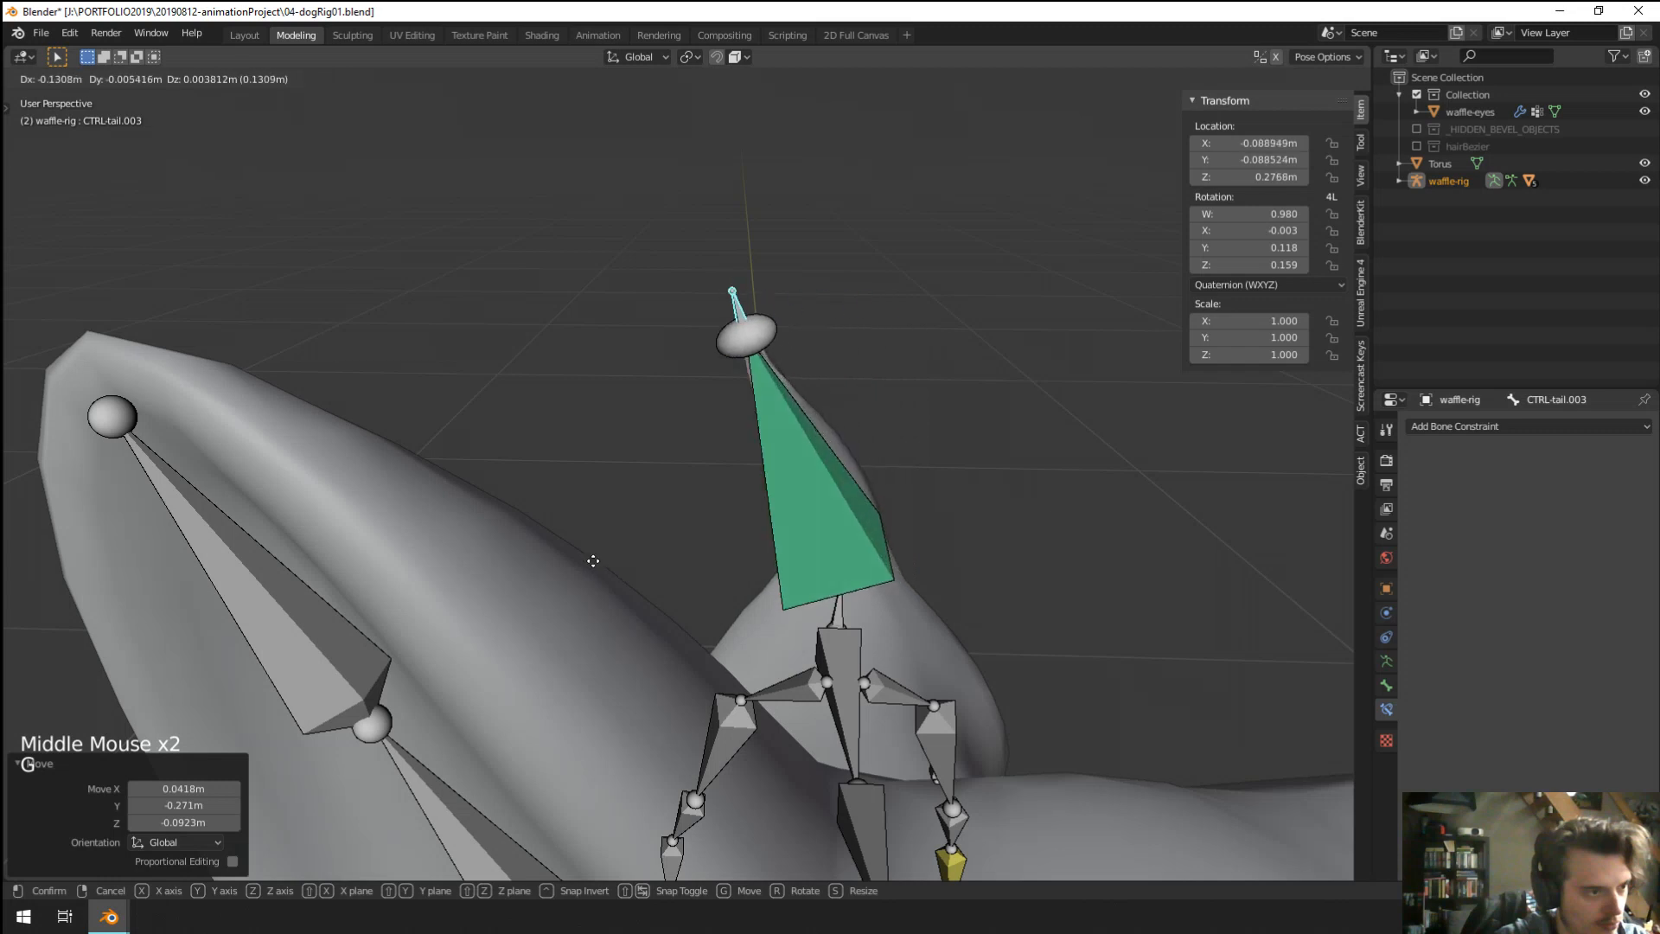
click(687, 563)
Try rotating the tail.001 bone at the tail's base around the global Z axis.
mouse_move(687, 563)
middle_down()
mouse_move(729, 553)
mouse_move(703, 576)
middle_up()
right_click(703, 576)
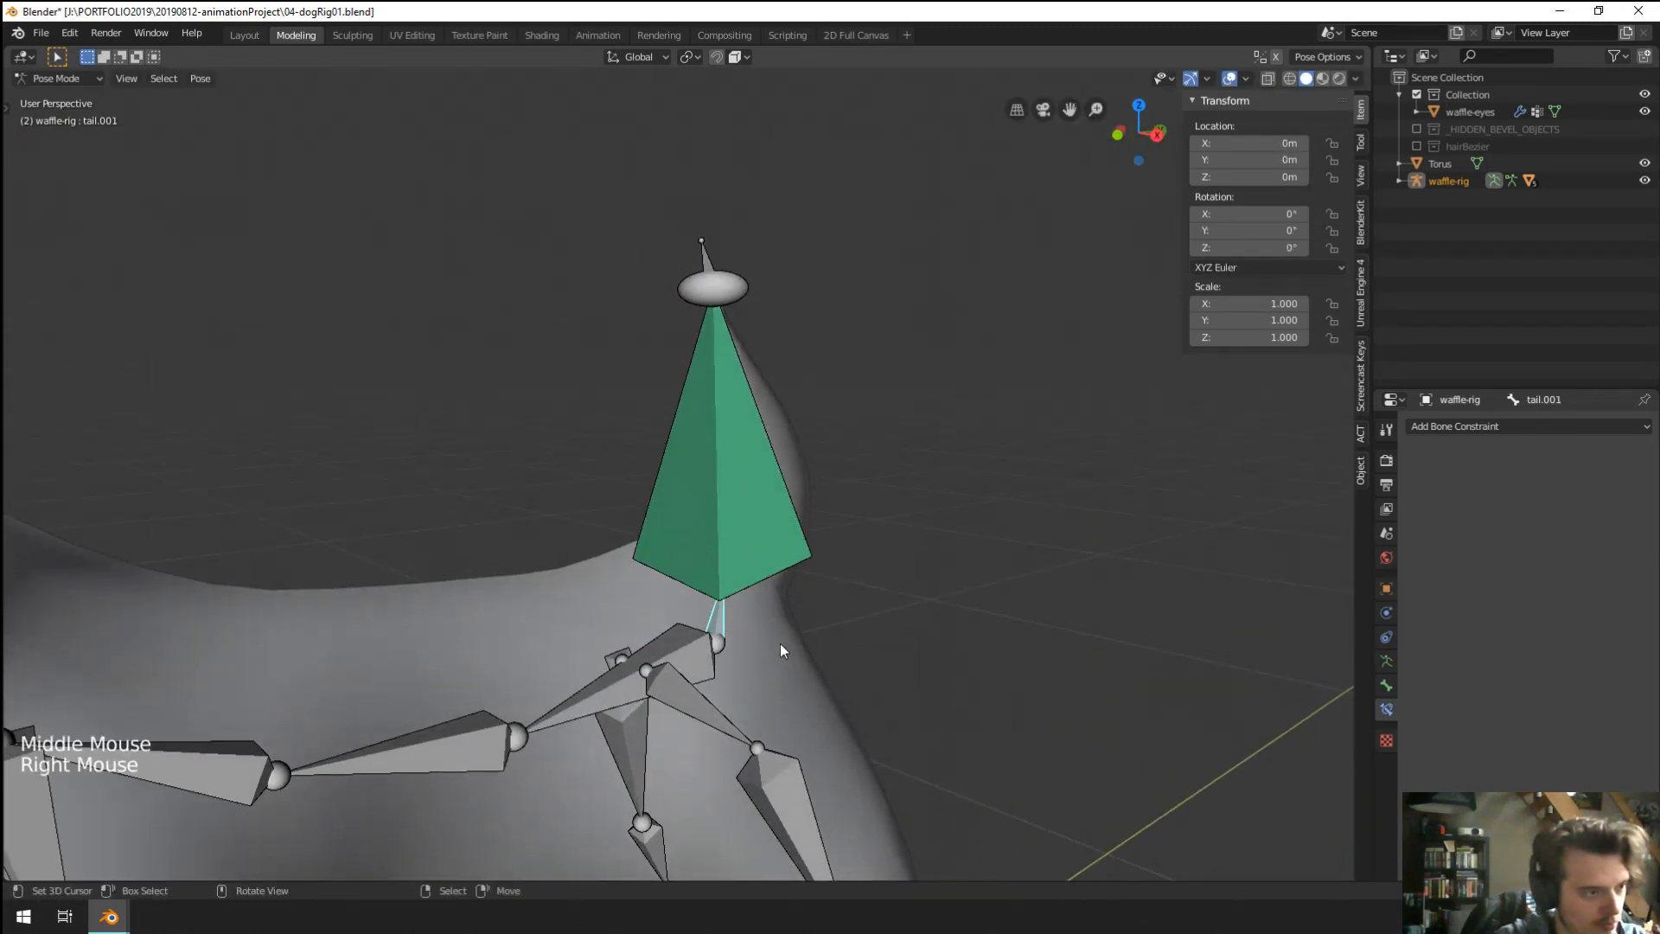
key(r)
key(z)
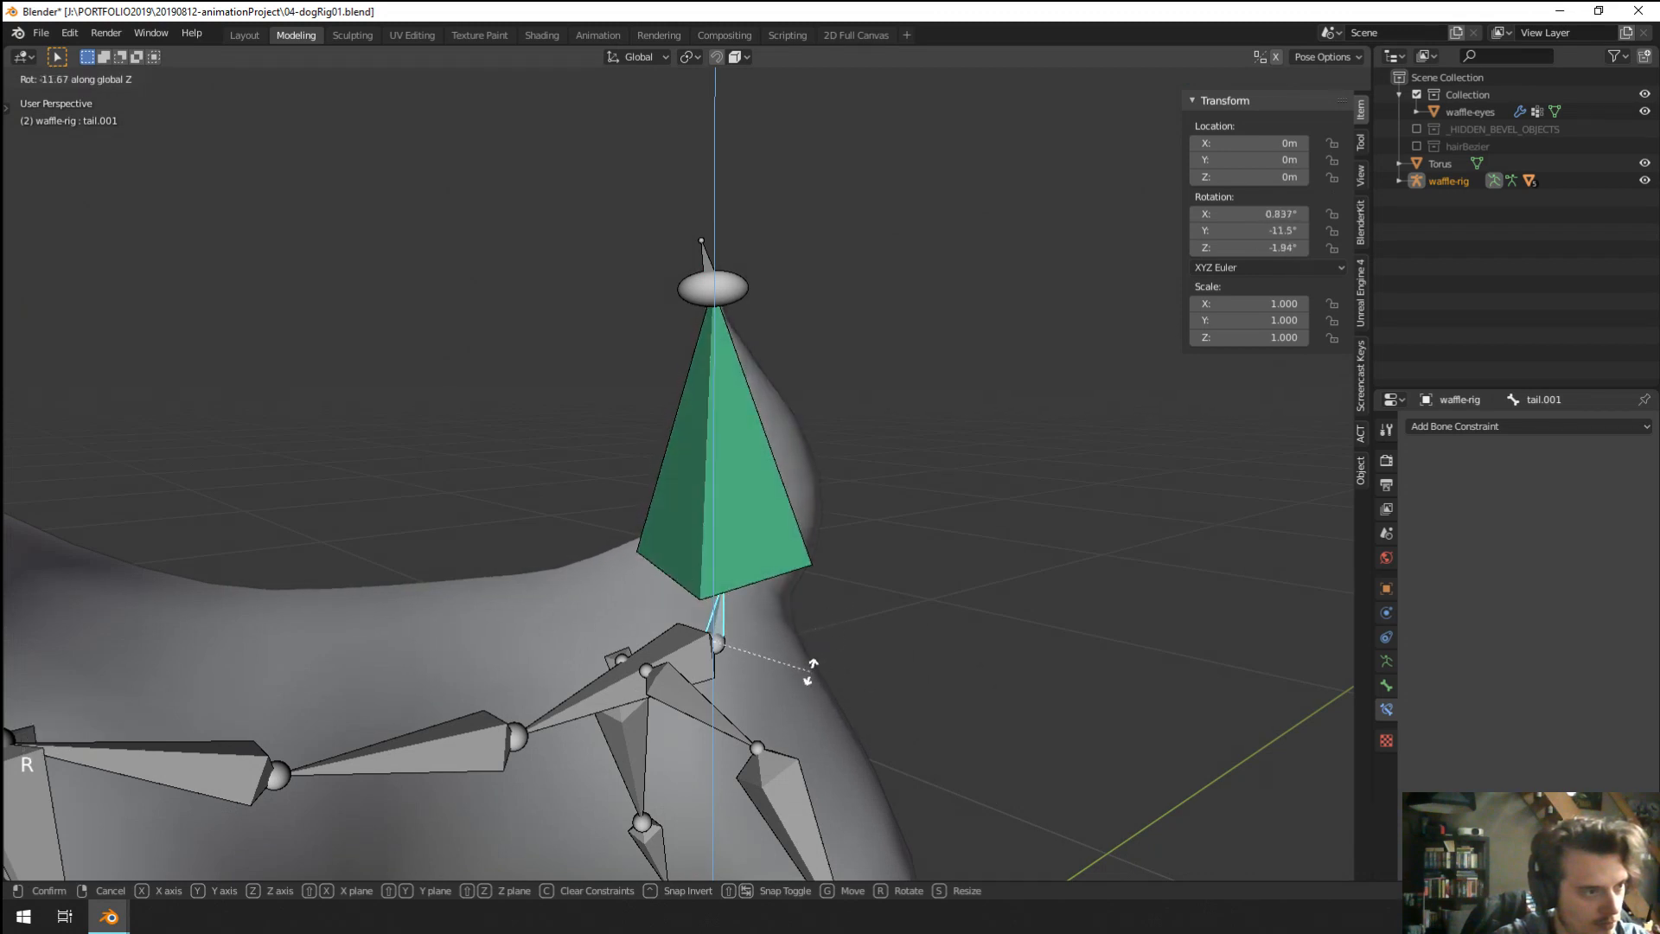
right_click(810, 671)
Add CTRL-tail.003 to the tail.001 selection and test-rotate both bones around the global Z axis.
middle_drag(811, 670, 685, 383)
shift+right_click(572, 258)
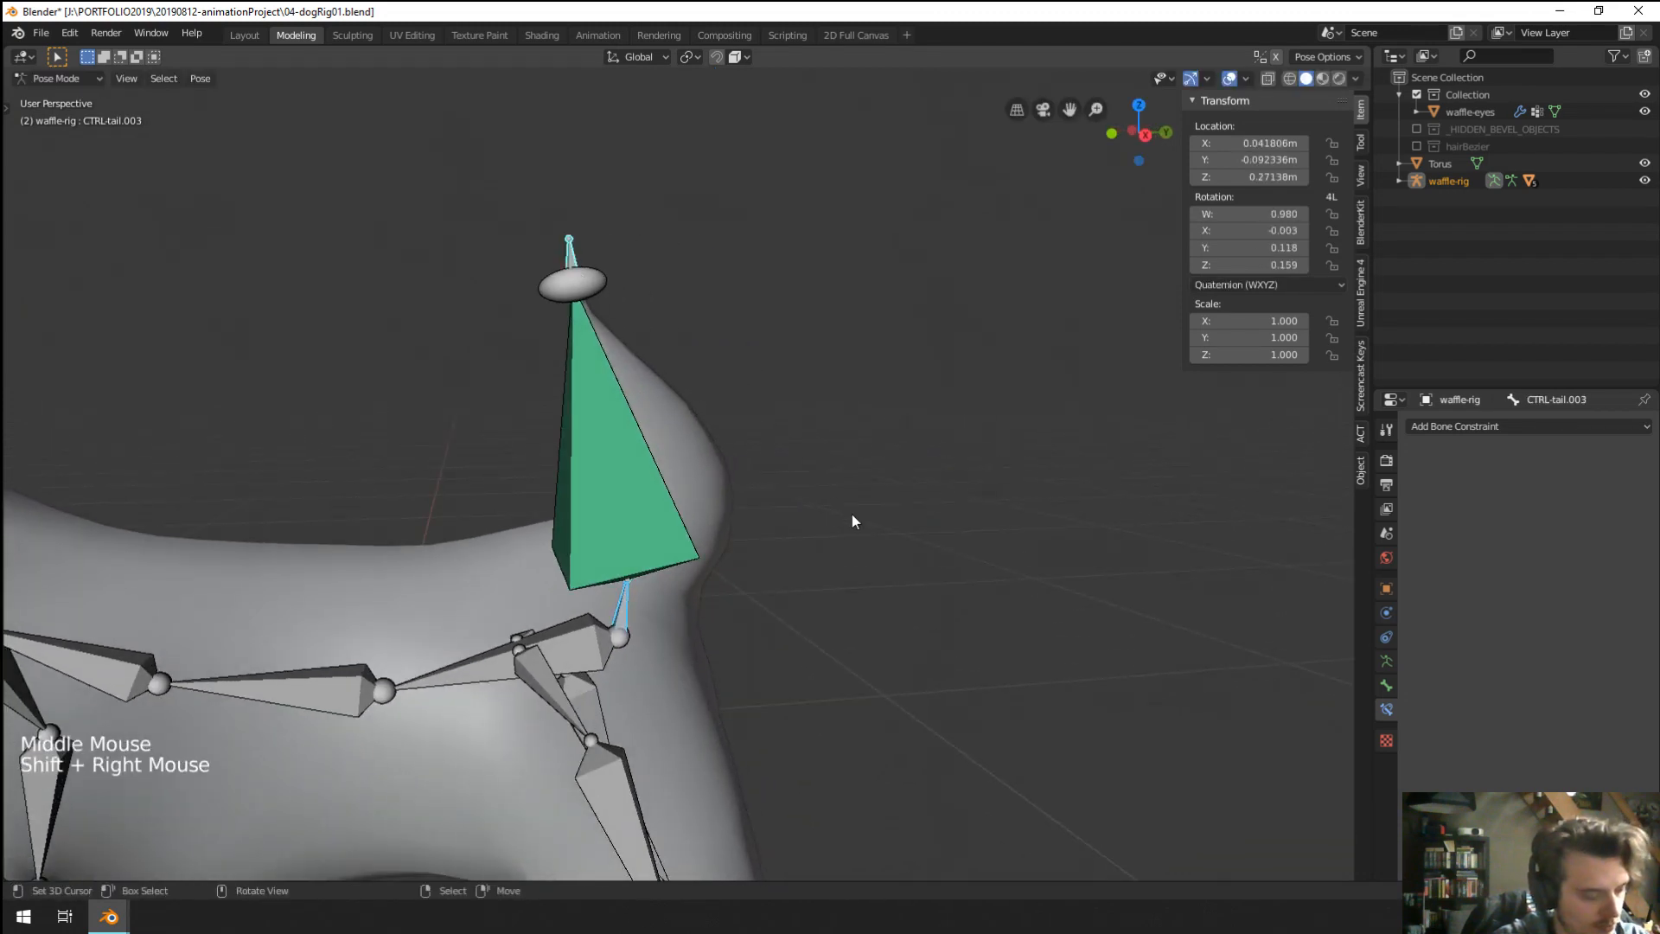
key(r)
key(z)
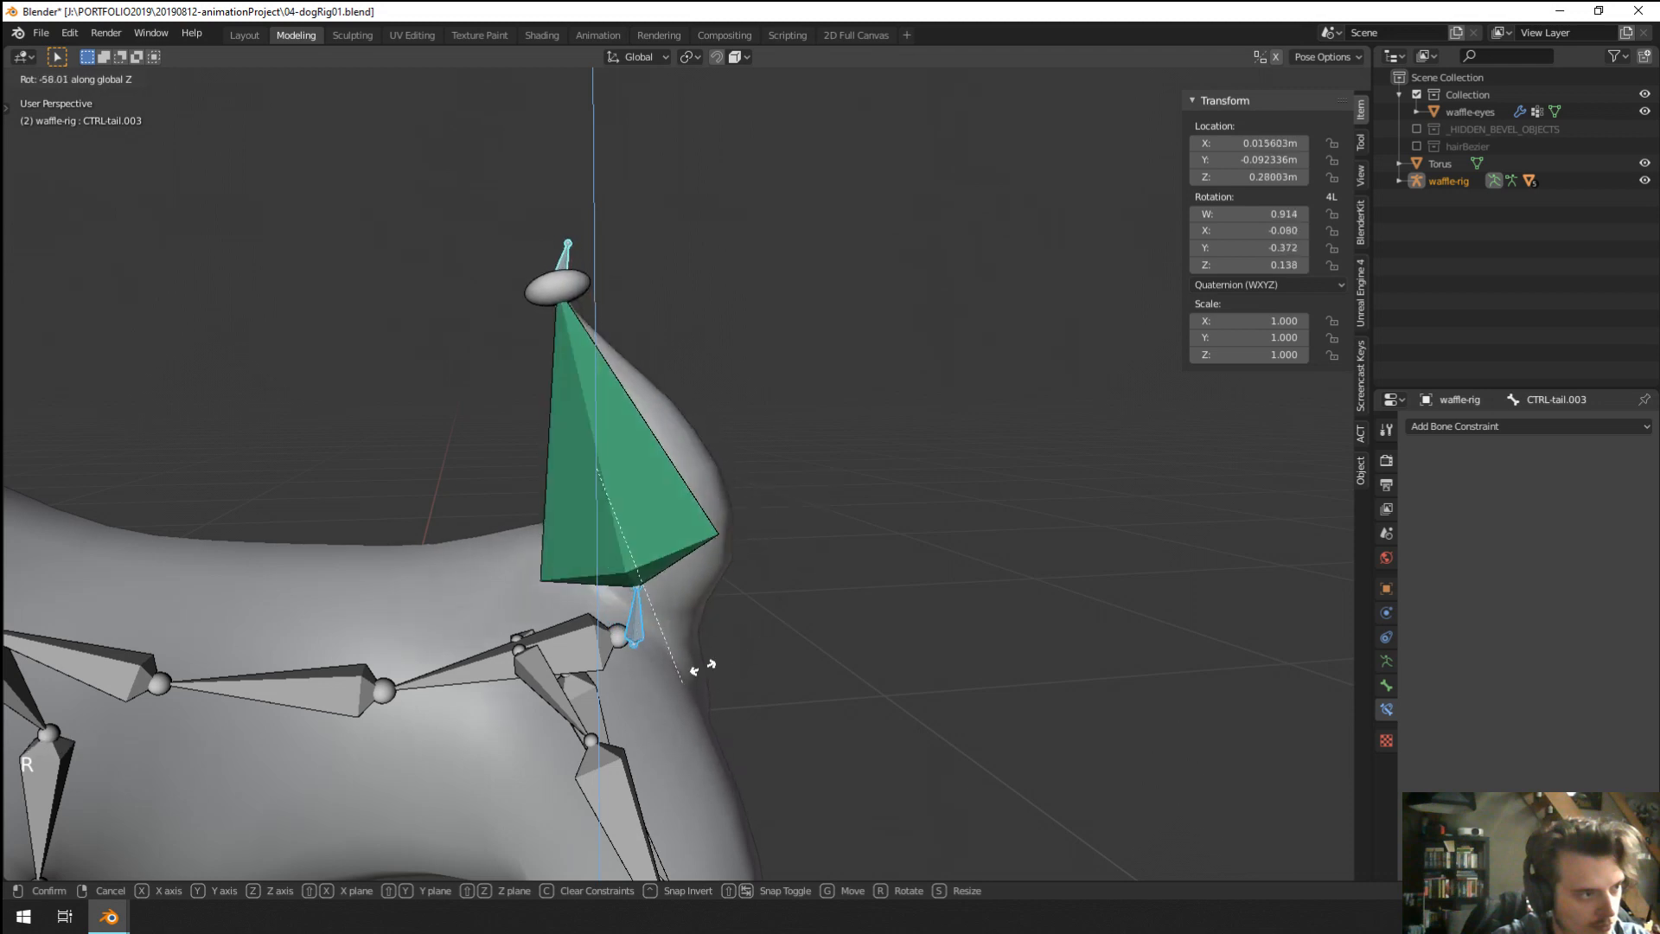
click(811, 657)
shift+middle_drag(809, 650, 1267, 75)
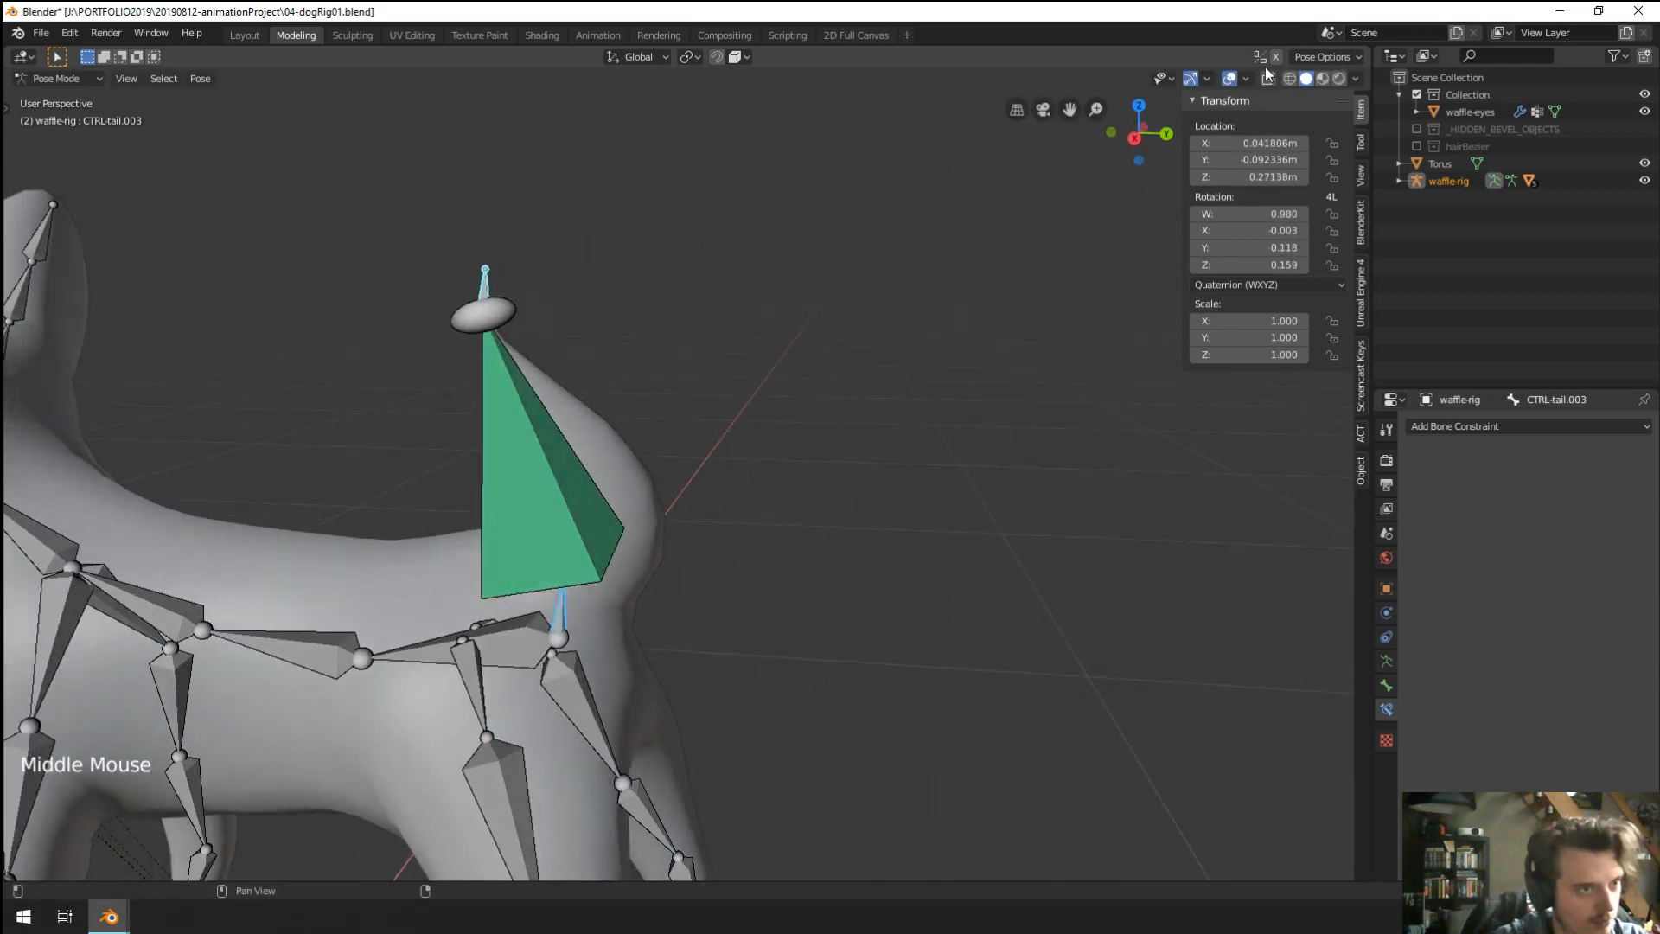
Hide the overlays and test-rotate the two tail bones around global Z and freely, checking the mesh from behind.
click(1229, 79)
key(r)
key(z)
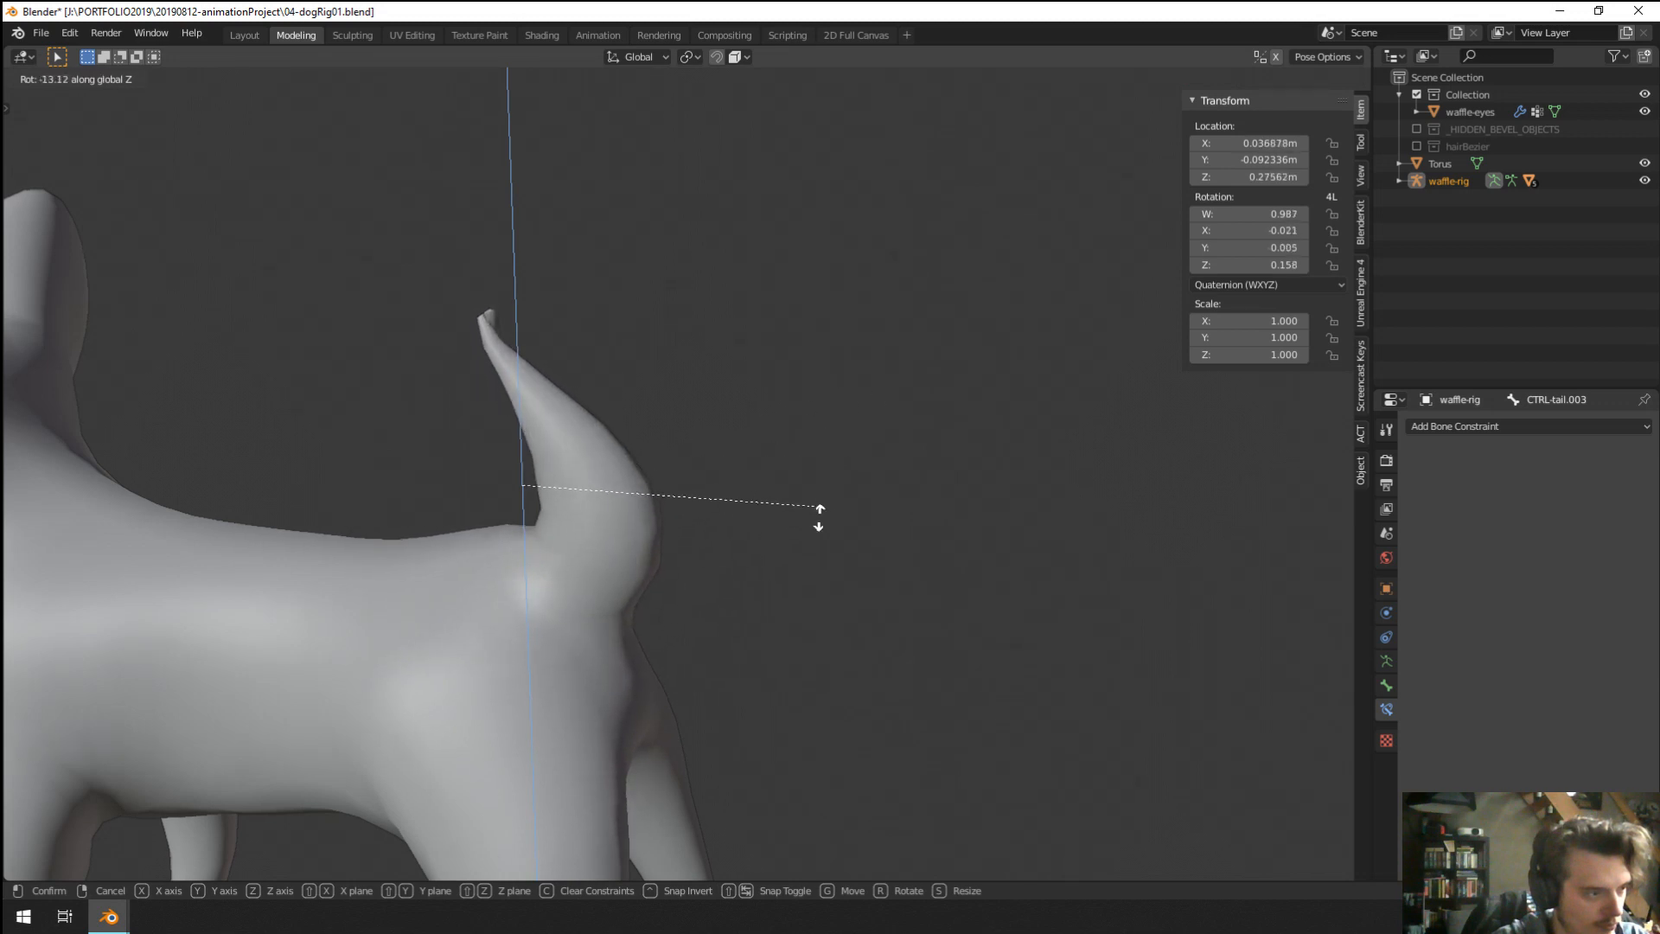
right_click(805, 558)
scroll(812, 574, down, 3)
middle_drag(812, 573, 724, 631)
key(r)
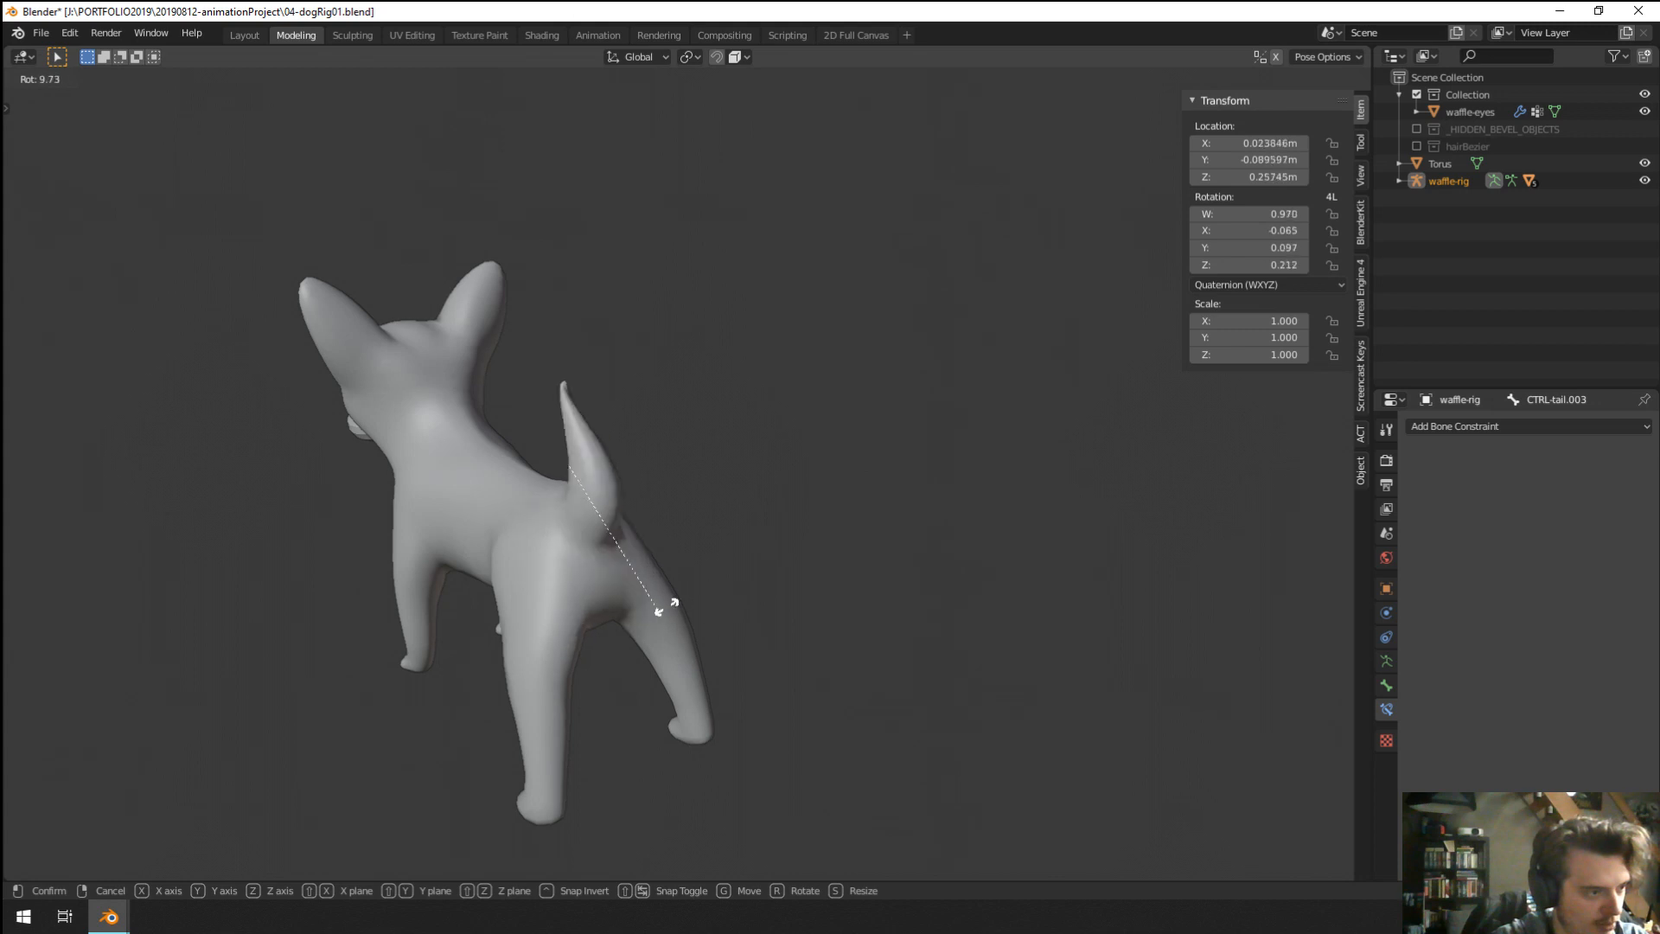
click(677, 619)
middle_drag(676, 619, 797, 606)
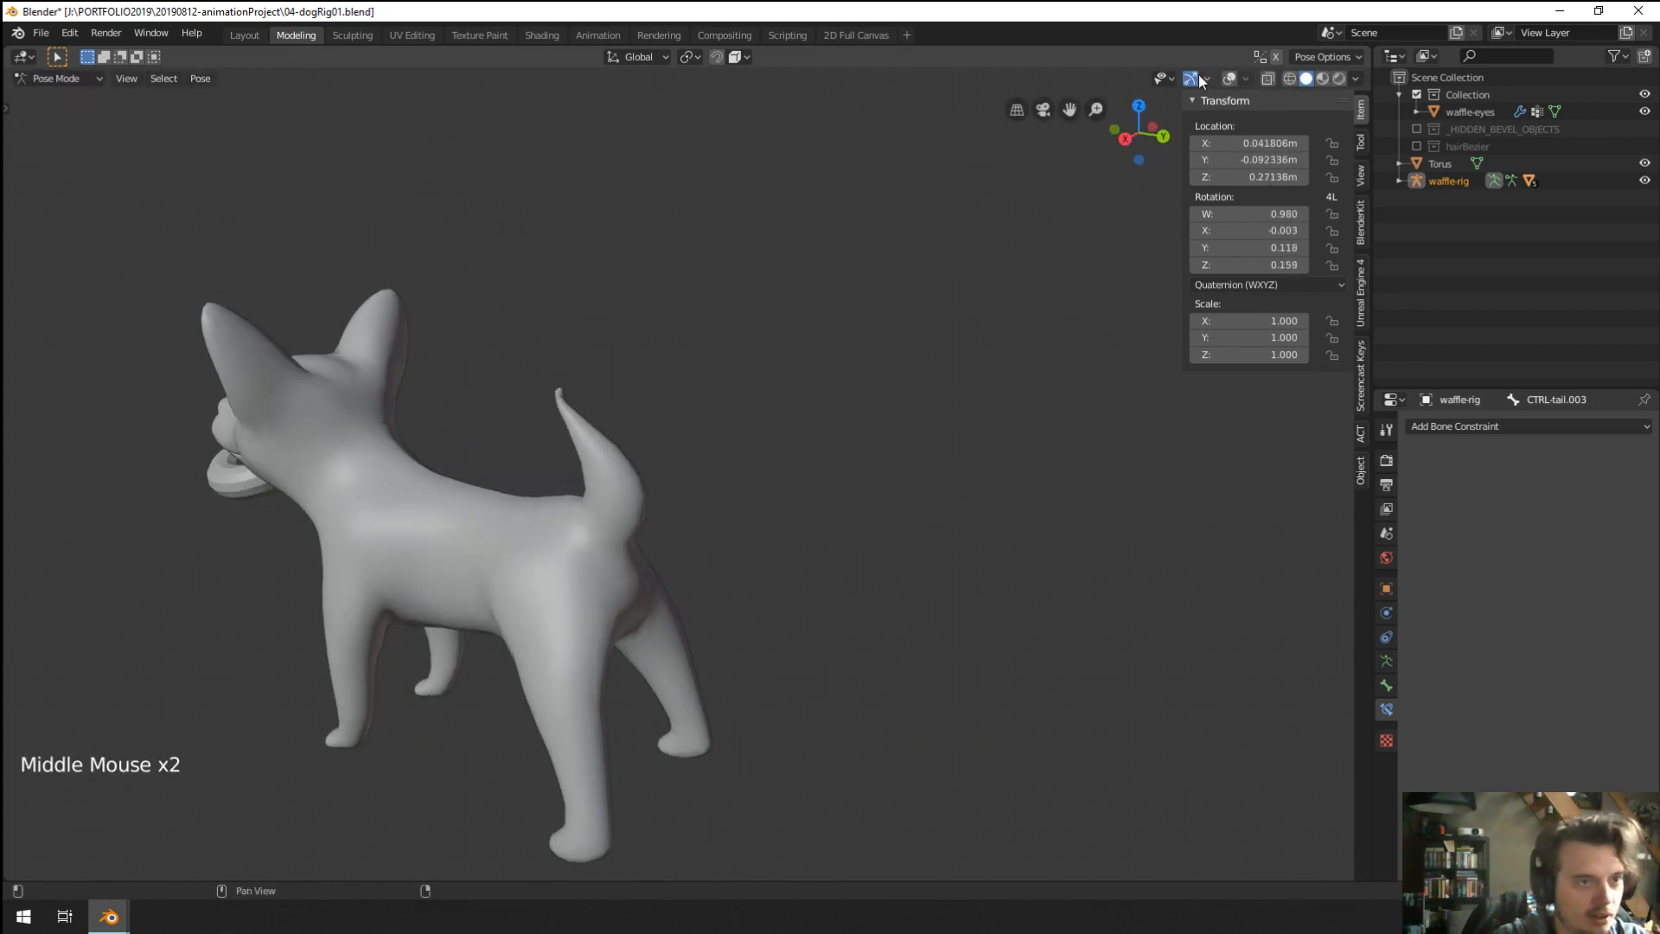
Show the overlays, select all bones, and clear their rotation and location.
click(1229, 79)
middle_drag(674, 554, 826, 443)
key(a)
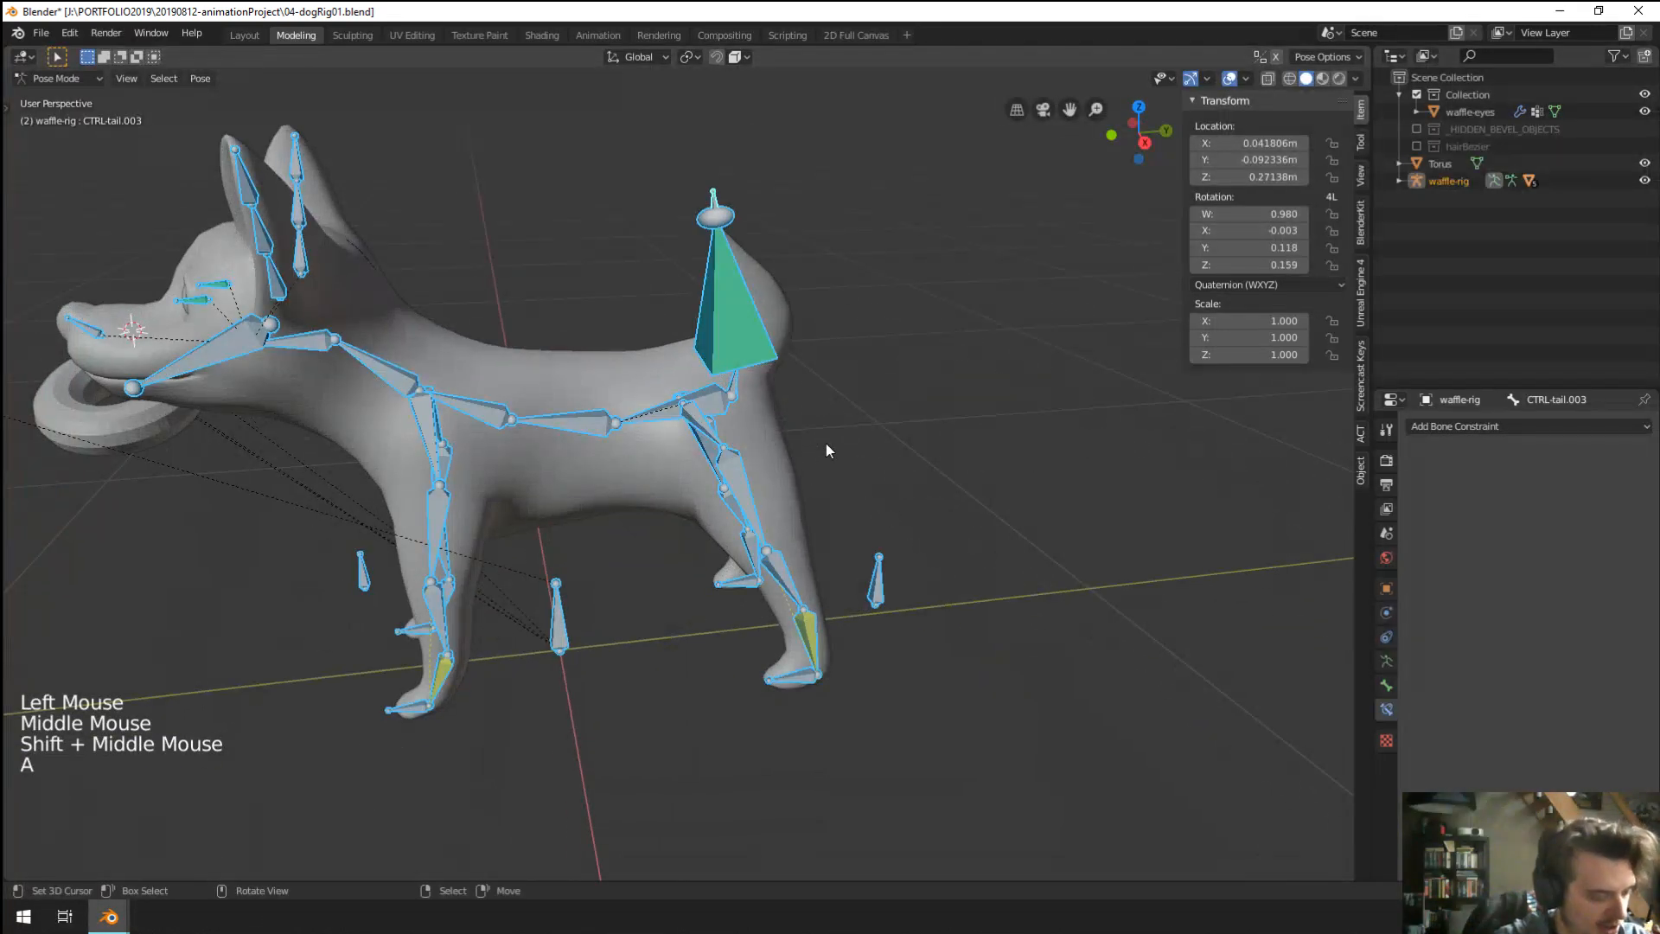
key(alt+r)
key(alt+g)
right_click(797, 621)
middle_drag(798, 621, 892, 645)
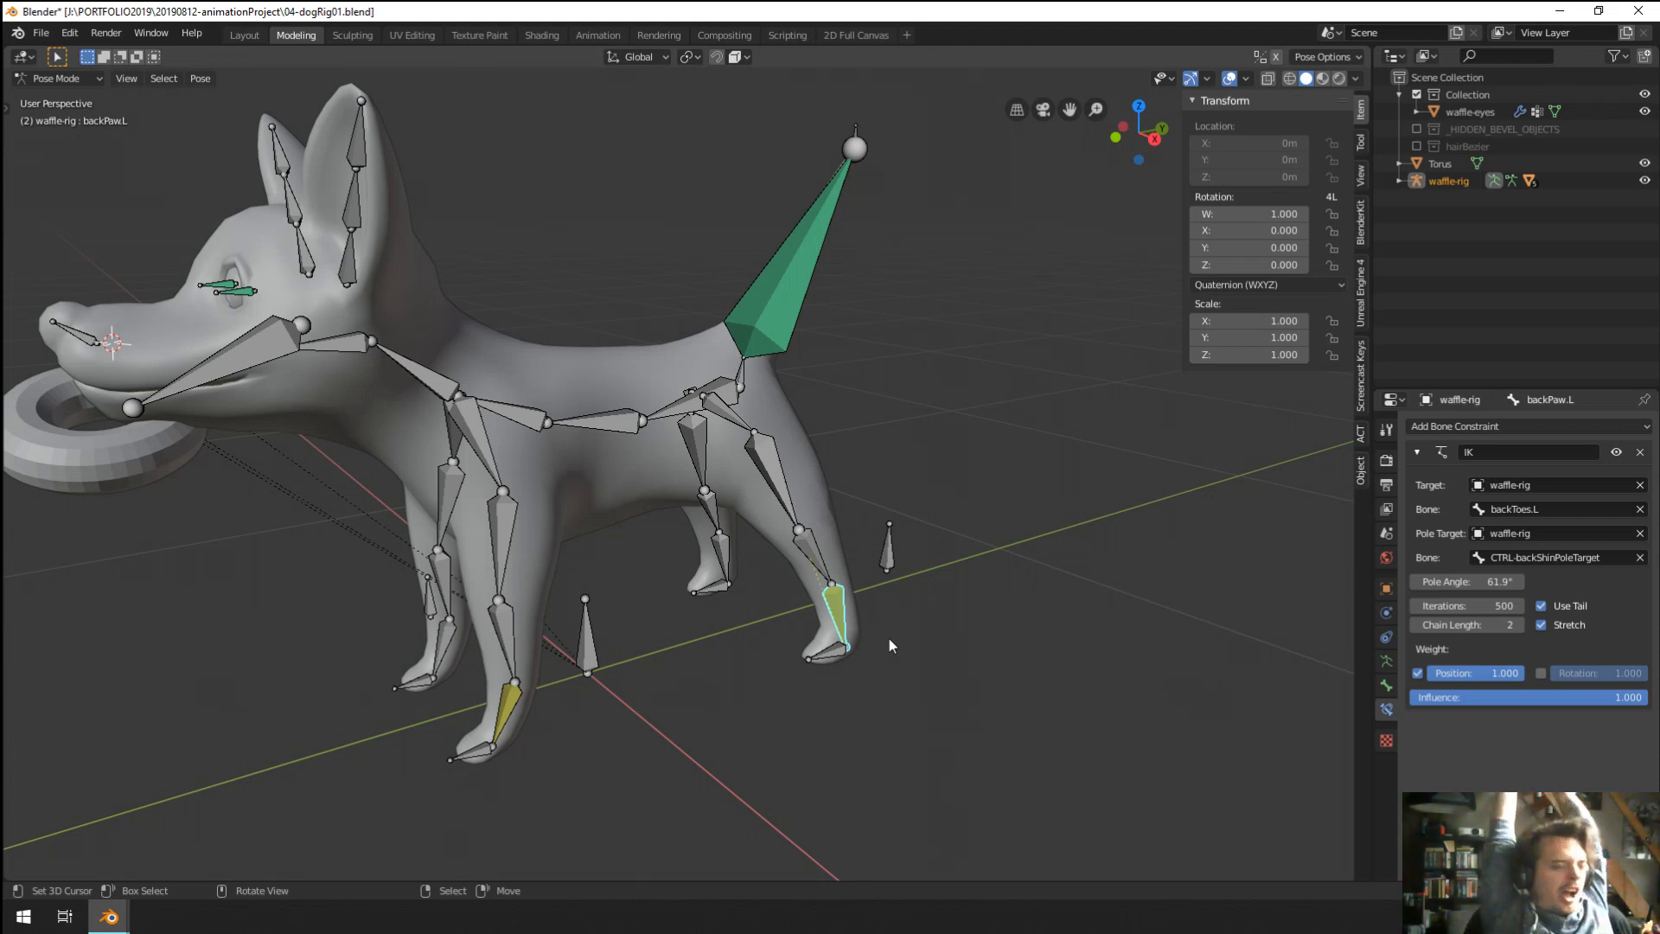
middle_drag(889, 638, 892, 571)
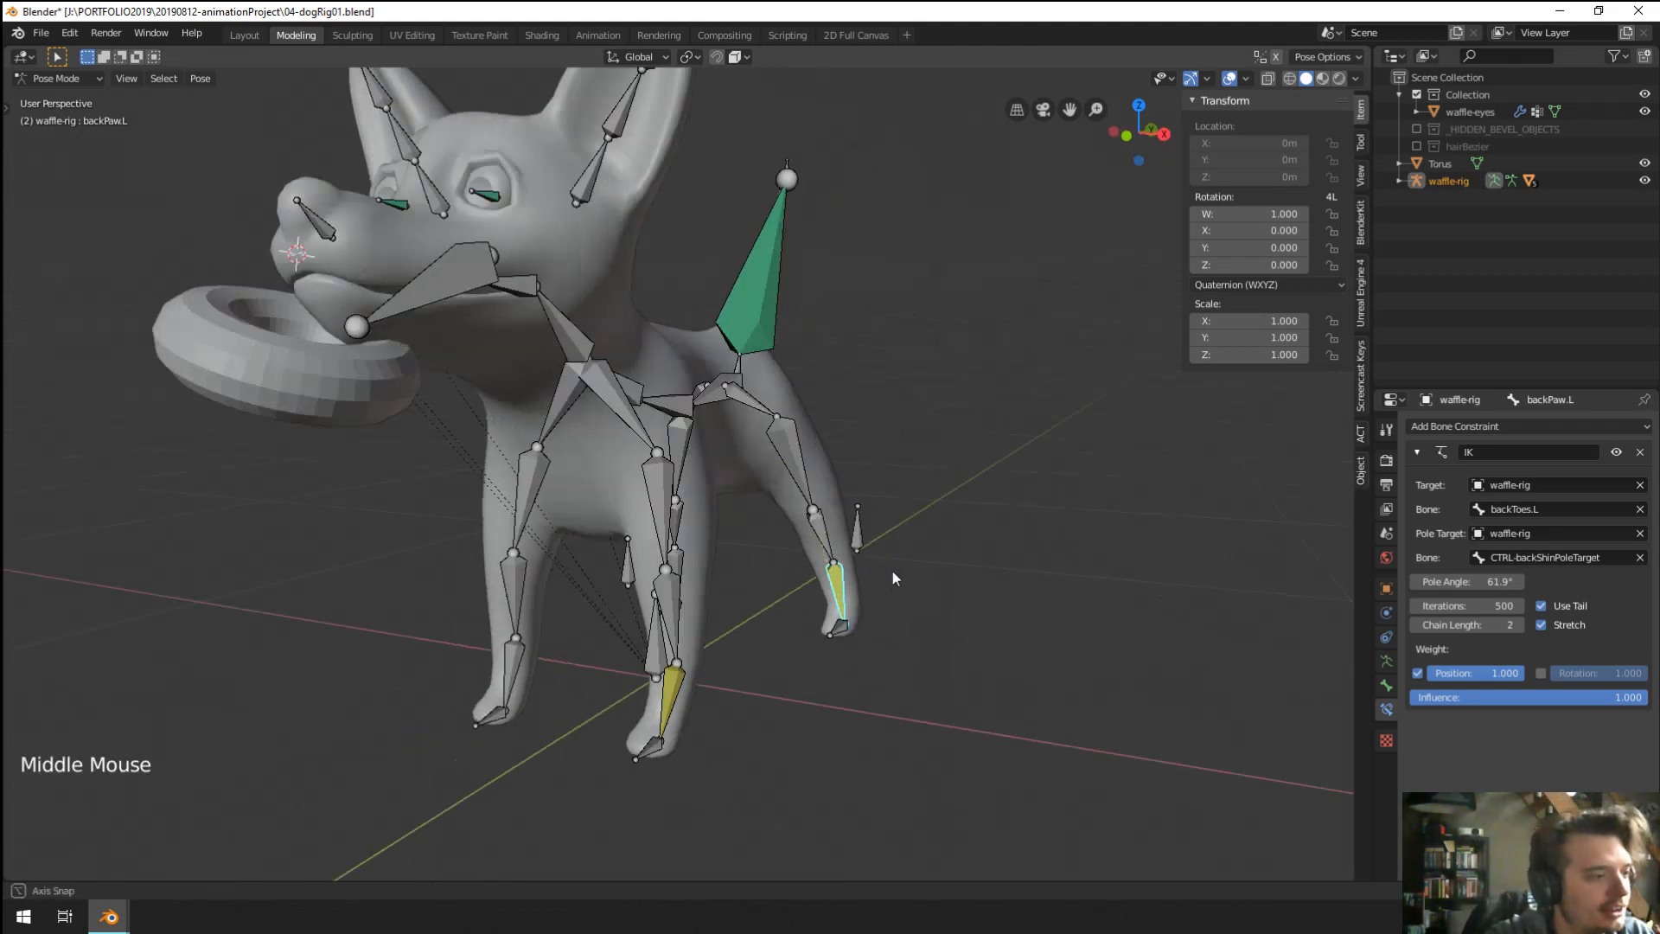
Select the right front and back leg bones from shoulder.R and hip.R down to the toes and delete them in Edit Mode.
scroll(734, 495, up, 3)
right_click(554, 350)
key(c)
drag(524, 380, 419, 791)
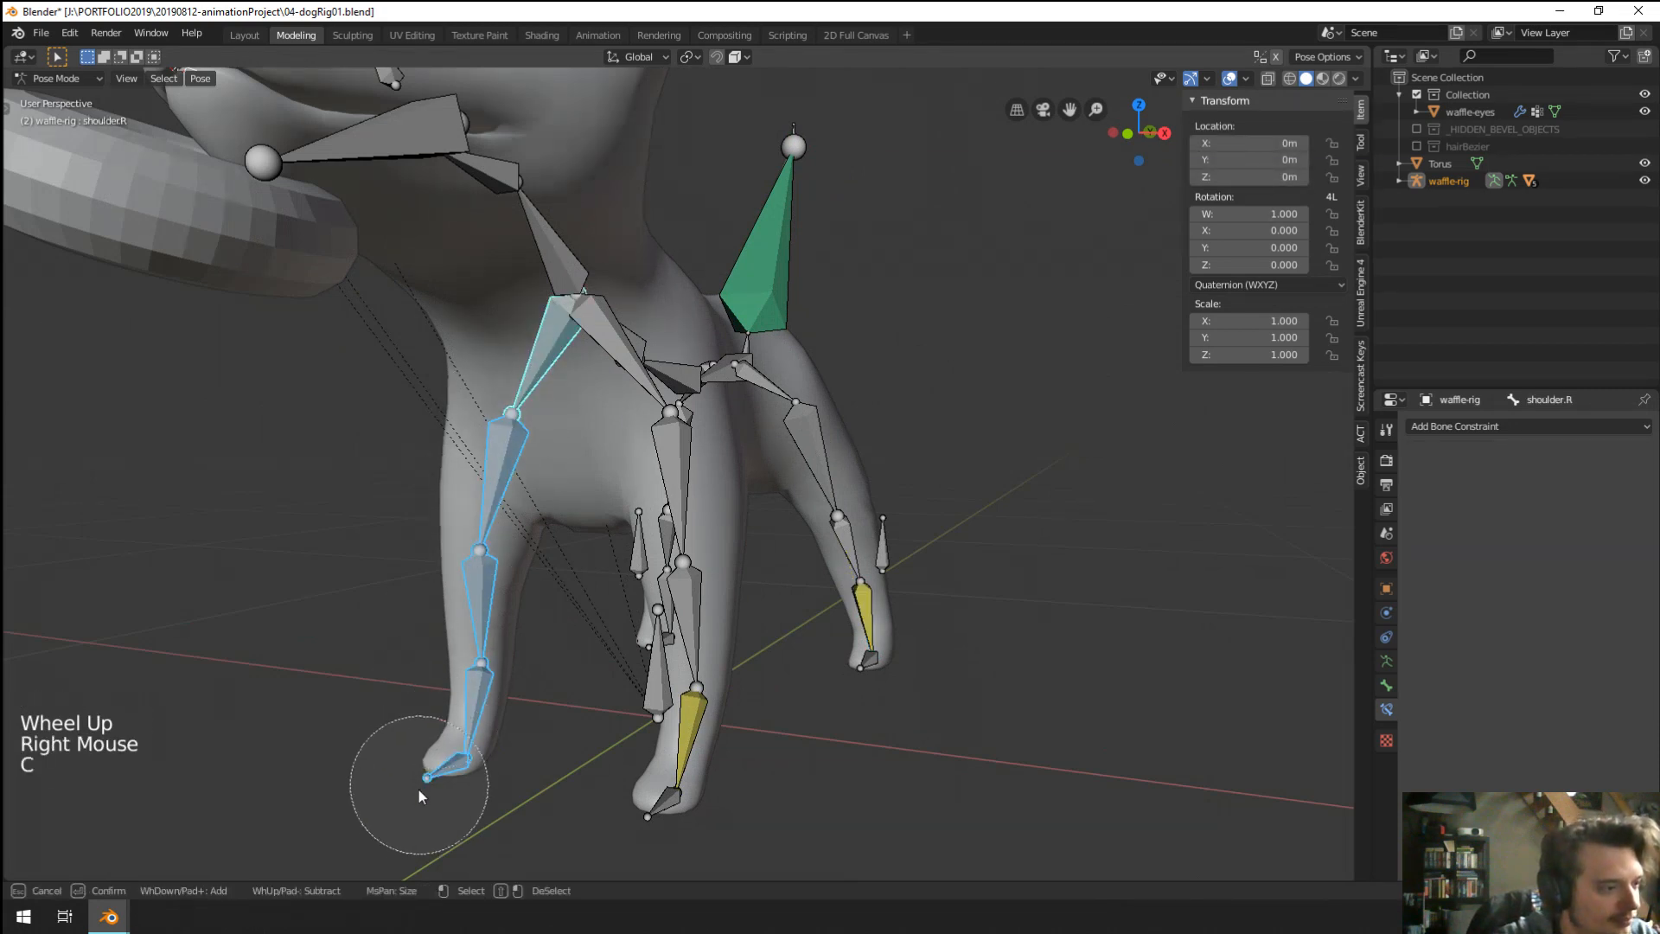
middle_drag(588, 721, 679, 576)
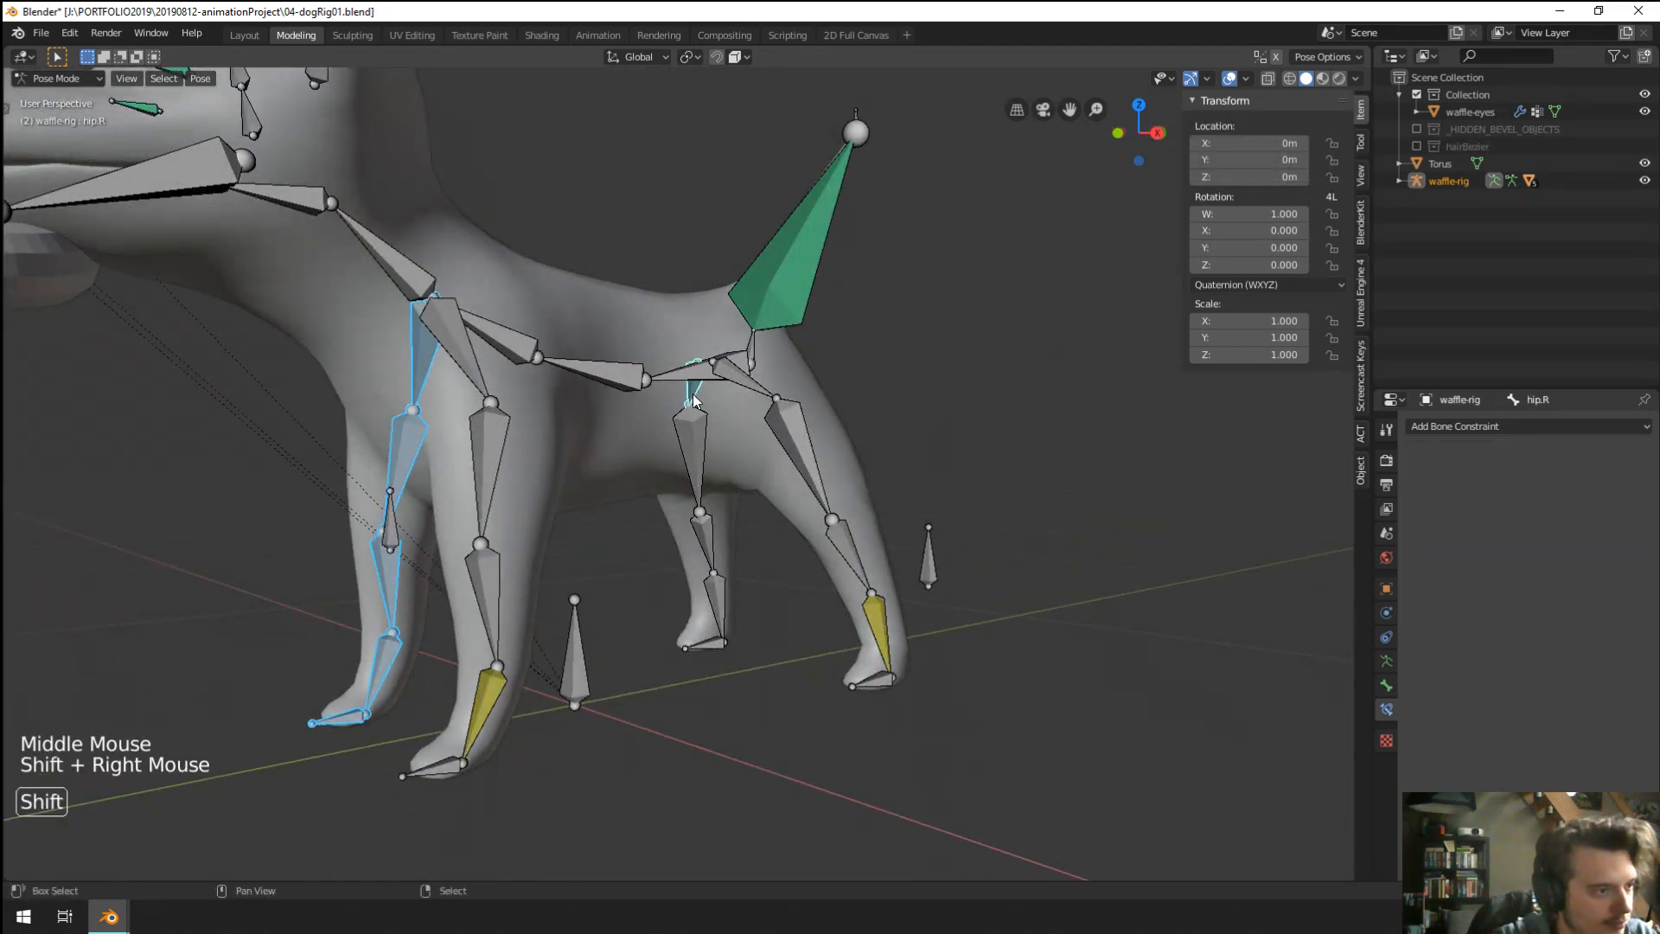
key(c)
drag(694, 401, 712, 666)
key(ctrl+z)
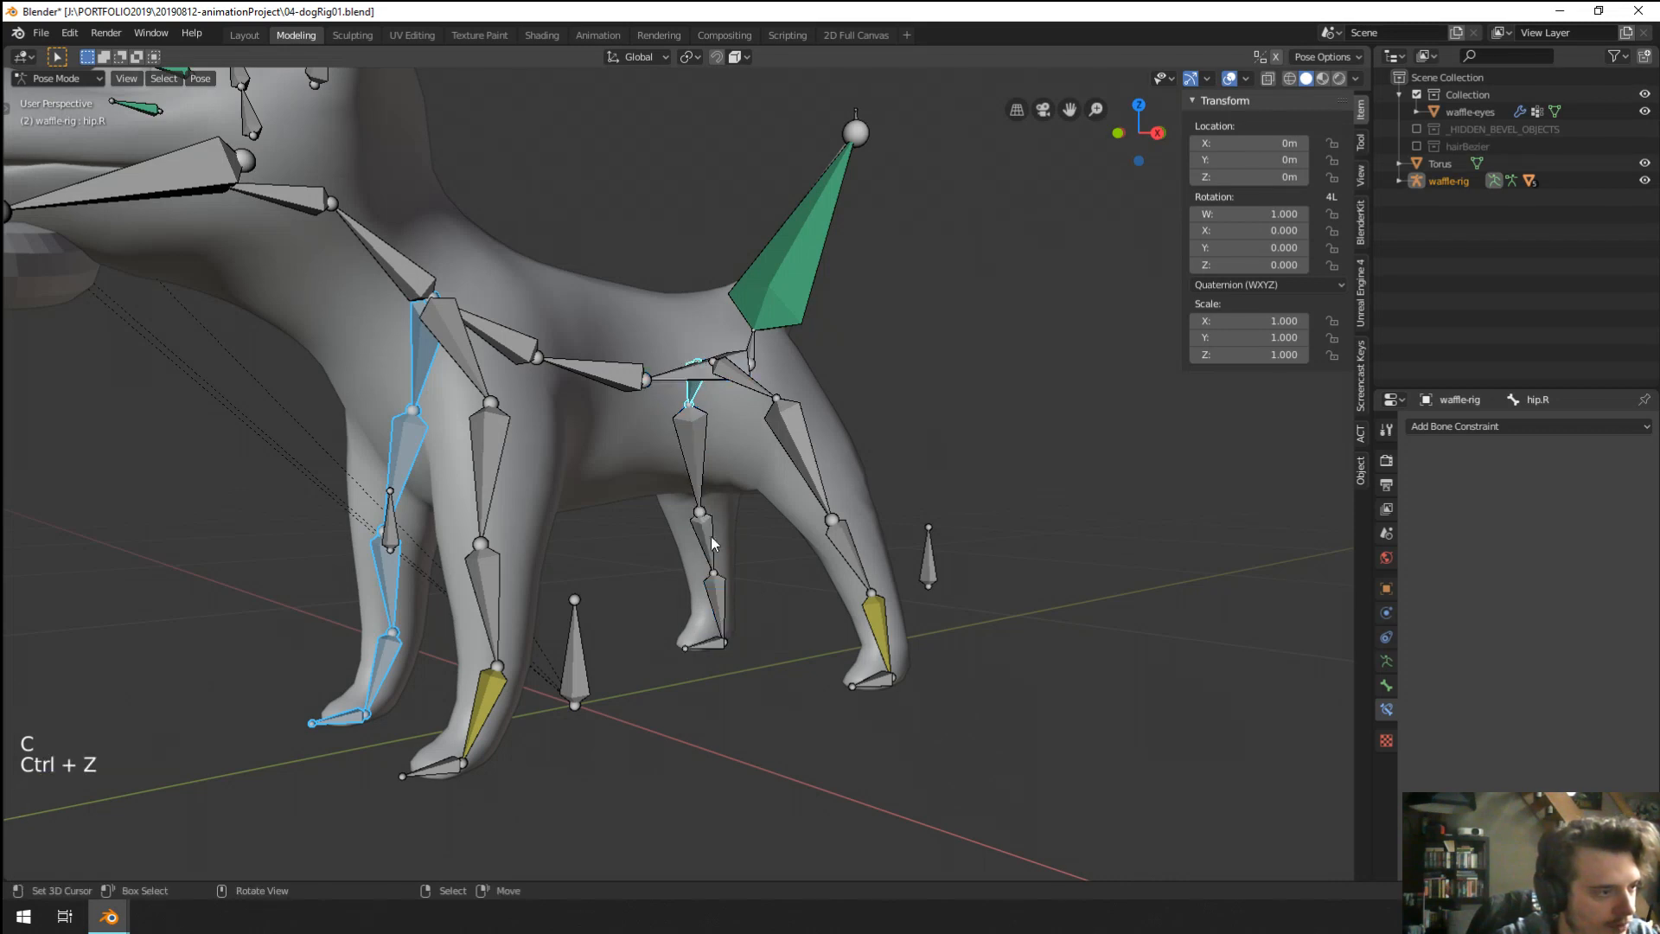
key(c)
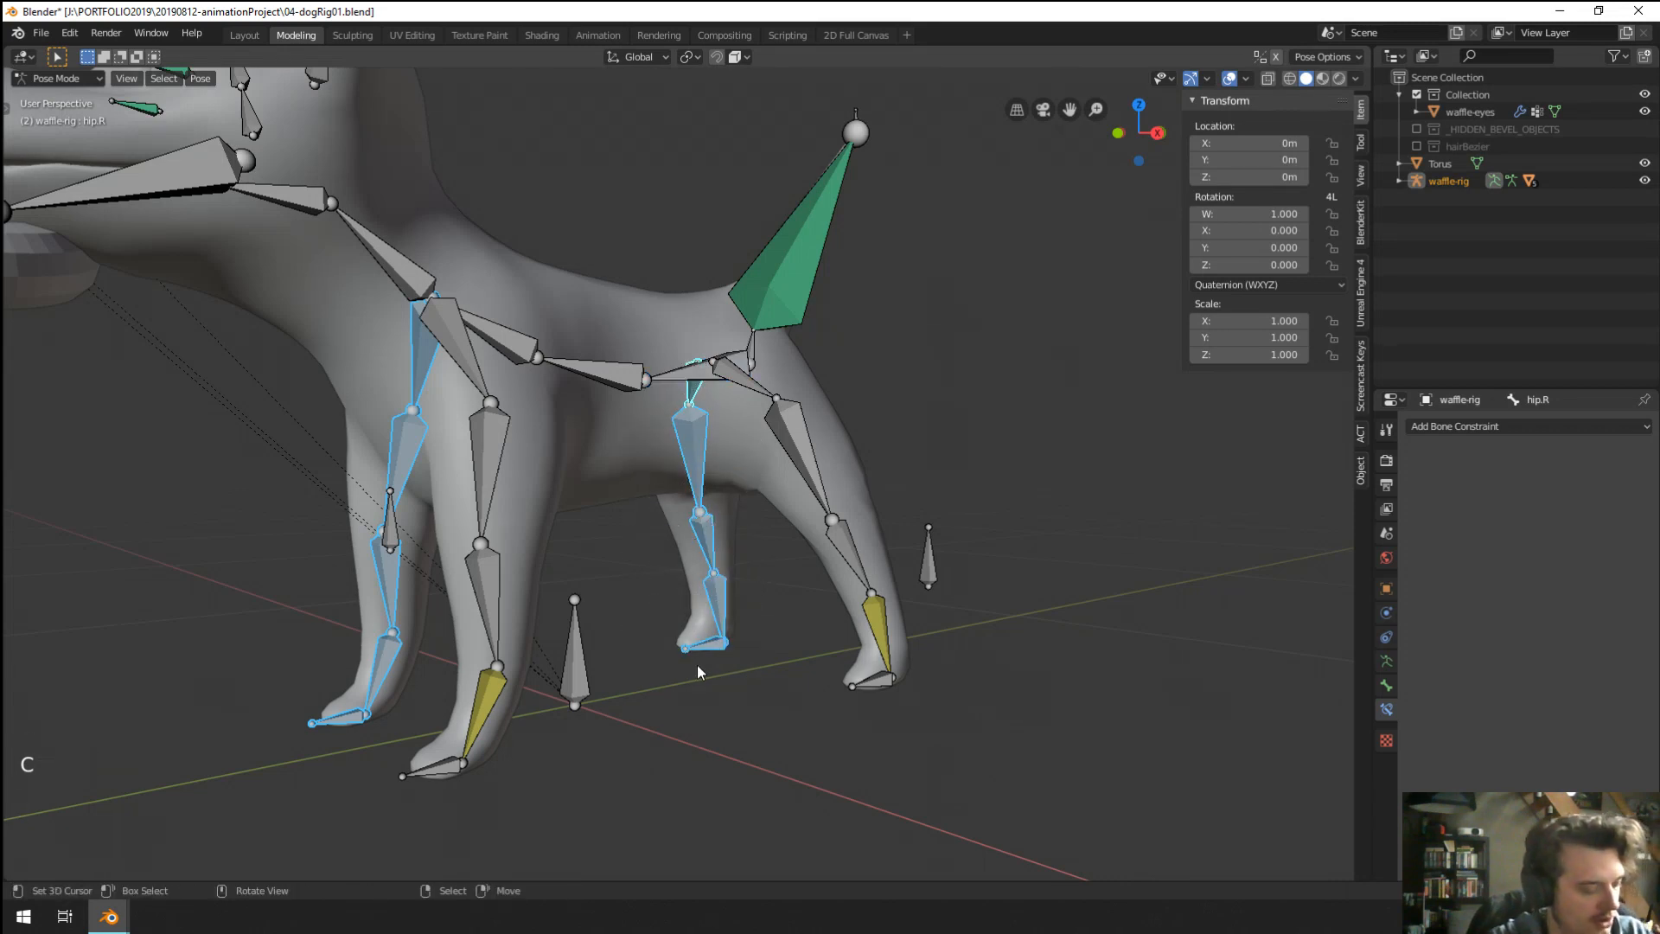
middle_drag(642, 666, 778, 485)
key(Tab)
key(x)
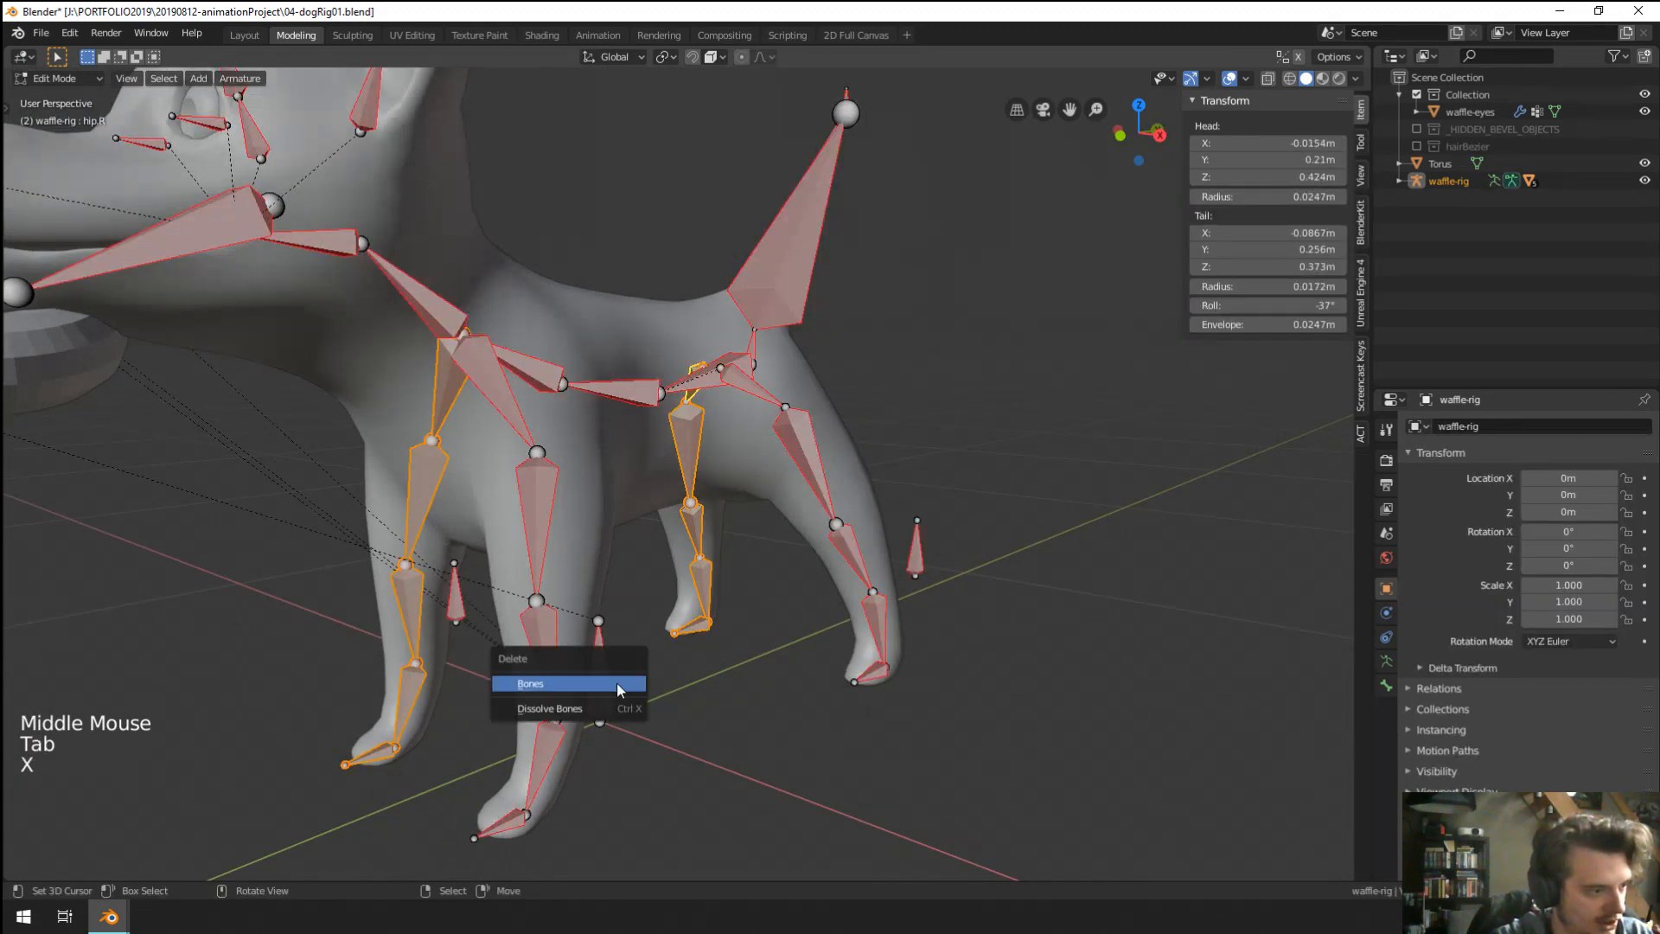
click(617, 683)
Symmetrize the left front and back leg bones together with both pole targets, and return to Pose Mode.
key(c)
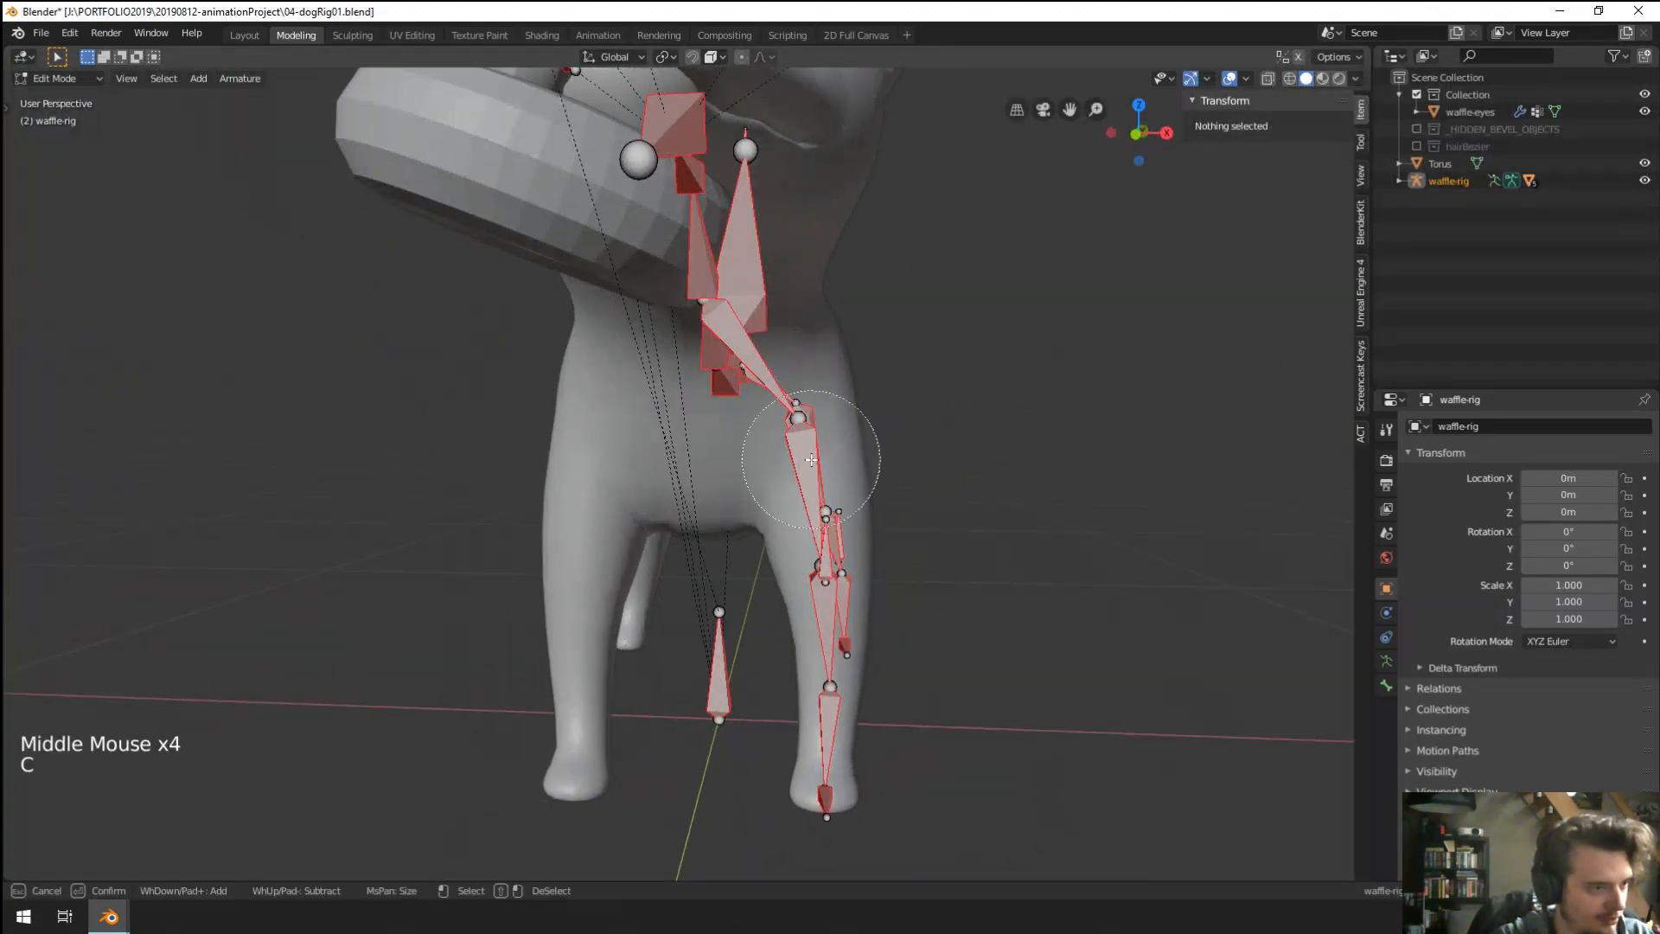
mouse_move(826, 458)
mouse_down()
mouse_move(882, 778)
mouse_move(865, 804)
mouse_up()
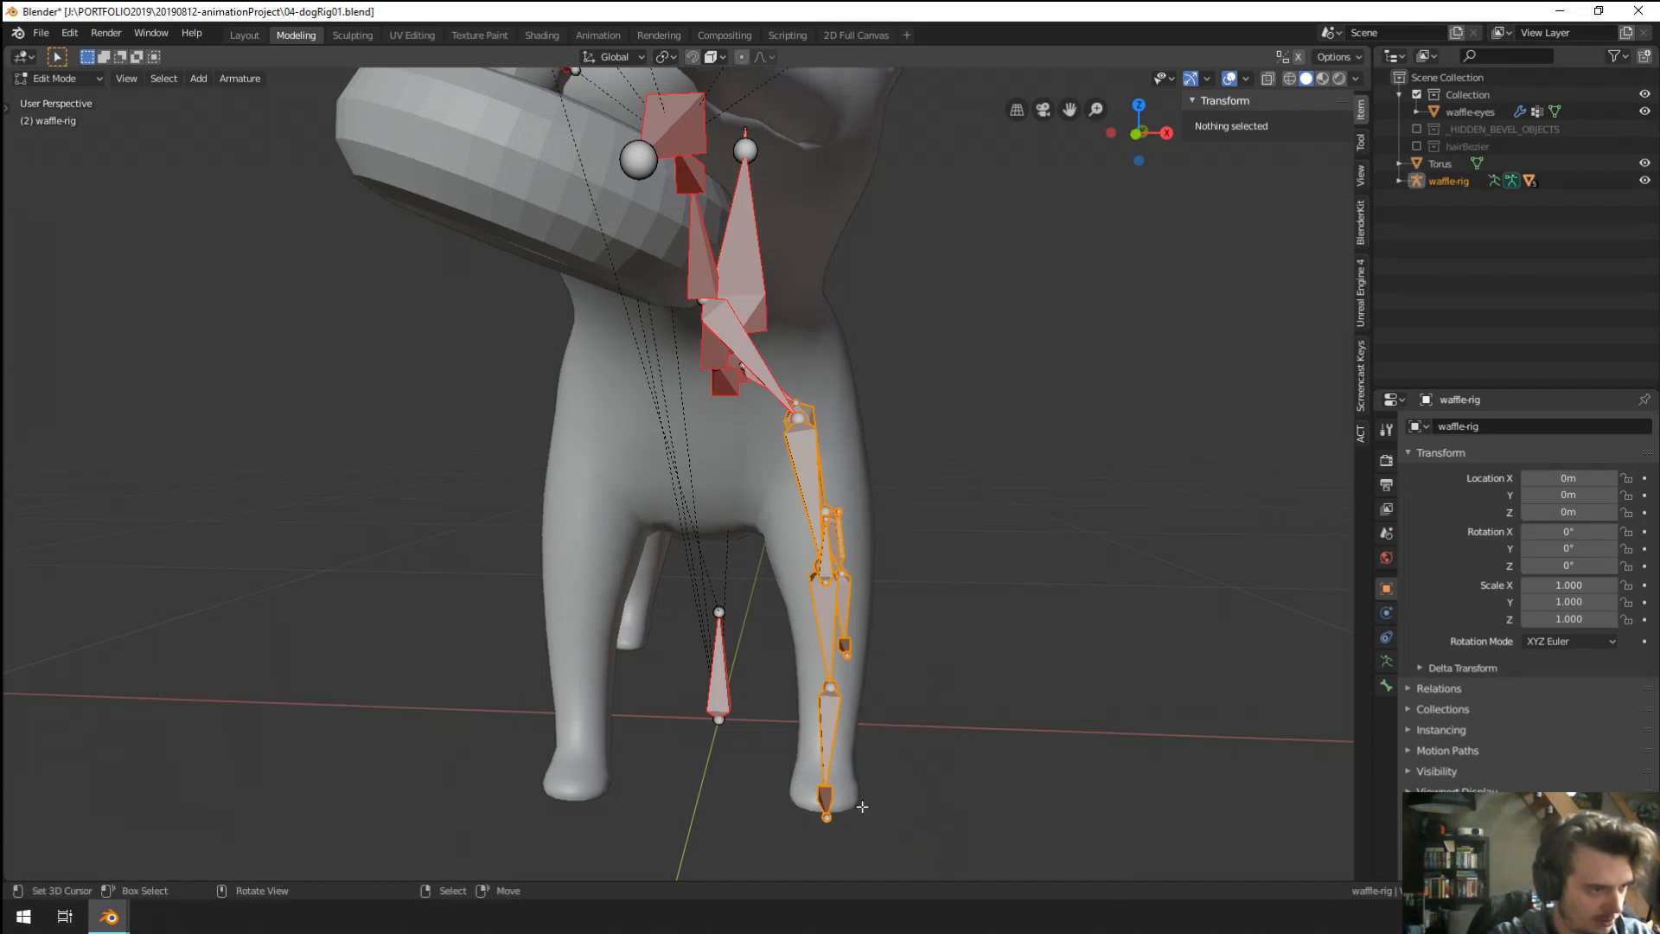
middle_drag(865, 804, 573, 448)
shift+right_click(632, 421)
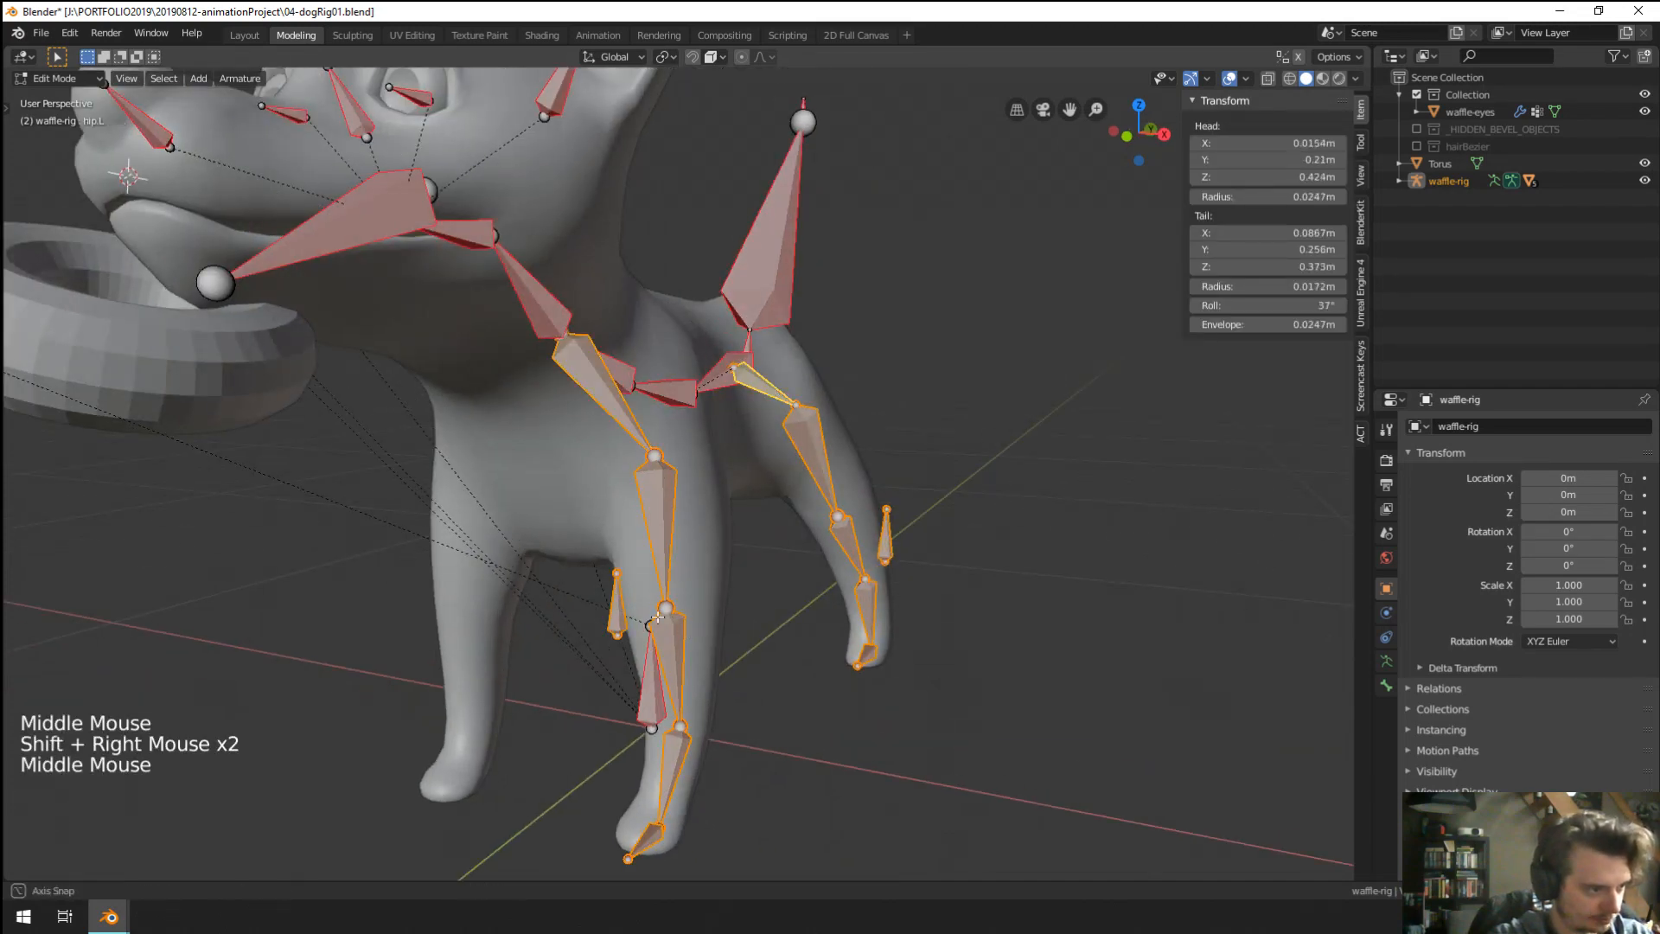
middle_drag(657, 617, 367, 326)
scroll(519, 476, down, 1)
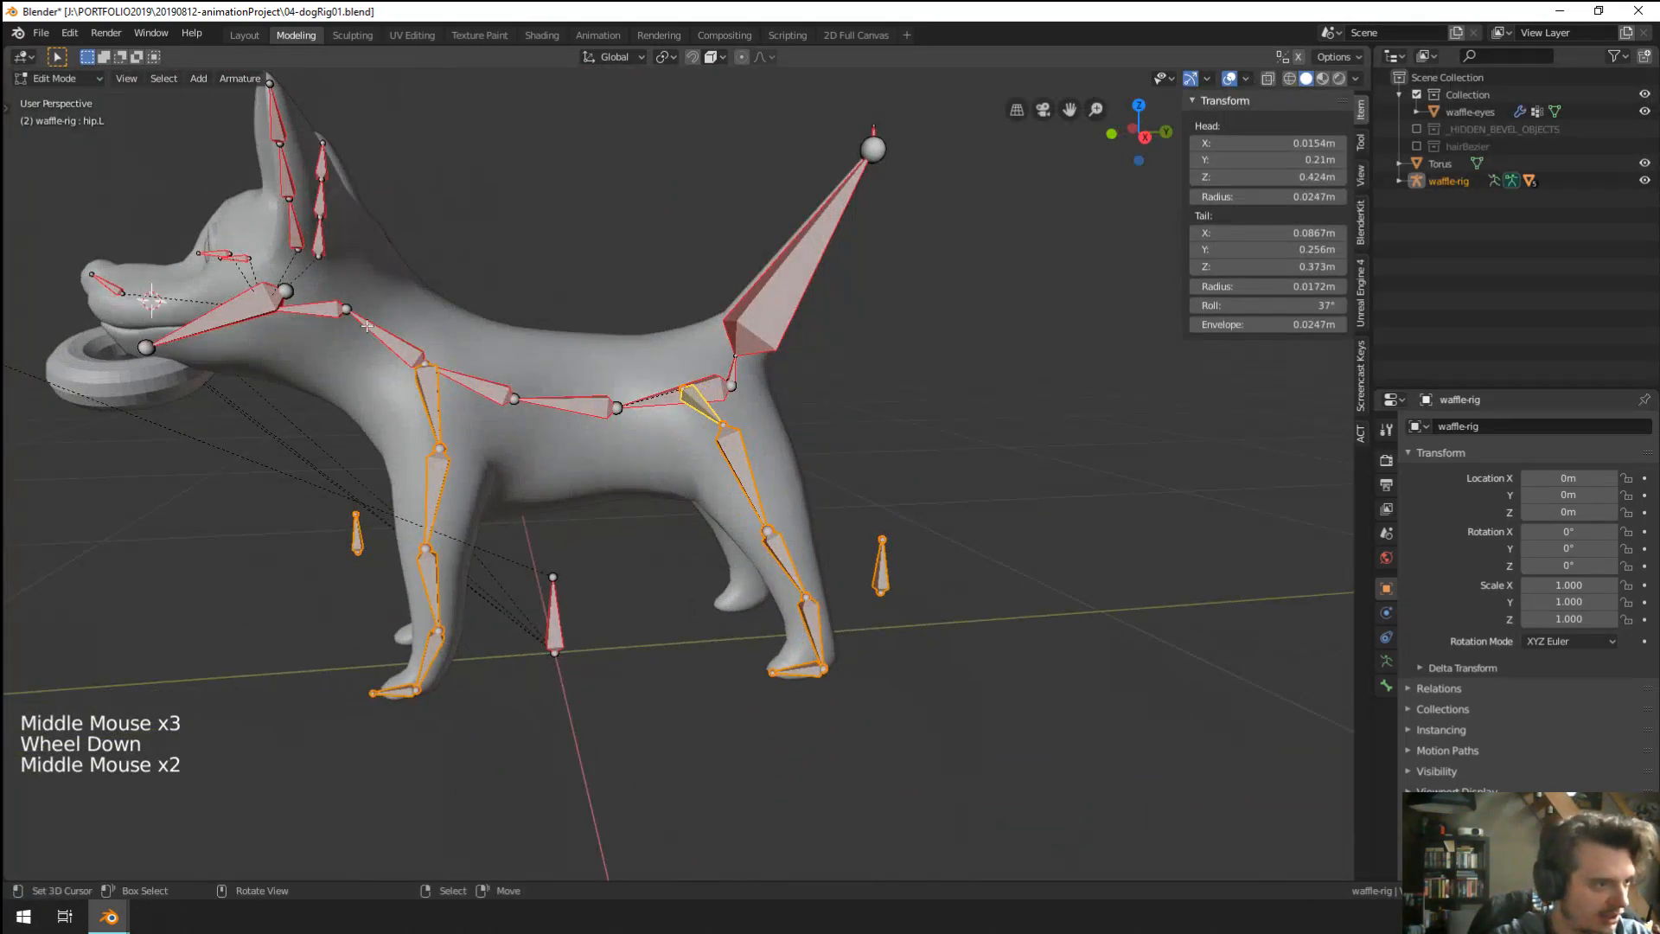
click(241, 79)
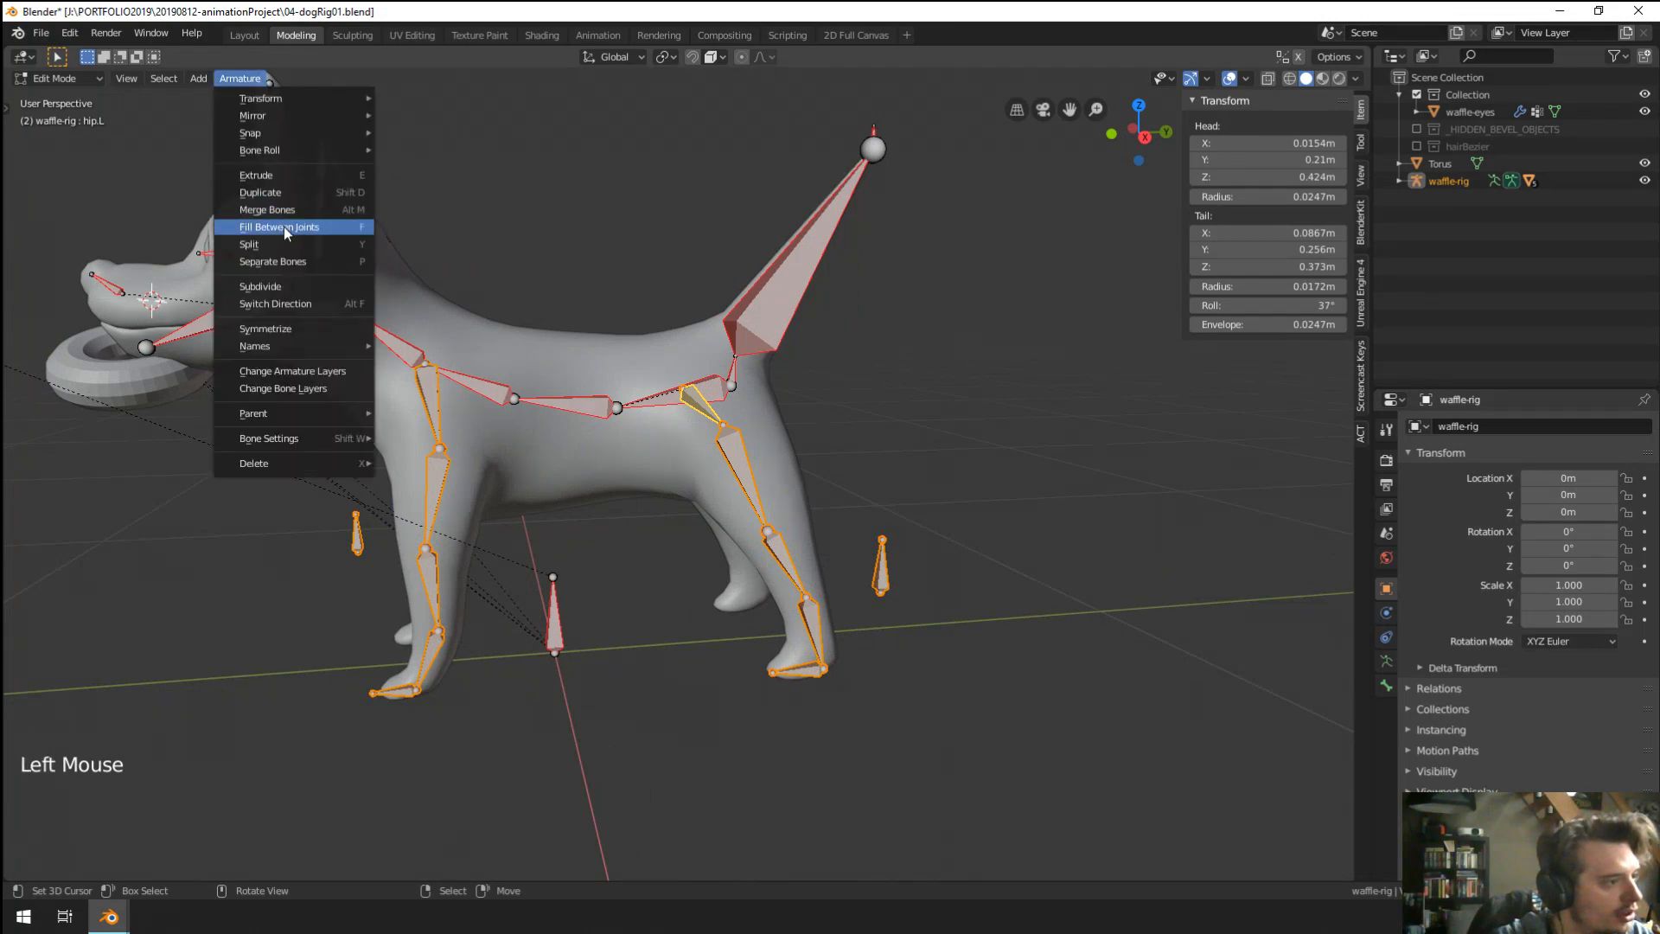
click(327, 329)
middle_drag(327, 329, 536, 538)
key(Tab)
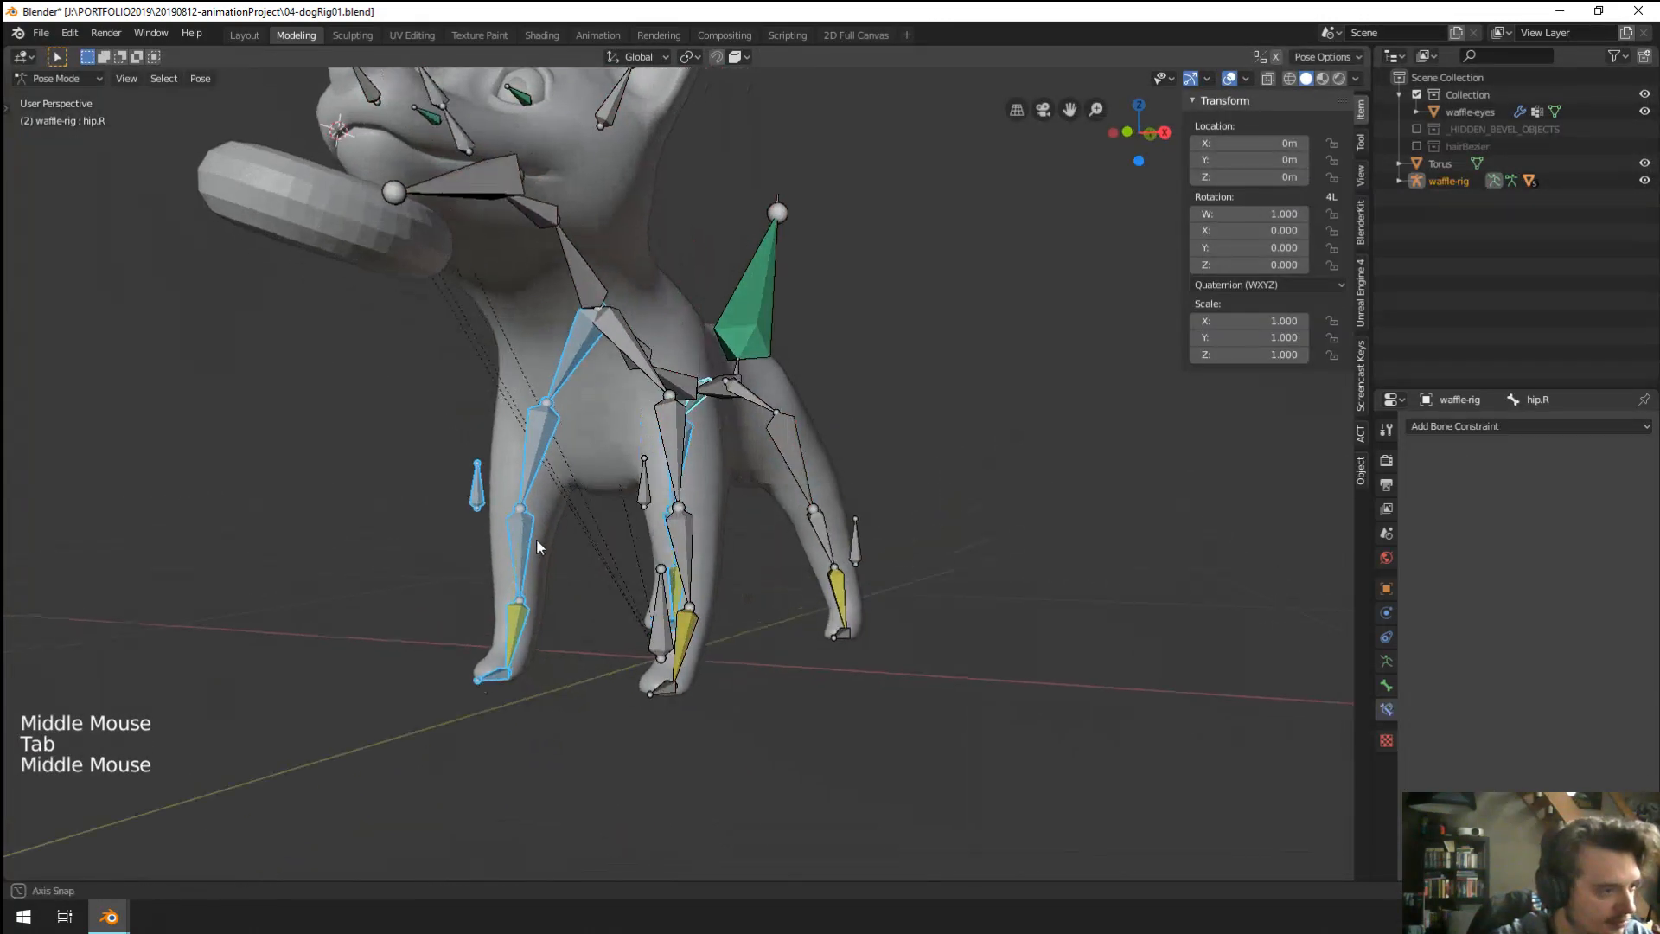
Select the mirrored frontLeg.R bone and try rotating it.
right_click(540, 480)
key(r)
right_click(553, 588)
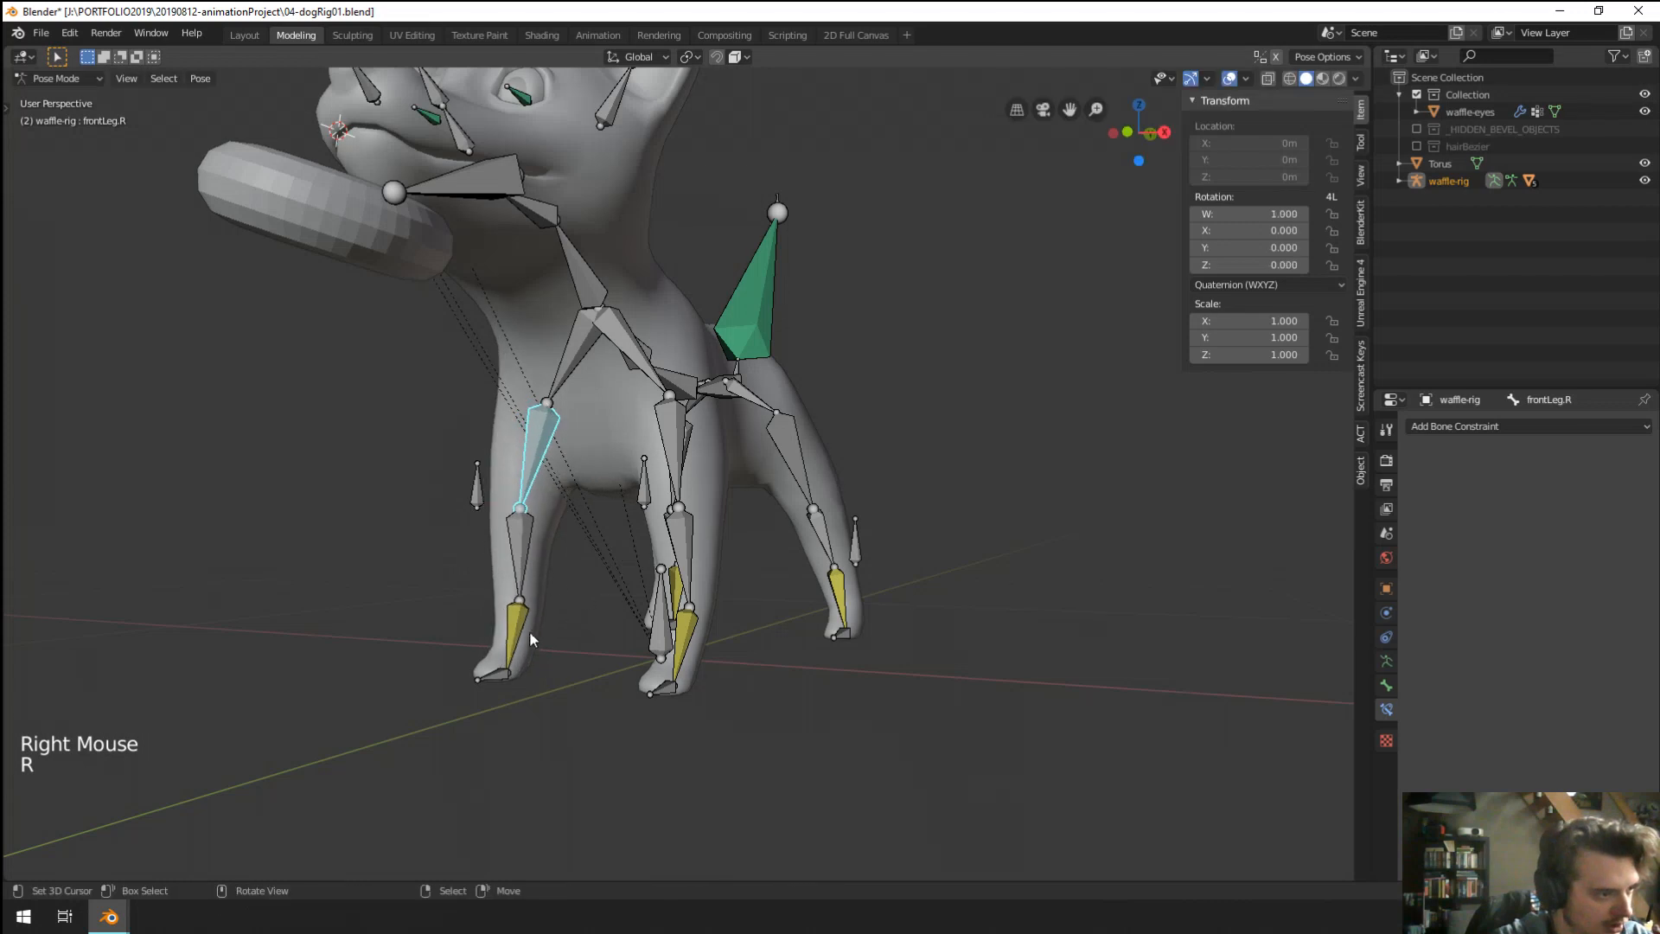
Select the left and right front toe bones and try moving them upward to test the mirrored legs.
right_click(495, 674)
shift+right_click(664, 690)
key(g)
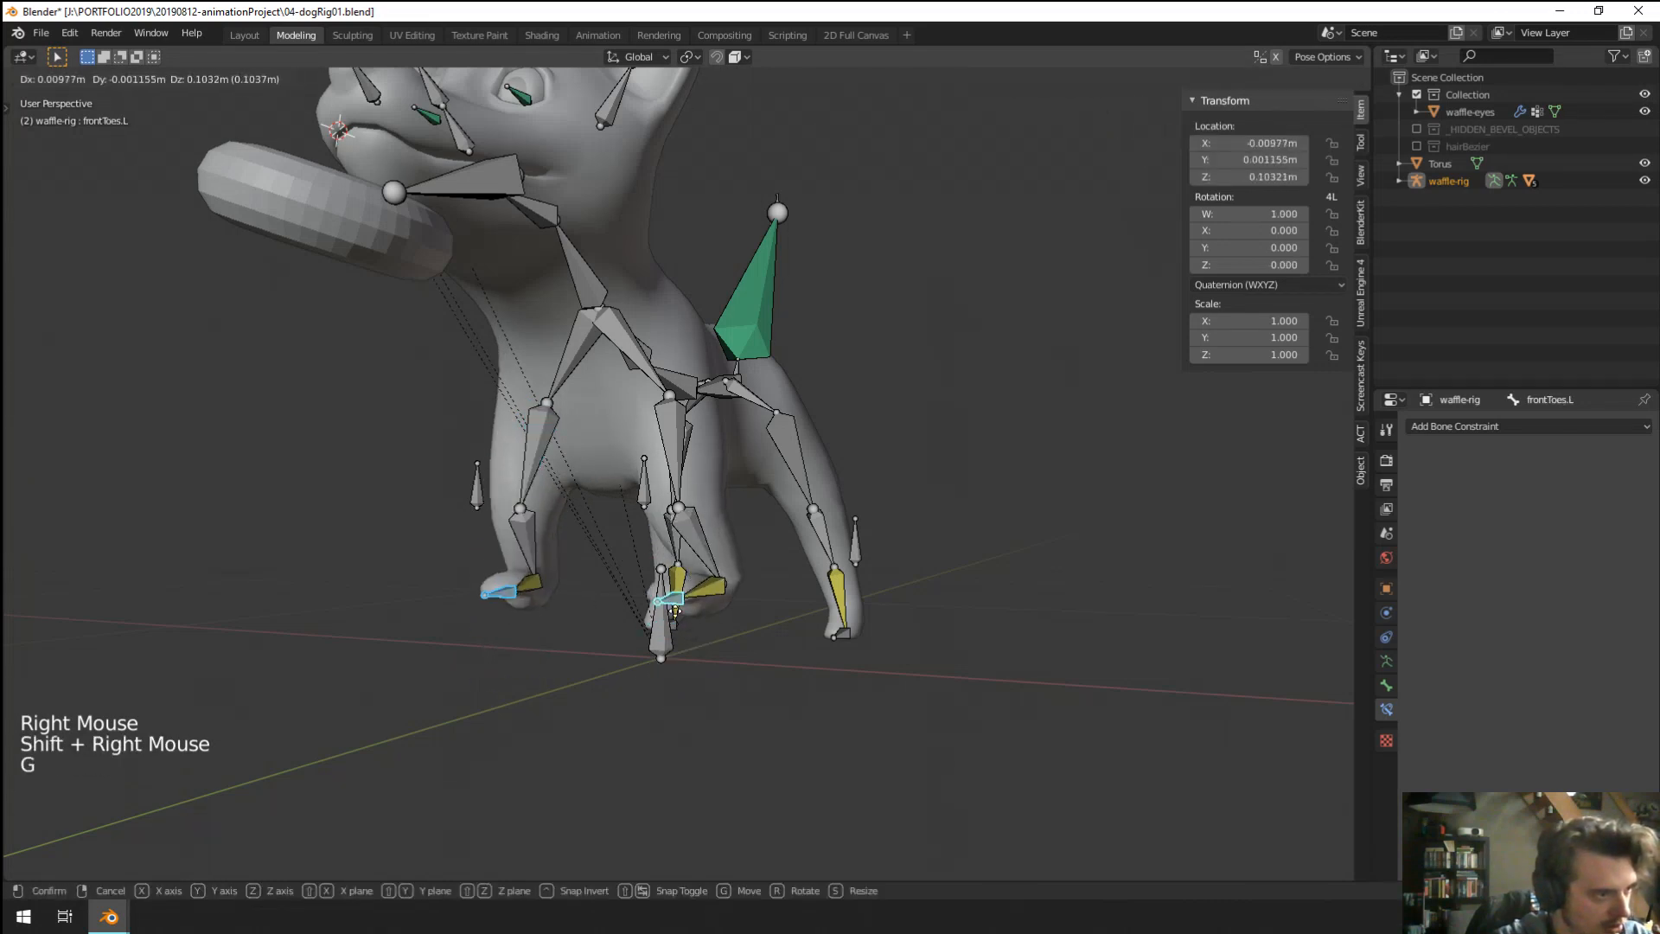
middle_drag(666, 683, 735, 460)
Select the spine.001 bone, then move it down and rotate it to bring the dog's rear toward a sitting position.
right_click(757, 512)
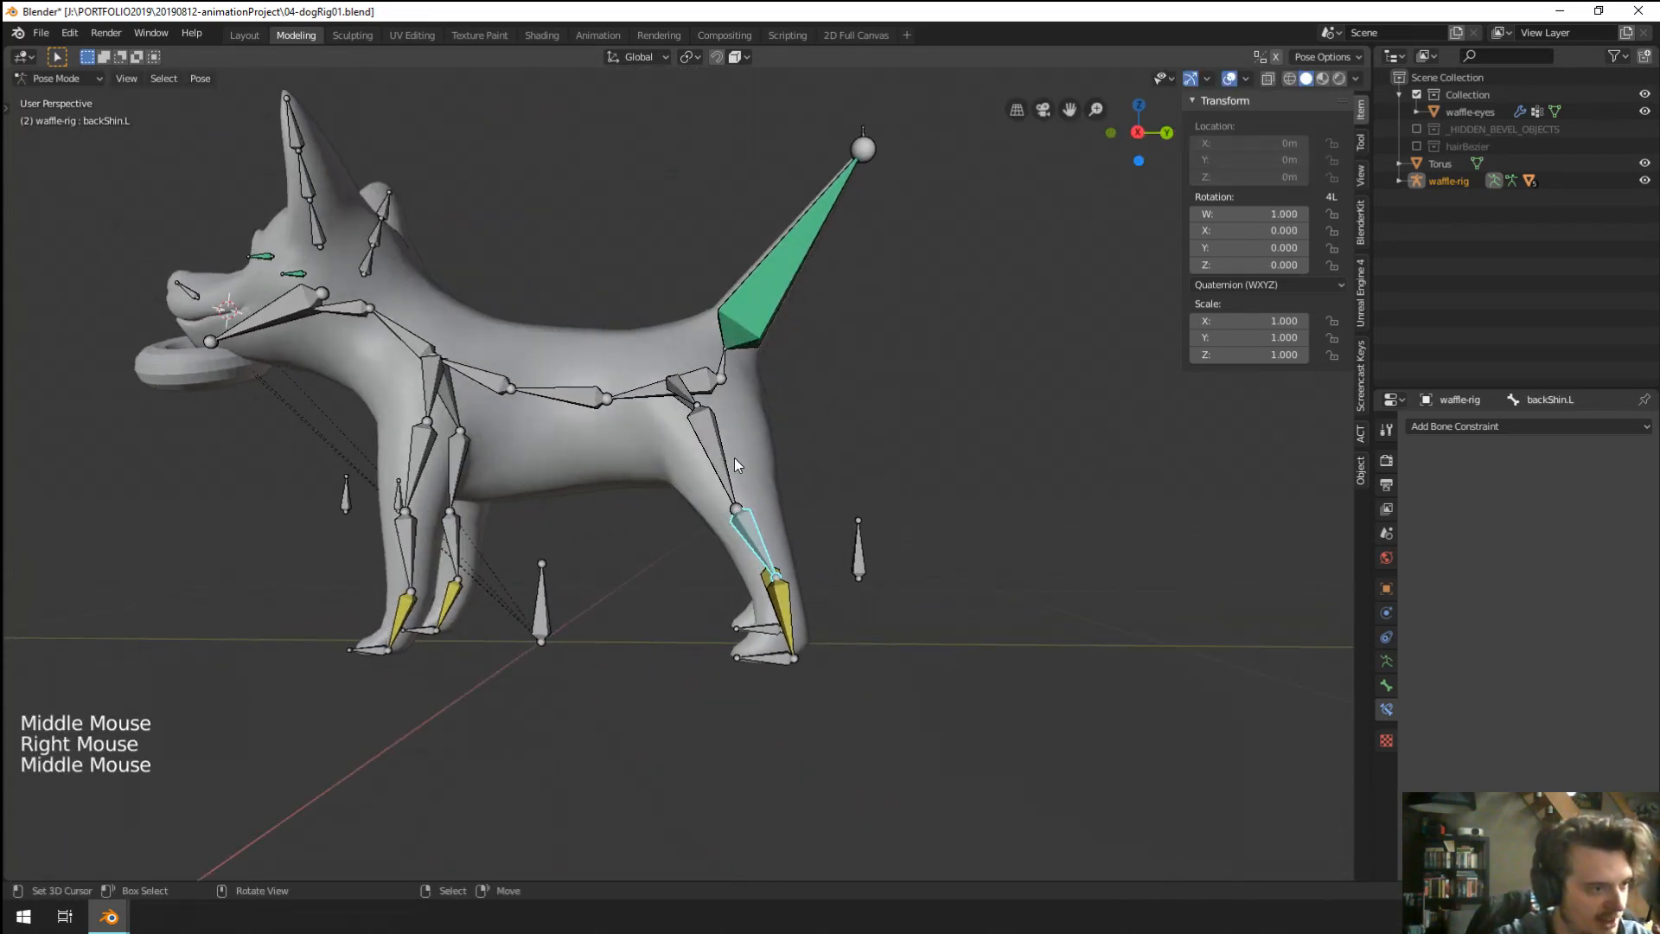
right_click(733, 460)
right_click(728, 399)
key(g)
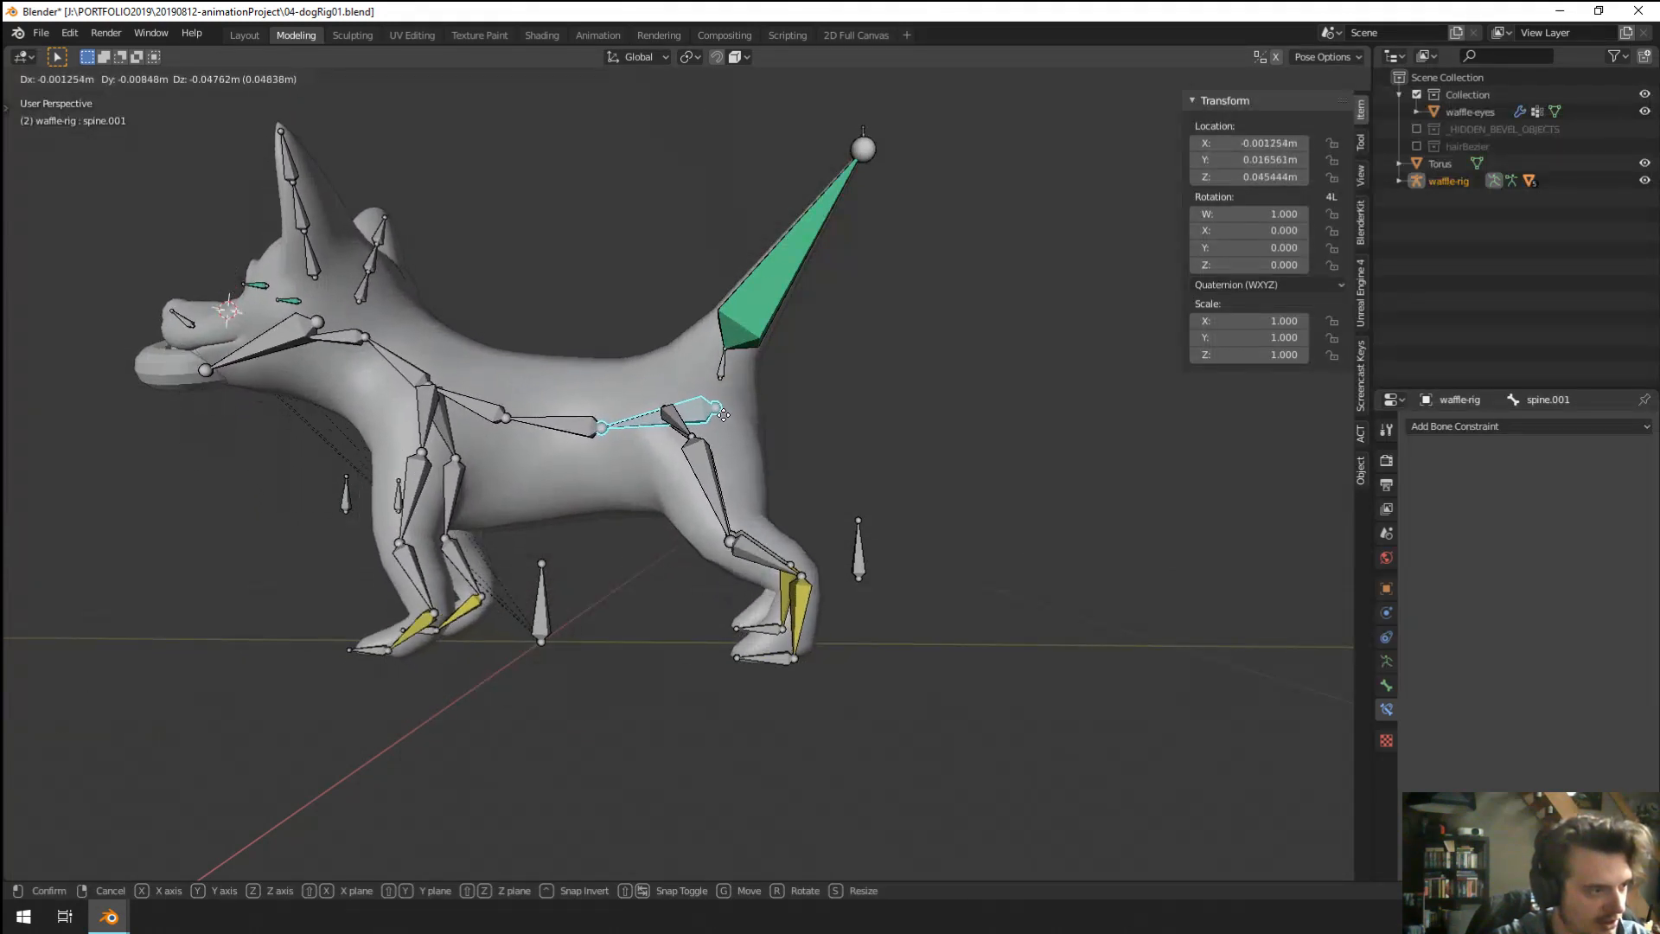
click(845, 460)
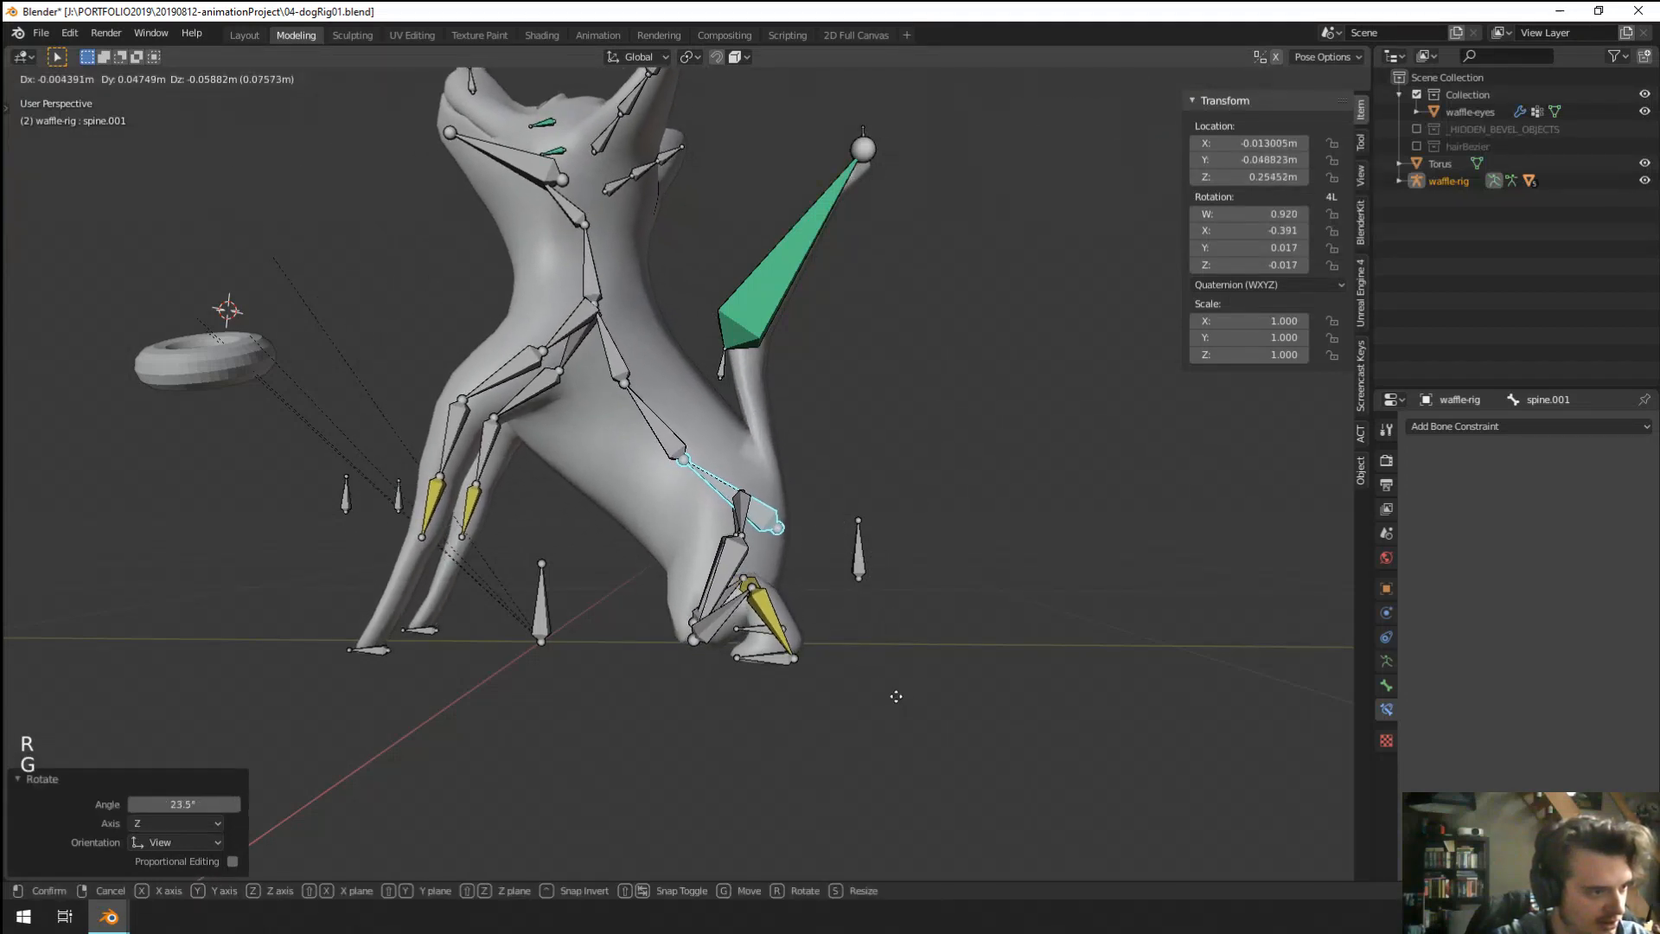
click(860, 670)
Rotate the two spine bones ahead of spine.001 and rotate the neck -26.4° to tip the chest and head forward.
middle_drag(844, 656, 765, 606)
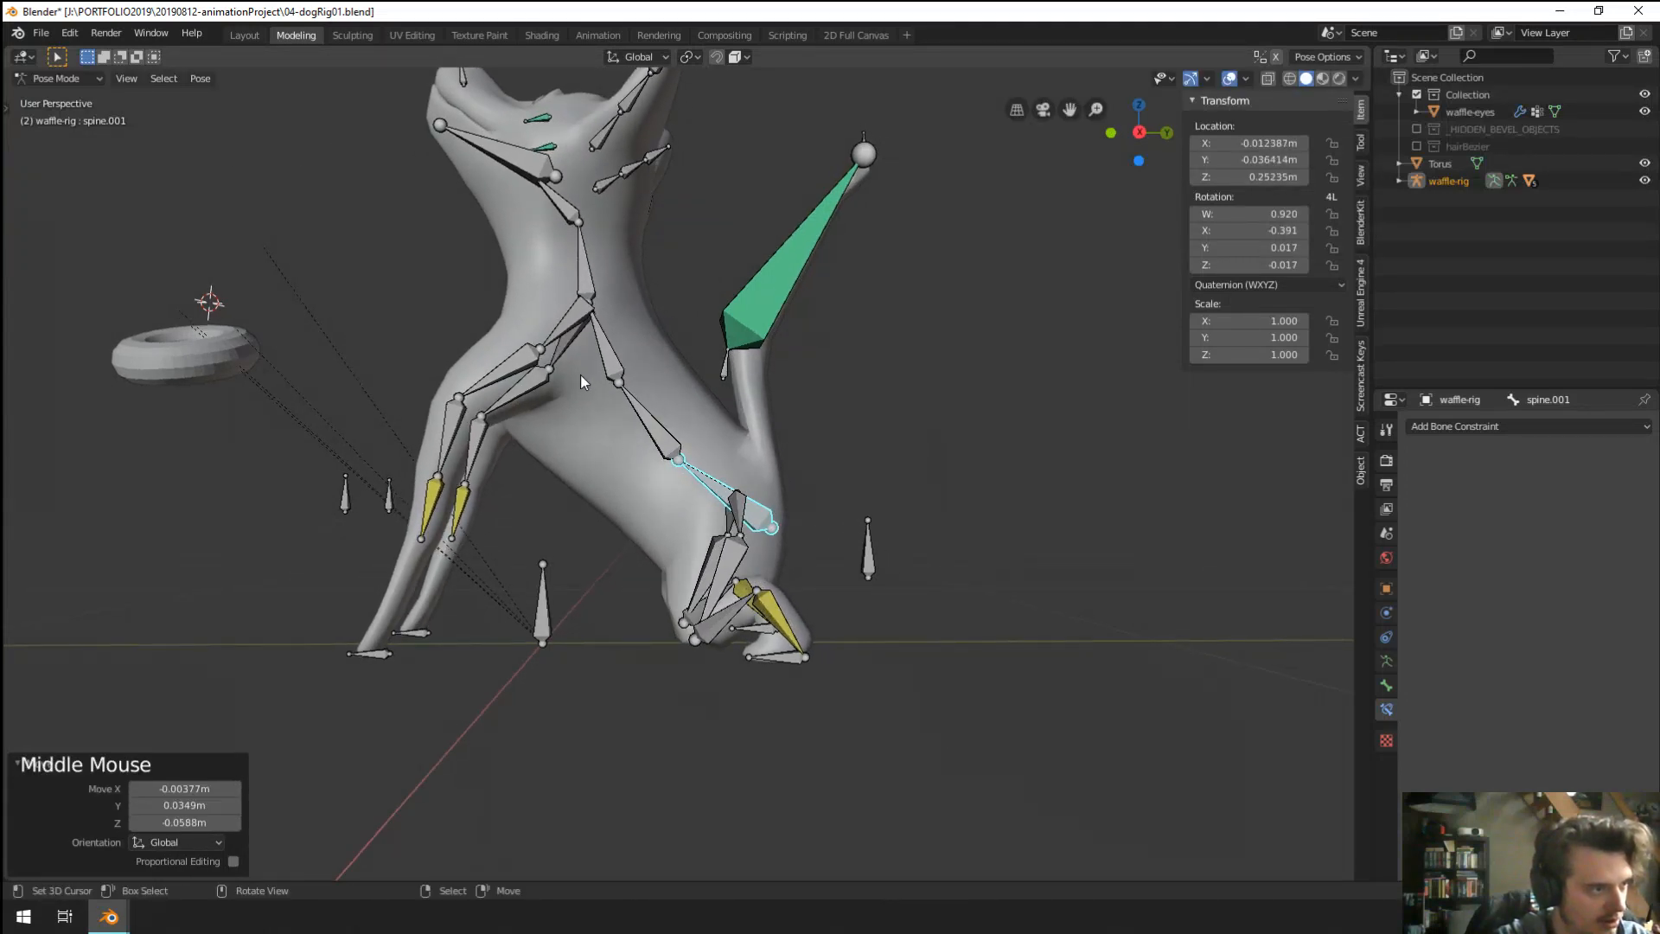
right_click(643, 420)
key(r)
right_click(547, 307)
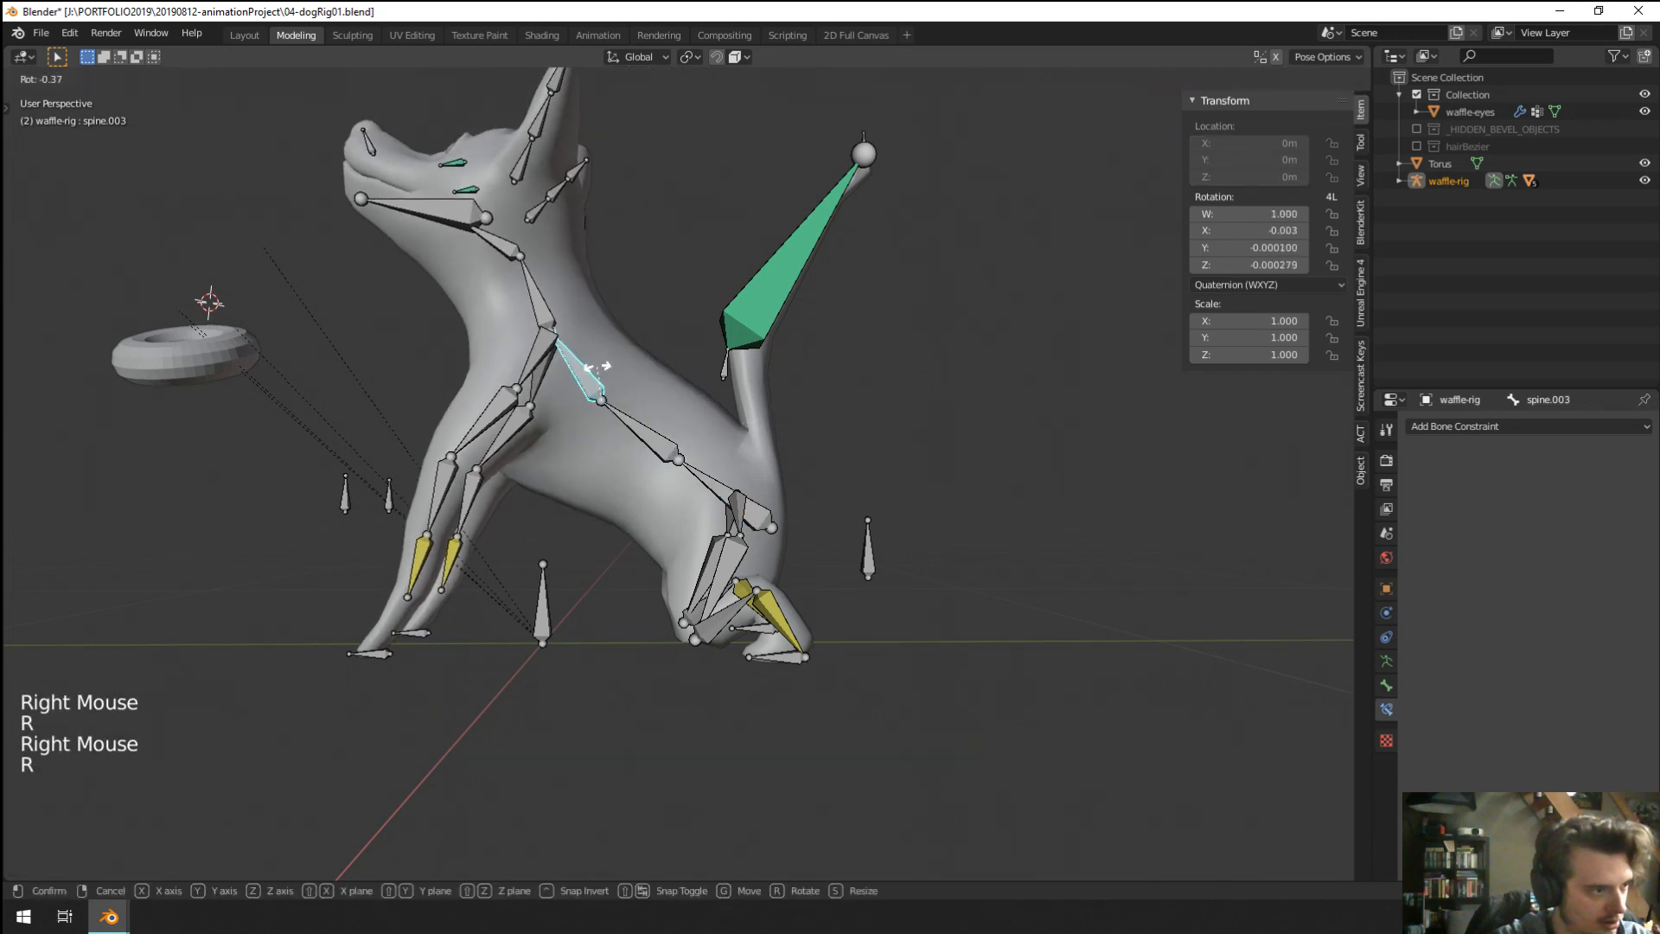
key(r)
right_click(547, 307)
key(r)
click(545, 417)
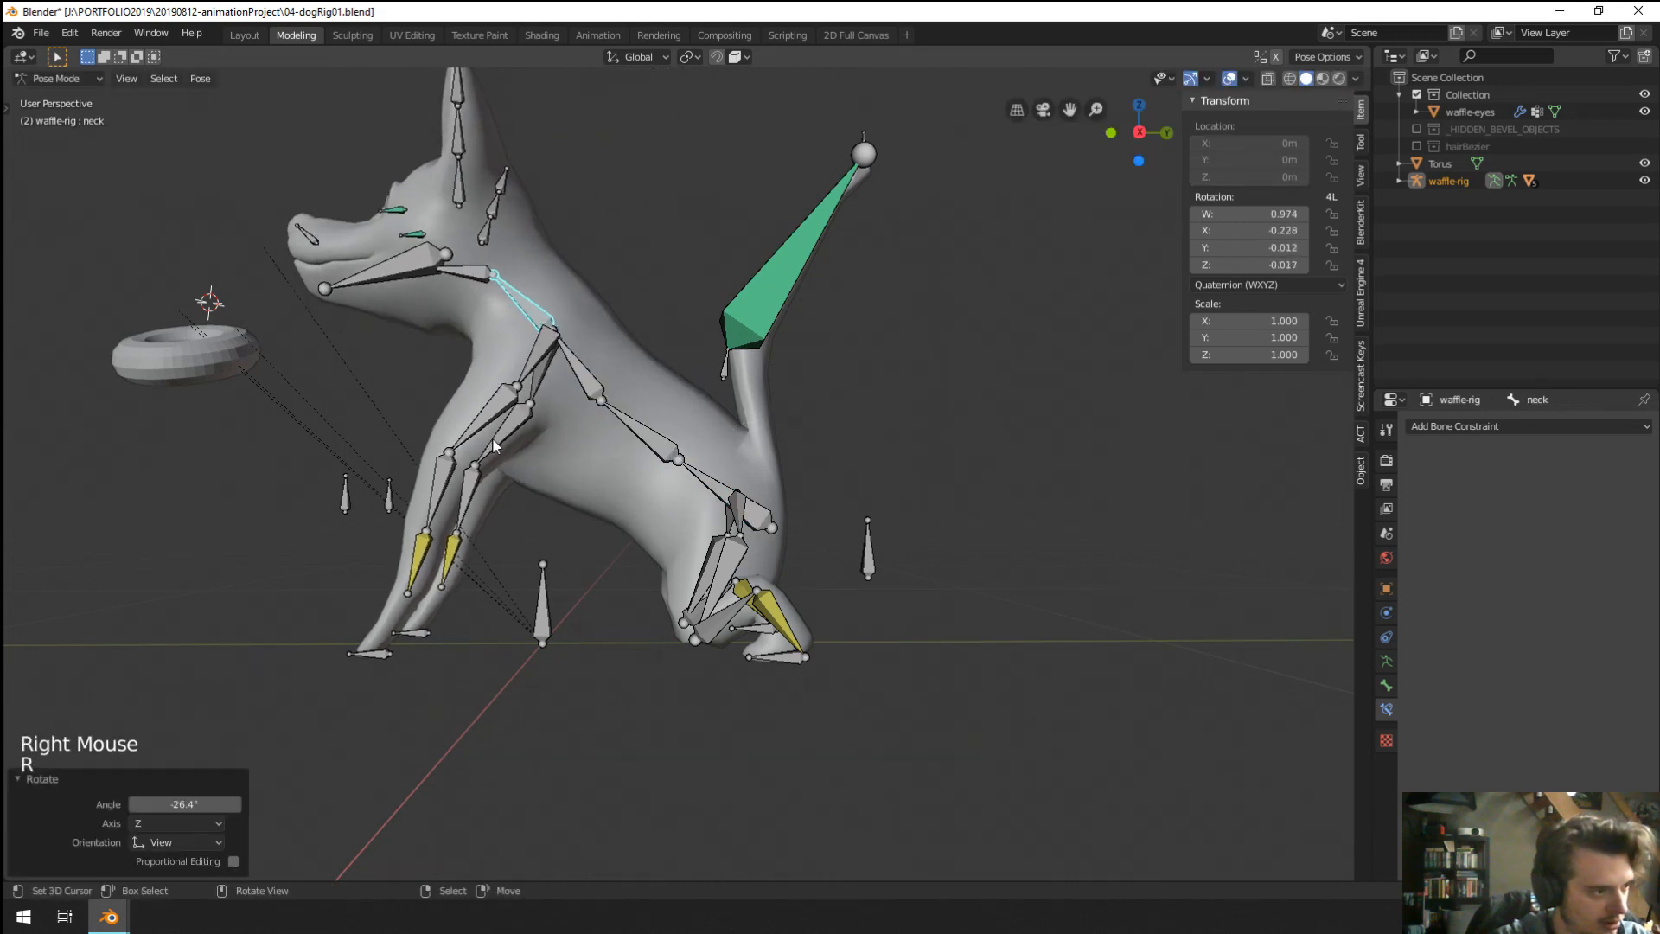
Select both front toe bones and move them back along the Y axis until they sit beneath the chest.
right_click(424, 634)
shift+right_click(372, 653)
key(g)
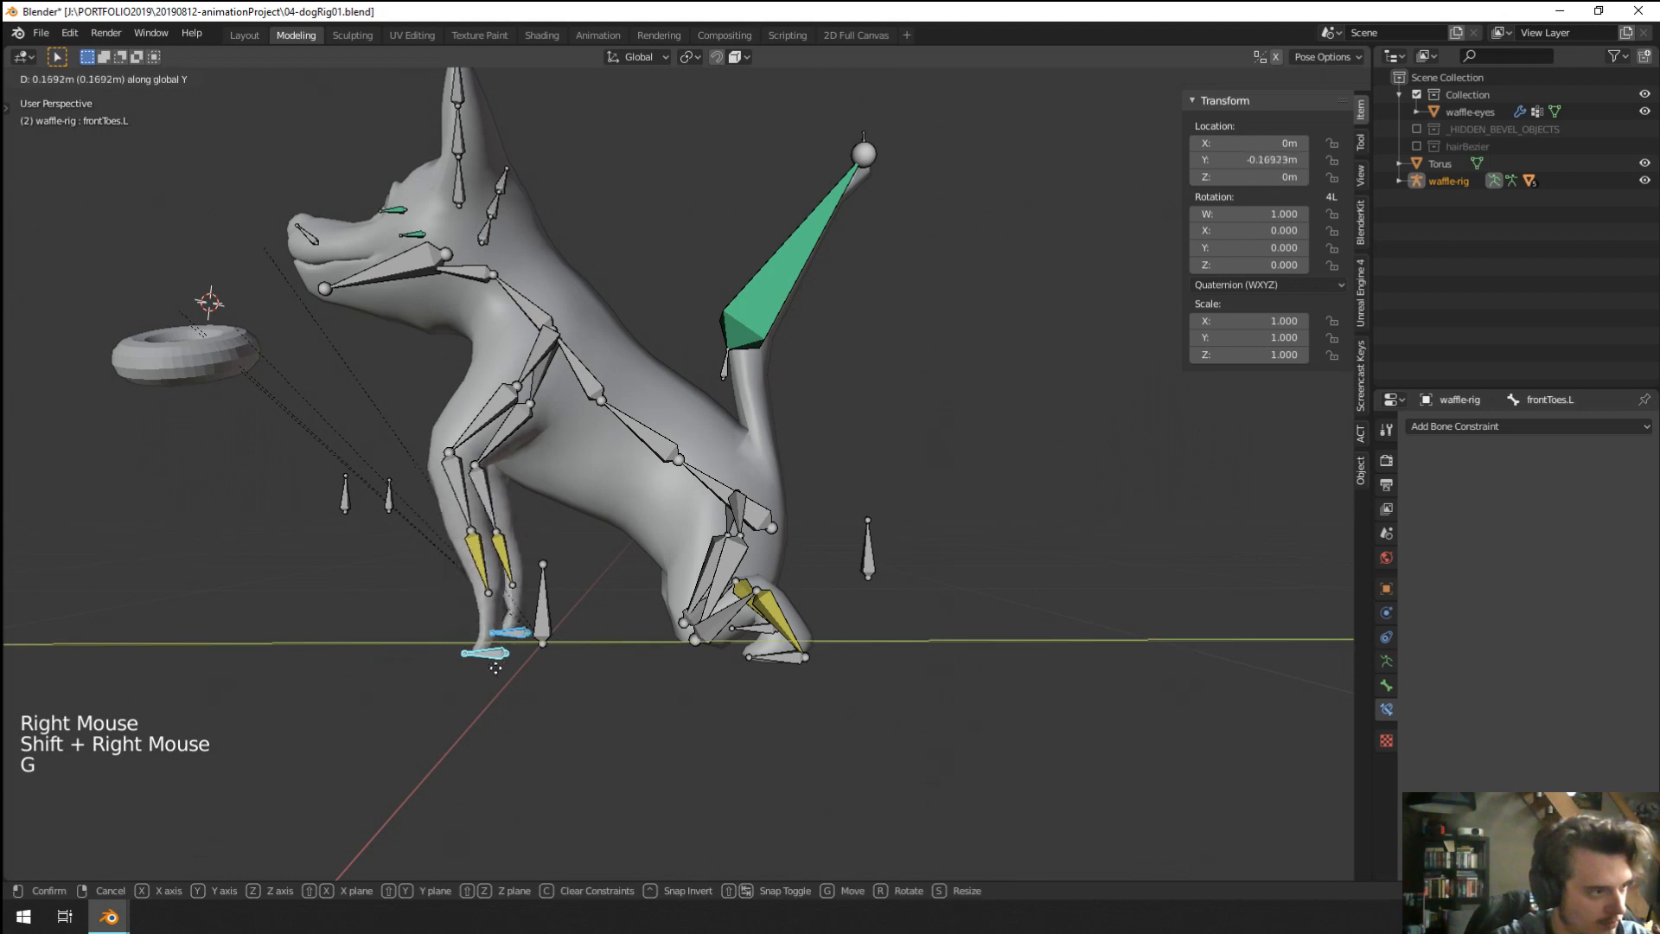
click(514, 679)
Select both upper front leg bones and rotate them together by about -43.4° to straighten the front legs.
right_click(514, 426)
shift+right_click(474, 429)
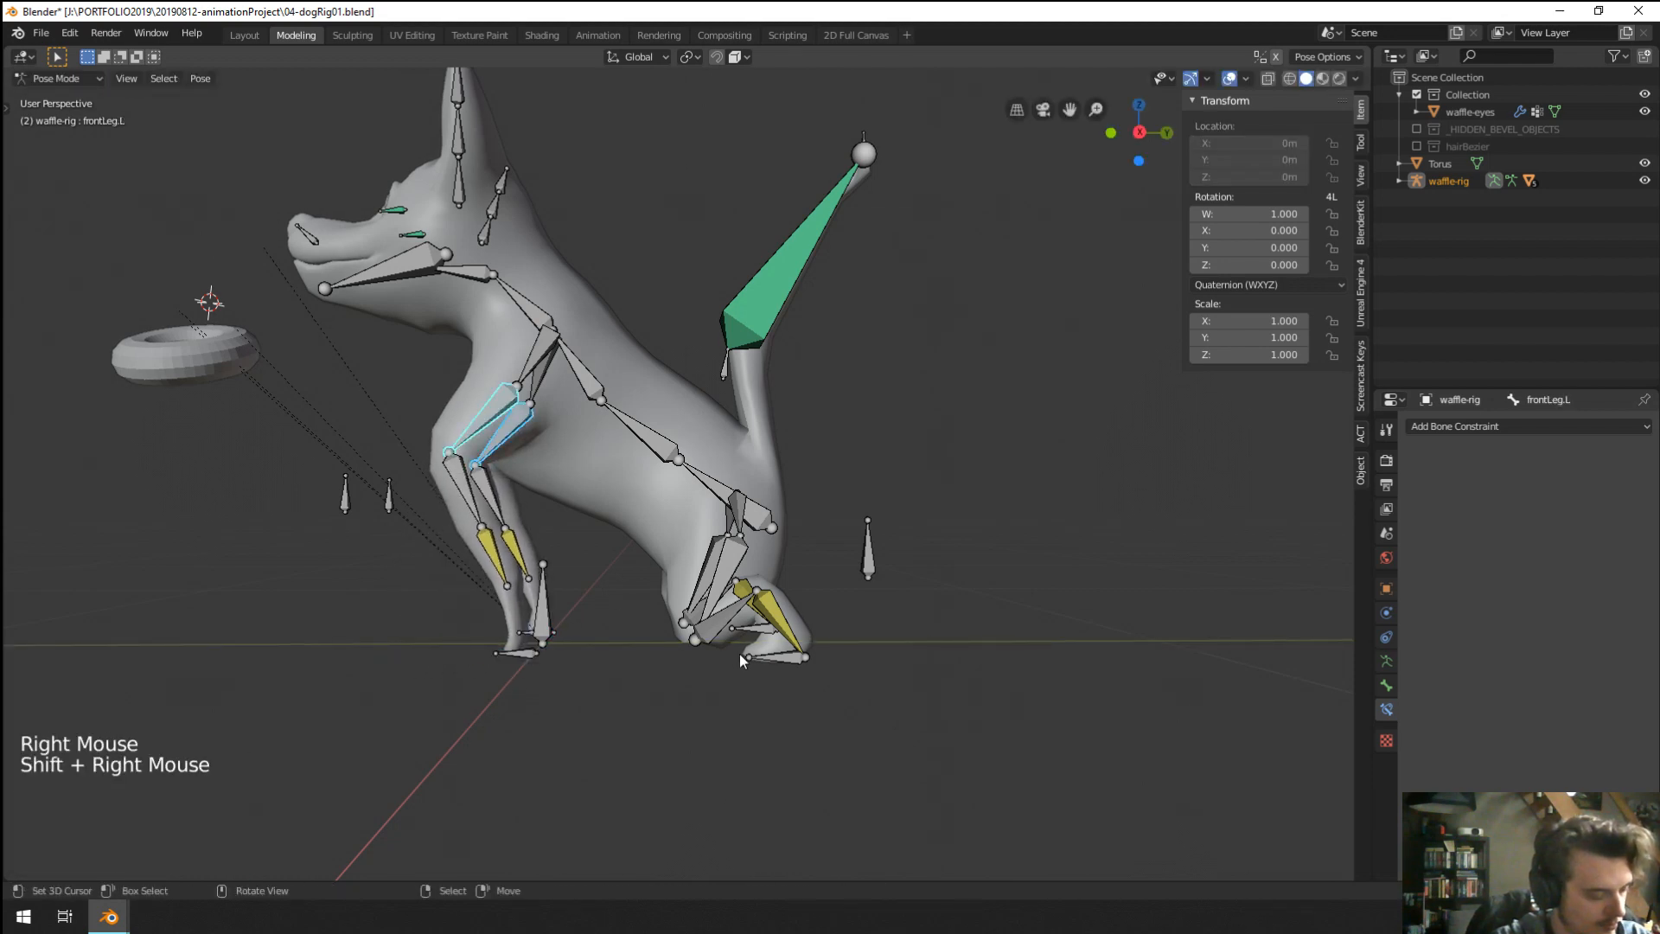
key(r)
click(891, 463)
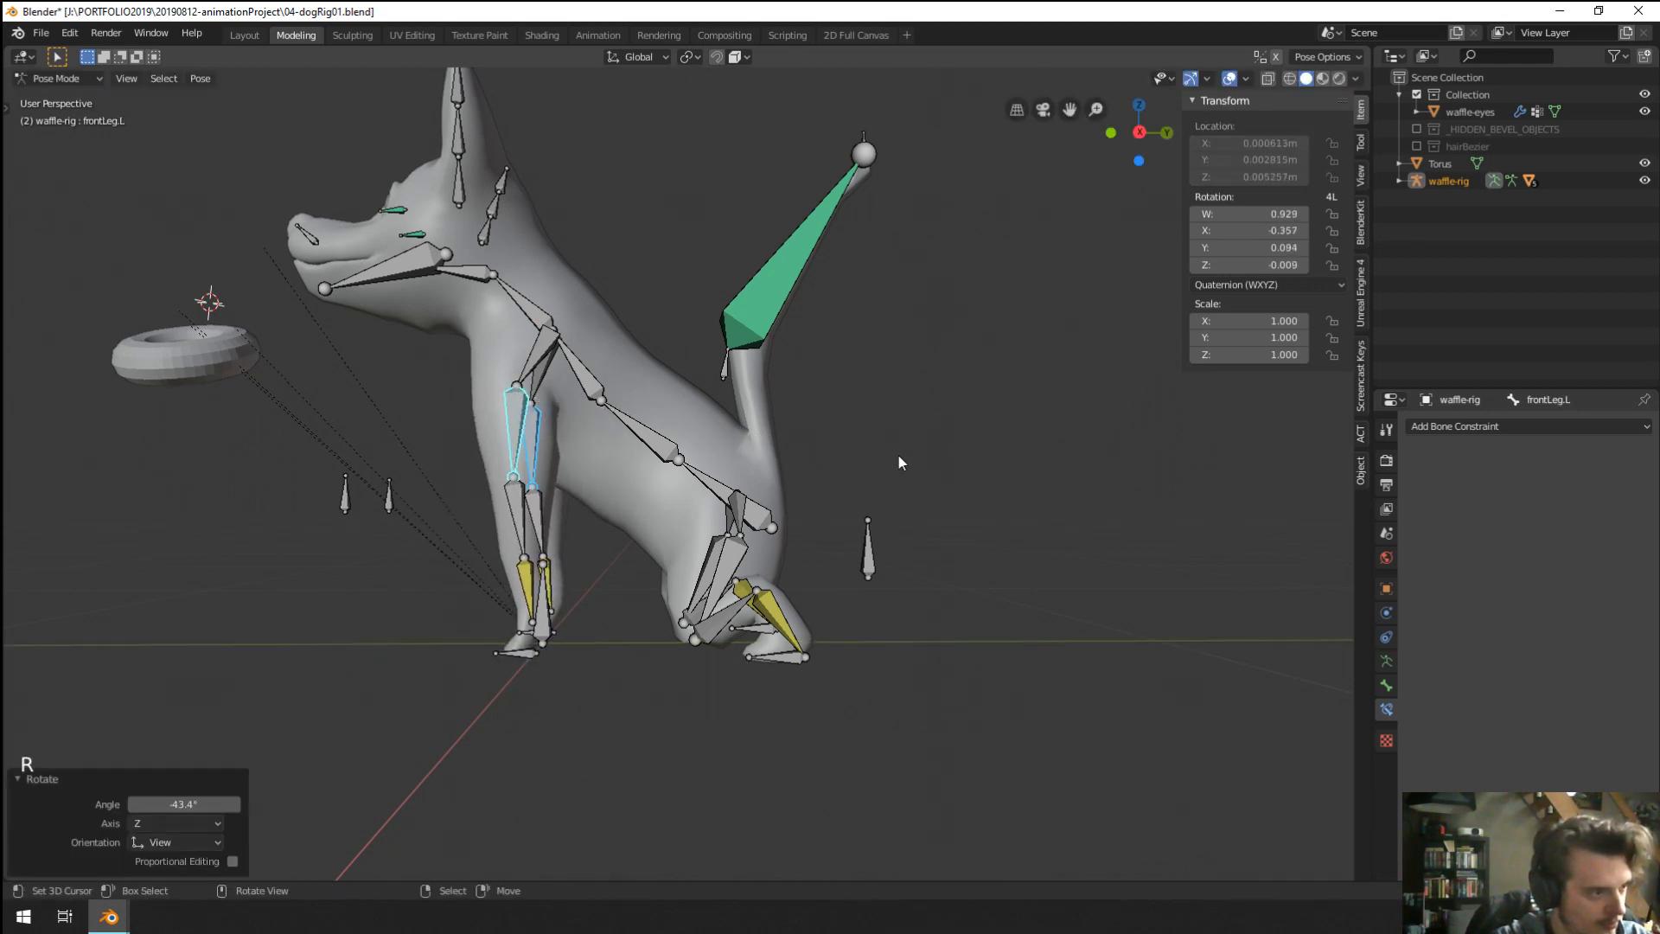
Select both back toe bones and move them forward along the Y axis toward the front feet.
middle_drag(891, 463, 590, 693)
scroll(756, 611, up, 2)
right_click(577, 735)
shift+right_click(622, 718)
right_click(594, 729)
key(g)
click(605, 696)
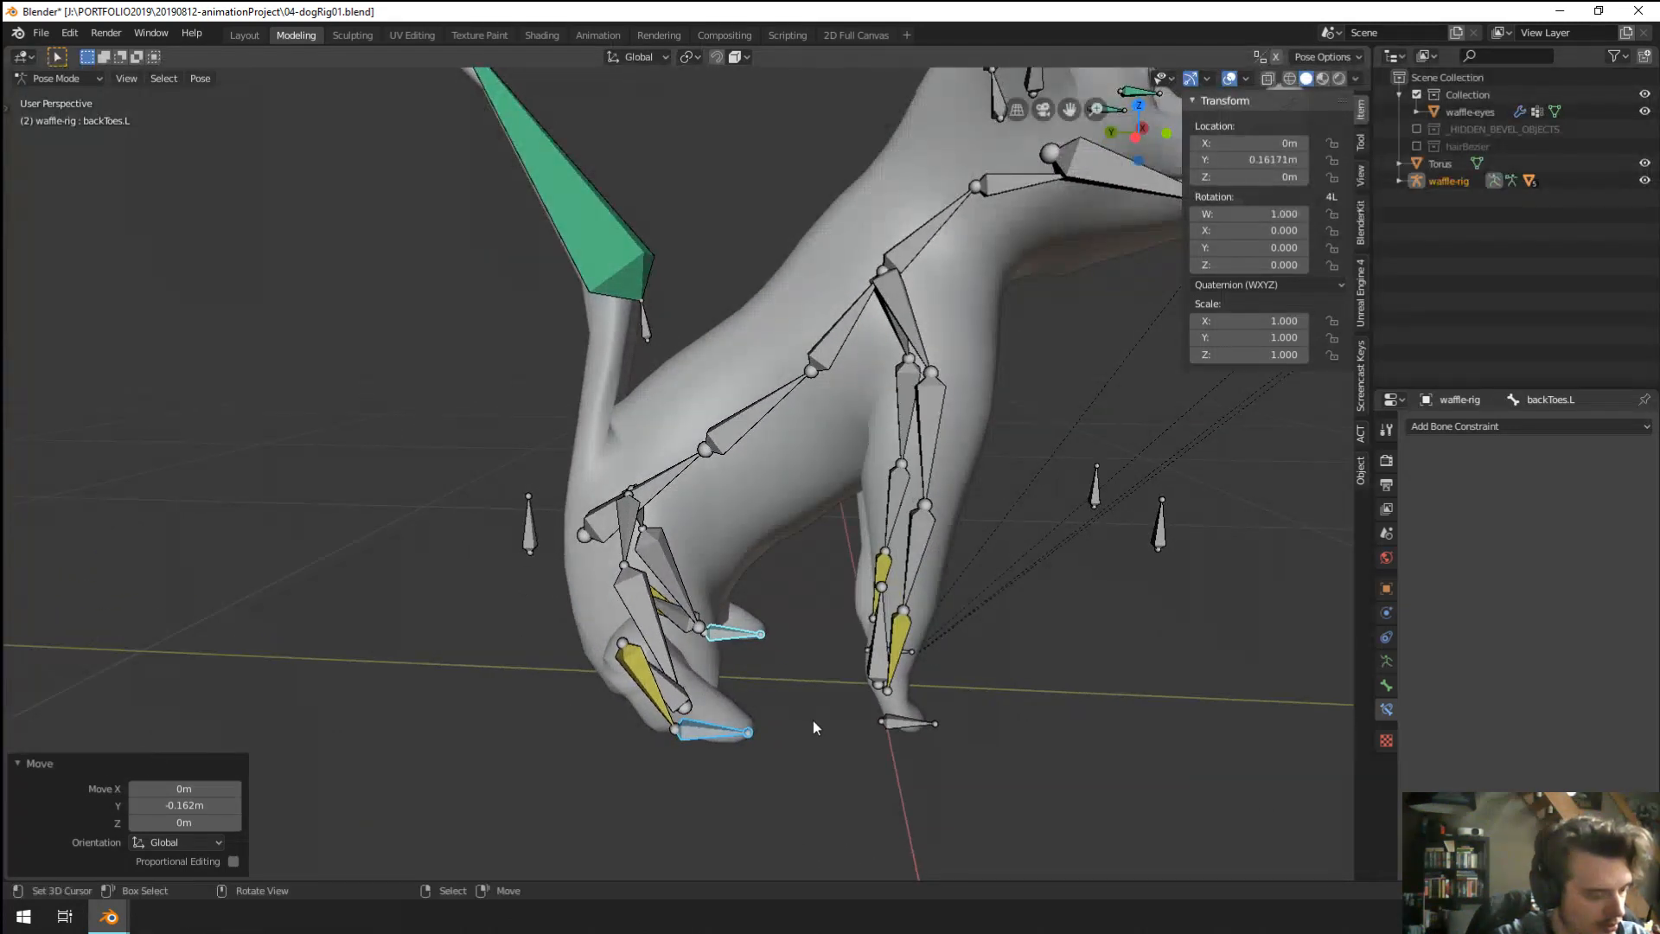
key(g)
key(y)
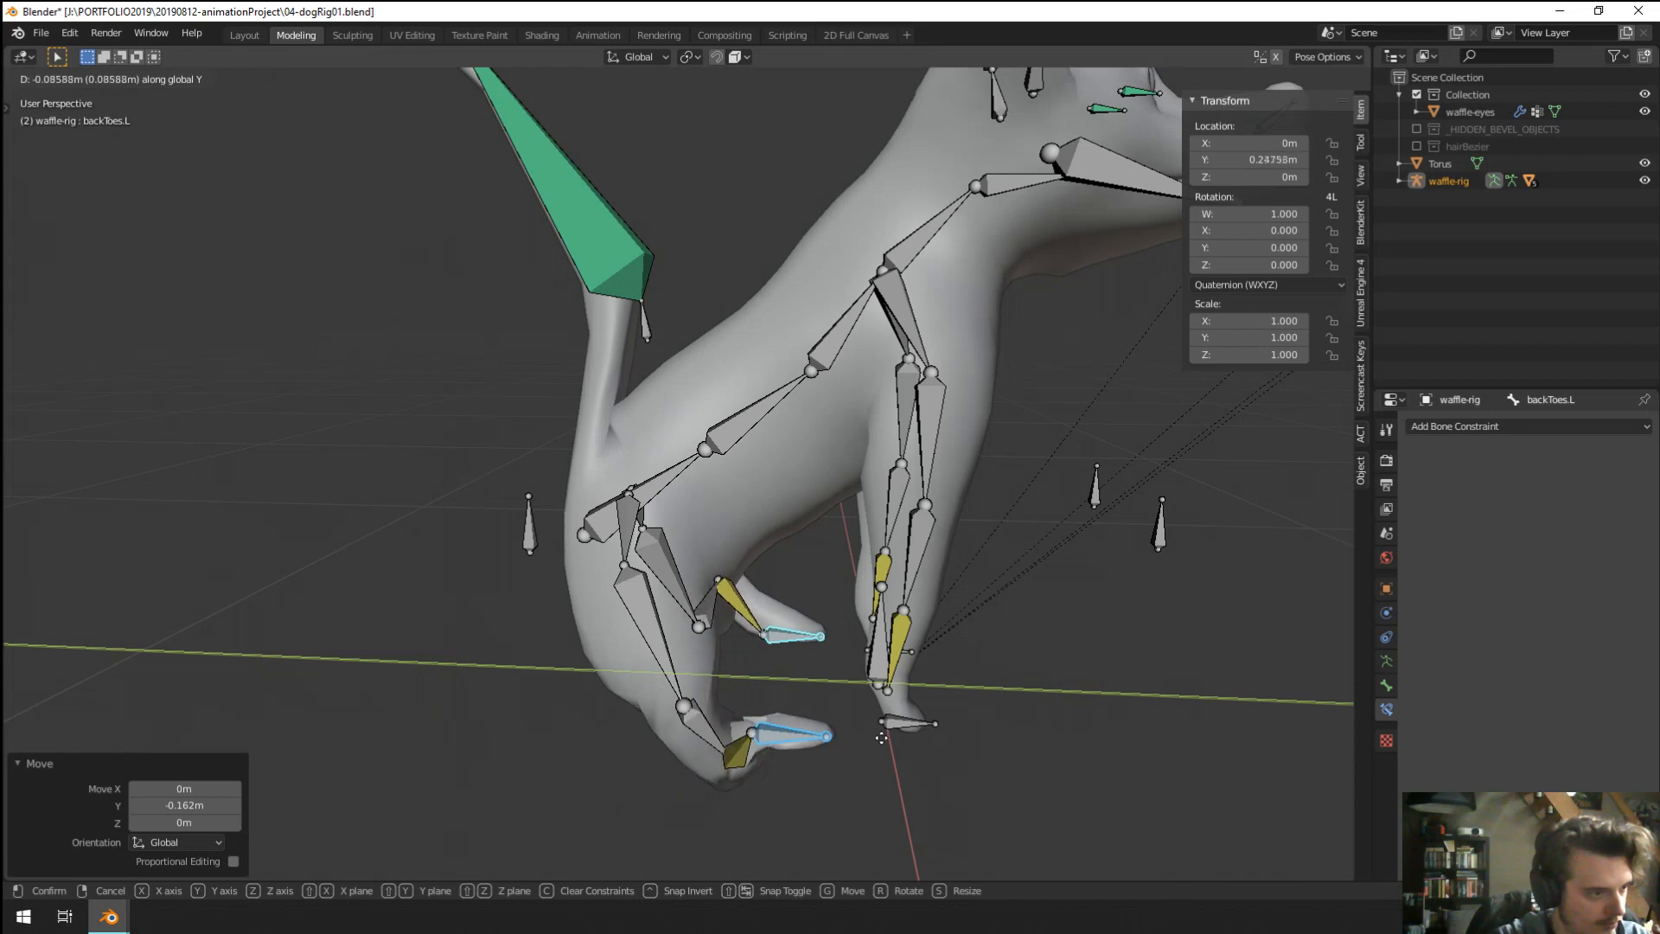
click(825, 752)
Rotate each upper back leg bone forward into a sitting bend, turning backLeg.L by about 62.3°.
middle_drag(634, 590, 666, 647)
right_click(670, 592)
key(r)
click(730, 548)
middle_drag(666, 646, 901, 687)
right_click(661, 640)
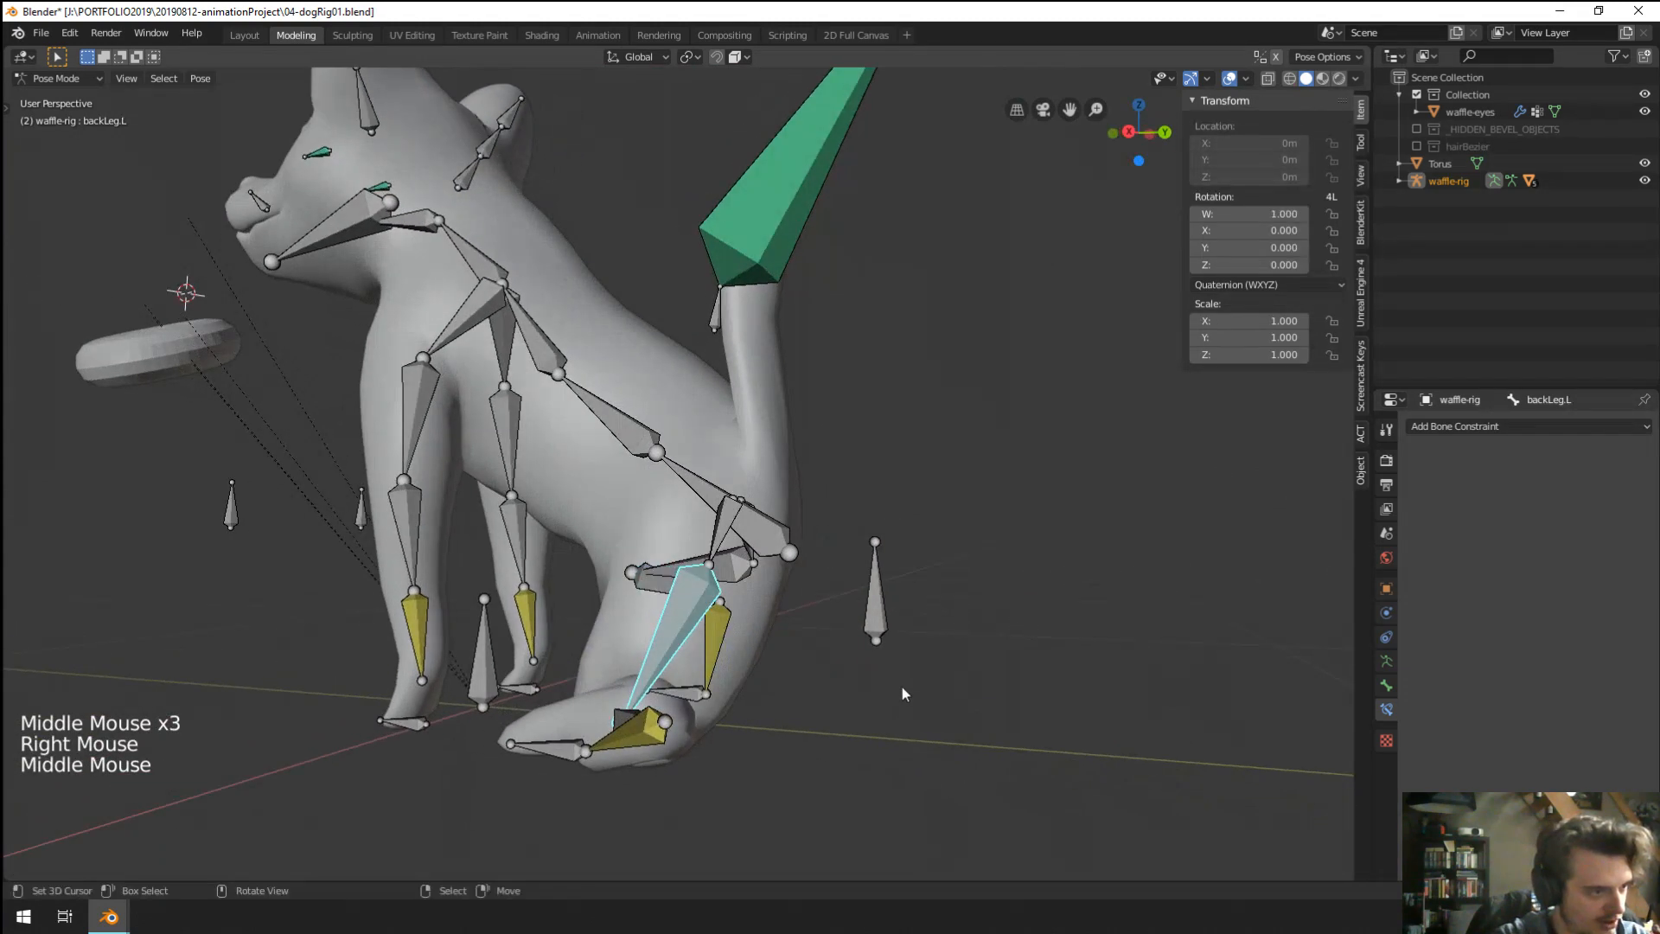
key(r)
click(703, 634)
Move the spine.001 bone down about 0.06 m and try rotating it in the perspective view.
middle_drag(703, 635, 787, 547)
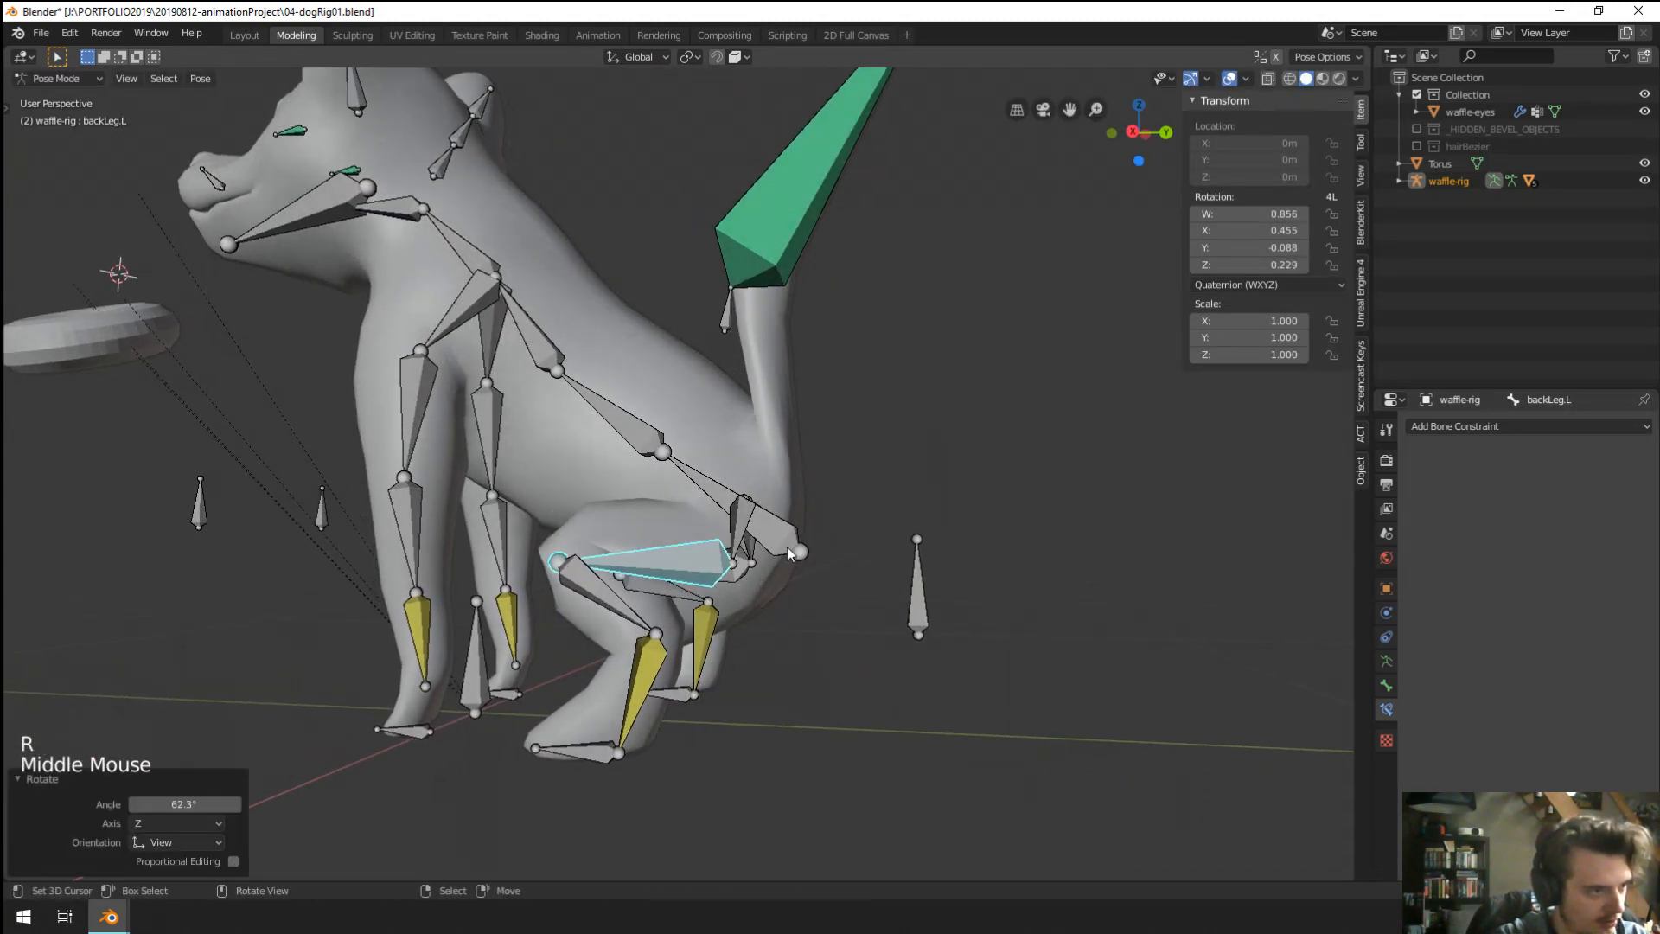
right_click(788, 550)
key(g)
click(802, 598)
key(r)
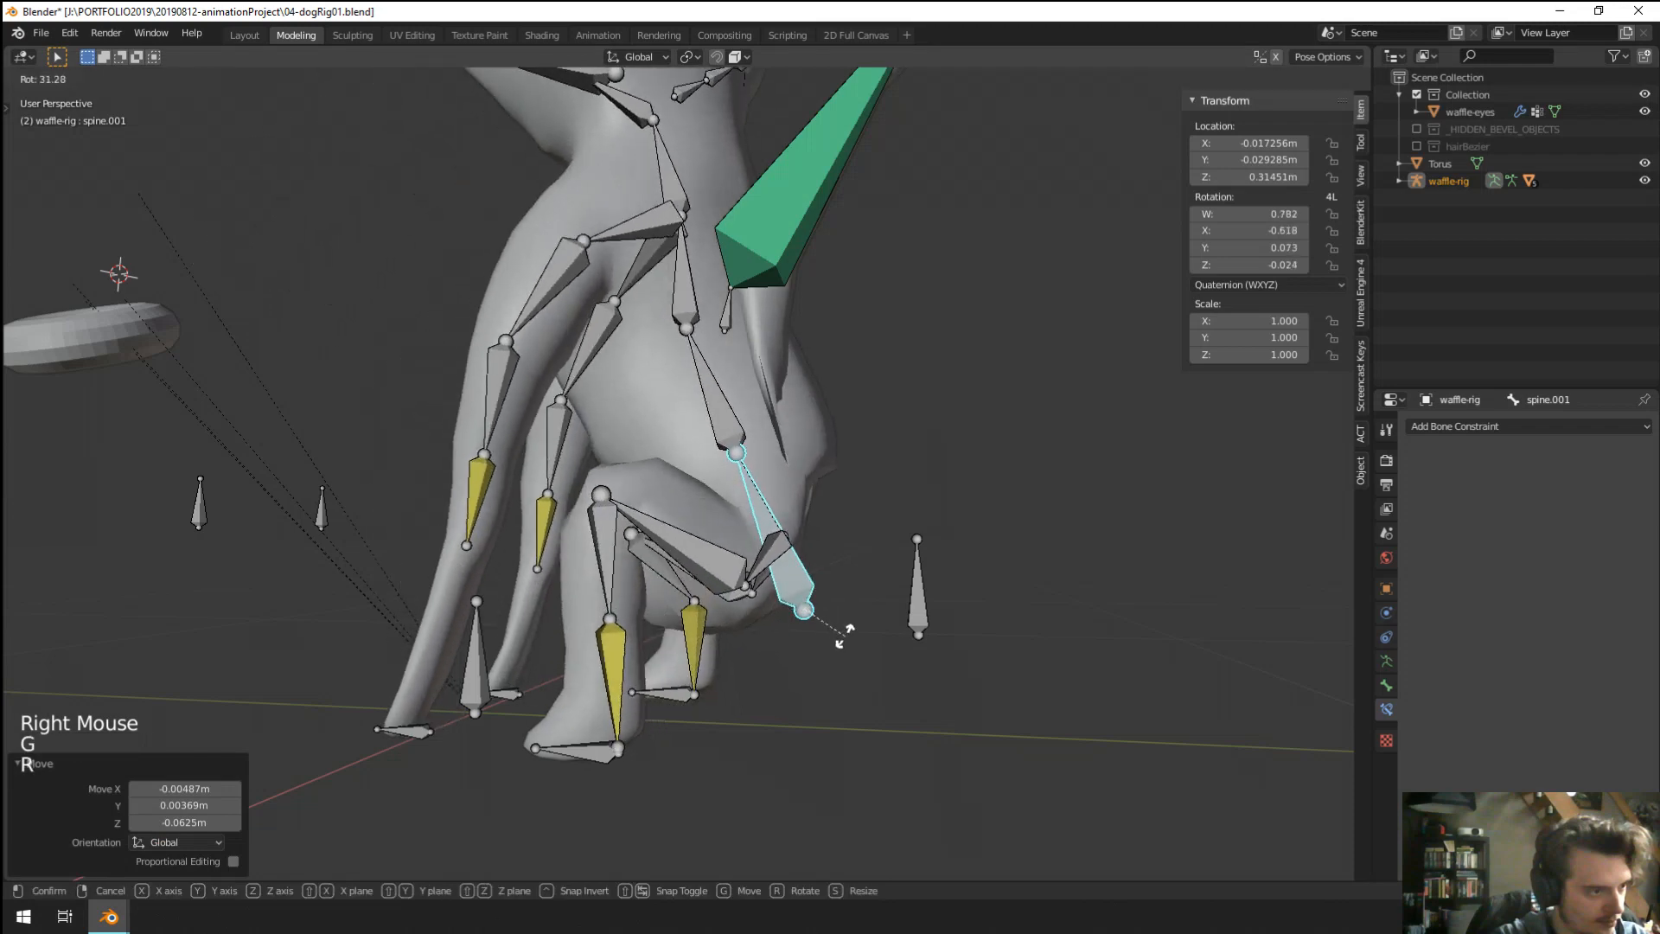
right_click(848, 632)
In the right orthographic view, lower the spine.001 bone further and rotate it about 12.4° to refine the sitting pose.
middle_drag(848, 631, 856, 621)
key(KP_1)
key(KP_3)
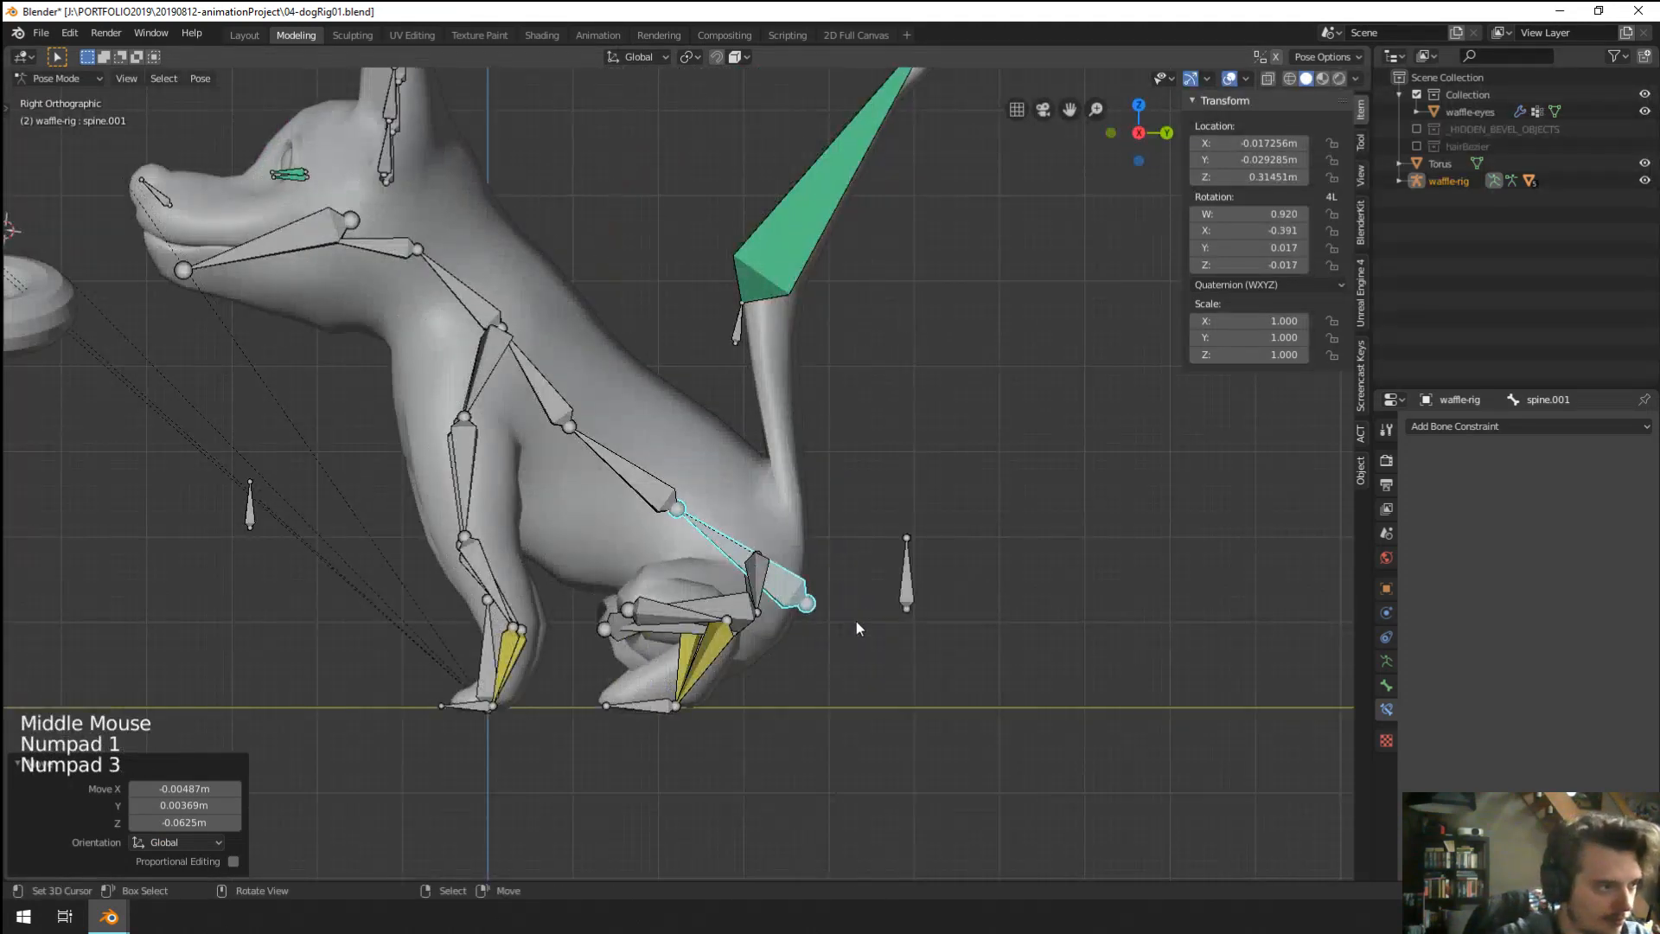
key(g)
click(871, 654)
key(r)
click(942, 713)
key(g)
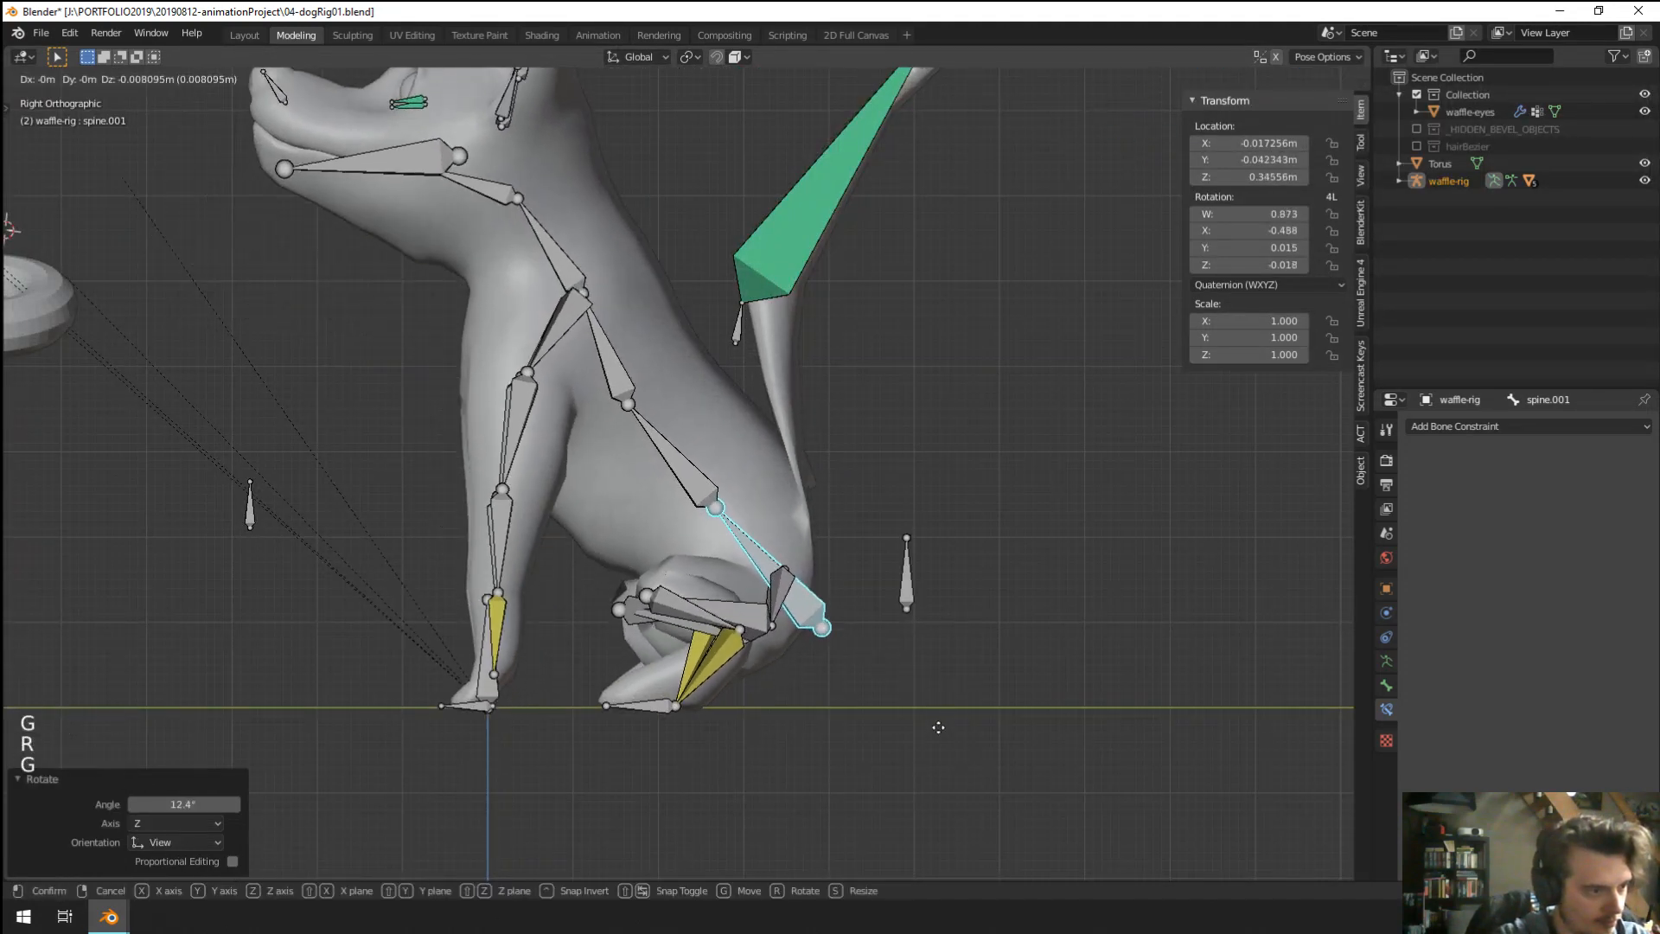
click(920, 750)
In Edit Mode, parent the small tail base bone to spine.001 with Keep Offset, and return to Pose Mode.
scroll(781, 467, down, 1)
key(Tab)
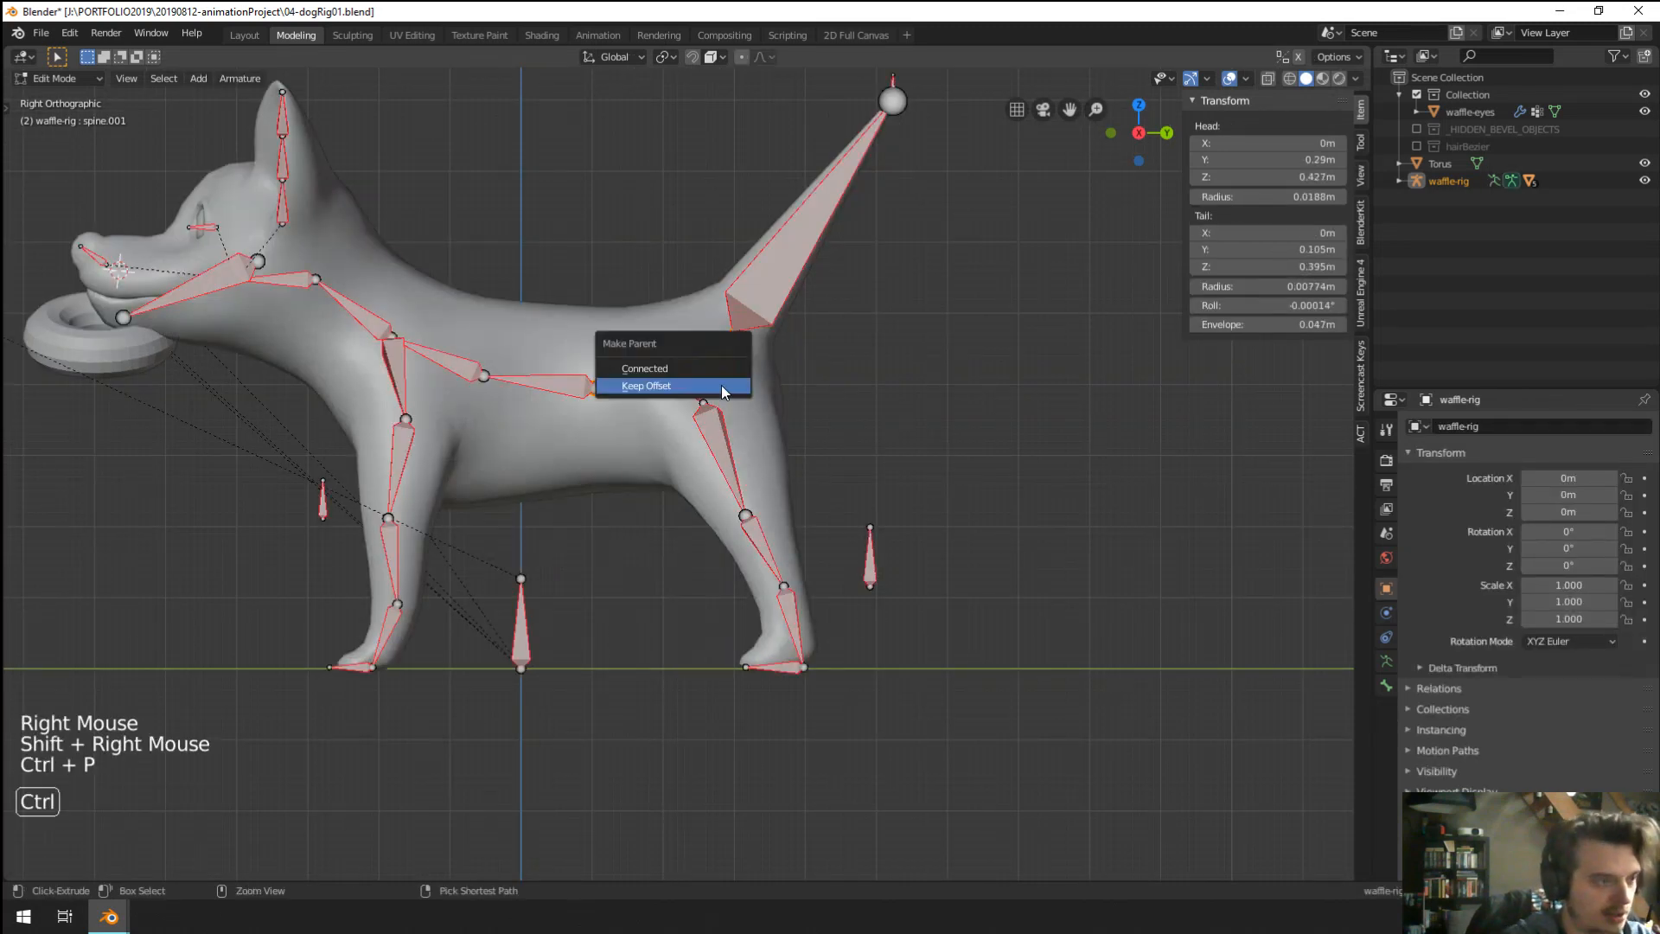
click(723, 369)
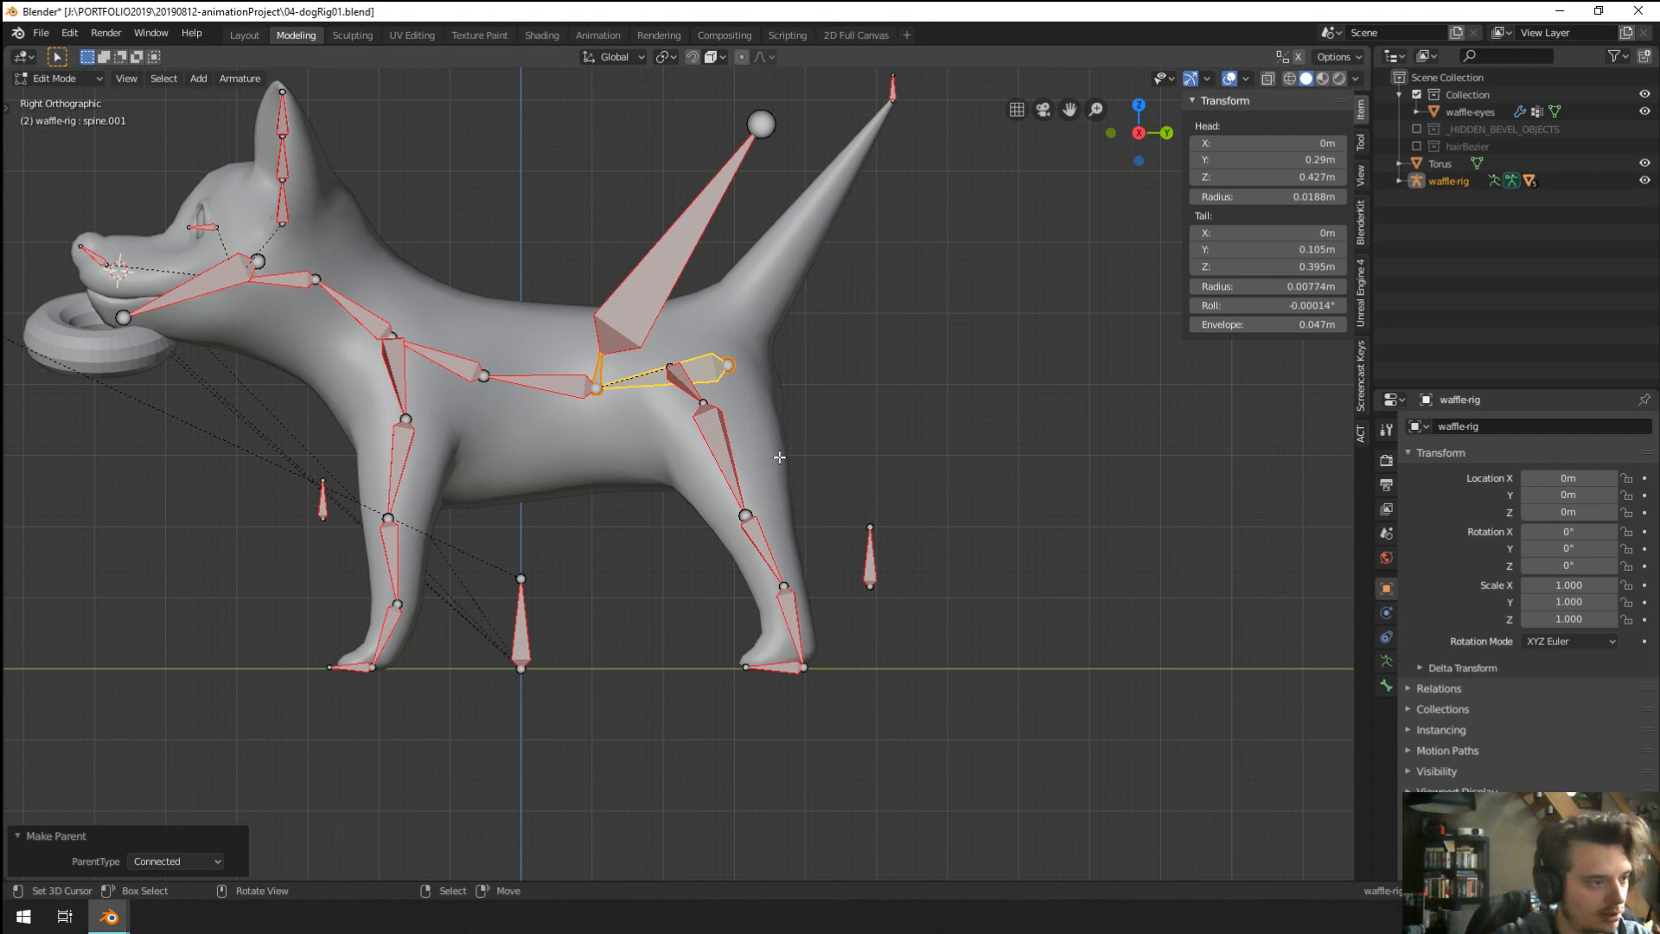
key(ctrl+z)
key(ctrl+p)
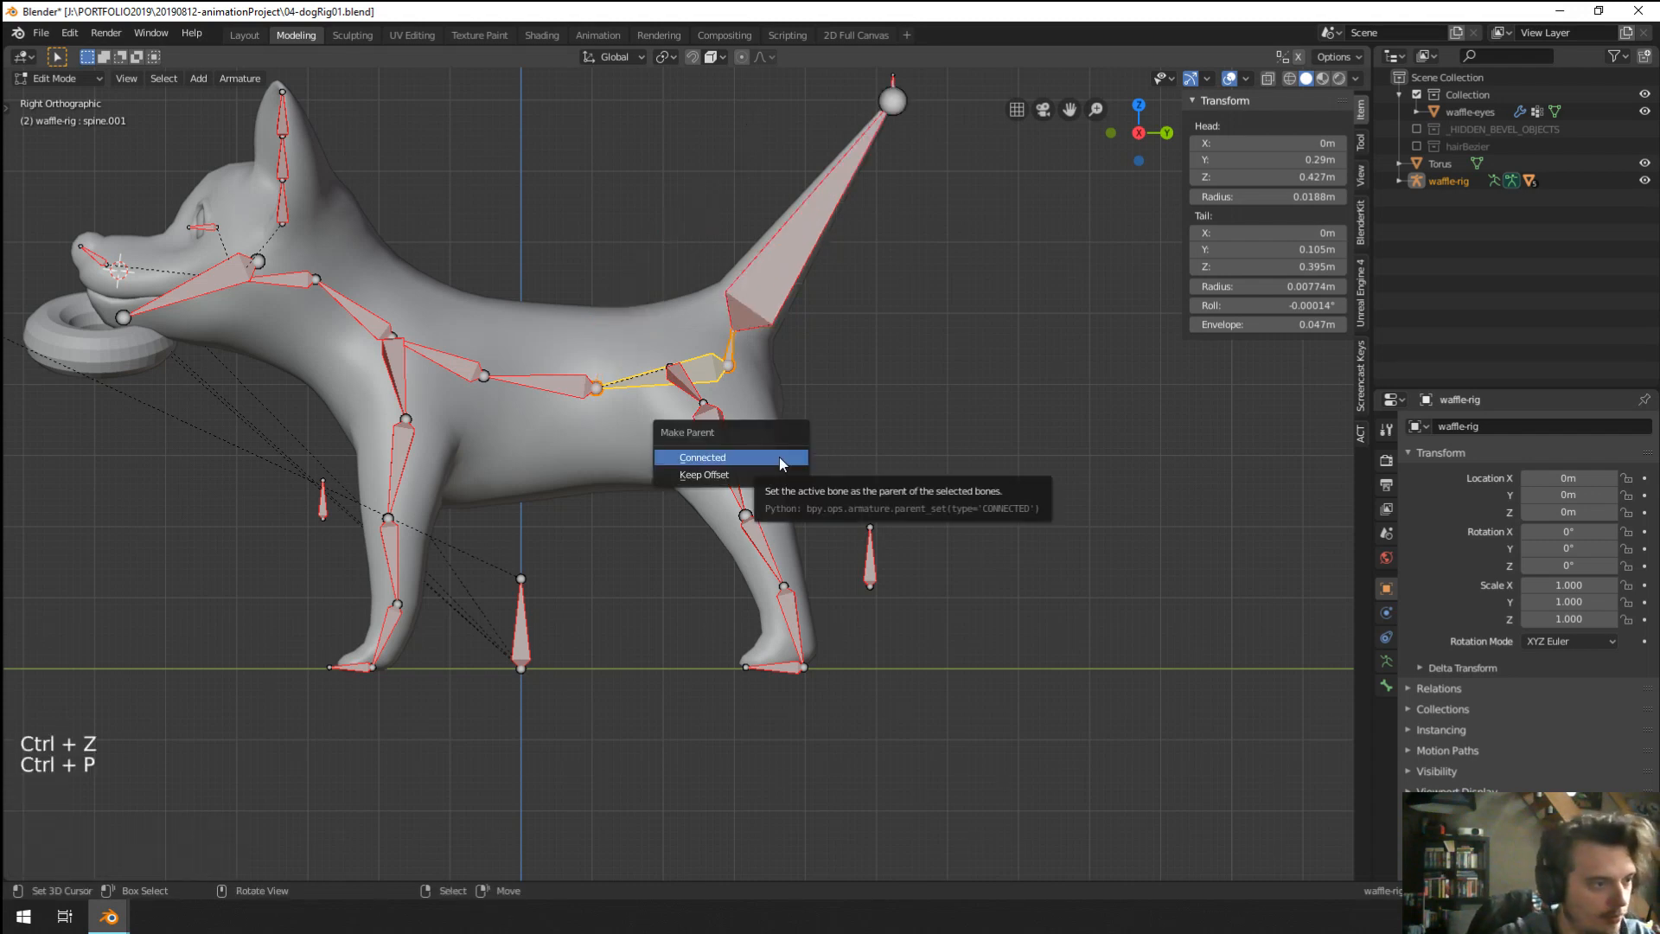
click(779, 477)
key(Tab)
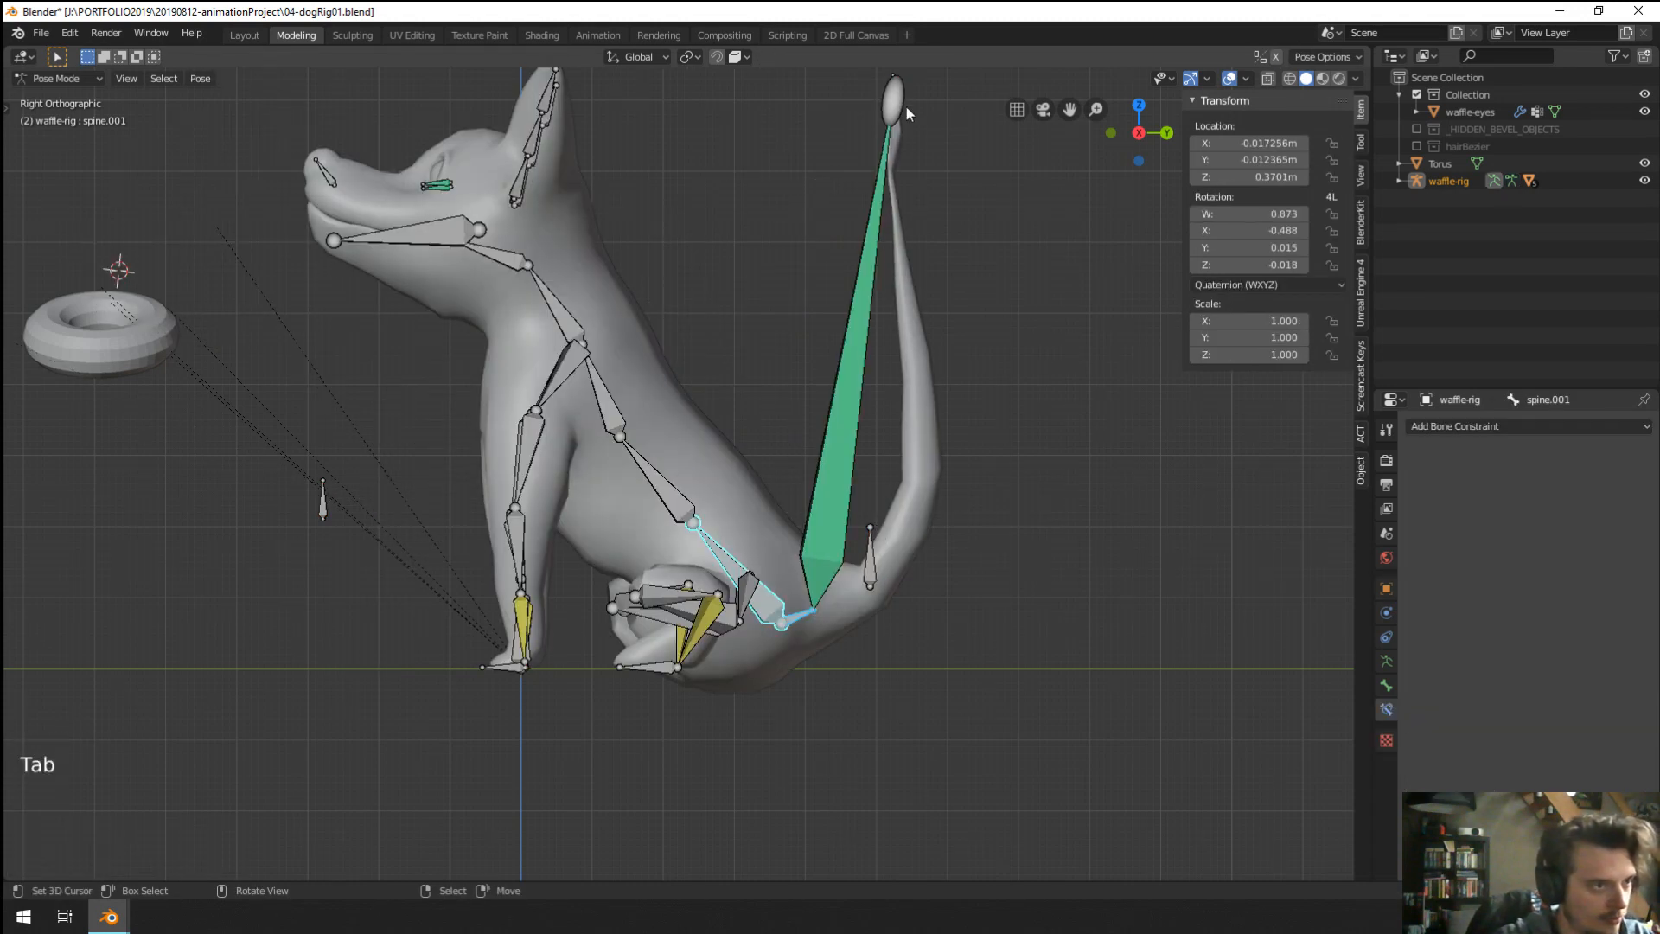
key(Tab)
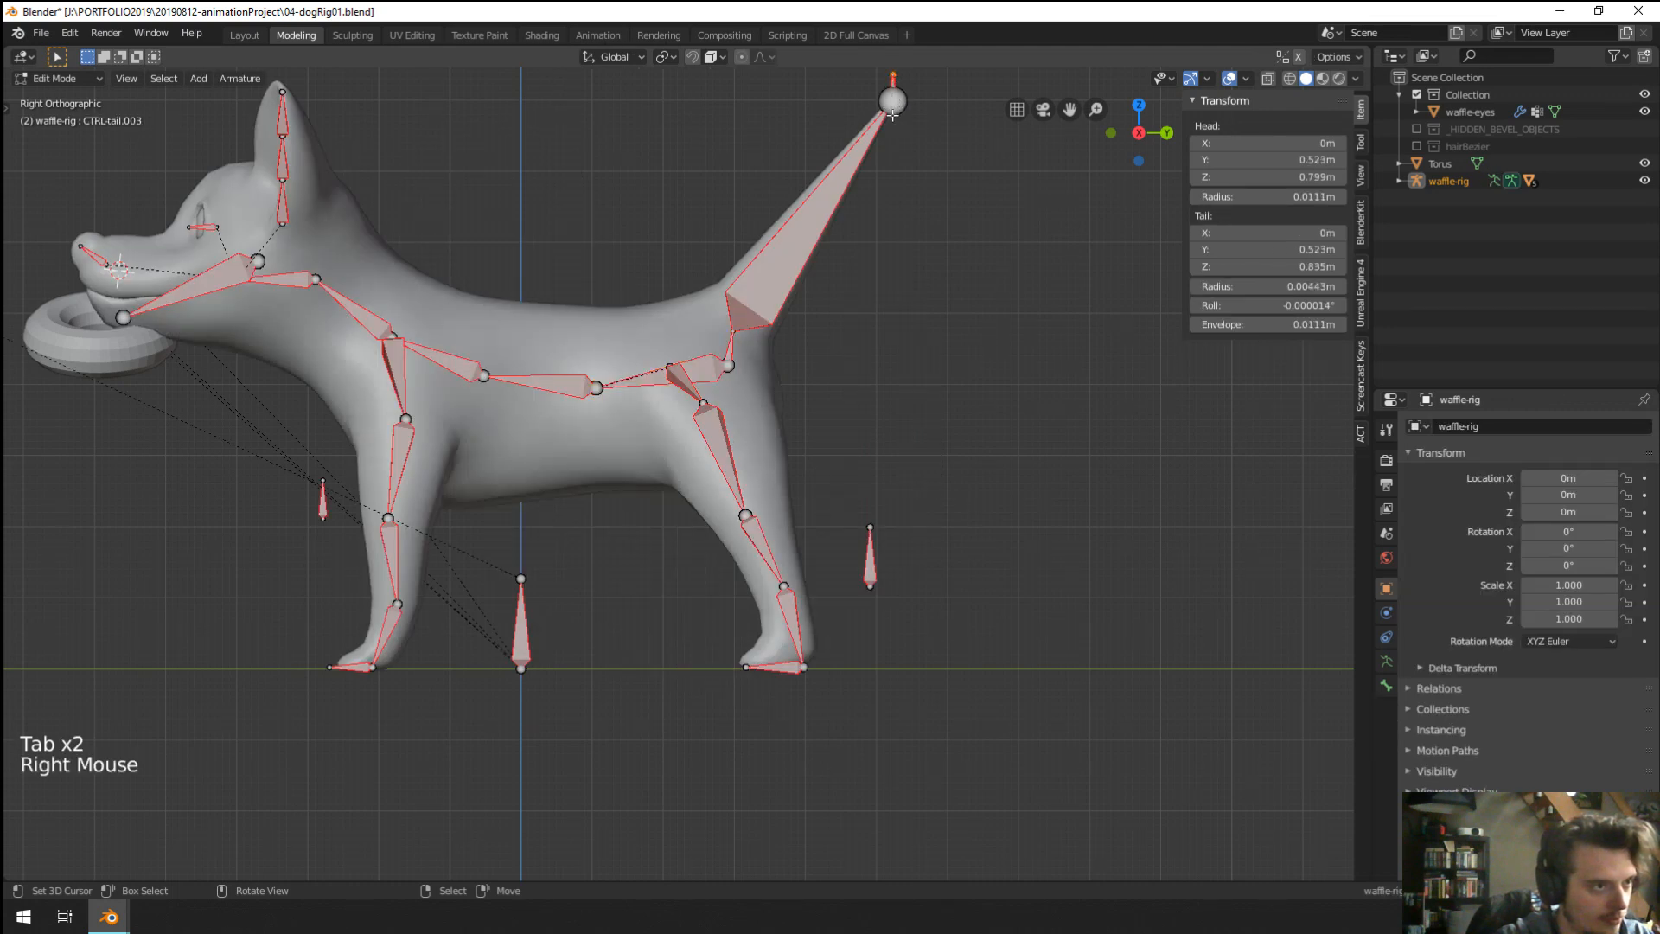
key(g)
right_click(873, 189)
key(Tab)
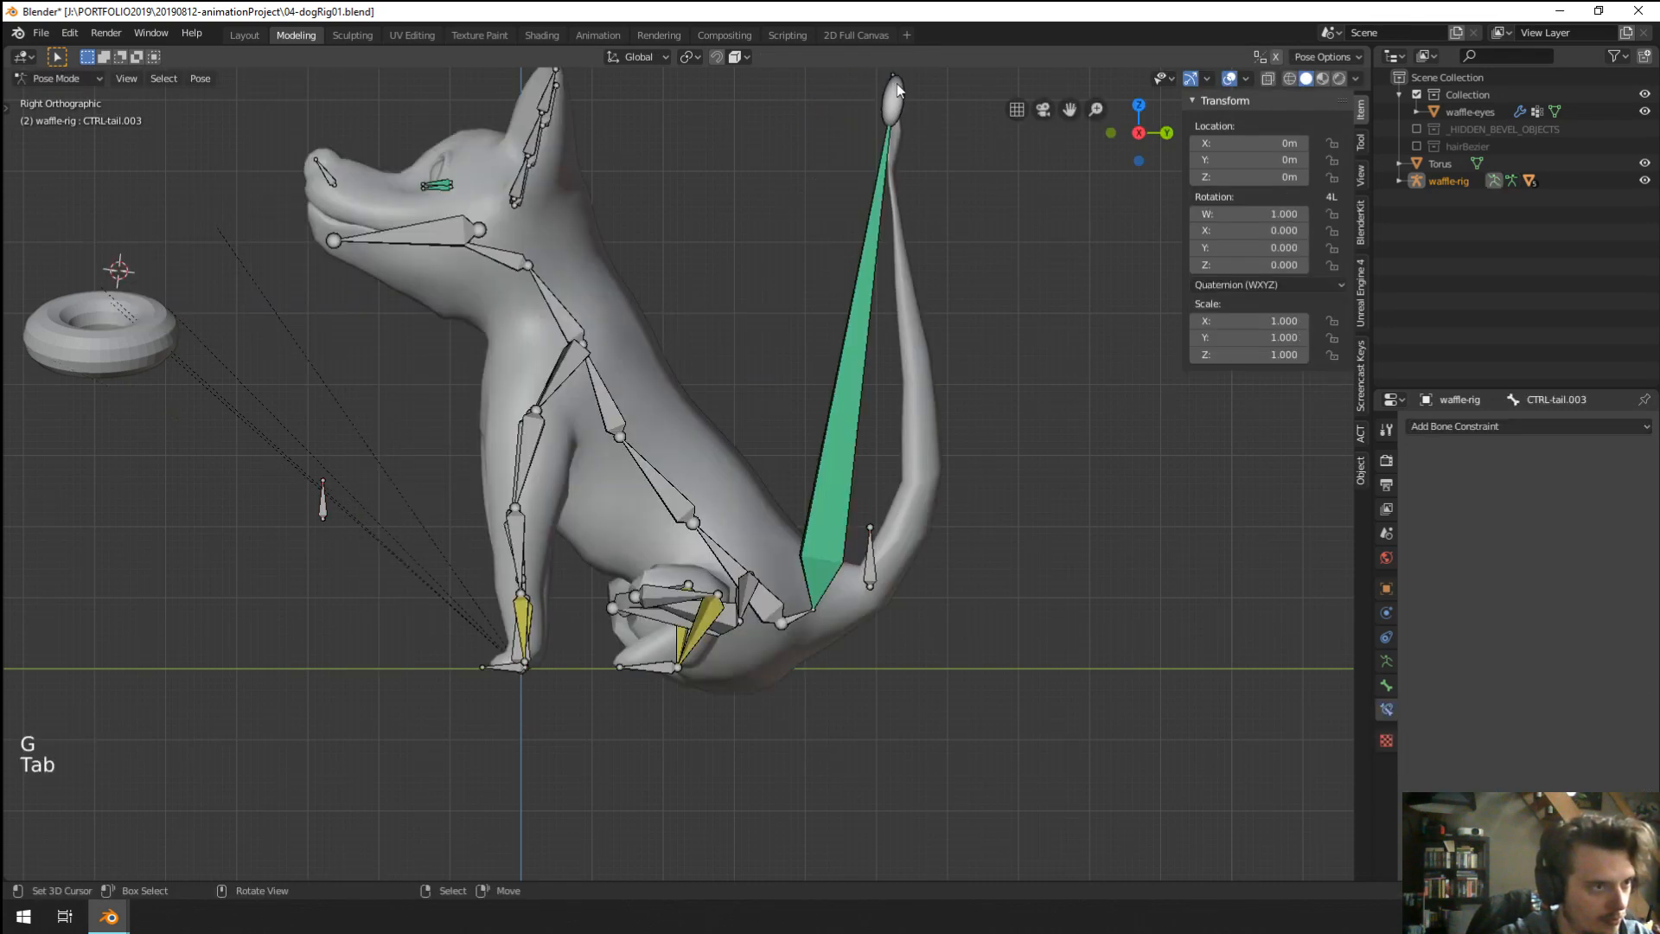
Move the CTRL-tail.003 bone down in Pose Mode to just above the lowered tail base.
key(g)
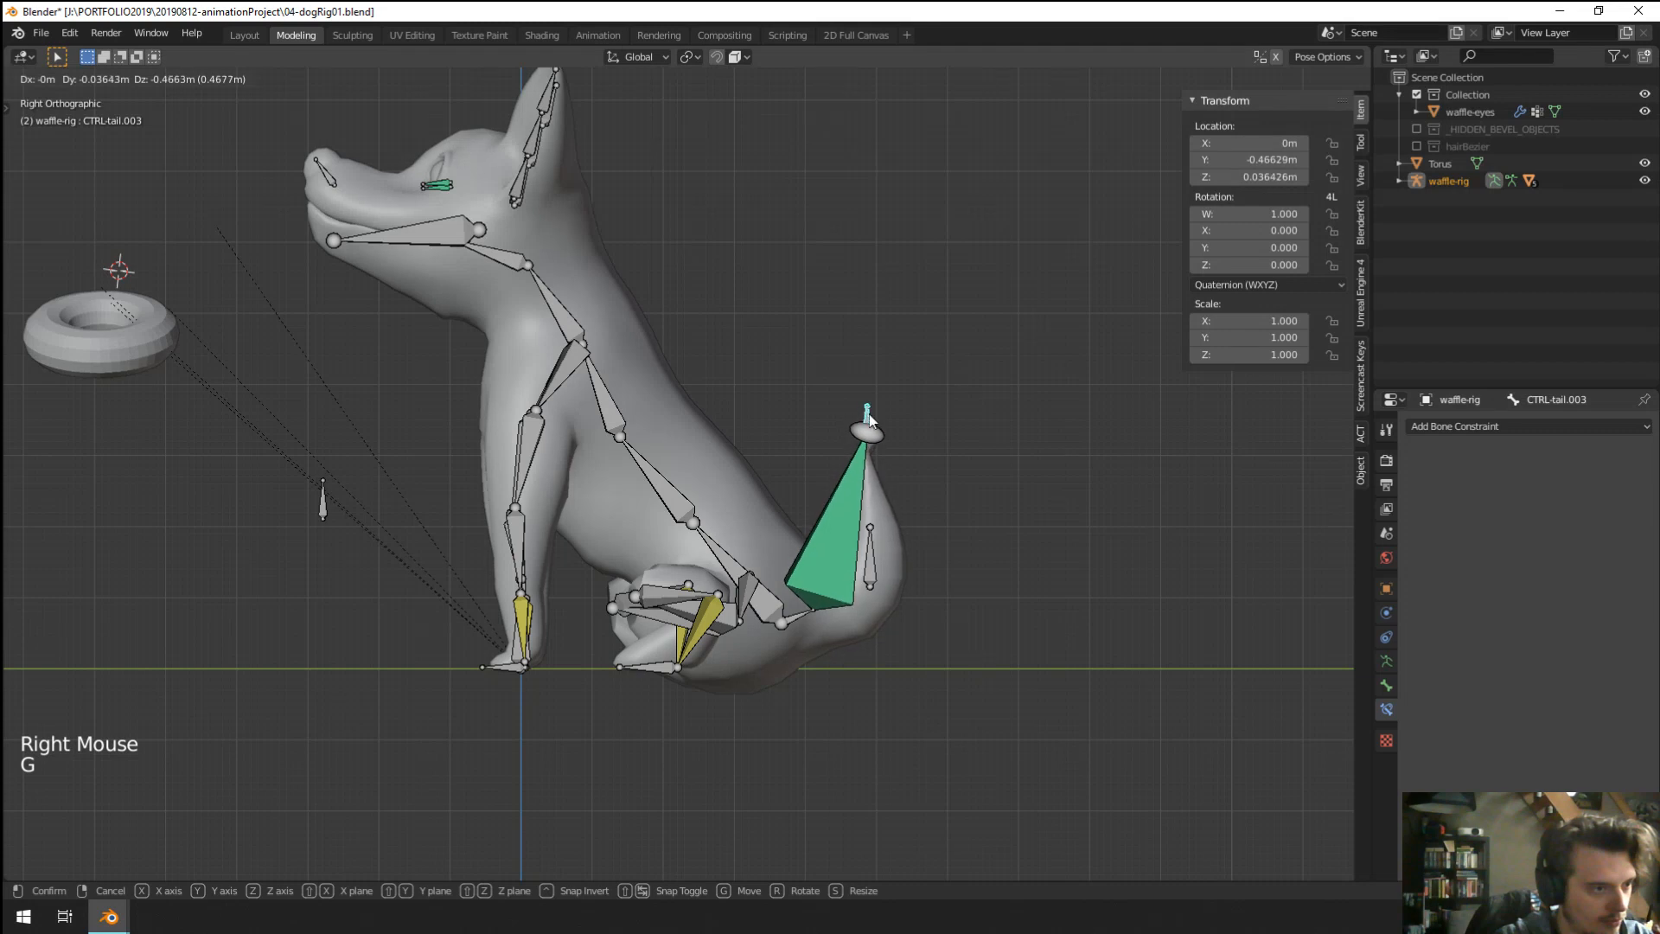
click(872, 423)
key(Tab)
key(Tab)
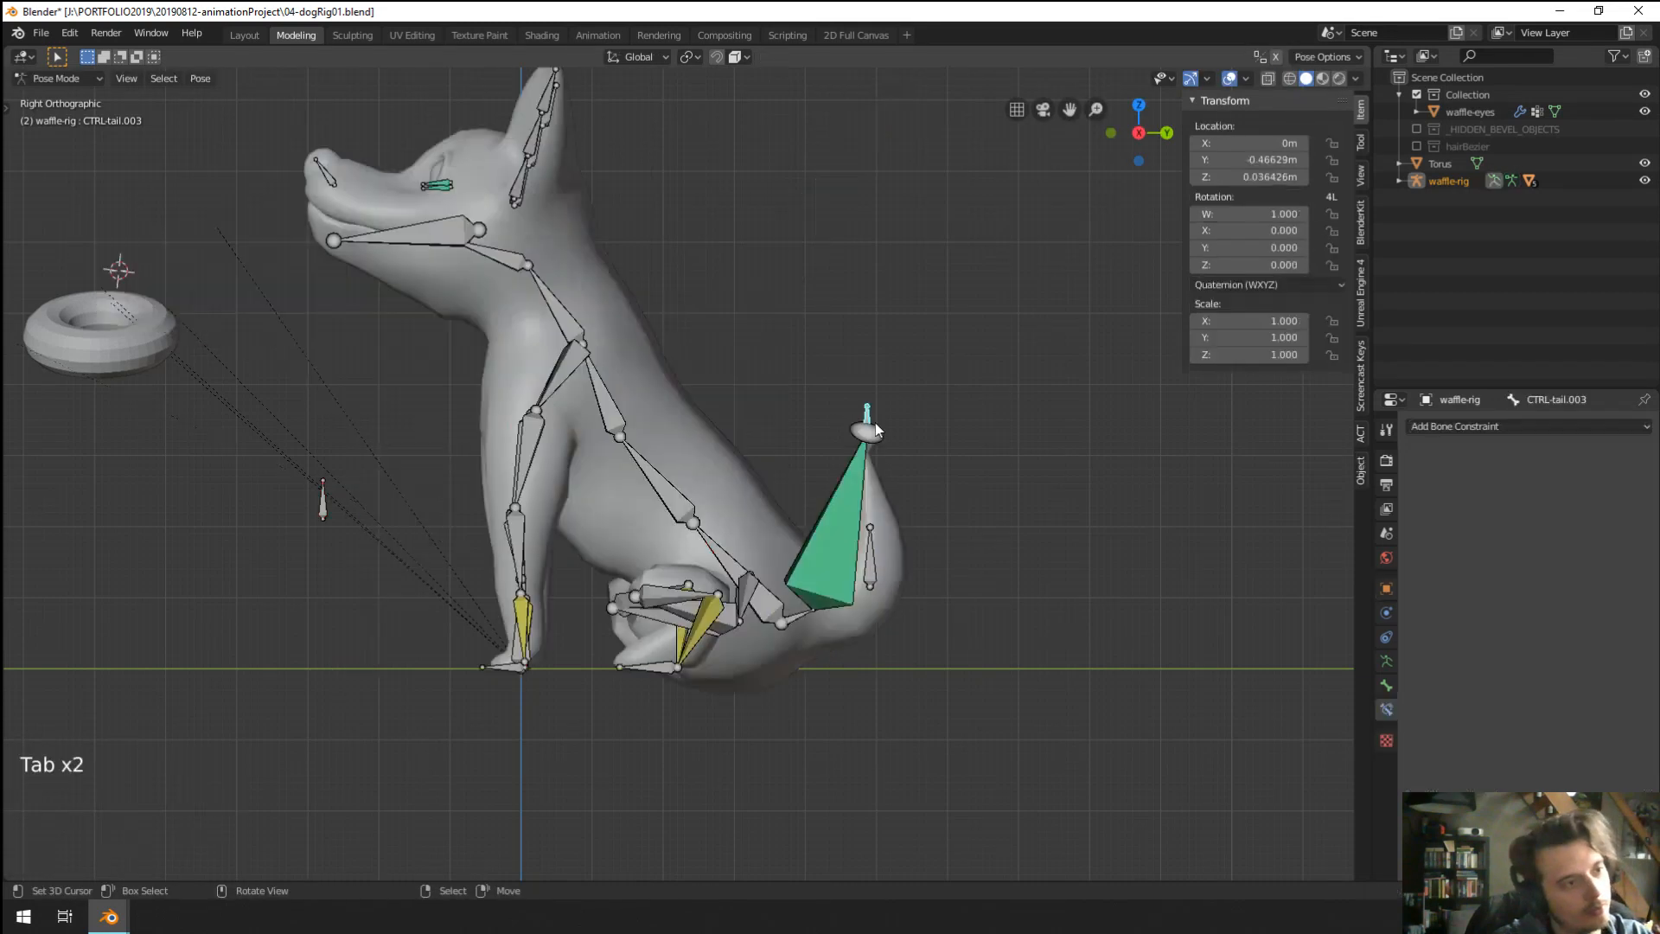
In Edit Mode, parent CTRL-tail.003 to spine.001 with Keep Offset, and return to Pose Mode.
key(Tab)
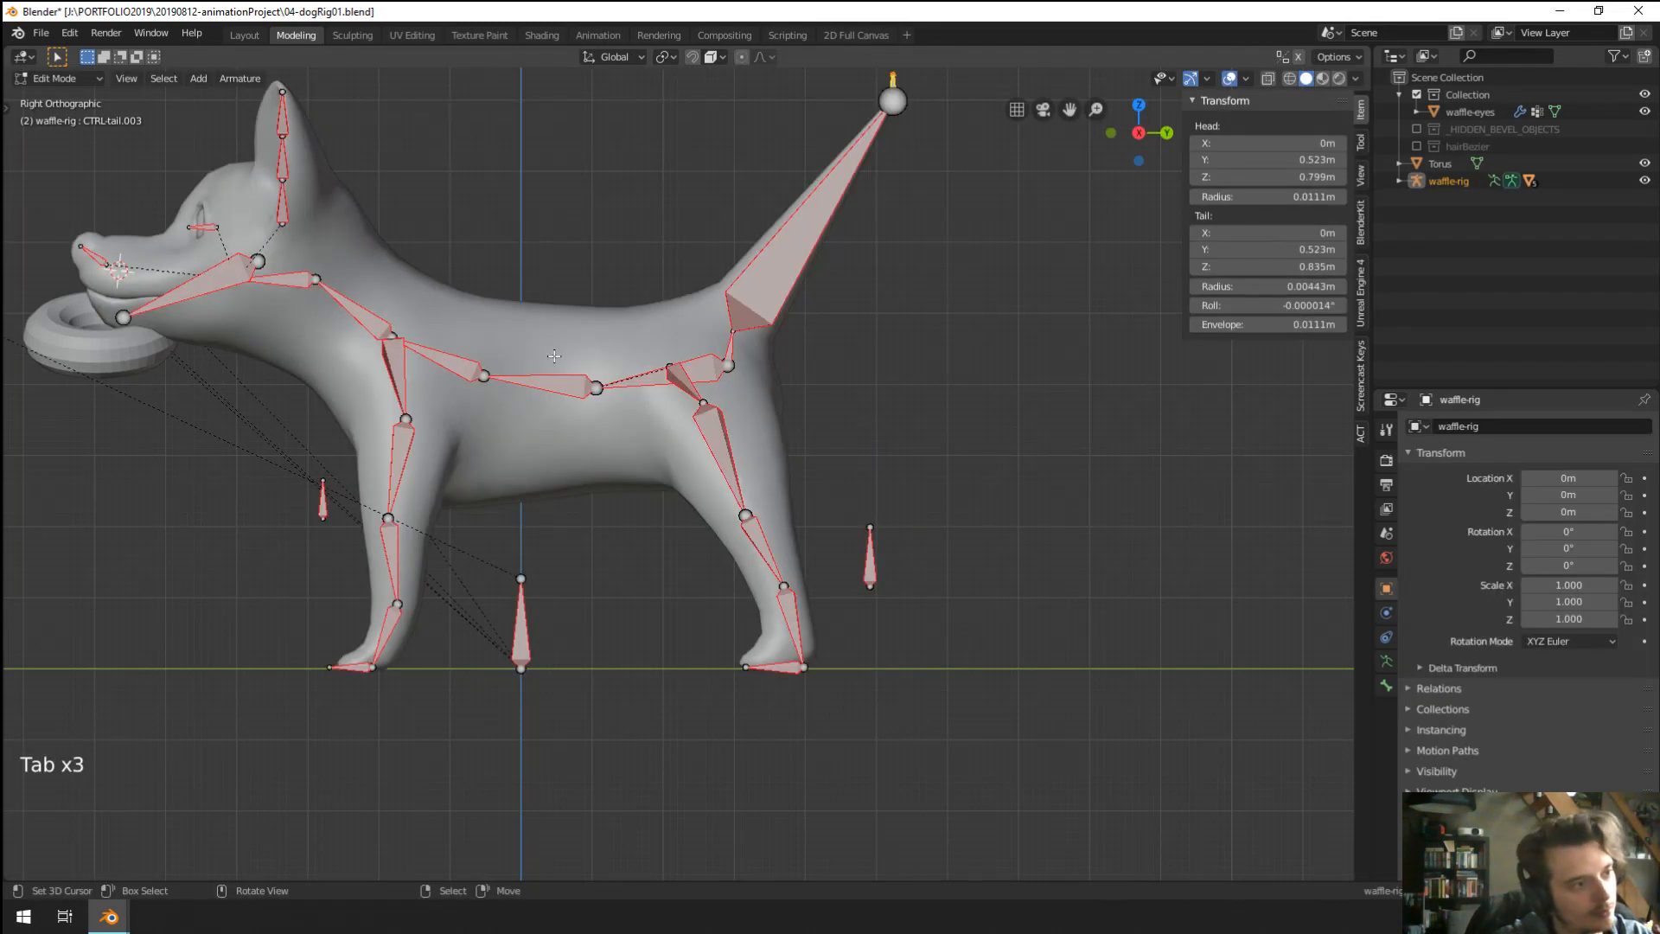
key(ctrl+p)
click(811, 437)
key(Tab)
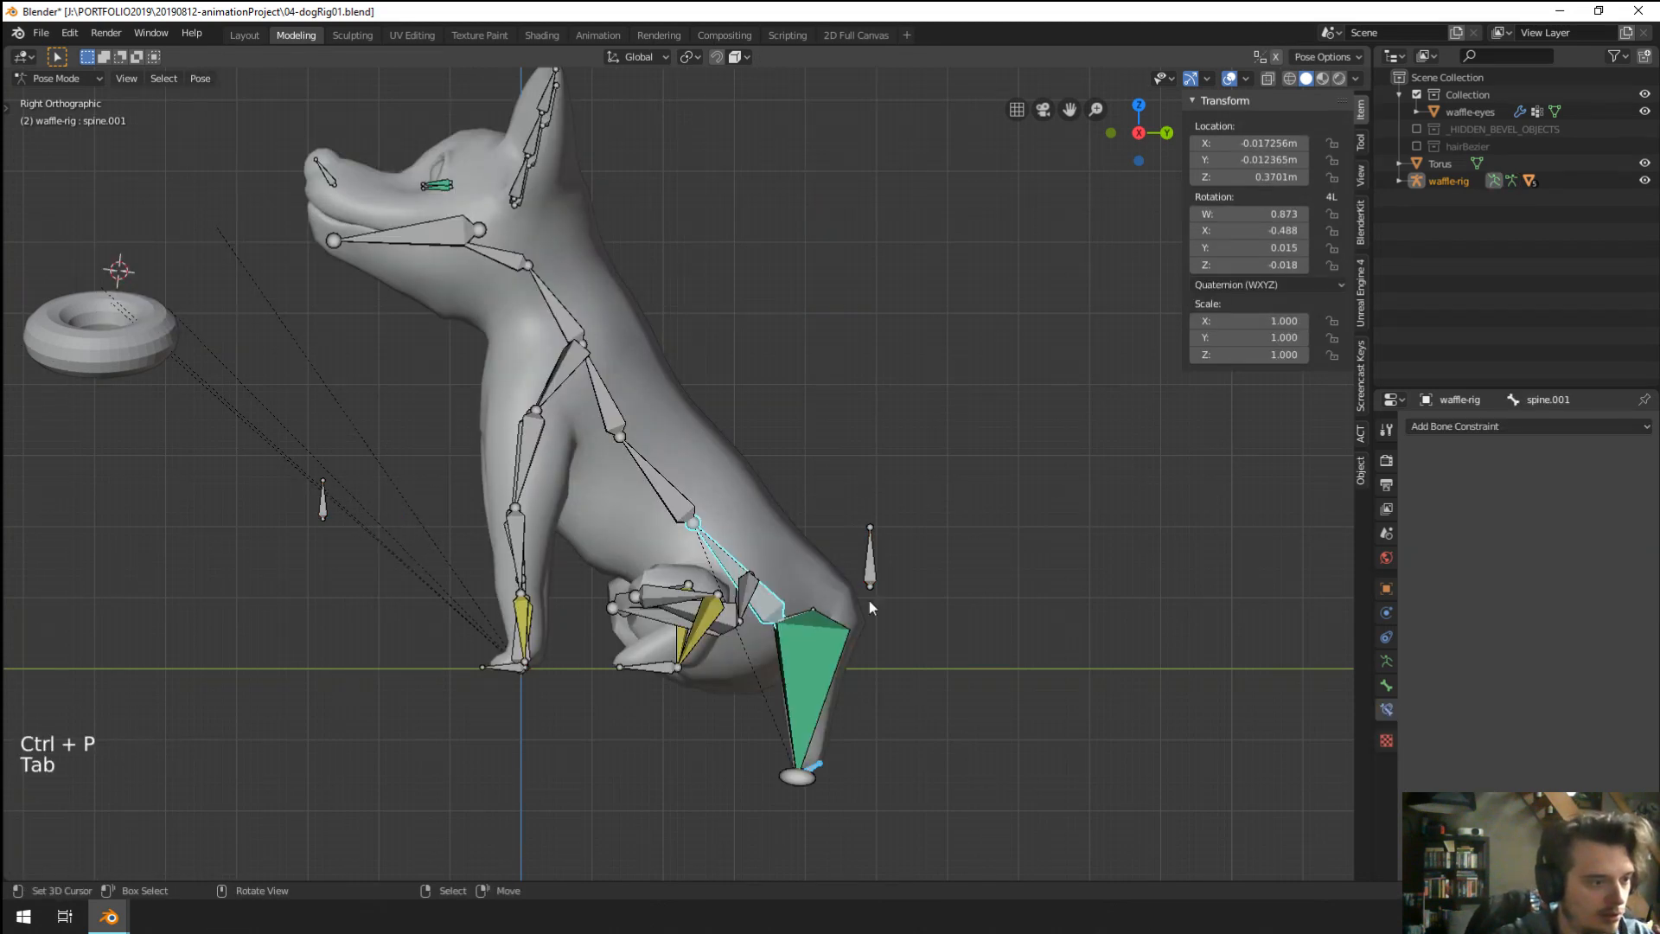
Select the CTRL-tail.003 bone and move it up about 0.52 m so the tail points upward behind the dog.
right_click(828, 770)
key(g)
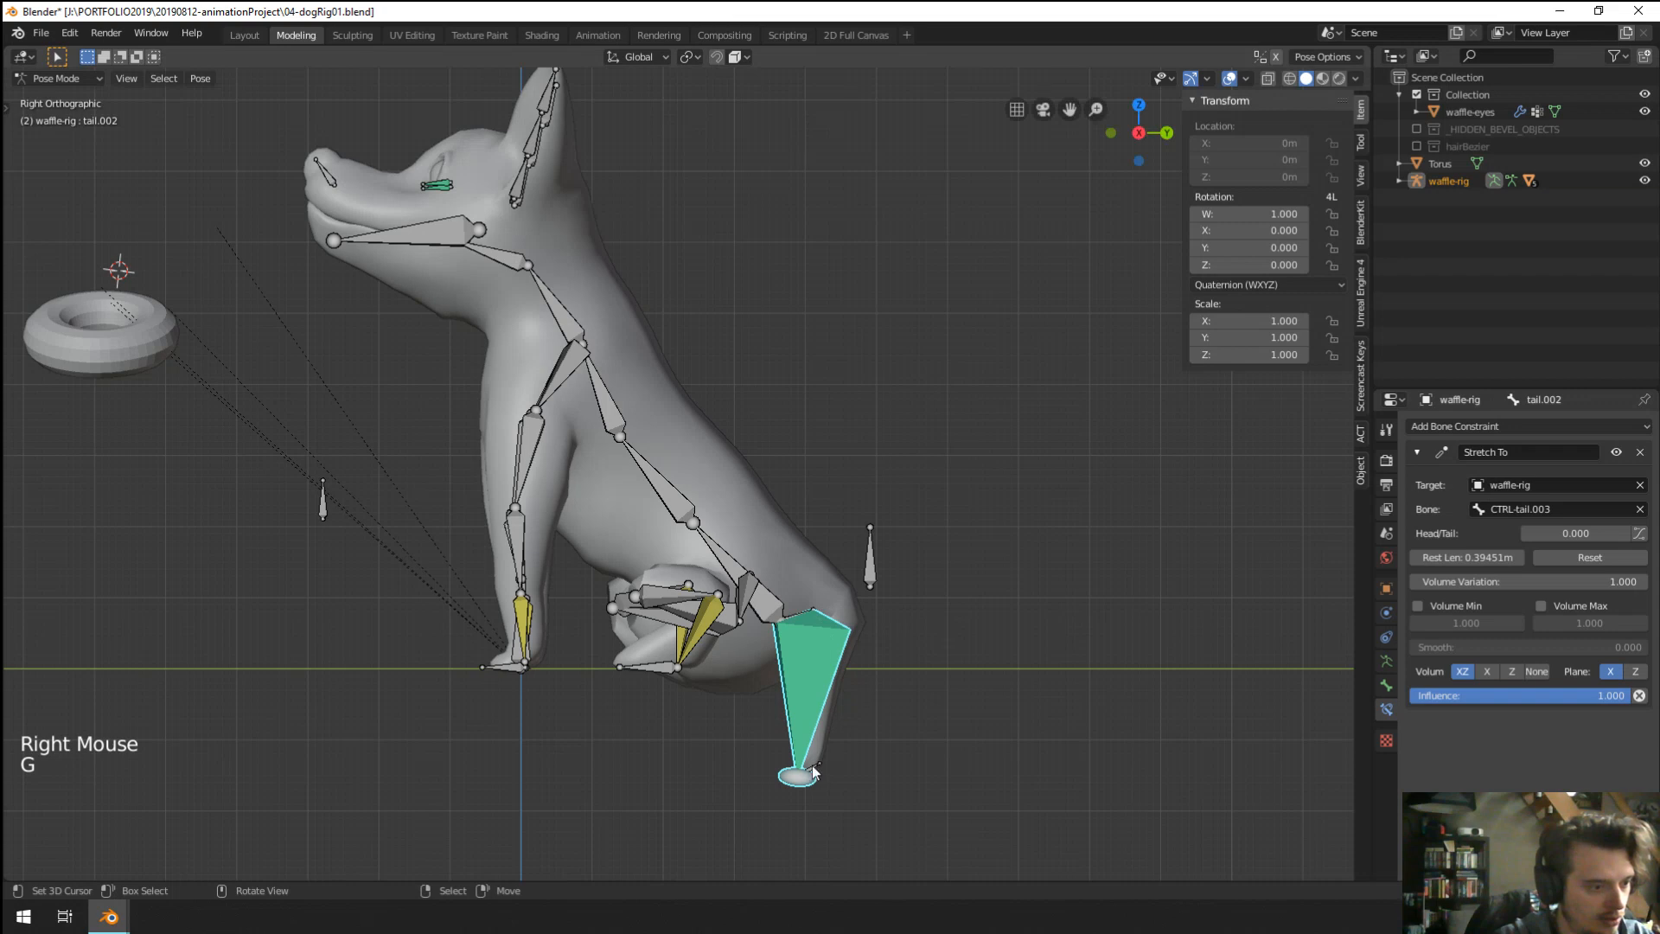
right_click(813, 772)
key(g)
click(852, 378)
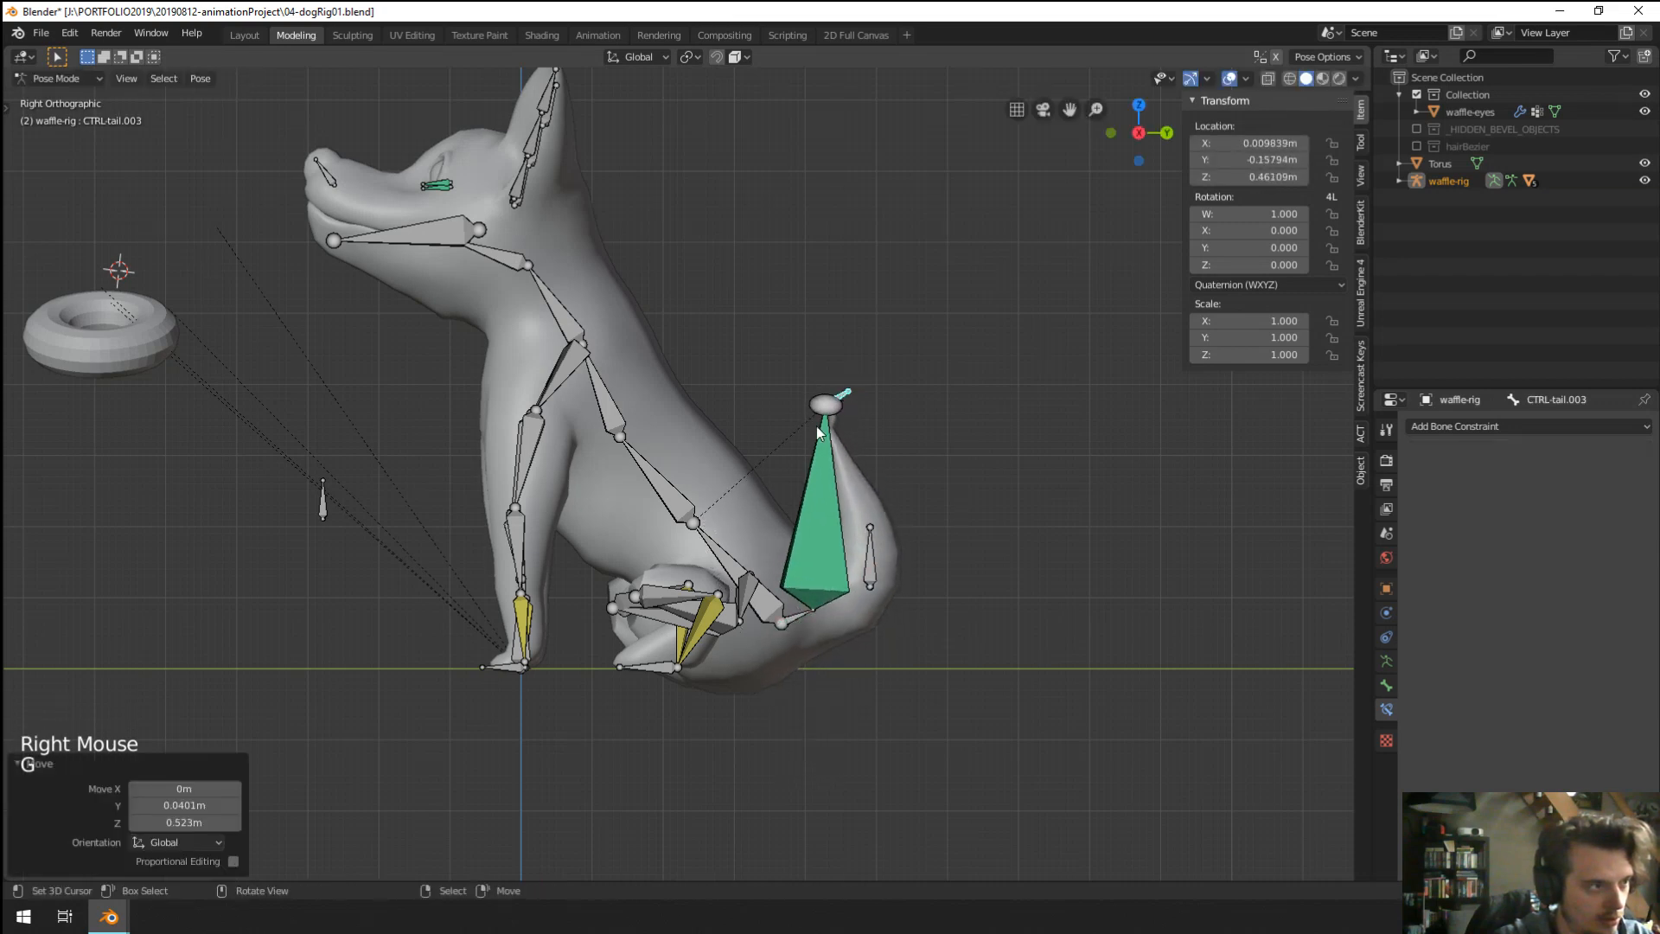
In the right orthographic view, rotate shoulder.L about -13.7° and shoulder.R about -14.1°.
scroll(816, 425, down, 1)
middle_drag(816, 426, 592, 406)
key(KP_1)
key(KP_3)
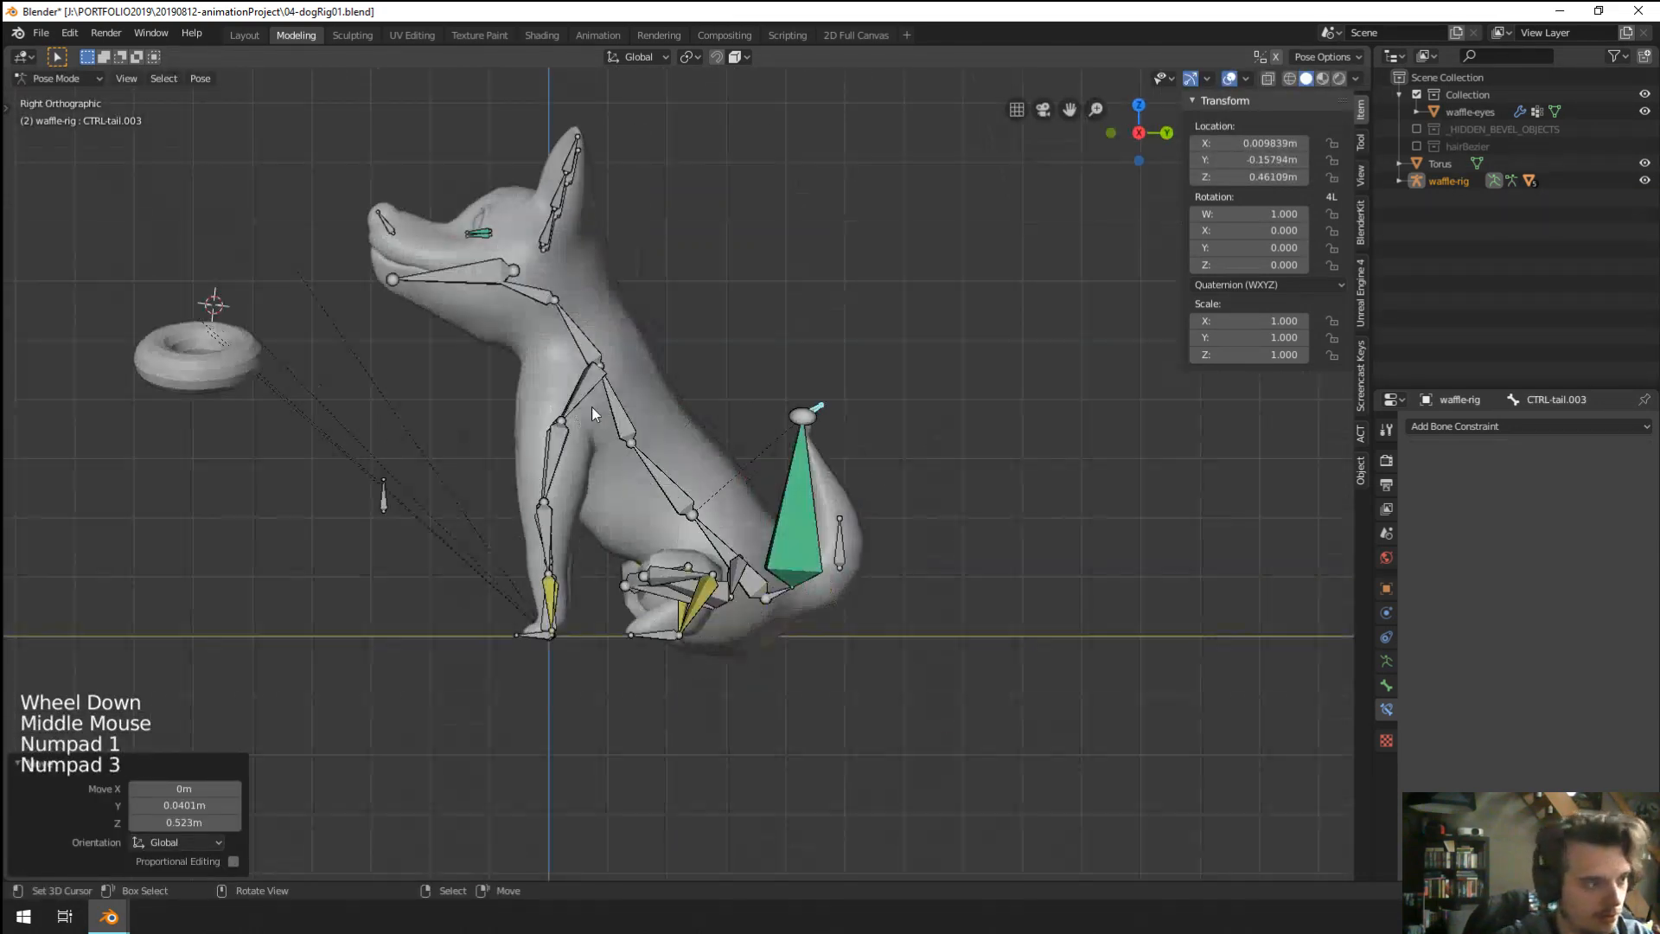
right_click(595, 419)
key(r)
click(621, 427)
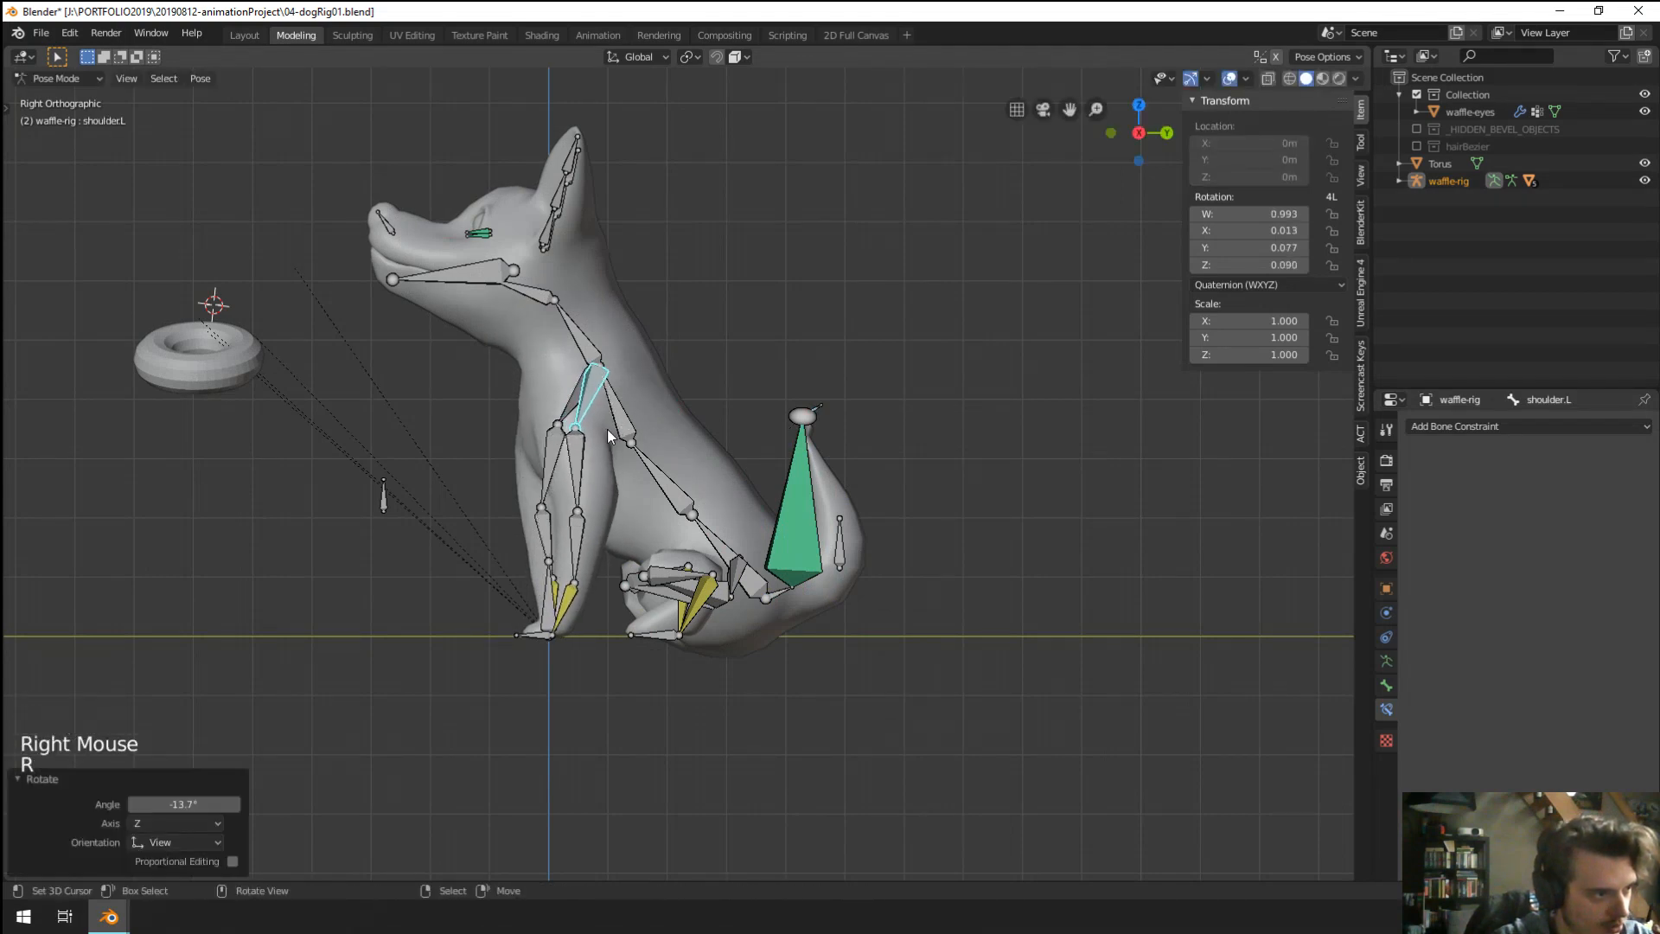
right_click(594, 398)
key(r)
click(594, 428)
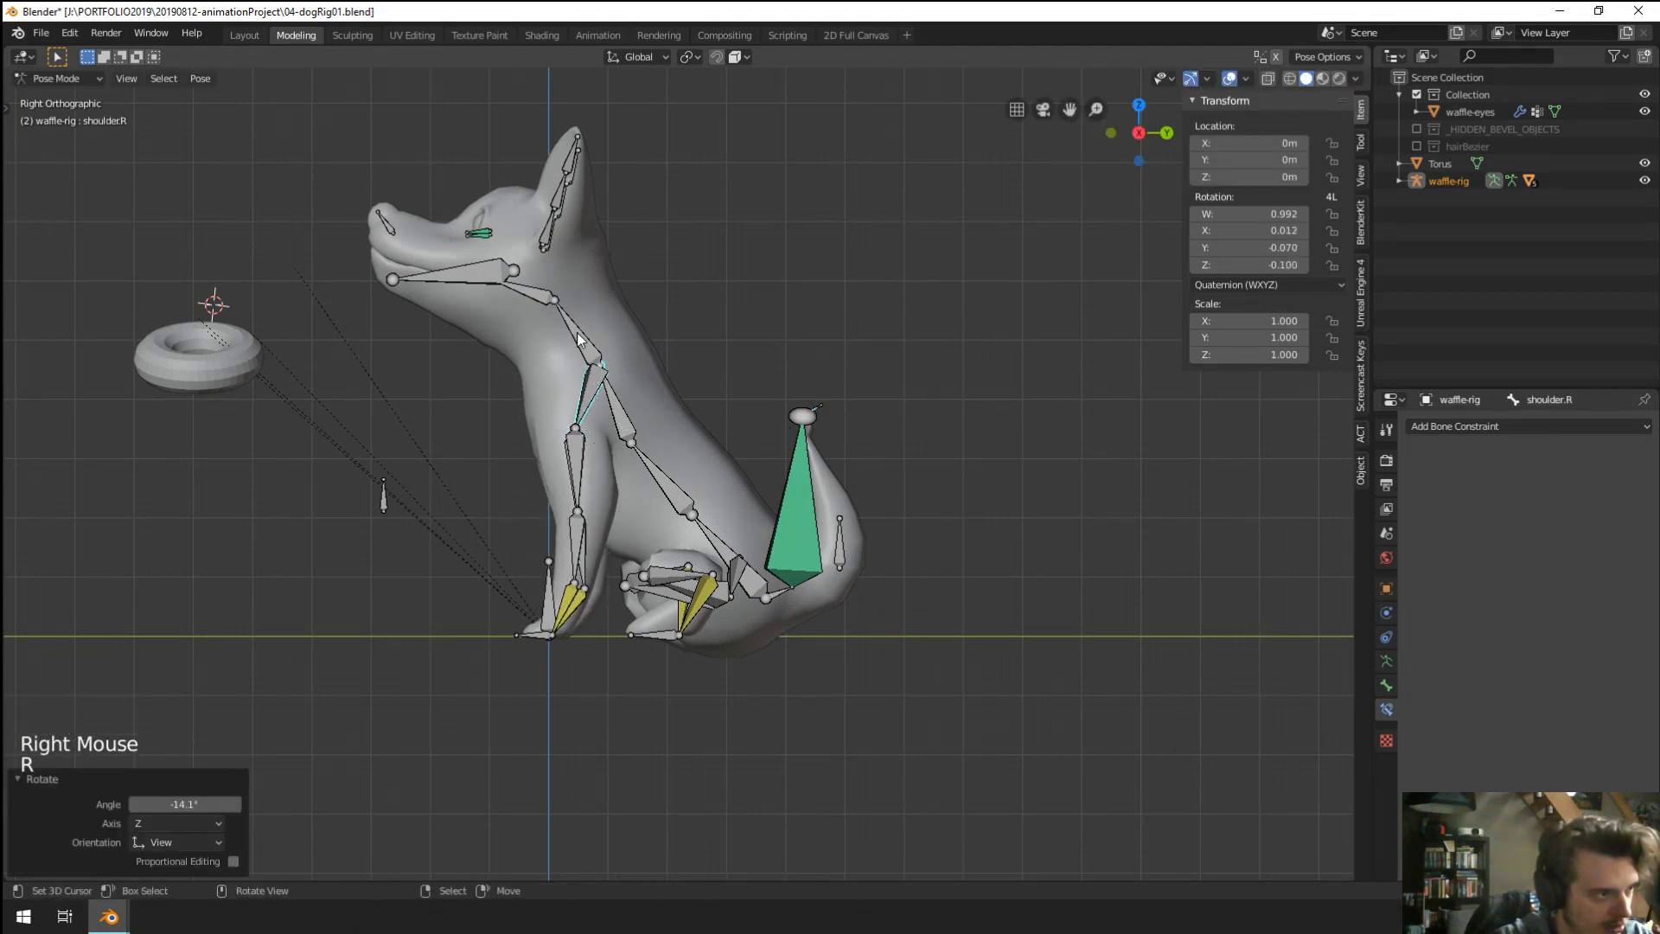
Rotate the neck and head bones to lower the face in side view, and tilt the head 27.5° from the front.
right_click(577, 332)
key(r)
click(630, 331)
right_click(525, 320)
key(r)
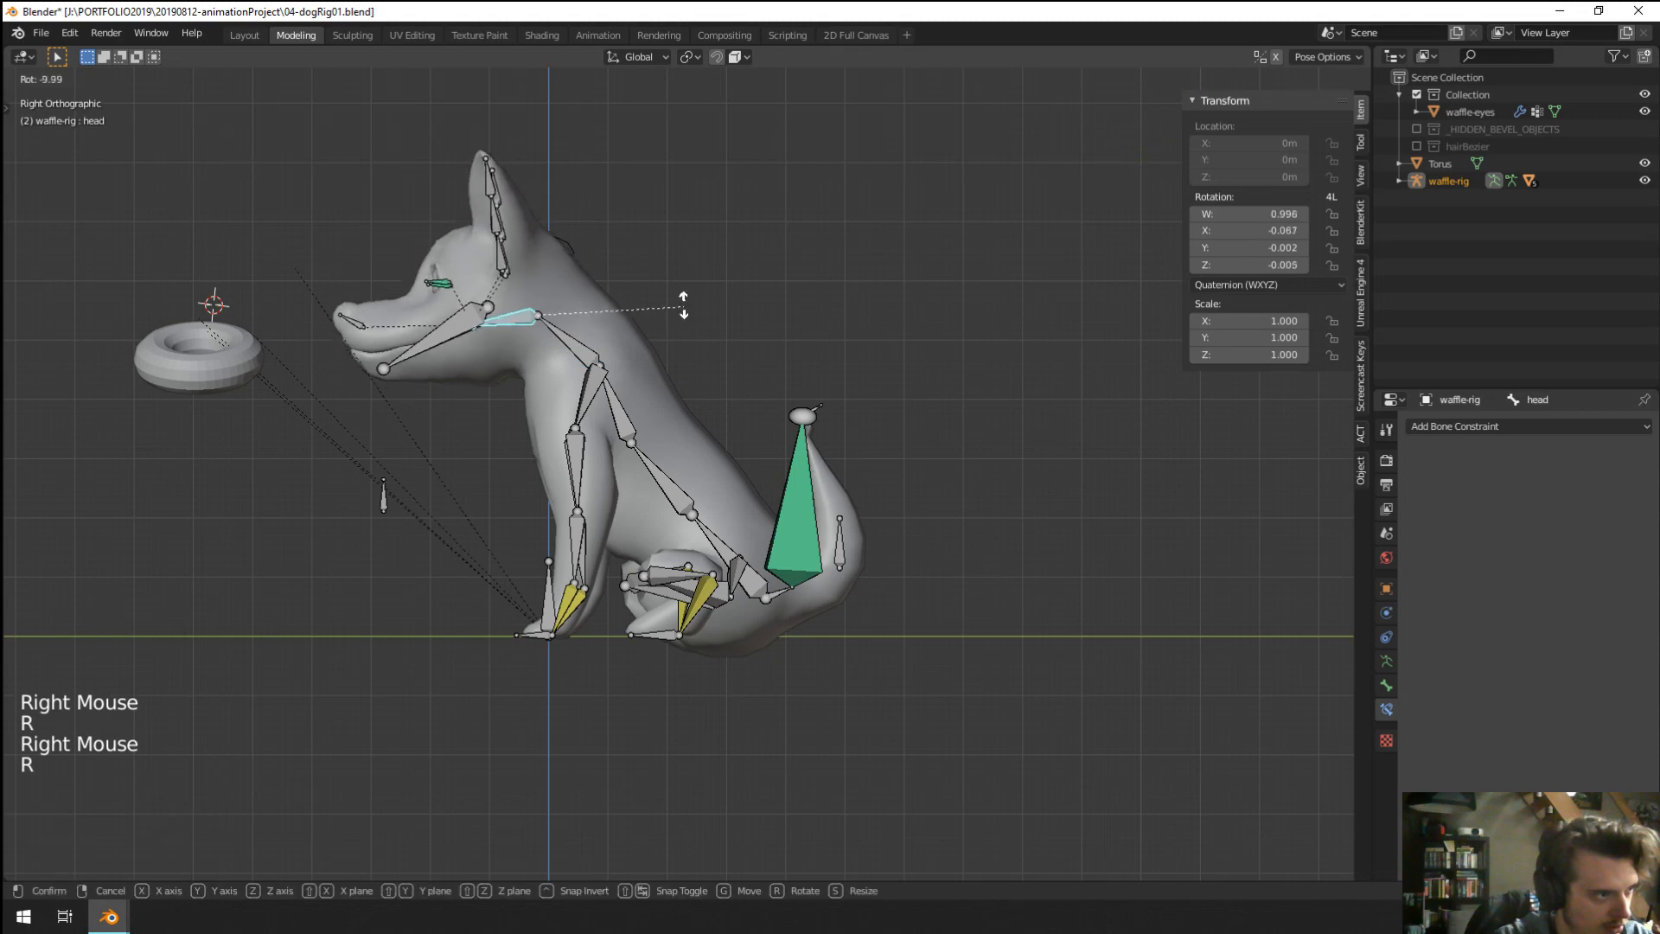
click(675, 321)
middle_drag(674, 323, 877, 346)
key(r)
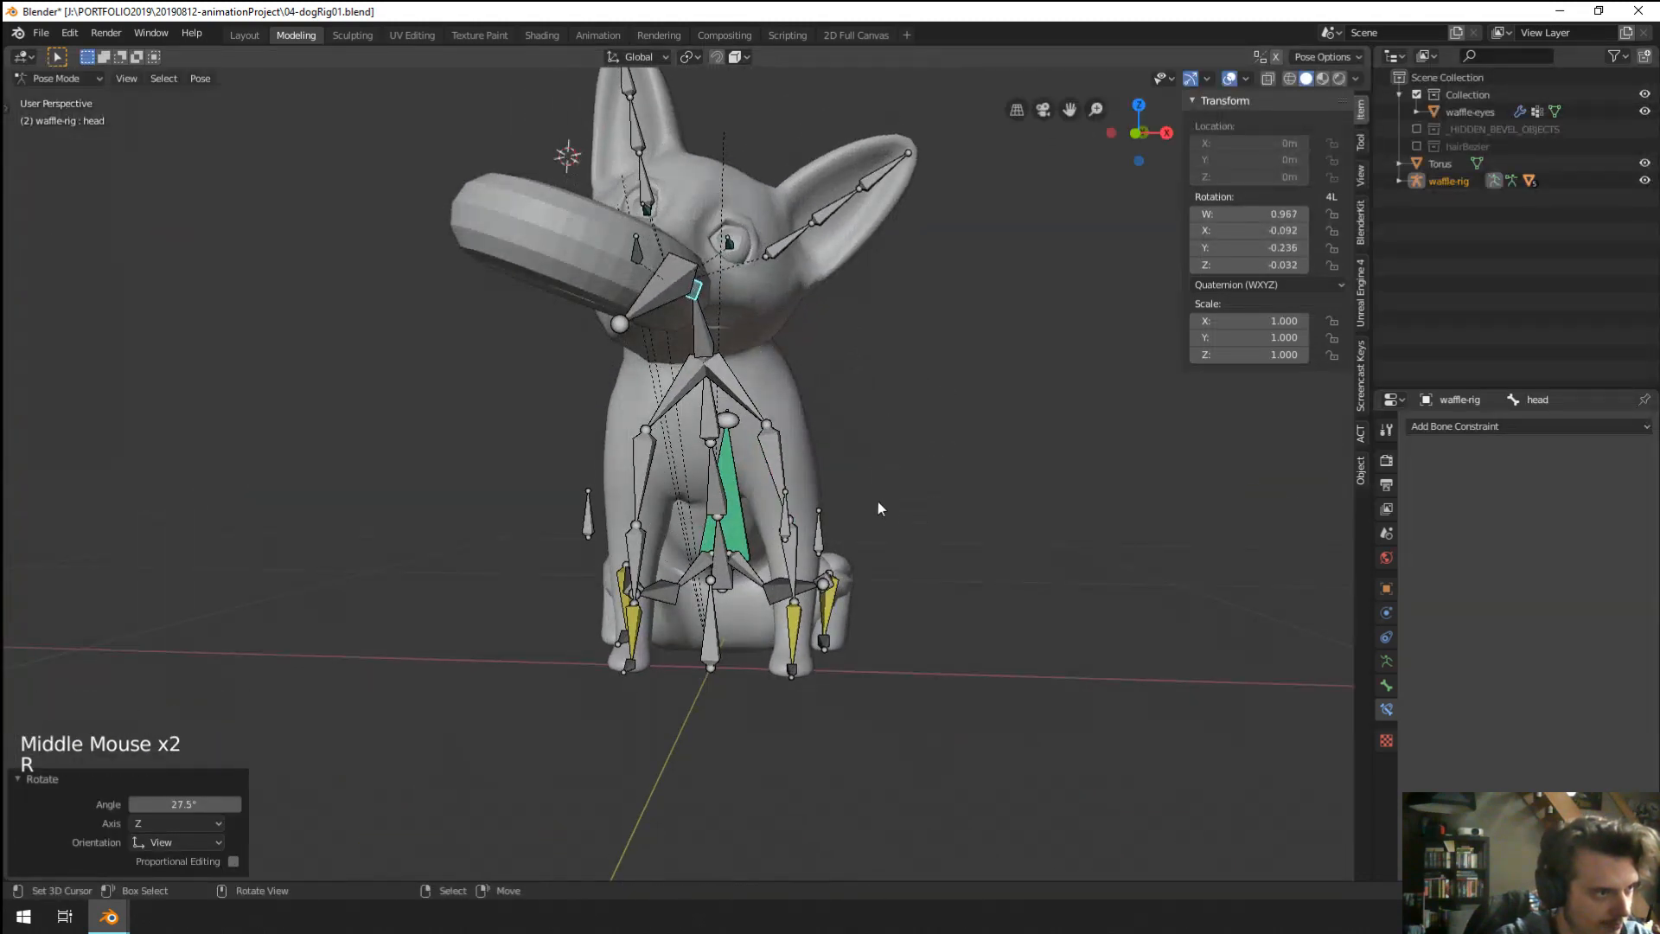
In Object Mode, select the leftover Torus beside the dog's head and delete it.
middle_drag(879, 501, 318, 352)
key(Tab)
key(Tab)
key(ctrl+Tab)
right_click(238, 420)
key(x)
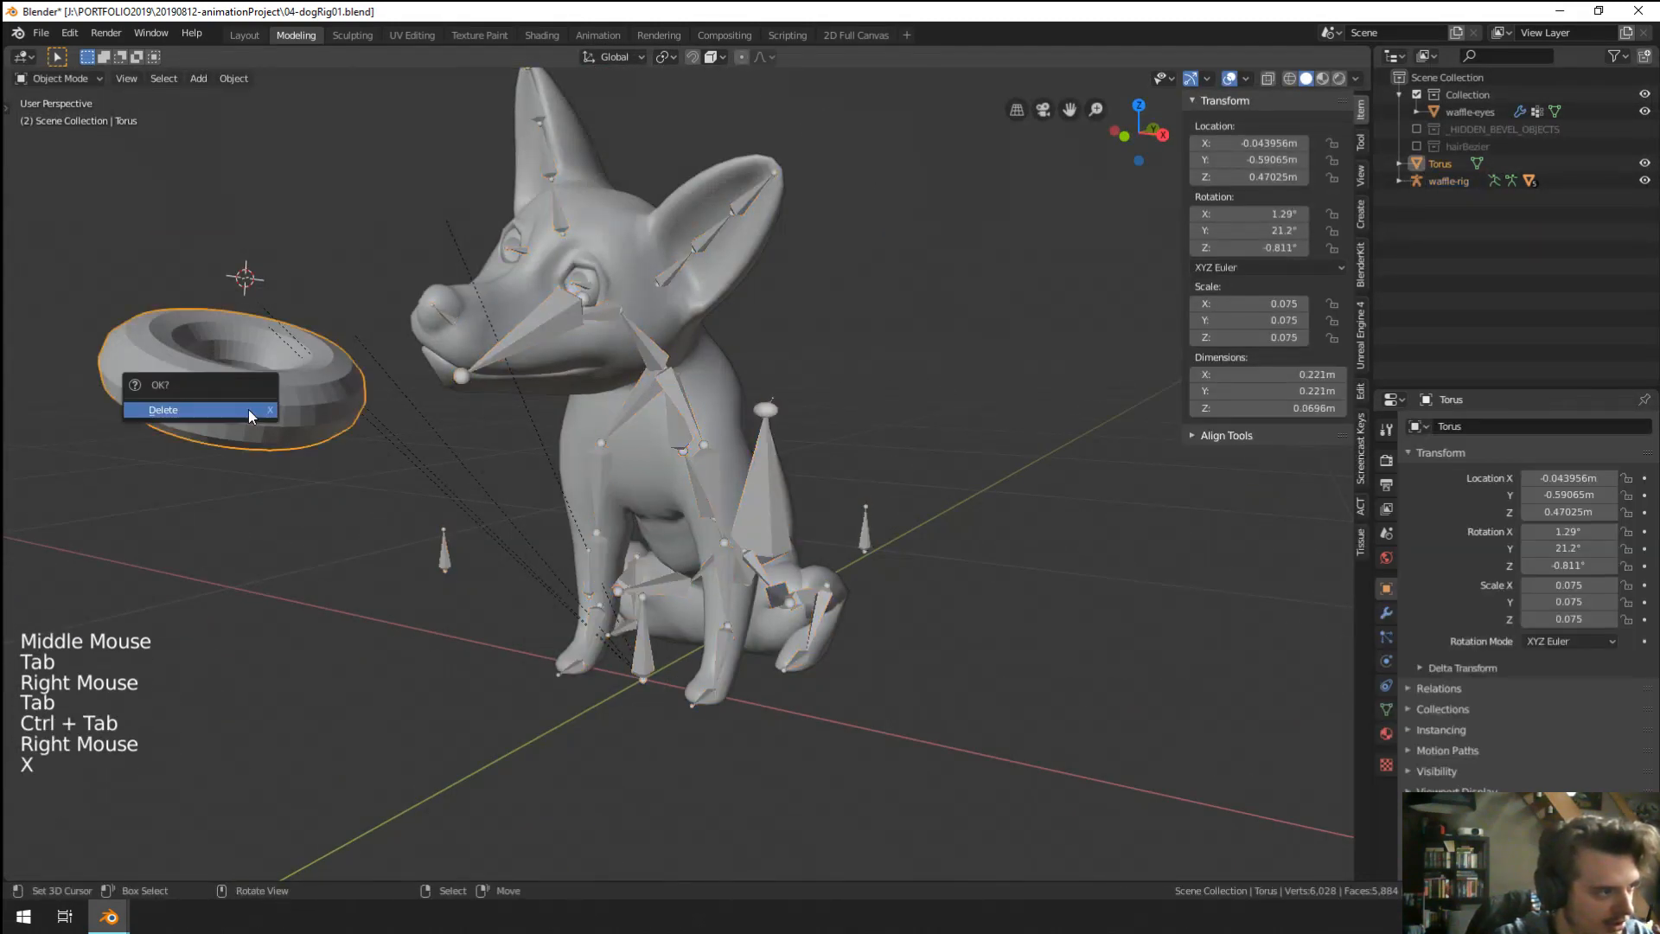
click(248, 408)
In Pose Mode, rotate ear.001.L downward and ear.002.R by -33.4°, and bend the tip bone of the right ear.
scroll(545, 423, up, 2)
shift+middle_drag(445, 379, 969, 309)
right_click(925, 299)
key(ctrl+Tab)
key(r)
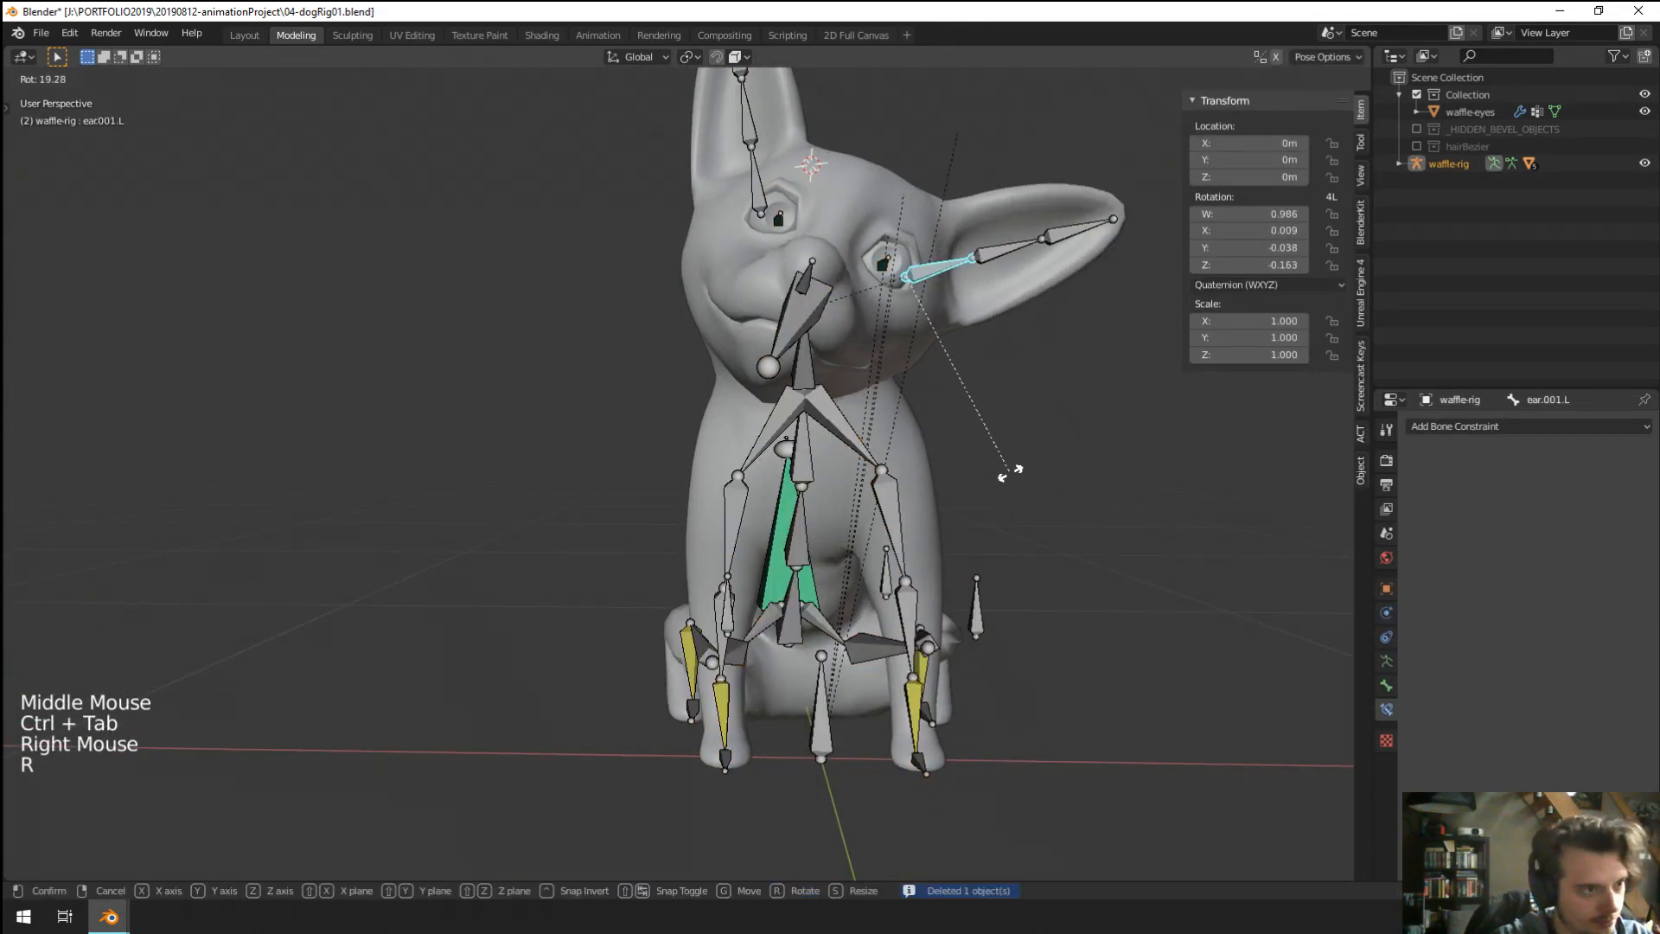
click(1004, 469)
right_click(714, 122)
key(r)
click(888, 78)
scroll(791, 154, down, 1)
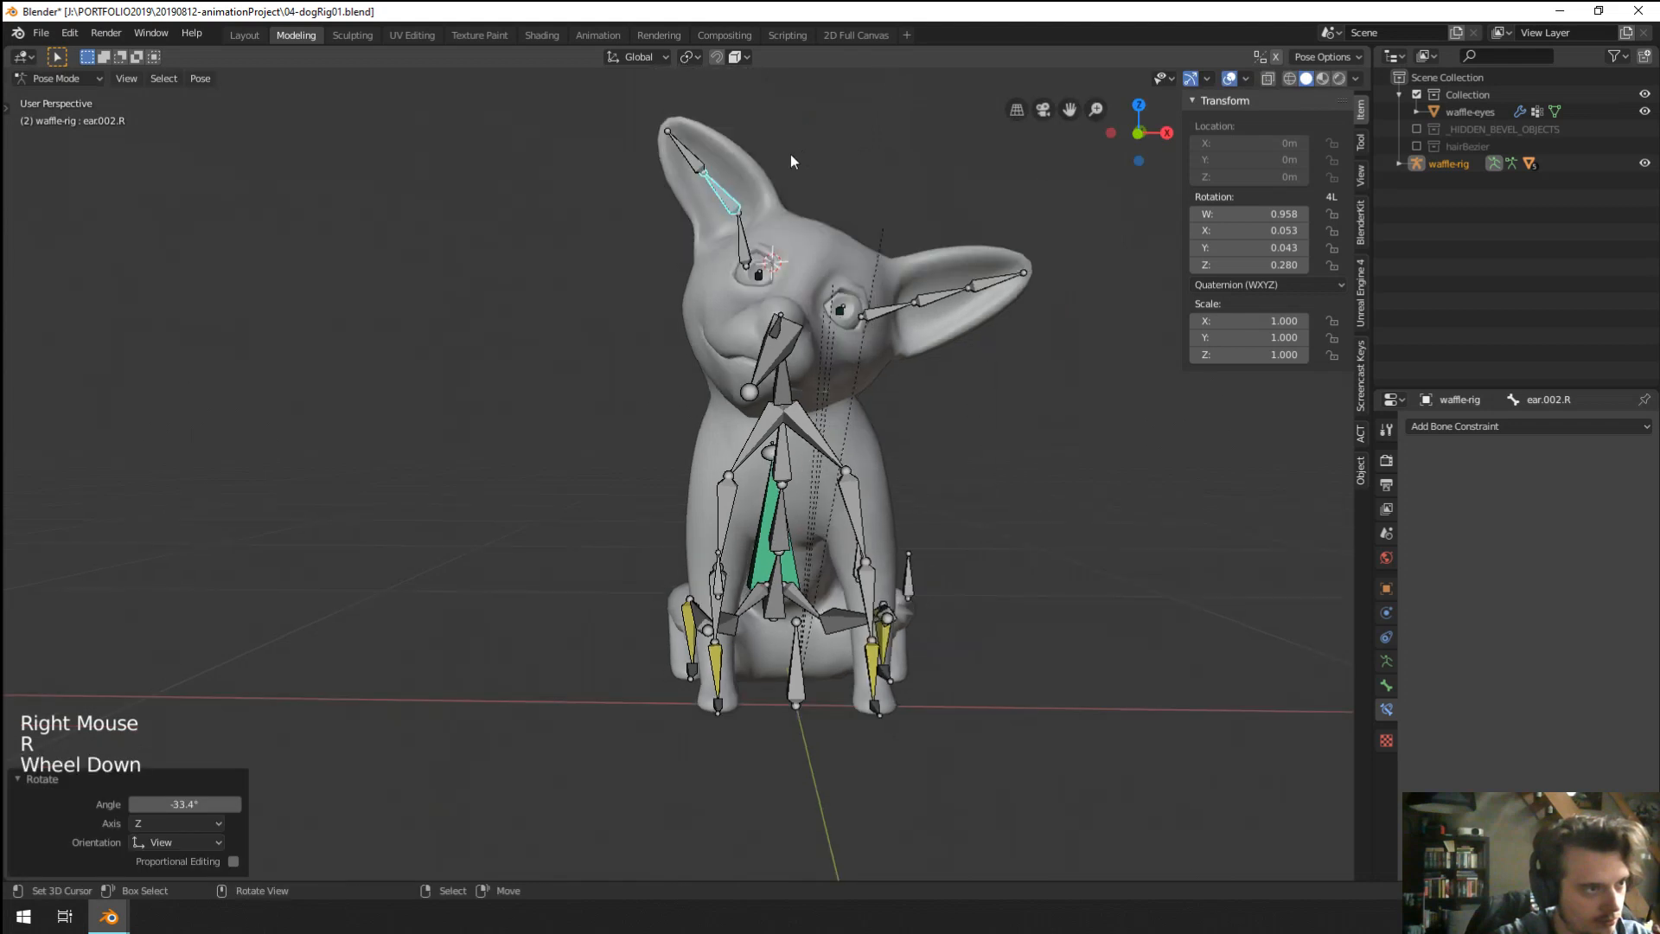
right_click(673, 148)
key(r)
click(816, 138)
Rotate the jaw bone to an X rotation of about -4.54° so the mouth is slightly open.
shift+middle_drag(816, 138, 610, 356)
right_click(692, 346)
key(r)
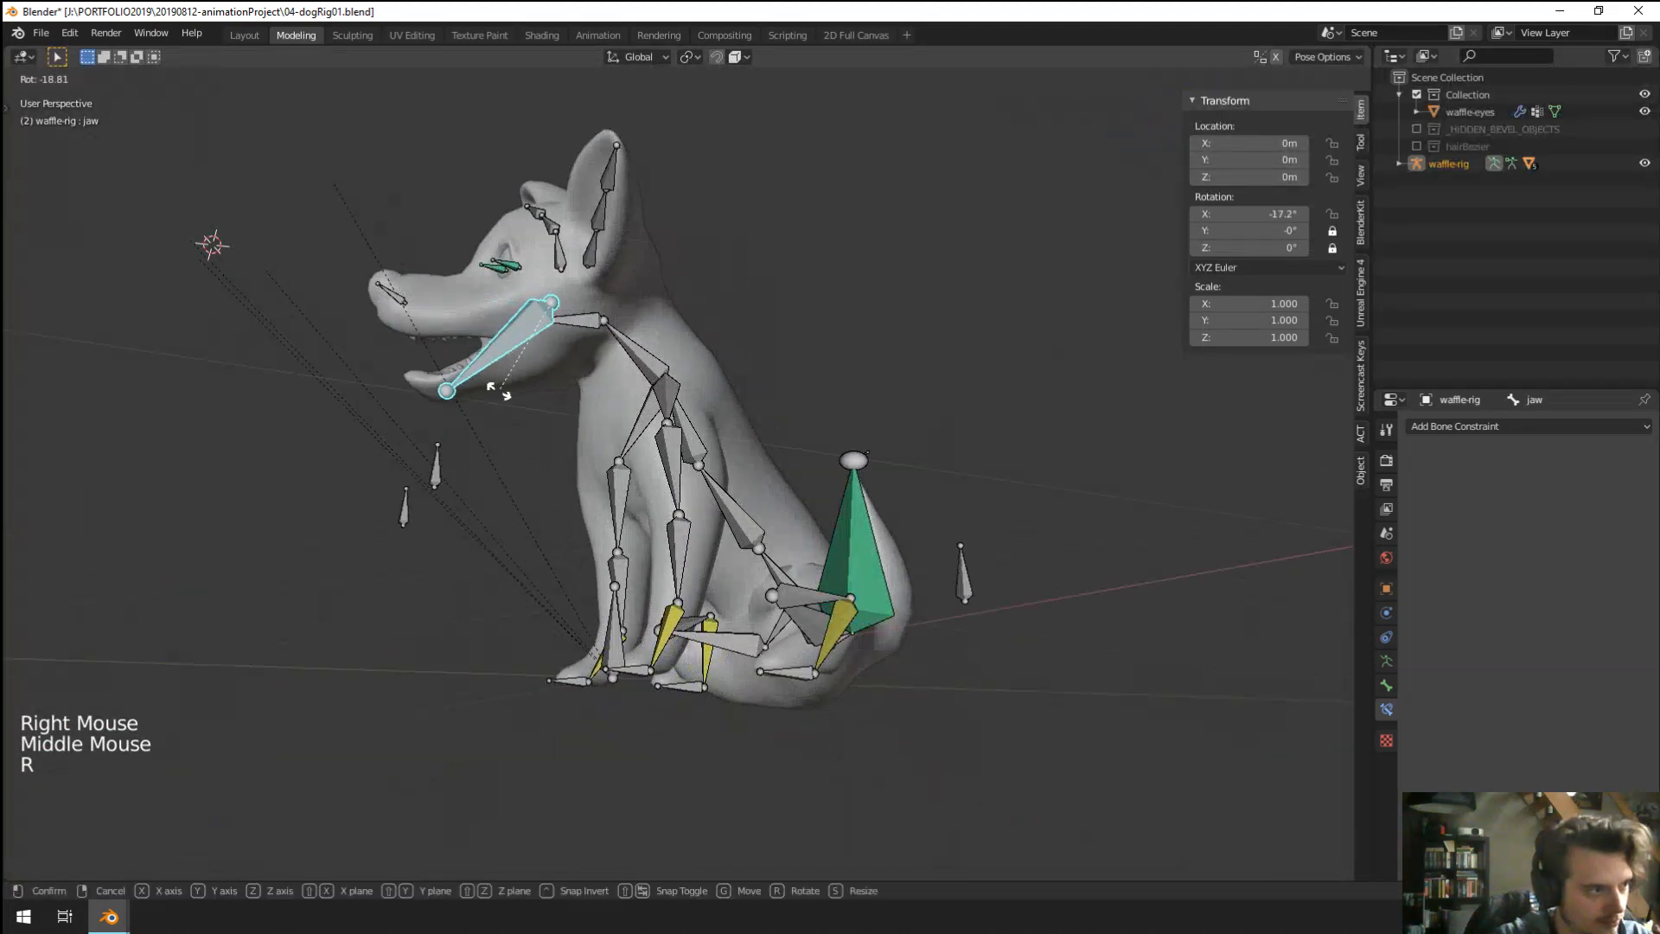
click(479, 383)
middle_drag(480, 383, 1233, 199)
key(r)
right_click(792, 429)
Hide the viewport overlays and examine the sitting pose in material preview shading, including the tail and hind legs.
scroll(813, 432, up, 2)
scroll(829, 433, down, 1)
click(1235, 78)
scroll(958, 209, down, 4)
middle_drag(958, 209, 522, 485)
scroll(522, 485, up, 3)
shift+middle_drag(532, 562, 860, 308)
scroll(615, 471, up, 3)
click(1322, 78)
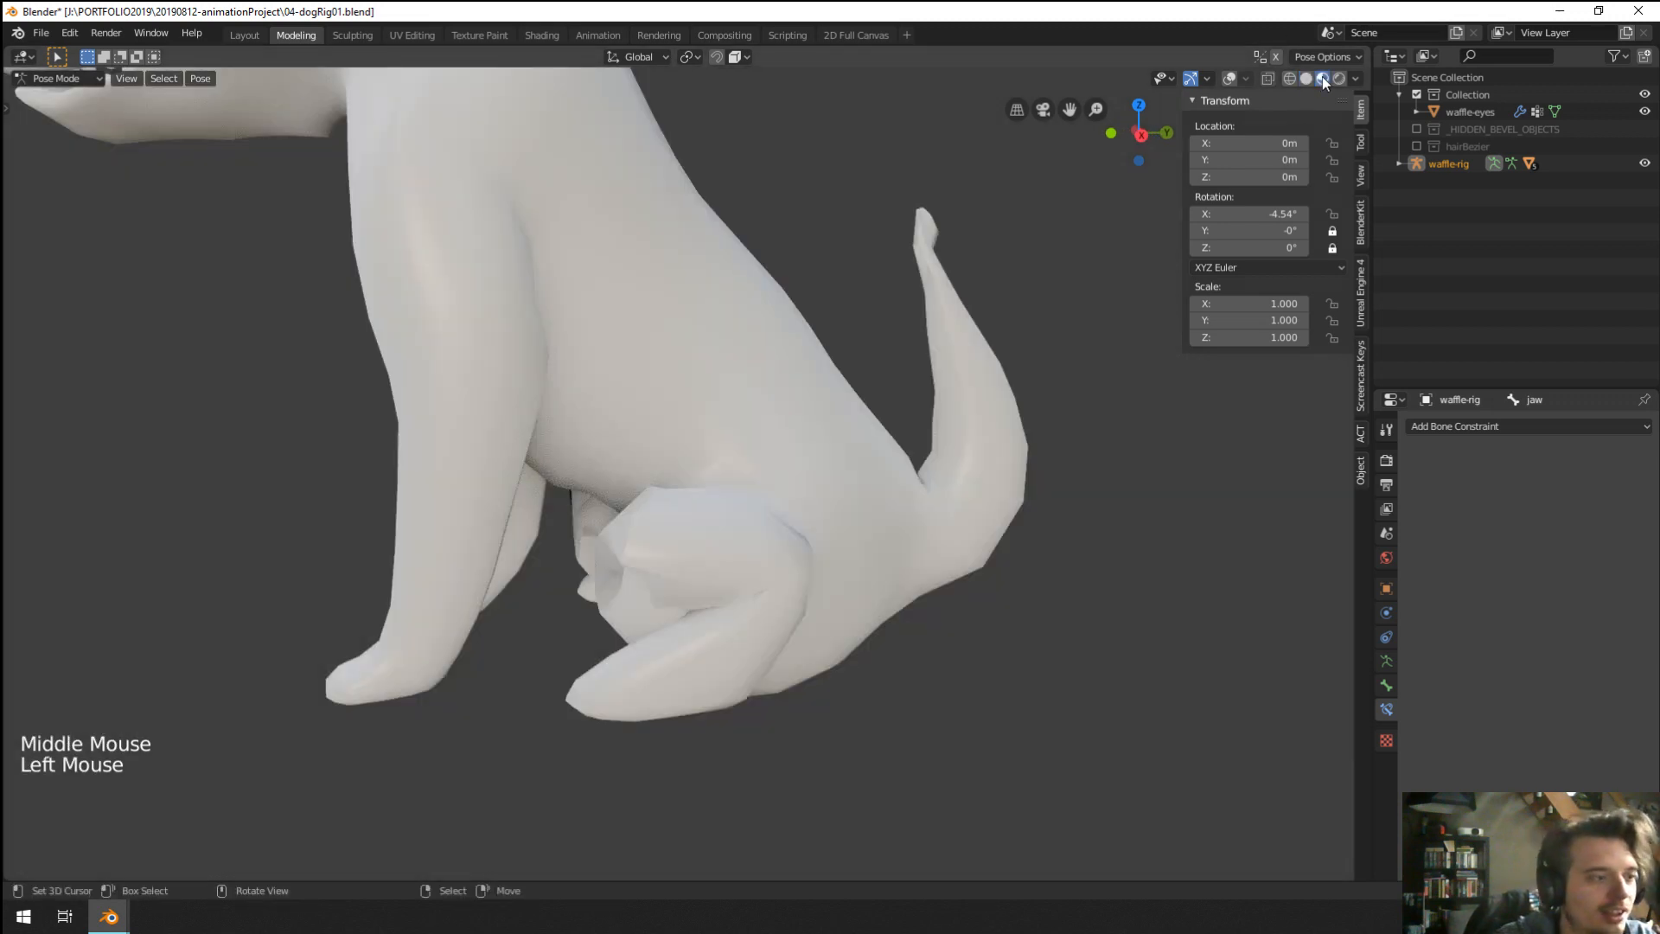
scroll(939, 167, down, 6)
middle_drag(939, 168, 920, 223)
scroll(926, 231, down, 1)
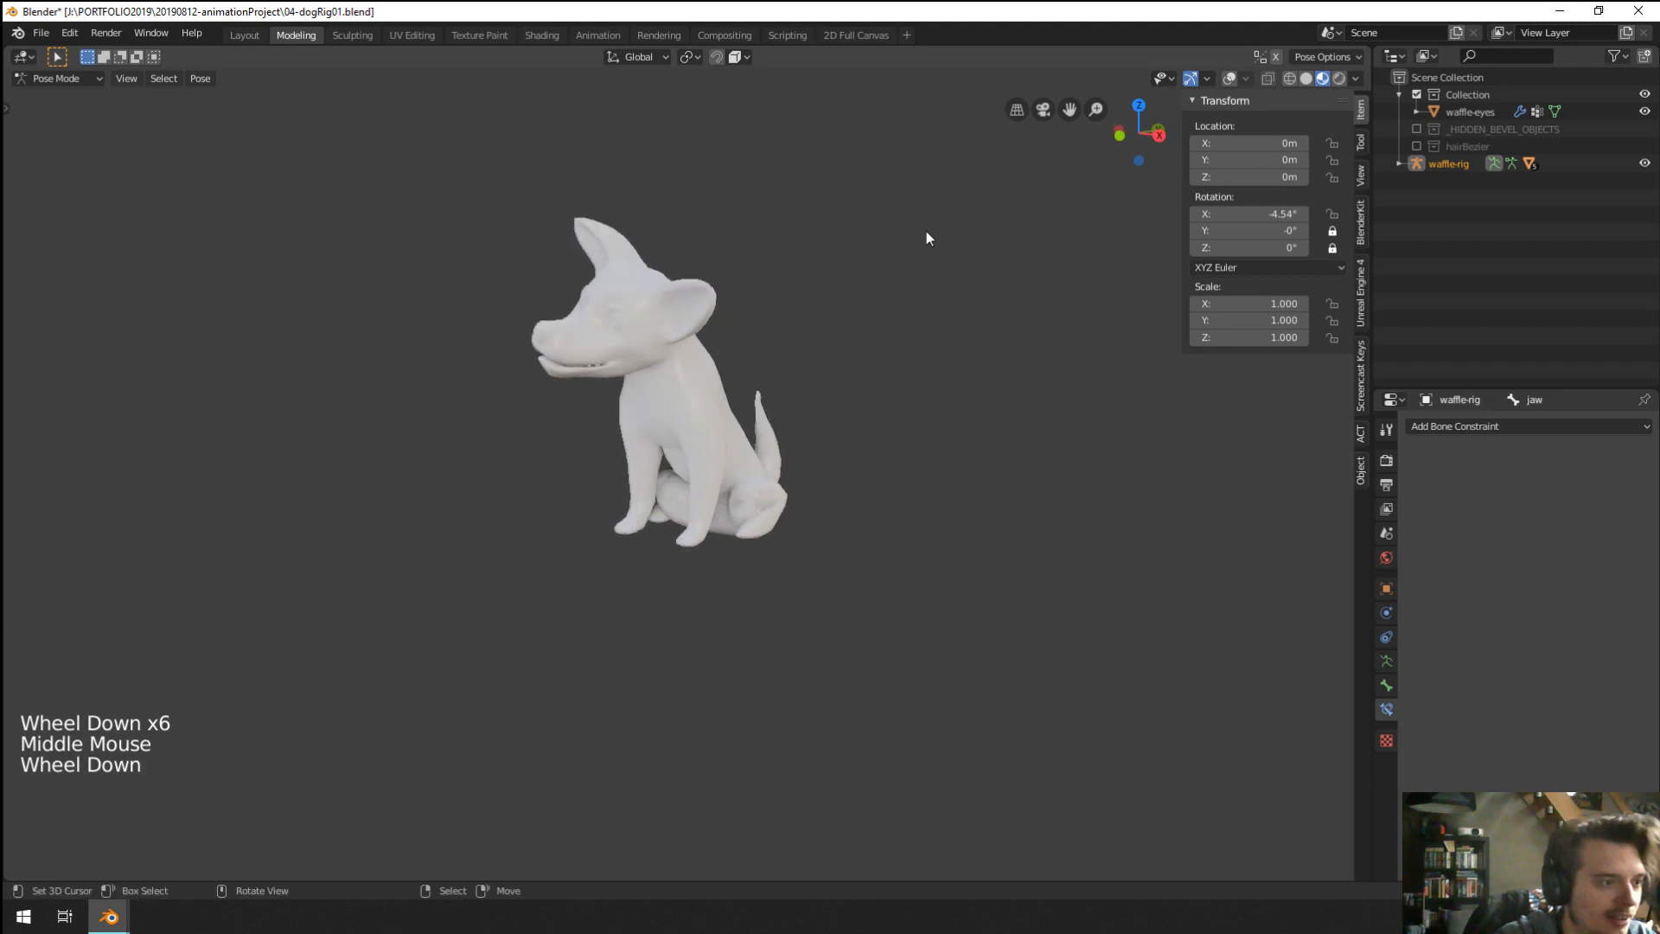
Switch back to solid shading, compare the rest pose with the sitting pose, and show the overlays again.
scroll(926, 231, up, 2)
click(1307, 78)
scroll(699, 450, up, 2)
key(Tab)
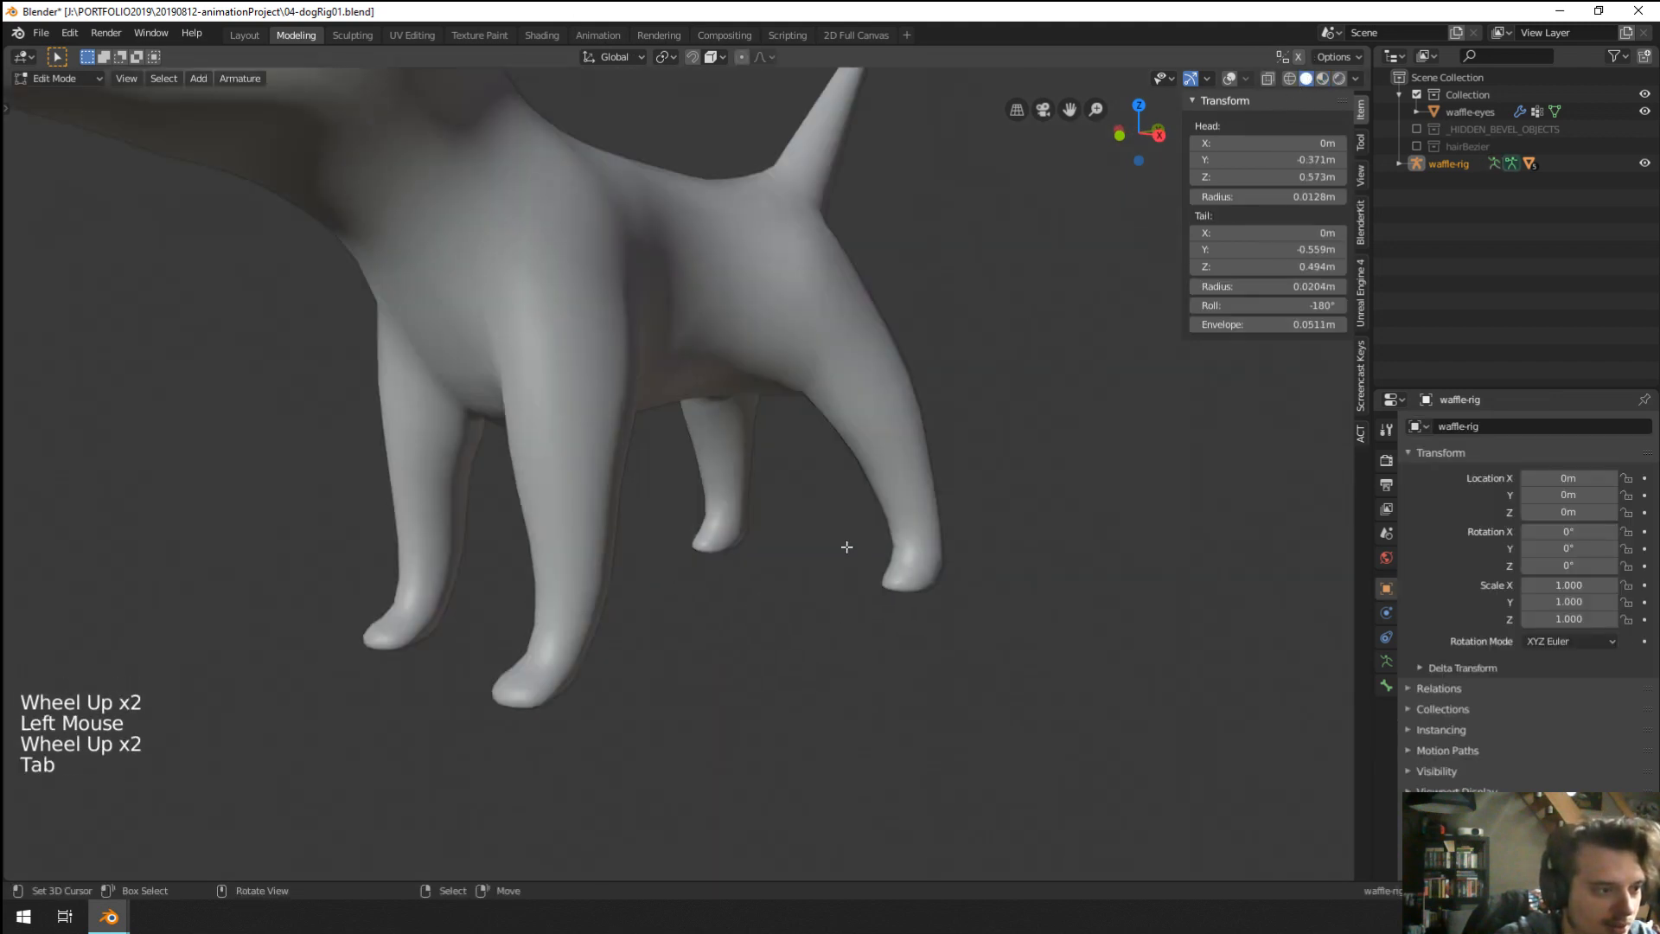
key(Tab)
middle_drag(844, 548, 828, 517)
right_click(828, 515)
click(1237, 77)
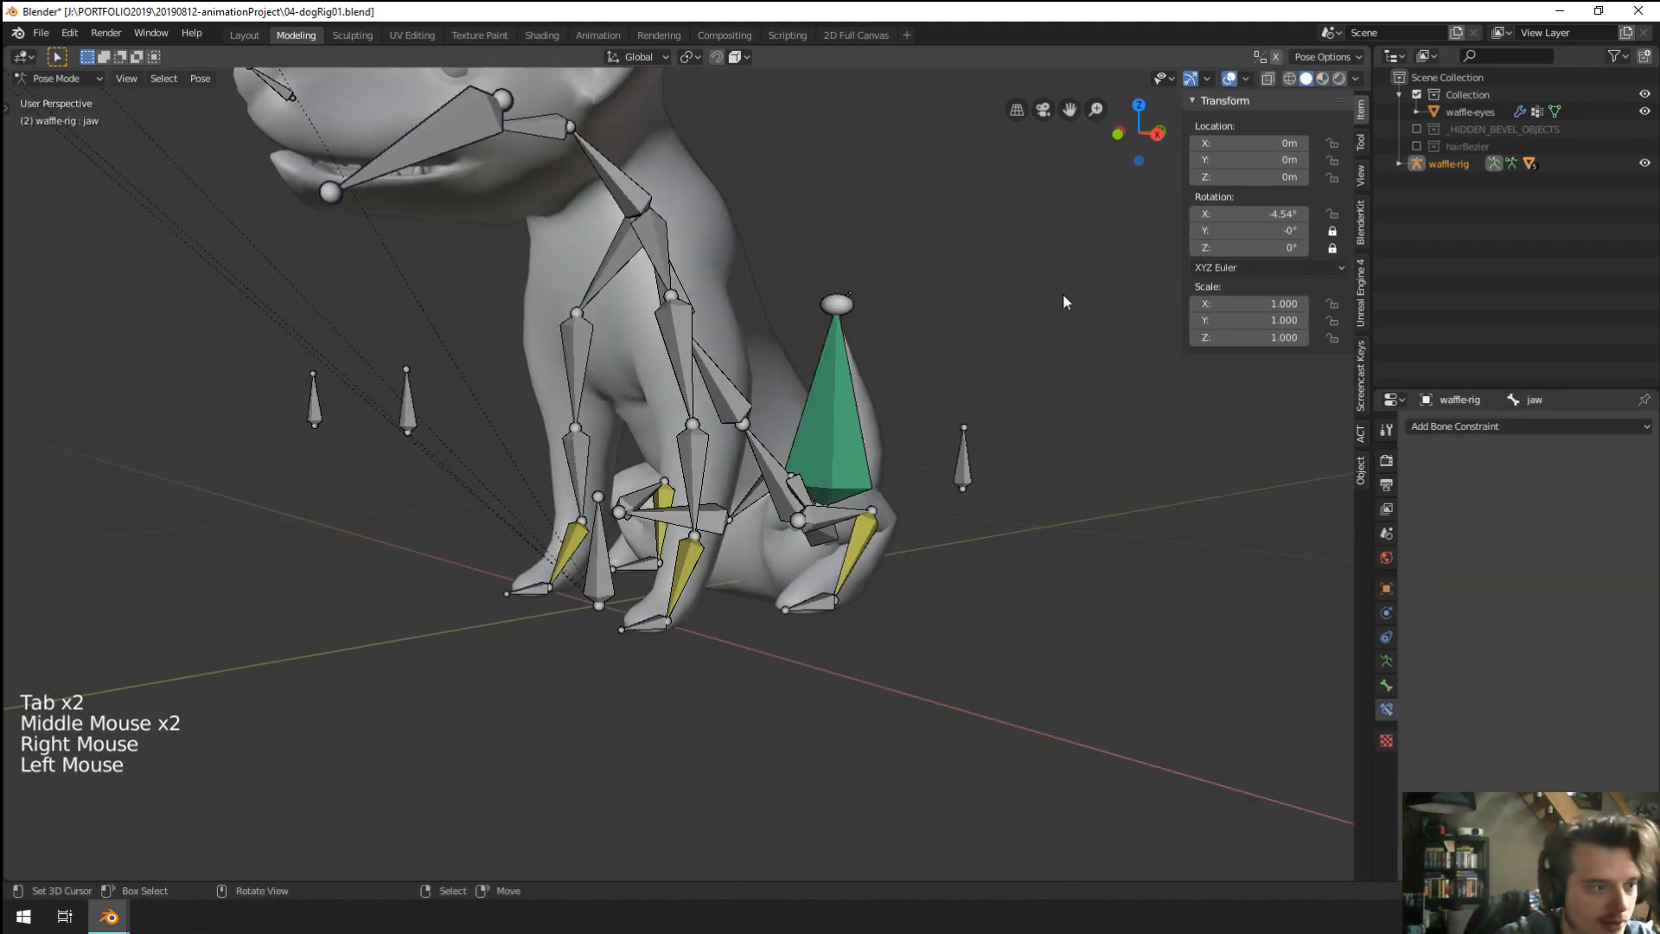
Move the backToes.L bone forward and adjust its position so the left hind foot rests in front of the body.
scroll(822, 631, up, 1)
right_click(851, 627)
middle_drag(851, 627, 797, 651)
key(g)
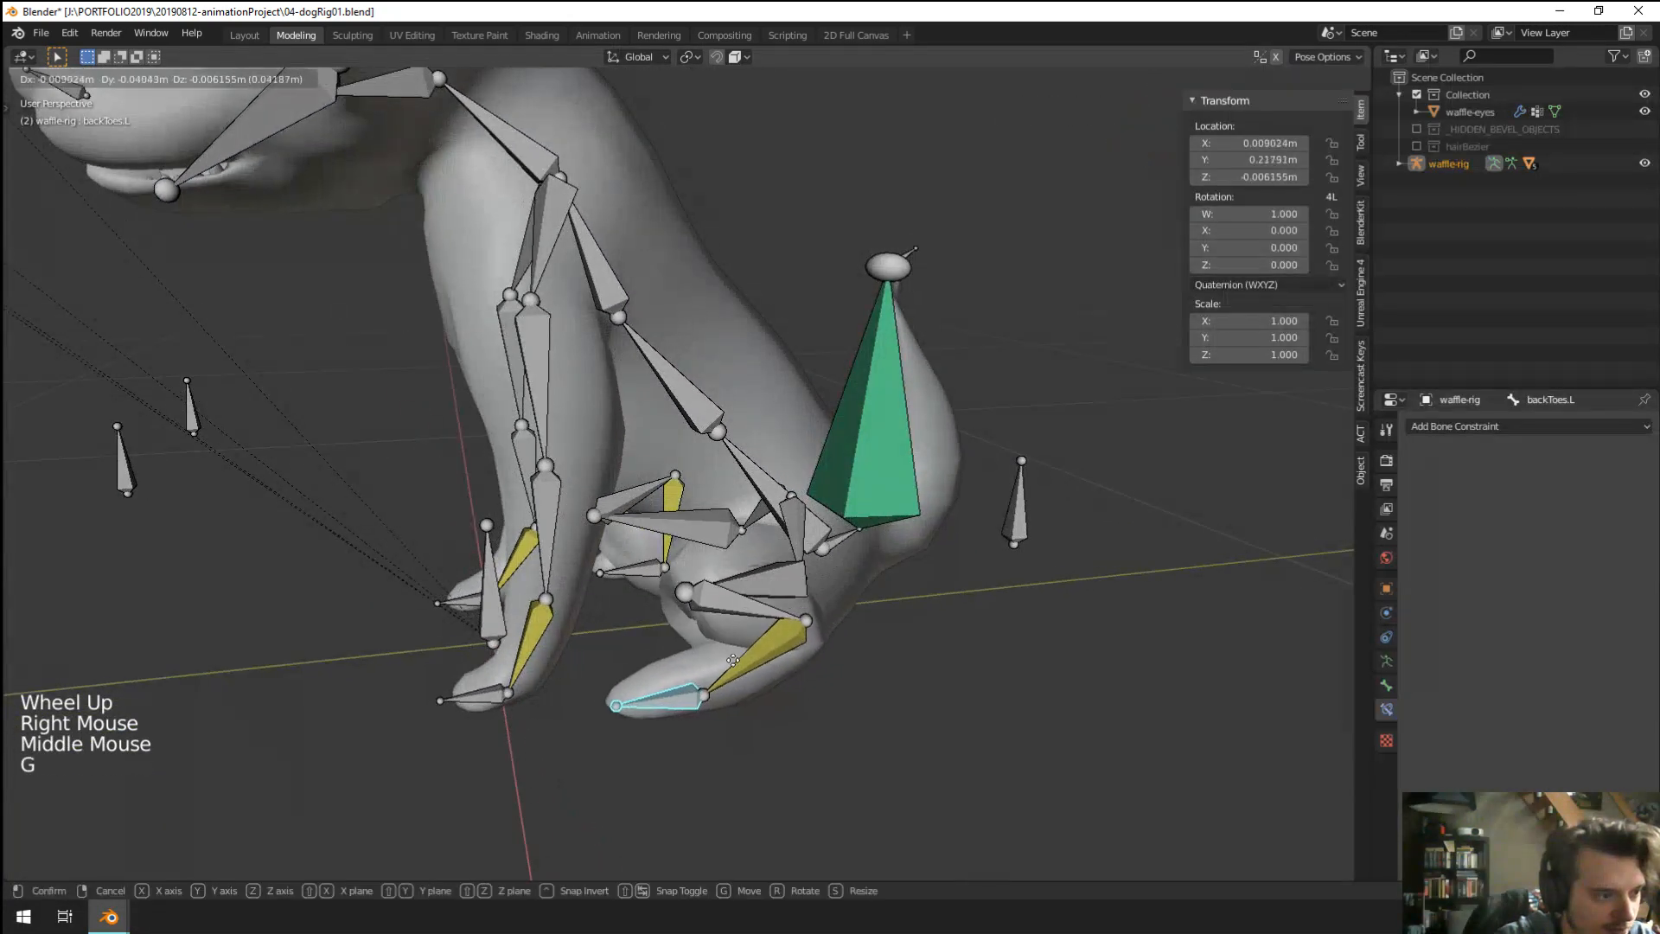
click(659, 657)
mouse_move(659, 658)
middle_down()
mouse_move(550, 636)
mouse_move(603, 711)
mouse_move(596, 732)
mouse_move(640, 683)
middle_up()
key(g)
click(550, 758)
Move the backToes.R bone to reposition the right hind foot, rotate it 25.5°, and adjust its position.
middle_drag(640, 683, 761, 675)
right_click(737, 615)
key(g)
click(951, 611)
key(r)
click(783, 718)
key(g)
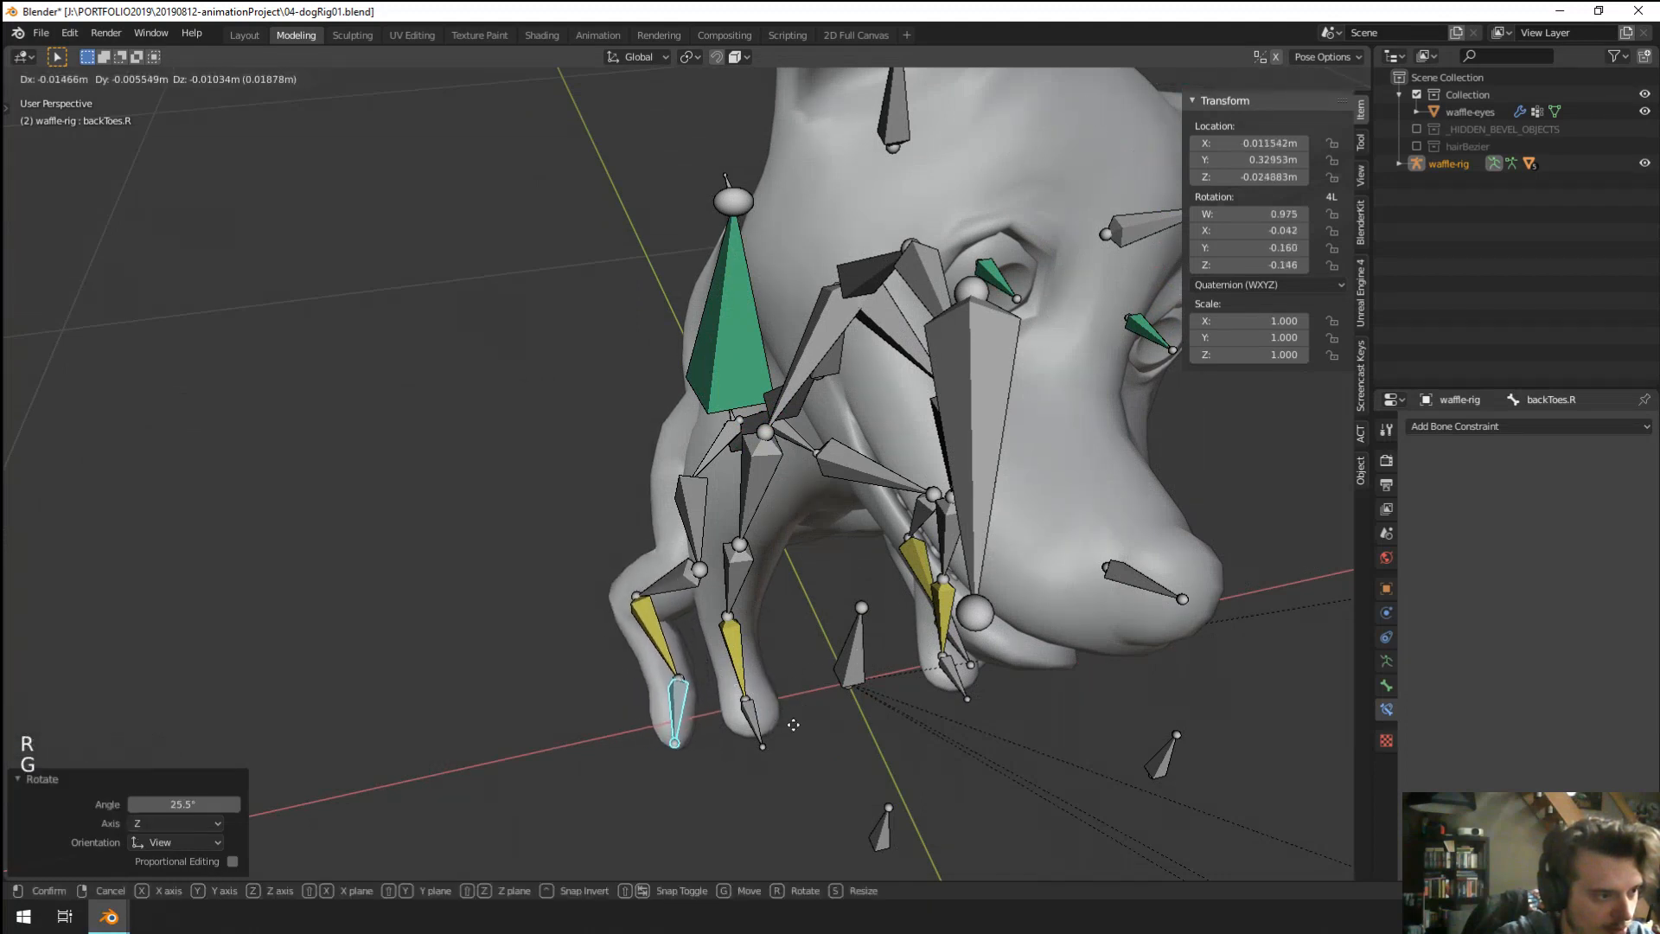
Rotate the backLeg.R bone around the global Z axis to turn the right knee outward.
right_click(697, 522)
key(r)
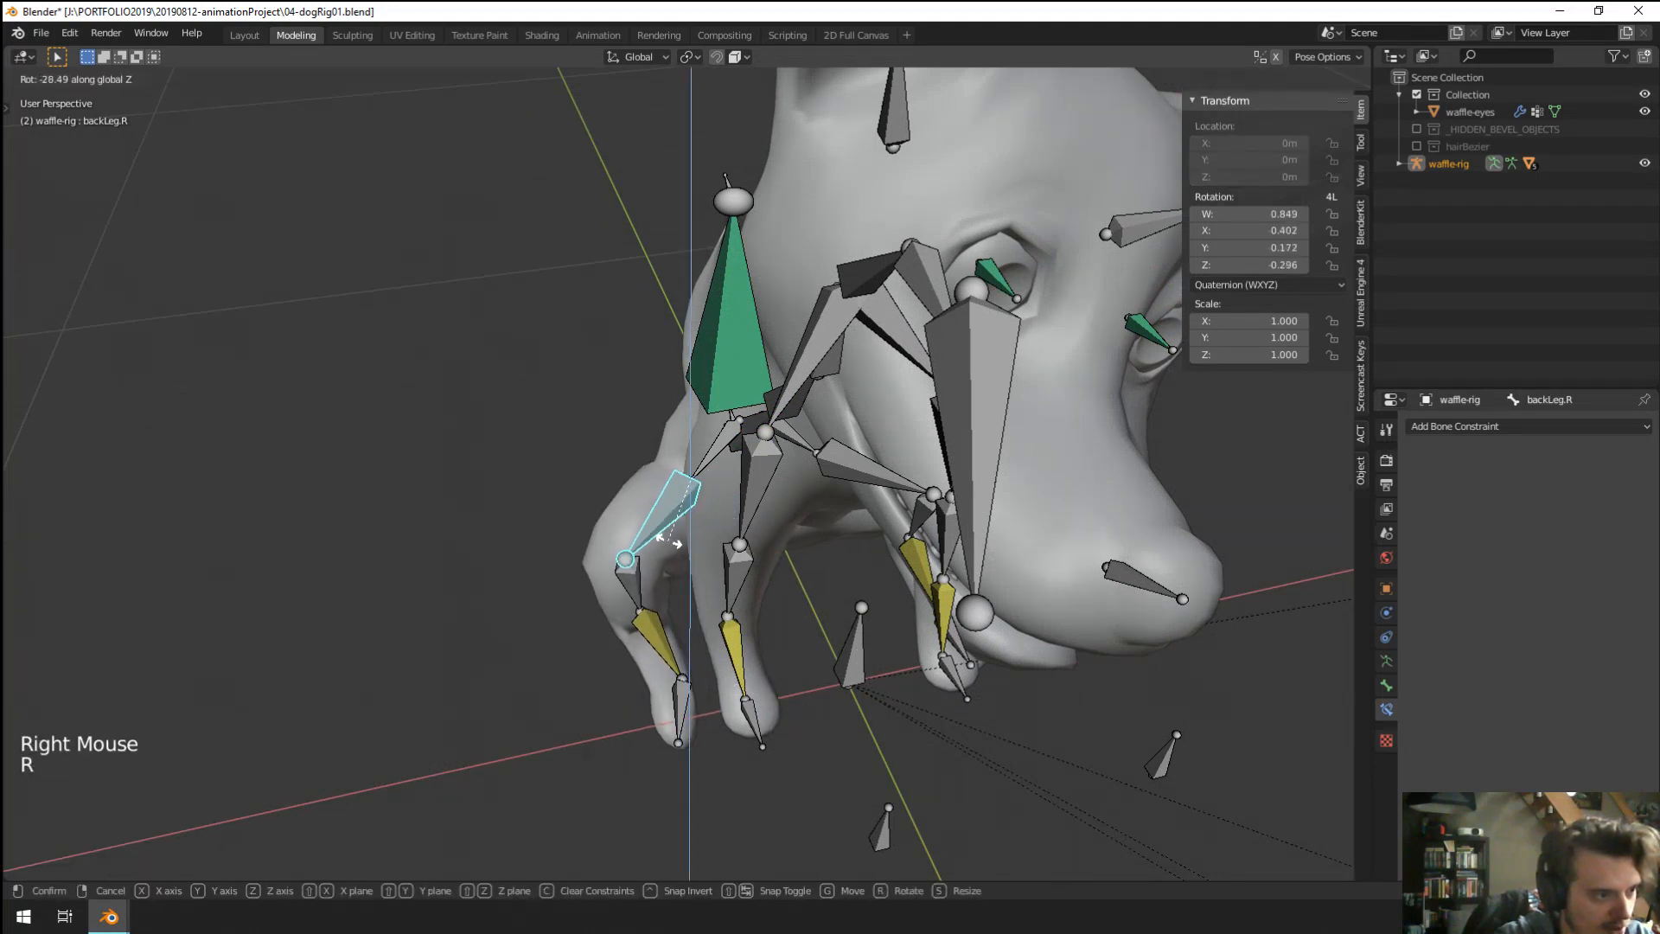
click(687, 541)
middle_drag(687, 541, 726, 471)
scroll(854, 543, down, 1)
key(Tab)
key(Tab)
Select both back toe bones and raise them together about 0.005 m.
right_click(510, 598)
shift+right_click(546, 580)
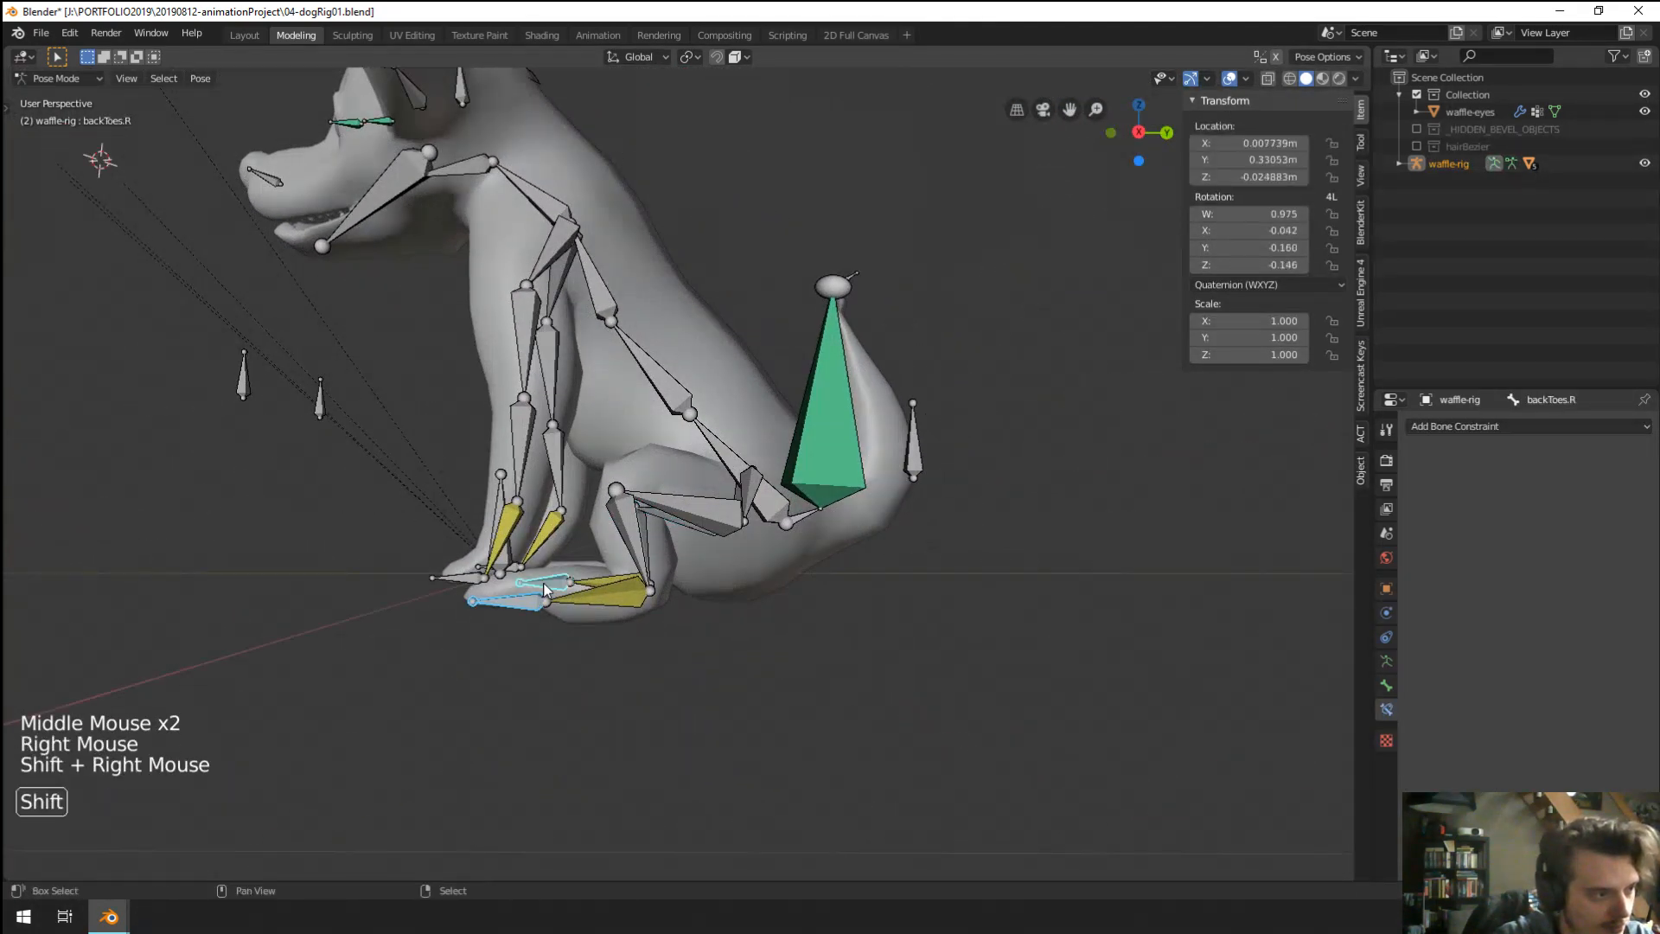
key(g)
click(550, 564)
Compare the pose with the rest position, hide the overlays, and examine the sitting dog from the front and both sides.
mouse_move(550, 563)
middle_down()
mouse_move(893, 579)
mouse_move(804, 562)
mouse_move(829, 572)
middle_up()
key(z)
scroll(759, 560, down, 1)
key(z)
scroll(844, 558, down, 1)
key(Tab)
key(Tab)
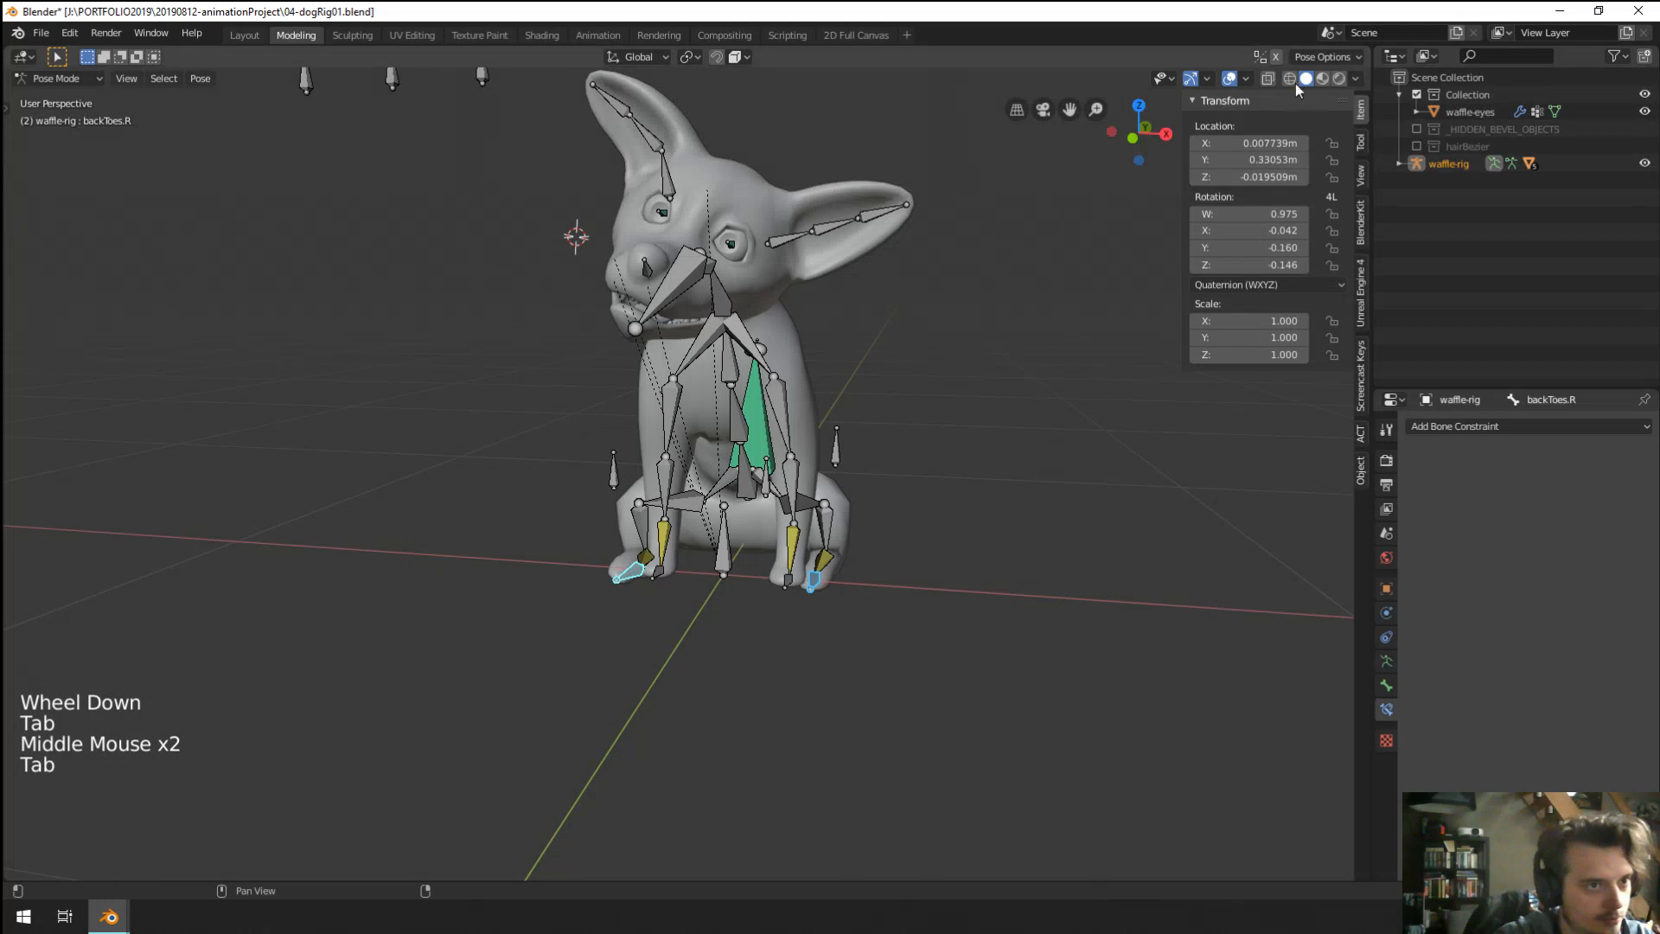
click(1229, 78)
middle_drag(608, 484, 802, 497)
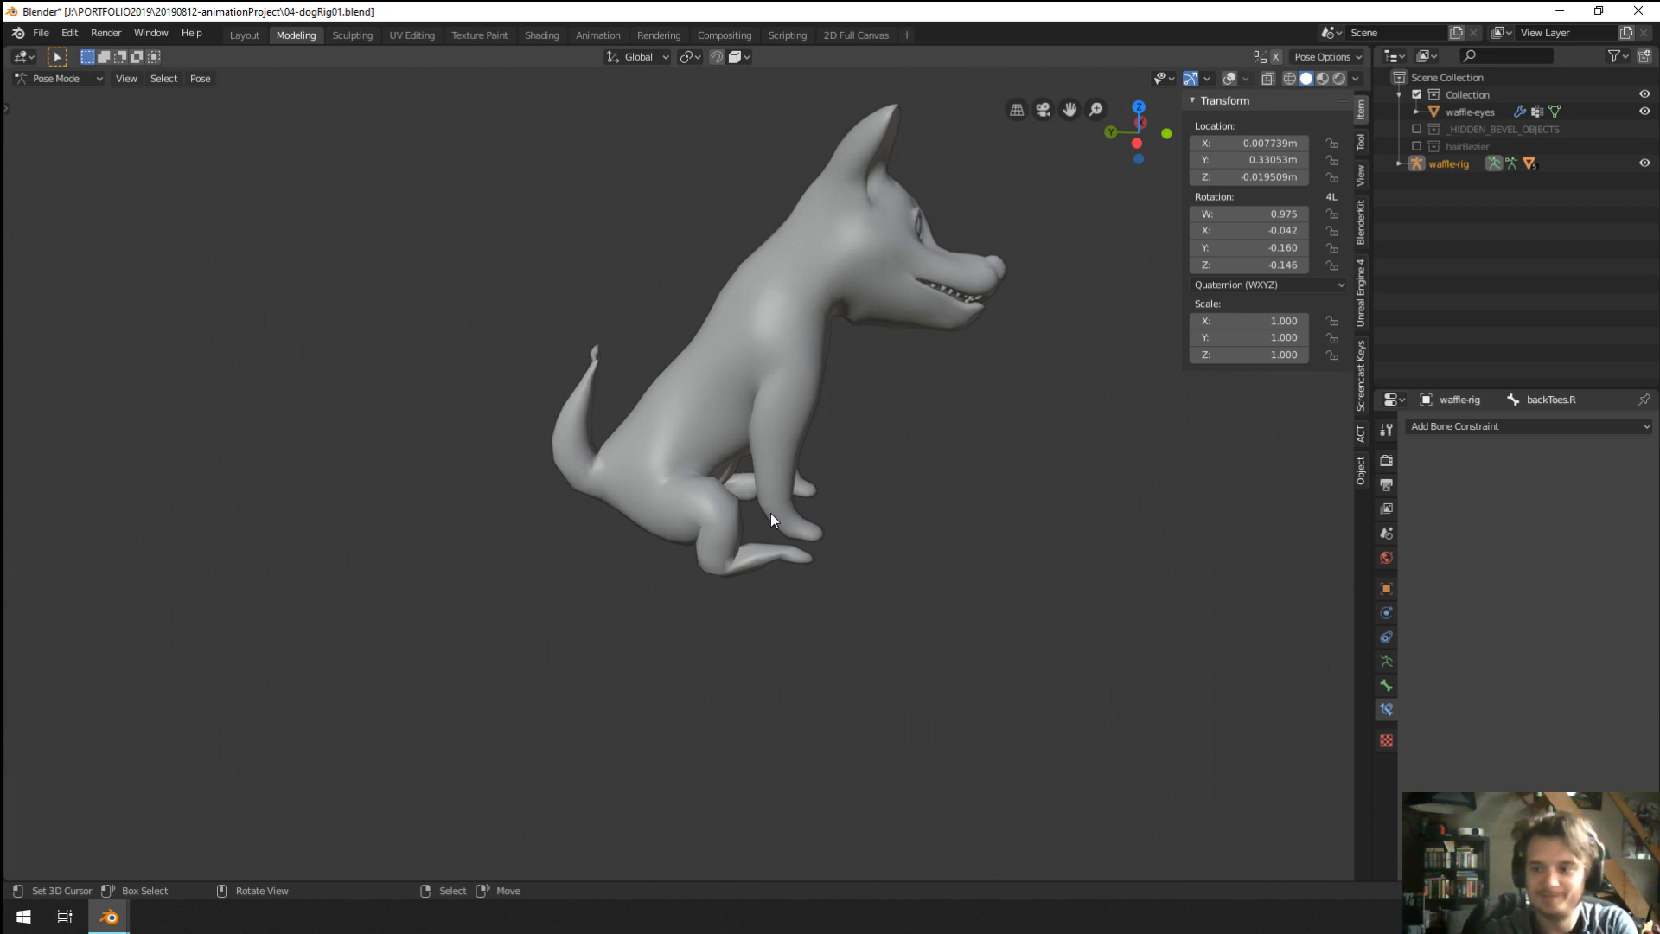
middle_drag(541, 417, 485, 386)
scroll(167, 397, down, 1)
scroll(786, 474, up, 2)
shift+middle_drag(786, 467, 782, 562)
middle_drag(782, 562, 692, 508)
In Object Mode, select waffle-body and compare its Subdivision modifier at viewport levels 2 and 0, leaving the level at 1.
click(1386, 685)
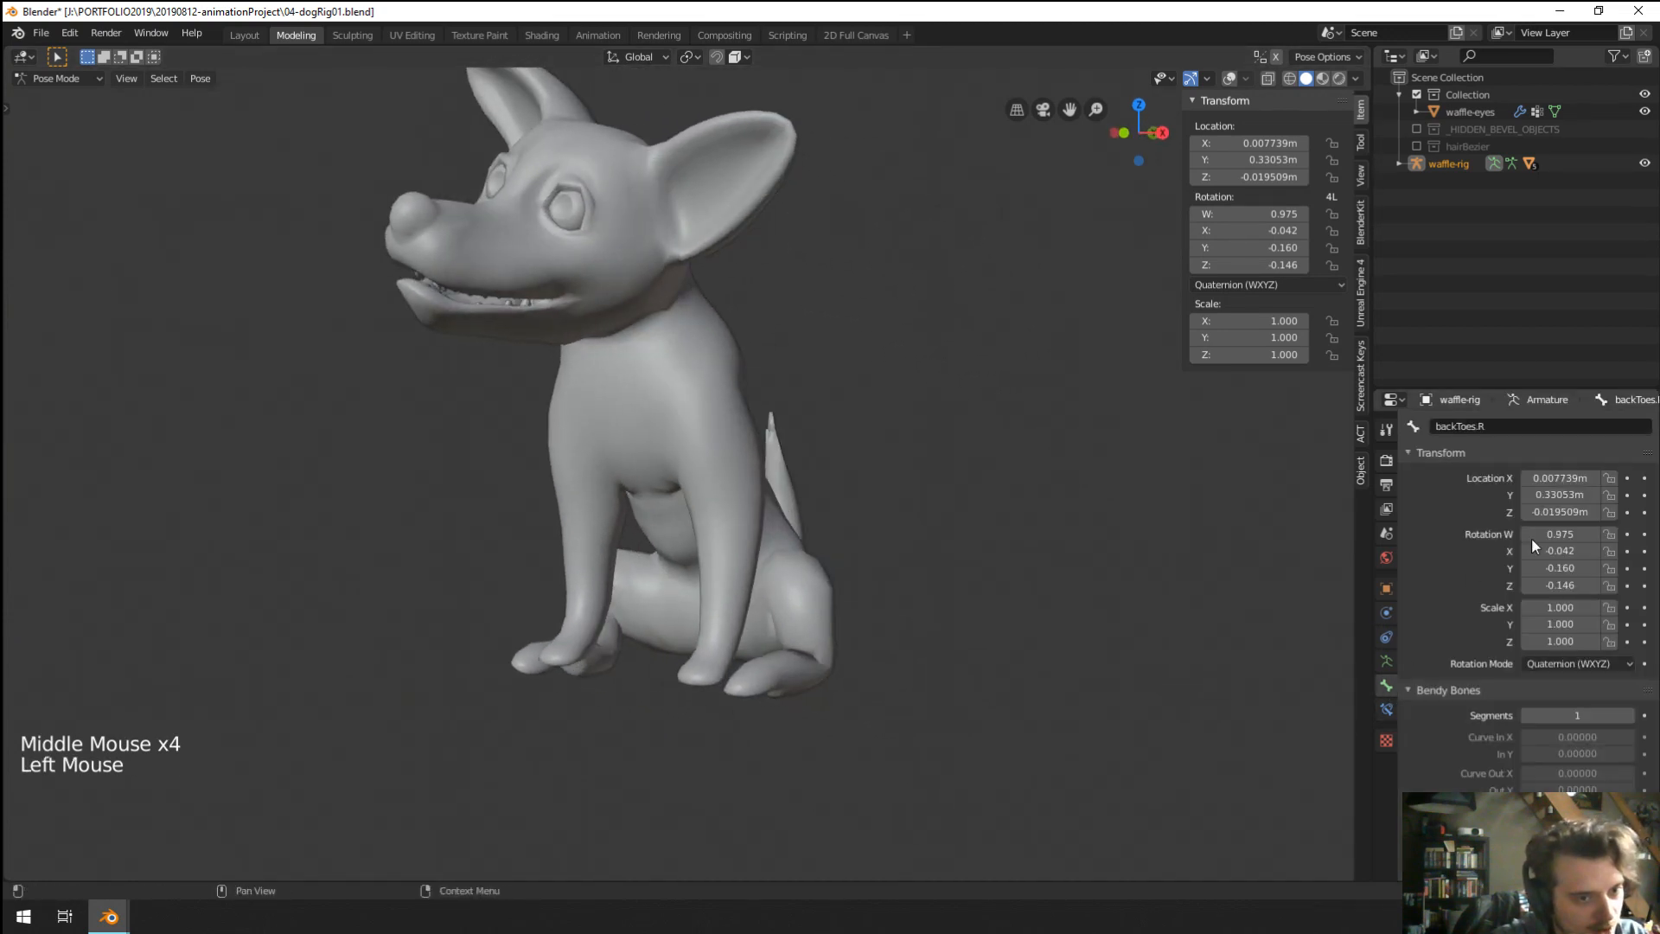
click(1387, 612)
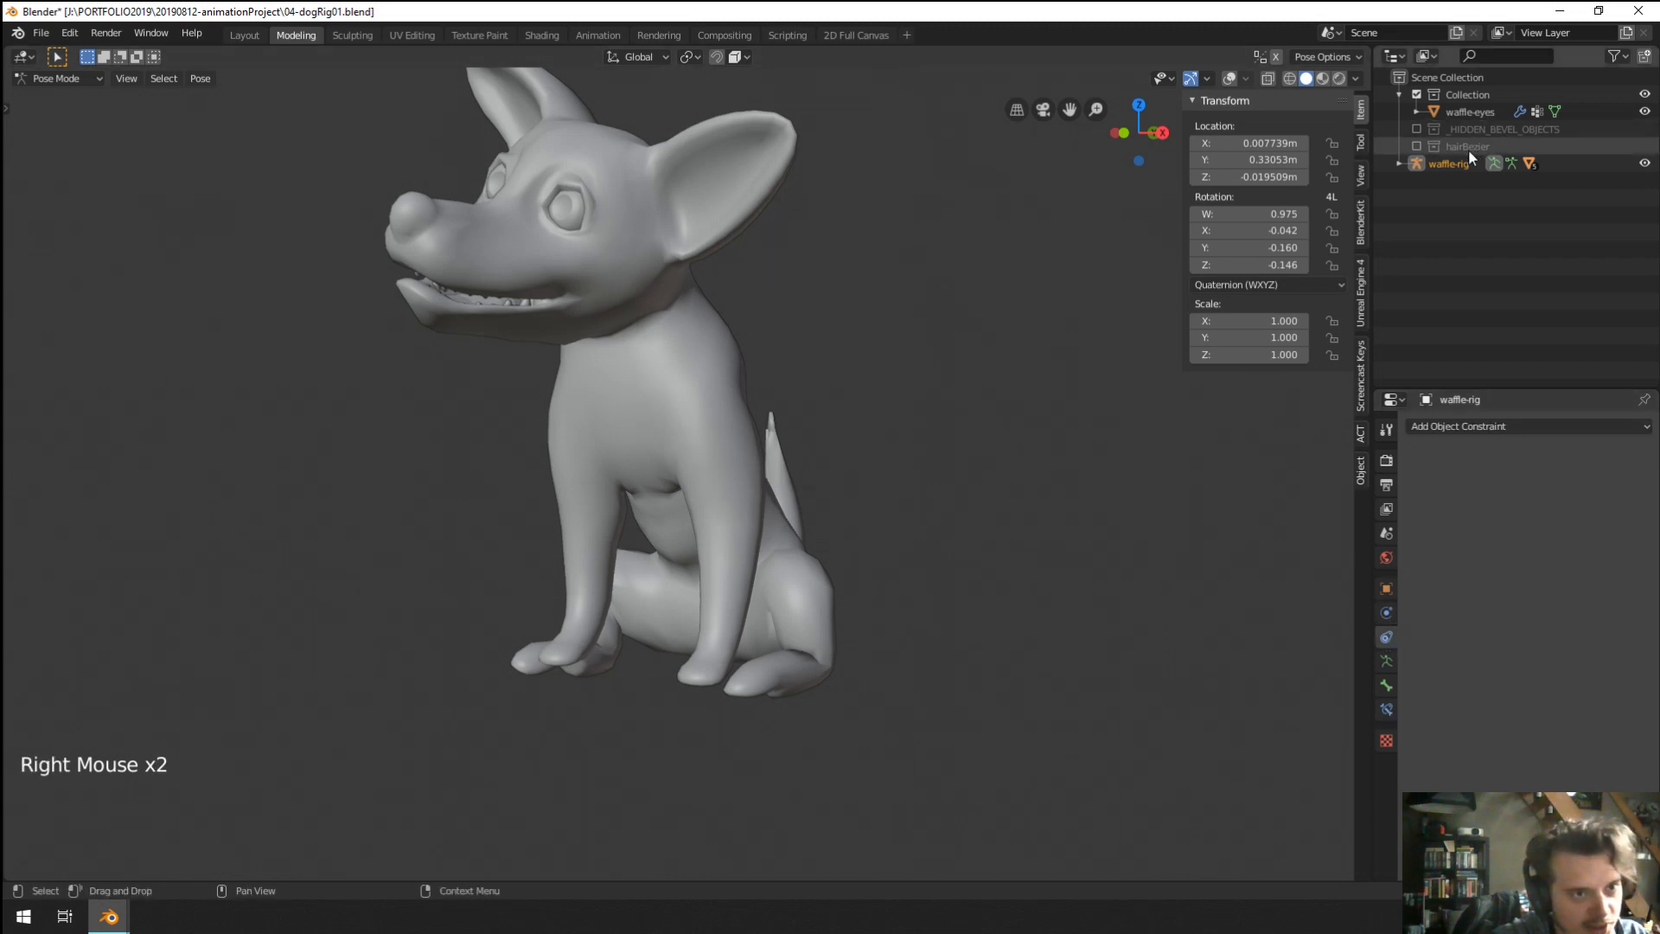
key(ctrl+Tab)
right_click(529, 418)
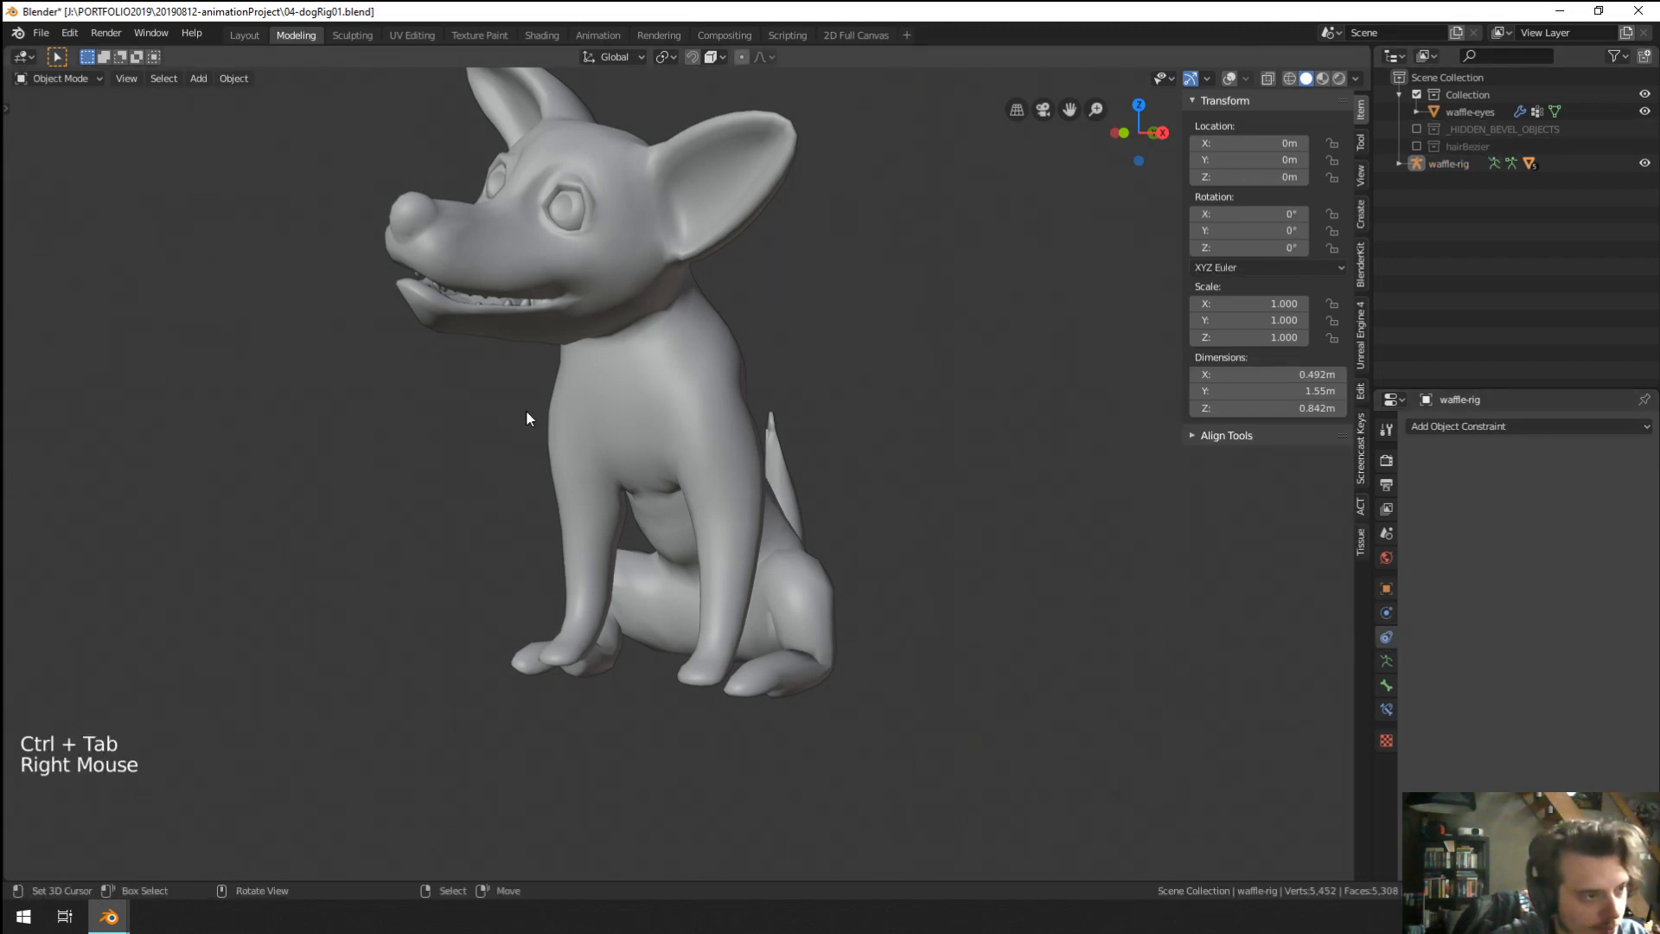
click(1387, 614)
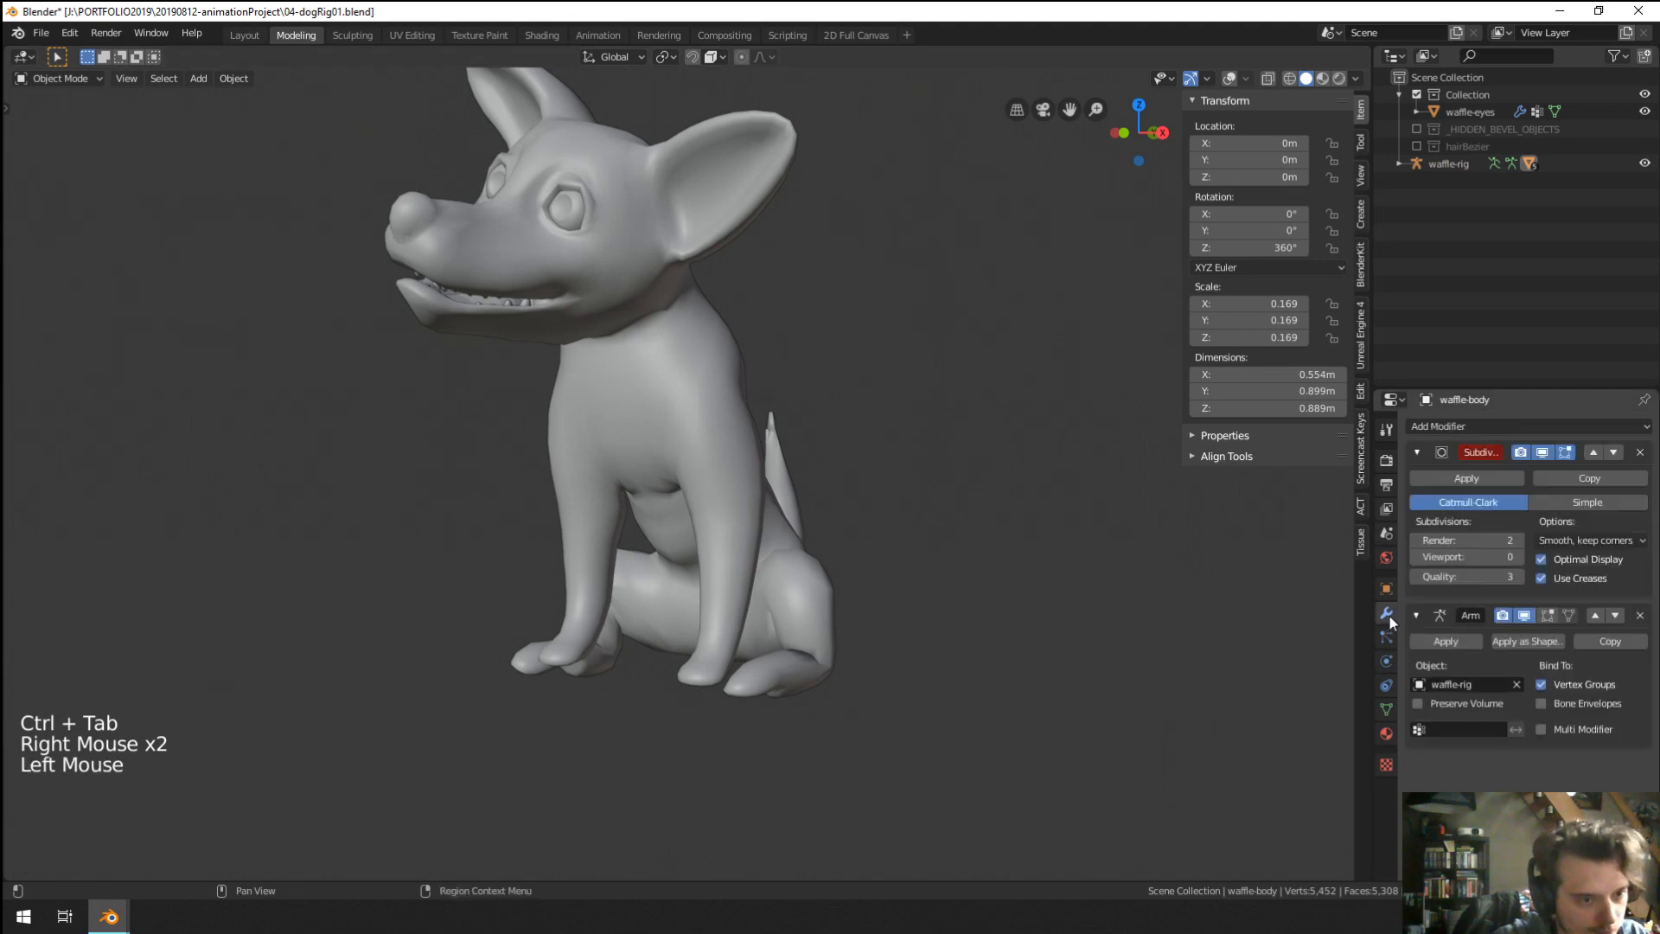
click(1519, 558)
click(1519, 557)
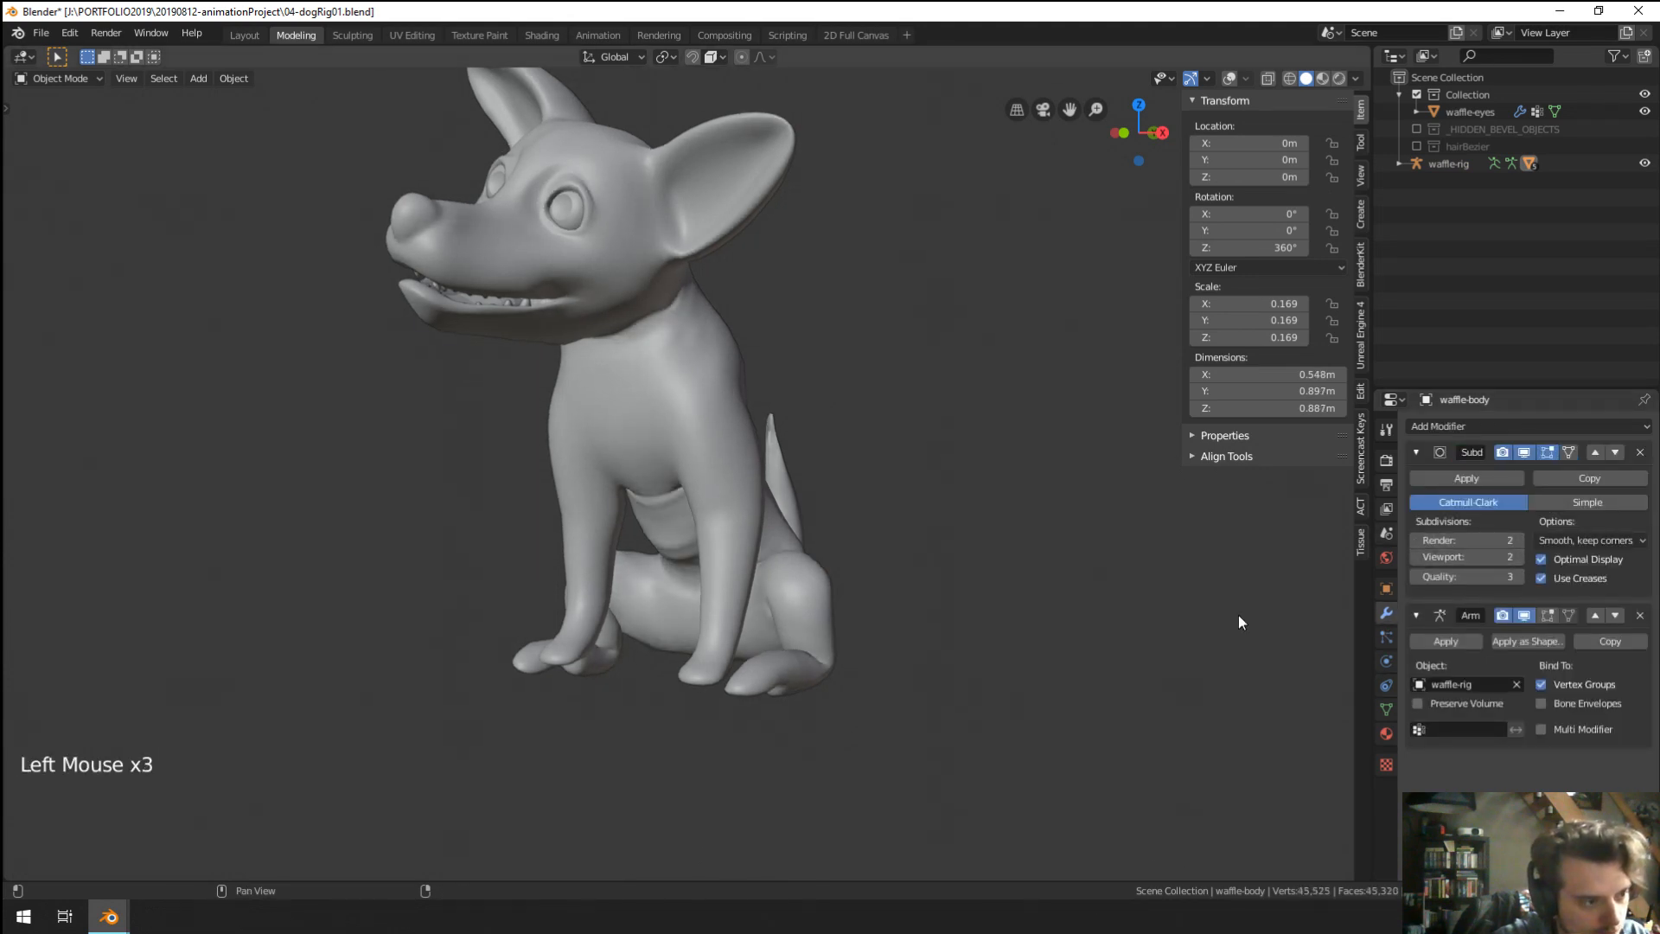
middle_drag(1038, 601, 927, 584)
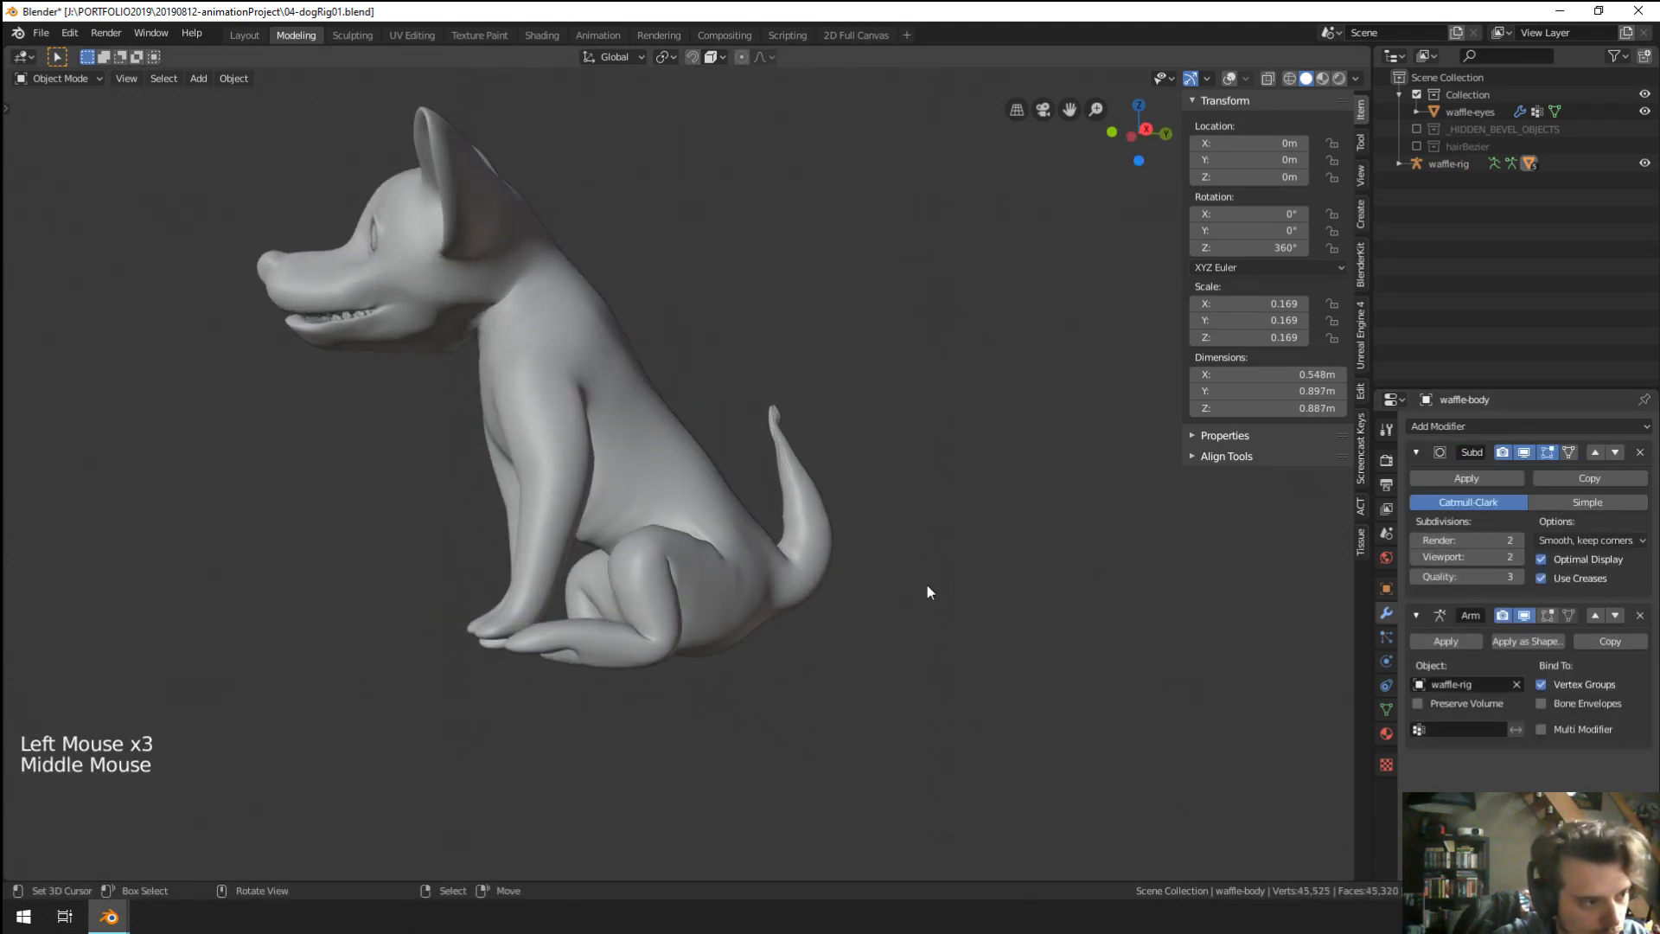
click(1415, 558)
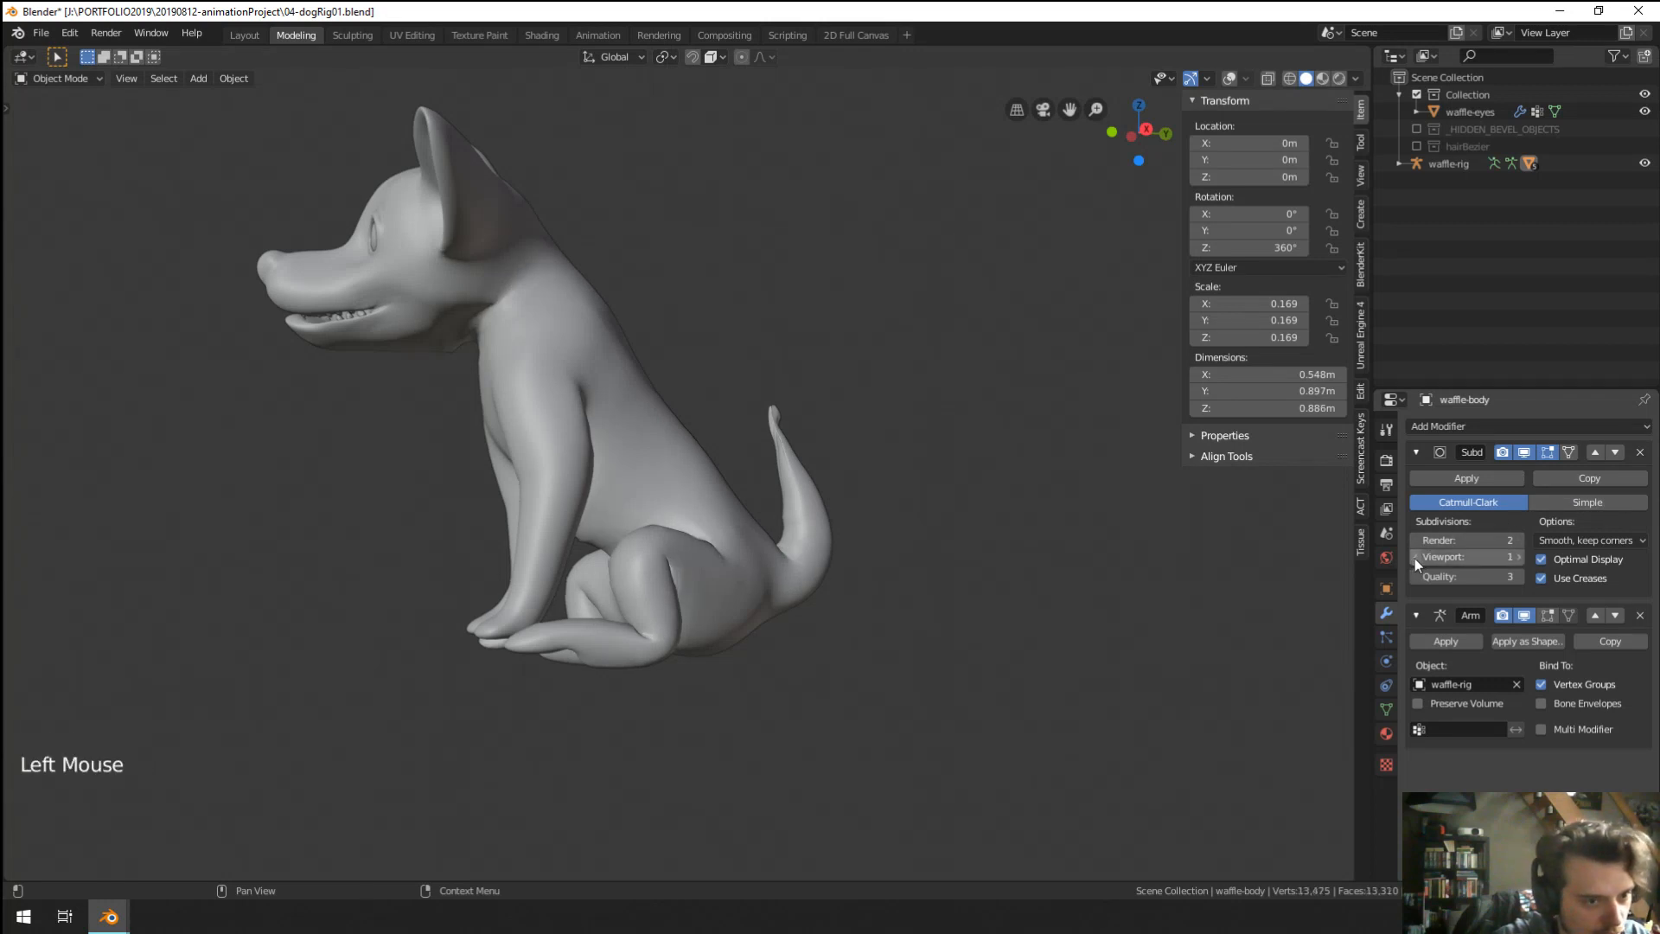
click(1414, 557)
click(1517, 560)
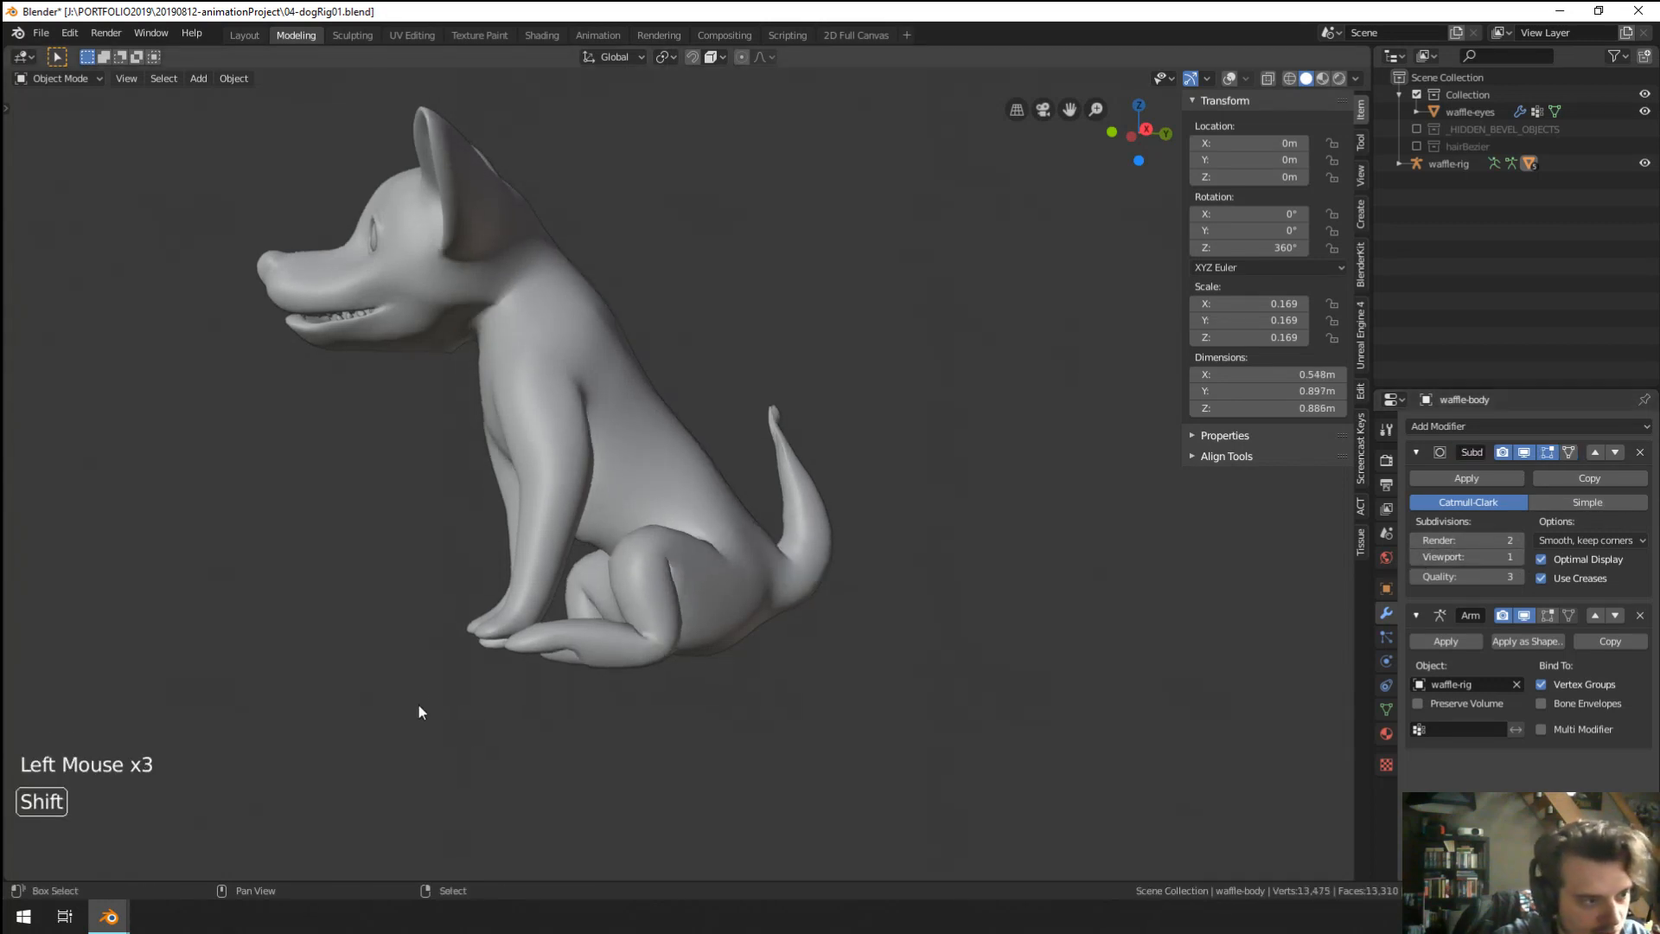
Show the viewport overlays with the bones again and return waffle-body to Object Mode.
shift+middle_drag(418, 704, 604, 451)
scroll(604, 452, up, 1)
key(Tab)
scroll(620, 464, up, 1)
scroll(620, 464, down, 1)
key(Tab)
key(ctrl+Tab)
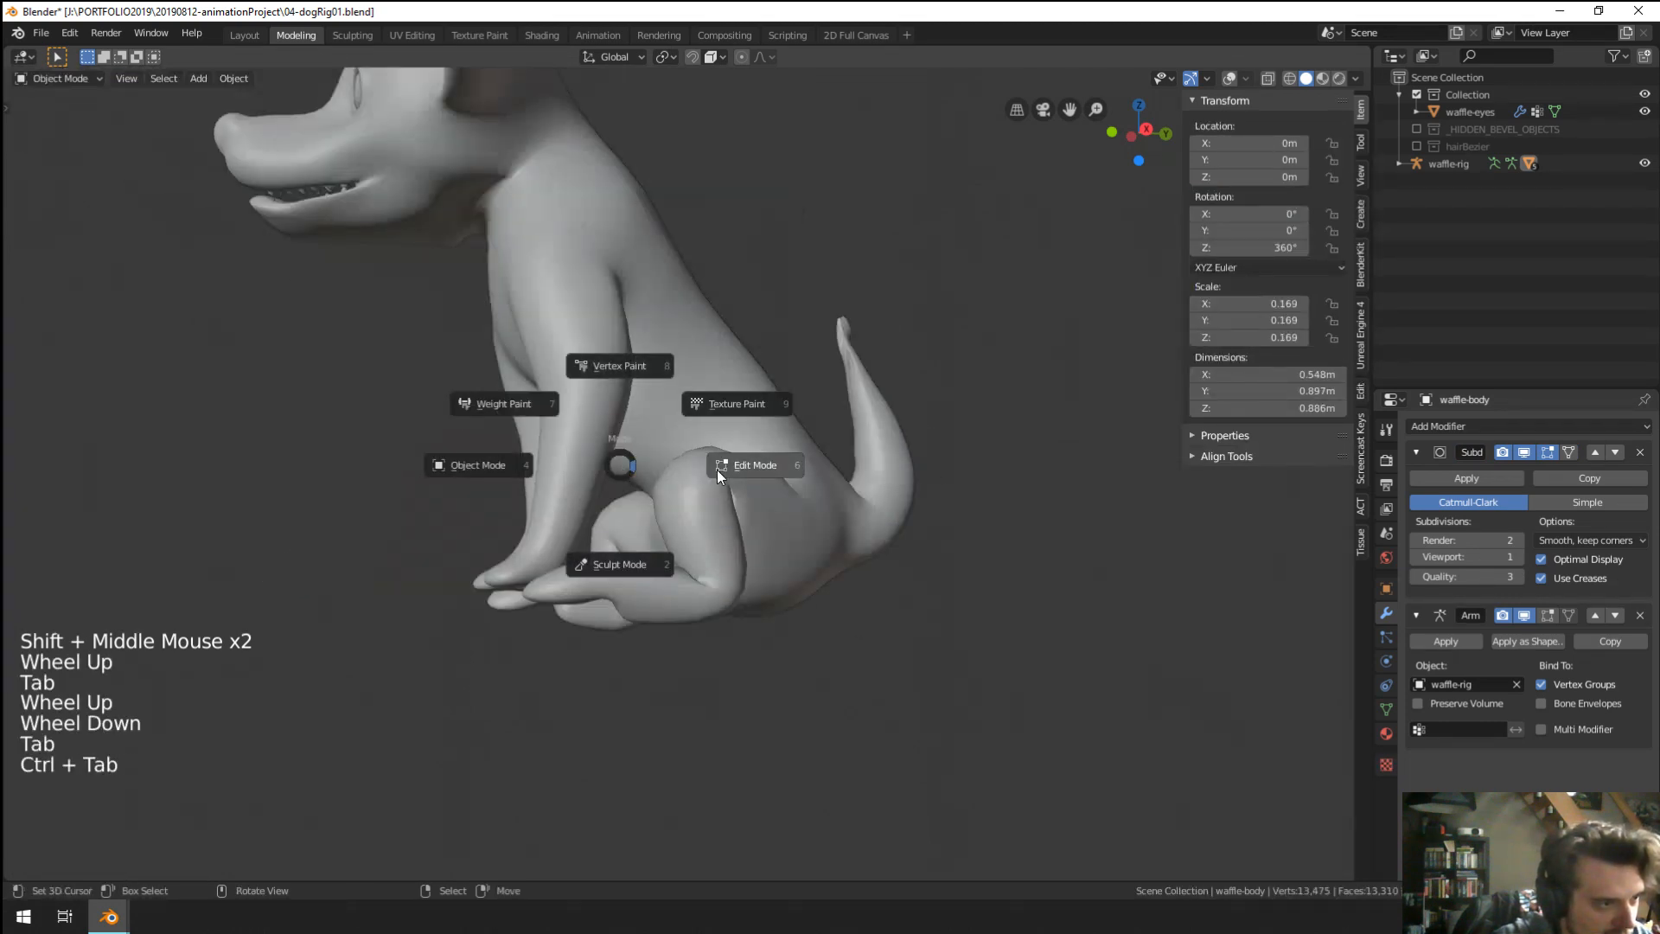
click(1202, 97)
click(1229, 78)
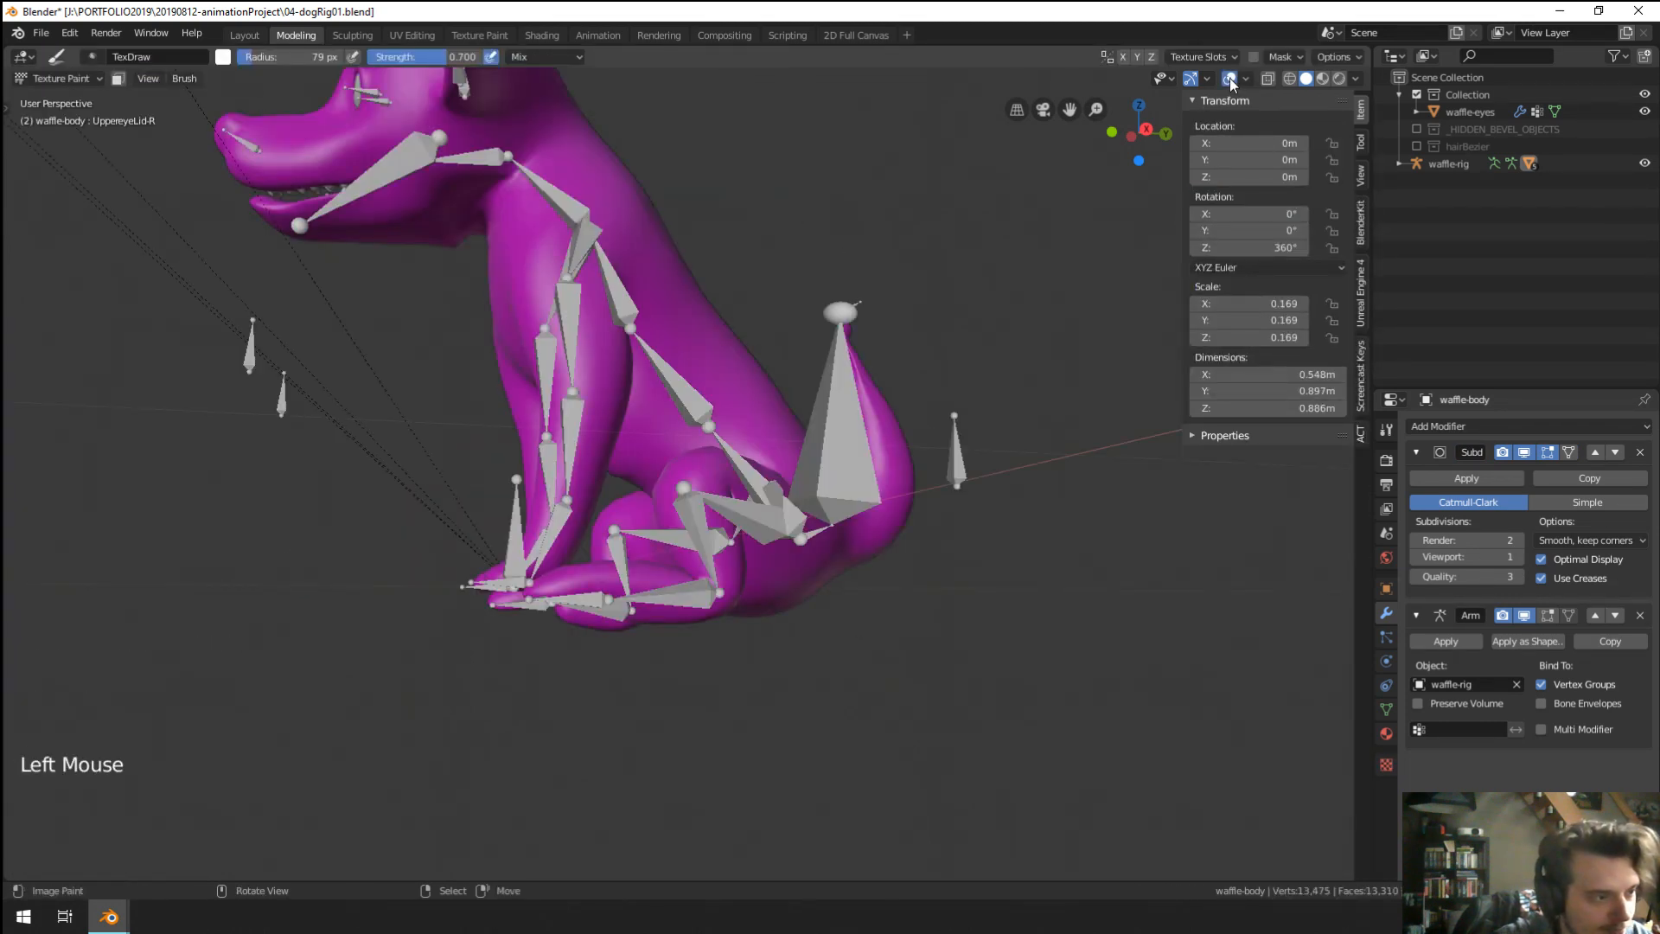
key(ctrl+Tab)
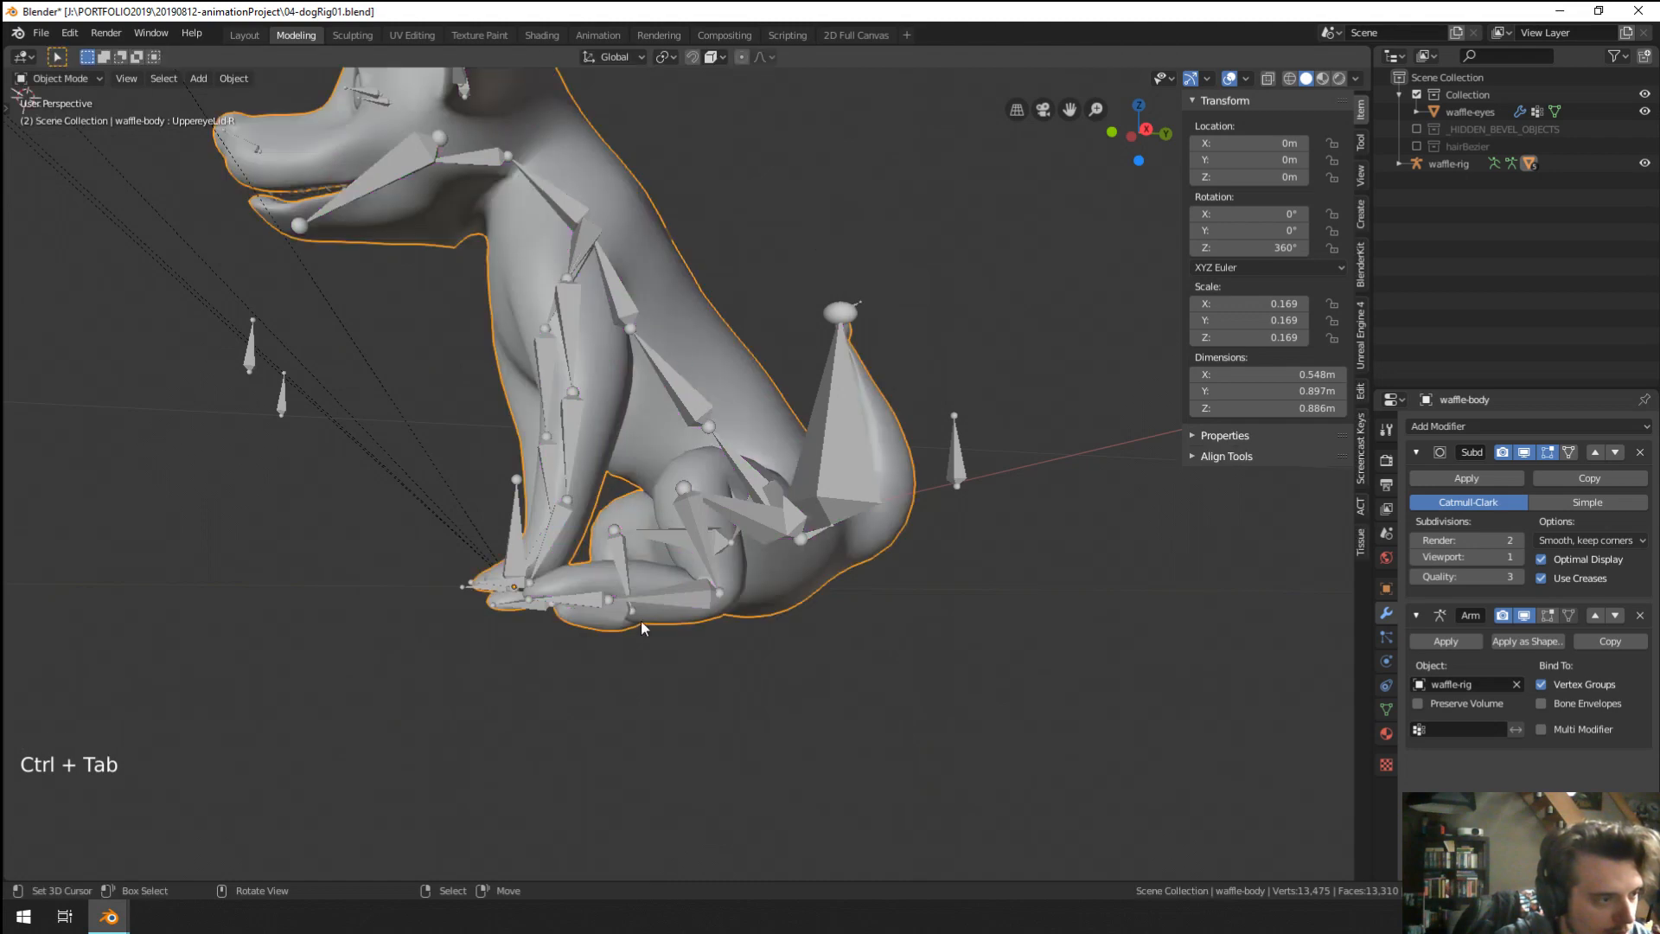
Put waffle-rig in Pose Mode, rotate backLeg.L by 27.1°, and rotate the opposite back leg upward to raise the knees.
right_click(584, 600)
key(Tab)
middle_drag(646, 595, 567, 578)
key(Tab)
key(ctrl+Tab)
right_click(561, 606)
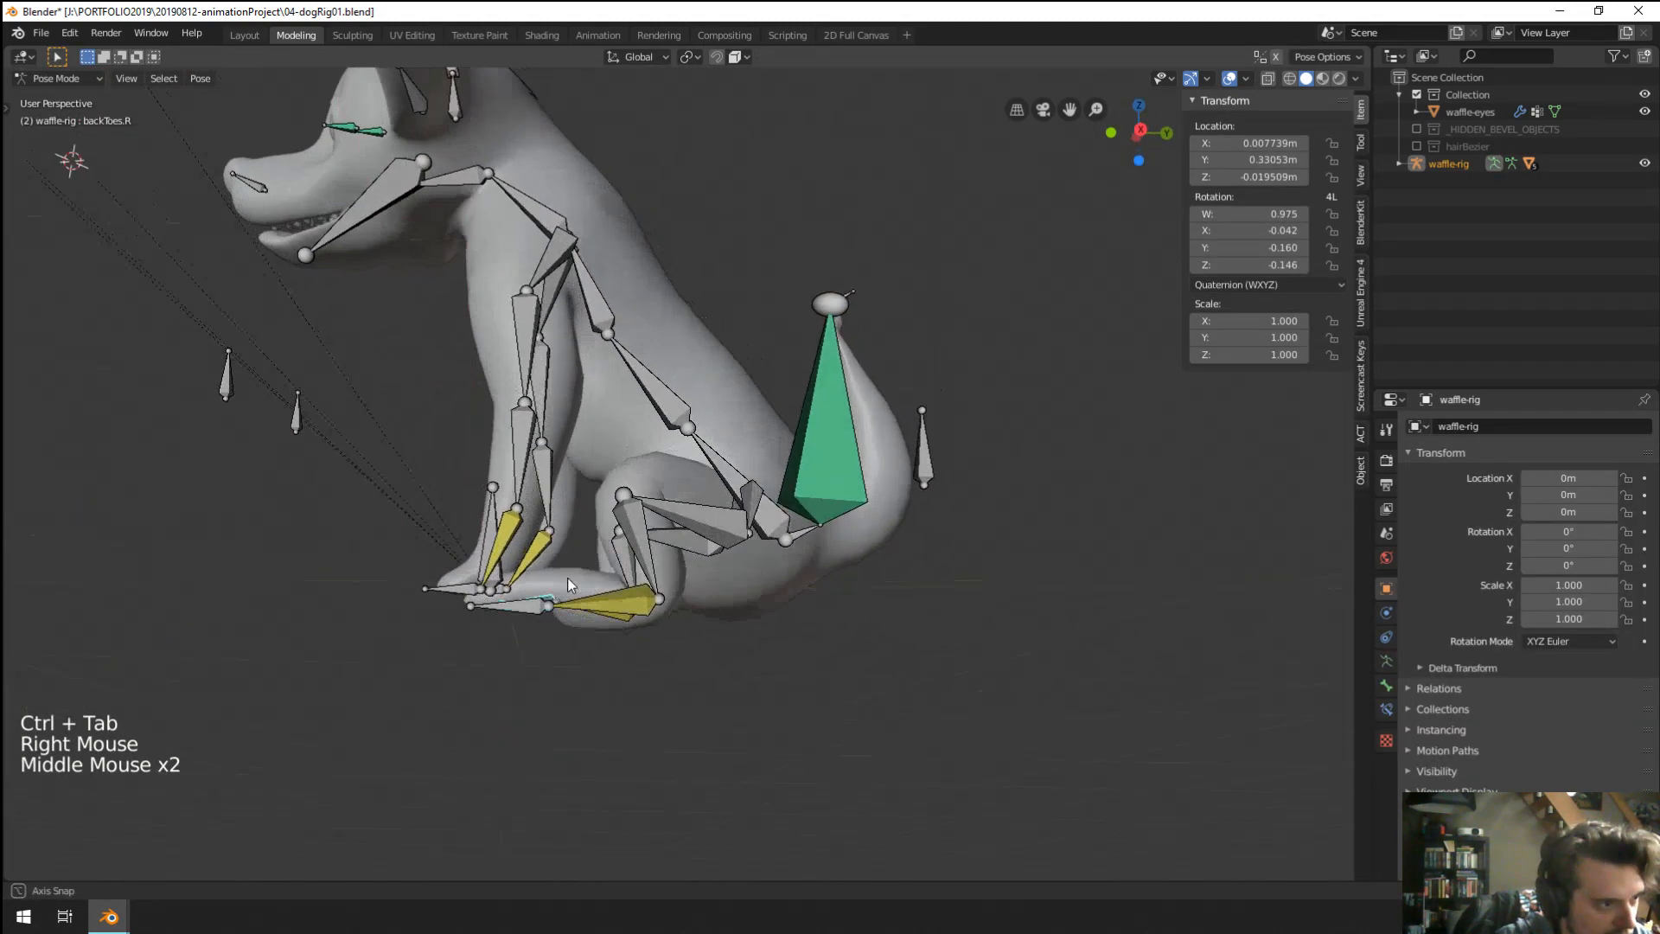
right_click(704, 521)
key(r)
right_click(678, 553)
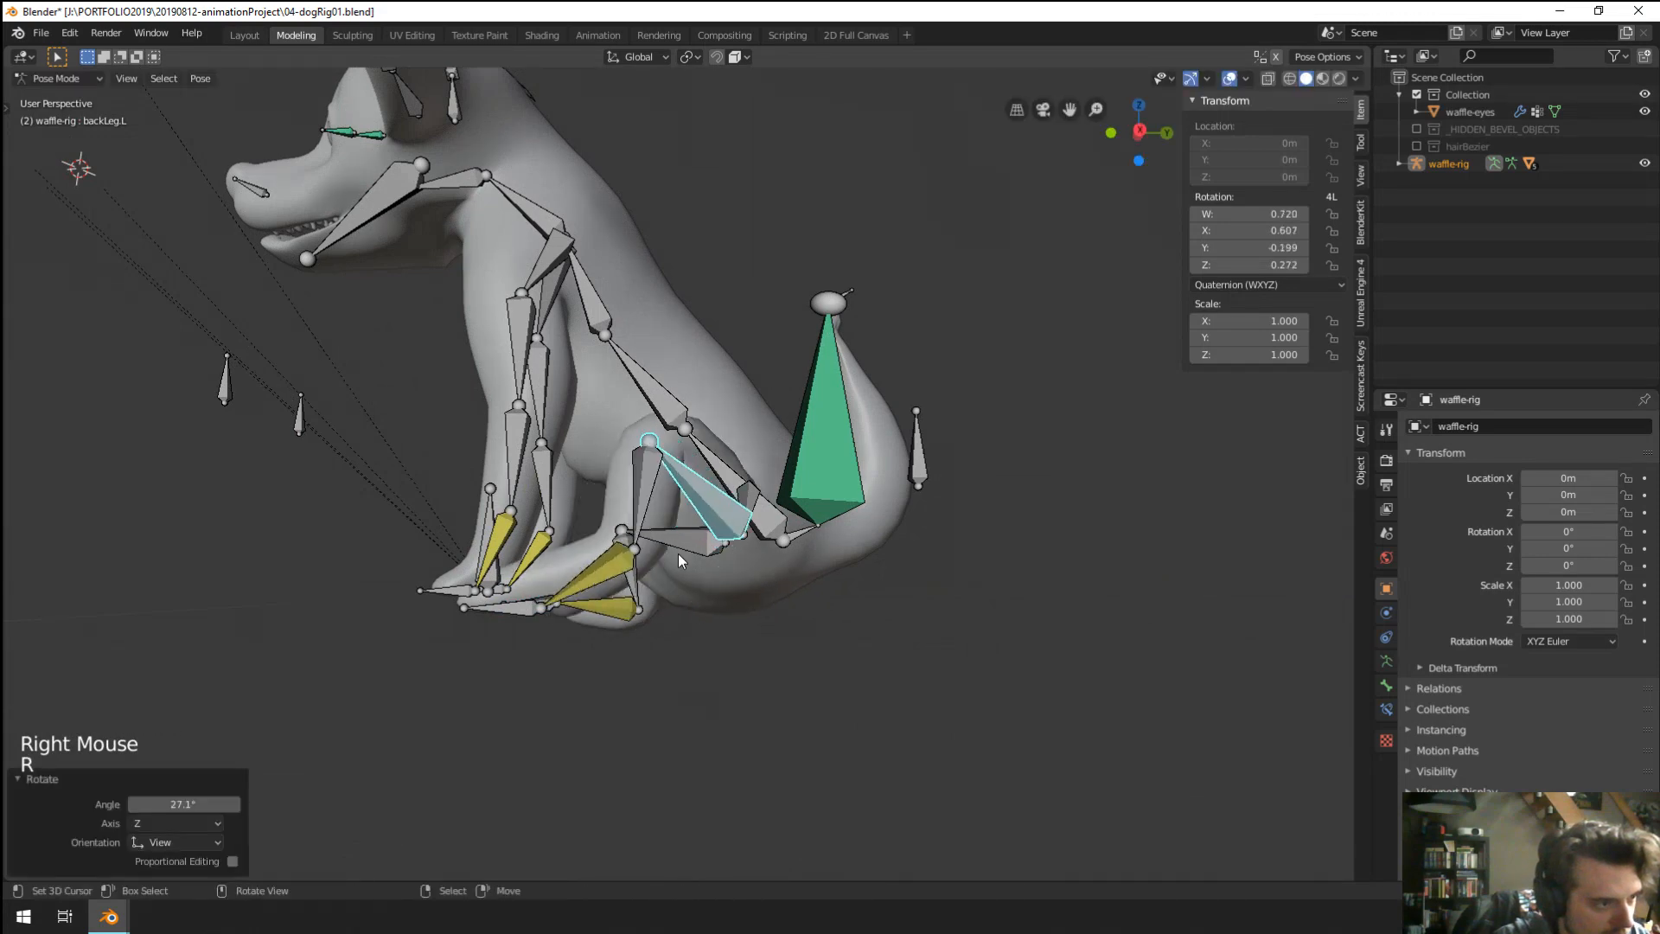
key(r)
click(631, 592)
In Object Mode, select waffle-body and try viewport level 2 in its Subdivision modifier.
middle_drag(631, 592, 970, 597)
key(Tab)
key(Tab)
key(ctrl+Tab)
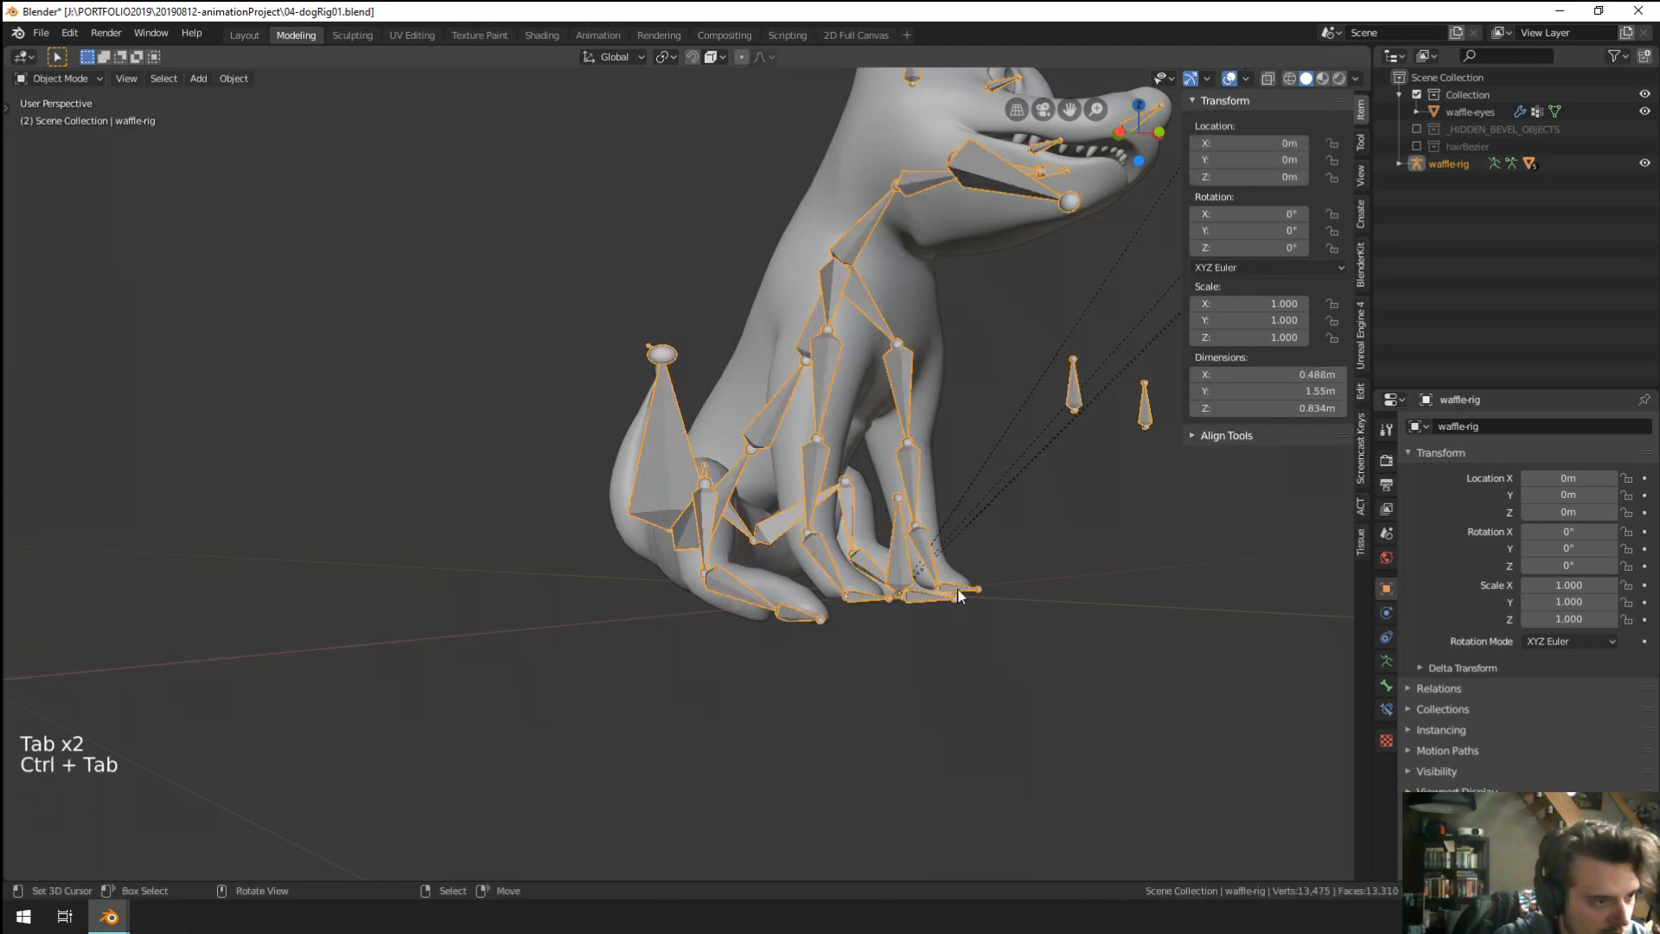
right_click(761, 351)
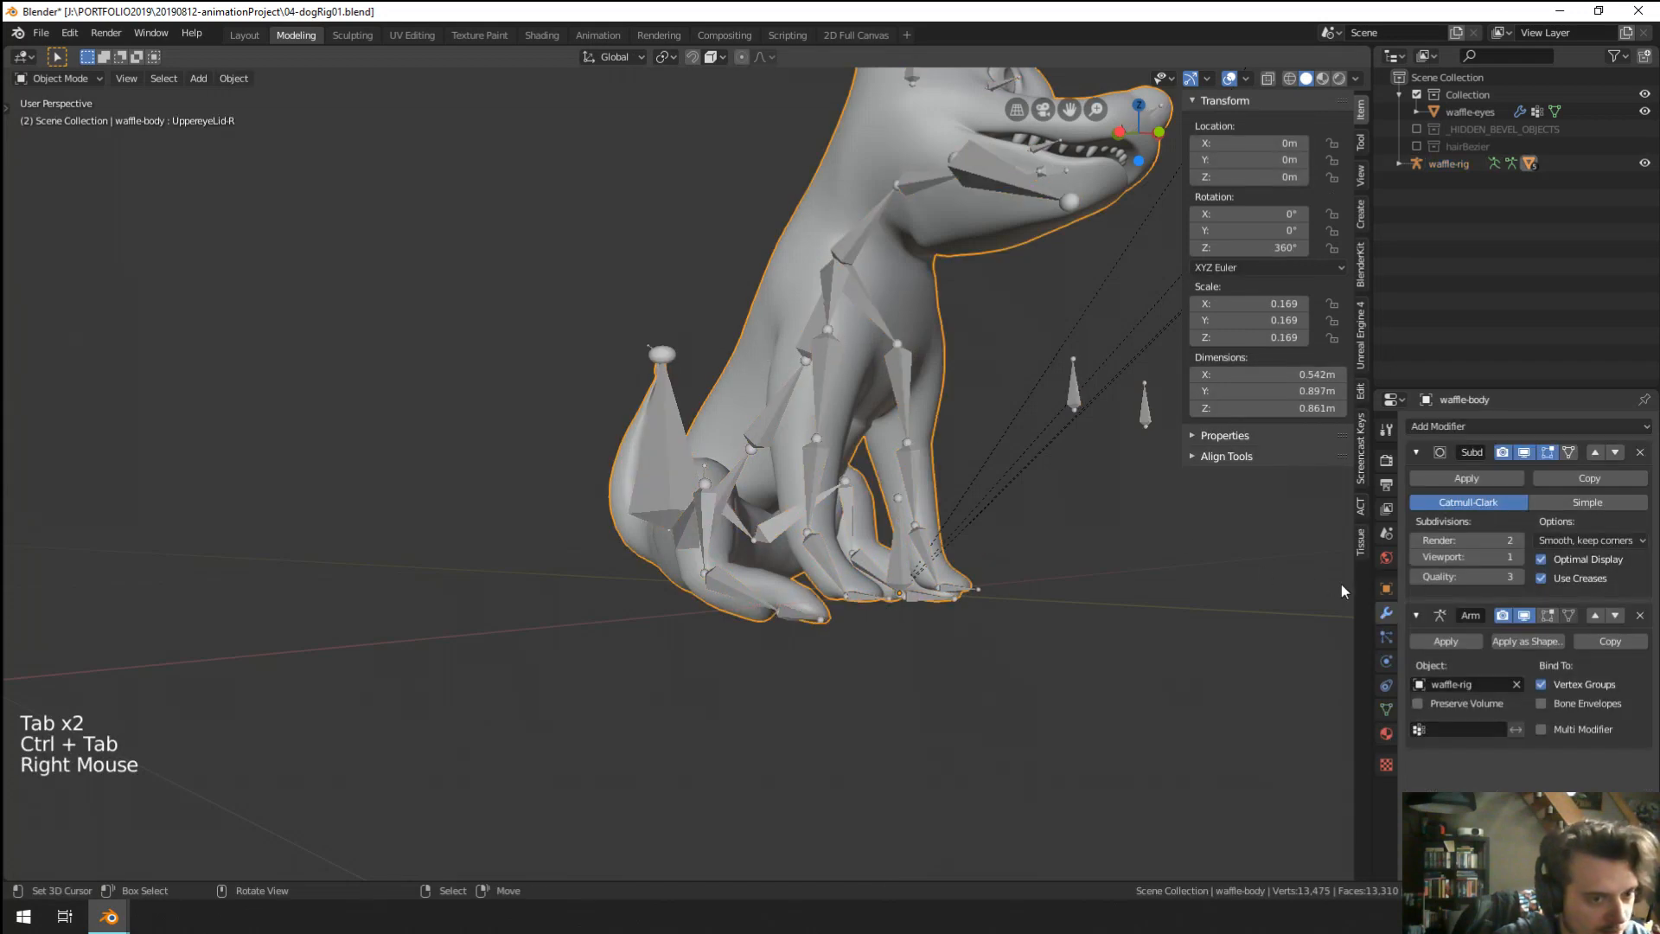
click(1520, 558)
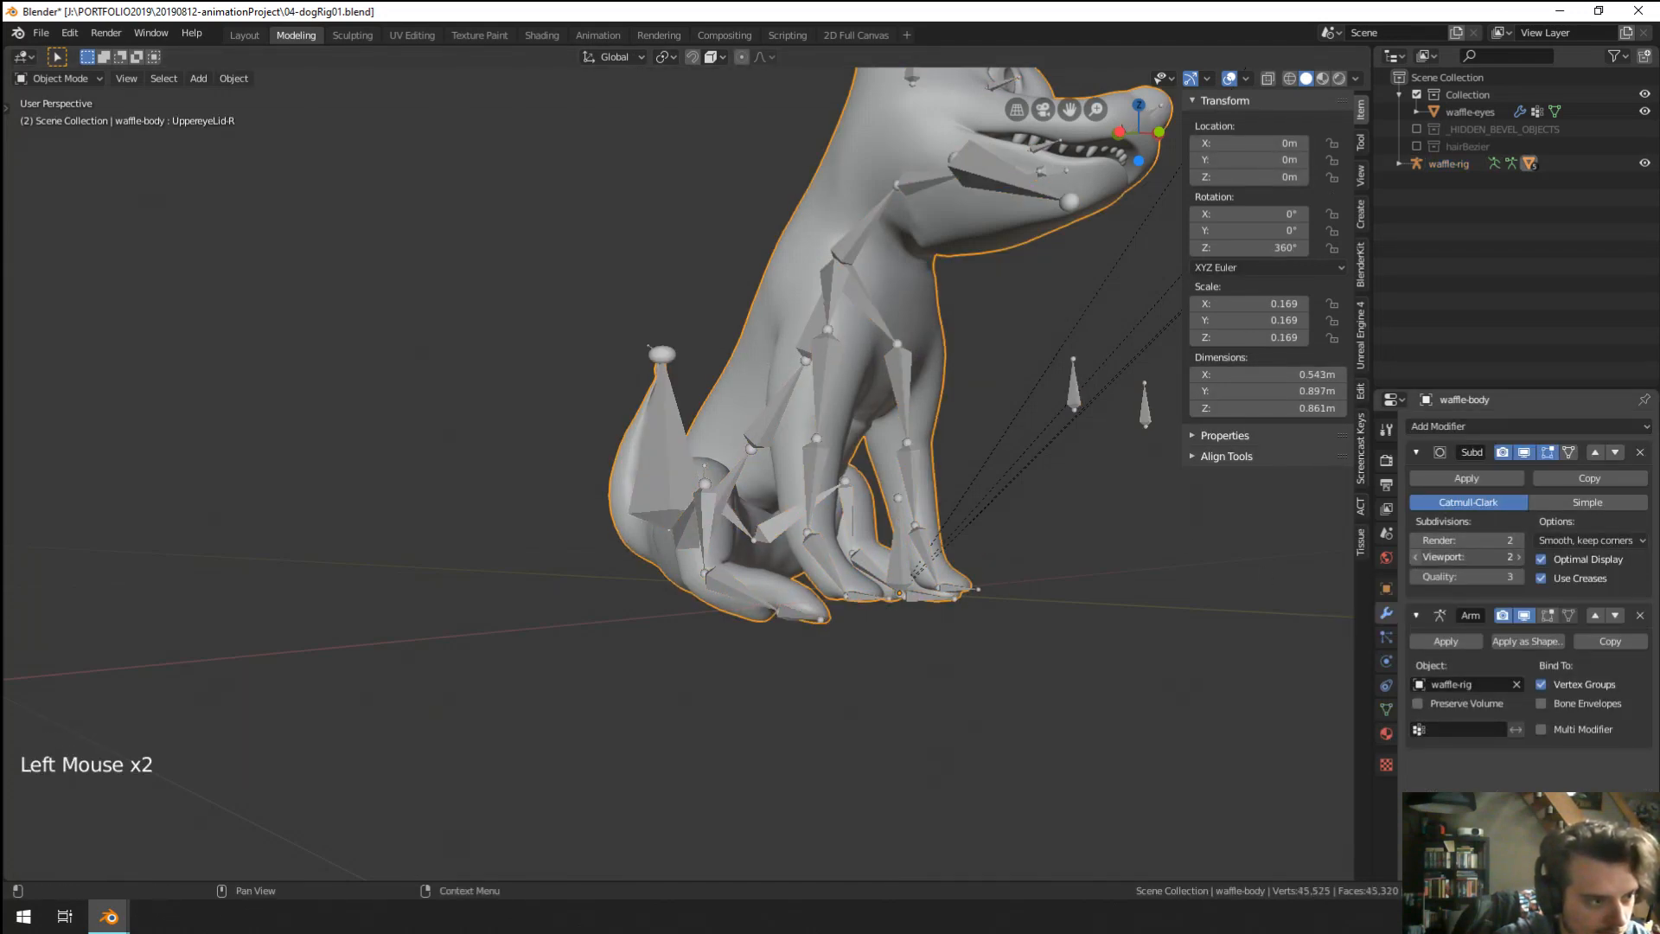
Set the Subdivision viewport level back to 1 and compare the Armature modifier's Preserve Volume option off and on, leaving it enabled.
click(1477, 698)
click(1477, 699)
click(1477, 699)
click(1477, 699)
click(1477, 698)
click(1477, 699)
click(1477, 699)
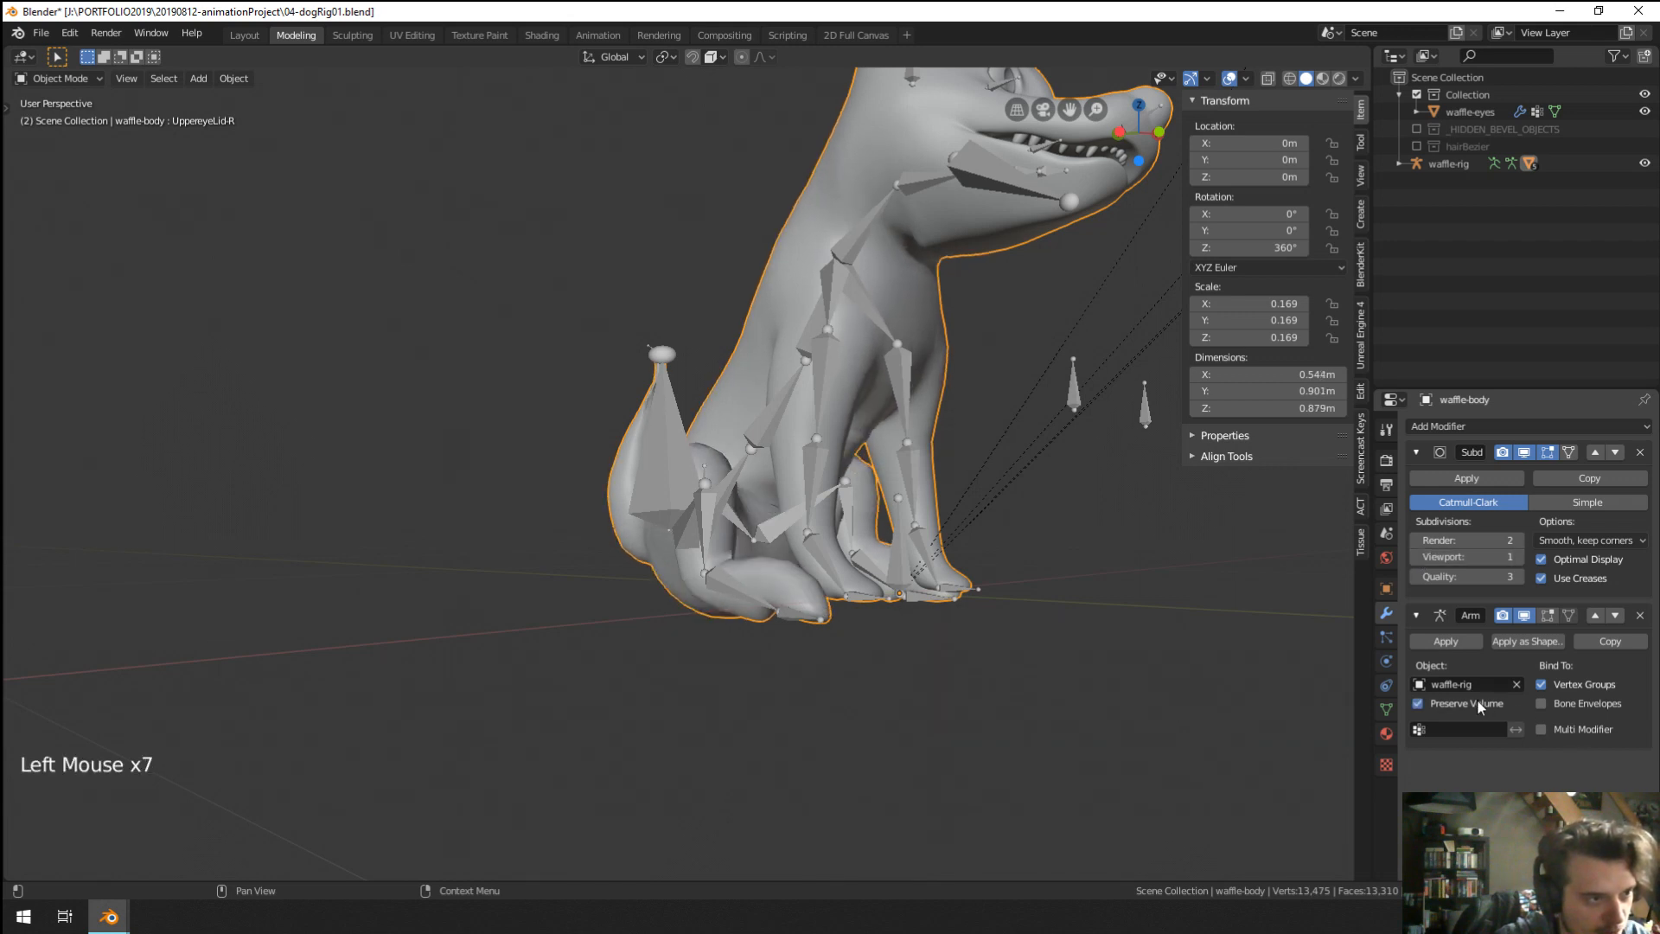
click(1477, 699)
click(1477, 698)
click(1477, 699)
middle_drag(1112, 610, 635, 417)
middle_drag(908, 414, 978, 389)
scroll(702, 492, up, 2)
scroll(692, 507, up, 1)
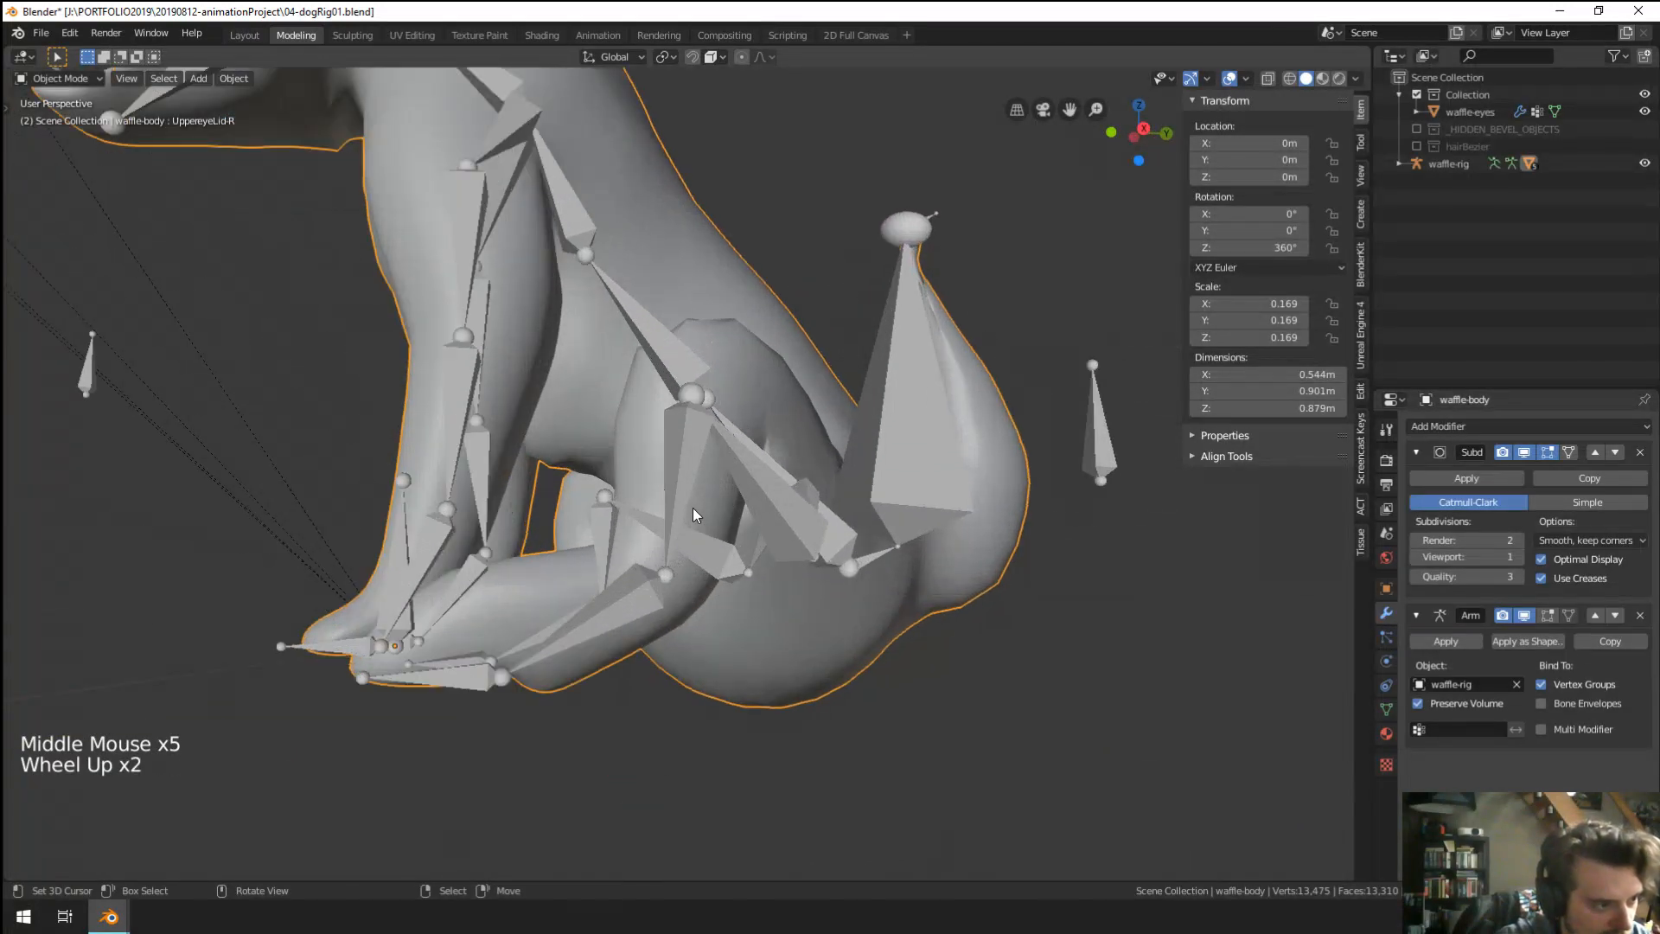
Put waffle-rig in Pose Mode, select the backPaw.R bone, and rotate it about -53° in side view.
middle_drag(693, 507, 1015, 512)
key(Tab)
key(Tab)
right_click(825, 654)
key(ctrl+Tab)
right_click(826, 651)
middle_drag(827, 652, 946, 676)
key(g)
key(r)
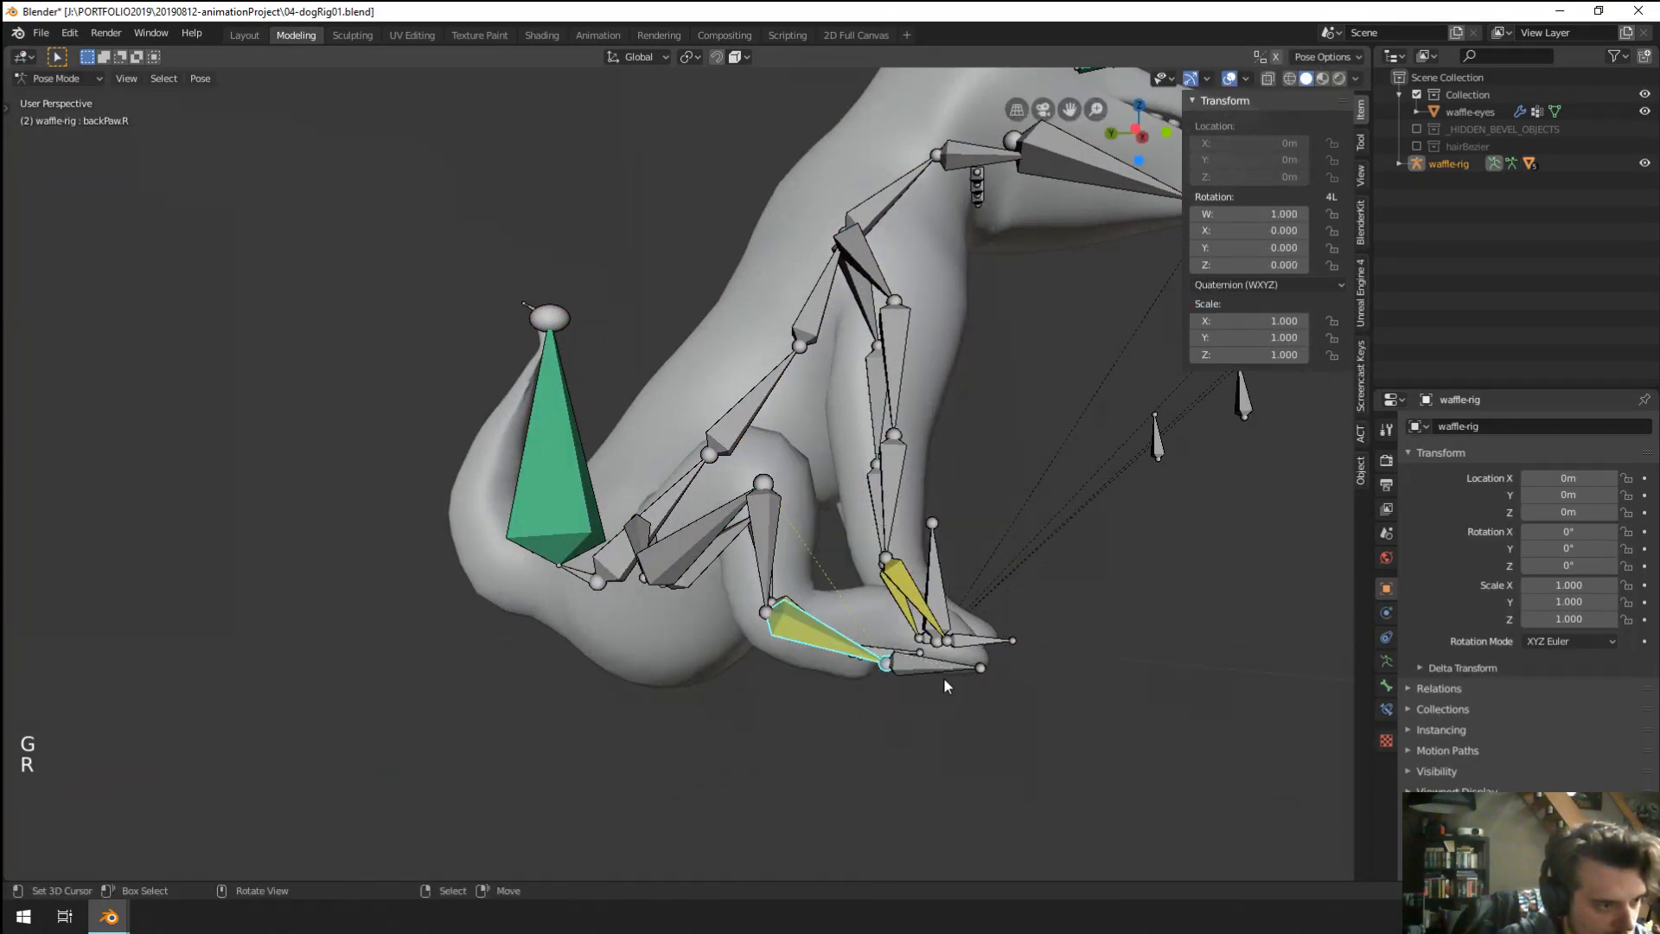
key(r)
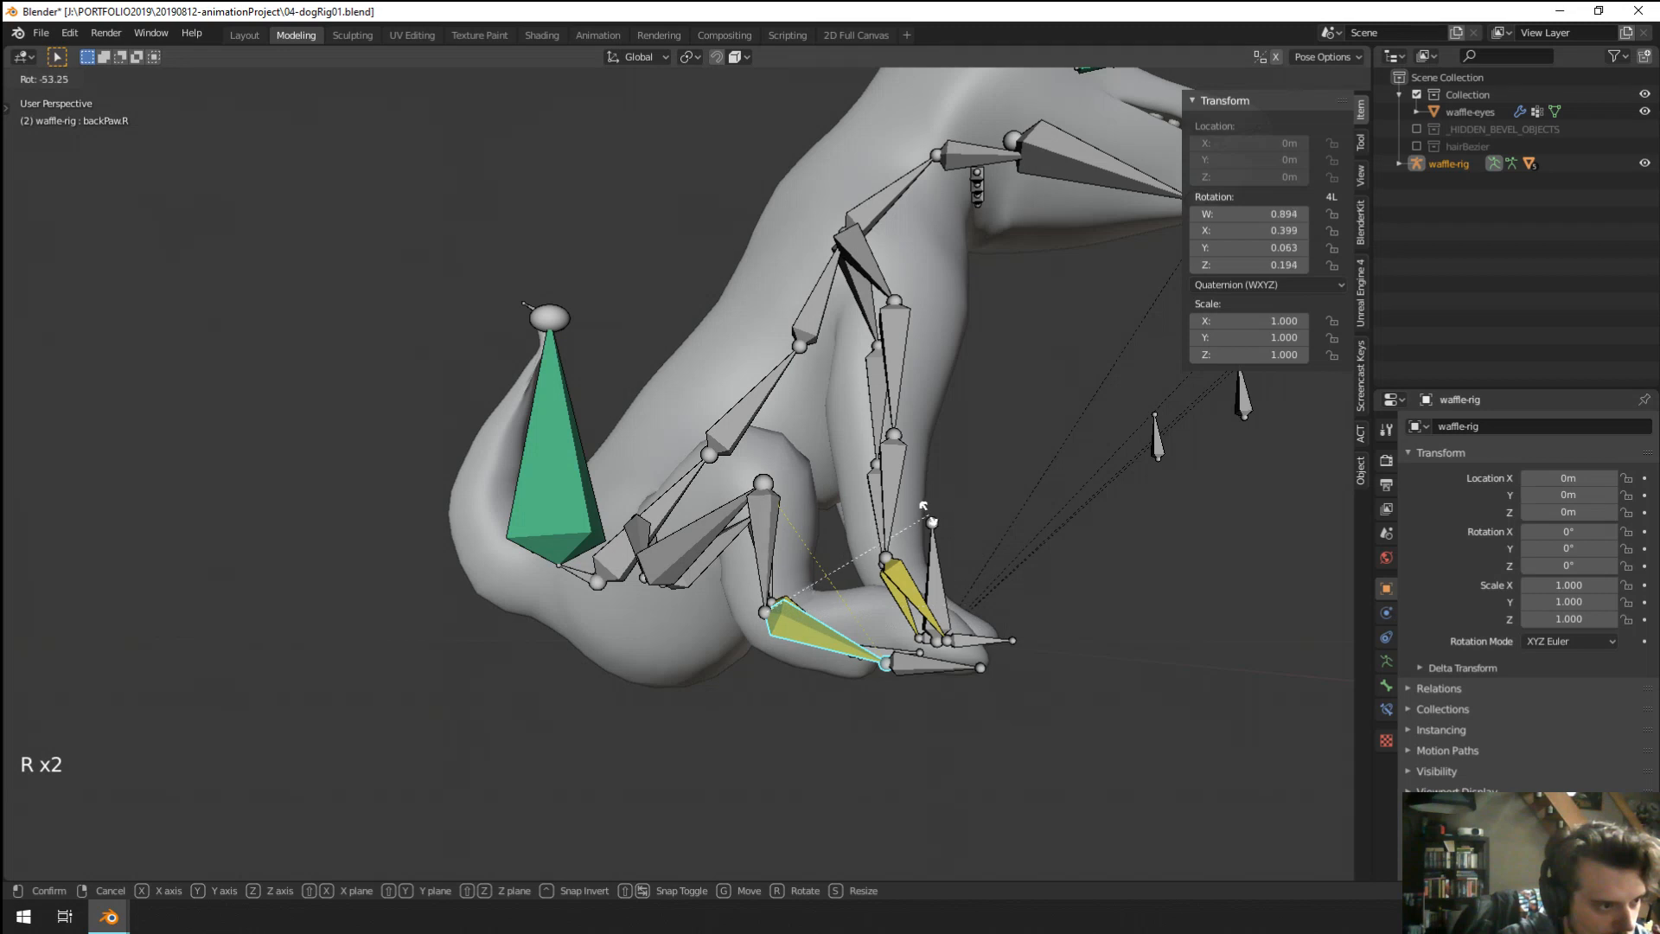
click(923, 506)
Reposition the right hind paw by moving the backToes.R bone, undoing the first placement and placing it again.
right_click(921, 668)
key(g)
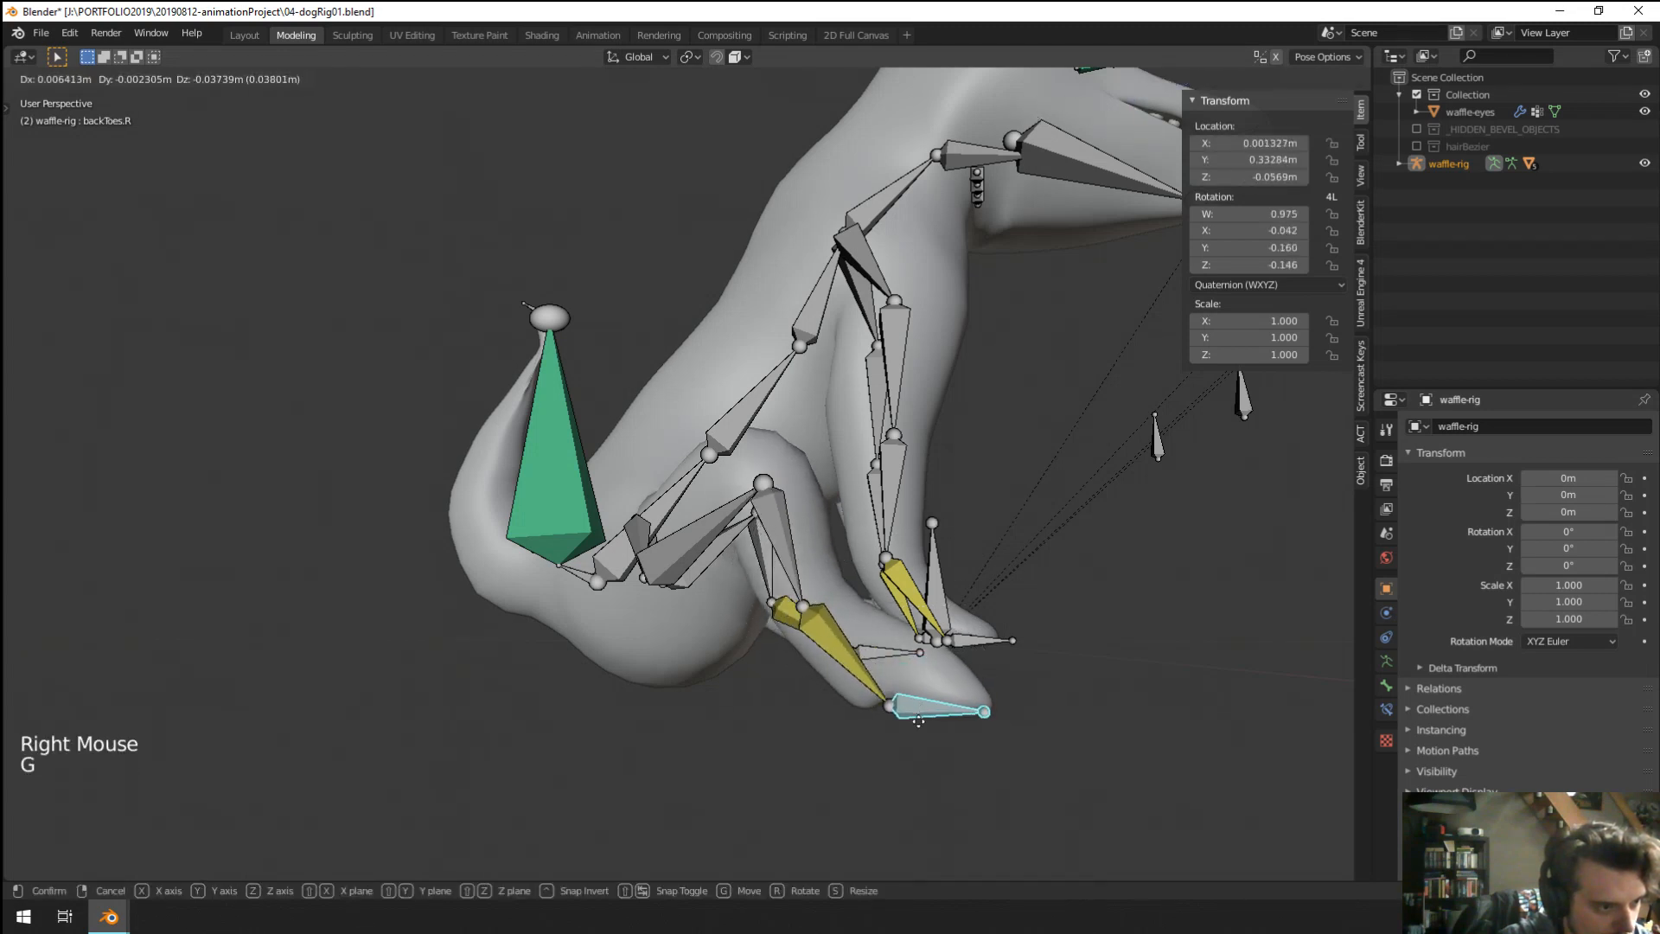
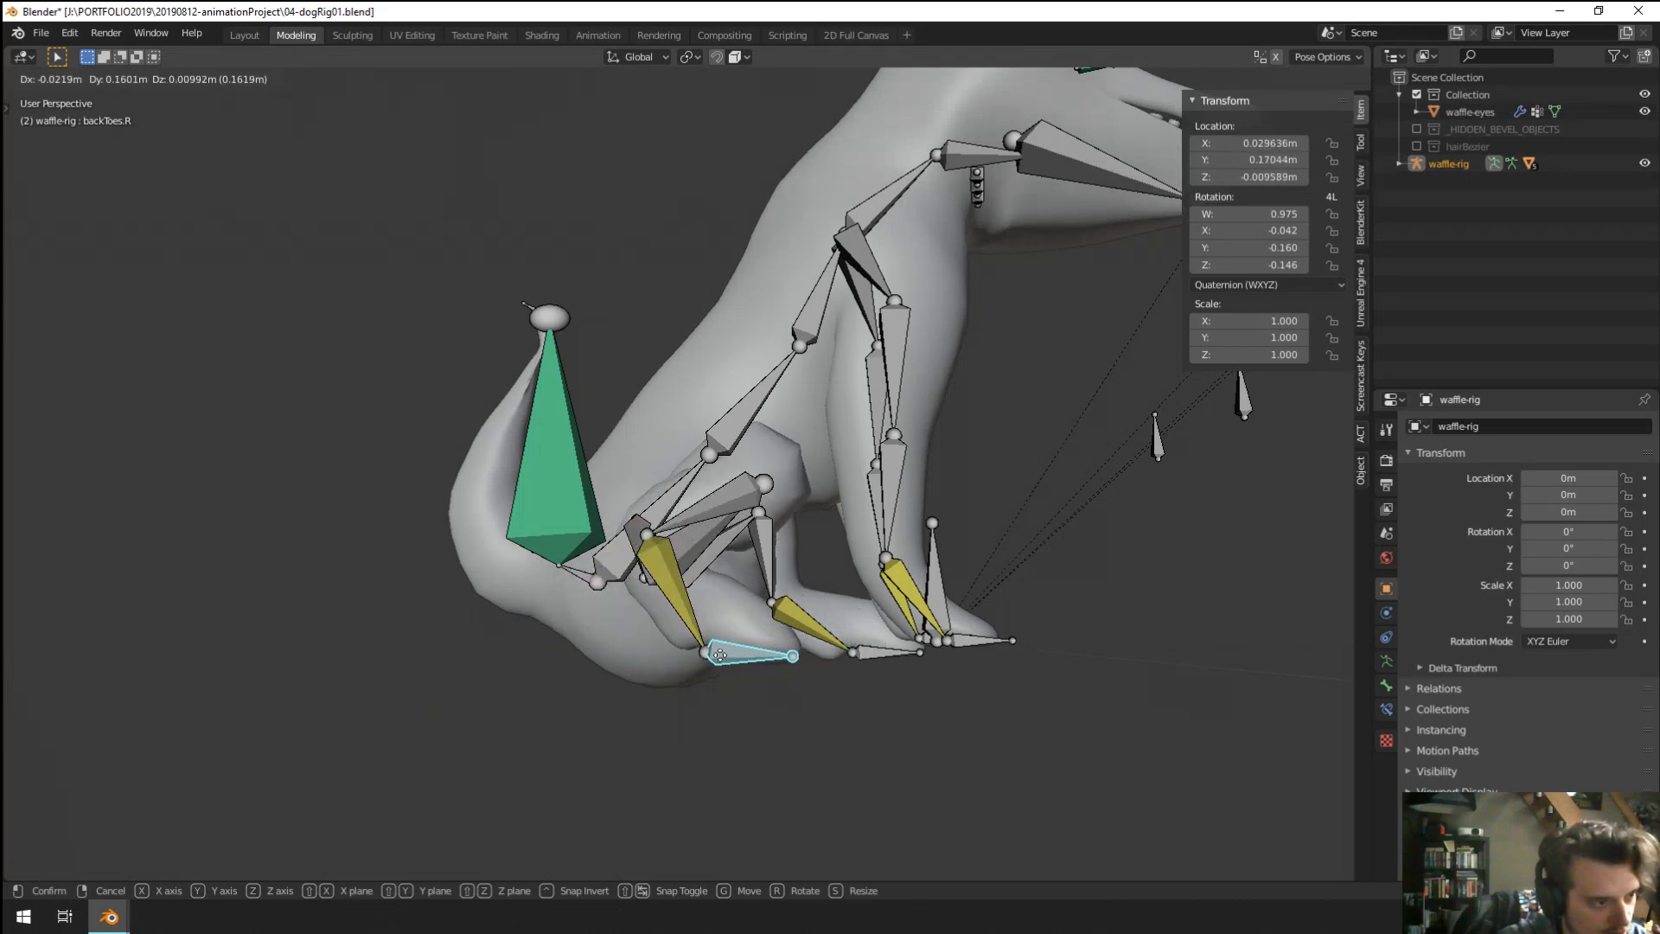
click(655, 660)
middle_drag(714, 614, 599, 618)
key(ctrl+z)
middle_drag(722, 642, 666, 670)
key(g)
click(685, 683)
Rotate the frontLeg.R bone forward in side view to lift the right front leg.
right_click(771, 673)
scroll(803, 647, down, 2)
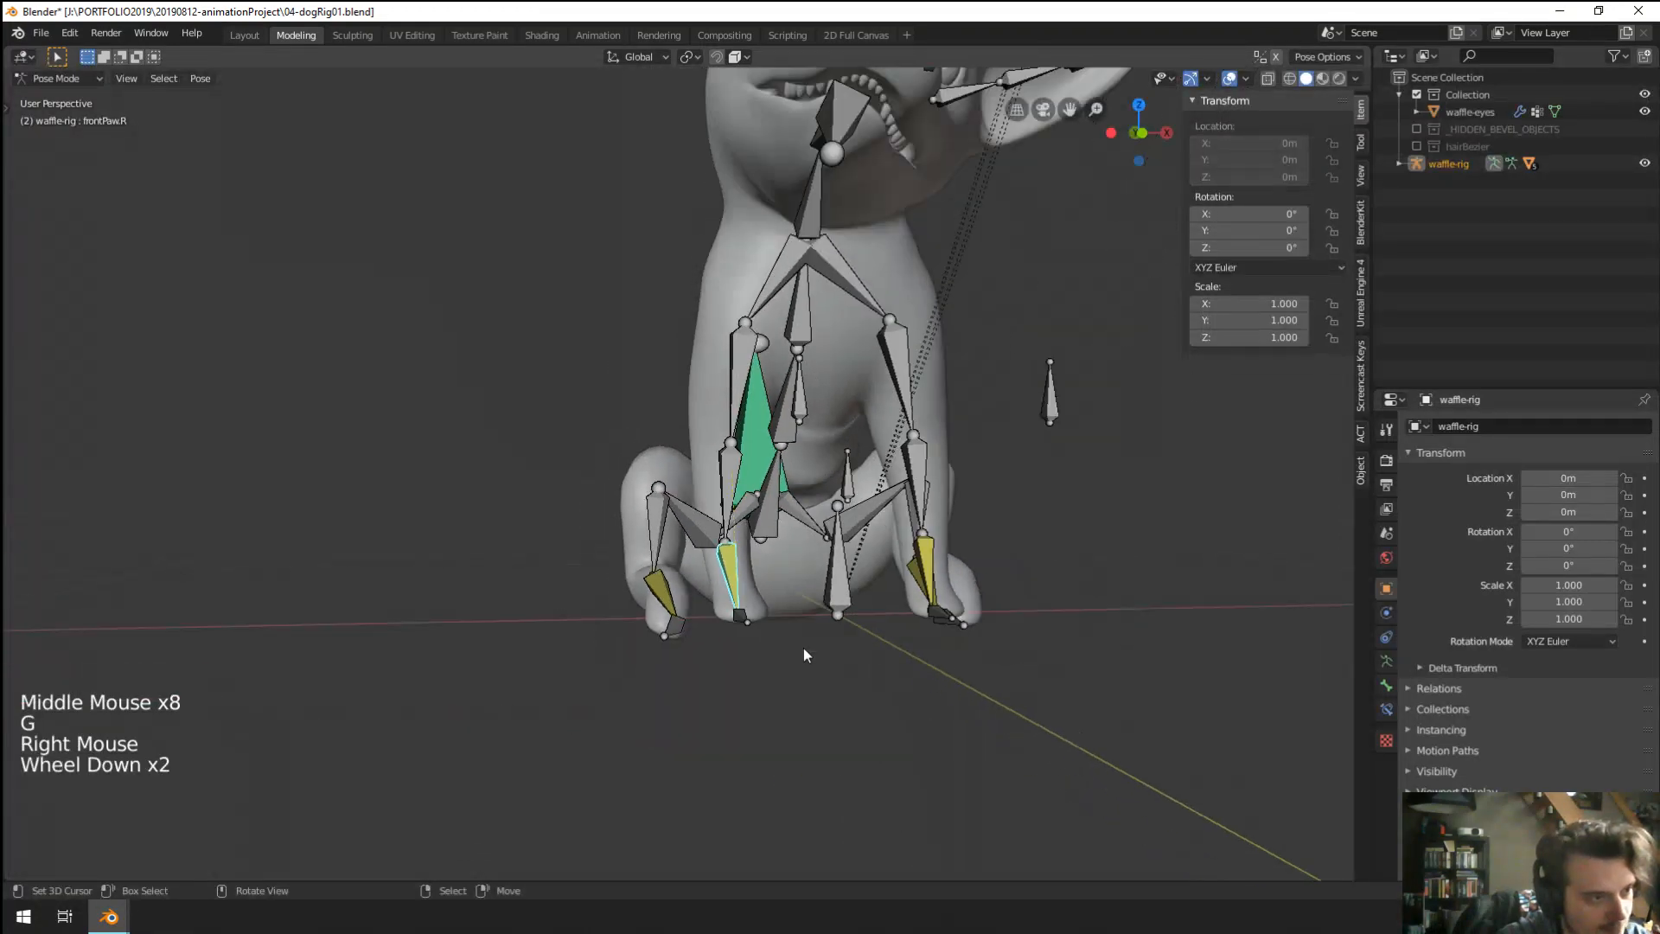
middle_drag(802, 647, 842, 408)
right_click(840, 407)
key(r)
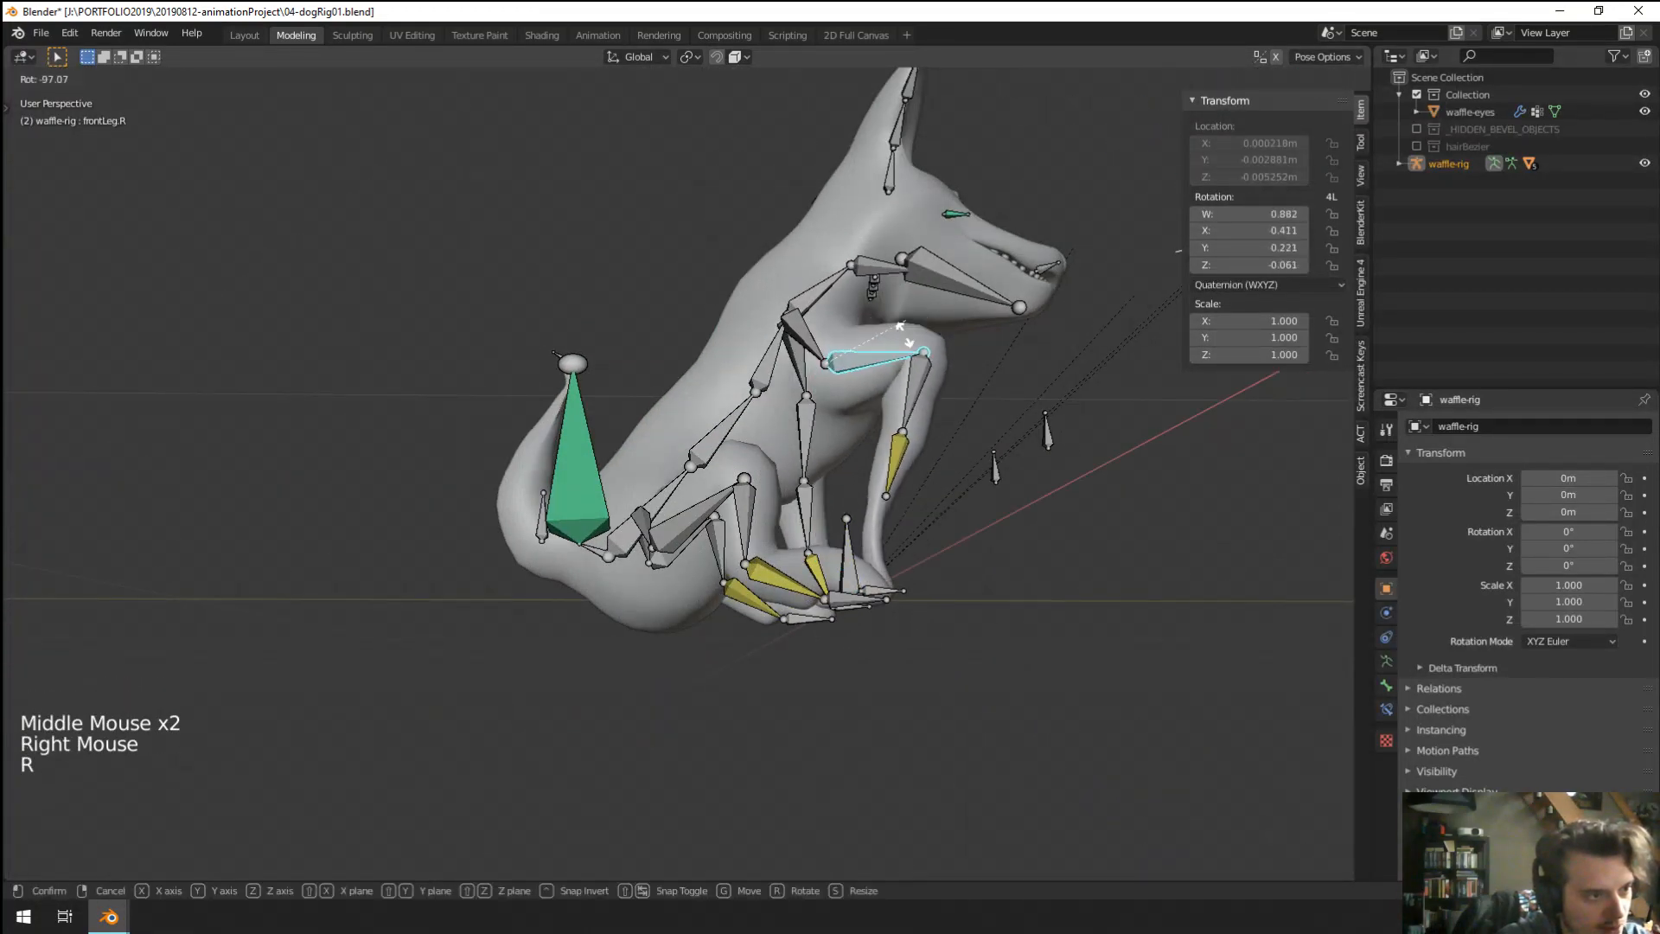
click(907, 373)
Move the frontToes.R bone up and forward to raise the right front paw off the ground.
right_click(892, 593)
key(g)
right_click(910, 594)
right_click(895, 594)
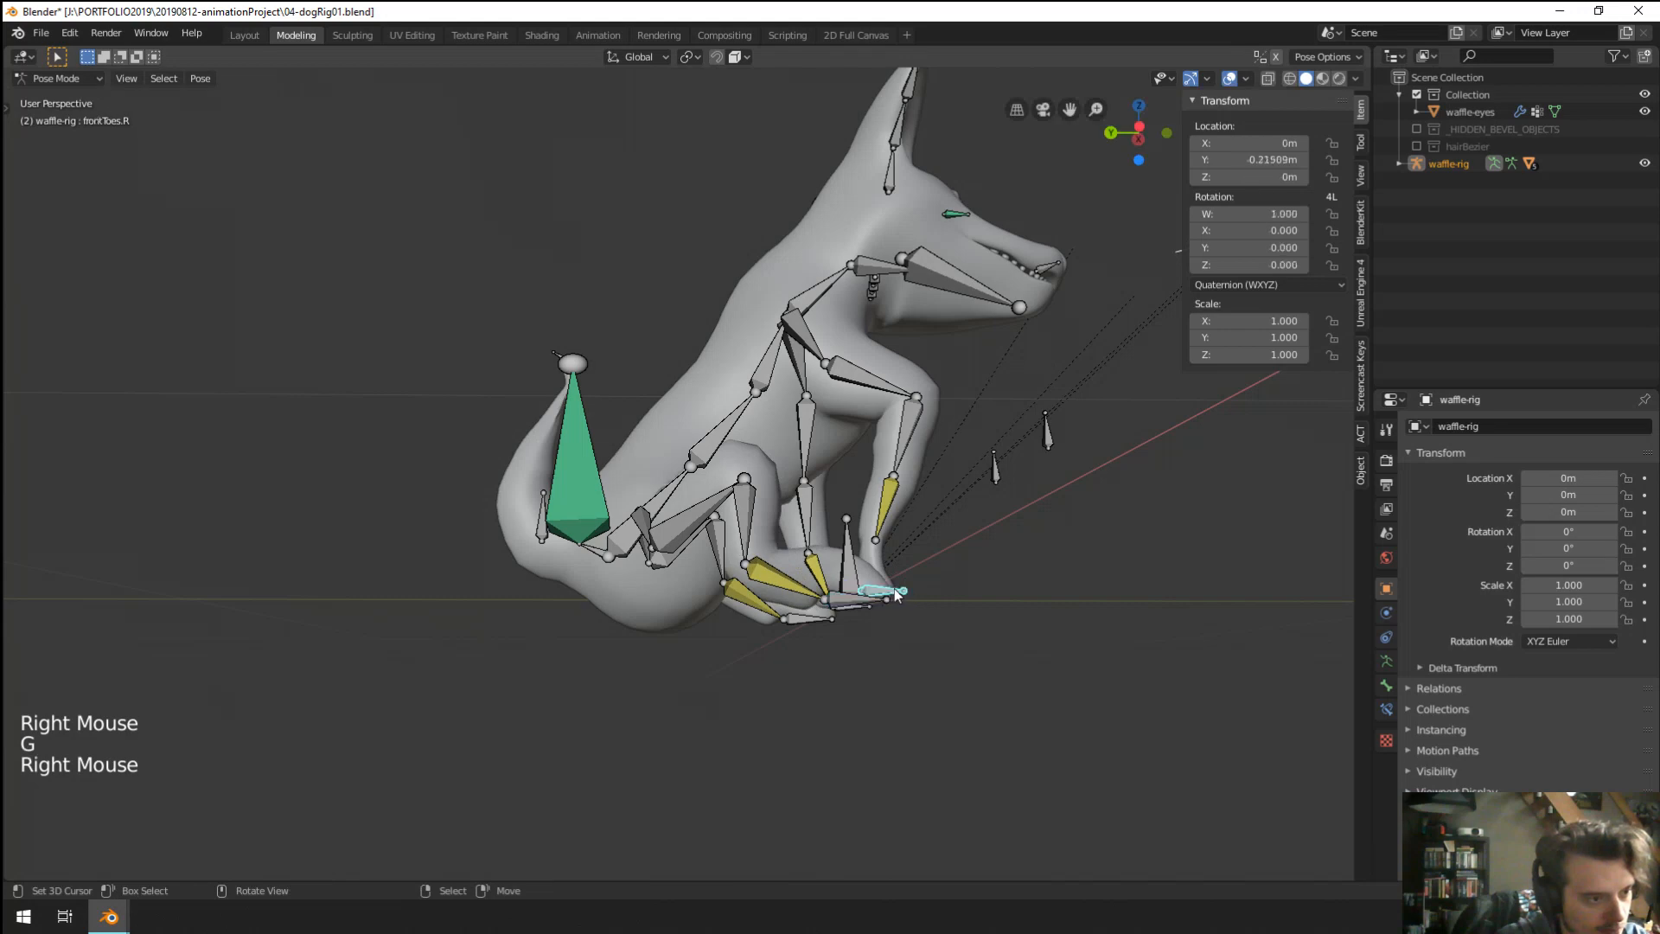
key(g)
click(995, 433)
middle_drag(994, 433, 826, 482)
key(g)
mouse_move(822, 483)
middle_down()
mouse_move(799, 484)
mouse_move(869, 435)
mouse_move(834, 487)
mouse_move(1024, 474)
middle_up()
click(779, 439)
scroll(778, 438, down, 2)
Switch the viewport to wireframe shading and toggle the overlays off and back on to compare the mesh with the bones.
key(less)
key(z)
key(z)
click(867, 489)
click(1228, 79)
key(shift+z)
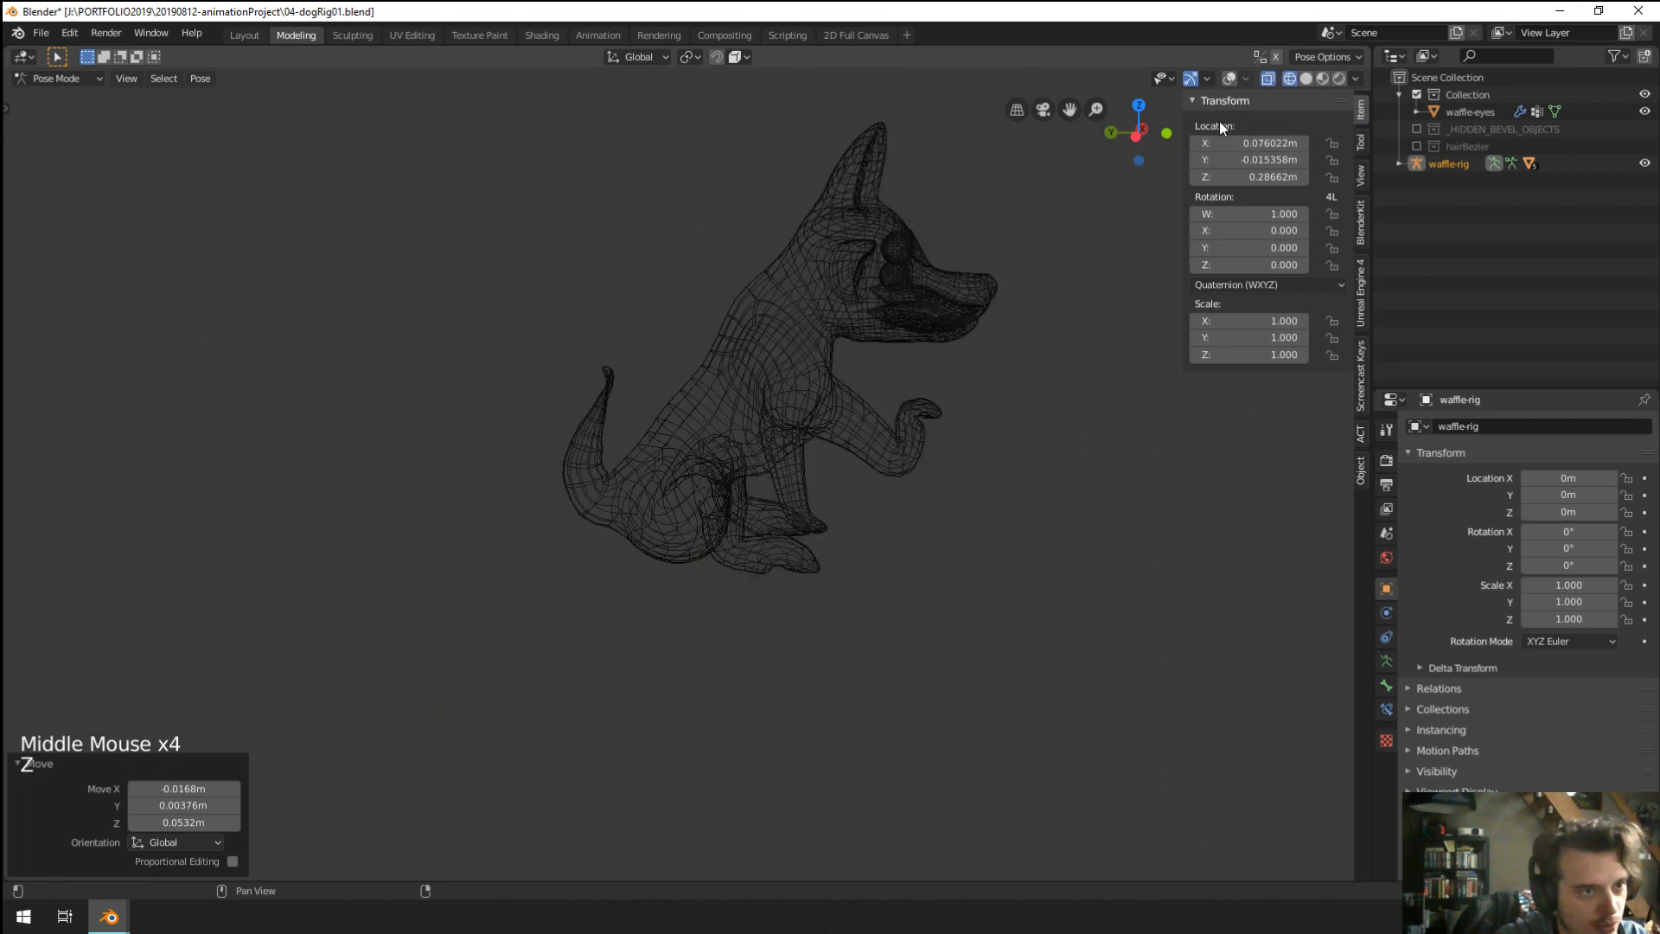
click(1231, 58)
click(1228, 79)
scroll(1061, 371, up, 2)
Refine the raised front leg by moving frontToes.R forward, rotating frontLeg.R by 55.9°, and moving frontToes.R upward again.
key(g)
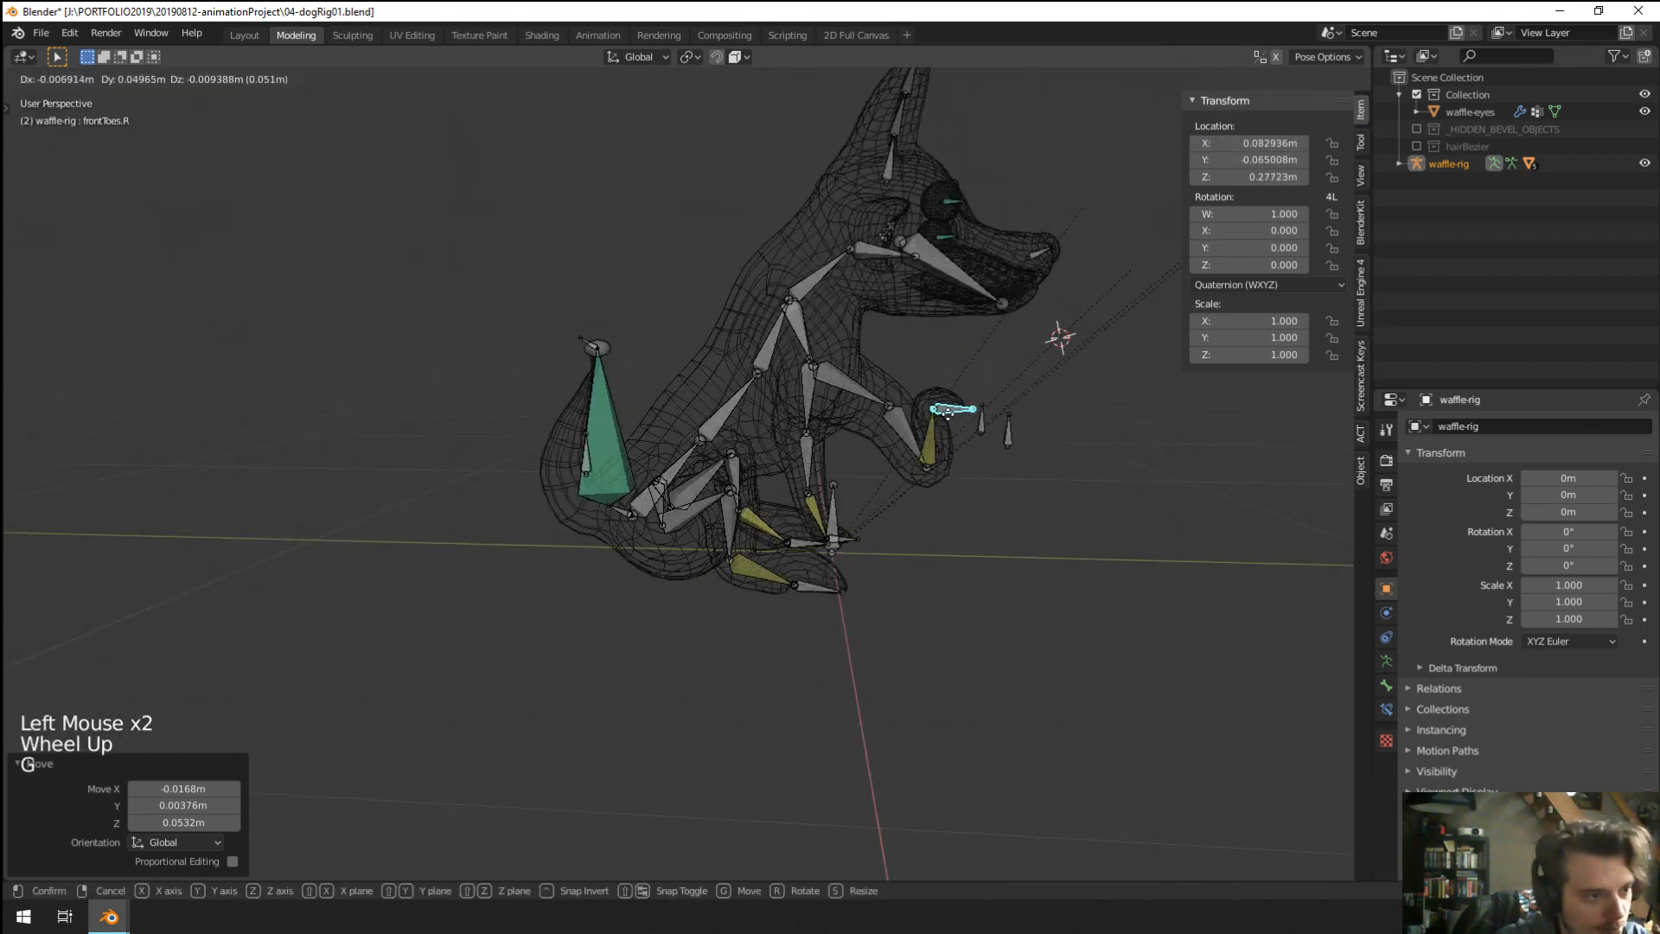
click(966, 417)
right_click(854, 386)
key(r)
click(846, 496)
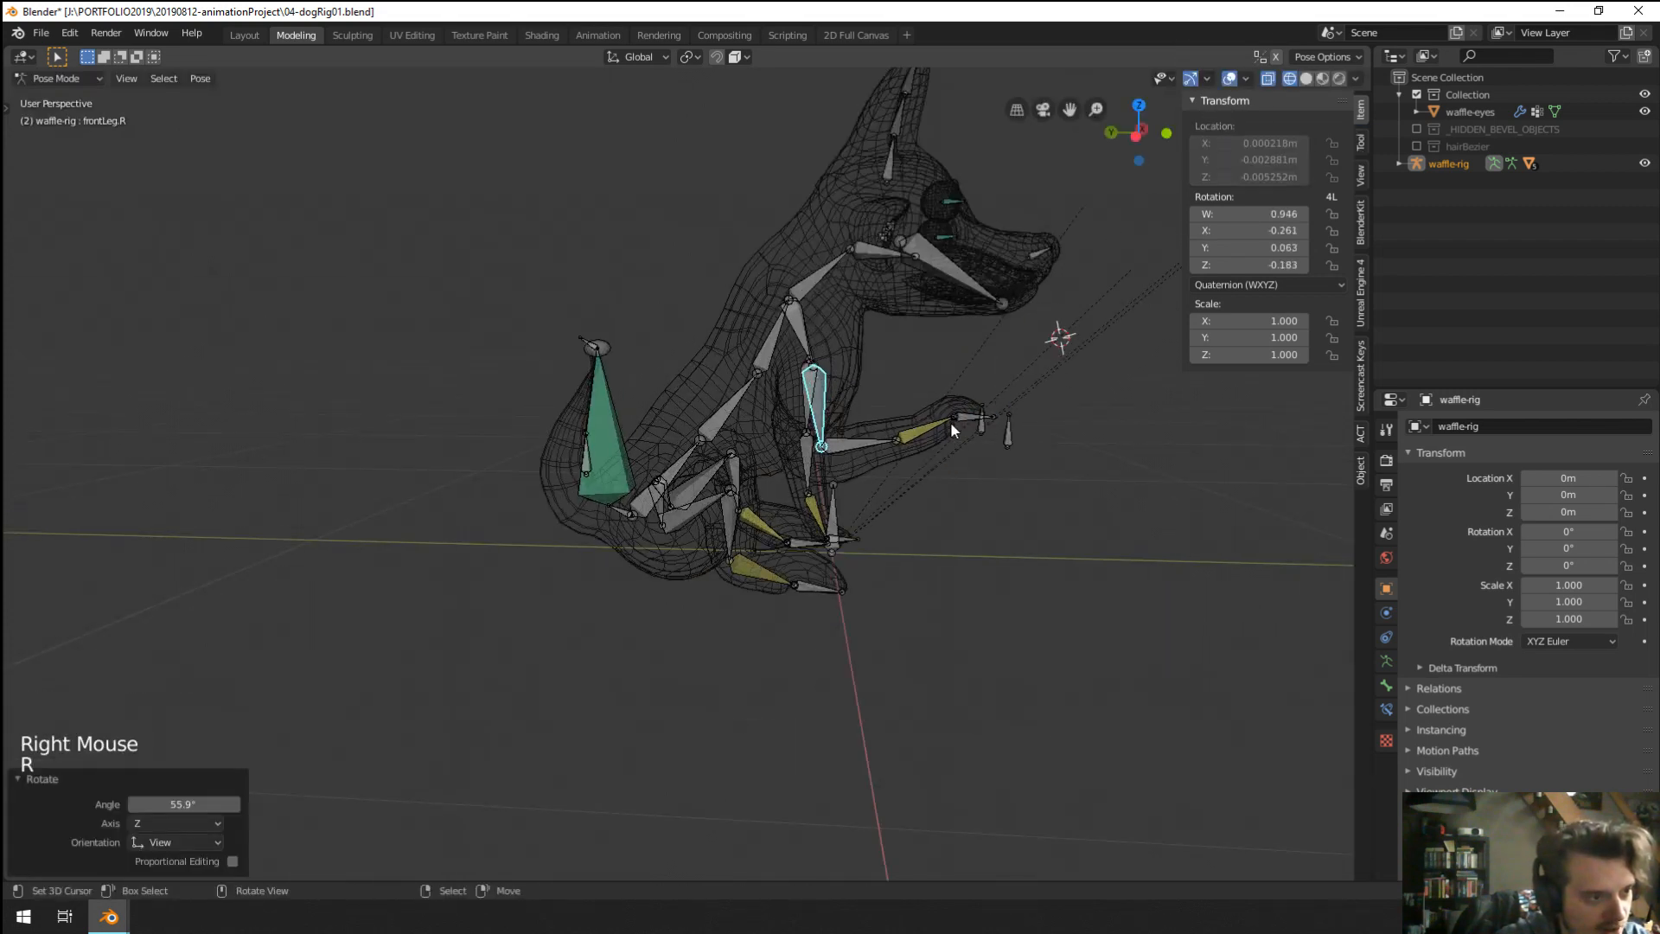
right_click(951, 422)
key(g)
click(933, 376)
Switch to solid shading and hide the overlays to examine the raised paw's deformation from the front and side.
mouse_move(934, 376)
middle_down()
mouse_move(928, 427)
mouse_move(828, 460)
middle_up()
key(z)
click(1009, 424)
key(Tab)
scroll(883, 483, down, 1)
key(Tab)
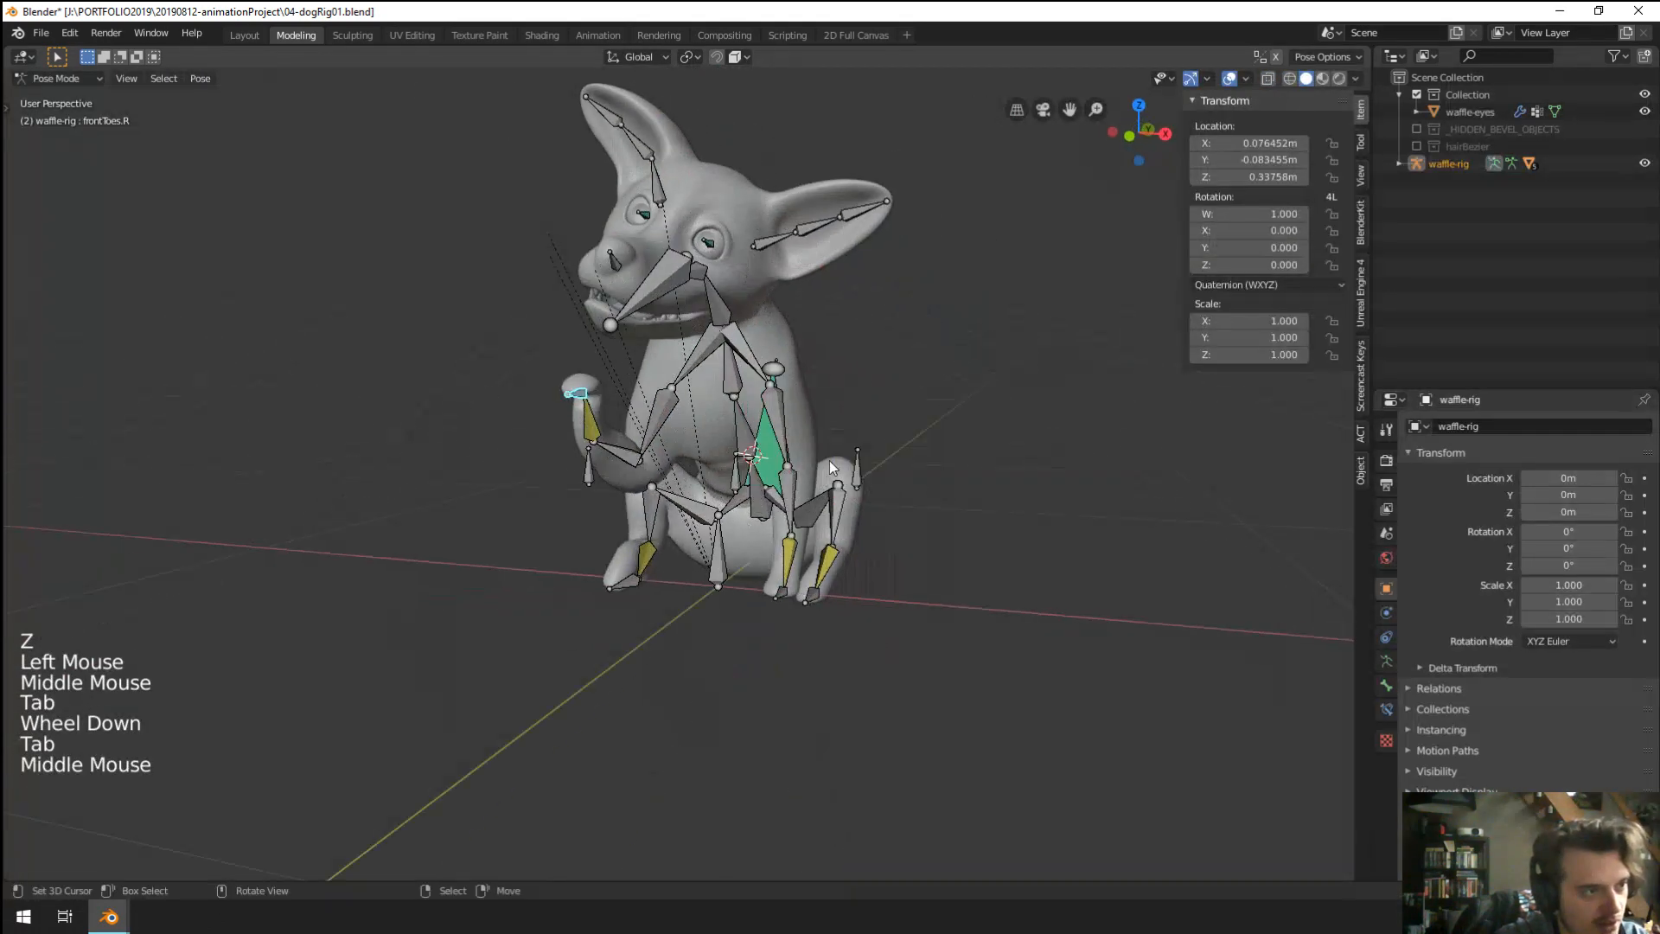
key(z)
click(1230, 78)
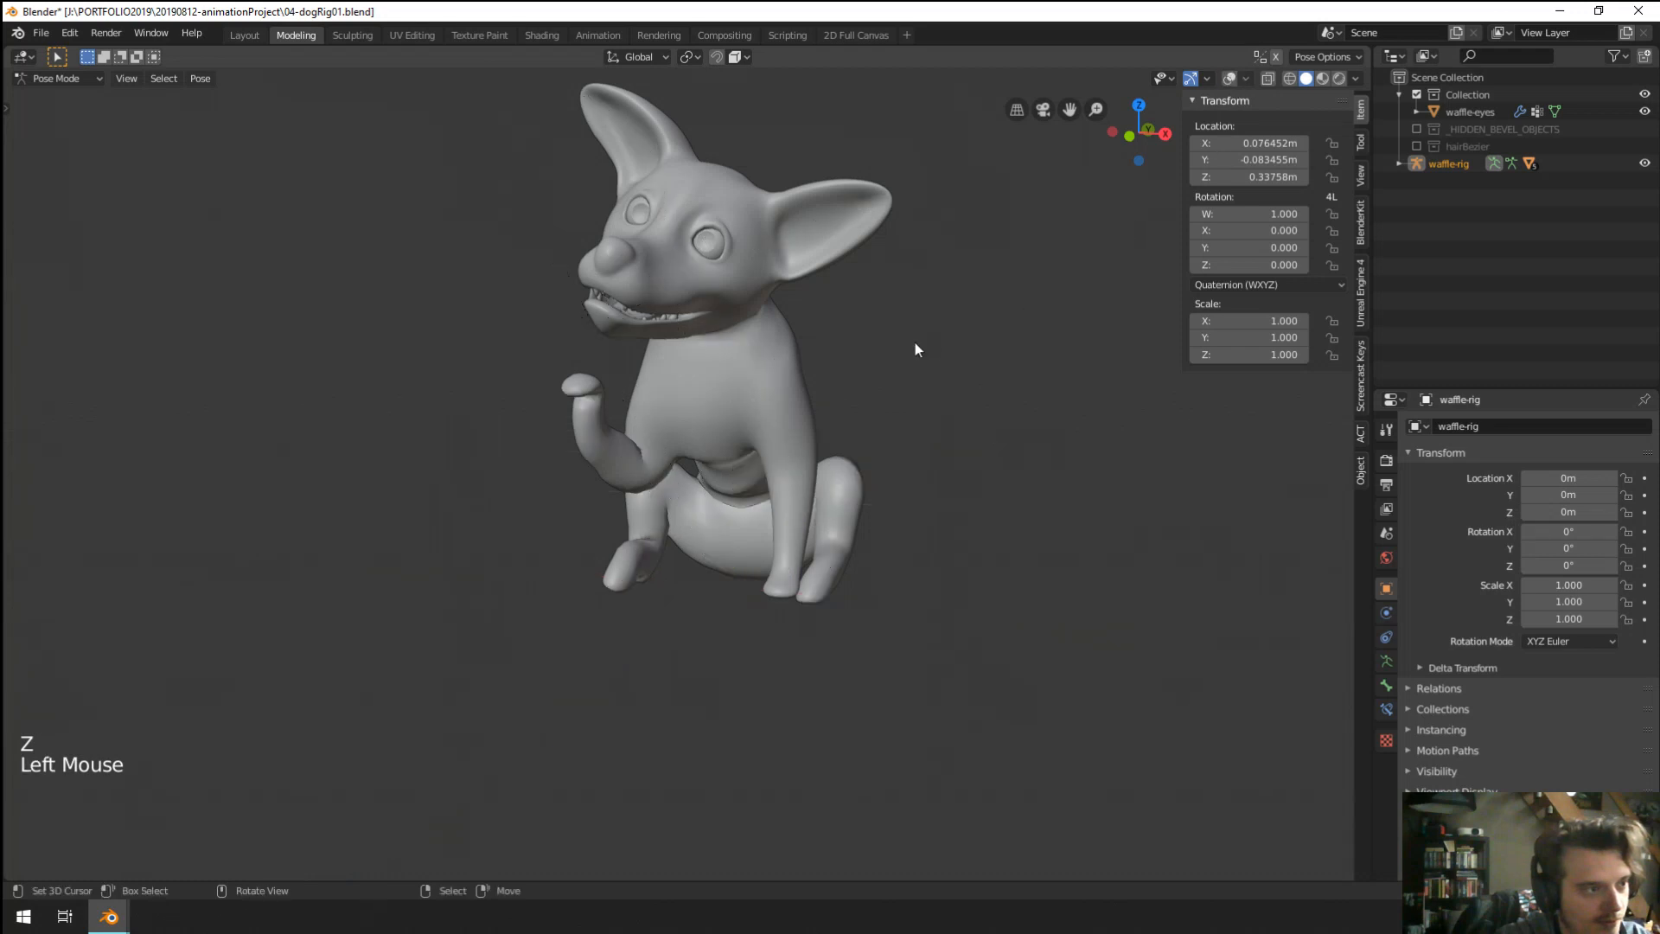
middle_drag(915, 343, 1119, 327)
scroll(981, 401, up, 2)
Return to wireframe shading with the overlays shown and put waffle-rig back in Pose Mode.
key(z)
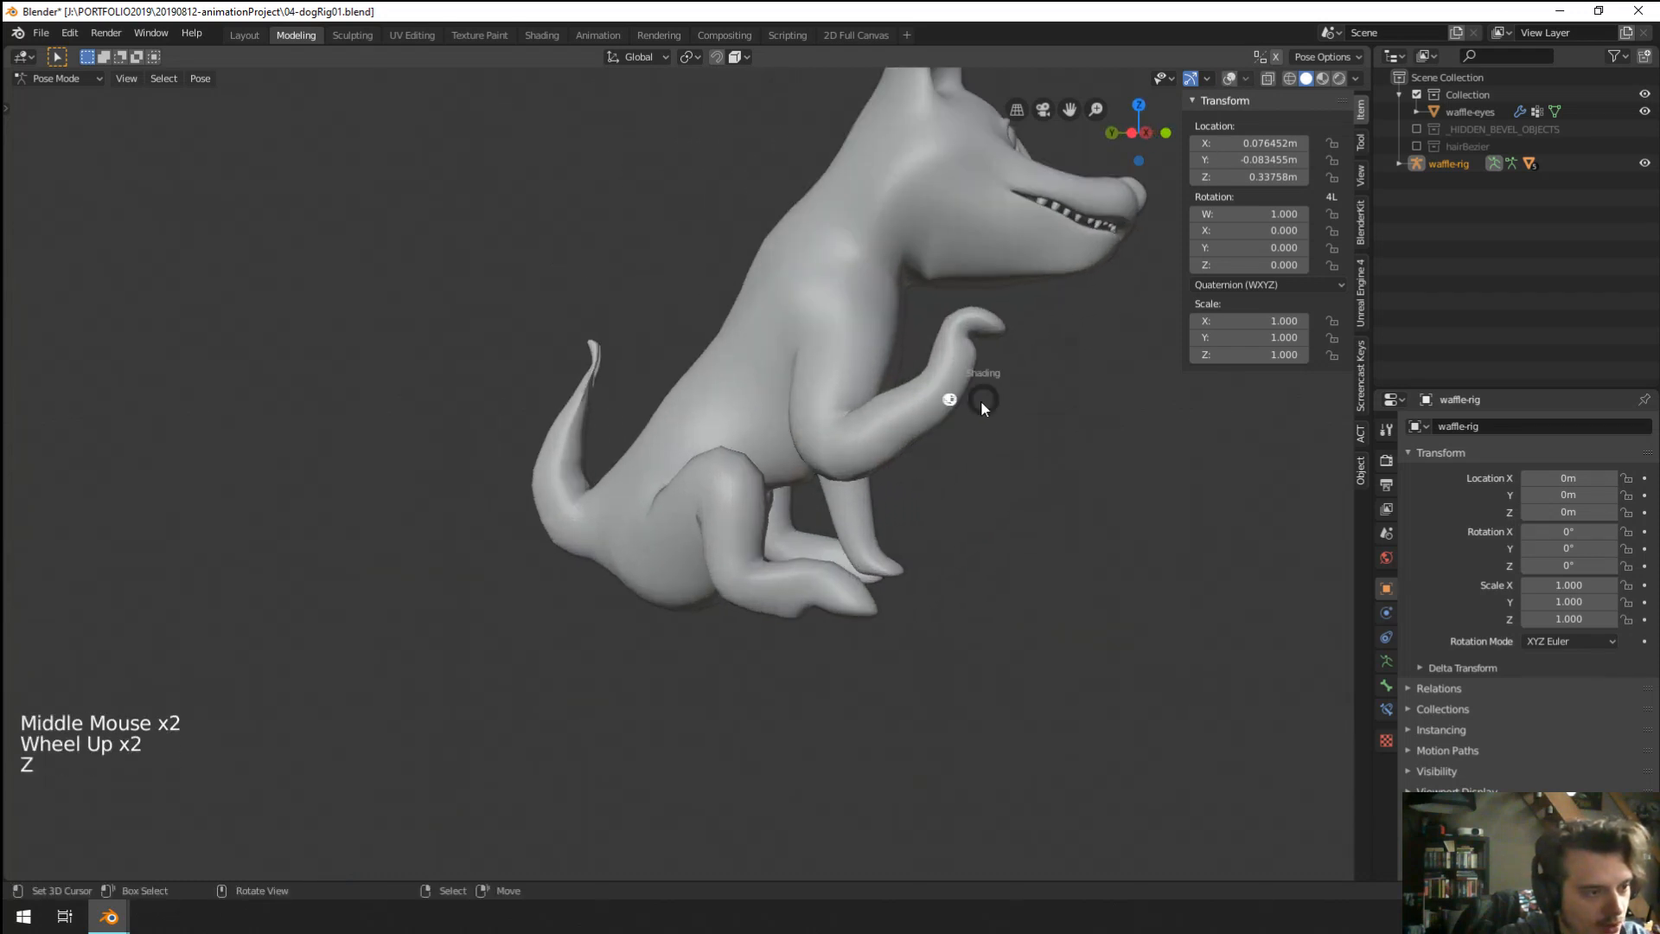
scroll(969, 400, up, 1)
right_click(990, 397)
key(Tab)
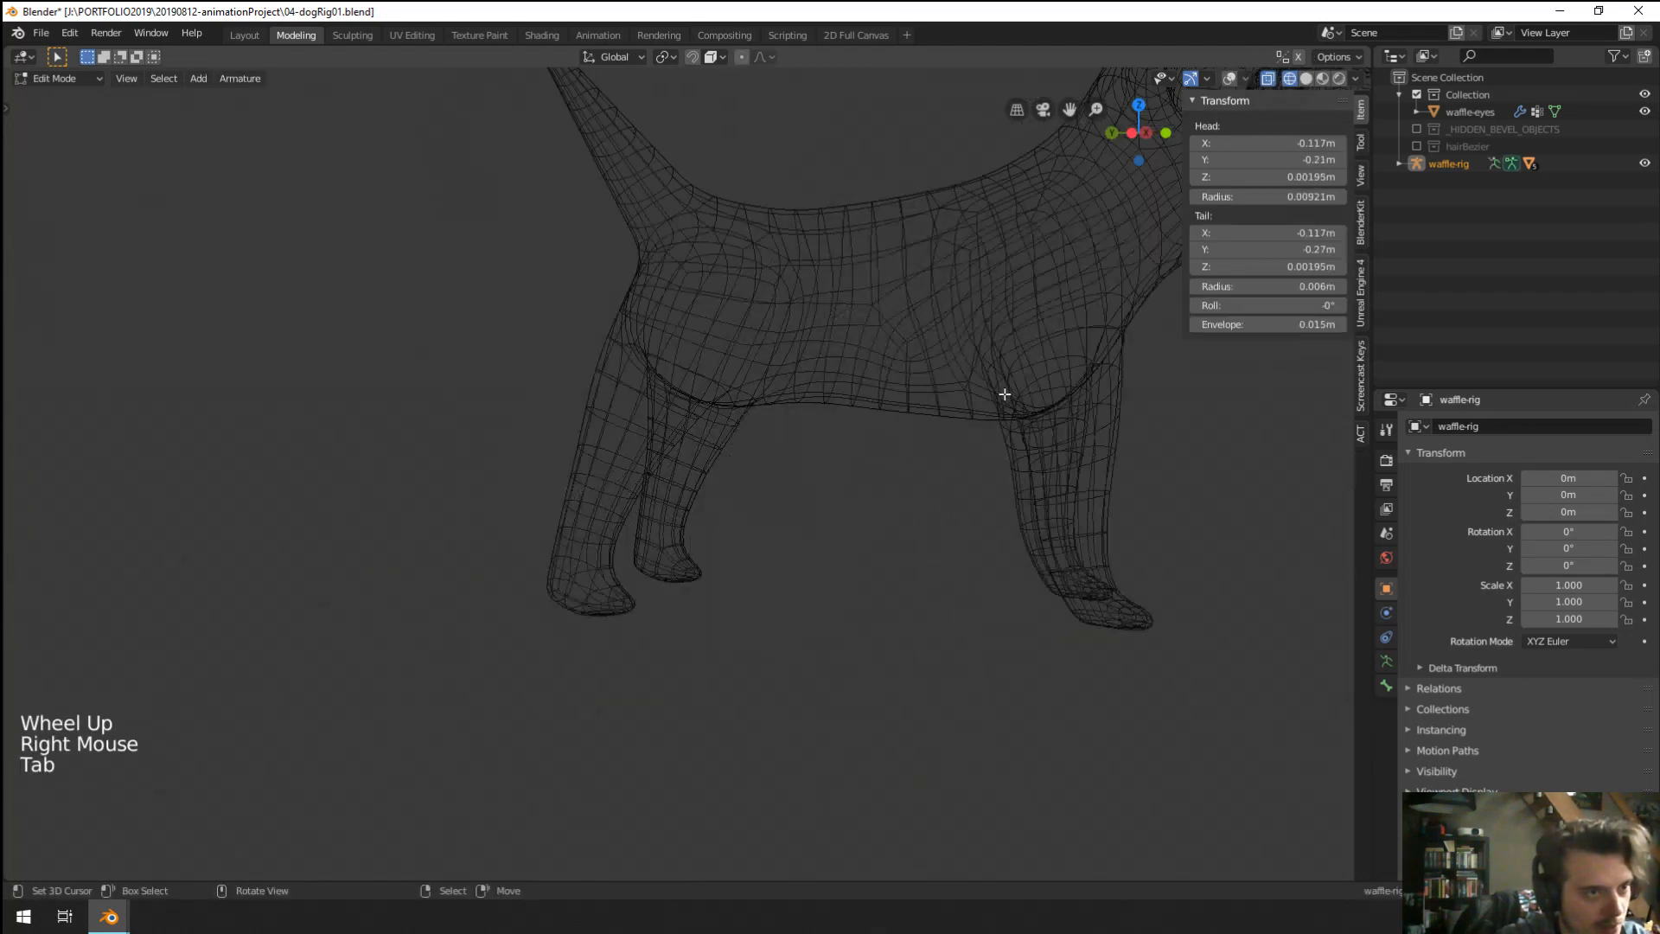
key(Tab)
key(ctrl+Tab)
click(1229, 79)
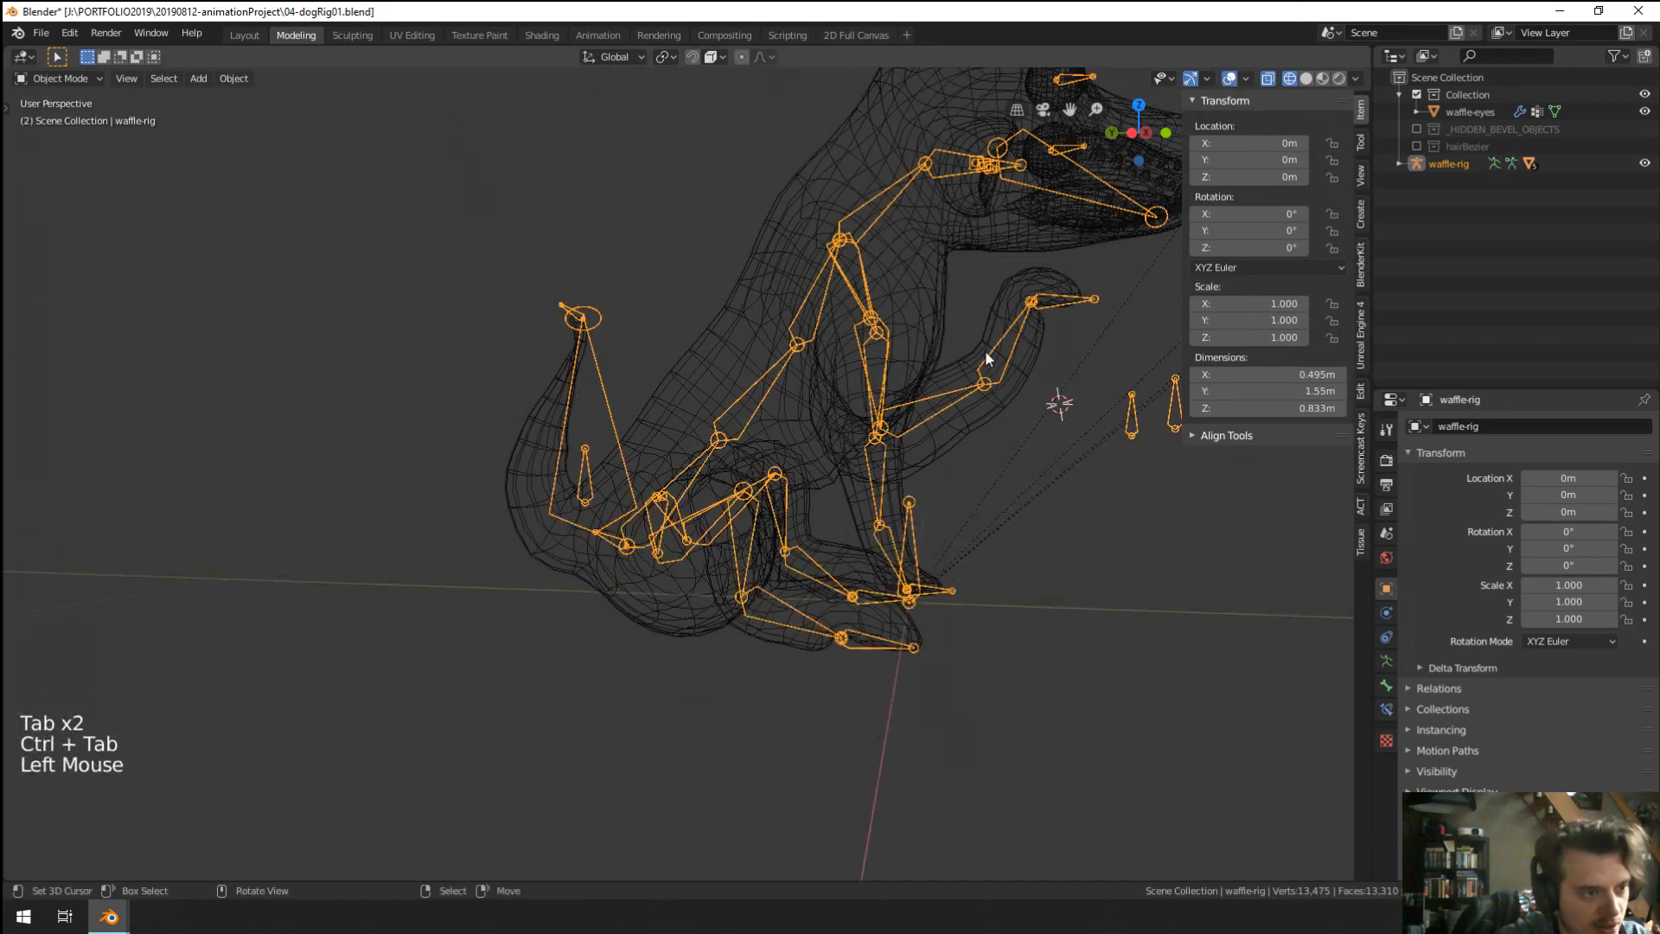
key(ctrl+Tab)
Lower the frontToes.R bone by about 0.106 m in Z and fine-tune the paw's position.
right_click(975, 385)
key(g)
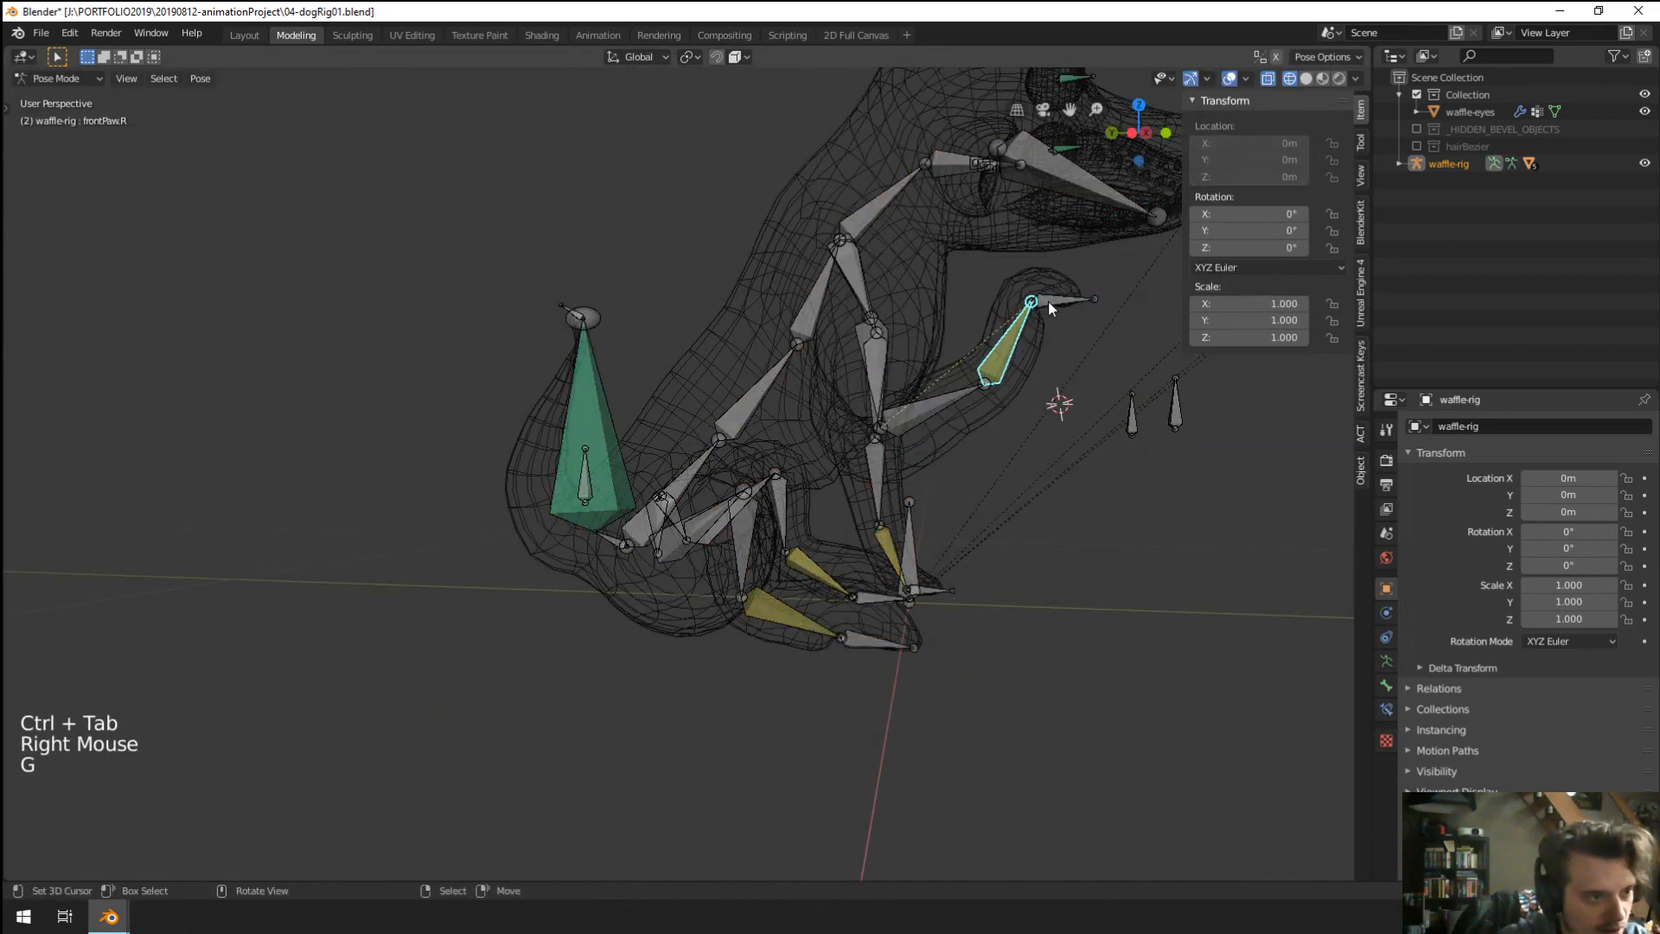
right_click(1048, 299)
key(g)
click(1067, 414)
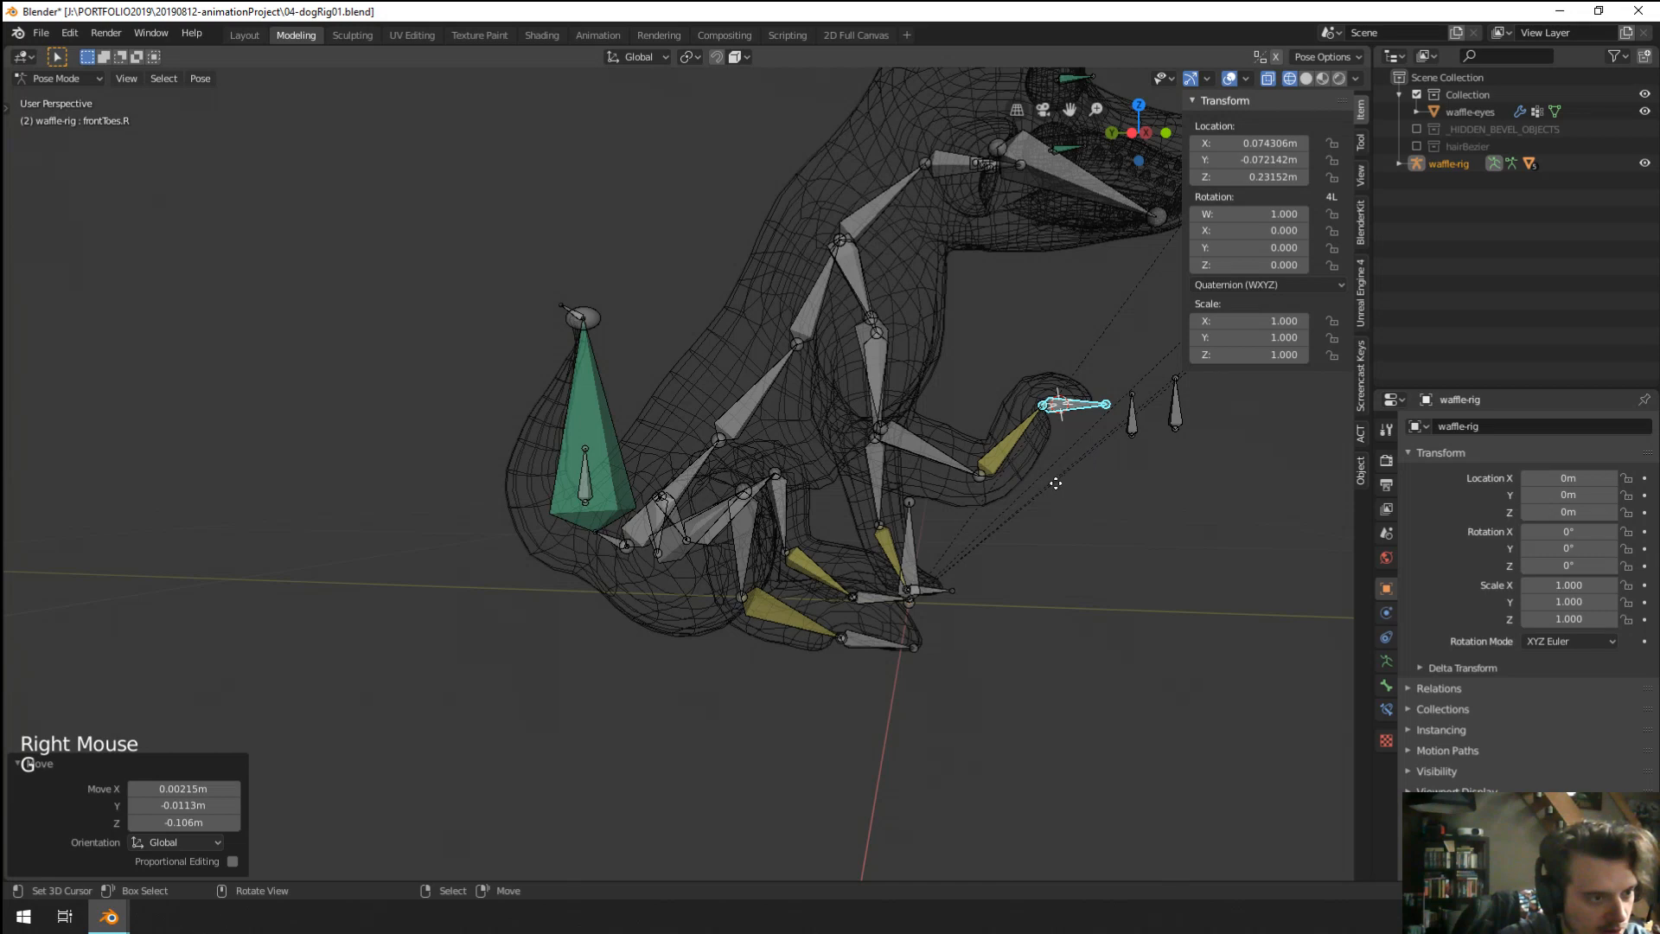
key(g)
click(1064, 424)
Try moving the right and left front leg pole target bones to test their influence on the legs.
scroll(1065, 428, down, 2)
middle_drag(1066, 428, 1019, 426)
right_click(1042, 428)
key(g)
middle_click(946, 479)
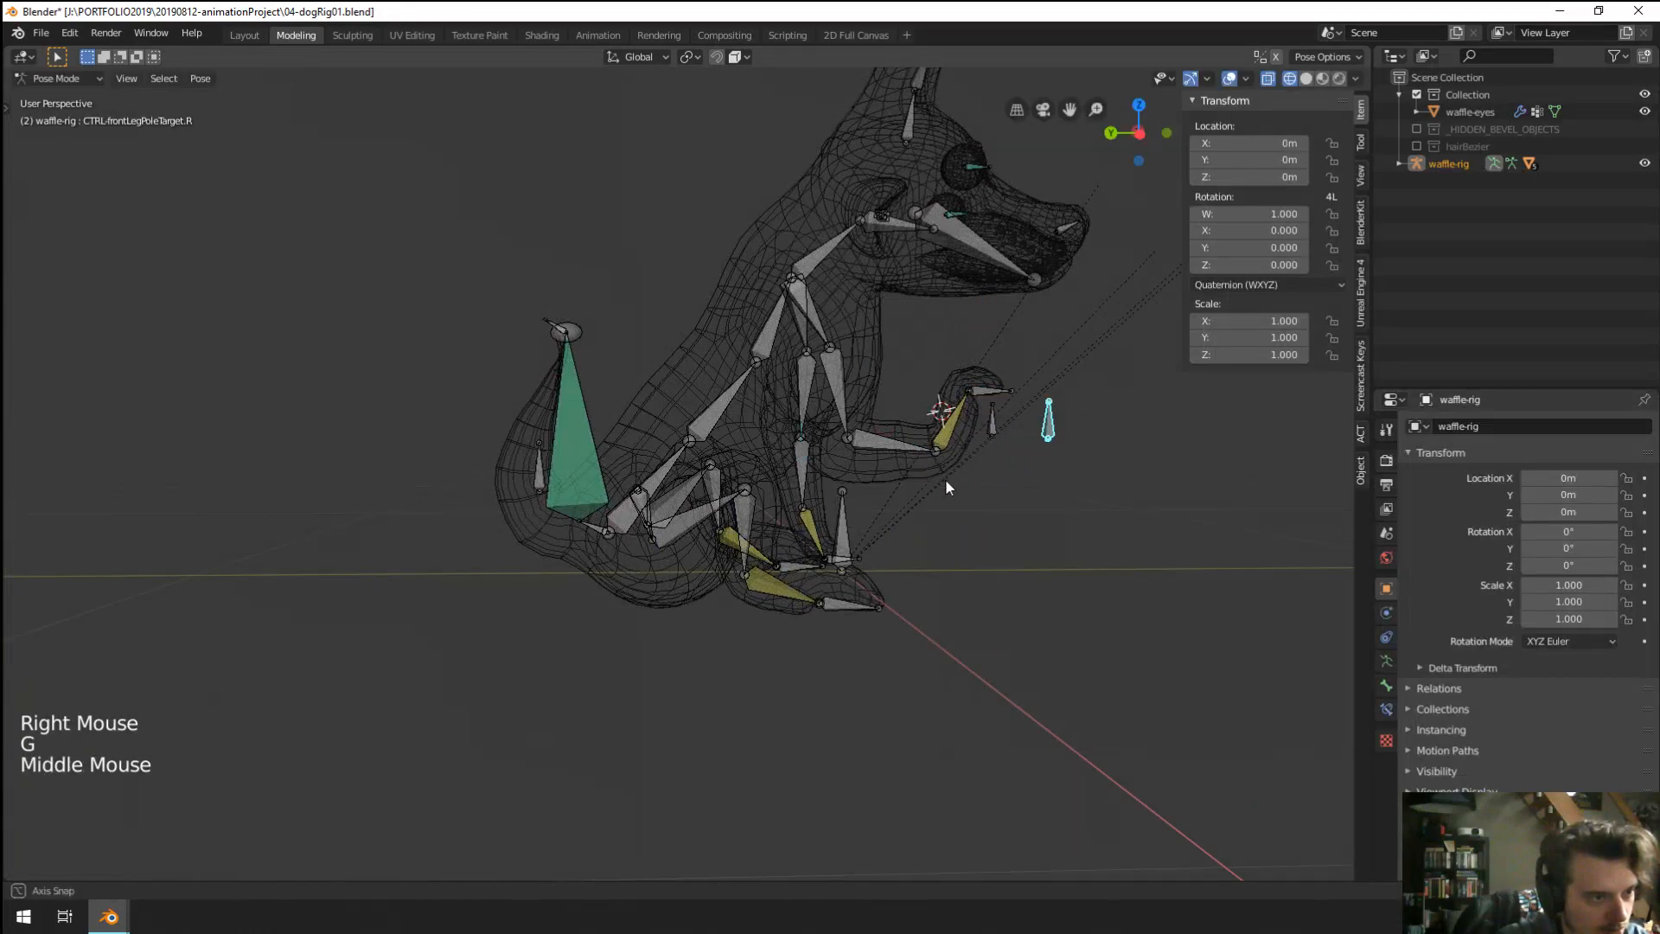
middle_drag(946, 479, 651, 536)
scroll(651, 537, down, 1)
key(g)
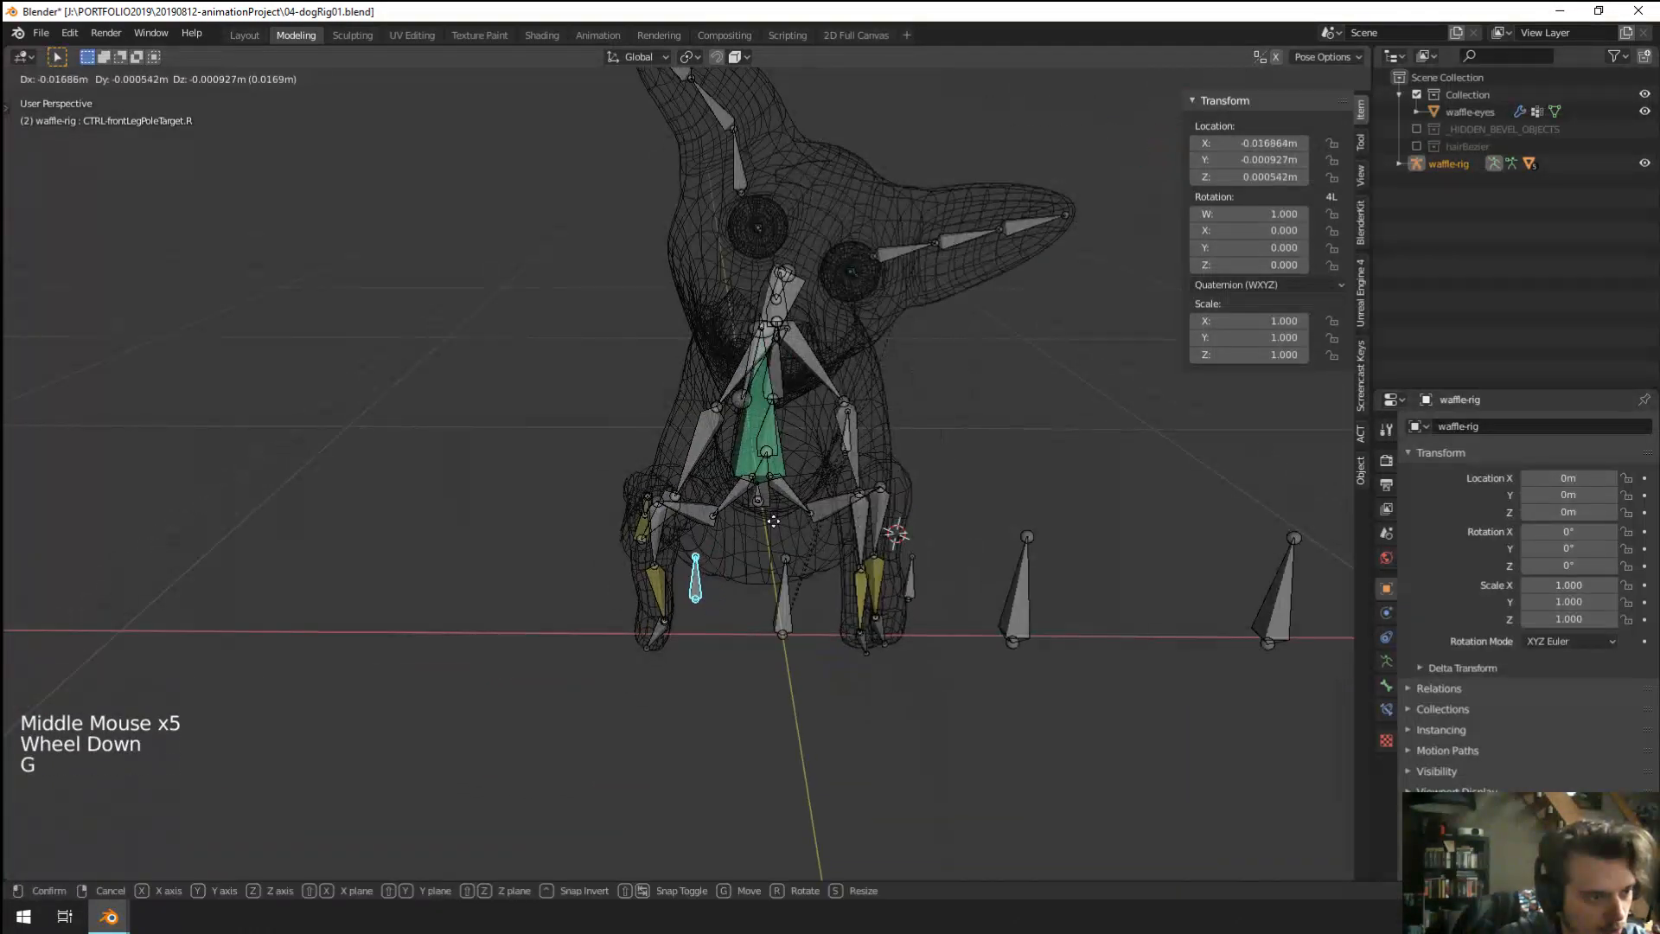
middle_drag(773, 521, 656, 563)
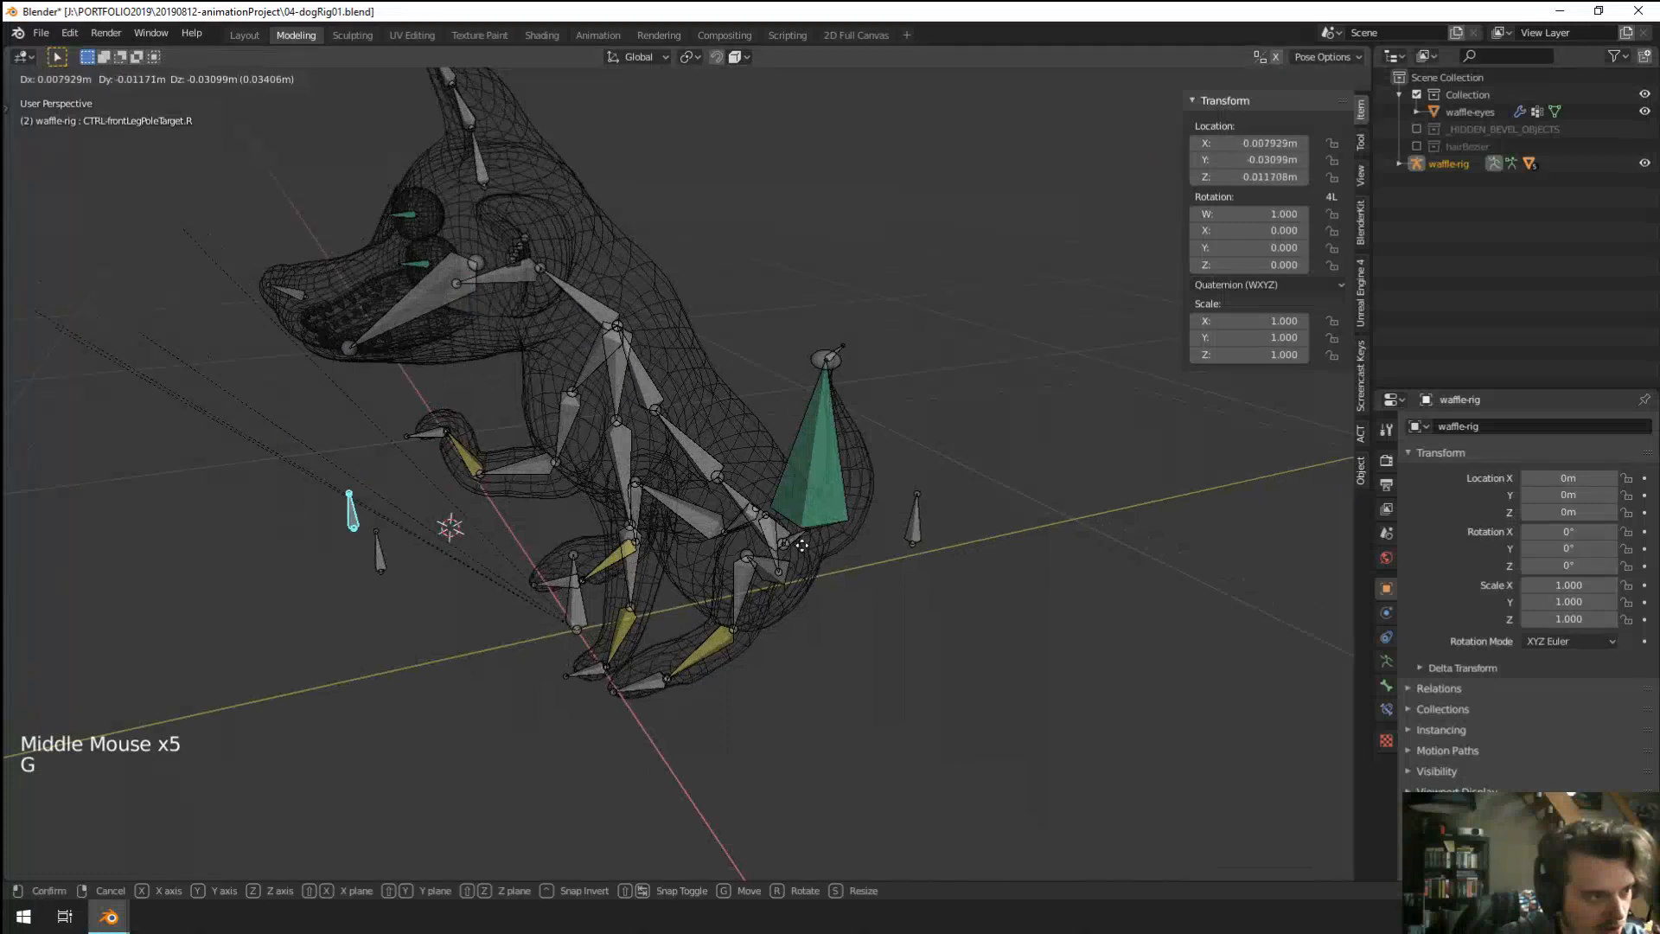
right_click(407, 569)
key(g)
In waffle-rig's Edit Mode, delete both the right and left front leg pole target bones.
key(Tab)
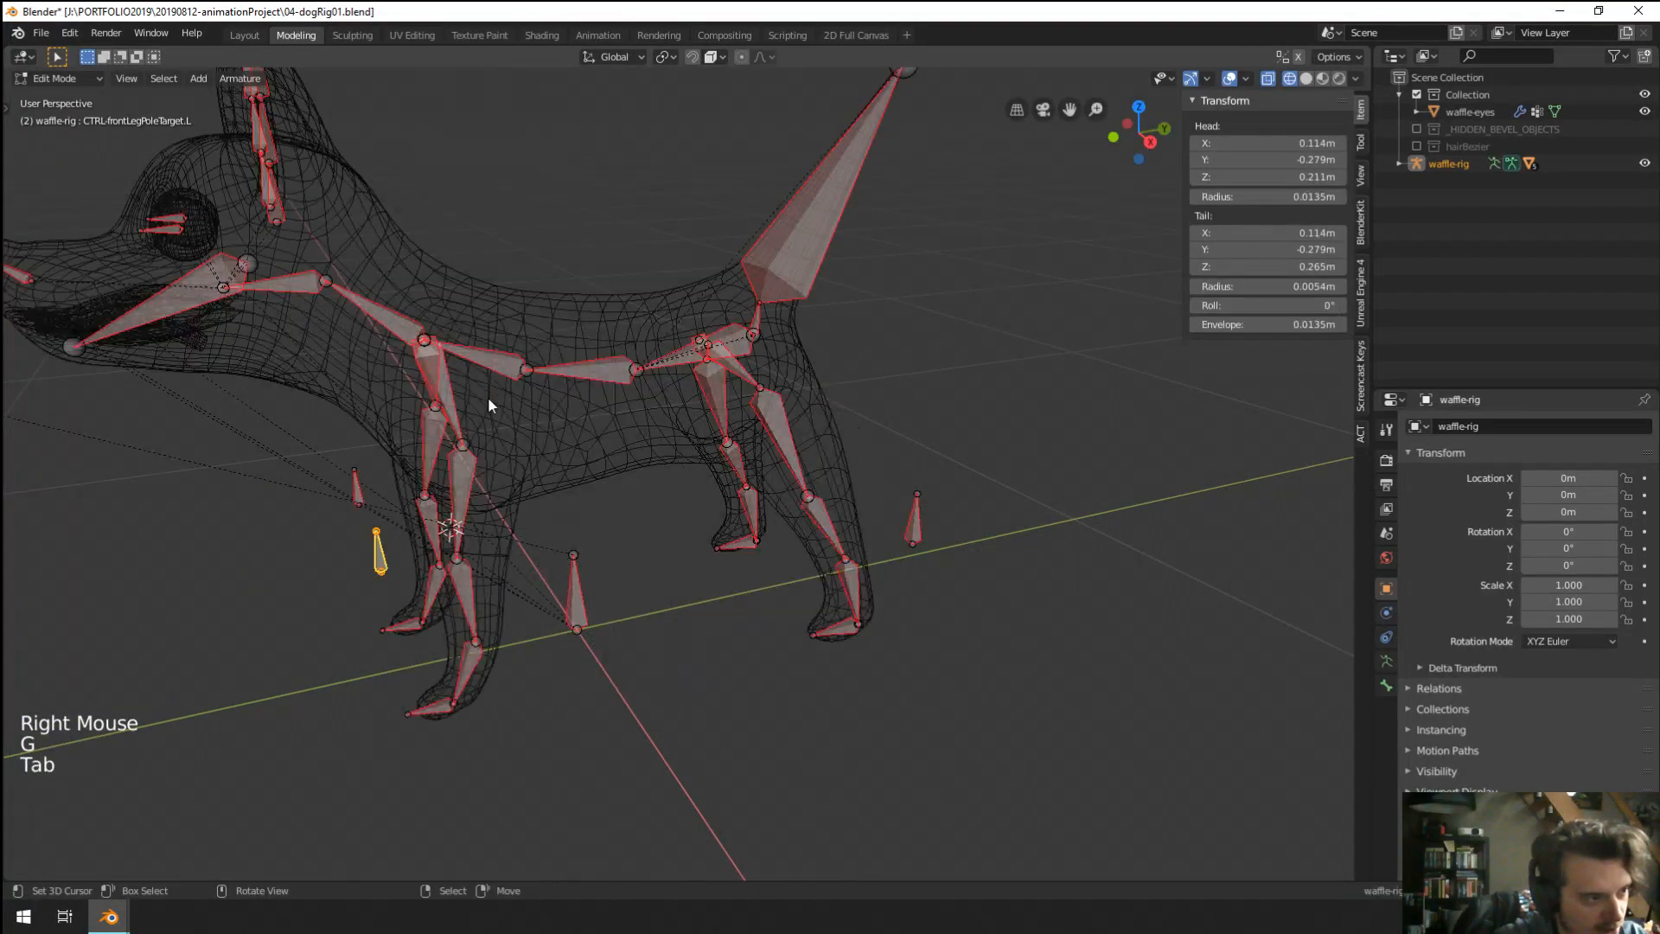
key(Tab)
key(ctrl+Tab)
right_click(355, 497)
key(Tab)
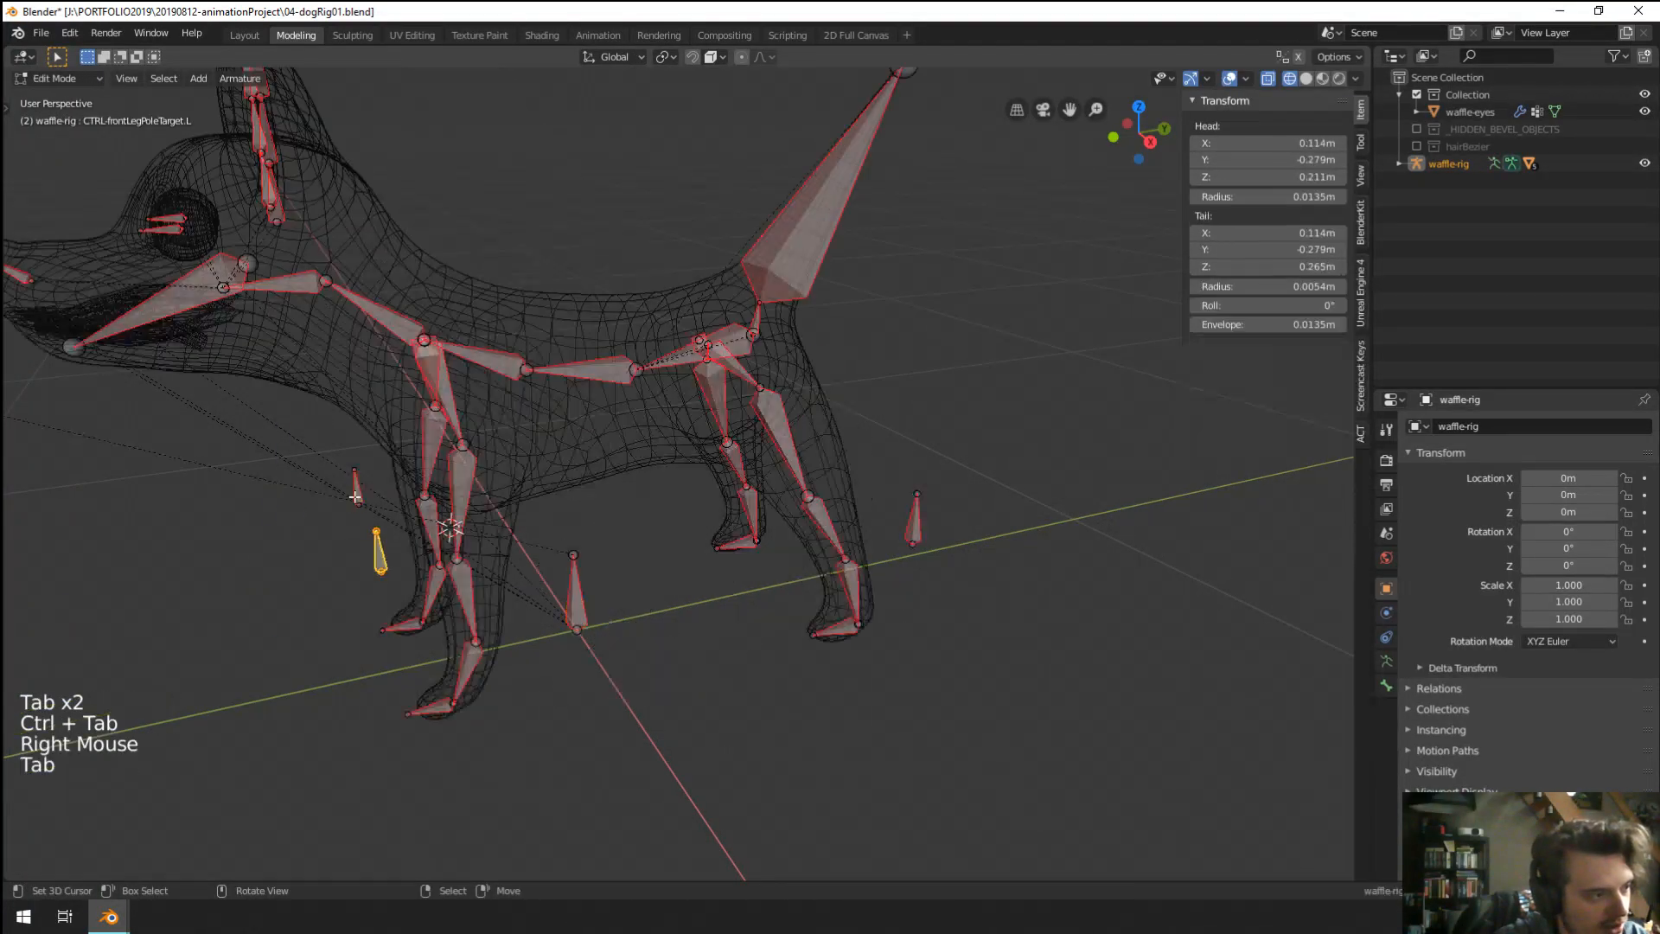
right_click(356, 499)
shift+right_click(377, 551)
right_click(355, 487)
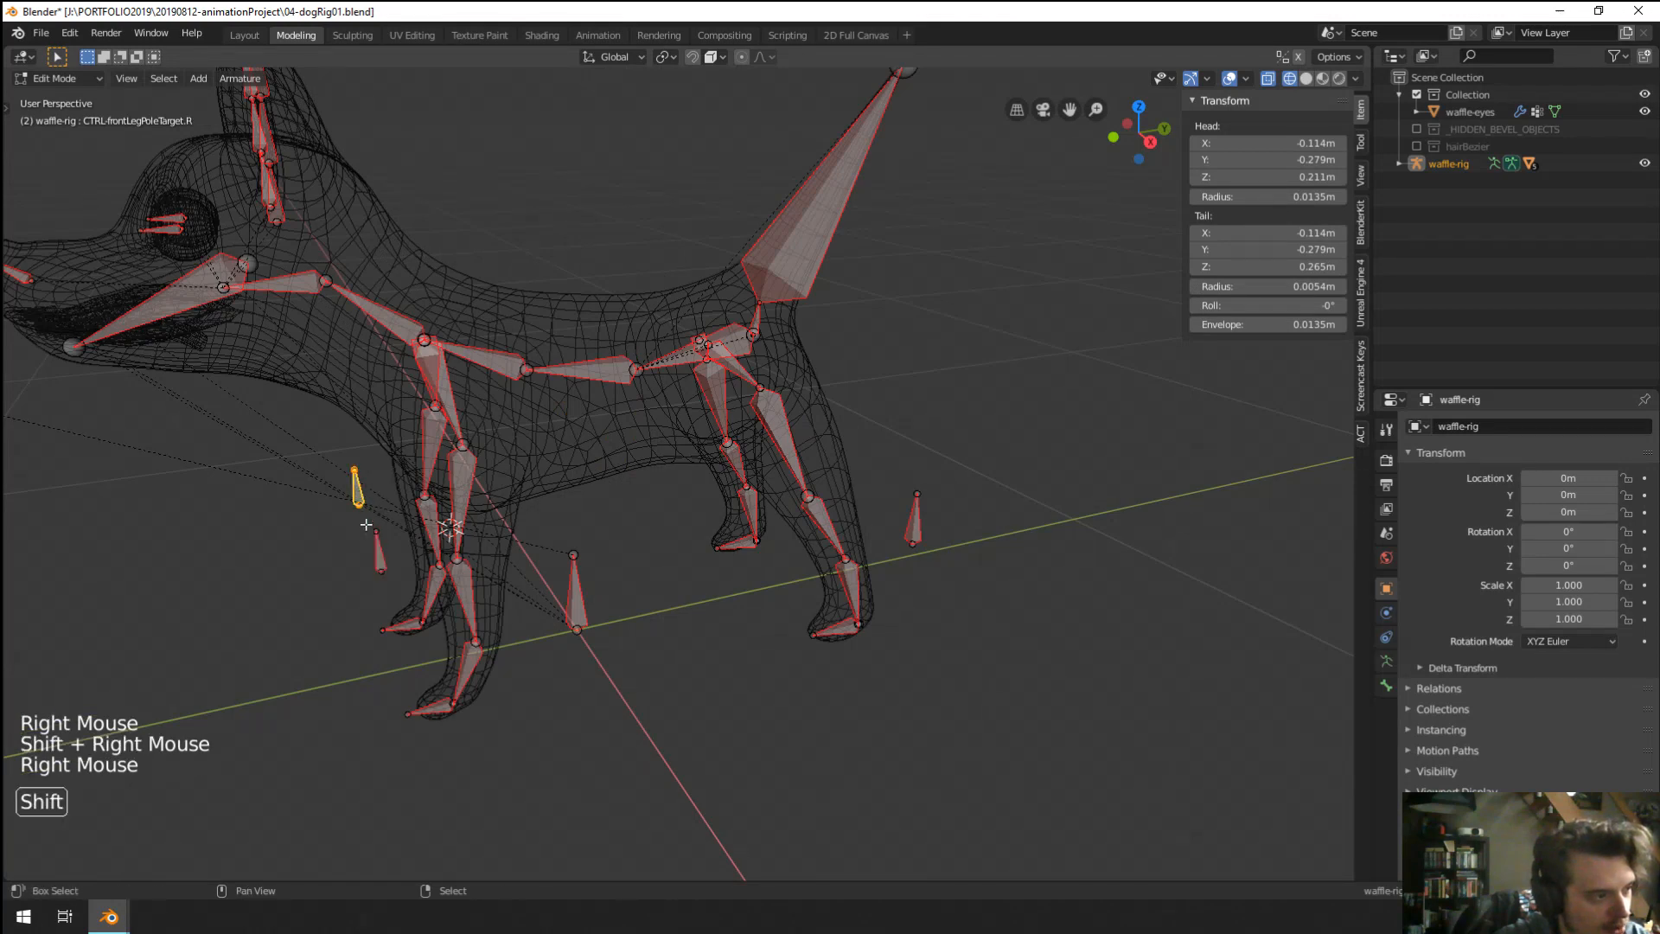
shift+right_click(377, 550)
key(x)
click(355, 569)
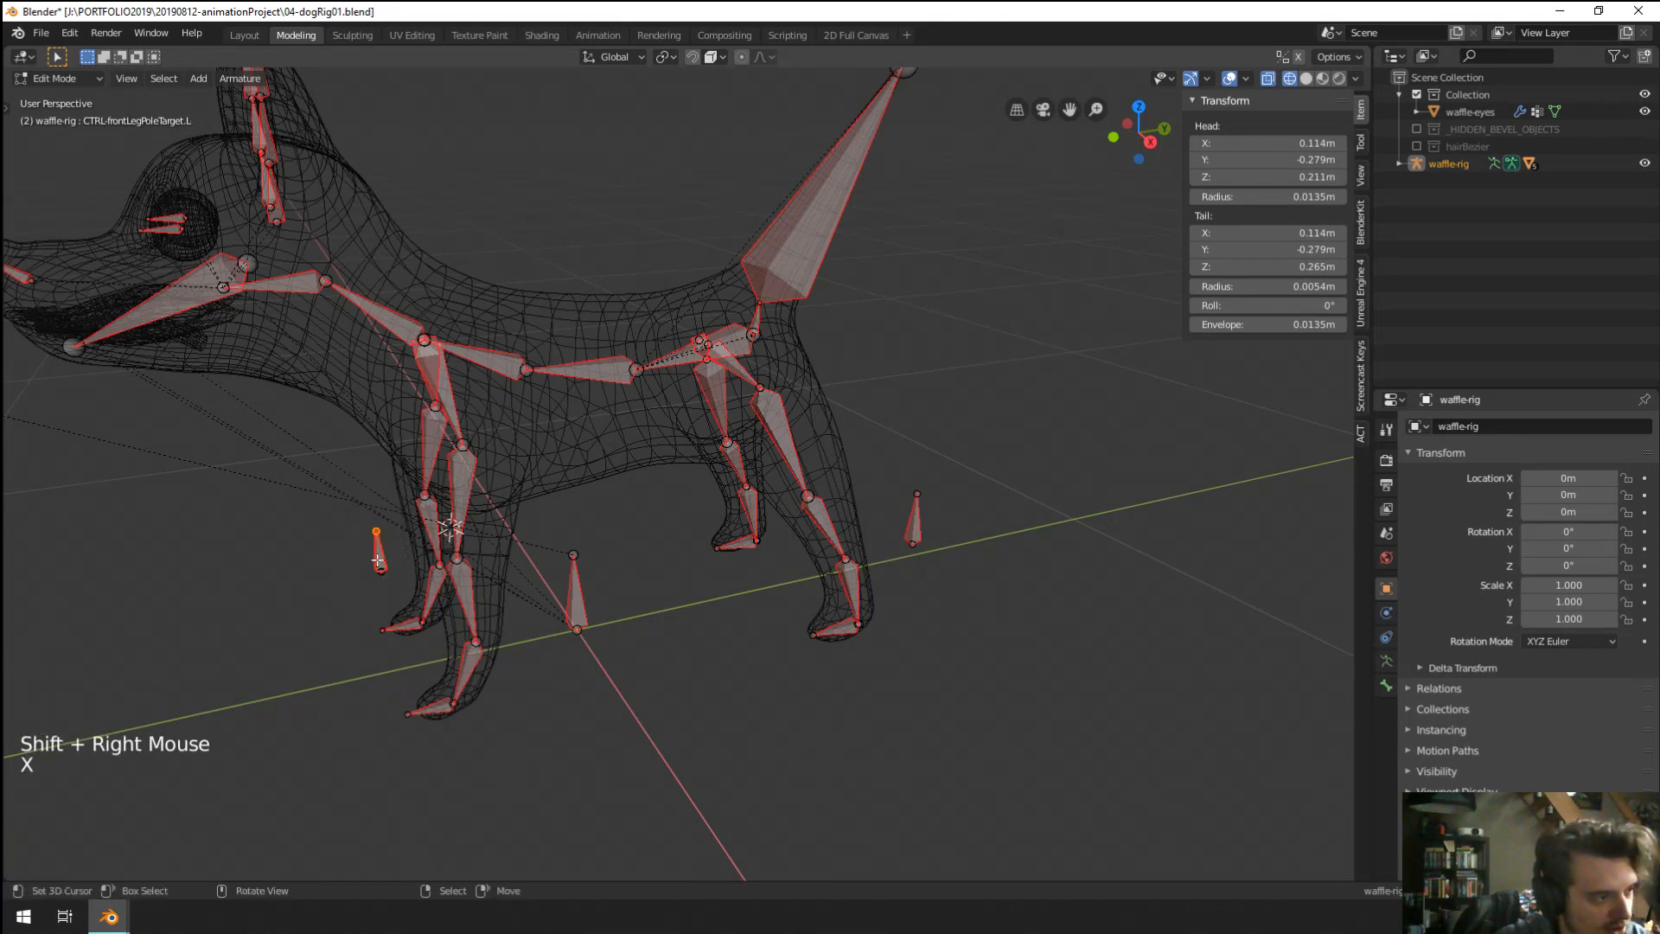
right_click(378, 560)
key(x)
Return waffle-rig to Pose Mode and rotate the frontLeg.R bone slightly from the front view.
key(Tab)
middle_drag(600, 509, 660, 489)
key(ctrl+Tab)
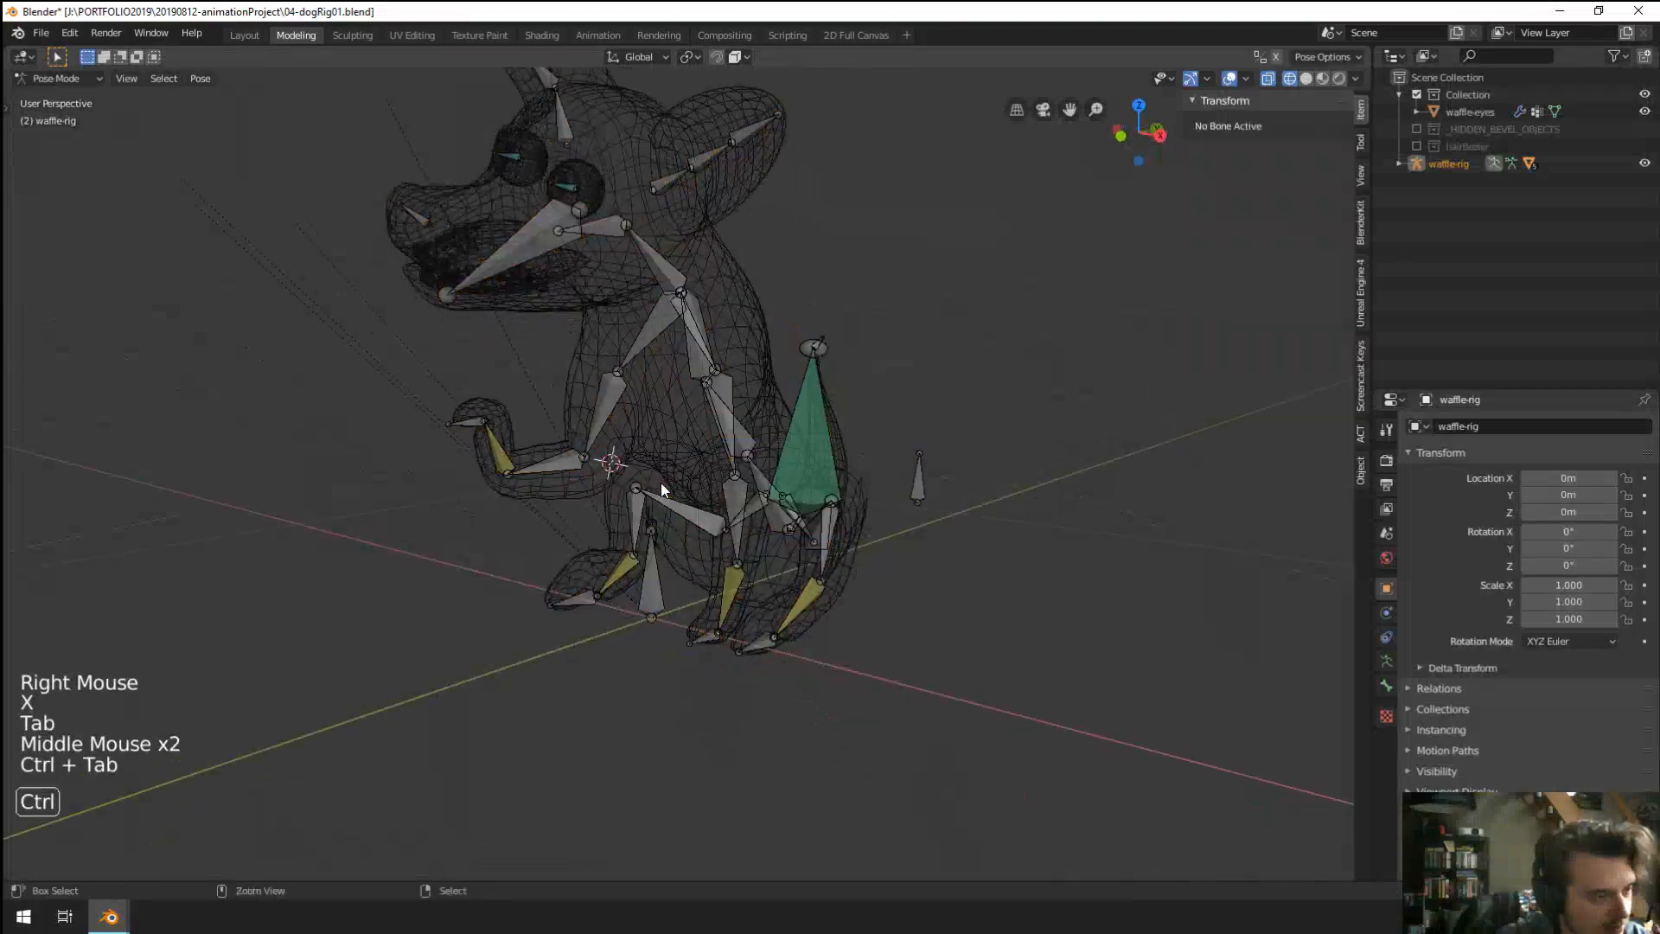
right_click(557, 455)
middle_drag(557, 454, 674, 486)
right_click(643, 480)
key(r)
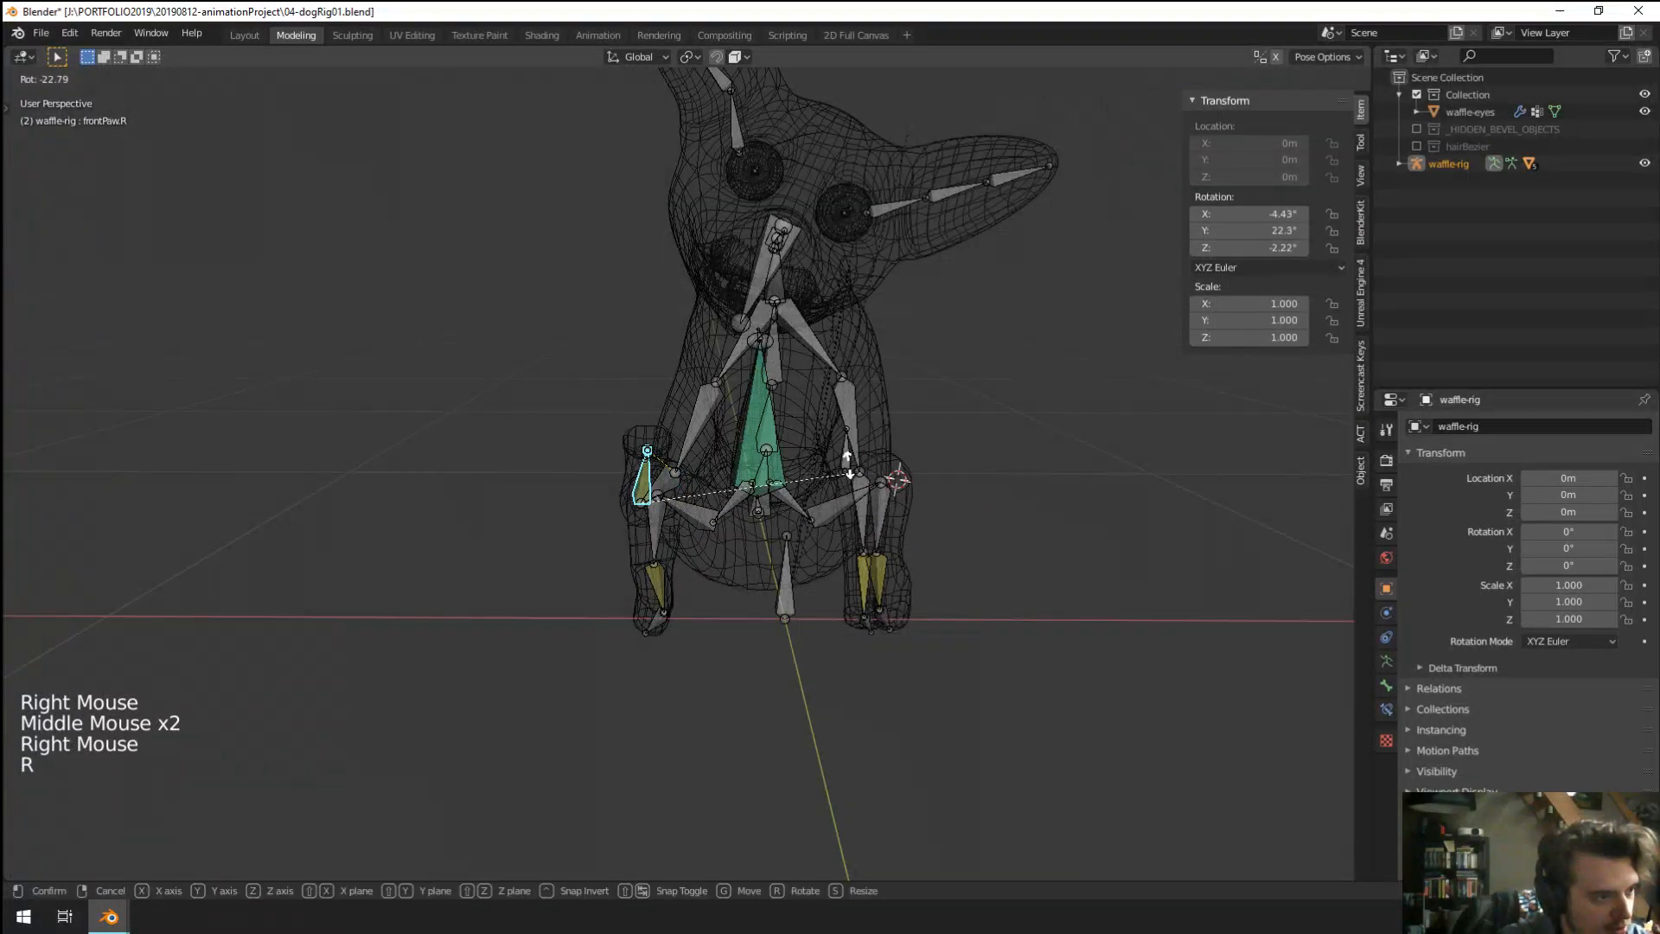
right_click(806, 496)
right_click(680, 471)
key(r)
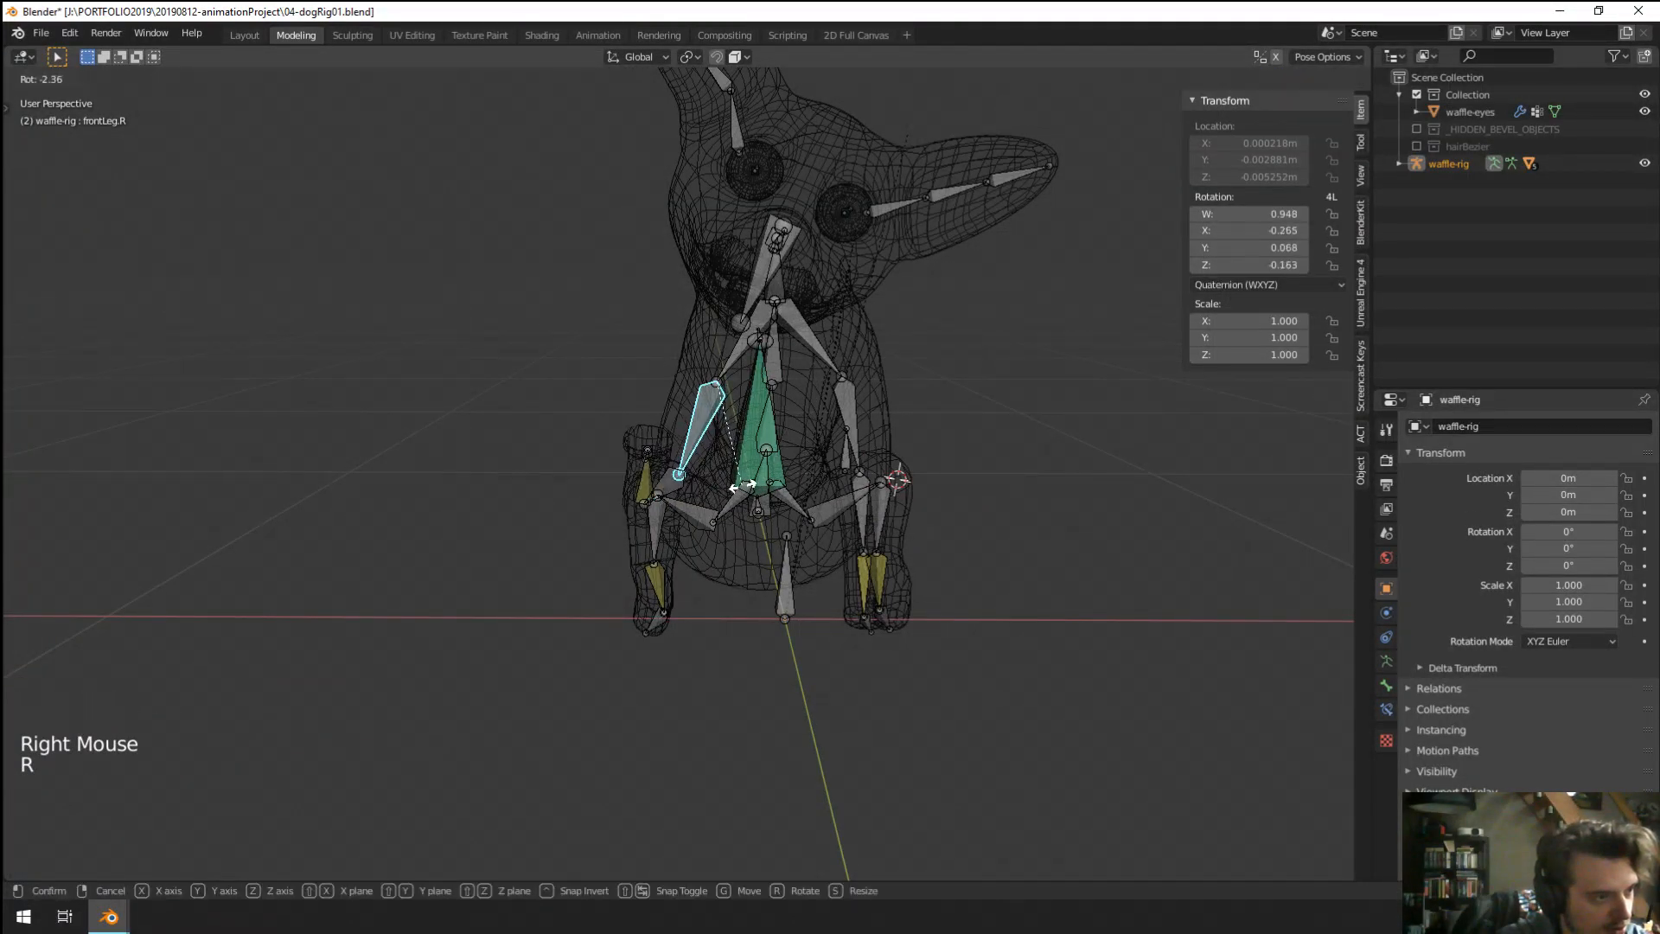
click(758, 492)
Switch to solid shading and clear the jaw bone's rotation to close the mouth.
mouse_move(757, 493)
middle_down()
mouse_move(945, 444)
mouse_move(816, 477)
middle_up()
key(z)
click(952, 445)
scroll(816, 477, down, 2)
shift+middle_drag(823, 382, 804, 432)
middle_drag(804, 432, 733, 382)
right_click(710, 437)
key(alt+r)
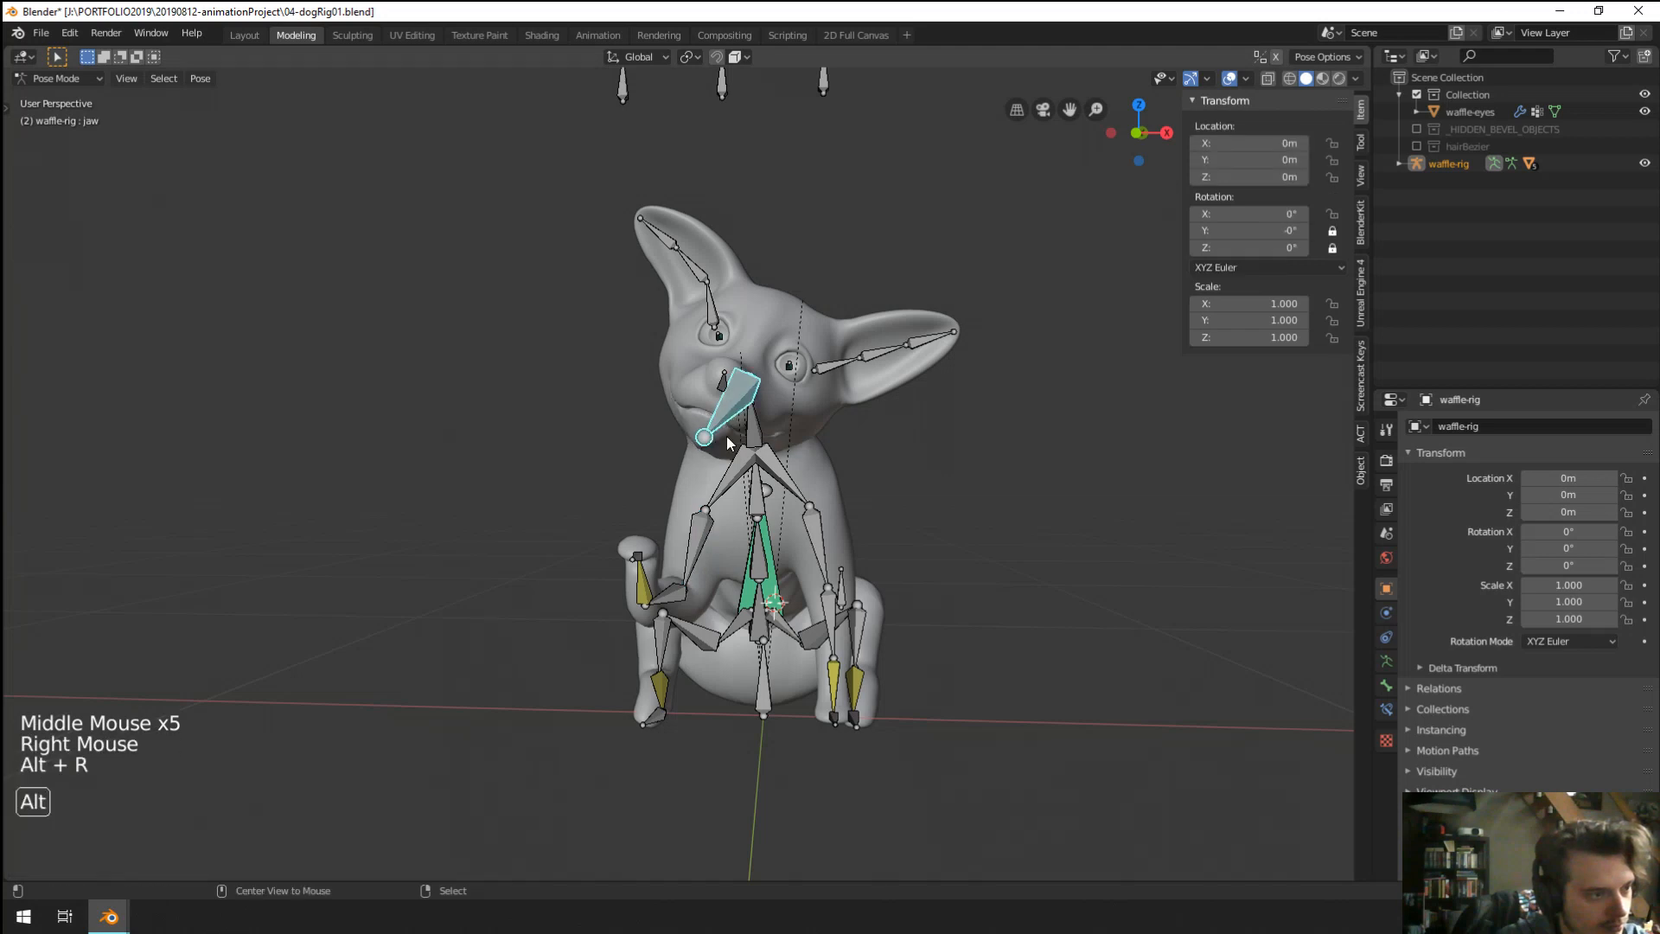
middle_drag(899, 474, 644, 439)
key(r)
right_click(715, 472)
Try rotating the neck bone by -21.4° and tilting the head bone upward in side view.
right_click(590, 417)
key(r)
click(653, 412)
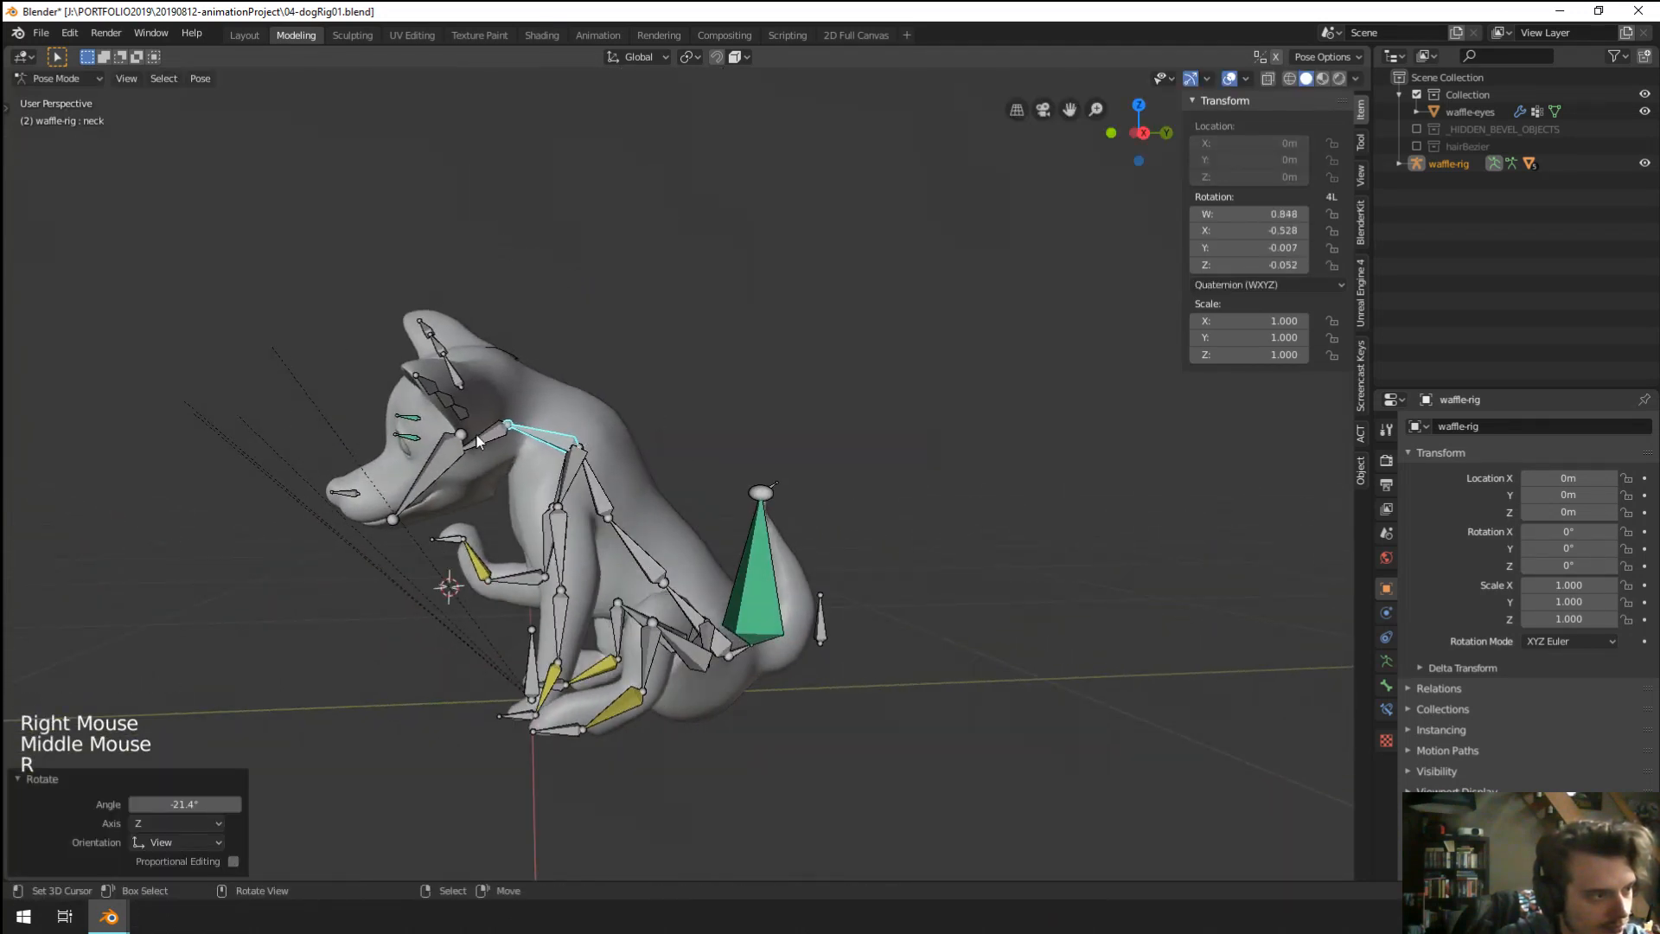
right_click(476, 436)
key(r)
click(497, 431)
Clear the neck and head bones' rotations, rotating the neck slightly and the head by 15.7° in side view.
right_click(558, 436)
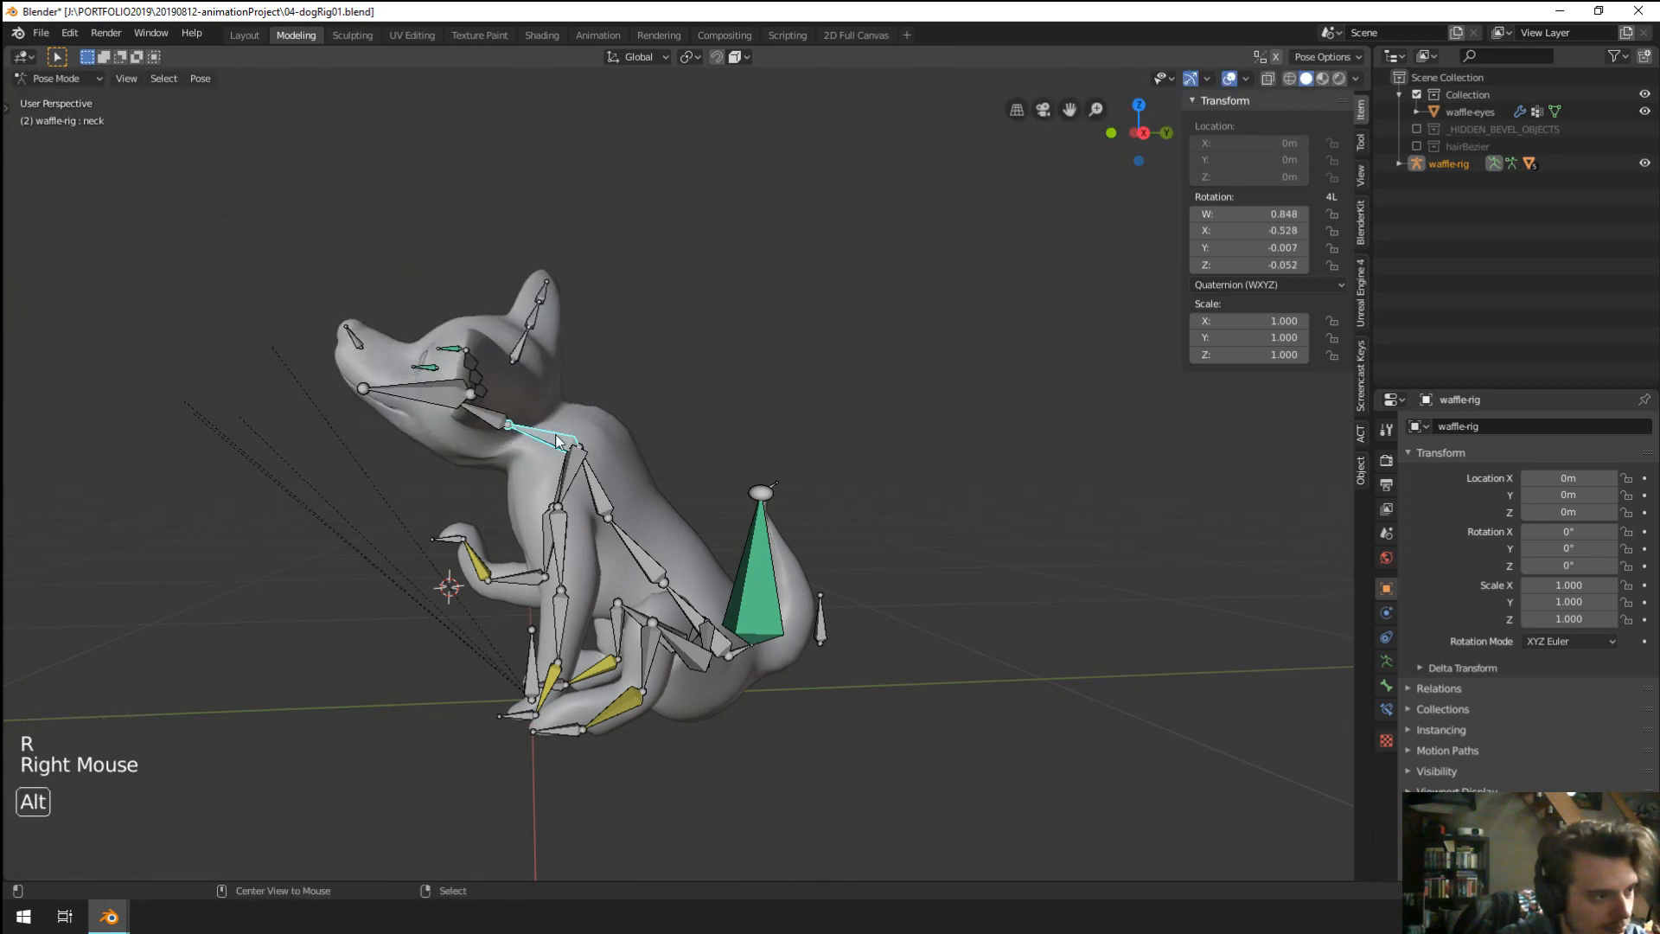
key(alt+r)
key(r)
click(683, 344)
right_click(512, 370)
key(alt+r)
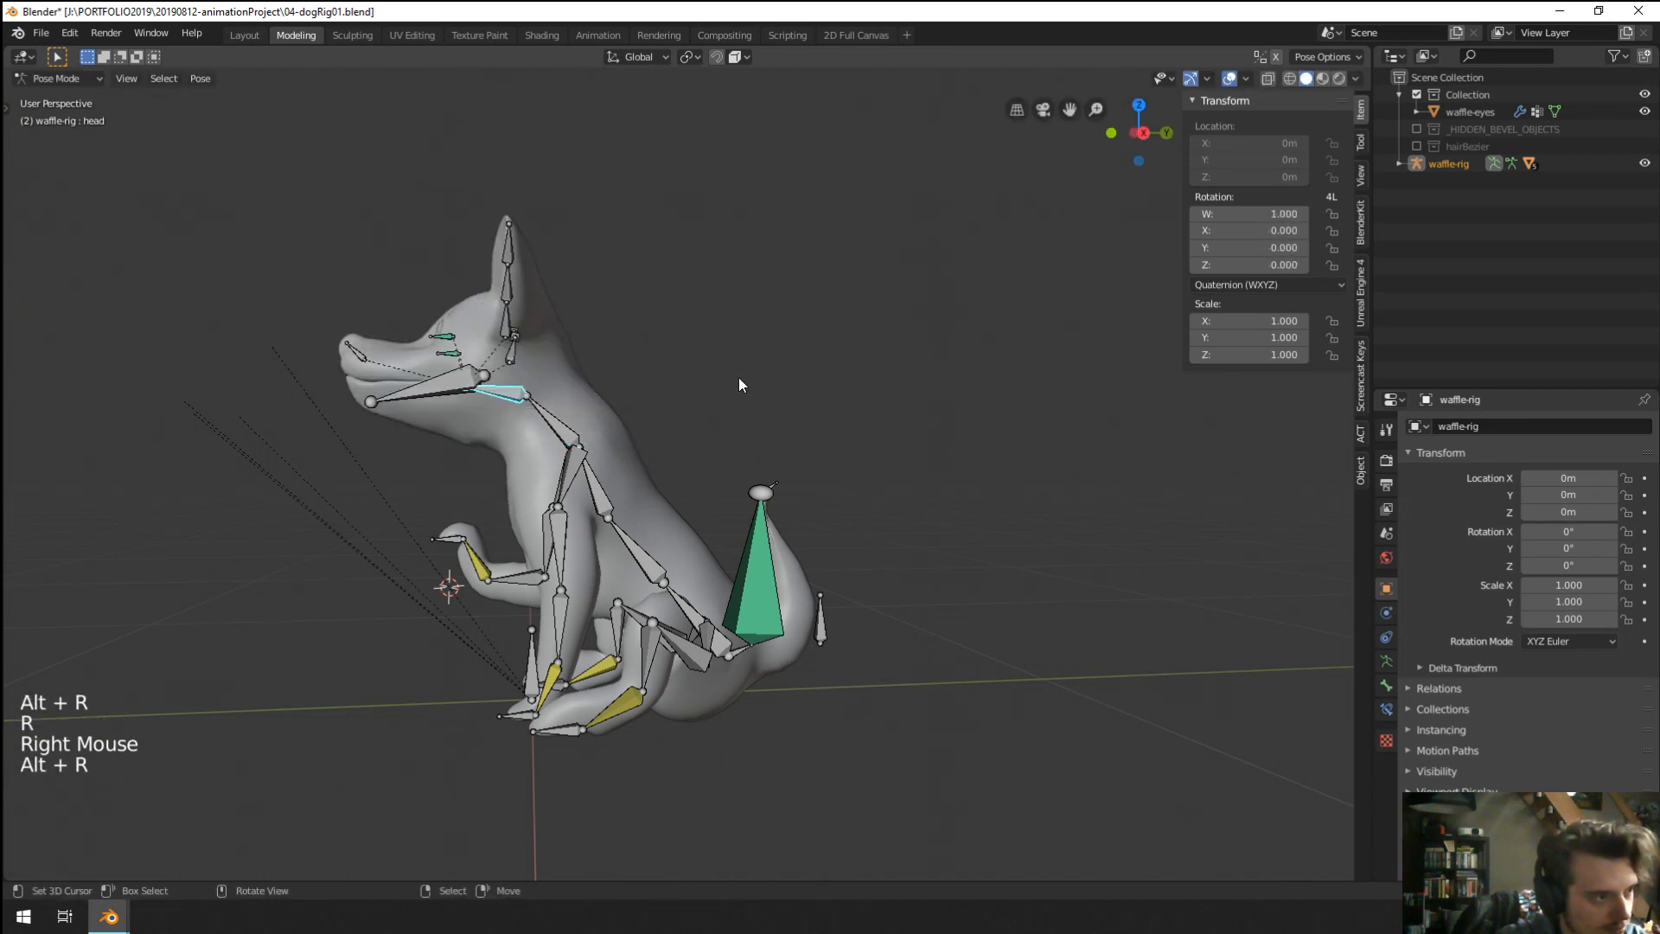
key(r)
click(778, 467)
Rotate frontLeg.R upward and move frontToes.R by about 0.066, -0.107, 0.182 m to extend the right front leg forward.
middle_drag(778, 471, 958, 533)
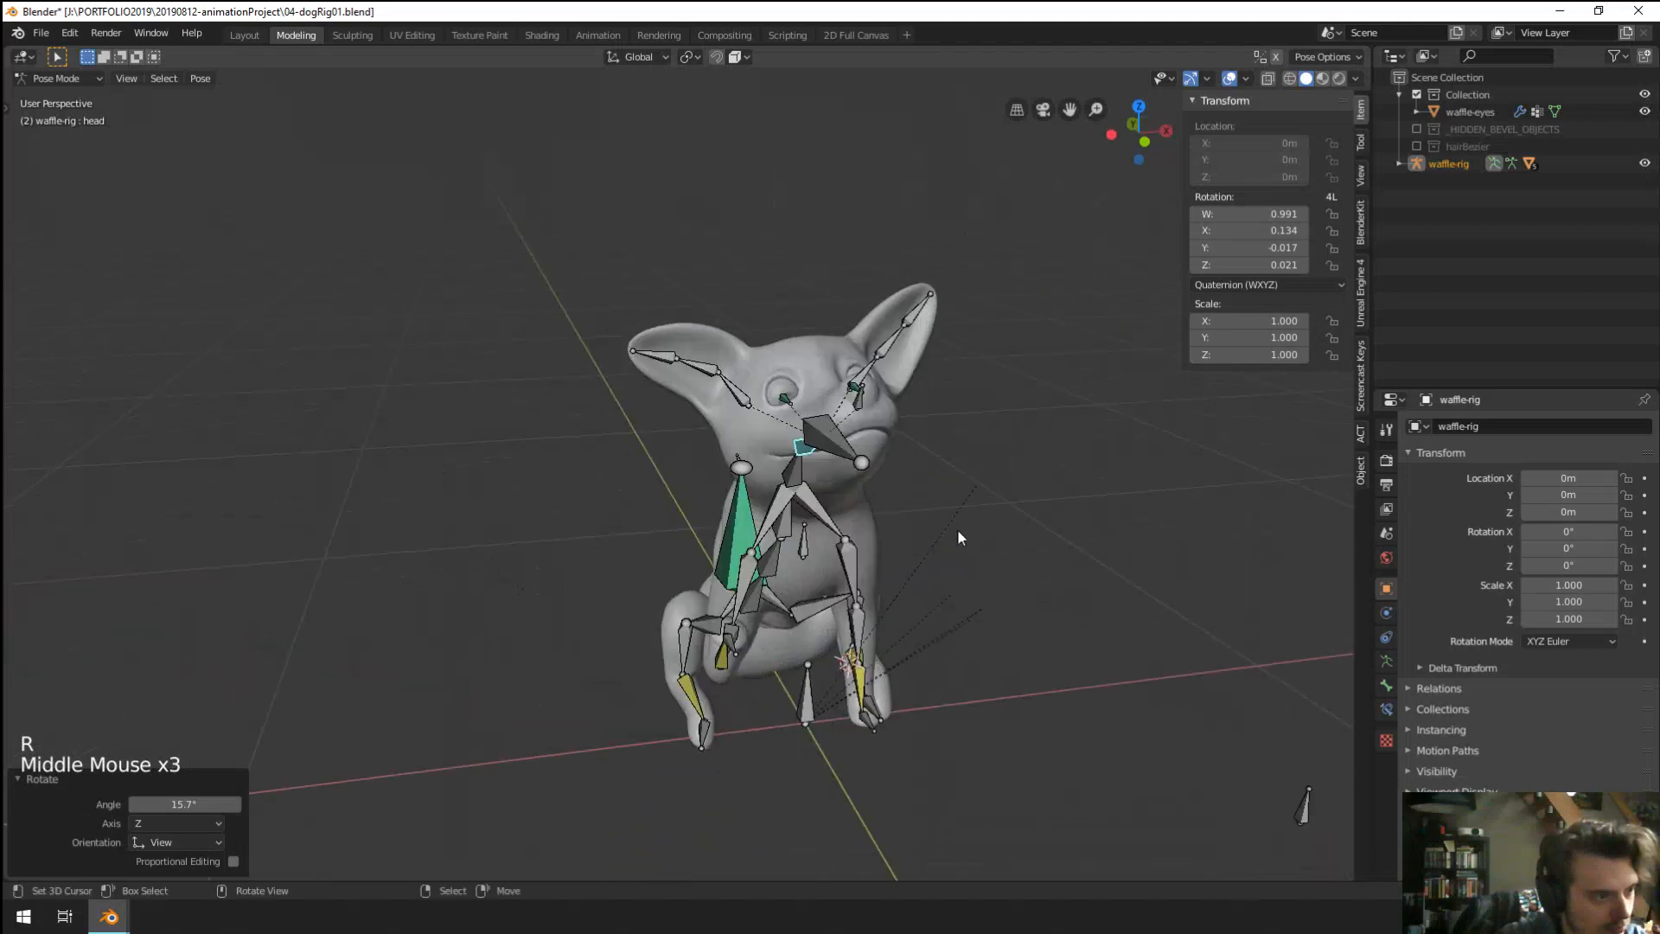
scroll(716, 477, up, 2)
middle_drag(716, 477, 901, 567)
right_click(901, 553)
key(r)
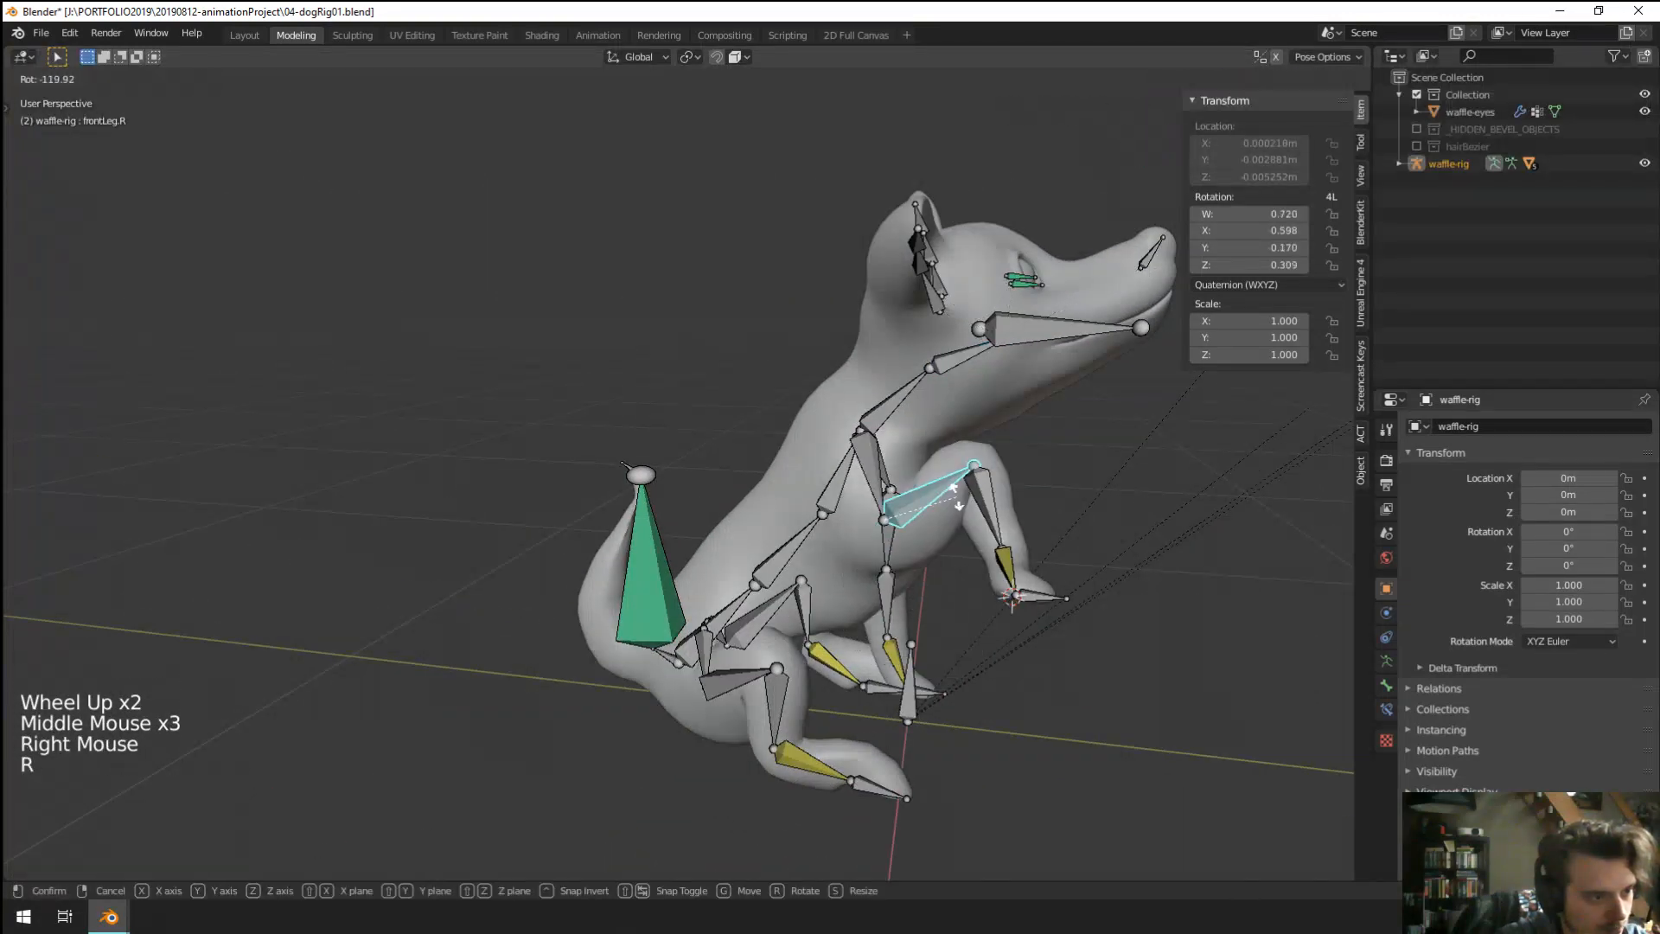
click(958, 543)
right_click(1038, 598)
key(g)
click(1112, 503)
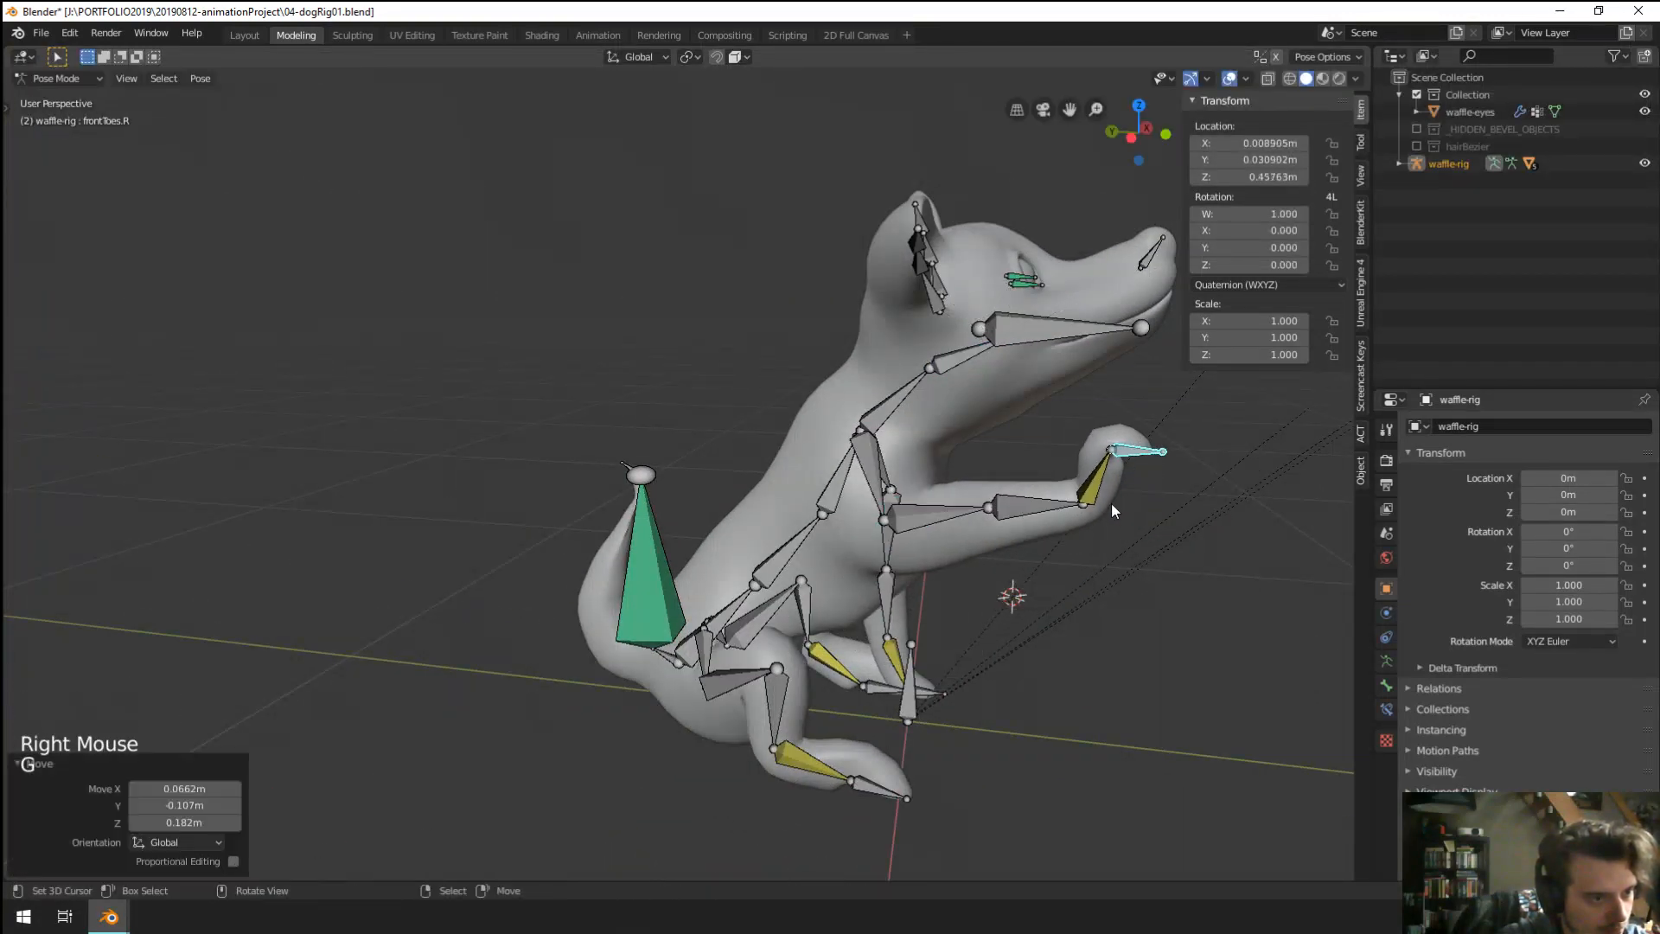
Try rotating the frontPaw.R bone by about 86° to bend the raised front leg.
middle_drag(1112, 503, 1072, 484)
right_click(1072, 484)
key(r)
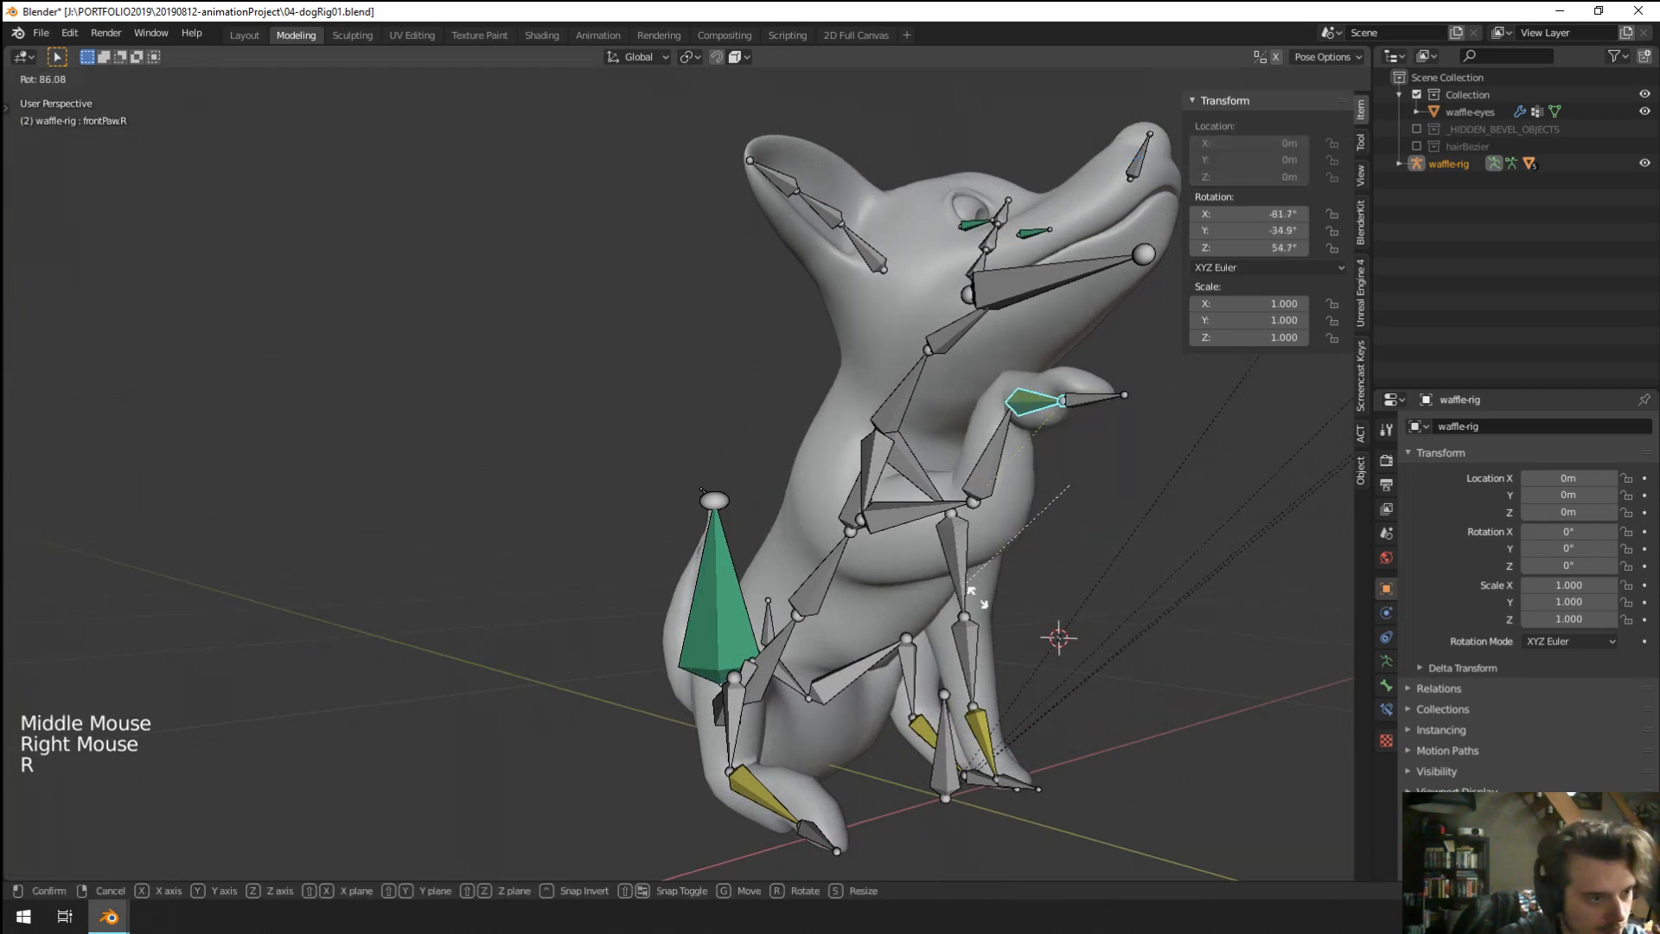
click(1050, 603)
scroll(1051, 595, down, 1)
middle_drag(1051, 595, 1112, 621)
right_click(1112, 621)
Reposition frontToes.R and rotate the frontLeg.R bone downward to bend the raised right front leg.
right_click(1038, 494)
right_click(1037, 495)
key(g)
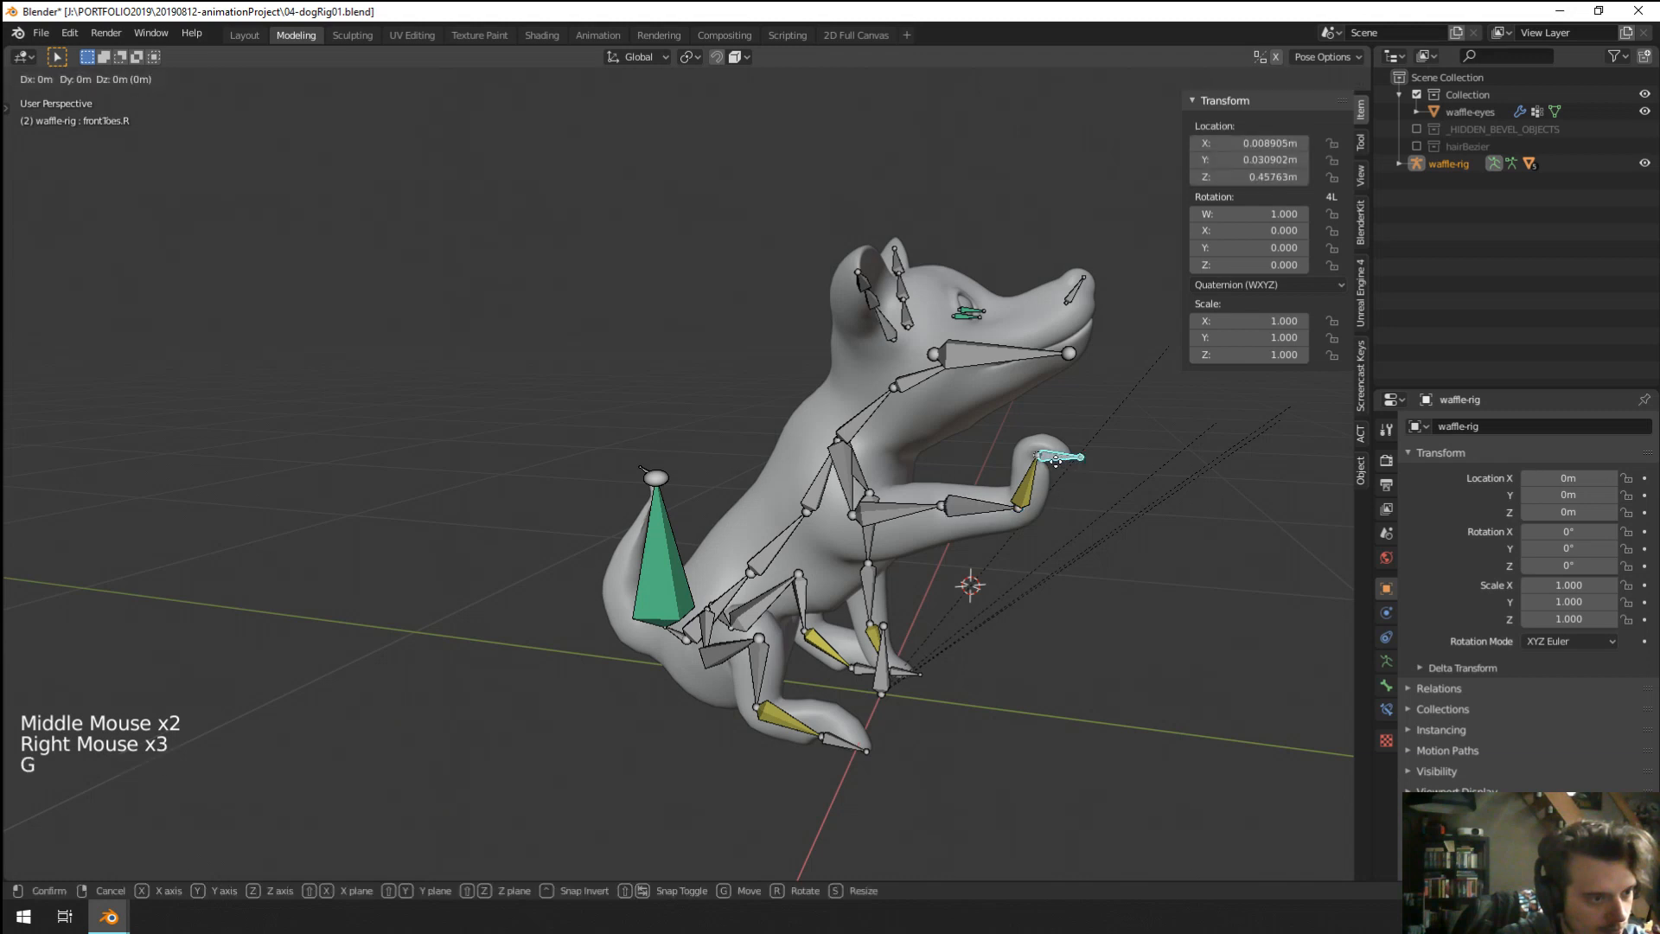
click(937, 516)
right_click(937, 517)
key(r)
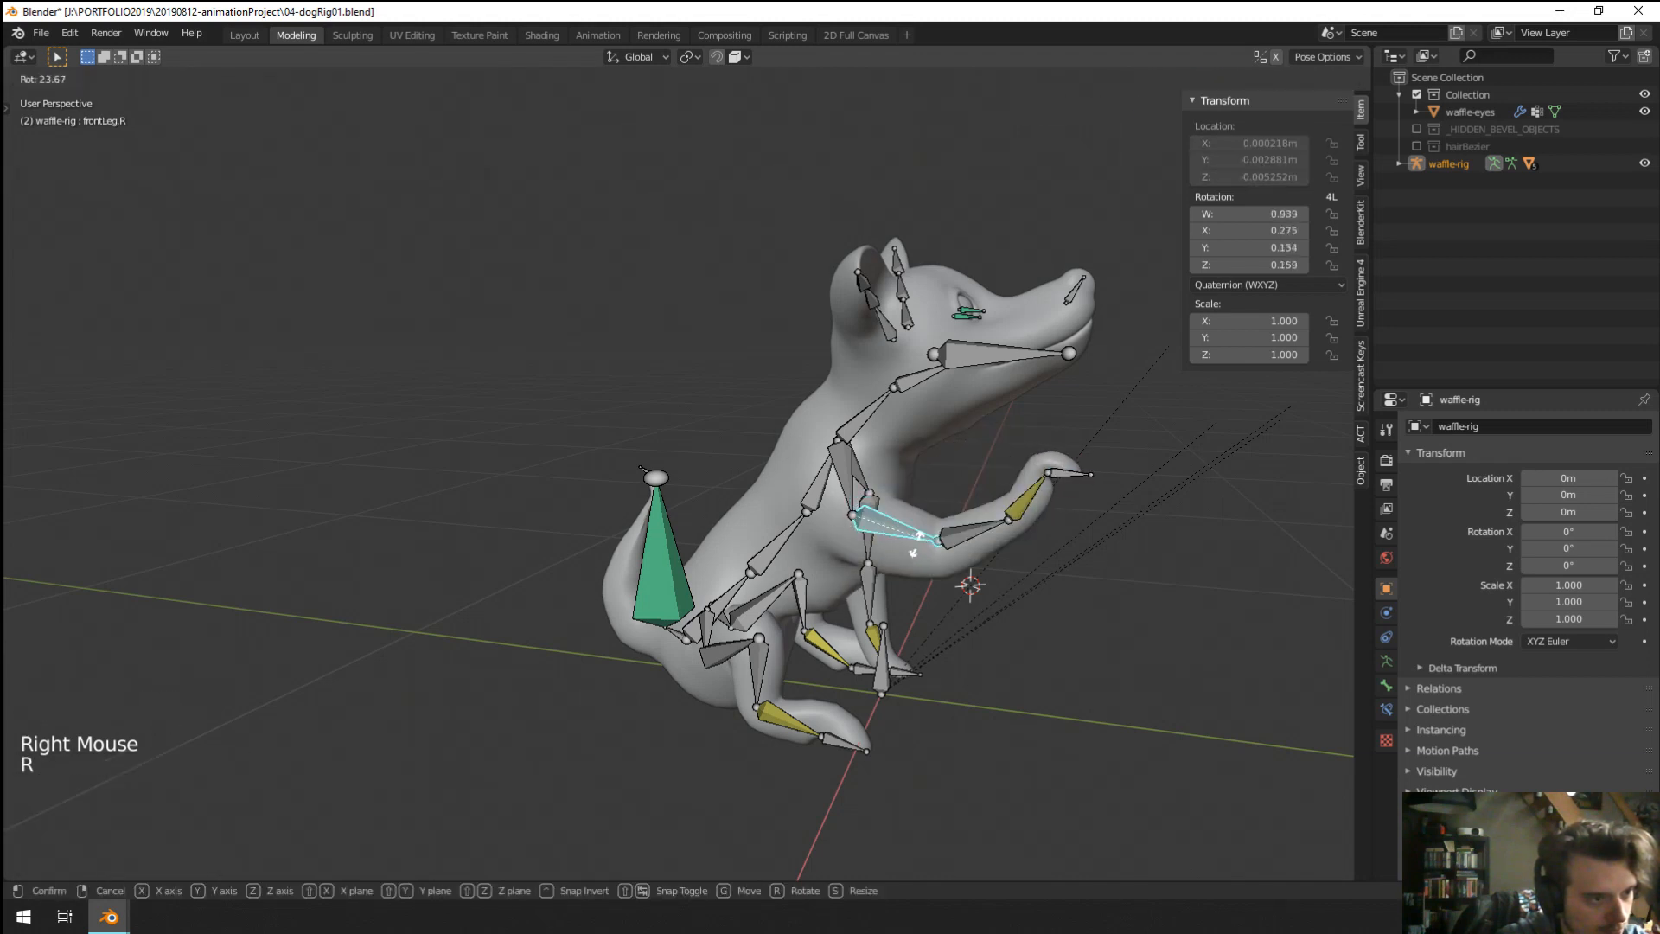
click(1055, 477)
Move frontToes.R by about -0.024, 0.059, -0.012 m and check the bent leg in wireframe and solid shading.
right_click(1055, 478)
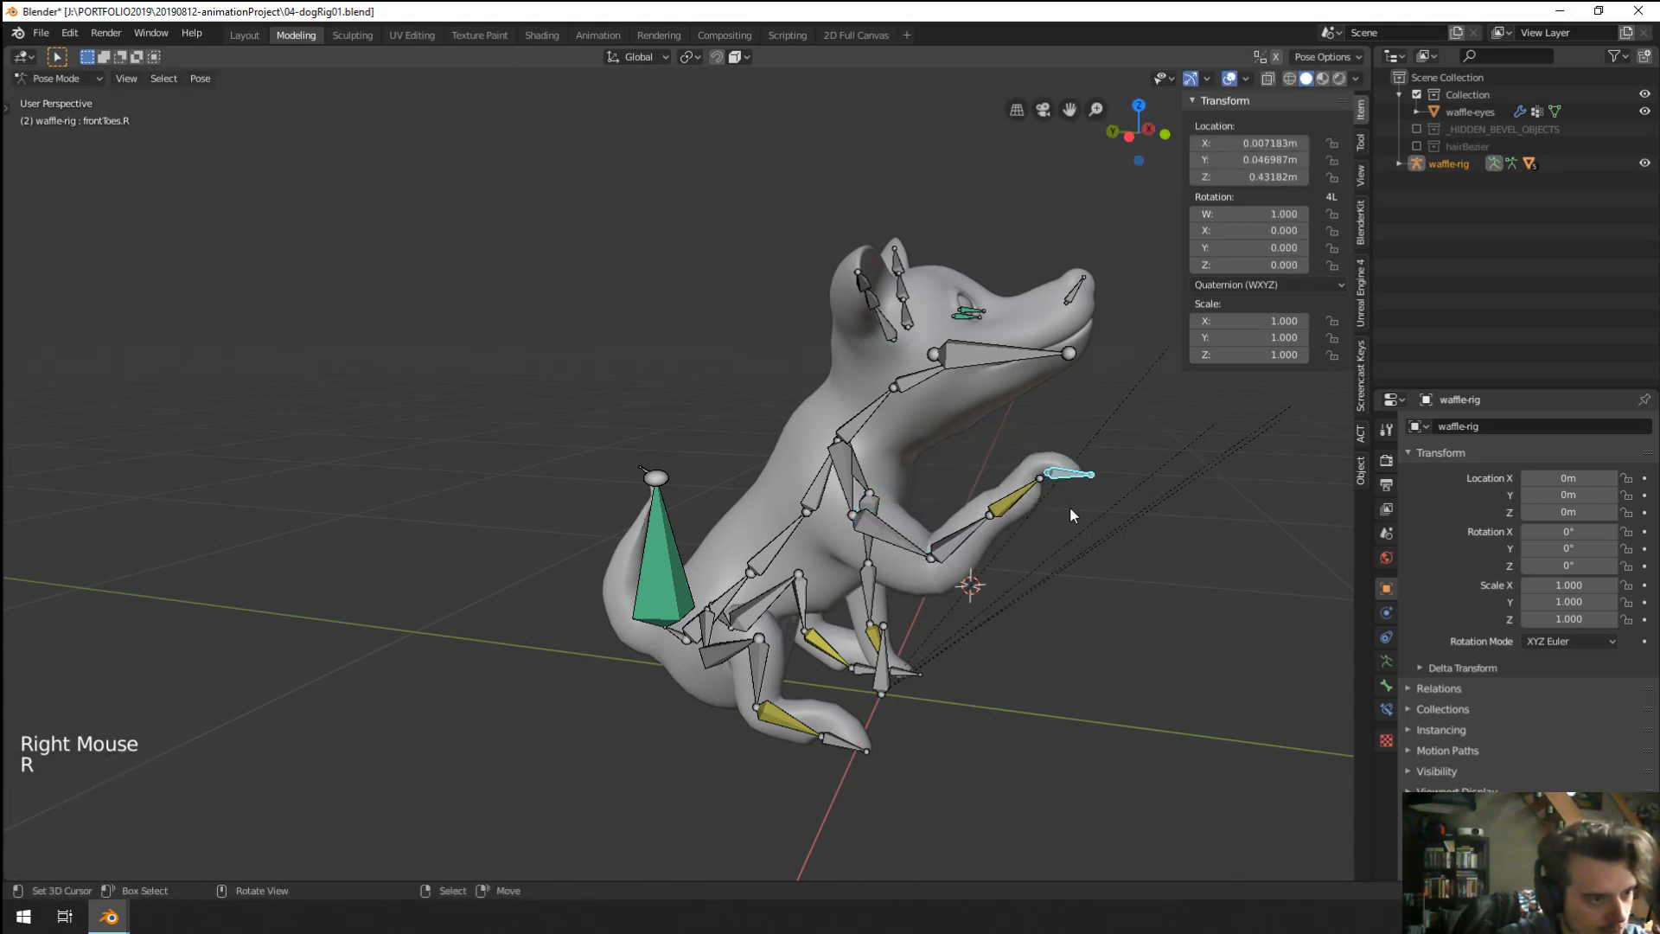
key(g)
click(1019, 586)
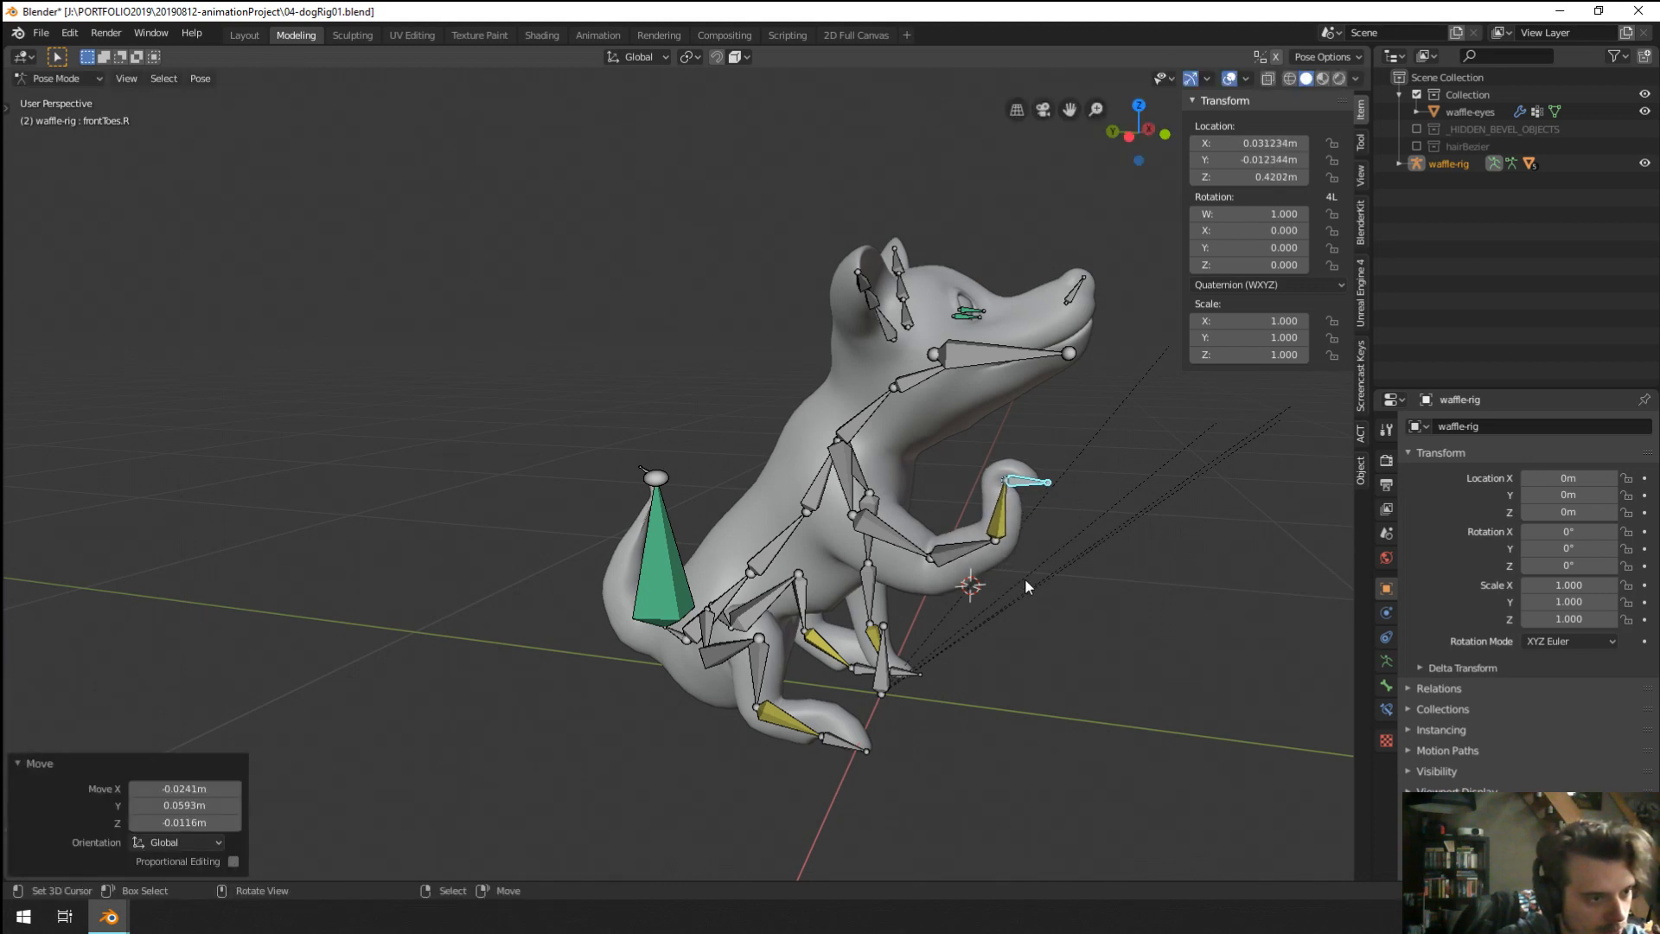
key(z)
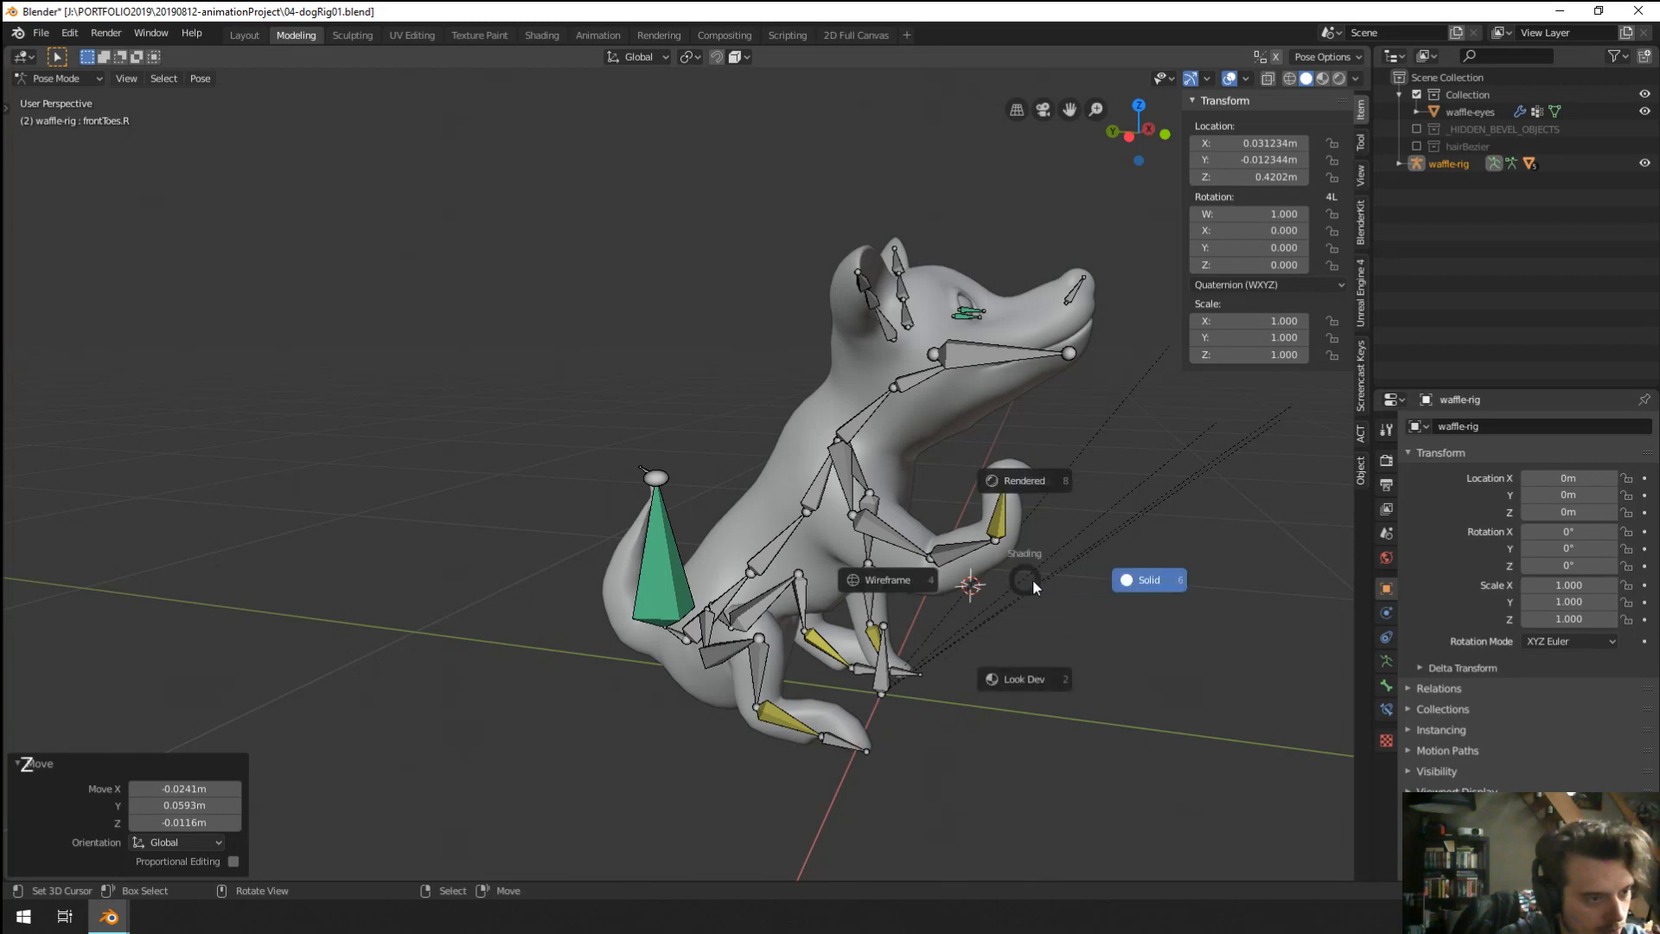
click(908, 592)
key(z)
click(1110, 558)
middle_drag(1111, 557, 1036, 553)
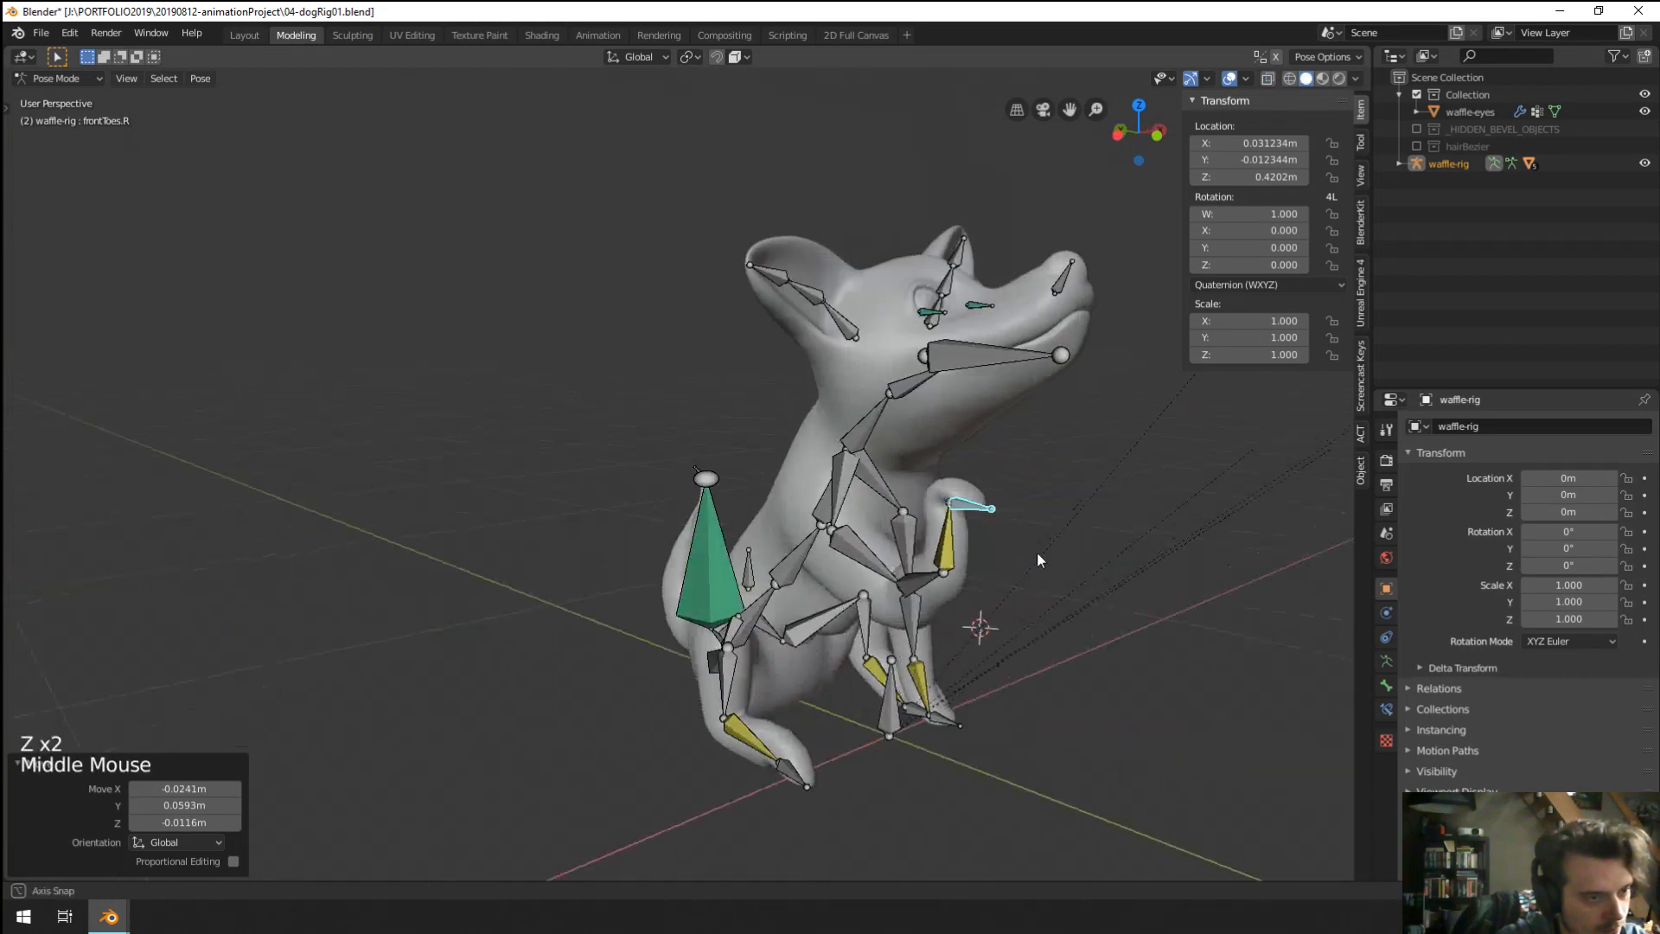
key(Tab)
key(Tab)
Try rotating frontPaw.R and frontShin.R from the front, and rotate frontLeg.R outward away from the chest.
middle_drag(1081, 415, 735, 554)
right_click(707, 568)
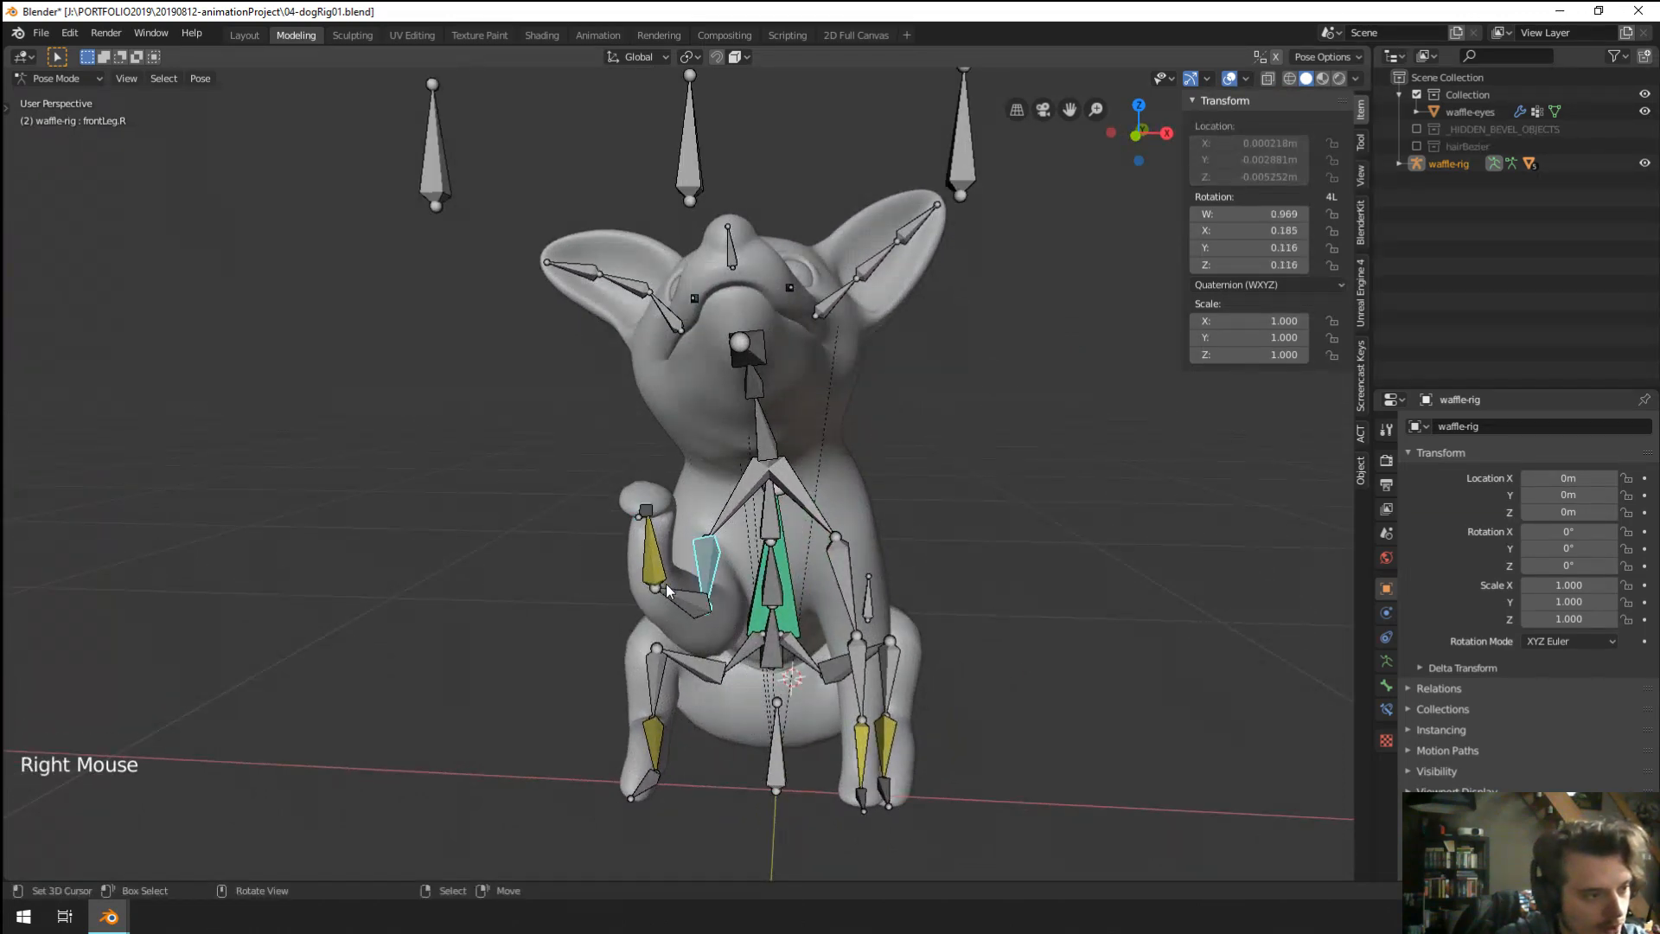
right_click(659, 565)
key(r)
right_click(707, 629)
right_click(707, 571)
key(r)
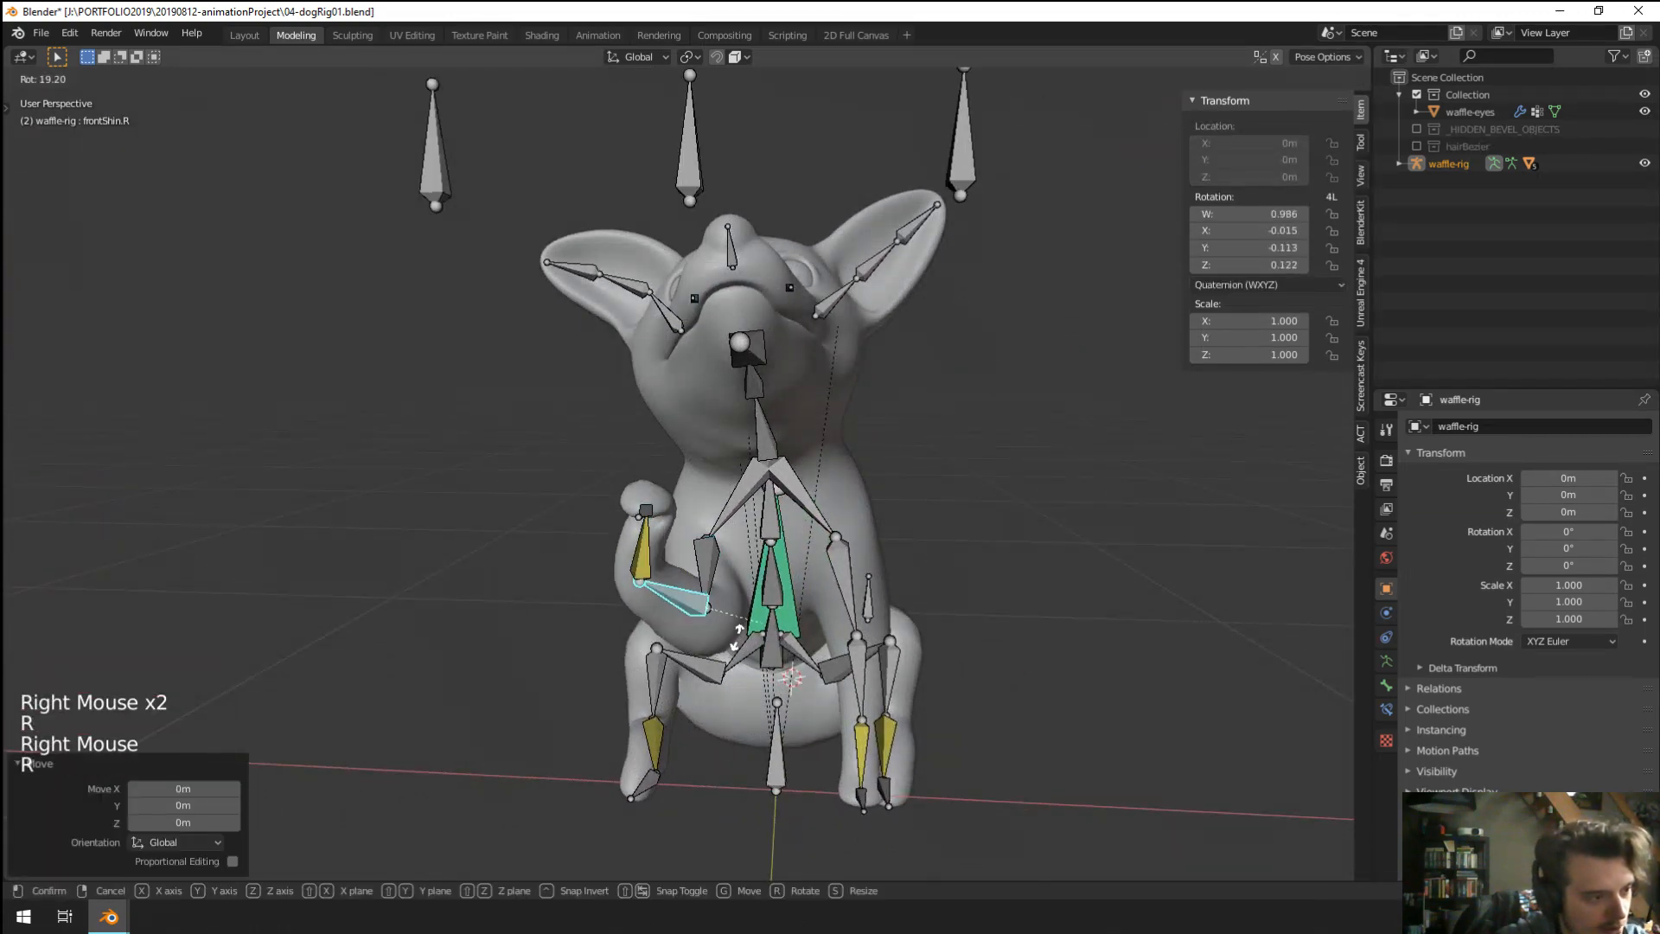
right_click(811, 594)
key(r)
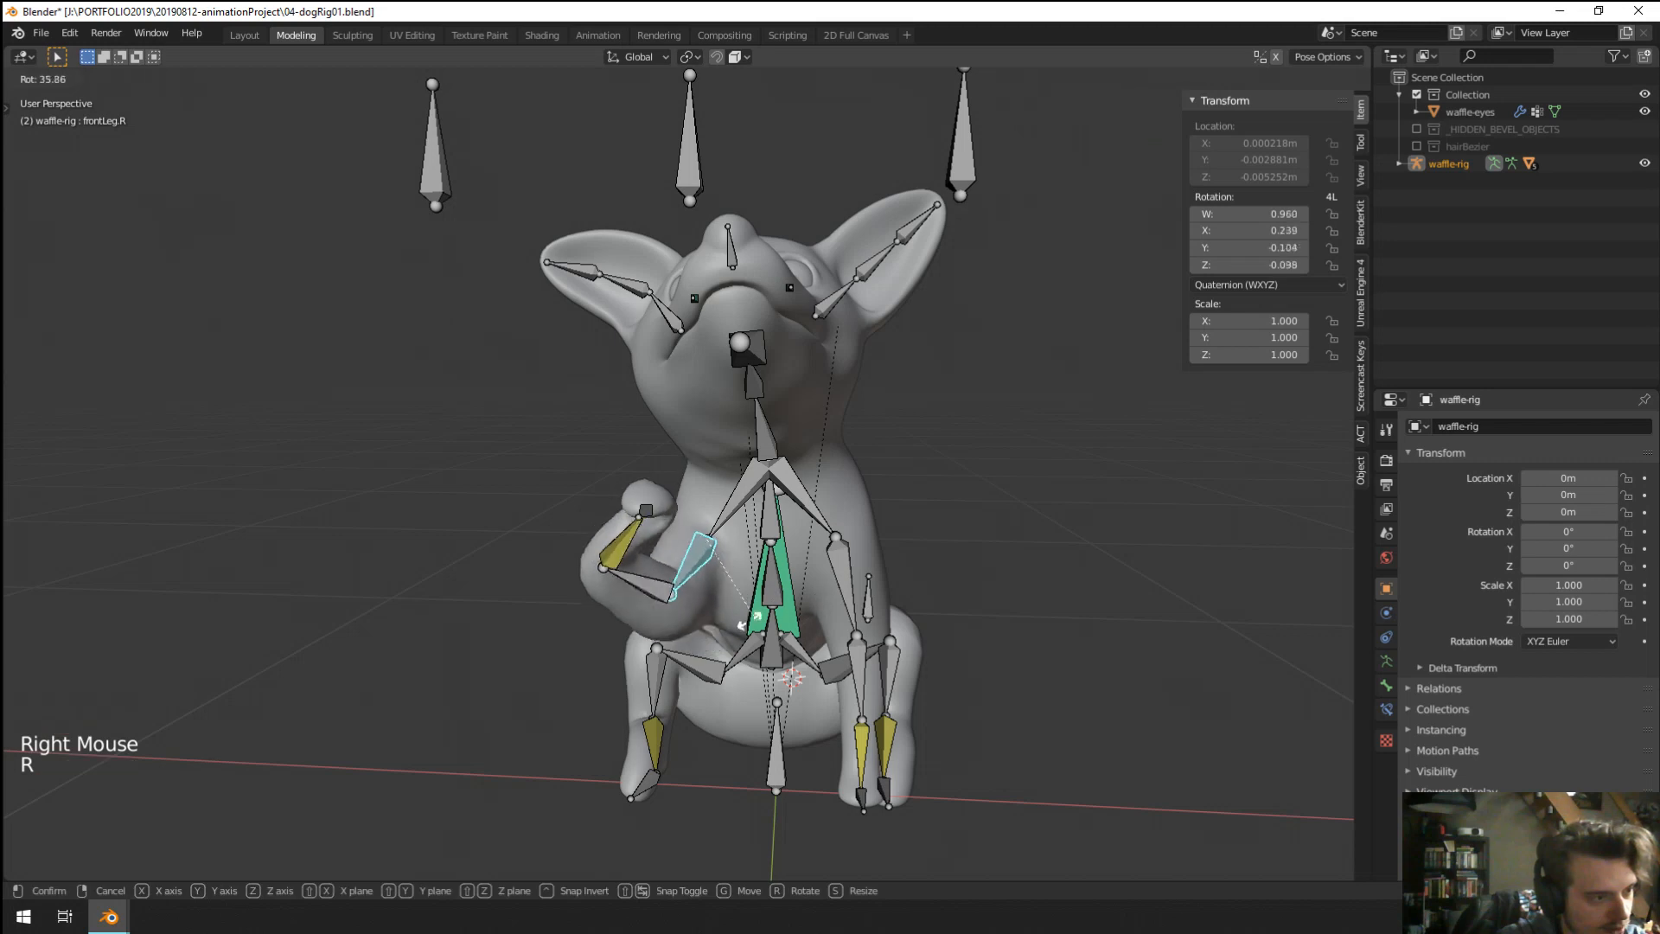
click(768, 618)
Clear the rotations of the frontShin.R and frontPaw.R bones.
right_click(626, 580)
key(r)
right_click(687, 581)
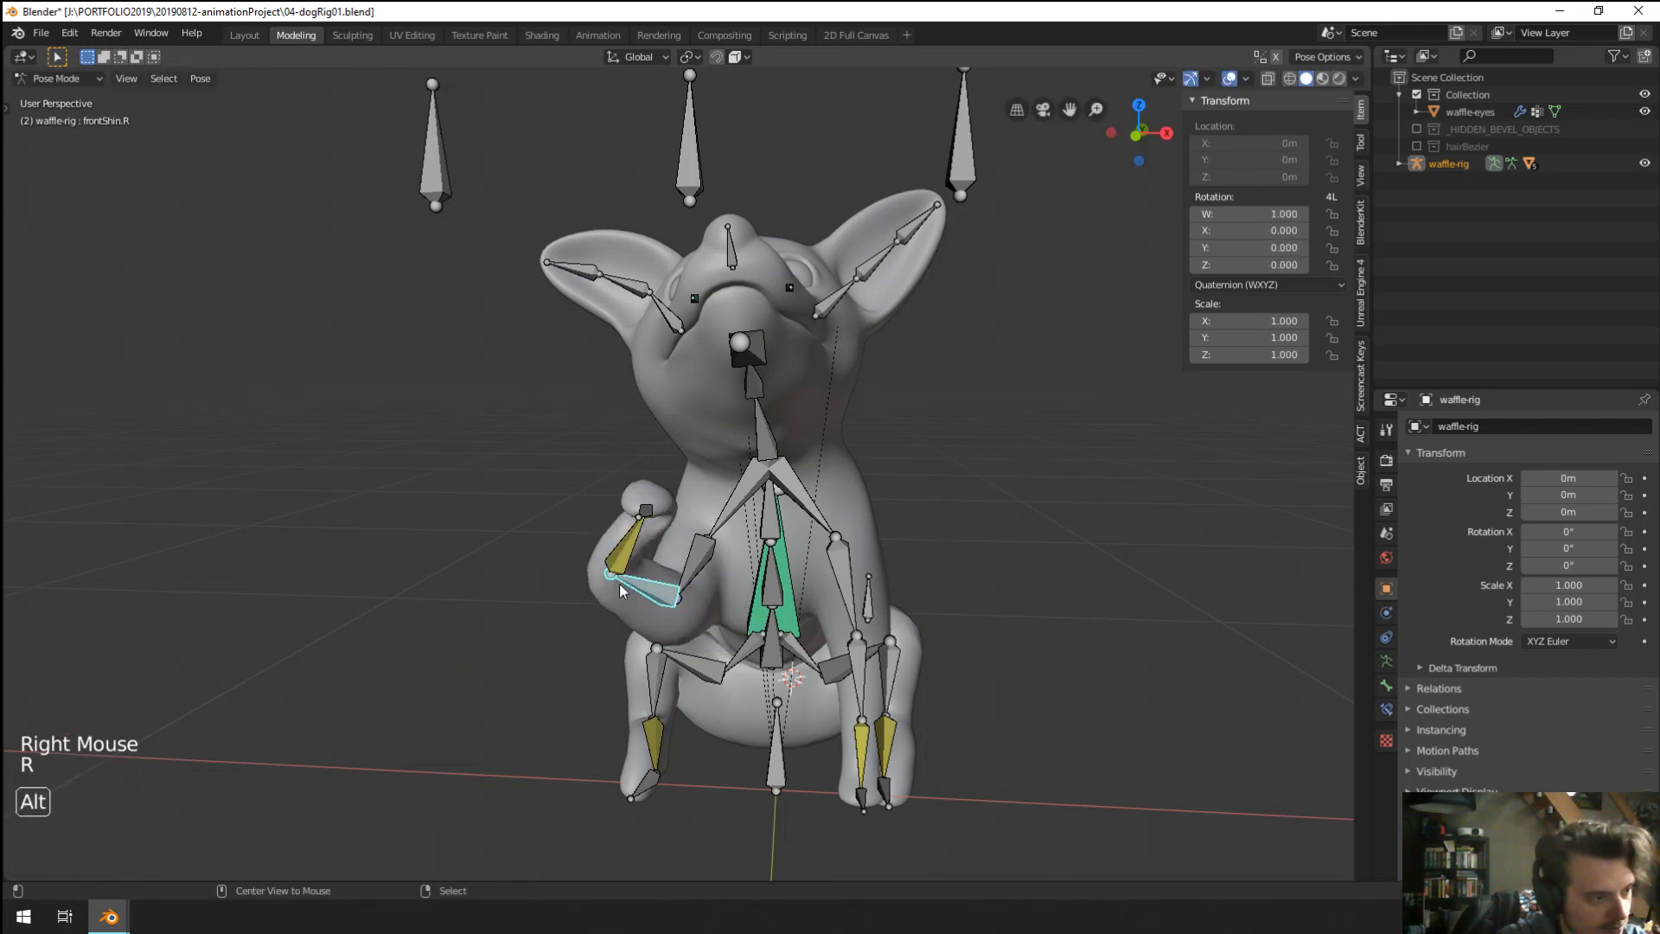
key(alt+r)
right_click(653, 566)
key(alt+r)
right_click(776, 615)
Lower frontToes.R in side view and rotate frontPaw.R to X -64.2°, Y 11.8°, Z 19.1°.
middle_drag(776, 616, 875, 620)
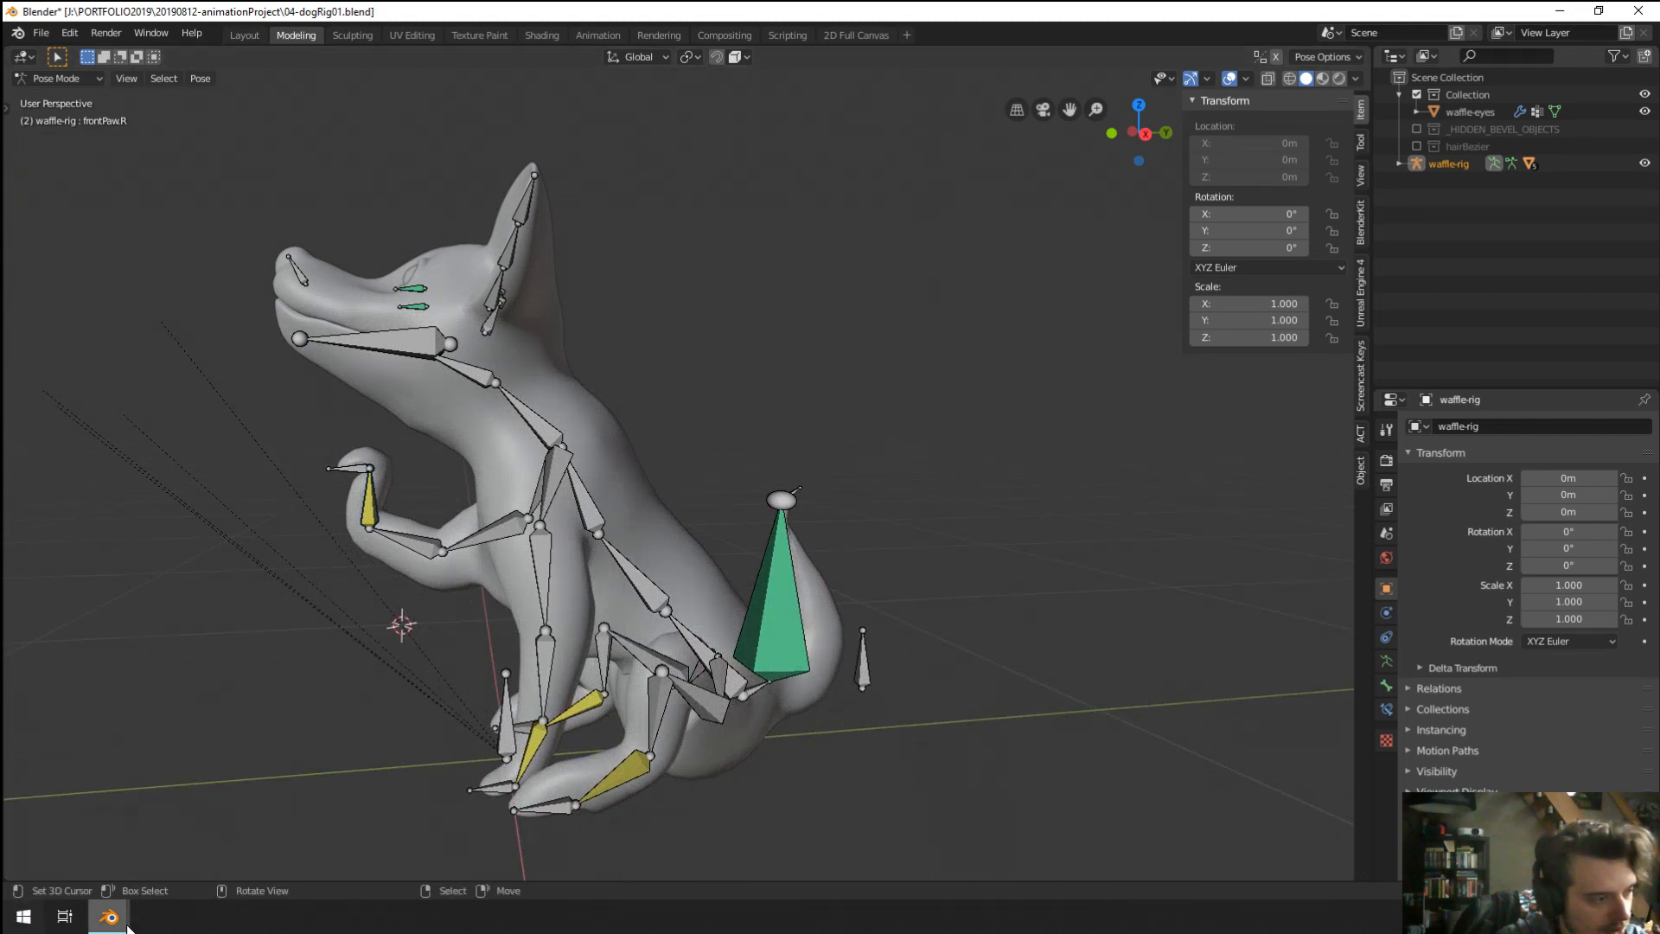
right_click(354, 472)
key(r)
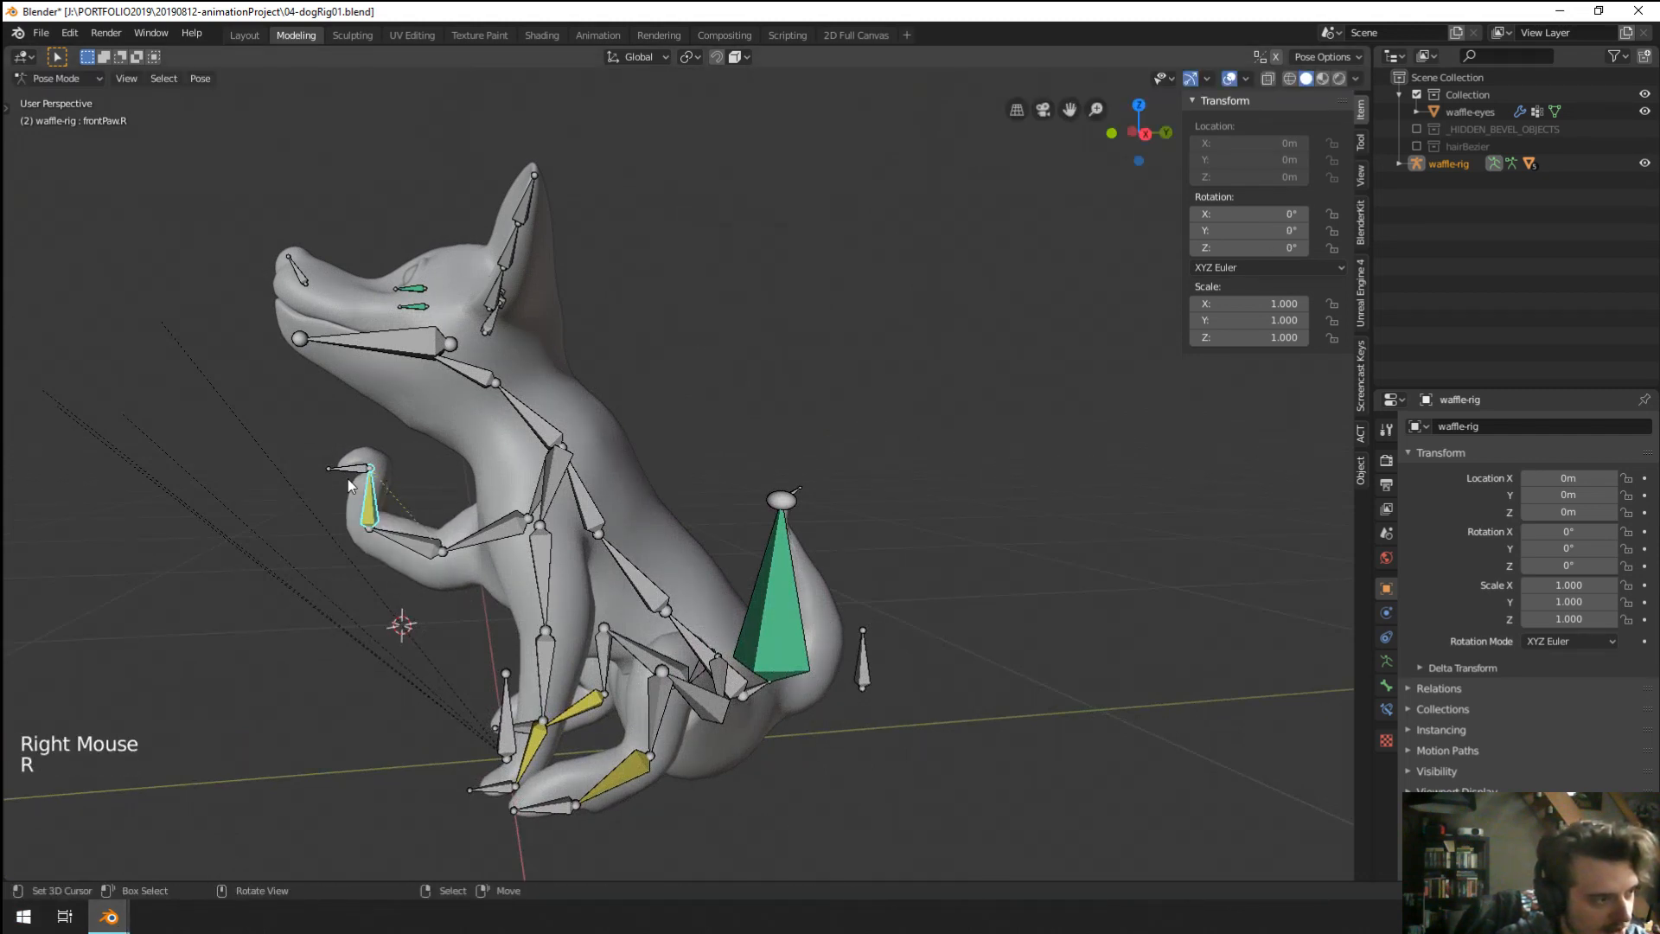
right_click(355, 484)
key(g)
click(323, 611)
right_click(389, 599)
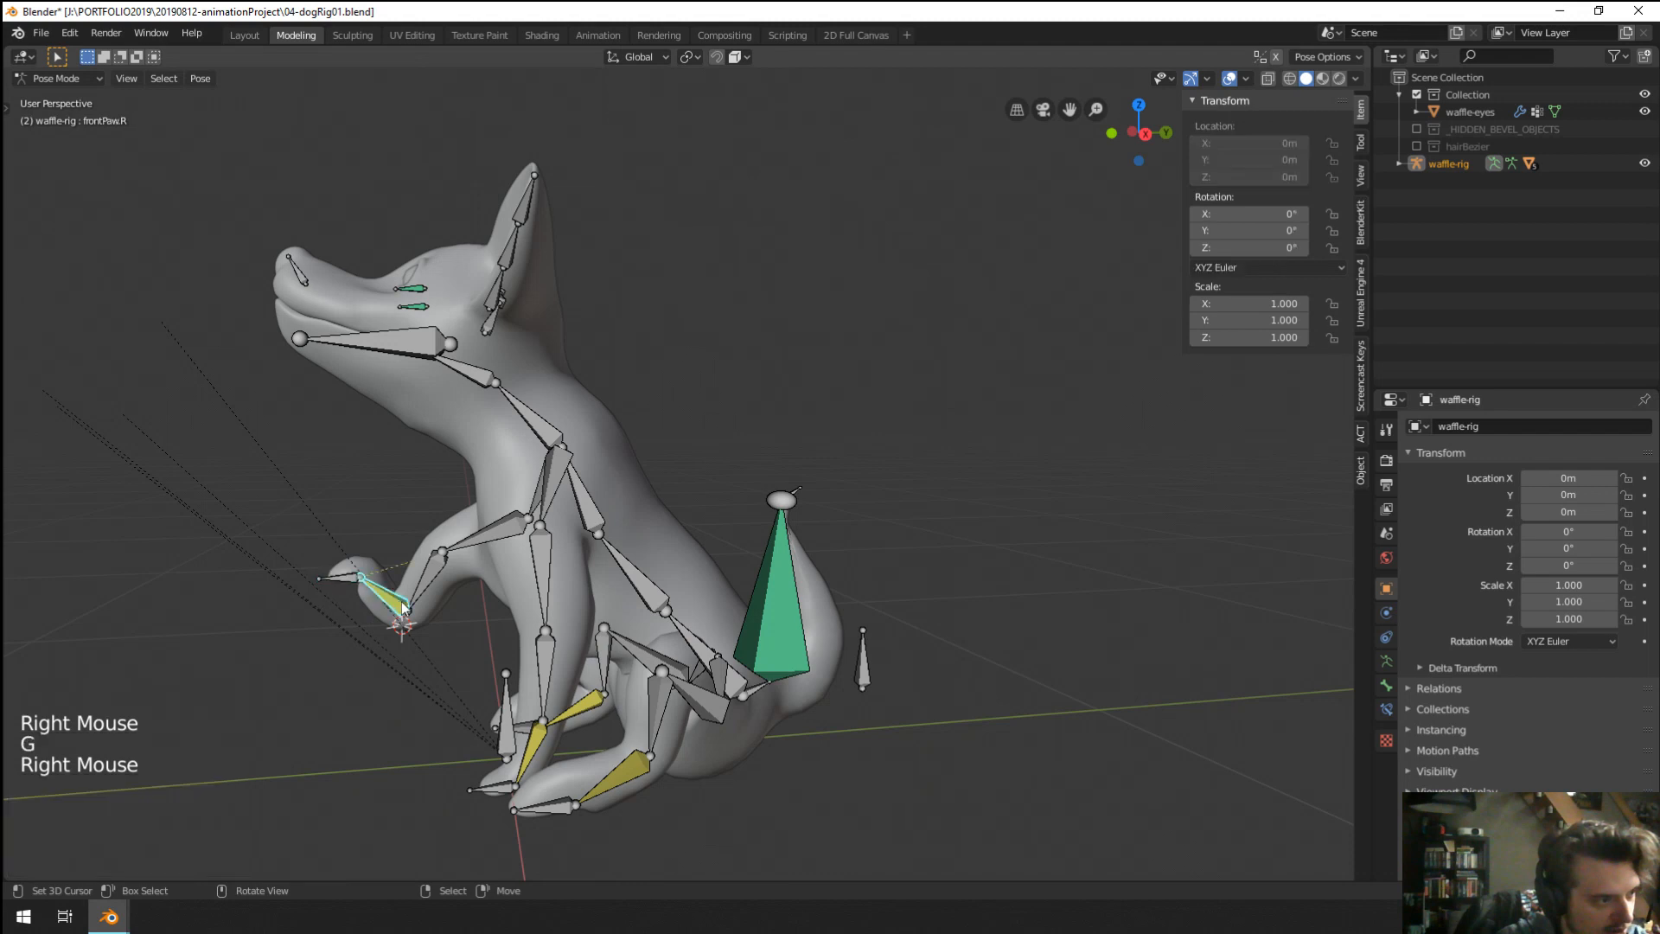
key(r)
click(141, 384)
Rotate frontToes.R by -68.2° so the toes hang down, and move it slightly upward and forward.
middle_drag(160, 398, 389, 554)
right_click(375, 615)
middle_drag(373, 614, 363, 596)
key(r)
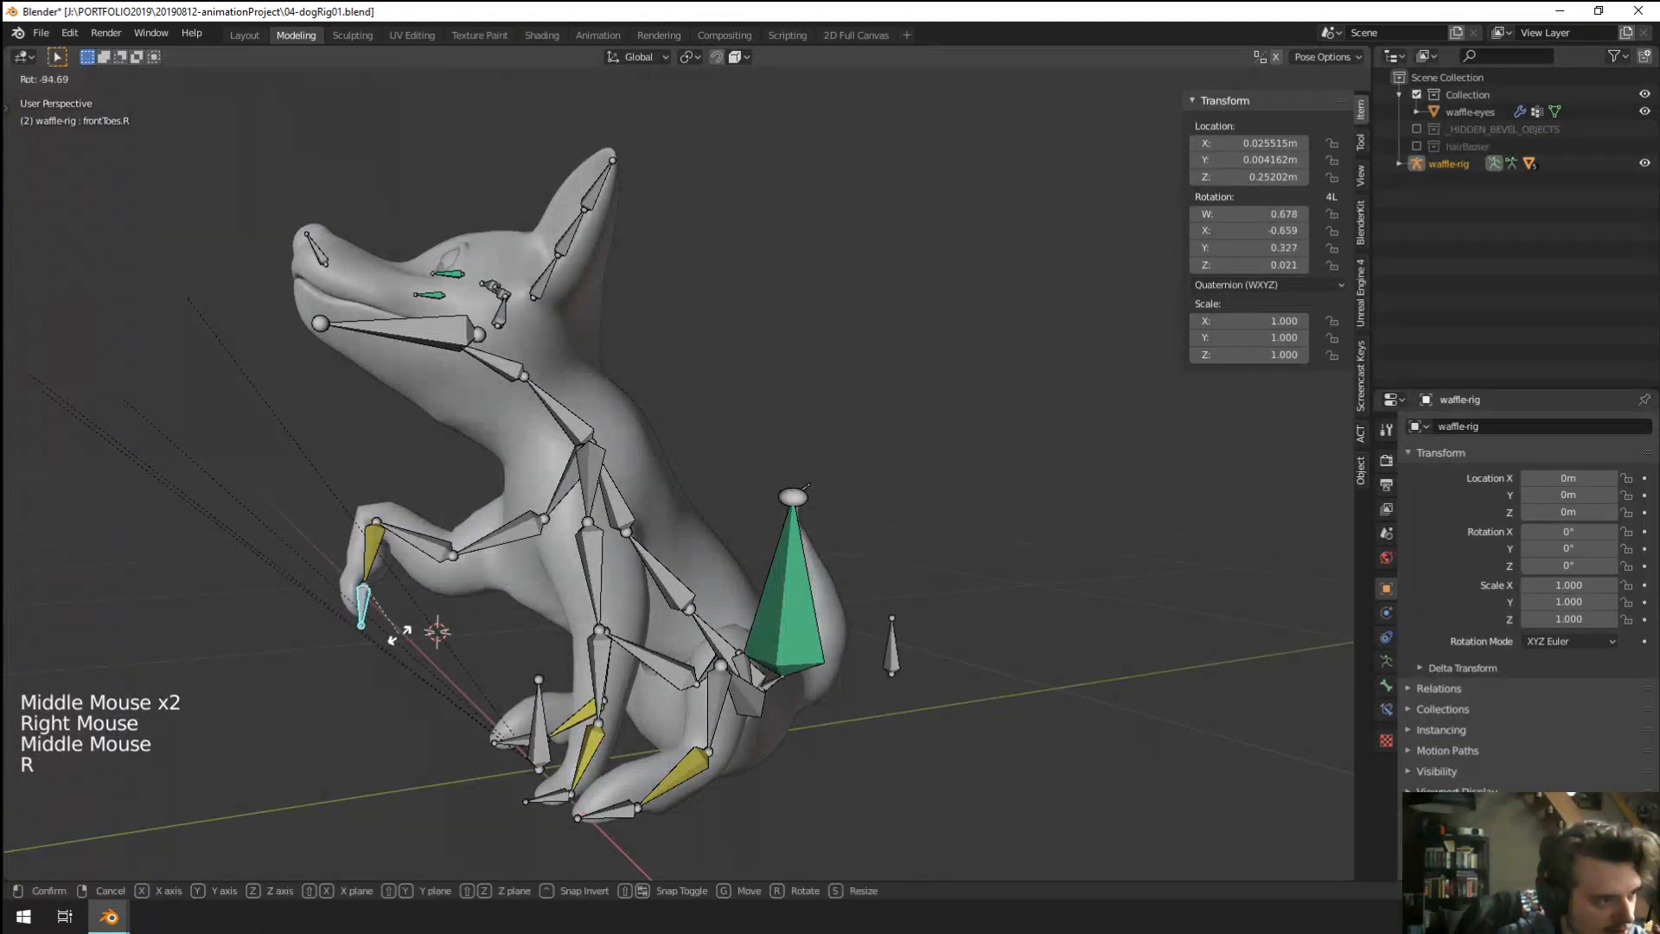
click(365, 572)
key(g)
key(g)
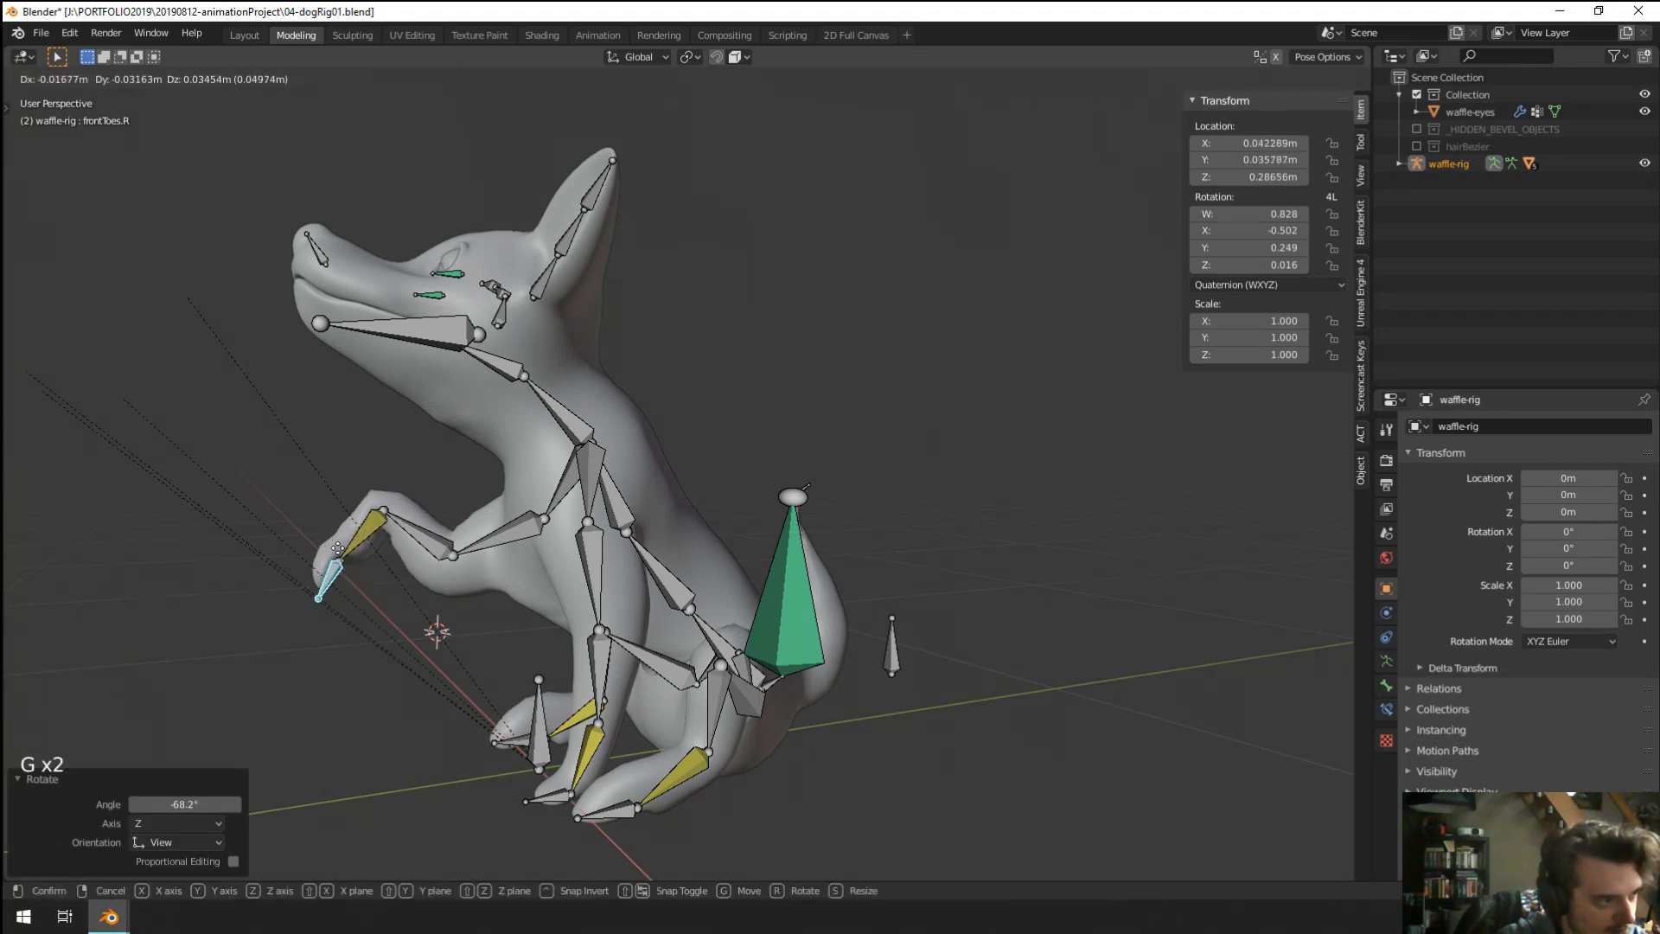
right_click(370, 548)
Check the sitting pose in wireframe and solid shading, and examine the deformation from several sides with overlays hidden.
mouse_move(372, 549)
middle_down()
mouse_move(671, 537)
mouse_move(879, 610)
middle_up()
key(z)
click(747, 559)
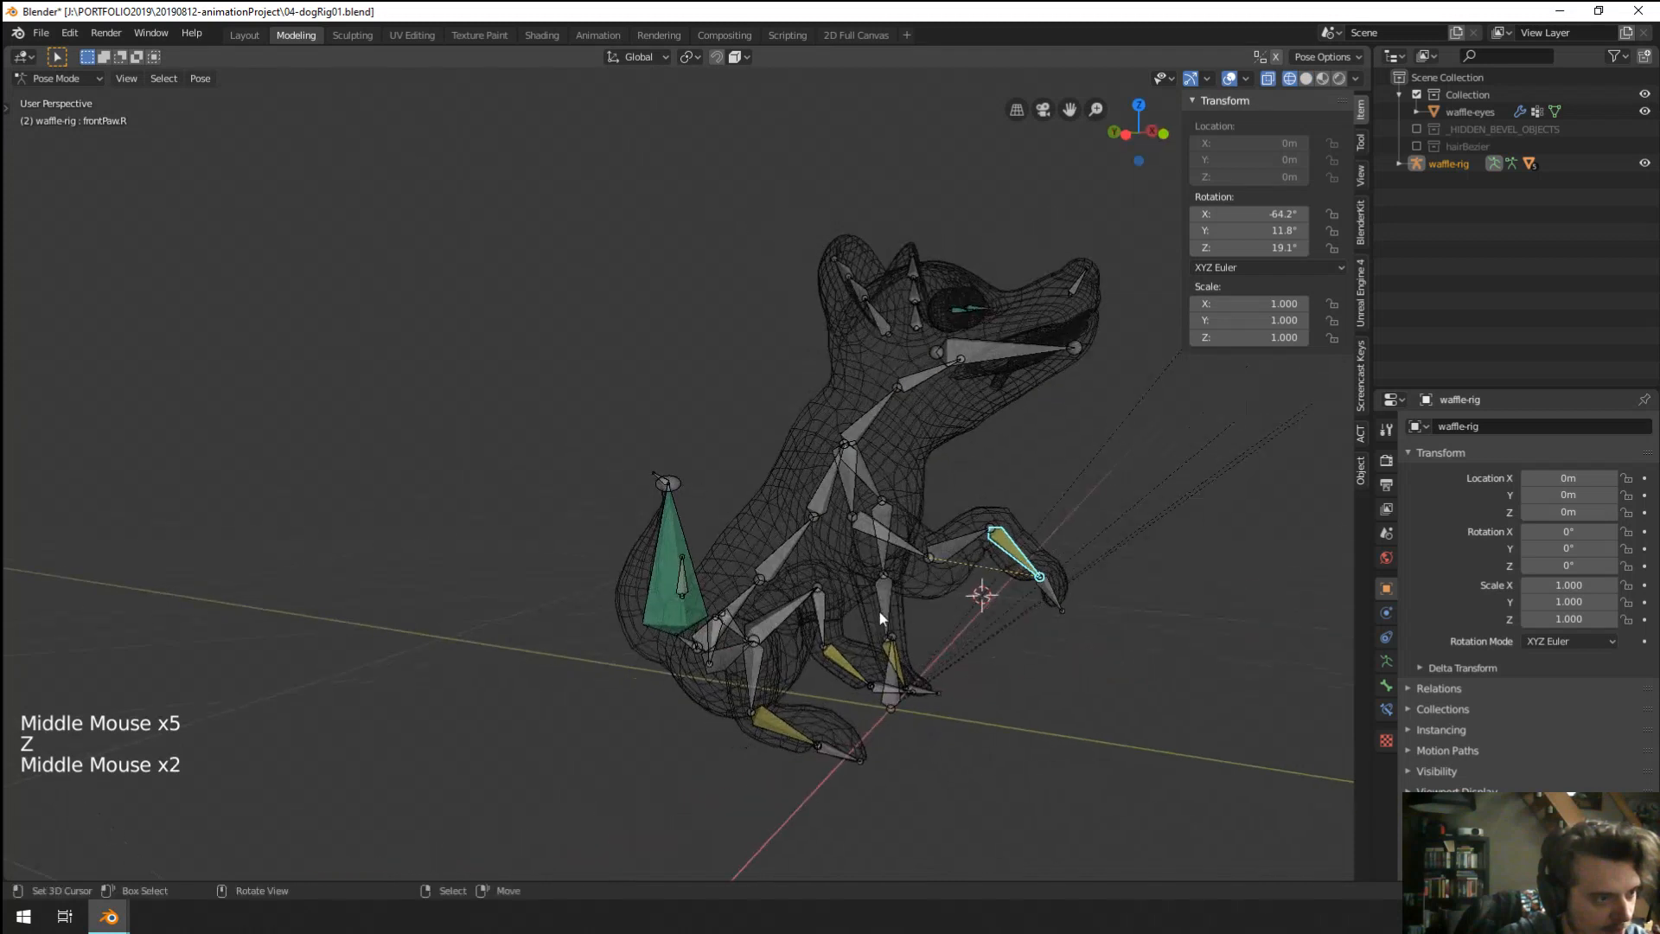
key(z)
click(1044, 590)
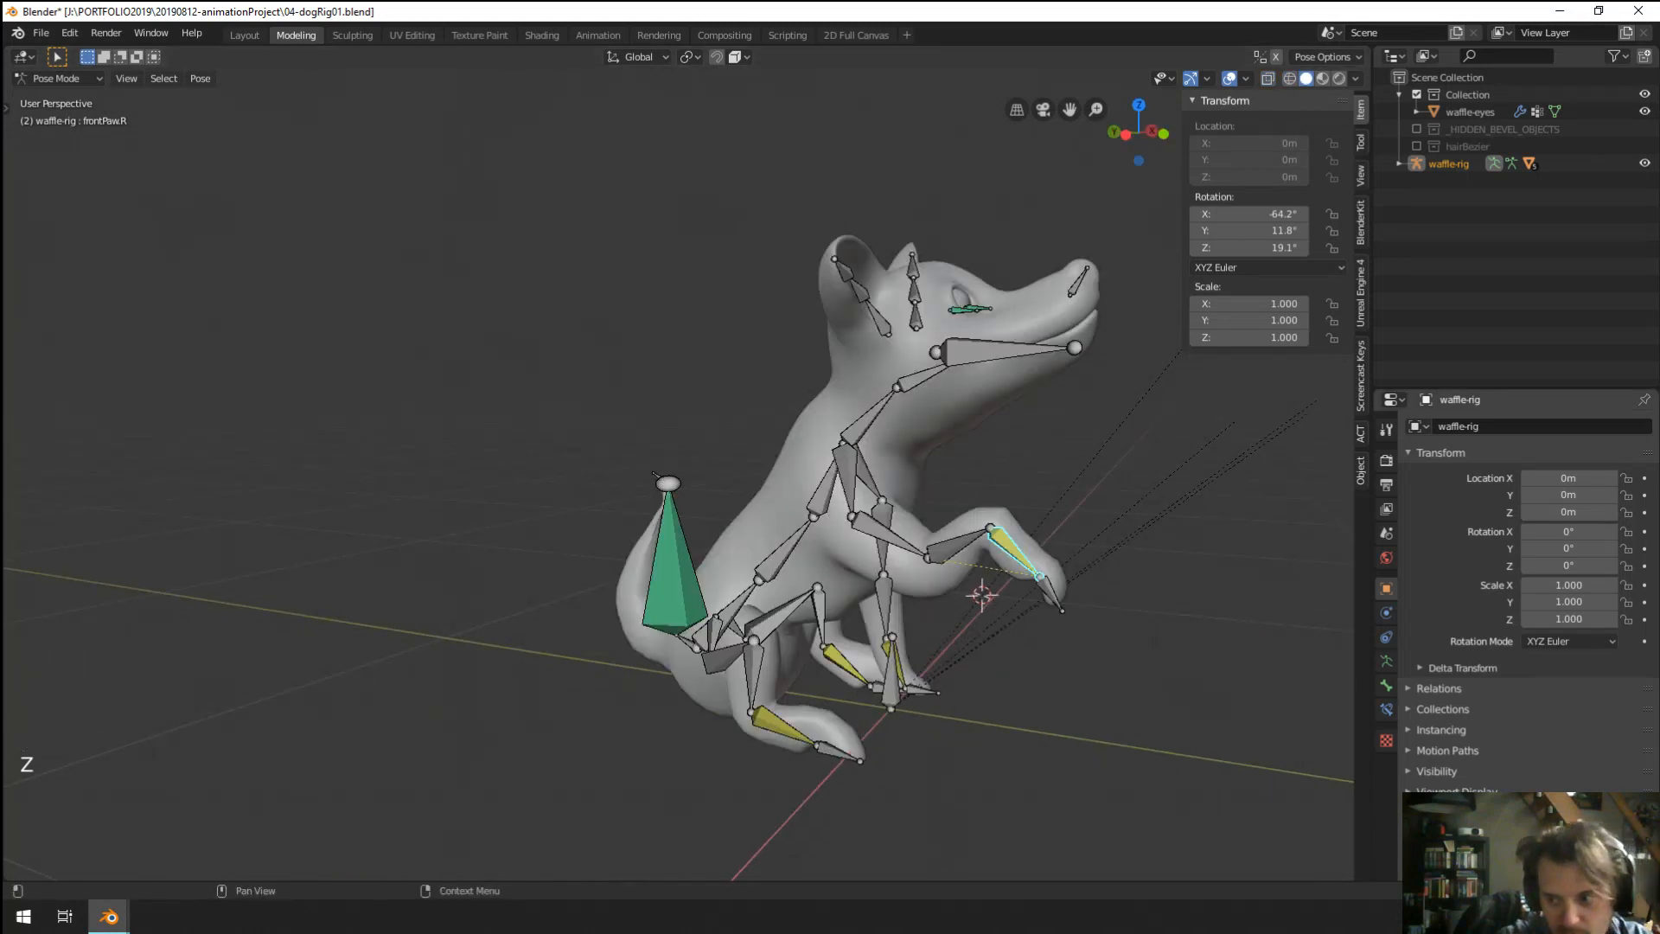
click(1229, 78)
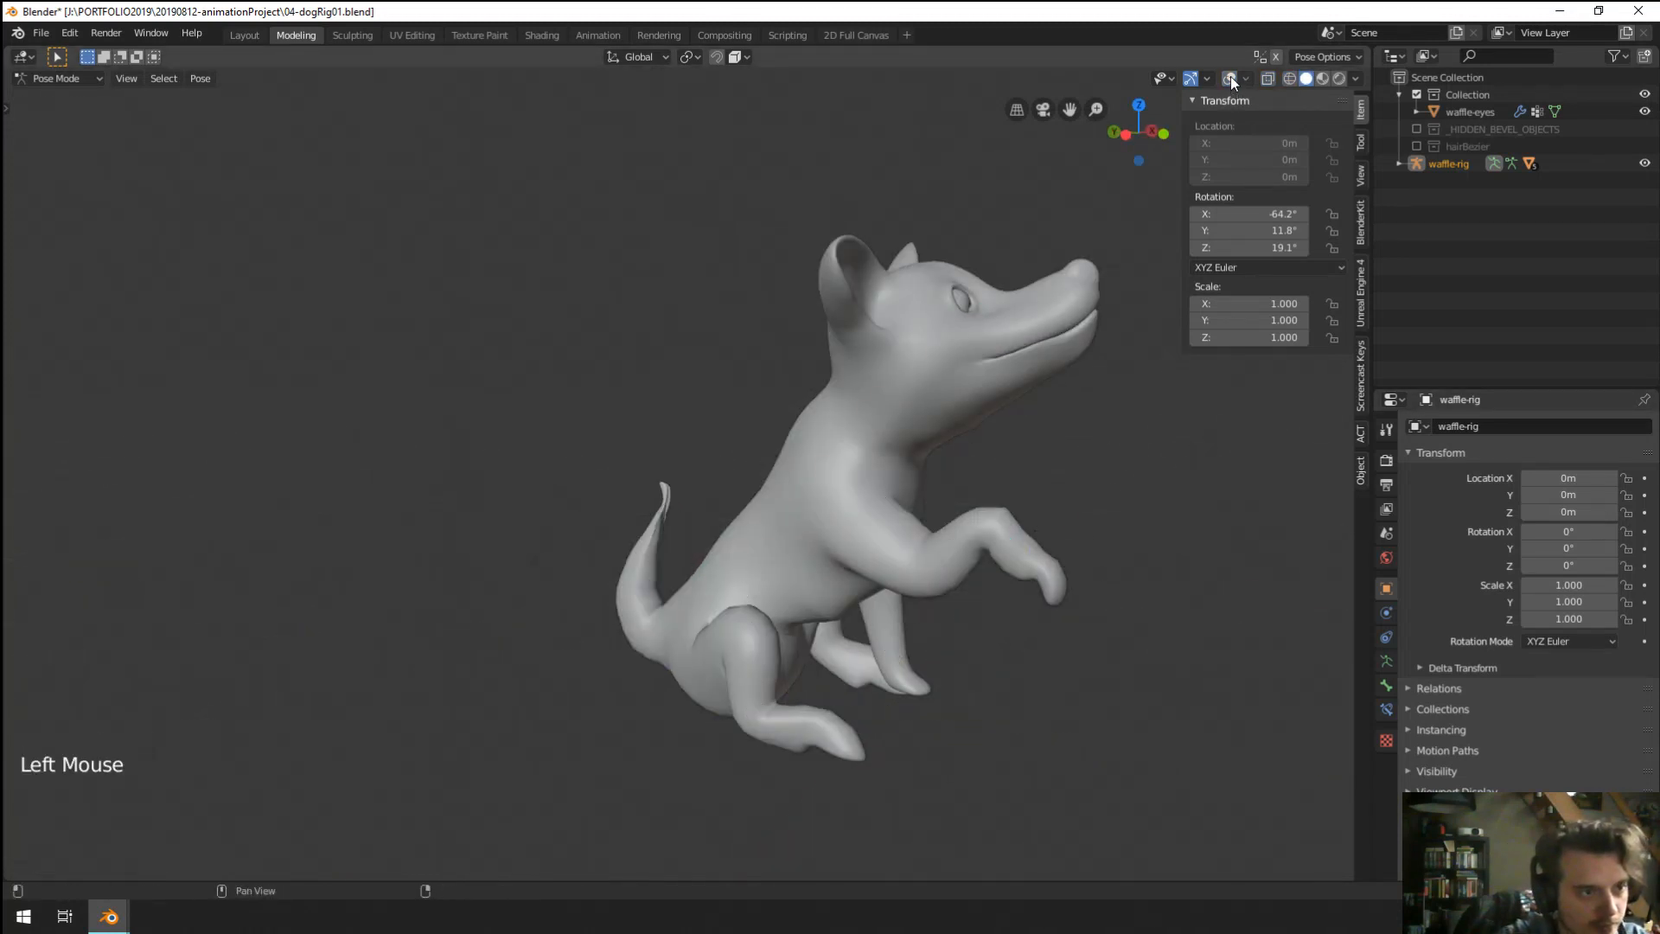
middle_drag(1020, 519, 989, 687)
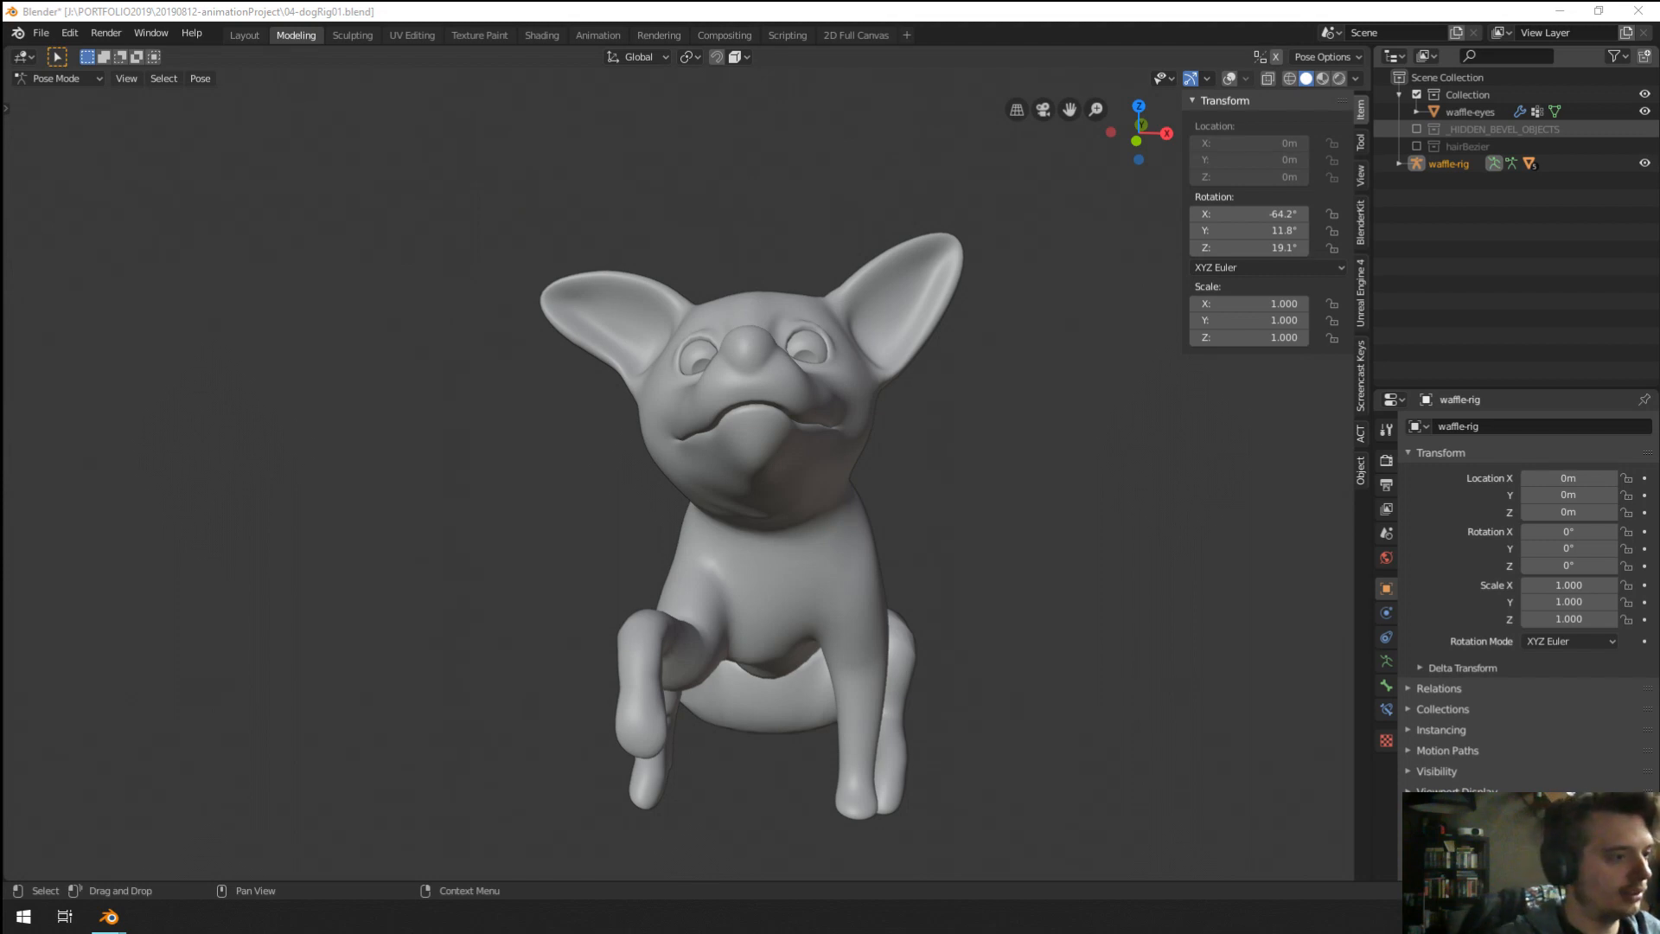
middle_drag(619, 698, 811, 633)
scroll(811, 632, up, 2)
scroll(996, 370, down, 2)
middle_drag(996, 370, 797, 536)
key(shift)
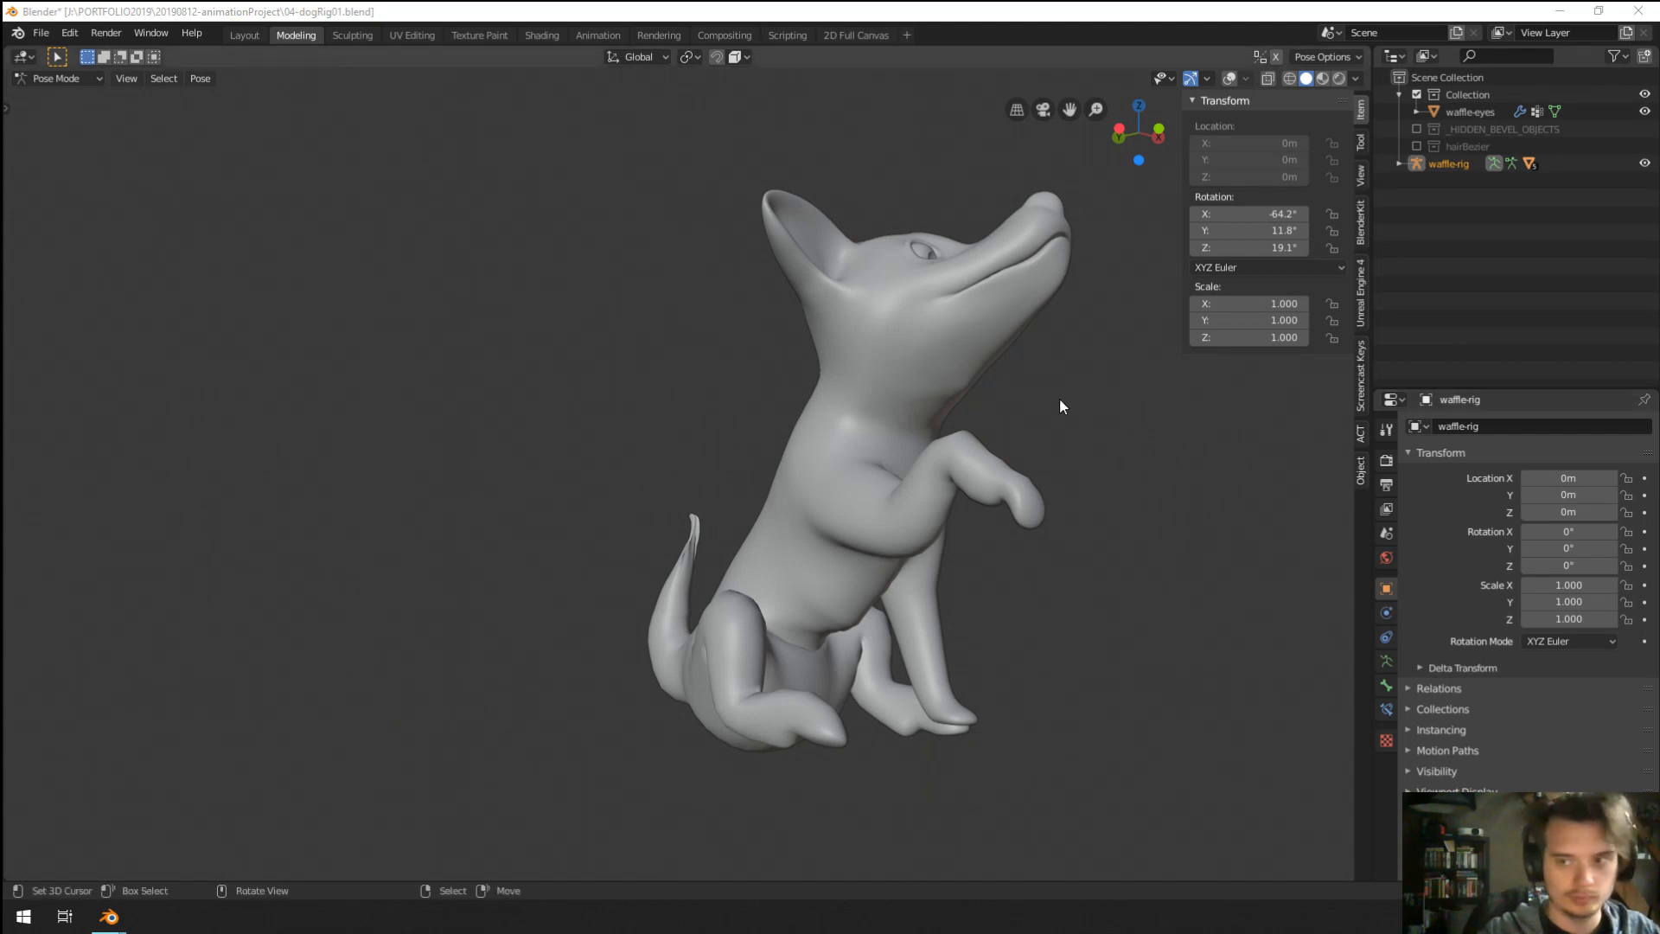
right_click(906, 495)
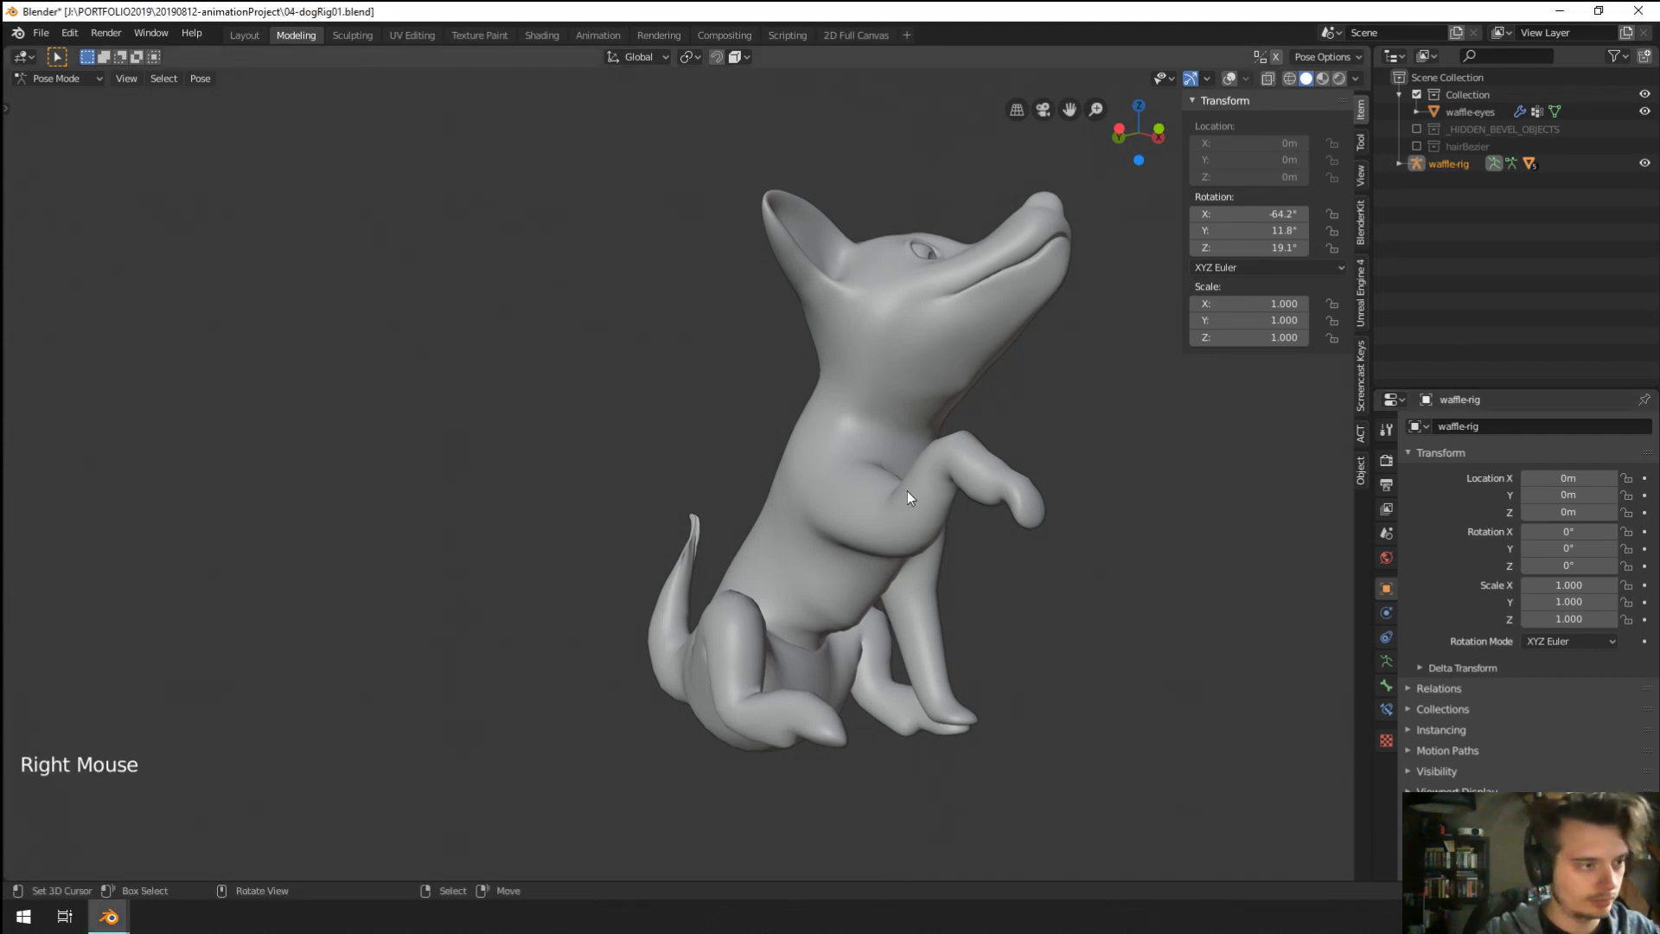
Show the overlays again, select all bones and clear their rotation, location and scale to restore the rest pose.
click(1229, 78)
middle_drag(952, 346, 519, 437)
key(a)
key(alt+r)
key(alt+g)
key(alt+s)
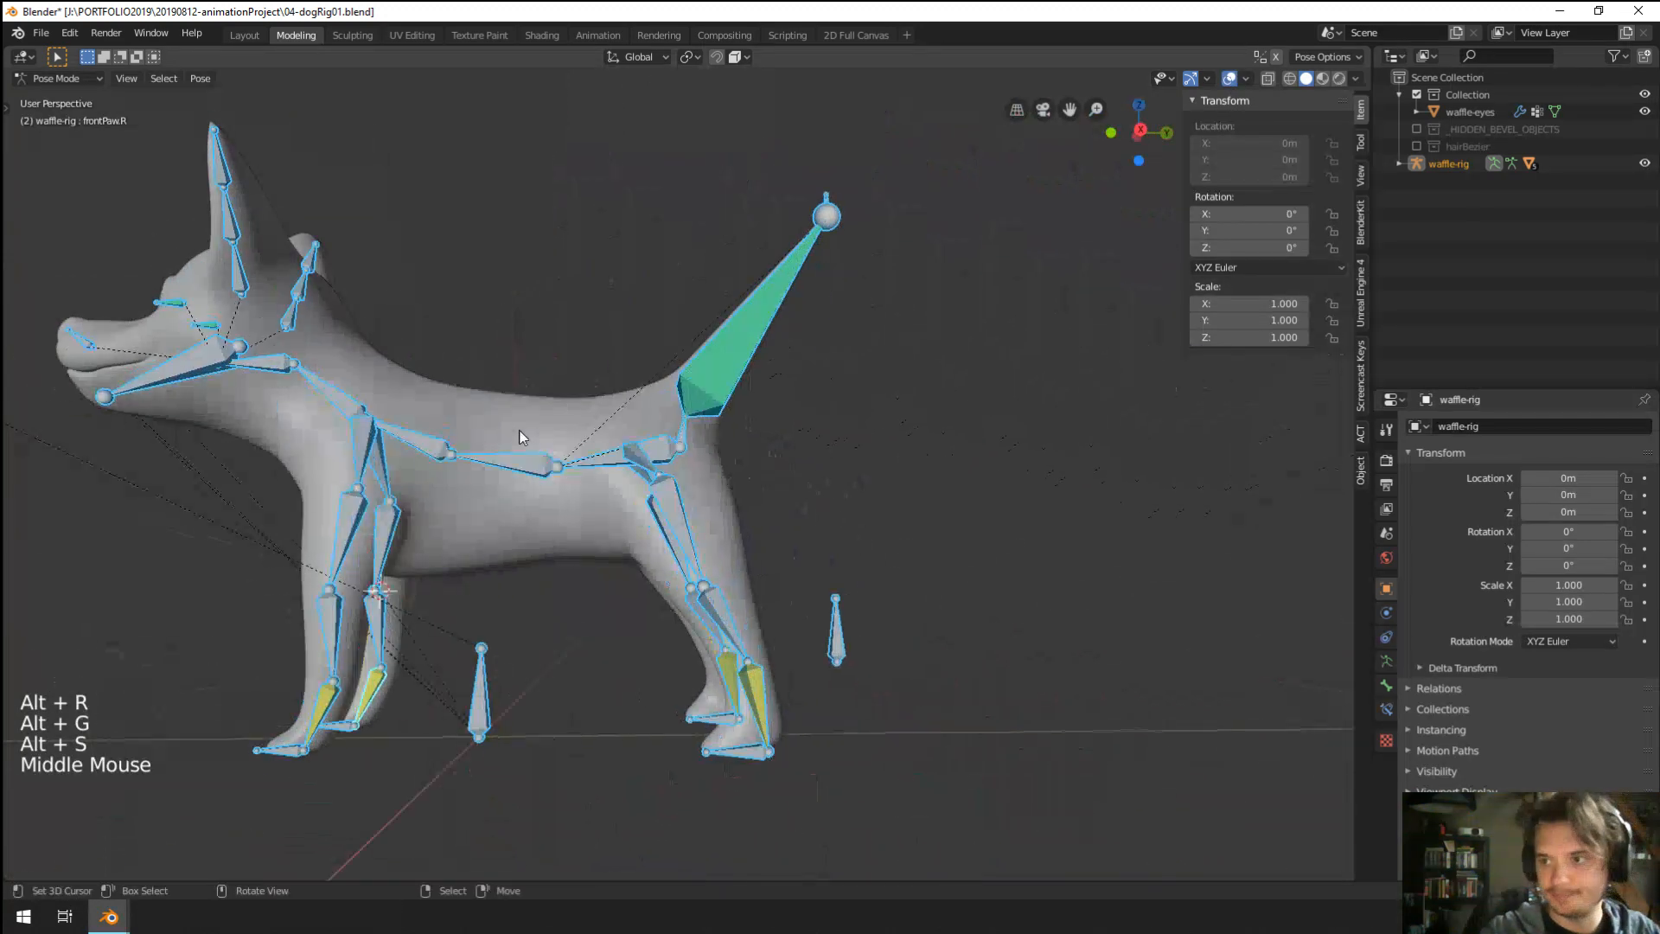
Move frontToes.L about 0.05 m forward along the global Y axis to step the left front leg forward.
middle_drag(689, 580, 787, 588)
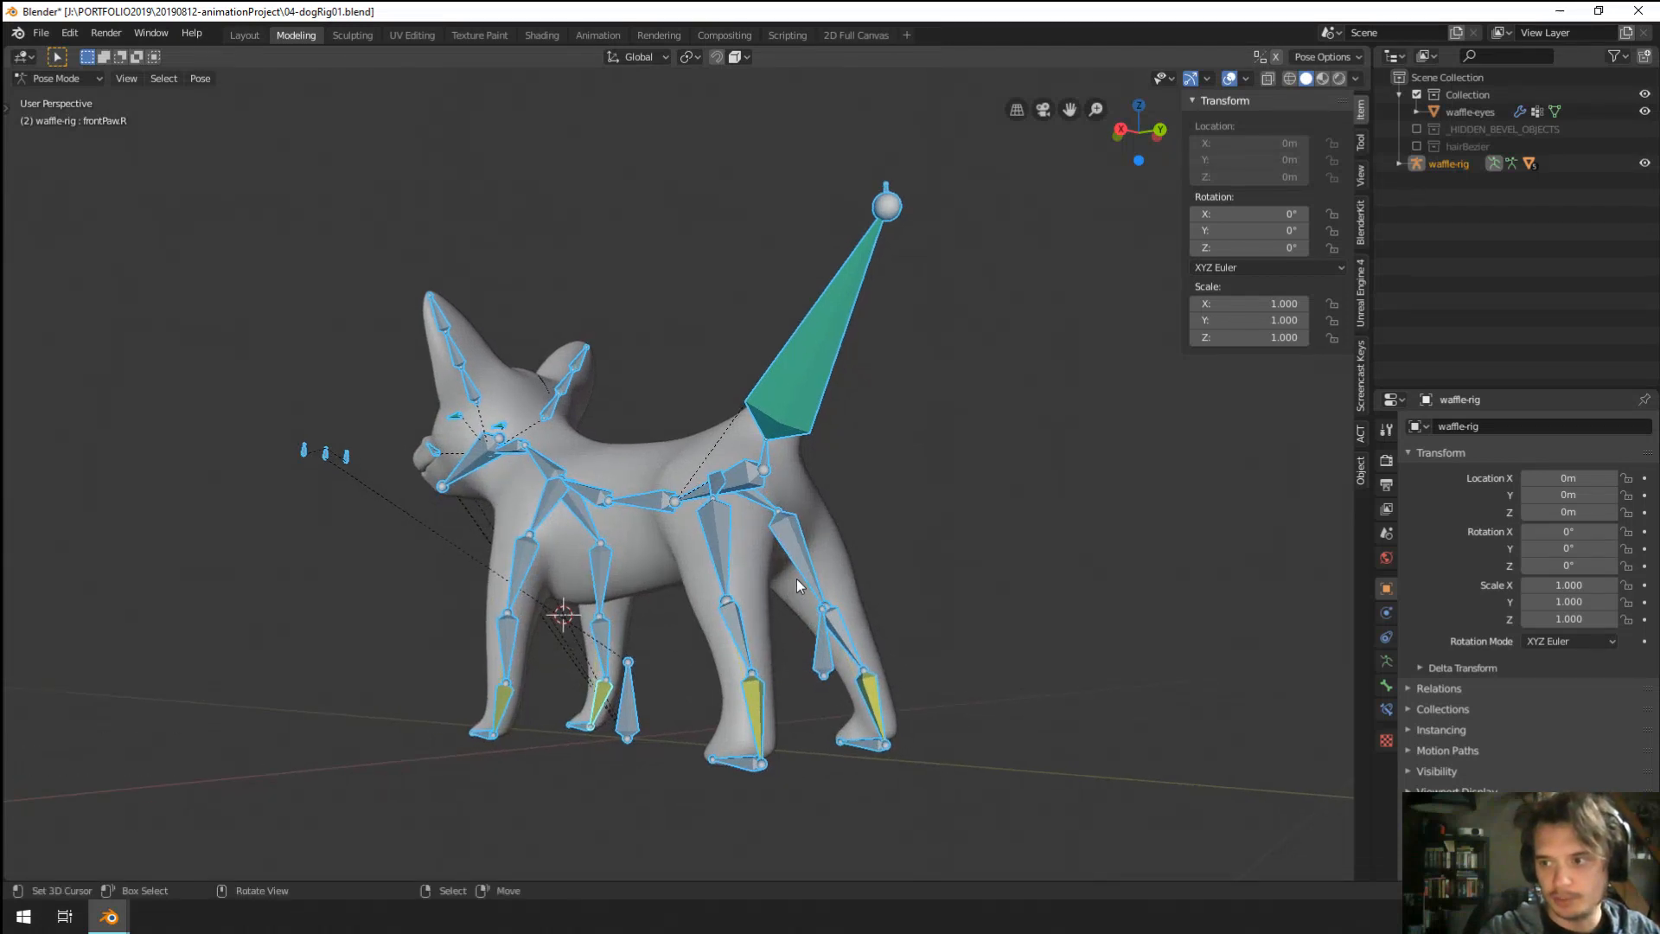
right_click(489, 735)
middle_drag(490, 735, 575, 759)
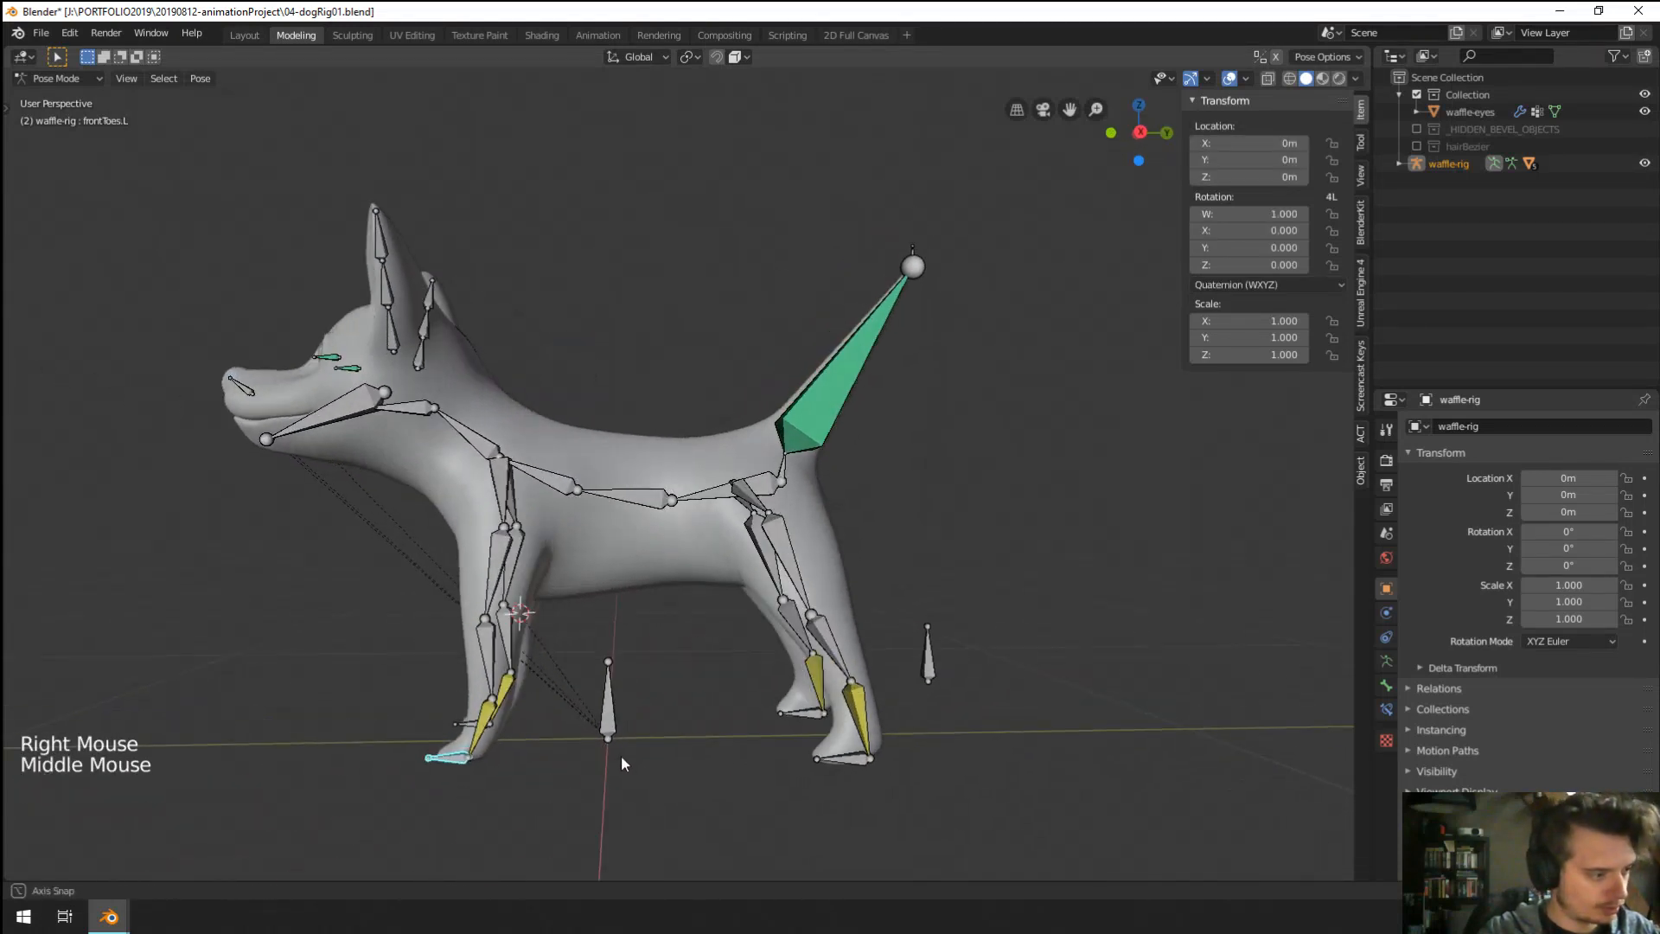
key(g)
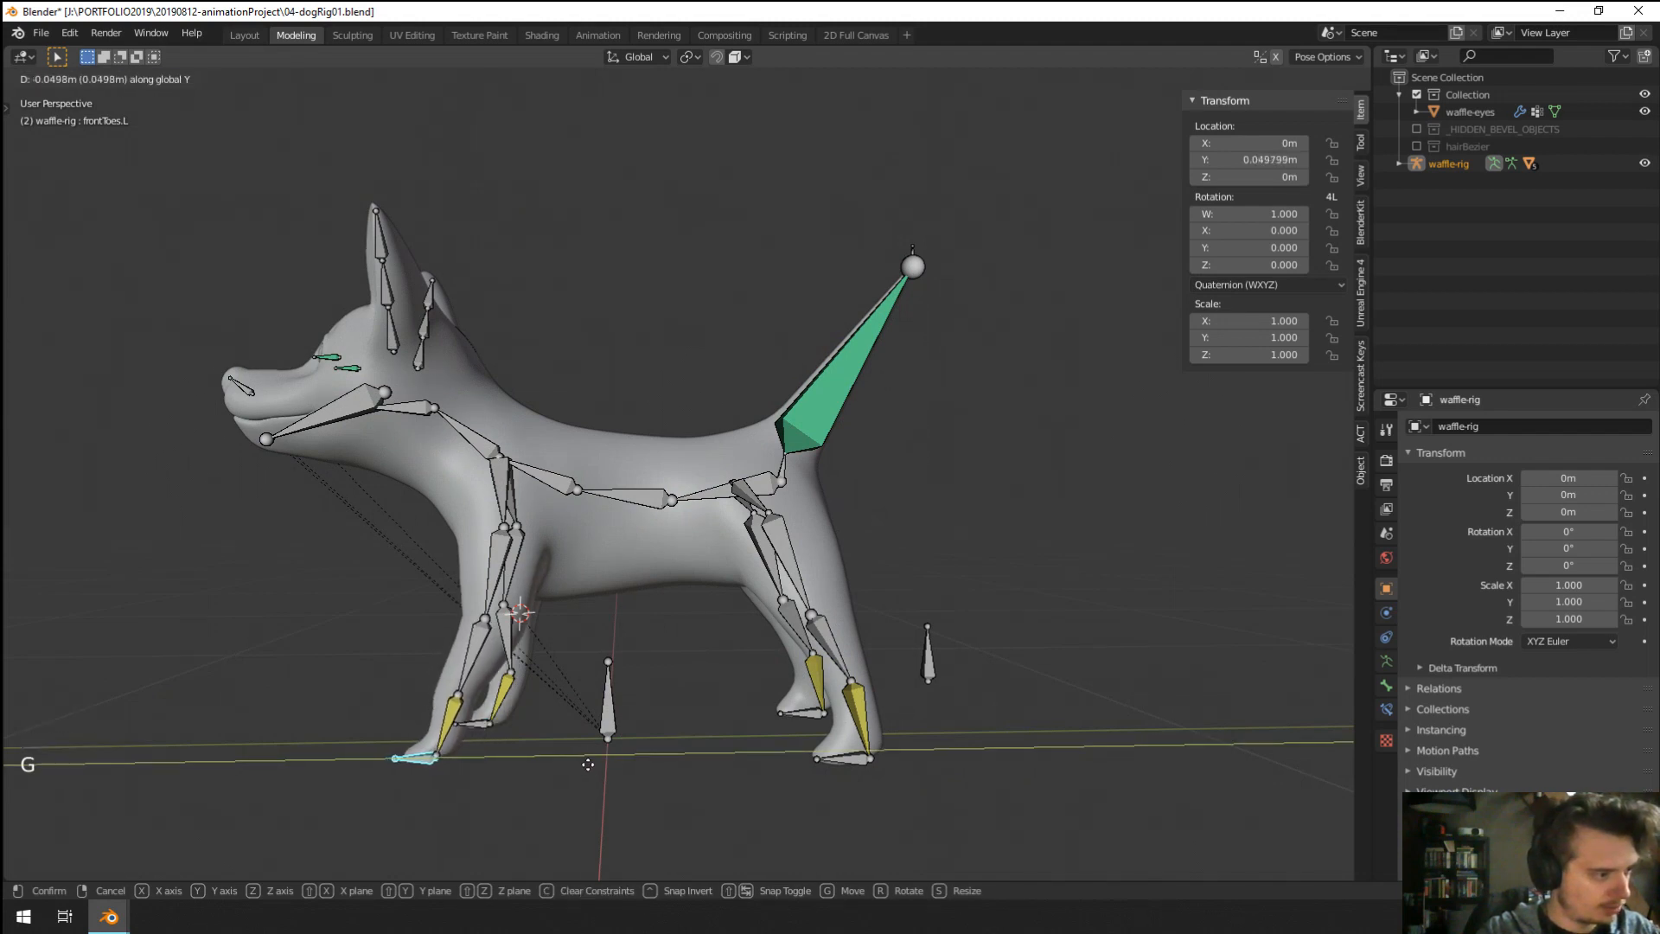
click(581, 762)
Lift frontToes.R backward, rotate it by -158° in side view, and shift it by about 0.004, 0.023, 0.052 m.
right_click(485, 726)
key(g)
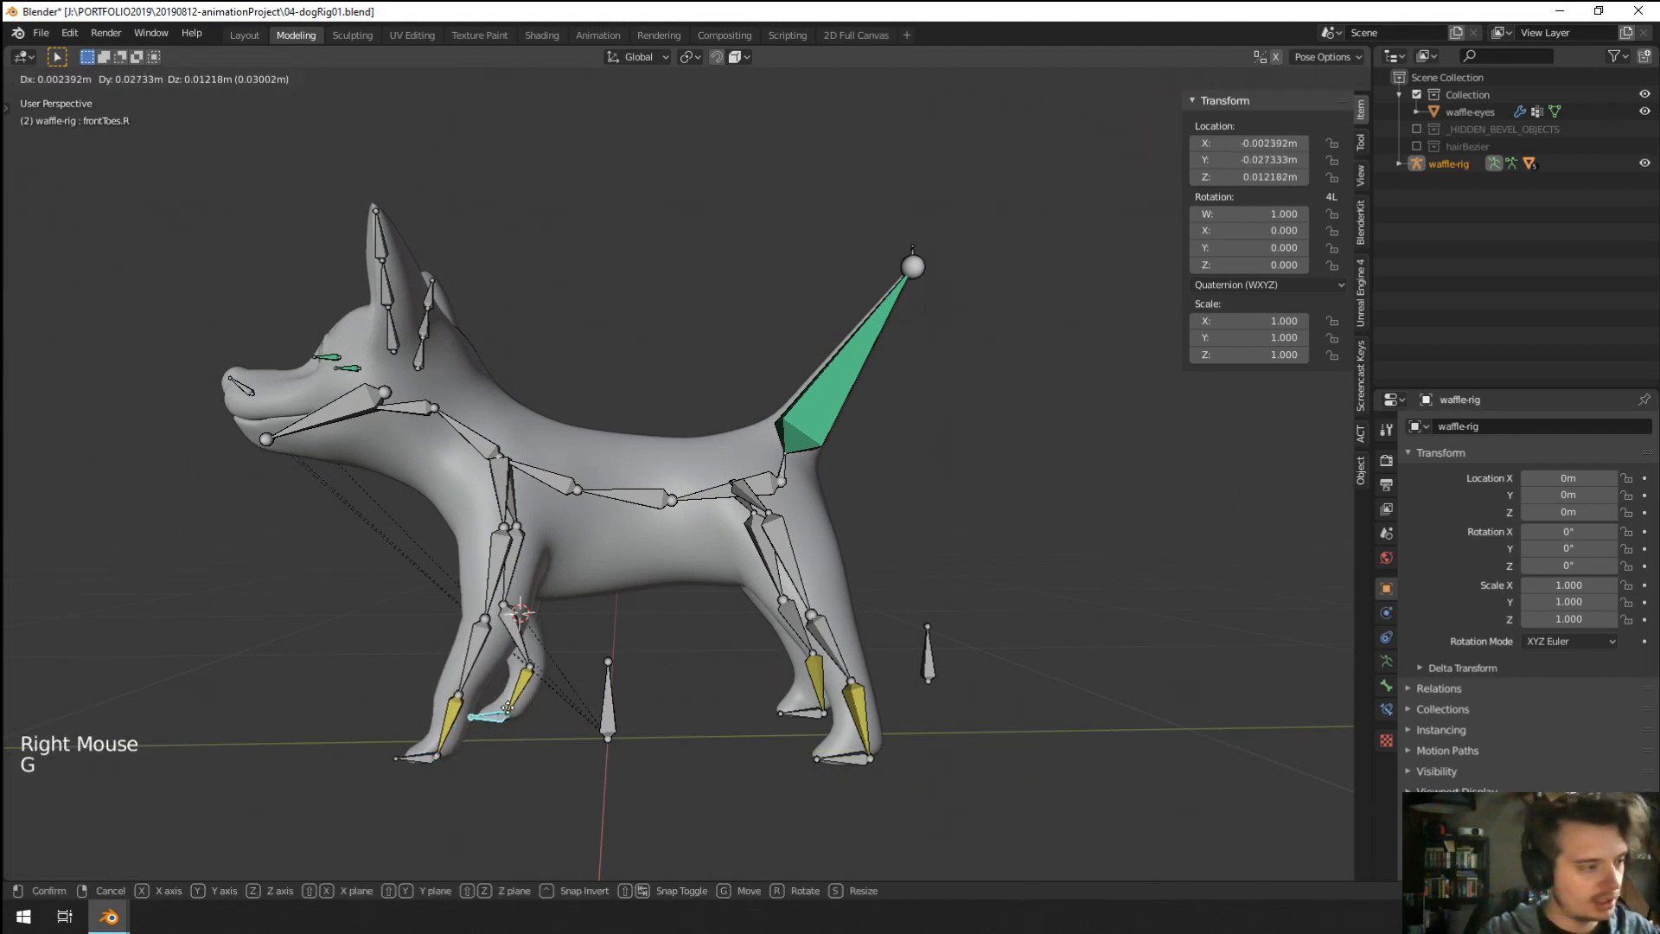
click(553, 692)
key(r)
click(483, 659)
key(g)
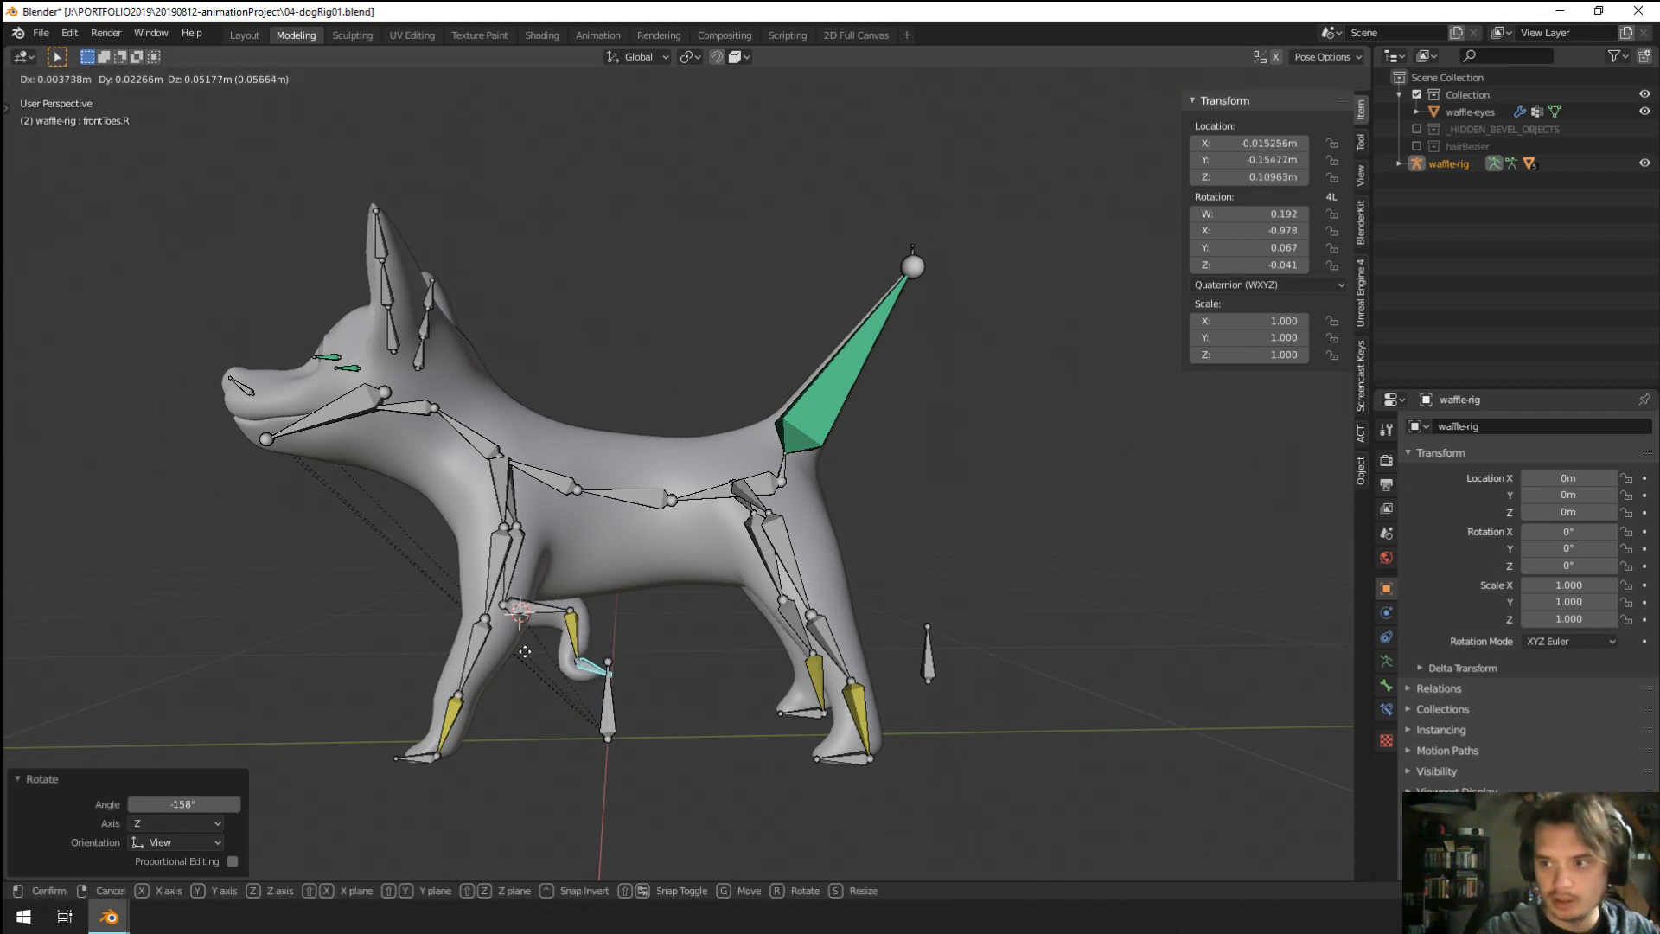
click(525, 651)
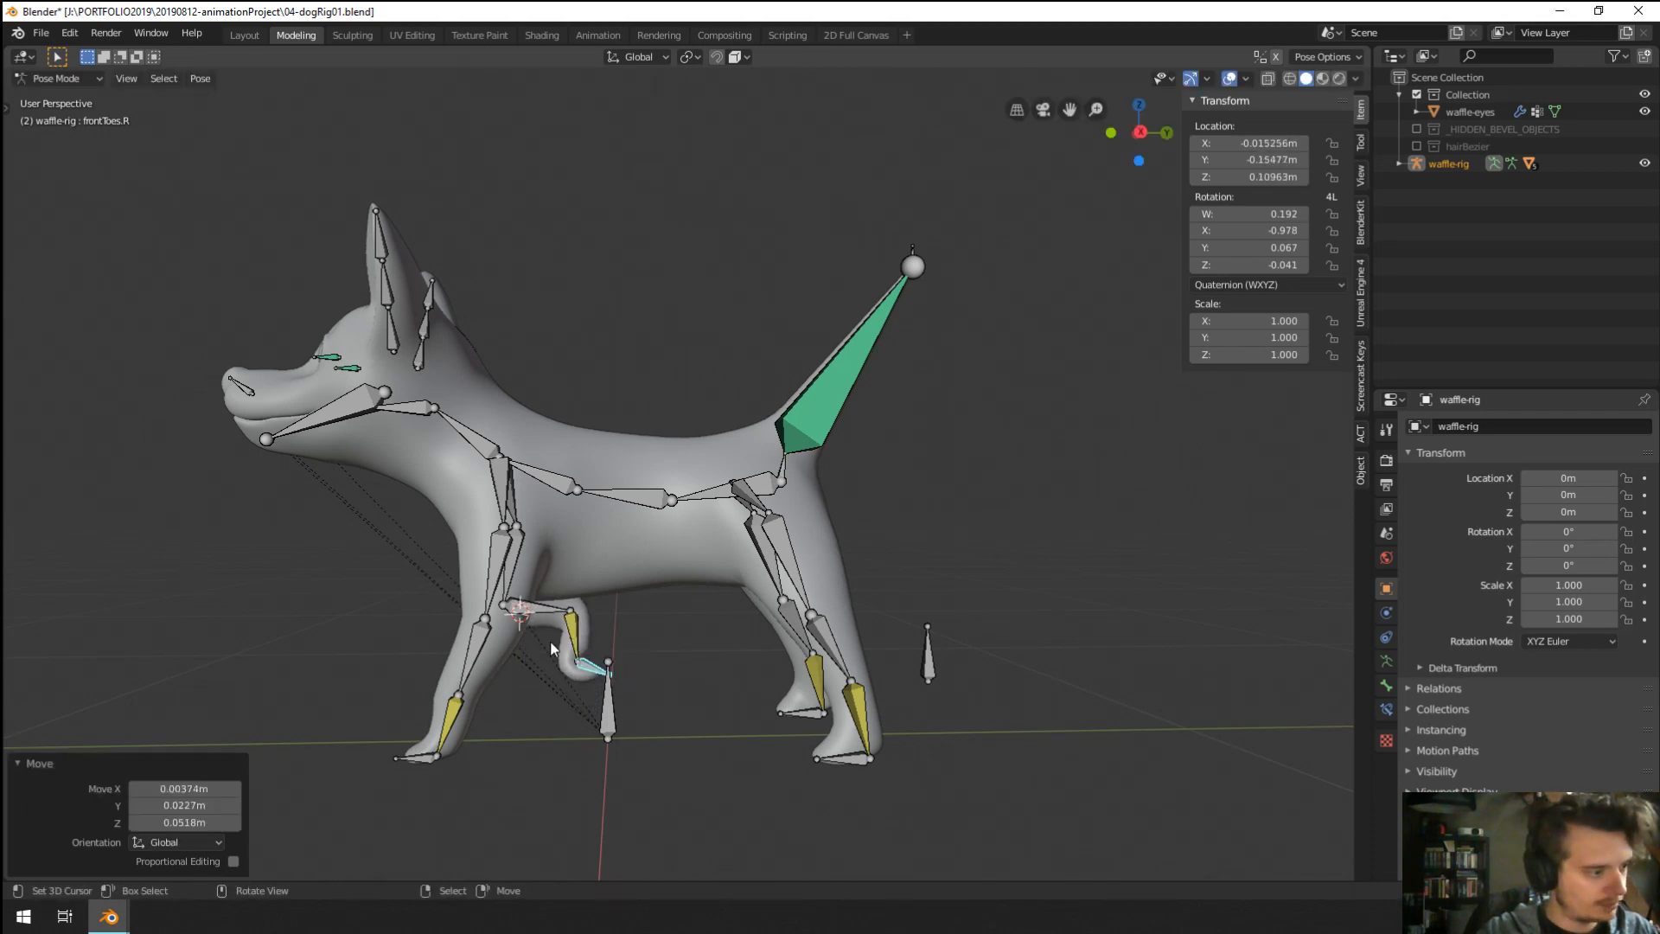
Rotate the frontPaw.R bone to fold the lifted right front paw, adjusting it from a second view angle.
right_click(569, 638)
key(r)
click(495, 614)
middle_drag(495, 614, 497, 687)
key(r)
click(692, 715)
Rotate frontLeg.R to set the lifted leg's elbow and rotate frontPaw.R by about 18° to fold the paw back.
right_click(471, 577)
right_click(507, 562)
key(r)
middle_drag(507, 562, 572, 642)
right_click(538, 567)
key(r)
click(553, 583)
right_click(573, 646)
key(r)
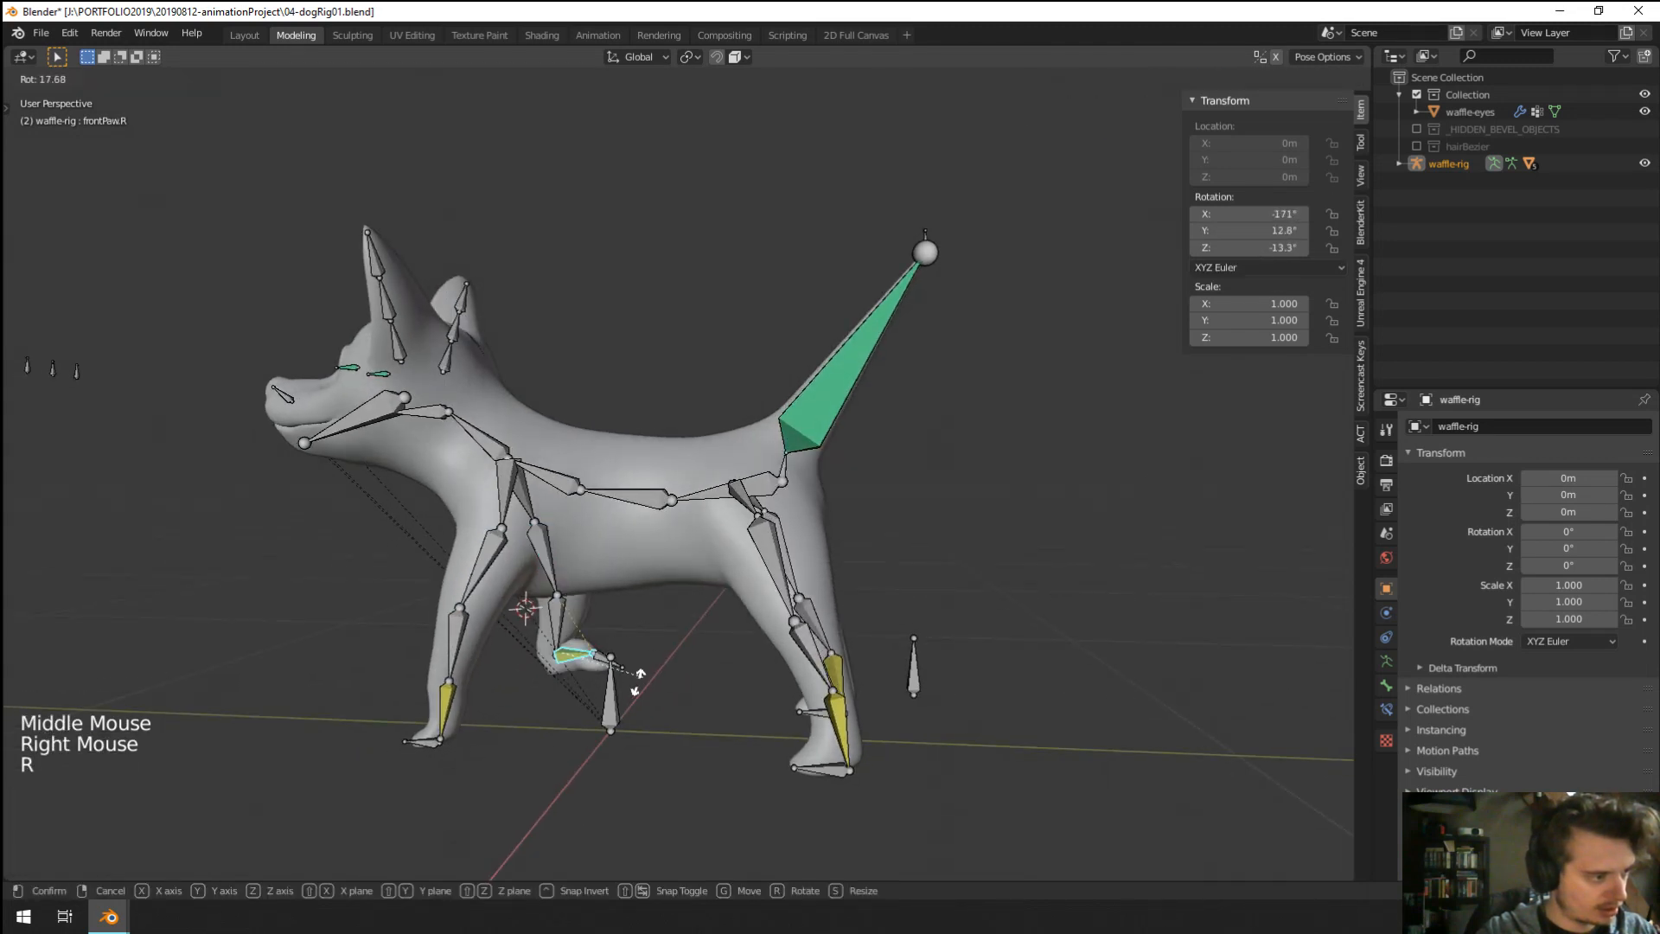
click(627, 683)
Rotate the frontLeg.L bone by -13.5° in the current view.
right_click(484, 588)
key(r)
click(489, 590)
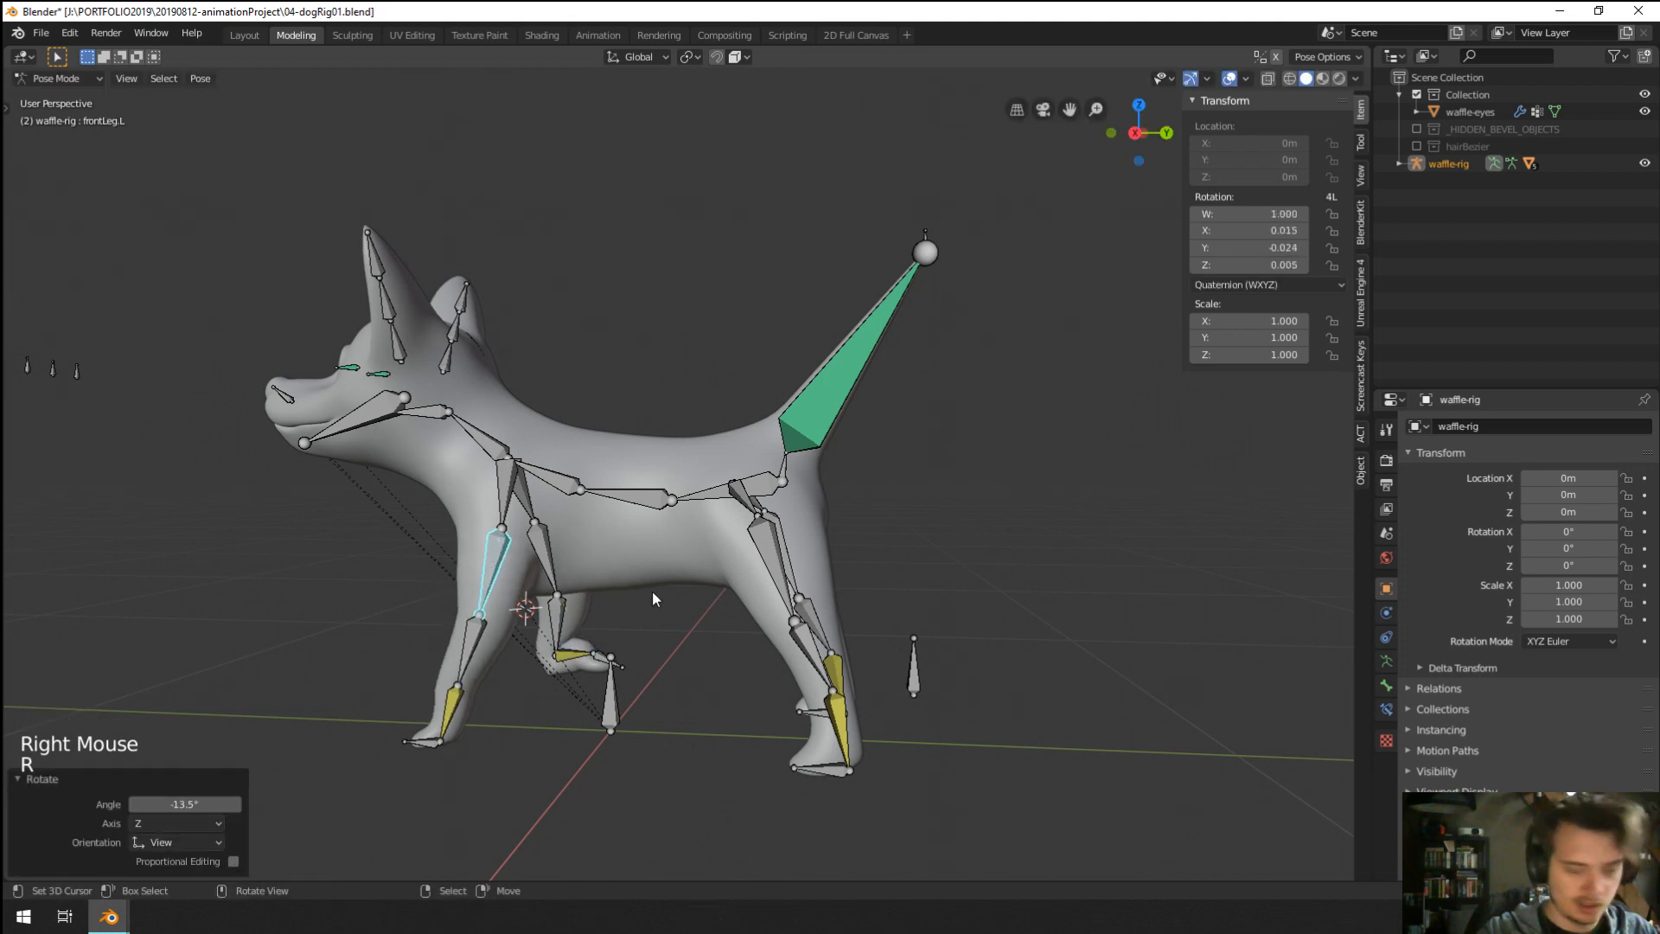
Move backToes.L by about -0.004, -0.153, 0.070 m and rotate backLeg.L by 43.9° to bring the left hind leg forward.
middle_drag(652, 590, 756, 614)
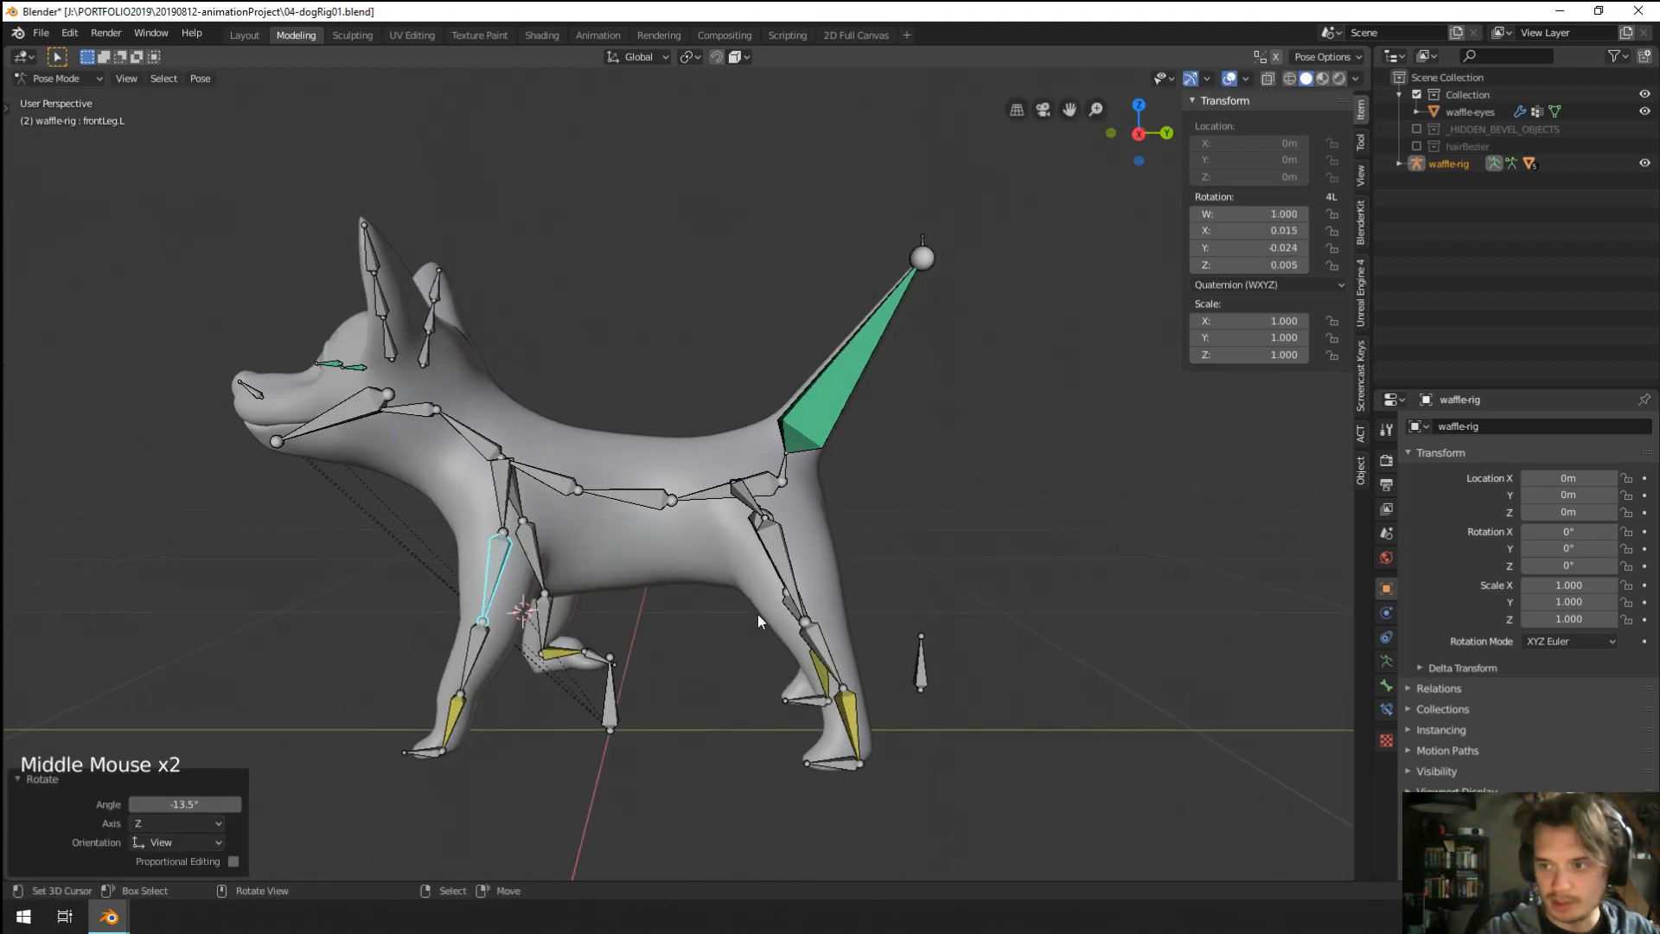
right_click(838, 761)
key(g)
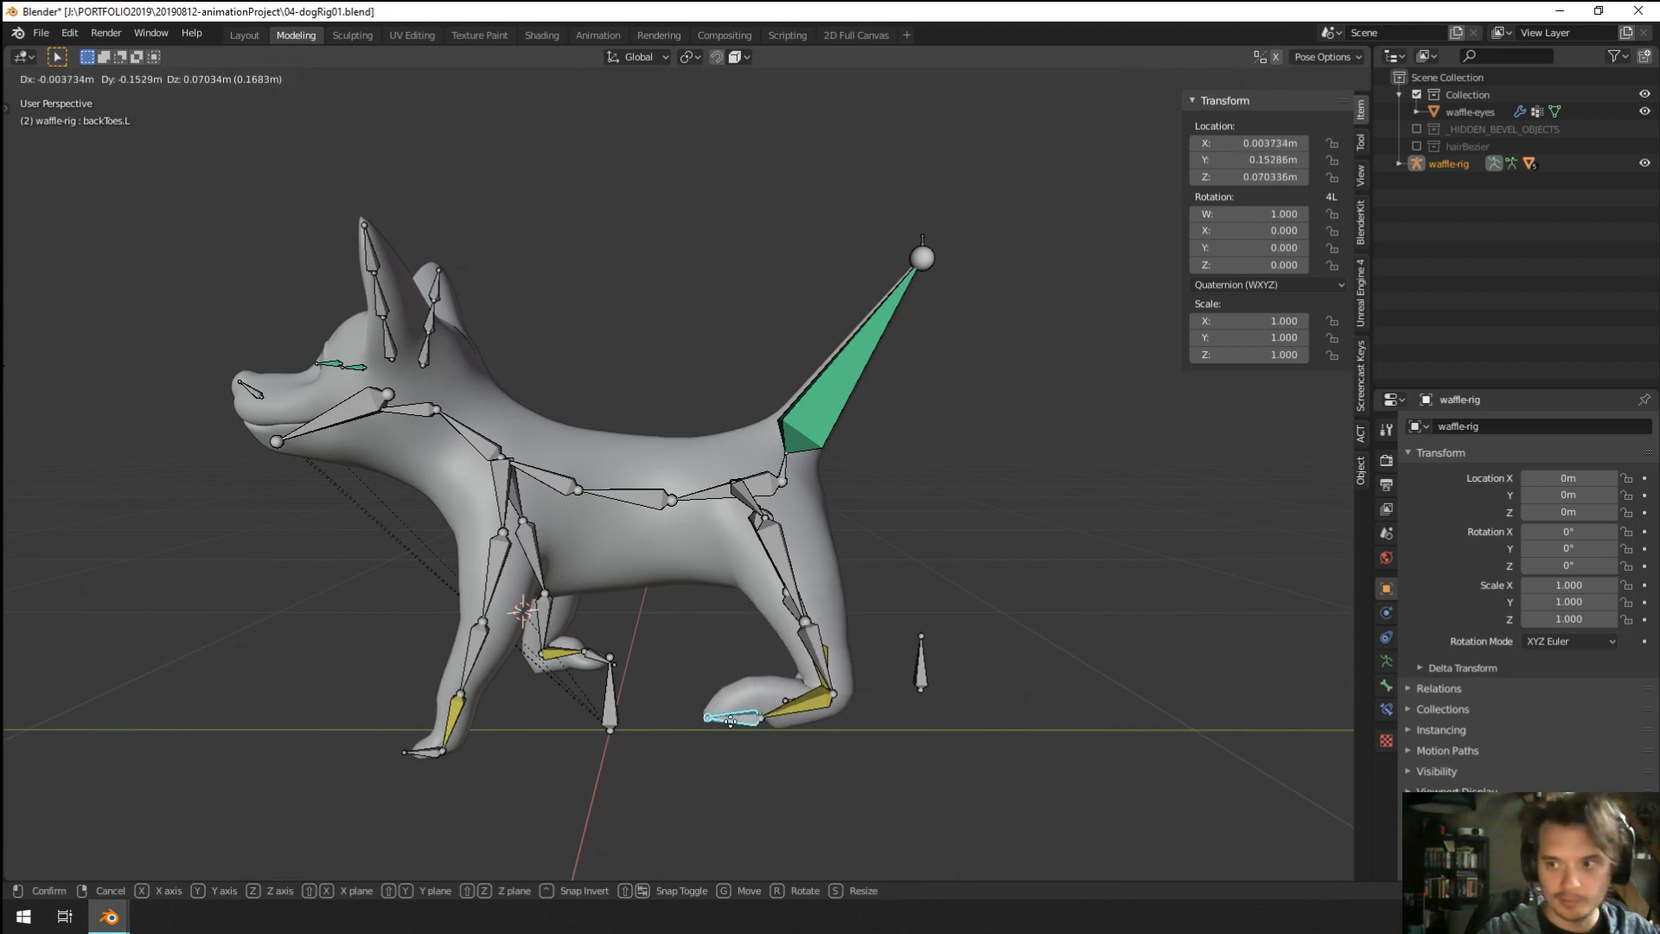
click(731, 720)
right_click(790, 608)
key(r)
click(773, 664)
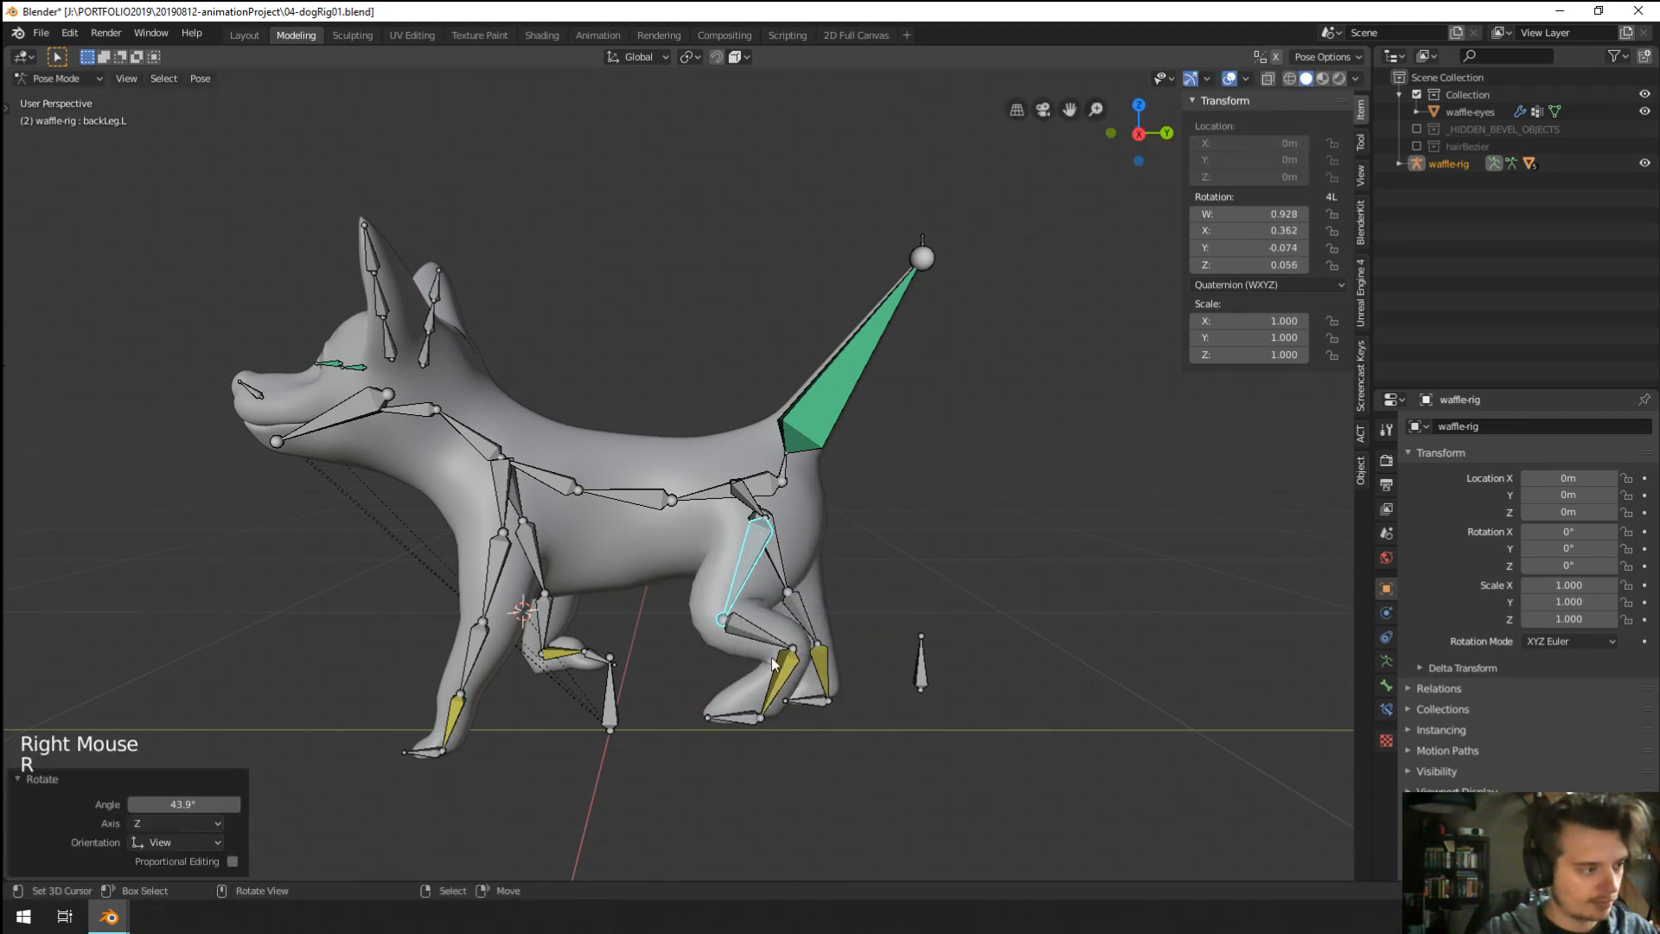
Hide the viewport overlays to examine the walking pose from the dog's right front side.
middle_drag(774, 664, 335, 635)
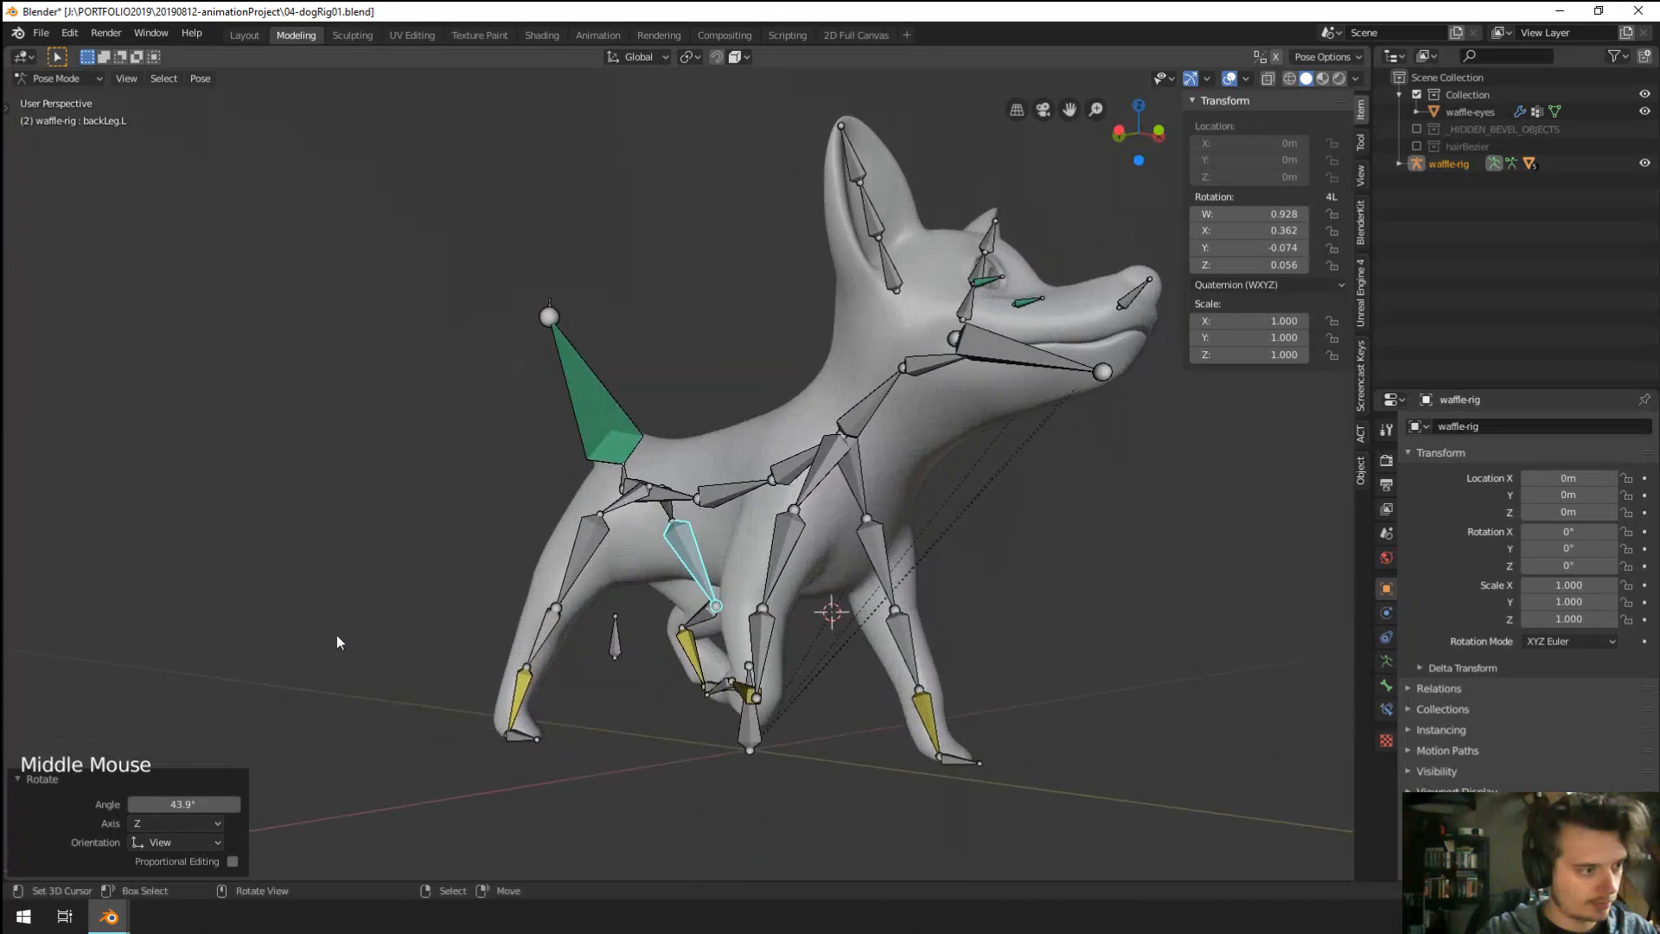
double_click(1228, 78)
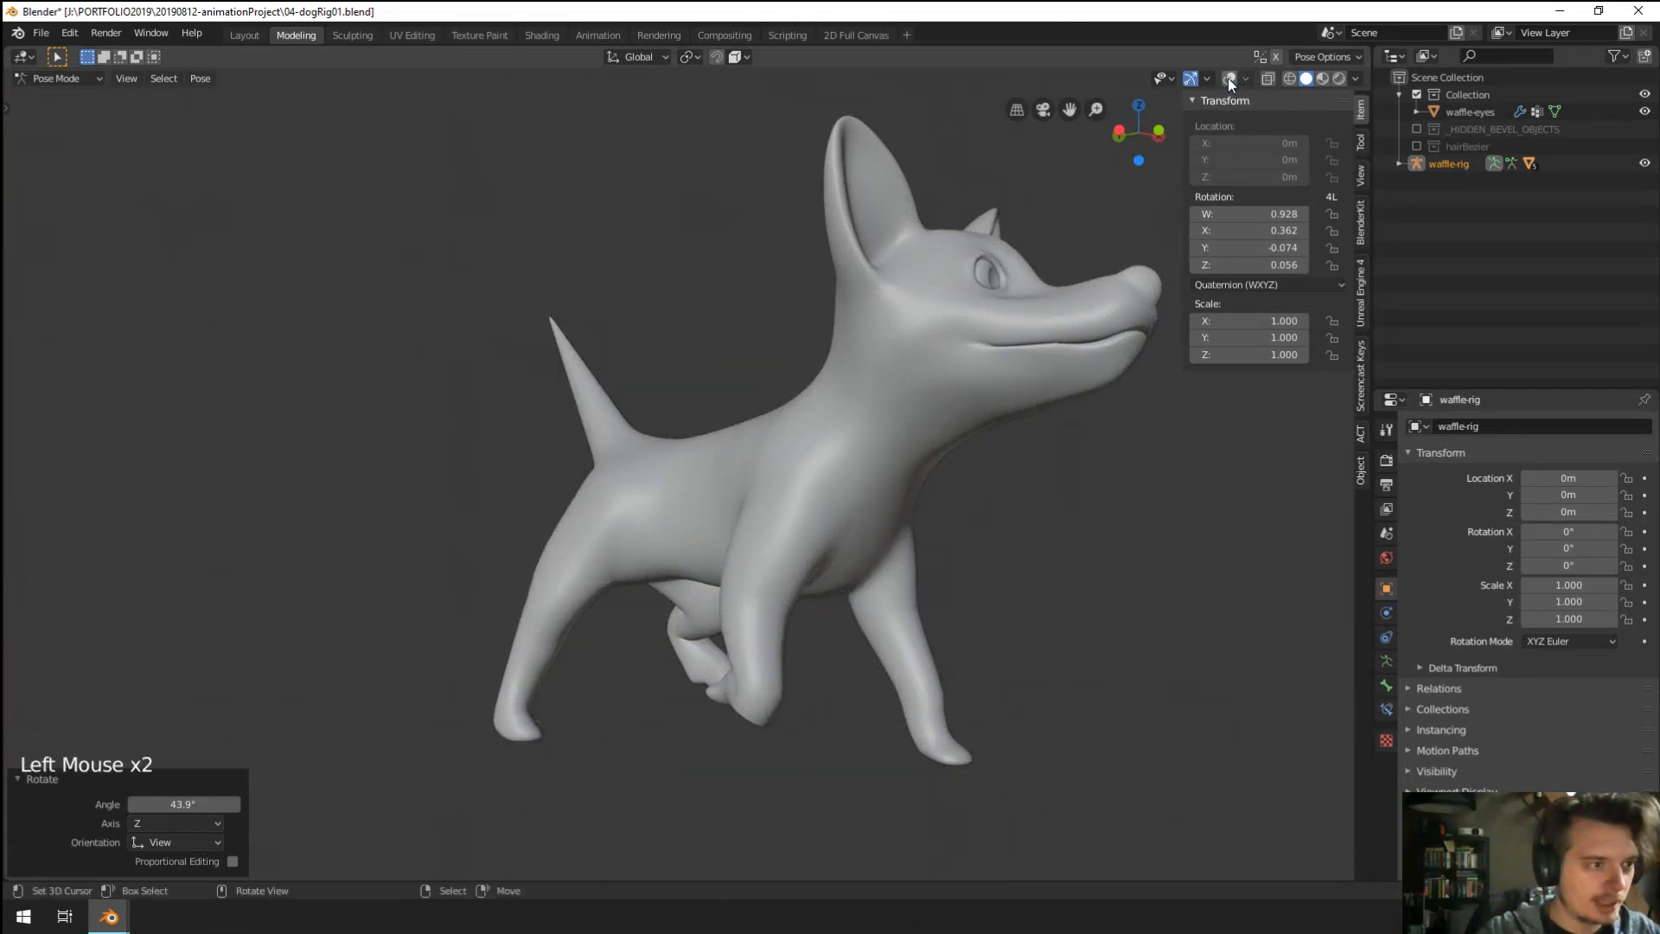
Examine the walking pose from the dog's front and right side, and turn the viewport overlays back on.
scroll(931, 421, down, 1)
middle_drag(930, 421, 49, 459)
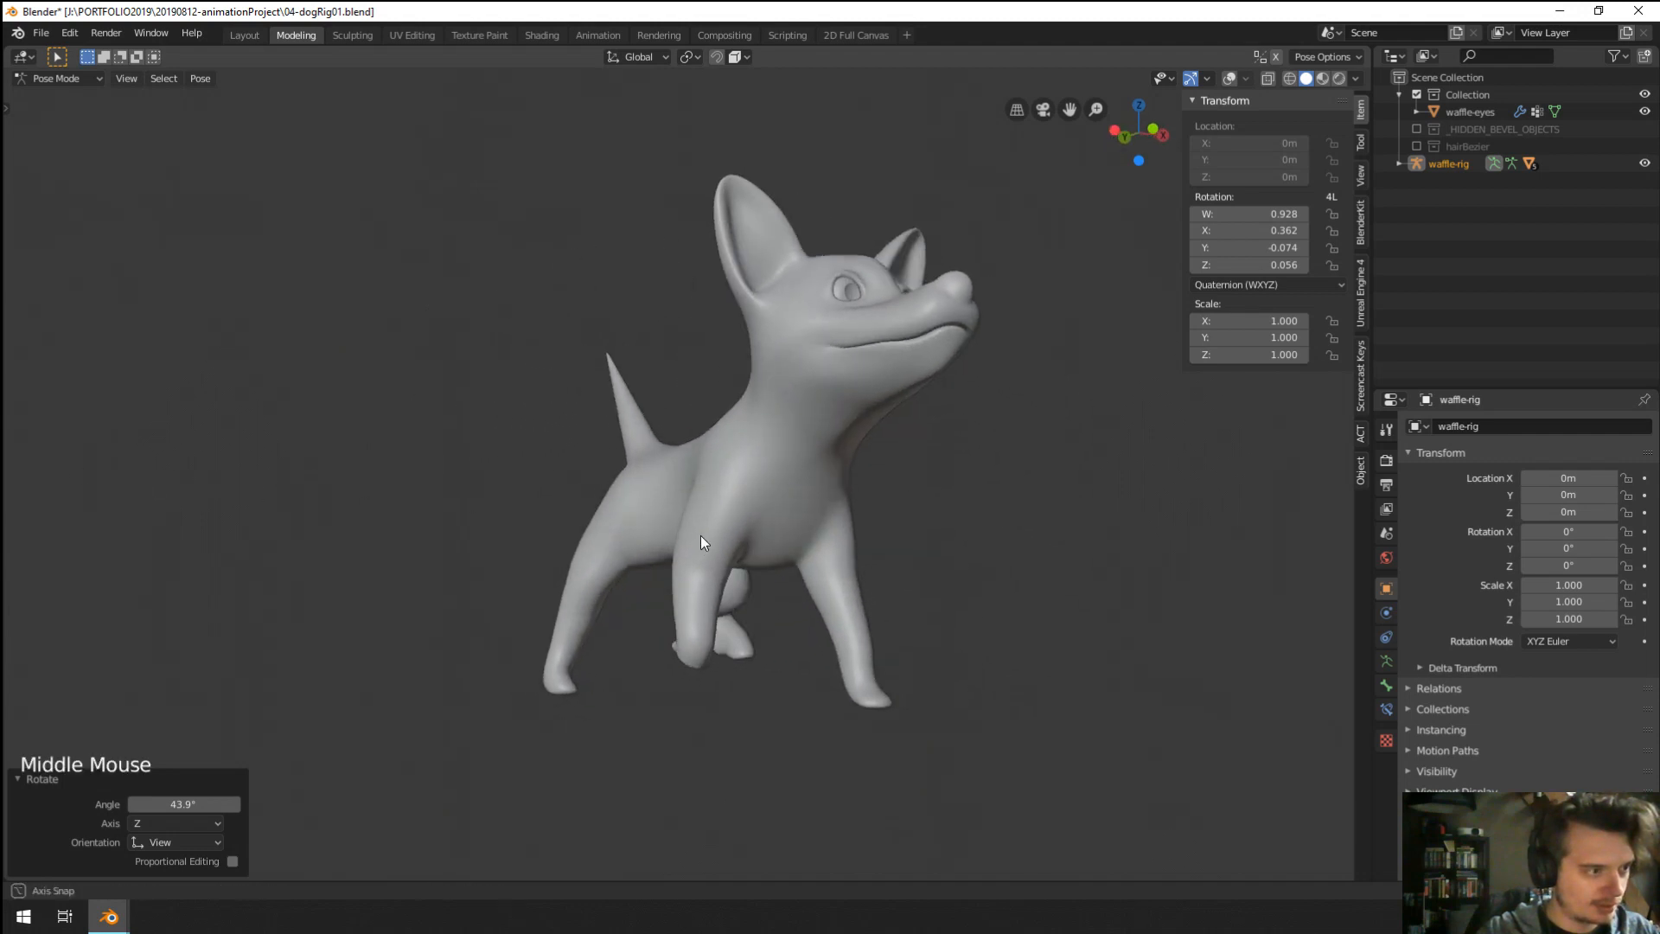
middle_drag(701, 541, 773, 543)
click(1234, 78)
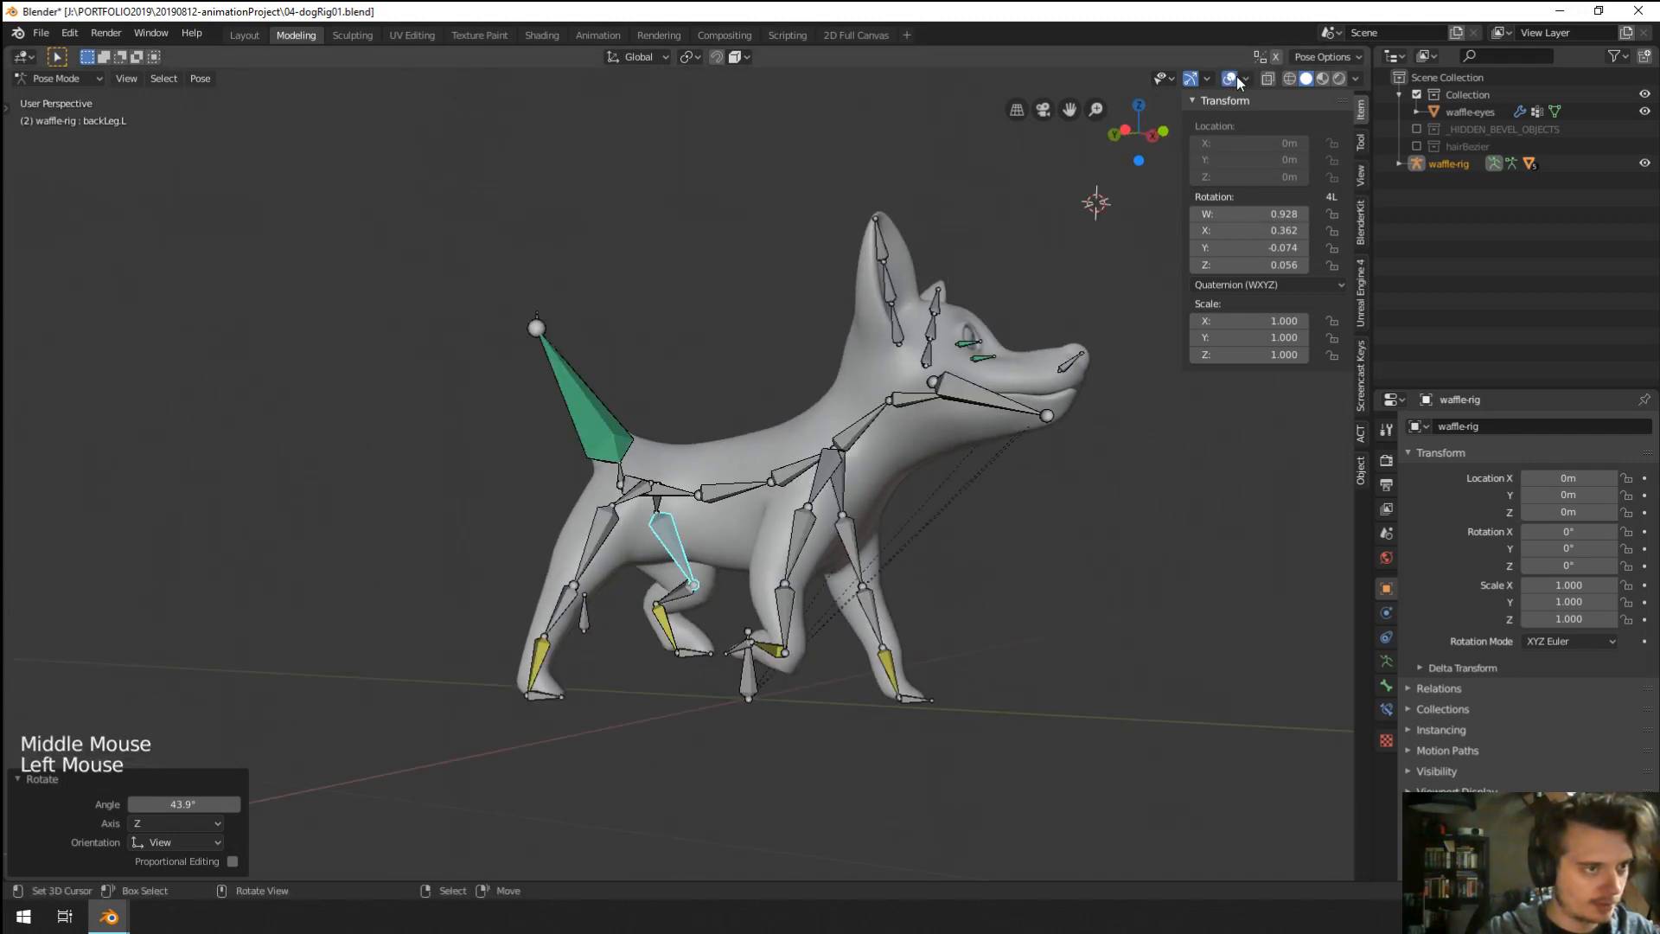
Move the spine.001 bone freely to adjust the body's position in the walking pose.
right_click(683, 464)
mouse_move(683, 464)
middle_down()
mouse_move(743, 472)
mouse_move(699, 467)
middle_up()
key(g)
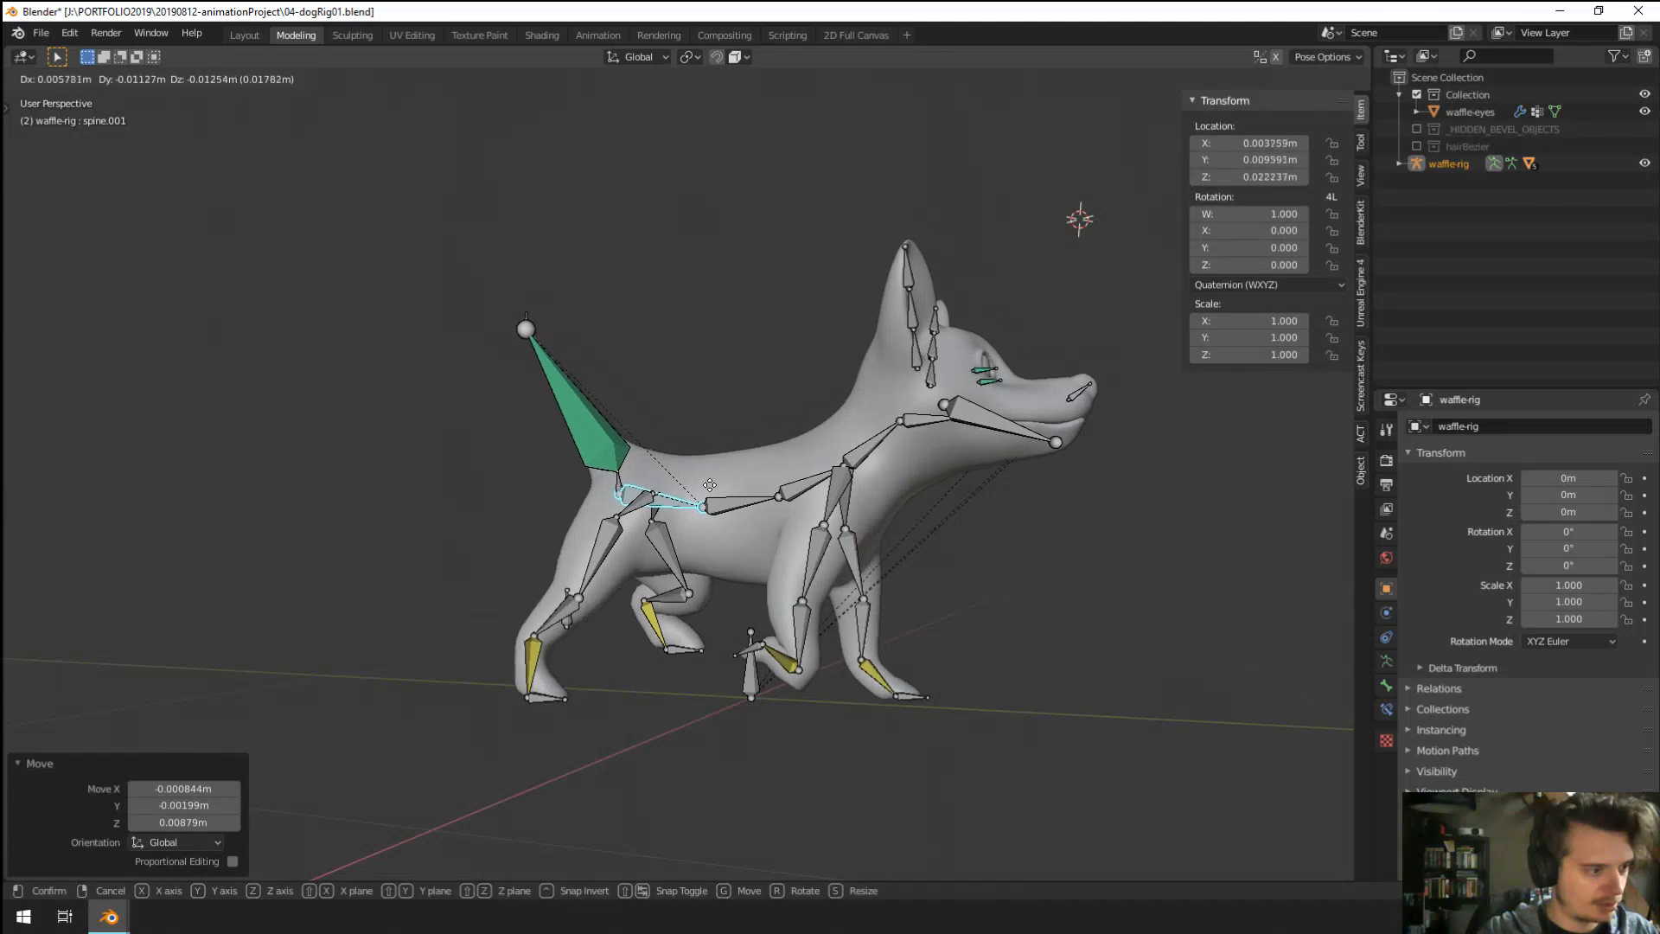
click(597, 510)
middle_drag(596, 511, 675, 489)
key(g)
click(789, 495)
Shift the spine.001 bone by about -0.028, -0.003, -0.013 m to move the body's weight sideways.
middle_drag(674, 488, 415, 475)
middle_drag(415, 475, 386, 493)
key(g)
key(y)
right_click(267, 483)
key(g)
click(373, 496)
middle_drag(553, 510, 670, 504)
scroll(474, 529, down, 1)
middle_drag(643, 428, 602, 481)
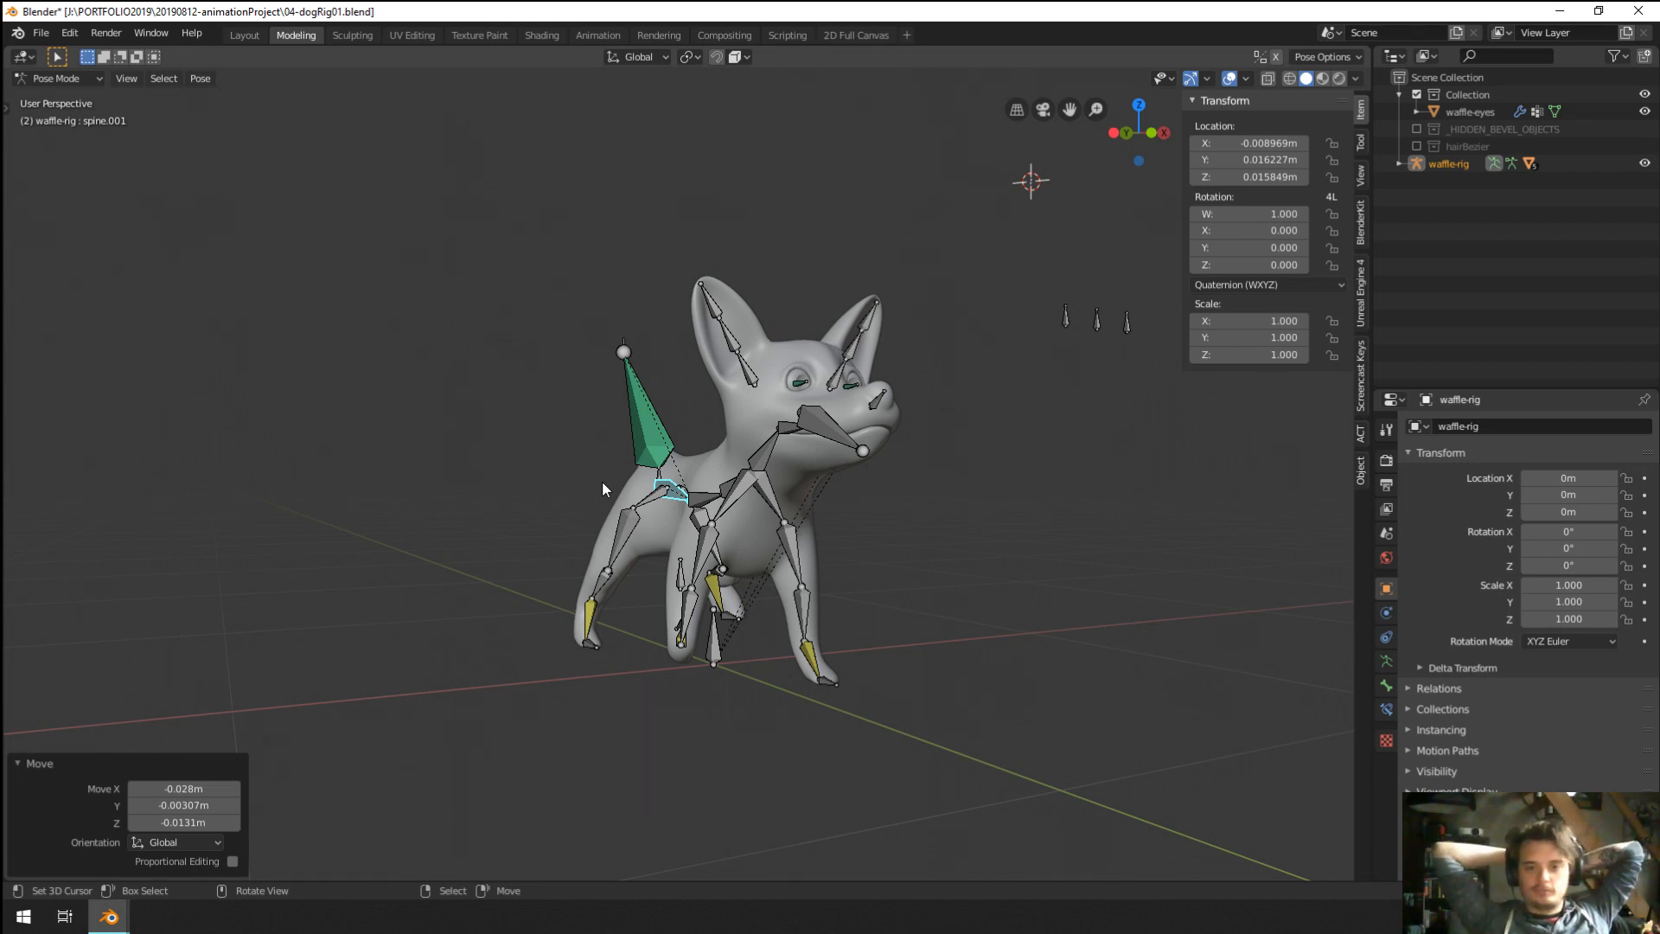
Select all bones of waffle-rig and clear their rotation, location and scale.
scroll(603, 484, down, 1)
middle_drag(603, 485, 702, 510)
key(a)
key(a)
key(a)
key(a)
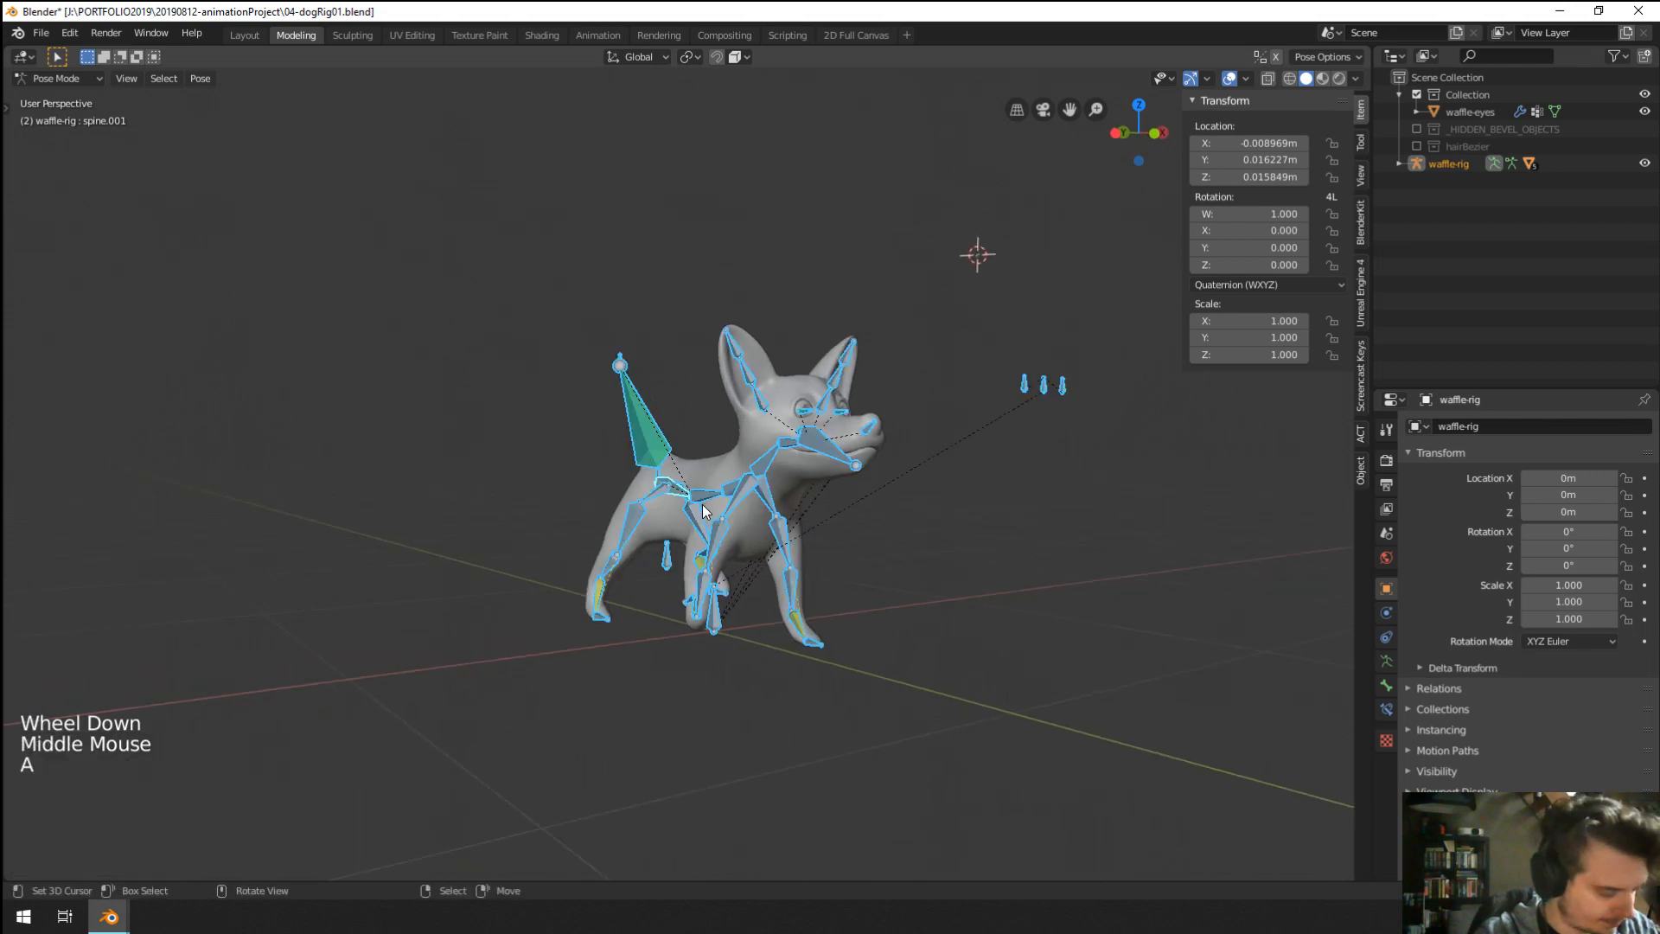
key(alt+r)
key(alt+g)
key(alt+s)
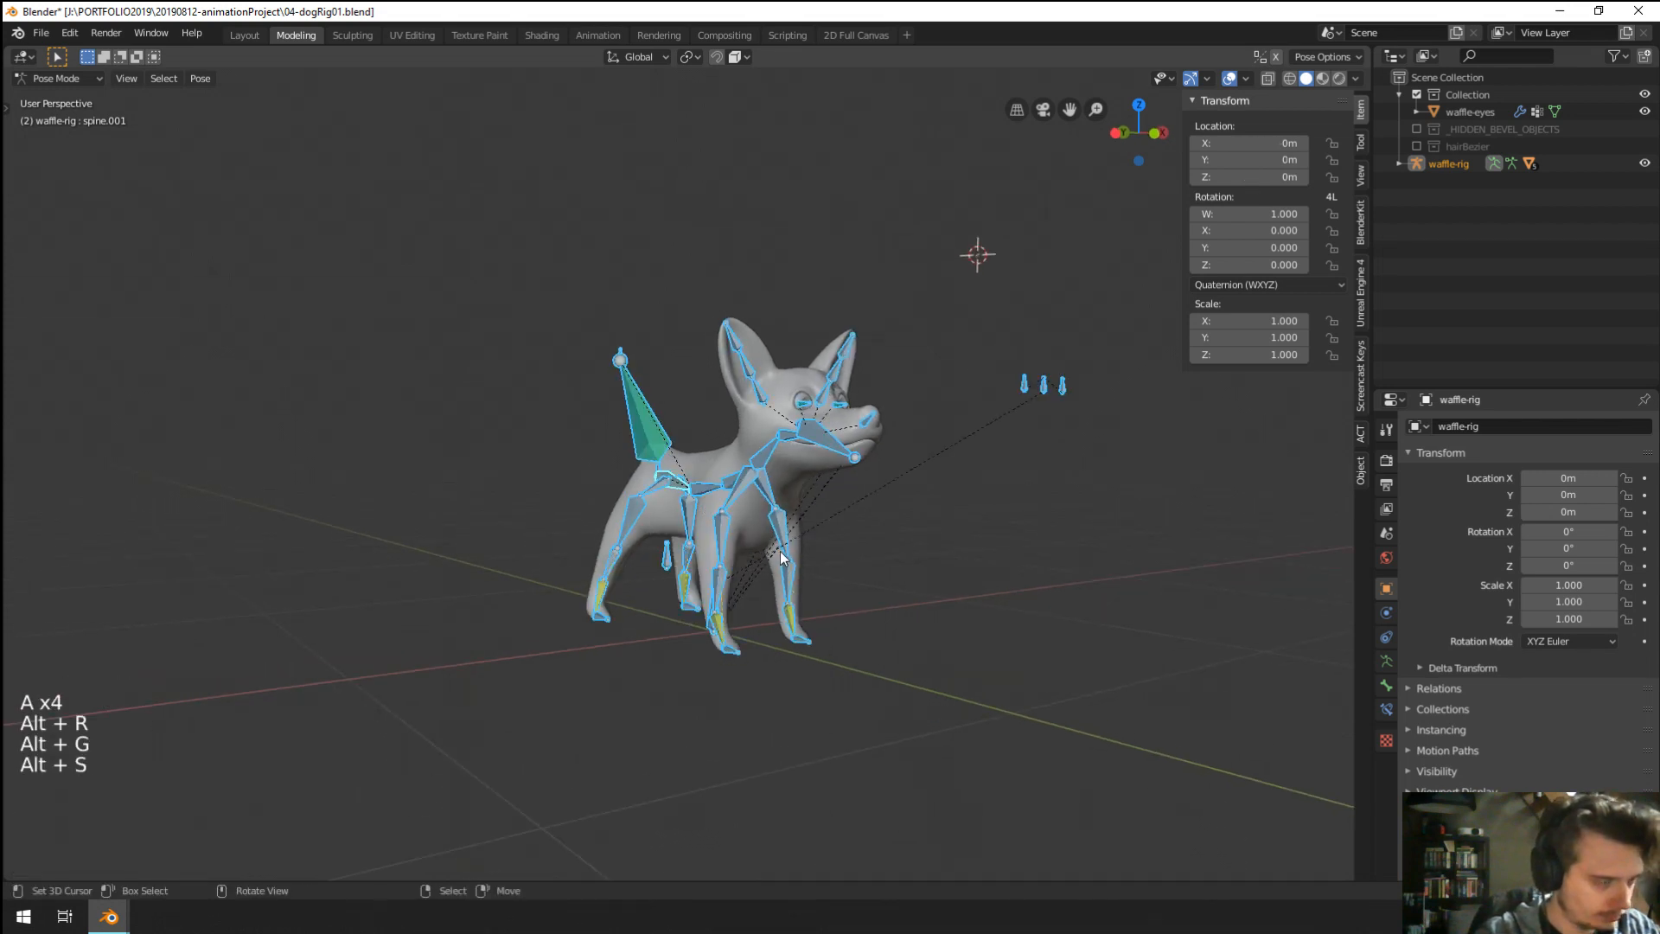
Rotate the spine.001 bone around the global X axis to lower the dog's chest into a play bow.
scroll(780, 552, up, 2)
middle_drag(780, 552, 871, 536)
scroll(871, 536, up, 1)
right_click(678, 504)
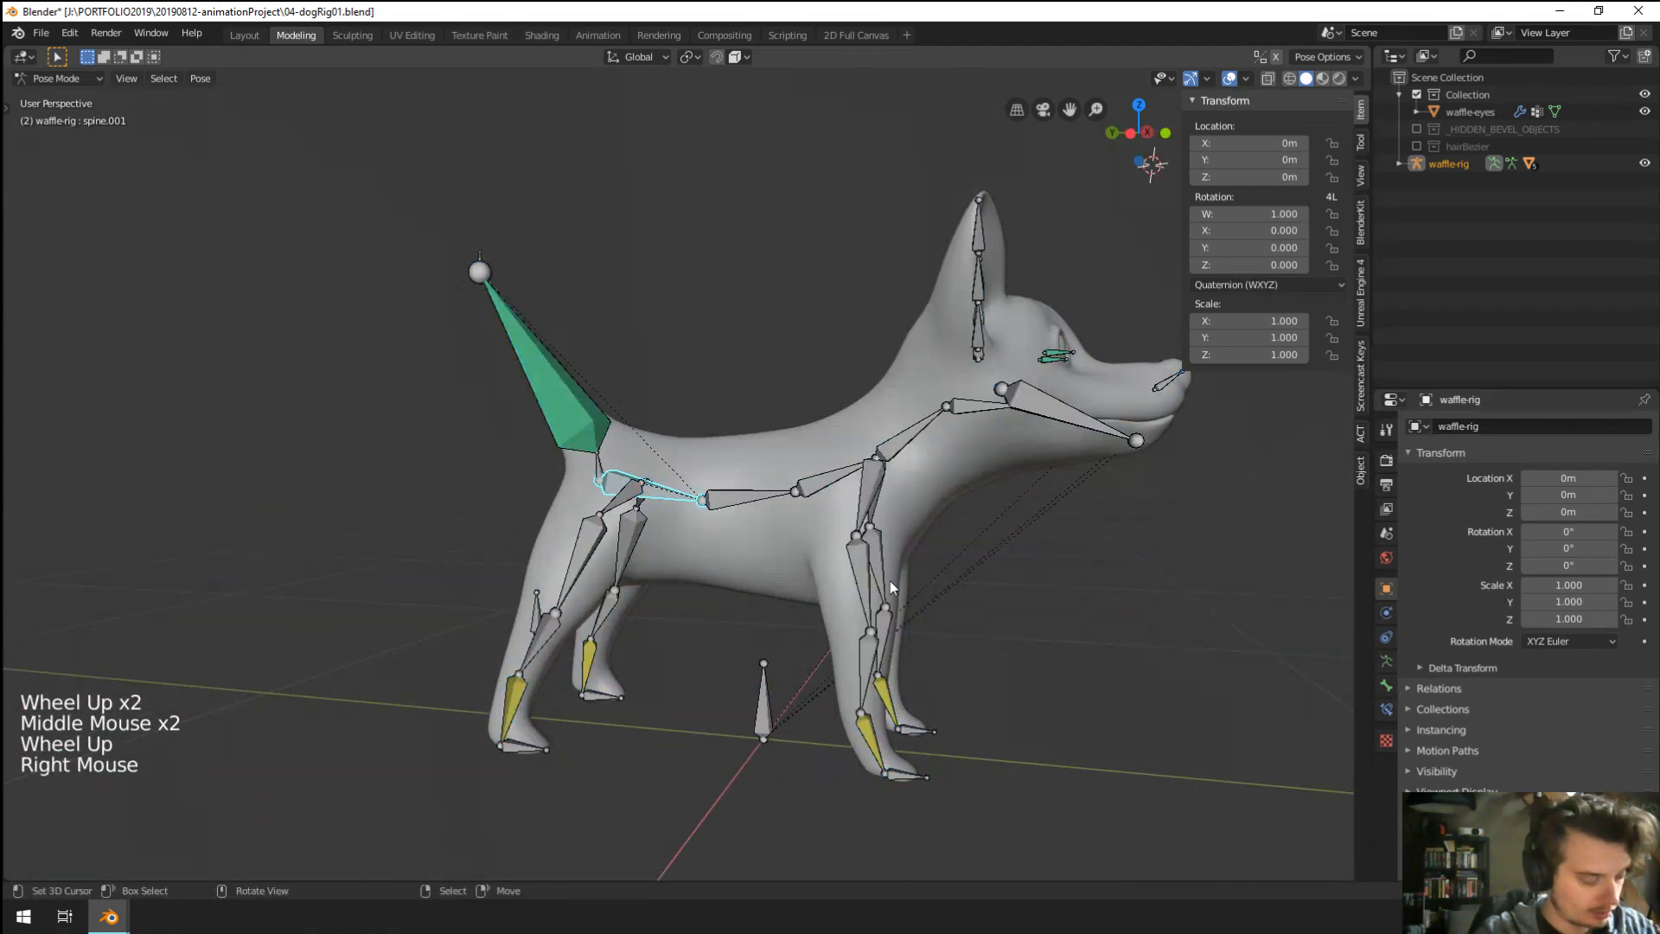
key(r)
key(x)
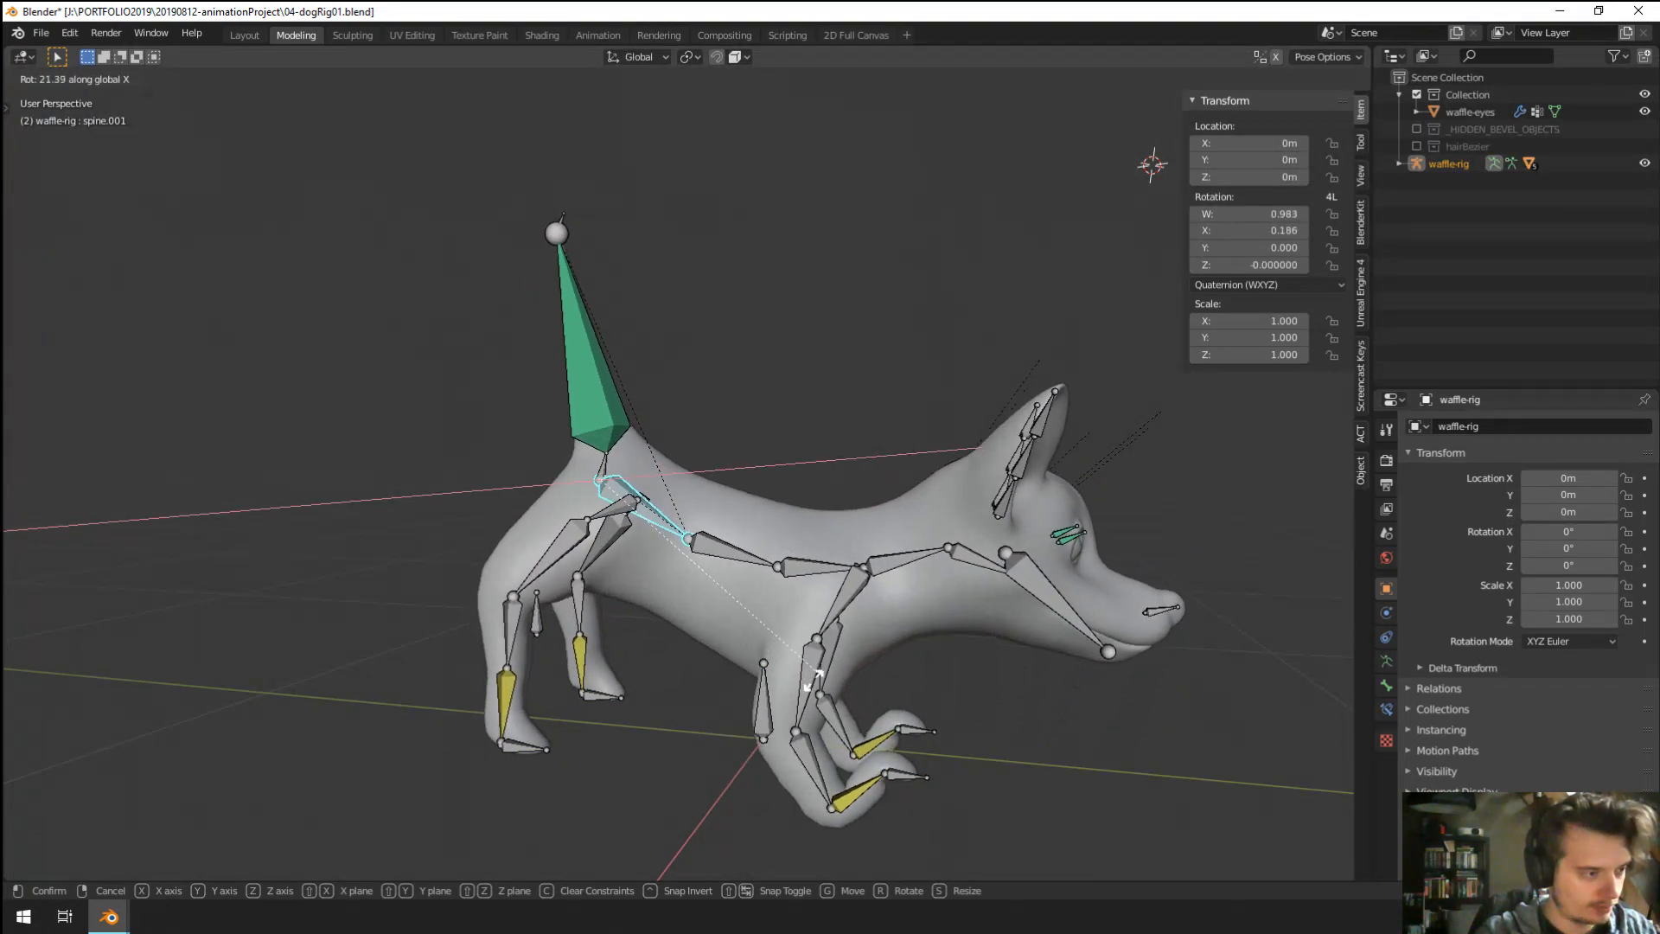
click(899, 597)
Rotate the neck bone slightly and the head bone by -14.7° in the side view to raise the head.
middle_drag(899, 597, 917, 597)
right_click(904, 575)
key(r)
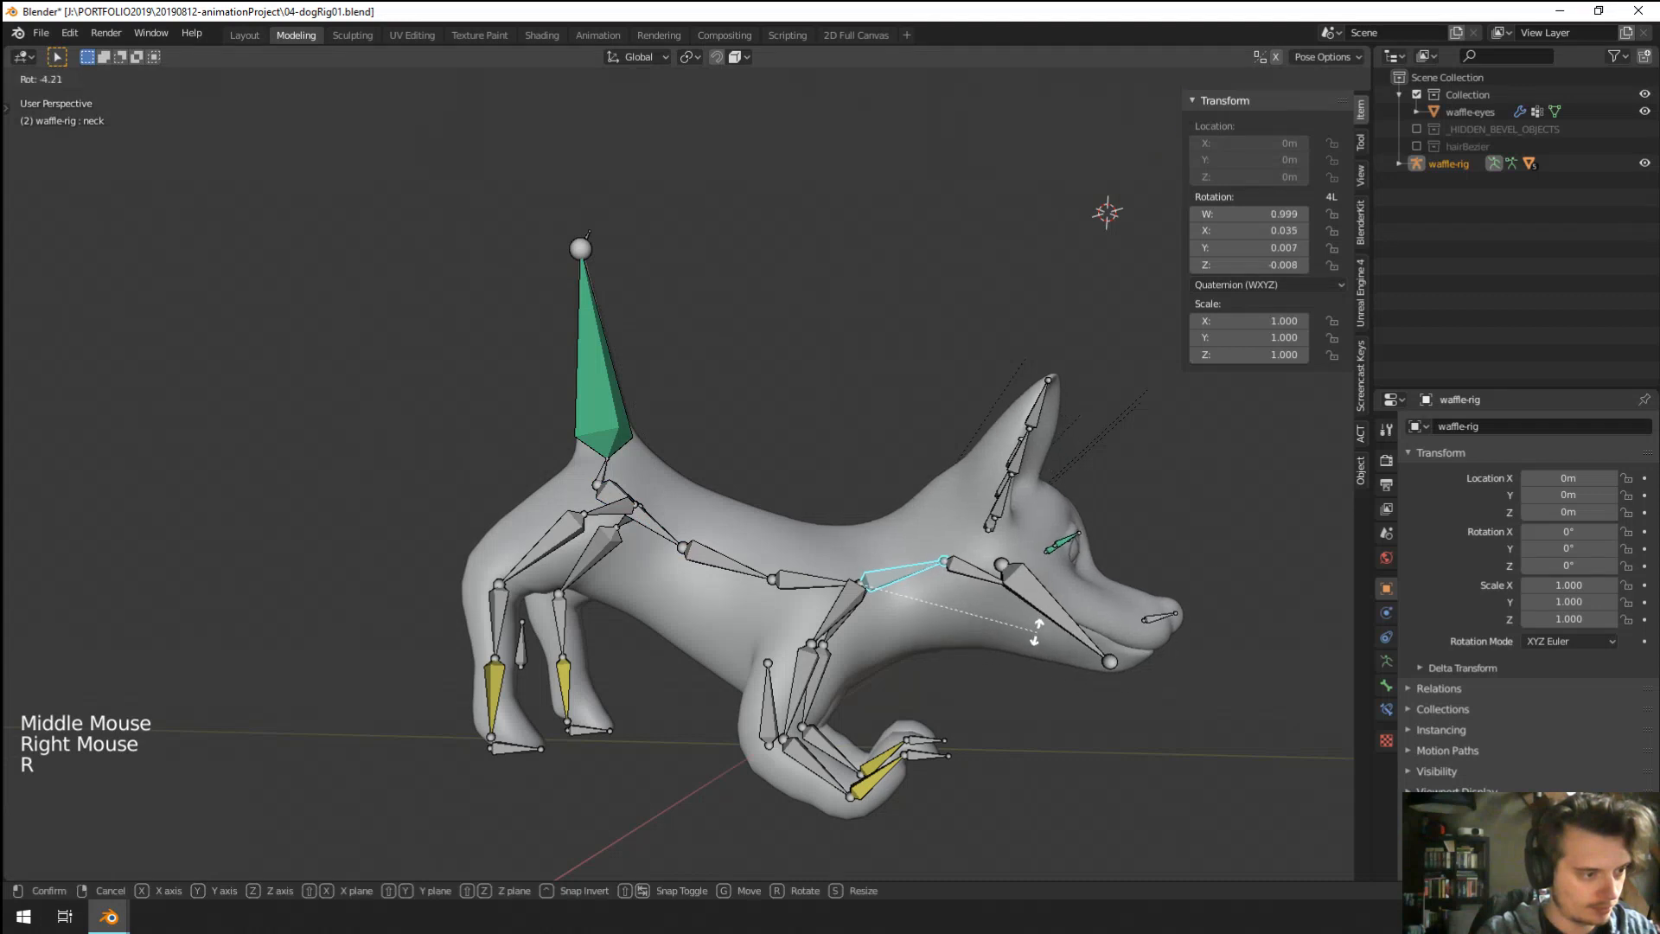
click(1034, 633)
right_click(977, 577)
key(r)
click(1104, 561)
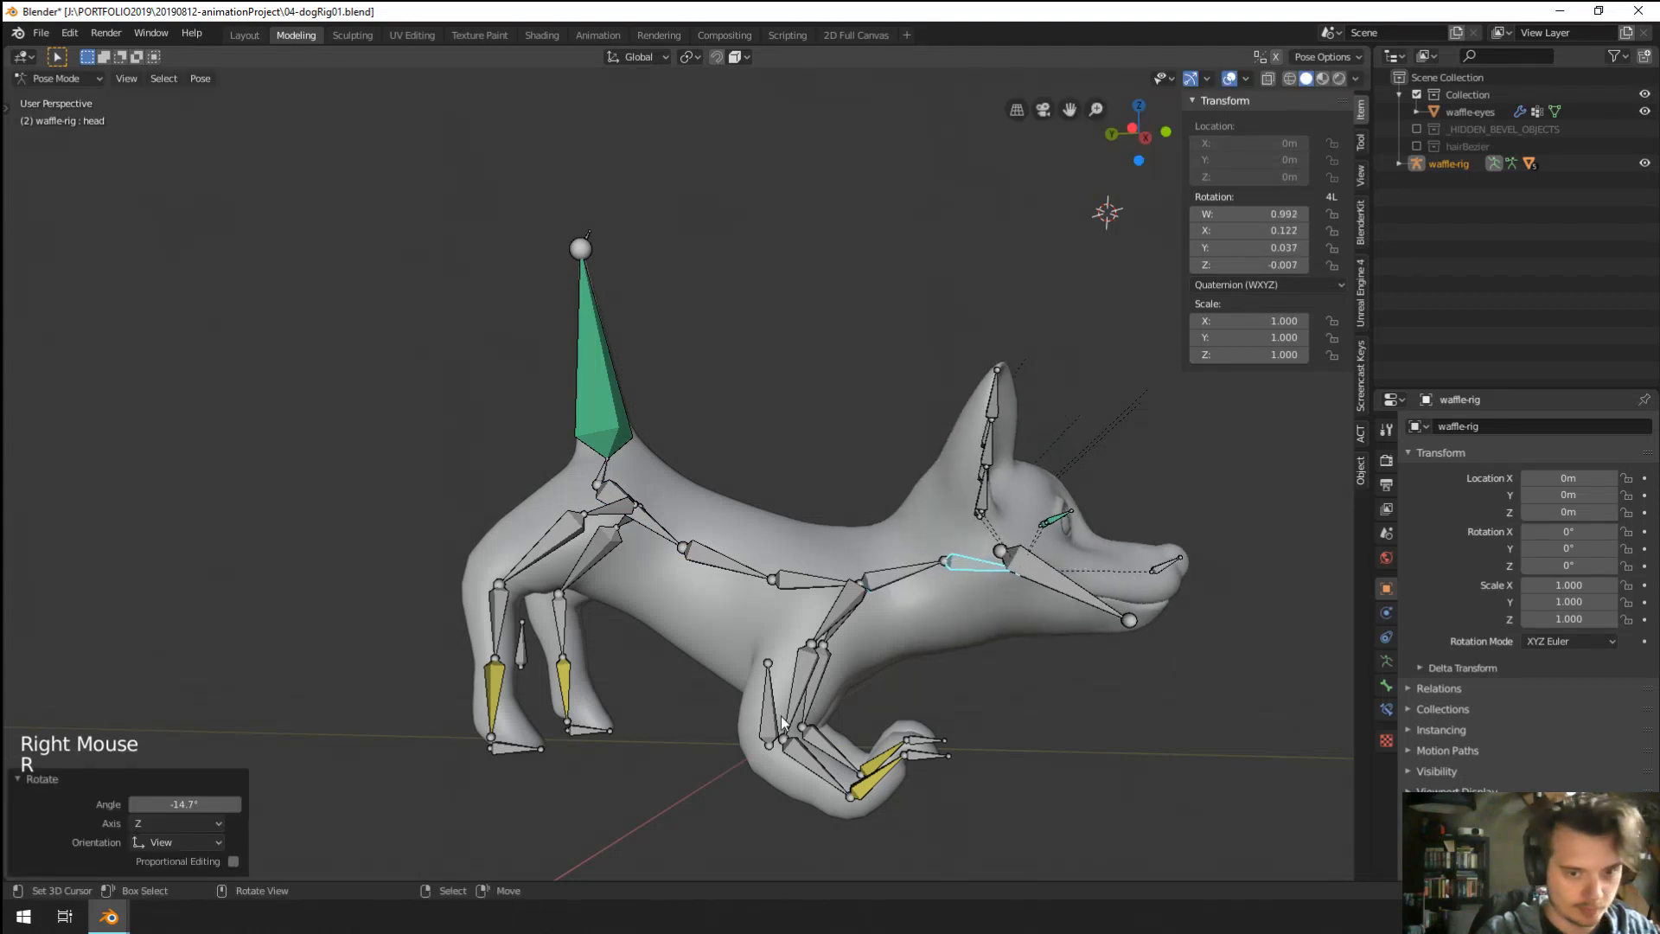
Move frontToes.R and frontToes.L together by -0.0479 m along the global Y axis.
right_click(924, 757)
shift+right_click(930, 739)
key(g)
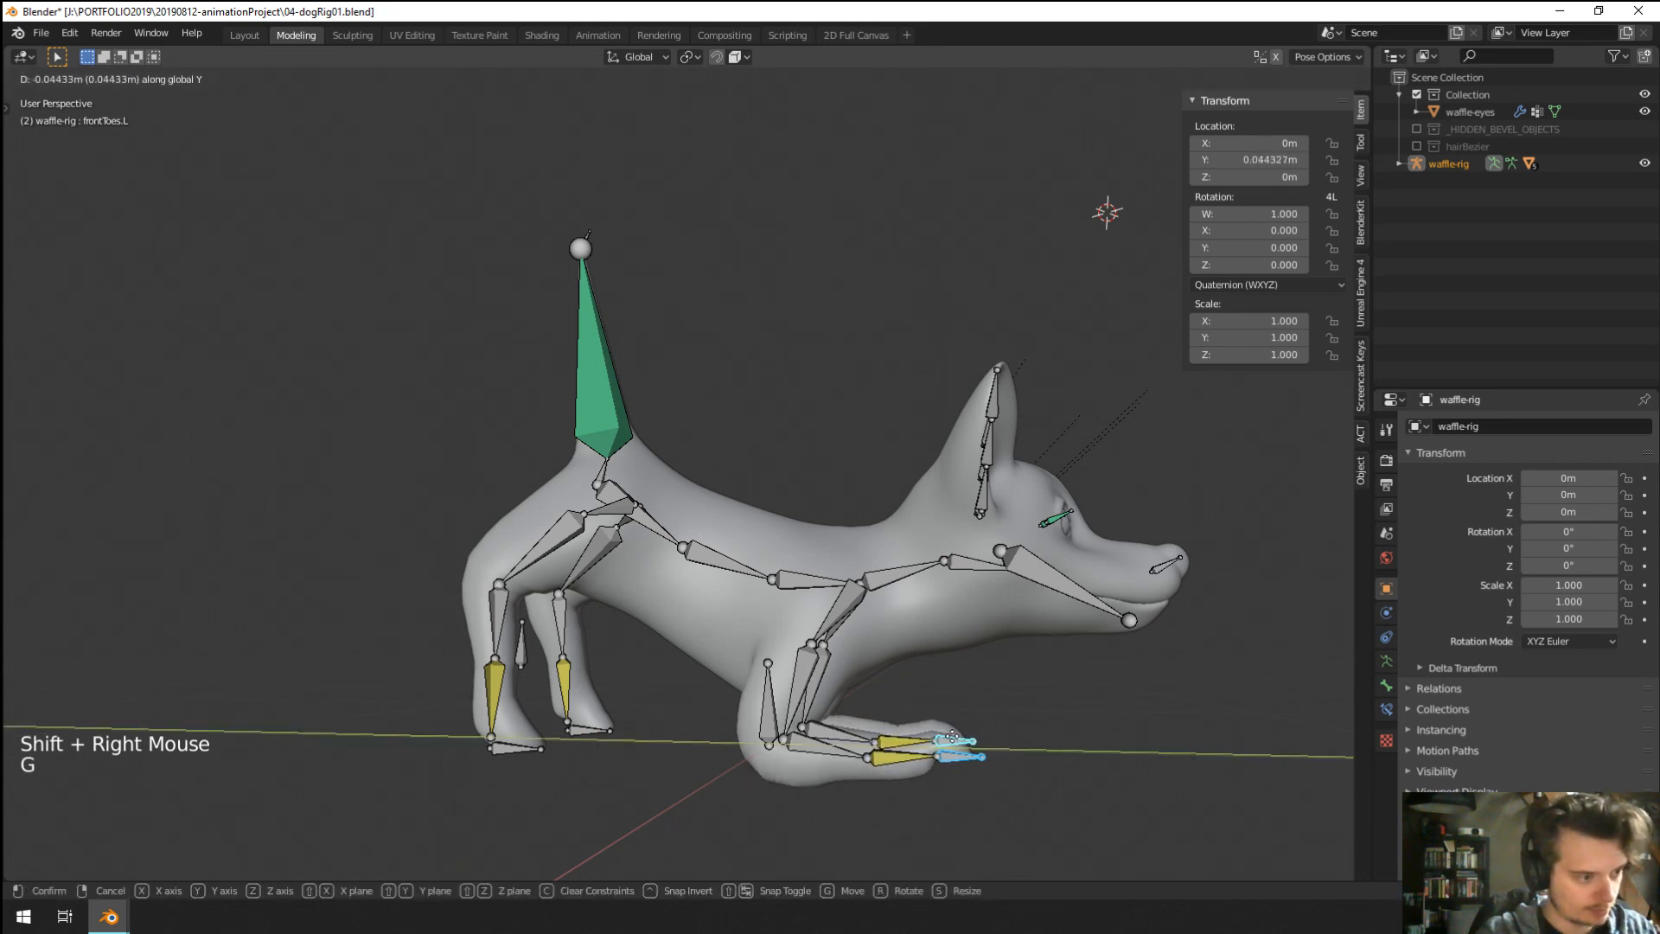
click(963, 741)
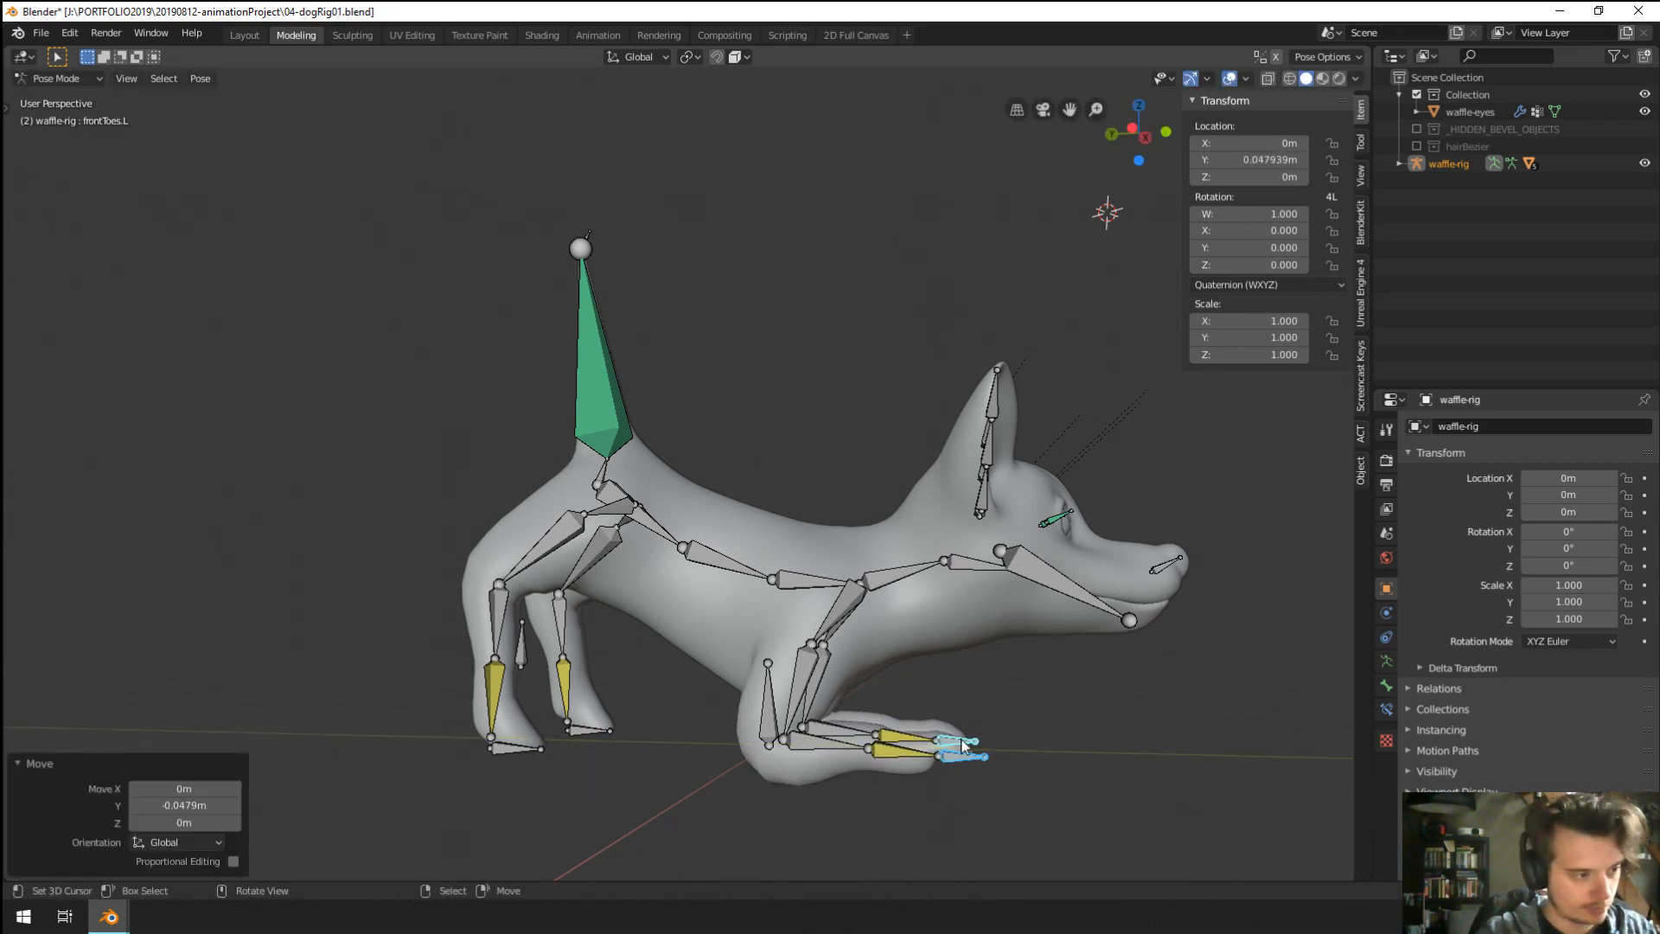
Rotate both shoulder bones together to swing the front elbows backward.
right_click(806, 692)
shift+right_click(805, 691)
right_click(831, 606)
shift+right_click(917, 709)
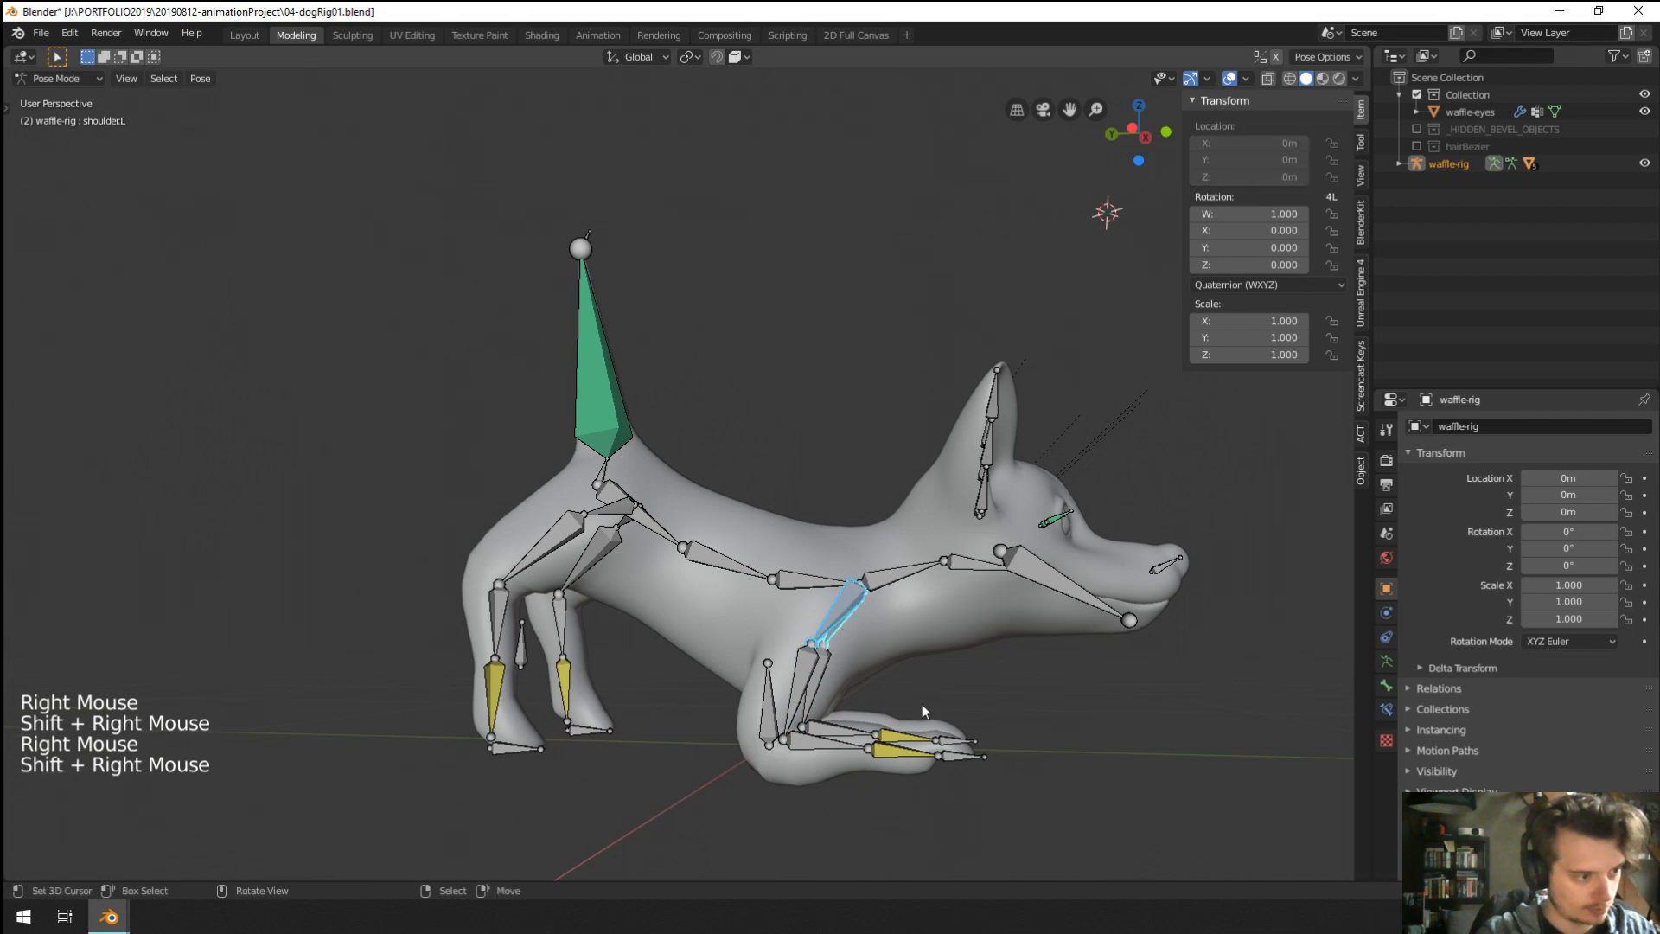
key(r)
click(868, 692)
Move both front toe bones back by about 0.097 m along the global Y axis.
right_click(952, 758)
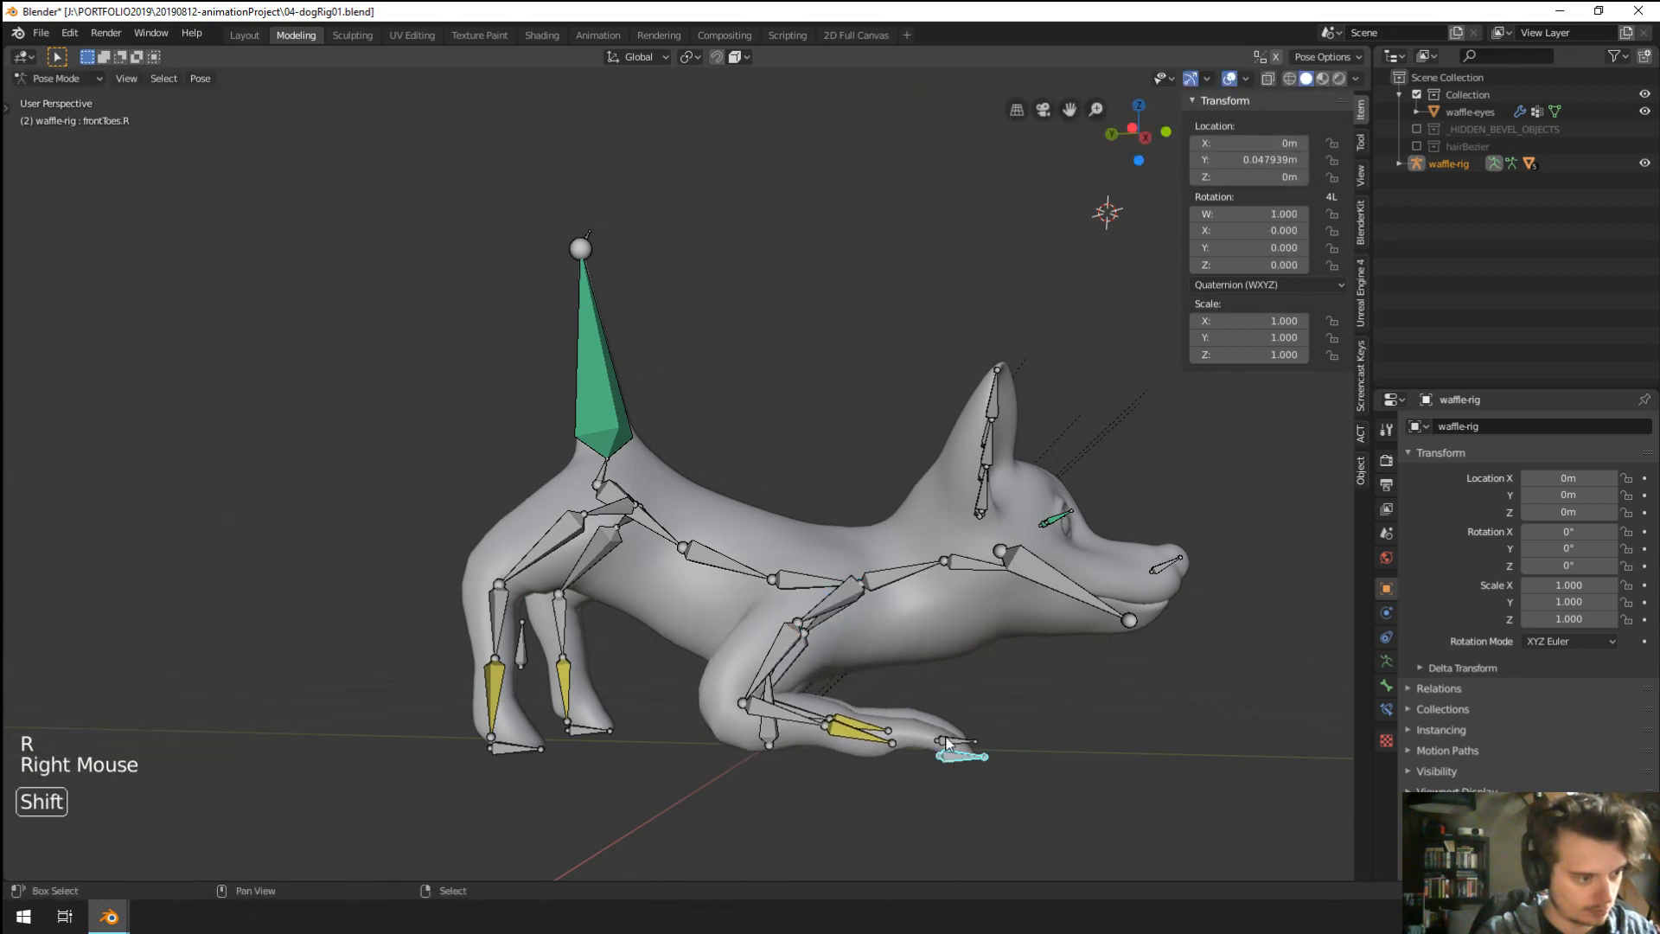
shift+right_click(947, 743)
key(g)
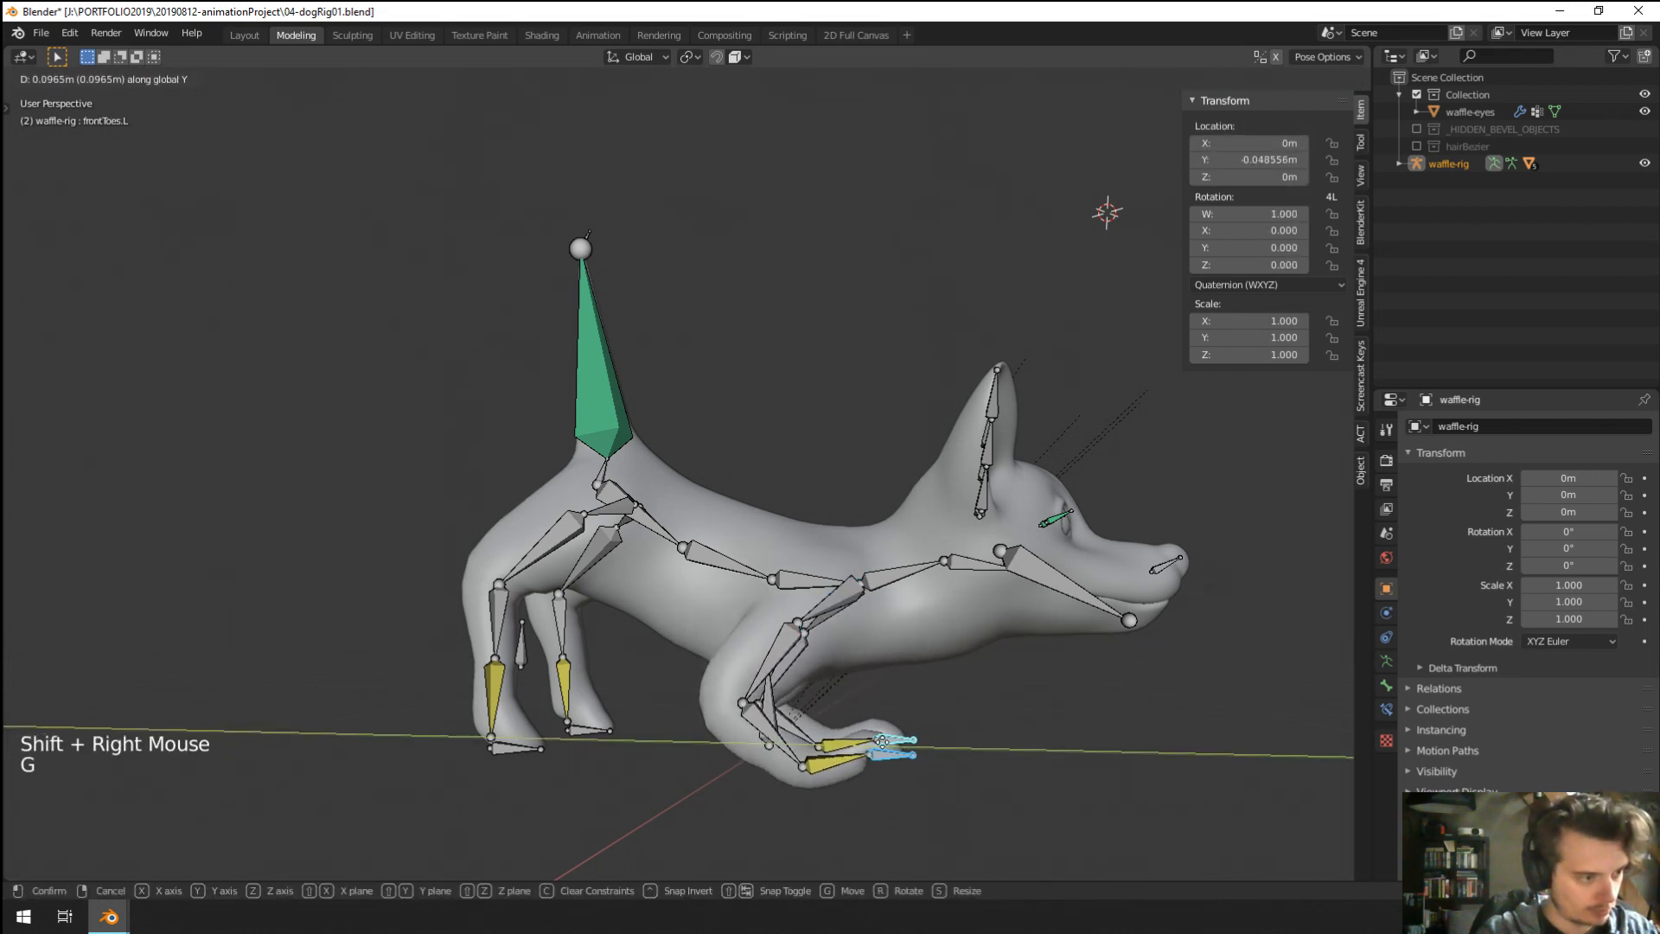
click(886, 741)
middle_drag(886, 741, 908, 748)
Rotate frontLeg.R and frontLeg.L together by about 10° so the front paws rest flatter.
right_click(791, 670)
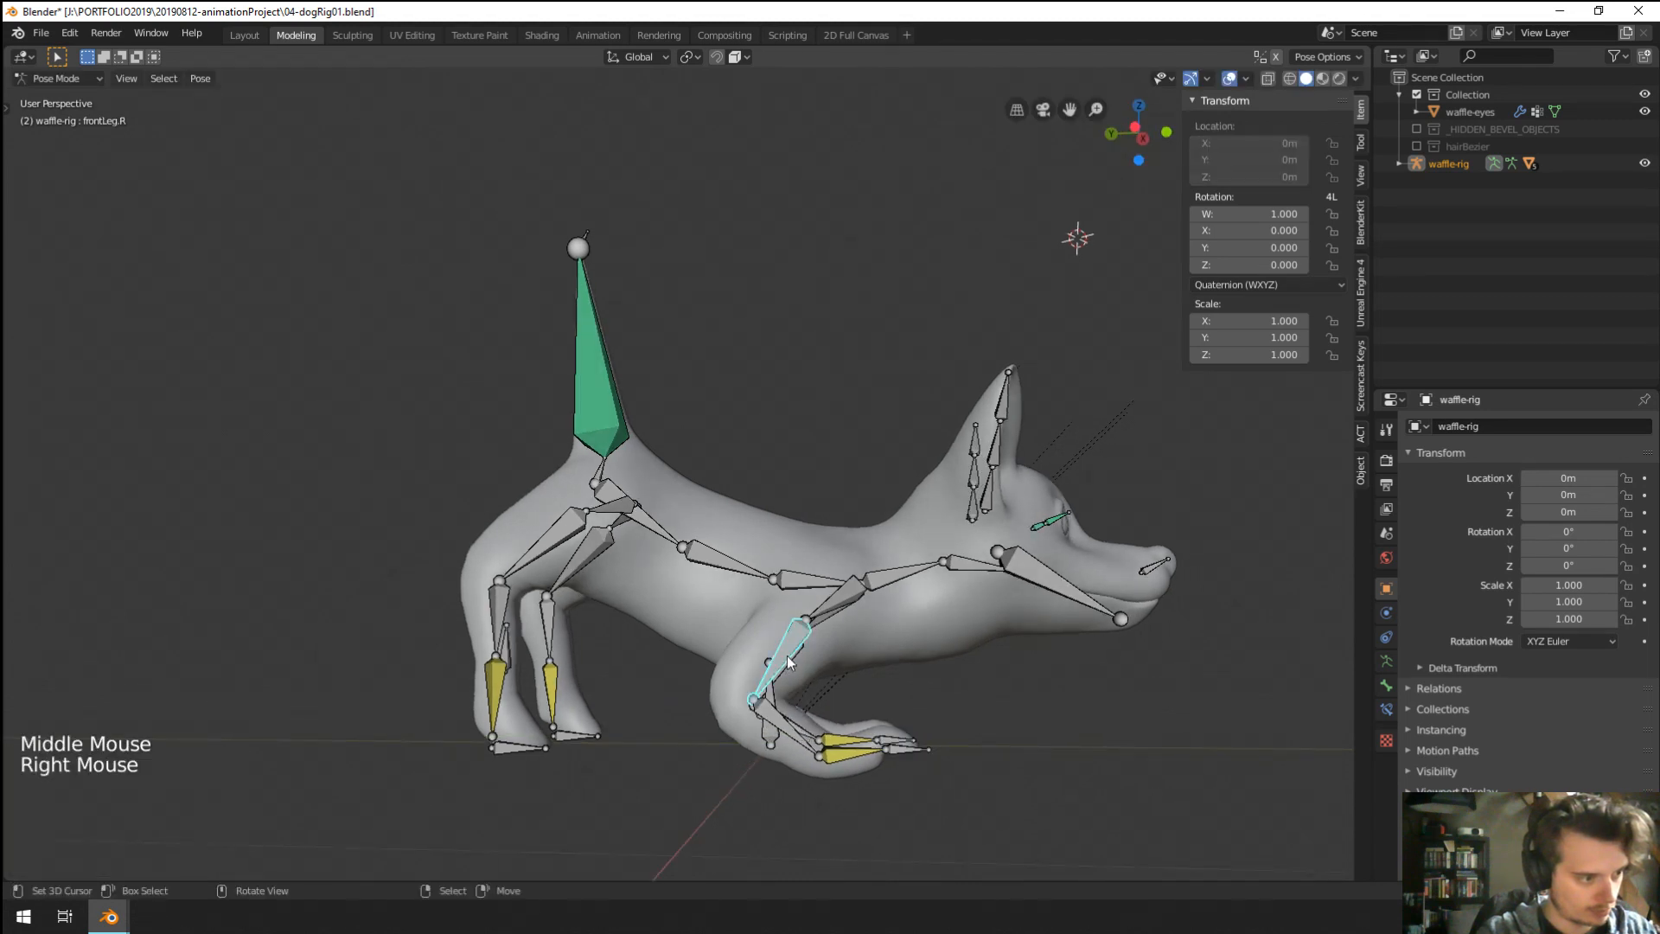
shift+right_click(797, 667)
key(r)
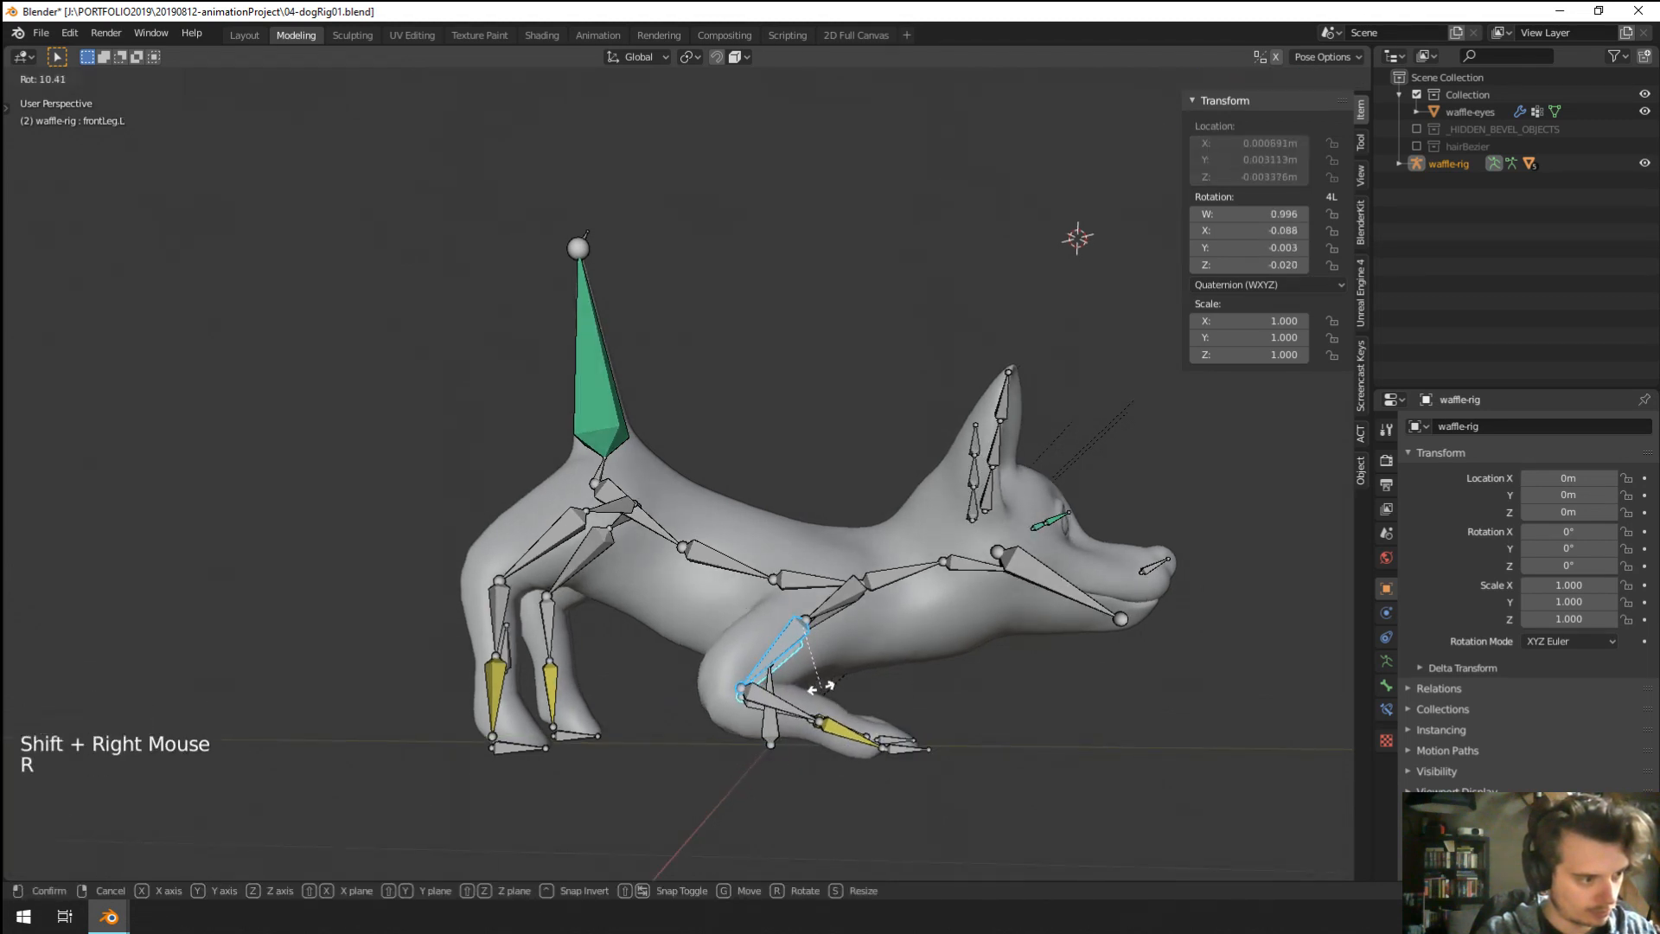
click(826, 696)
middle_drag(826, 696, 638, 671)
right_click(561, 606)
middle_drag(561, 606, 670, 638)
key(r)
right_click(997, 595)
Tilt the head bone sideways from the front view and rotate it by -0.359° from a second view.
right_click(520, 648)
key(r)
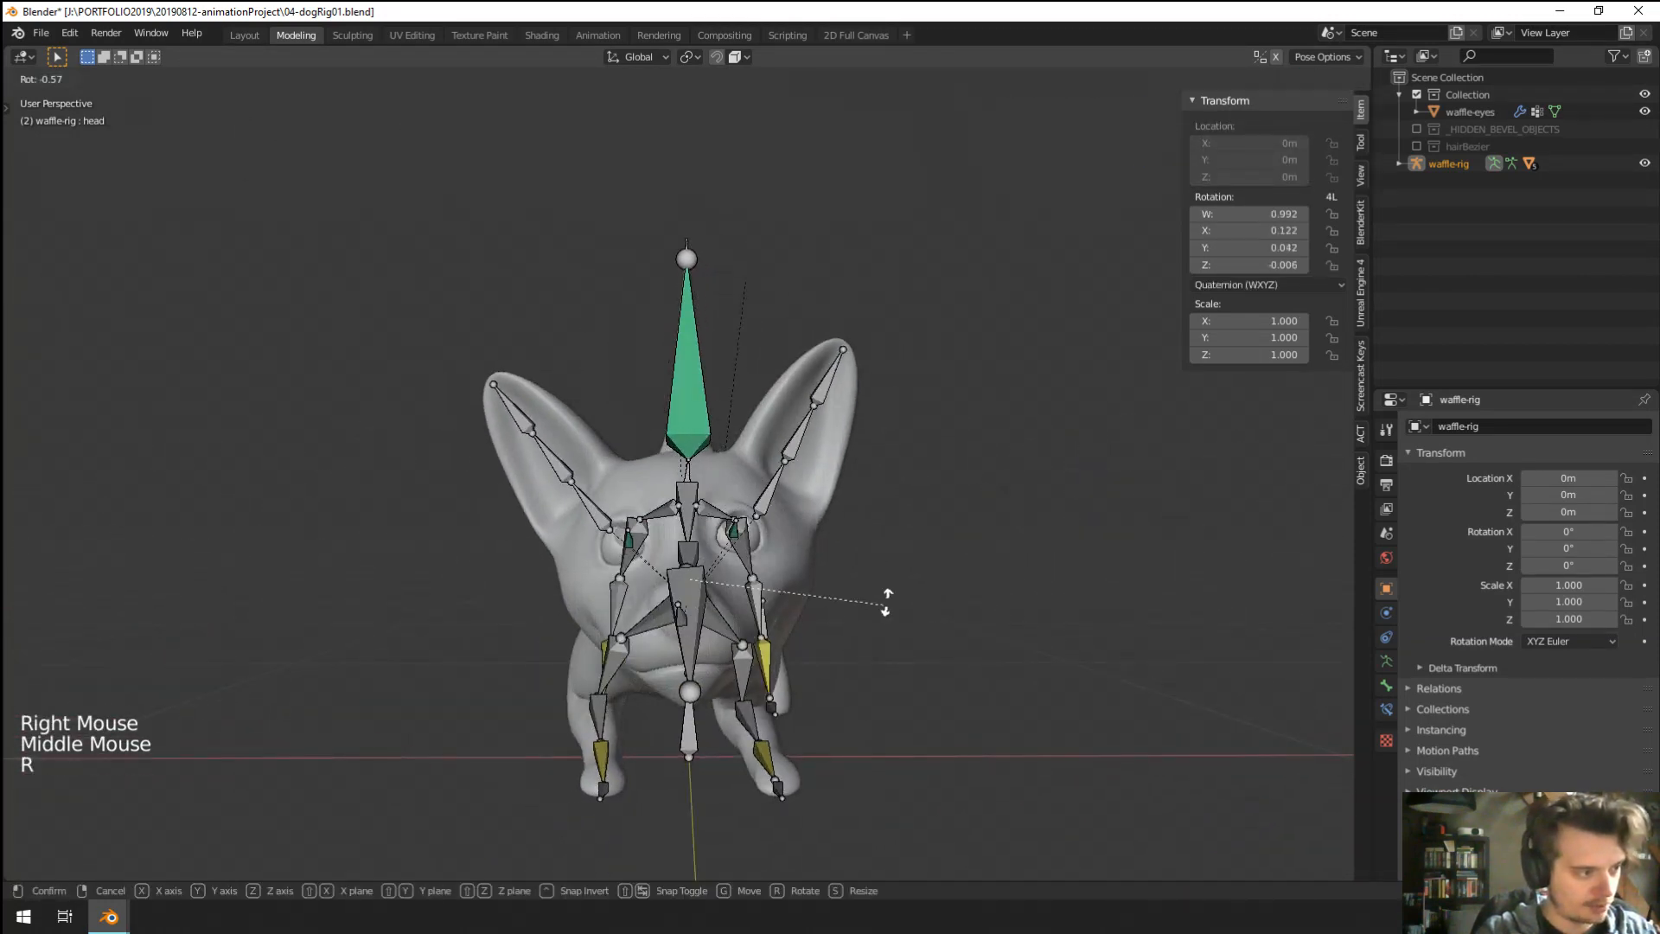
click(886, 574)
middle_drag(885, 574, 814, 771)
key(r)
click(883, 641)
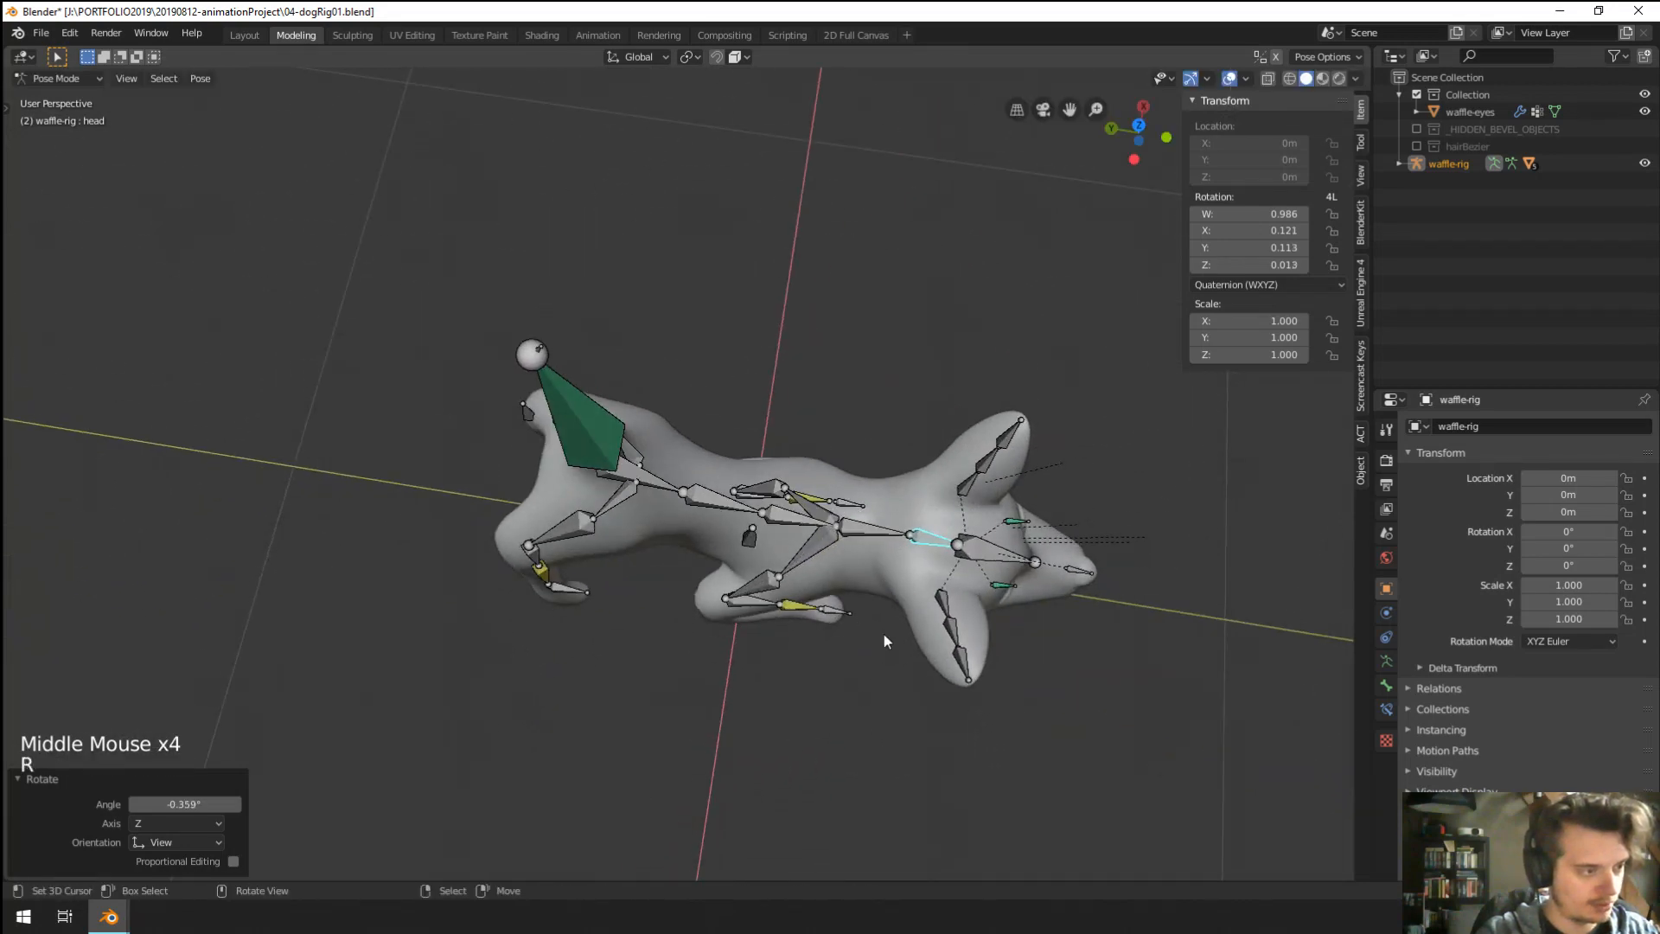
Rotate the neck bone by -3.13° in the current view.
right_click(872, 540)
middle_drag(816, 648, 899, 600)
key(r)
click(823, 595)
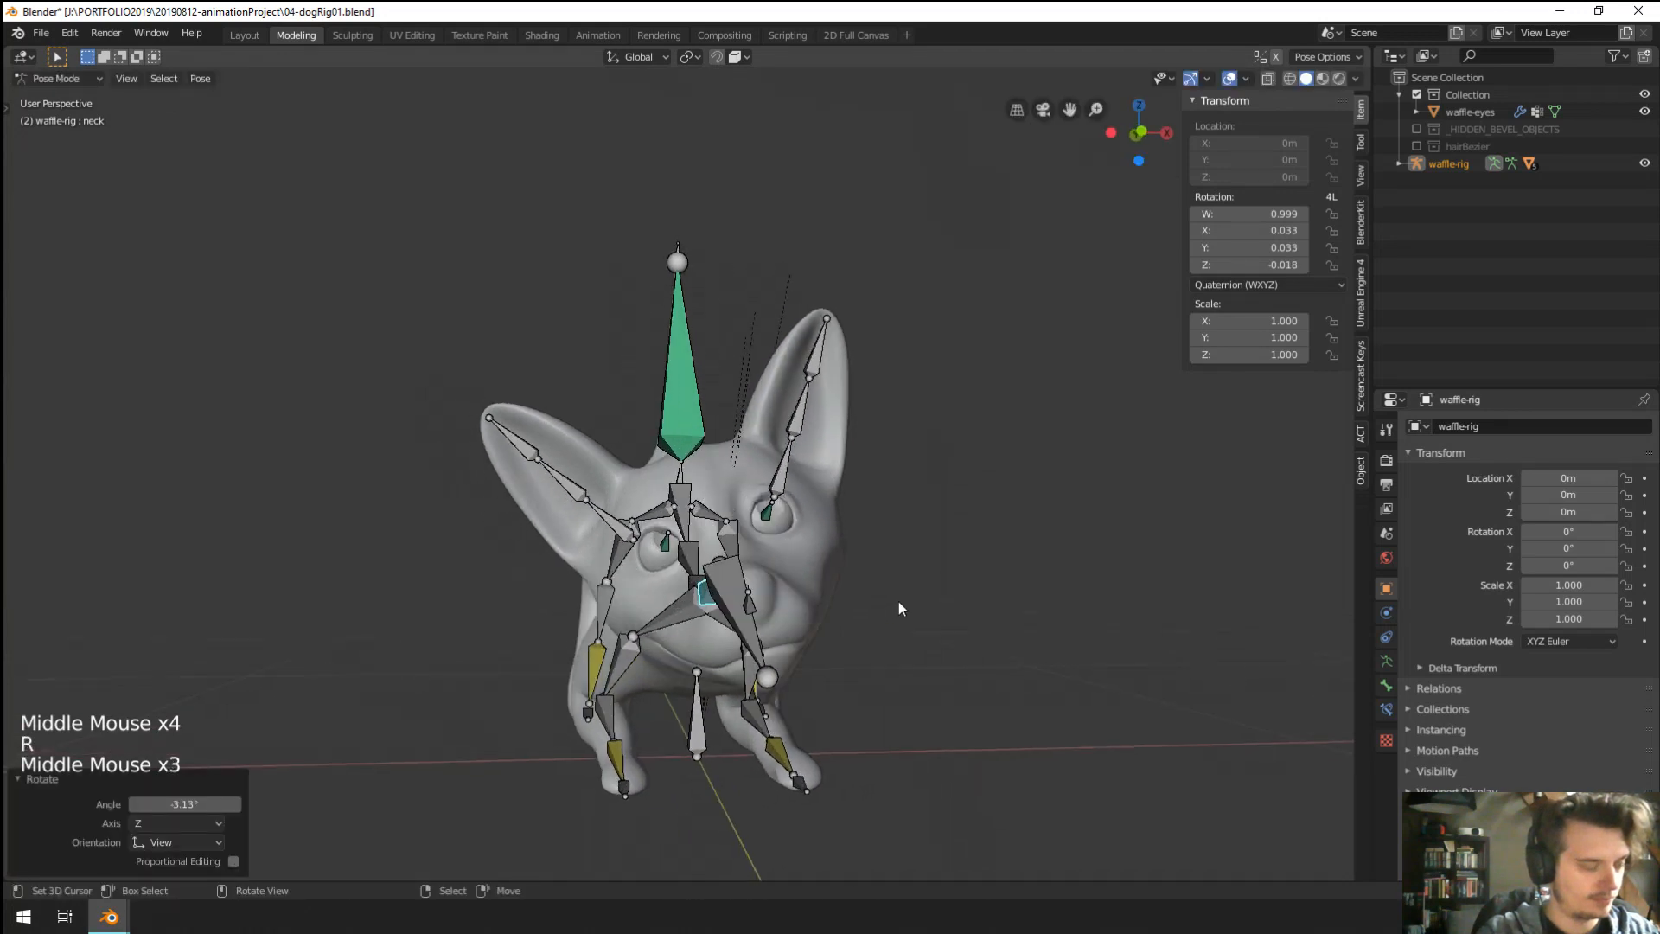
Examine the play bow pose without overlays in solid and wireframe shading, then restore solid shading and the overlays.
click(1229, 78)
mouse_move(830, 449)
middle_down()
mouse_move(873, 485)
mouse_move(1041, 472)
mouse_move(1150, 512)
mouse_move(8, 521)
mouse_move(391, 516)
middle_up()
key(z)
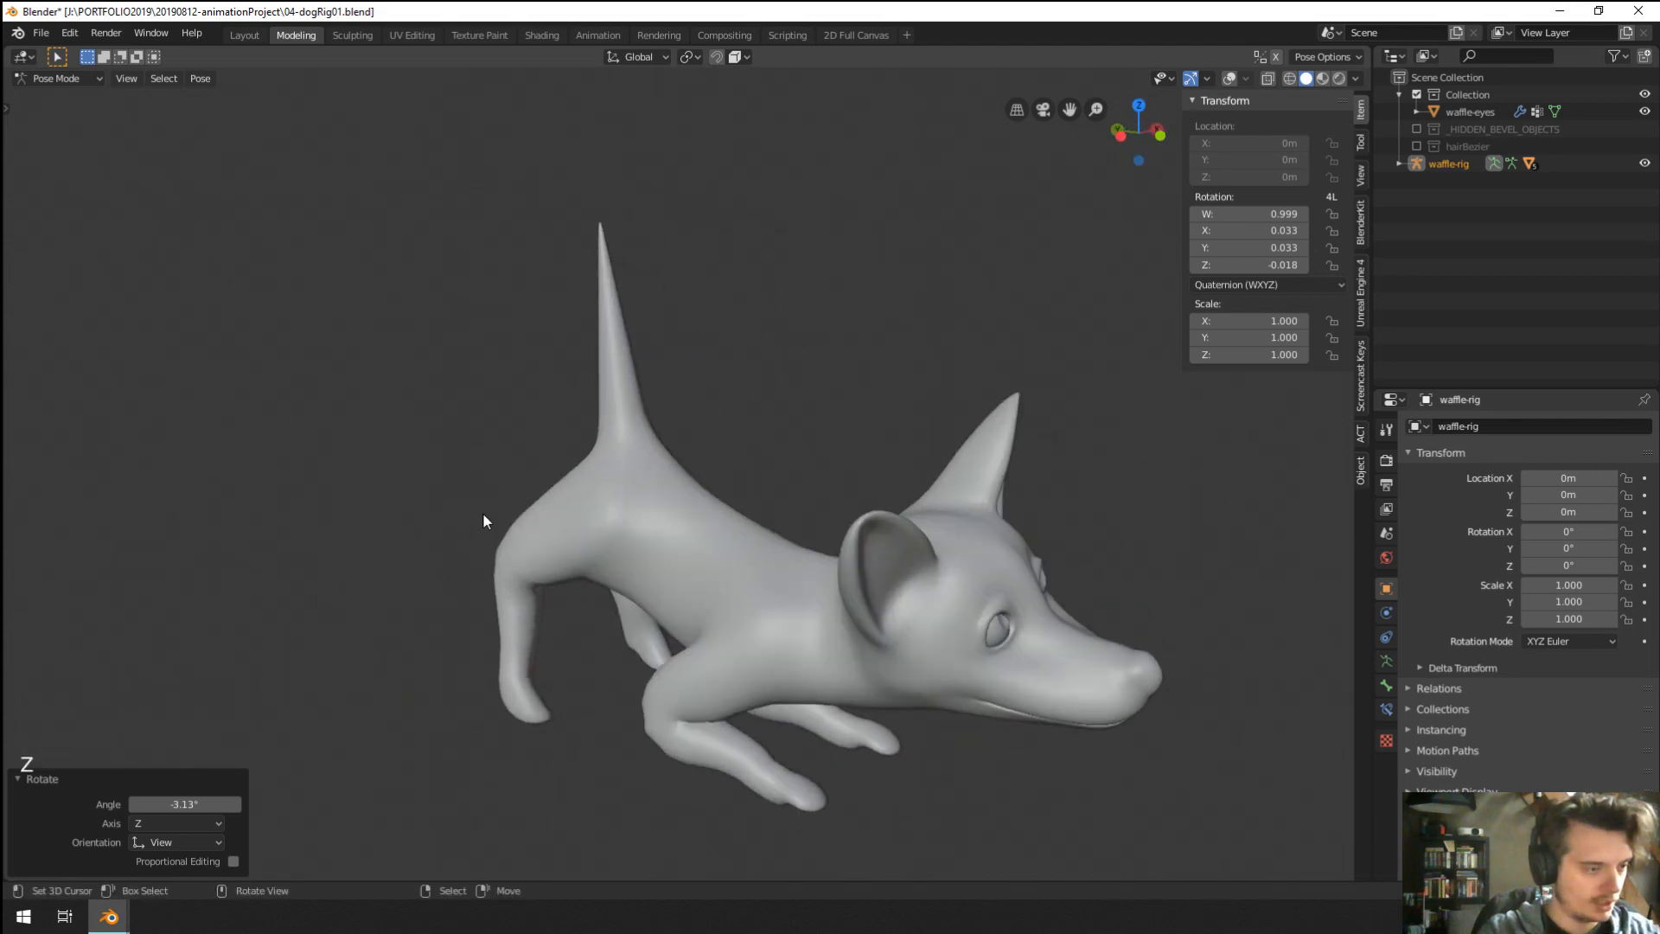
key(z)
click(397, 506)
middle_drag(761, 464, 717, 457)
key(z)
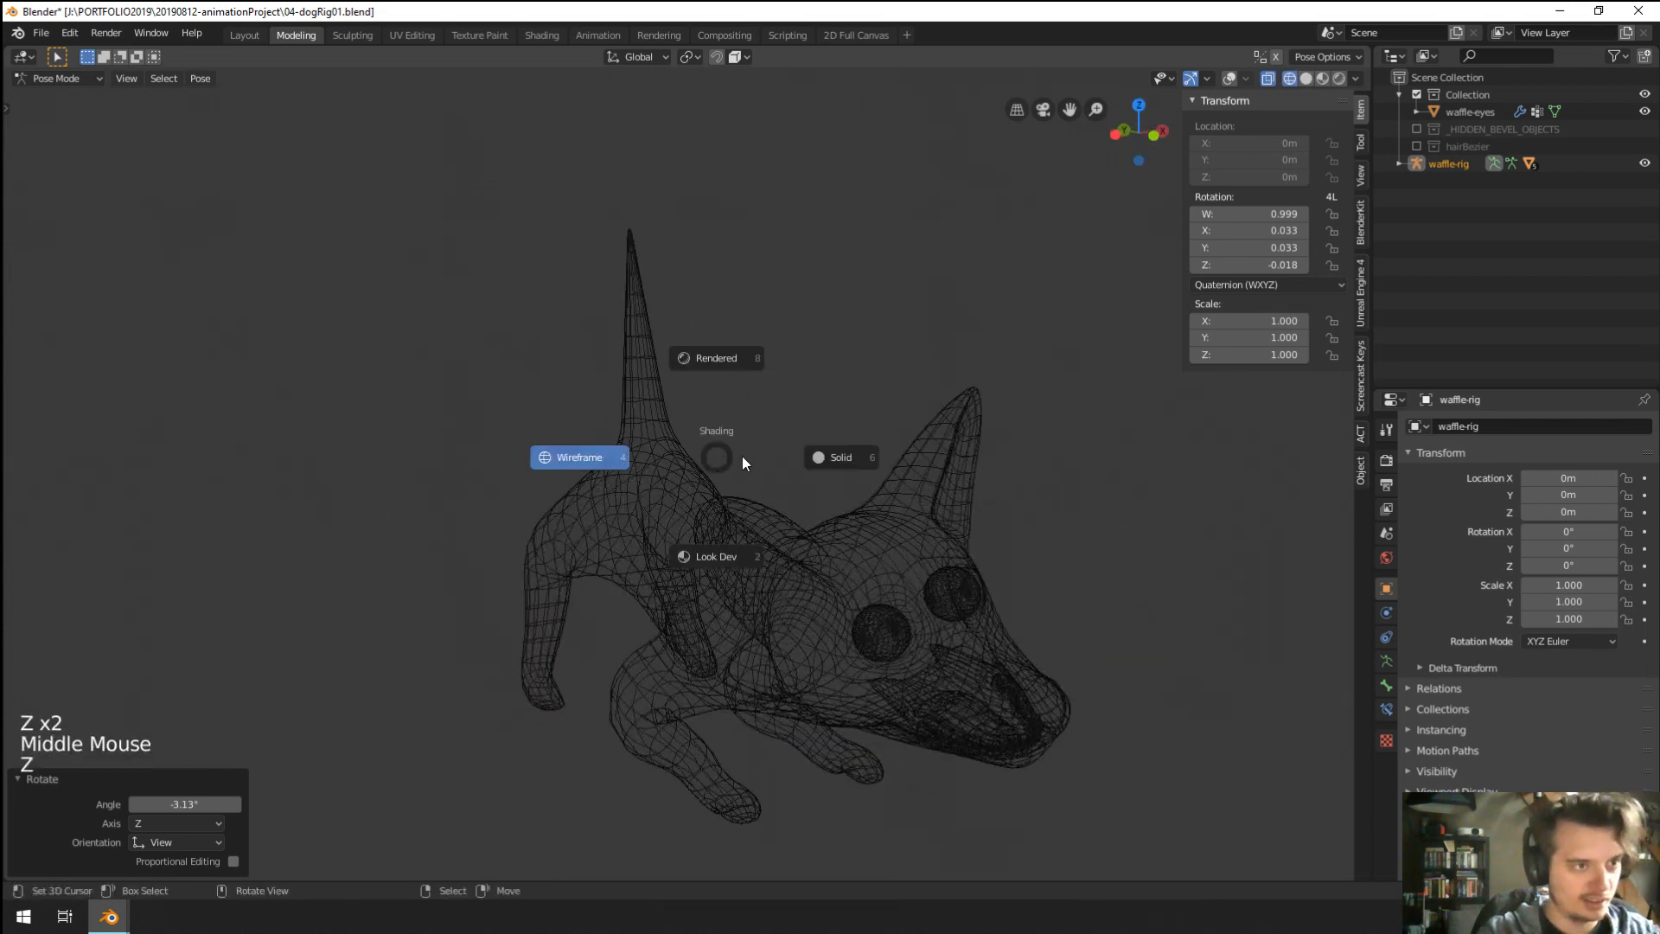
click(847, 407)
click(1228, 78)
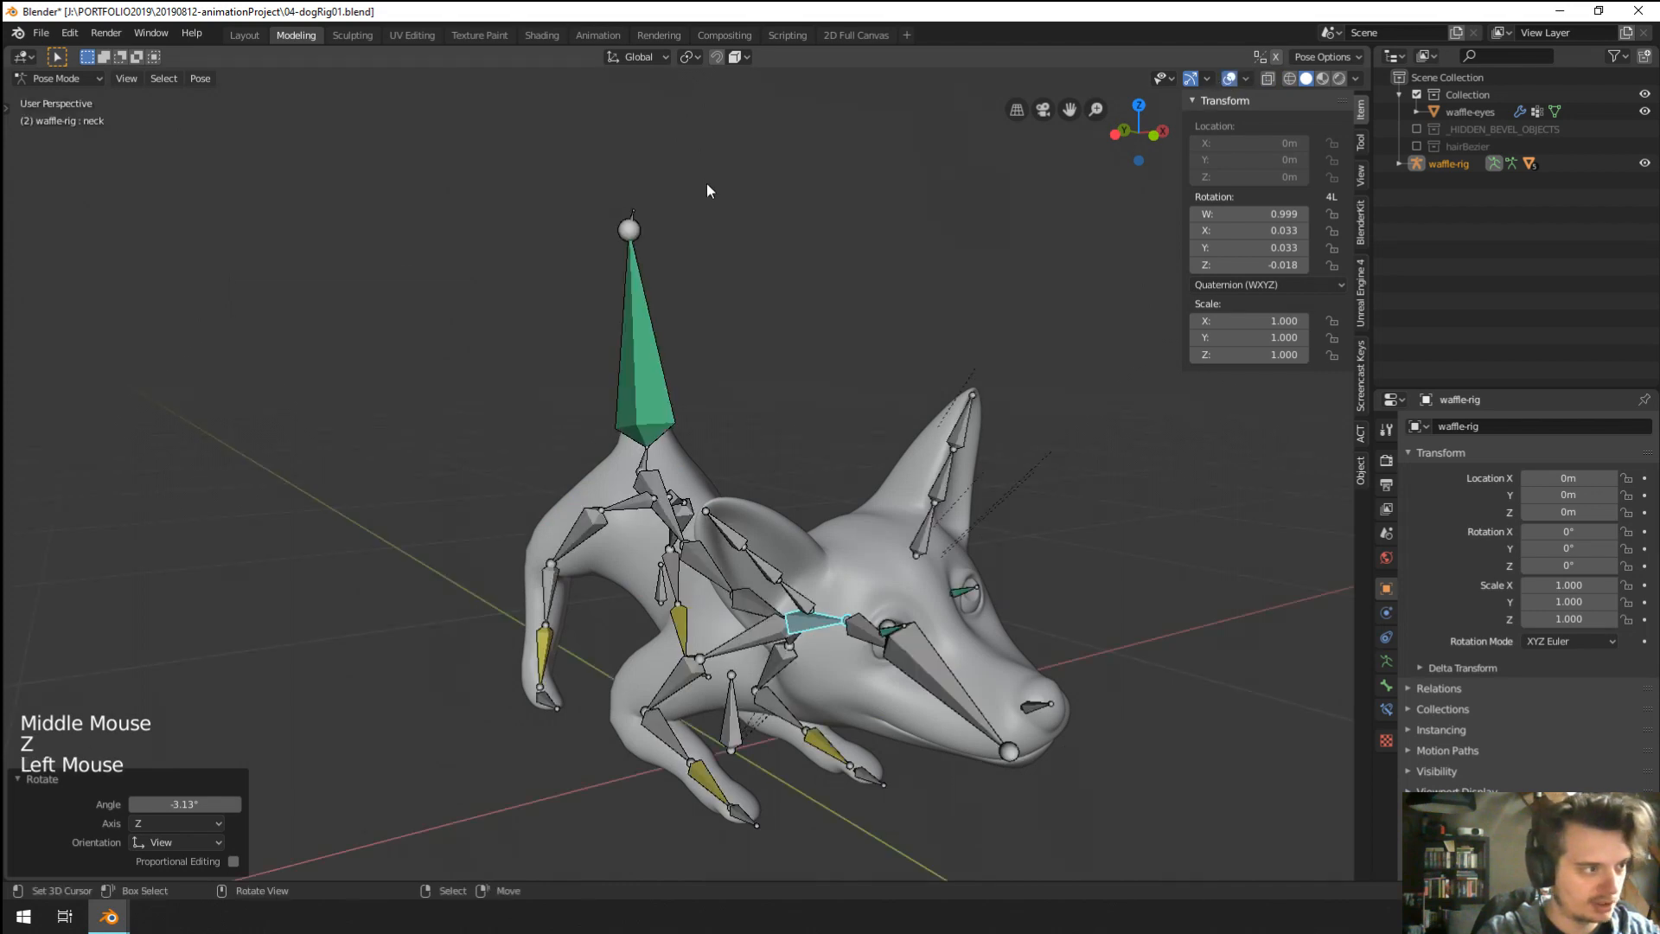
Move the tail control CTRL-tail.003 by about 0.037, -0.22, -0.168 m to bend the tail forward.
right_click(640, 212)
right_click(640, 213)
middle_drag(640, 213, 778, 271)
key(g)
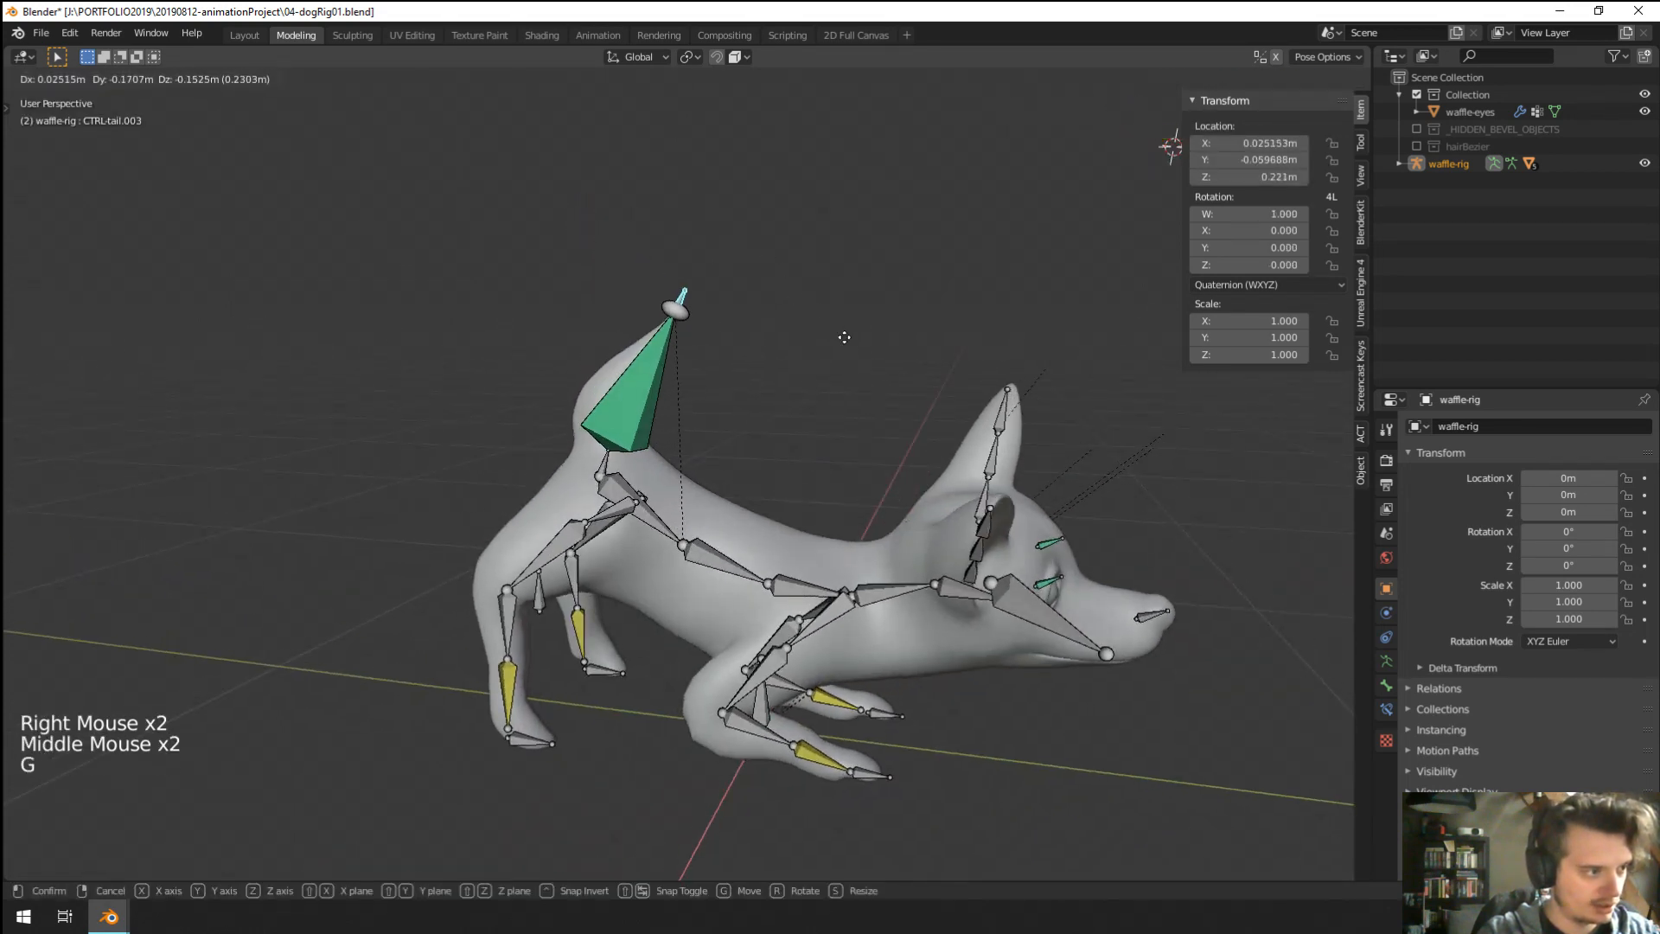
click(771, 345)
key(r)
right_click(693, 402)
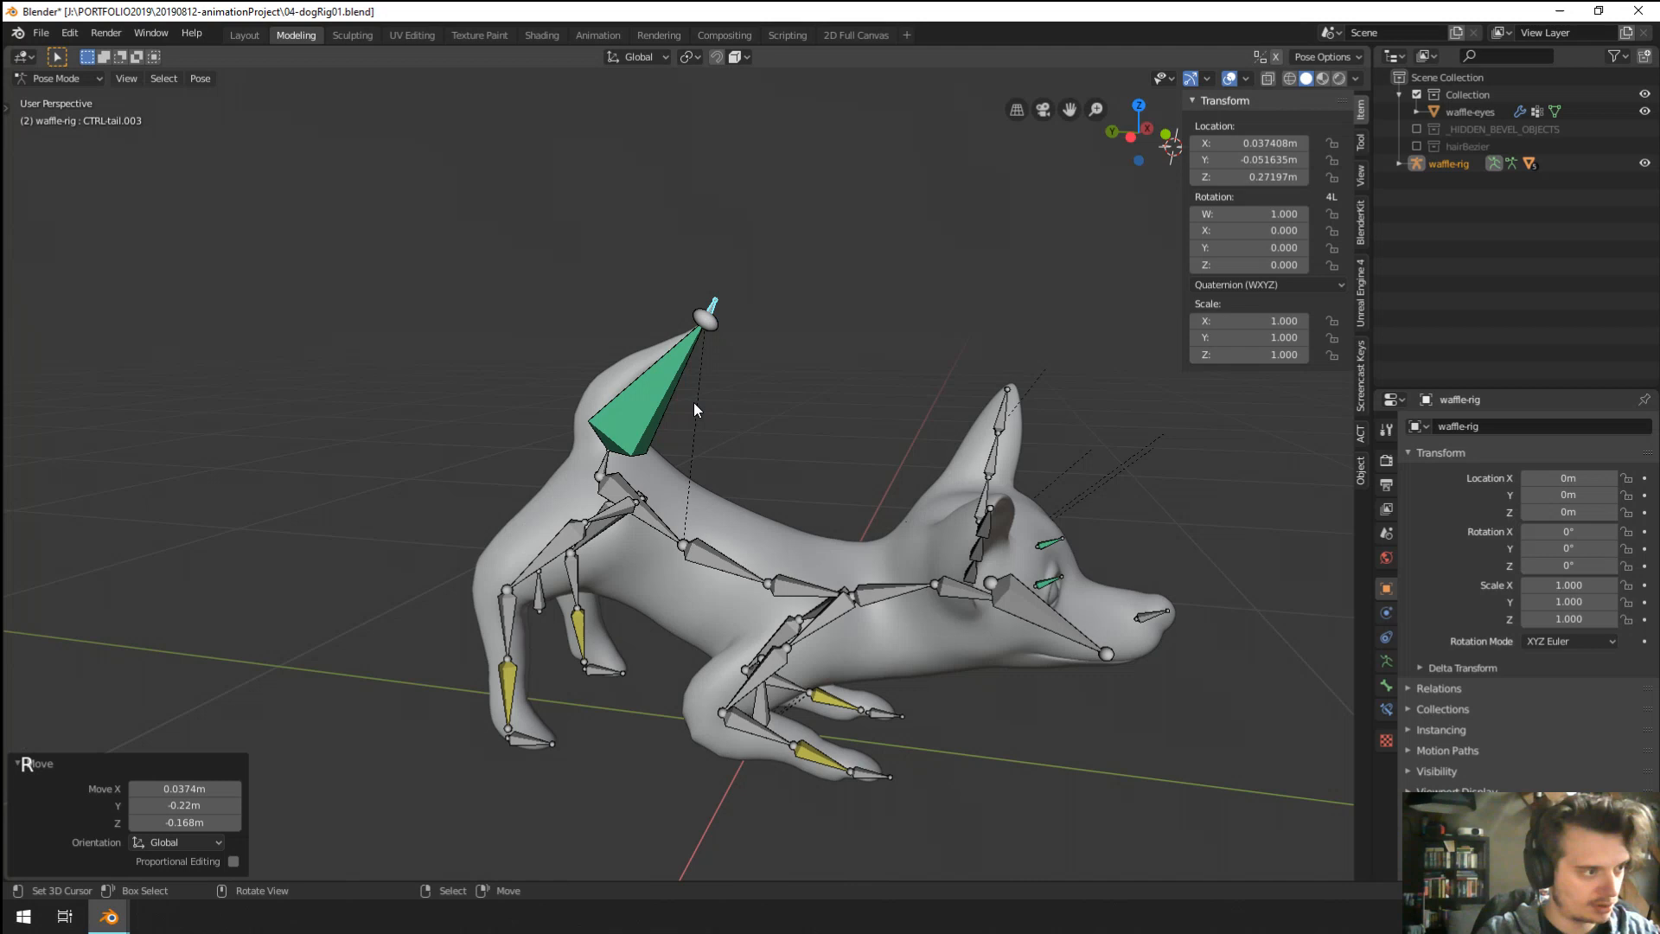
Move CTRL-tail.003 by a further 0.005, -0.045, -0.051 m or so to curl the tail more.
right_click(643, 345)
key(r)
click(638, 467)
right_click(714, 306)
key(g)
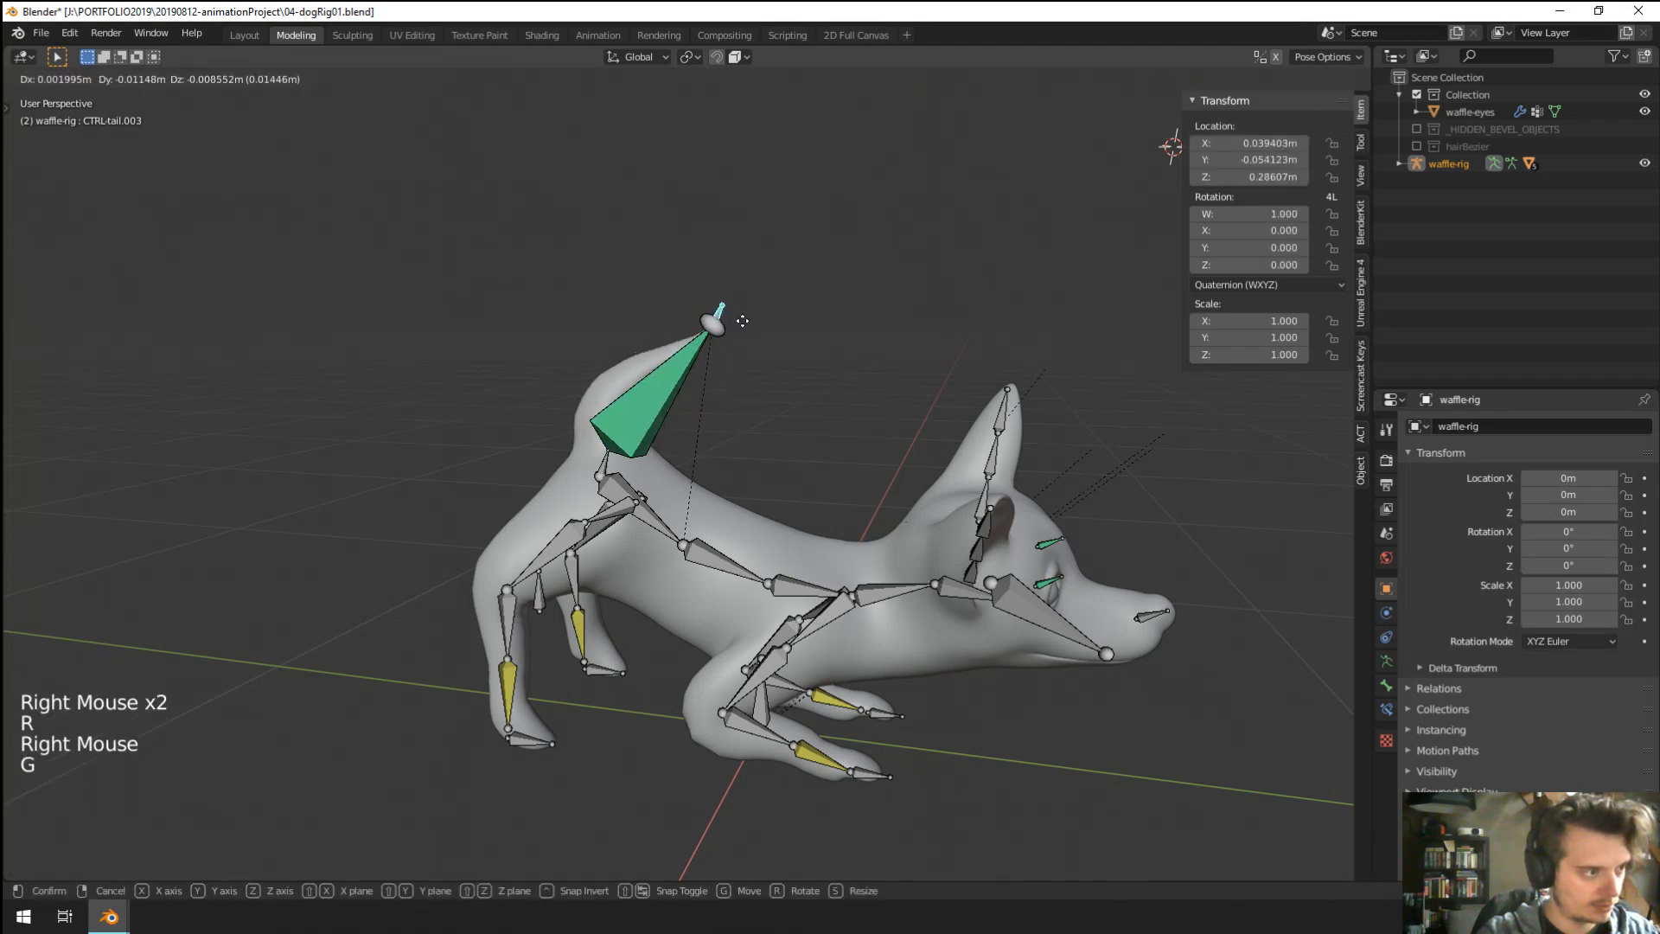
click(739, 340)
Hide the viewport overlays and examine the mesh deformation at the base of the bent tail.
key(z)
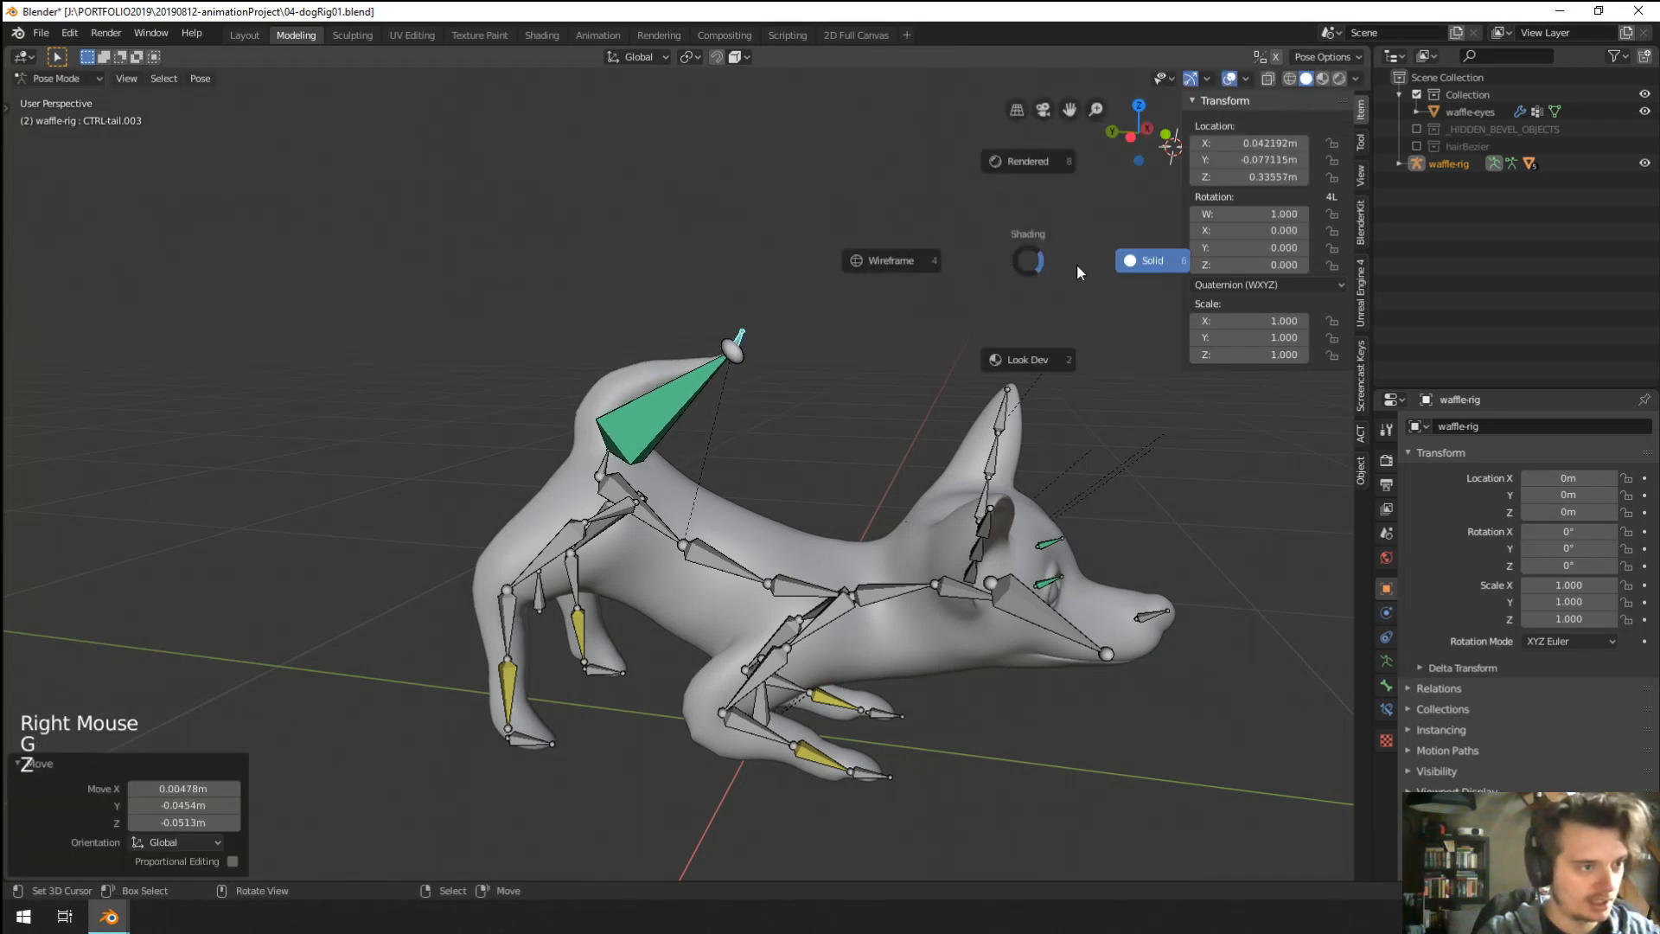
click(1240, 66)
click(1232, 78)
middle_drag(761, 380, 656, 370)
scroll(655, 370, up, 5)
right_click(555, 354)
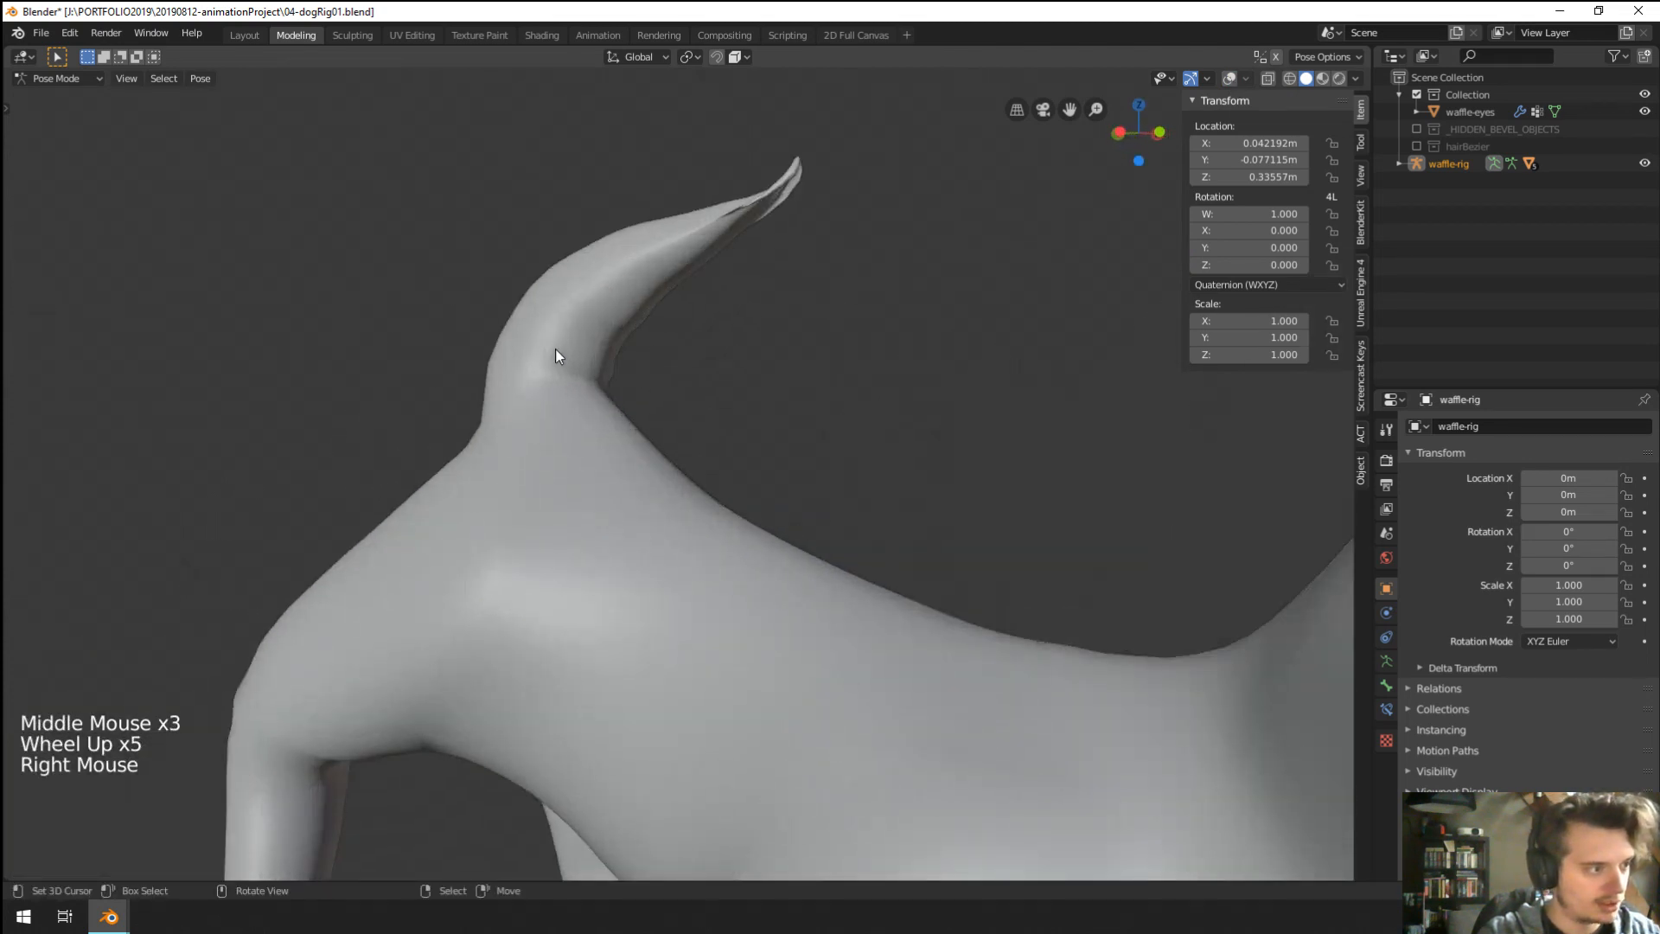
shift+middle_drag(555, 349, 624, 450)
scroll(615, 450, up, 4)
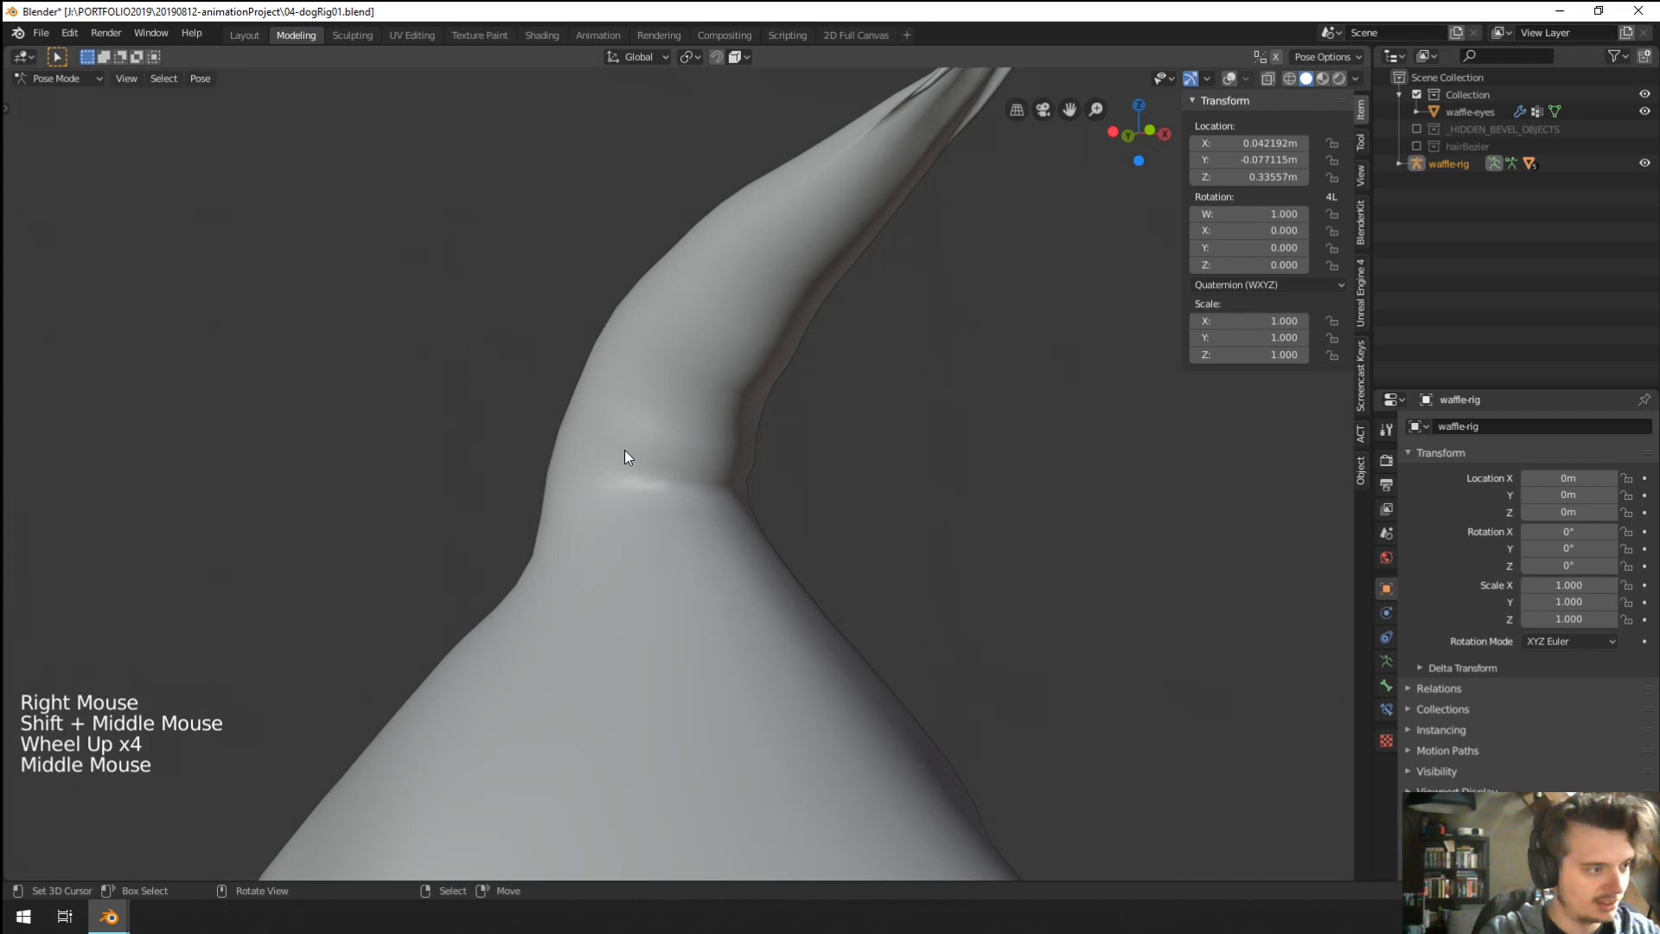
Select waffle-body in Object Mode and toggle Preserve Volume on its Armature modifier off and on to compare the tail deformation.
click(1386, 682)
click(1386, 662)
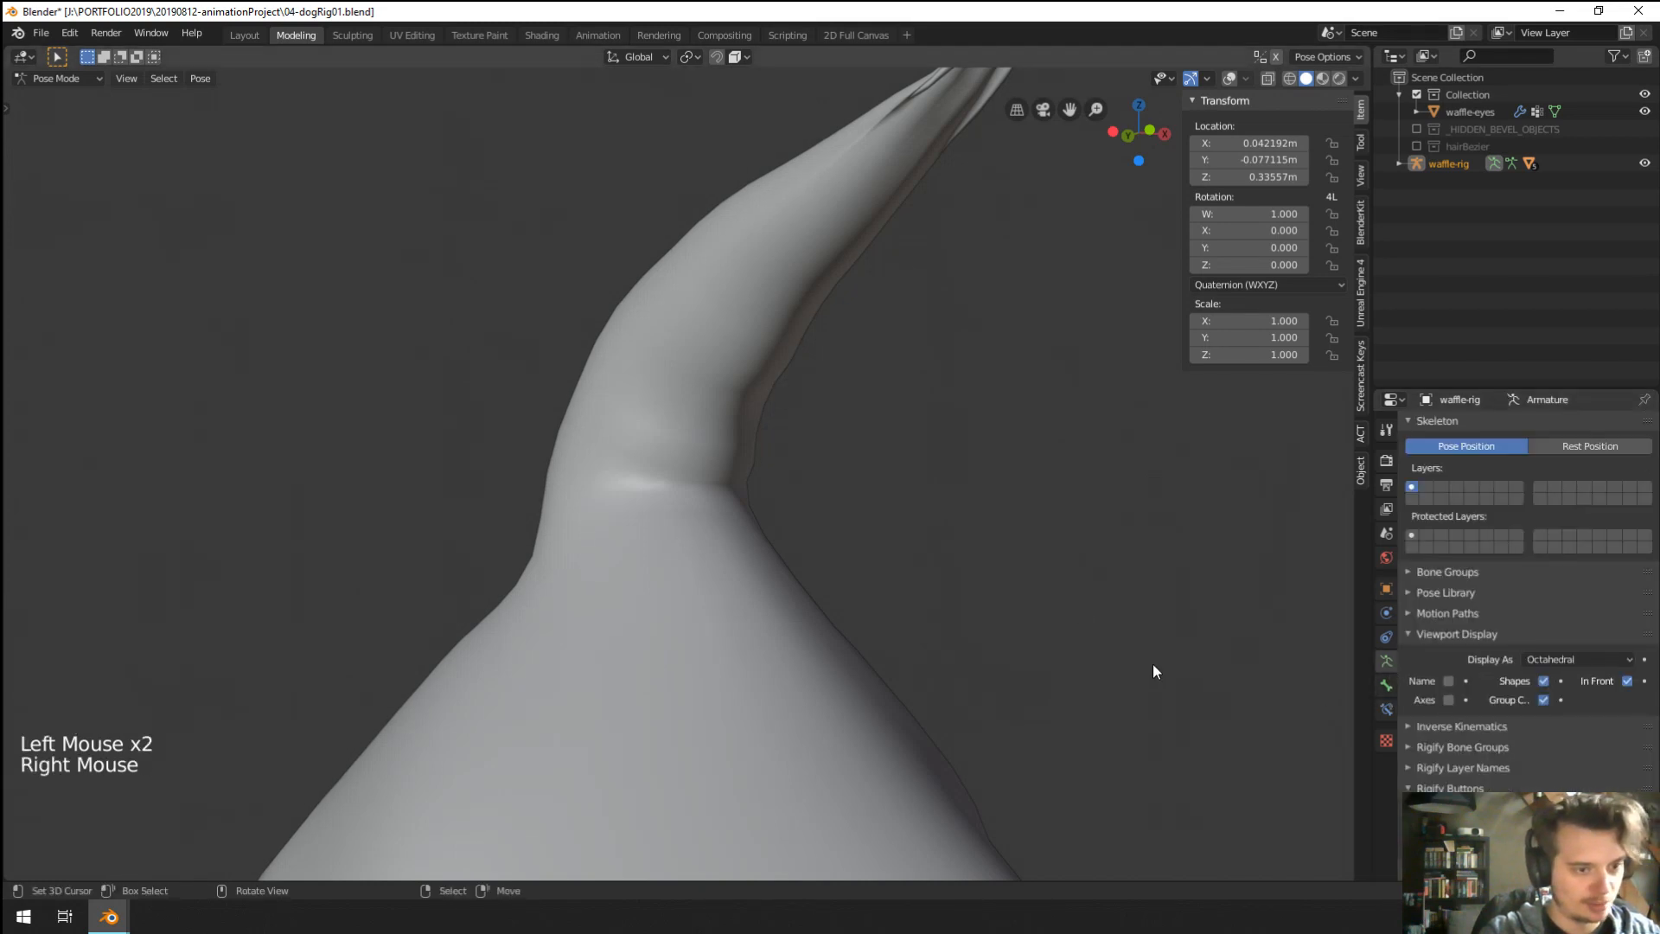
key(ctrl+Tab)
right_click(856, 615)
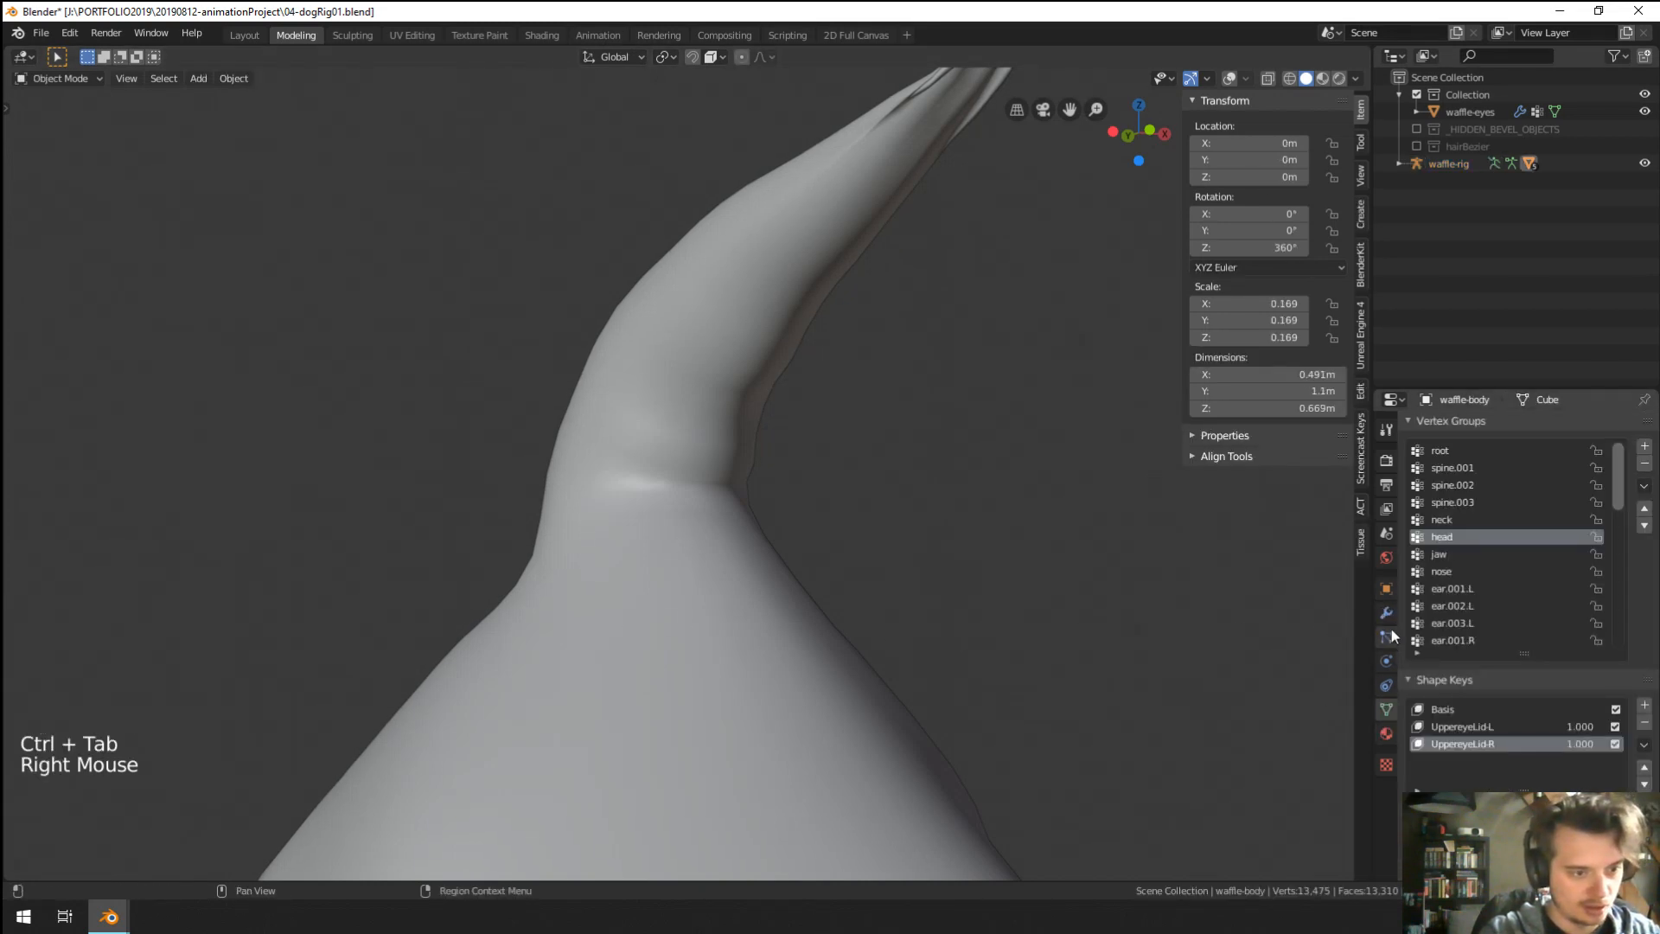
click(1390, 616)
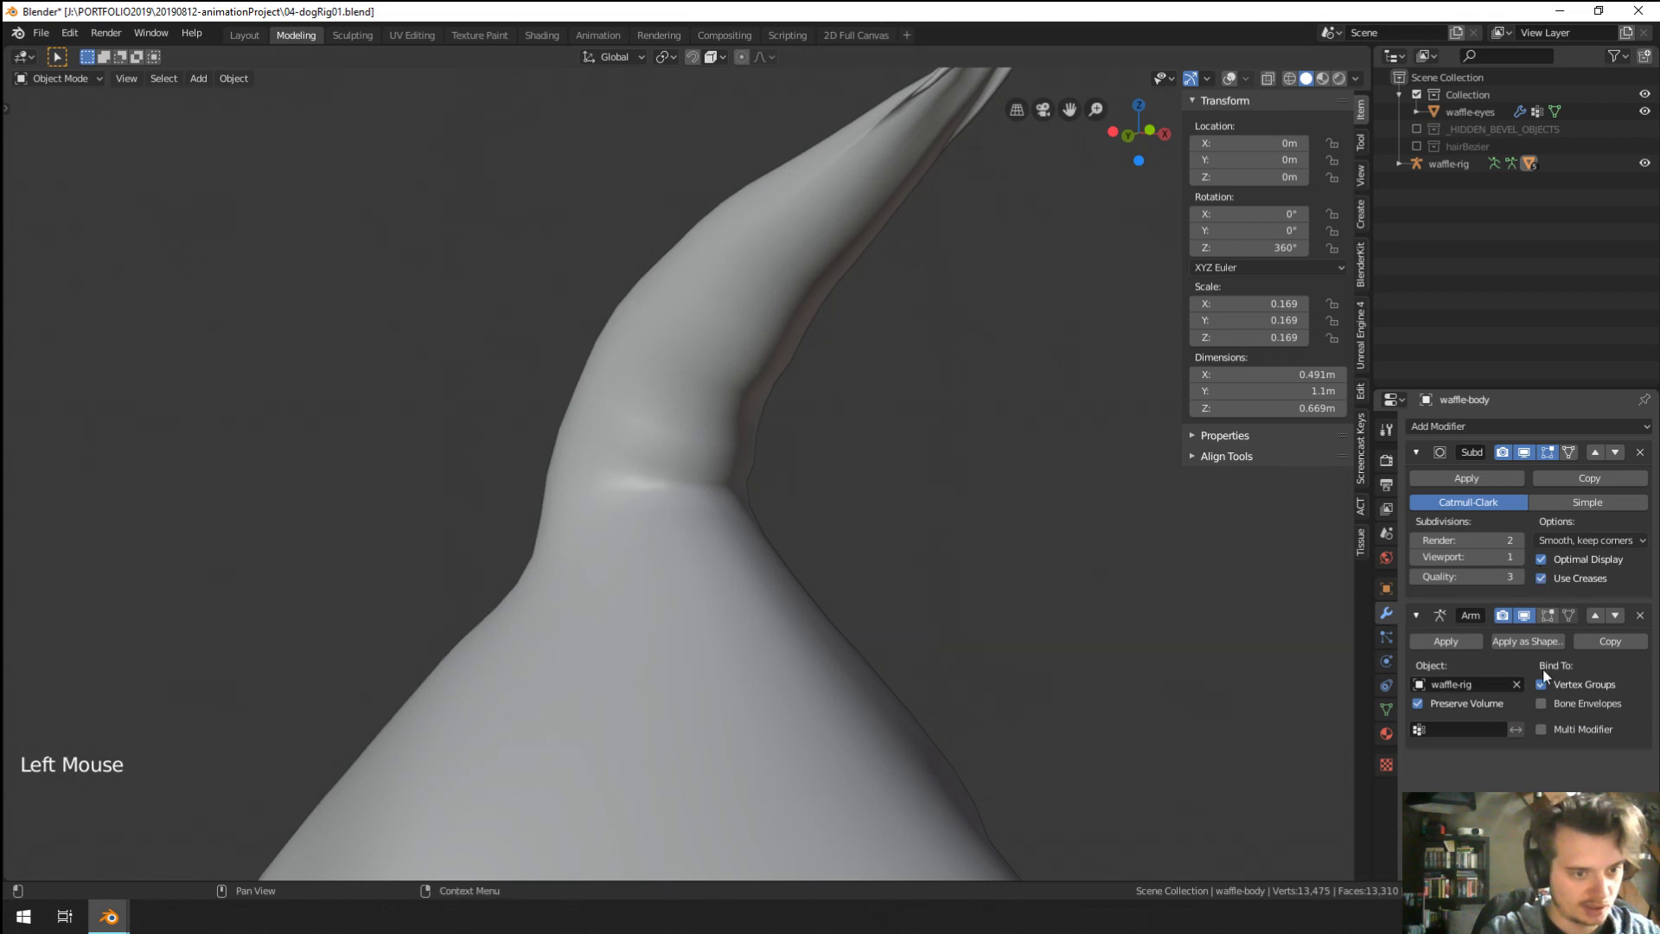
click(1418, 706)
click(1418, 705)
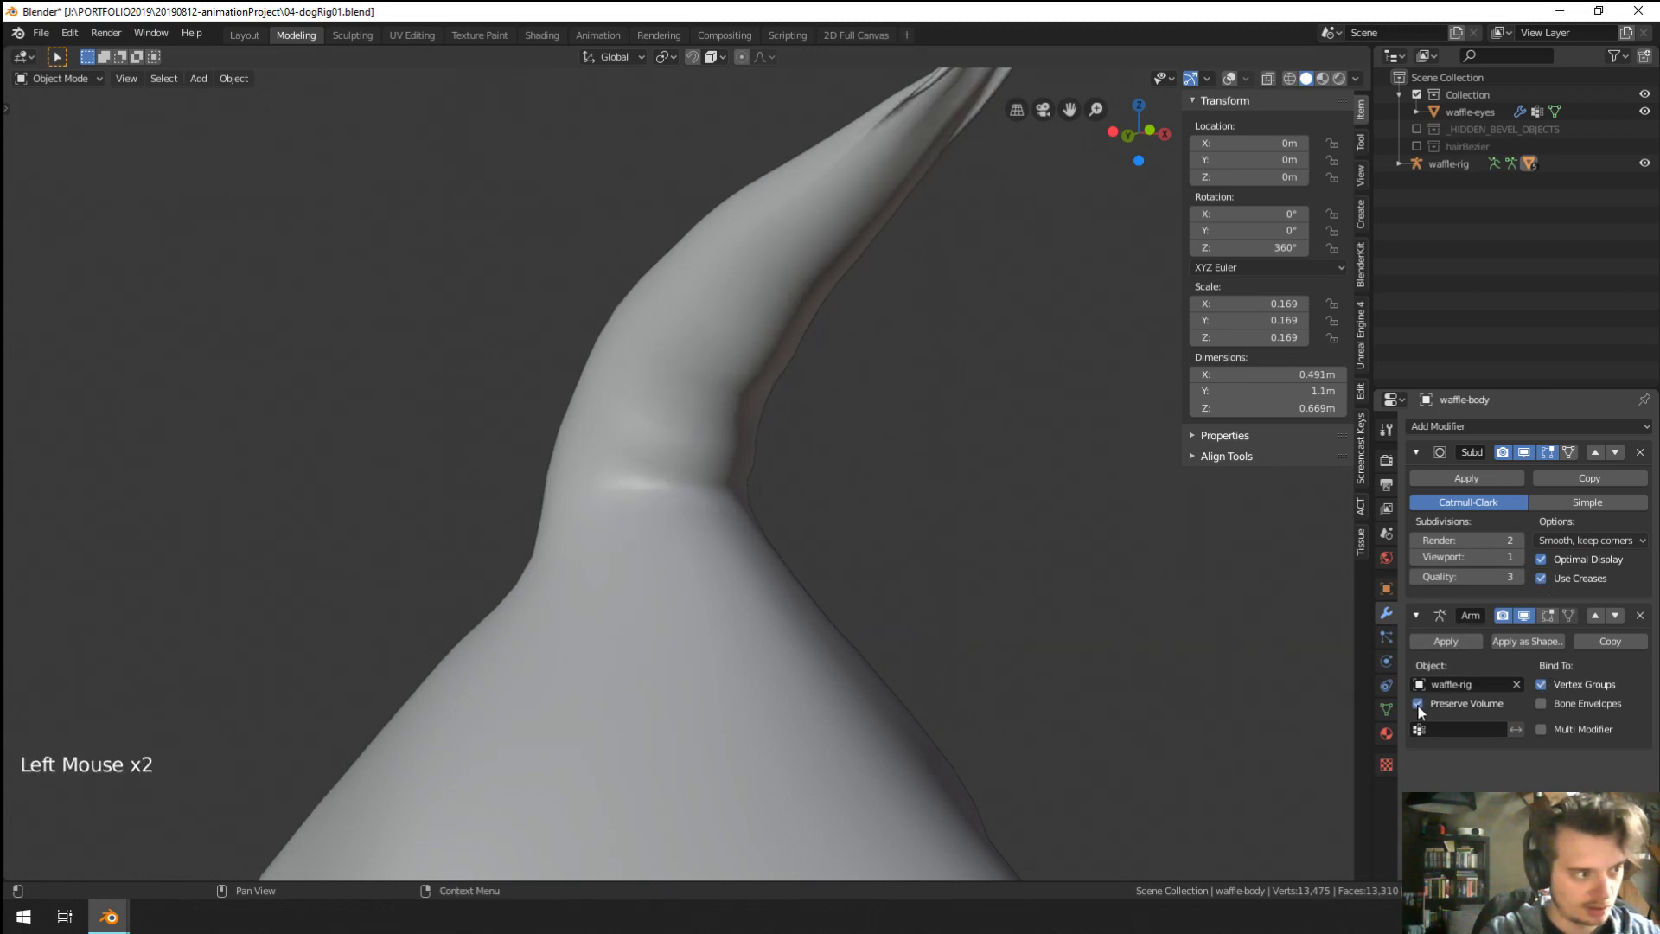
Examine the complete play bow pose and curled tail from the dog's left side.
scroll(874, 484, down, 6)
scroll(812, 482, up, 2)
middle_drag(813, 483, 519, 493)
scroll(516, 486, down, 4)
scroll(516, 486, down, 2)
scroll(516, 489, up, 3)
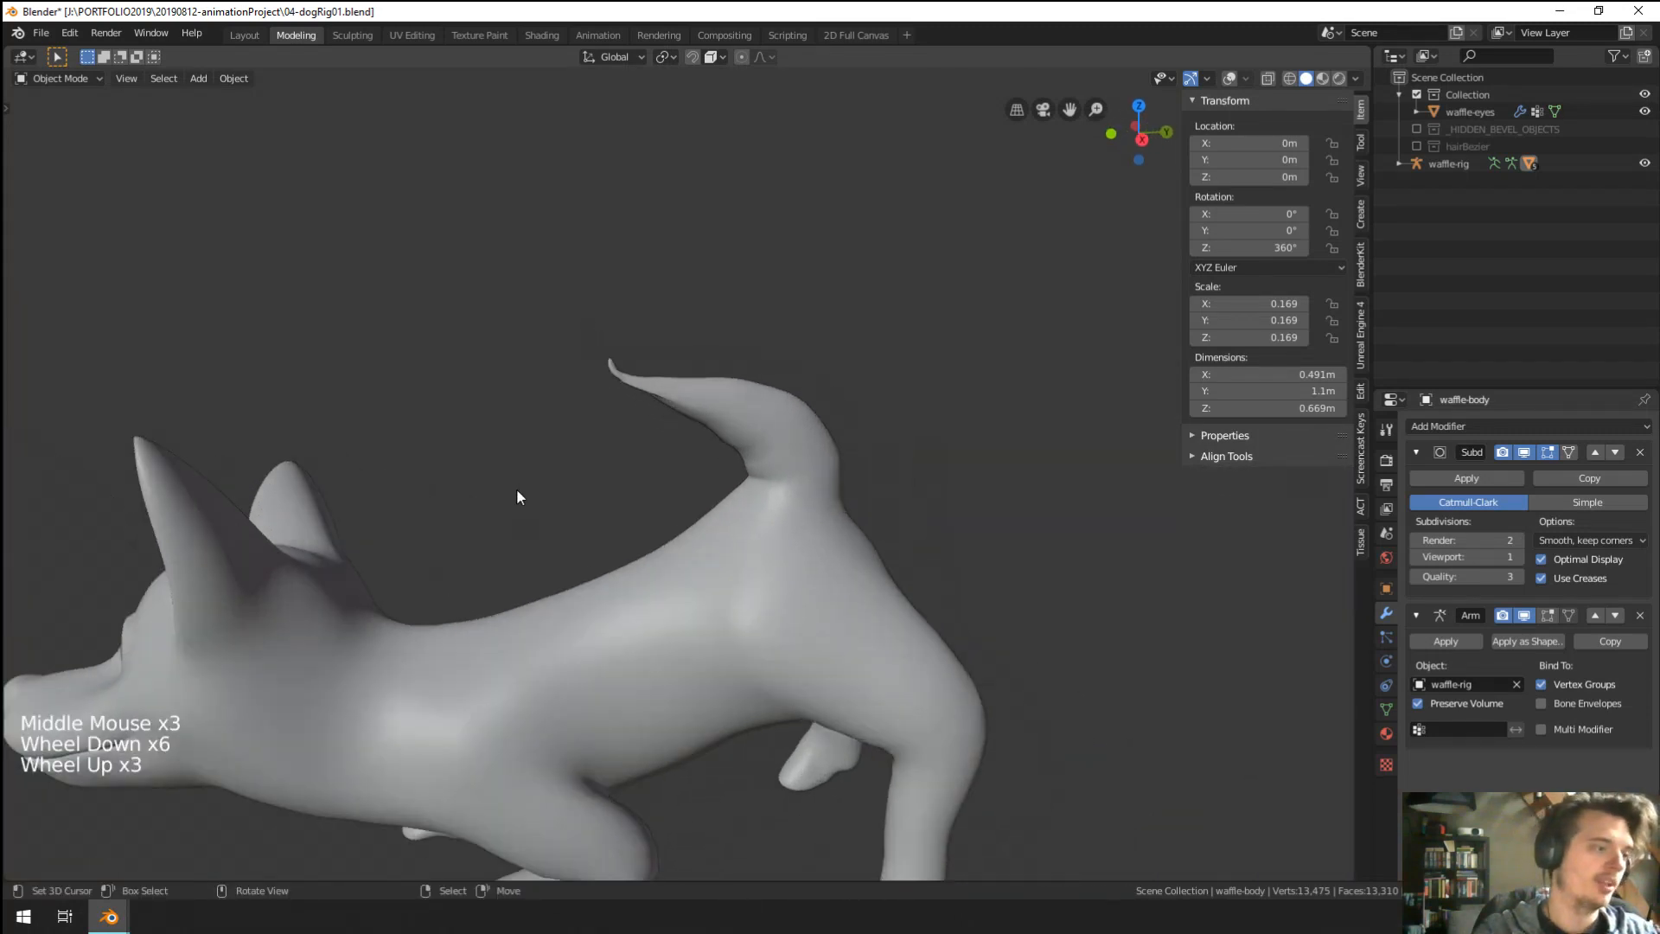
scroll(516, 490, down, 3)
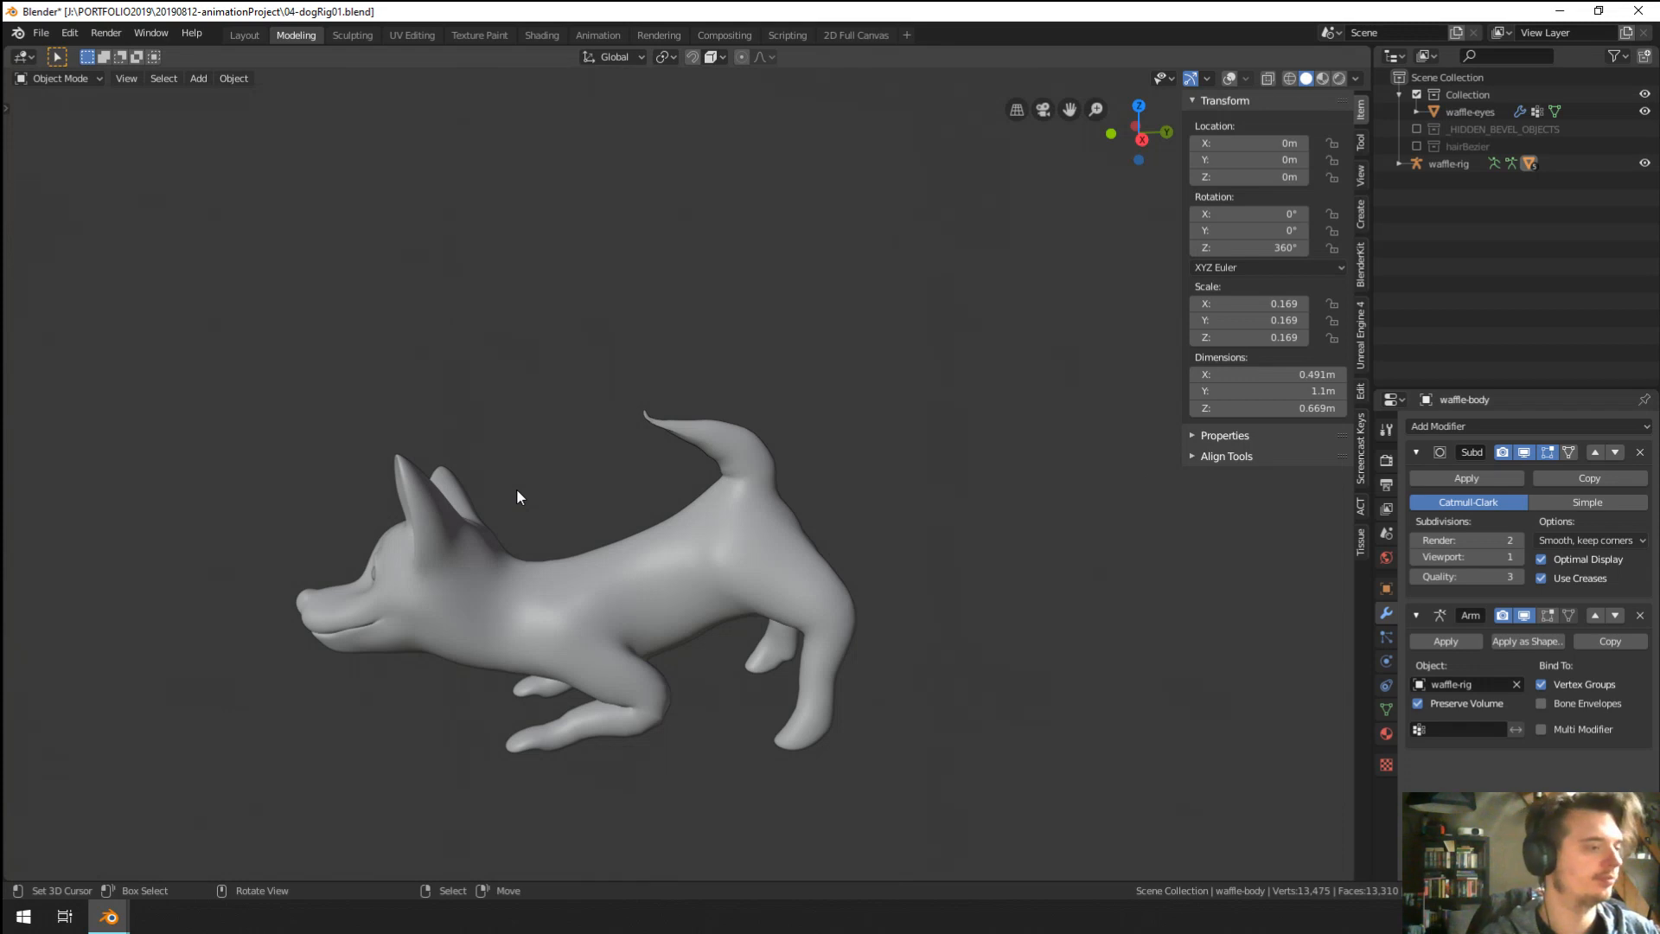
Show the viewport overlays again and select the waffle-rig armature in Object Mode.
click(1229, 78)
key(a)
key(a)
key(Tab)
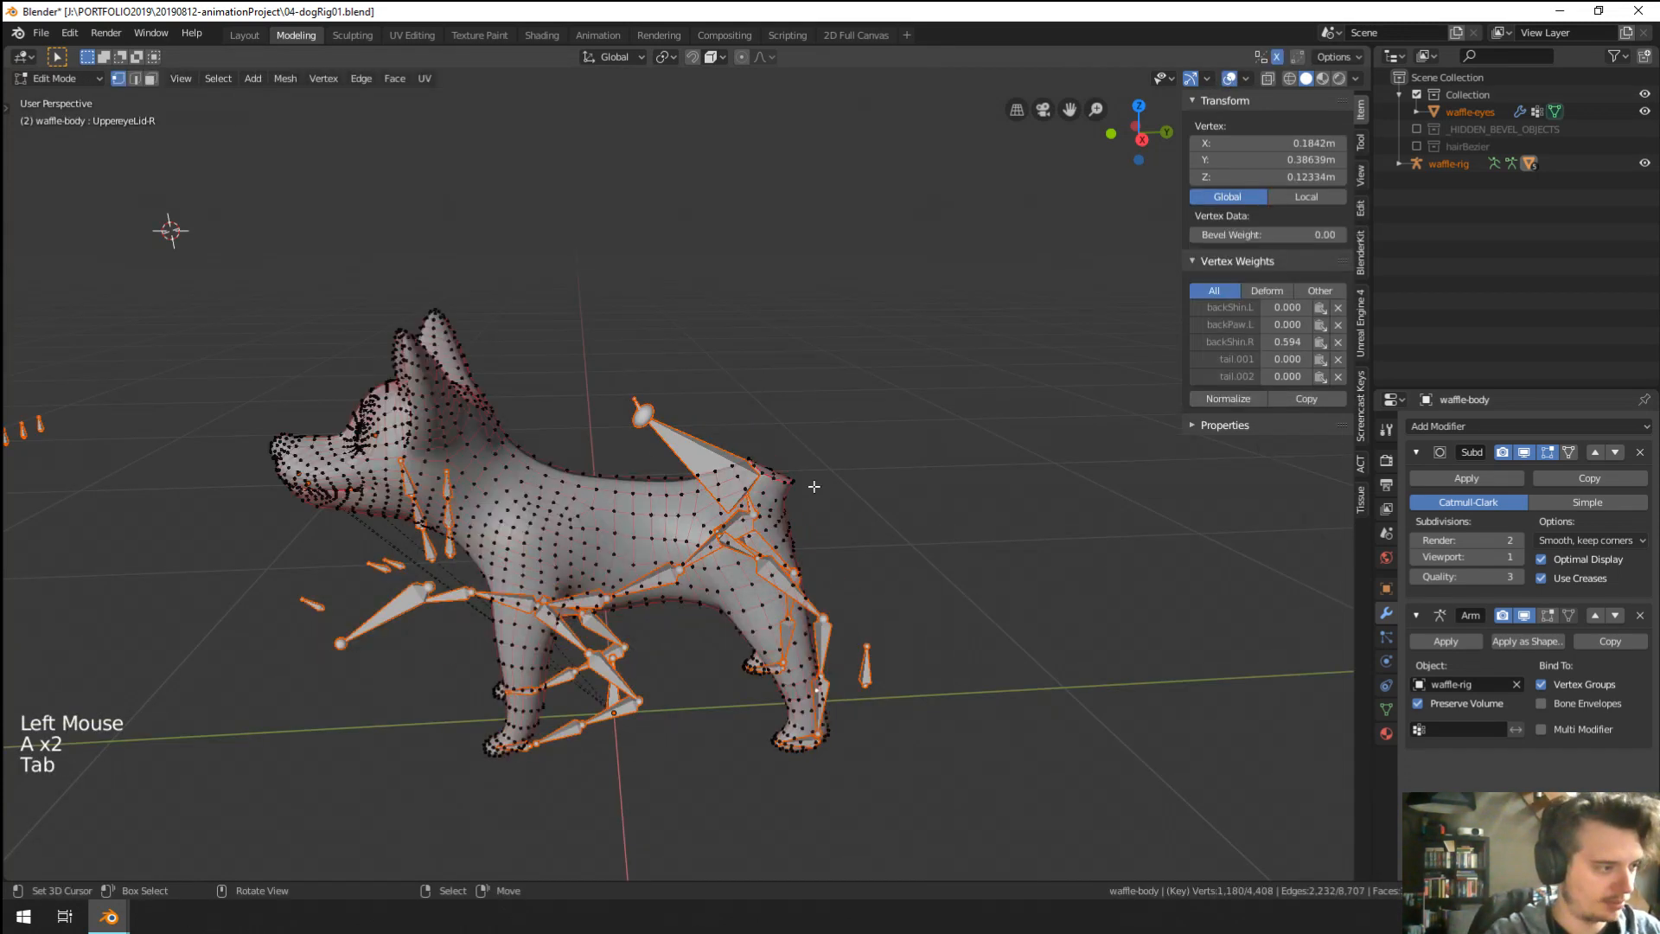
key(a)
key(Tab)
right_click(768, 536)
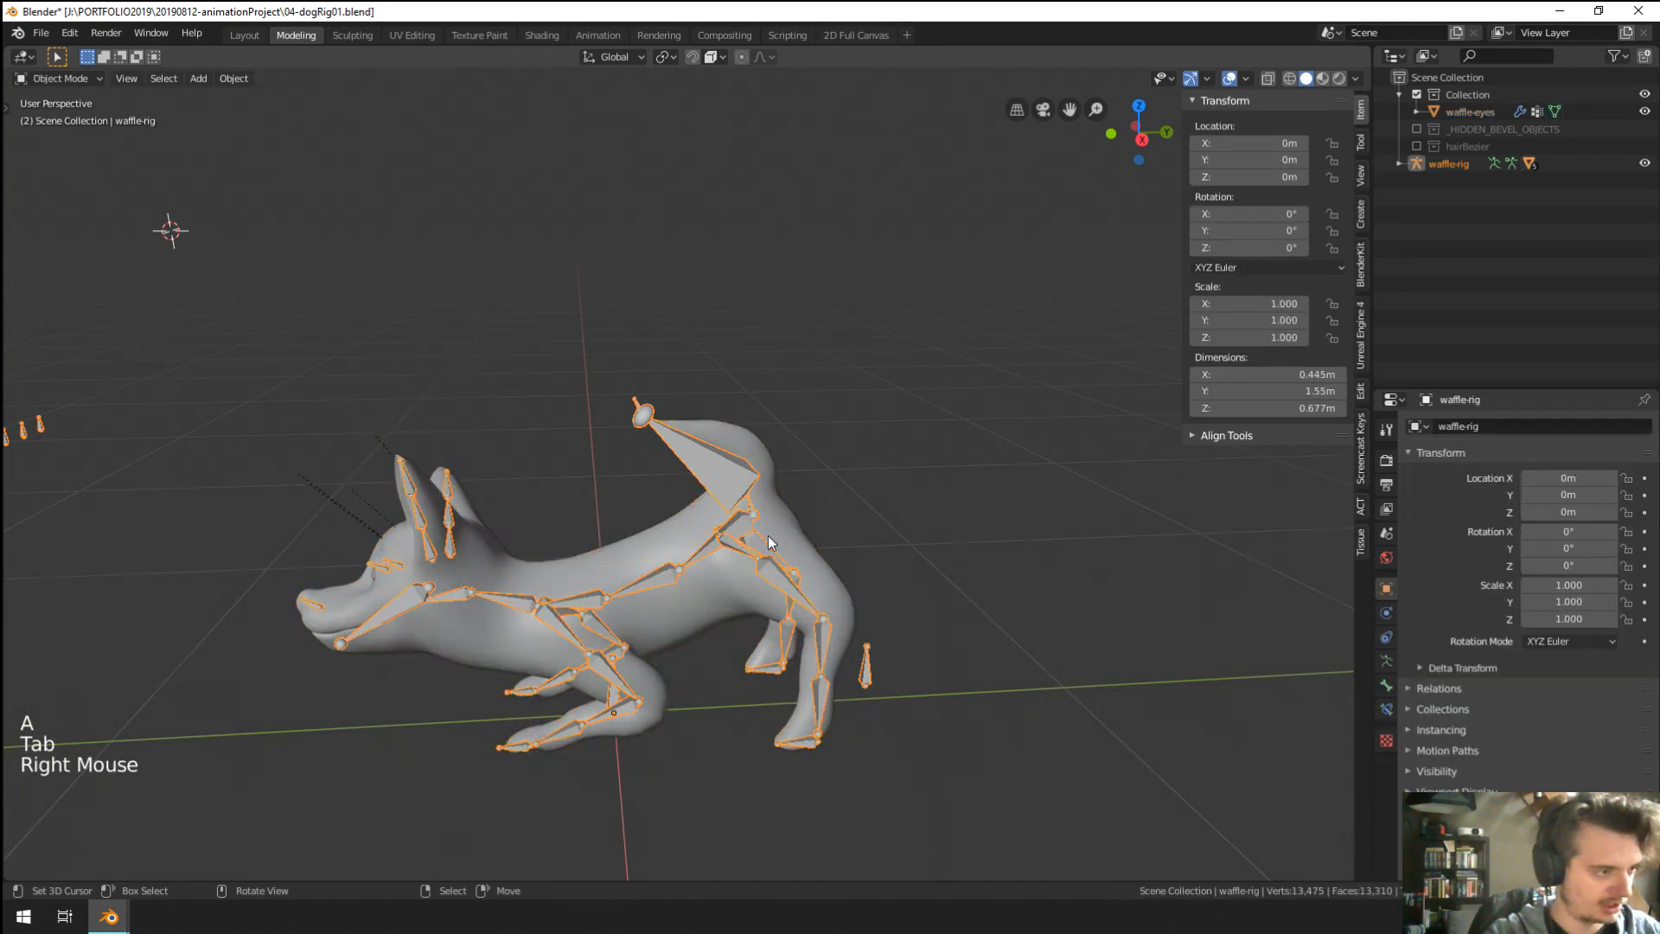
Return waffle-rig to its rest pose by clearing the rotation and location of all bones in Pose Mode.
key(ctrl+Tab)
key(a)
key(alt+r)
key(alt+g)
scroll(777, 386, up, 1)
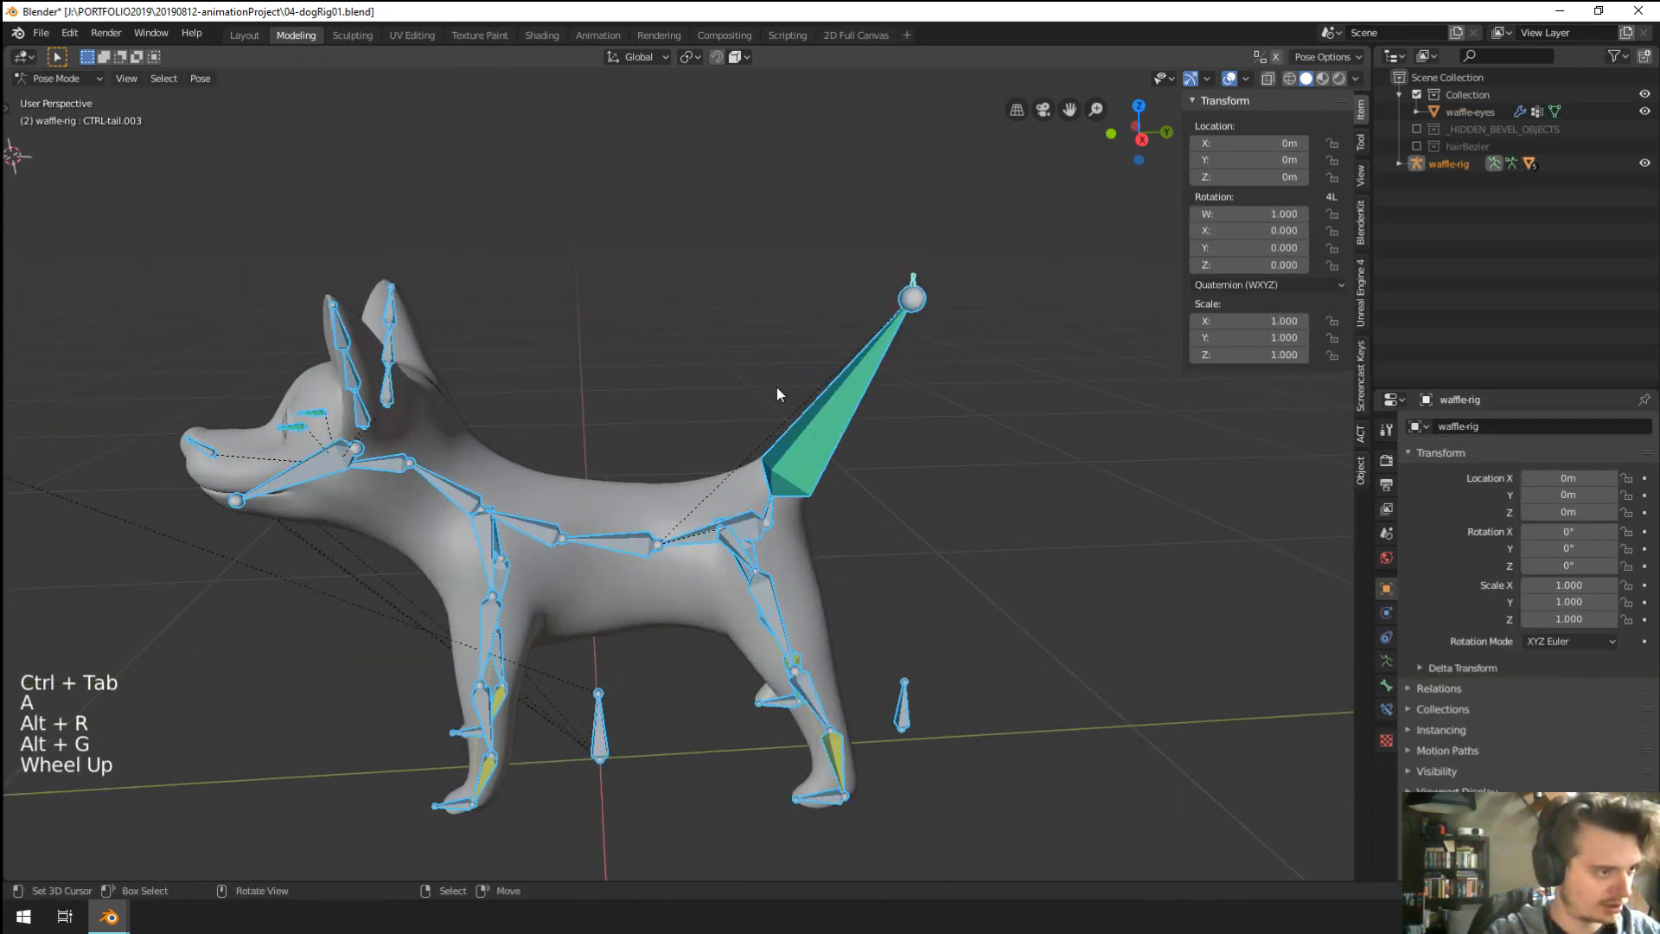
Delete the tail.002 and CTRL-tail.003 bones from the armature in Edit Mode.
right_click(827, 444)
scroll(876, 429, up, 1)
shift+middle_drag(877, 429, 889, 460)
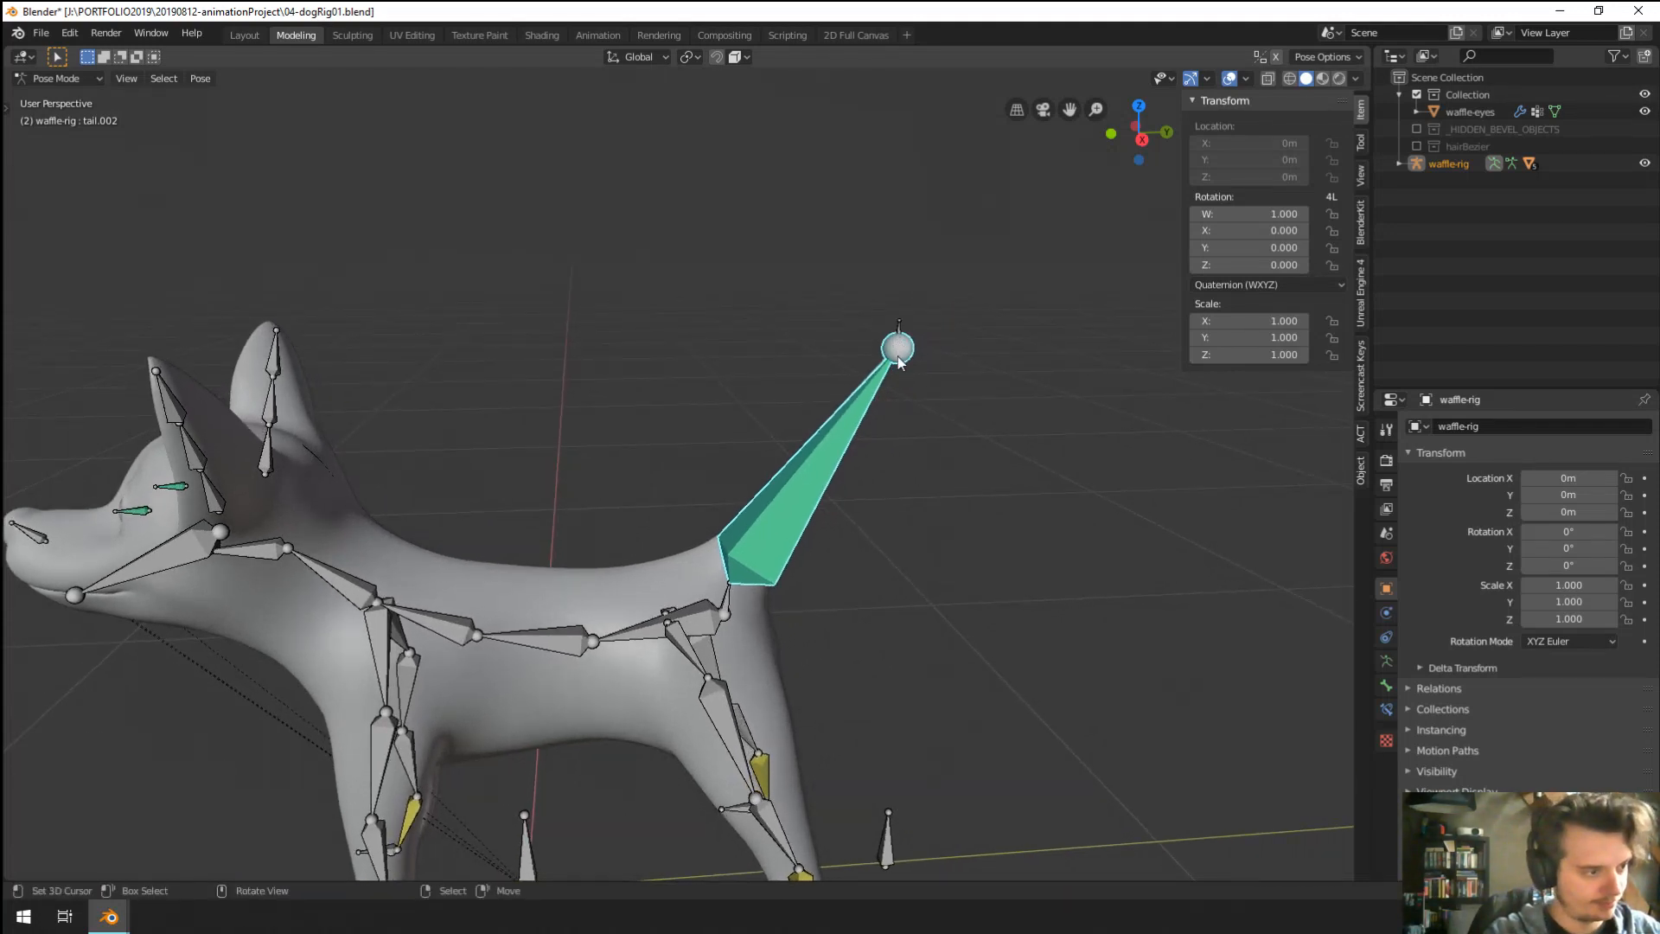
key(Tab)
scroll(880, 384, up, 1)
key(x)
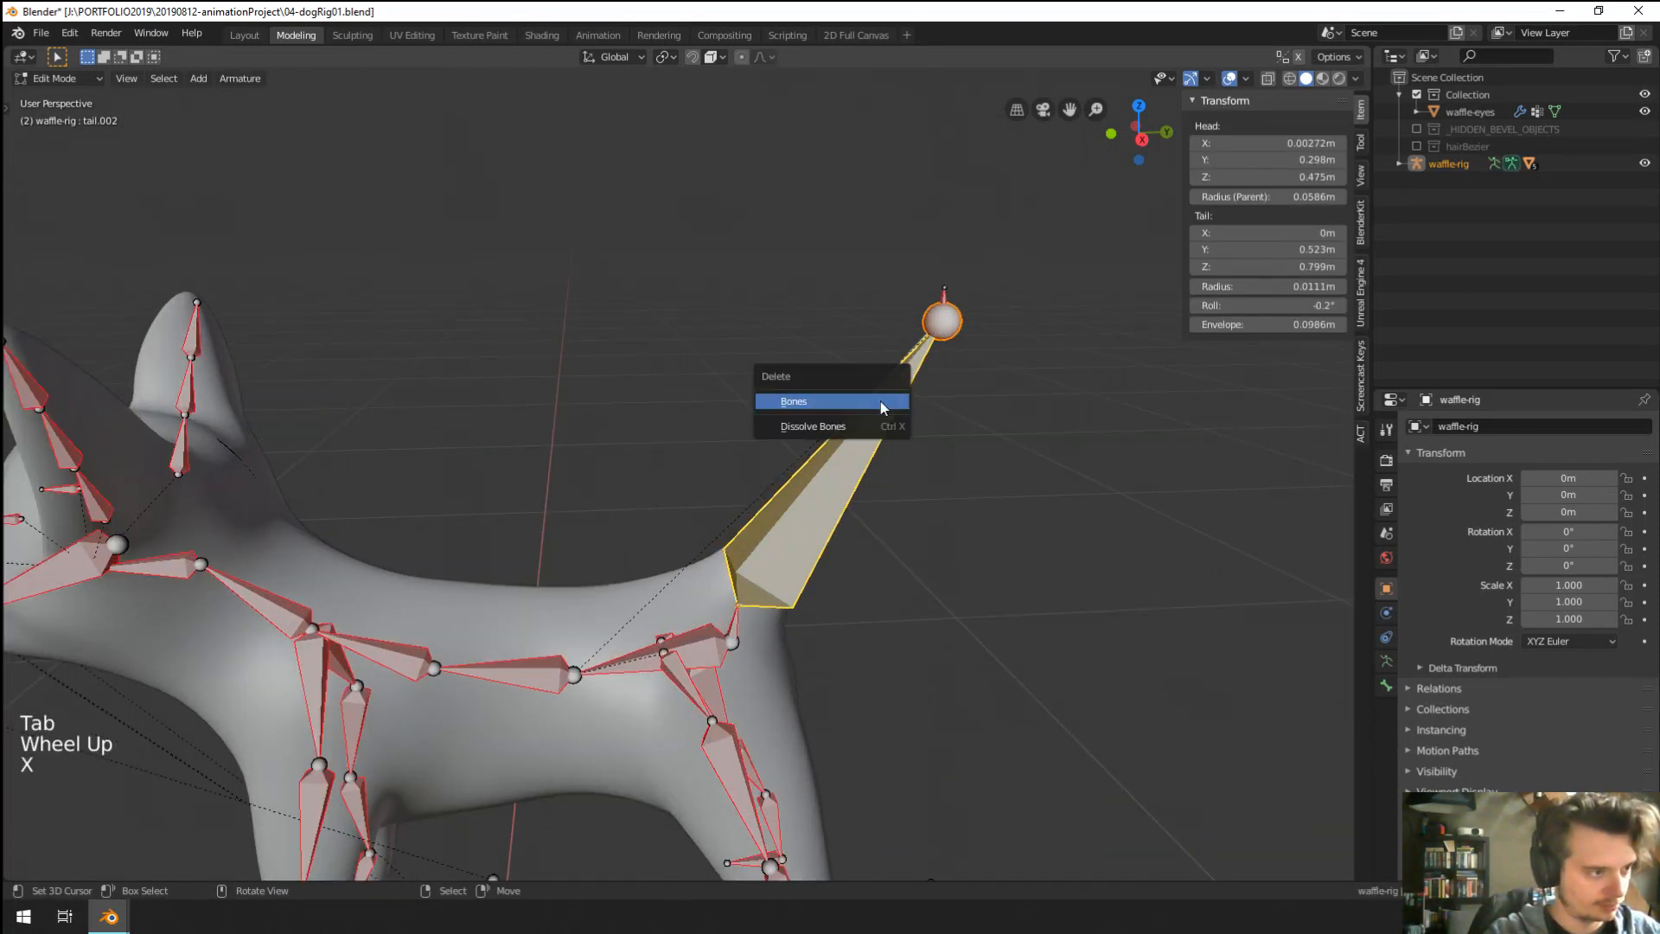
click(869, 401)
right_click(943, 298)
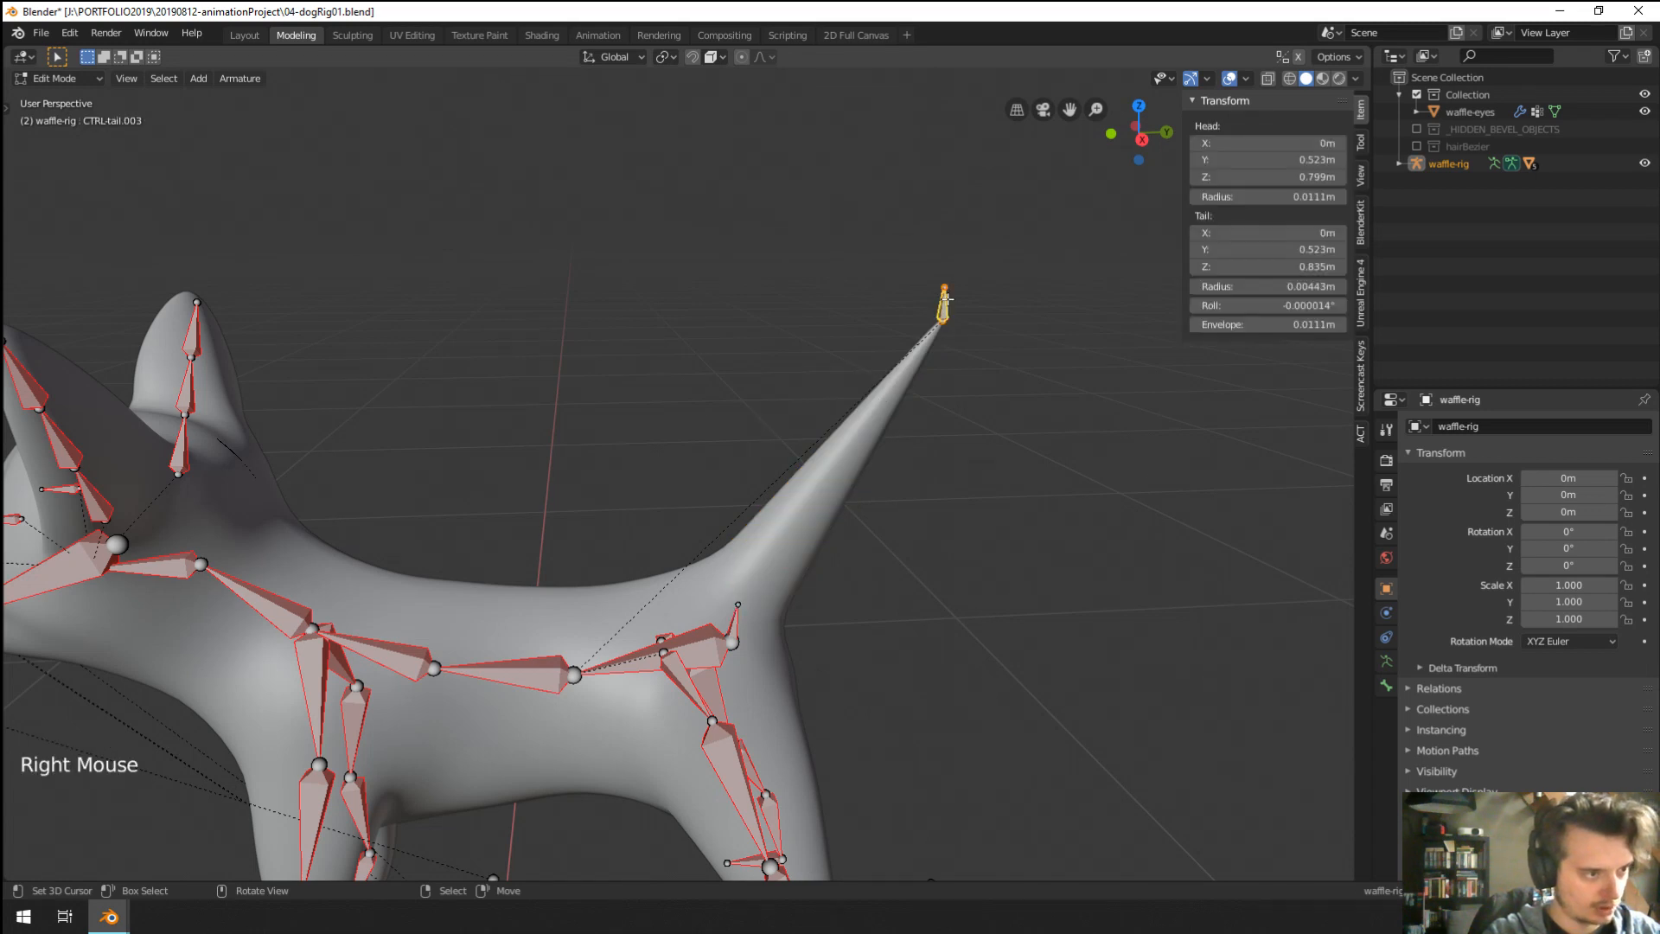
key(x)
click(943, 305)
In side view, move the tip of tail.001 to about Y 0.312 m, Z 0.498 m and extrude a bone to the mesh tail's tip.
right_click(739, 599)
key(KP_1)
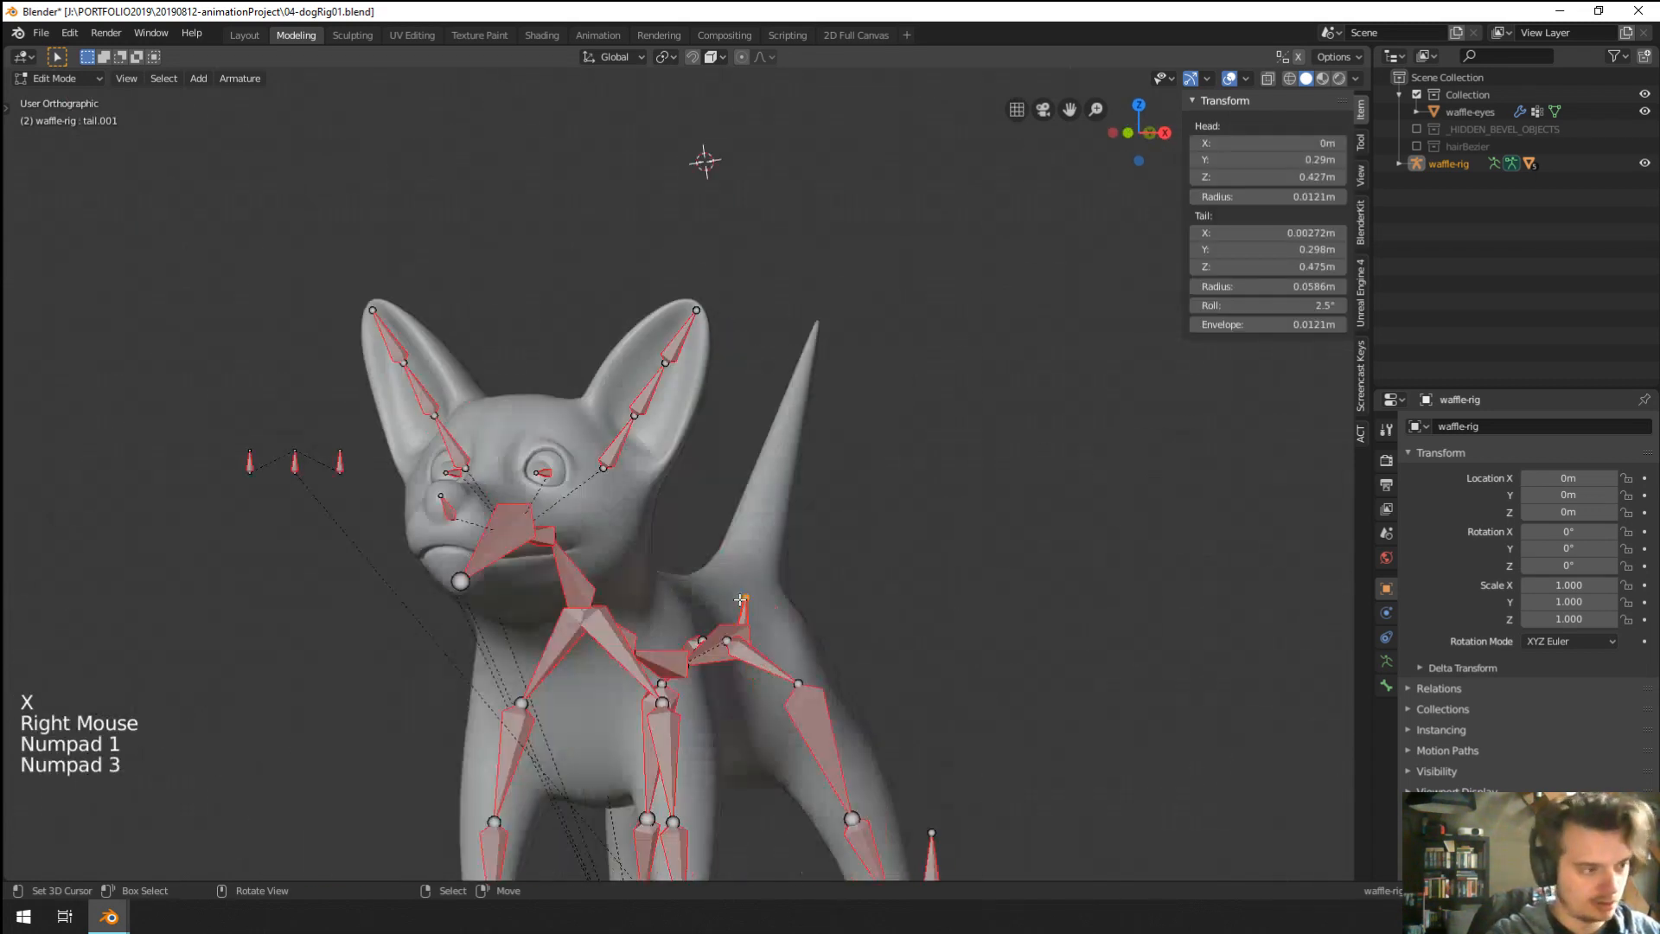
key(KP_3)
key(g)
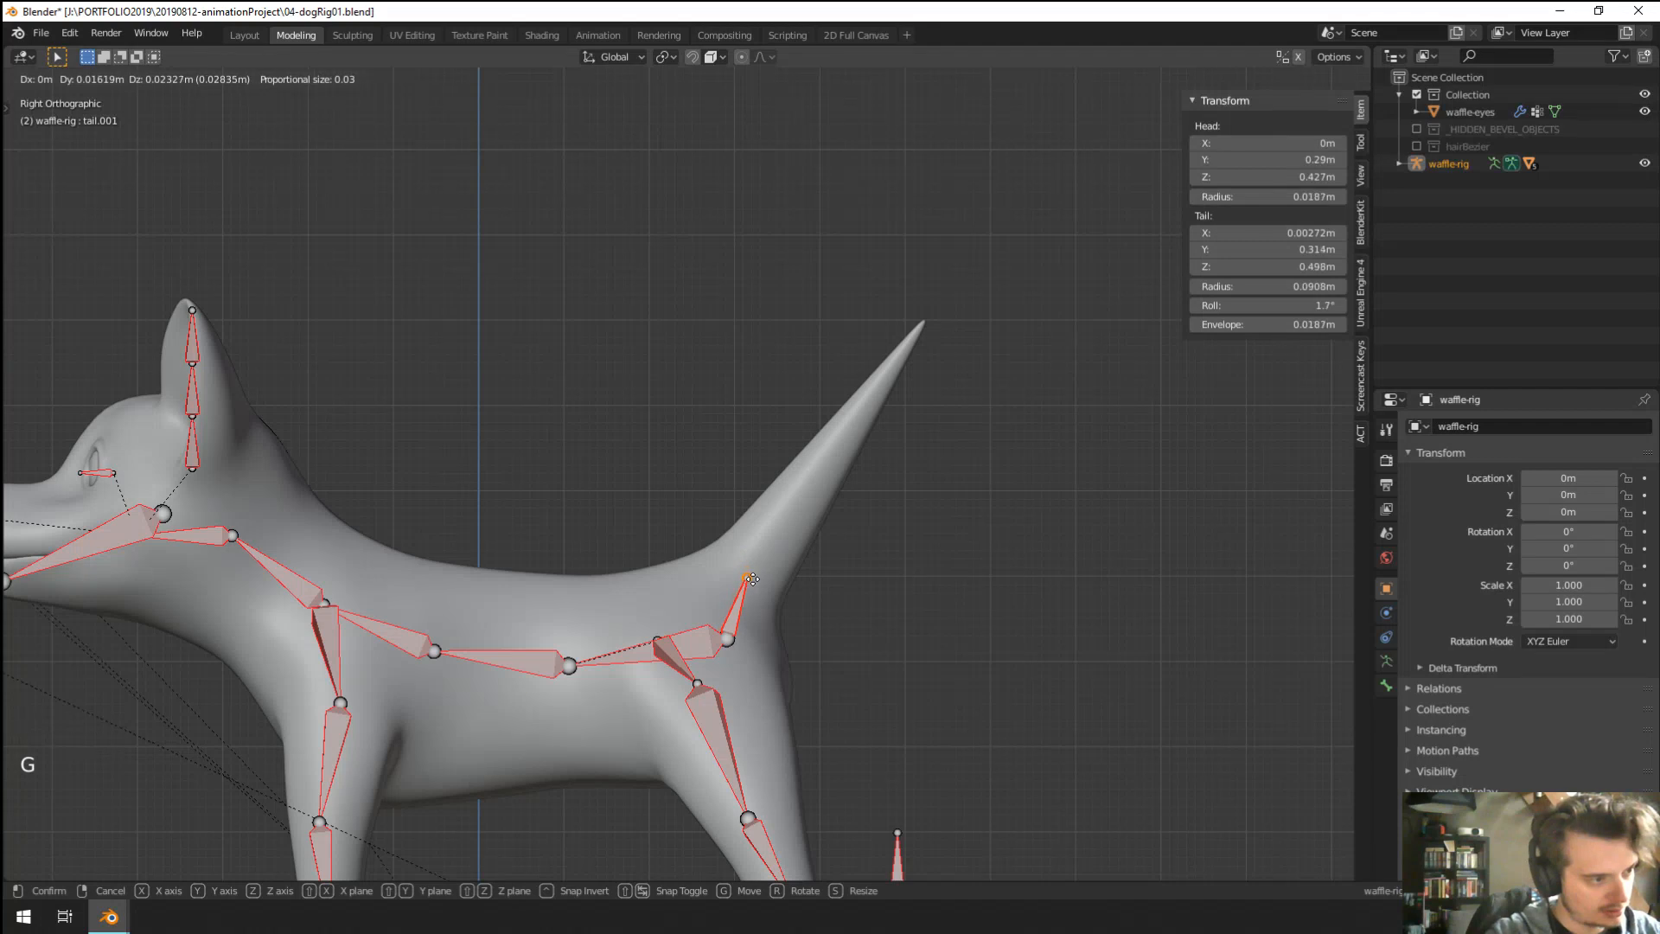
click(753, 564)
key(e)
click(934, 319)
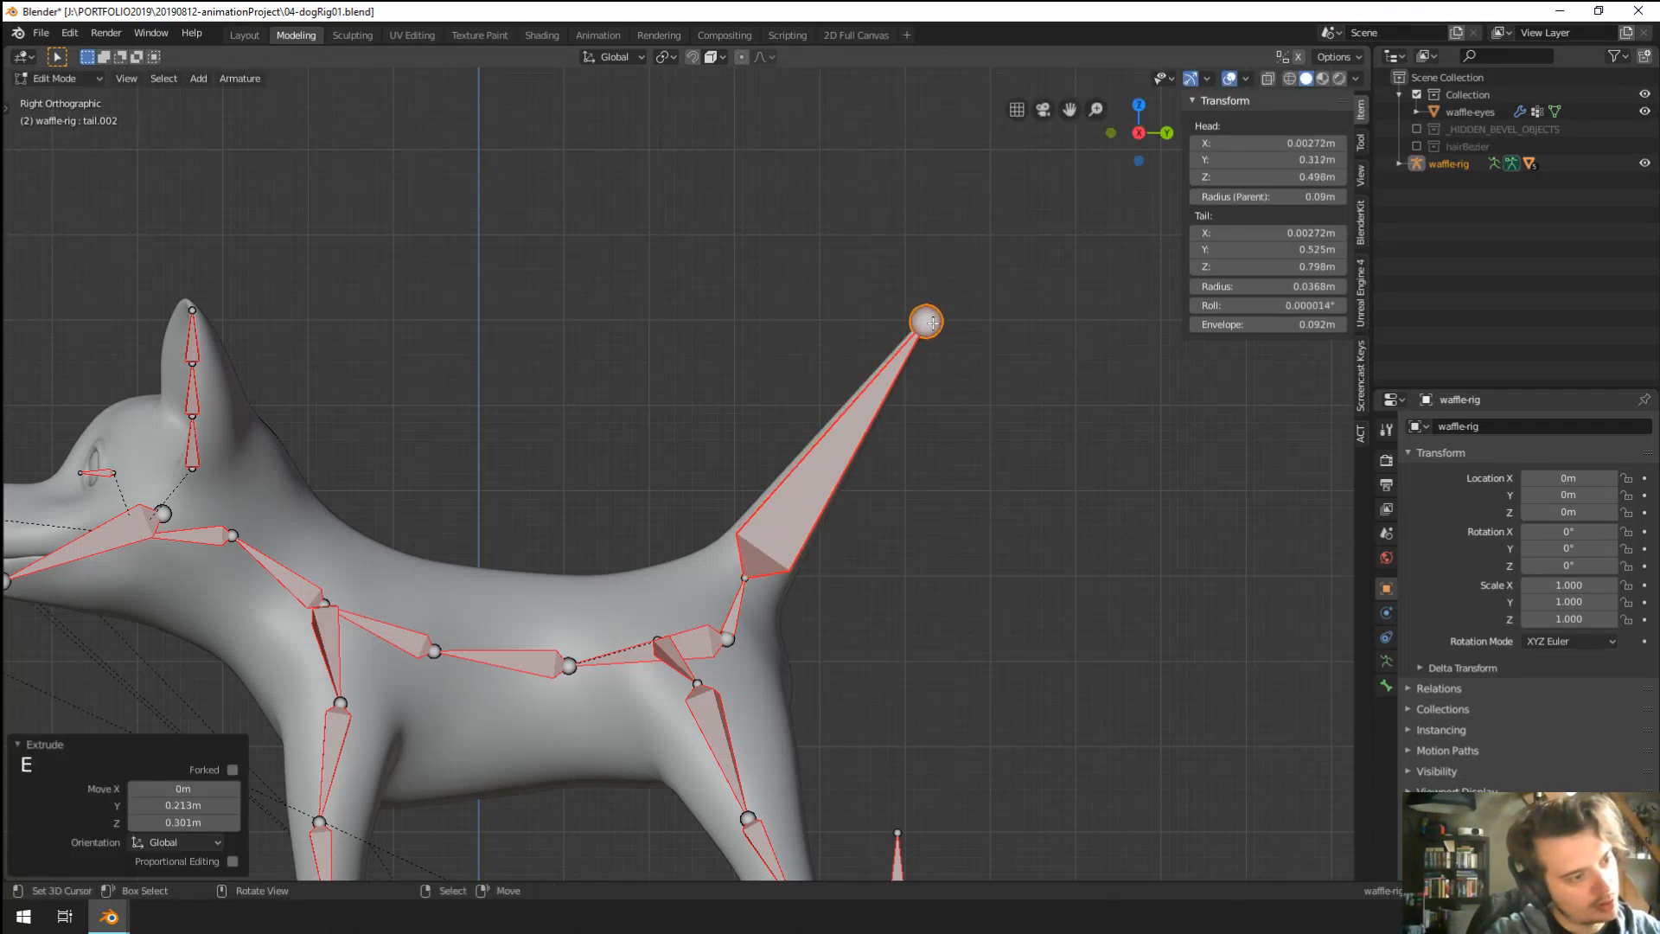
Subdivide the extruded tail bone with 2 cuts into three bones.
right_click(834, 449)
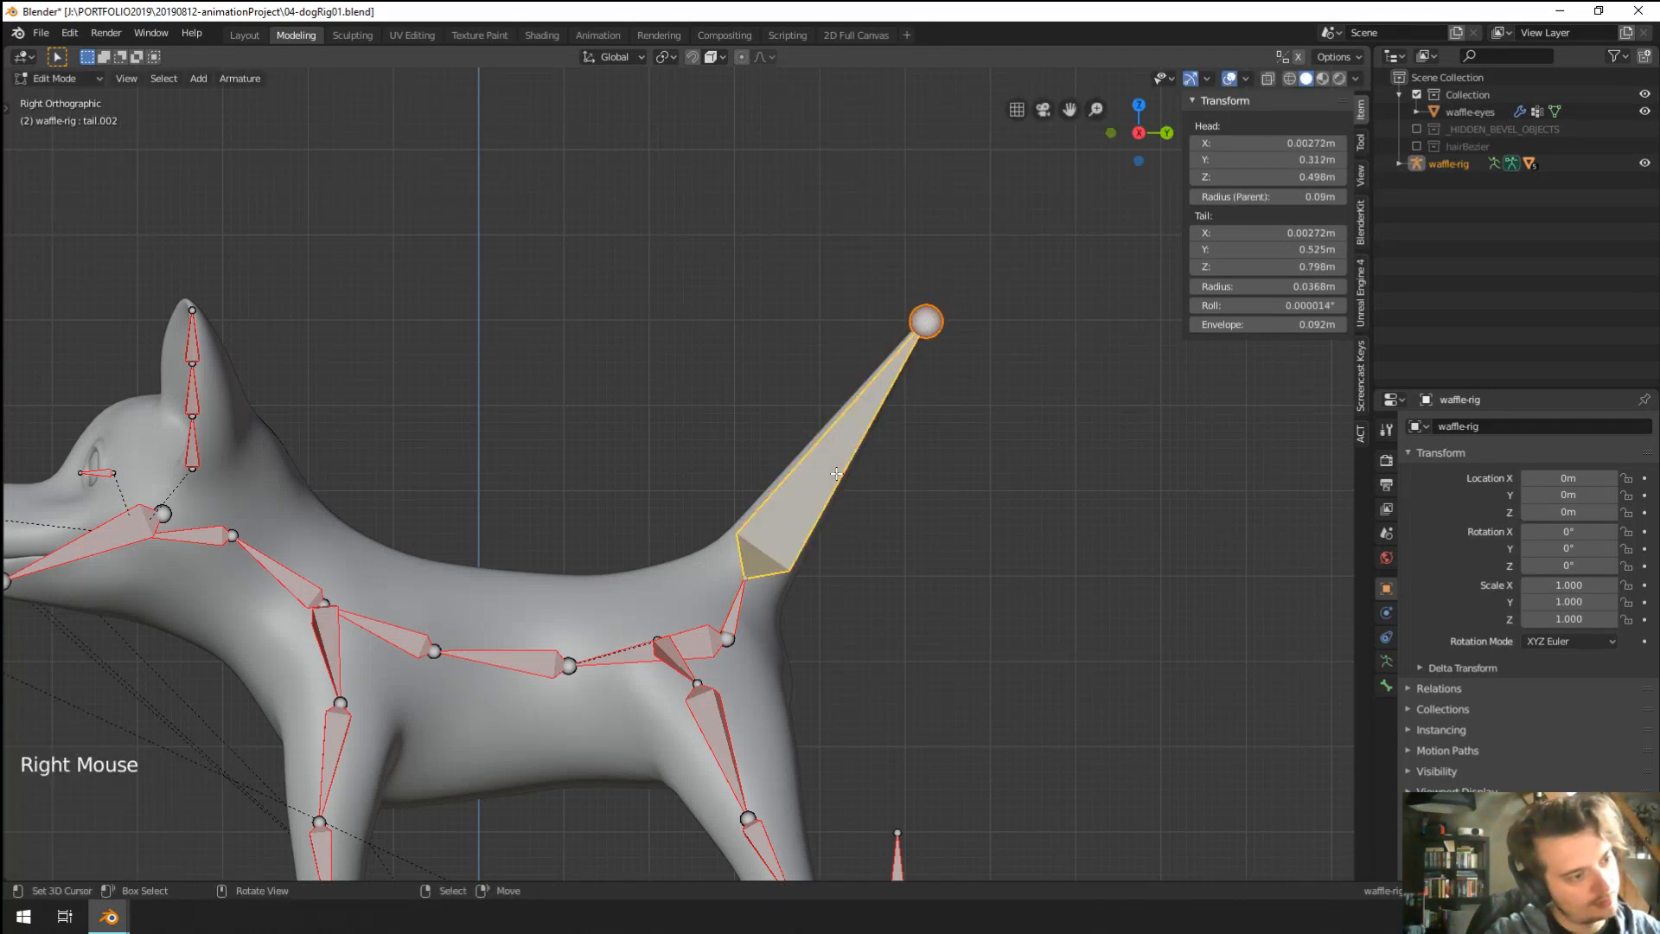
click(1387, 685)
key(w)
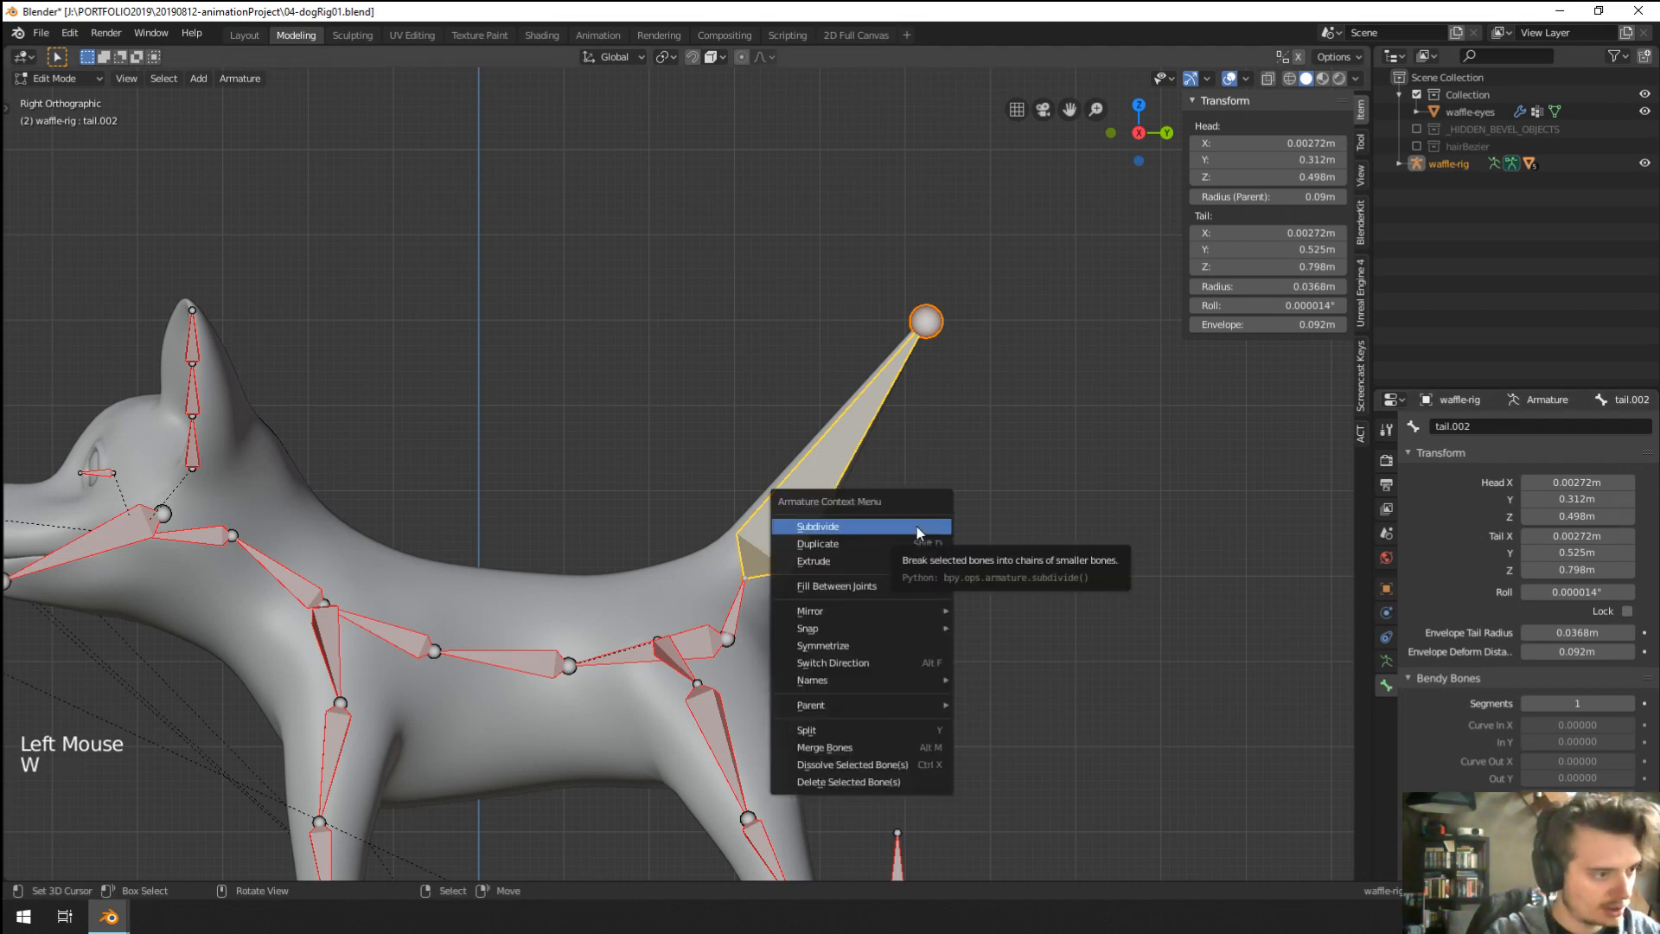
click(917, 529)
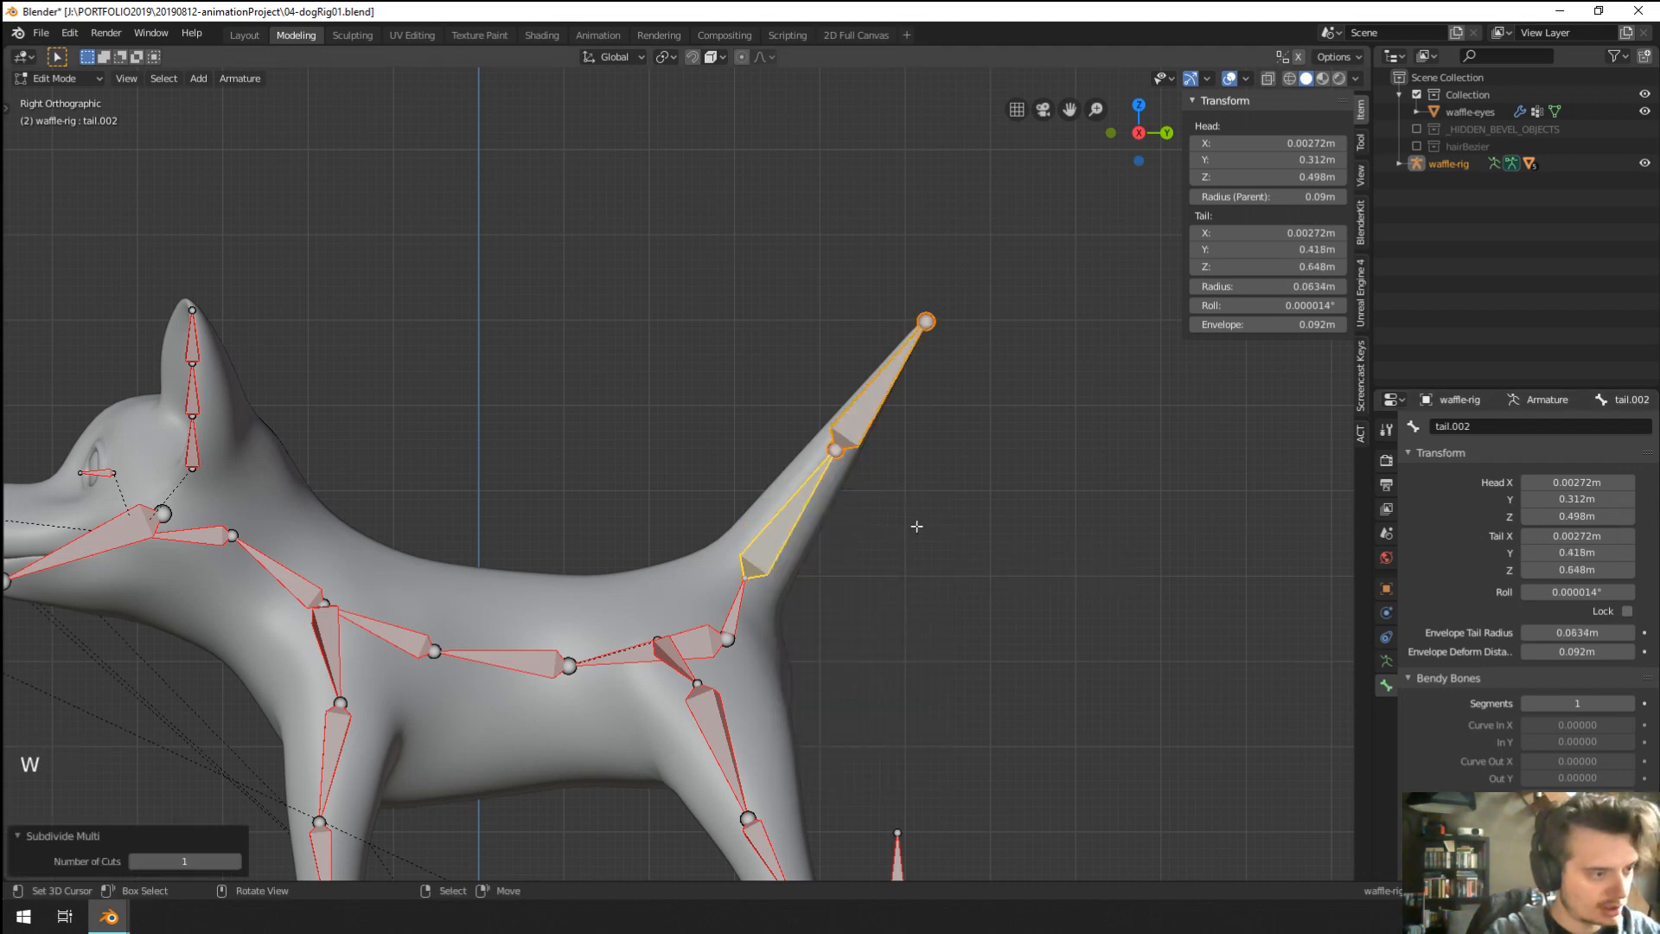
click(236, 861)
Try to rename the middle of the three new tail bones with the tip bone's copied name, tail.003.
right_click(777, 544)
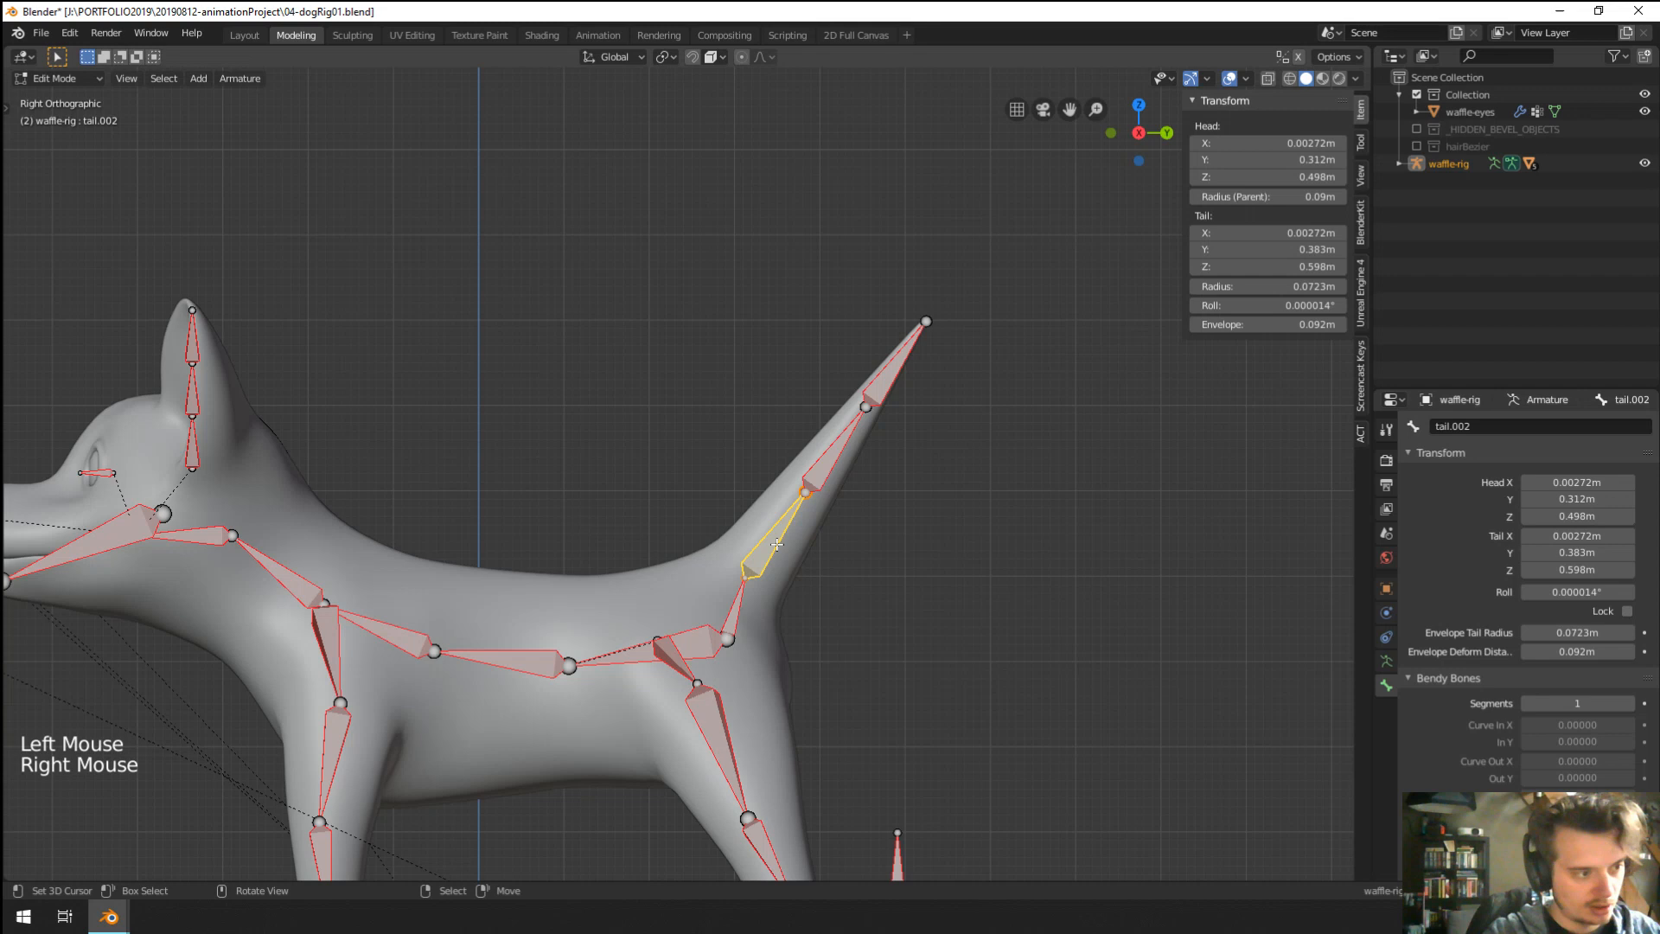
right_click(831, 468)
right_click(888, 378)
click(1519, 428)
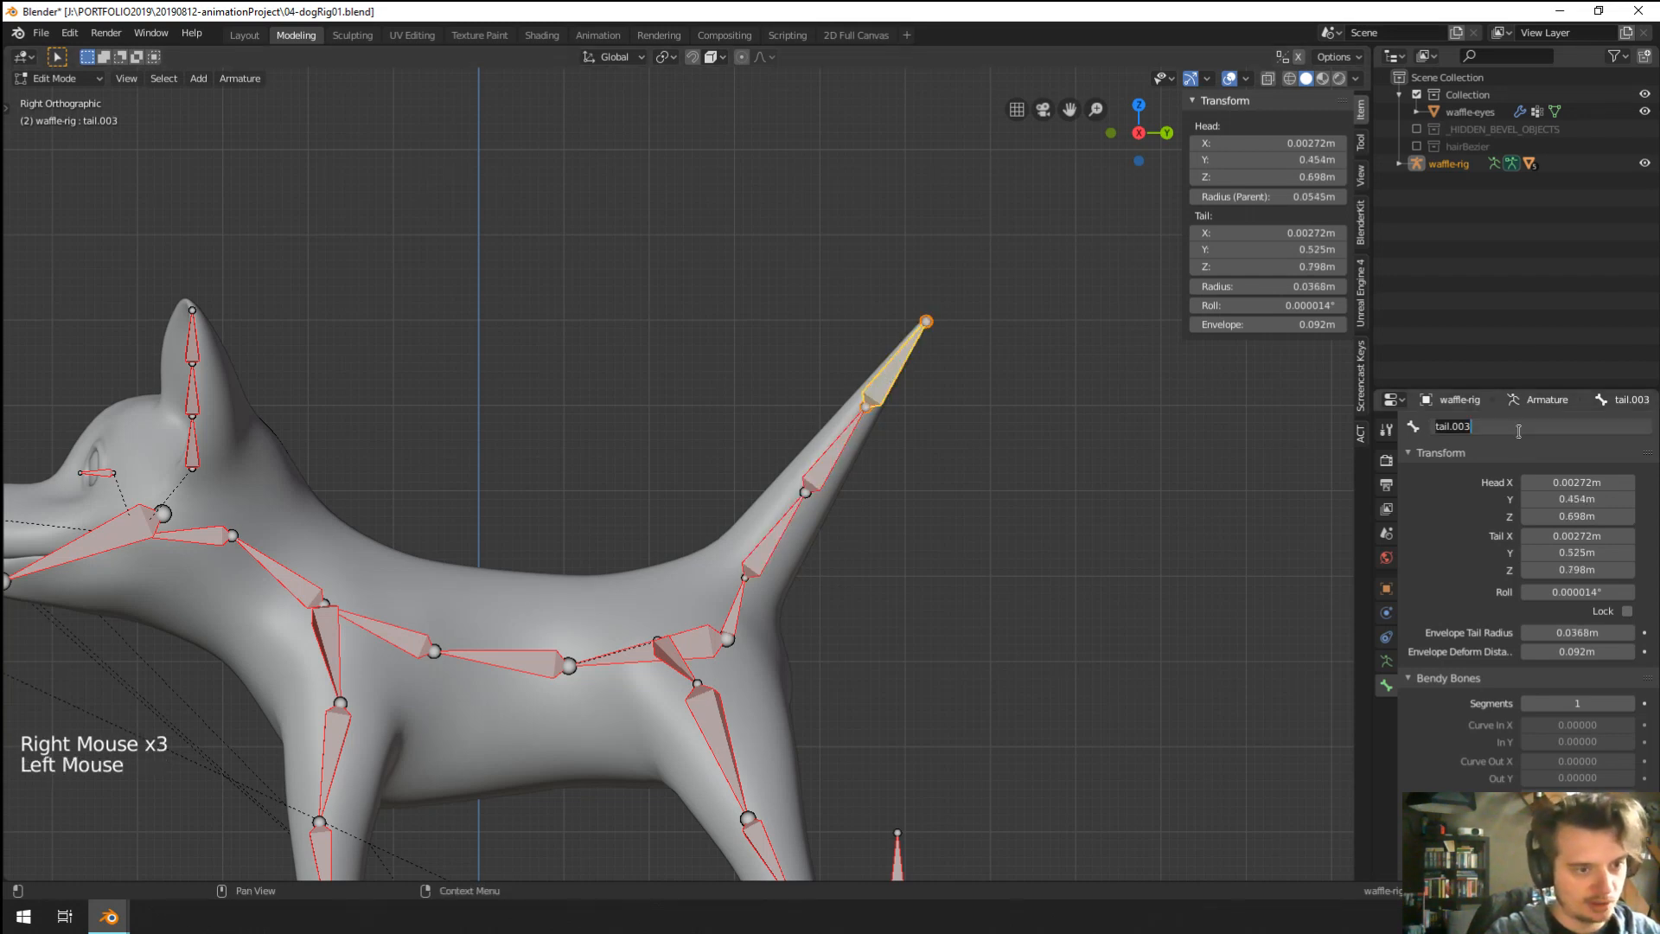
key(ctrl+c)
key(Return)
right_click(835, 458)
click(1474, 427)
key(Return)
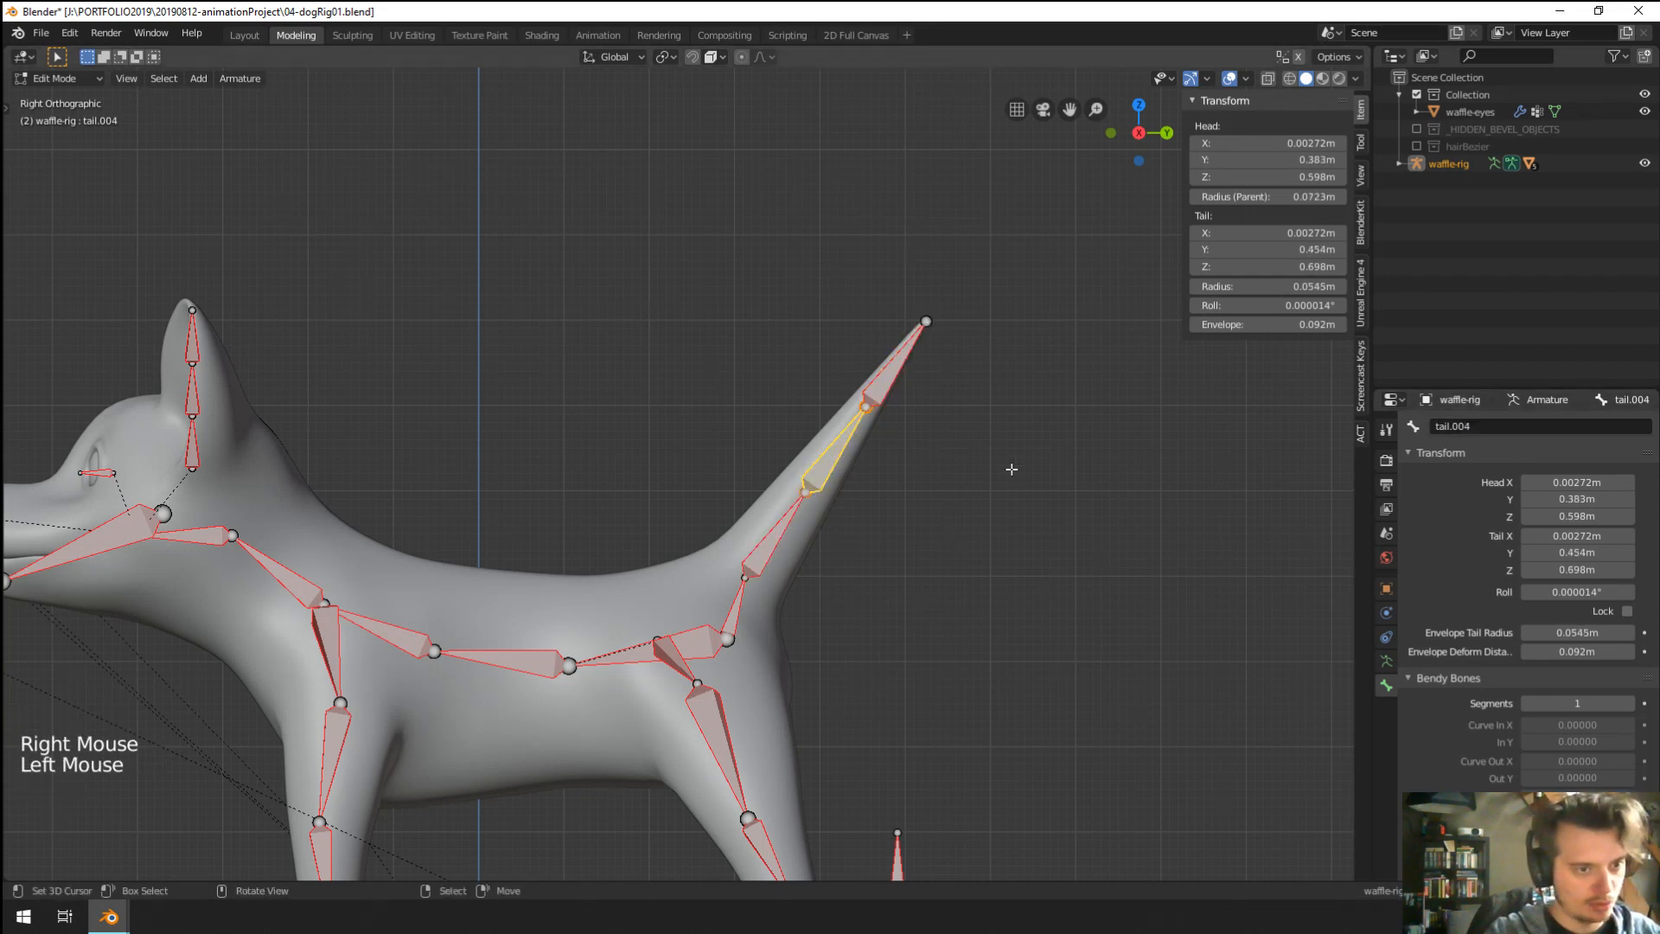
click(1506, 426)
key(ctrl+v)
key(Return)
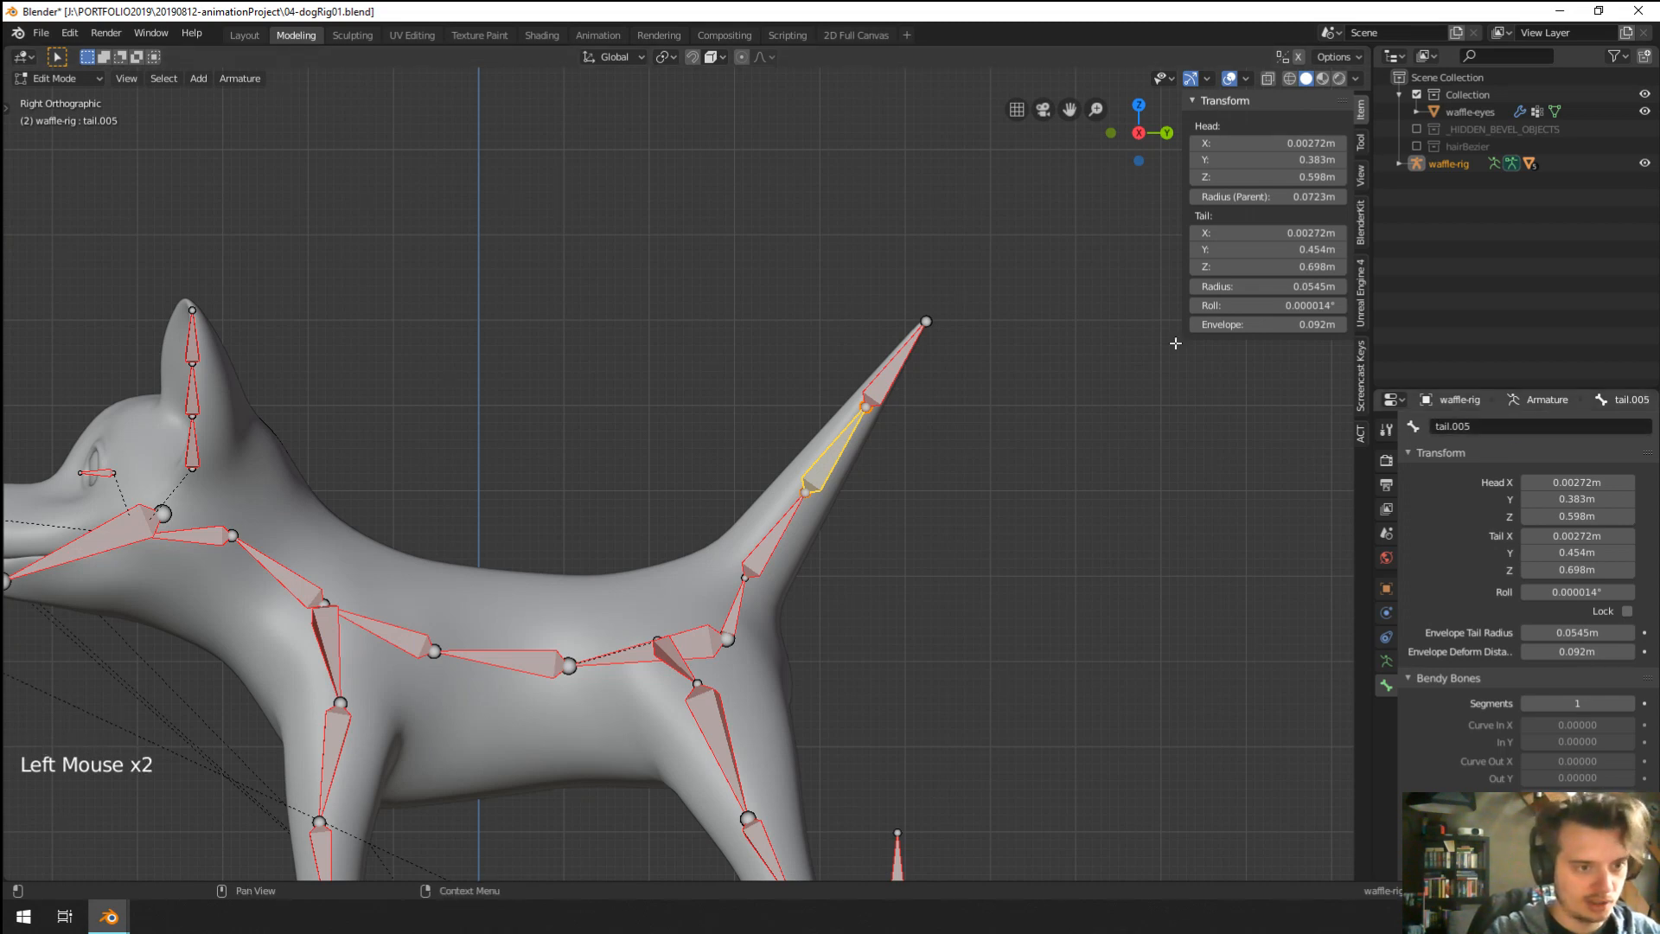
Rename the middle tail bone as tail.004.
click(1548, 428)
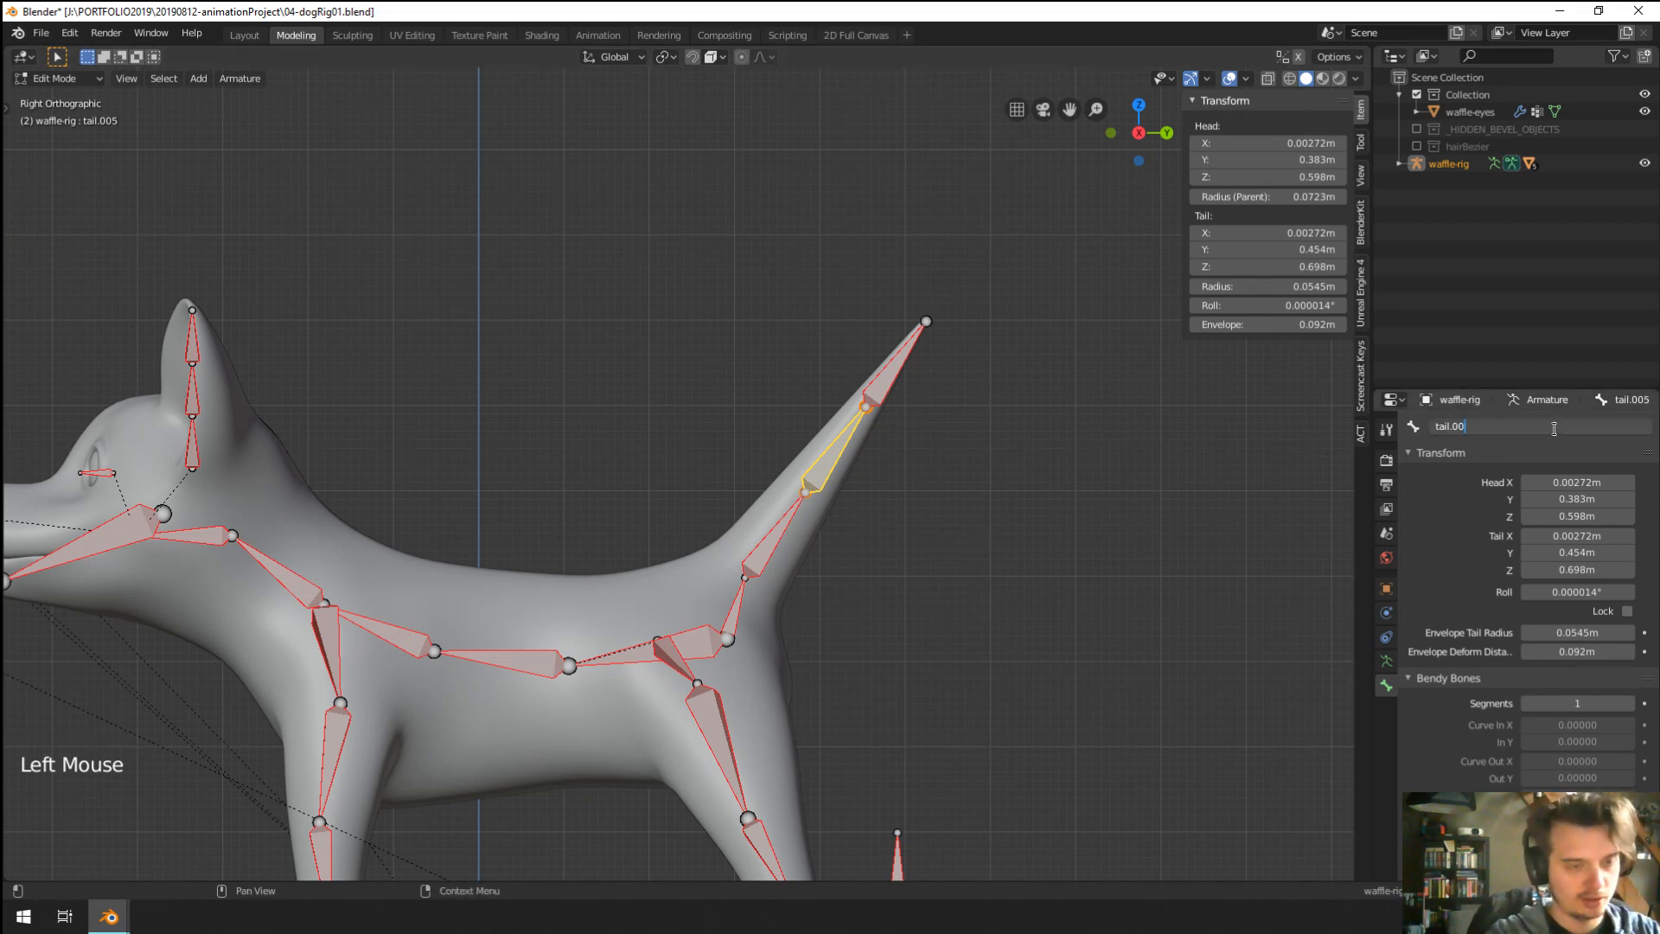
key(BackSpace)
text(4)
key(Return)
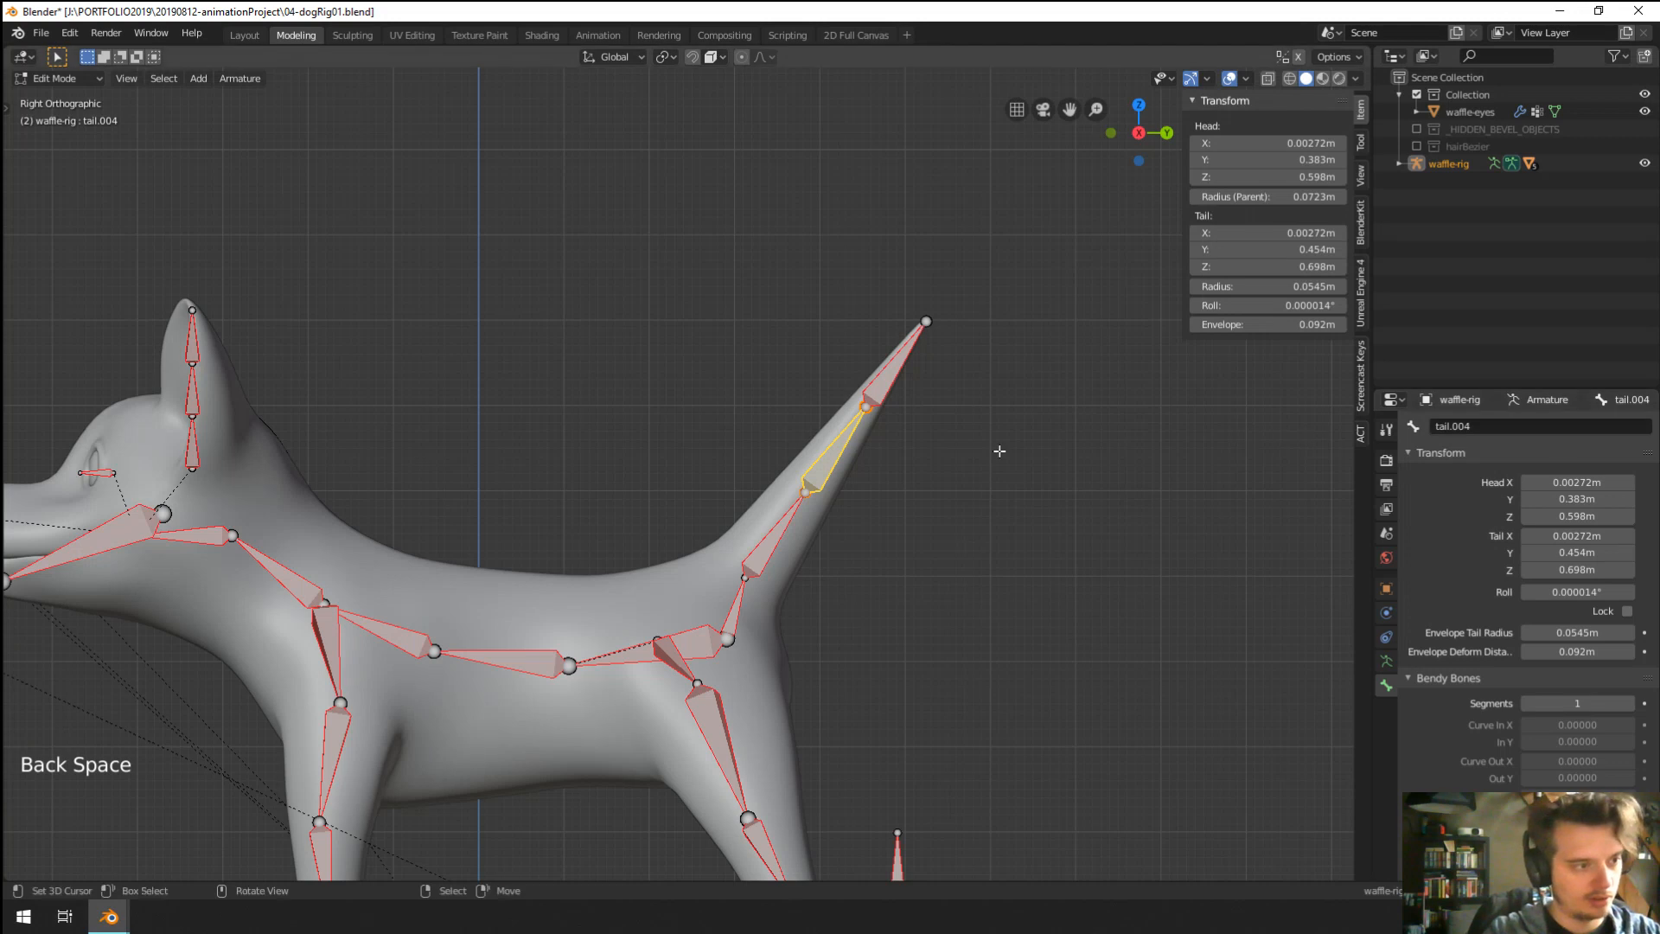
Rename the bone at the tip of the tail as tail.005 to free the name tail.003.
right_click(894, 386)
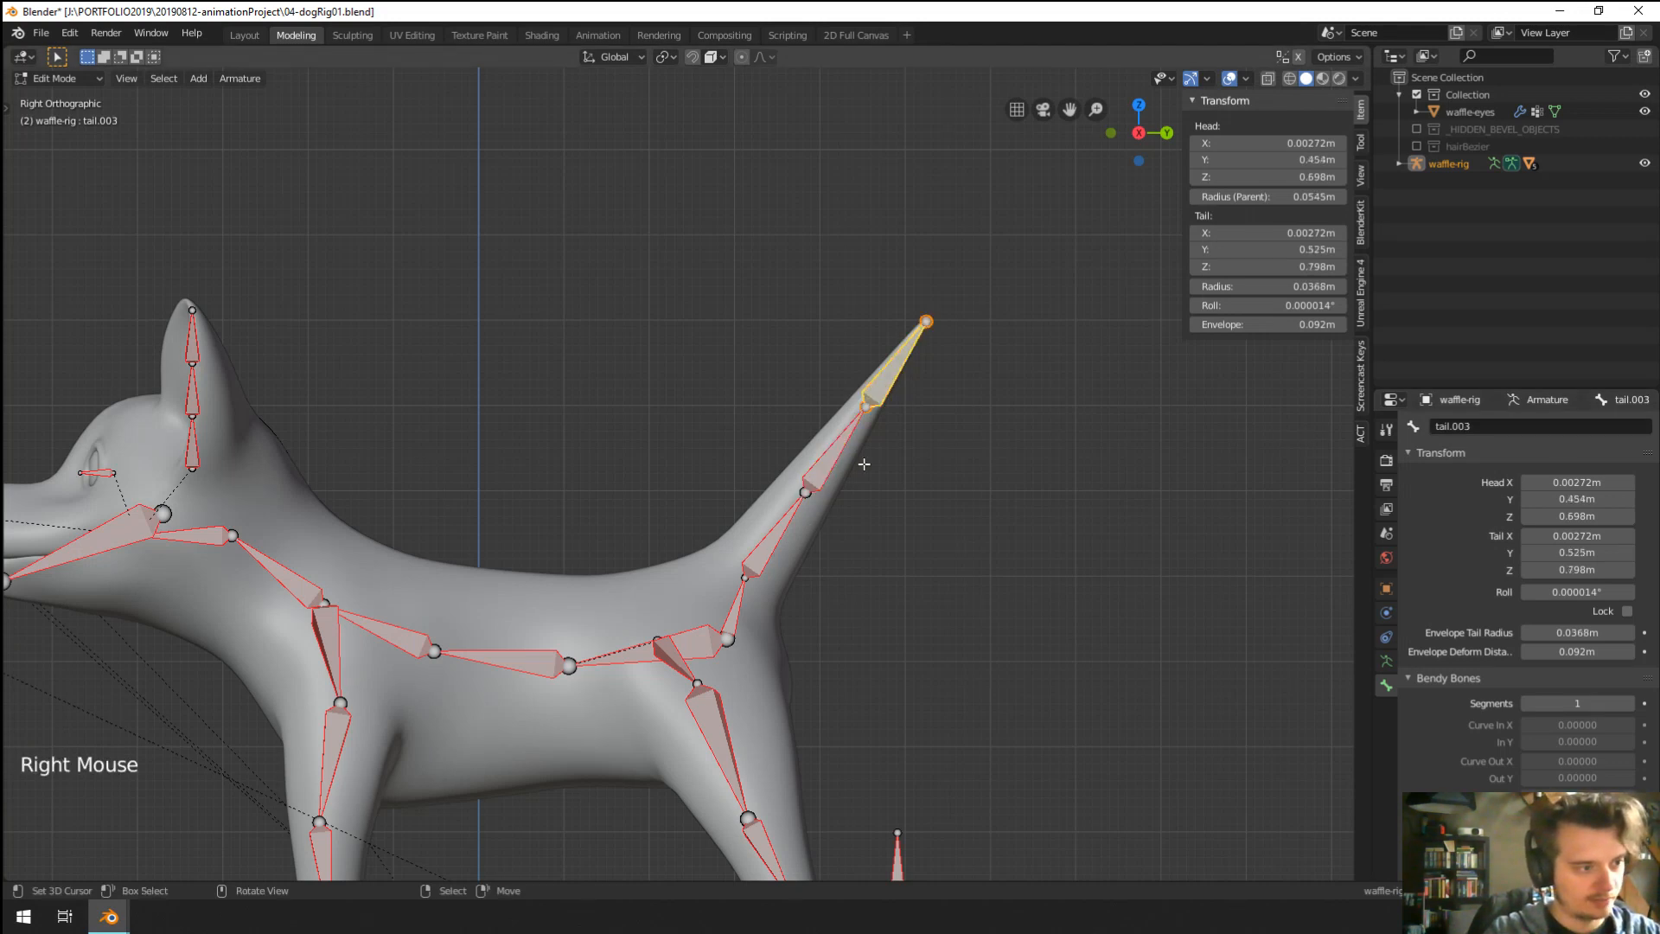
double_click(1509, 427)
key(BackSpace)
text(5)
key(Return)
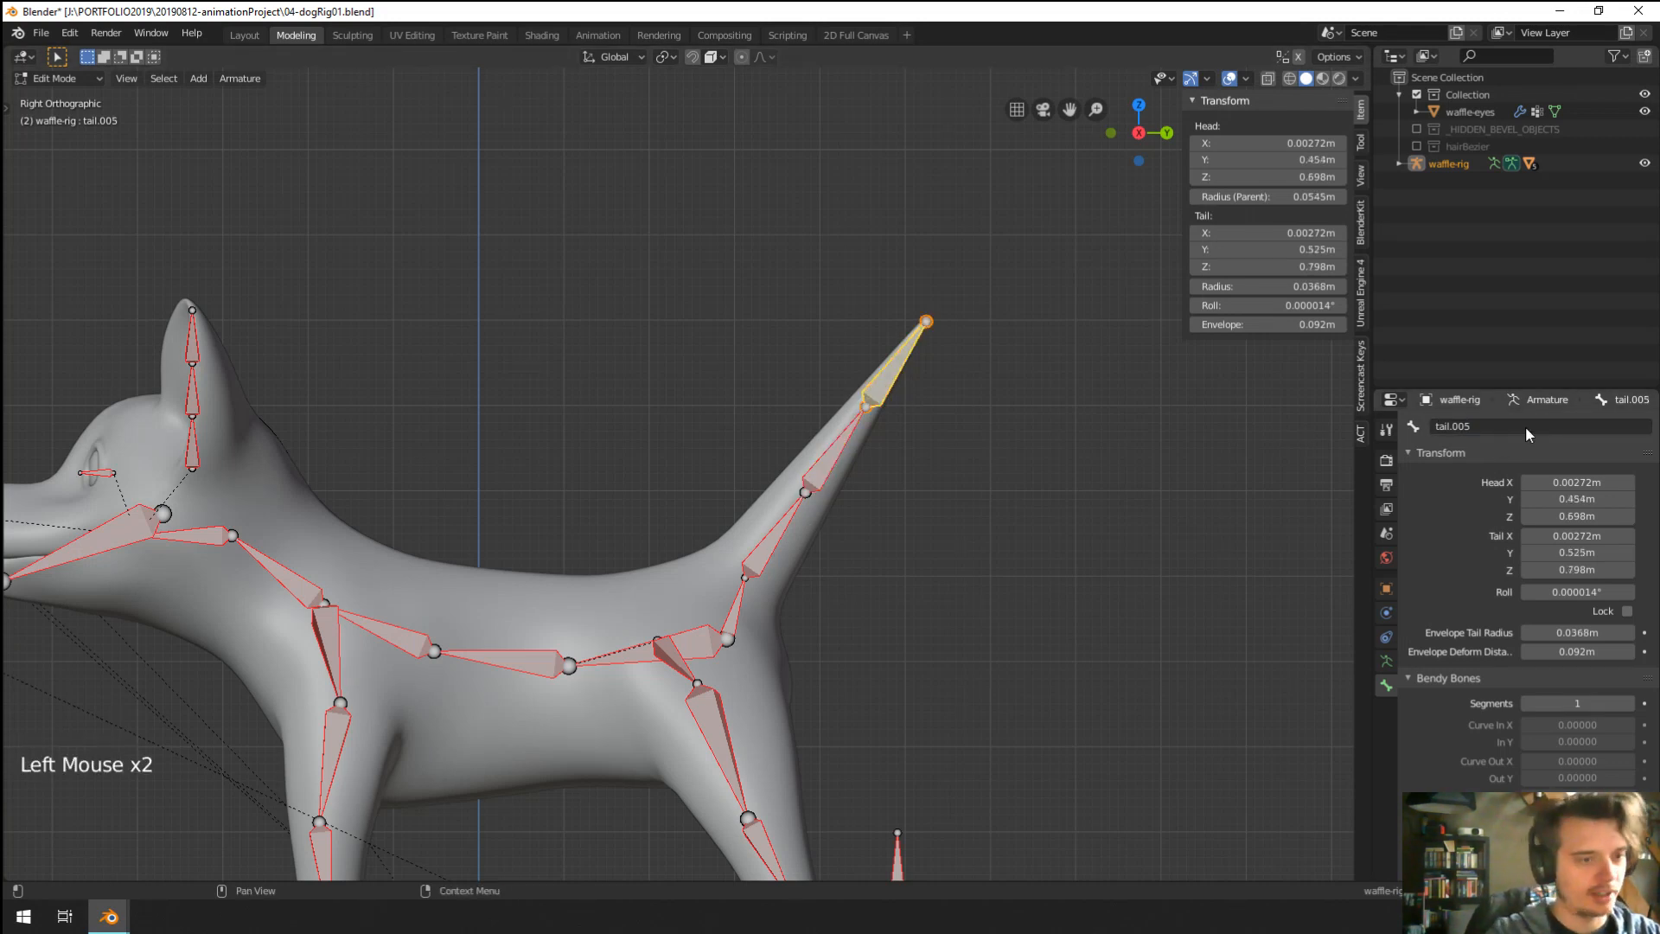
Rename the middle tail bone as tail.003.
right_click(837, 441)
click(1500, 424)
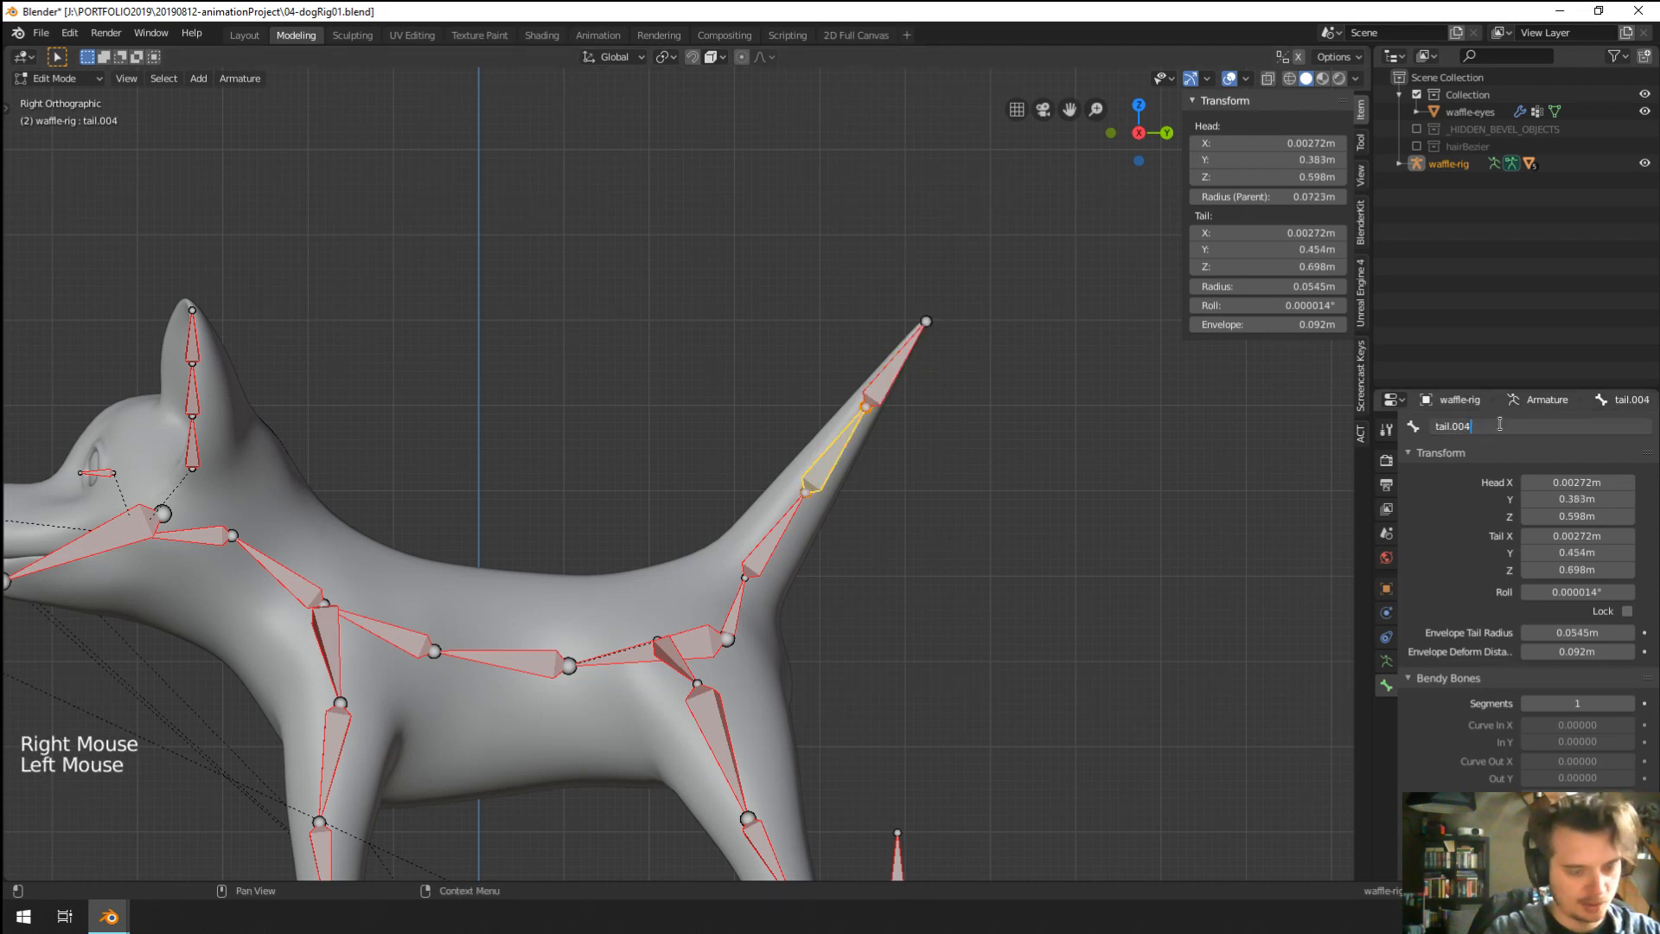
click(1501, 423)
Rename the bone at the tip of the tail as tail.004.
right_click(930, 363)
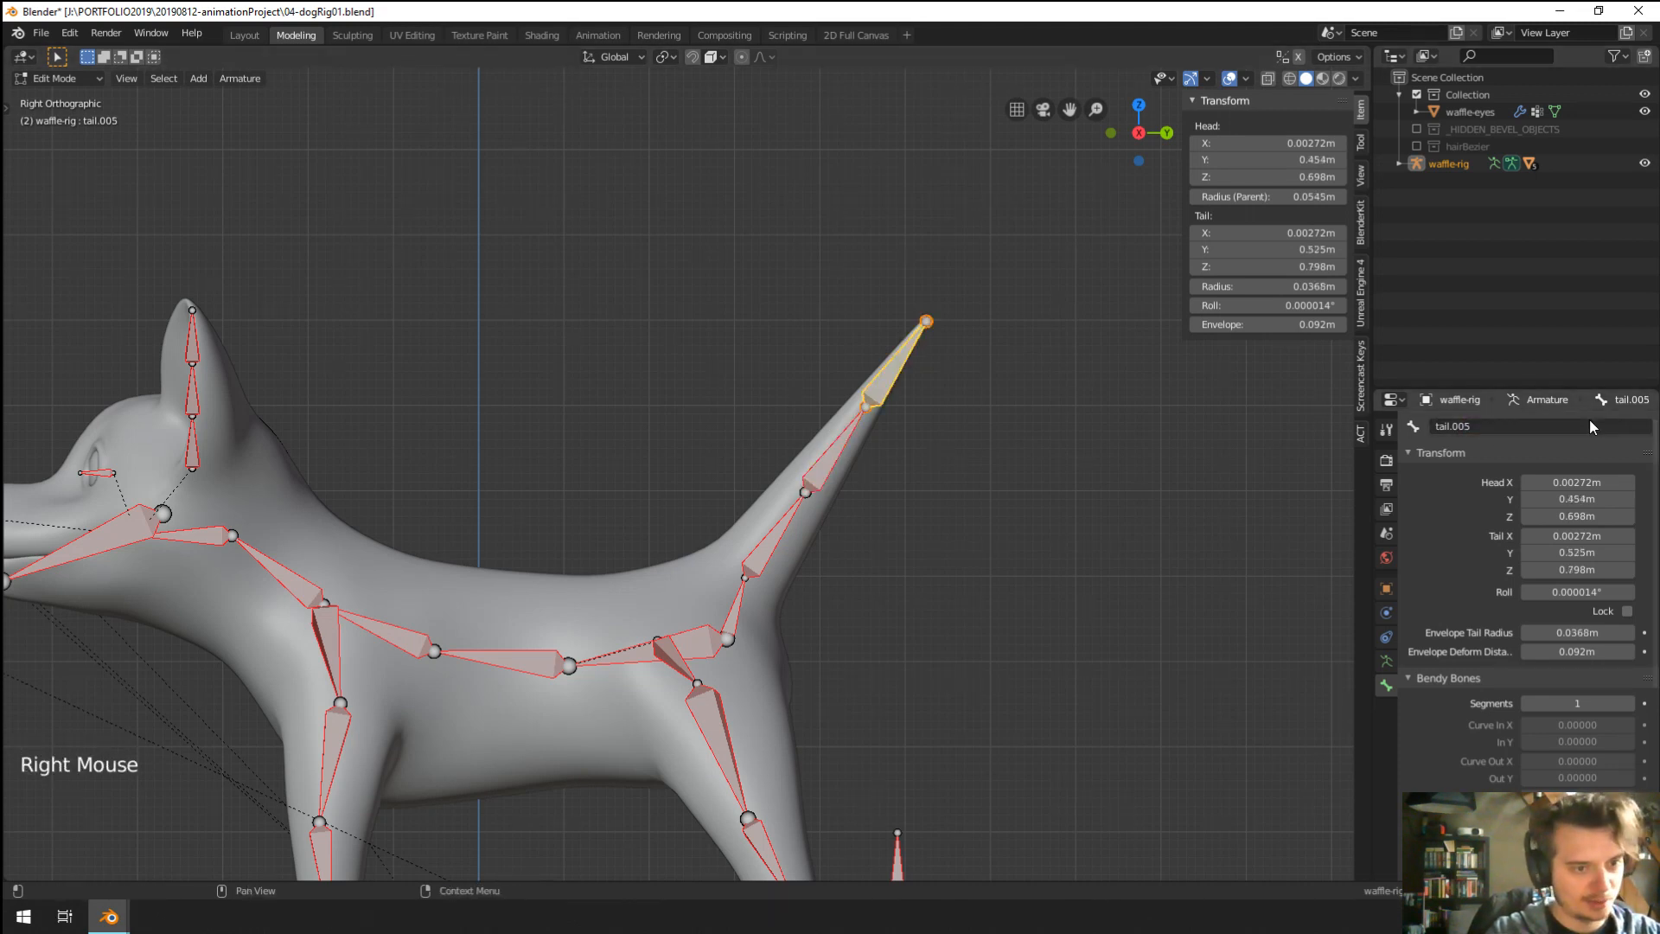
click(1589, 425)
key(BackSpace)
text(4)
key(Return)
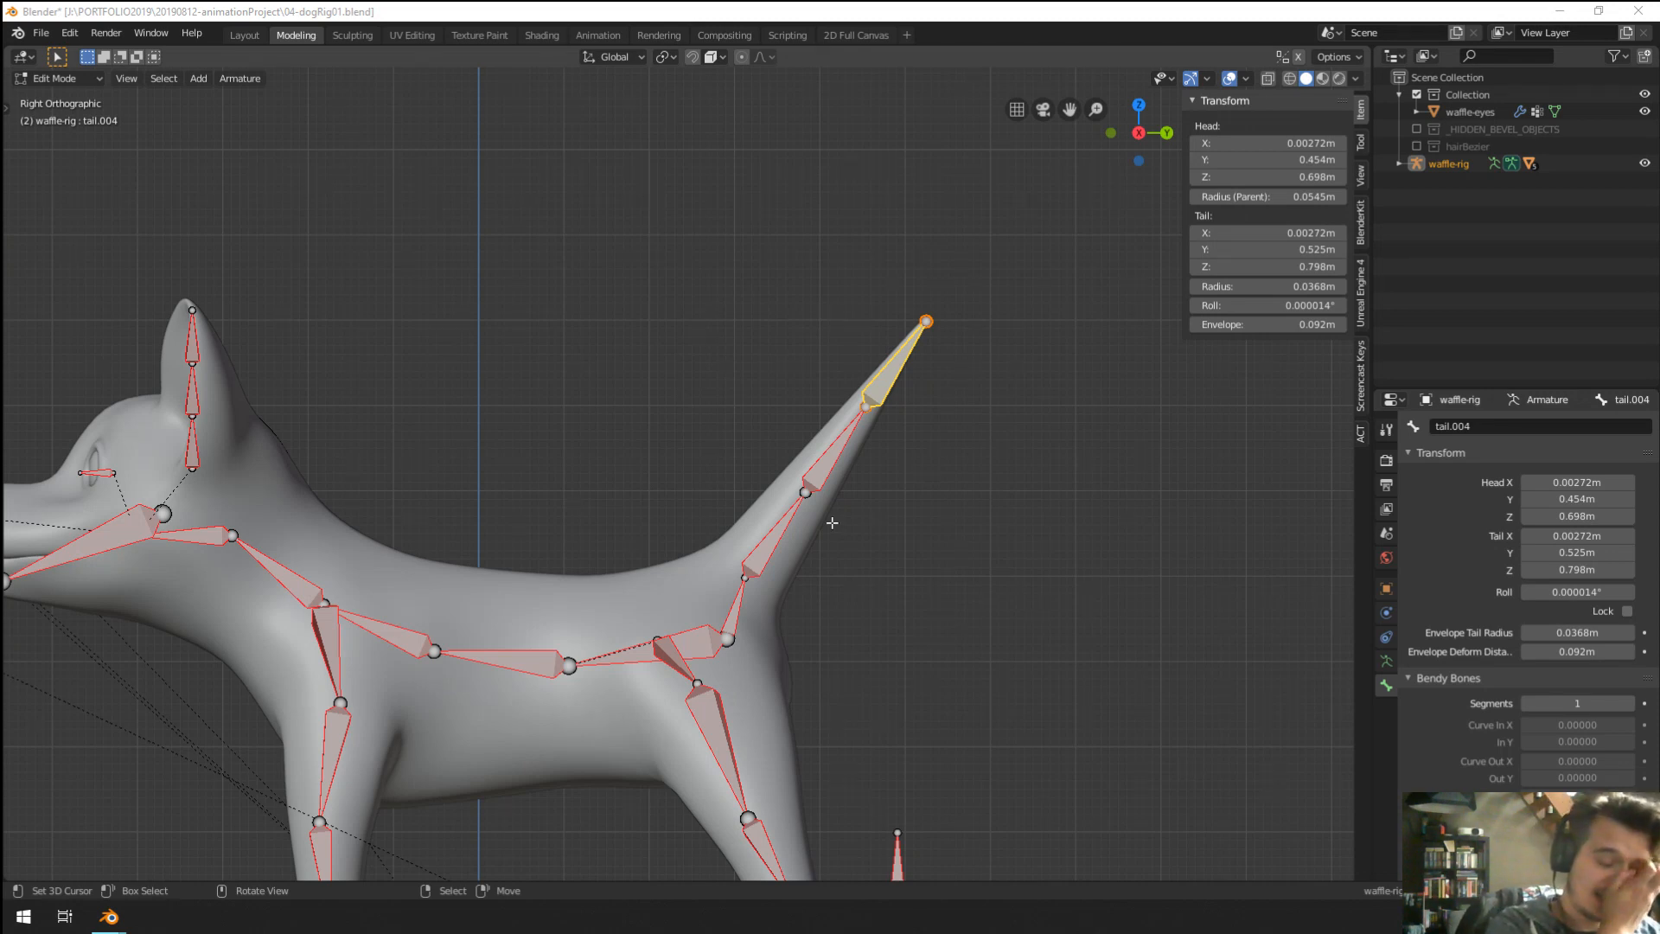
In Pose Mode, add a Copy Rotation constraint to tail.003 with tail.002 as its target.
right_click(936, 305)
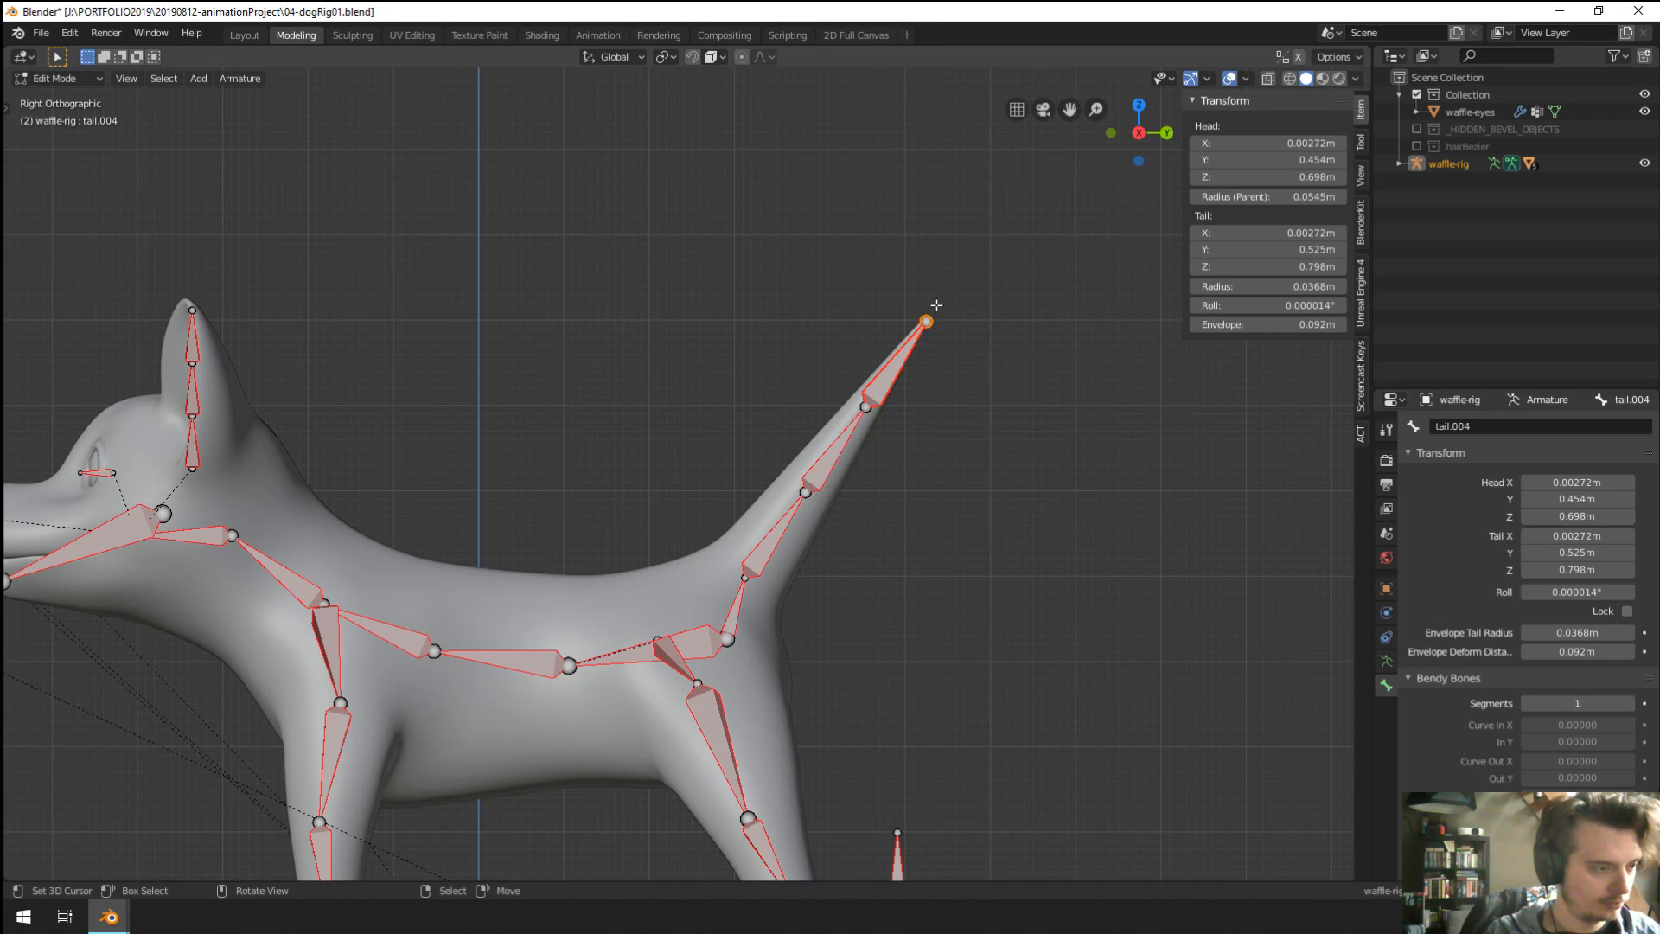
right_click(751, 563)
middle_drag(751, 563, 882, 510)
scroll(882, 510, up, 2)
key(Tab)
right_click(889, 495)
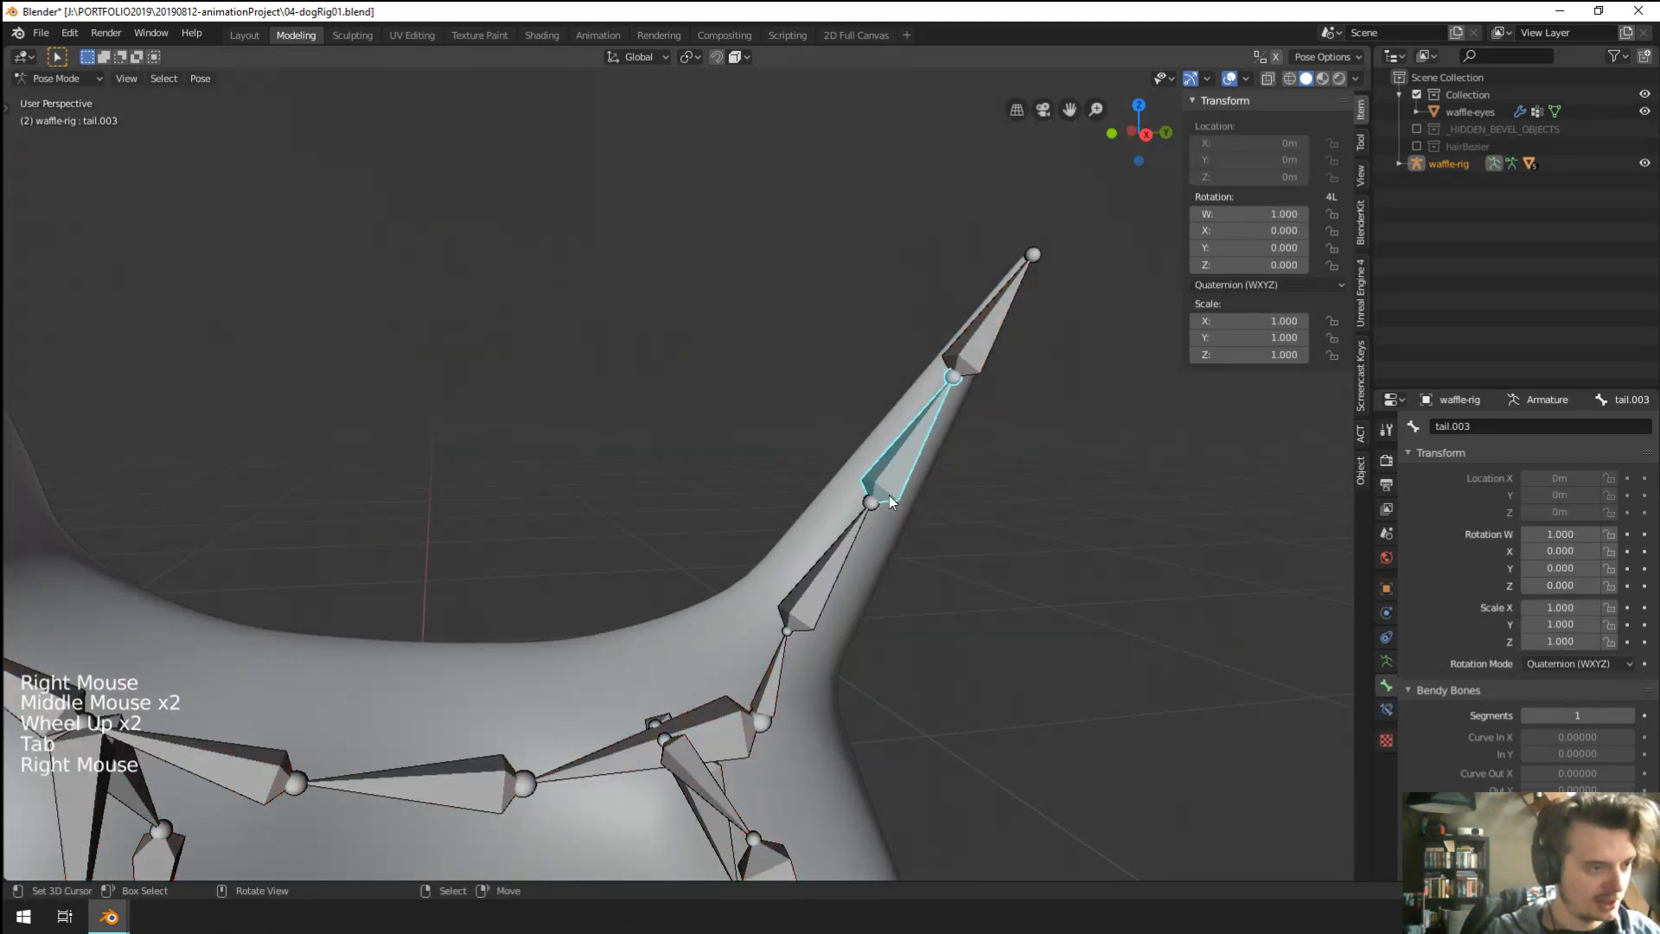
key(shift)
shift+right_click(822, 583)
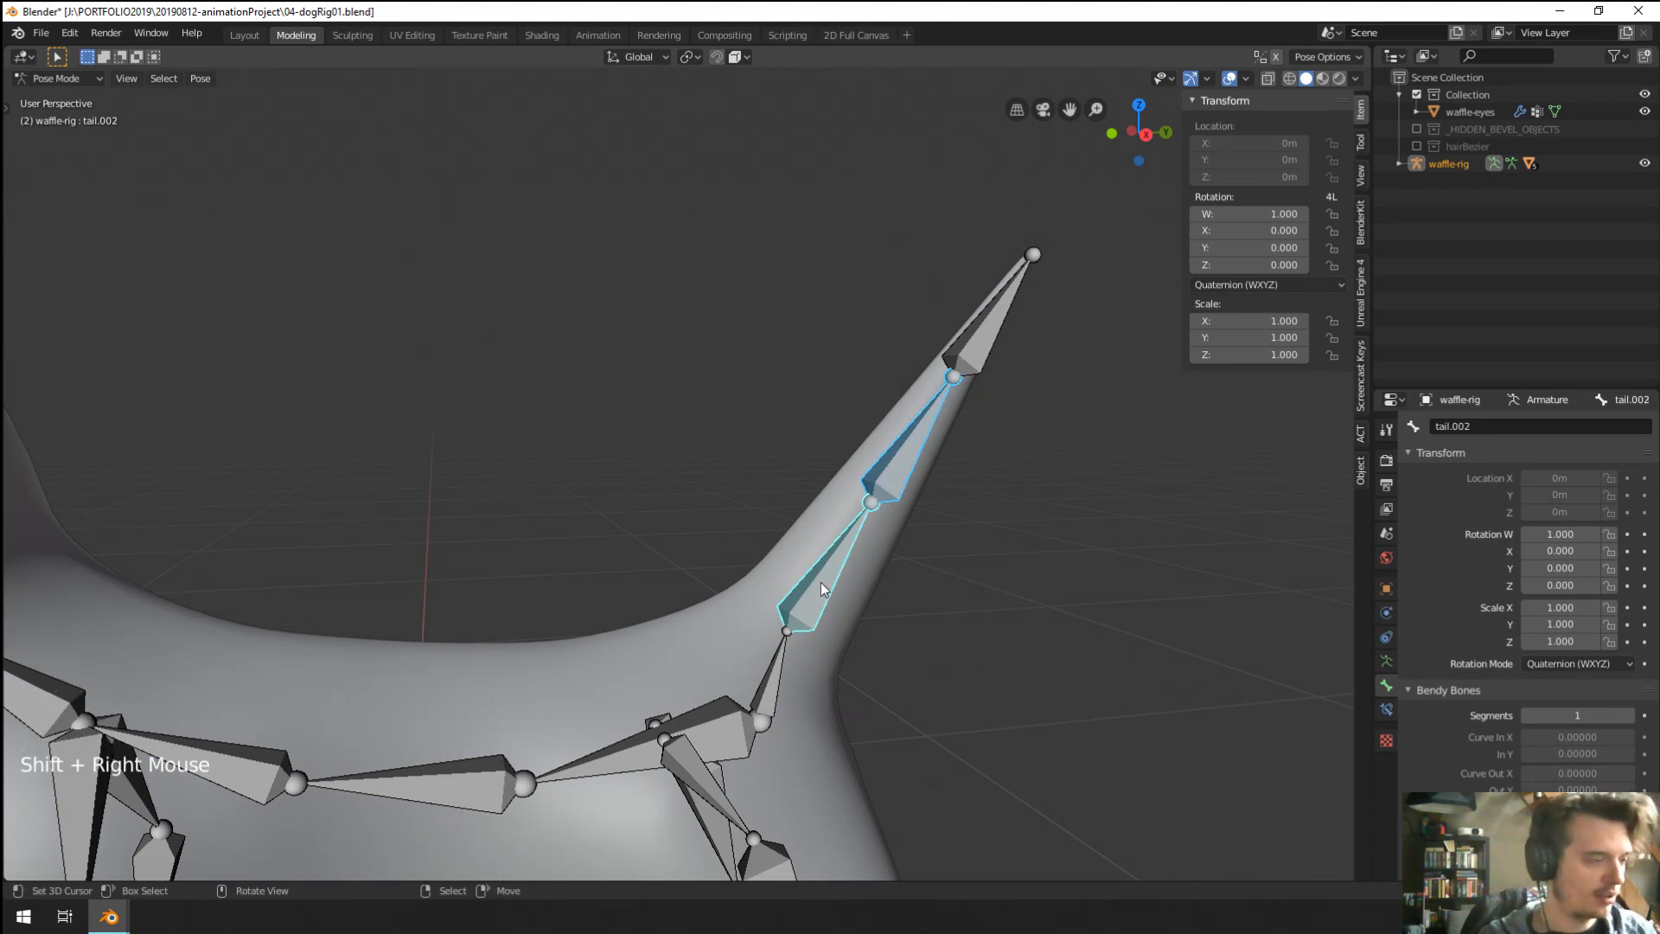
right_click(895, 472)
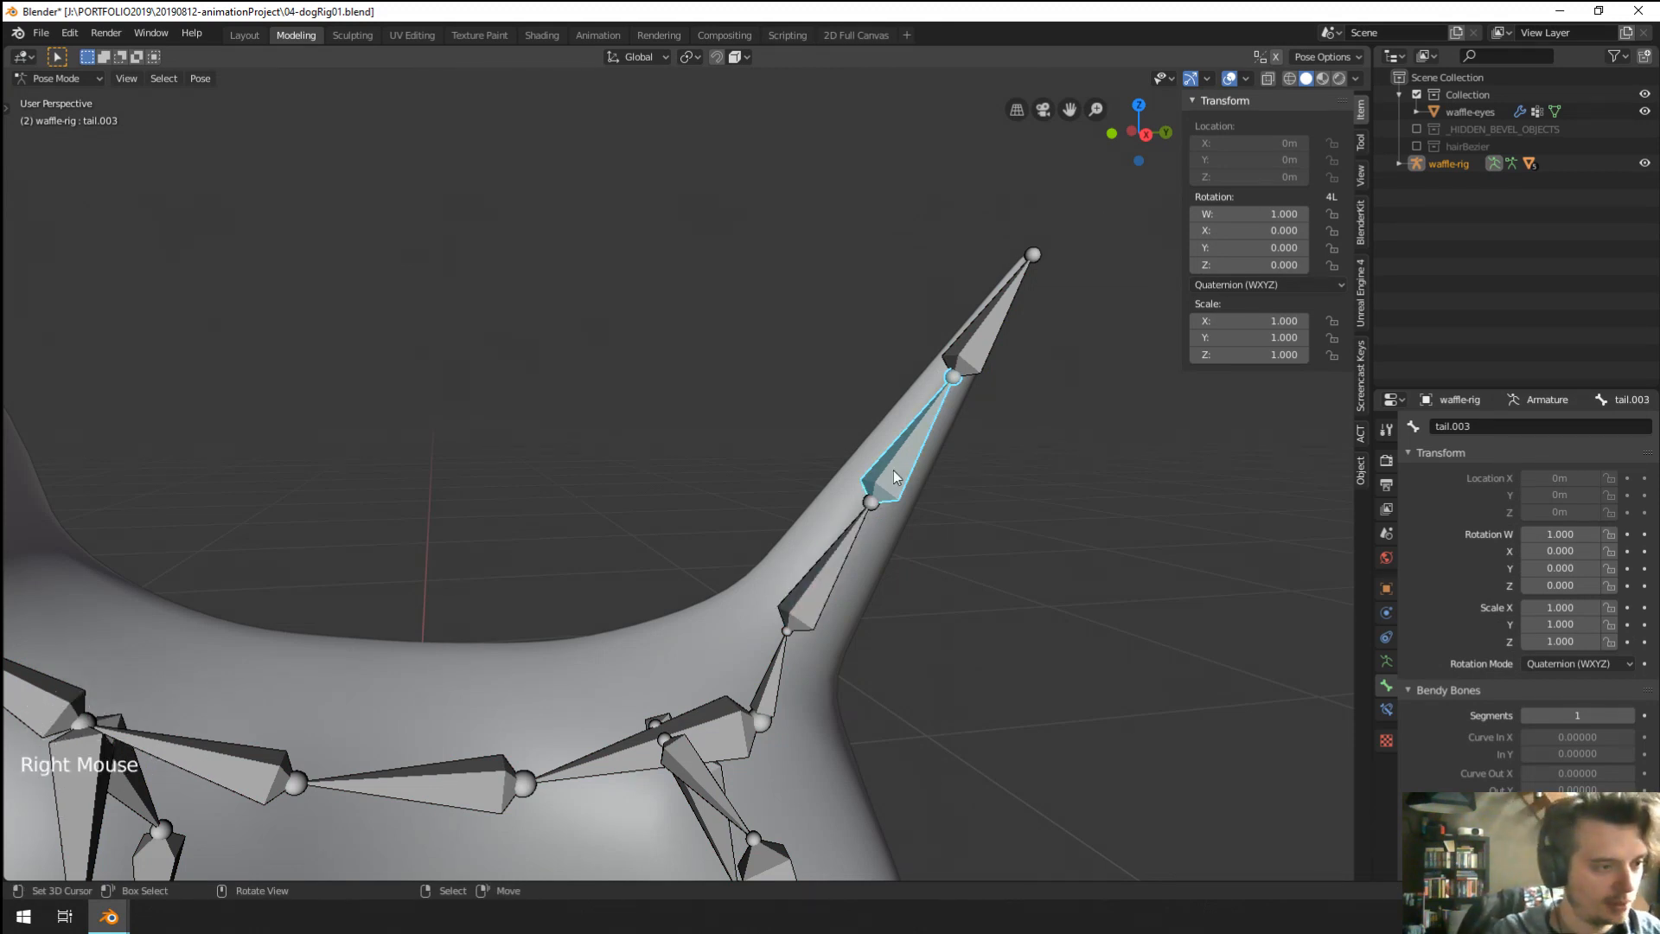
right_click(844, 553)
shift+right_click(892, 479)
key(shift+ctrl+c)
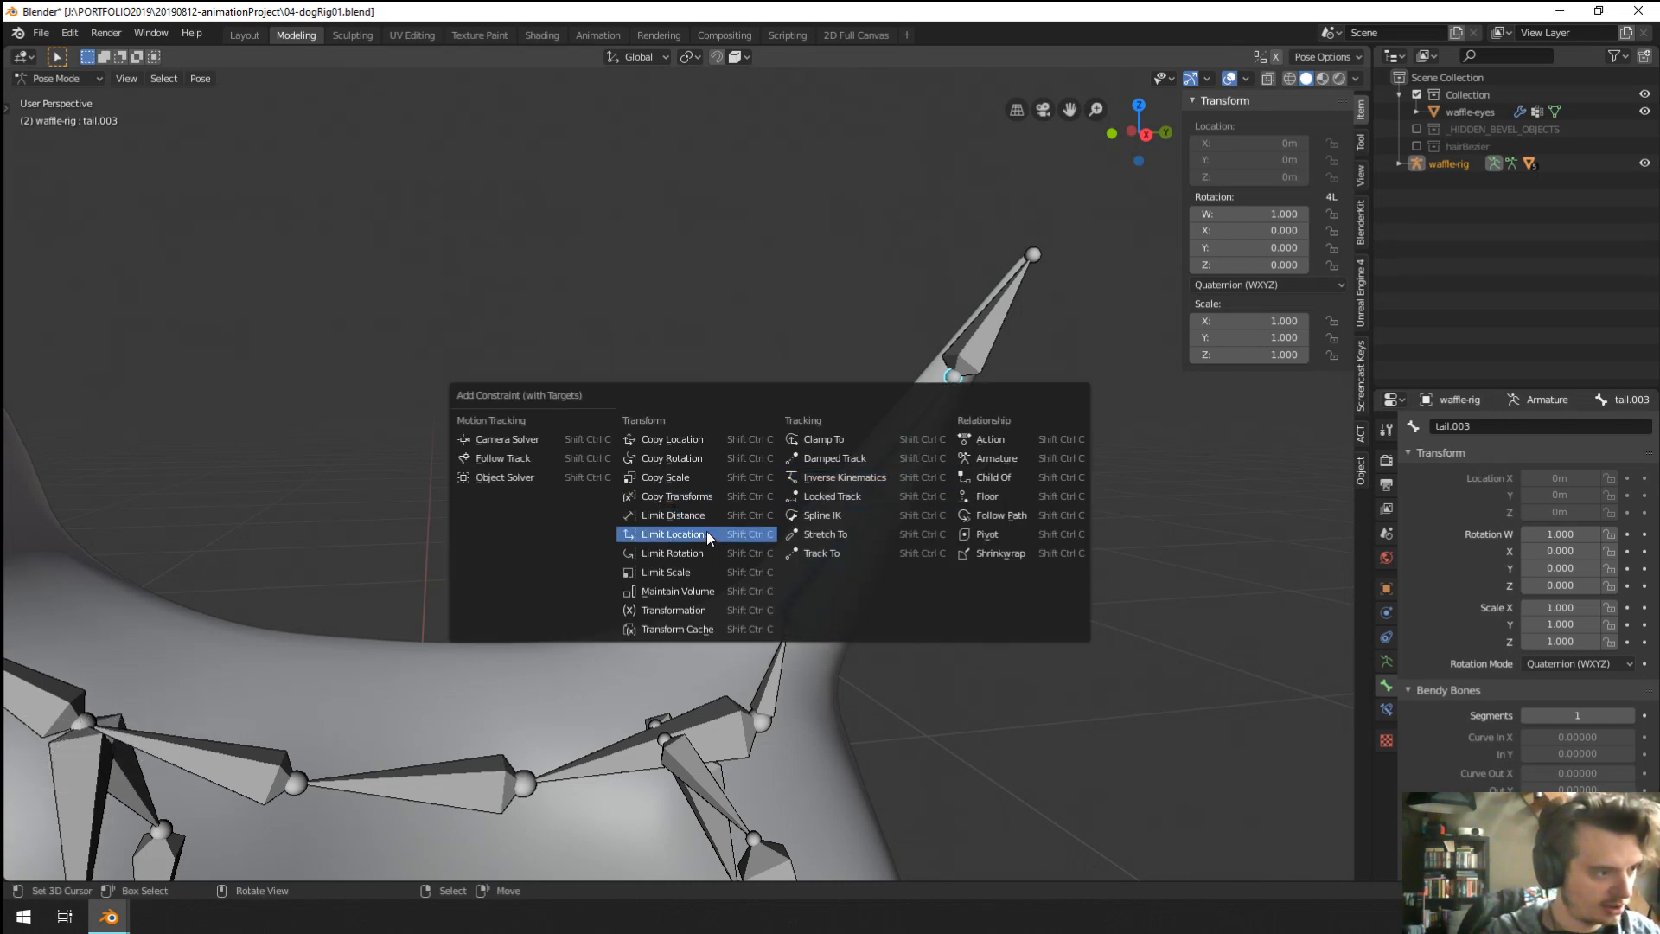
click(711, 459)
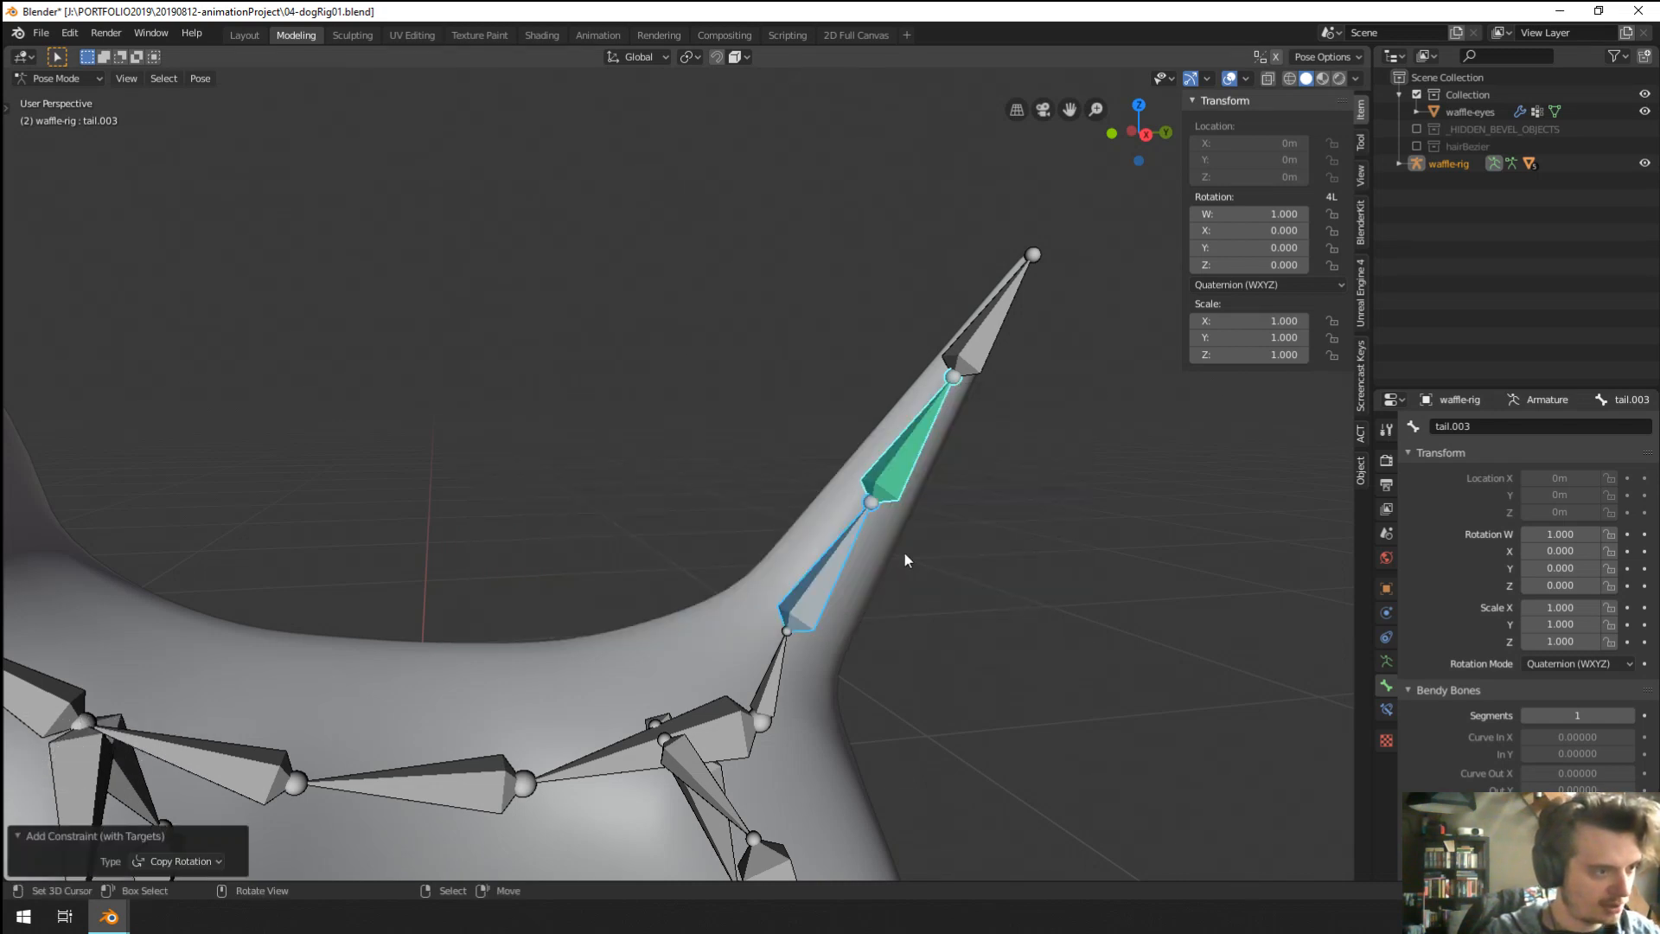
Try a lower influence for tail.003's Copy Rotation constraint and test it by rotating tail.002.
click(1386, 711)
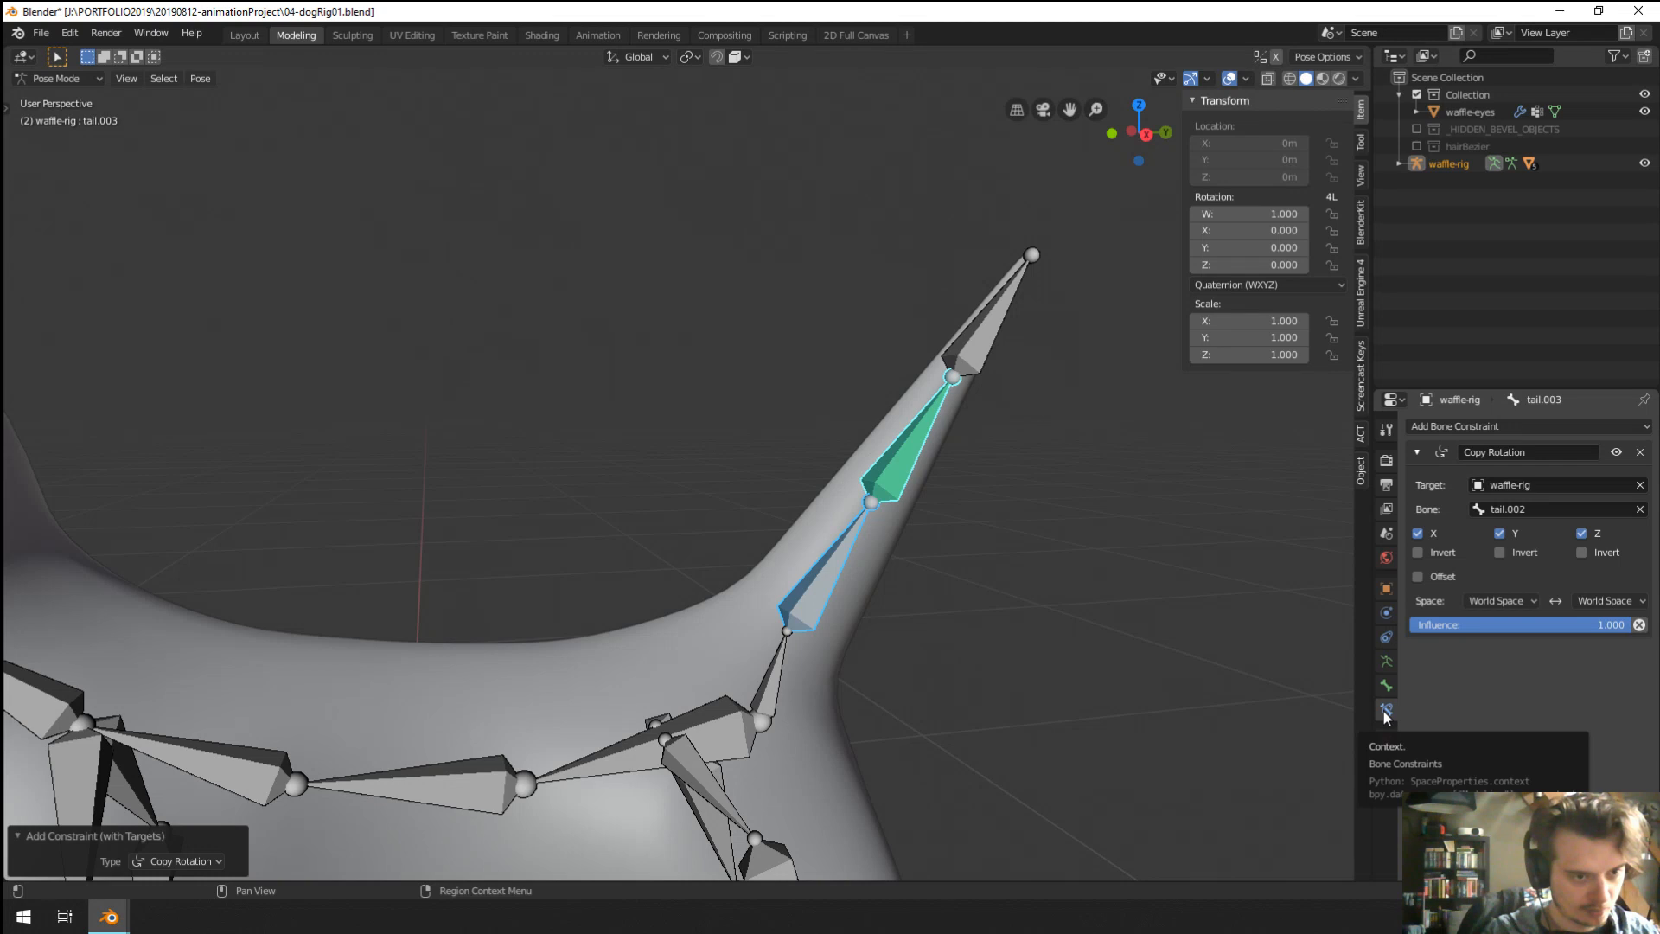
click(1514, 625)
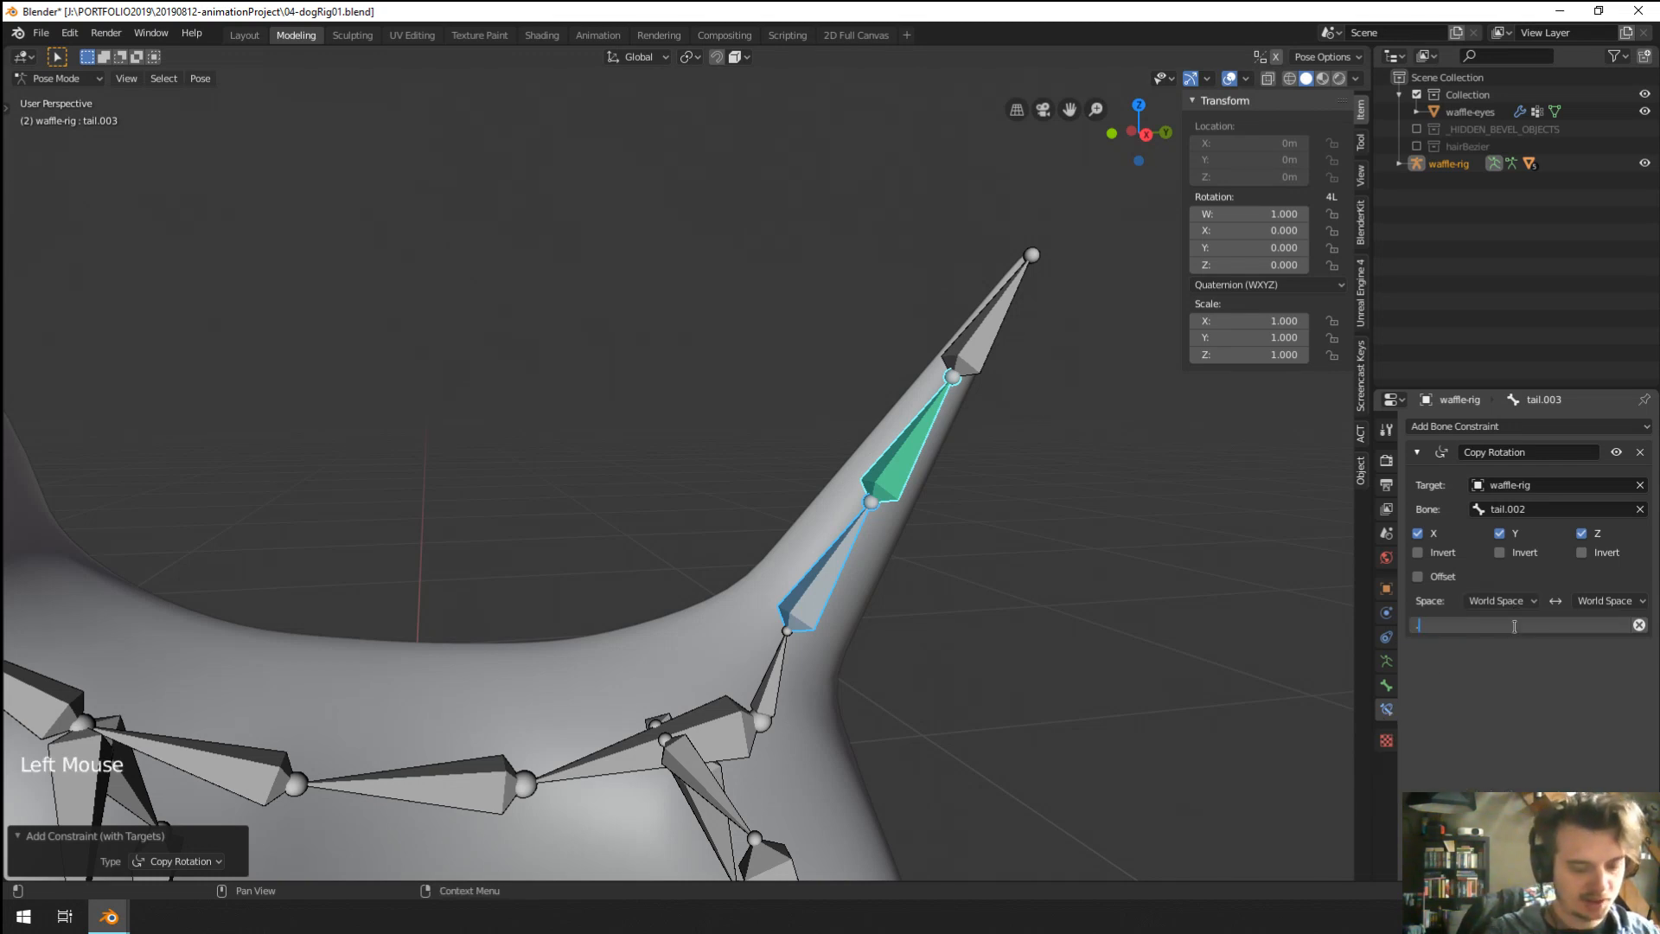
key(Return)
right_click(837, 584)
middle_drag(837, 583, 926, 640)
key(r)
key(Escape)
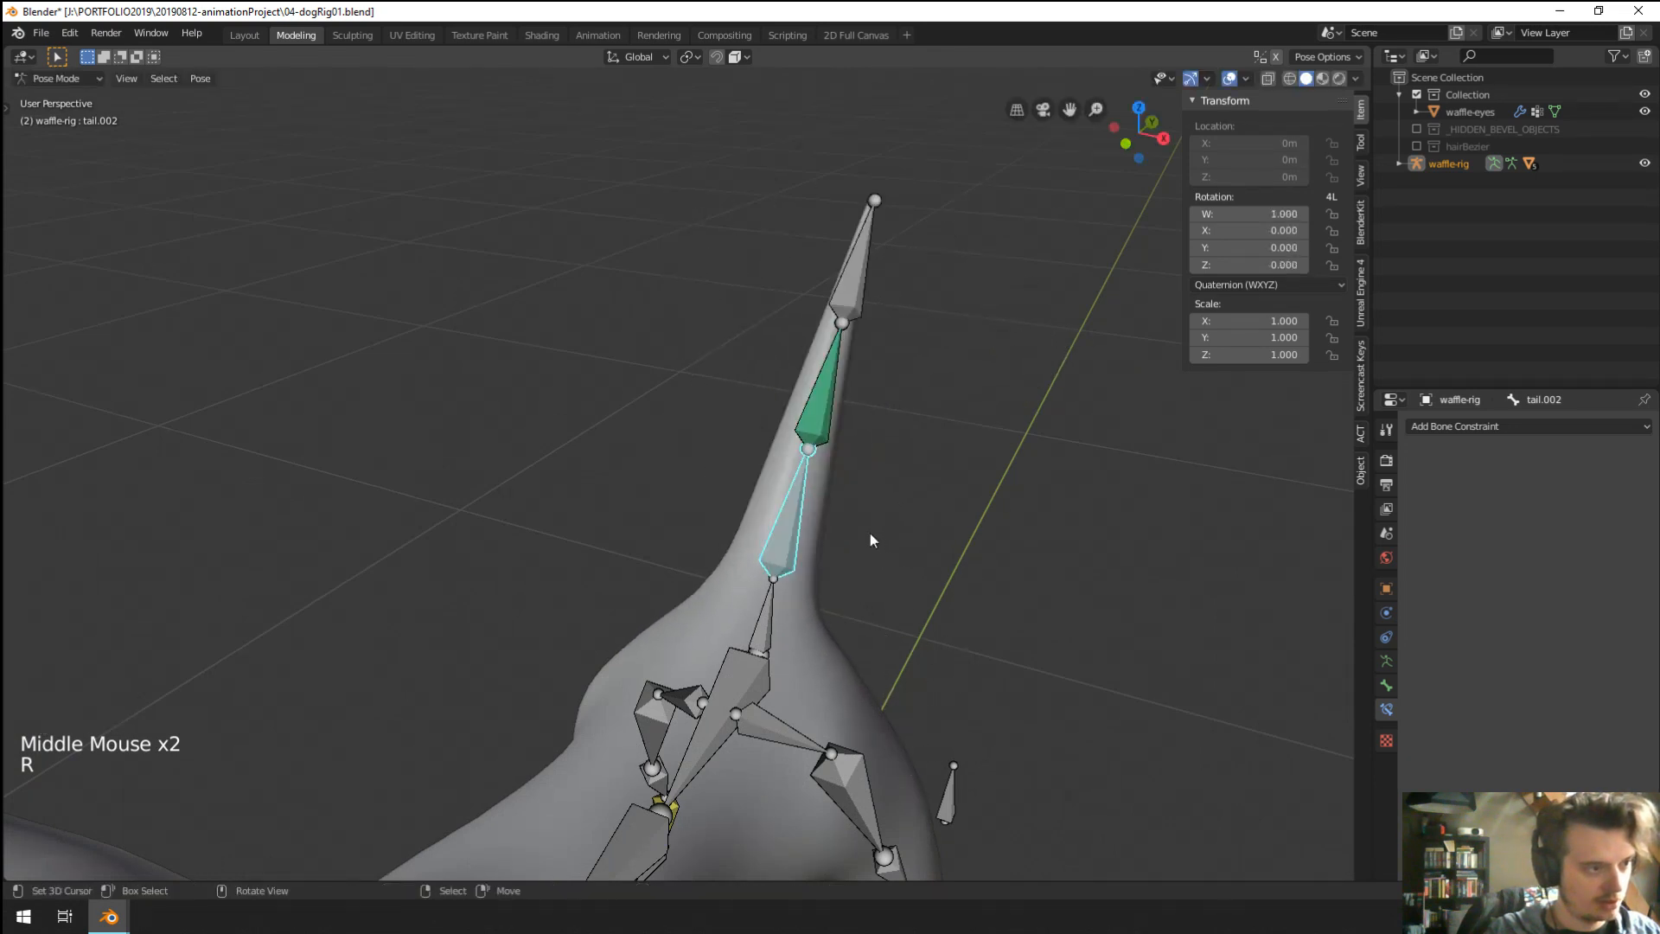
Set tail.003's Copy Rotation influence to 1.000 and both of its spaces to Local Space.
right_click(826, 436)
drag(1495, 624, 1632, 624)
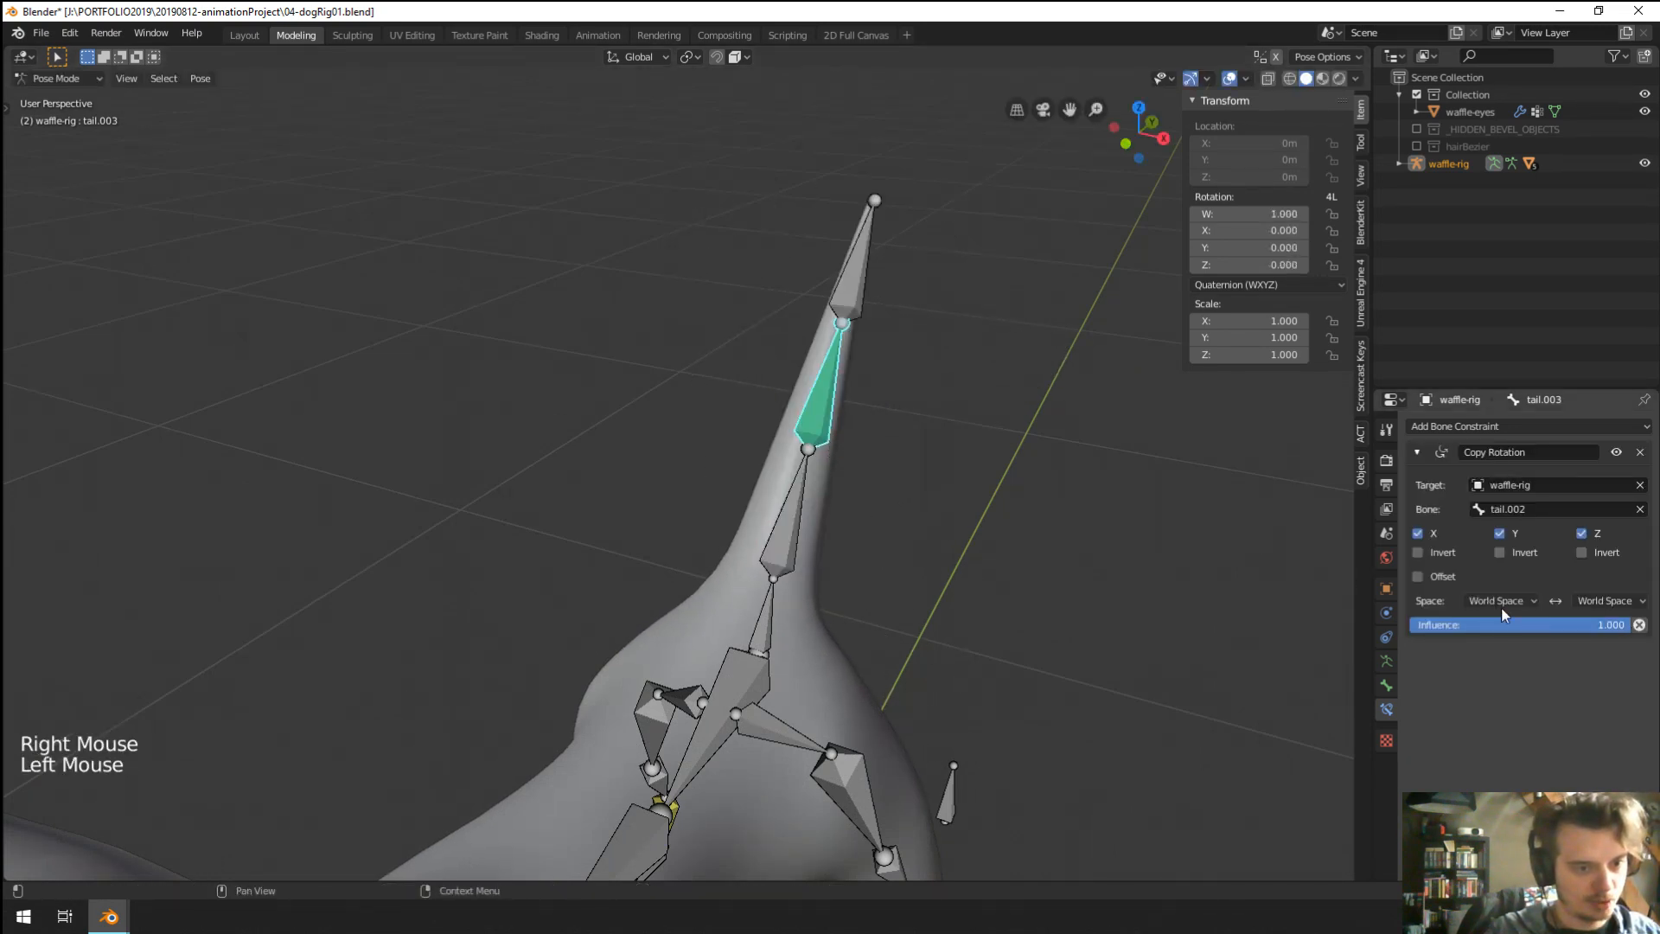
click(1503, 603)
click(1497, 637)
click(1509, 600)
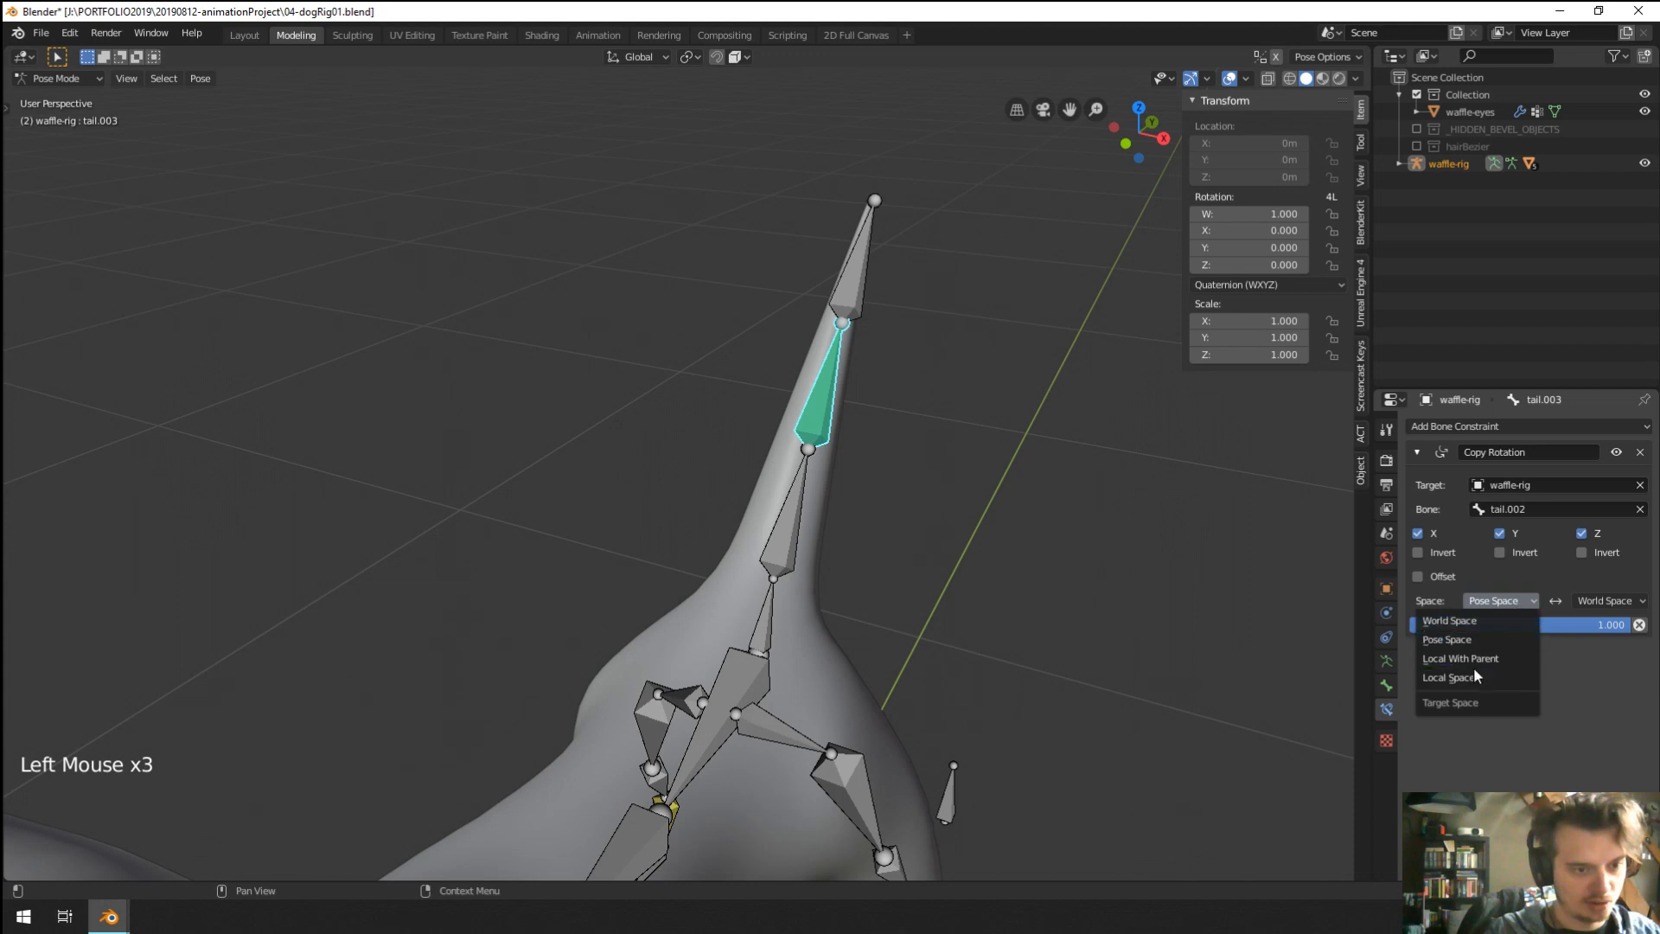
click(1473, 677)
click(1601, 602)
click(1575, 680)
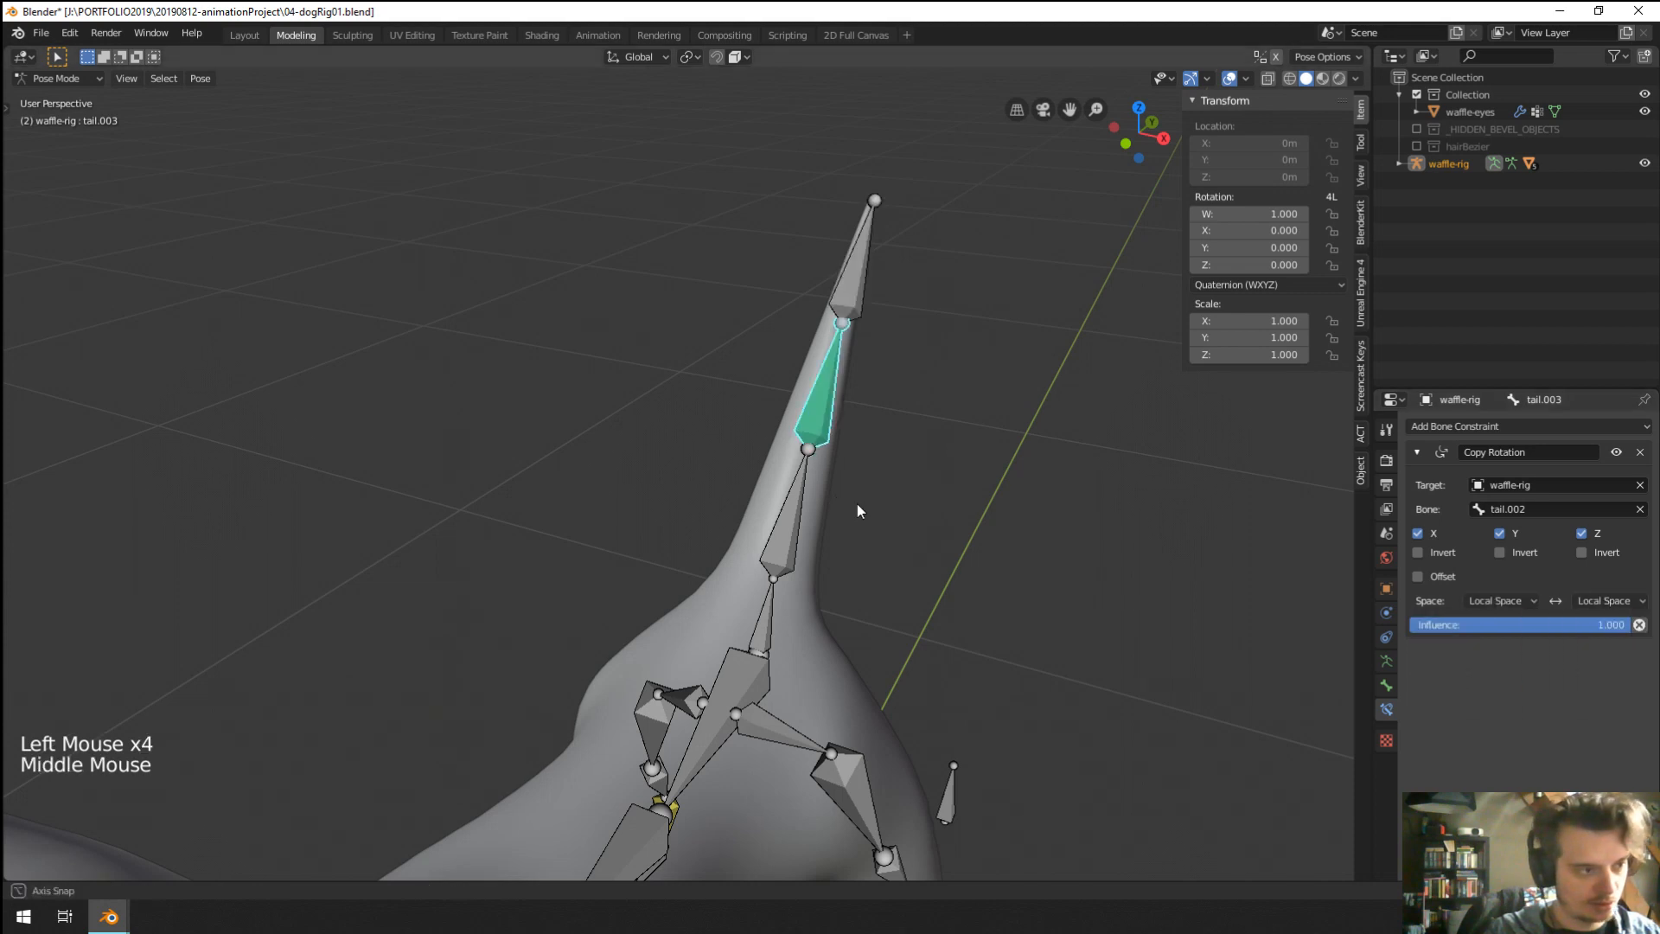
Test tail.003's constraint by rotating tail.002 sideways and cancel the rotation.
middle_drag(861, 509, 767, 504)
right_click(766, 504)
key(r)
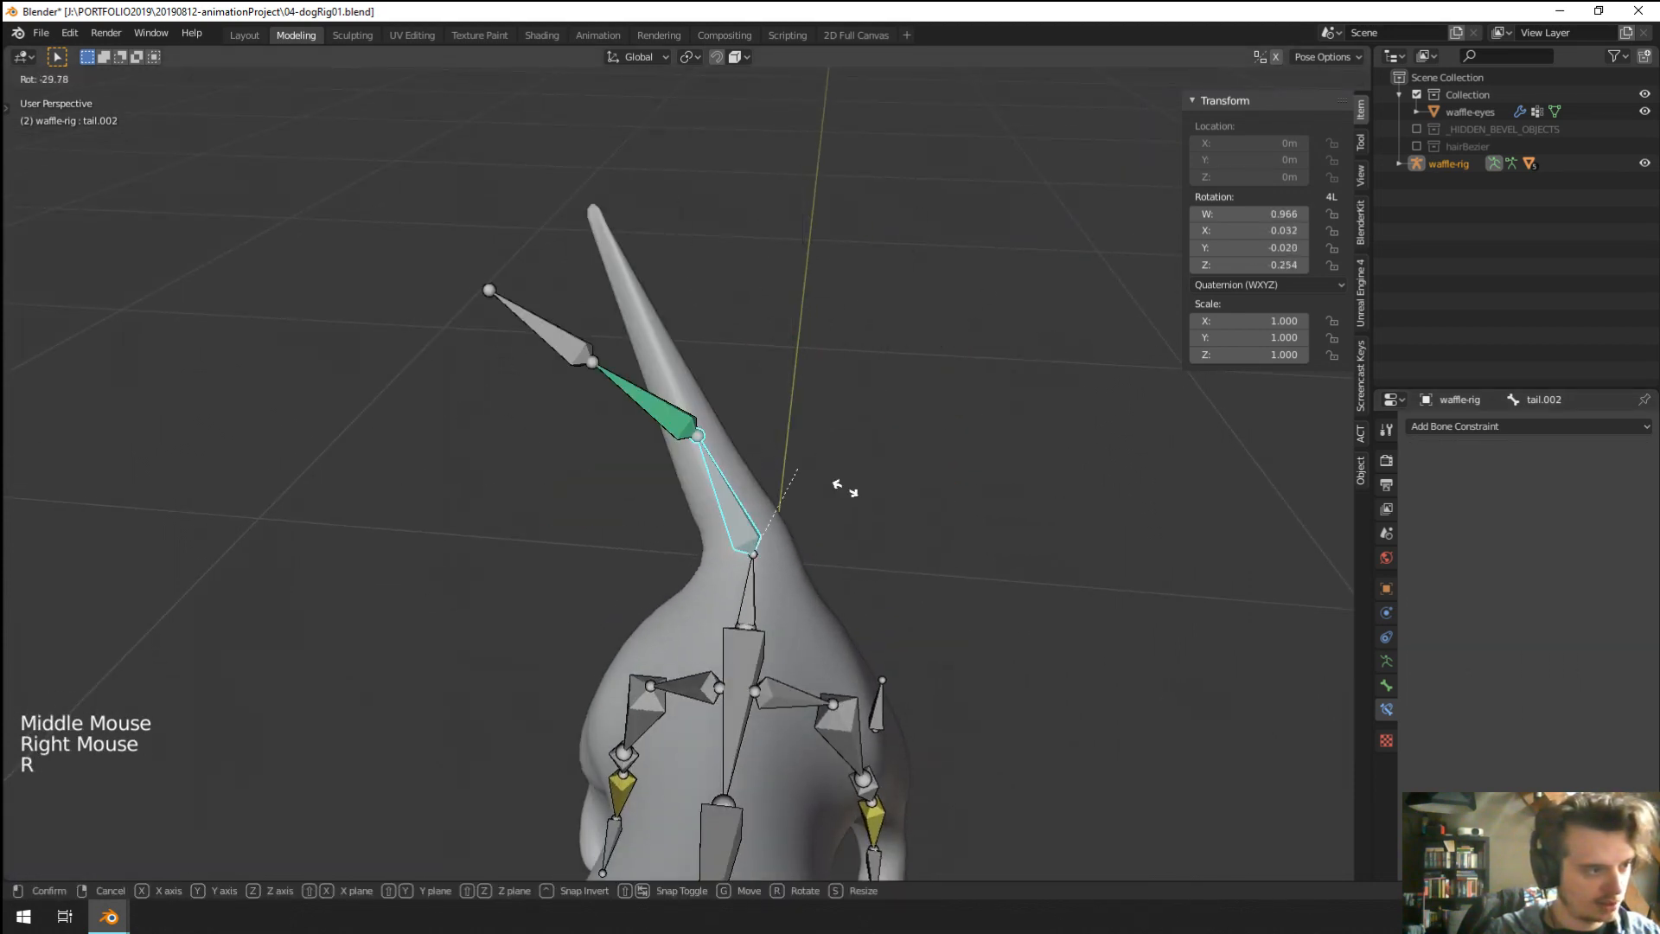
key(Escape)
Add a Copy Rotation constraint to tail.004 with tail.003 as its target.
right_click(767, 290)
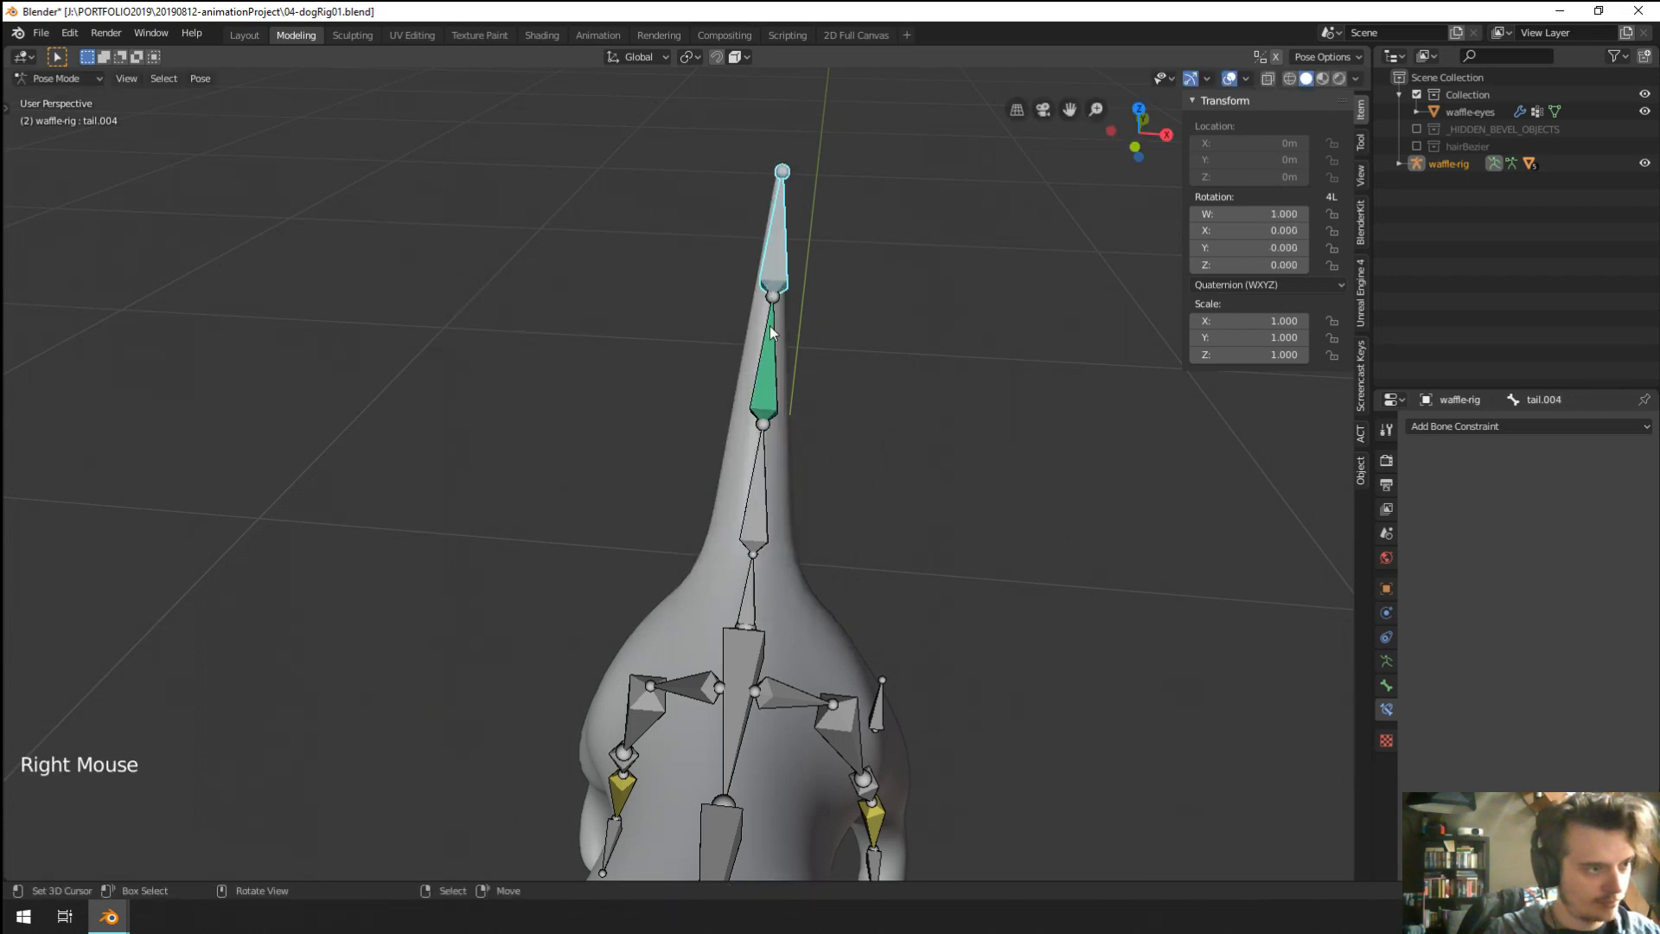
right_click(775, 297)
right_click(776, 288)
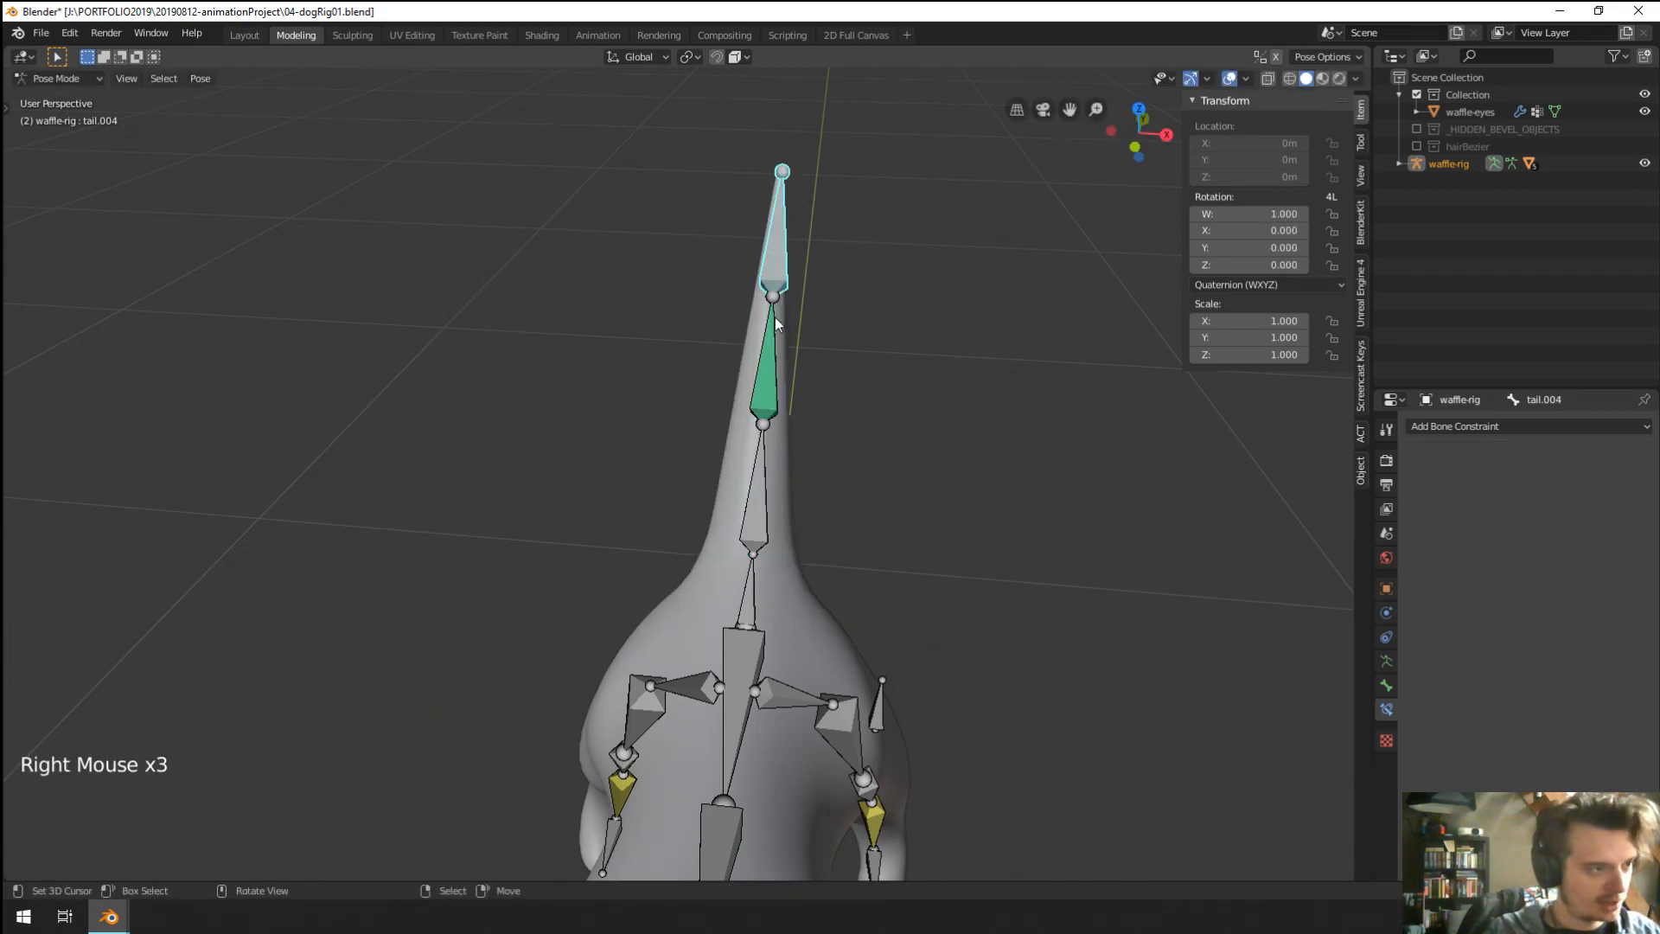
right_click(776, 287)
shift+right_click(776, 289)
key(shift+ctrl+c)
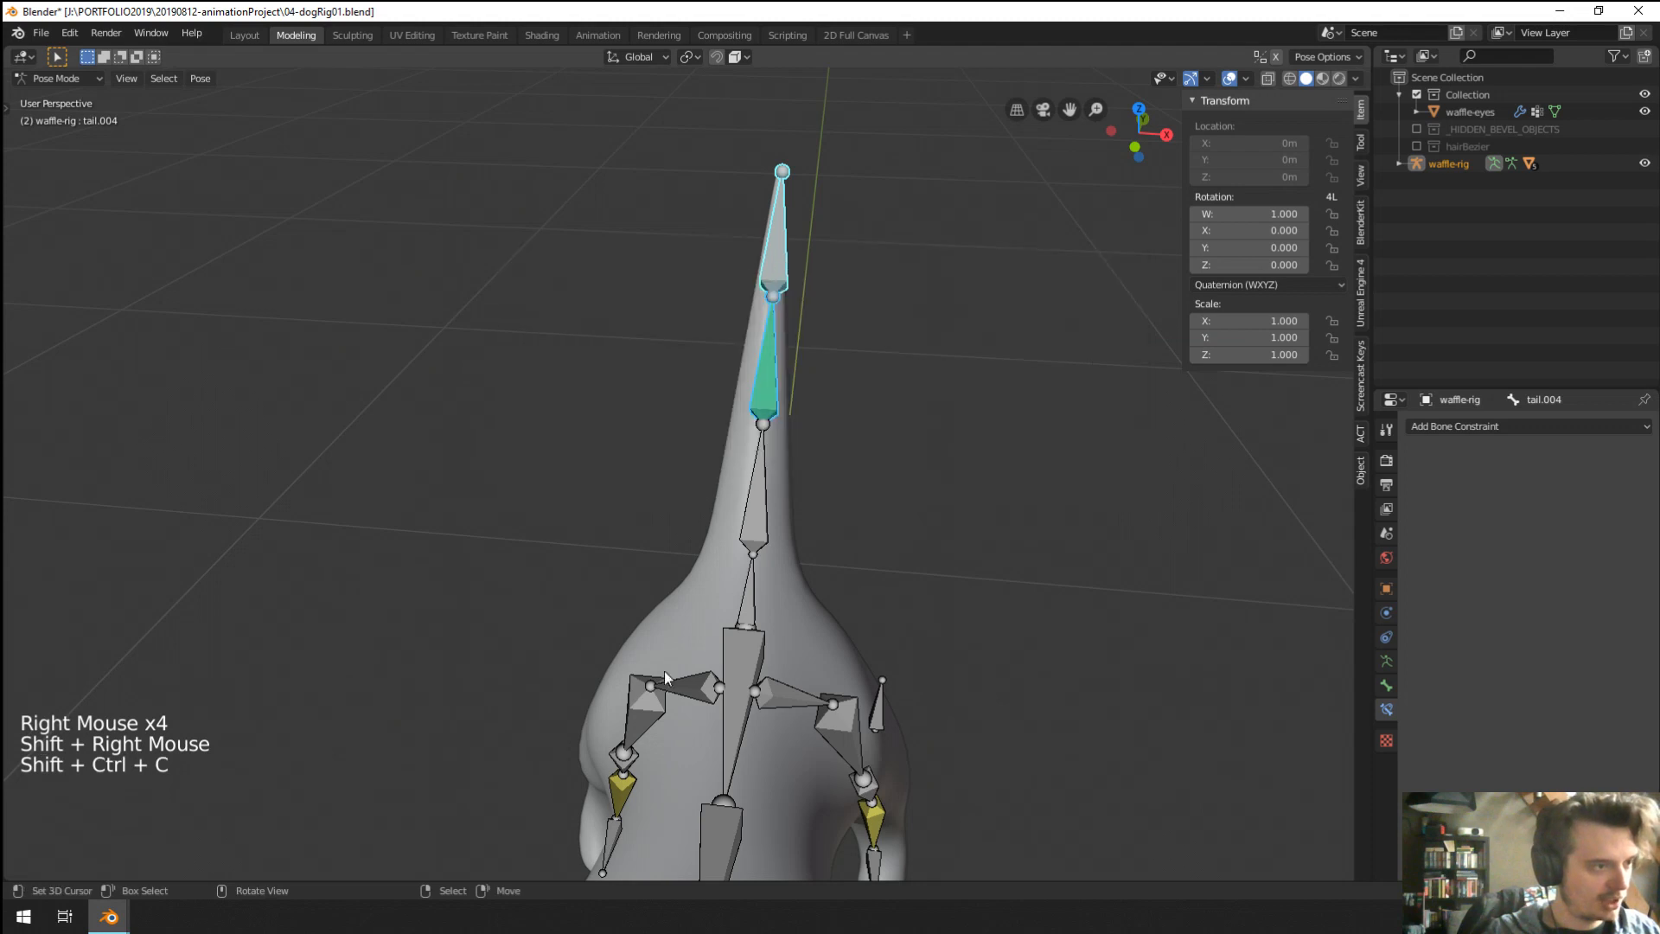
key(shift+ctrl+c)
click(780, 466)
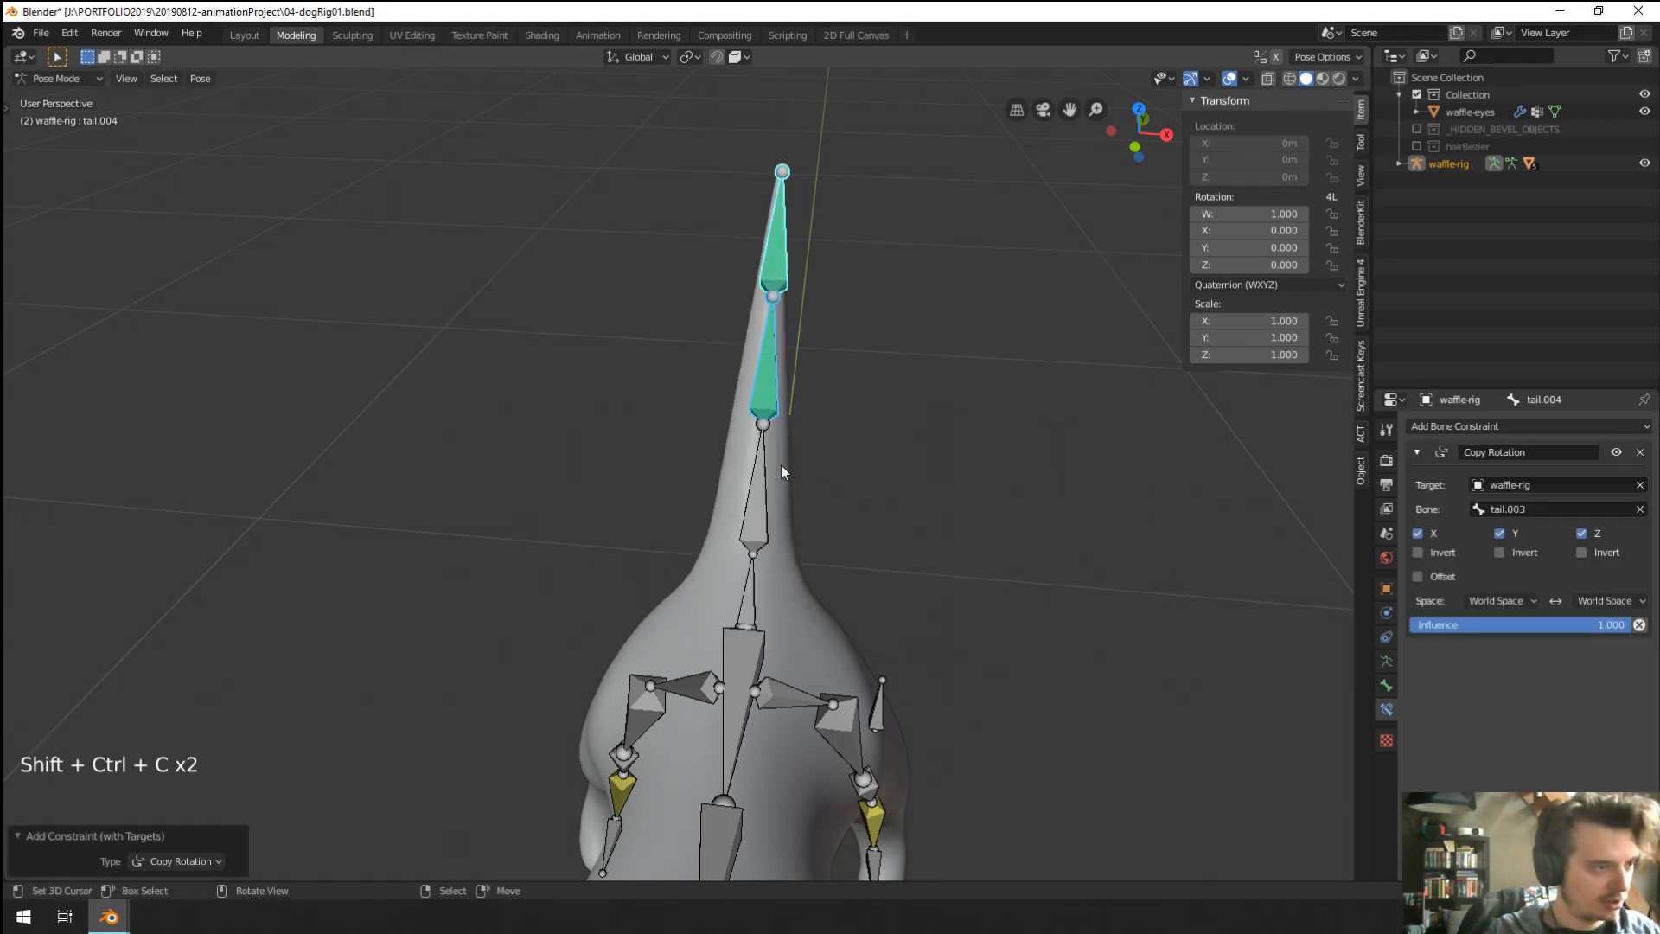
Set both spaces of tail.004's Copy Rotation constraint to Local Space.
click(1503, 601)
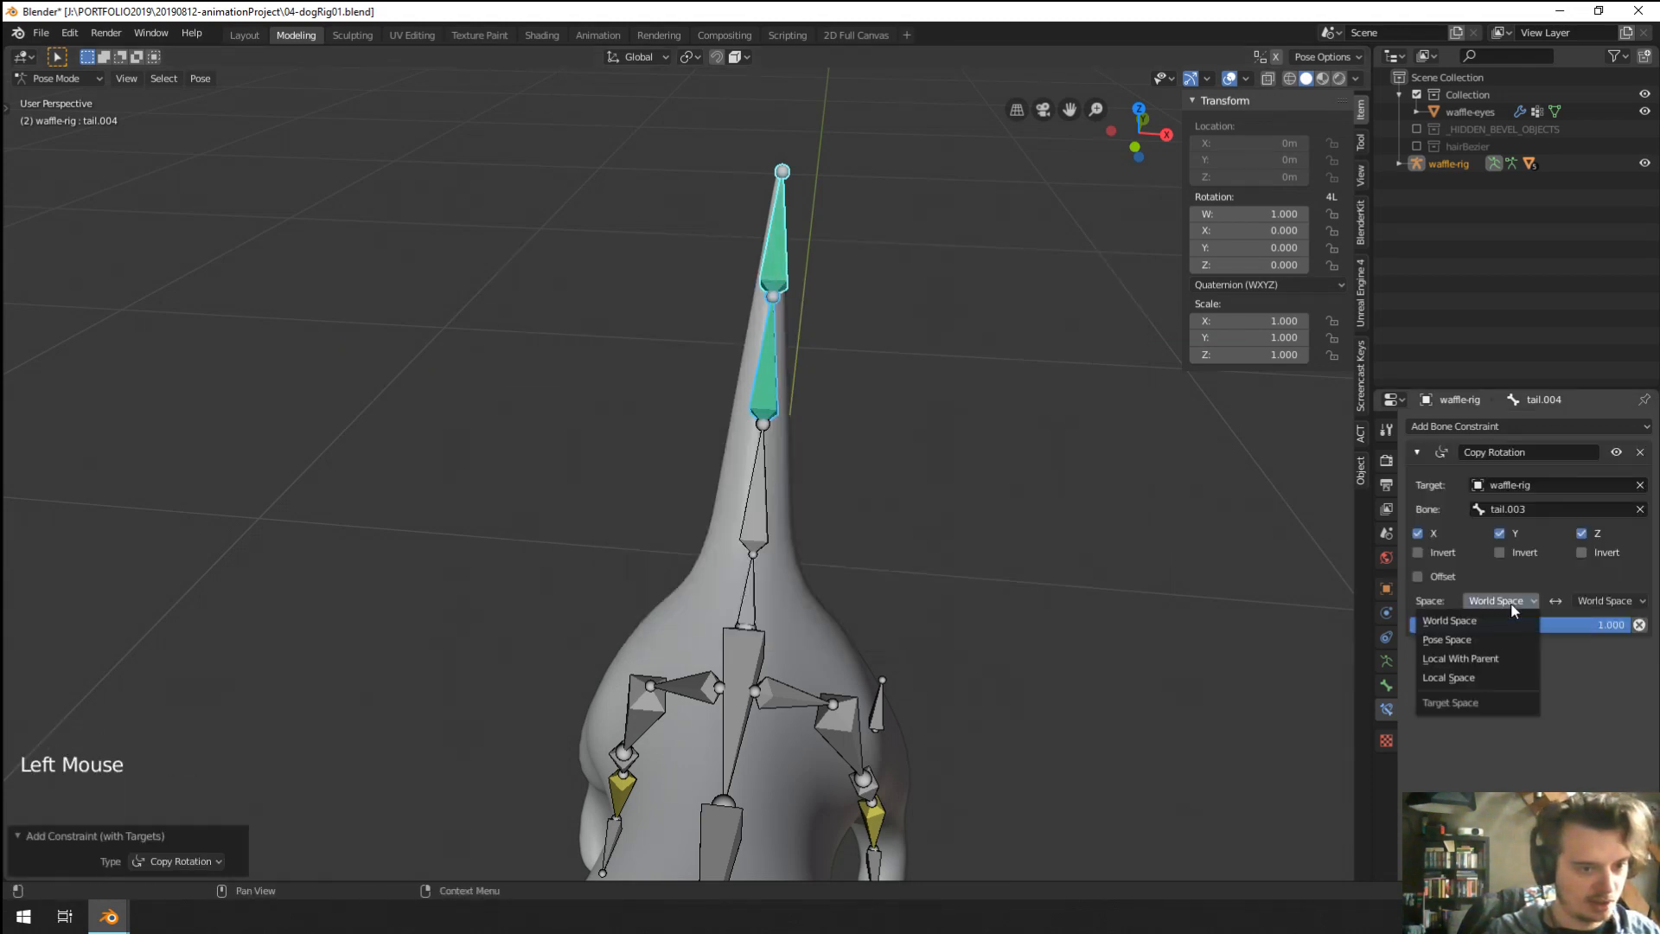
click(1462, 678)
click(1600, 601)
click(1606, 678)
Test the bend of the tail's outer bones by rotating tail.002 and cancel the rotation.
right_click(773, 505)
key(r)
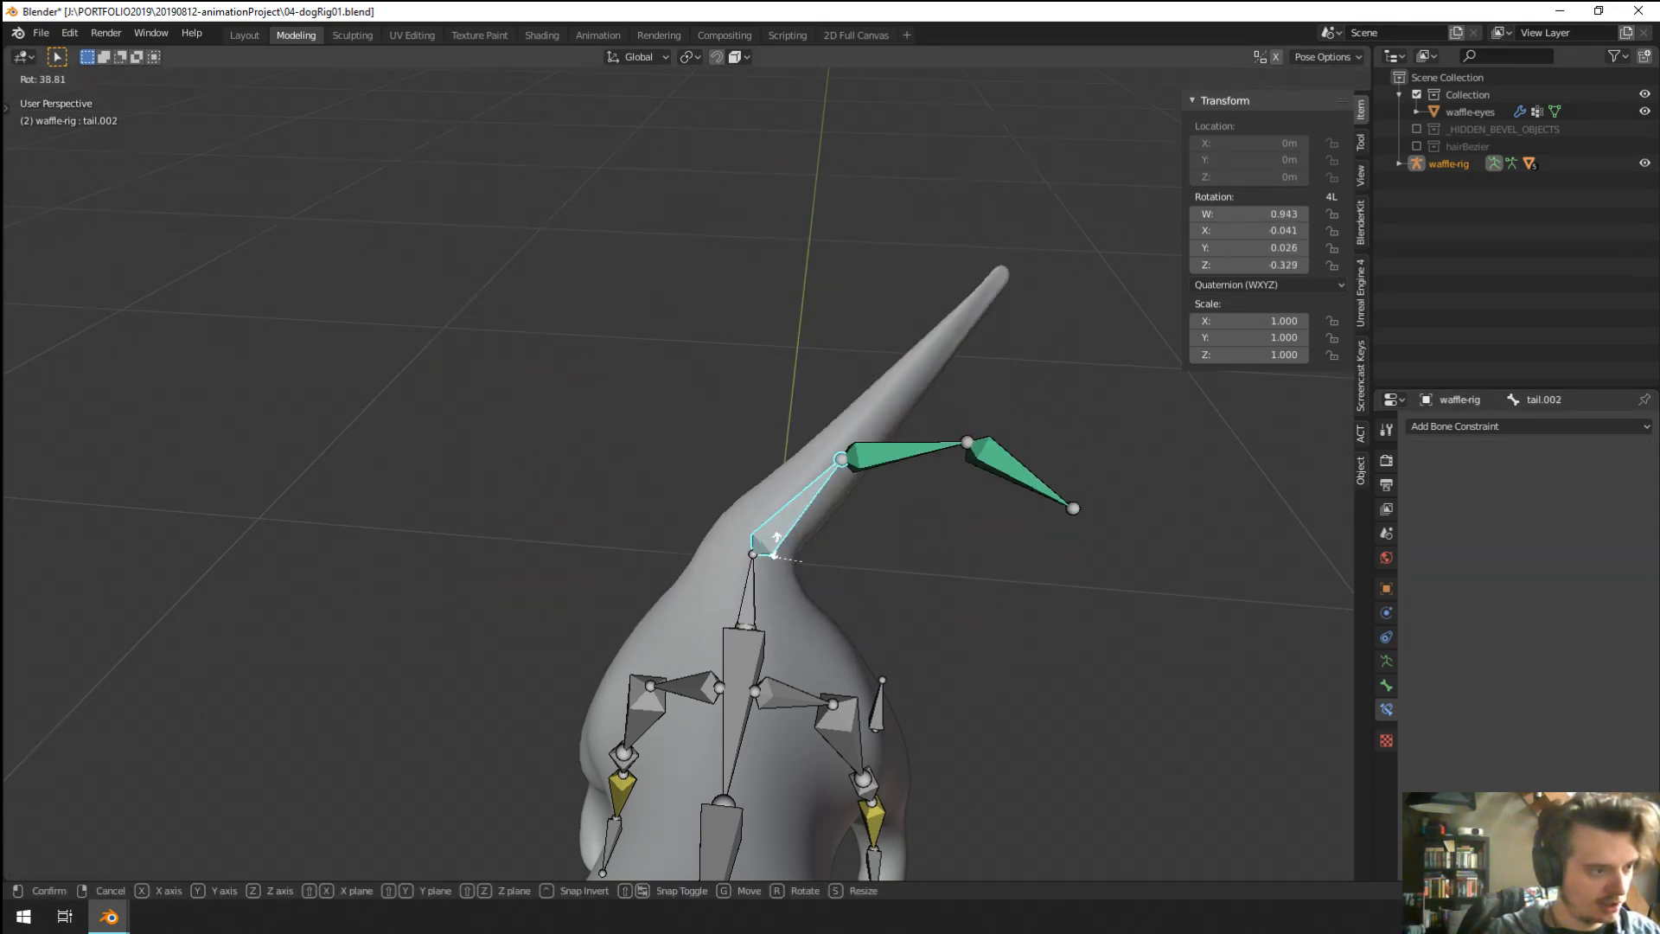
right_click(761, 524)
Add a Copy Rotation constraint to tail.002 with tail.001 as its target.
shift+right_click(761, 523)
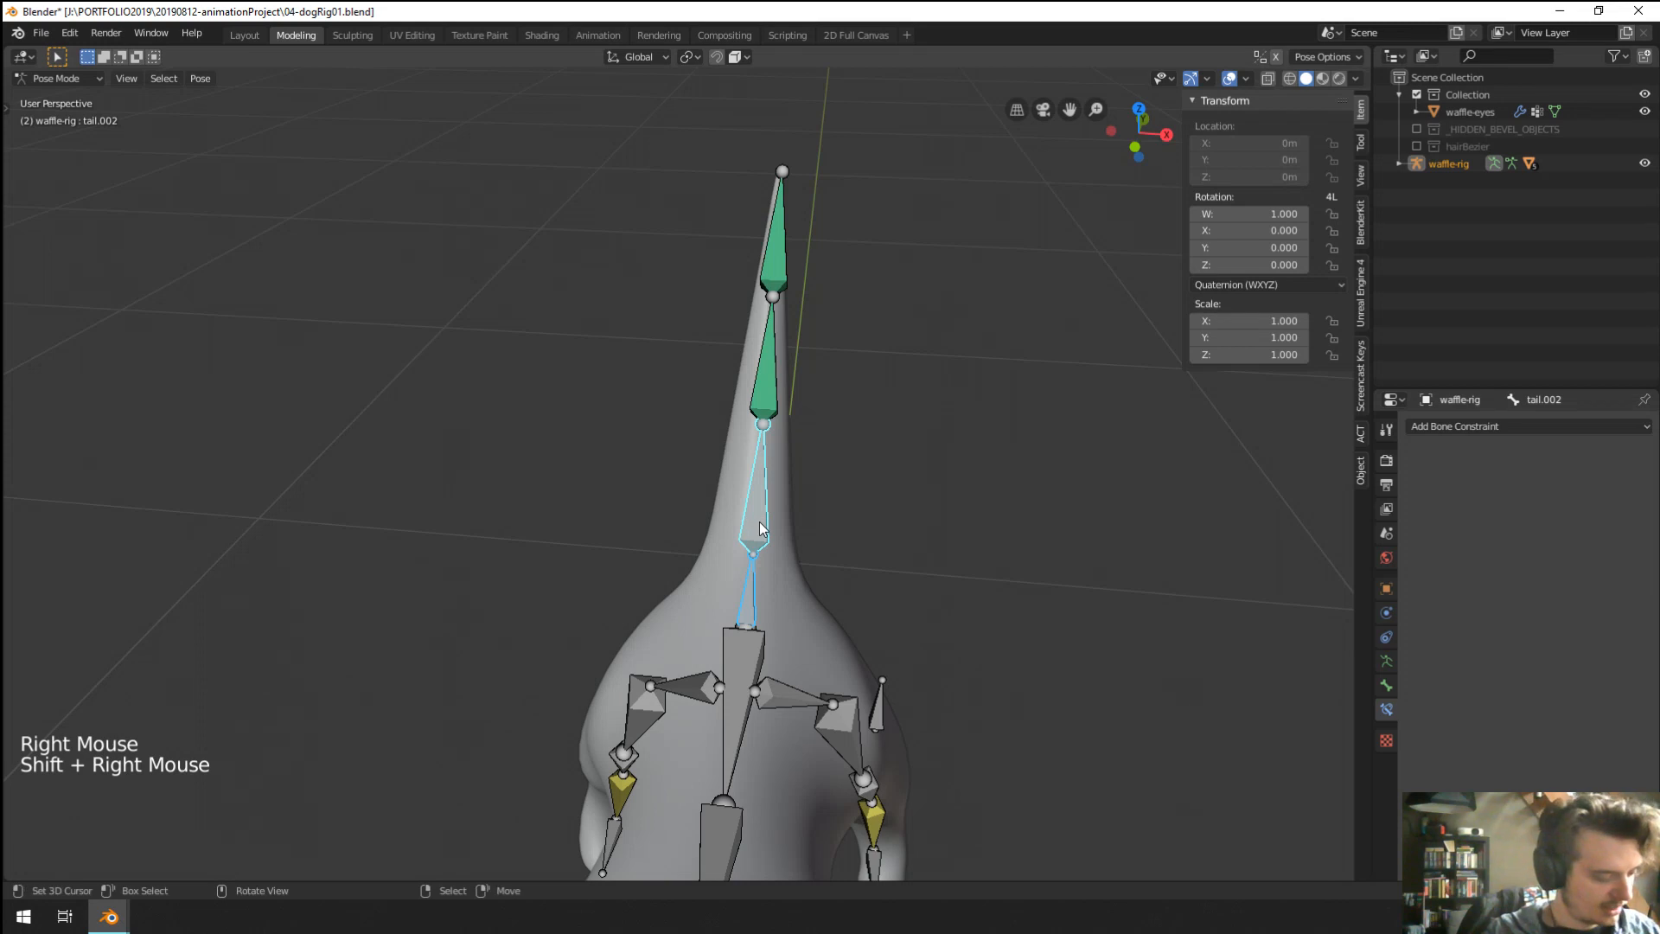
key(ctrl+shift+c)
click(761, 526)
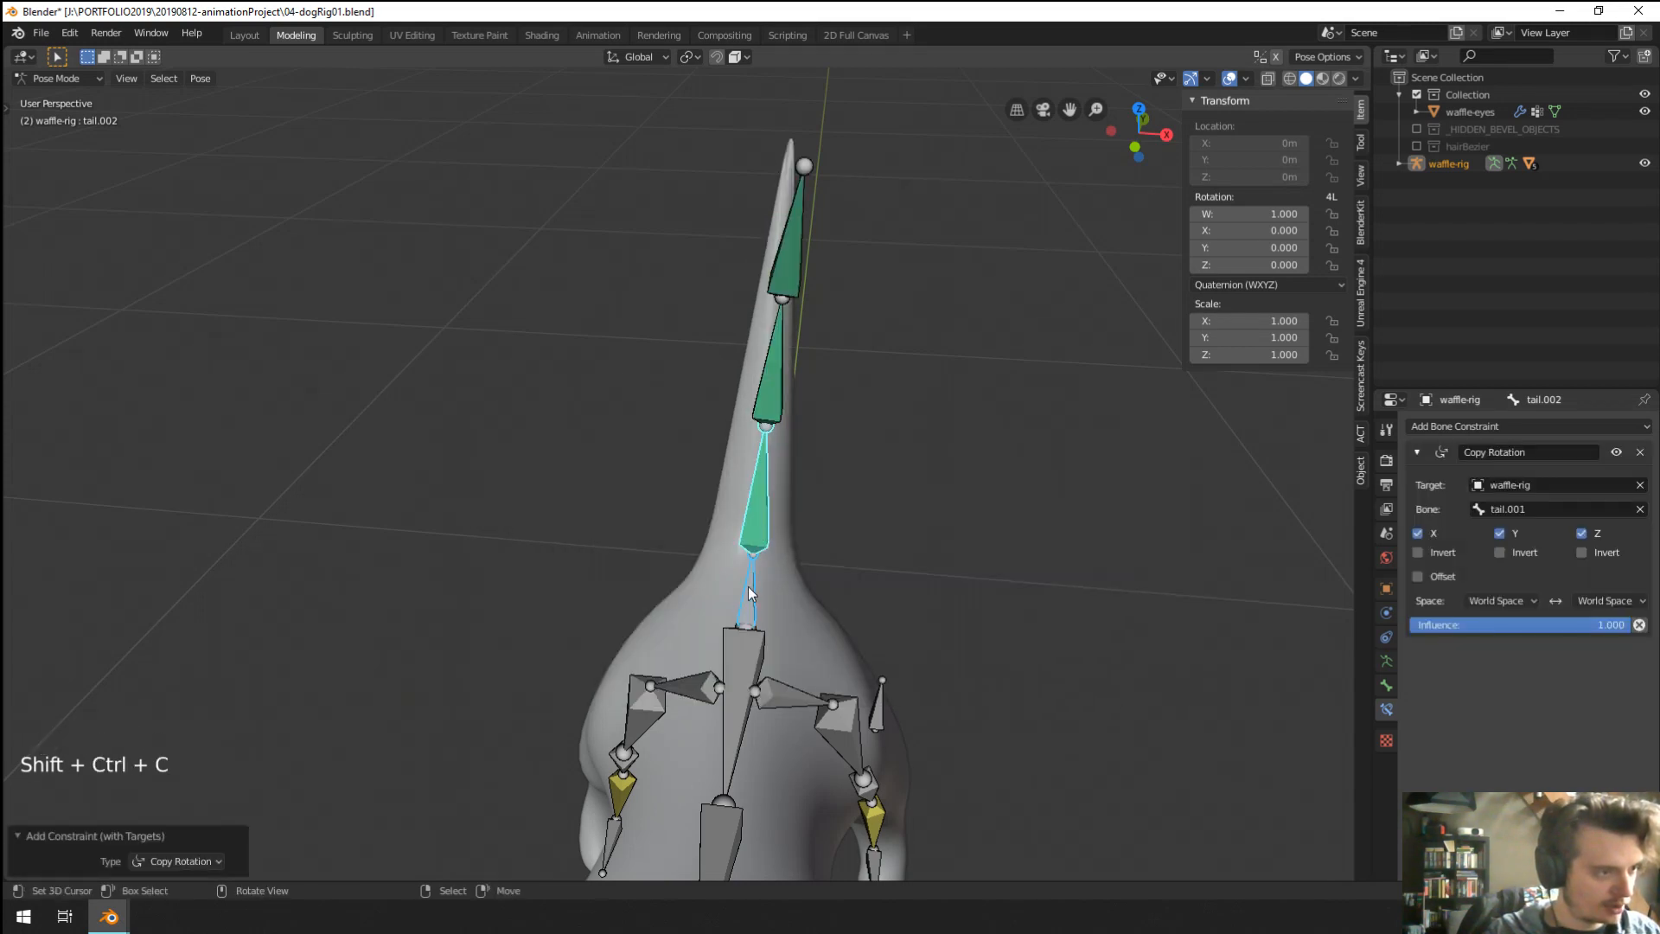
right_click(749, 586)
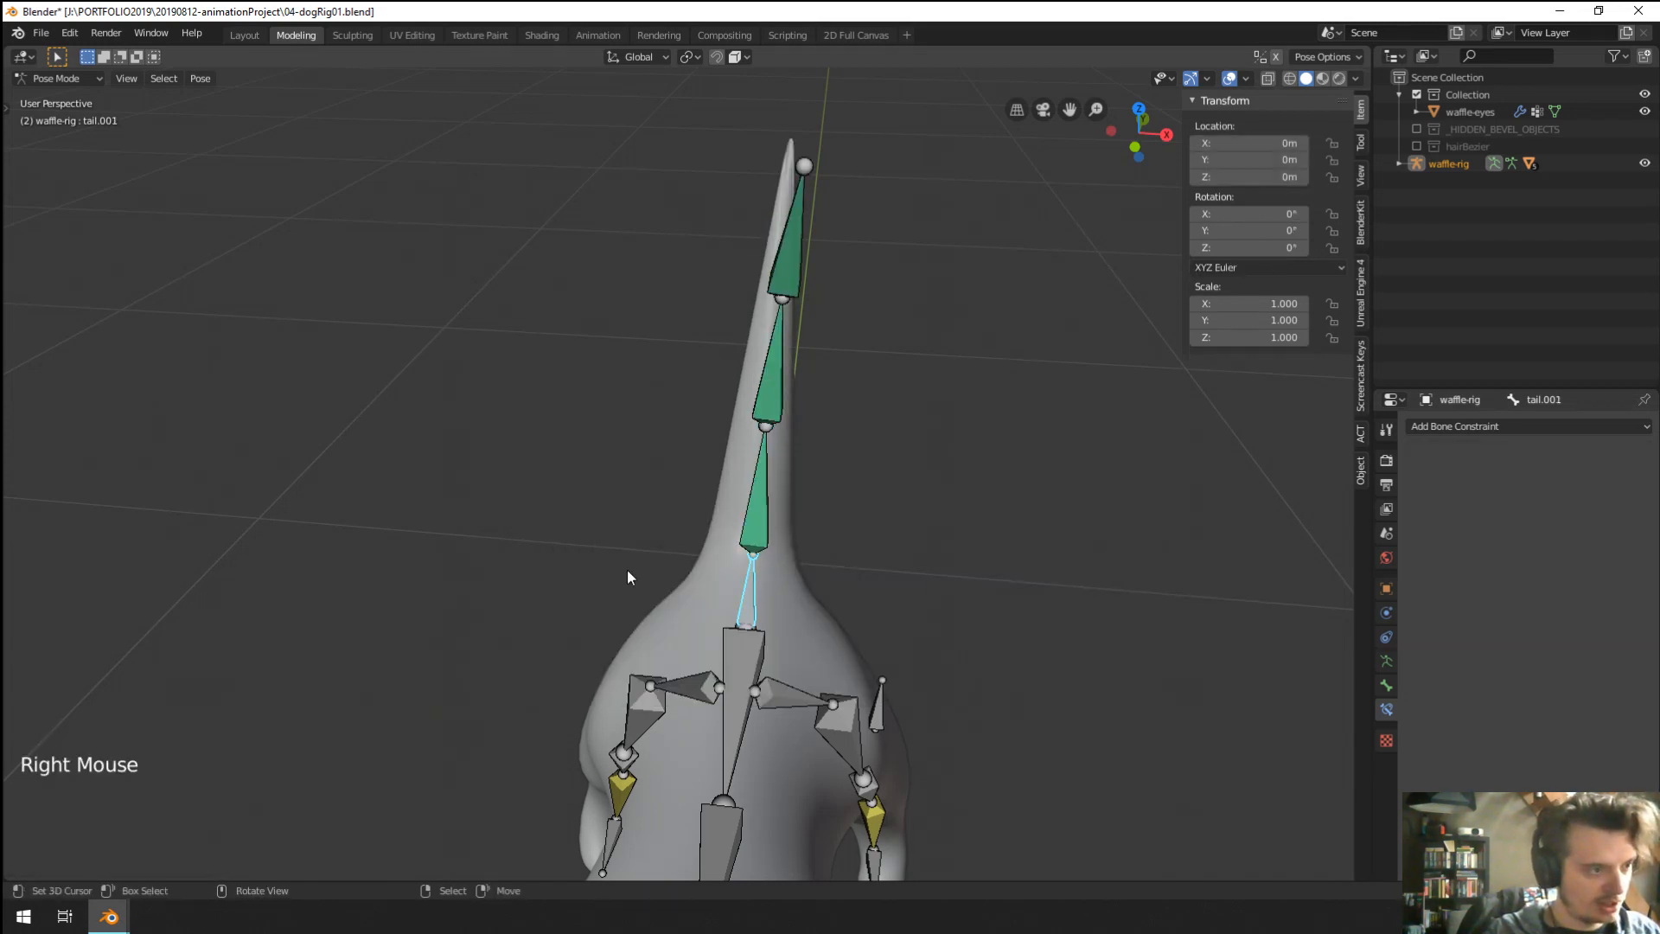
Set both spaces of tail.002's Copy Rotation constraint to Local Space.
right_click(758, 528)
click(1500, 600)
click(1474, 679)
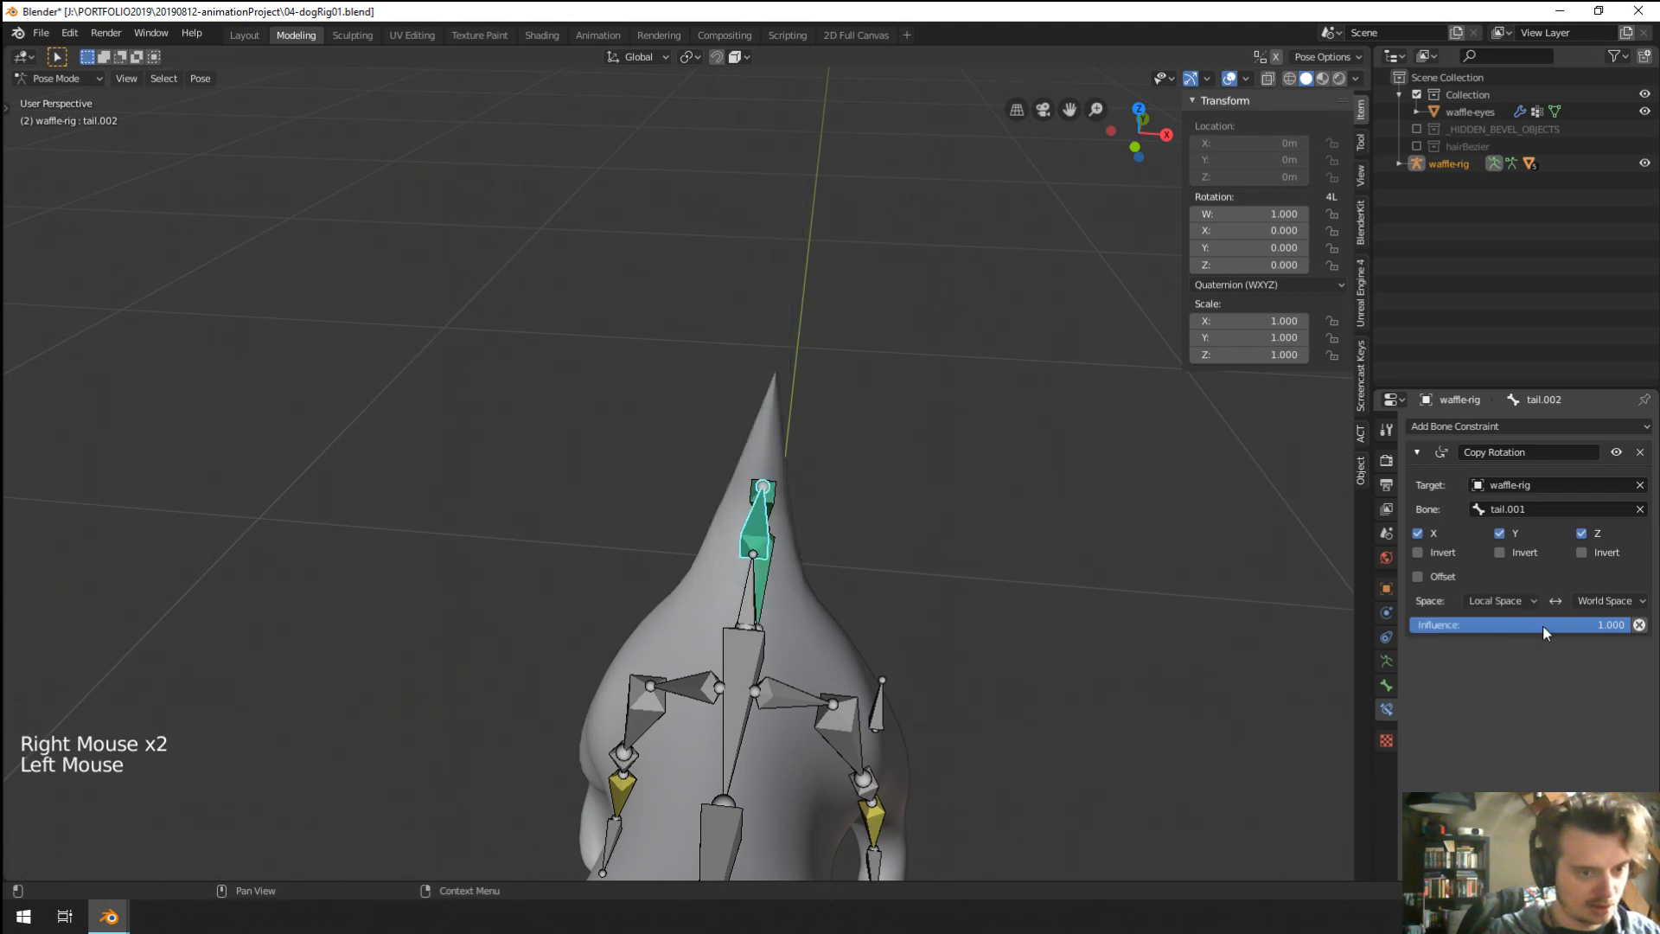
click(1610, 601)
click(1561, 679)
Test the tail chain by rotating tail.001, finishing with the tail curled down behind the dog.
right_click(750, 595)
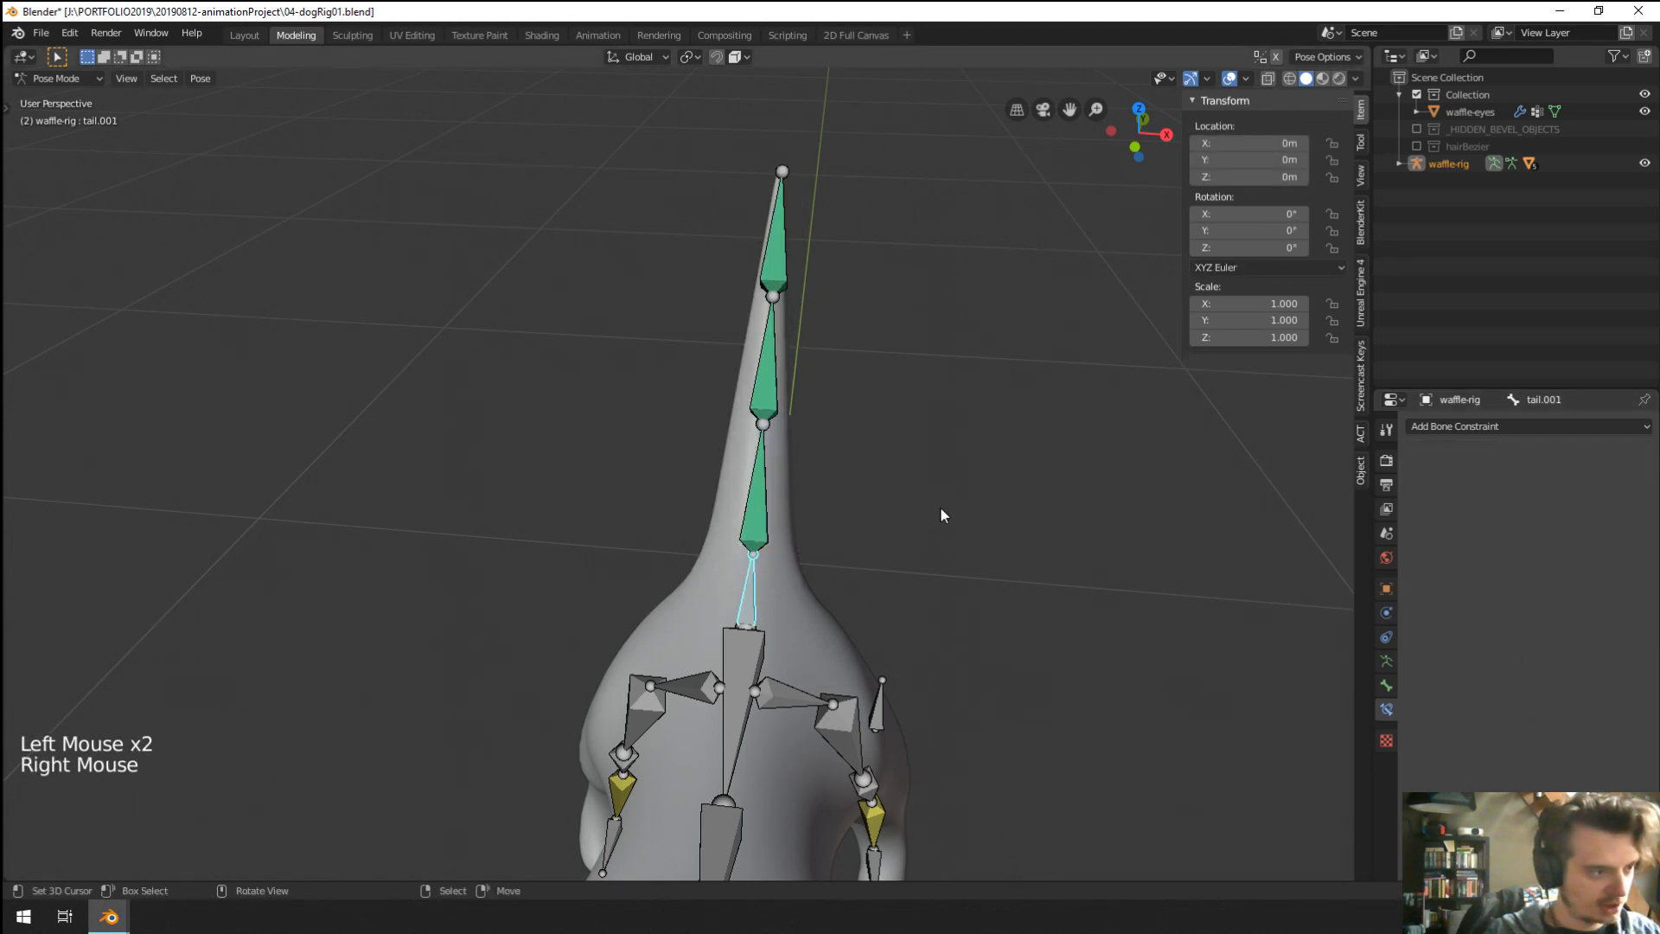
key(r)
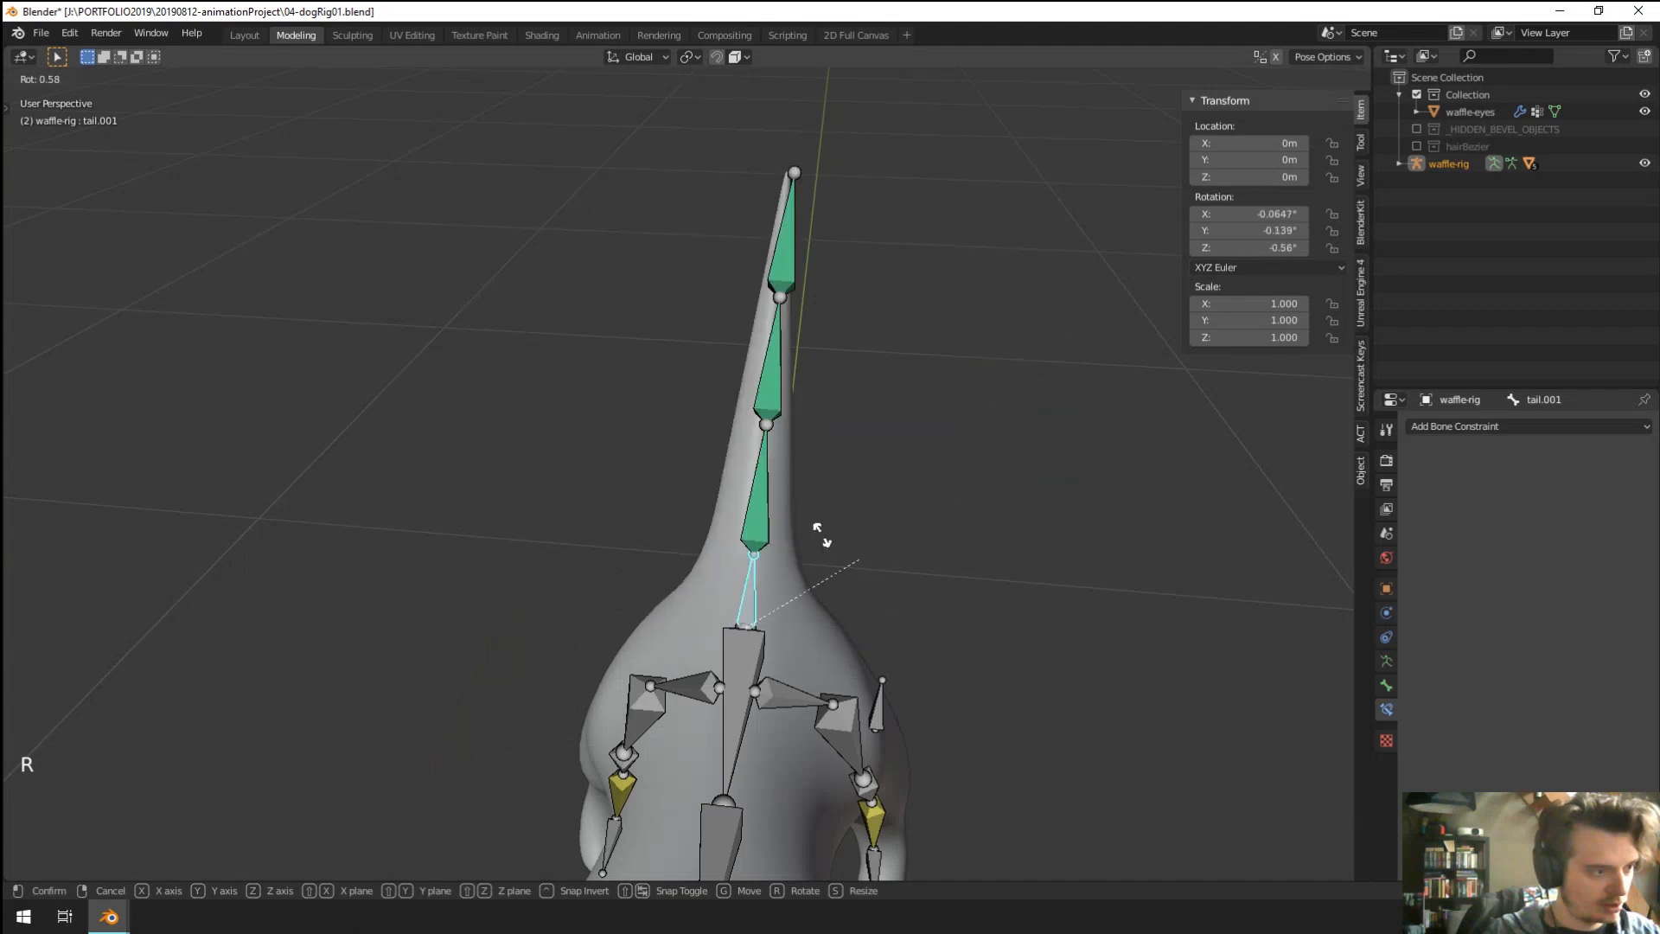
right_click(906, 622)
scroll(859, 332, down, 2)
middle_drag(859, 332, 823, 474)
key(r)
key(r)
click(891, 426)
key(r)
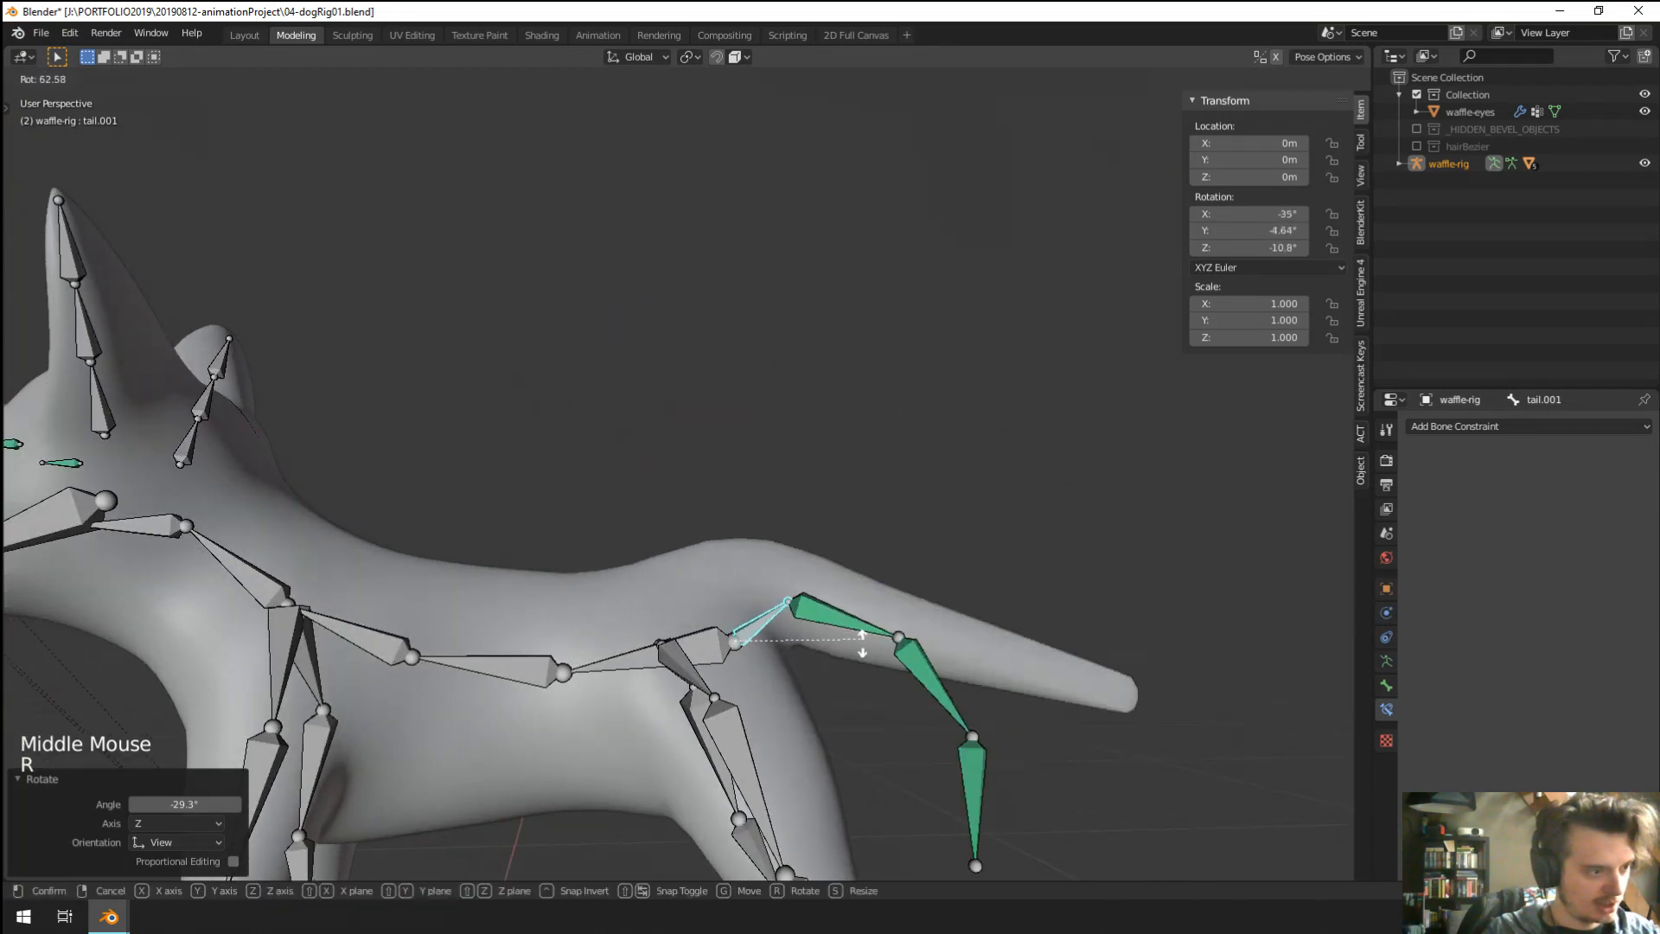
click(858, 651)
scroll(820, 579, down, 1)
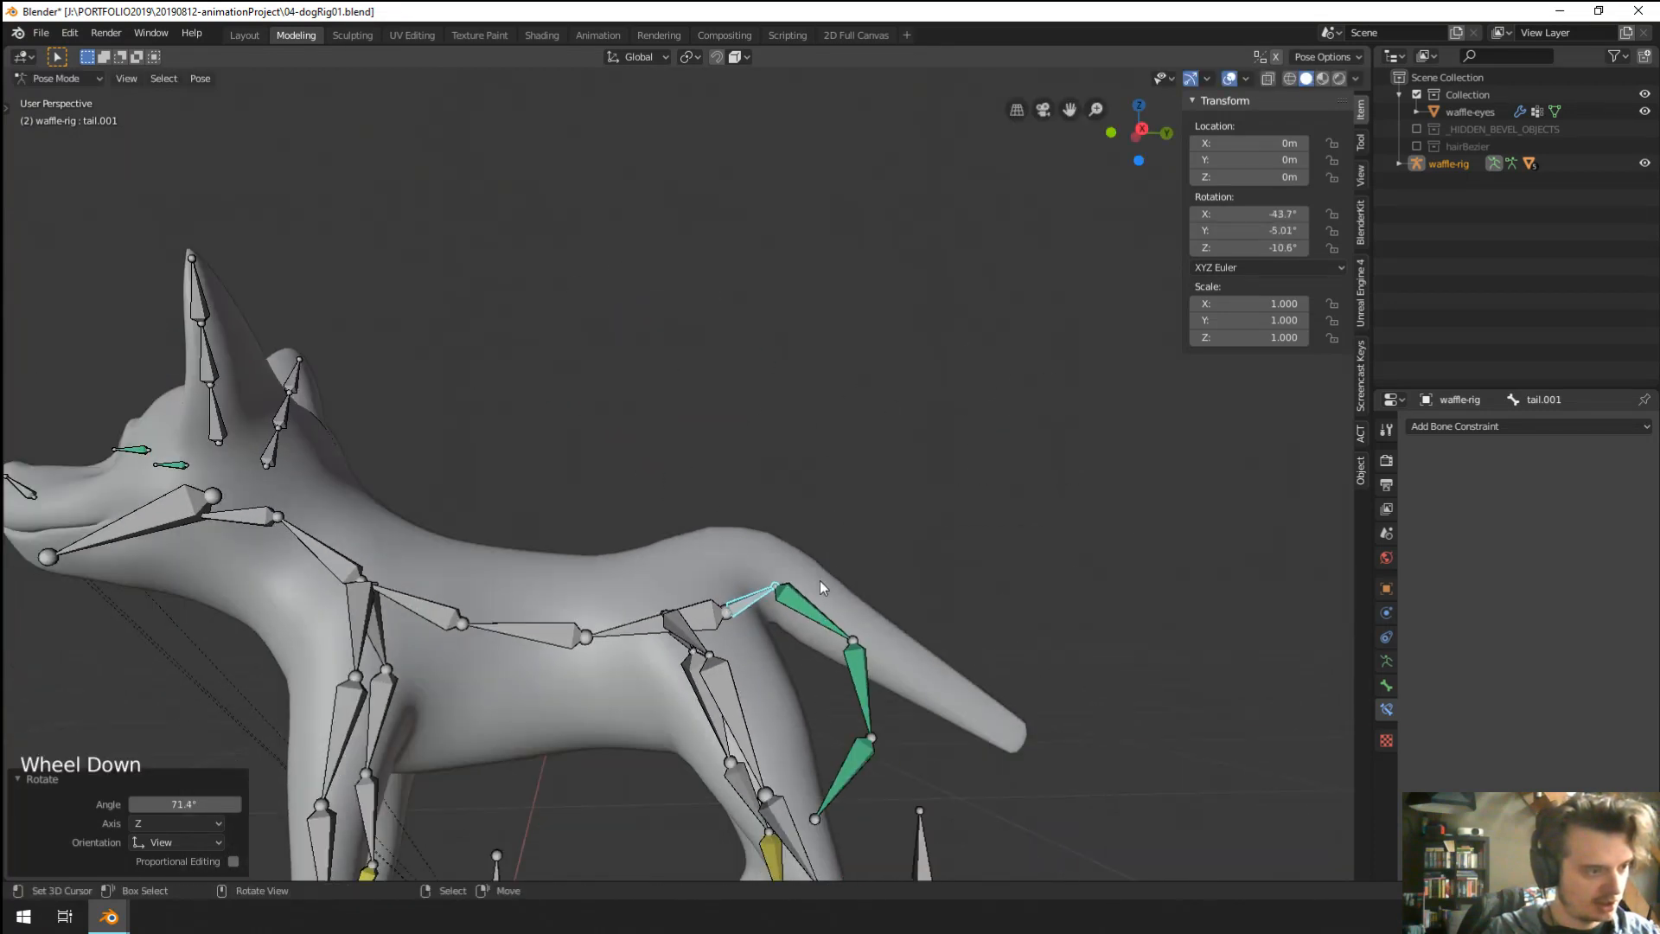
Leave Pose Mode, select the waffle-body mesh and switch it to Weight Paint mode.
middle_drag(820, 579, 951, 673)
key(ctrl+Tab)
right_click(912, 711)
key(ctrl+Tab)
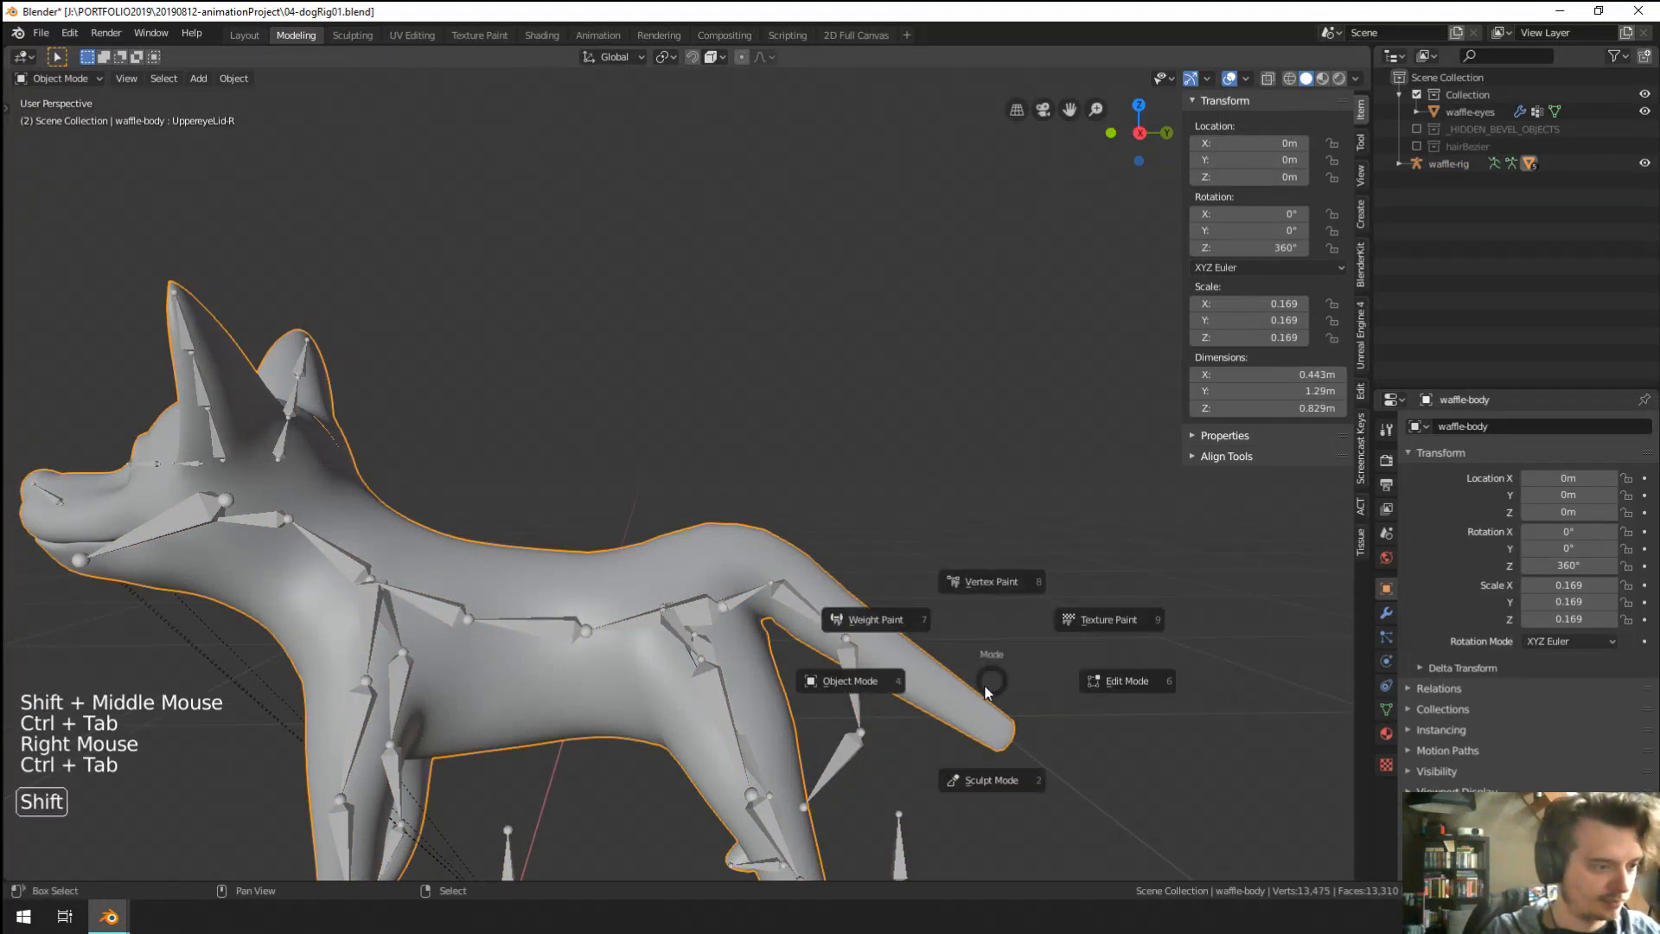
click(884, 614)
shift+middle_drag(885, 605, 882, 559)
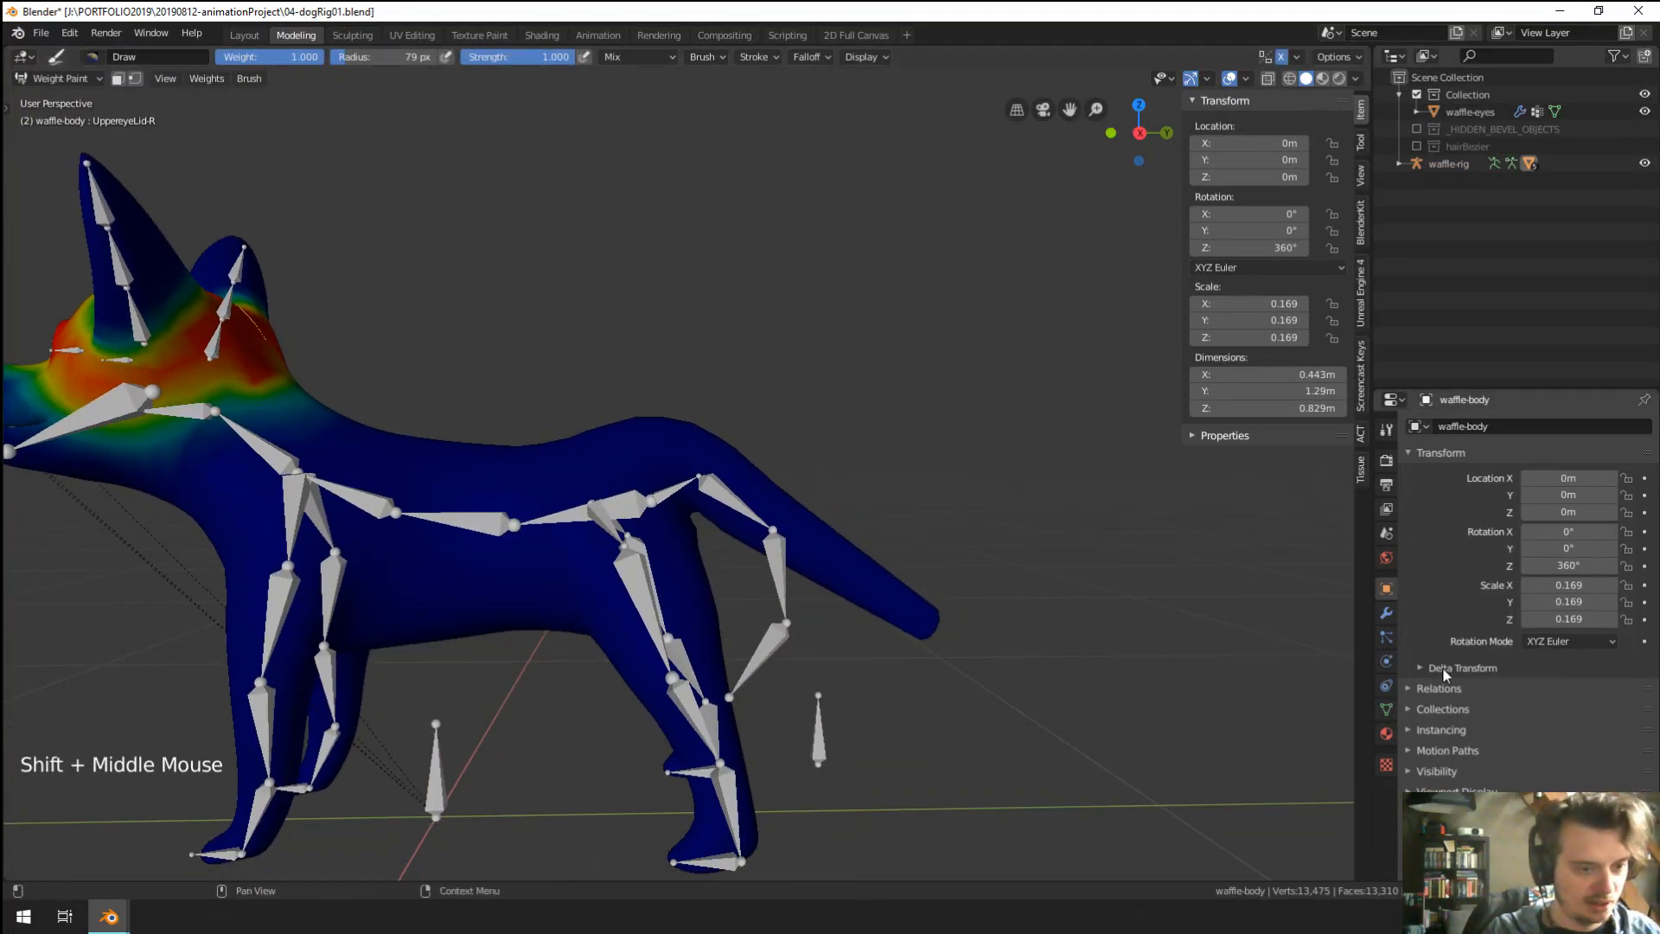
Find the tail.002 vertex group in waffle-body's mesh data, select it and open its name for editing.
click(1386, 709)
click(1386, 709)
scroll(1480, 562, down, 8)
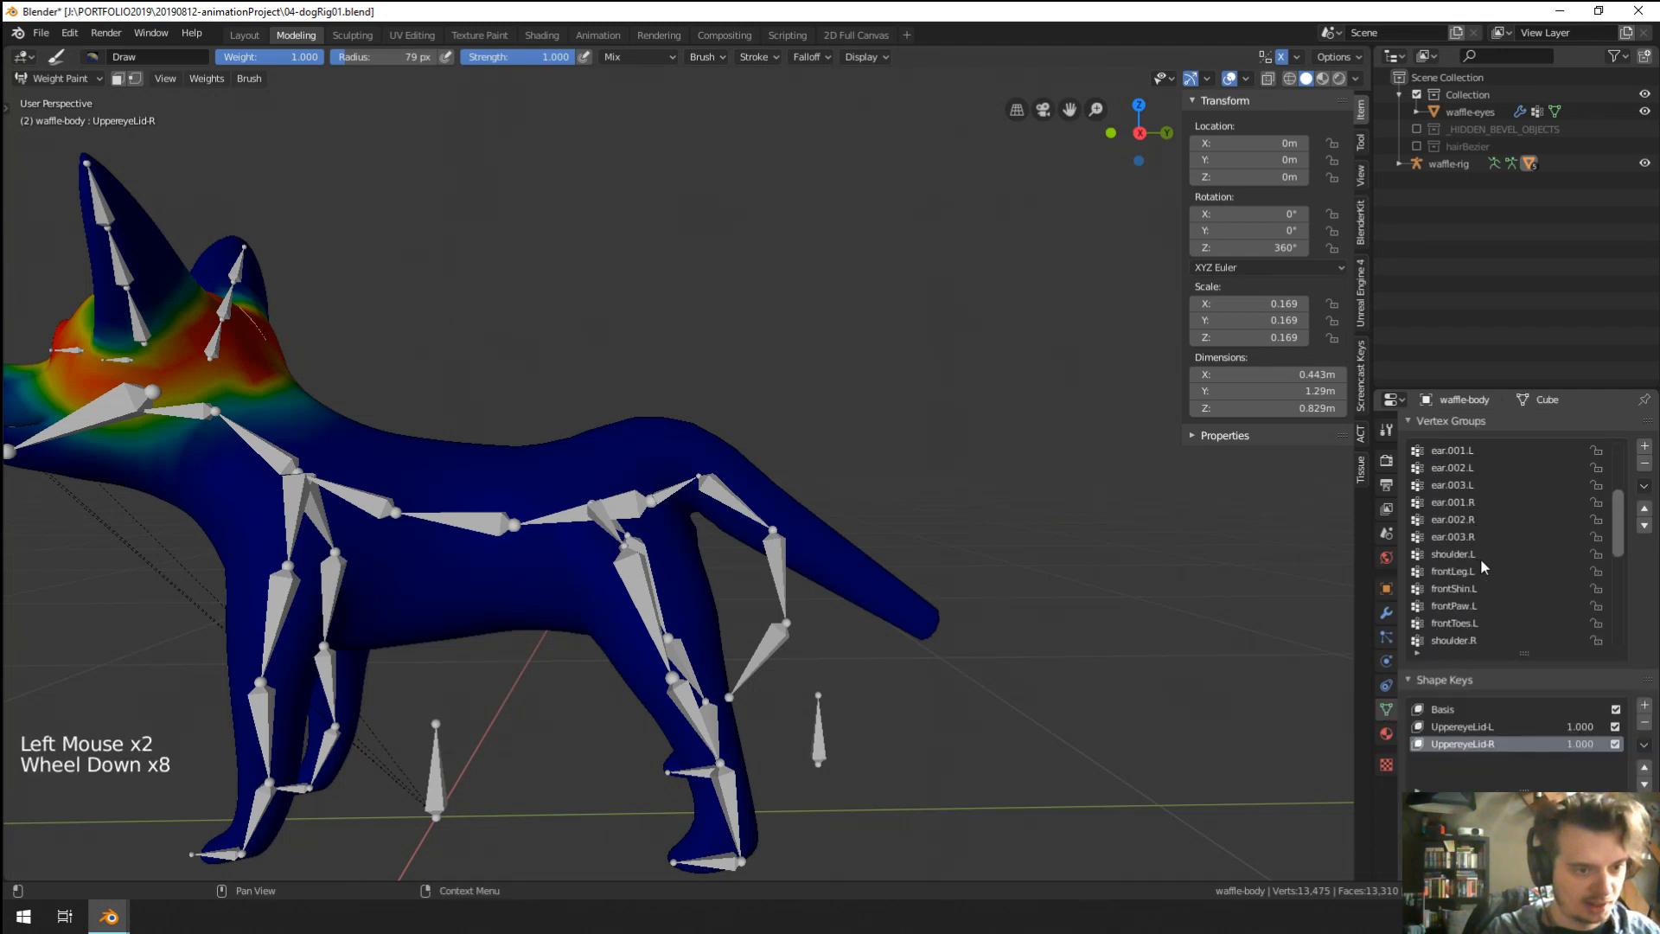
scroll(1482, 560, down, 20)
scroll(1496, 564, up, 20)
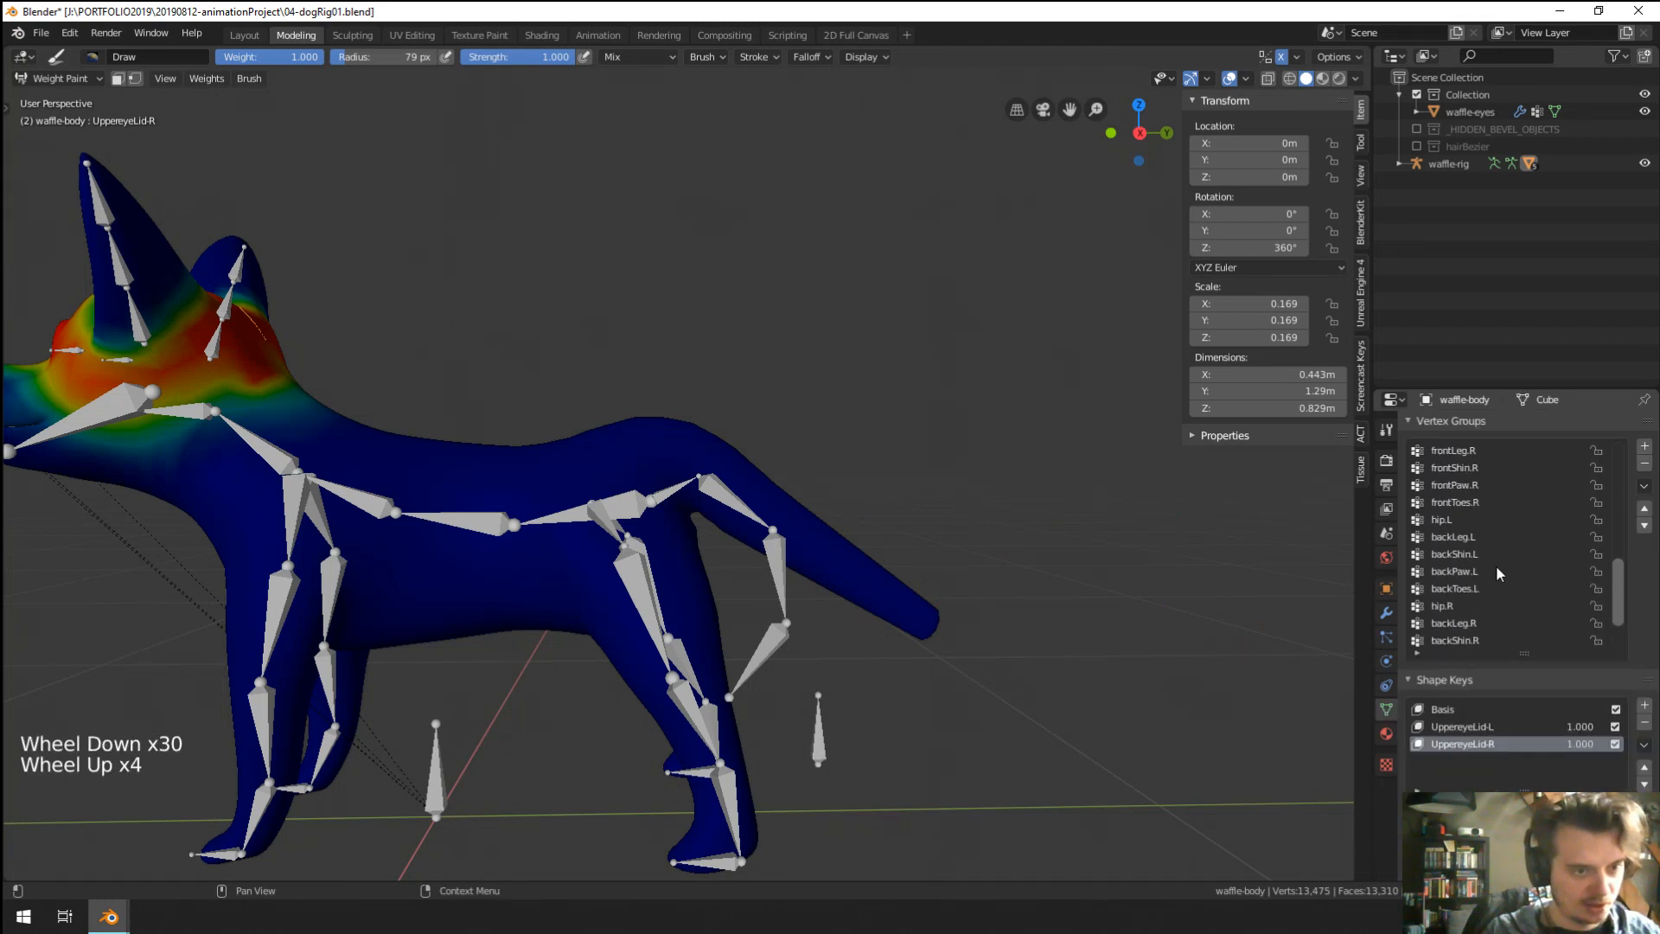
scroll(1498, 564, down, 20)
scroll(1498, 564, down, 9)
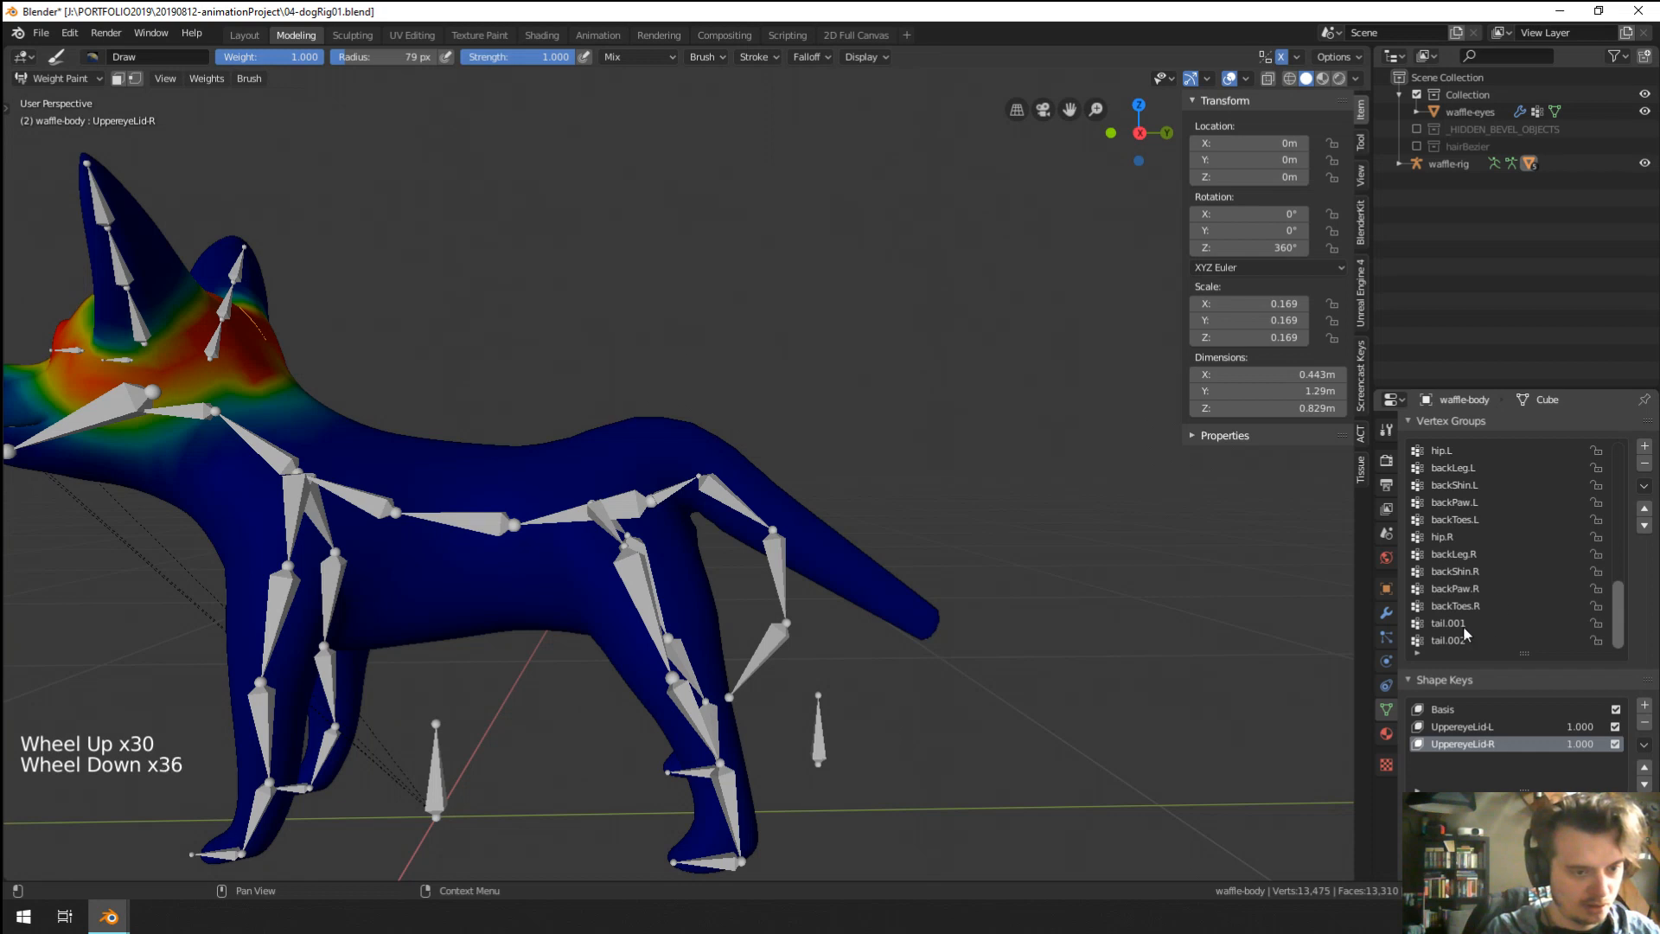
click(1460, 640)
double_click(1459, 640)
click(1458, 640)
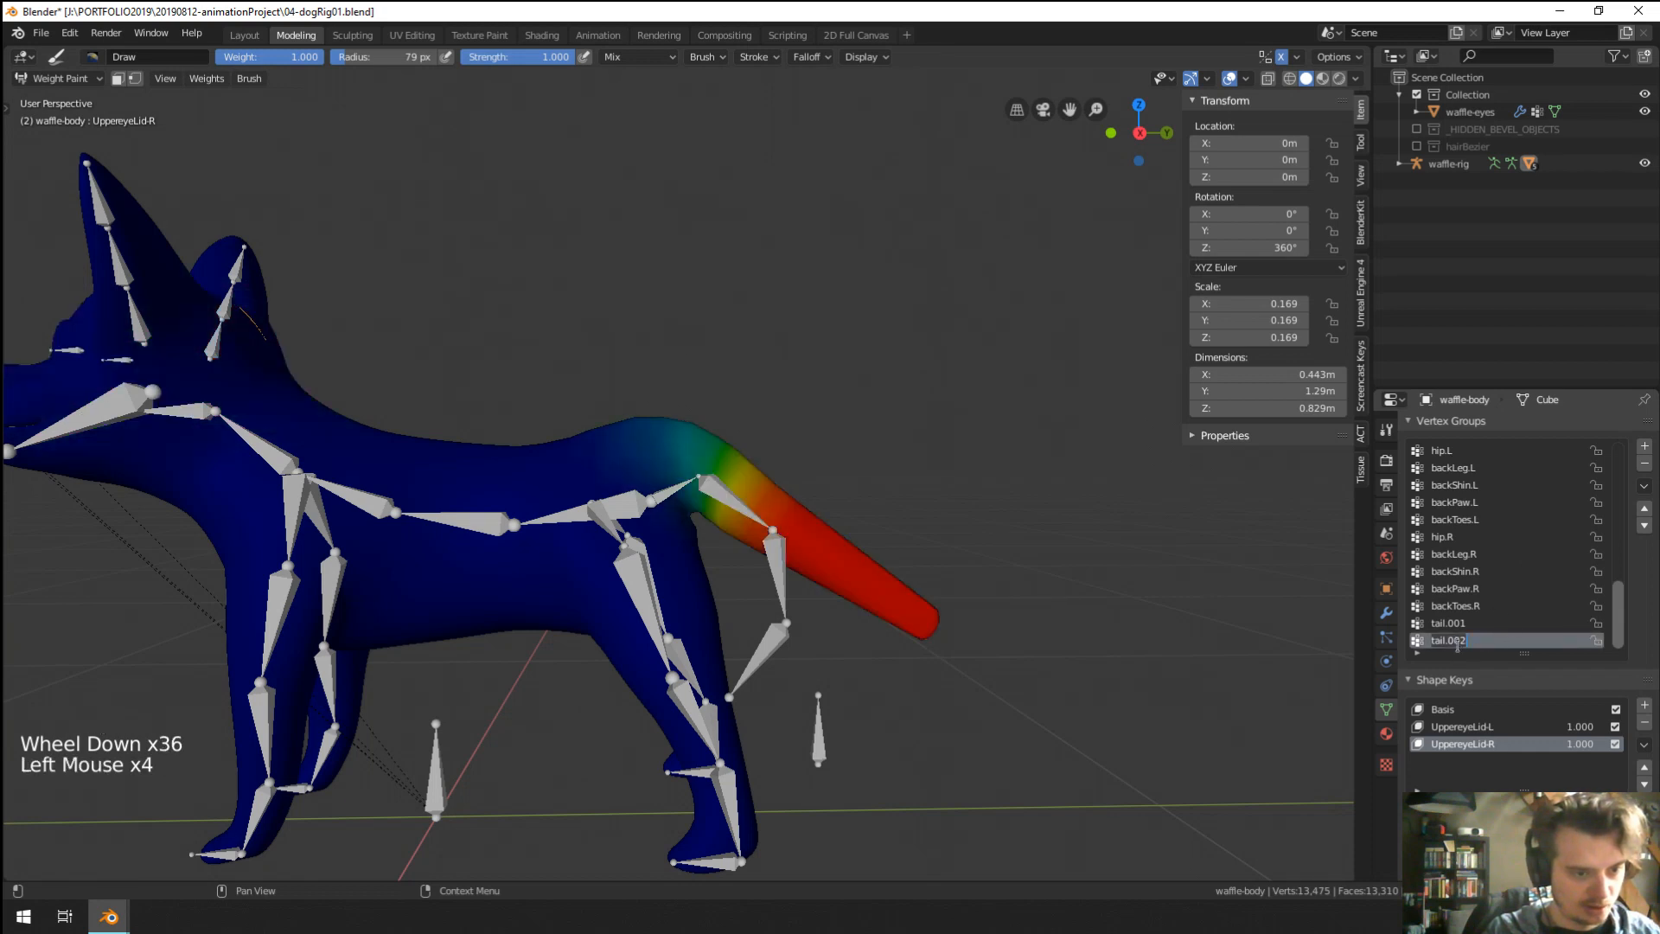
Try to add a vertex group for another tail bone, pasting in a name, and undo it.
click(1645, 446)
key(ctrl+v)
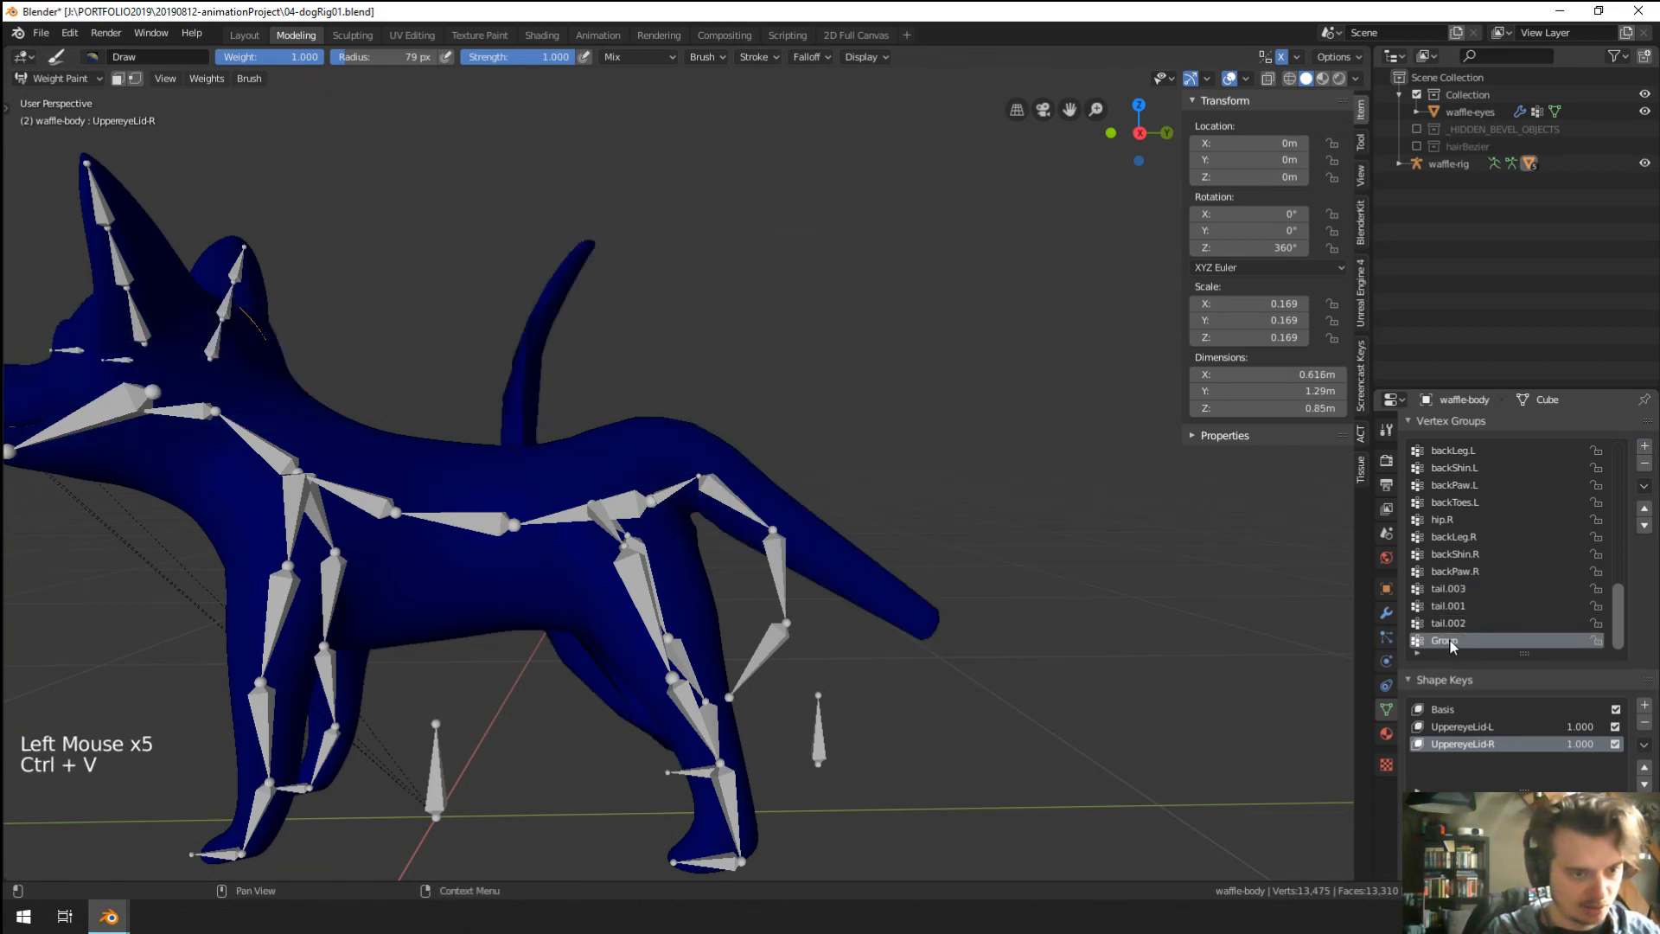
key(ctrl+z)
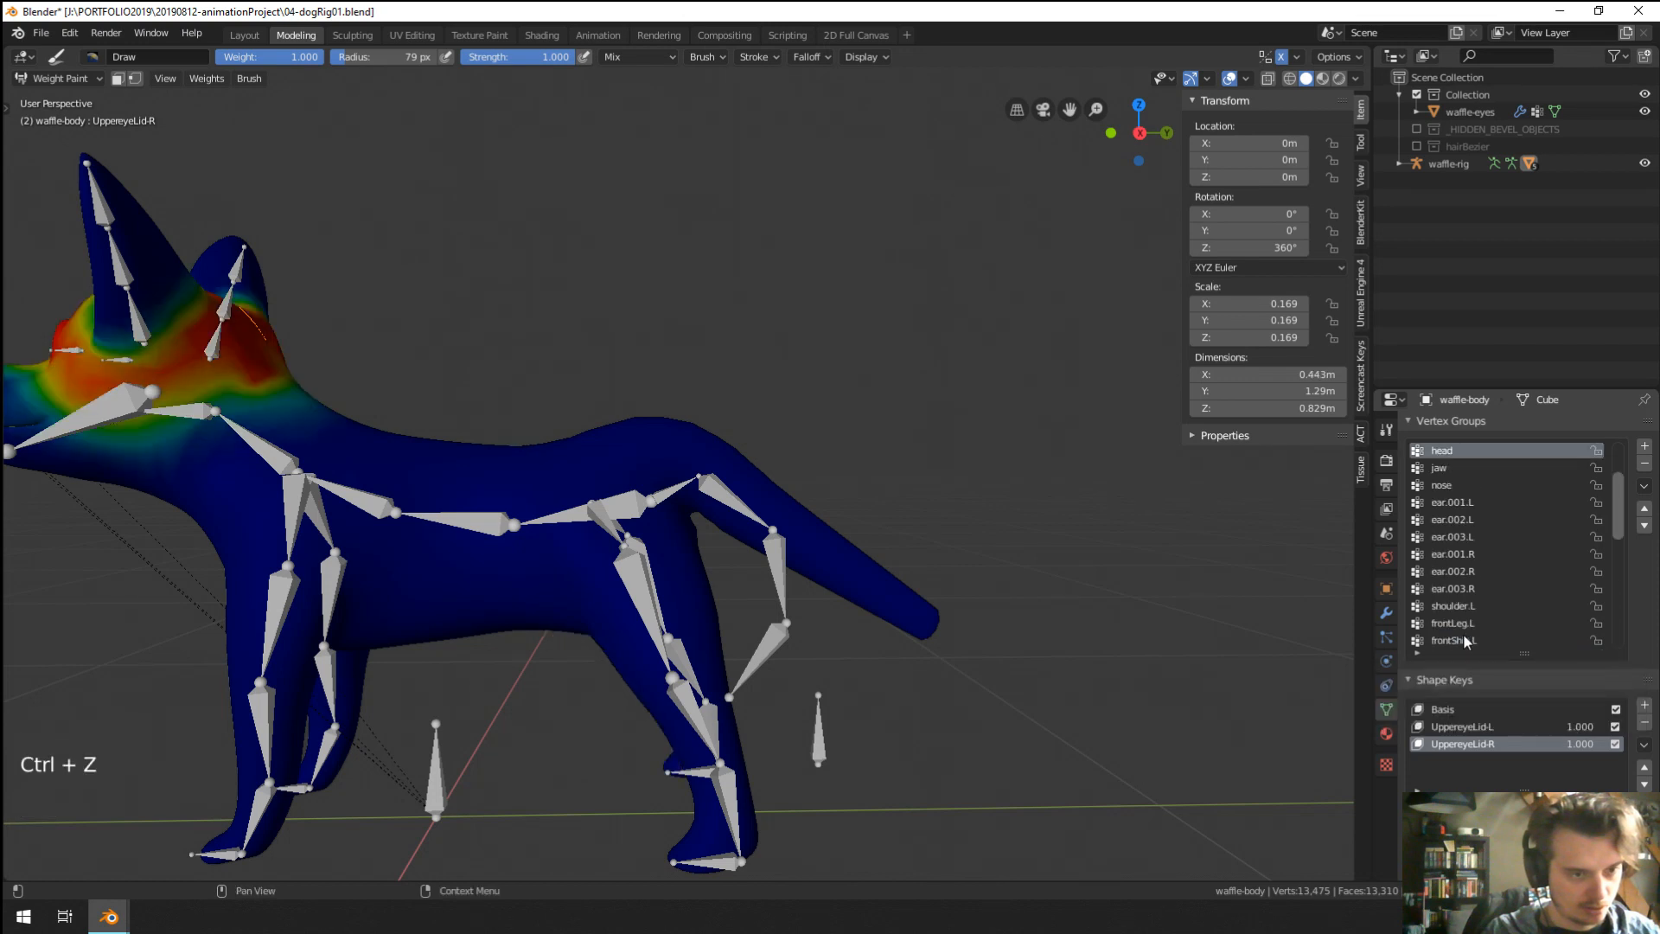
Reselect the tail.002 vertex group and open its name for editing.
scroll(1468, 641, down, 20)
click(1467, 640)
double_click(1467, 641)
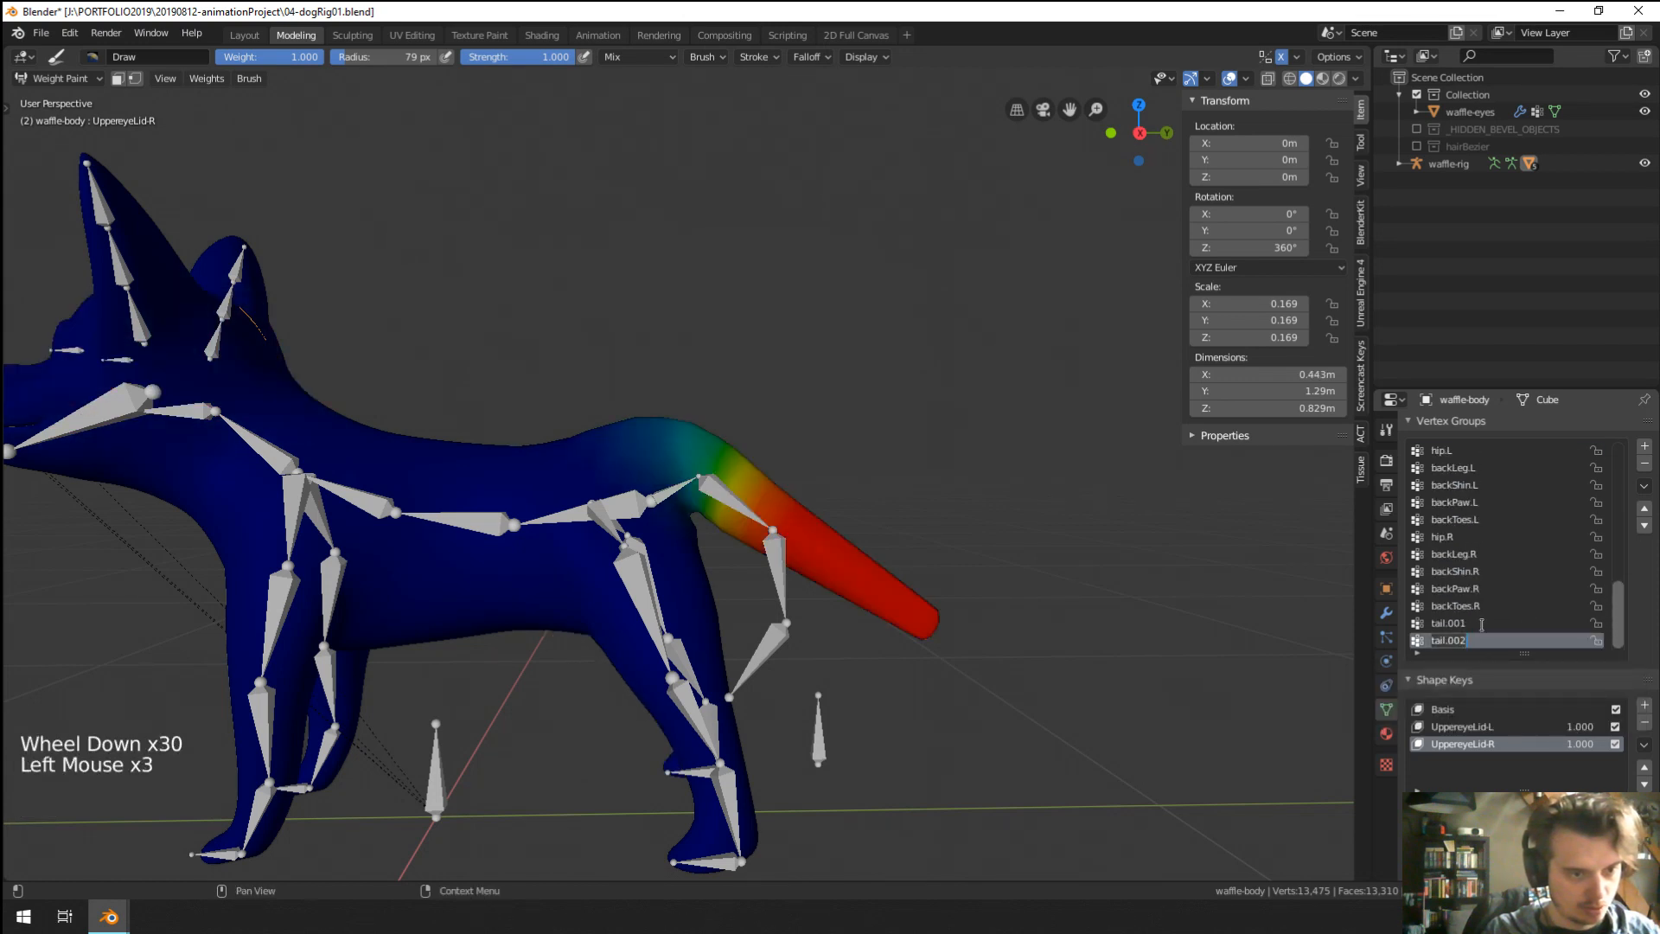
Add two vertex groups to the dog's body mesh and name them tail.003 and tail.004.
click(1644, 446)
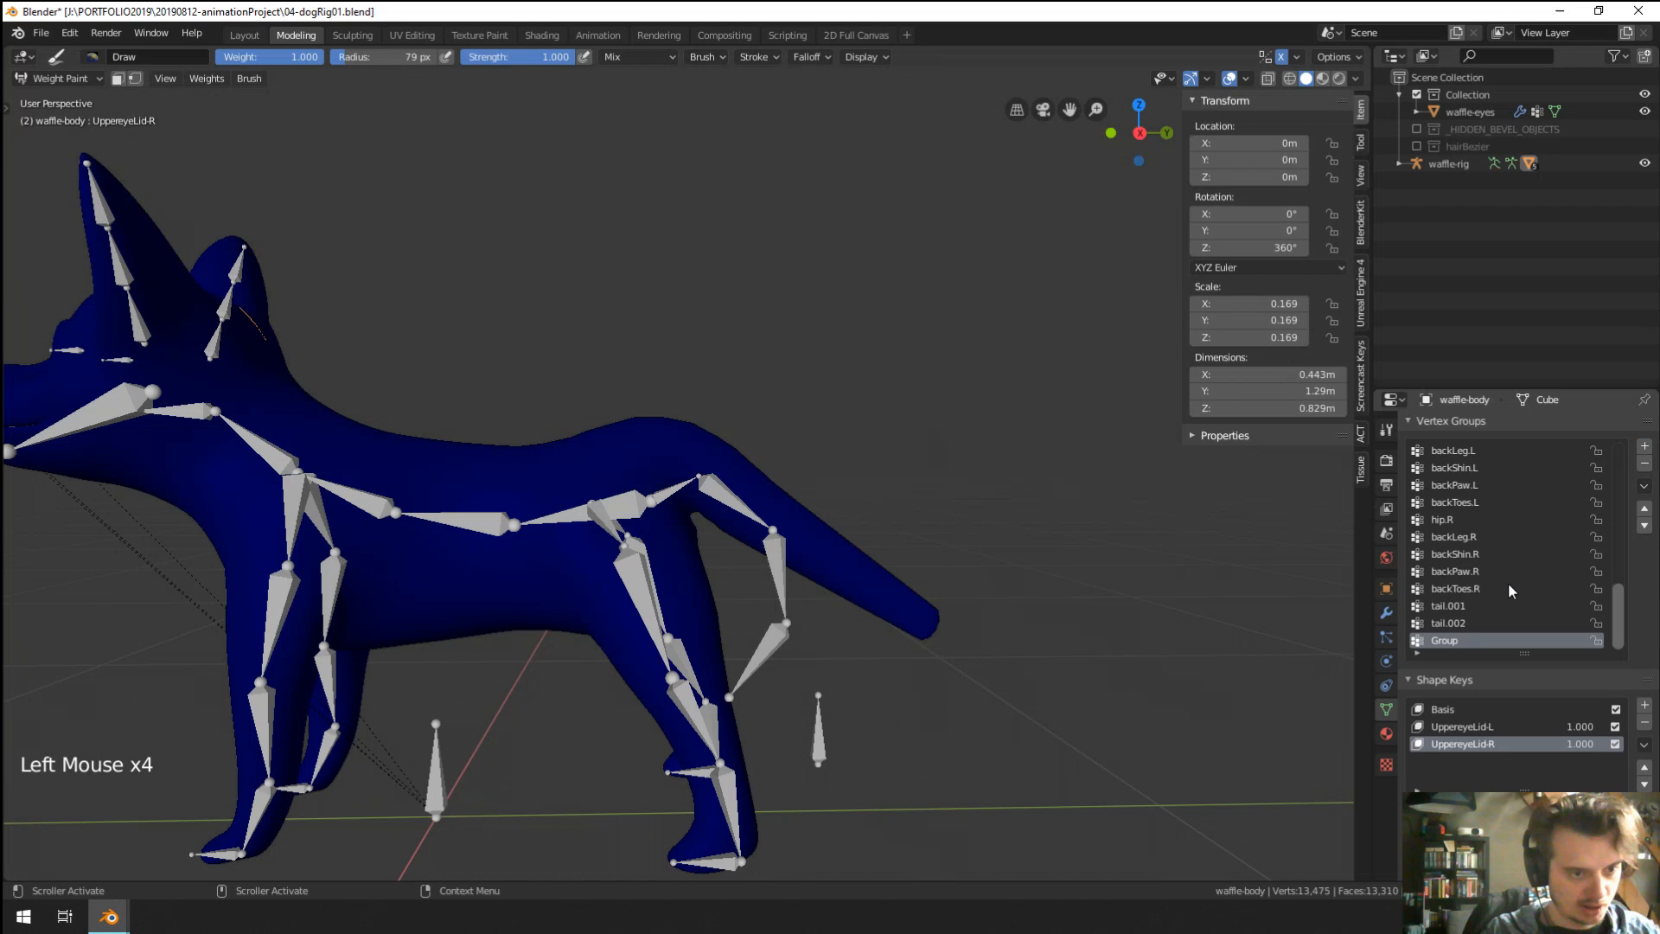
double_click(1455, 641)
key(ctrl+v)
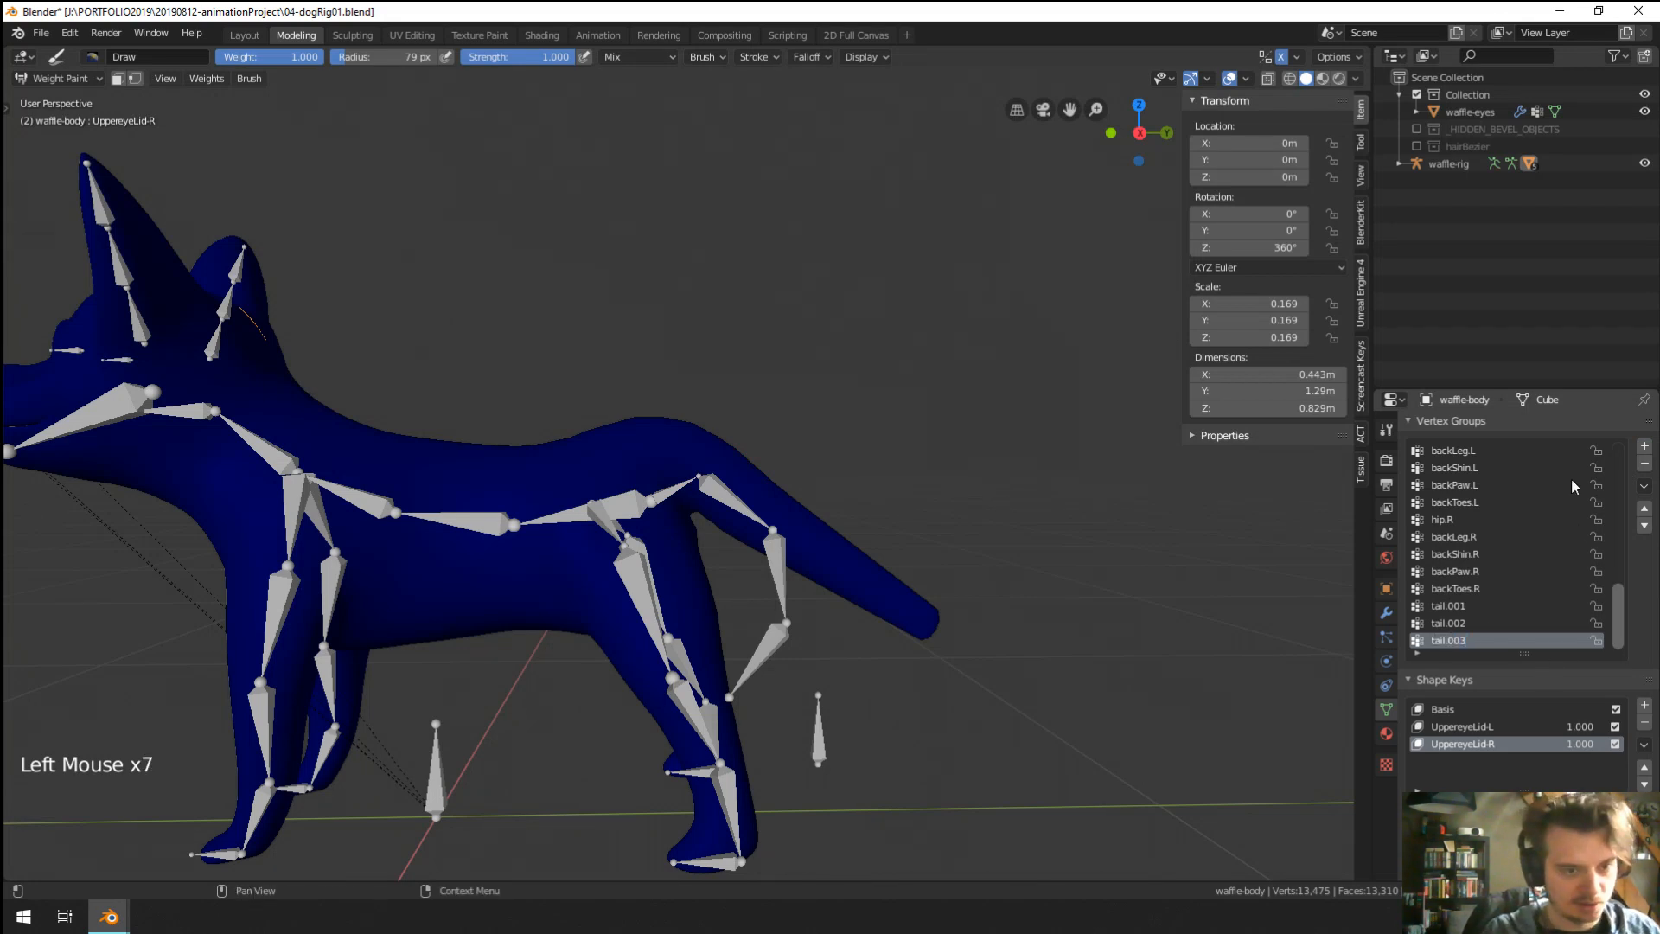
click(1645, 445)
double_click(1457, 641)
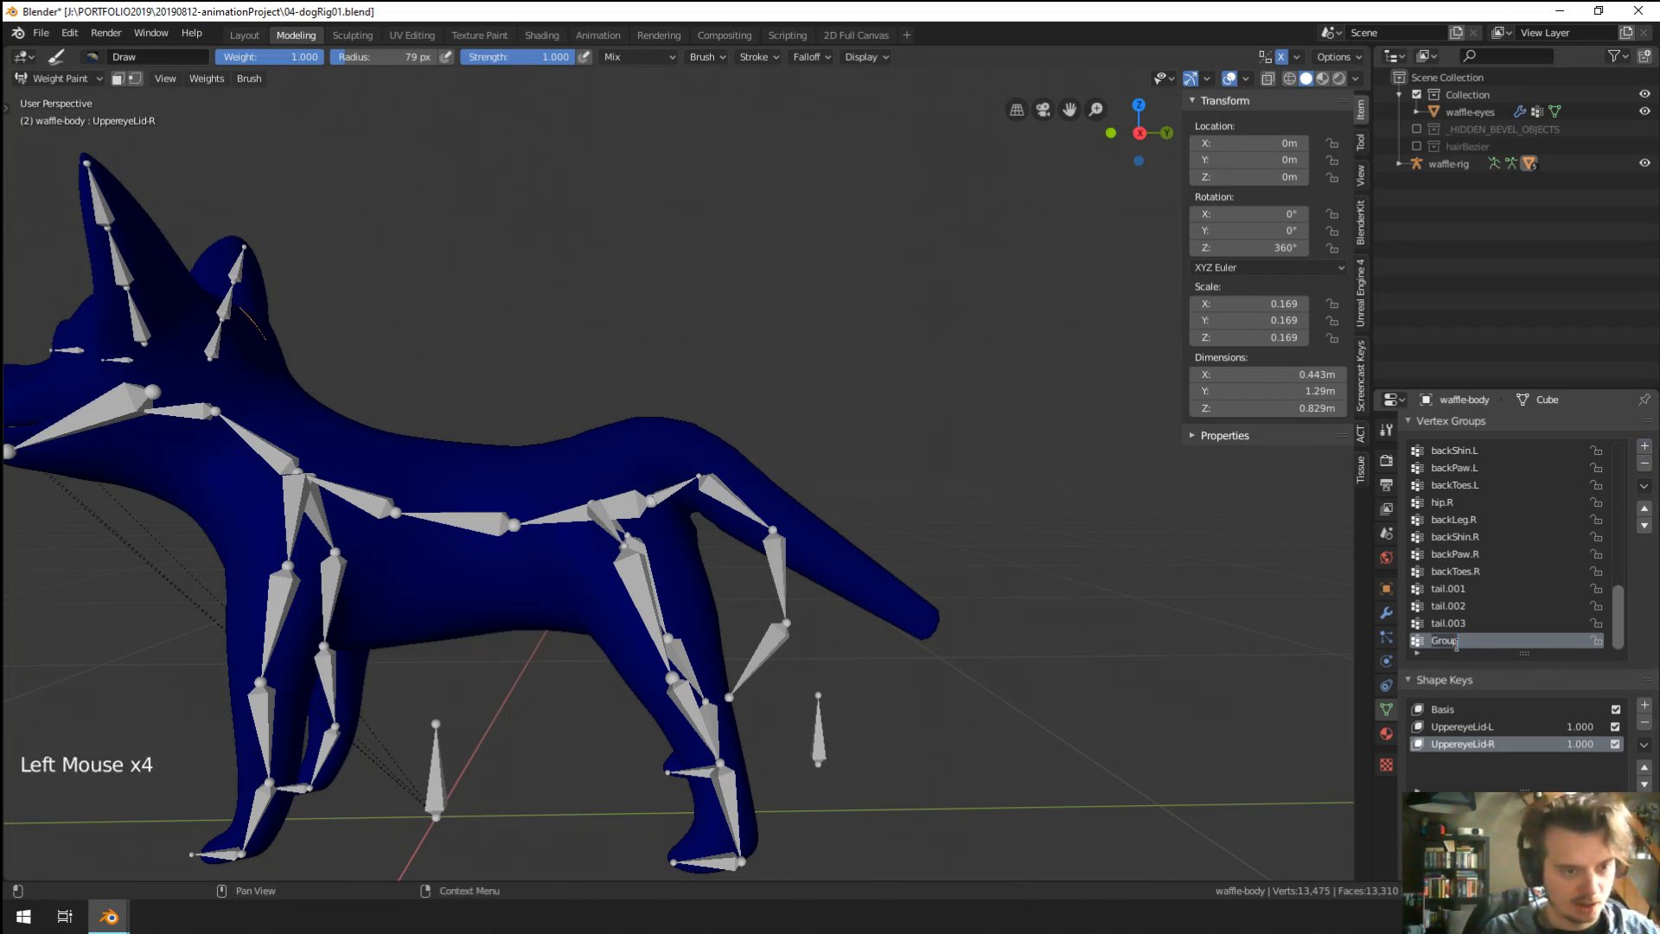
key(ctrl+v)
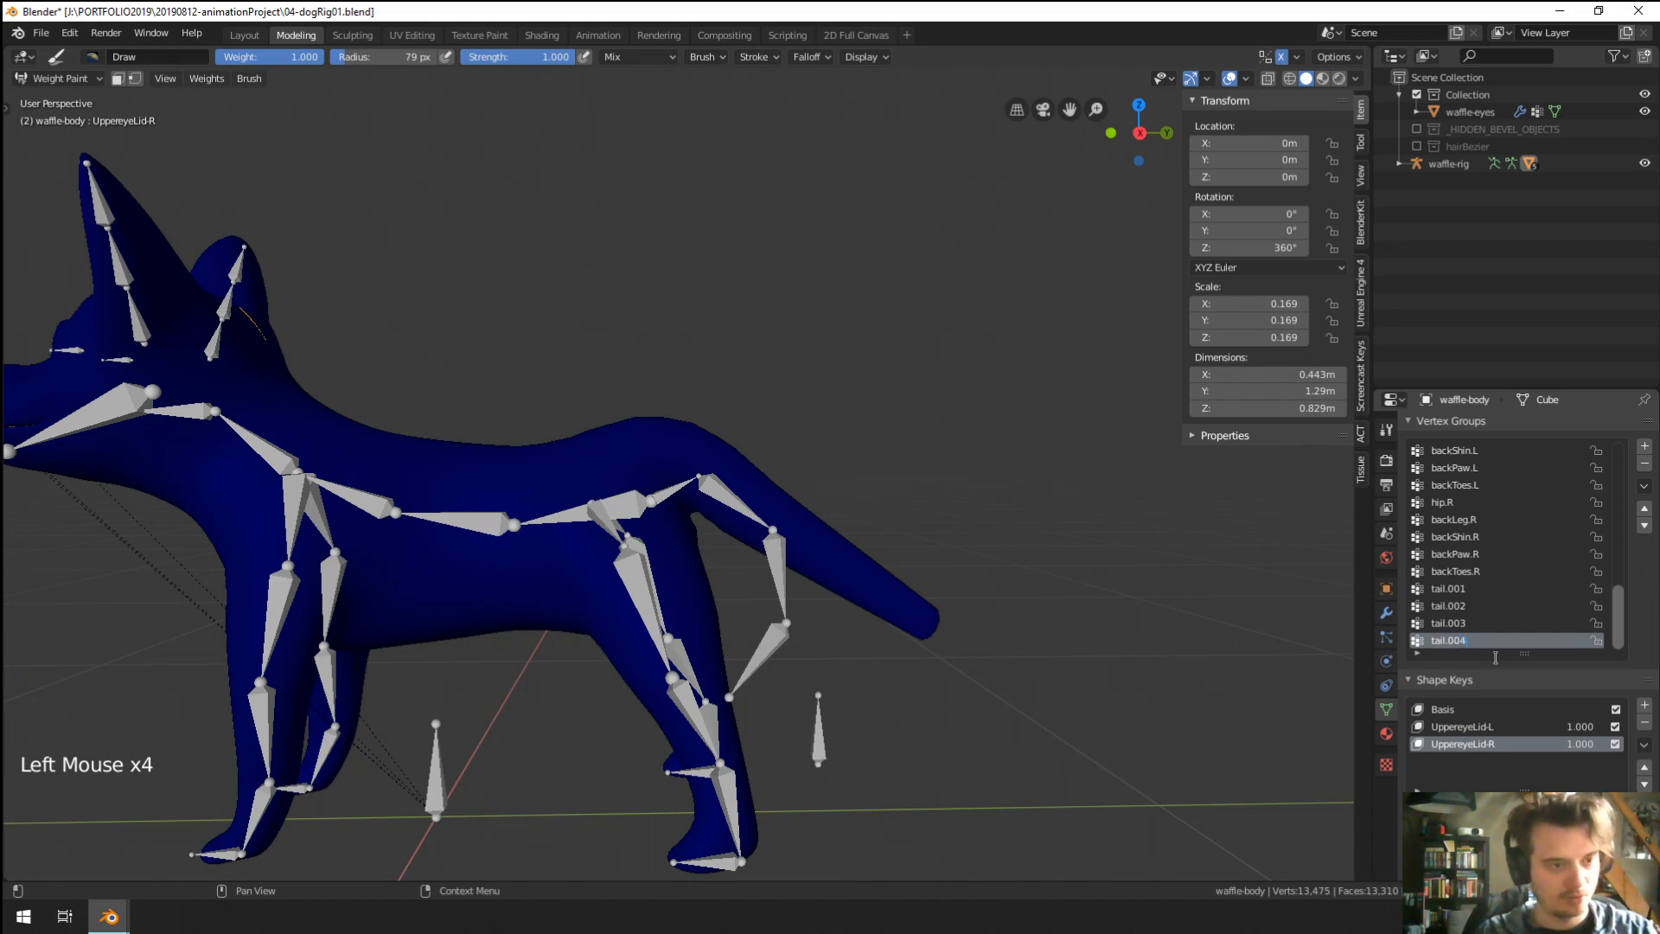
key(Return)
Leave weight painting, put waffle-rig in Pose Mode and clear the rotation and location of all its bones.
key(ctrl+Tab)
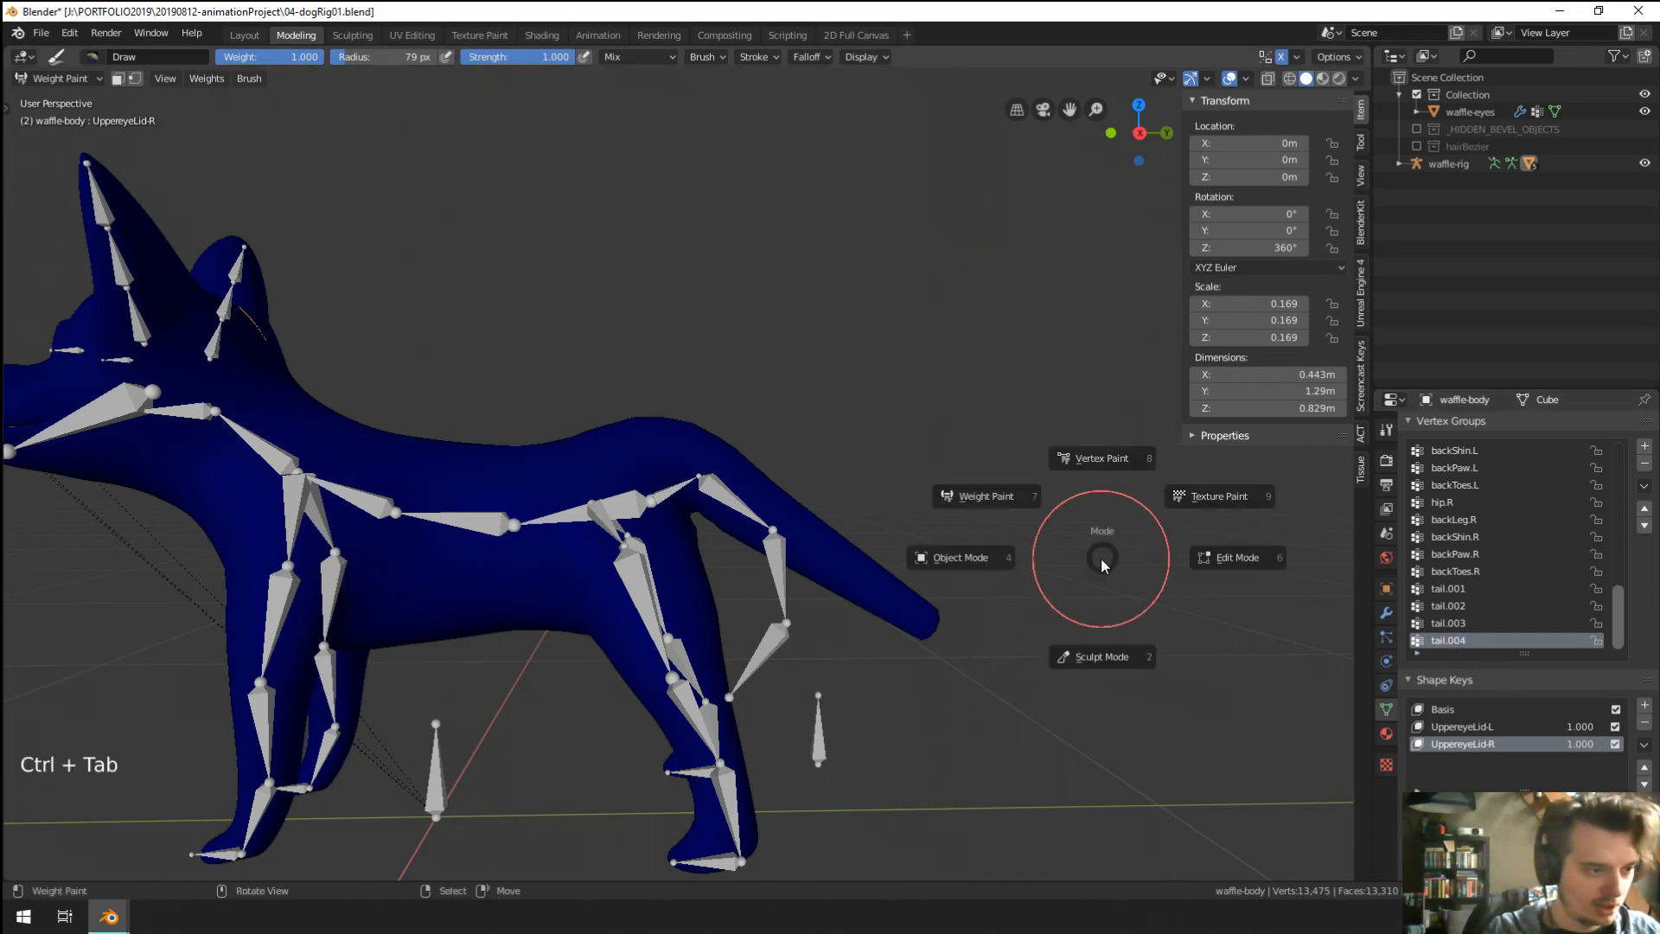
click(969, 556)
right_click(791, 598)
key(ctrl+Tab)
key(a)
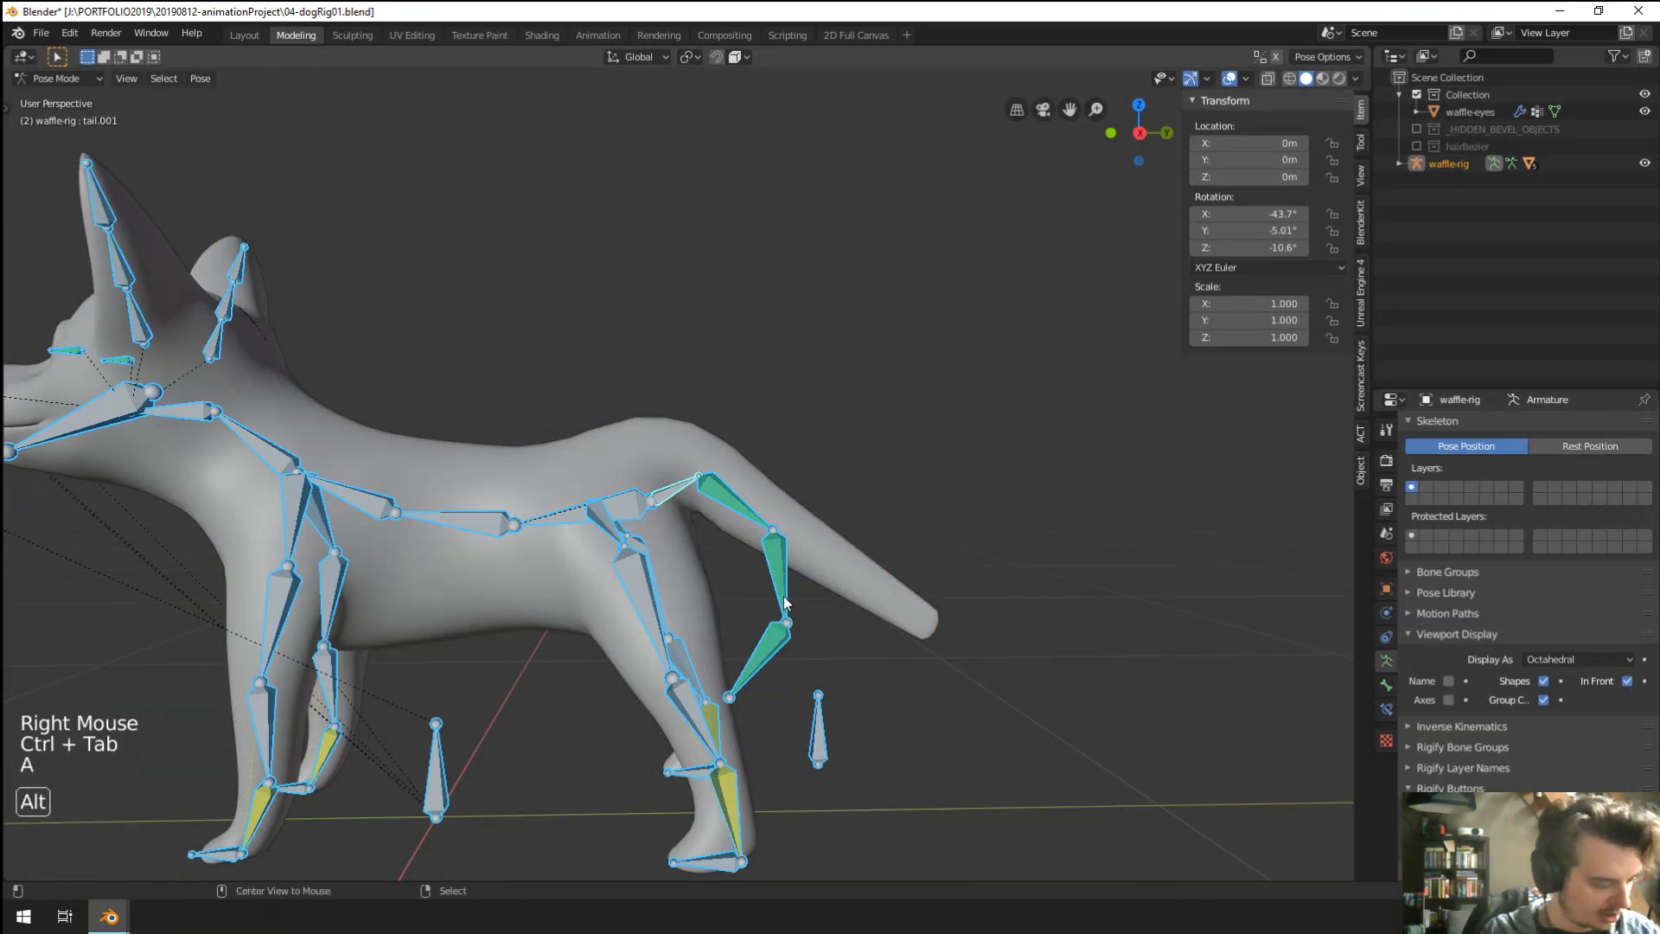
key(alt+r)
key(alt+g)
right_click(750, 346)
shift+middle_drag(750, 346, 854, 453)
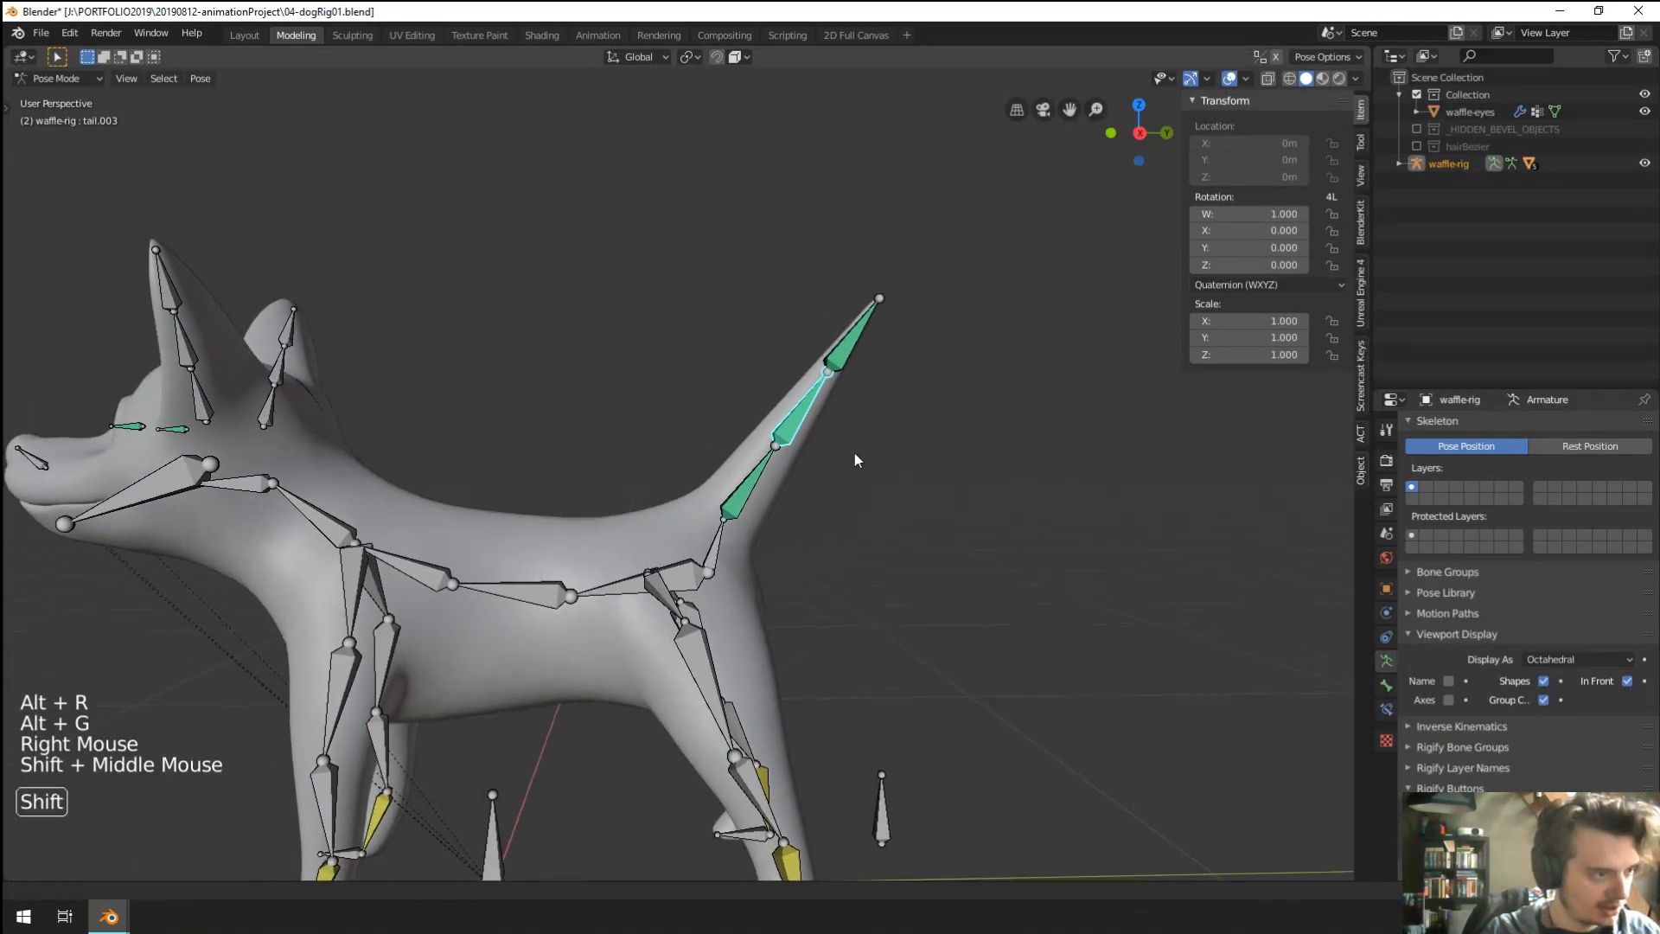
Try rotating the tail.001 bone to test how the tail mesh deforms.
right_click(724, 544)
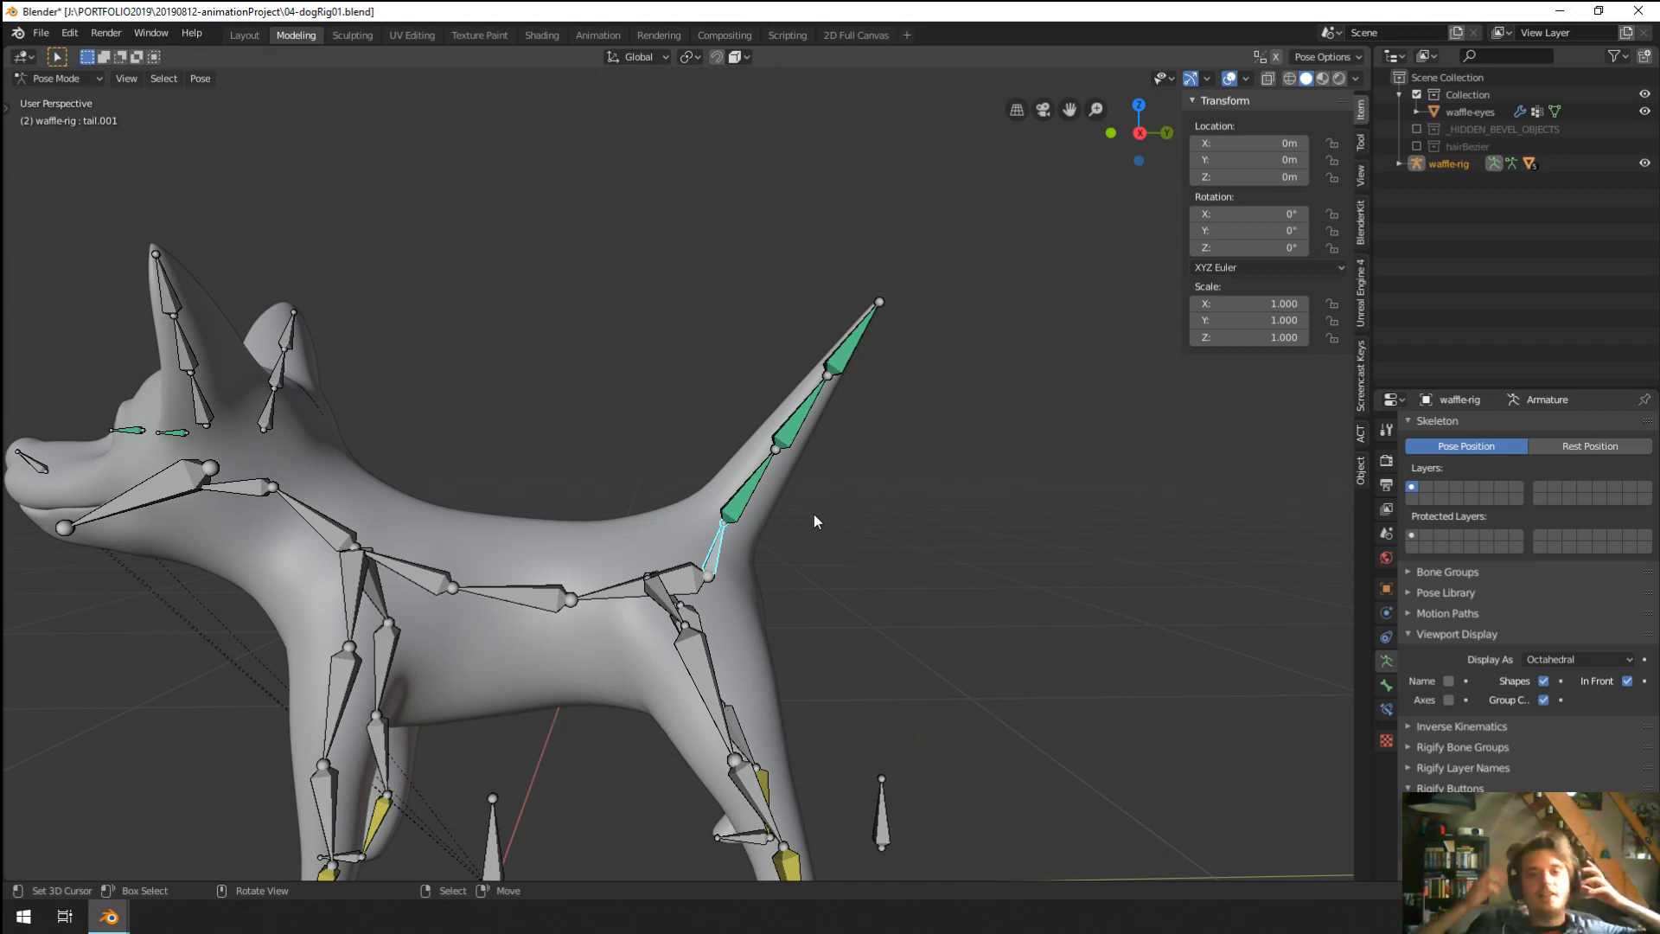
key(r)
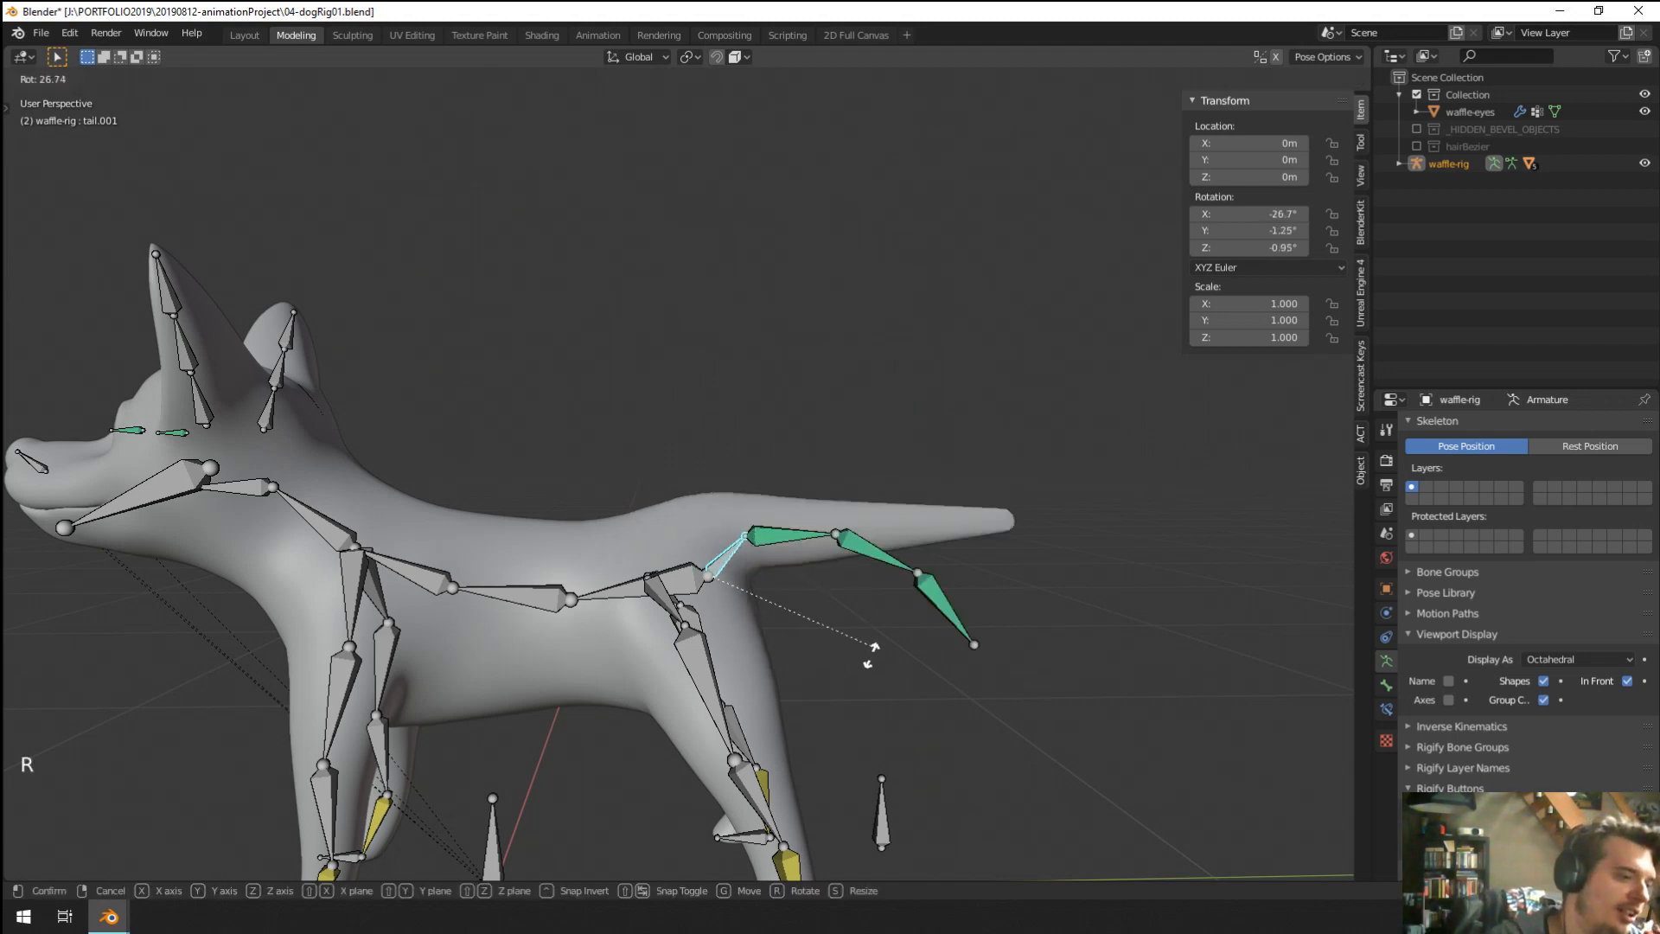
right_click(816, 536)
scroll(880, 474, up, 2)
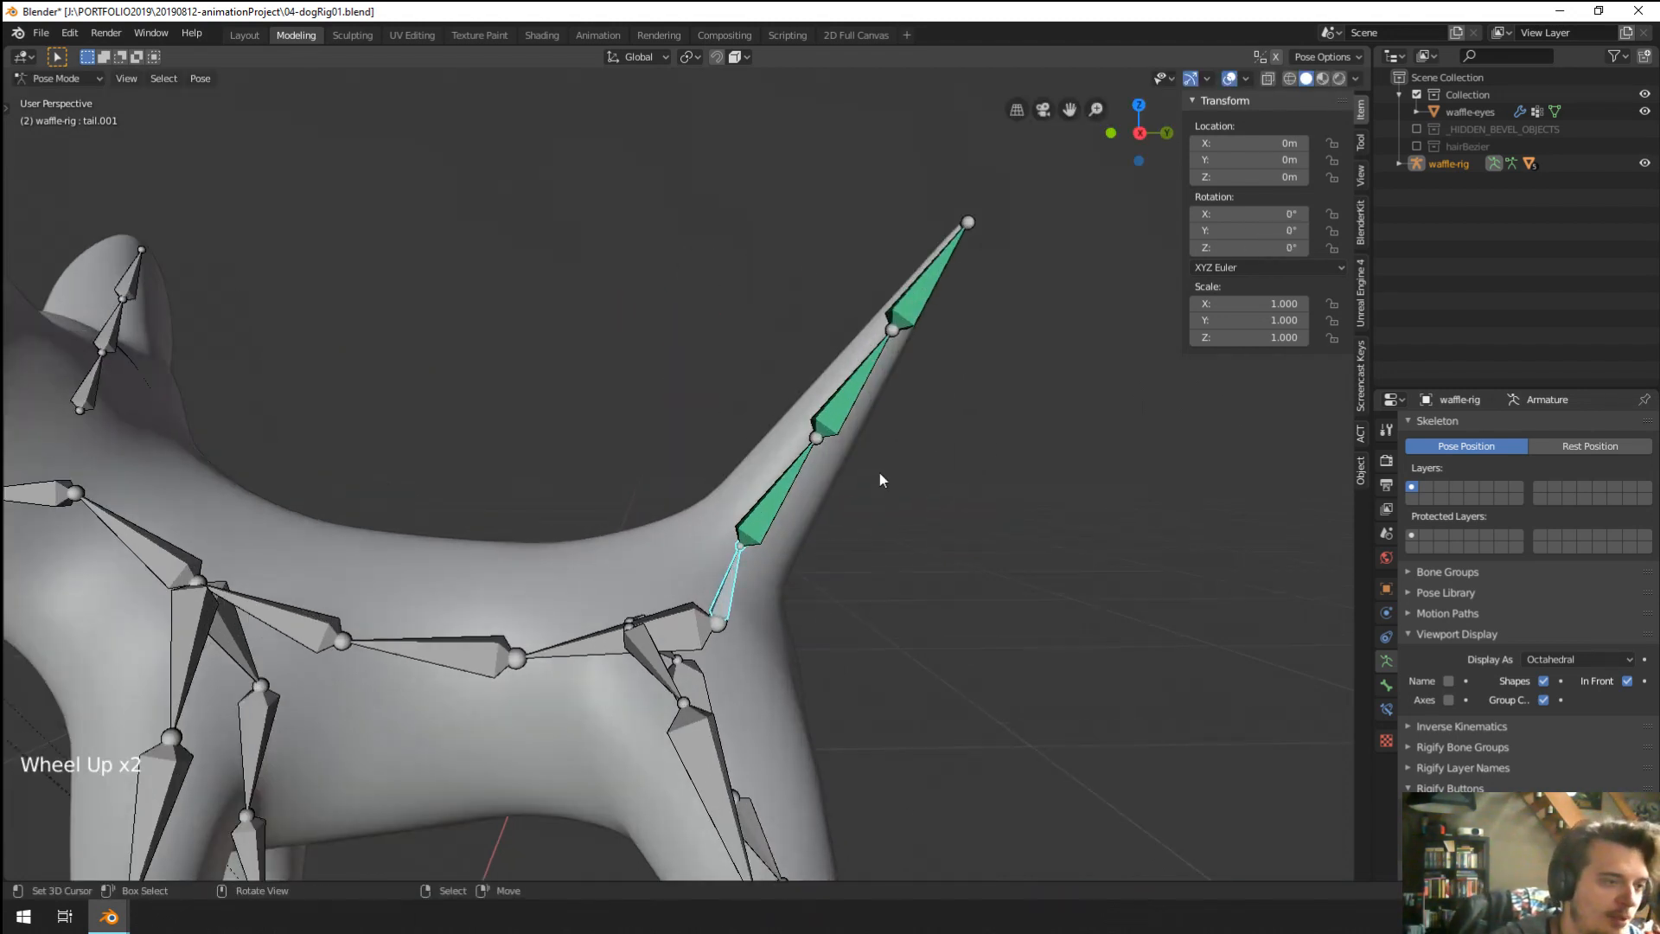
Set the view to right orthographic and select the waffle-body mesh in Object Mode.
right_click(785, 475)
scroll(785, 475, down, 1)
right_click(791, 510)
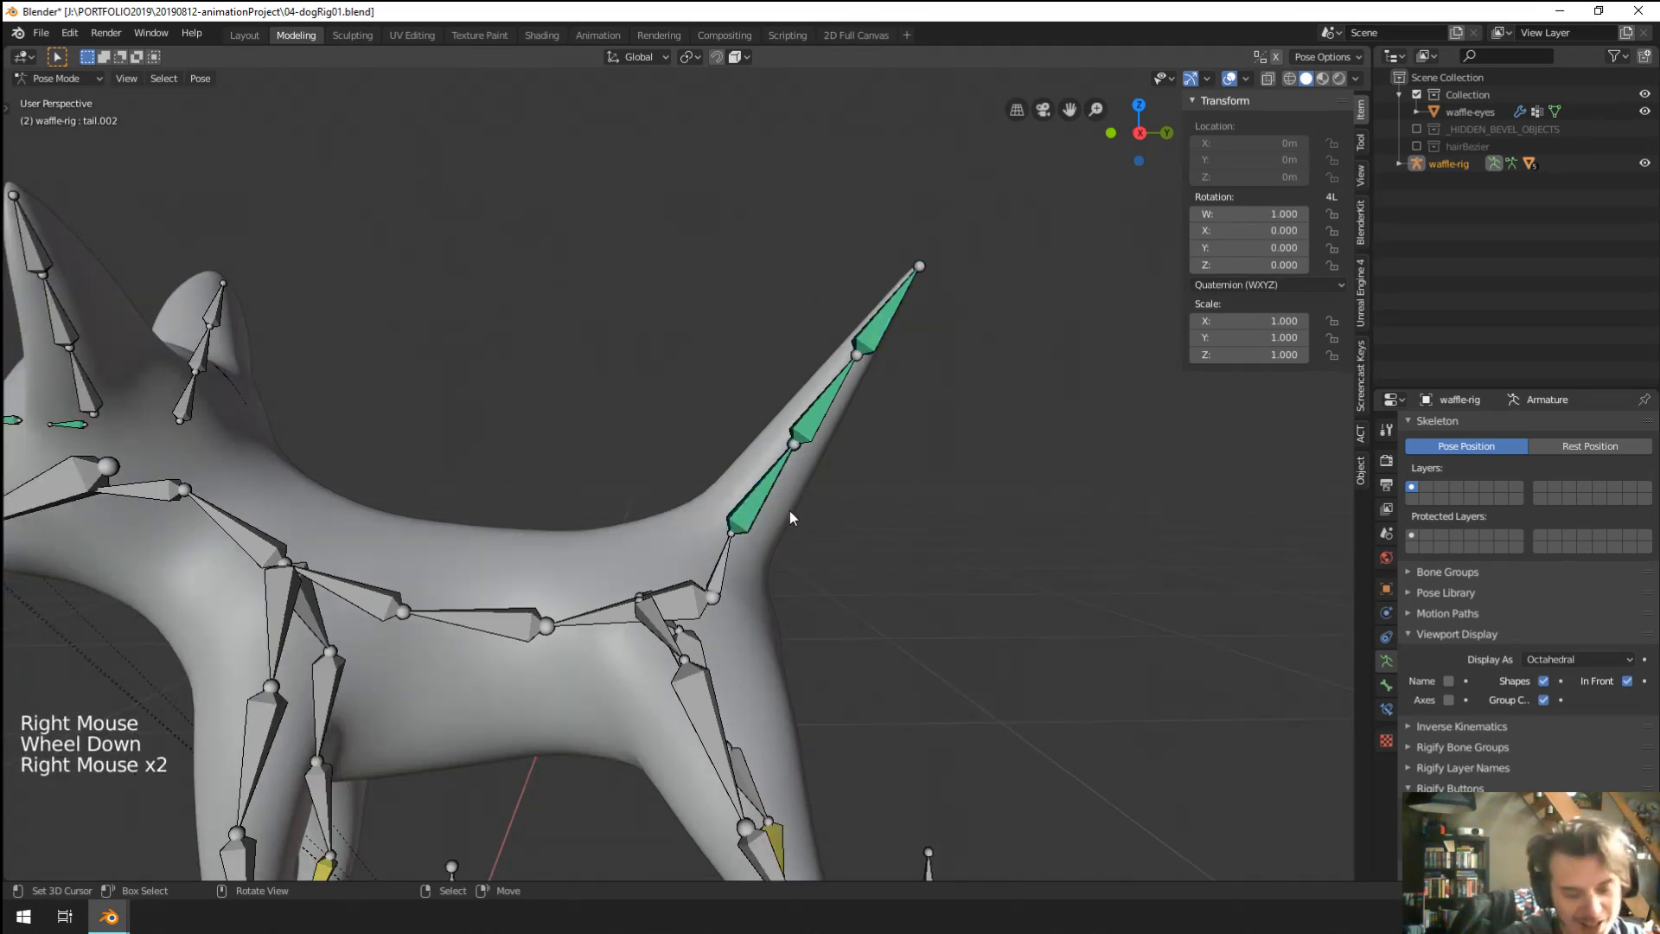
key(KP_1)
key(KP_3)
key(ctrl+Tab)
right_click(791, 510)
shift+middle_drag(922, 458, 934, 465)
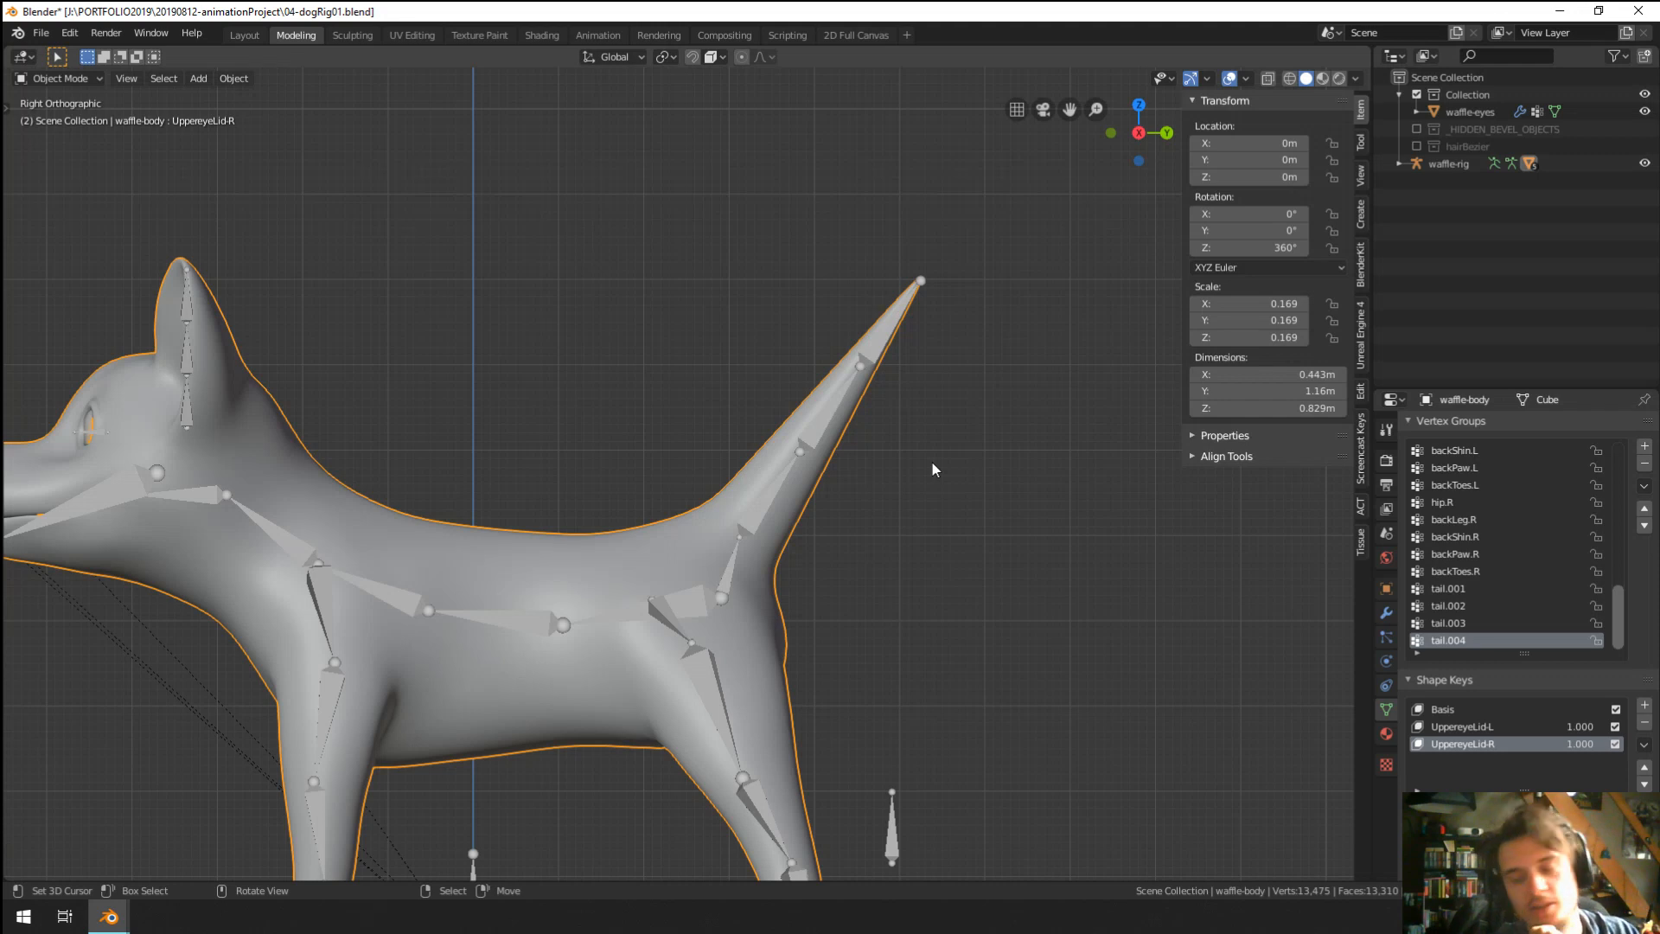
Check the tail.002 and tail.003 bones in Pose Mode, then reselect the body mesh in Object Mode.
right_click(802, 464)
key(ctrl+Tab)
right_click(782, 491)
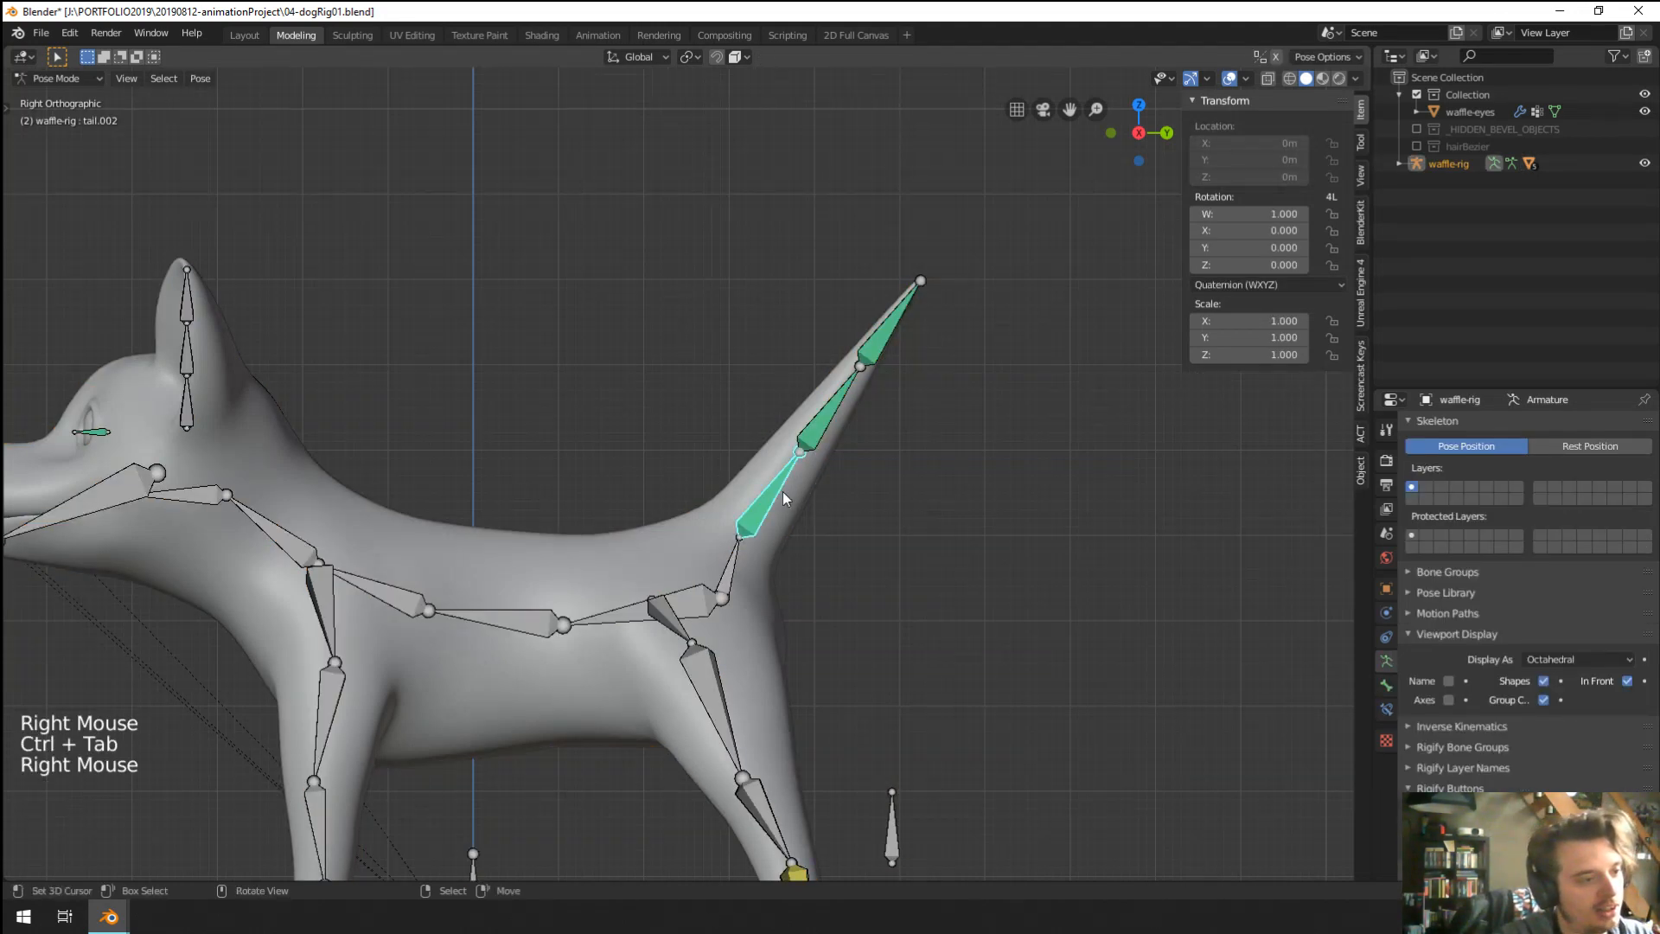
right_click(806, 431)
middle_drag(806, 430, 877, 490)
key(KP_1)
key(KP_3)
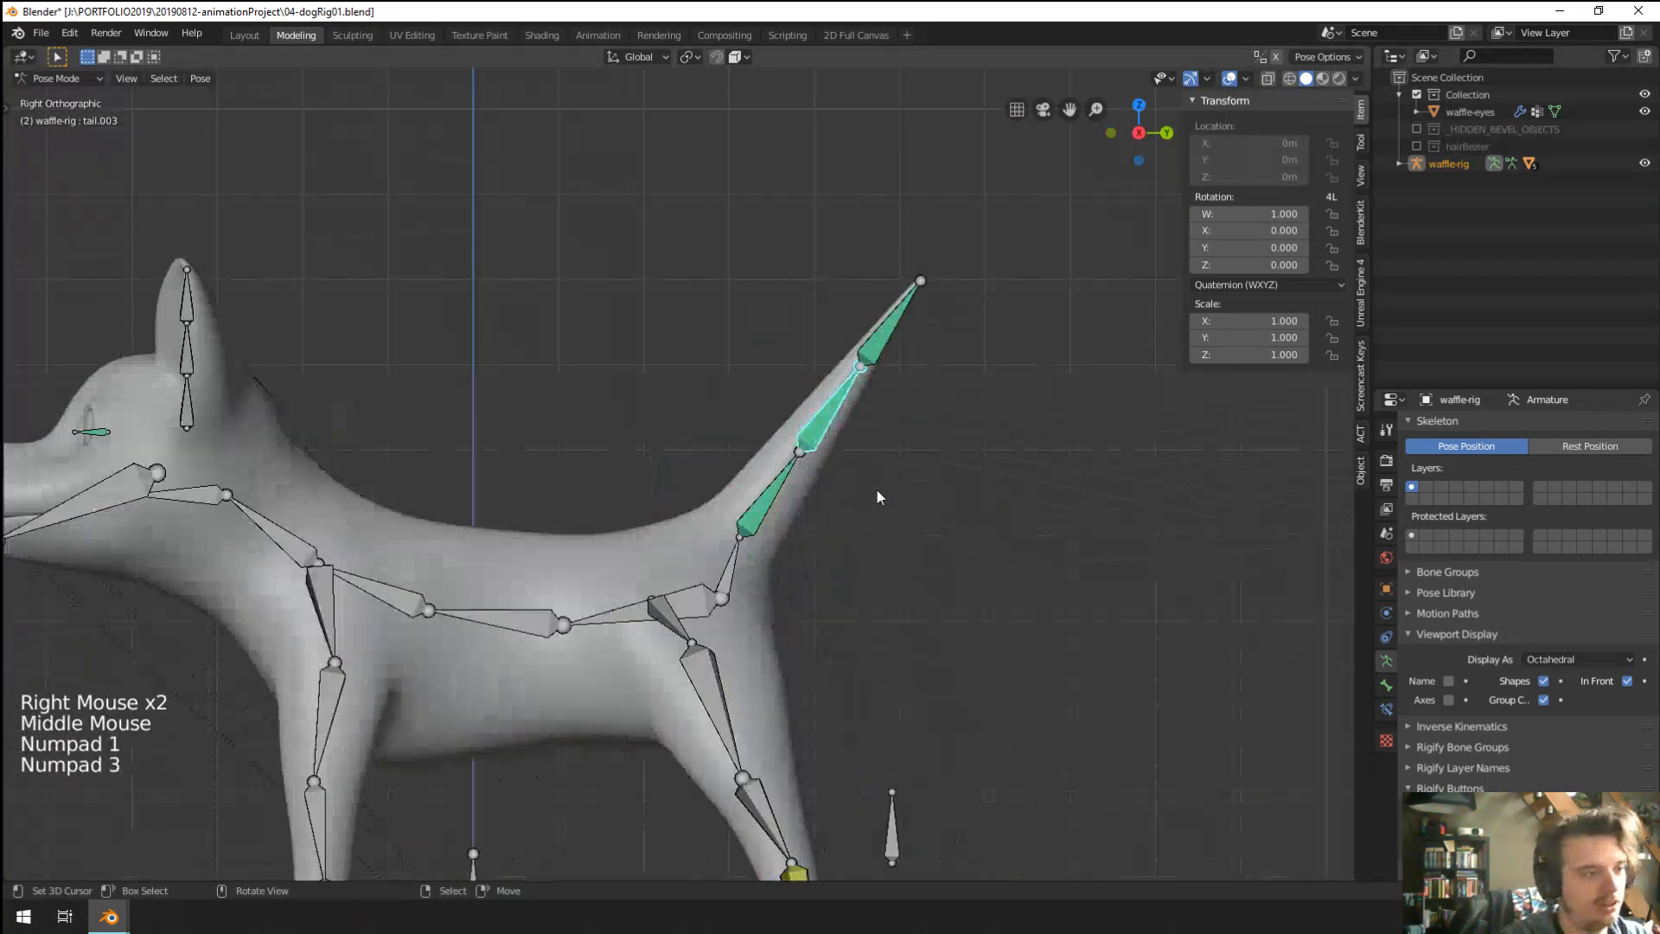
right_click(804, 506)
key(ctrl+Tab)
right_click(805, 508)
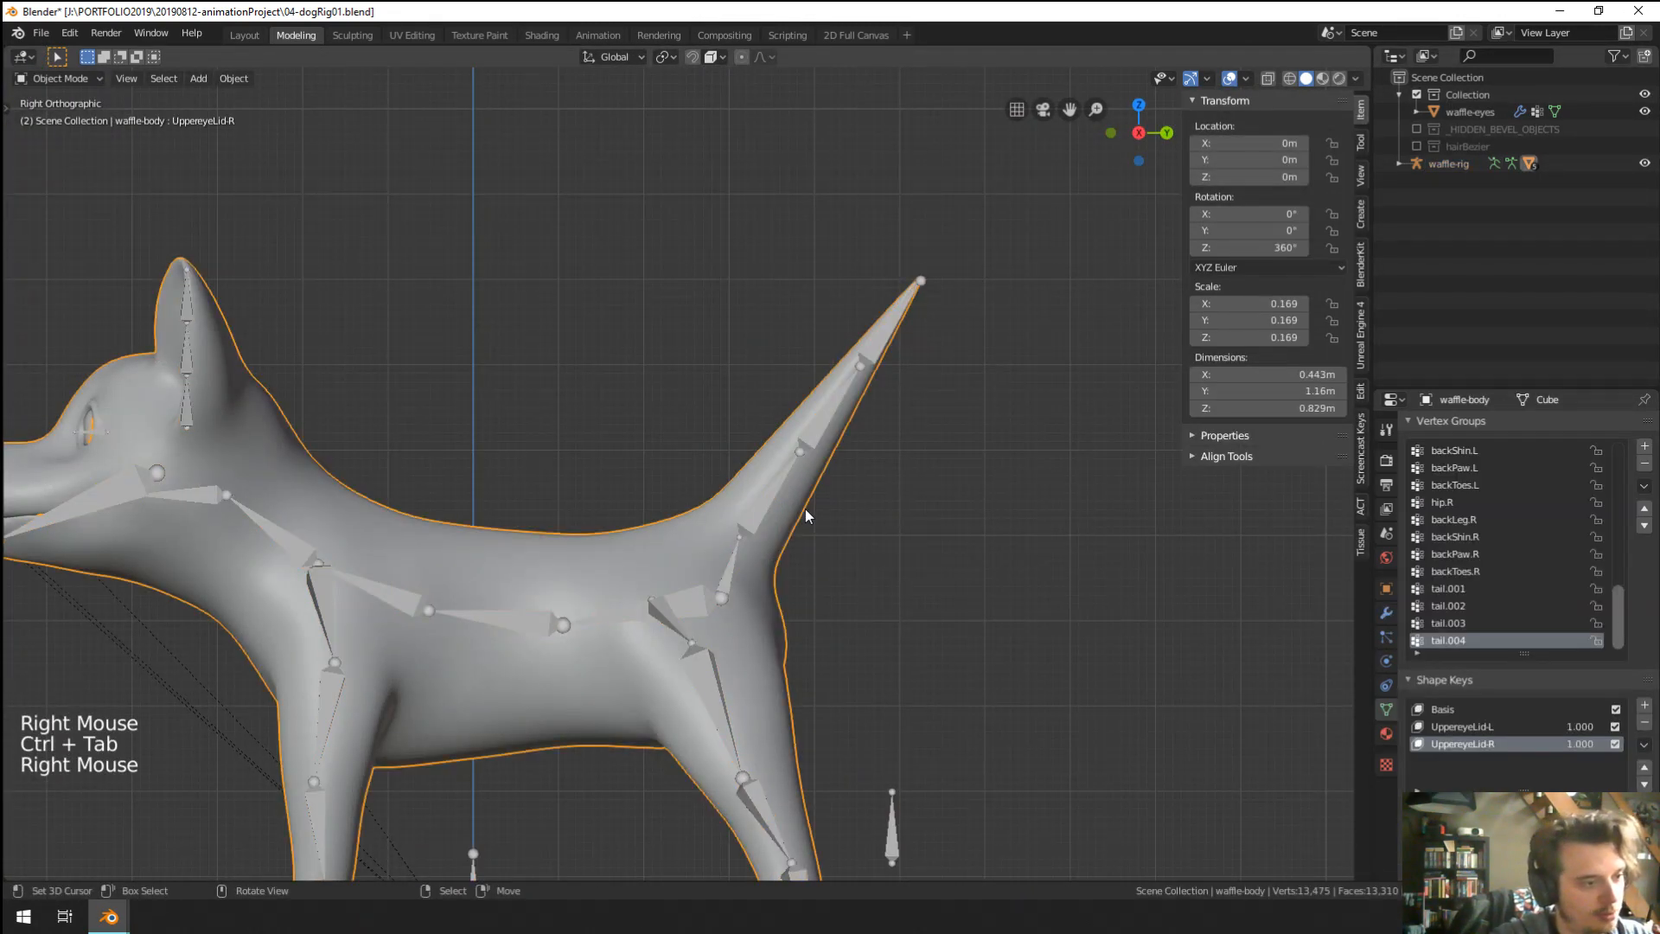
Enter Weight Paint mode on the body mesh with the tail.001 vertex group active.
click(1461, 589)
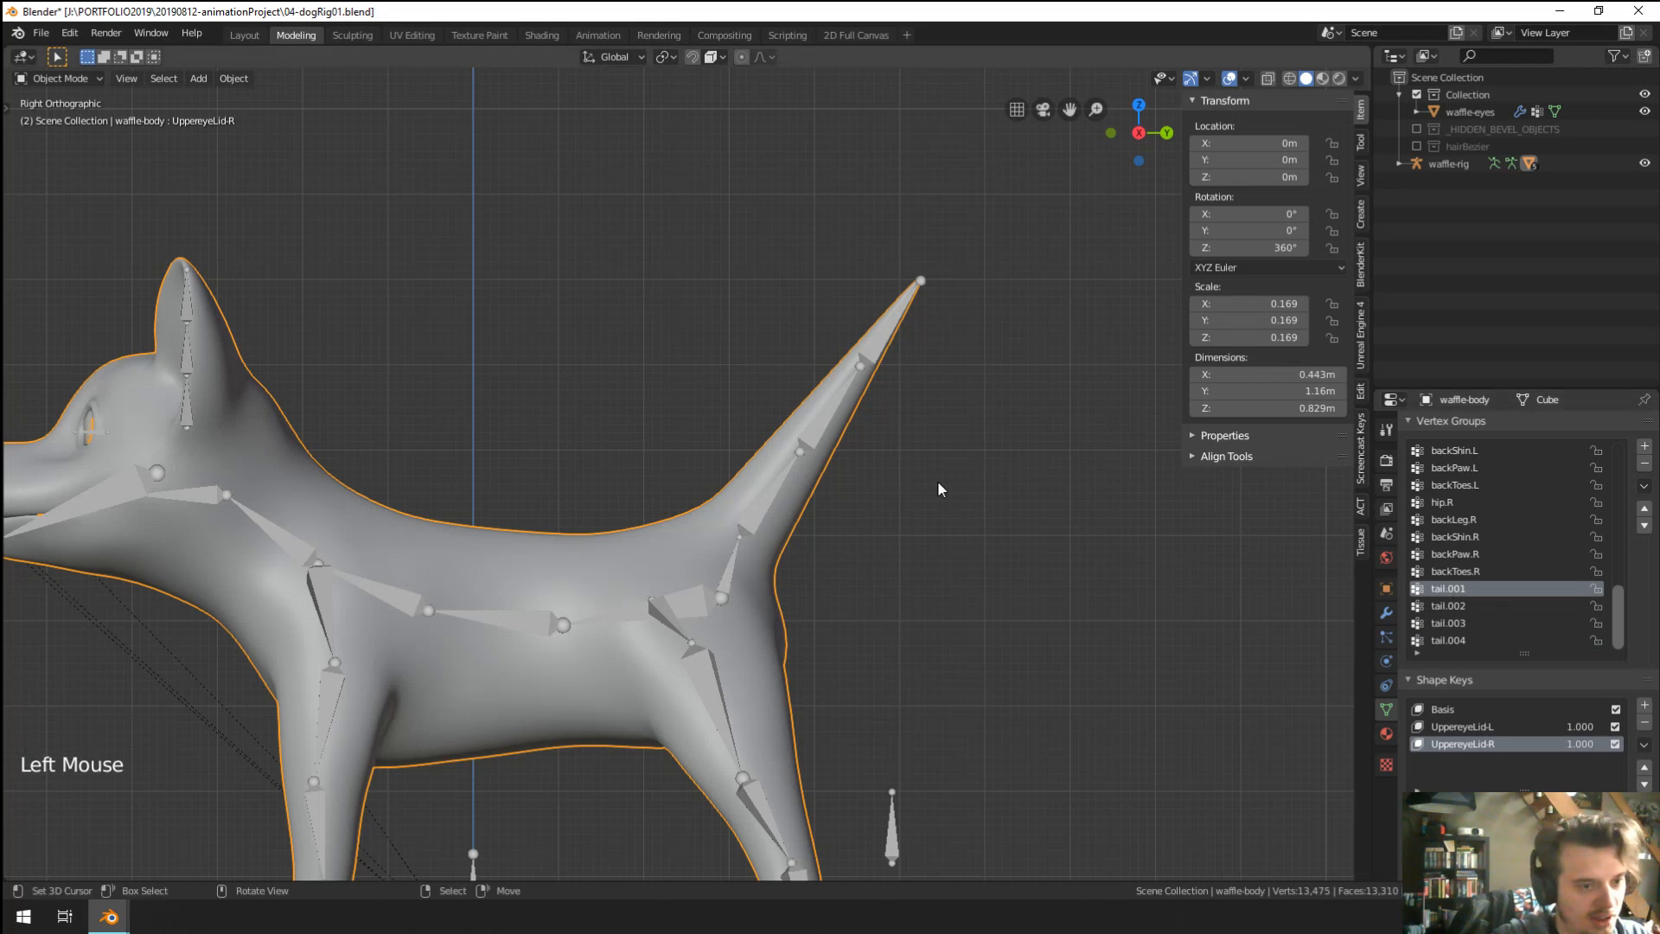
key(ctrl+Tab)
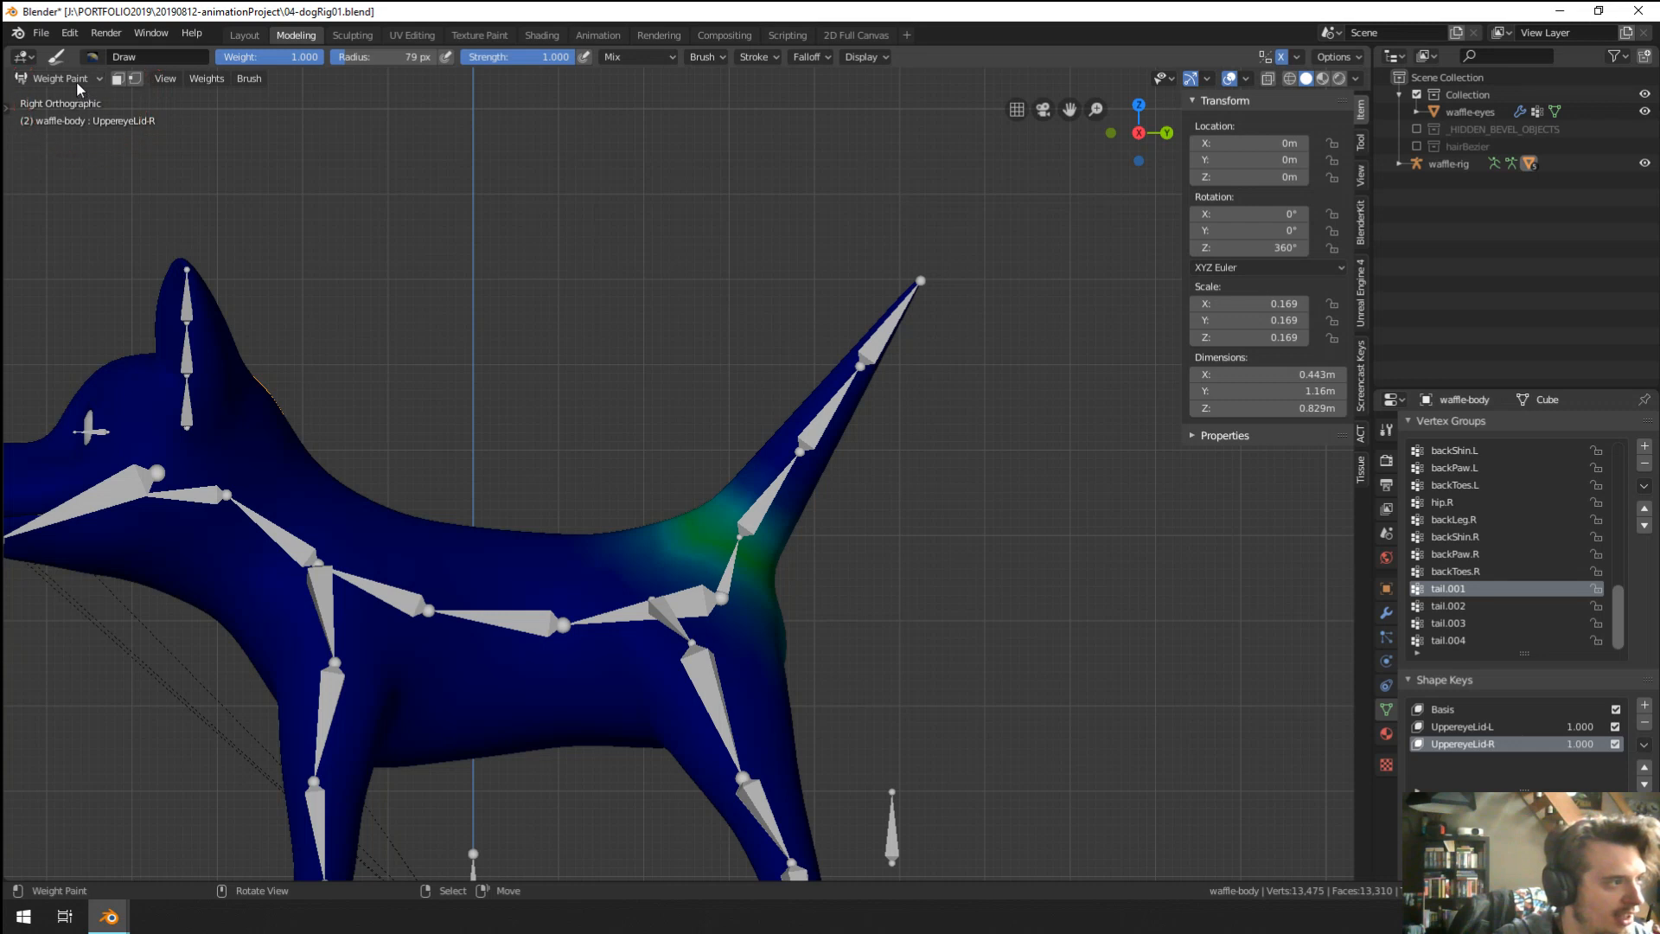
click(134, 78)
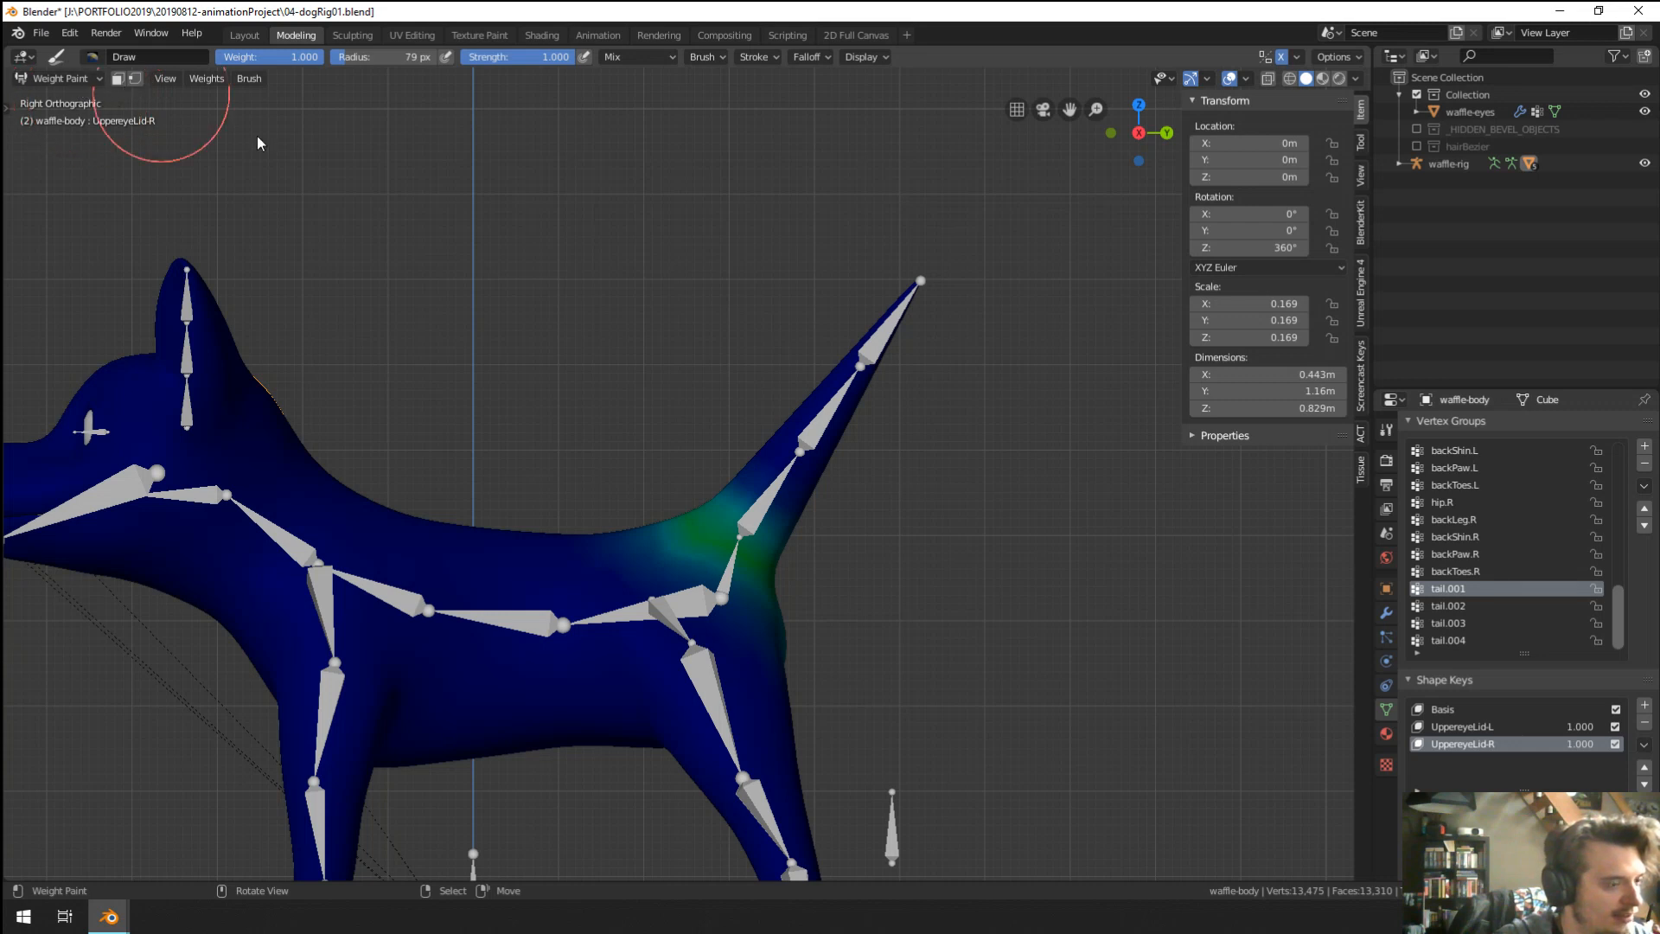
Fade the tail.002 group's weights off the outer half of the tail using linear gradients at weight 0.000.
click(1482, 606)
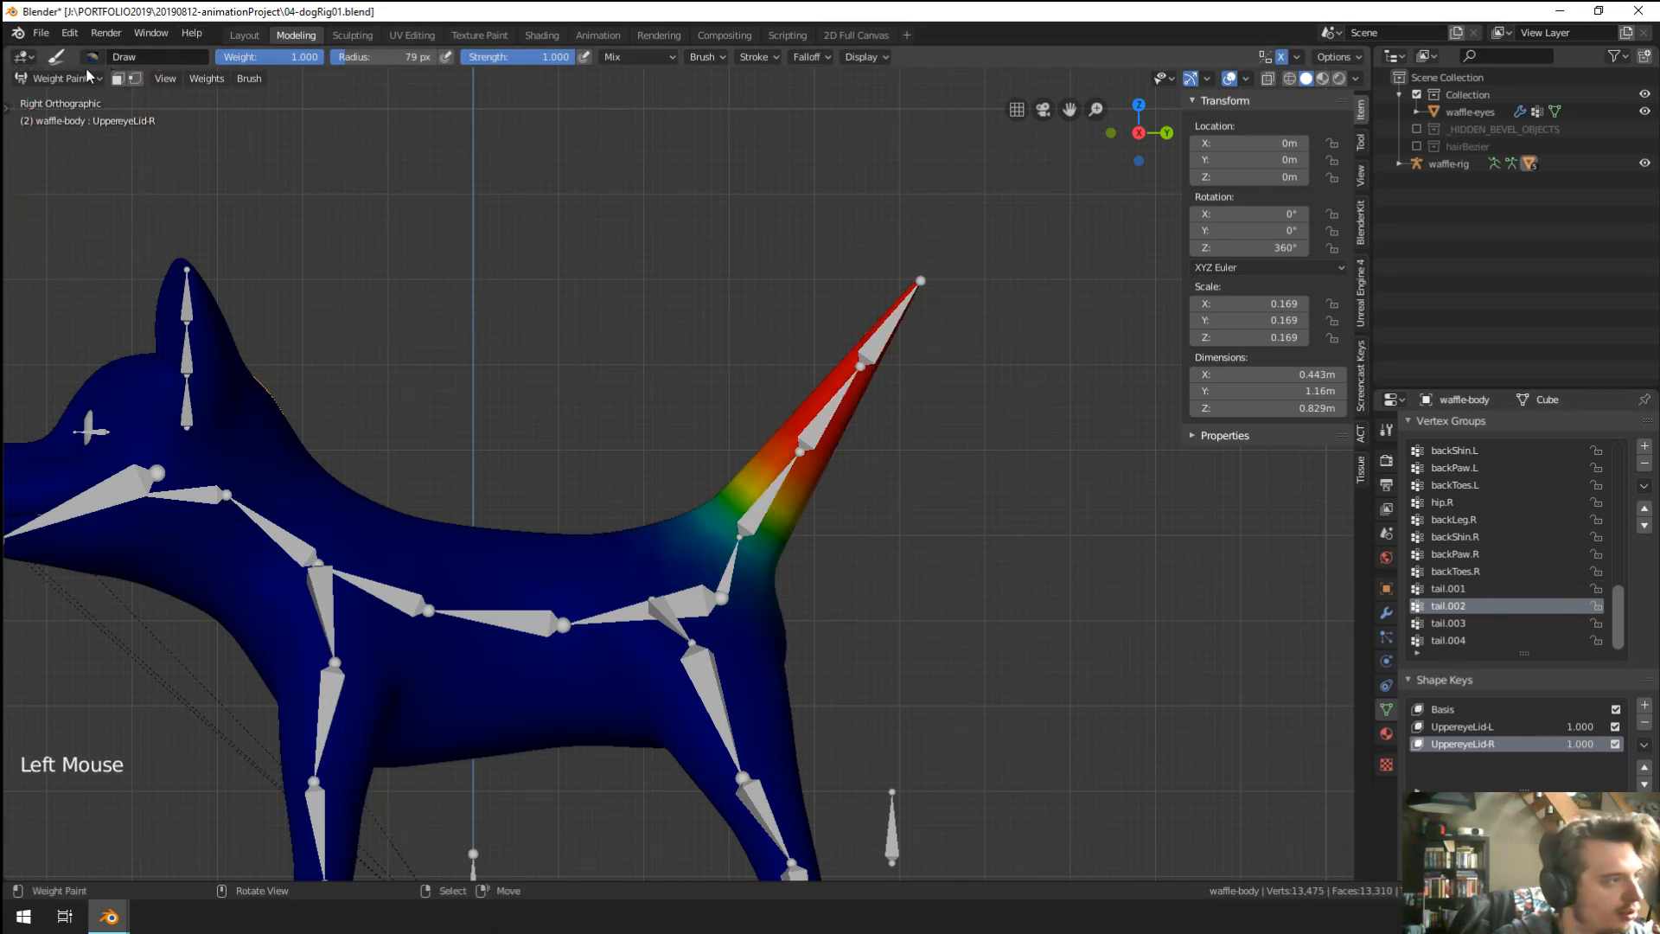
click(7, 103)
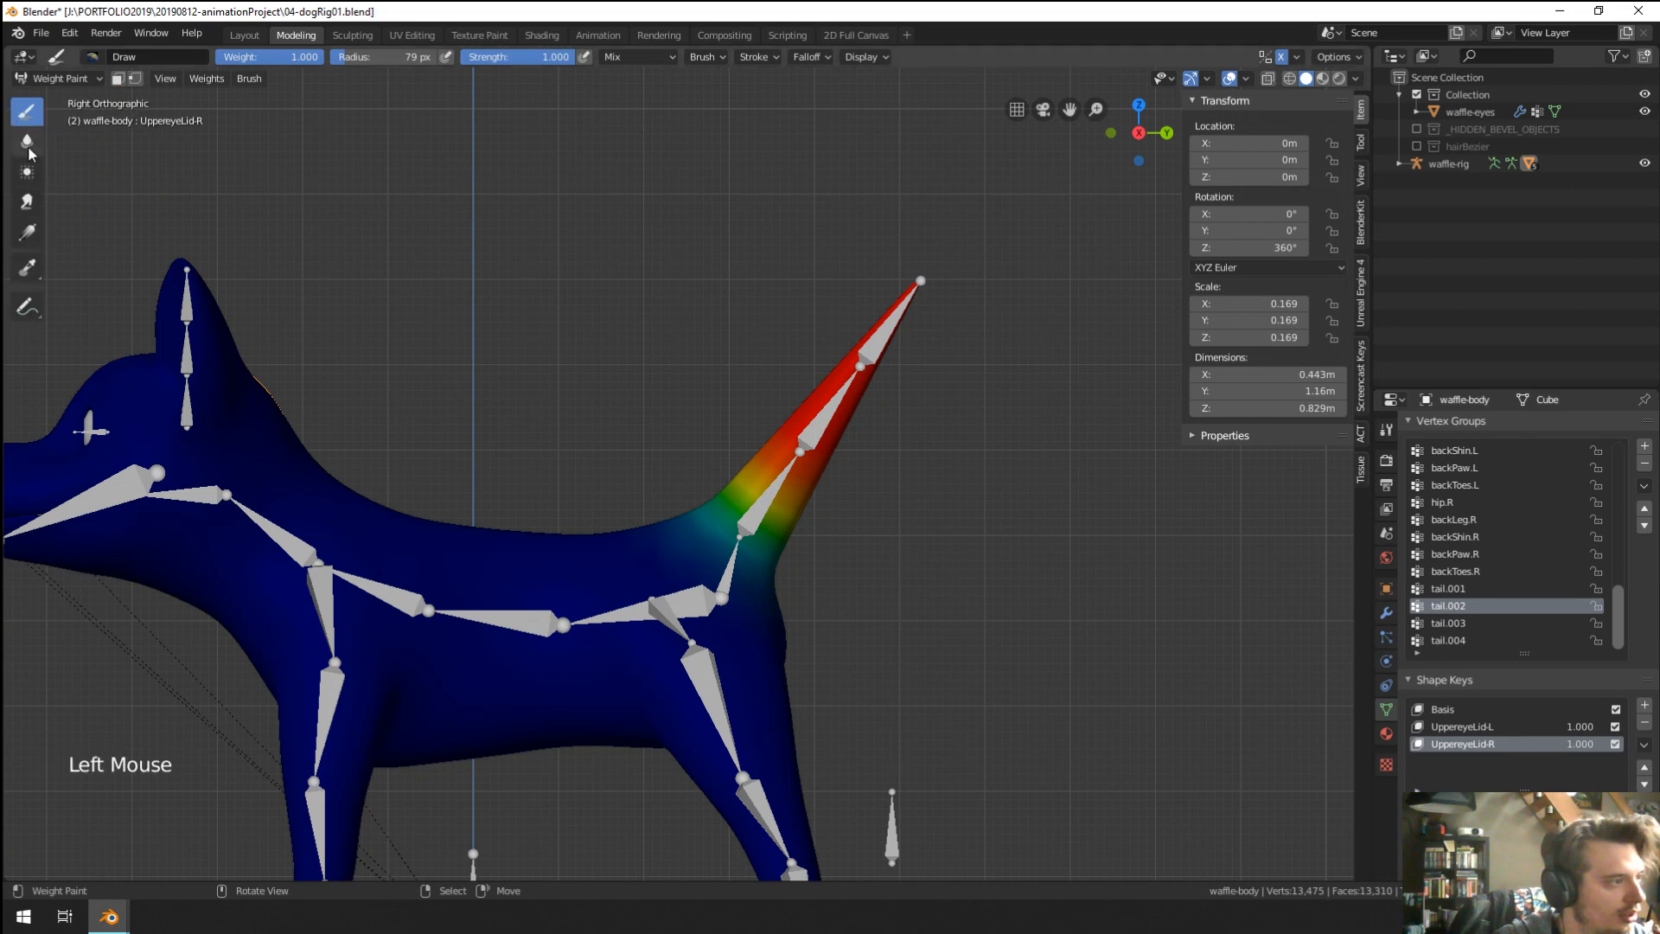
click(27, 231)
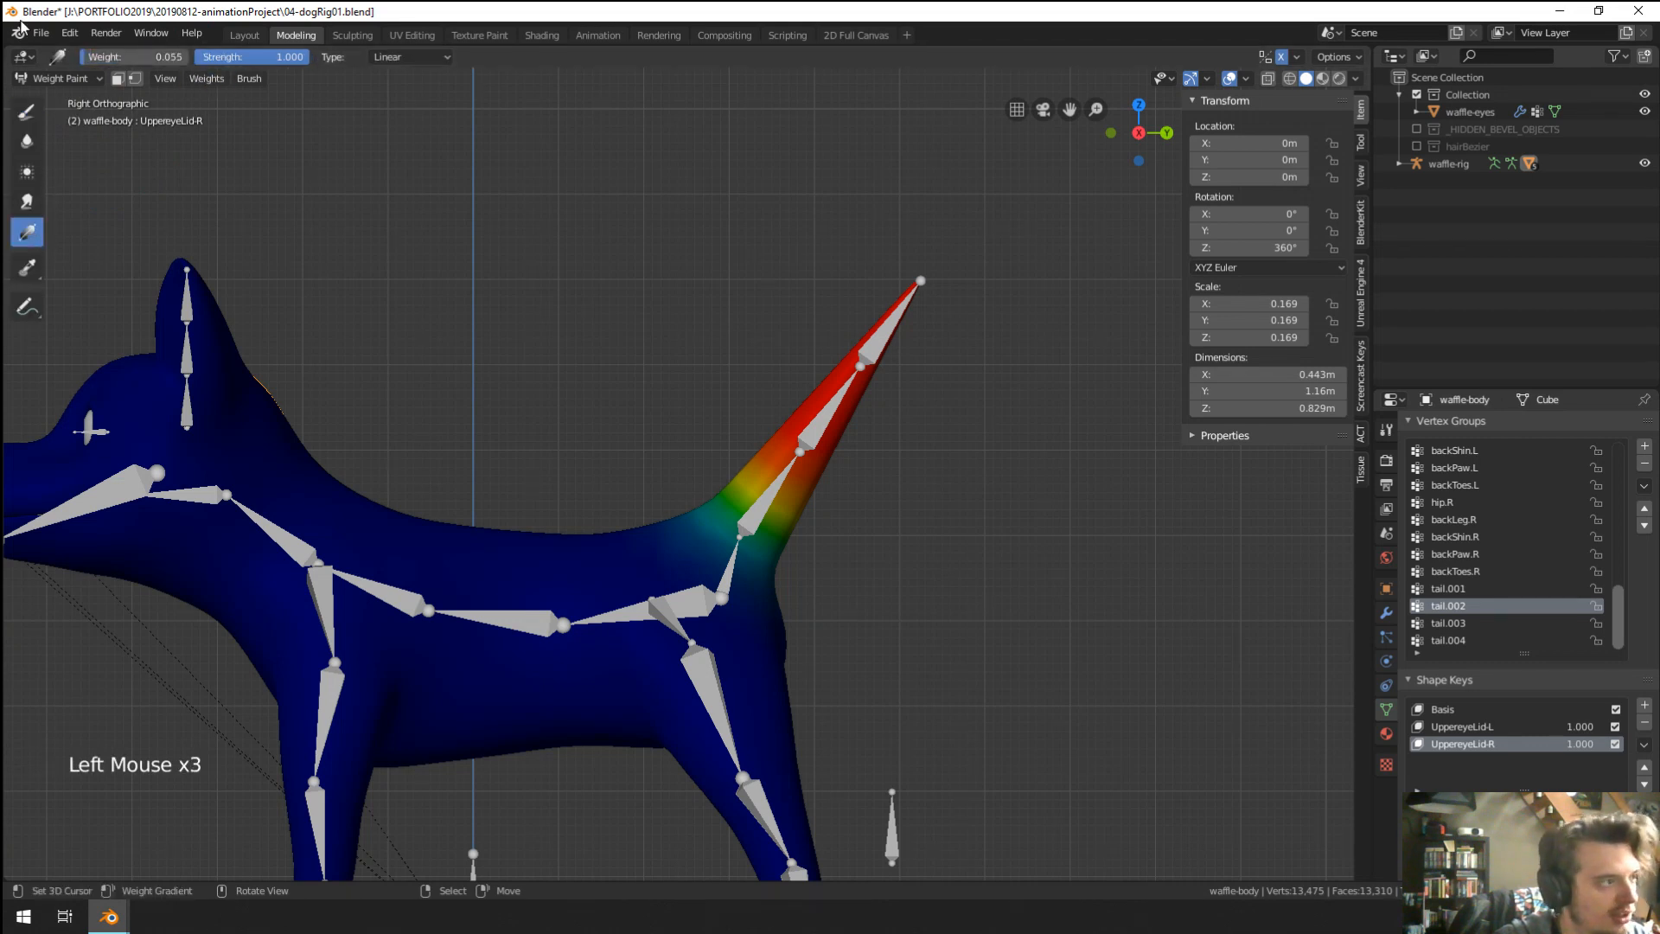
click(105, 57)
drag(983, 256, 716, 656)
drag(911, 363, 788, 529)
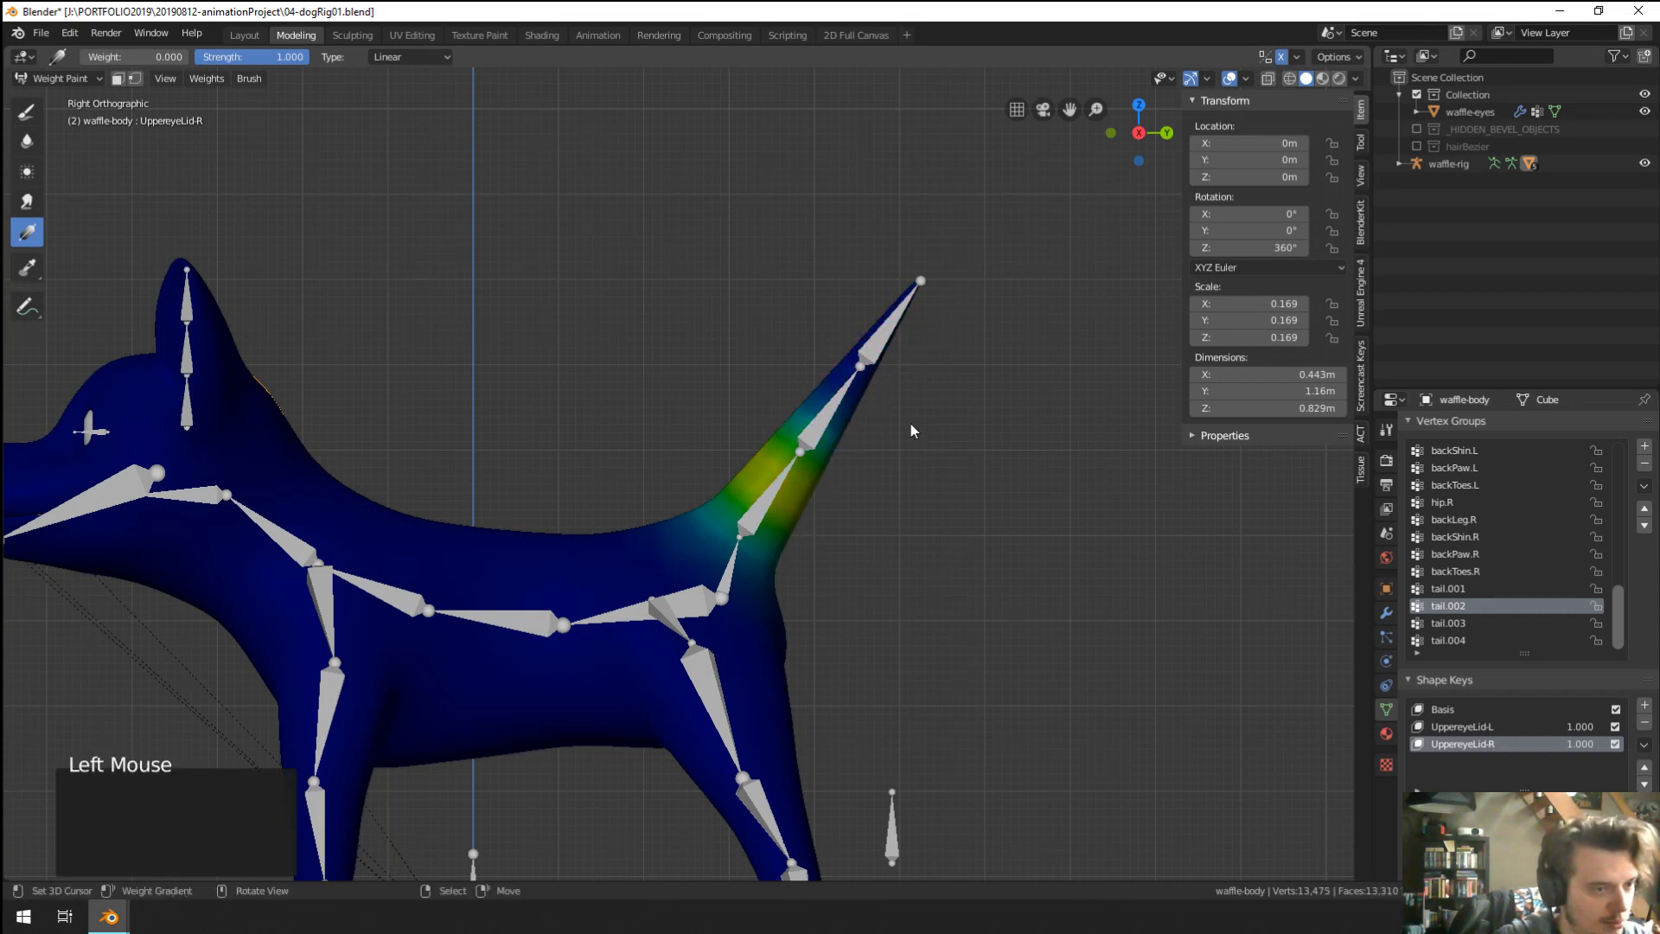
Try a linear weight gradient at weight 1.000 on the tail.003 group from the tail tip inward, and undo it.
click(1449, 623)
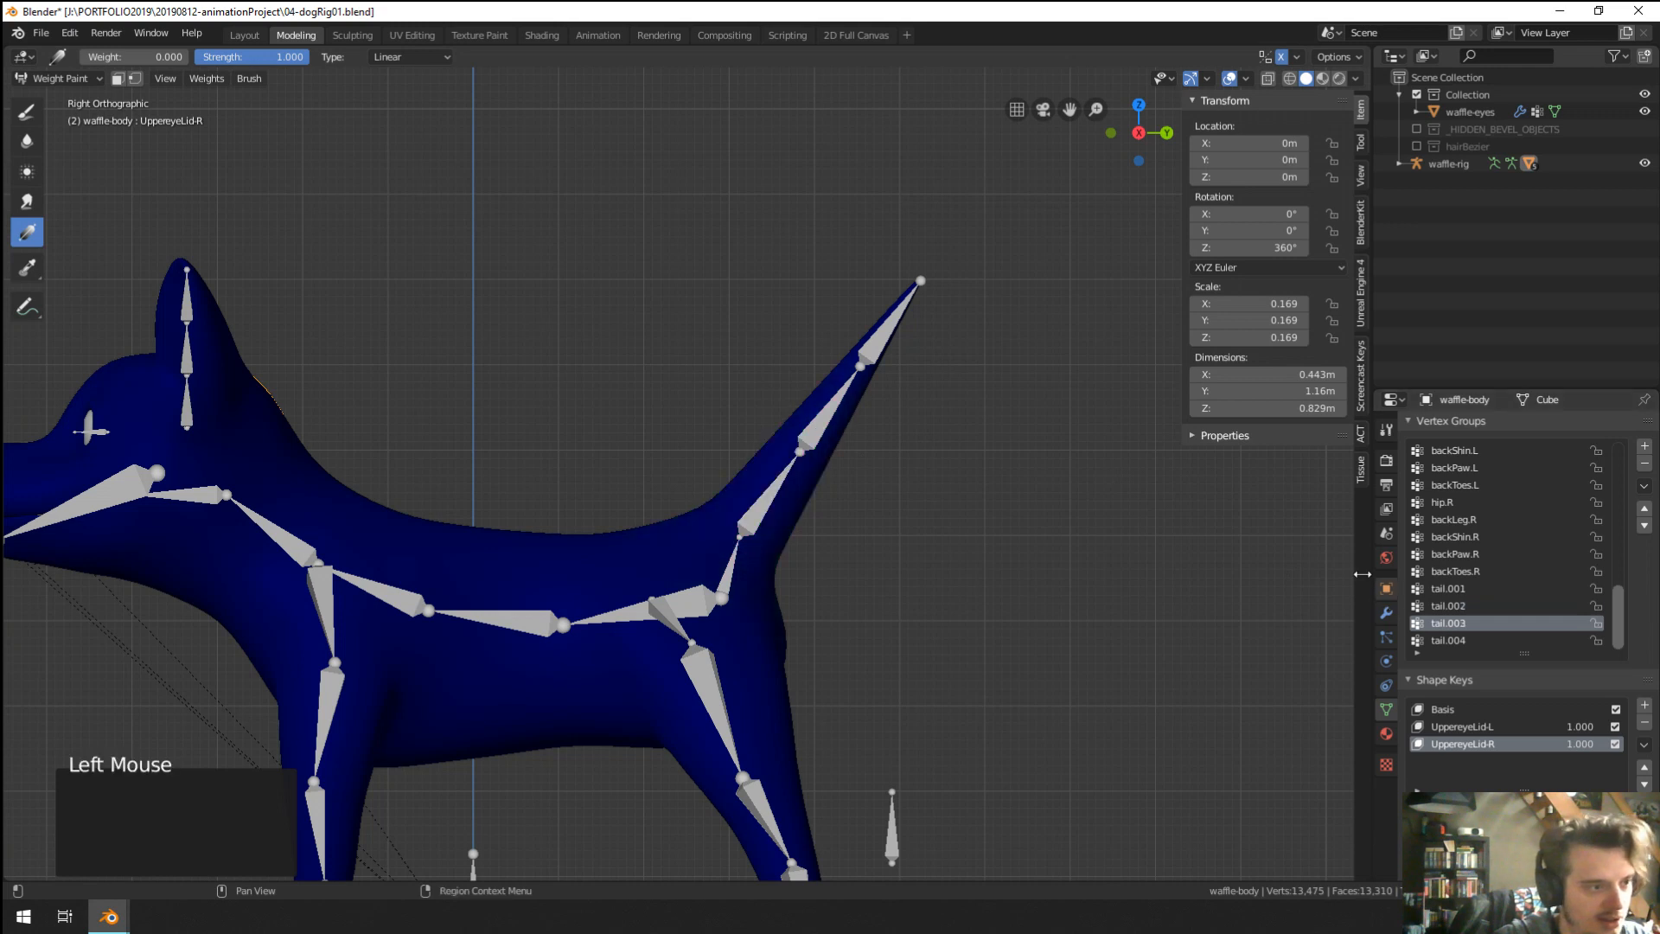
click(86, 80)
click(419, 55)
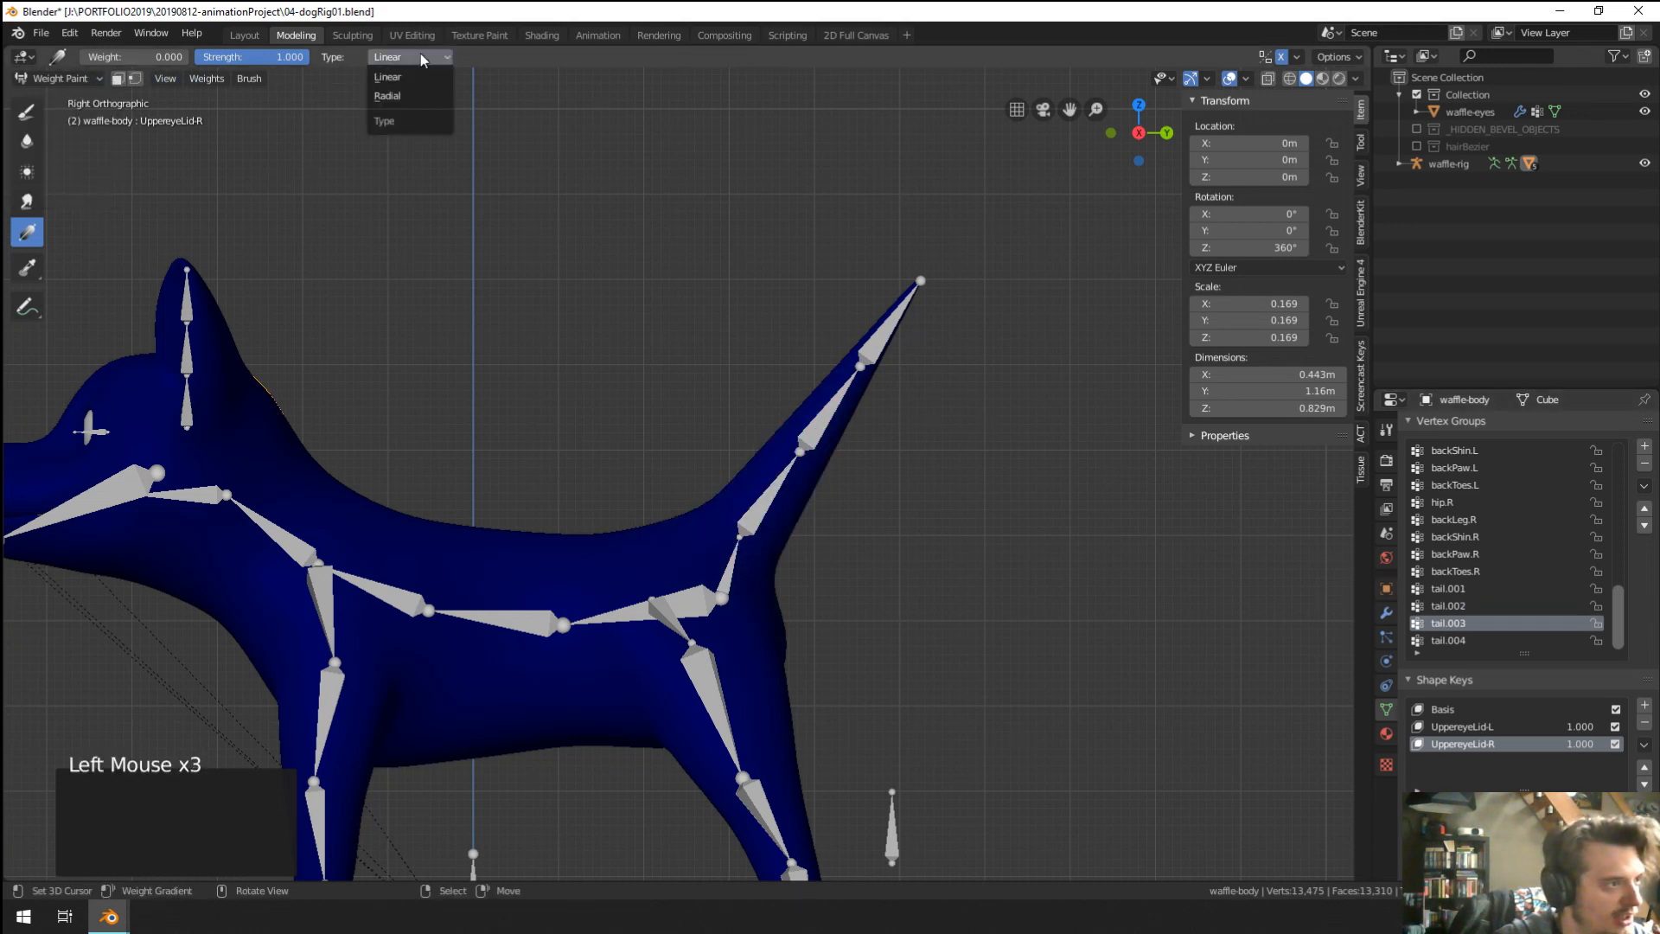
drag(97, 57, 192, 57)
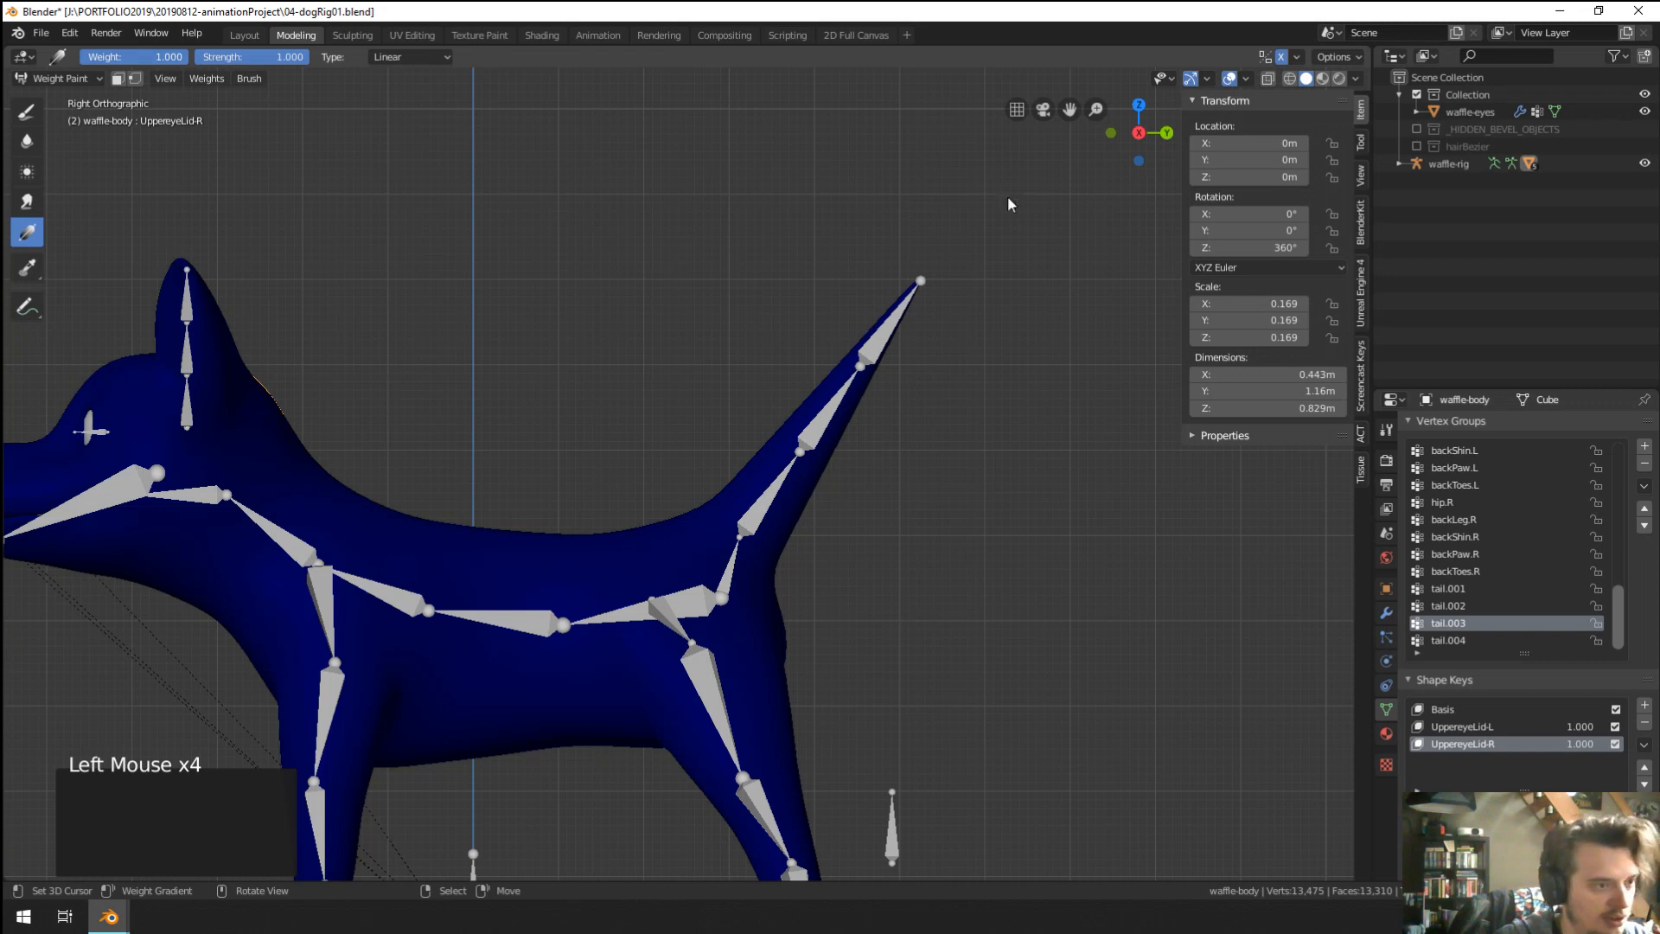
drag(977, 258, 856, 476)
key(ctrl+z)
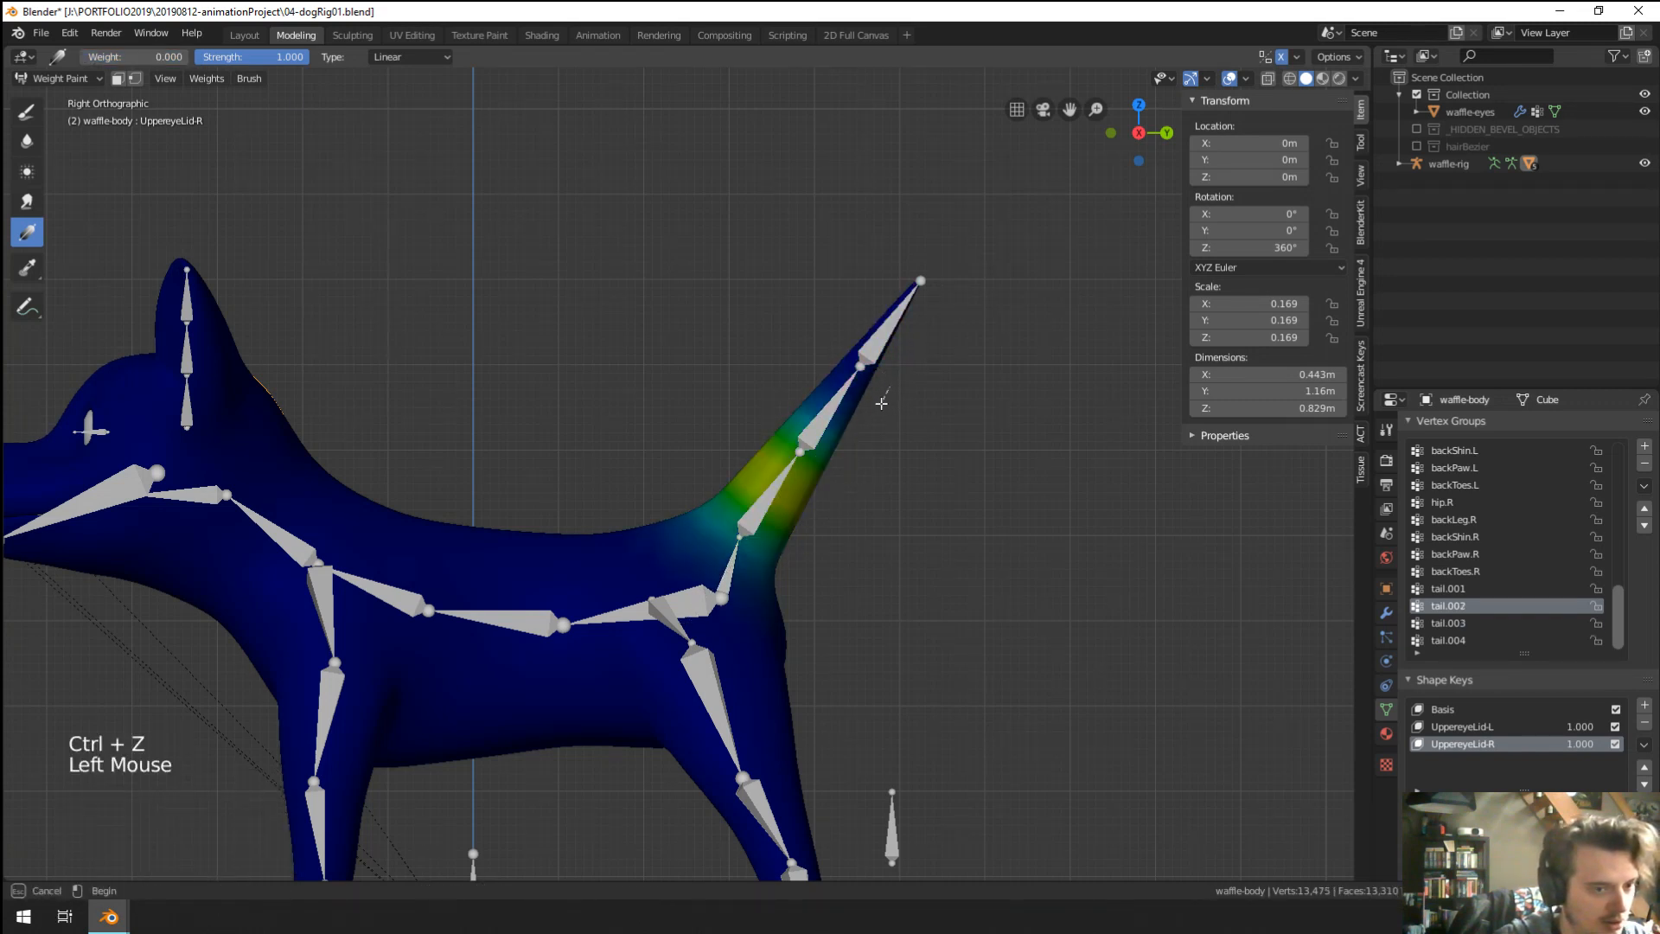
Paint the tail.003 group along the outer tail with a linear gradient at weight 1.000, then fade the tip with one at weight 0.000.
click(1449, 622)
click(868, 419)
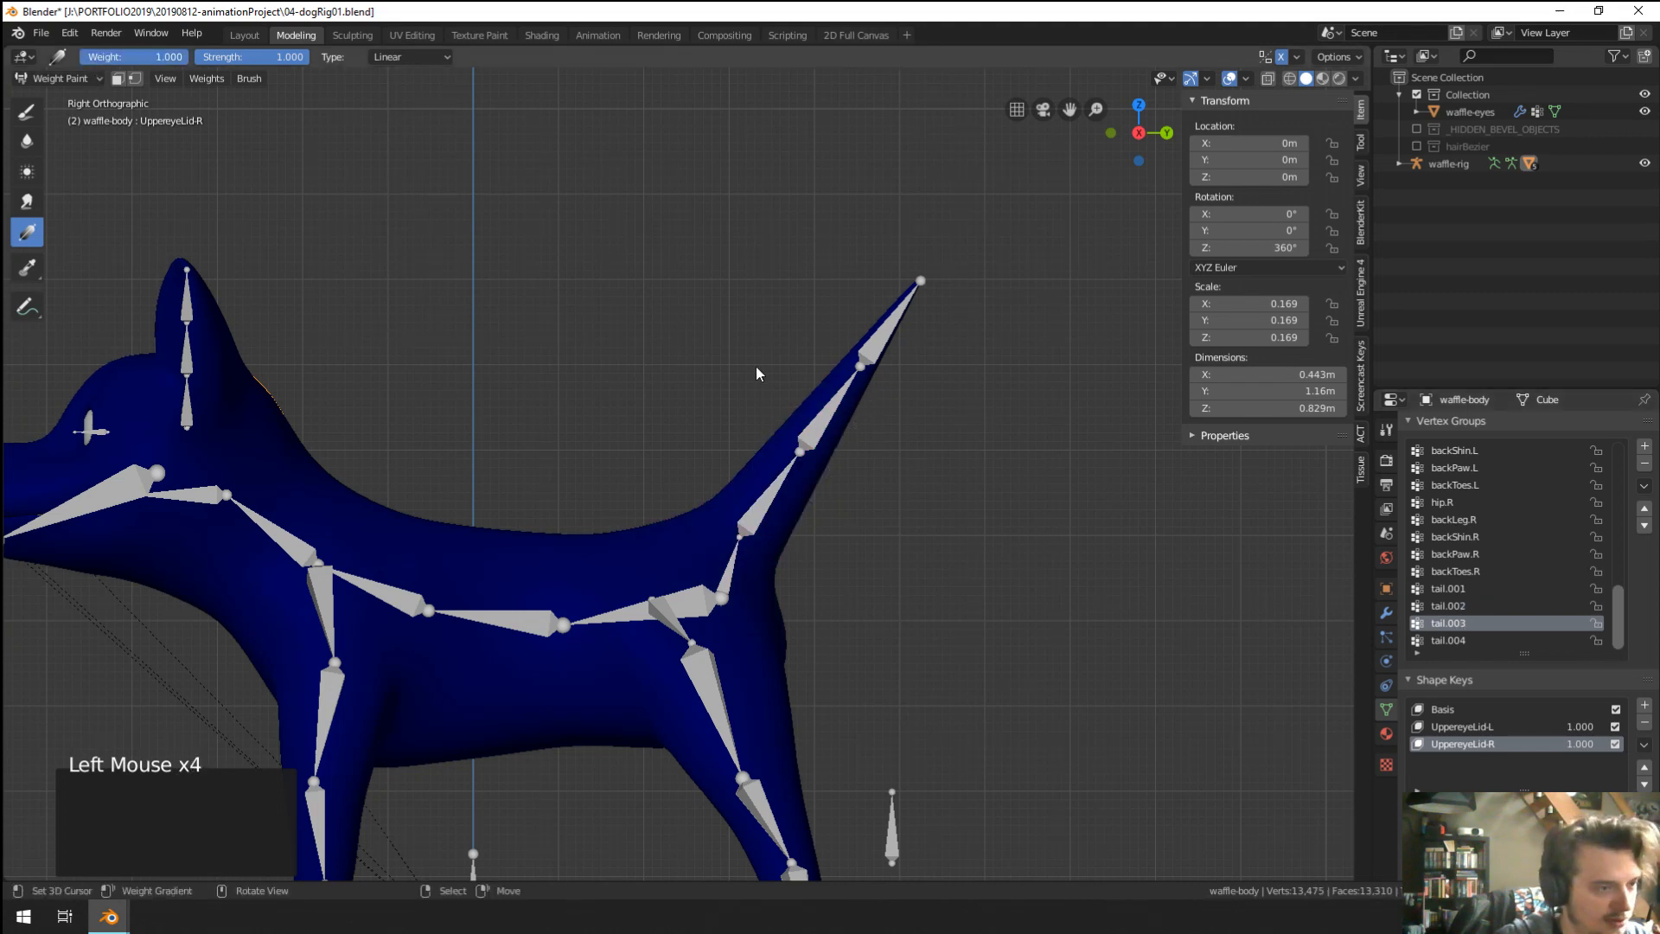
drag(872, 395, 768, 540)
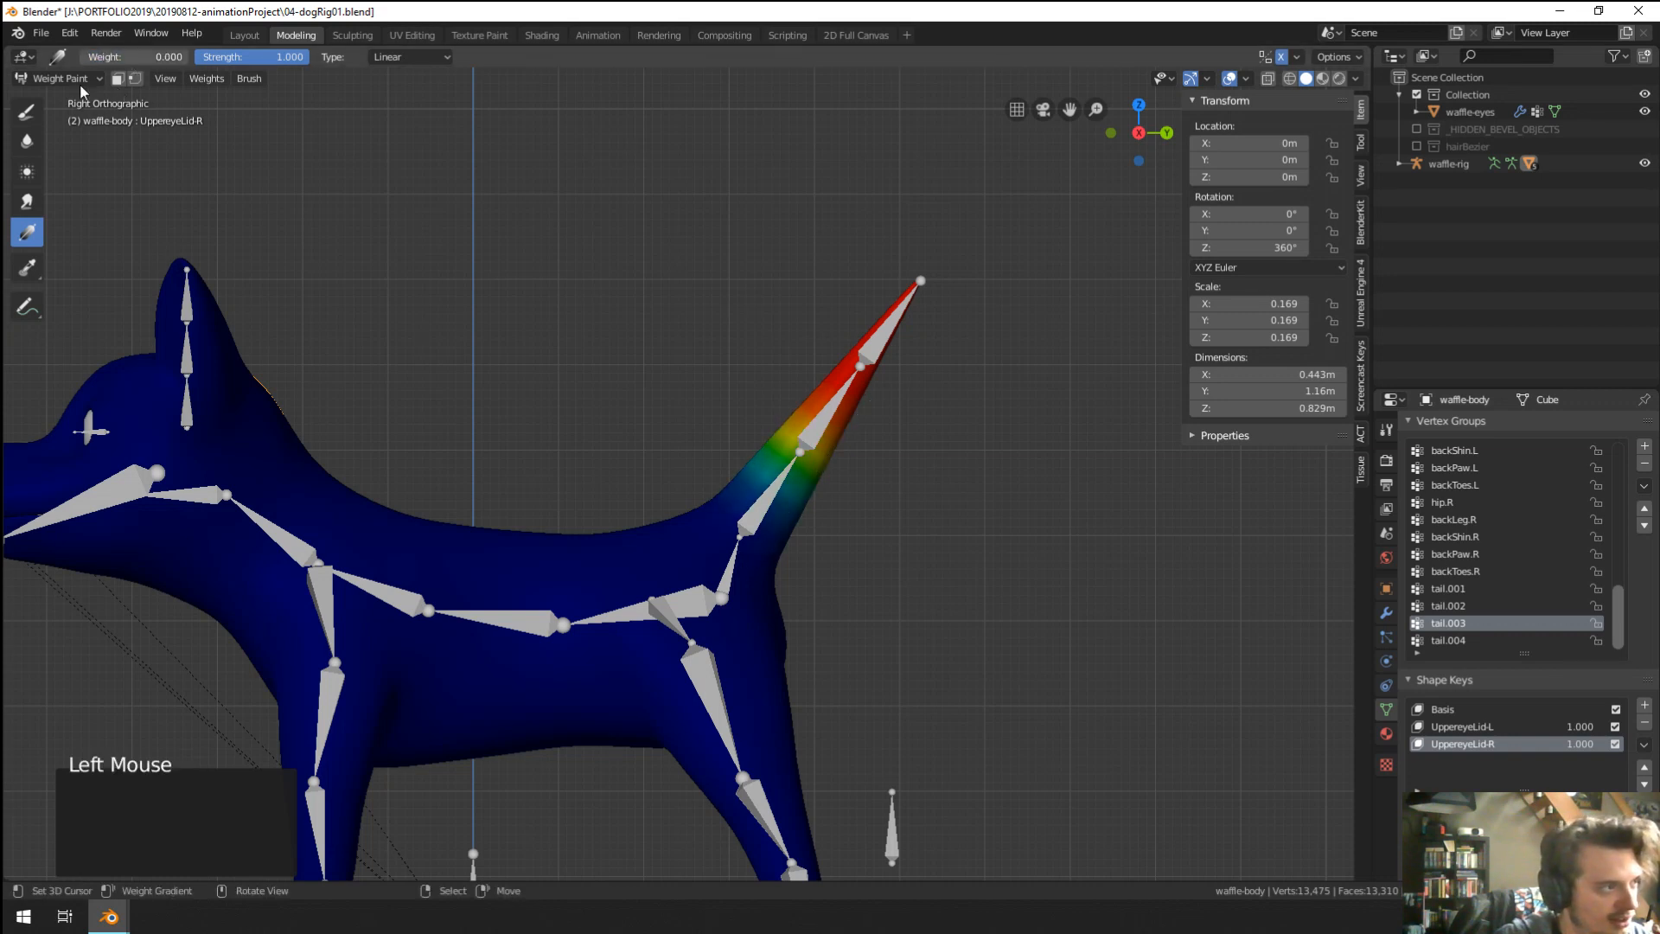
drag(988, 281, 863, 532)
Paint the tail.004 group on the tail tip with a linear gradient at weight 1.000, fading toward the tail's middle.
click(846, 392)
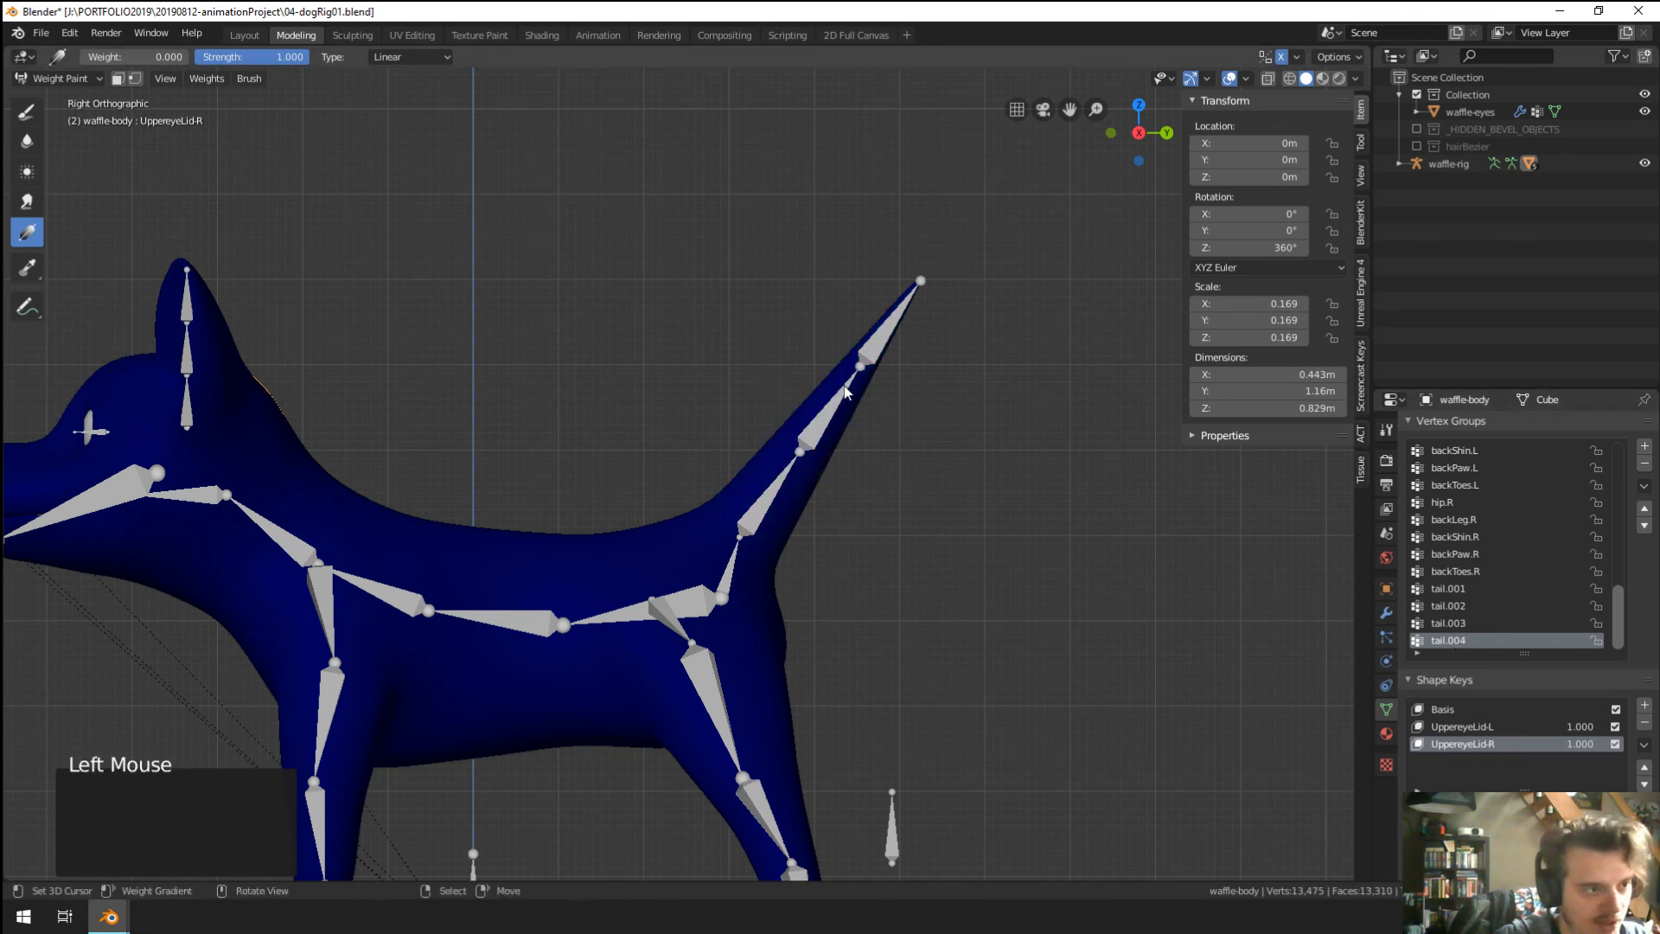
drag(973, 284, 973, 283)
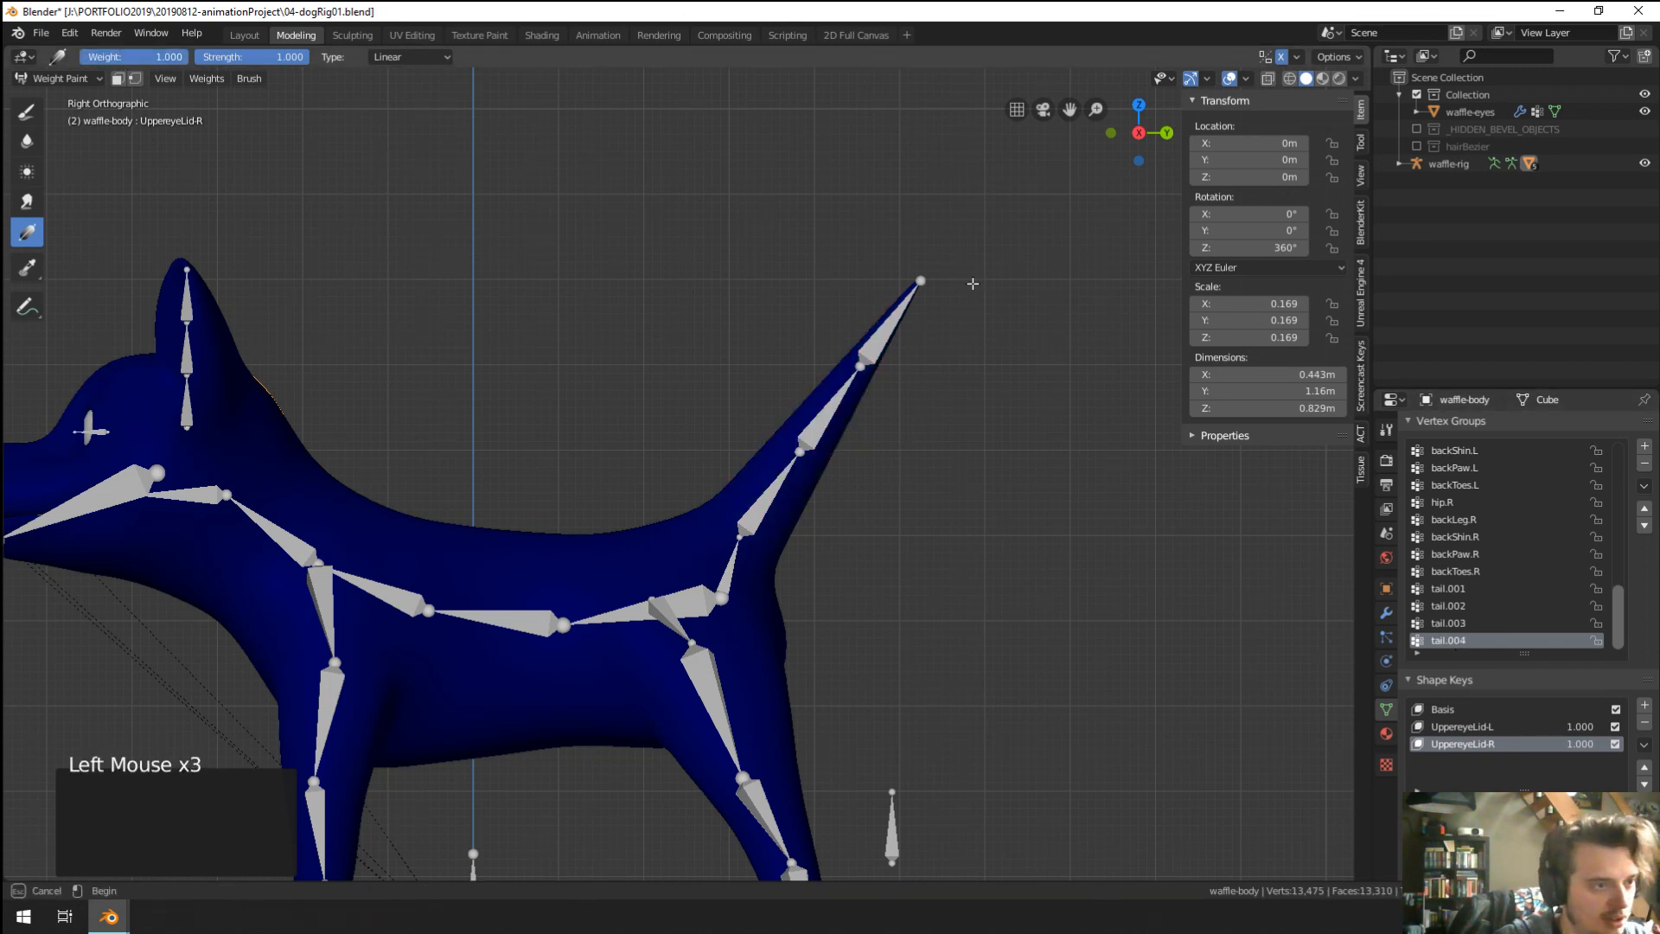
drag(868, 438, 830, 486)
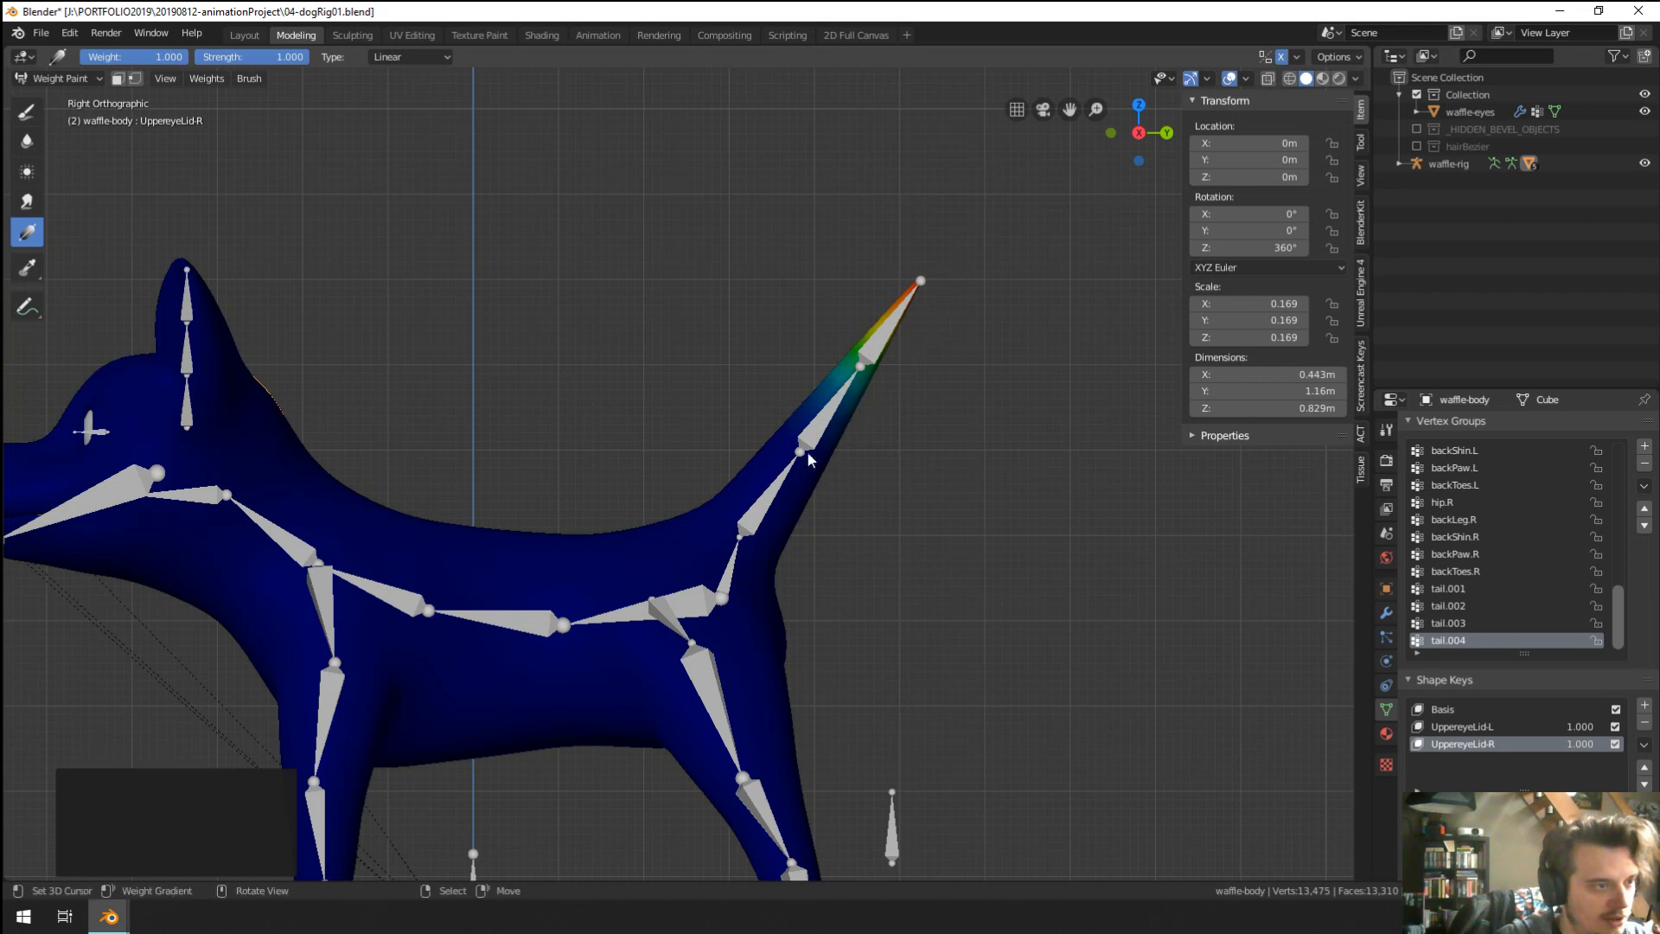
Return waffle-rig to Pose Mode and rotate the tail.001 bone by about -30.1° in the side view to test the weights.
click(84, 76)
click(67, 96)
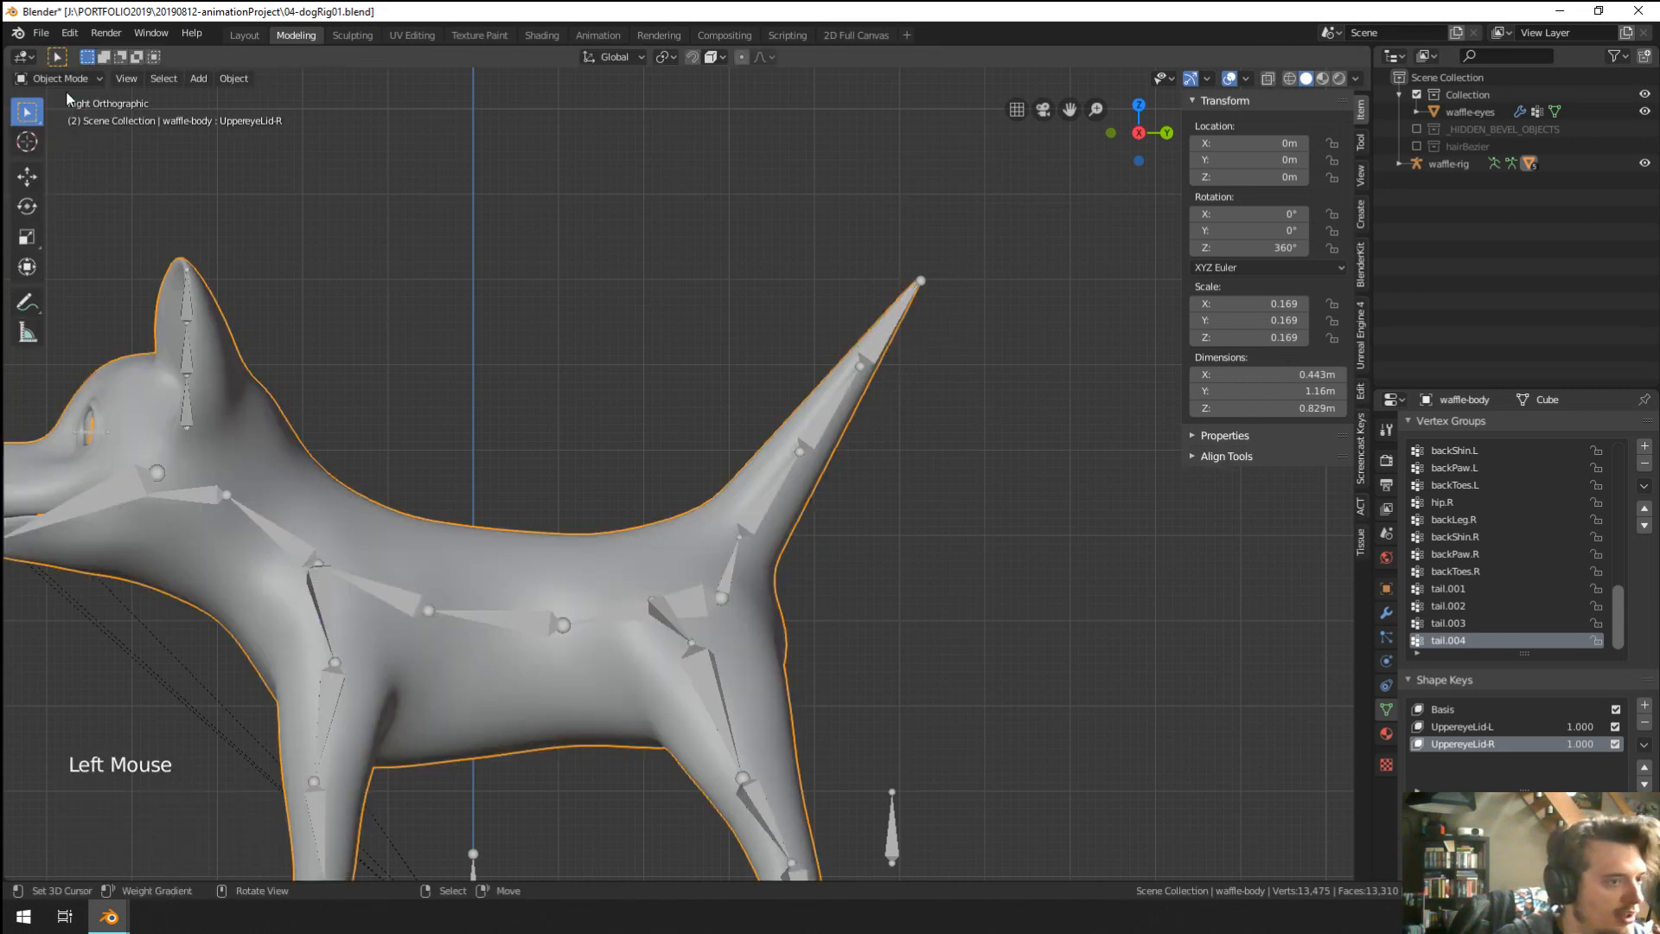
right_click(735, 551)
key(ctrl+Tab)
right_click(735, 553)
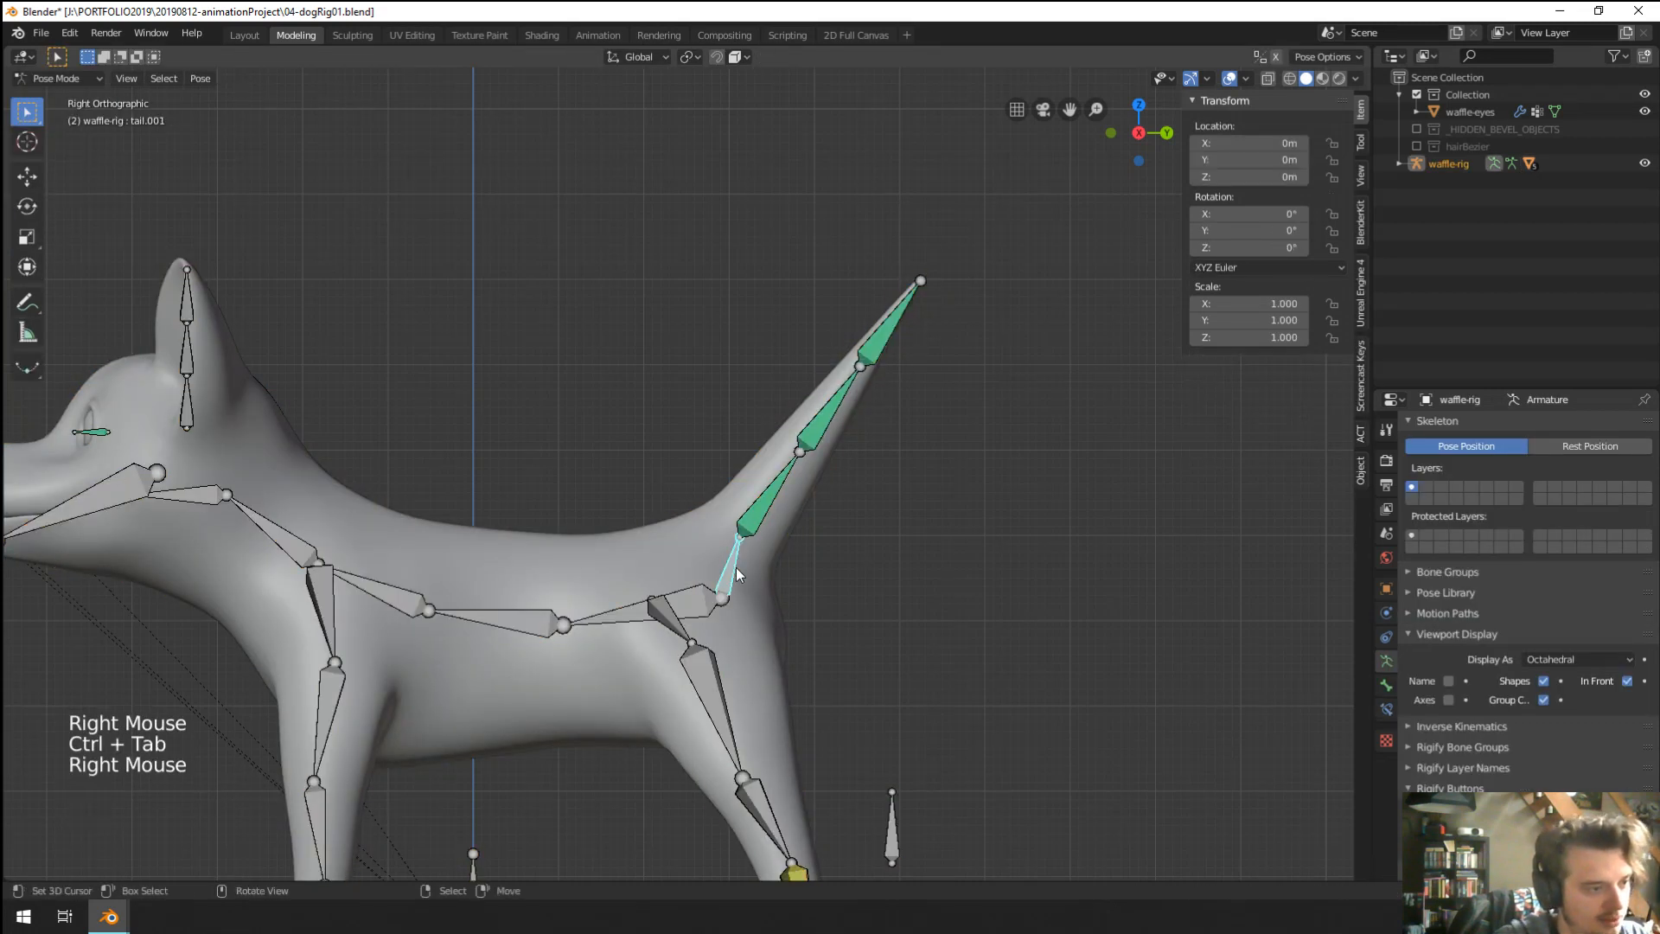
key(r)
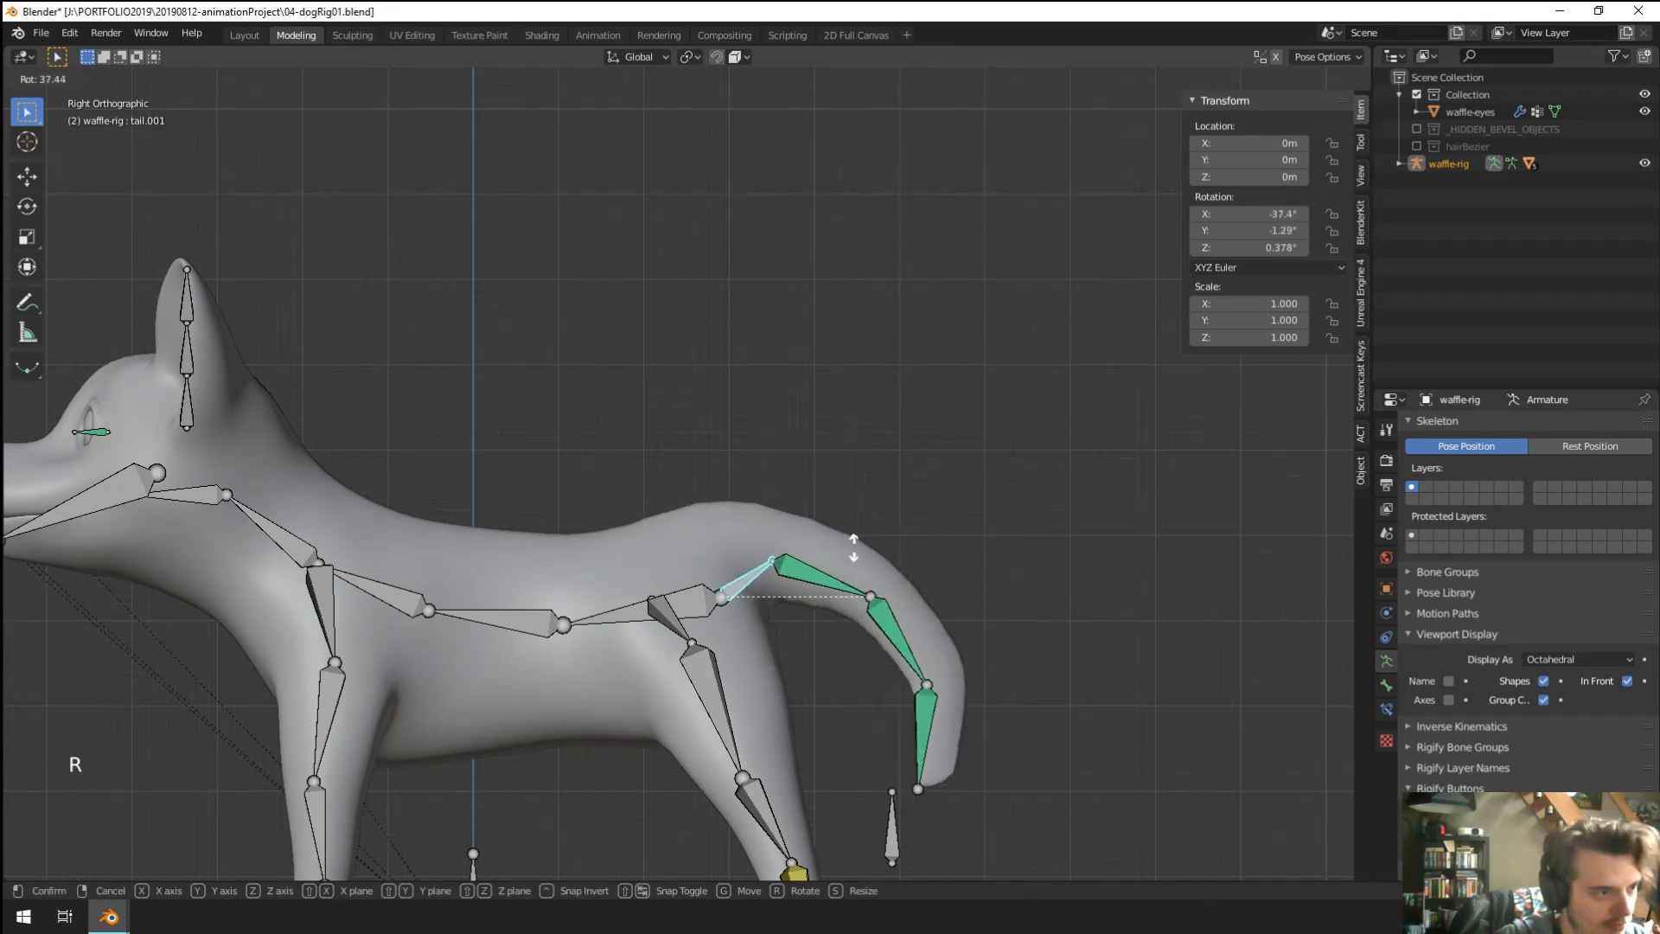
click(764, 482)
middle_drag(637, 330, 822, 385)
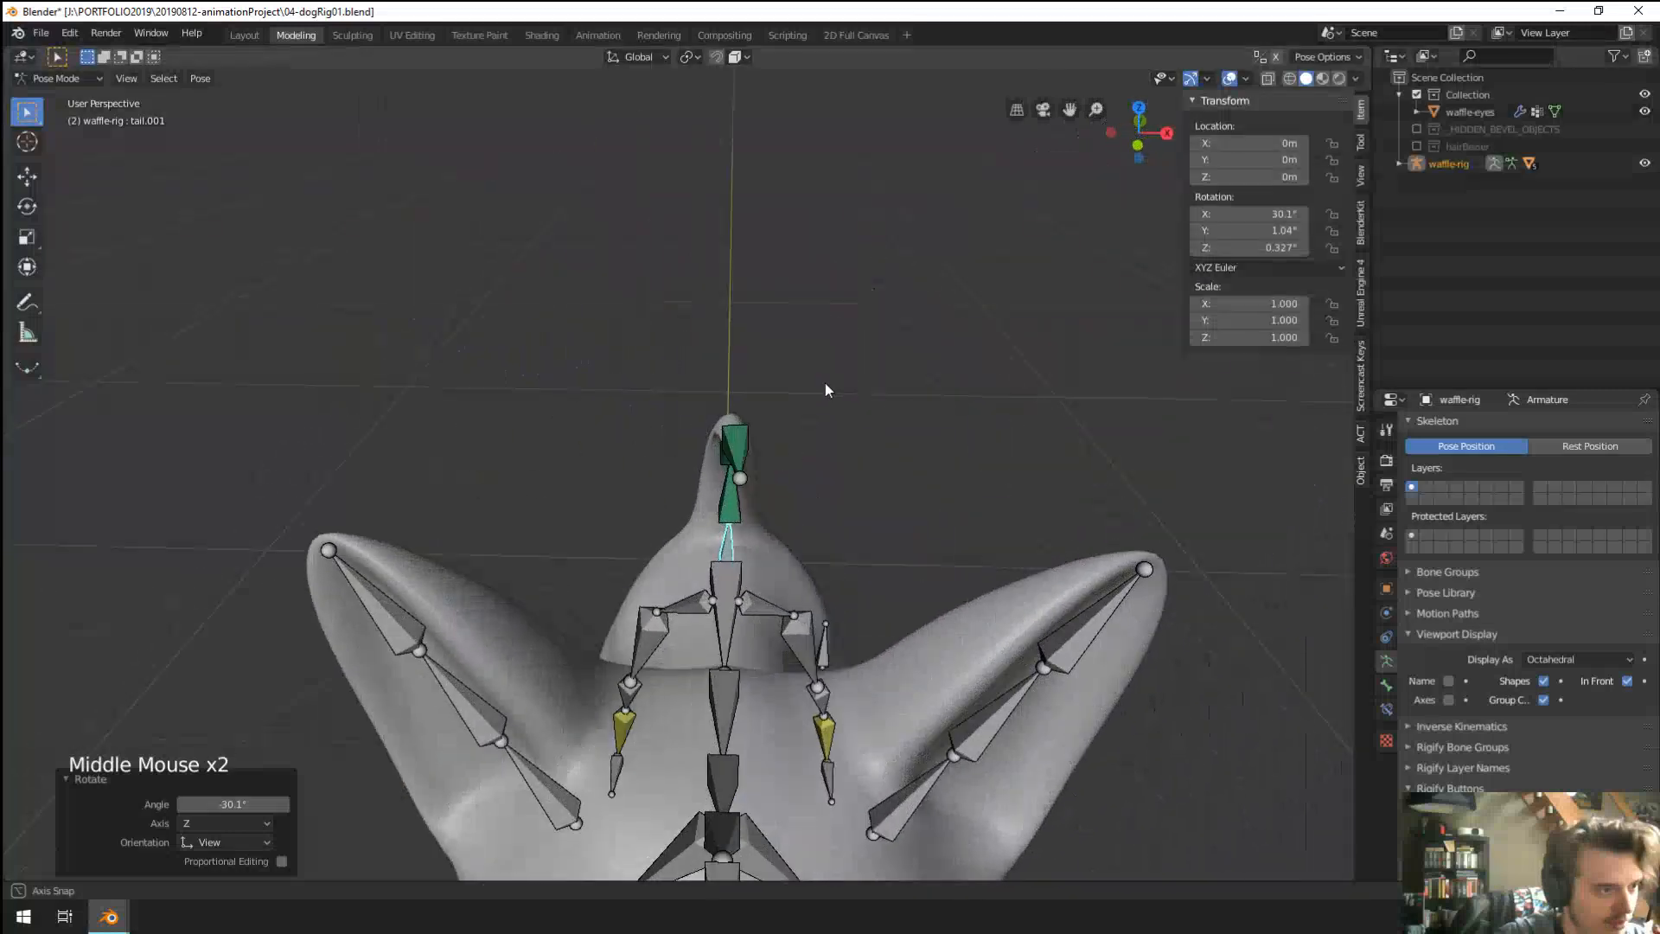
Rotate the tail.001 bone from several viewing angles, finishing with a 25° sideways turn in the front view.
key(r)
click(754, 510)
middle_drag(754, 510, 830, 450)
key(r)
click(821, 545)
scroll(873, 493, down, 2)
key(r)
click(1164, 180)
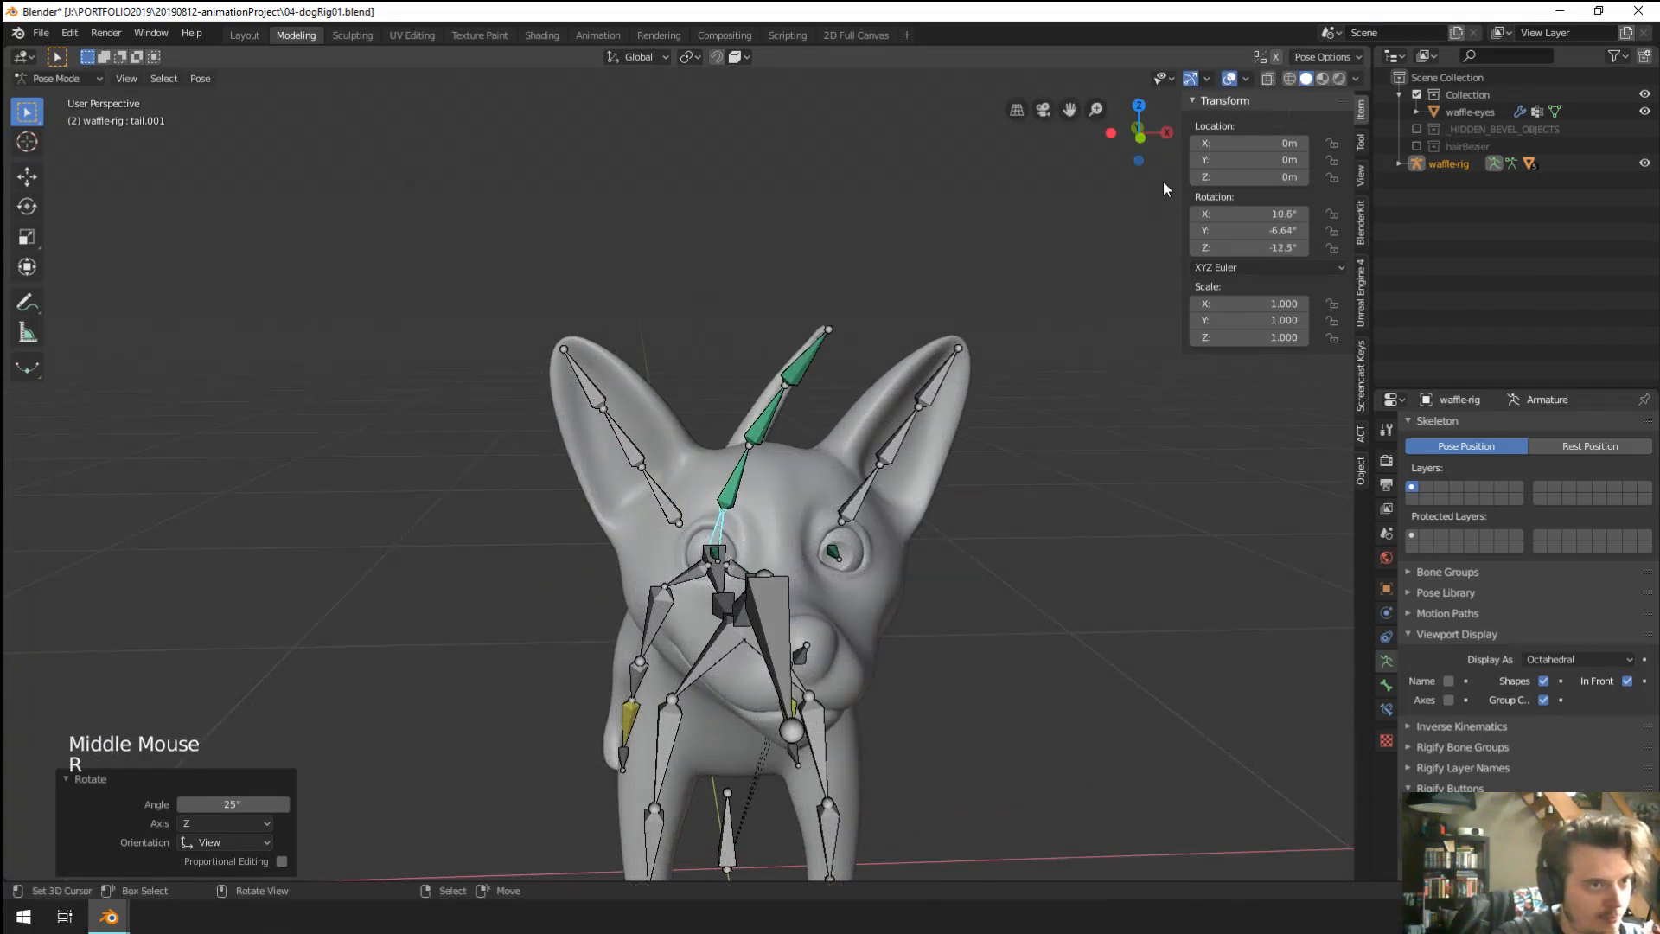
Hide the viewport overlays and try swinging tail.001 to the other side by about -25° in the front view.
scroll(1210, 147, down, 2)
click(1229, 78)
scroll(731, 485, up, 1)
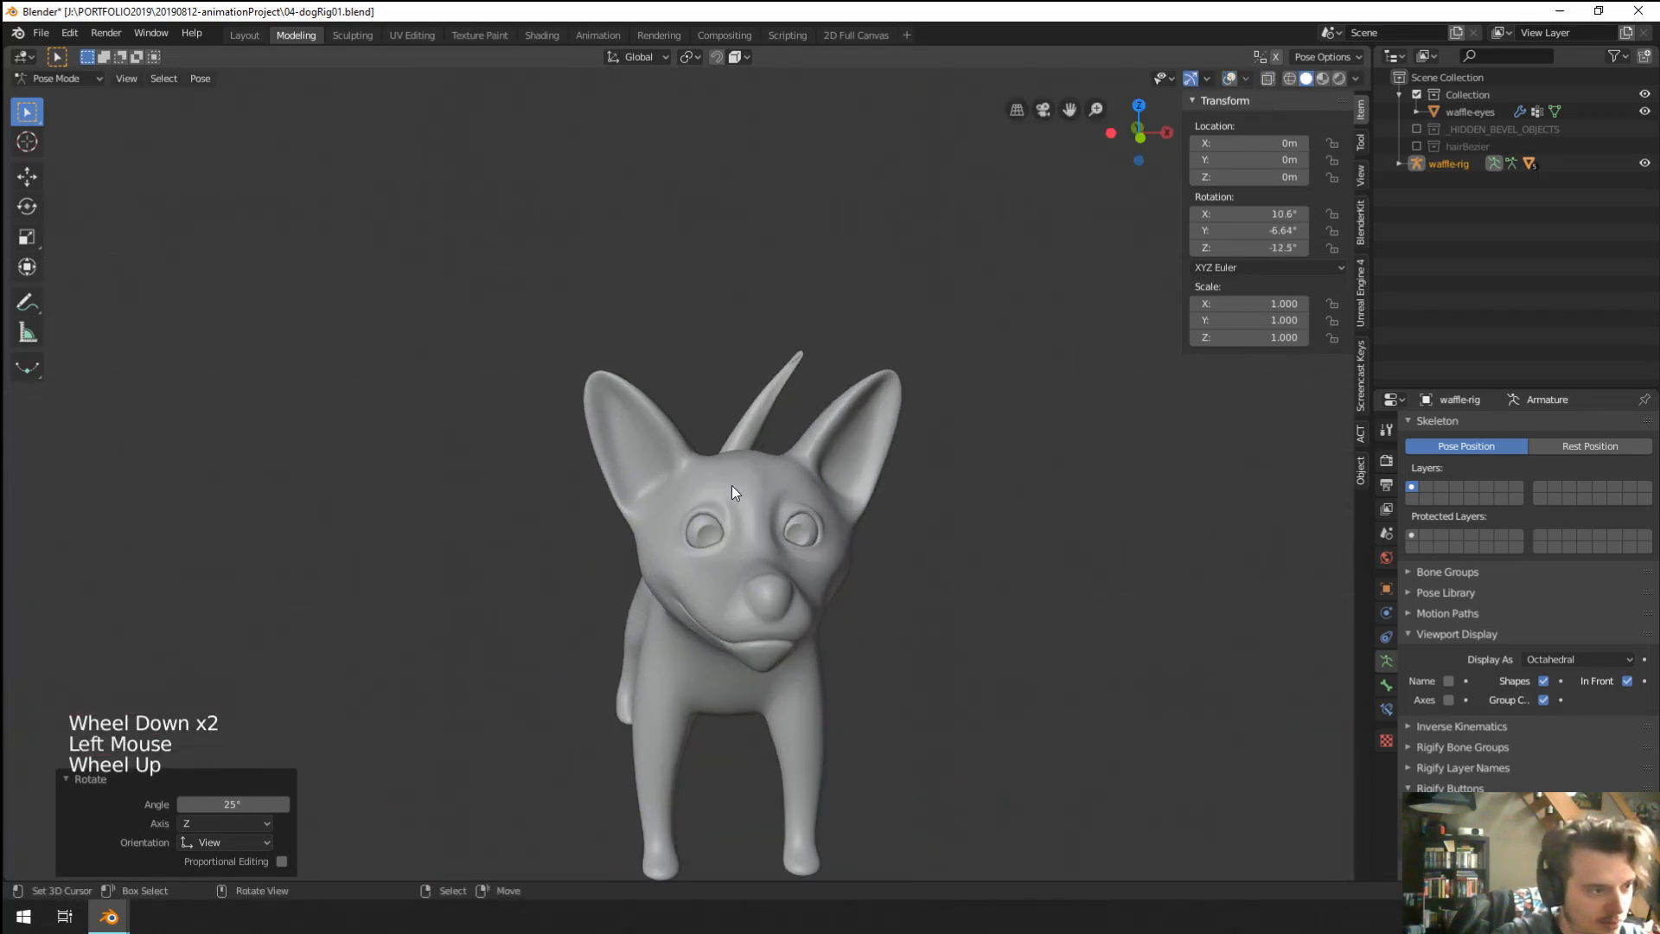
middle_drag(731, 485, 1003, 497)
key(r)
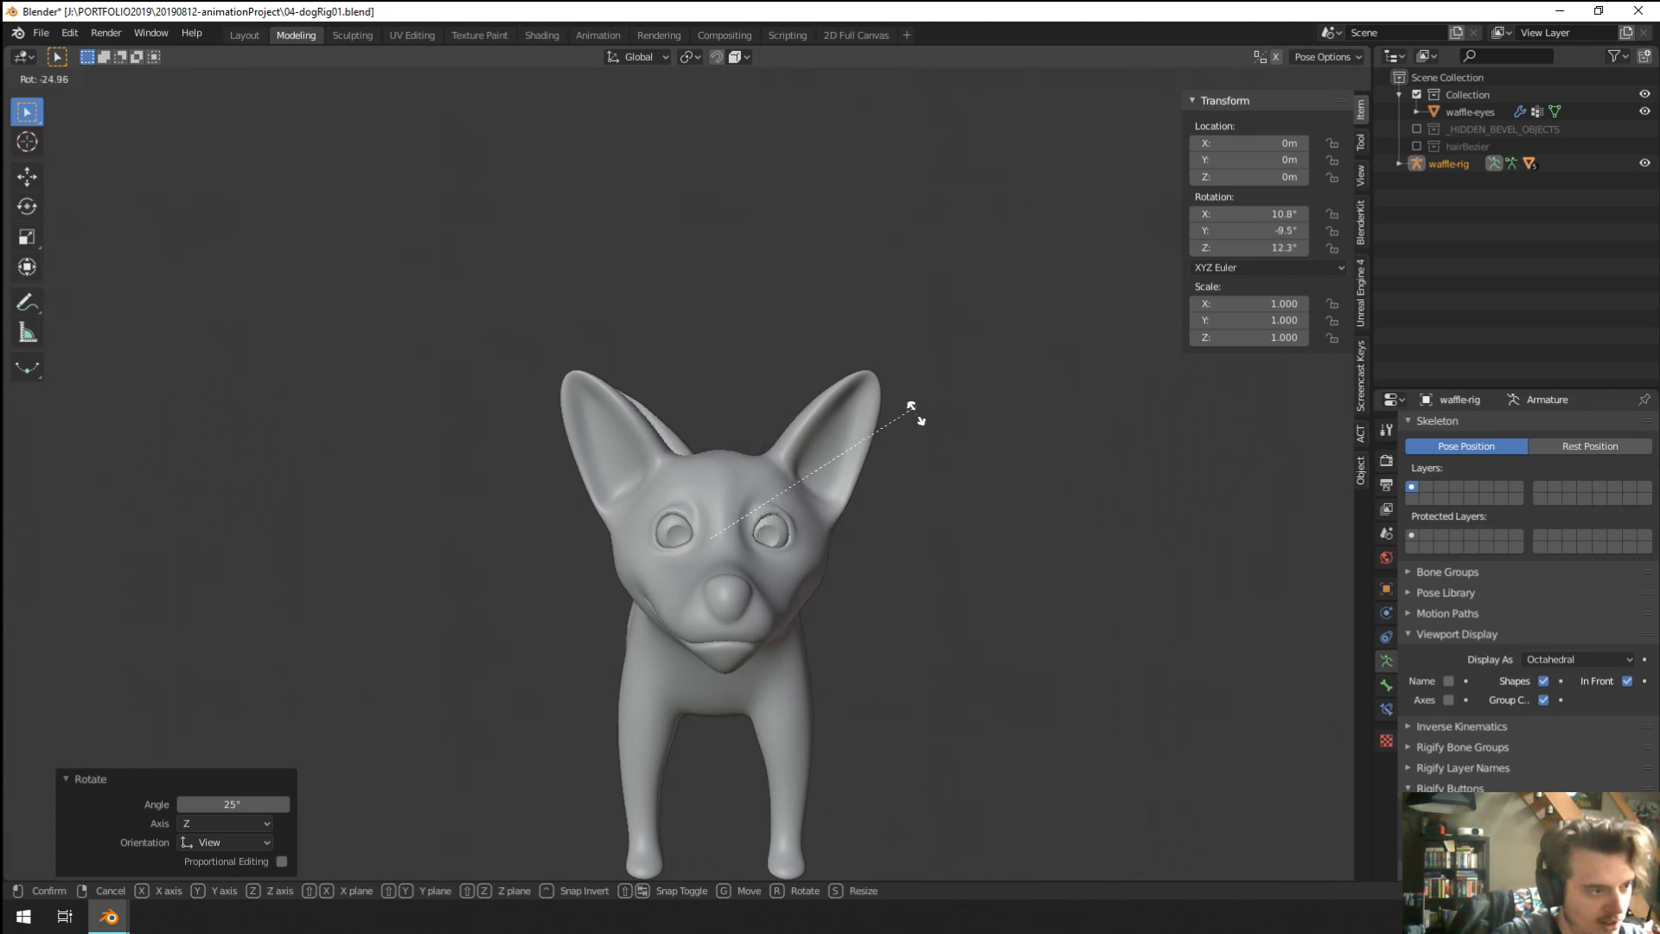
click(927, 422)
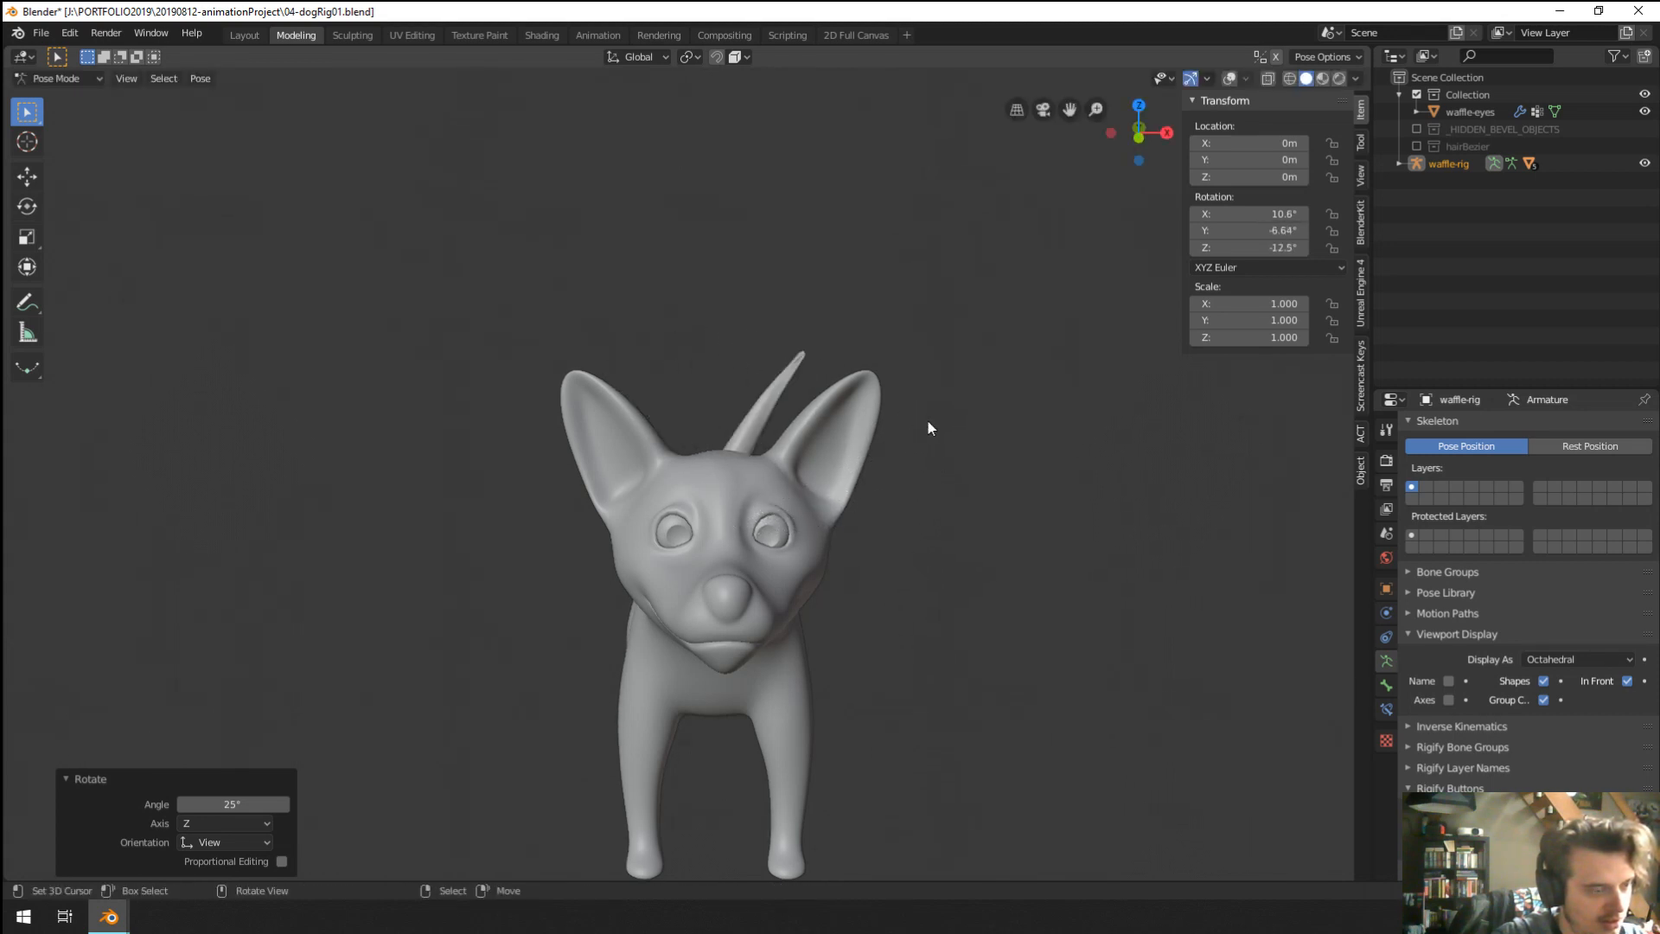
Try rotating the tail.001 bone around the global and then its local Y axis from an oblique side view.
middle_drag(927, 422, 859, 416)
key(r)
key(y)
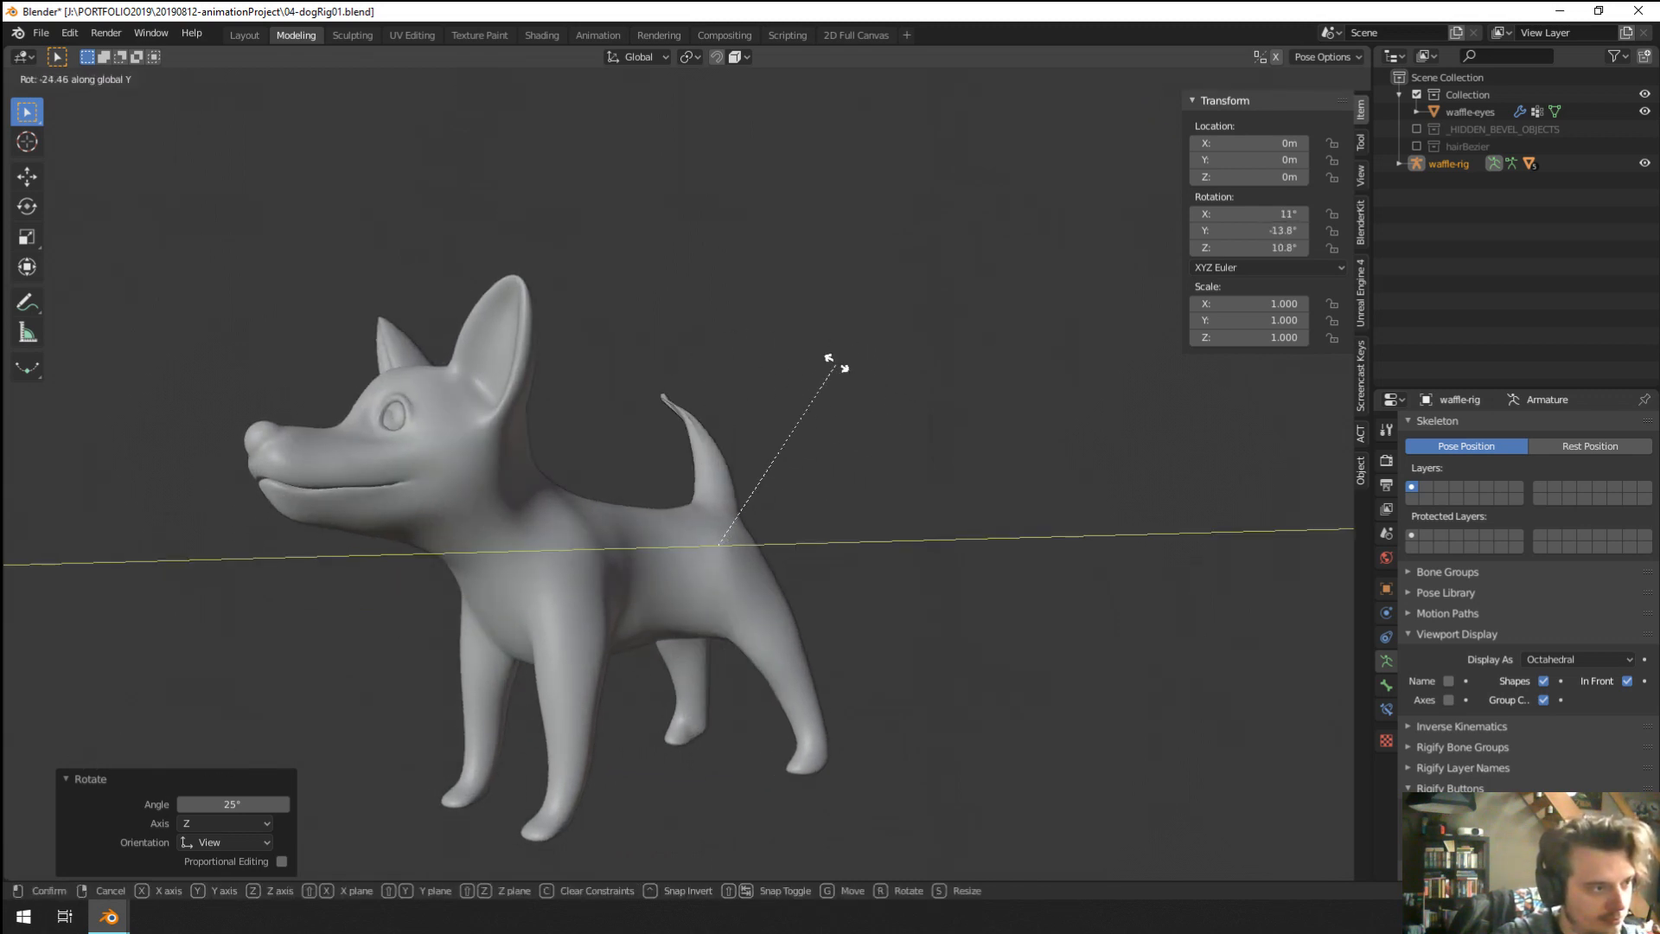
key(y)
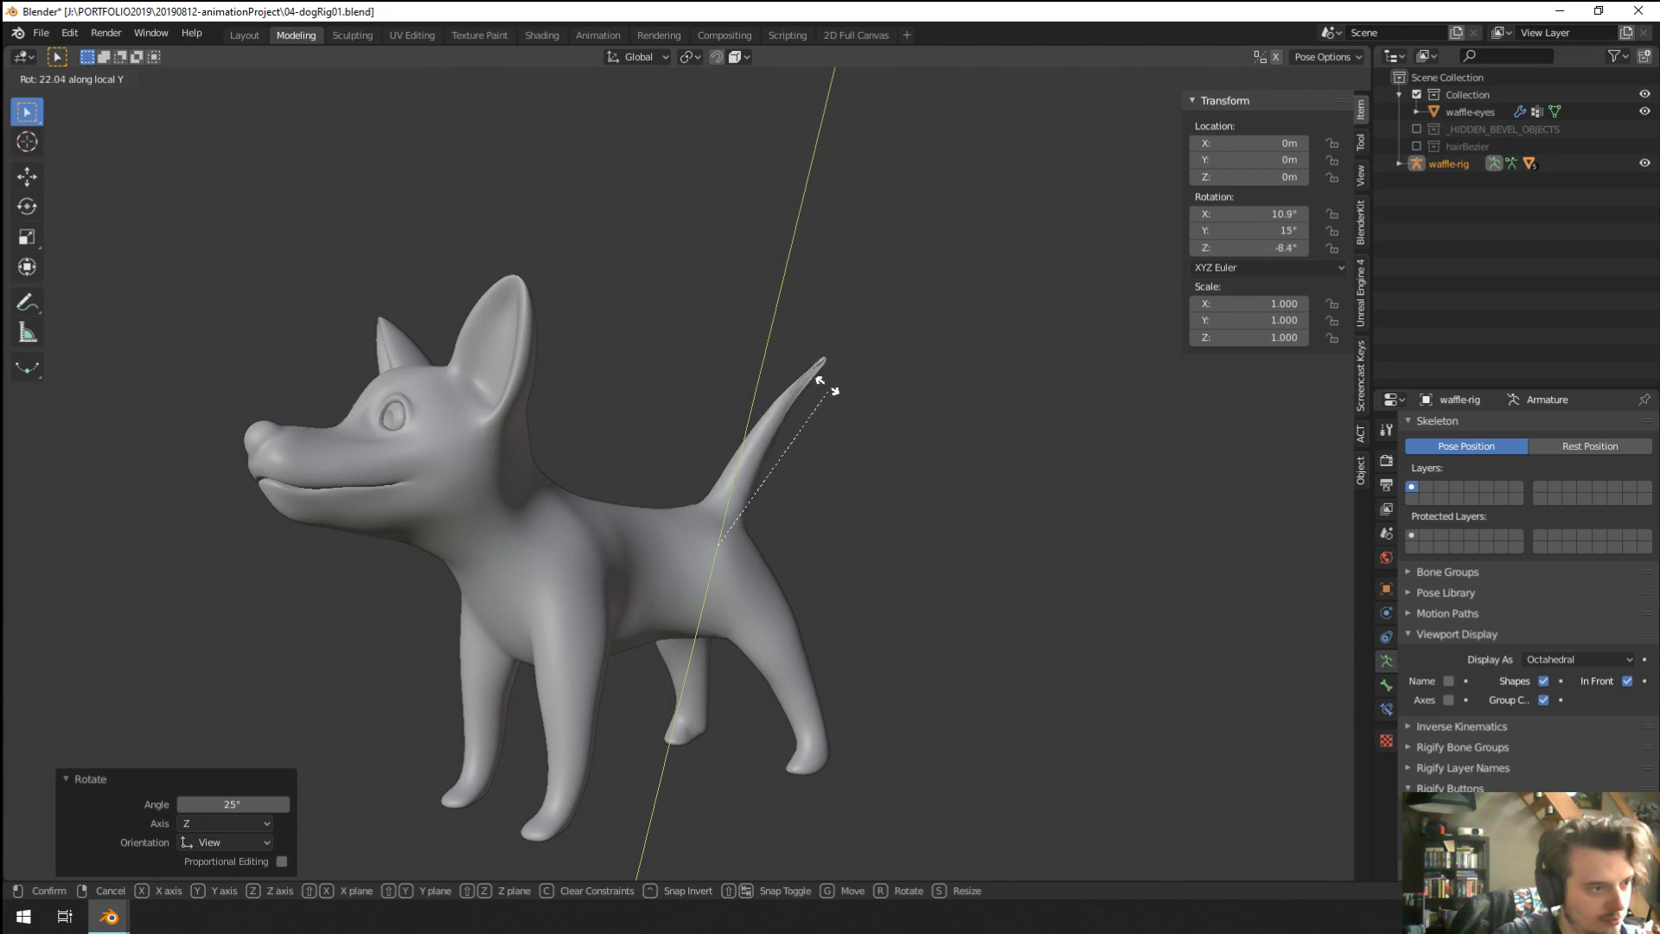
key(Escape)
Try rotating the tail.001 bone downward behind the body to test how the tail bends.
middle_drag(859, 414, 811, 397)
key(r)
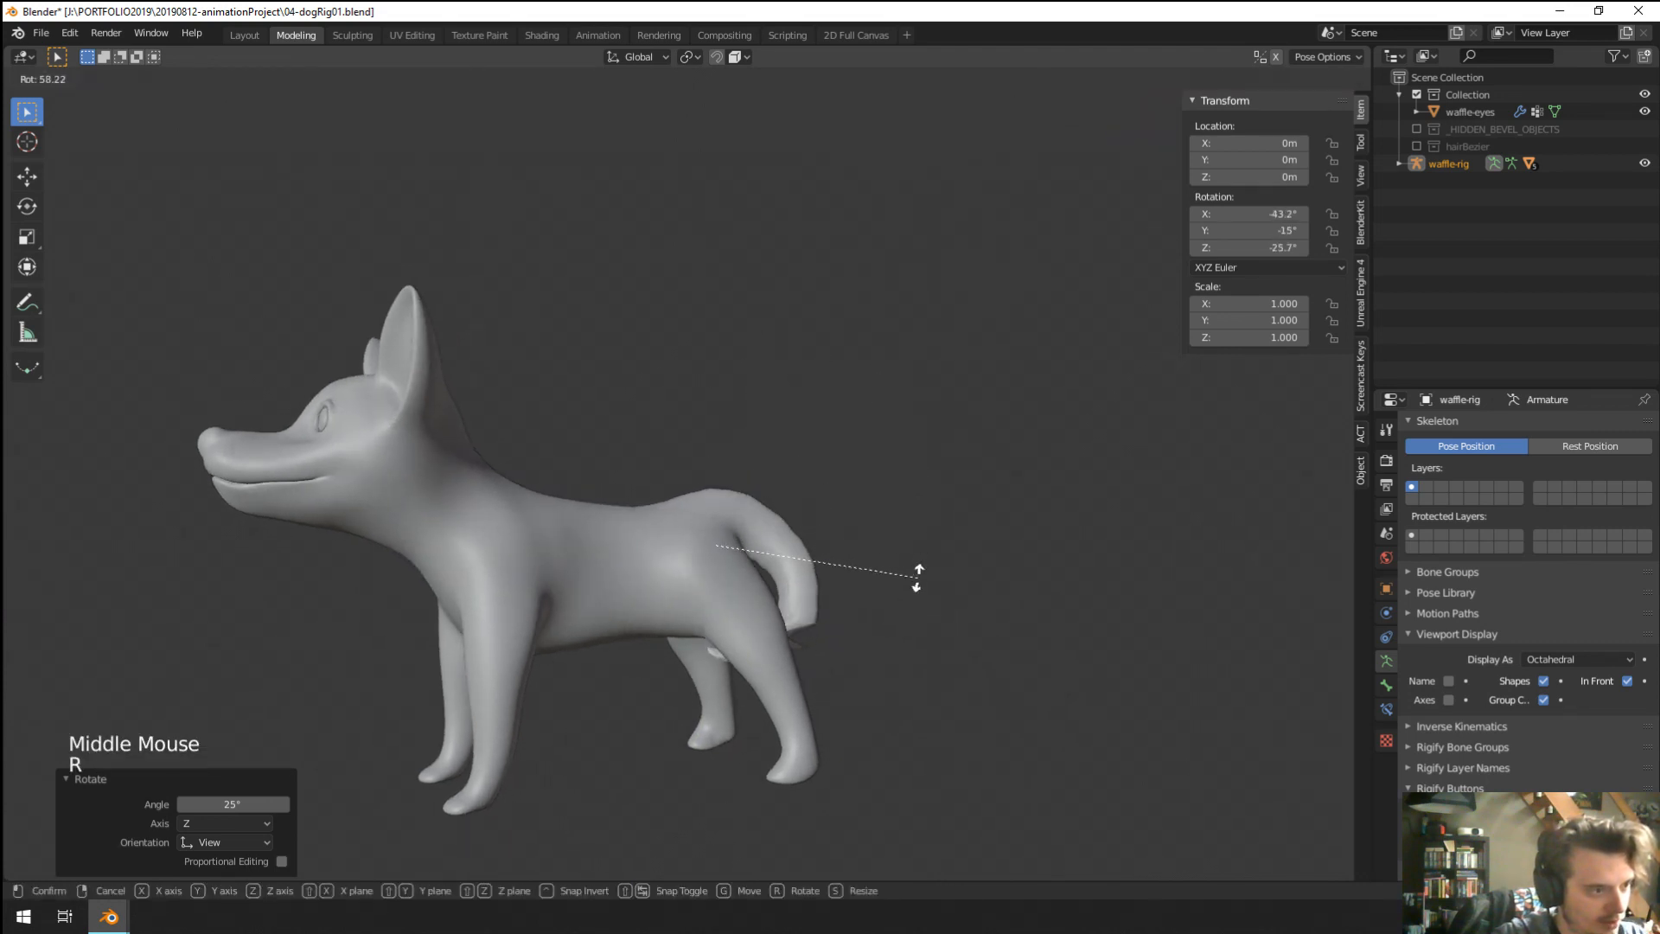
click(900, 537)
middle_drag(901, 537, 894, 475)
key(r)
key(Escape)
Clear the rotation of tail.001 and rotate the bone downward behind the hind legs in the right side view.
key(alt+r)
key(KP_1)
key(KP_3)
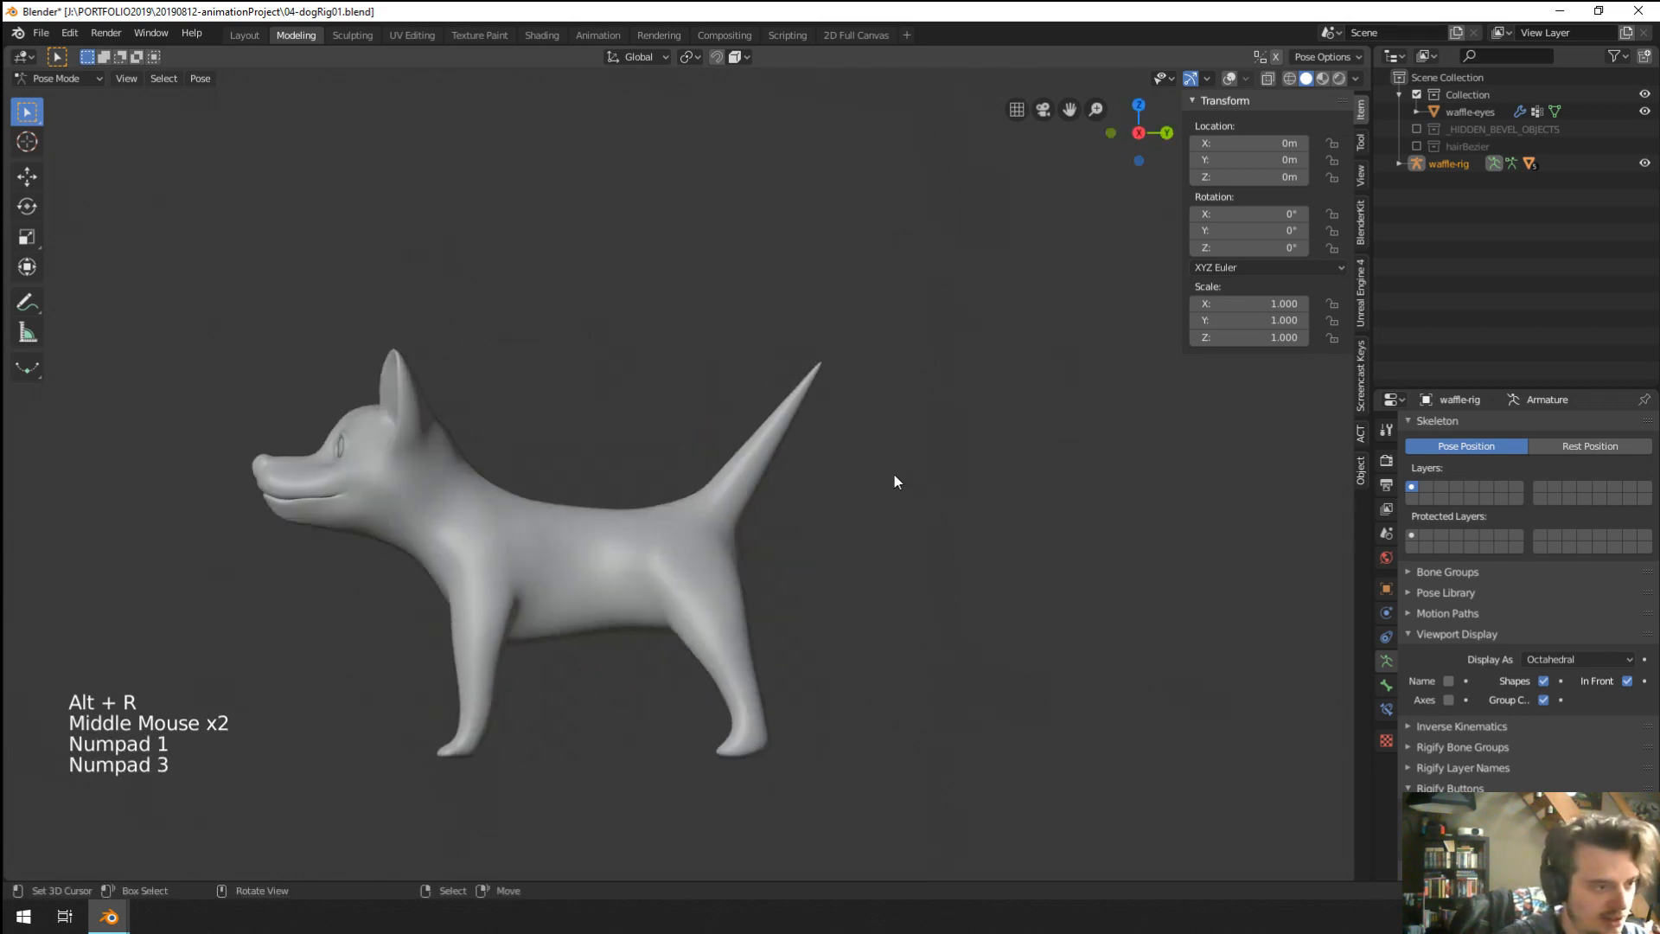
key(r)
click(865, 581)
Examine the mesh deformation of the bent tail and its tip between the hind legs.
mouse_move(858, 588)
middle_down()
mouse_move(656, 560)
mouse_move(595, 336)
mouse_move(698, 325)
mouse_move(689, 374)
middle_up()
scroll(639, 549, down, 1)
scroll(624, 537, up, 2)
scroll(661, 326, up, 5)
scroll(661, 327, down, 1)
key(z)
key(z)
middle_drag(828, 387, 916, 412)
right_click(918, 412)
Show the viewport overlays again and switch from the rig to the waffle-body mesh in Weight Paint mode.
key(Tab)
key(Tab)
key(ctrl+Tab)
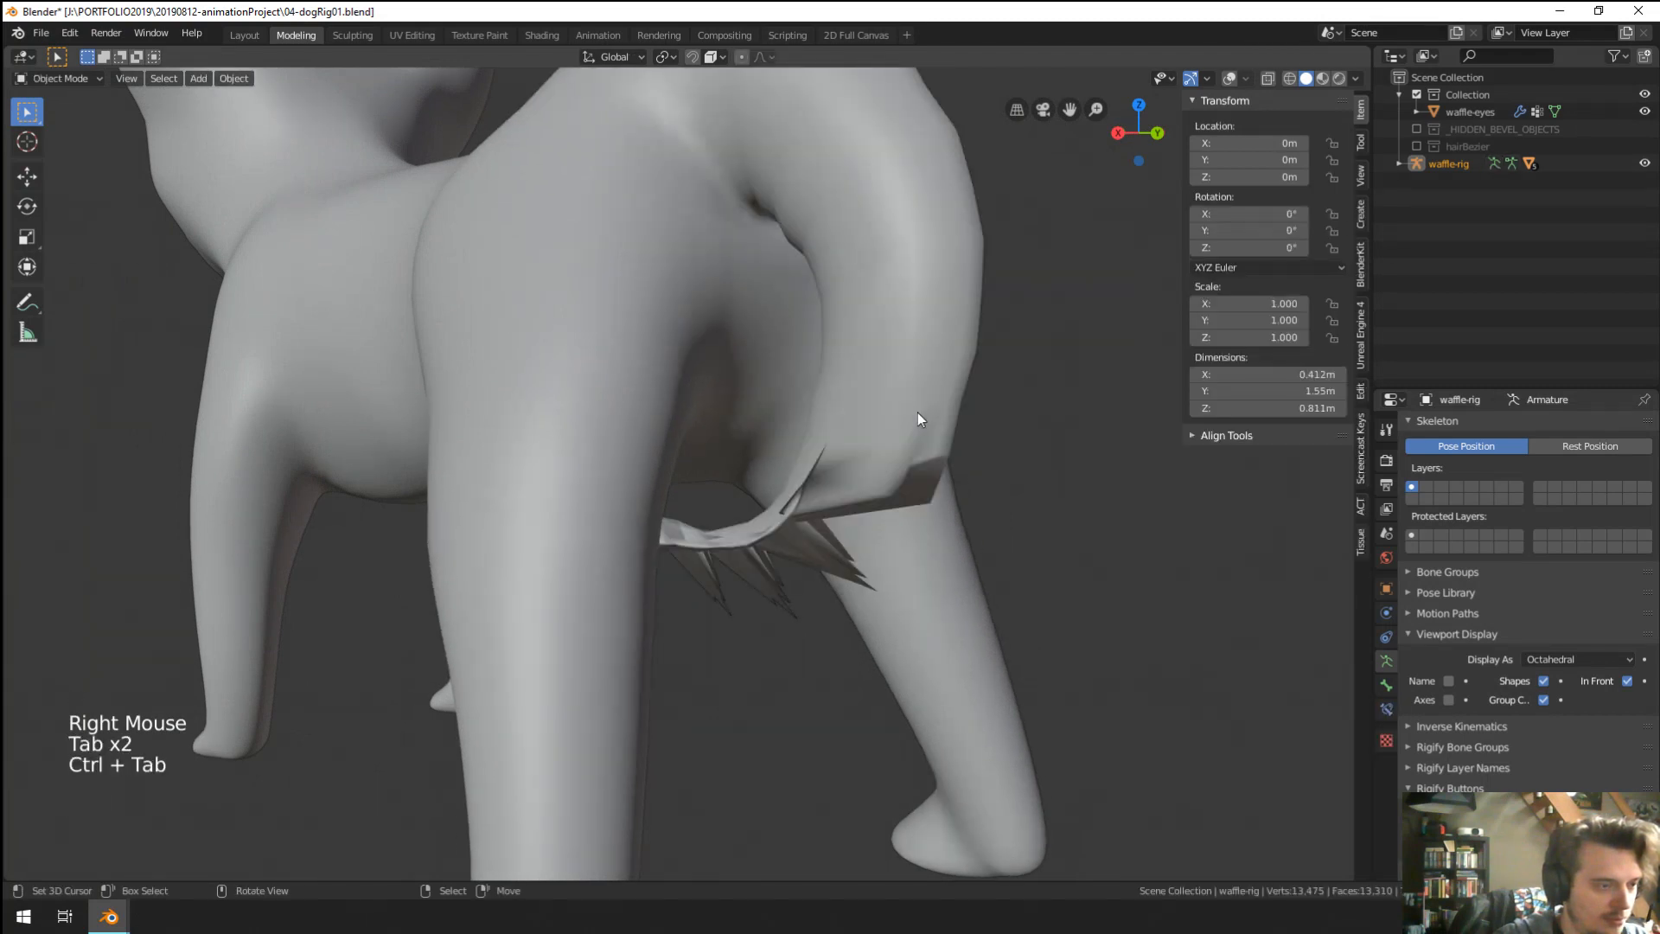
click(1228, 79)
right_click(935, 334)
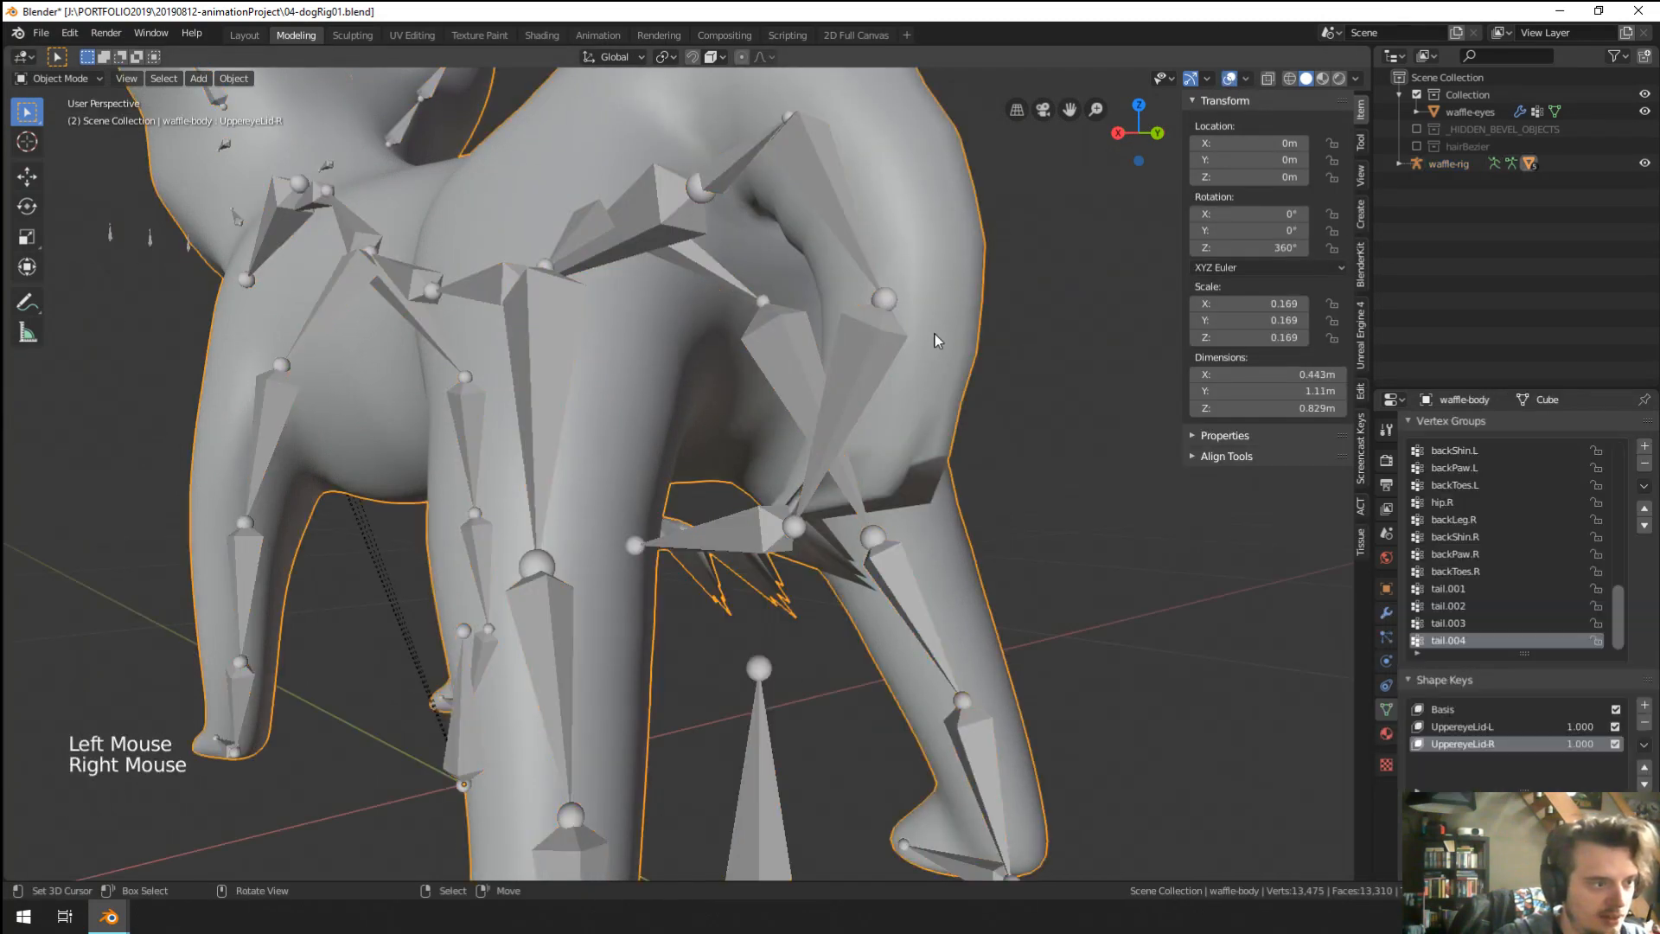
key(ctrl+Tab)
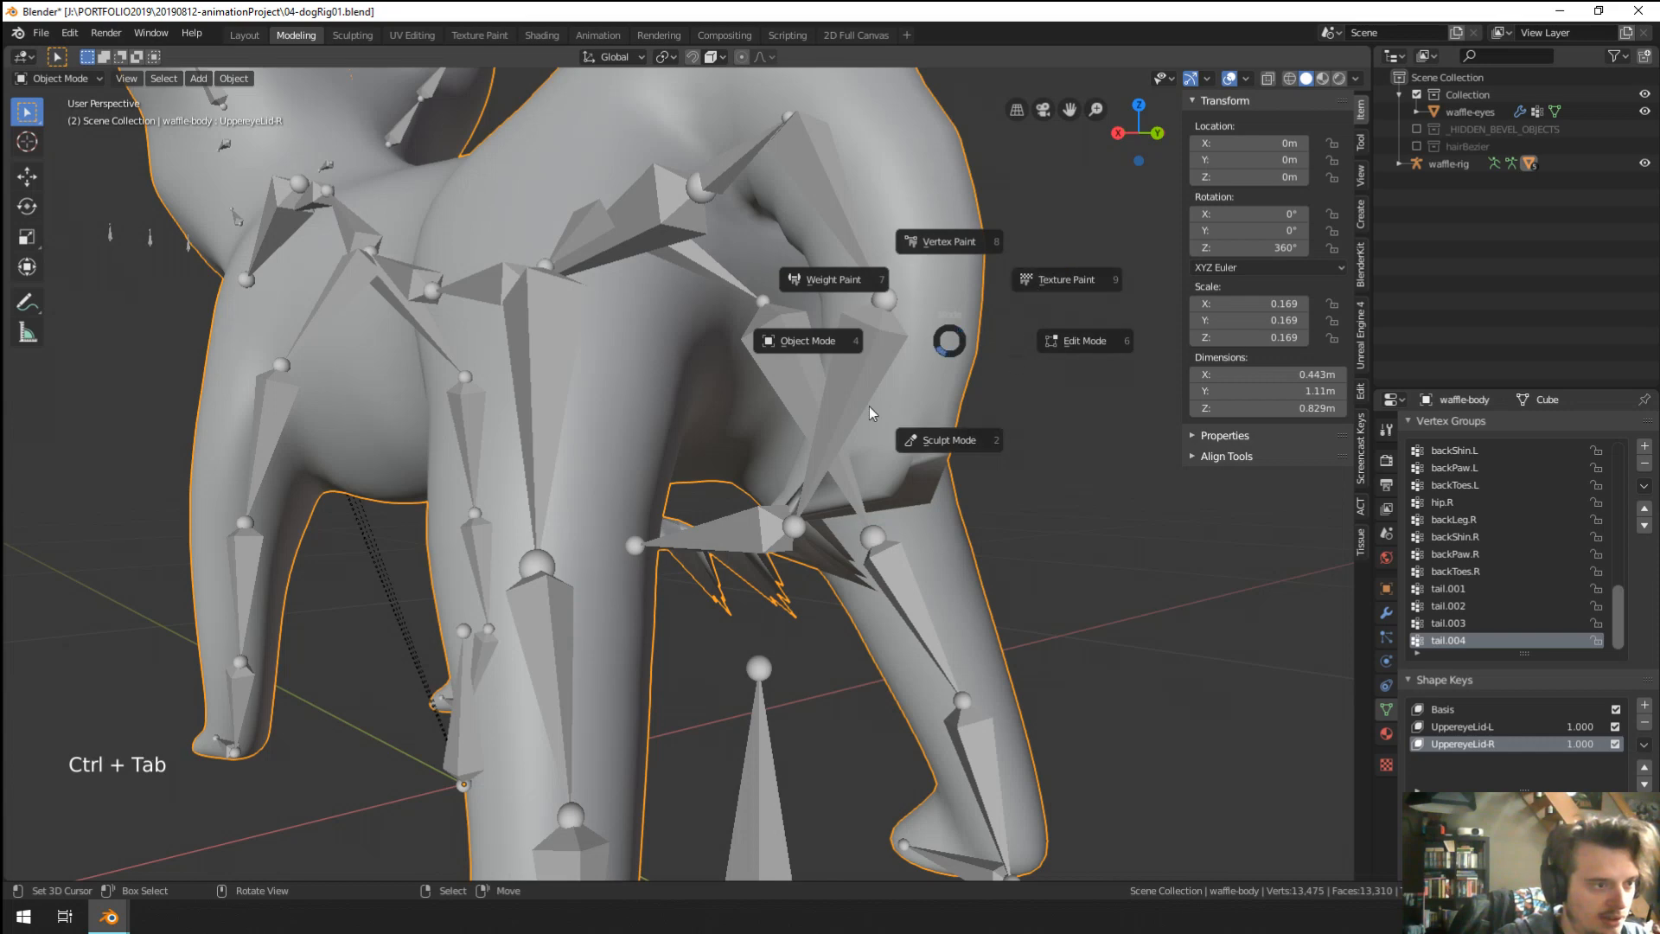
click(856, 287)
Sample the vertex groups affecting the spiky tail-tip vertices, checking the weights of hip.L, backShin.L, backPaw.L and tail.001.
mouse_move(860, 389)
middle_down()
mouse_move(863, 417)
mouse_move(848, 376)
mouse_move(775, 431)
mouse_move(716, 438)
mouse_move(1040, 399)
middle_up()
shift+right_click(749, 538)
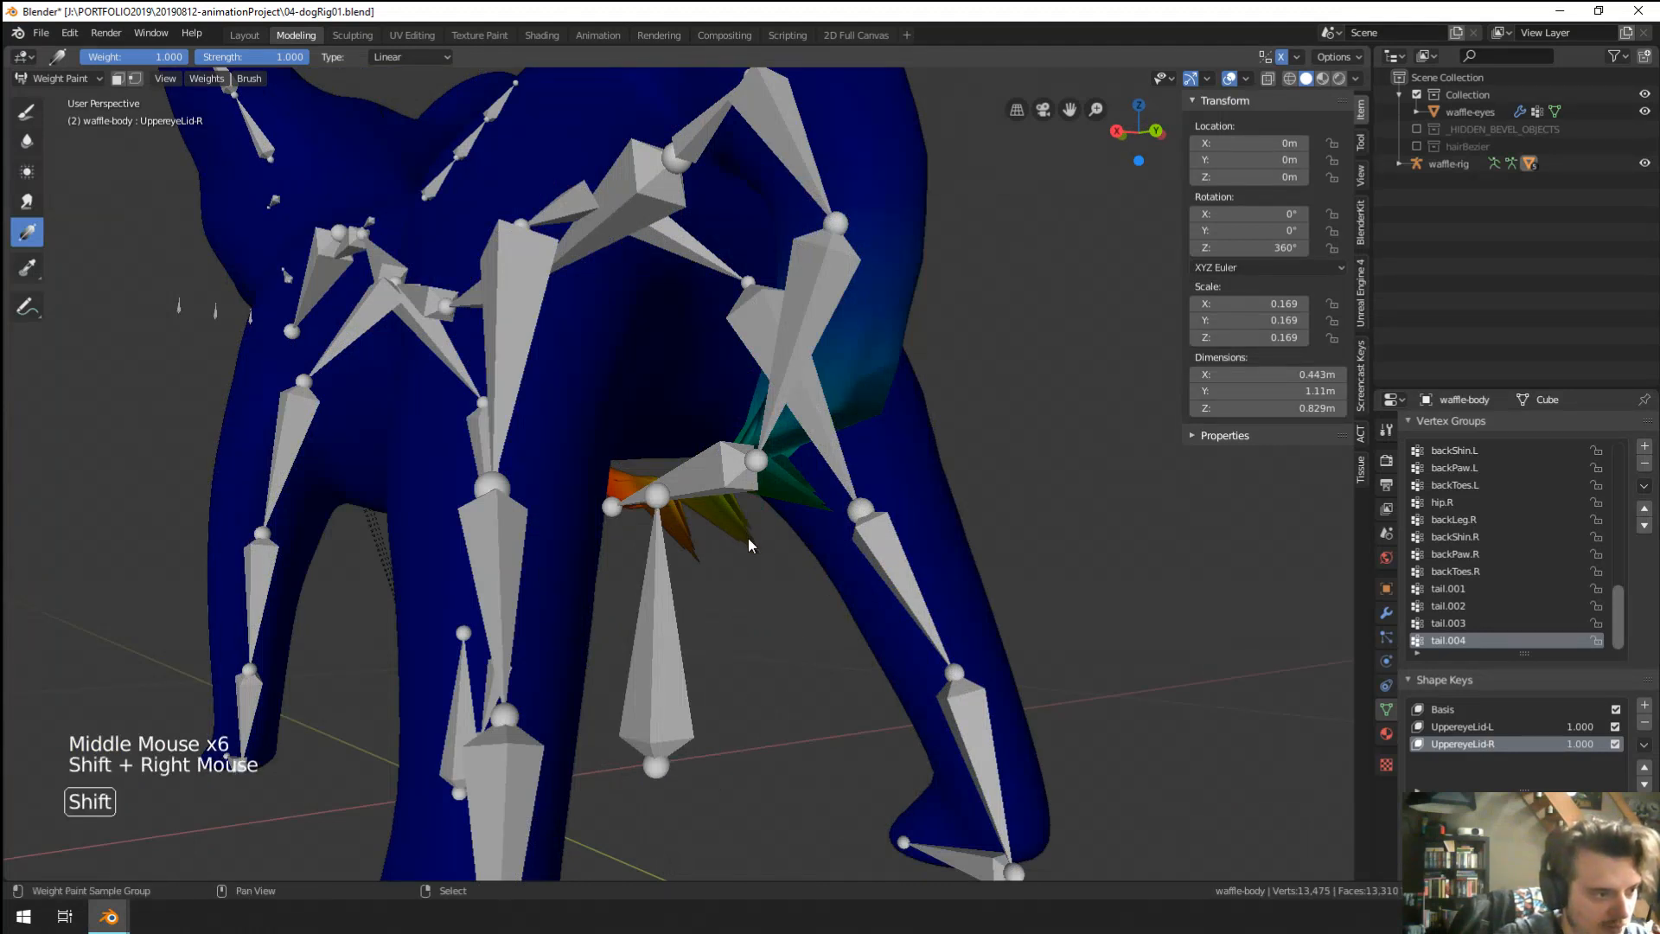
shift+click(749, 538)
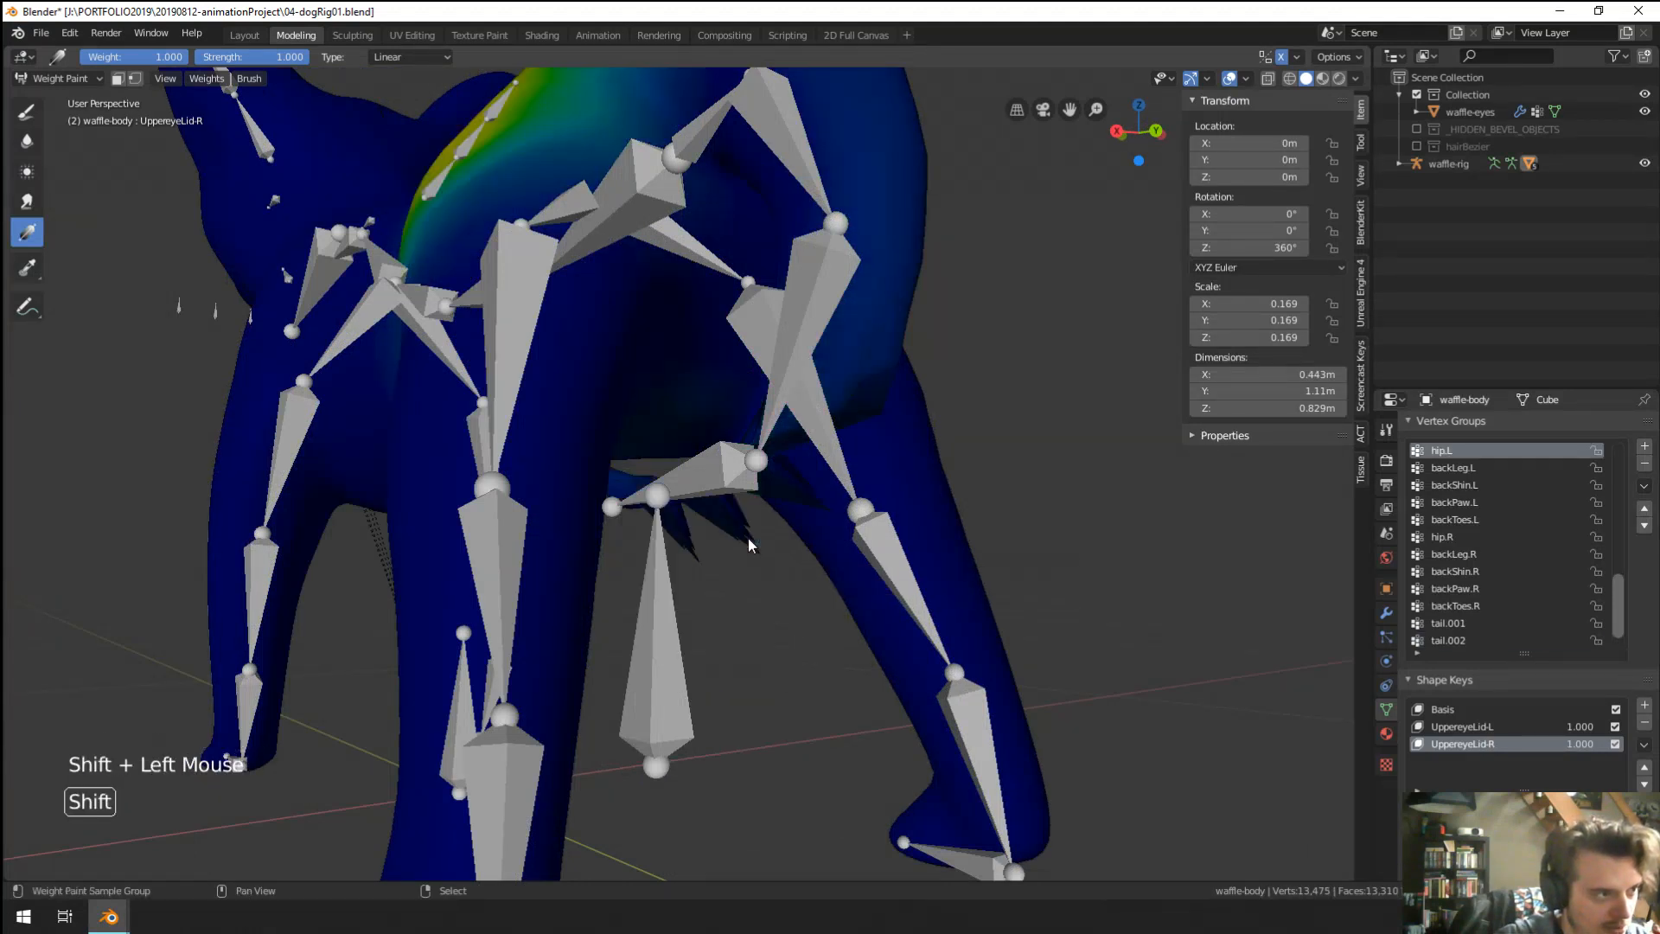
shift+click(749, 538)
shift+click(756, 559)
shift+click(748, 540)
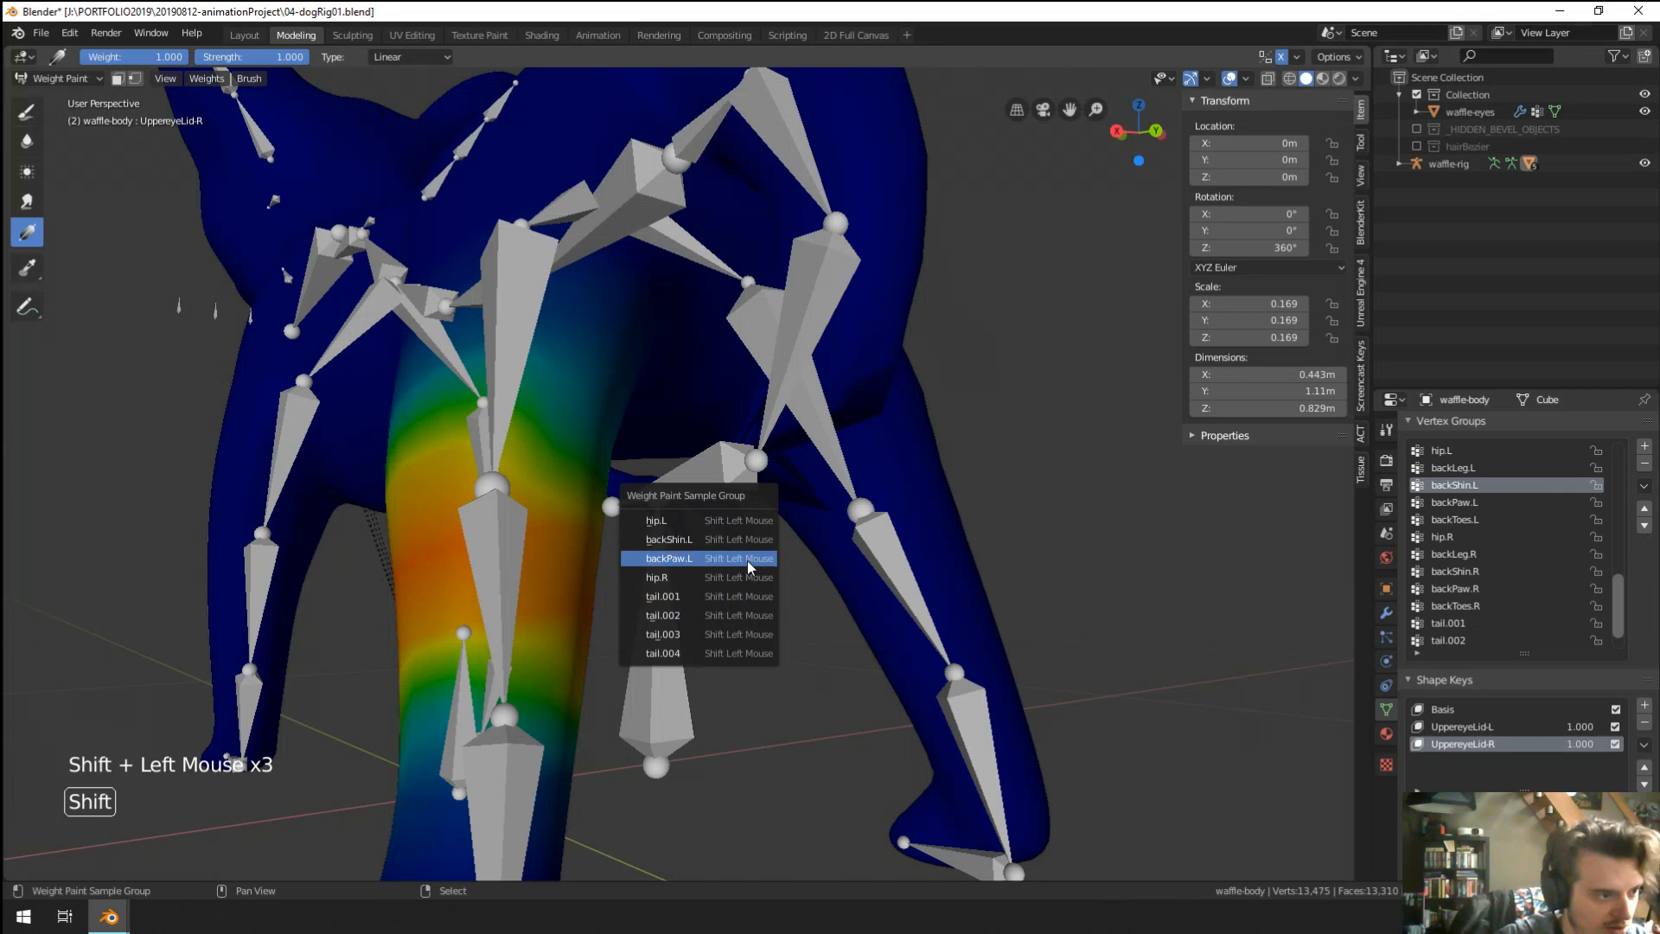
shift+click(749, 562)
shift+click(733, 526)
shift+click(733, 563)
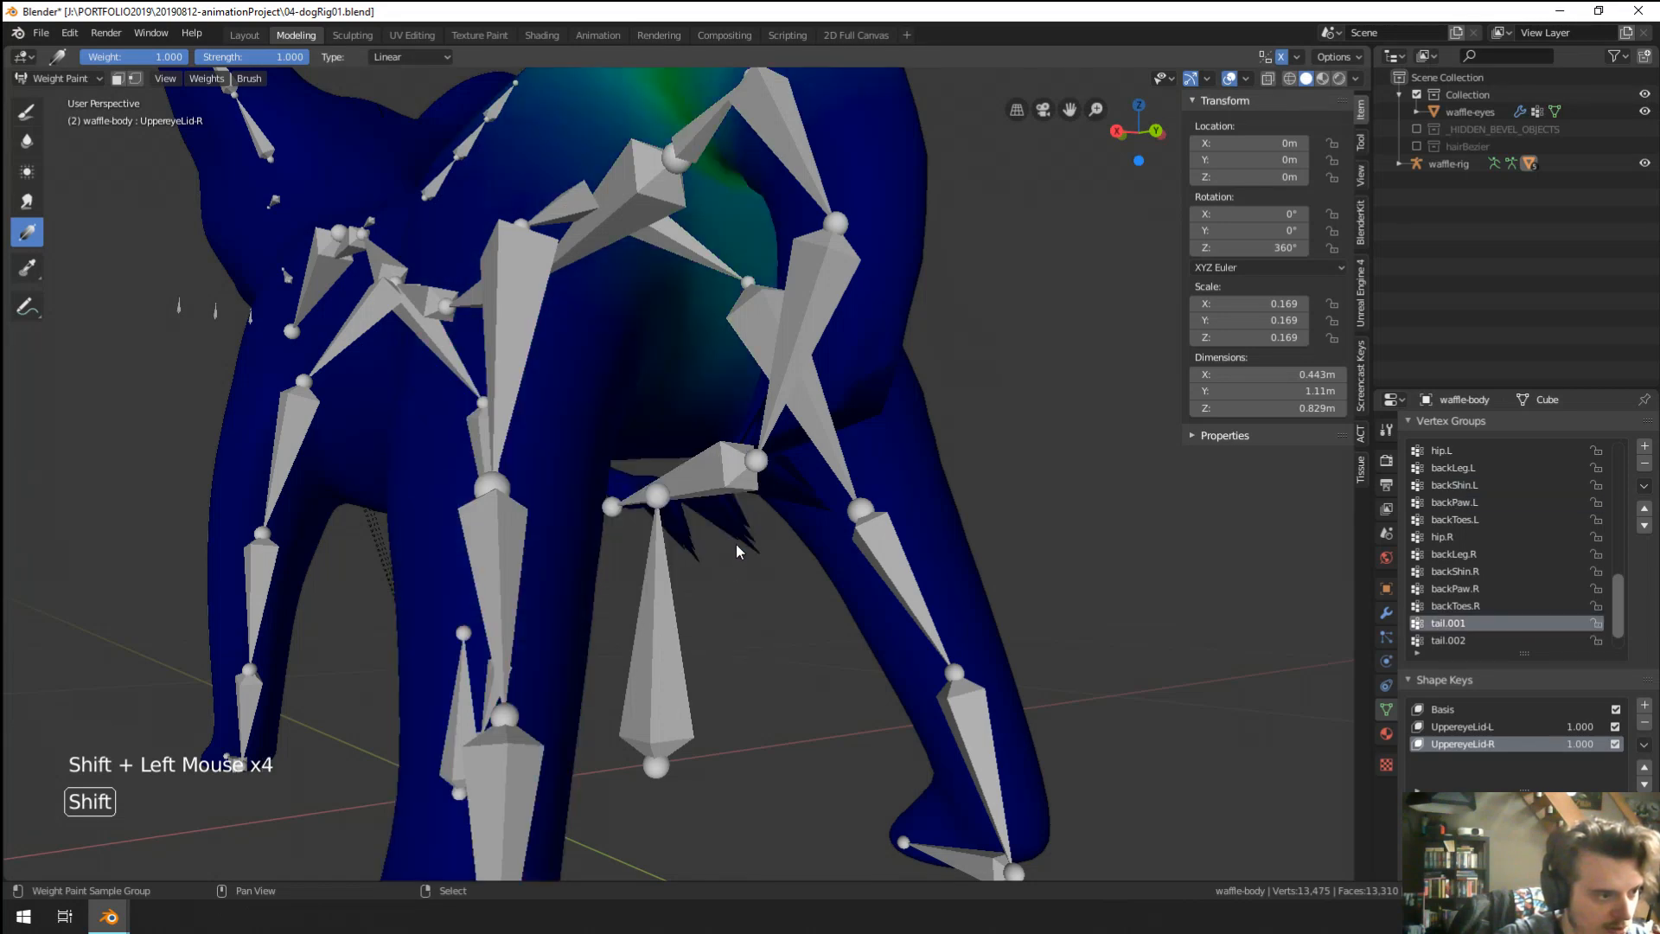
Sample the tail.004 group at the tail tip and check its weights from another angle.
mouse_move(735, 527)
middle_down()
mouse_move(771, 525)
mouse_move(538, 508)
mouse_move(467, 559)
middle_up()
shift+click(550, 600)
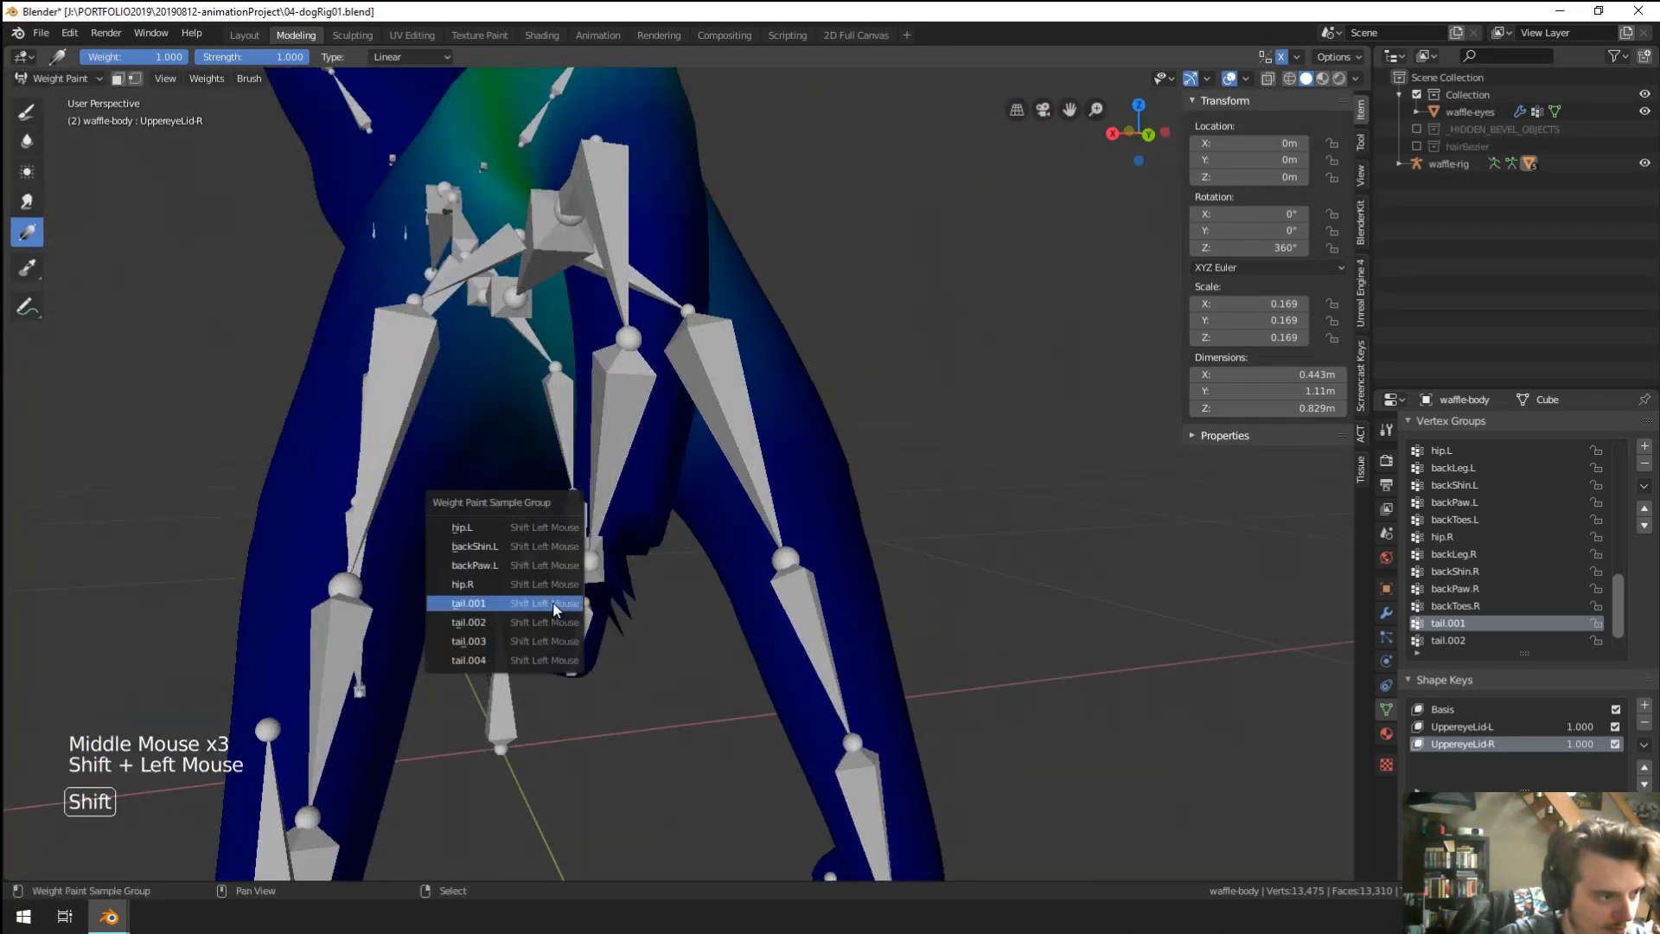
click(553, 660)
middle_drag(553, 660, 641, 598)
scroll(641, 599, down, 2)
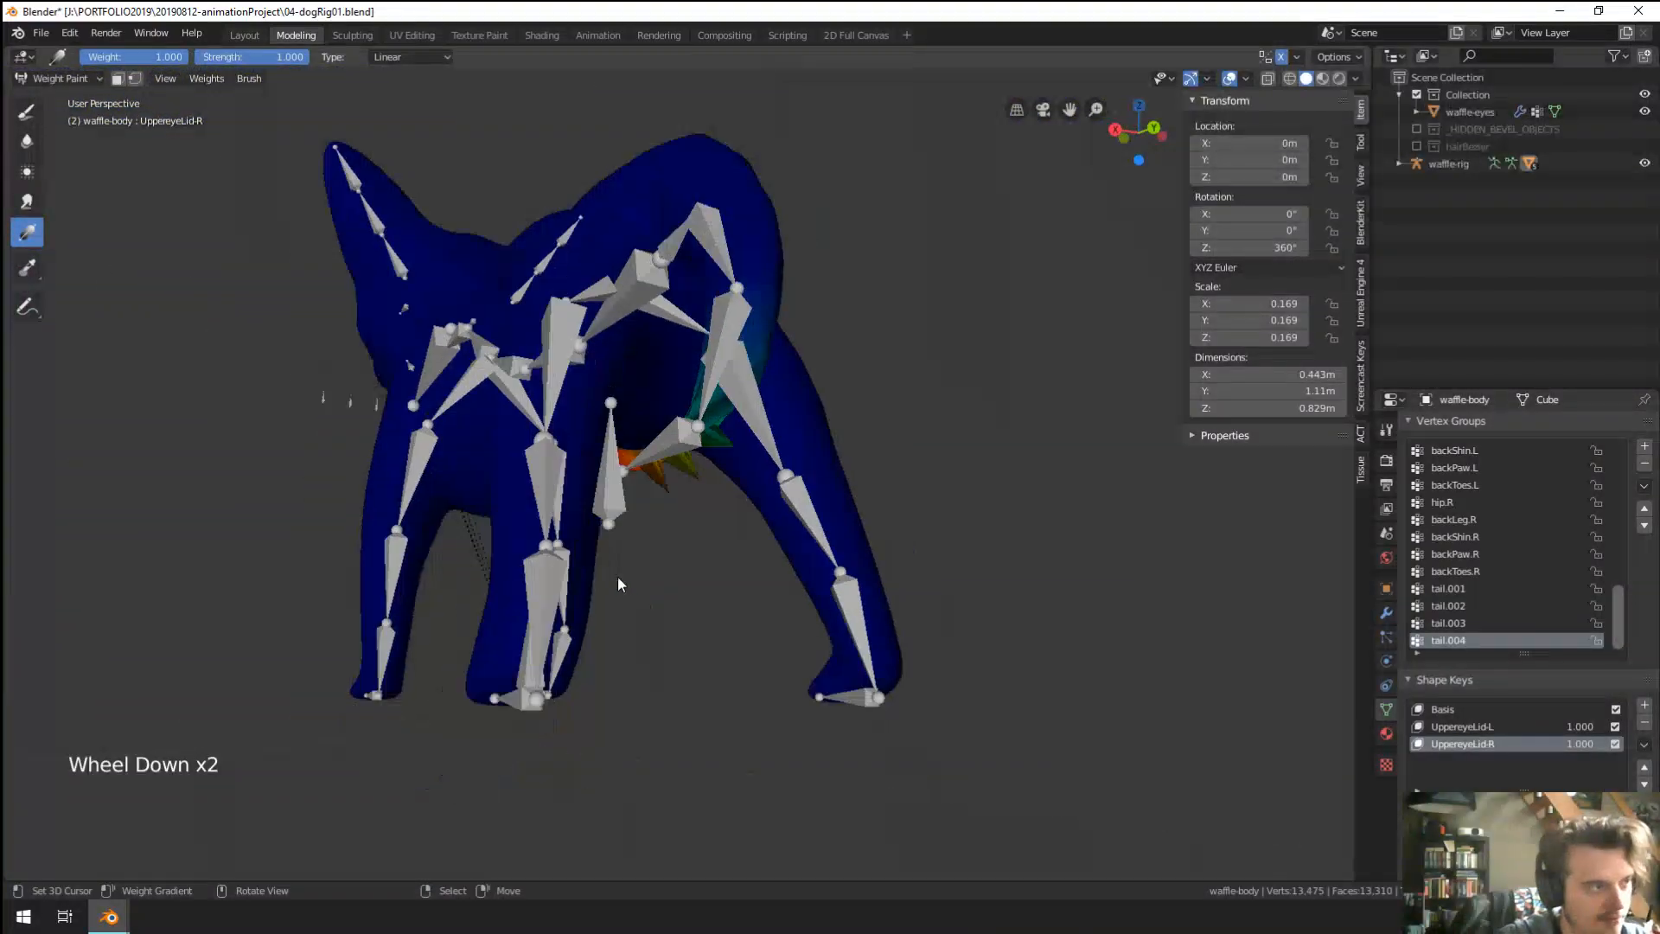
Return waffle-body to Object Mode and flip in and out of Edit Mode to compare the tail's posed and edited shapes.
click(57, 77)
click(69, 99)
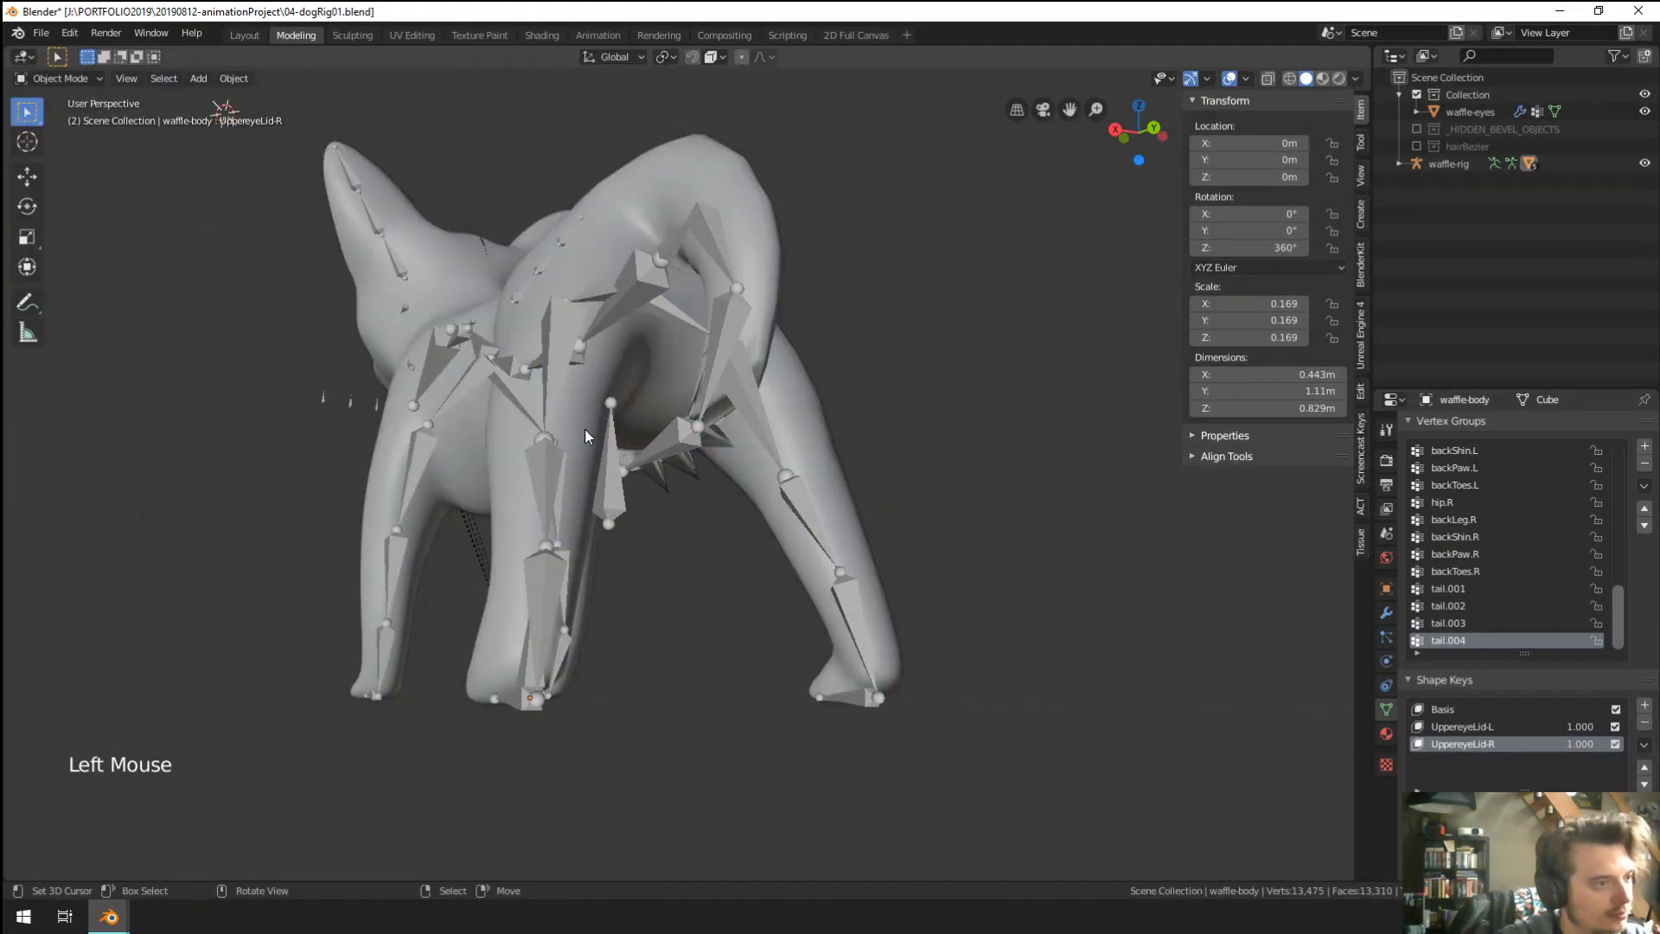
key(Tab)
key(Tab)
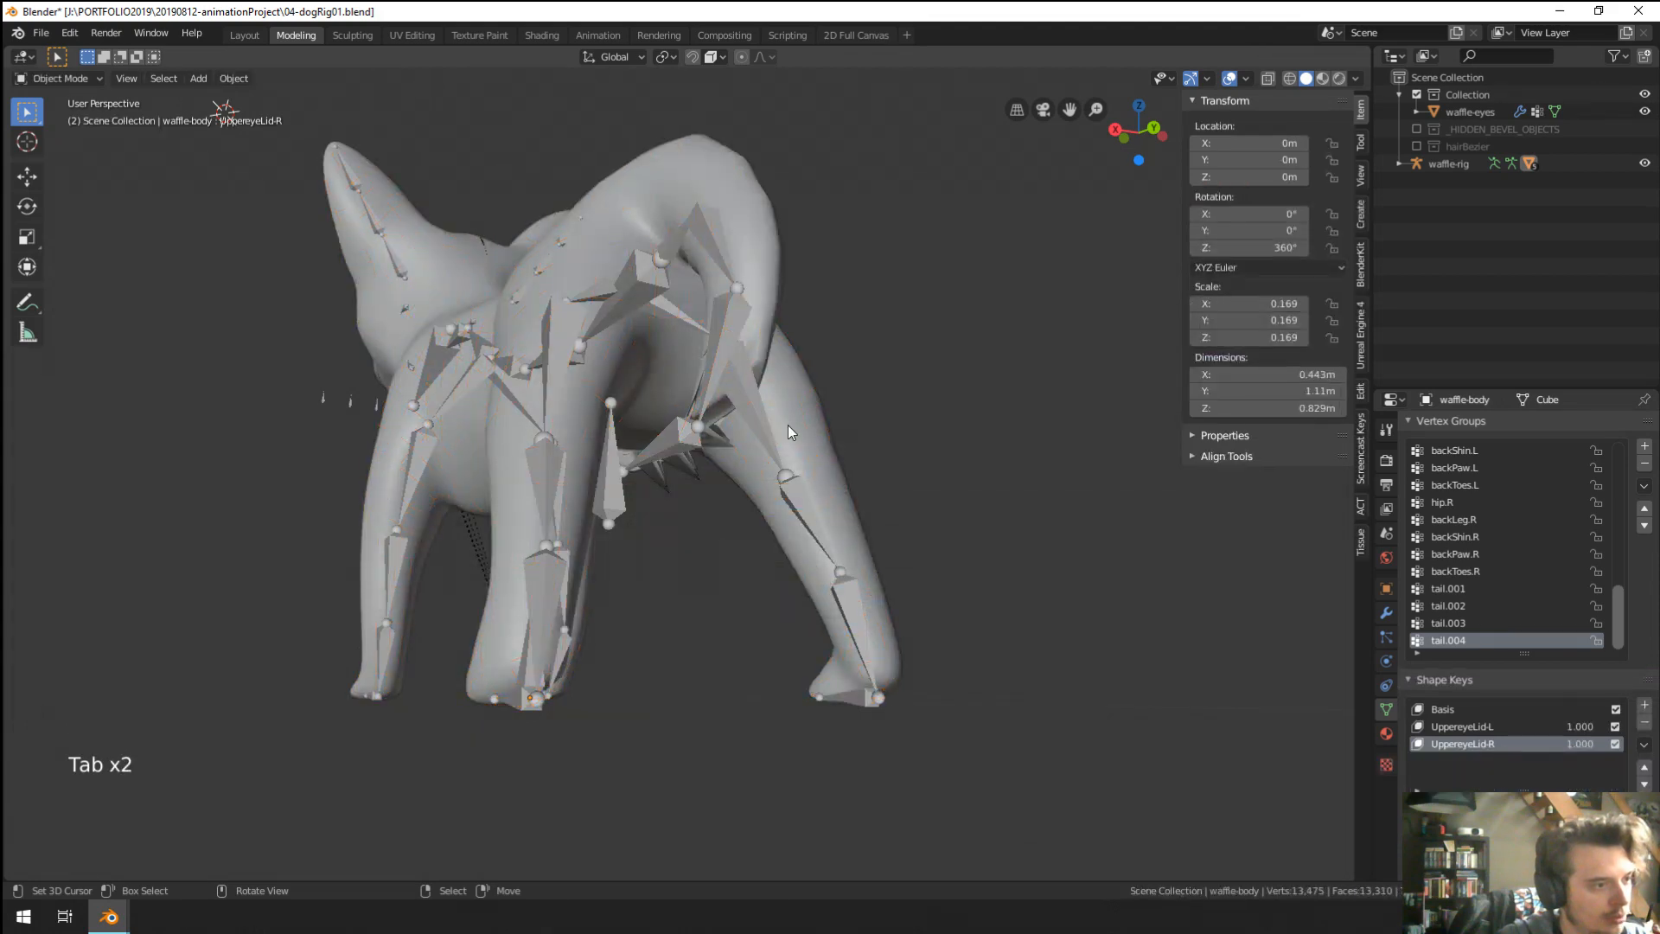
middle_drag(787, 424, 725, 434)
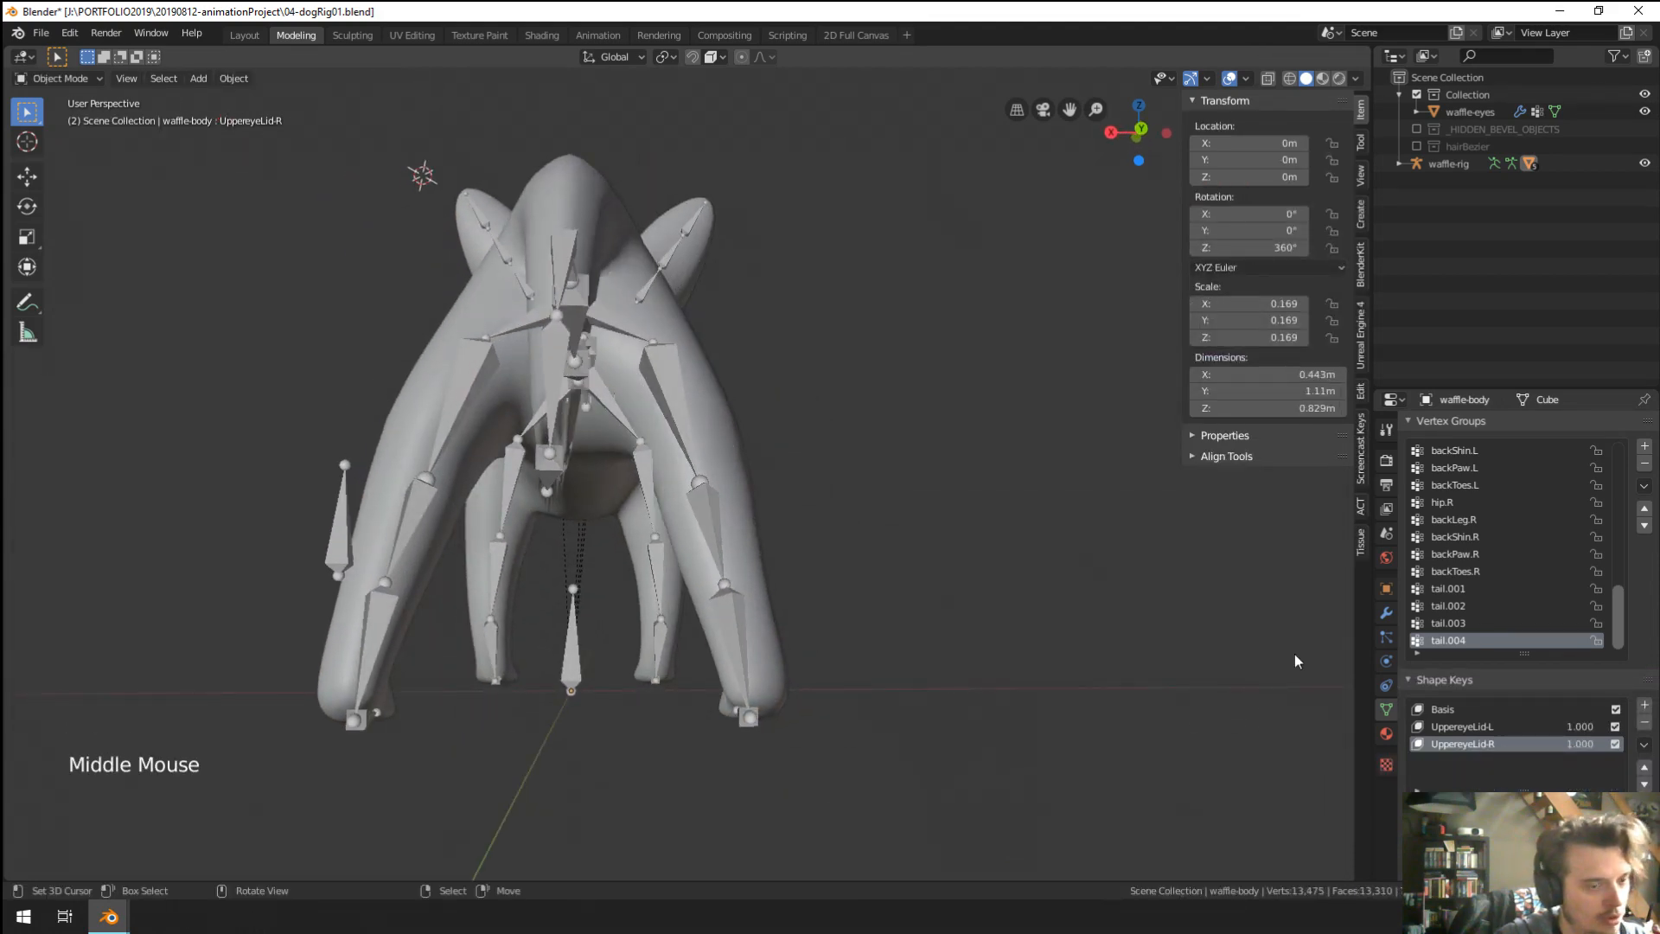
key(Tab)
key(Tab)
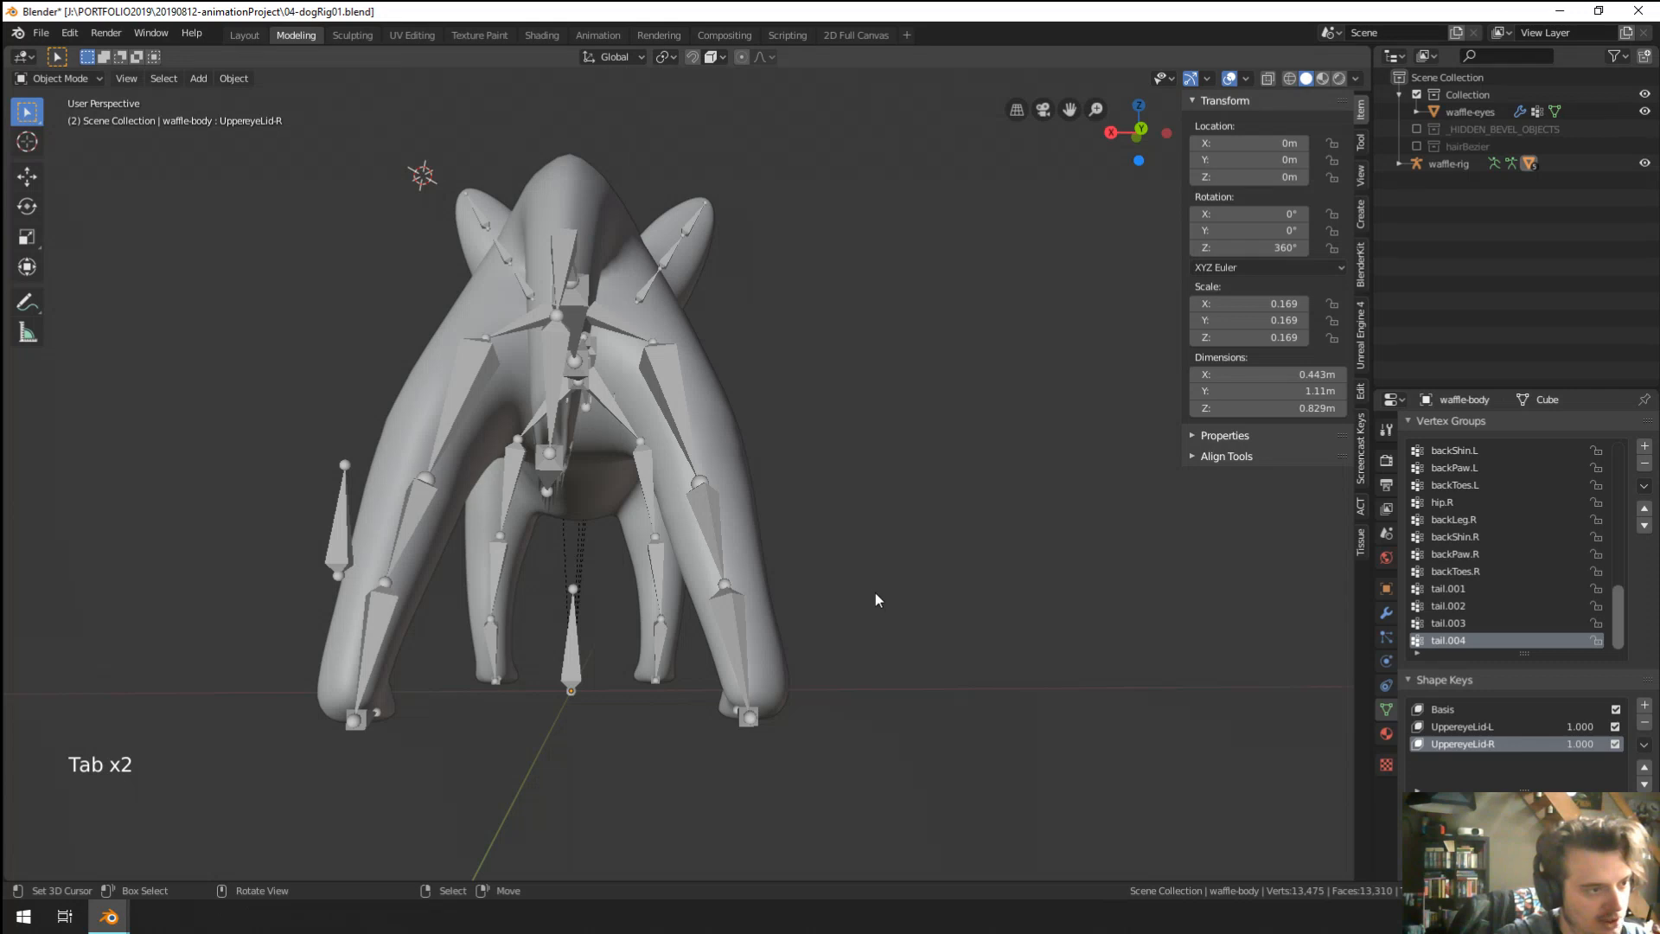
key(Tab)
key(Tab)
key(Tab)
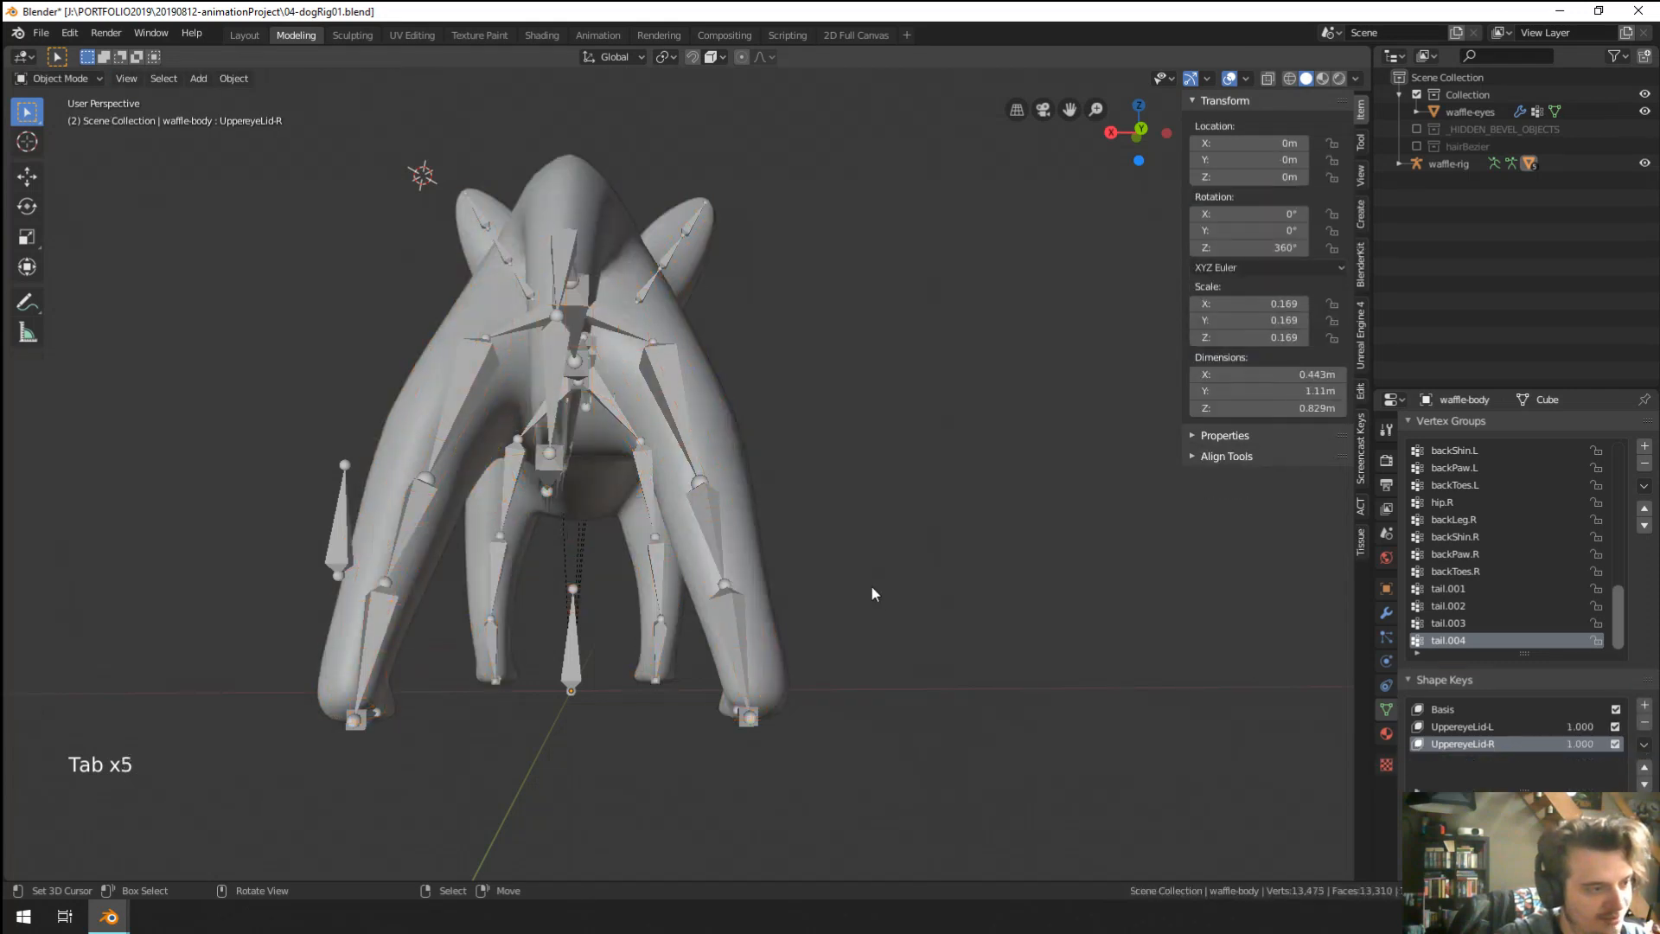
Make Basis the active shape key of waffle-body and open the mesh in Edit Mode.
double_click(1436, 714)
key(Tab)
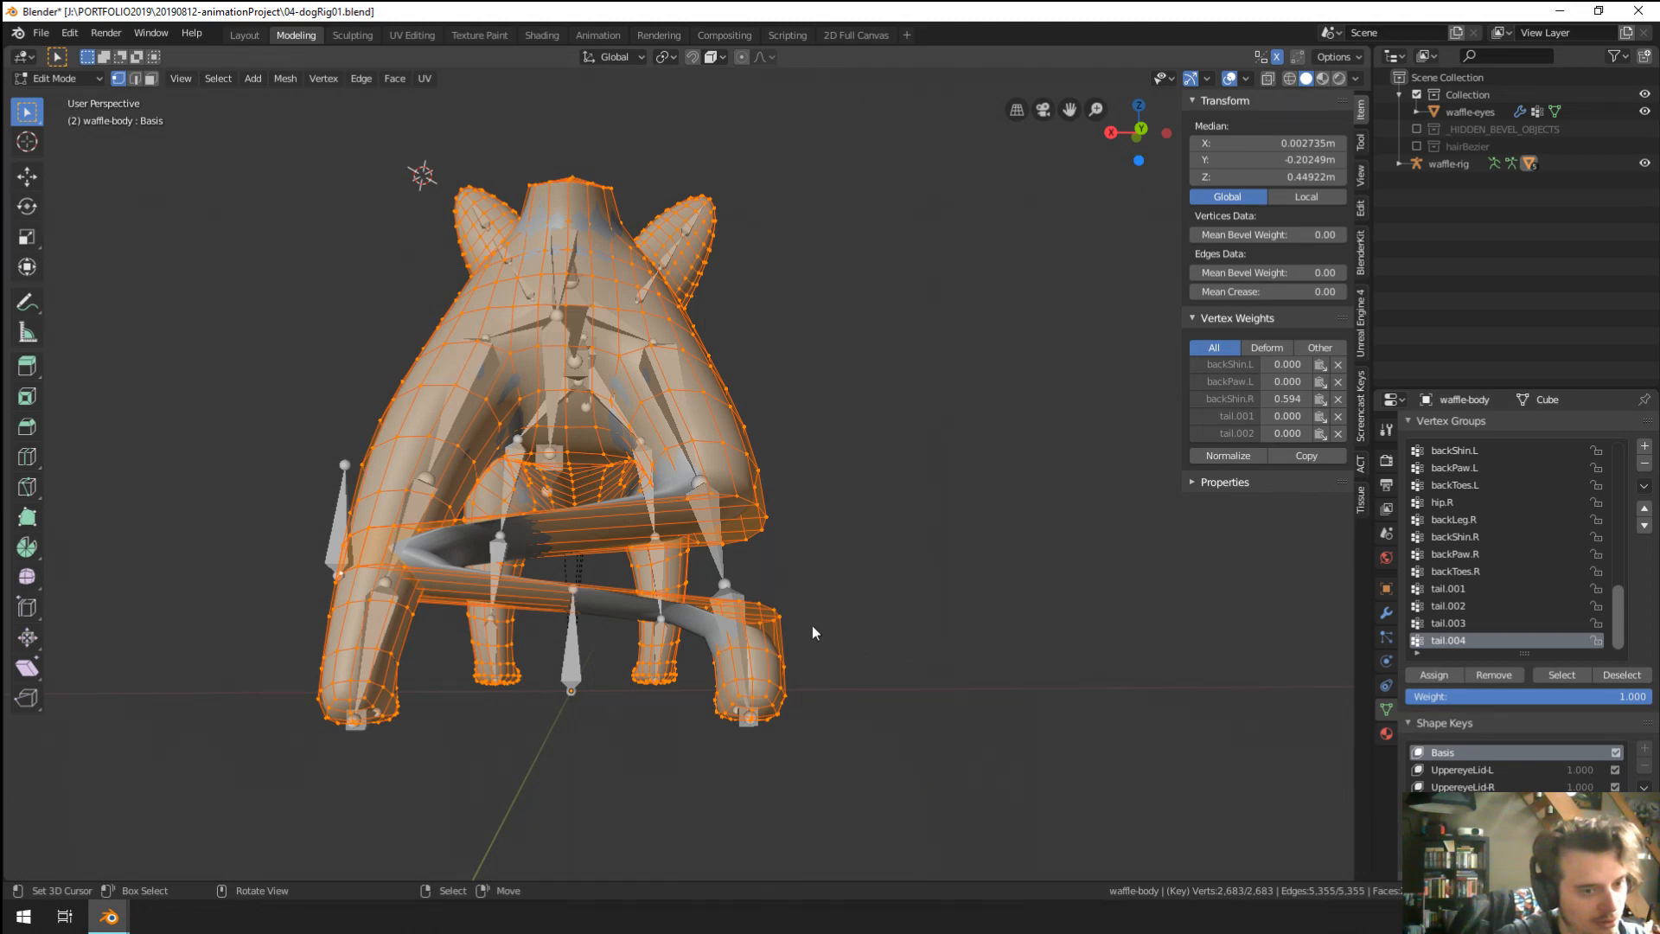
key(Tab)
key(Tab)
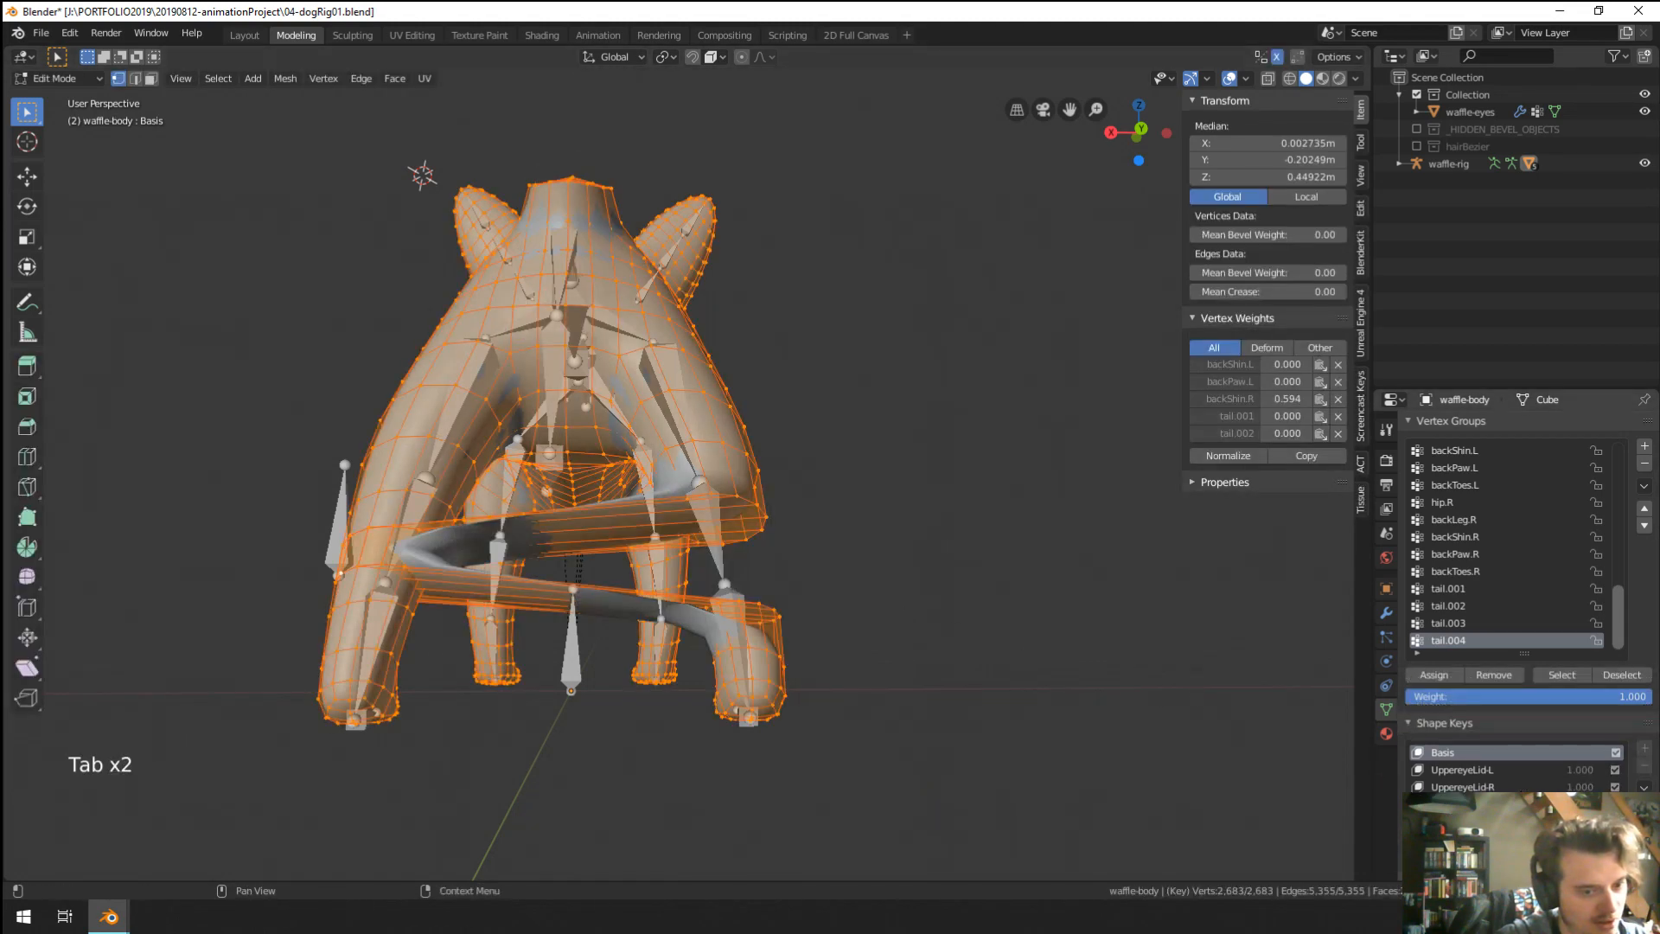
Toggle the shape key display in Edit Mode to compare the mesh shapes, and return to Object Mode.
click(1616, 856)
click(1616, 857)
click(1616, 856)
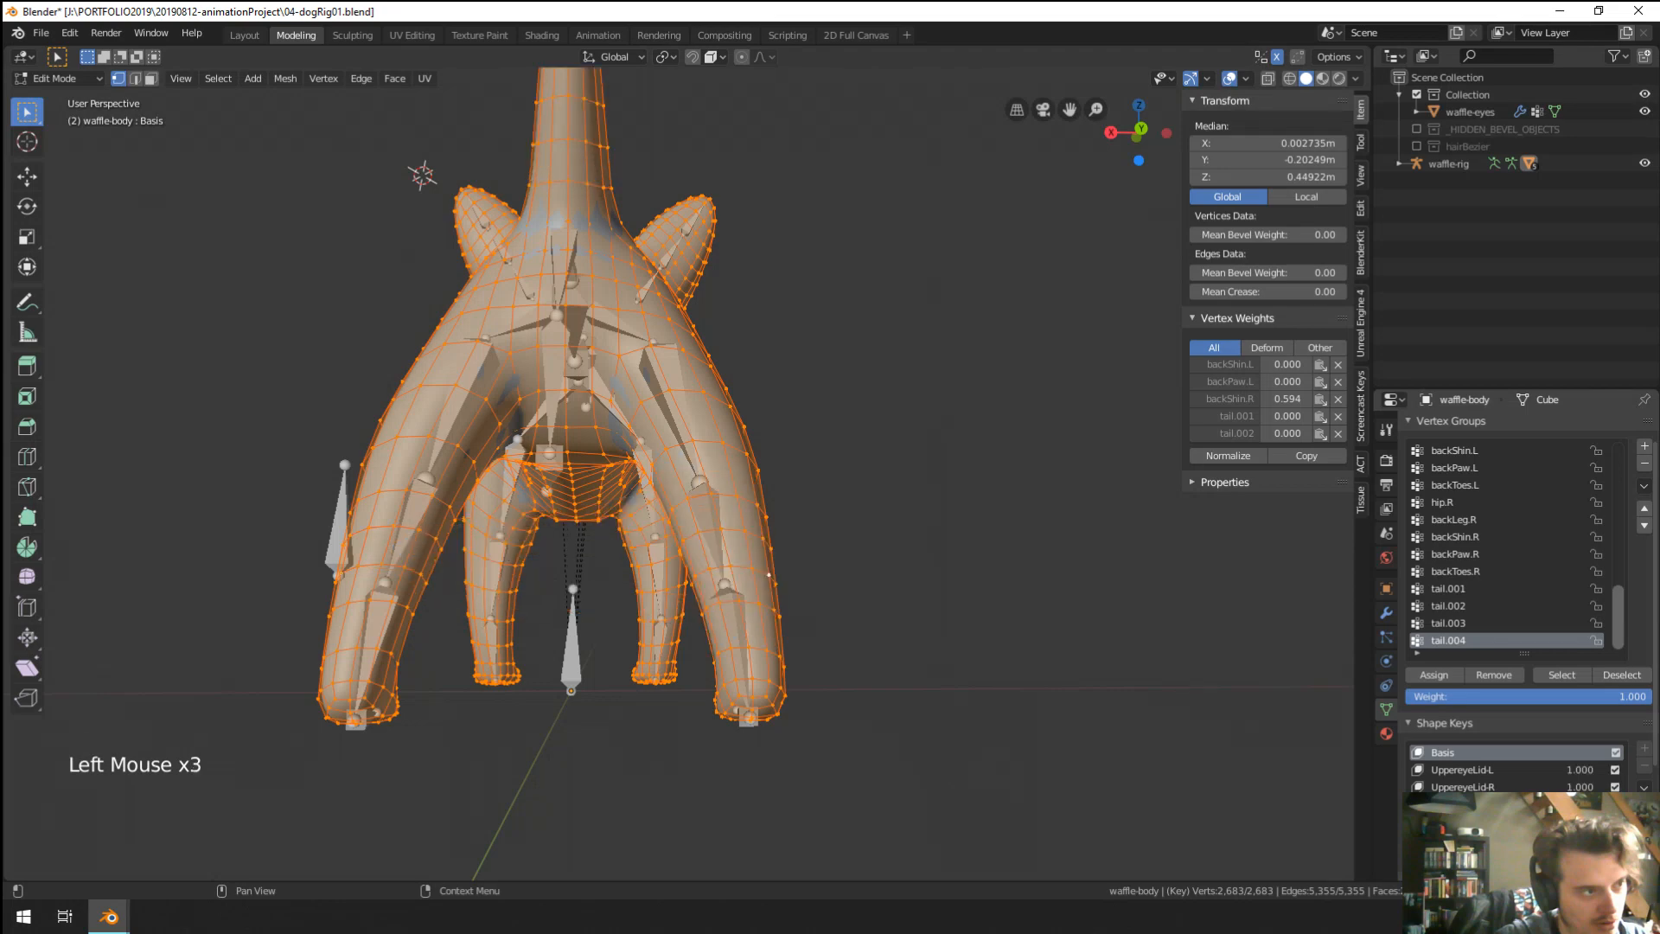
click(1616, 856)
click(1616, 856)
click(1616, 856)
middle_drag(381, 320, 454, 334)
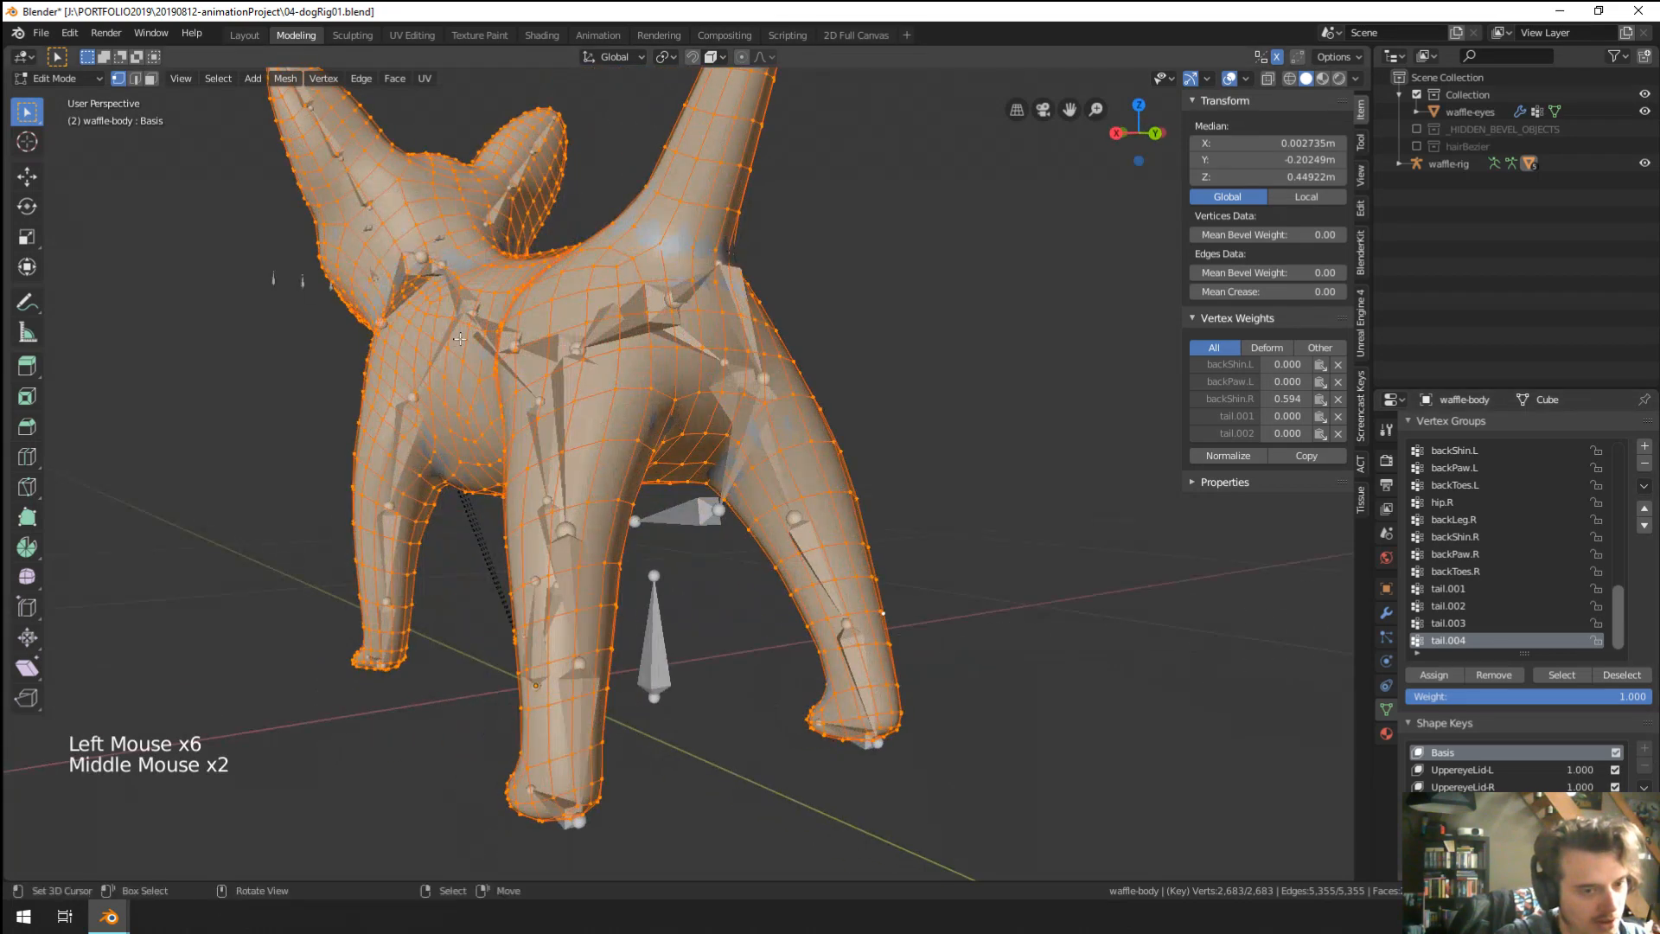
key(Tab)
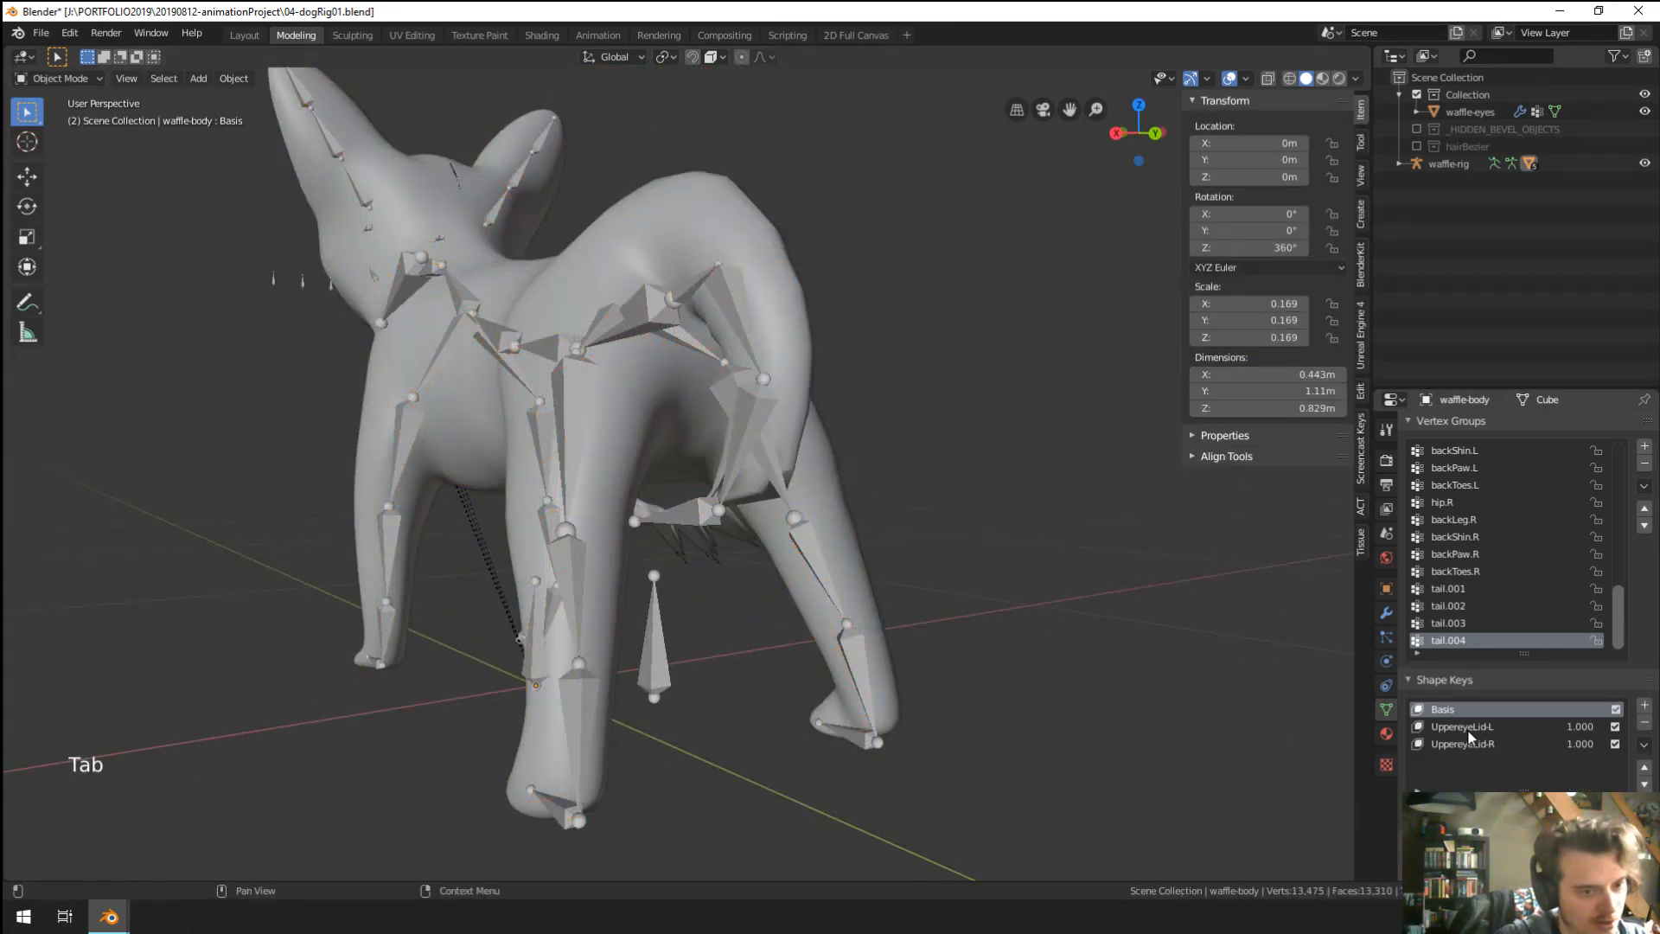
Make UppereyeLid-L the active shape key and open waffle-body in Edit Mode in the right orthographic view.
click(1461, 729)
mouse_move(1580, 727)
mouse_down()
mouse_move(1526, 727)
mouse_move(1583, 728)
mouse_up()
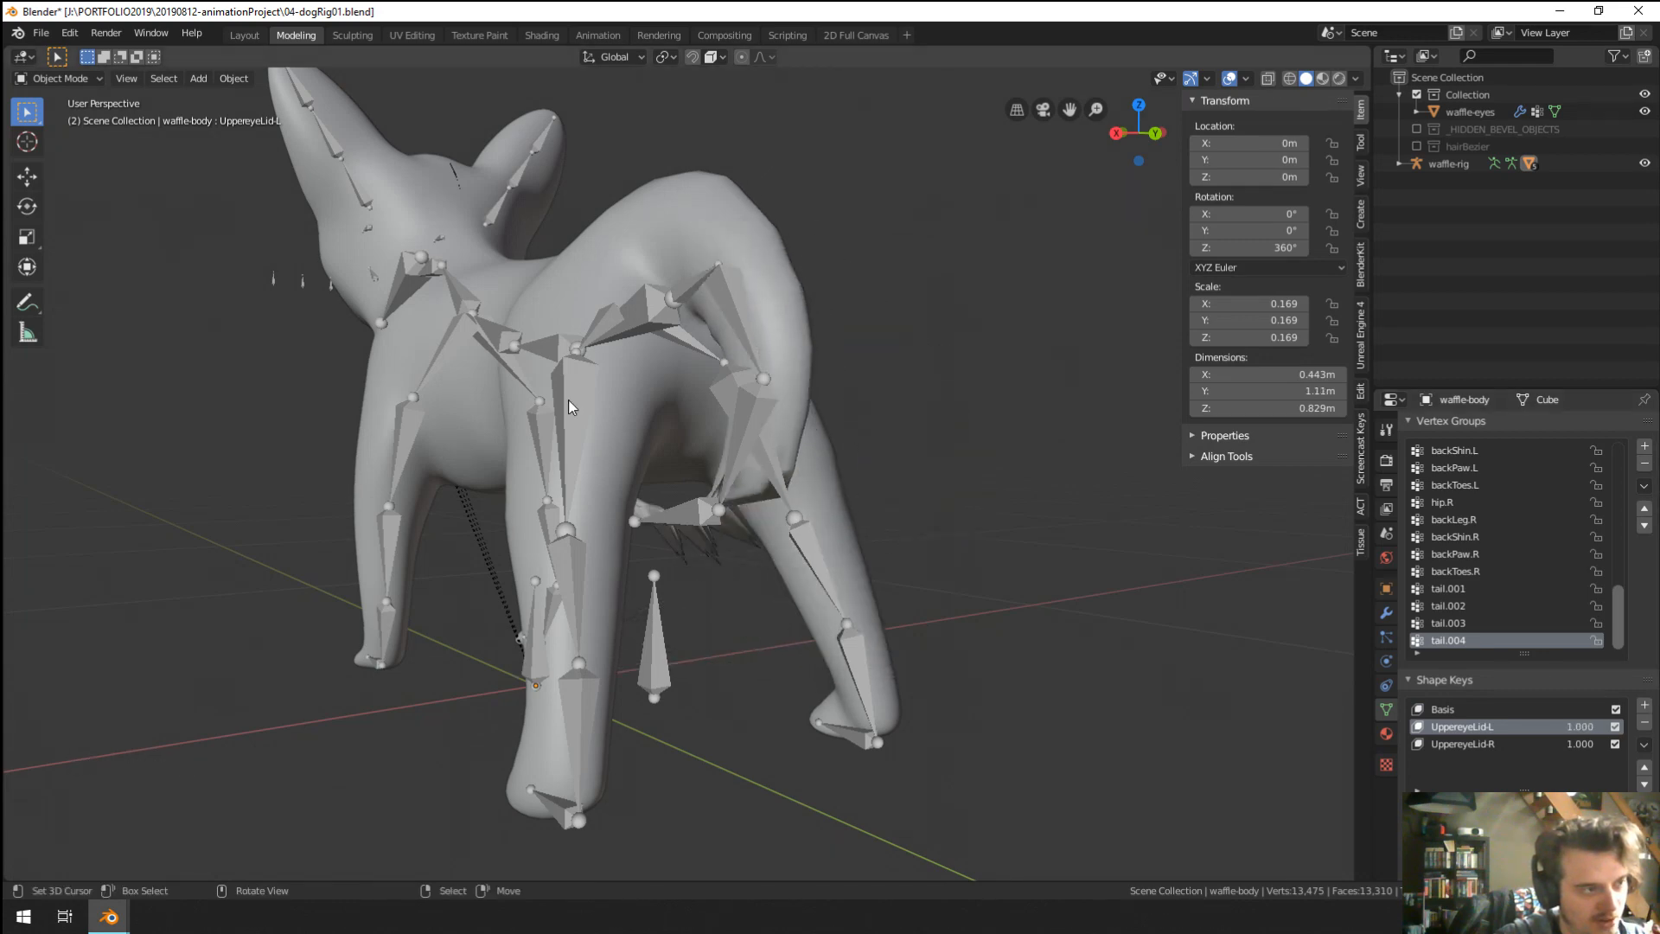
middle_drag(568, 399, 654, 403)
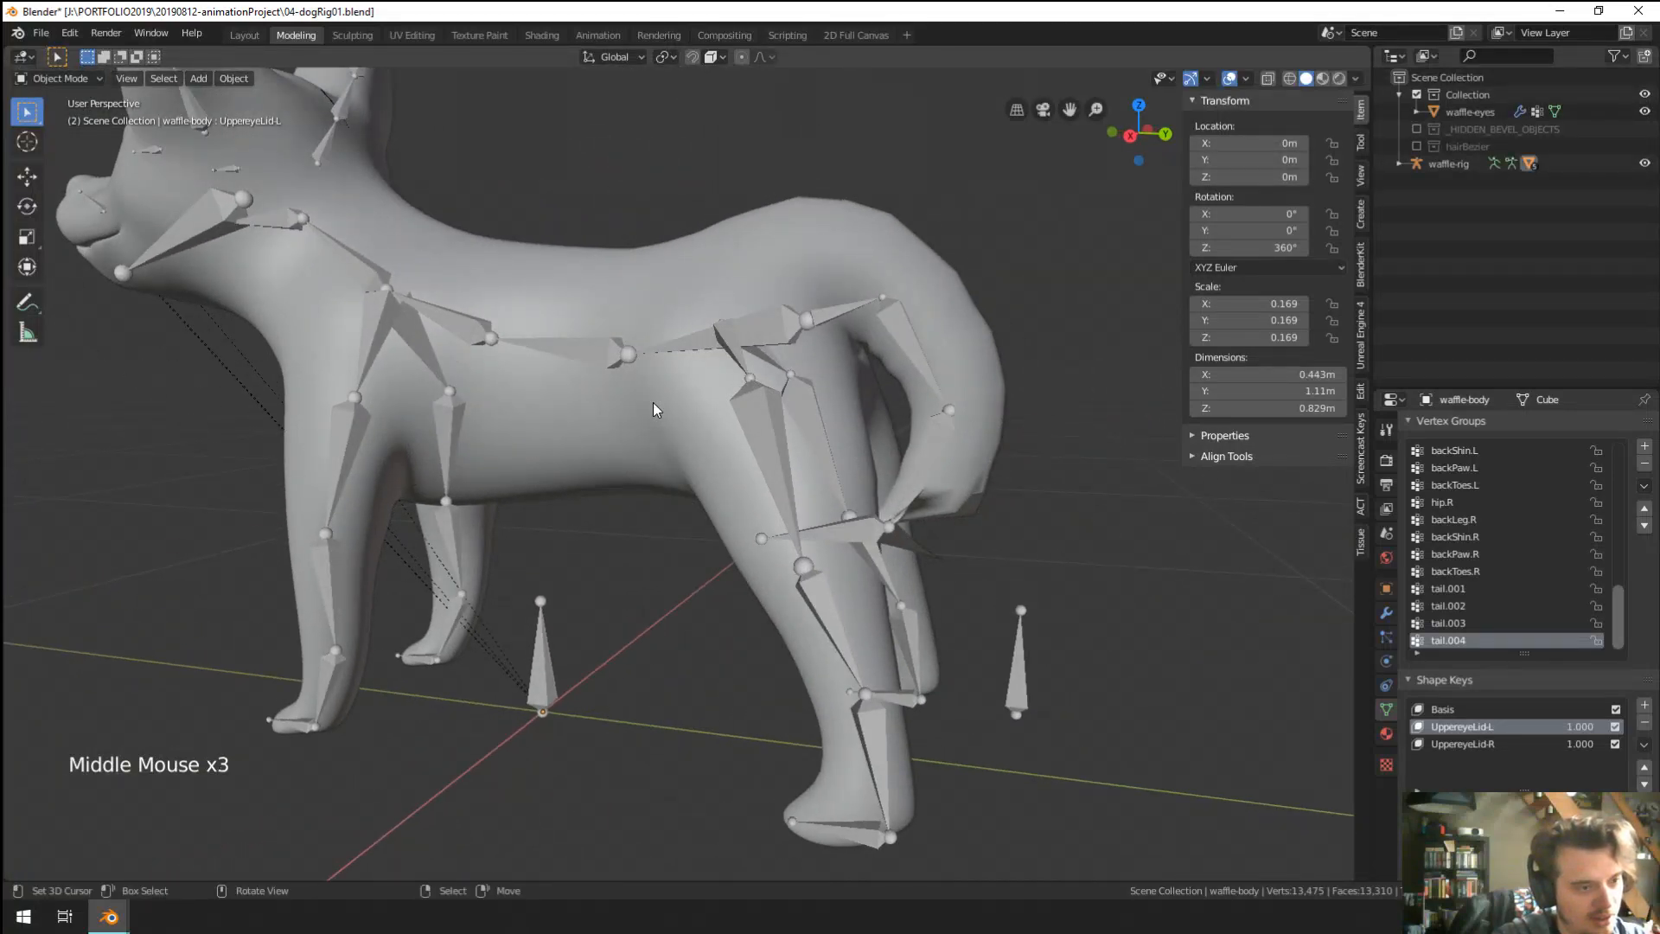
key(Tab)
scroll(655, 402, down, 5)
scroll(659, 395, up, 2)
key(KP_1)
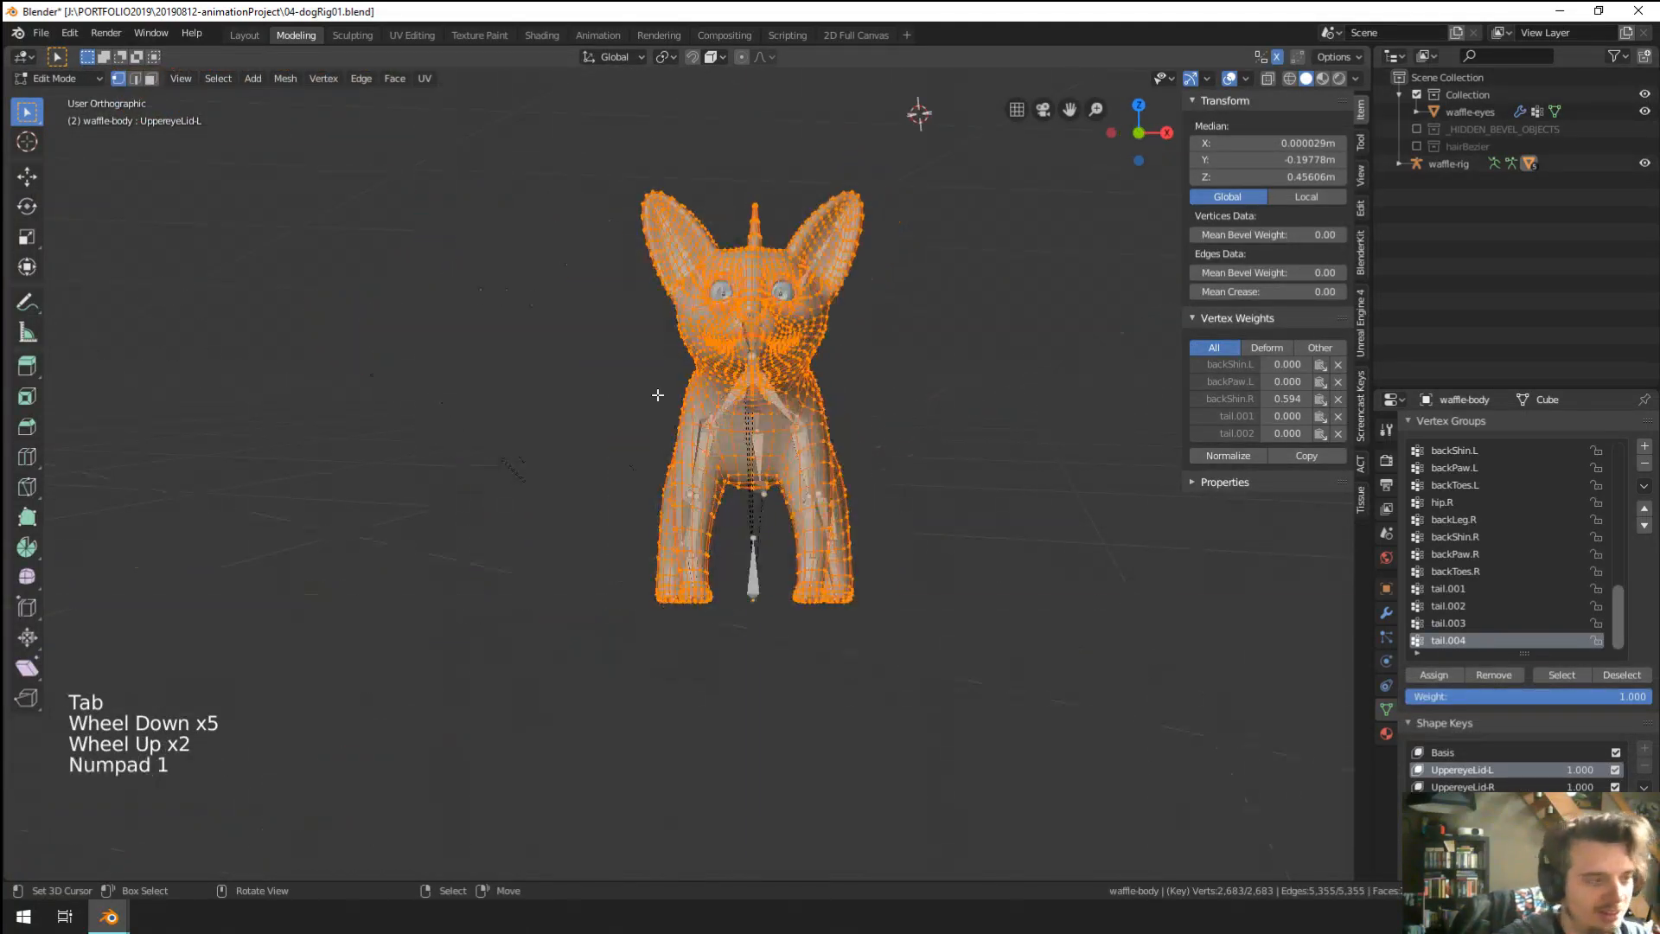
key(KP_3)
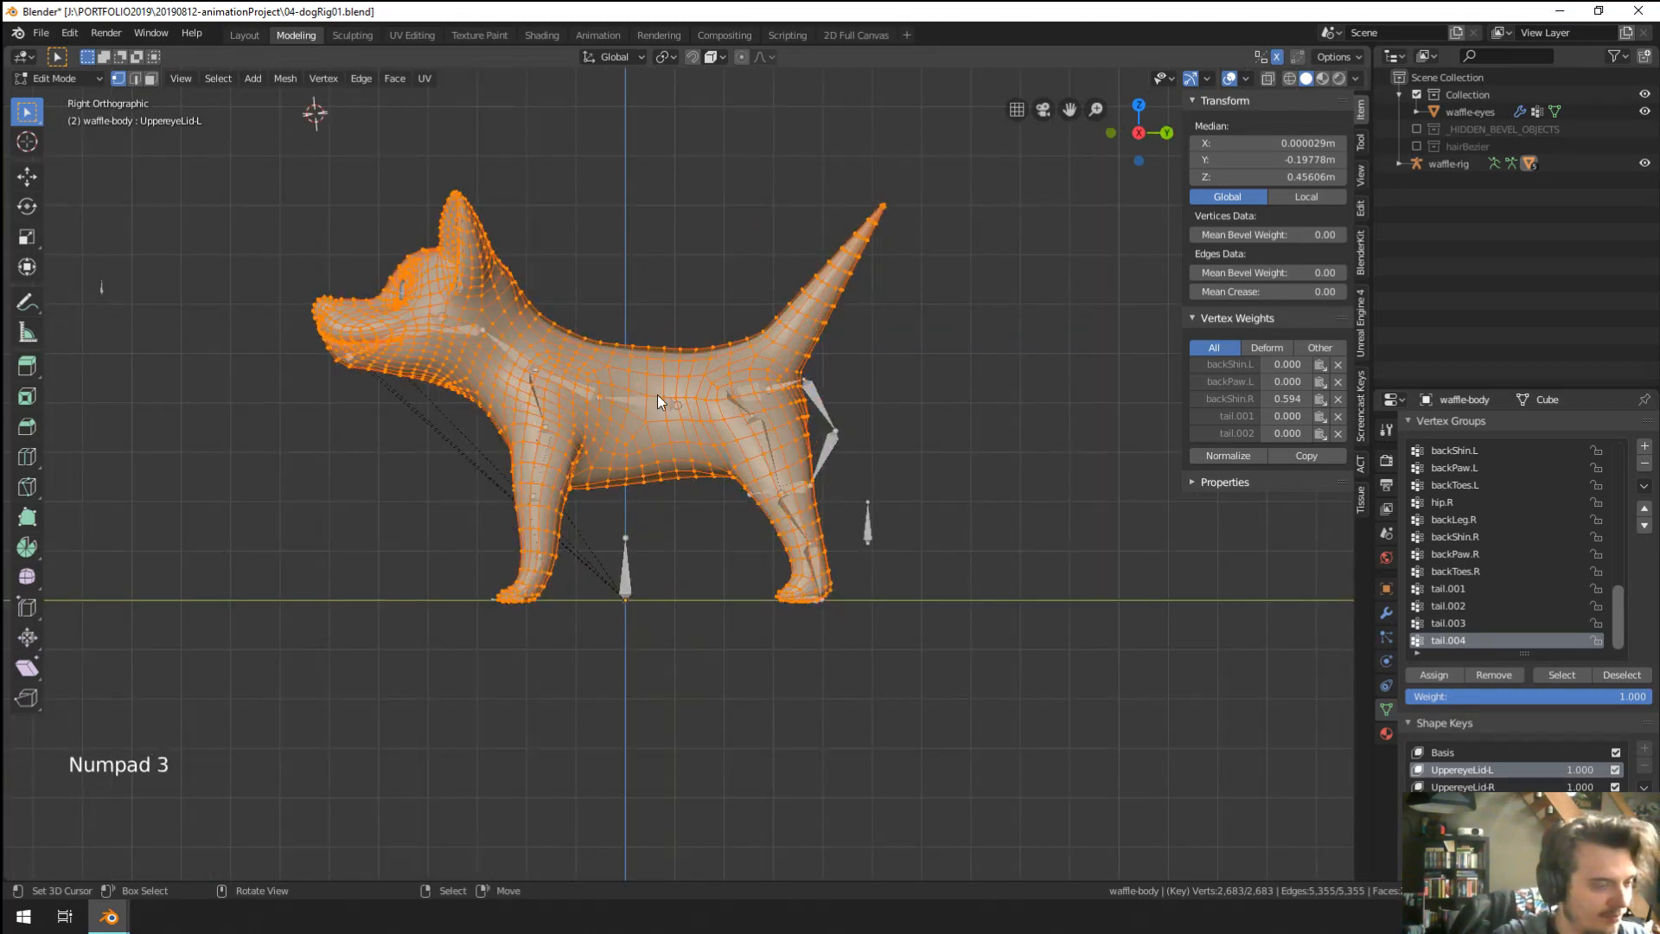
Switch to wireframe shading, clear the selection, and box-select the rear half of the body with the hind legs and tail.
key(z)
click(561, 395)
key(a)
key(a)
key(a)
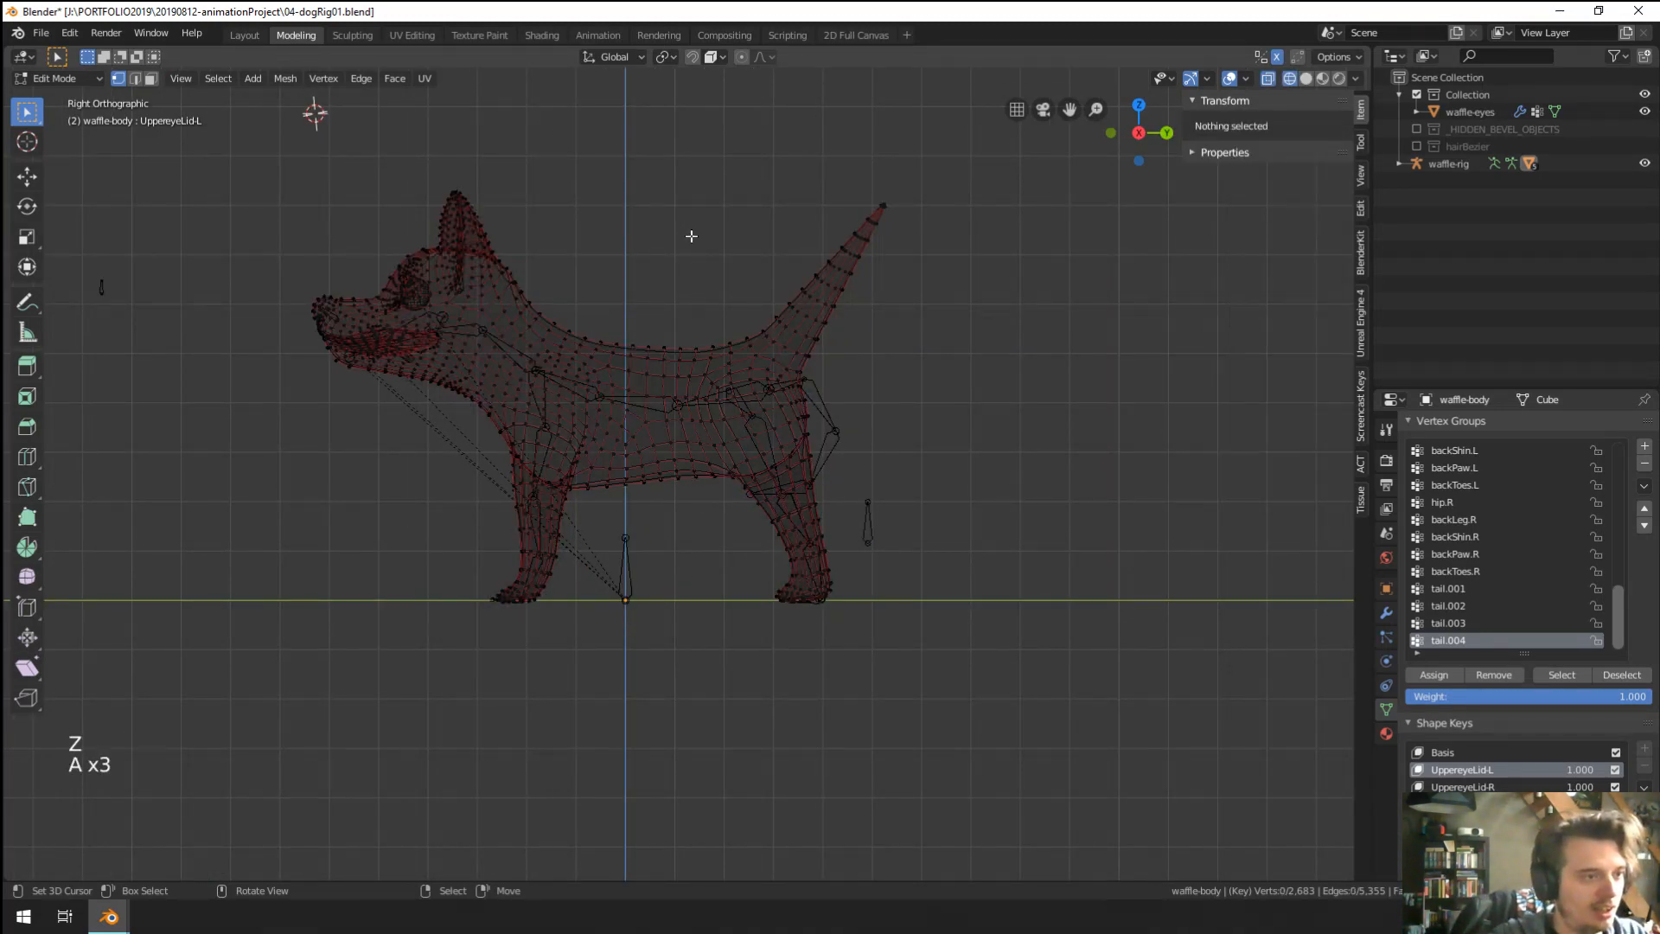
key(a)
key(b)
key(a)
key(a)
key(a)
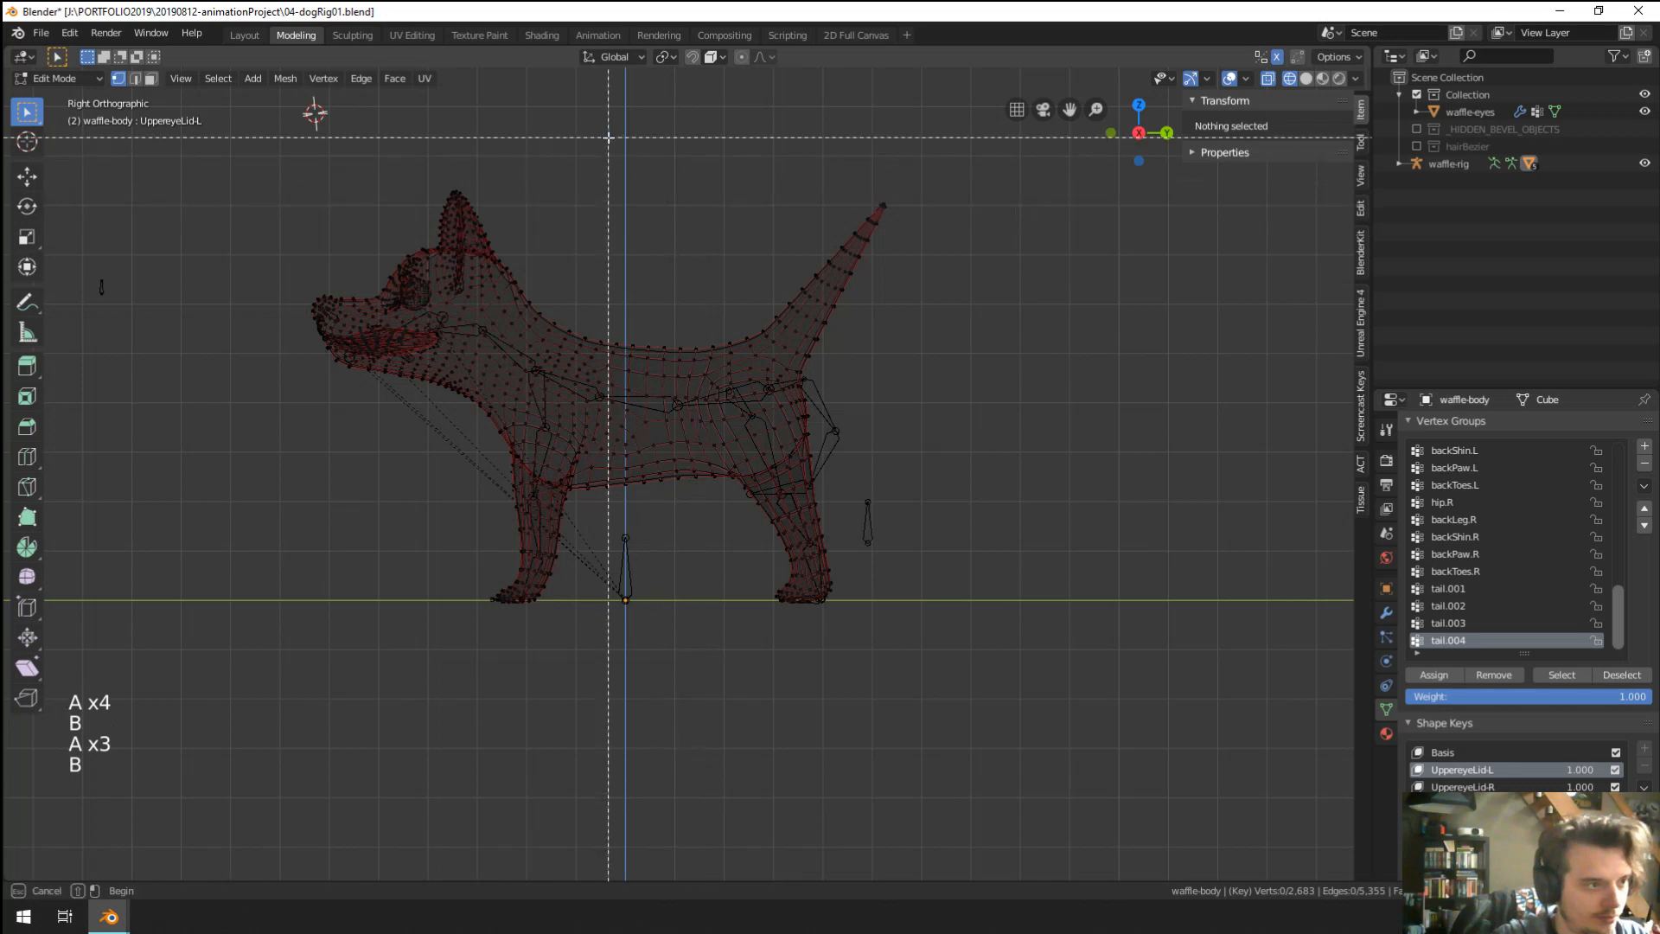
key(b)
drag(620, 153, 1032, 682)
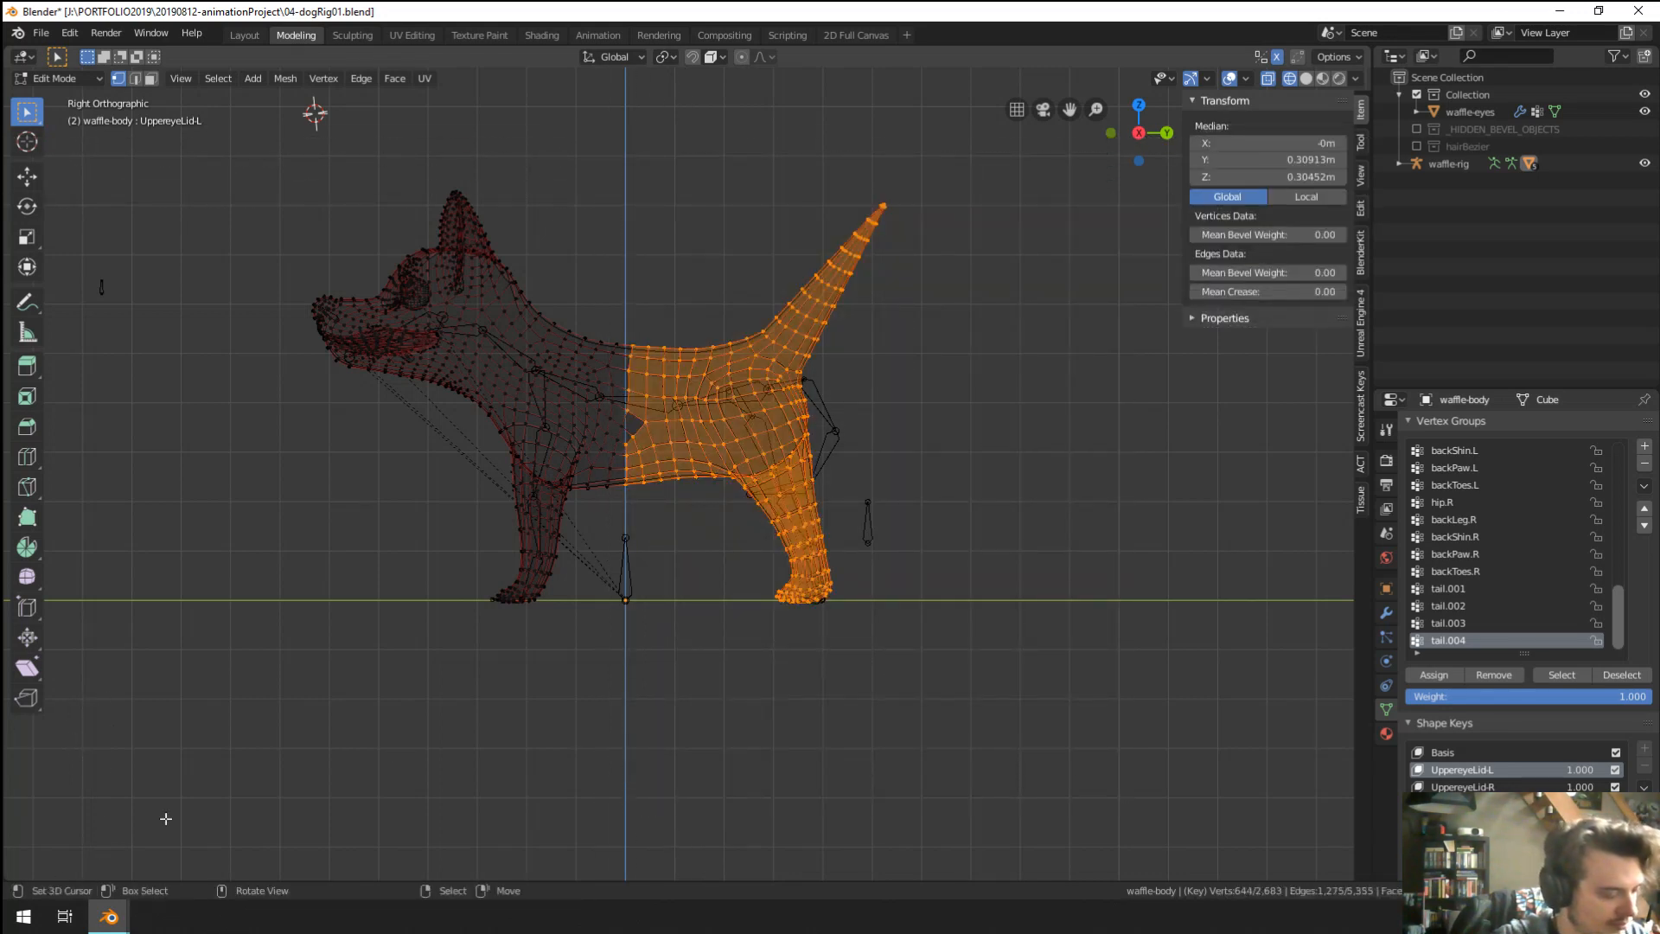
Try Blend From Shape on the selected rear vertices with Basis as the source shape, comparing the result with and without Add.
key(F3)
text(blend)
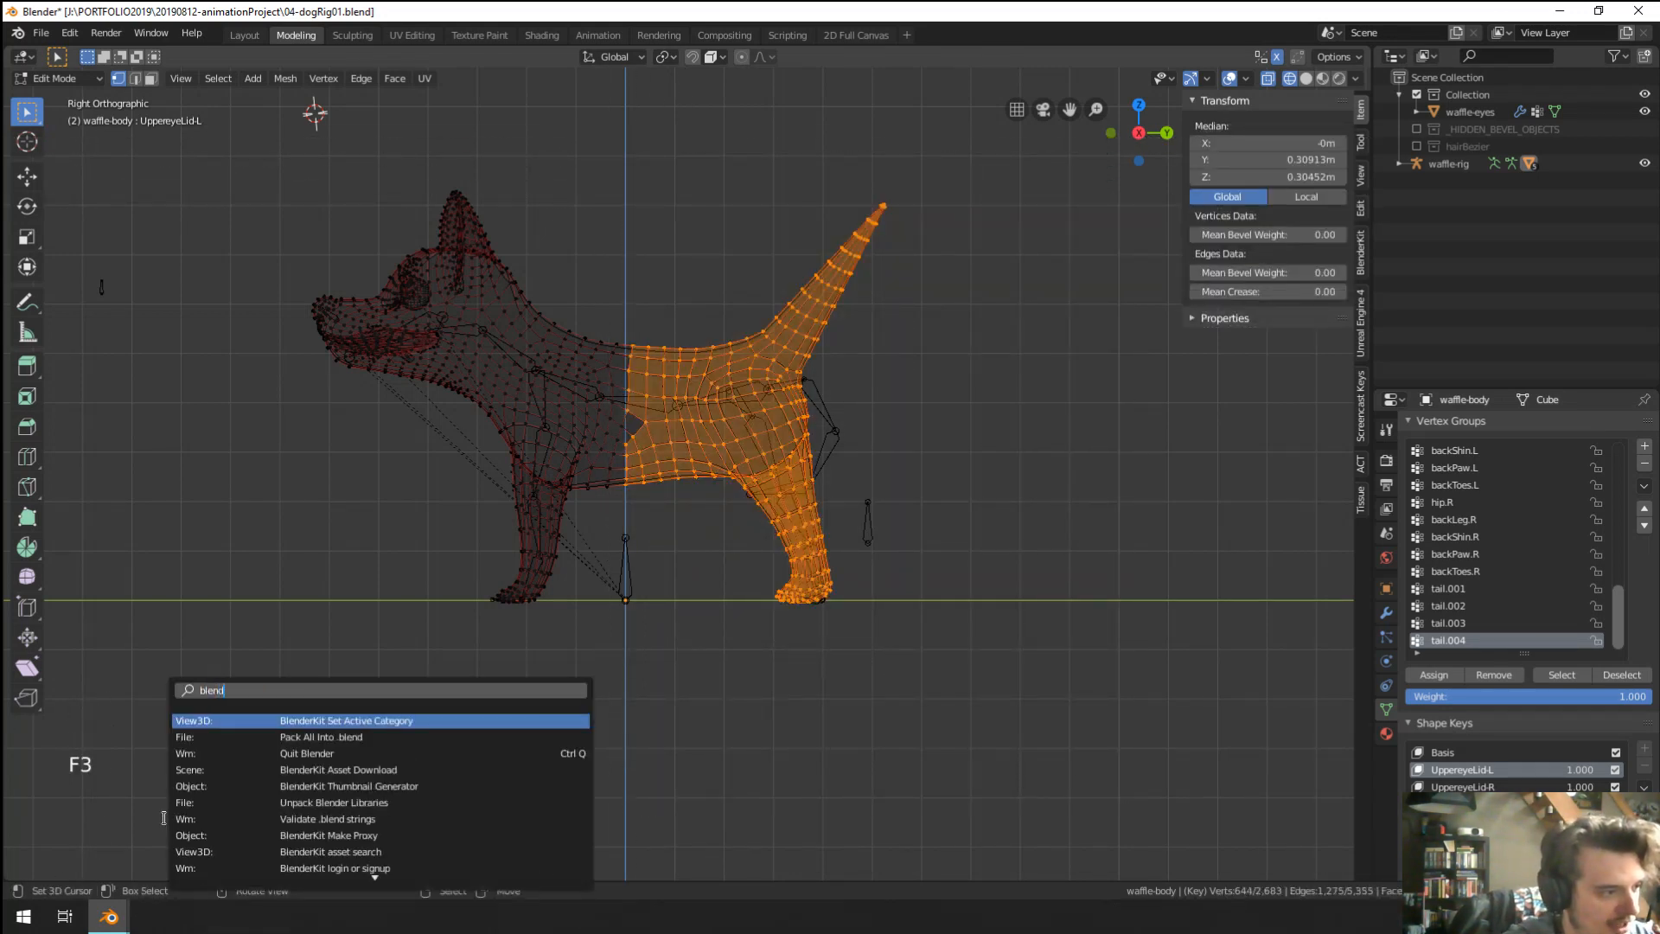
text( fr)
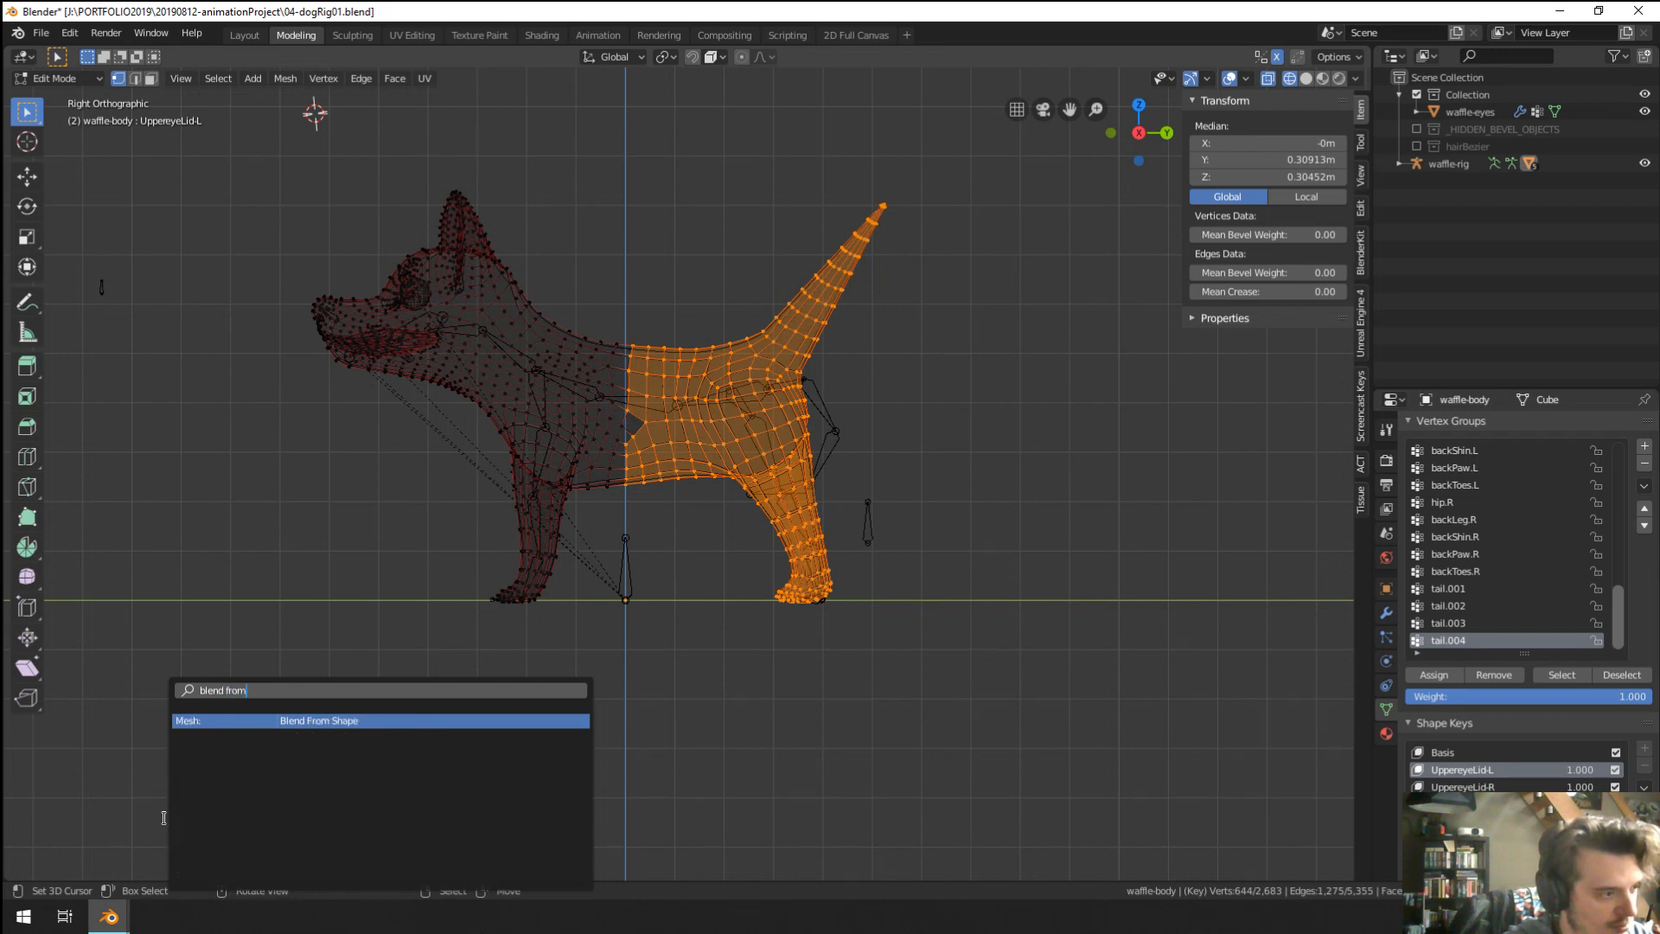
text(om)
key(Return)
click(164, 818)
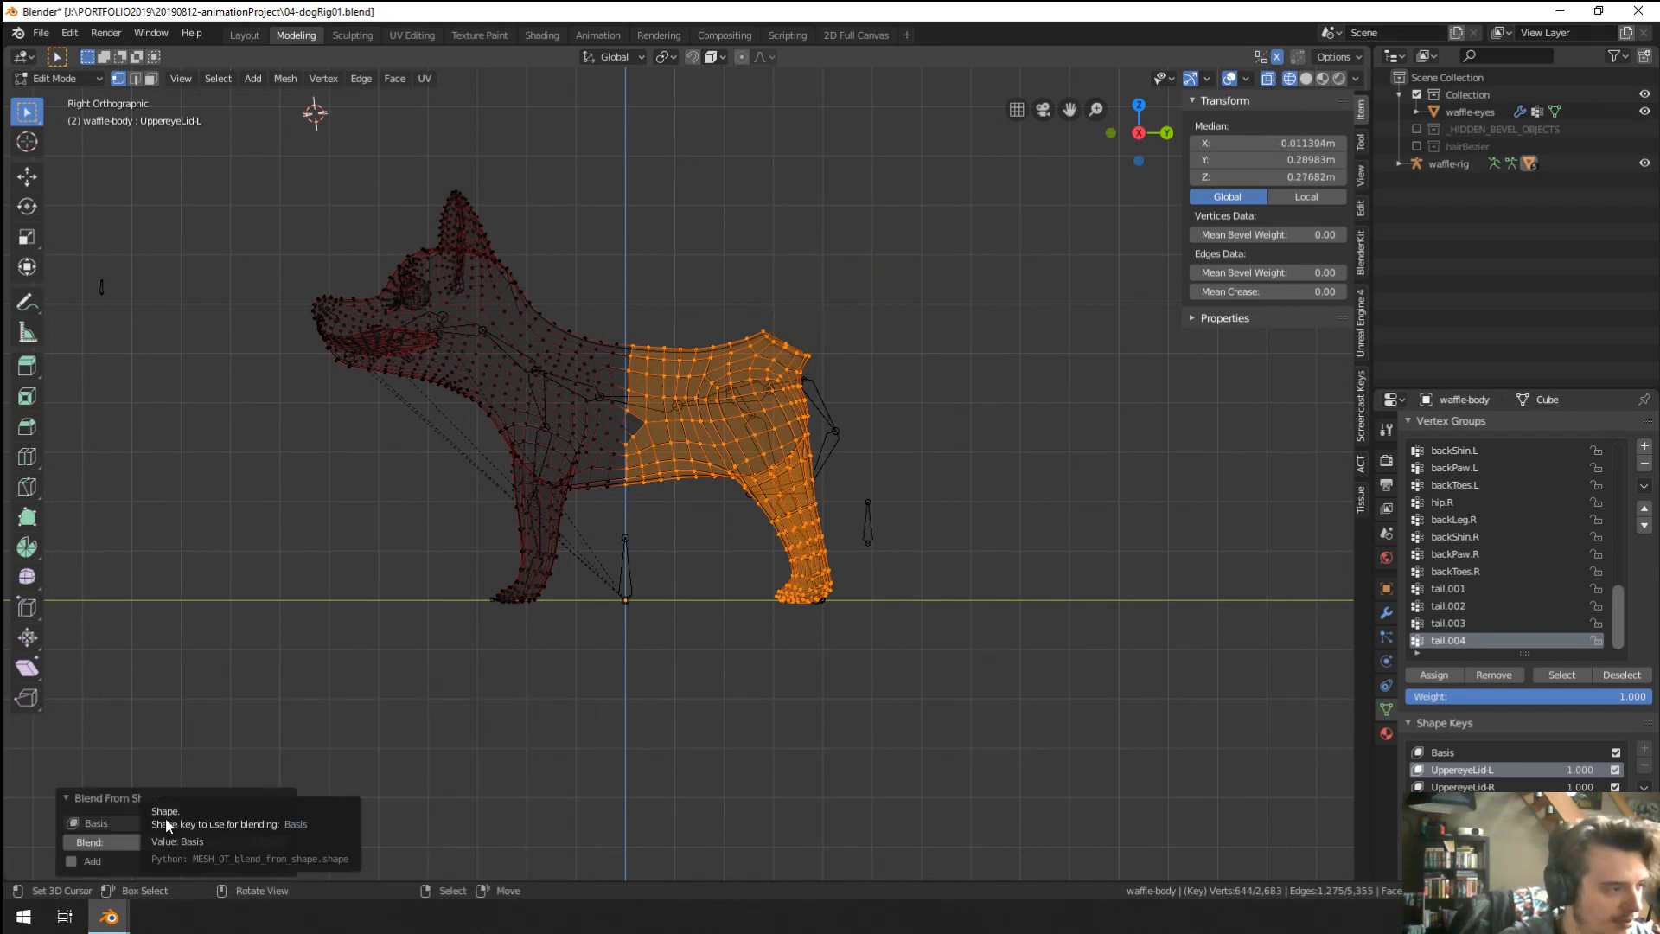
click(71, 861)
middle_drag(955, 552, 934, 584)
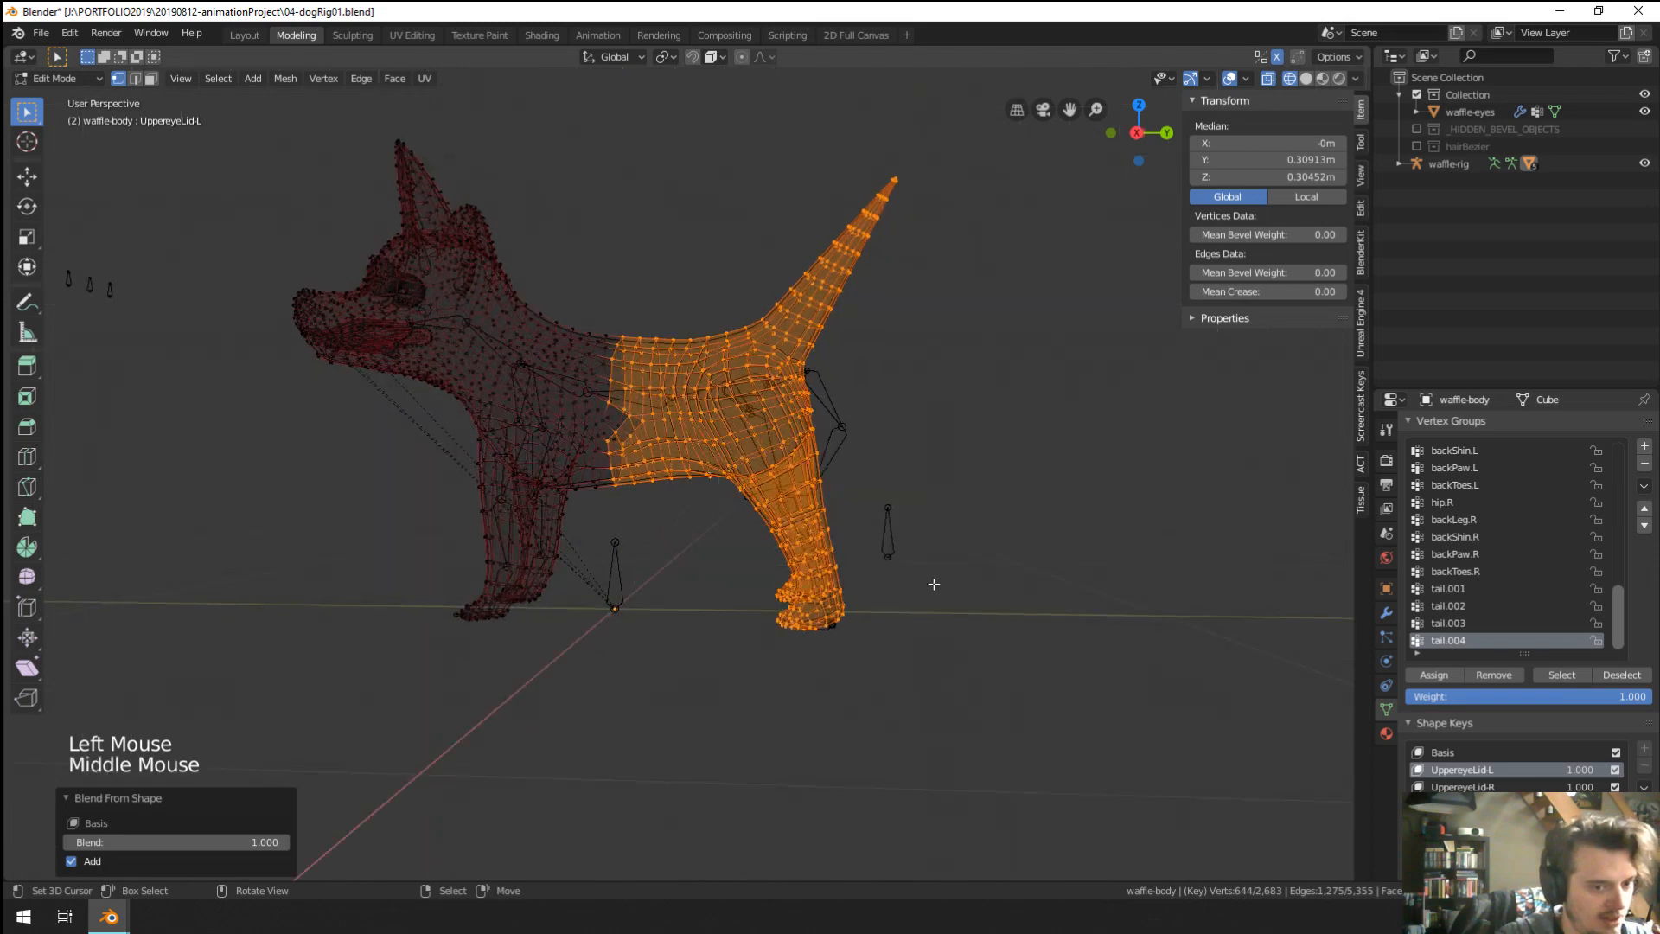
click(71, 861)
click(71, 861)
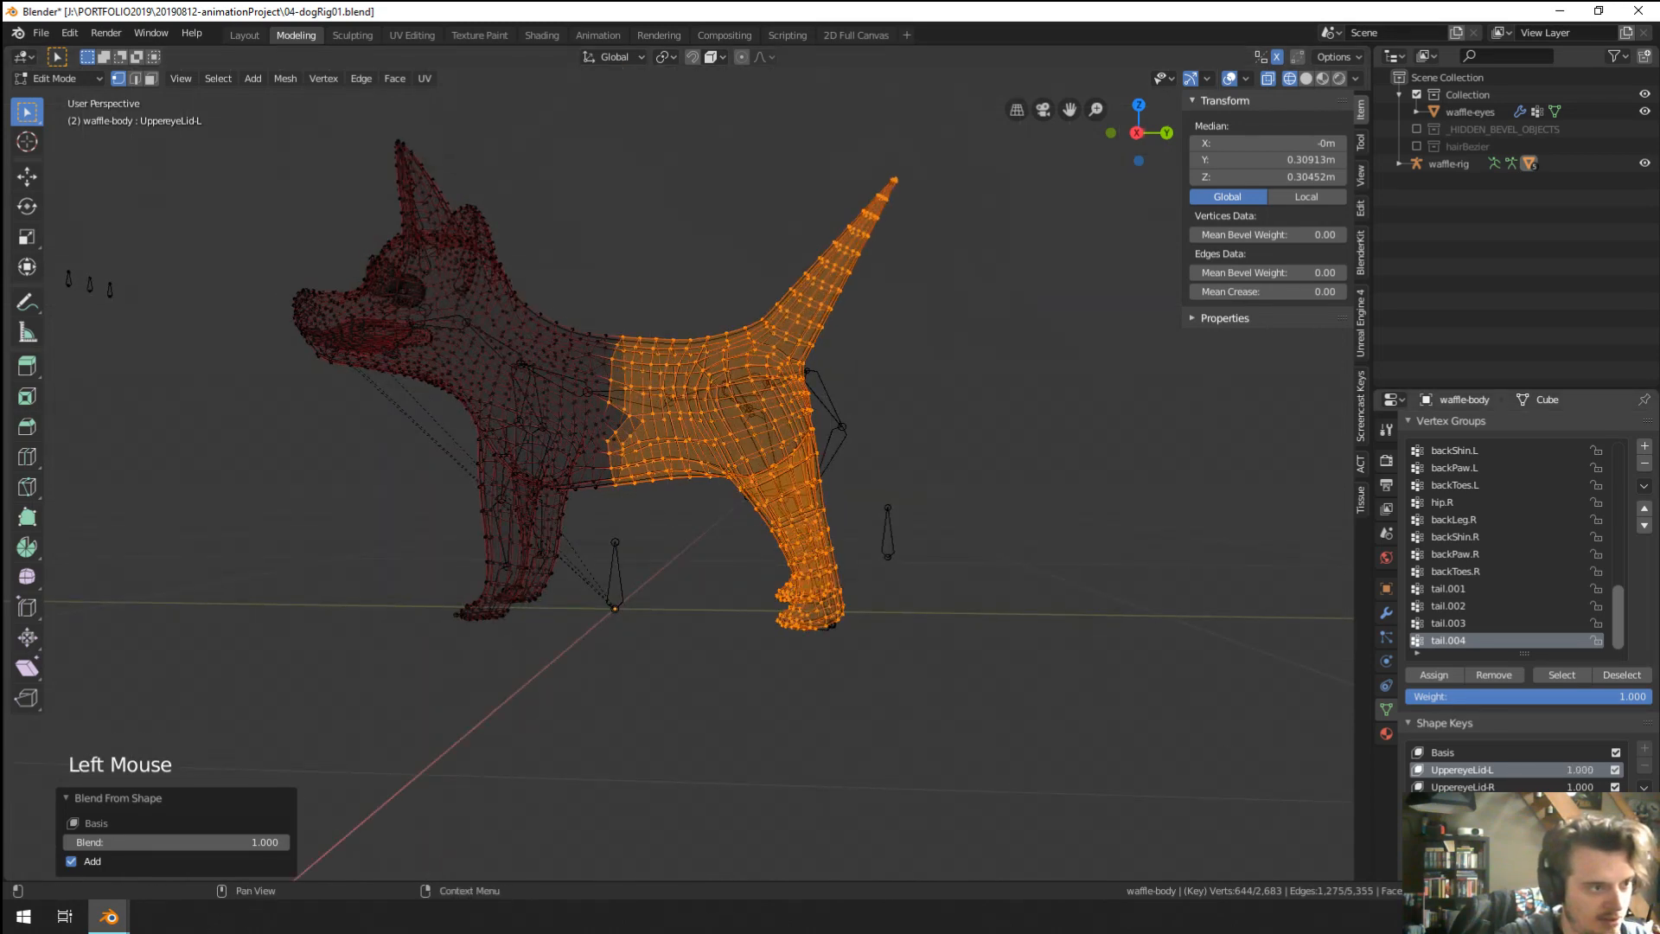
Make Basis the active shape key and try Blend From Shape on the selected rear vertices.
click(1419, 754)
middle_drag(562, 791, 591, 796)
key(F3)
text(ble)
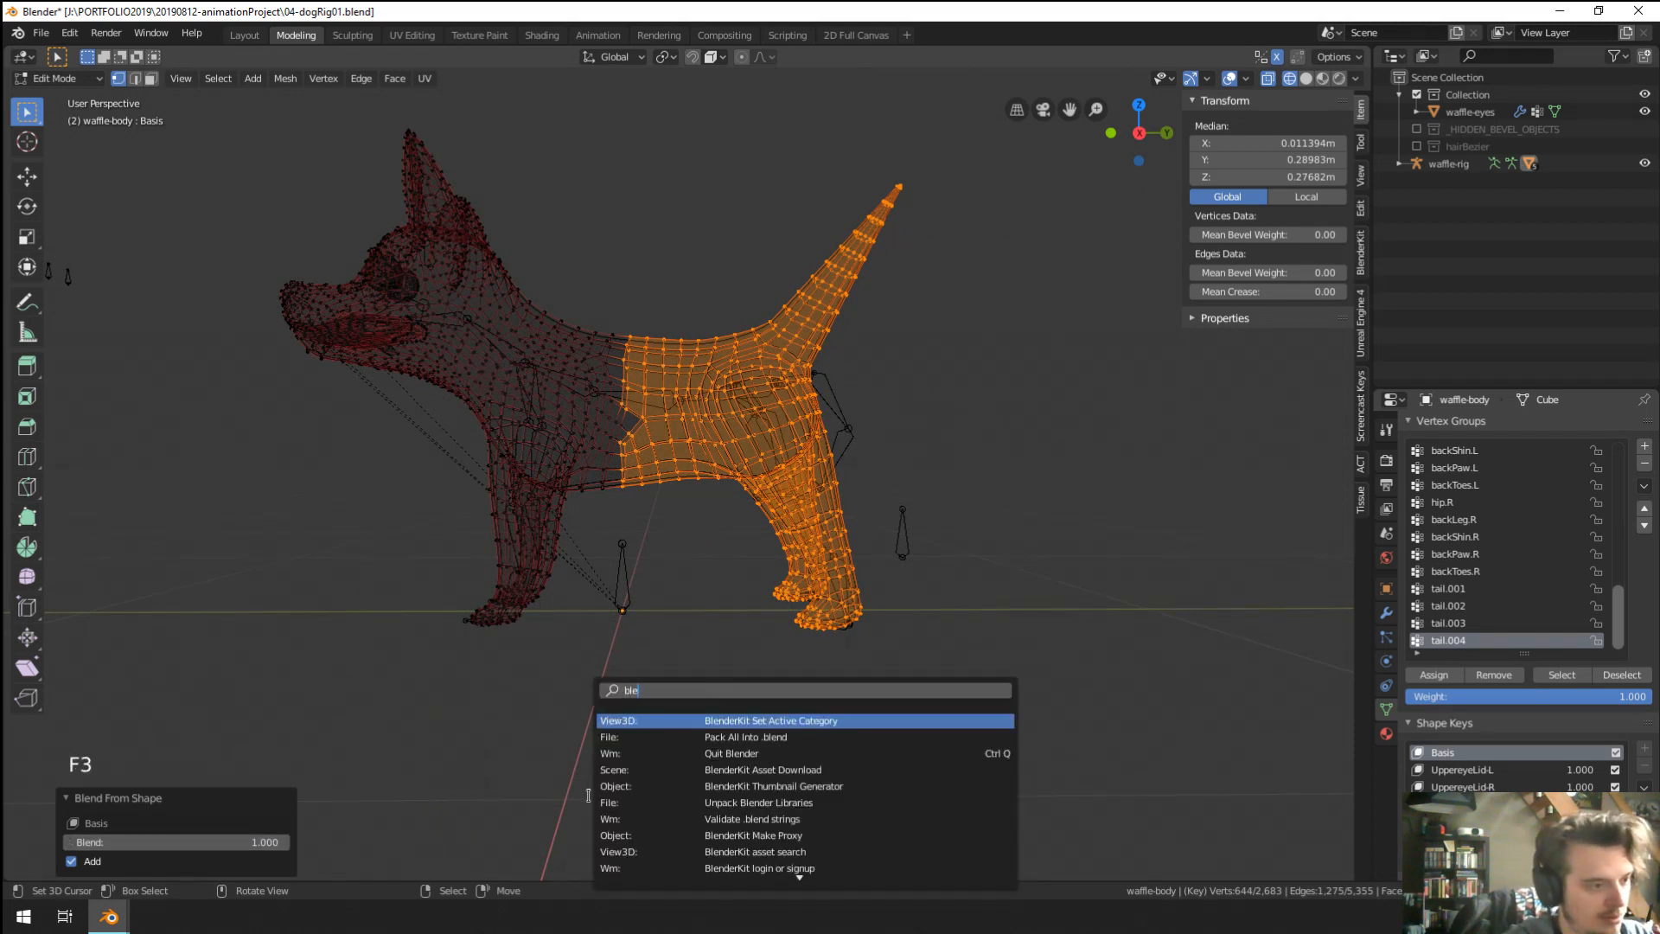
text(nd from)
key(Return)
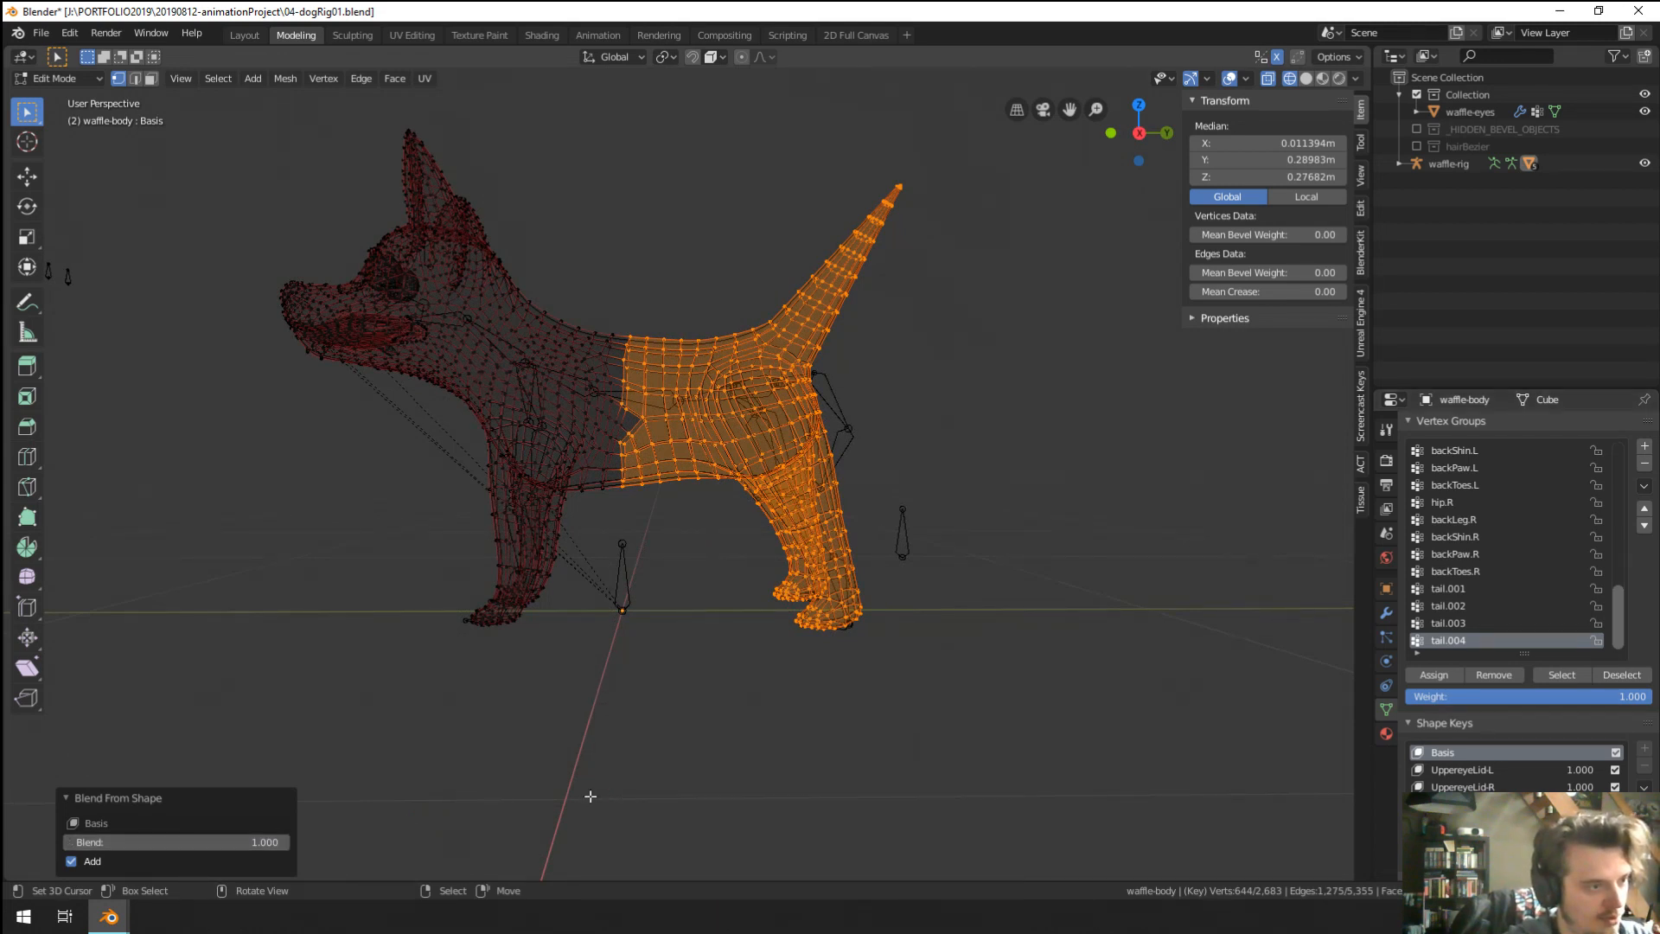
Turn off Add for the Basis blend on UppereyeLid-L and set its Blend factor to -1.000.
click(97, 859)
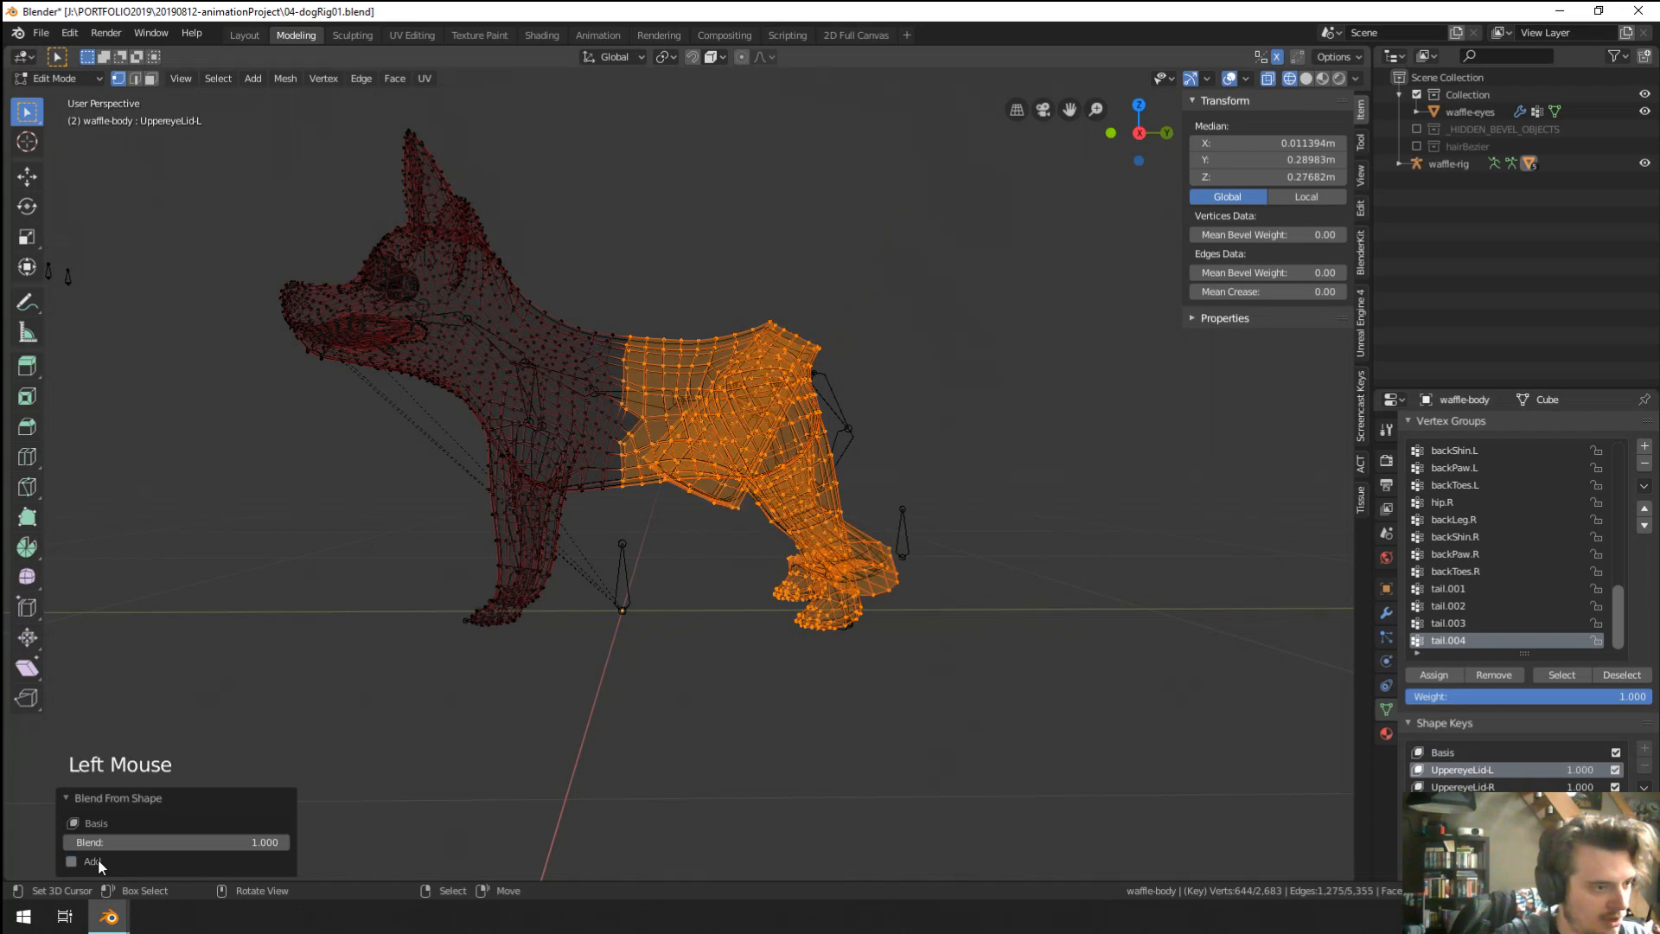
middle_drag(778, 597, 829, 600)
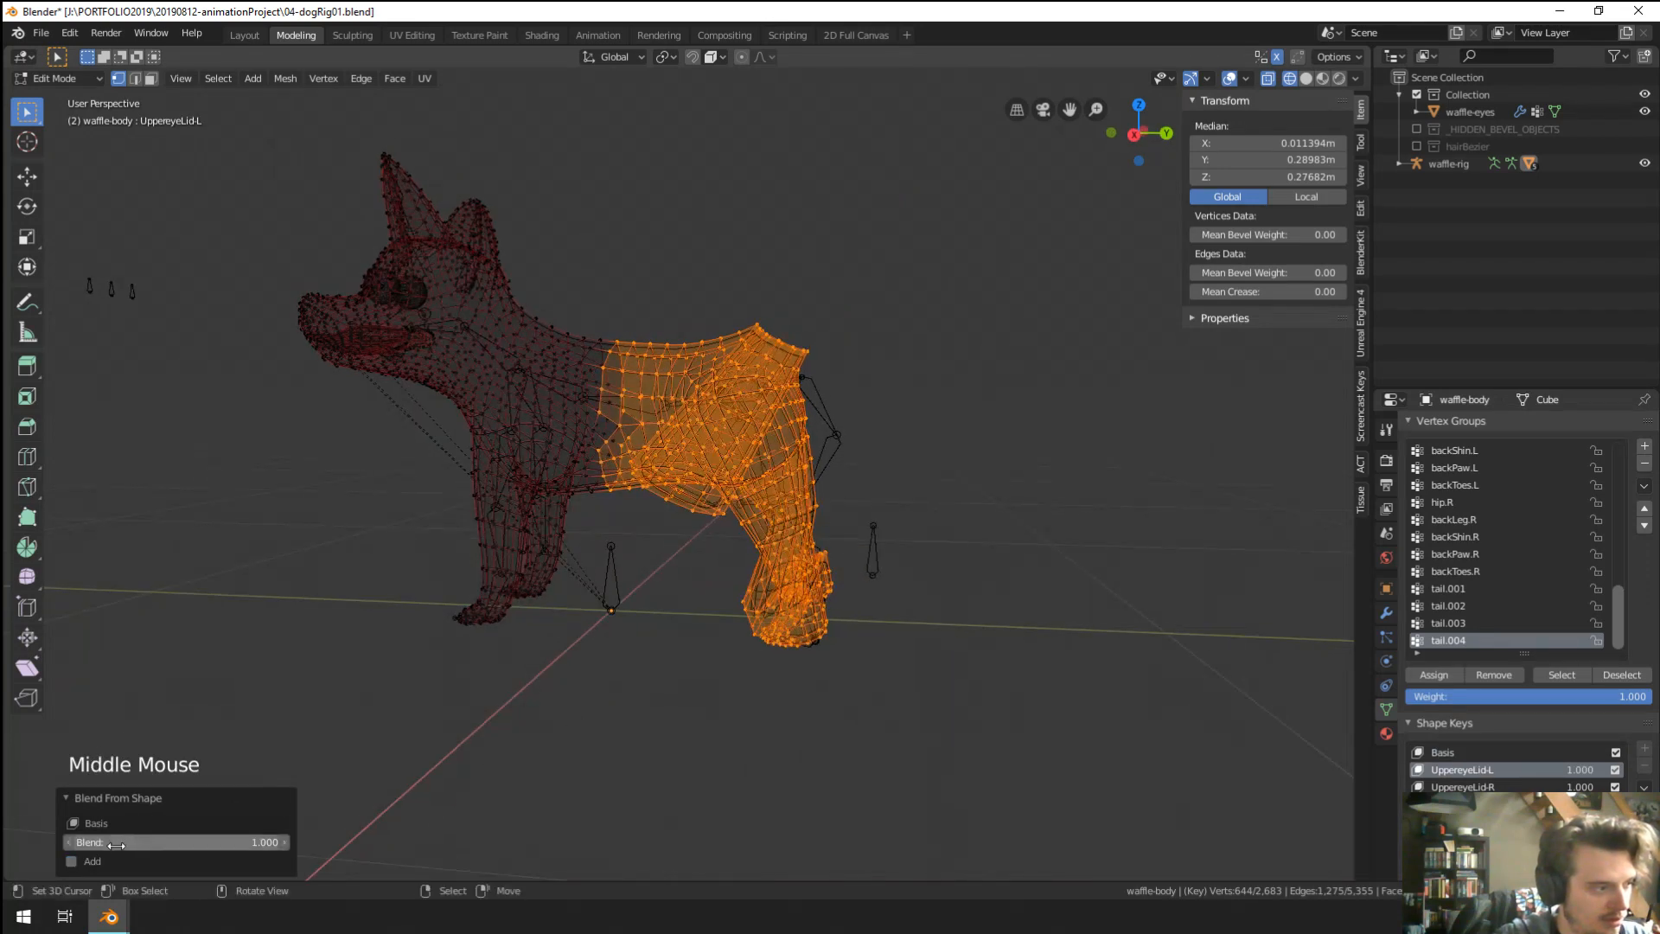
drag(173, 841, 69, 842)
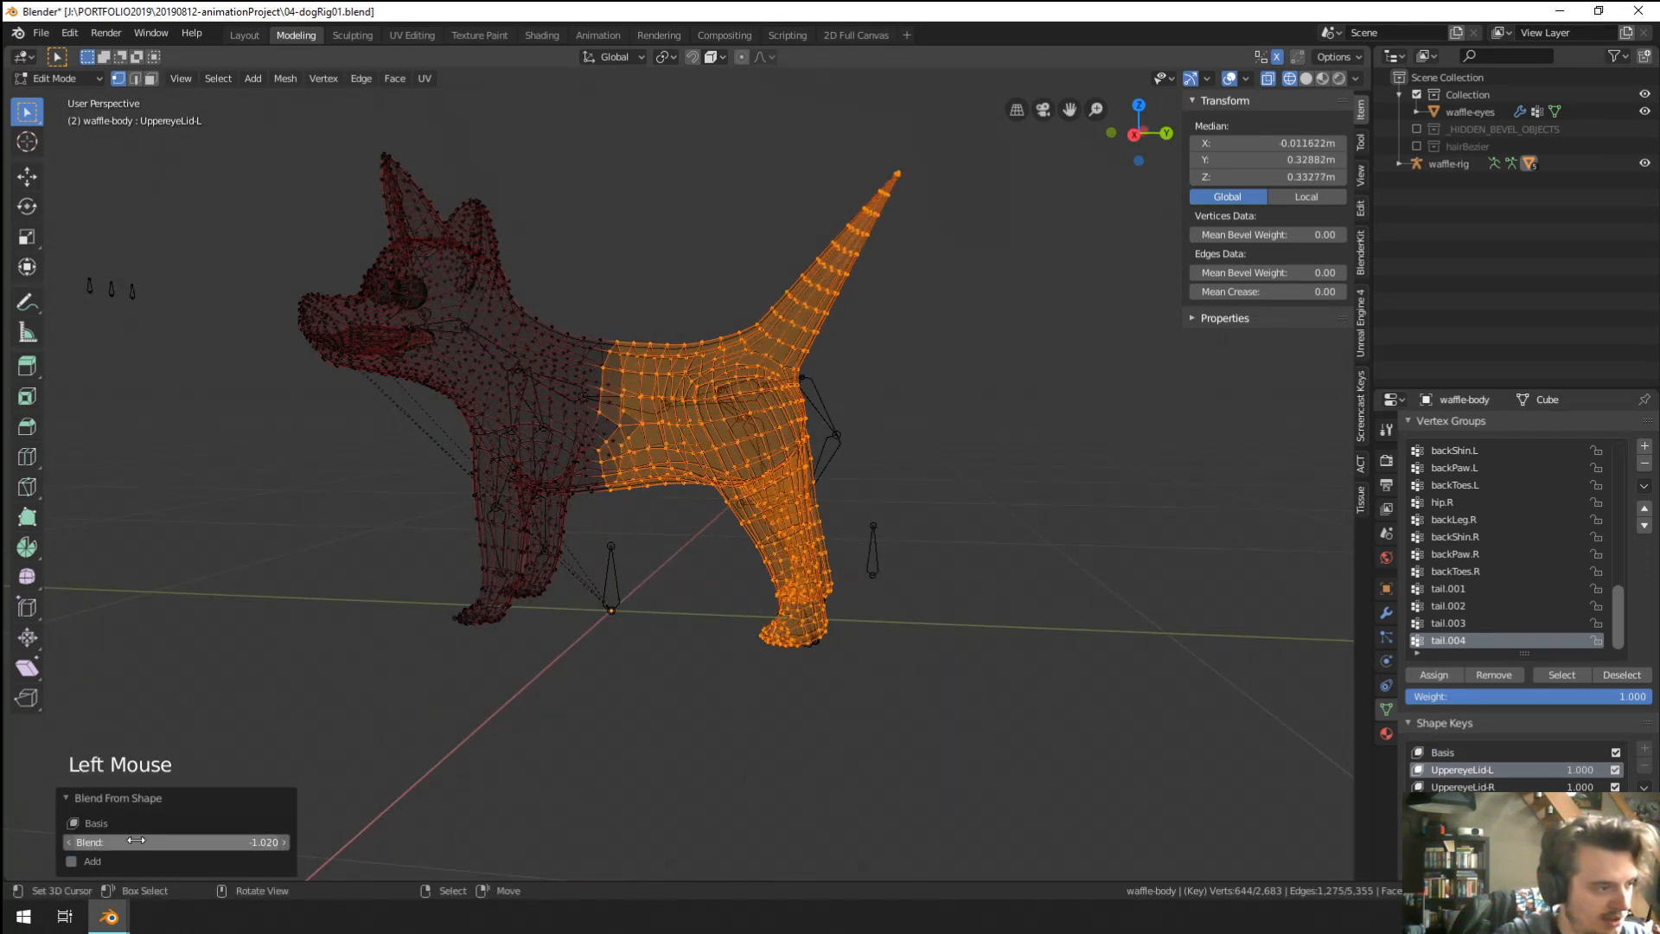
double_click(158, 838)
key(Return)
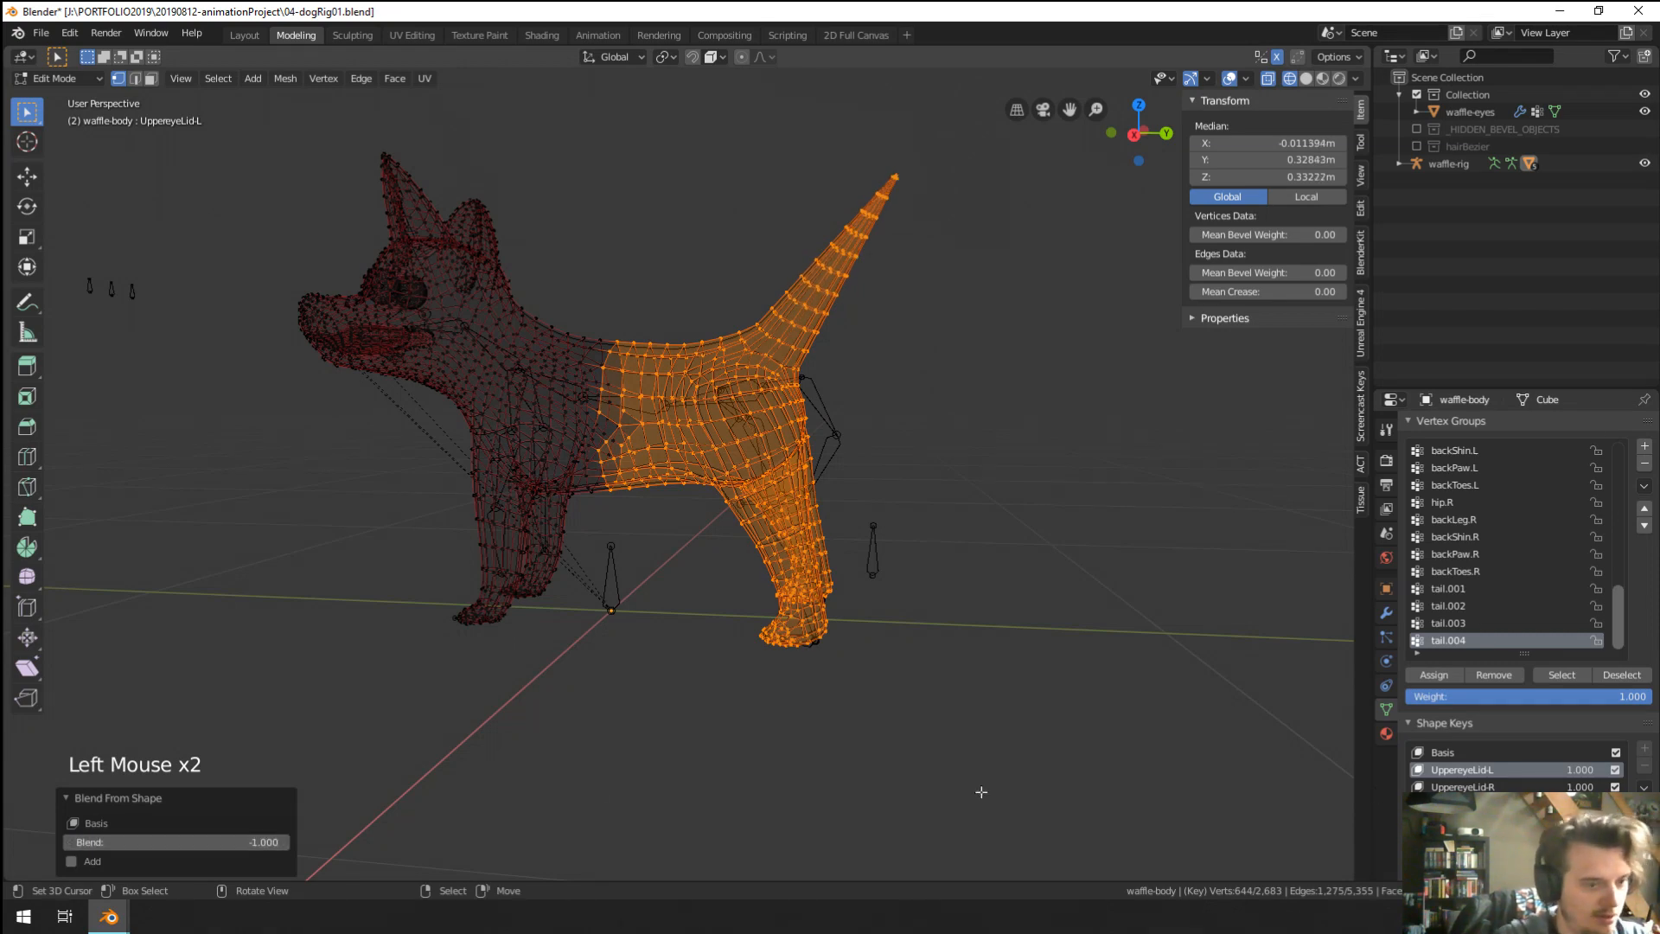
Inspect the Basis shape from an angle, and undo the blend attempts and the rear vertex selection.
click(1468, 755)
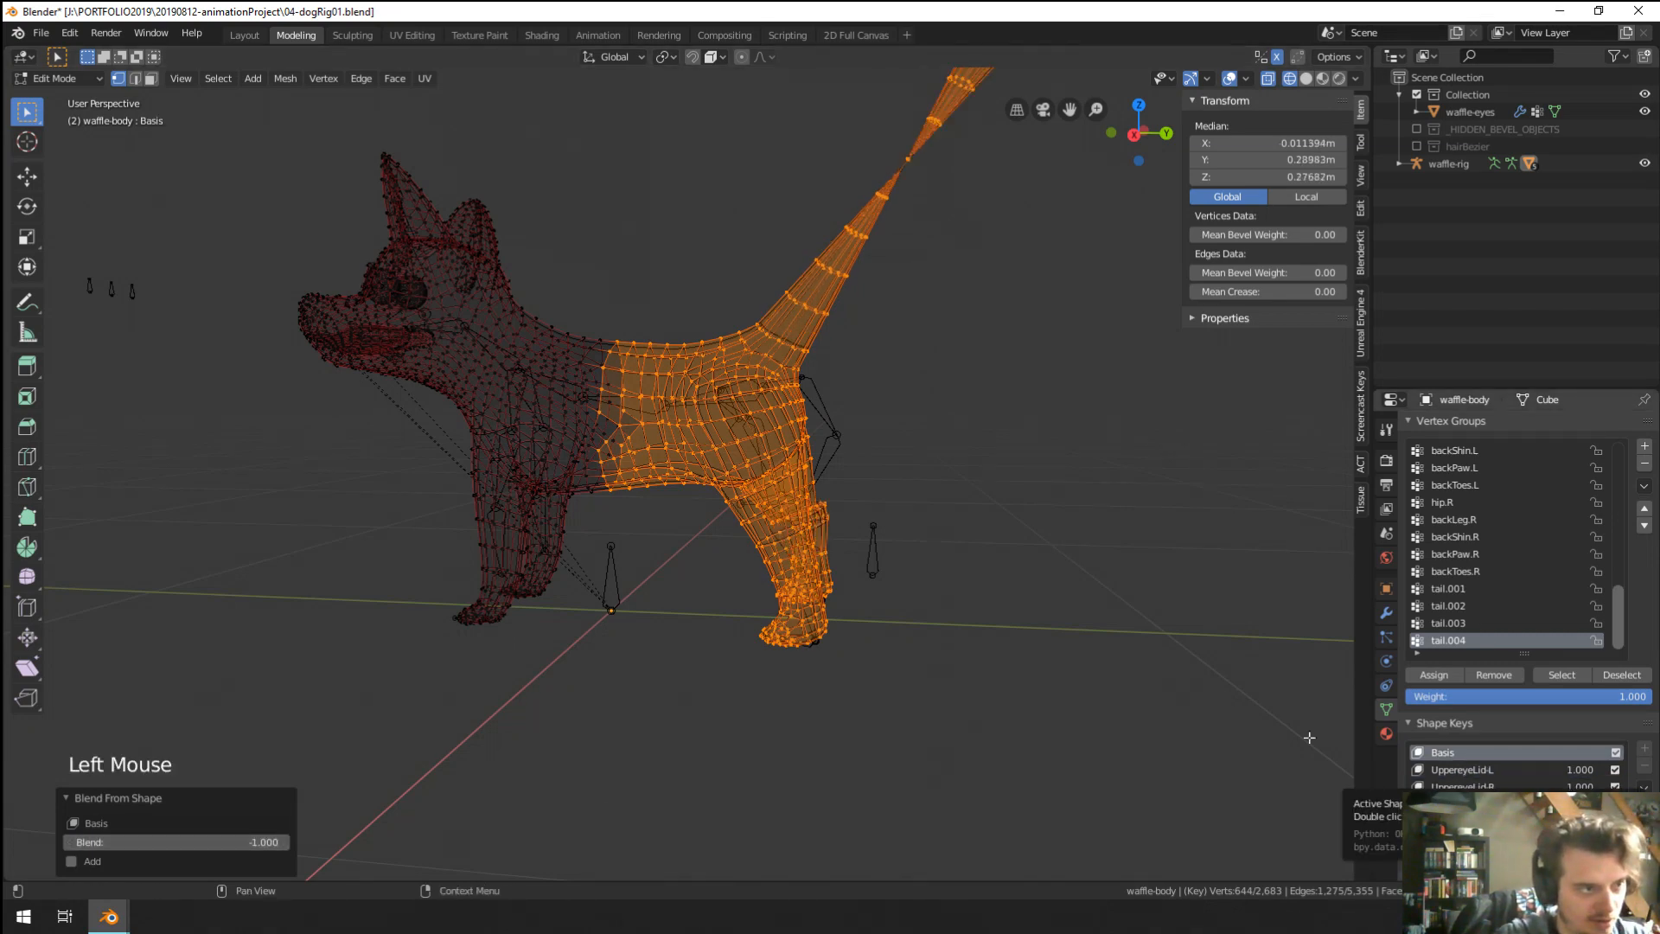
scroll(989, 671, down, 3)
scroll(989, 671, up, 3)
middle_drag(956, 556, 928, 625)
key(ctrl+z)
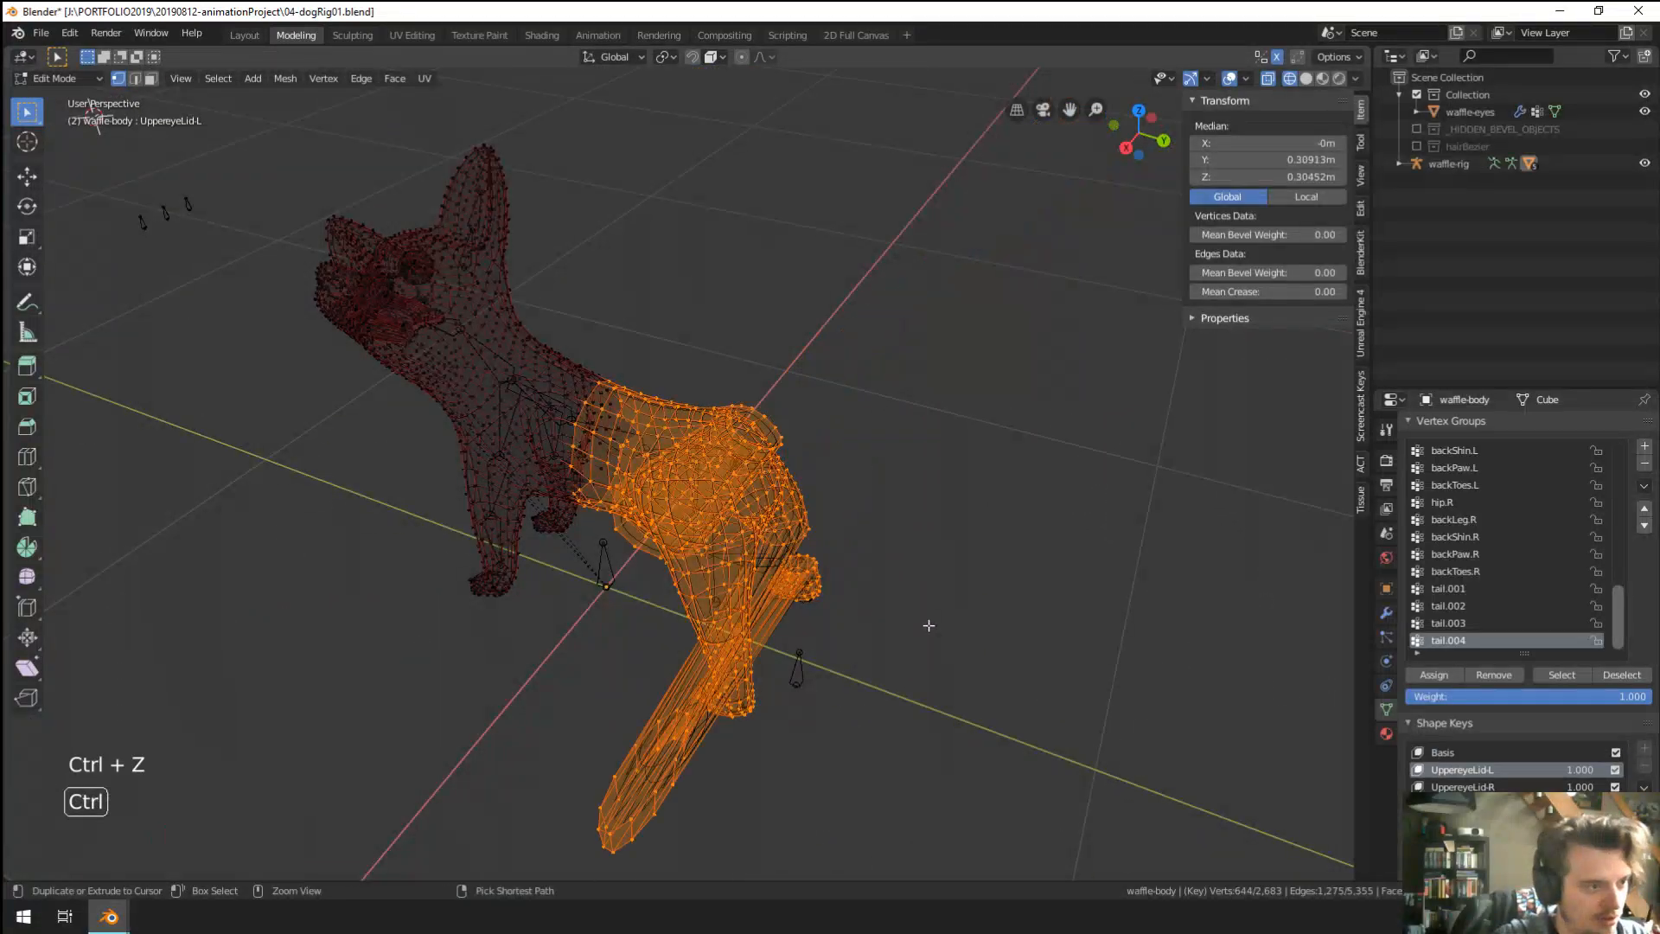
key(ctrl+z)
key(ctrl+z)
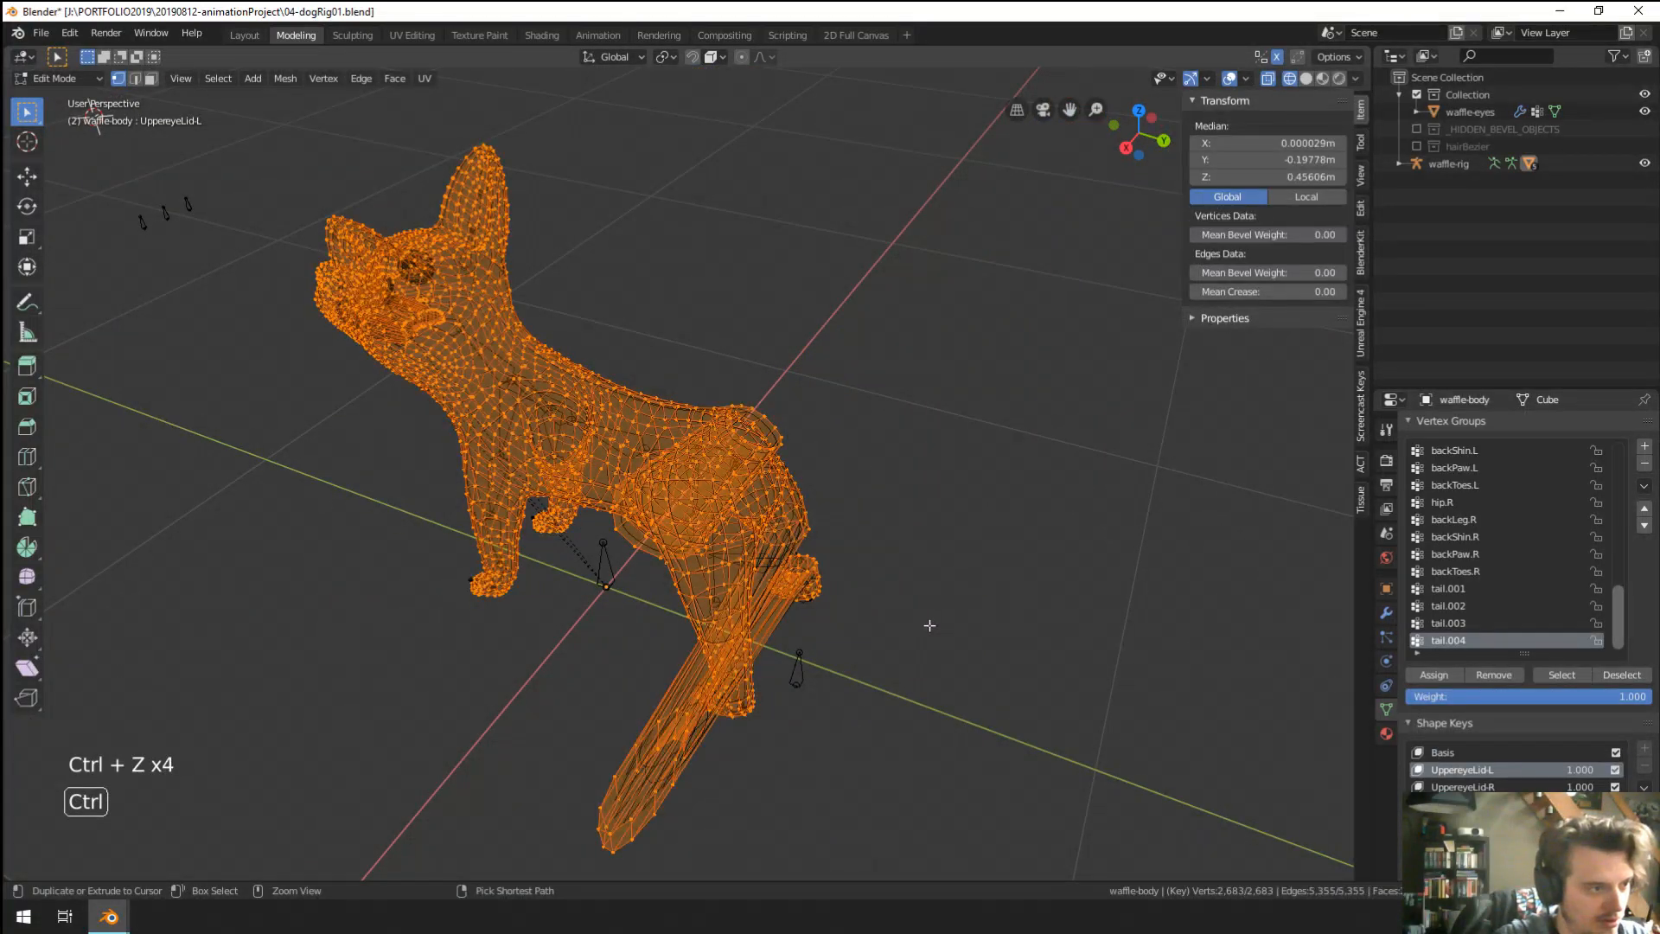
key(ctrl+z)
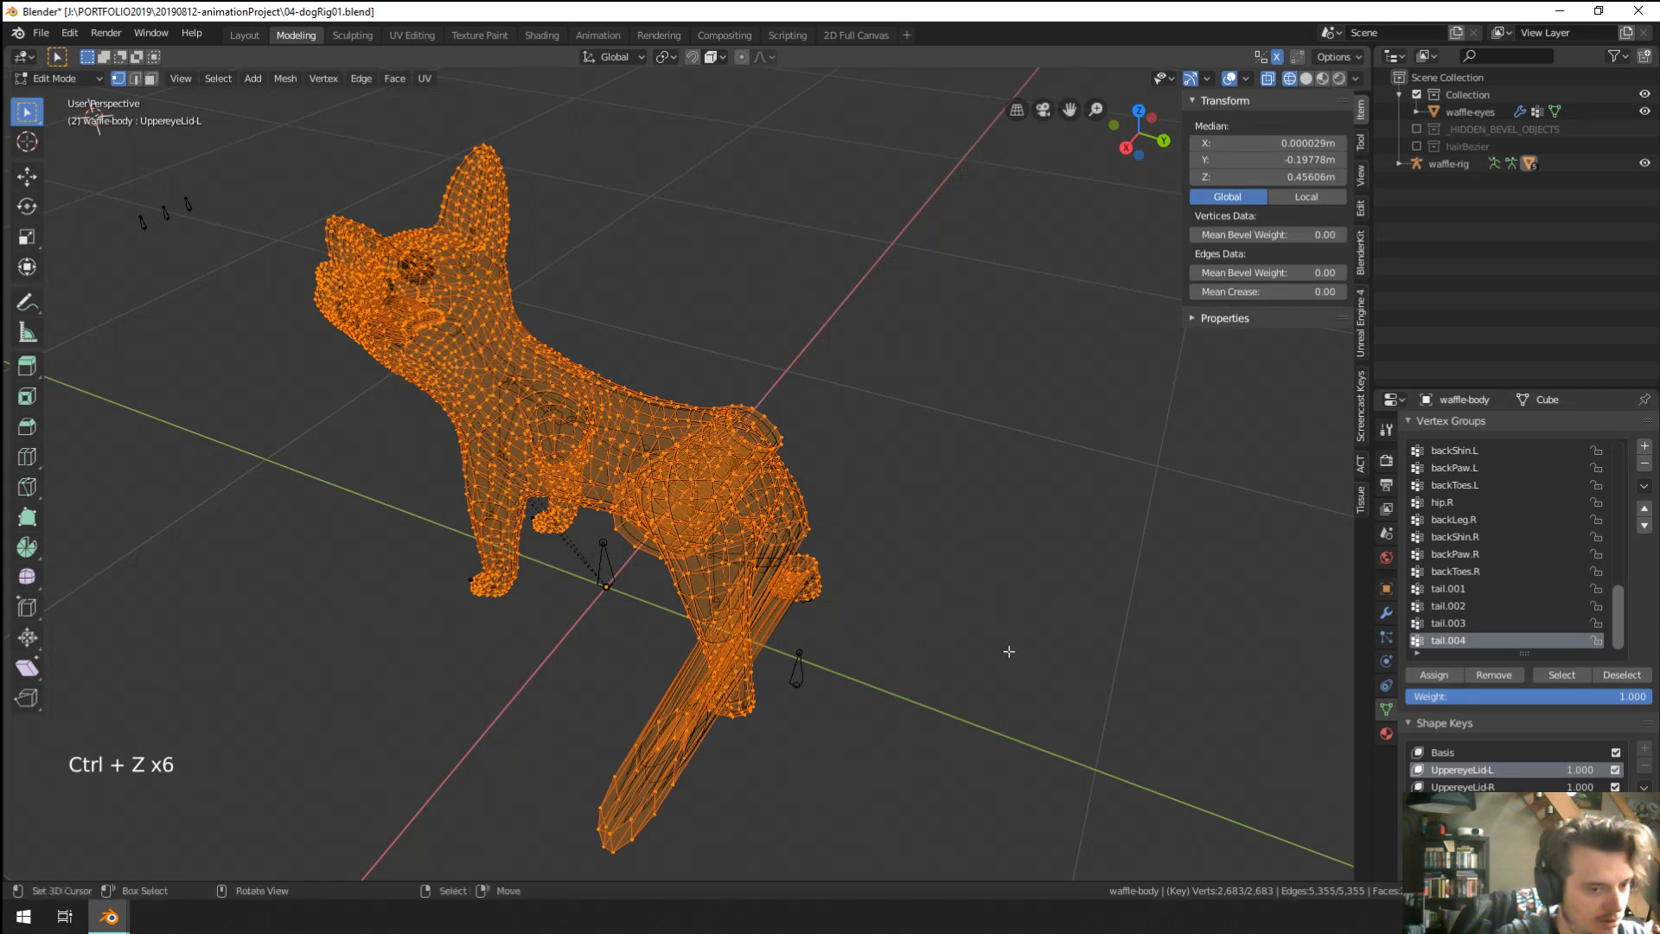
Make Basis the active shape key and toggle the shape key display in Edit Mode to compare the shapes.
click(1453, 755)
middle_drag(863, 687, 886, 667)
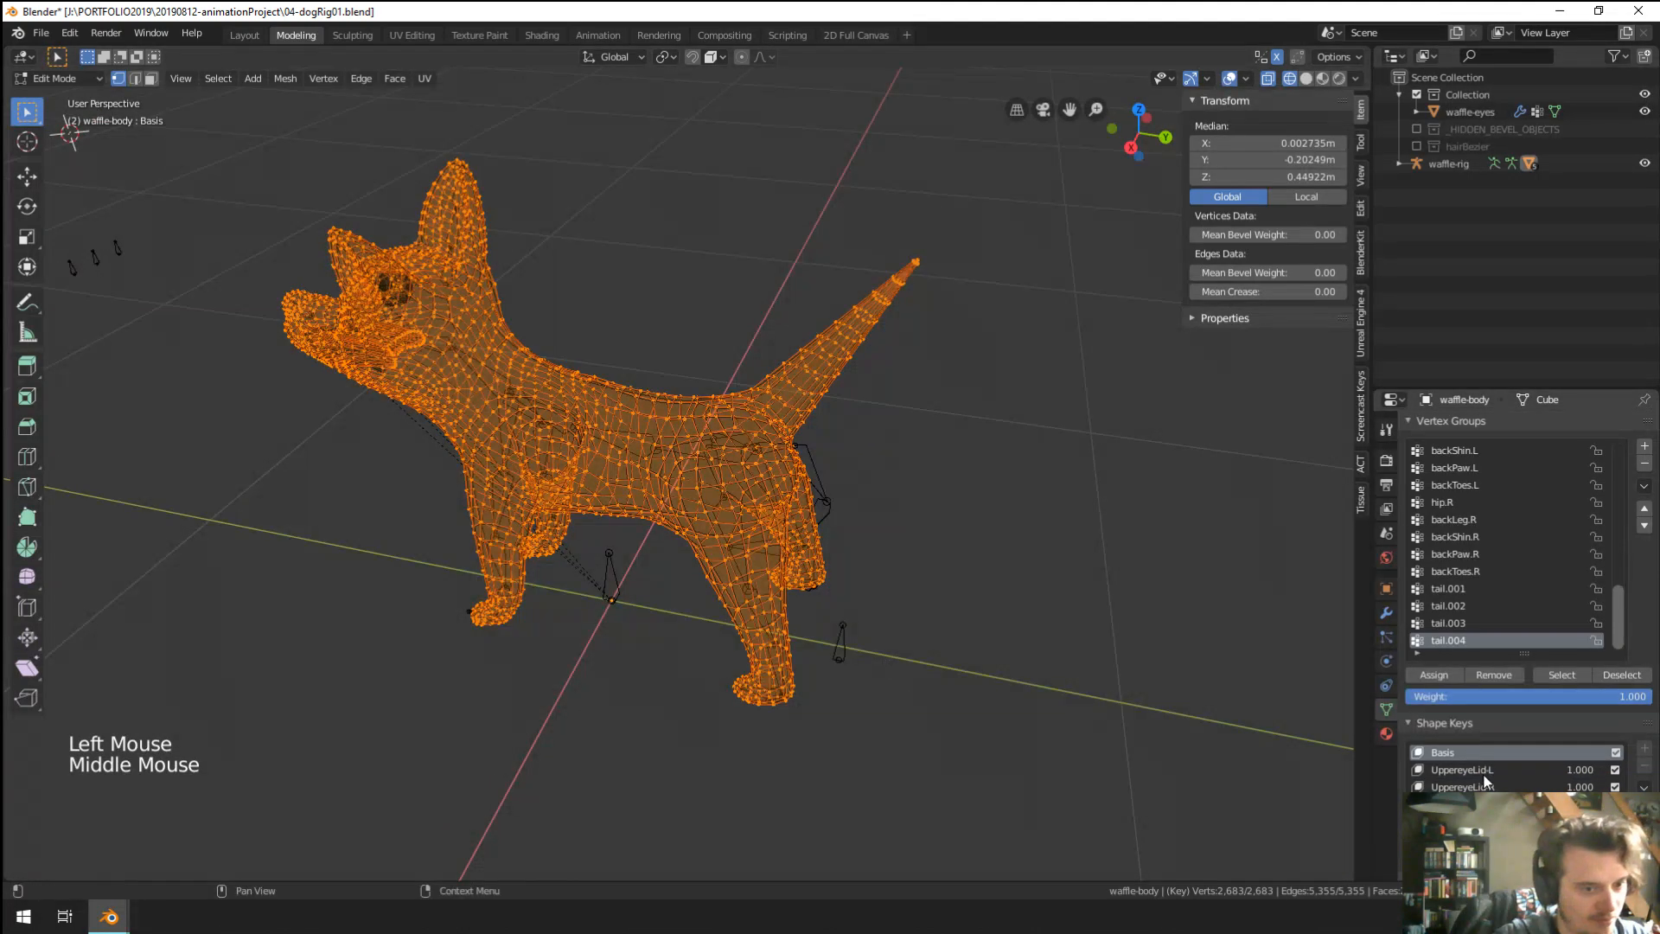
click(1620, 856)
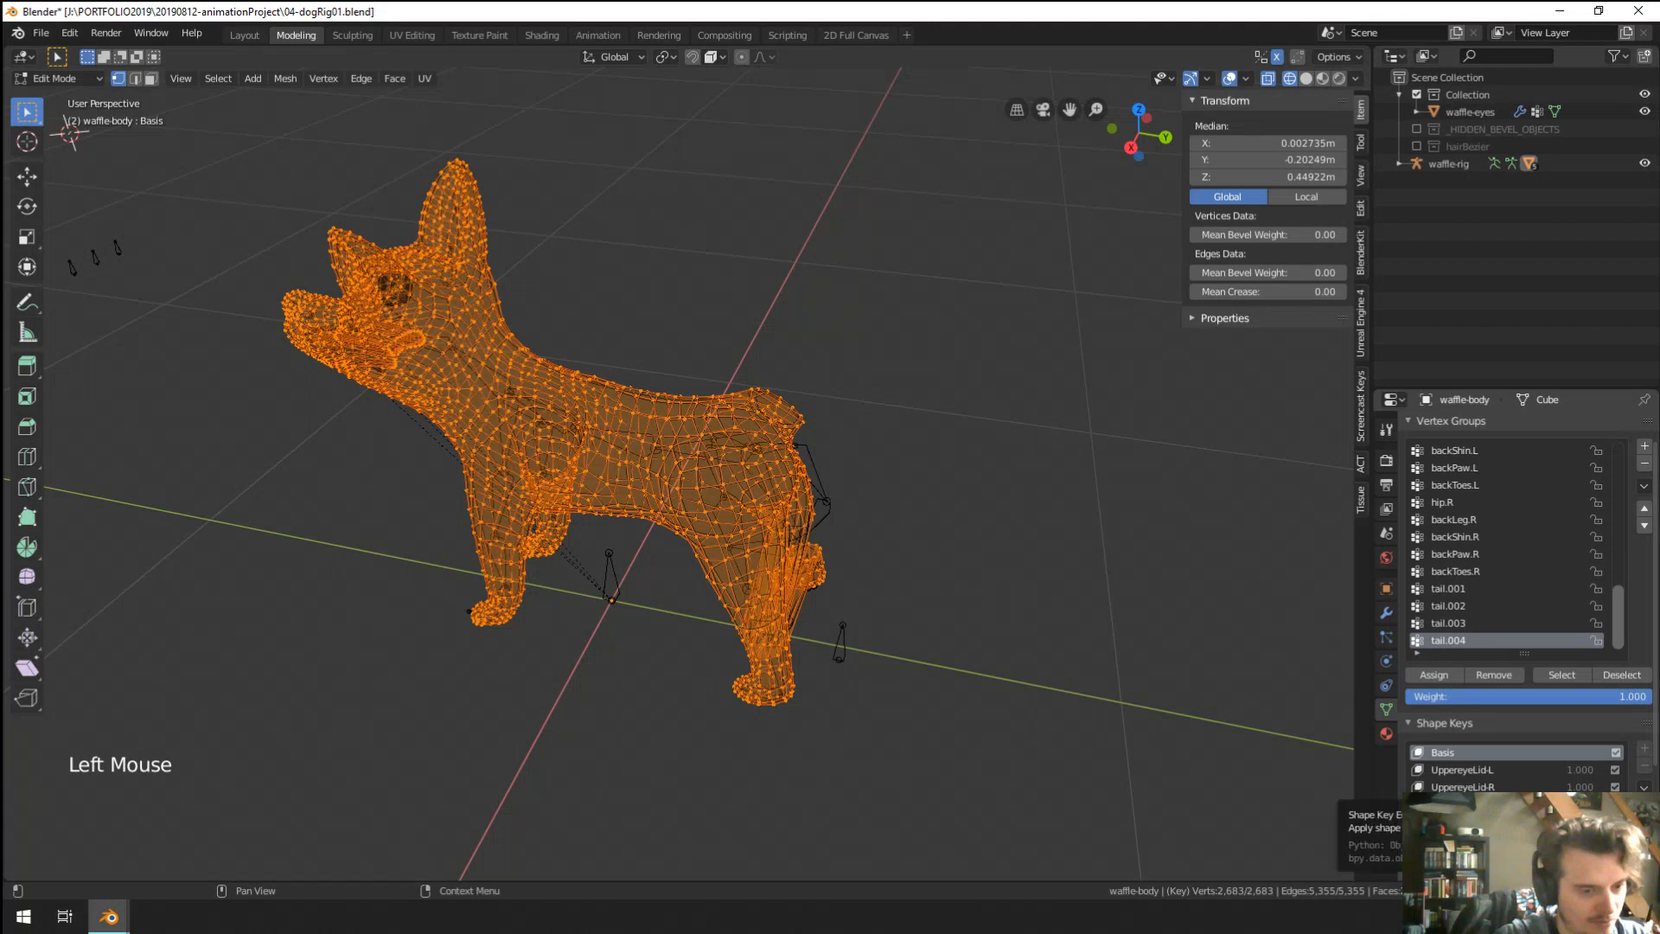
click(1620, 856)
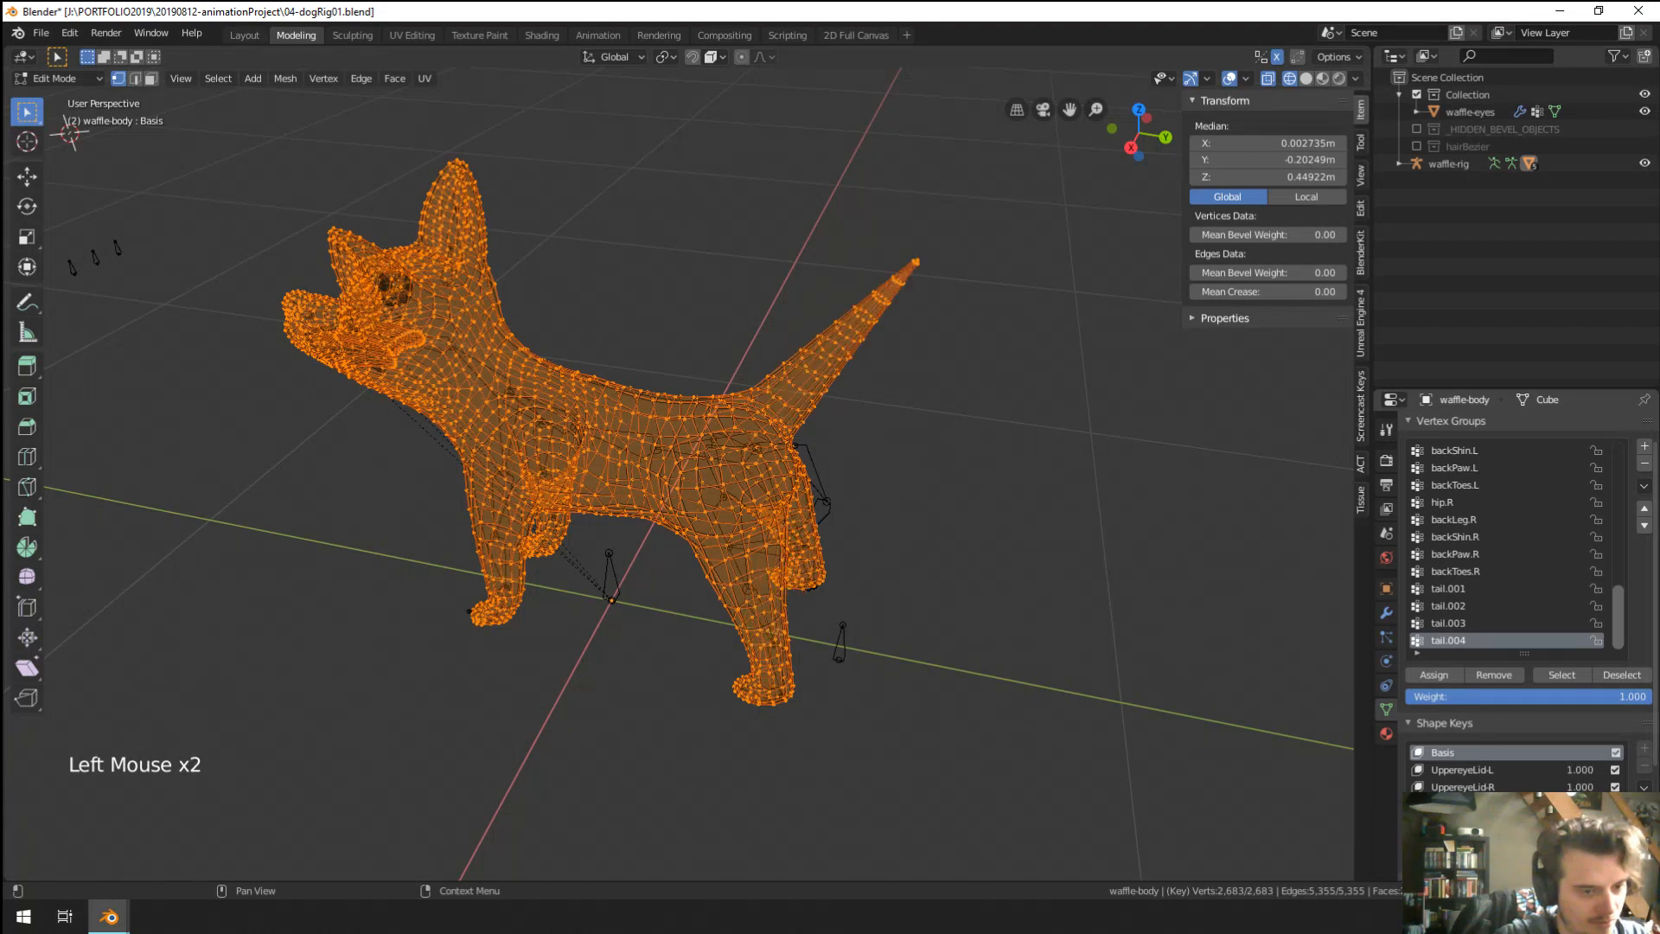
Clear the selection and box-select the head and neck vertices in the right orthographic wireframe view.
middle_drag(684, 485, 730, 484)
key(z)
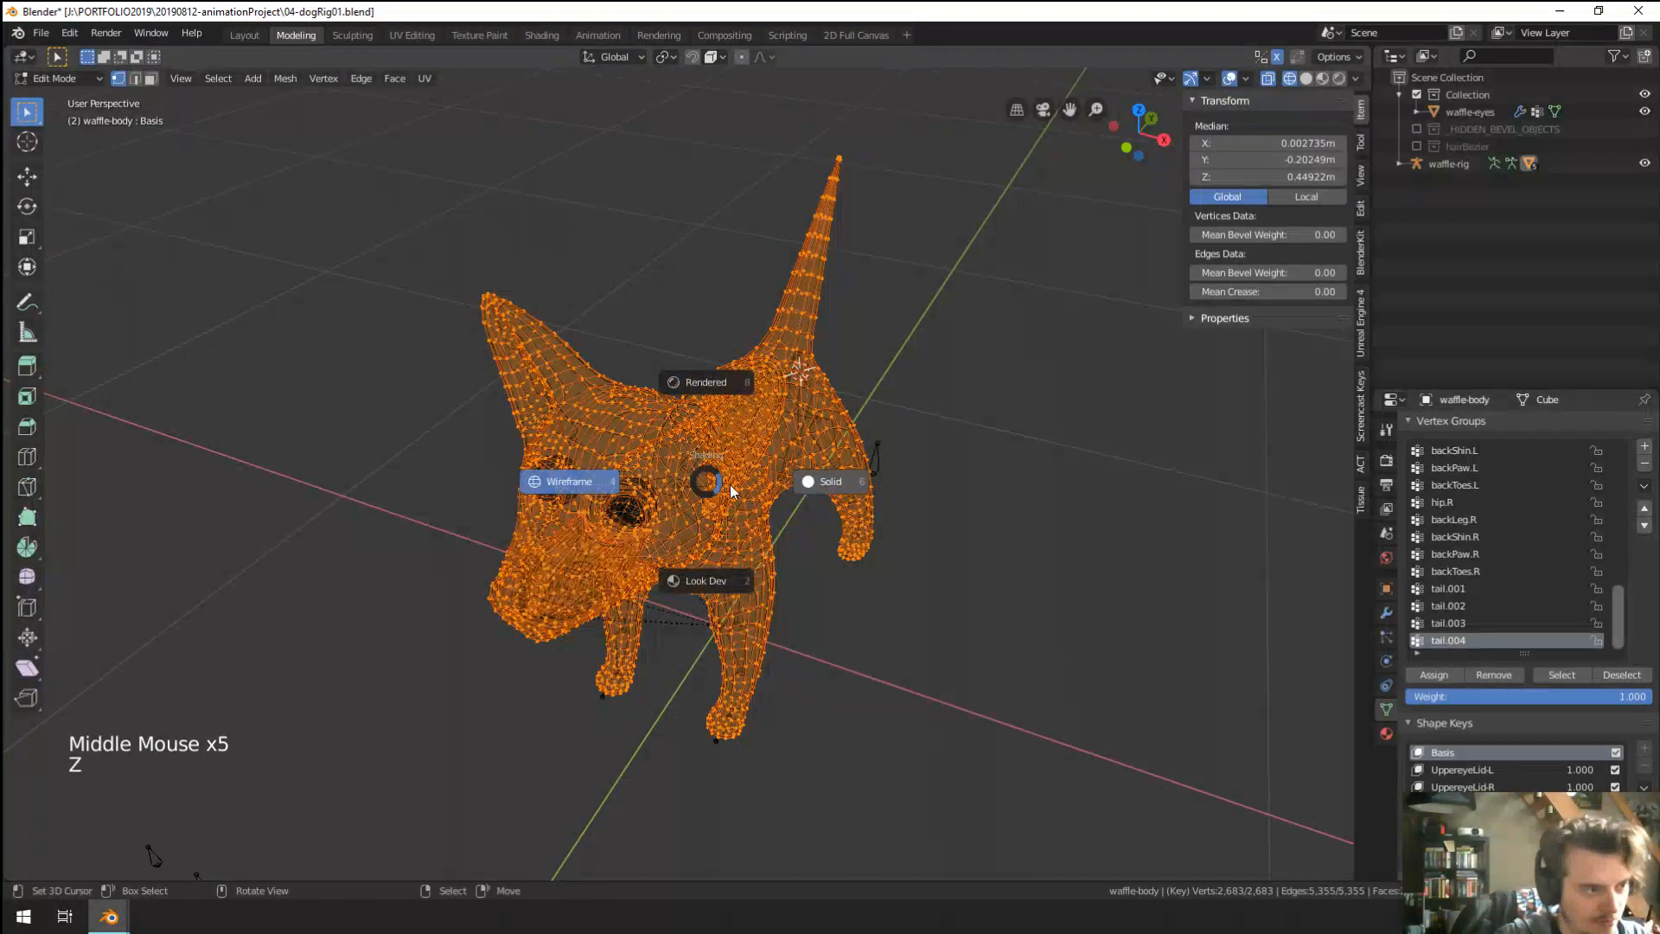
middle_drag(798, 541, 782, 540)
key(KP_1)
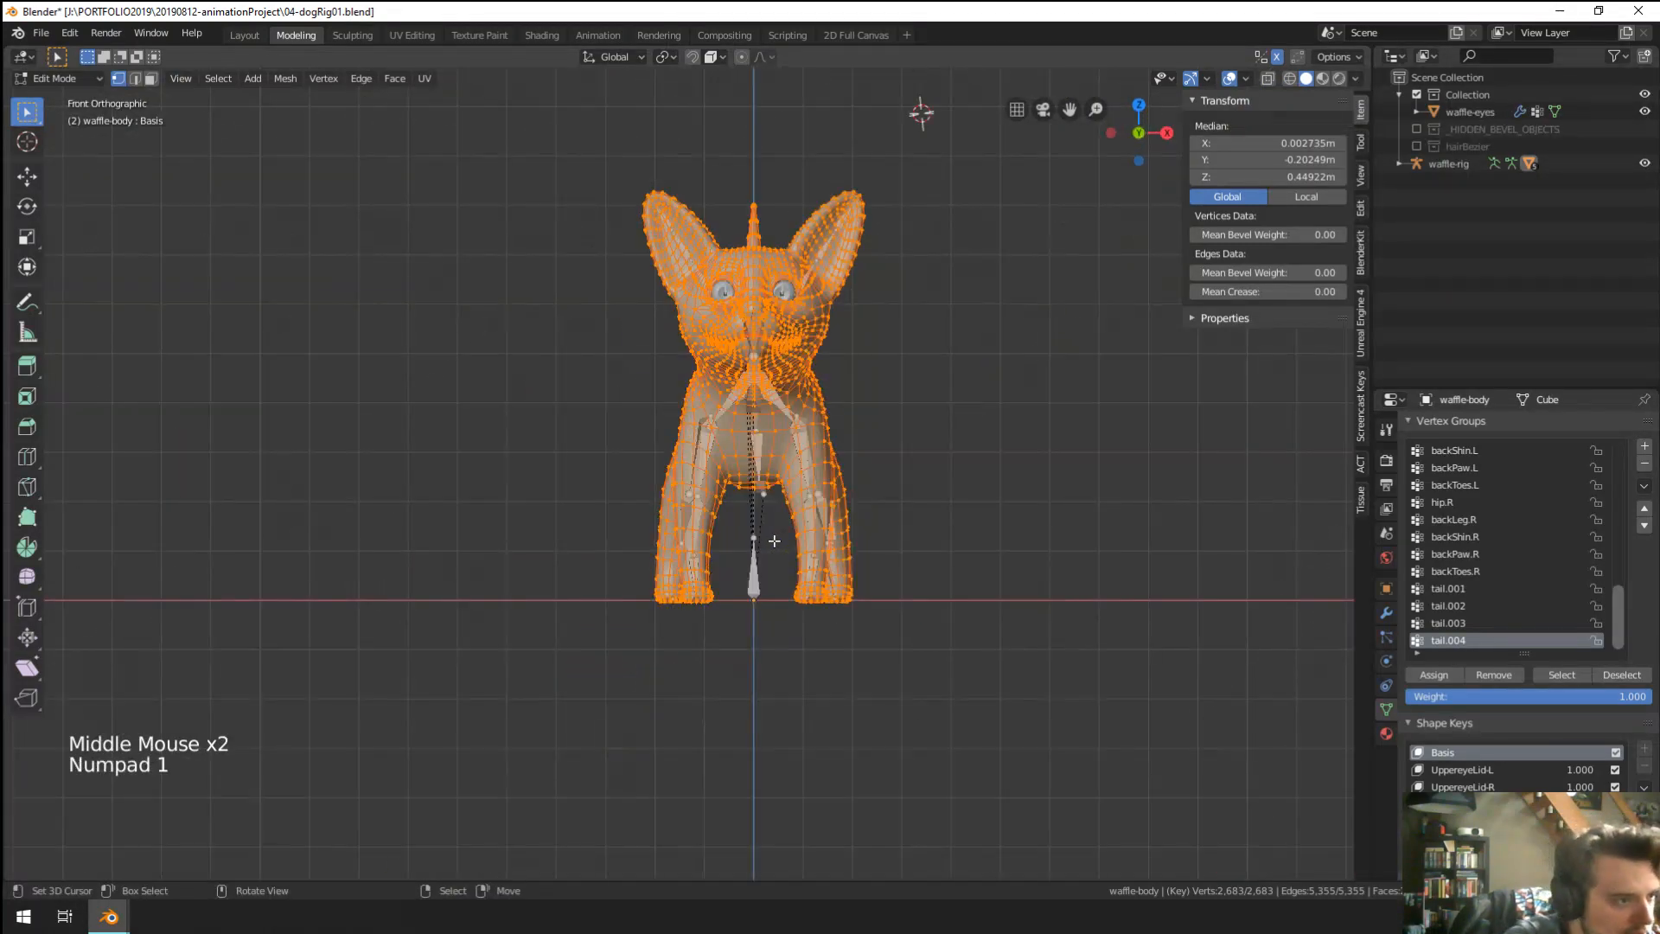
key(KP_3)
key(z)
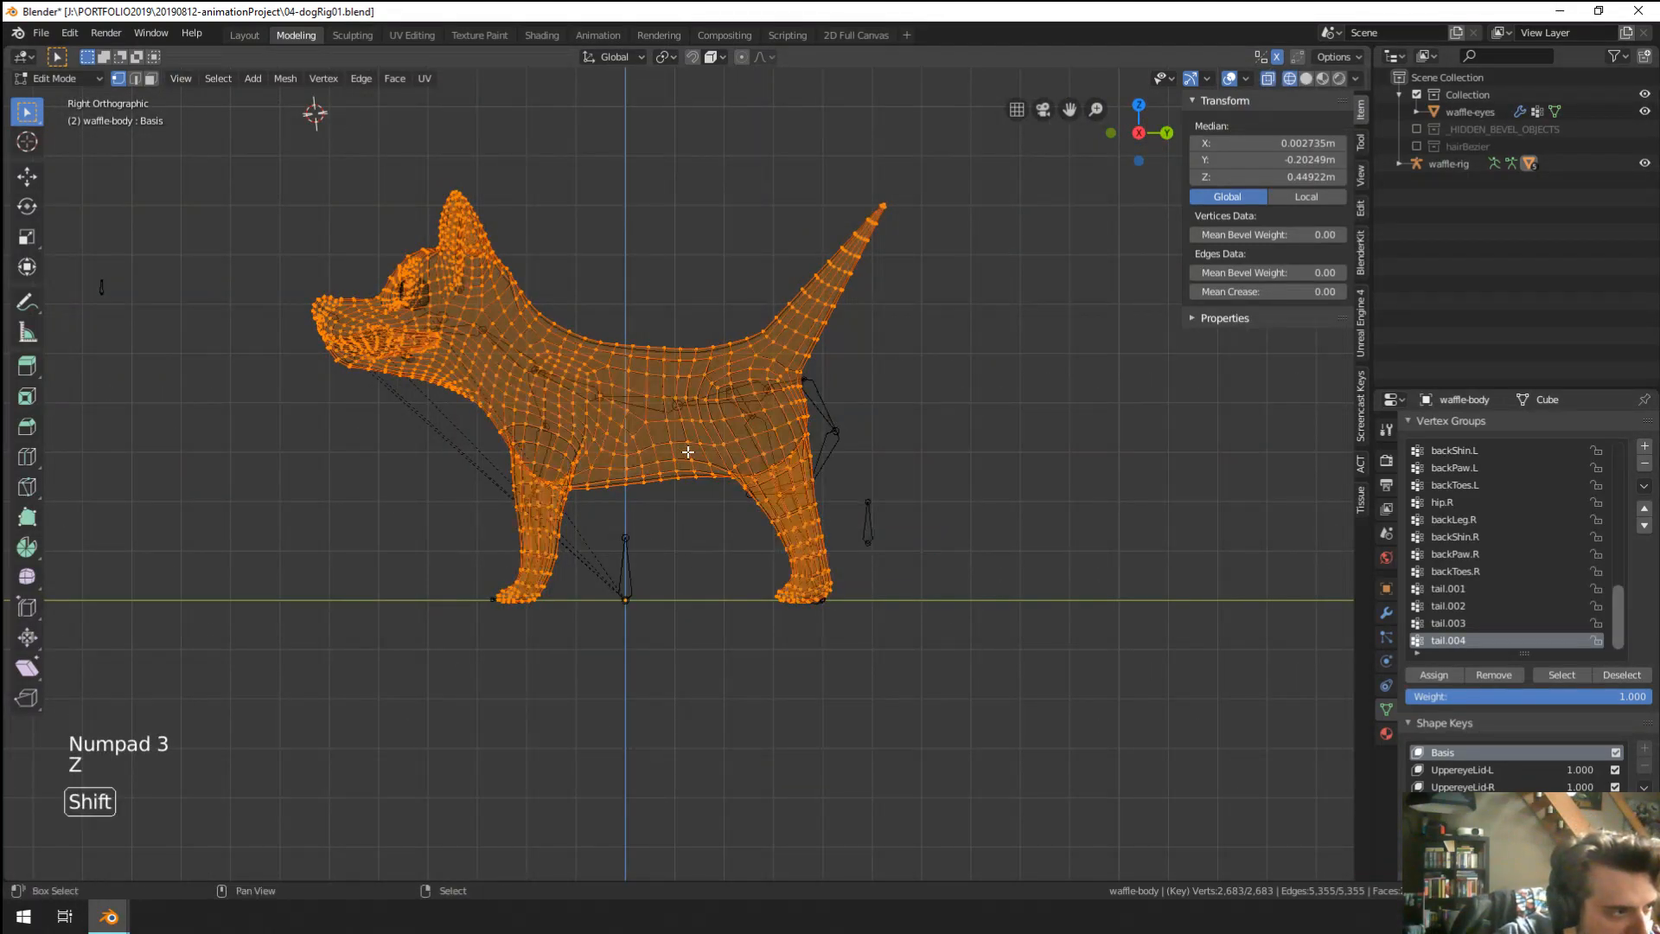
shift+middle_drag(483, 244, 528, 268)
key(a)
key(a)
key(a)
key(b)
drag(249, 184, 630, 464)
Add a new vertex group to waffle-body and name it faceVex.
shift+middle_drag(631, 465, 630, 256)
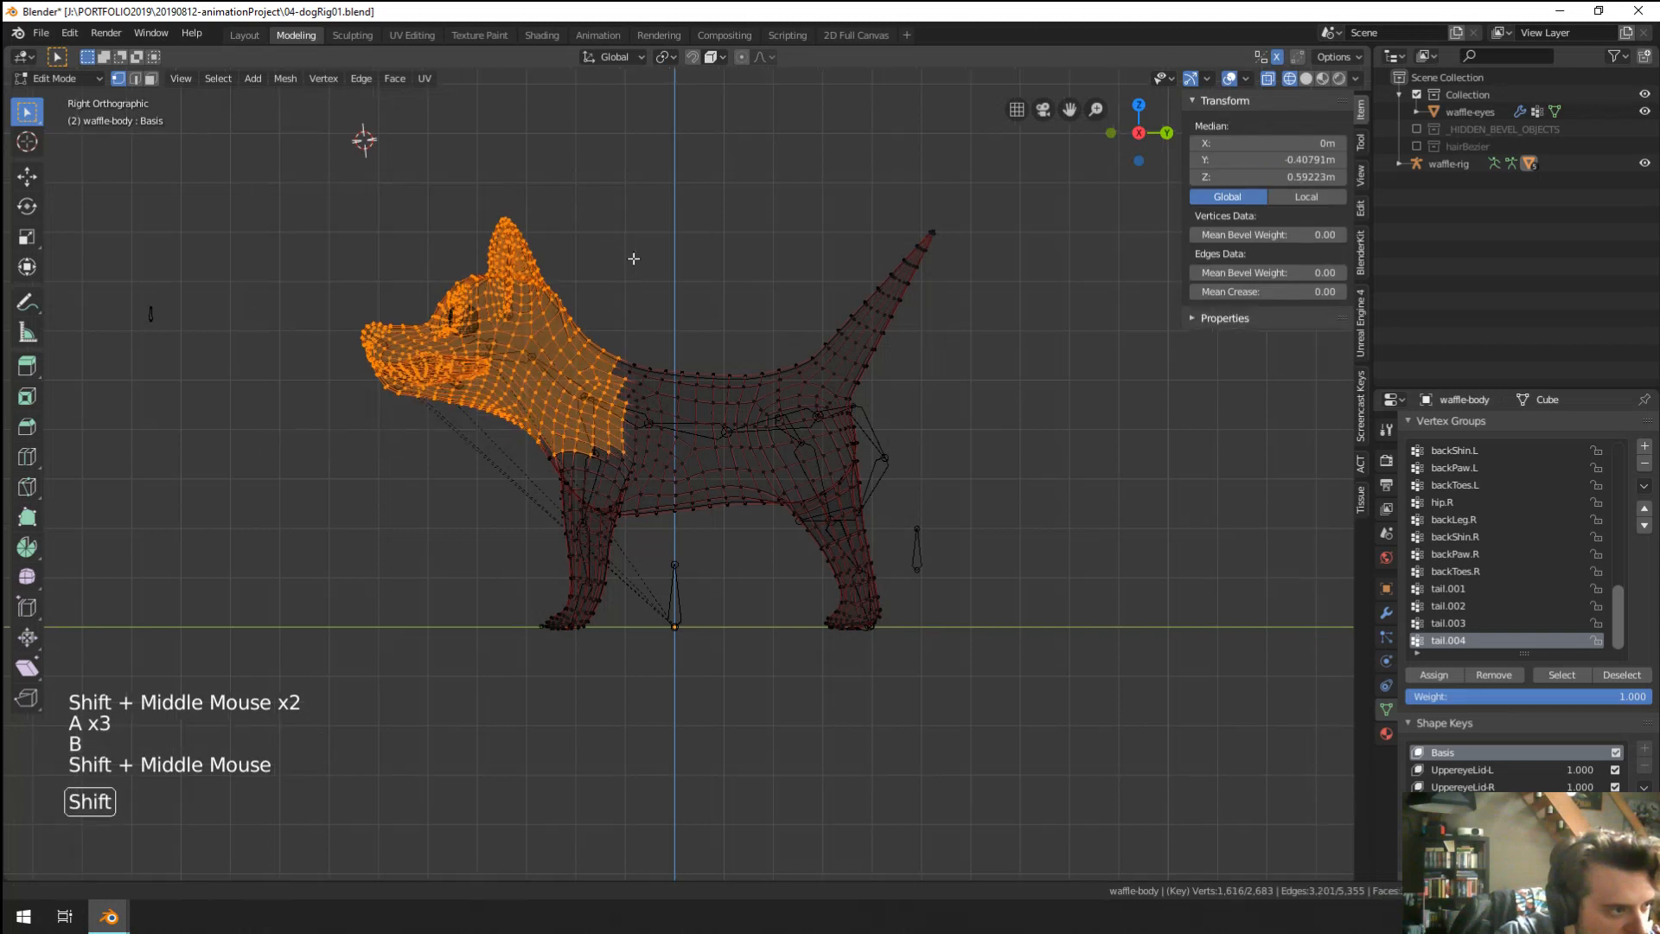
scroll(774, 358, up, 2)
scroll(1508, 579, down, 5)
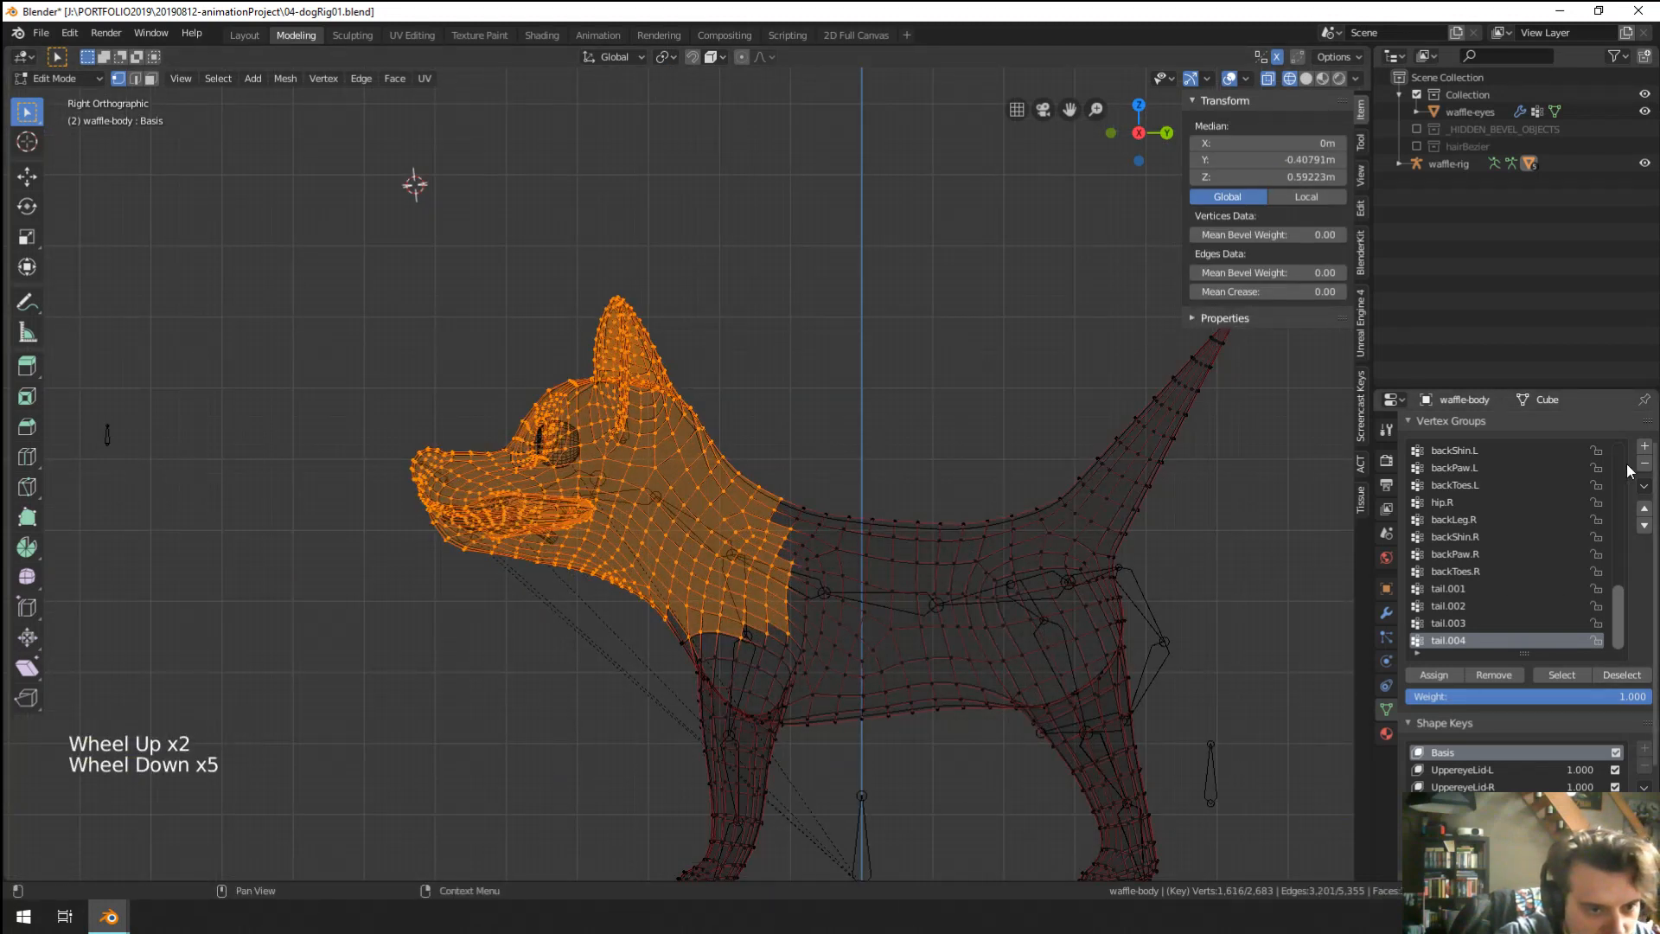
click(1645, 447)
double_click(1449, 640)
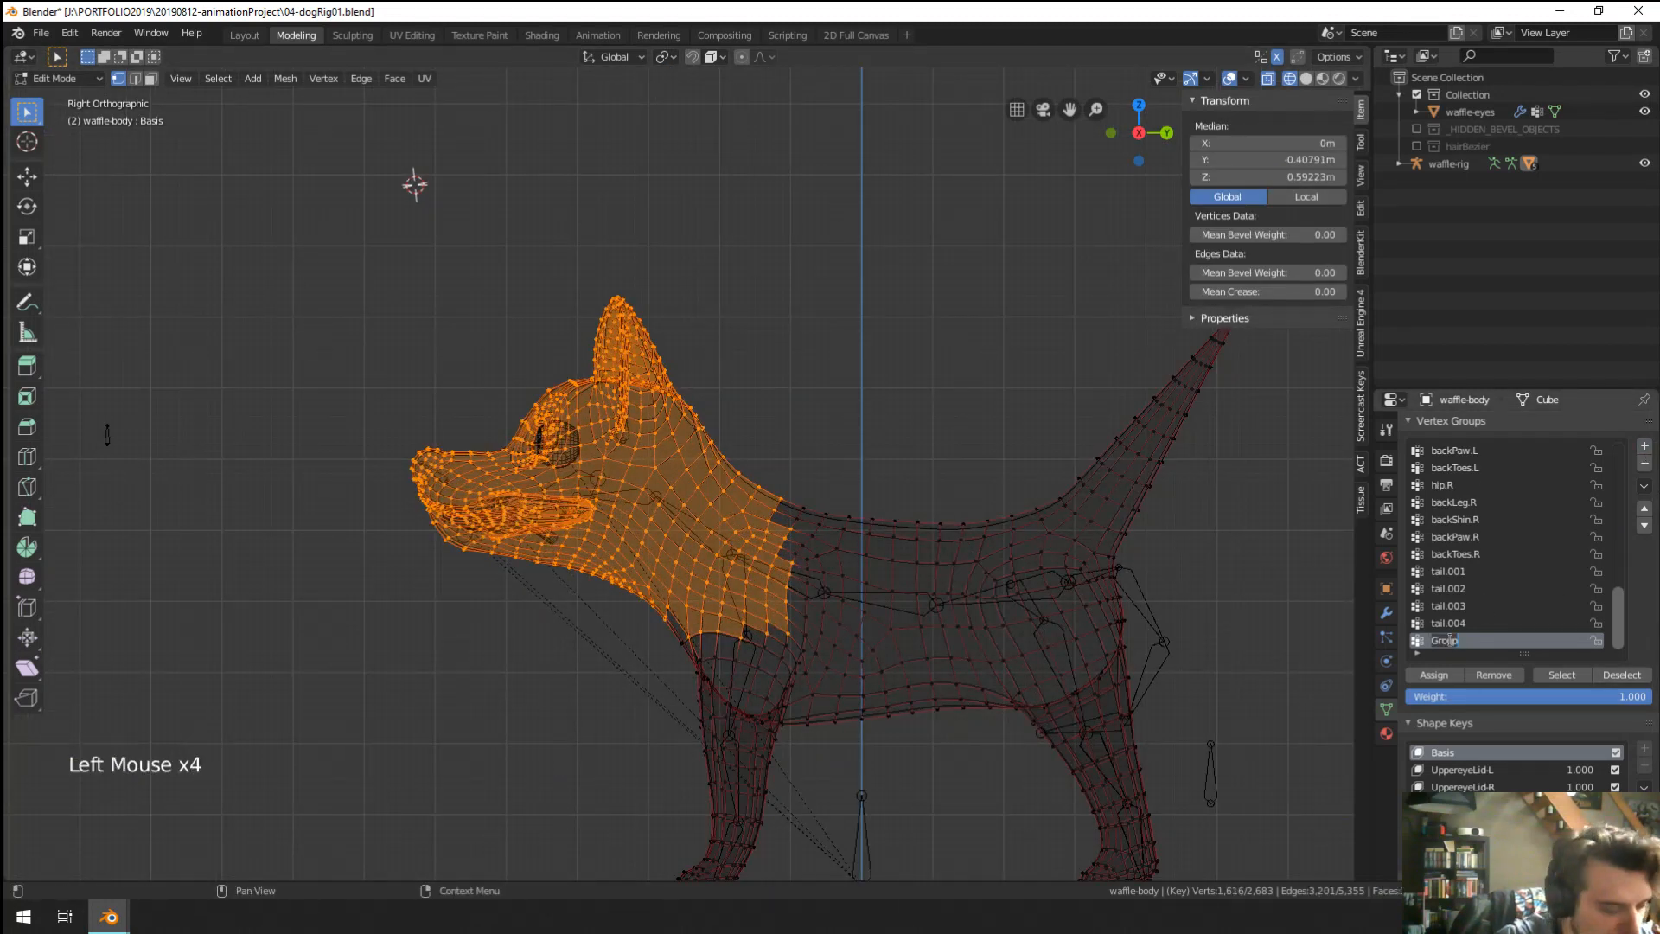
text(faceVex)
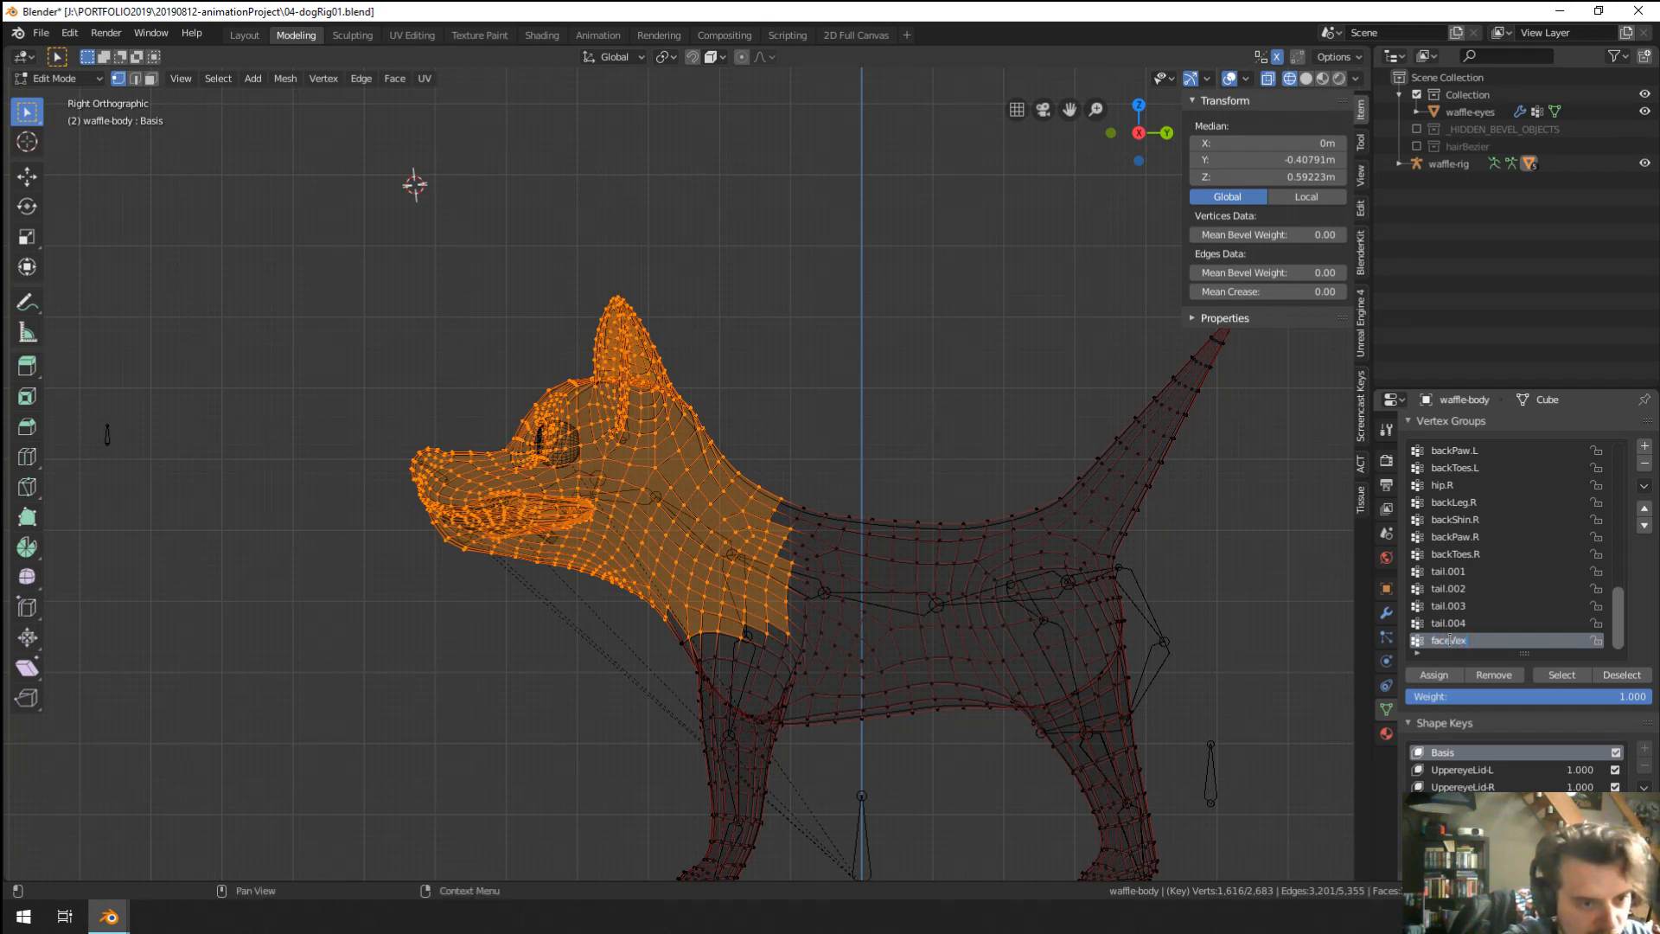
click(861, 698)
Make UppereyeLid-L the active shape key and set its vertex group to faceVex.
shift+middle_drag(862, 697, 802, 598)
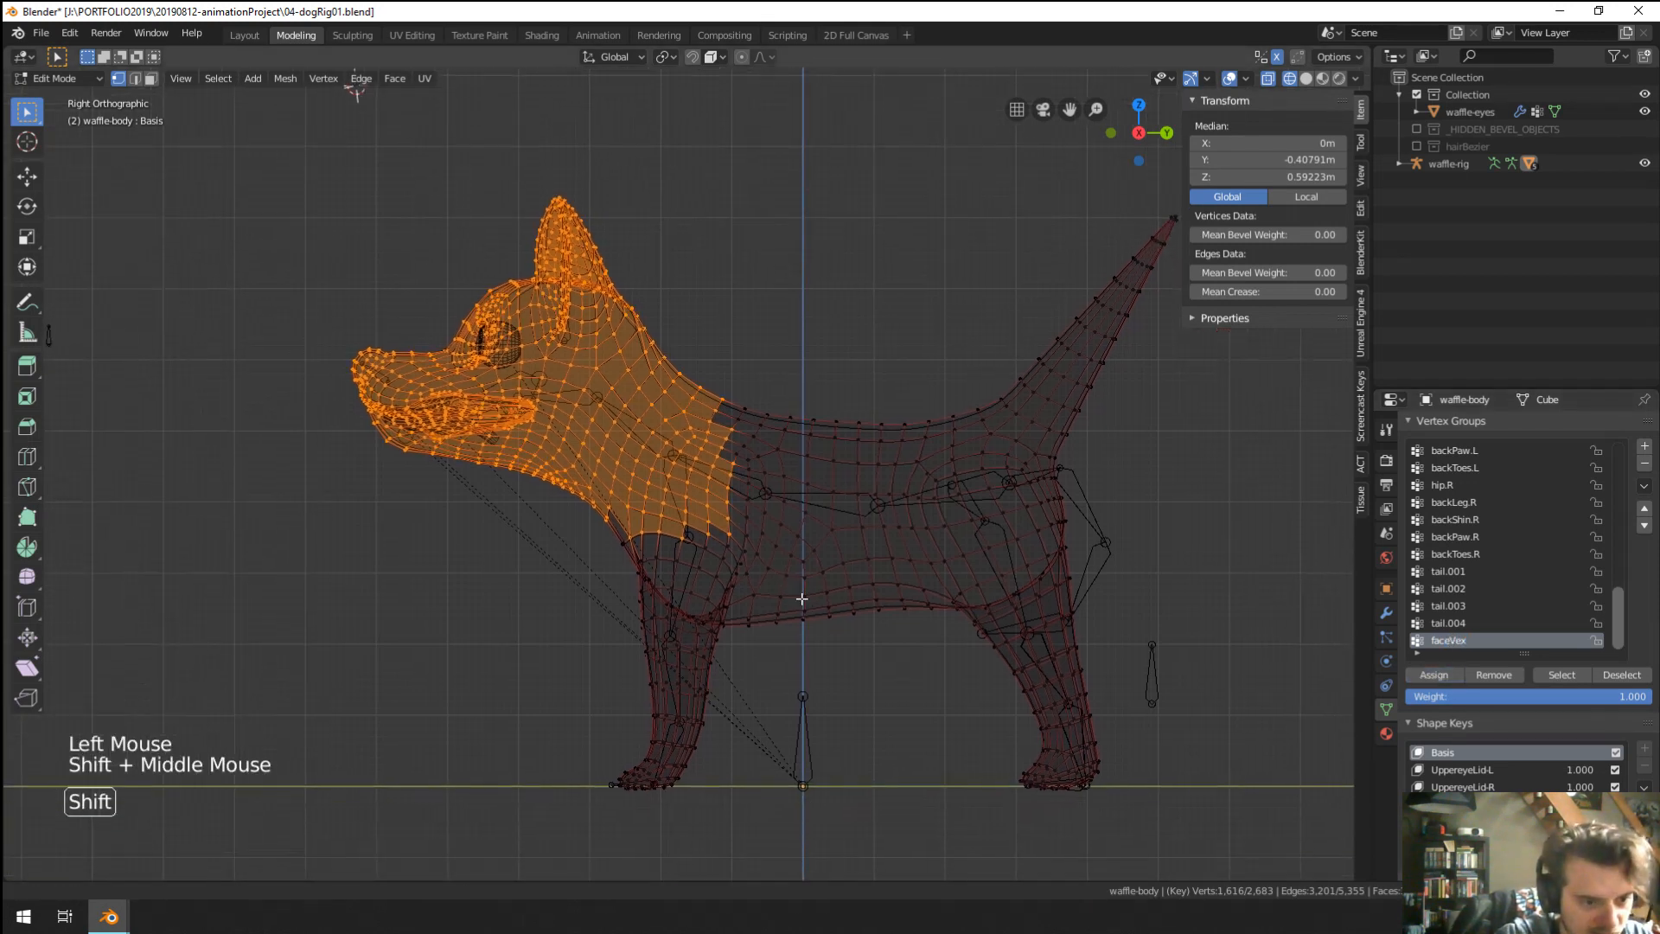
scroll(1470, 605, down, 5)
click(1452, 613)
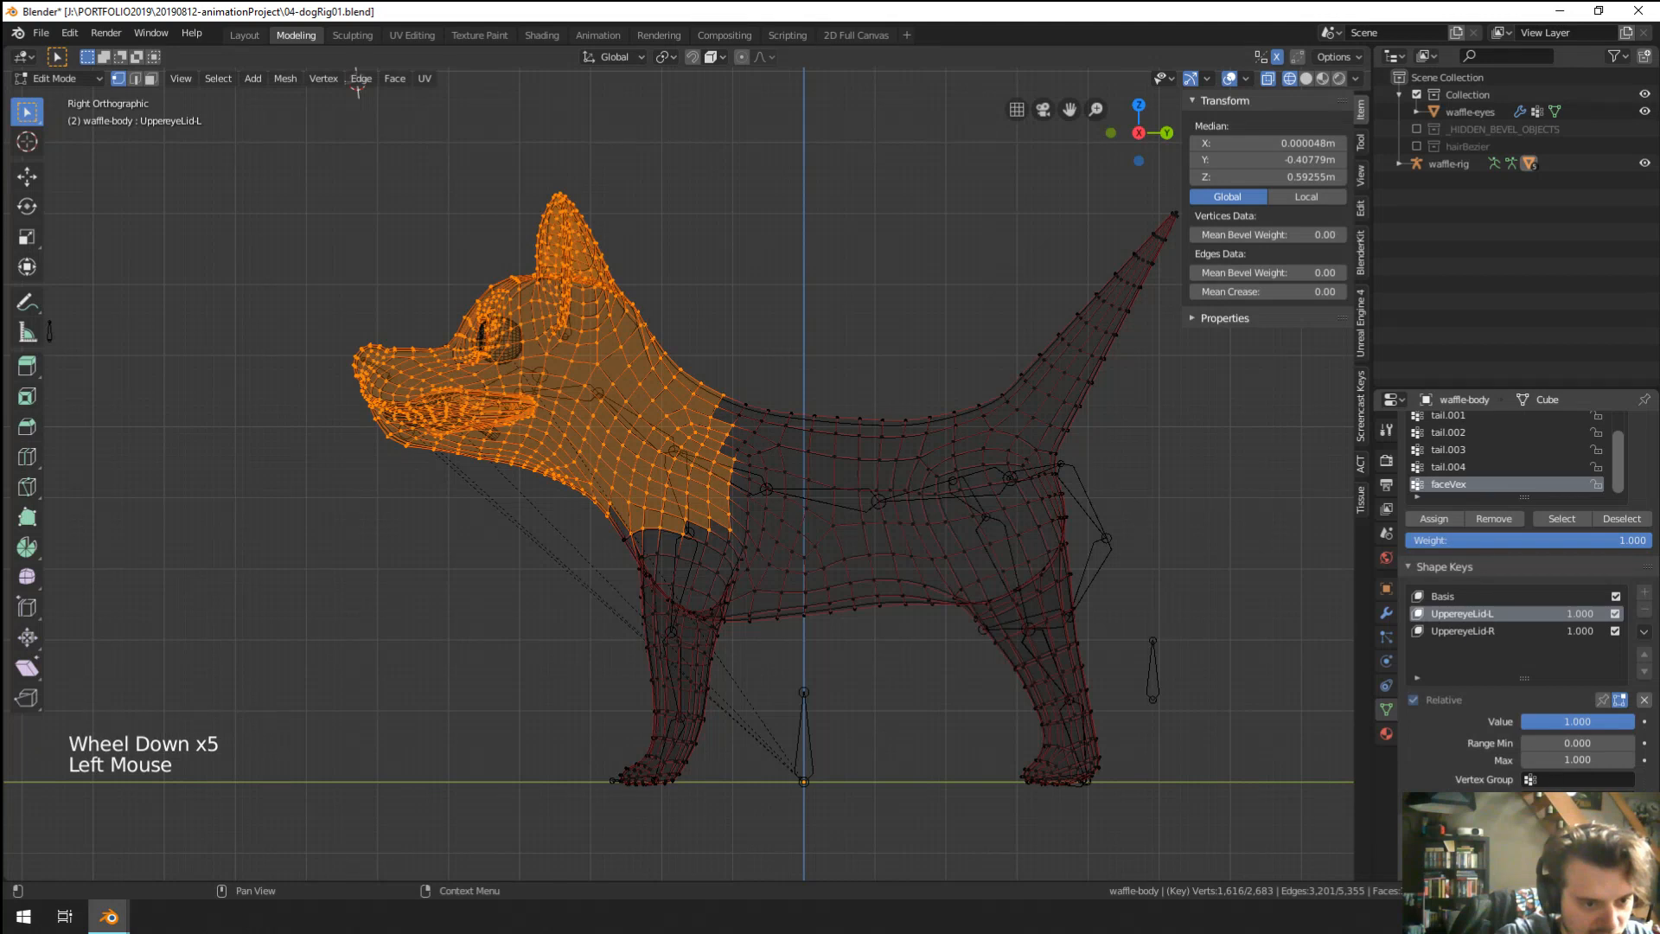
click(1555, 779)
text(vex)
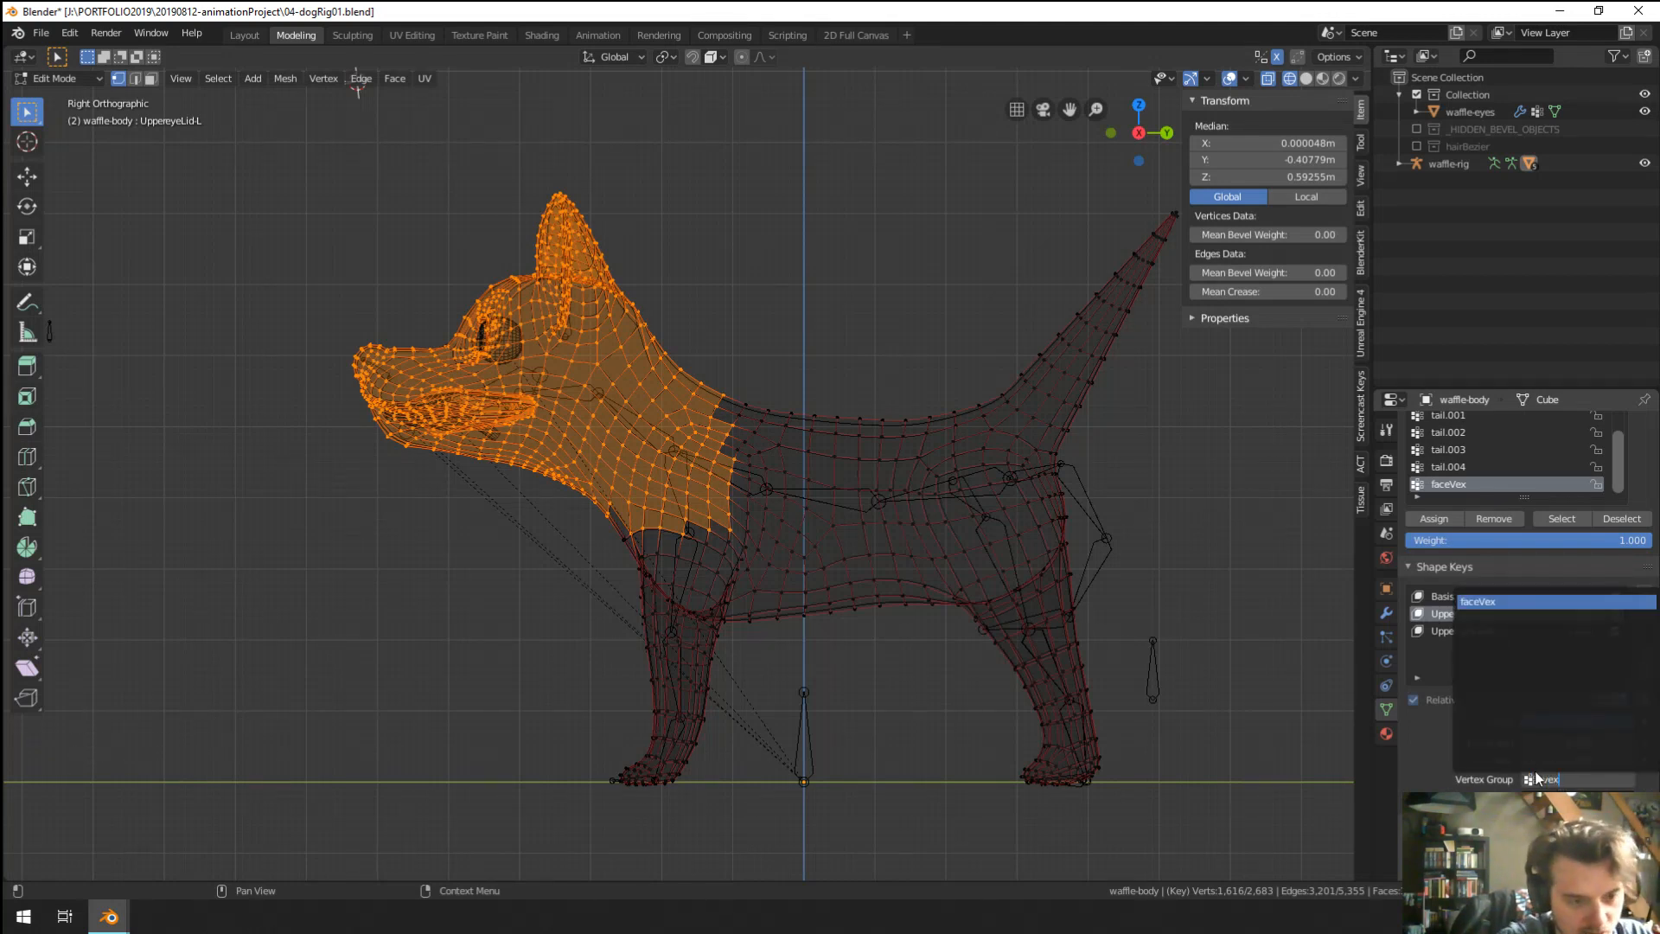
key(Return)
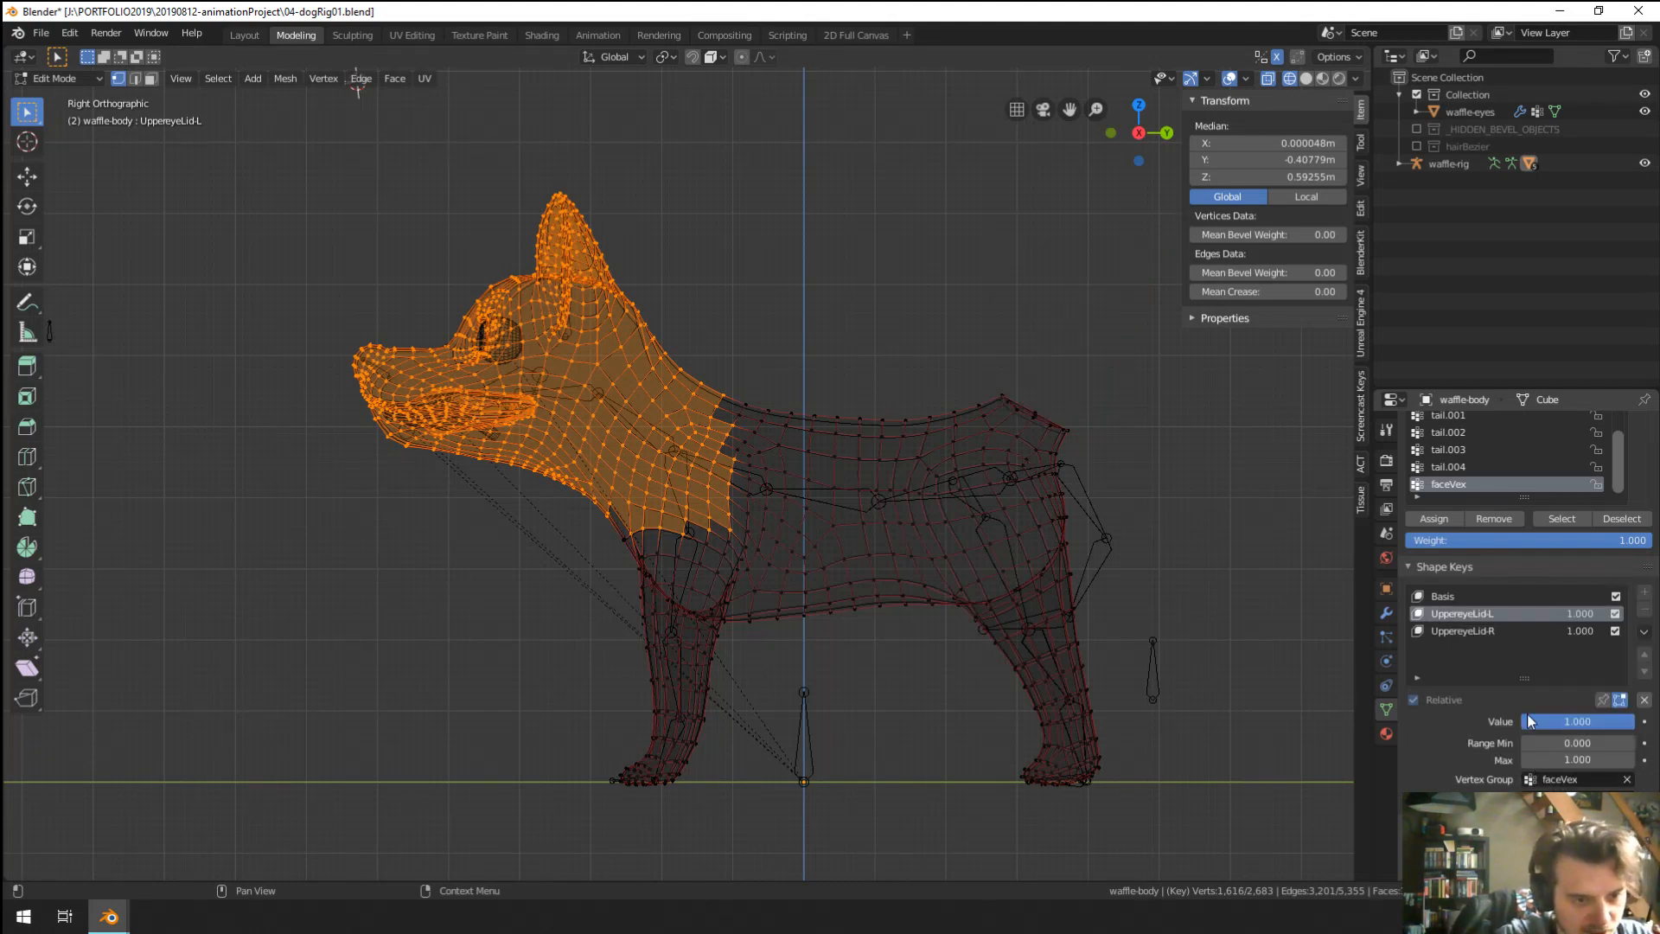
Make UppereyeLid-R the active shape key and set its vertex group to faceVex.
click(1429, 630)
click(1555, 778)
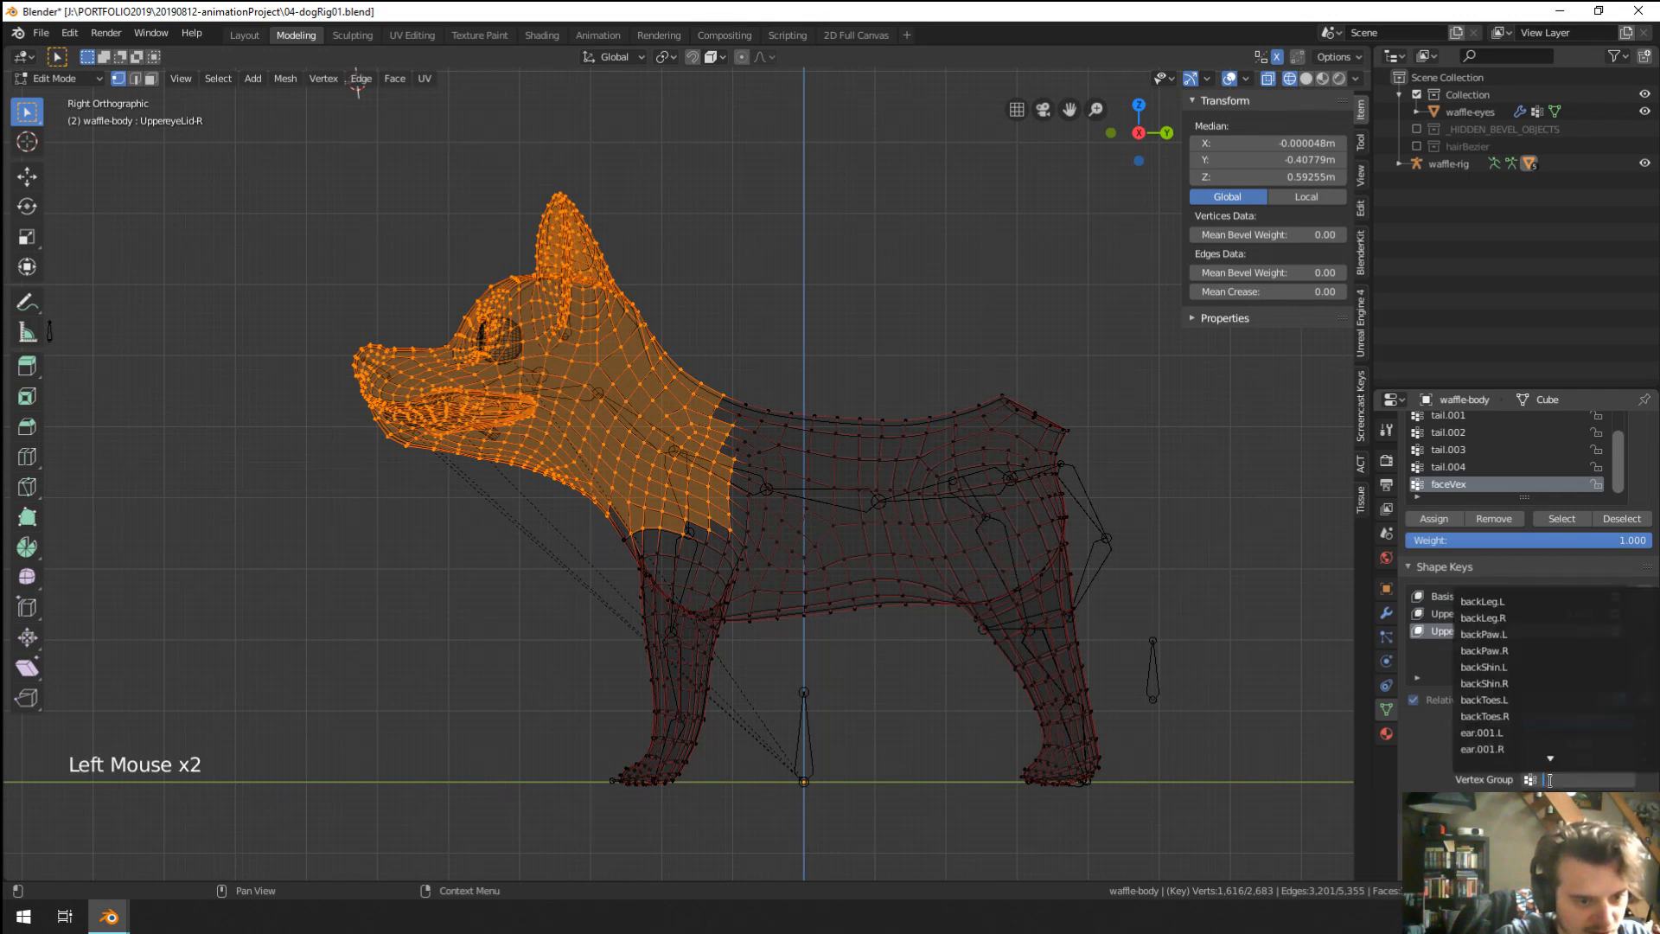
text(vex)
key(Return)
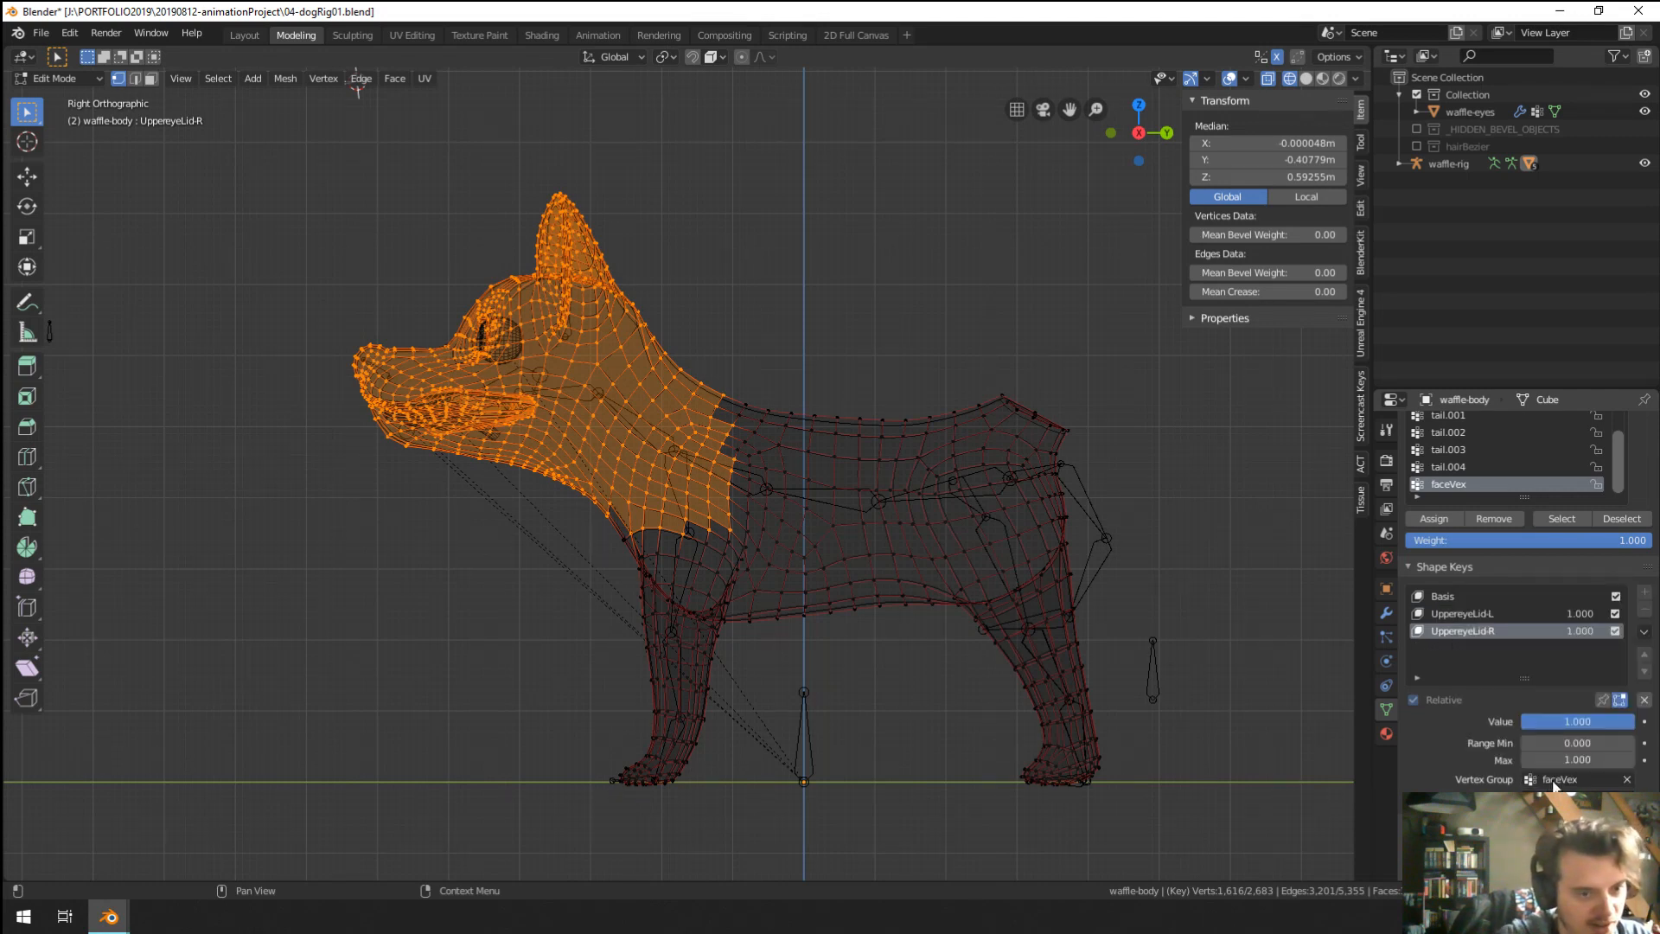
Make Basis the active shape key and compare the mesh between Object Mode and Edit Mode.
click(1455, 597)
middle_drag(1353, 595, 1154, 600)
key(Tab)
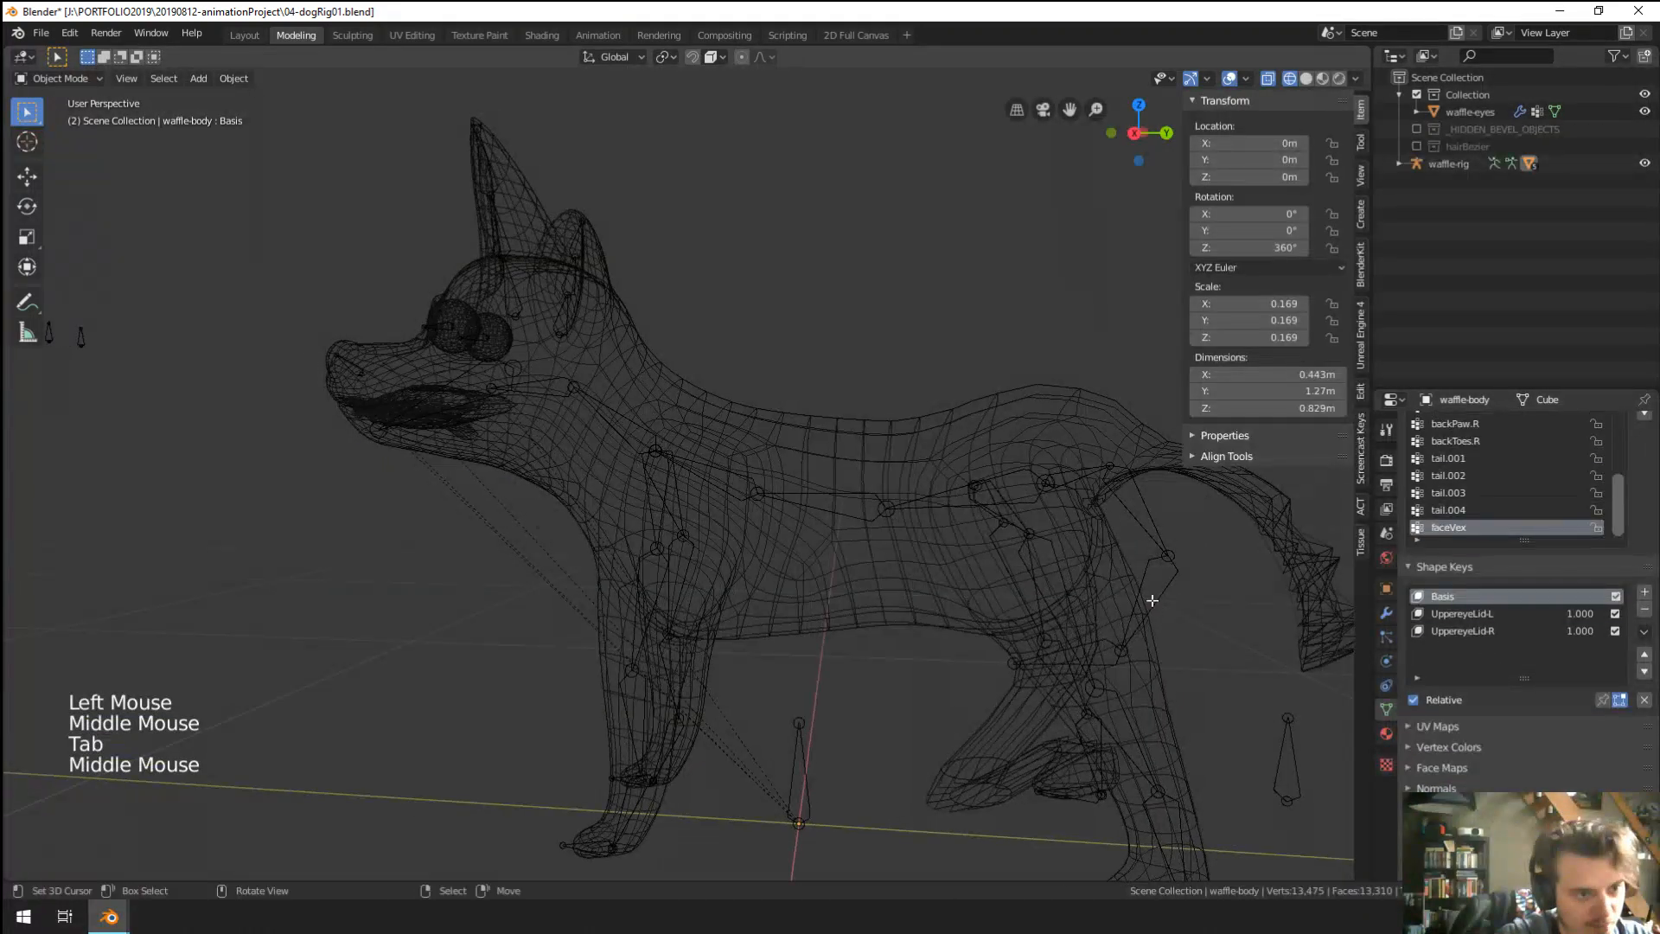
key(Tab)
key(KP_1)
key(KP_3)
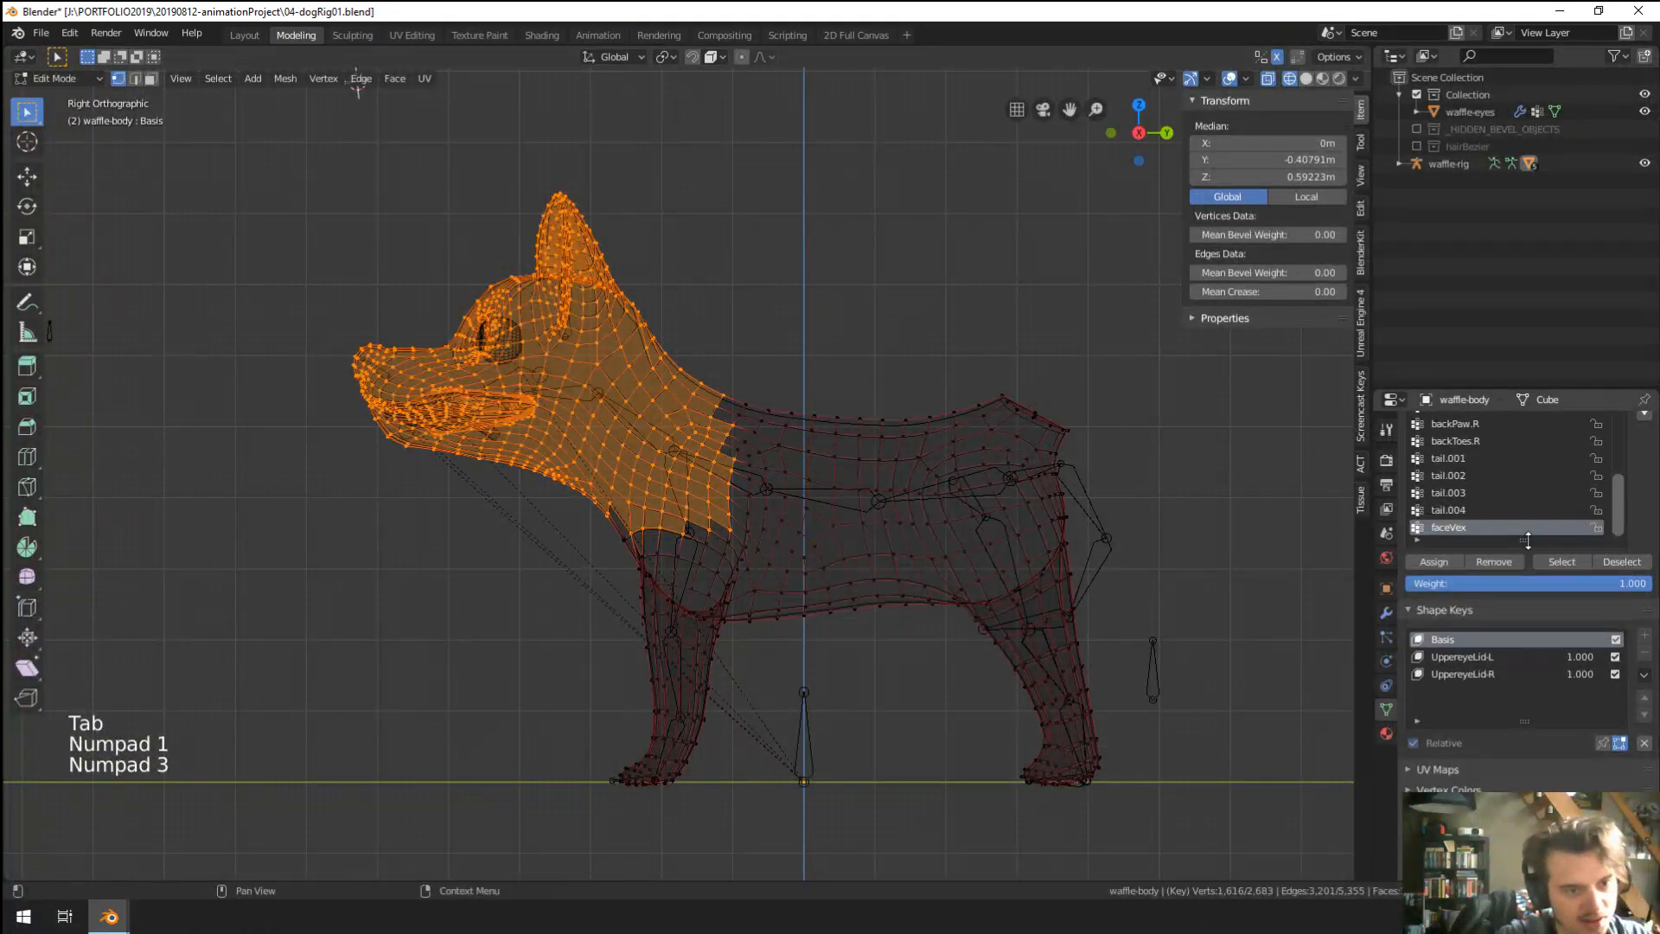
middle_drag(908, 735, 770, 712)
Return to Object Mode in the right orthographic view and select the waffle-rig armature.
key(Tab)
scroll(780, 745, down, 2)
key(KP_1)
key(KP_3)
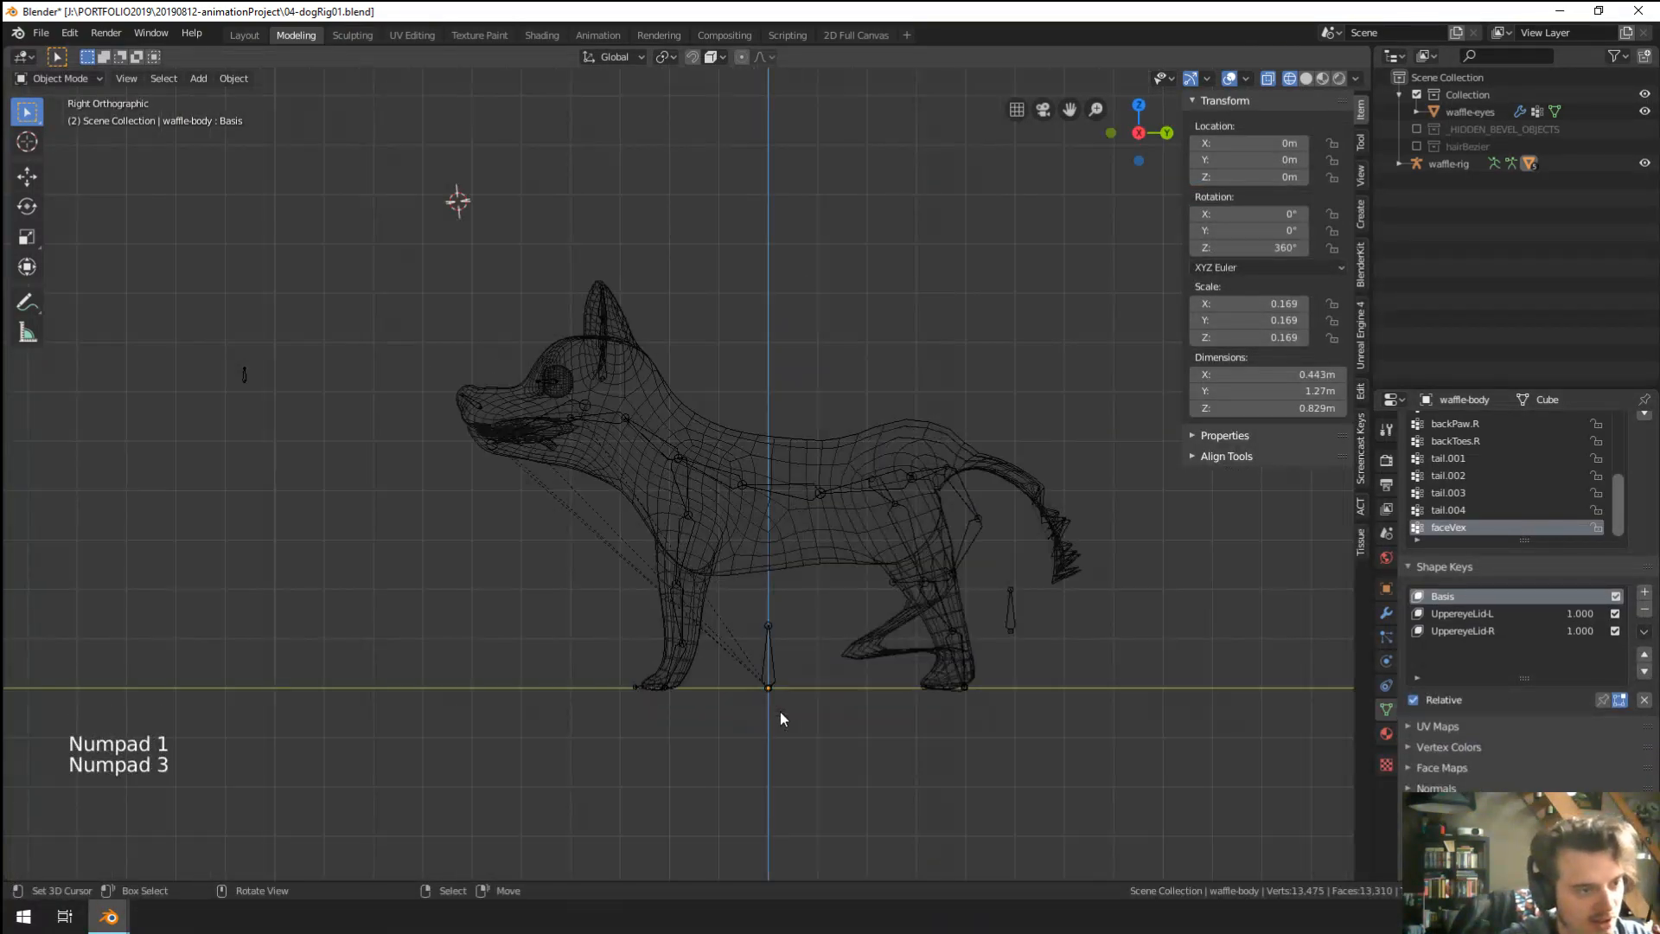
key(Tab)
key(Tab)
right_click(970, 516)
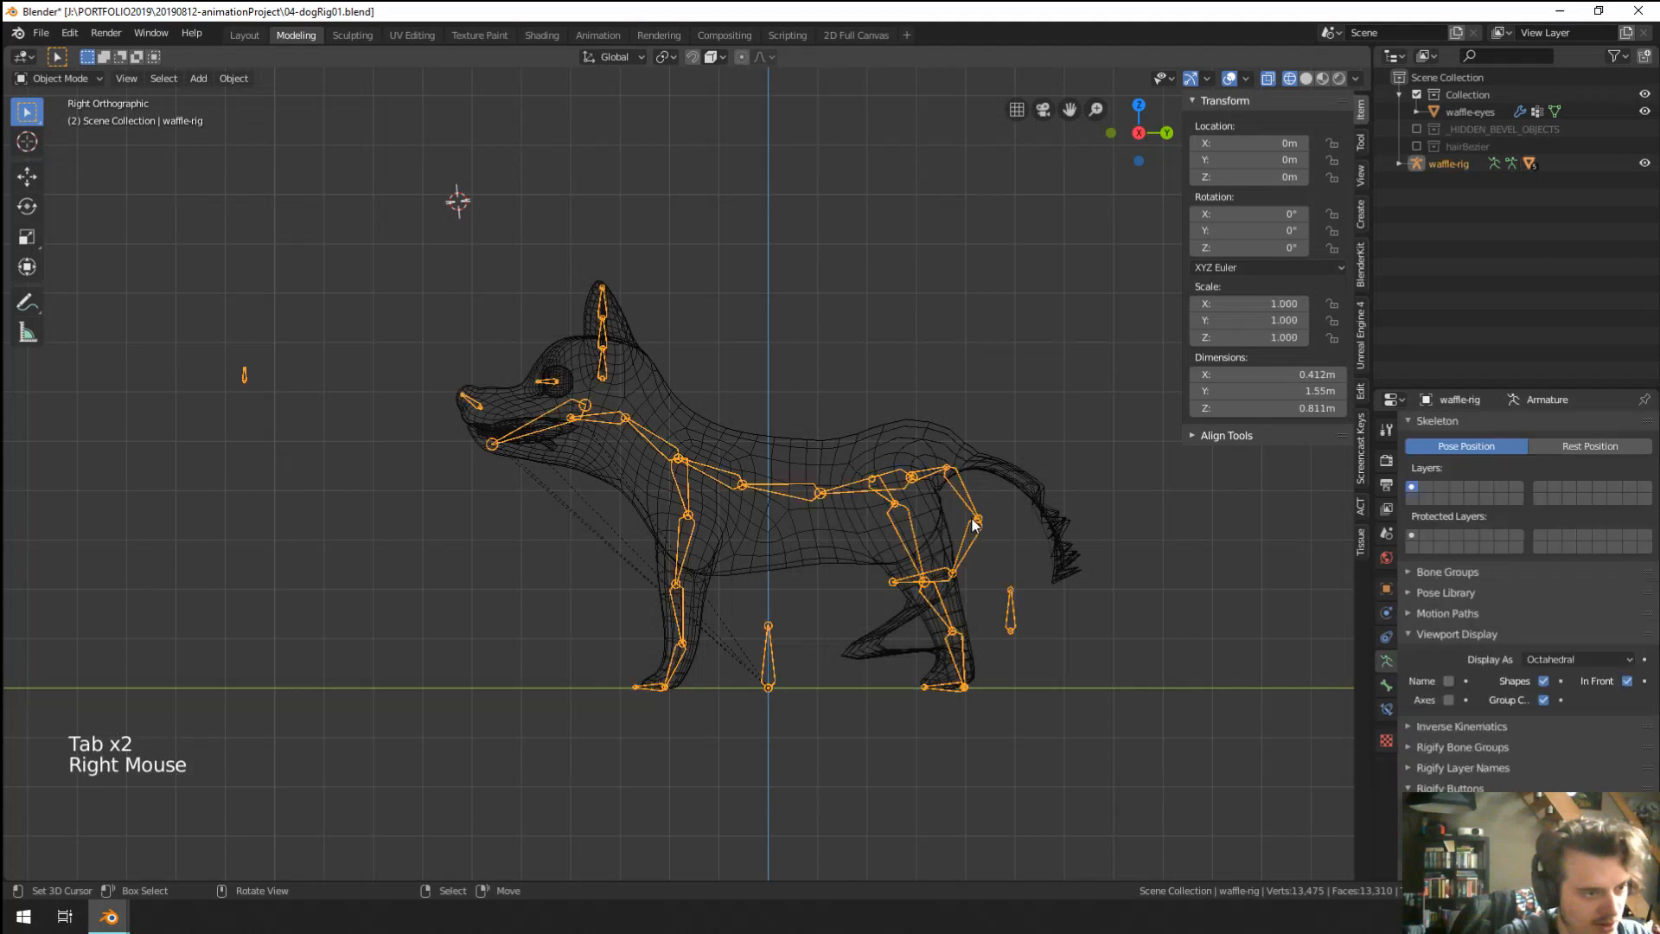
Switch the waffle-rig armature to Pose Mode and clear the rotation, location and scale of all bones.
key(ctrl+Tab)
key(a)
key(alt+r)
key(alt+g)
key(alt+s)
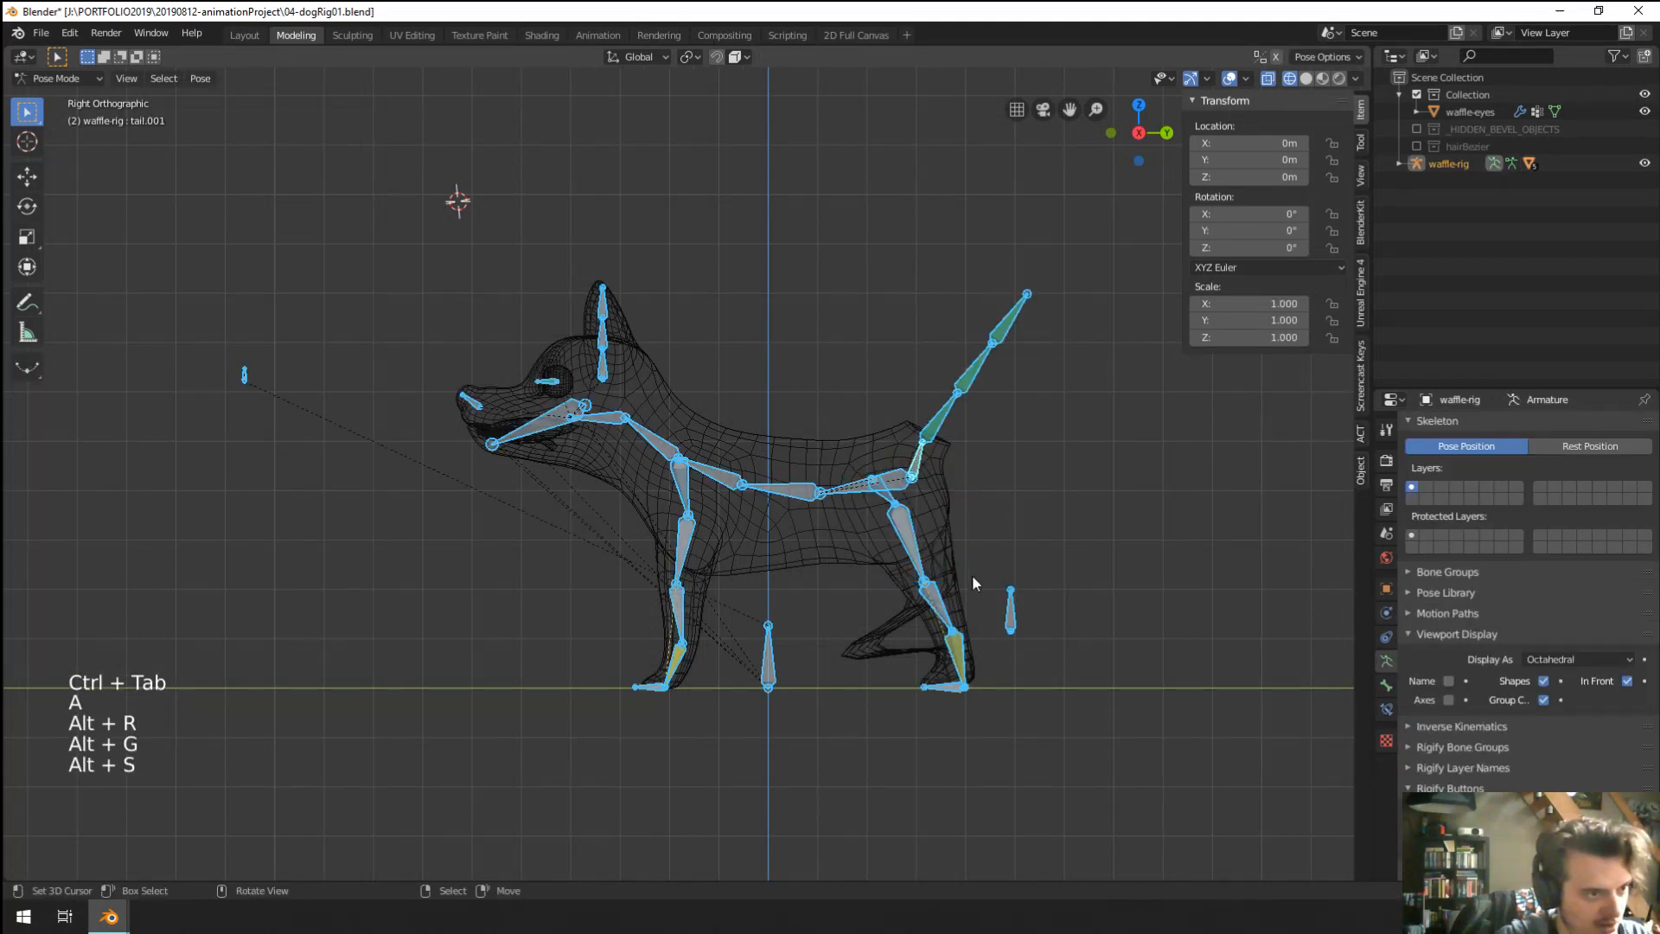
Return the armature to Object Mode and select the waffle-body mesh.
scroll(972, 574, up, 1)
key(Tab)
right_click(982, 607)
key(ctrl+Tab)
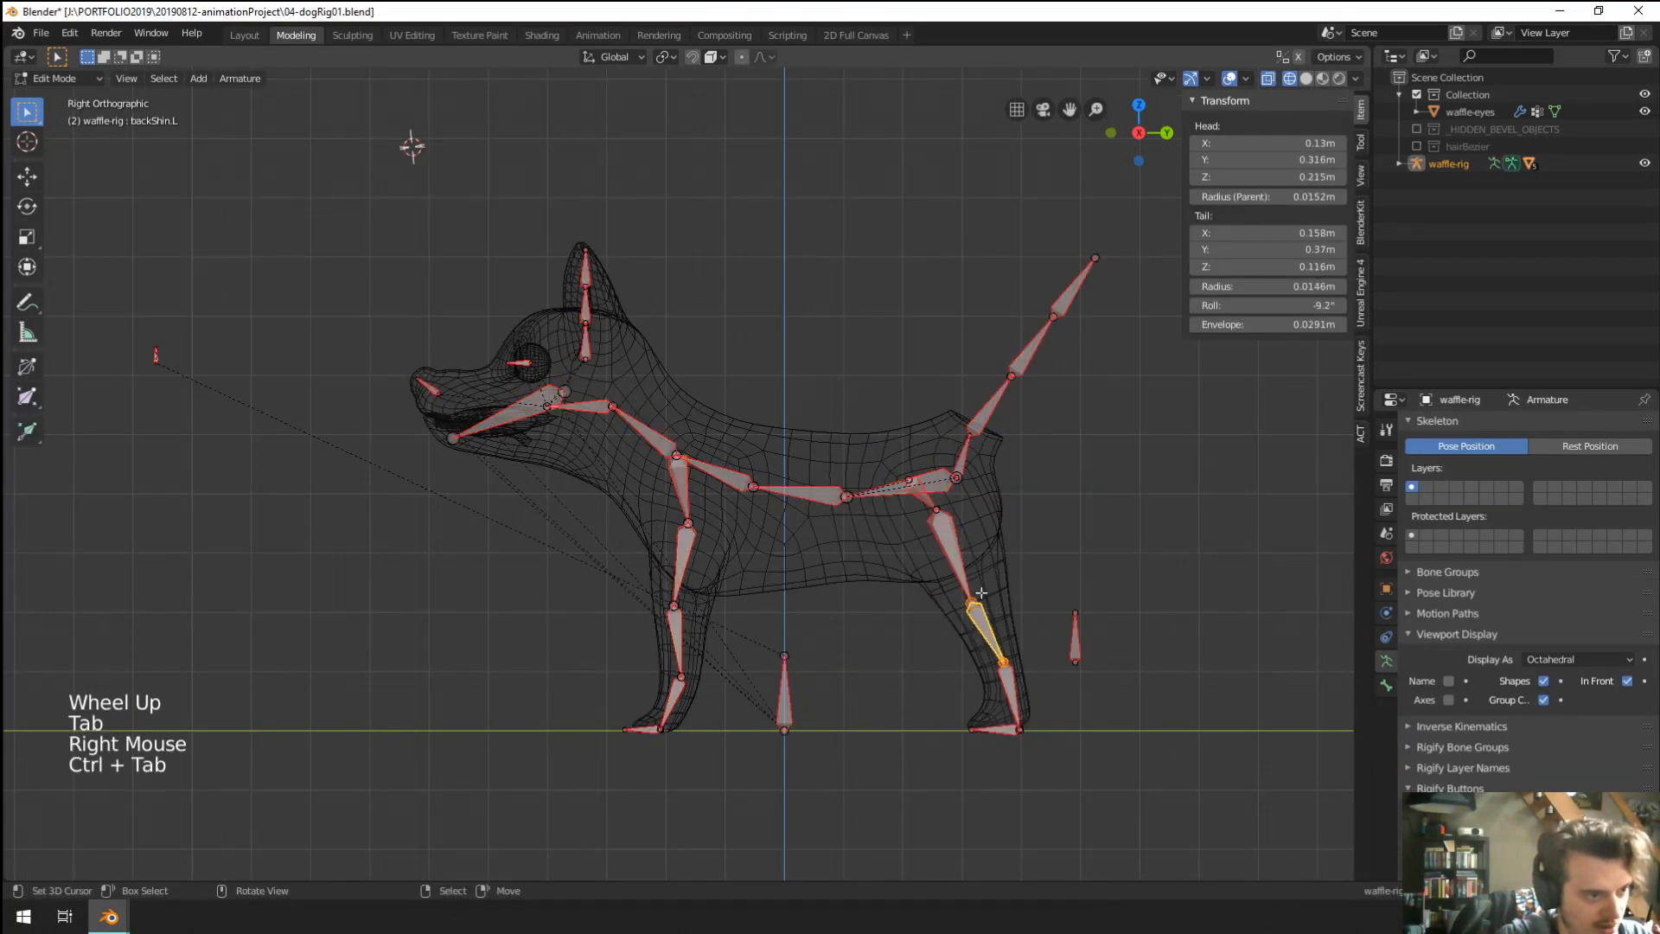
right_click(996, 512)
key(ctrl+Tab)
key(ctrl+Tab)
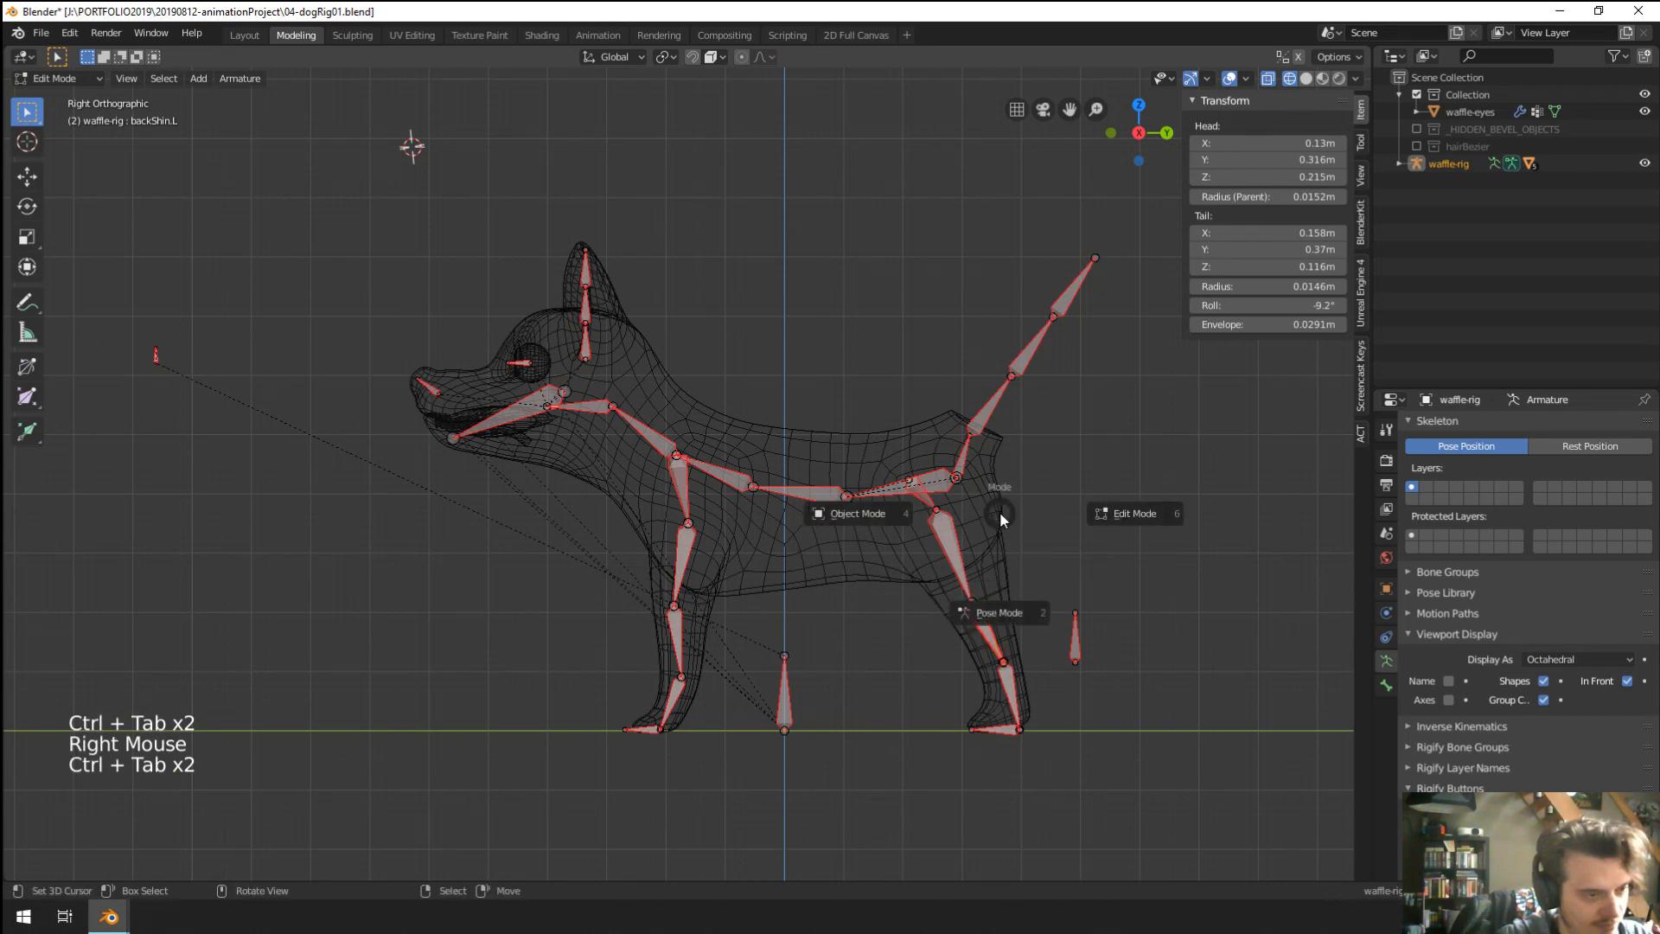
right_click(993, 537)
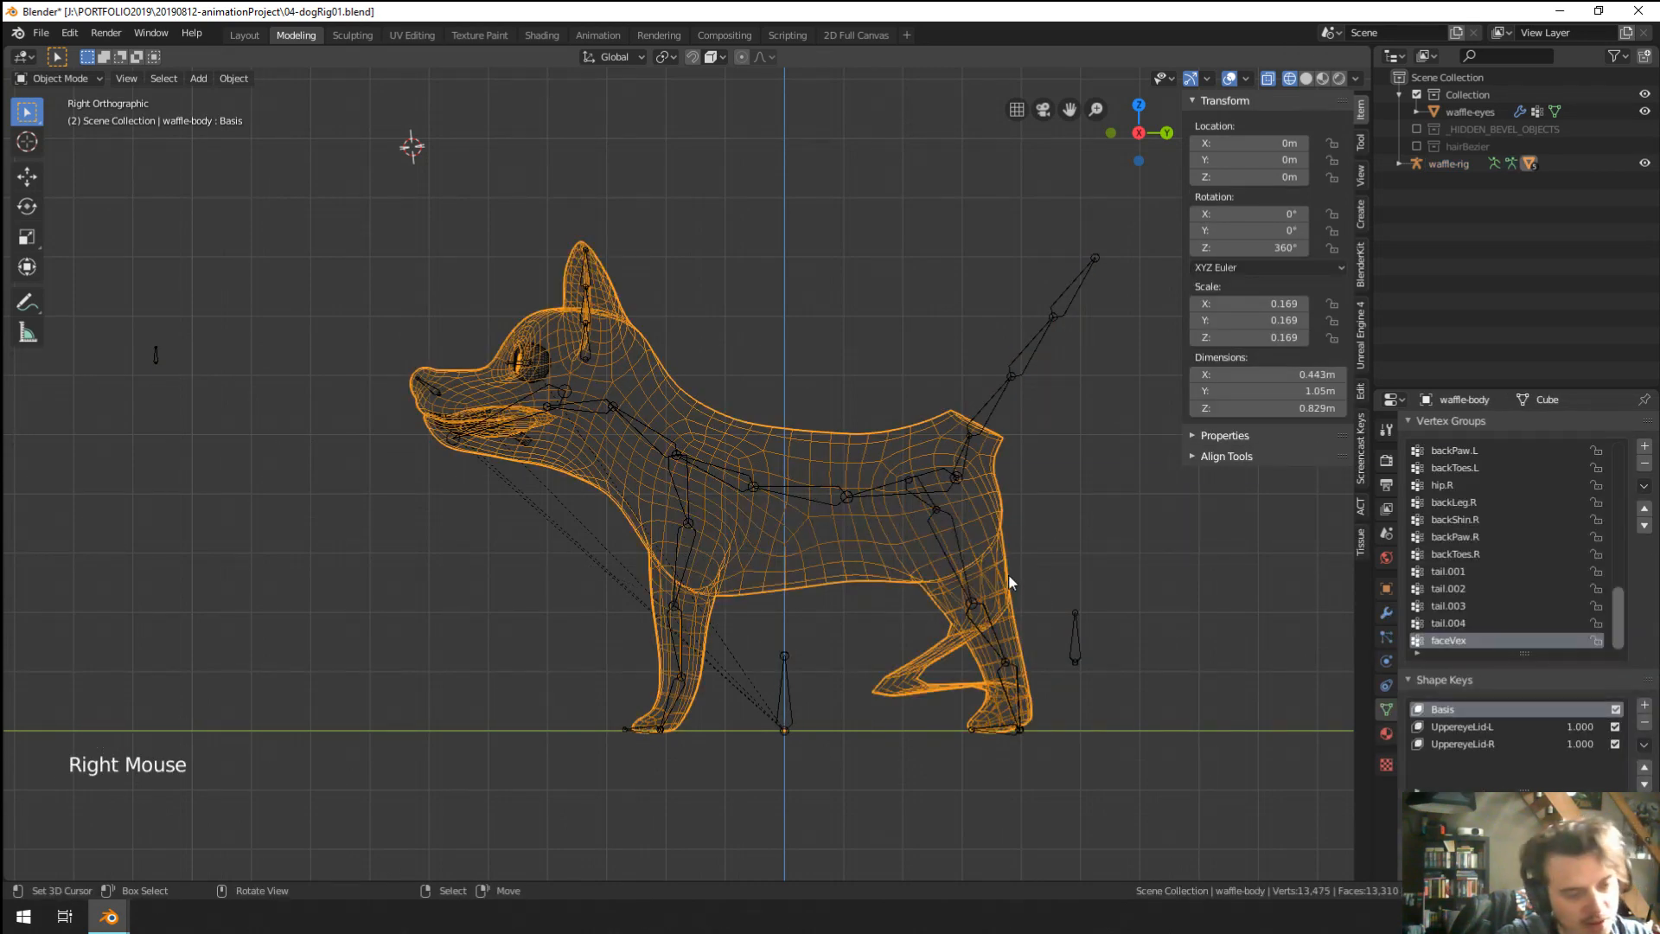
In Edit Mode on waffle-body, make UppereyeLid-L the active shape key and clear its vertex group.
key(Tab)
middle_drag(1004, 582, 939, 589)
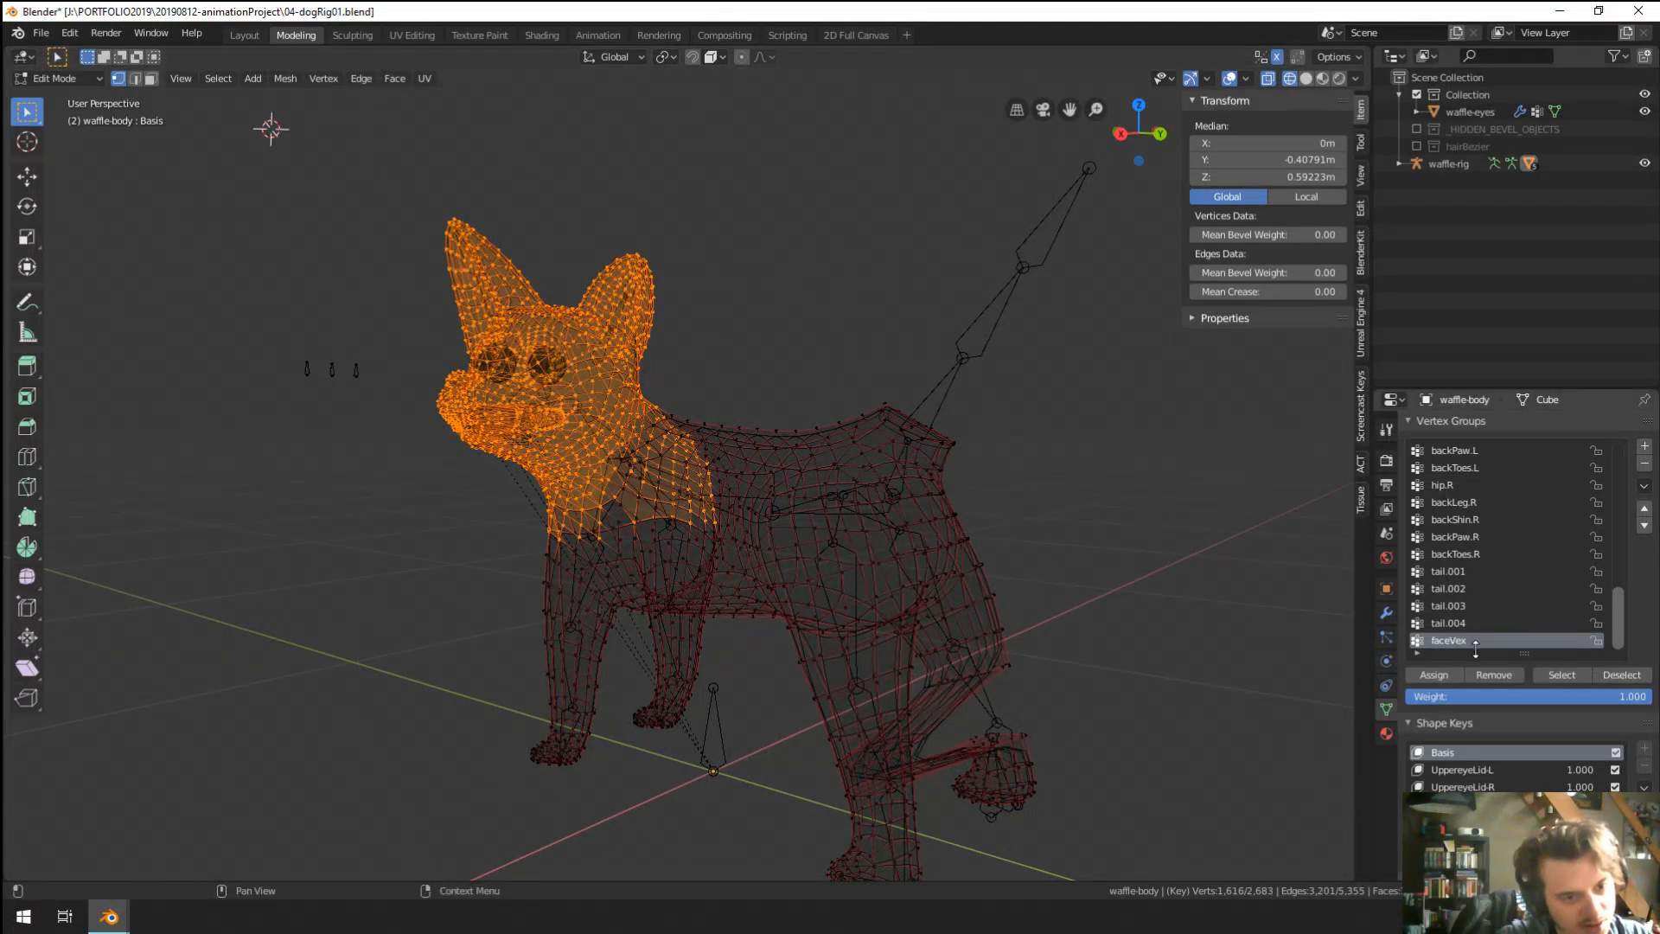
scroll(1519, 784, down, 2)
click(1465, 703)
scroll(1523, 789, down, 2)
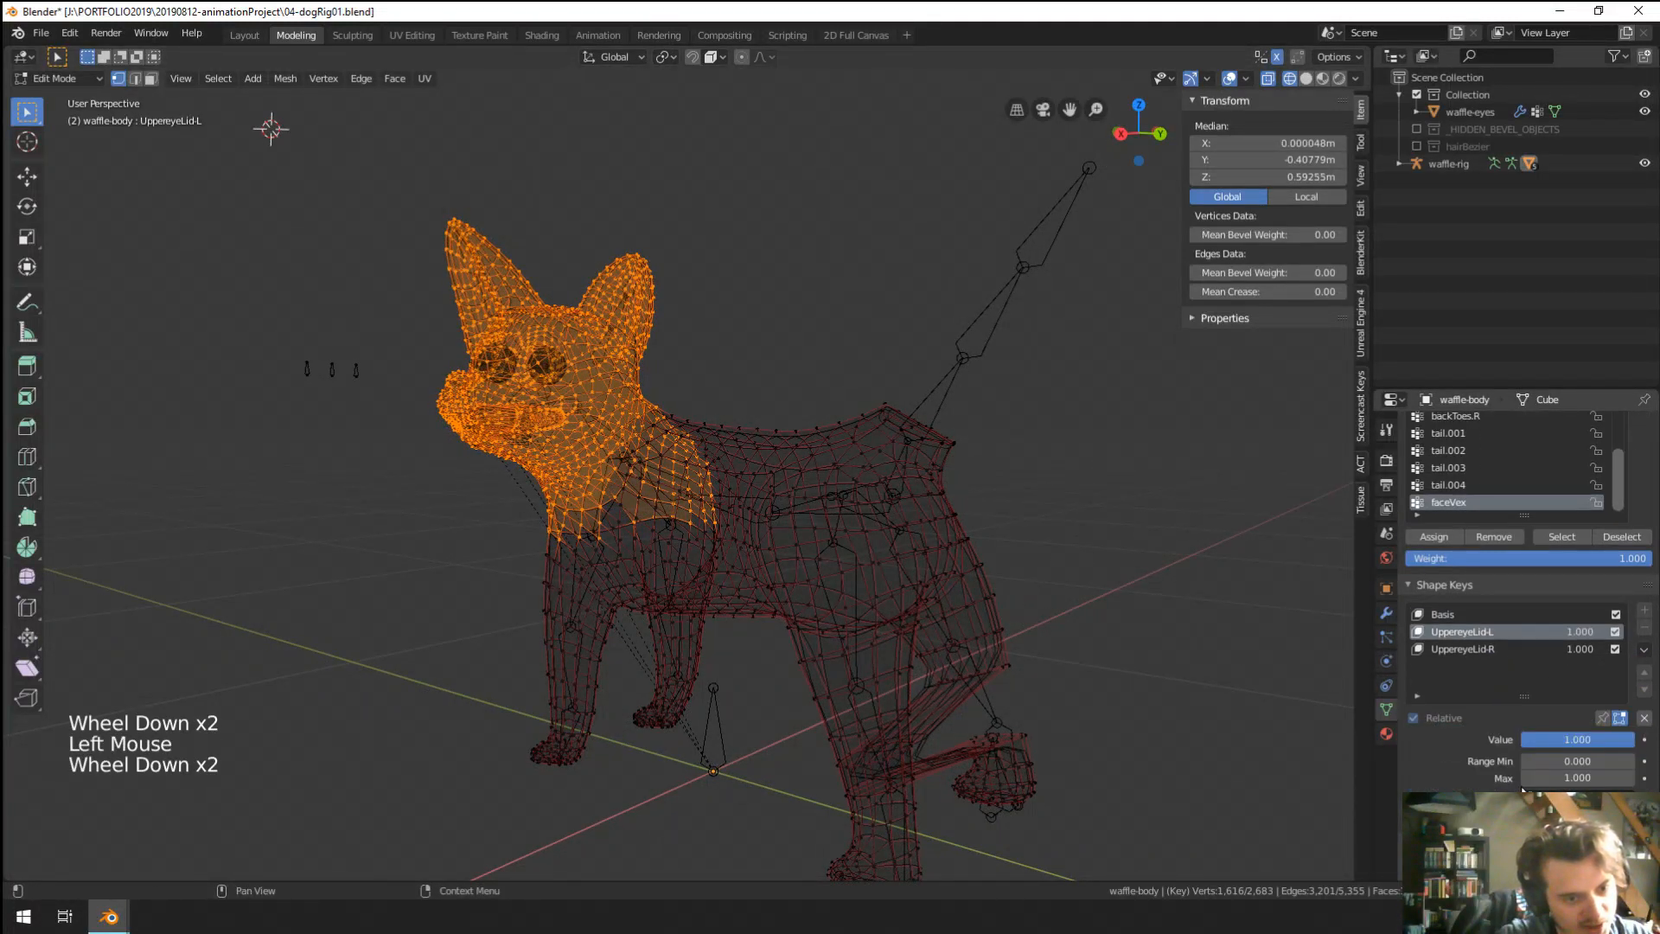
click(1619, 719)
middle_drag(953, 702, 979, 702)
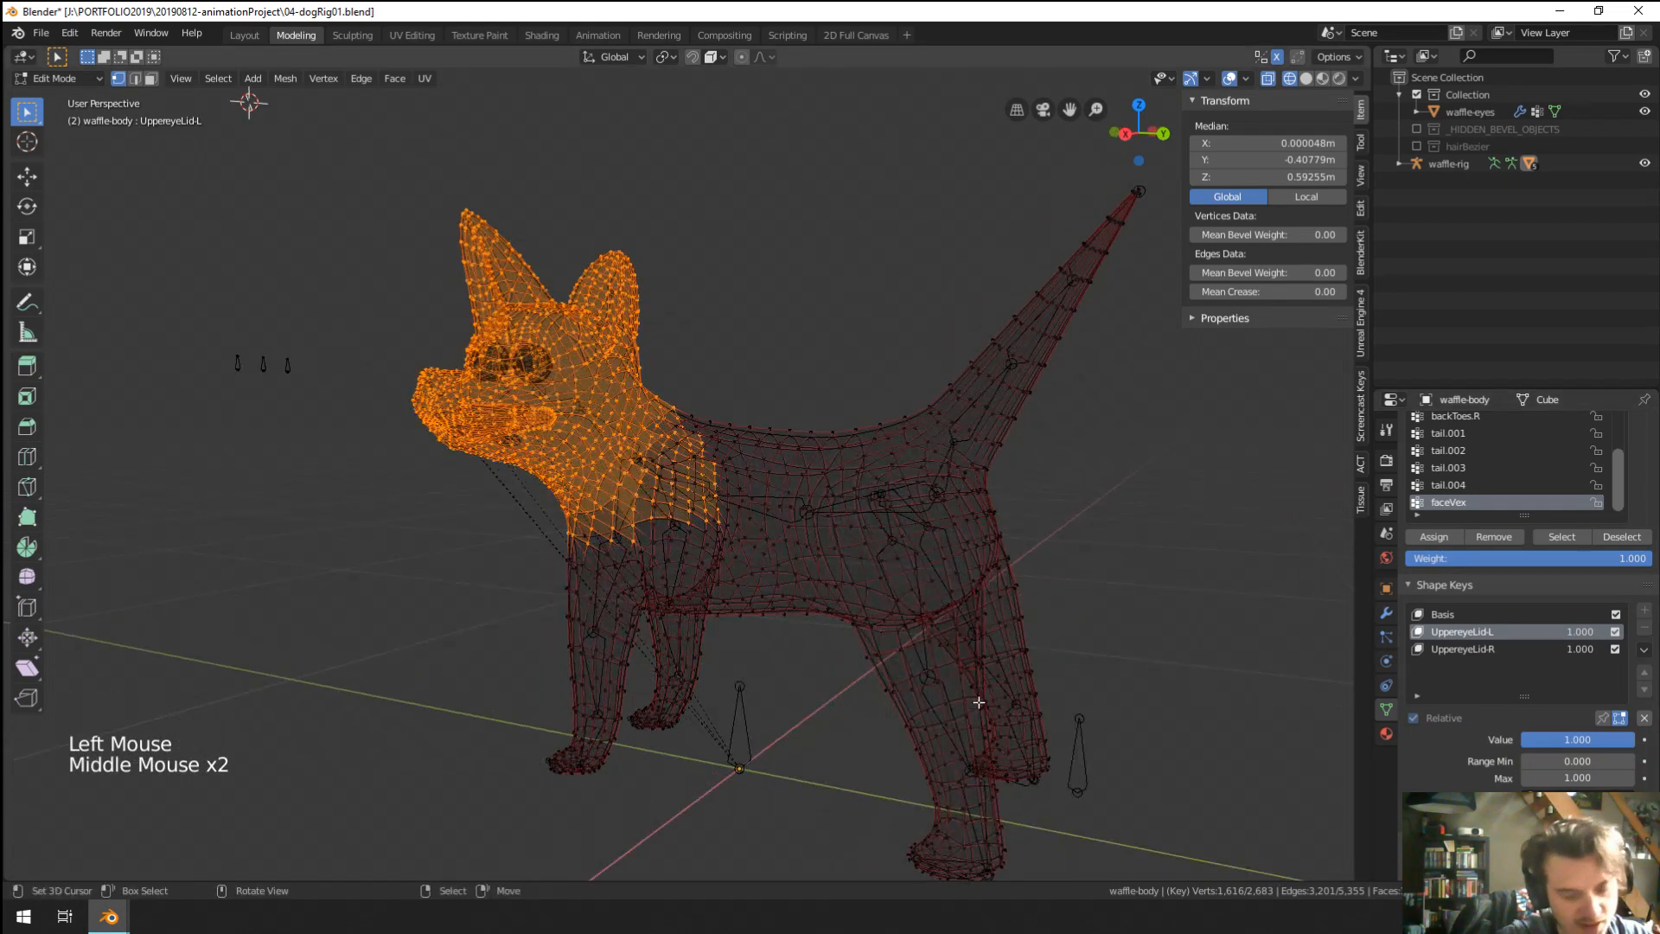
In the right orthographic view, make Basis the active shape key and run Blend From Shape from Basis with Blend set to 0.
key(KP_1)
key(KP_3)
click(1485, 617)
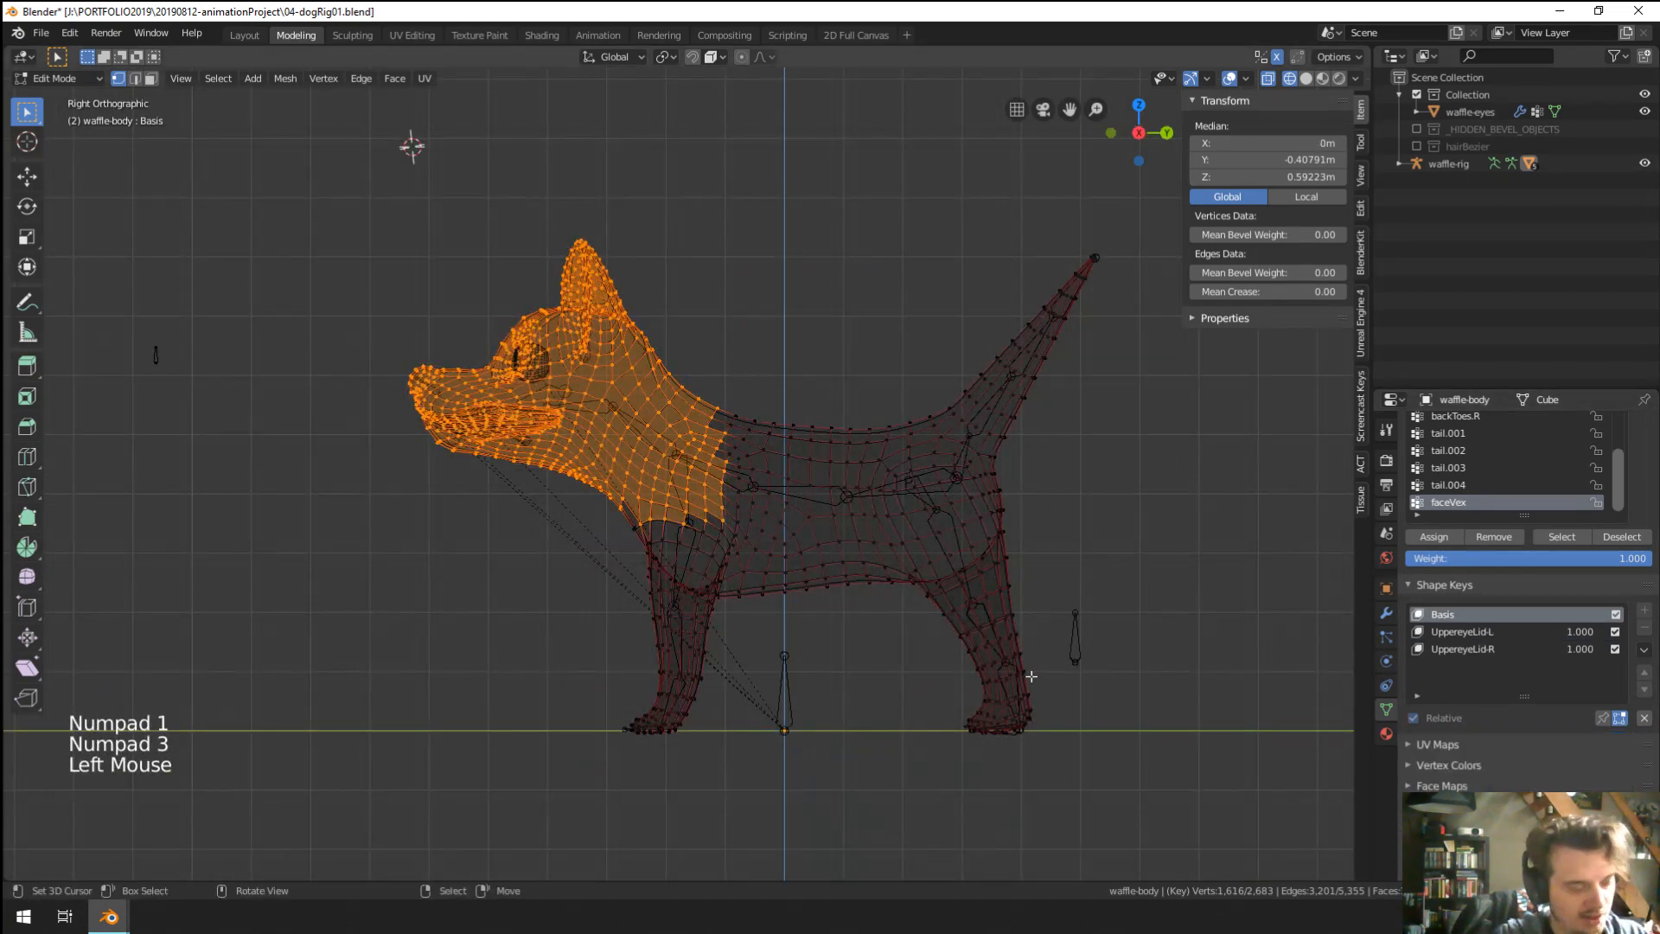
key(F3)
click(1184, 707)
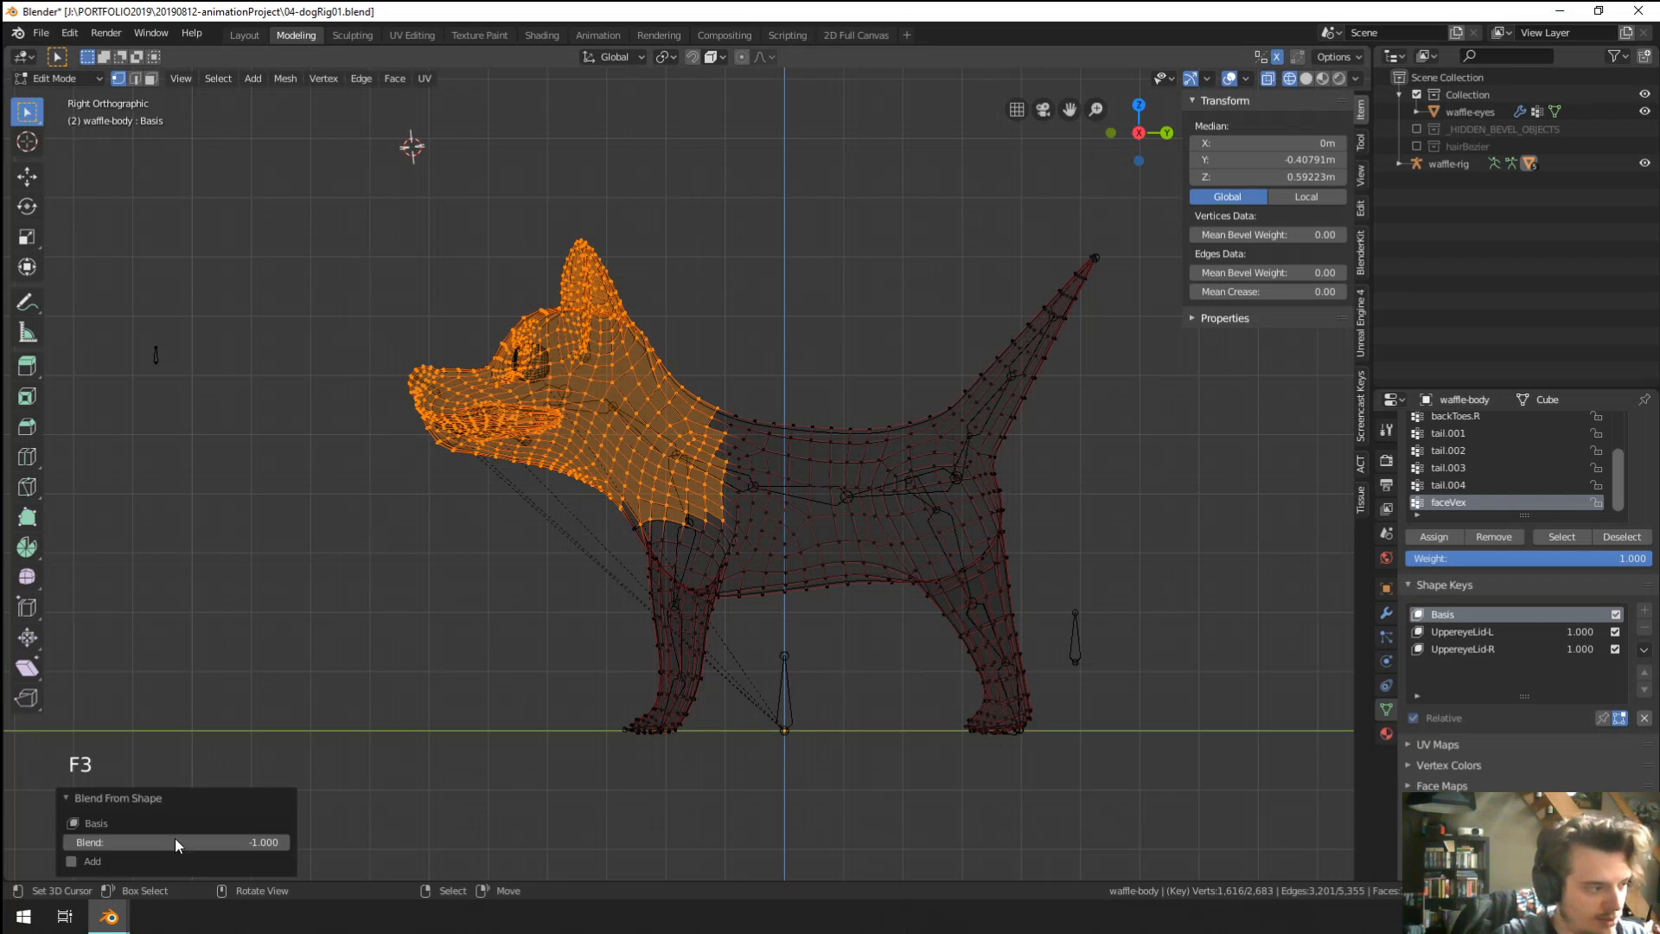
click(176, 843)
text(0)
key(Return)
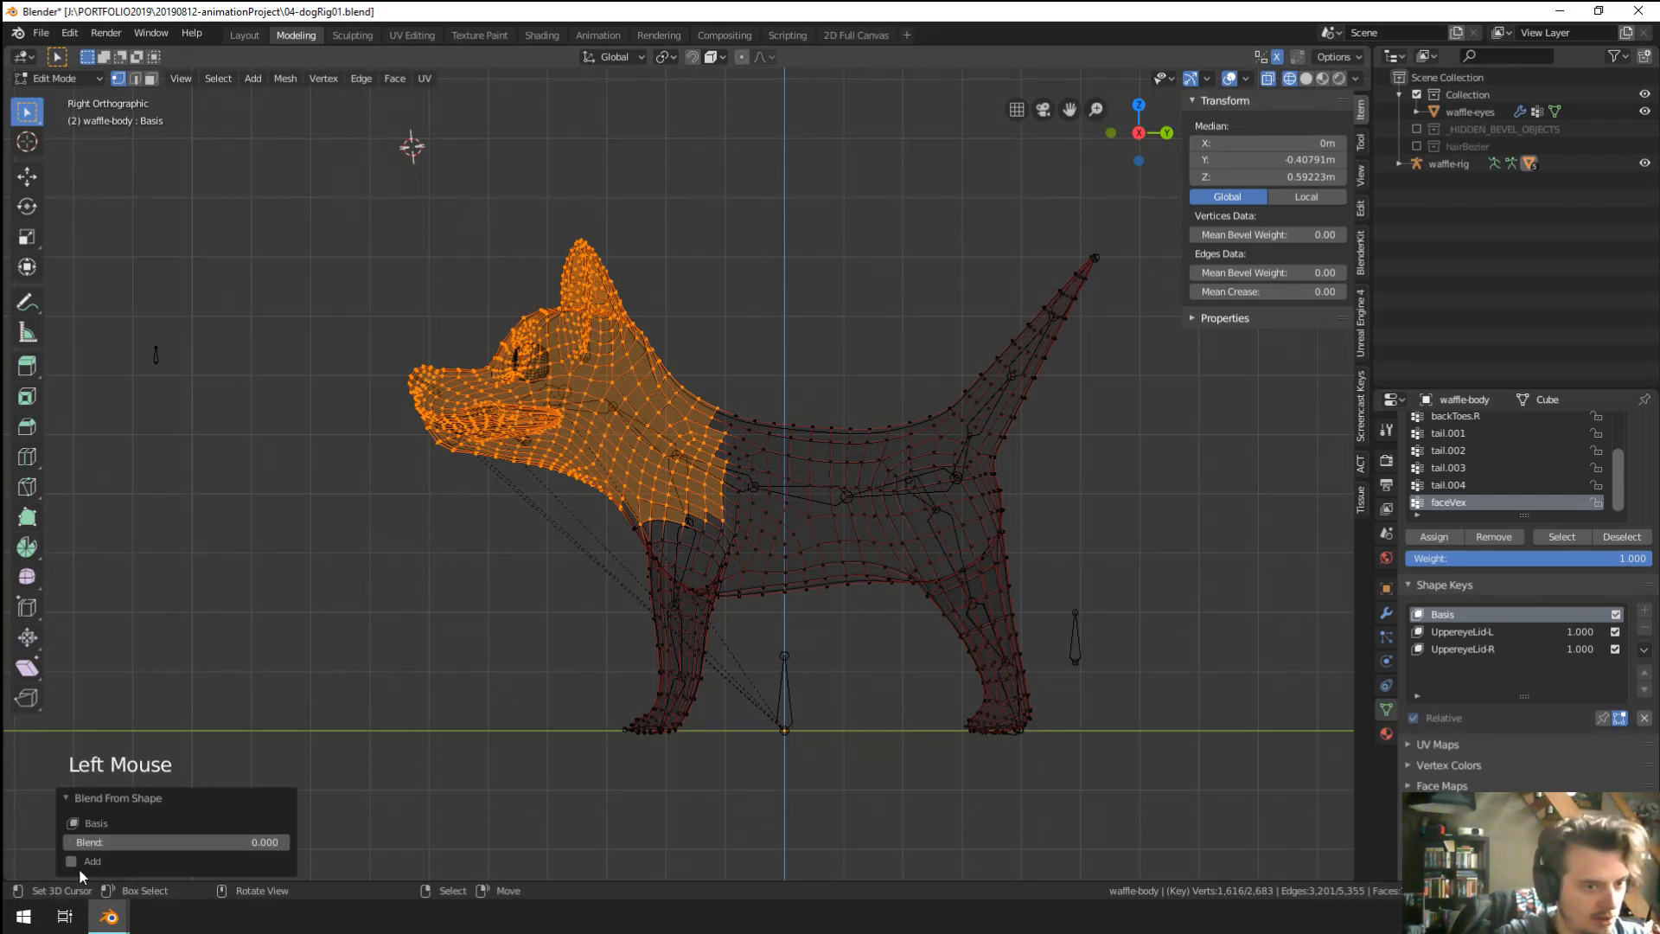
Return to Object Mode and compare the UppereyeLid-L and Basis shape keys, checking Basis in Edit Mode as well.
key(Tab)
click(1468, 613)
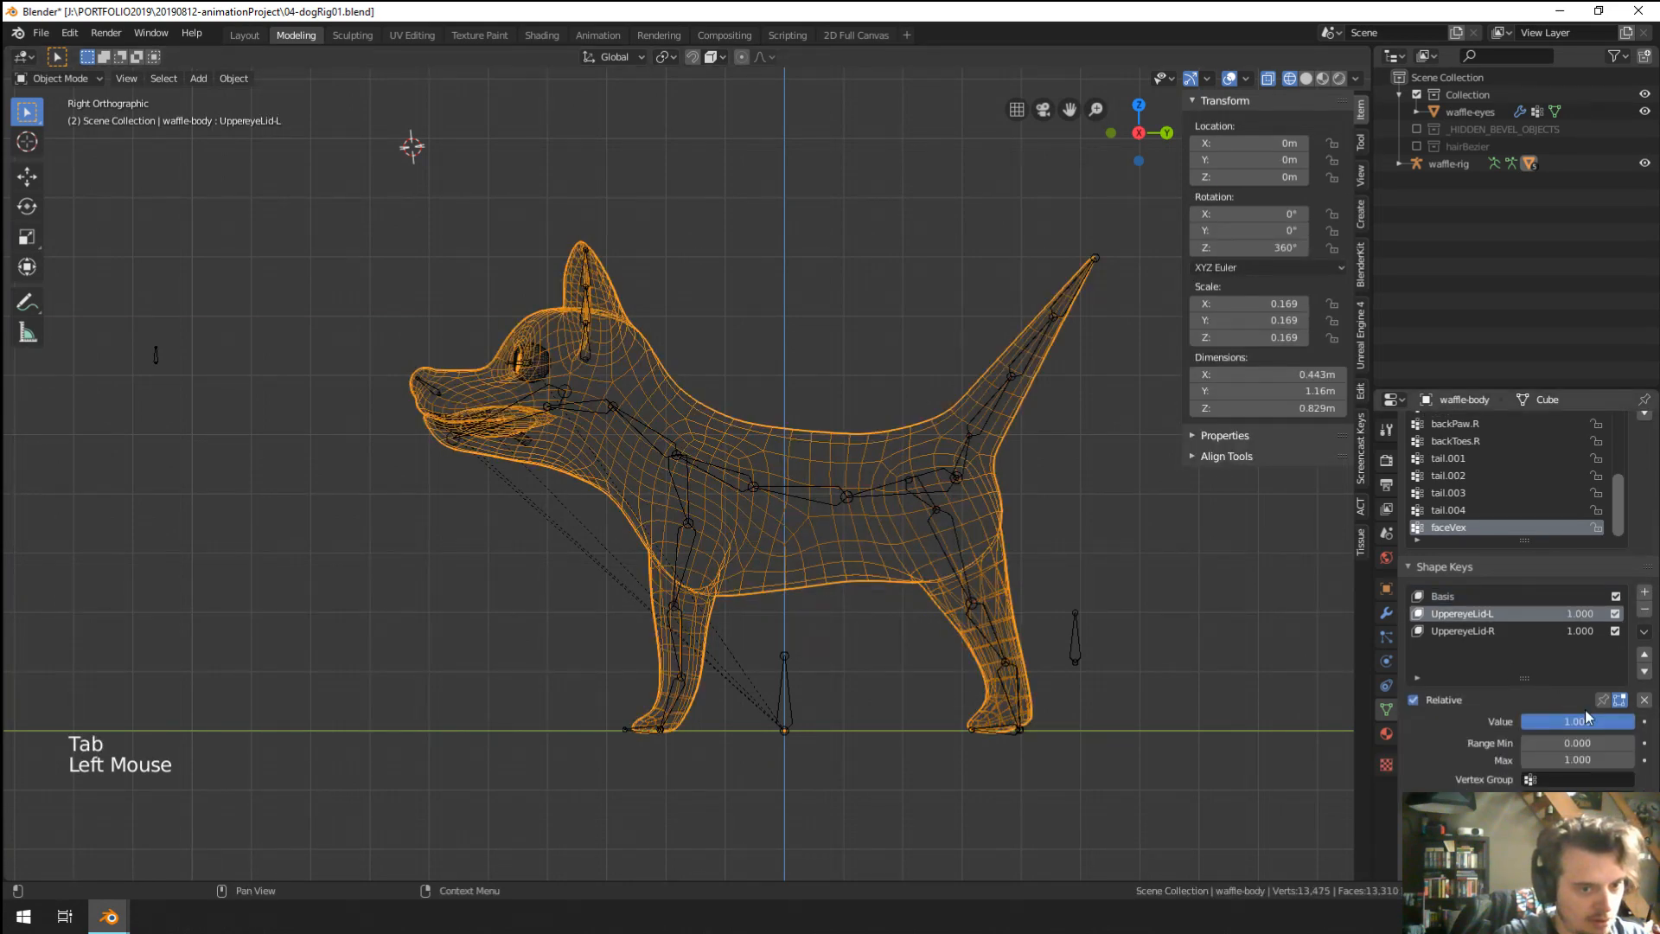
click(1529, 600)
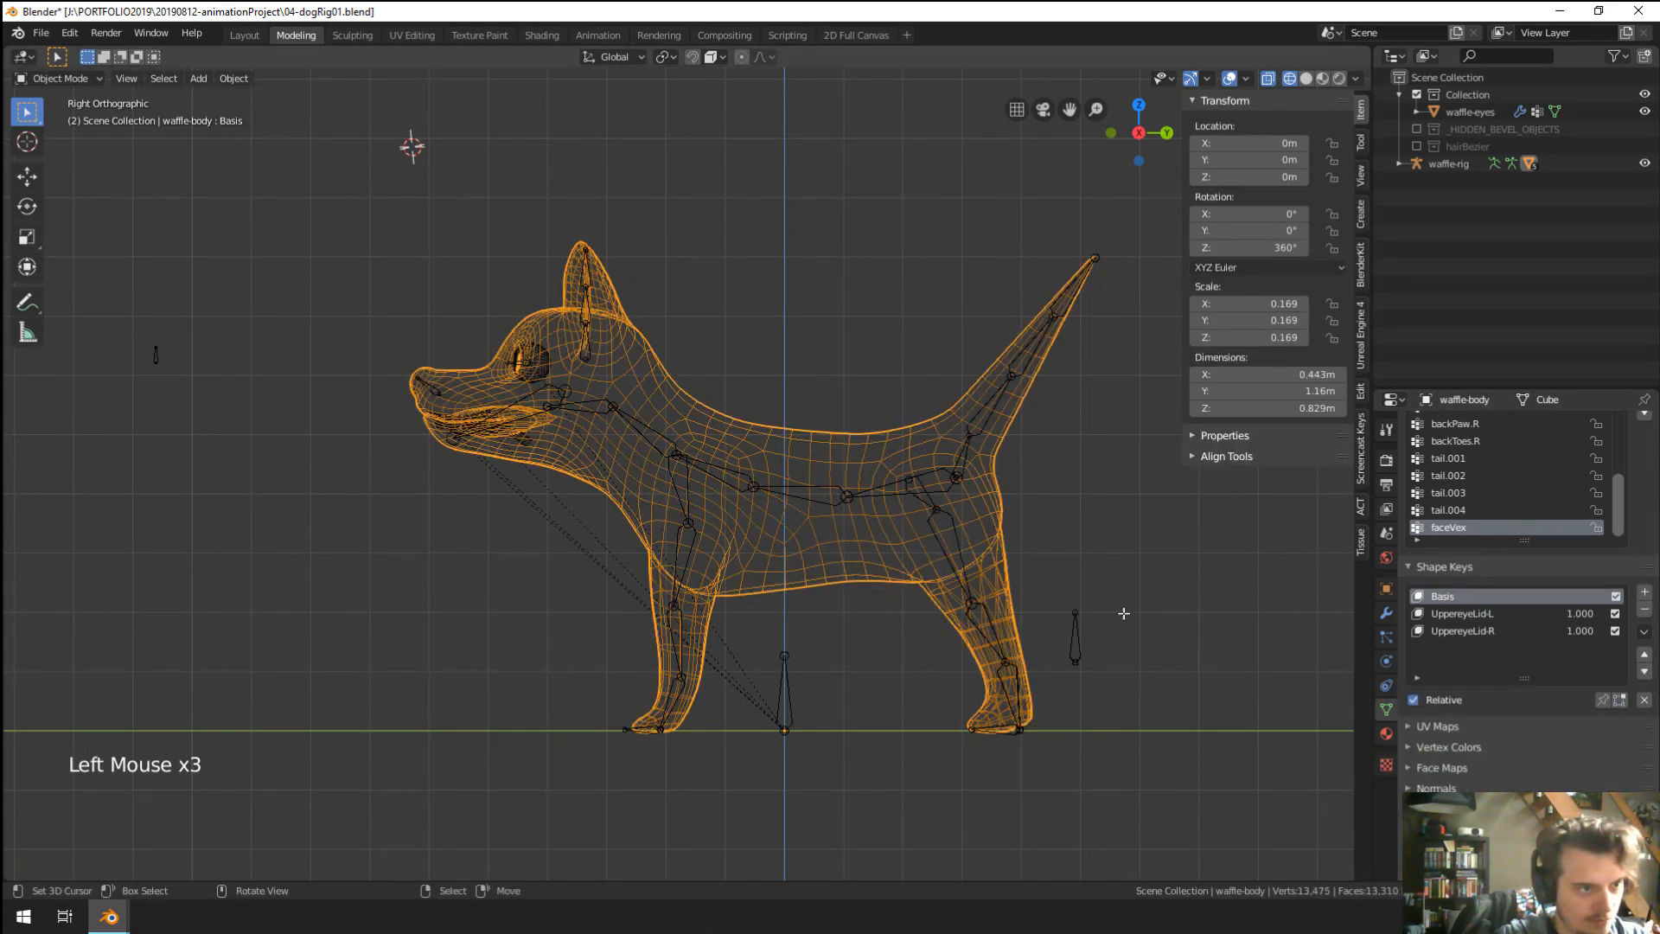
key(Tab)
key(Tab)
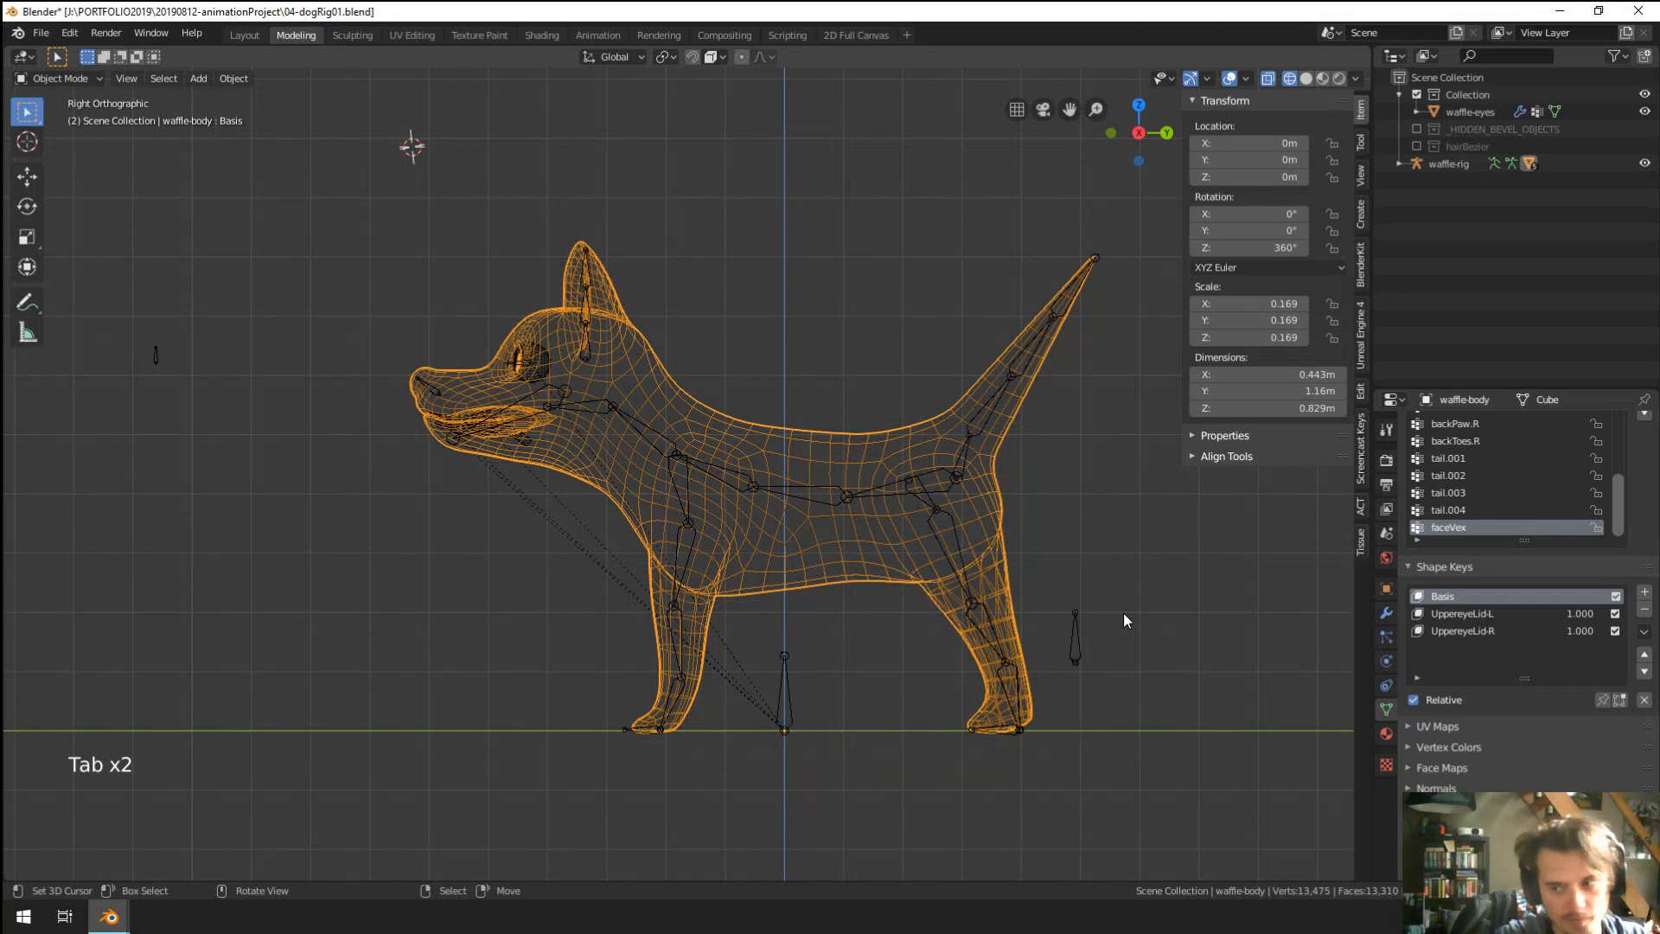
Make UppereyeLid-L the active shape key and box-select the dog's rear half, including the tail and back legs, in Edit Mode.
click(1462, 613)
key(Tab)
key(a)
key(a)
key(a)
key(b)
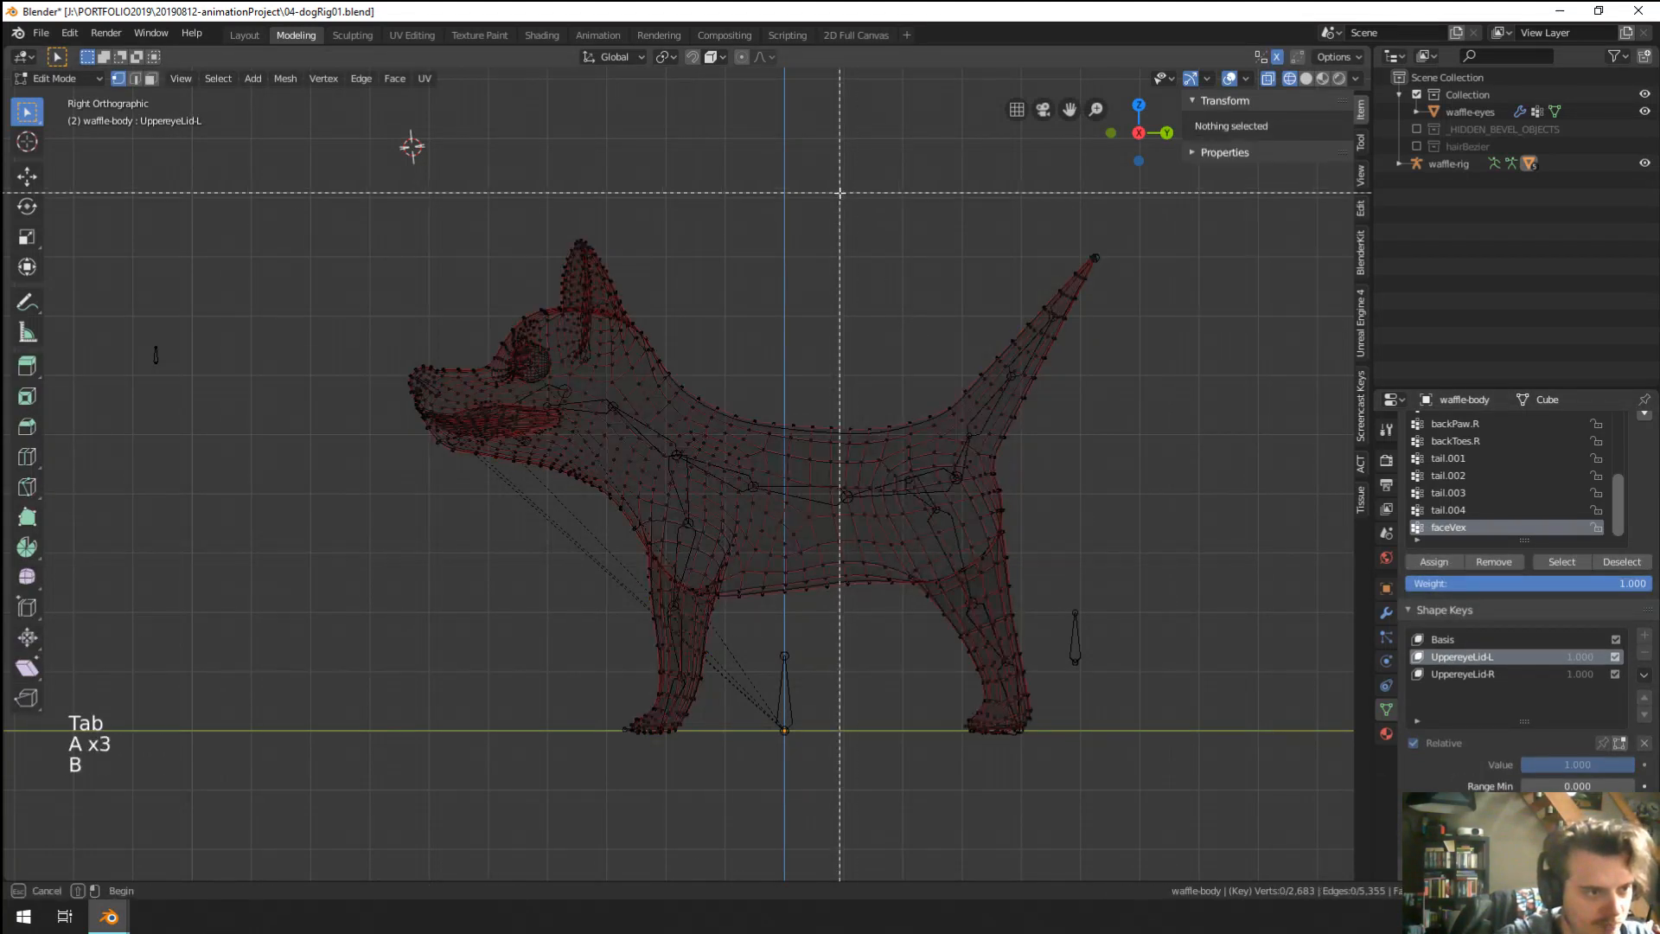
drag(843, 234, 1154, 743)
Examine the dog's face in solid shading, comparing Object Mode with Edit Mode.
middle_drag(272, 491, 346, 501)
middle_drag(363, 505, 561, 521)
key(z)
key(Tab)
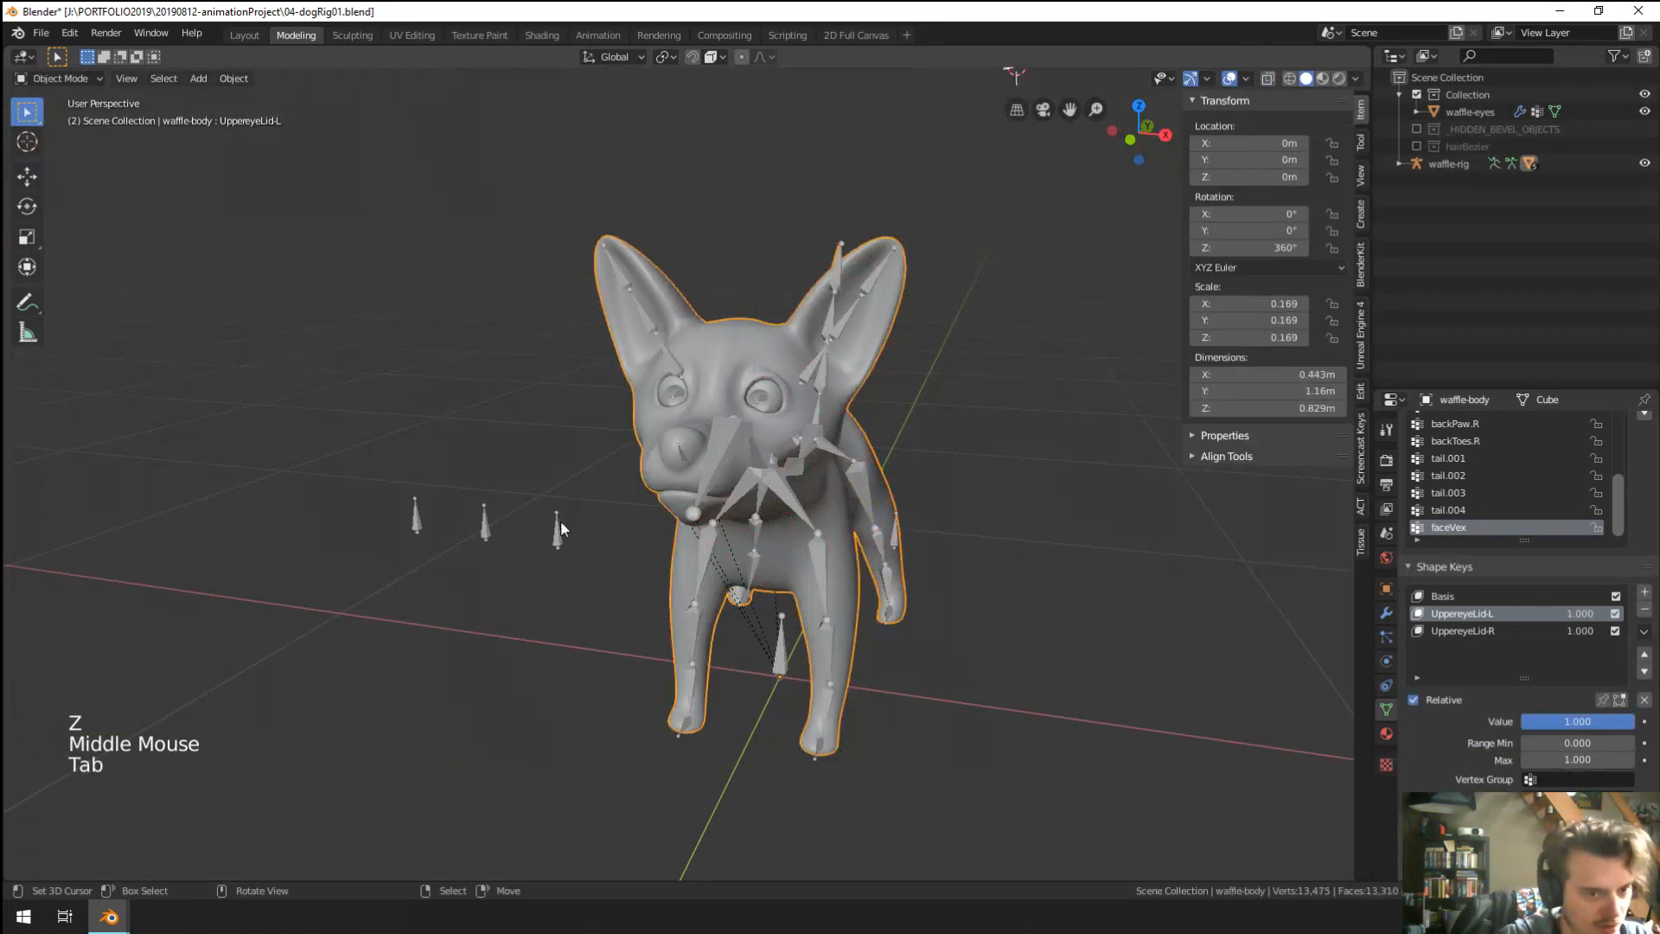
key(Tab)
key(Tab)
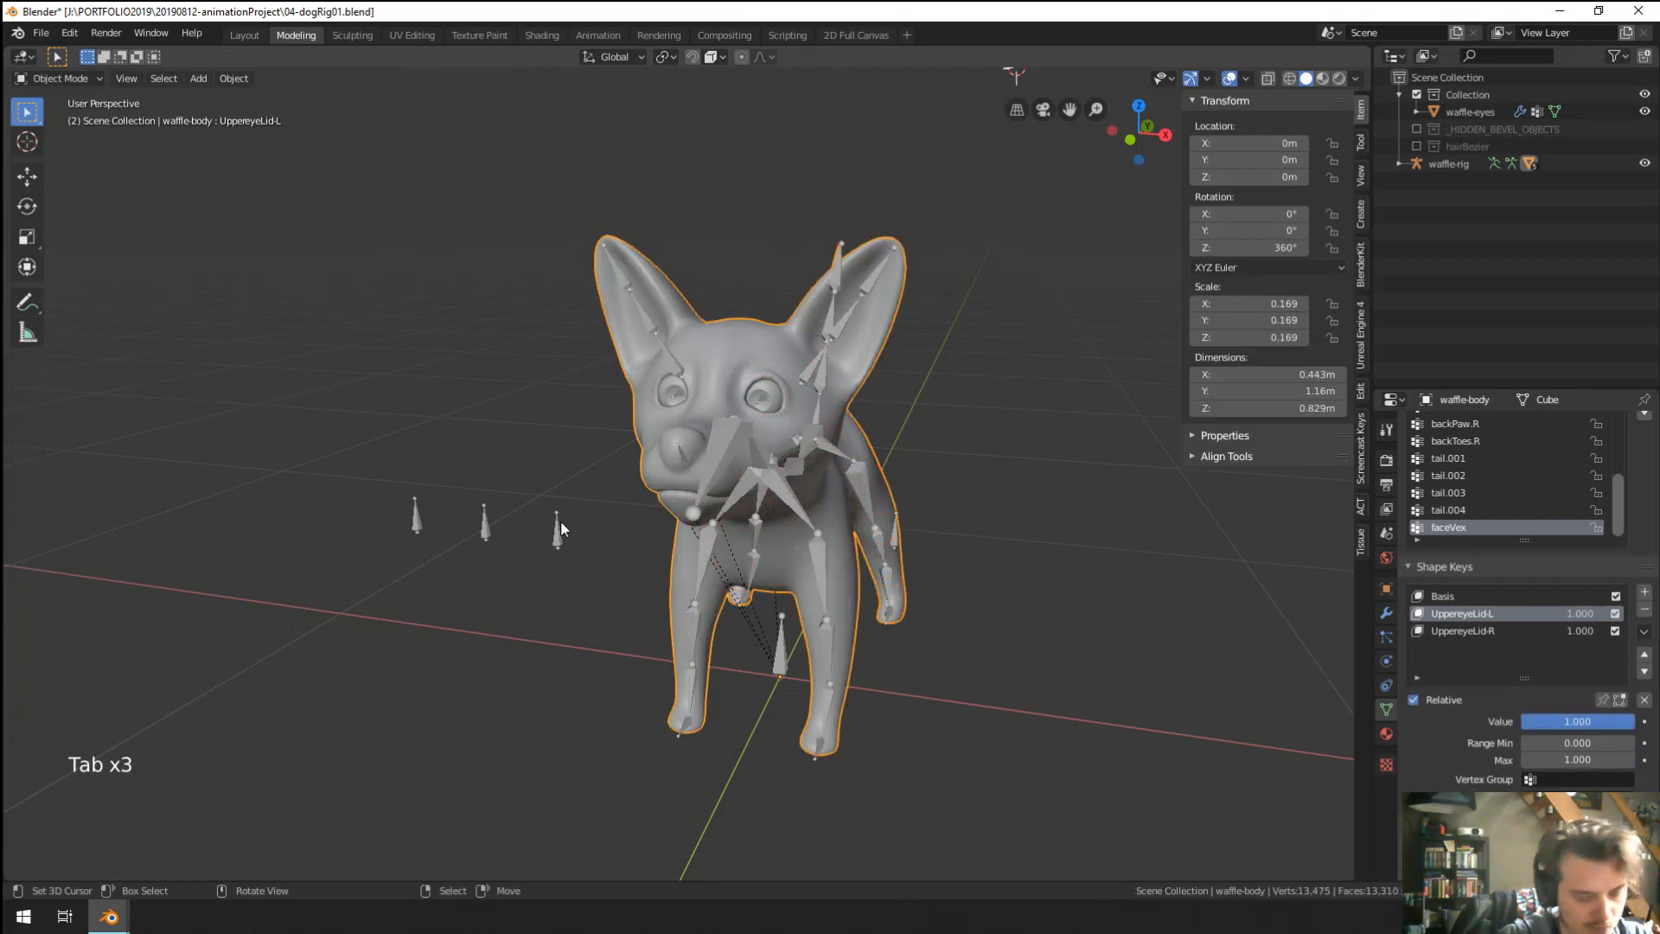
In the wireframe right view, try Blend From Shape from Basis on the selected rear vertices of UppereyeLid-L with Blend set to -1.
key(KP_1)
key(KP_3)
key(Tab)
key(z)
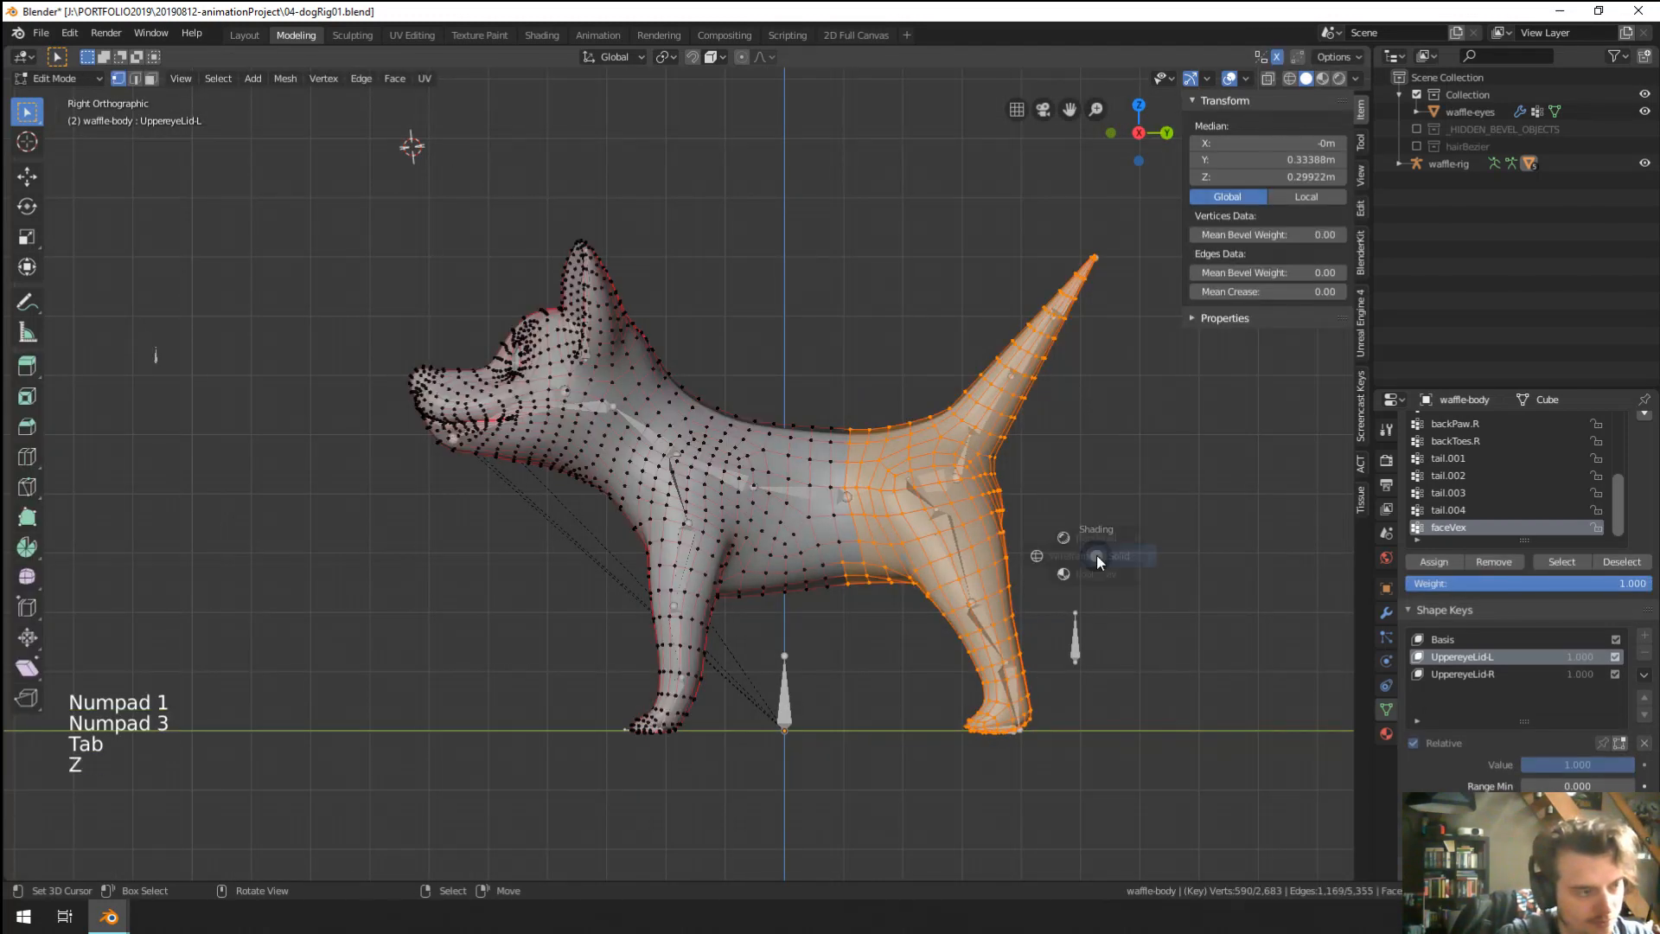
click(916, 562)
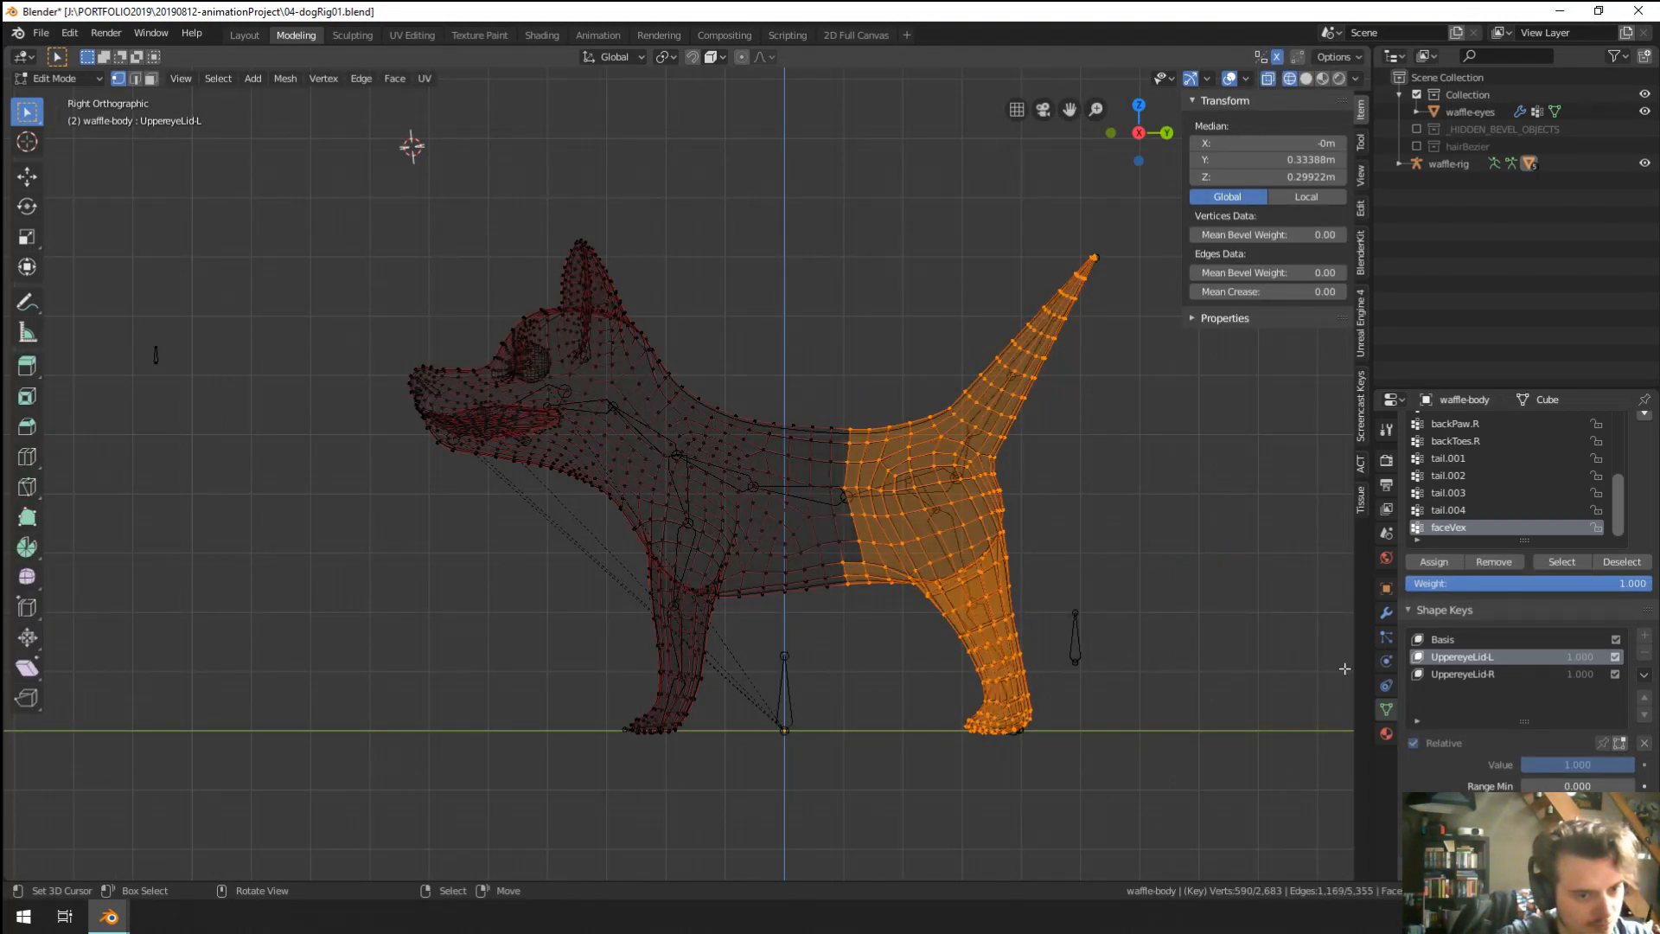
key(F3)
text(blend from)
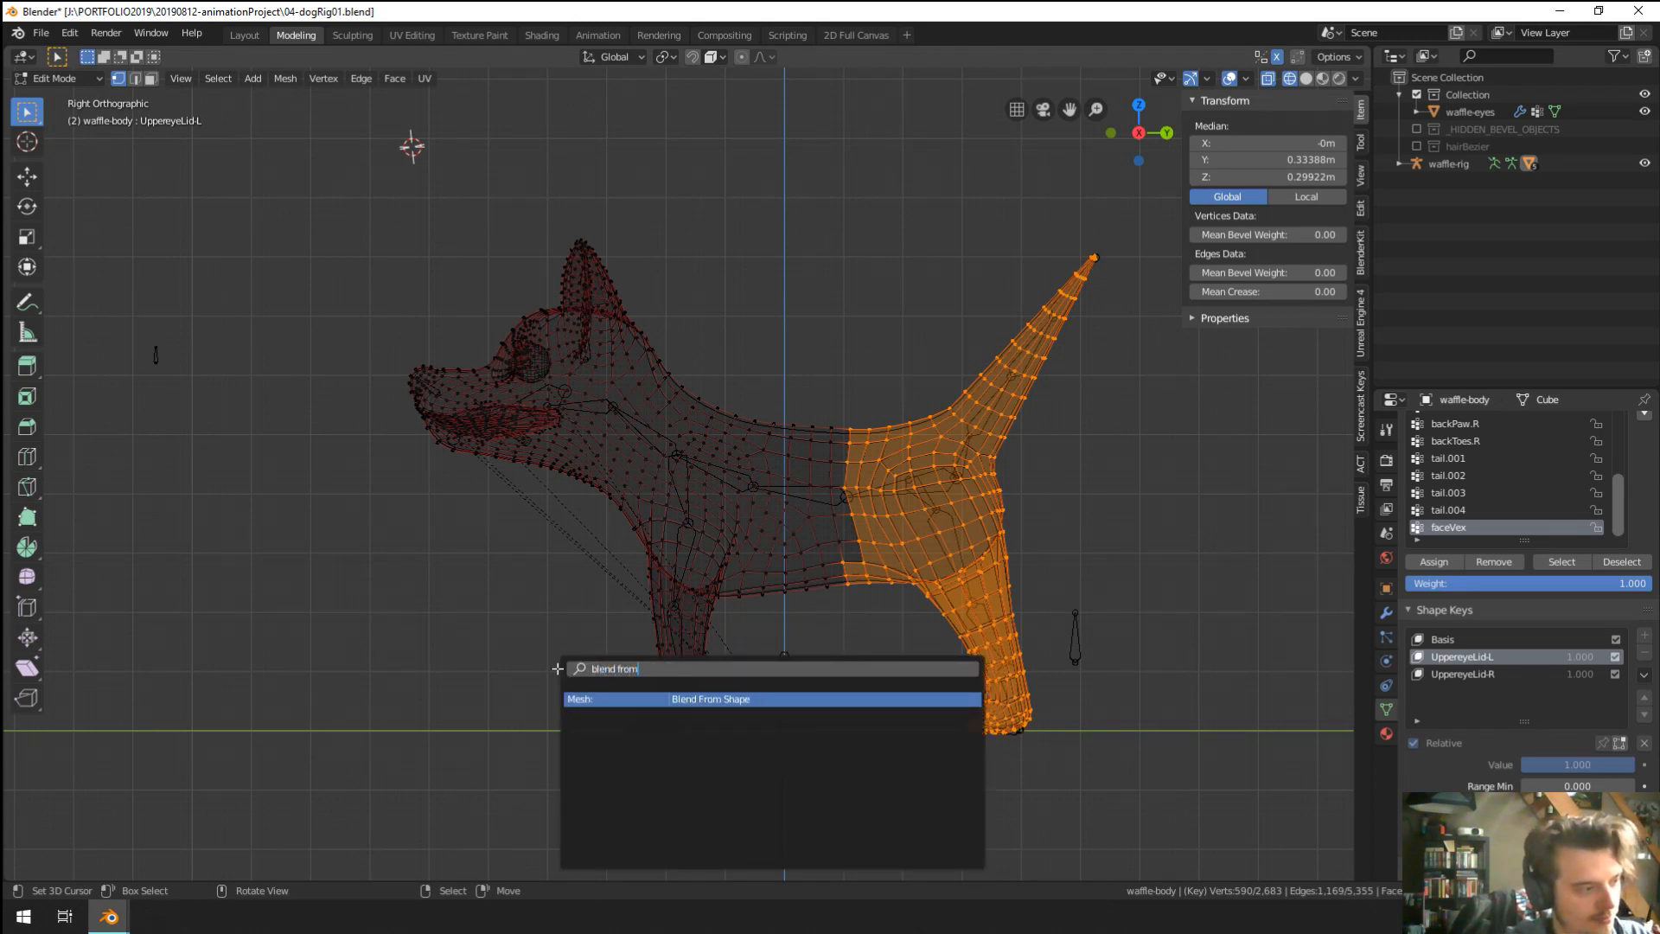
key(Return)
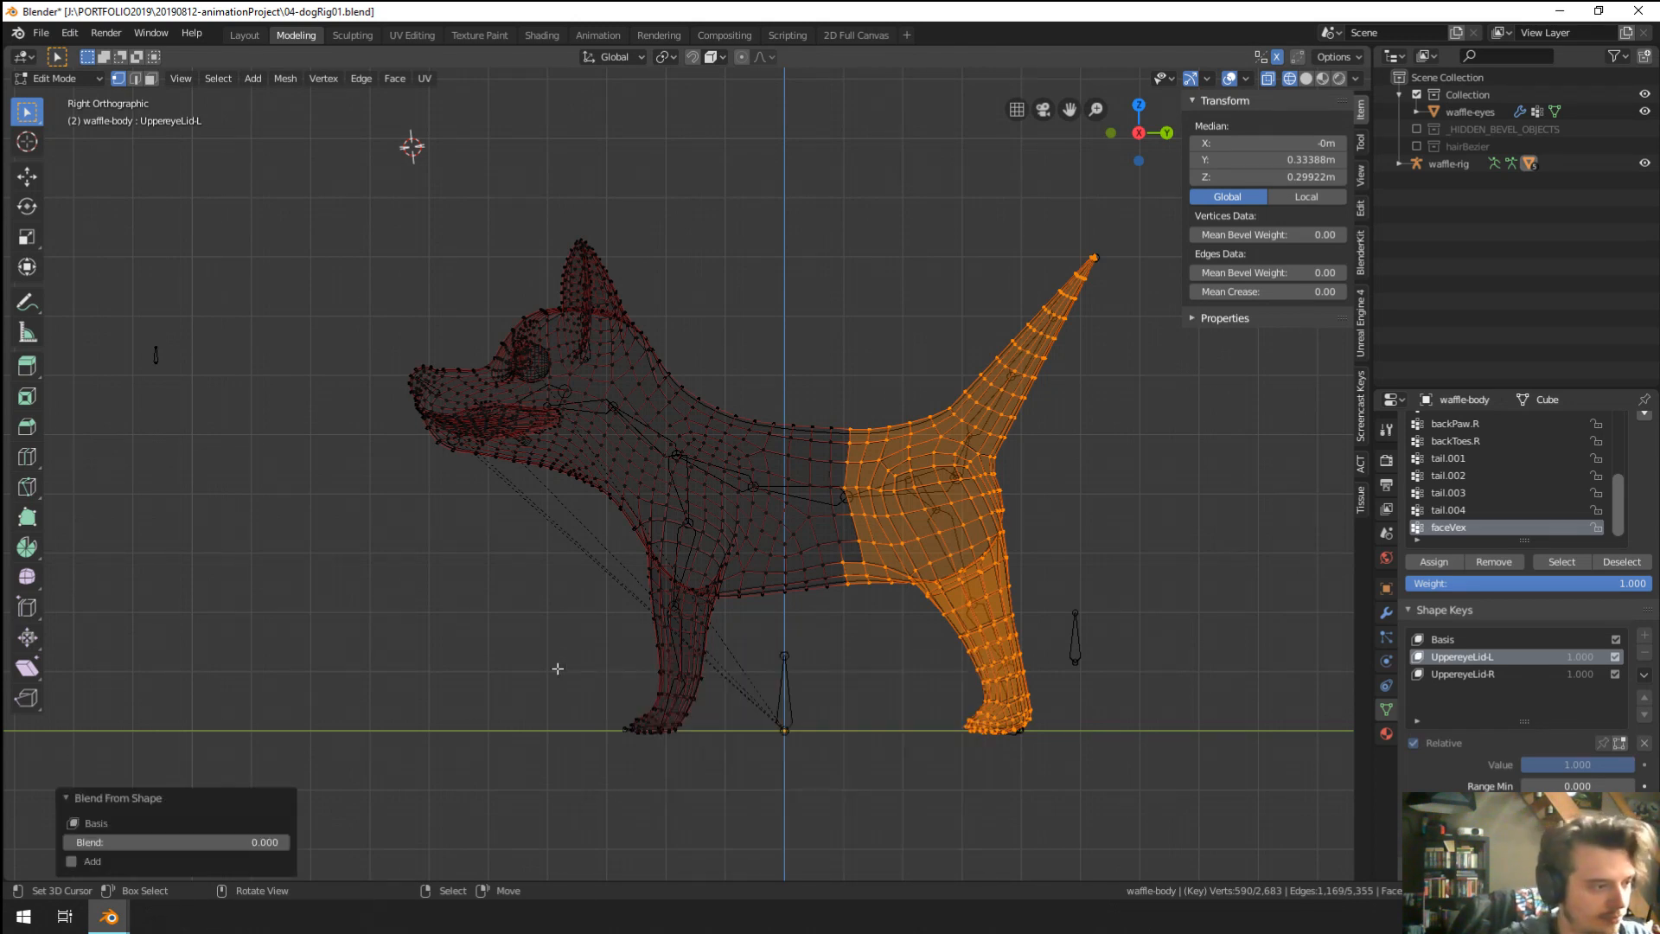
drag(173, 841, 136, 841)
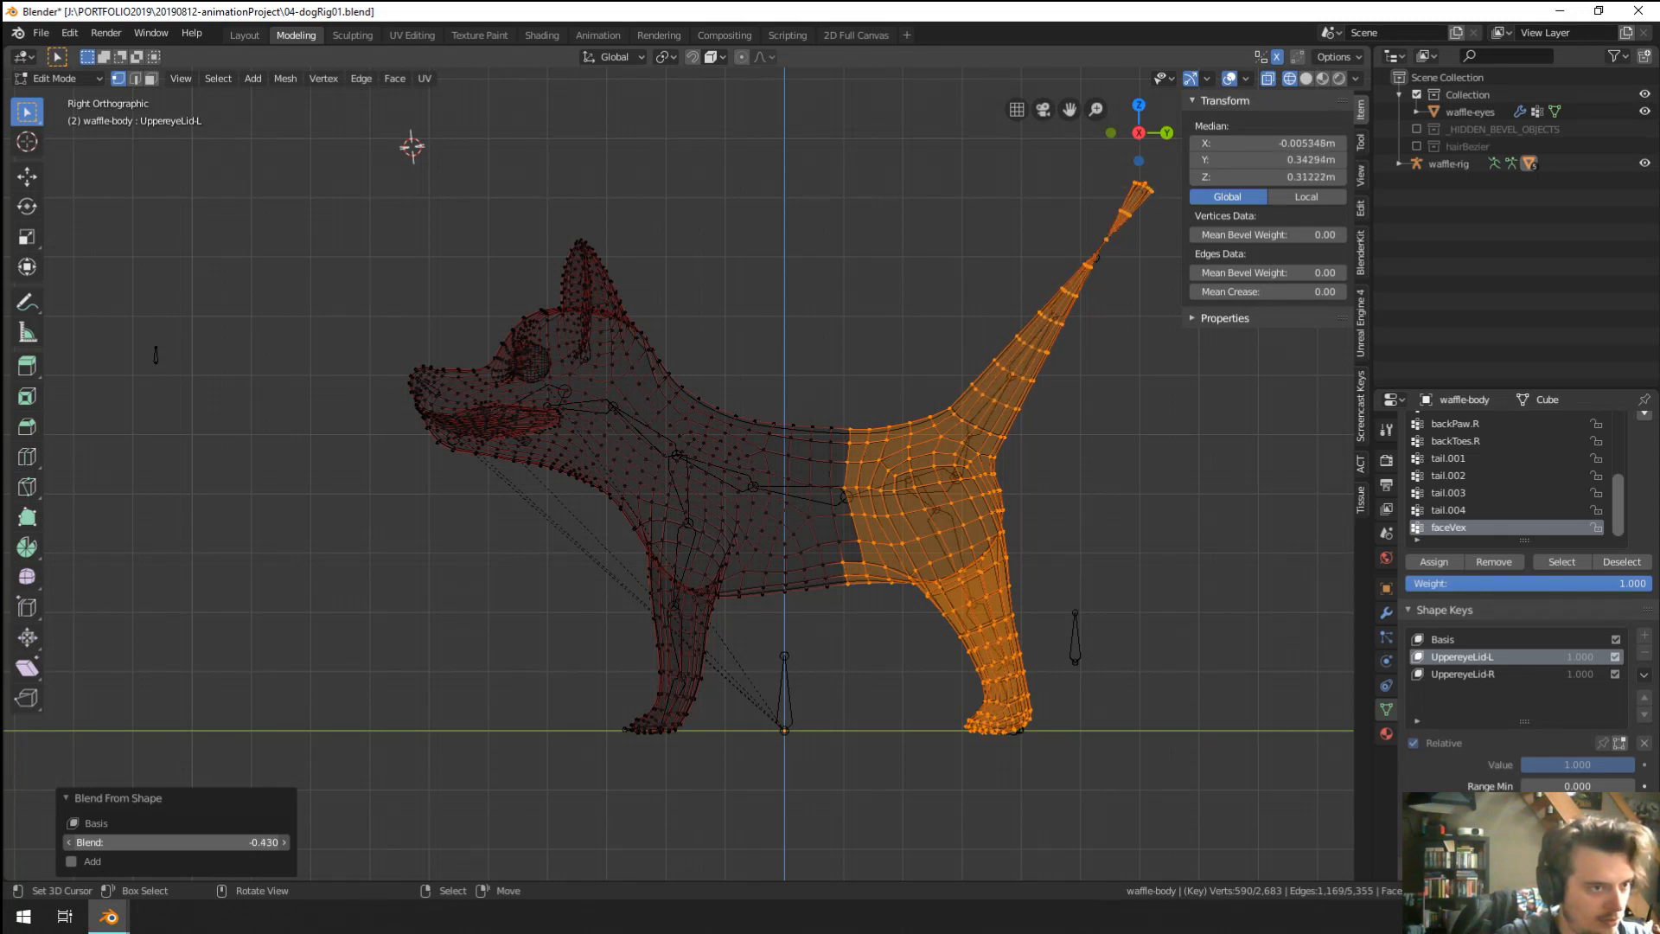
click(248, 839)
text(-1)
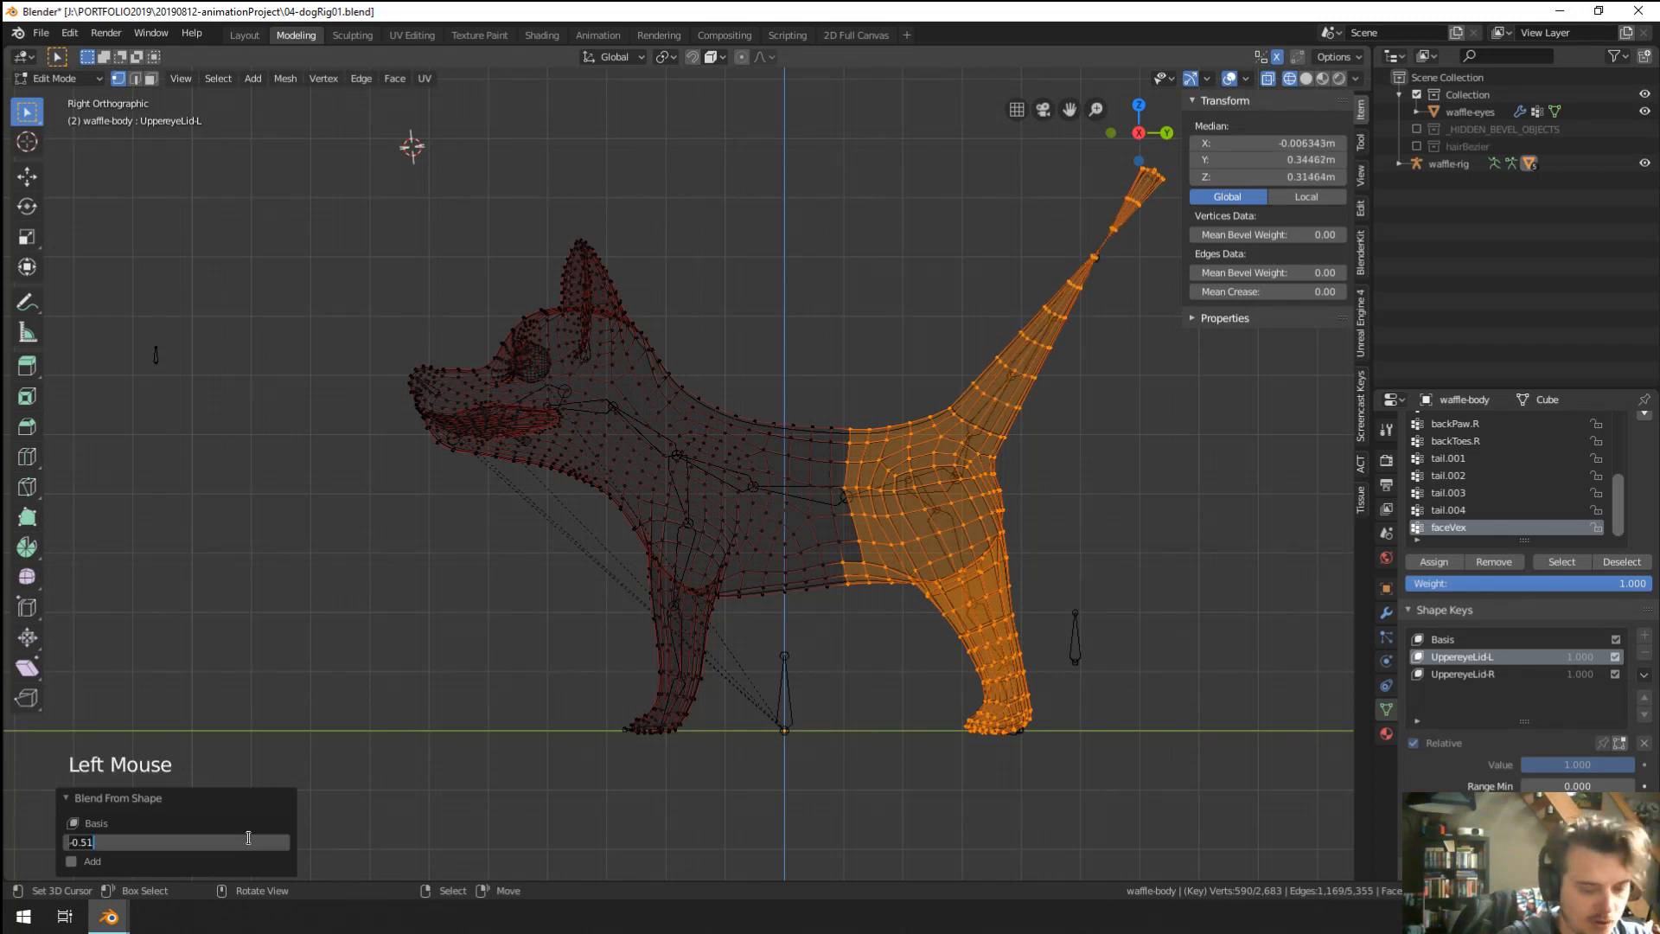
key(Return)
In Object Mode, set the UppereyeLid-L value to 0.500 and toggle the shape key off and on to compare the solid mesh.
key(Tab)
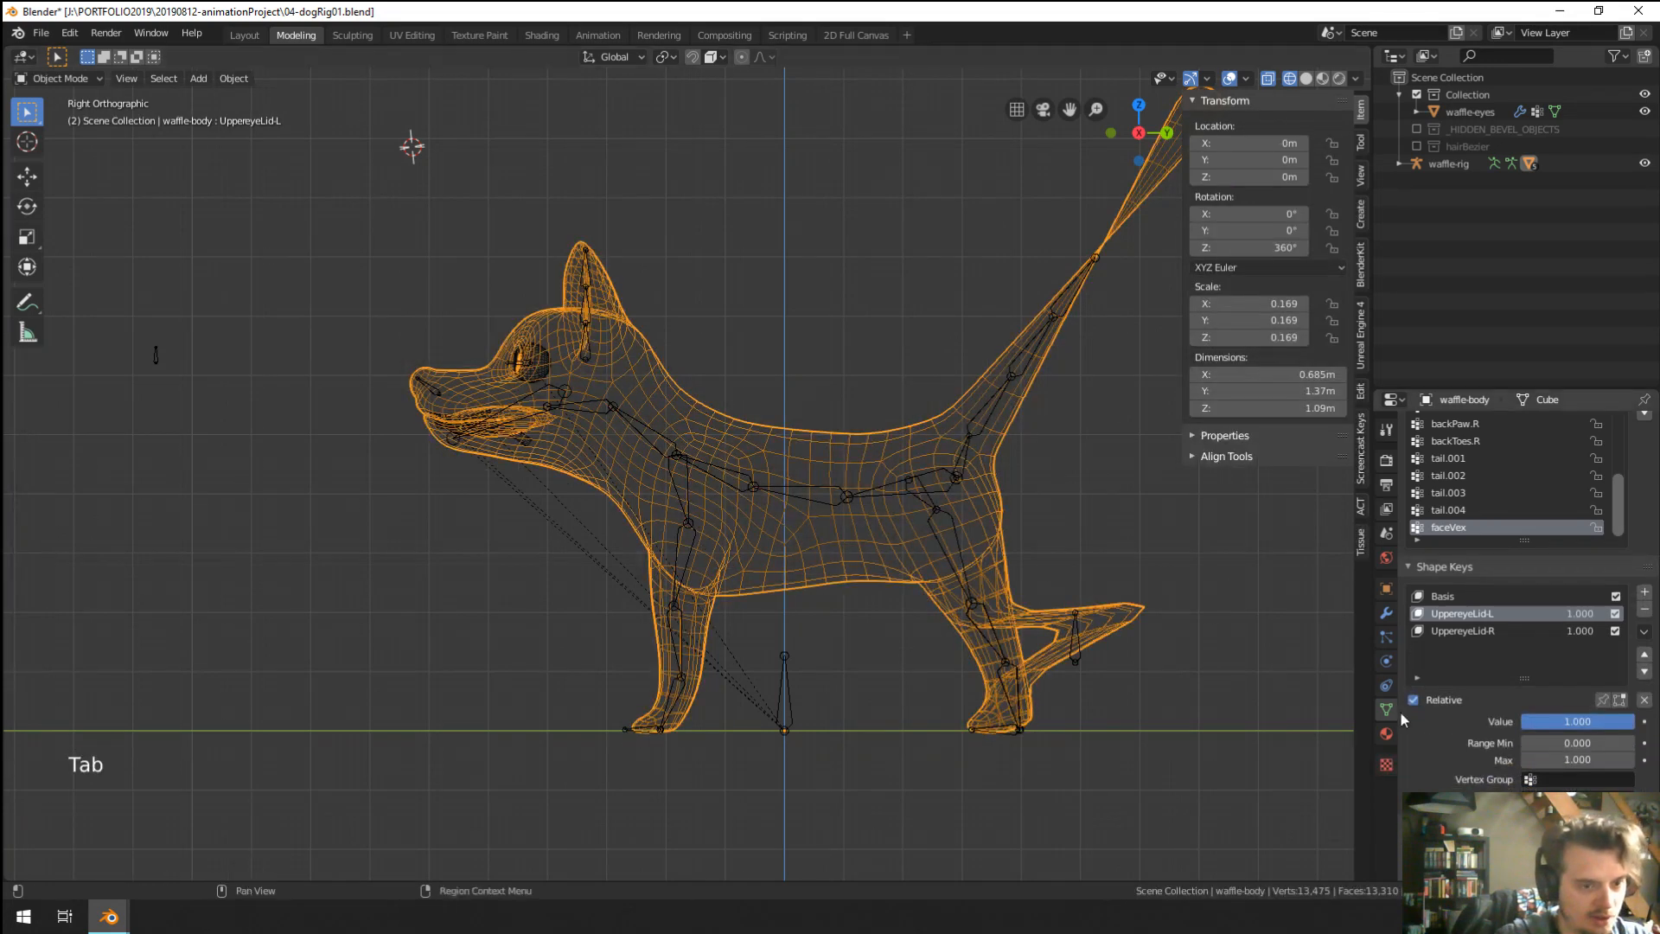
drag(1577, 721, 1493, 721)
mouse_move(1196, 667)
middle_down()
mouse_move(1100, 683)
mouse_move(1228, 685)
middle_up()
key(z)
scroll(1158, 689, down, 1)
click(1616, 614)
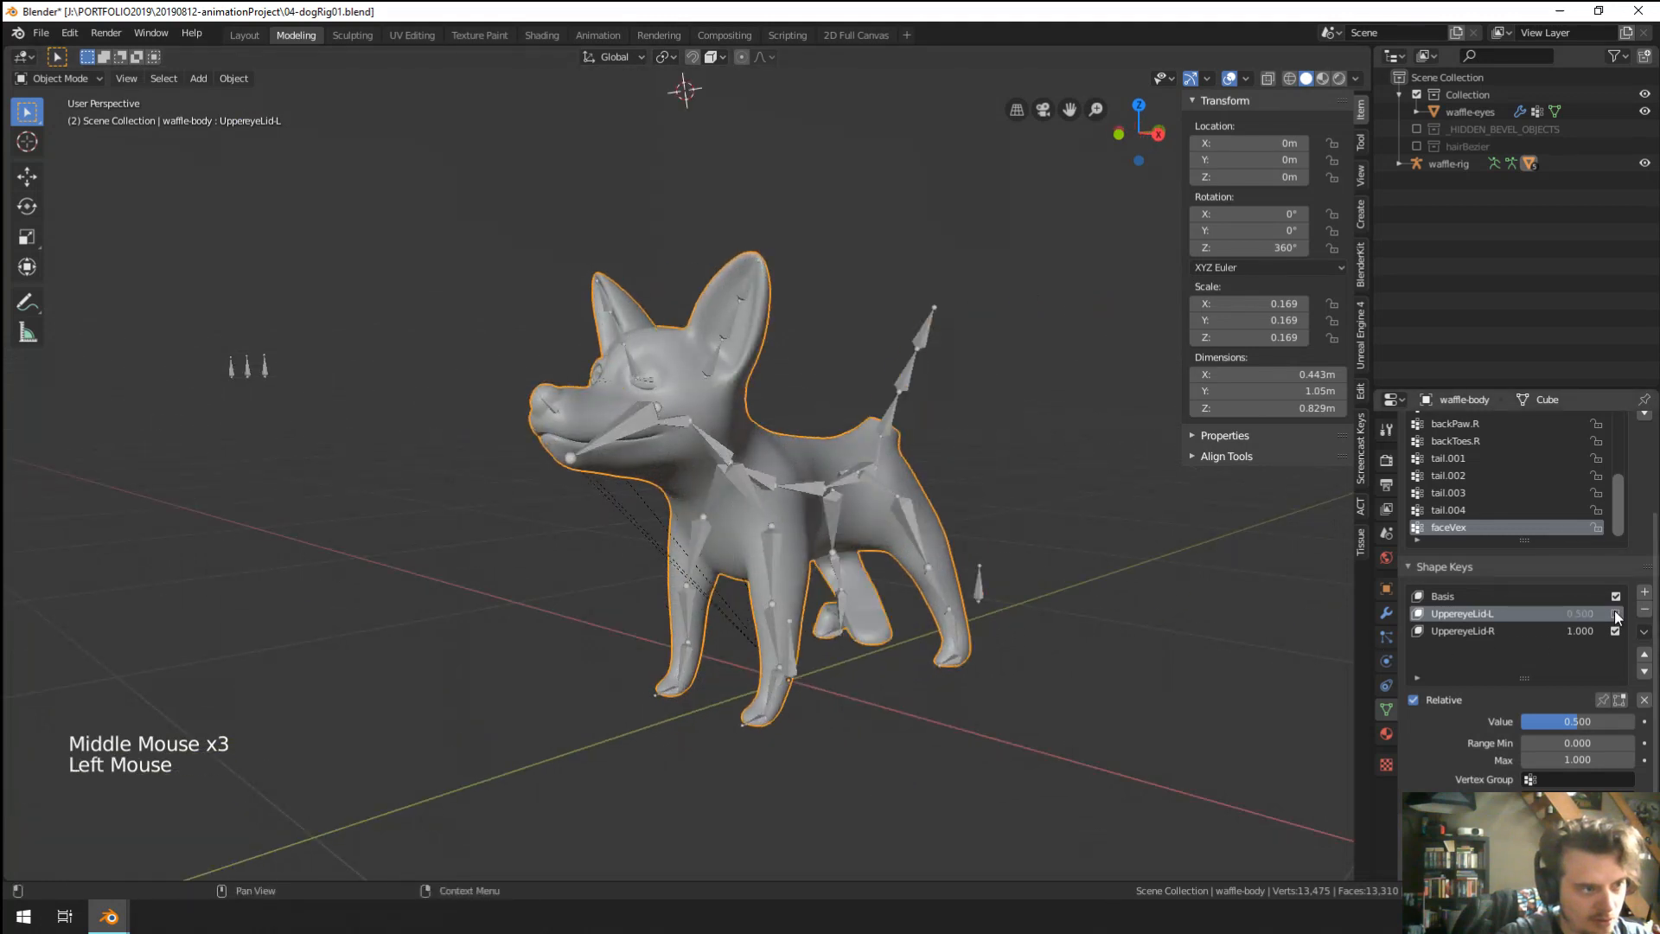
click(1617, 614)
click(1616, 614)
click(1616, 614)
click(1616, 615)
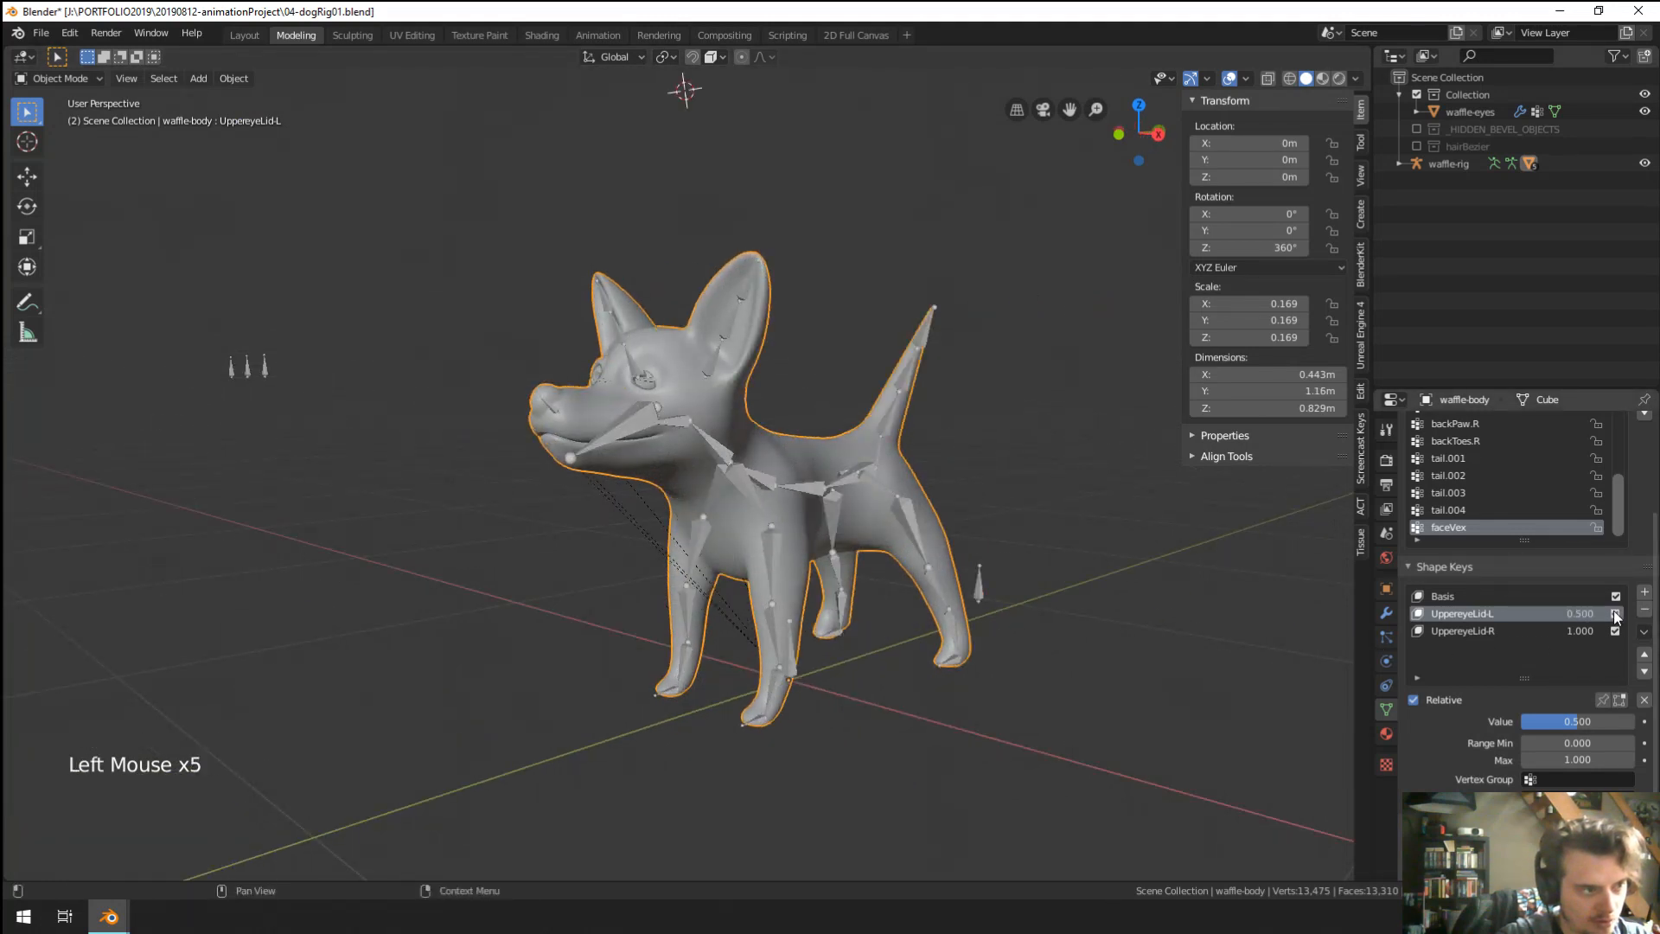
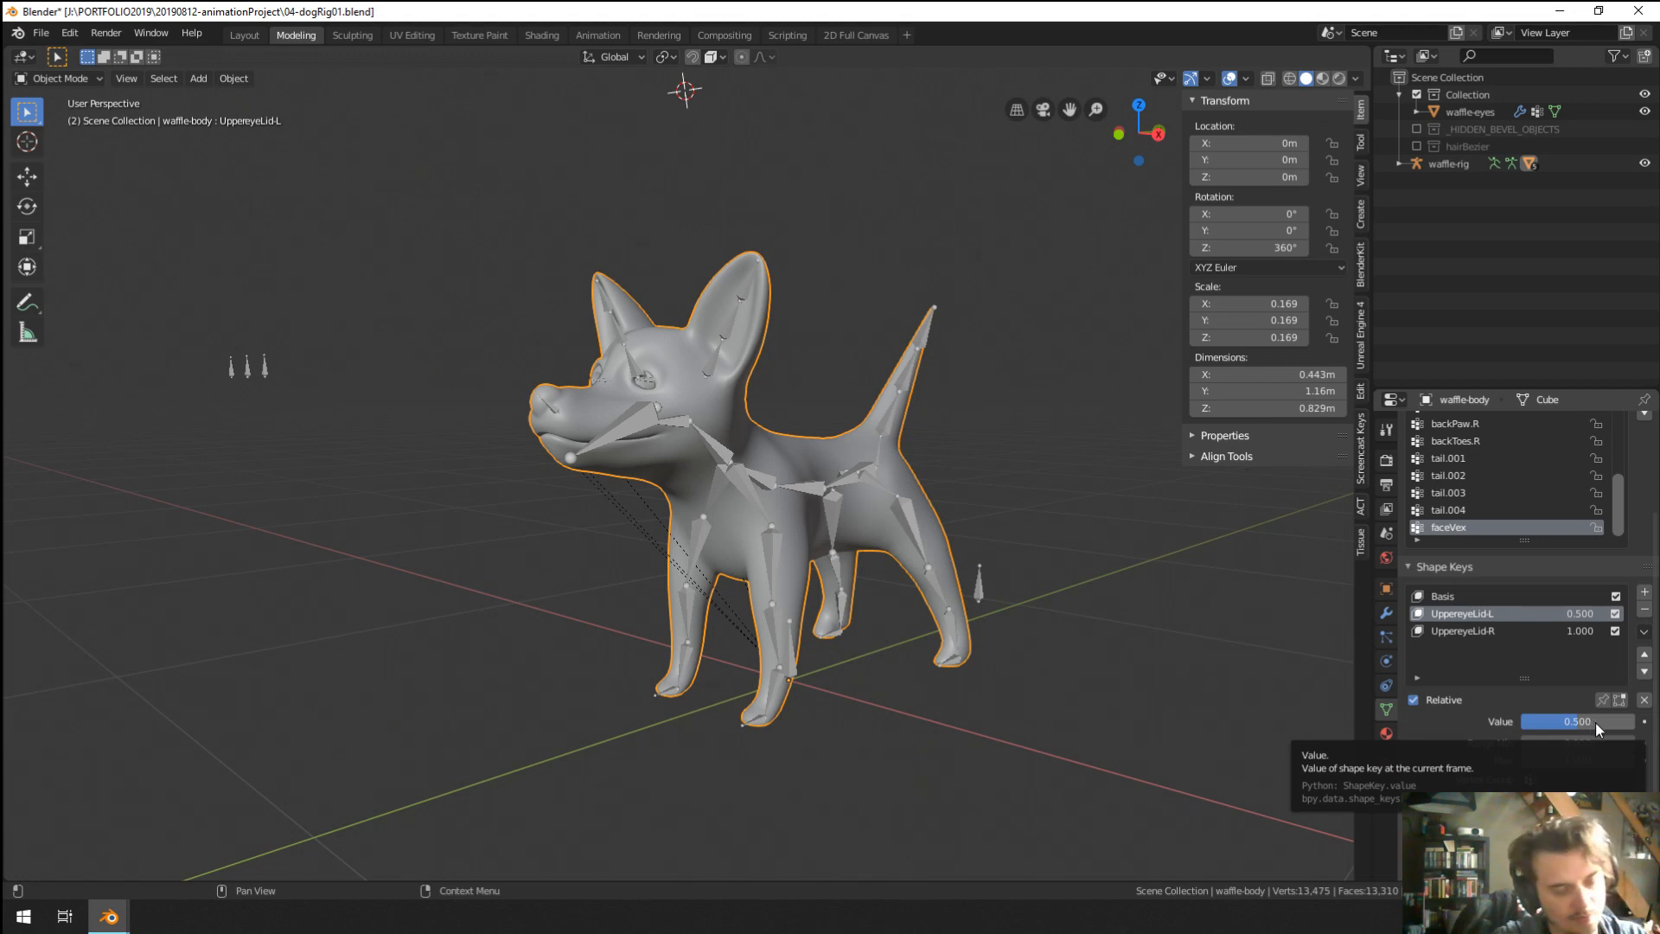
Undo the shape key toggles, the value change and the Blend From Shape, back to the rear selection in Edit Mode.
key(ctrl+z)
key(ctrl+z)
key(ctrl+z)
key(ctrl+z)
key(ctrl+z)
key(ctrl+z)
key(ctrl+z)
key(ctrl+z)
key(ctrl+z)
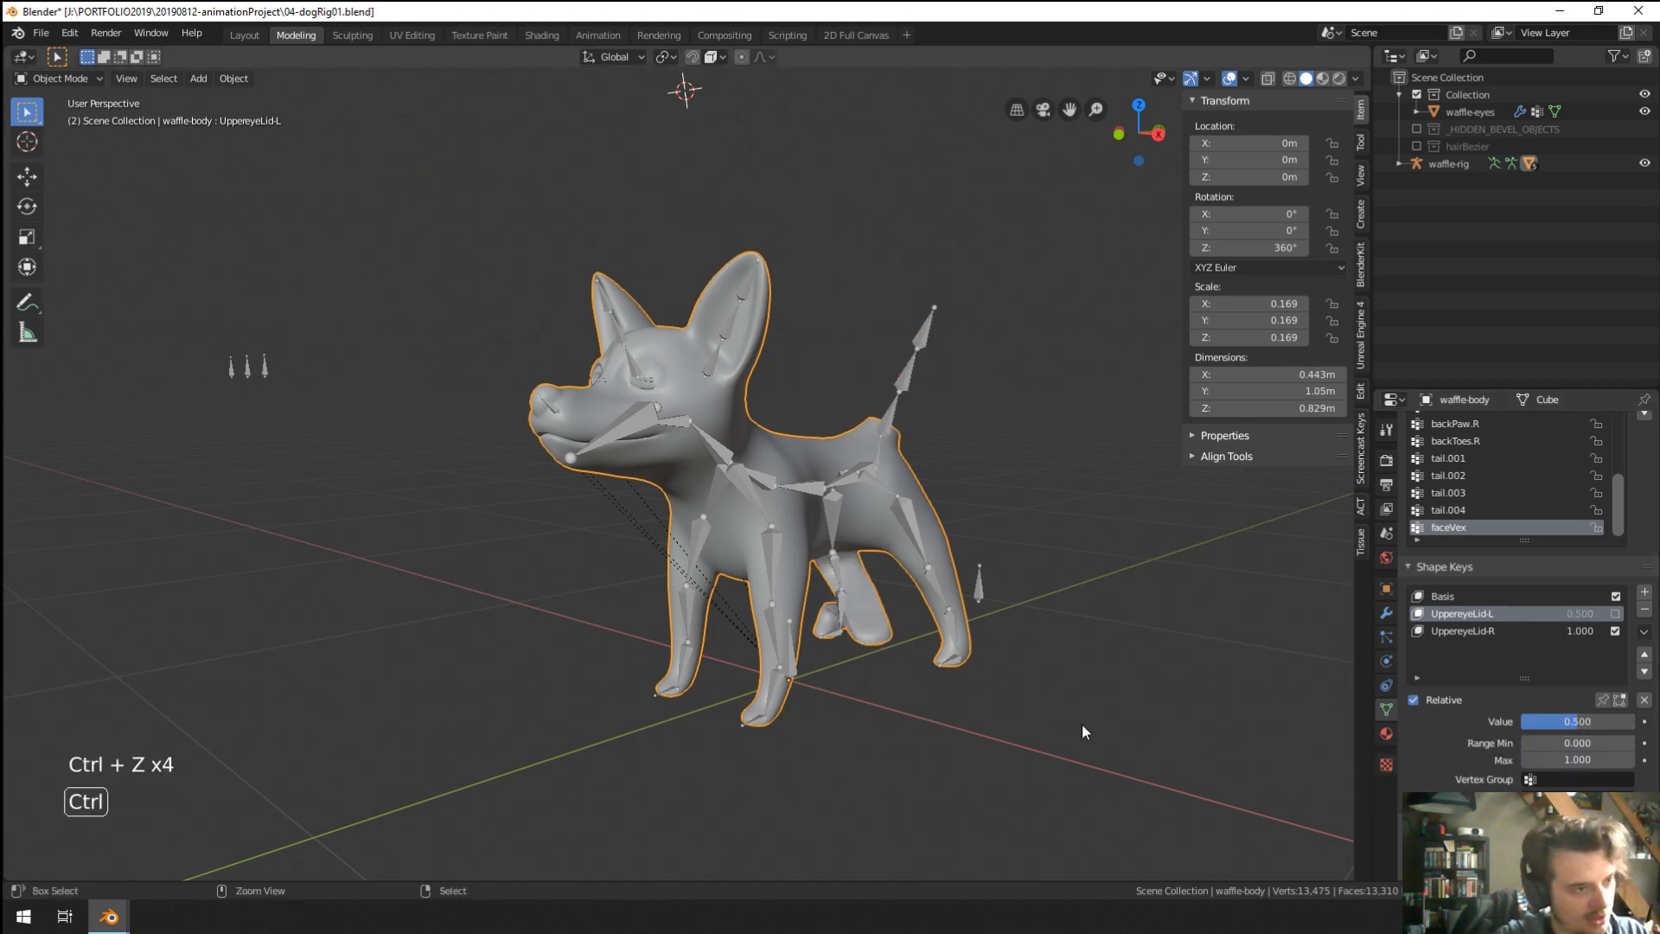
key(ctrl+z)
key(ctrl+z)
key(ctrl+z)
key(ctrl+z)
key(ctrl+z)
key(ctrl+z)
key(ctrl+z)
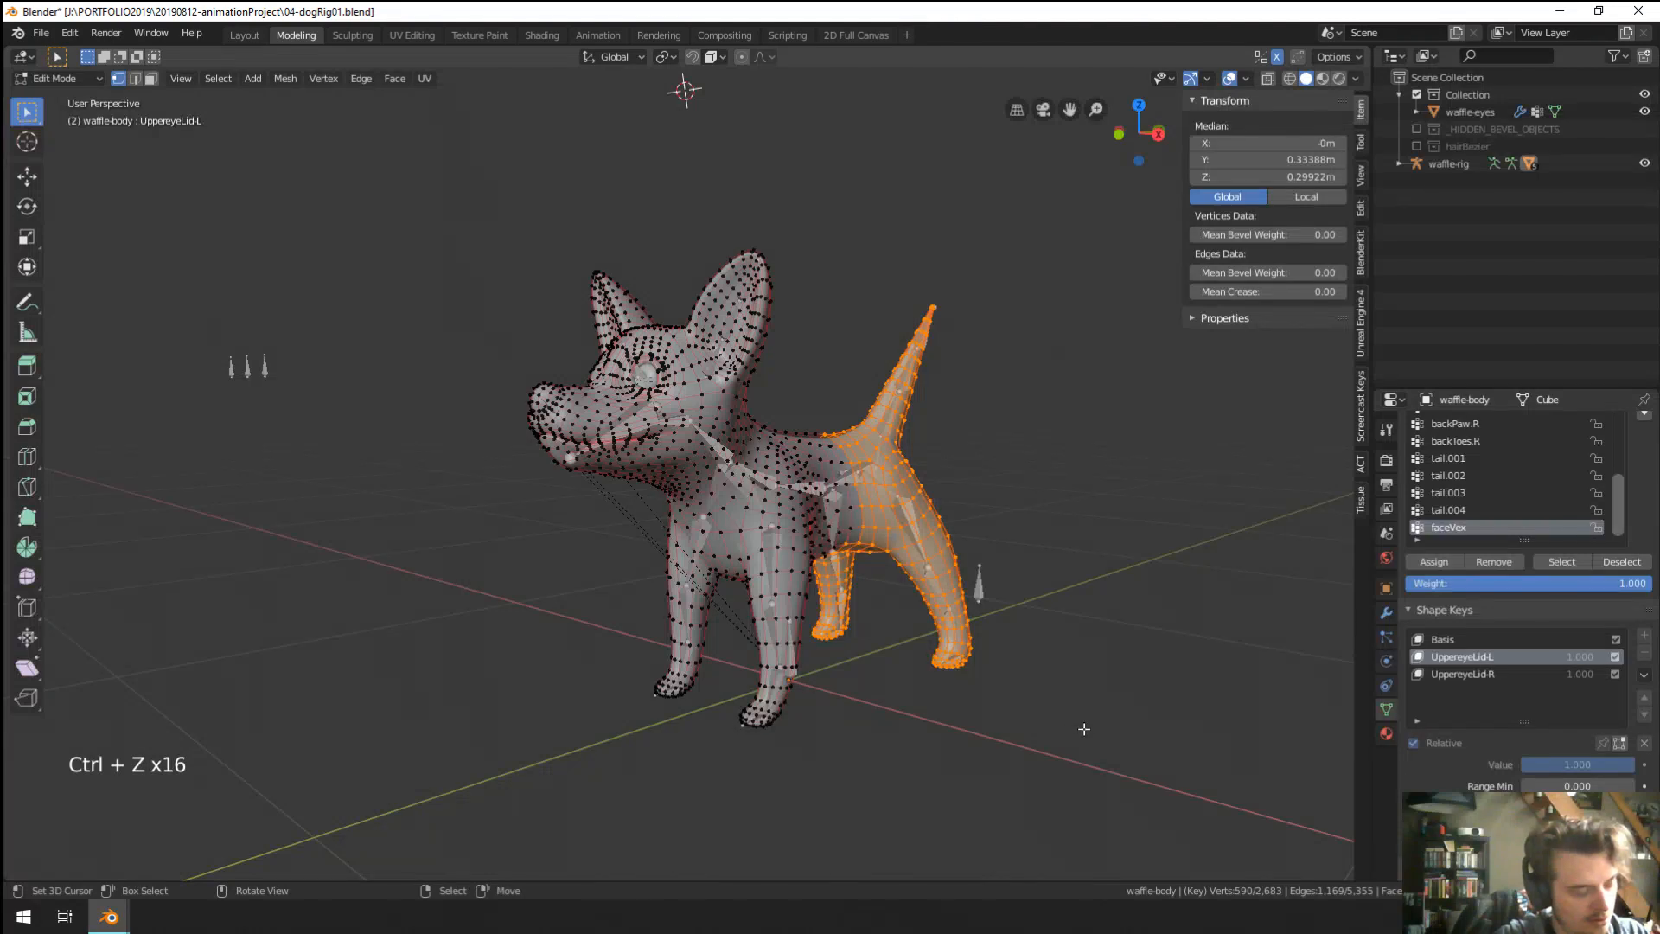
In the right orthographic view, make Basis the active shape key and enable shape key display in Edit Mode.
key(KP_2)
key(KP_1)
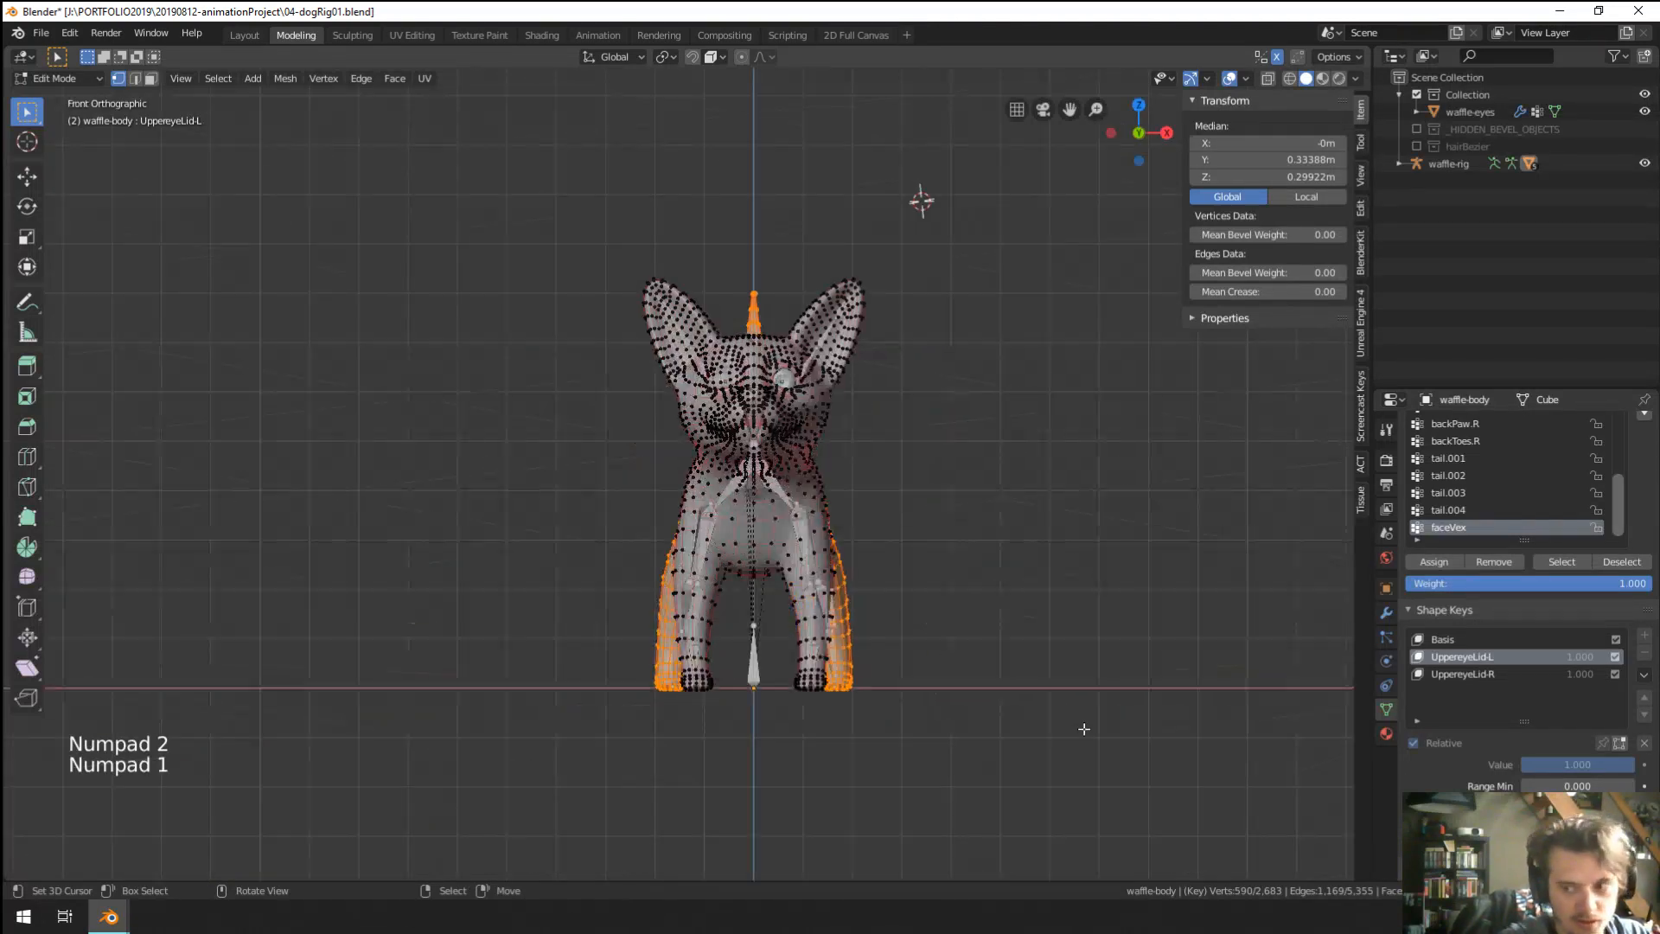
key(KP_3)
key(z)
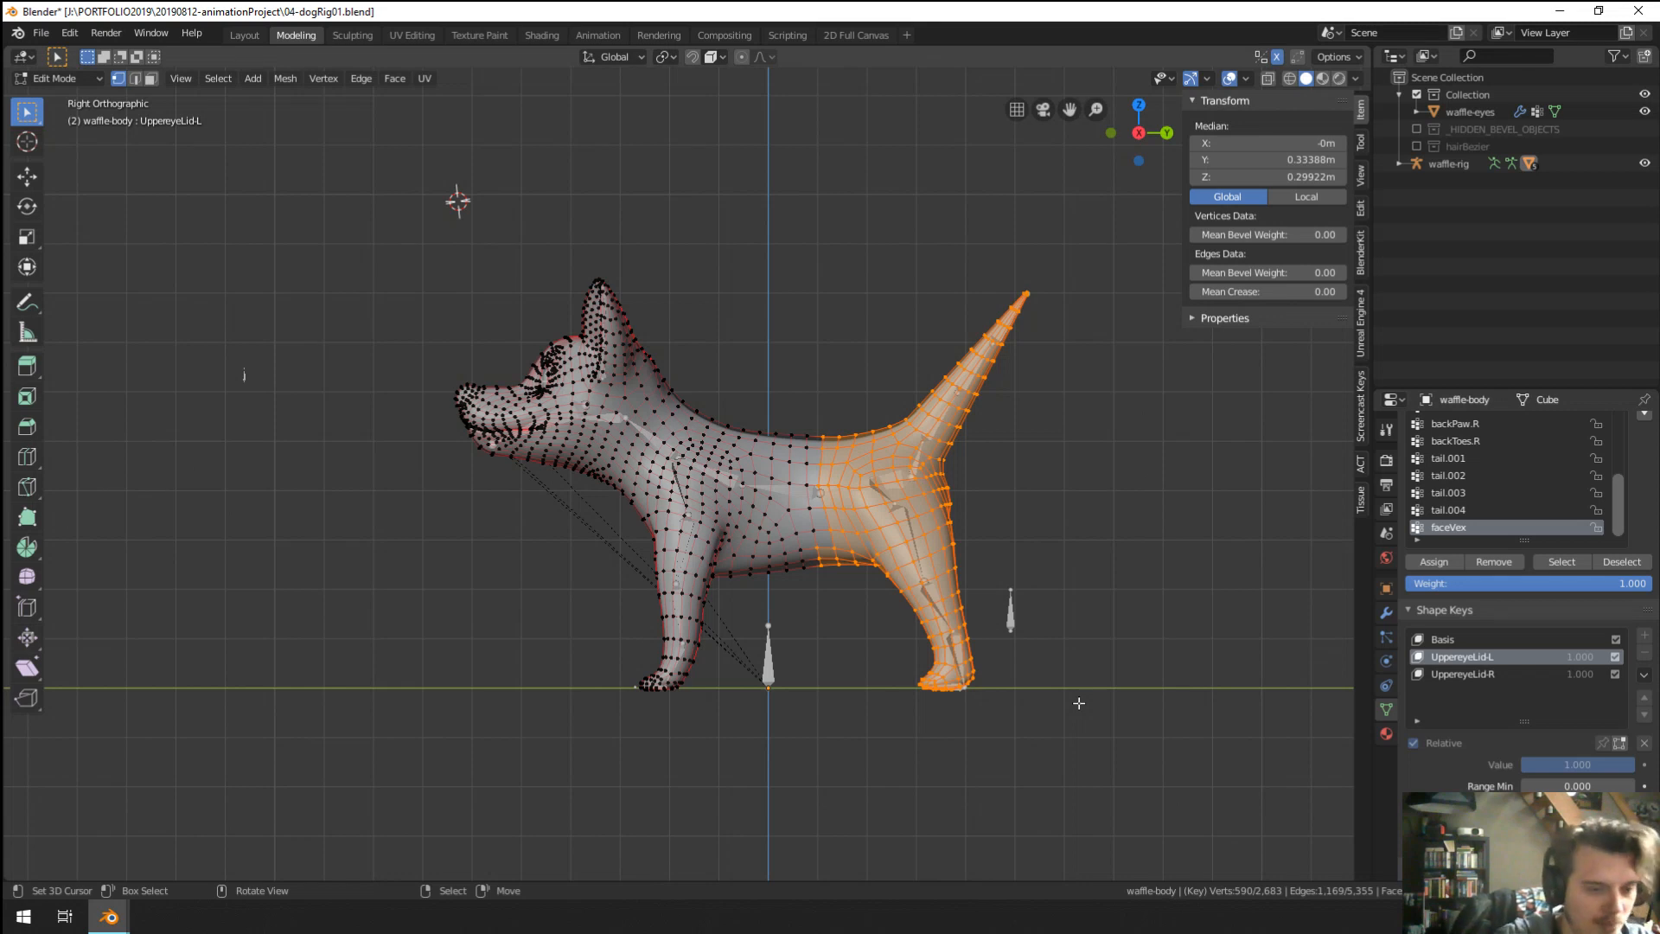
click(1452, 639)
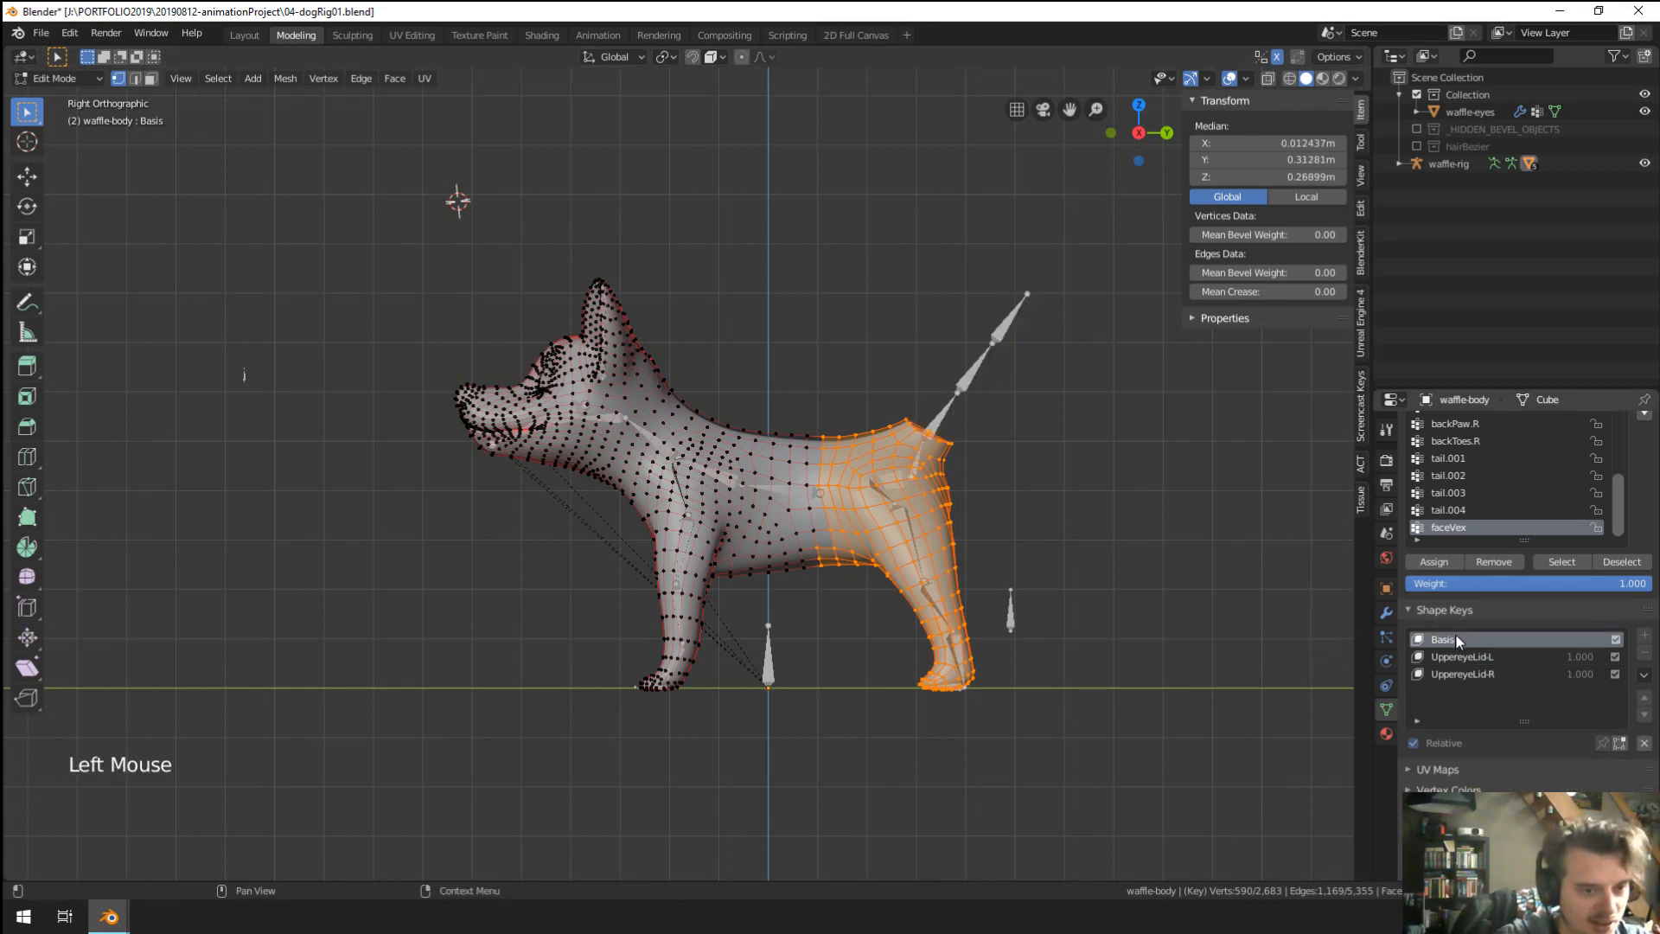
click(1620, 742)
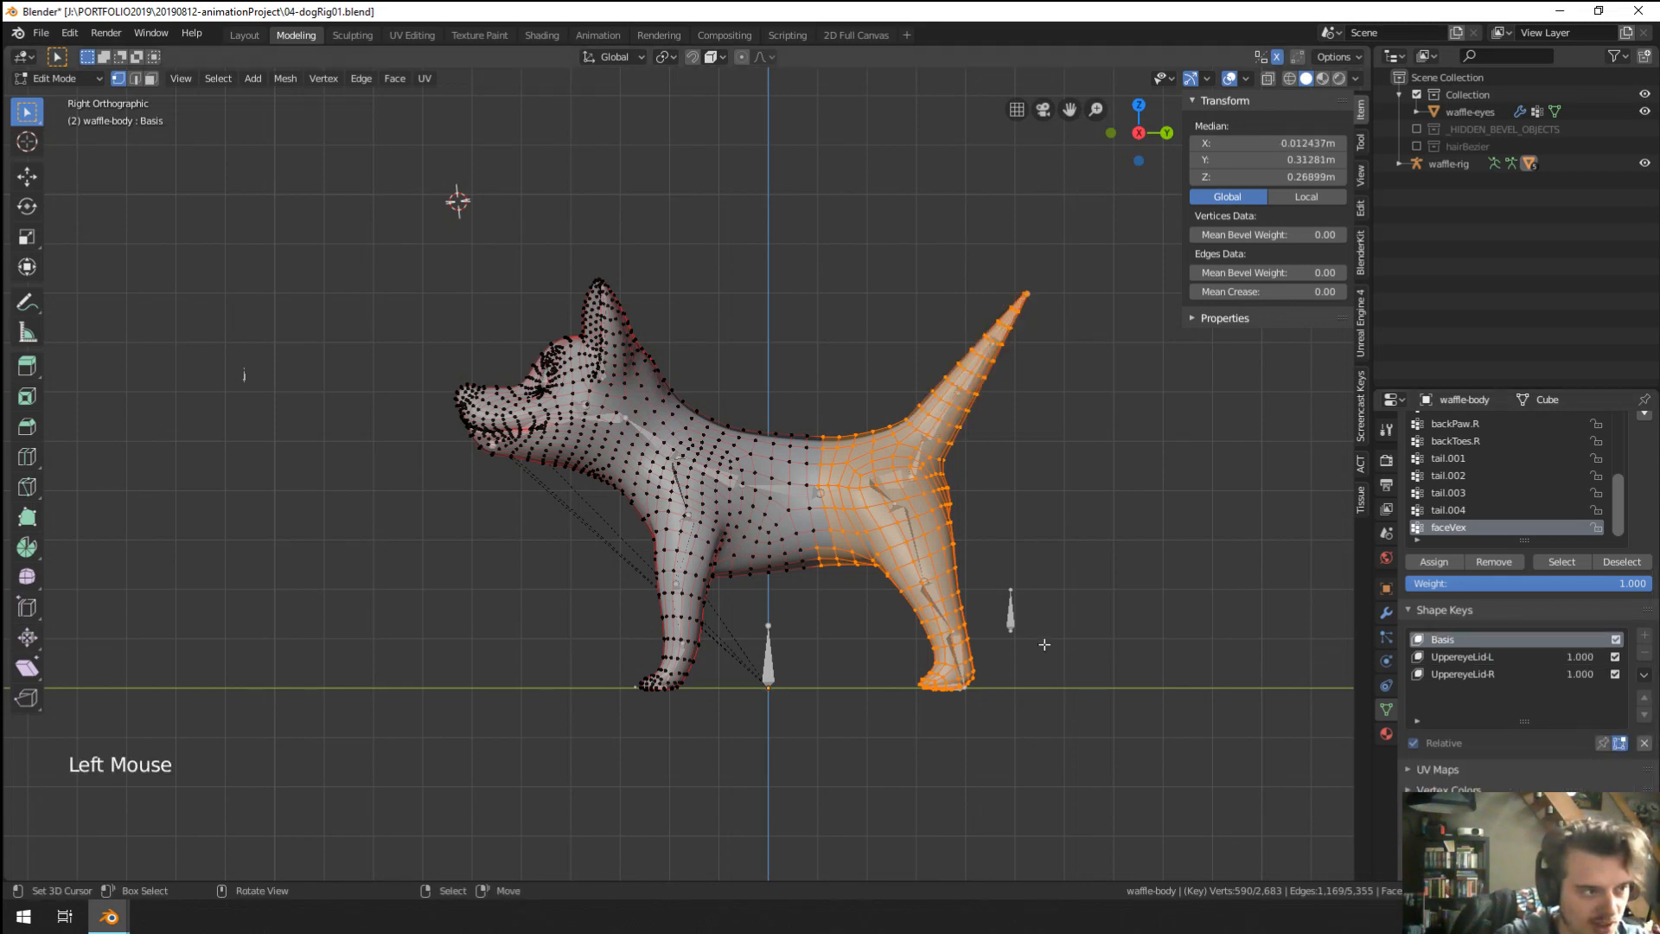
Run Blend From Shape from Basis on the selected rear vertices with Blend at -1 and Add enabled.
key(F3)
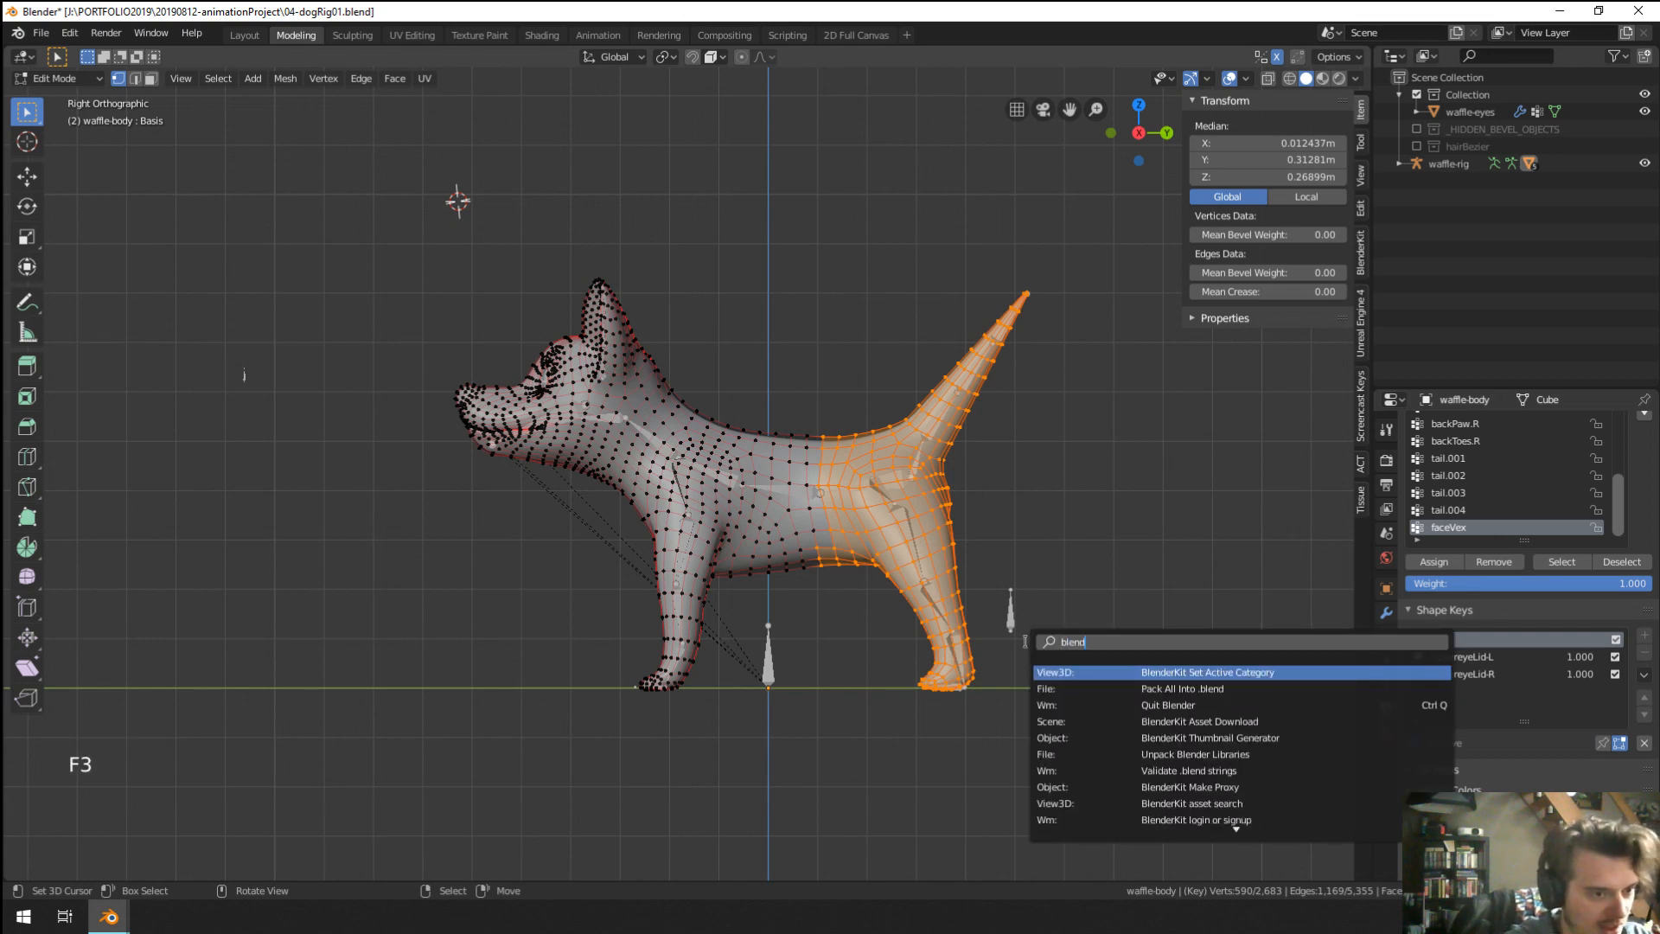
key(Return)
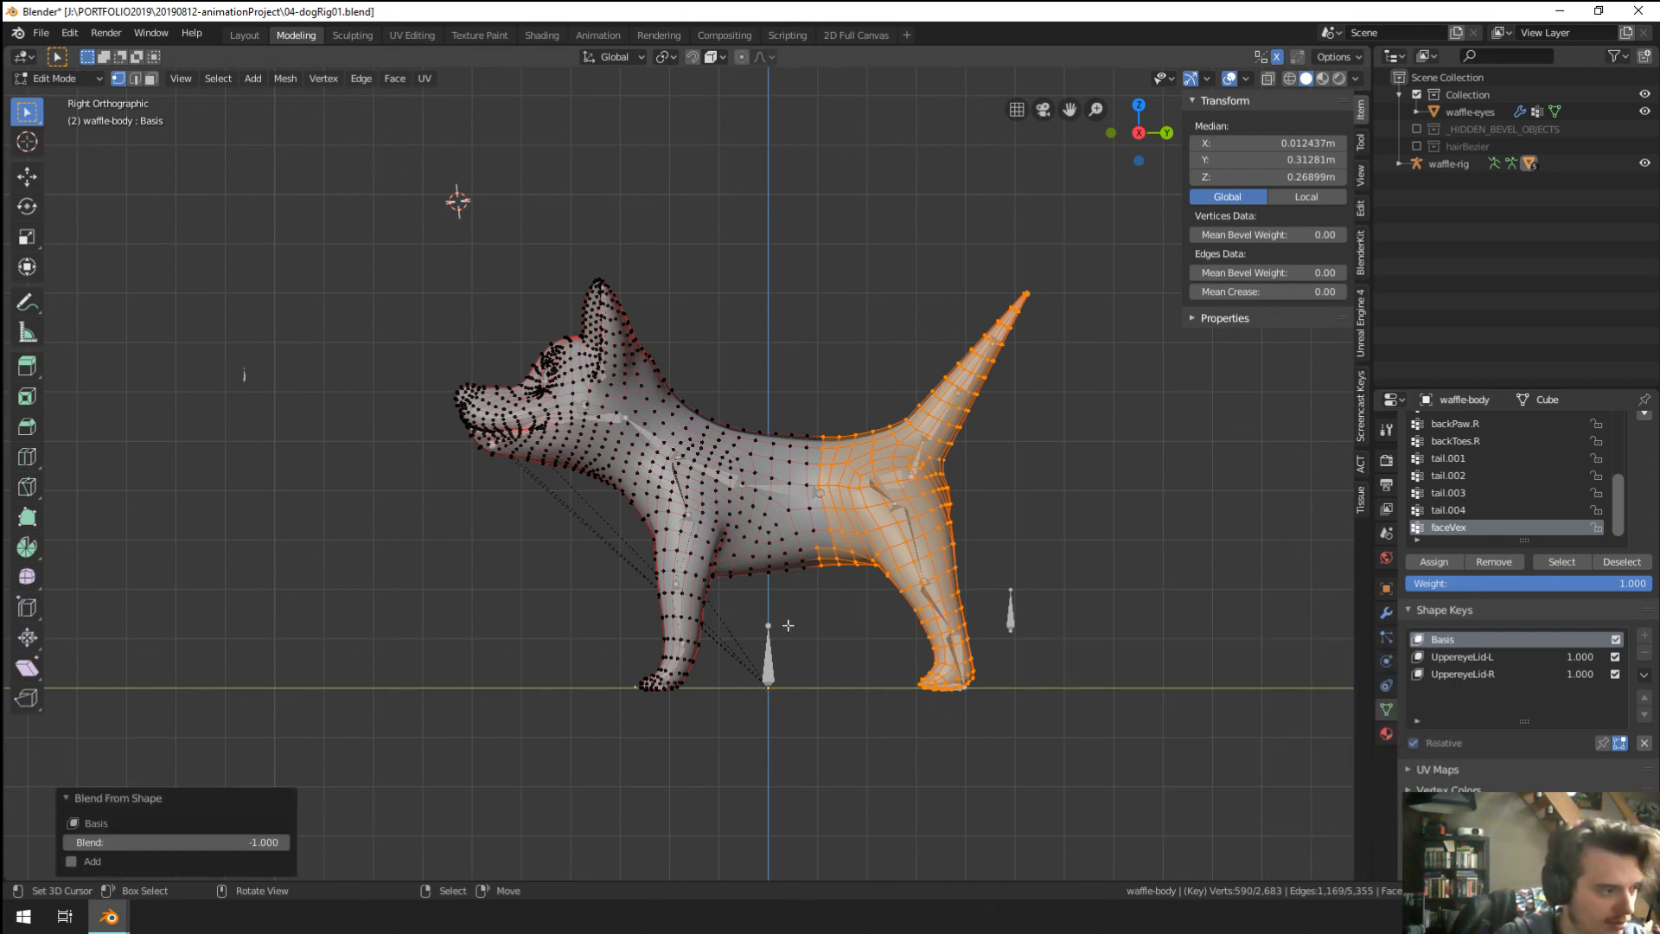
click(71, 861)
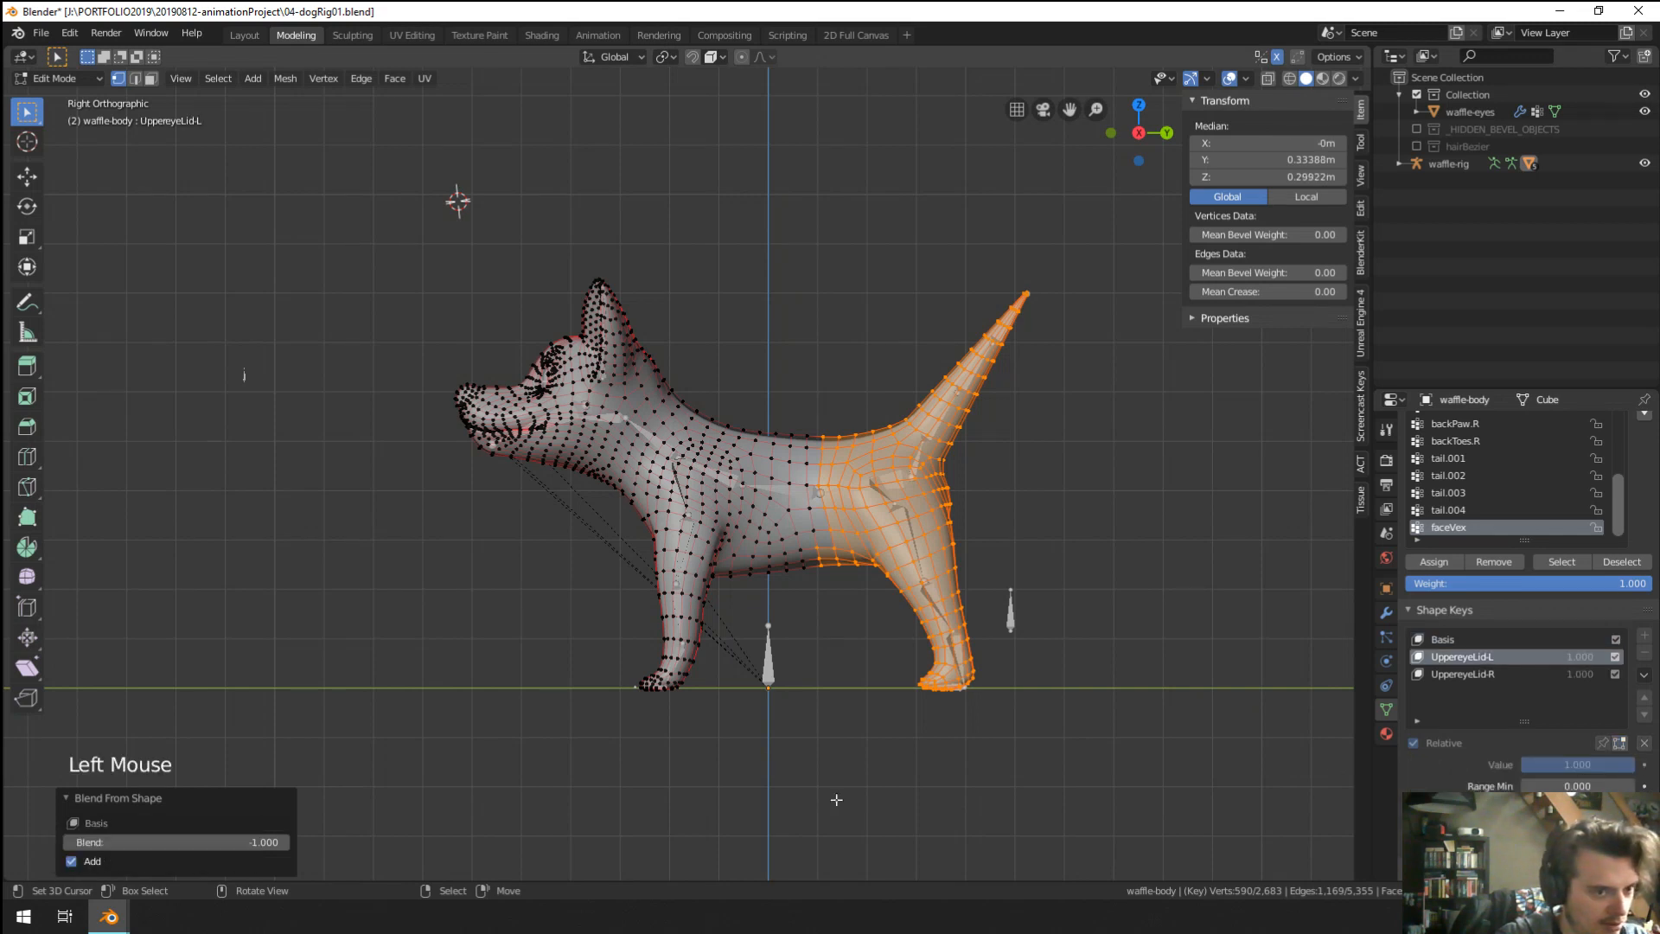
Try the UppereyeLid-L value in Object Mode, undo it, and re-enter Edit Mode with Basis as the active shape key.
key(Tab)
drag(1575, 721, 1571, 721)
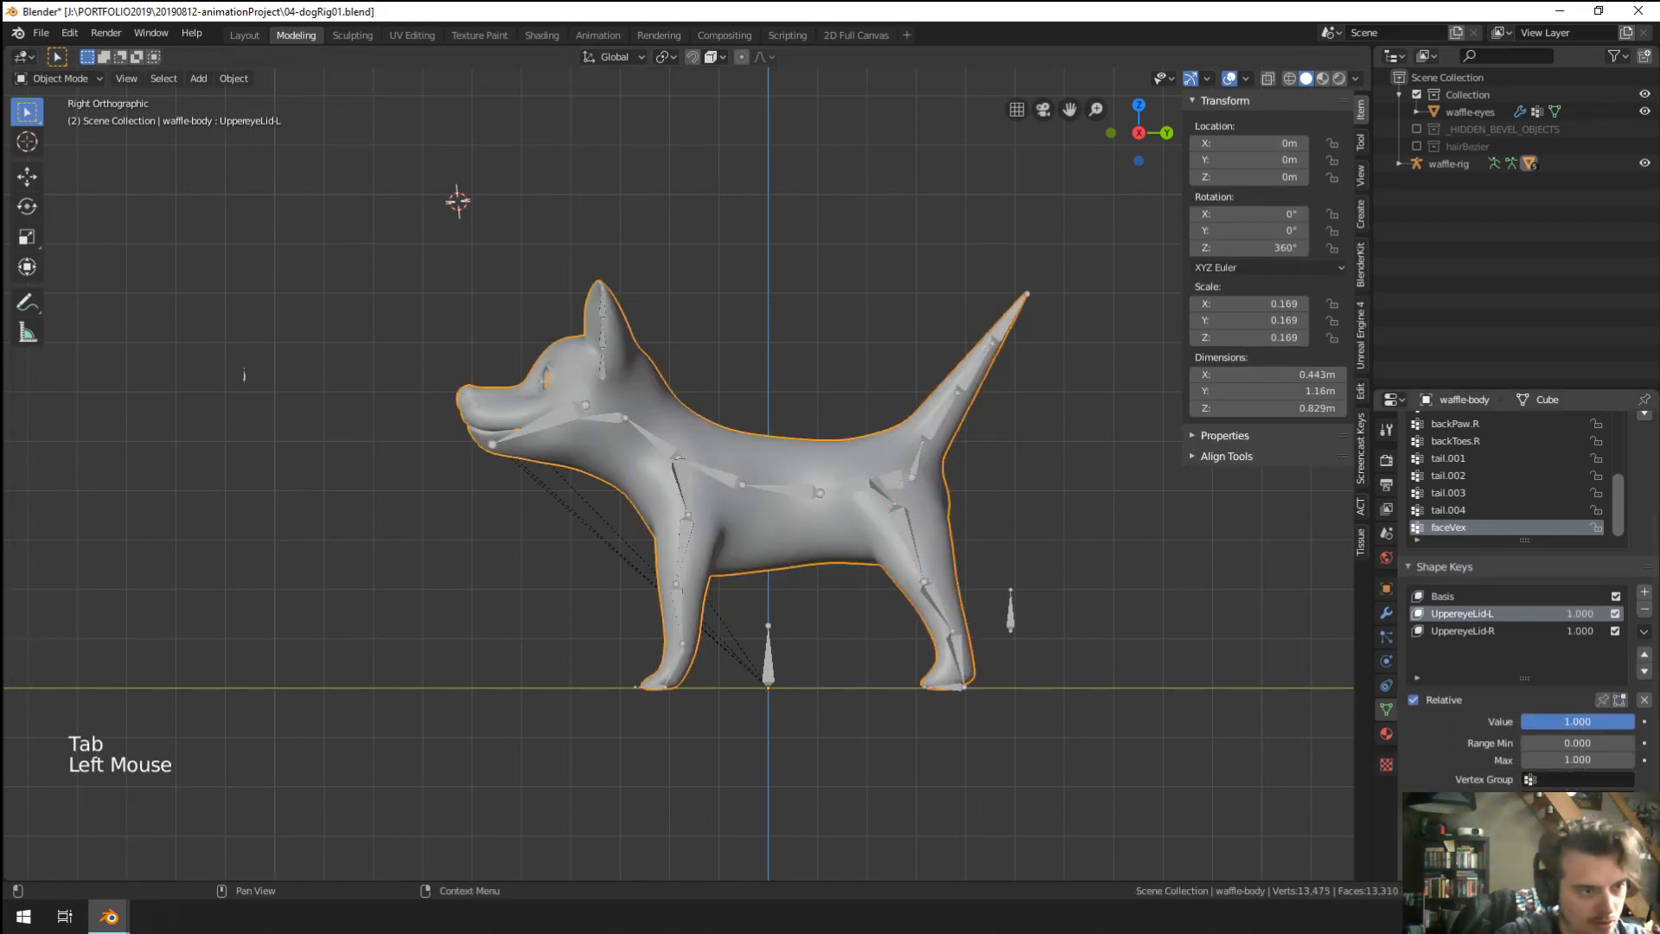
key(ctrl+z)
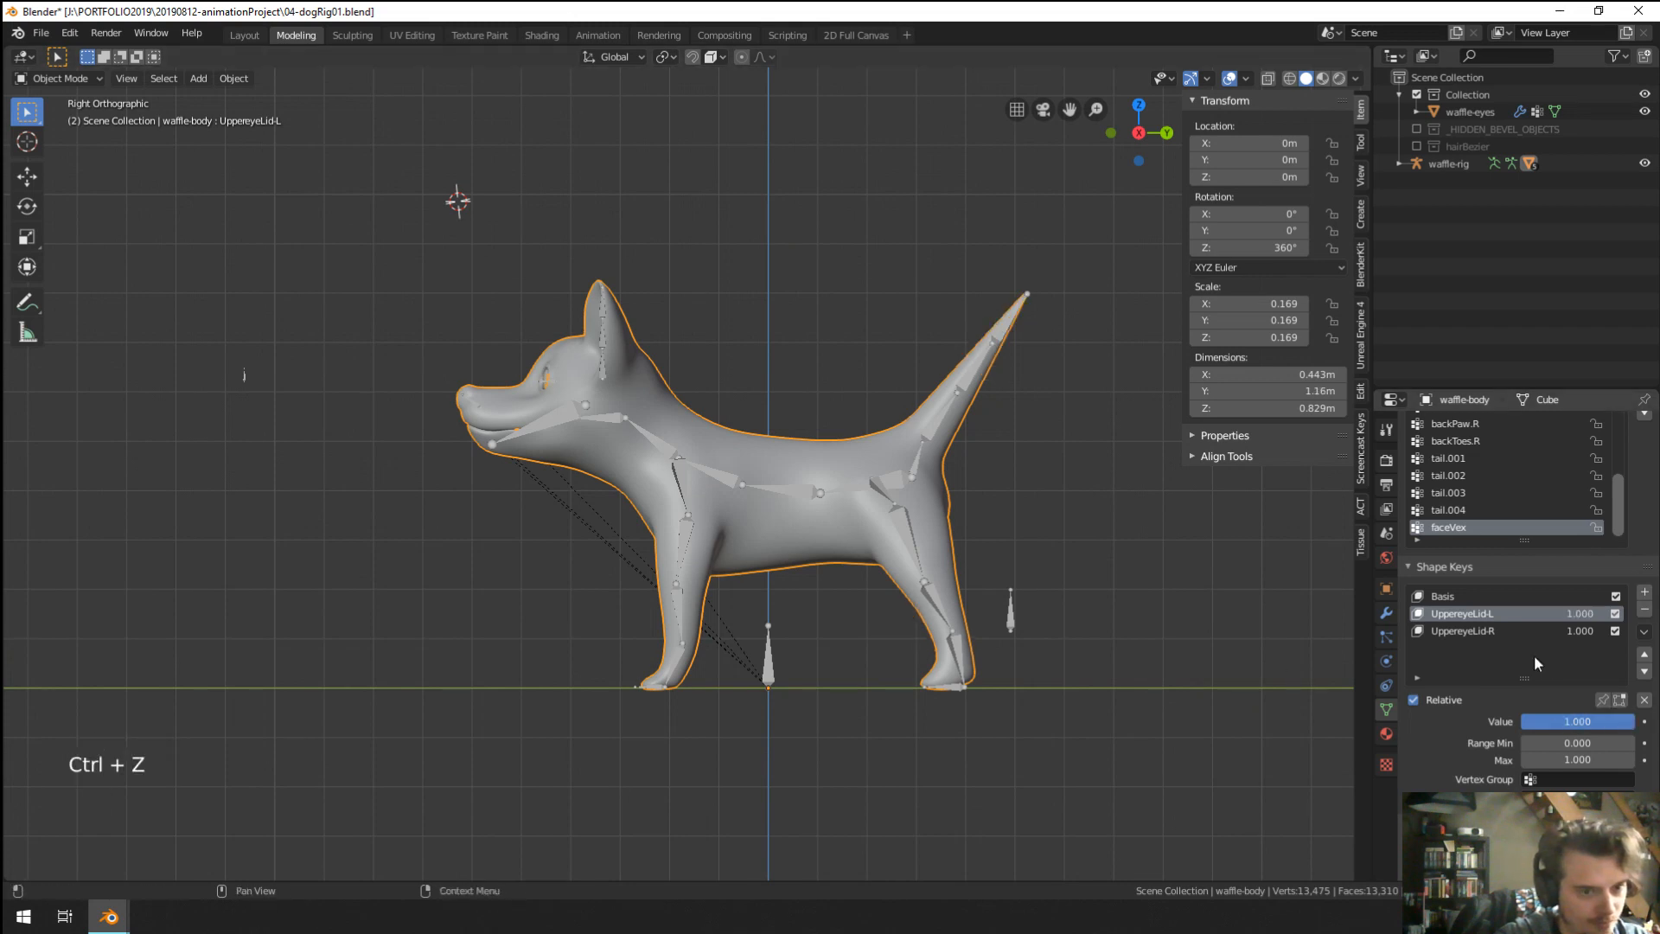
click(1442, 596)
key(Tab)
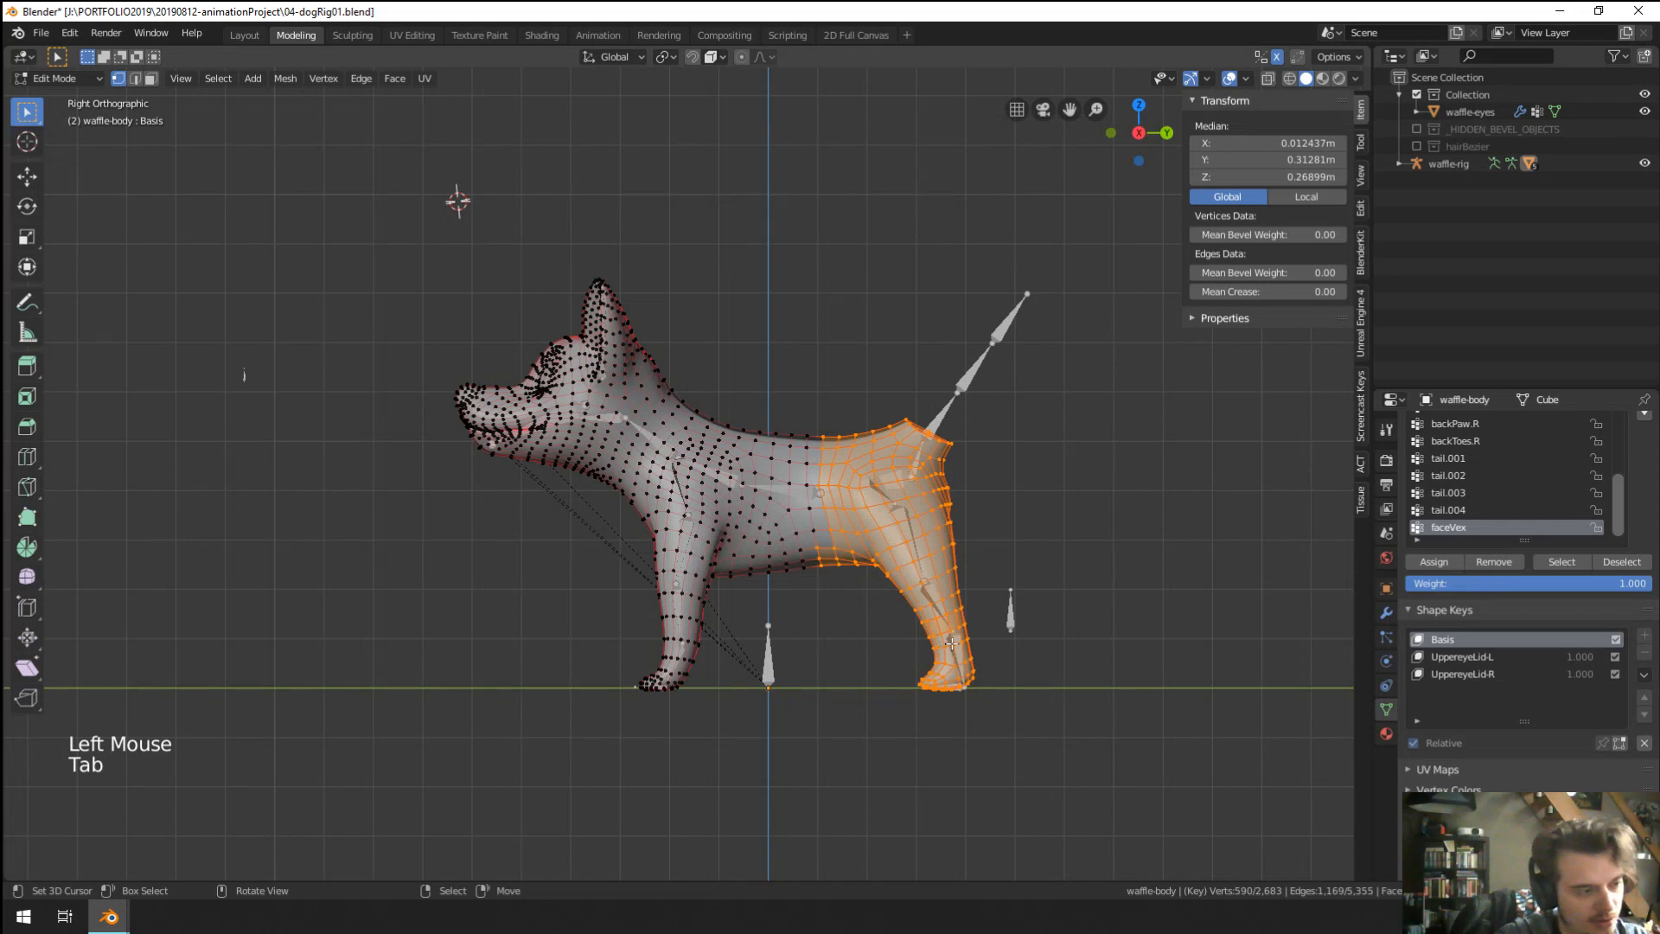
Run Blend From Shape from Basis on the selected rear vertices with Blend at 2 and Add disabled.
key(F3)
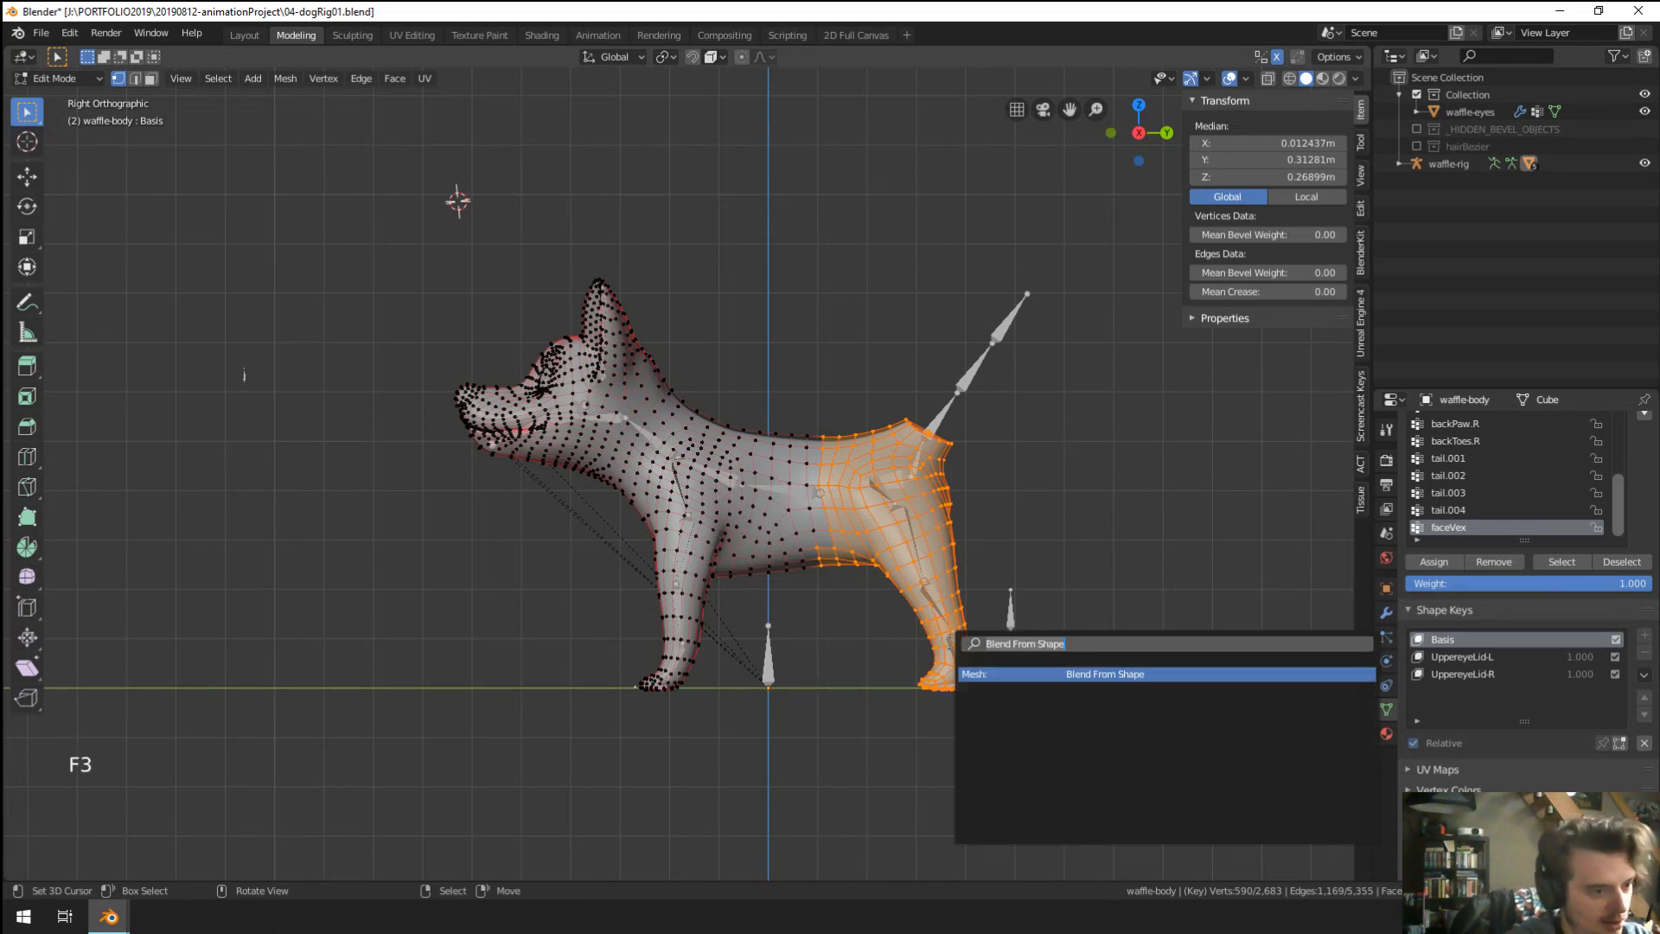
key(Return)
click(127, 843)
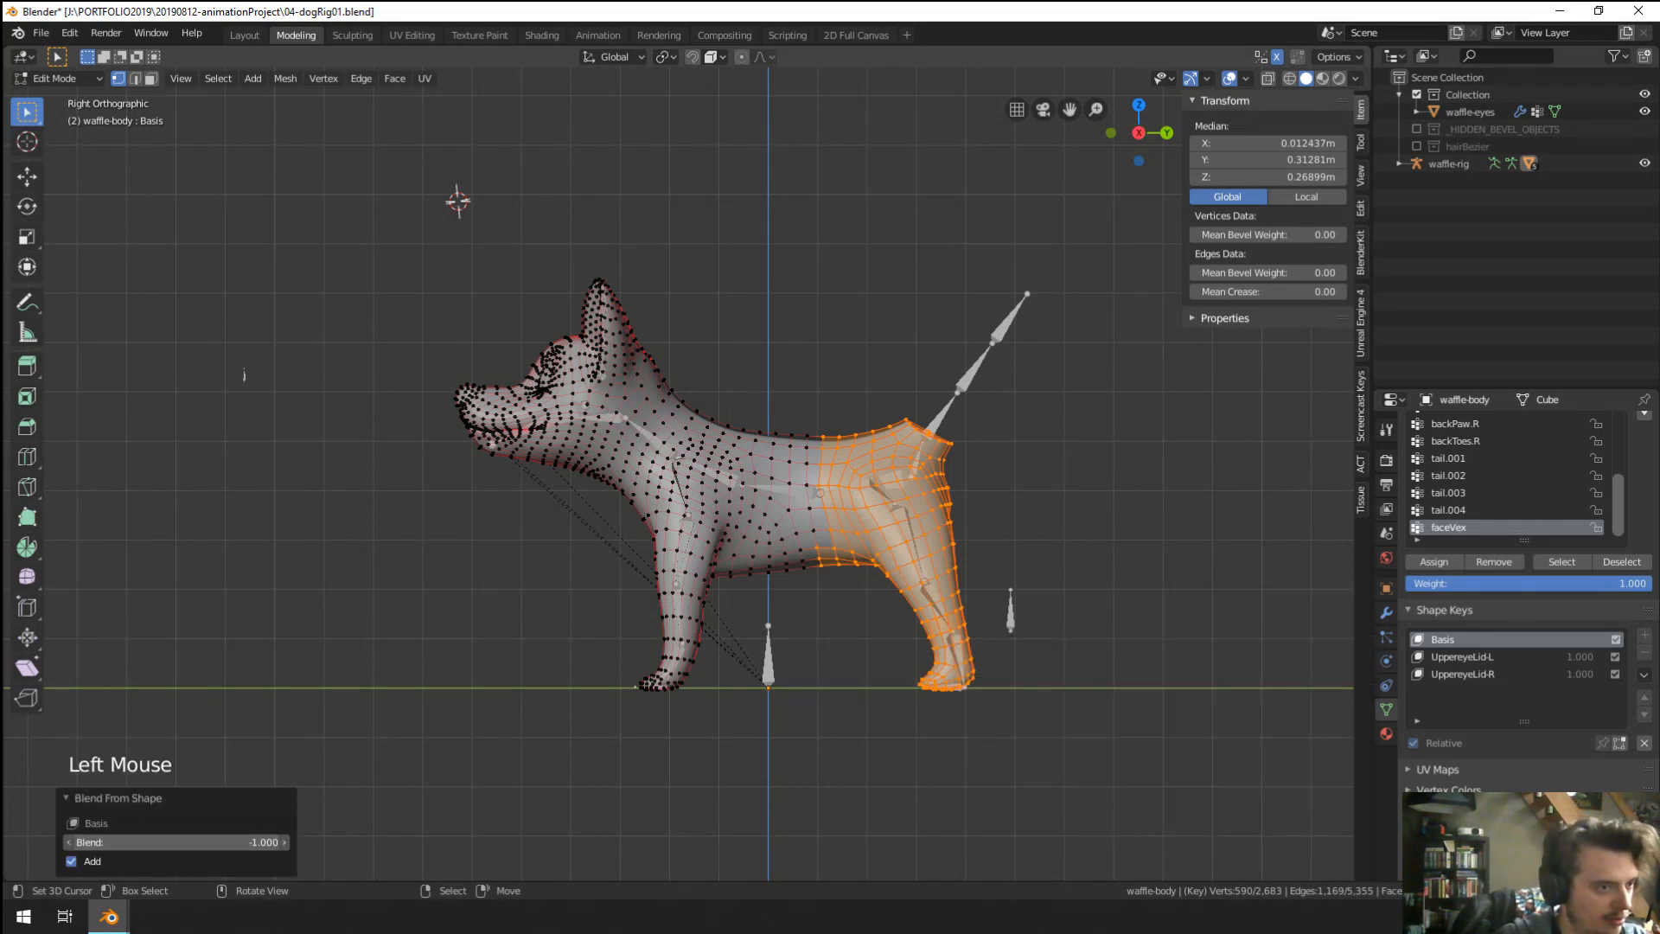
click(141, 863)
click(138, 842)
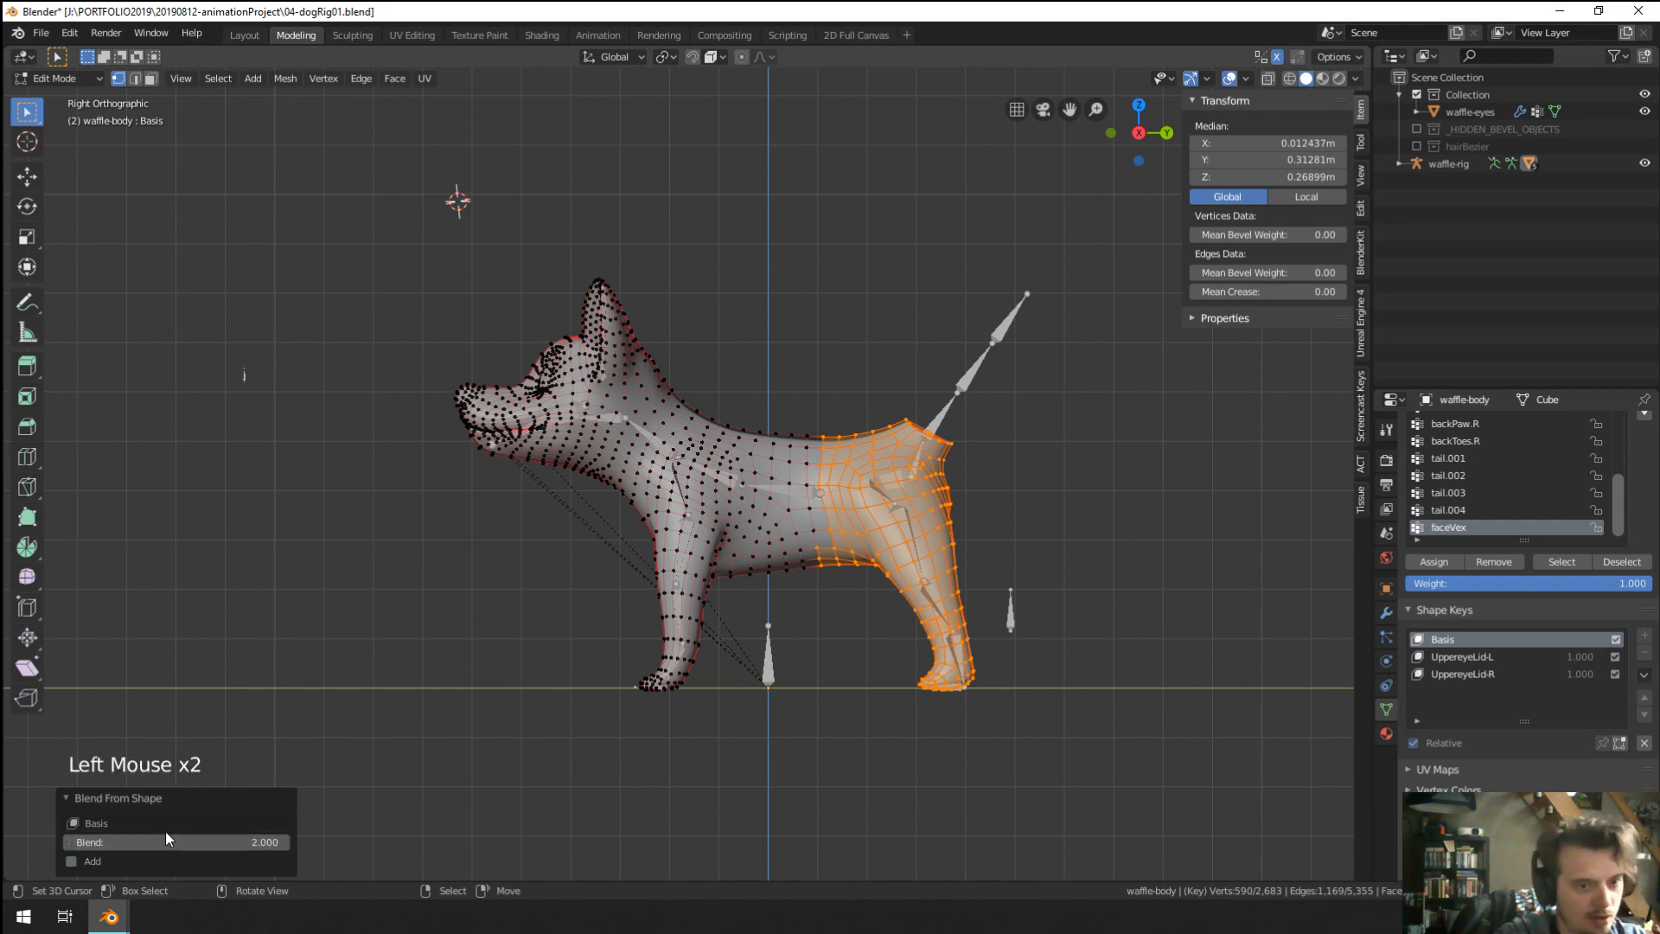
Enable shape key display in Edit Mode, try Blend at -2, and turn Add back on with Blend at 2.
click(1622, 746)
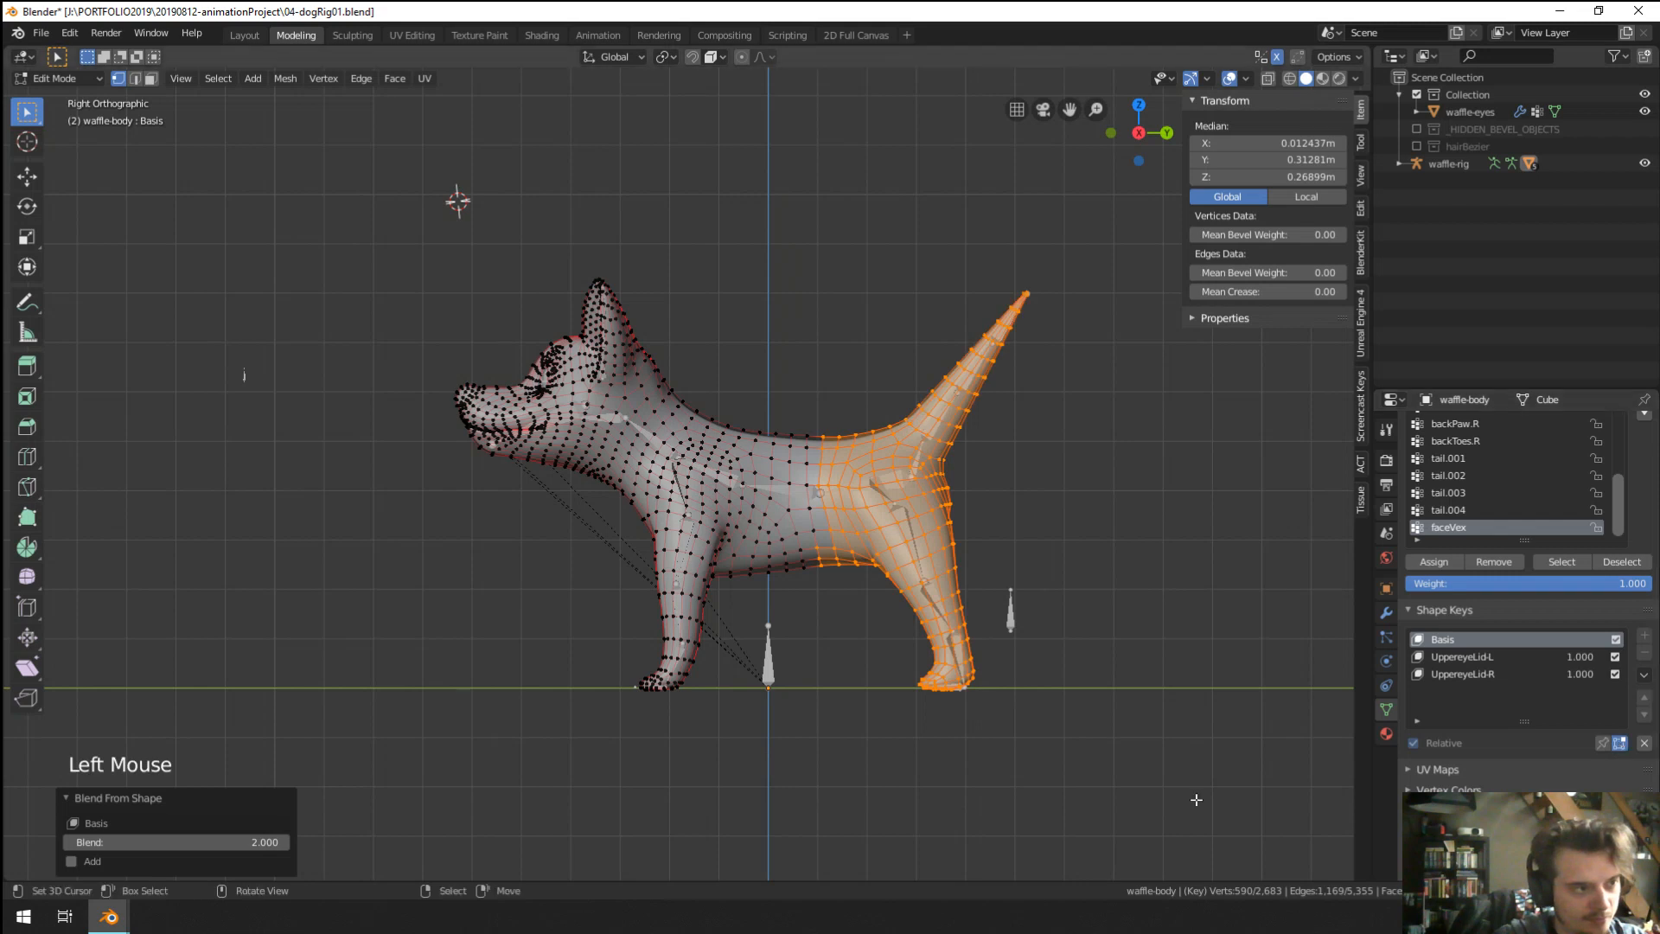
drag(179, 843, 86, 843)
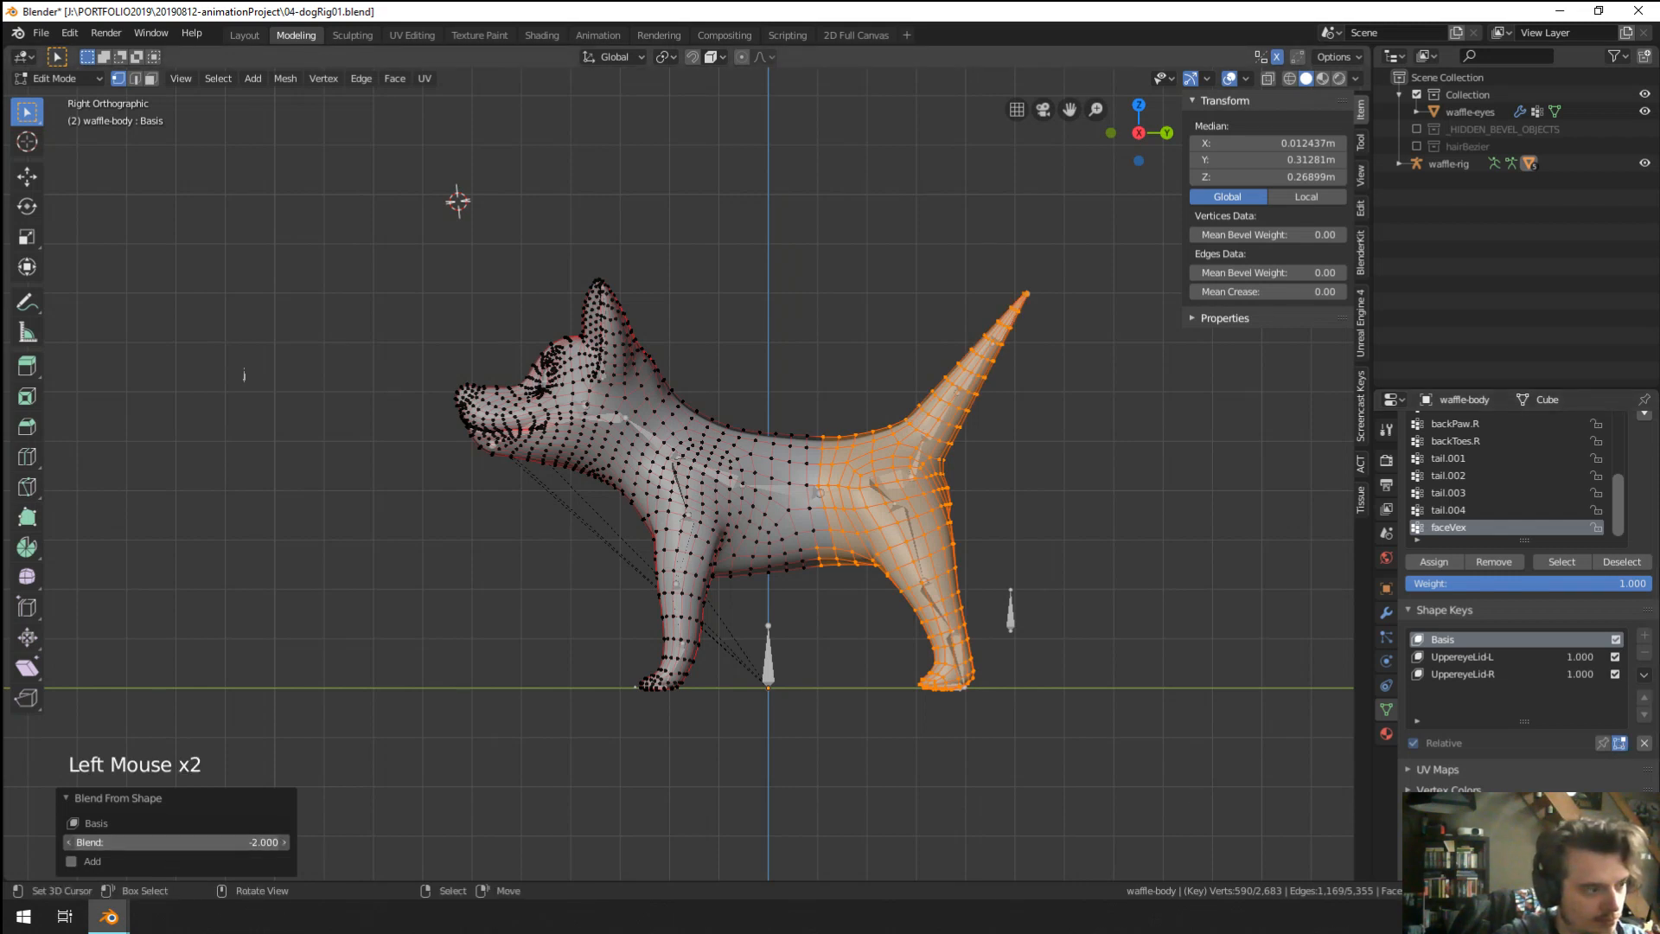
key(Escape)
click(72, 861)
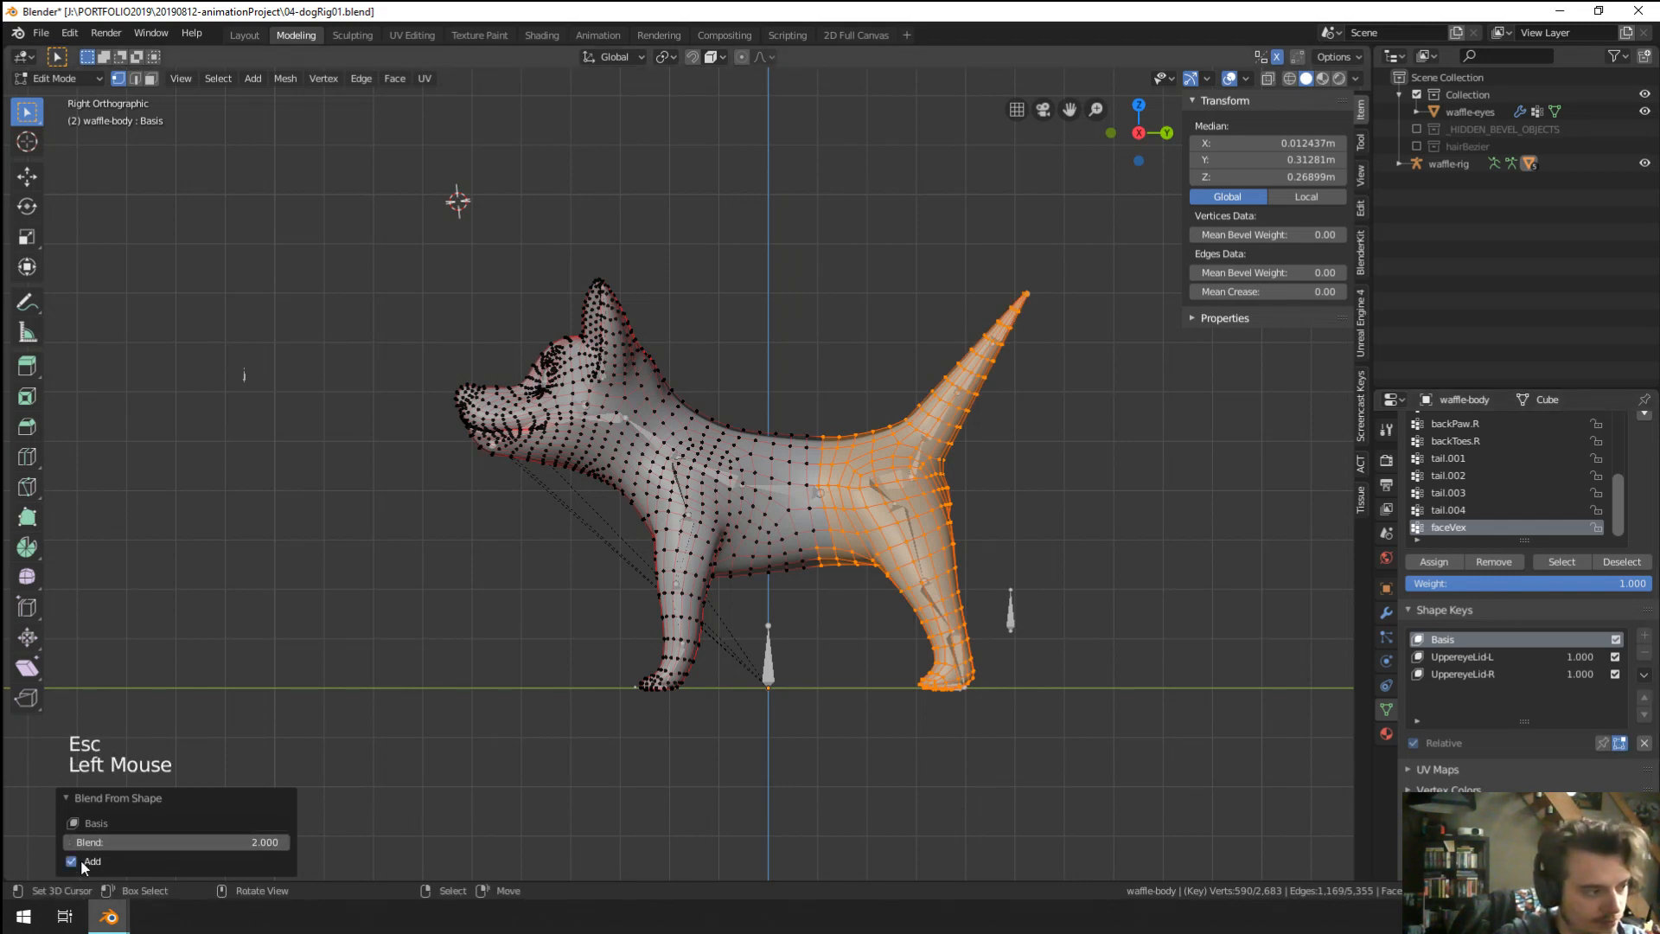
right_click(1258, 707)
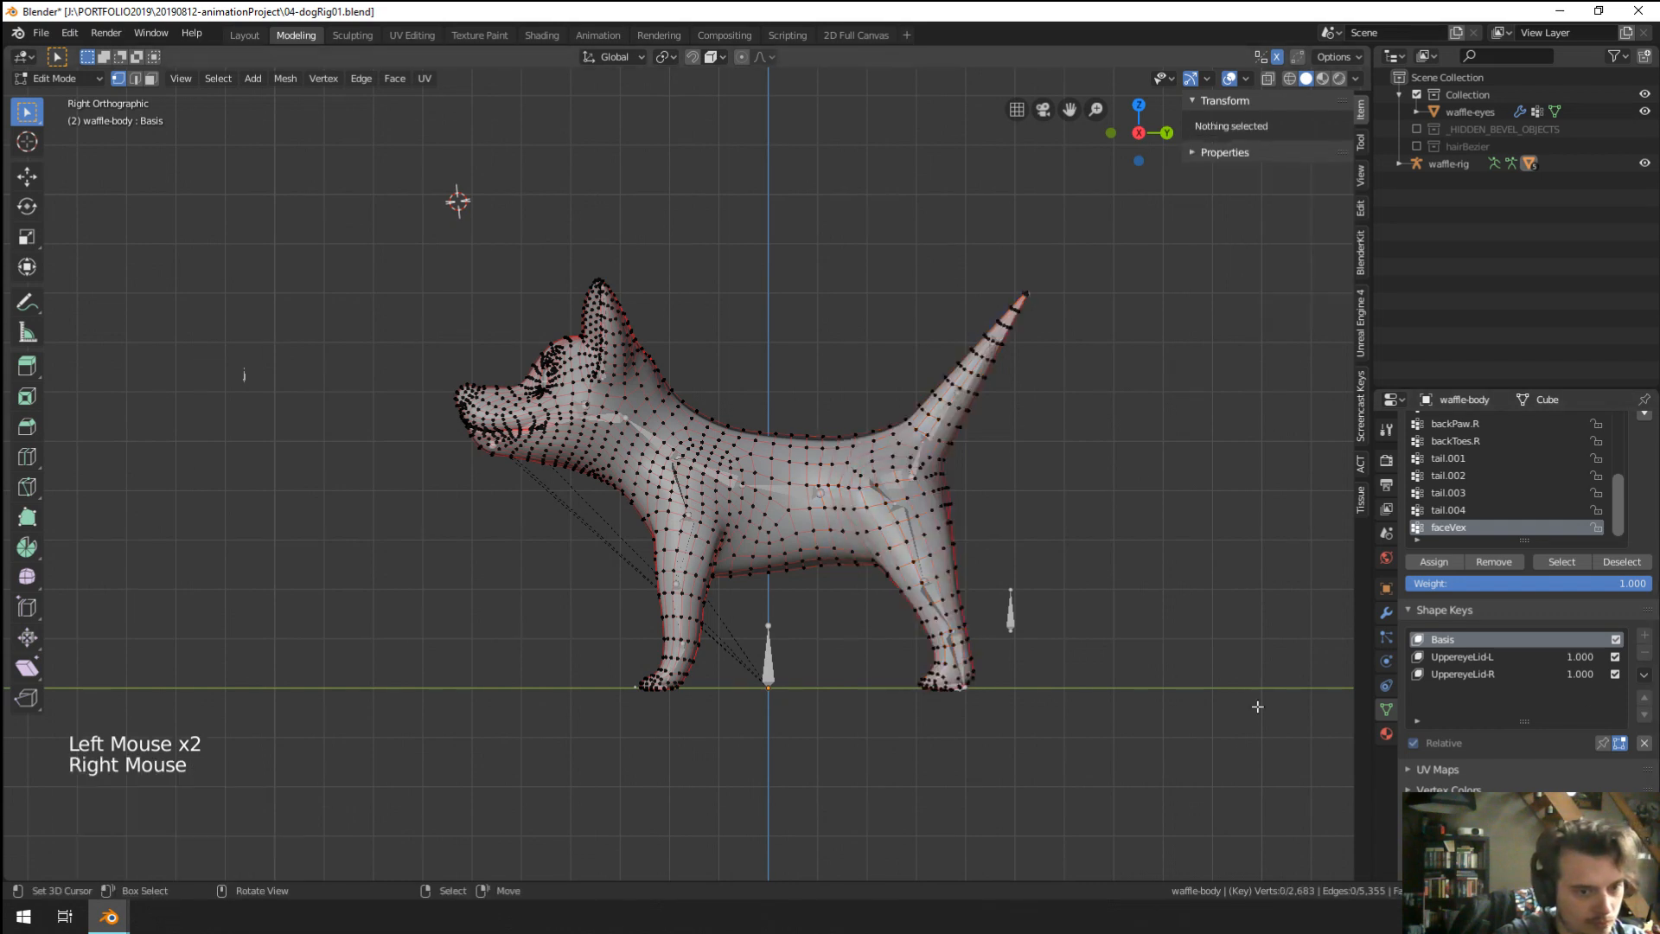
Make UppereyeLid-L the active shape key and examine the mesh in wireframe and solid shading around the head and body.
click(1462, 657)
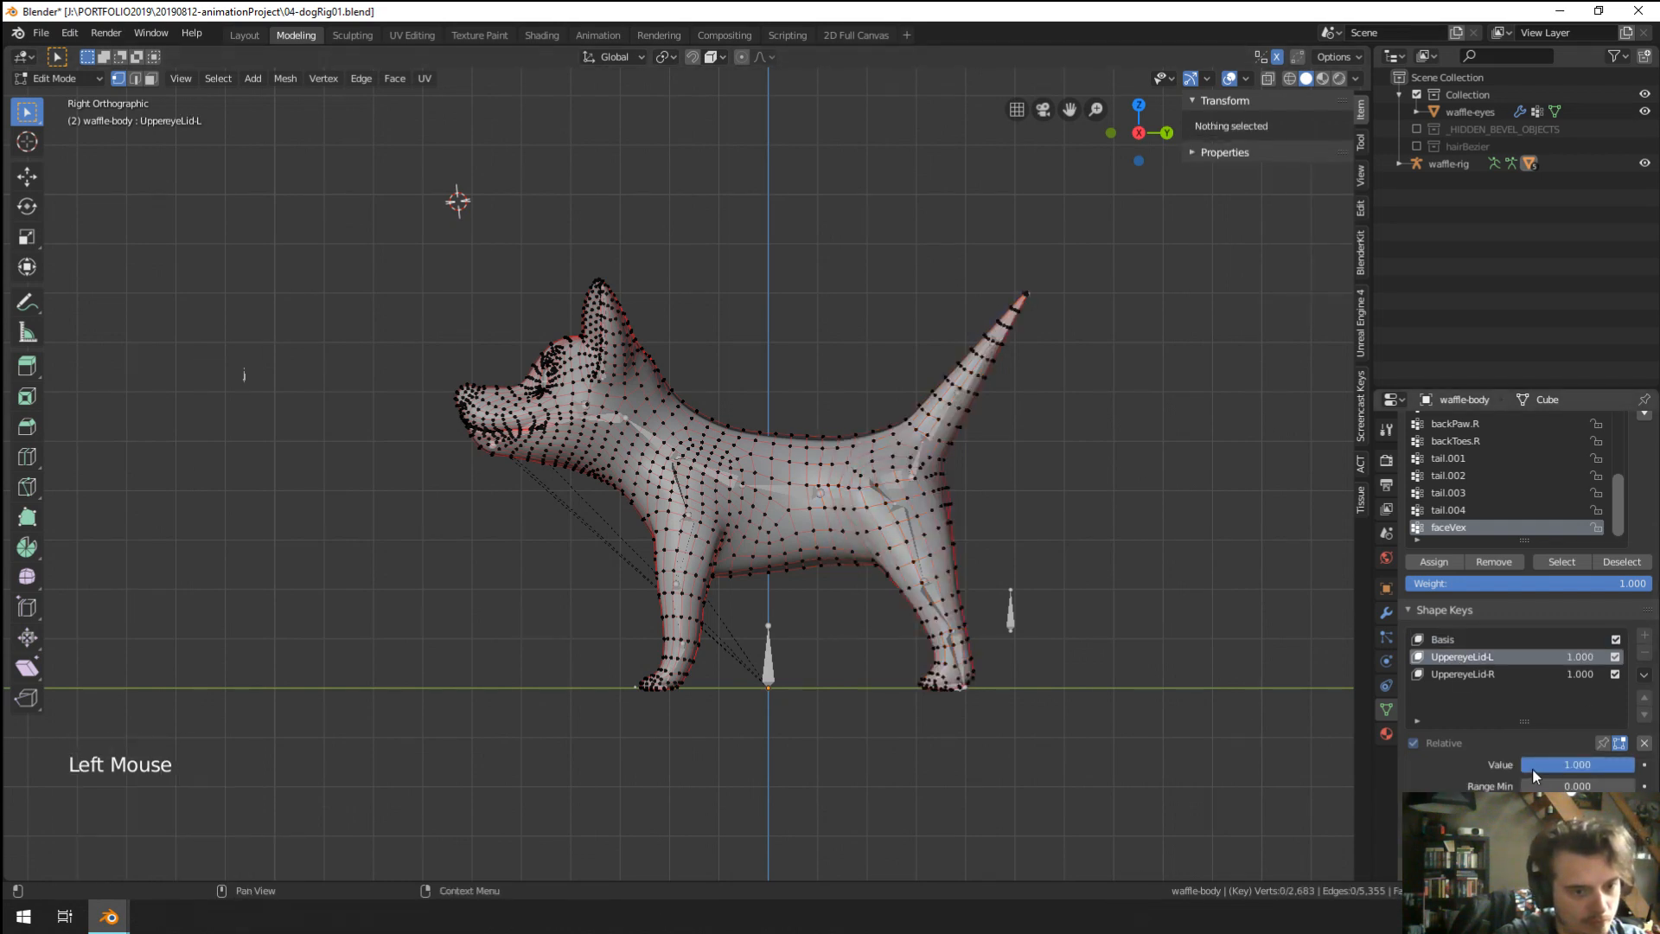
mouse_move(1632, 764)
mouse_down()
mouse_move(1522, 764)
mouse_move(1633, 764)
mouse_up()
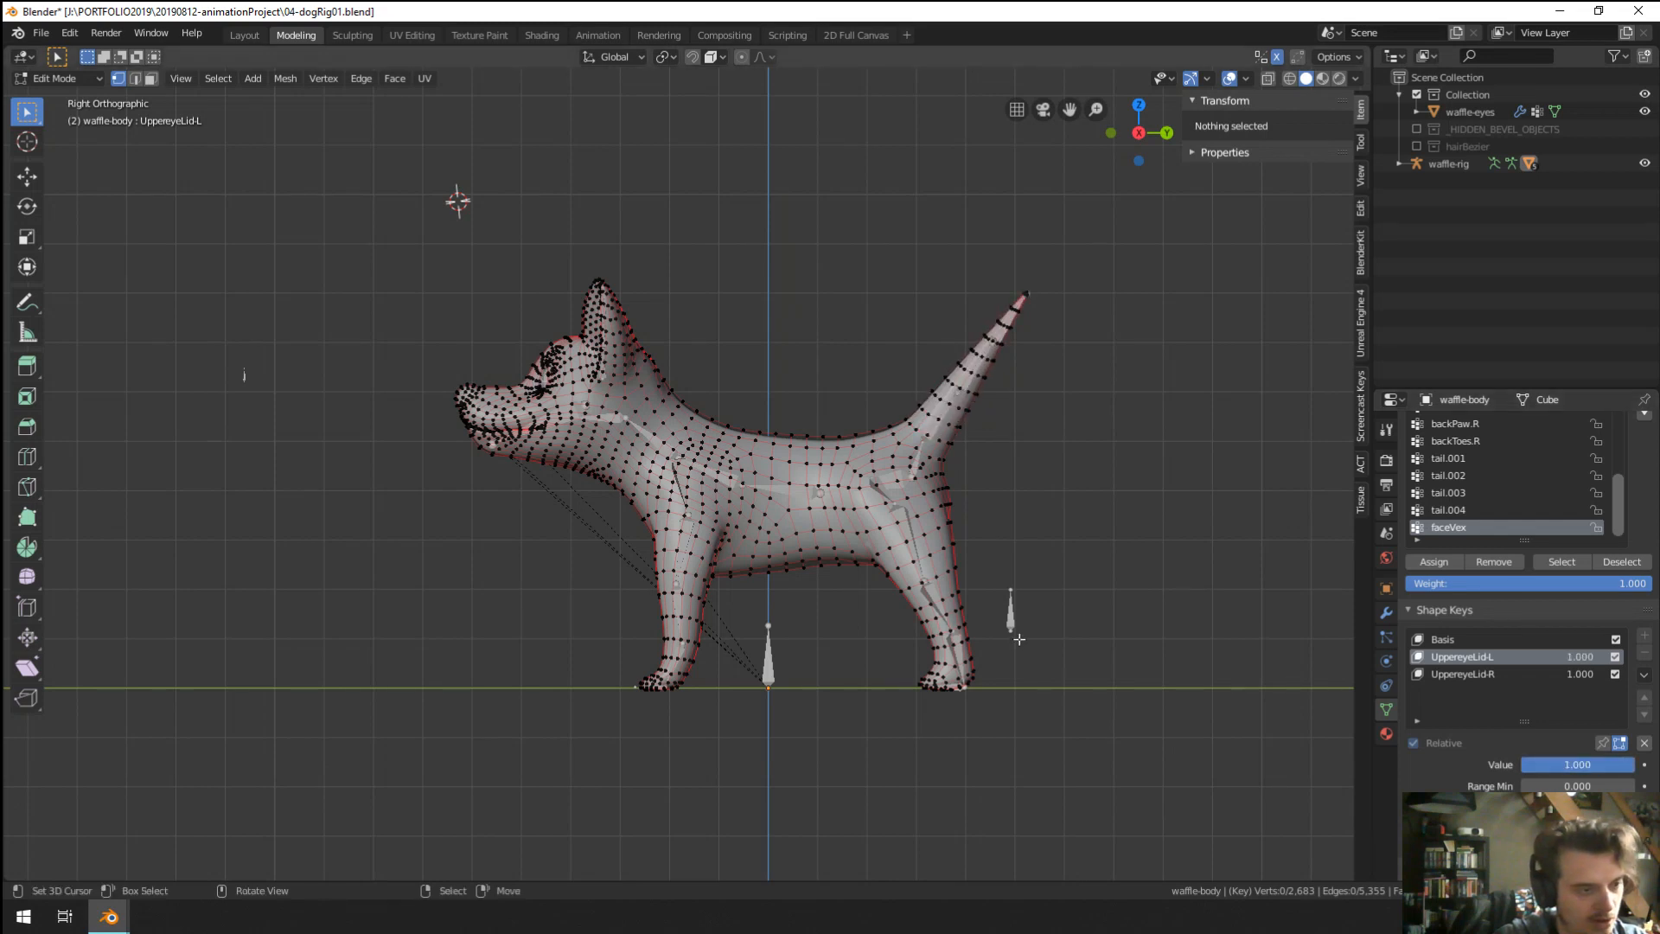
key(z)
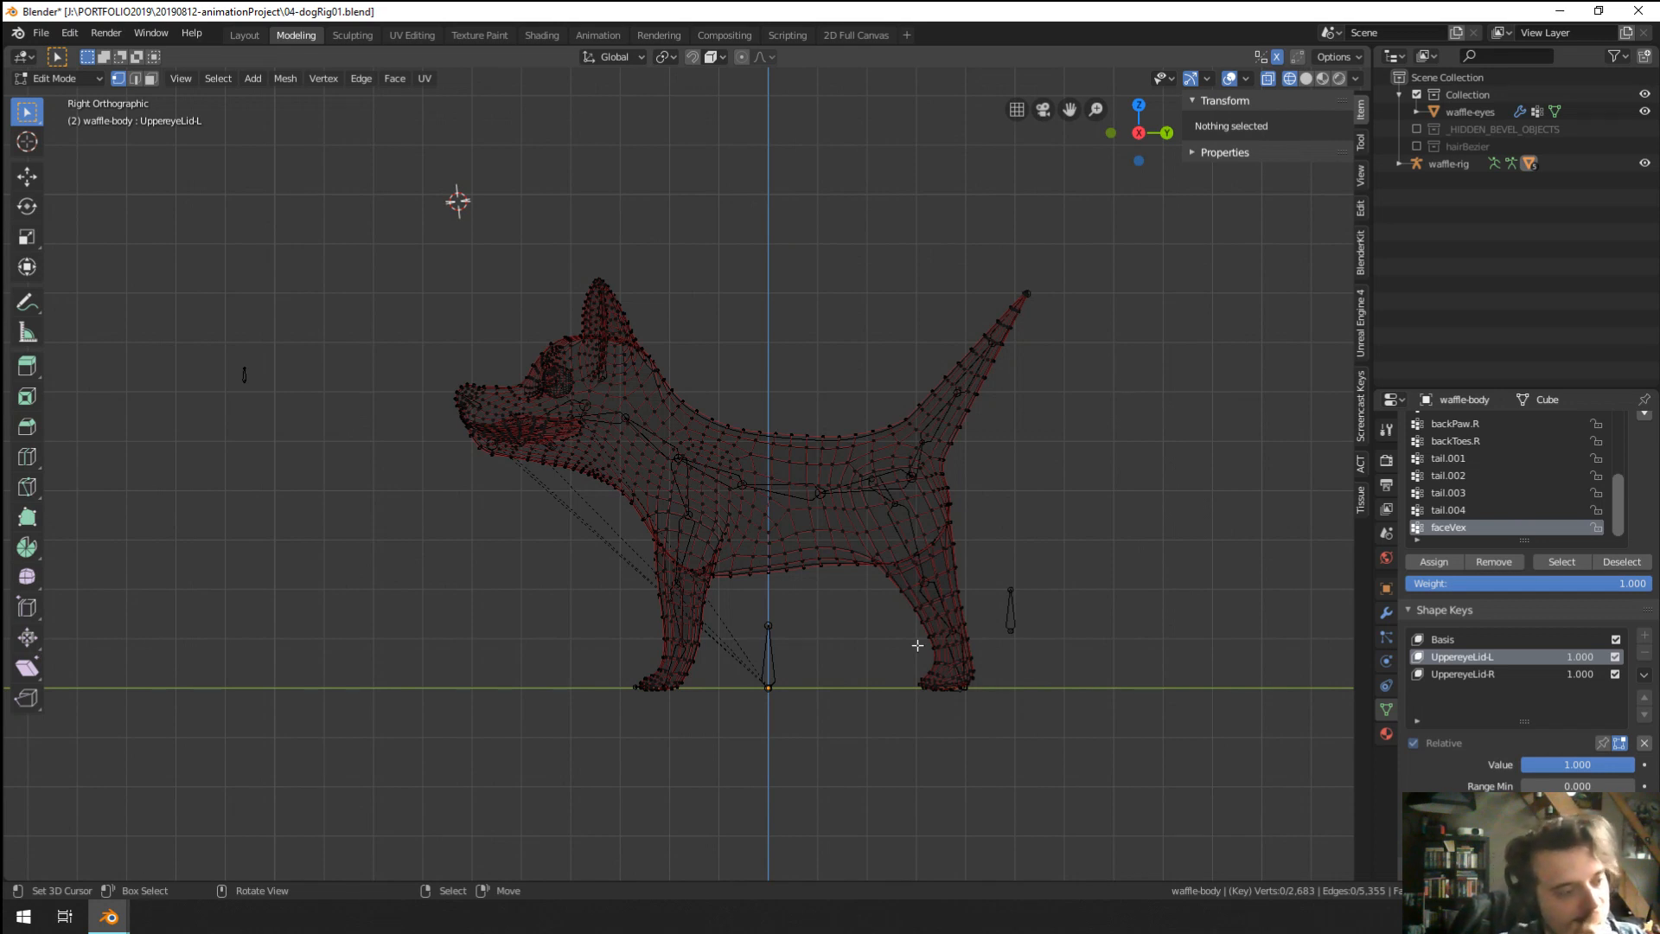
key(z)
middle_drag(686, 593, 888, 517)
scroll(674, 484, up, 2)
scroll(663, 375, up, 3)
scroll(686, 464, down, 2)
key(KP_1)
key(KP_3)
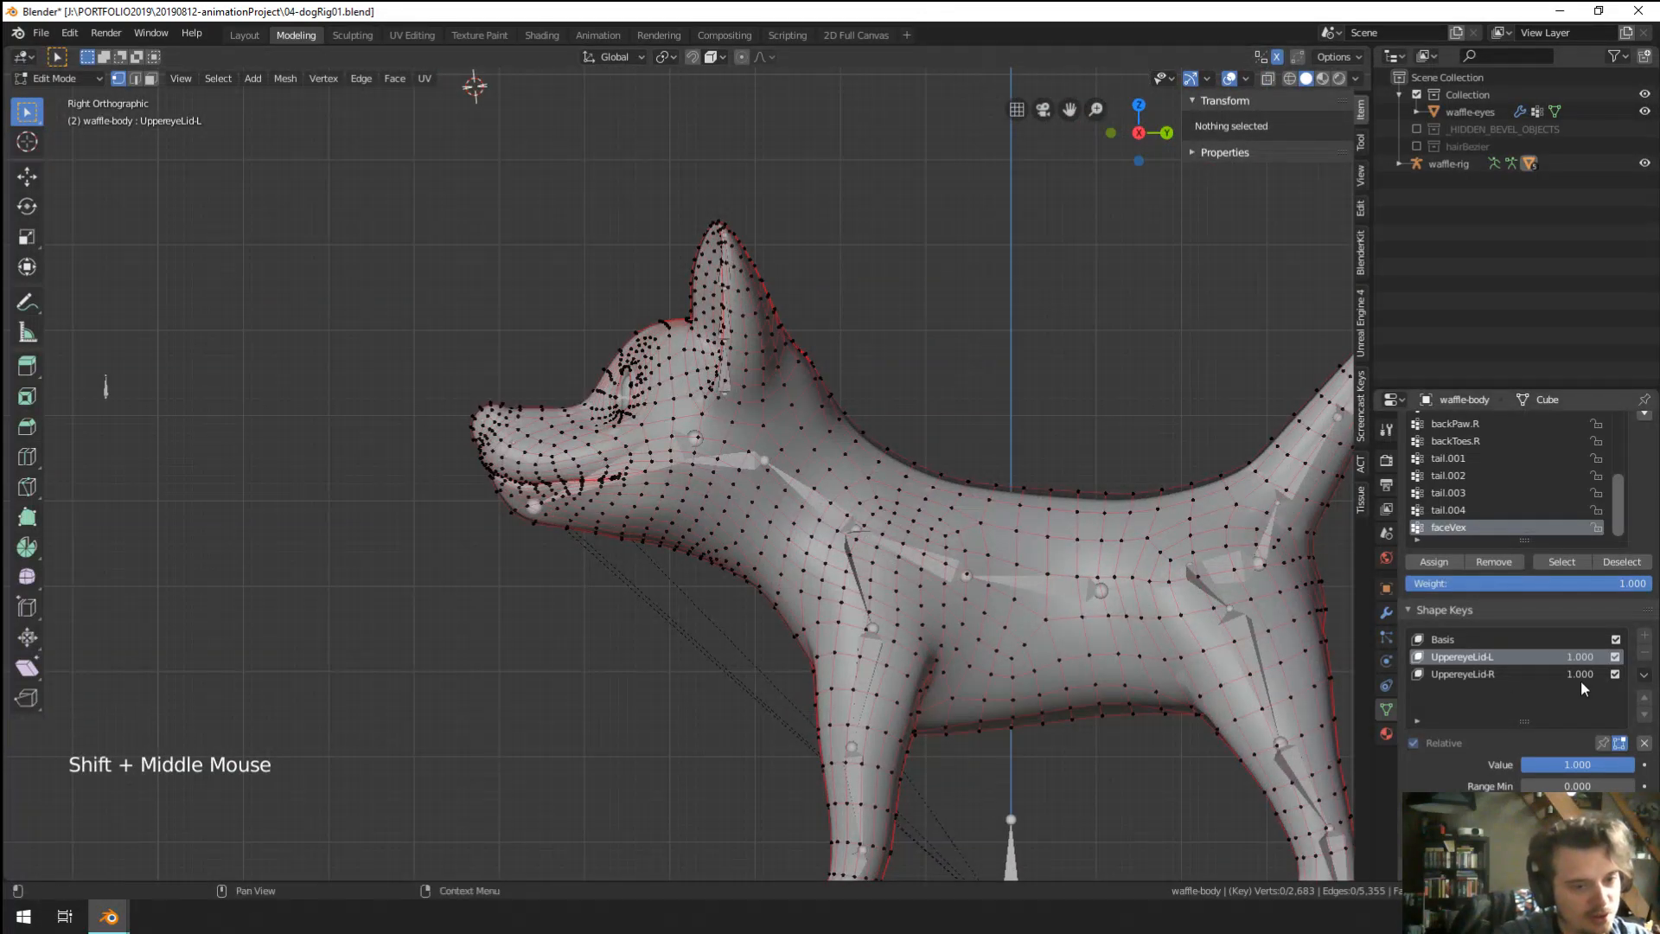
Switch to Object Mode and set the UppereyeLid-R shape key's value to 0.
click(1645, 675)
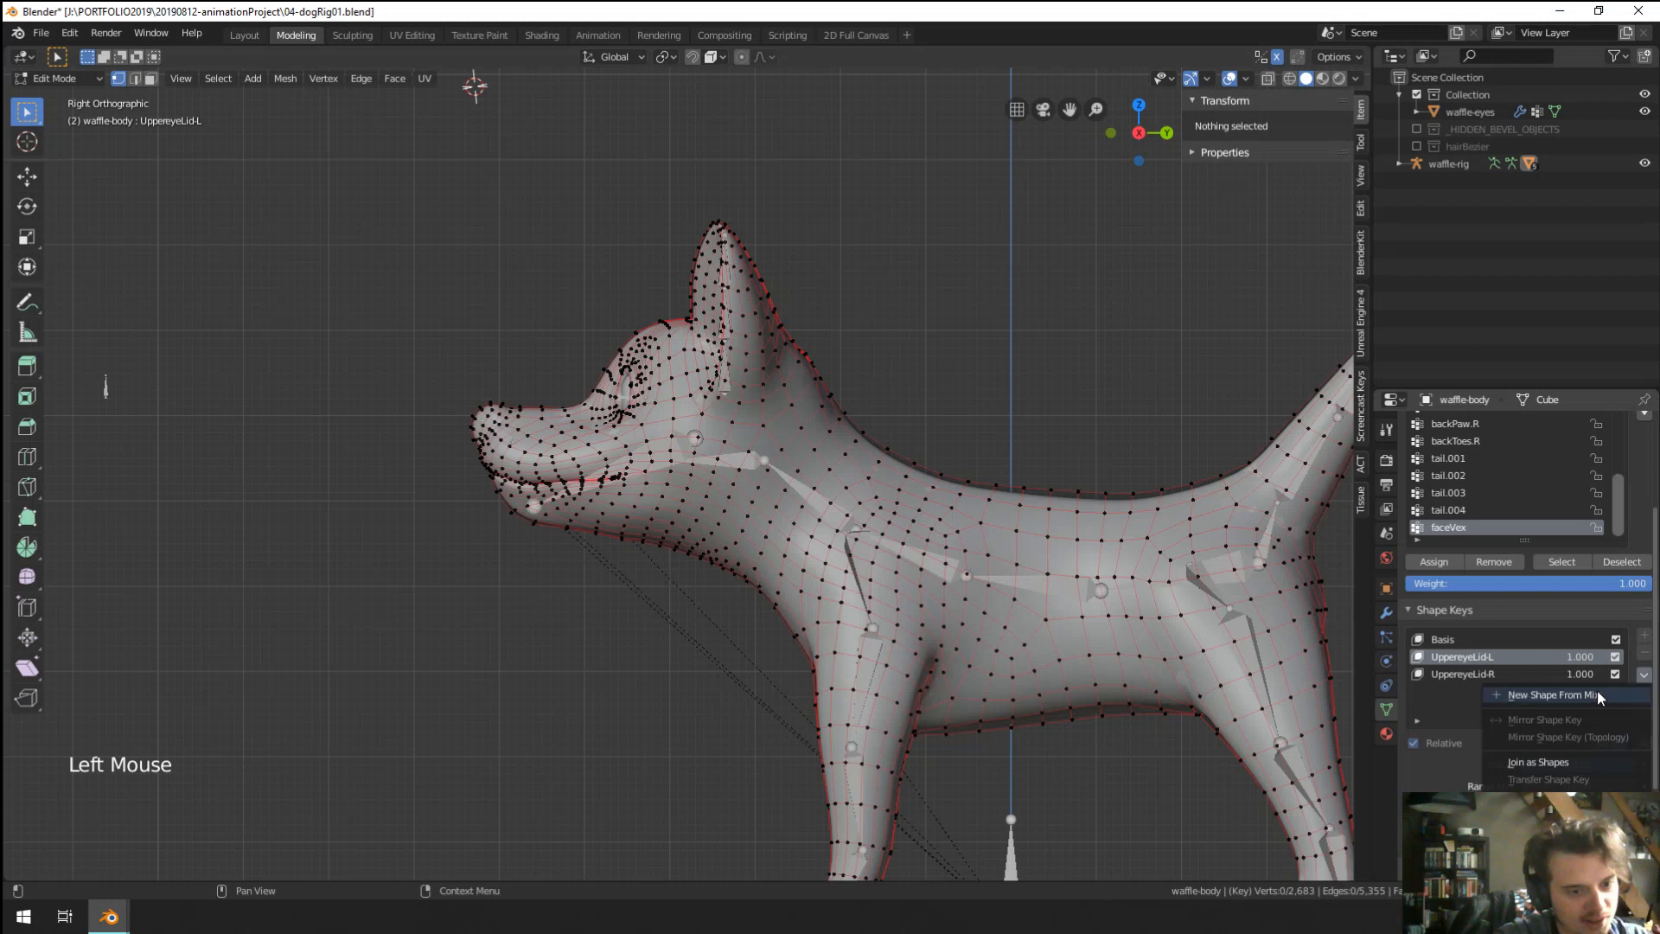
key(Tab)
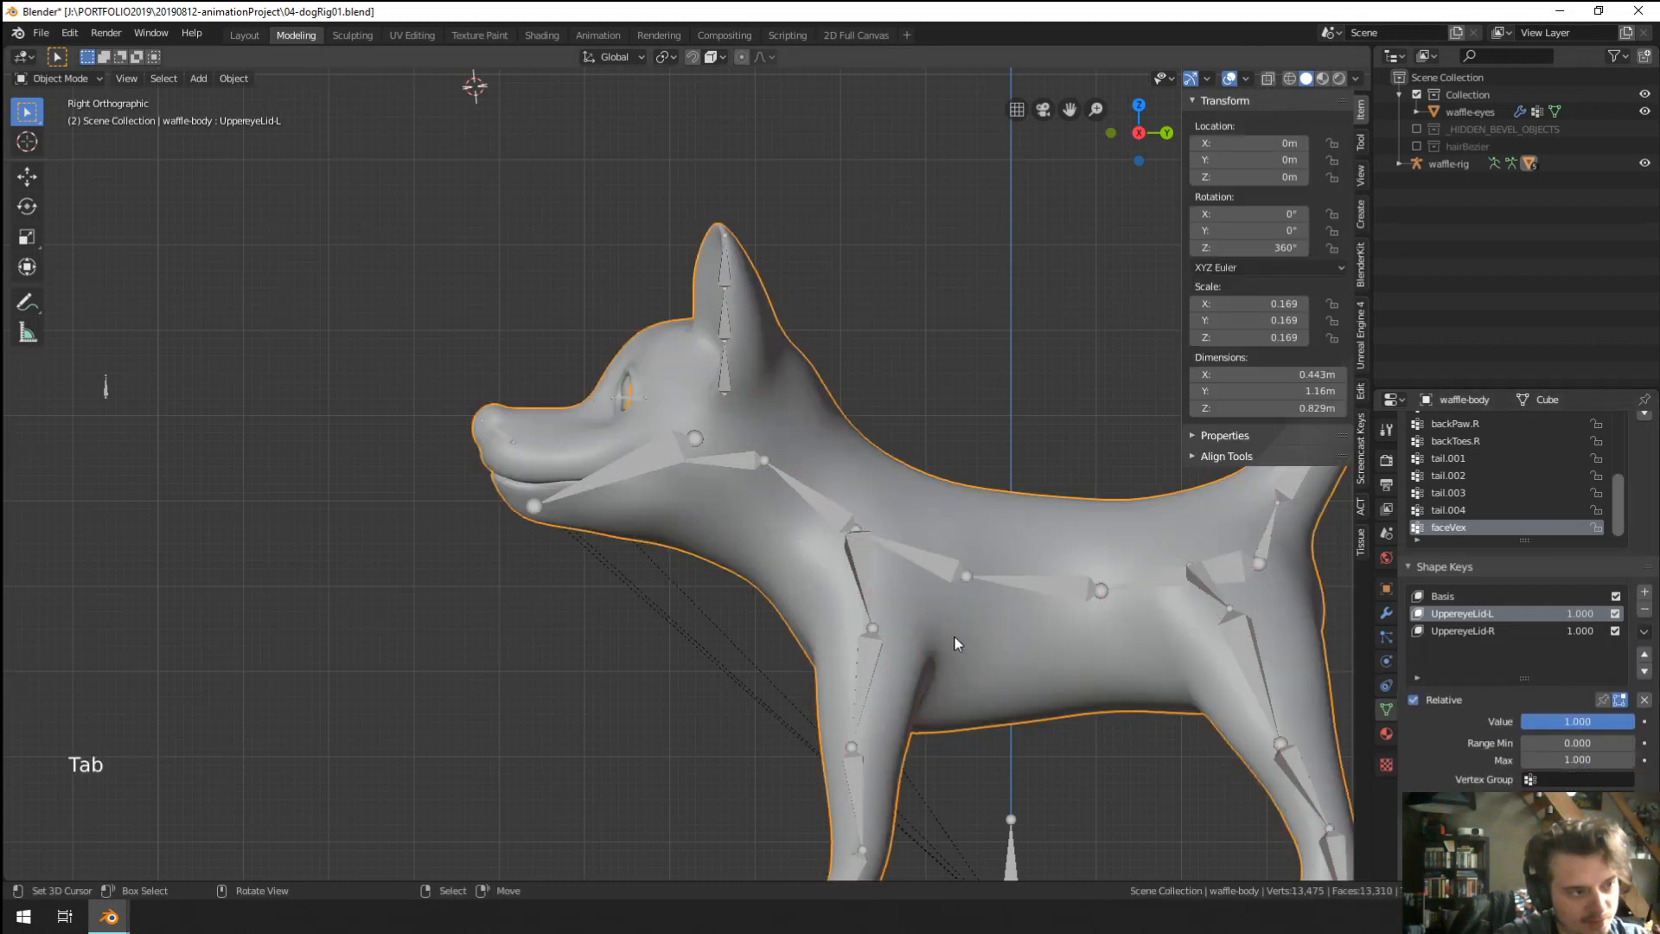
click(1645, 633)
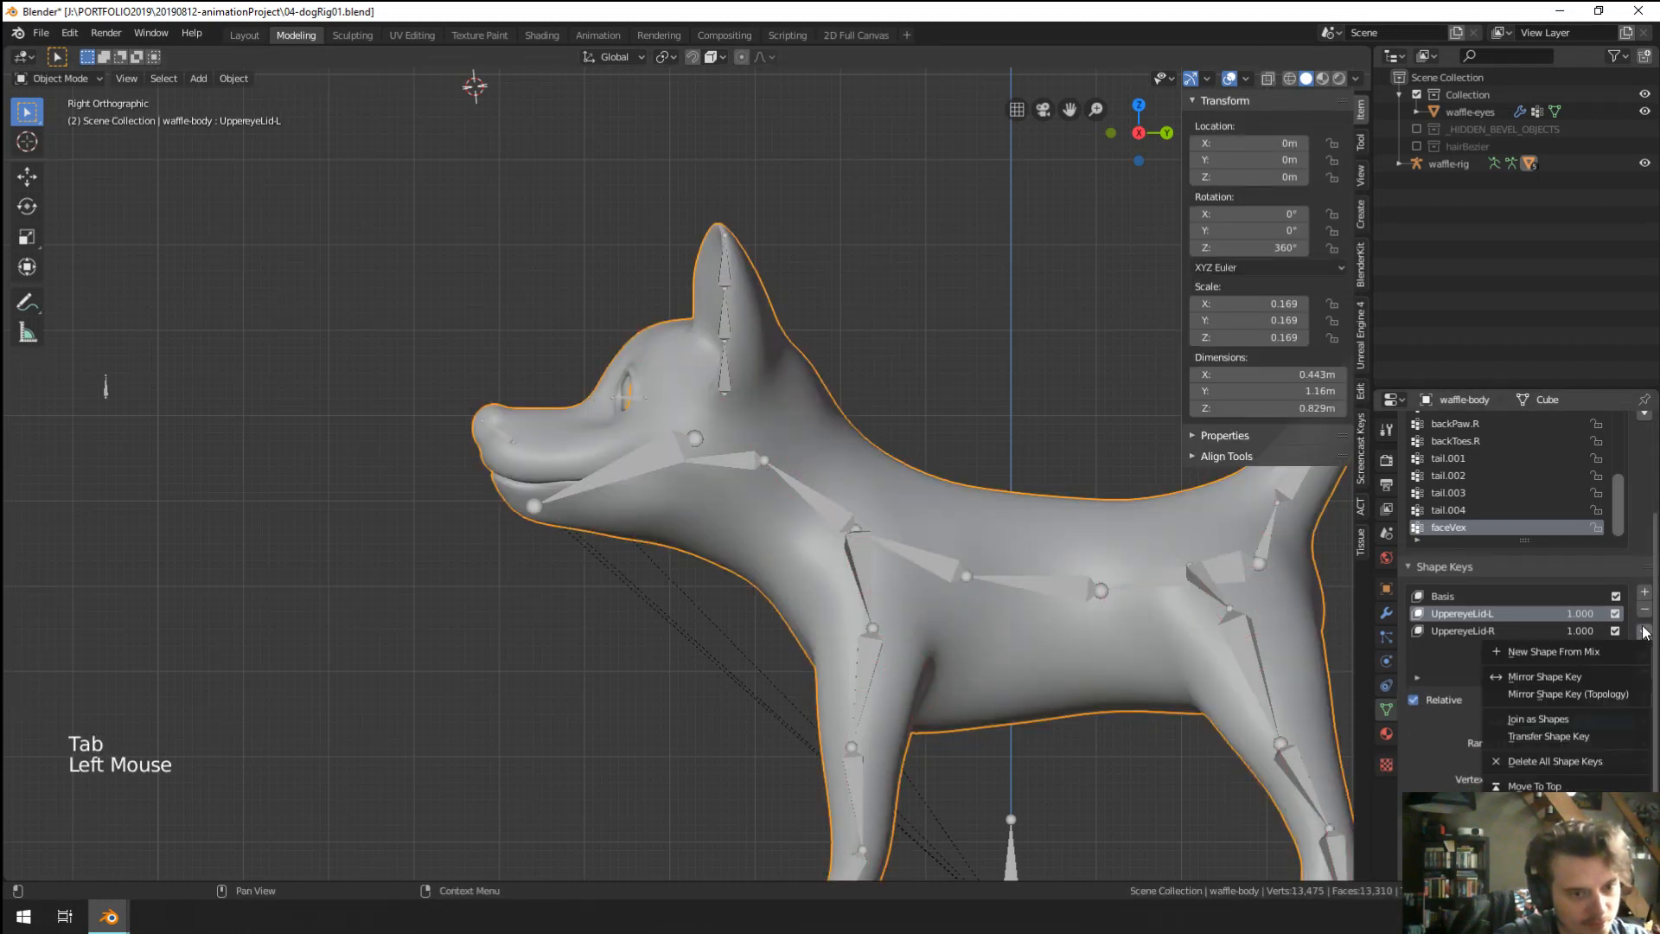
click(1468, 630)
drag(1578, 721, 1522, 721)
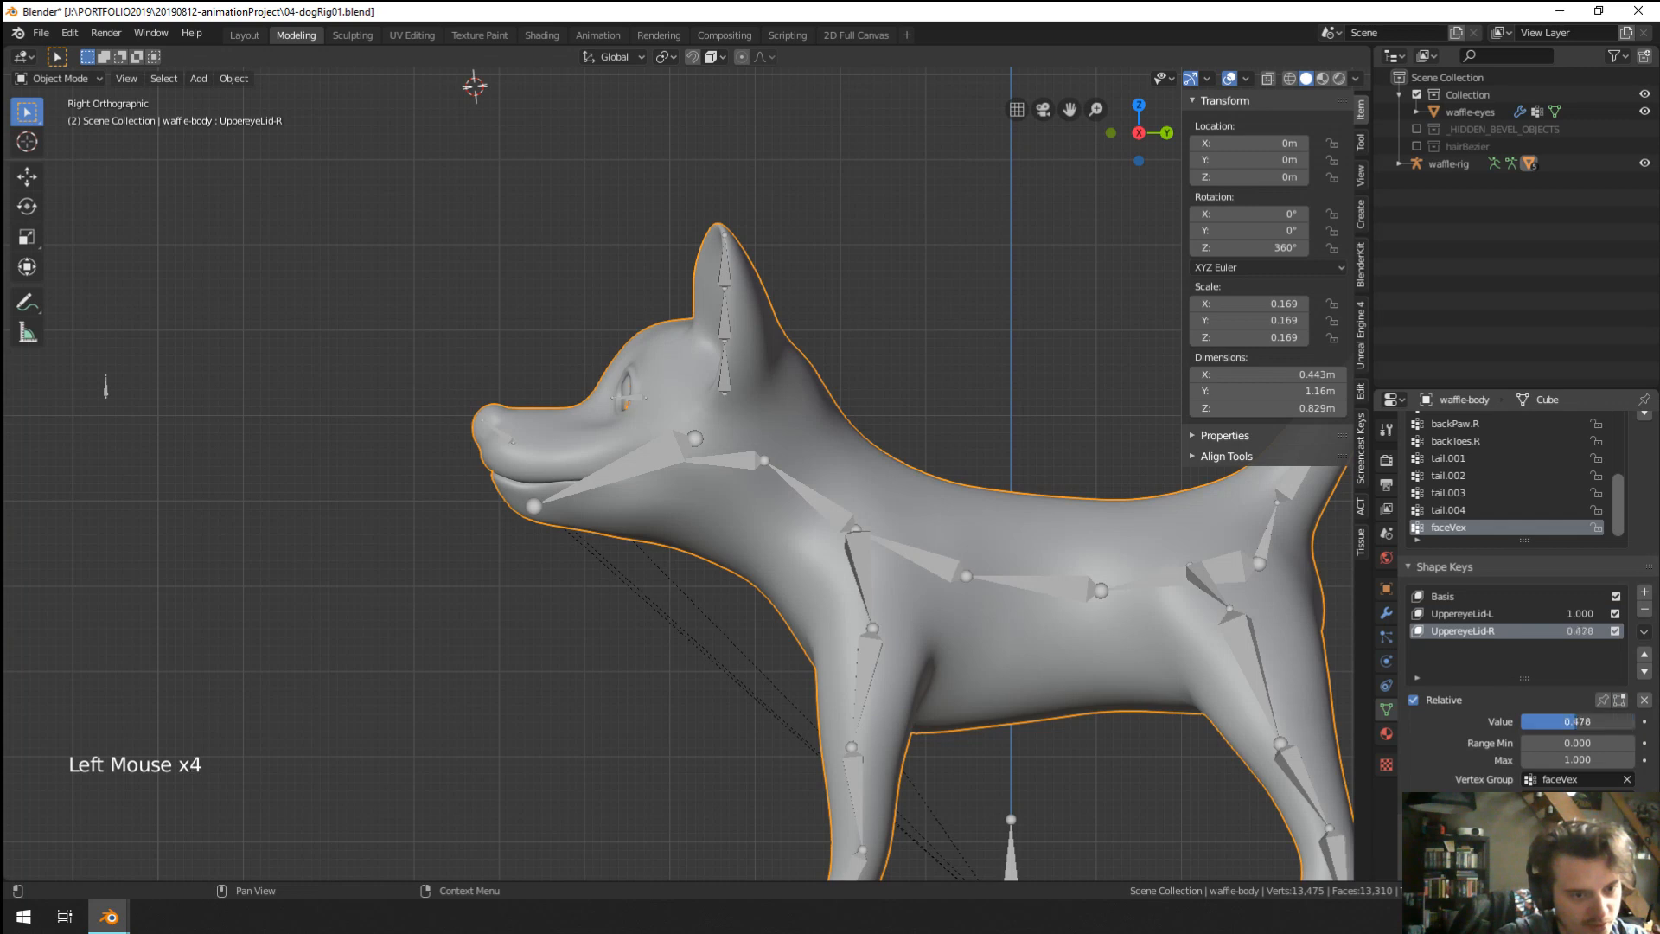
Make UppereyeLid-L the active shape key and create a new shape key from the current mix.
click(1484, 615)
scroll(1092, 609, down, 1)
shift+middle_drag(1092, 609, 937, 637)
click(1645, 632)
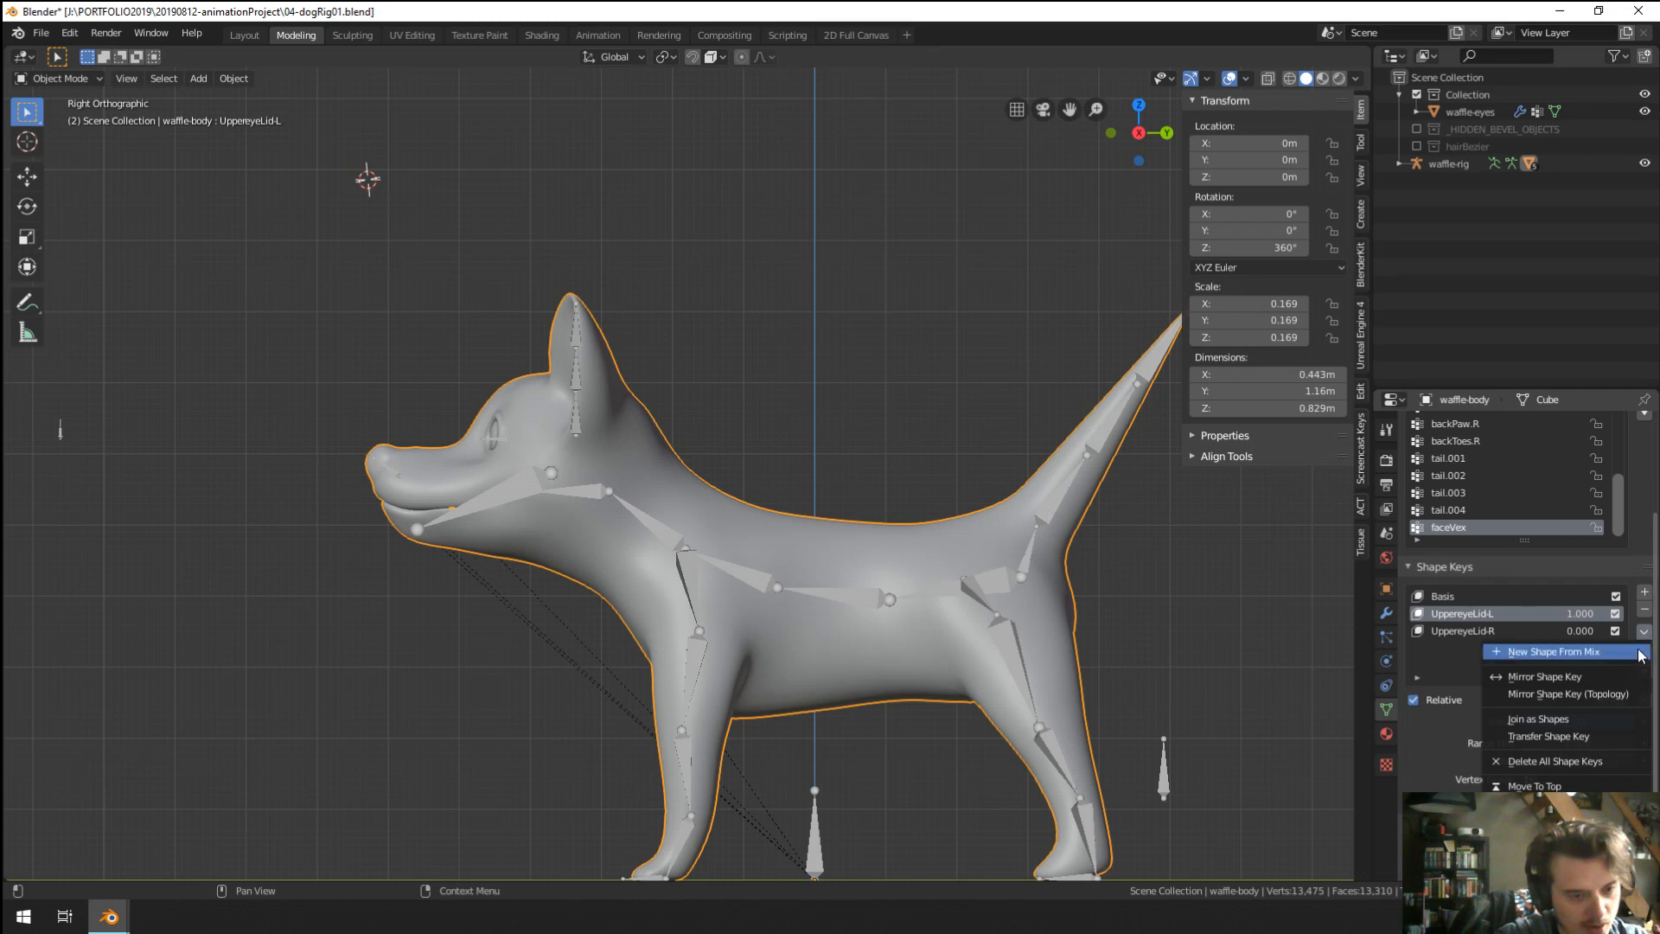
click(1603, 652)
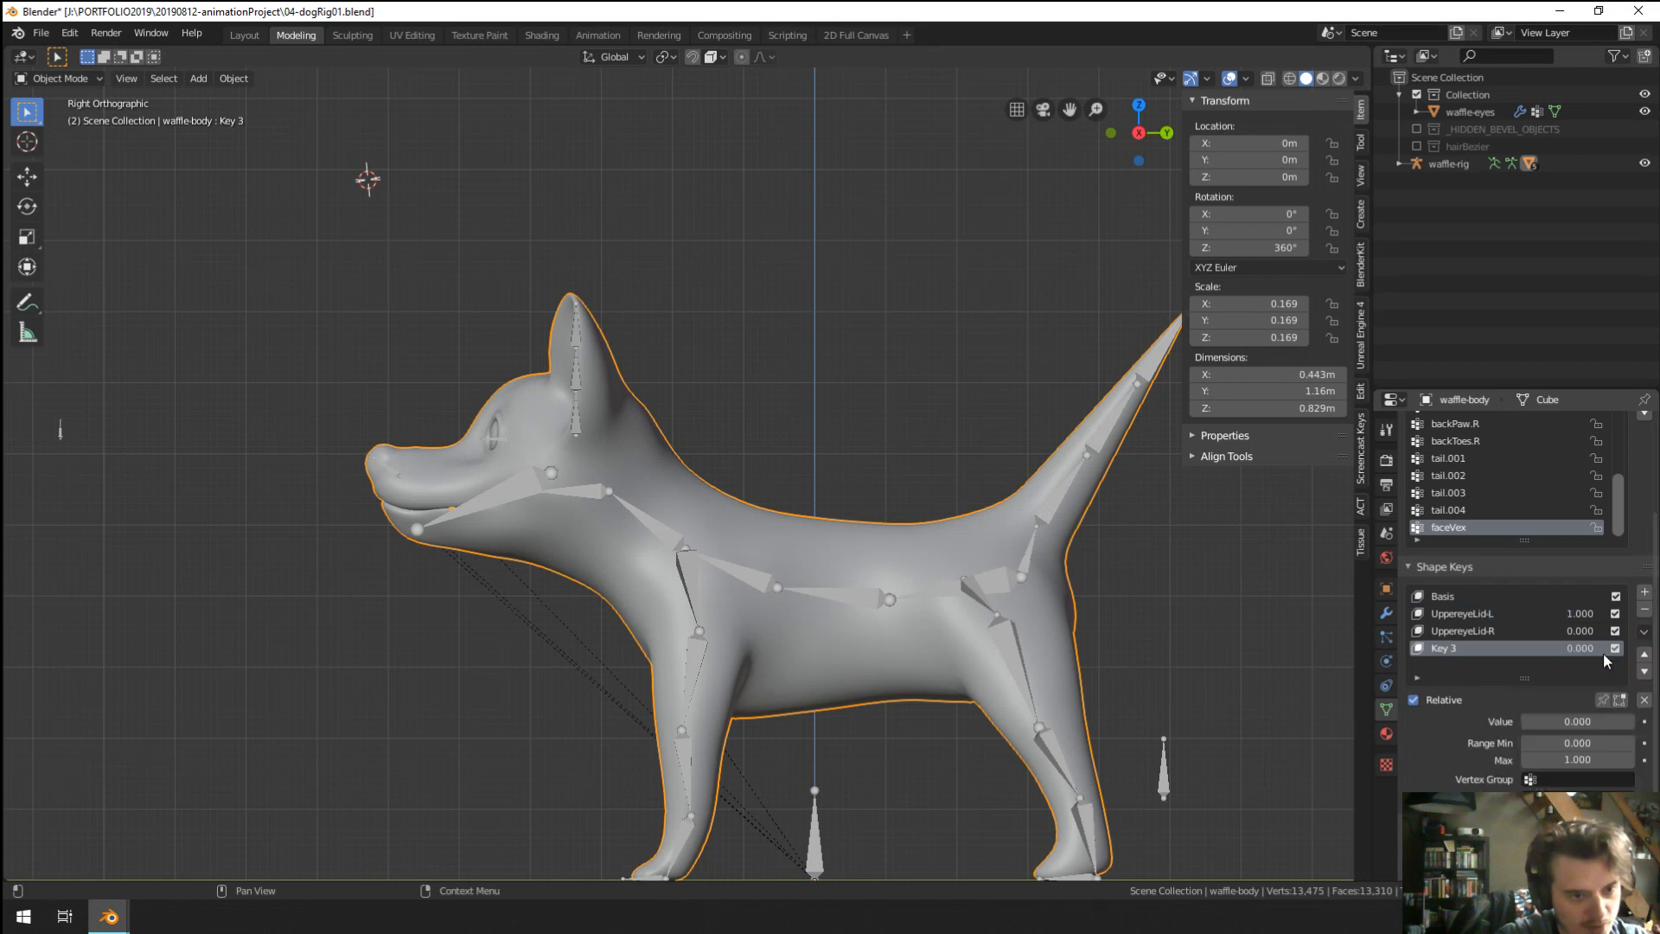
Rename the original UppereyeLid-L shape key as UppereyeLid-L-broken.
click(1482, 616)
double_click(1483, 615)
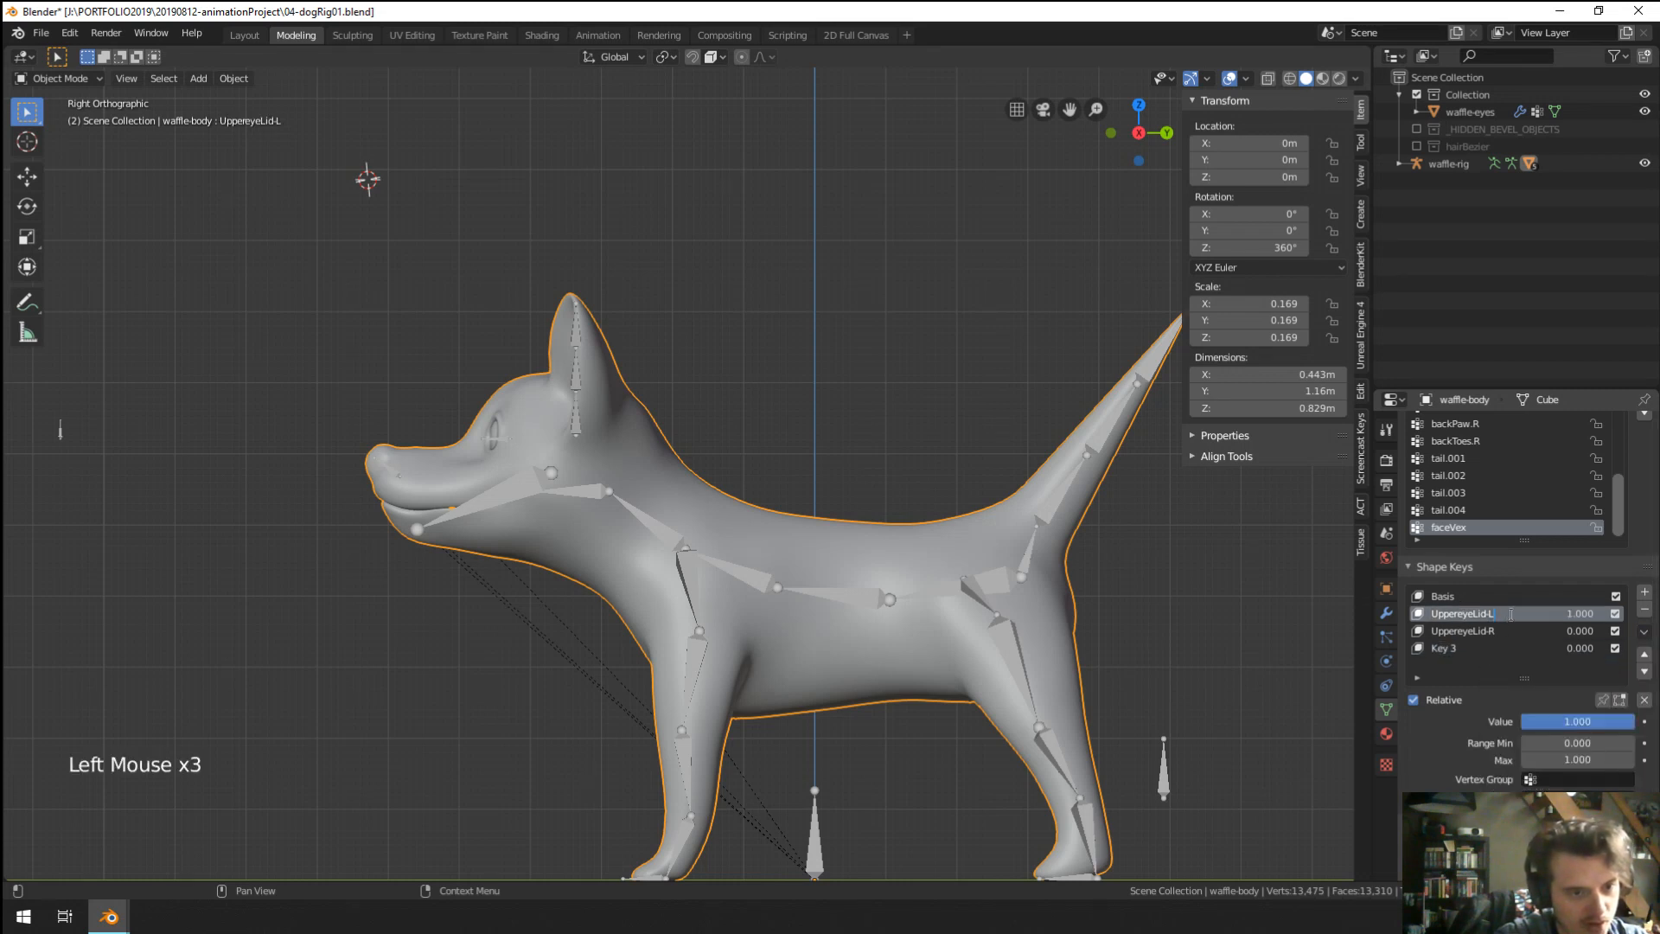
text(-broken)
key(Return)
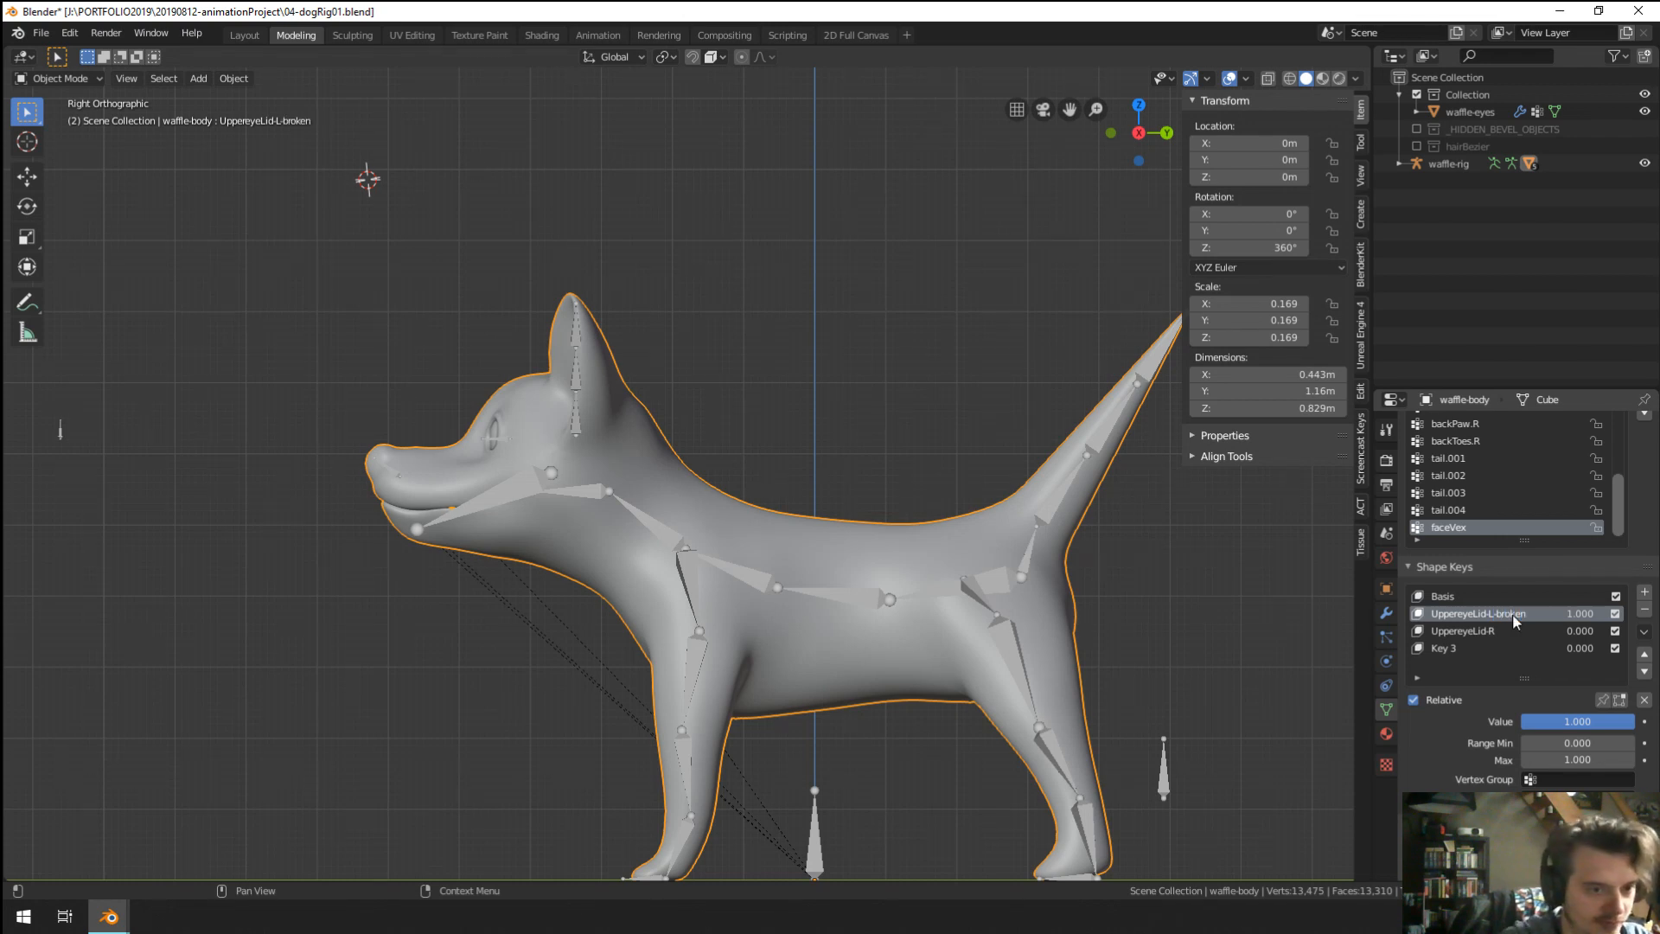
Copy the UppereyeLid-L part of the broken key's name and rename Key 3 as UppereyeLid-L.
click(1513, 620)
double_click(1513, 620)
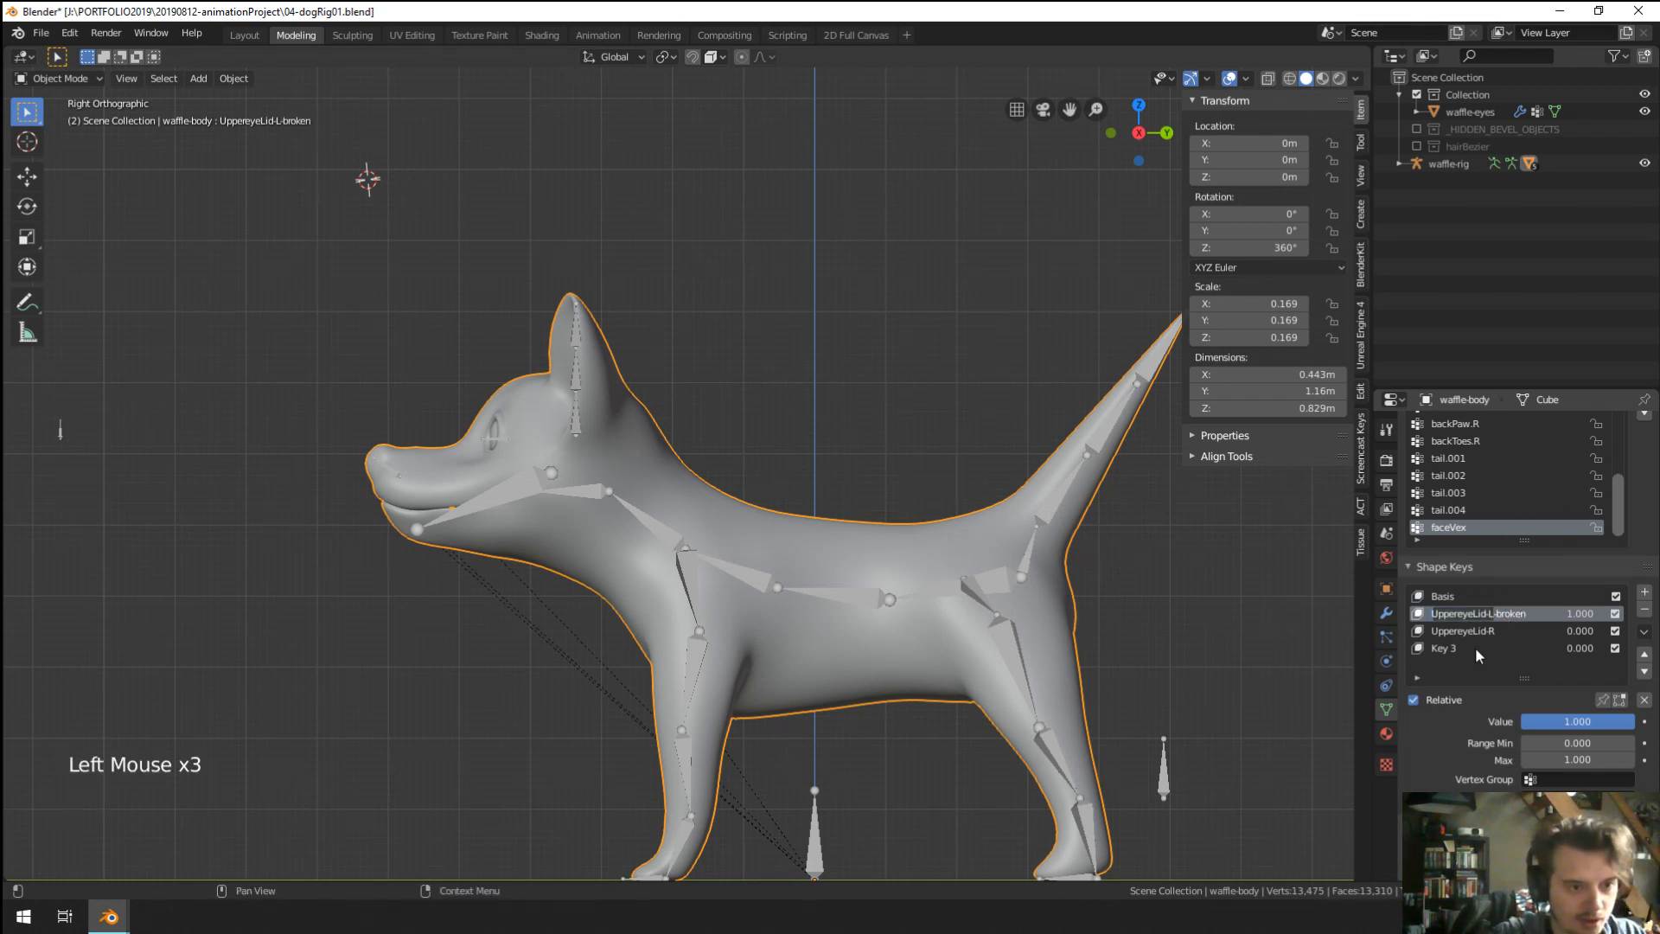
key(ctrl+c)
click(1475, 647)
double_click(1476, 647)
key(ctrl+v)
key(Return)
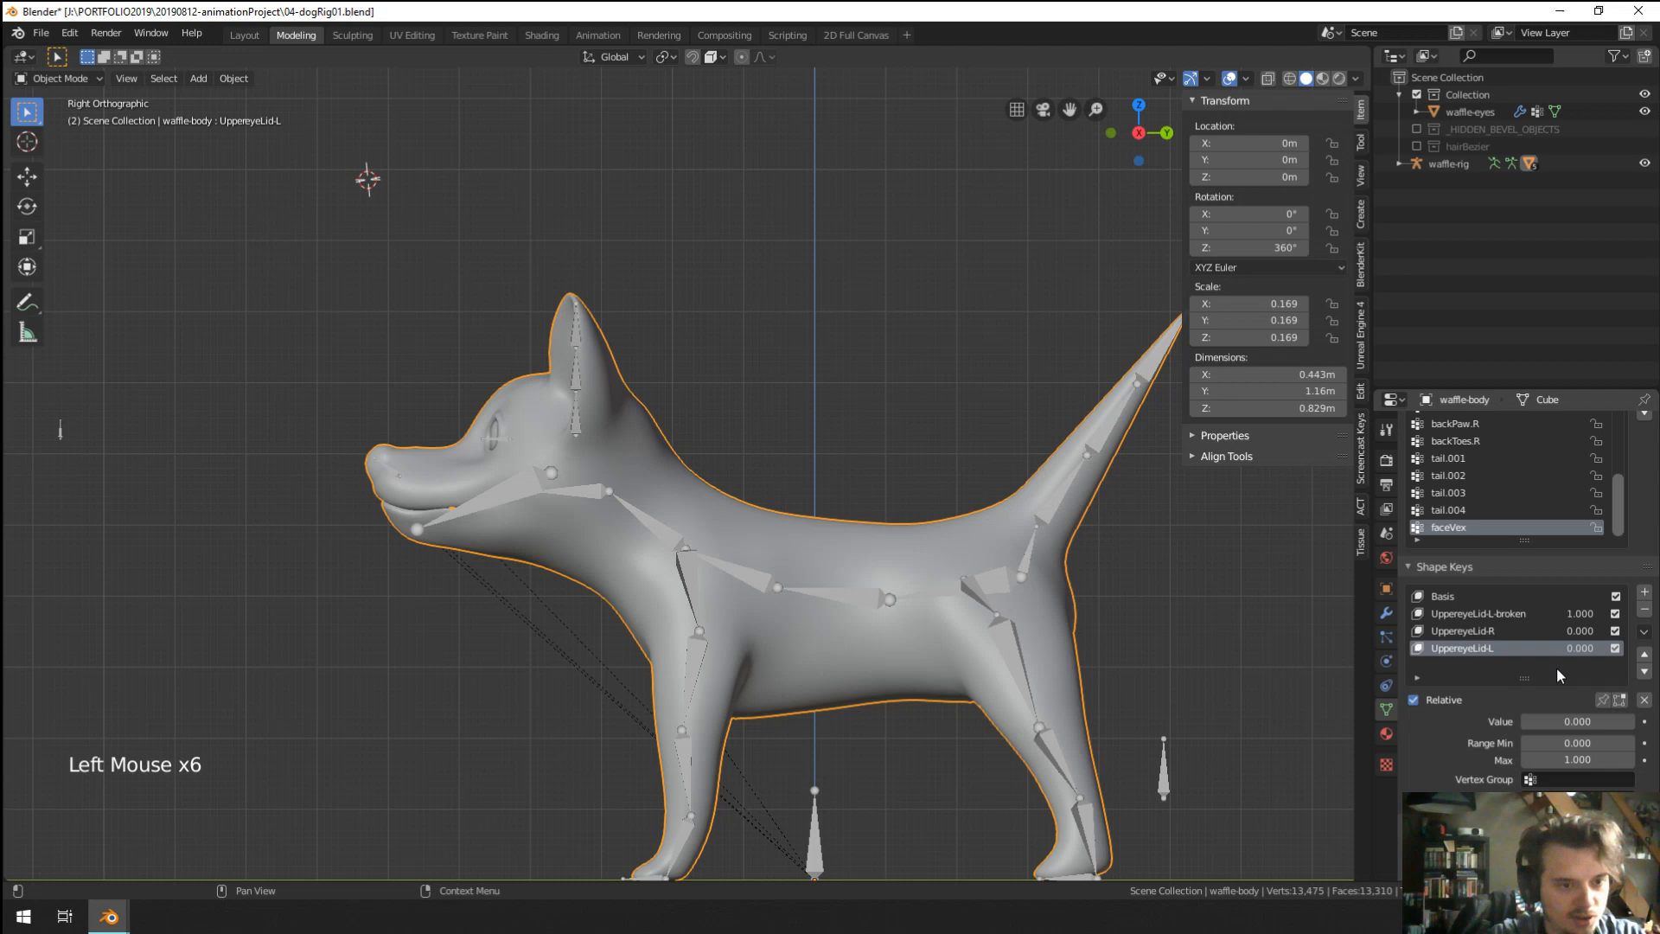
Set UppereyeLid-L-broken to 0 and vary the new UppereyeLid-L key's value to test its deformation.
drag(1580, 615, 1575, 615)
click(1513, 614)
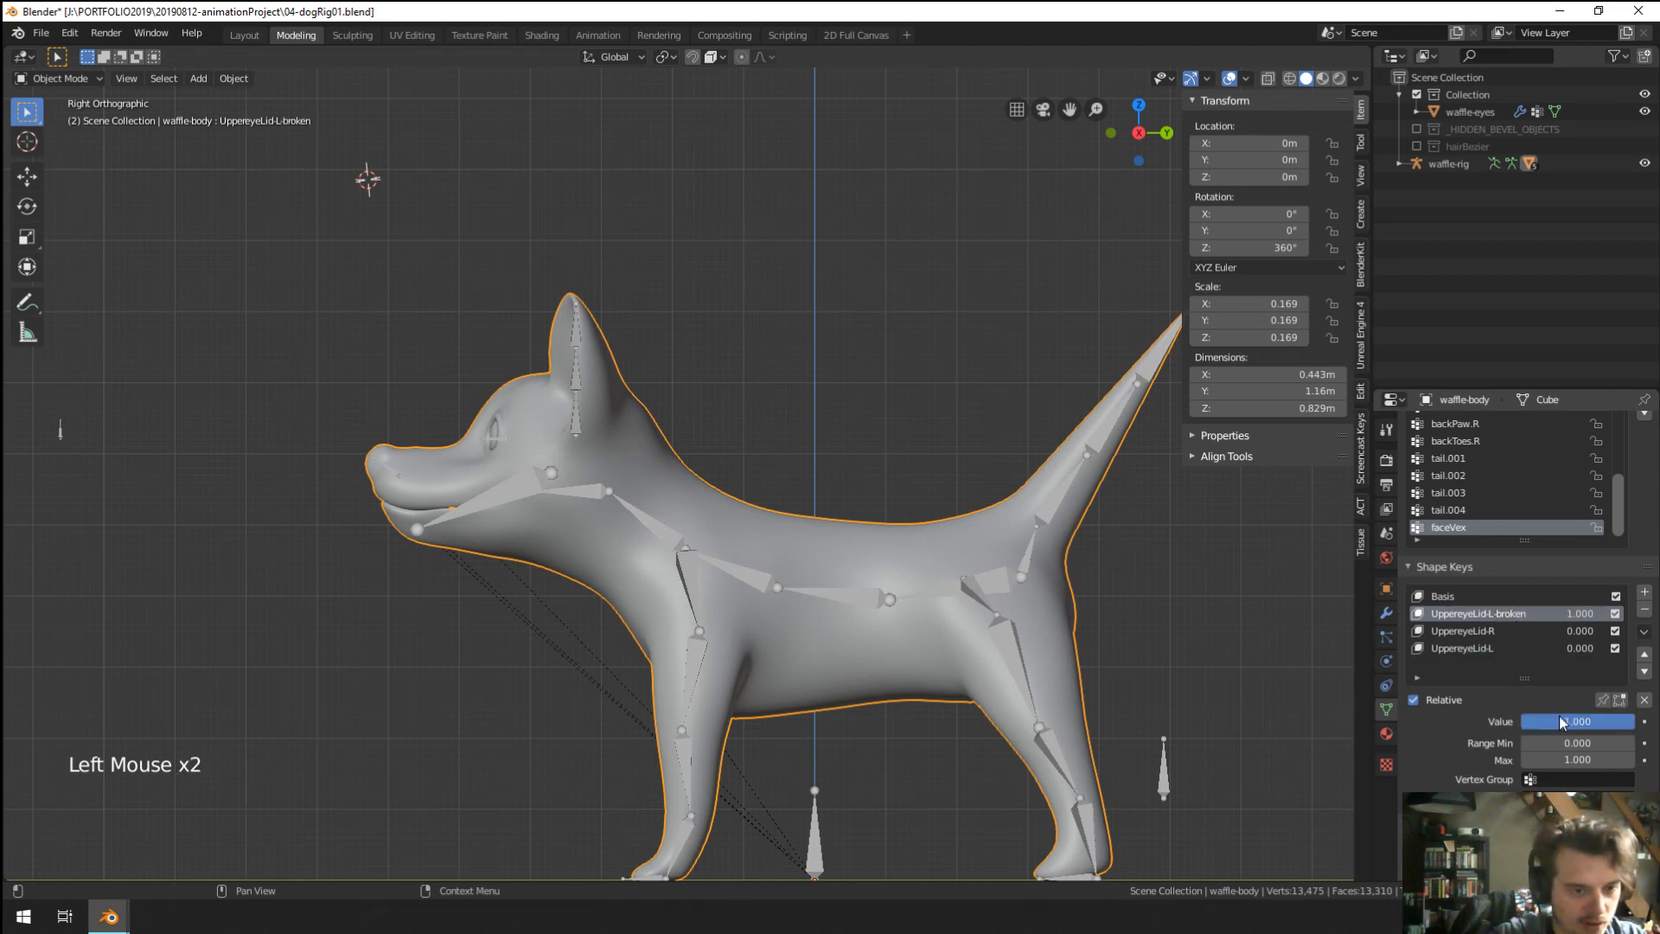
drag(1559, 721, 1608, 723)
click(1470, 649)
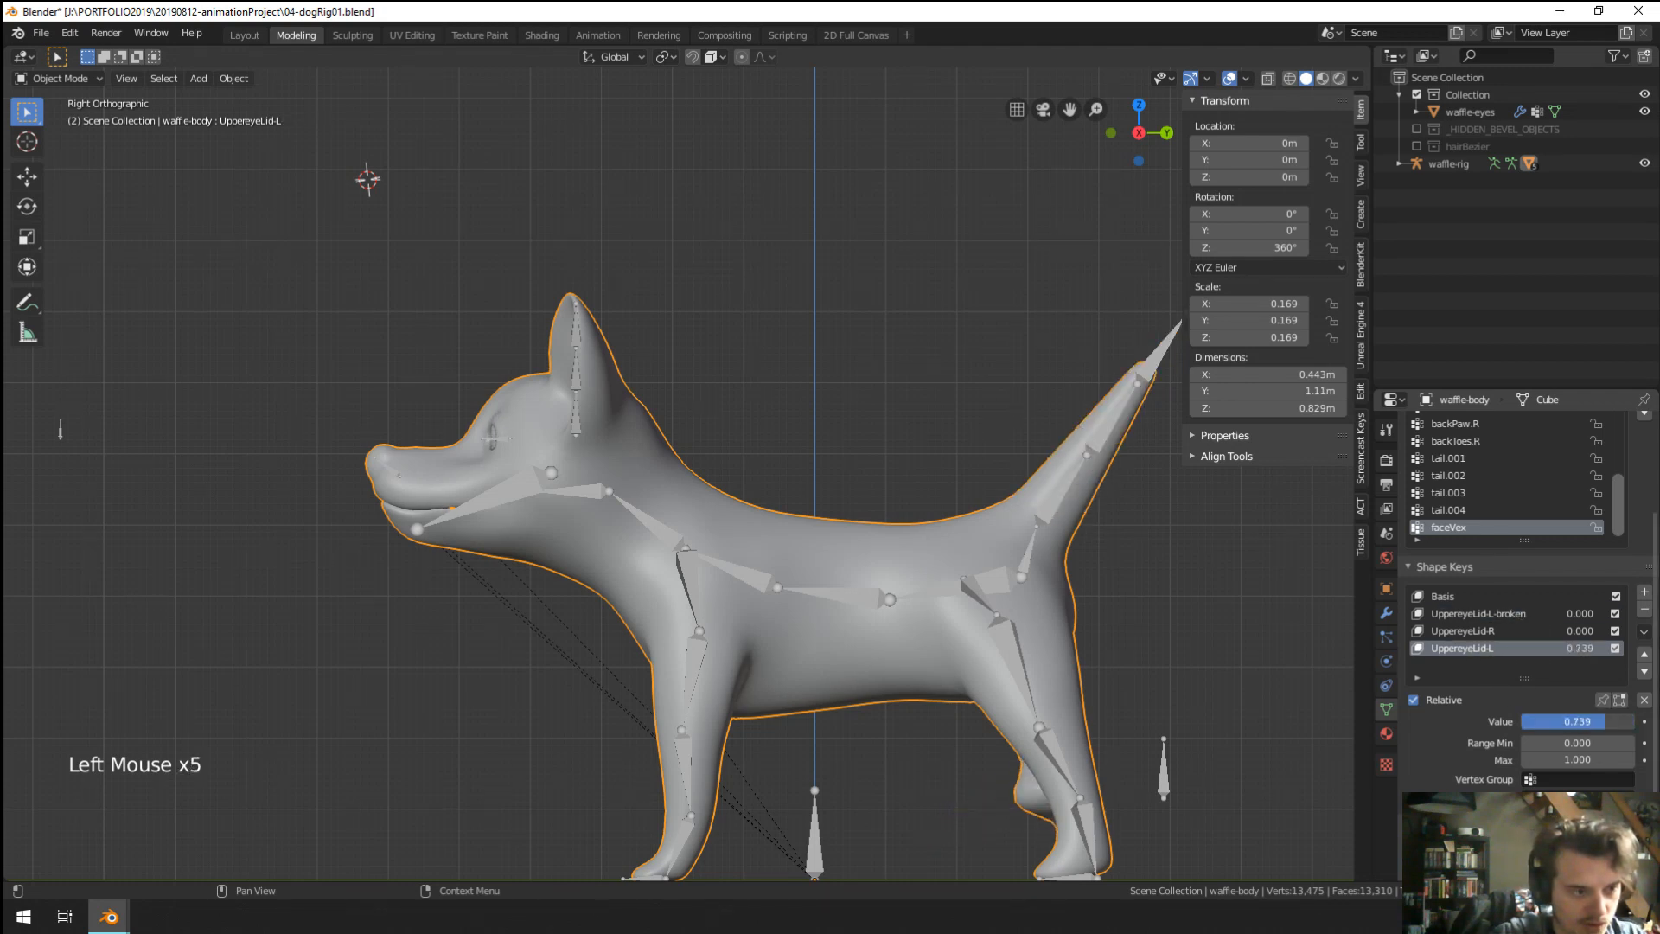
Limit the new UppereyeLid-L shape key to the faceVex vertex group.
click(1539, 778)
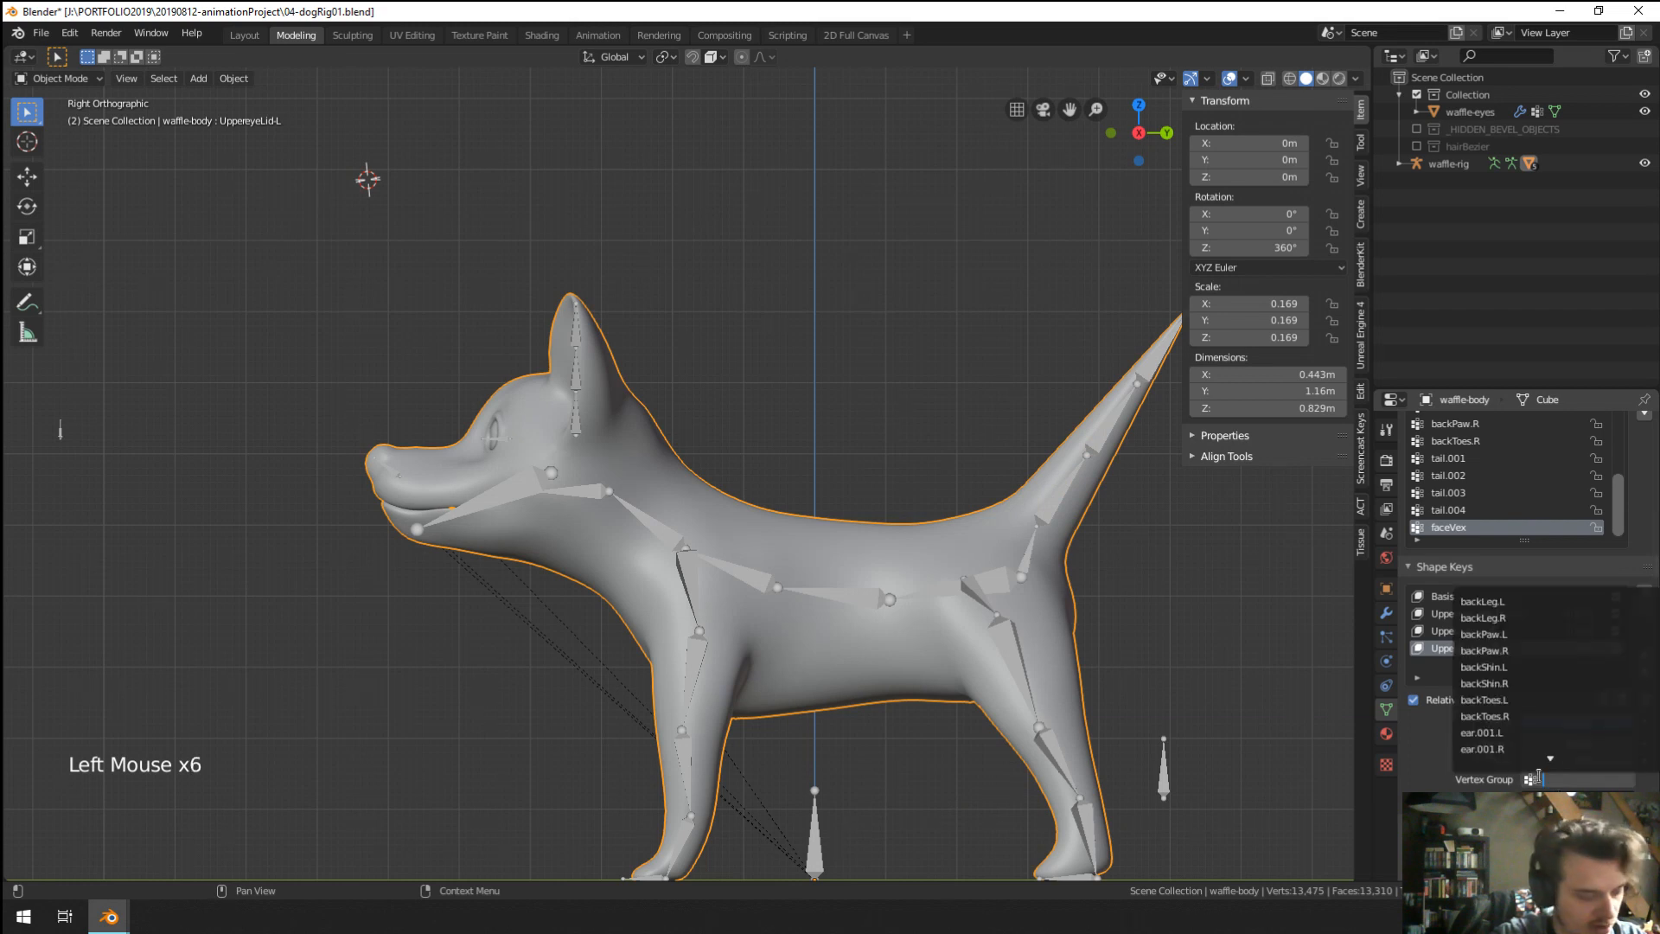
text(vex)
key(Return)
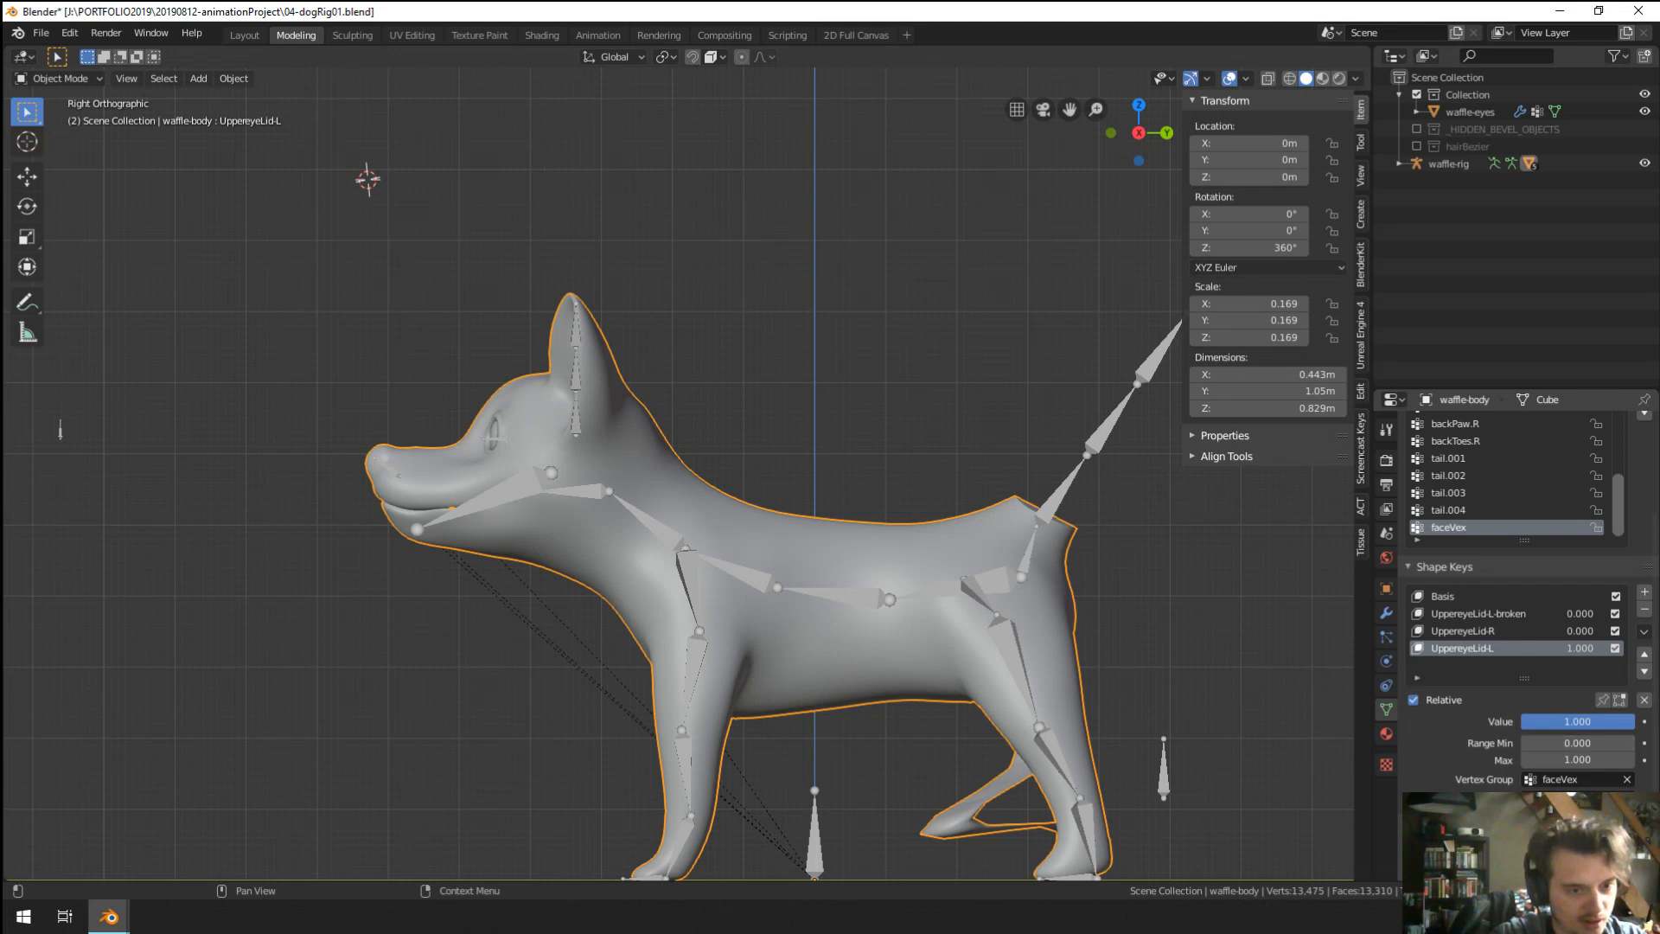
Set the UppereyeLid-L value to 0 and the UppereyeLid-L-broken value to 1.
click(1582, 721)
text(0)
key(Return)
click(1503, 613)
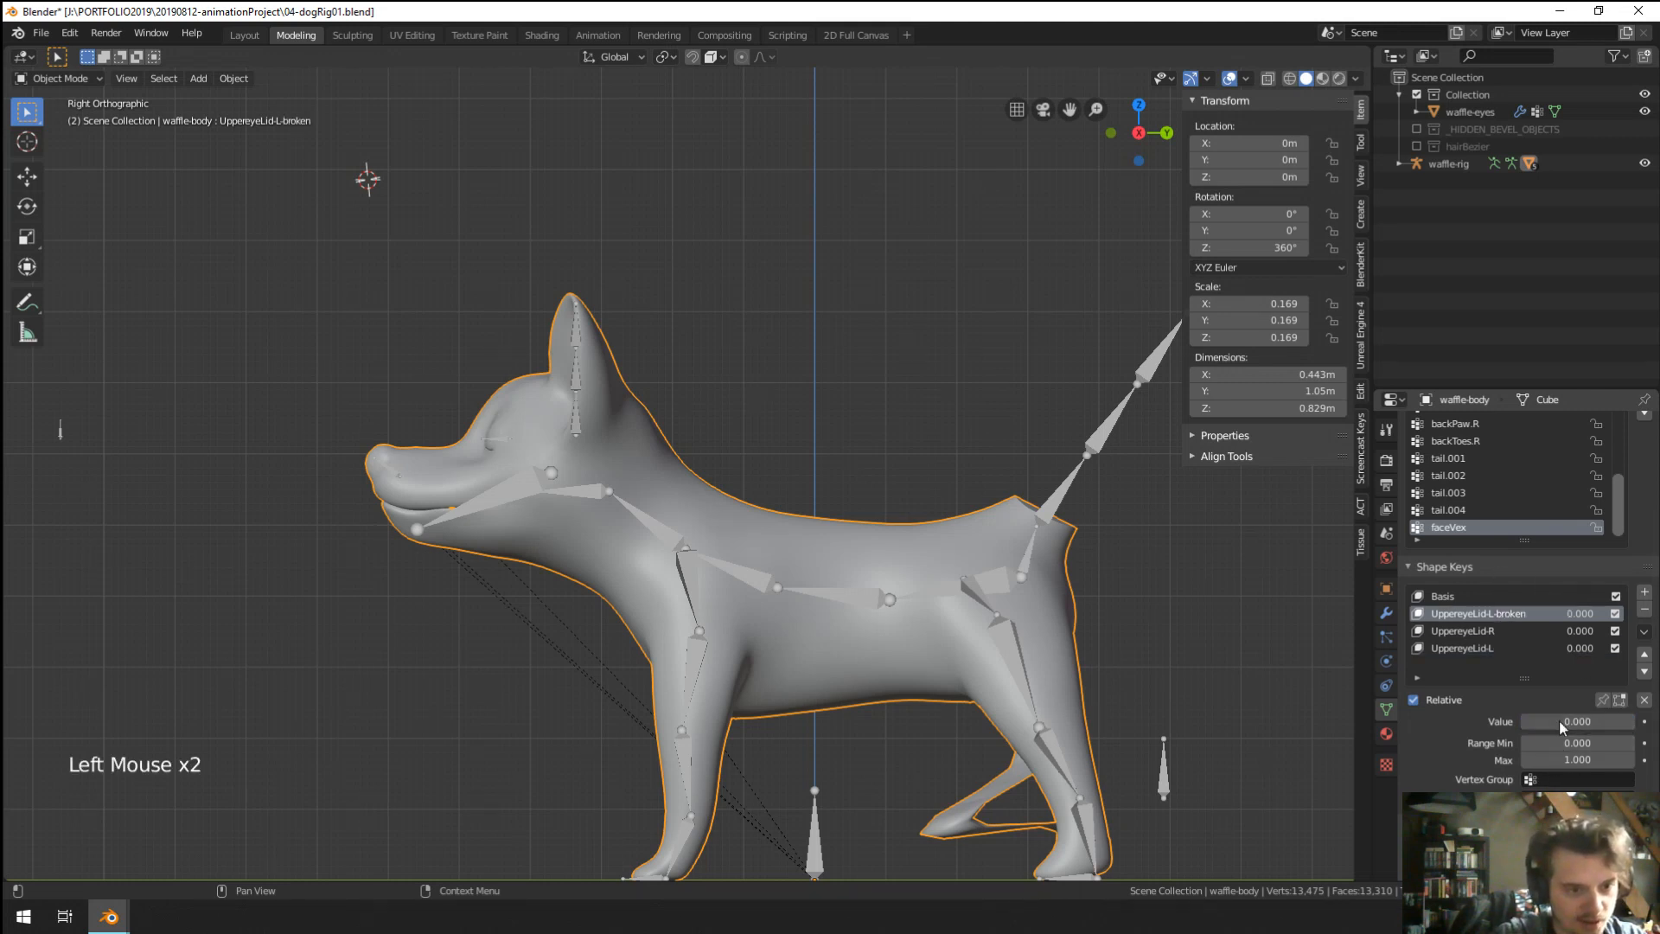
click(1574, 721)
text(1)
key(Return)
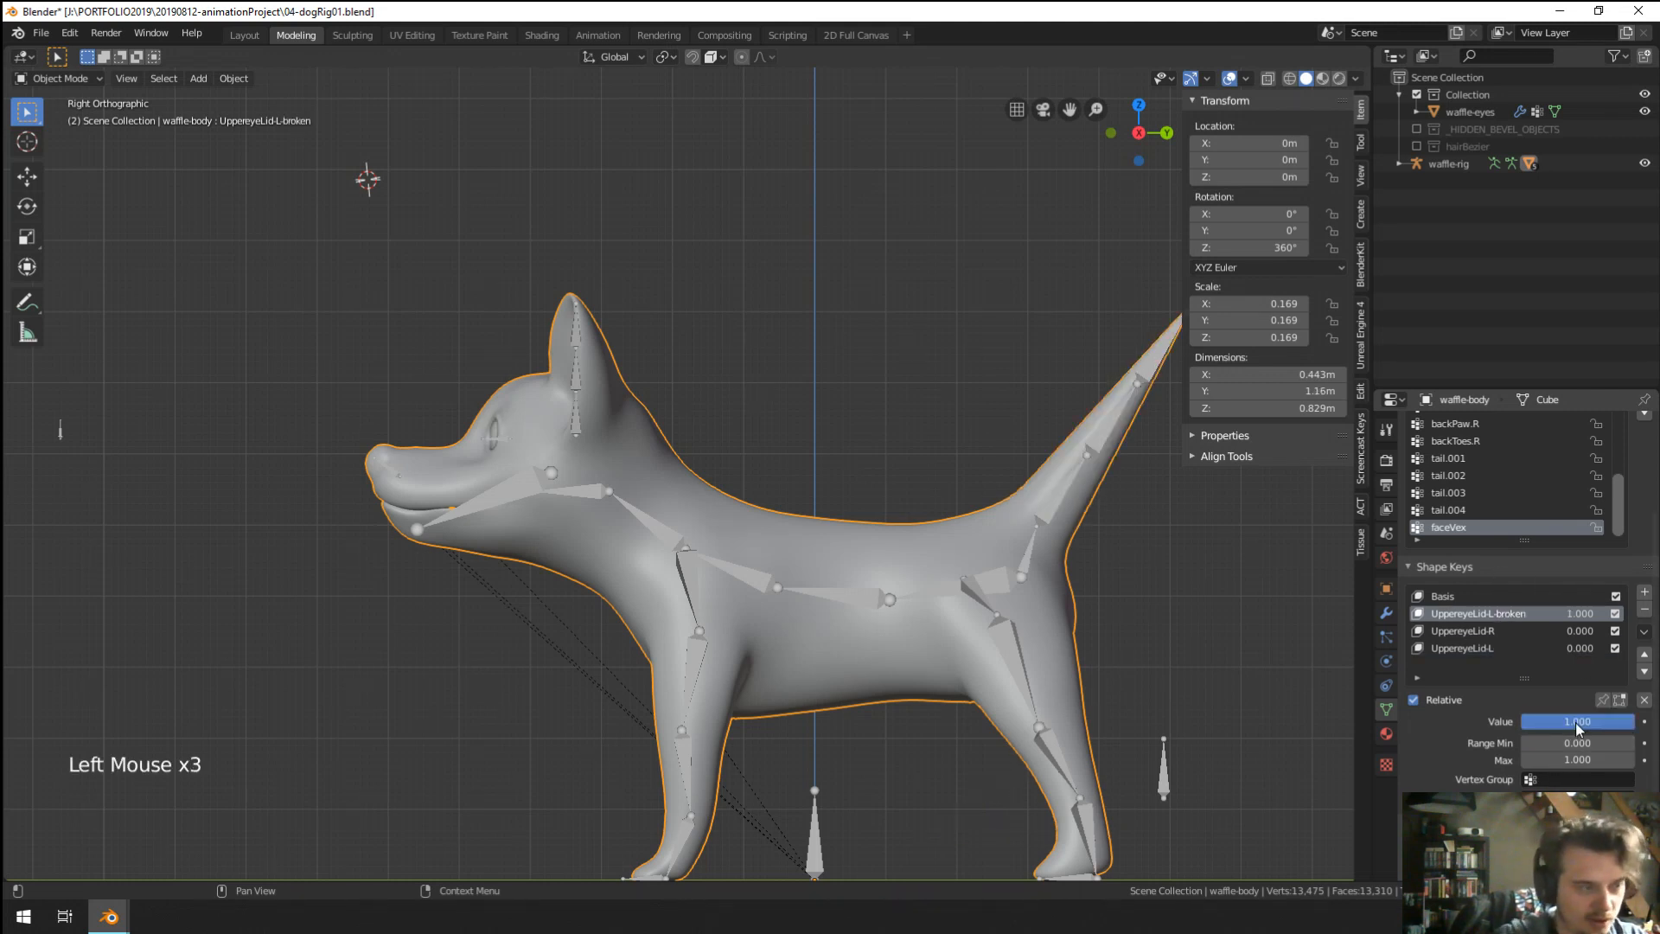
With UppereyeLid-L-broken active, enter Edit Mode in wireframe shading and box-select the vertices of the dog's face around the eyes.
click(1645, 631)
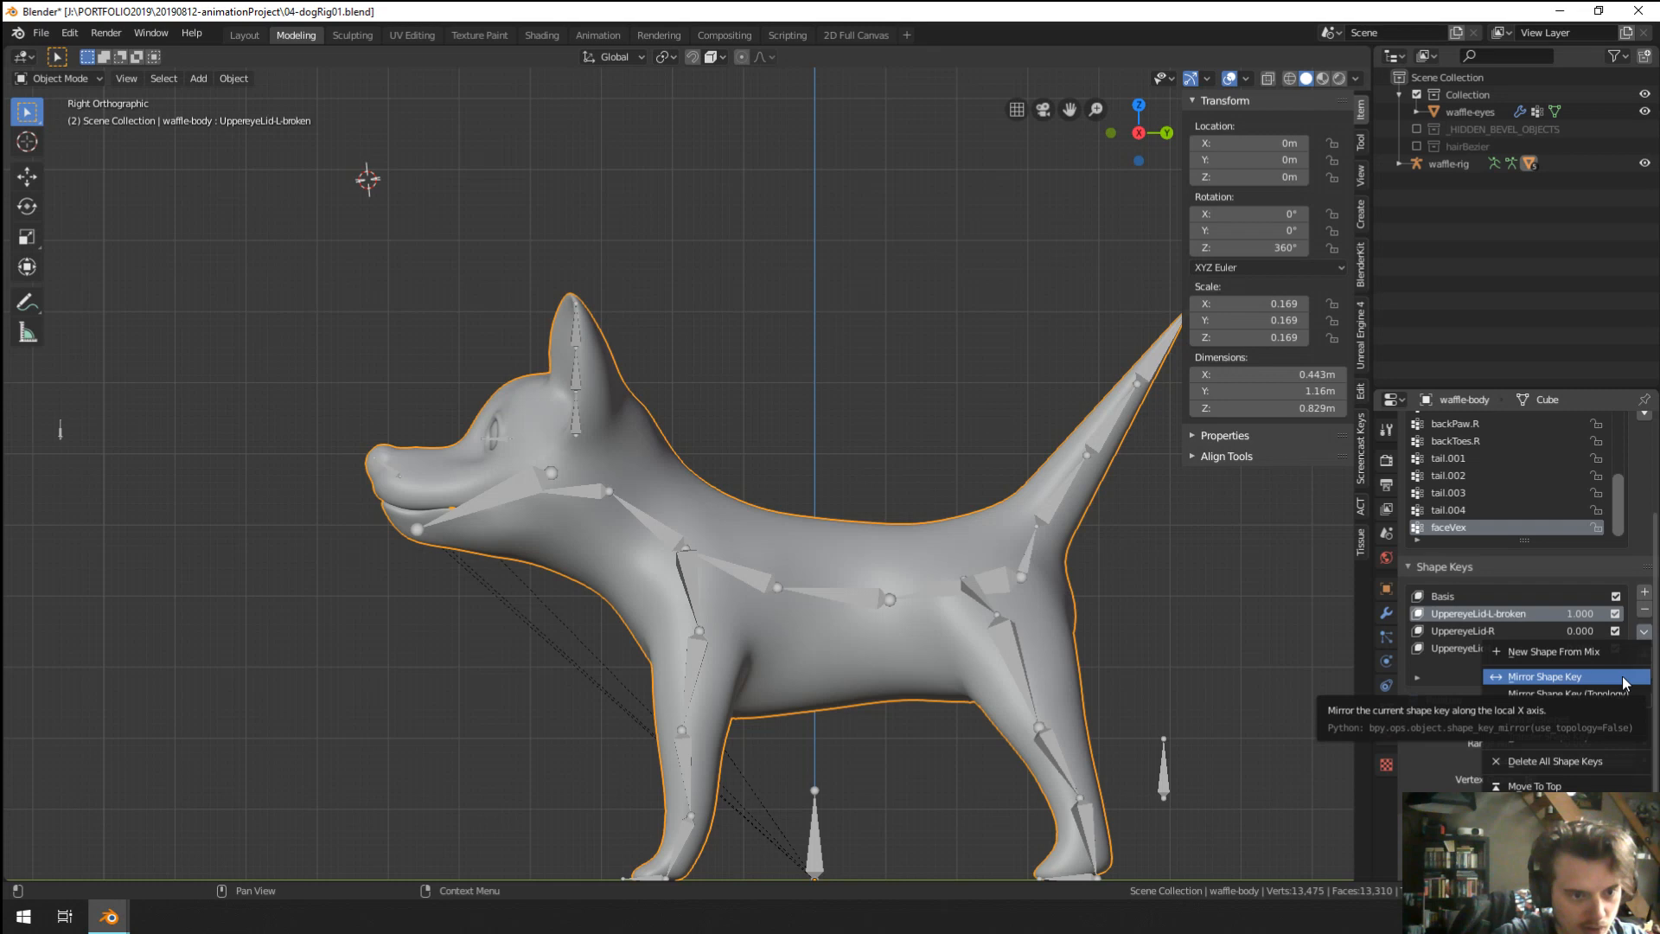
middle_drag(797, 590, 920, 609)
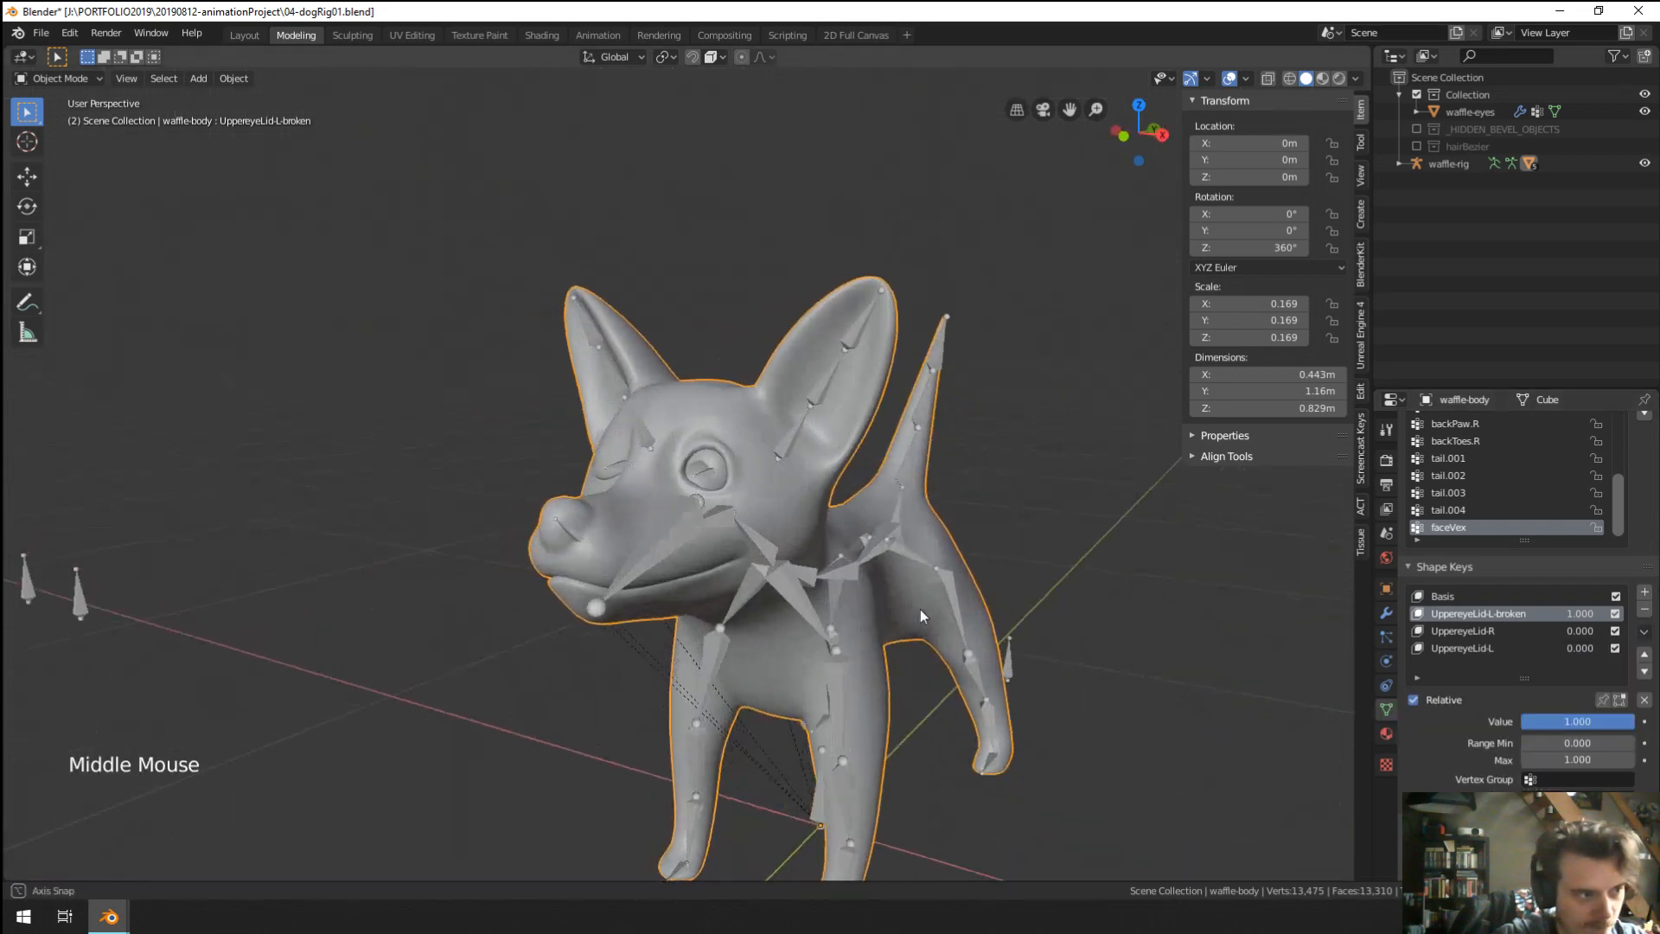
scroll(754, 562, up, 2)
mouse_move(754, 562)
middle_down()
mouse_move(792, 554)
mouse_move(727, 556)
middle_up()
key(Tab)
key(z)
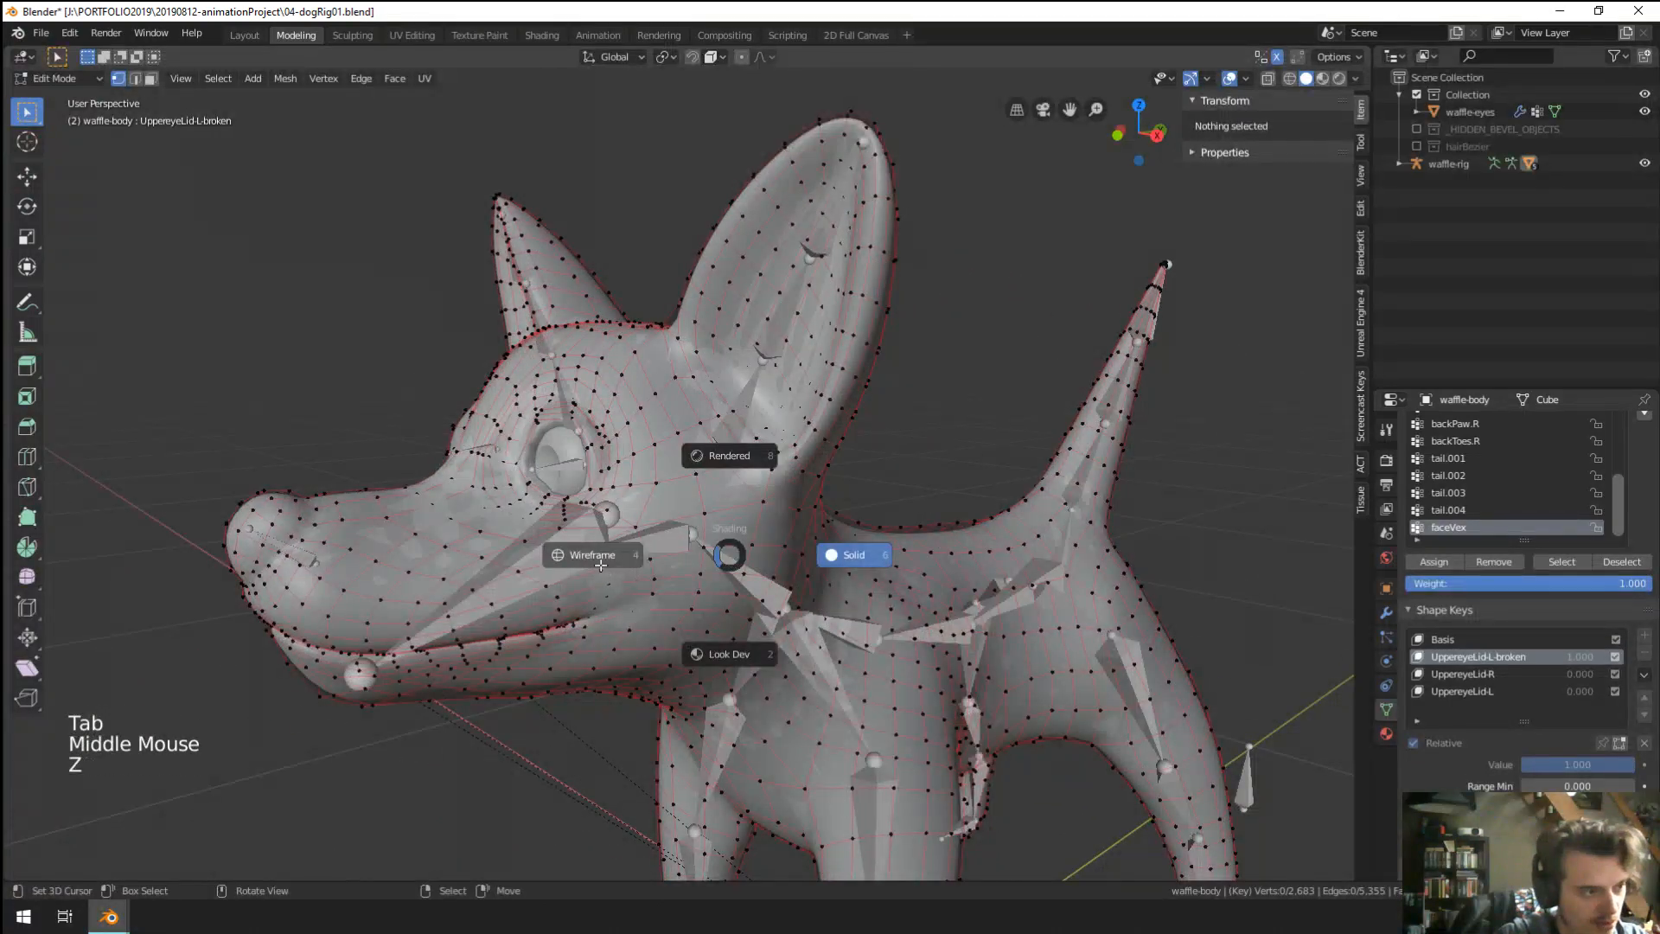
middle_drag(571, 547, 527, 533)
key(b)
drag(250, 245, 623, 675)
middle_drag(623, 675, 629, 640)
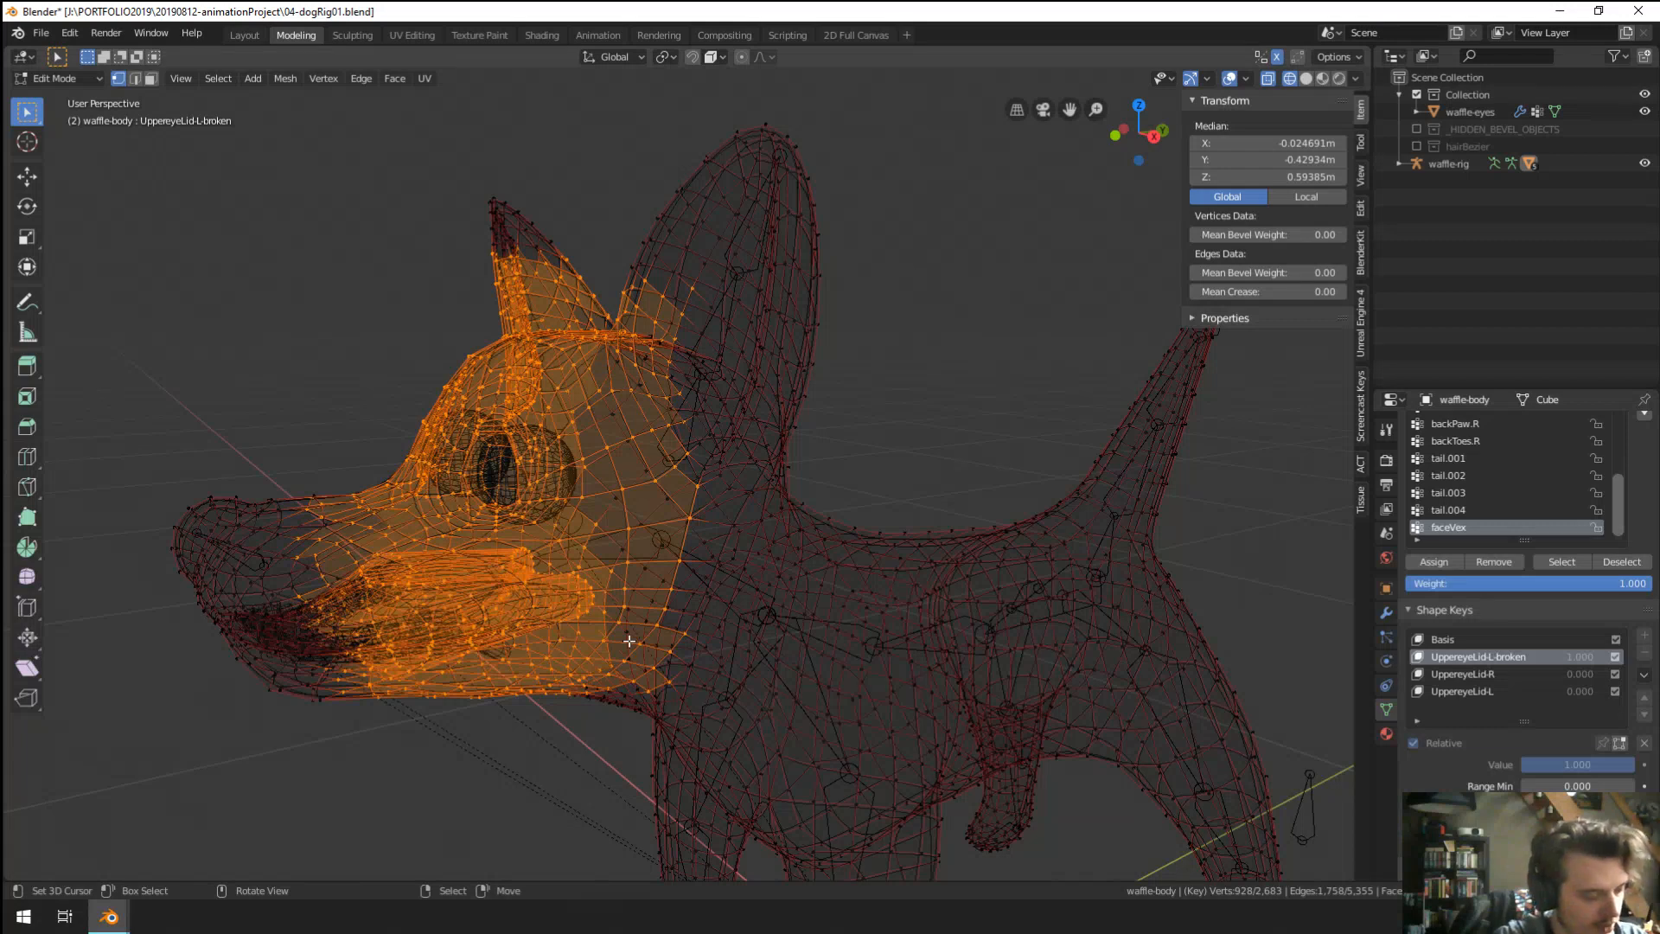
Blend the selected face vertices from the Basis shape with Blend 1 and Add off, and check the result in solid shading.
key(F3)
text(blend)
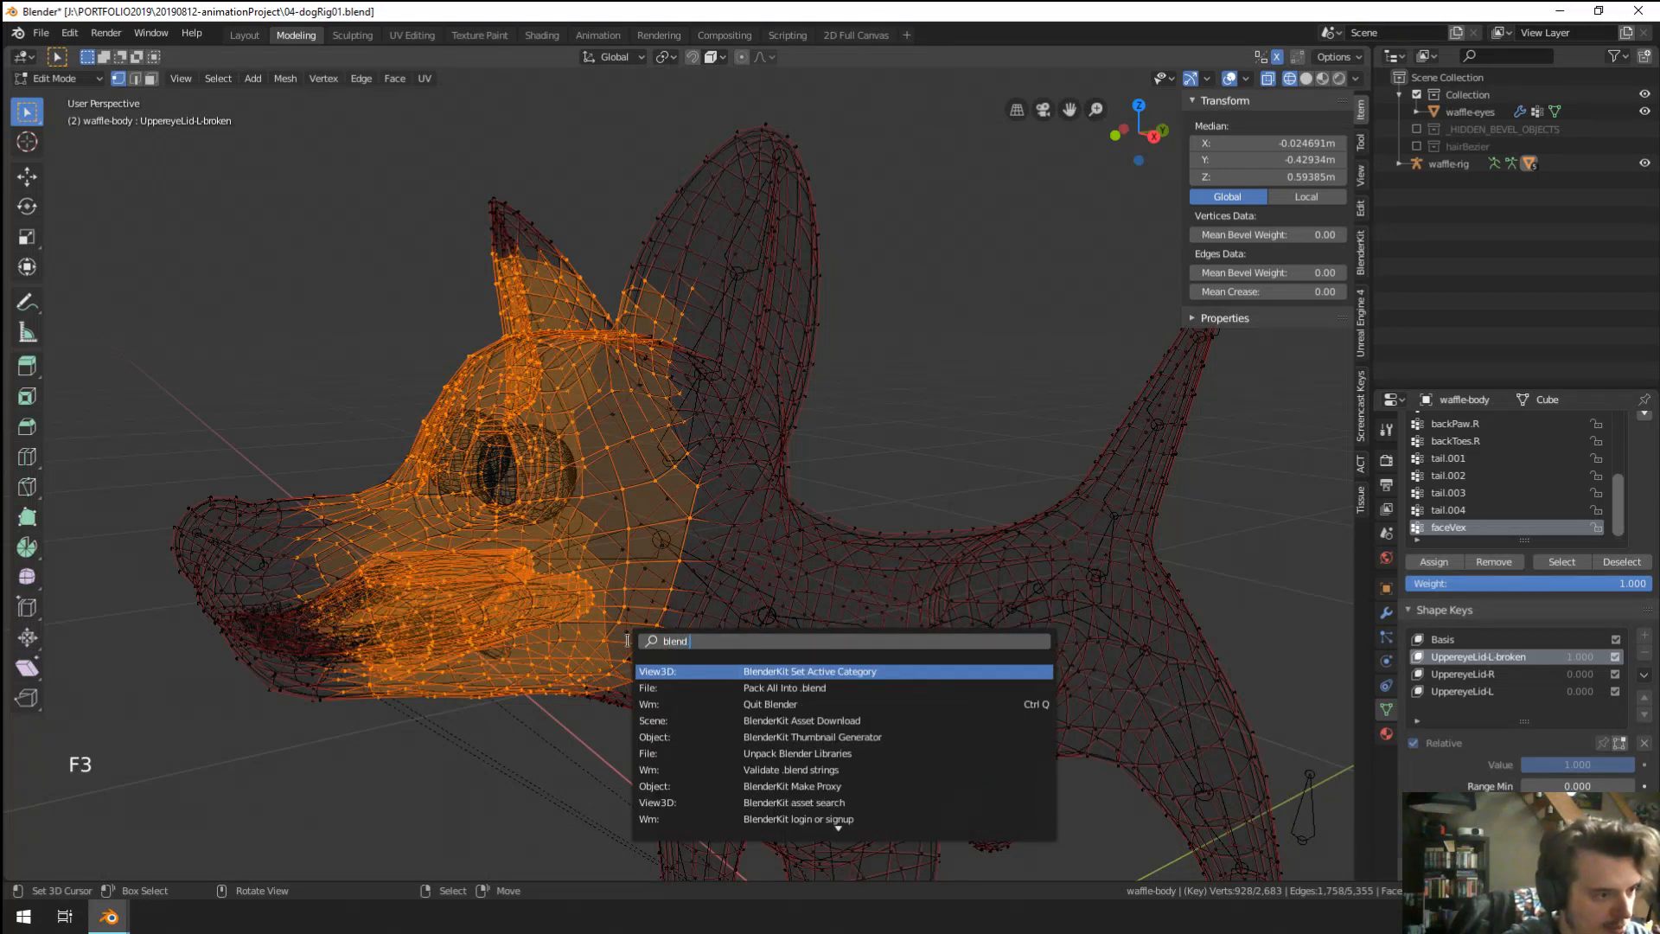
text( from)
key(Return)
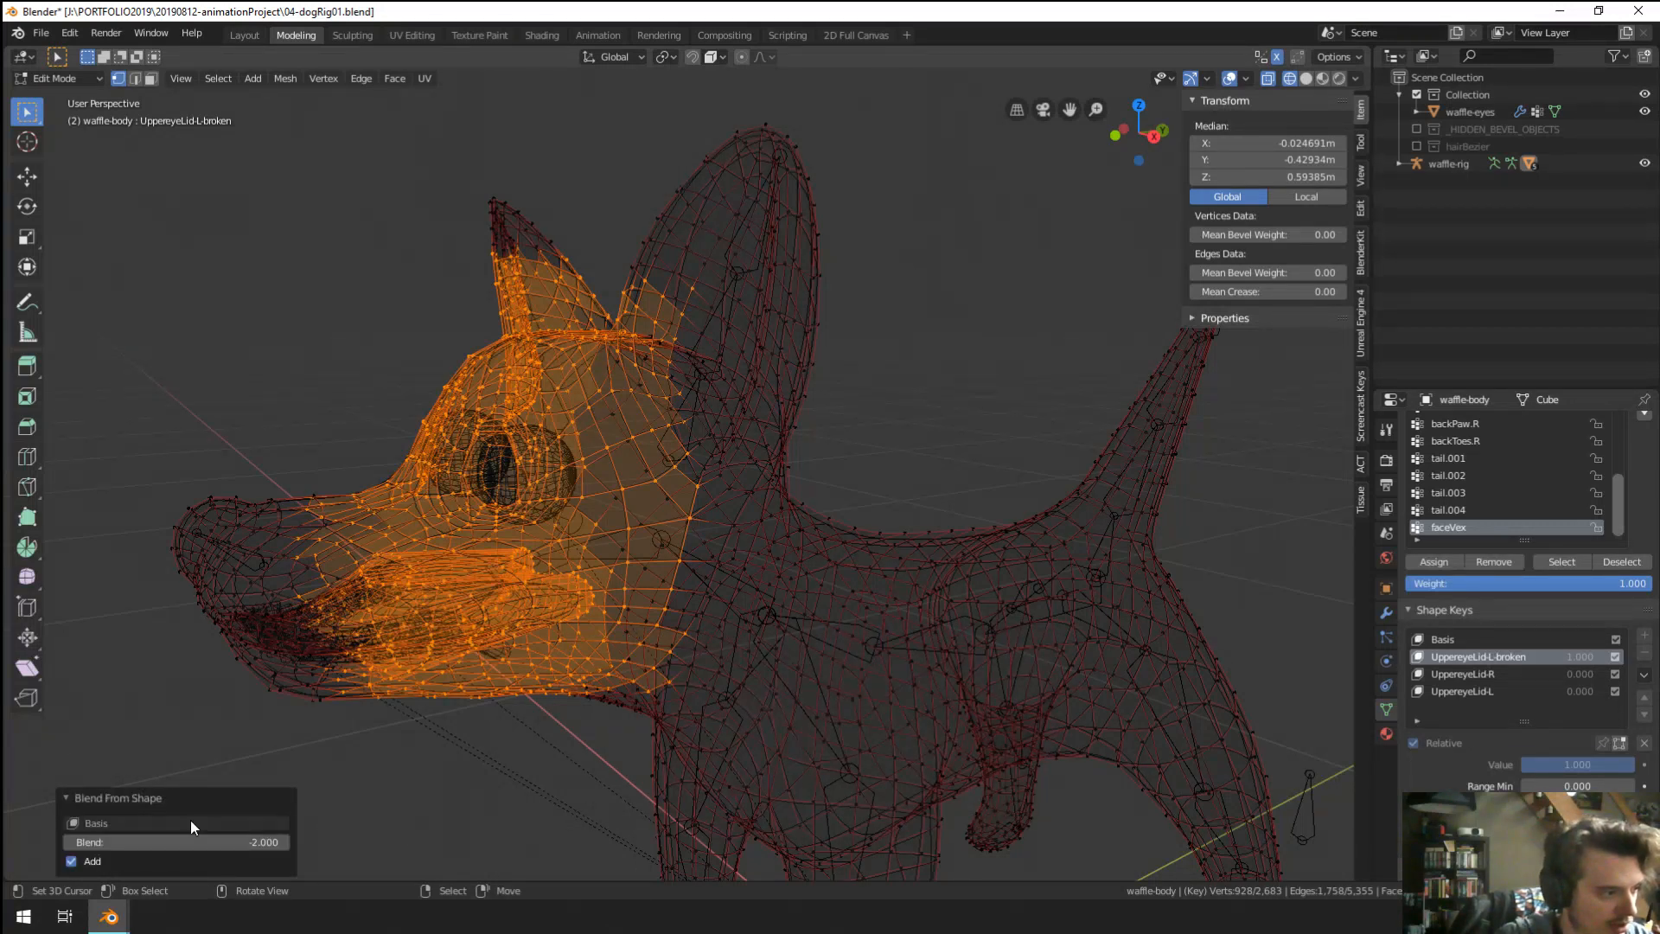
click(86, 862)
click(135, 844)
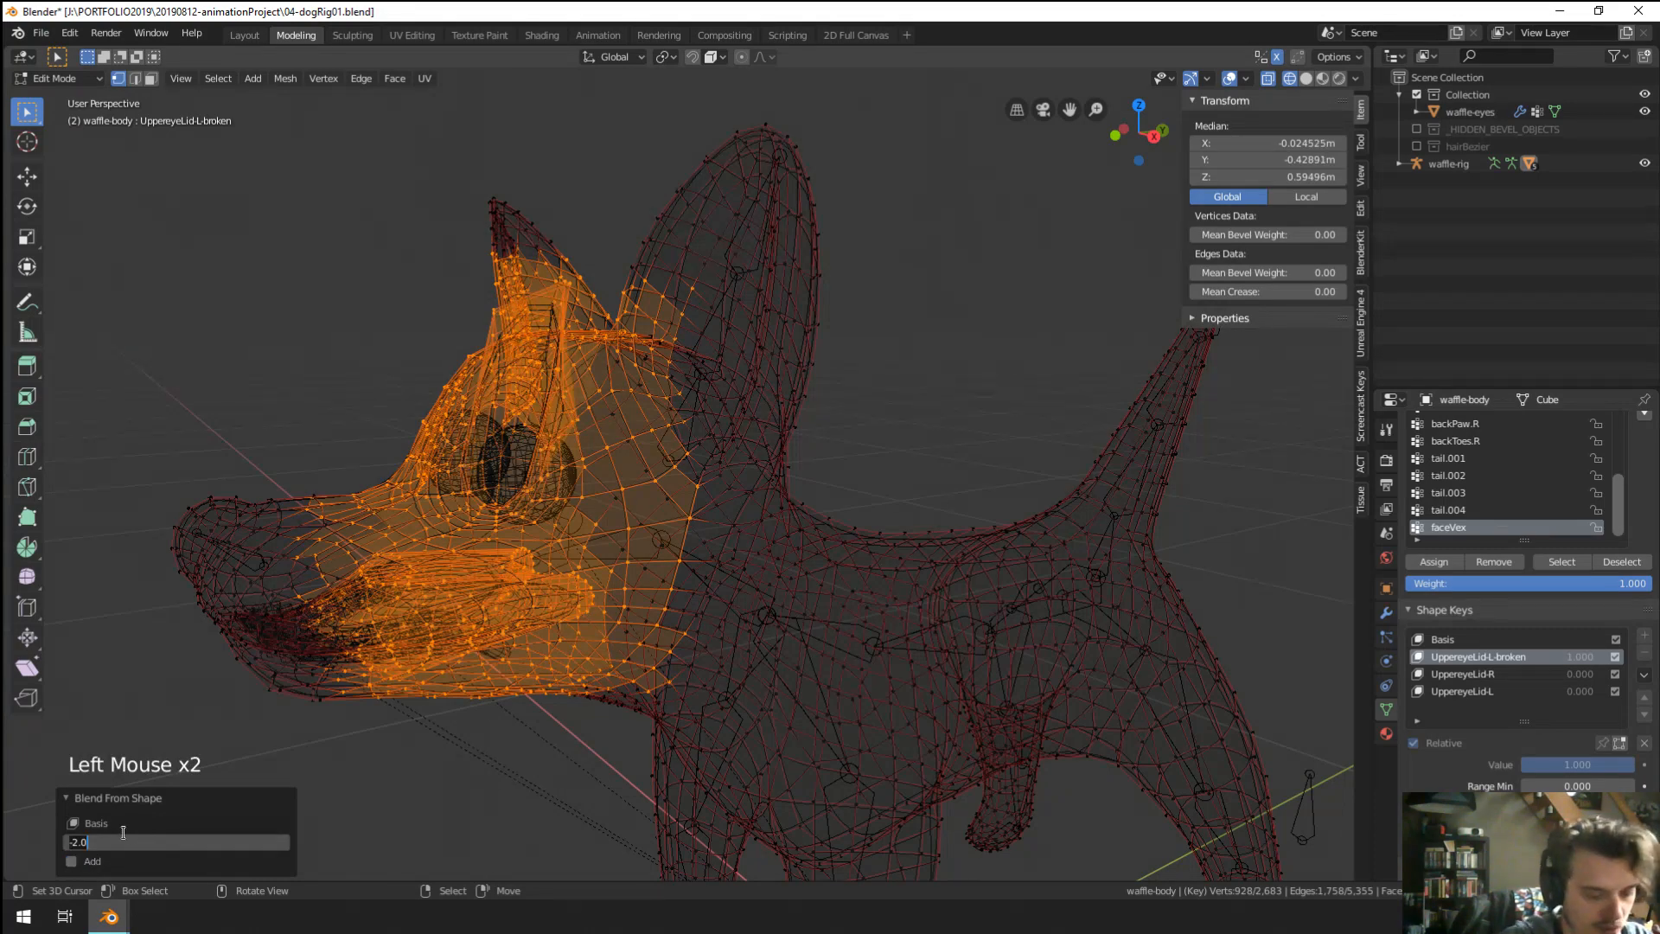
text(1)
key(Return)
key(Tab)
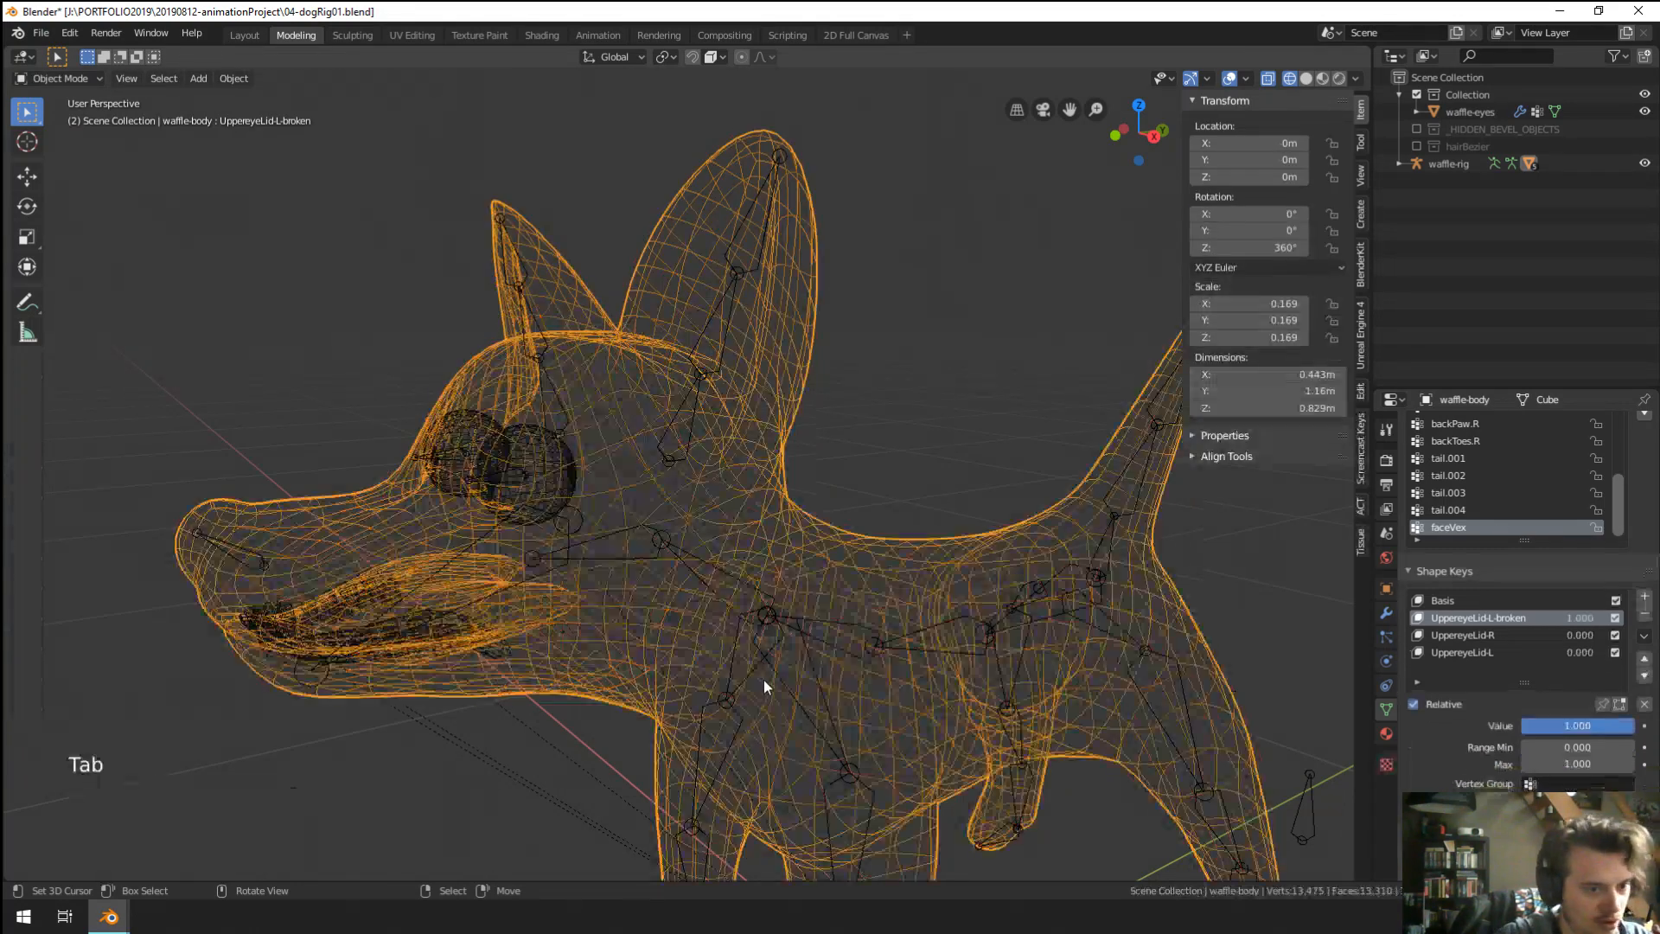
middle_drag(764, 680, 811, 676)
key(z)
middle_drag(916, 673, 814, 673)
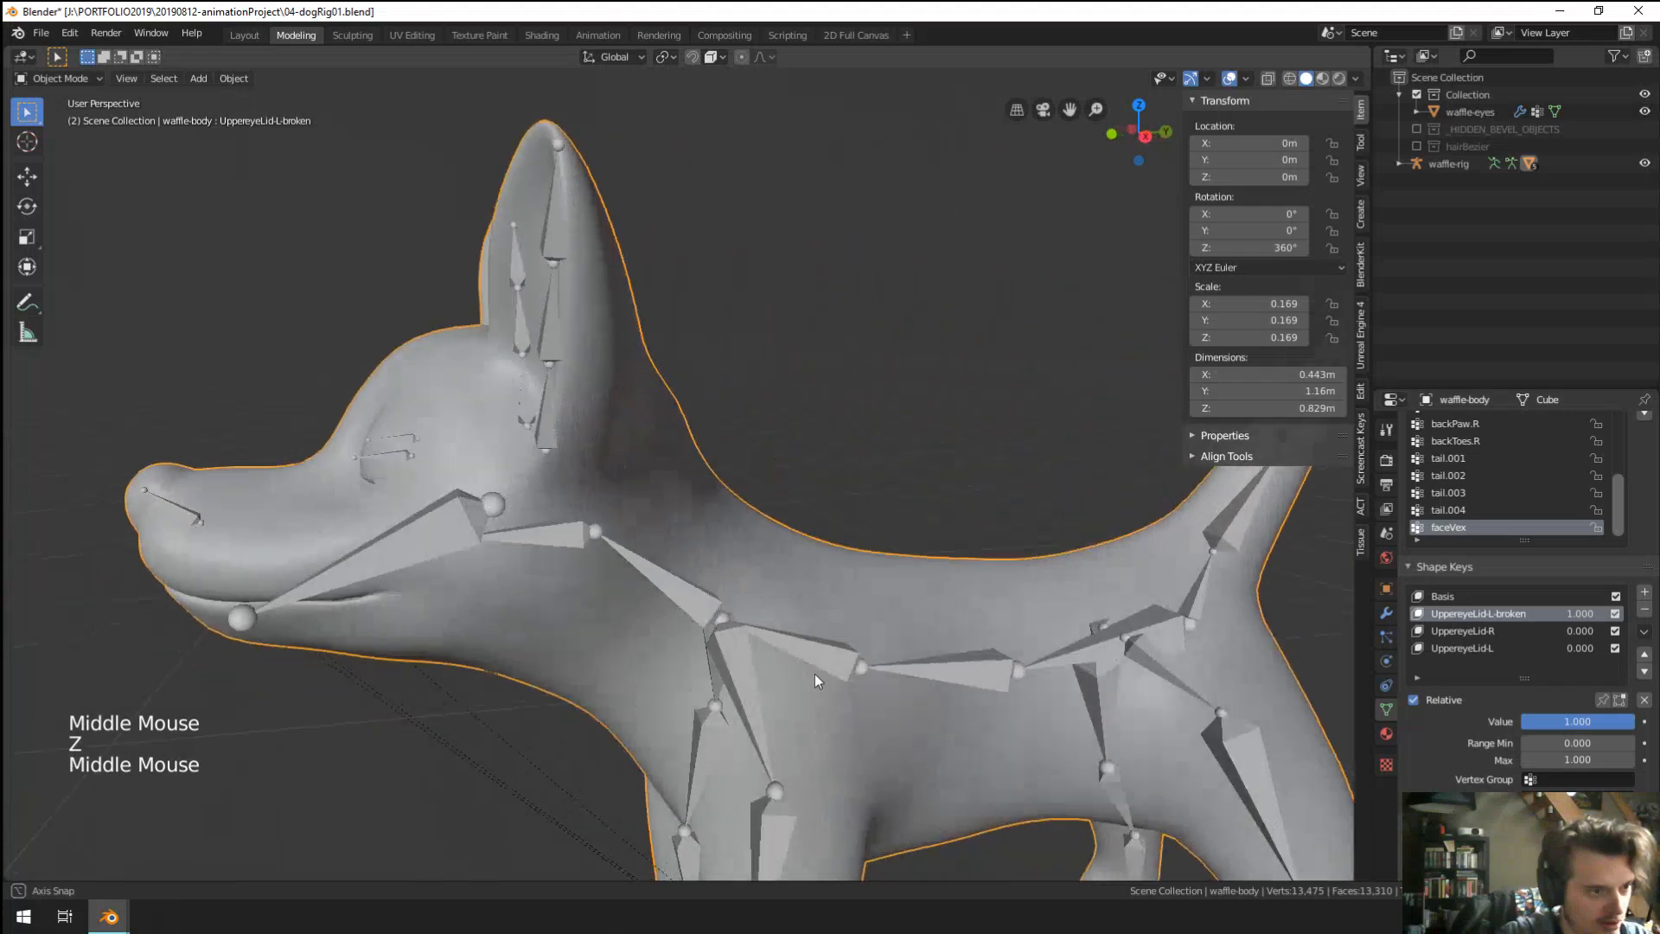
scroll(811, 682, down, 2)
scroll(811, 674, down, 1)
Try to merge the Basis and UppereyeLid-L-broken shape keys with Join as Shapes.
click(1644, 630)
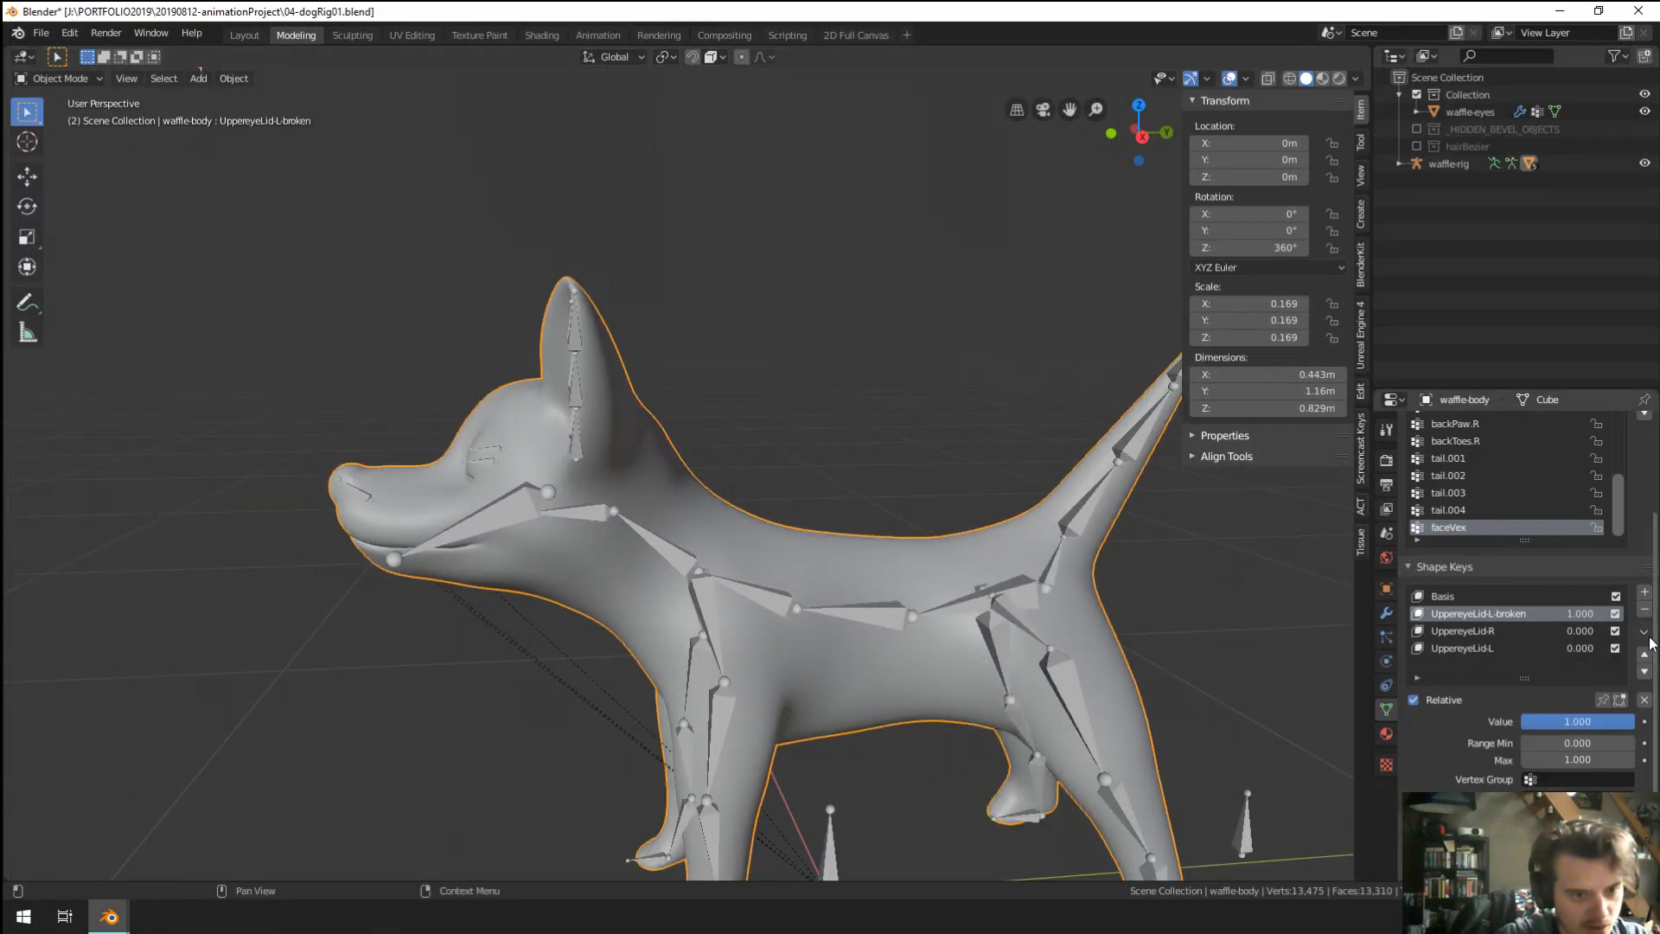
click(1644, 630)
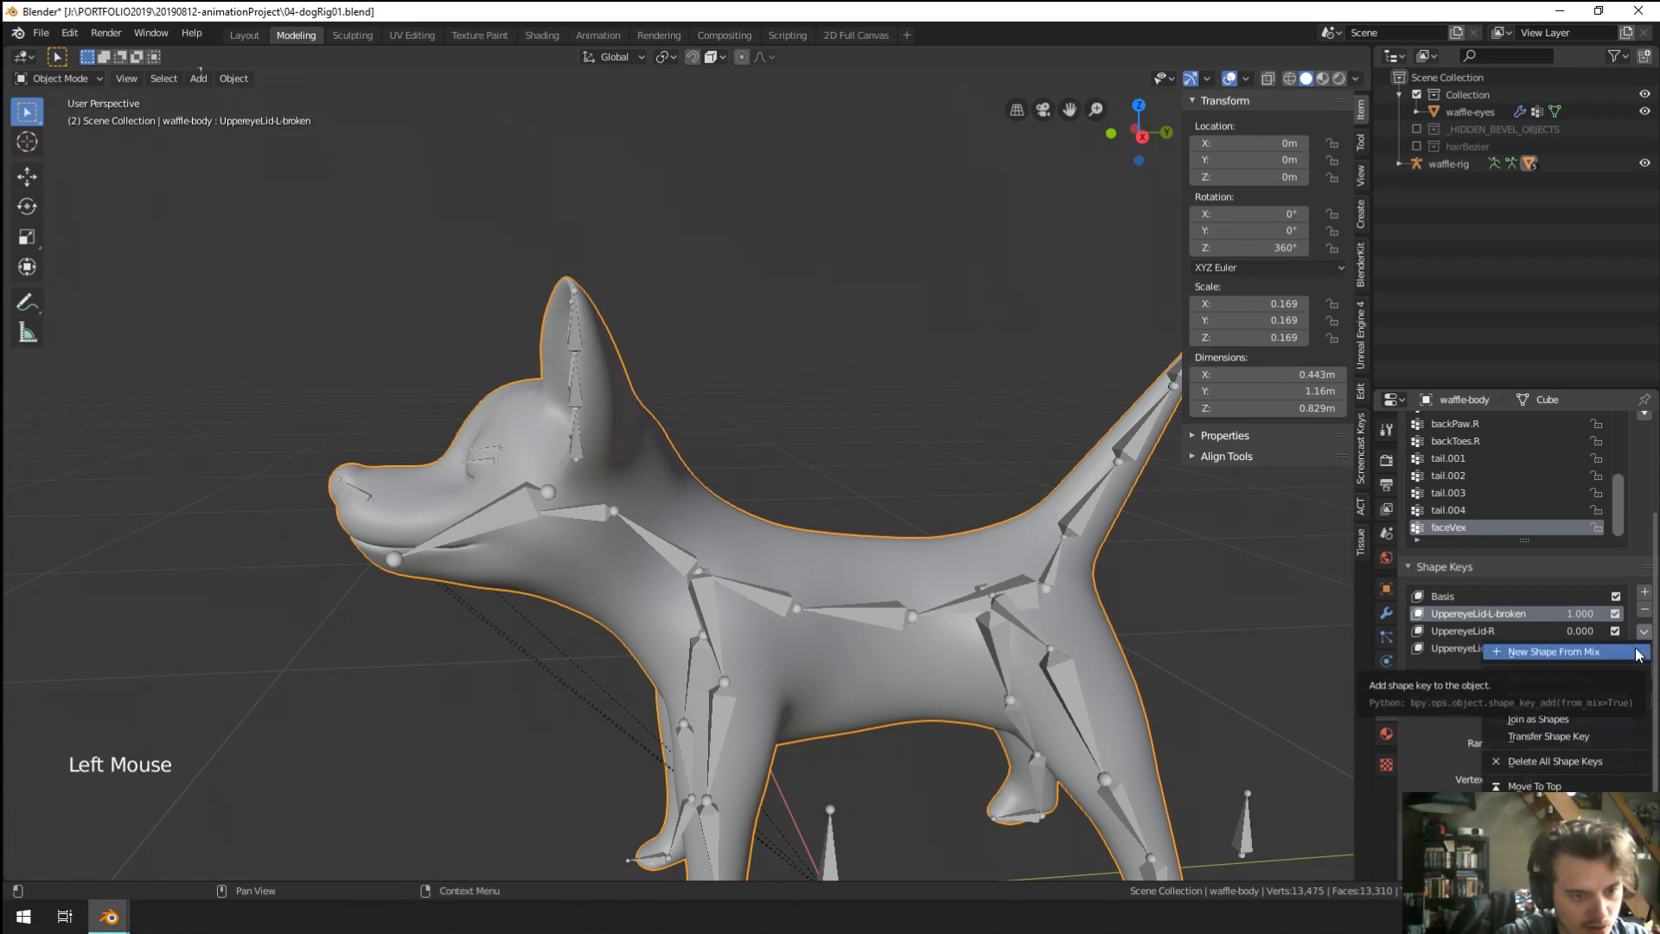
click(1471, 597)
shift+click(1471, 613)
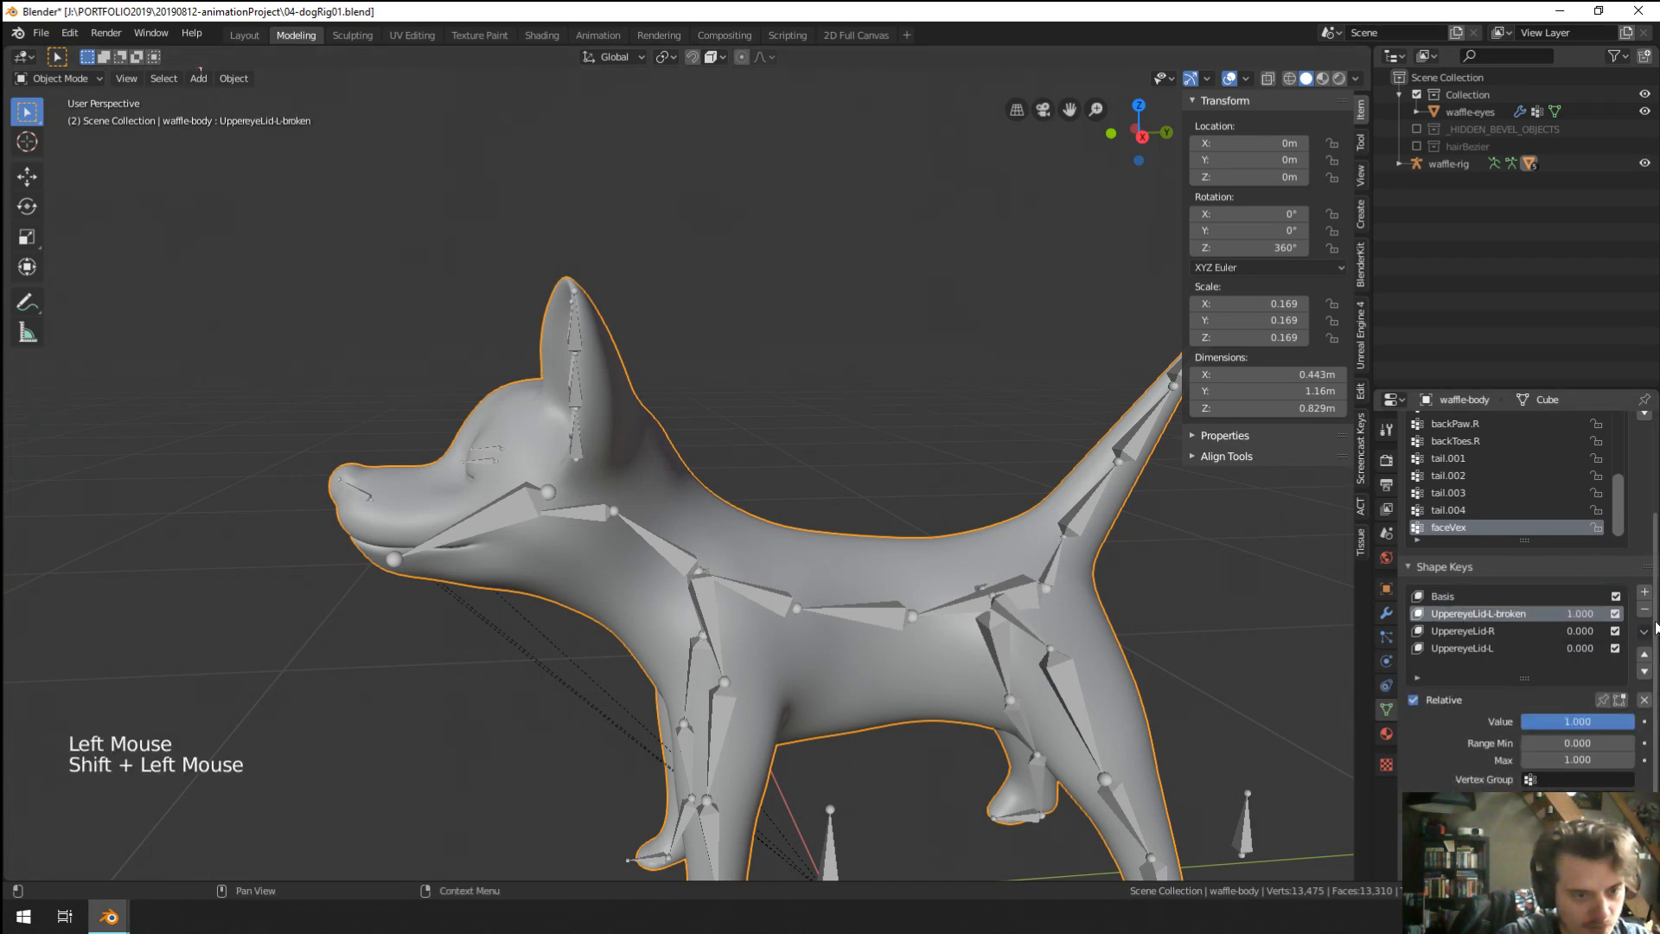
click(1643, 630)
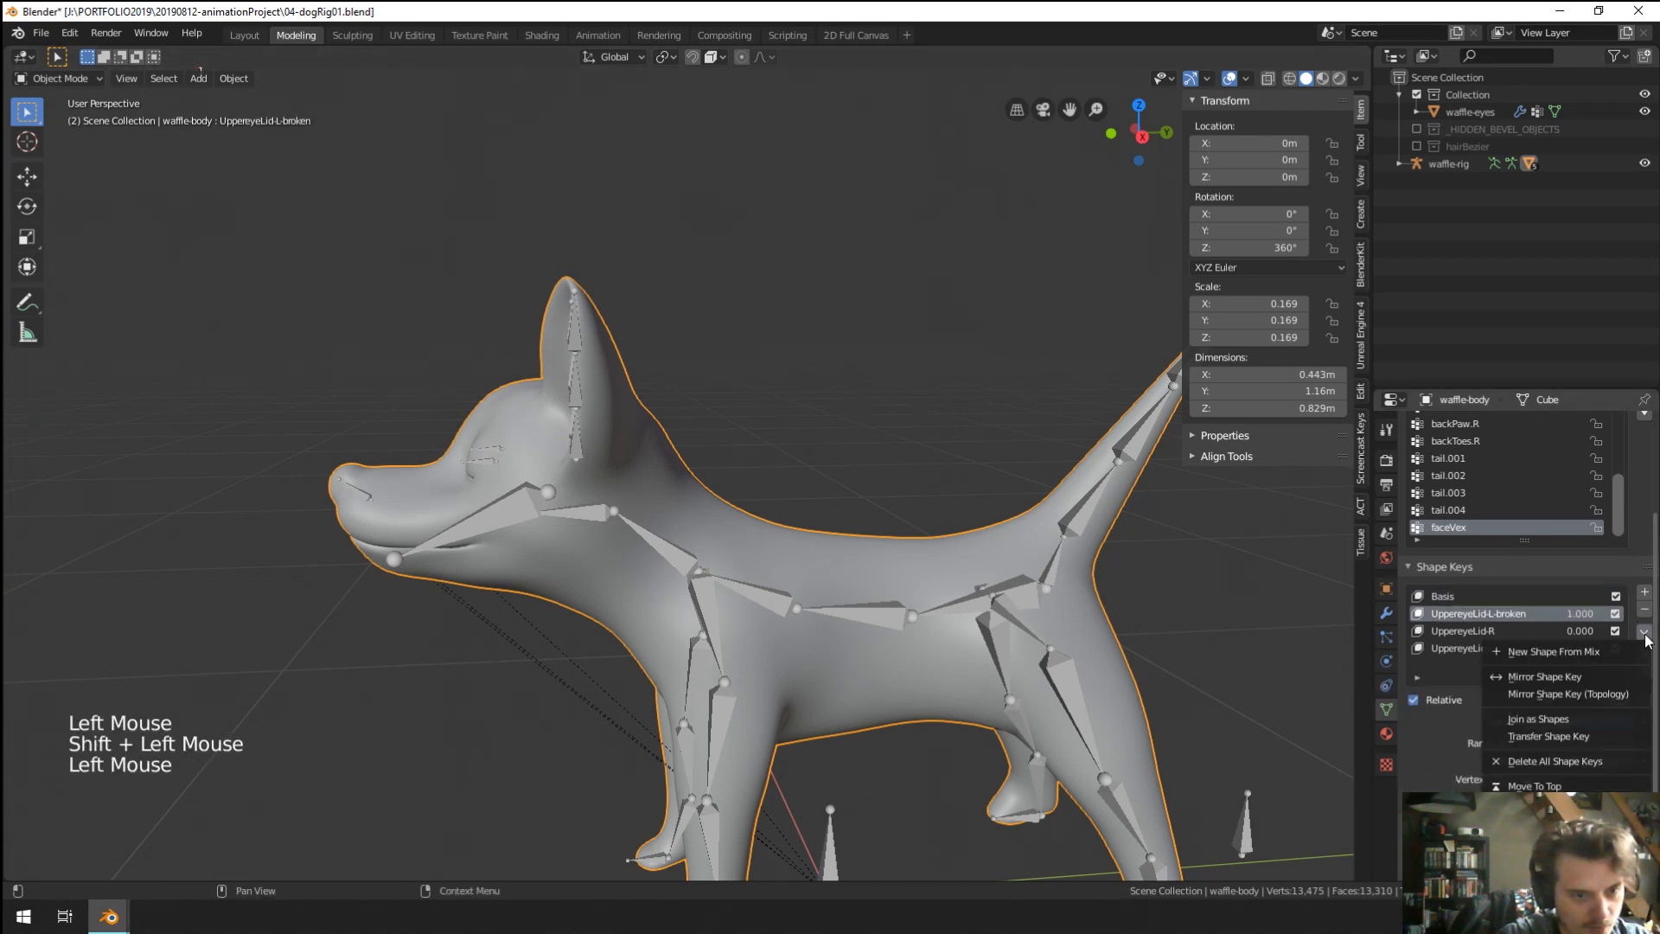
click(1576, 719)
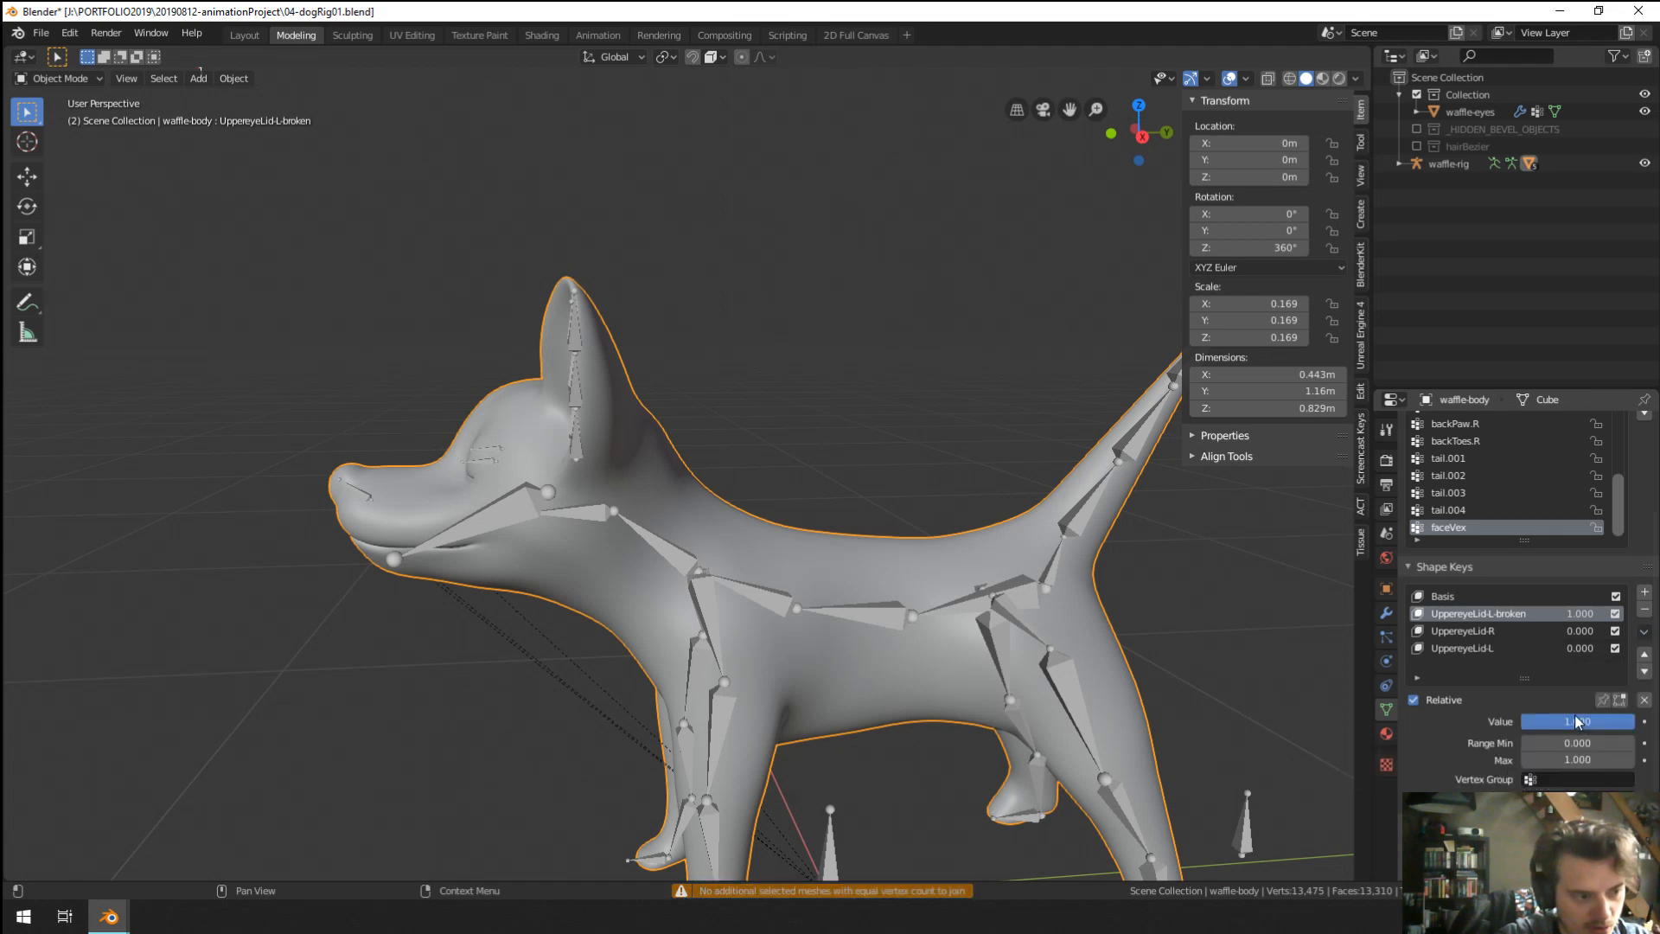
Try Transfer Shape Key between the Basis and UppereyeLid-L-broken keys.
click(1440, 598)
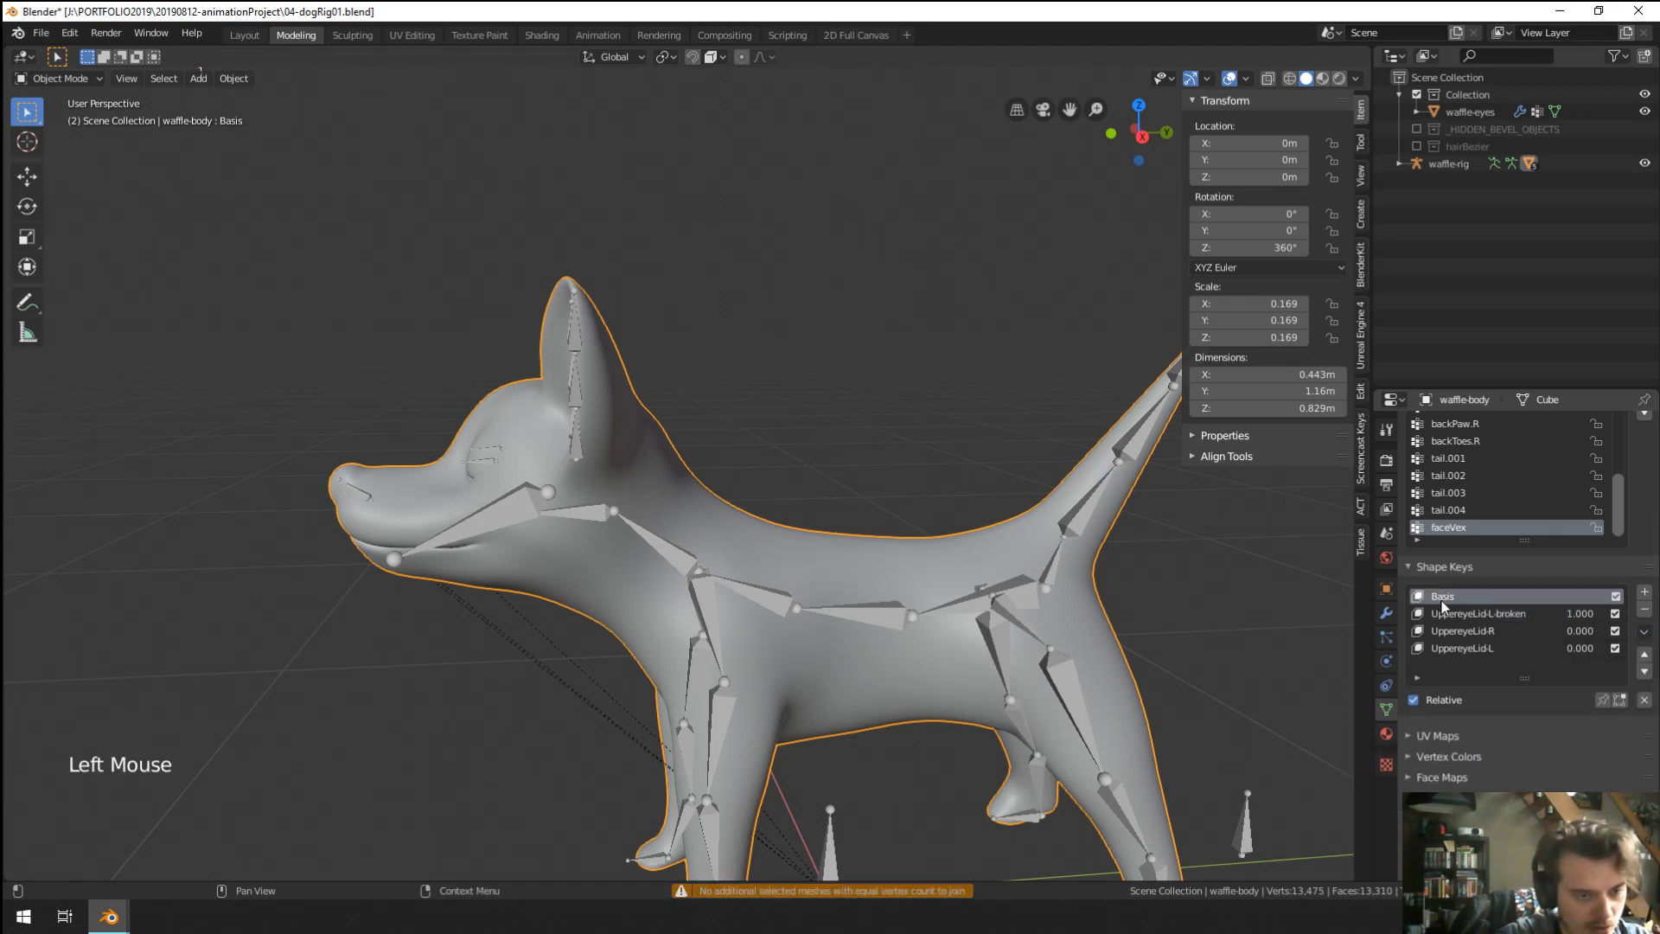
shift+click(1446, 616)
right_click(1446, 616)
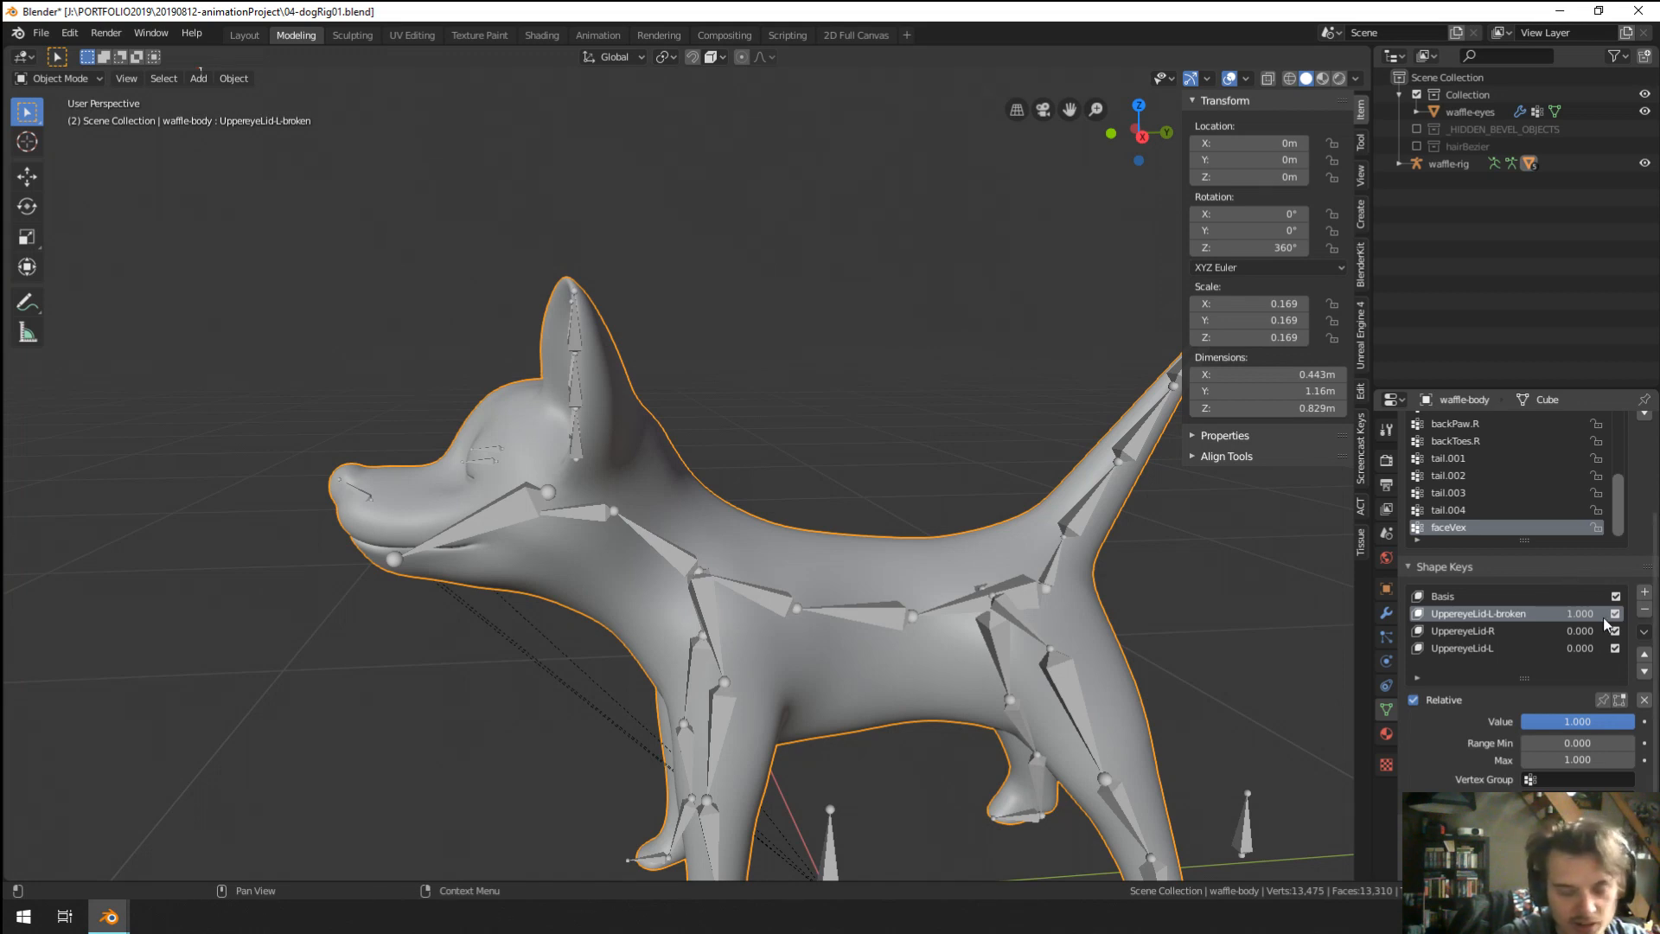
click(1644, 632)
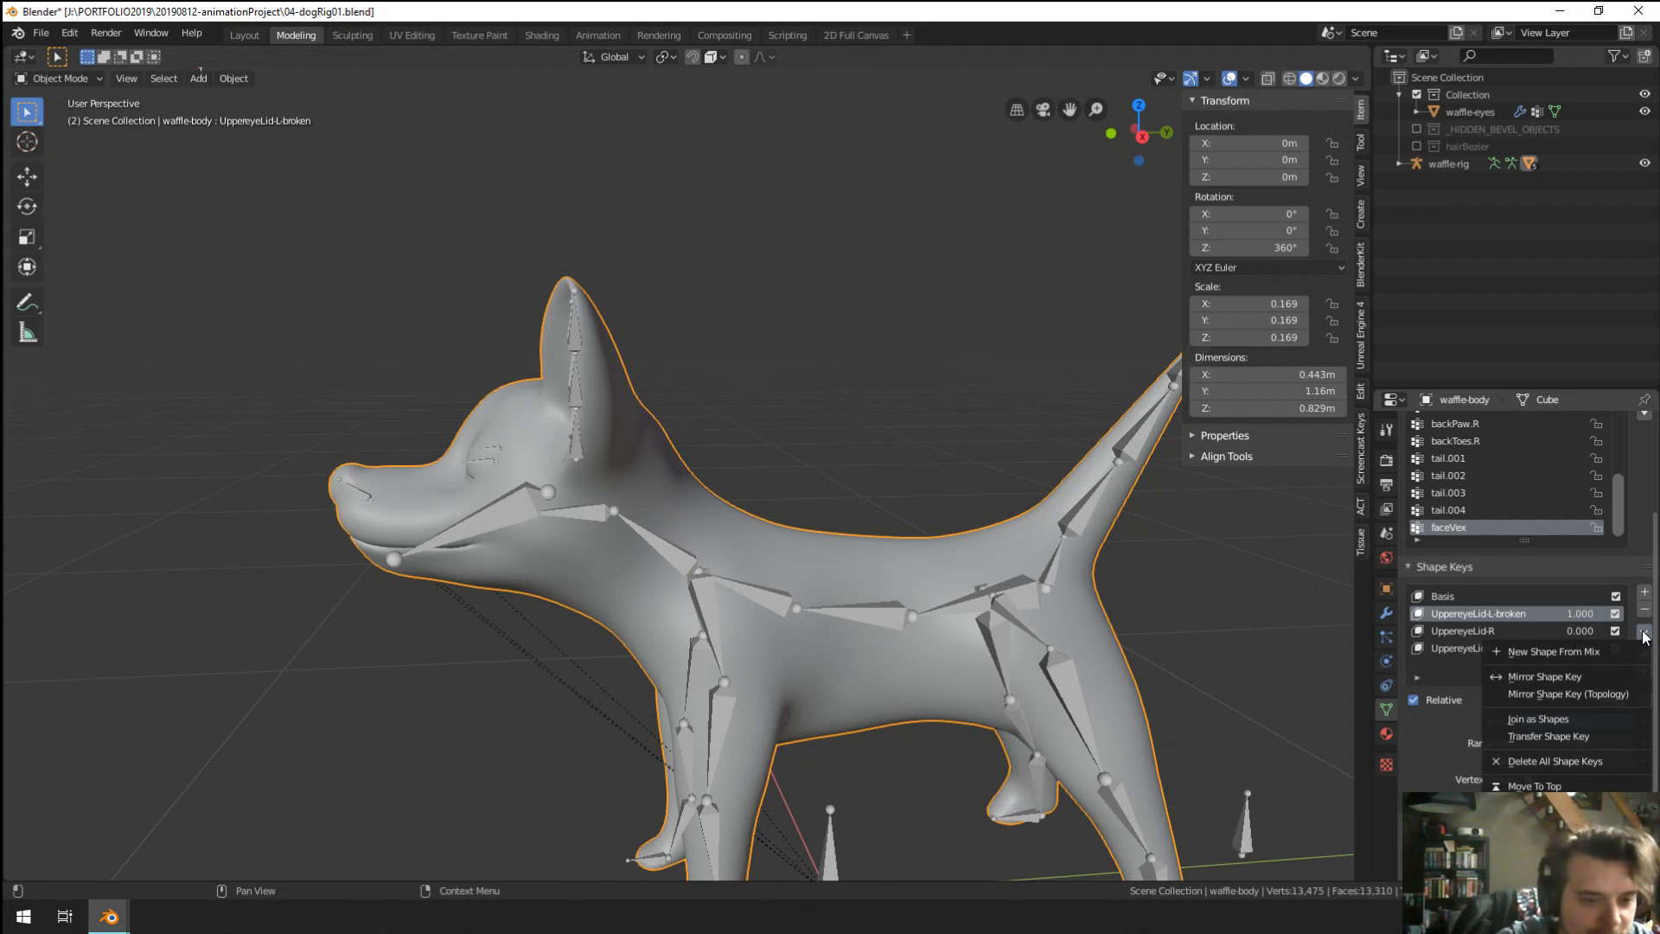
click(1582, 741)
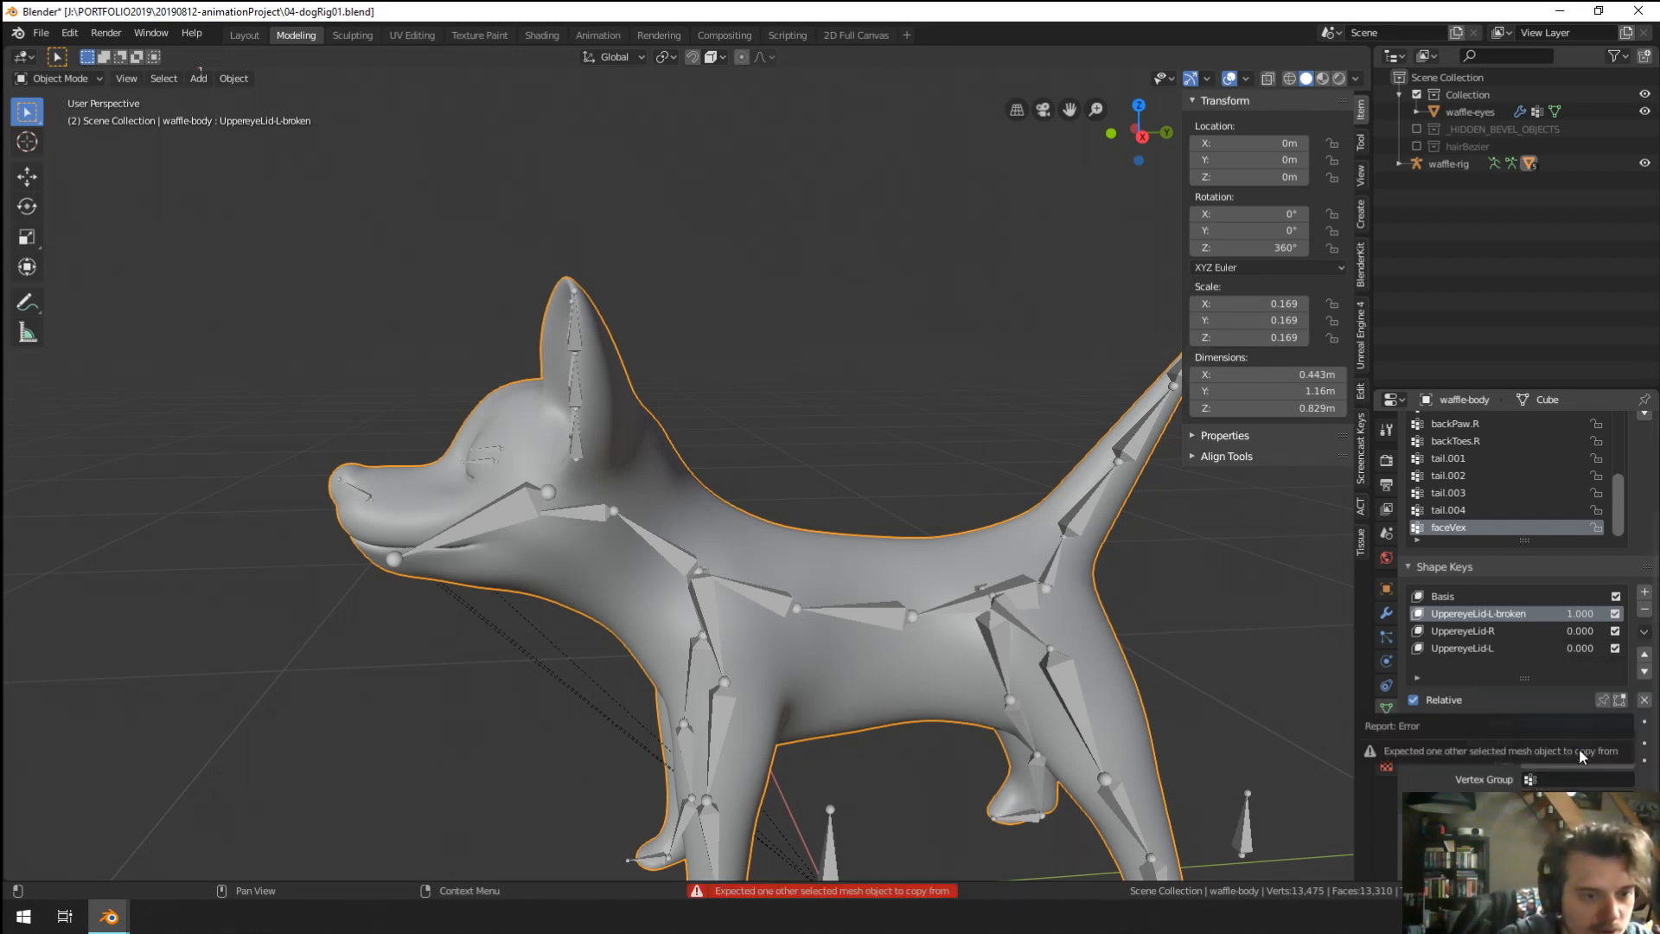
click(1644, 632)
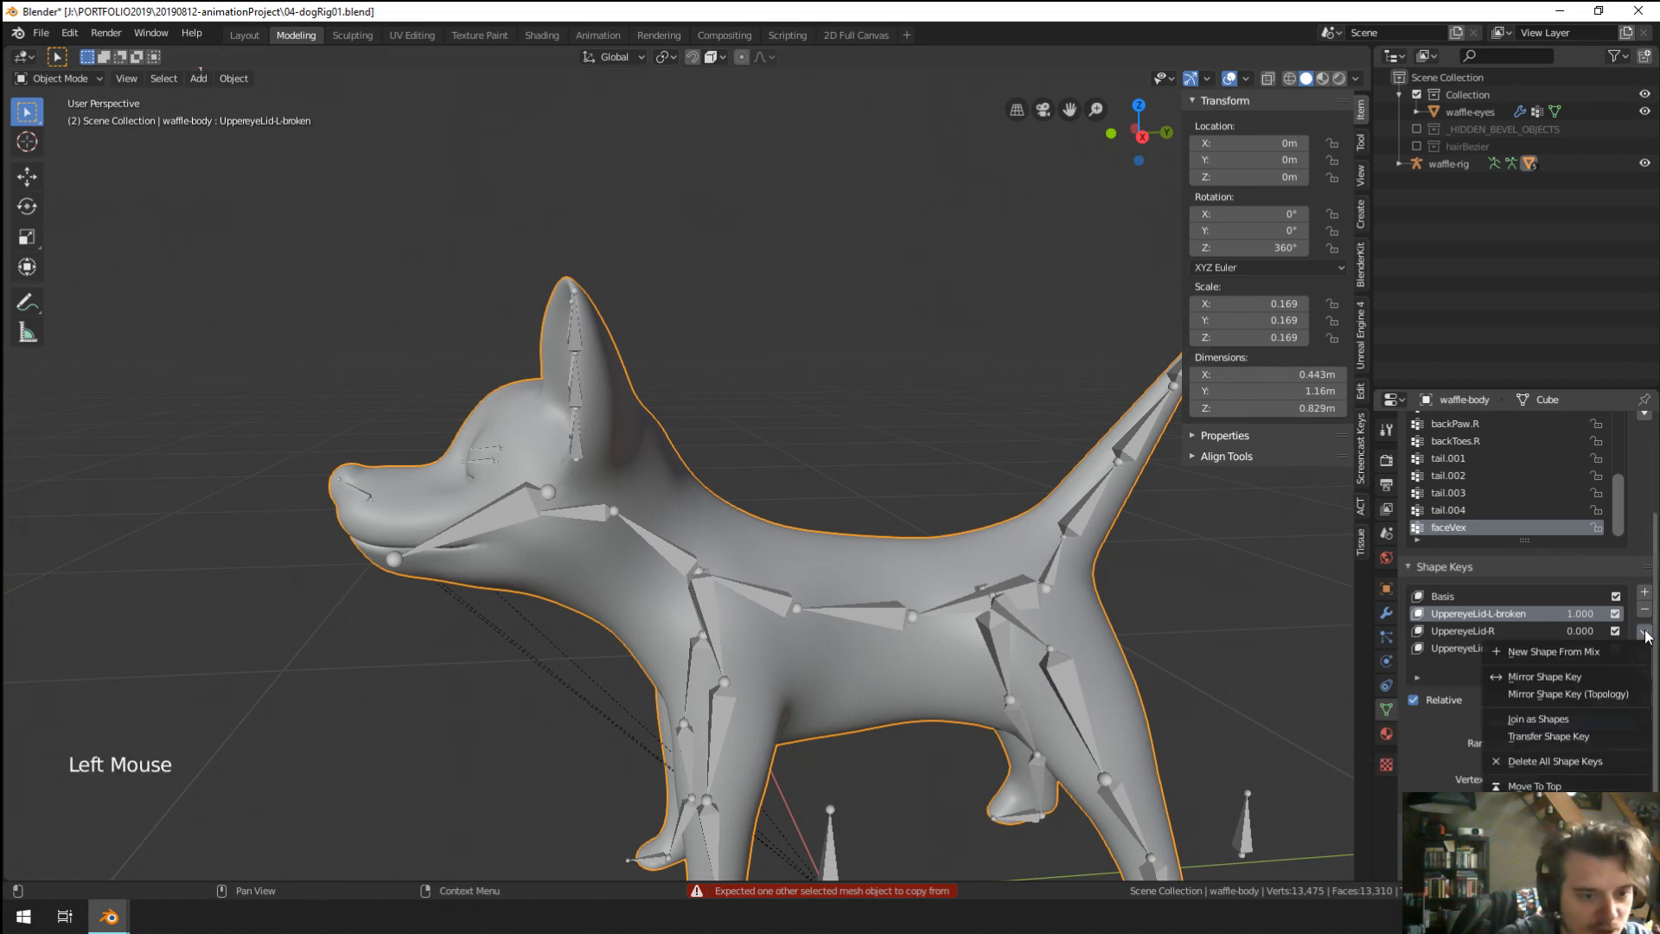
click(1601, 694)
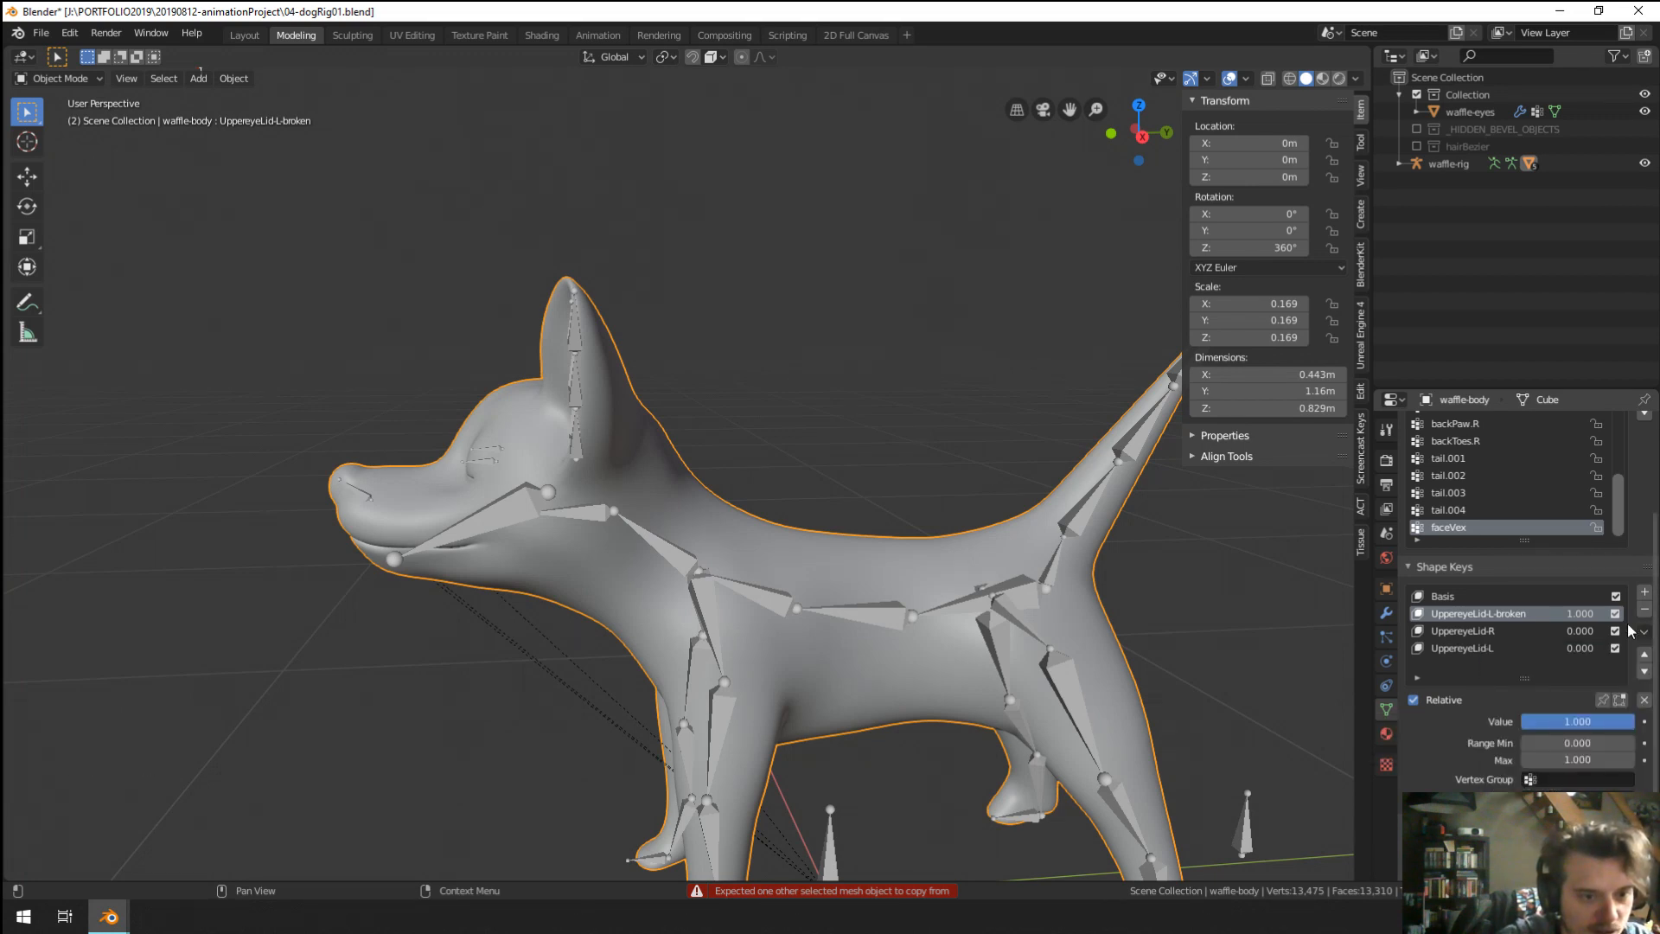
Delete the Basis shape key and rename UppereyeLid-L-broken to Basis.
click(1443, 597)
middle_drag(965, 588, 1064, 605)
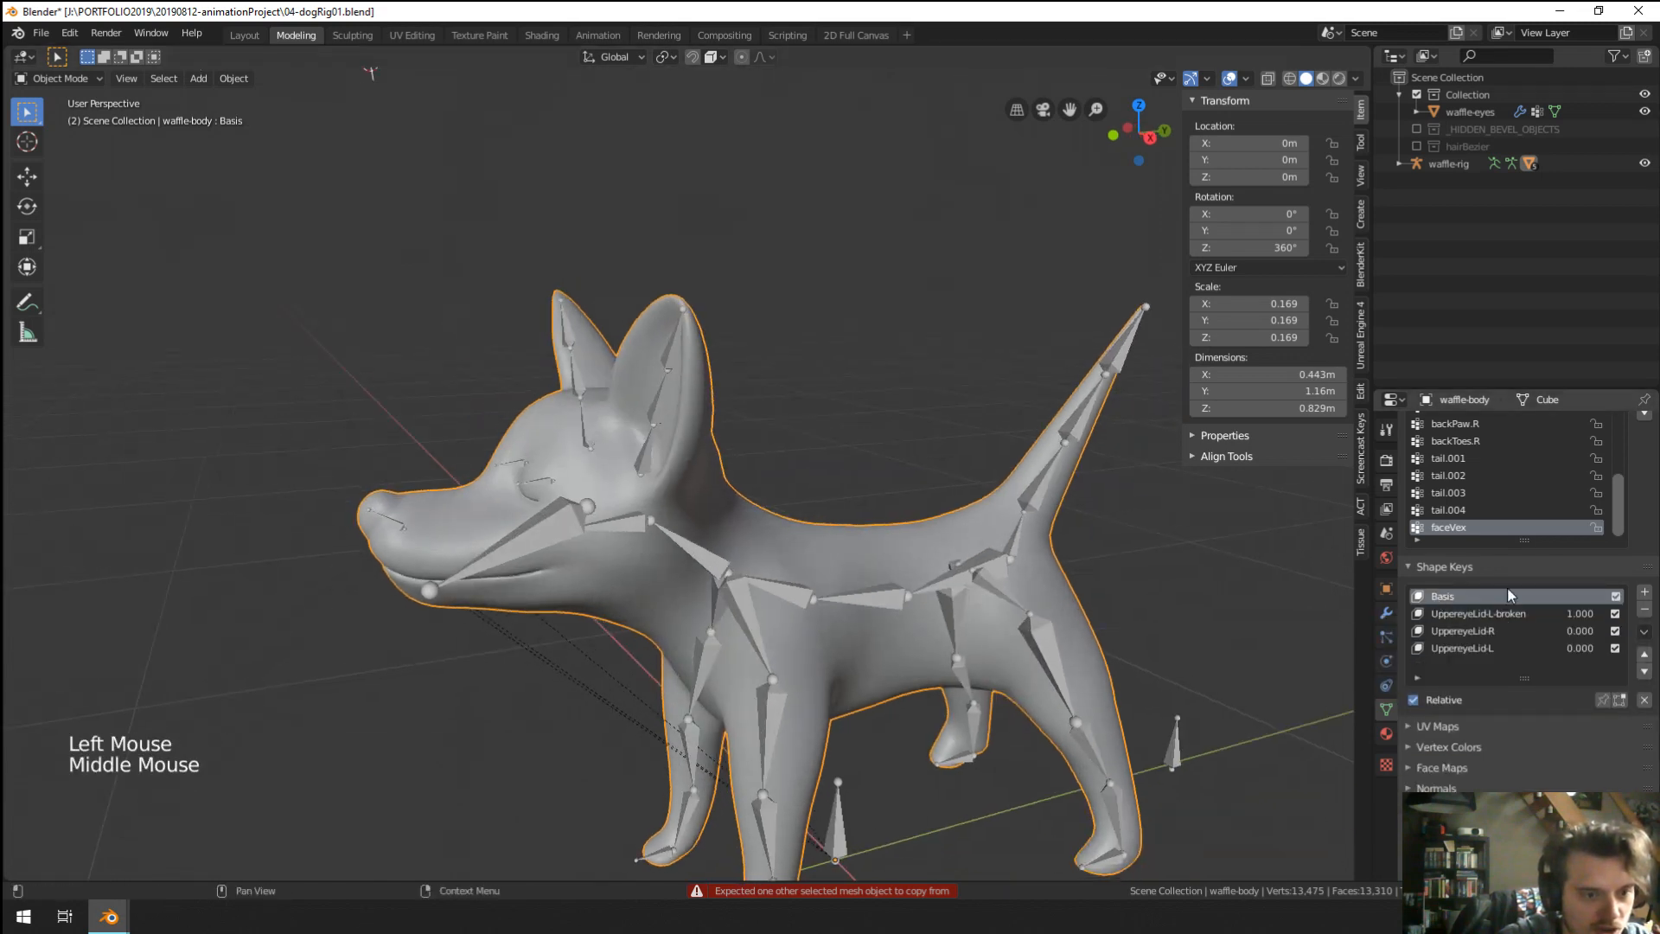
click(1644, 611)
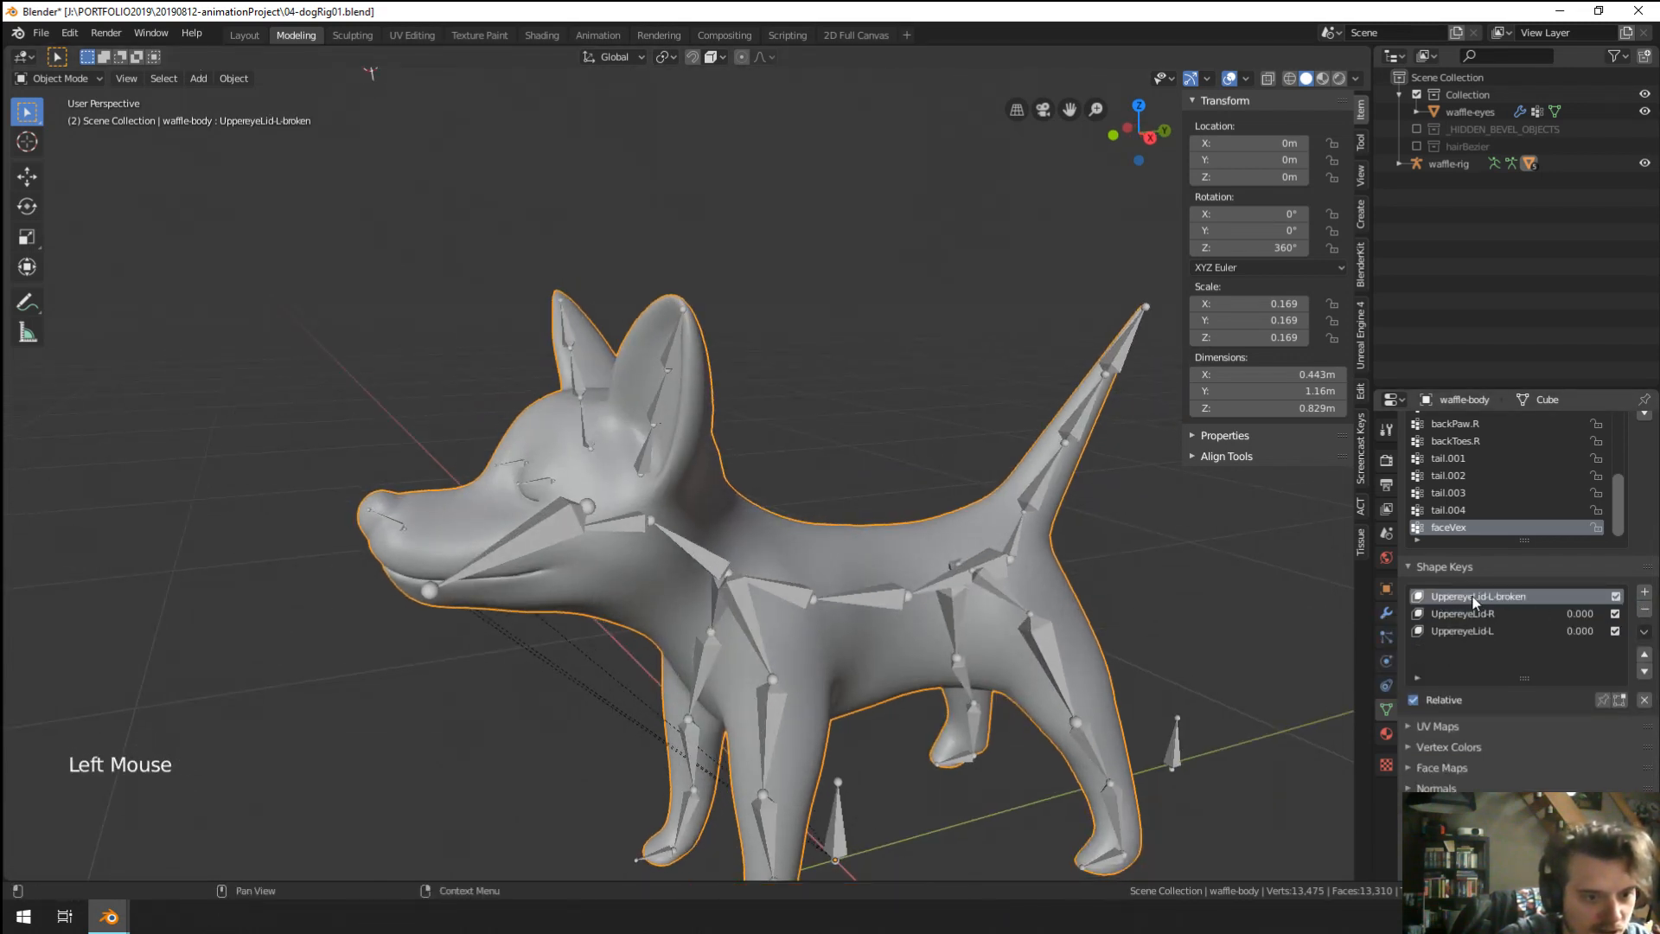
text(Basis)
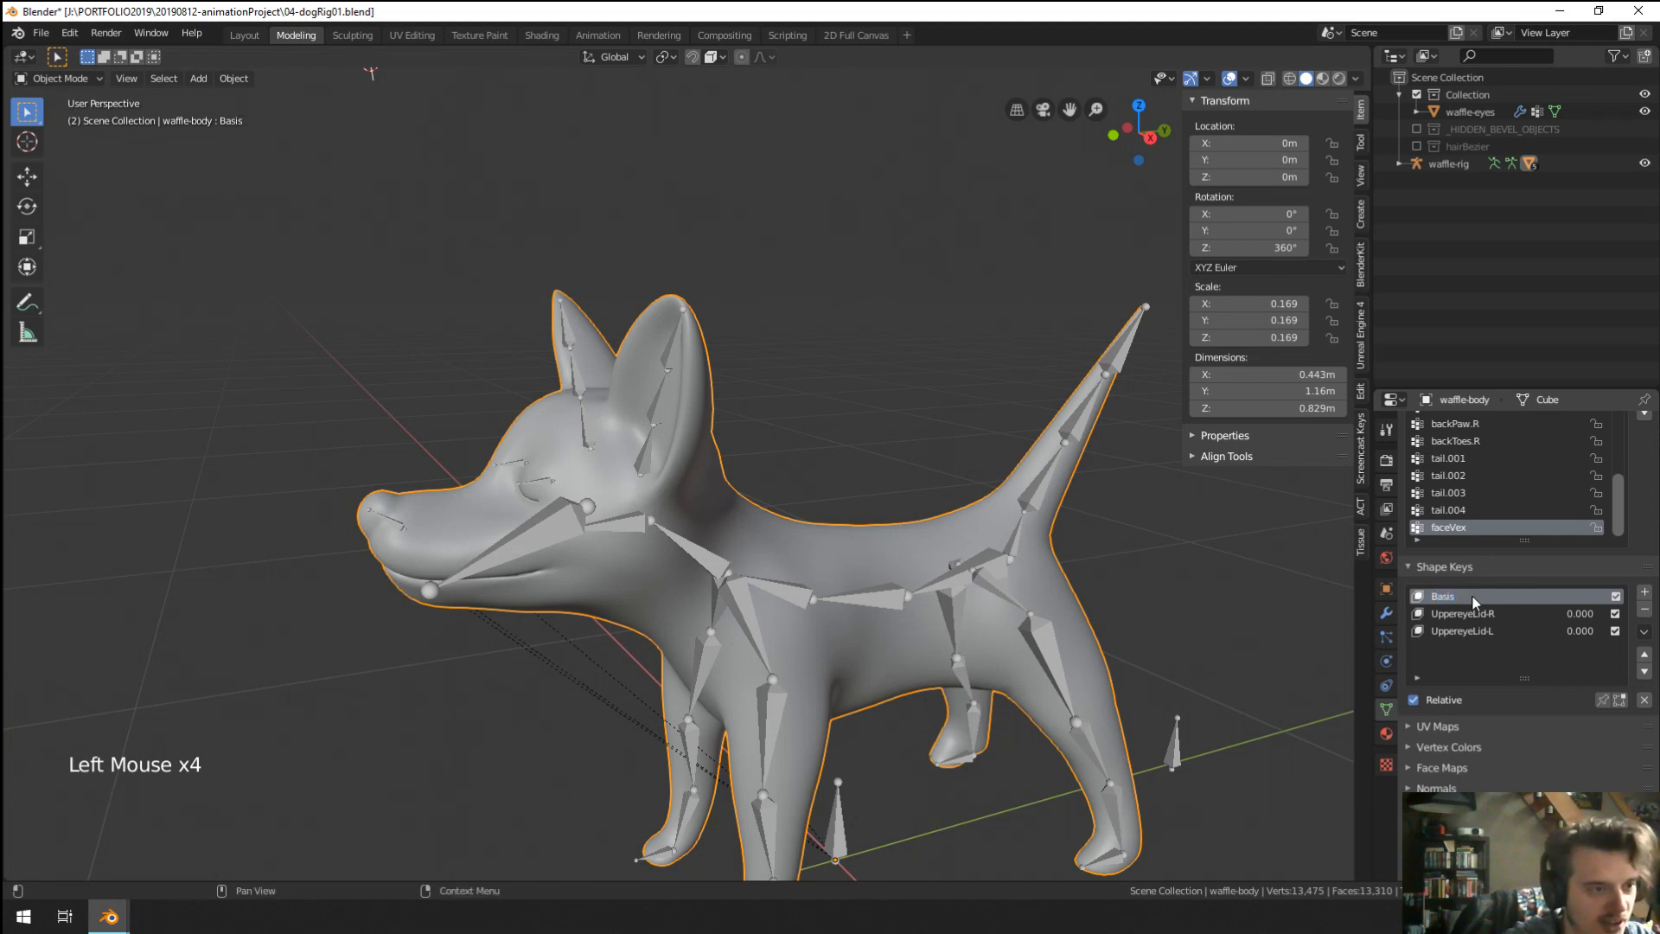
key(Tab)
key(Tab)
key(Tab)
key(Tab)
key(Tab)
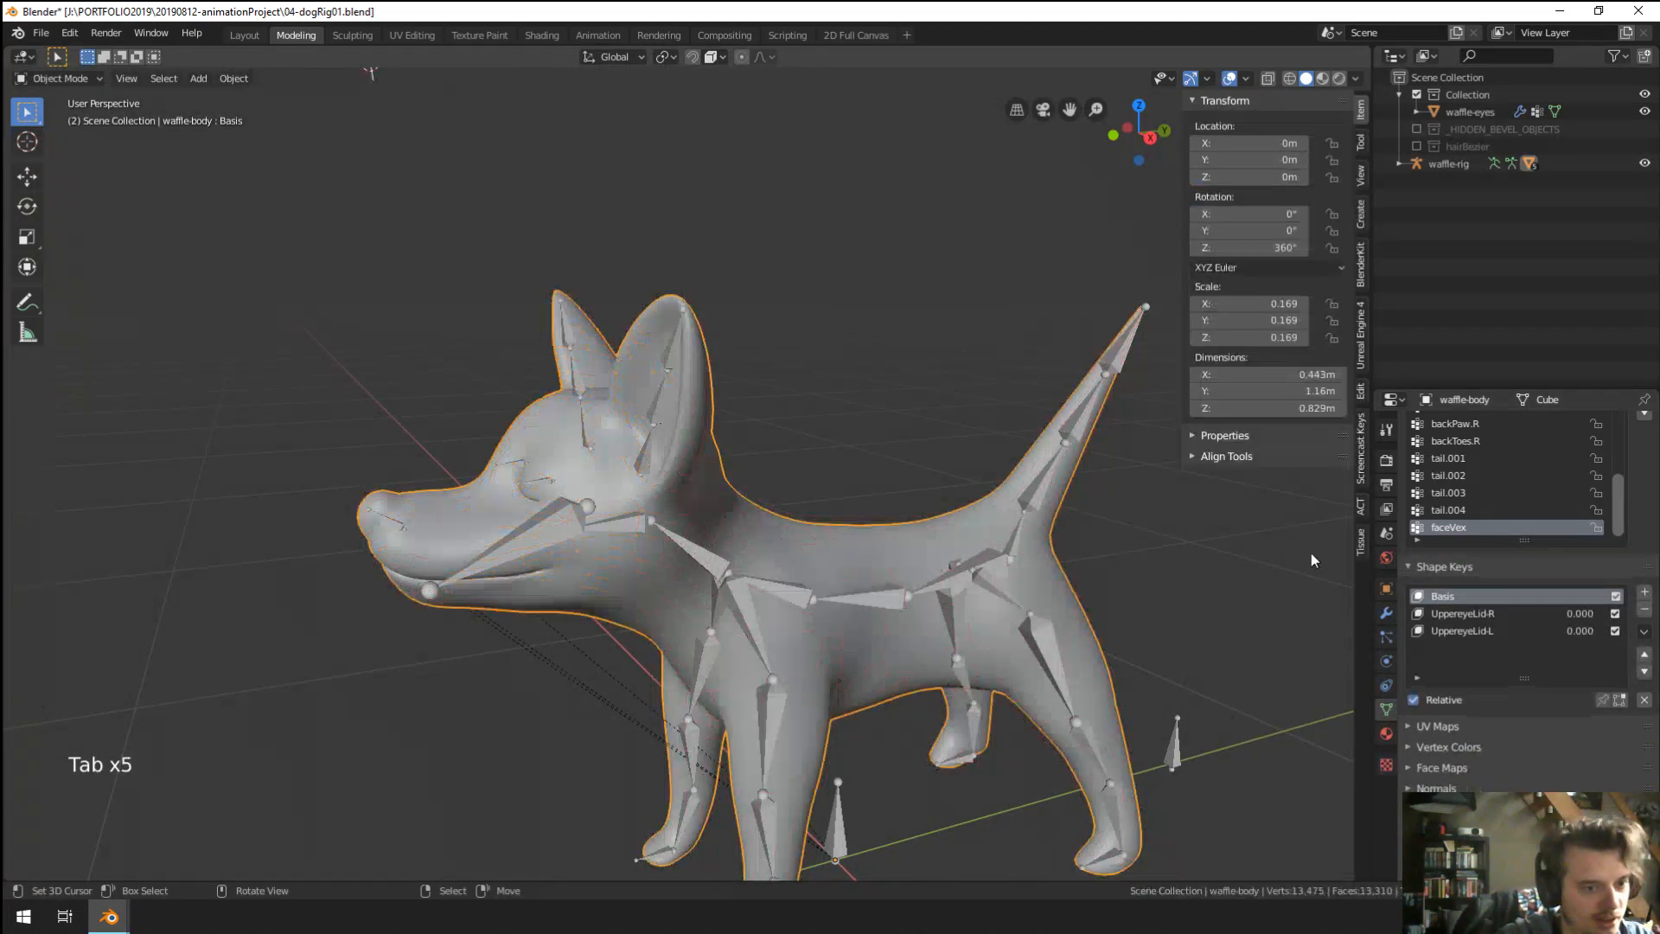
Set the values of the UppereyeLid-R and UppereyeLid-L shape keys to 1.000.
click(1470, 613)
drag(1556, 721, 1626, 721)
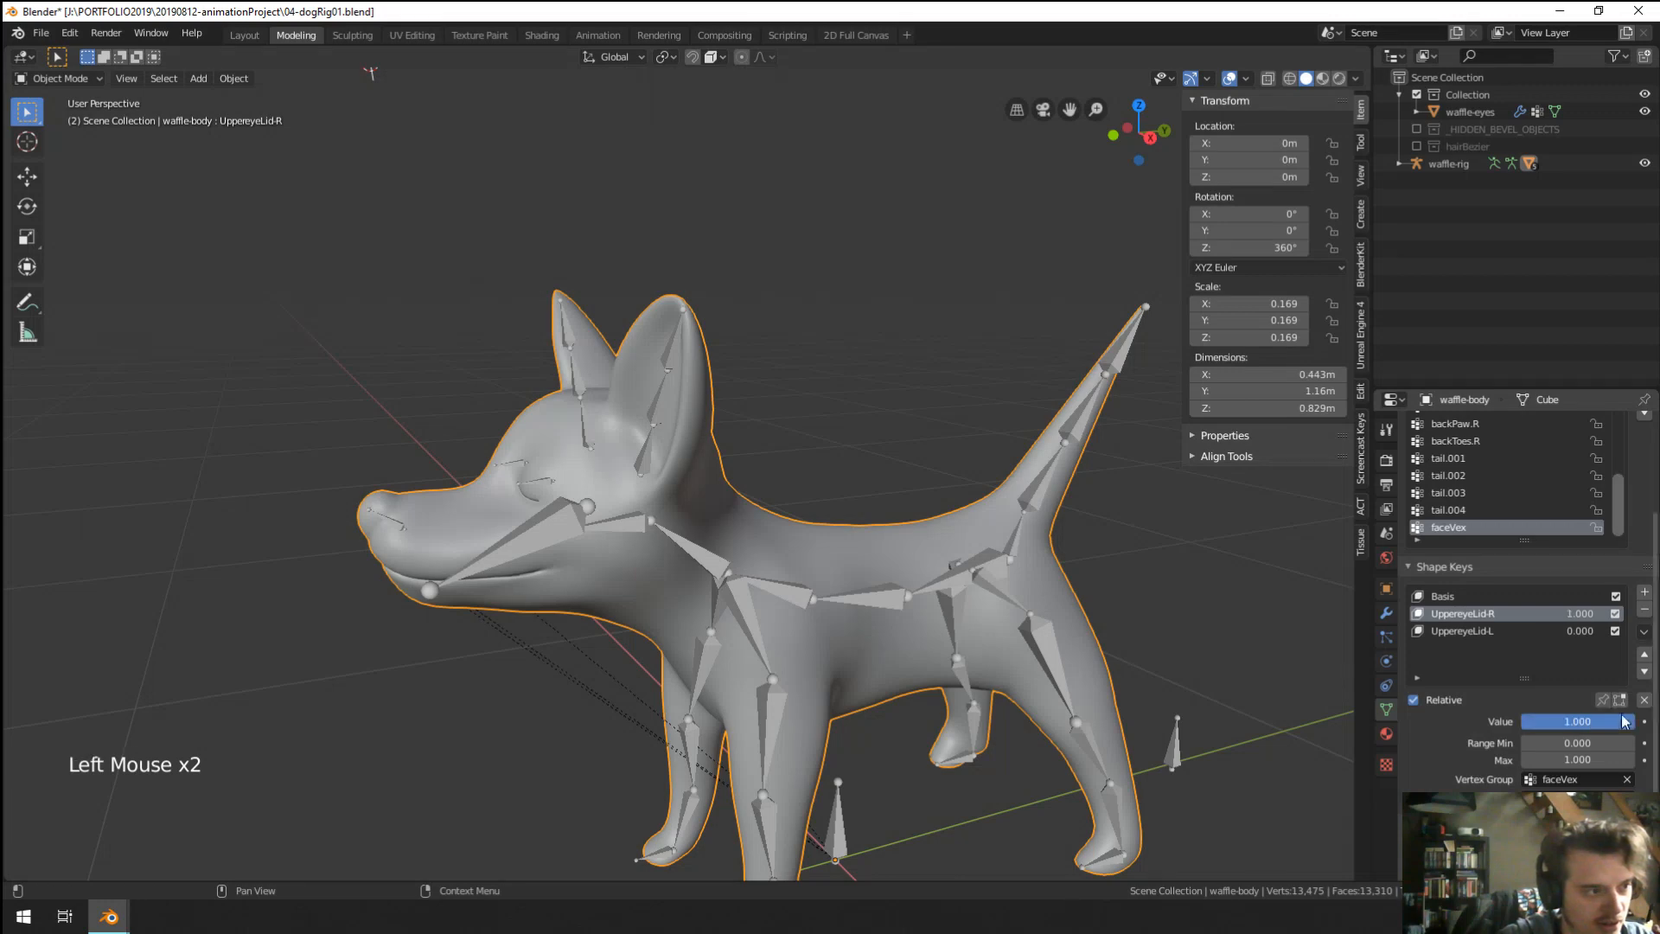
middle_drag(865, 571, 719, 574)
middle_click(719, 574)
click(1487, 631)
drag(1562, 724, 1625, 724)
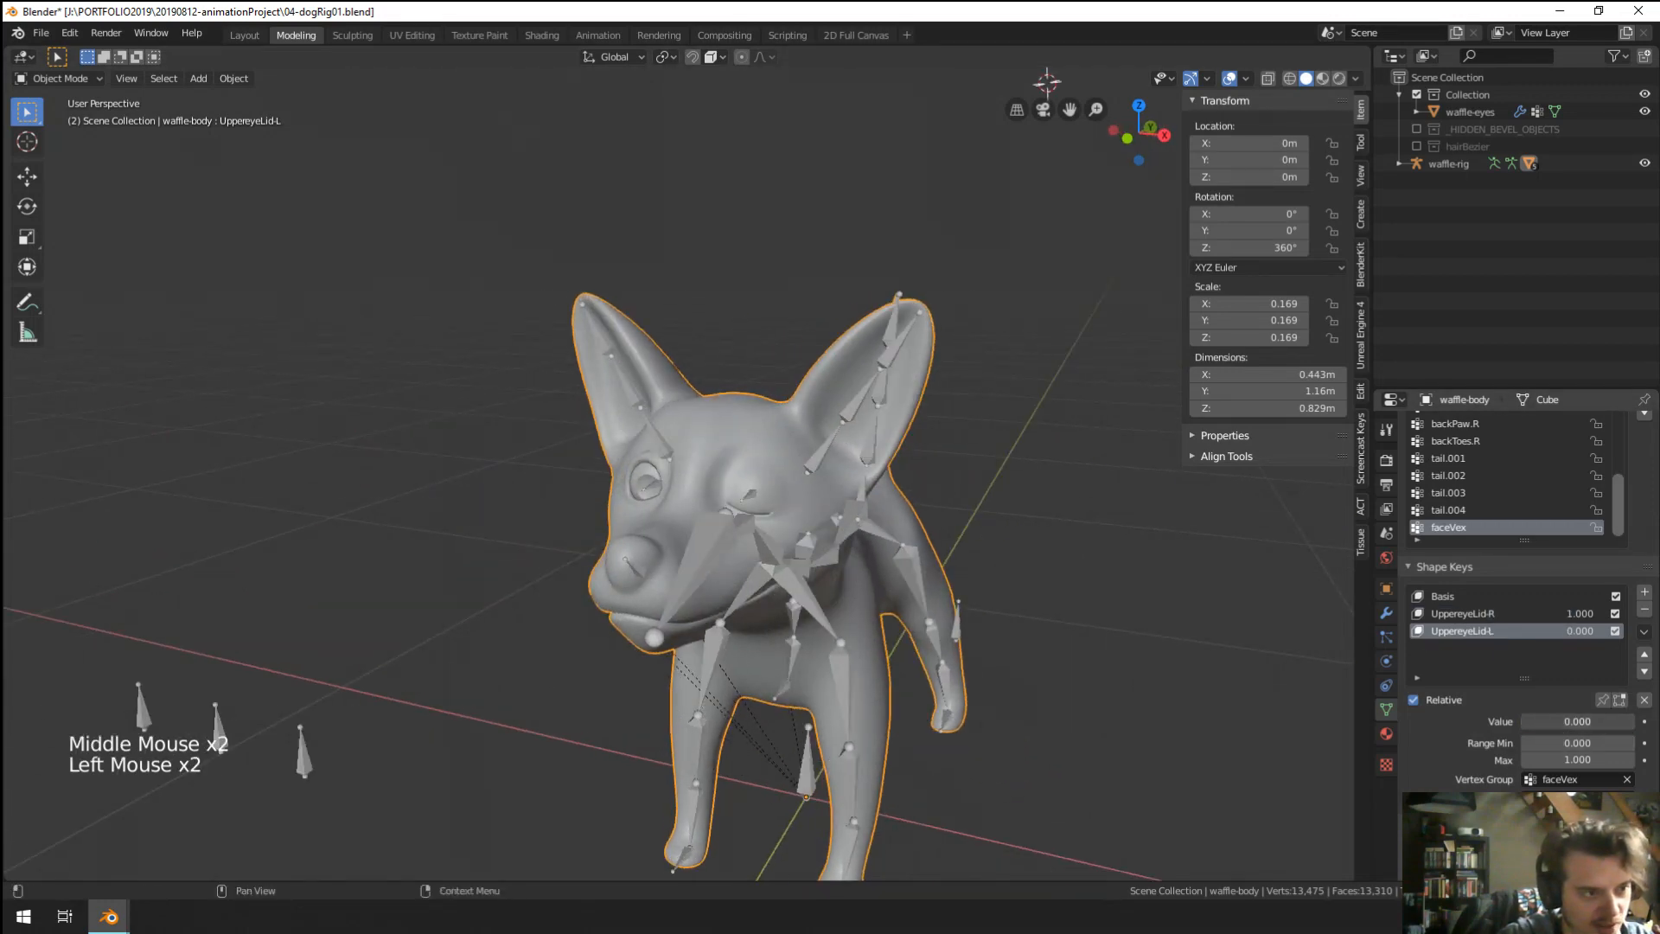
Examine the dog's body in Object and Edit Mode and from the side with both eyelid keys at full value.
middle_drag(1008, 636, 907, 594)
scroll(906, 594, down, 2)
key(Tab)
key(Tab)
mouse_move(745, 524)
middle_down()
mouse_move(956, 538)
mouse_move(762, 550)
middle_up()
scroll(859, 542, up, 2)
key(KP_1)
key(KP_3)
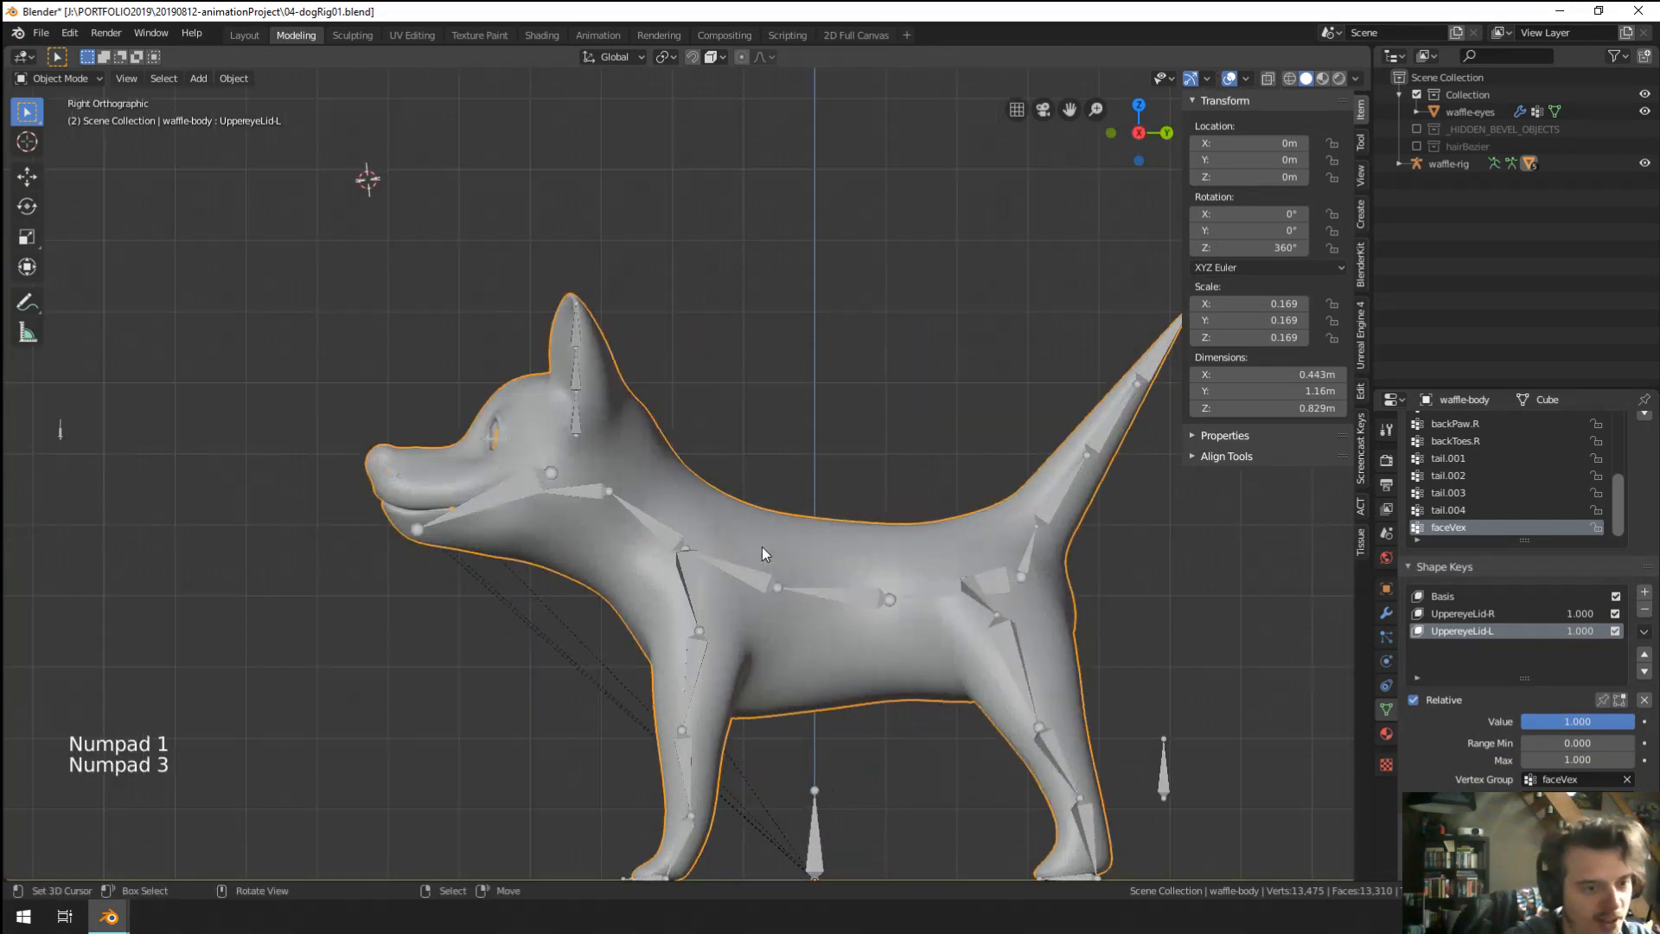
Delete the faceVex vertex group and check the tail and rear leg in Object and Edit Mode.
click(1565, 511)
scroll(1567, 506, up, 4)
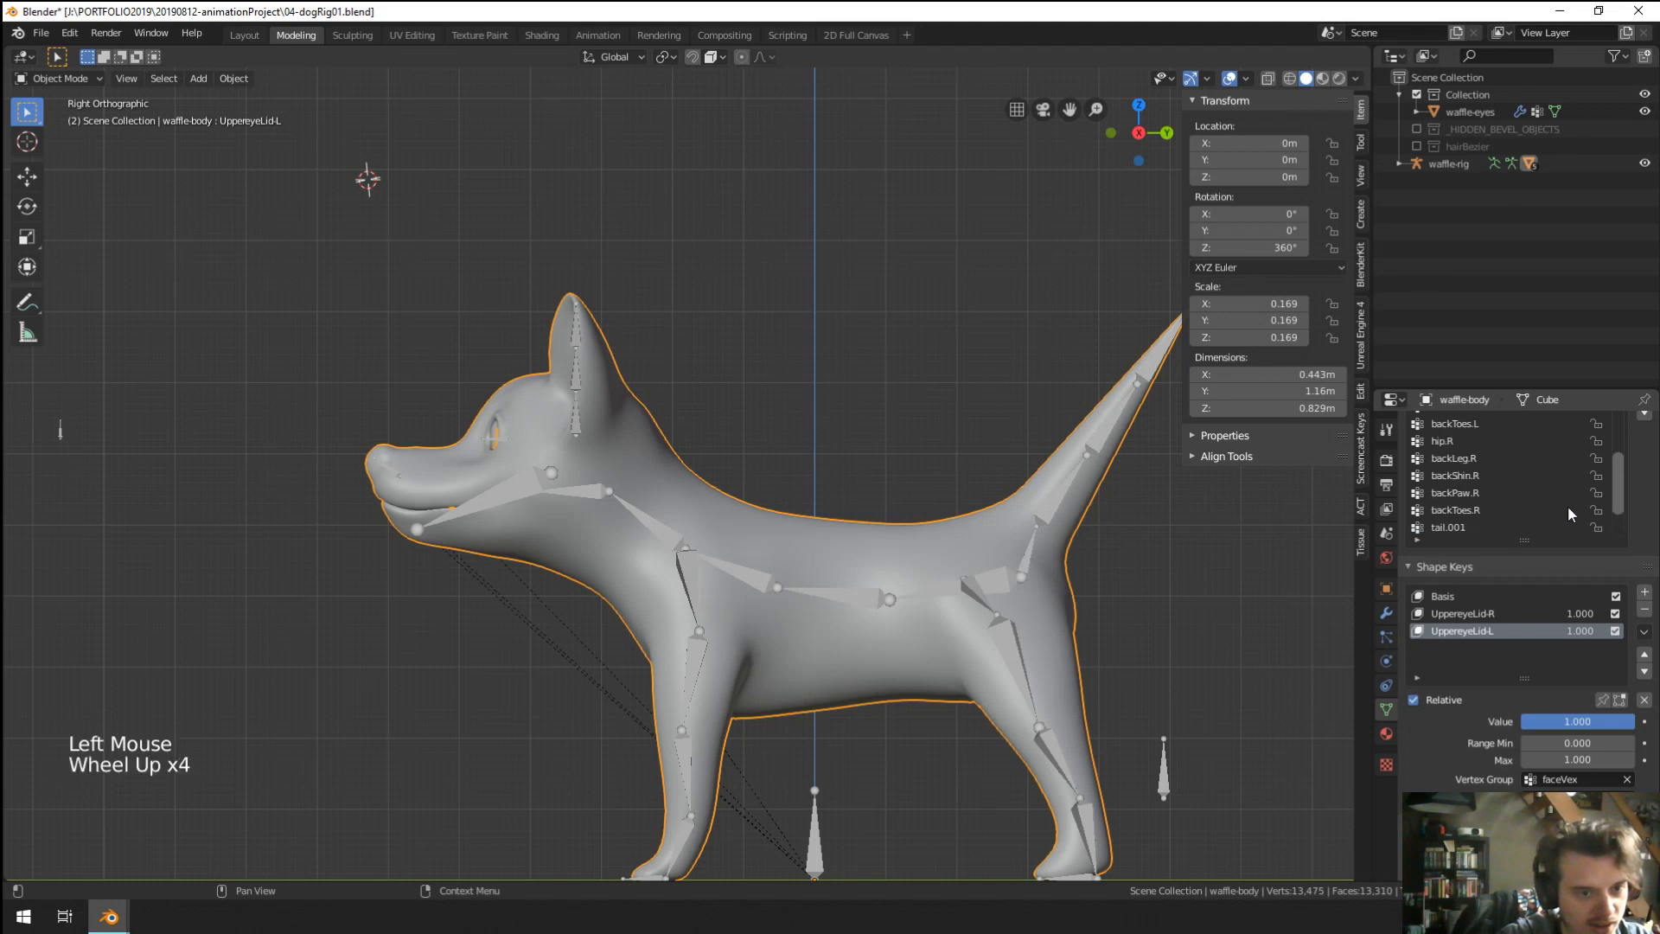
scroll(1567, 506, down, 7)
scroll(1548, 536, up, 5)
scroll(1489, 645, down, 1)
click(1489, 640)
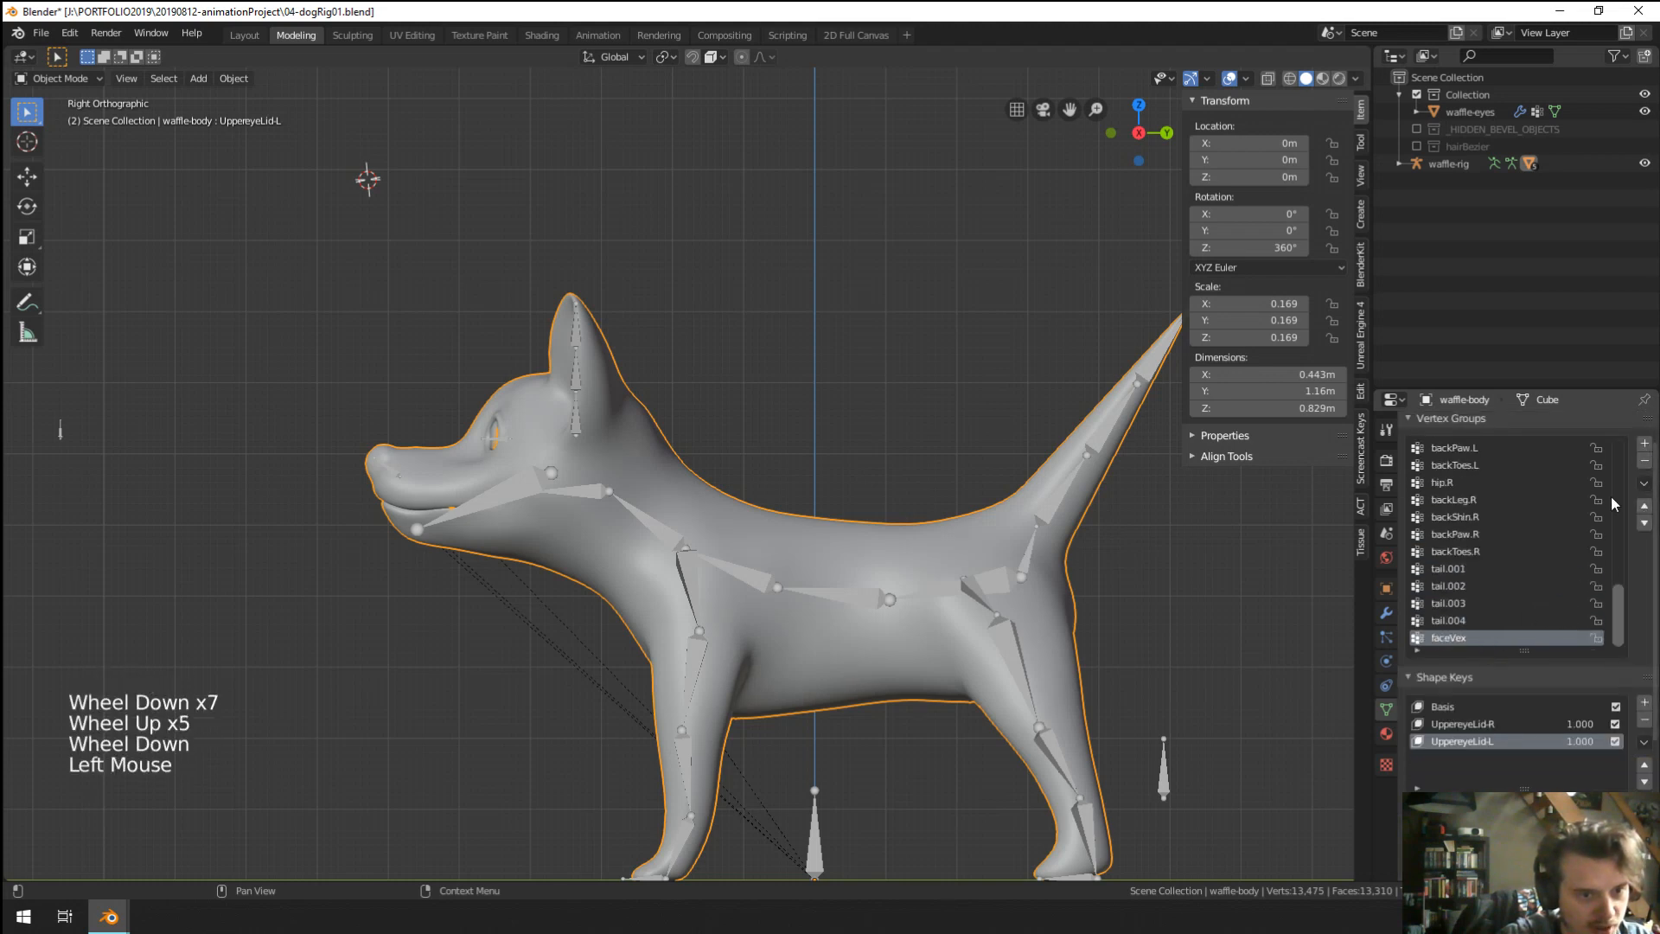
click(1644, 461)
scroll(1044, 674, down, 1)
shift+middle_drag(1043, 672, 1038, 646)
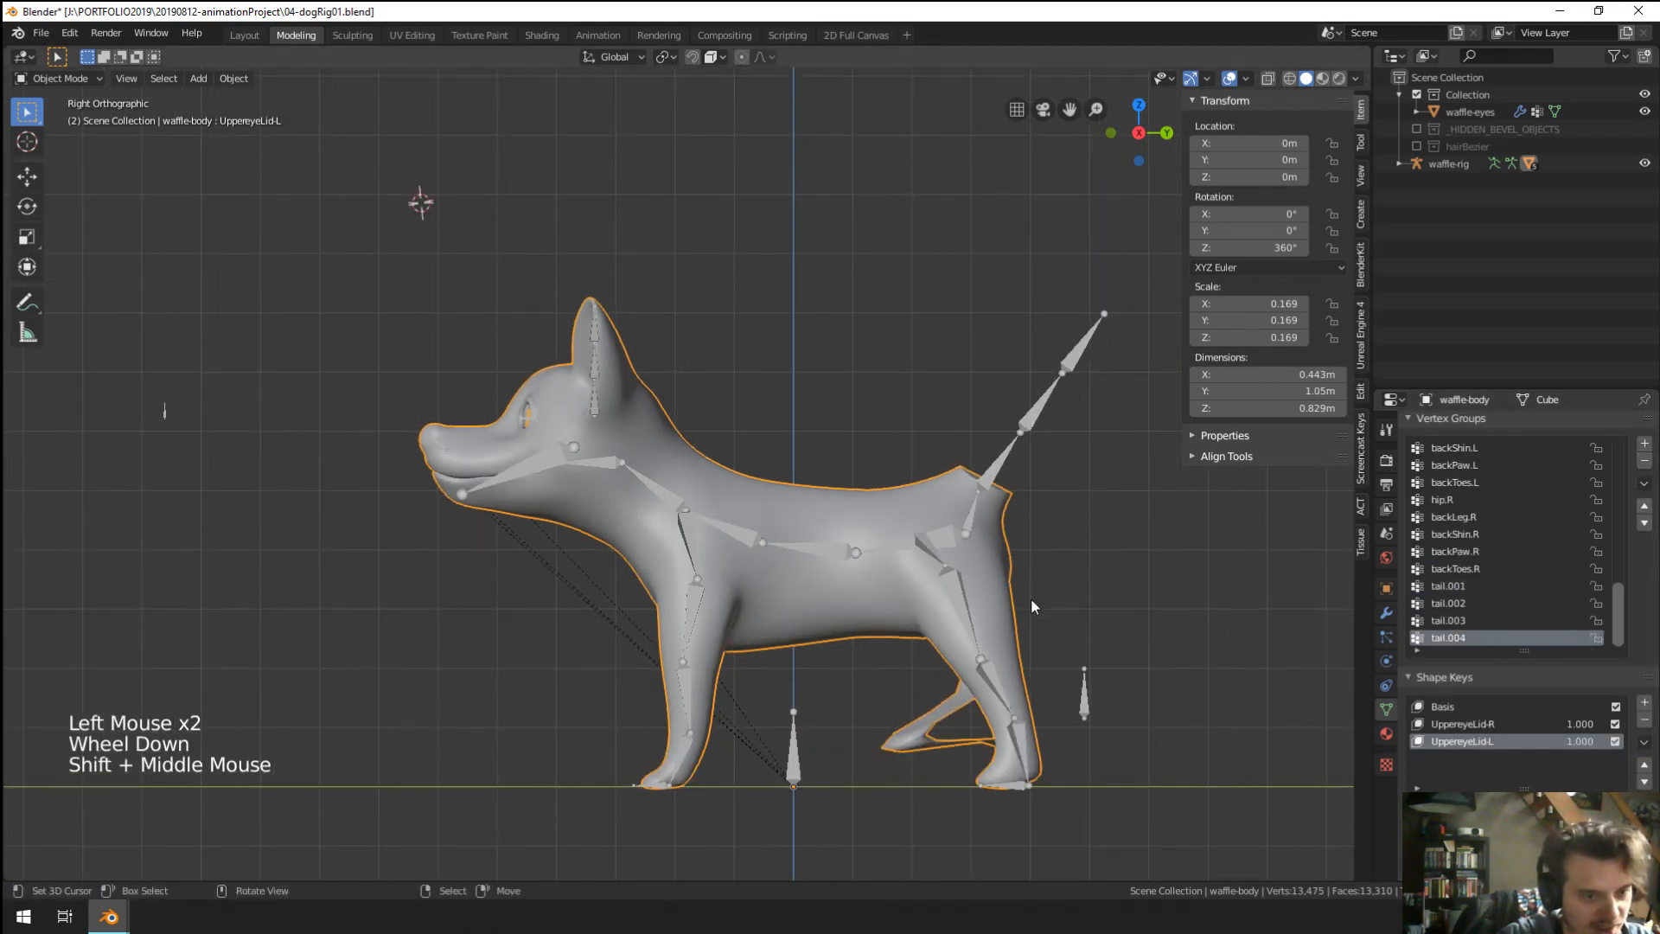
key(Tab)
key(Tab)
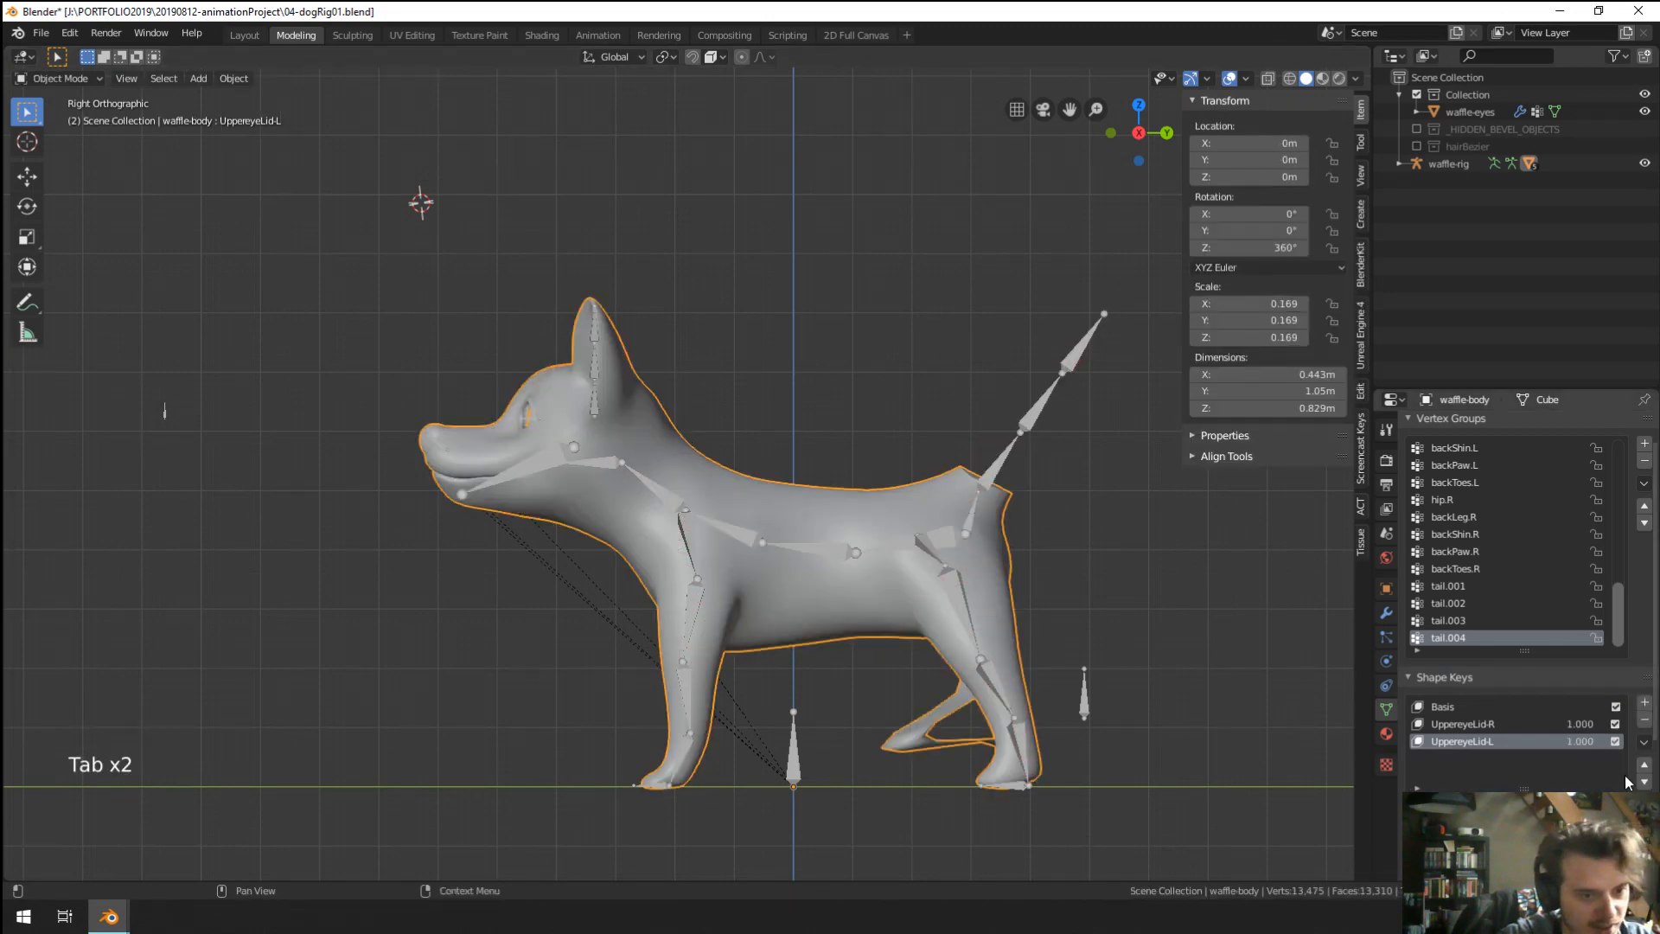
Clear the faceVex vertex group restriction from the UppereyeLid-L and UppereyeLid-R shape keys.
scroll(1625, 775, down, 3)
click(1626, 788)
click(1482, 622)
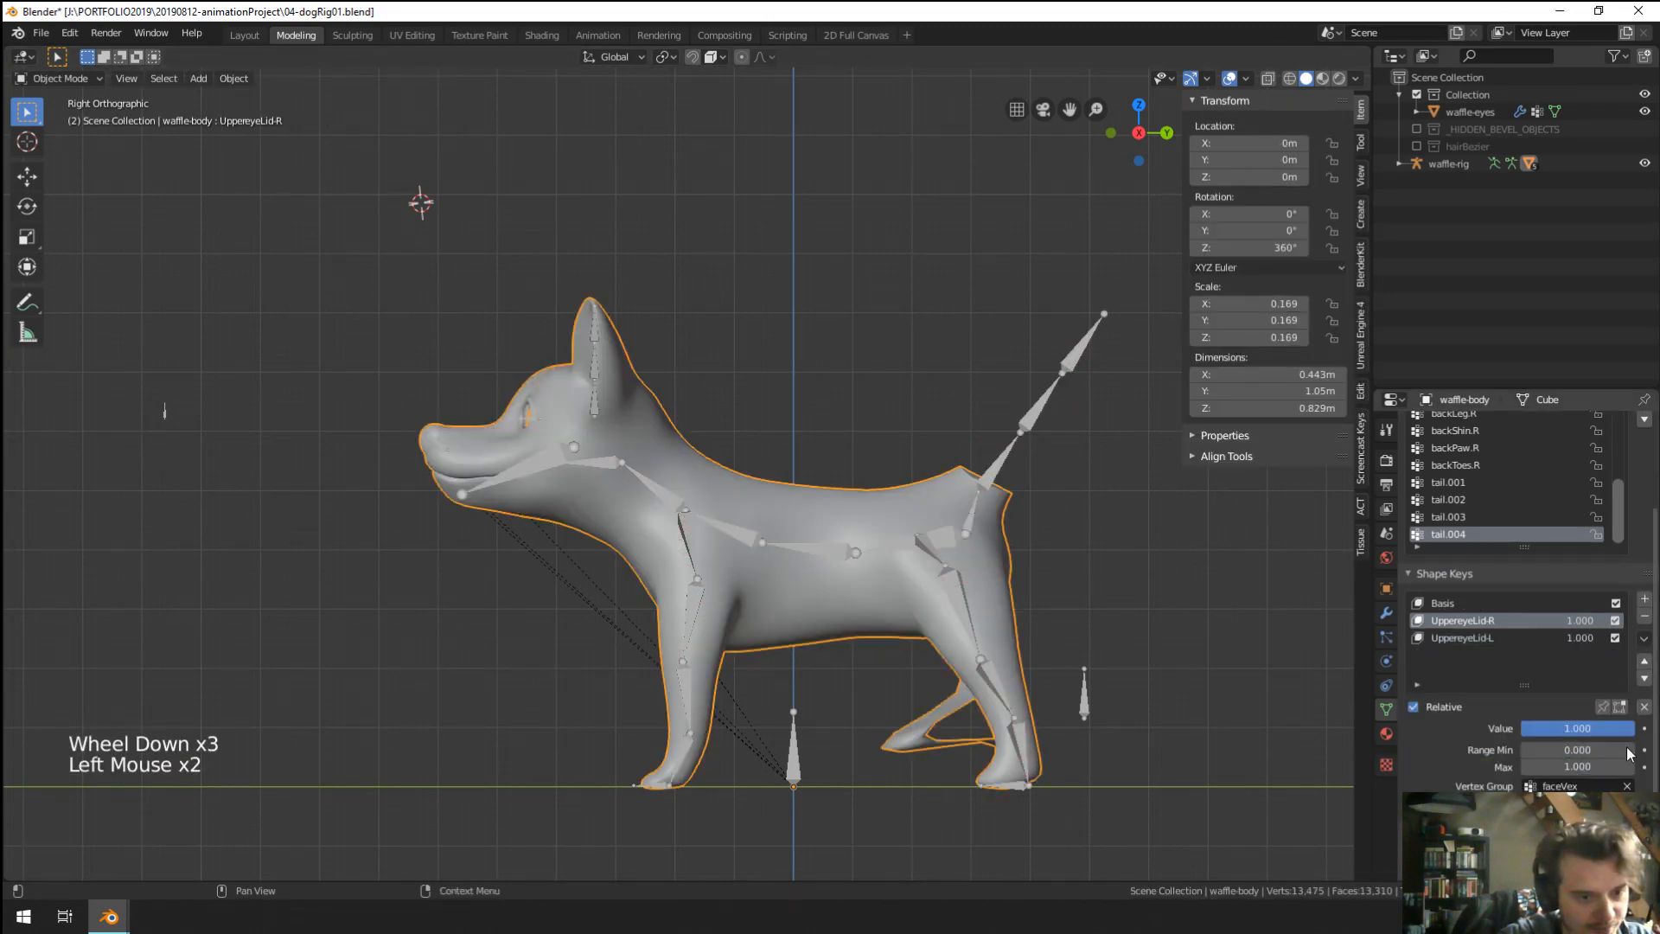
click(1627, 787)
With UppereyeLid-L active, enter Edit Mode in wireframe shading and box-select only the dog's rear body, hind legs and tail.
click(1486, 641)
key(Tab)
key(z)
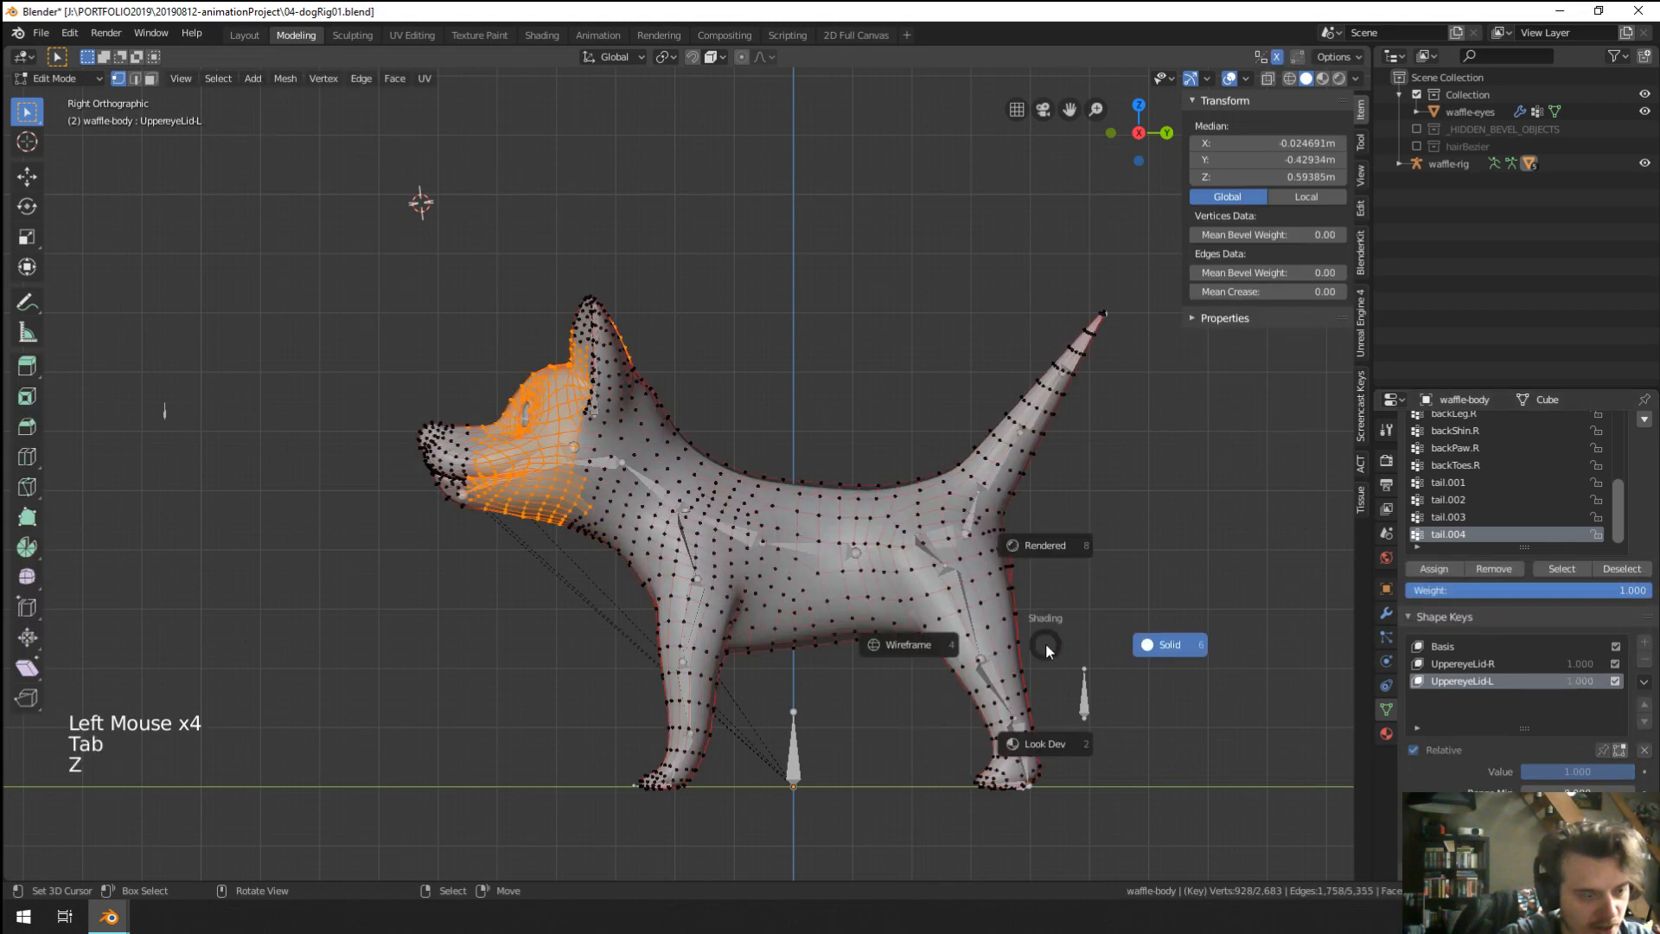
key(a)
key(a)
key(a)
key(b)
drag(822, 241, 1115, 799)
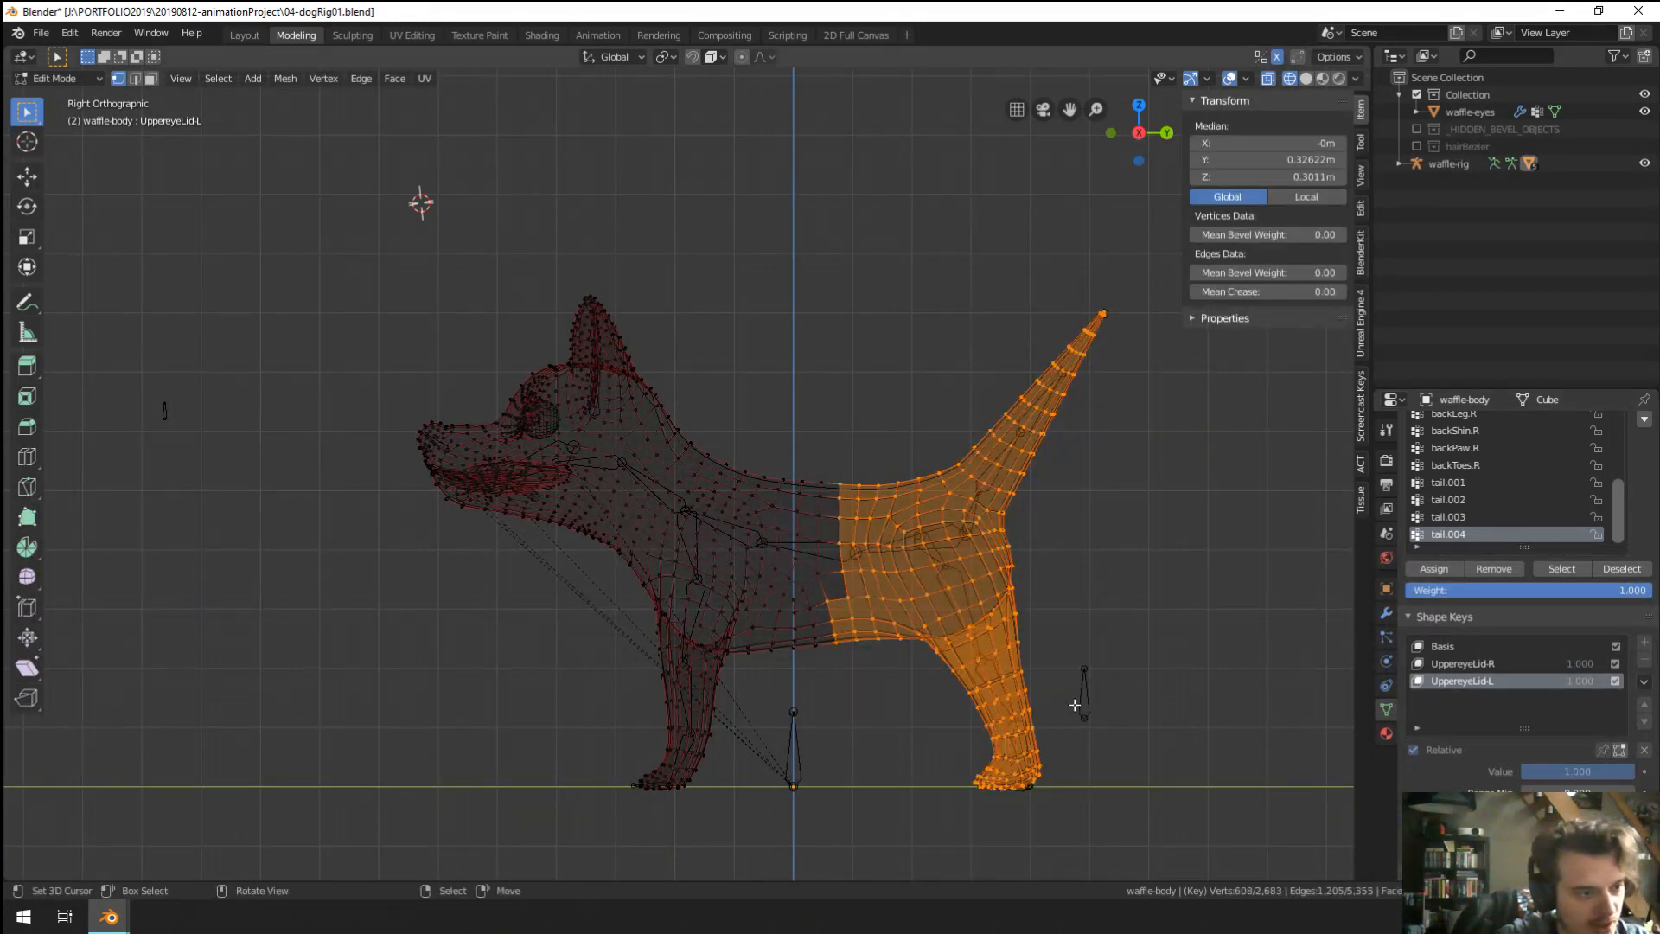
Blend the selected rear vertices of UppereyeLid-L from the Basis shape with Blend 1.000 and Add off.
key(F3)
text(blend from)
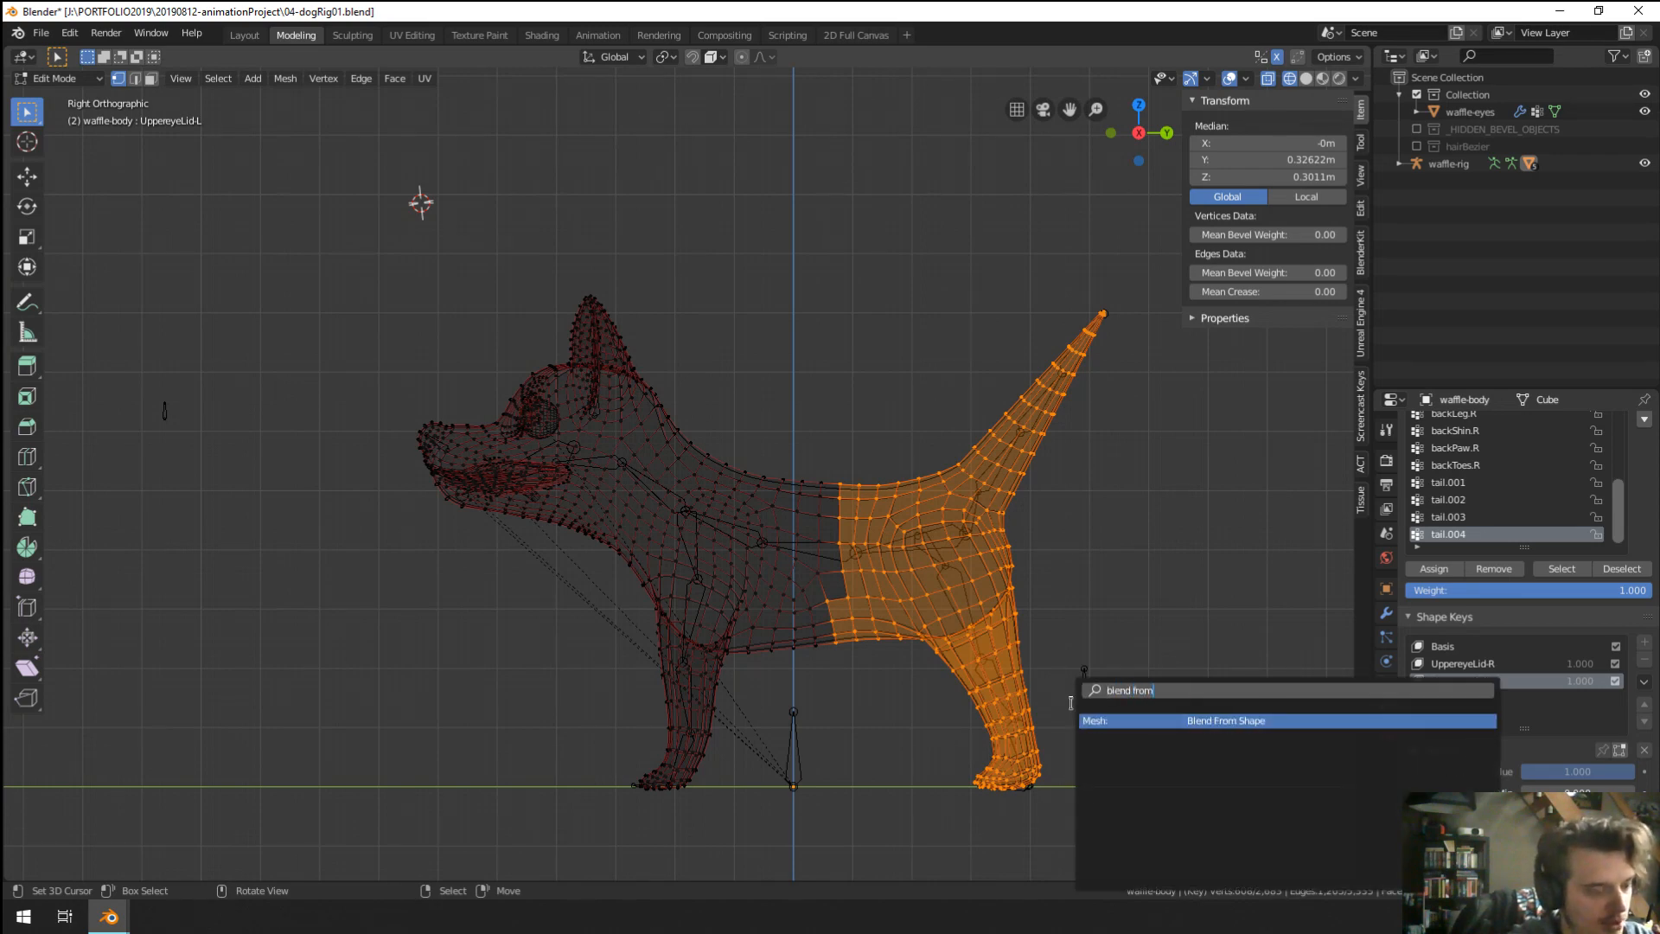
key(Return)
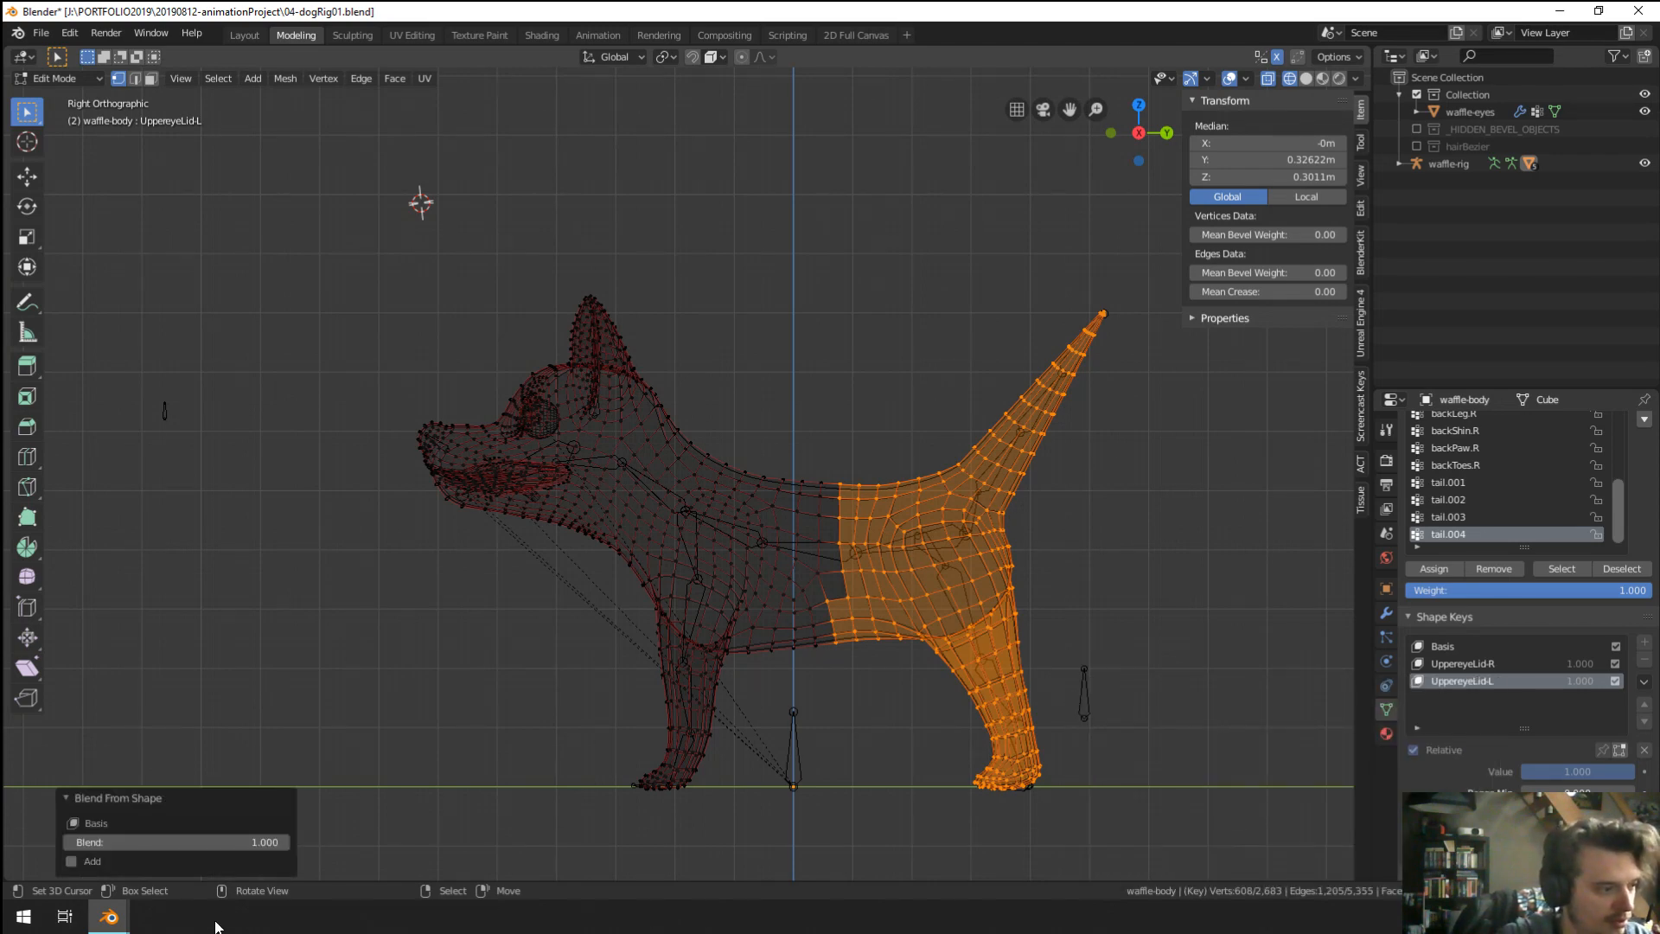
key(Tab)
key(Tab)
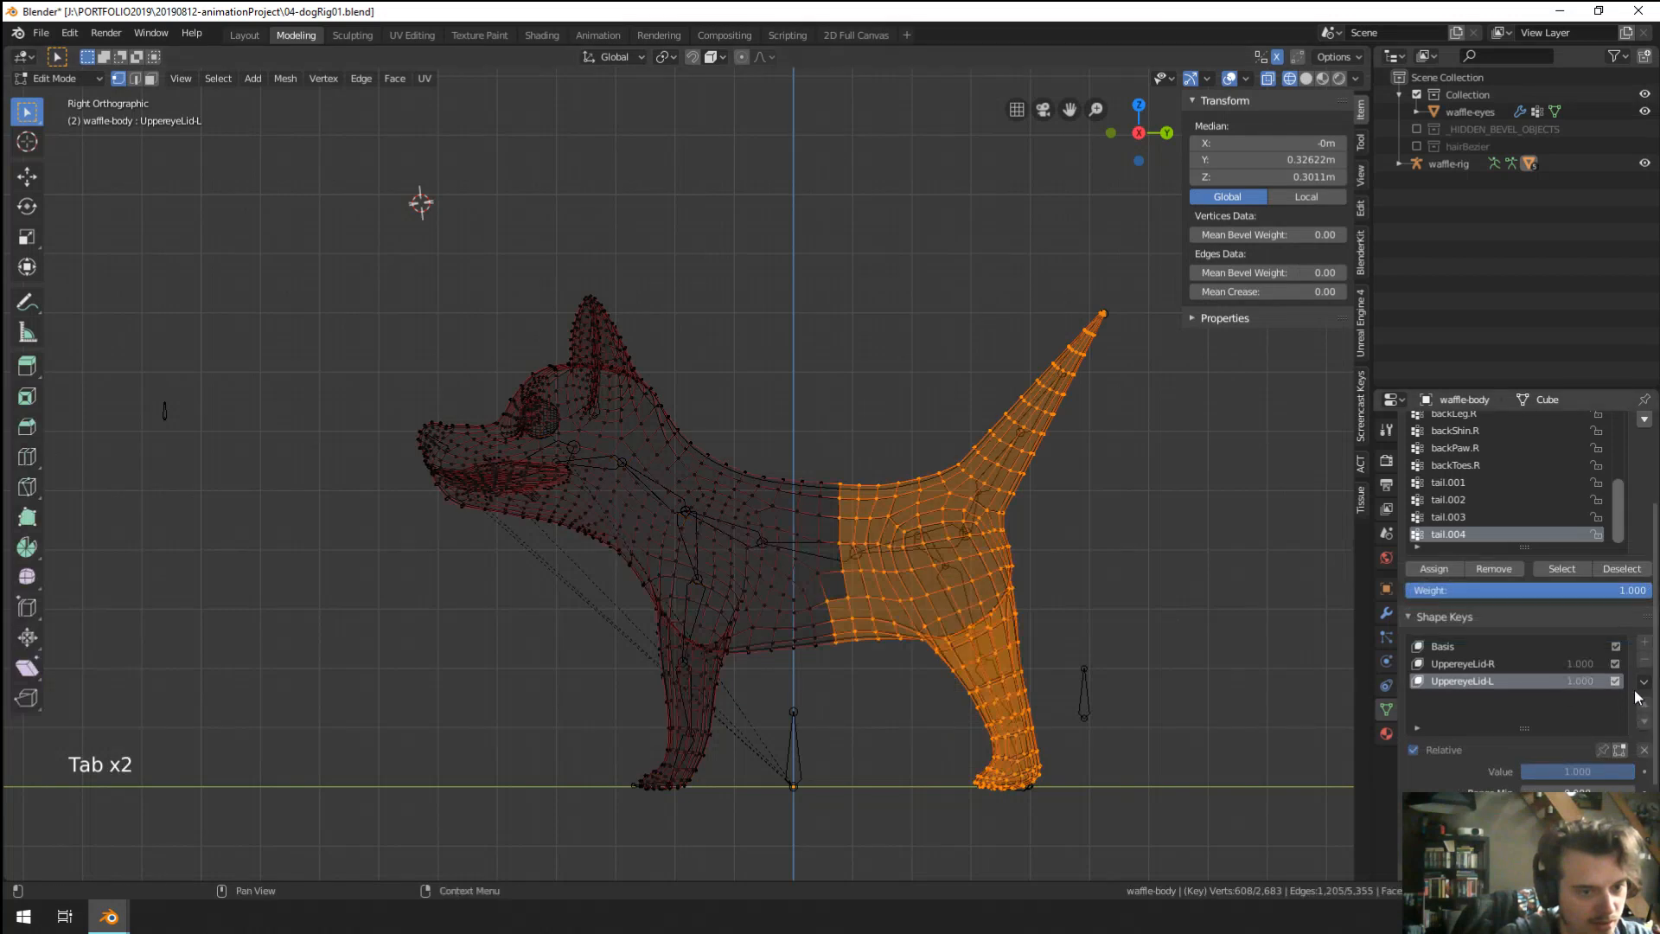
Enable applying shape keys in Edit Mode and repeat Blend From Shape from Basis at 1.000 on the selected rear vertices.
click(1621, 568)
key(F3)
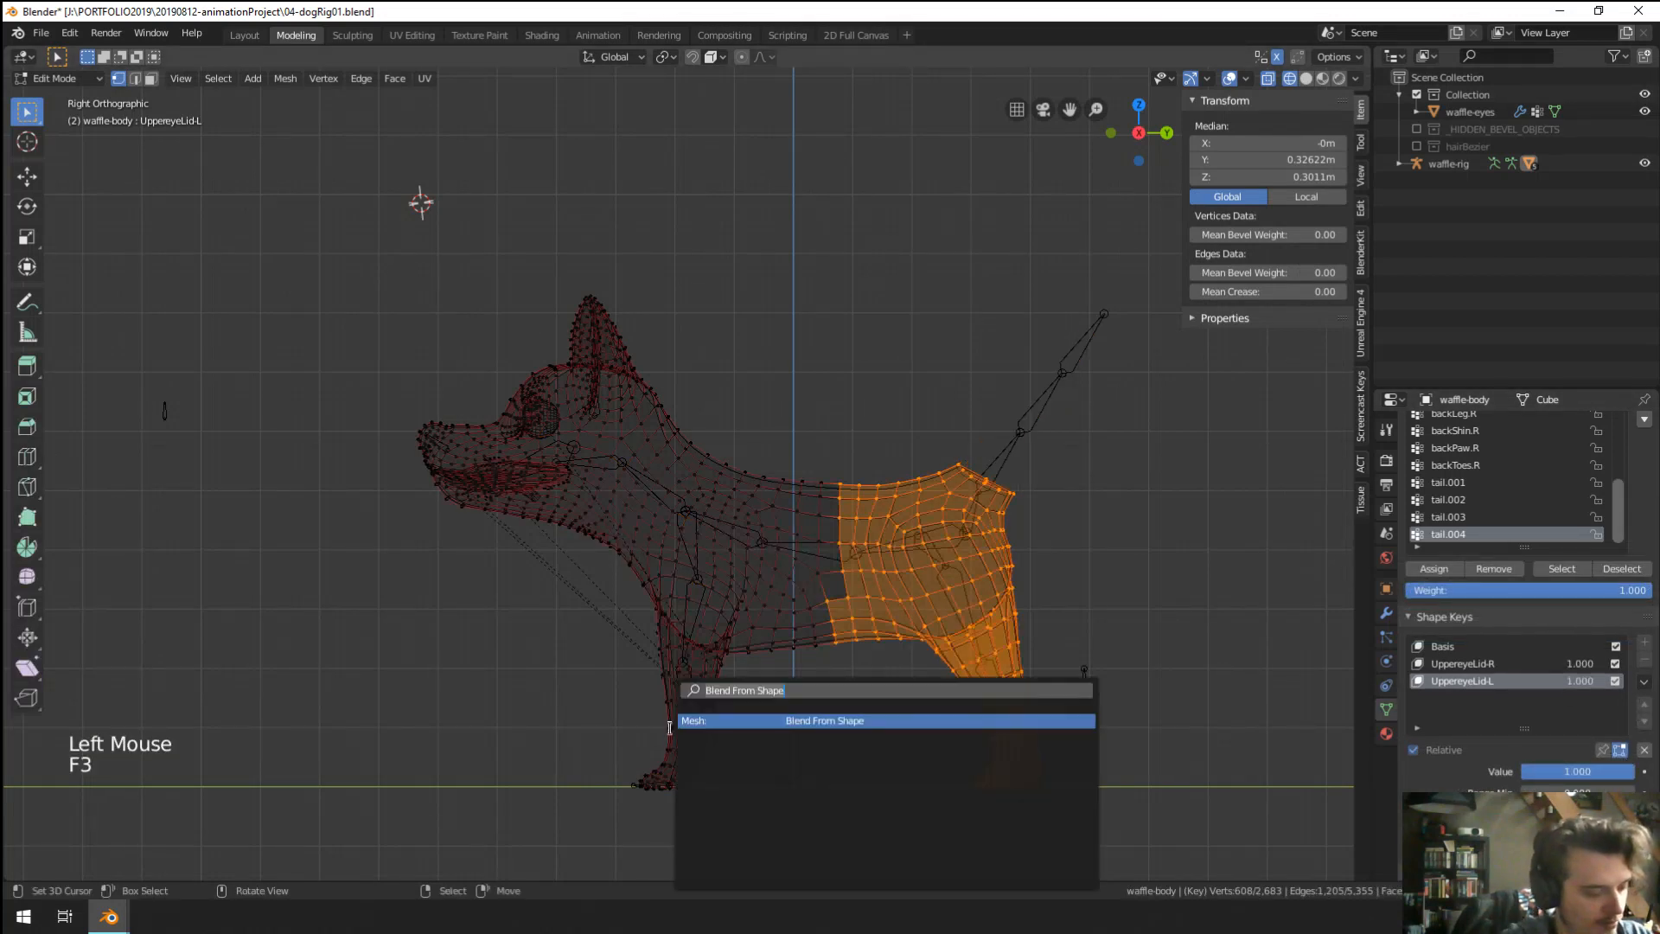
text(blend from)
key(Return)
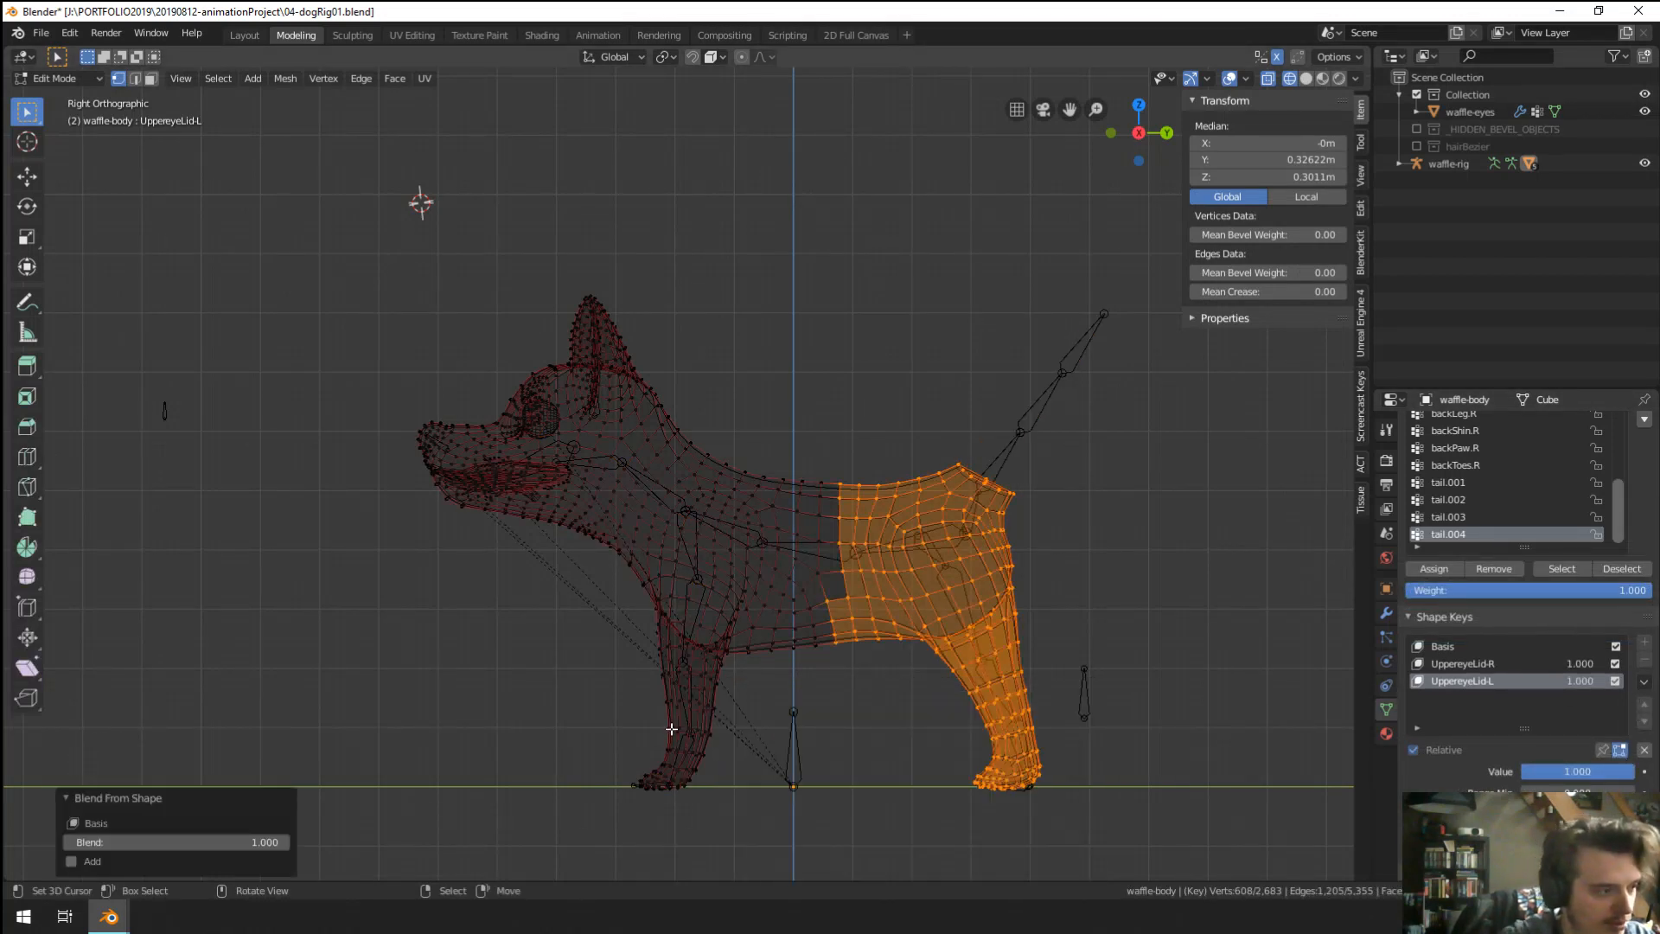
Turn on Add for the UppereyeLid-L blend from Basis, vary the Blend amount up to 2.000, and return to Object Mode.
click(161, 843)
click(164, 843)
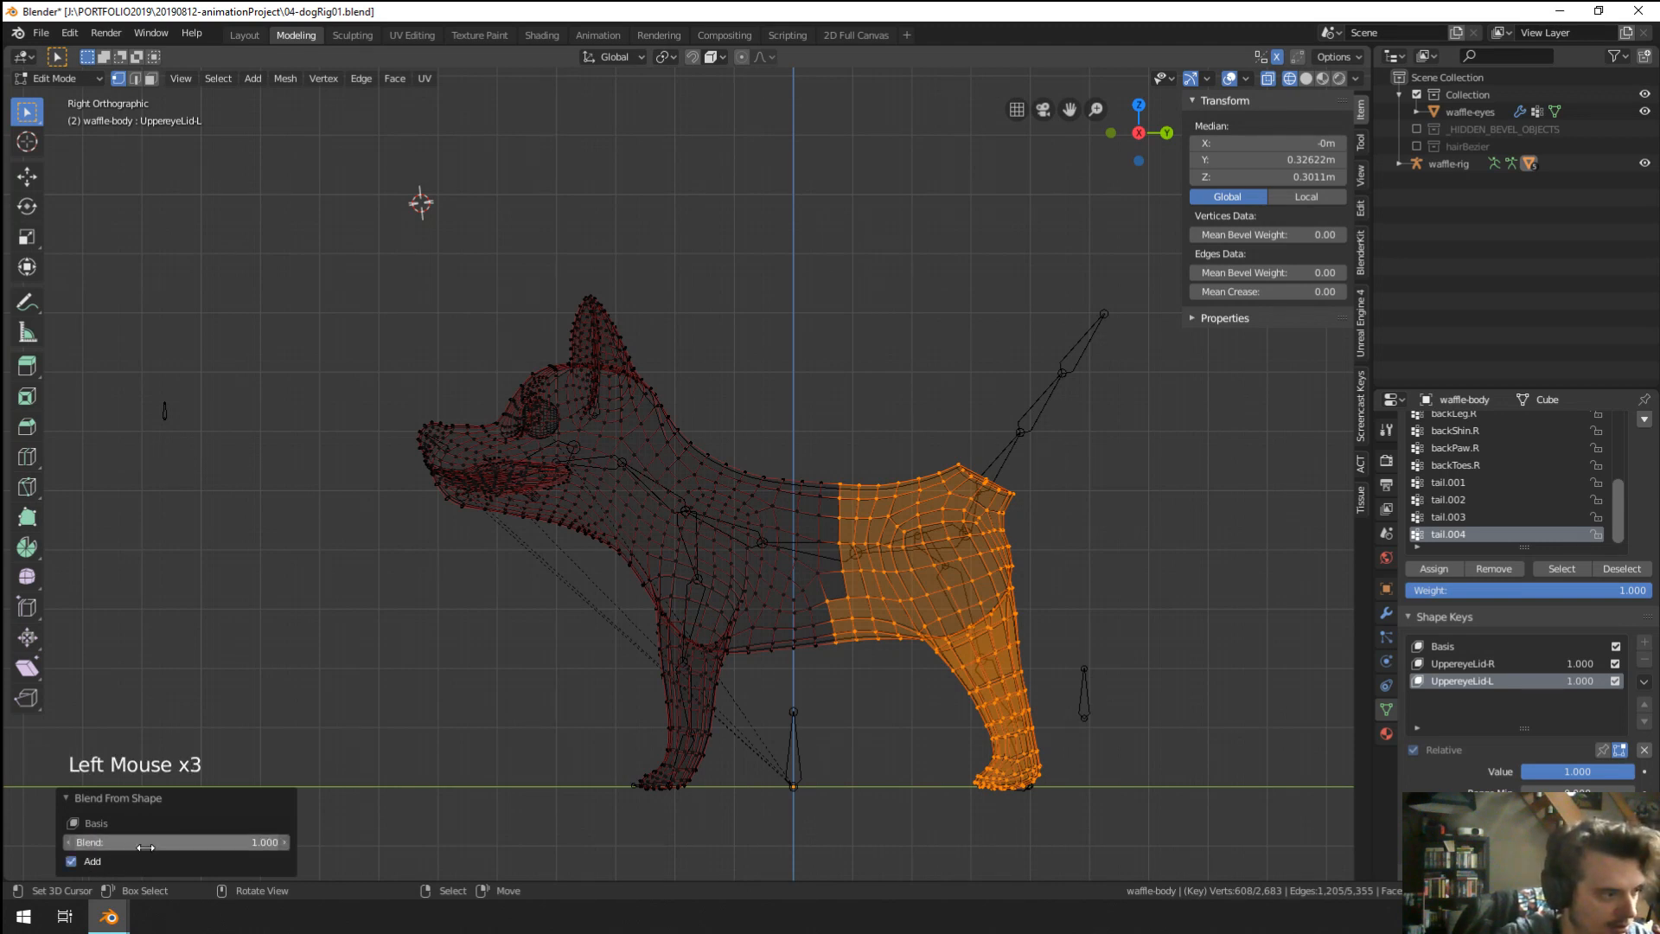
drag(164, 842, 82, 842)
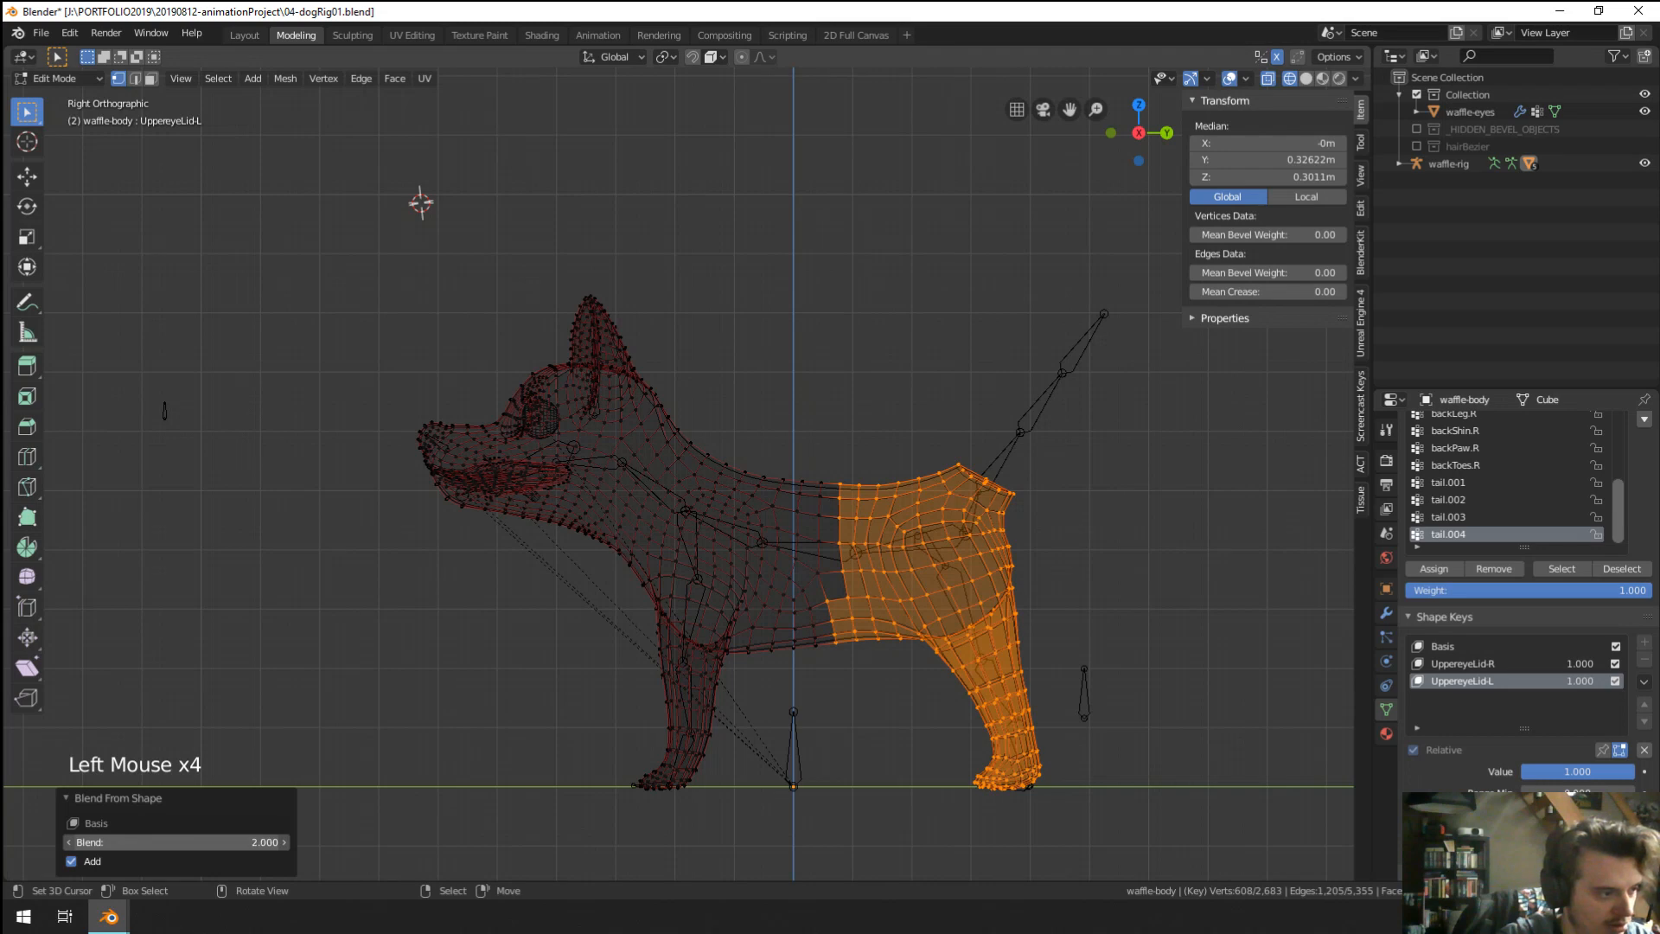
key(Tab)
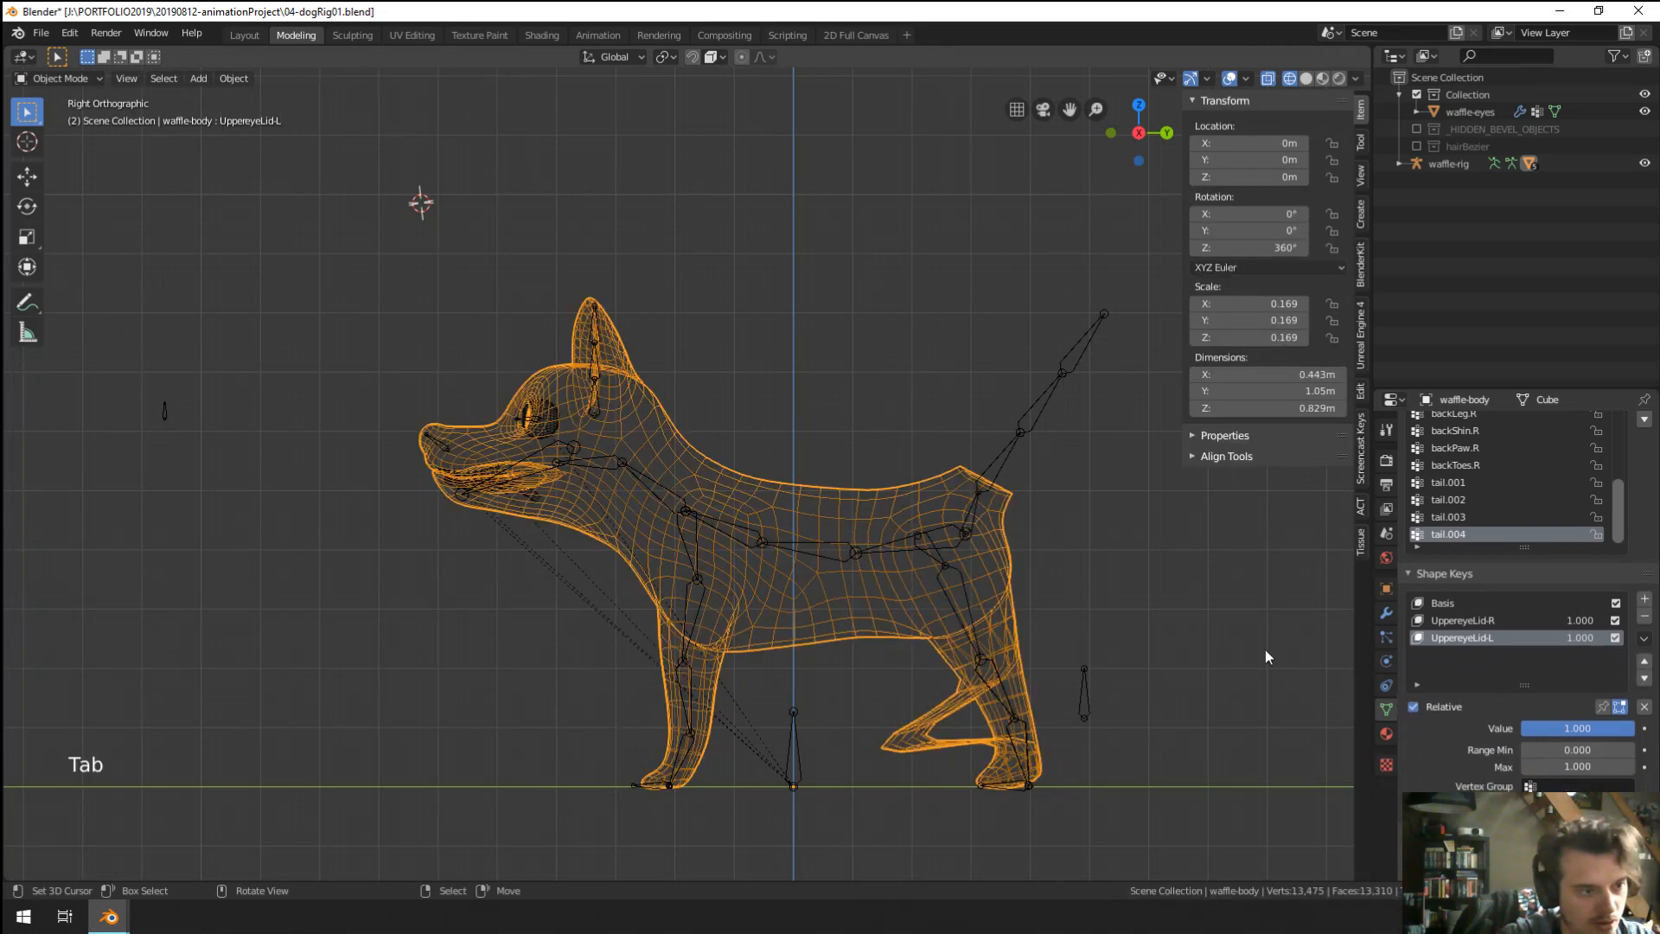
Check the Basis shape, and set the UppereyeLid-L and UppereyeLid-R shape key values to 0.000.
click(1454, 604)
key(Tab)
key(Tab)
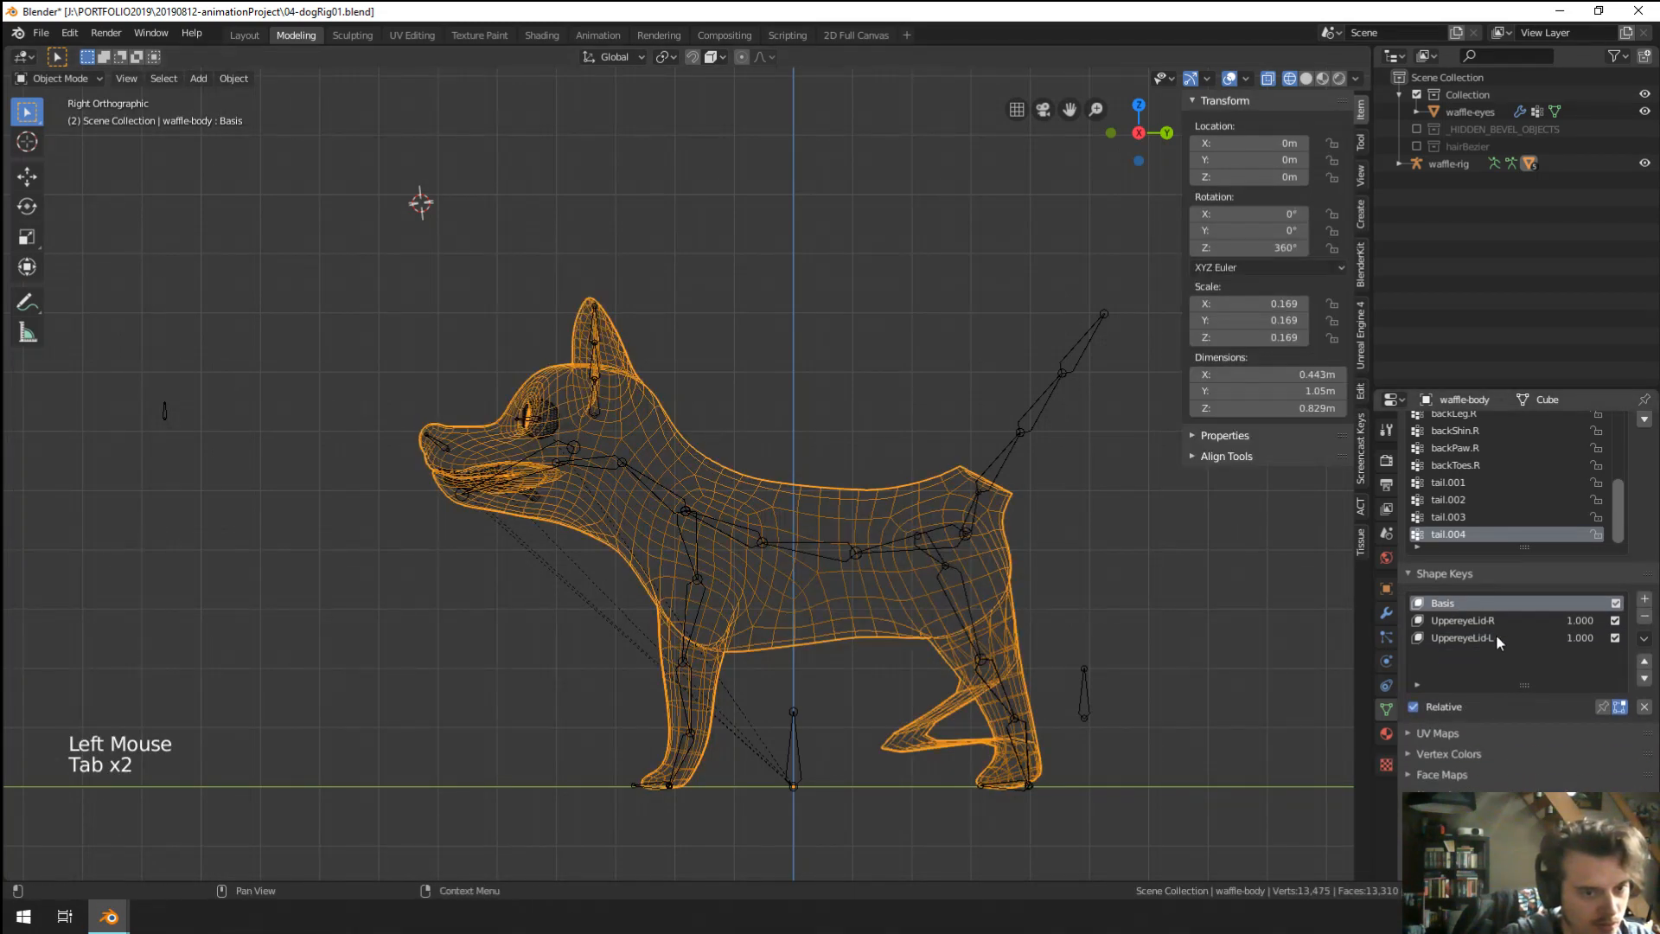
click(1497, 636)
drag(1557, 728, 1440, 728)
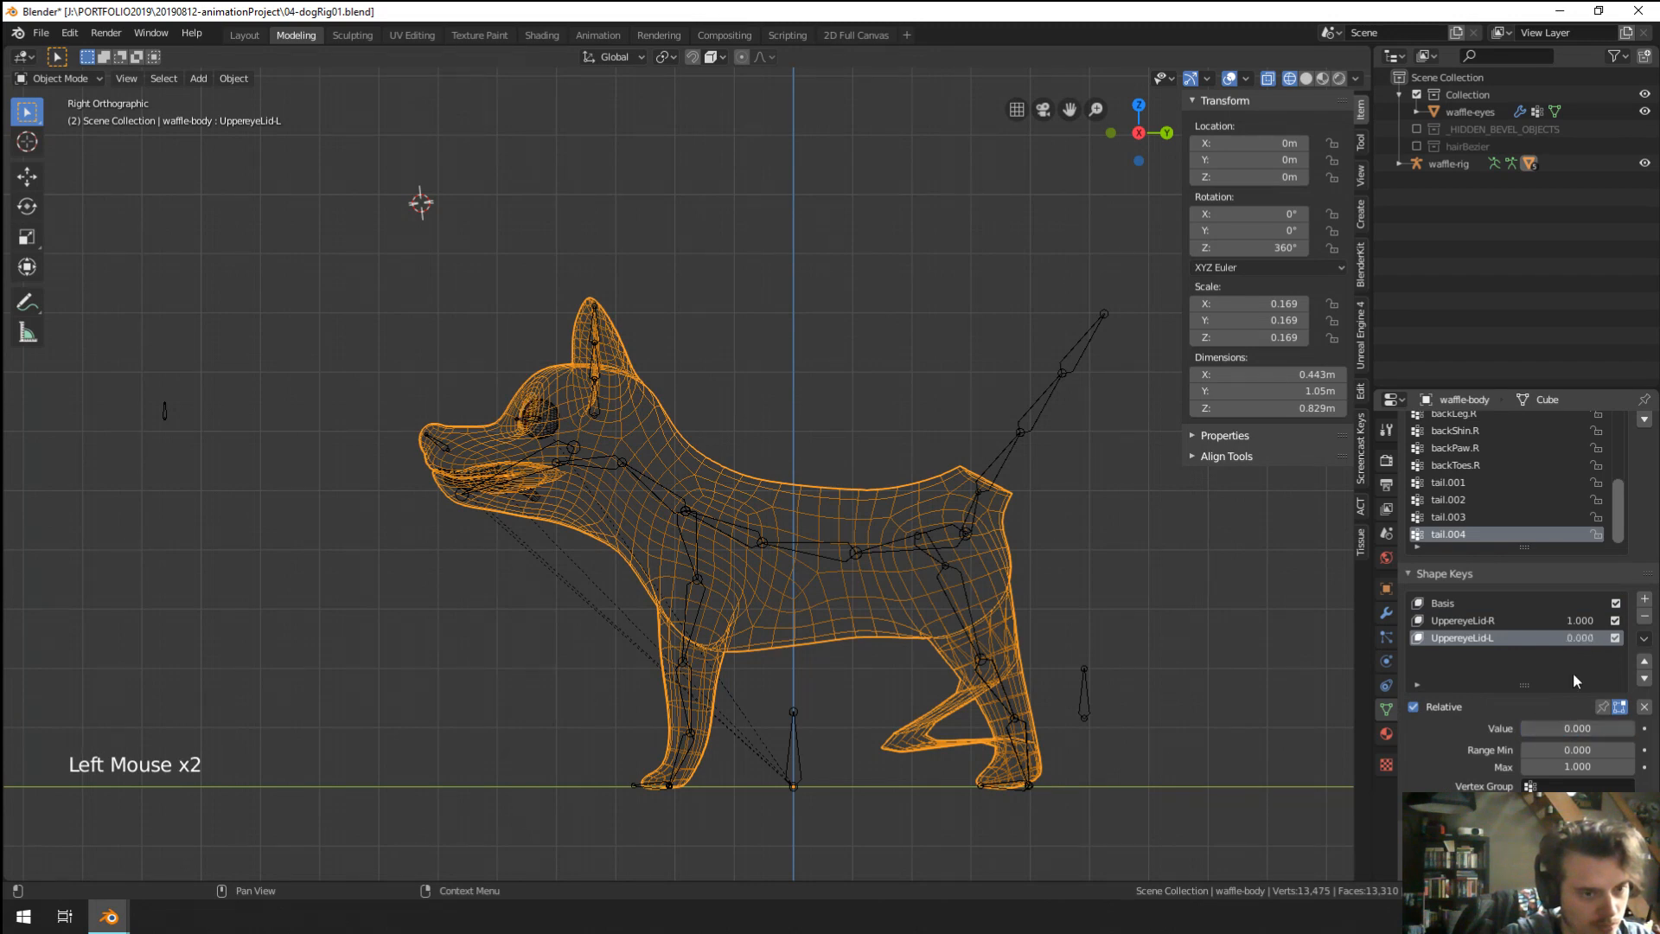
click(1470, 620)
drag(1578, 728, 1470, 728)
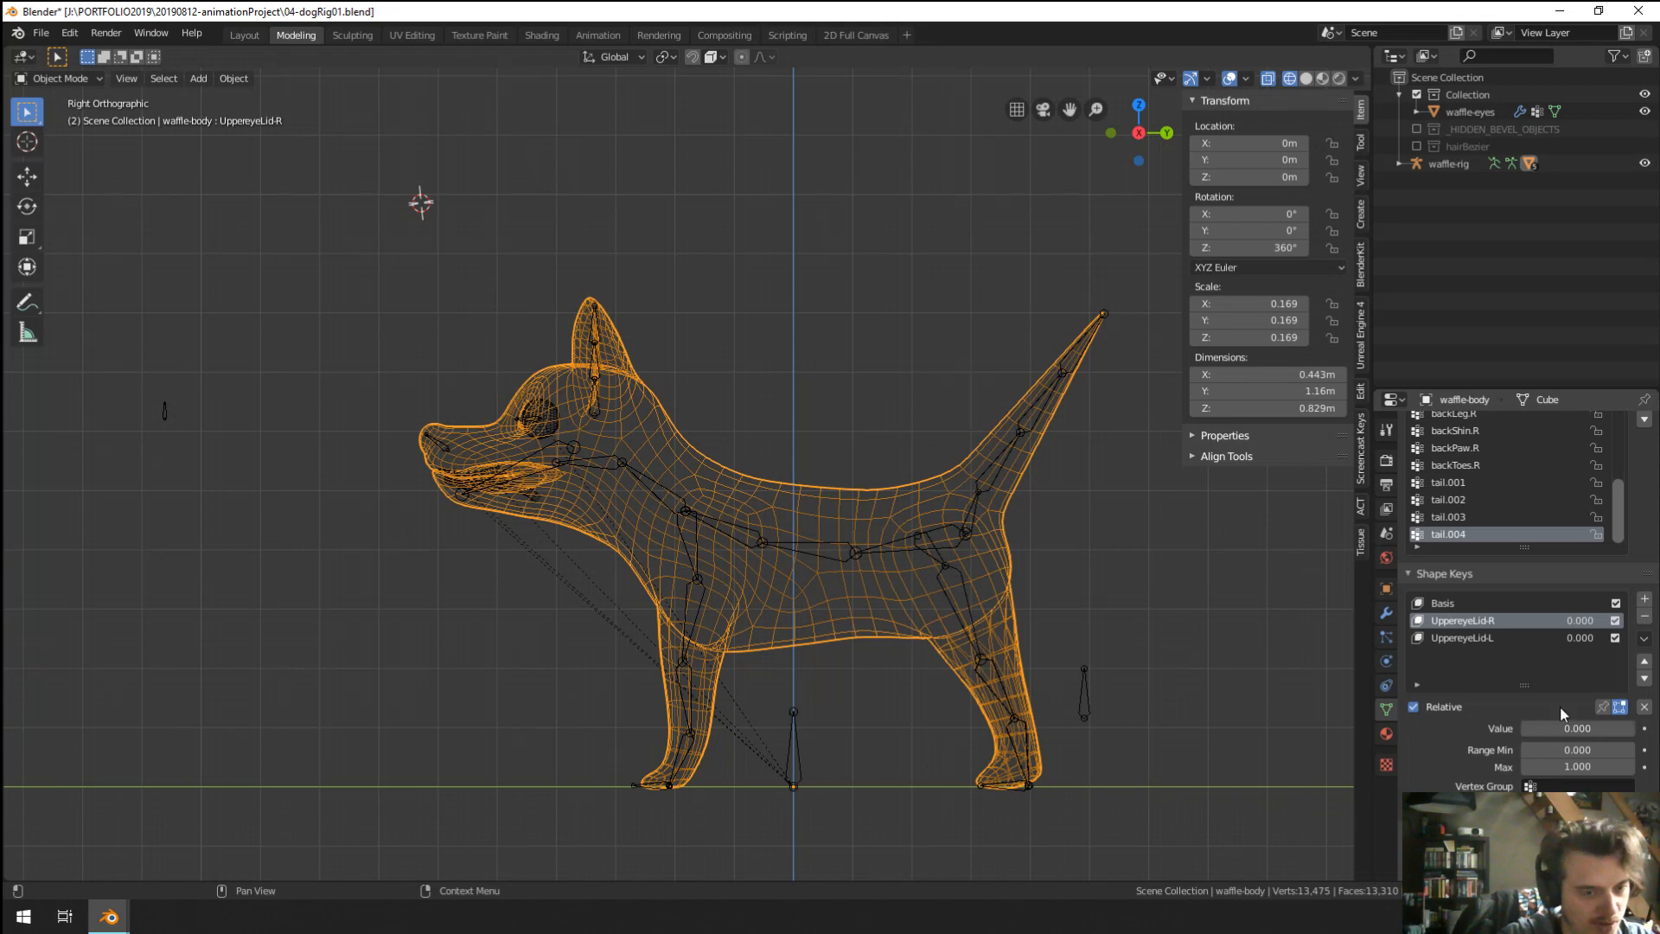
In Edit Mode, set UppereyeLid-R to 1.000 and blend the rear vertices from Basis with Blend 1.000 and Add off.
key(Tab)
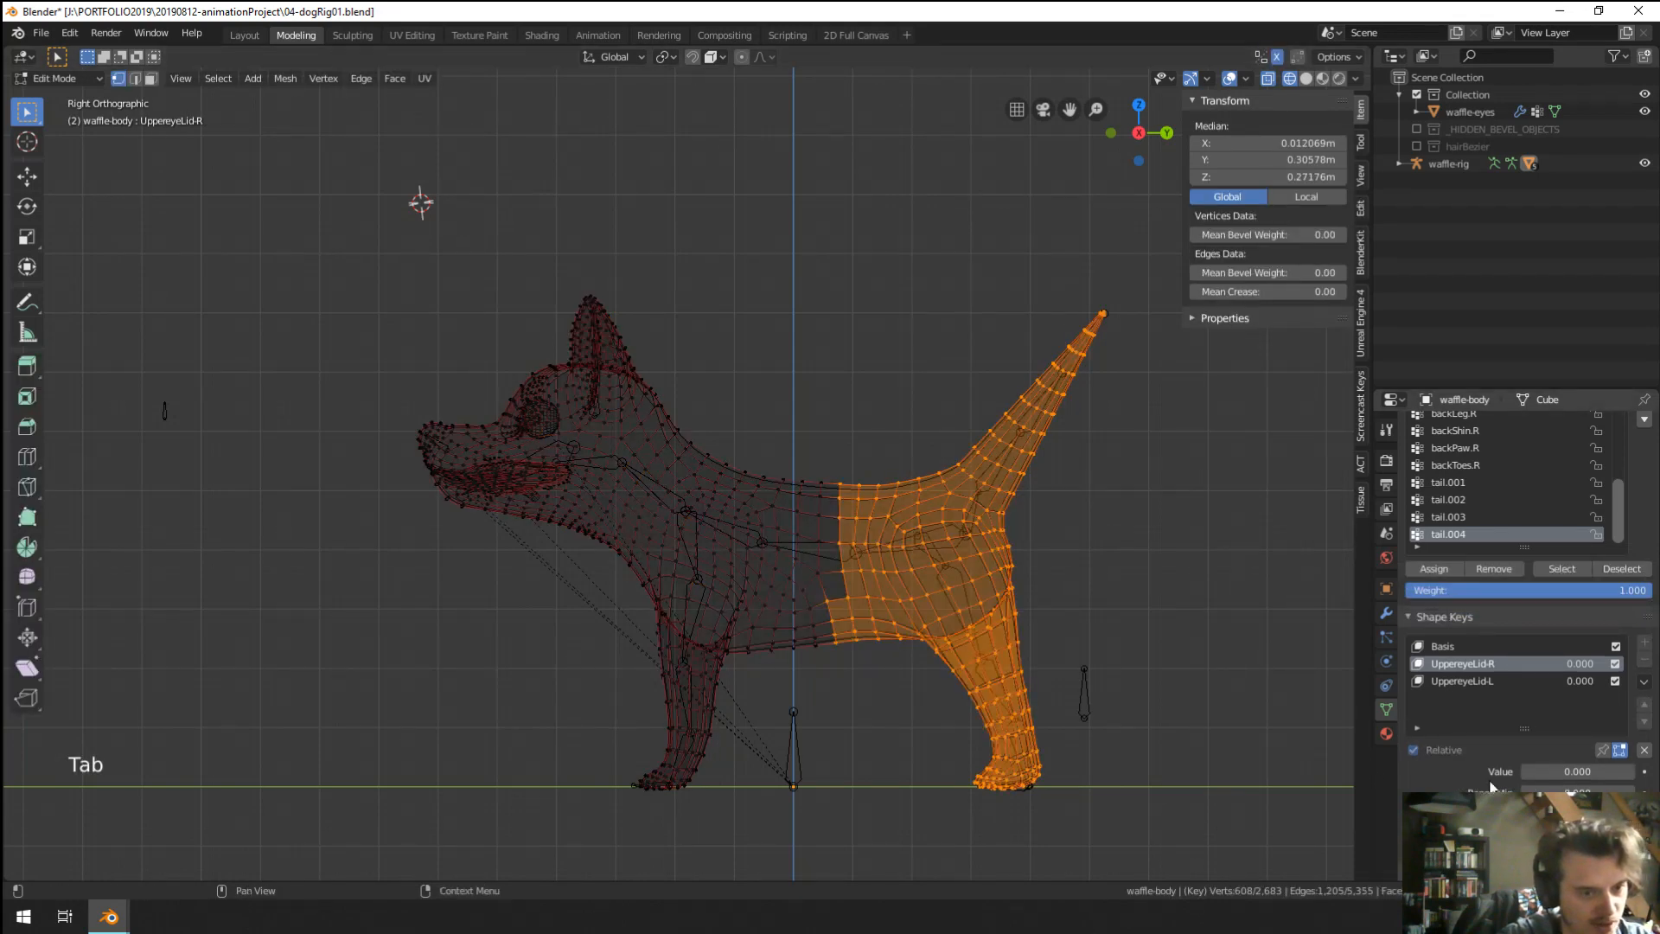
drag(1568, 778, 1634, 772)
key(F3)
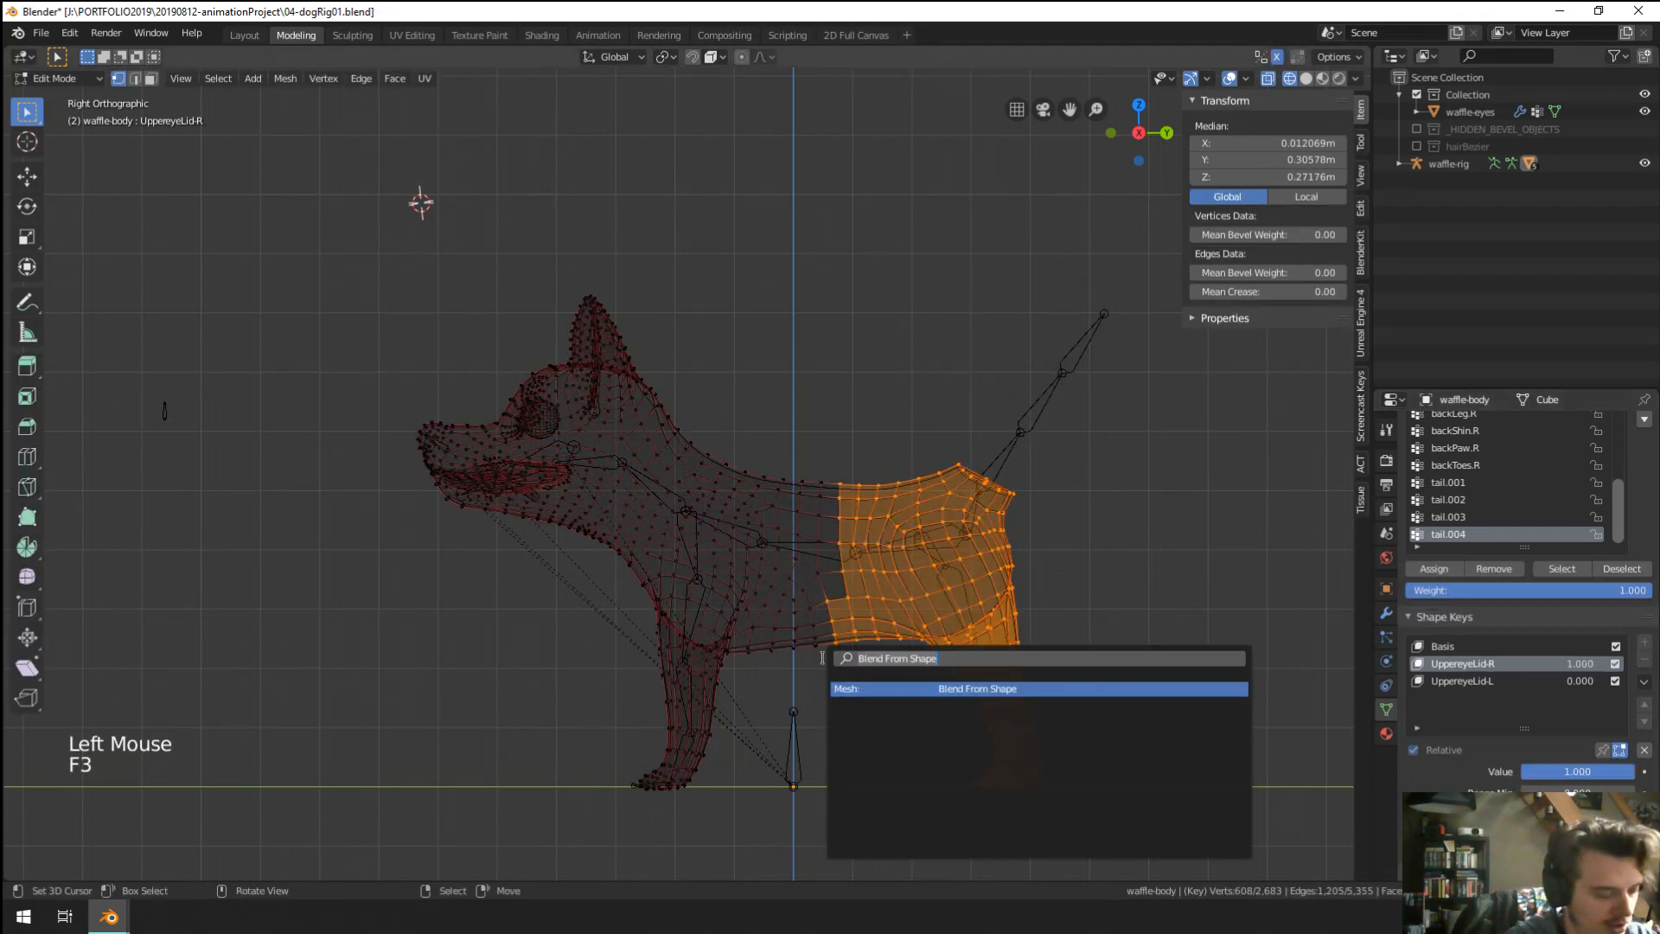
text(blend from)
key(Return)
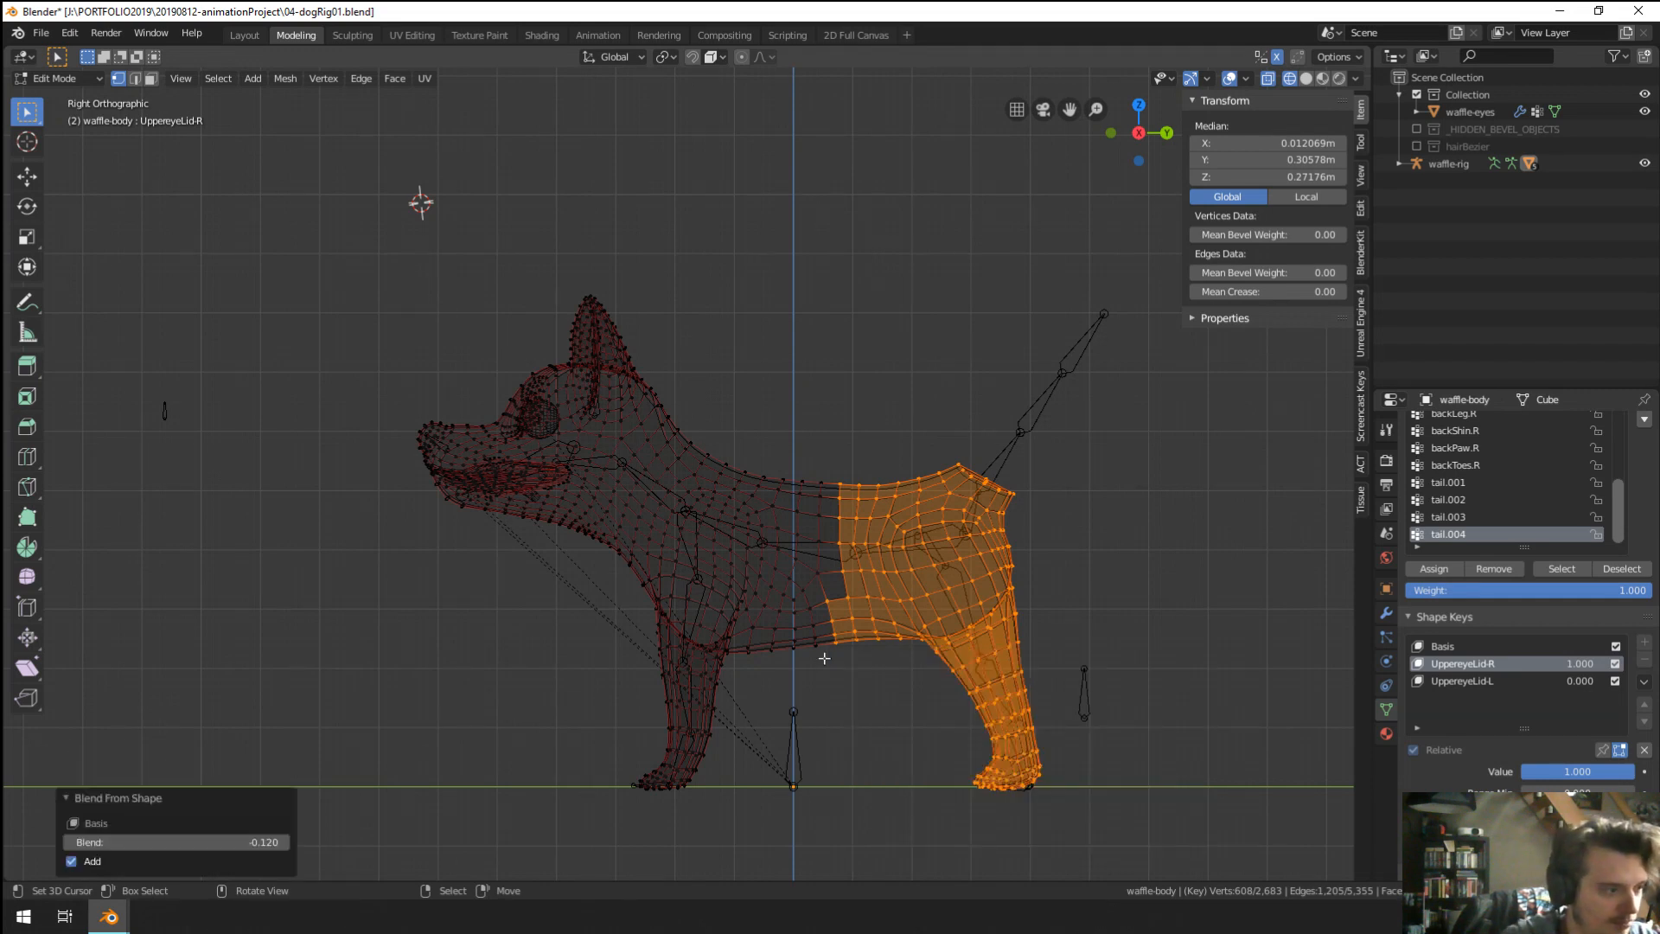
mouse_move(193, 847)
mouse_down()
mouse_move(264, 846)
mouse_move(206, 839)
mouse_up()
click(94, 863)
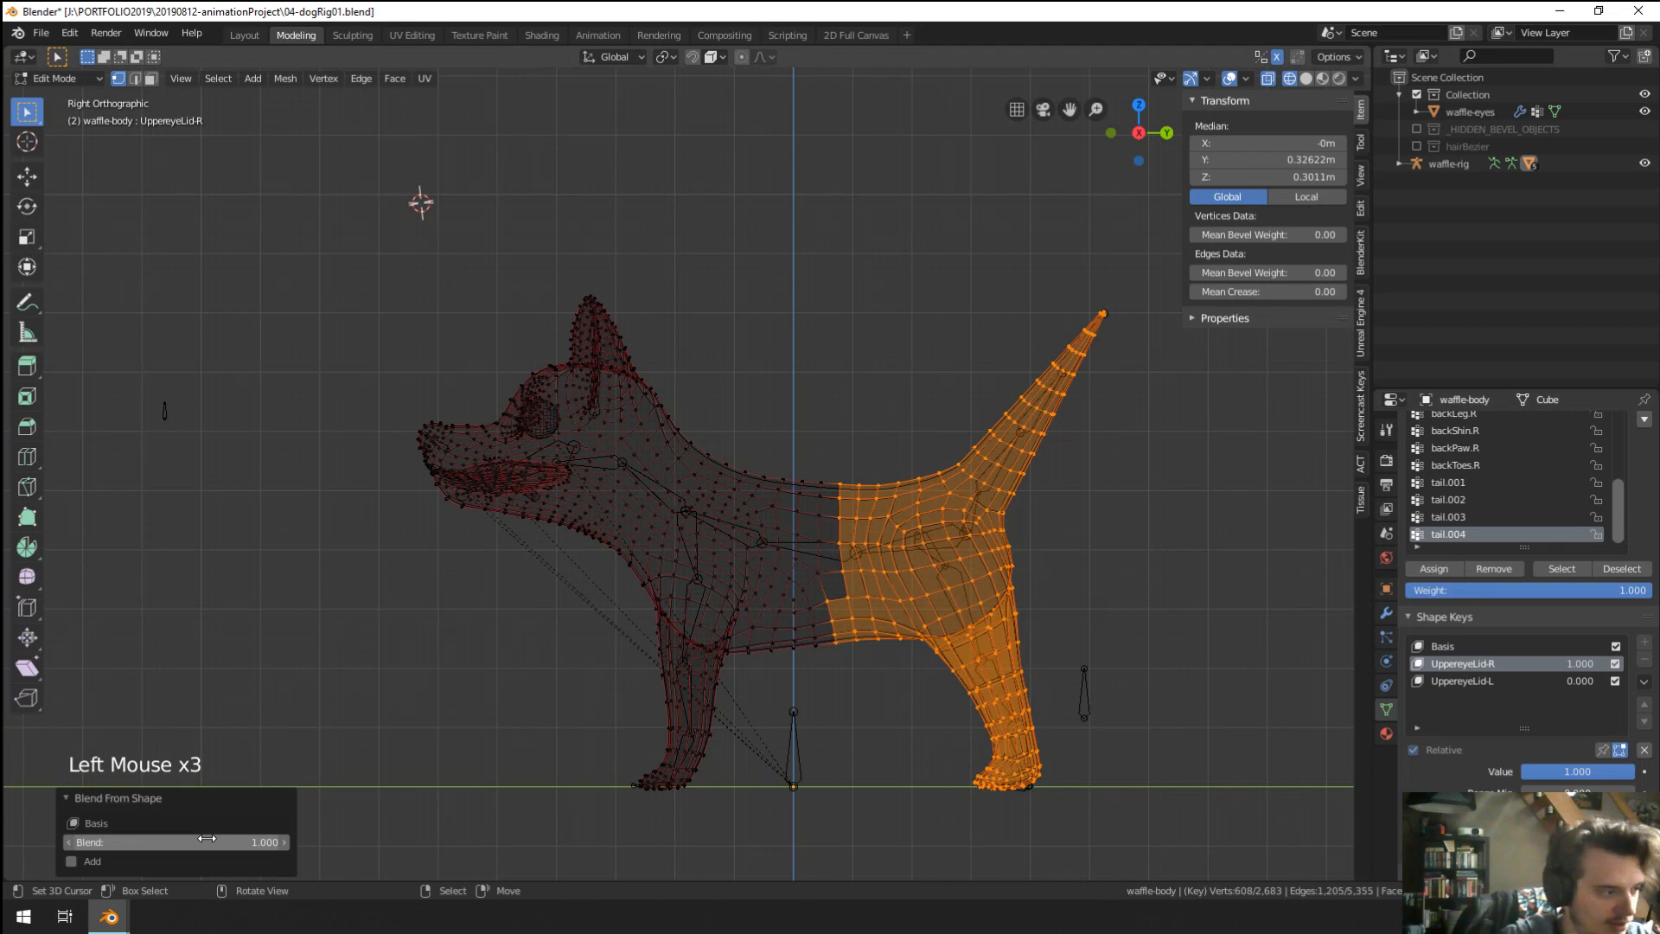
Return to Object Mode and show the repaired dog in solid shading.
middle_drag(856, 484, 890, 488)
scroll(891, 488, down, 1)
key(Tab)
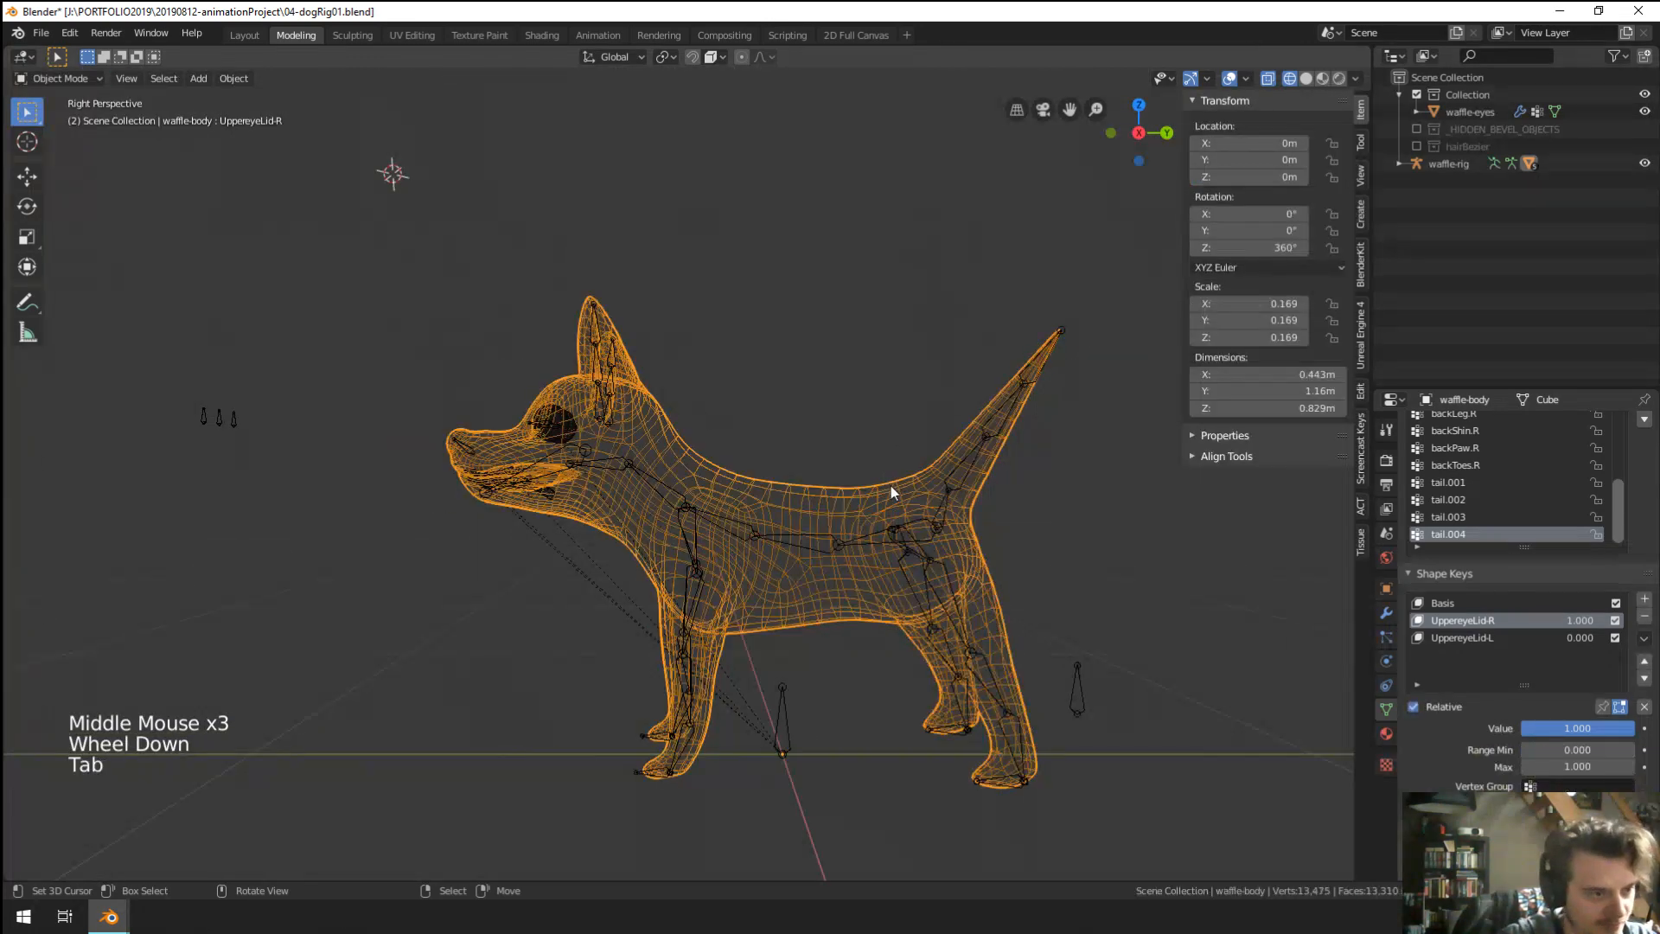
key(x)
key(z)
mouse_move(744, 552)
middle_down()
mouse_move(723, 533)
mouse_move(801, 527)
mouse_move(778, 562)
middle_up()
scroll(800, 526, up, 2)
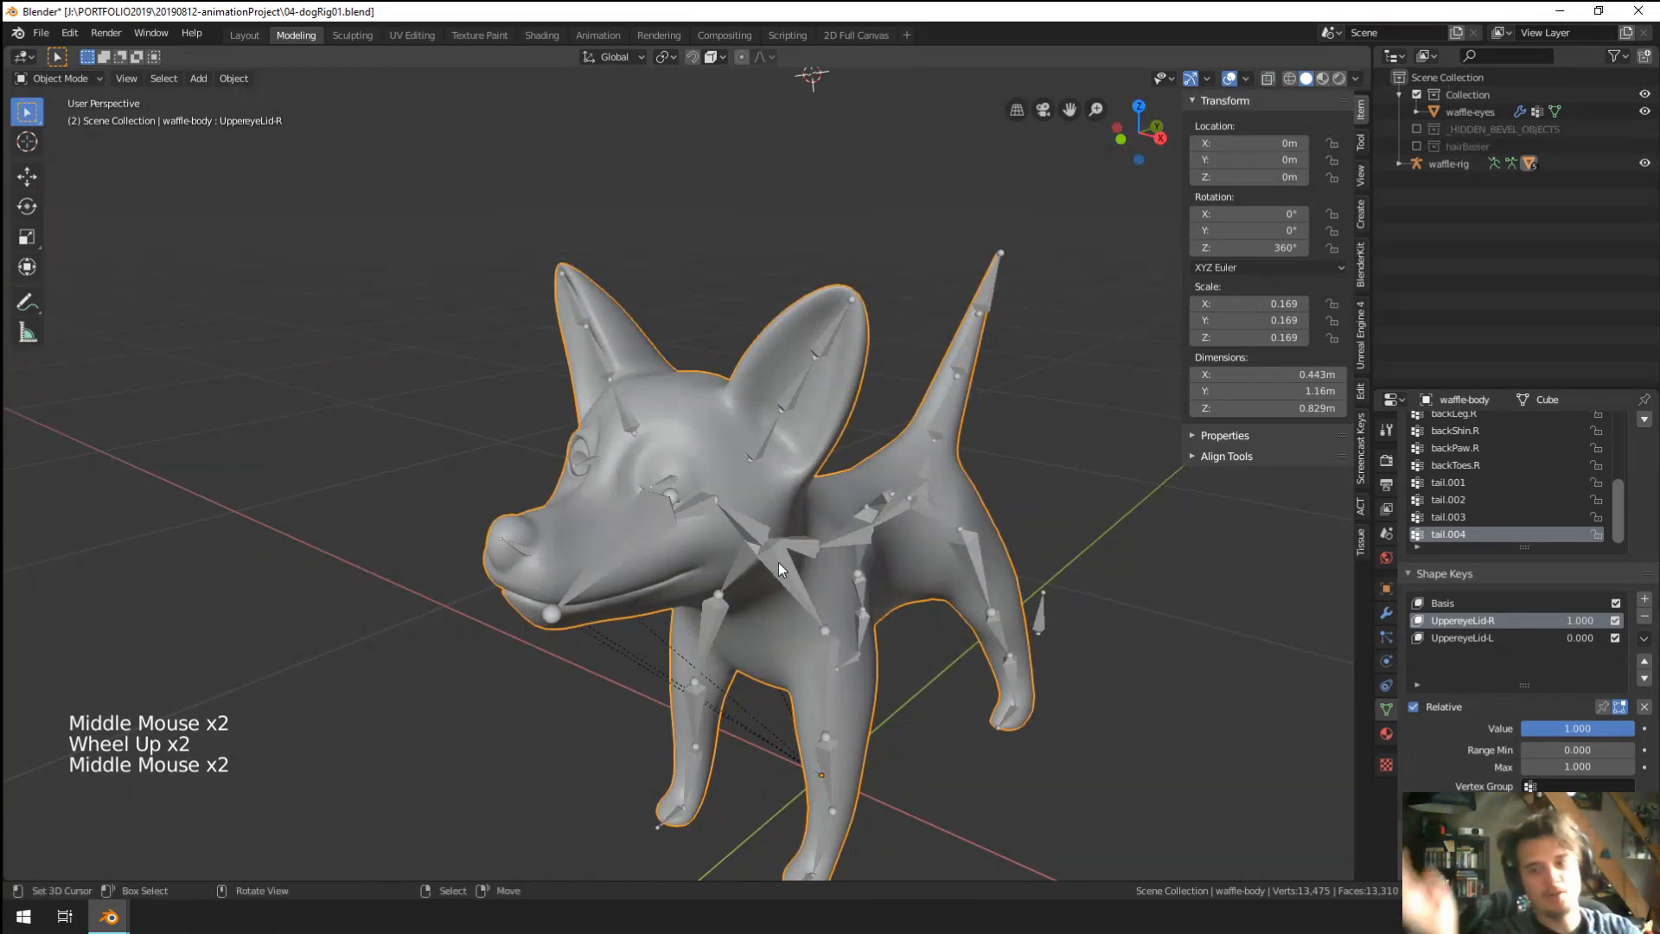
Set the UppereyeLid-L shape key value to 1.000 and check the whole dog.
middle_drag(535, 444, 1508, 711)
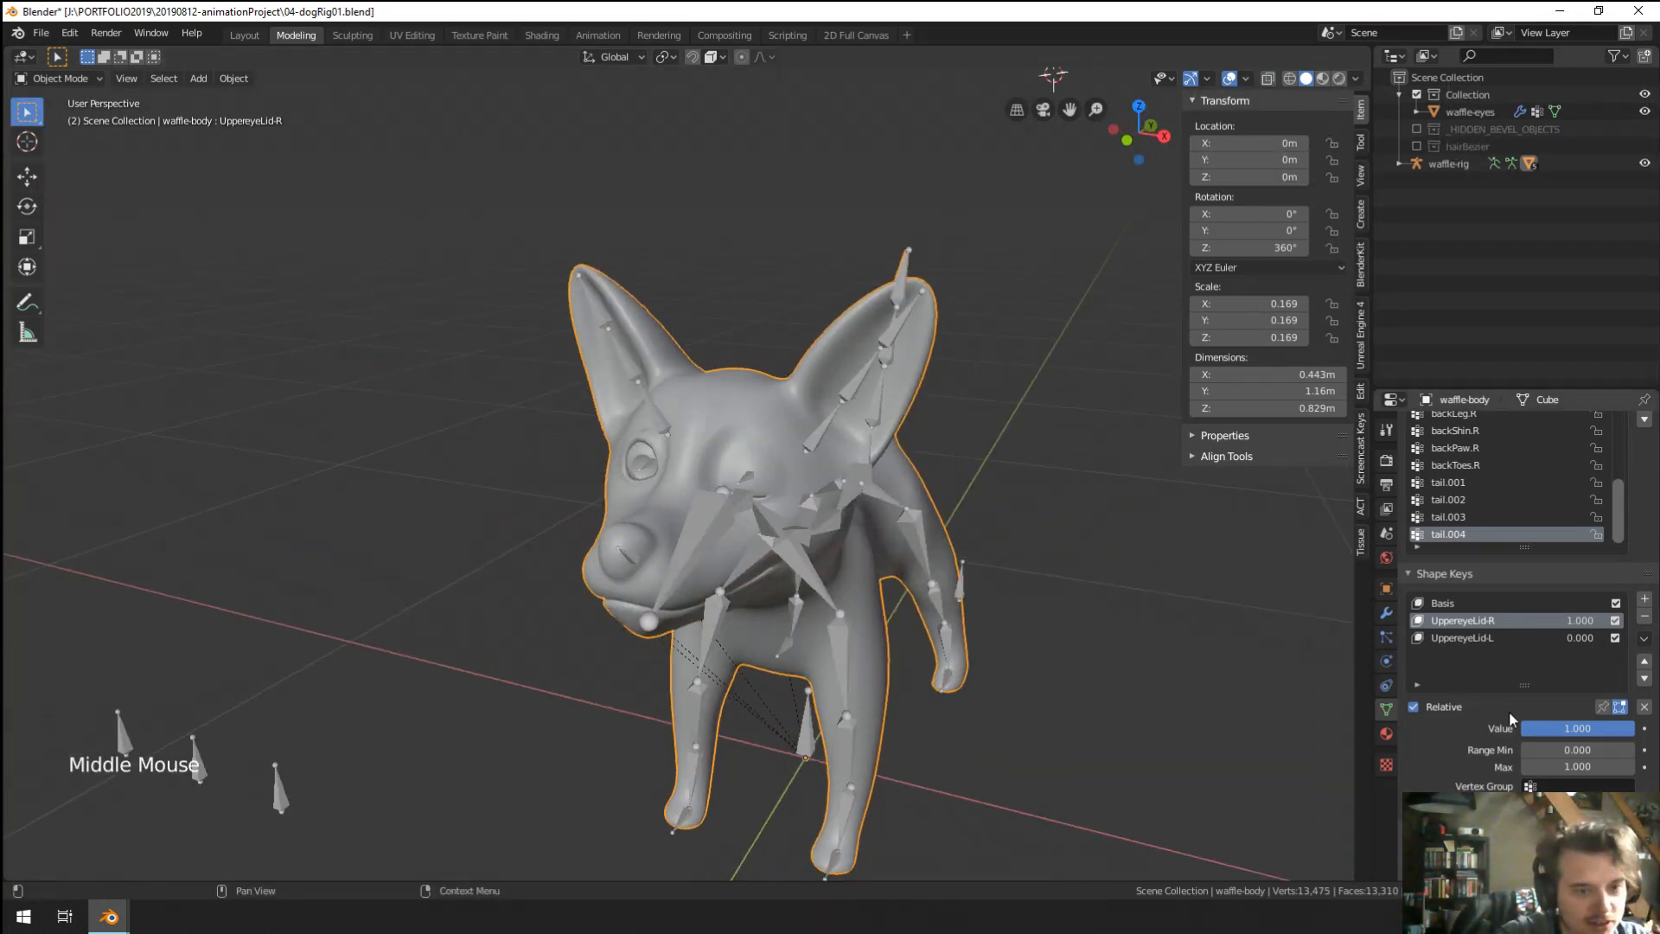
click(1475, 638)
drag(1562, 728, 1630, 728)
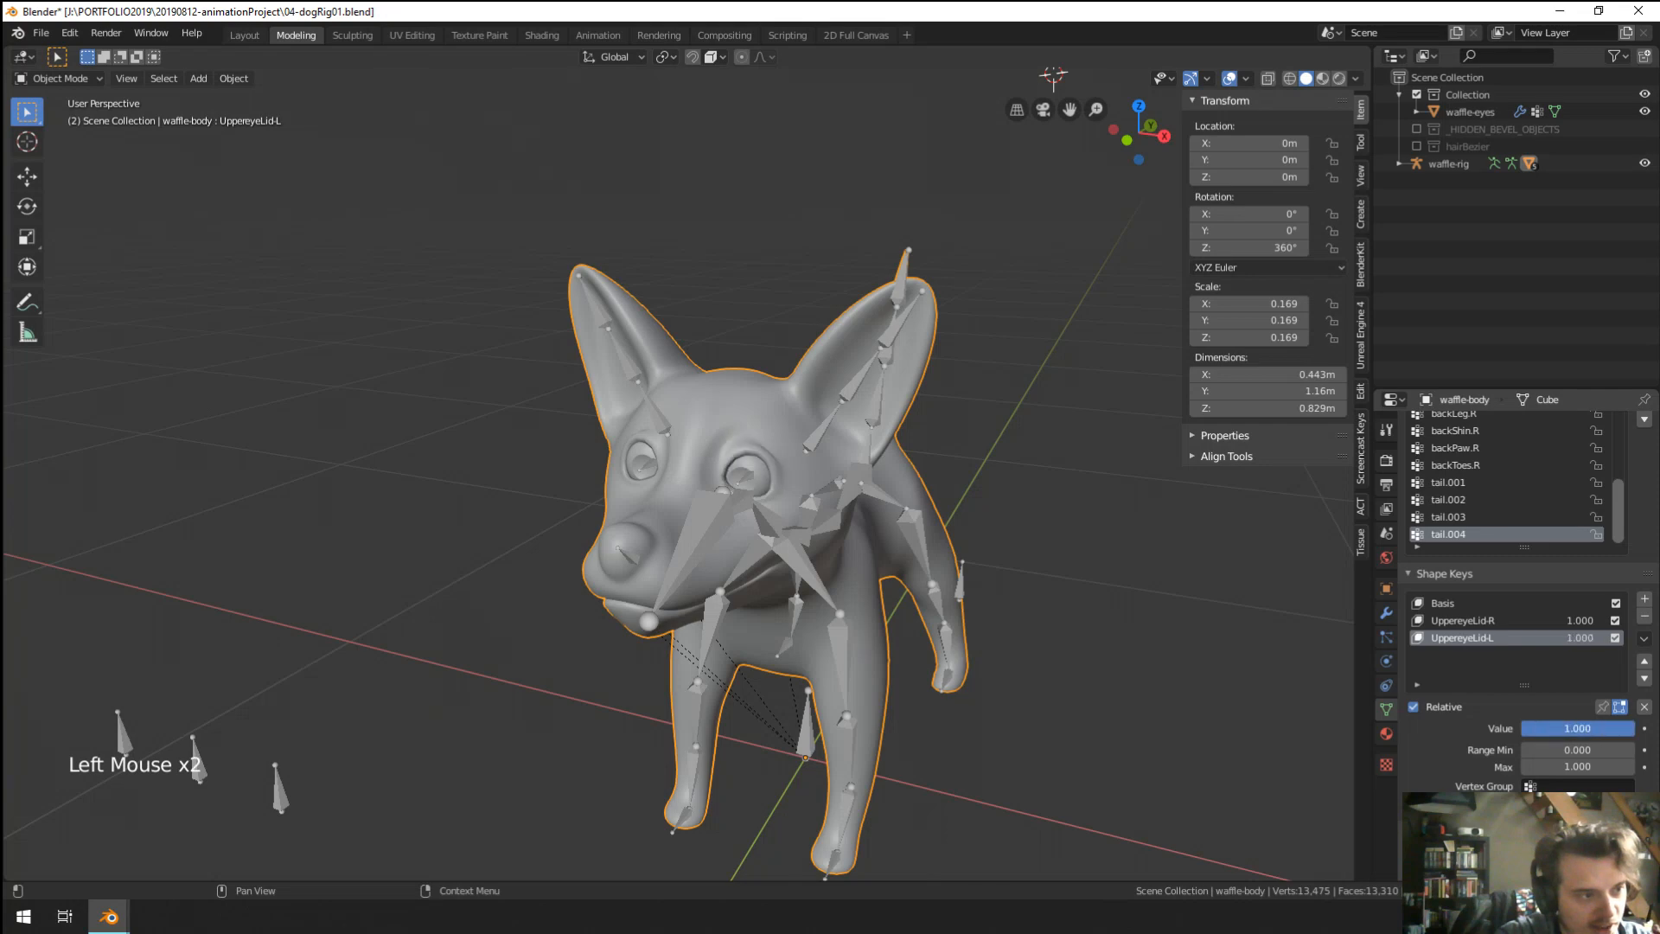
middle_drag(915, 616, 943, 477)
scroll(930, 485, down, 2)
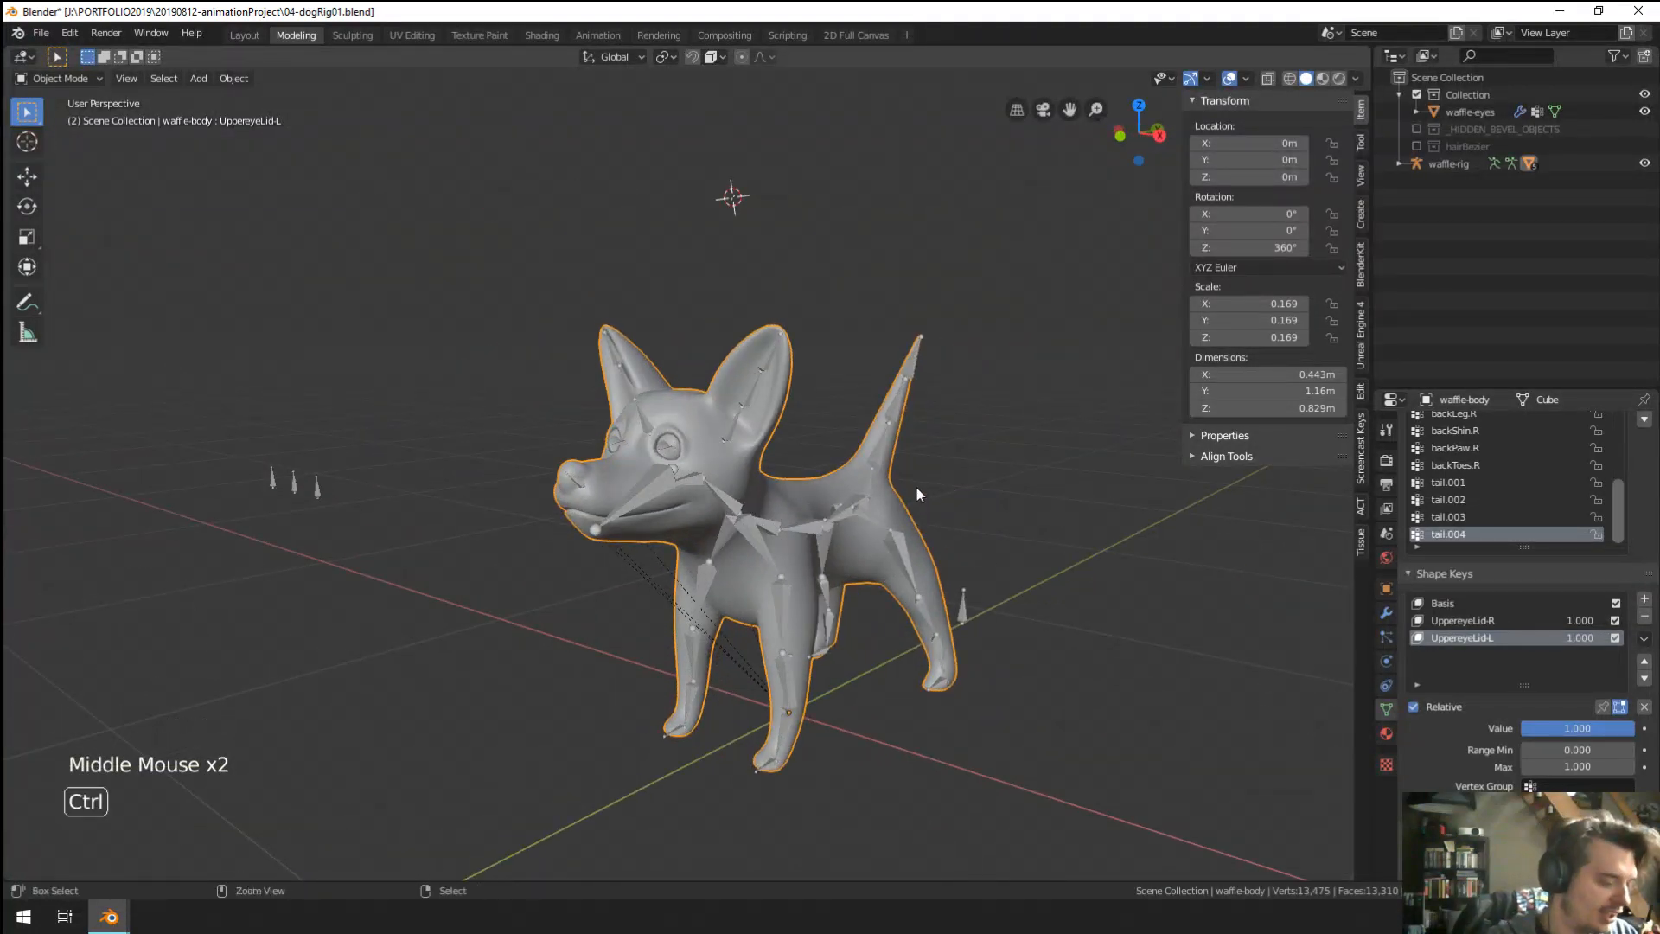
Save the scene as a new incremental file named 04-dogRig02.blend.
key(ctrl+shift+s)
key(KP_Add)
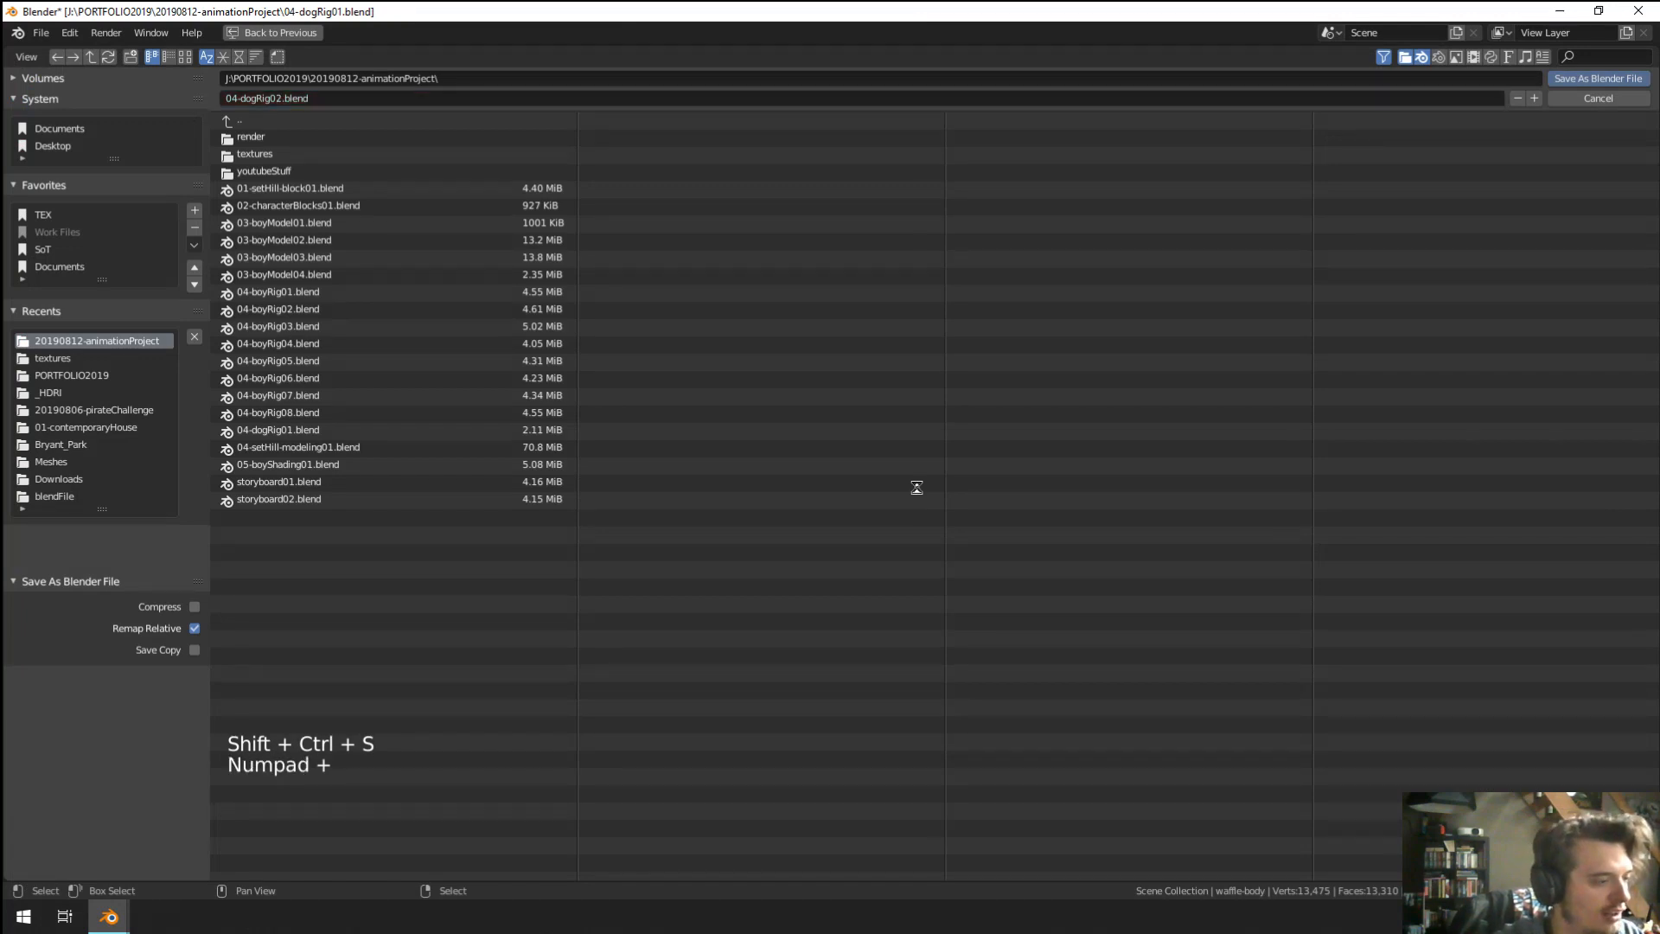
key(KP_Enter)
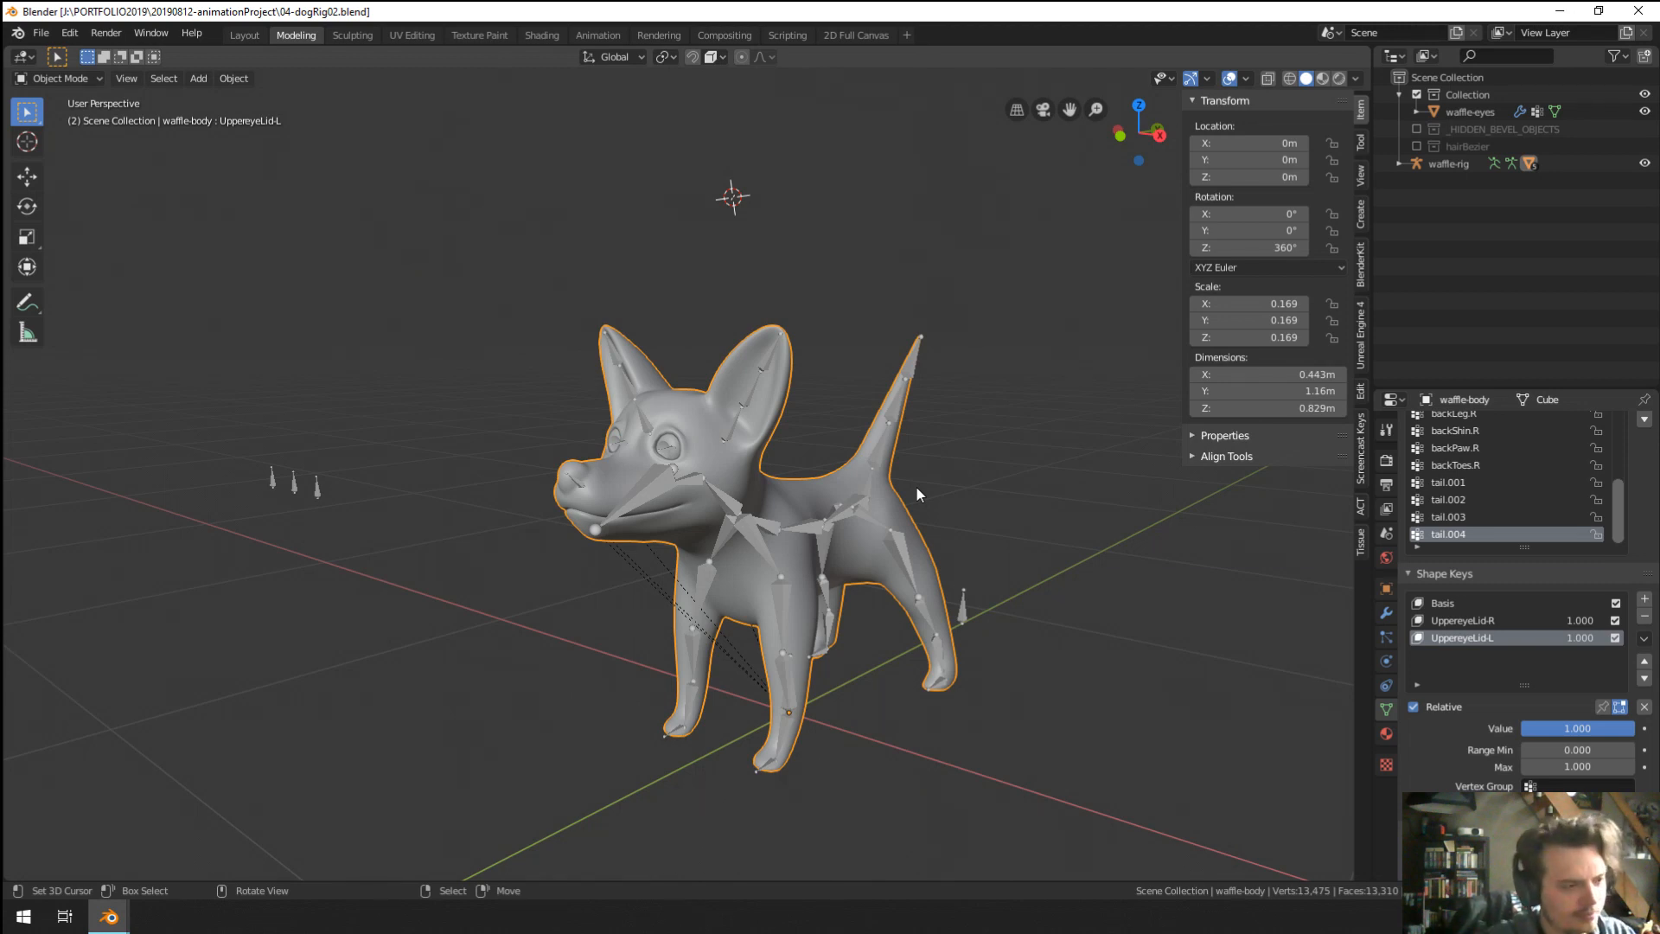
Select the waffle-rig armature and put it into Pose Mode.
scroll(916, 488, up, 2)
middle_drag(903, 493, 907, 486)
scroll(906, 486, down, 2)
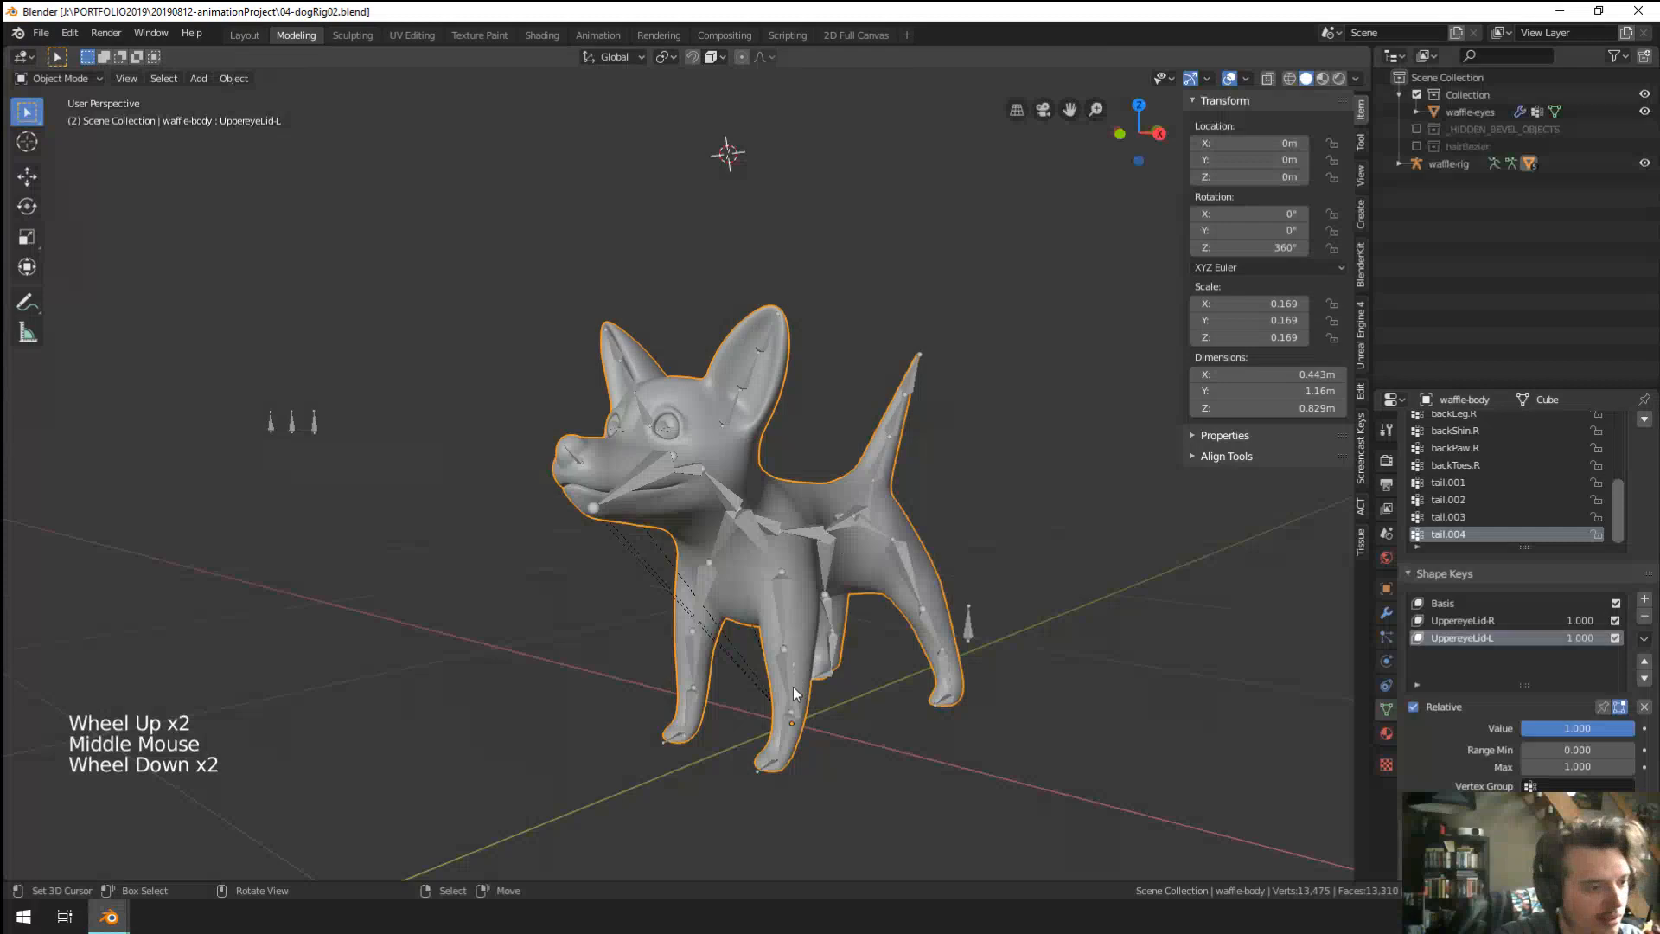
right_click(766, 771)
middle_drag(787, 744, 876, 593)
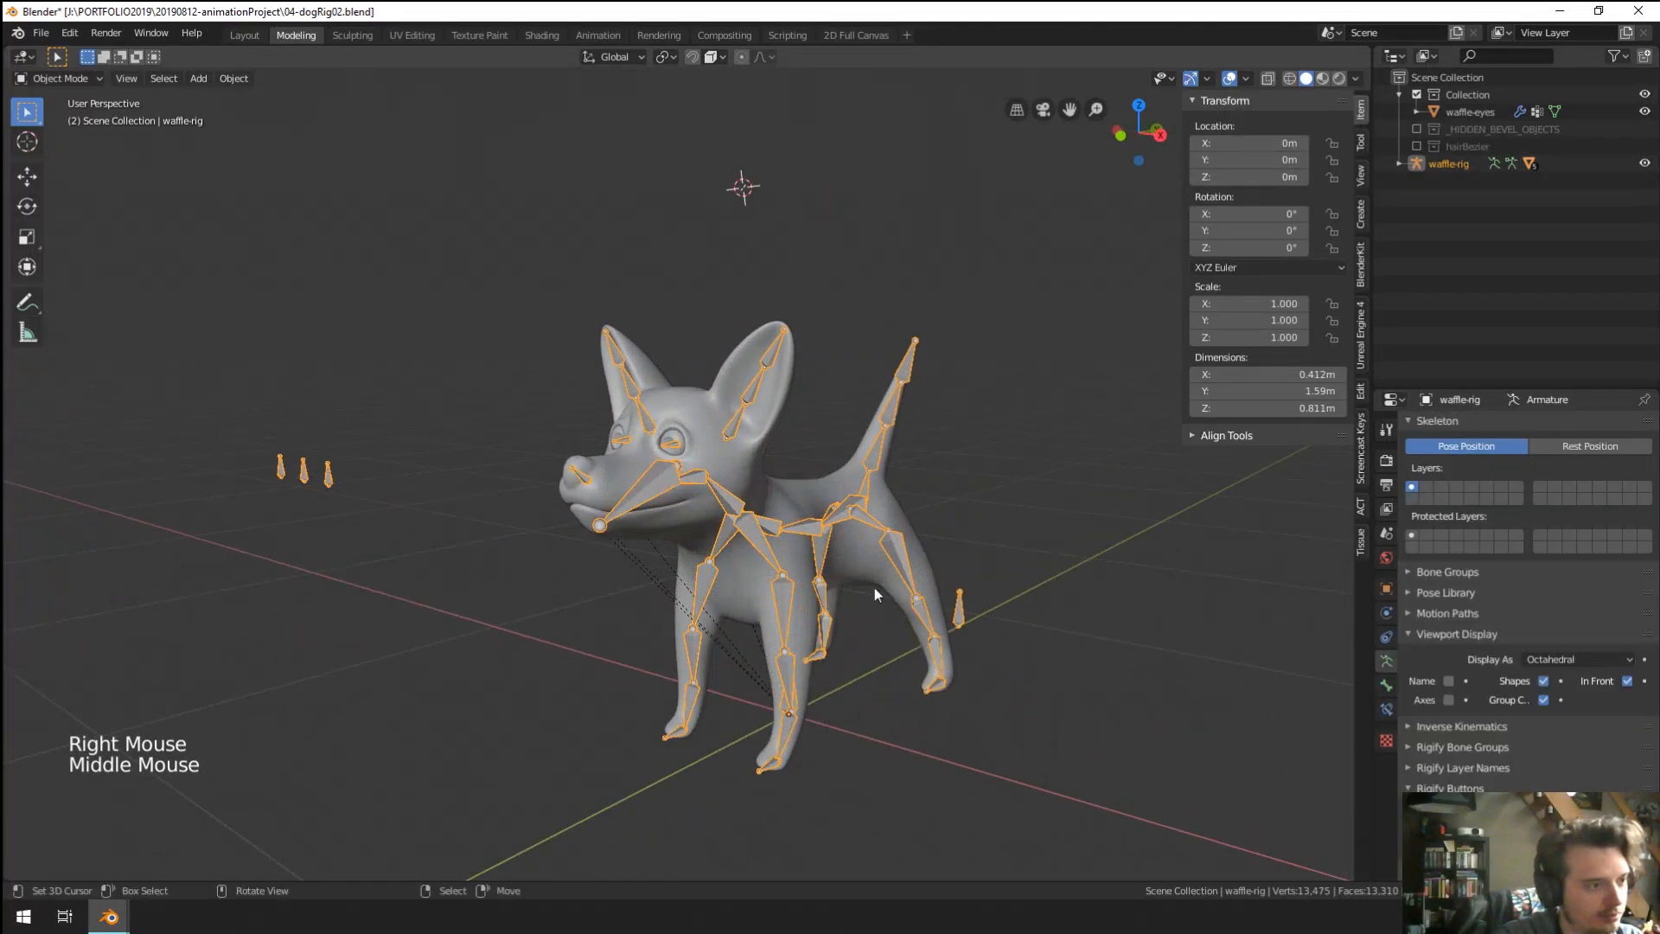
scroll(822, 360, up, 2)
key(ctrl+Tab)
Test-rotate a bone at the dog's ear to check how the head deforms, and cancel the rotation.
right_click(780, 377)
right_click(780, 377)
shift+middle_drag(780, 377, 821, 477)
scroll(848, 418, up, 2)
middle_drag(821, 477, 1050, 473)
key(r)
right_click(1060, 619)
Leave Pose Mode, enter Weight Paint mode on waffle-body, and sample the ear.001.L vertex group from the head.
middle_drag(1077, 597, 975, 568)
right_click(969, 634)
key(ctrl+Tab)
right_click(991, 635)
key(ctrl+Tab)
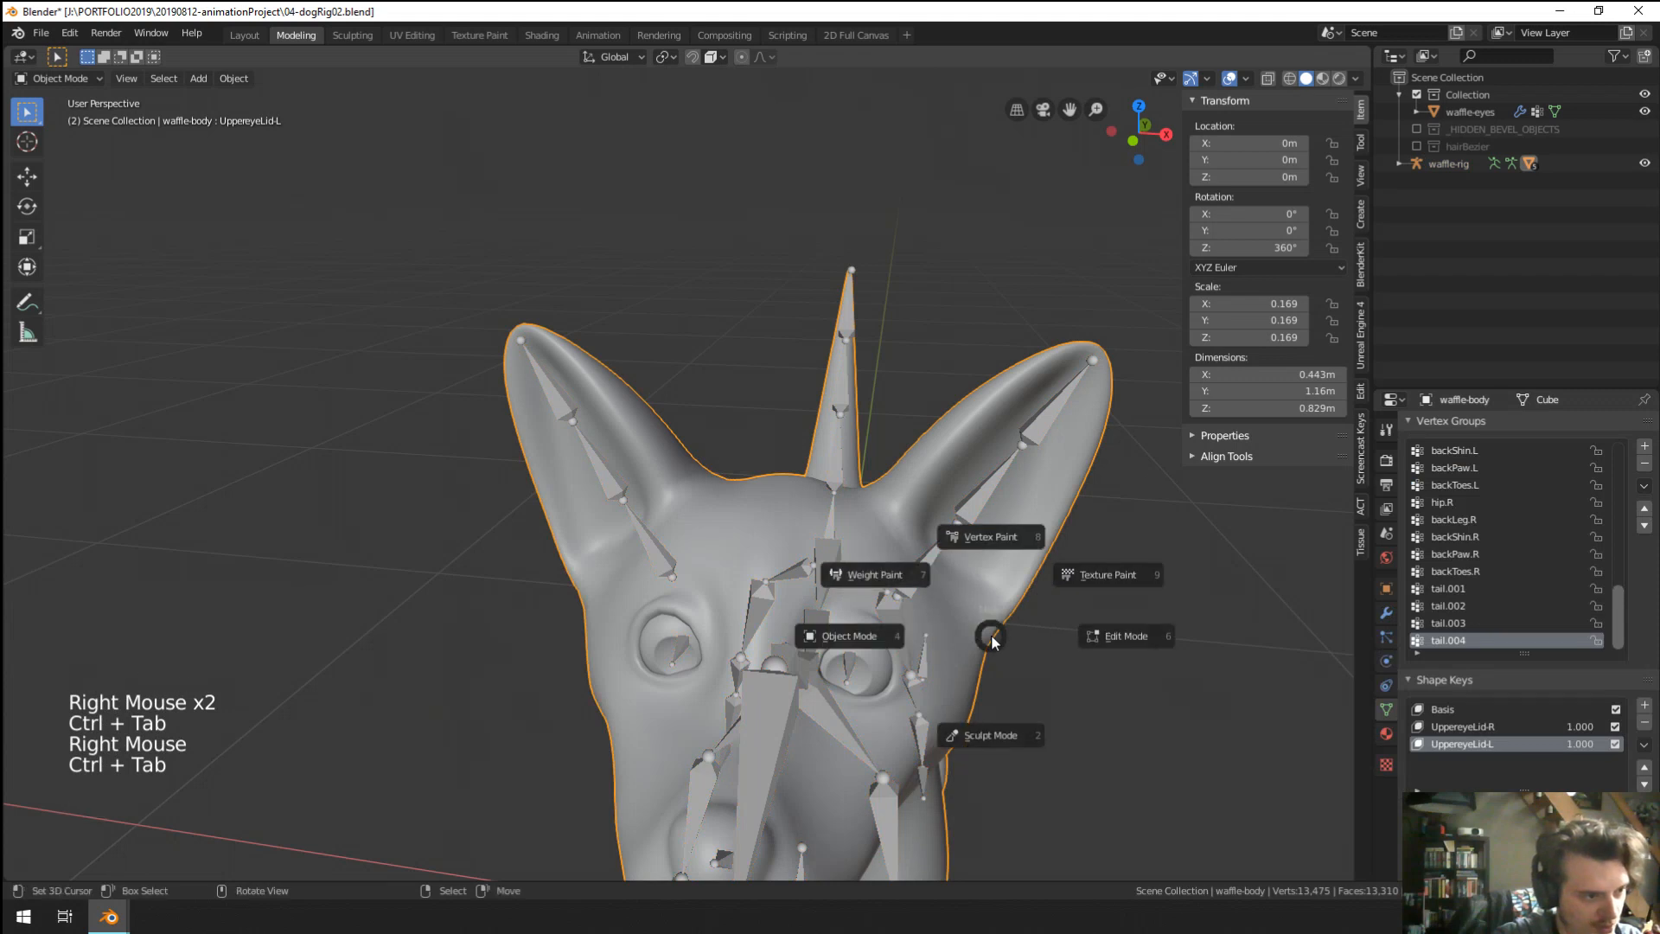
ctrl+click(861, 531)
shift+click(863, 532)
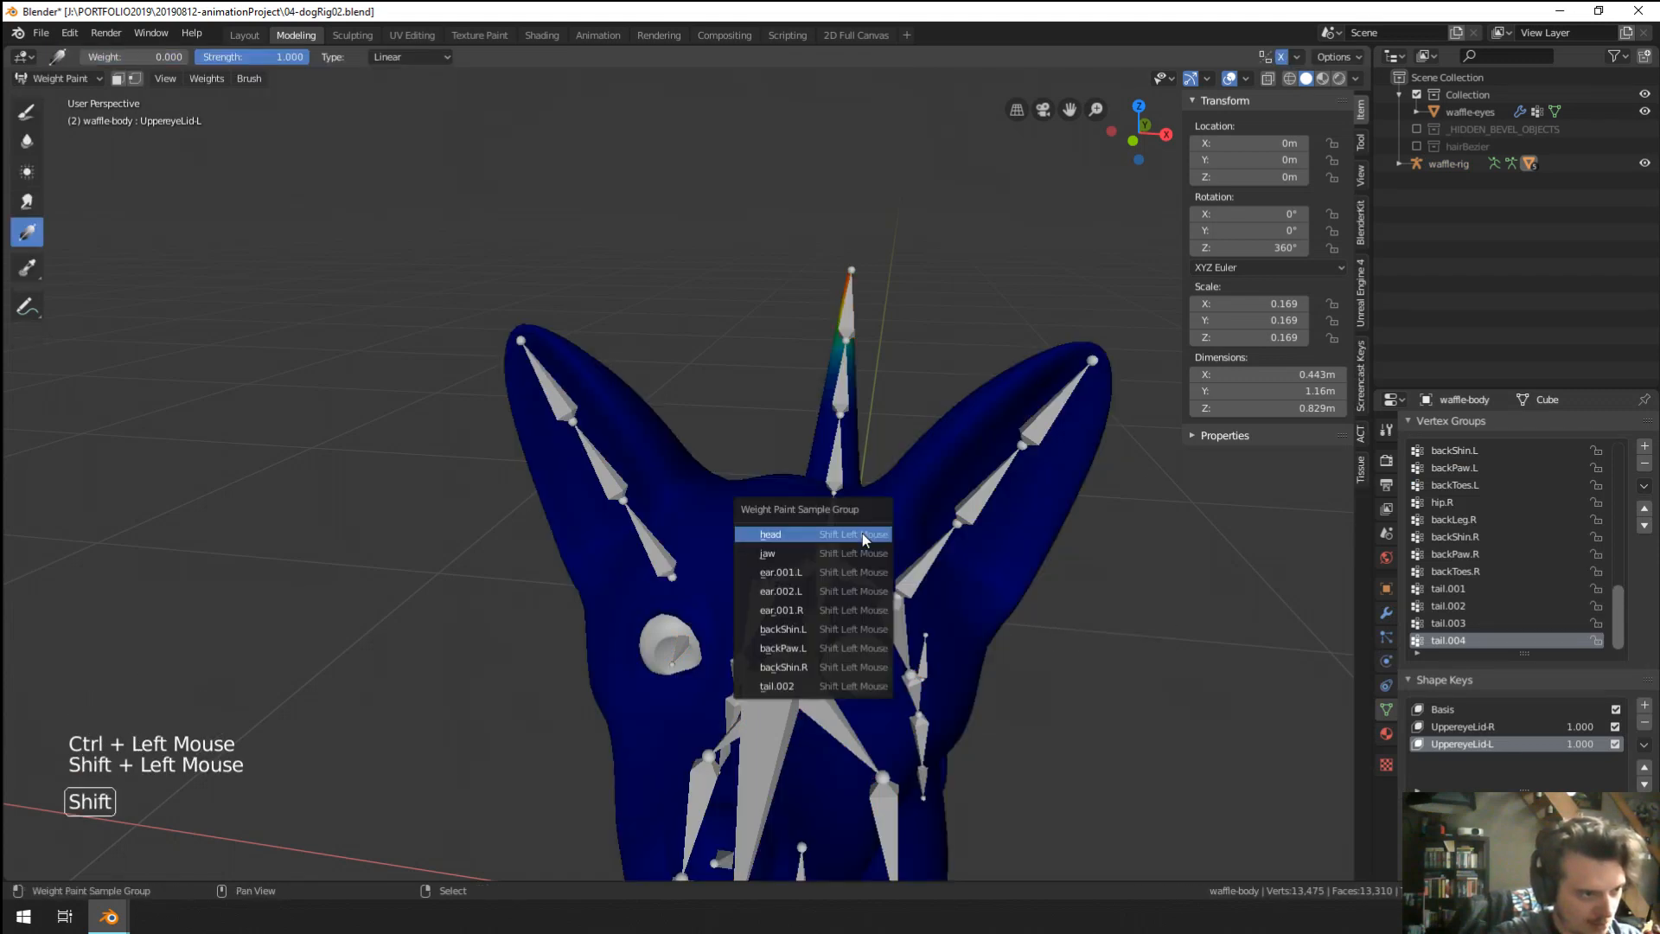
click(870, 573)
With the 79 px Draw brush at weight 0.000 and strength 1.000, paint away stray ear.001.L influence across the top of the head.
middle_drag(906, 568, 93, 89)
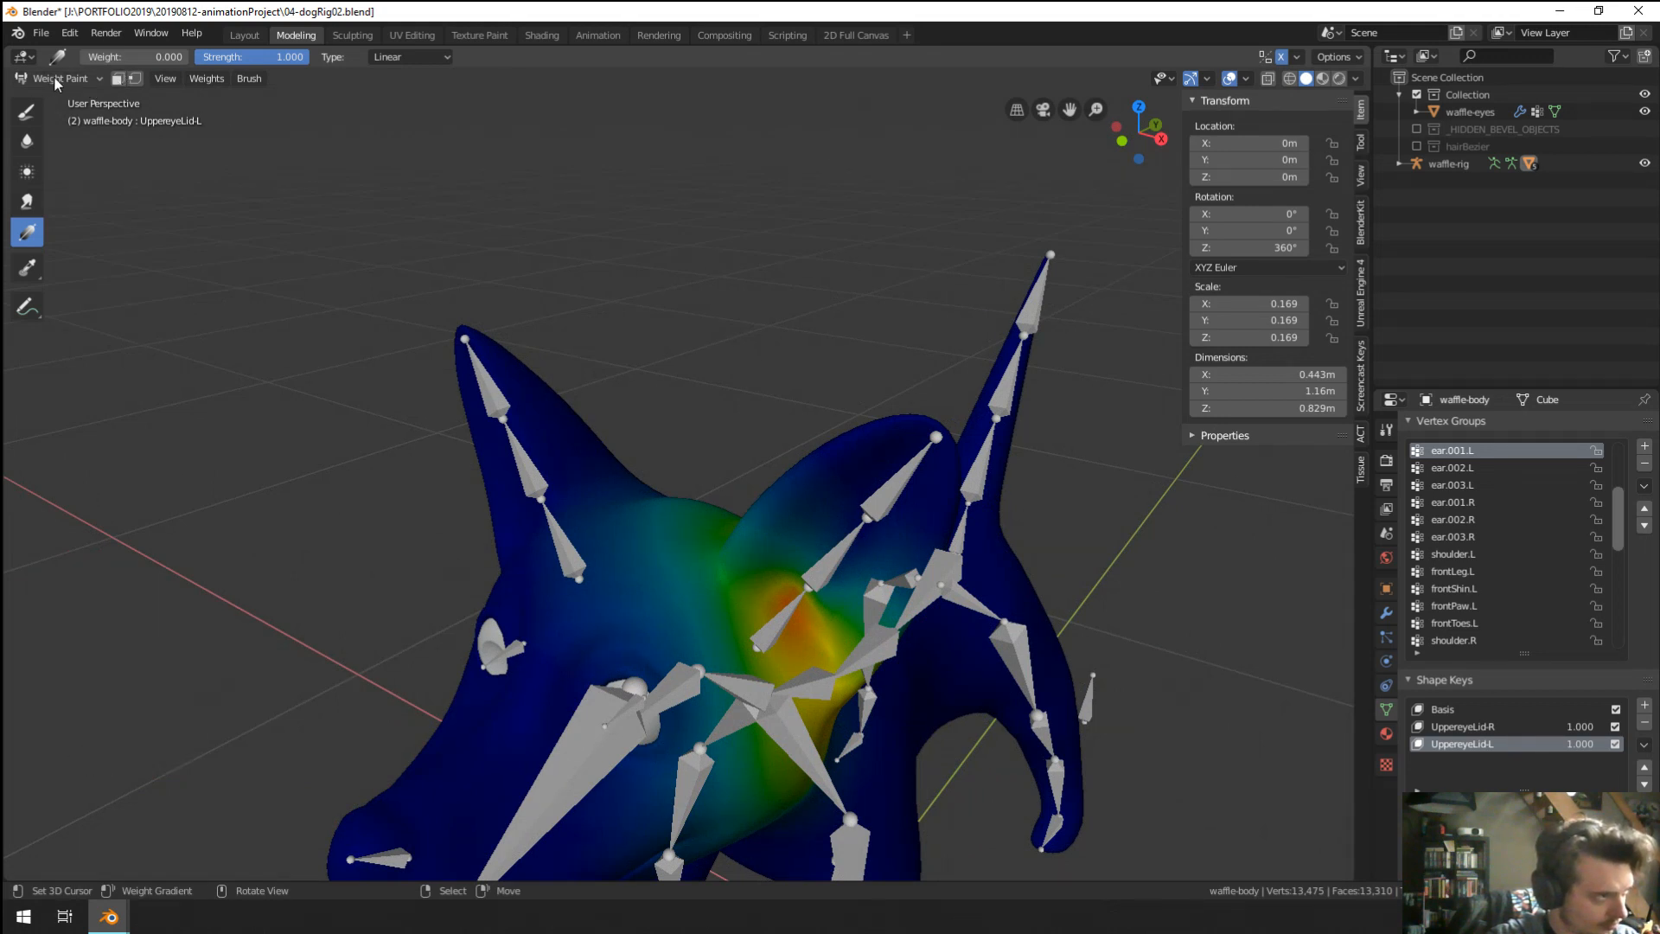
click(24, 114)
middle_drag(645, 555, 747, 569)
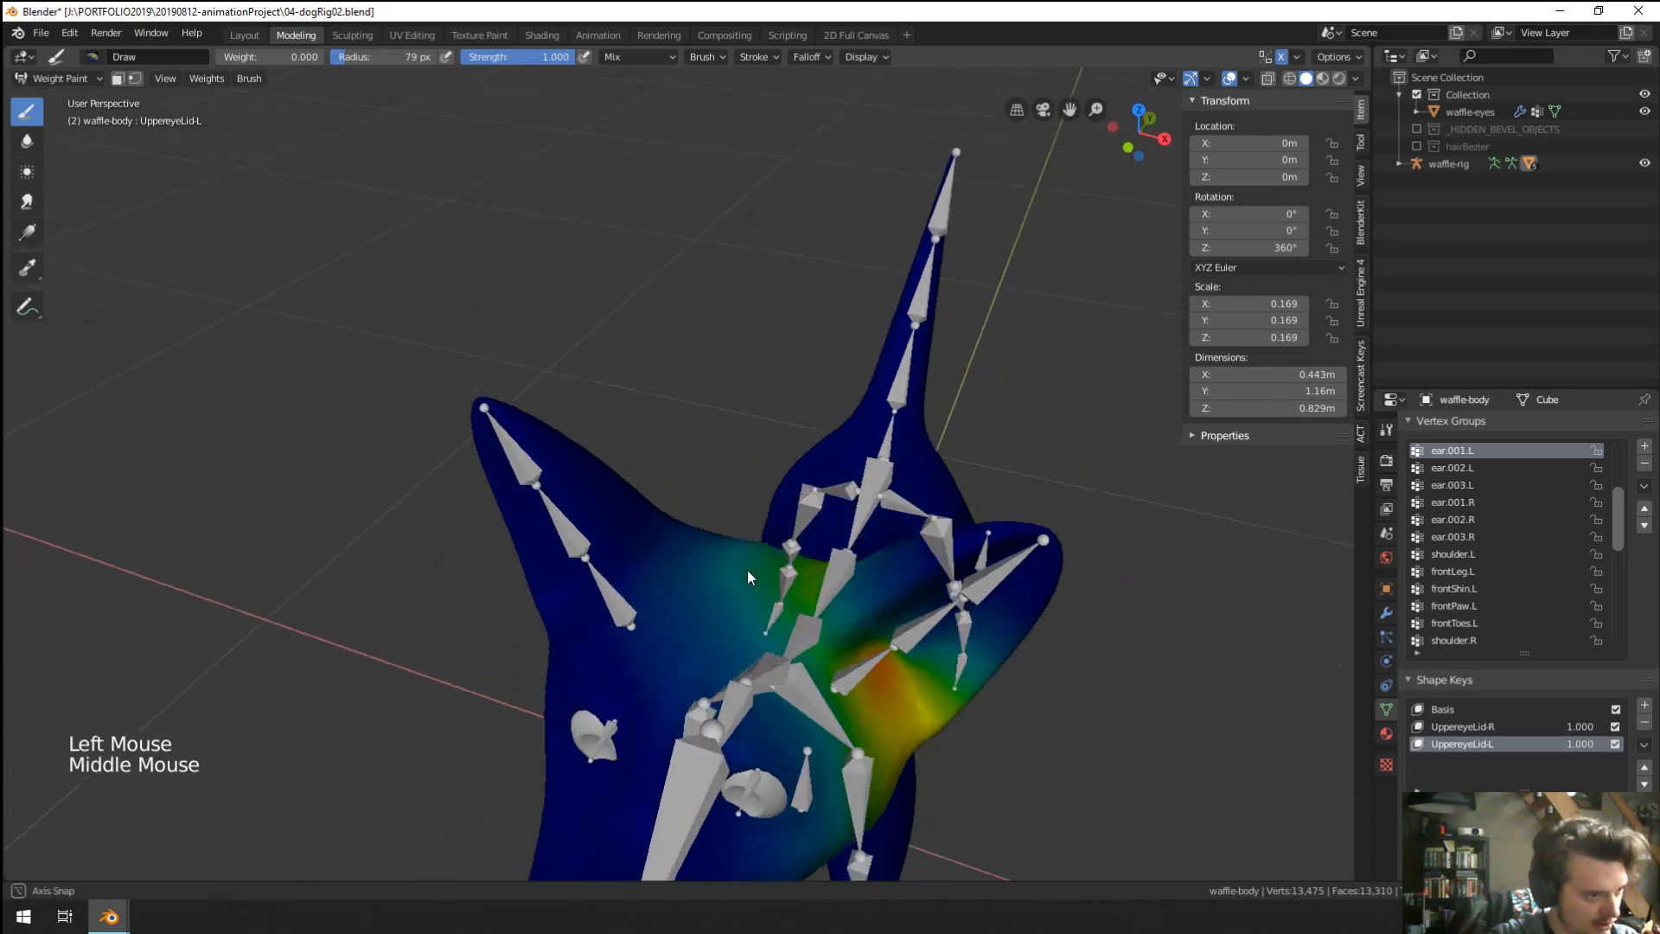
drag(747, 569, 760, 623)
mouse_move(760, 623)
middle_down()
mouse_move(578, 604)
mouse_move(458, 472)
middle_up()
drag(458, 472, 468, 448)
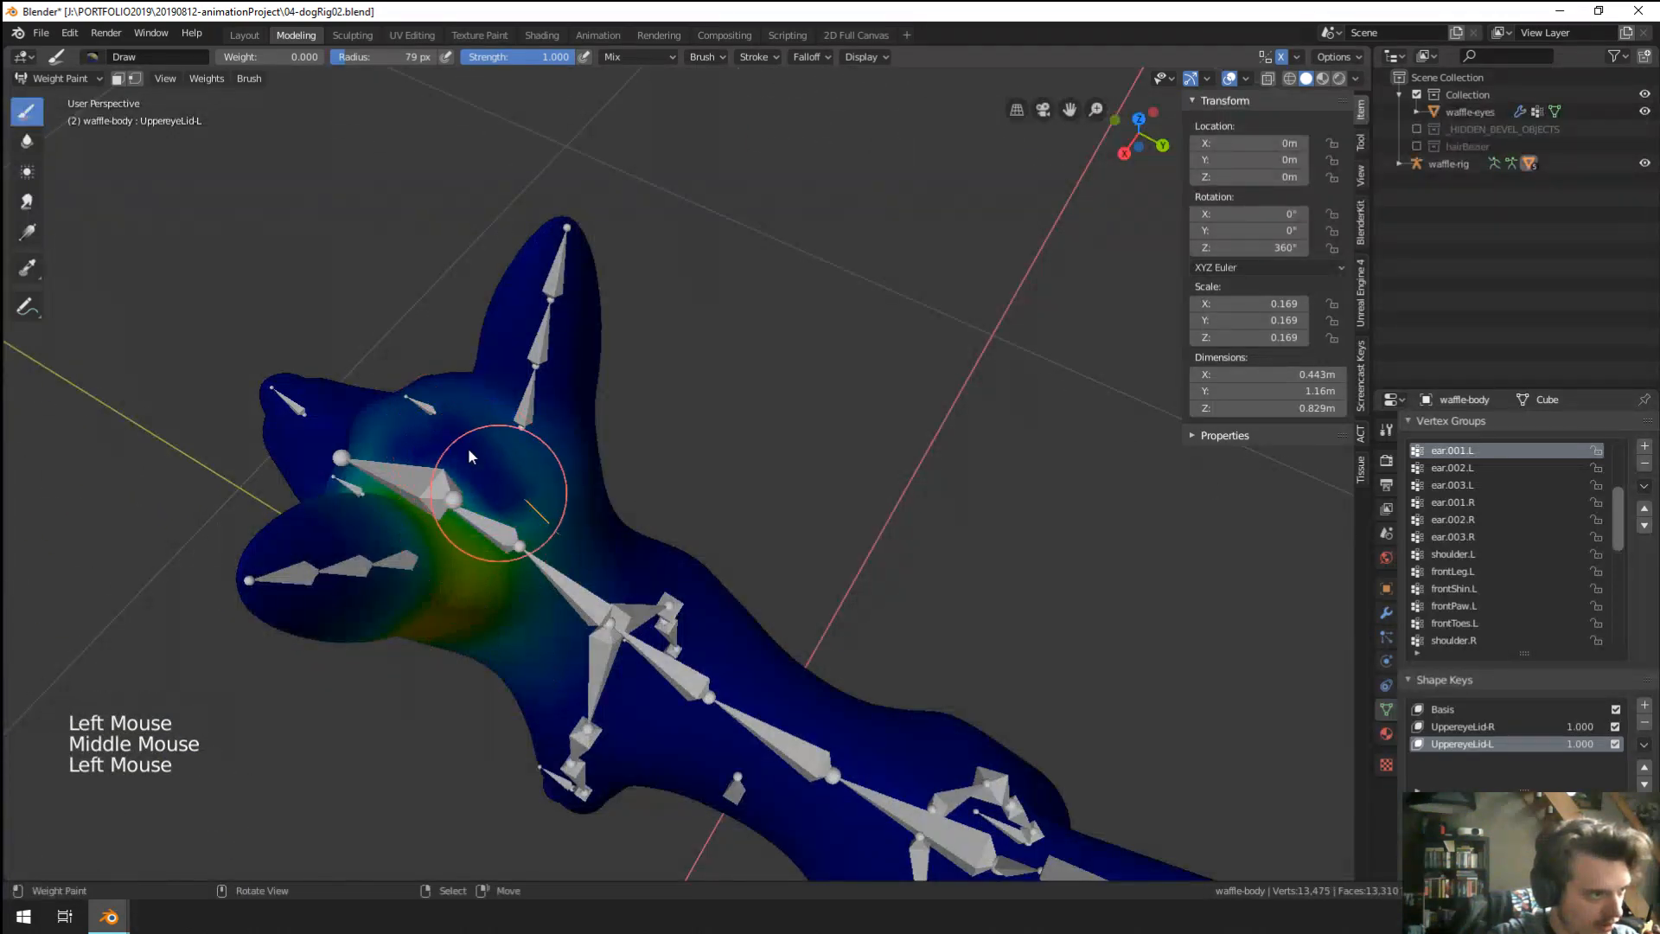
mouse_move(494, 423)
middle_down()
mouse_move(484, 441)
mouse_move(498, 419)
middle_up()
mouse_move(498, 419)
mouse_down()
mouse_move(418, 561)
mouse_move(492, 470)
mouse_move(414, 615)
mouse_up()
middle_drag(413, 616, 523, 519)
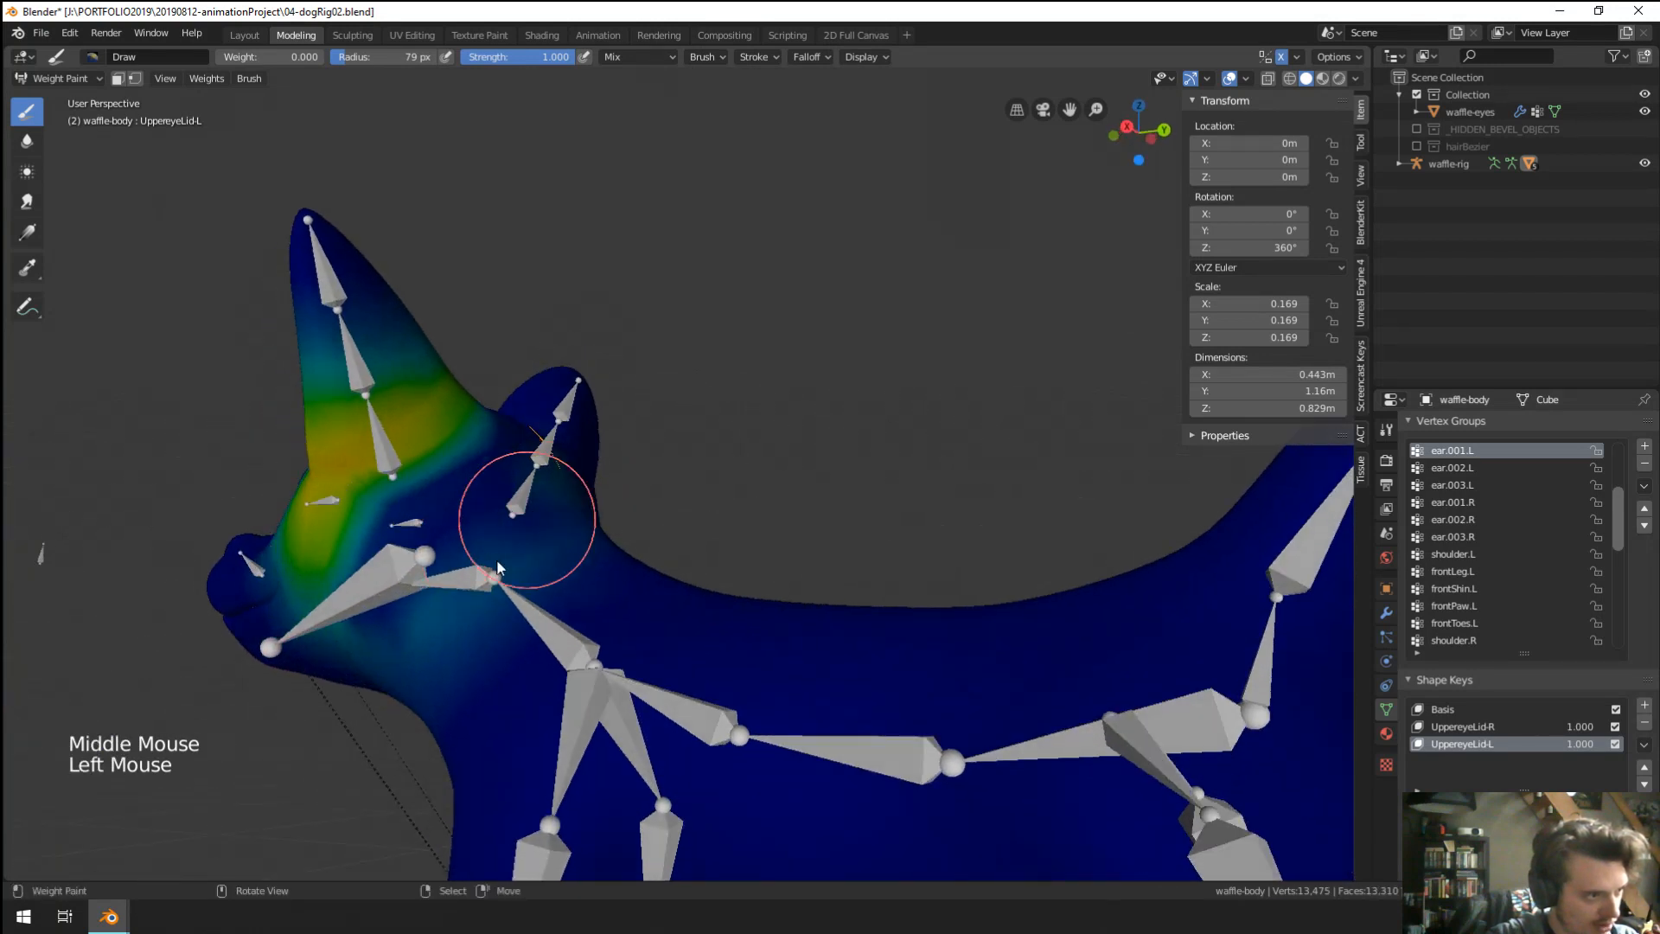
Clear ear.001.L weight from the neck and jaw with a 150 px brush, and from the forehead with a 100 px brush.
key(f)
click(635, 586)
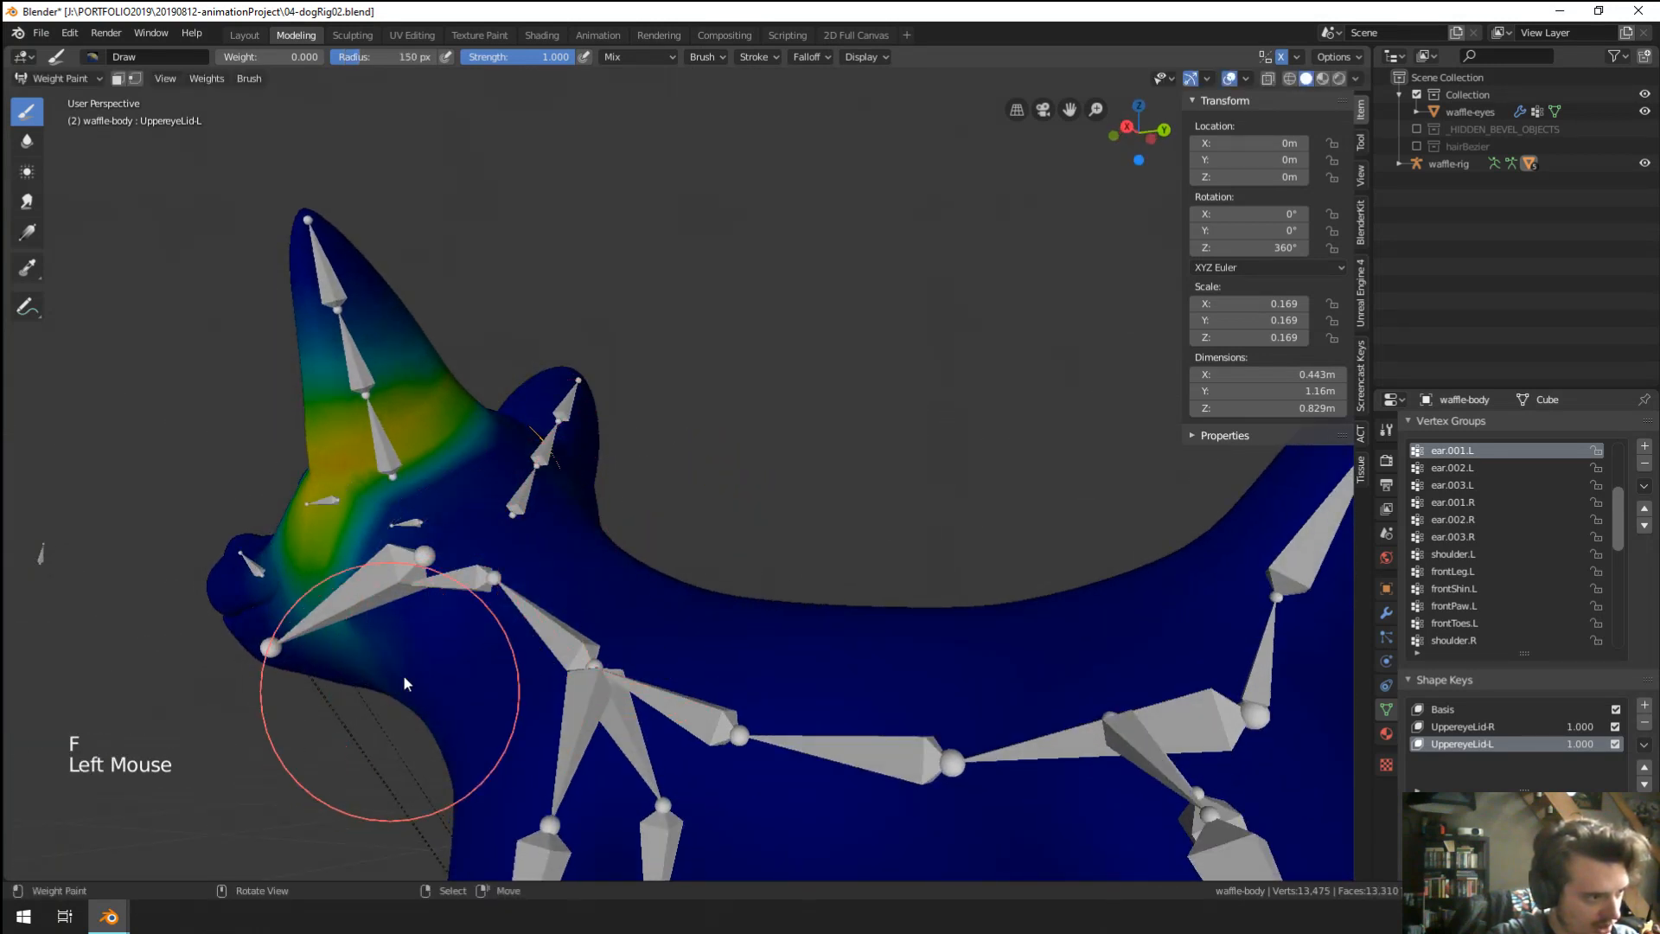
middle_drag(403, 675, 557, 661)
mouse_move(560, 662)
mouse_down()
mouse_move(509, 704)
mouse_move(588, 621)
mouse_move(567, 567)
mouse_move(515, 546)
mouse_up()
mouse_move(515, 547)
middle_down()
mouse_move(557, 614)
mouse_move(543, 673)
middle_up()
key(f)
click(513, 624)
drag(547, 671, 591, 654)
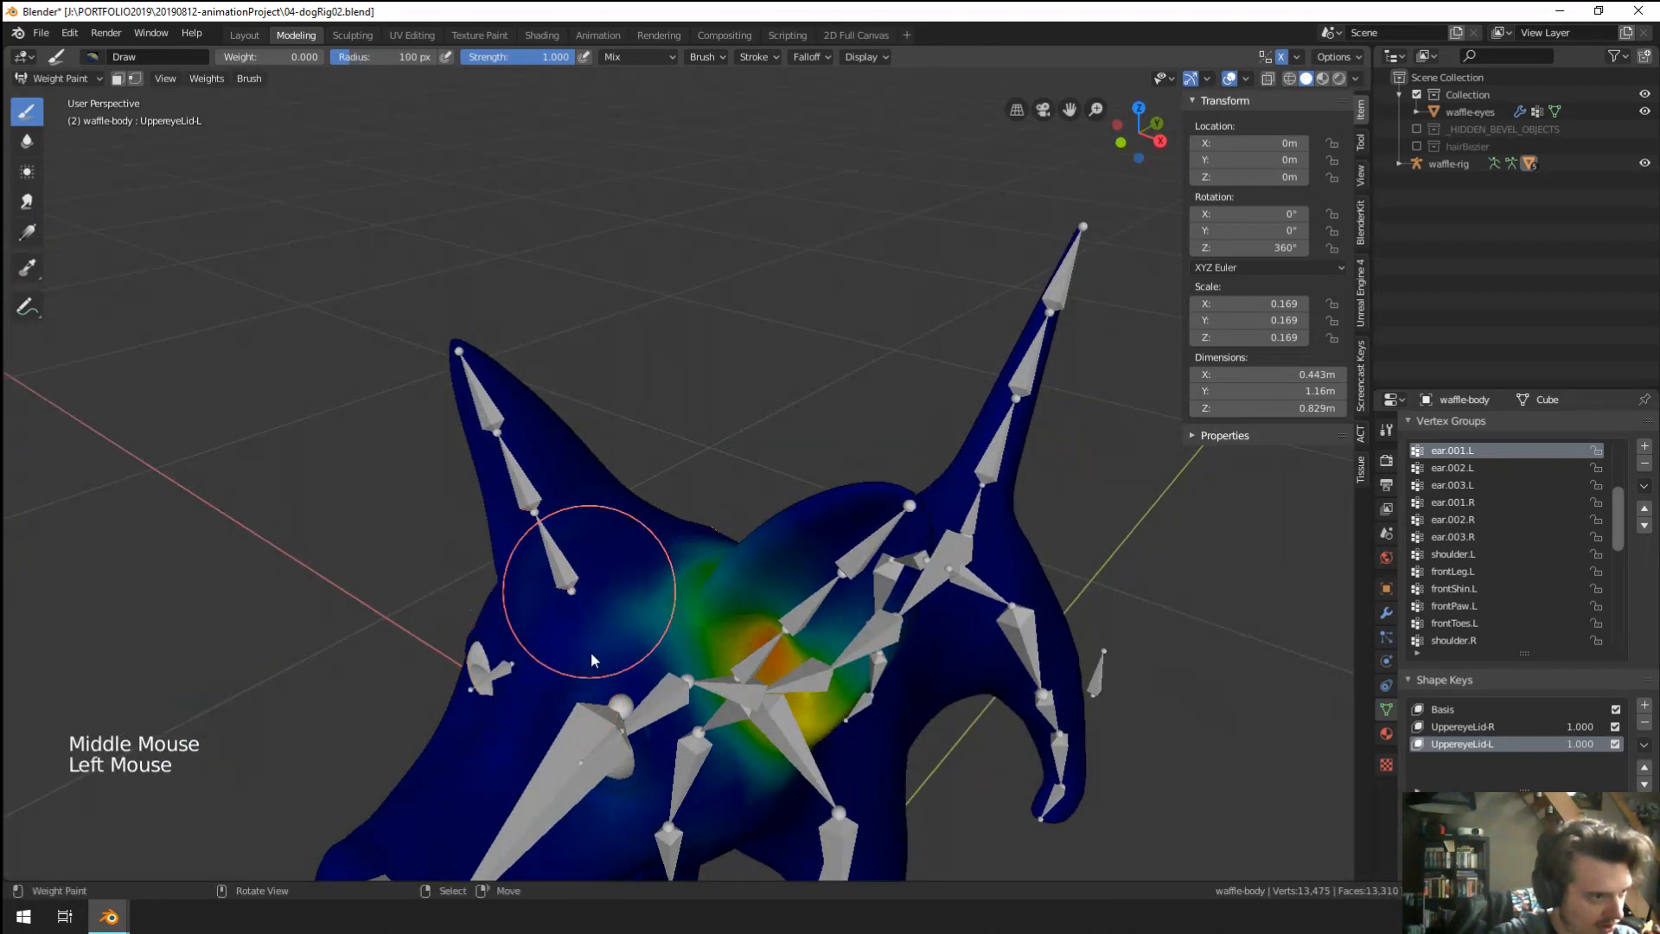
Paint out the remaining ear.001.L weight on the crown and face with the 100 px brush, leaving influence only around the left ear.
mouse_move(697, 529)
middle_down()
mouse_move(534, 594)
mouse_move(501, 554)
middle_up()
drag(500, 546, 509, 530)
mouse_move(516, 647)
middle_down()
mouse_move(557, 505)
mouse_move(545, 519)
middle_up()
drag(545, 519, 320, 483)
middle_drag(320, 482, 405, 513)
mouse_move(599, 581)
mouse_down()
mouse_move(502, 473)
mouse_move(521, 522)
mouse_move(635, 583)
mouse_move(449, 432)
mouse_up()
middle_drag(450, 433, 742, 656)
scroll(742, 657, down, 2)
drag(692, 620, 694, 548)
mouse_move(694, 548)
middle_down()
mouse_move(852, 407)
mouse_move(754, 417)
middle_up()
scroll(754, 417, up, 2)
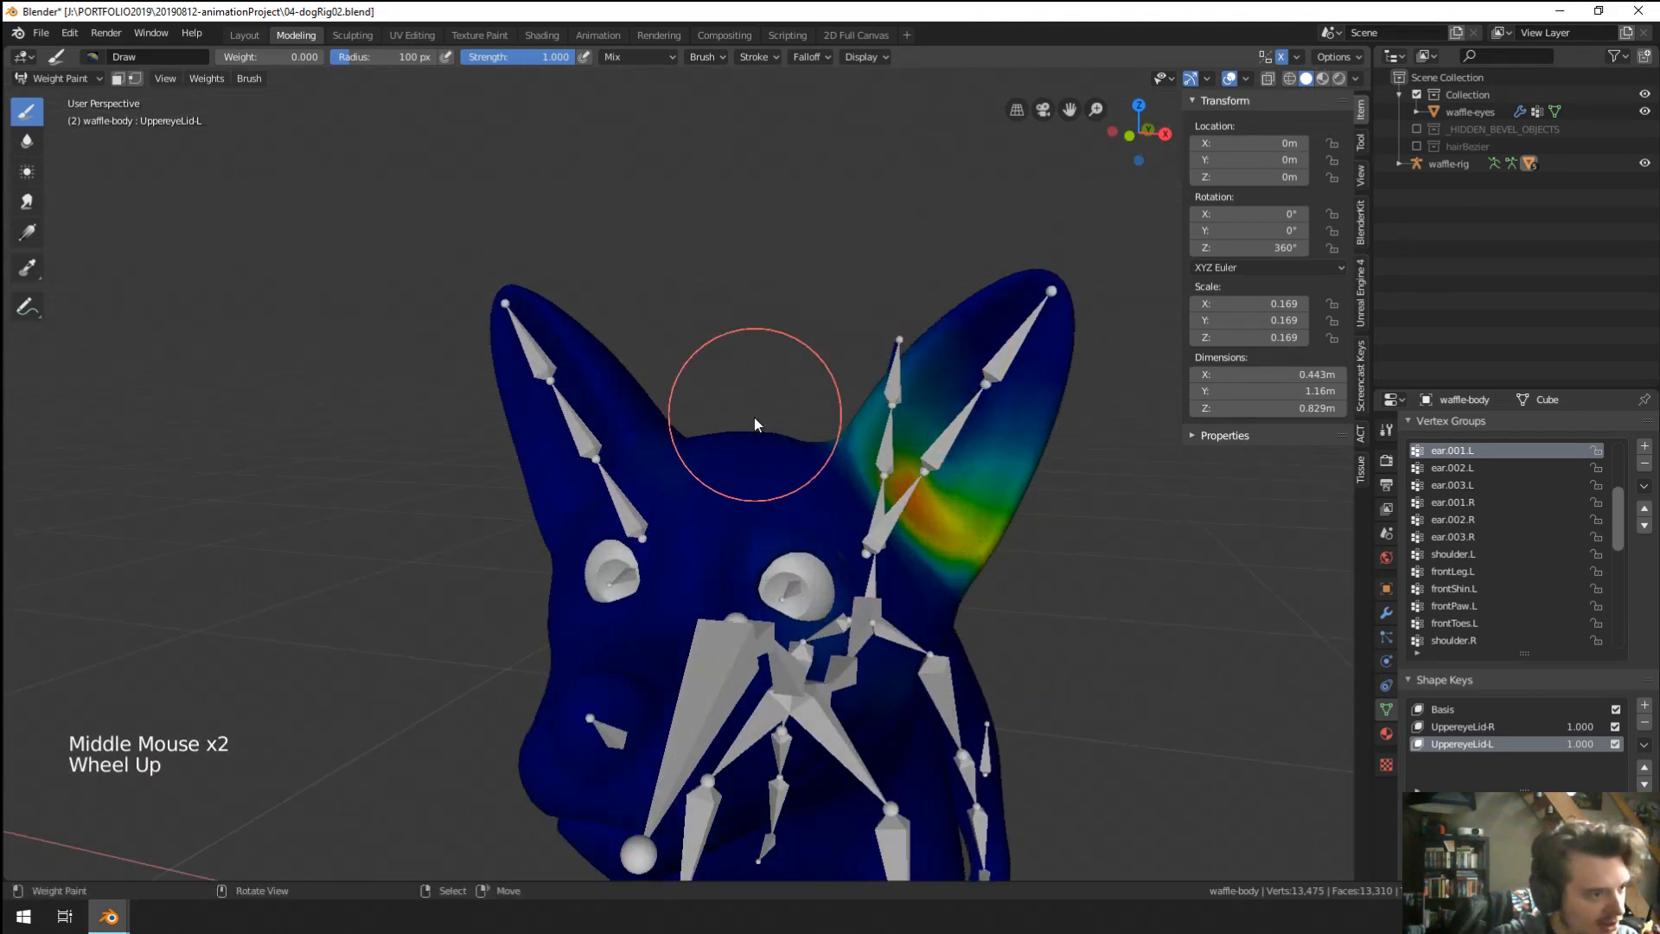
Compare the ear.001.R and ear.001.L weights by sampling each group on the head.
shift+click(642, 469)
click(645, 469)
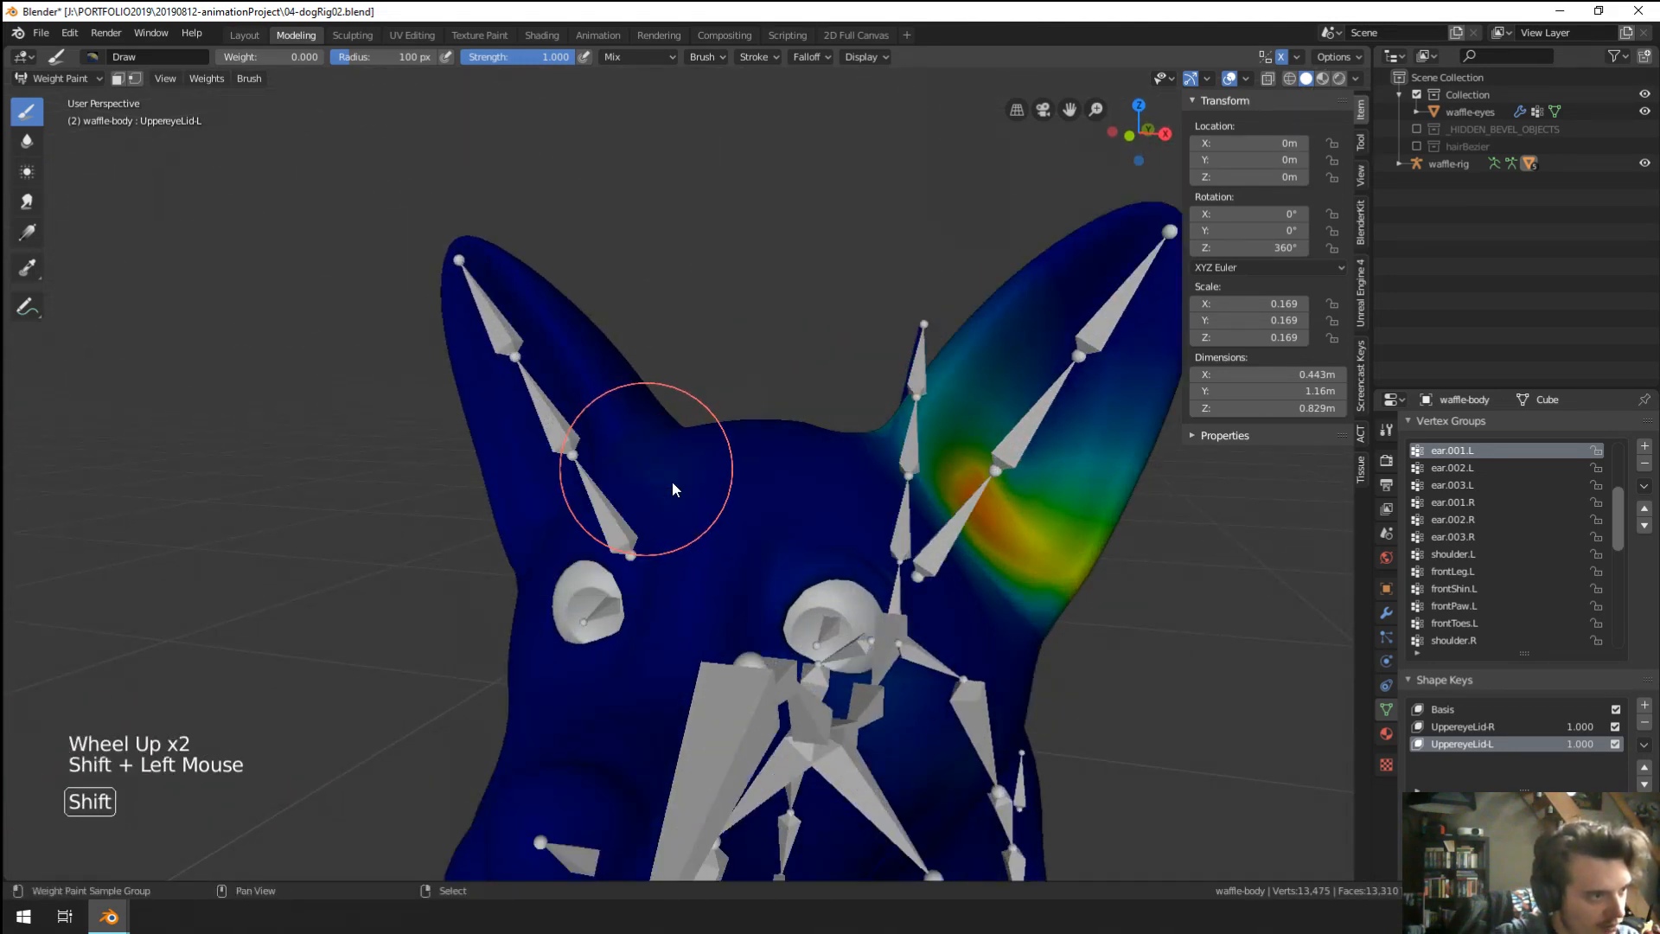
middle_drag(671, 481, 817, 543)
shift+click(768, 527)
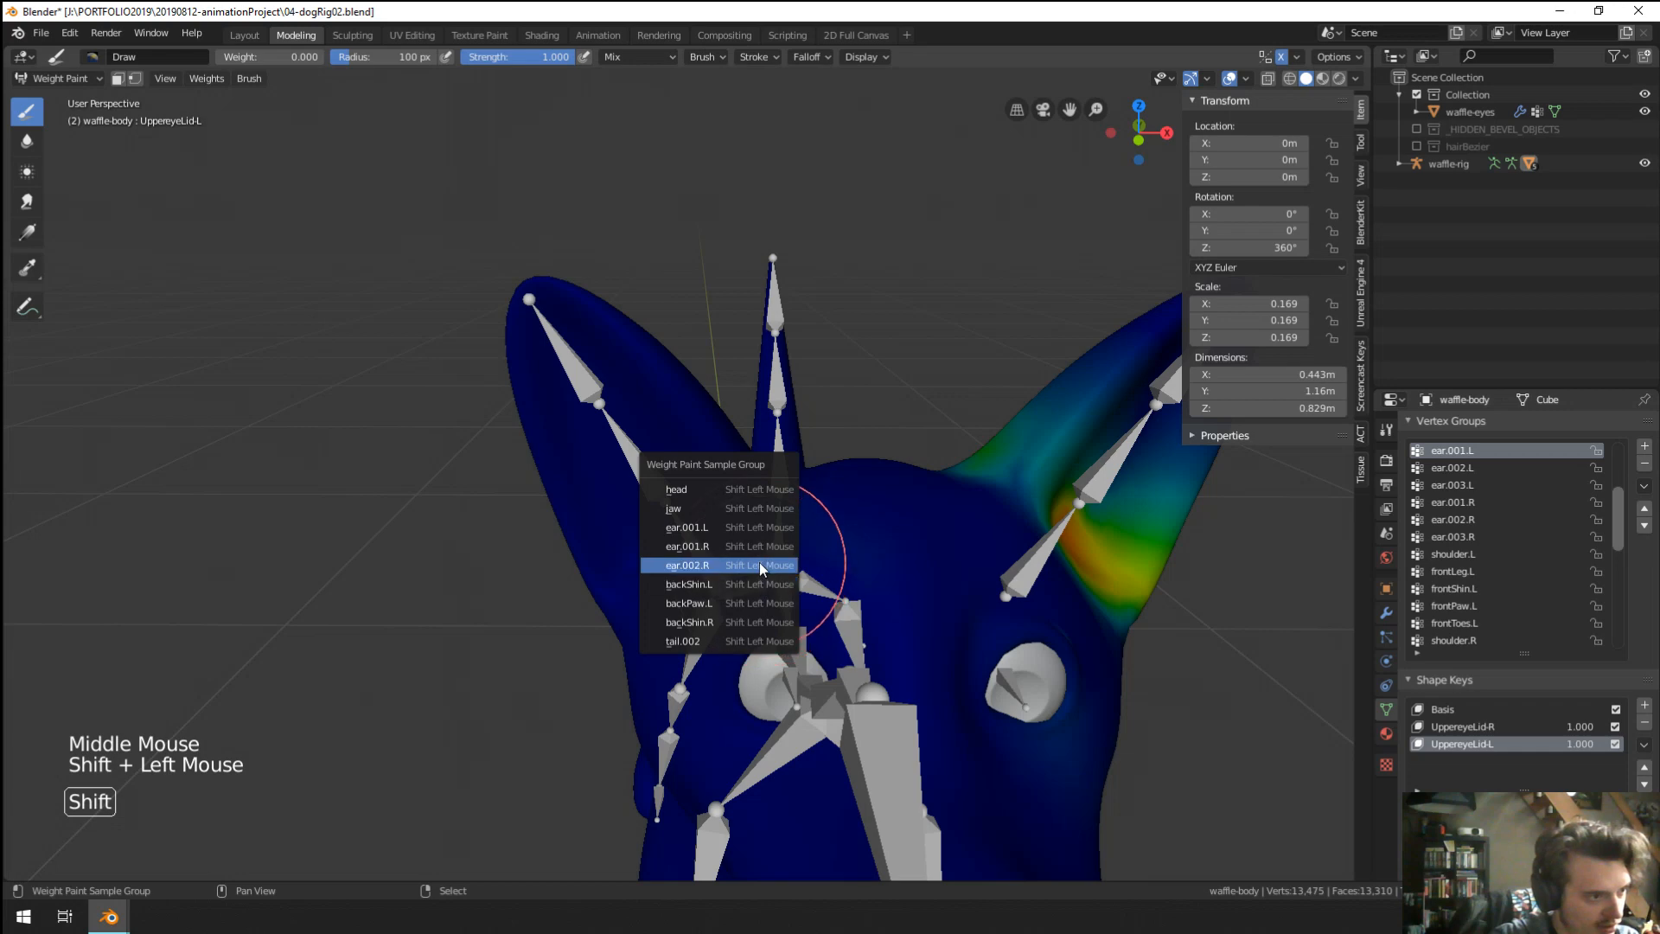
click(757, 545)
mouse_move(873, 564)
middle_down()
mouse_move(899, 573)
mouse_move(857, 607)
mouse_move(865, 574)
middle_up()
shift+click(963, 654)
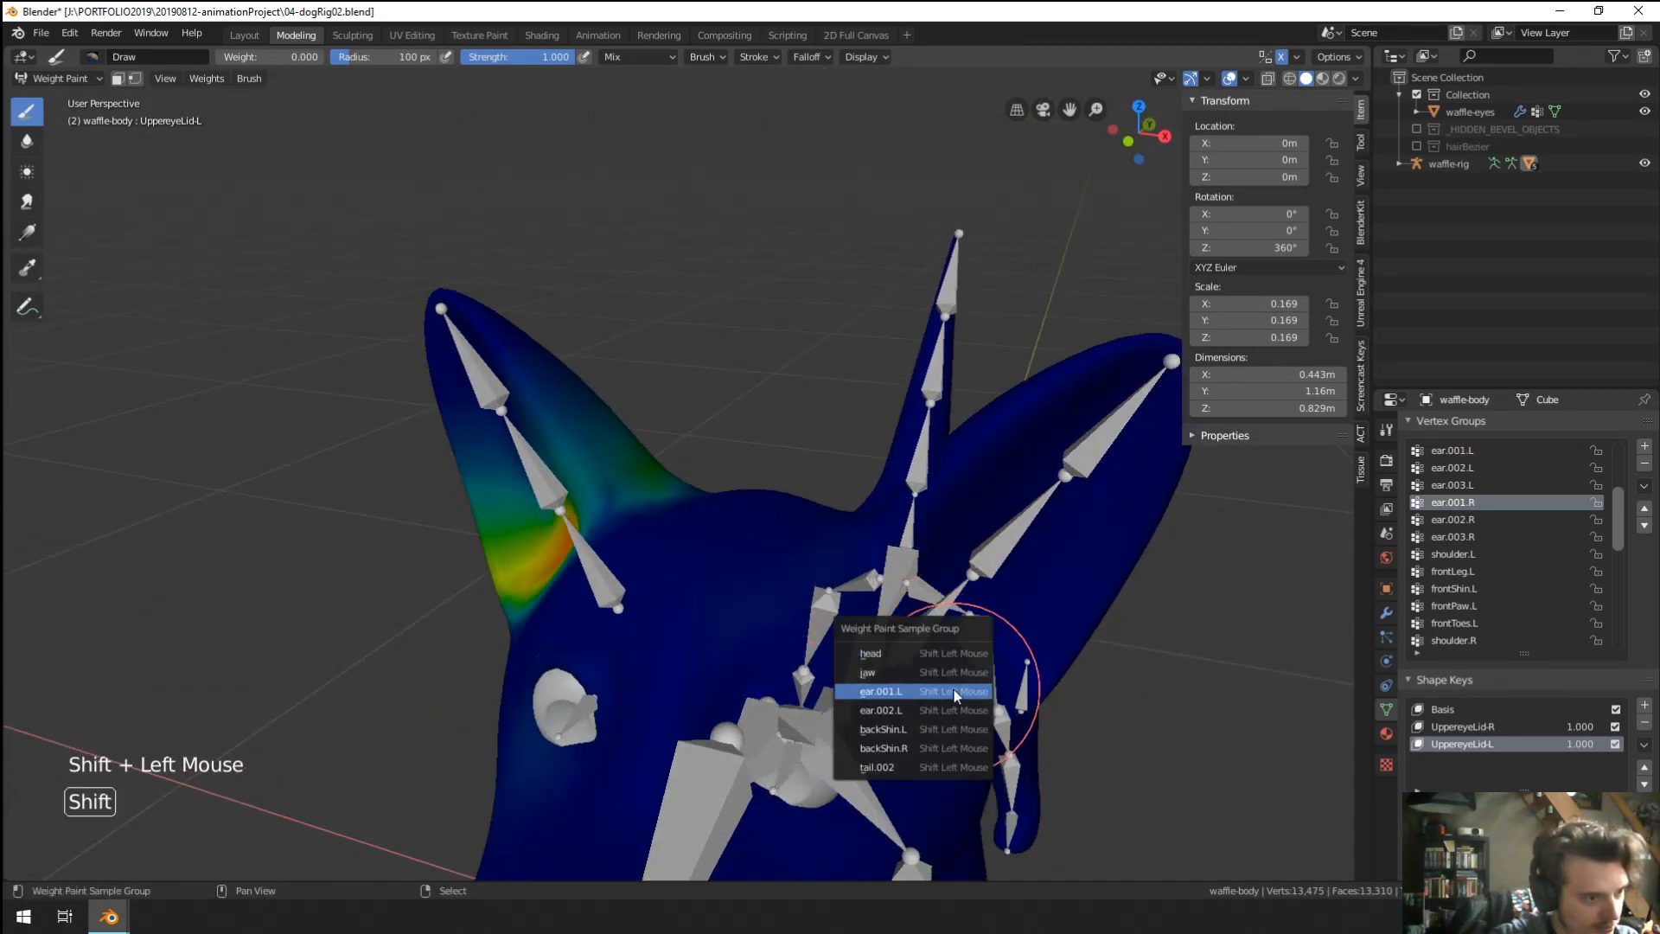
click(956, 692)
mouse_move(969, 681)
middle_down()
mouse_move(687, 624)
mouse_move(780, 641)
mouse_move(932, 631)
middle_up()
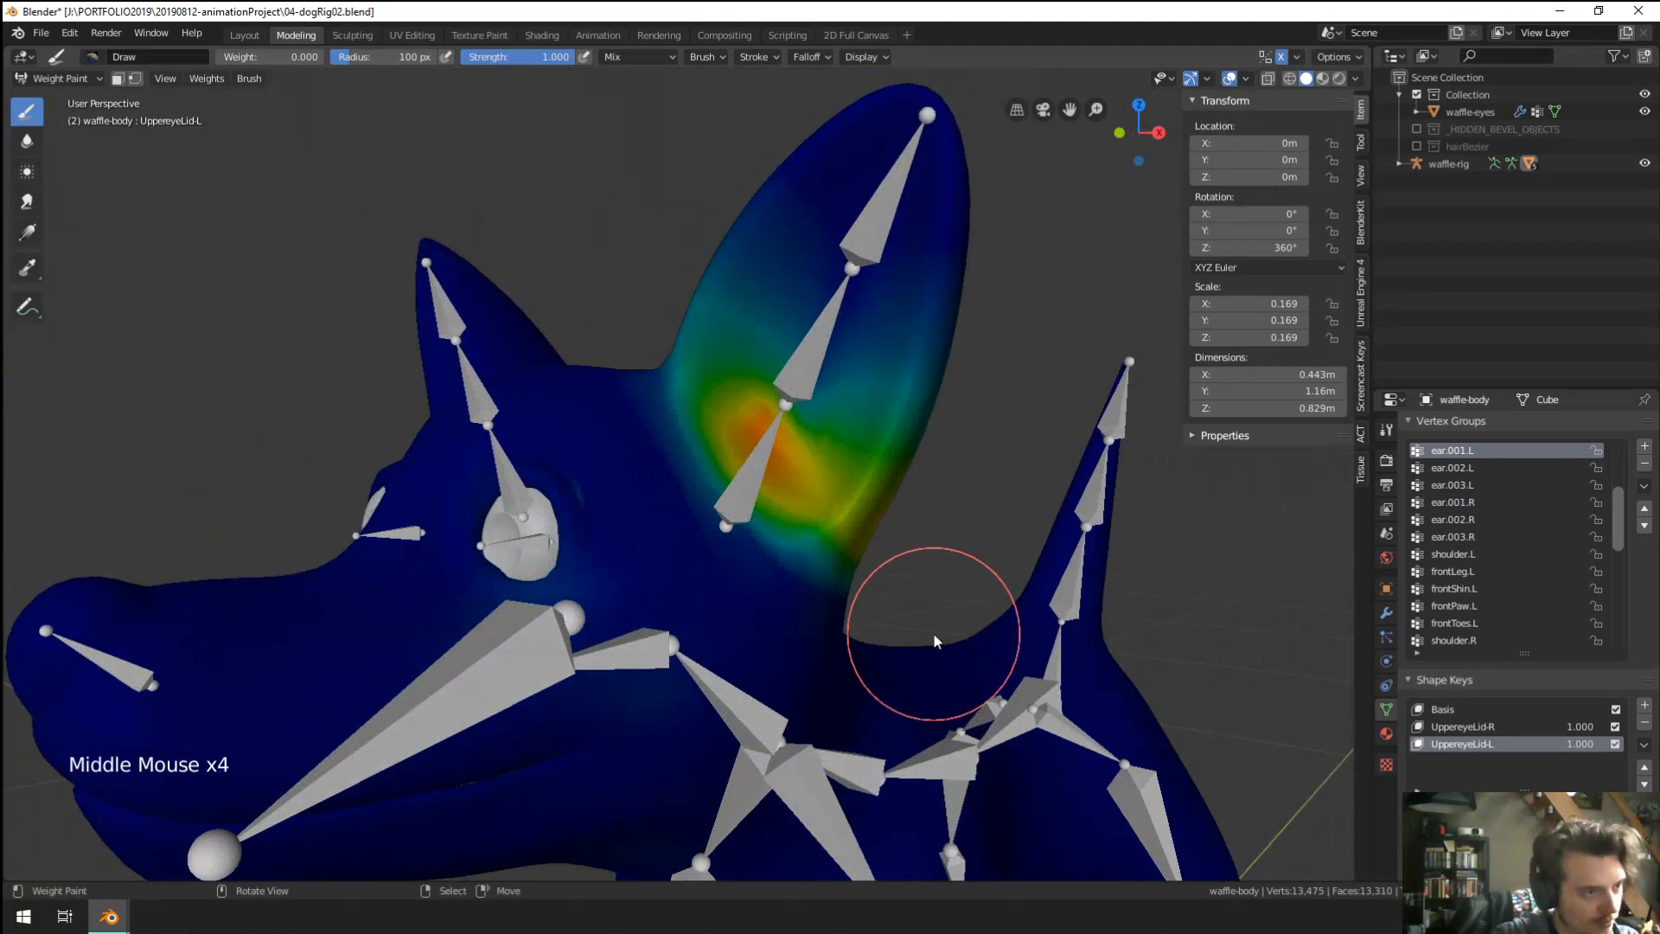
Sample the ear.002.L group and paint out its stray weight around the head behind the left ear with the 100 px brush.
shift+click(875, 346)
click(878, 365)
mouse_move(868, 463)
middle_down()
mouse_move(735, 553)
mouse_move(593, 445)
middle_up()
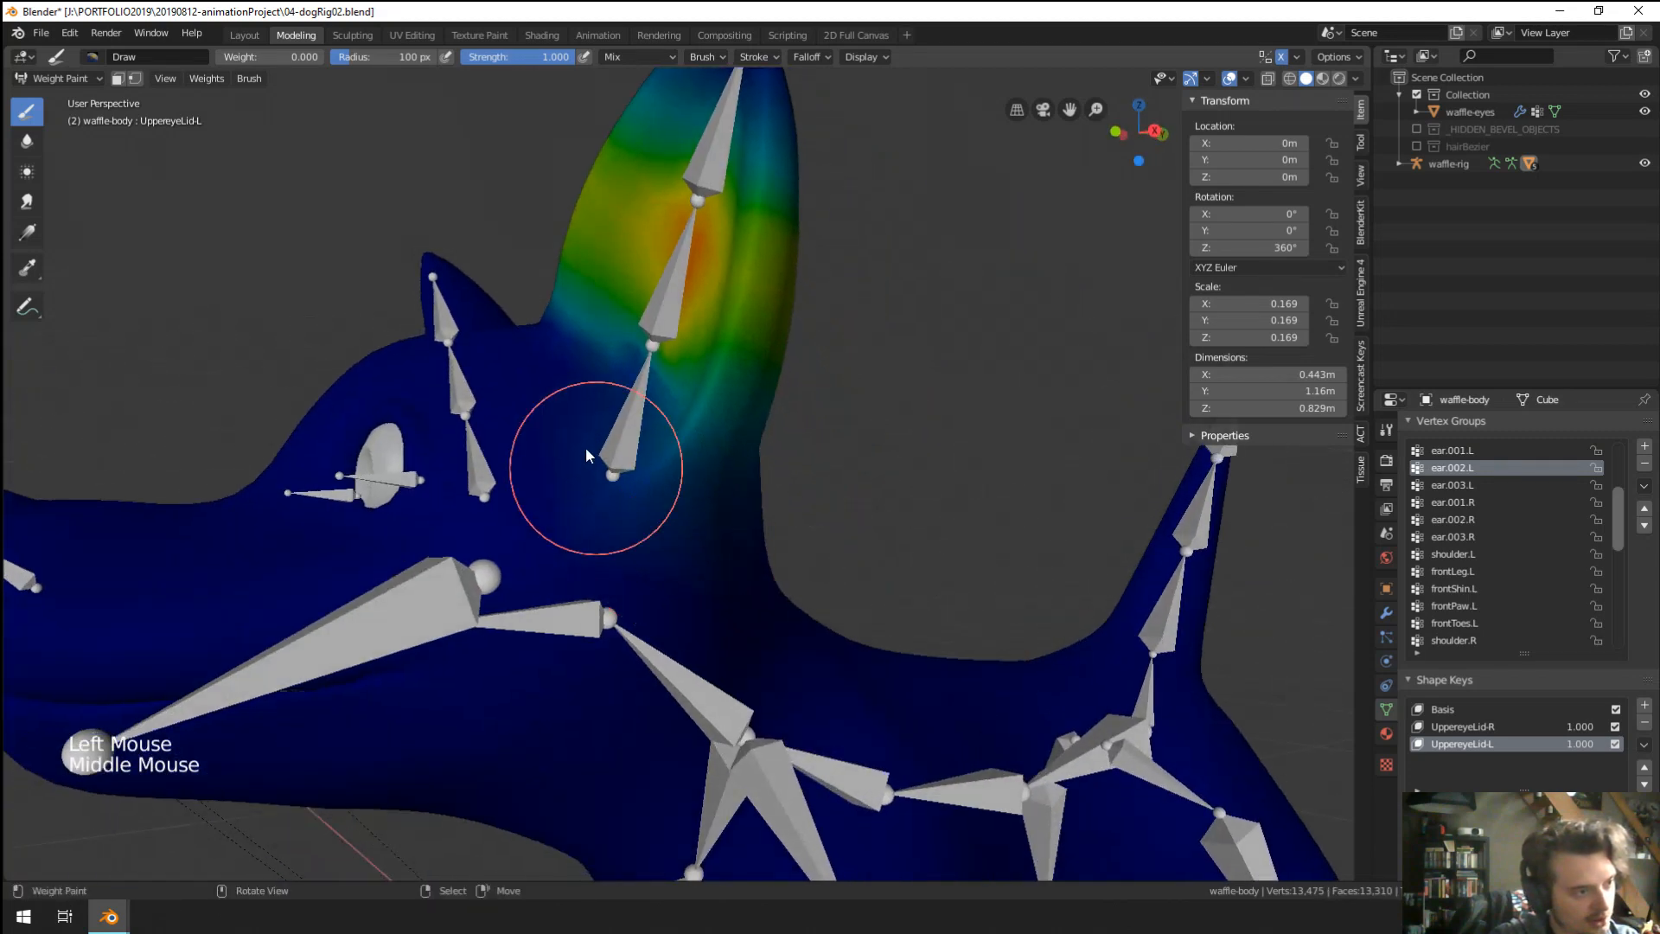
middle_drag(738, 480, 493, 536)
click(328, 566)
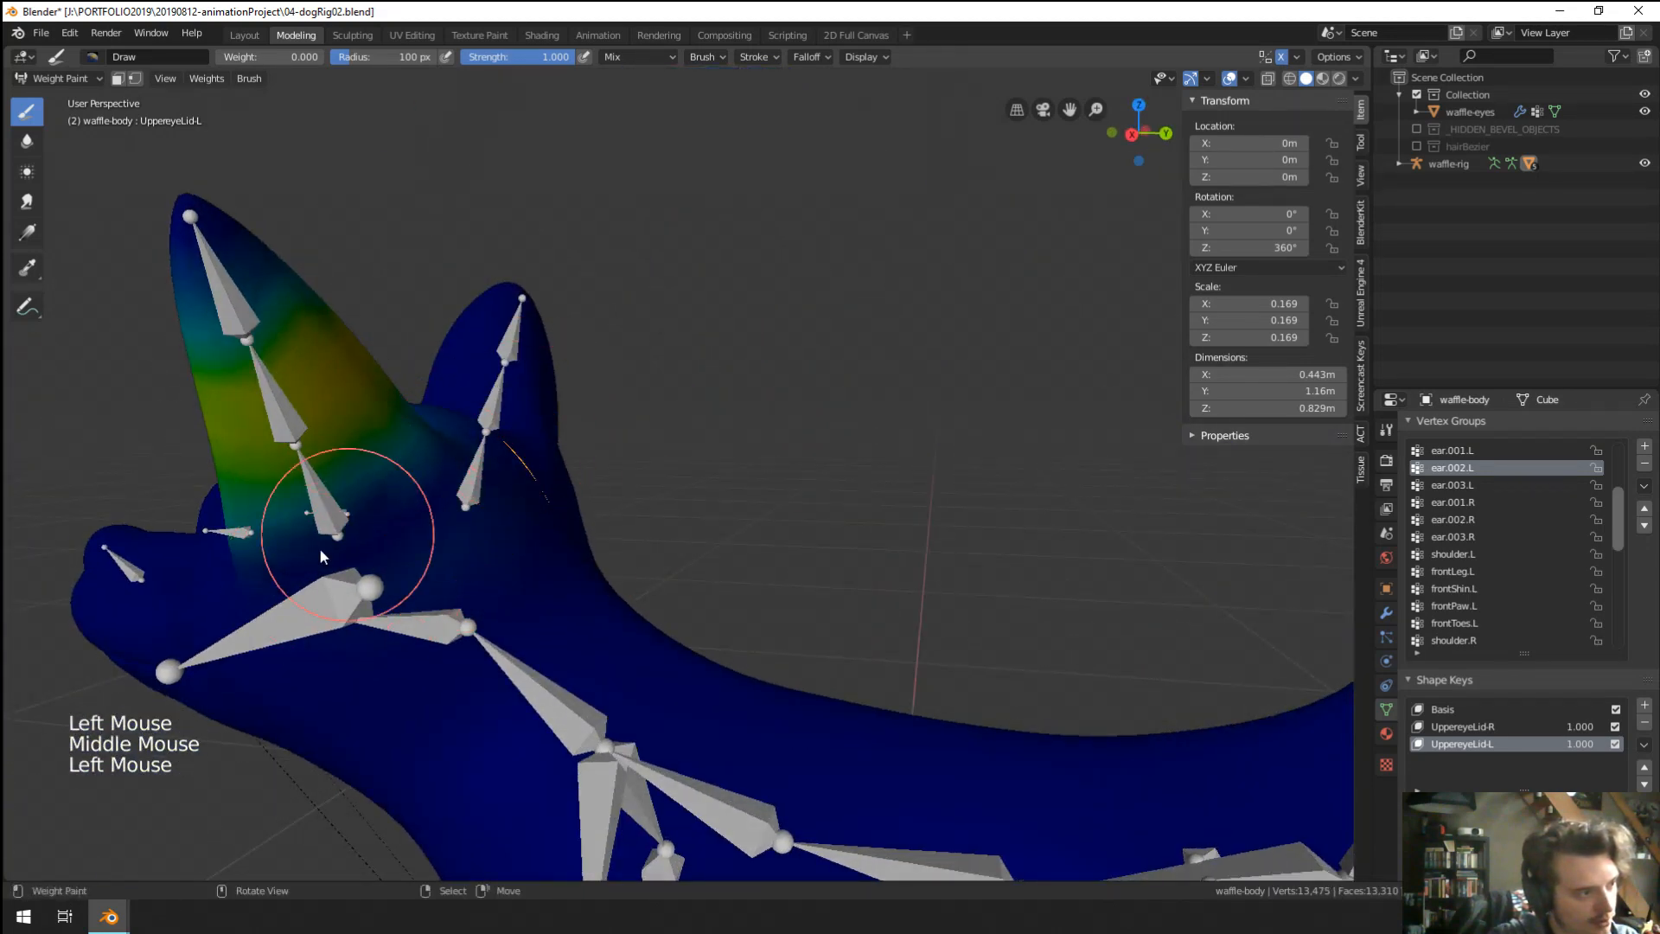
mouse_move(435, 601)
middle_down()
mouse_move(579, 545)
mouse_move(443, 534)
middle_up()
drag(442, 535, 371, 429)
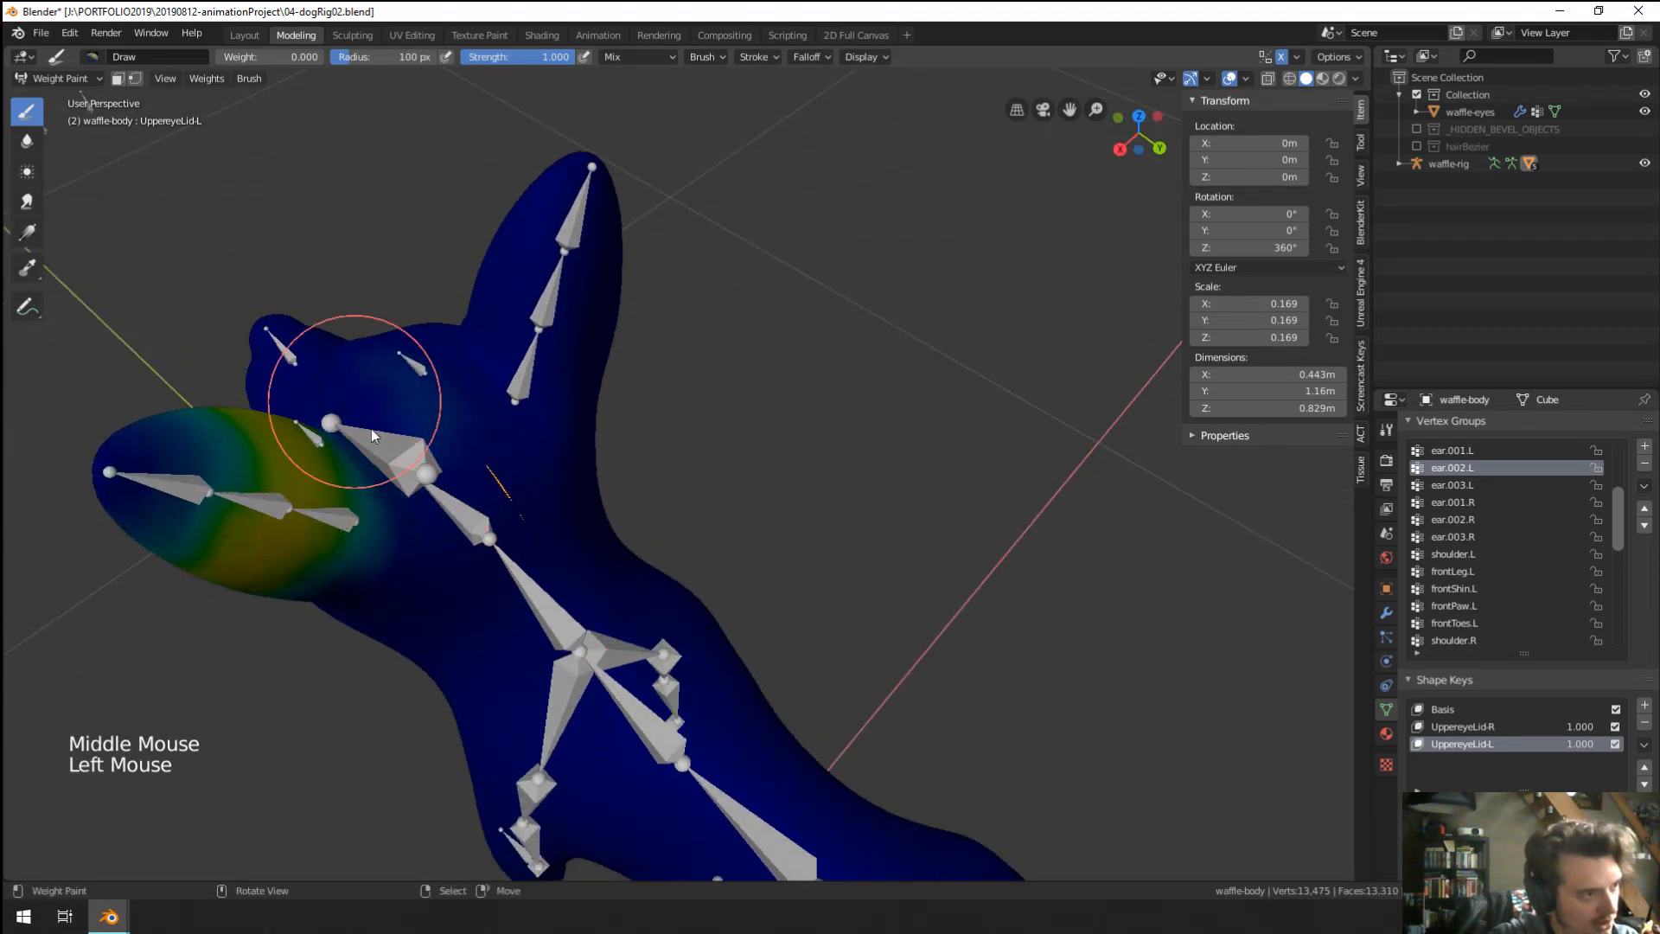
Clear the remaining ear.002.L weight from the crown and face, enlarging the brush radius to 160 px.
middle_drag(371, 429, 418, 484)
drag(416, 485, 518, 500)
mouse_move(519, 500)
middle_down()
mouse_move(738, 374)
mouse_move(923, 401)
mouse_move(875, 489)
middle_up()
drag(875, 483, 1048, 623)
middle_drag(1048, 623, 716, 552)
key(f)
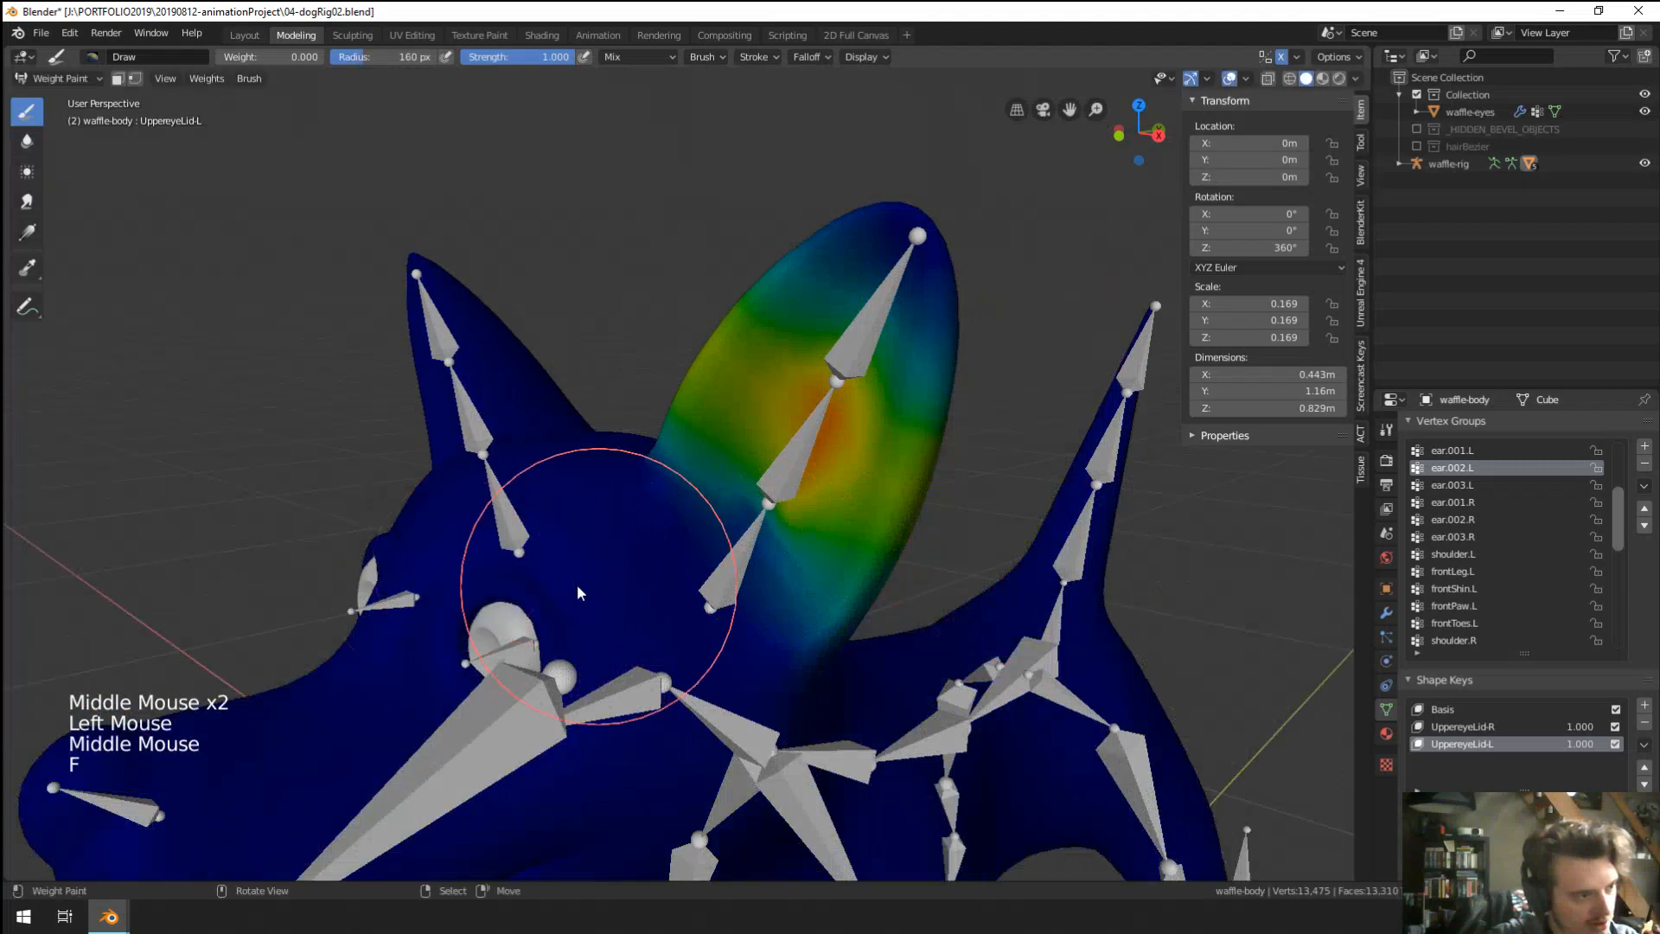
click(708, 527)
Leave weight painting, put the dog's rig in Pose Mode and try rotating the ear.001.L bone.
click(59, 78)
click(53, 98)
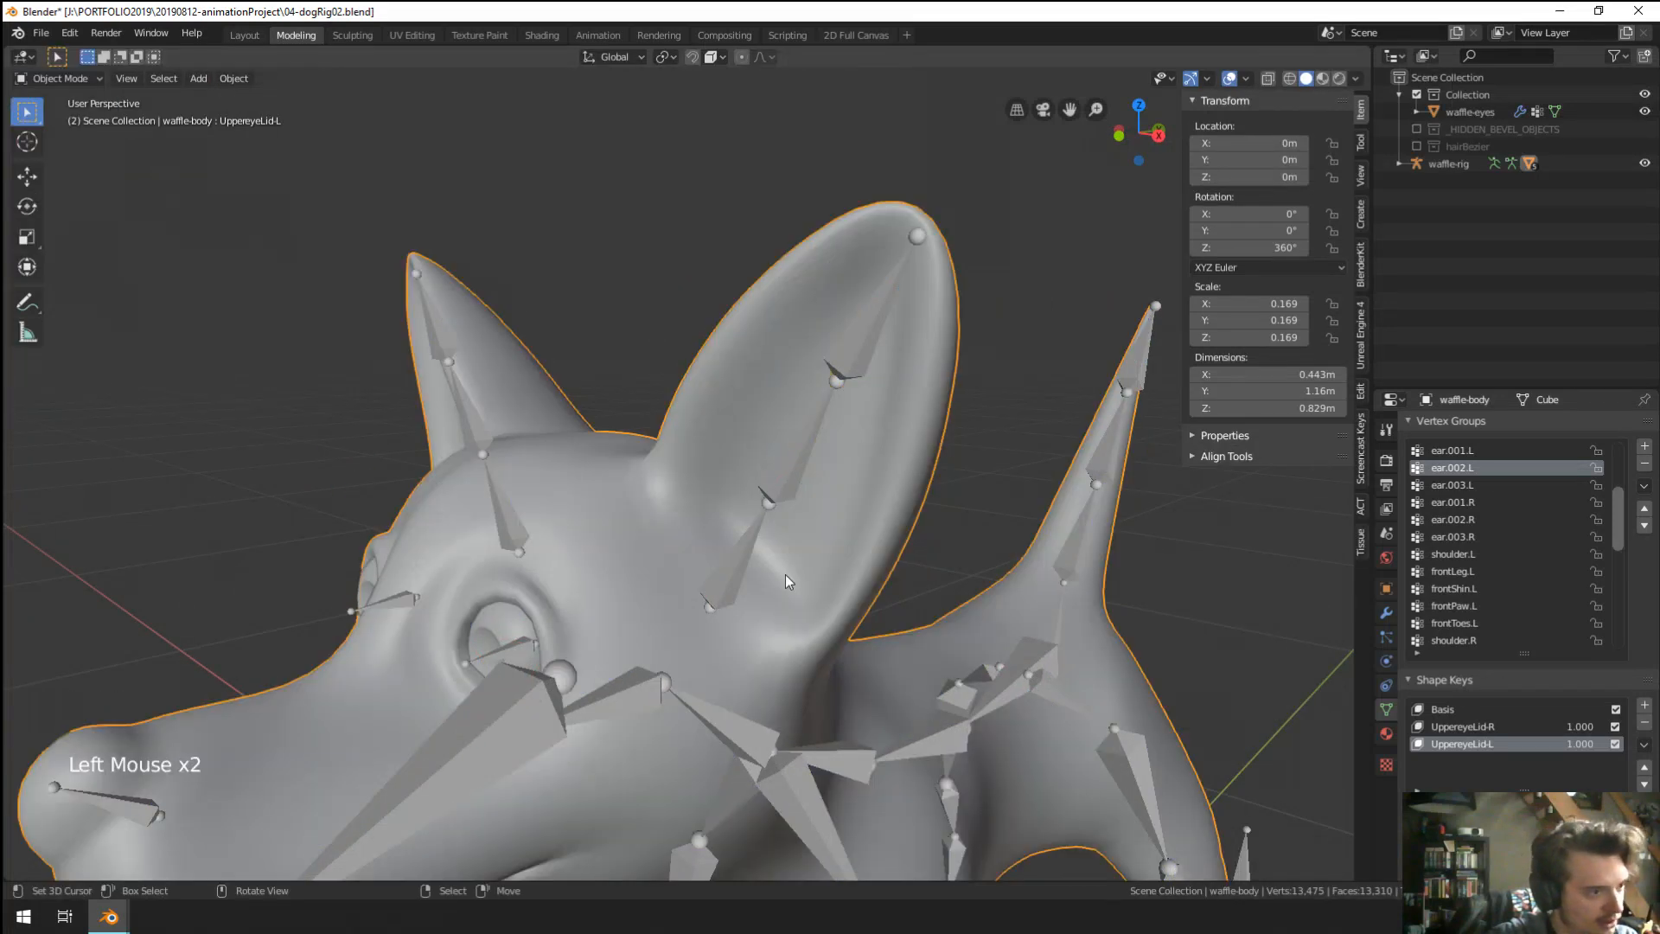
right_click(736, 571)
key(ctrl+Tab)
middle_drag(737, 569, 891, 545)
right_click(749, 567)
middle_drag(891, 545, 1037, 521)
key(r)
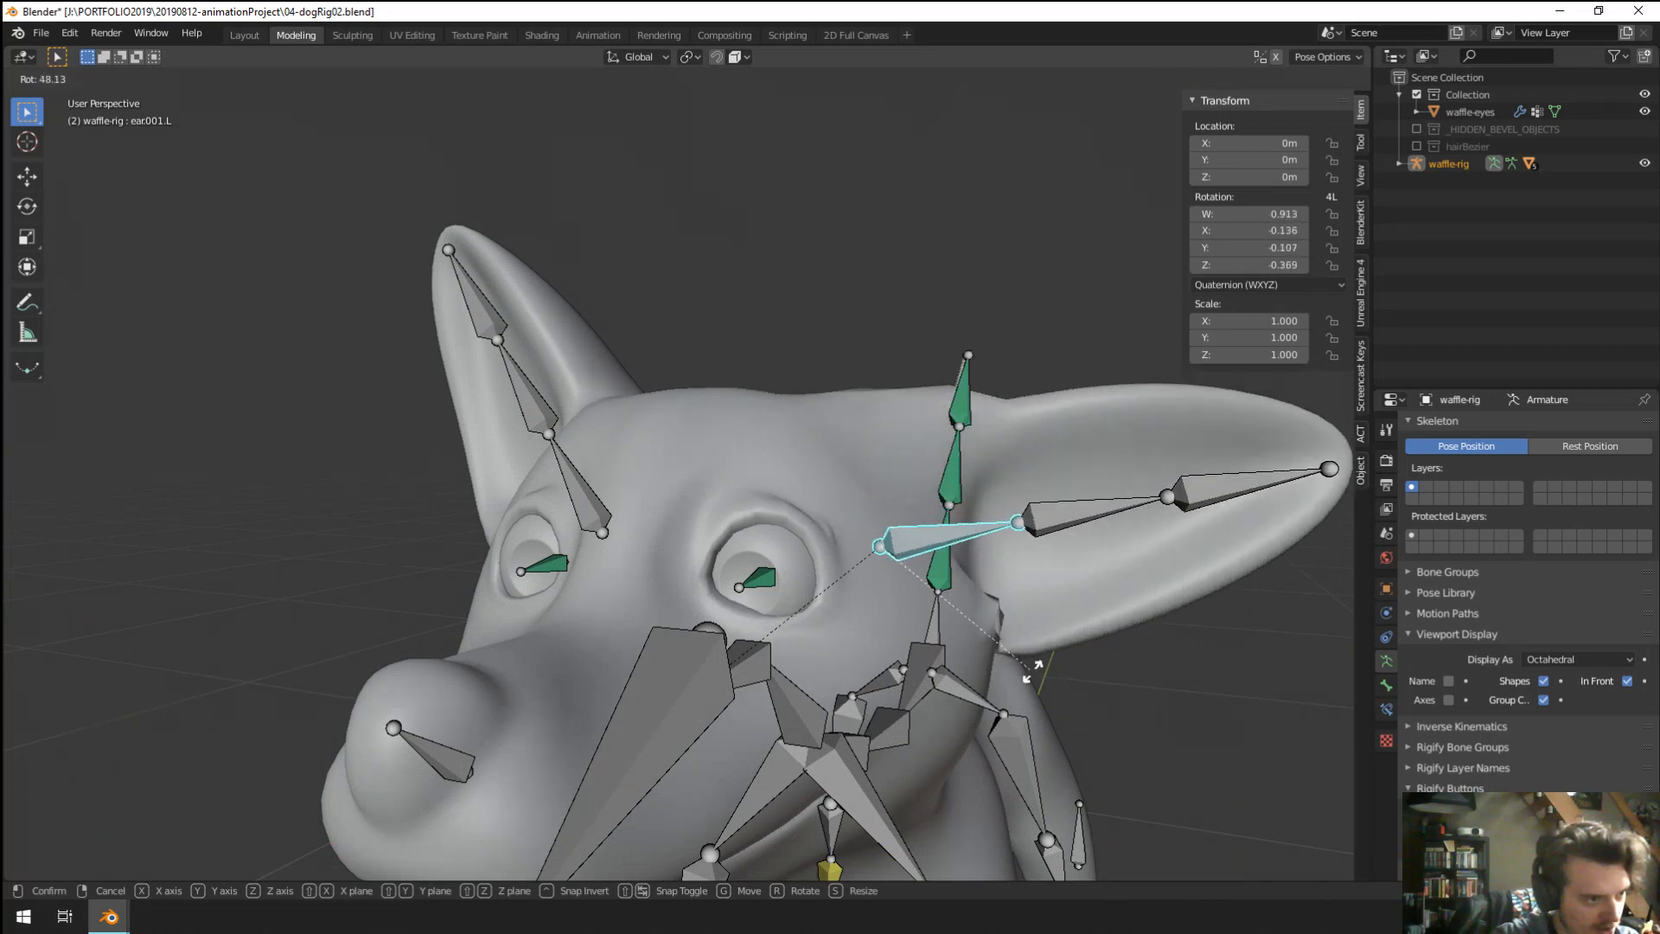
right_click(1055, 568)
Scale the ear.001.L bone to 4.088 and move it about 0.52 m, 0.269 m, 0.555 m to expose stray head weights.
scroll(1055, 569, down, 2)
key(s)
click(380, 406)
scroll(380, 406, down, 1)
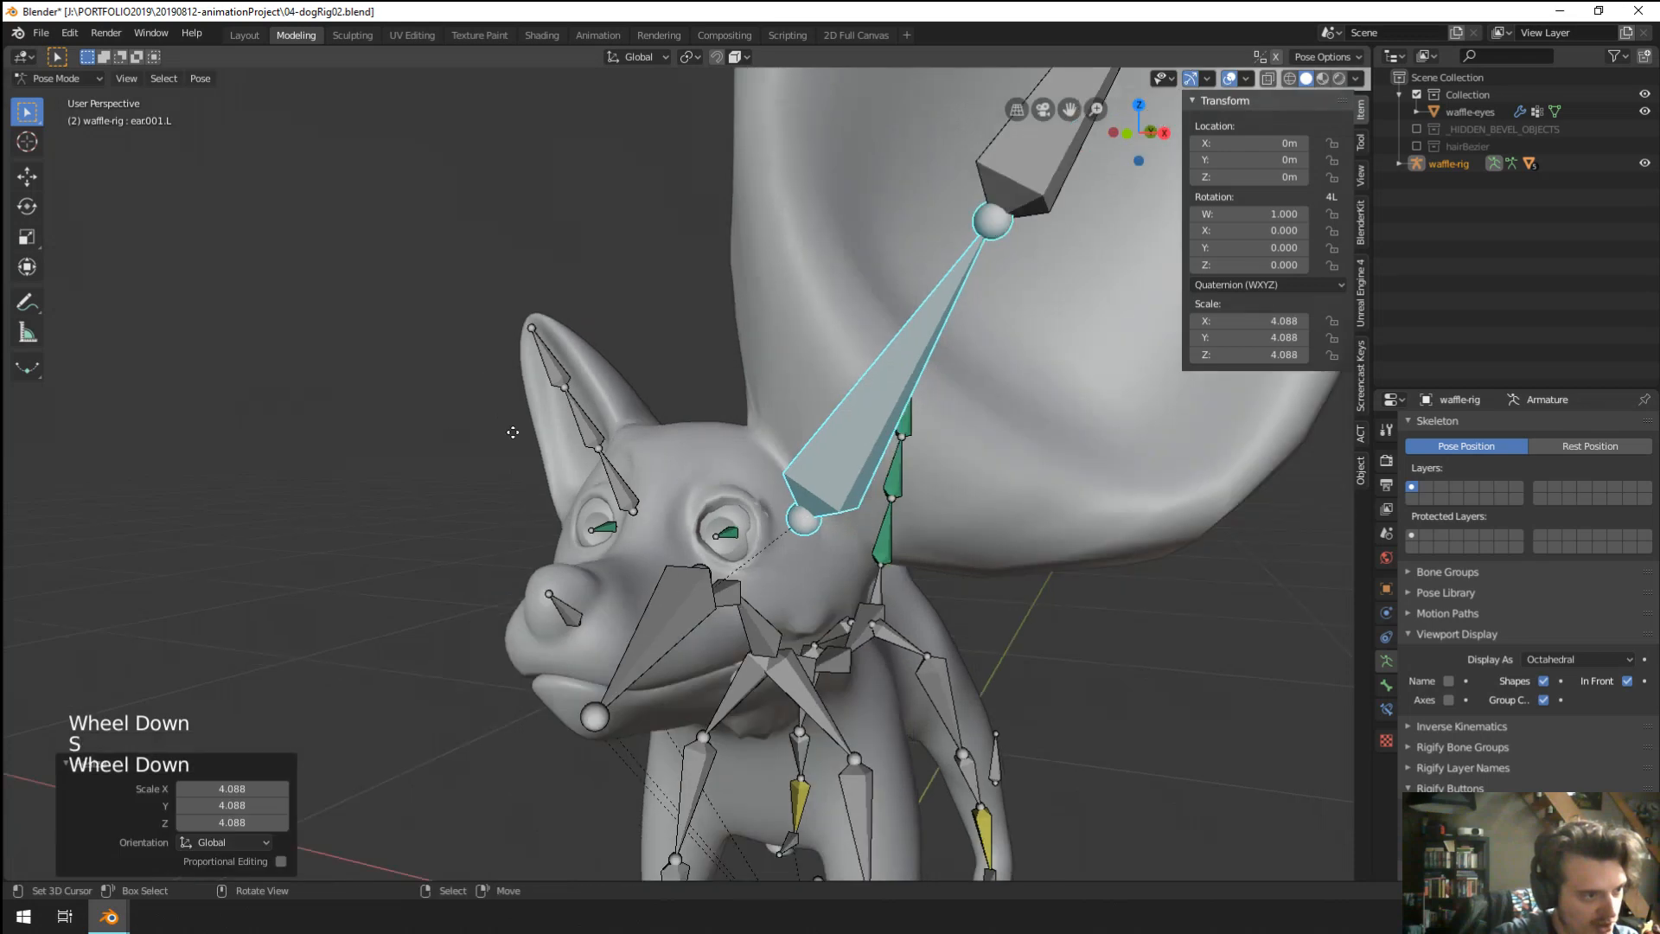
key(g)
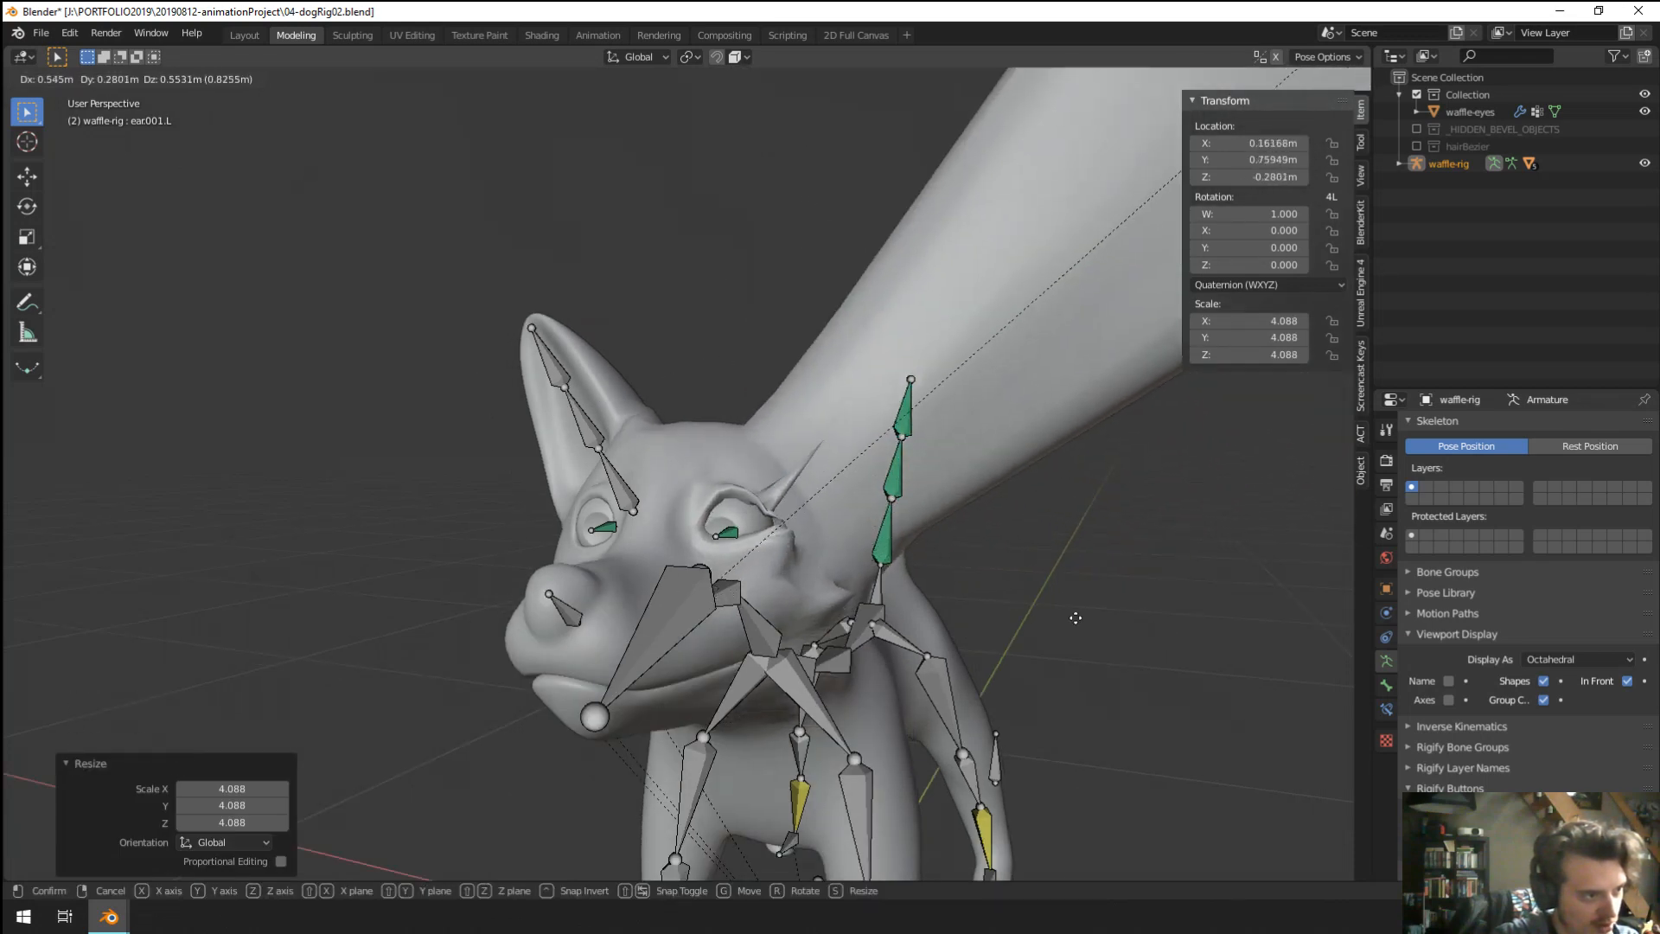
click(948, 615)
scroll(925, 623, up, 2)
middle_drag(926, 623, 906, 629)
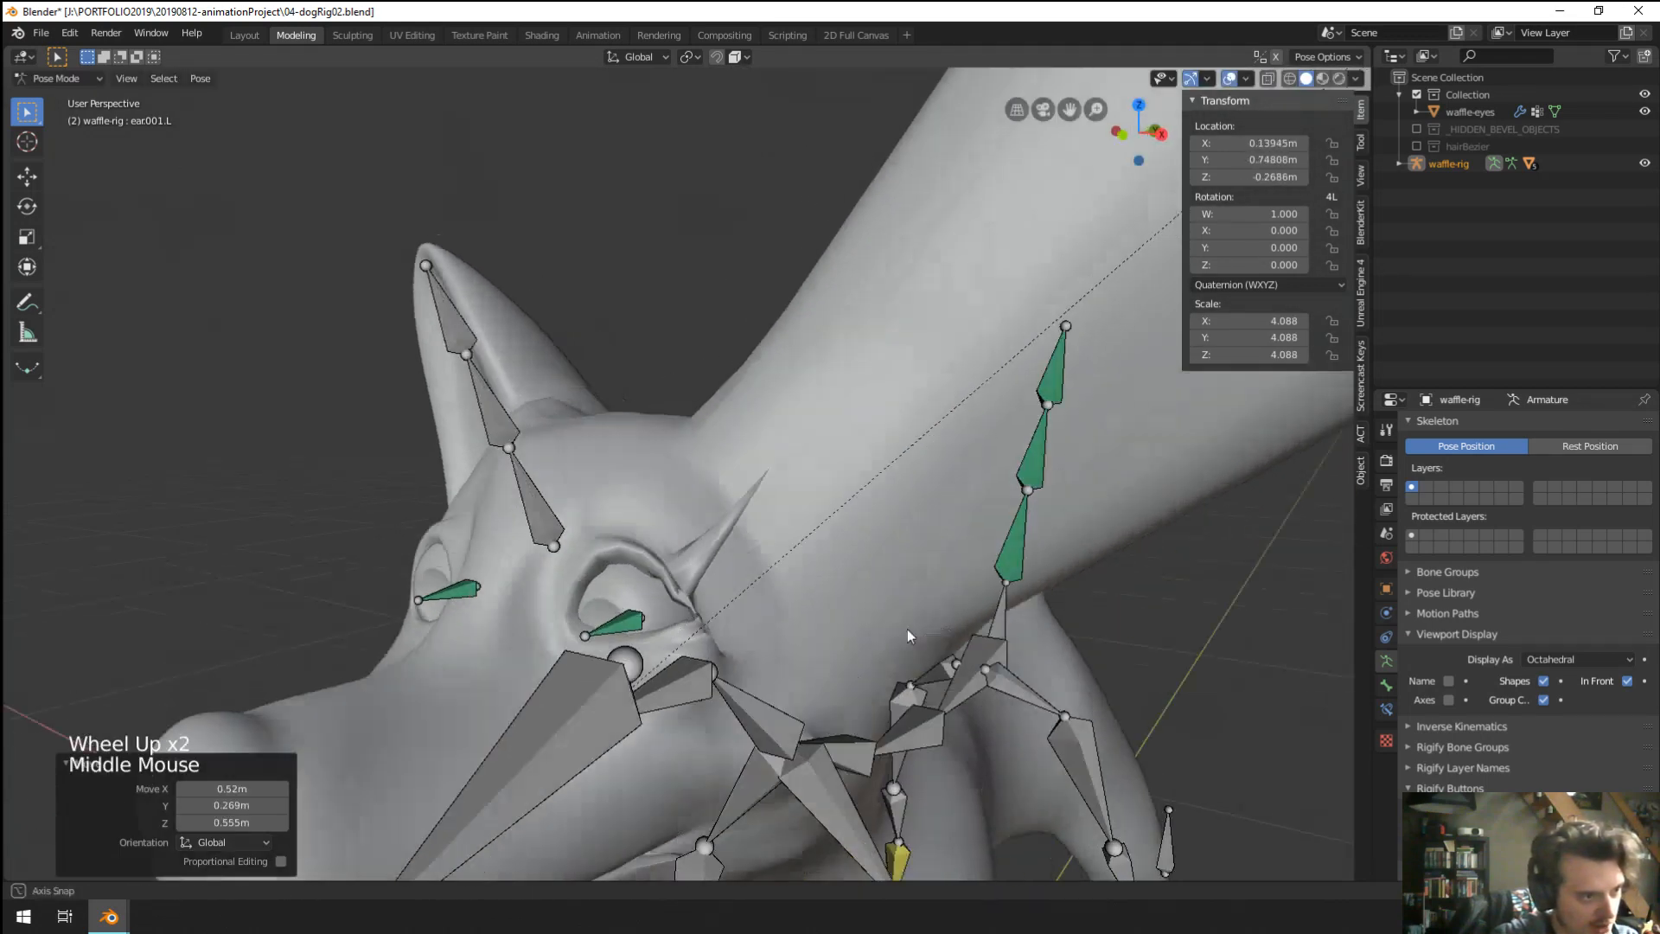
Return to weight painting on the dog's body and erase ear.002.L weight beside the left eye.
right_click(728, 630)
middle_drag(742, 630, 761, 624)
middle_drag(761, 624, 786, 616)
key(ctrl+Tab)
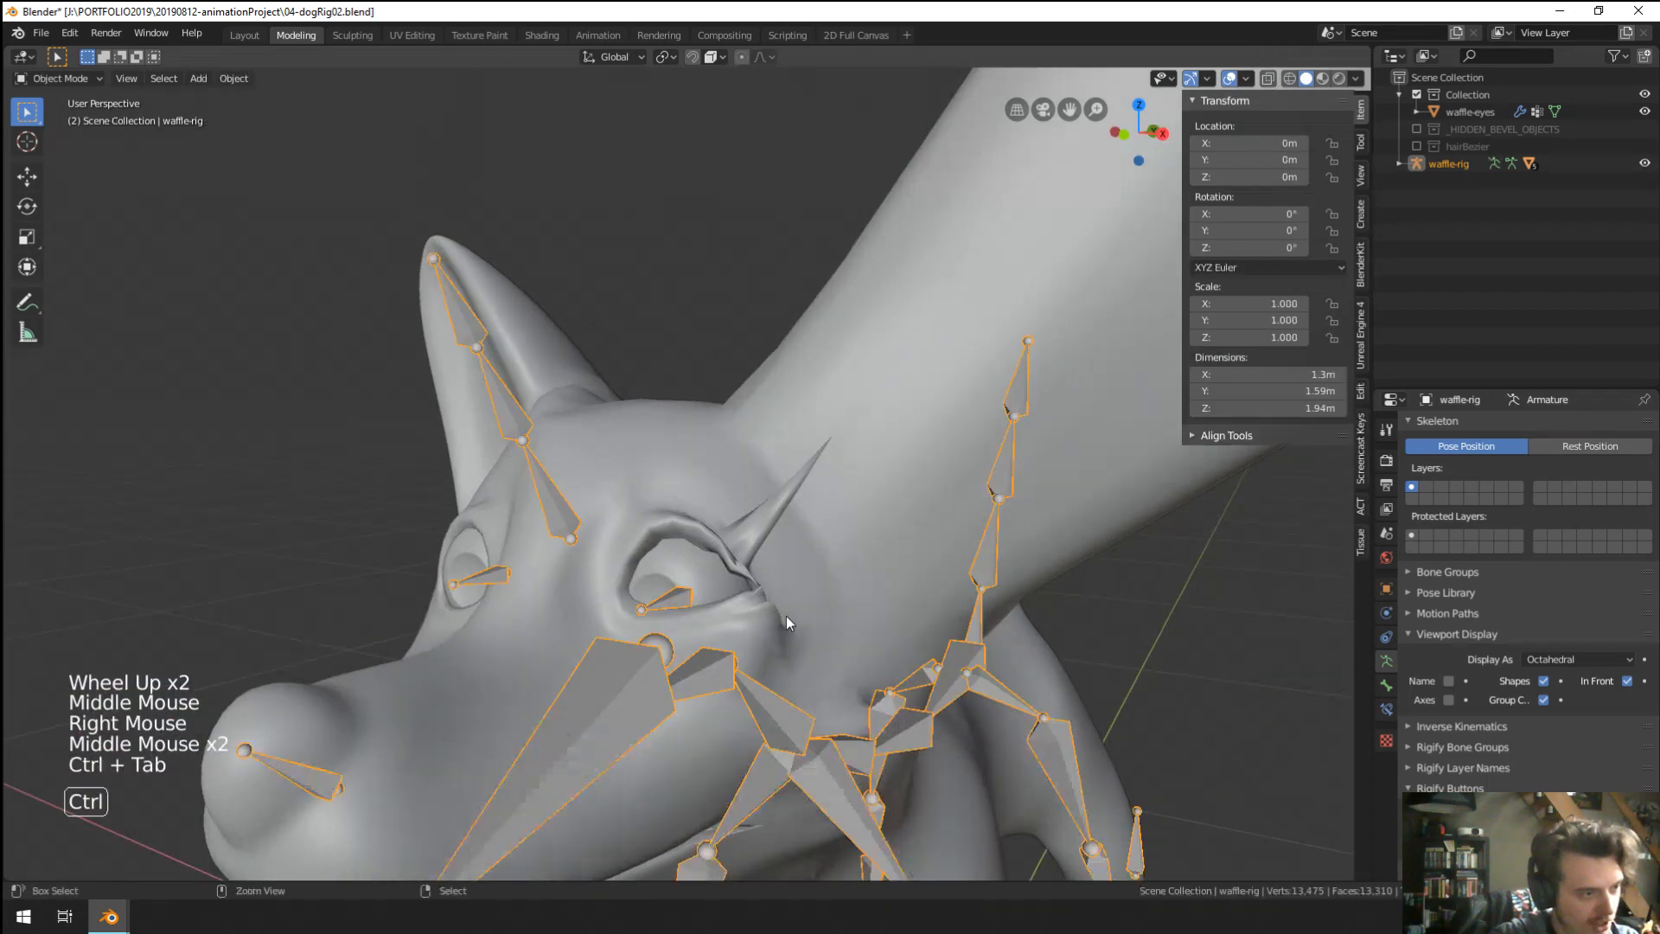
right_click(898, 489)
key(ctrl+Tab)
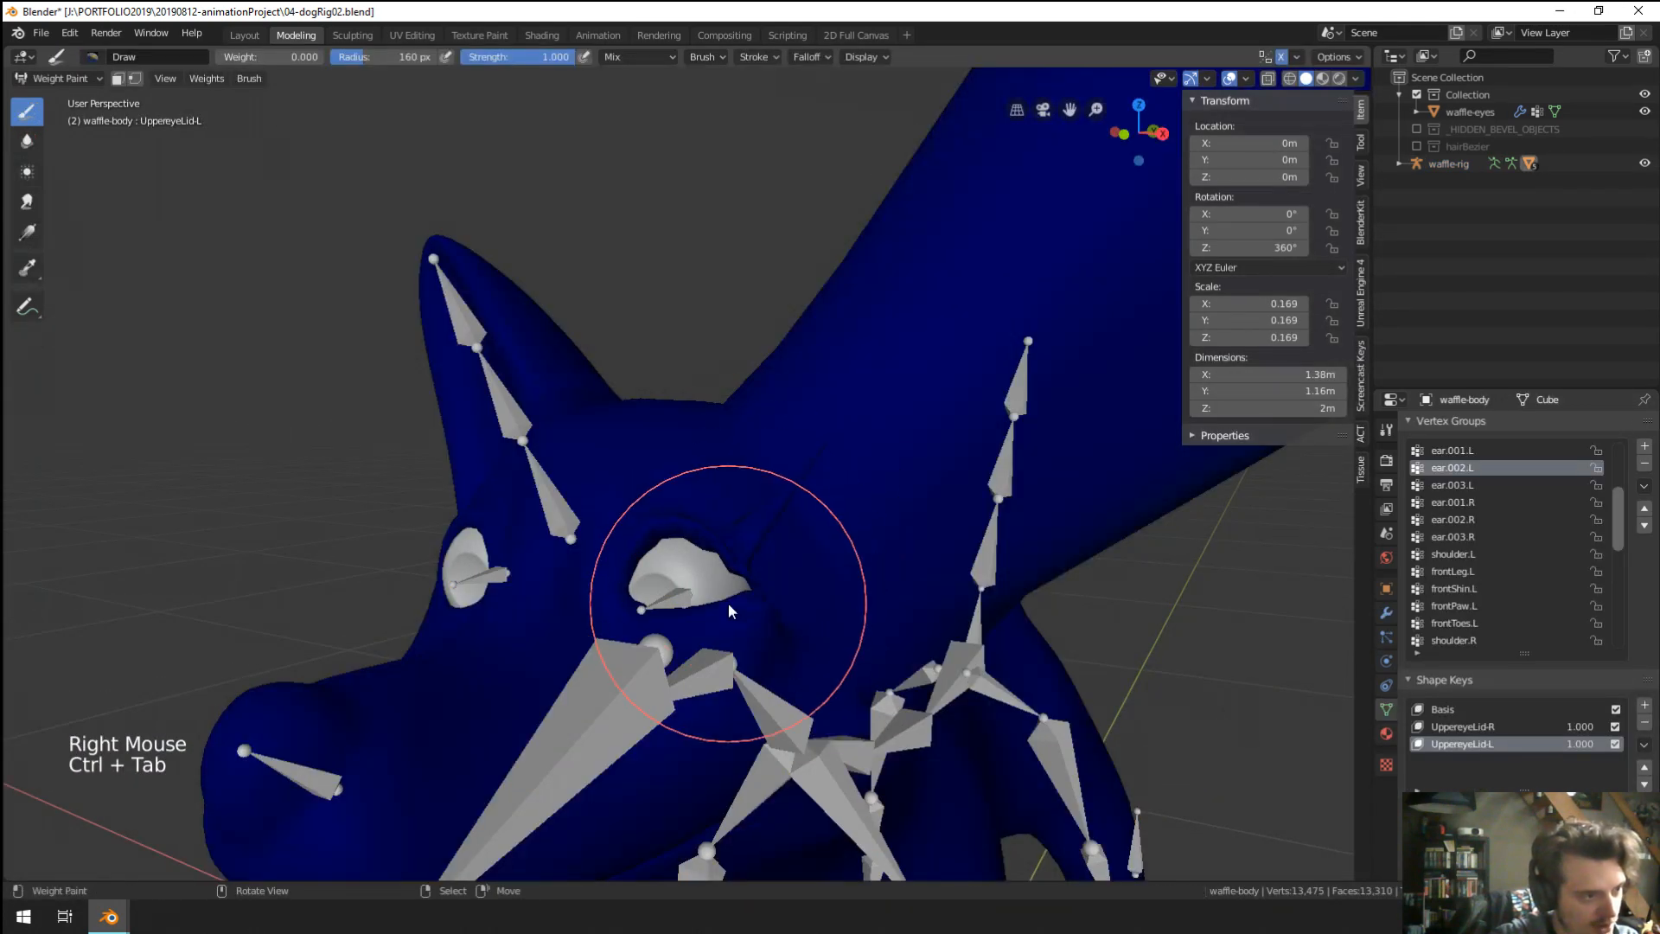
drag(728, 603, 830, 493)
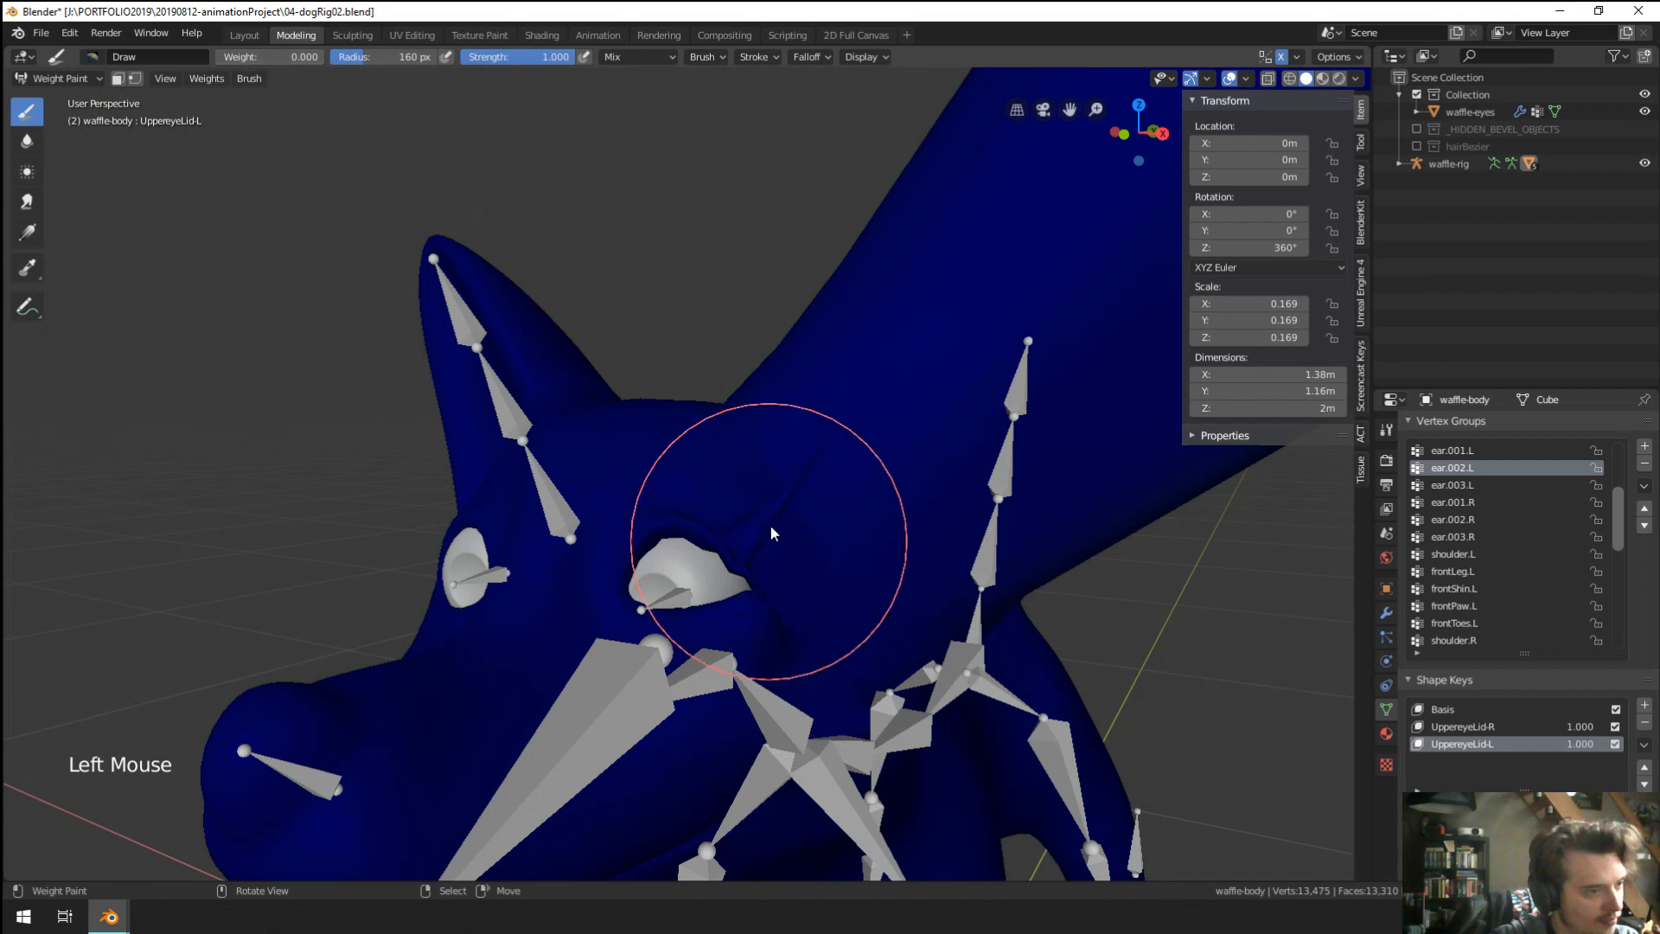
Sample the ear.001.L group and paint its weight to 0.000 around the left eye and cheek with the 160 px brush.
shift+click(943, 450)
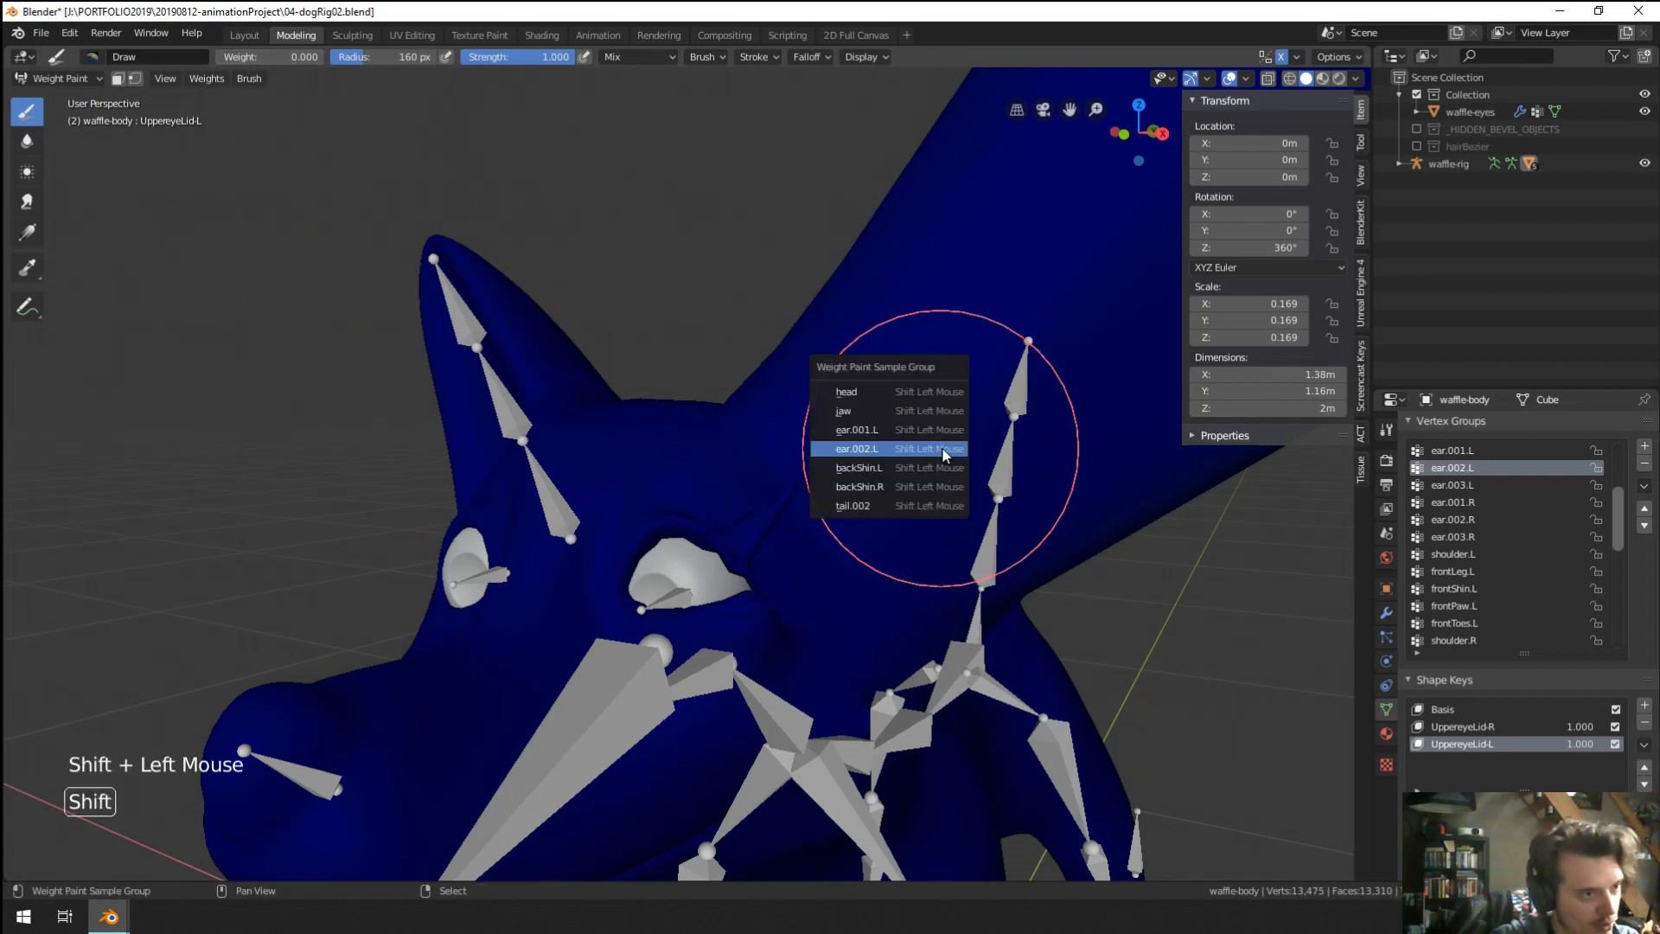
click(936, 431)
drag(820, 448, 809, 497)
middle_drag(809, 496, 552, 531)
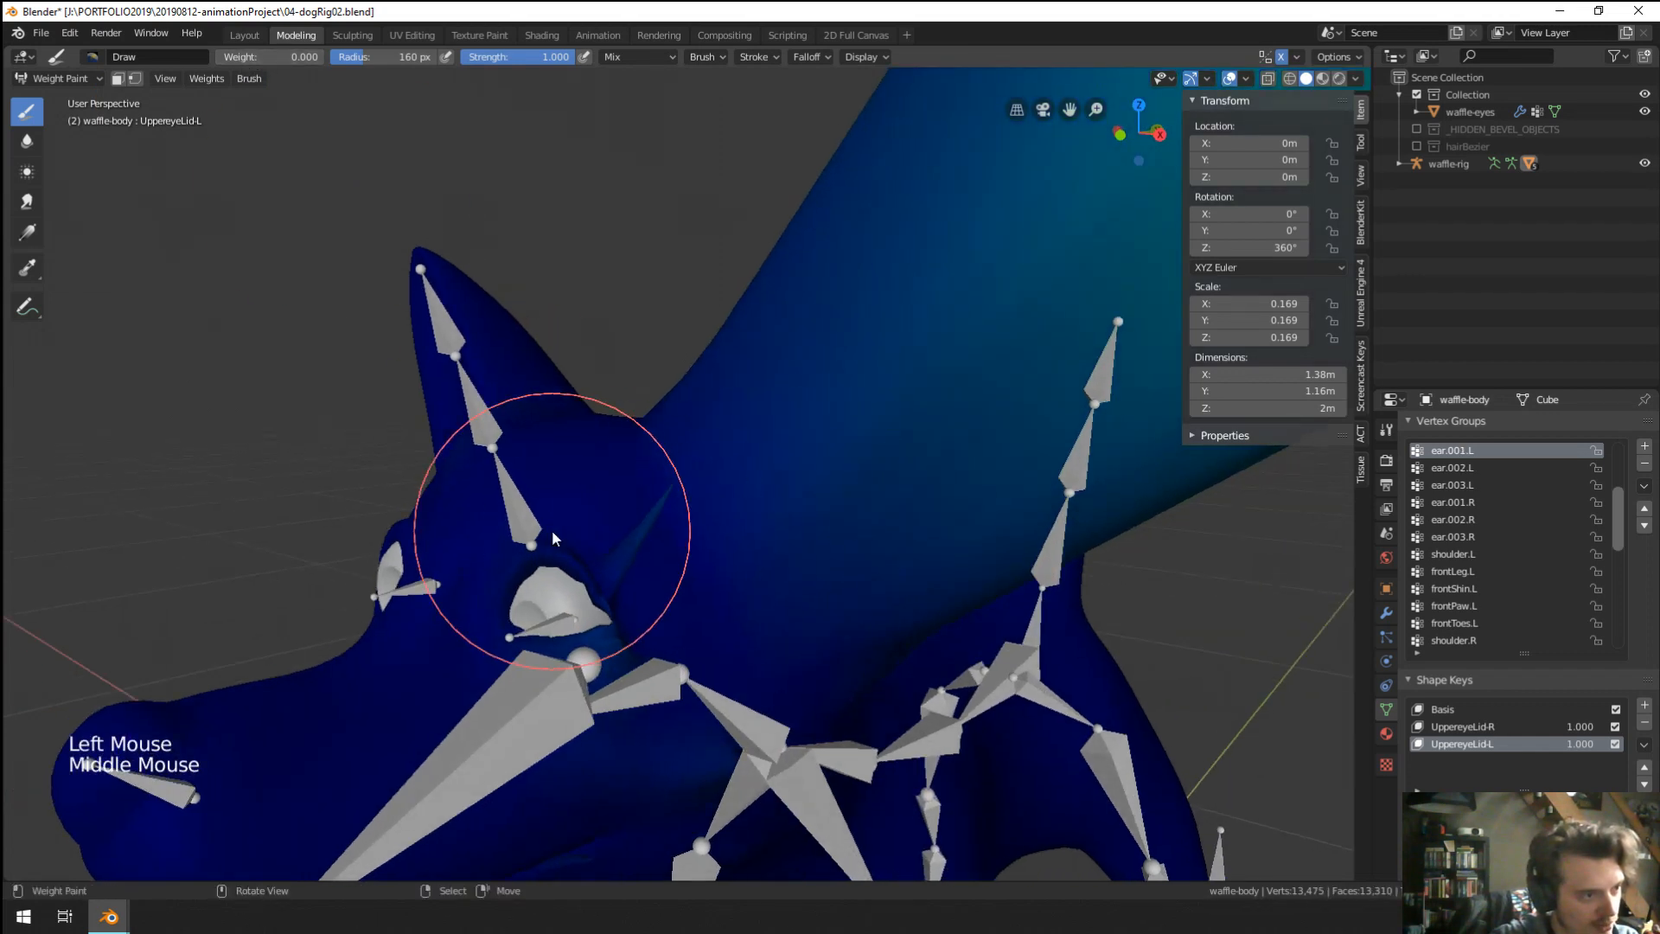
click(599, 533)
click(672, 500)
click(669, 512)
click(645, 590)
click(575, 592)
click(522, 604)
click(560, 661)
click(614, 688)
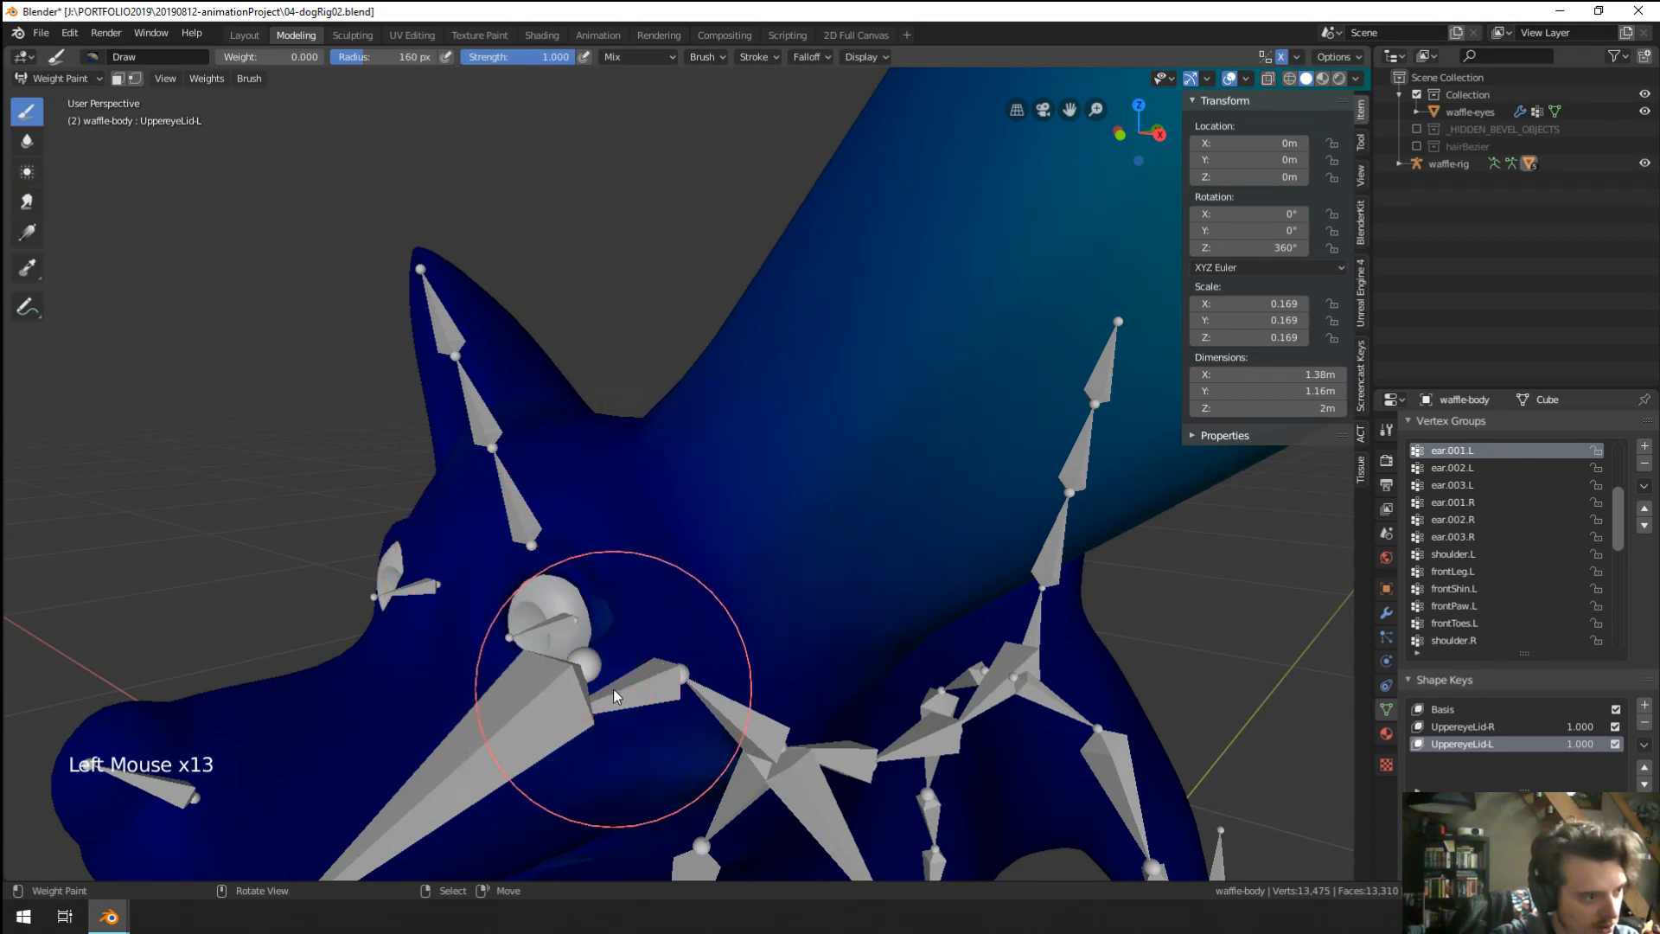
Erase the remaining ear.001.L weight behind the left eye and on the head near the stretched ear's base.
click(557, 583)
click(579, 597)
click(603, 609)
click(603, 609)
mouse_move(604, 609)
shift+middle_down()
mouse_move(714, 505)
mouse_move(665, 515)
shift+middle_up()
click(714, 505)
click(730, 480)
click(751, 448)
click(727, 471)
click(696, 498)
scroll(682, 510, down, 4)
scroll(466, 258, up, 2)
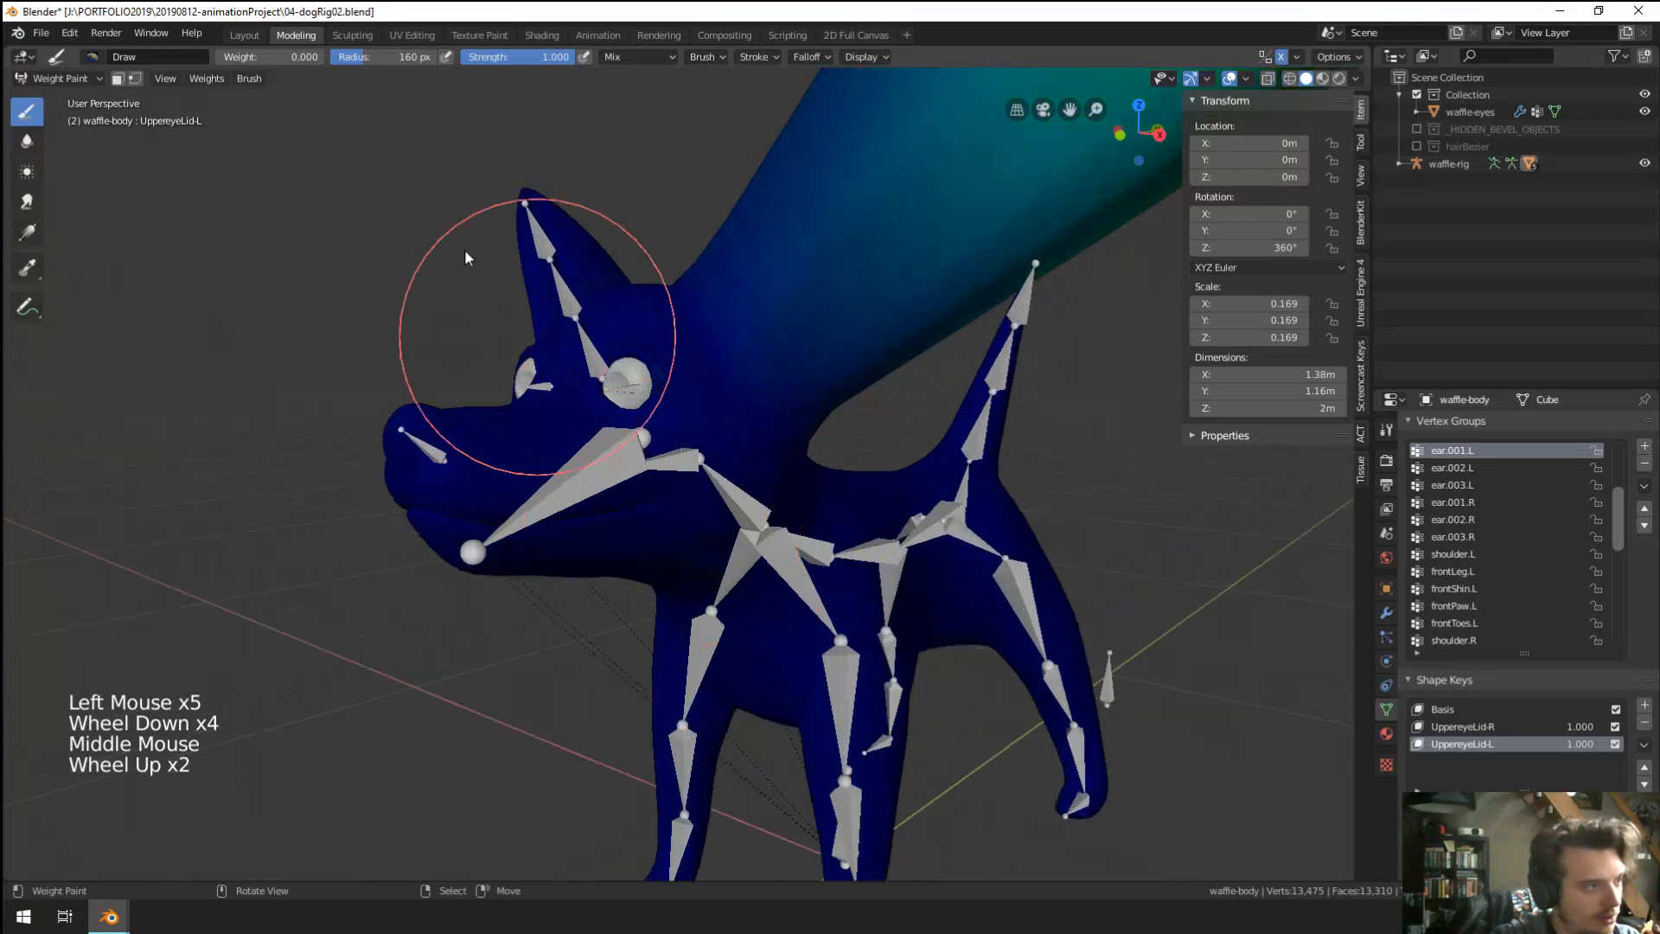
Apply linear weight gradients at weight 0.000 and strength 1.000 from the left eye area towards the ear.
click(27, 230)
click(660, 407)
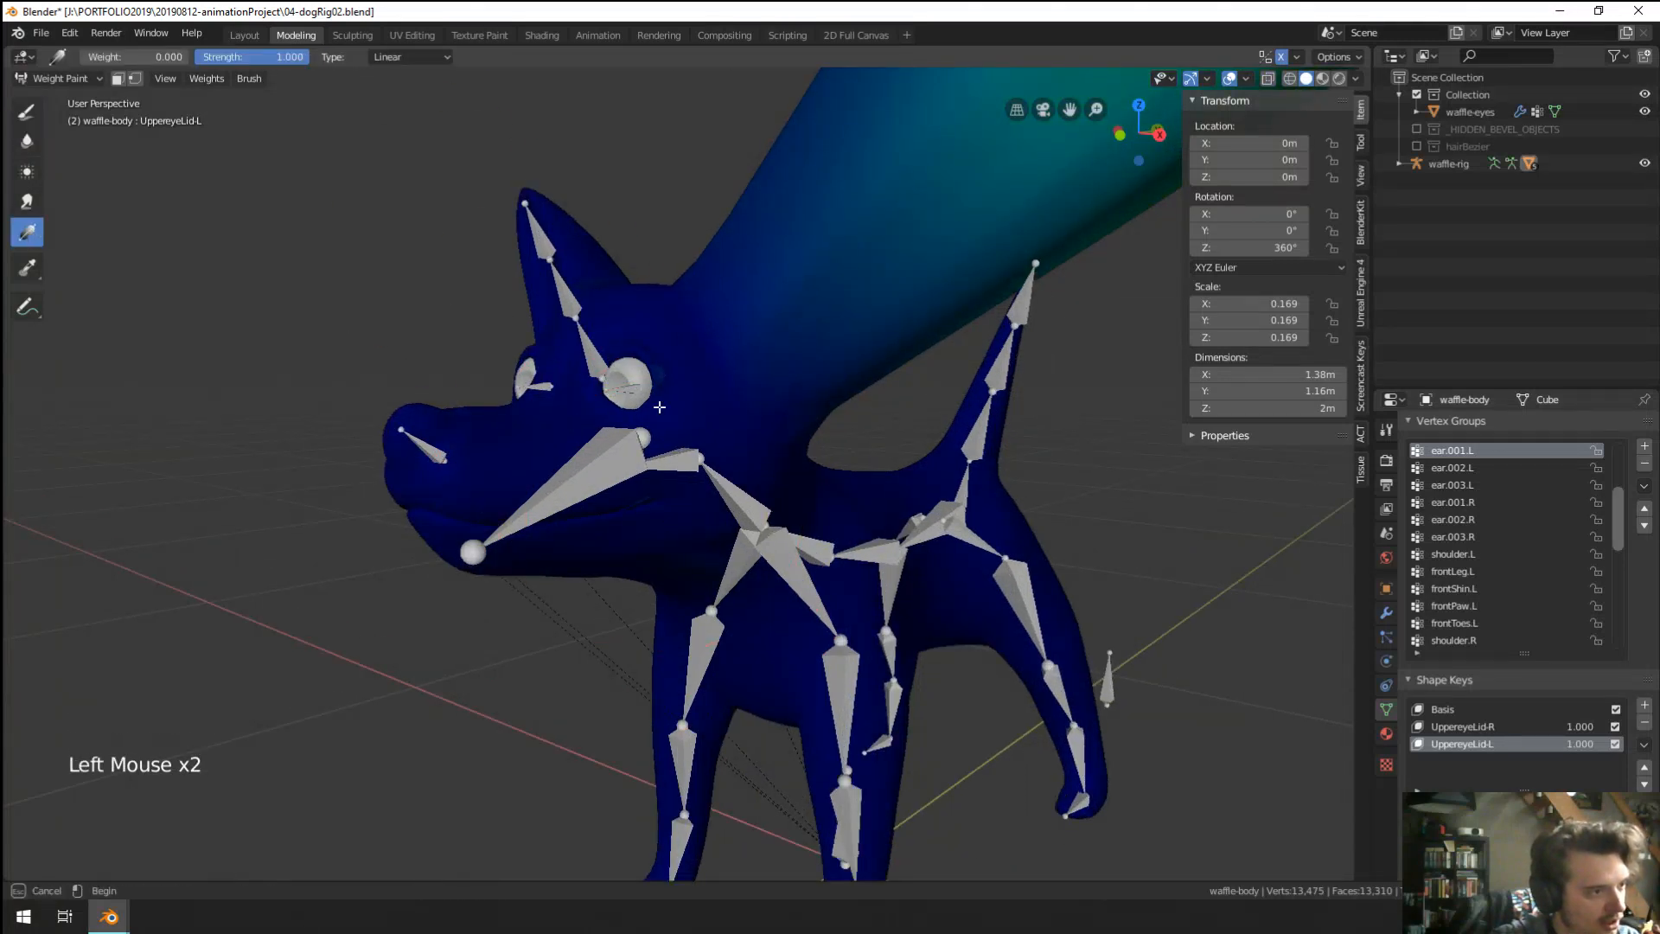
click(680, 405)
click(727, 405)
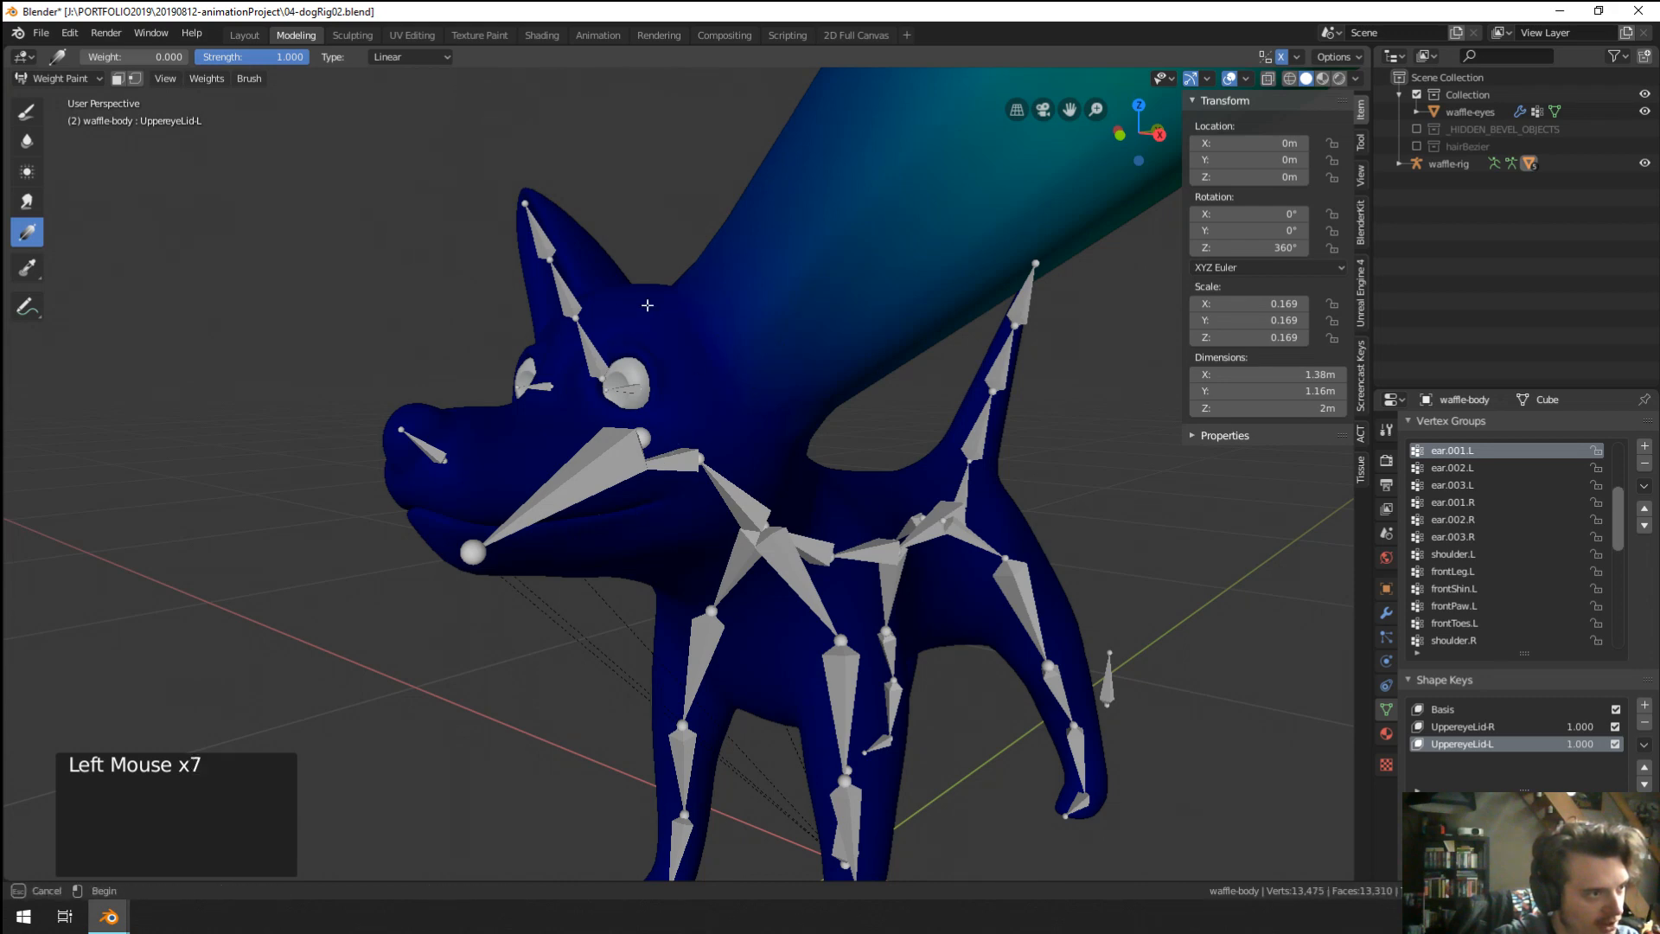
drag(675, 343, 738, 343)
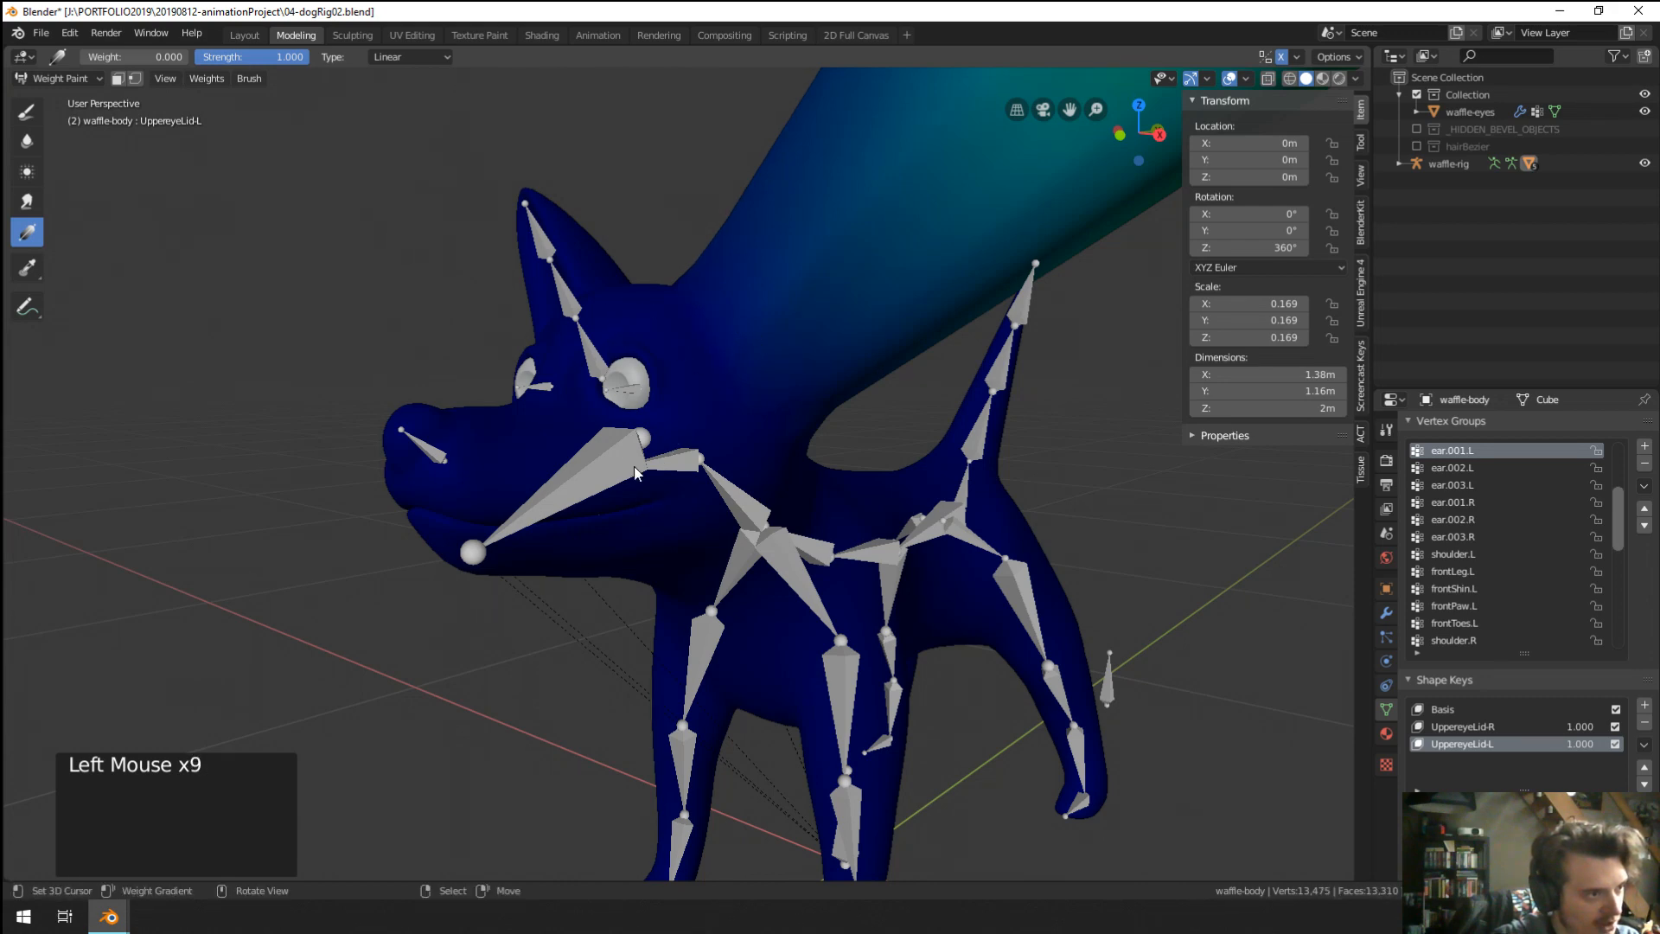
Switch the dog's body to Object Mode, select the rig and put it in Pose Mode.
middle_drag(636, 473, 692, 481)
scroll(619, 478, down, 5)
drag(64, 78, 61, 96)
scroll(820, 223, down, 4)
right_click(837, 348)
scroll(837, 348, up, 2)
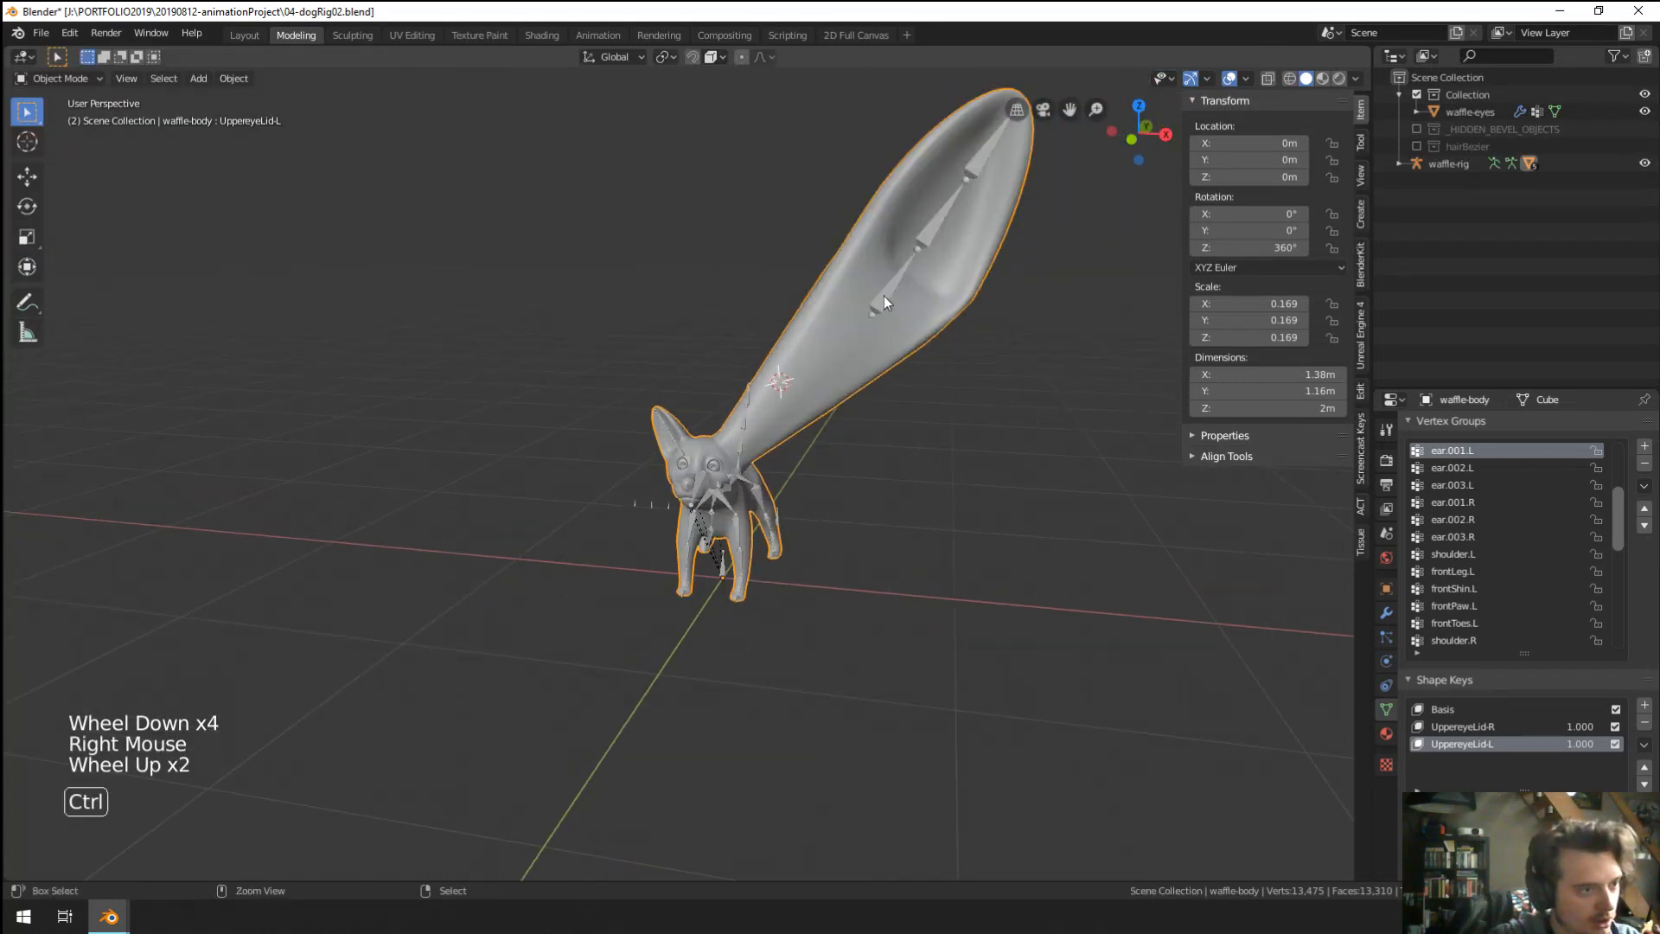
key(ctrl+Tab)
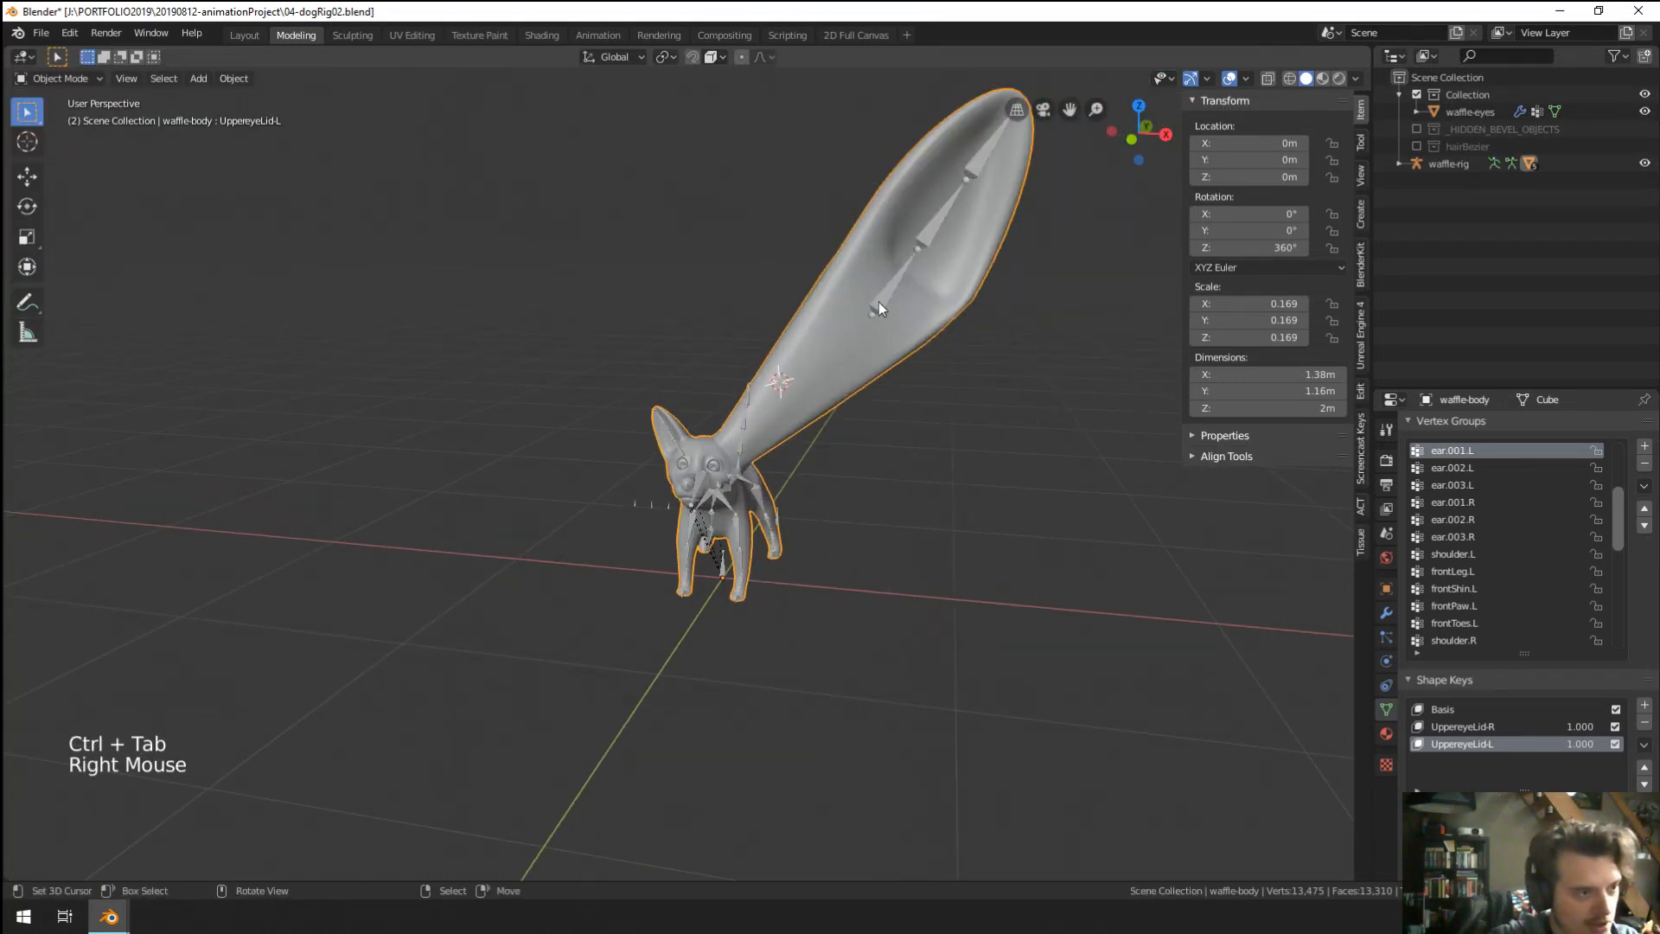
right_click(878, 303)
key(ctrl+Tab)
Clear the rotation, location and scale of the ear.001.L bone.
right_click(890, 298)
key(alt+r)
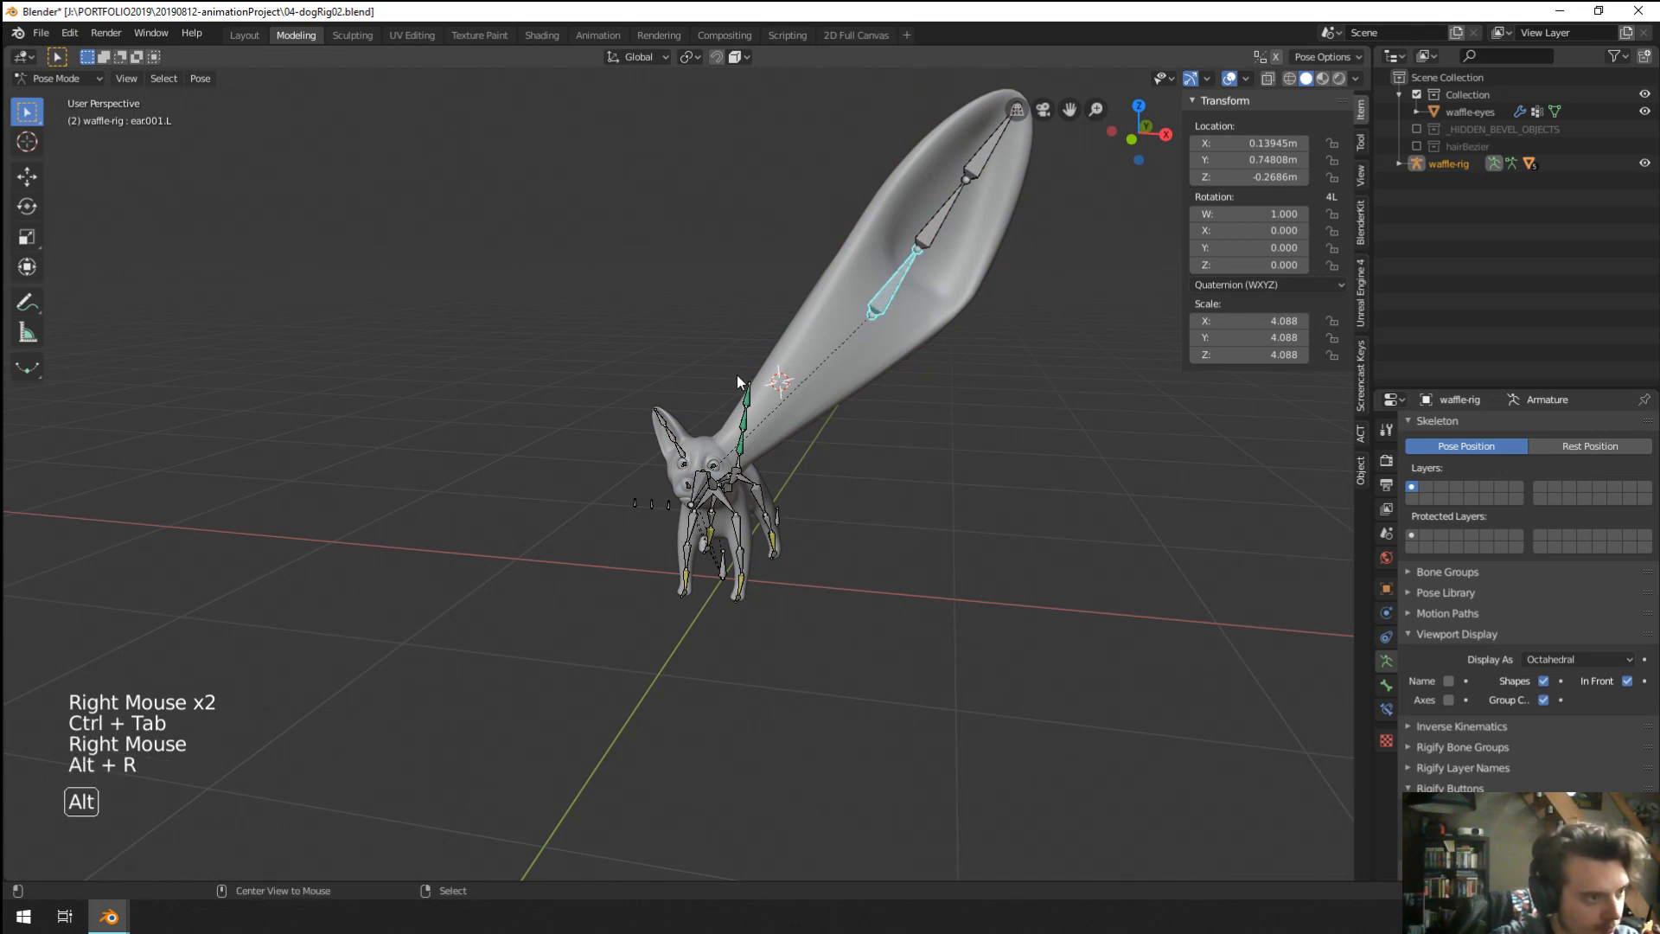
key(alt+g)
alt+scroll(794, 429, up, 6)
key(alt+s)
scroll(800, 439, up, 5)
Try scaling the ear.001.L and ear.001.R bones together.
shift+right_click(666, 421)
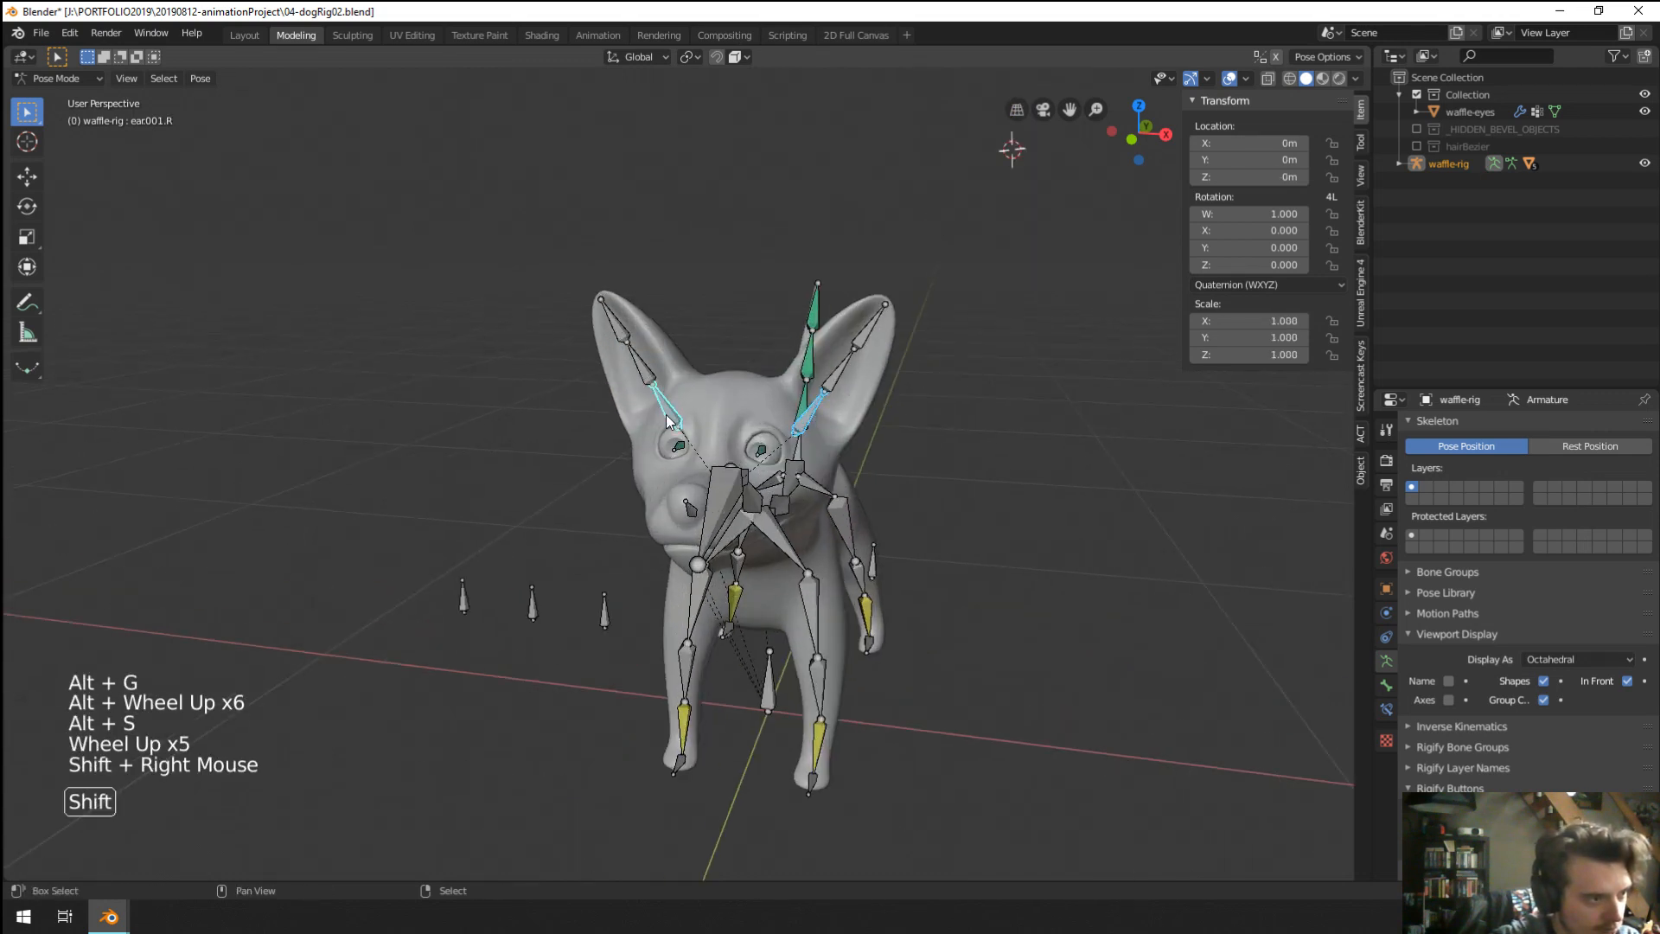
key(s)
right_click(934, 567)
middle_drag(929, 553, 908, 519)
scroll(826, 389, up, 1)
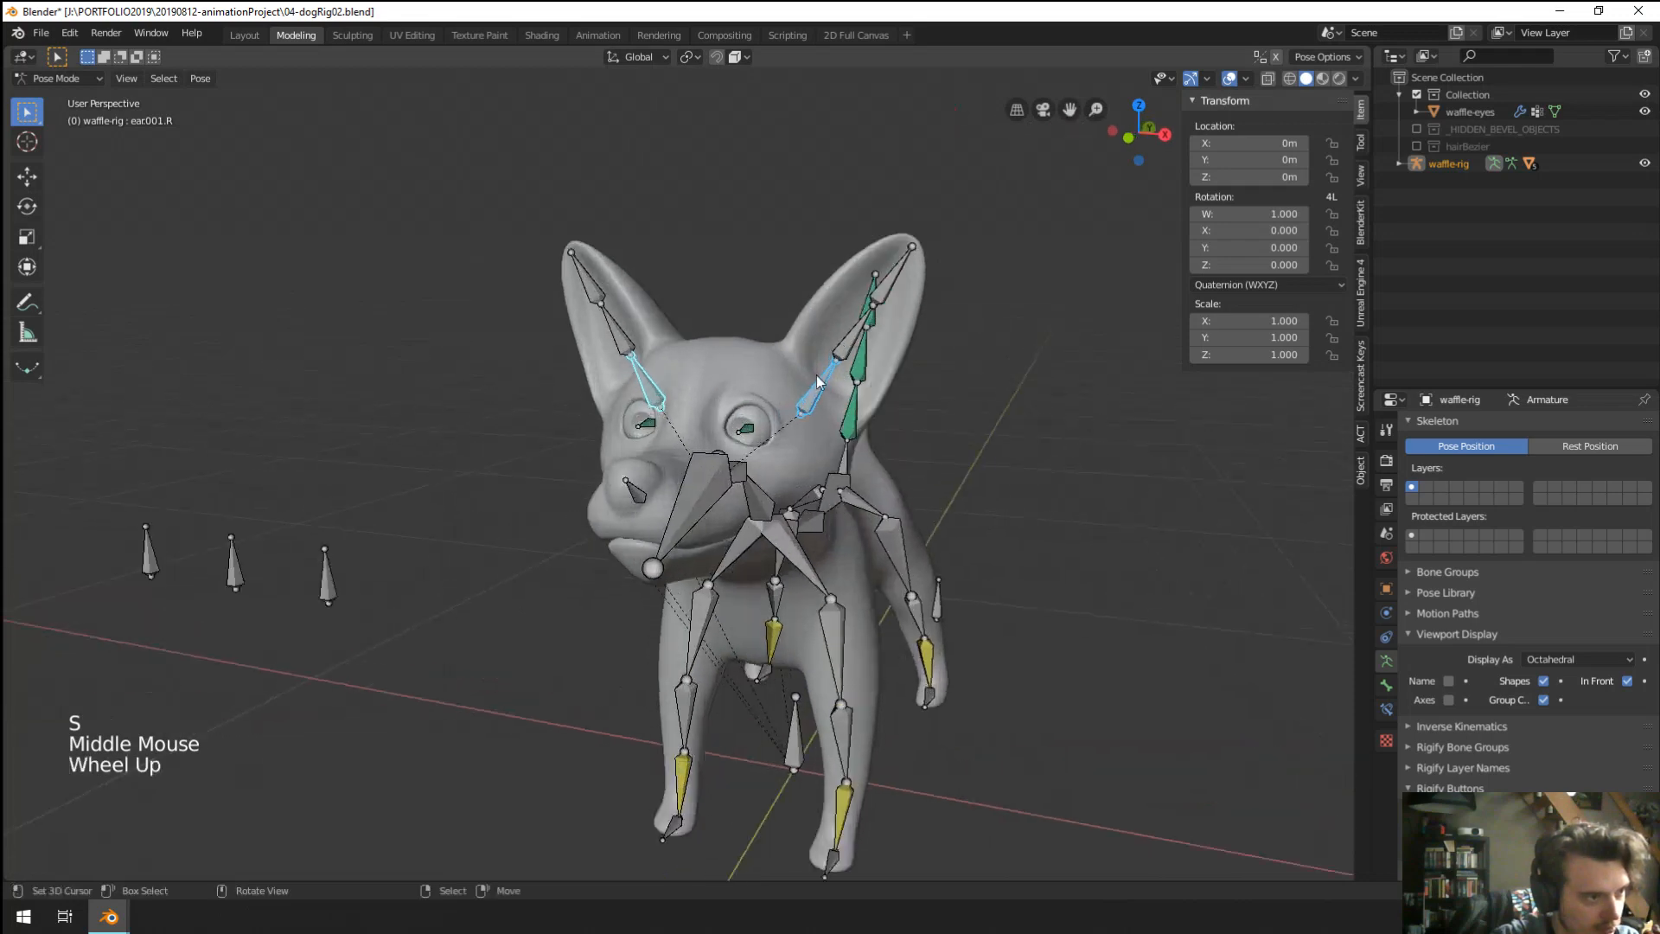
Fold the left ear down by rotating ear.001.L 92.9° from the front and adjusting it from the side.
scroll(822, 376, up, 1)
right_click(856, 377)
middle_drag(856, 377, 972, 376)
key(r)
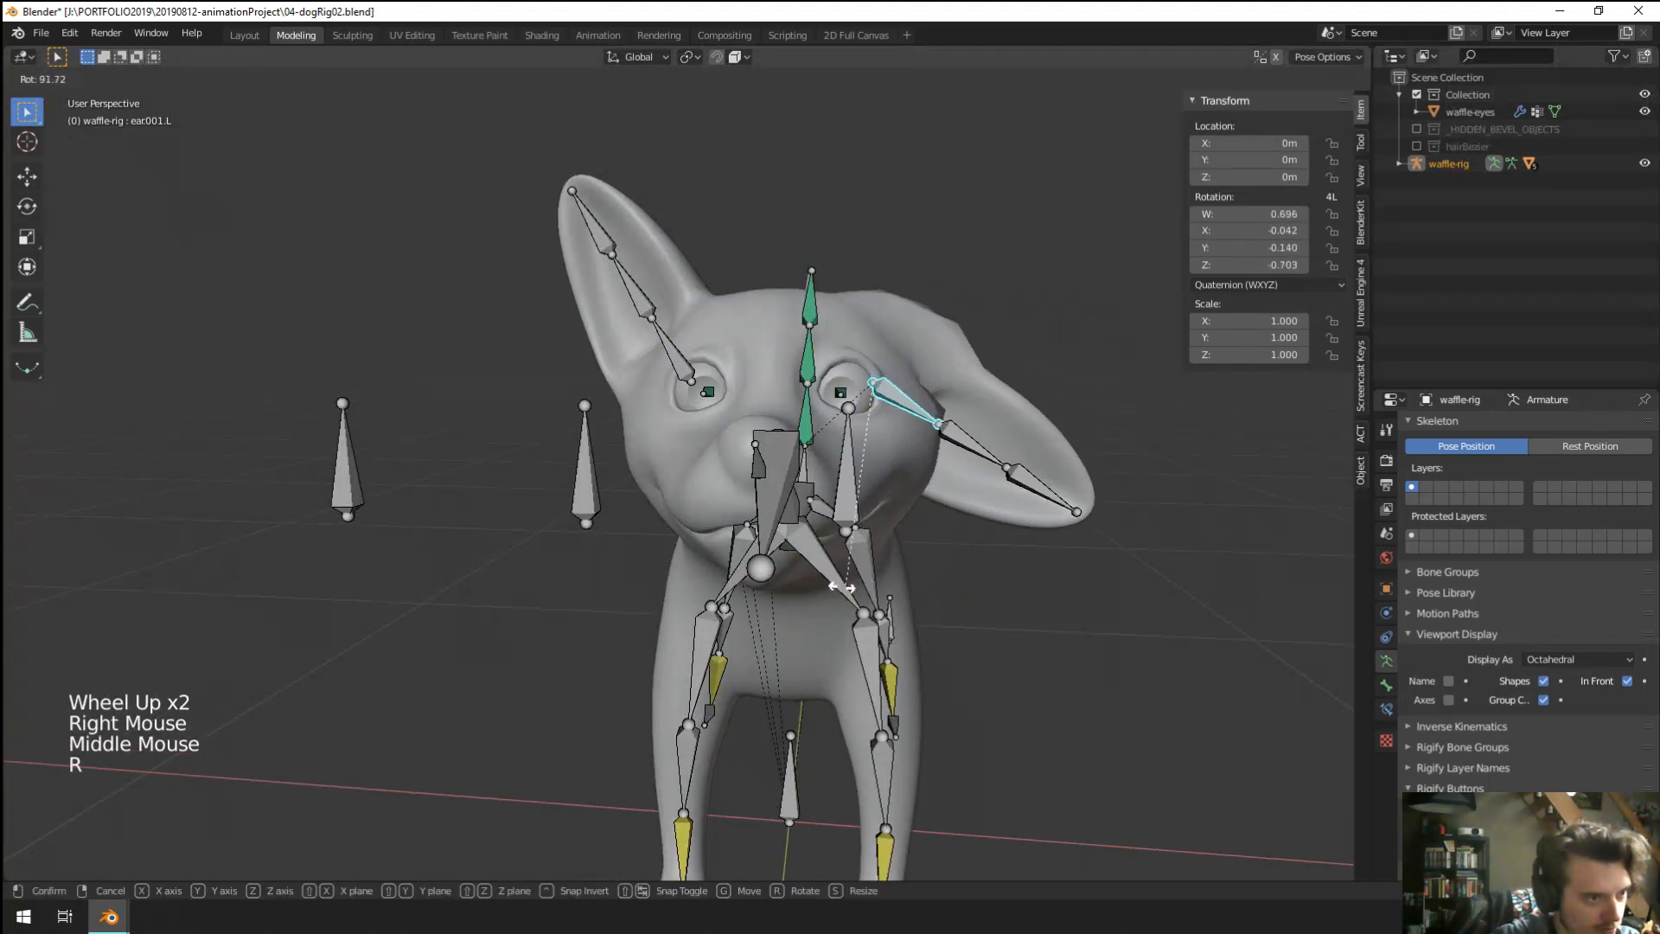
click(841, 588)
middle_drag(841, 587, 664, 515)
key(r)
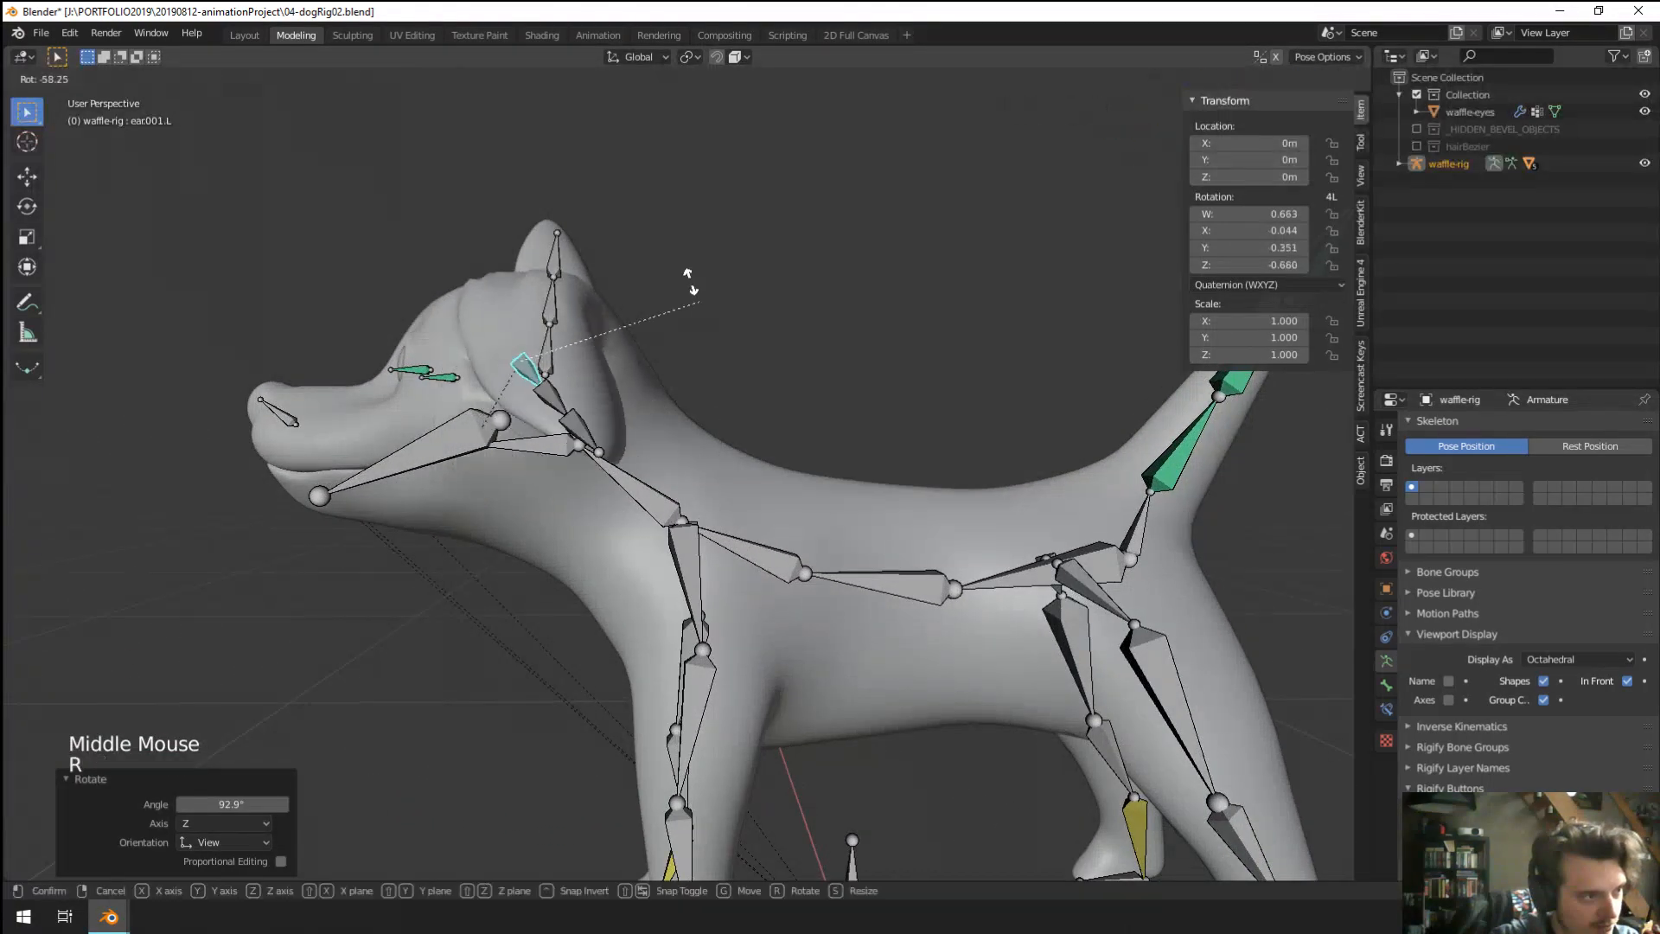
click(669, 319)
middle_drag(668, 319, 793, 486)
key(r)
click(913, 360)
Bend the ear.002.L bone down so the left ear hangs beside the head, finishing with a -3.52° rotation.
right_click(913, 360)
key(r)
click(772, 560)
middle_drag(771, 560, 830, 555)
middle_drag(830, 555, 882, 571)
key(r)
click(865, 554)
middle_drag(882, 553, 891, 548)
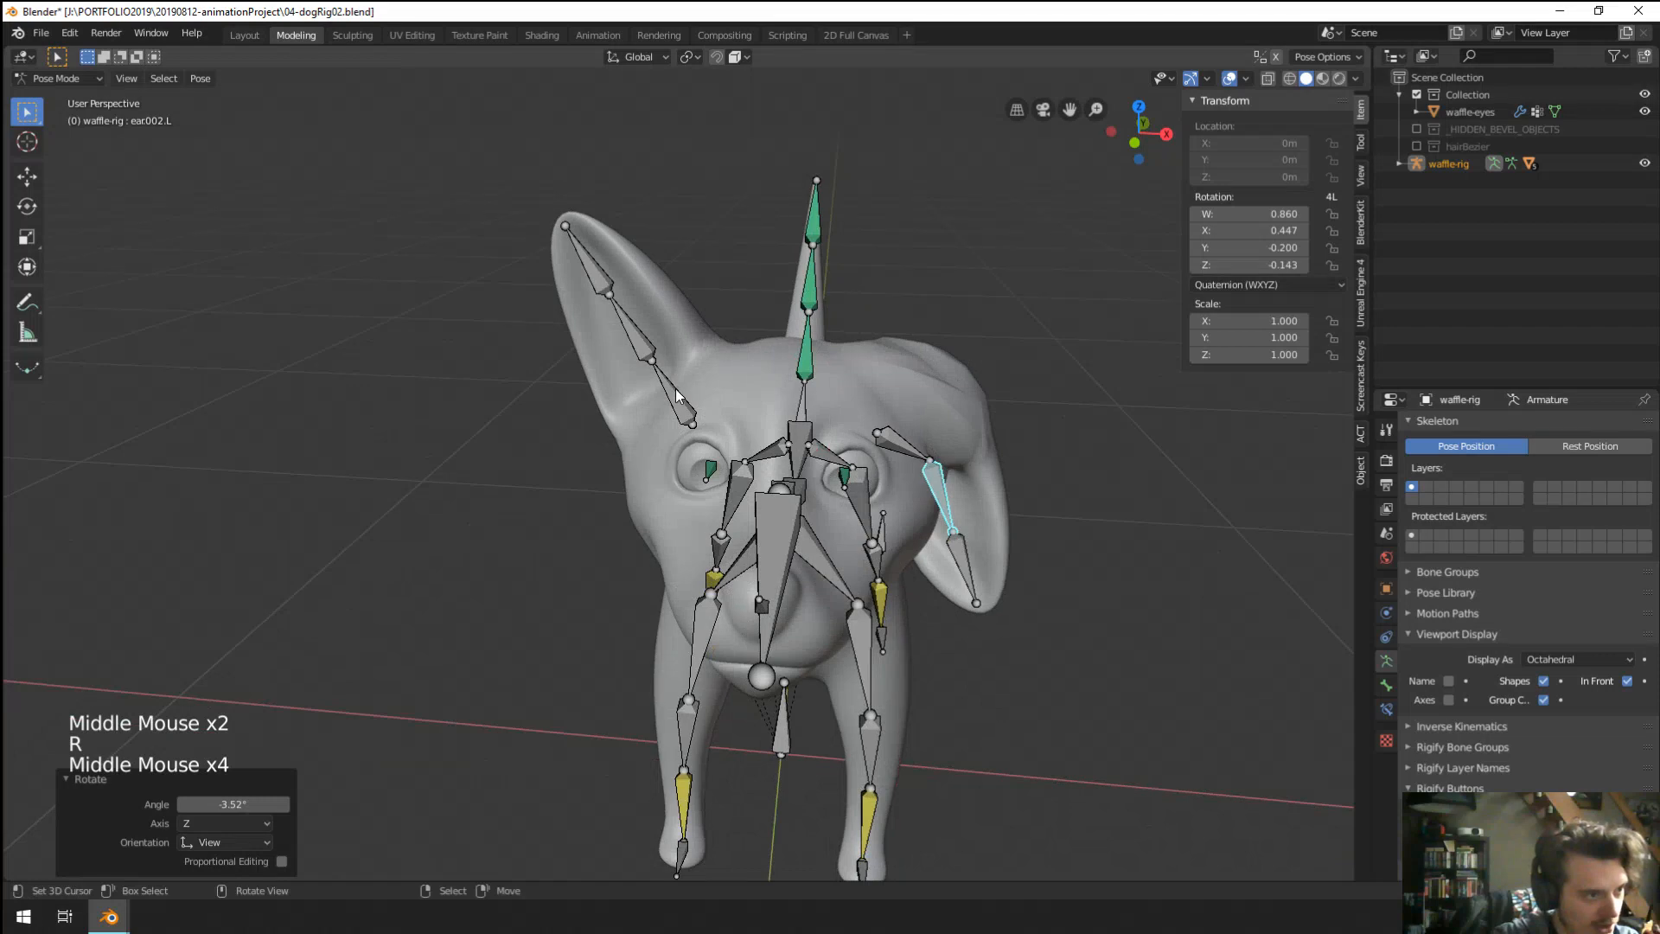
Select the ear.001.R bone and rotate it outward and down from the front and side.
right_click(676, 391)
middle_drag(678, 392, 873, 398)
middle_drag(873, 398, 913, 385)
key(r)
click(828, 271)
middle_drag(829, 270, 929, 243)
middle_drag(930, 242, 971, 226)
key(r)
click(862, 535)
Refine the right ear's fold by rotating ear.001.R -34.3° and adjusting it from the front.
middle_drag(863, 535, 817, 595)
key(r)
click(703, 588)
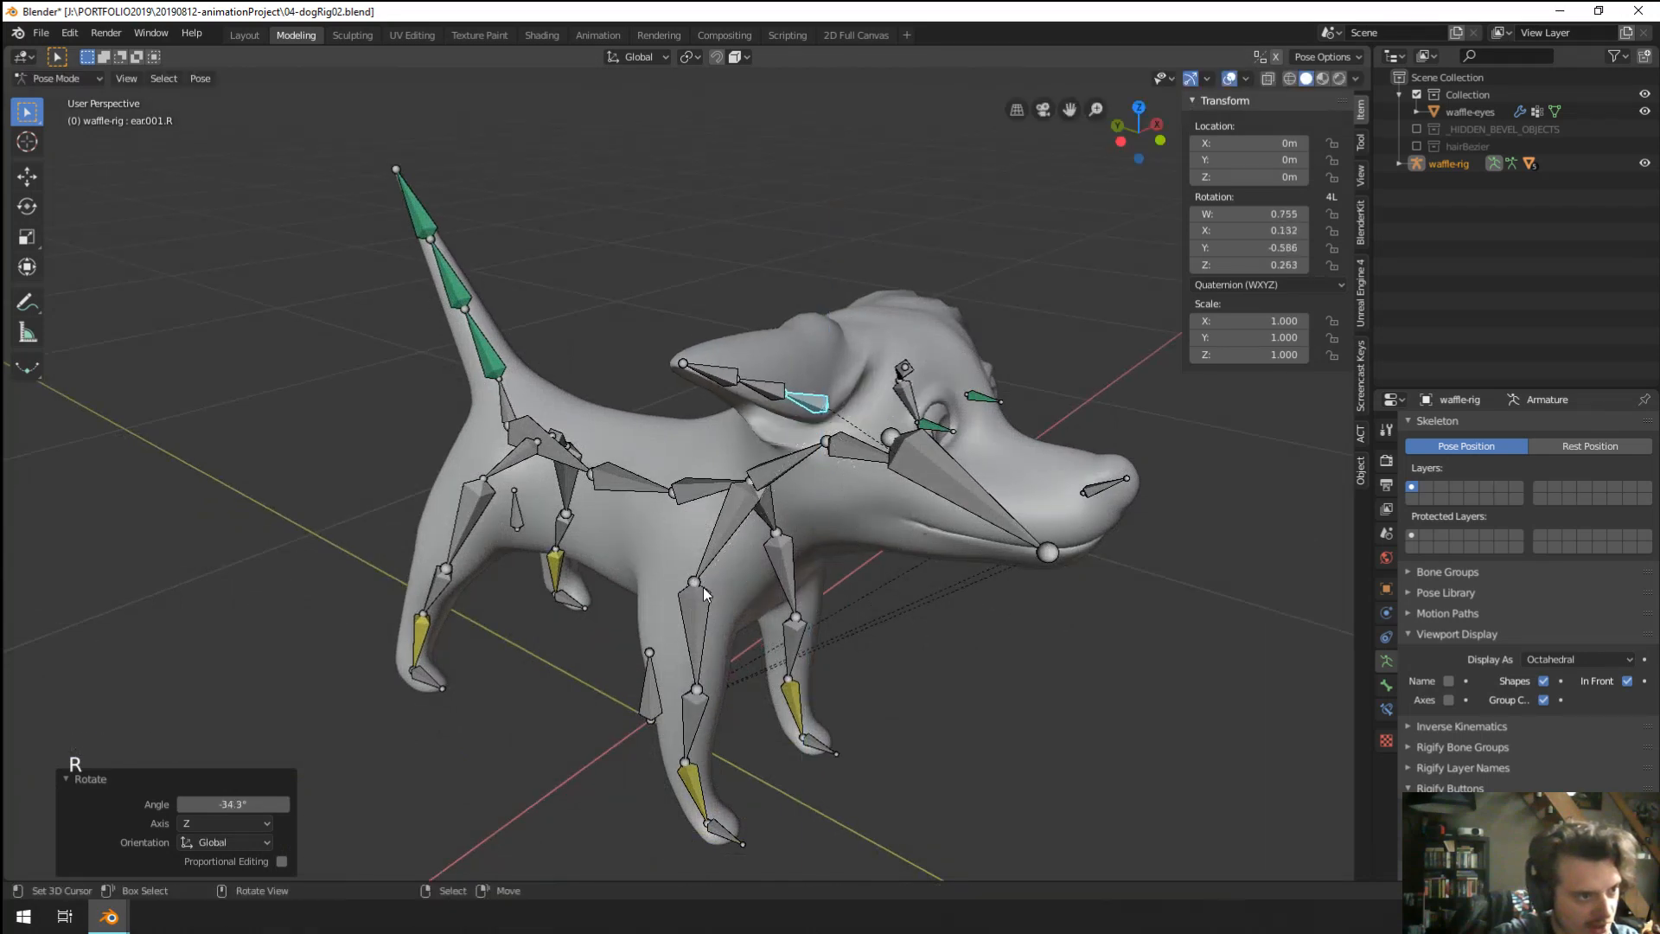
middle_drag(703, 588, 614, 559)
key(r)
click(726, 562)
Bend the ear.002.R bone down by -76.7° so the right ear hangs beside the head.
right_click(632, 401)
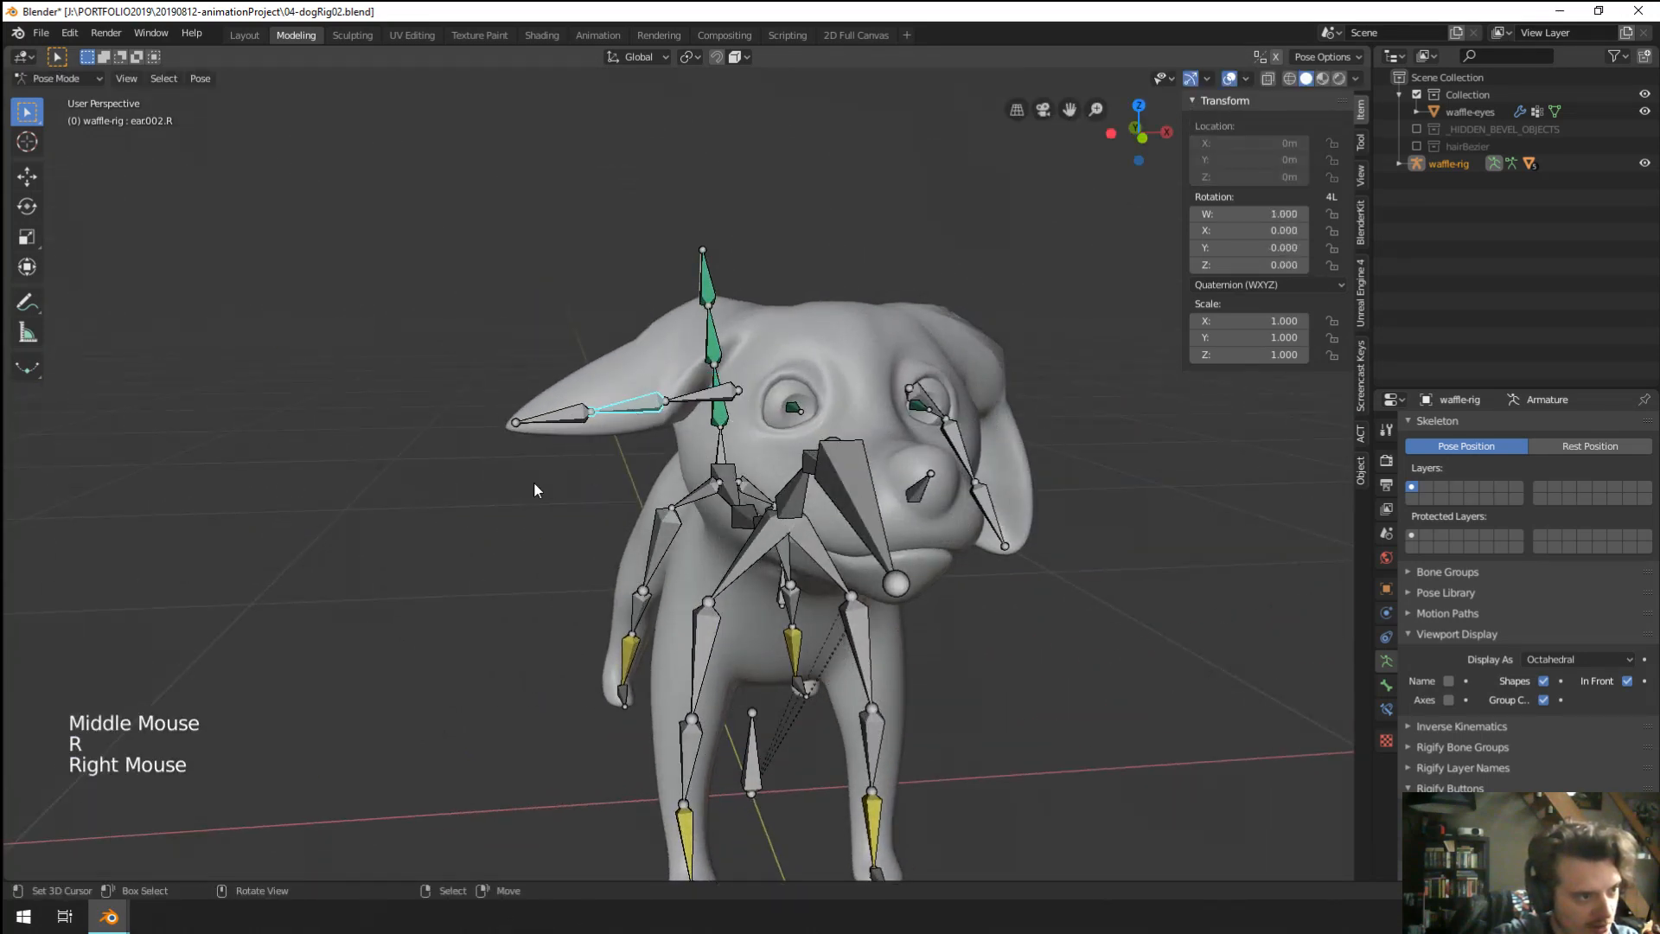
key(r)
click(722, 547)
middle_drag(722, 546, 699, 437)
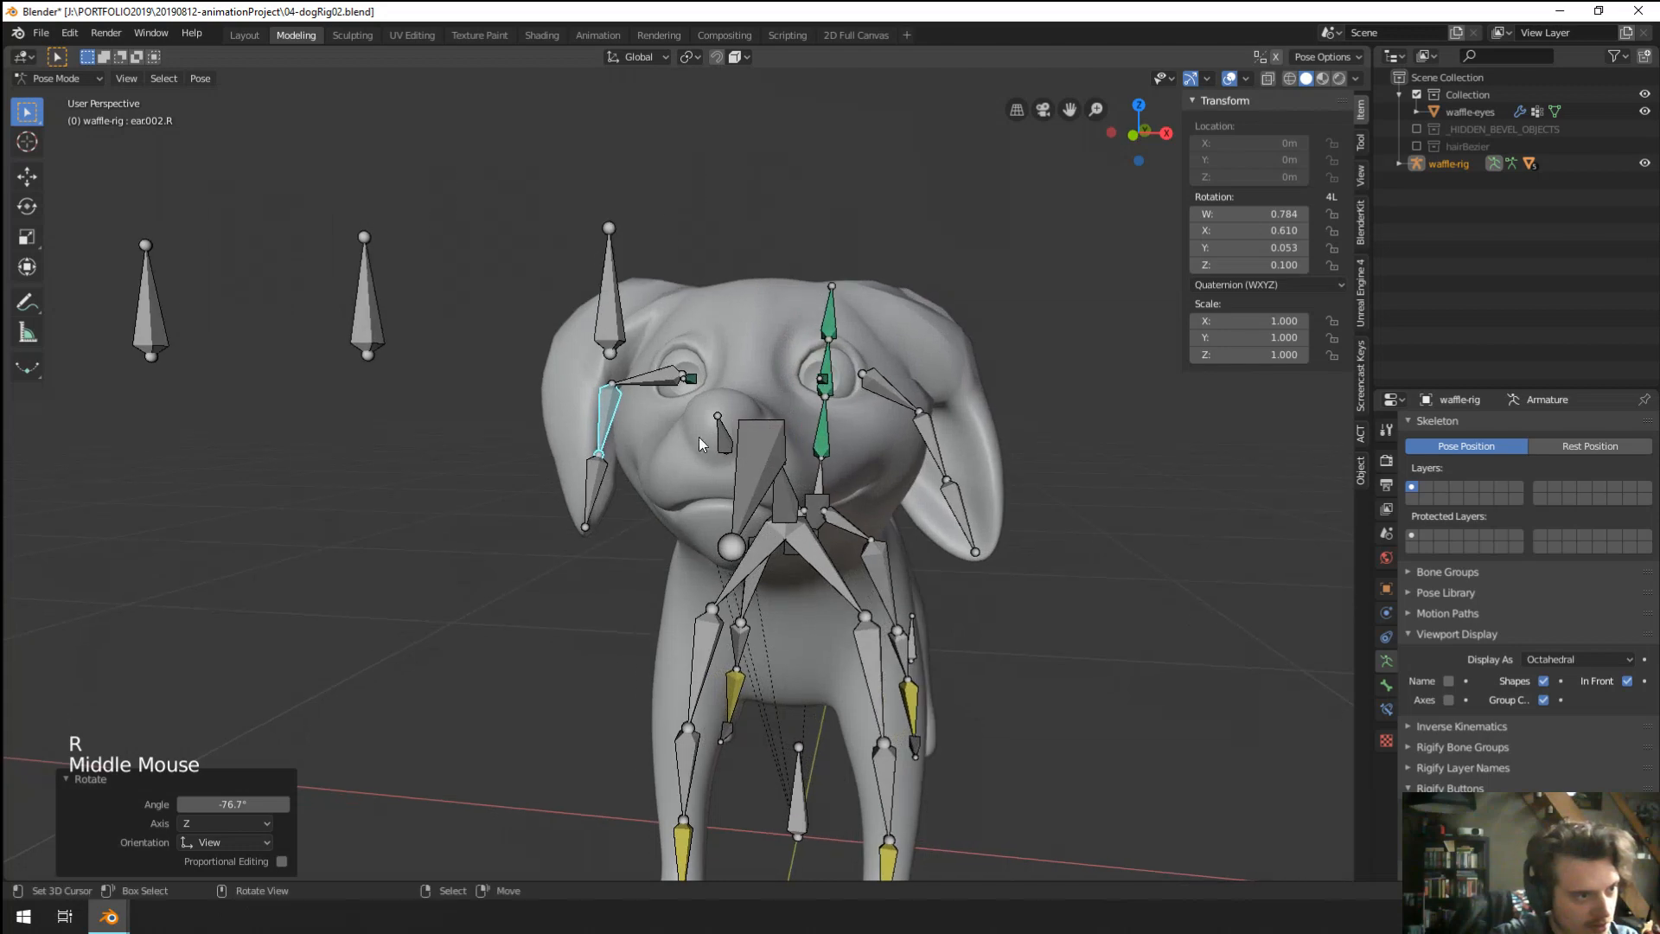
Rotate the ear.001.L bone -60° from above and adjust its angle from the side.
right_click(924, 394)
middle_drag(957, 402, 903, 552)
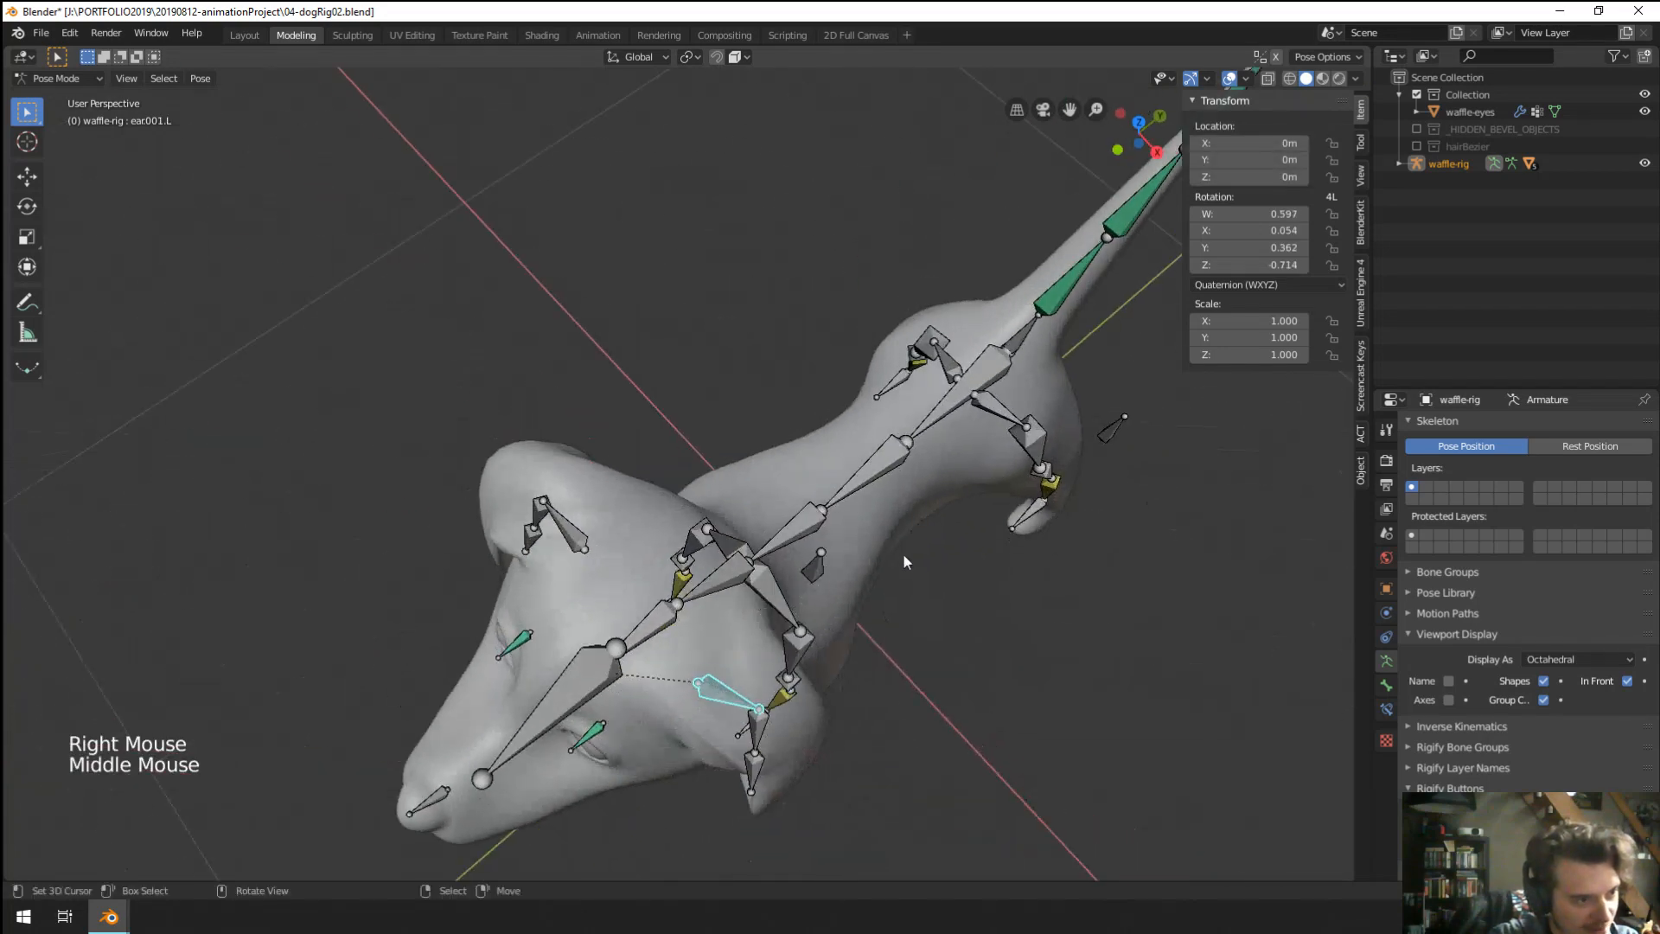
key(r)
click(828, 732)
middle_drag(822, 724, 766, 567)
key(r)
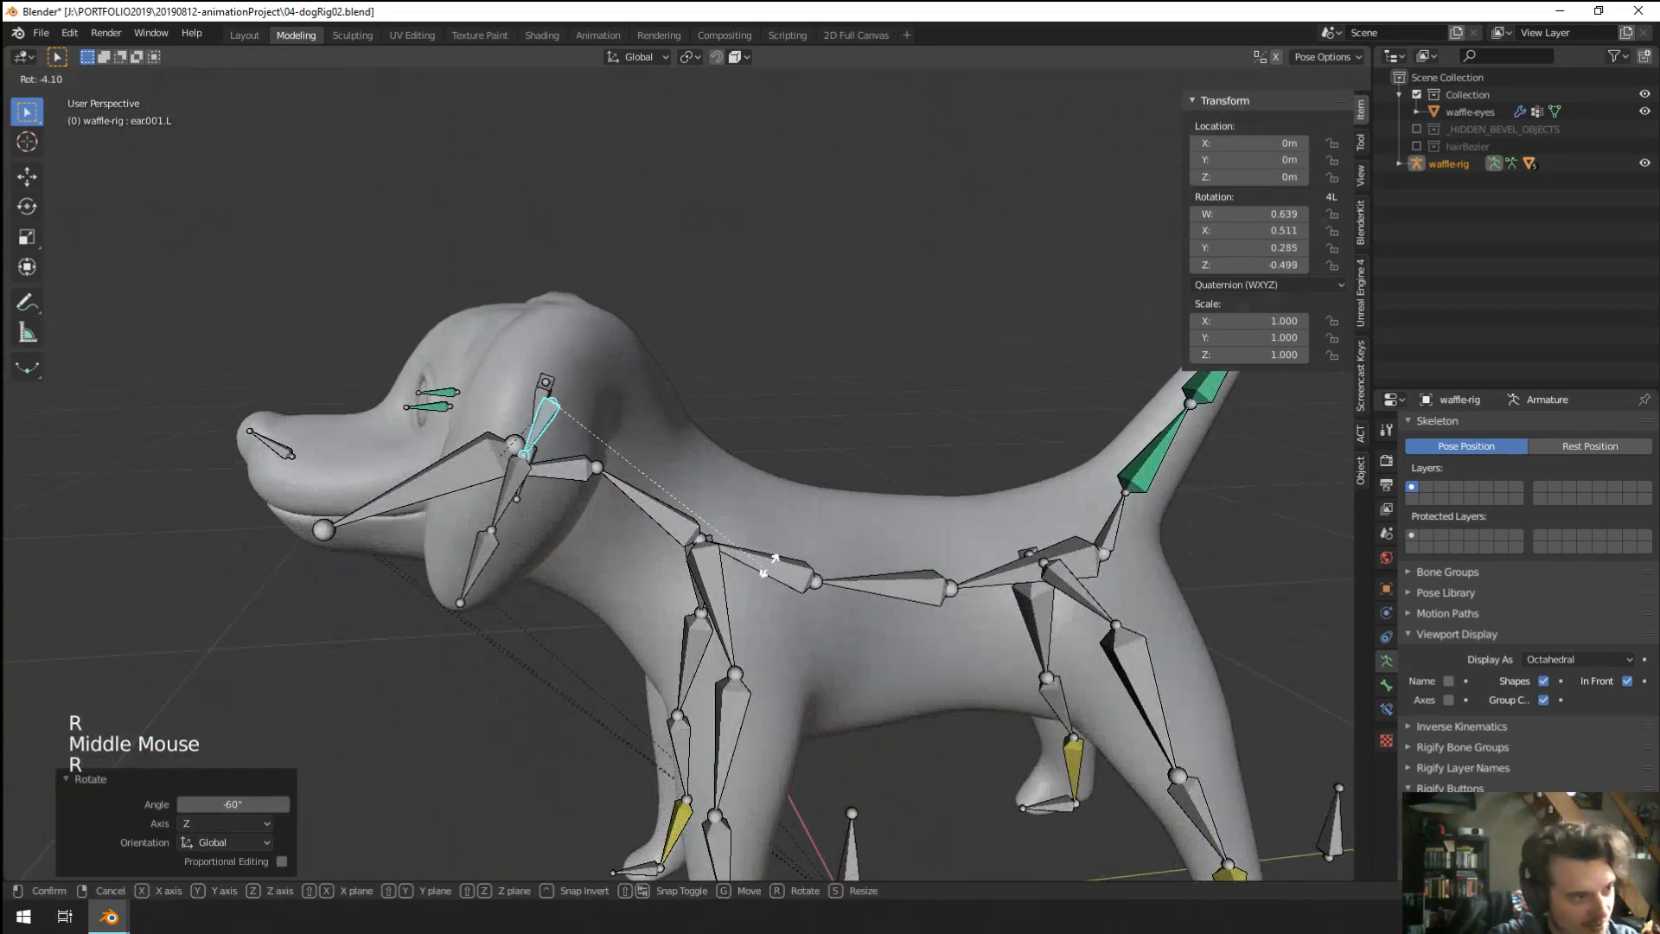
click(987, 462)
middle_drag(626, 539, 1001, 609)
scroll(848, 519, down, 2)
right_click(716, 502)
scroll(717, 479, up, 2)
right_click(795, 488)
right_click(812, 497)
key(r)
right_click(916, 519)
Select the head bone and tilt the head by 20.9°.
right_click(715, 464)
key(r)
key(z)
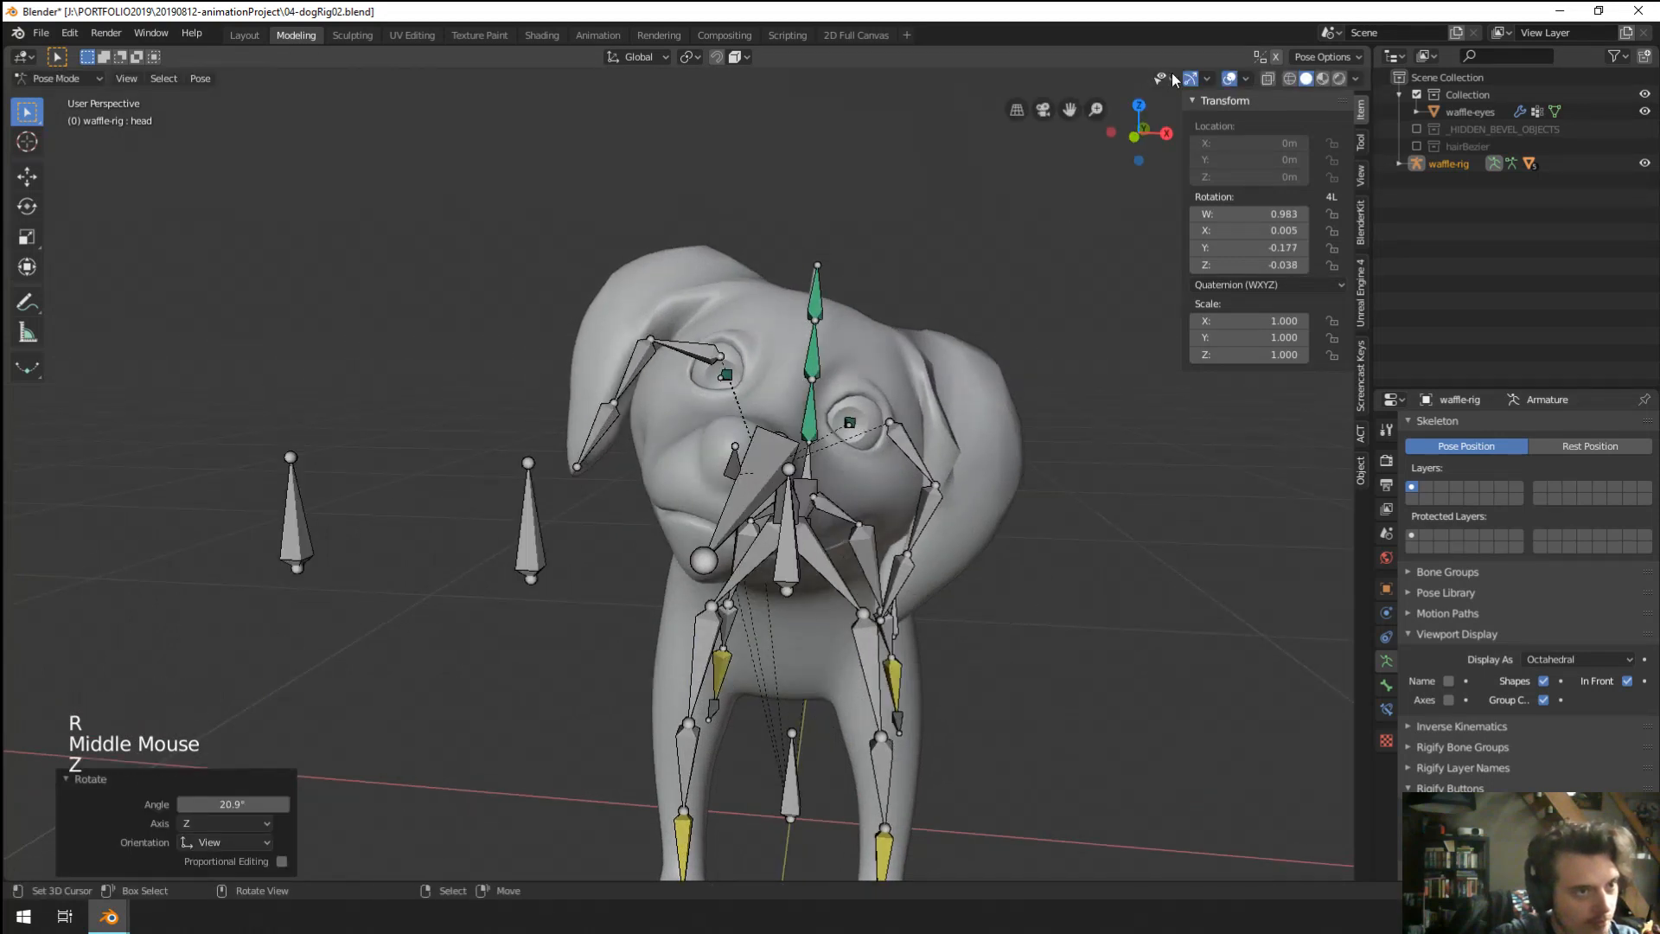
Hide the viewport overlays and inspect the folded ears and tilted head from the front and above.
click(1228, 81)
middle_drag(1038, 372, 885, 499)
right_click(848, 454)
scroll(848, 455, up, 2)
key(ctrl+Tab)
key(ctrl+Tab)
middle_drag(781, 481, 764, 546)
right_click(816, 564)
key(ctrl+Tab)
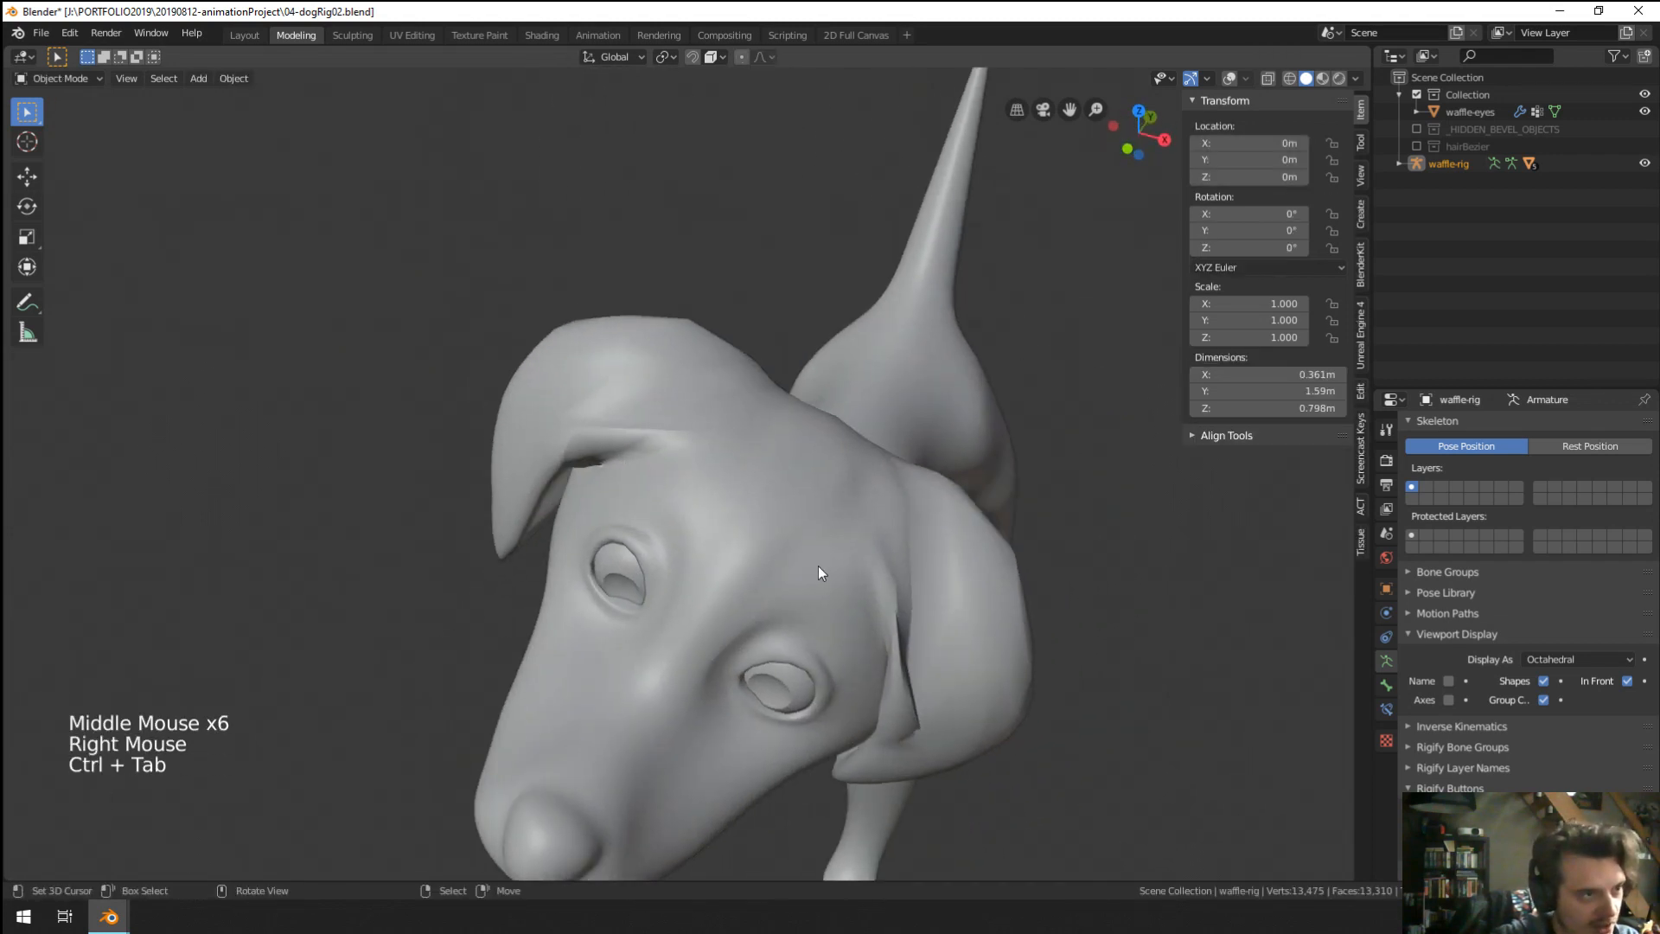
Return the rig to Pose Mode and show the viewport overlays.
key(ctrl+Tab)
click(1229, 78)
right_click(917, 623)
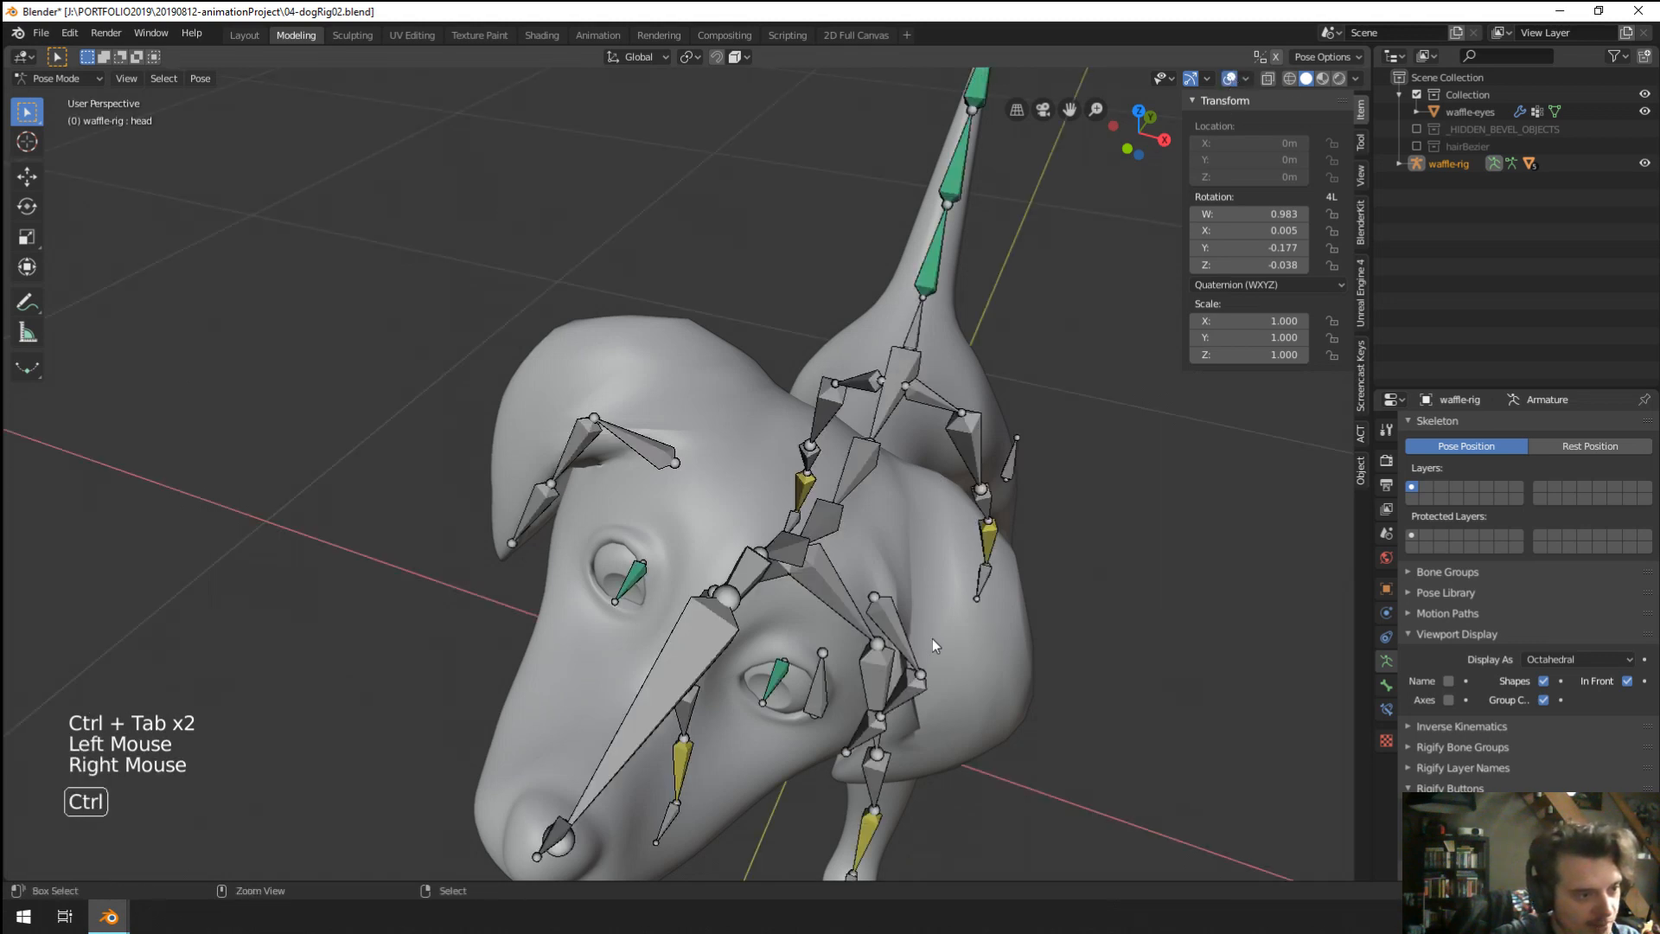
Switch the waffle-body mesh to Weight Paint mode and choose the Blur brush.
key(ctrl+Tab)
right_click(952, 644)
key(ctrl+Tab)
middle_drag(870, 625, 856, 589)
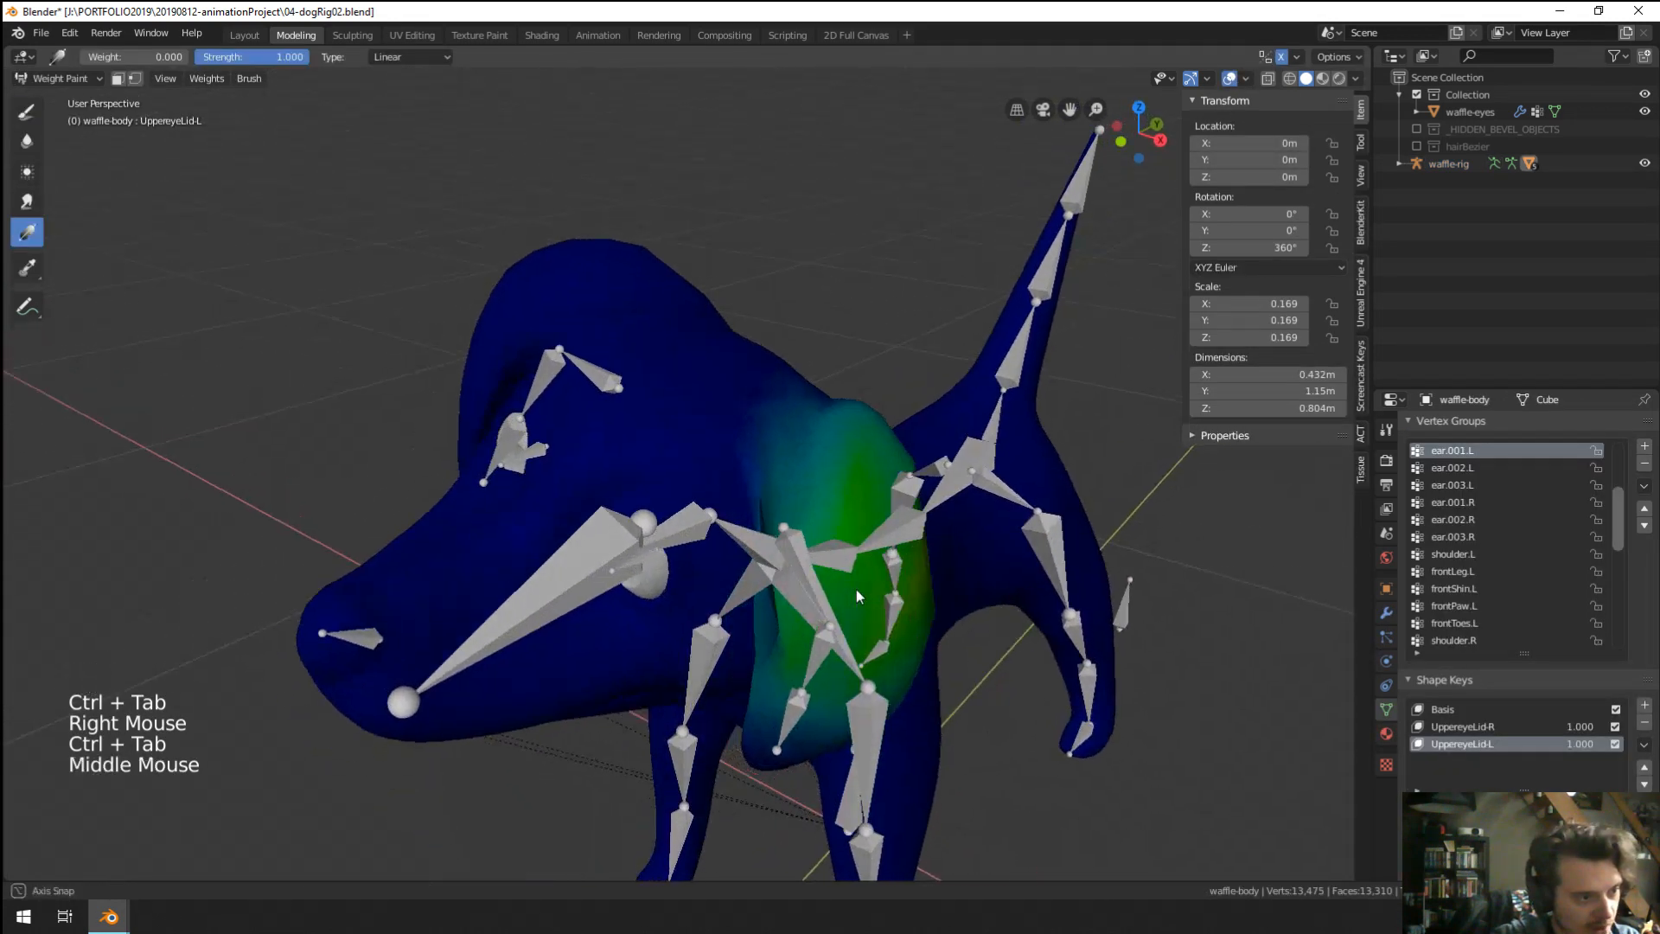
click(88, 80)
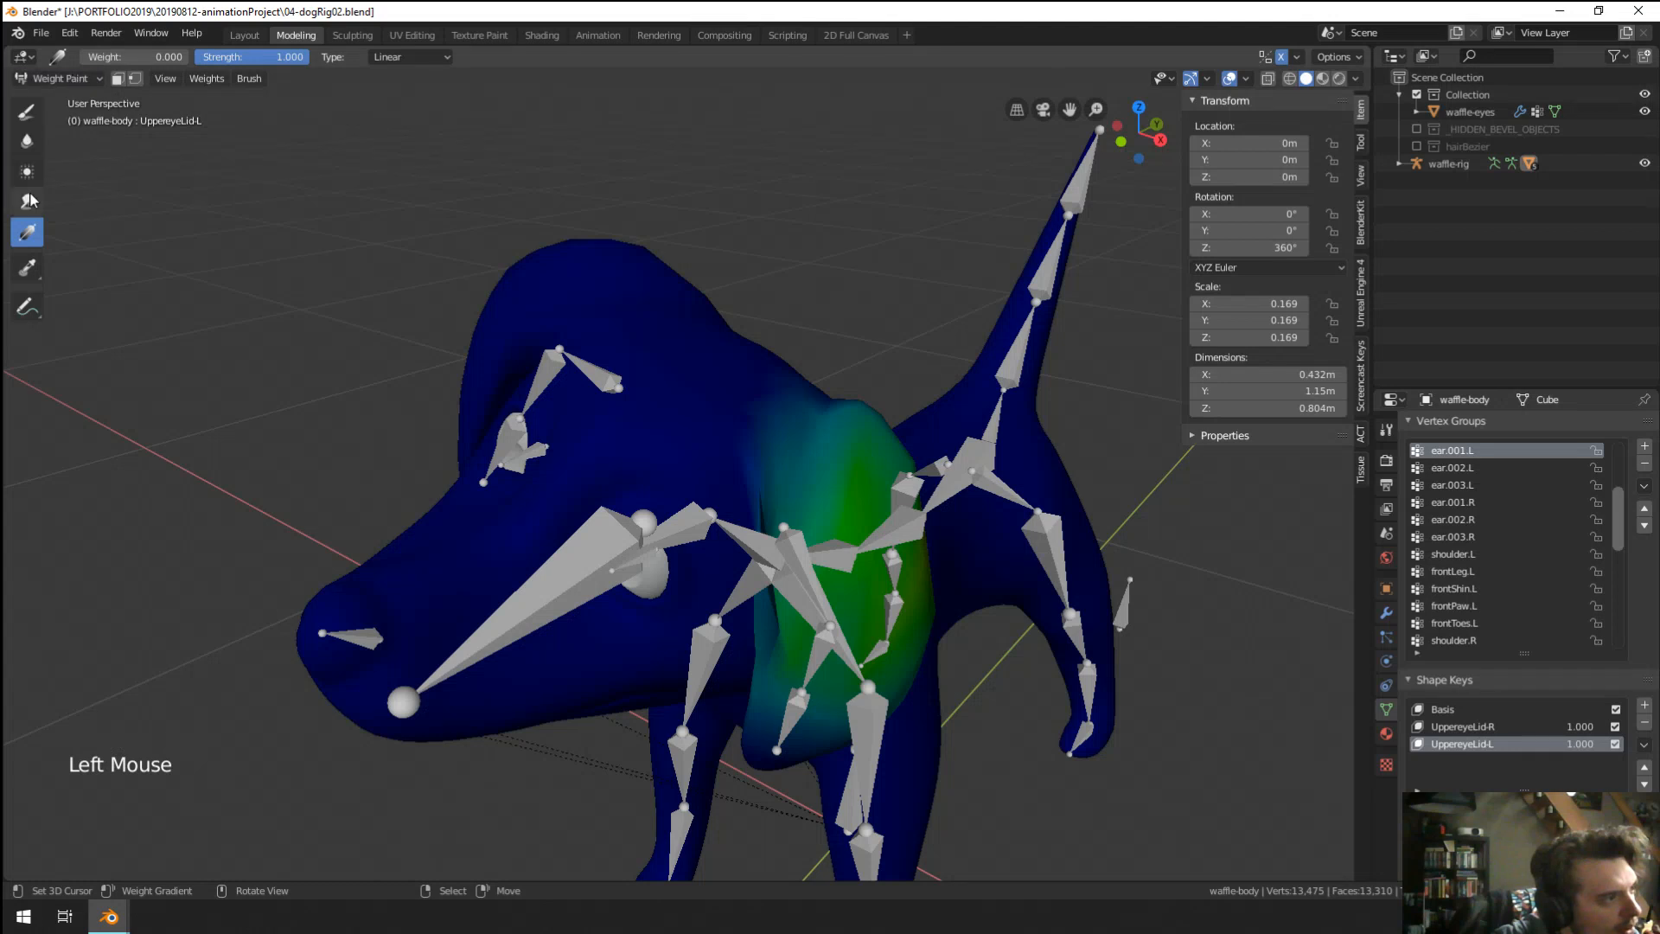
click(26, 171)
click(26, 141)
Sample the ear.001.L group and blur its weights around the base of the left ear with a 139 px brush.
middle_drag(510, 450, 777, 423)
key(f)
shift+click(828, 387)
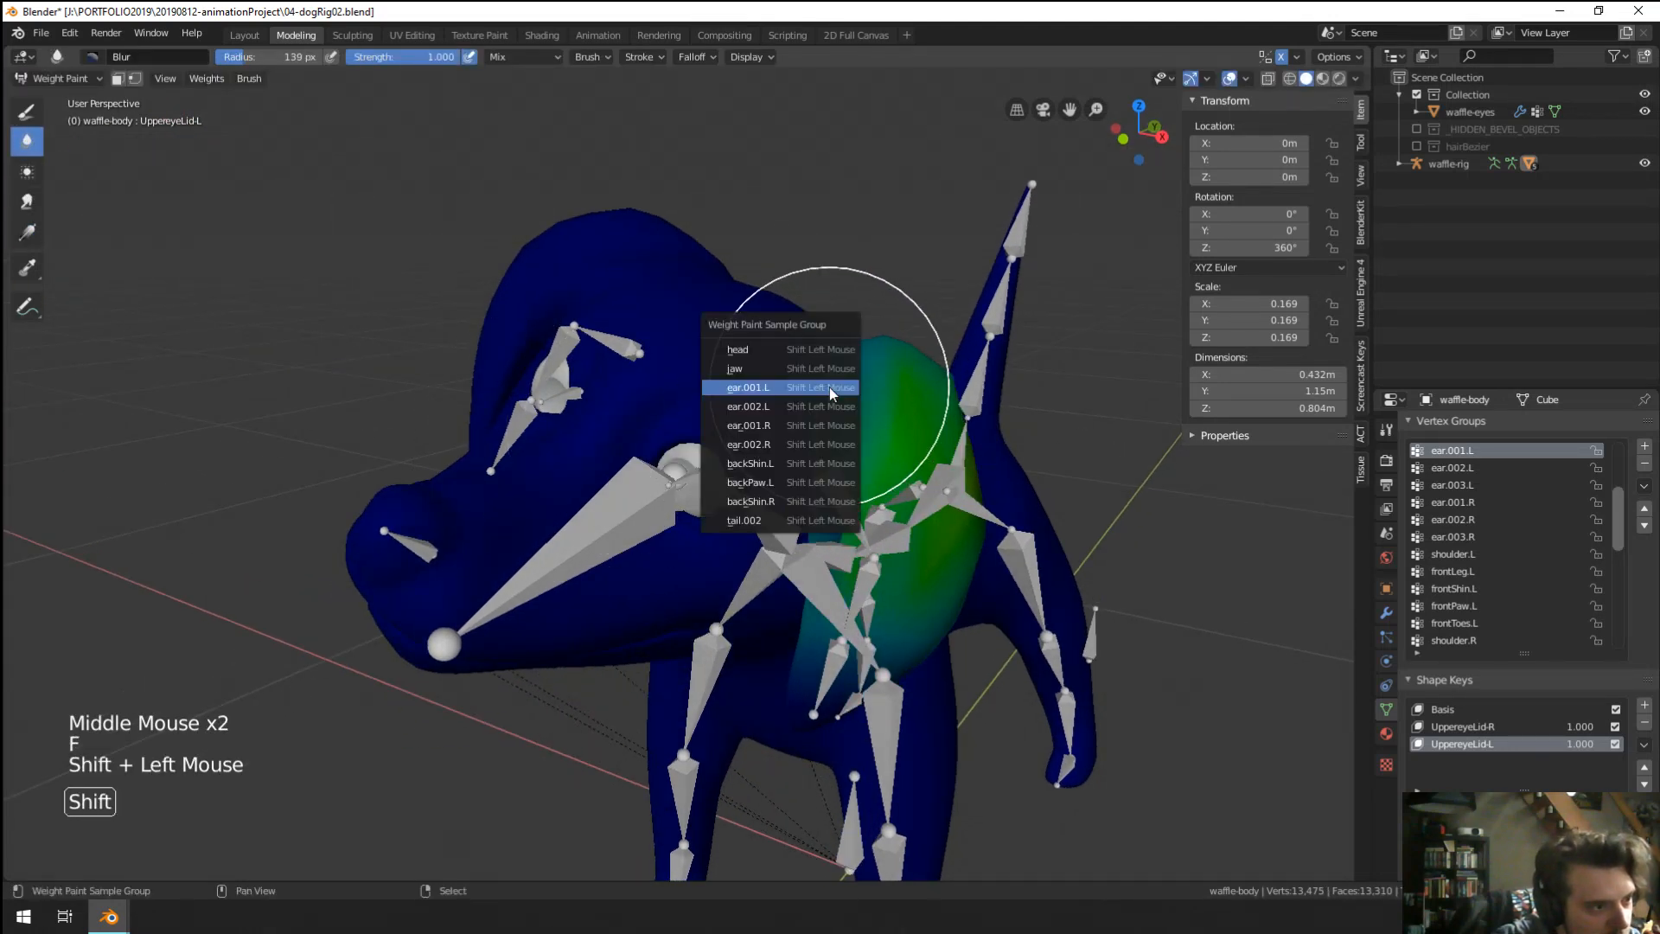
mouse_move(848, 425)
mouse_down()
mouse_move(816, 453)
mouse_move(823, 474)
mouse_up()
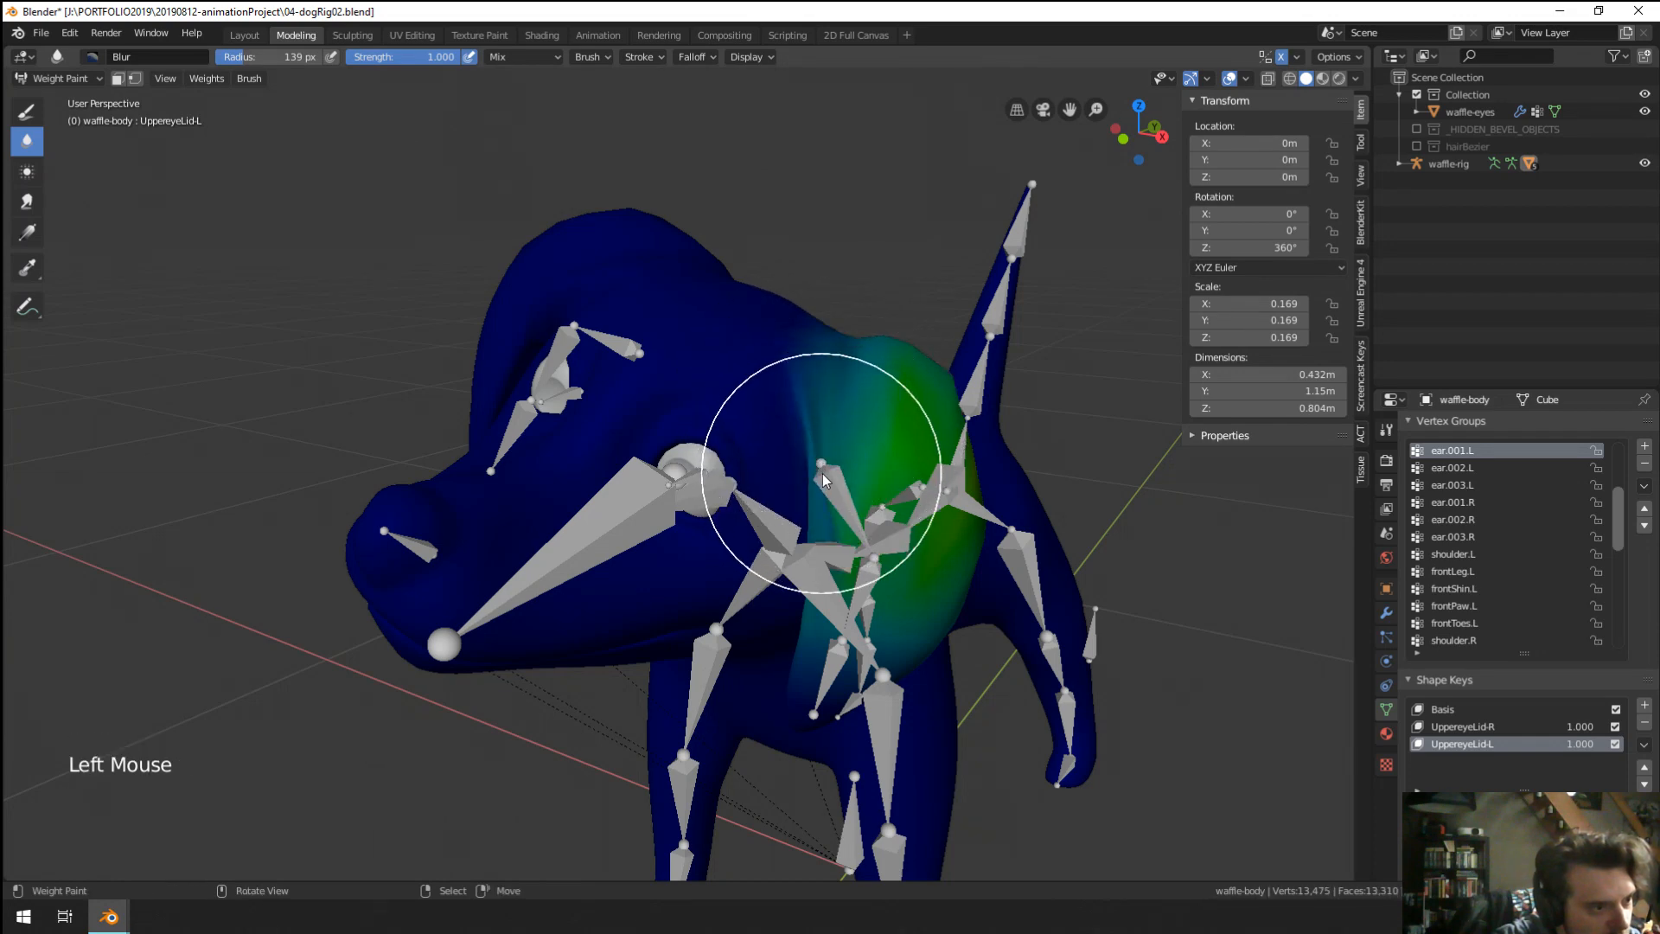
click(823, 473)
mouse_move(823, 474)
middle_down()
mouse_move(808, 504)
mouse_move(656, 541)
middle_up()
mouse_move(655, 540)
mouse_down()
mouse_move(614, 573)
mouse_move(605, 645)
mouse_up()
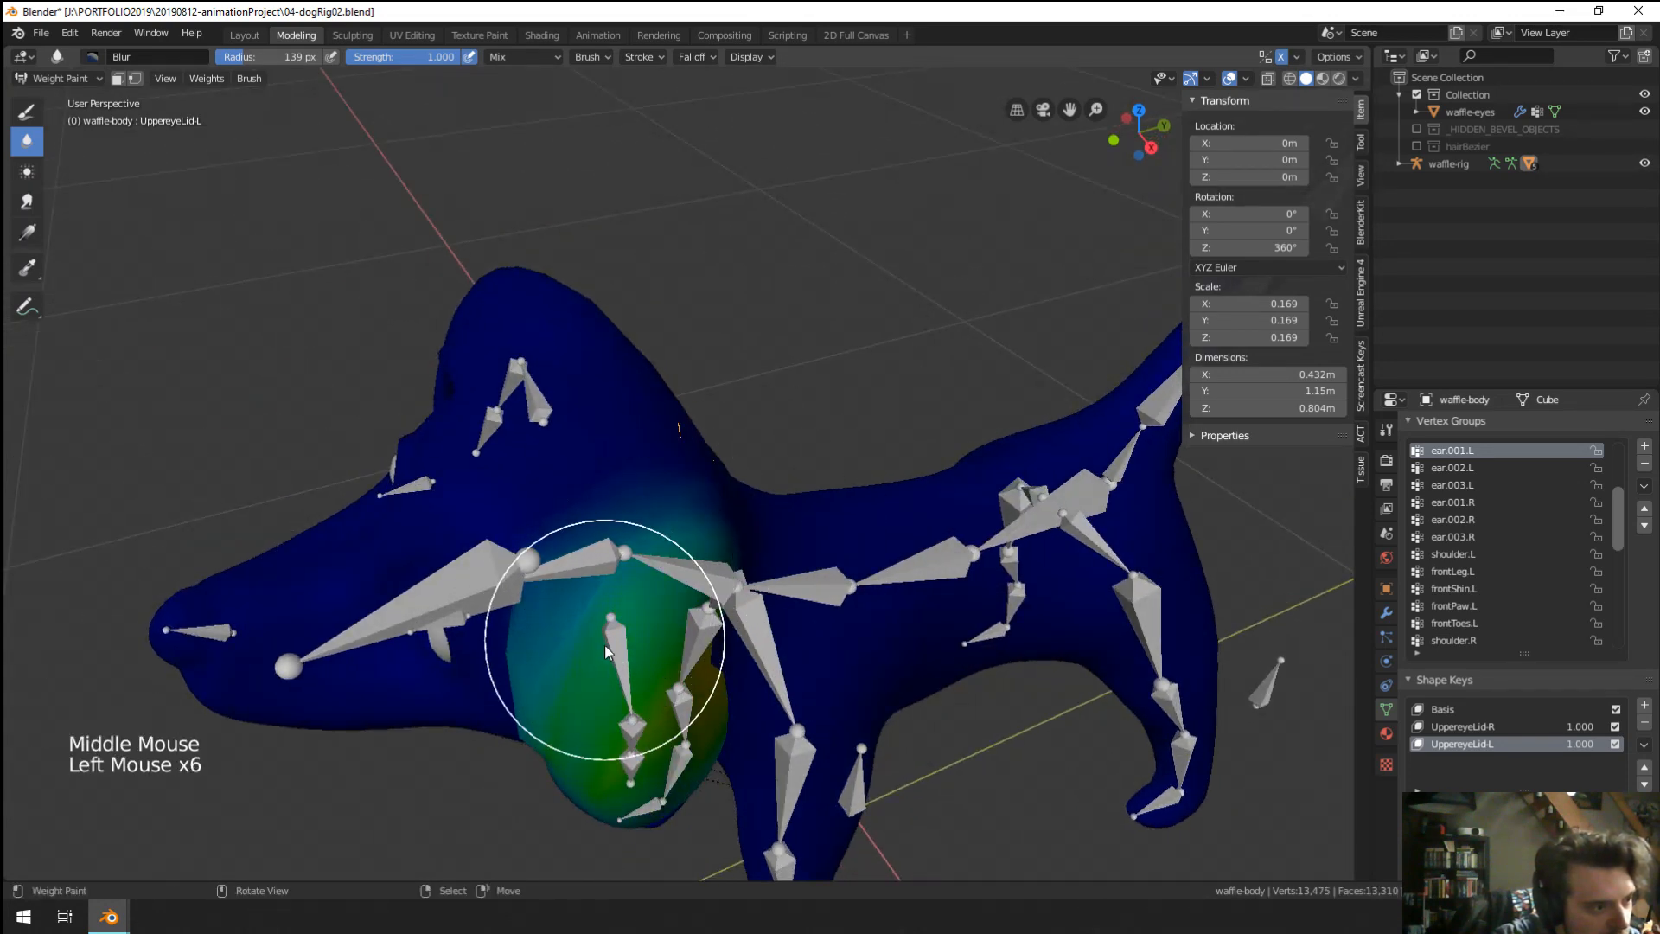
middle_drag(604, 645, 792, 510)
drag(792, 510, 804, 509)
middle_drag(804, 509, 847, 418)
drag(847, 418, 839, 381)
middle_drag(839, 381, 943, 467)
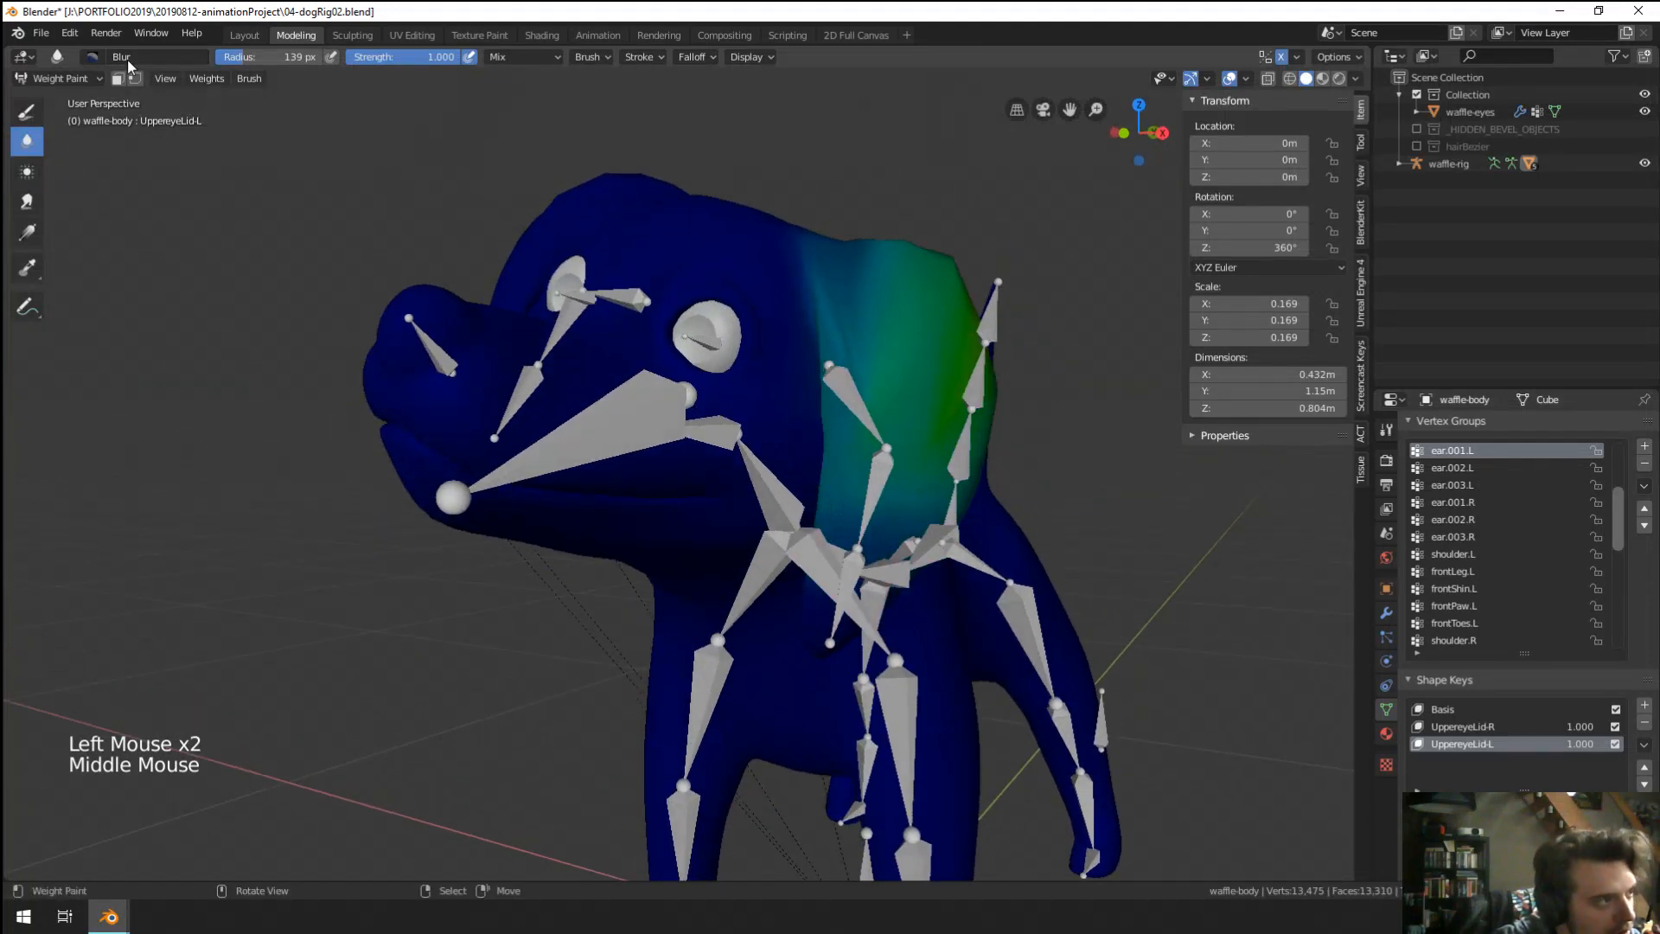
Return waffle-body to Object Mode and inspect the smoothed left ear from the front.
click(60, 77)
click(52, 97)
key(z)
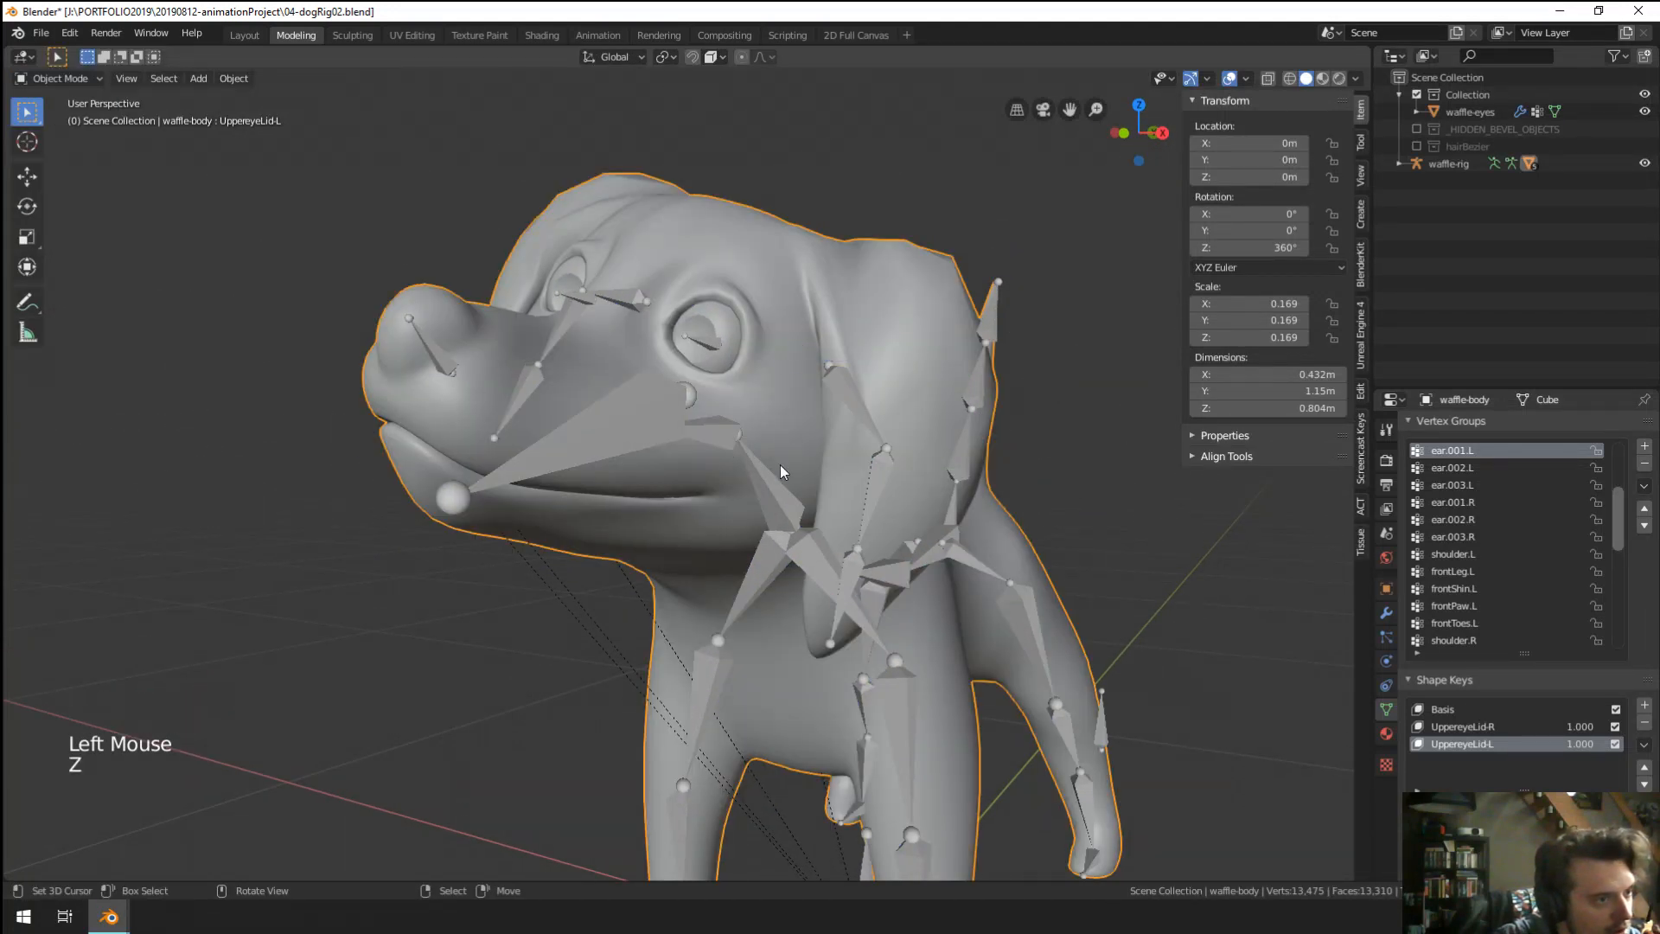
scroll(780, 464, down, 2)
mouse_move(780, 464)
middle_down()
mouse_move(915, 498)
mouse_move(886, 501)
middle_up()
scroll(881, 480, up, 1)
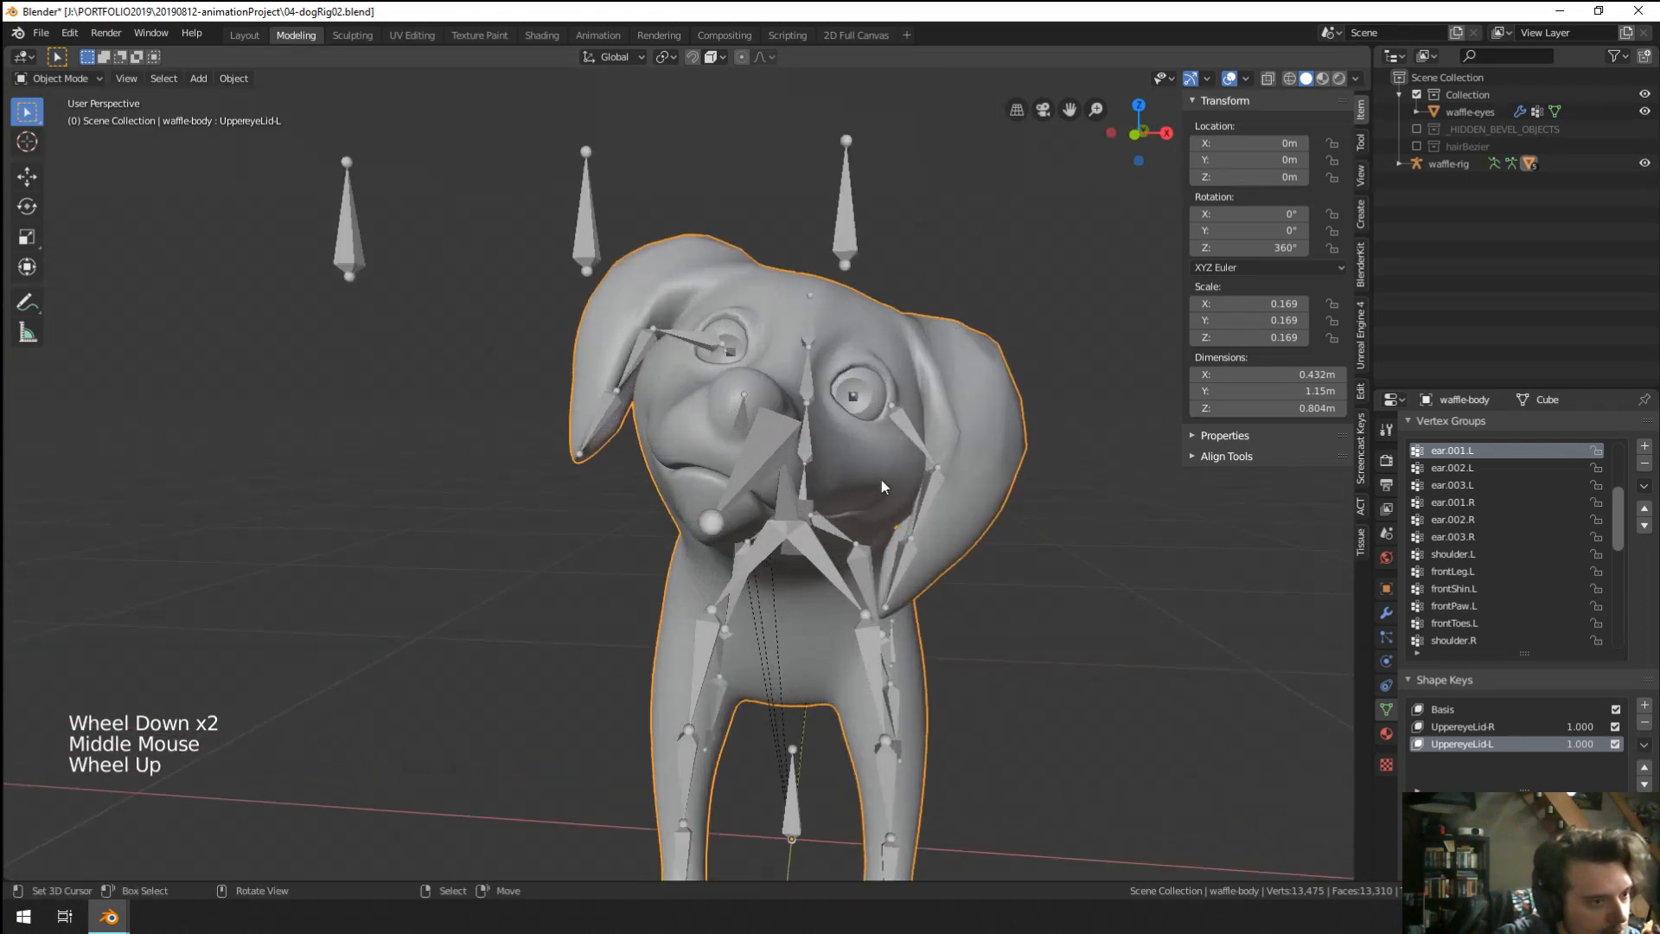
Put the rig in Pose Mode and clear the rotation of the ear.001.L and ear.001.R bones.
right_click(912, 444)
key(ctrl+Tab)
right_click(920, 439)
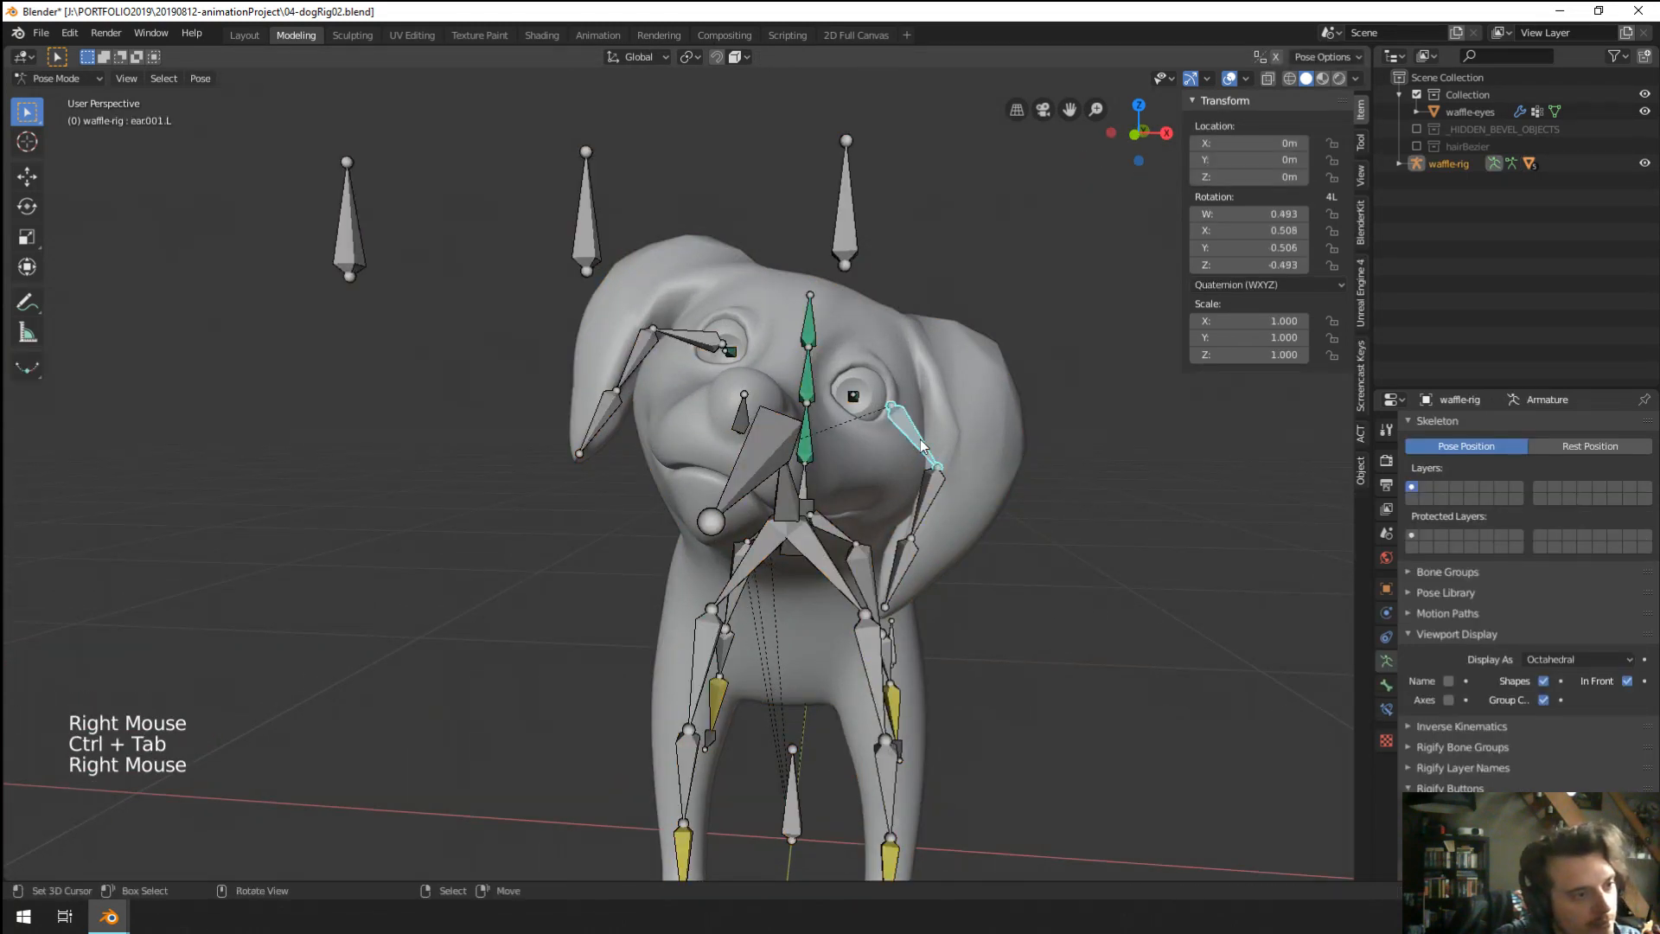
key(space)
key(r)
key(alt+r)
right_click(704, 337)
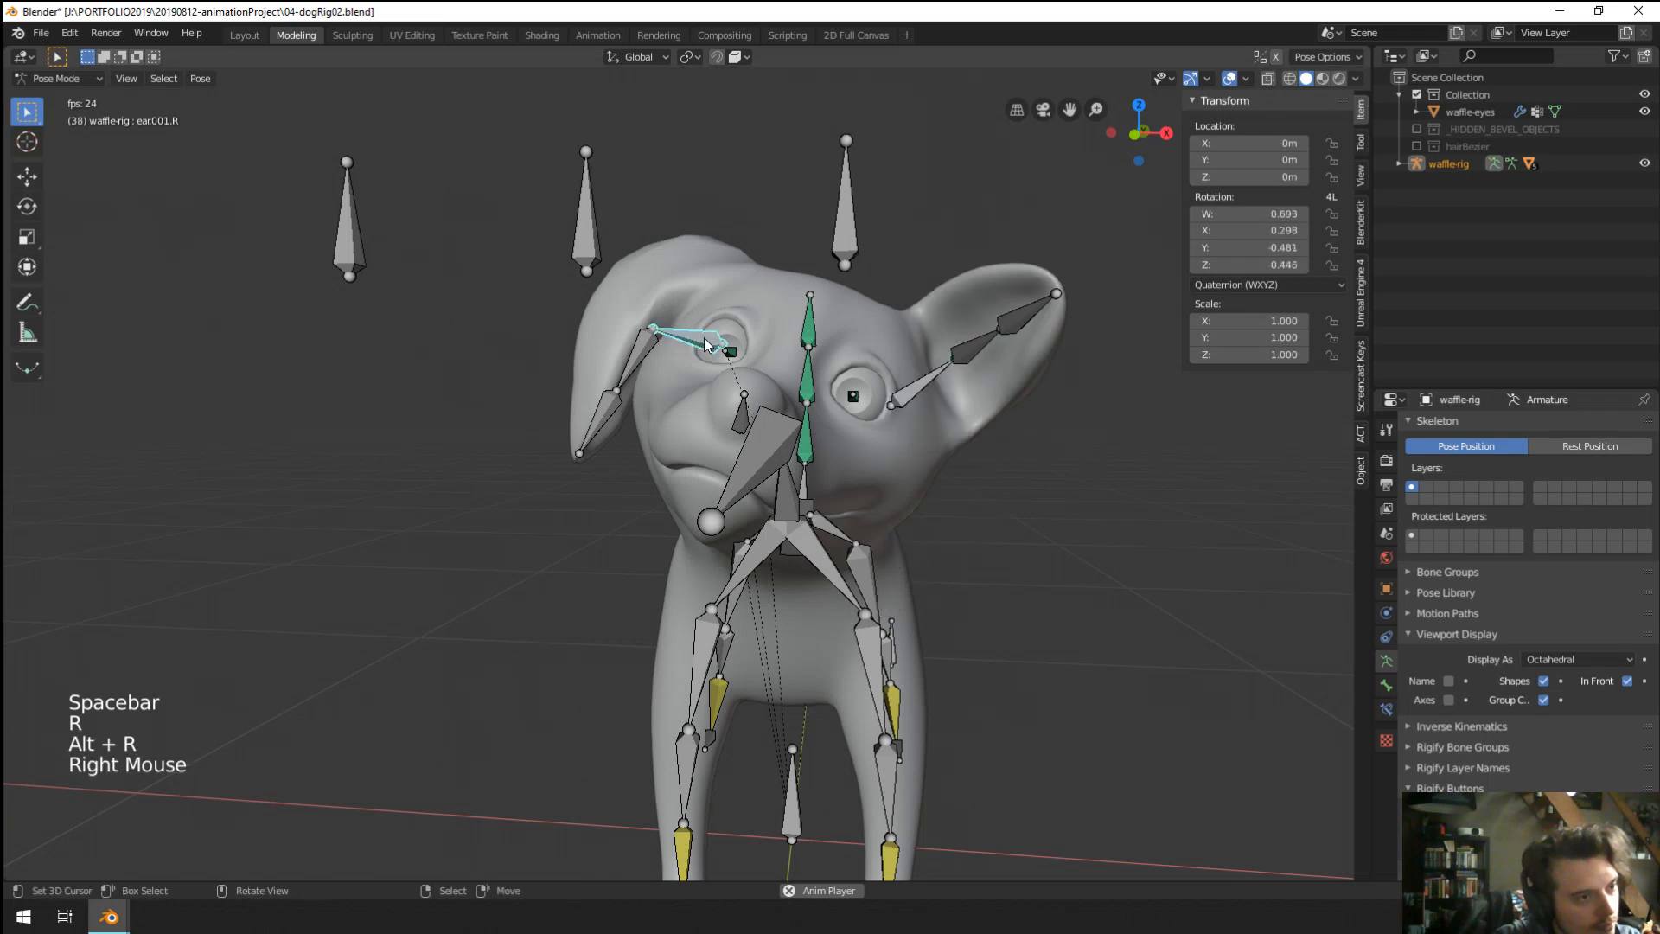
key(alt+r)
middle_drag(704, 337, 945, 393)
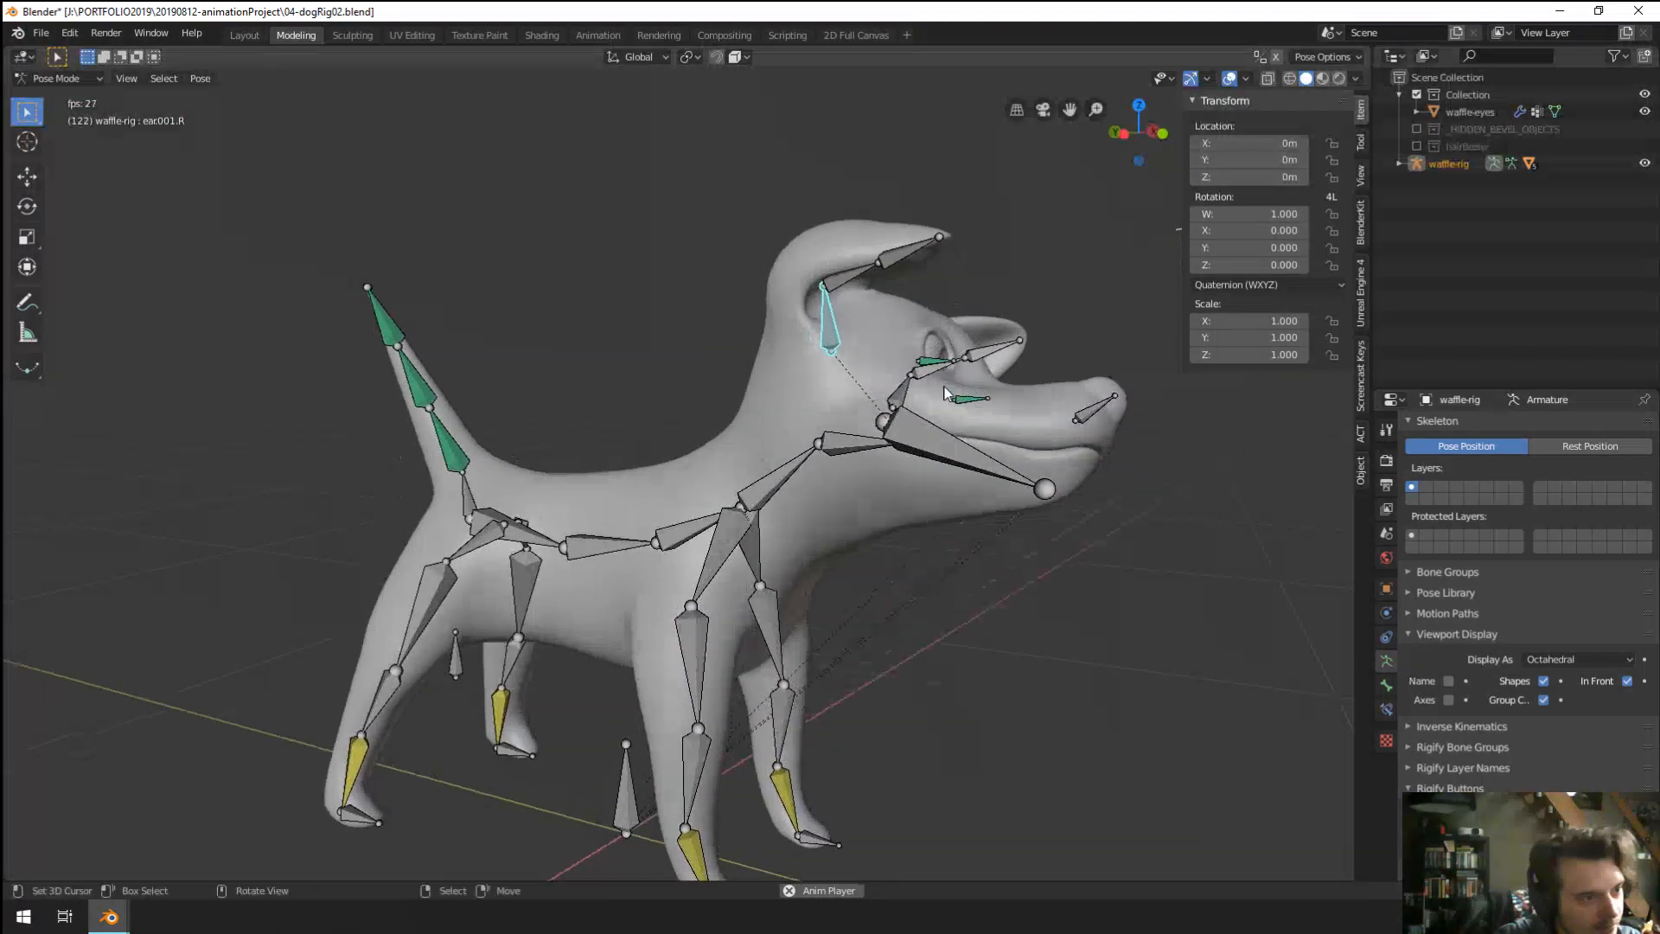
Clear the rotation of the ear.002.R bone and test a free rotation on it.
right_click(853, 277)
key(alt+r)
key(r)
key(r)
Bend both ear tips outward and inward by rotating ear.003.R, and rotate ear.003.L by -61.5°.
right_click(921, 240)
middle_drag(917, 236, 783, 230)
key(r)
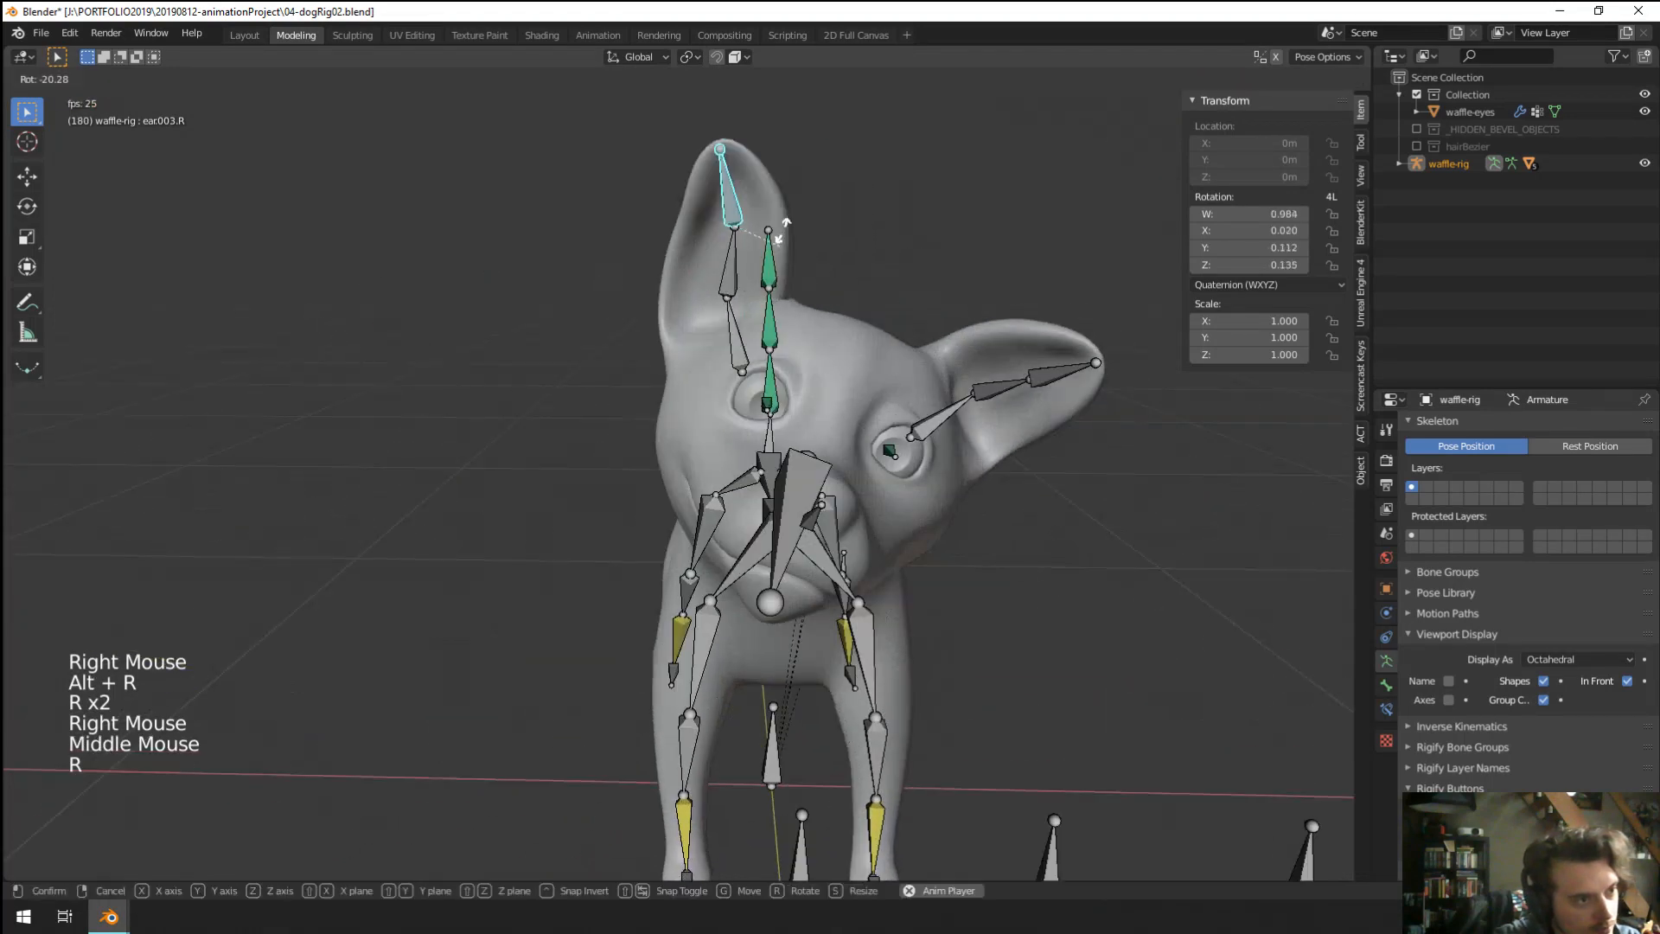
click(782, 230)
right_click(1042, 350)
key(r)
click(1079, 325)
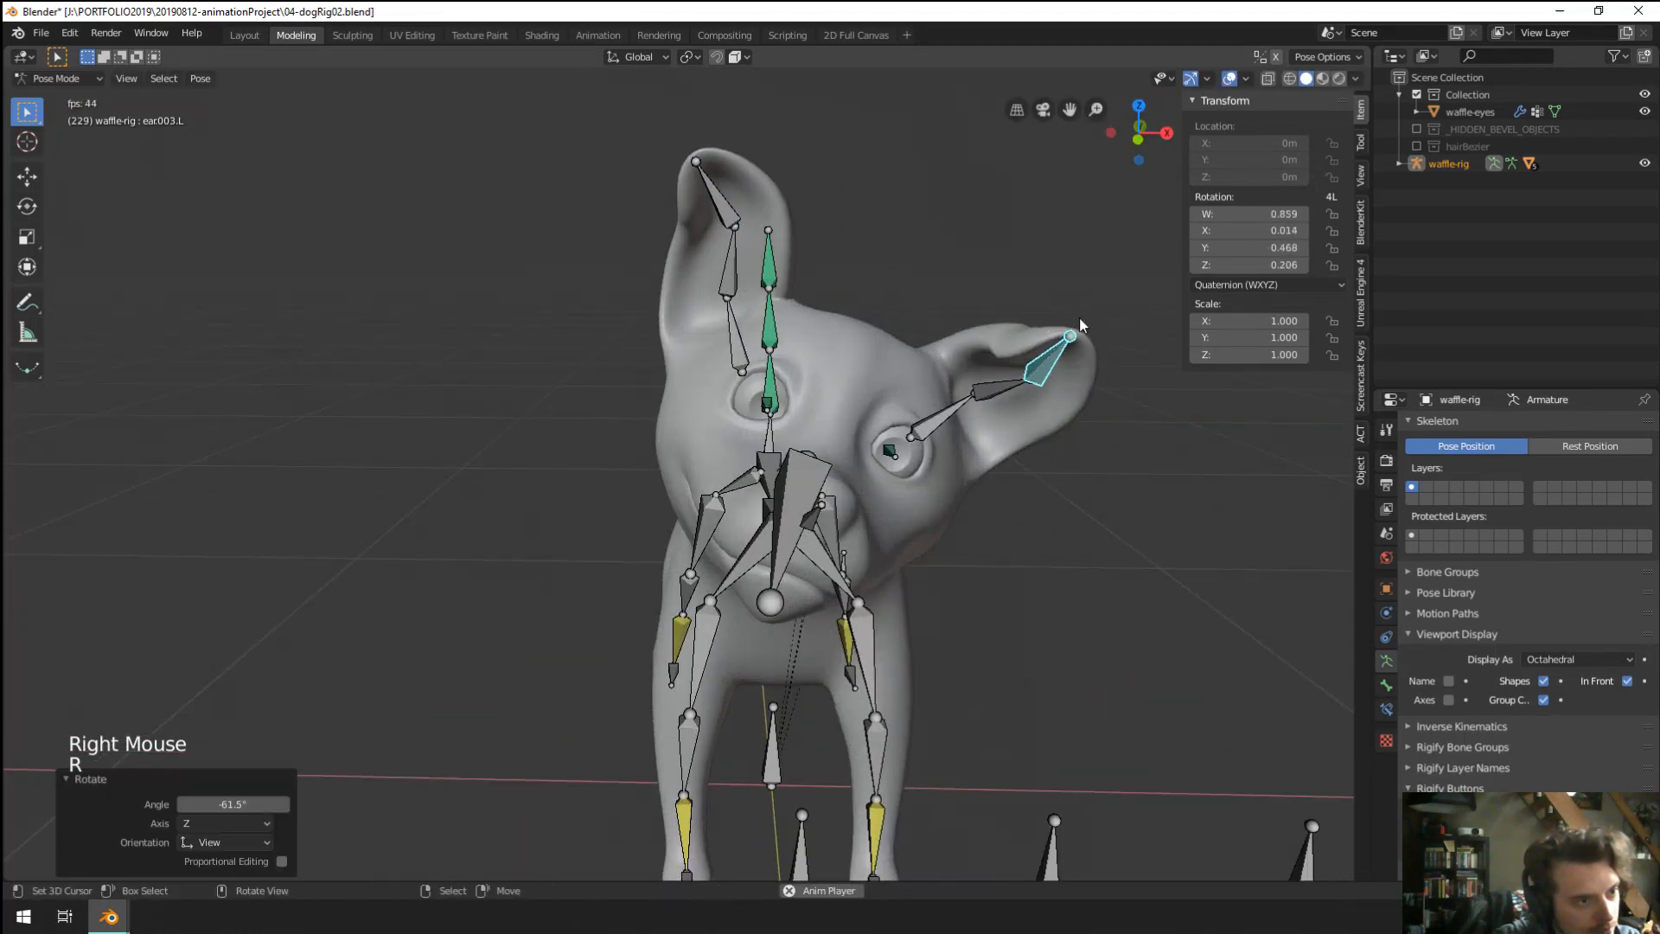
Try to reset the rig by clearing rotation, location and scale on all bones in Edit Mode.
middle_drag(1079, 318, 611, 529)
right_click(908, 494)
key(ctrl+Tab)
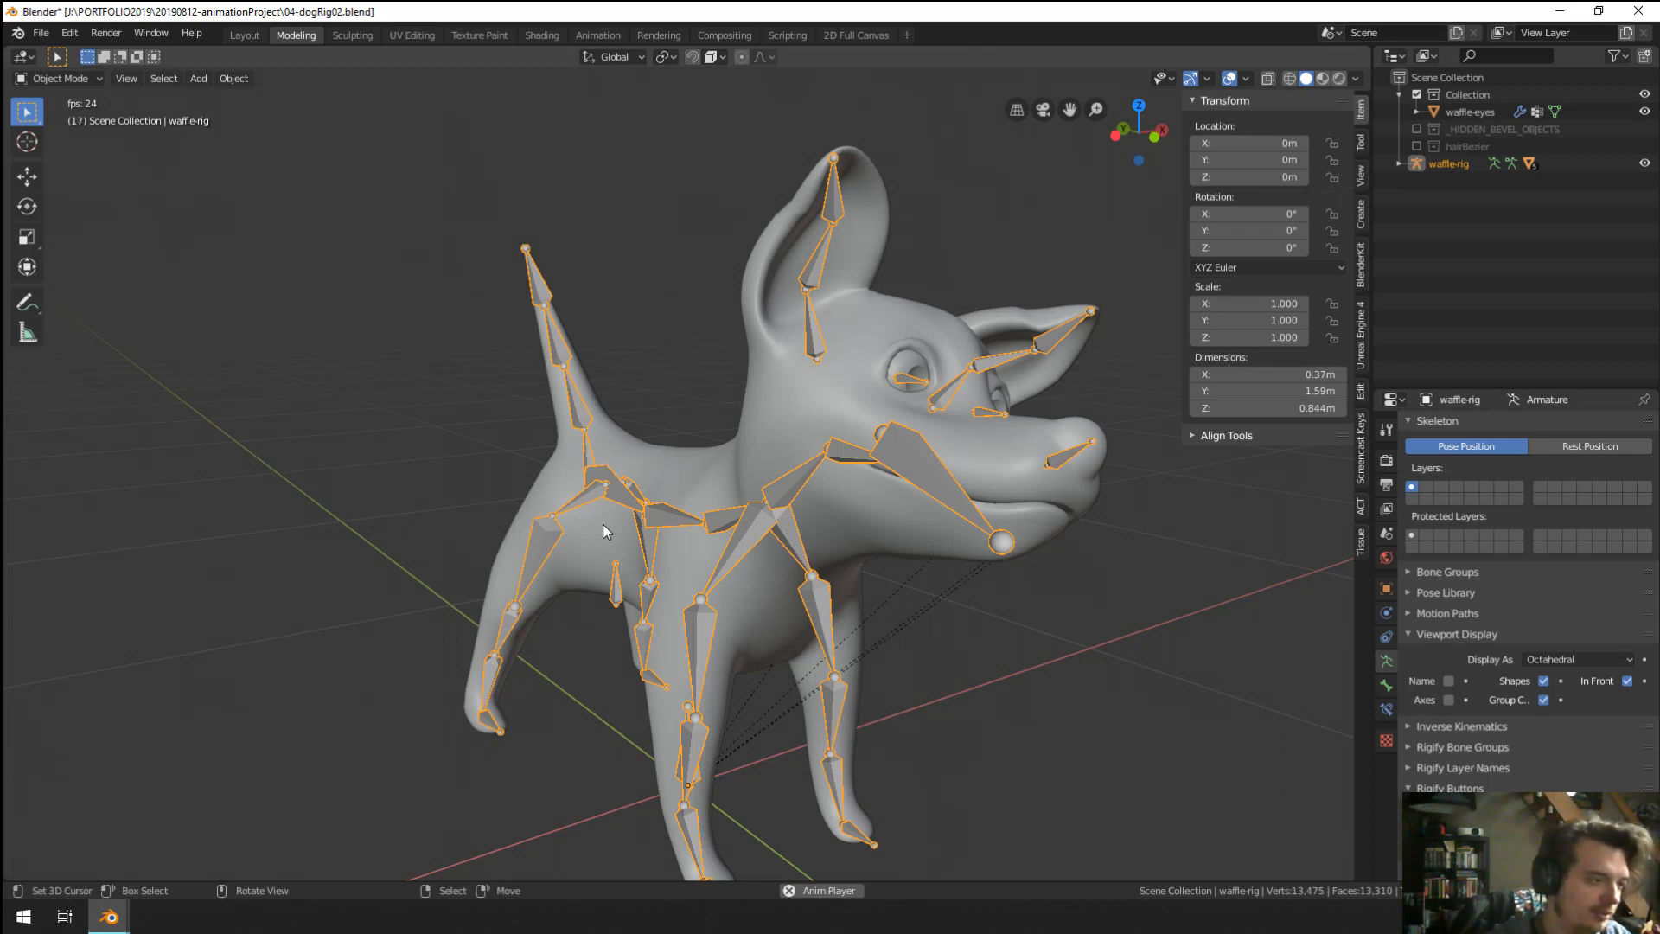
middle_drag(1078, 370, 1025, 371)
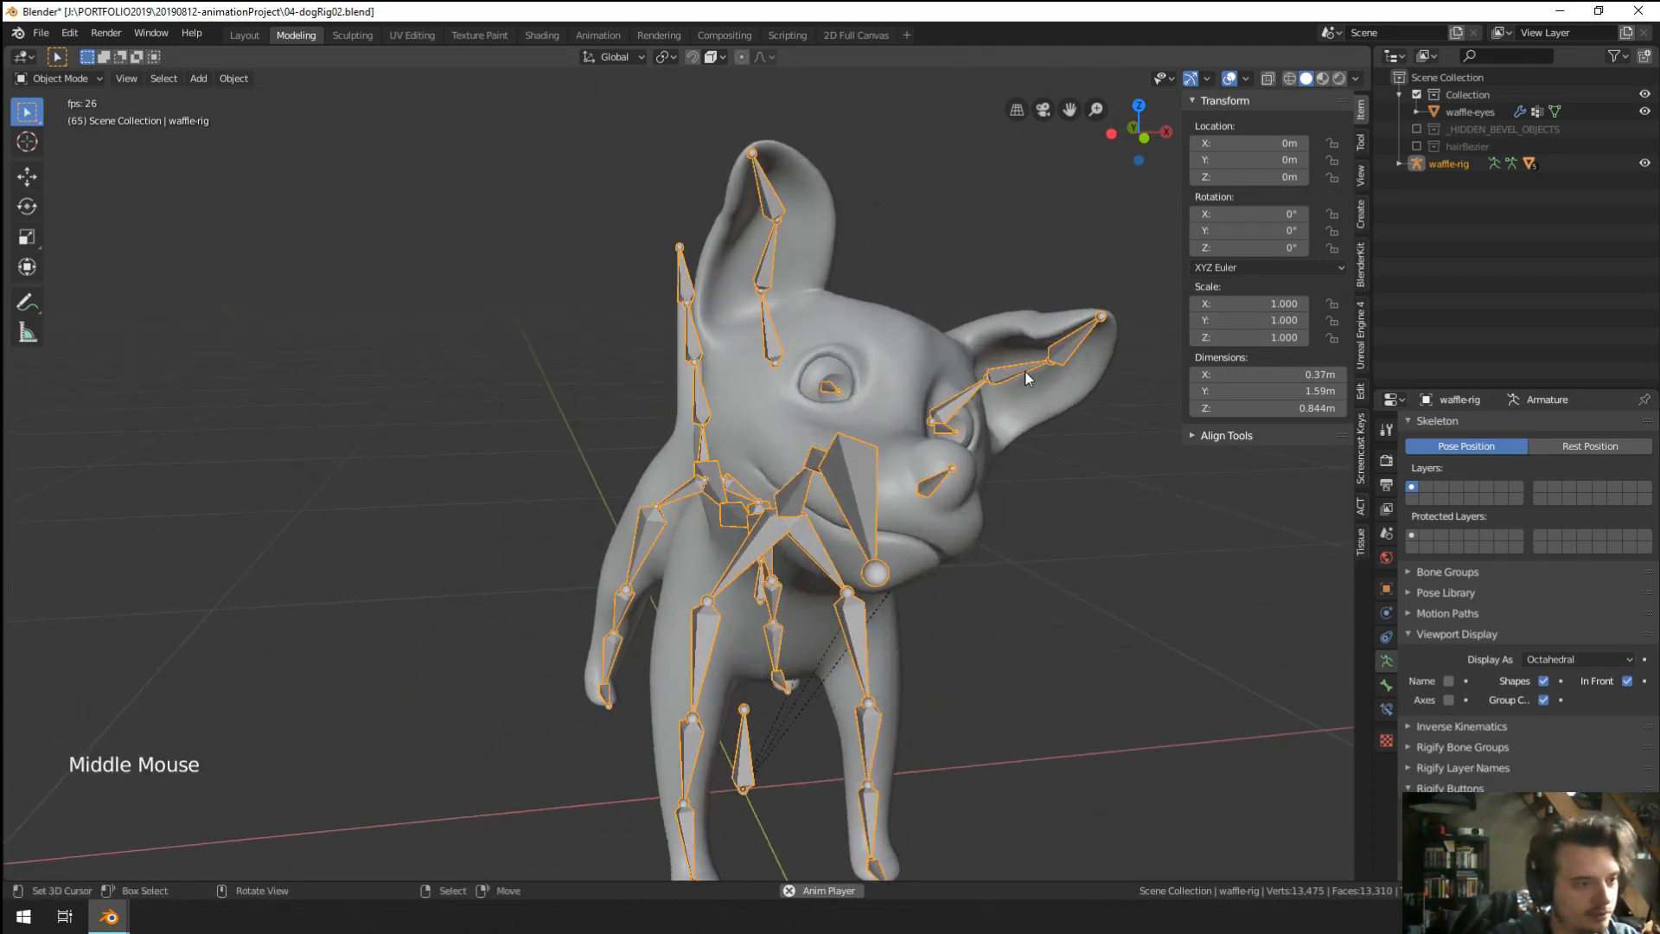
key(Tab)
key(a)
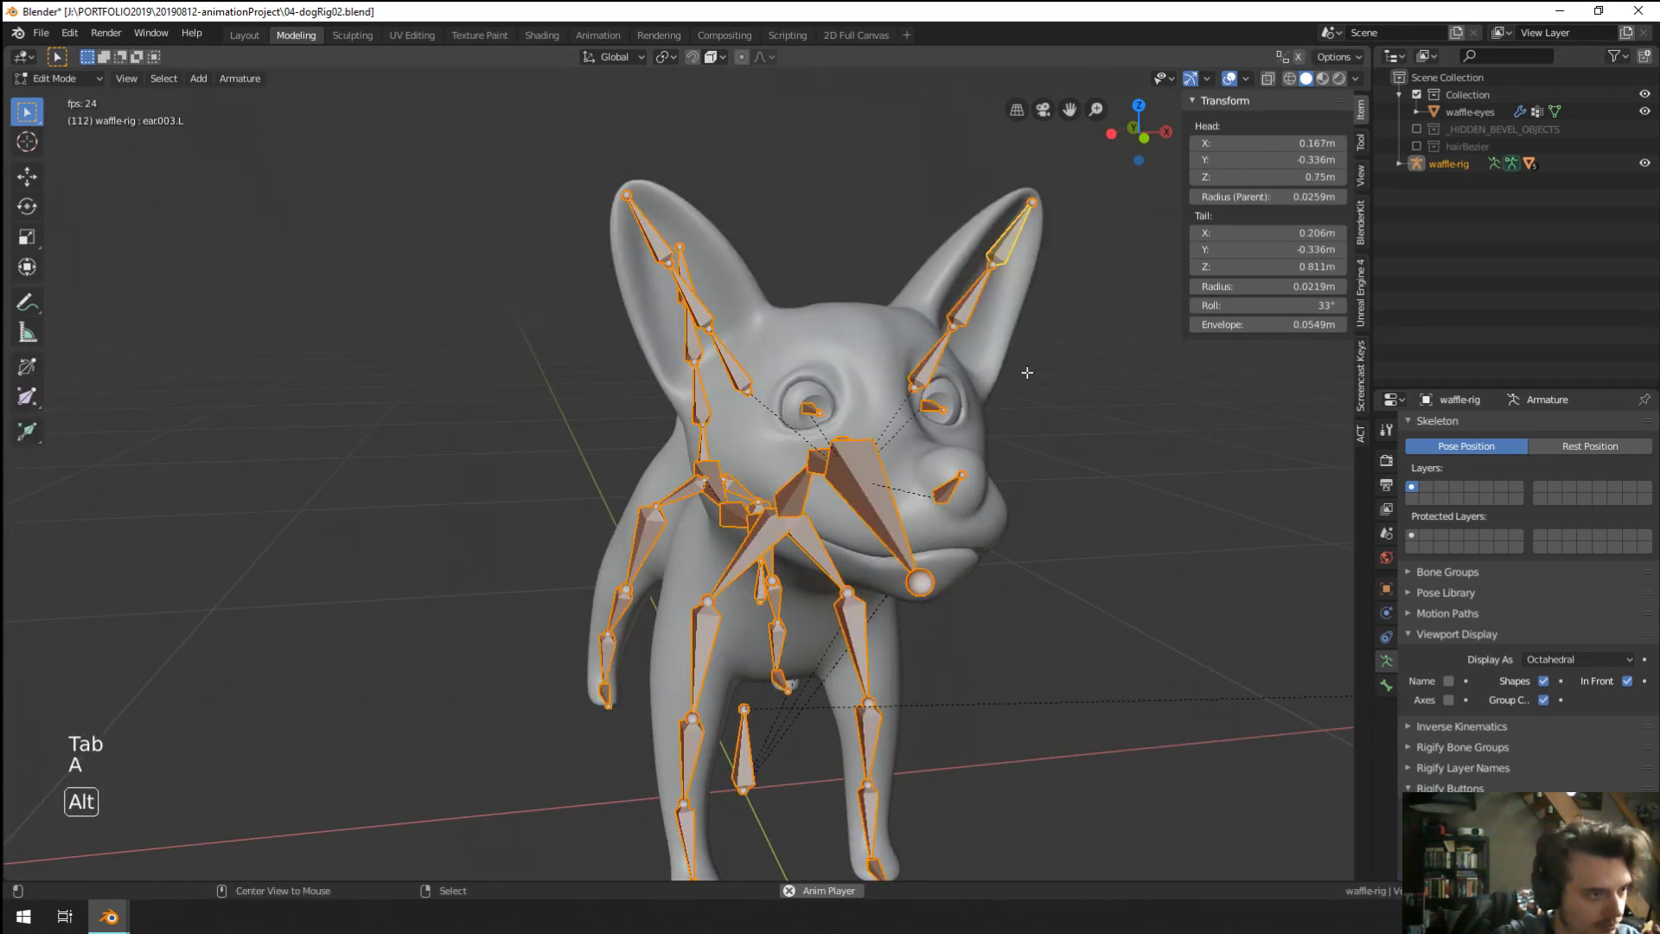
key(alt+r)
key(alt+g)
key(alt+s)
key(Tab)
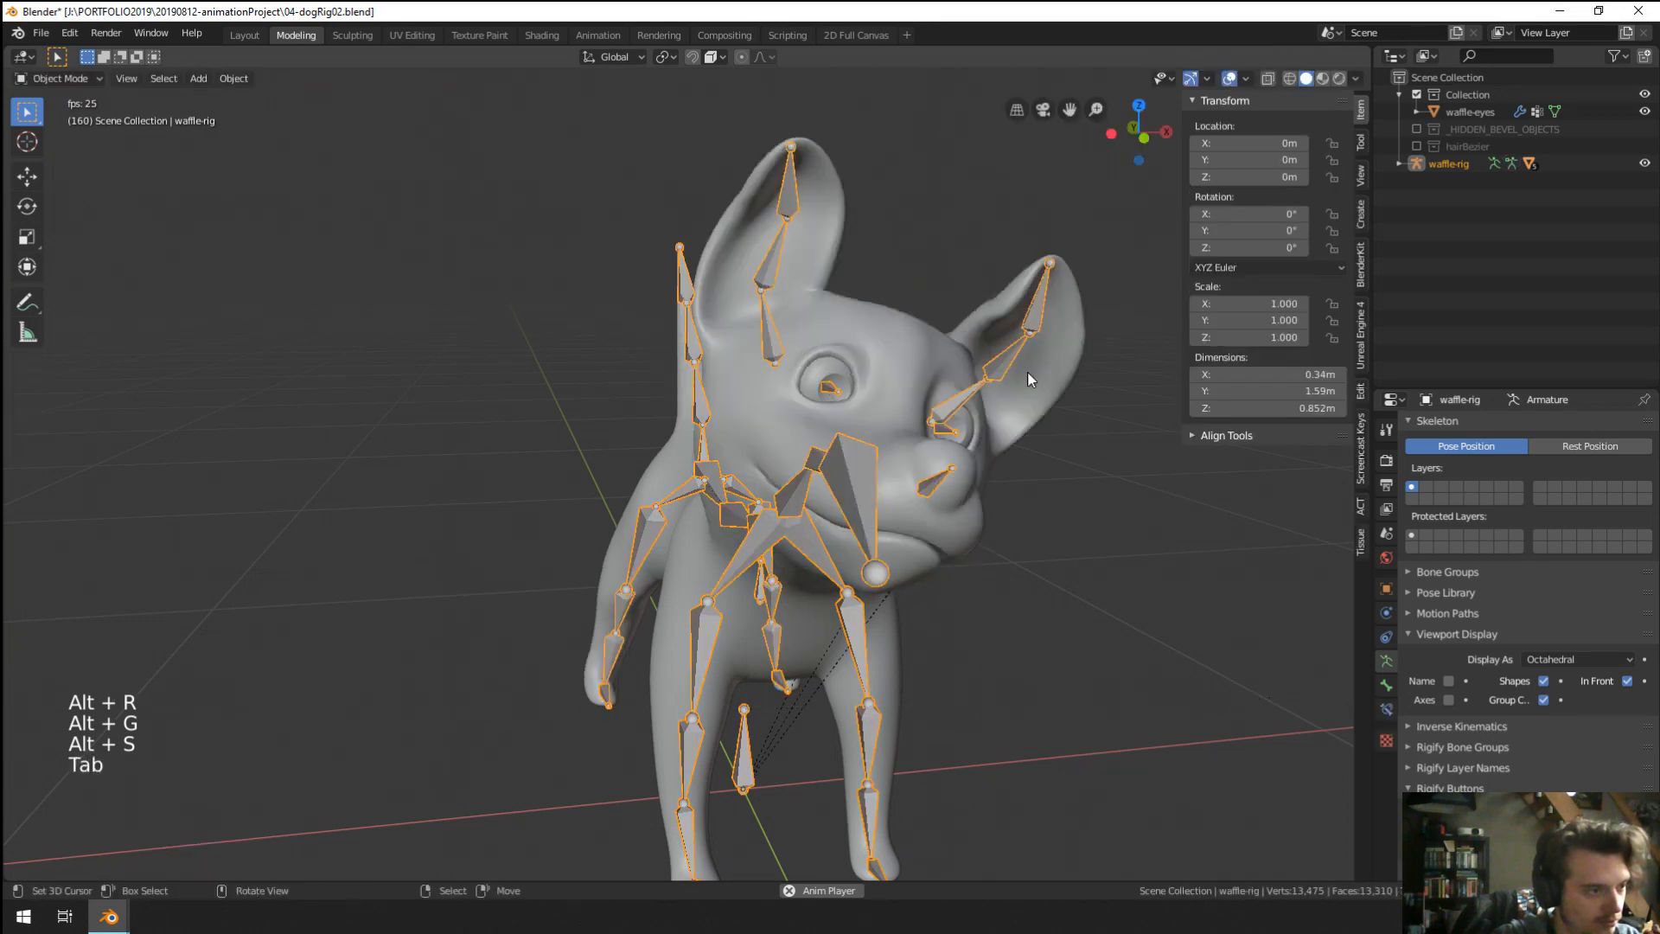
key(Tab)
middle_drag(1027, 372, 844, 429)
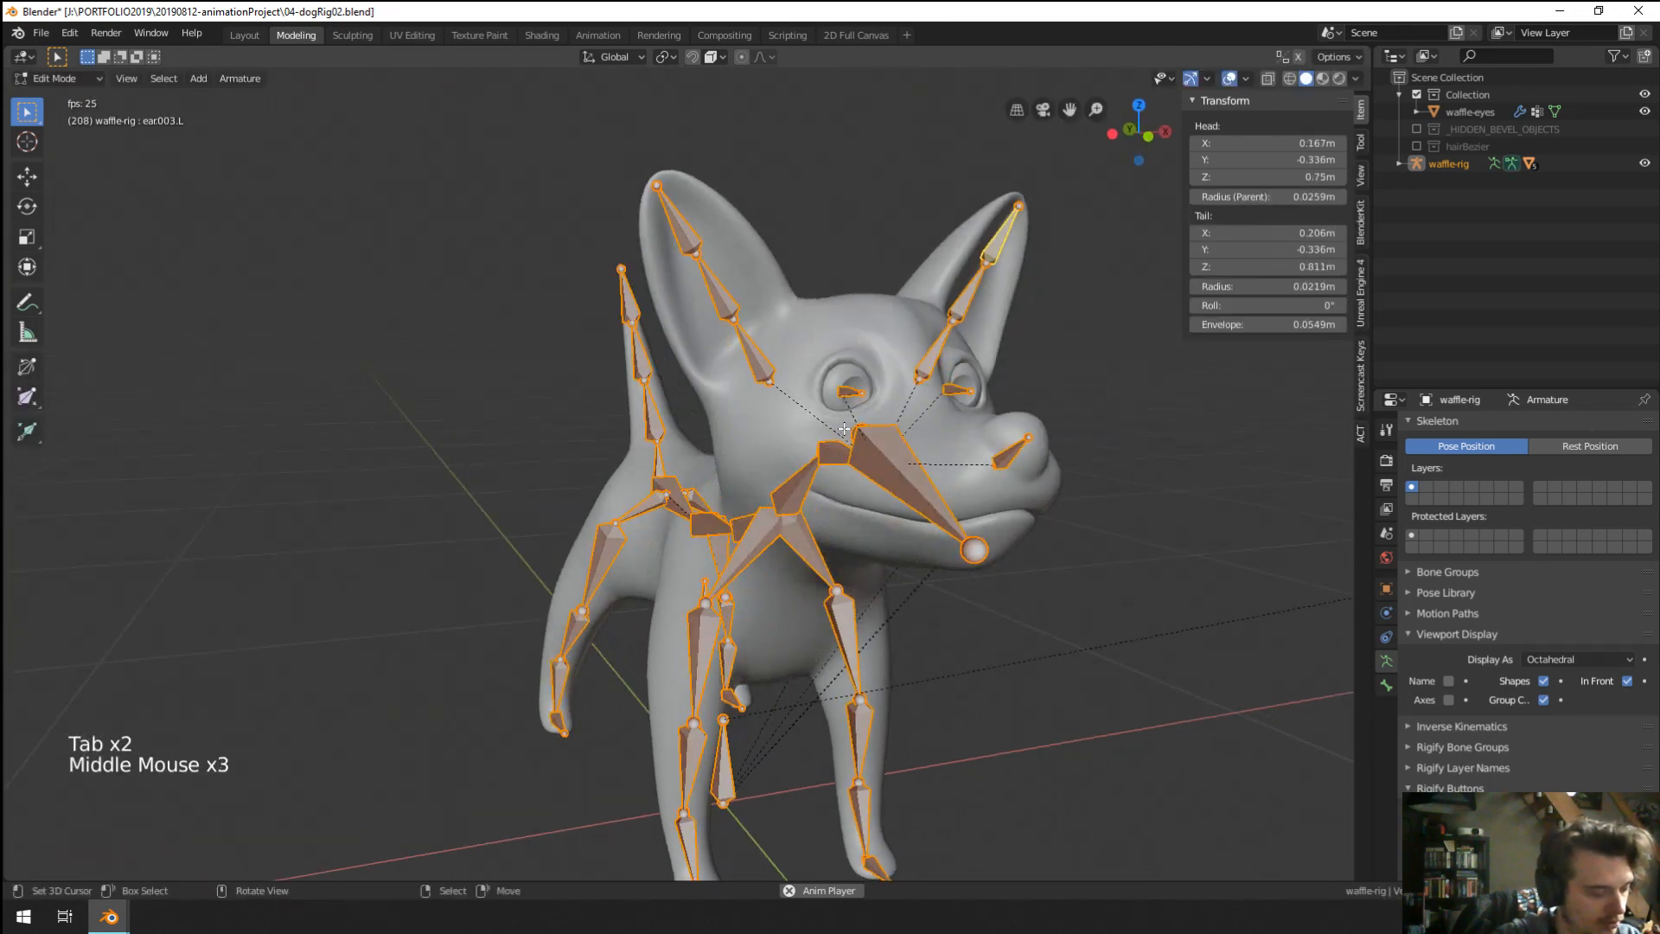
Undo the bone roll clearing made on the rig in Edit Mode.
key(ctrl+z)
key(ctrl+z)
key(ctrl+z)
key(ctrl+z)
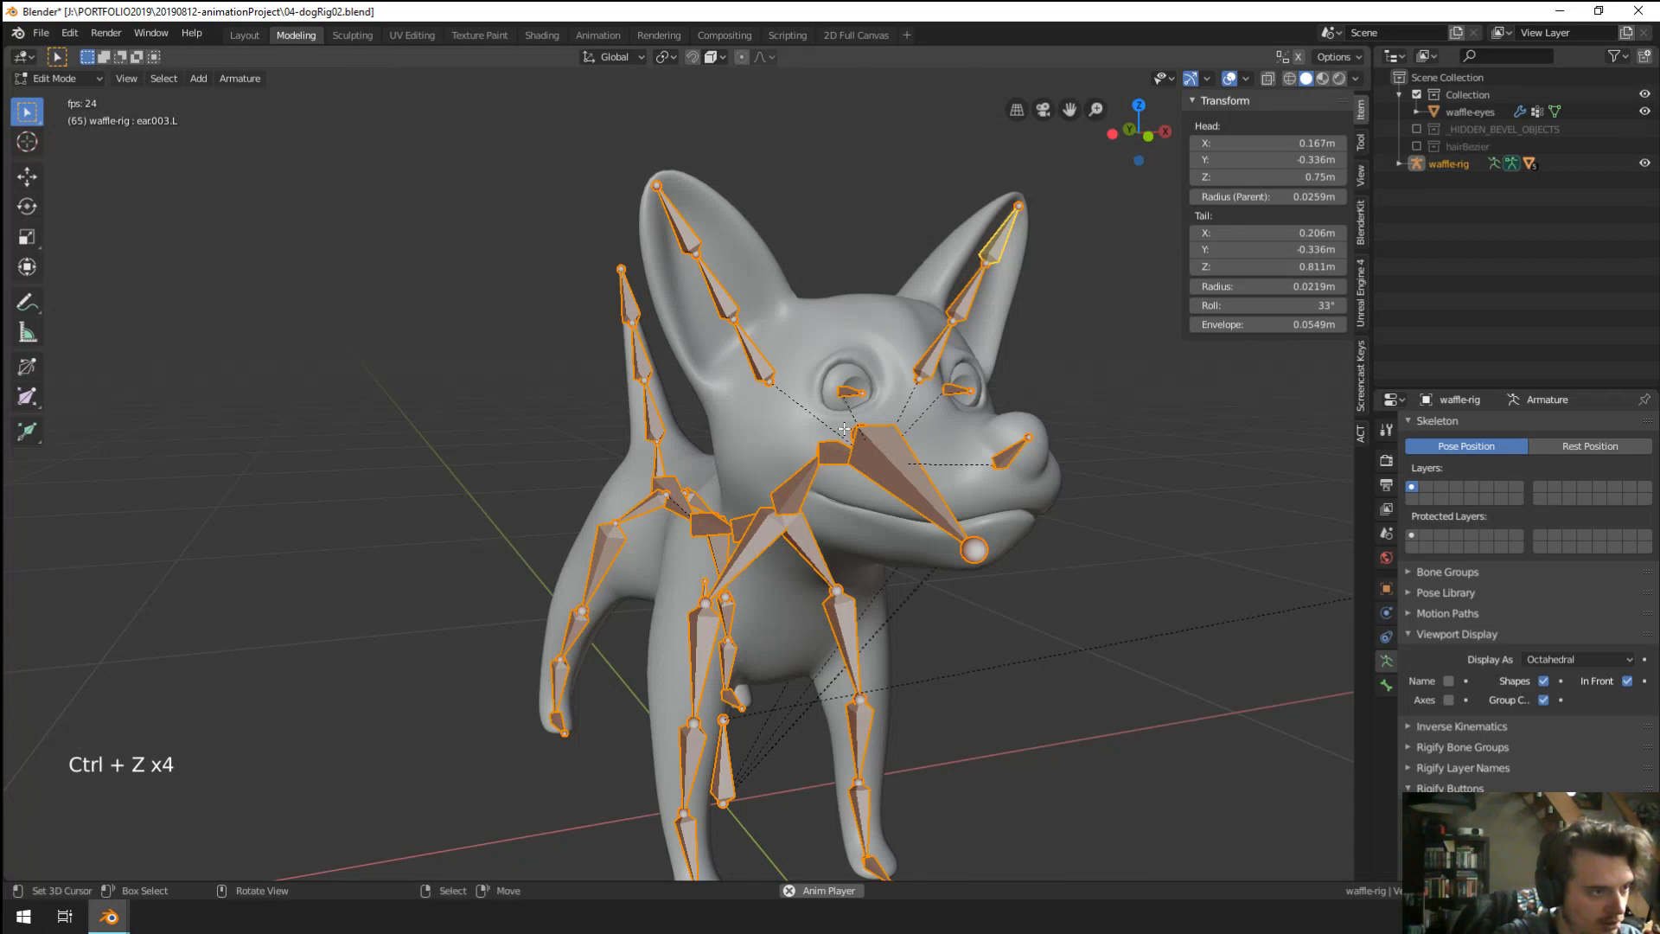
key(Tab)
key(Tab)
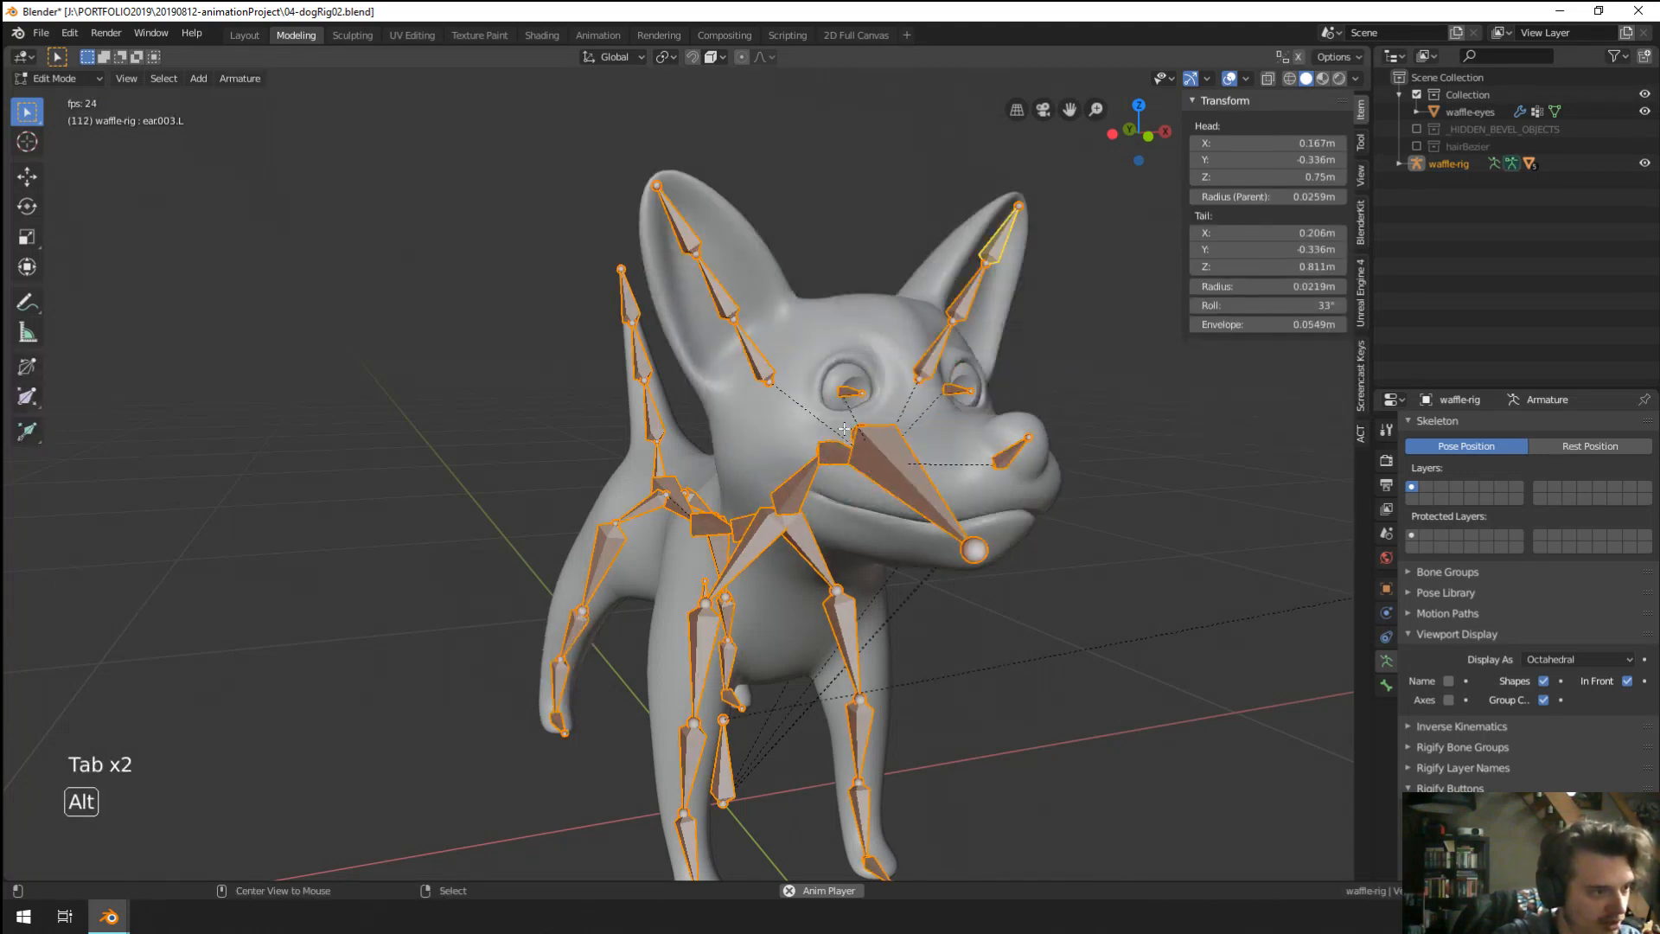
key(alt+r)
key(ctrl+z)
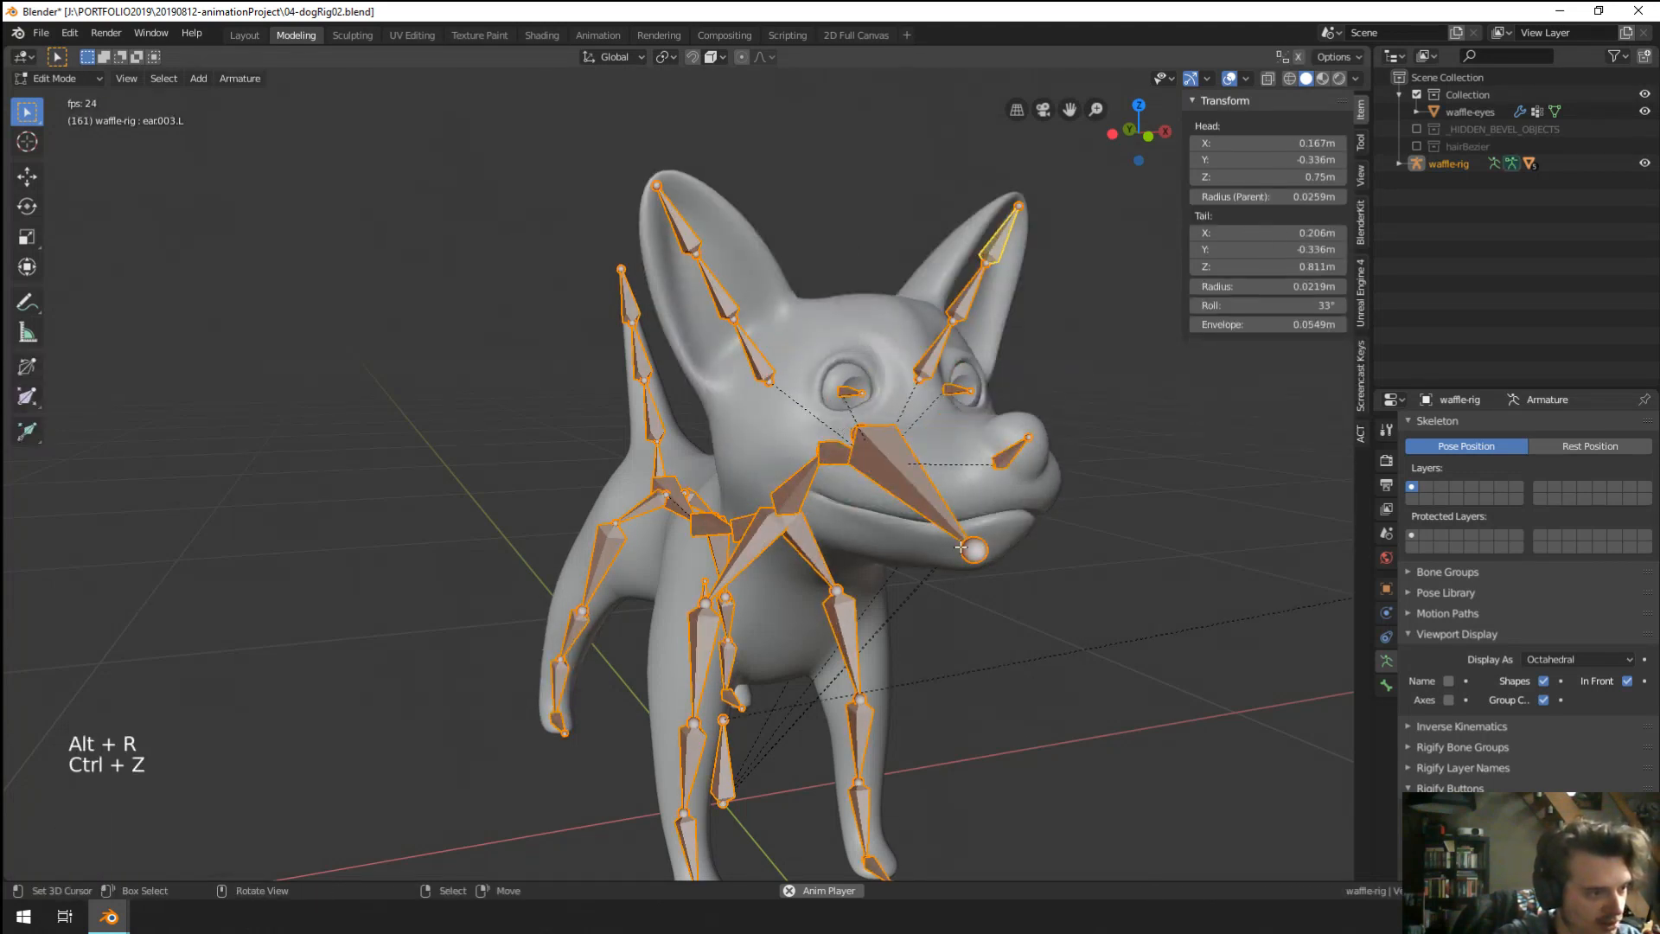
Return the rig to Pose Mode and clear the rotation, location and scale of all bones.
key(Tab)
key(ctrl+Tab)
right_click(1003, 514)
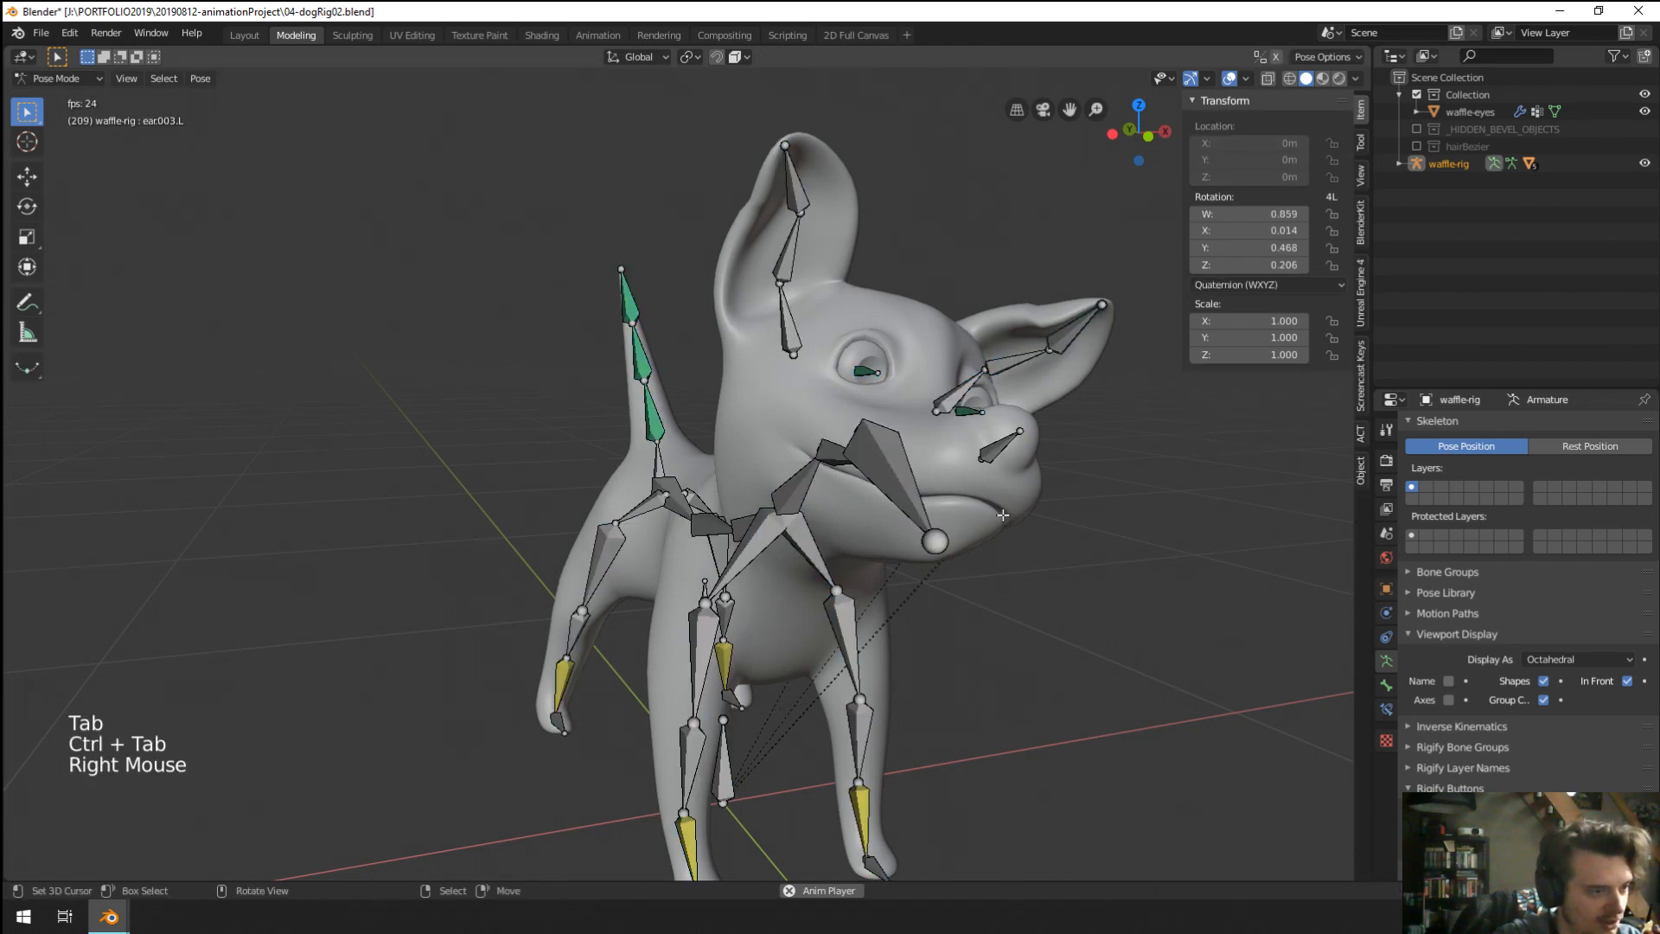
key(Tab)
key(Tab)
right_click(910, 500)
key(a)
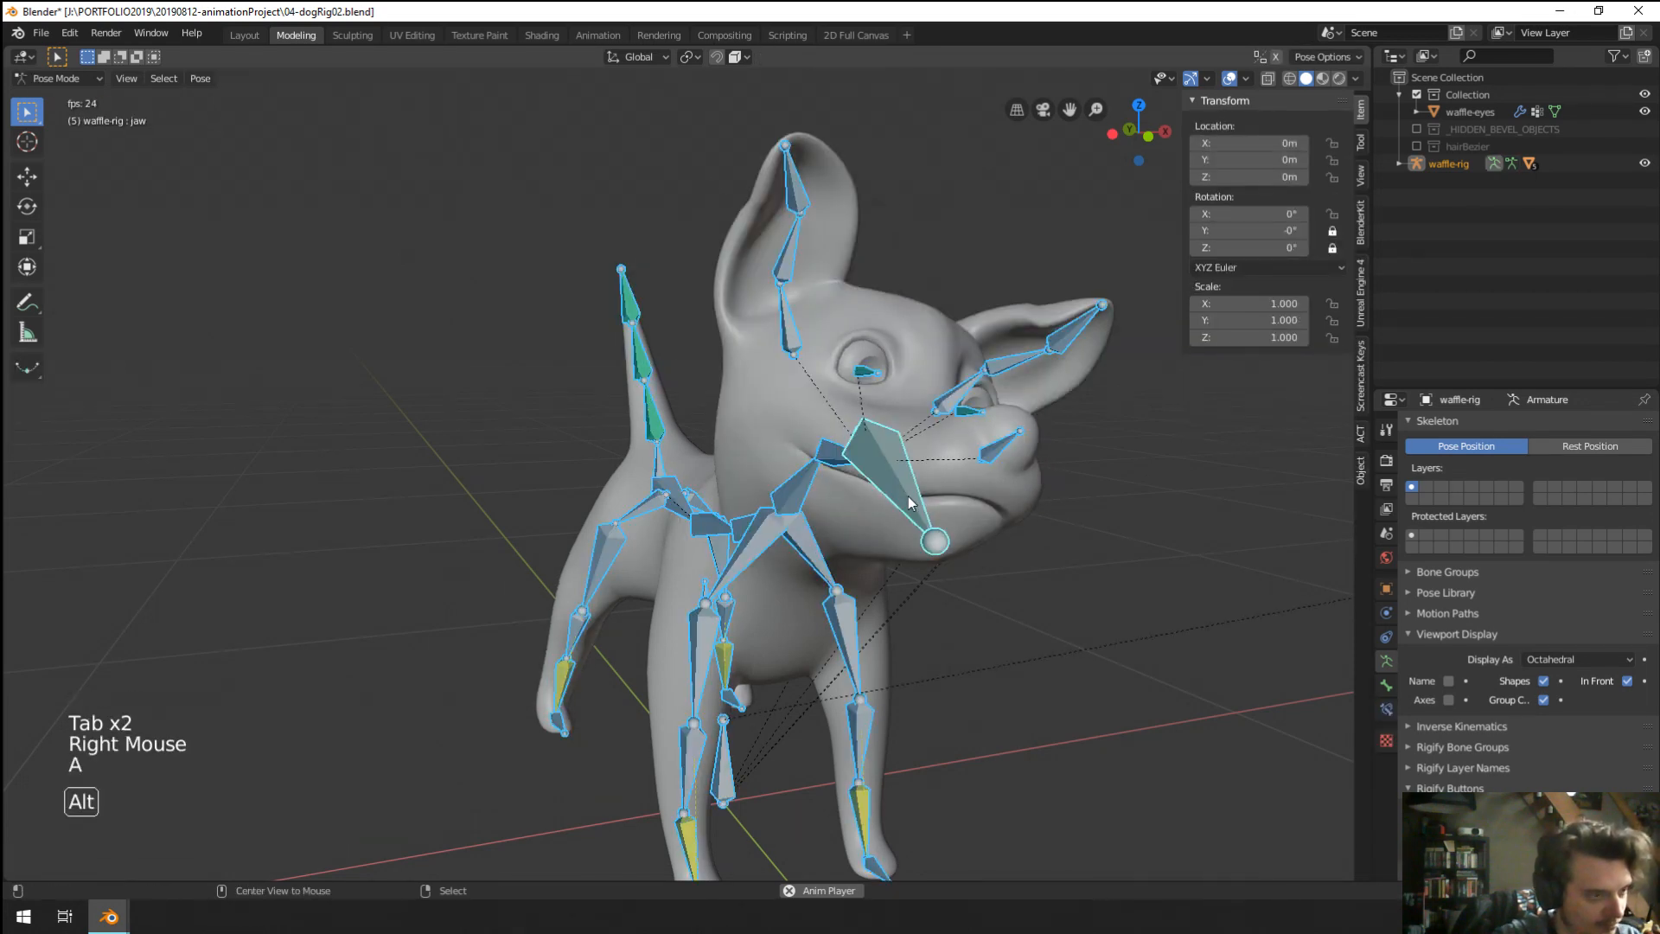
key(alt+r)
key(alt+g)
key(alt+s)
Switch the rig to Object Mode and select the waffle-eyes object on the dog's head.
key(Tab)
scroll(995, 467, down, 3)
key(ctrl+Tab)
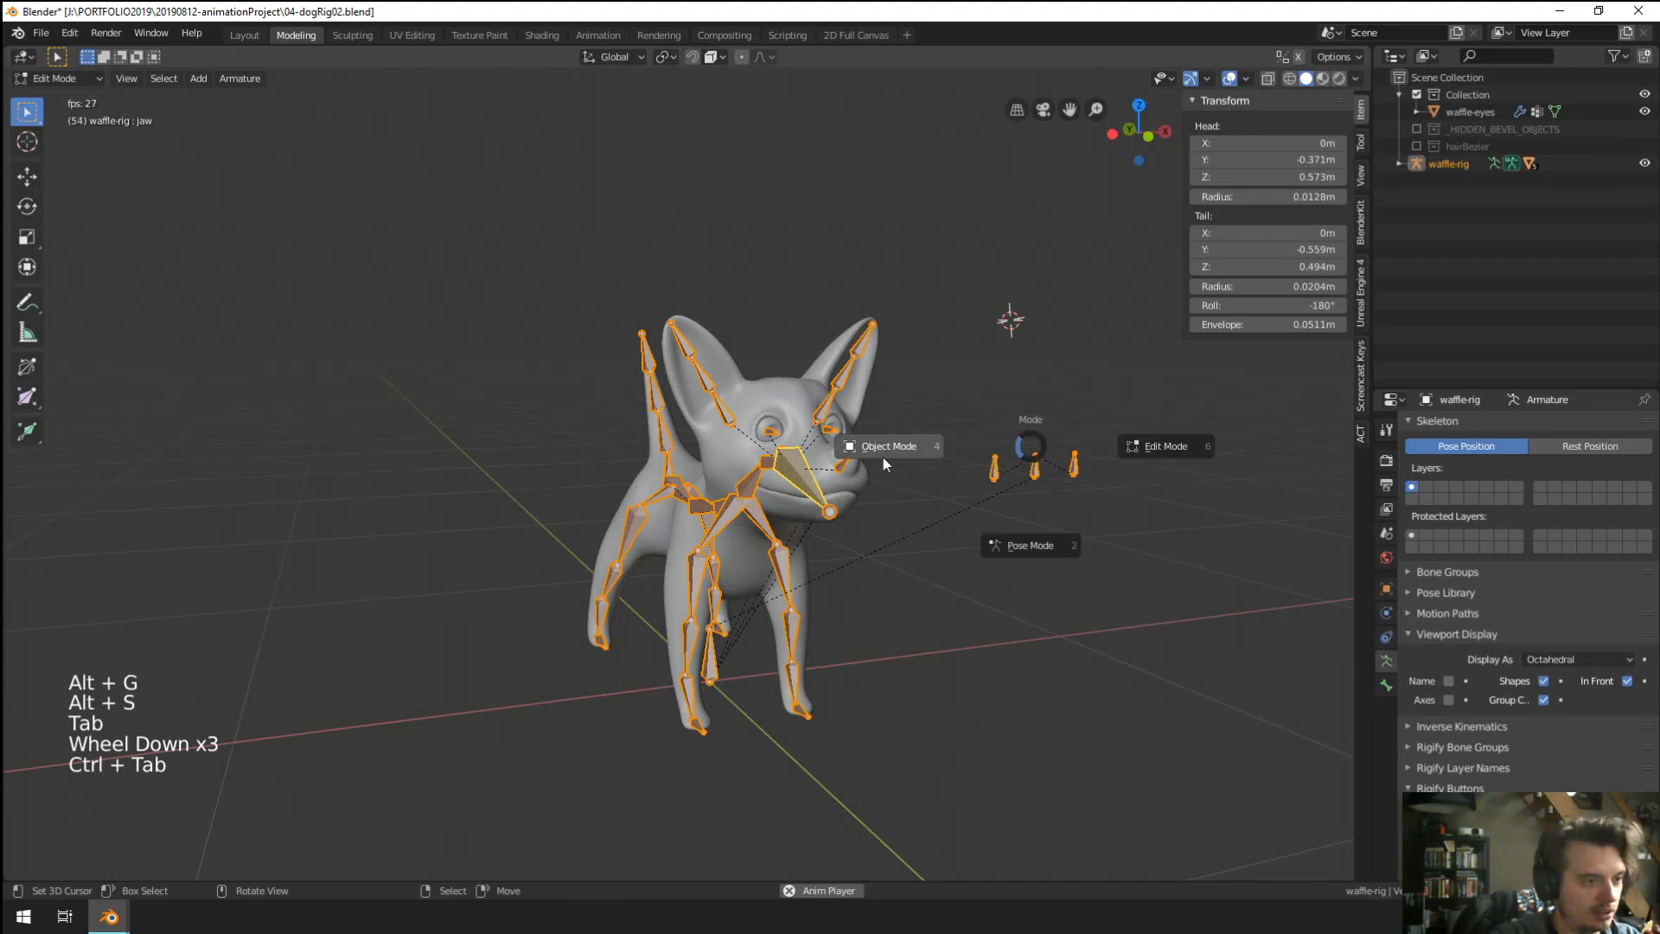
scroll(863, 453, up, 3)
middle_drag(863, 453, 870, 342)
scroll(704, 449, down, 3)
scroll(683, 433, up, 4)
scroll(648, 396, up, 3)
right_click(870, 342)
scroll(846, 370, down, 3)
scroll(846, 370, up, 1)
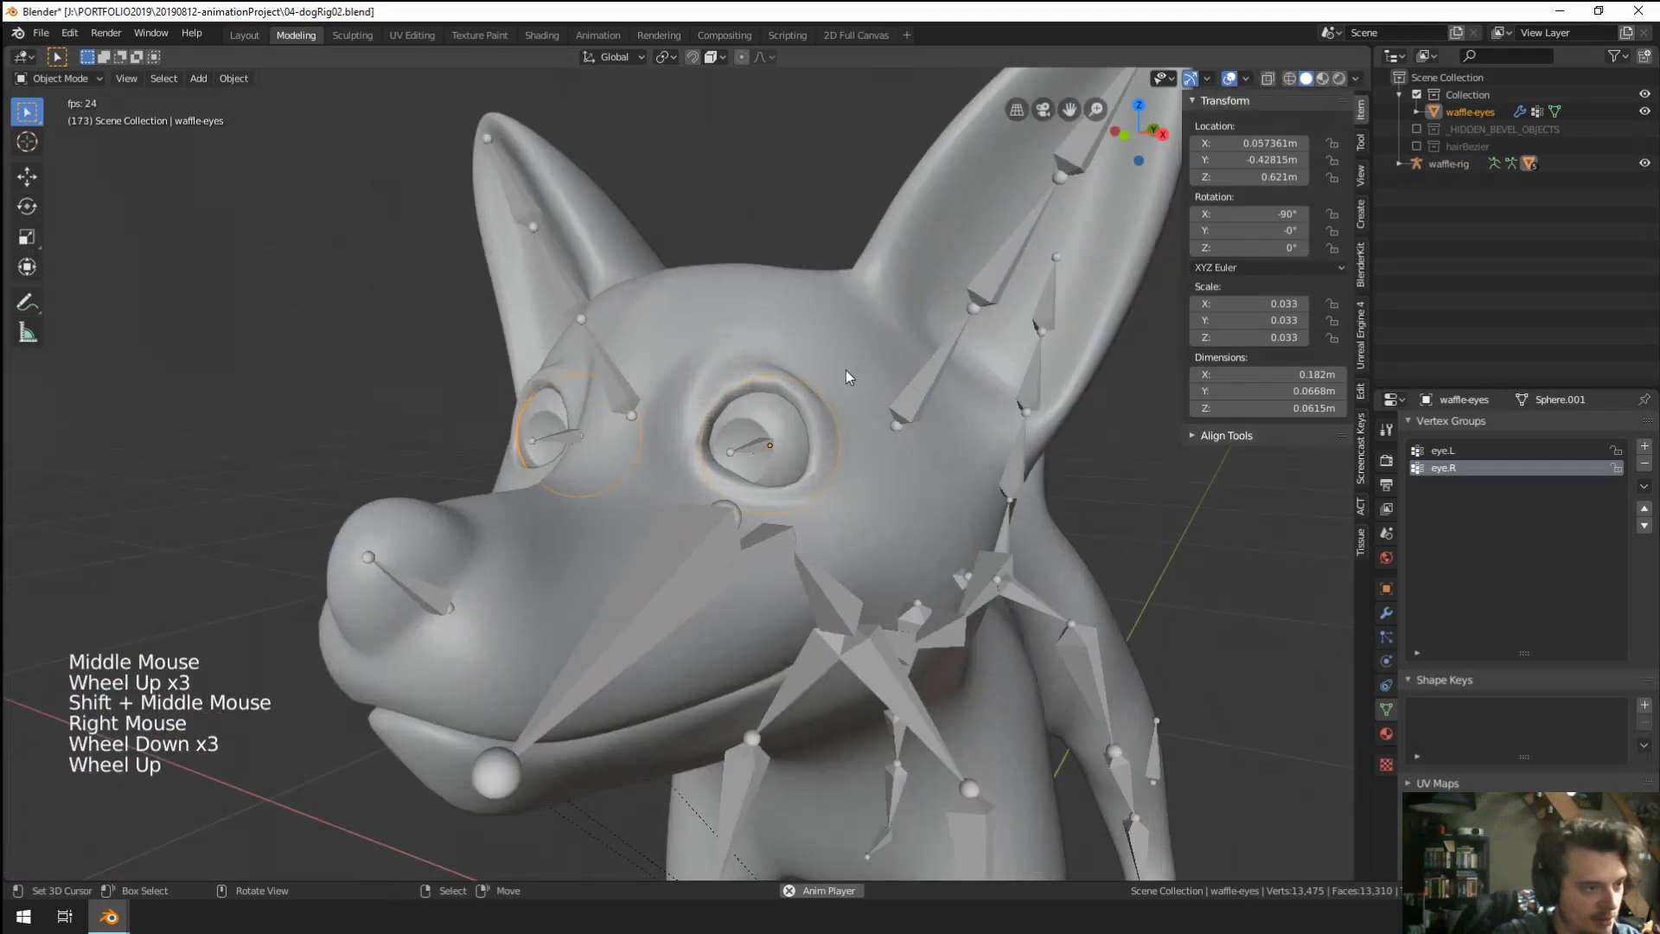
Append the eyeInner and eyeOuter objects from 05-boyShading01.blend.
click(40, 33)
click(69, 224)
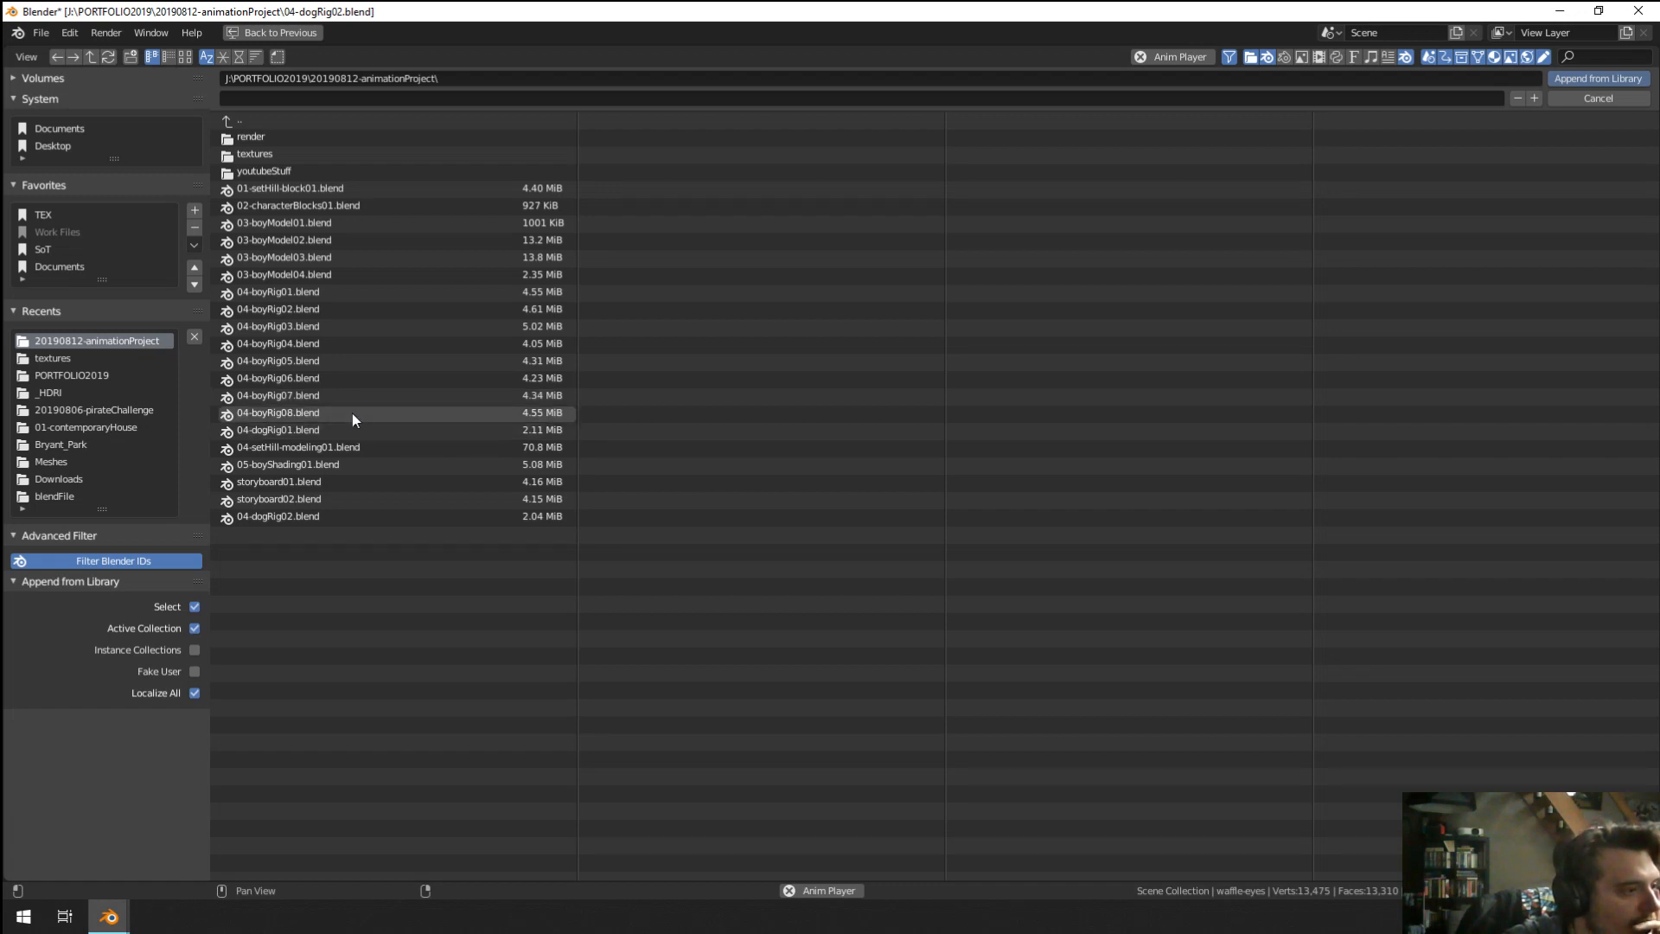
double_click(351, 465)
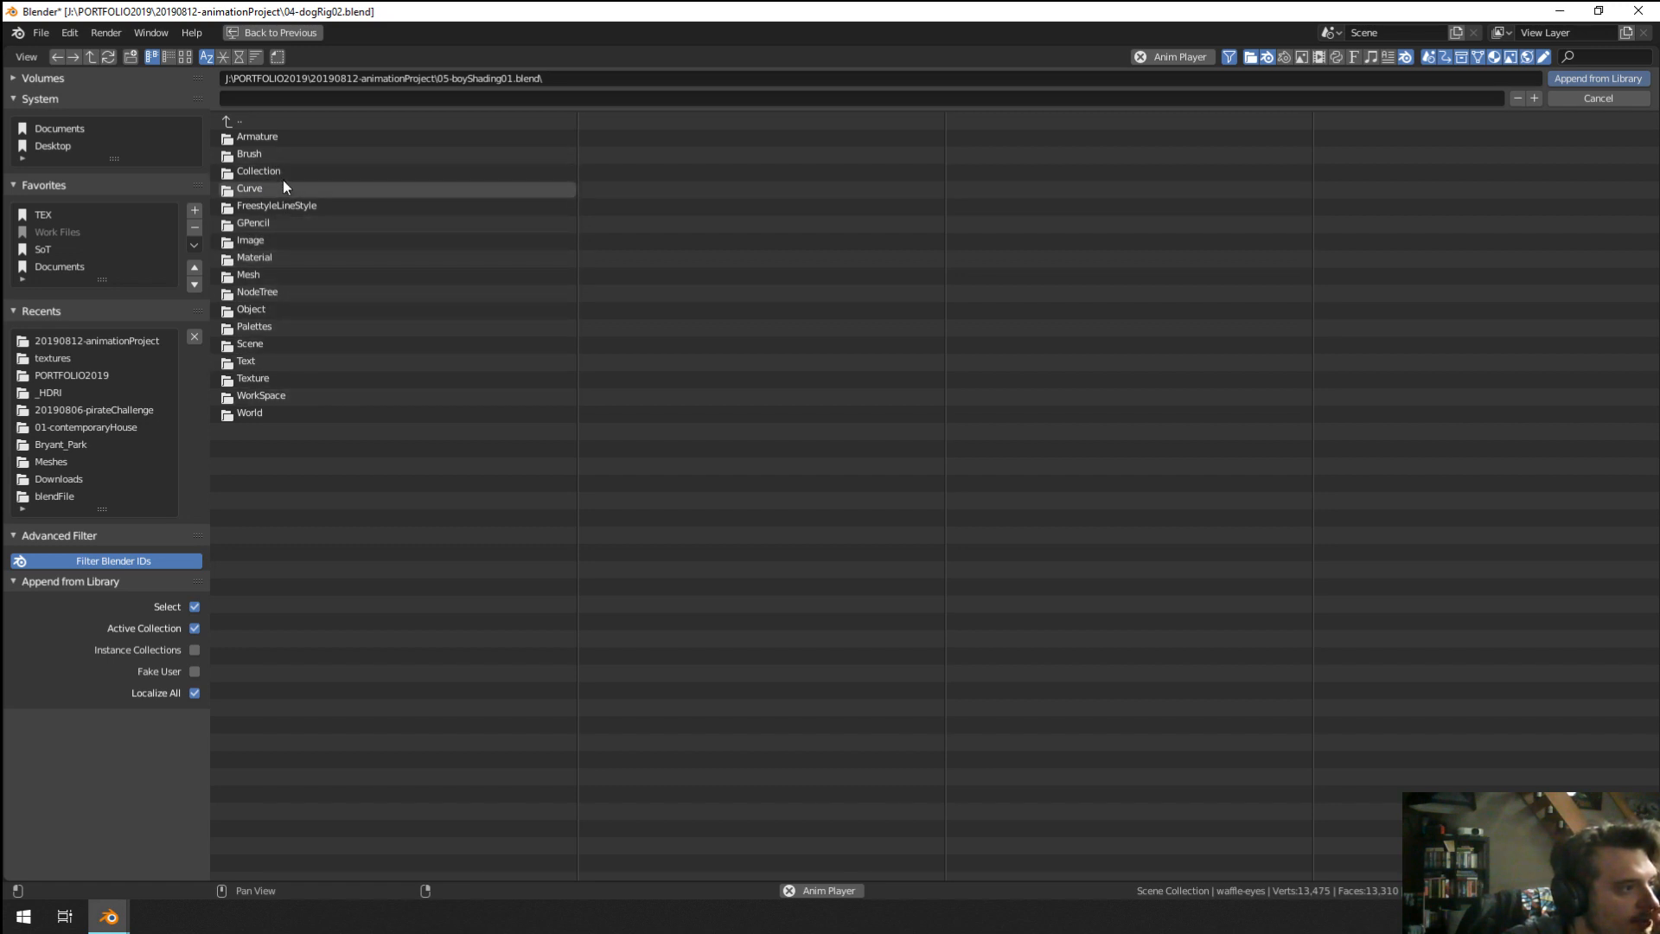
click(277, 309)
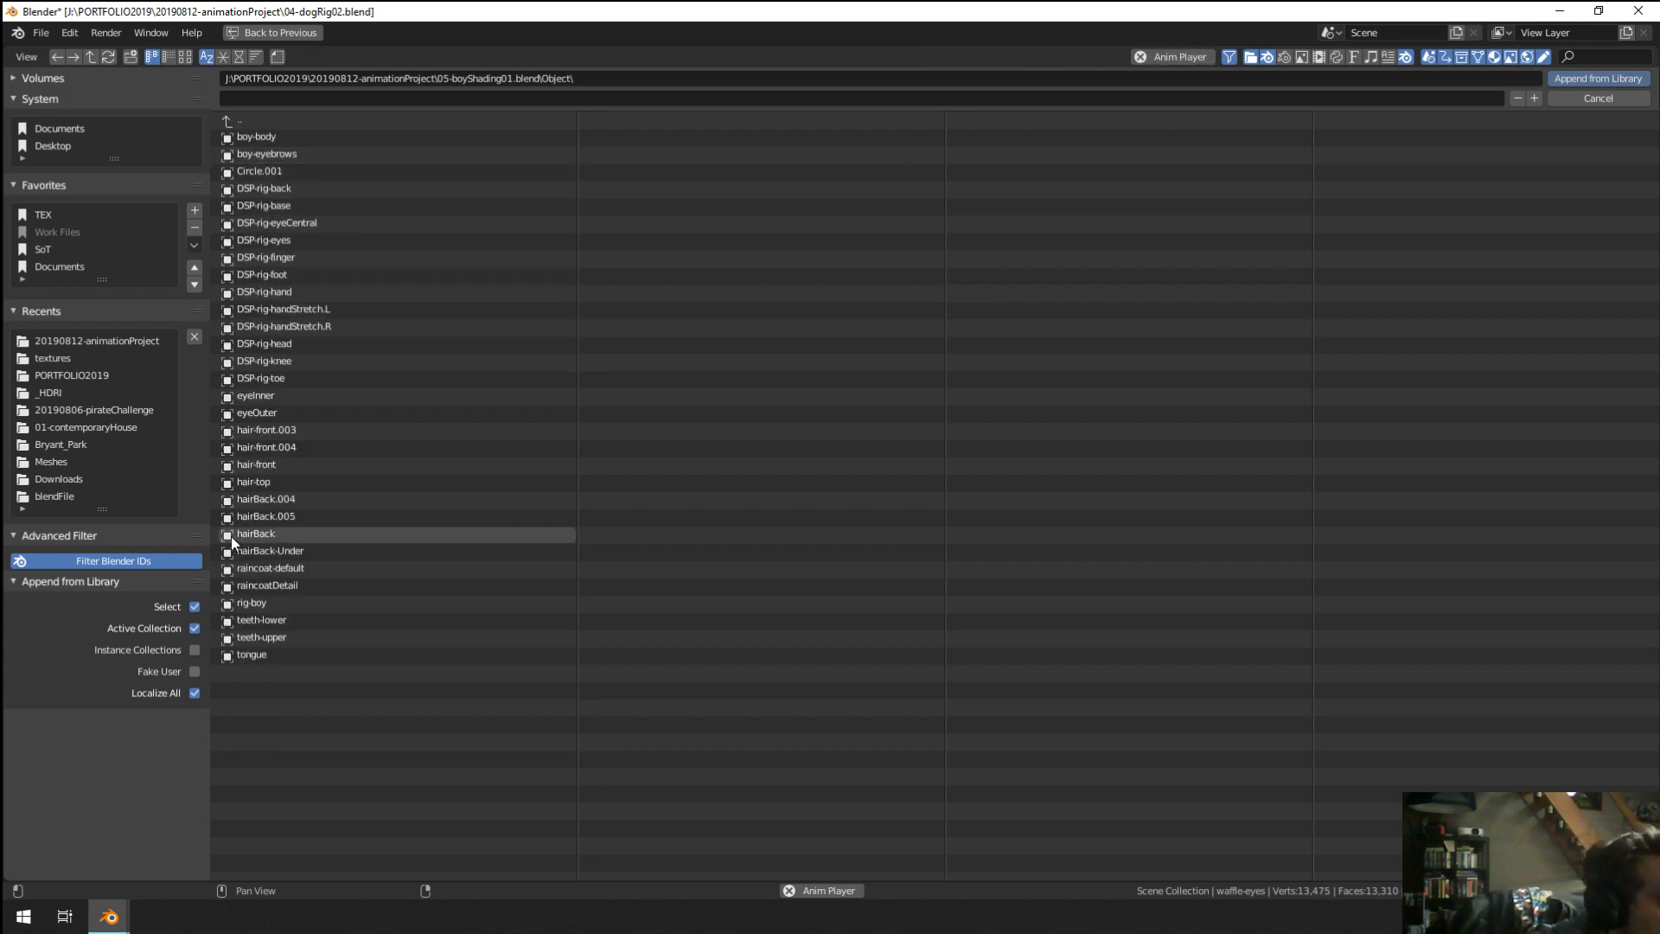
click(288, 392)
shift+click(287, 411)
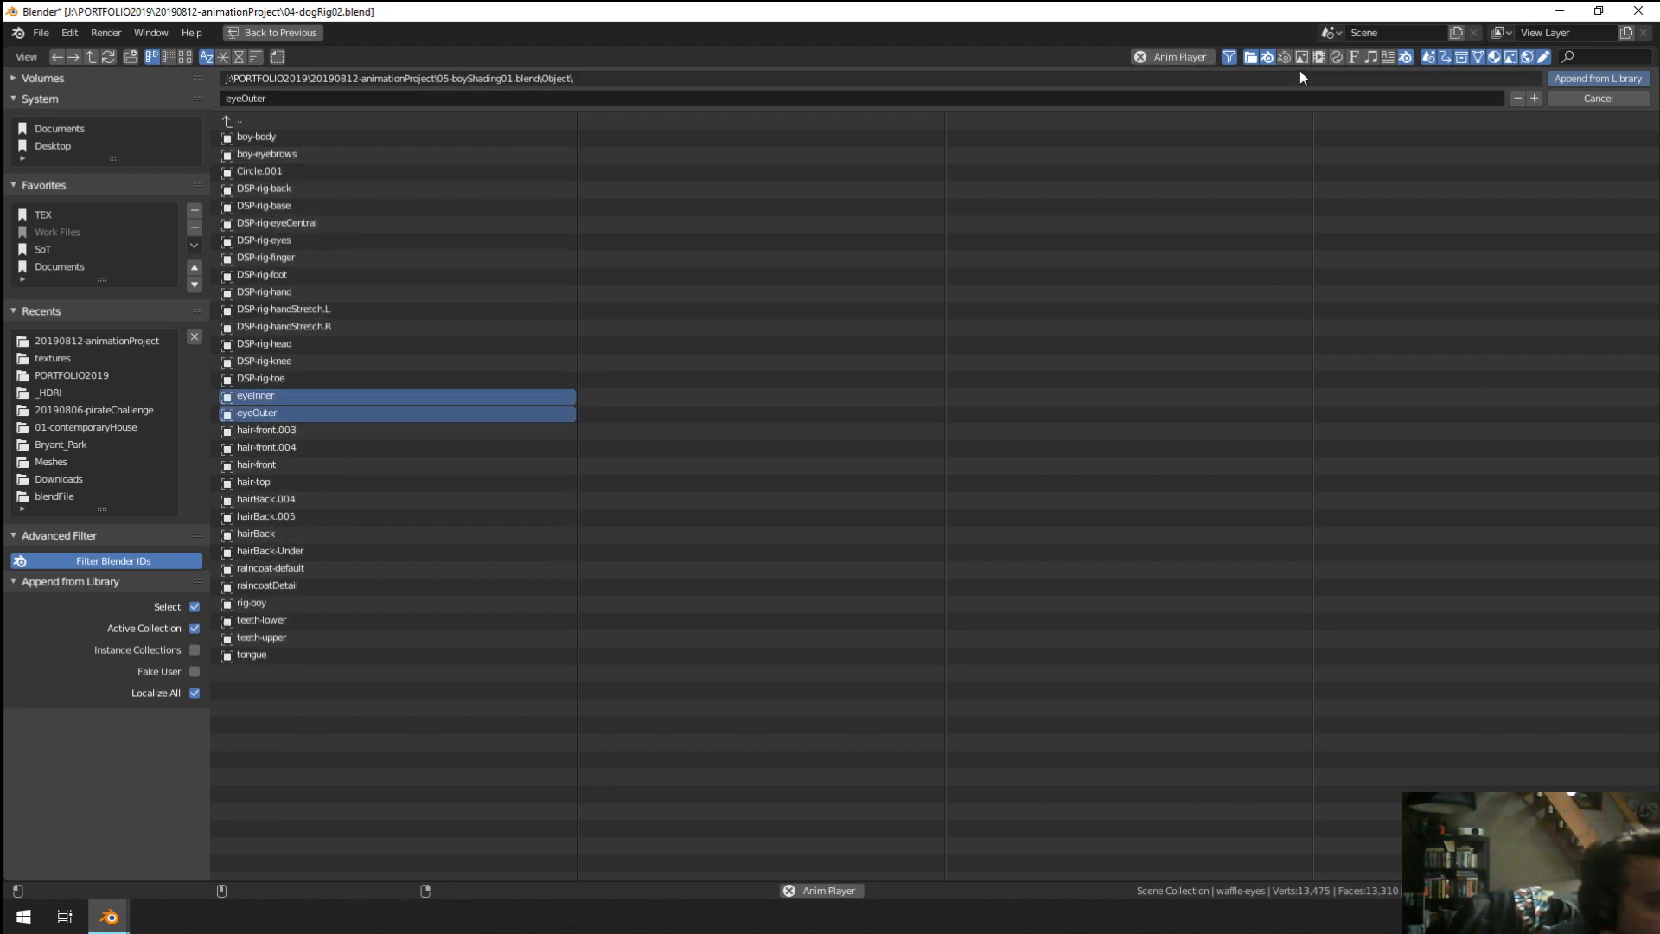
click(1604, 78)
Delete the appended rig-boy armature from the scene.
scroll(766, 394, down, 13)
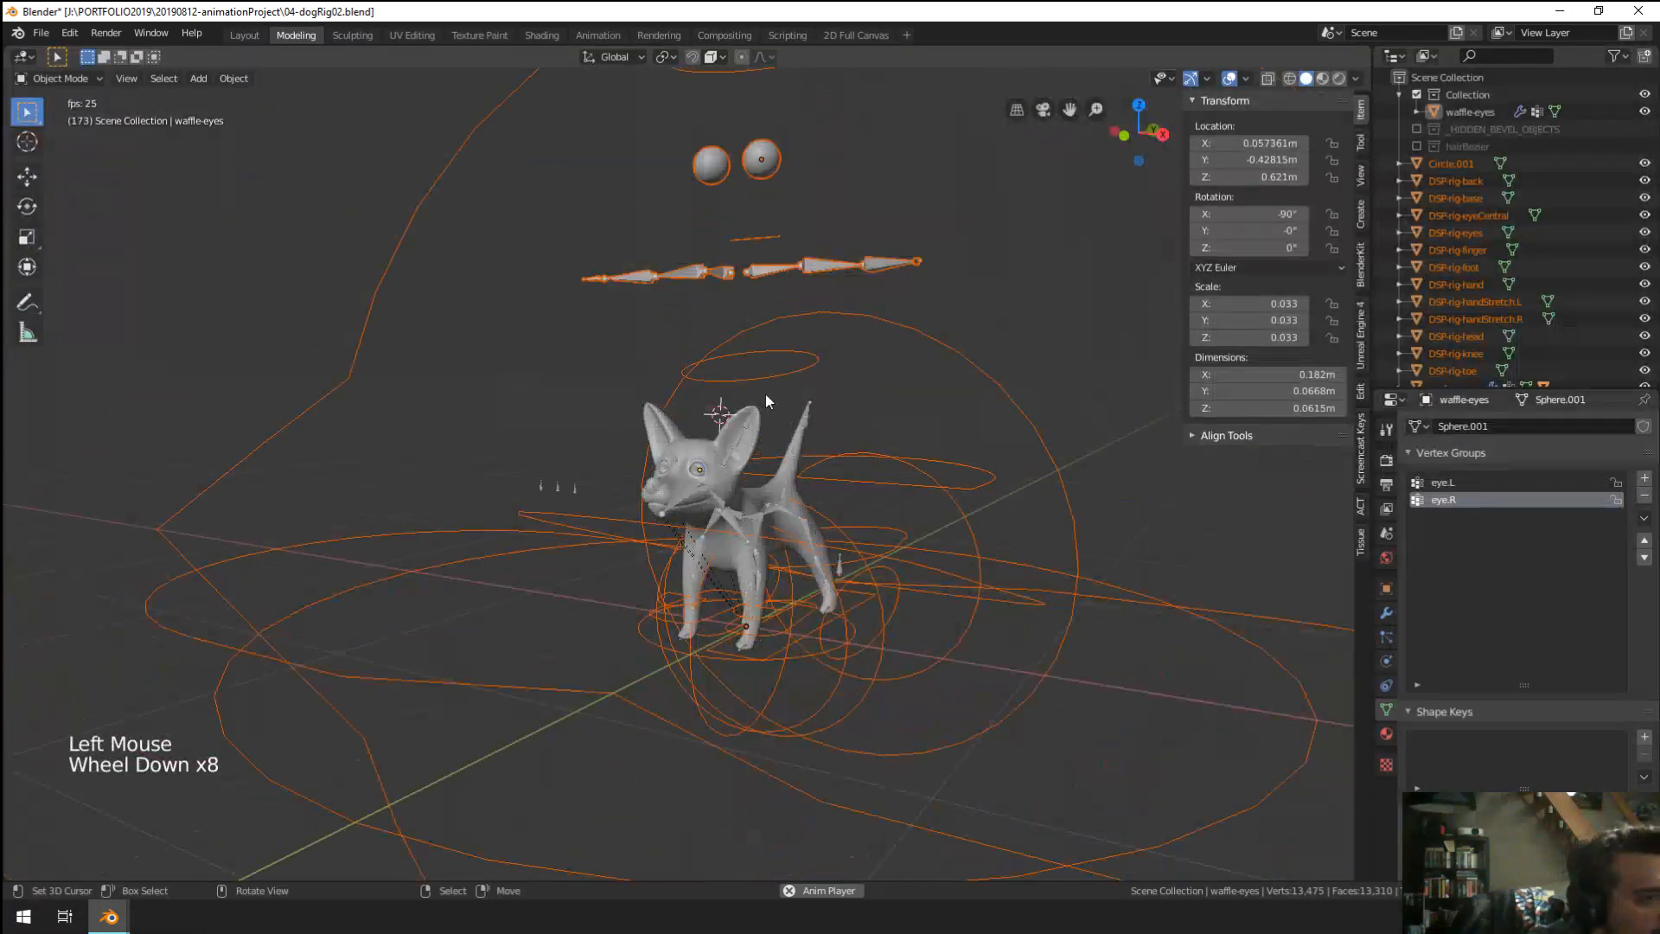
scroll(970, 543, up, 3)
right_click(974, 543)
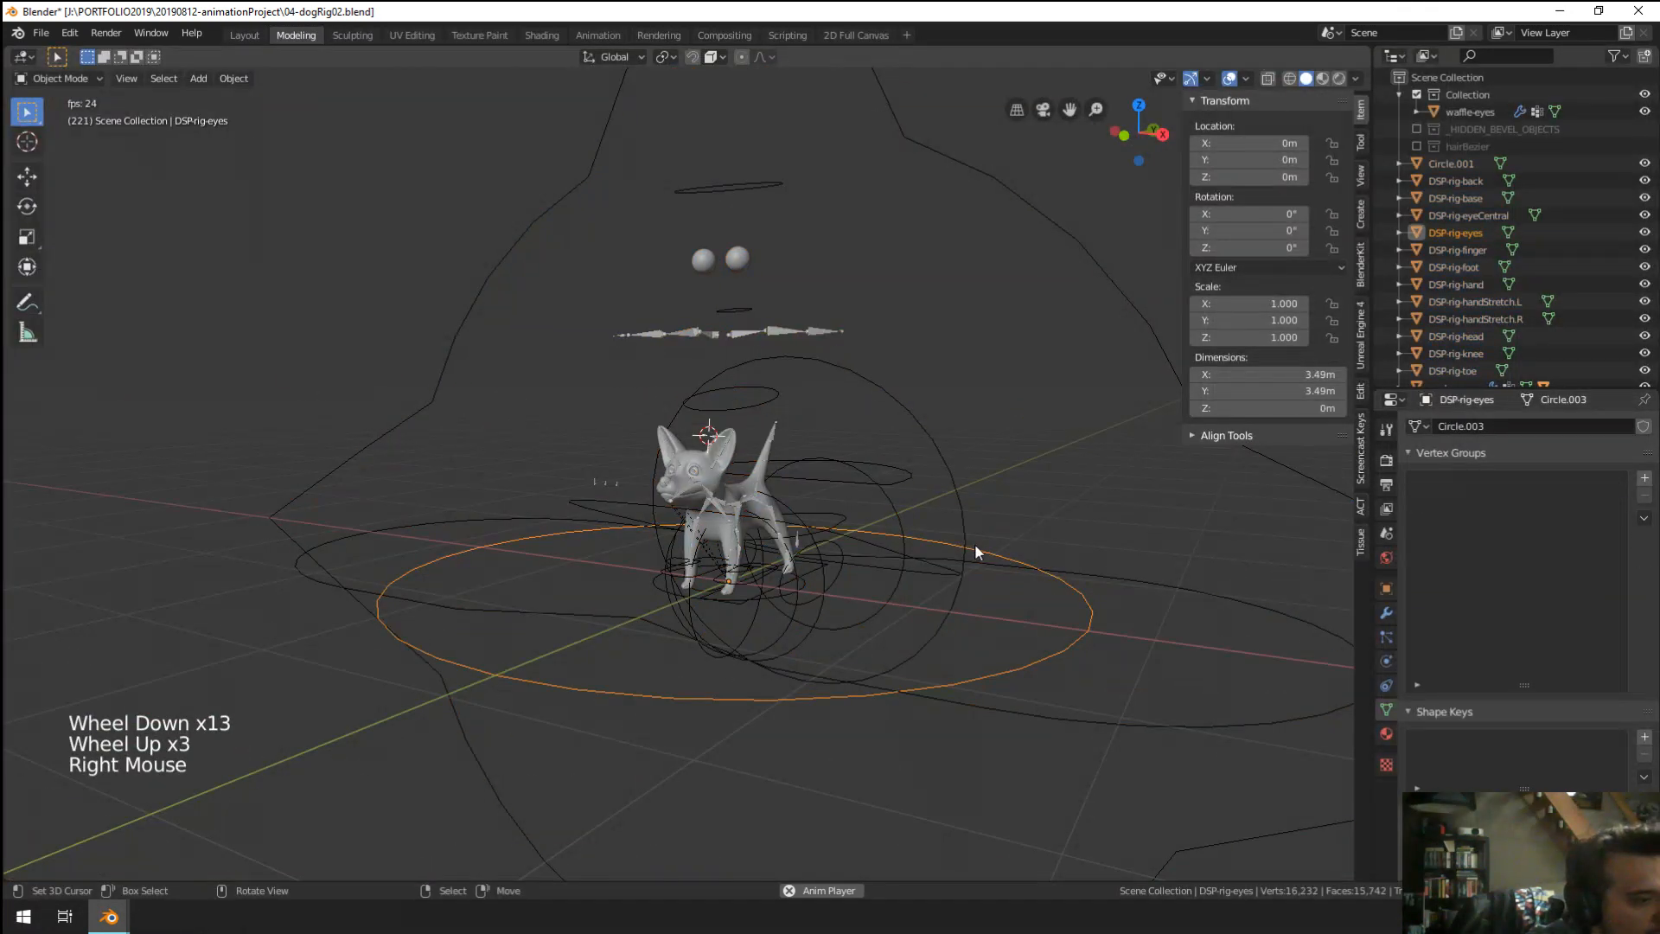
middle_drag(952, 478, 780, 288)
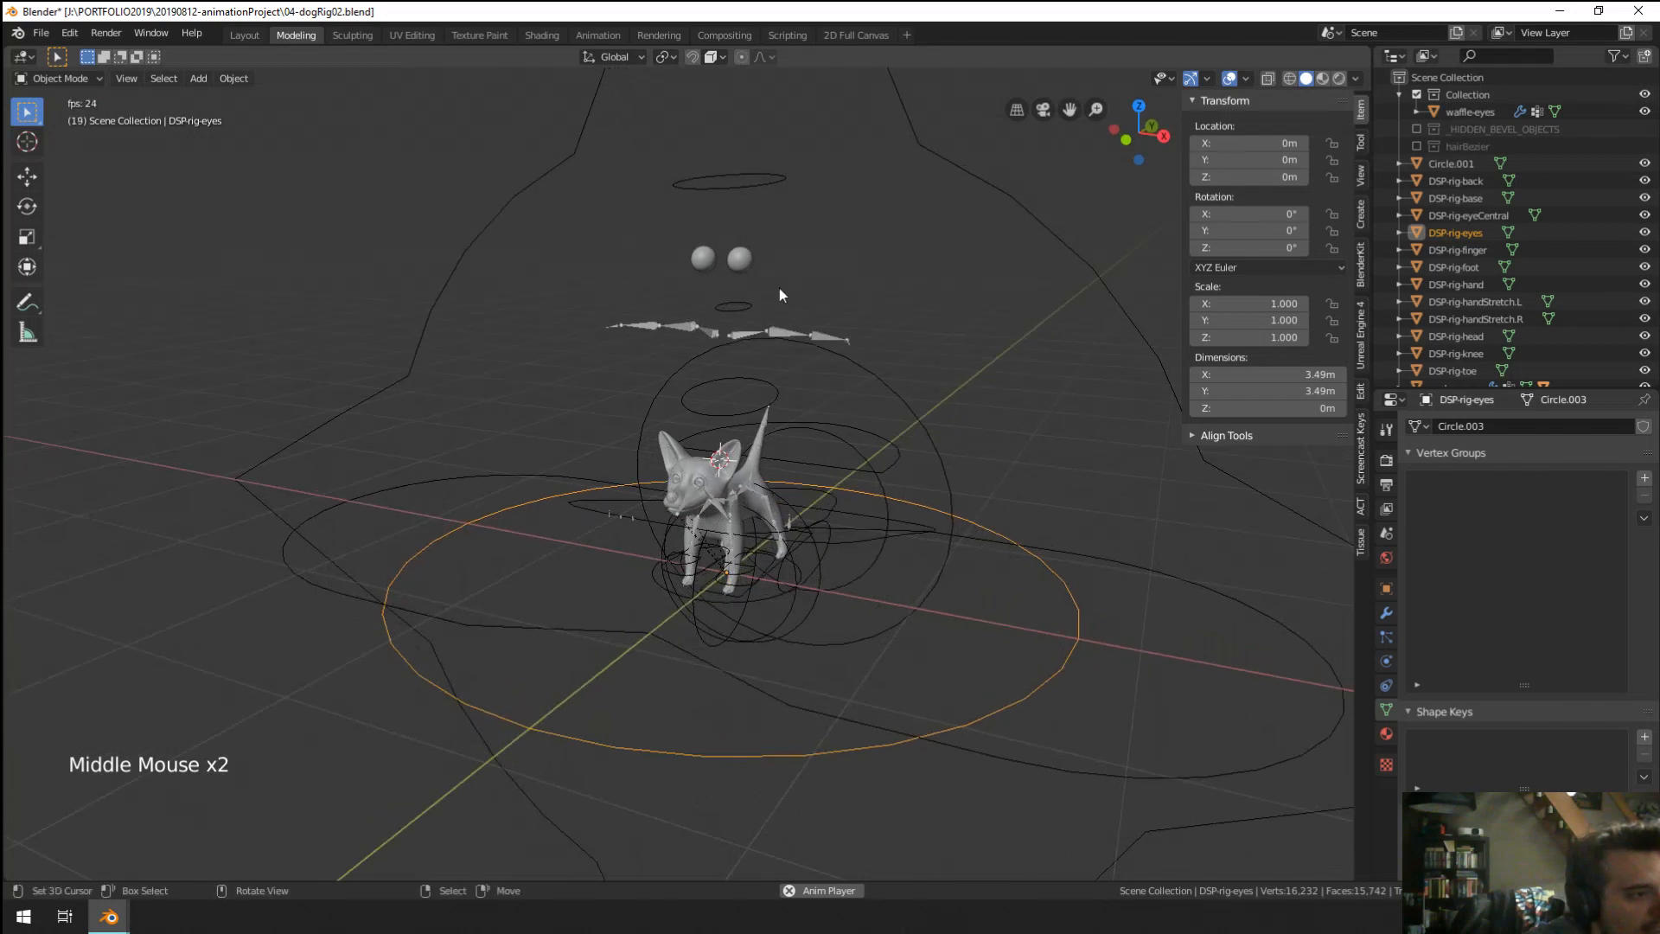
right_click(750, 327)
key(x)
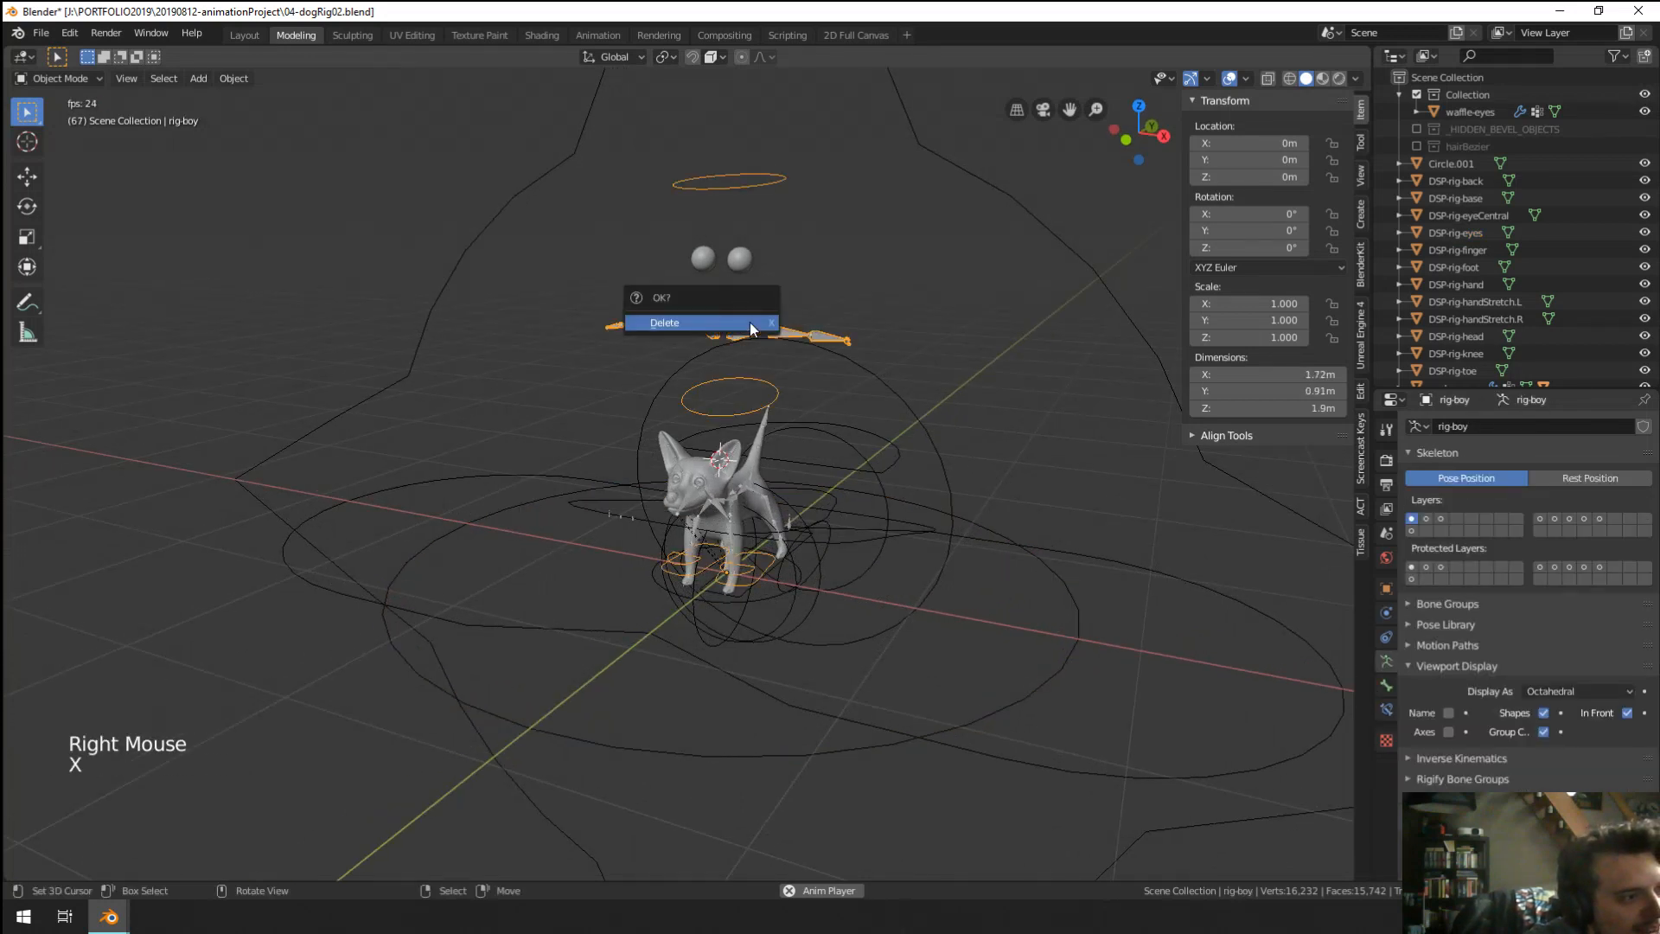
click(749, 322)
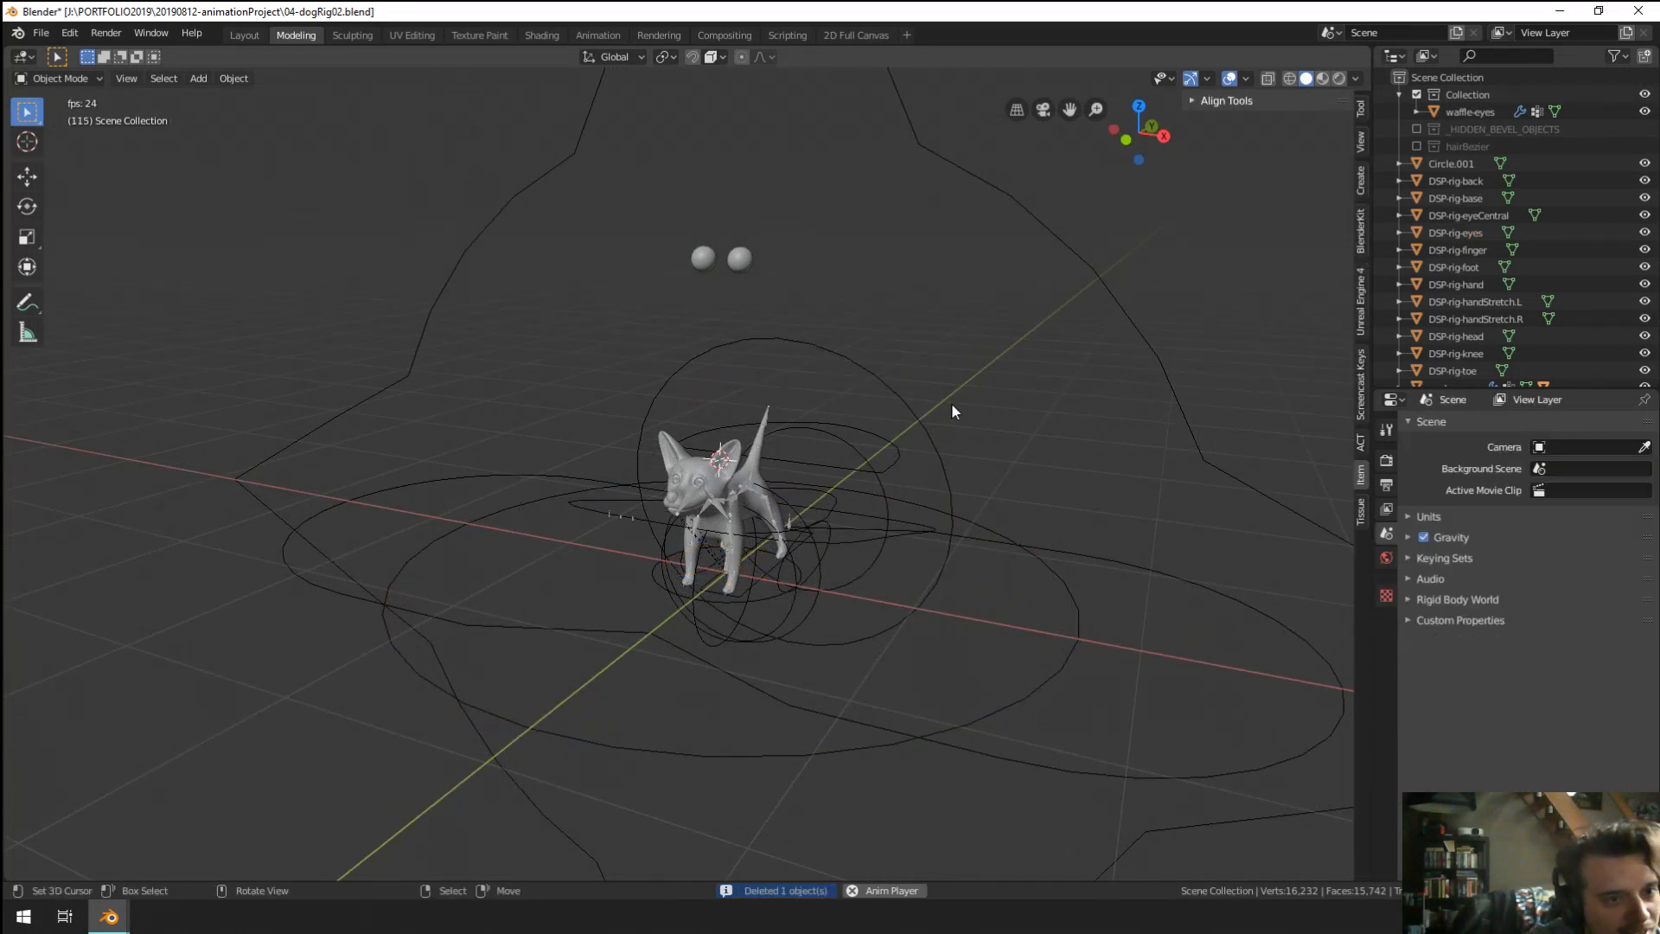
Delete all appended DSP-rig display shapes from DSP-rig-back through DSP-rig-toe.
right_click(921, 519)
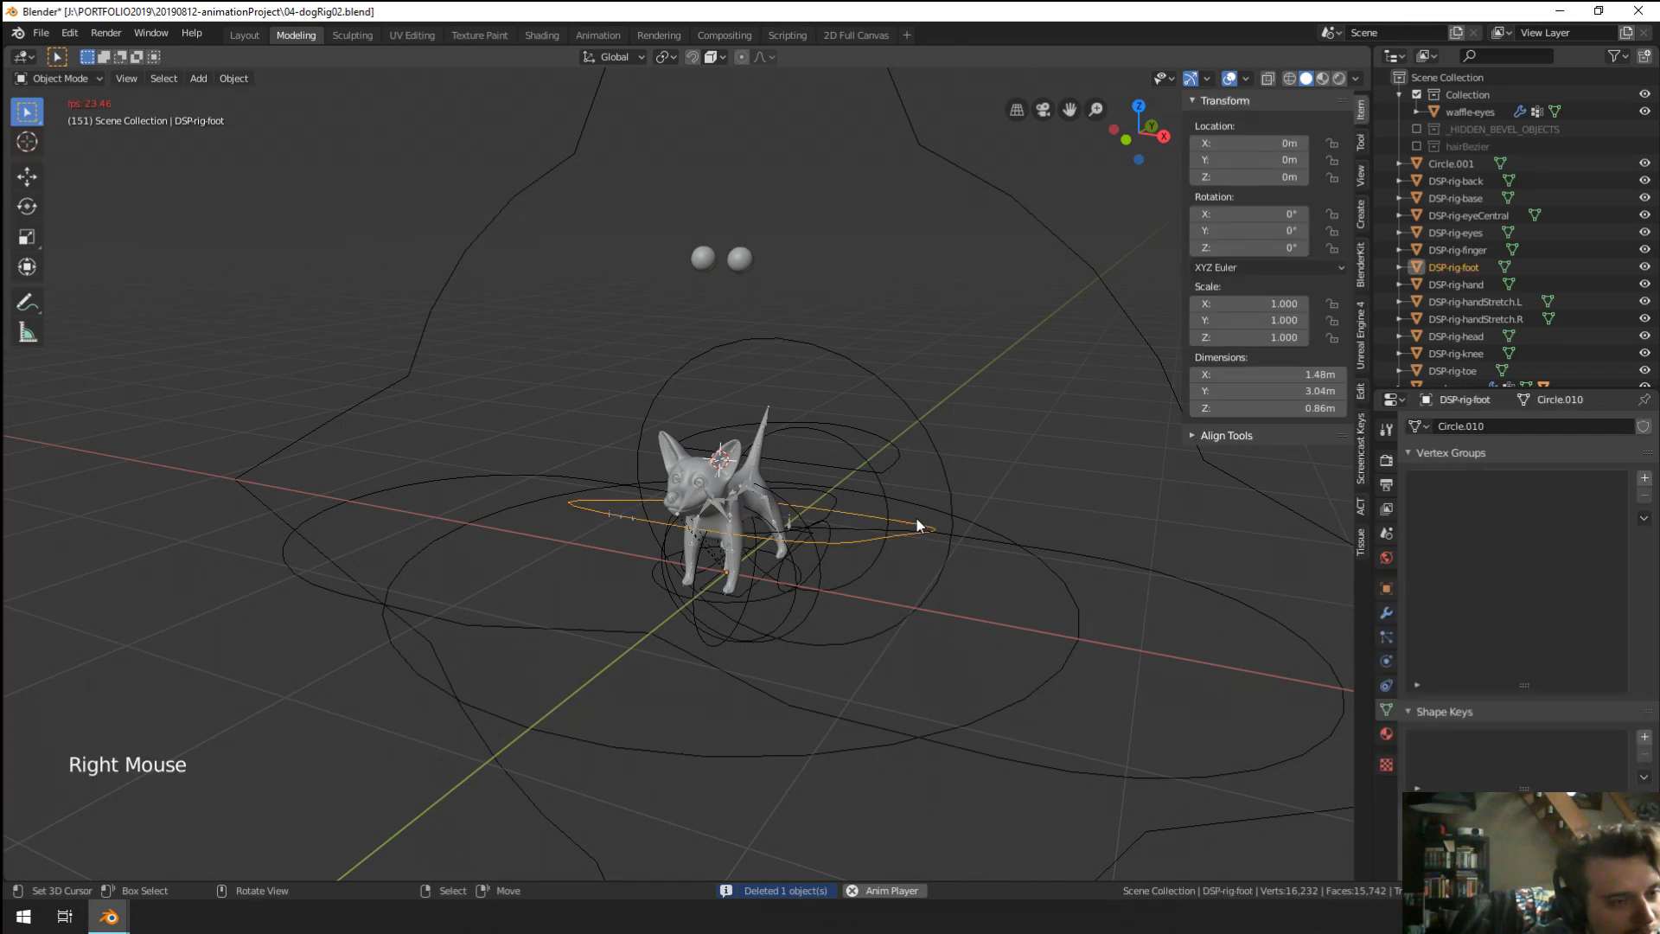
click(1473, 197)
key(b)
drag(1470, 185, 1476, 372)
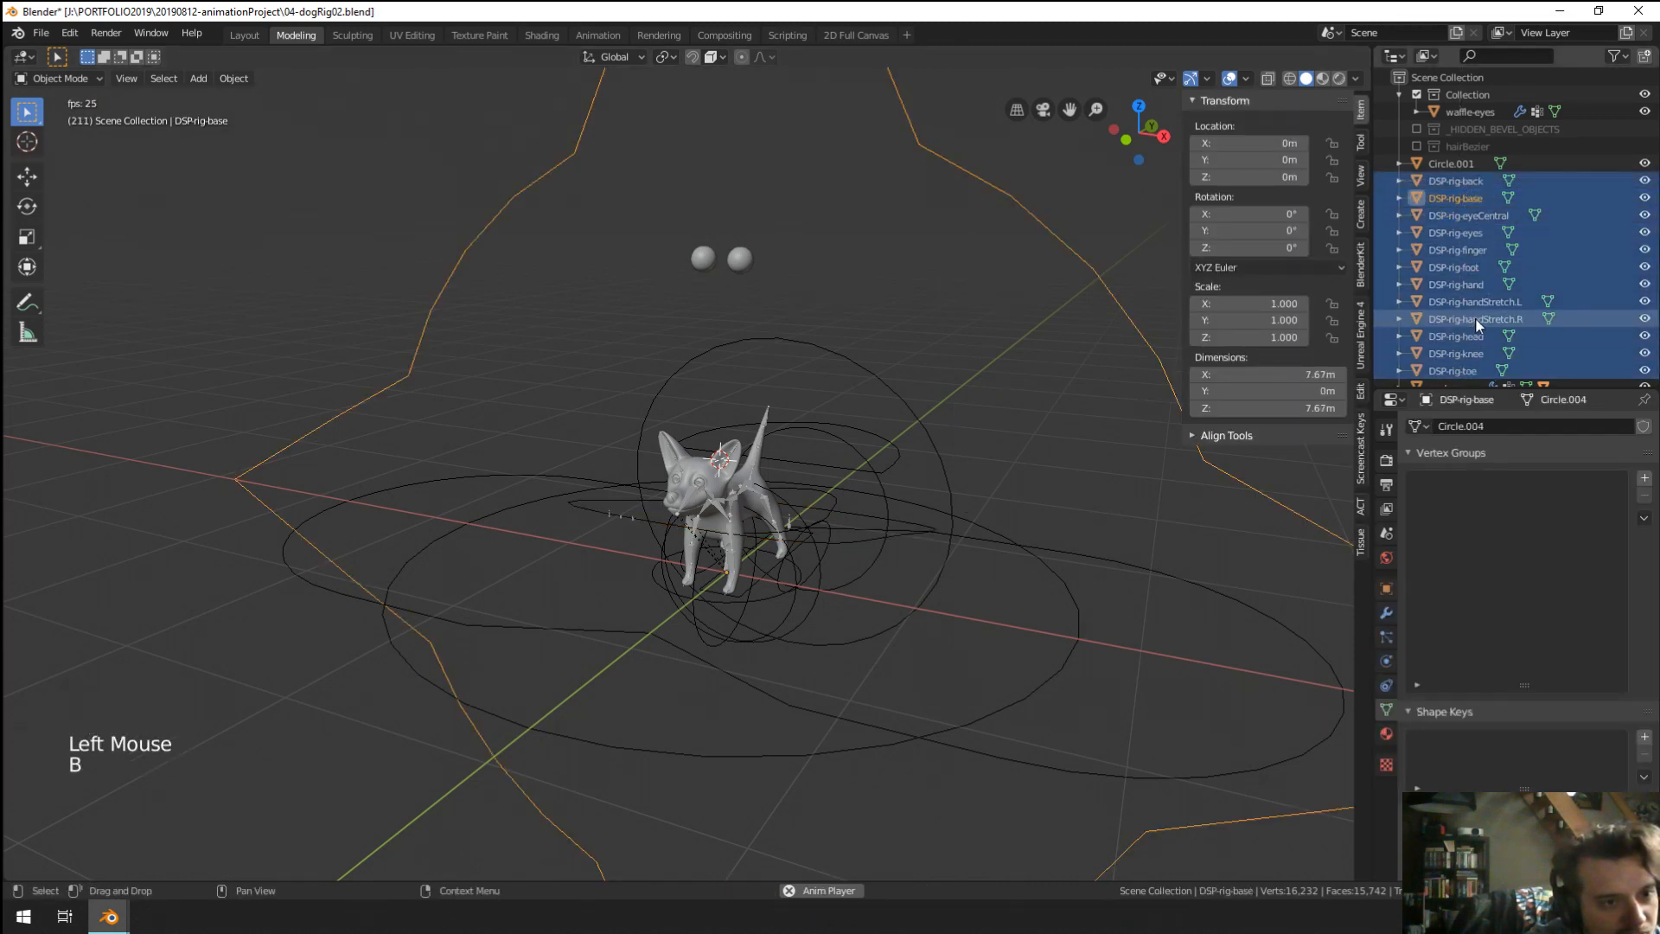
scroll(1477, 316, down, 7)
right_click(1457, 302)
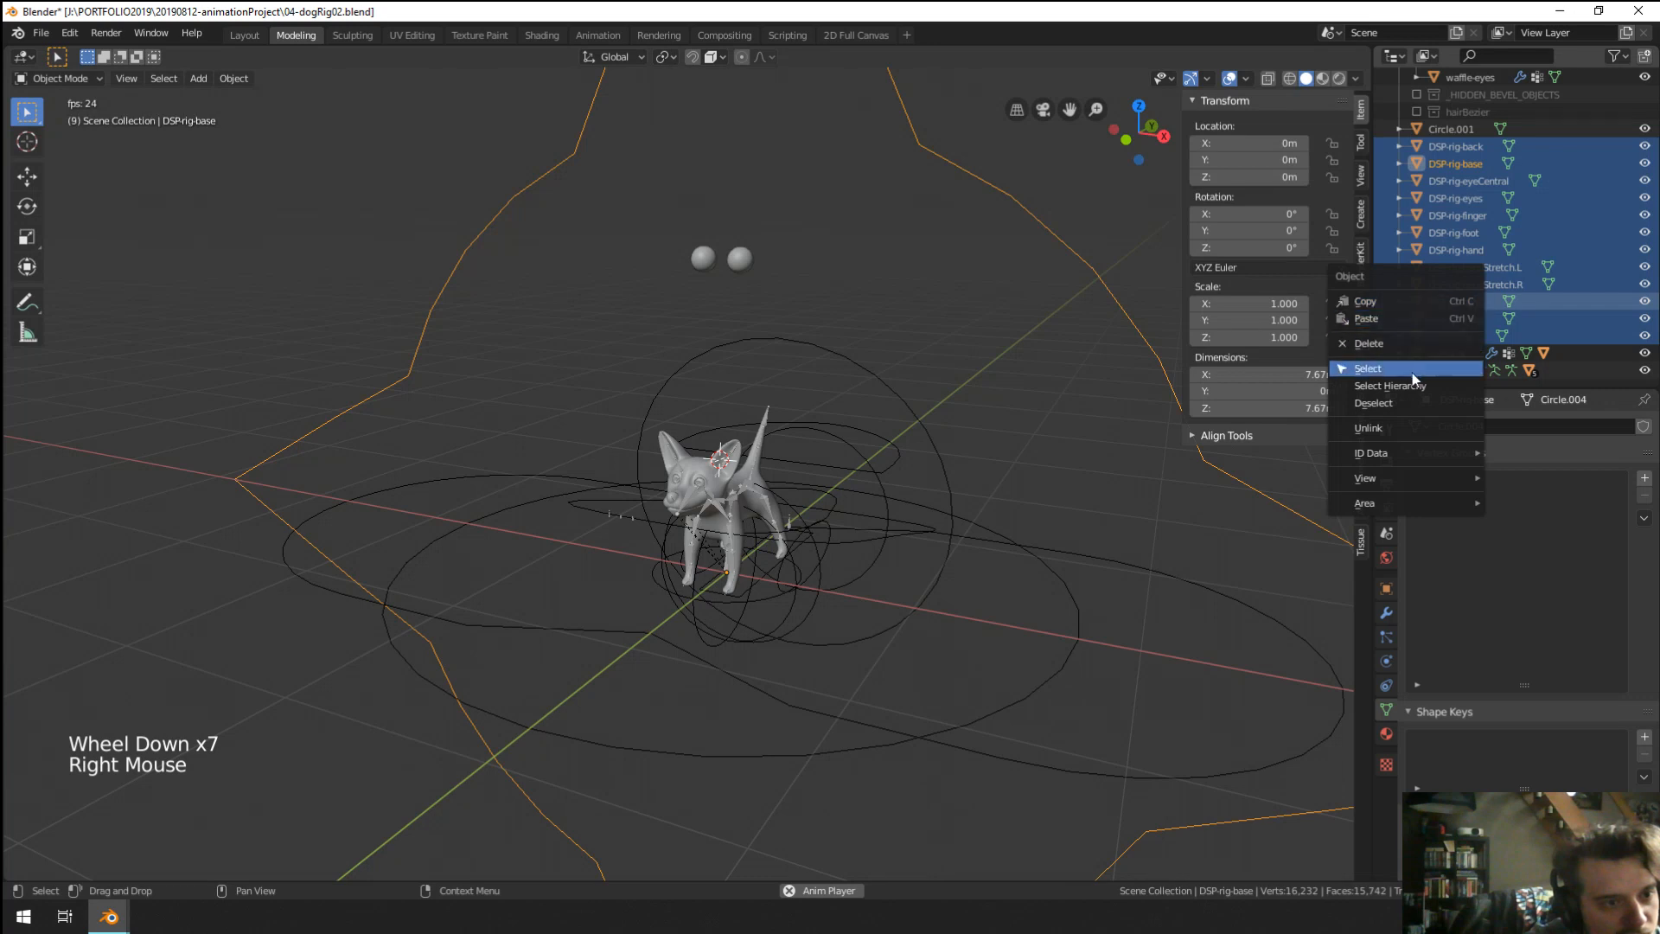
click(1377, 344)
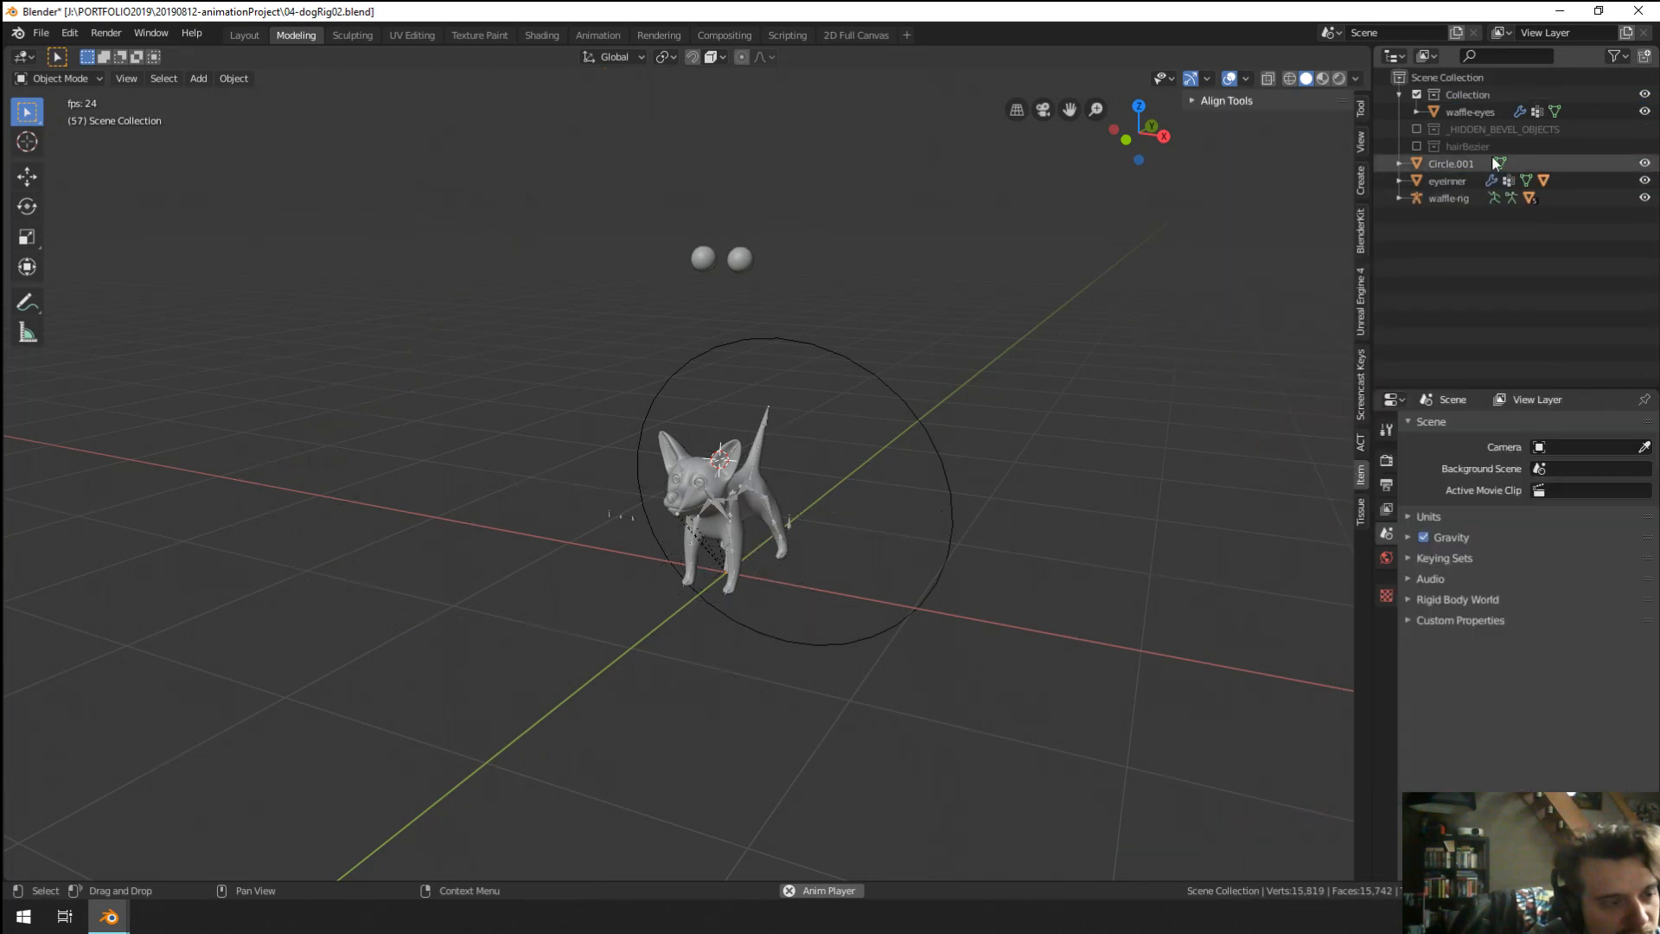
Delete the leftover Circle.001 shape around the dog.
scroll(1005, 419, up, 3)
scroll(1014, 423, down, 2)
right_click(983, 437)
right_click(983, 438)
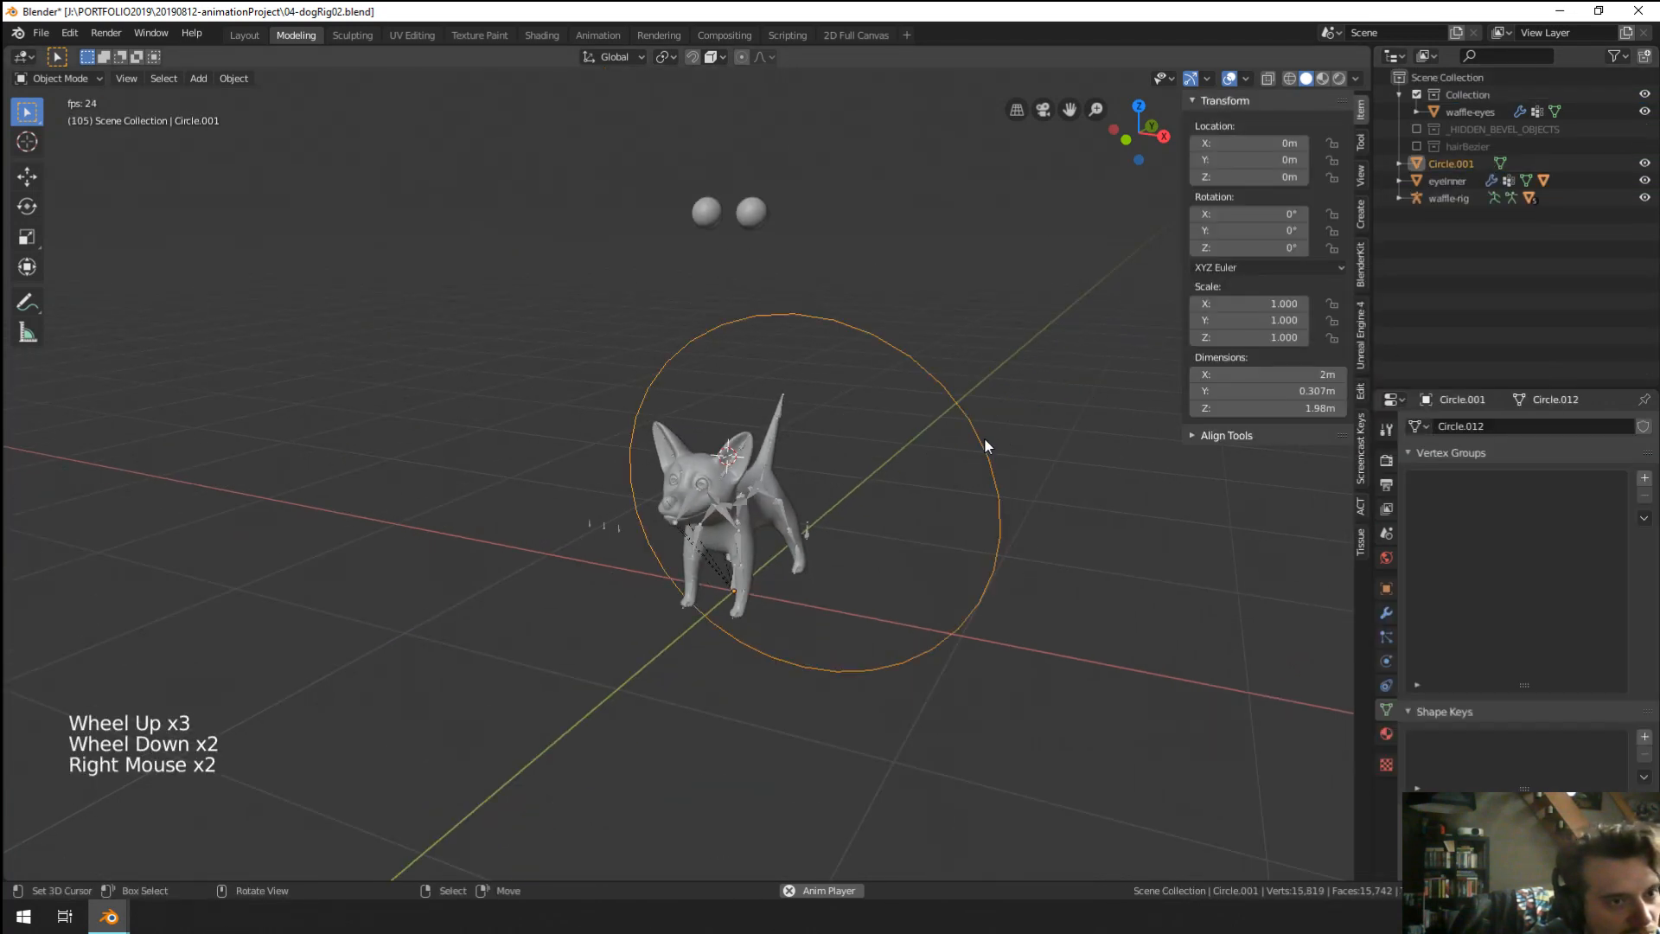
key(x)
Move the eyeInner object, with the attached eyeOuter, down to the dog's head.
middle_drag(991, 434, 893, 382)
right_click(754, 227)
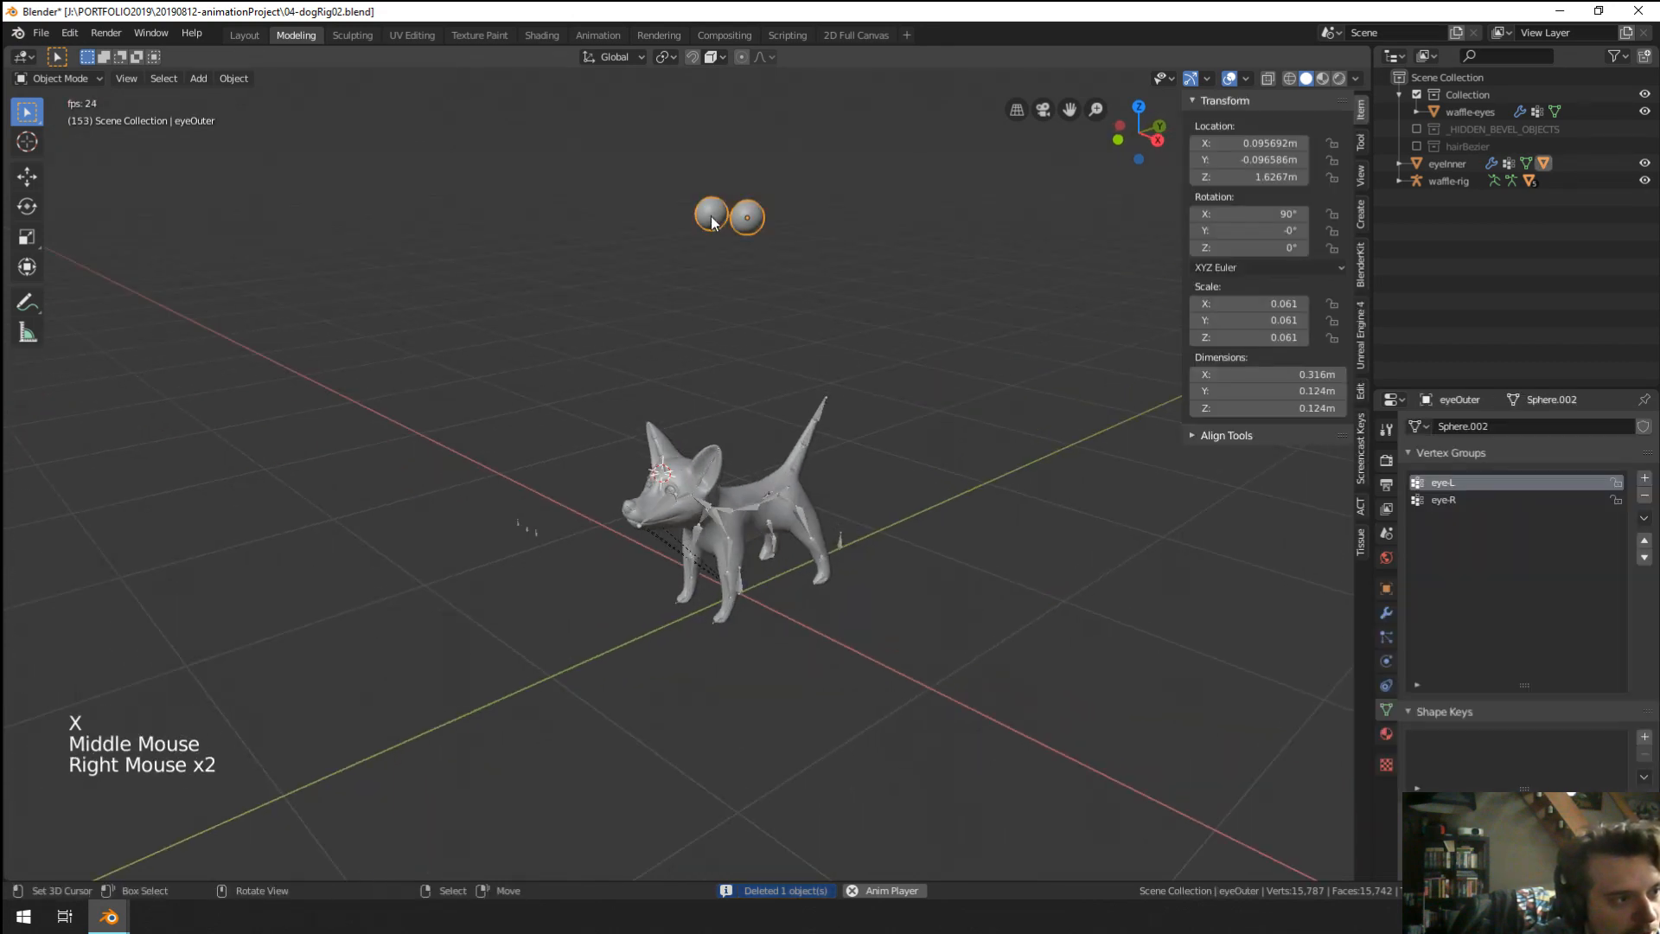
middle_drag(754, 227, 808, 256)
key(g)
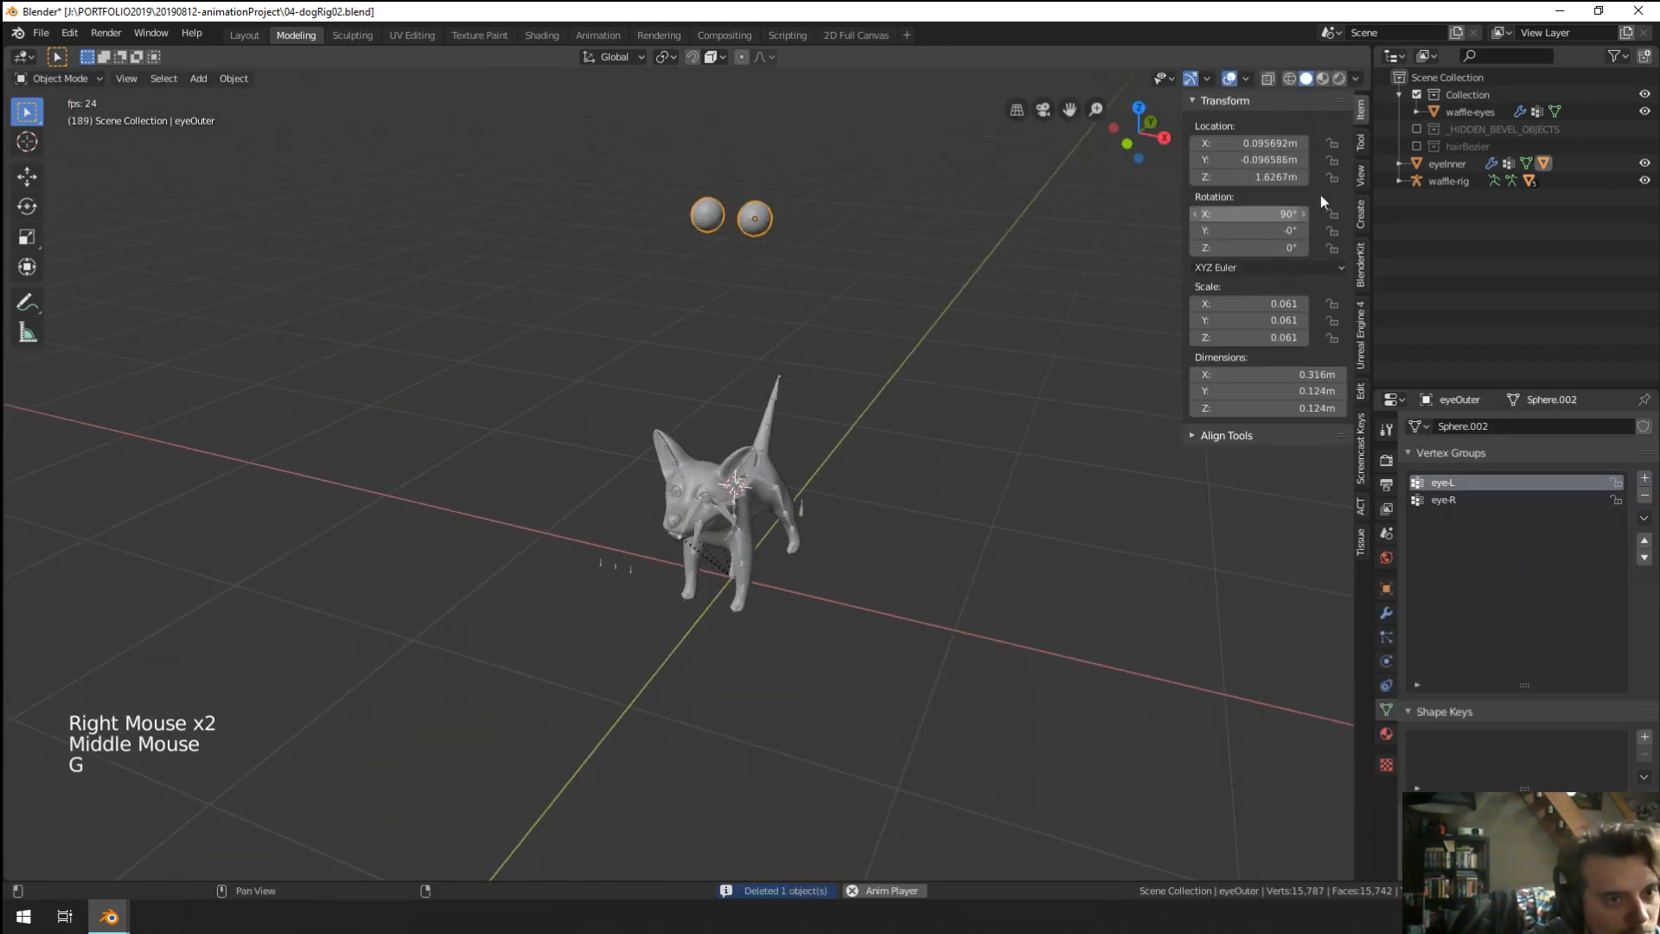
click(1440, 164)
key(g)
click(844, 532)
scroll(844, 527, up, 6)
middle_drag(844, 532, 728, 515)
key(g)
key(g)
click(778, 539)
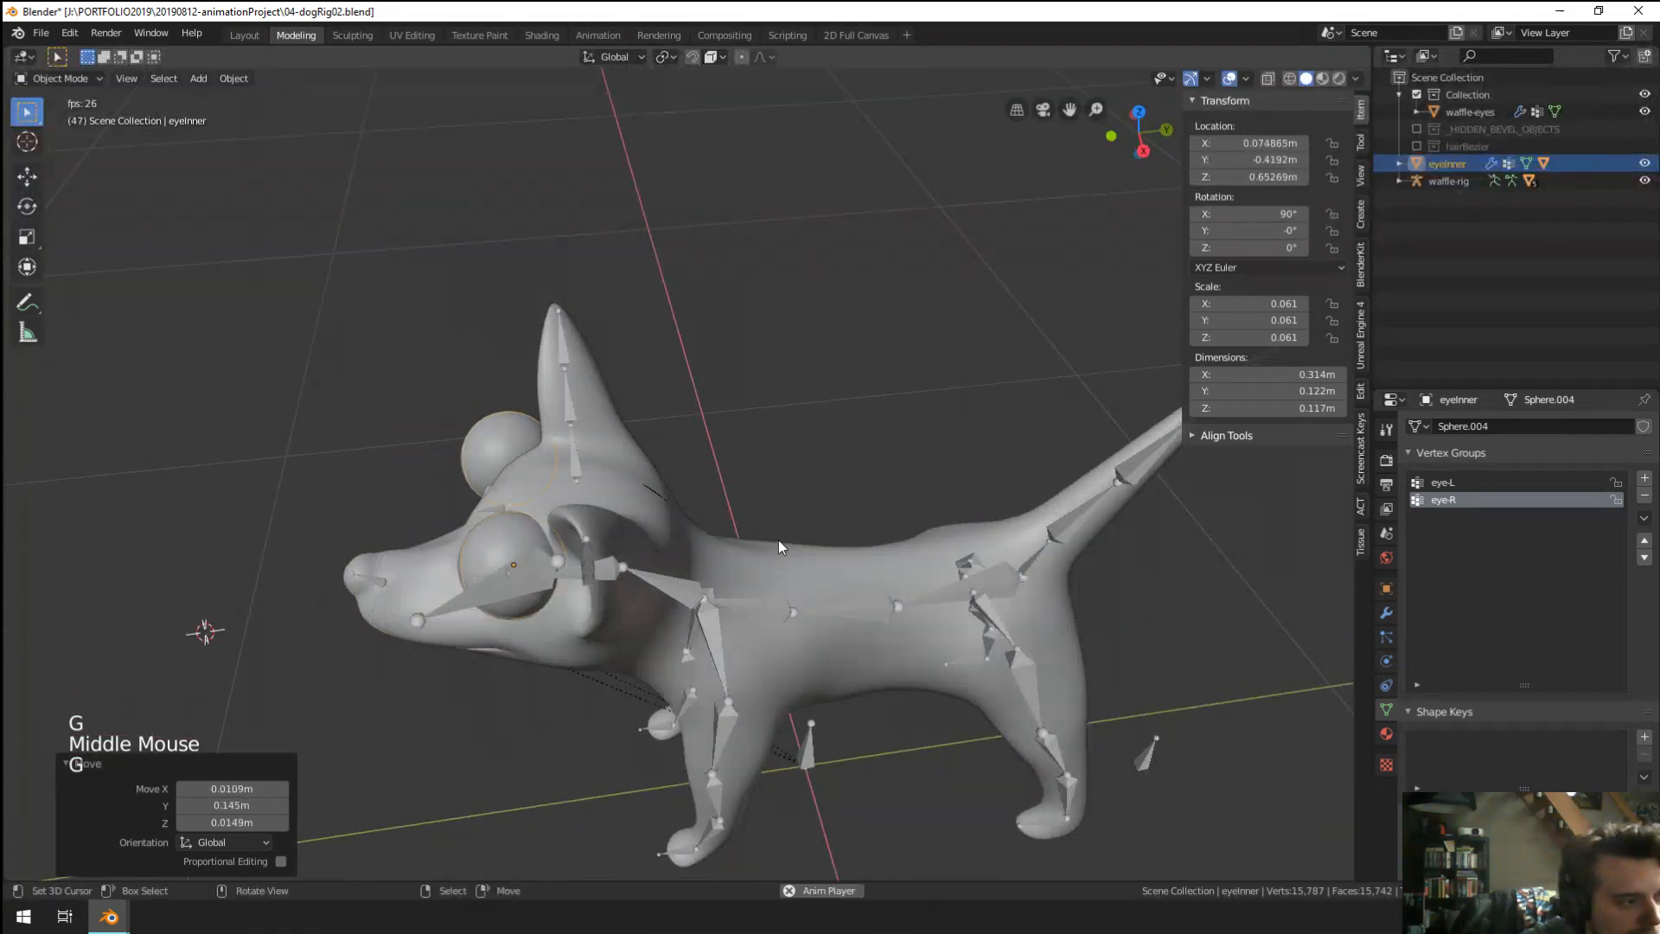
Raise the eyeInner object above the dog's head in front view.
key(KP_1)
key(g)
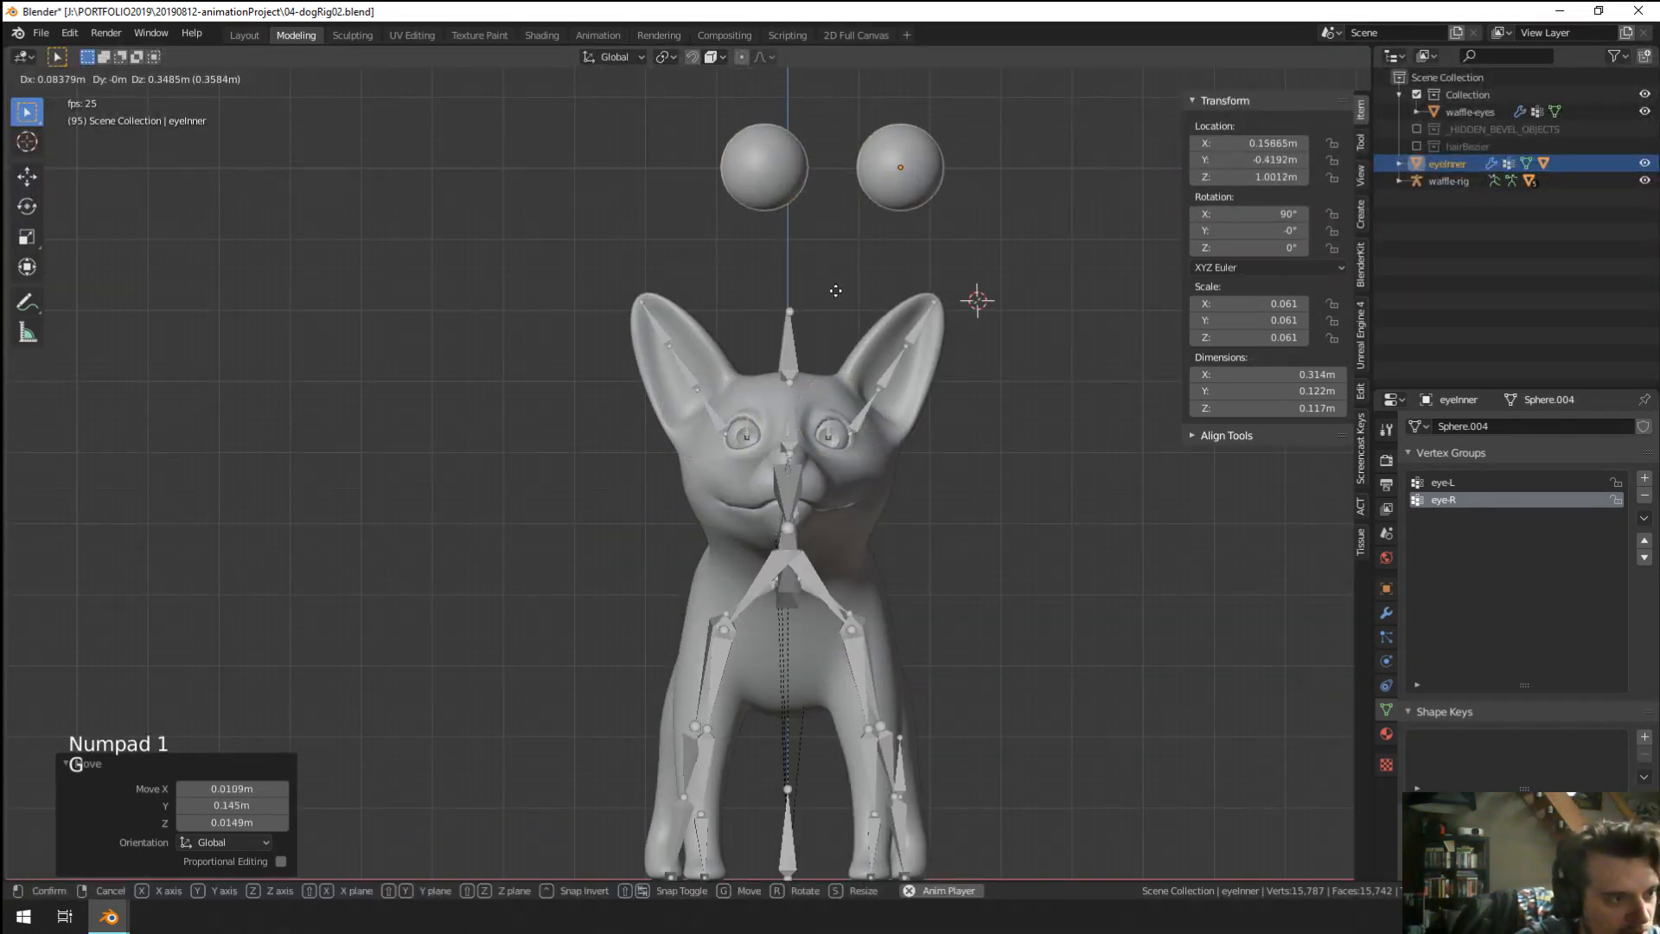
click(852, 303)
Isolate waffle-eyes and snap the 3D cursor to the centre of one eyeball's vertical edge loop in Edit Mode.
scroll(860, 345, up, 4)
scroll(860, 345, down, 2)
shift+middle_drag(859, 345, 722, 603)
right_click(806, 515)
key(Tab)
scroll(605, 609, up, 1)
key(Tab)
key(KP_Divide)
key(Tab)
alt+right_click(782, 549)
middle_drag(781, 549, 754, 560)
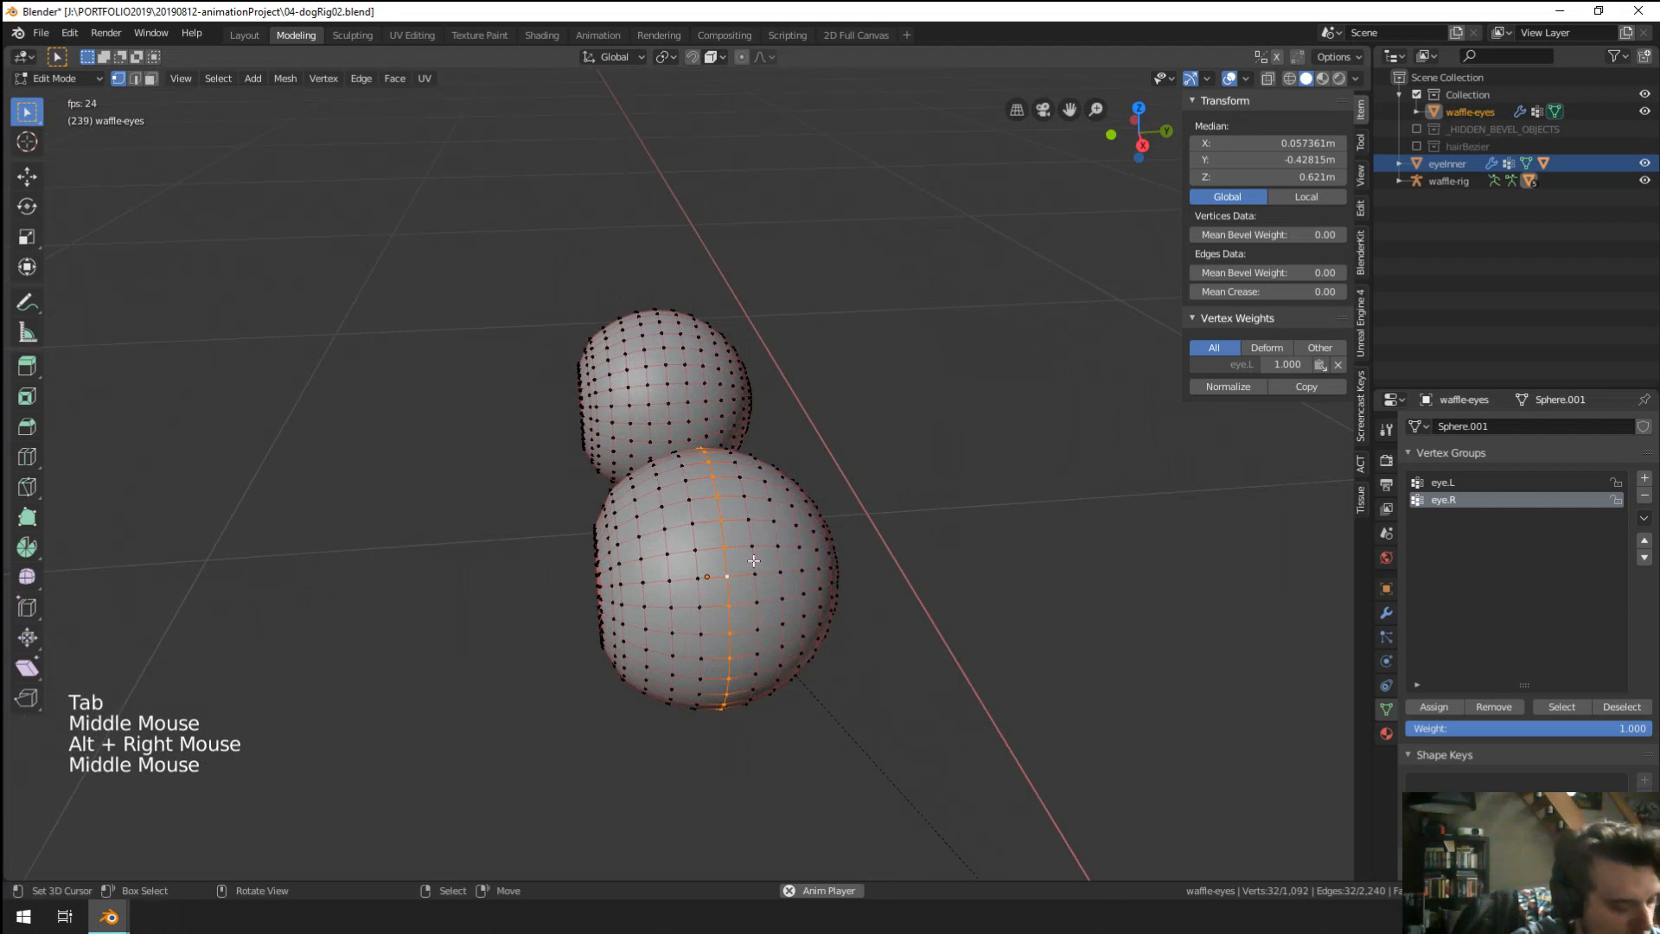
key(shift+s)
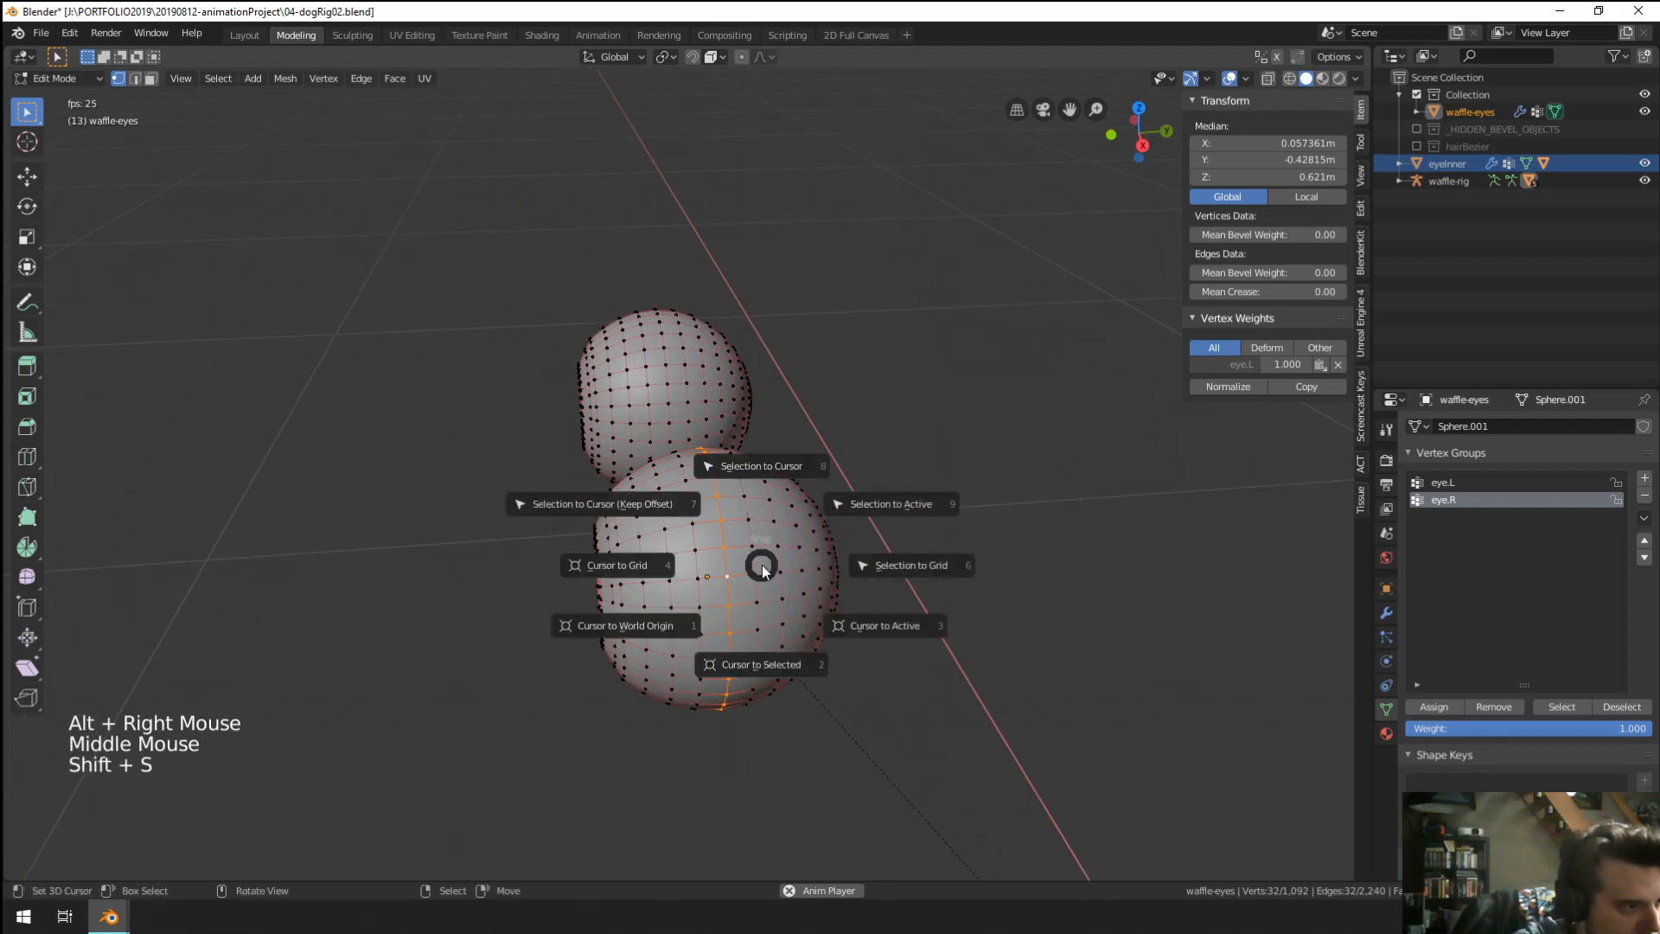
click(761, 666)
Return to Object Mode, leave the isolated view, and isolate waffle-eyes together with eyeInner.
scroll(762, 571, down, 3)
key(Tab)
scroll(762, 570, down, 1)
middle_drag(761, 563, 895, 495)
scroll(896, 495, down, 4)
scroll(755, 341, down, 18)
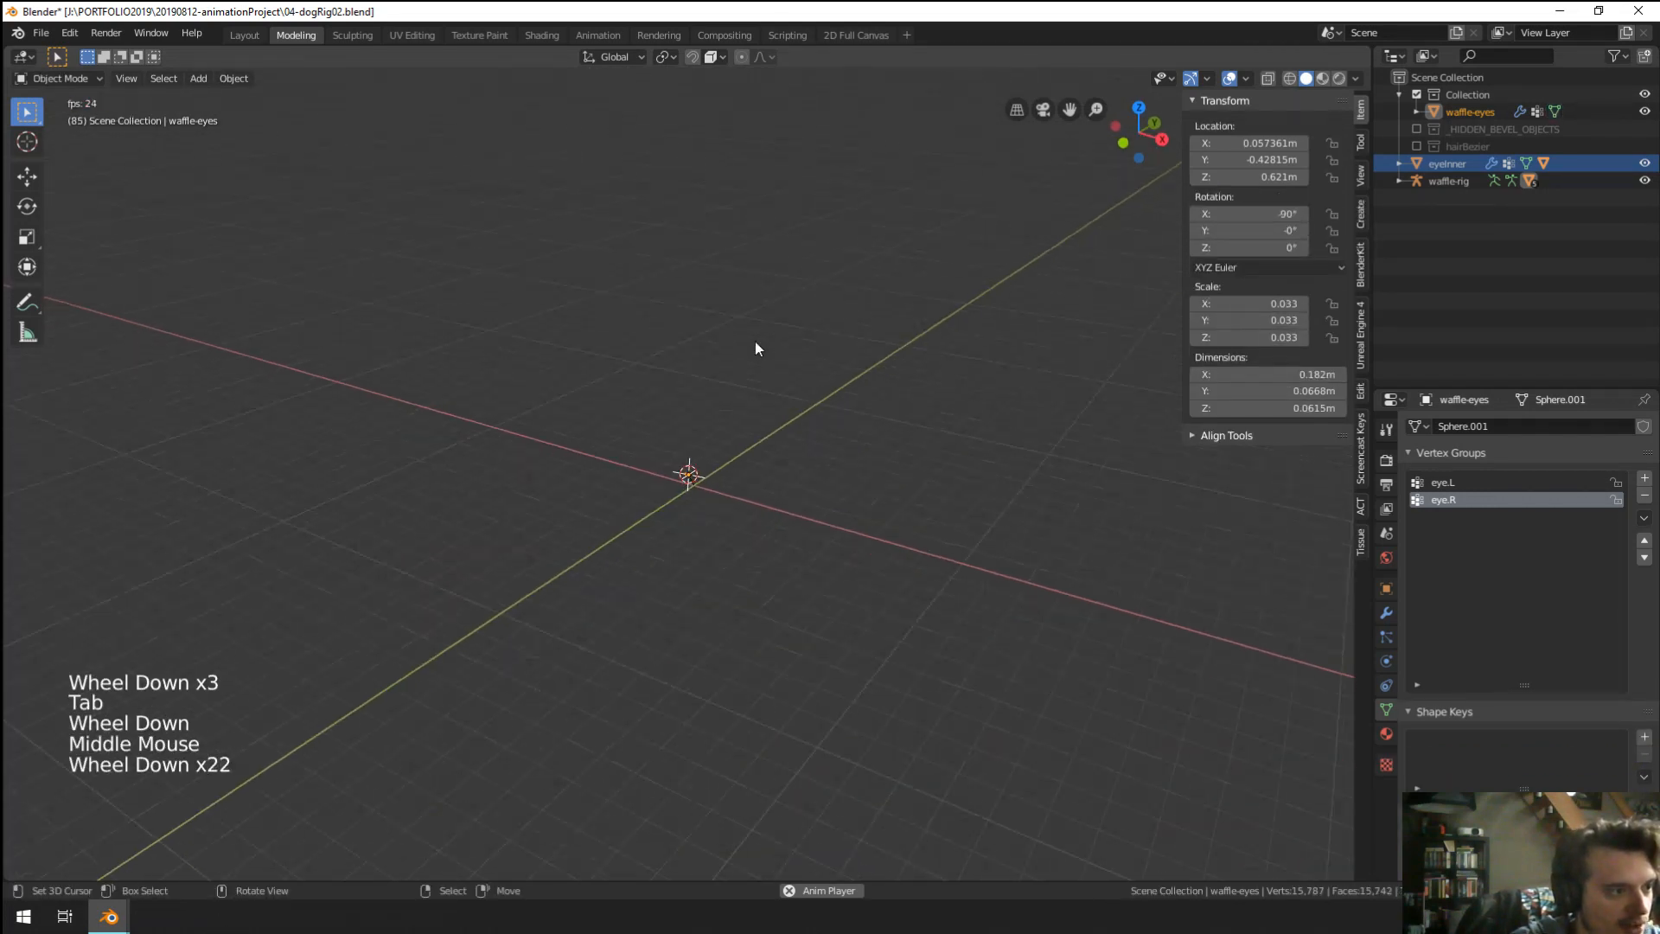
scroll(754, 341, up, 7)
scroll(755, 340, up, 8)
key(KP_Divide)
scroll(743, 338, down, 5)
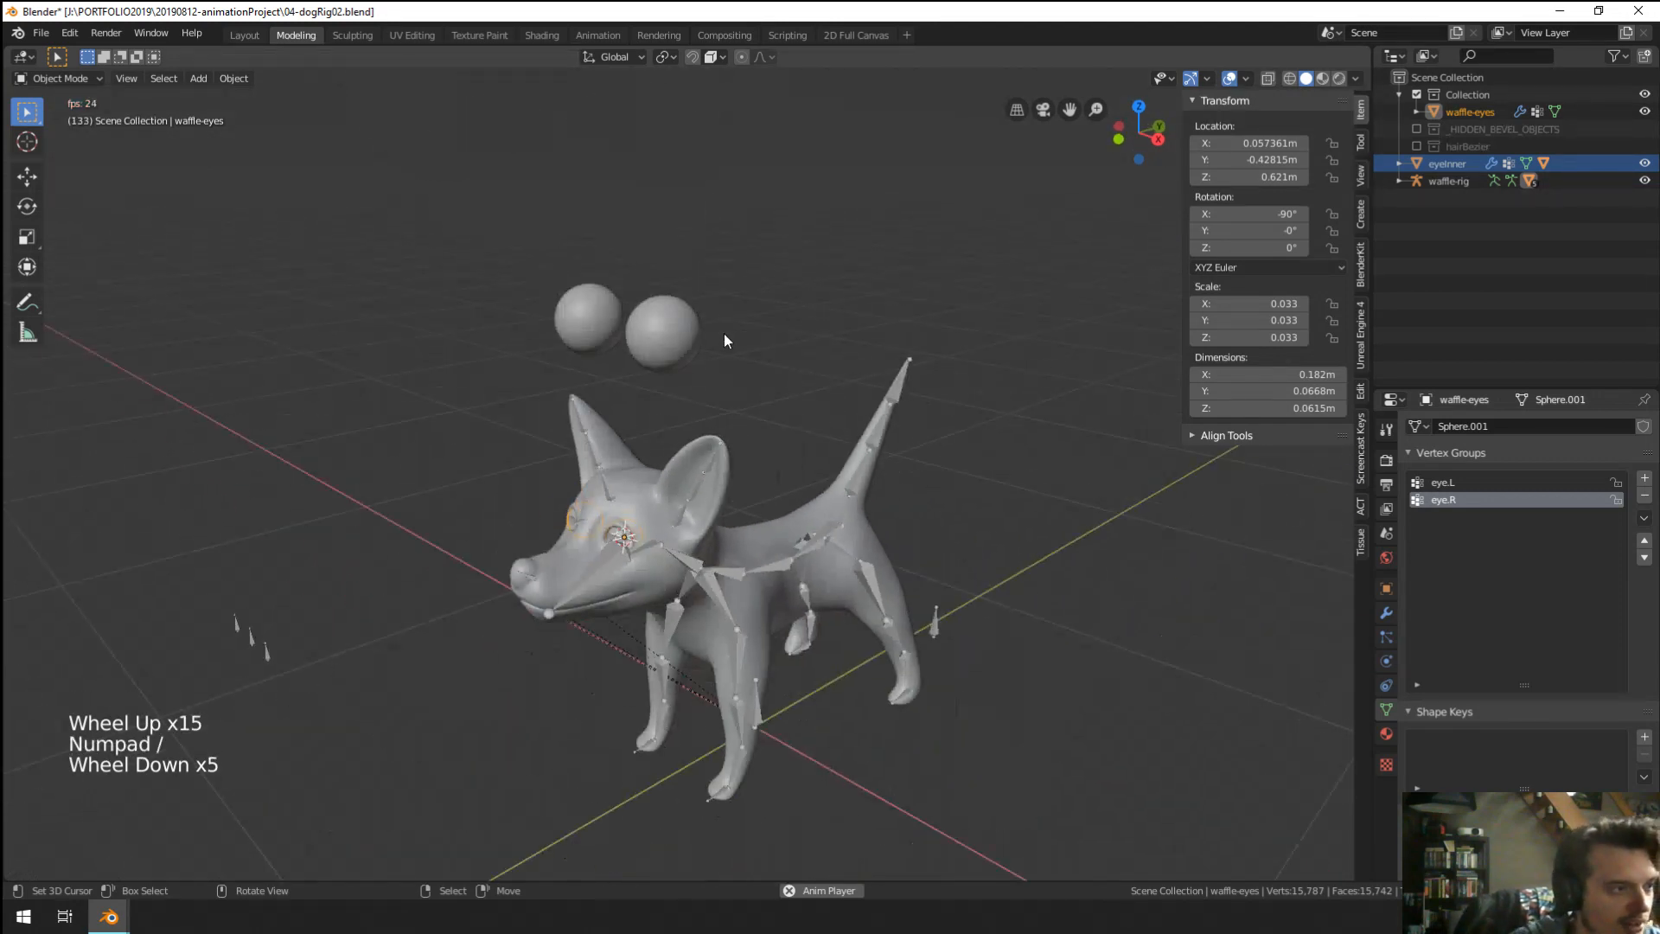
shift+right_click(675, 326)
shift+right_click(676, 329)
key(KP_Divide)
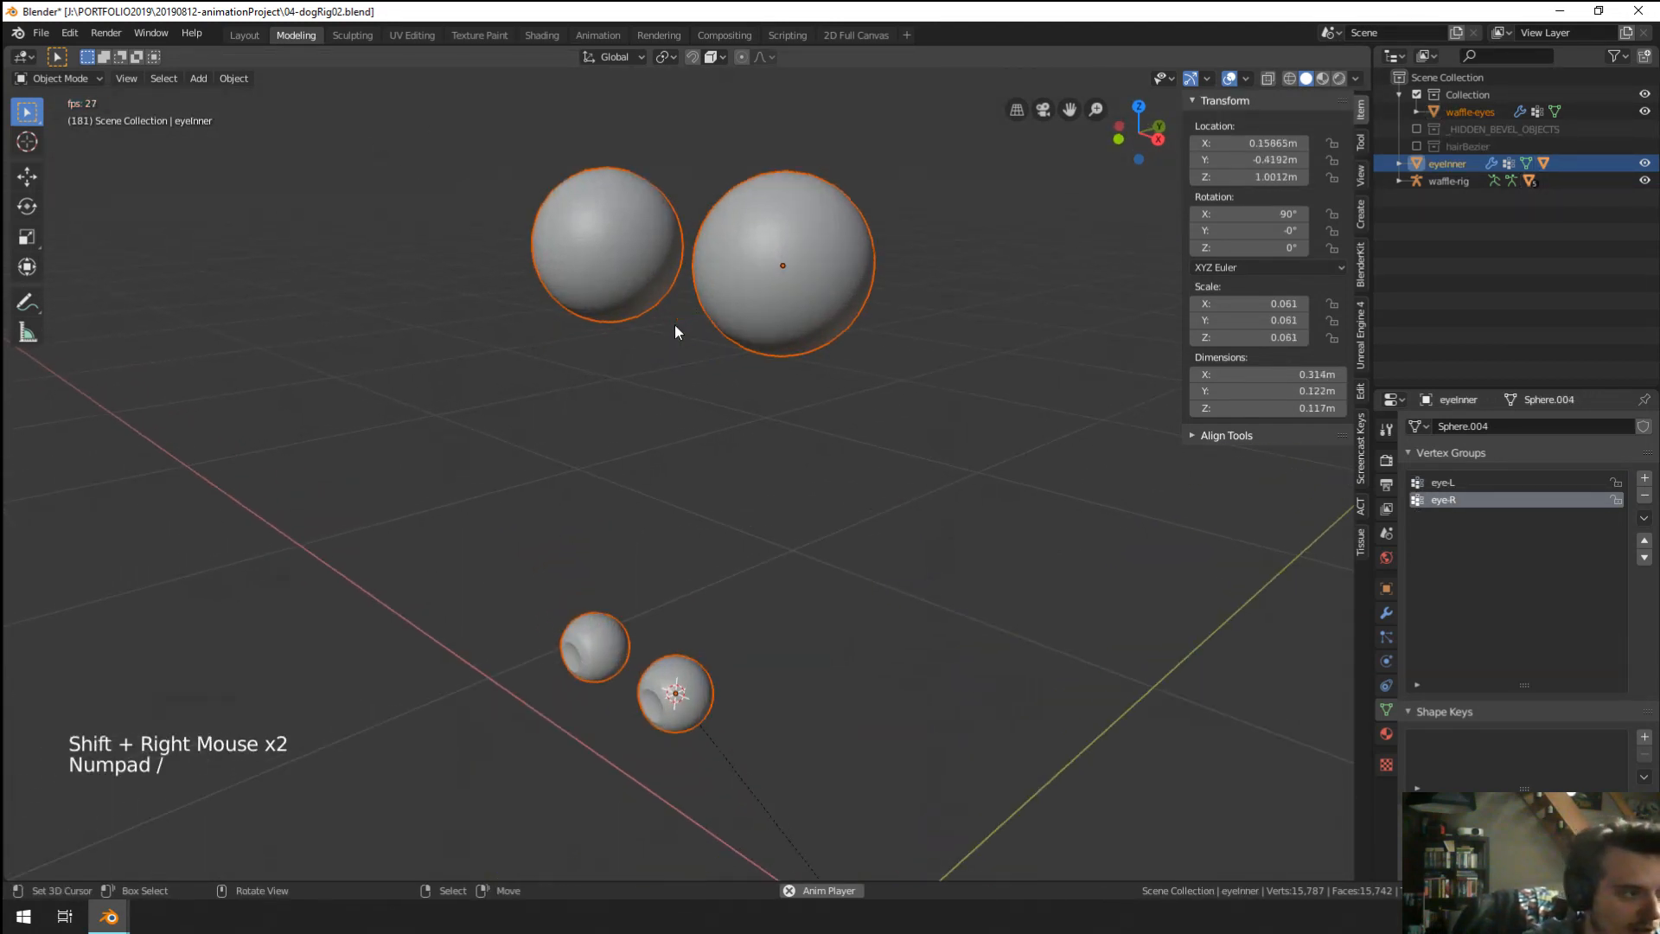
Select only eyeInner and snap it to the 3D cursor at the dog's eyeball.
click(1438, 166)
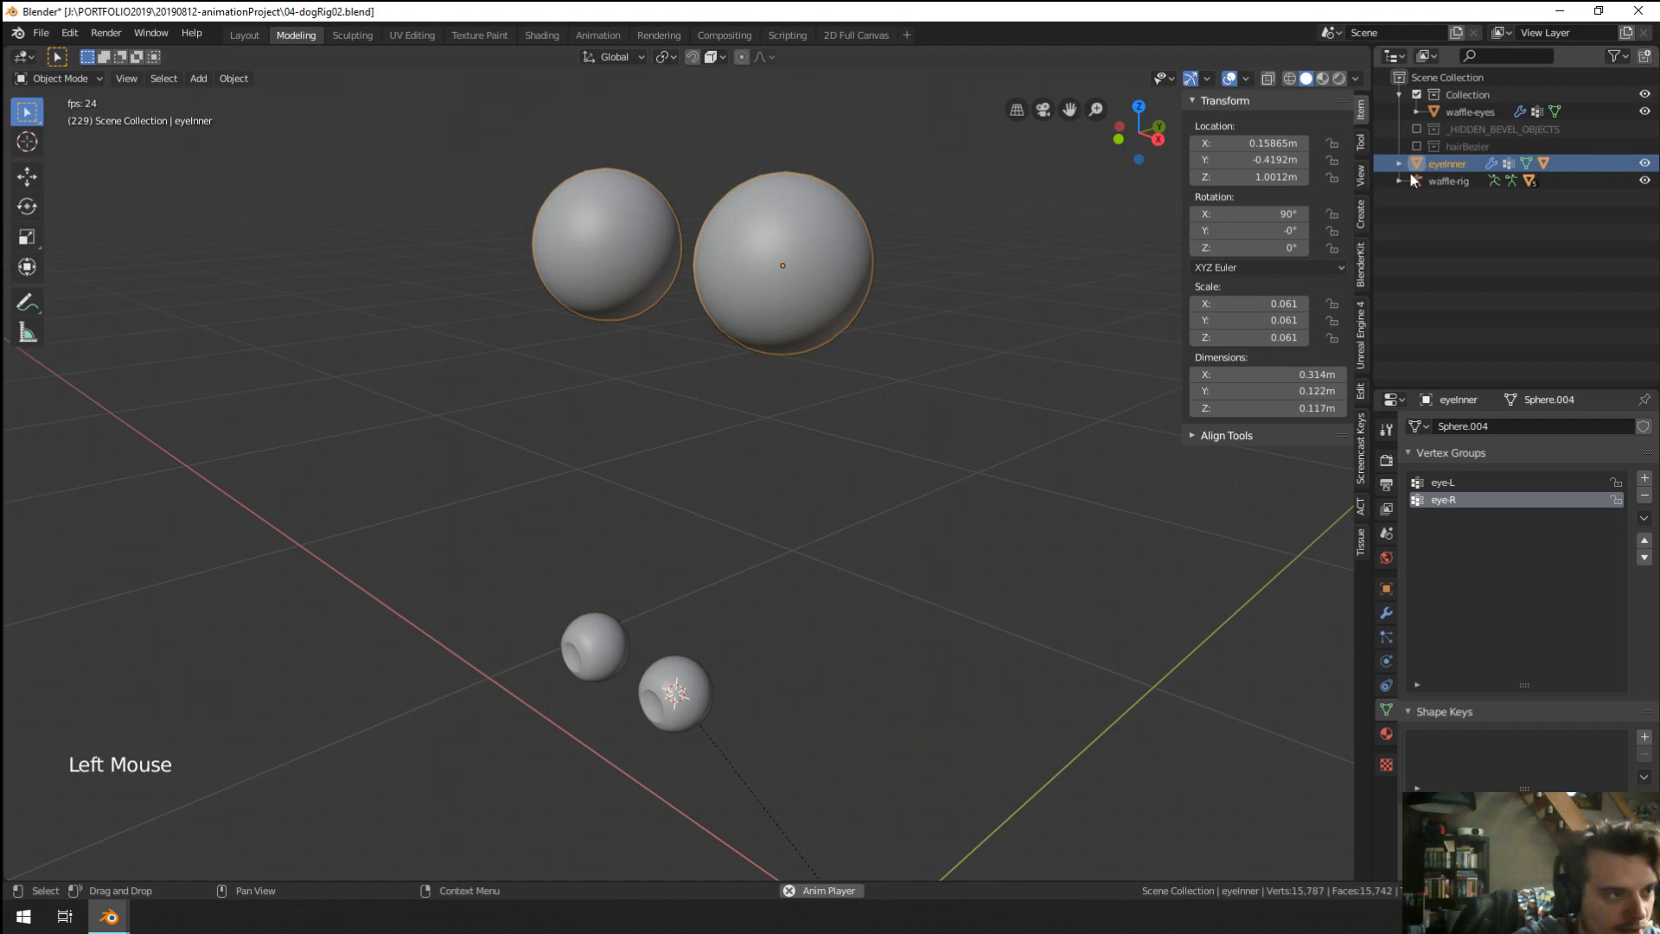
key(shift+s)
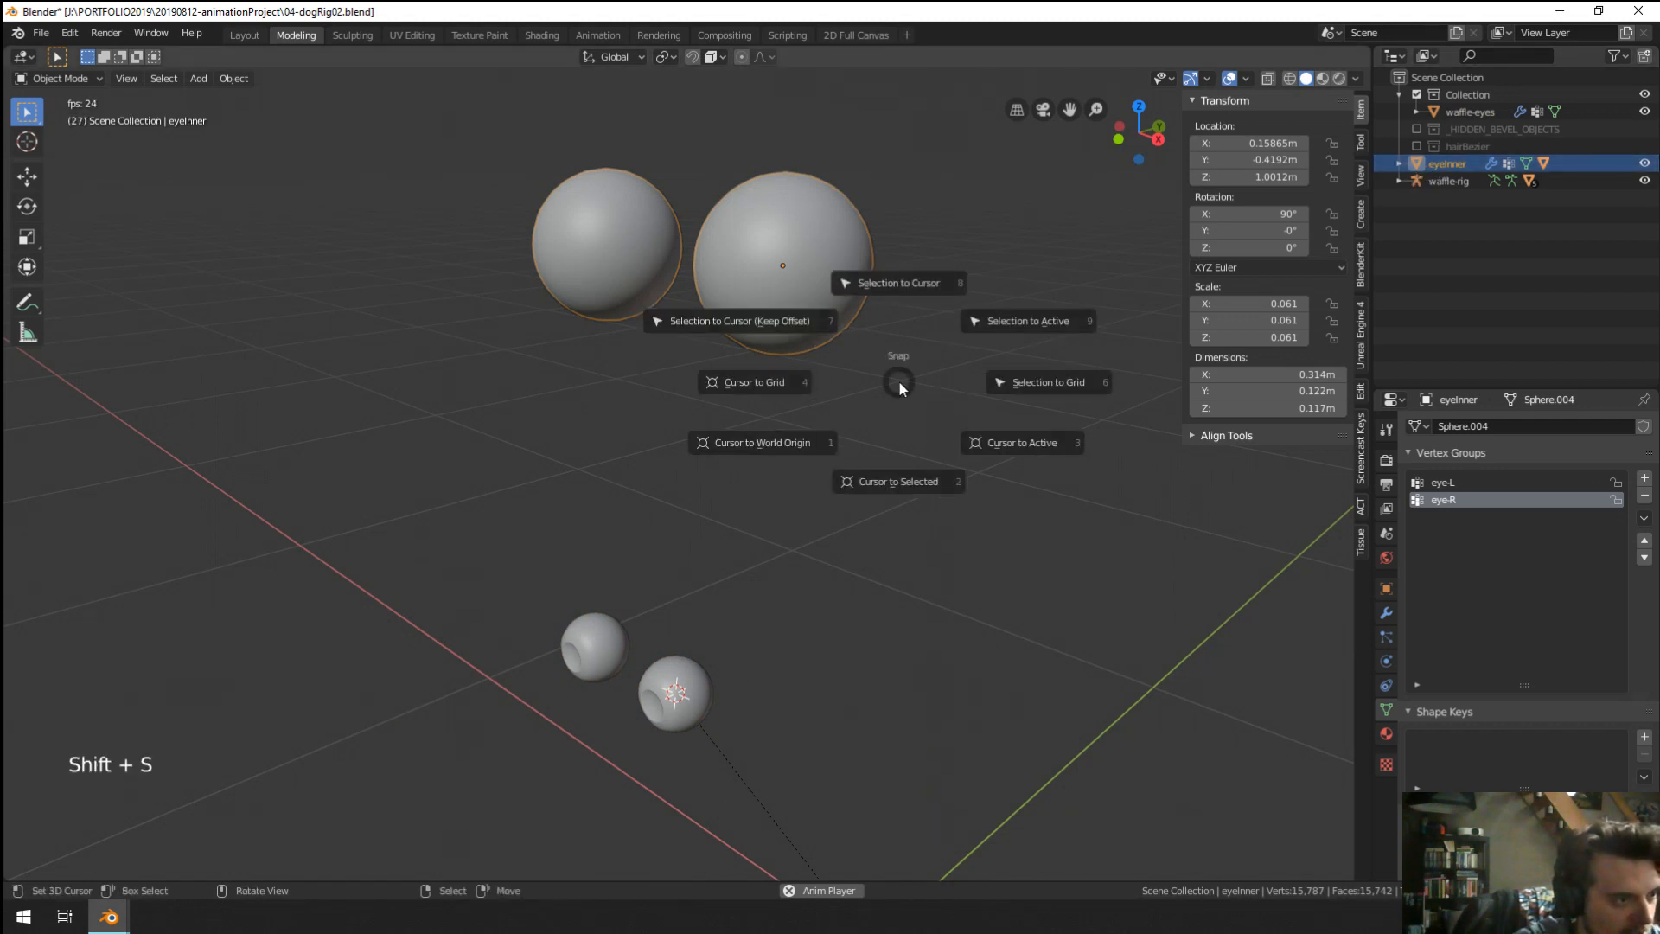
click(849, 298)
middle_drag(843, 428, 877, 340)
scroll(1077, 654, up, 4)
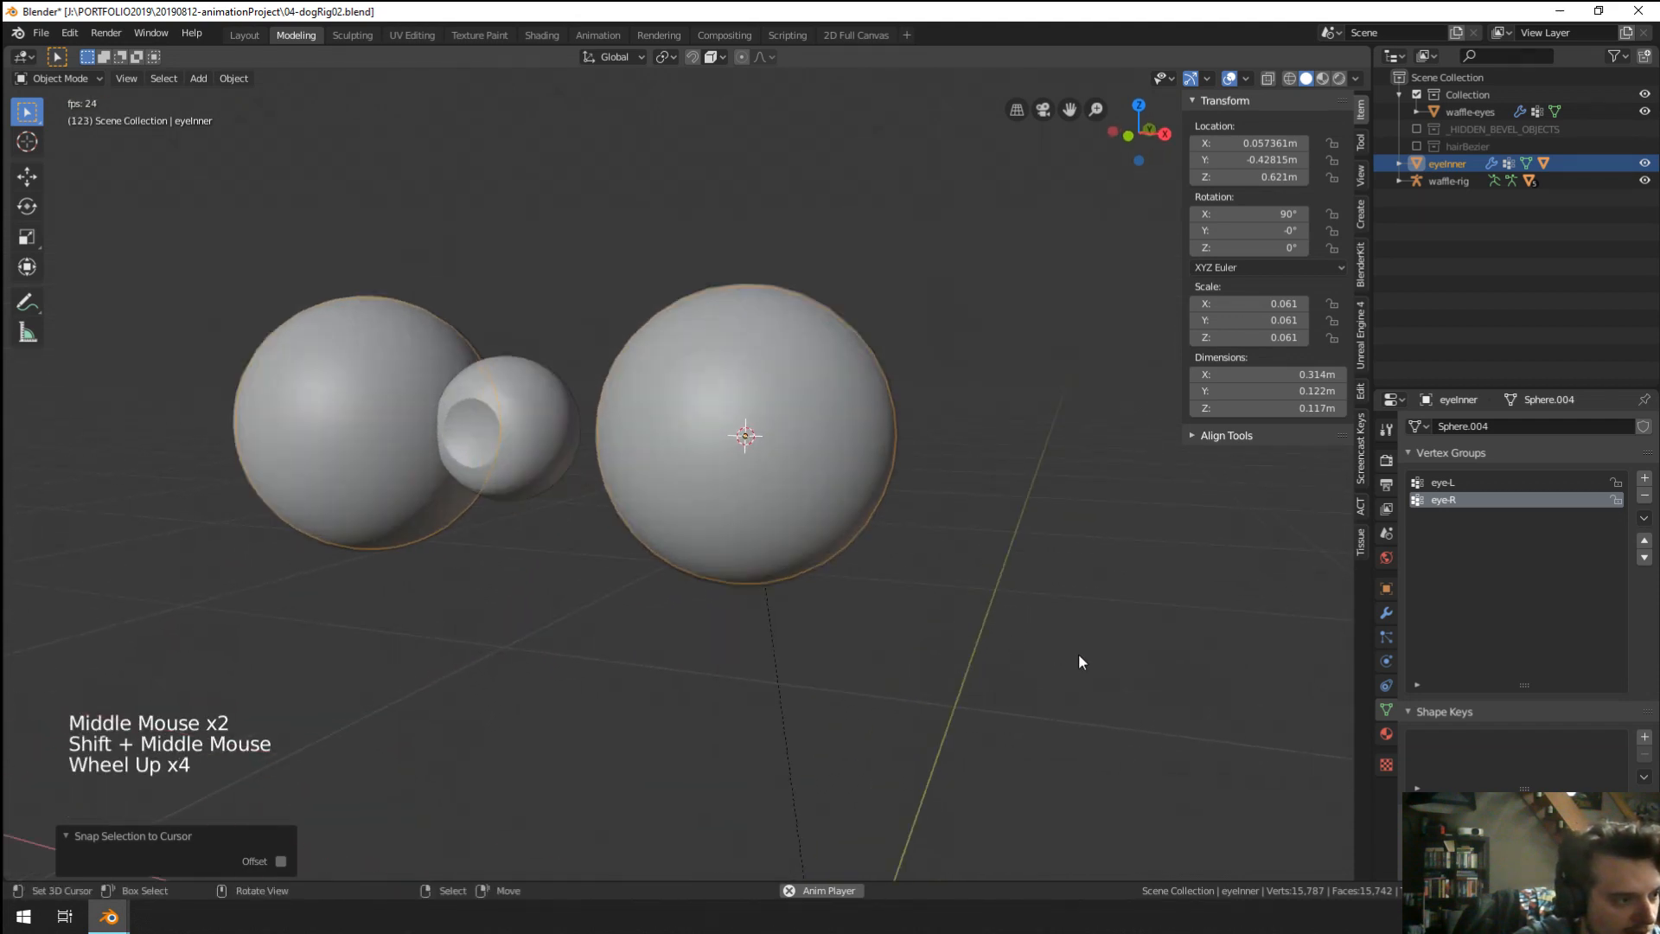
Scale eyeInner to 0.523 so its eyeball matches the size of the dog's eyeball.
key(s)
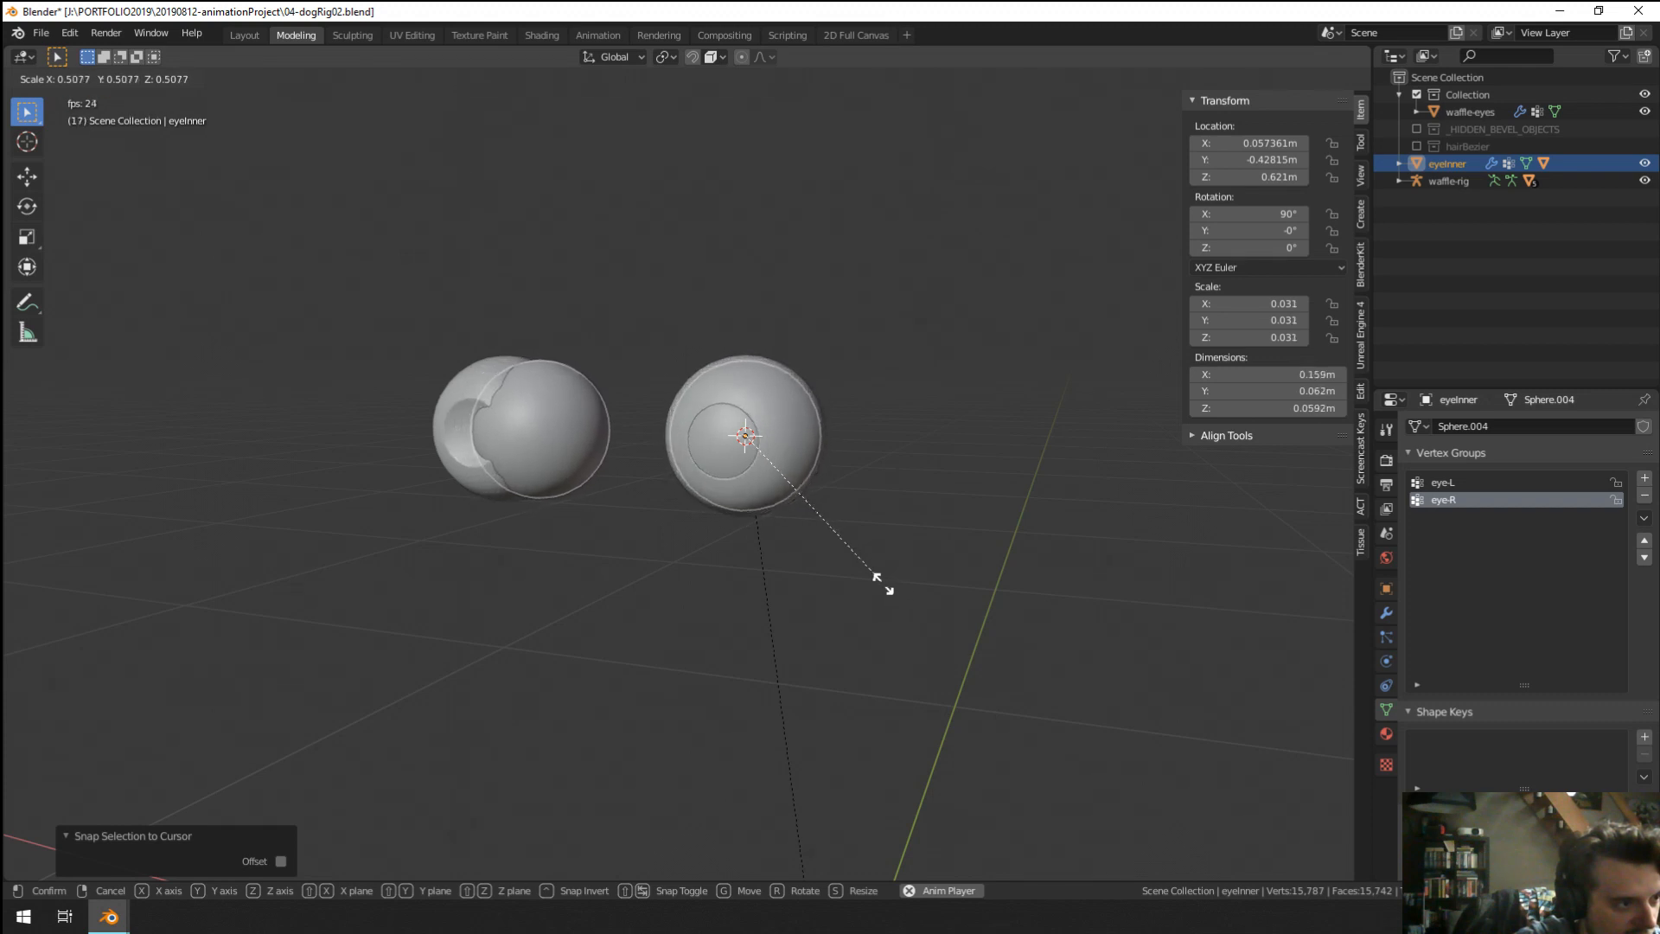
click(890, 586)
scroll(742, 532, up, 3)
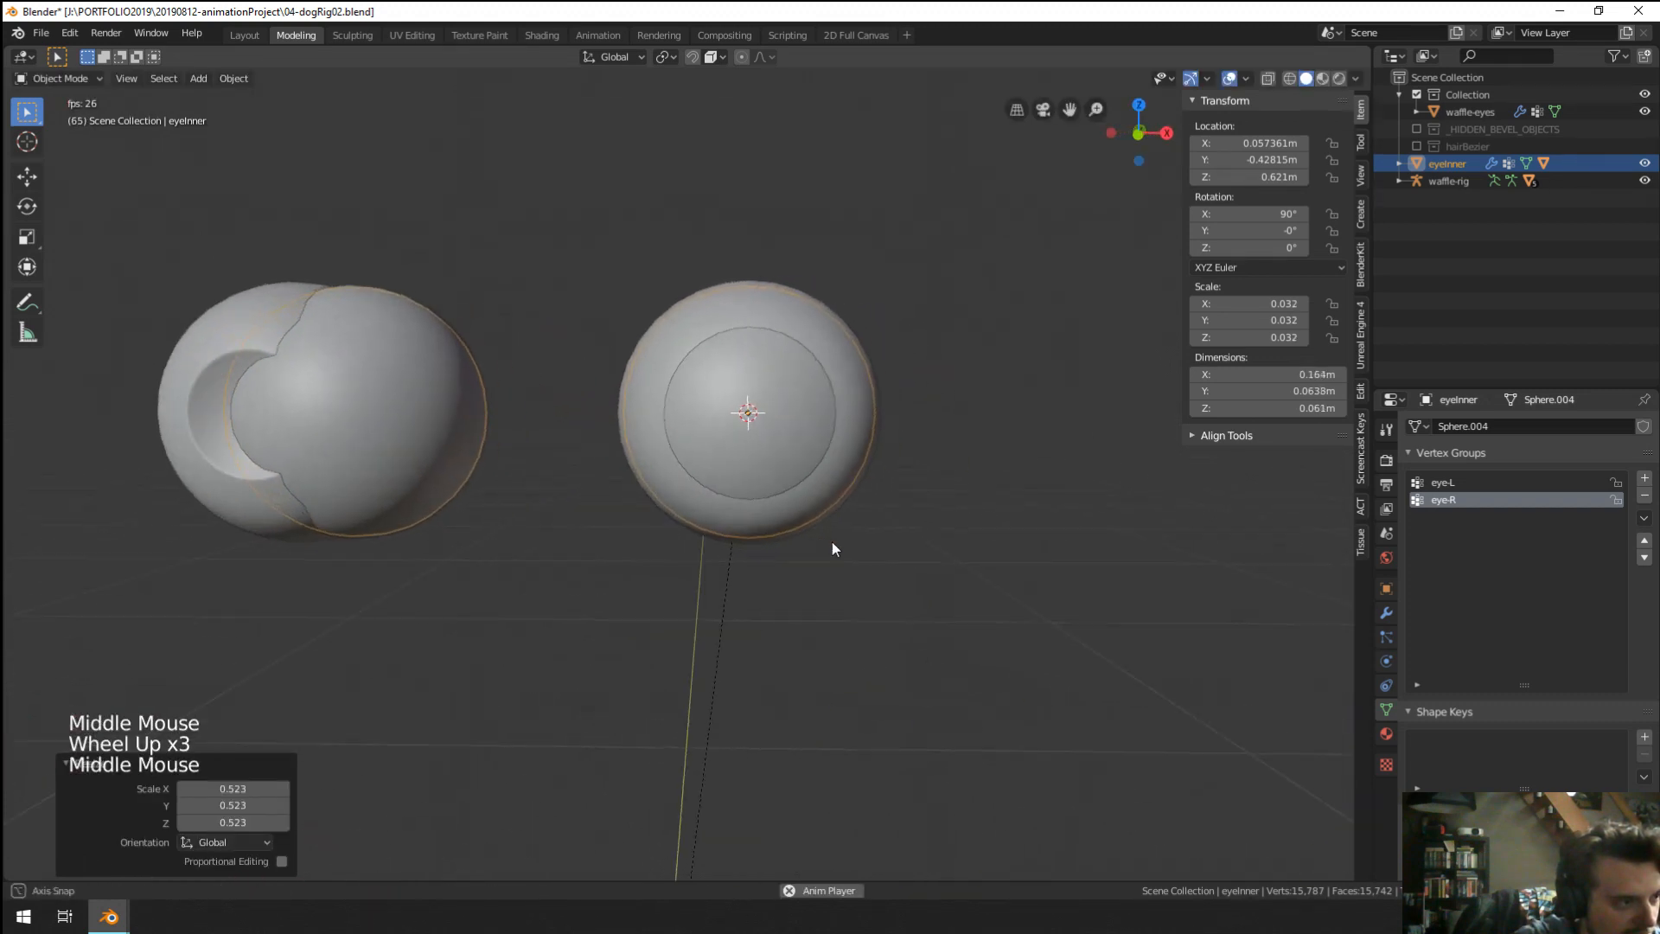
scroll(804, 558, down, 3)
shift+middle_drag(775, 571, 1215, 652)
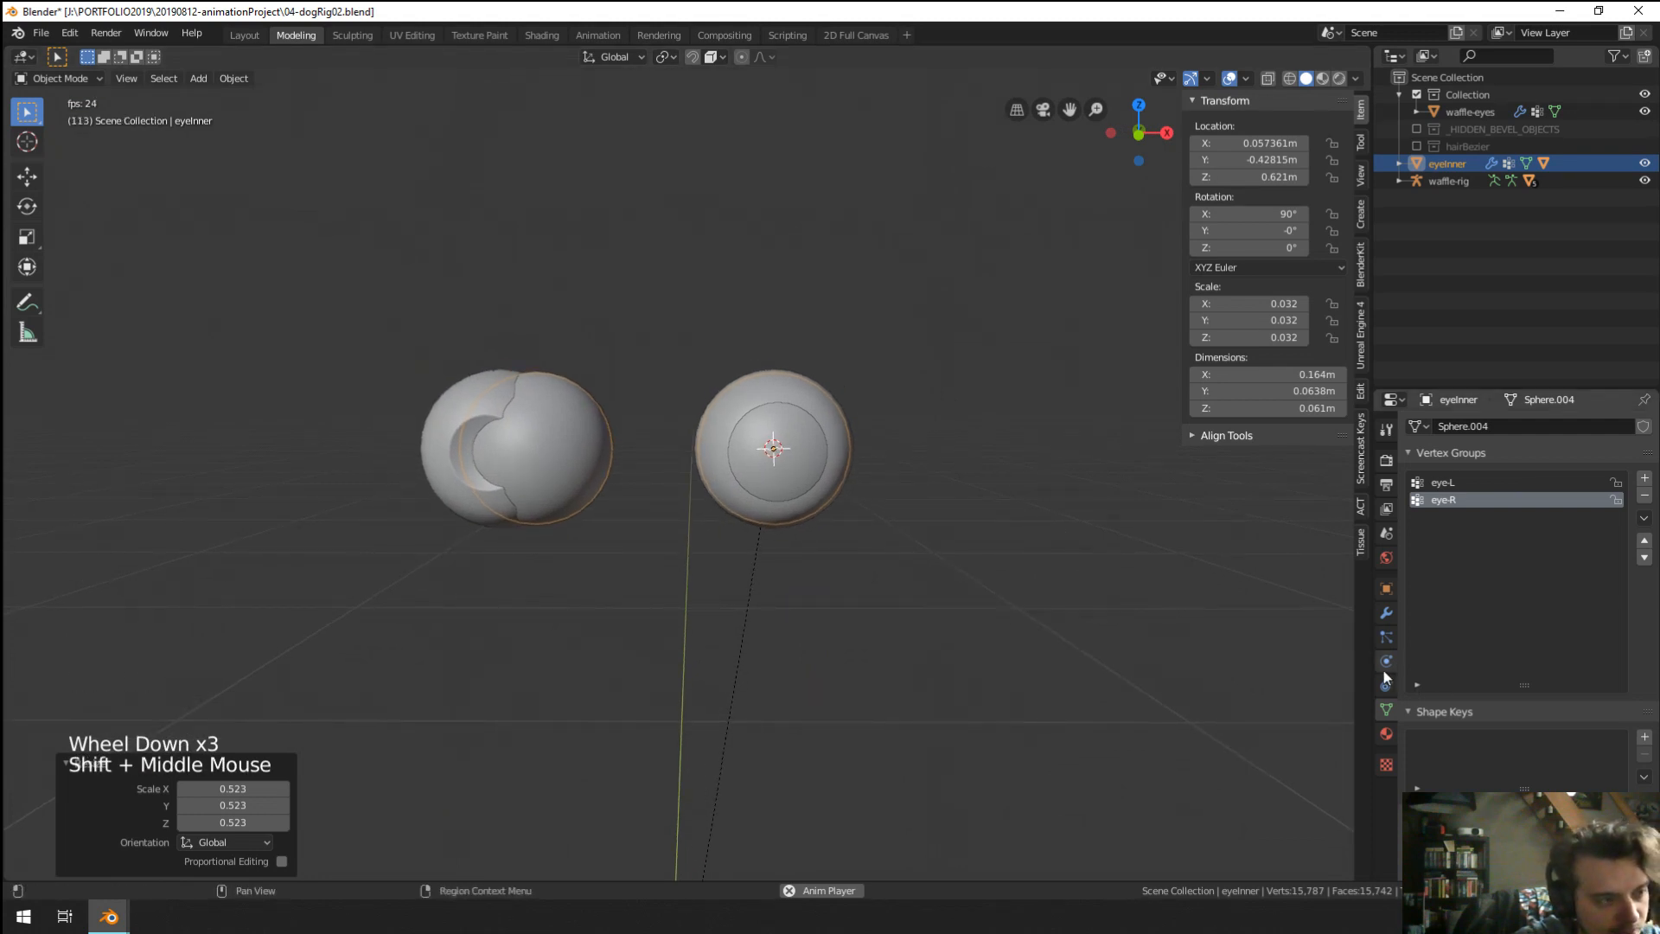
Rename the two eyeInner vertex groups to eye.L and eye.R.
scroll(975, 563, down, 7)
scroll(962, 567, up, 7)
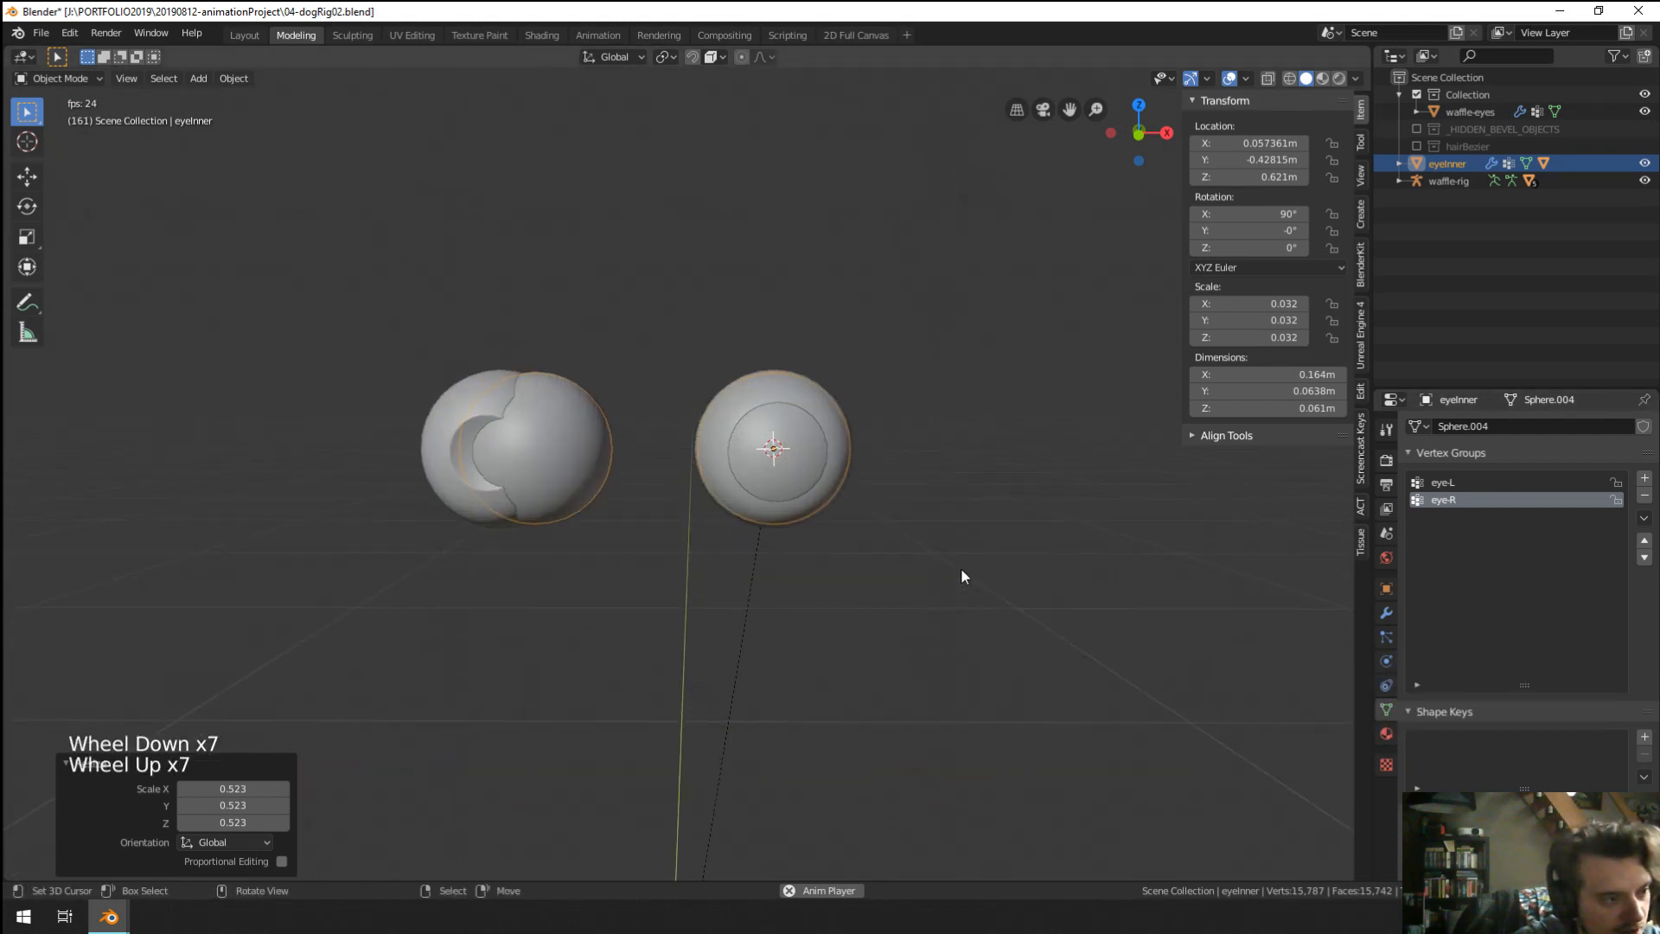
key(z)
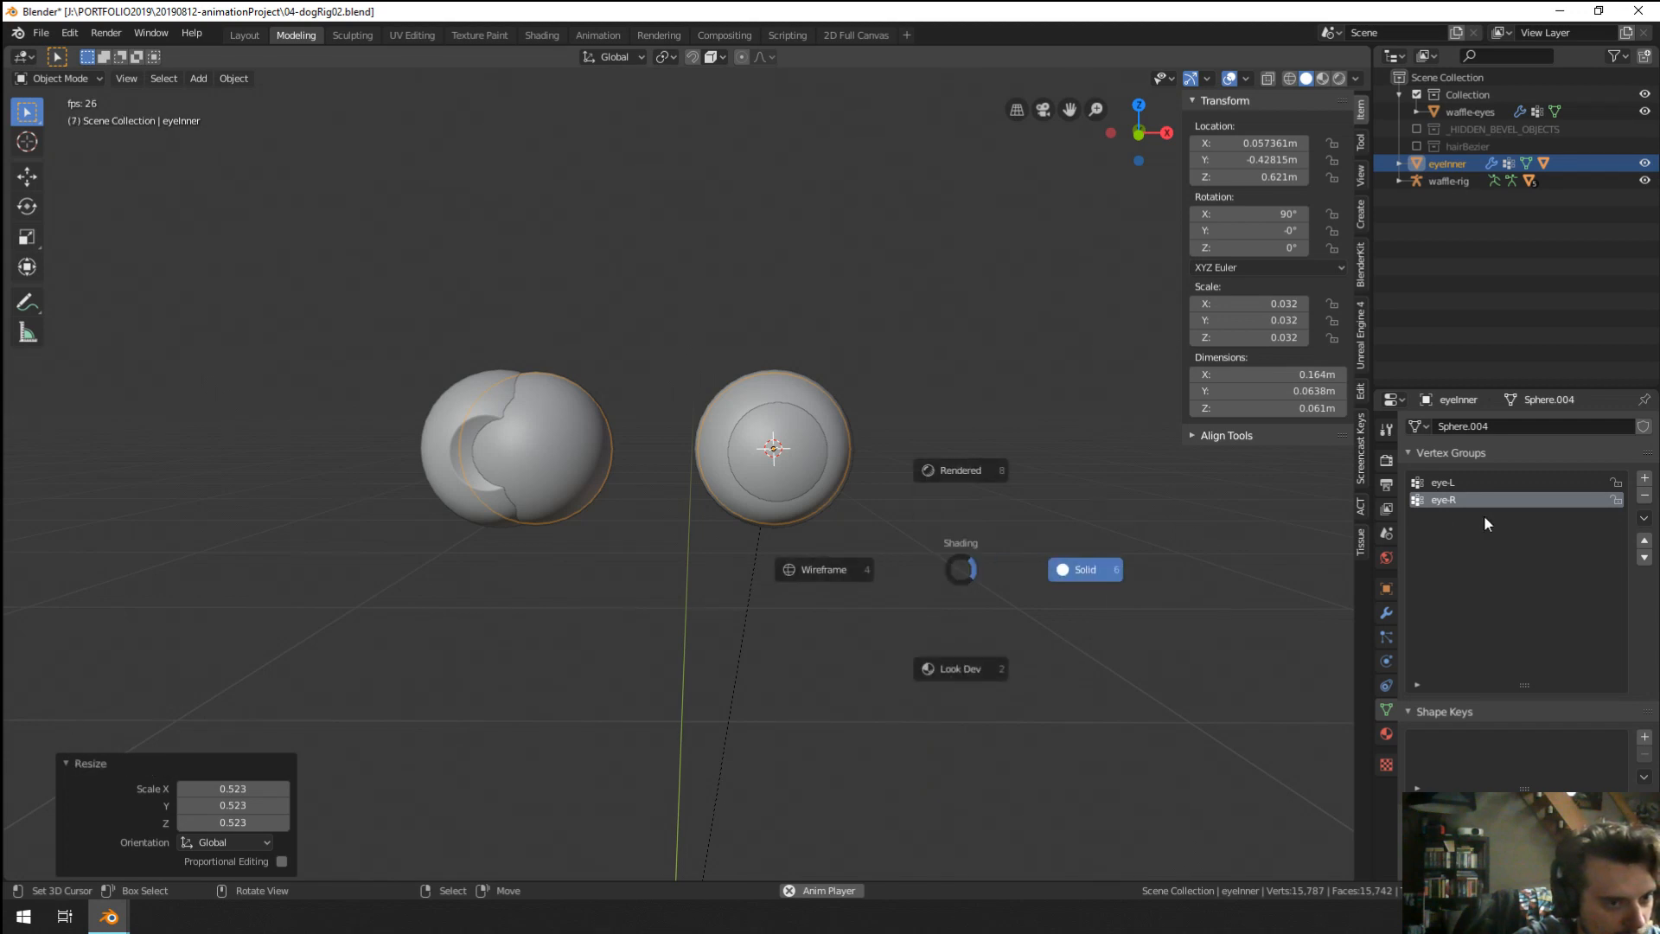
click(1449, 484)
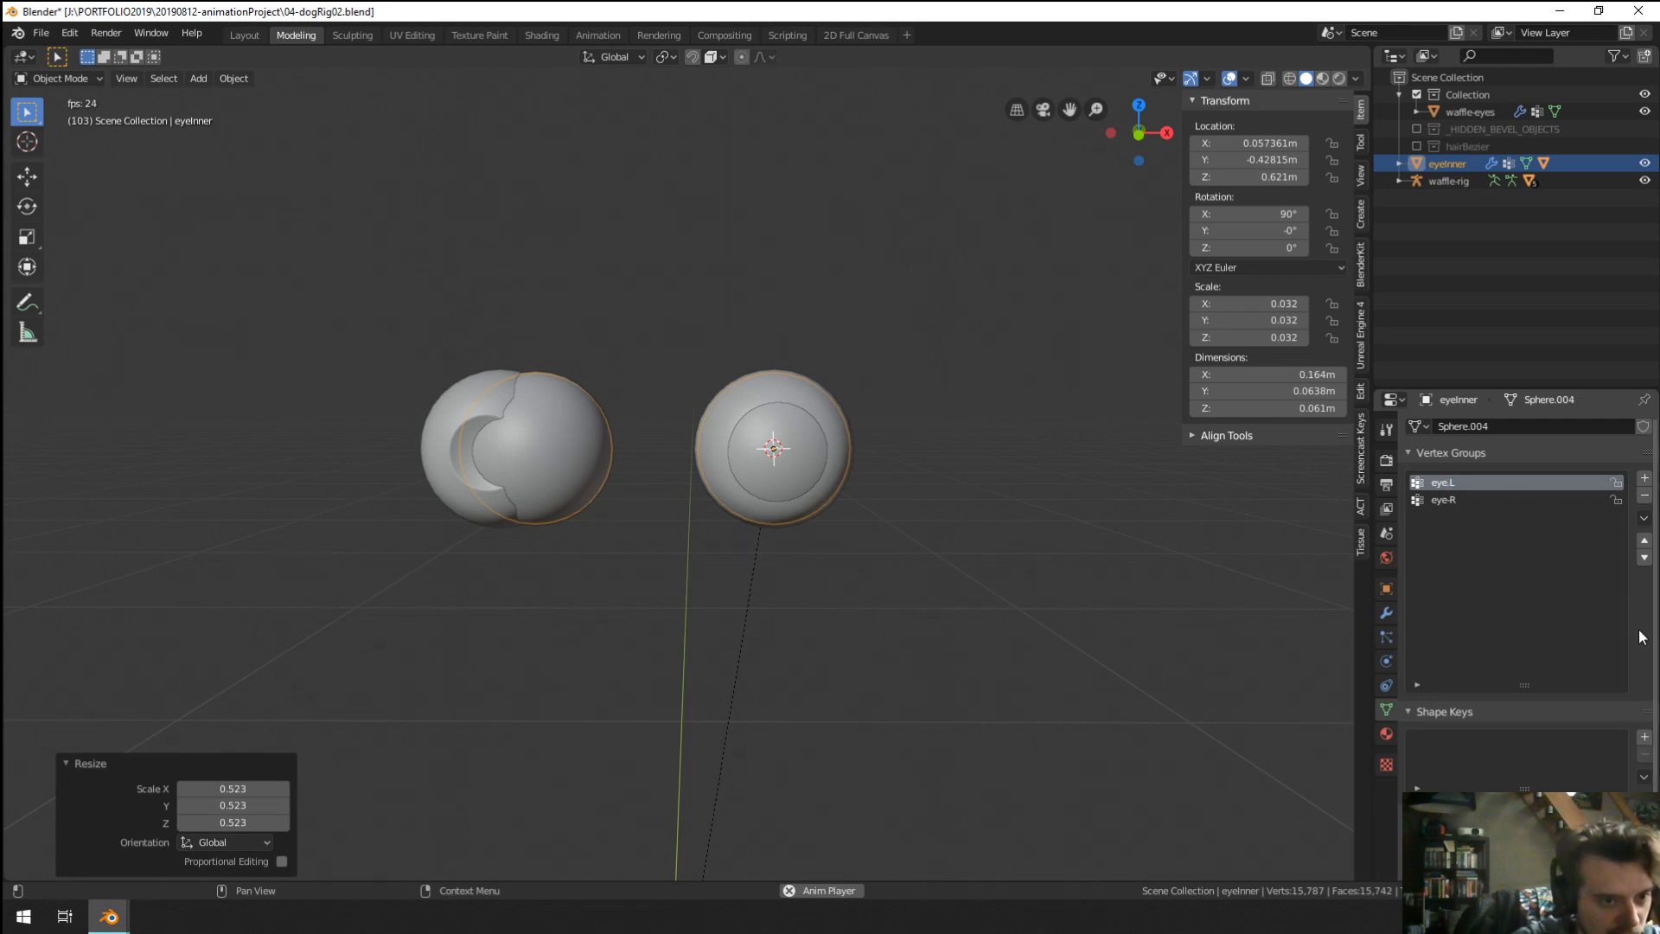
double_click(1448, 499)
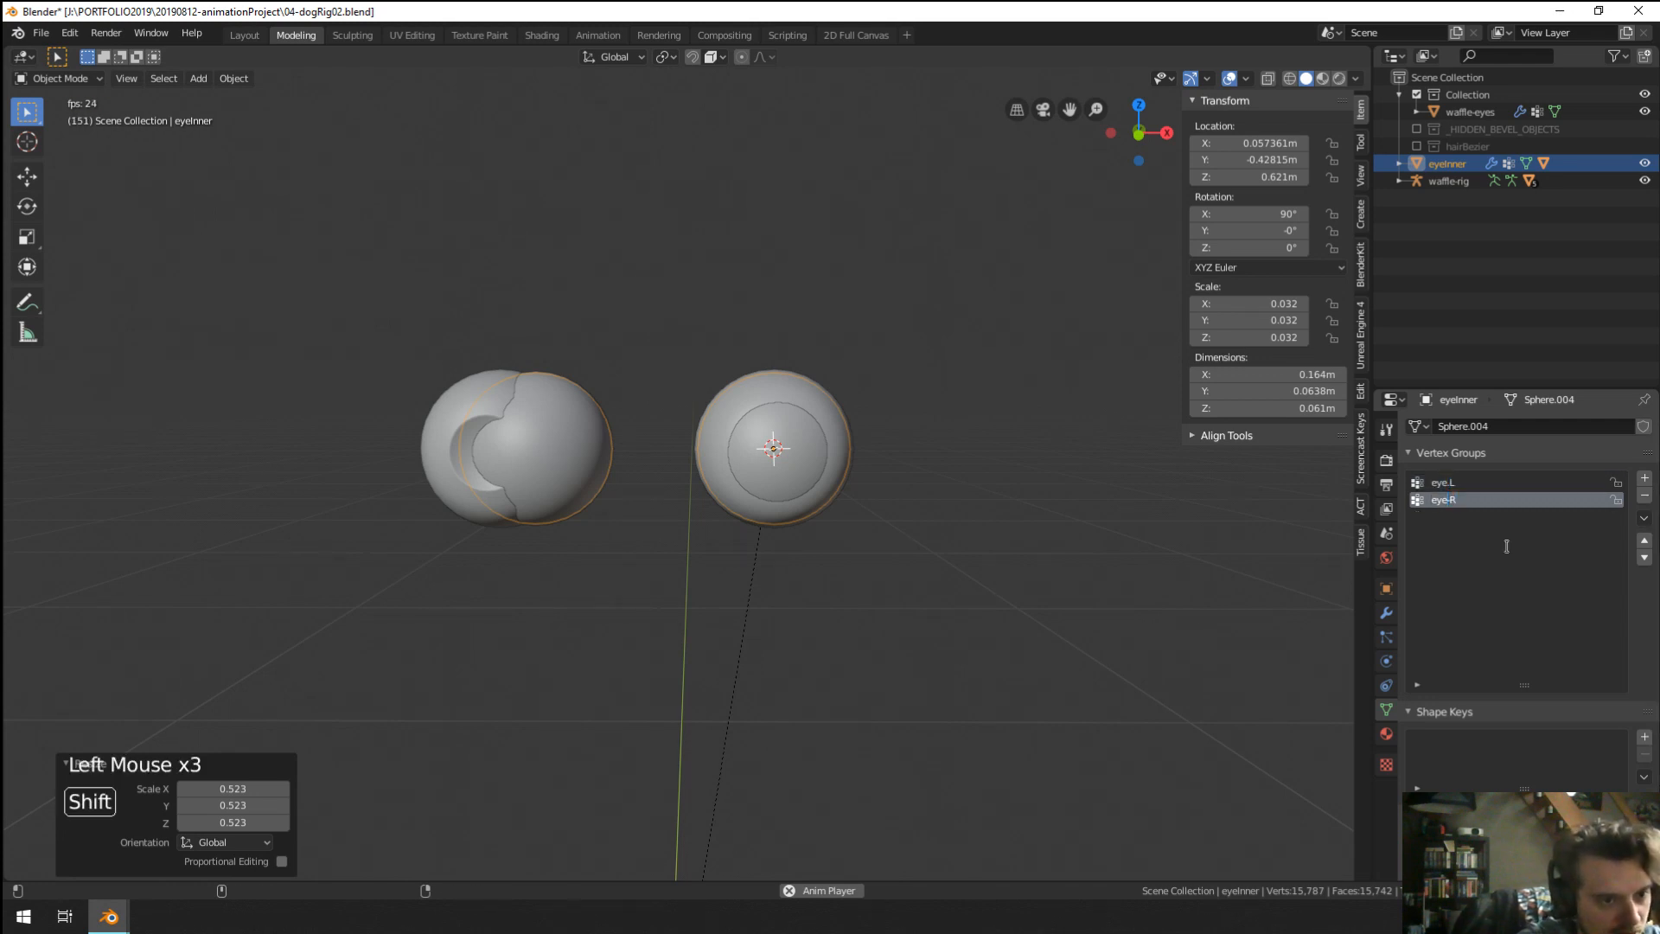
Display the eyes in wireframe shading from the front view.
scroll(884, 446, up, 2)
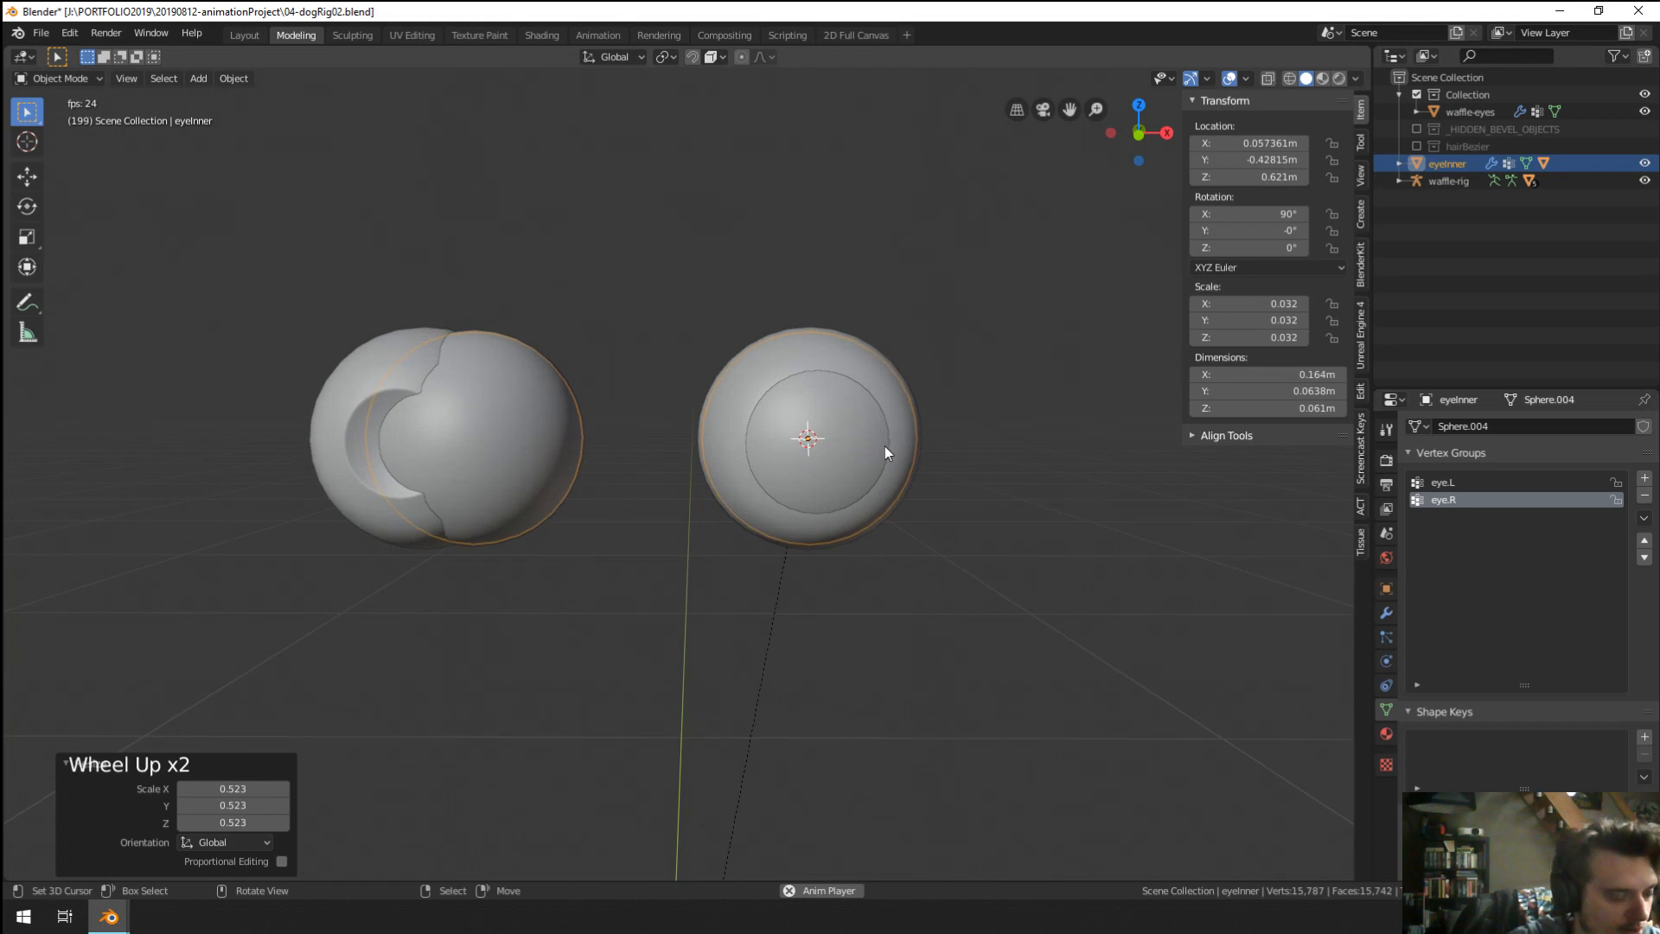
key(z)
click(784, 441)
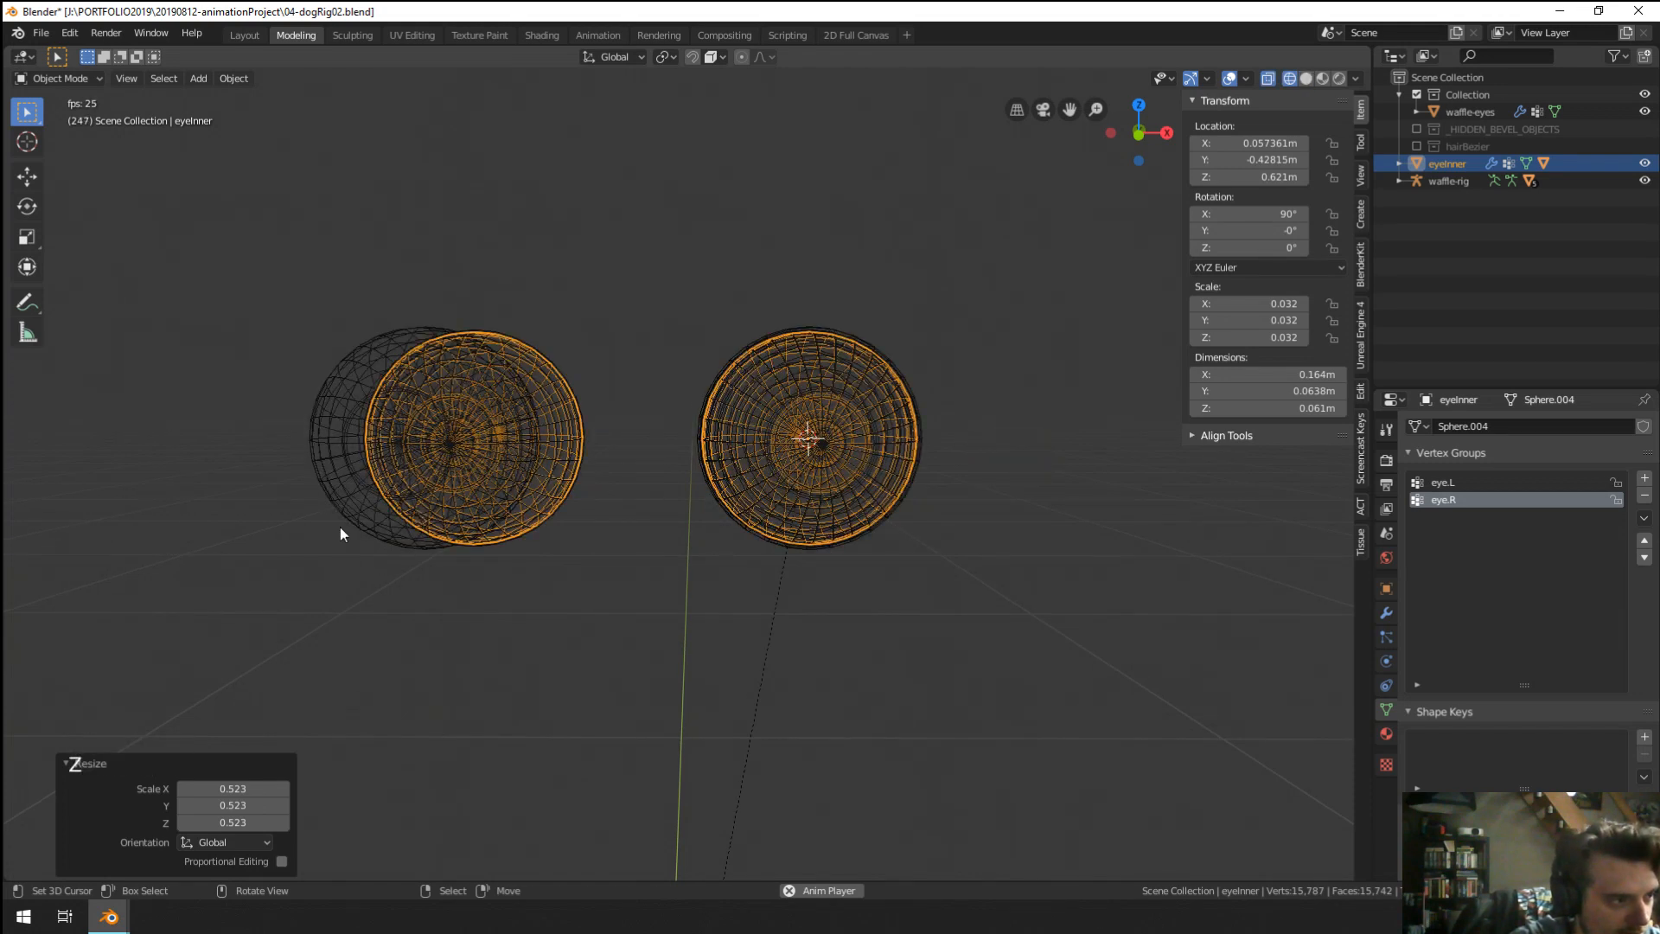
key(KP_1)
shift+middle_drag(340, 528, 481, 465)
key(Tab)
key(a)
key(a)
key(a)
key(b)
drag(348, 308, 695, 687)
shift+middle_drag(671, 616, 841, 580)
scroll(680, 616, up, 9)
key(g)
key(x)
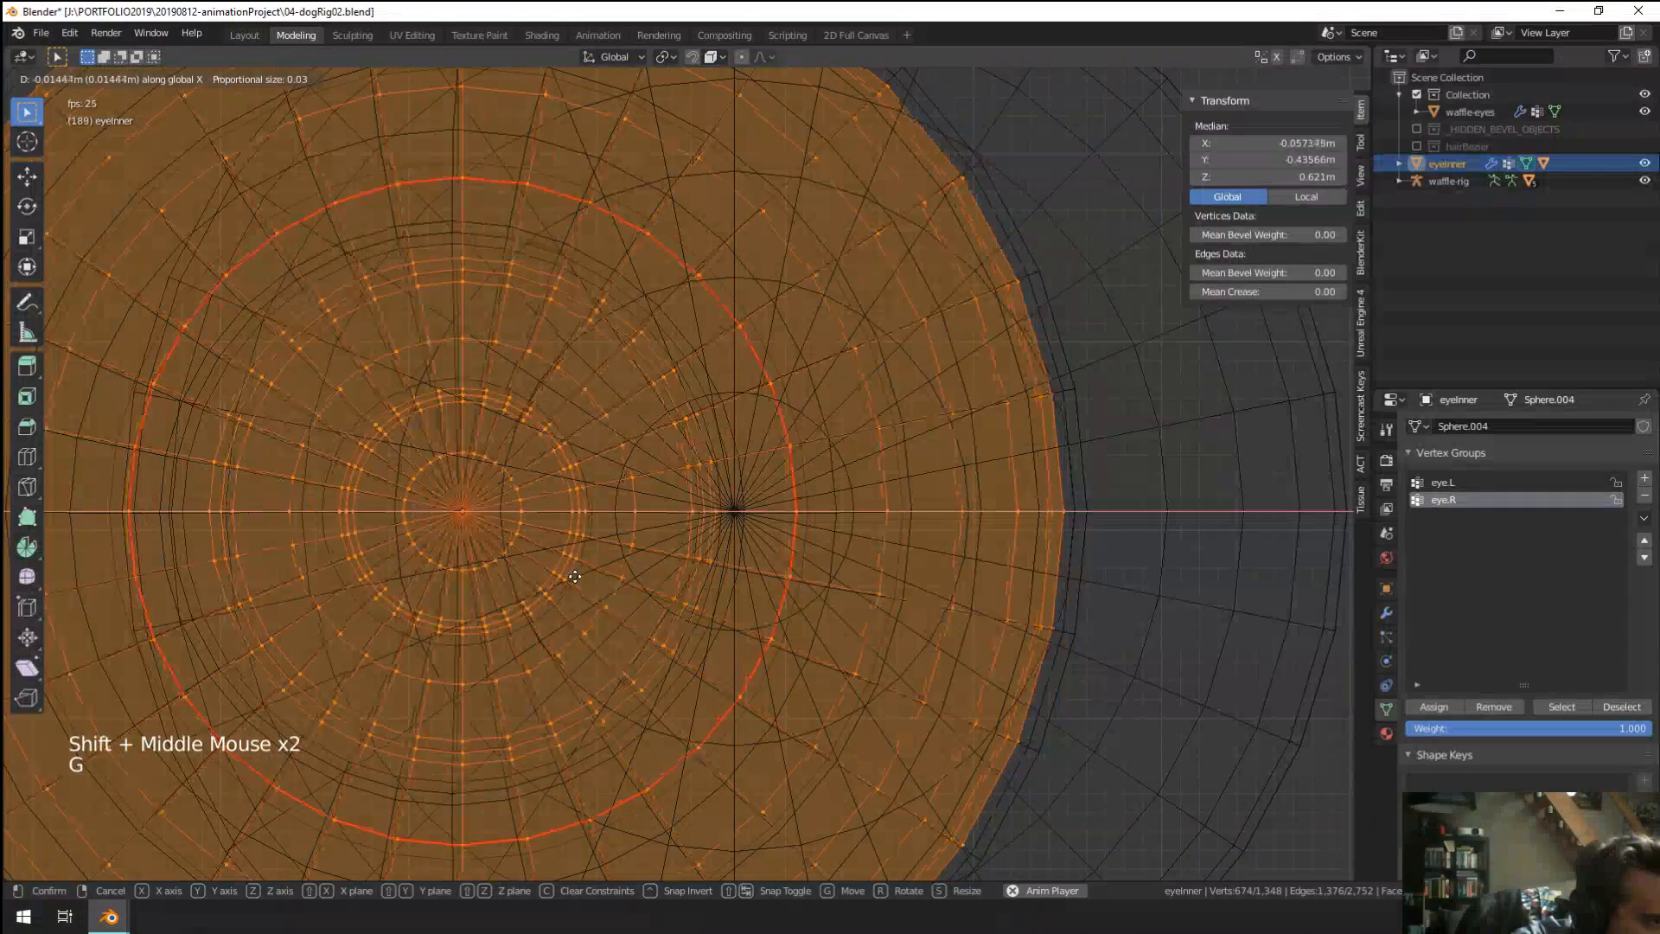
right_click(567, 575)
scroll(941, 565, down, 5)
key(Tab)
Edit eyeInner and eyeOuter together and move the vertices of their negative-X eyeball -0.0143 m along X toward the matching dog eye.
shift+right_click(947, 443)
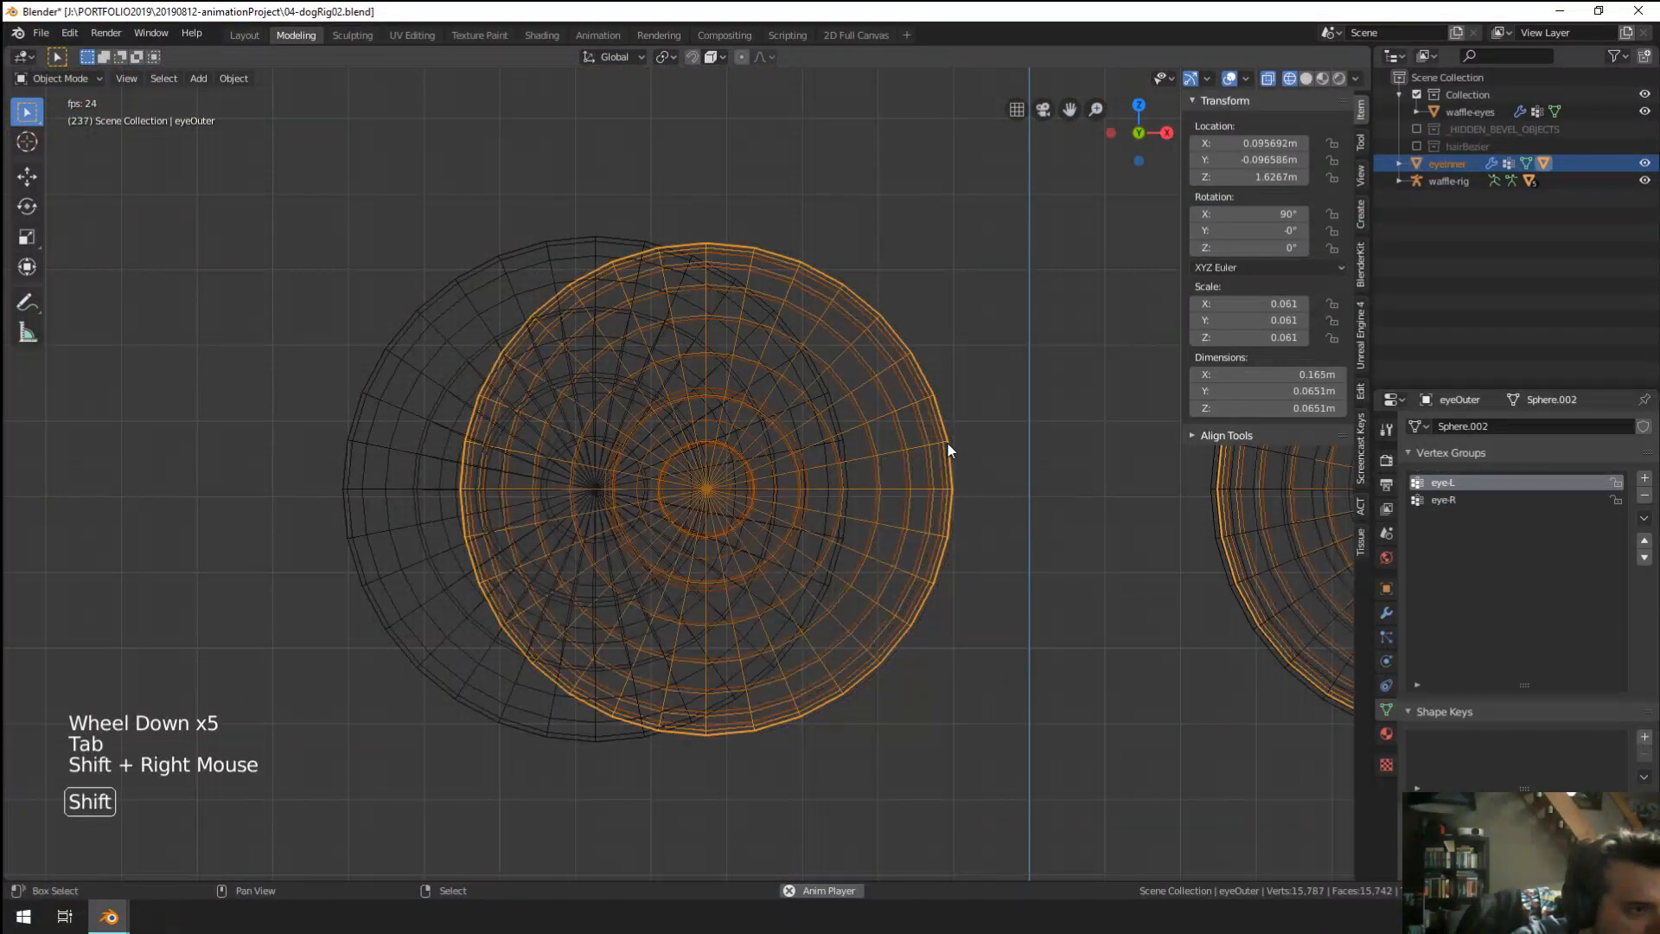
key(Tab)
scroll(887, 479, up, 2)
scroll(887, 479, down, 6)
key(a)
key(a)
key(a)
key(b)
drag(480, 280, 835, 740)
scroll(712, 578, up, 9)
key(g)
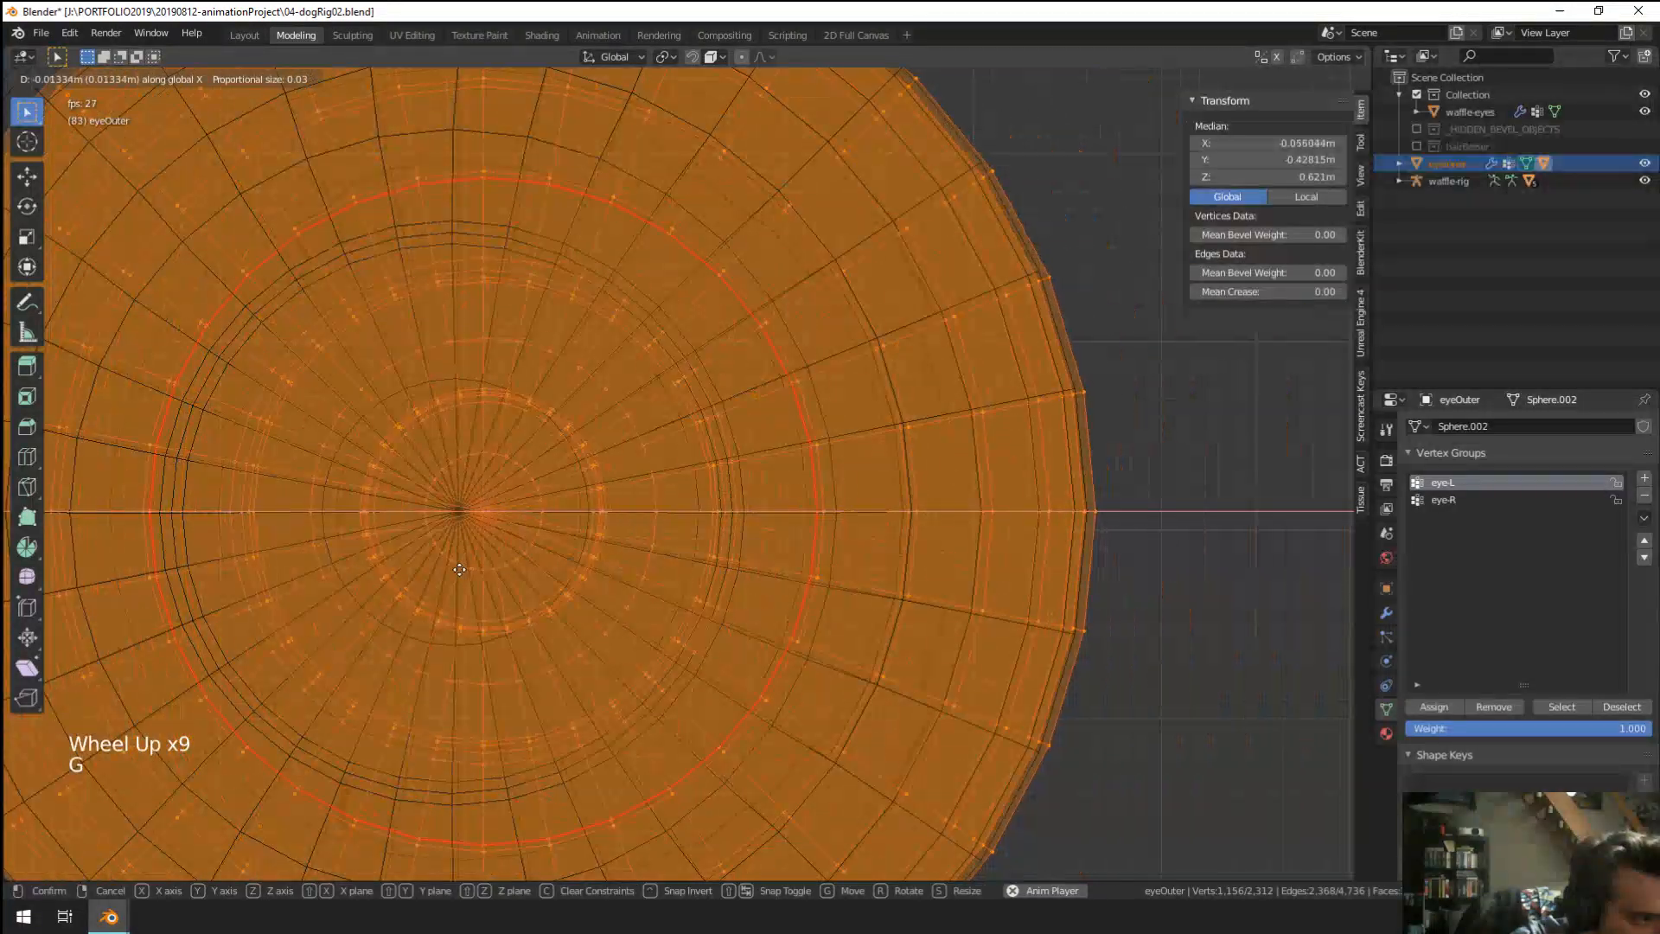
click(605, 554)
shift+middle_drag(564, 534, 845, 600)
scroll(710, 504, up, 6)
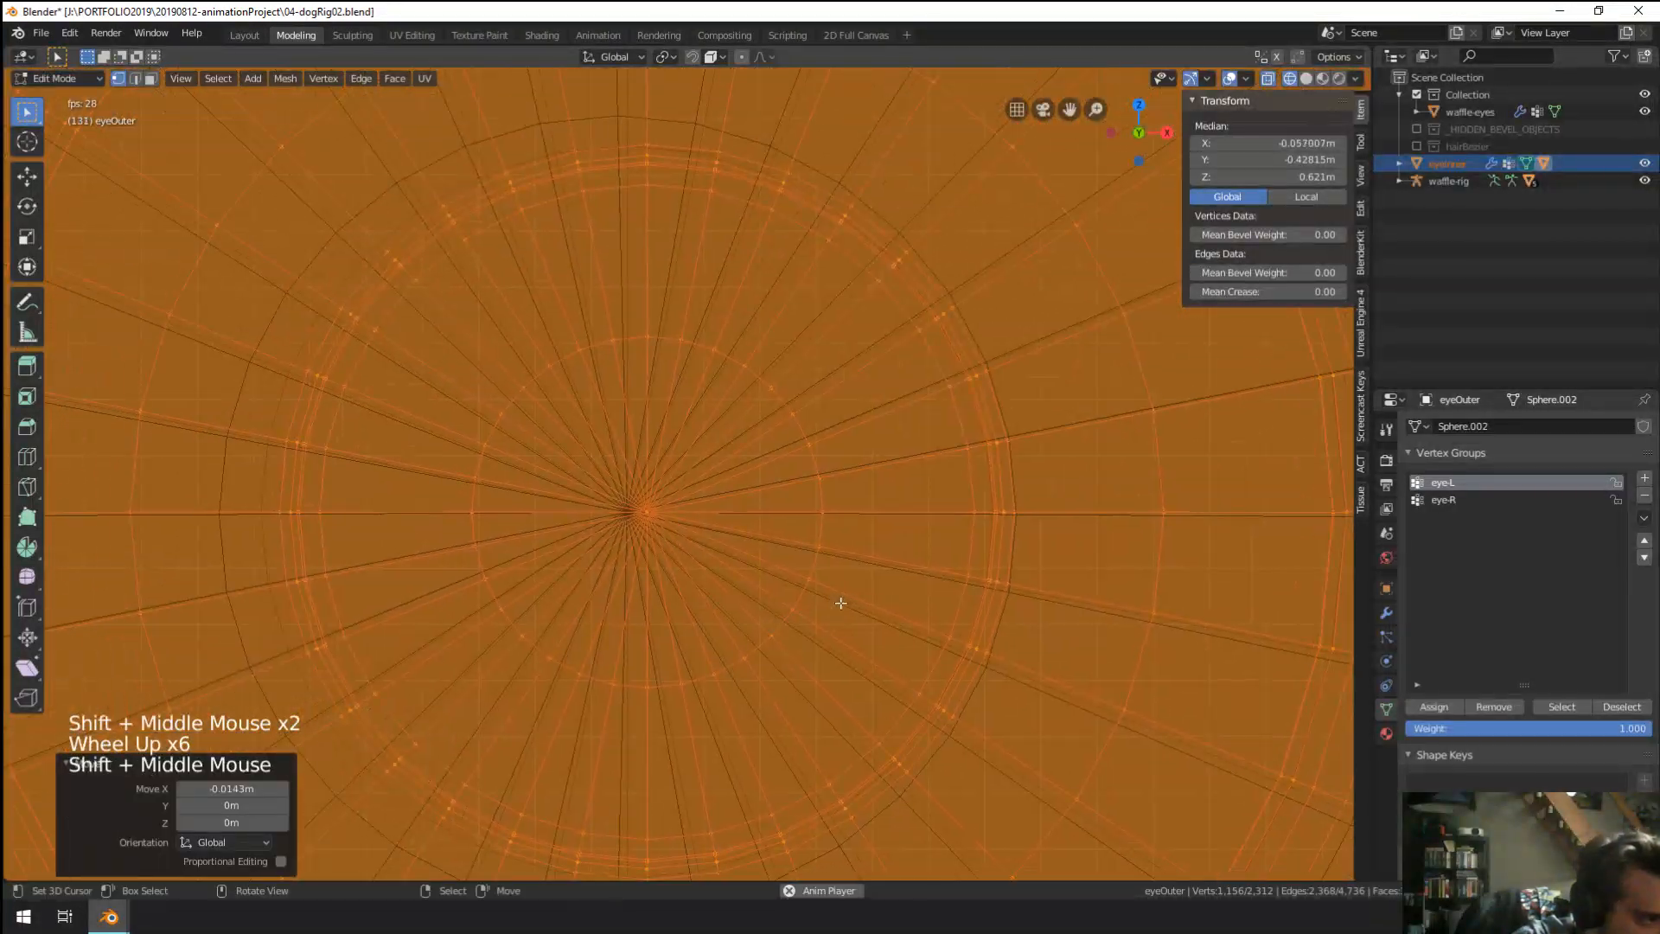
Move the selected vertices of the negative-X eyeball -0.000353 m along X to align its centre with the dog's eye.
scroll(475, 675, up, 8)
shift+middle_drag(475, 674, 812, 513)
scroll(812, 513, up, 5)
key(g)
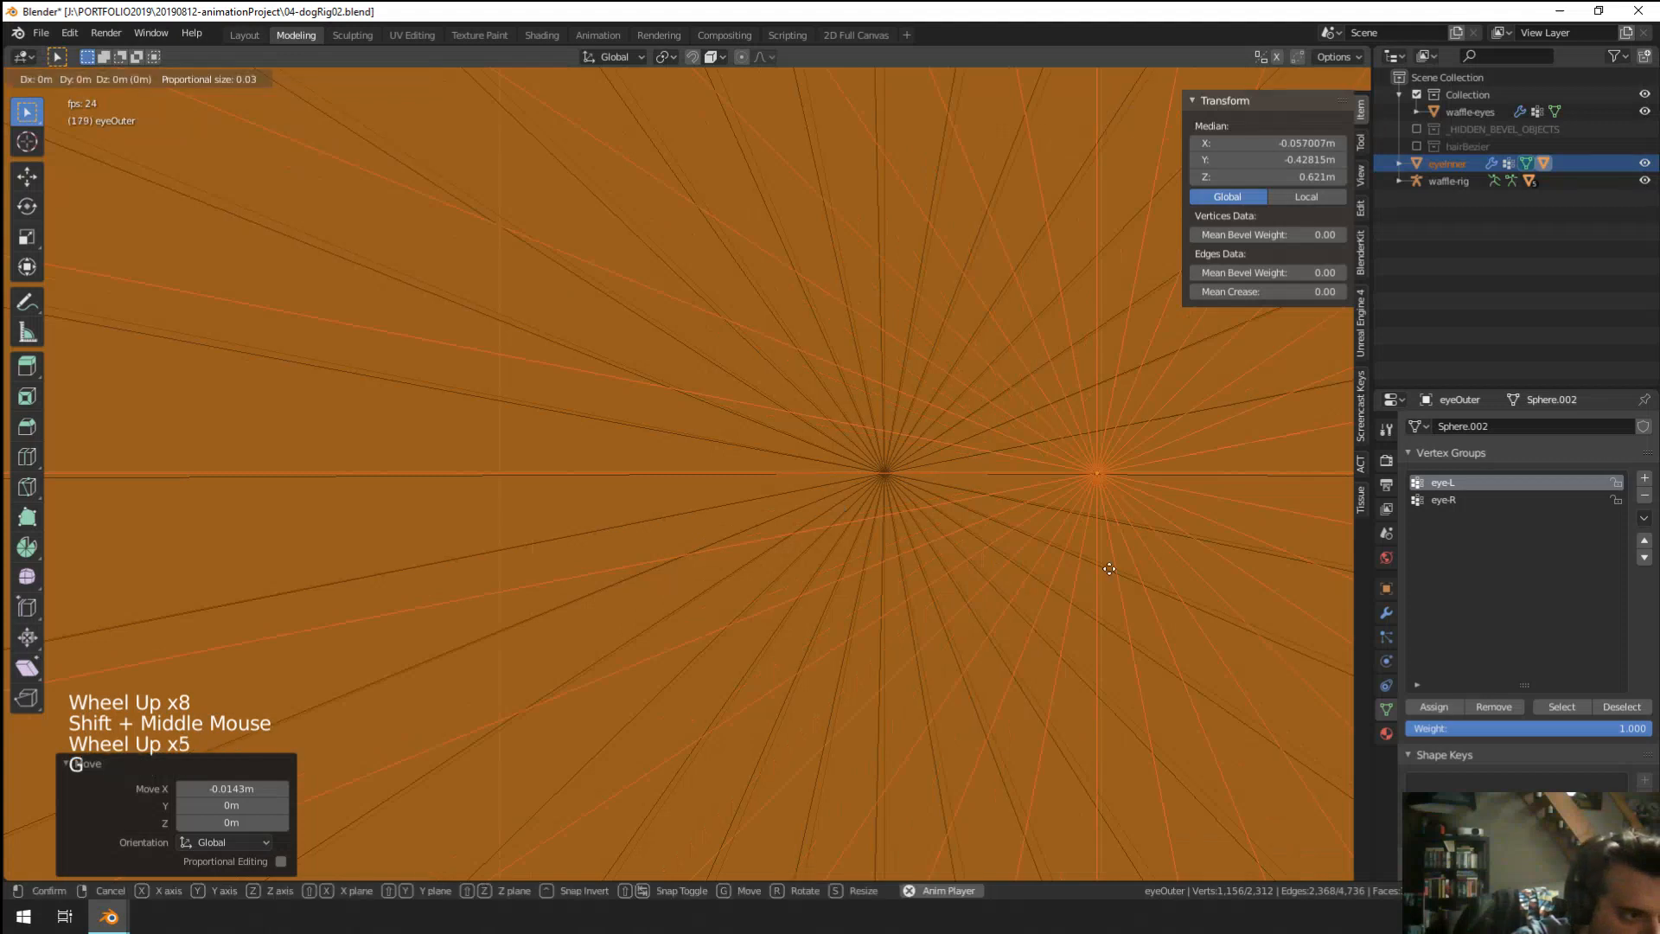
key(x)
click(898, 575)
Nudge the same eyeball vertices -0.000002 m along X onto the dog eye's exact centre and leave Edit Mode.
shift+middle_drag(896, 574, 753, 637)
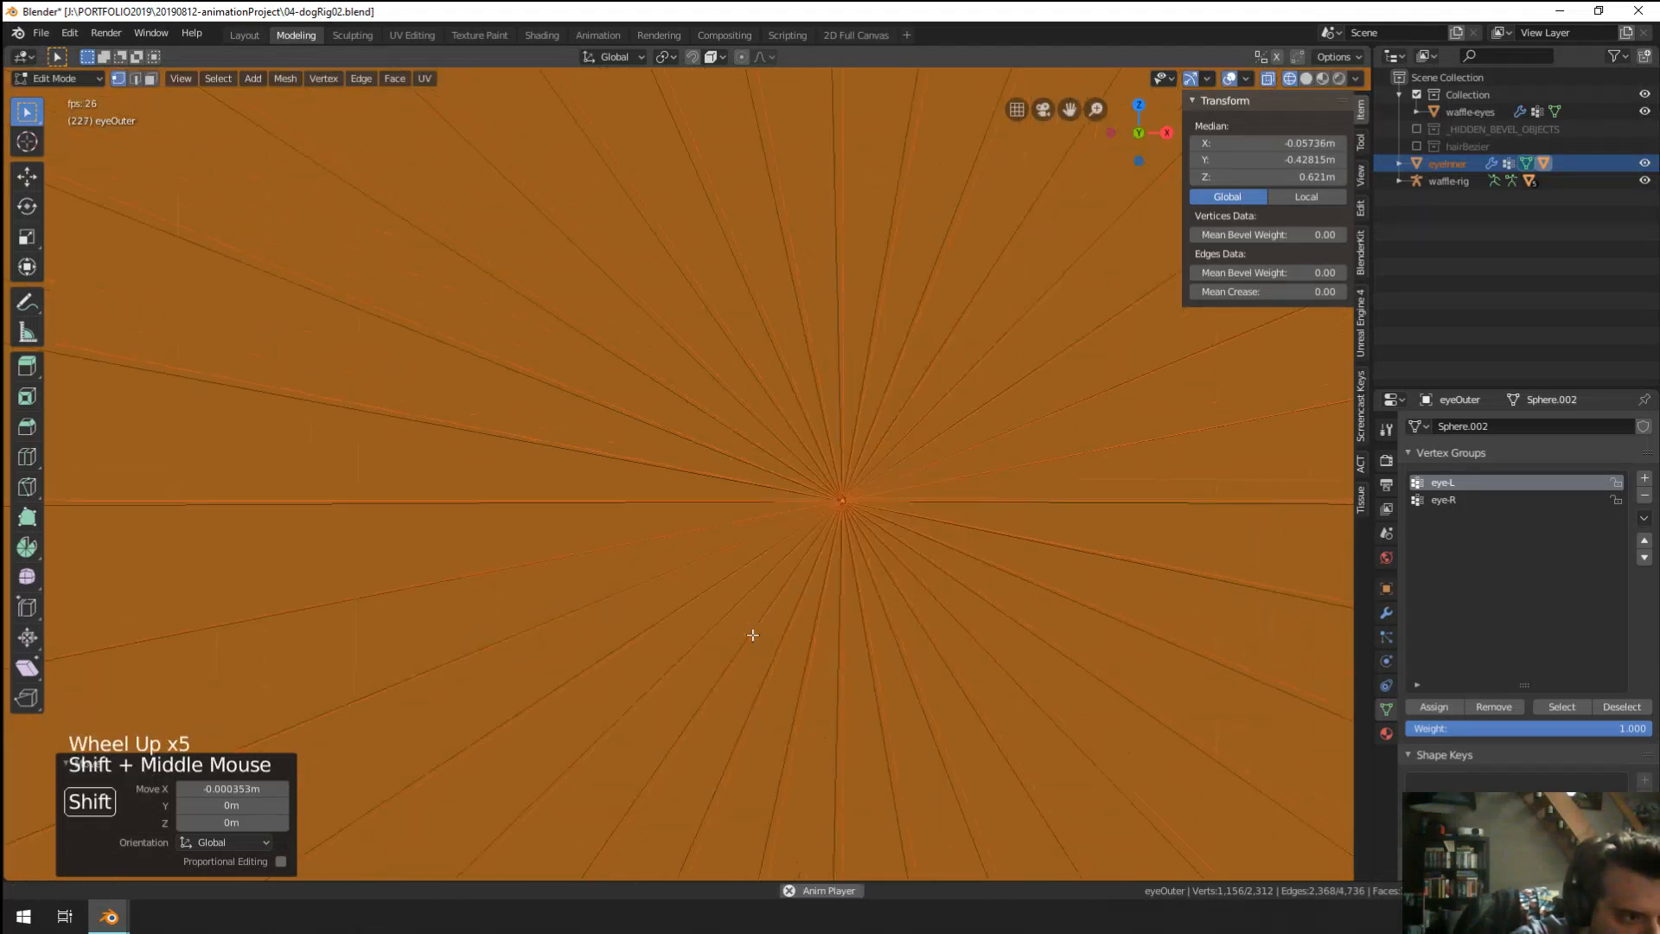
scroll(738, 593, up, 6)
scroll(735, 562, down, 1)
scroll(732, 525, up, 6)
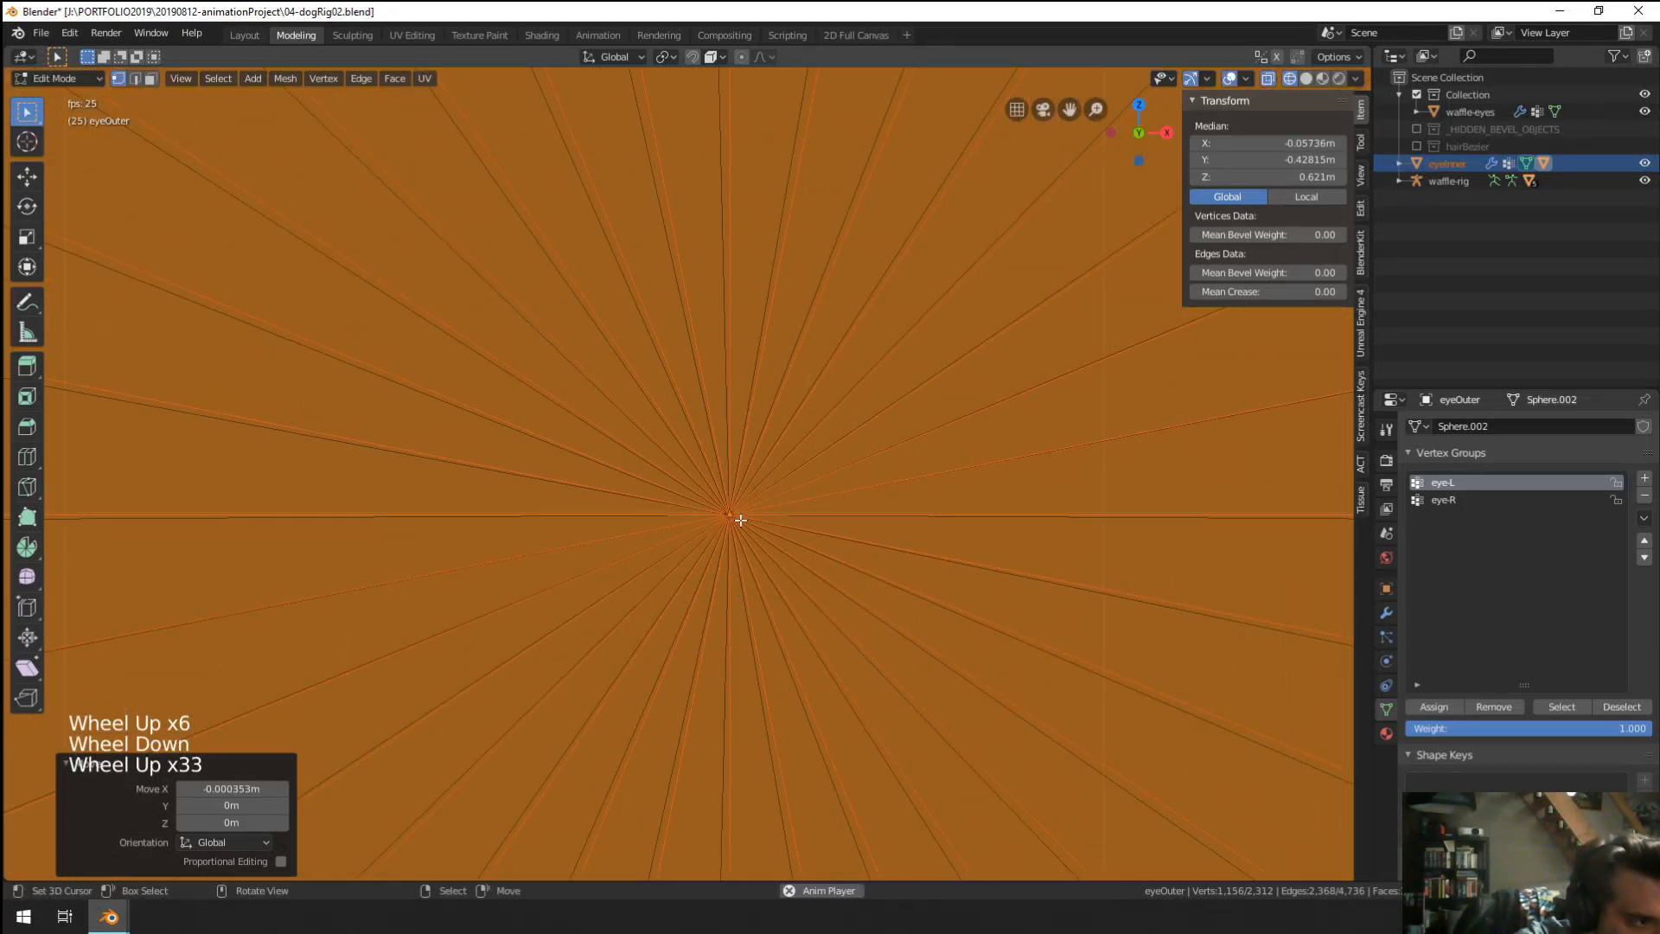
key(g)
key(x)
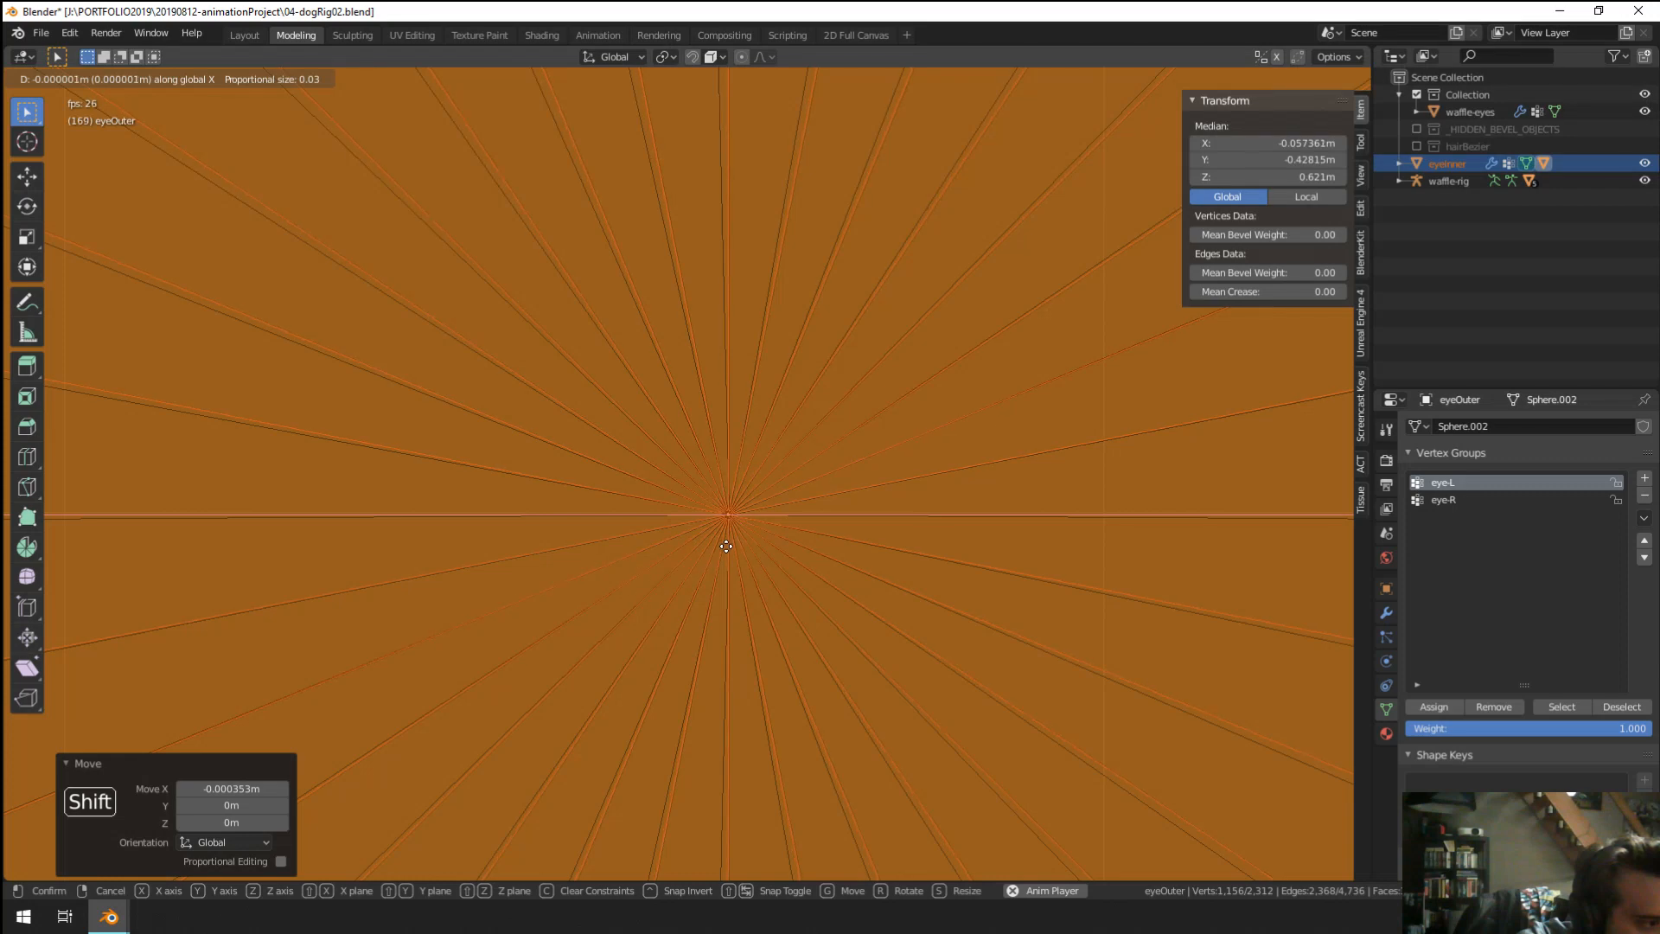
click(717, 550)
scroll(718, 552, down, 20)
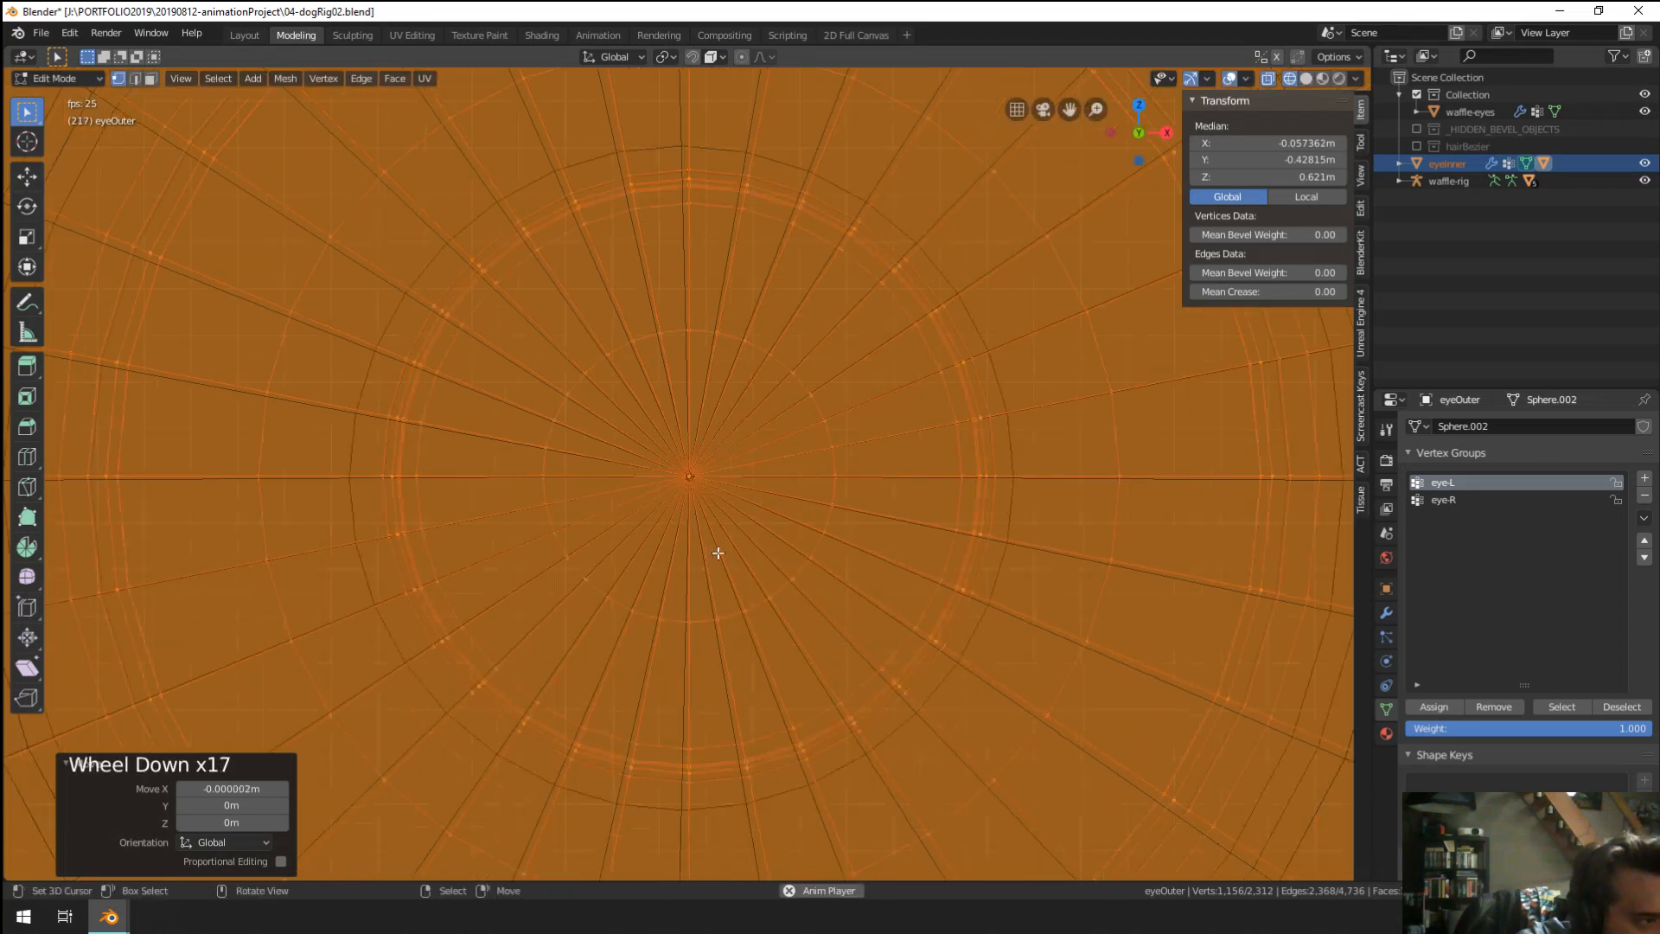
scroll(718, 553, up, 1)
scroll(718, 554, up, 6)
scroll(723, 556, down, 5)
key(Tab)
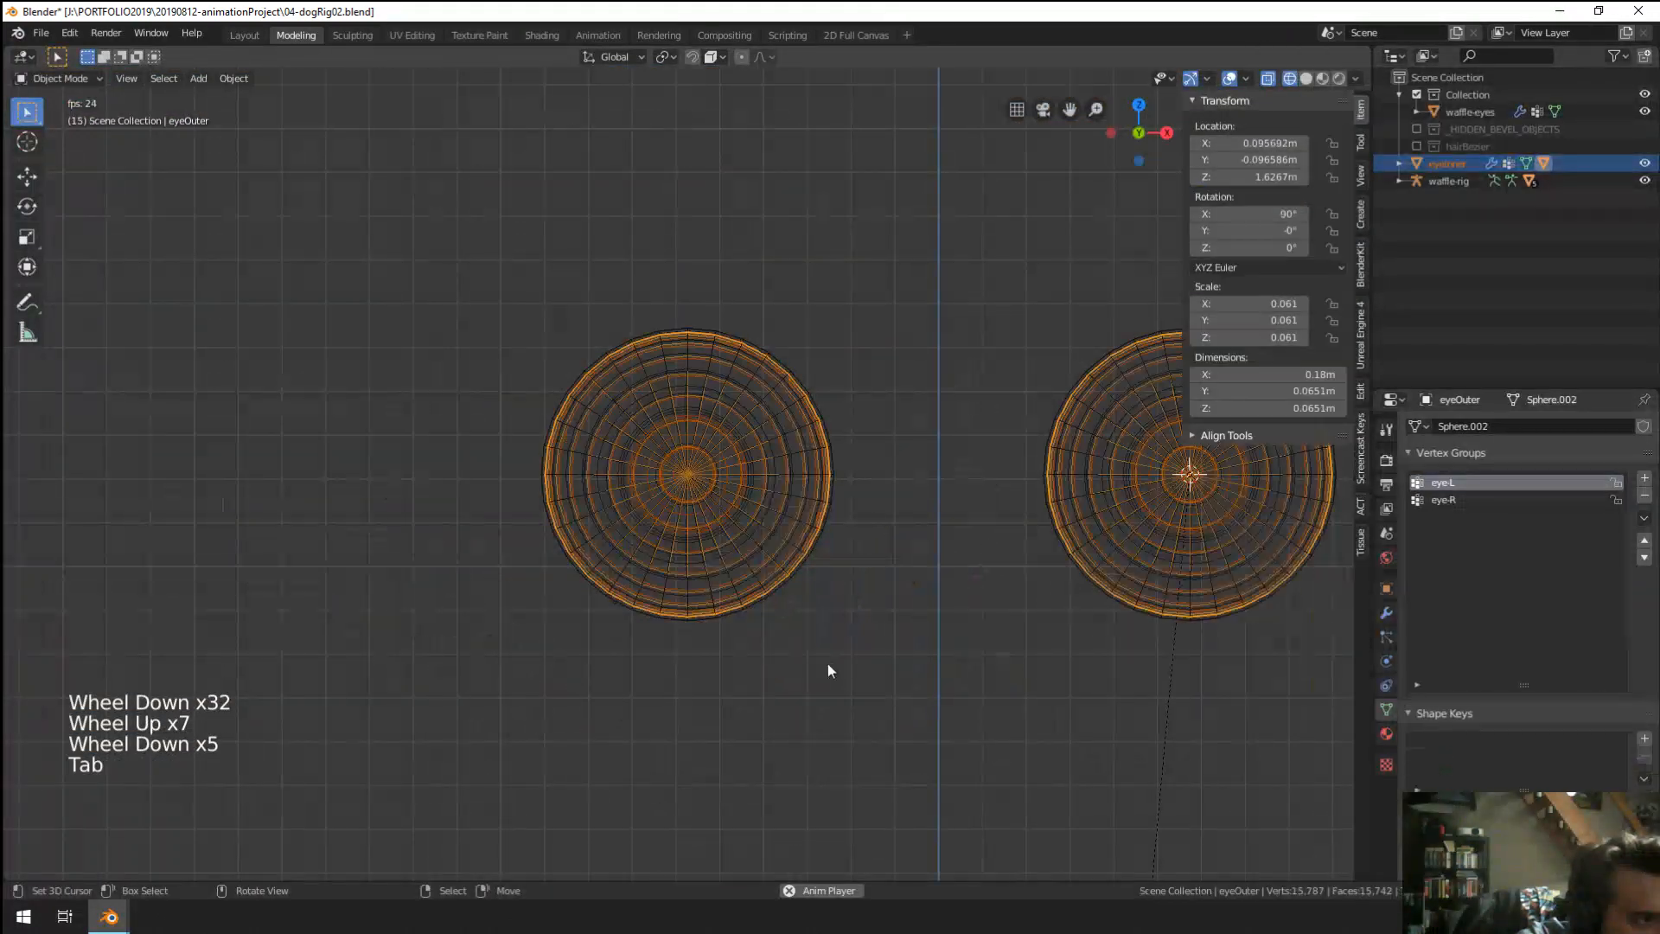
Leave local view and move the original waffle-eyes object into a new collection named old.
key(z)
key(Escape)
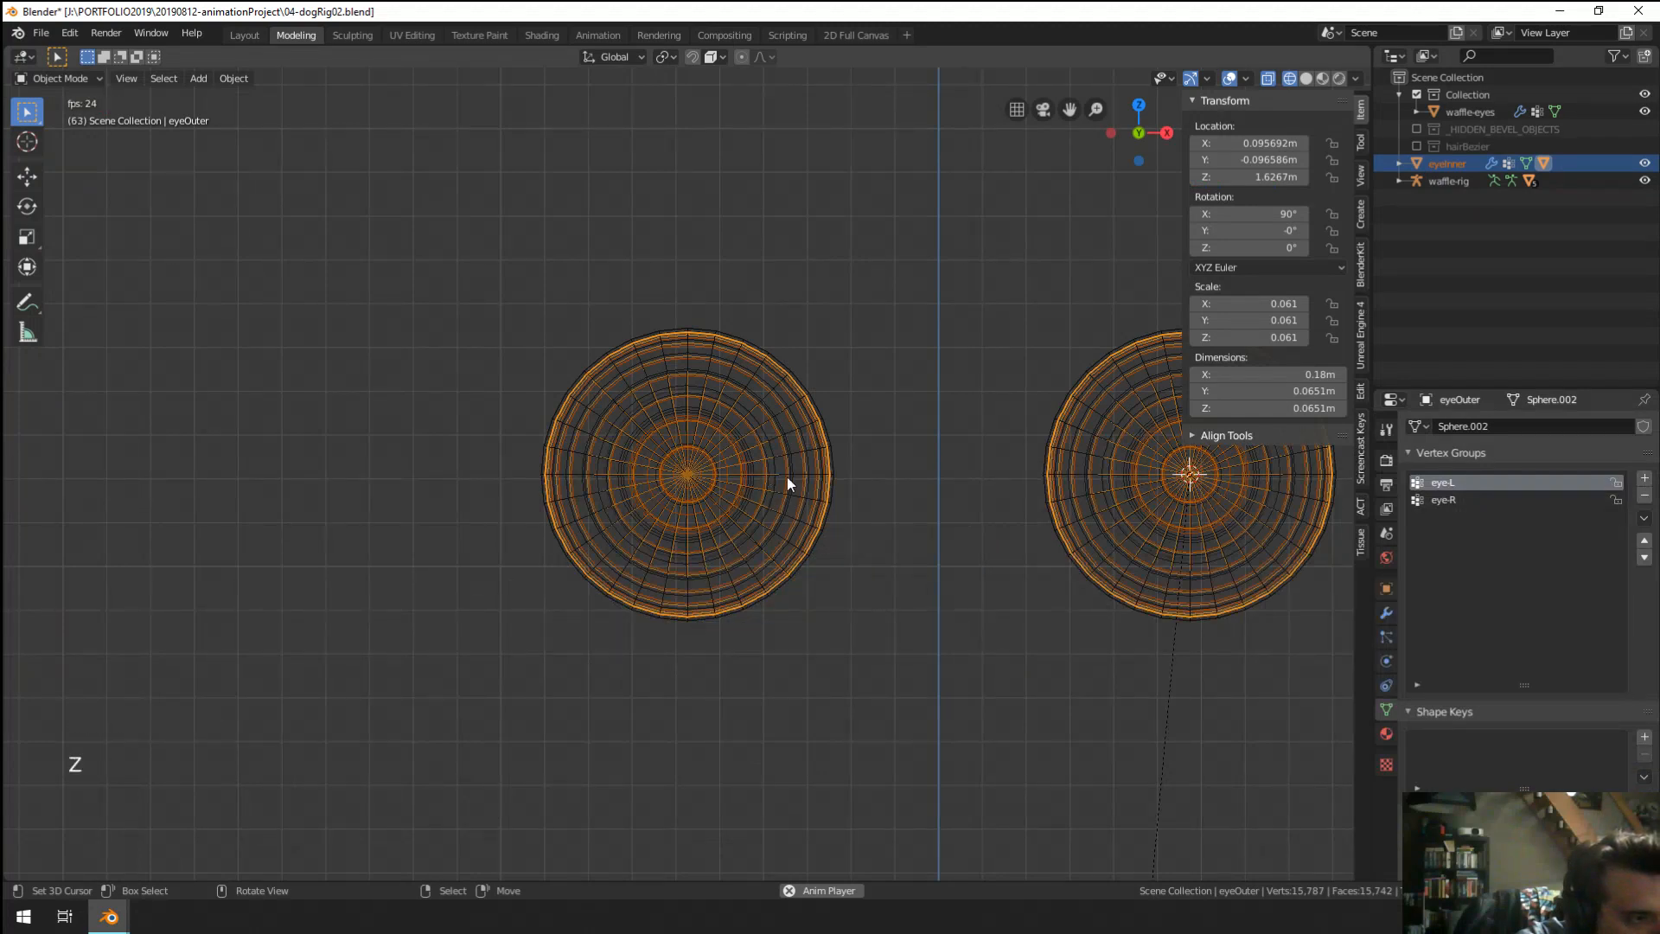
right_click(834, 494)
key(m)
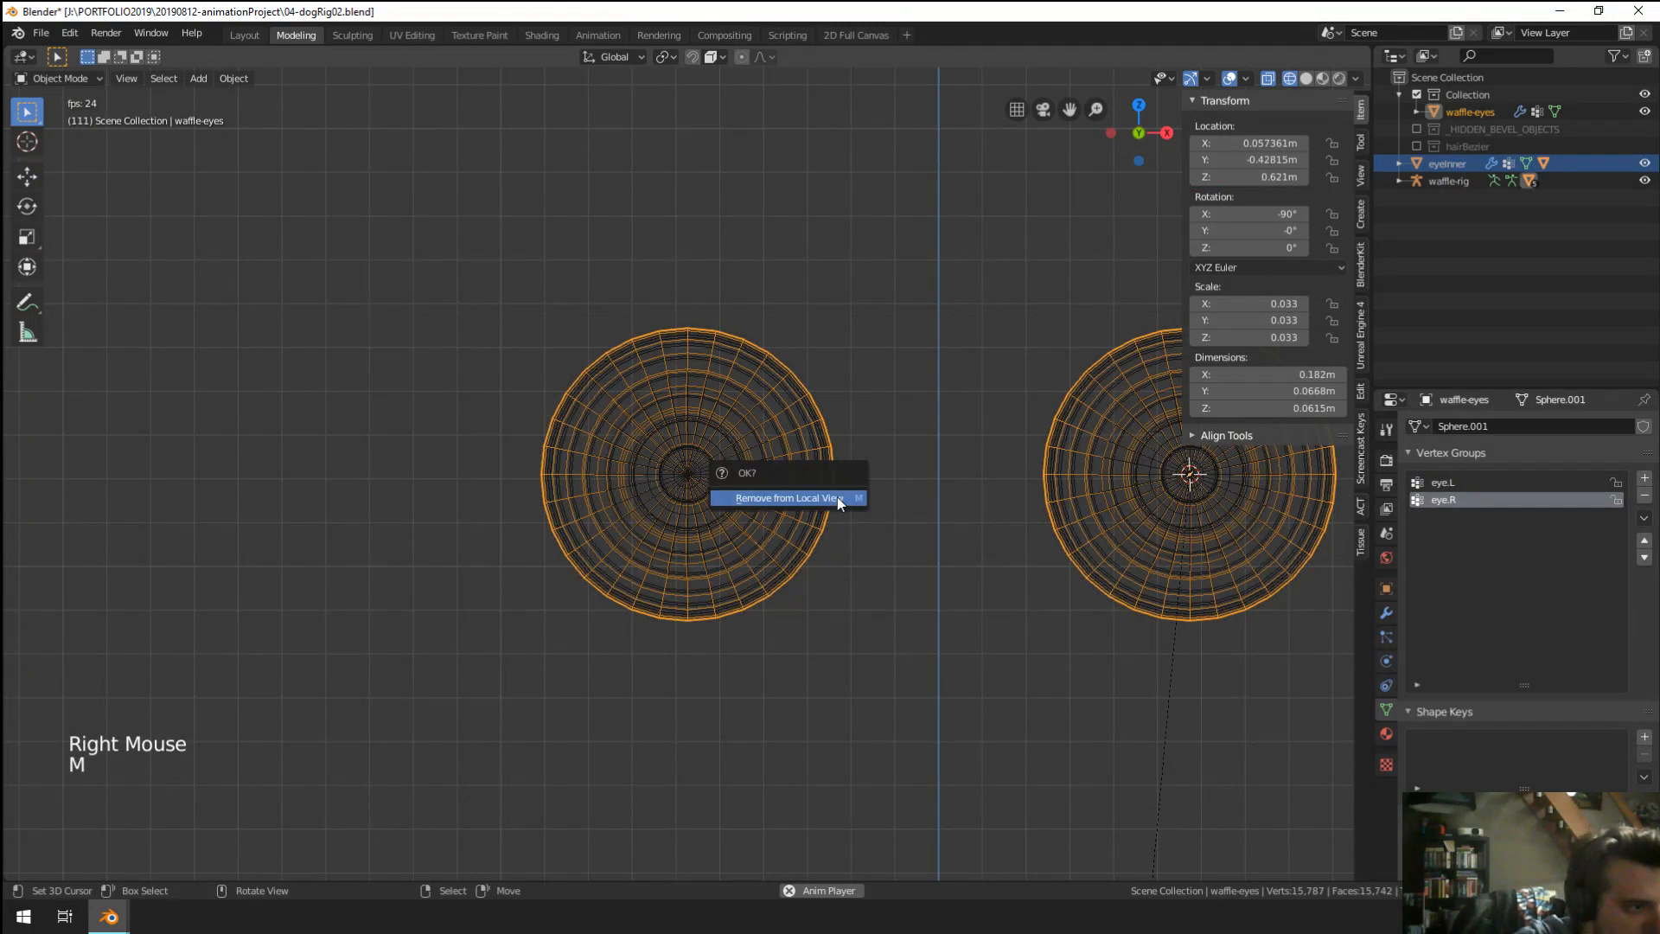
key(KP_Divide)
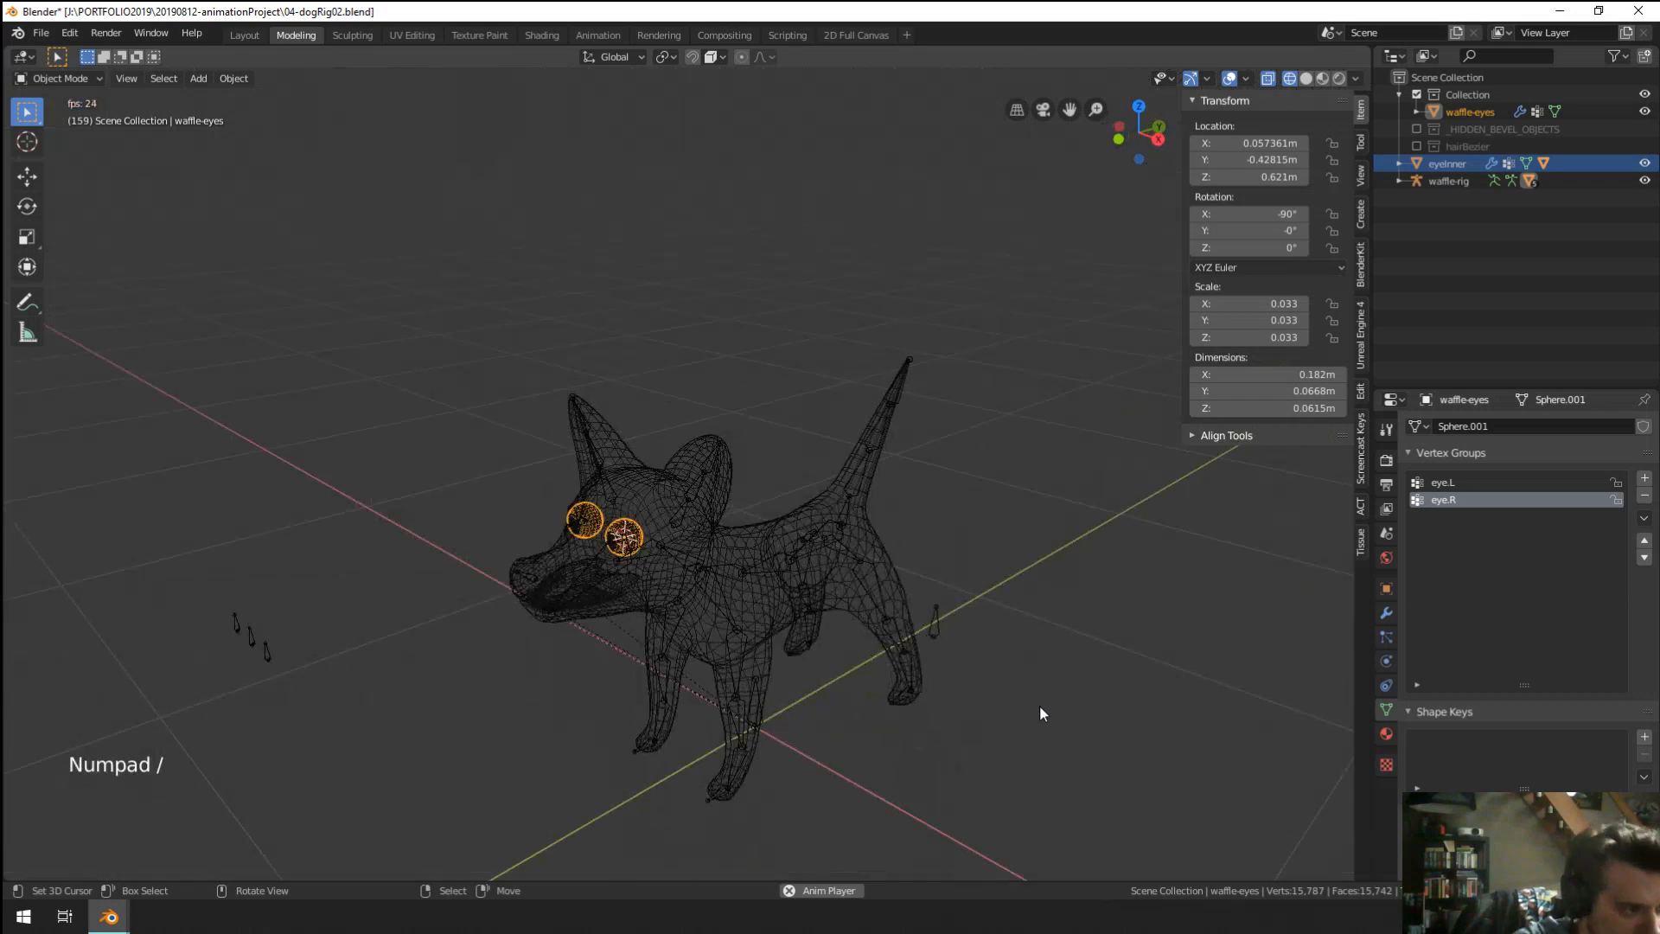
scroll(940, 684, up, 3)
key(m)
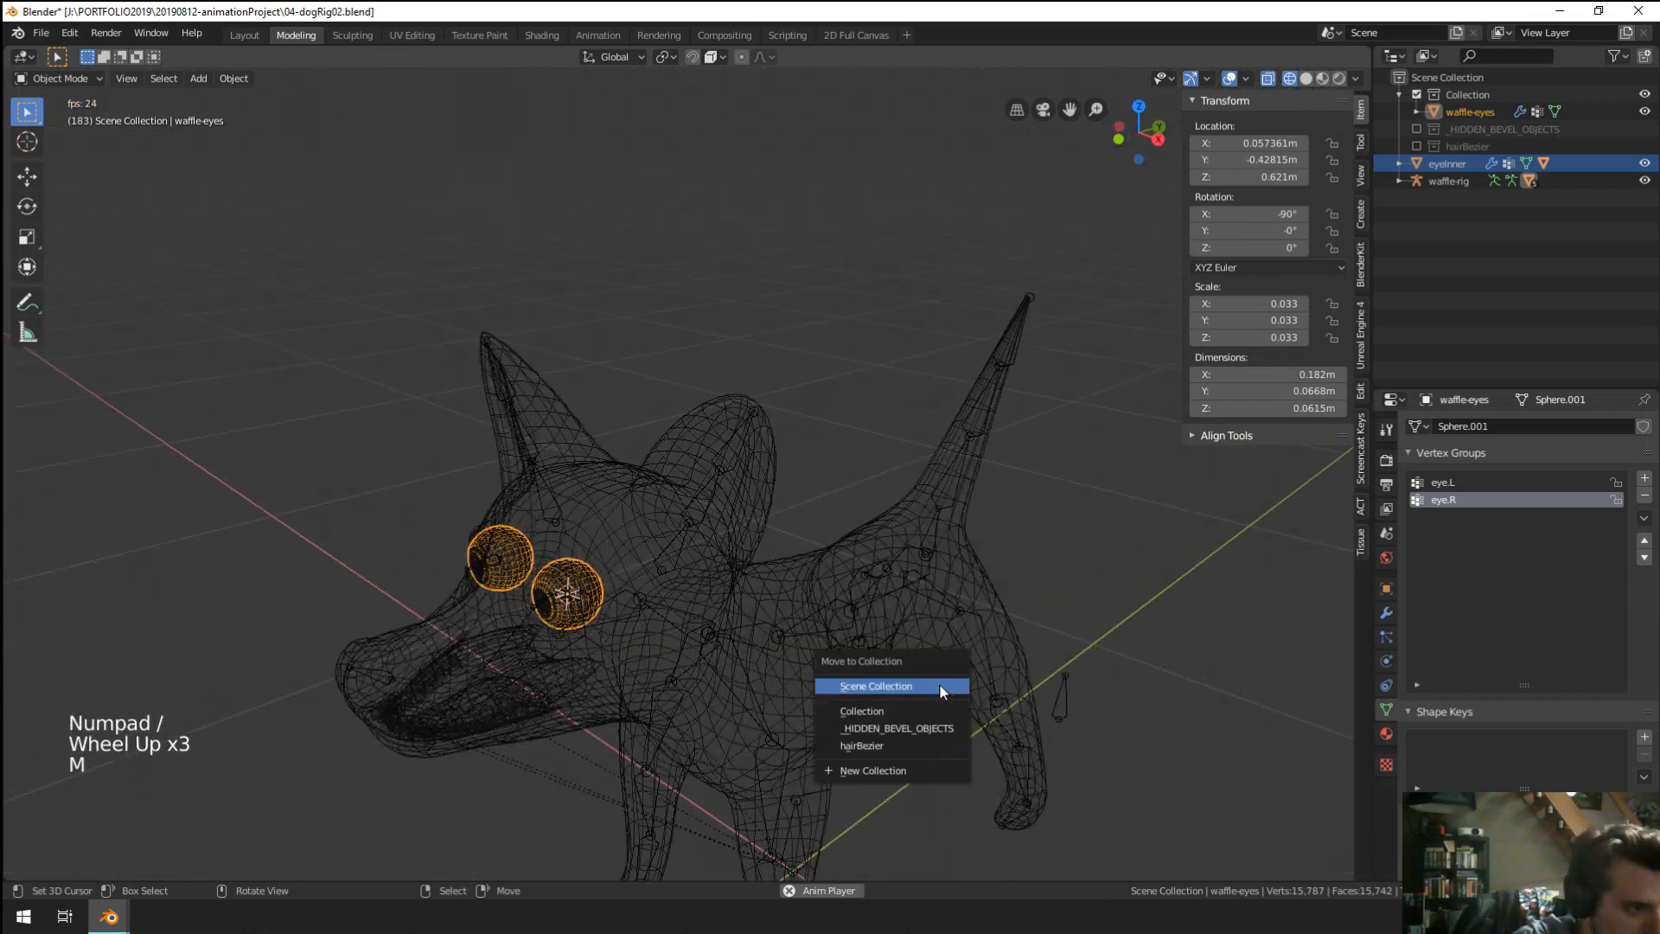
click(884, 770)
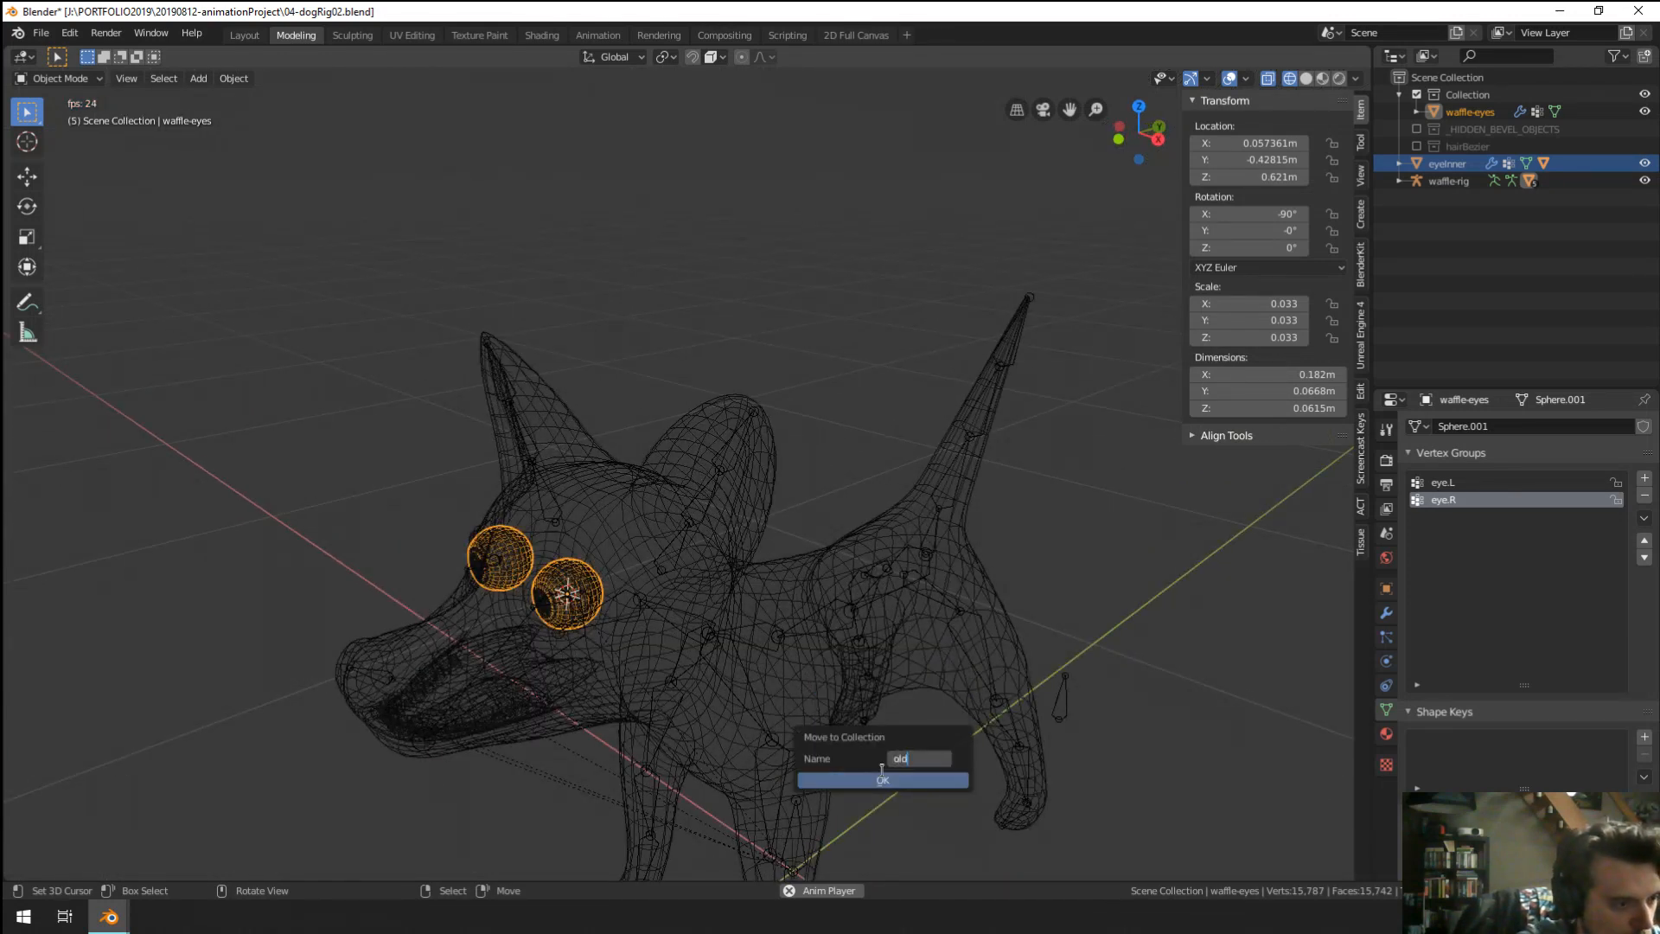
text(old)
key(Return)
click(884, 771)
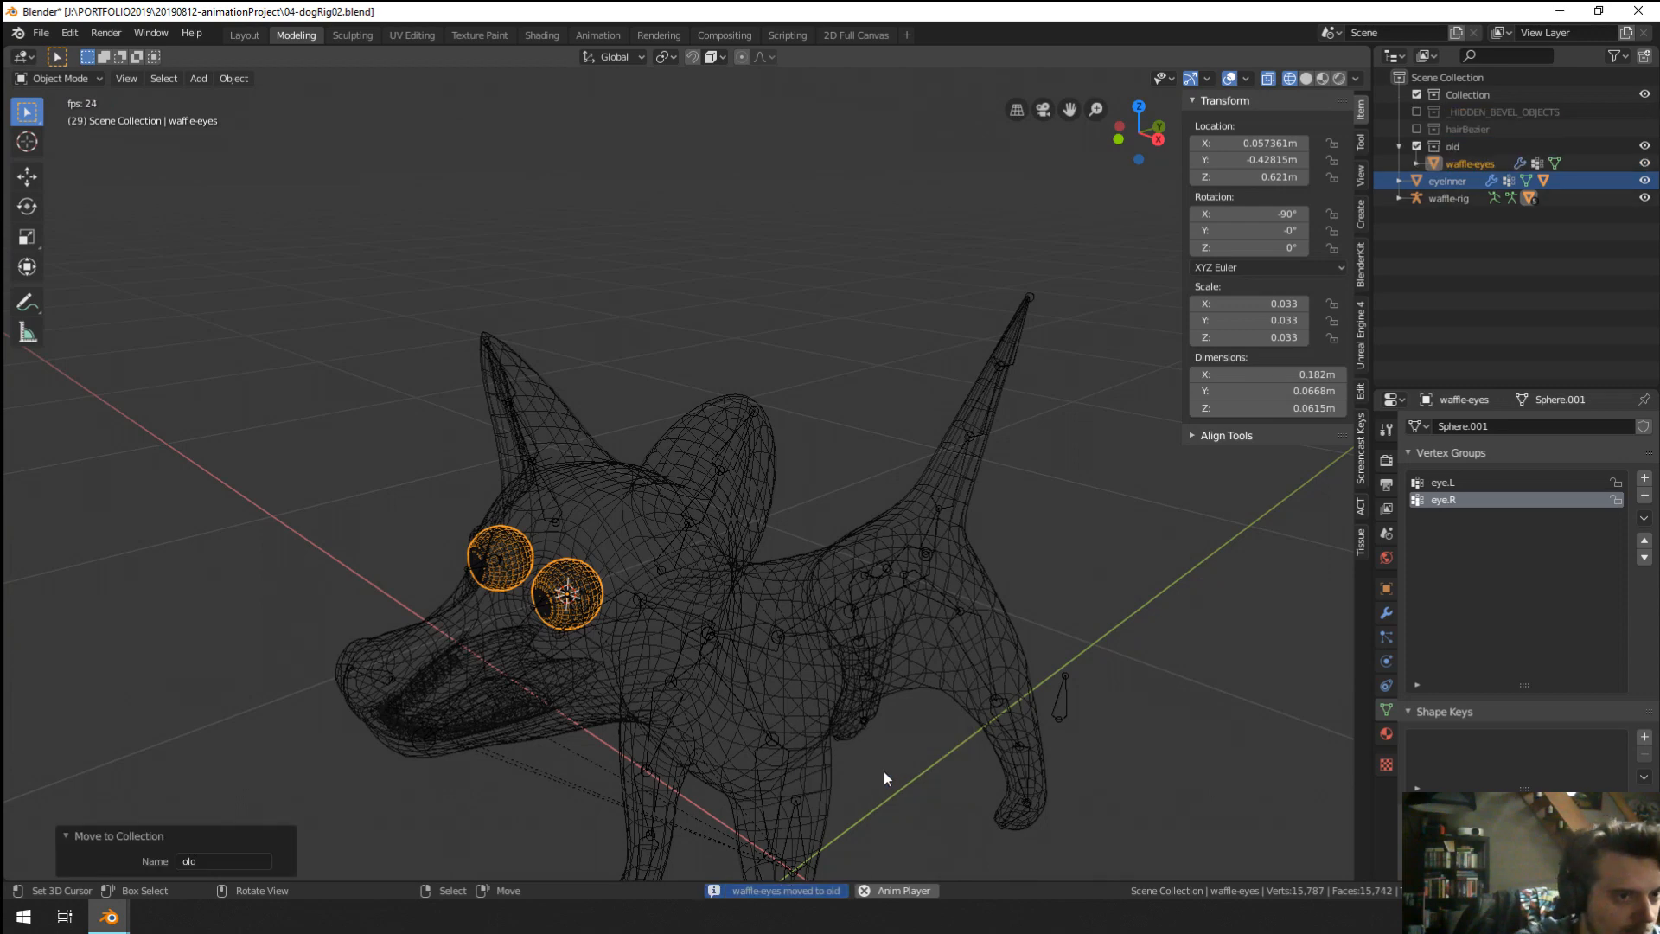
Exclude the old collection from the view layer and display the dog in Look Dev shading.
click(1415, 146)
shift+middle_drag(692, 381, 930, 351)
scroll(930, 351, down, 1)
key(z)
key(z)
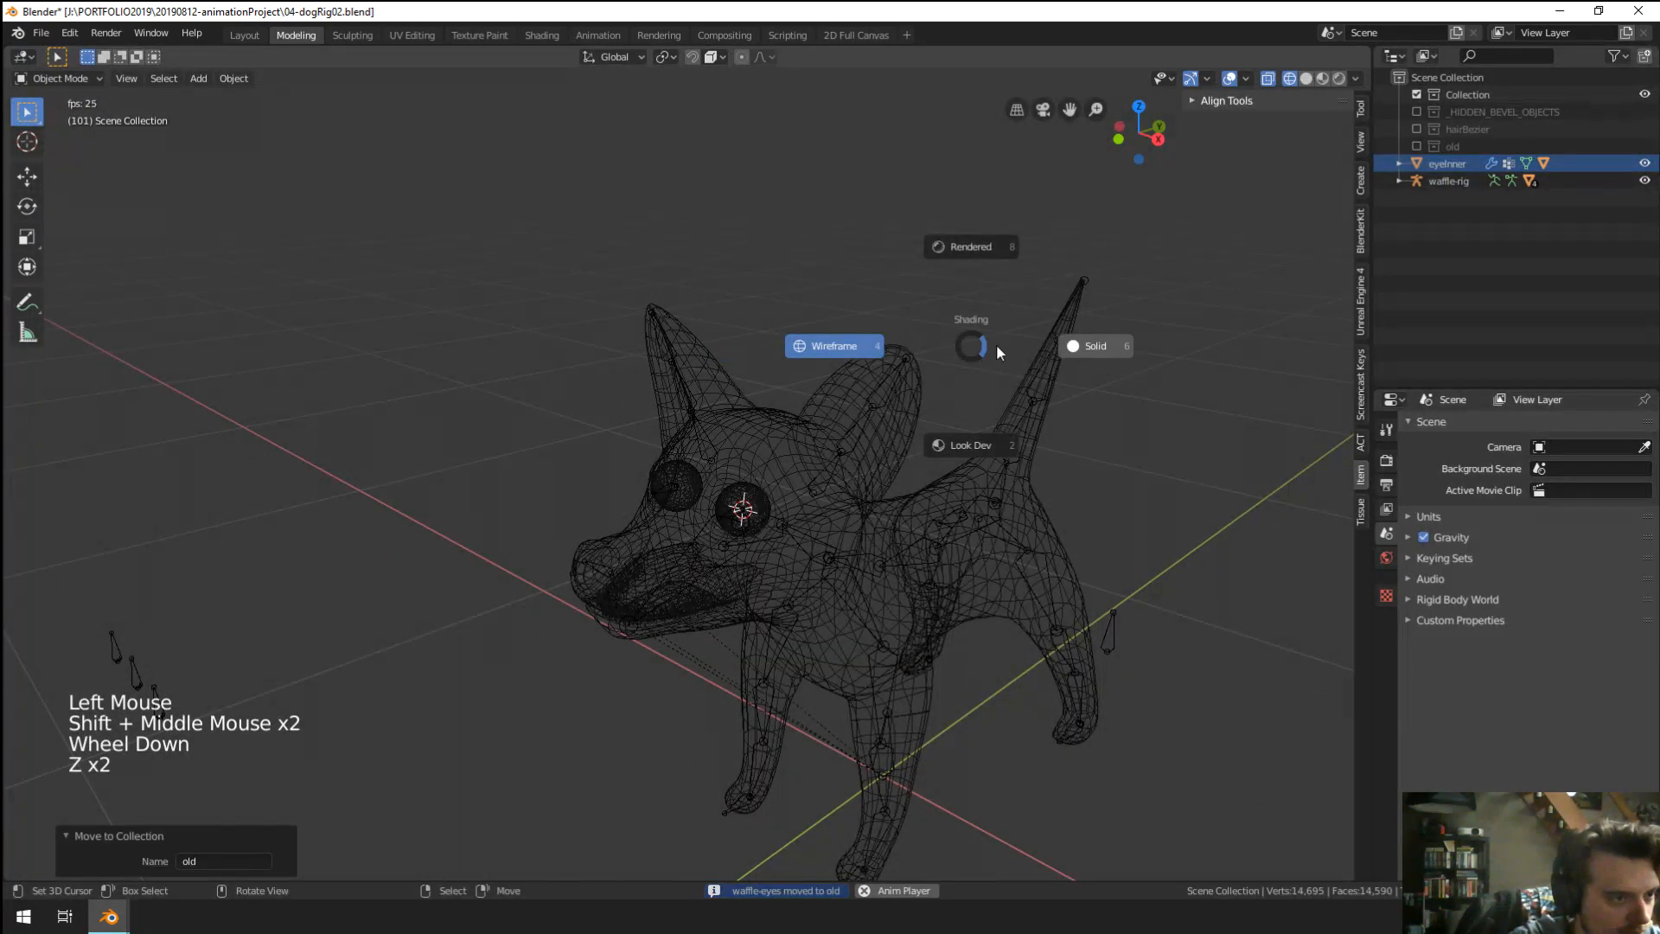
click(996, 344)
scroll(952, 452, up, 3)
mouse_move(952, 452)
middle_down()
mouse_move(912, 507)
mouse_move(958, 501)
mouse_move(926, 484)
middle_up()
scroll(957, 502, up, 2)
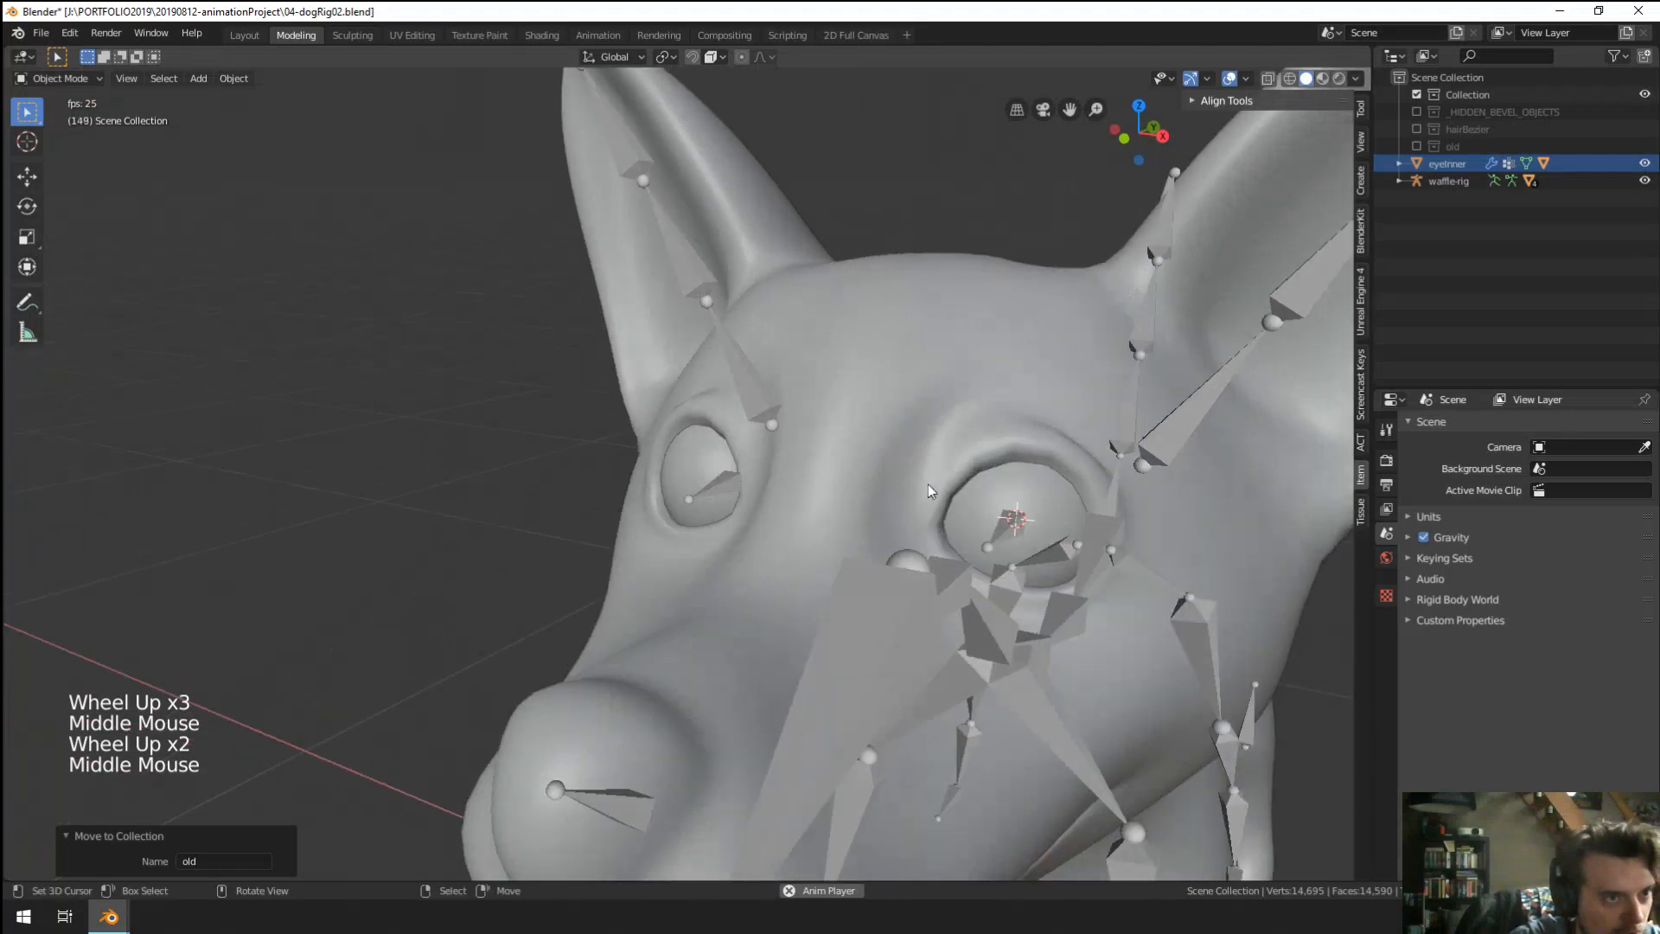
click(1321, 78)
mouse_move(1316, 97)
middle_down()
mouse_move(983, 452)
mouse_move(1020, 412)
mouse_move(986, 519)
mouse_move(845, 515)
middle_up()
scroll(986, 519, down, 2)
scroll(986, 519, up, 1)
Examine how the new eyes sit in the dog's head from several angles.
right_click(1008, 605)
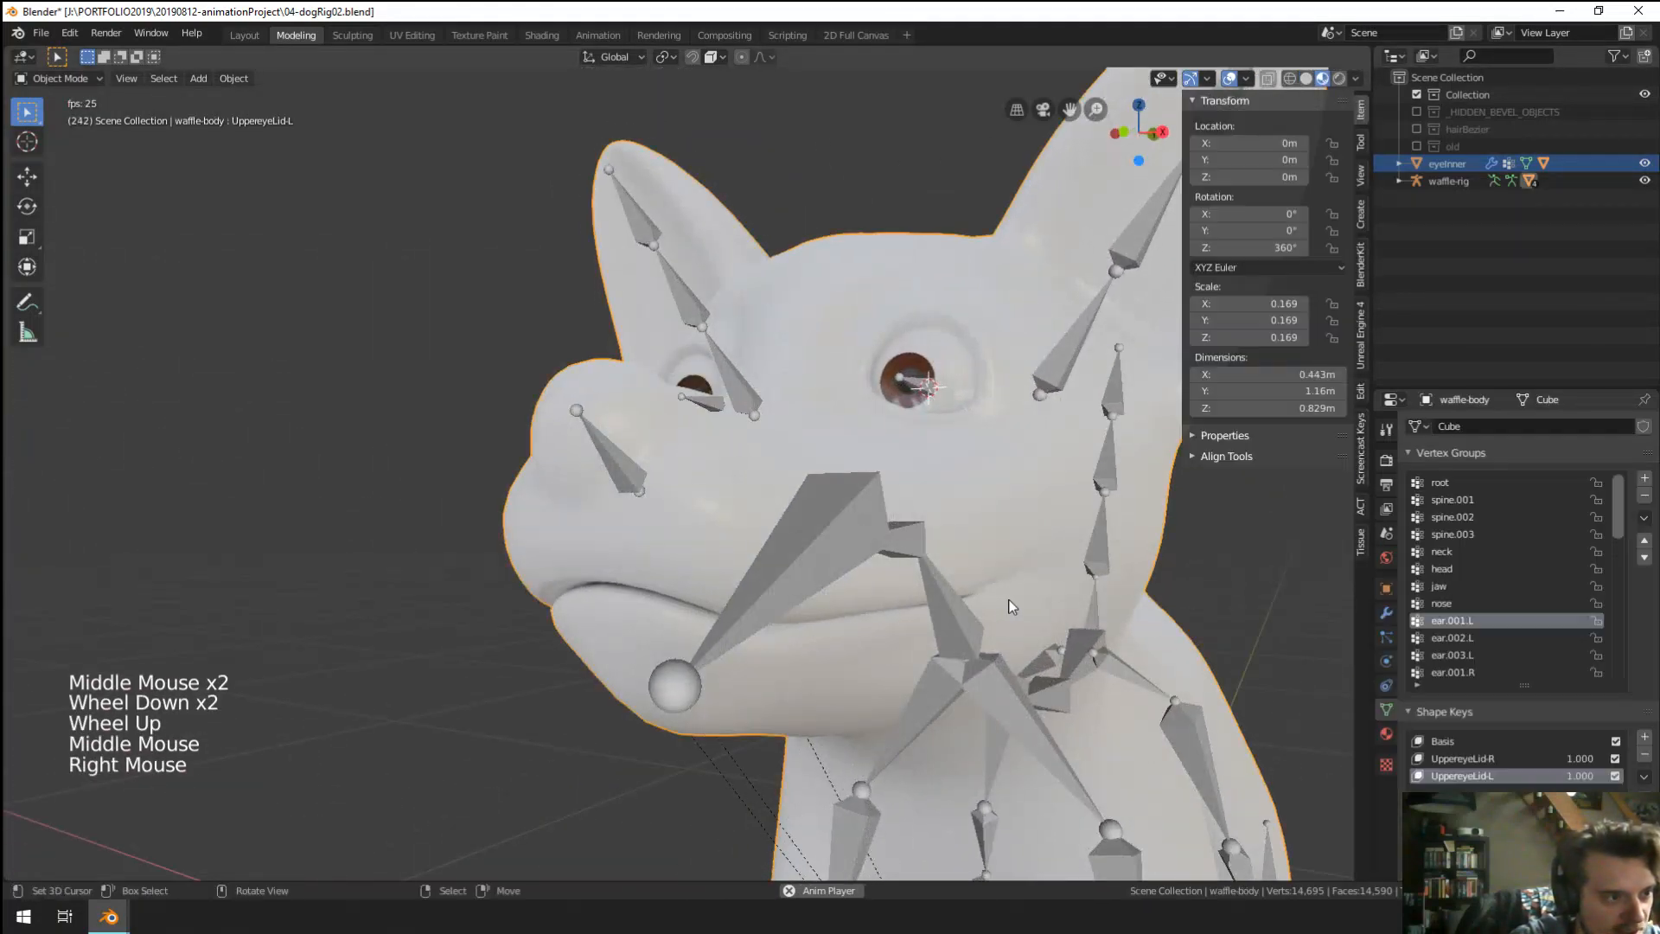
middle_drag(1009, 604, 964, 596)
scroll(964, 596, down, 3)
scroll(942, 597, up, 2)
scroll(942, 597, down, 2)
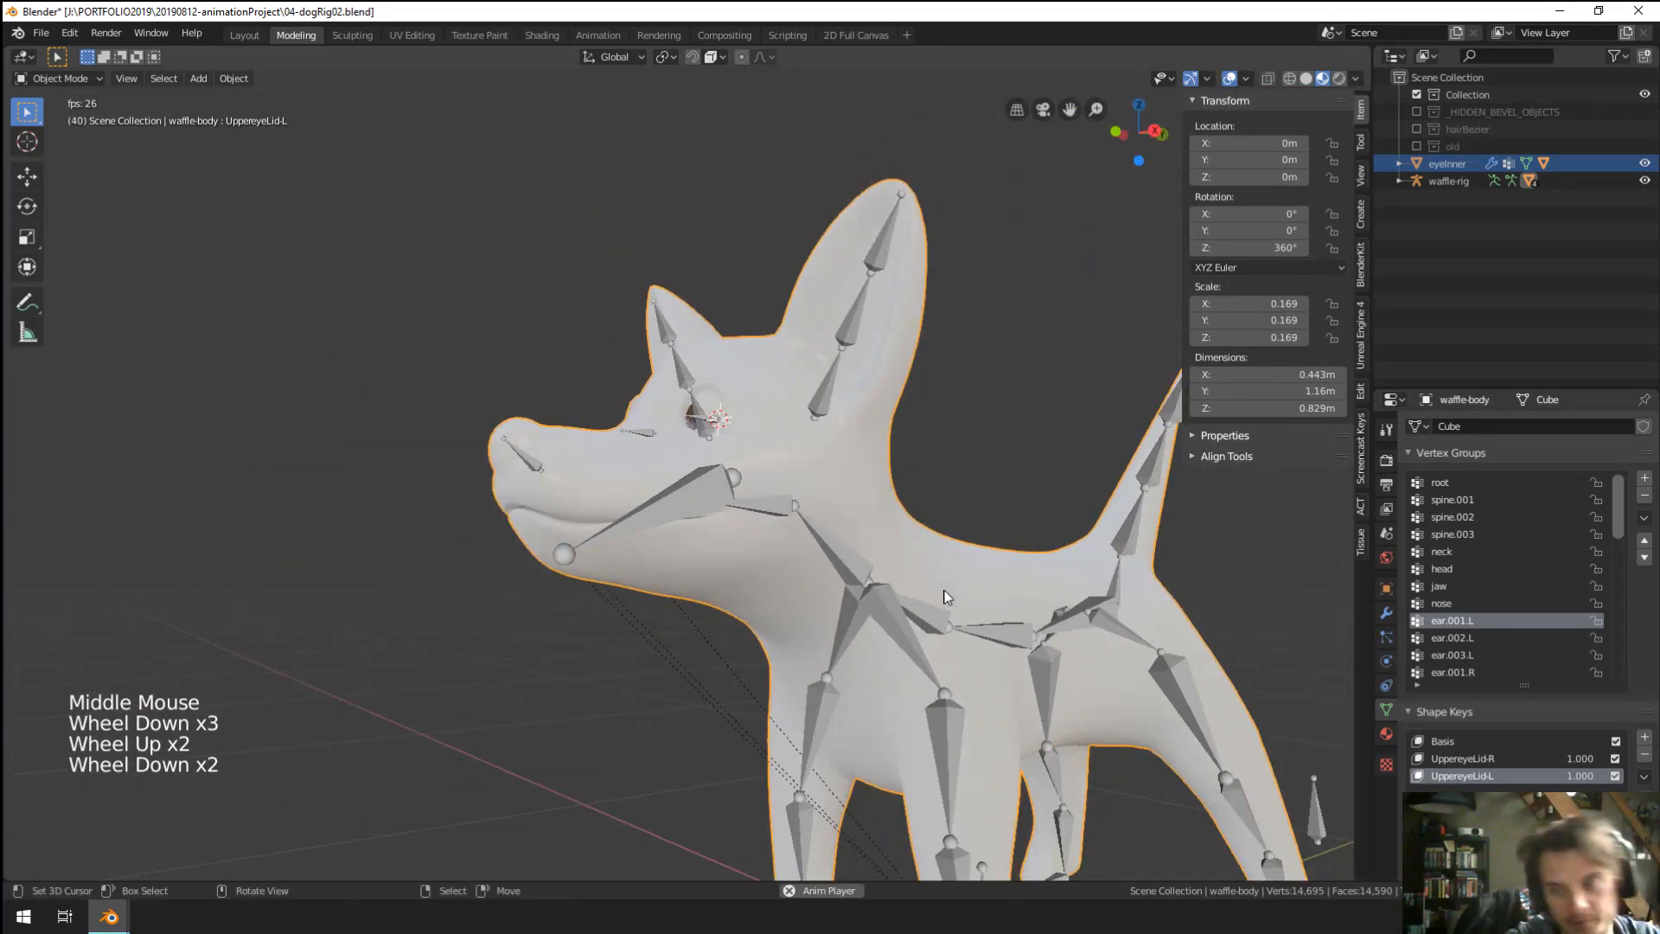
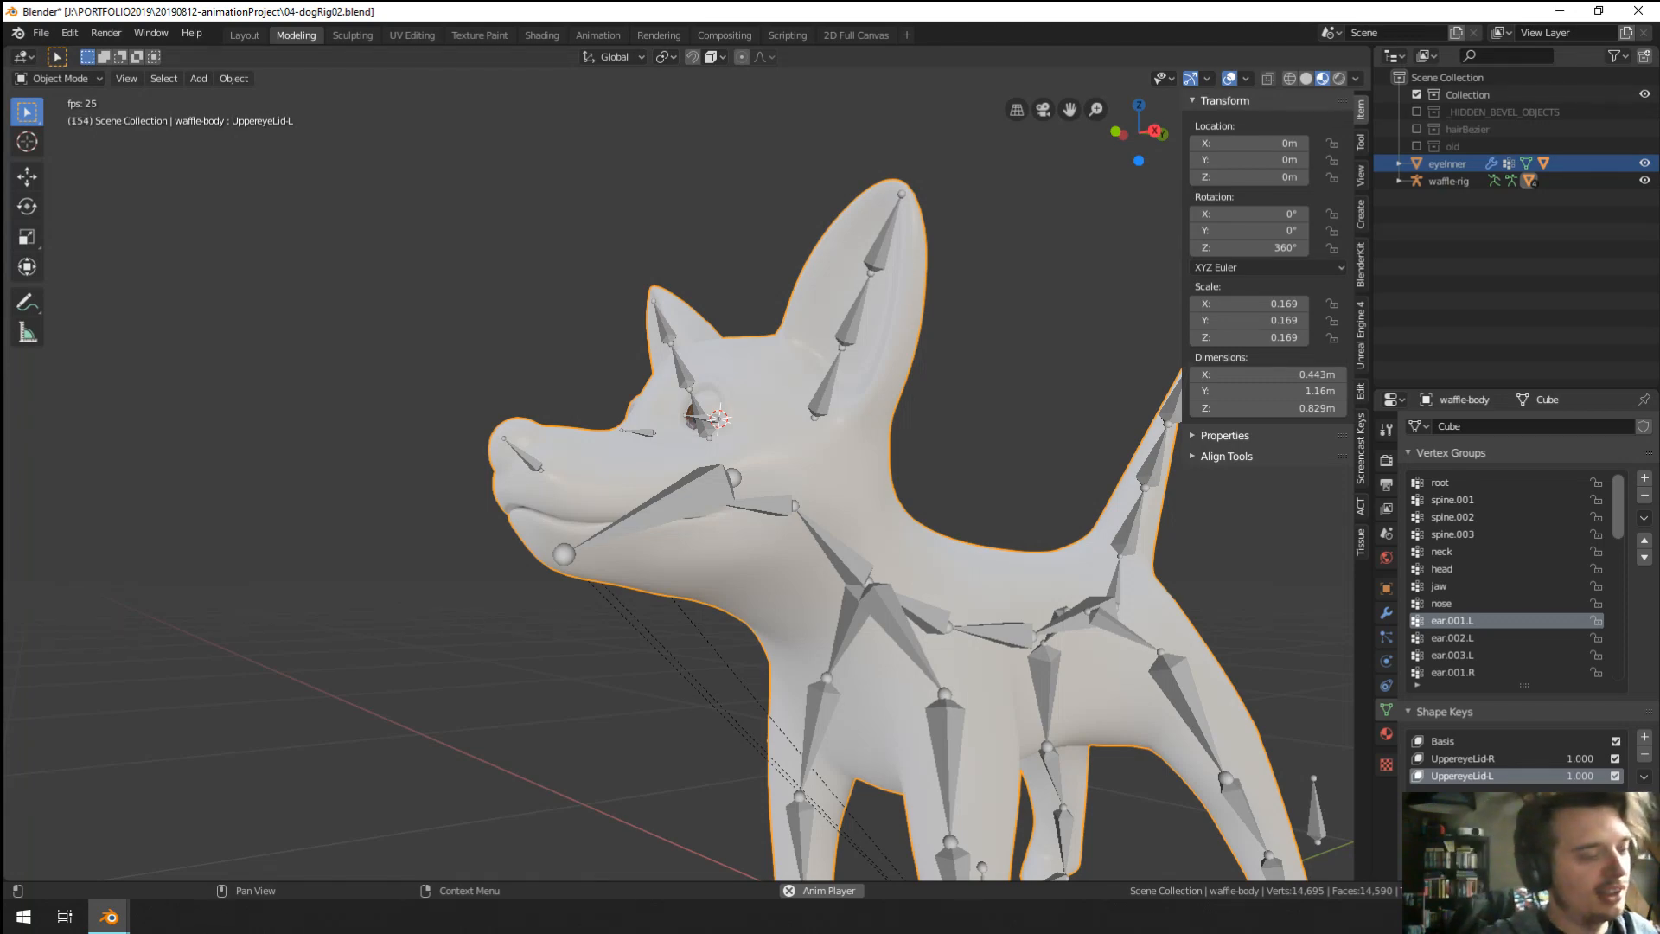
middle_drag(1092, 502, 880, 429)
scroll(931, 446, up, 3)
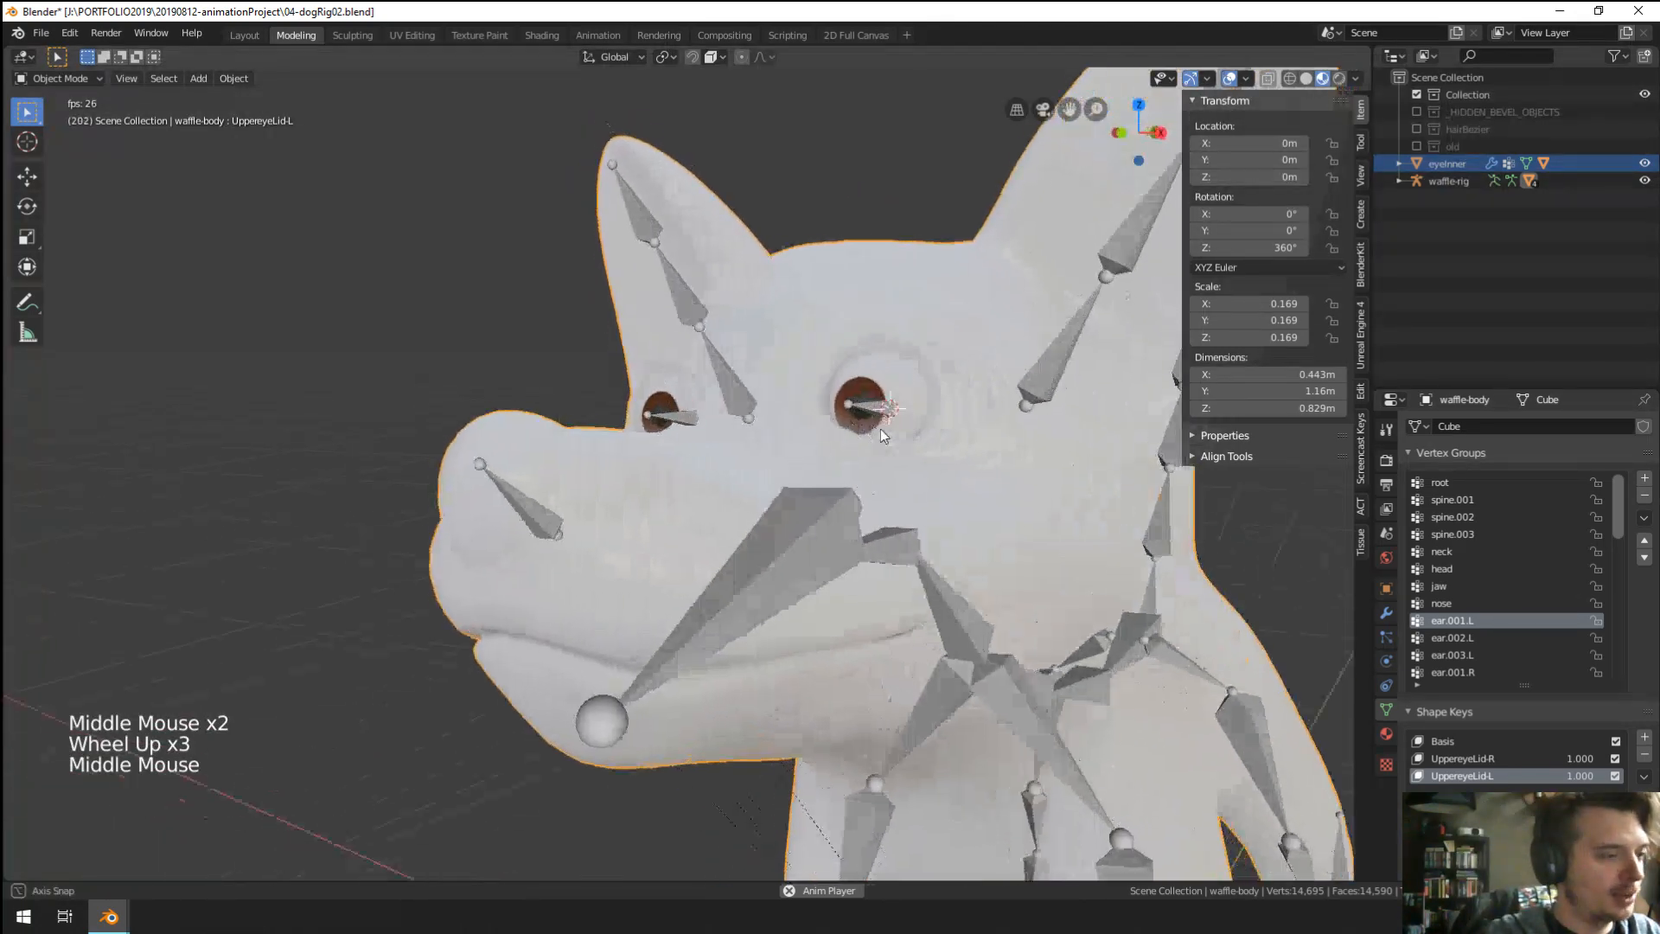
Put waffle-rig in Pose Mode and try rotating the tail.001 bone.
right_click(879, 417)
key(ctrl+Tab)
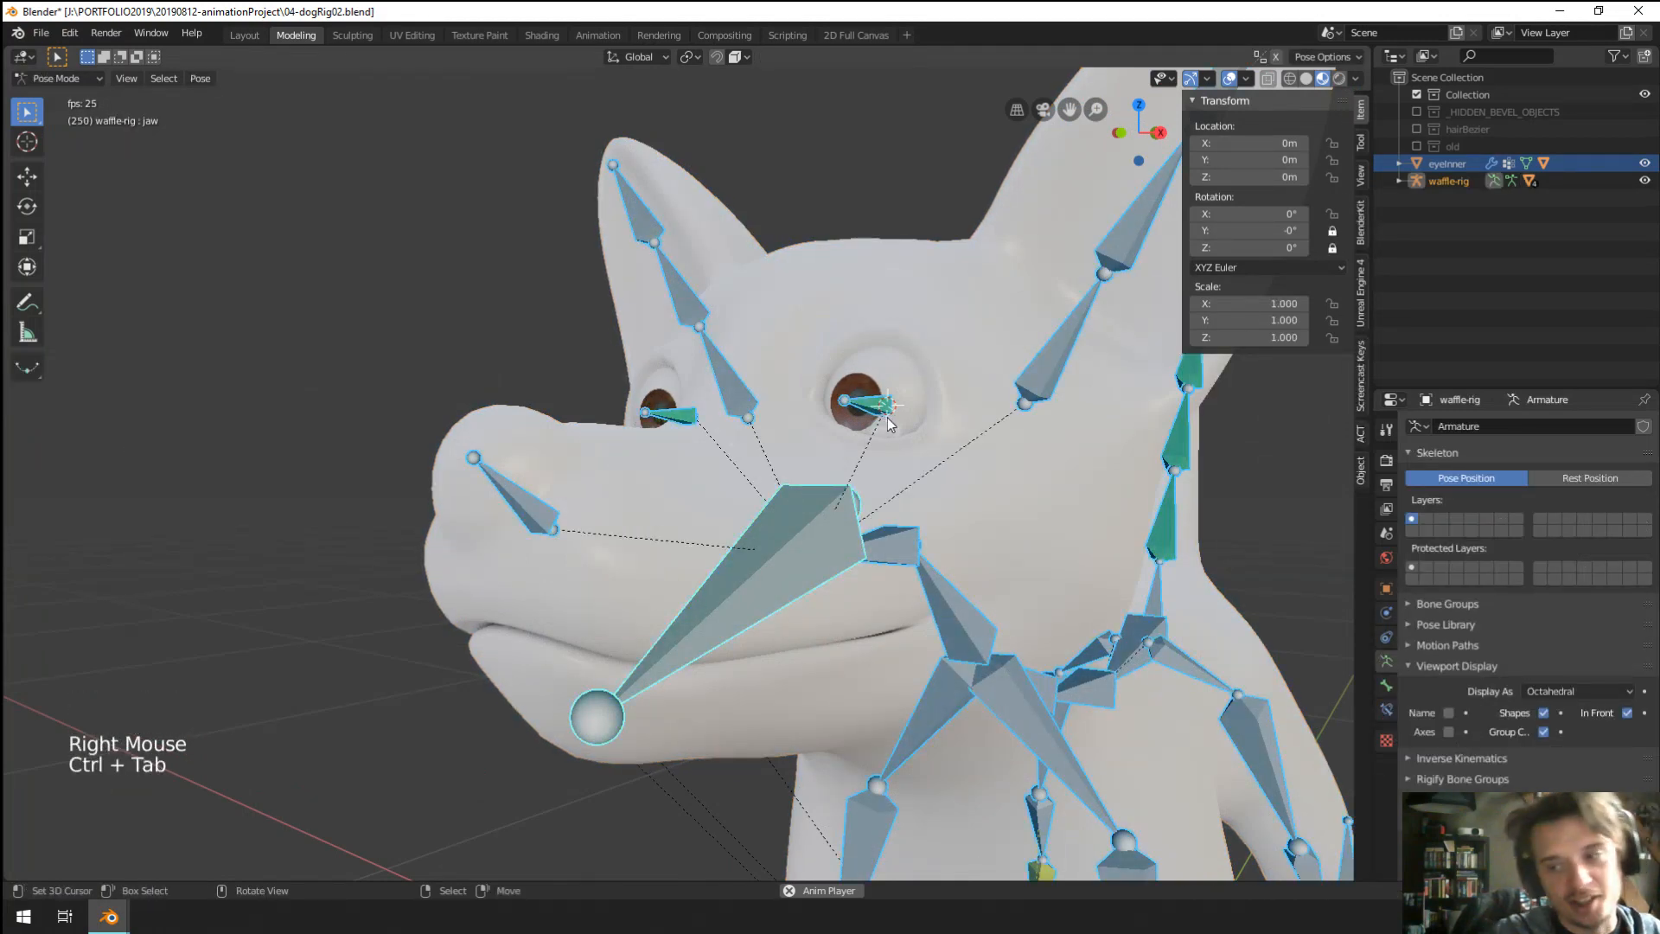
scroll(888, 417, down, 3)
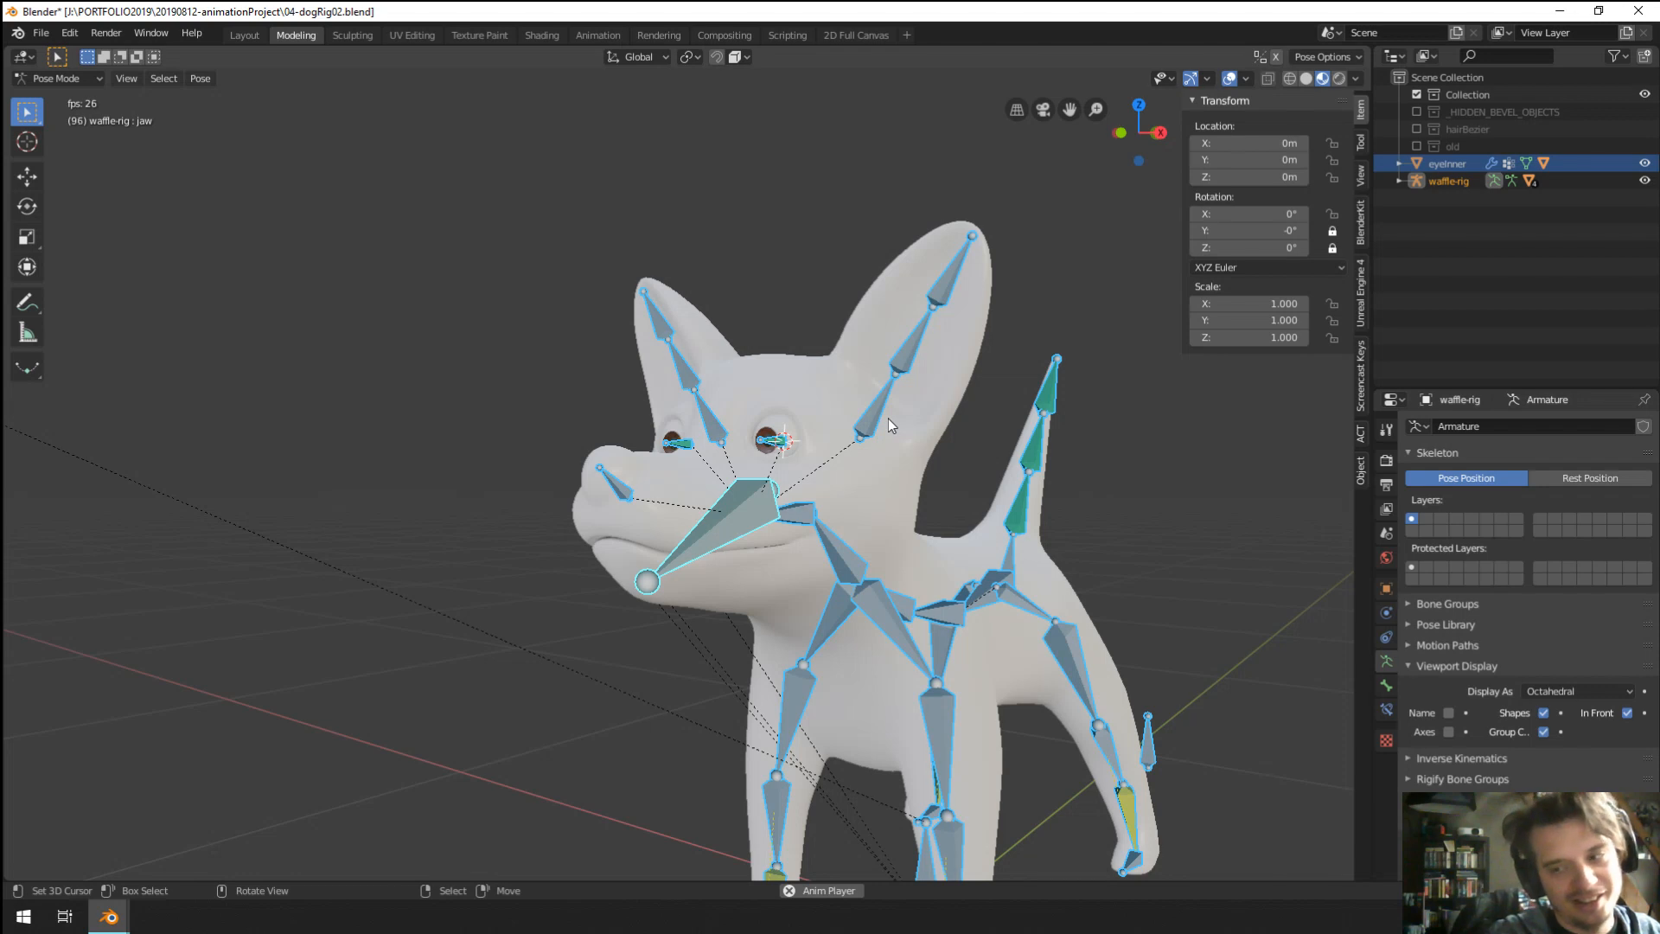
scroll(889, 418, up, 3)
middle_drag(889, 418, 983, 556)
right_click(1080, 581)
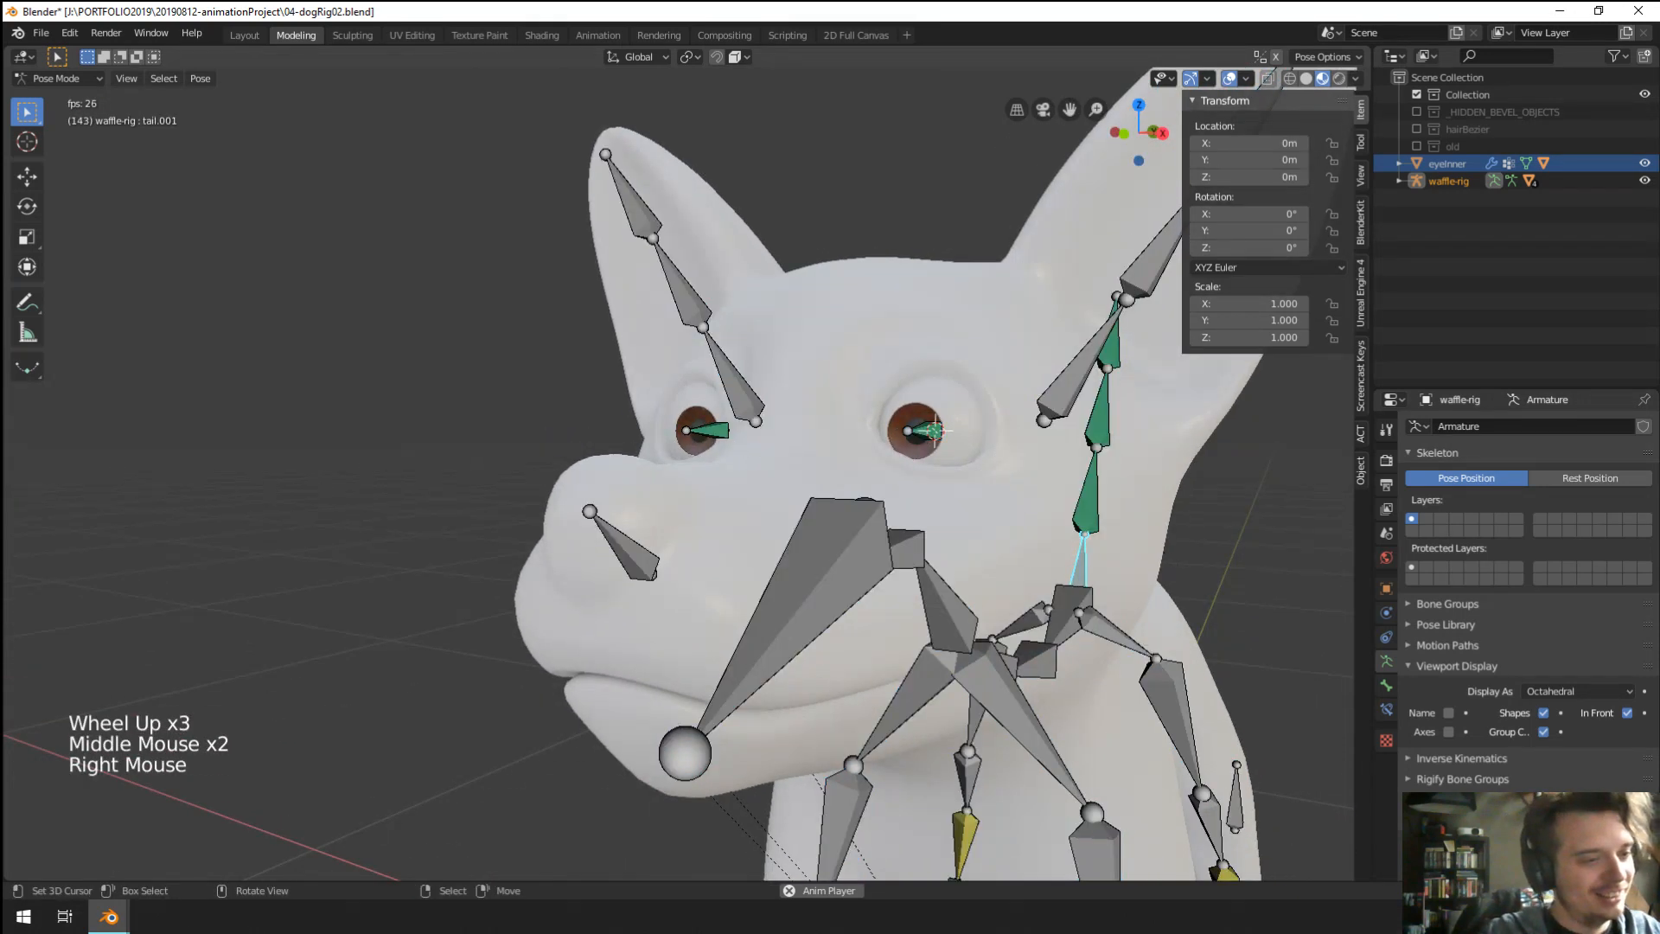
key(r)
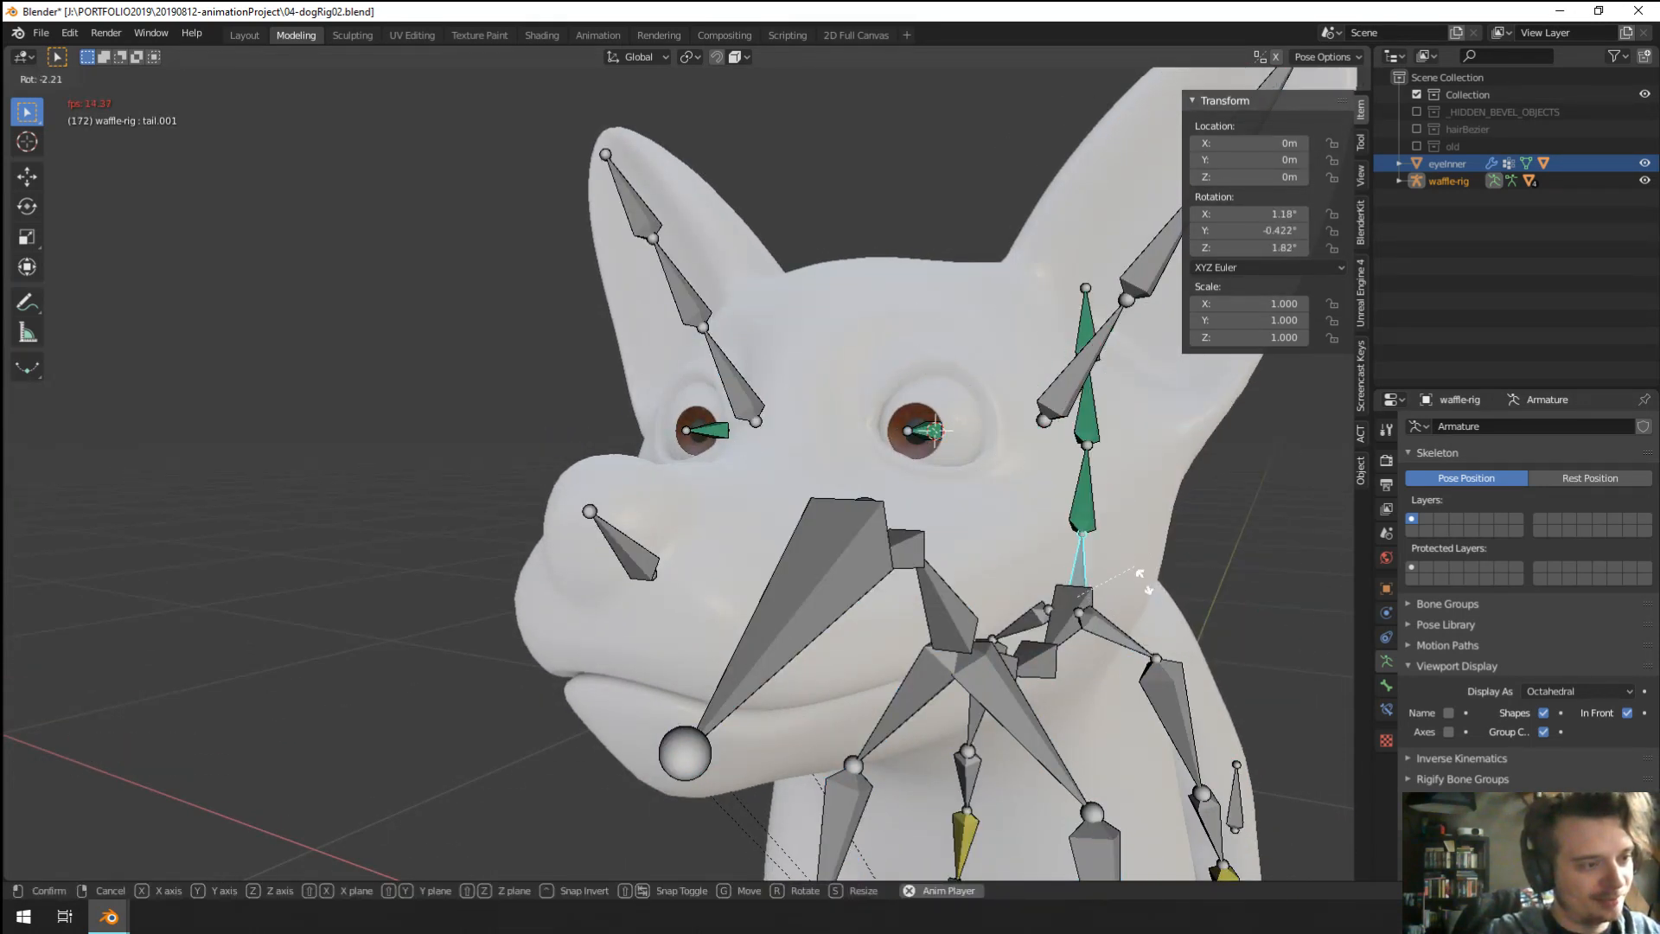
right_click(1150, 581)
scroll(1140, 586, down, 1)
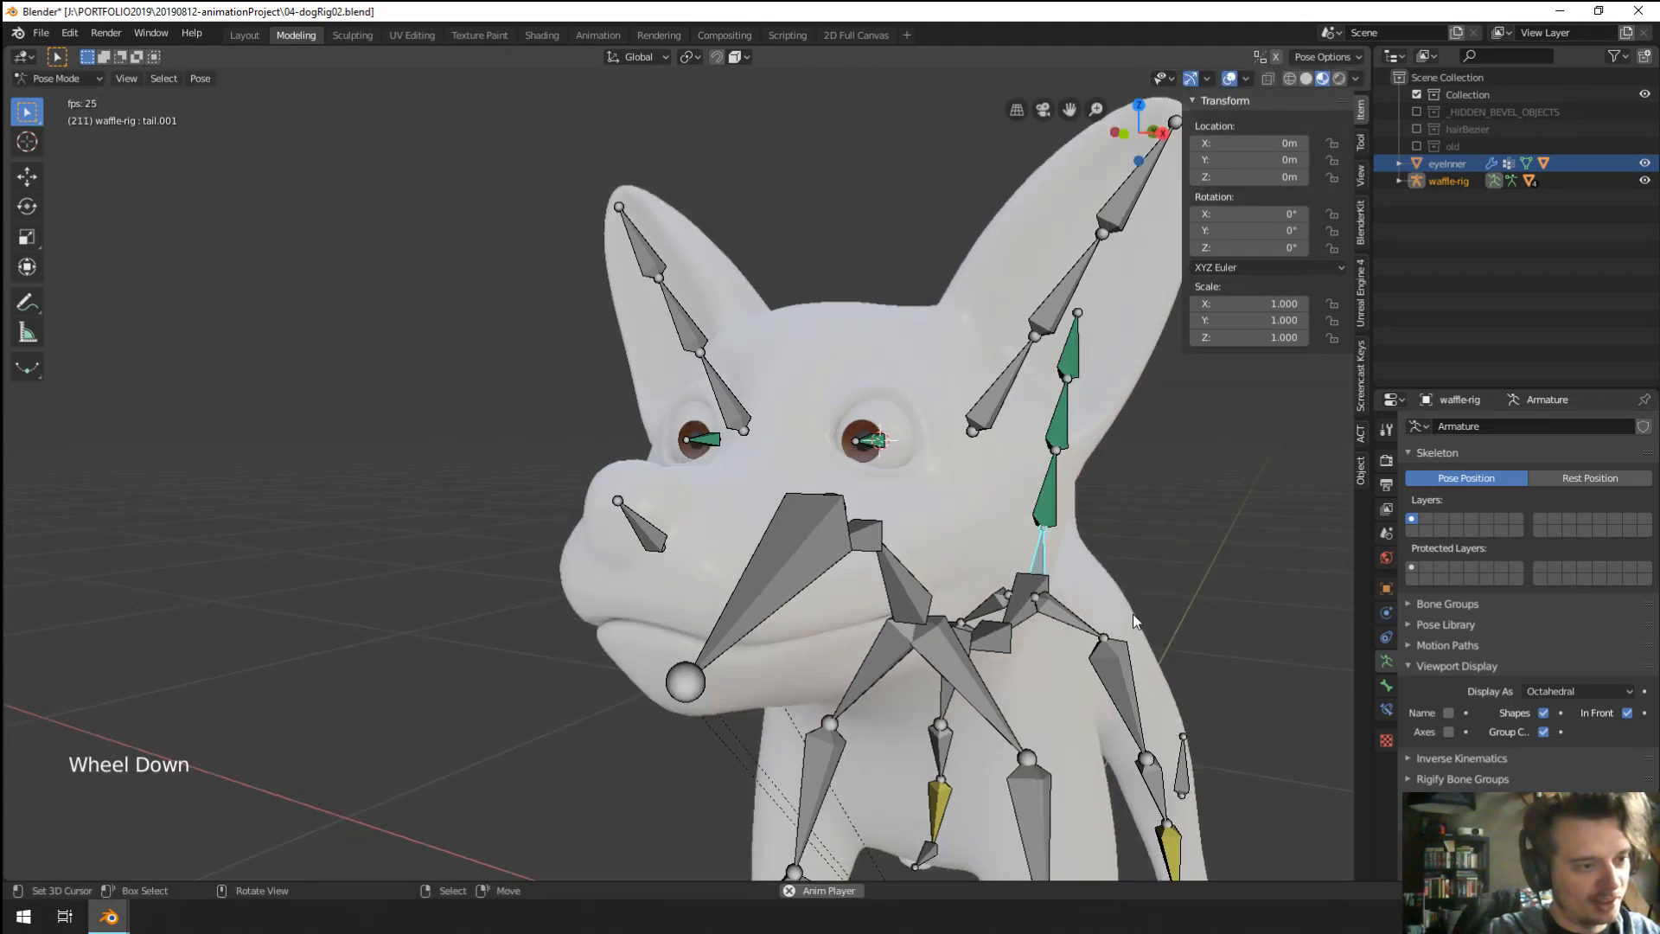
middle_drag(1133, 614, 1150, 622)
key(r)
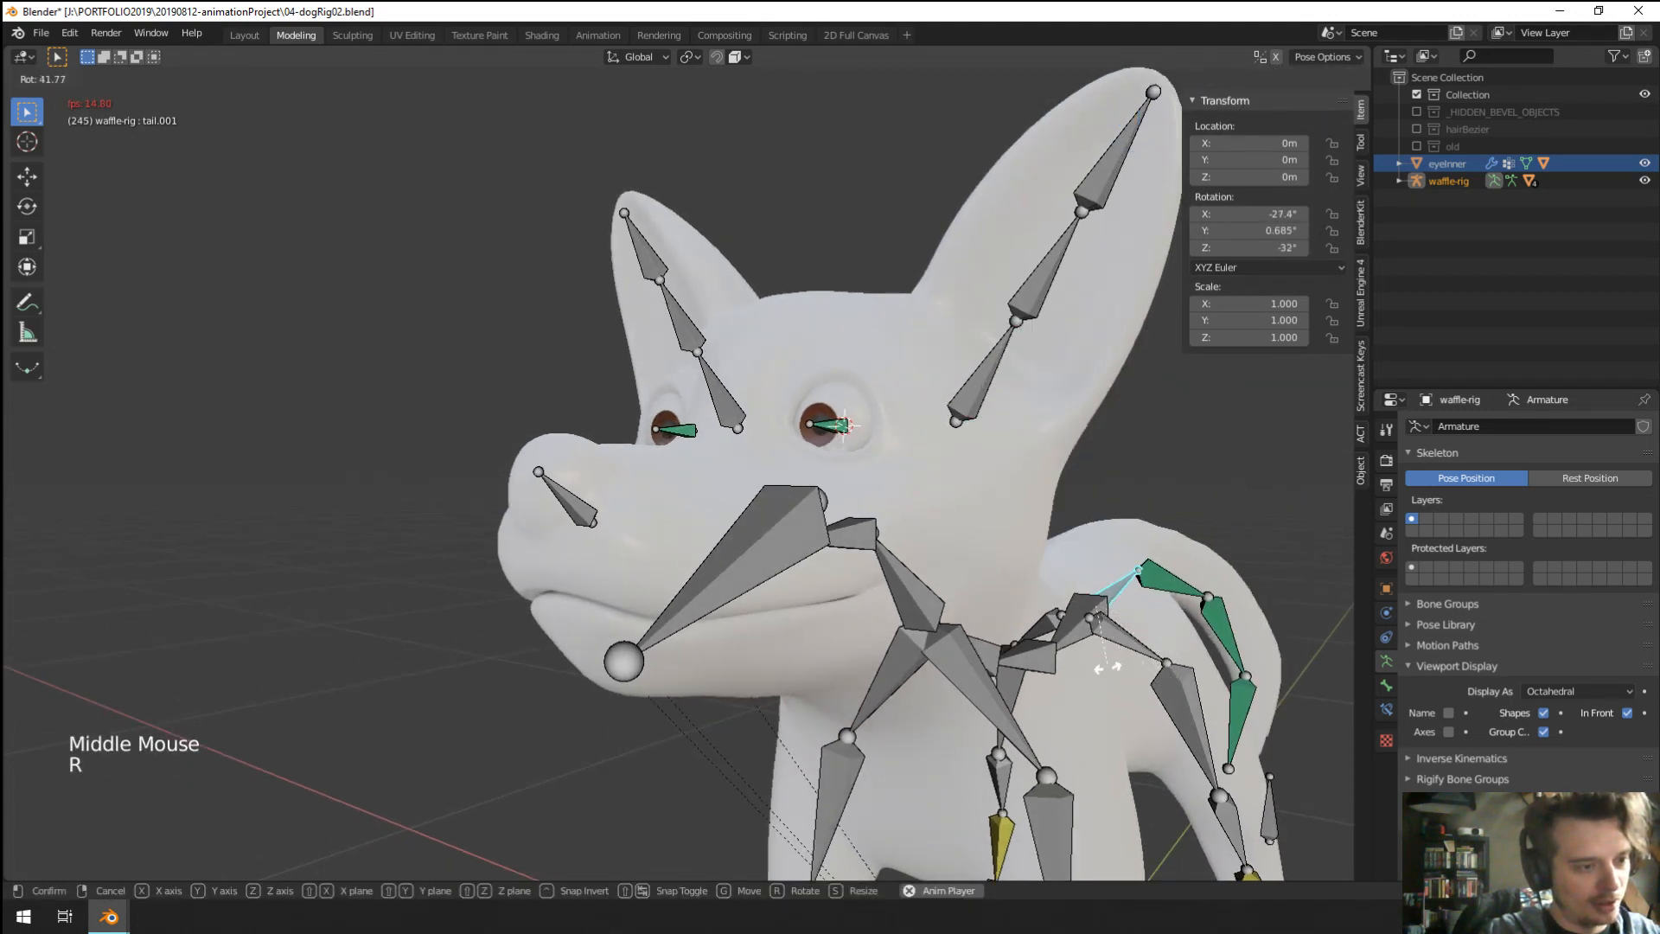
right_click(1159, 603)
Examine the eyes and head bones up close, and return waffle-rig to Object Mode.
scroll(1157, 602, up, 3)
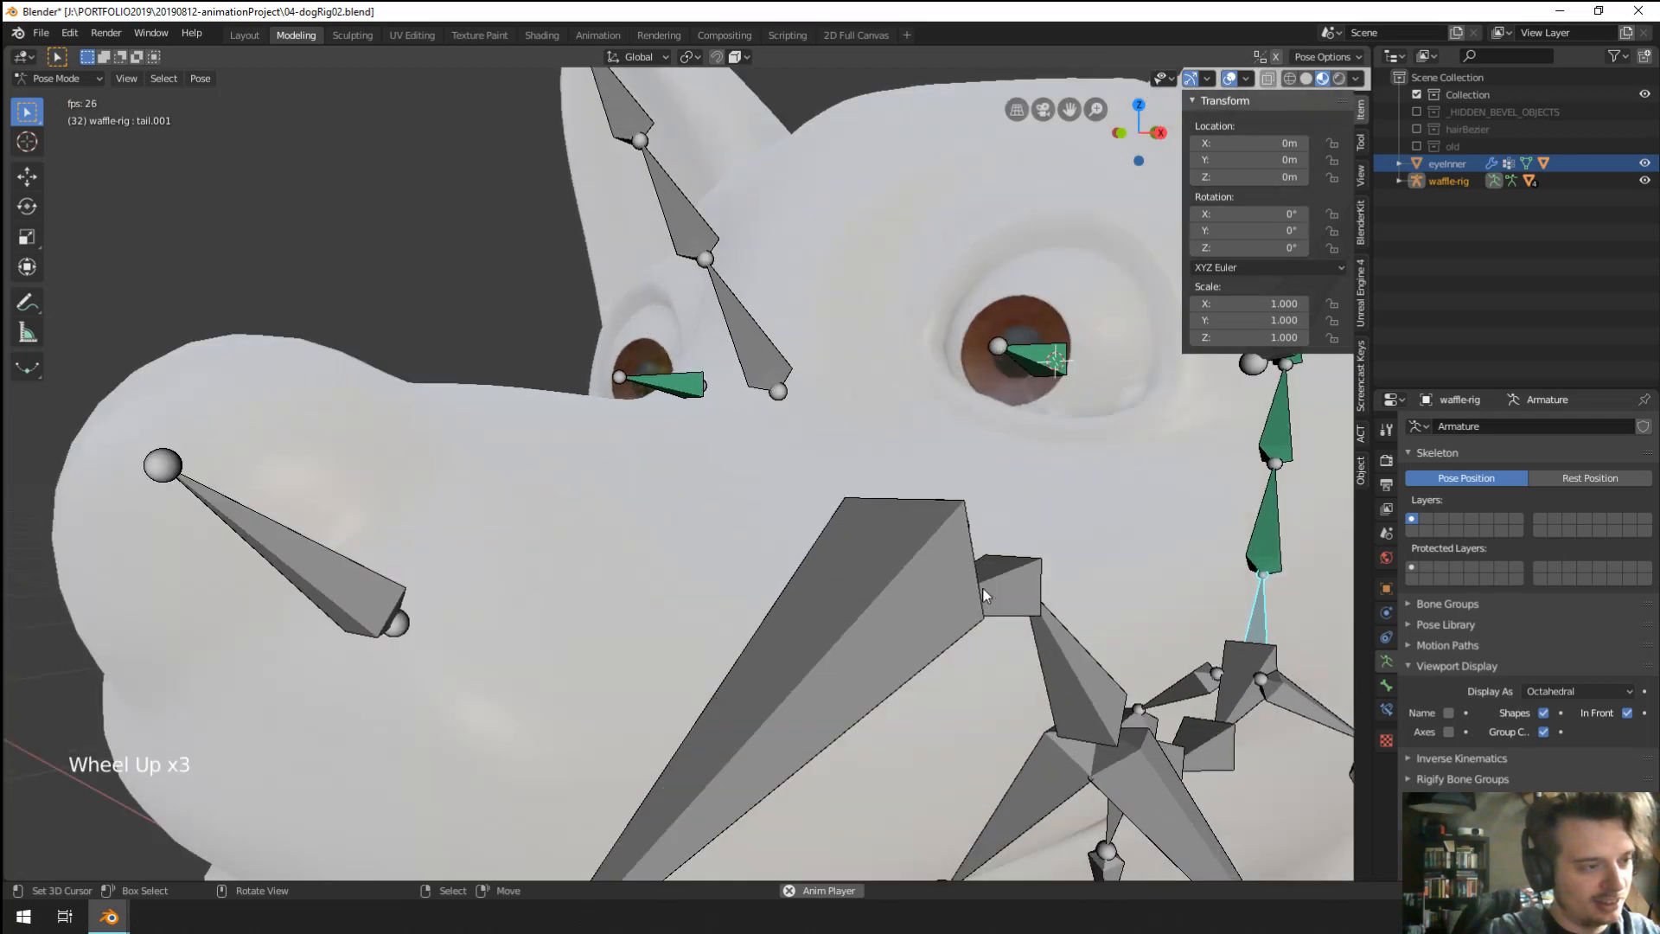
scroll(1157, 603, down, 1)
middle_drag(1157, 603, 1047, 594)
scroll(1046, 594, down, 2)
scroll(945, 629, up, 3)
middle_drag(917, 628, 841, 594)
scroll(847, 591, down, 6)
right_click(798, 385)
key(ctrl+Tab)
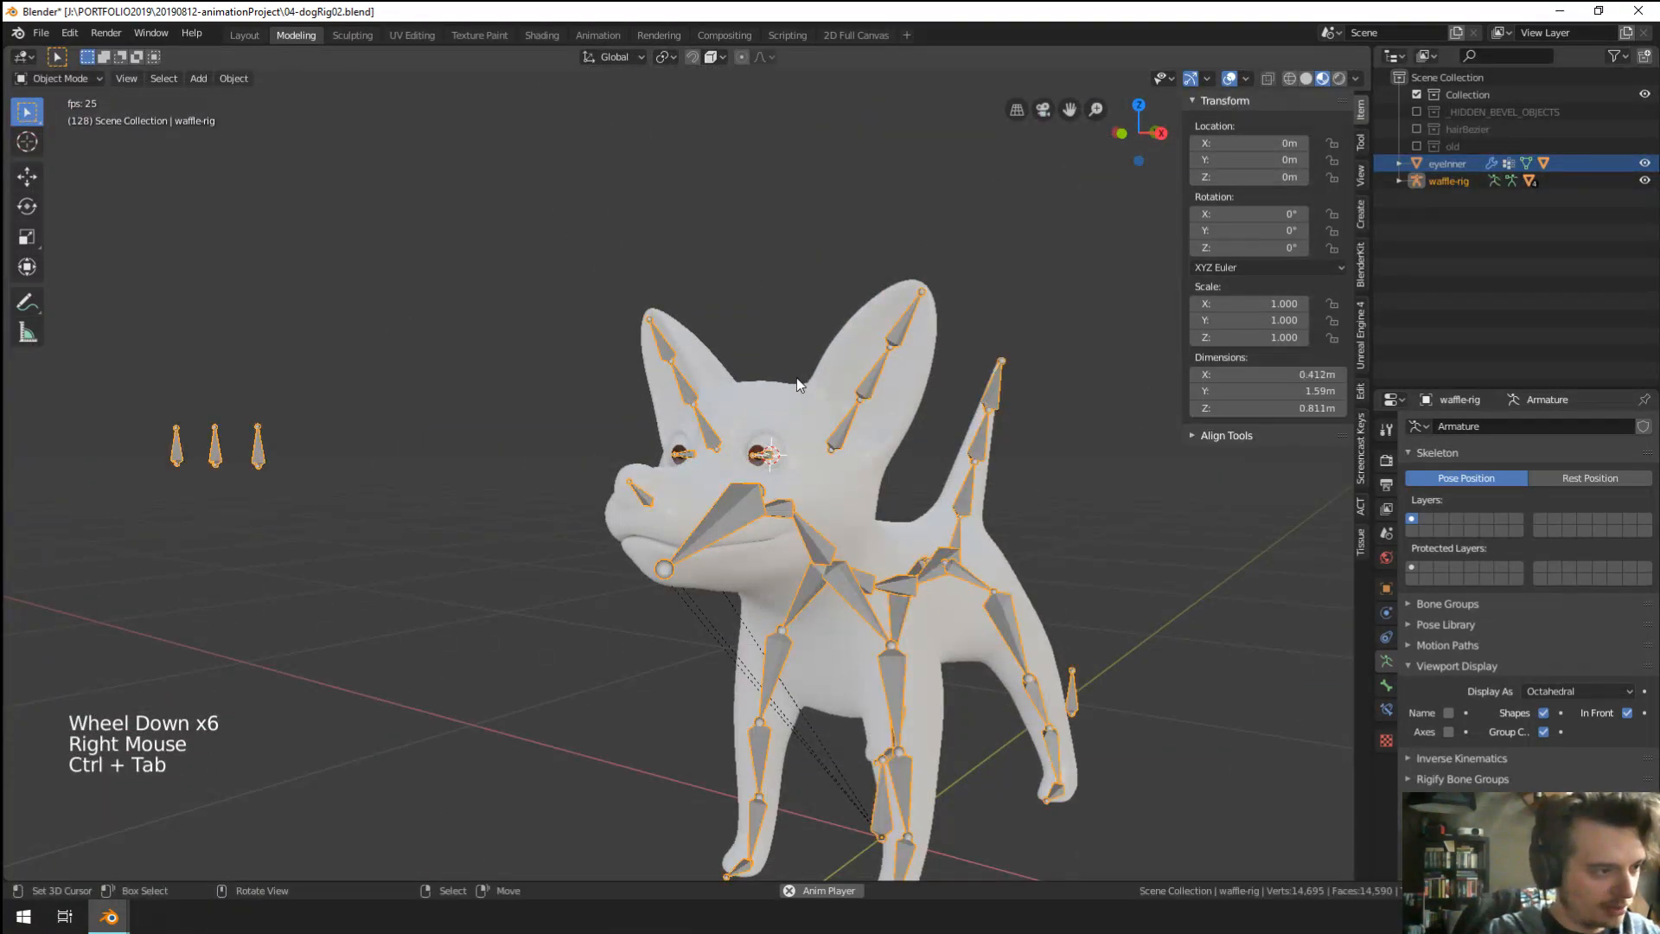
Select eyeOuter and set waffle-rig as the target object of its Armature modifier.
scroll(796, 377, up, 4)
middle_drag(796, 377, 770, 386)
scroll(699, 465, down, 2)
scroll(699, 465, up, 1)
scroll(699, 469, up, 1)
scroll(700, 471, down, 5)
scroll(702, 474, up, 5)
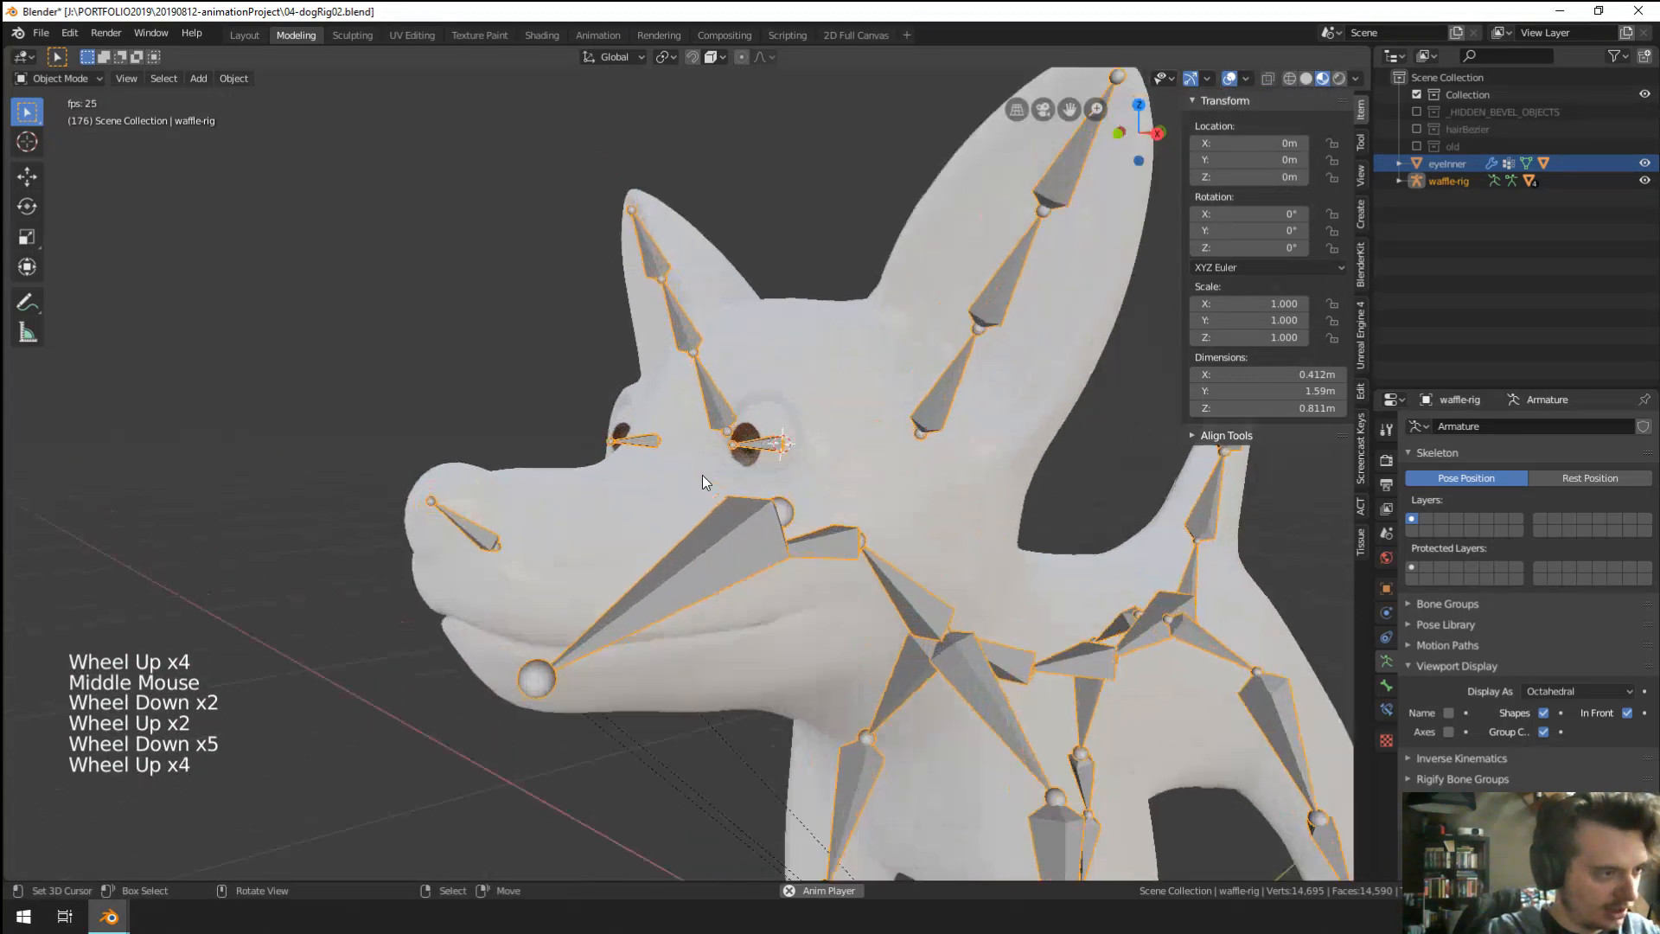
right_click(702, 475)
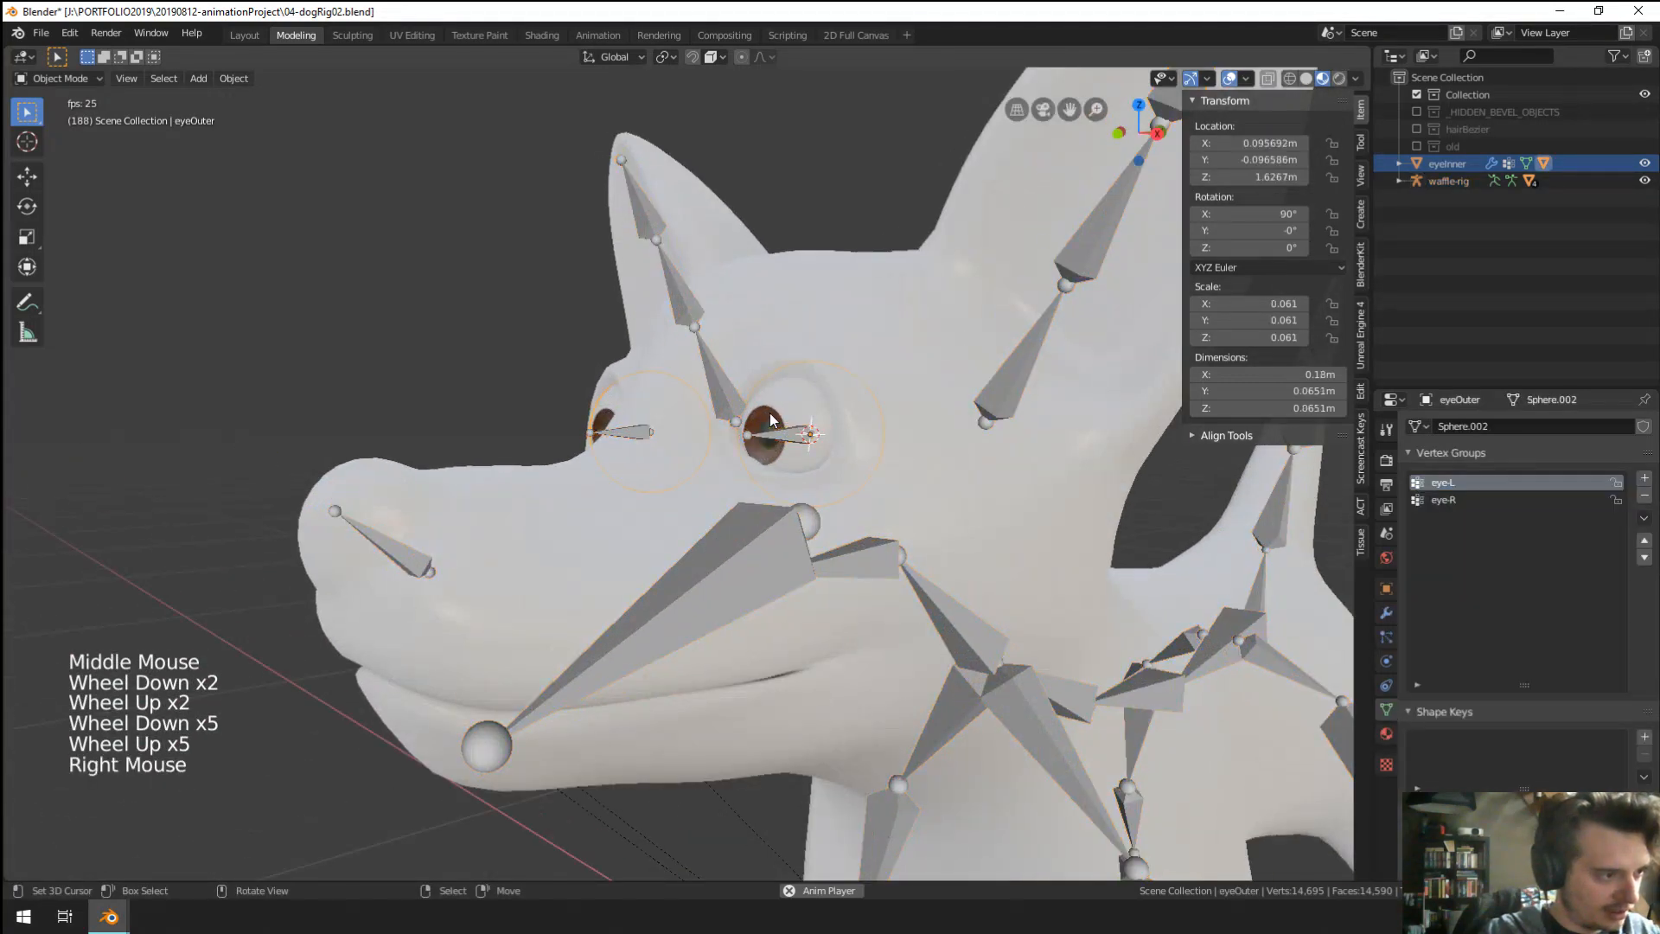
click(1387, 636)
click(1390, 619)
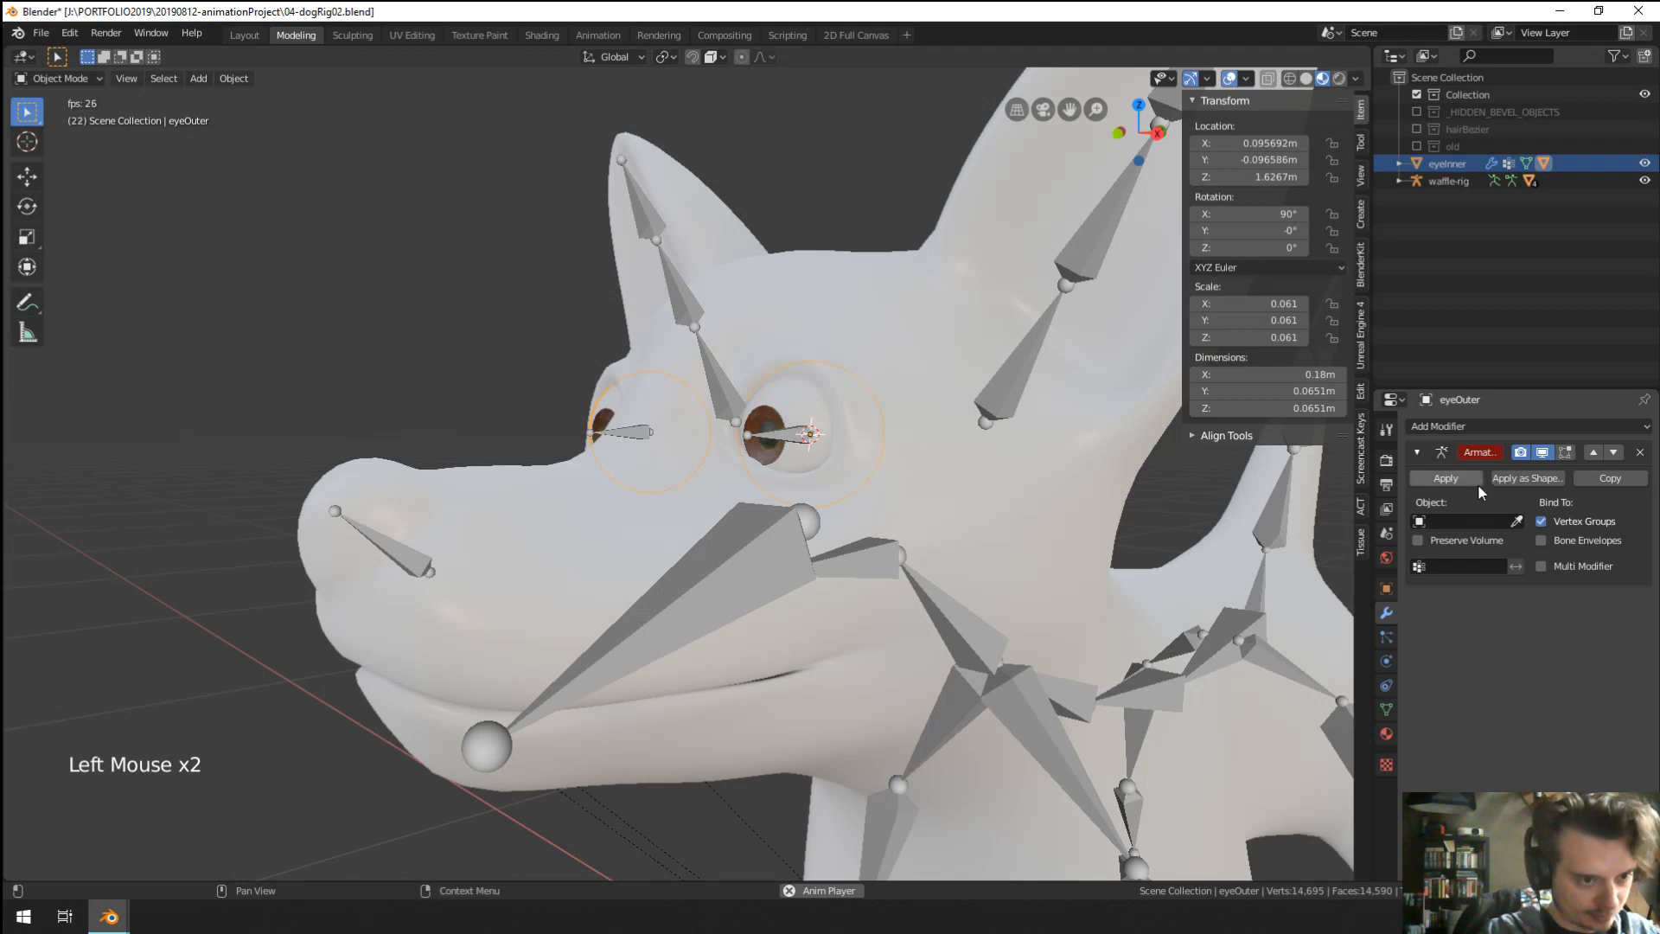
click(1517, 521)
click(691, 302)
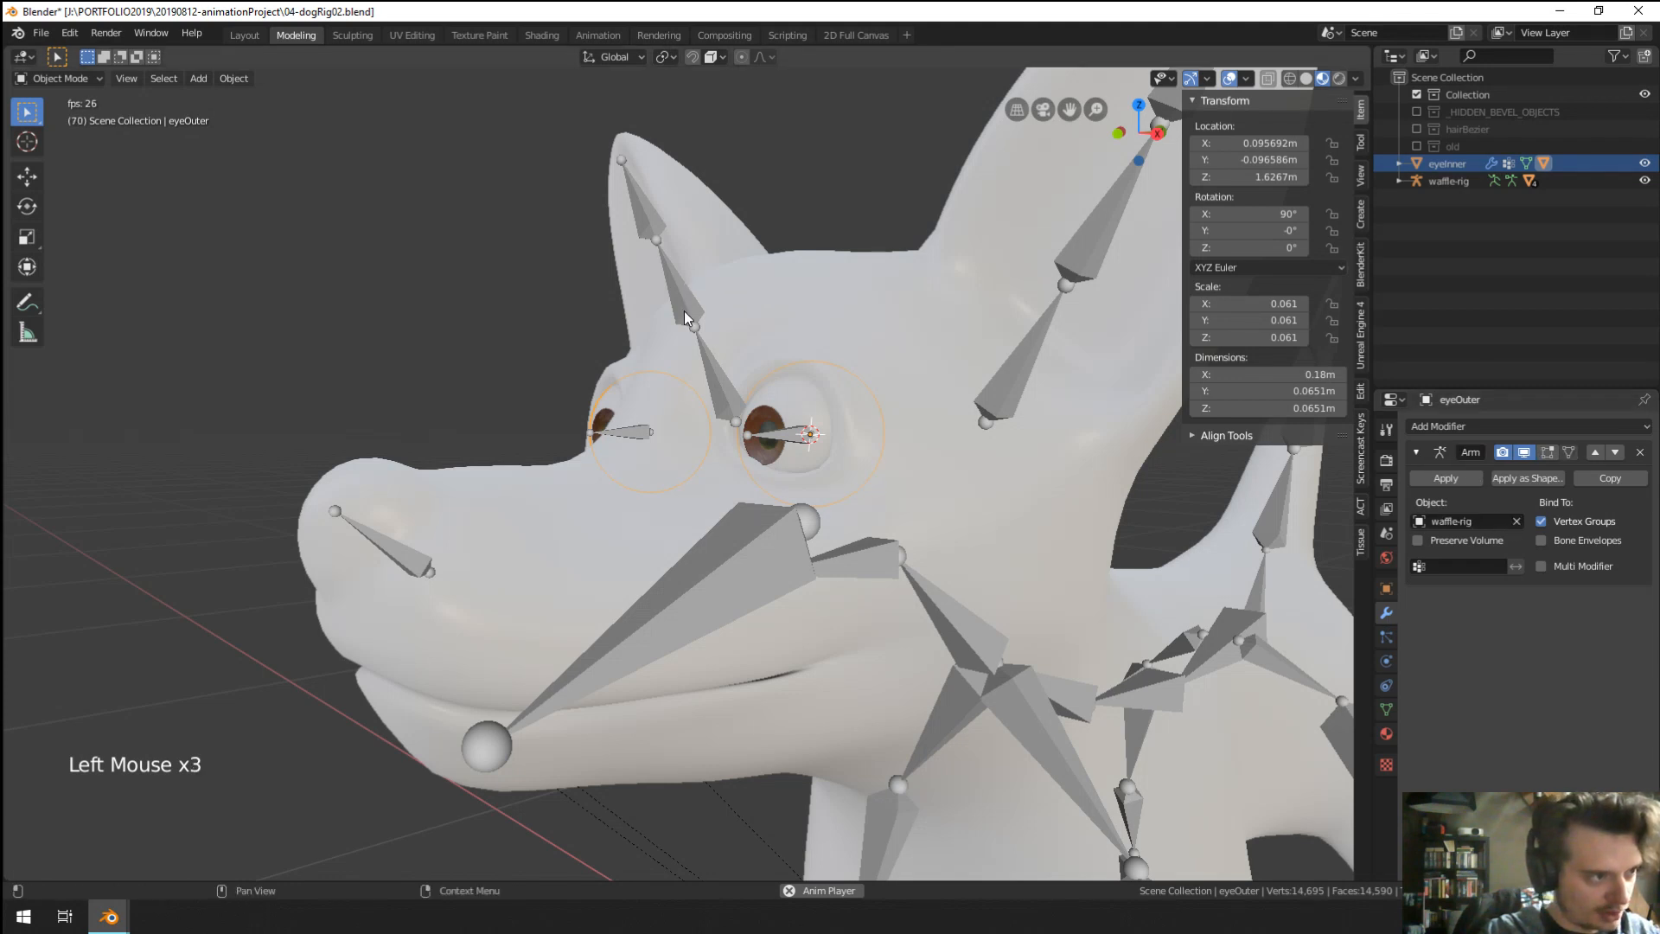
Expand the eyeInner hierarchy and select its child eyeOuter to inspect its Armature modifier.
scroll(685, 320, down, 4)
shift+middle_drag(668, 386, 735, 419)
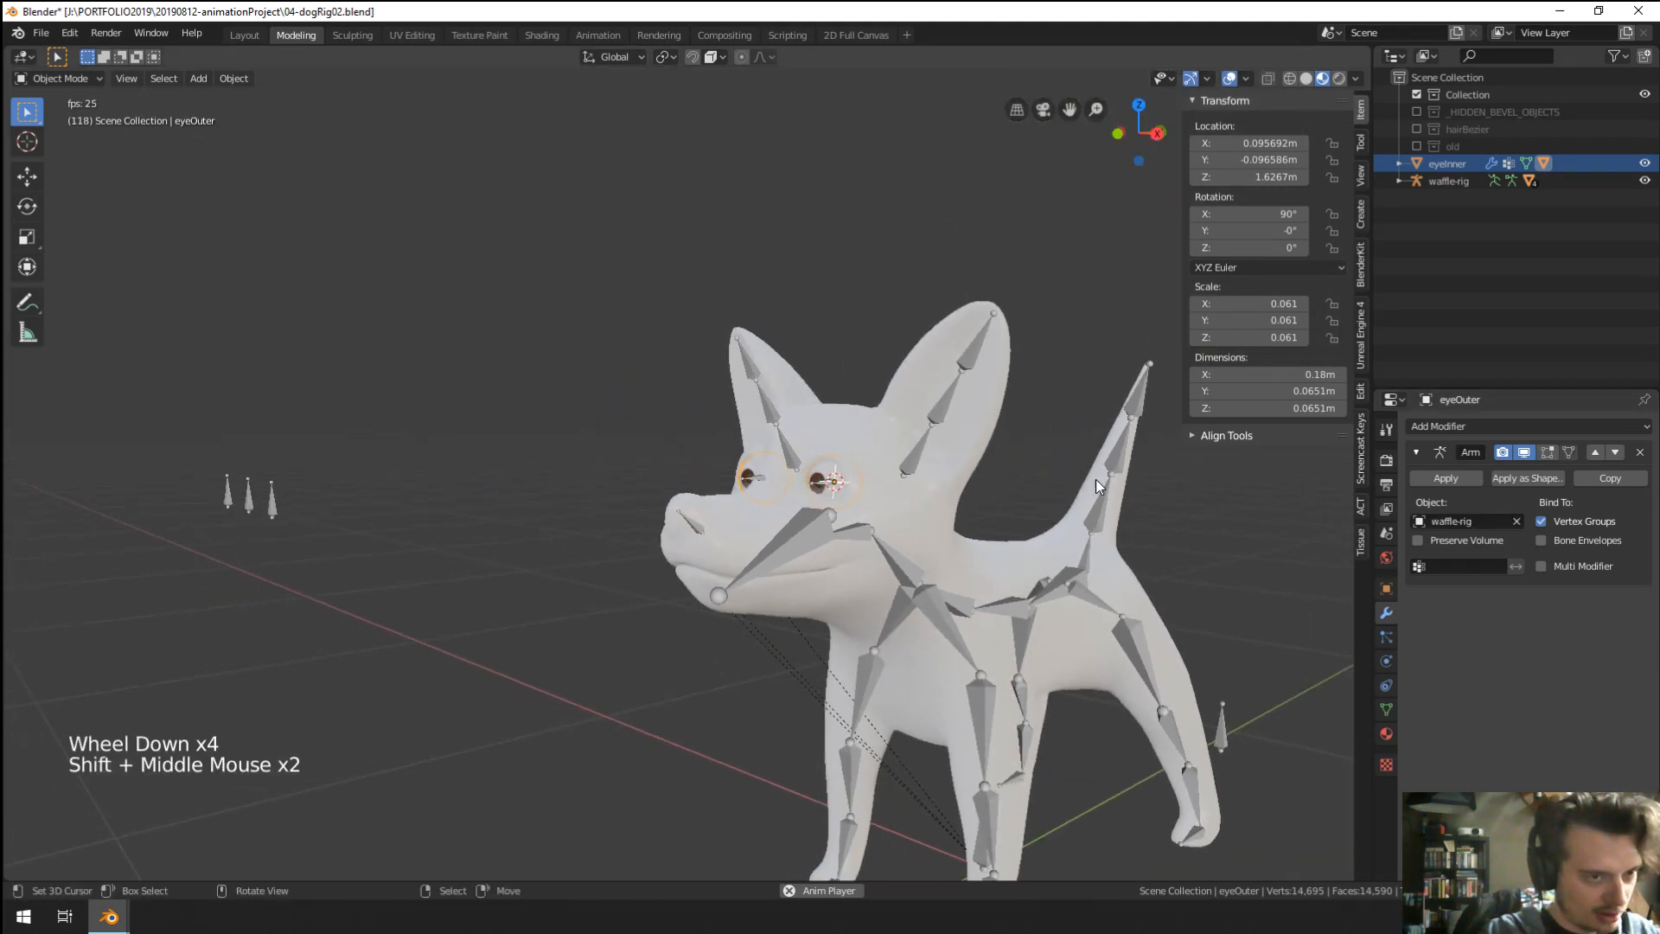
scroll(780, 470, up, 4)
right_click(824, 456)
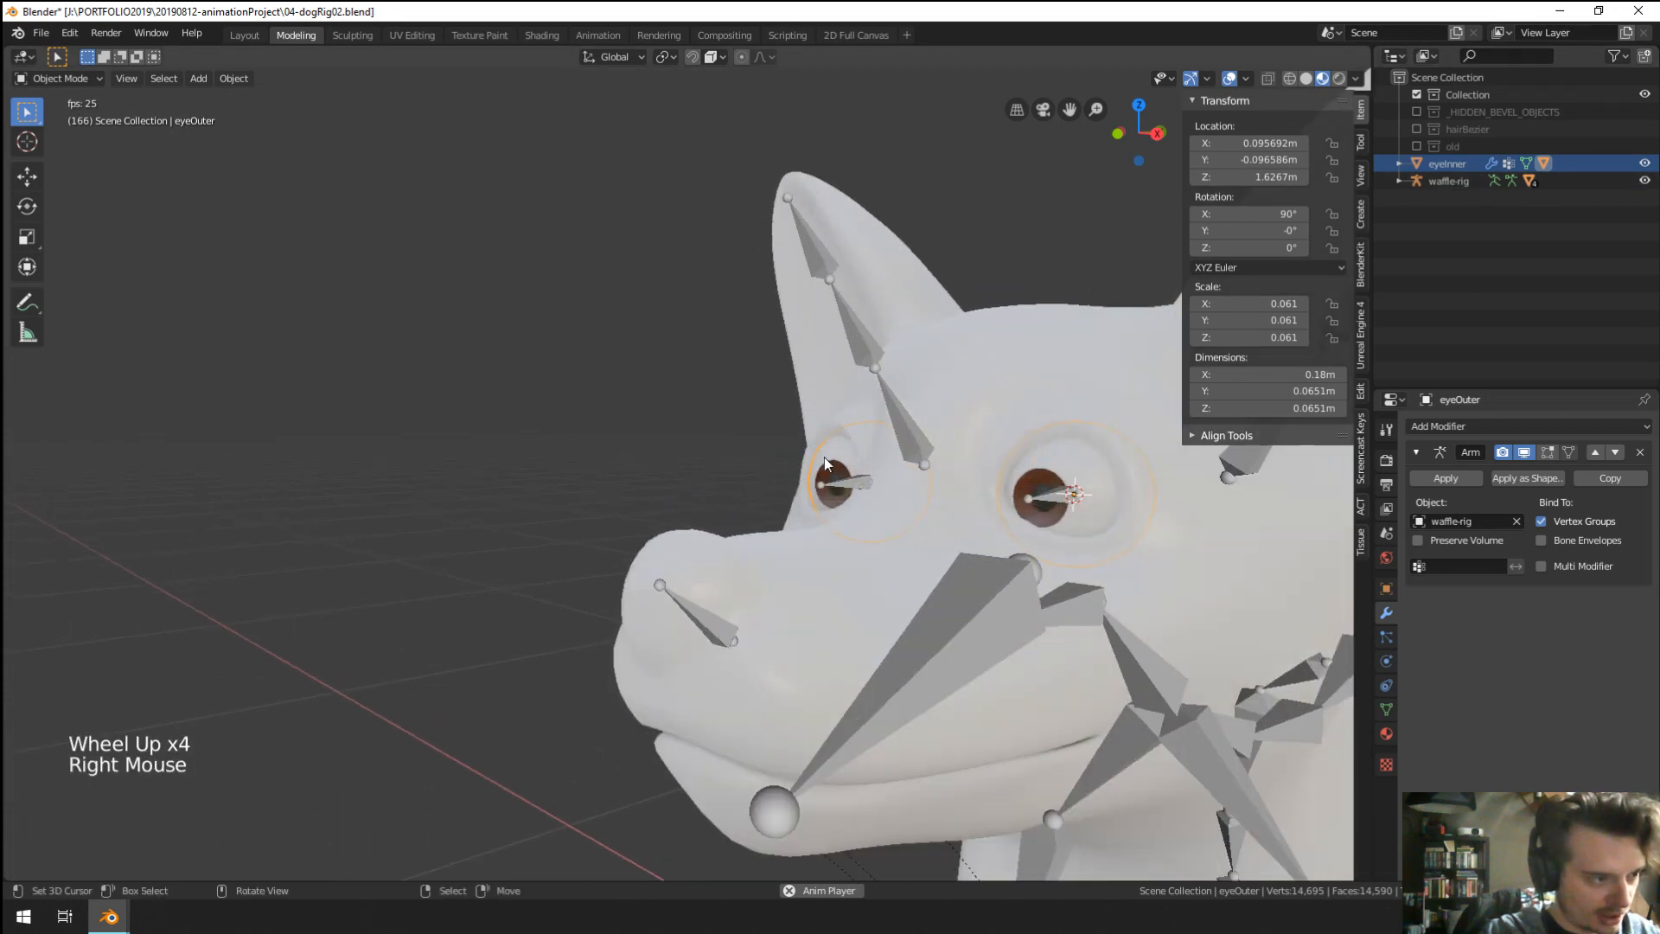
right_click(823, 456)
right_click(823, 457)
right_click(823, 457)
right_click(823, 456)
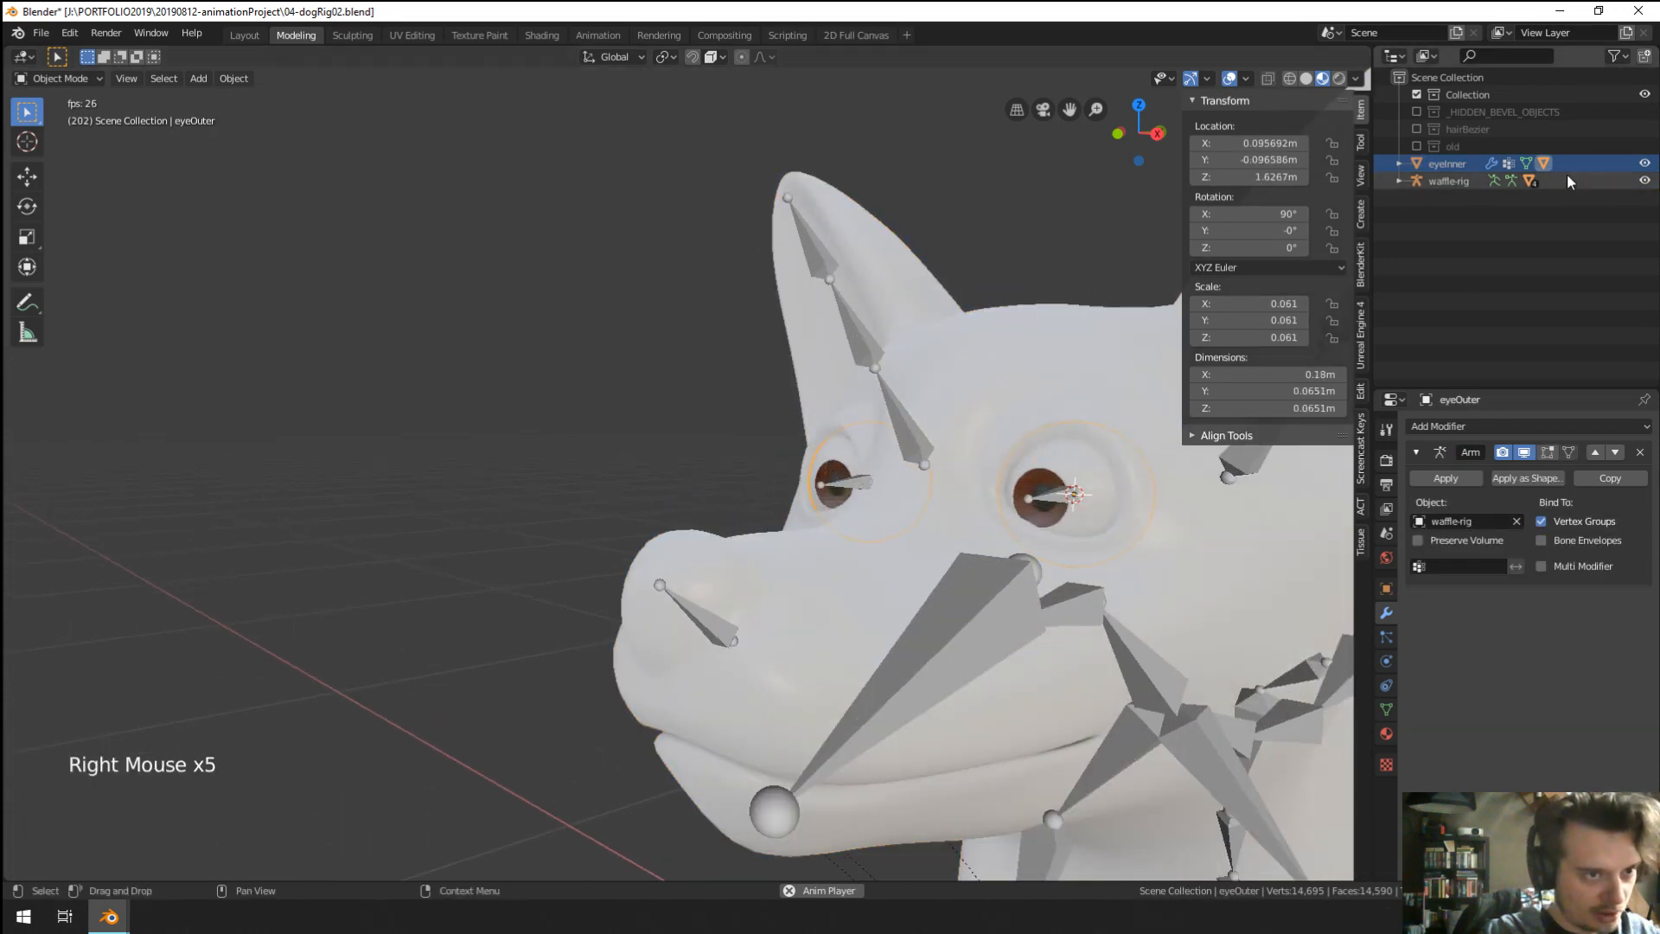
click(1399, 163)
click(1435, 235)
scroll(1159, 250, down, 5)
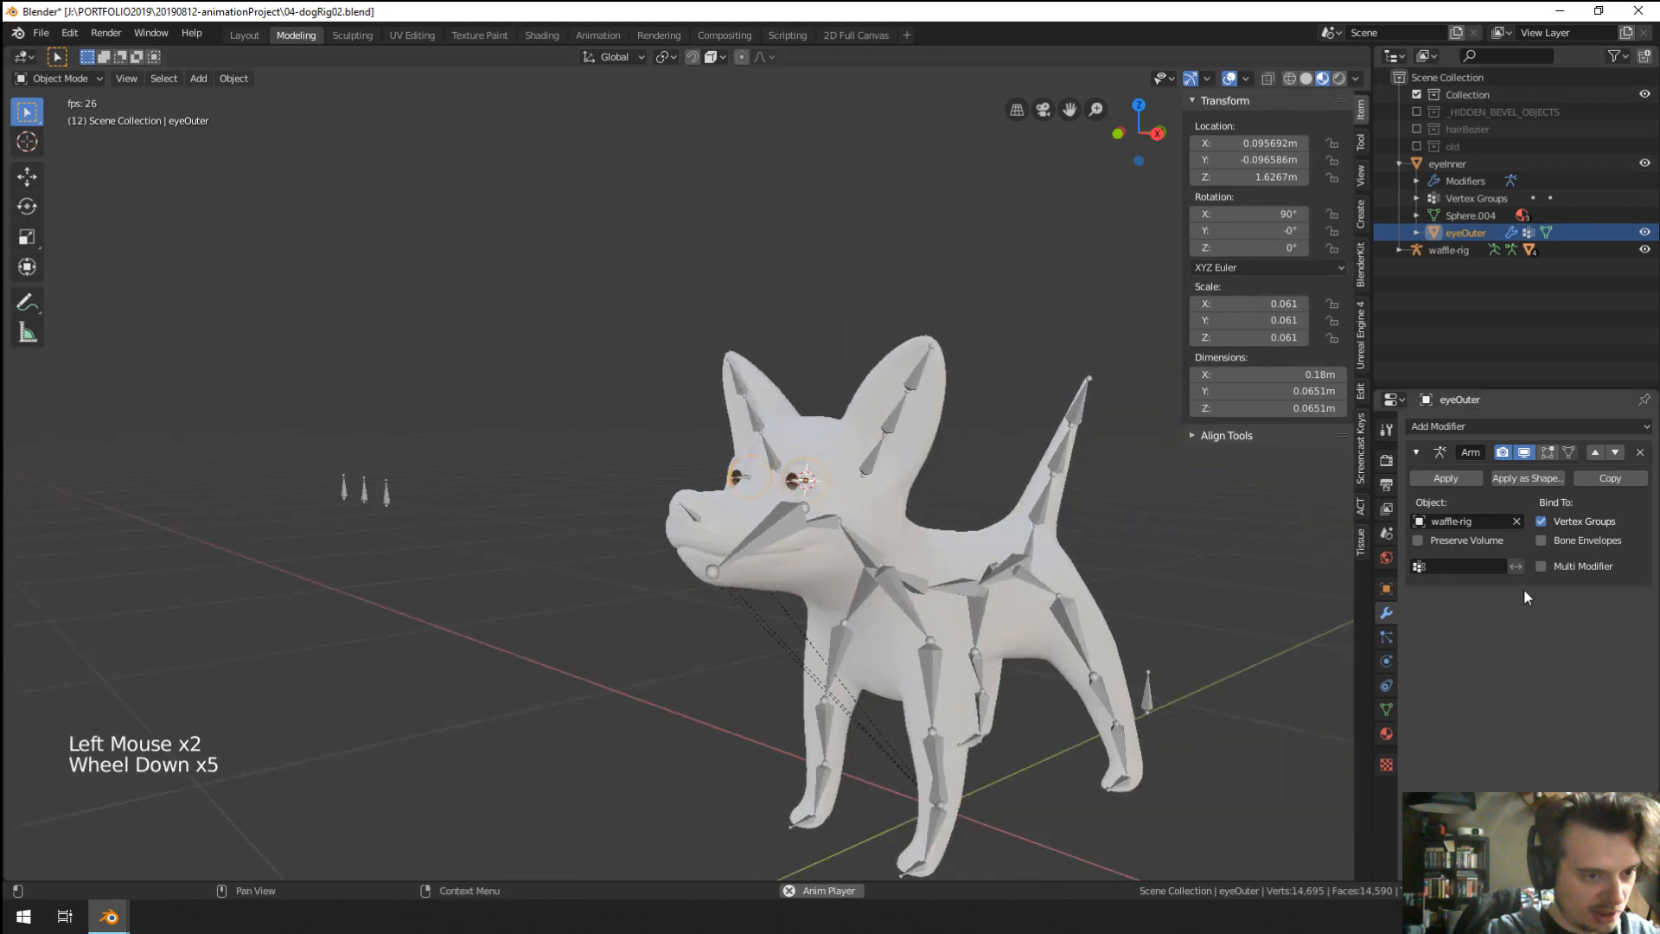
scroll(1159, 251, up, 6)
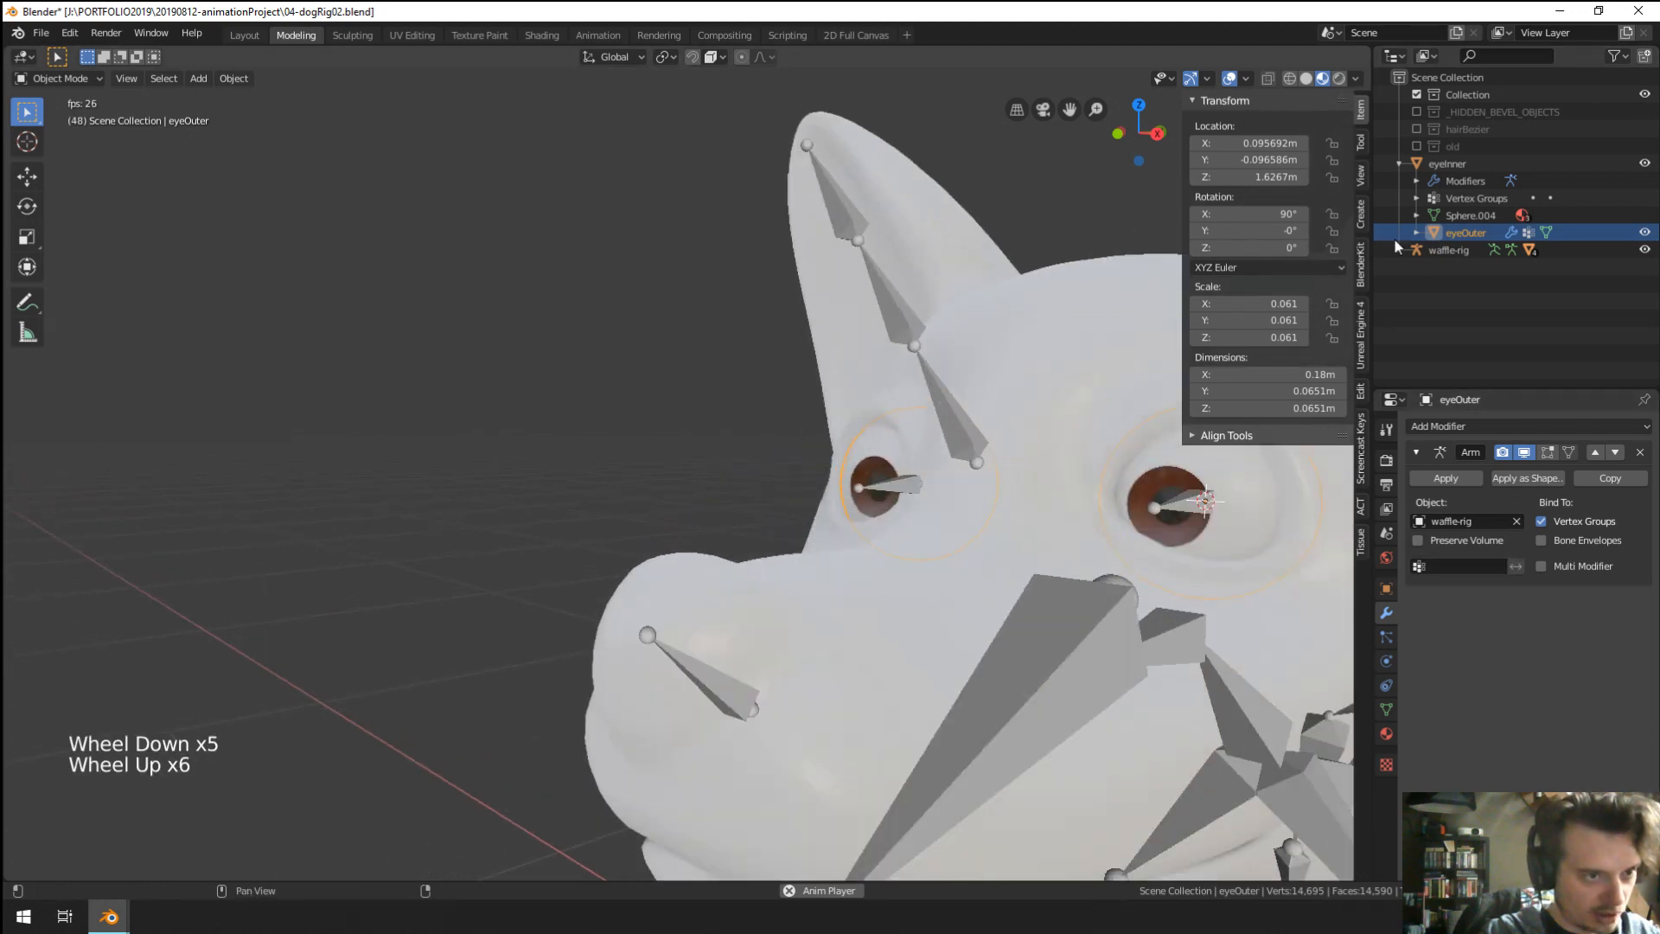
Select eyeInner and set waffle-rig as the target object of its Armature modifier.
click(1423, 161)
scroll(1280, 519, down, 5)
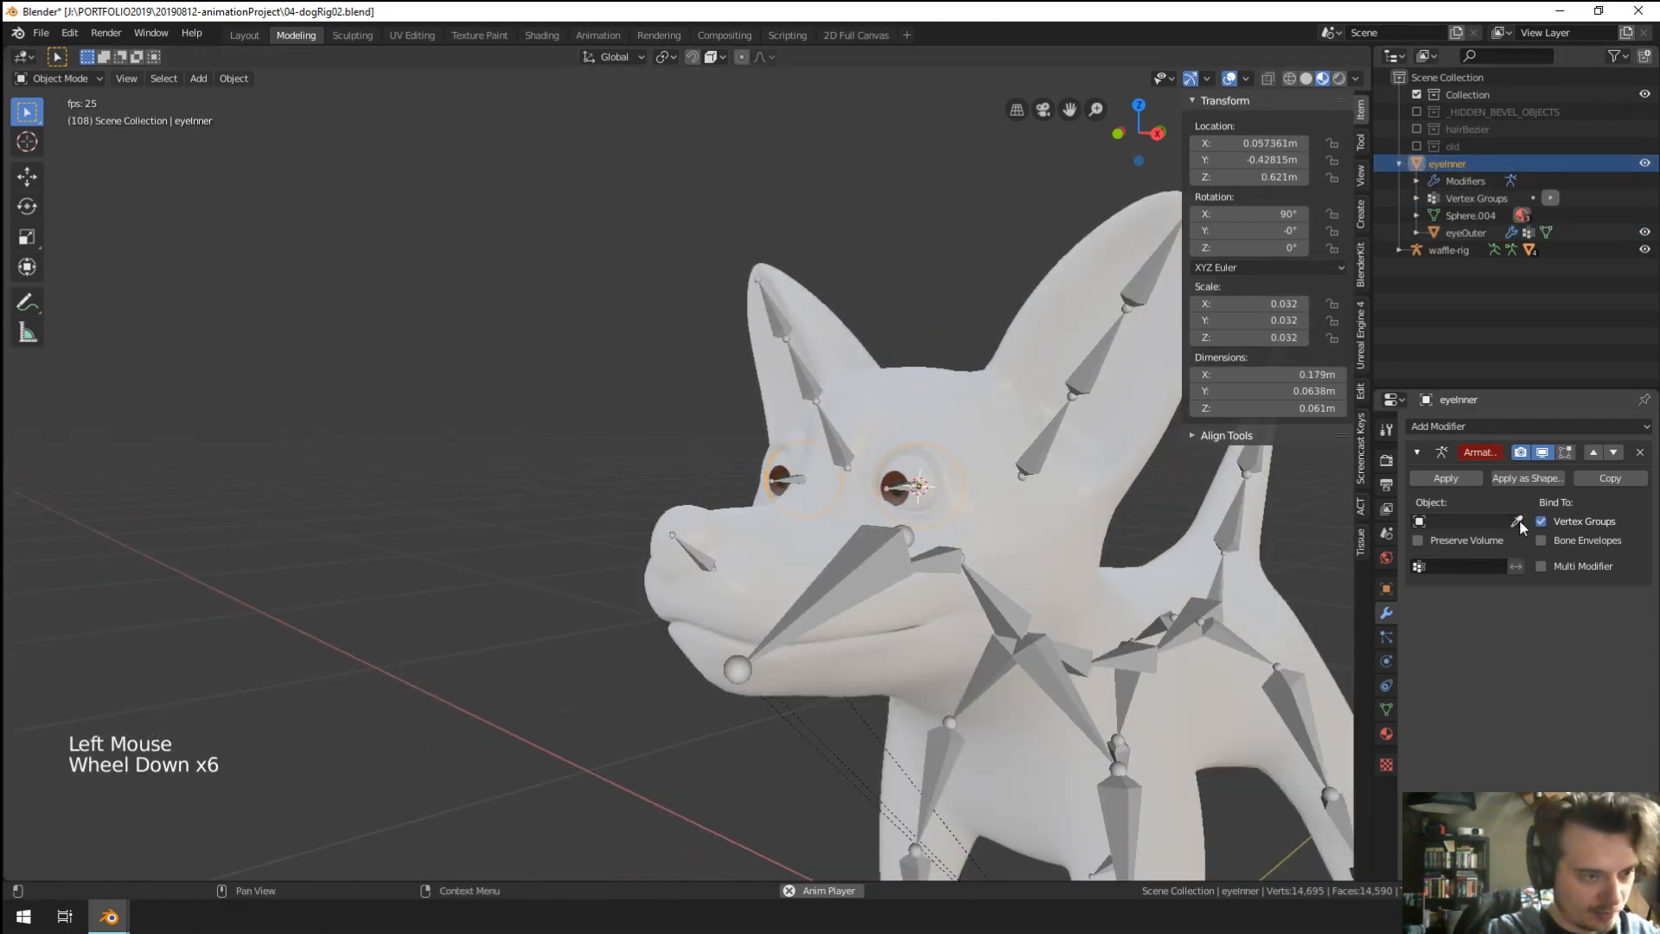
click(876, 572)
scroll(501, 553, down, 5)
scroll(393, 486, up, 1)
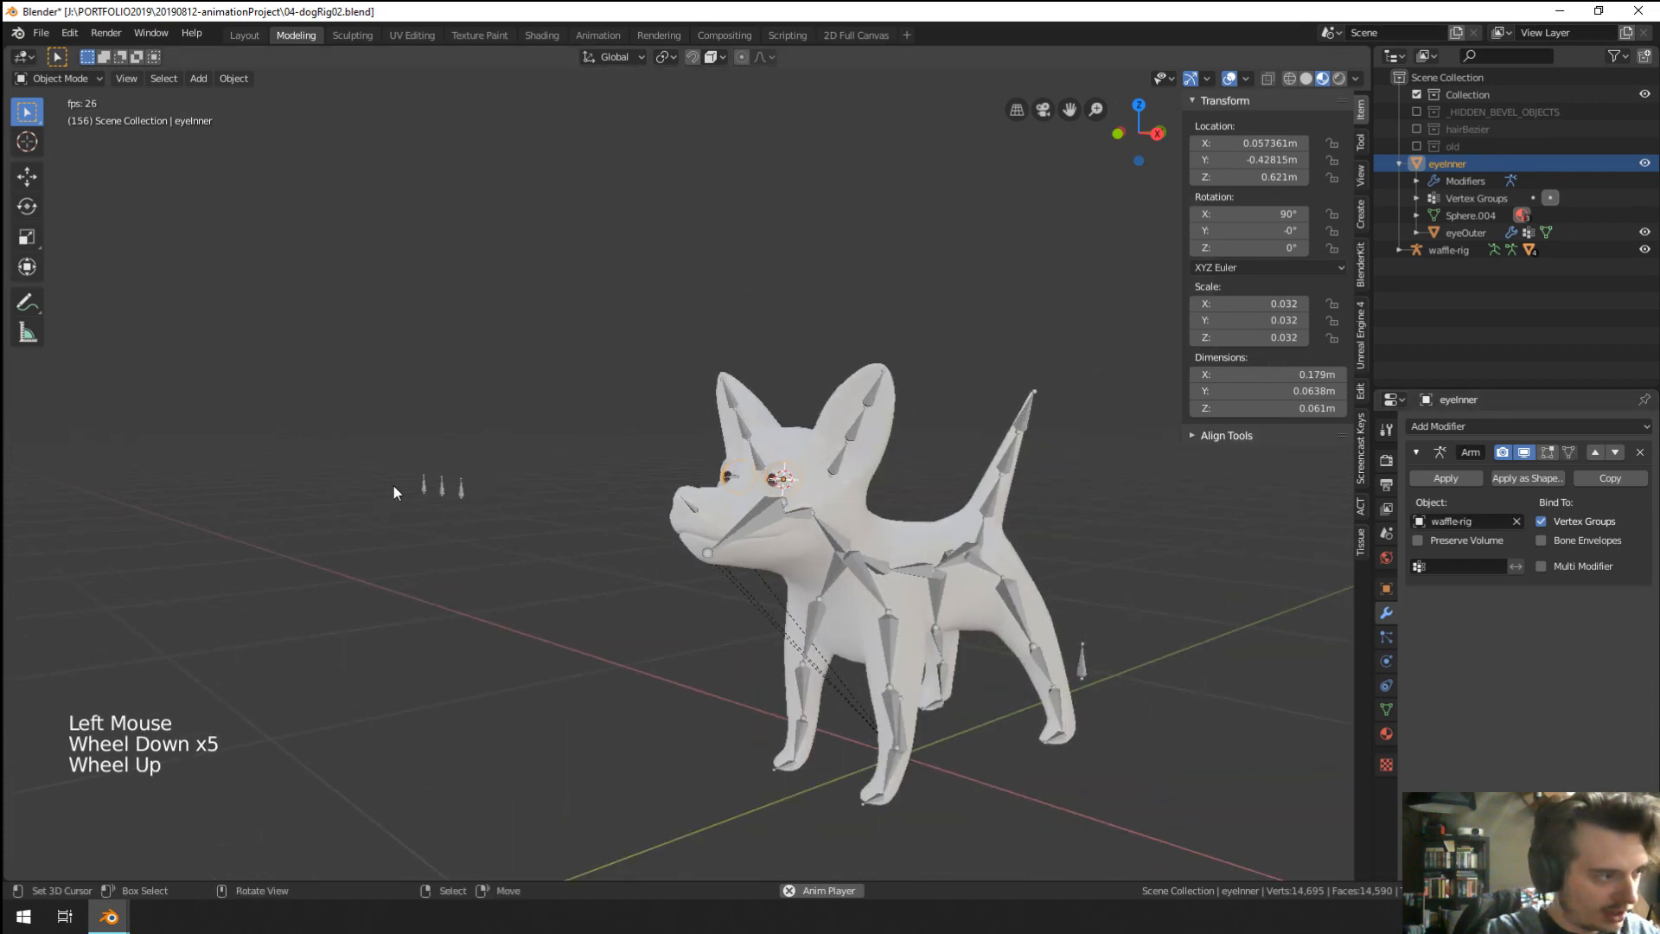
Put waffle-rig in Pose Mode, select the CTRL-eyeTargetCentre bone and test-move it, cancelling the move.
right_click(438, 491)
key(ctrl+Tab)
right_click(438, 491)
scroll(439, 491, up, 3)
key(g)
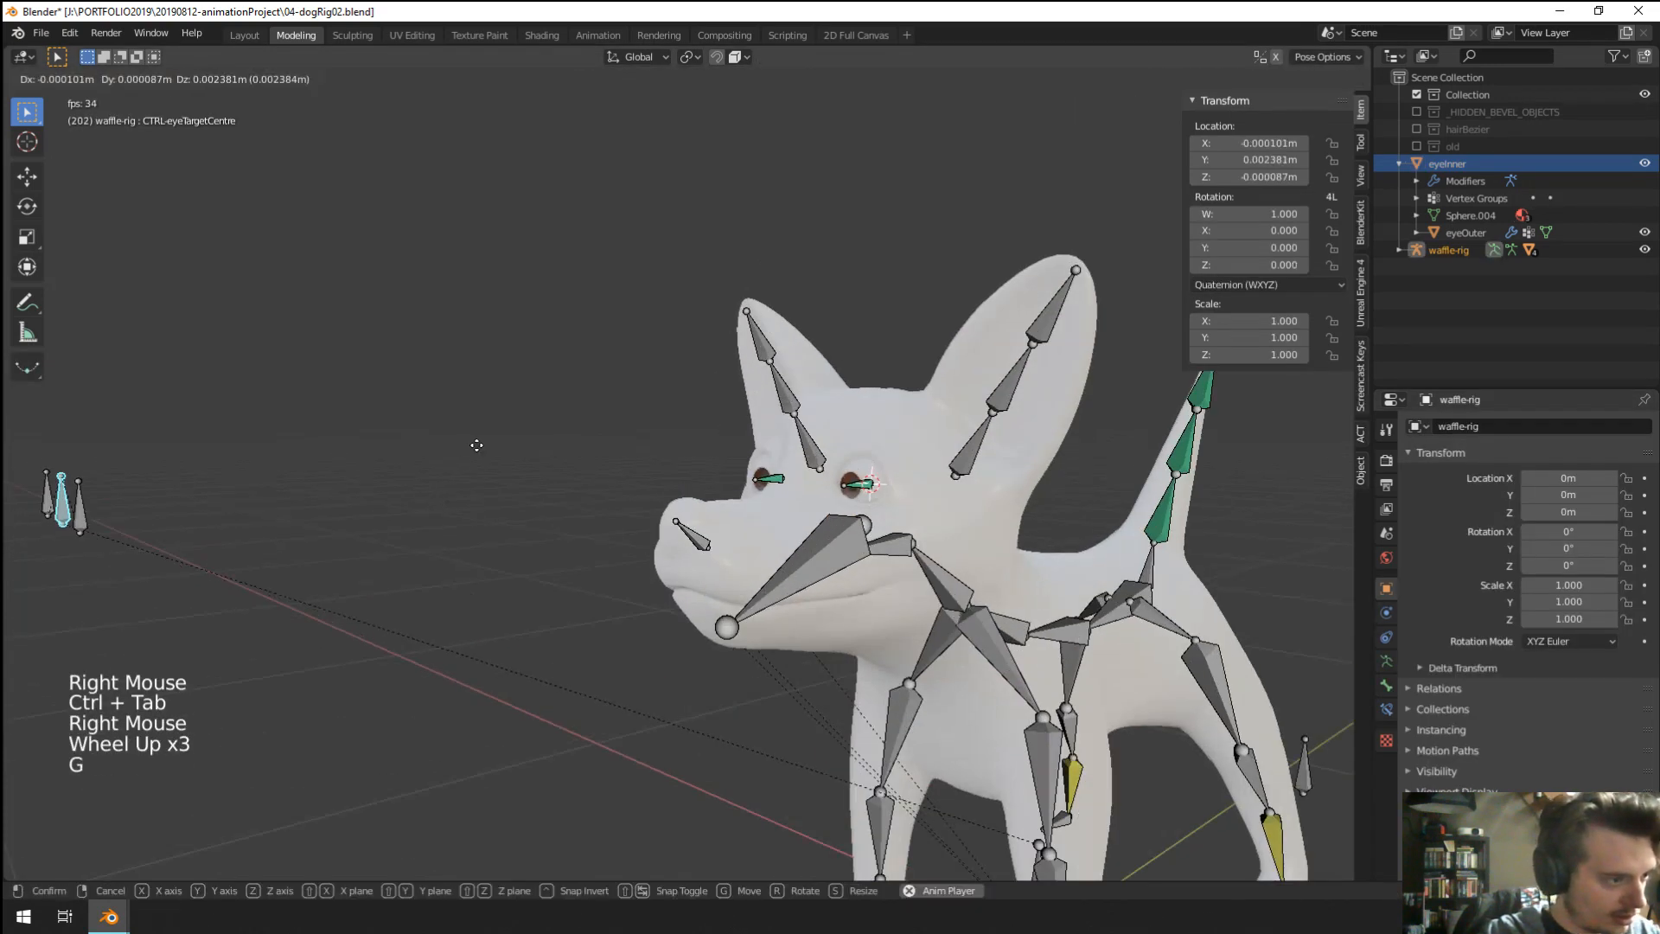
right_click(606, 216)
Hide the viewport overlays and test the eye tracking from the front with a cancelled move of the centre eye target.
middle_drag(597, 310, 837, 468)
scroll(837, 468, up, 2)
click(1229, 79)
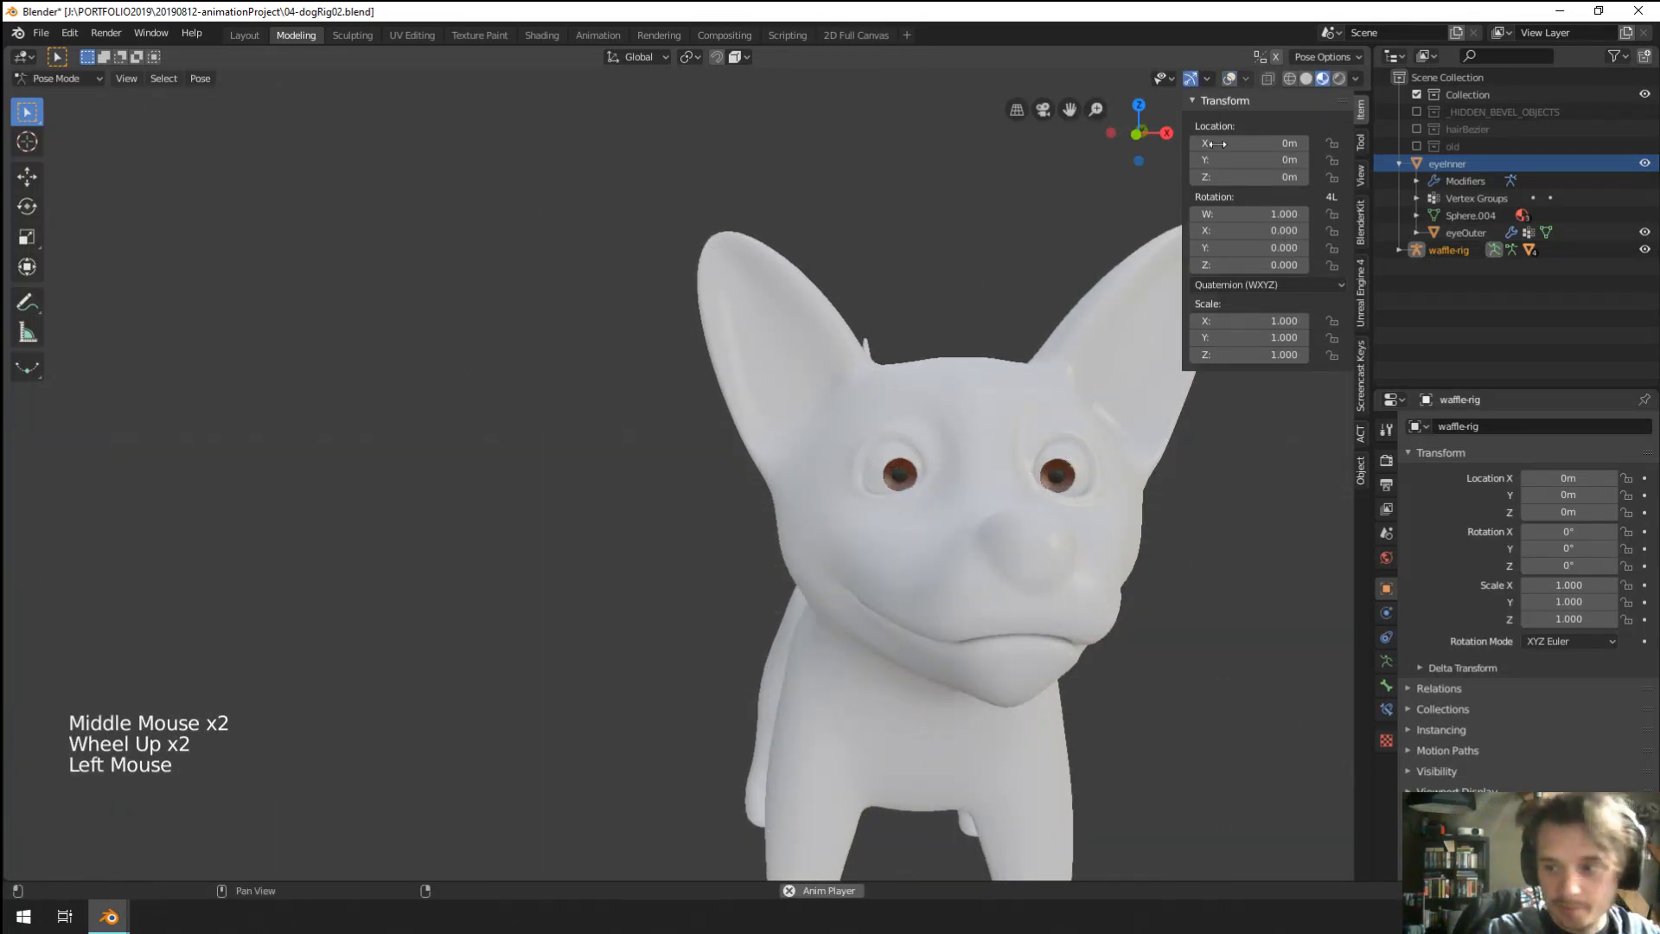
shift+middle_drag(1020, 630, 925, 644)
scroll(952, 657, down, 2)
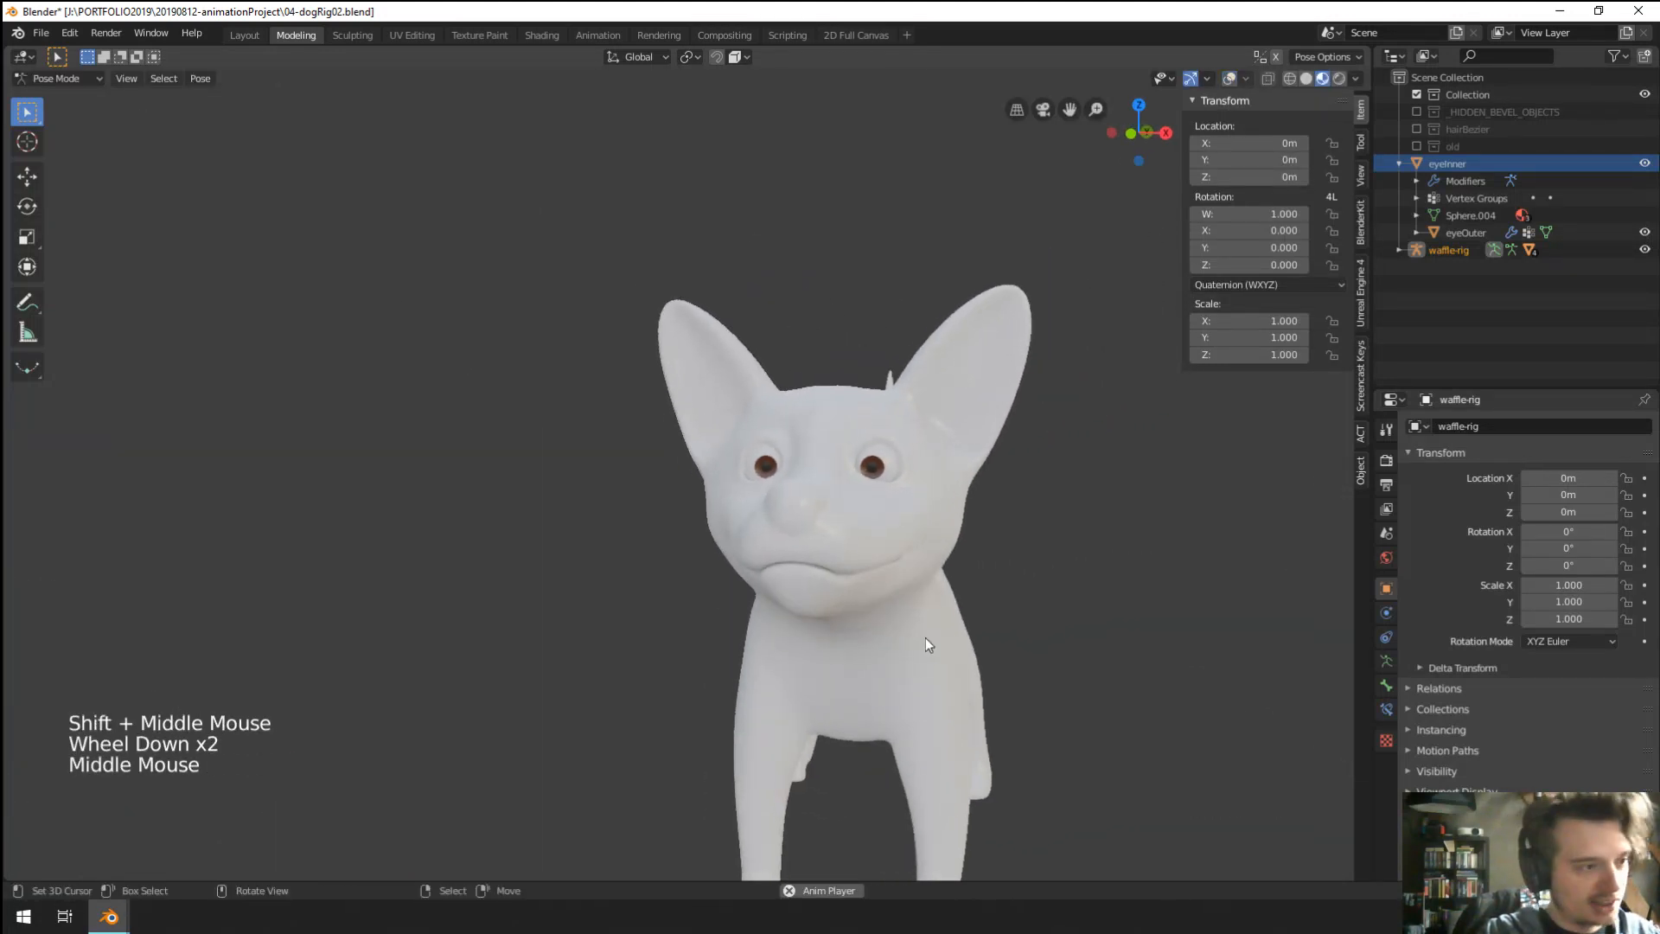
scroll(925, 637, up, 2)
key(g)
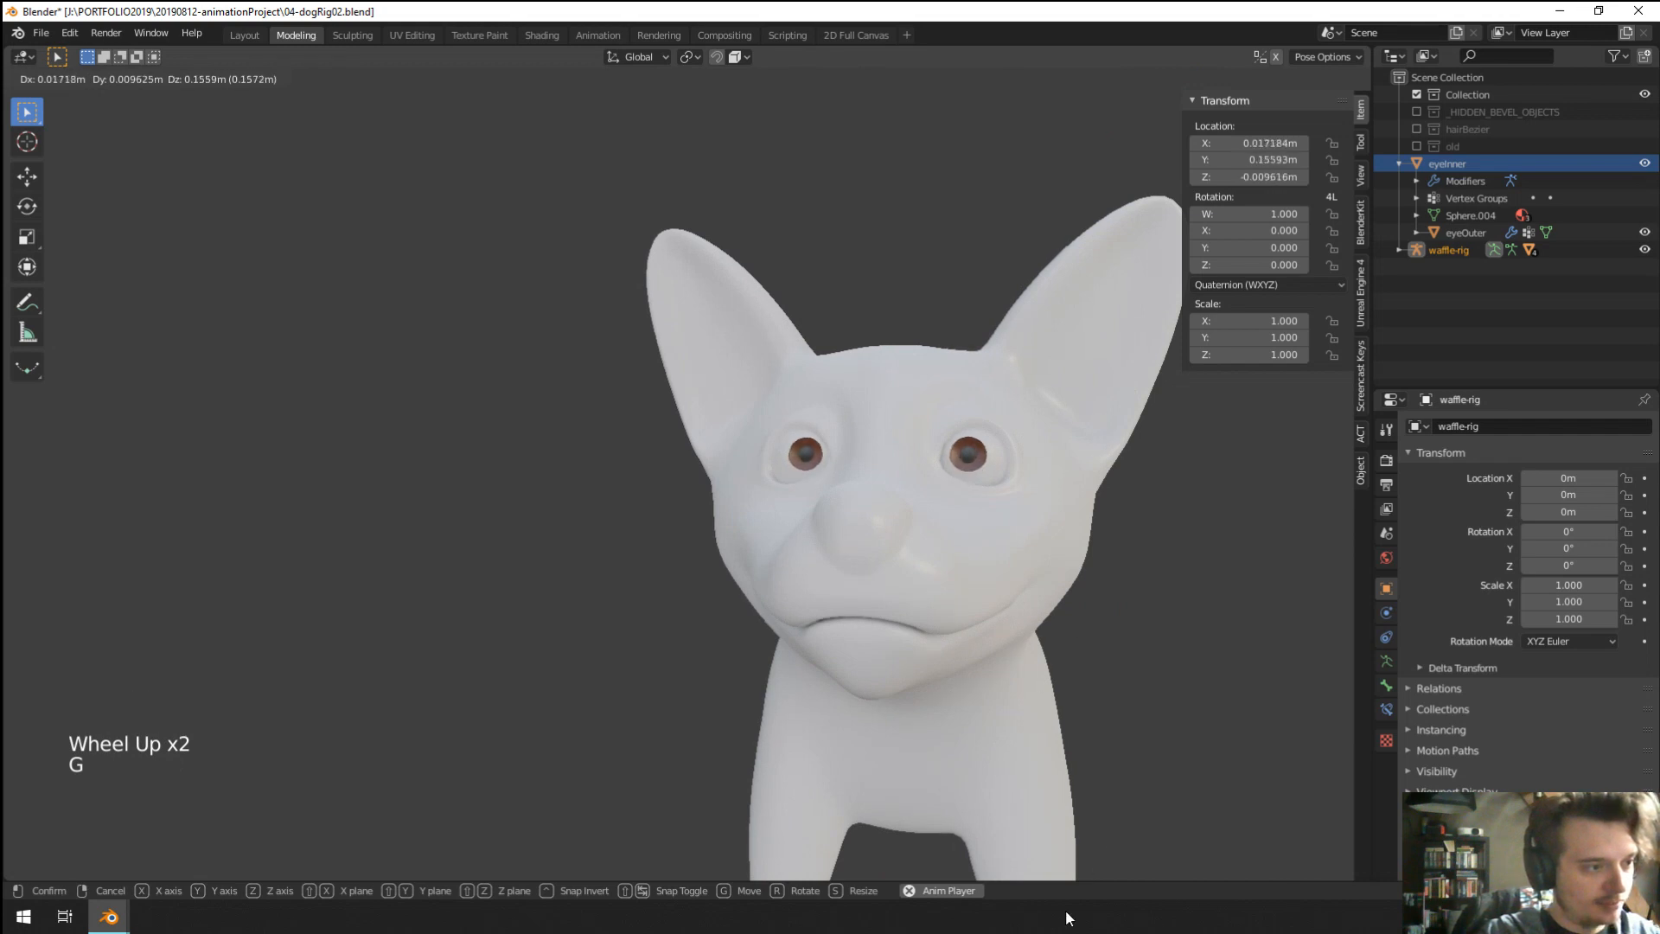
right_click(863, 381)
Compare the dog's face in Solid shading, returning to Look Dev shading.
scroll(874, 385, down, 2)
key(z)
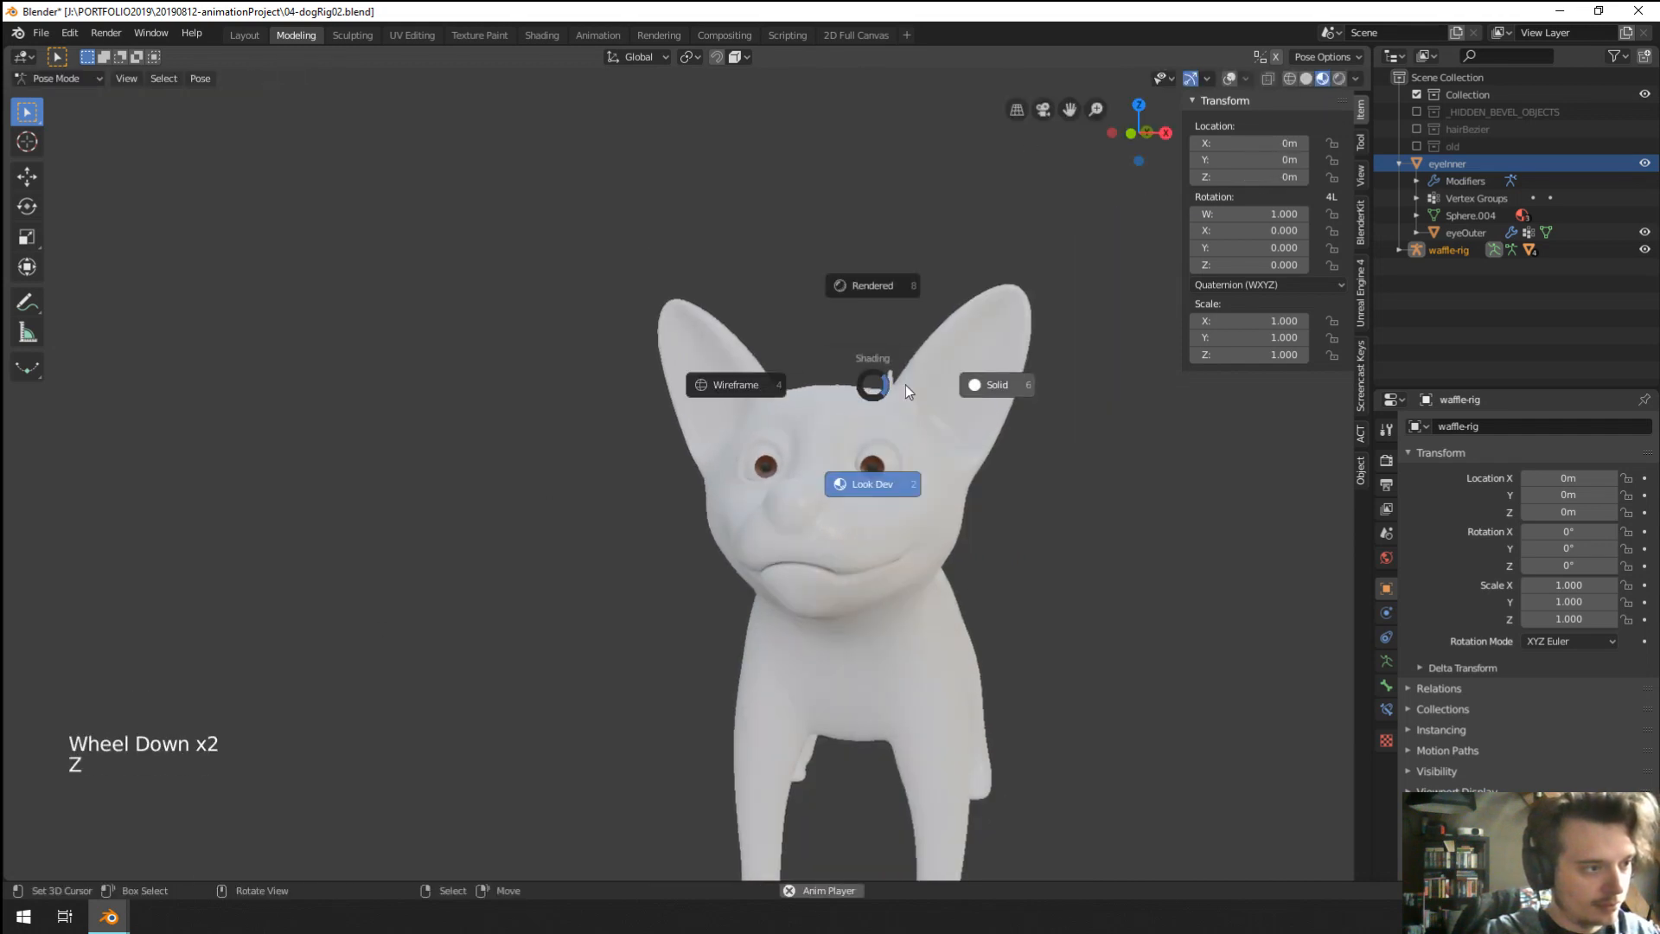
key(z)
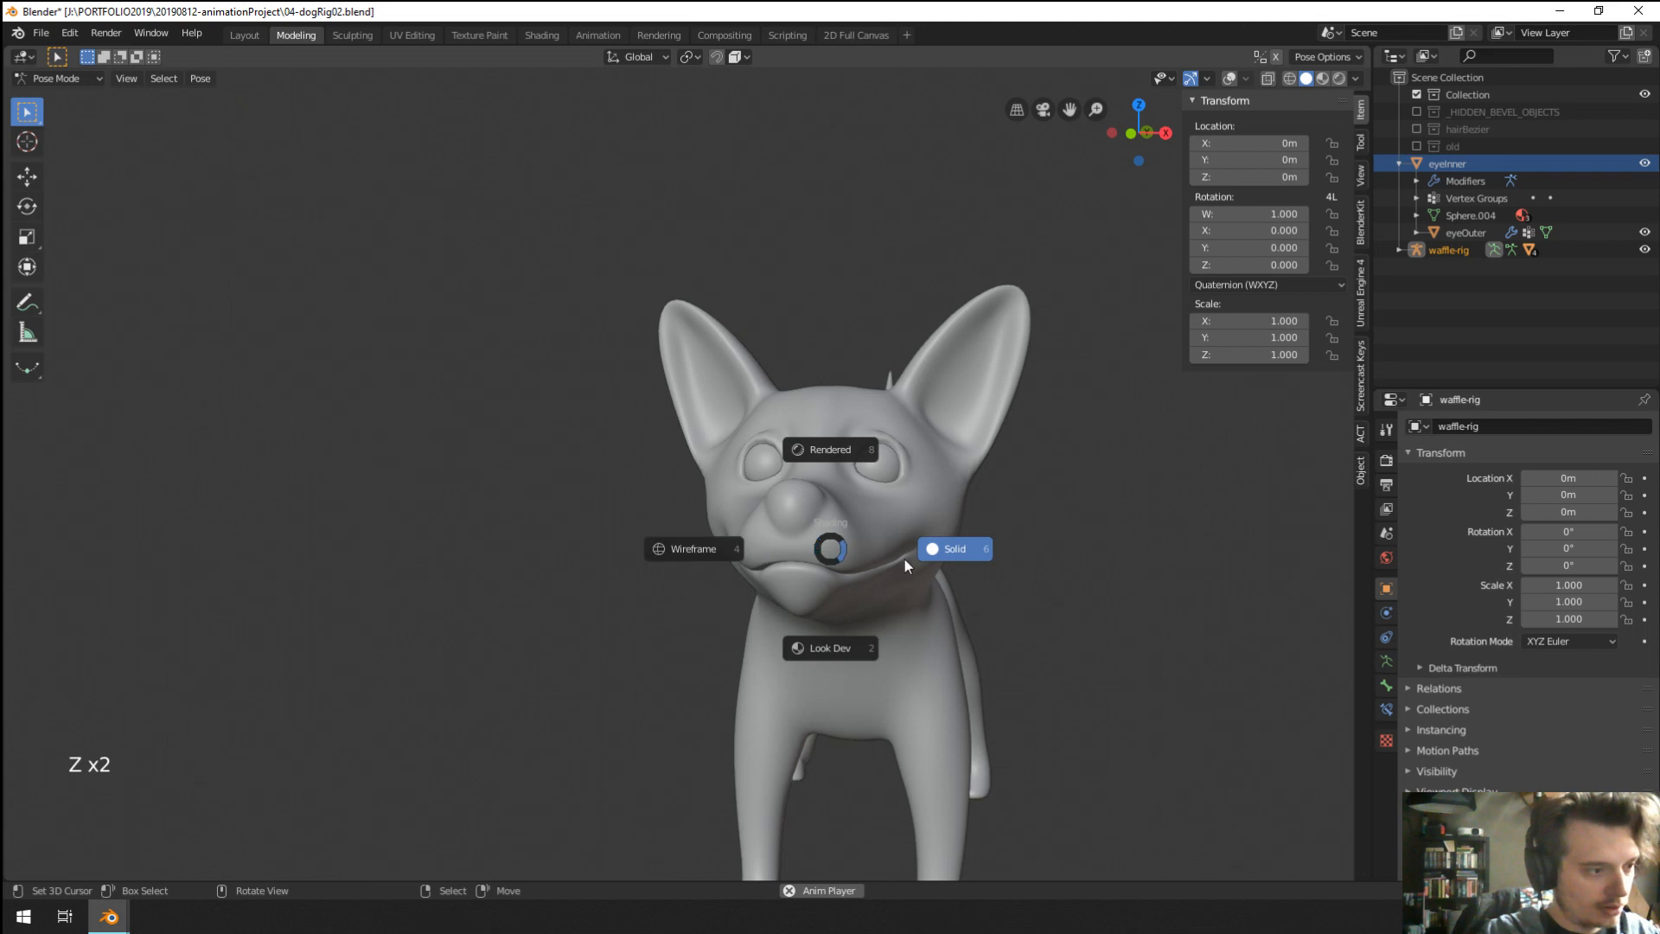
click(864, 613)
Show the viewport overlays and test-move the centre eye target with the bones displayed, cancelling the move.
click(1229, 78)
scroll(641, 615, down, 1)
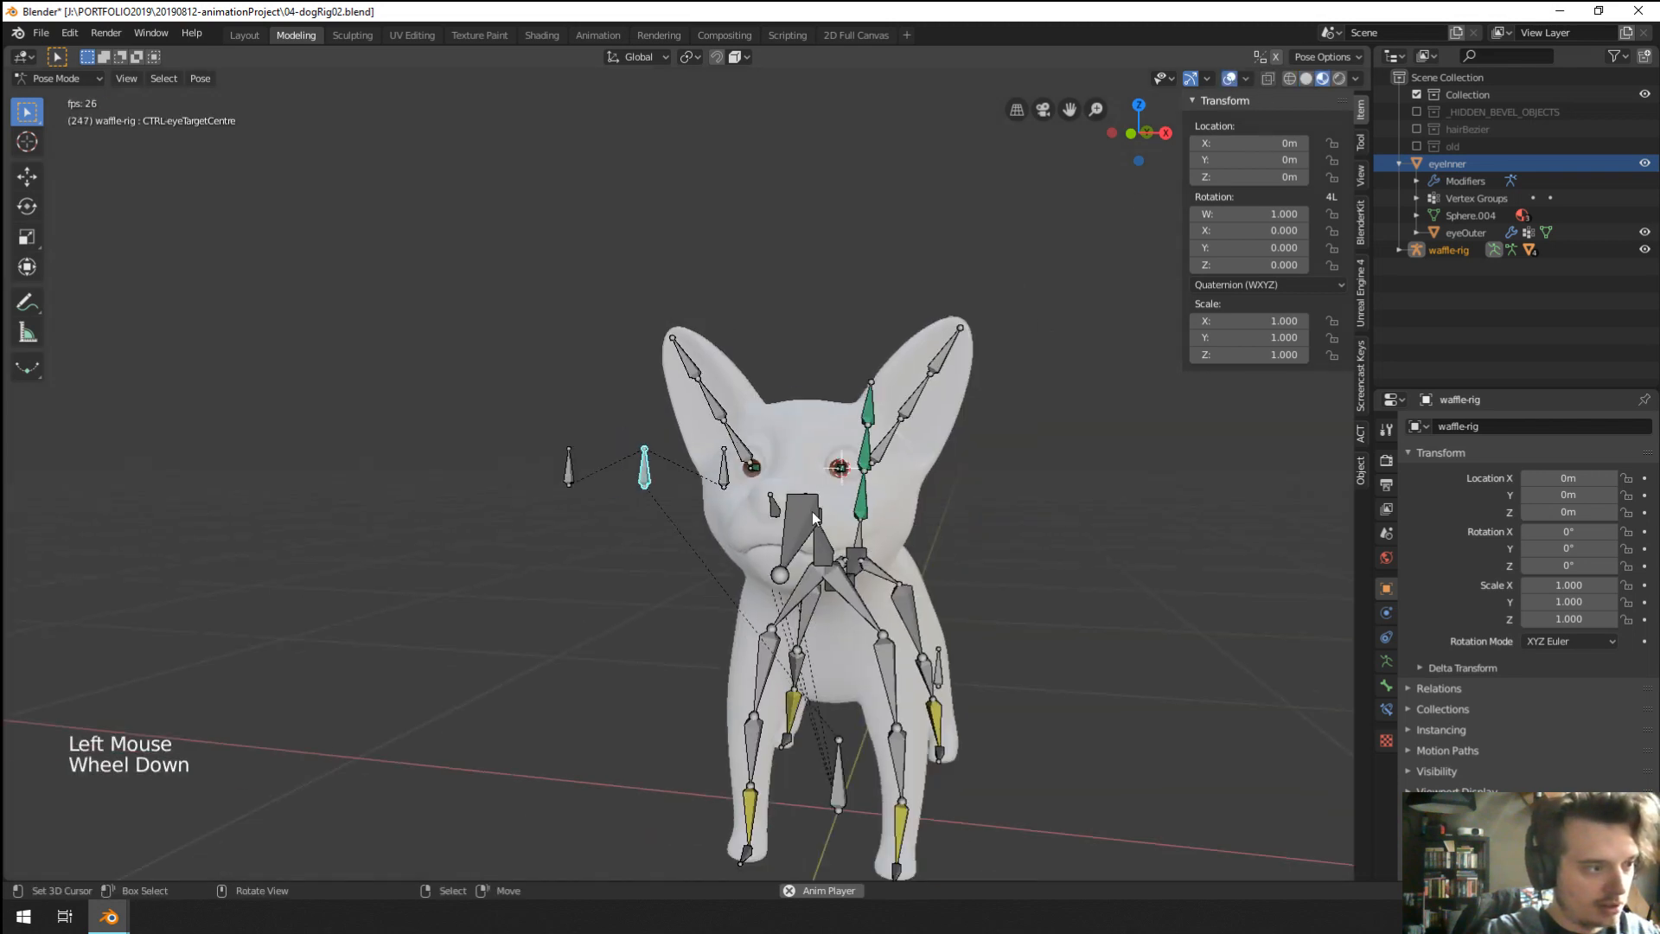
scroll(640, 616, up, 1)
middle_drag(640, 615, 658, 605)
key(g)
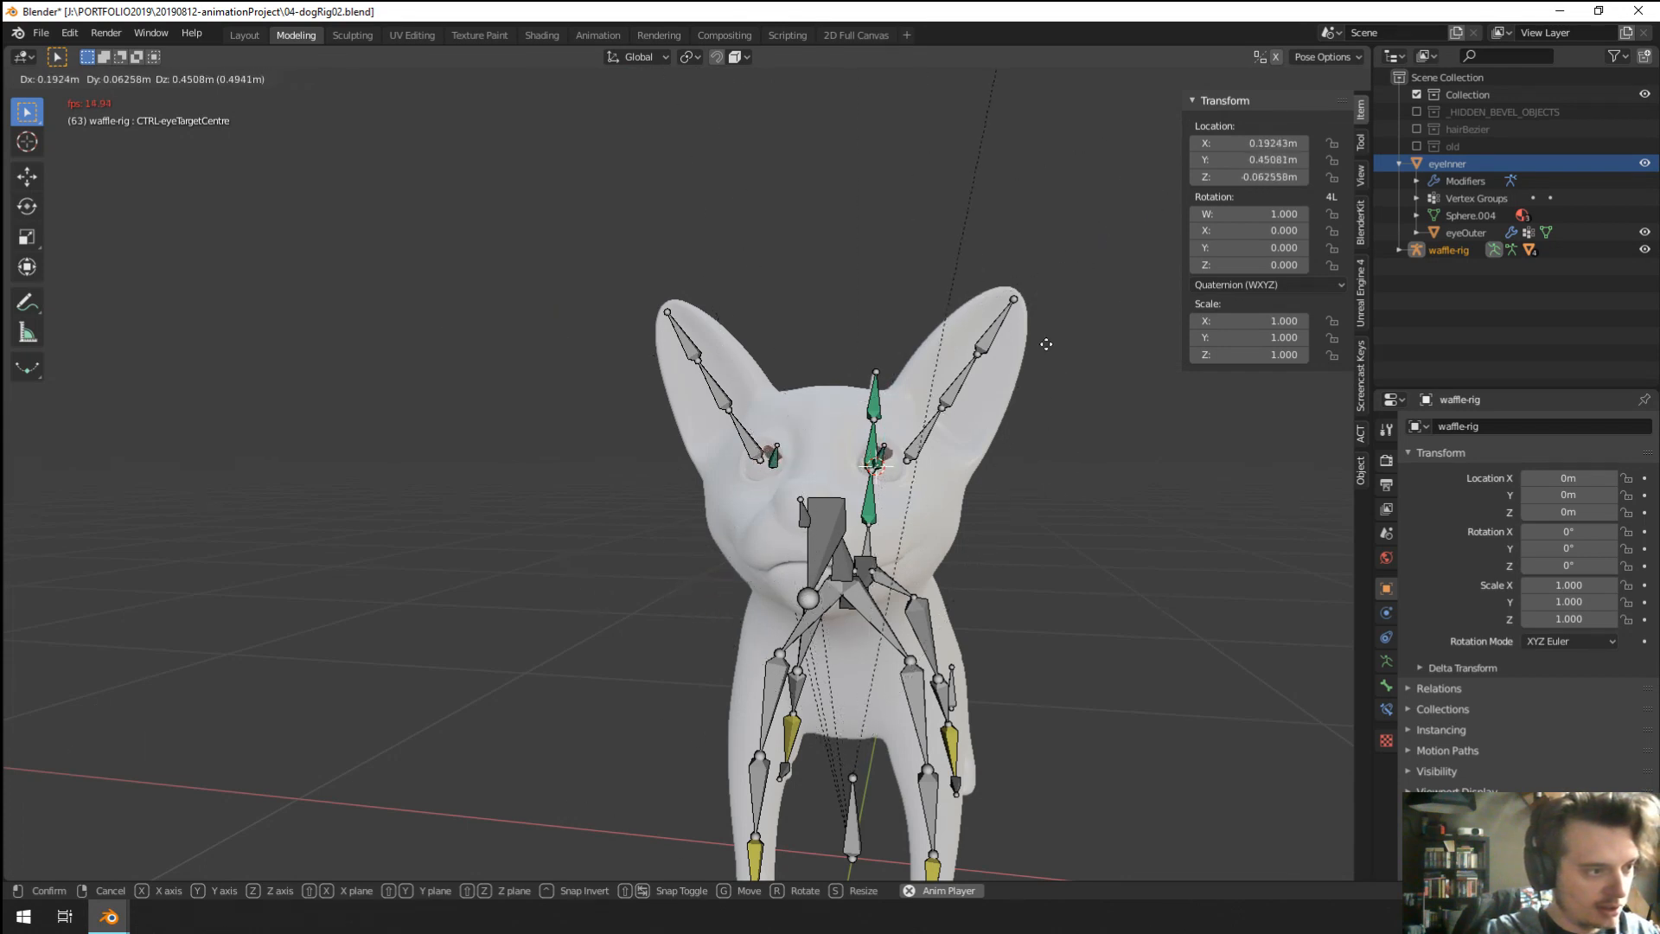
right_click(1115, 482)
Hide the viewport overlays and check the eyes with another cancelled move of the centre eye target.
click(1230, 79)
key(g)
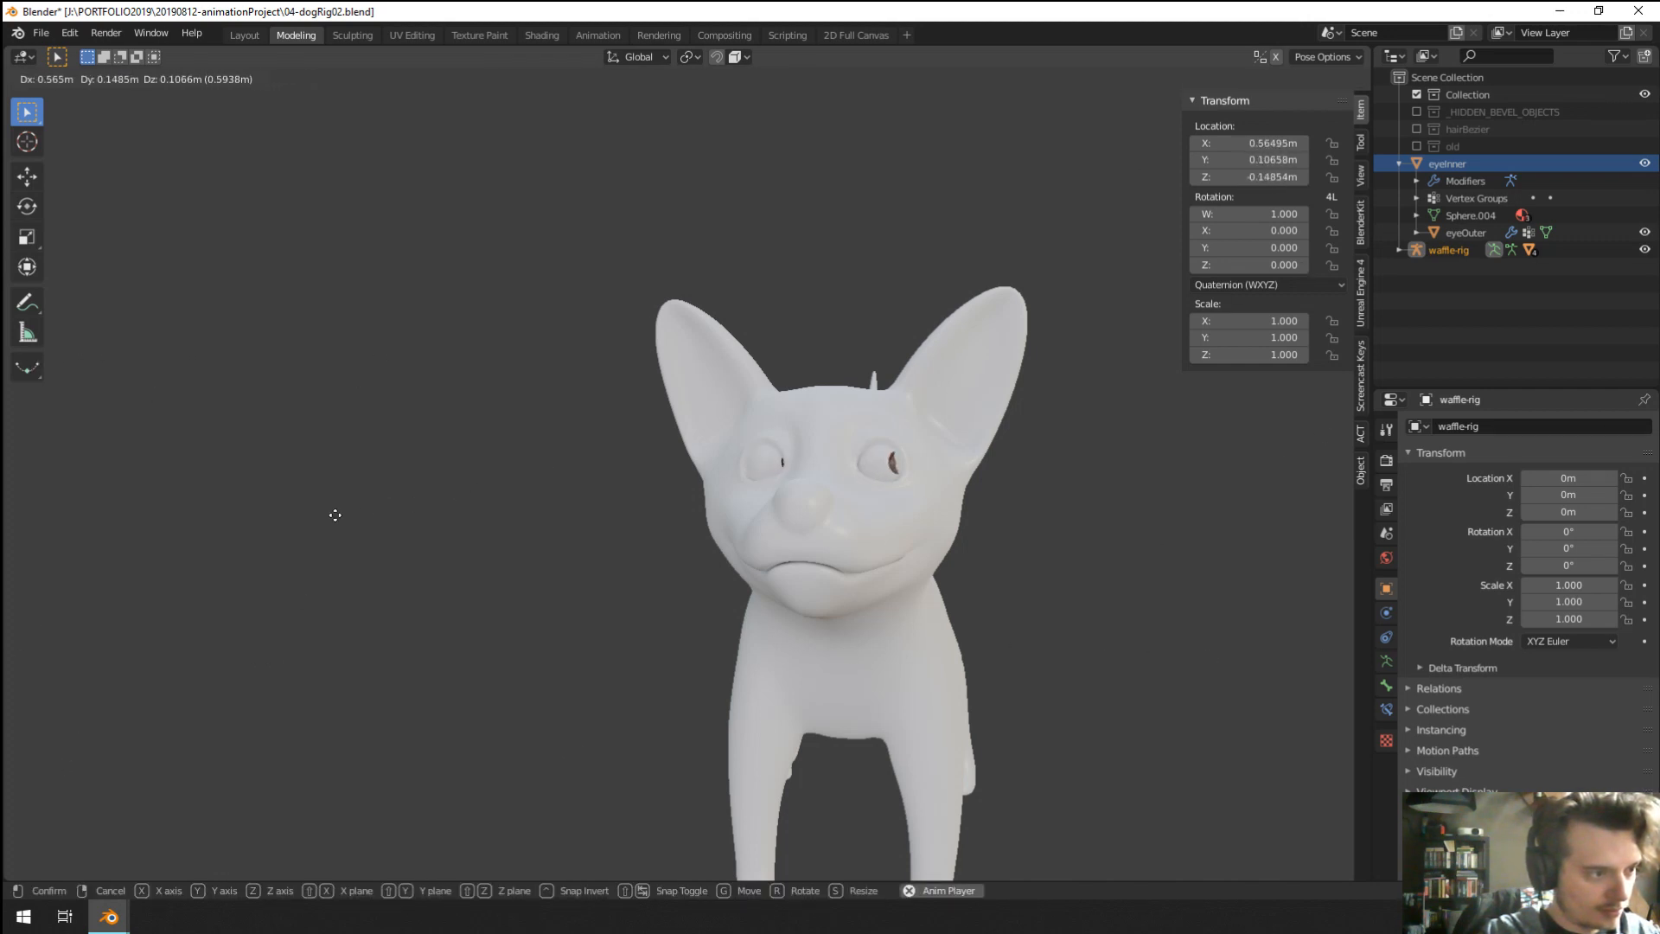
right_click(1244, 602)
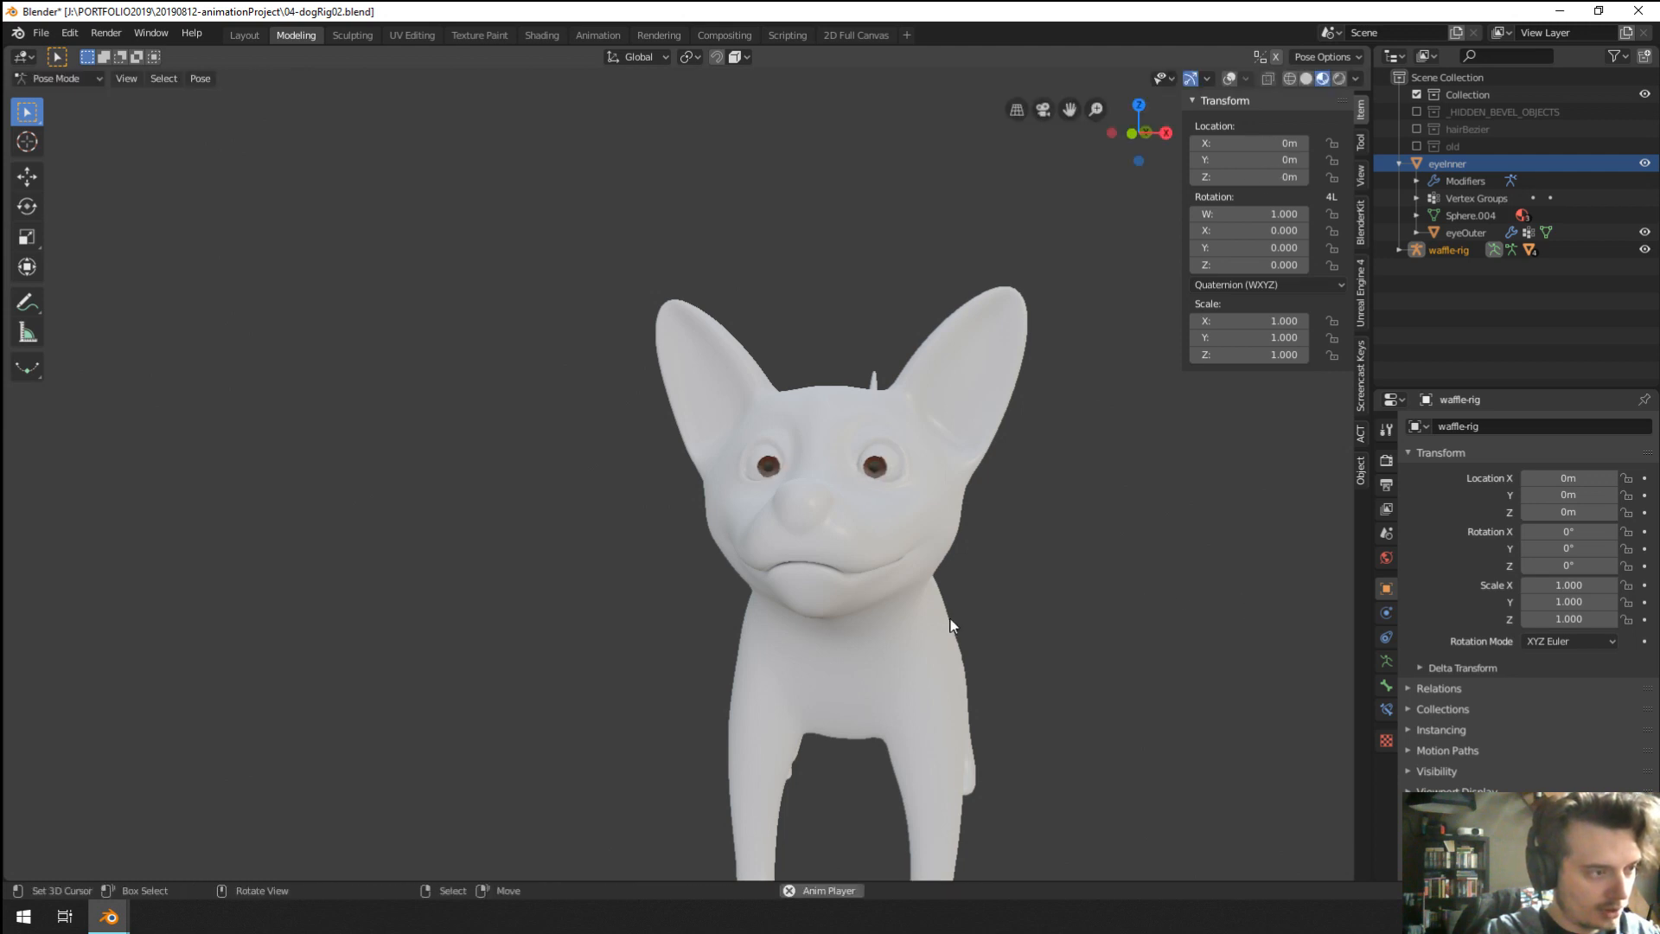
Examine the dog from the side in Solid shading and return the viewport to Look Dev.
middle_drag(952, 621, 852, 593)
key(z)
middle_drag(966, 610, 926, 640)
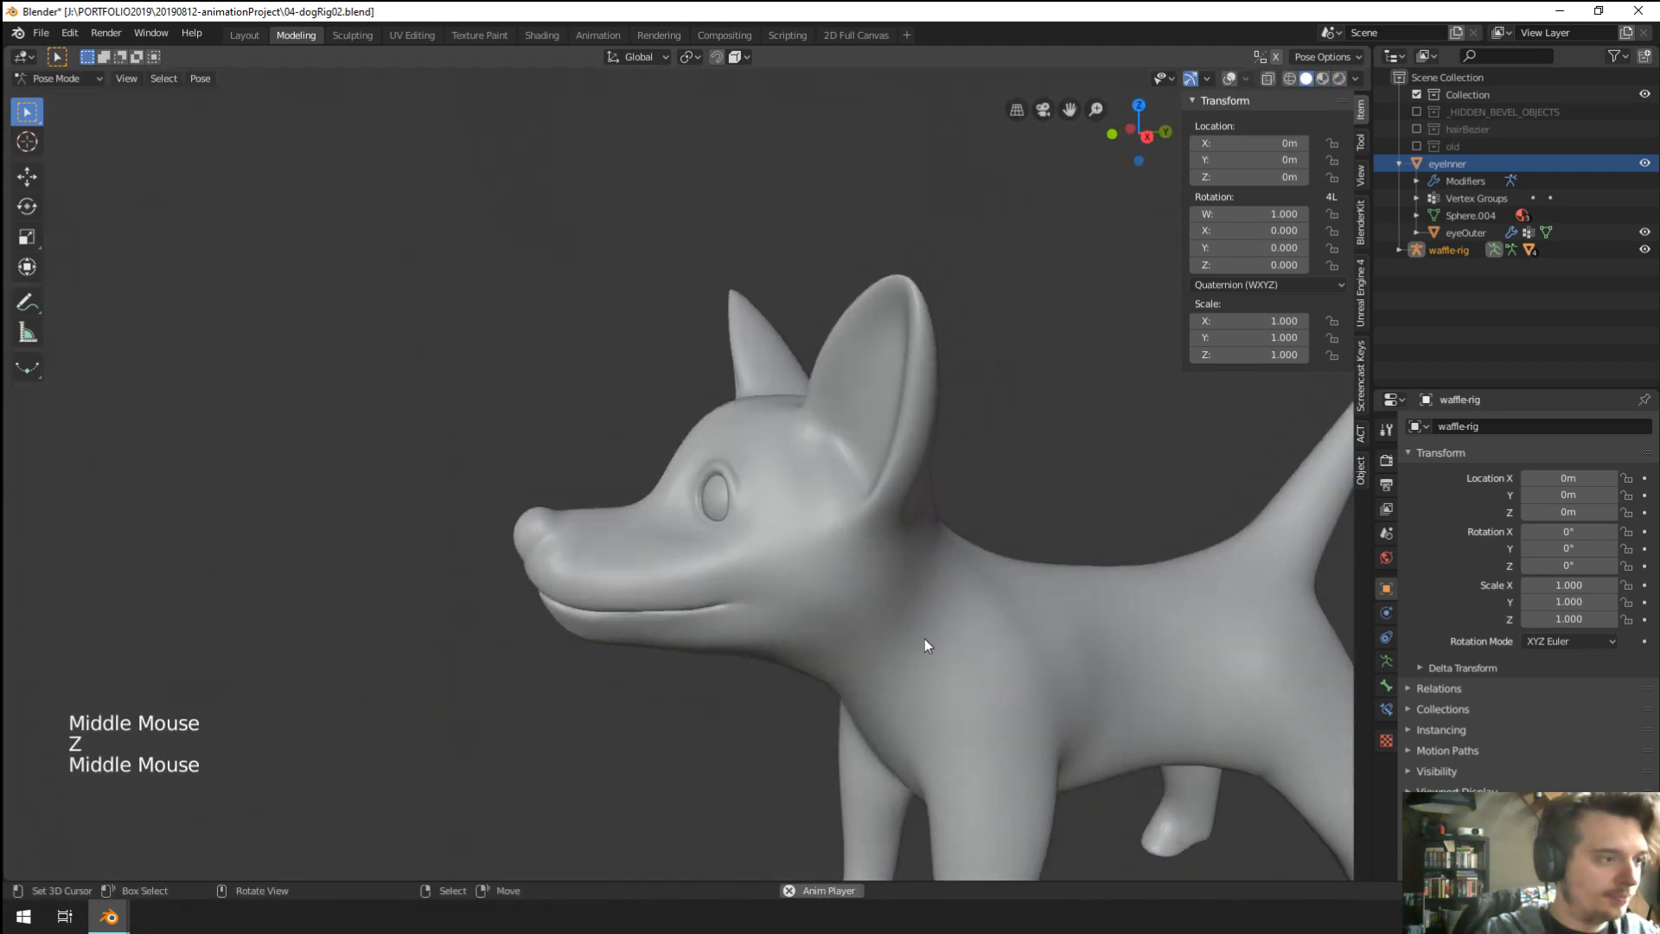
right_click(868, 648)
click(1322, 78)
mouse_move(1107, 519)
middle_down()
mouse_move(1069, 552)
mouse_move(1060, 532)
middle_up()
Try several Look Dev environment lightings on the dog and settle on the second HDRI in the list.
click(1354, 79)
click(1340, 223)
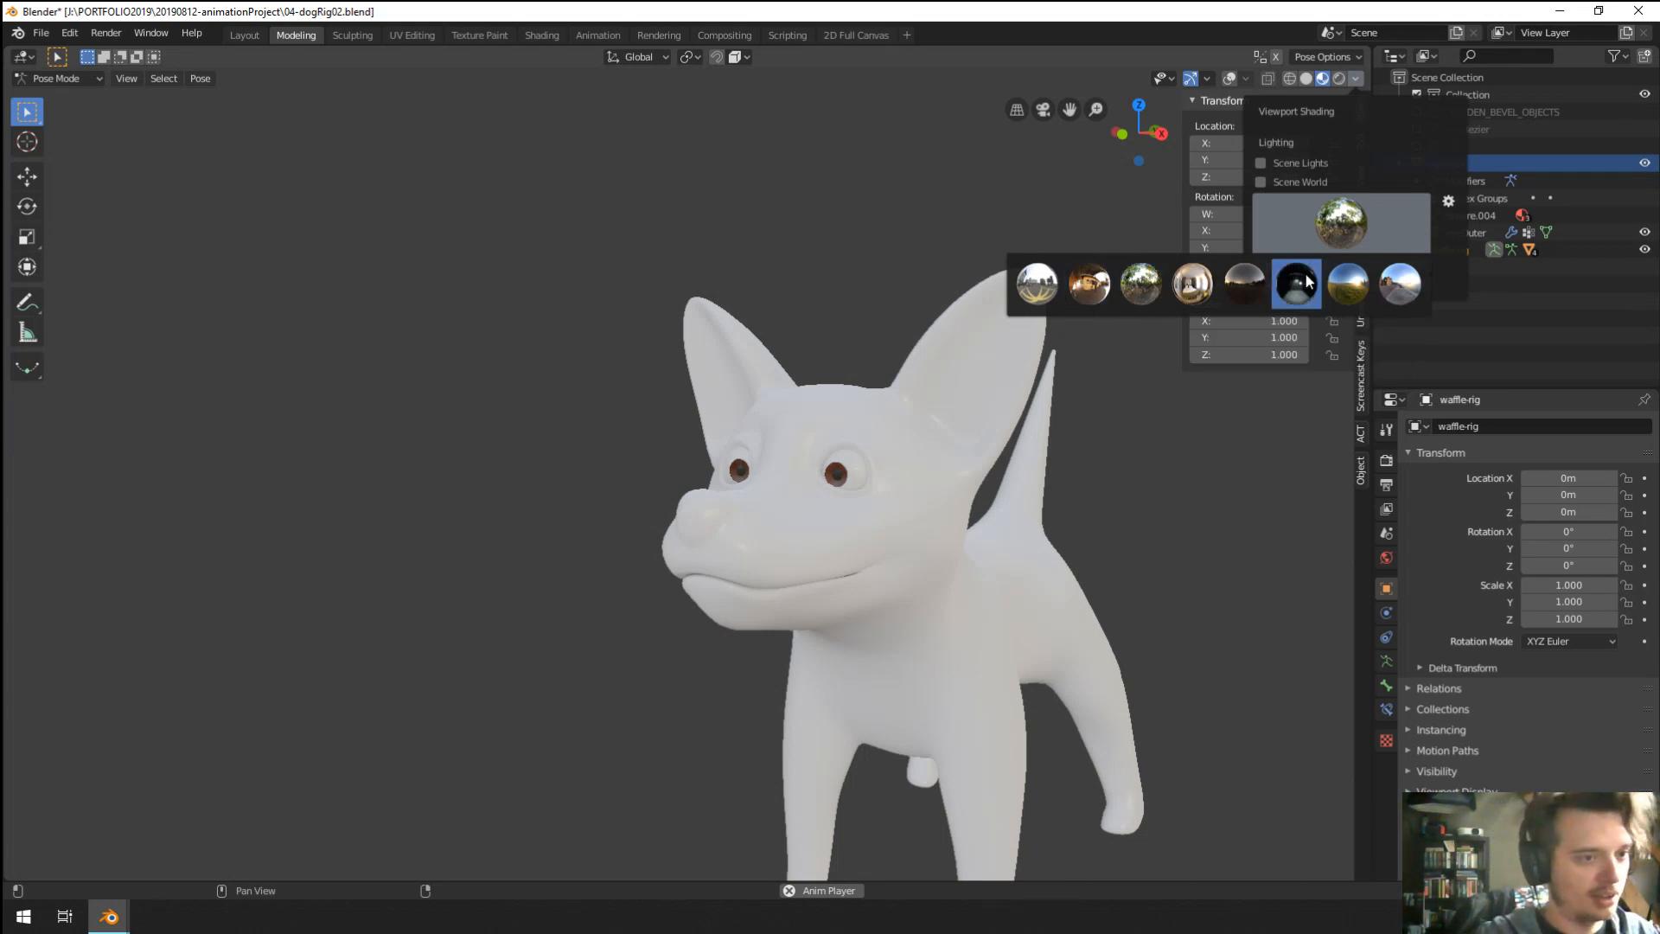
mouse_move(1150, 406)
middle_down()
mouse_move(1015, 481)
mouse_move(1063, 449)
middle_up()
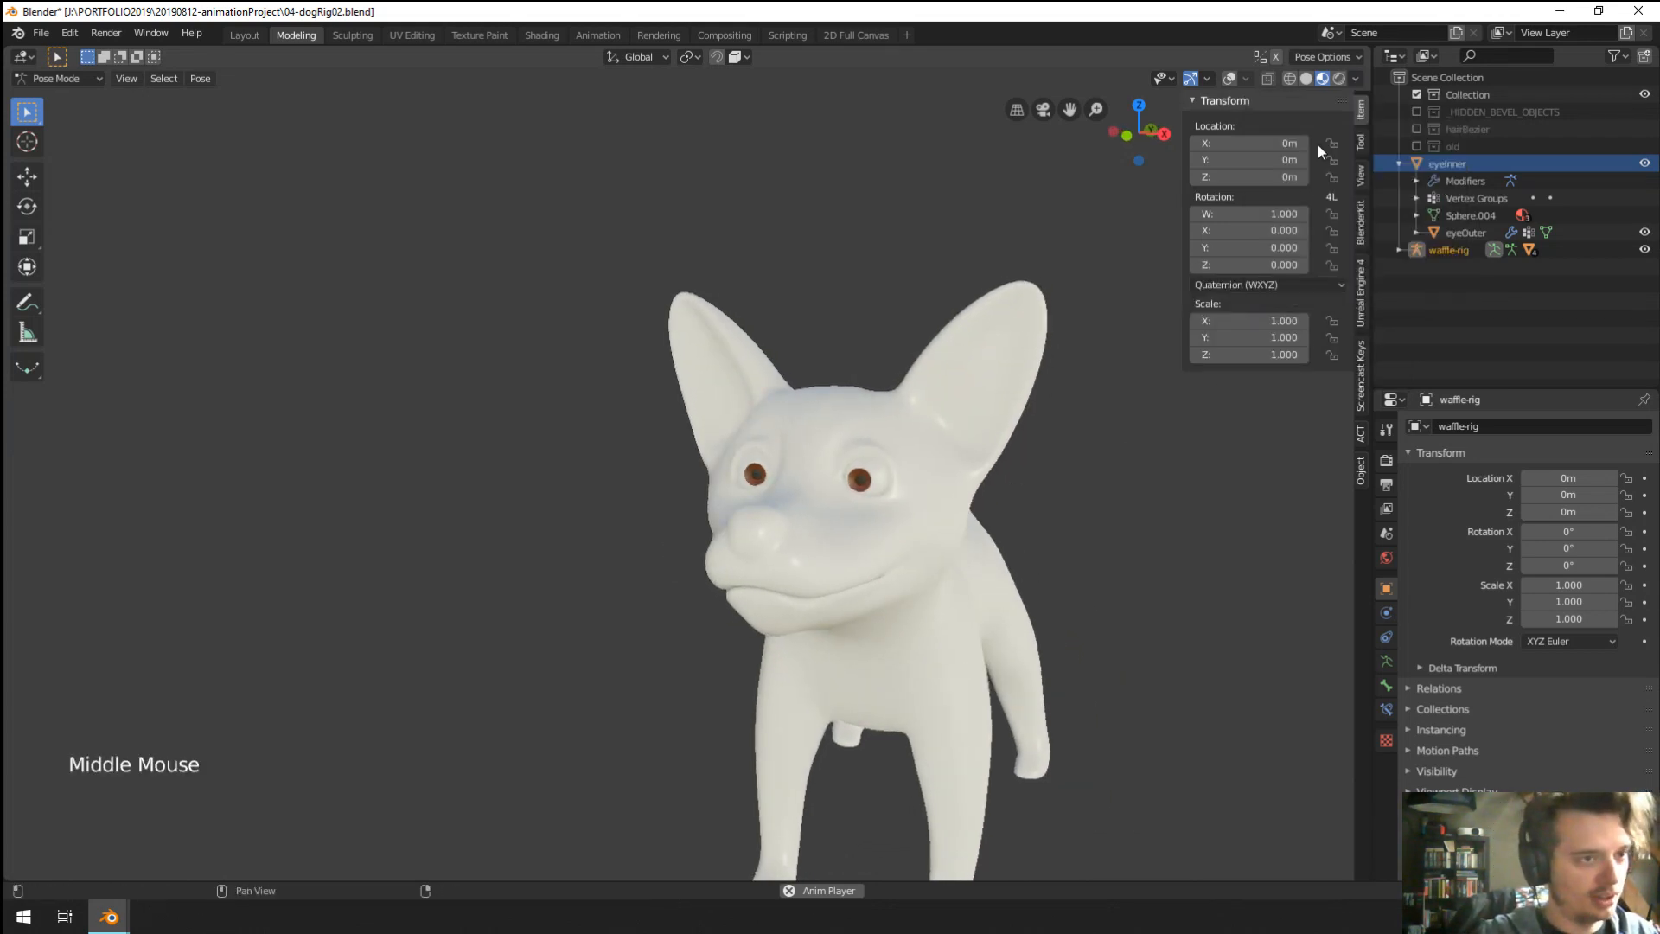
click(1354, 79)
click(1341, 223)
click(1352, 282)
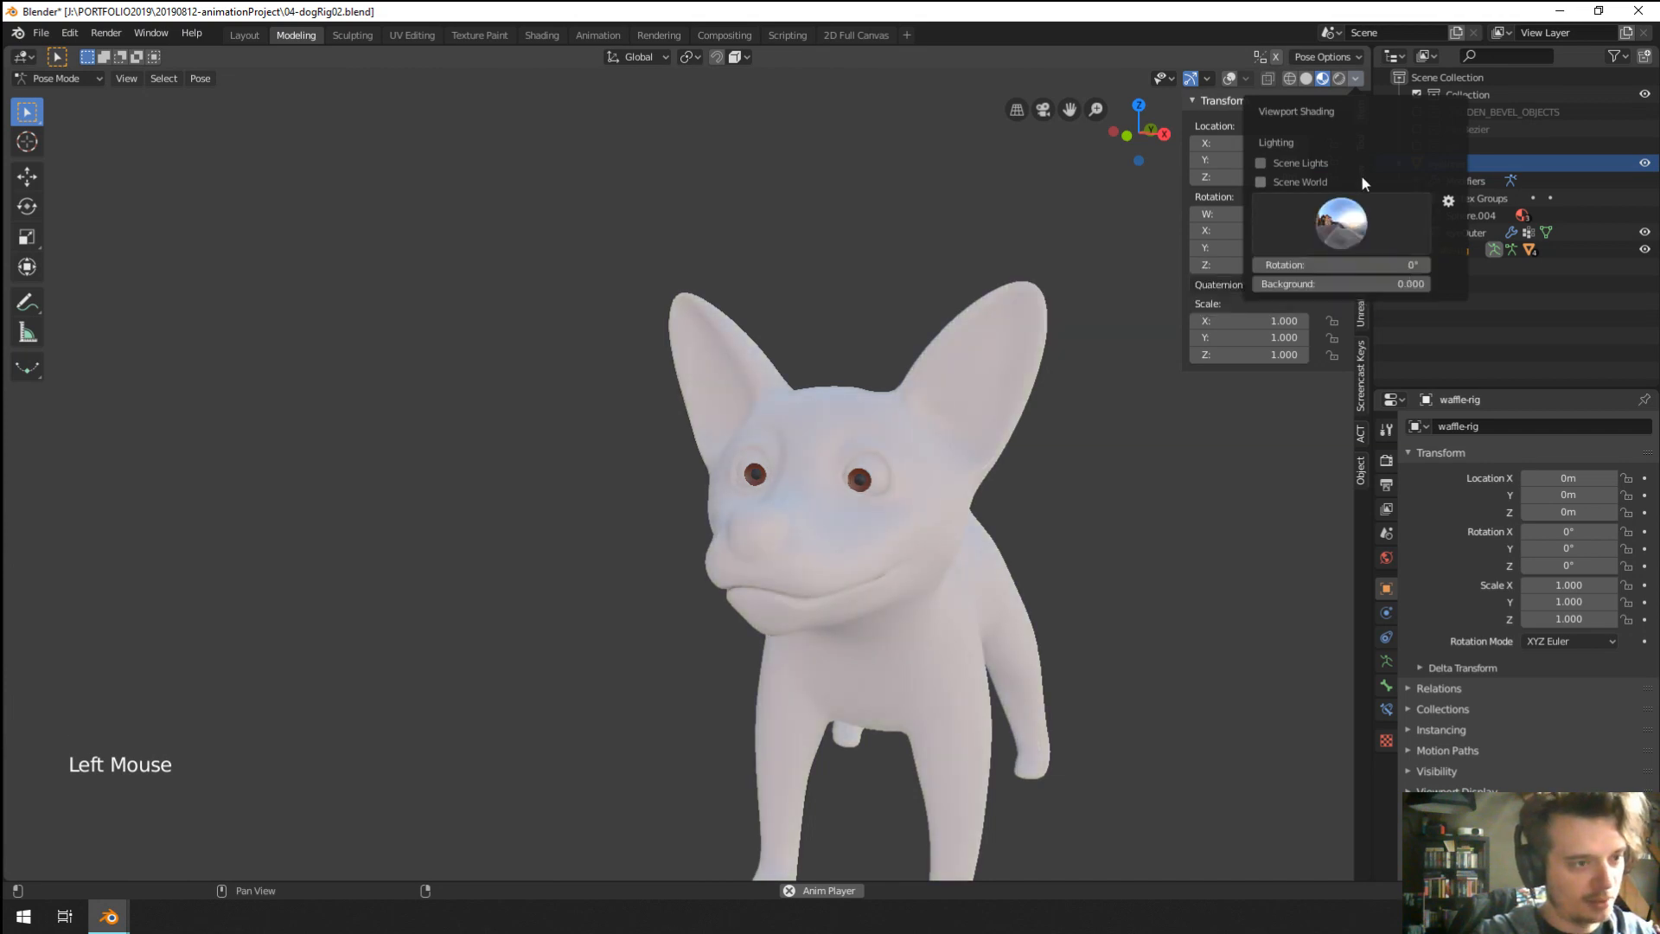
click(1342, 223)
click(1045, 298)
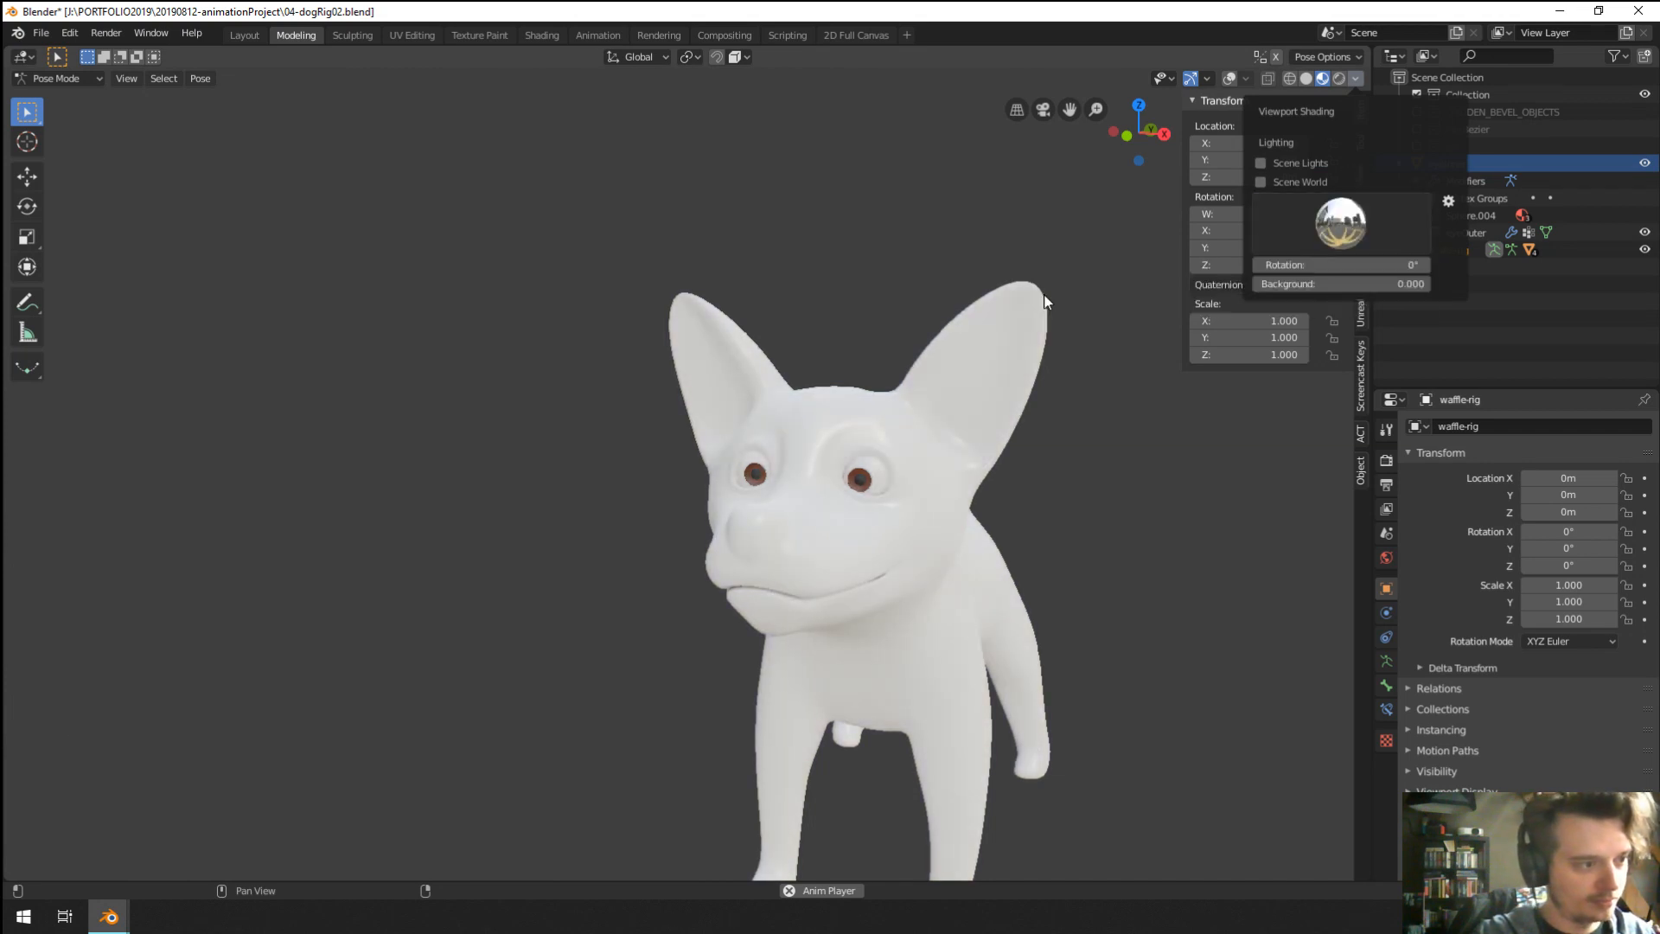
click(1289, 220)
click(1090, 283)
middle_drag(1072, 517, 921, 534)
Save the current file, and save a new version in the same folder as 05-dogShading01.blend.
key(ctrl+s)
key(ctrl+shift+s)
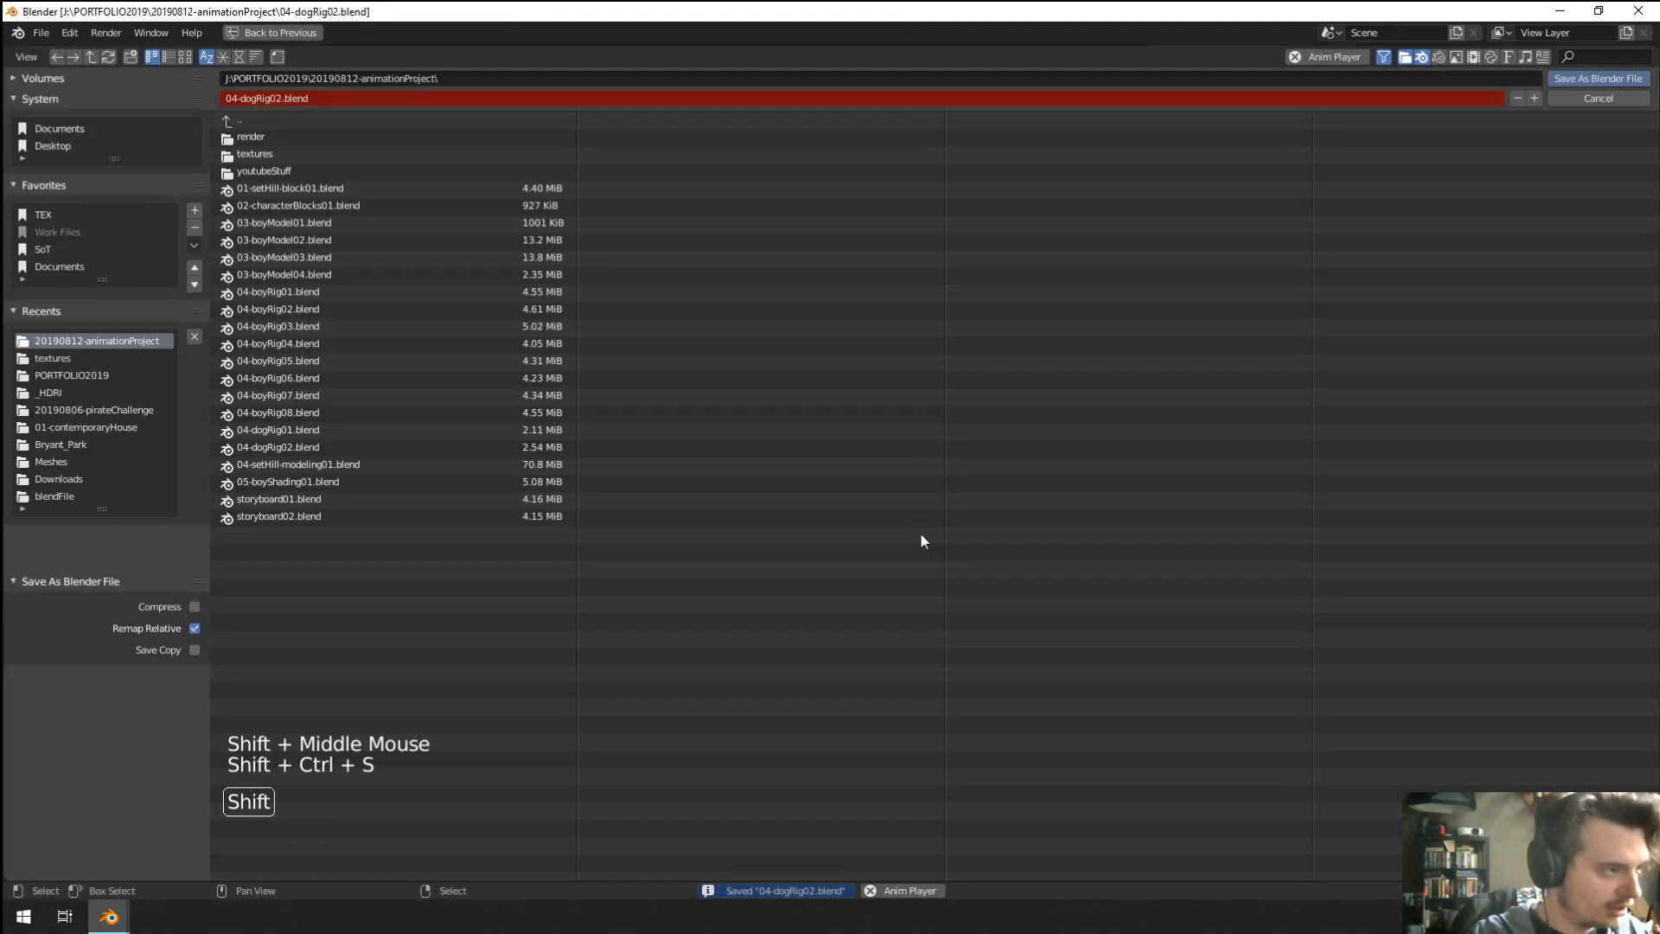
click(233, 98)
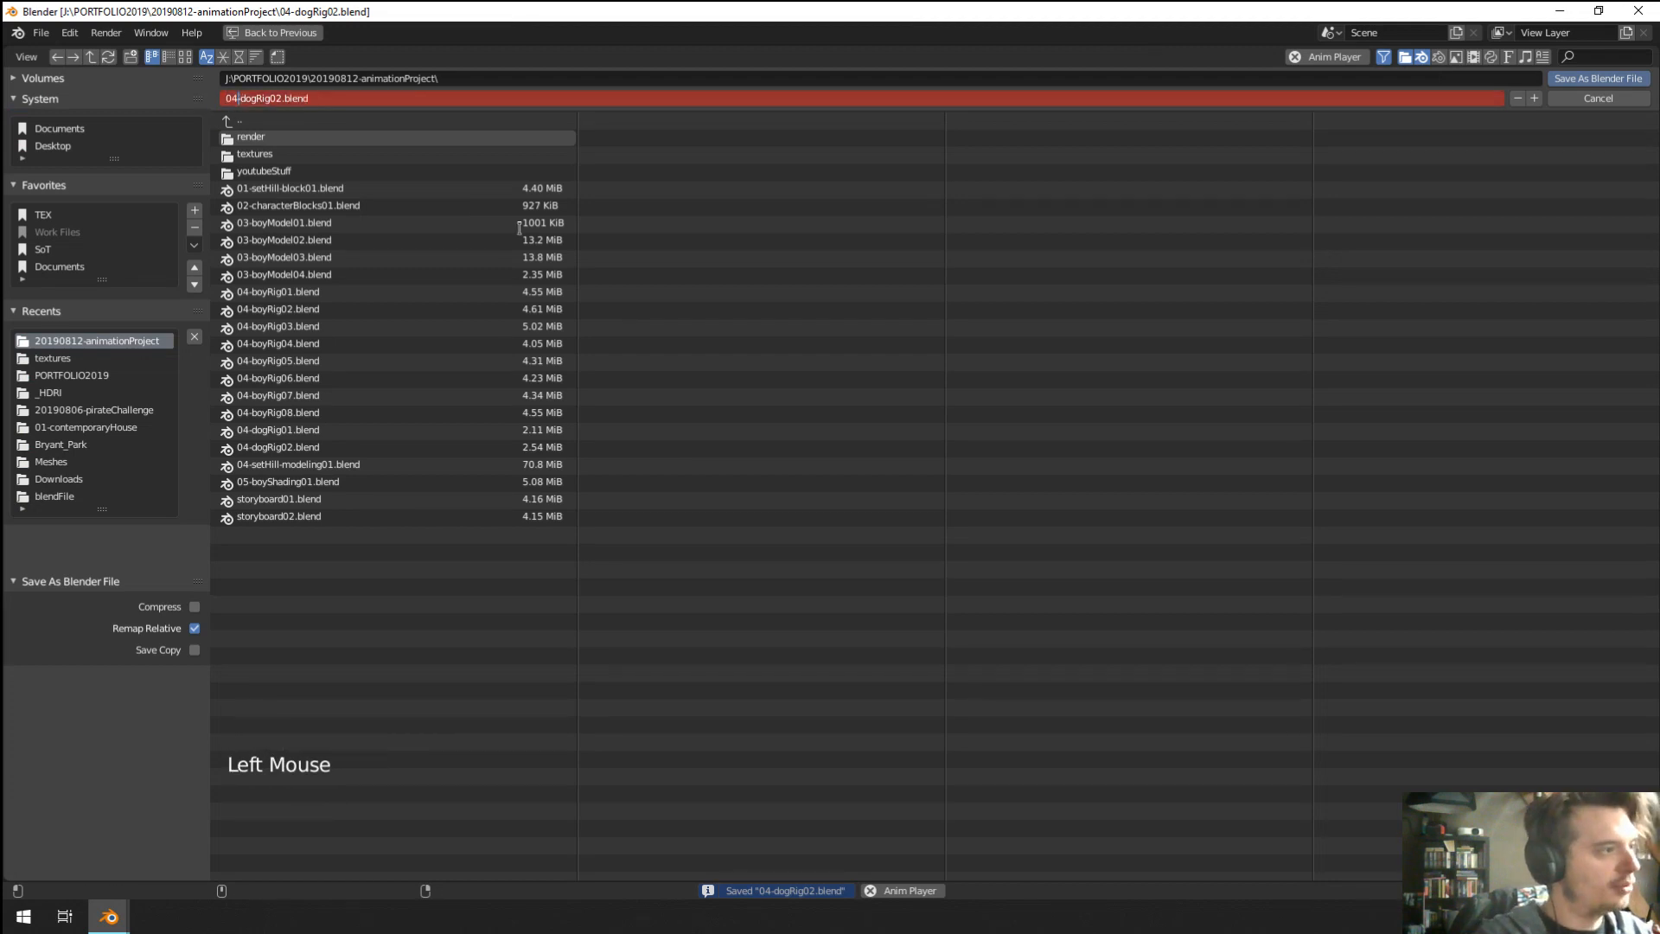
key(shift+Left)
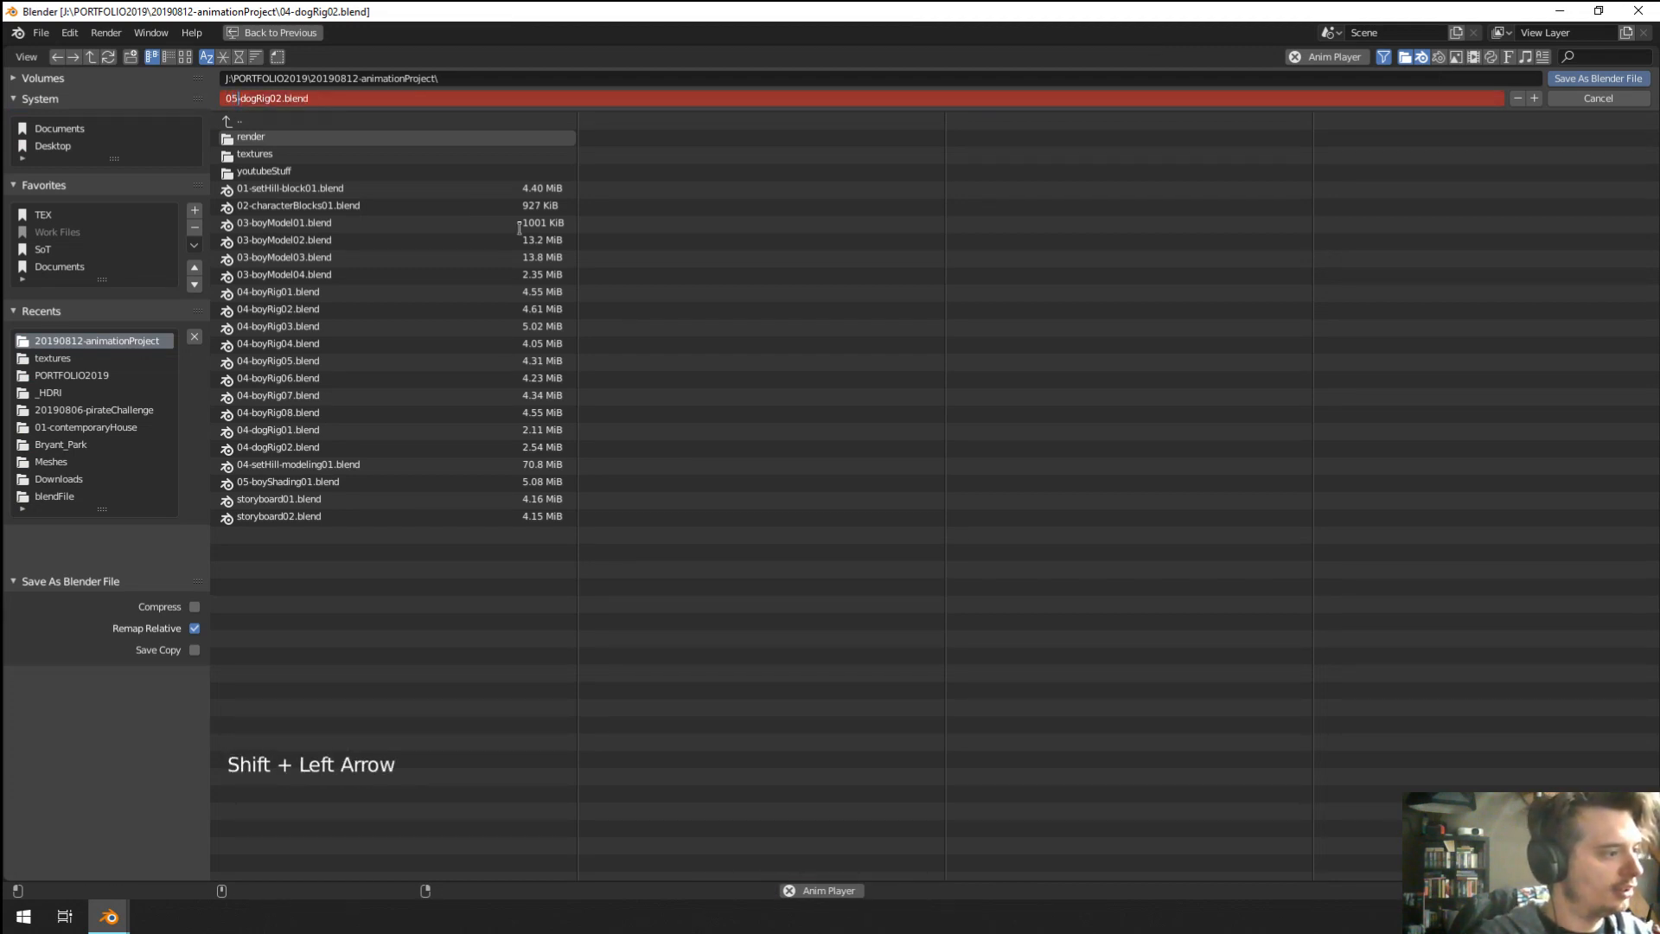
key(Right)
key(Right)
key(Right)
key(shift+Right)
key(shift+Right)
key(shift+Right)
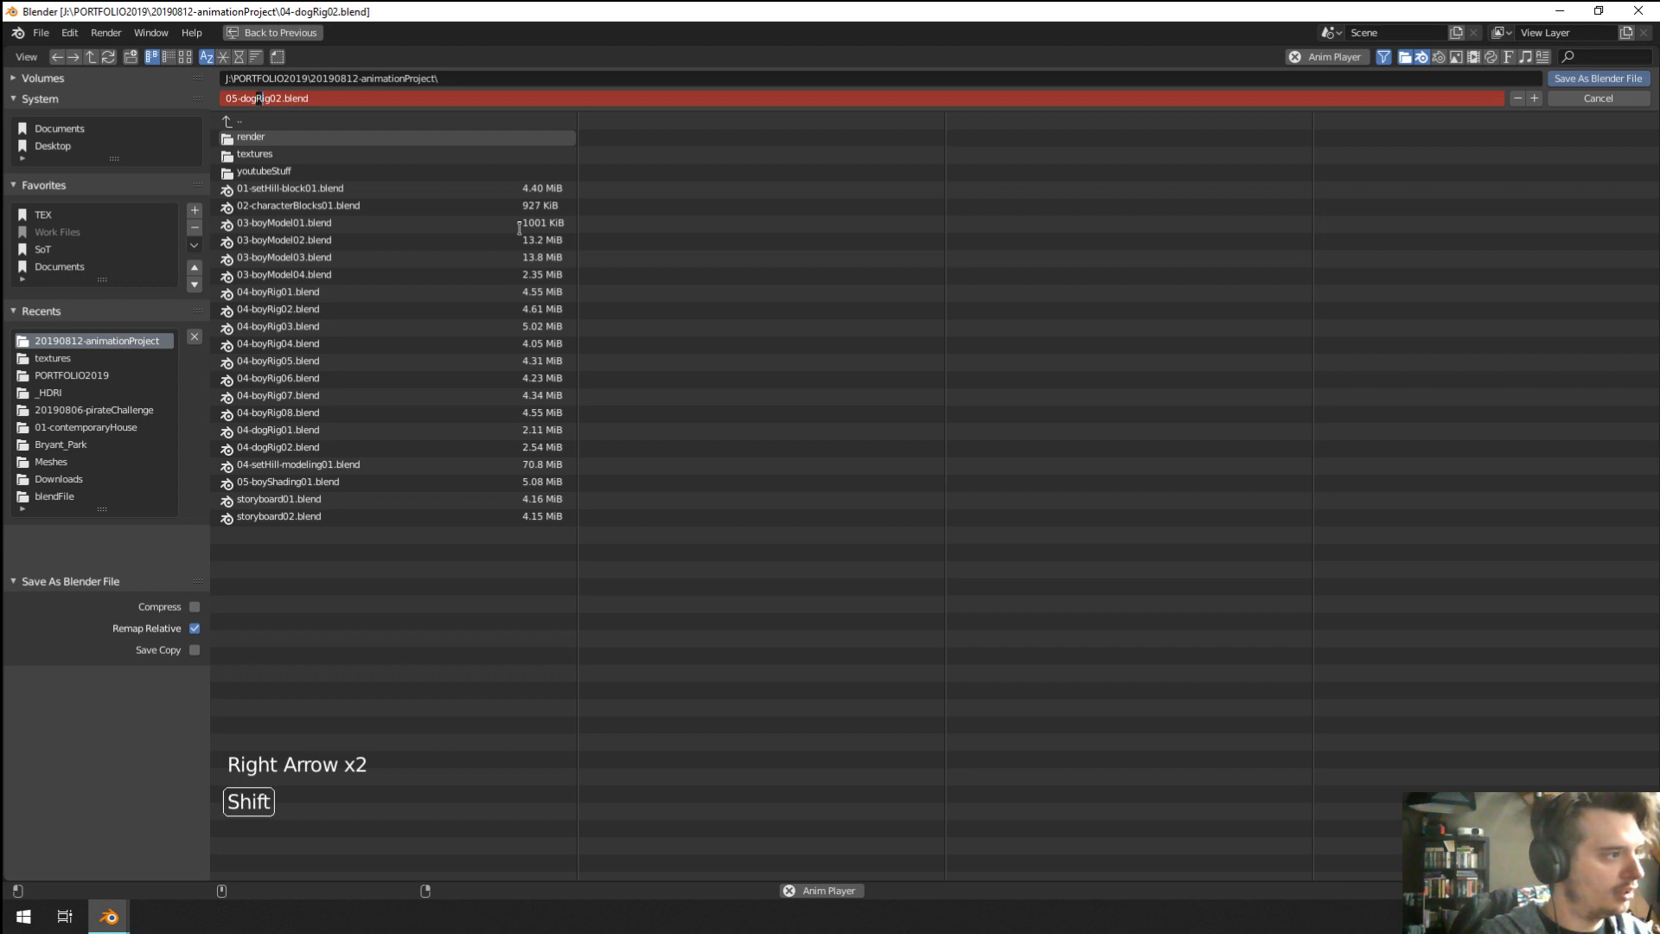
text(Shading01)
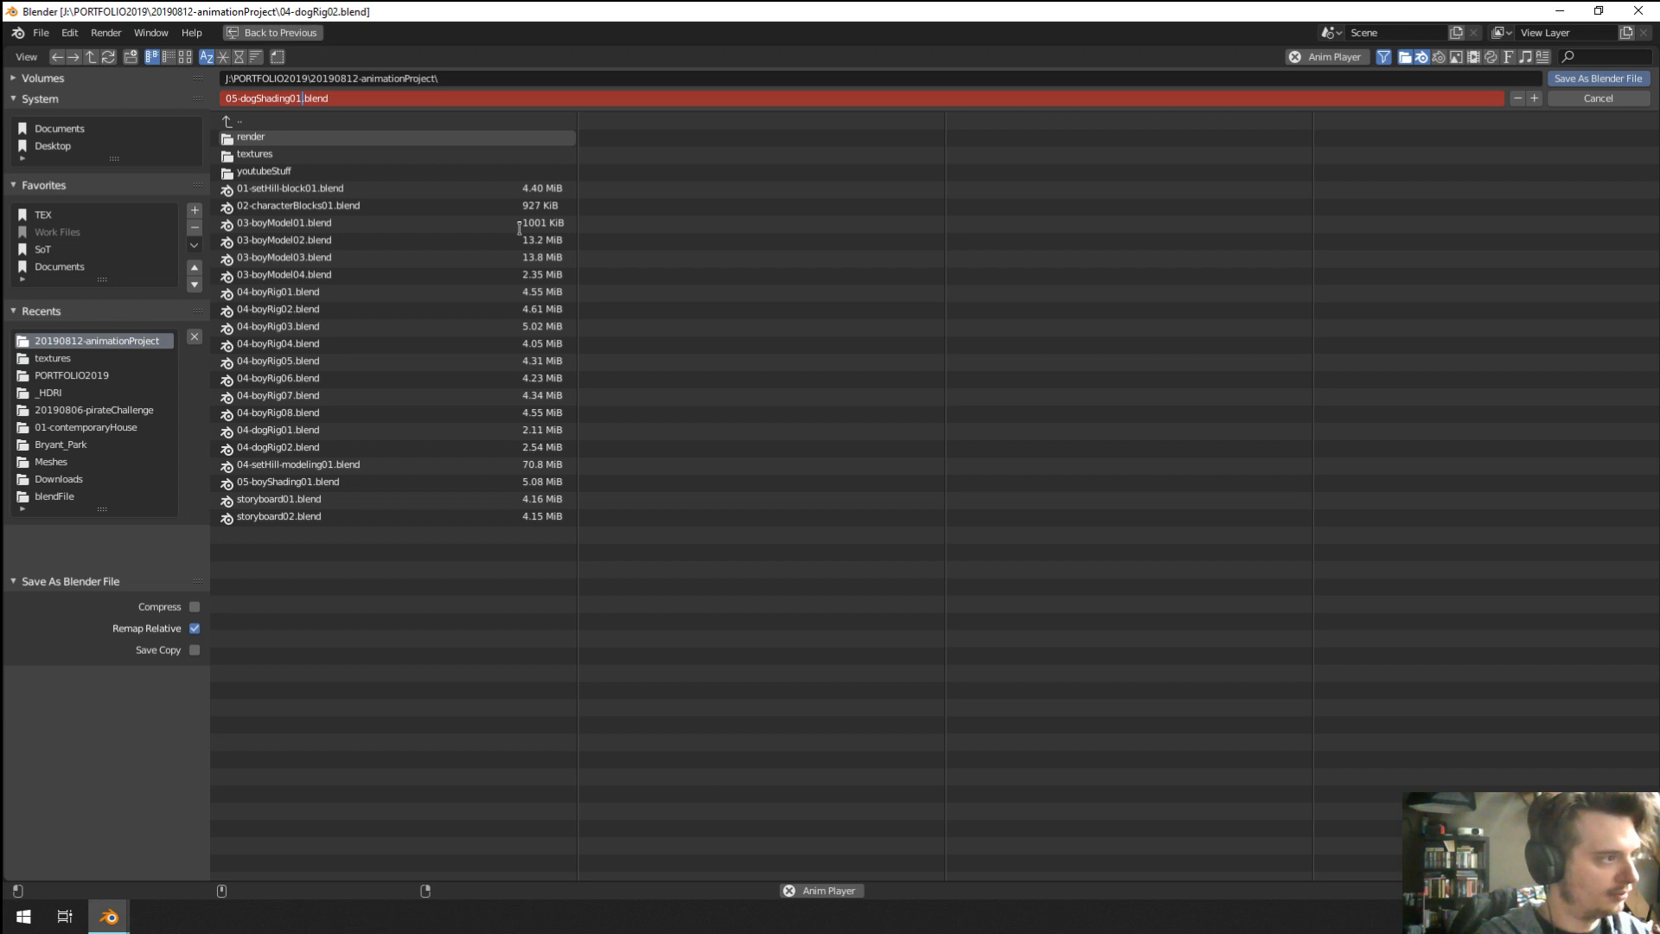
key(KP_Enter)
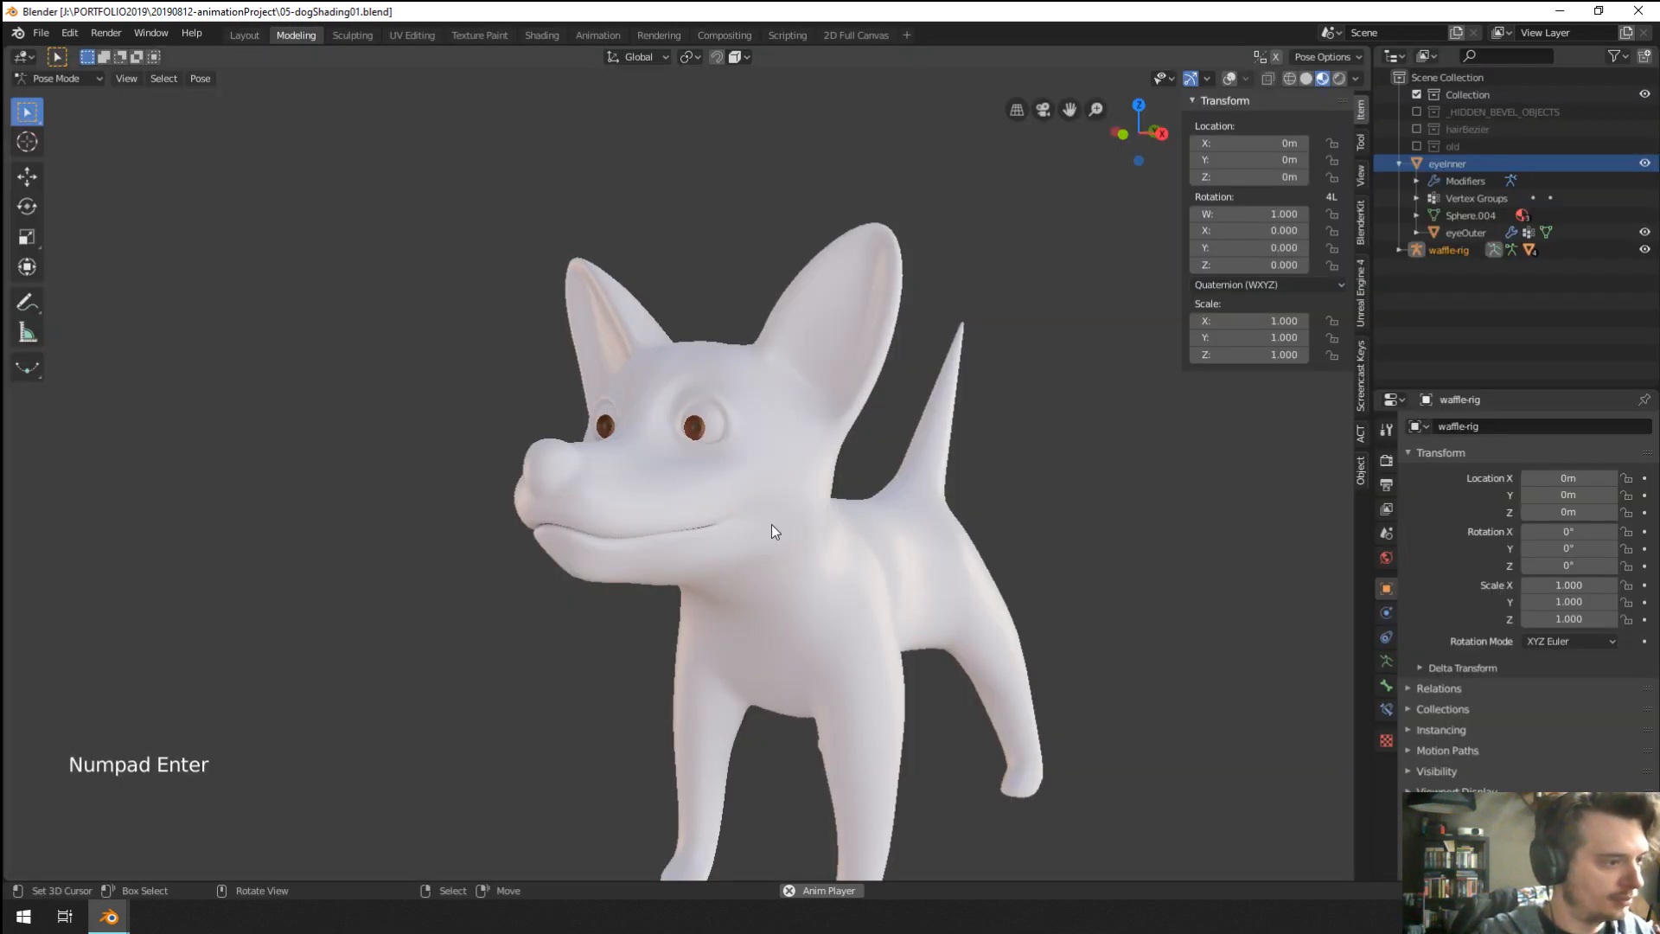
Start an append, open the Object list of 05-boyShading01.blend and pick rig-boy.
scroll(838, 609, down, 2)
middle_drag(775, 531, 870, 615)
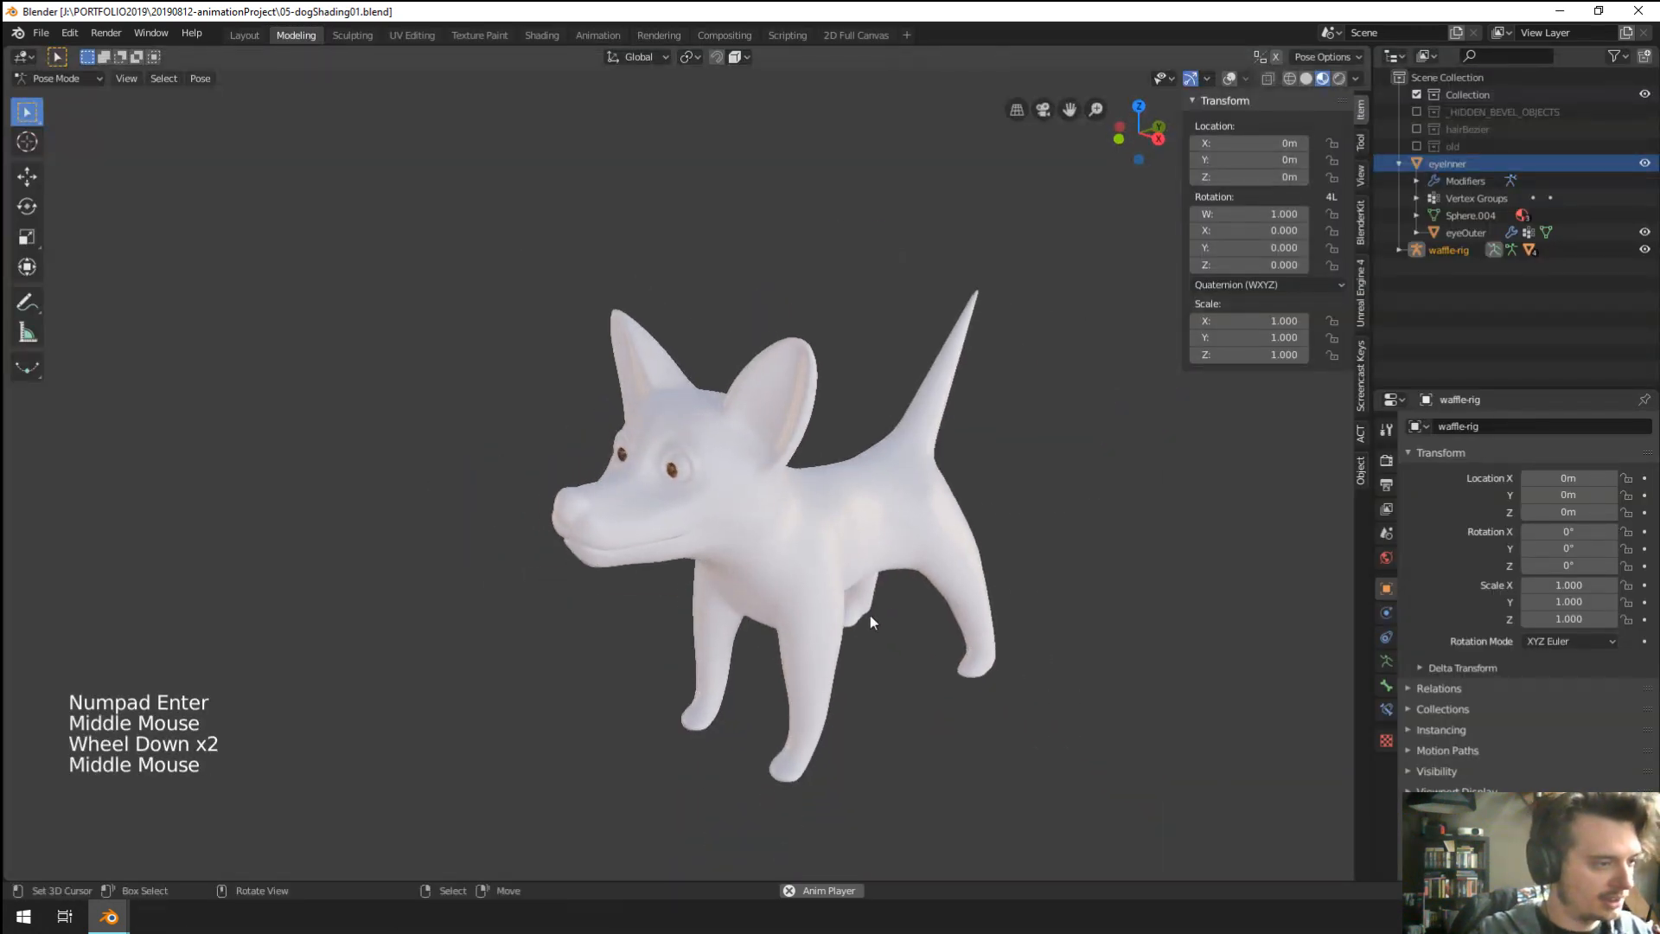
click(40, 33)
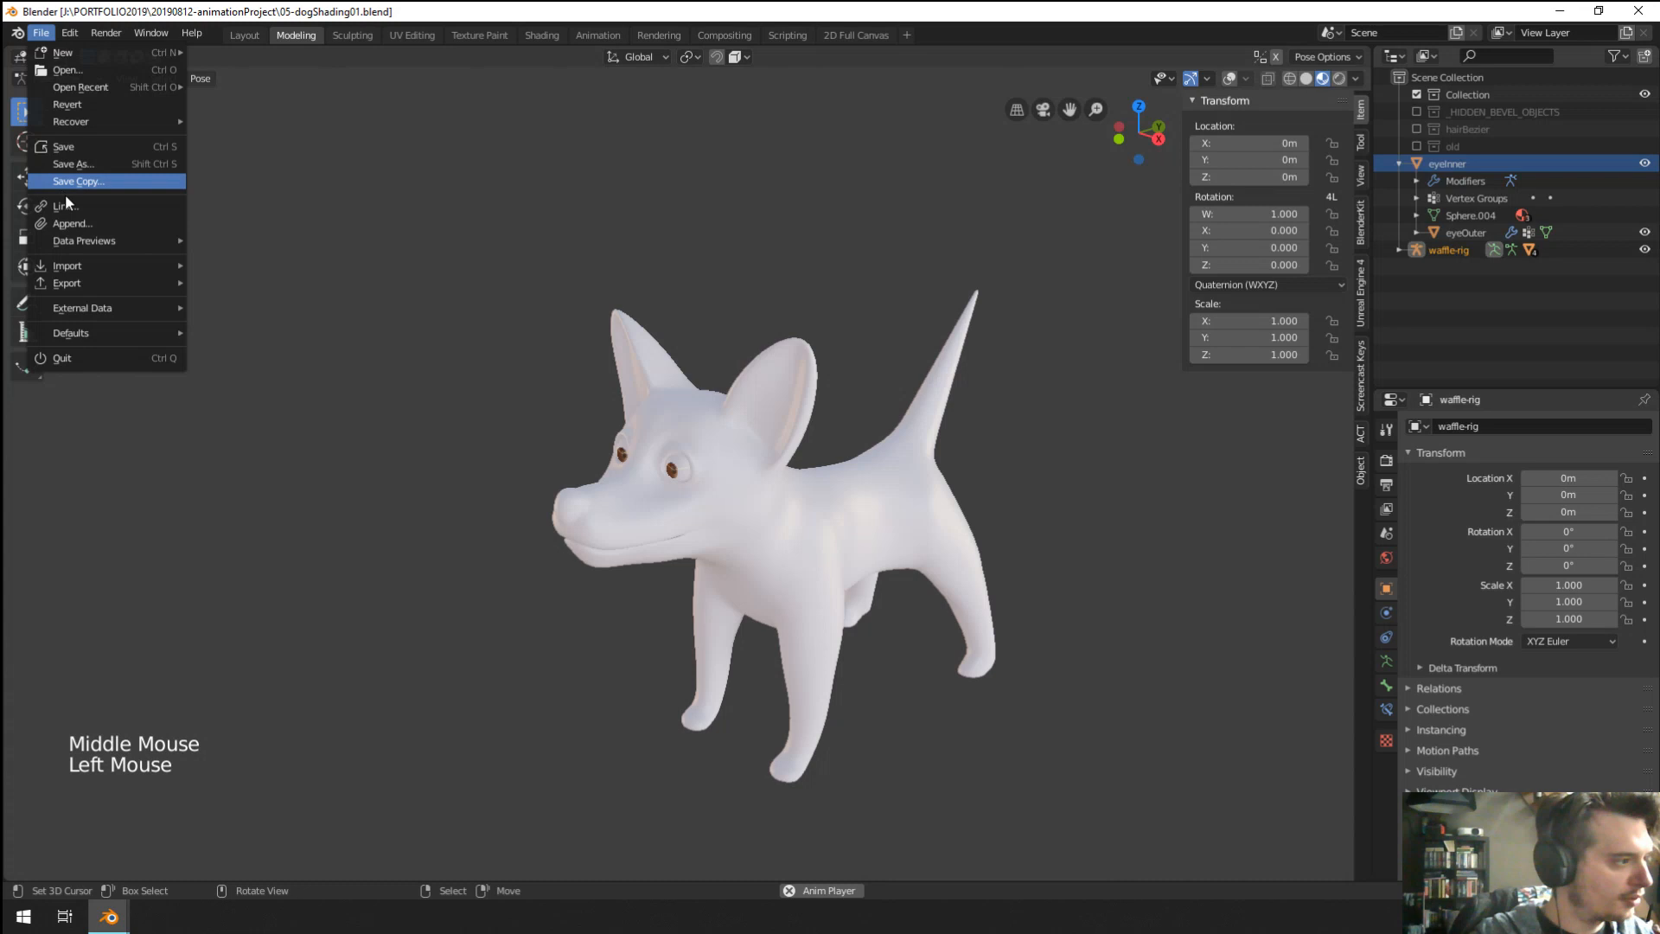
click(106, 224)
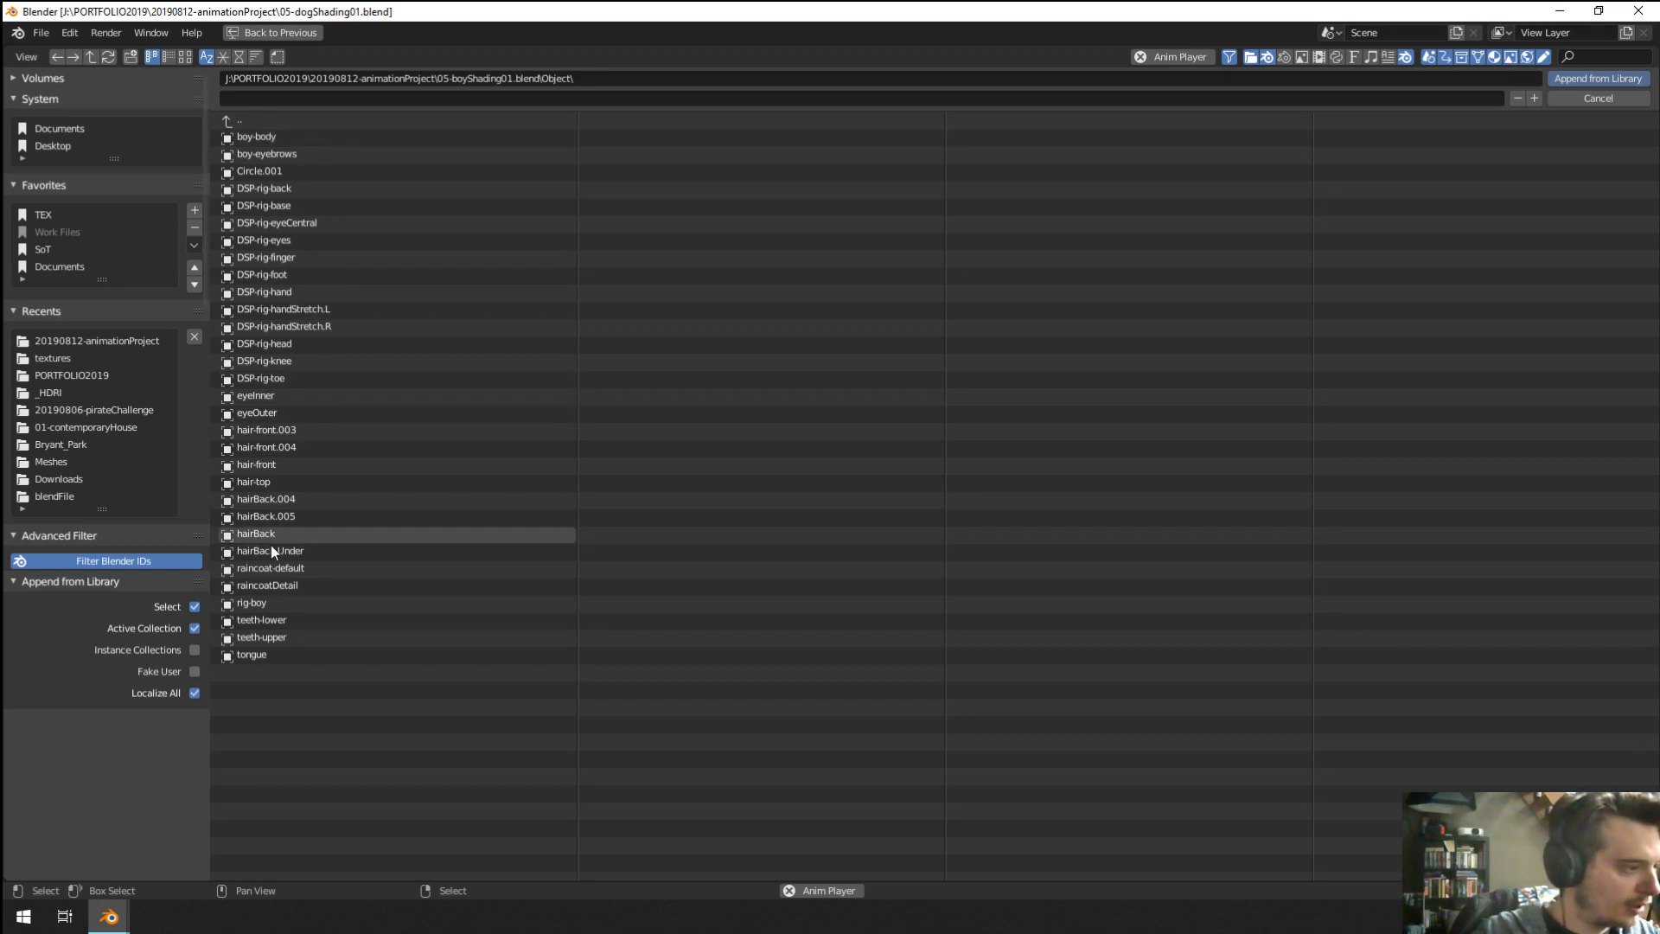
click(262, 604)
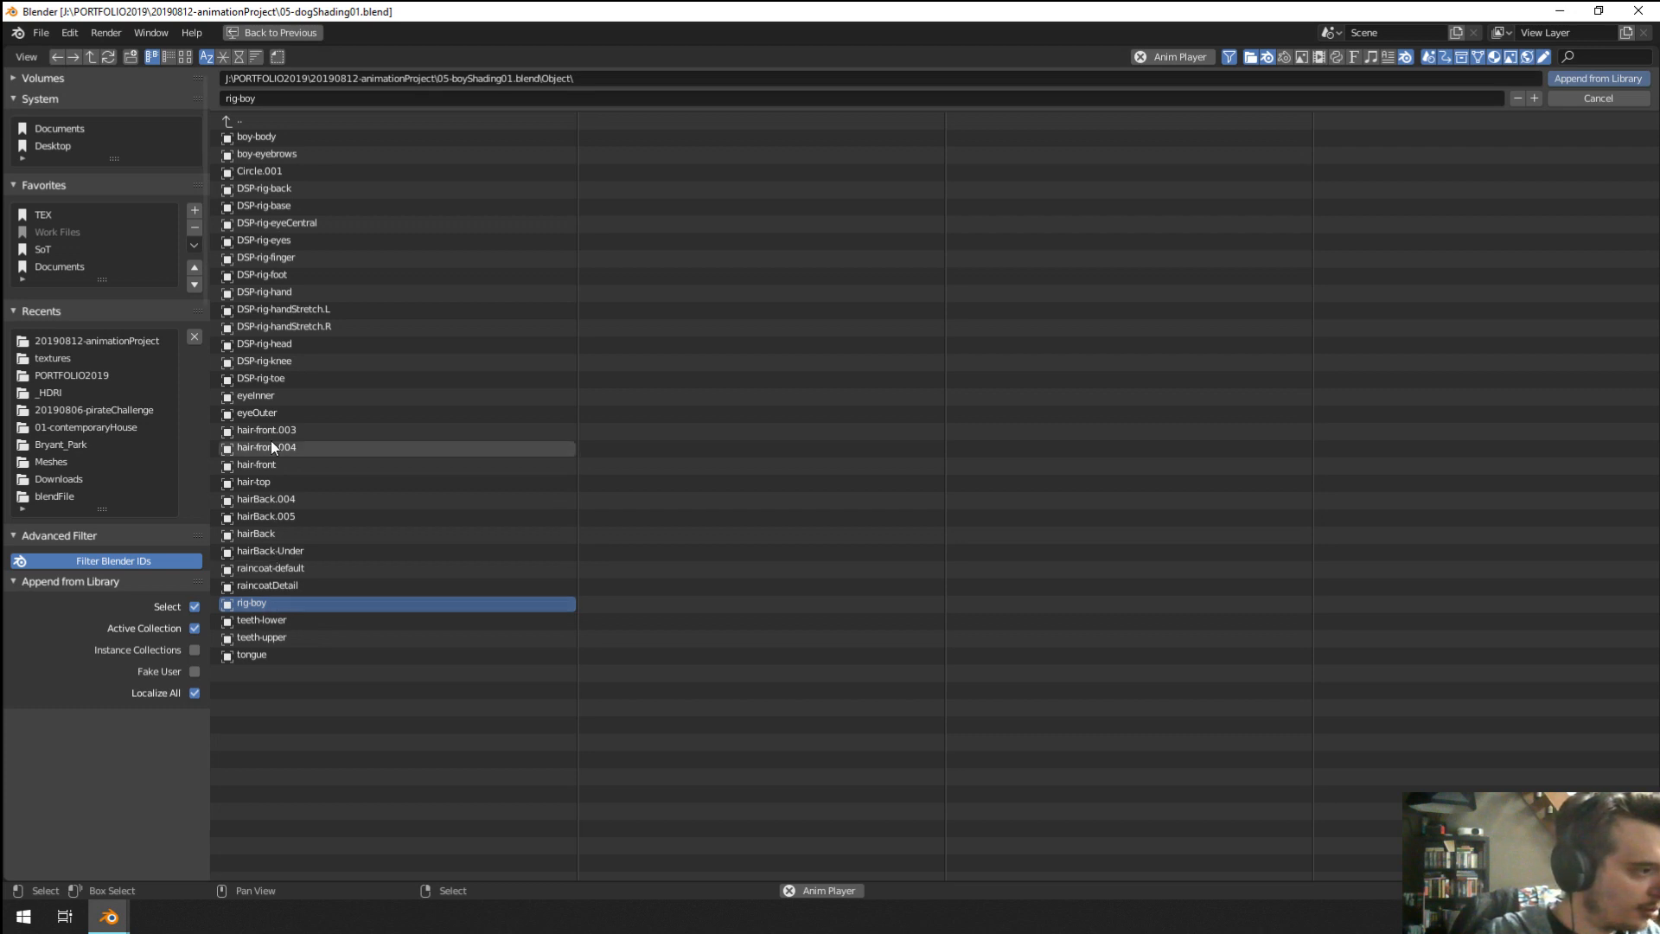
Select boy-body, boy-eyebrows, hair-front.003, hair-front.004, hair-front, hair-top, hairBack.004 and hairBack.005 in the Object list for appending.
click(279, 136)
shift+click(296, 155)
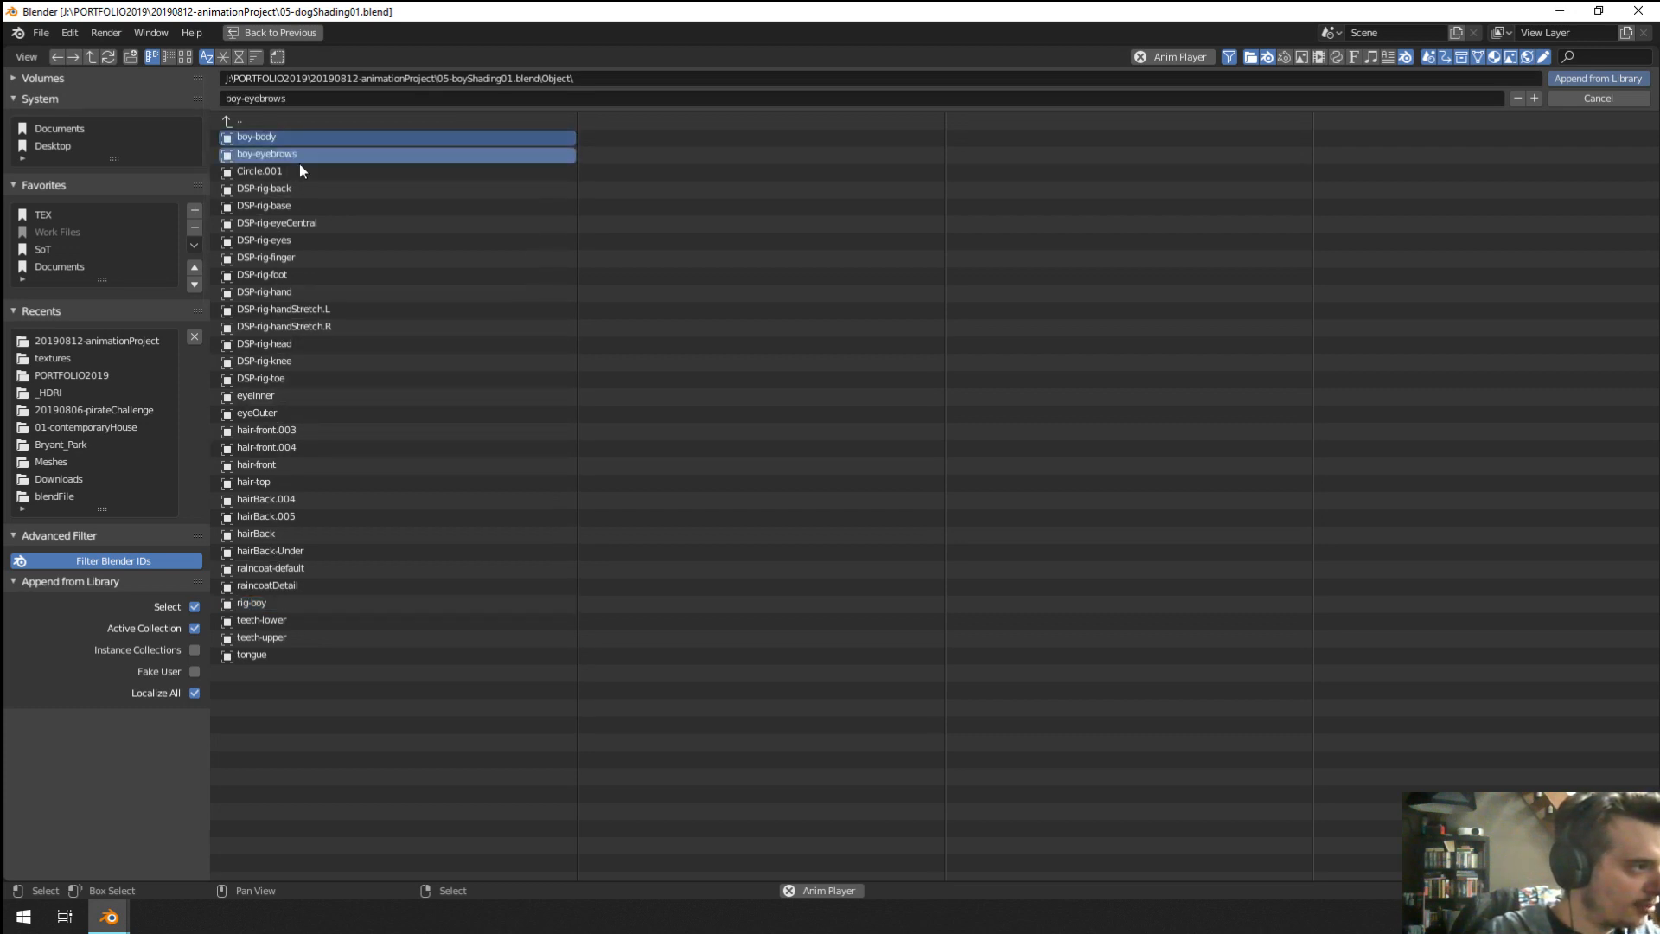
shift+click(274, 448)
shift+click(278, 433)
shift+click(275, 468)
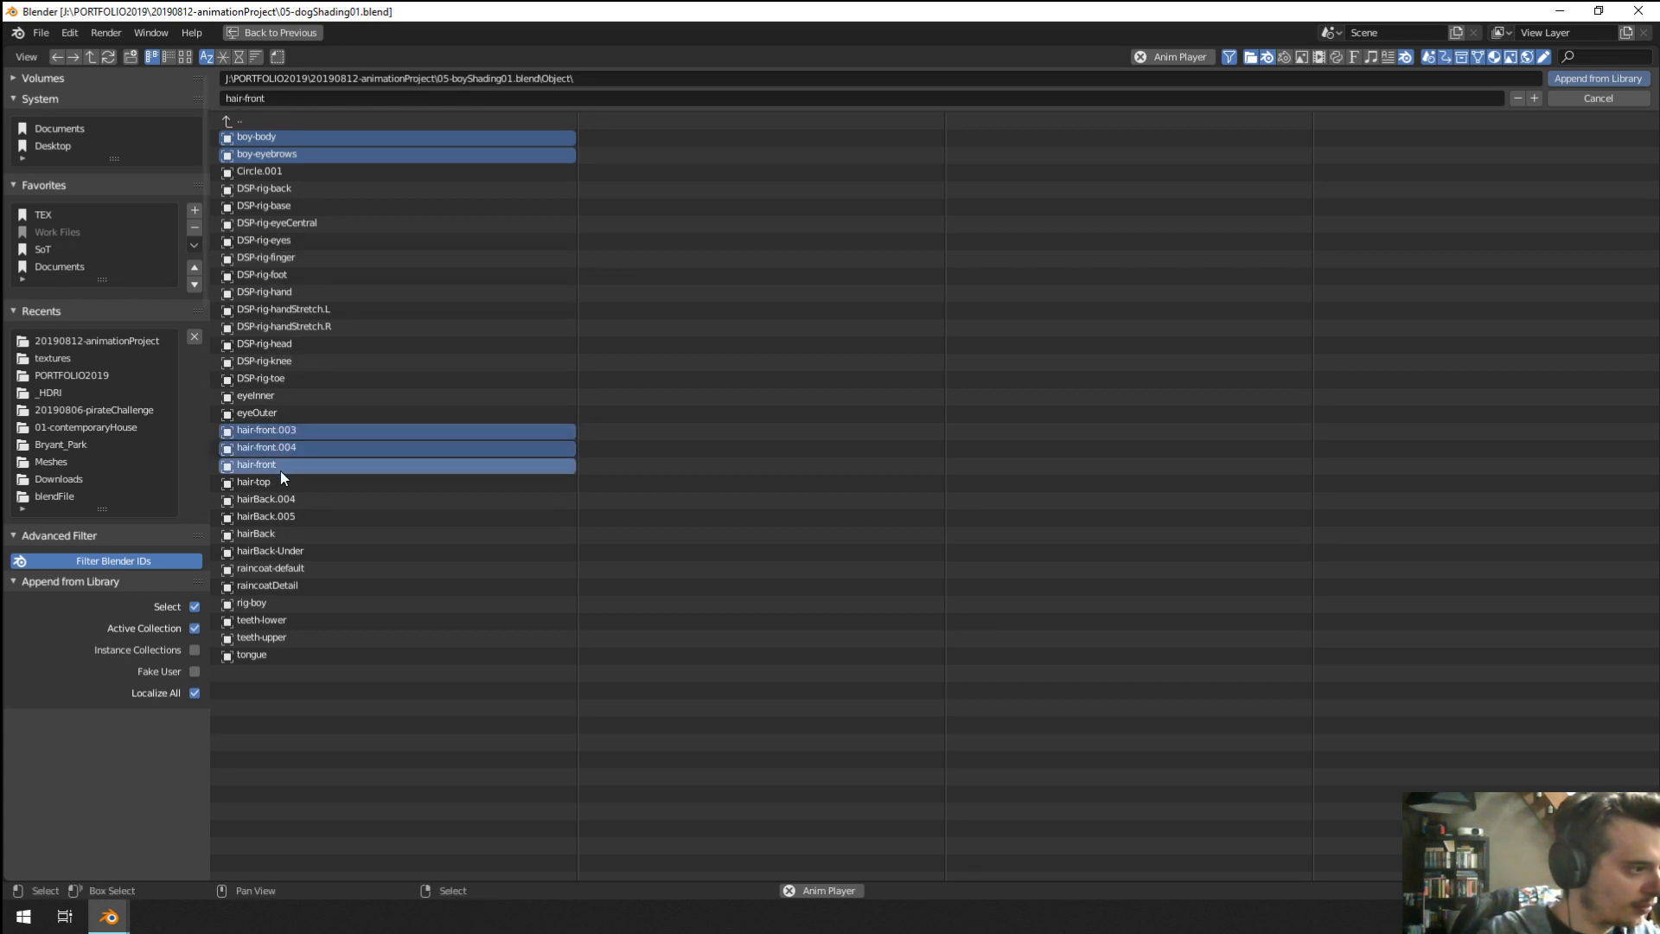
shift+click(281, 483)
shift+click(298, 501)
shift+click(303, 517)
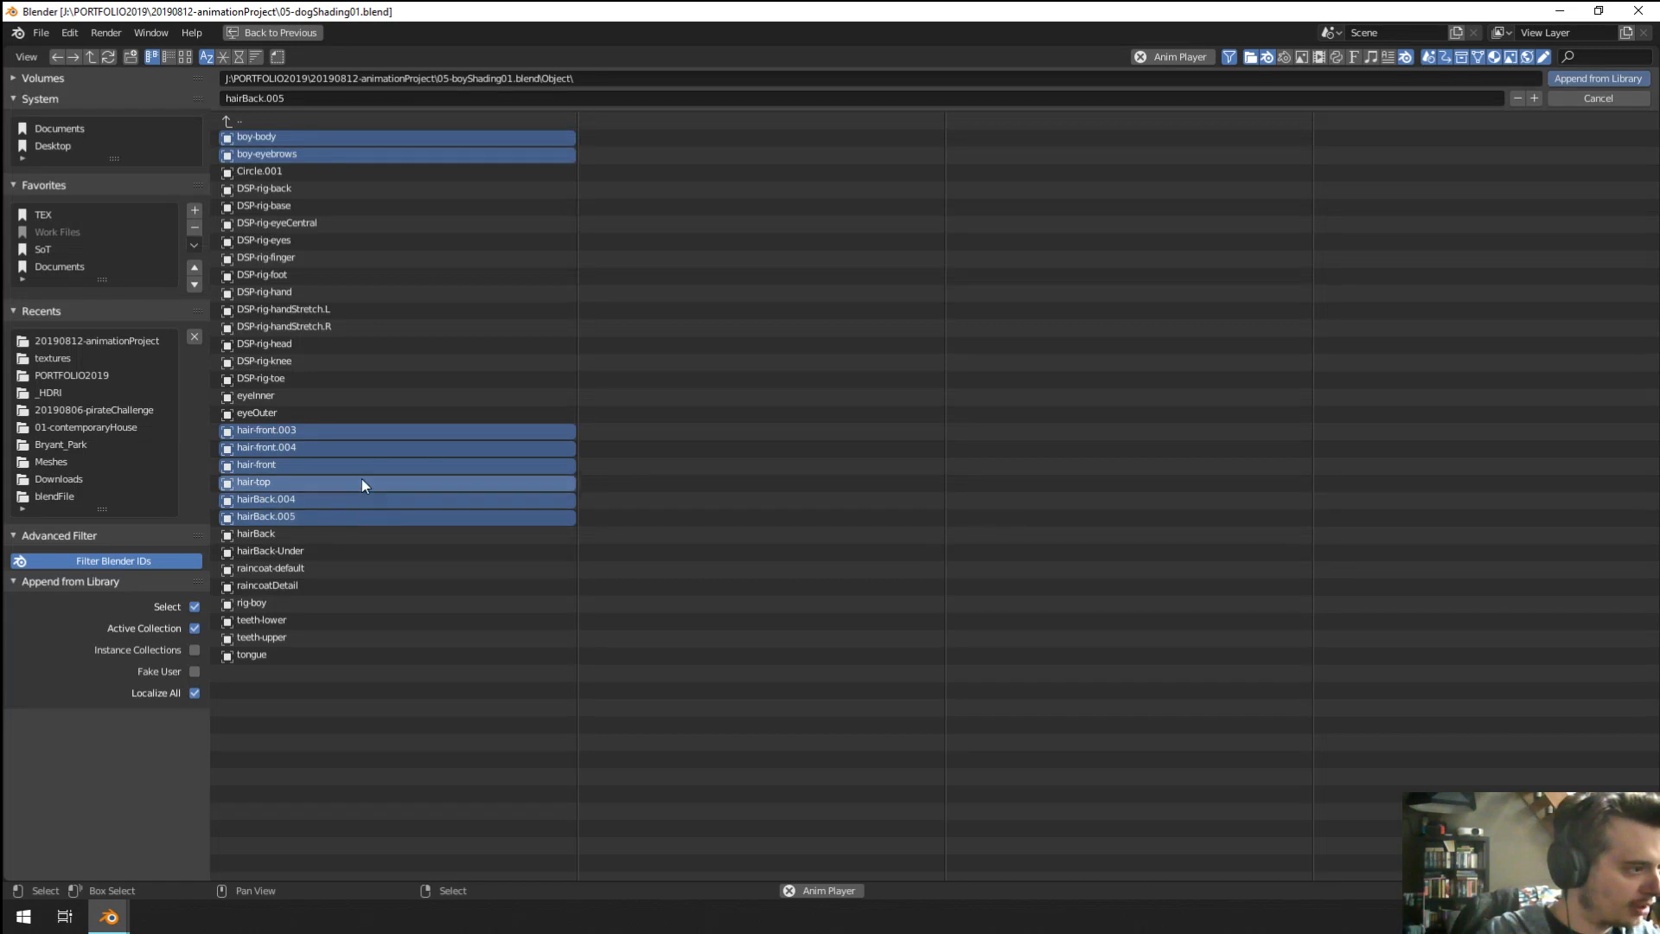
Deselect the numbered hair-front and hairBack objects, add hairBack, hairBack-Under and raincoat-default to the selection, and append the selected objects.
shift+click(288, 446)
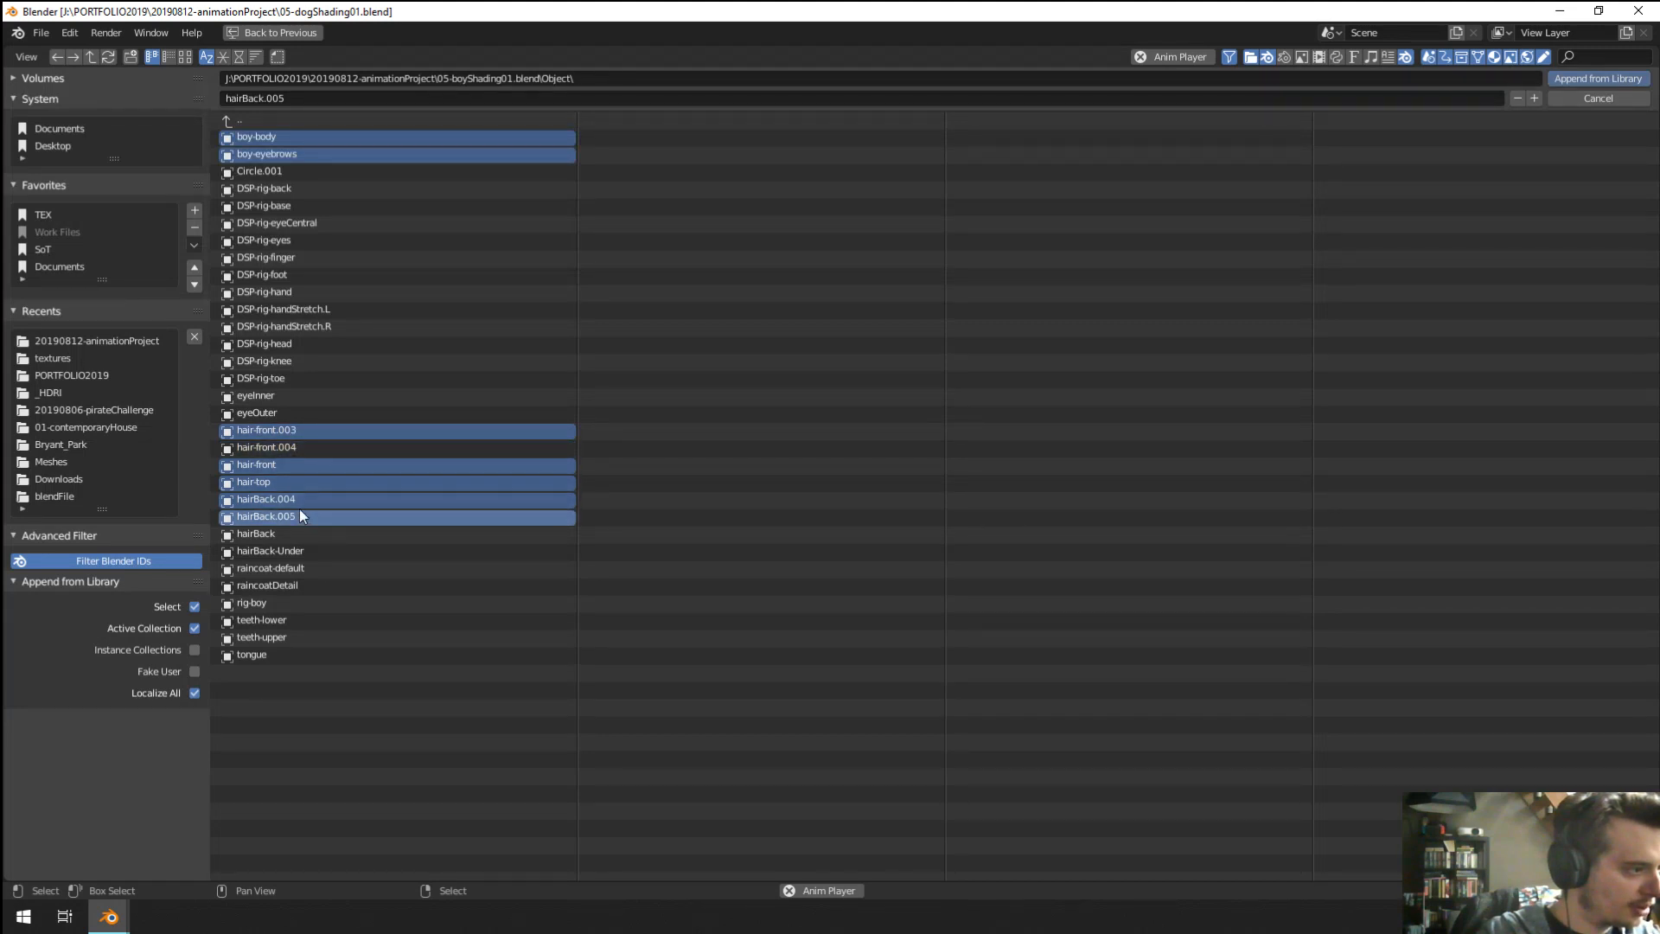
shift+click(302, 516)
shift+click(305, 501)
shift+click(305, 434)
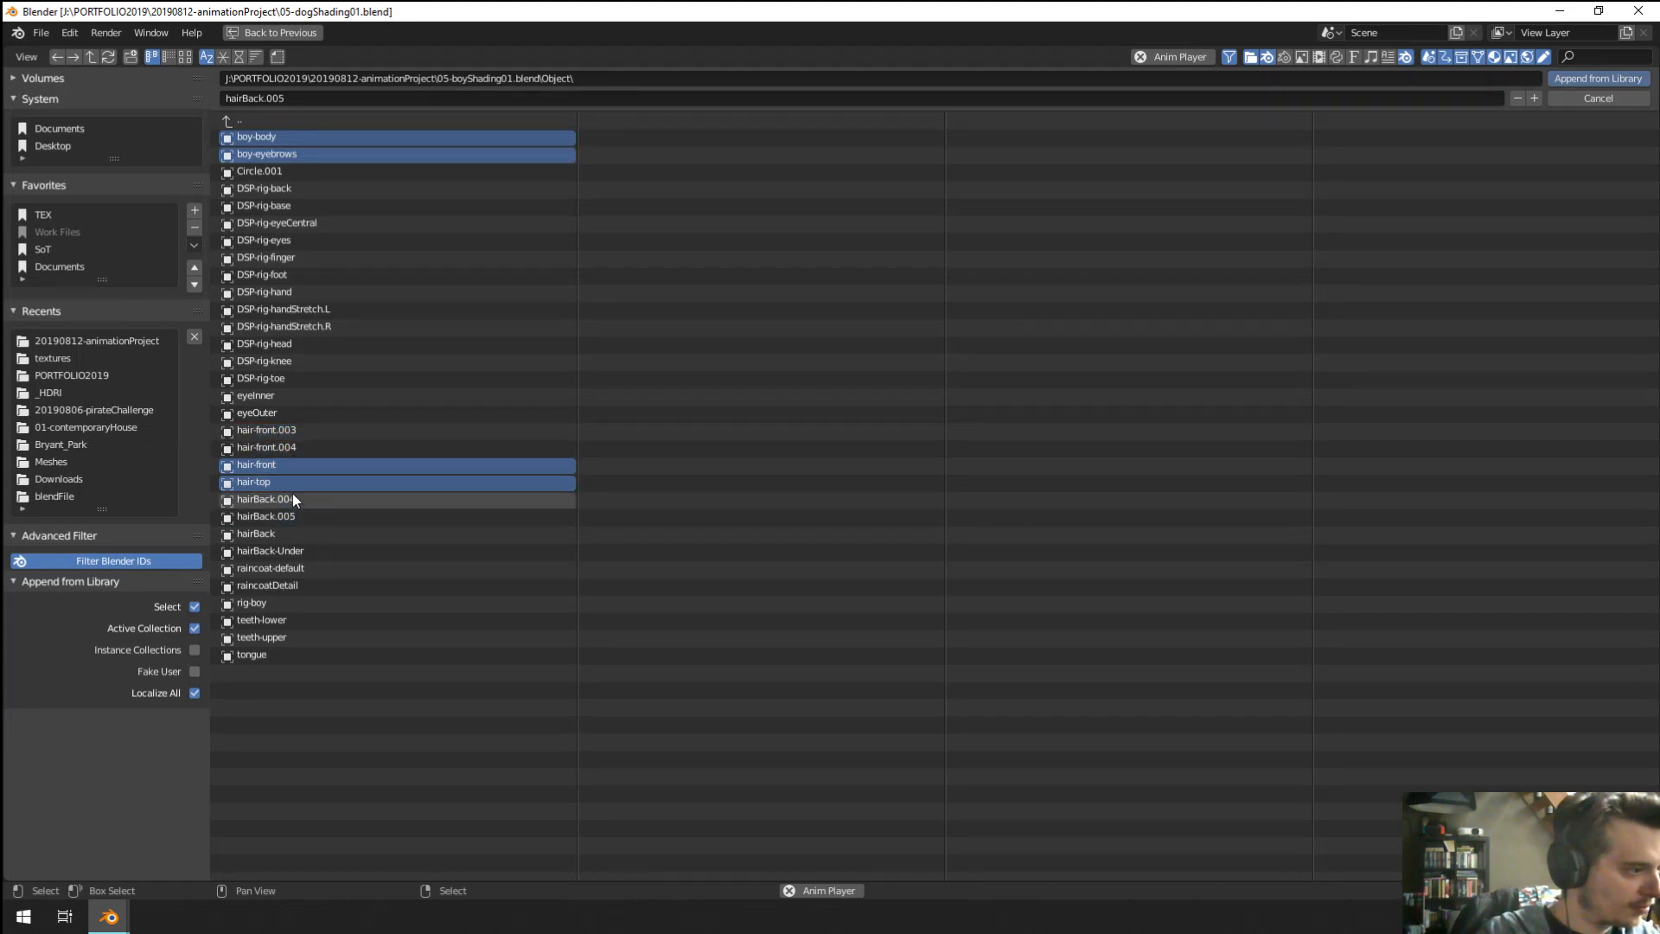
shift+click(291, 534)
shift+click(299, 553)
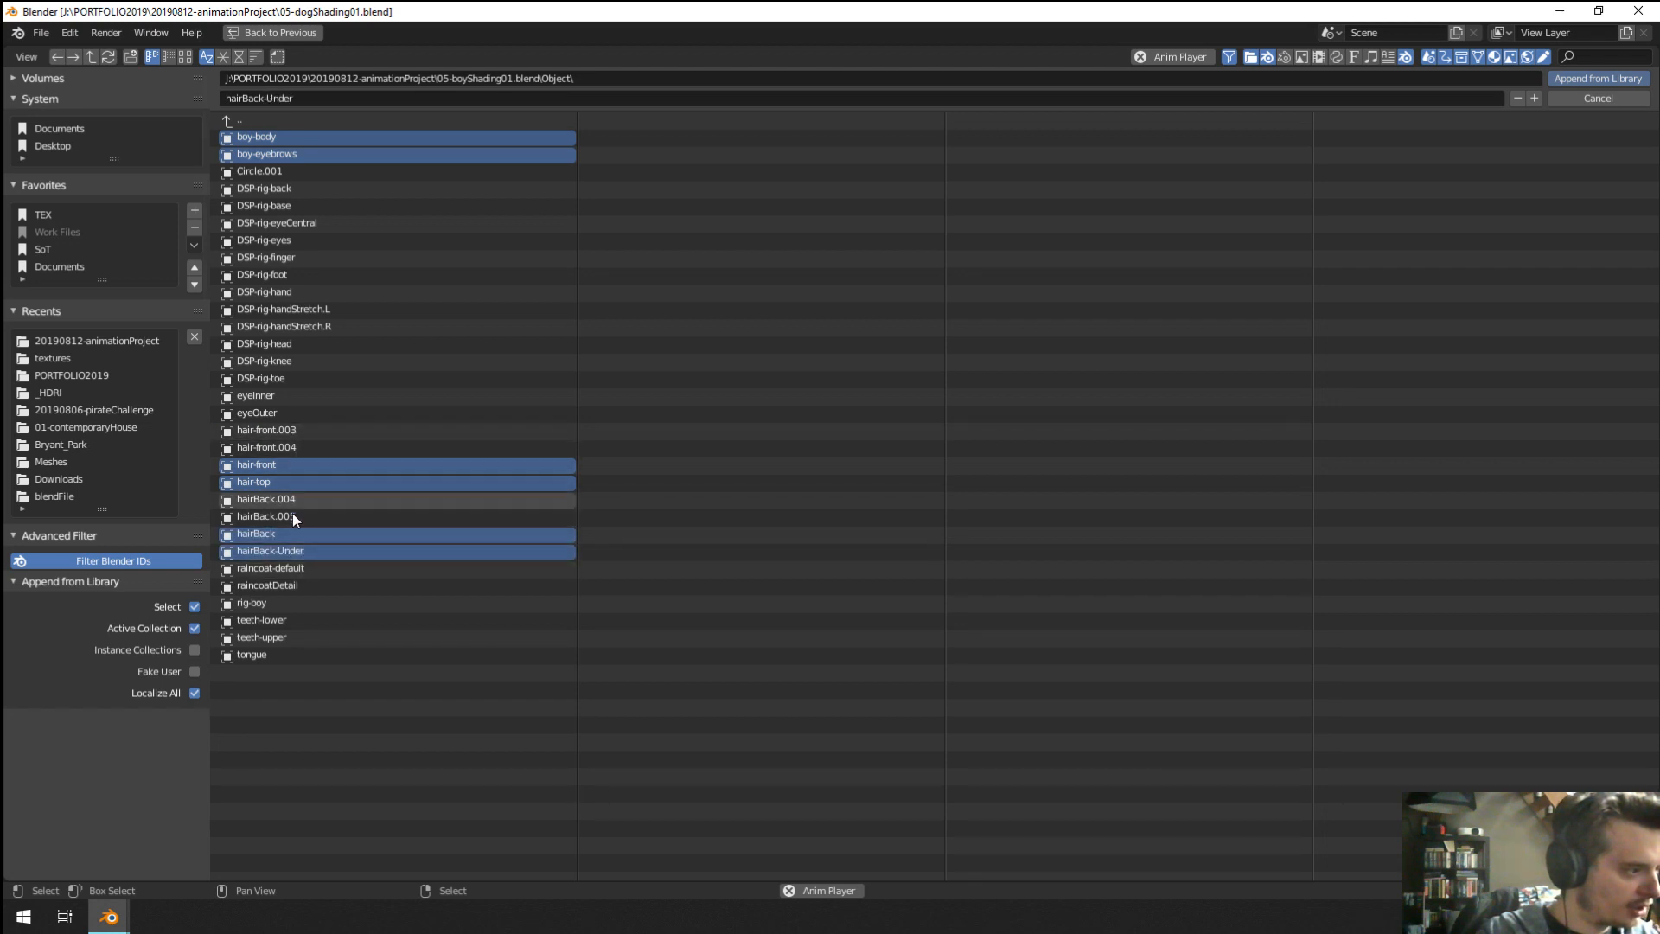
shift+click(334, 572)
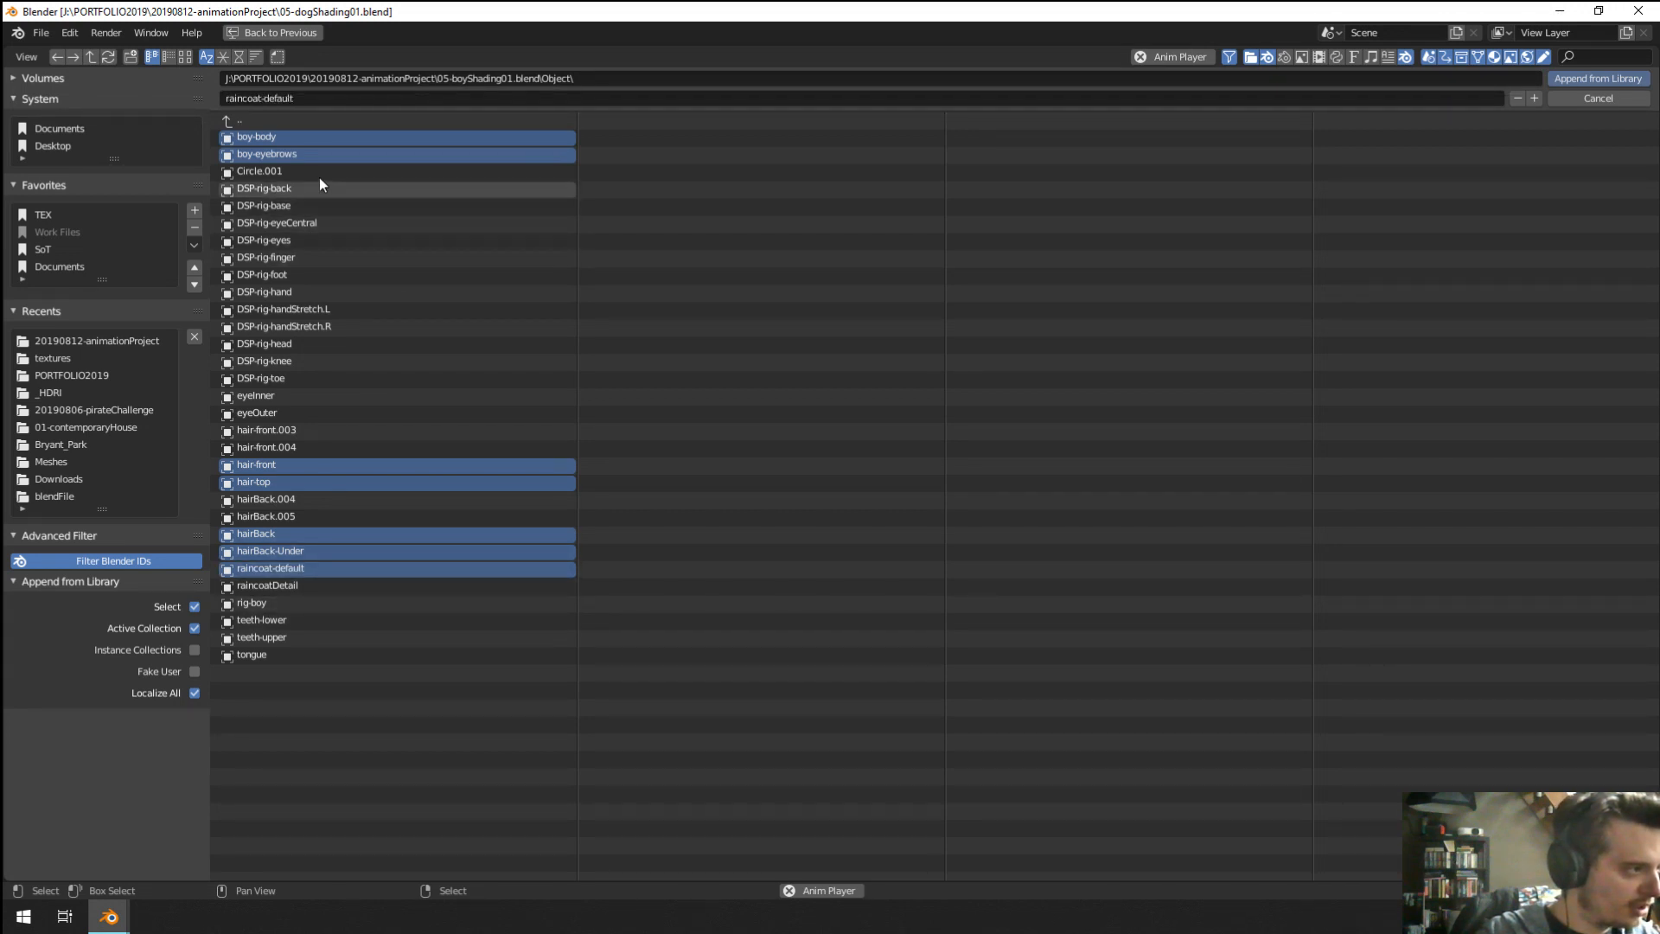
click(1613, 78)
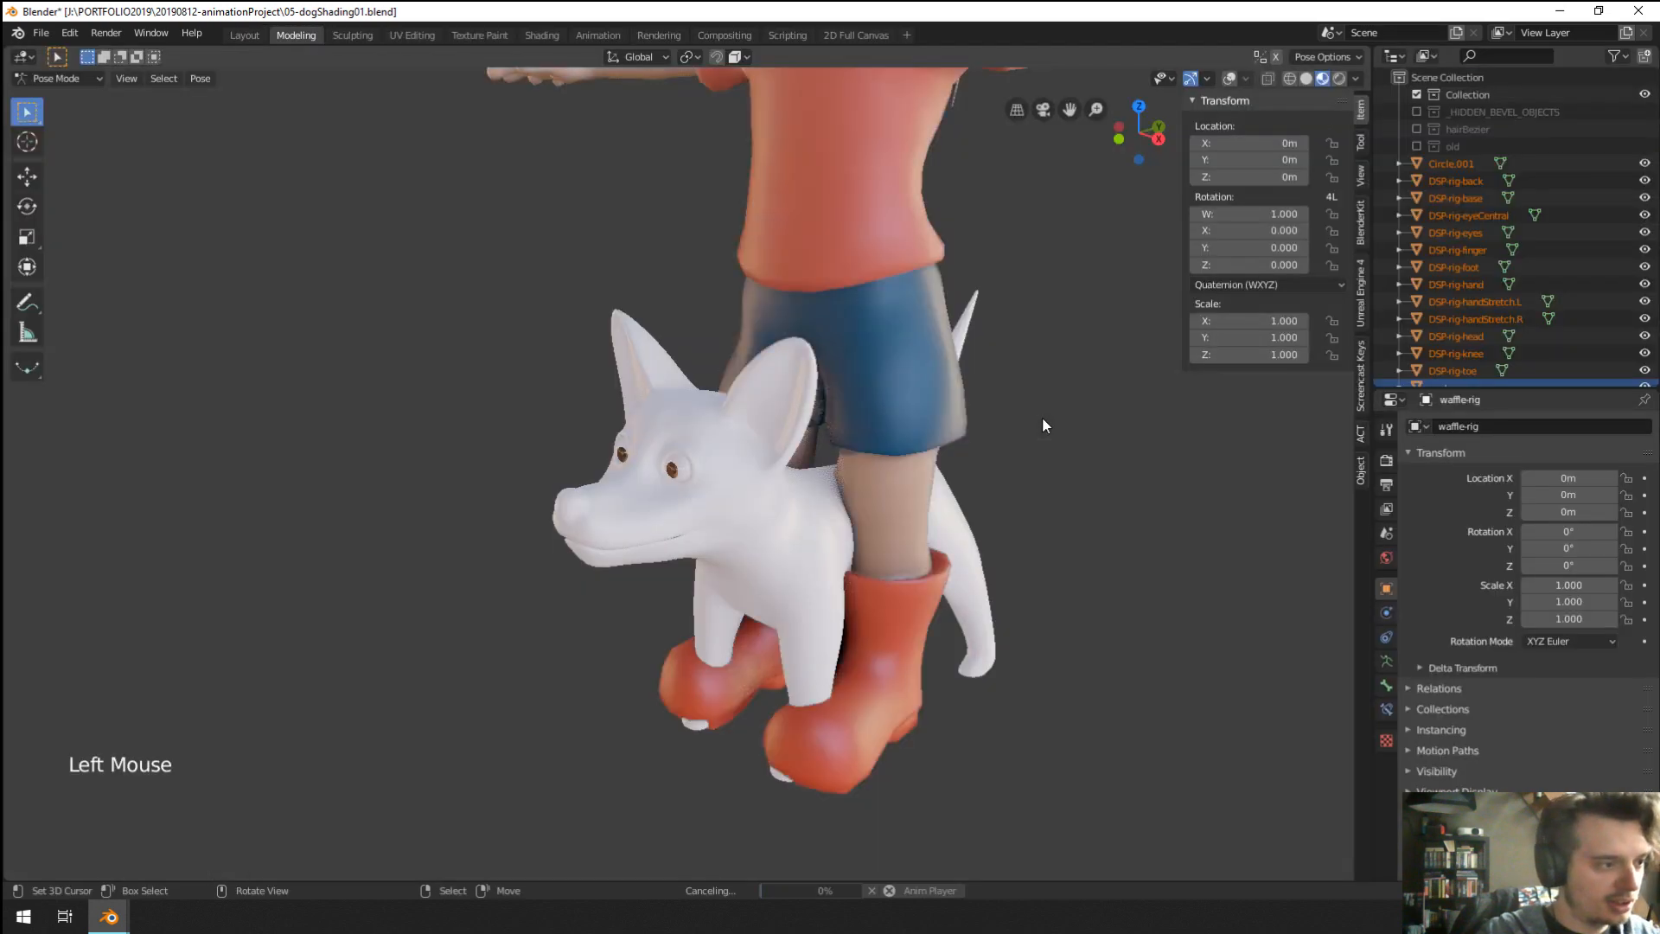
Inspect the appended boy and raincoat around the dog, and undo the append.
scroll(1041, 417, down, 4)
middle_drag(1041, 417, 899, 427)
scroll(915, 425, down, 1)
scroll(915, 425, down, 1)
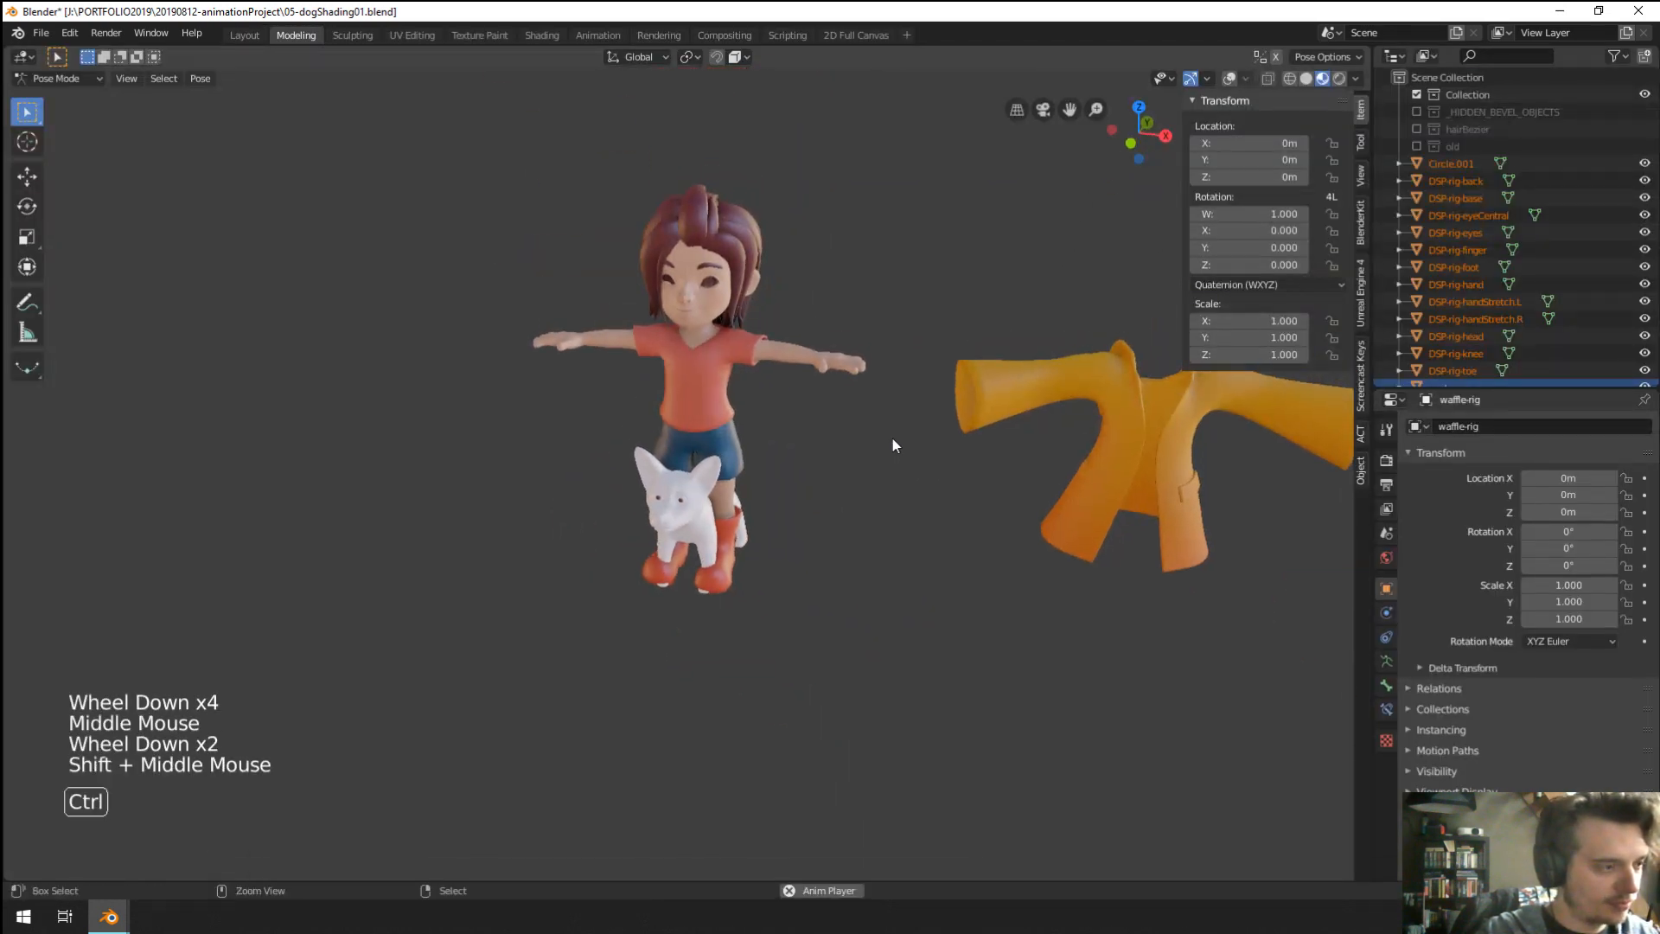
key(ctrl+z)
Append boy-body, boy-eyebrows, eyeInner, eyeOuter, hair-front, hair-top, hairBack, hairBack-Under and raincoat-default from the Object list of 05-boyShading01.blend.
click(41, 32)
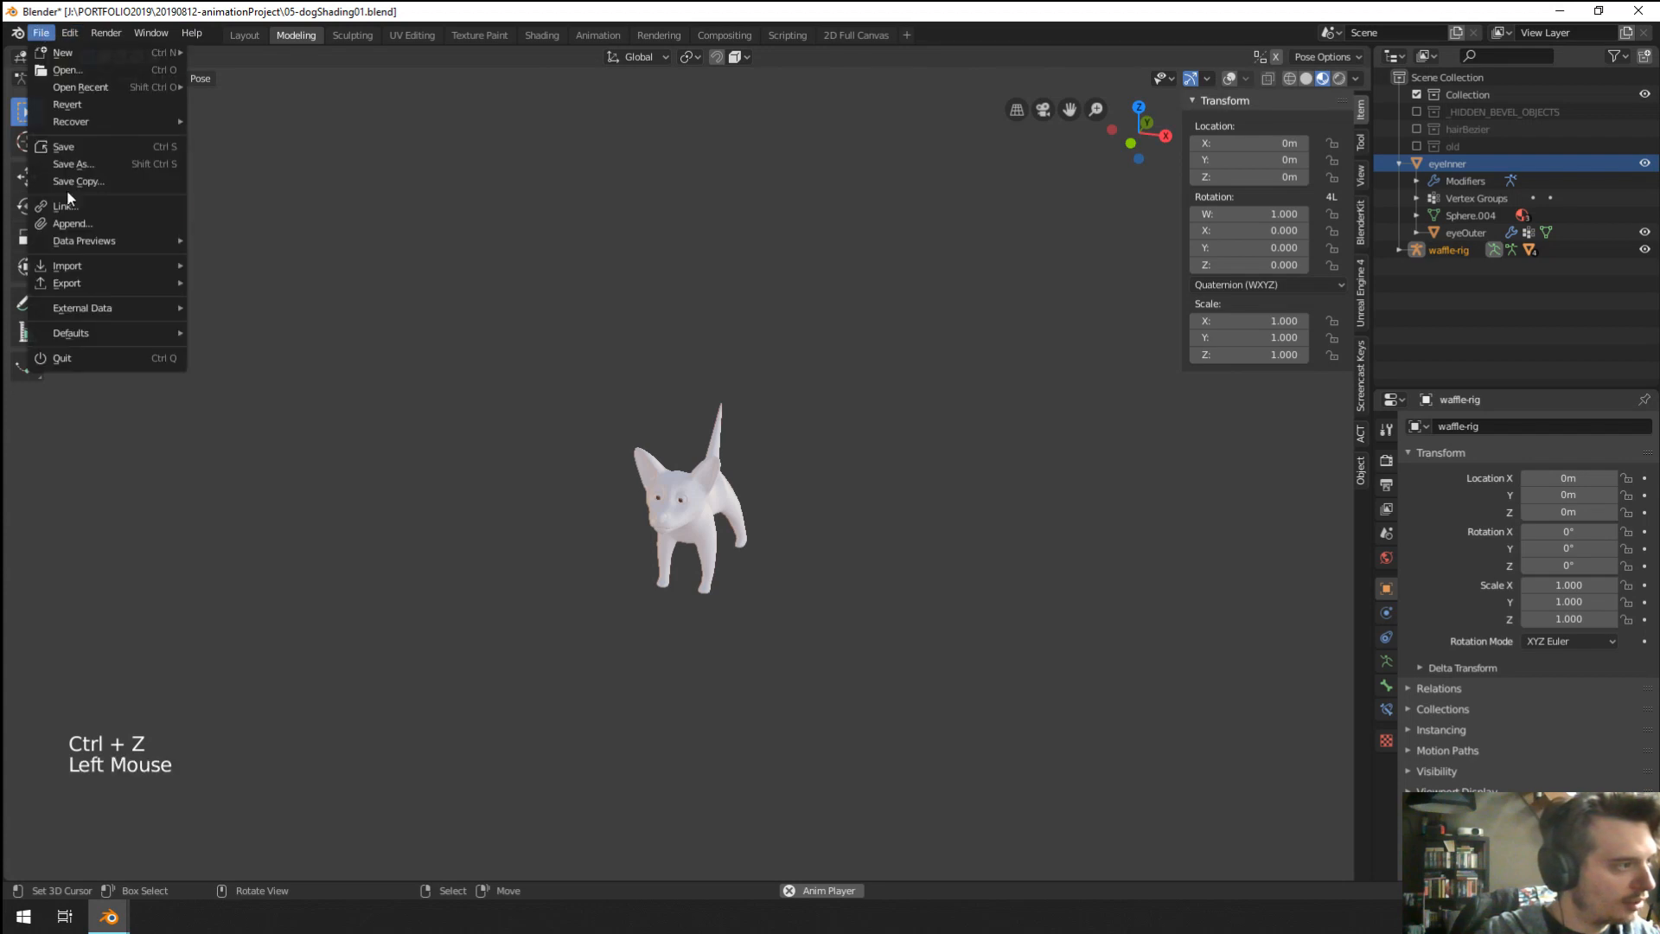
click(75, 221)
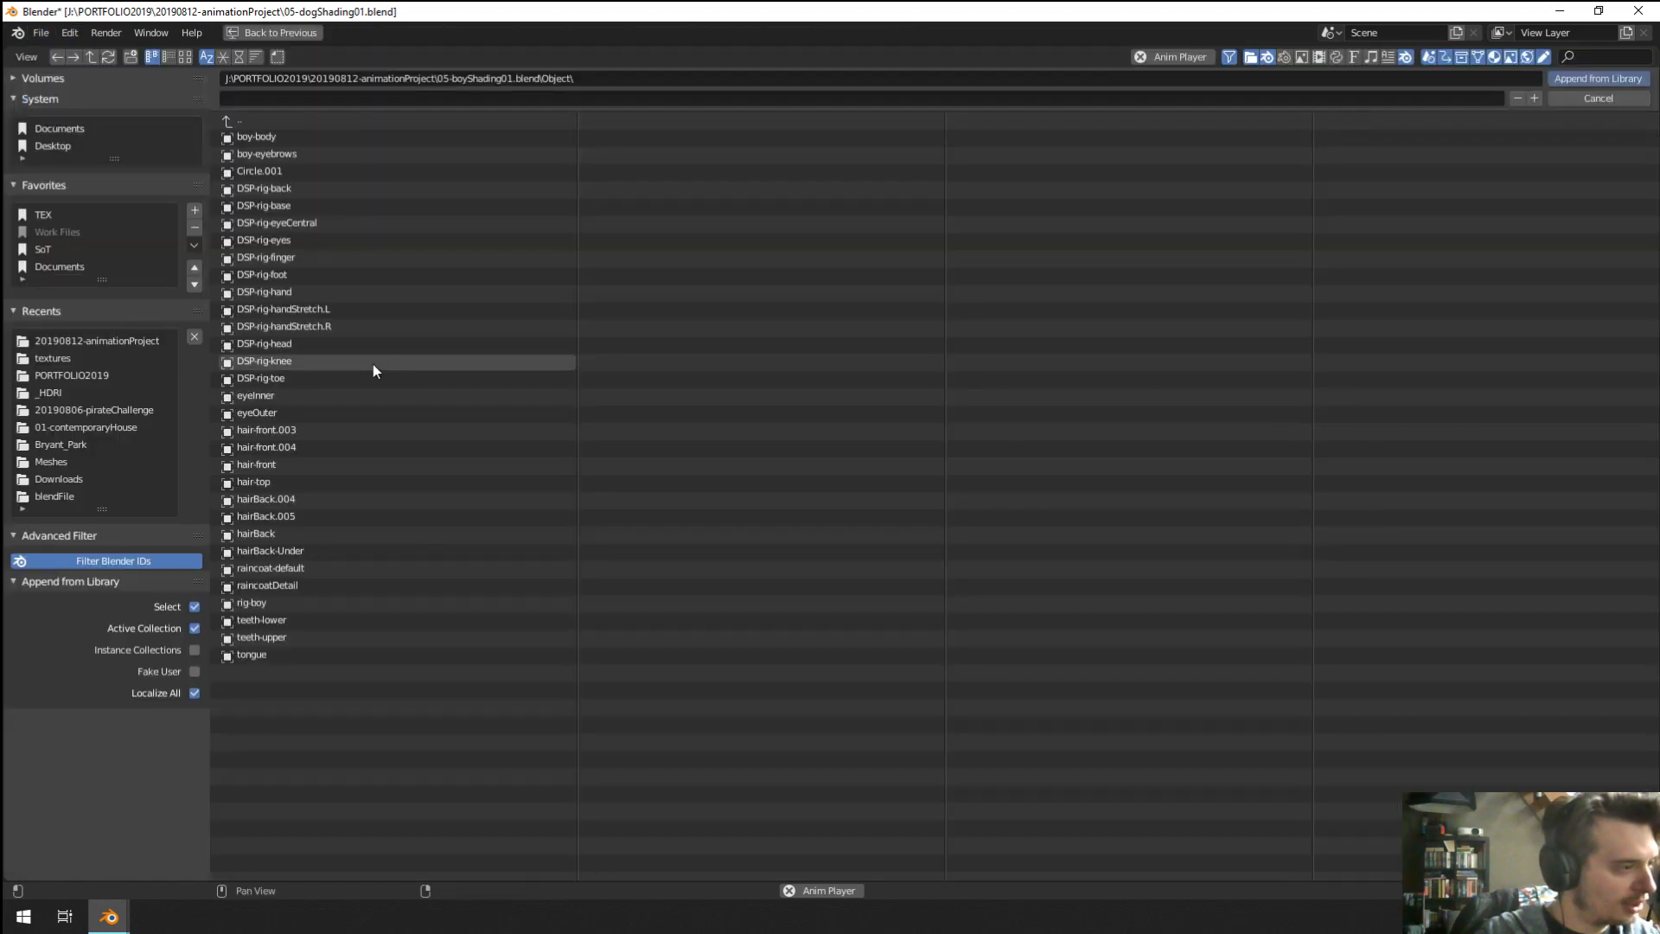
click(287, 136)
shift+click(287, 155)
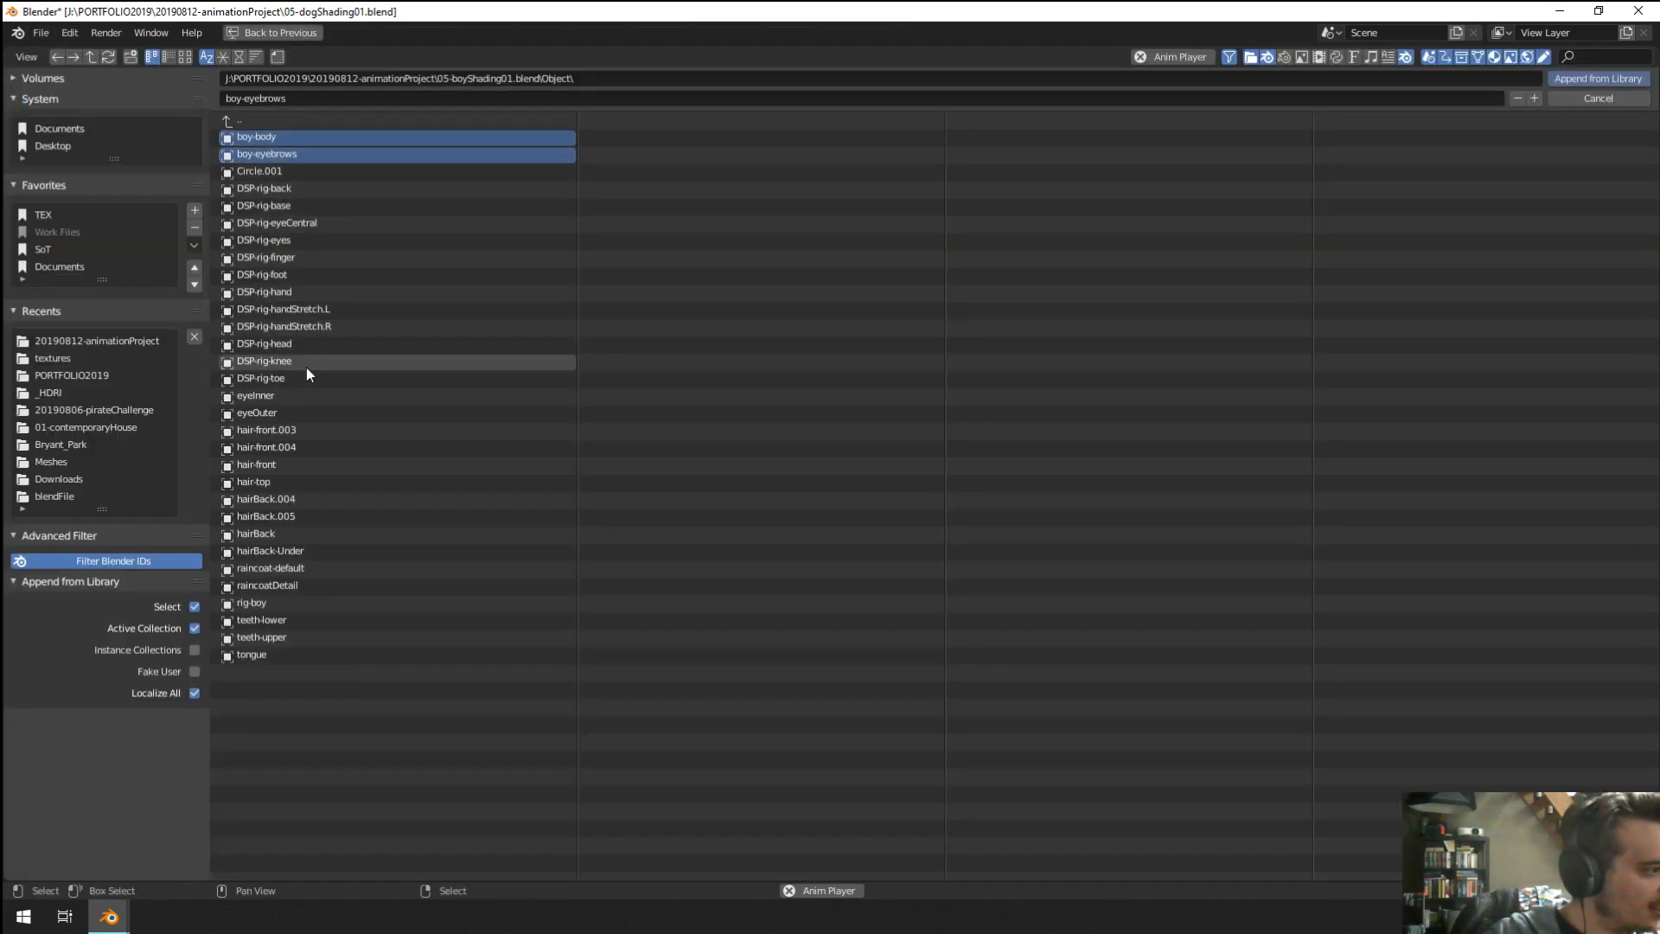
shift+click(300, 396)
shift+click(294, 414)
shift+click(287, 464)
shift+click(284, 482)
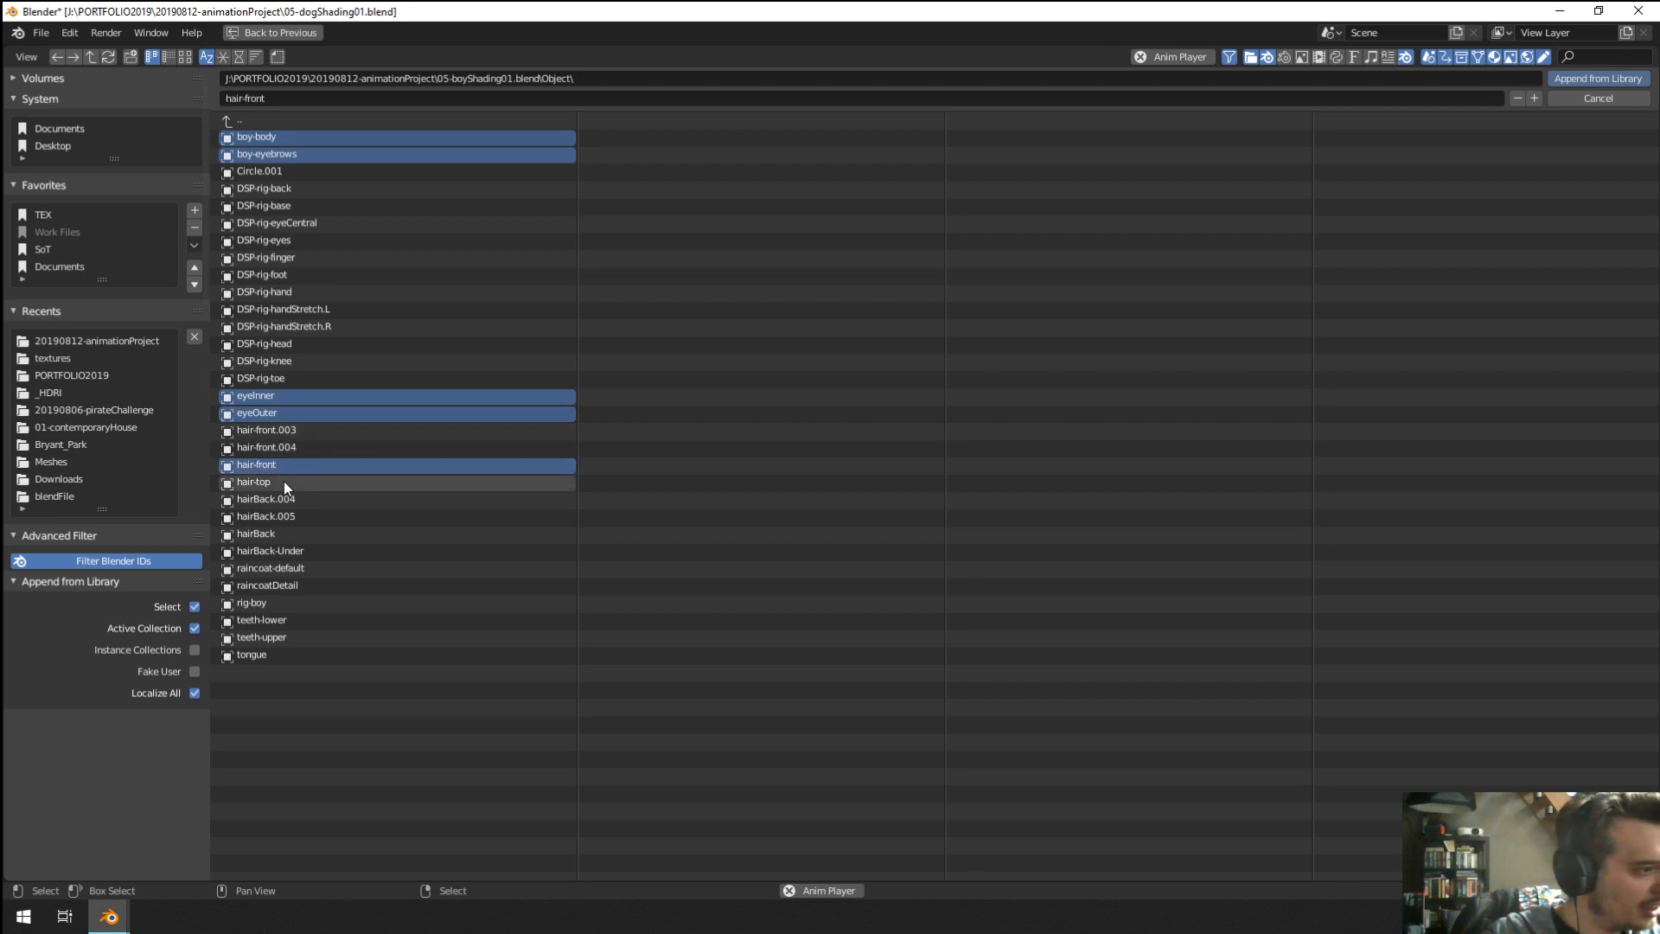
shift+click(287, 534)
shift+click(378, 548)
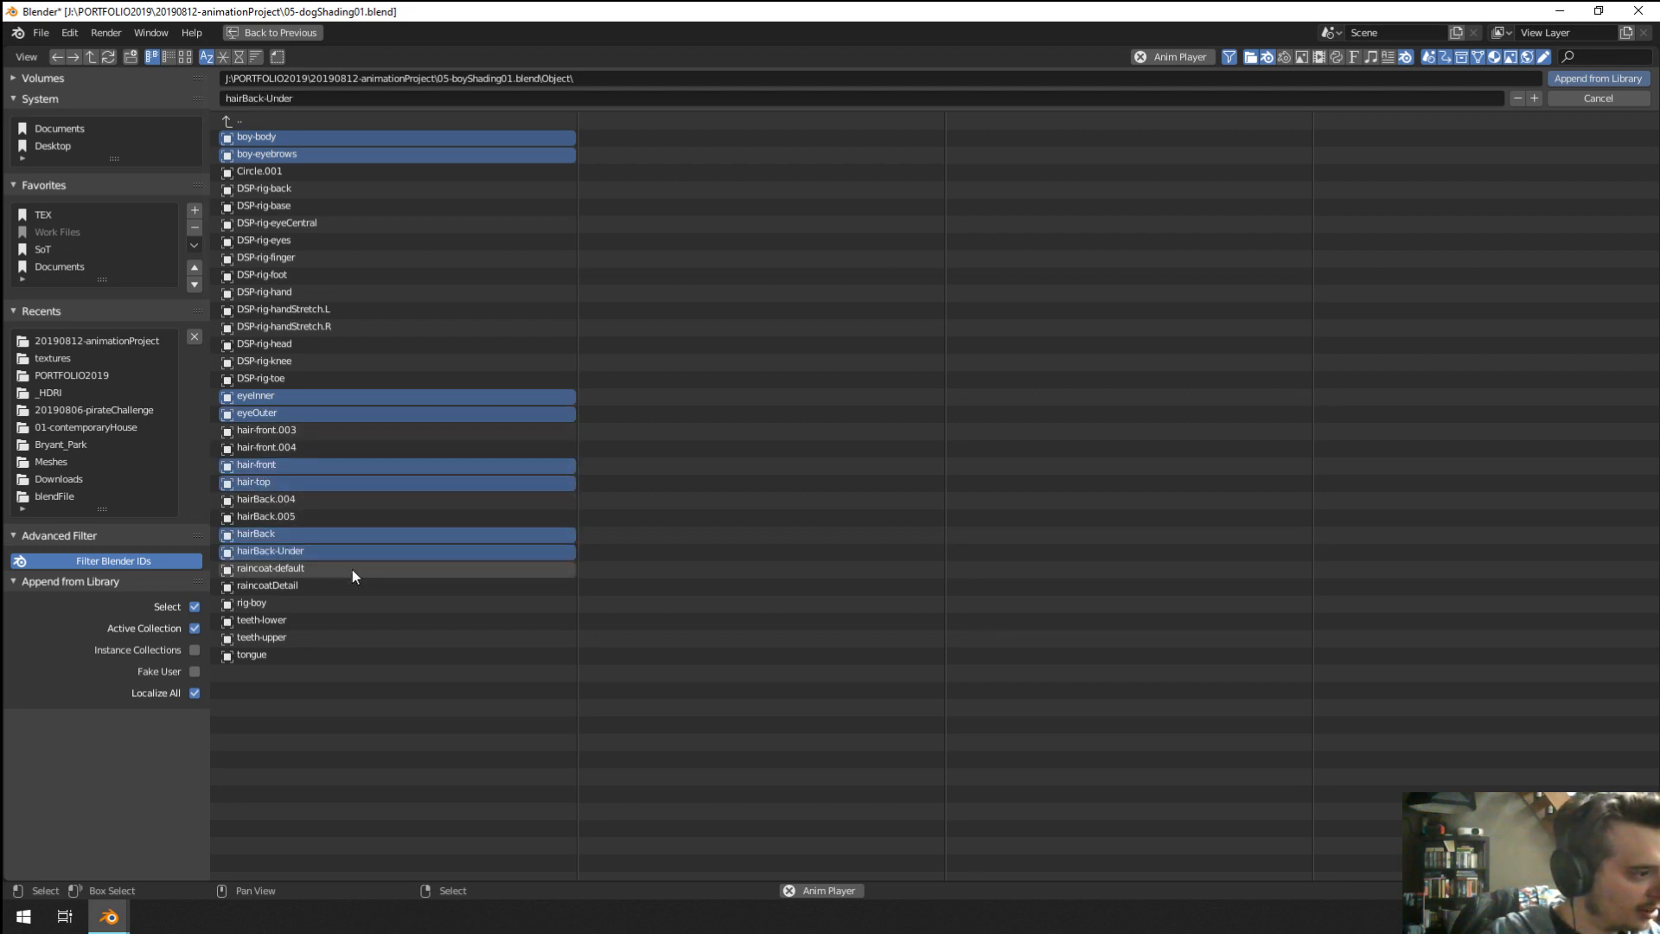
shift+click(351, 569)
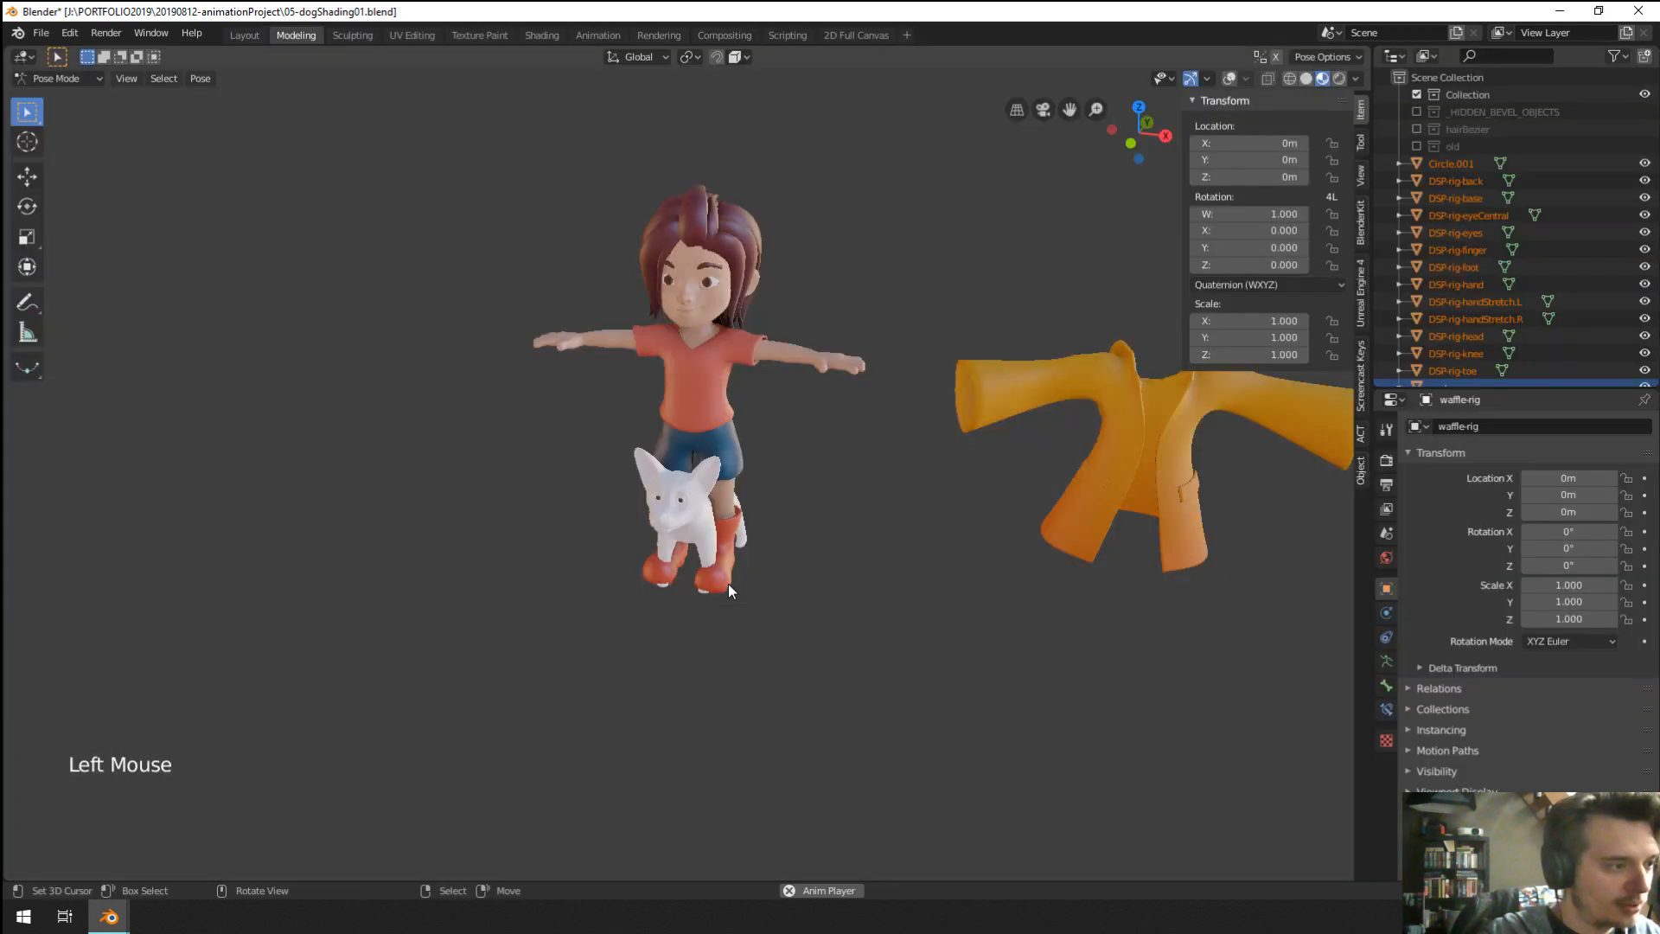
Try to move the appended boy character away from the dog along the Y axis.
middle_drag(728, 584, 747, 565)
middle_drag(747, 565, 765, 532)
key(g)
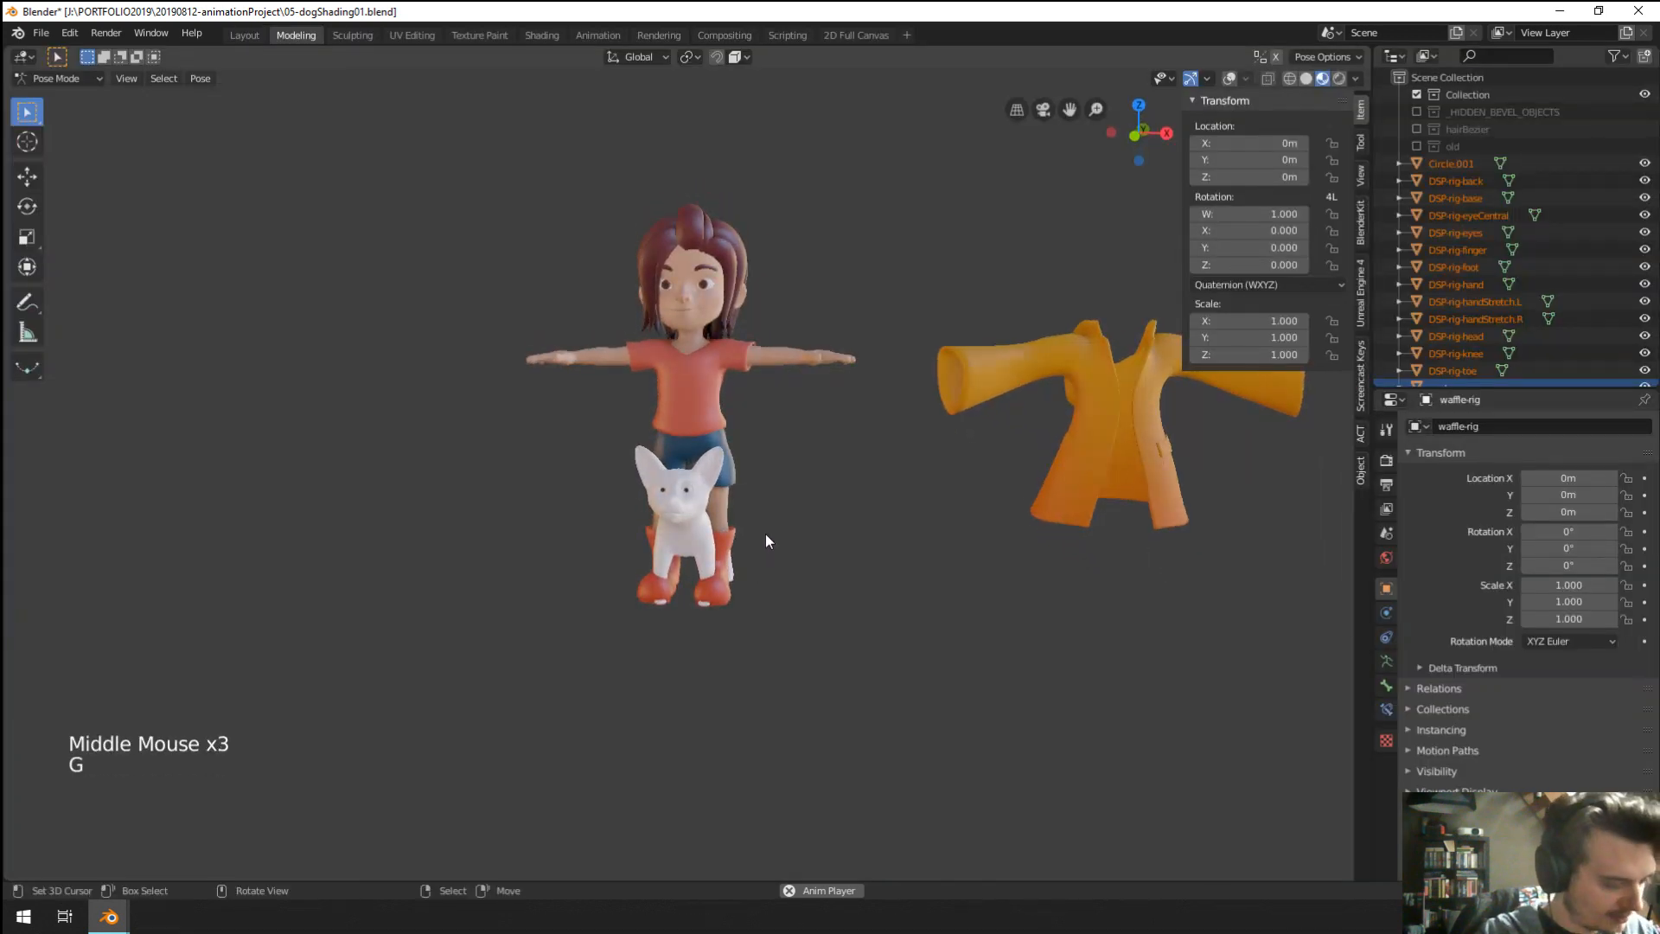
key(y)
key(c)
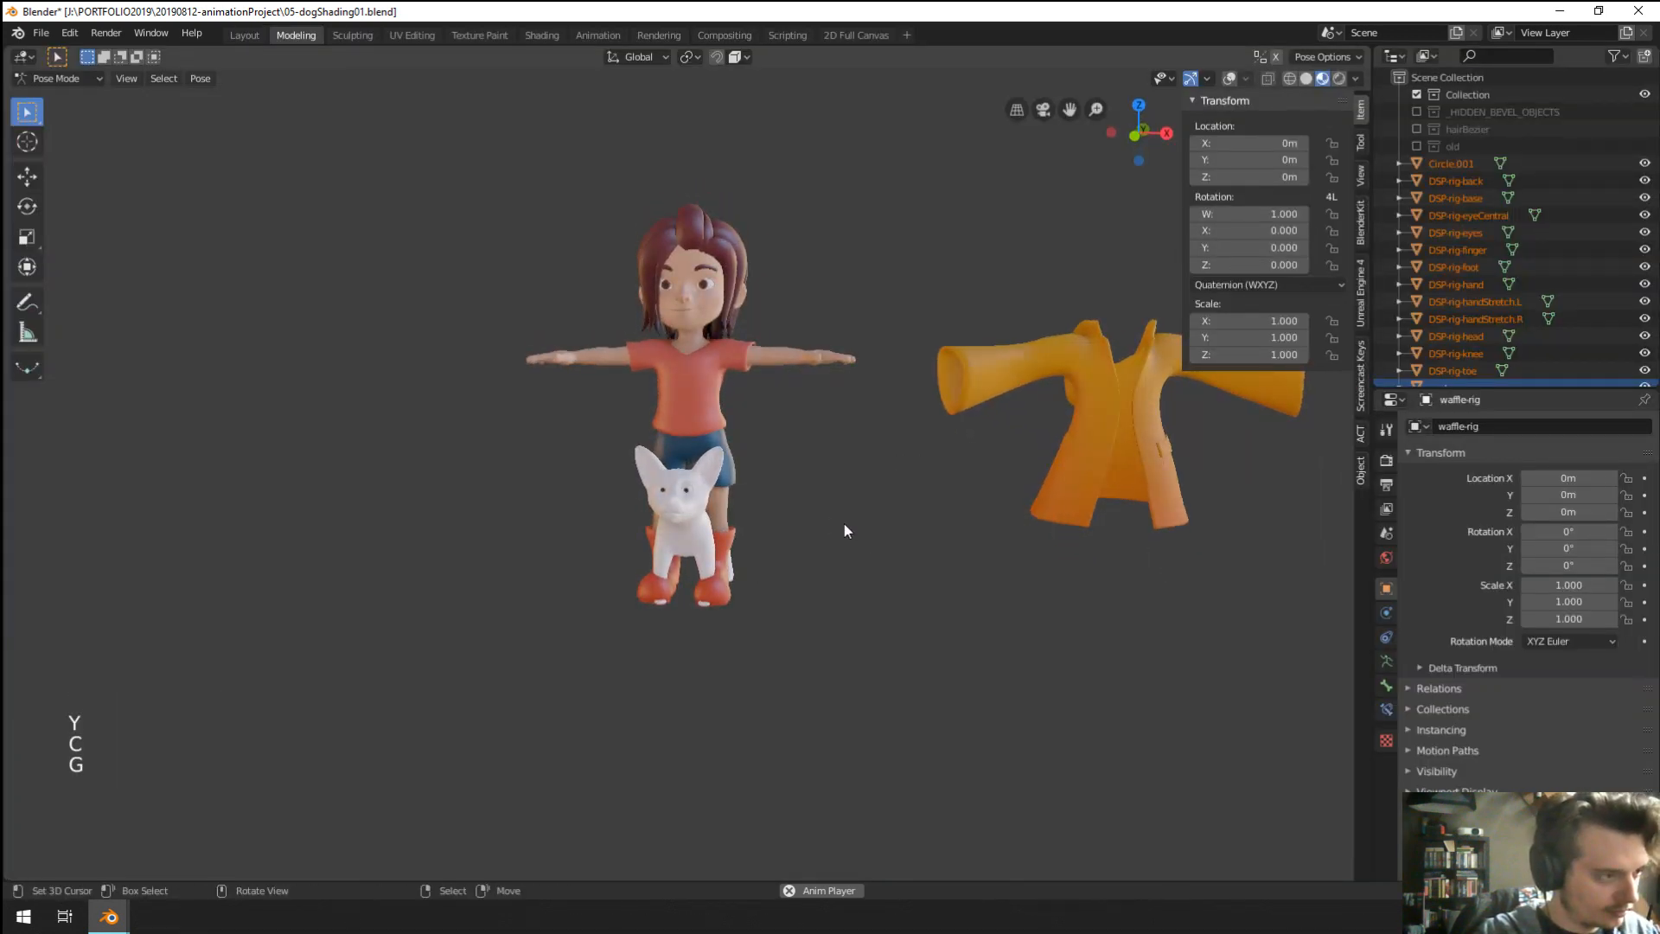
Select Circle.001 in the outliner and turn on the viewport overlays.
scroll(1580, 310, down, 8)
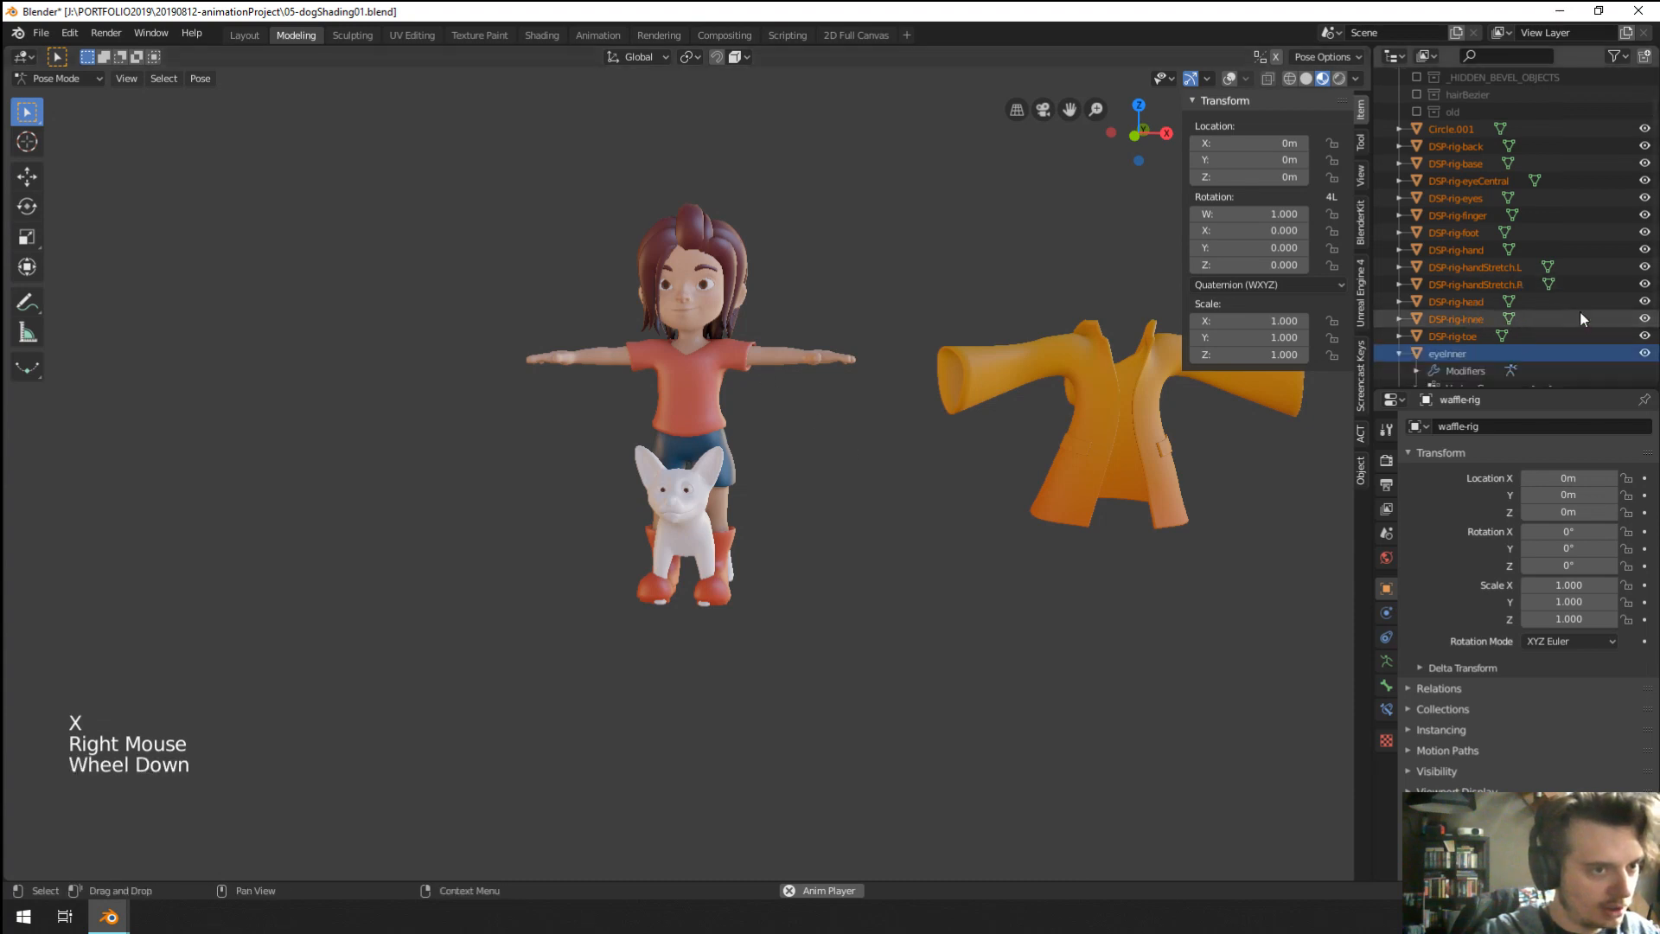
scroll(1580, 311, up, 3)
click(1460, 131)
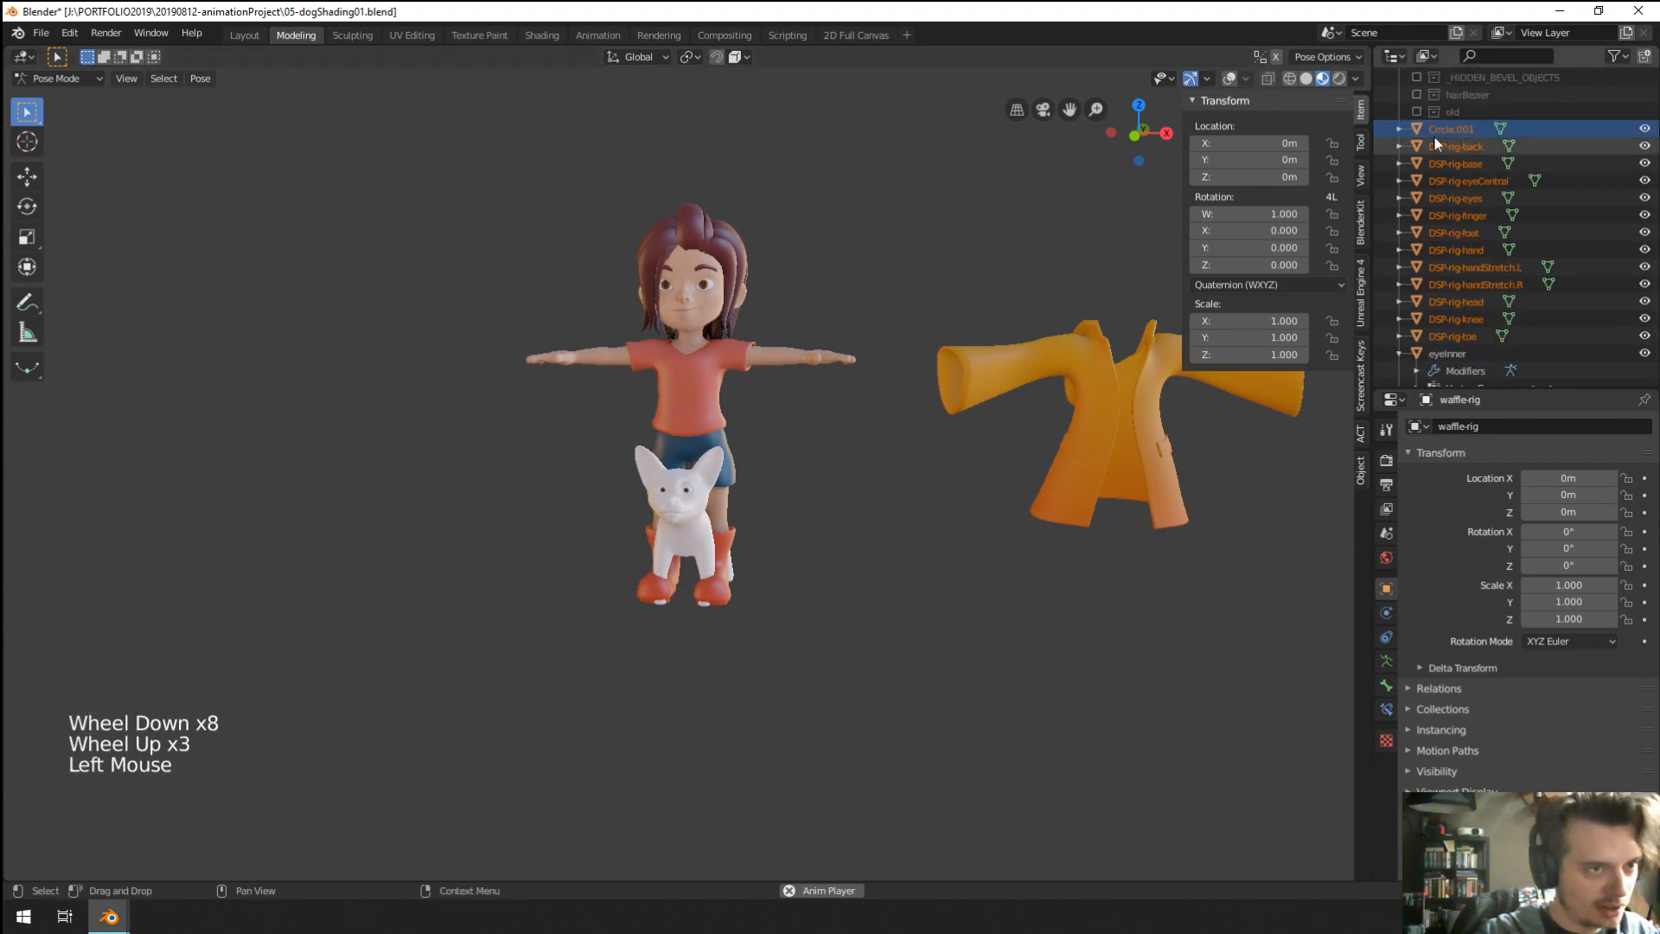
click(1230, 79)
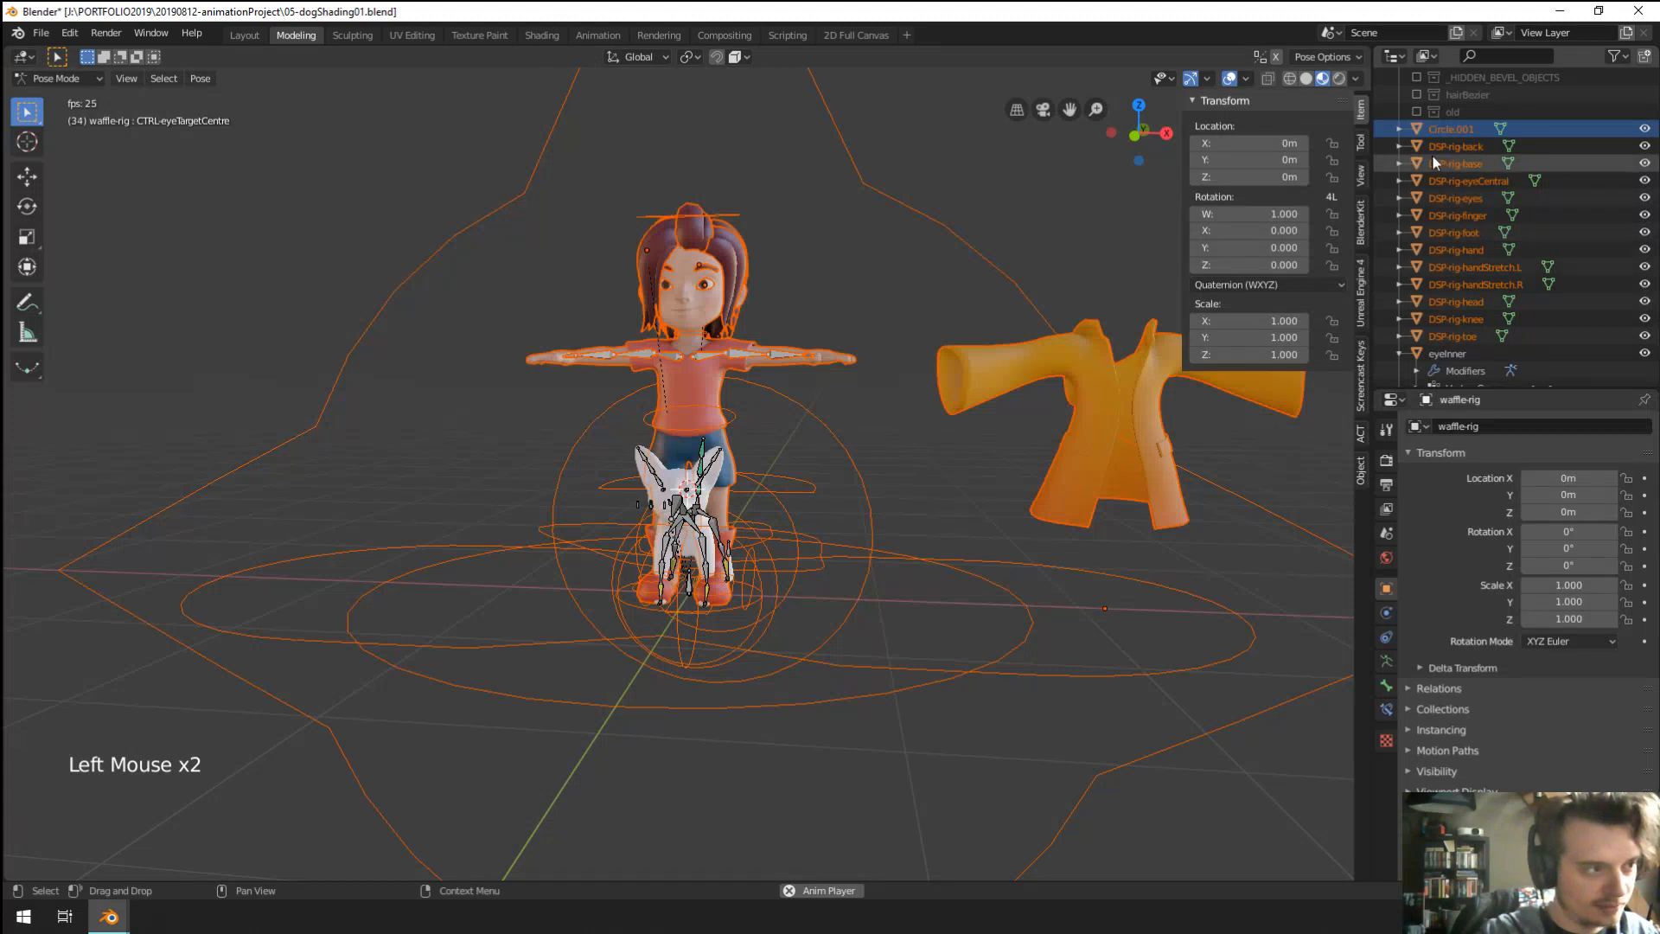
right_click(852, 437)
key(Tab)
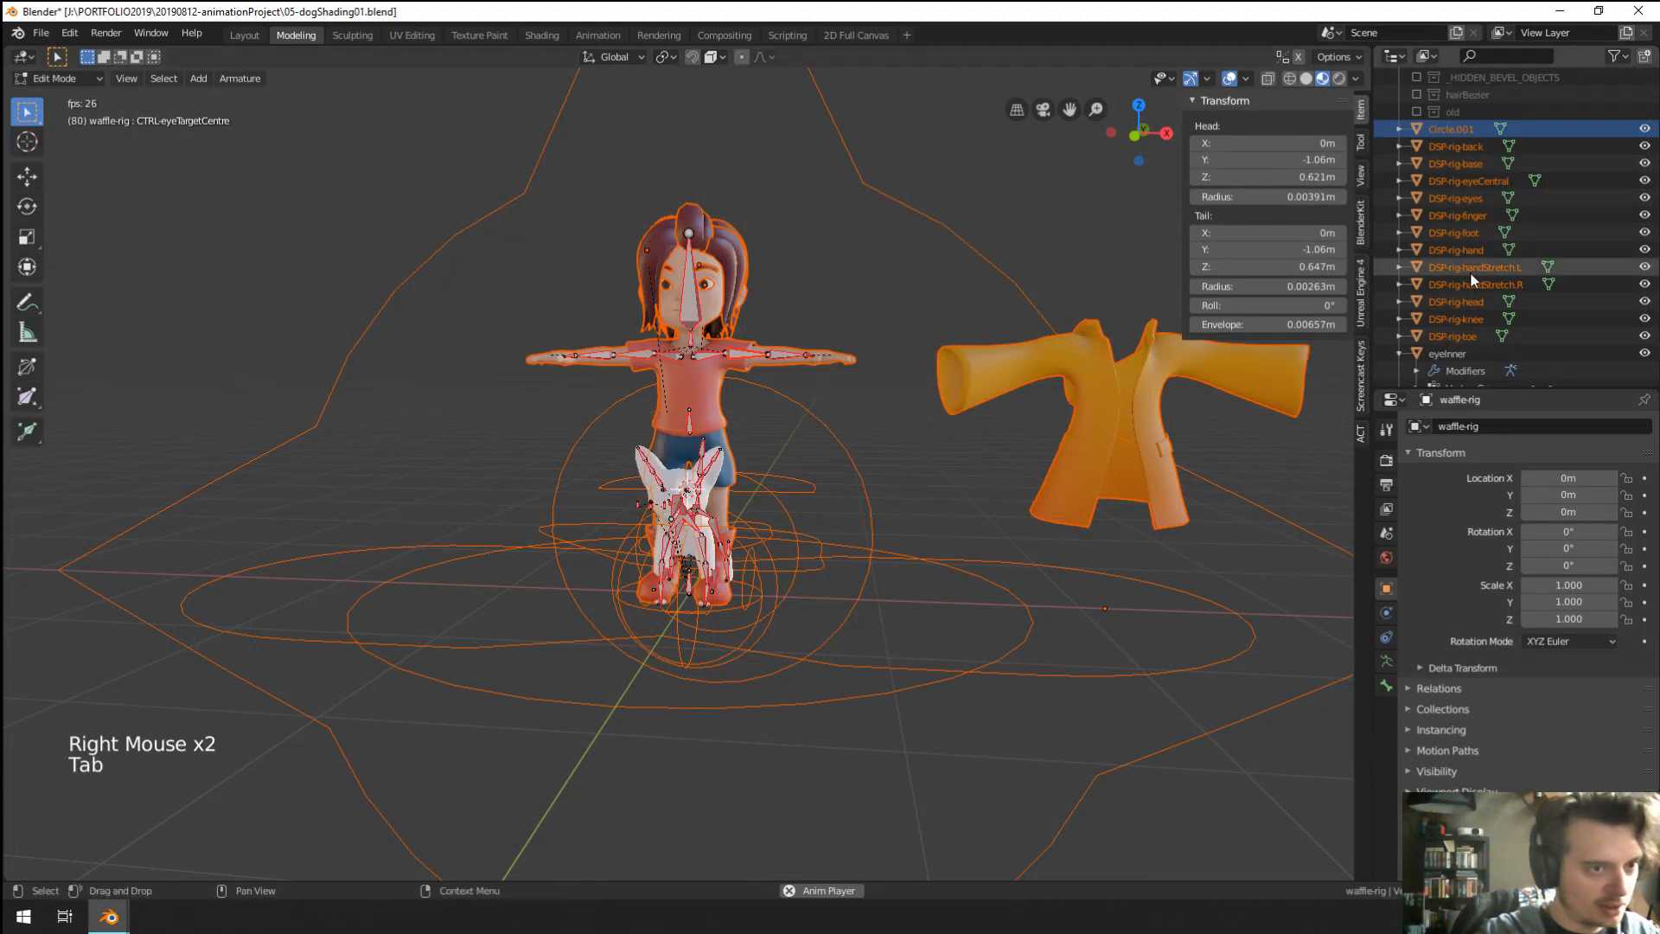
key(Tab)
key(a)
key(a)
key(a)
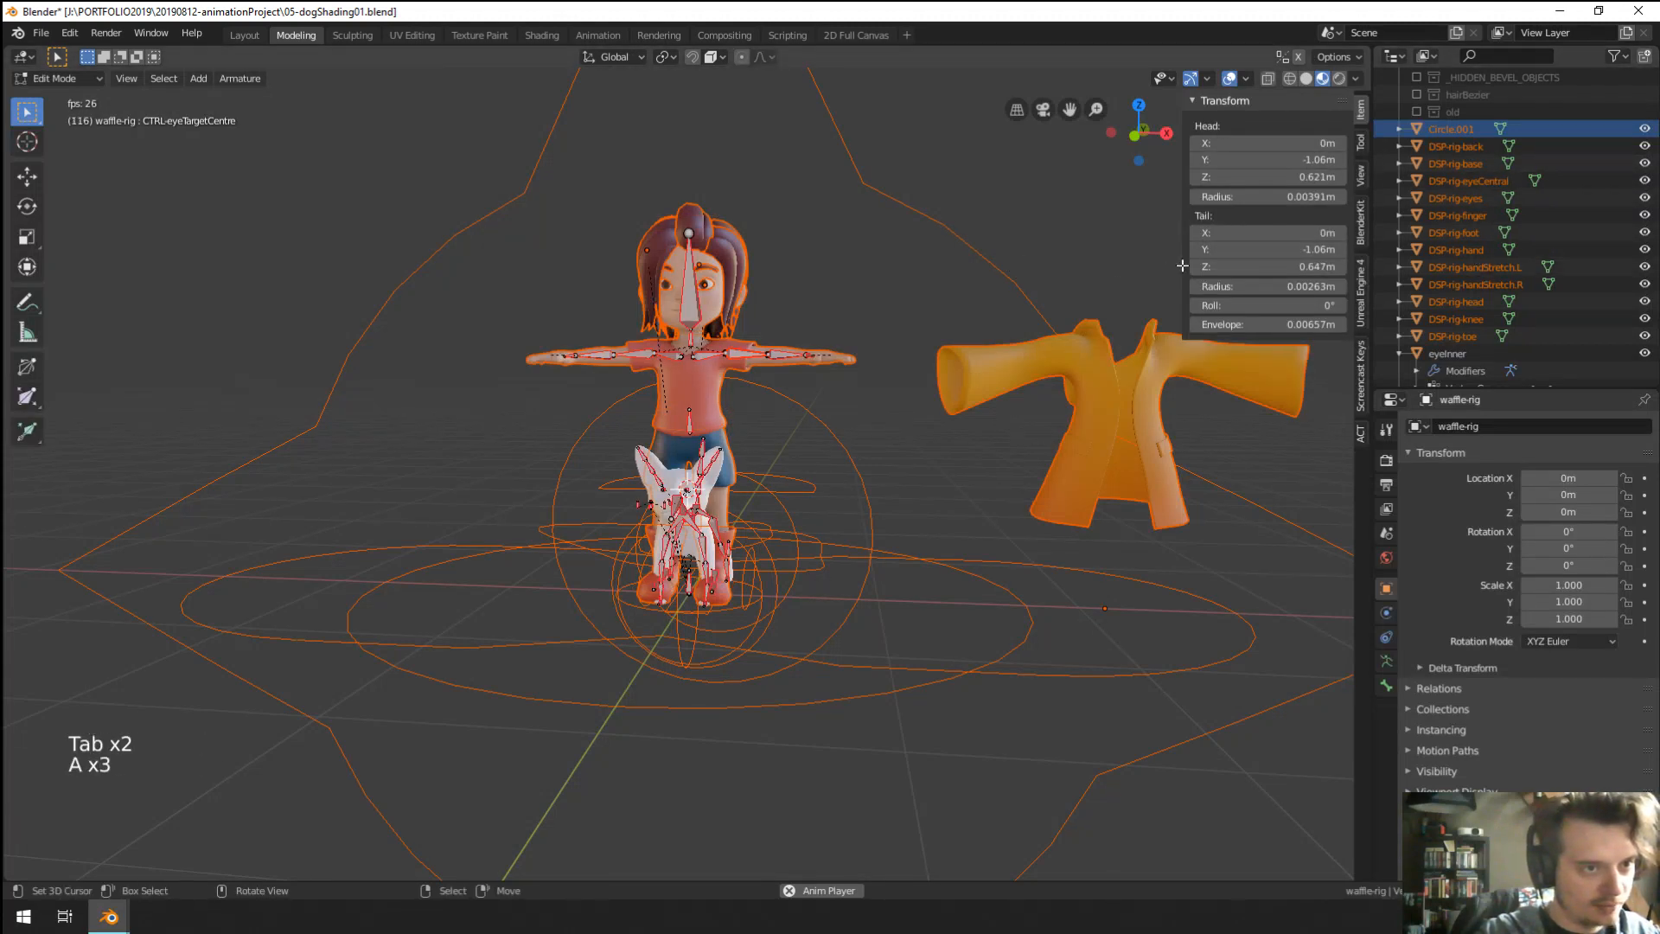
Move the DSP-rig objects from DSP-rig-back to DSP-rig-toe into a new collection named hiddenObjects and exclude that collection from the view layer.
right_click(1440, 232)
key(a)
key(a)
key(a)
key(b)
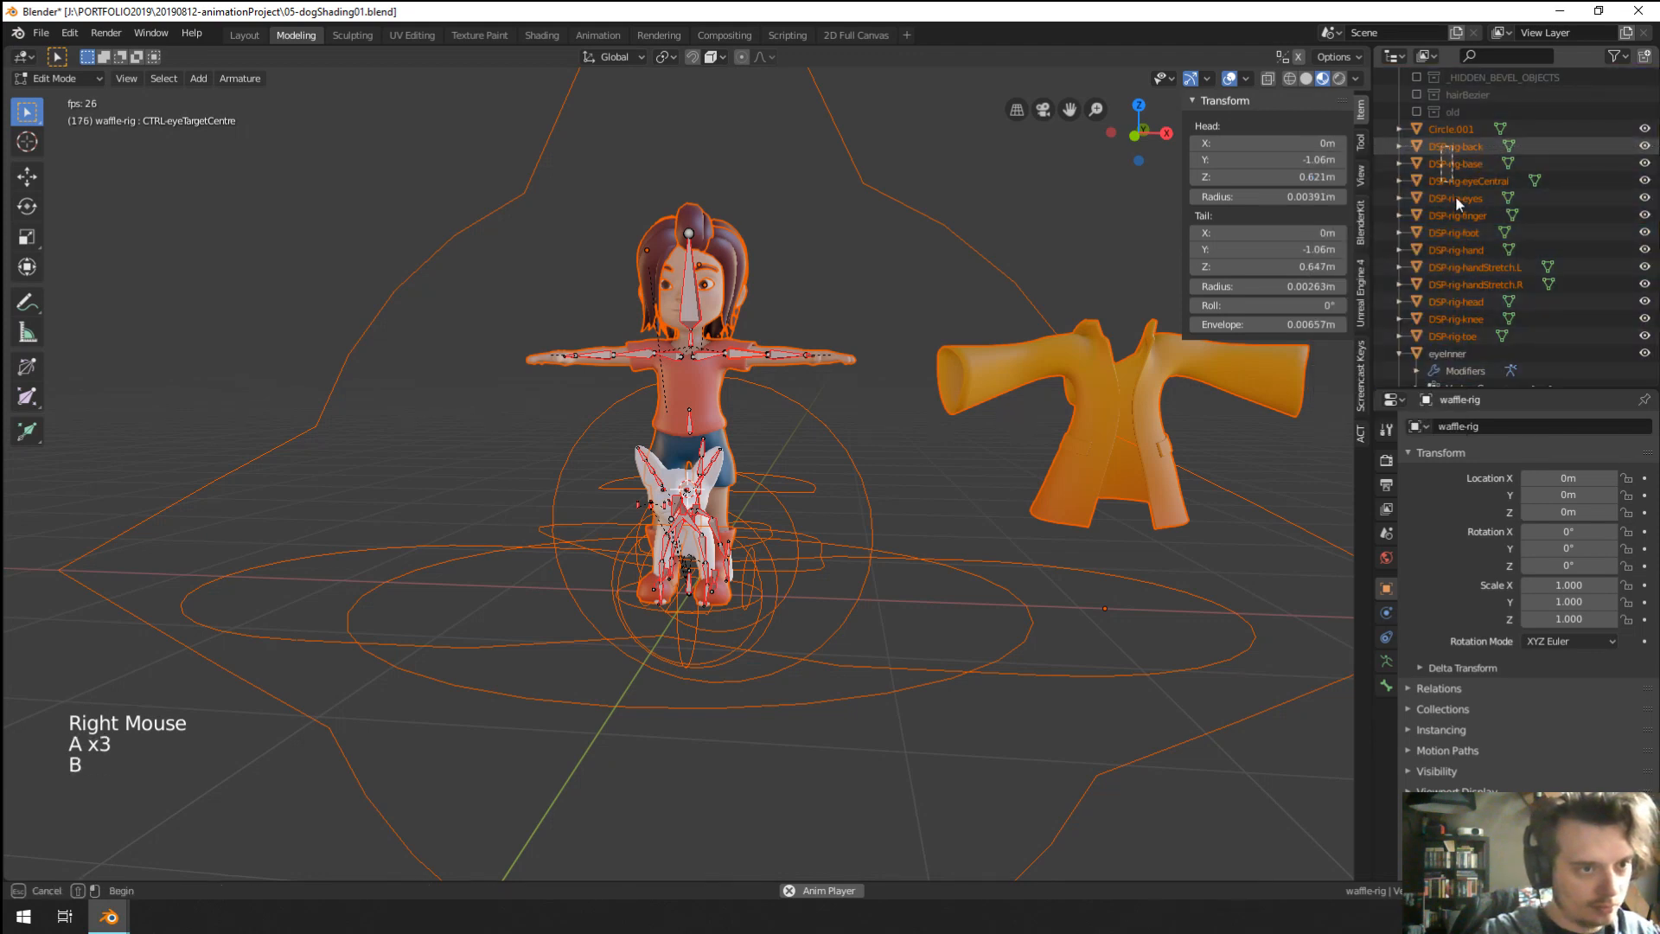
drag(1479, 339, 1472, 340)
key(m)
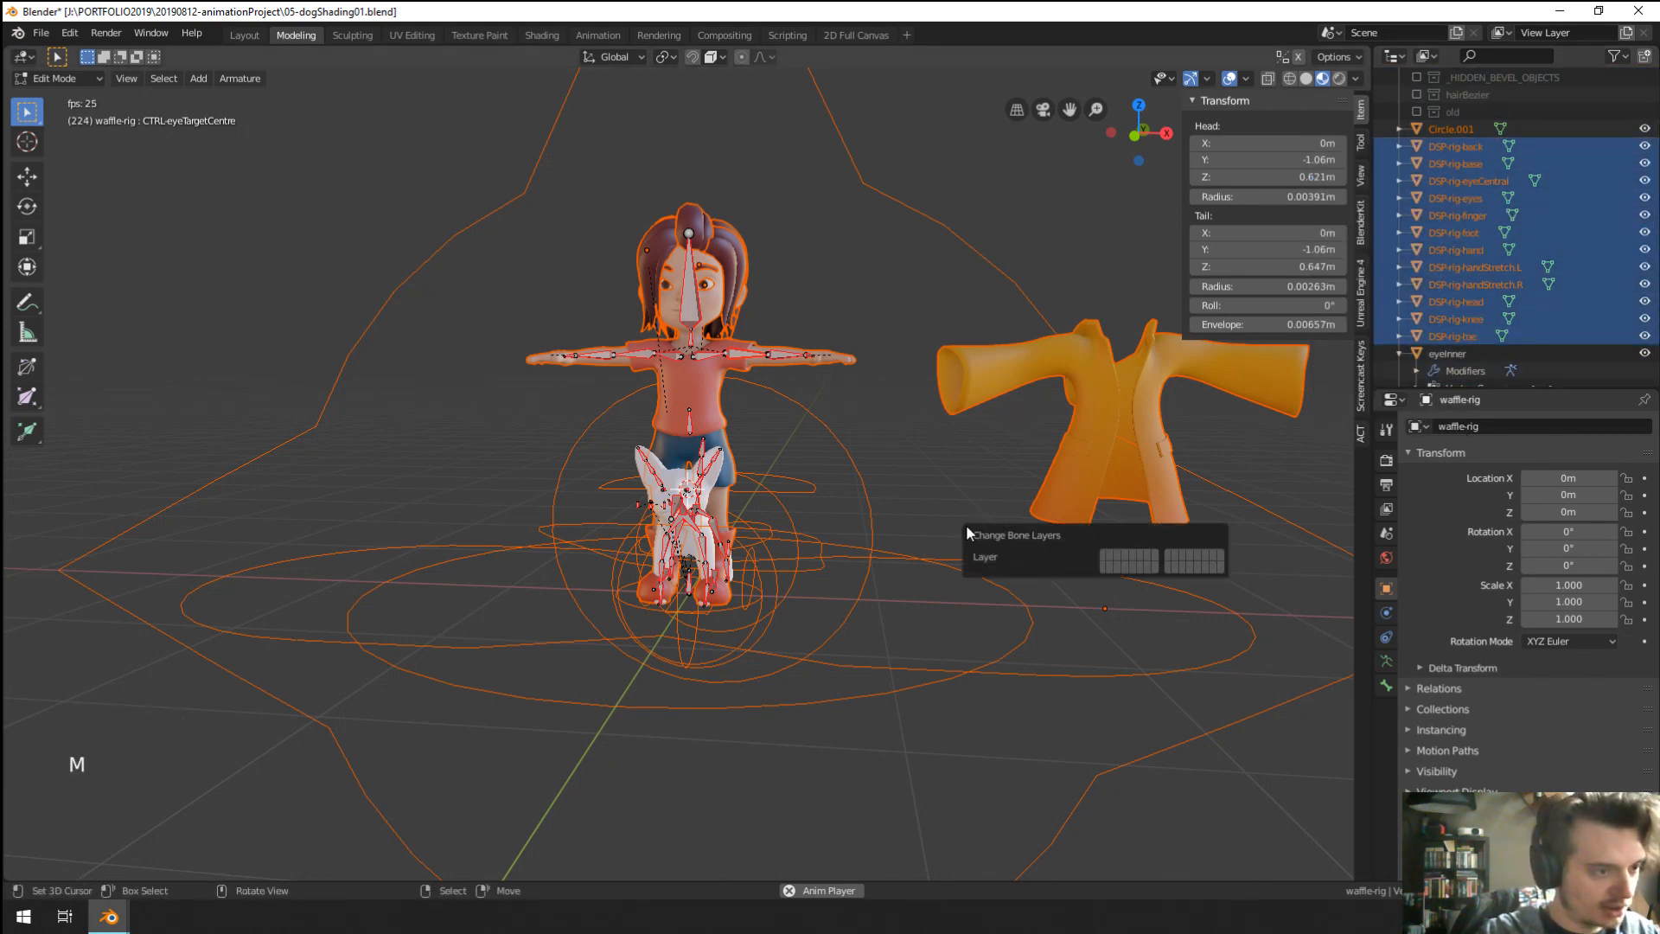
key(m)
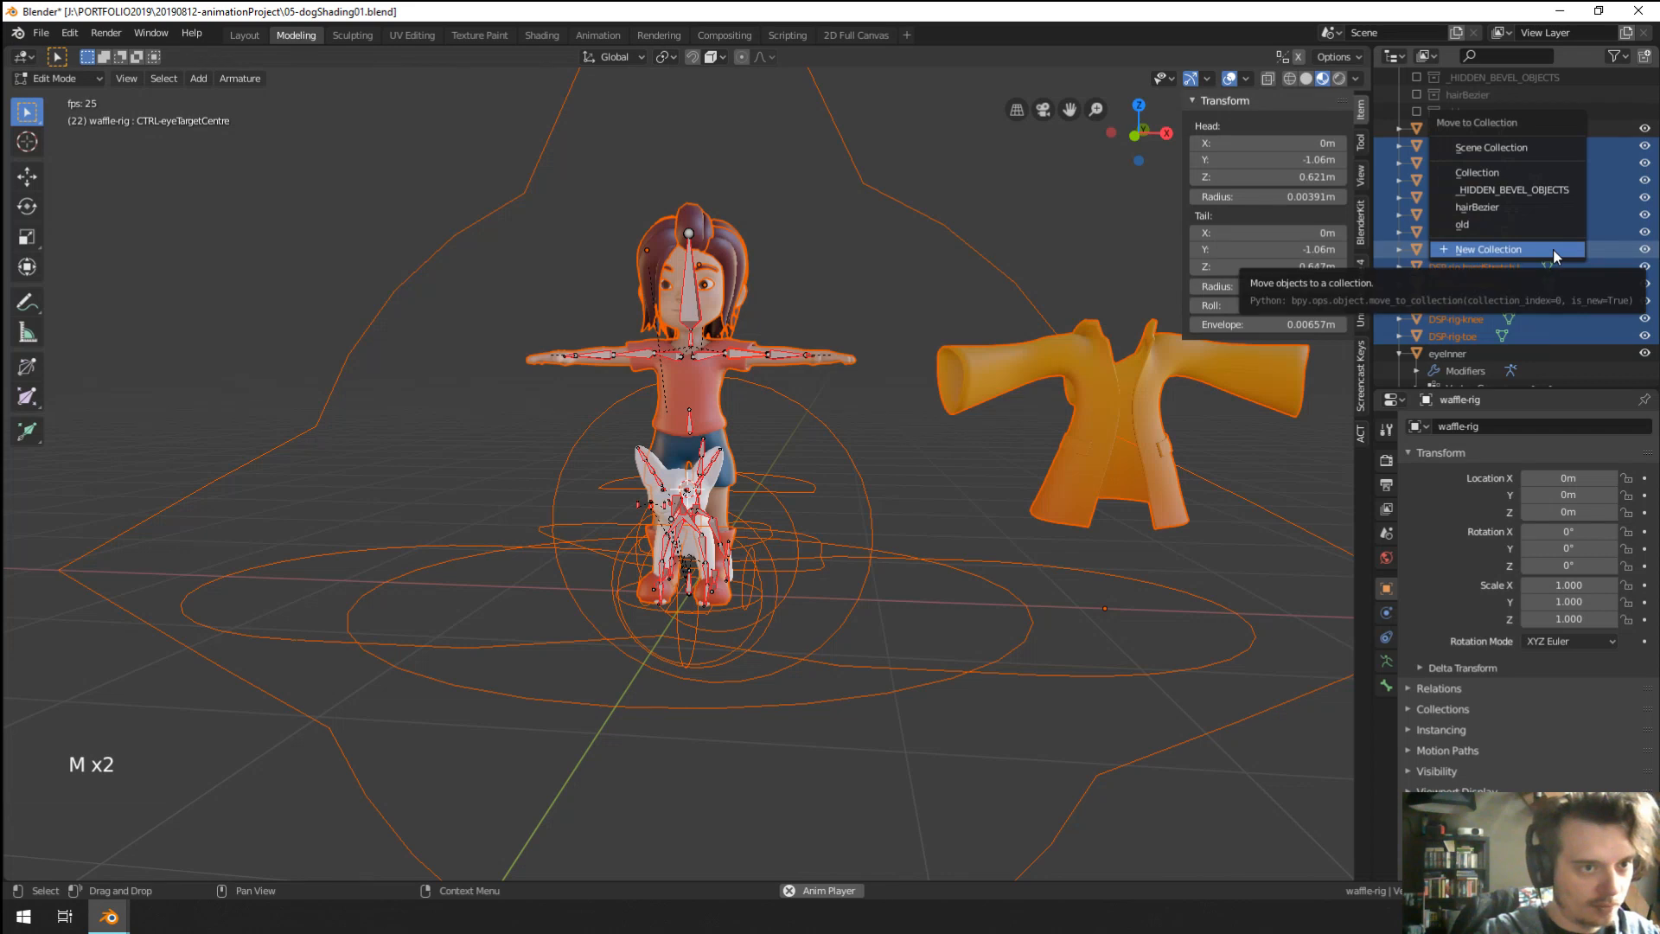
click(1553, 249)
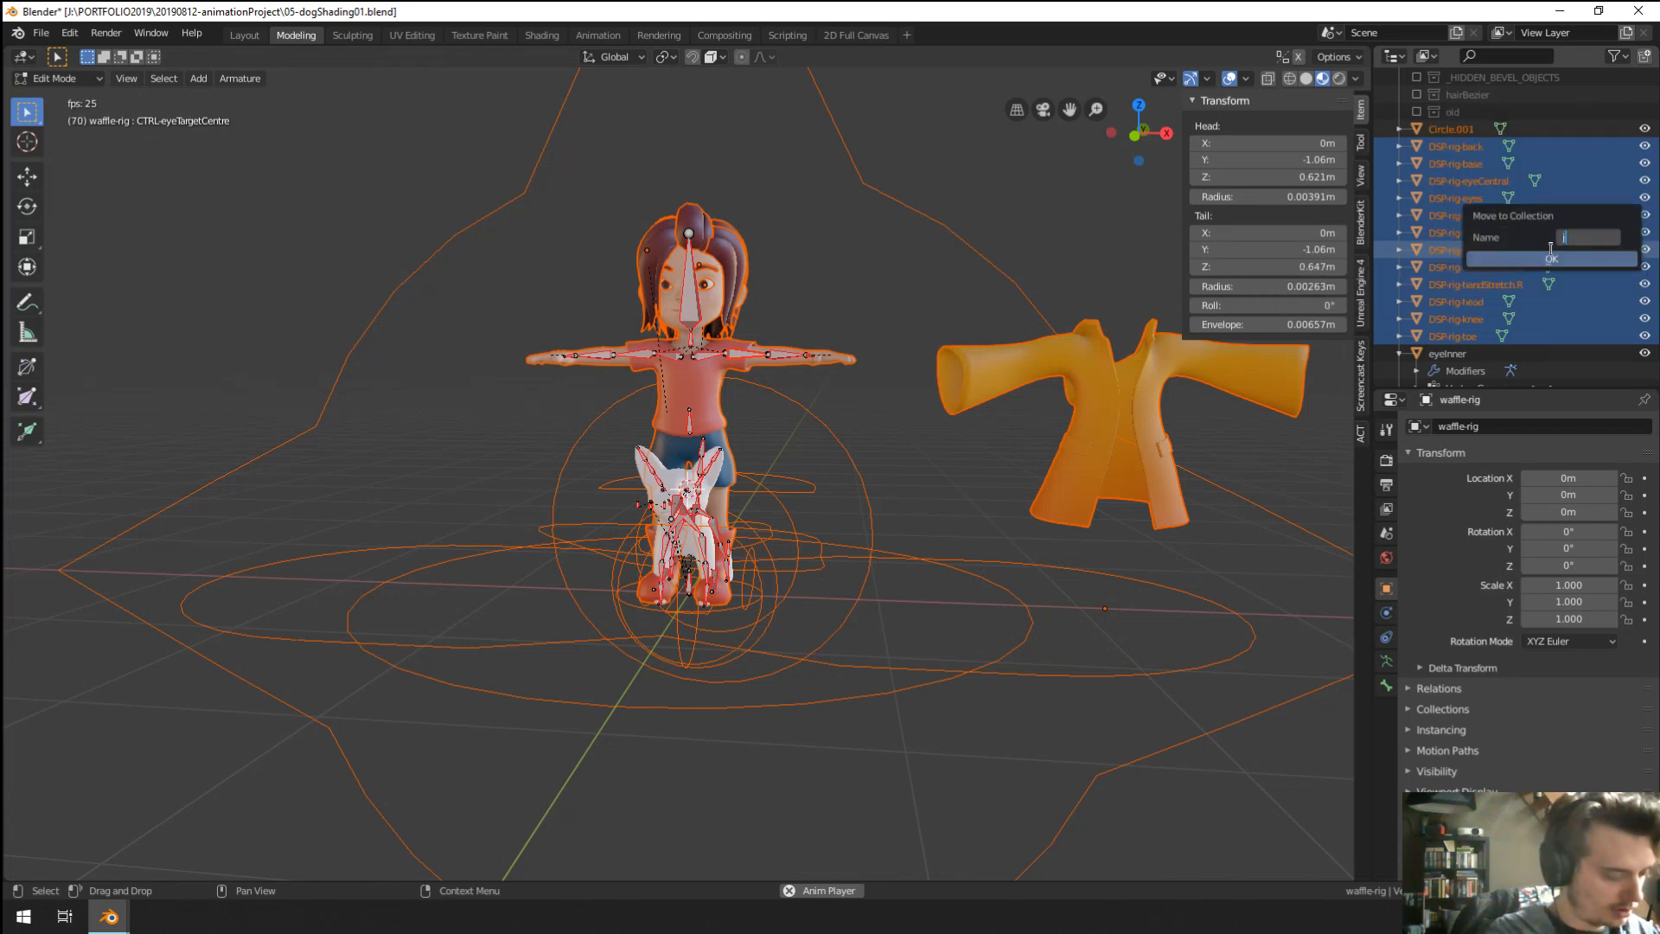
text(hiddenObje..)
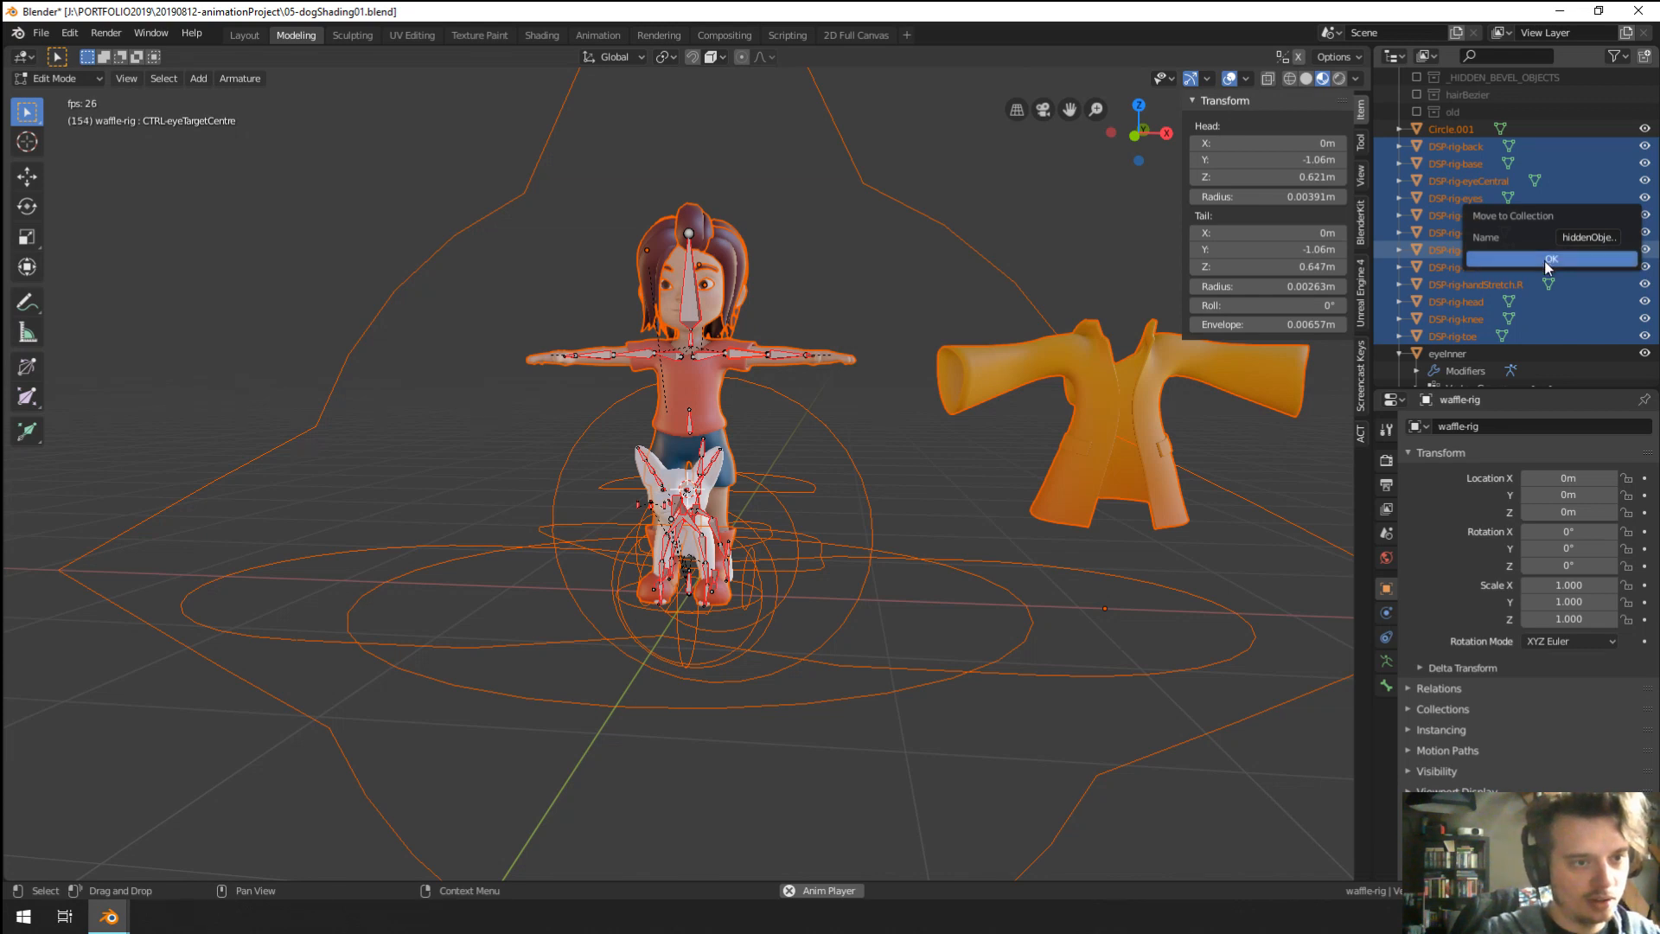
click(1553, 257)
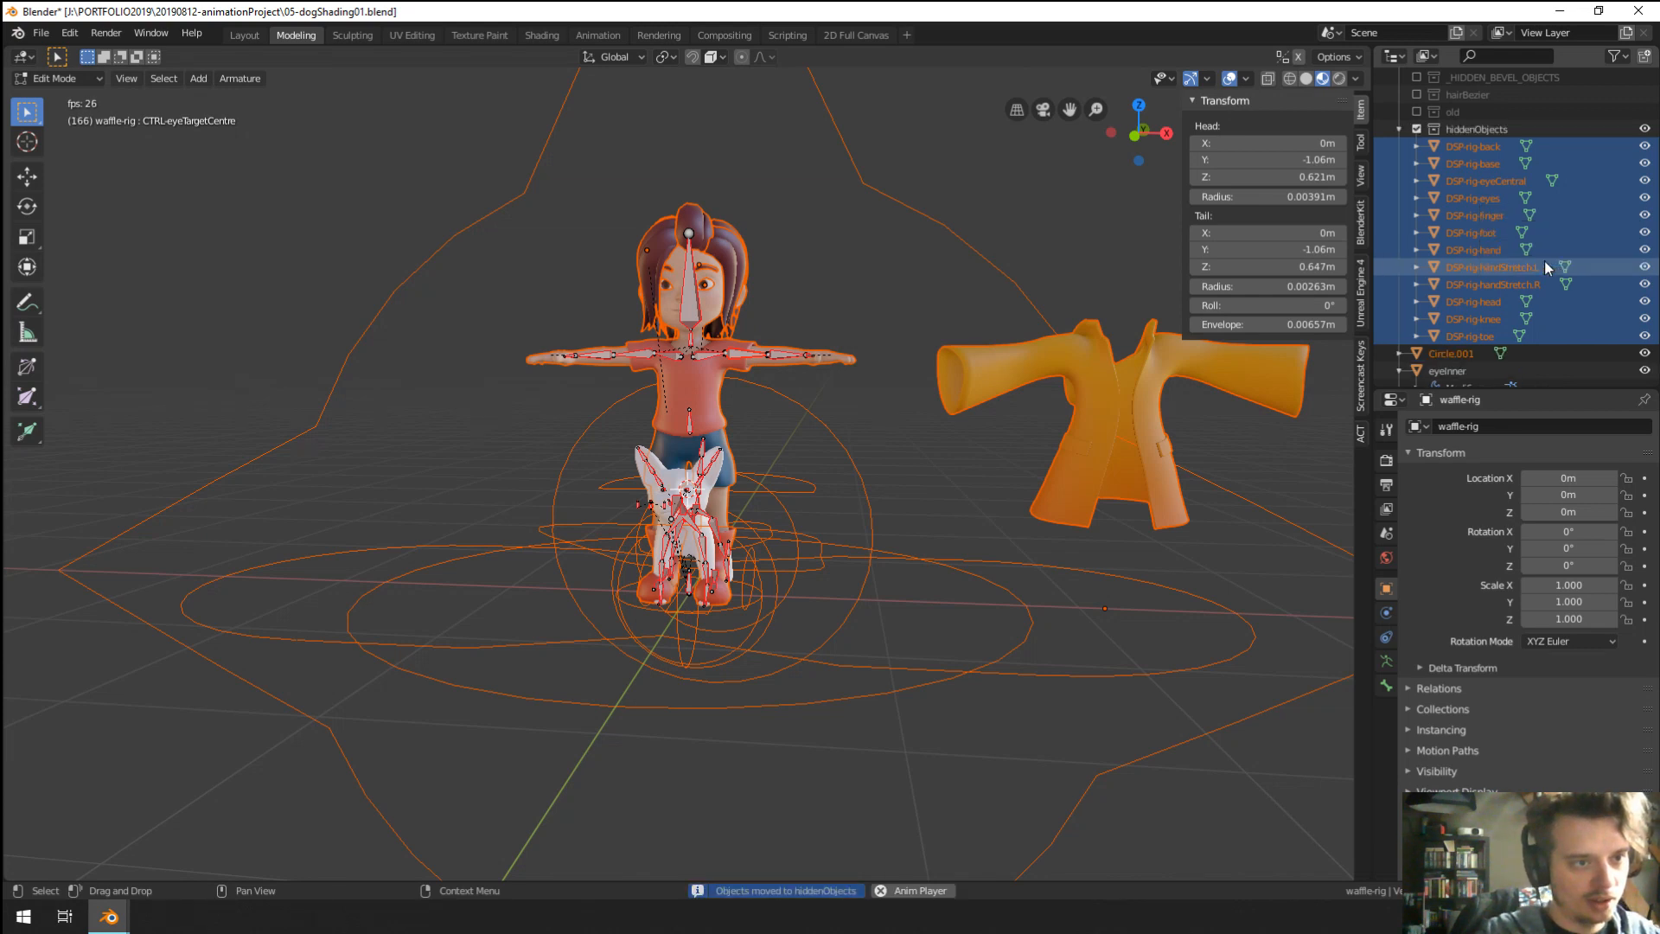
click(1416, 128)
Return to Object Mode and move the large circle around the characters, Circle.001, into the hiddenObjects collection.
scroll(981, 349, up, 2)
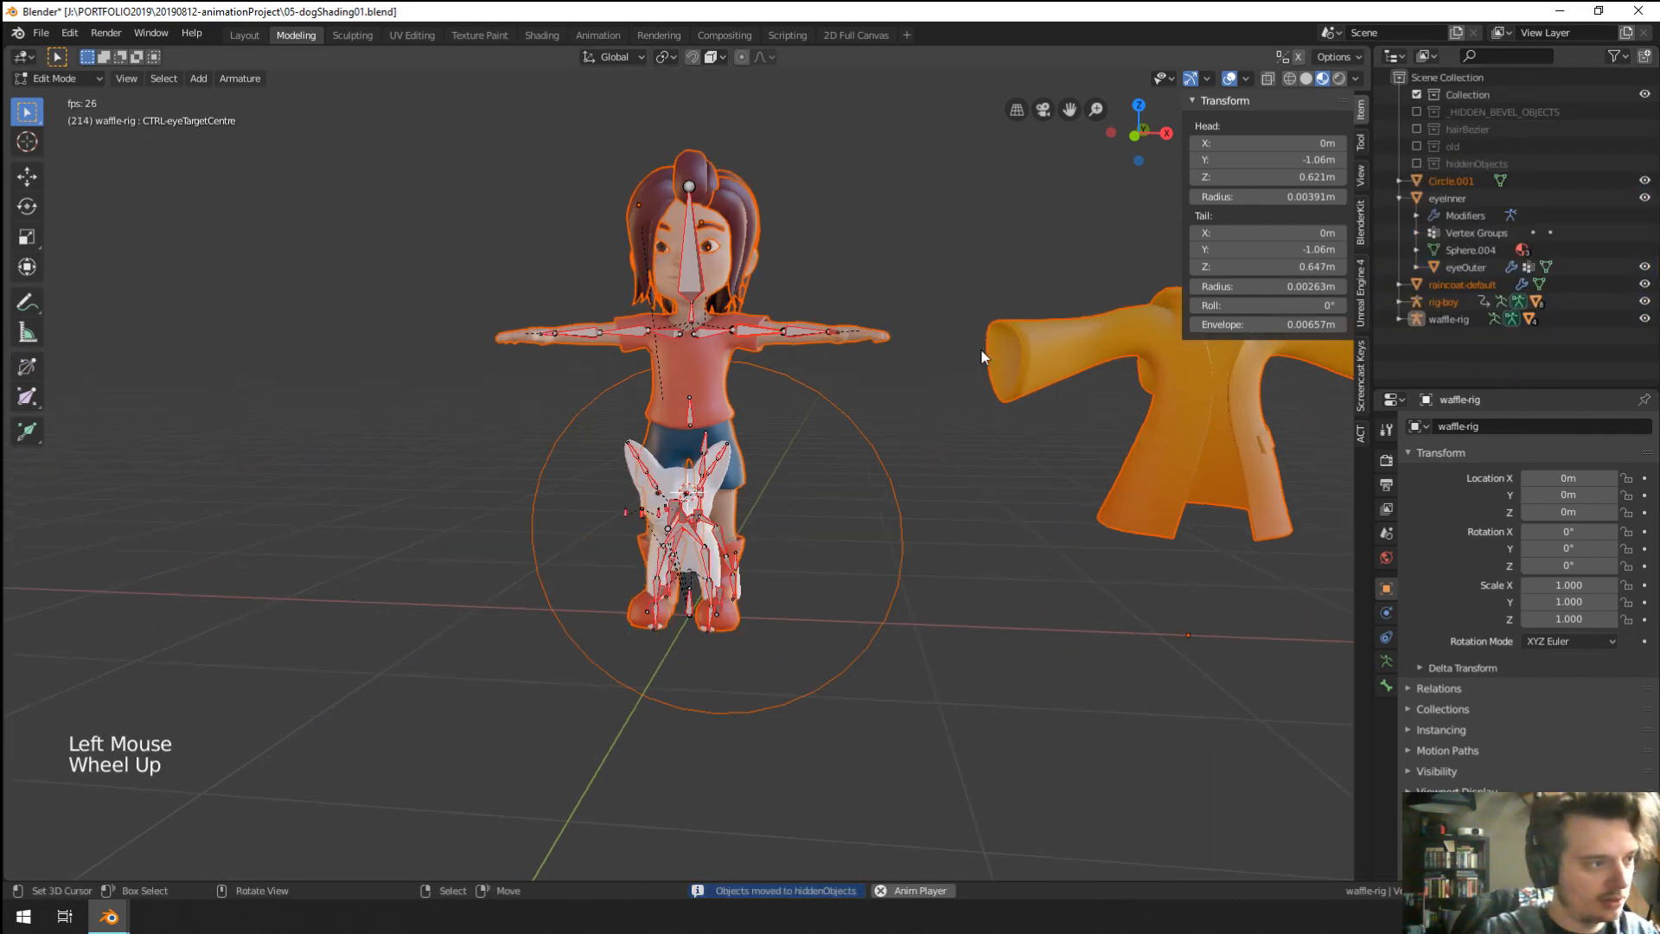
right_click(856, 464)
key(Tab)
key(Tab)
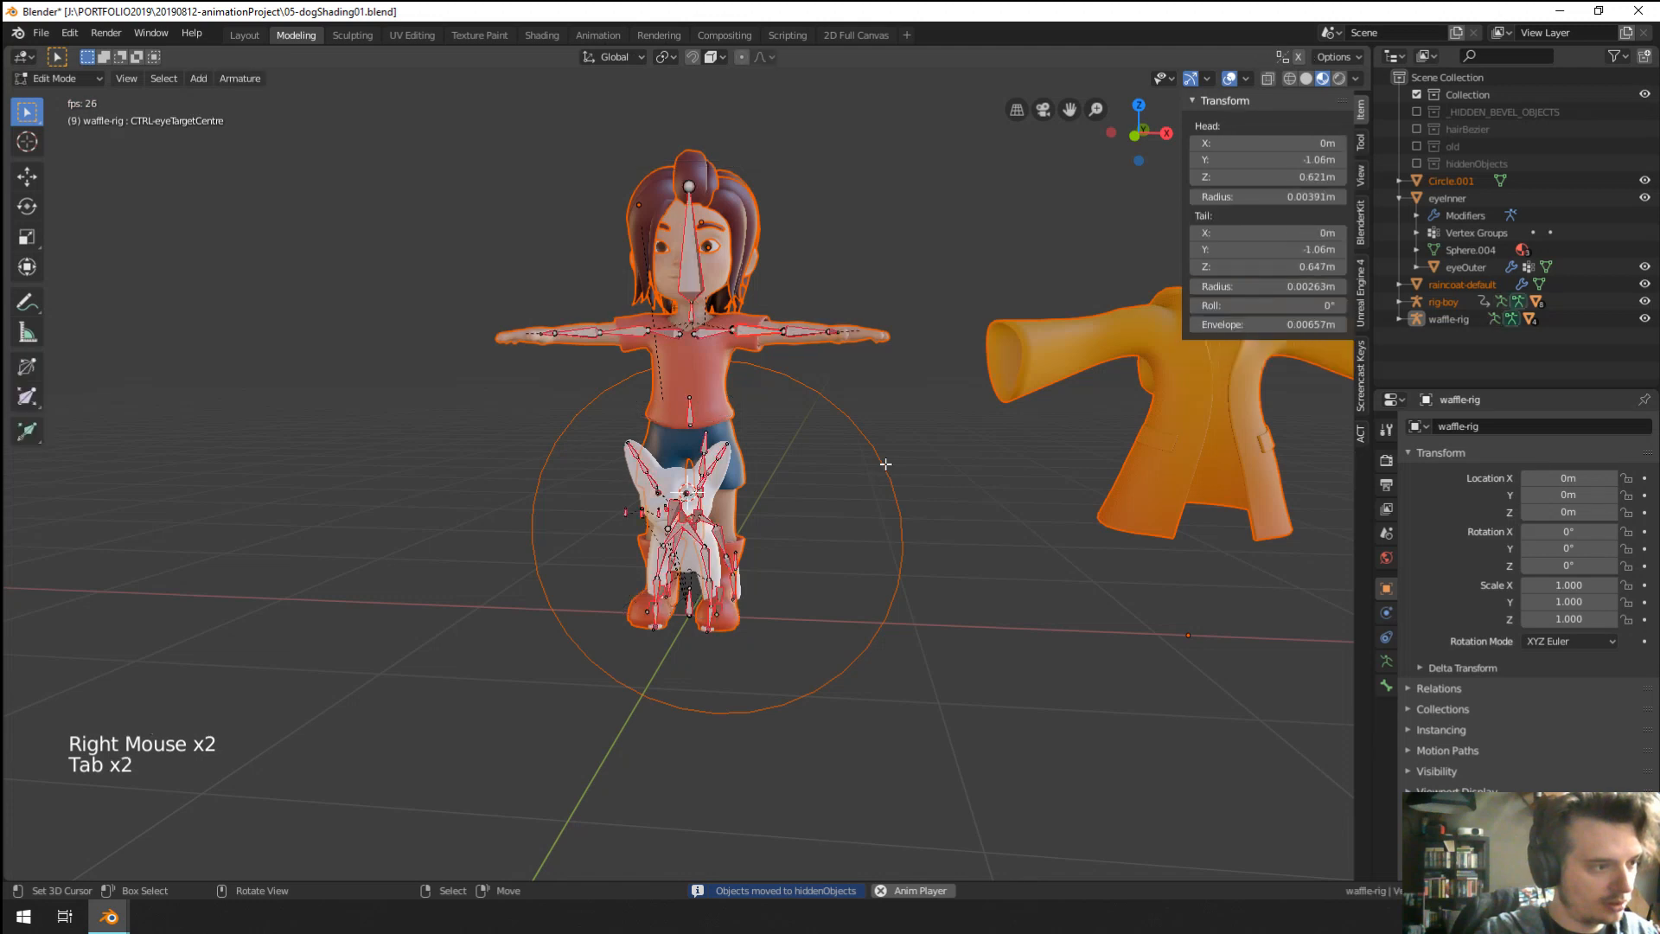
key(ctrl+Tab)
right_click(878, 455)
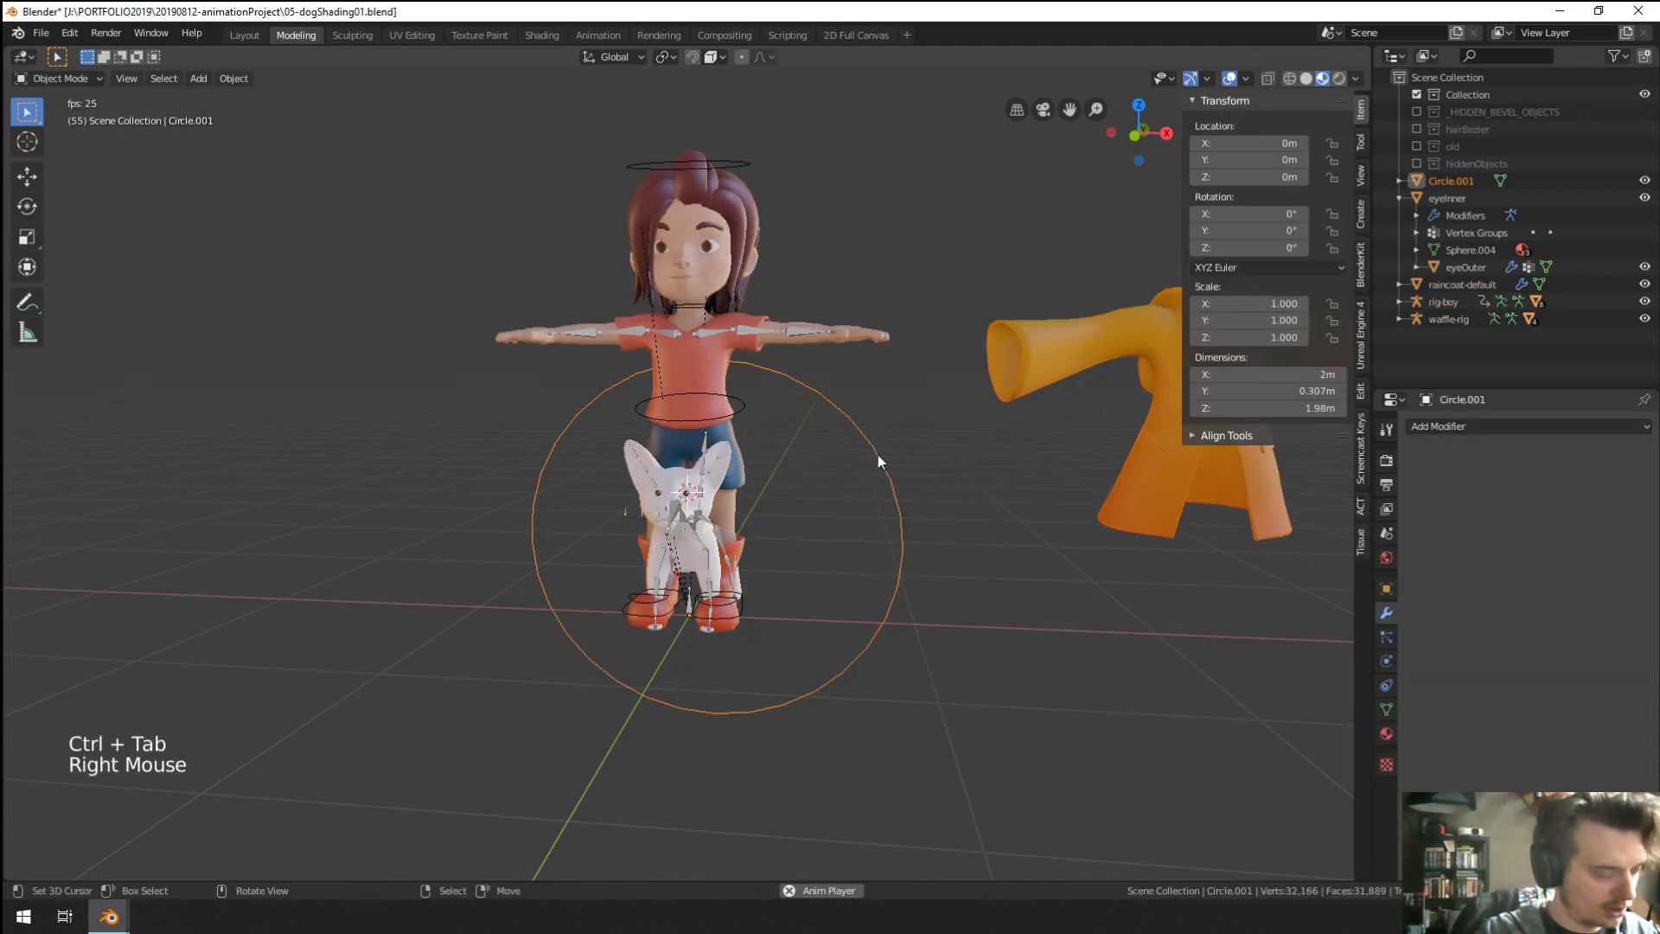
key(m)
click(823, 432)
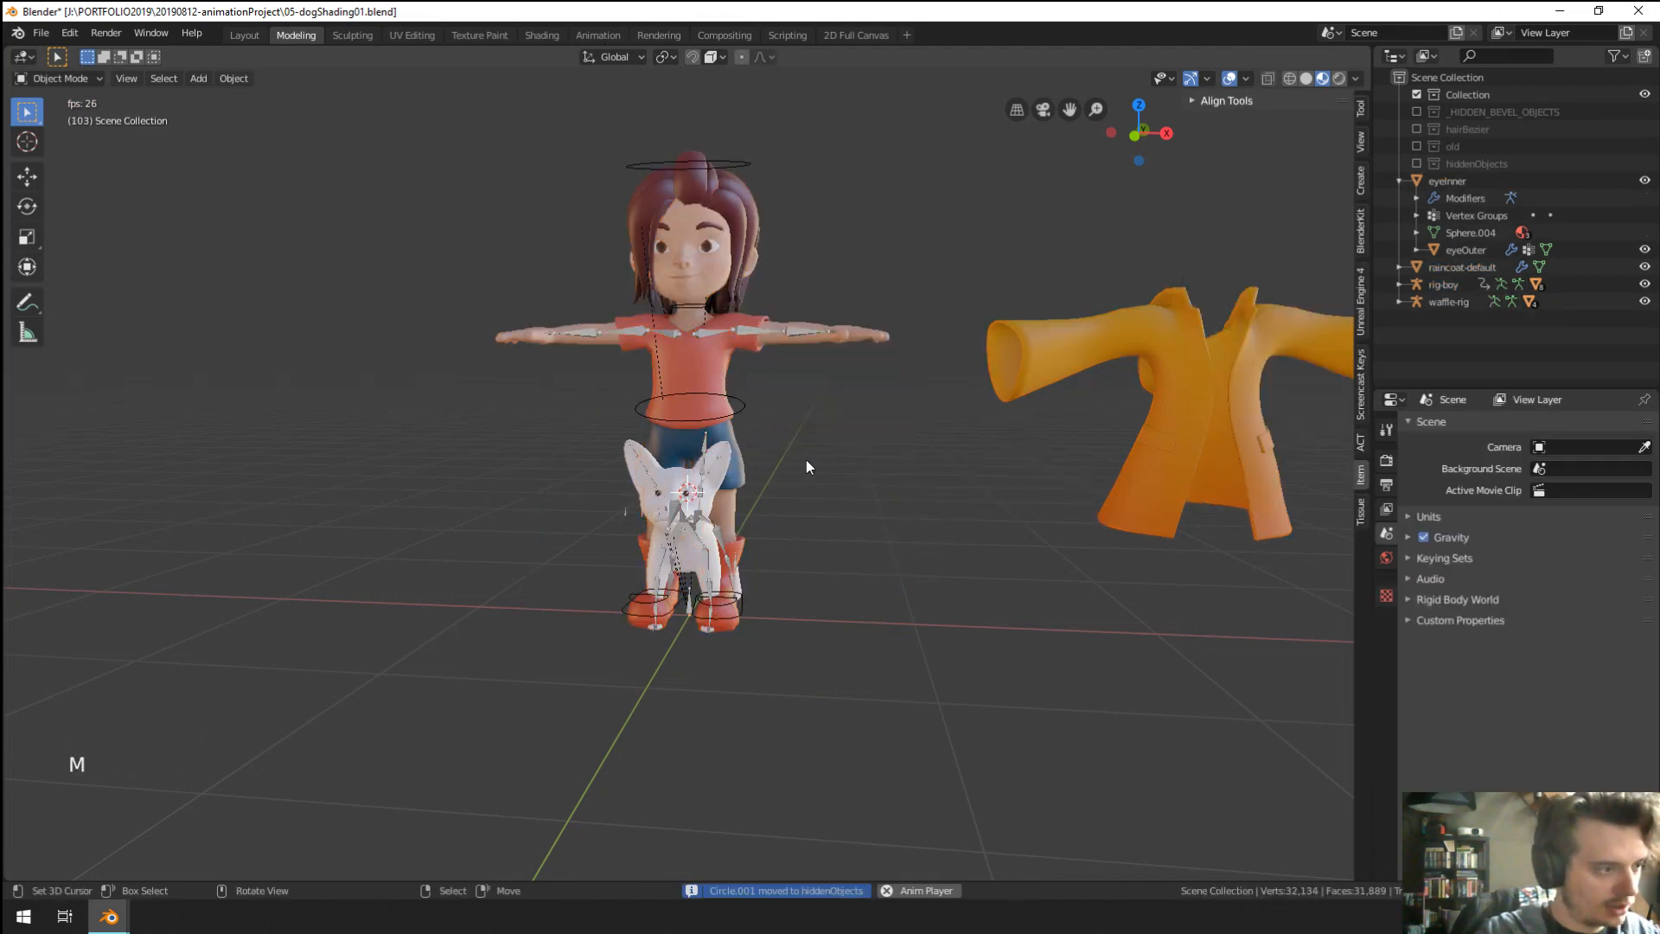
Move rig-boy about -0.834 m along the X axis so the boy stands beside the dog.
middle_drag(806, 467, 823, 423)
right_click(764, 408)
key(g)
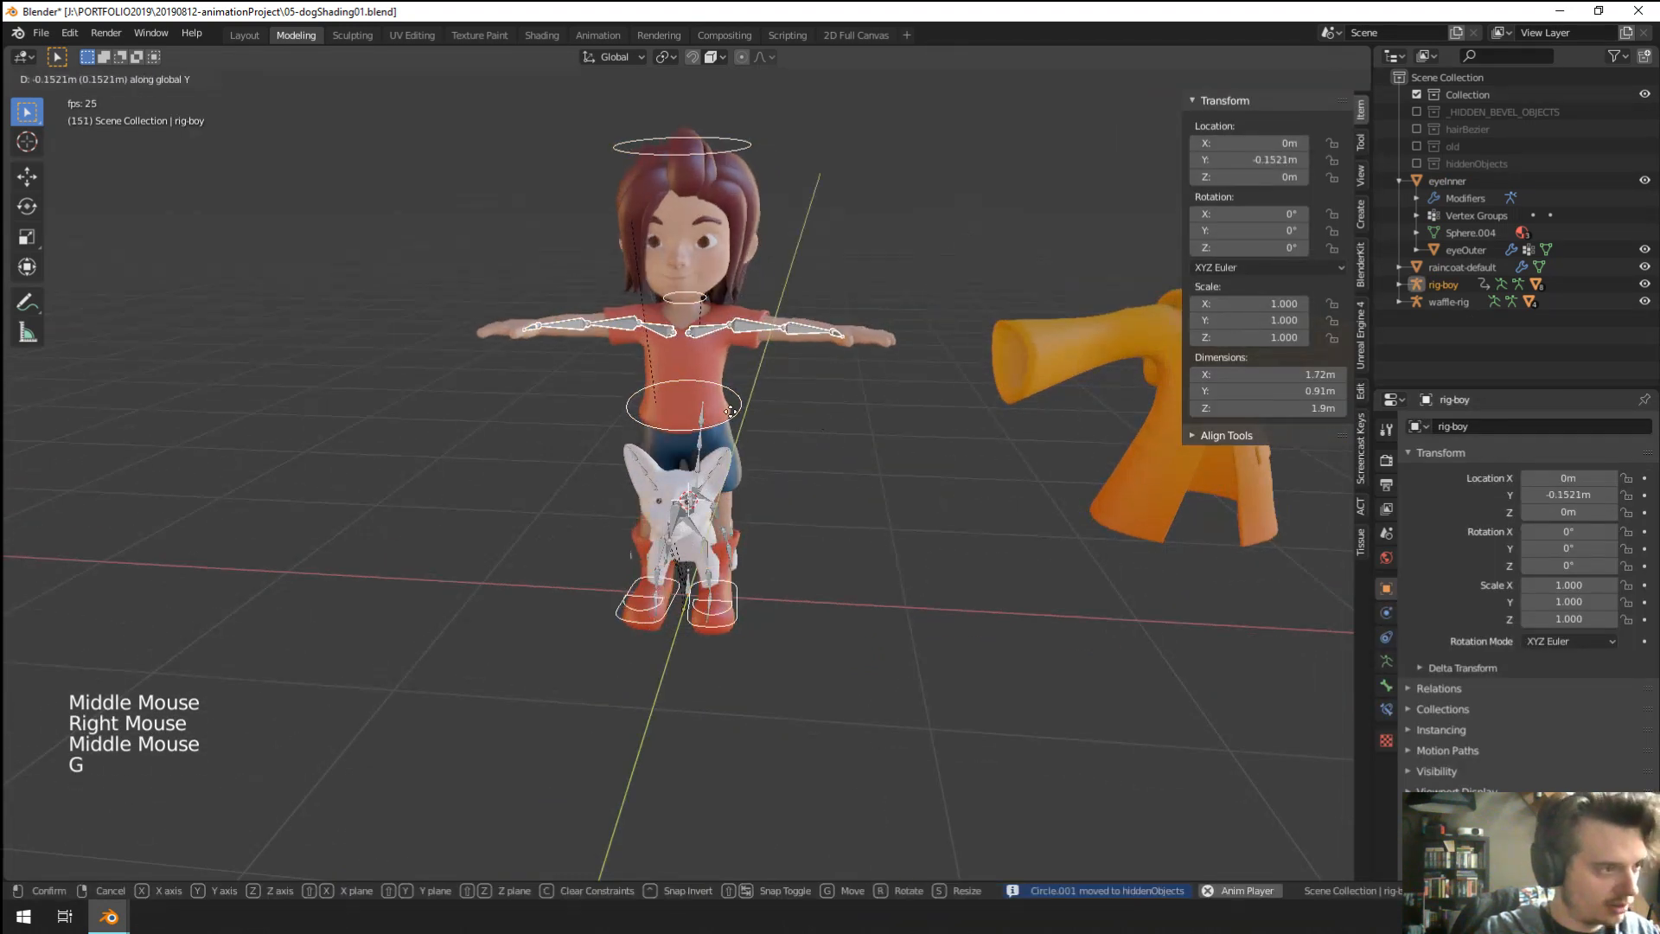
key(x)
click(650, 424)
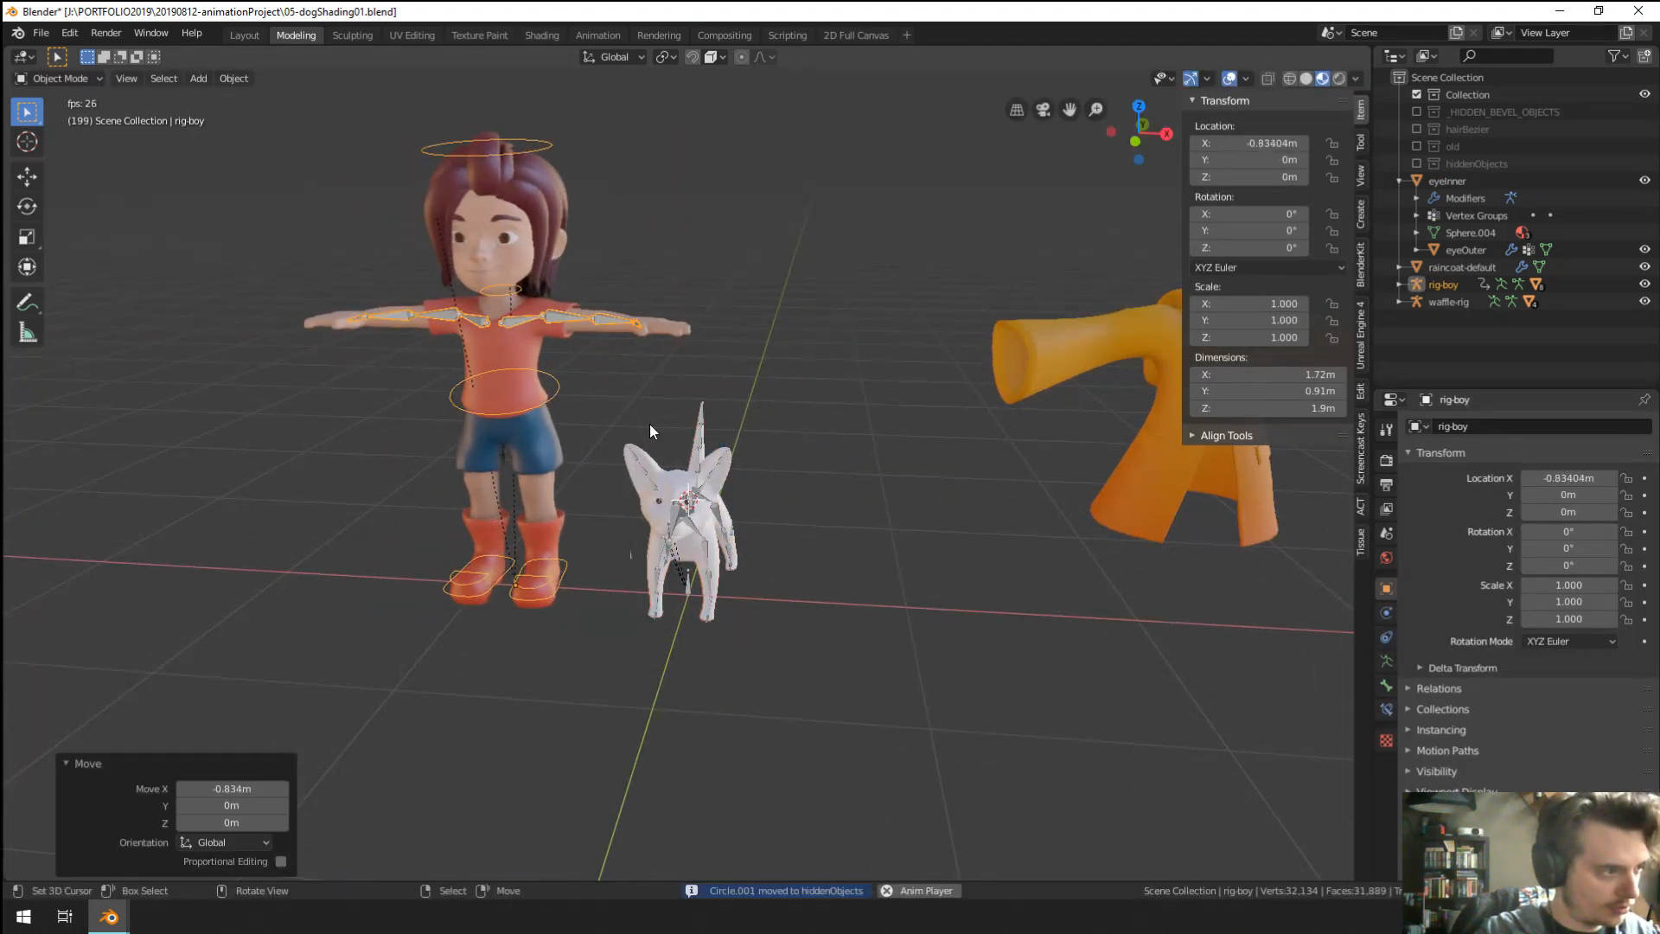
Move raincoat-default about -1.03 m along the X axis, closer to the dog.
middle_drag(650, 424, 813, 470)
right_click(1037, 389)
key(g)
click(761, 398)
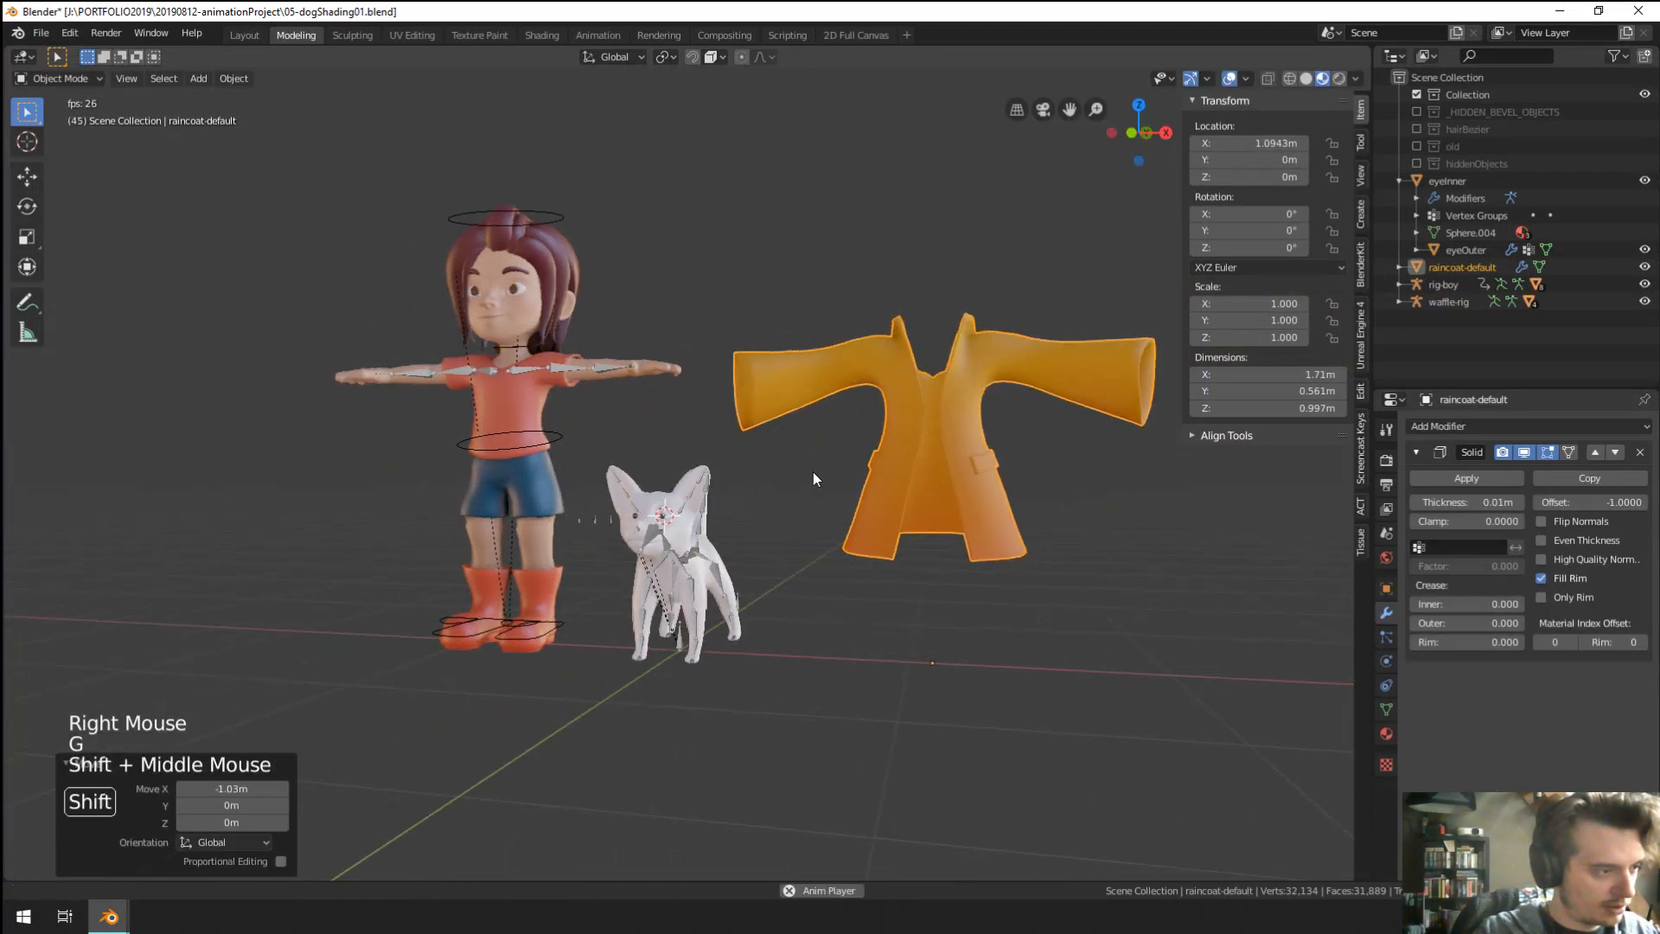
Hide the dog's armature waffle-rig and select the dog's body, waffle-body.
scroll(728, 537, up, 2)
right_click(728, 537)
shift+middle_drag(728, 537, 761, 510)
middle_drag(761, 510, 780, 578)
key(h)
right_click(778, 577)
click(827, 604)
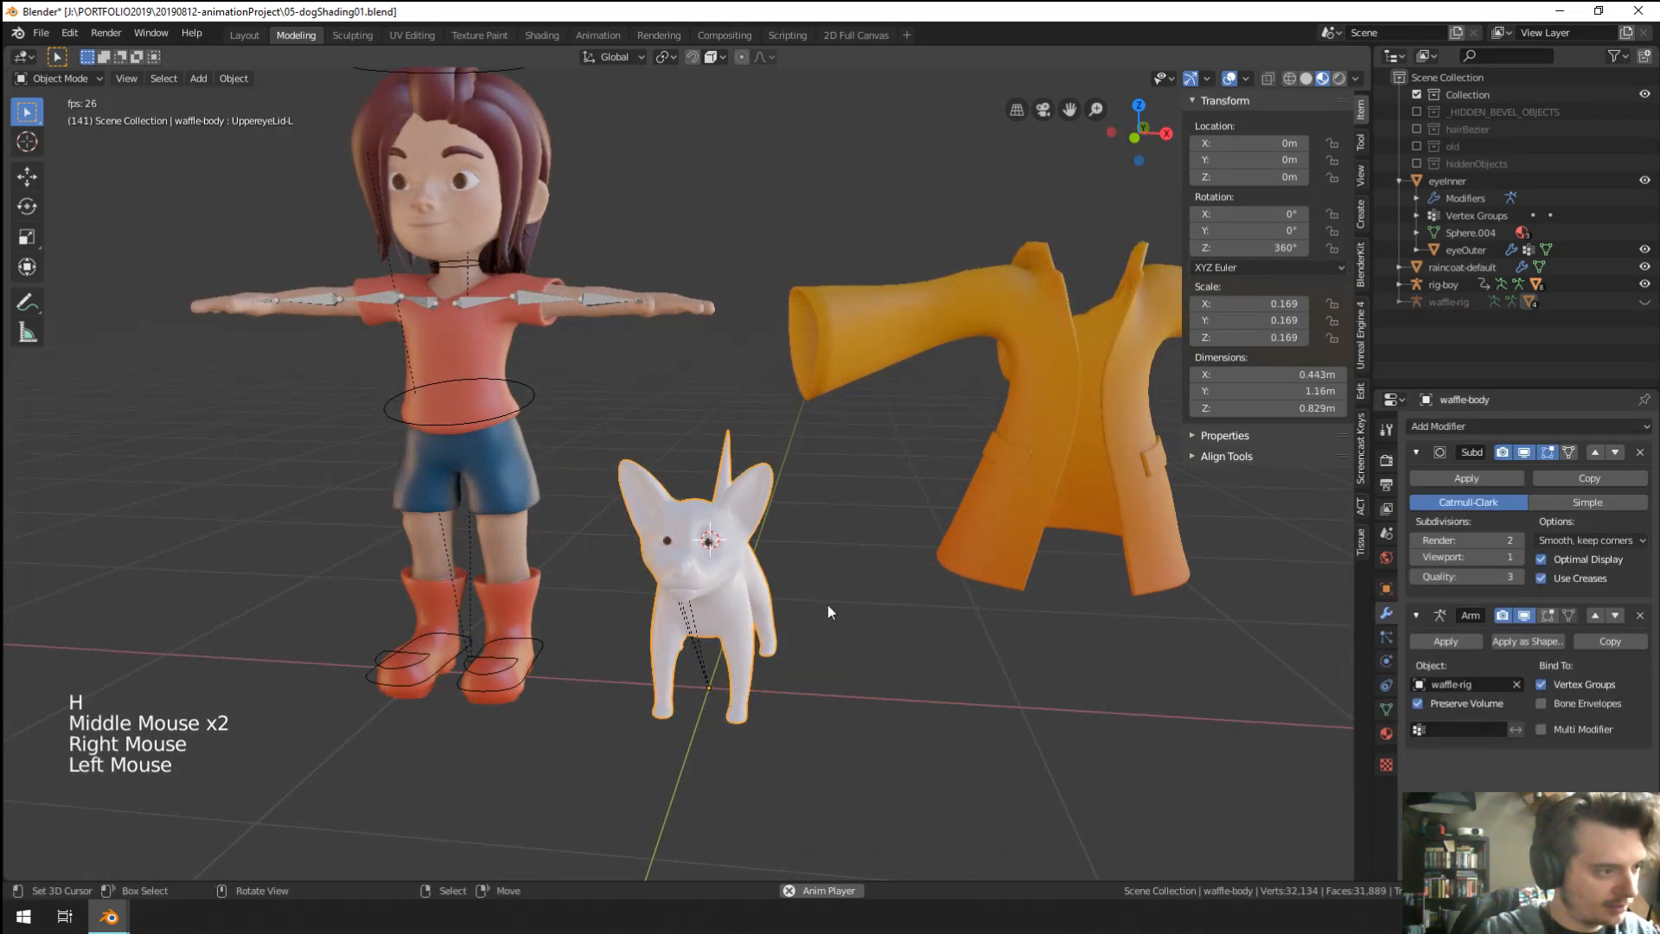
click(908, 691)
middle_drag(908, 692, 773, 410)
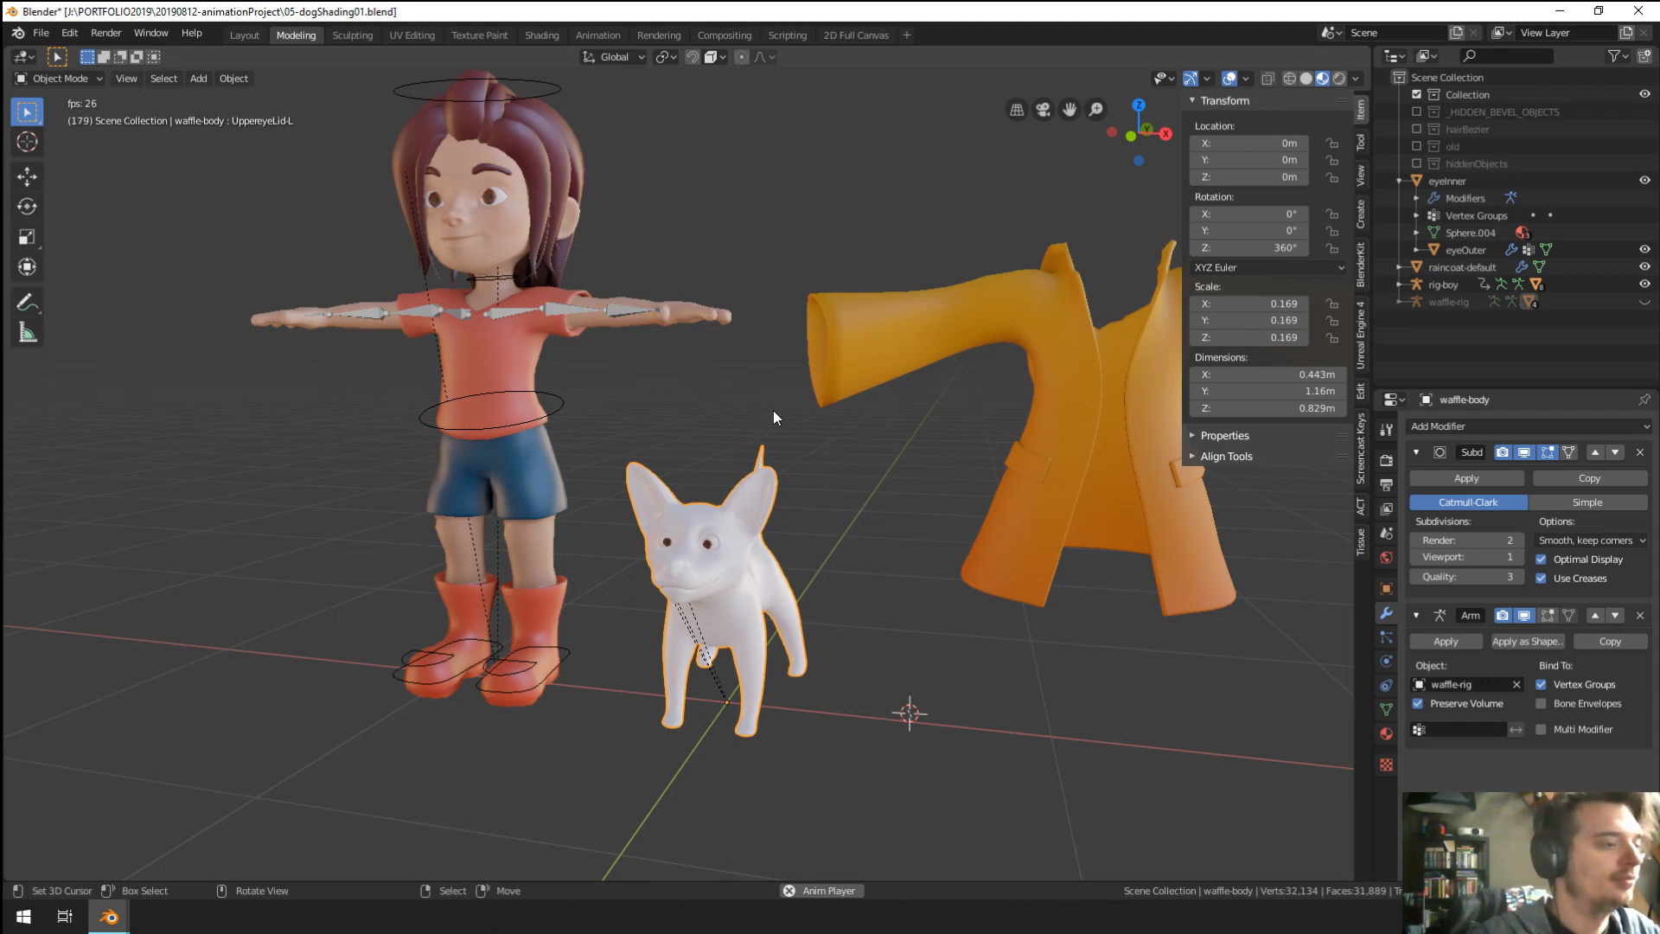
Turn off the relationship lines in the viewport overlays, keeping the dog's body selected.
middle_drag(774, 414, 606, 368)
click(1246, 77)
click(1183, 309)
shift+middle_drag(688, 384, 830, 420)
middle_drag(761, 407, 715, 429)
scroll(874, 588, up, 1)
right_click(875, 588)
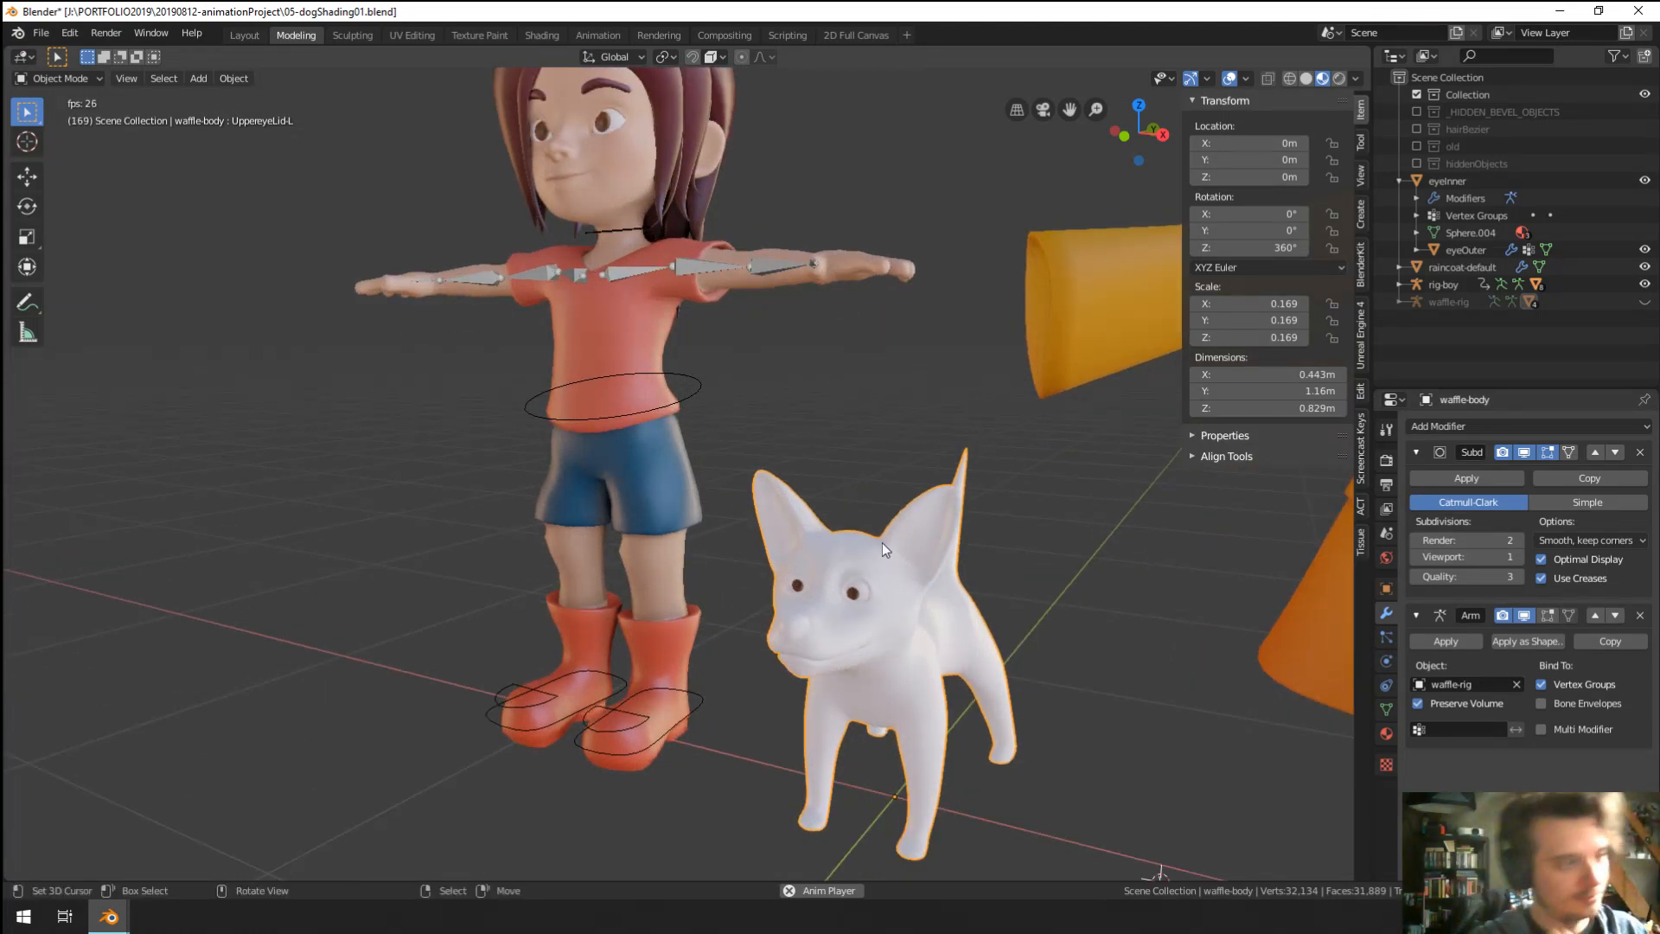
Switch to the Shading workspace and create a new material for the dog's body.
middle_drag(994, 415, 850, 610)
scroll(930, 469, down, 1)
scroll(923, 480, down, 2)
scroll(839, 615, up, 1)
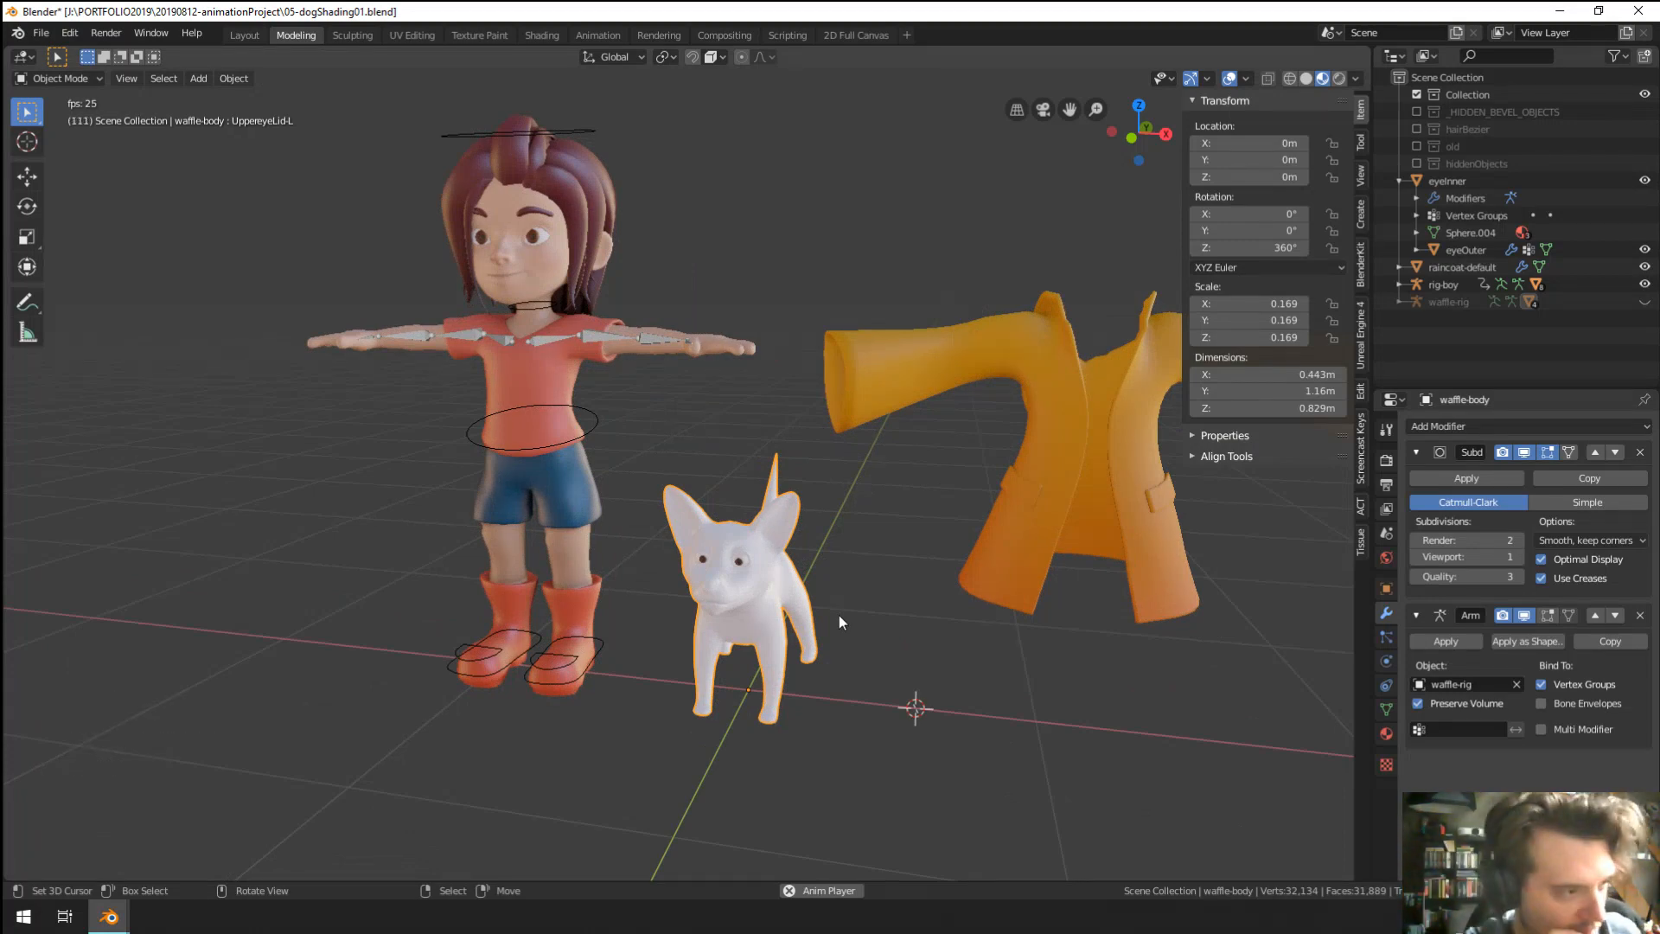
click(545, 35)
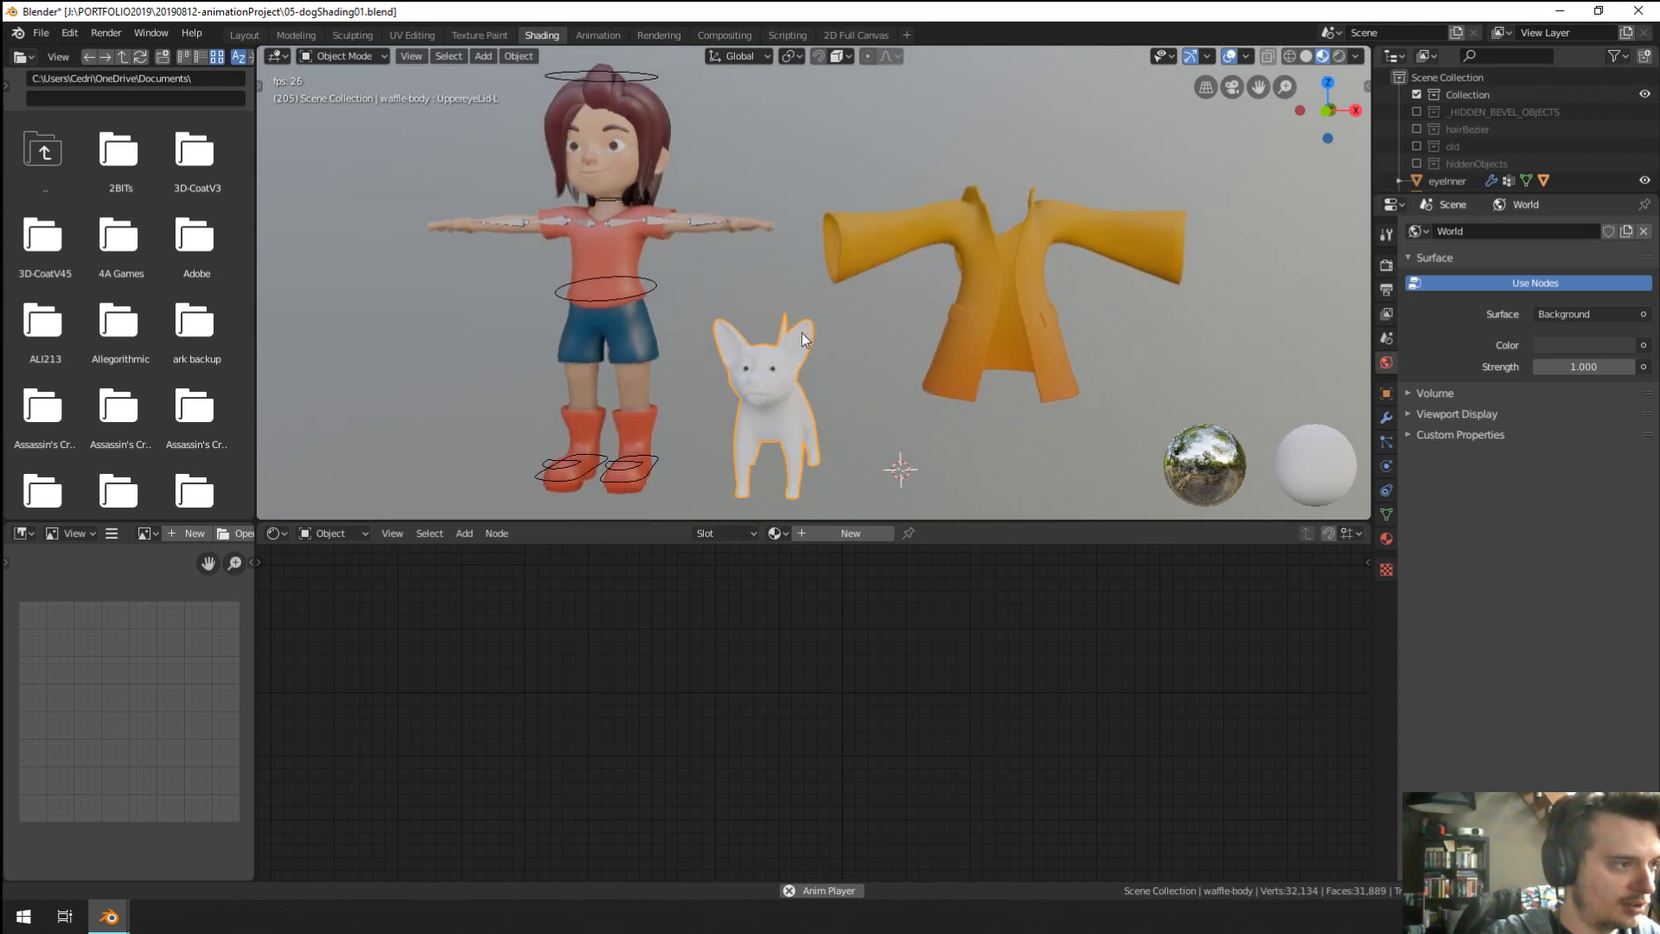
key(KP_Decimal)
scroll(717, 315, down, 4)
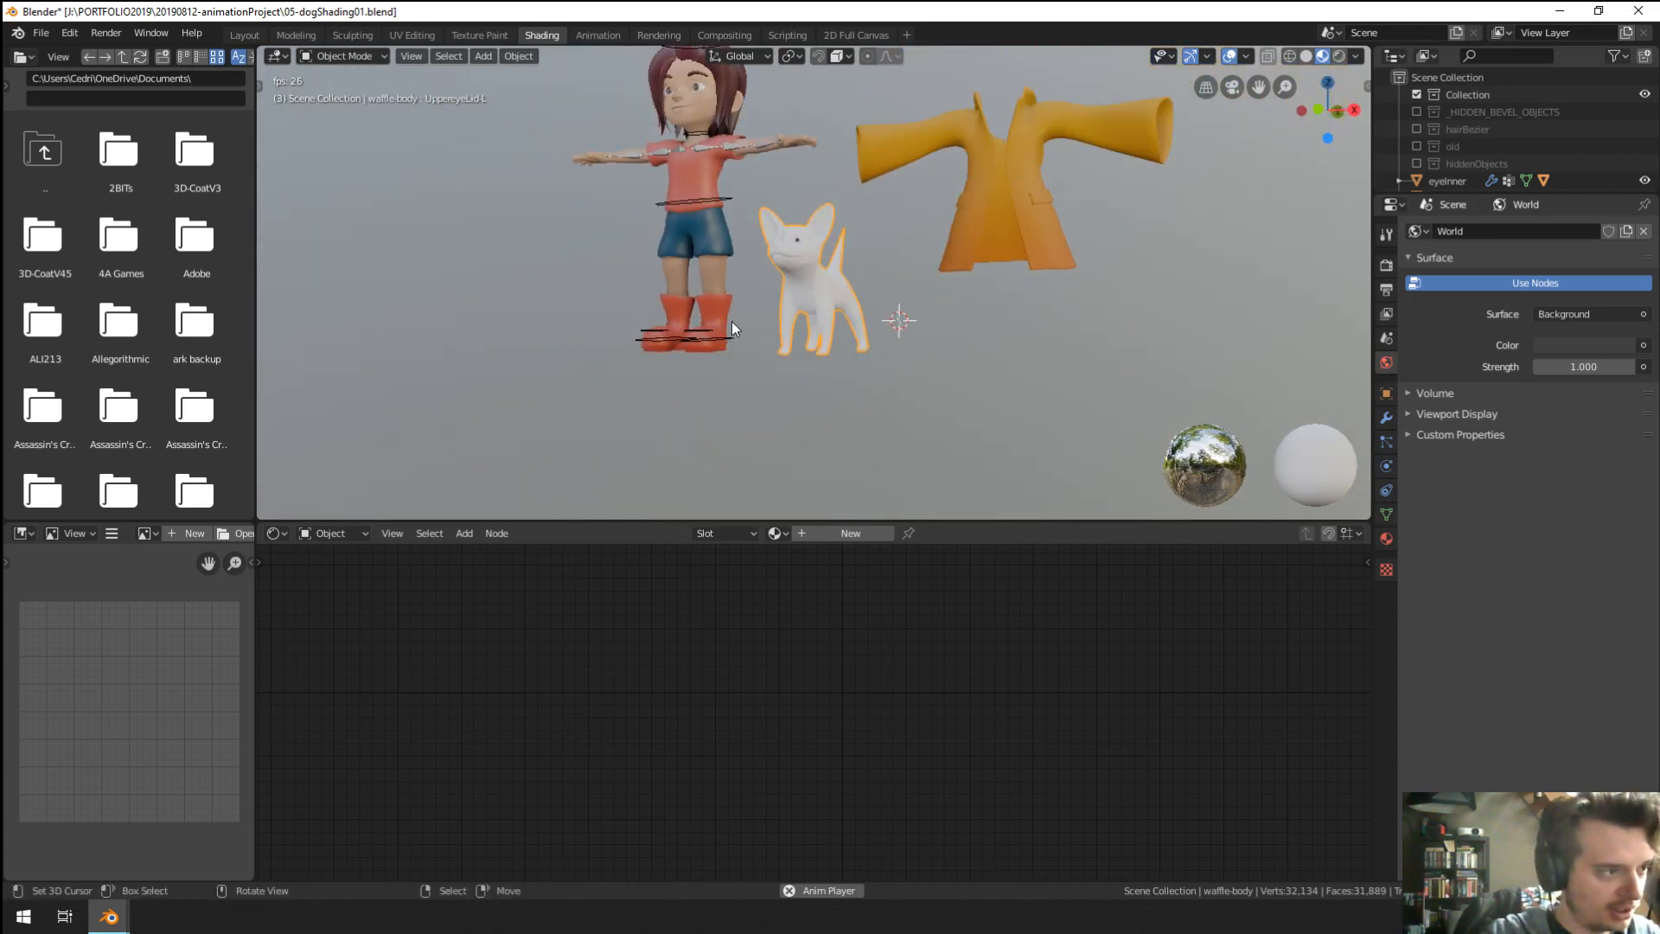
click(834, 533)
scroll(806, 355, up, 4)
middle_drag(794, 715, 787, 798)
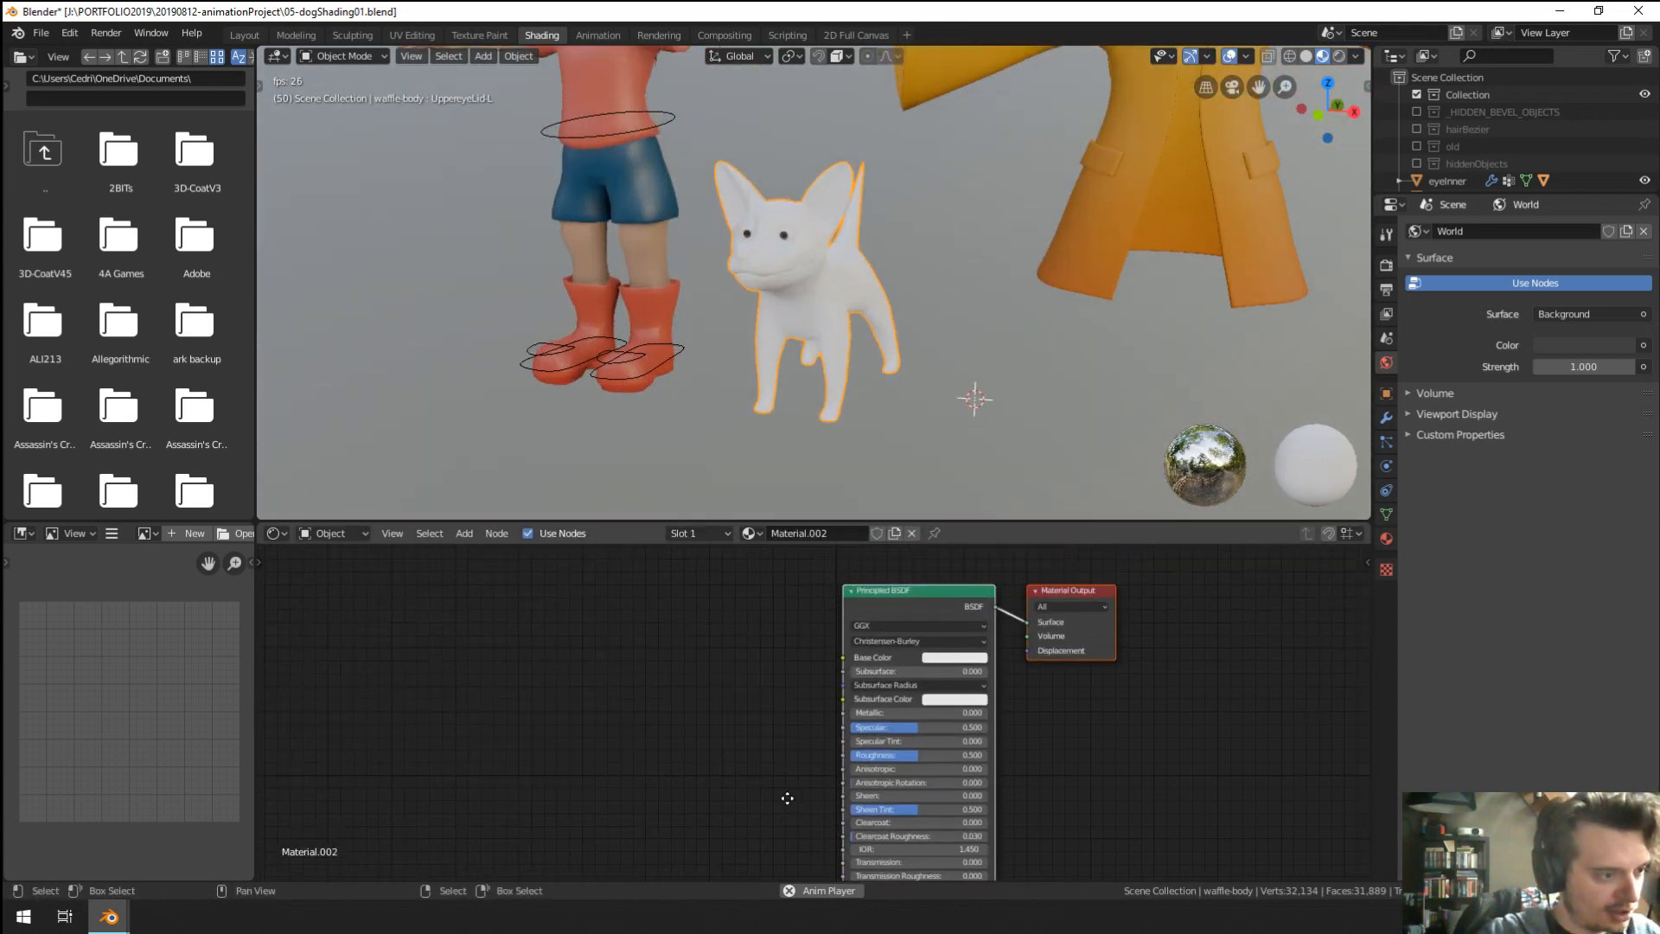
Set the Base Color of the dog's material to a desaturated medium grey-brown.
click(980, 658)
drag(975, 521, 970, 547)
scroll(970, 547, down, 8)
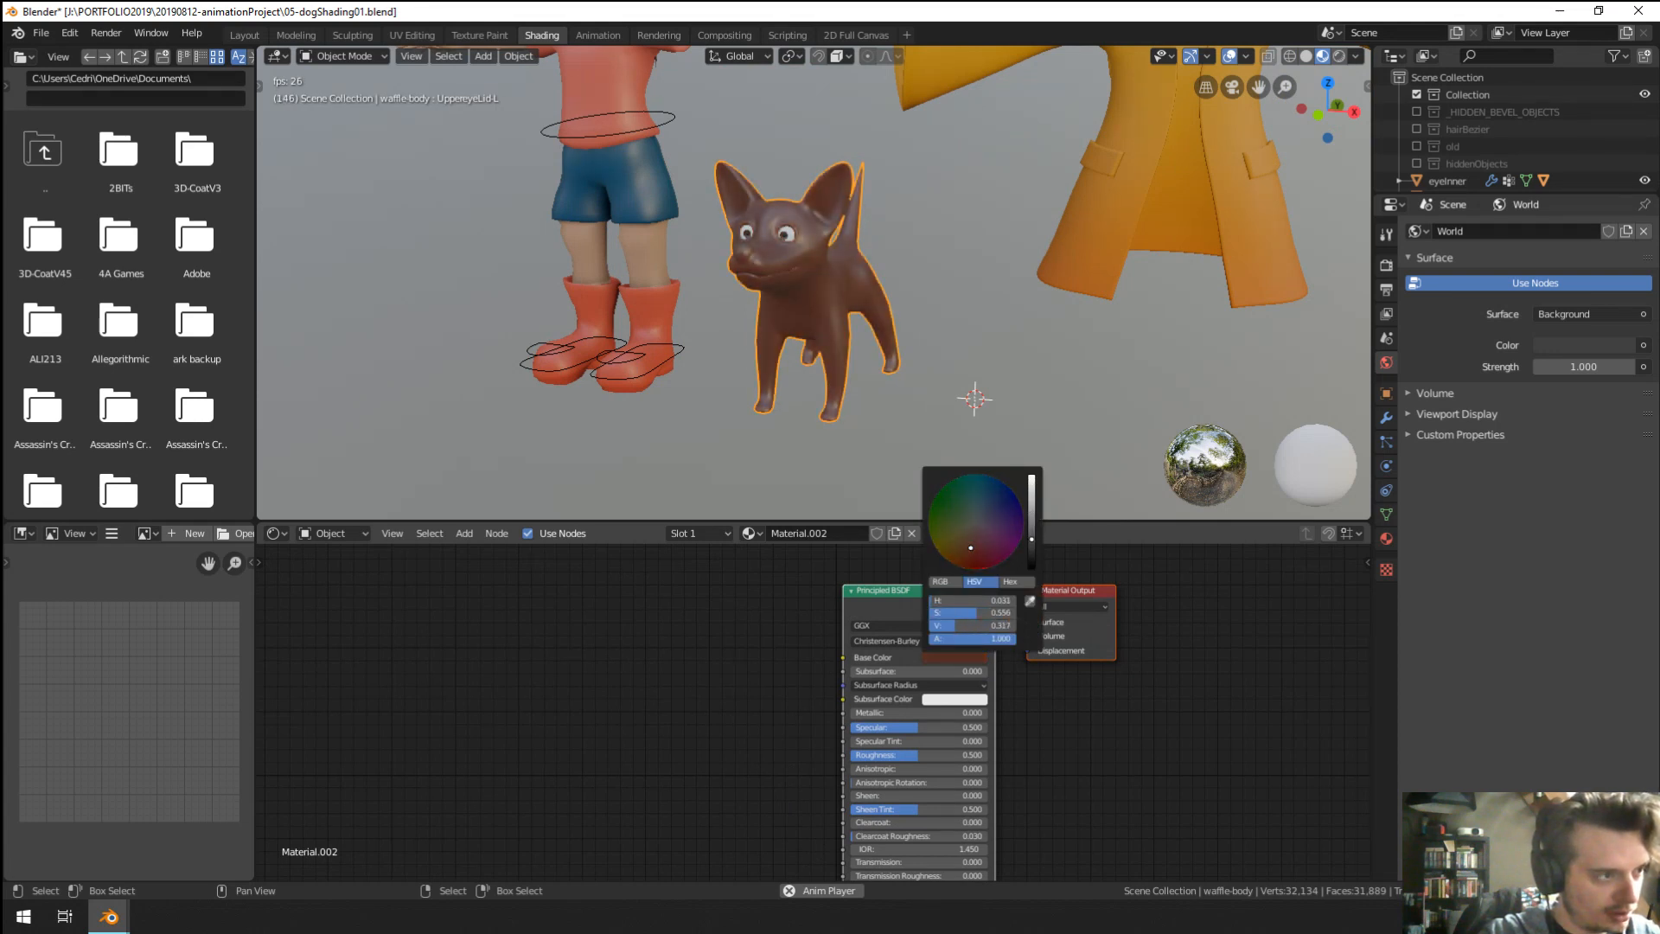
scroll(848, 310, down, 2)
middle_drag(827, 422, 830, 363)
click(960, 659)
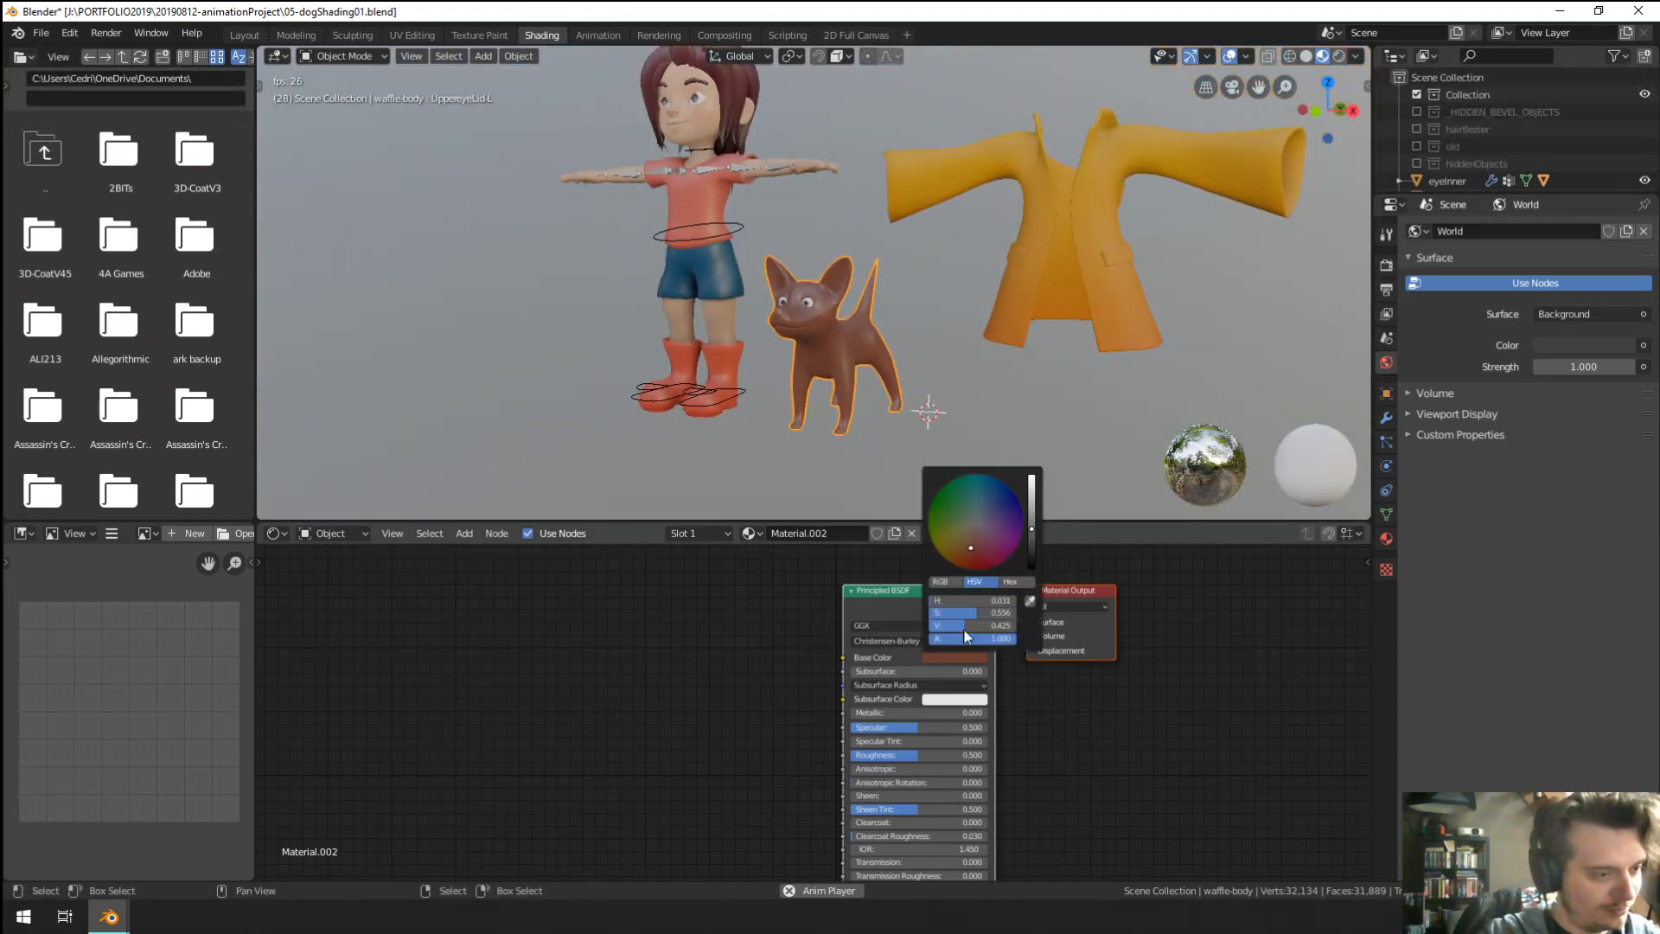
click(974, 528)
mouse_move(1031, 527)
mouse_down()
mouse_move(1032, 512)
mouse_move(1031, 525)
mouse_up()
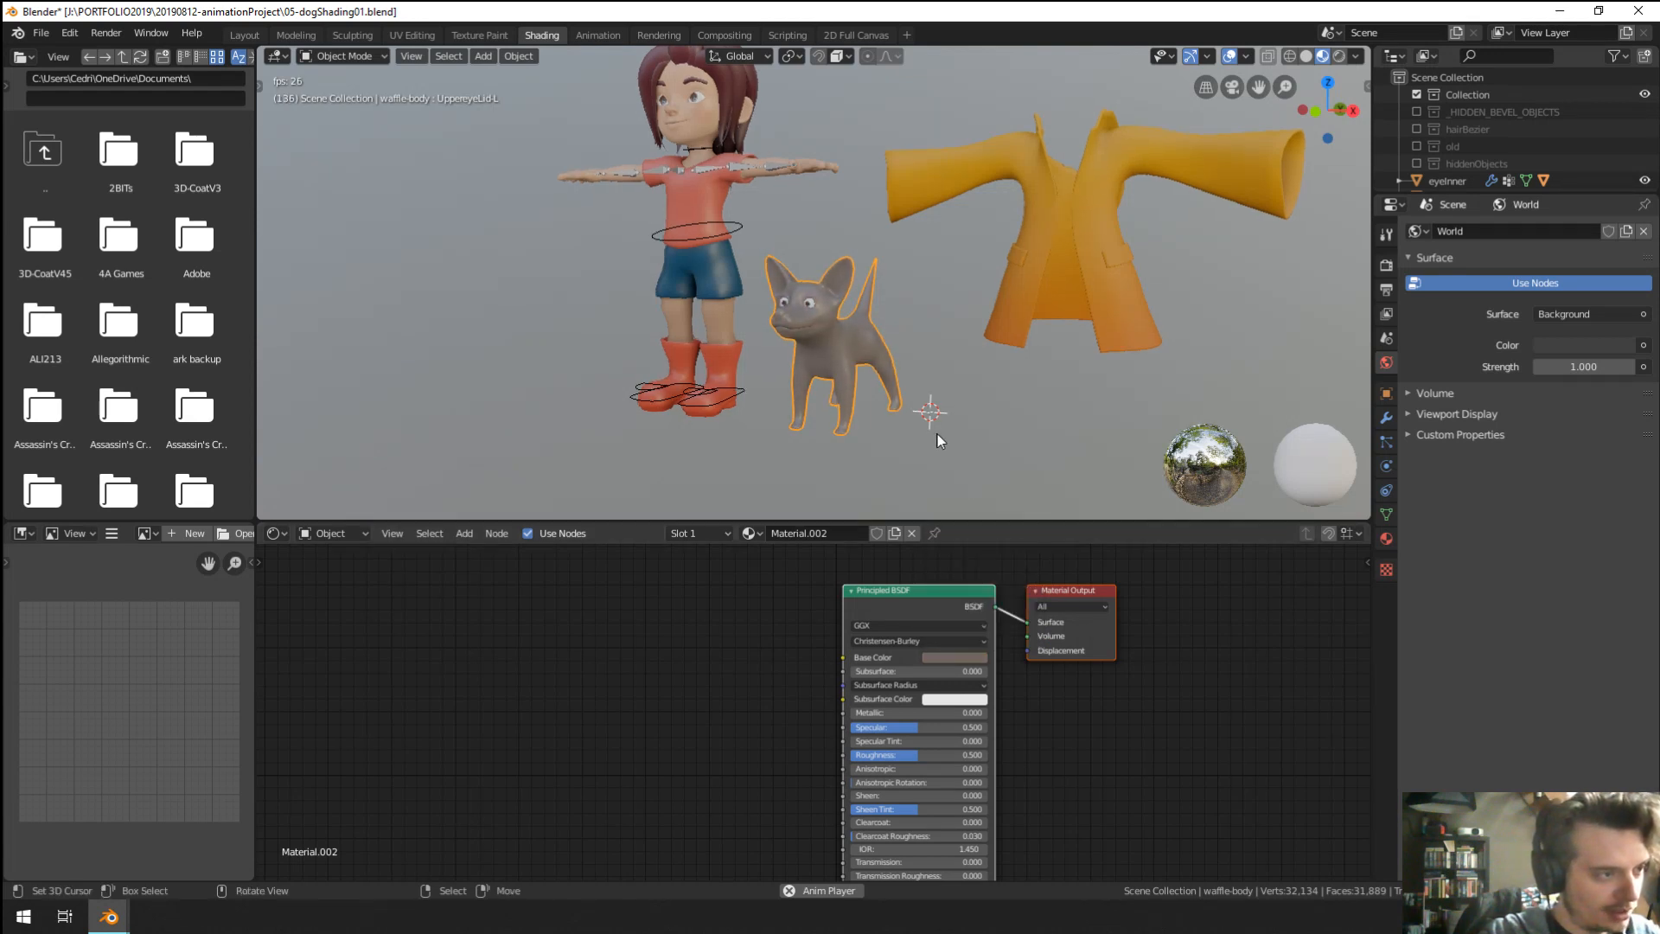
scroll(806, 332, up, 5)
middle_drag(806, 332, 779, 413)
scroll(803, 386, down, 3)
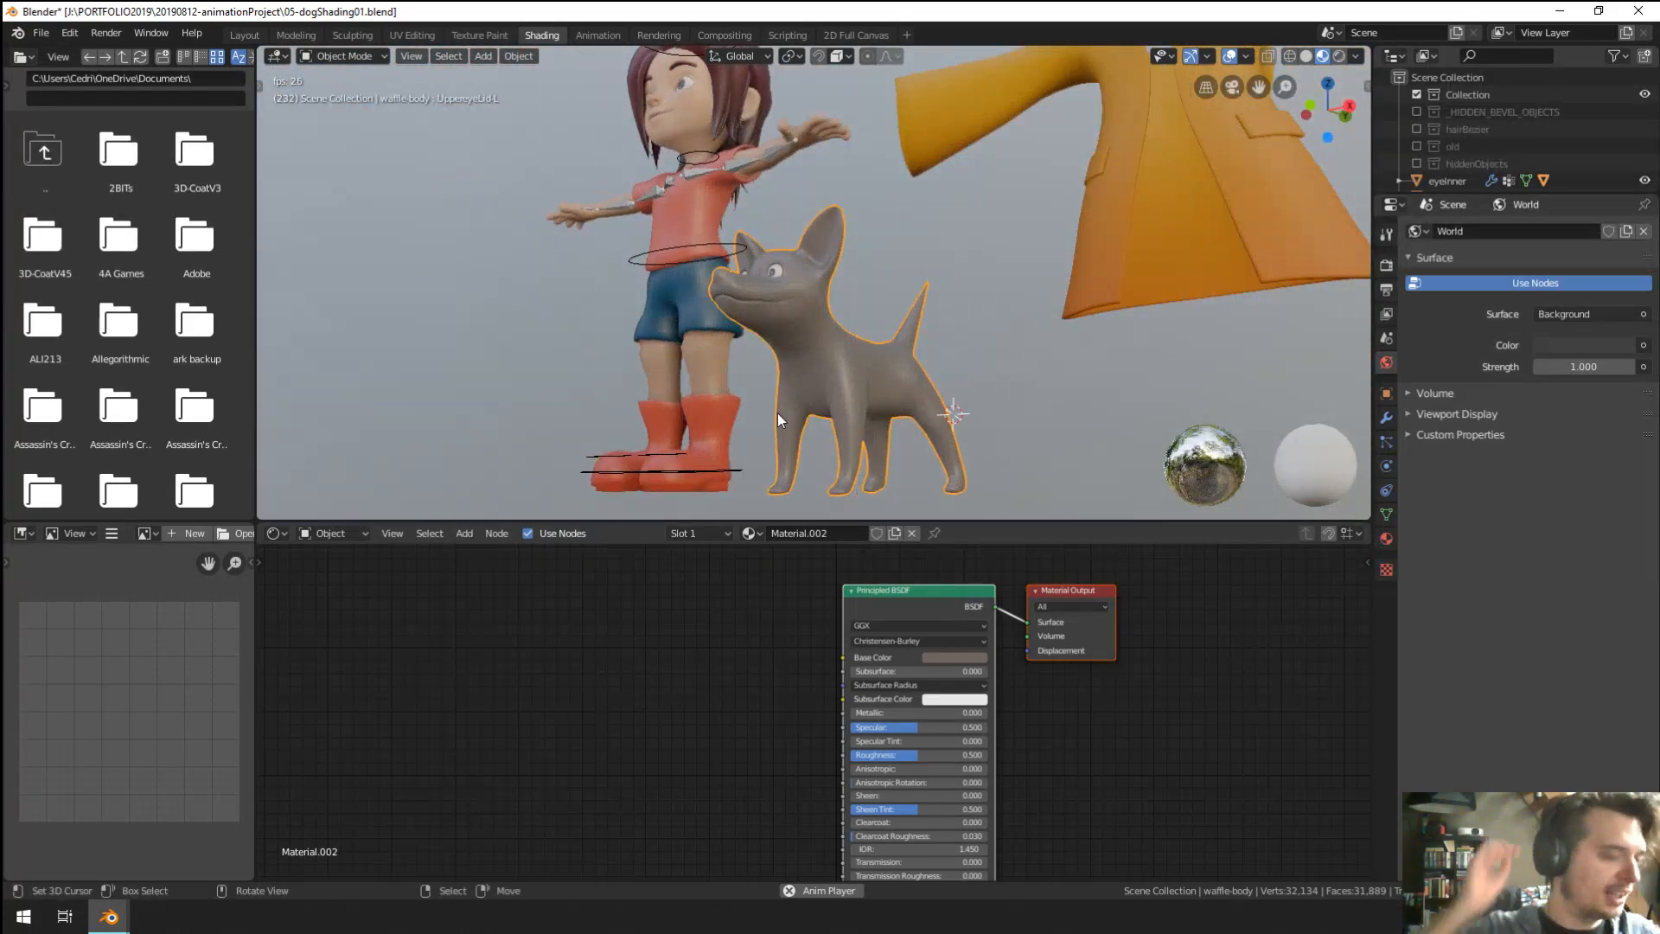
Add a Noise Texture node to the dog's material and preview it on the dog through a Viewer.
key(shift+a)
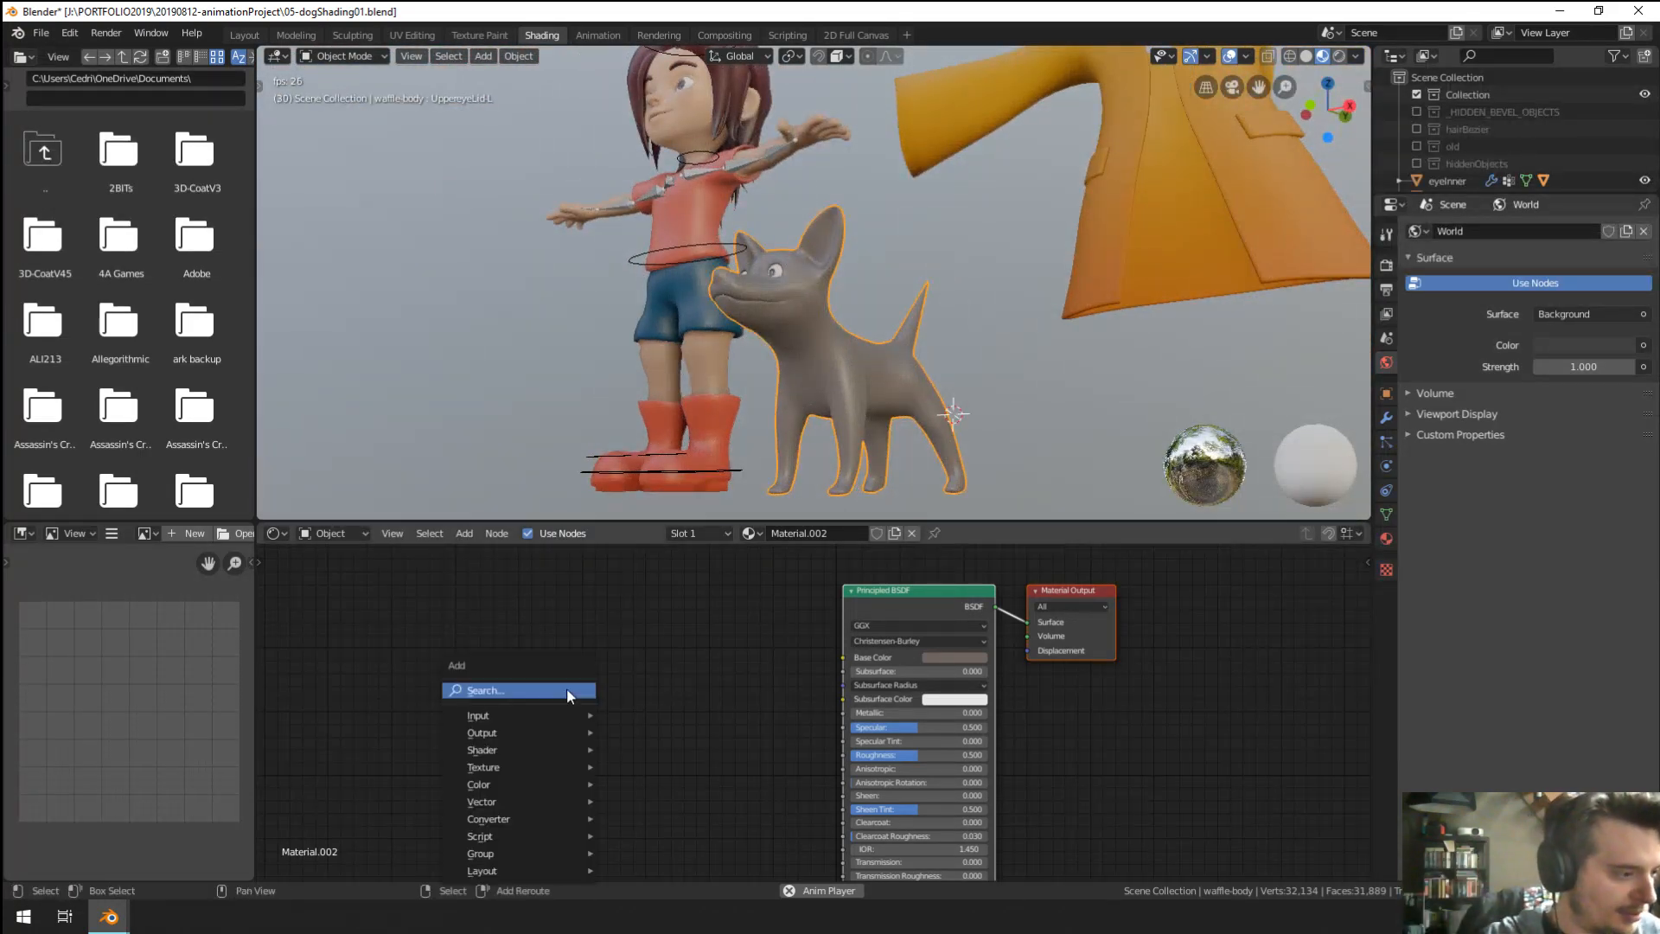
mouse_move(507, 751)
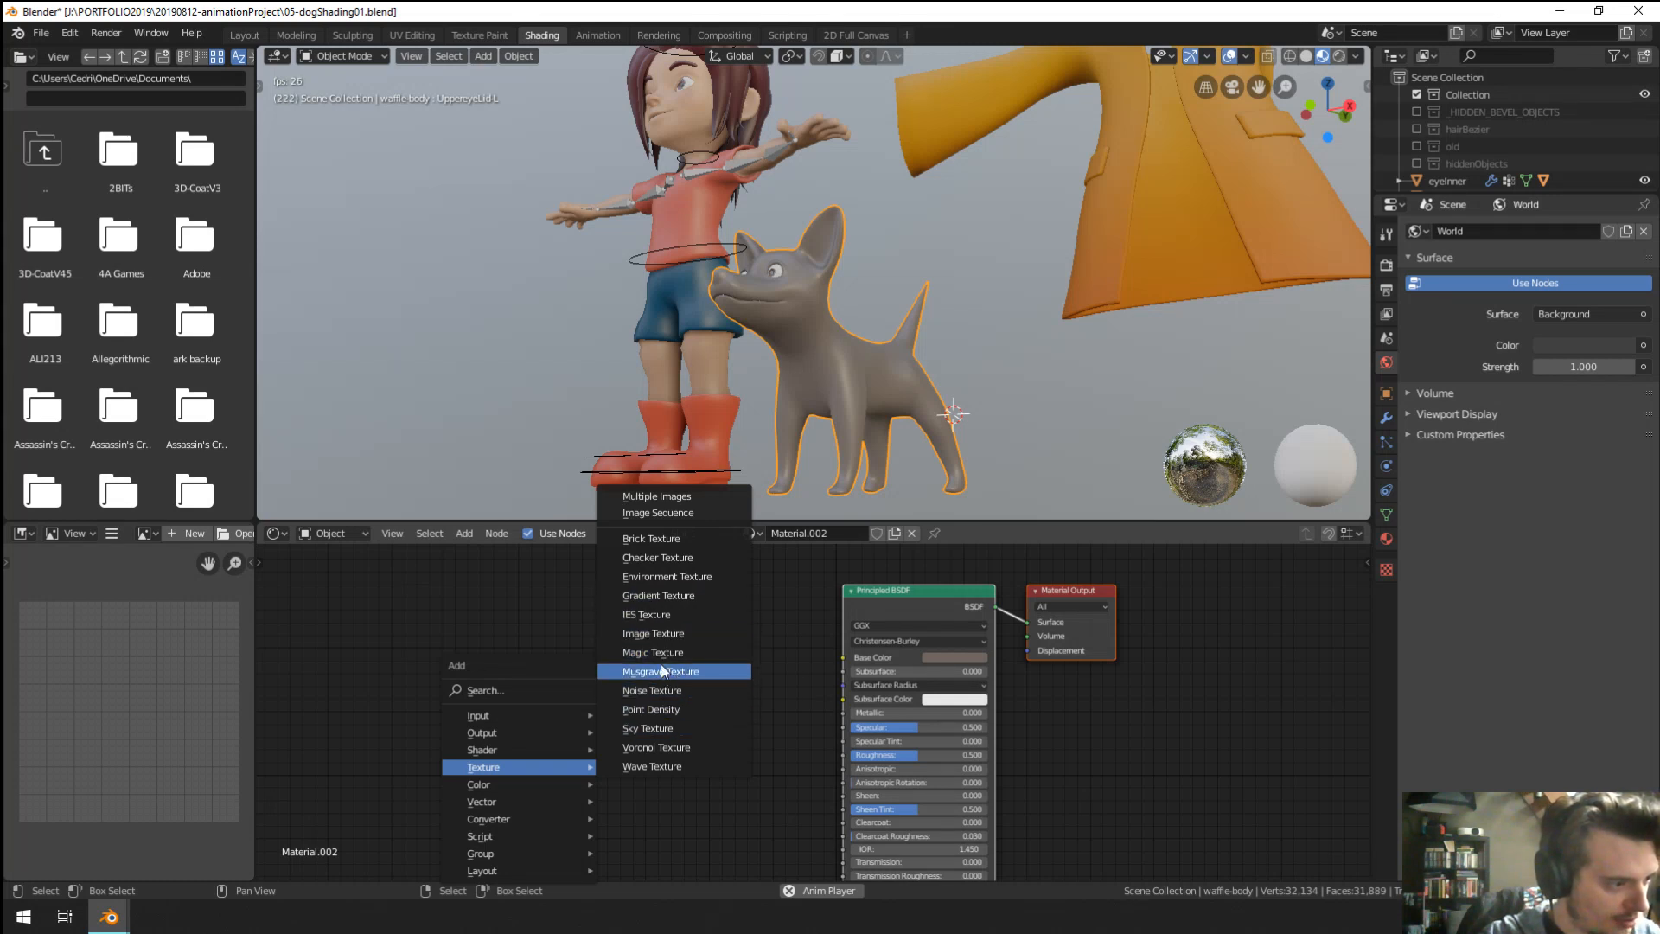
click(663, 690)
click(375, 642)
ctrl+shift+click(407, 657)
middle_drag(486, 642, 633, 663)
Try a Separate XYZ node on the Noise Texture's color output and remove it again.
key(shift+a)
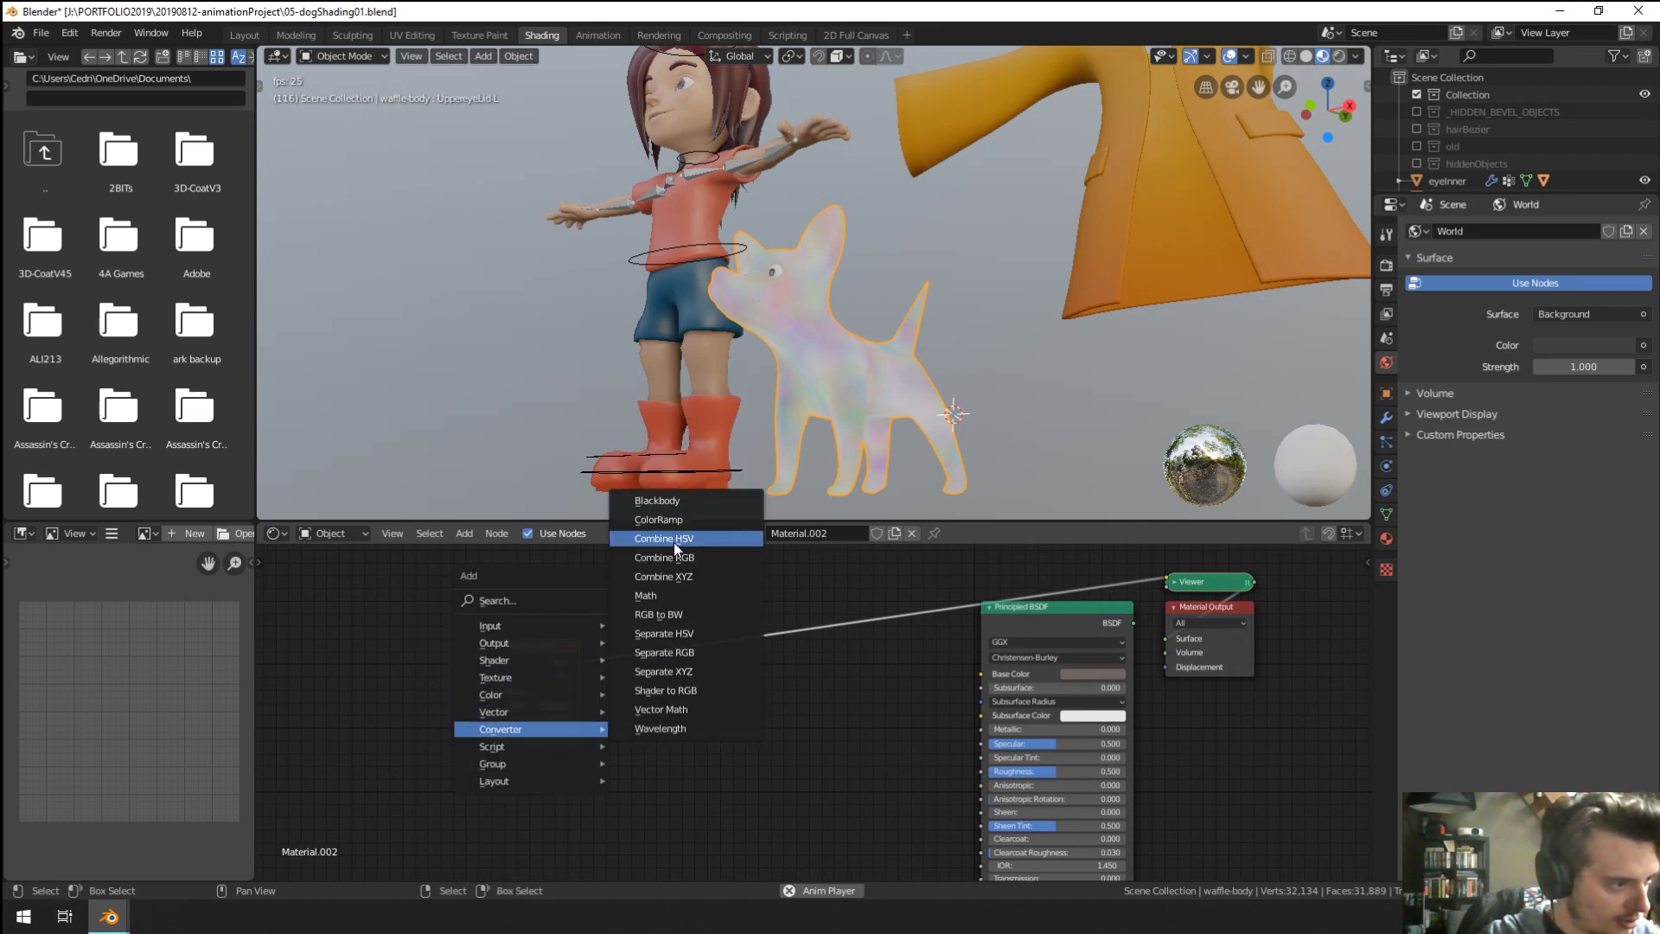
click(701, 672)
click(657, 657)
middle_drag(532, 661, 484, 657)
drag(484, 665, 388, 687)
drag(628, 671, 537, 698)
key(shift+a)
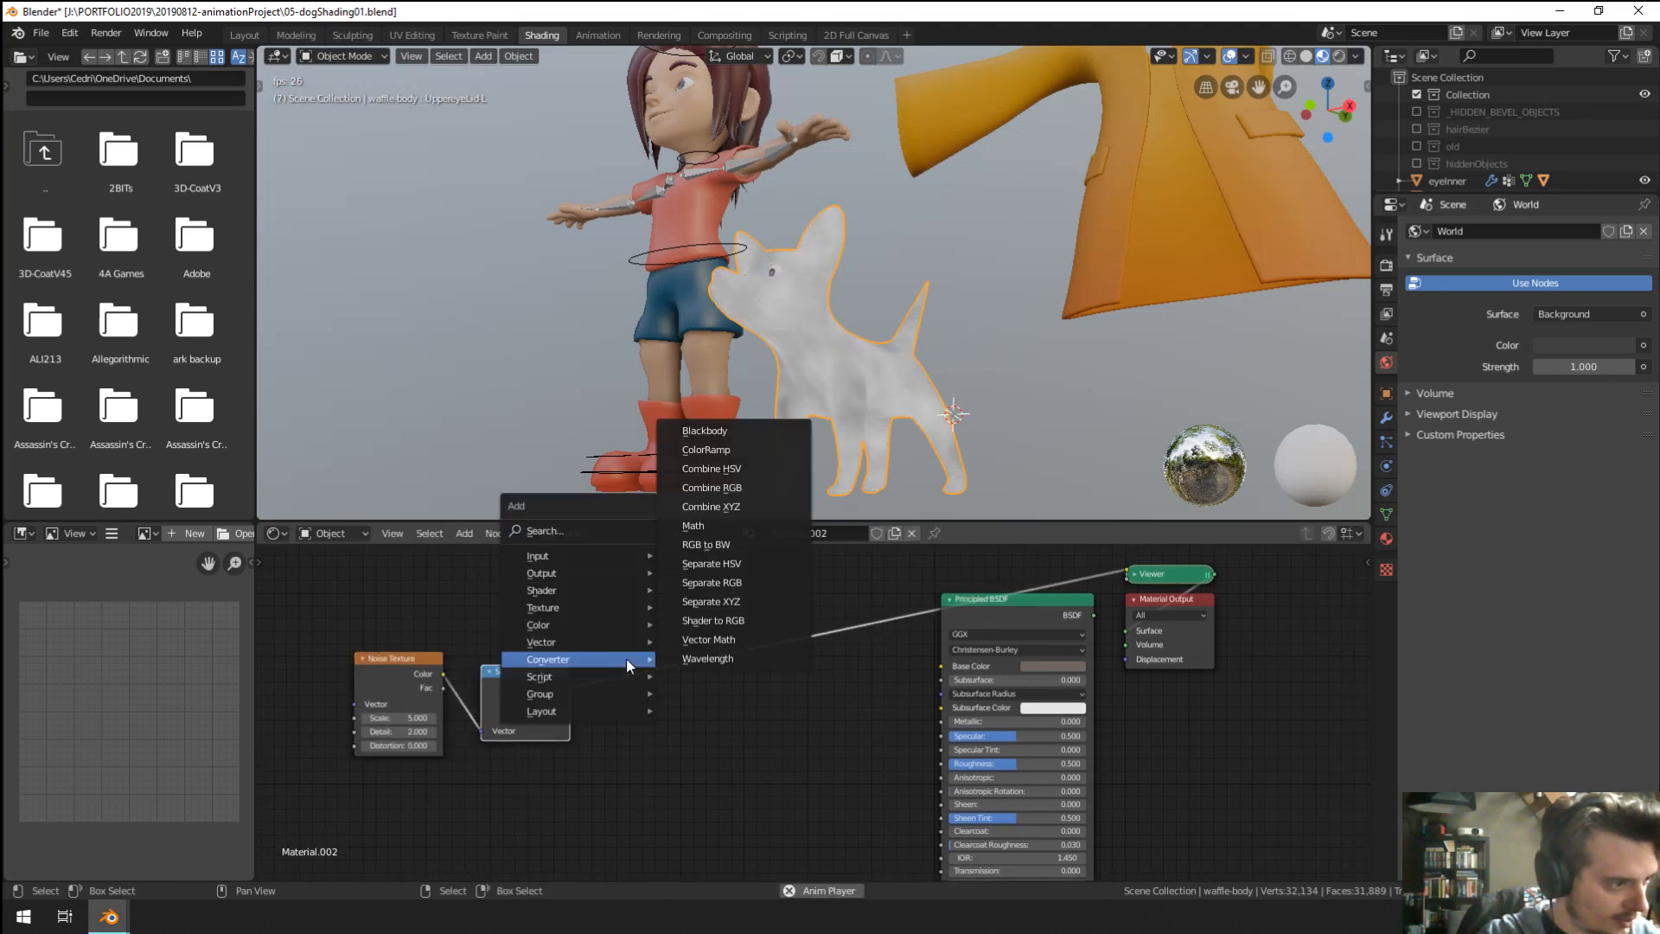
key(x)
Add a Separate RGB node and connect the Noise Texture's Color output to its Image input.
key(shift+a)
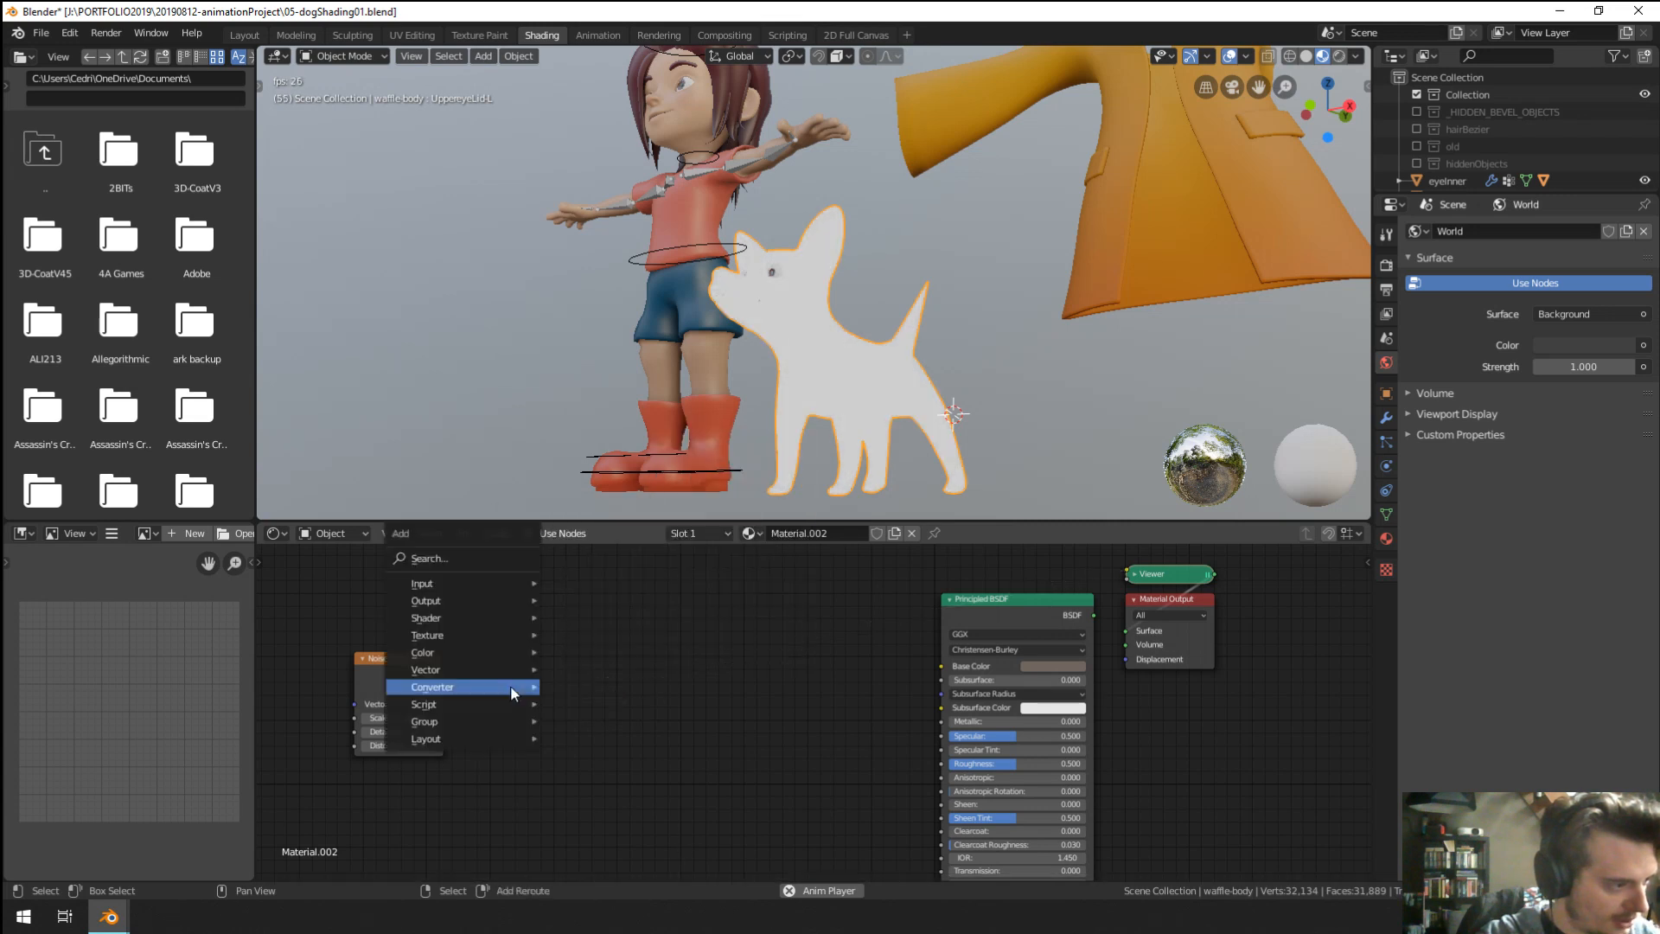
mouse_move(510, 684)
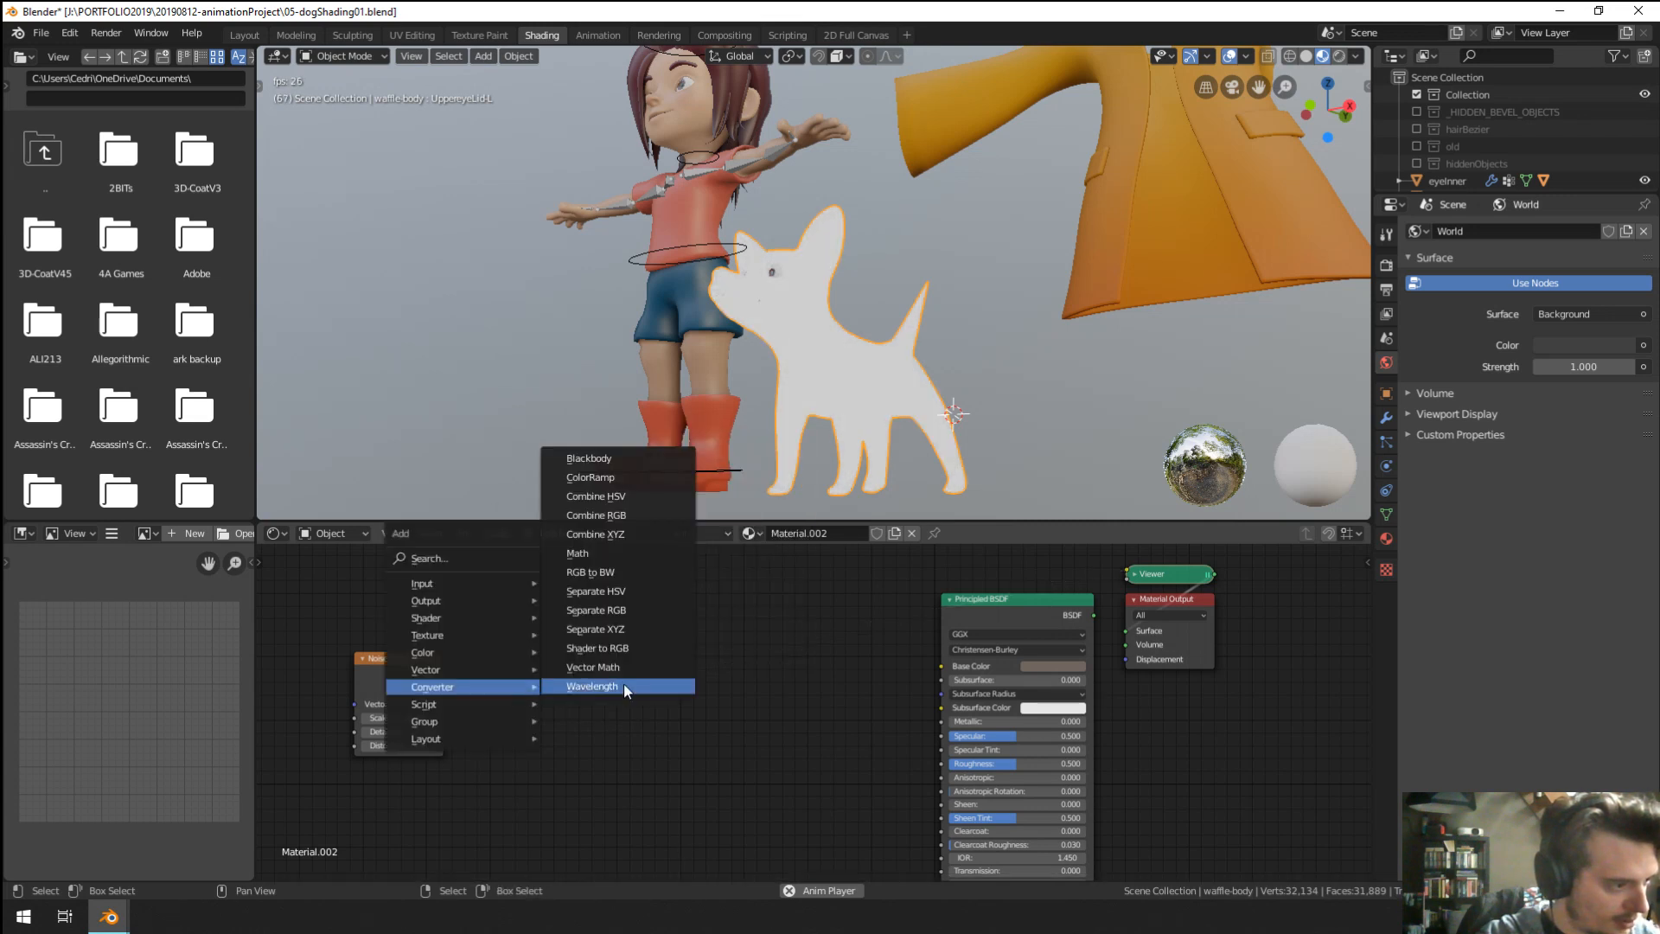
click(621, 609)
click(484, 664)
drag(443, 675, 484, 724)
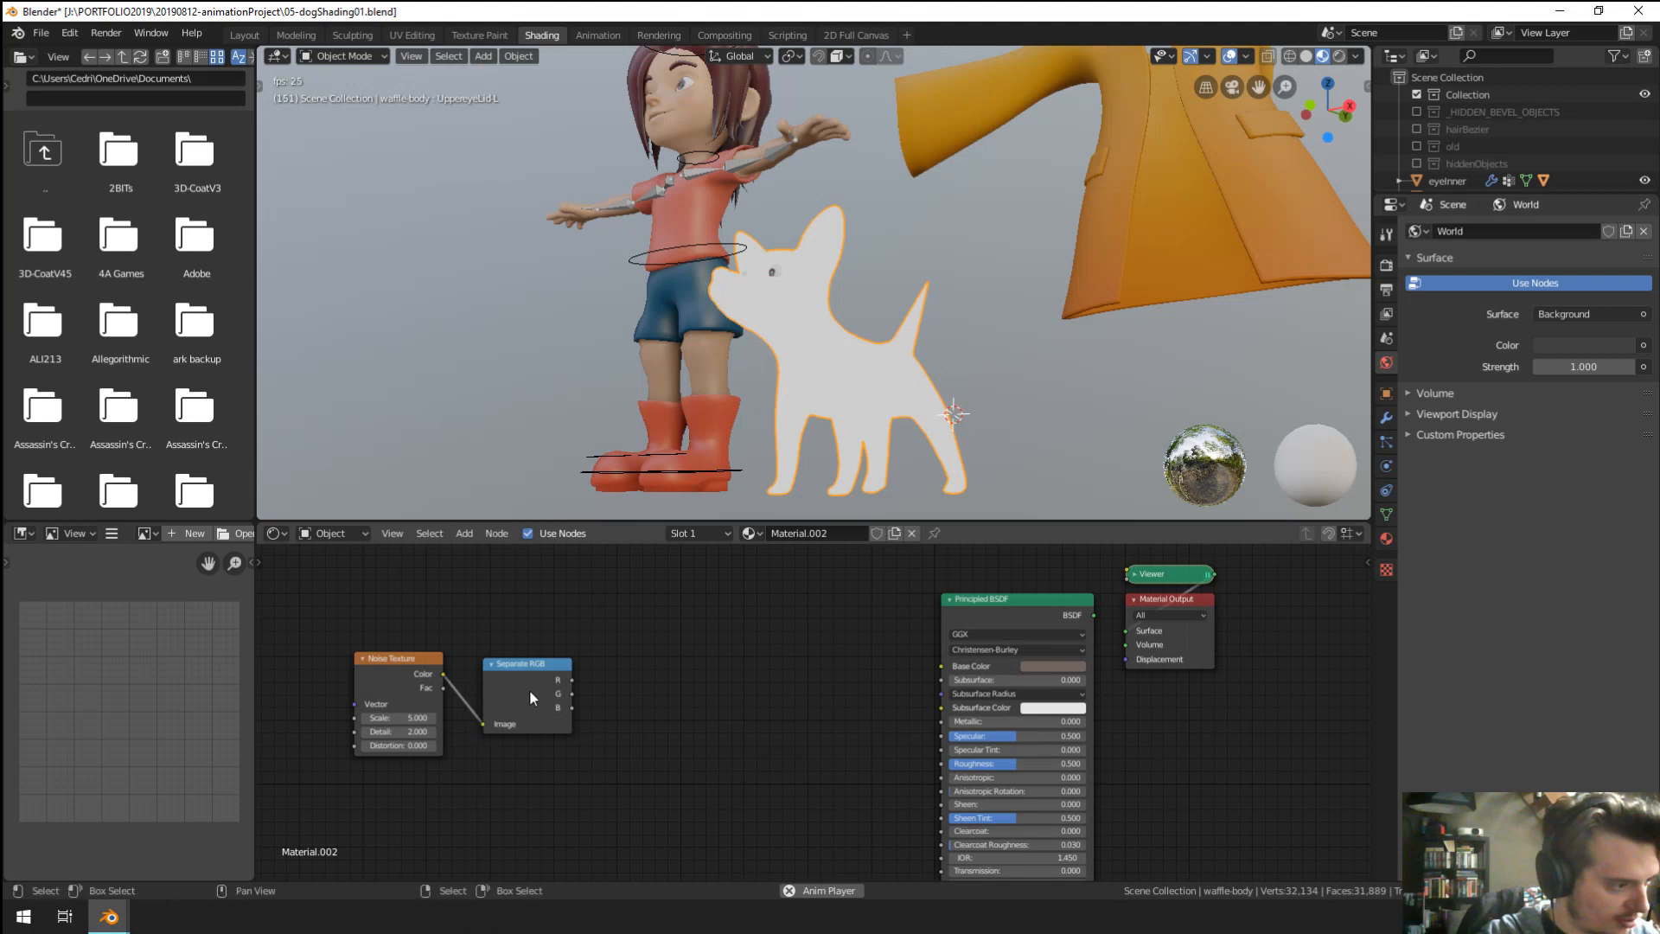
Add a ColorRamp node, feed it the R output of Separate RGB, and preview the ramp on the dog.
key(shift+a)
mouse_move(617, 673)
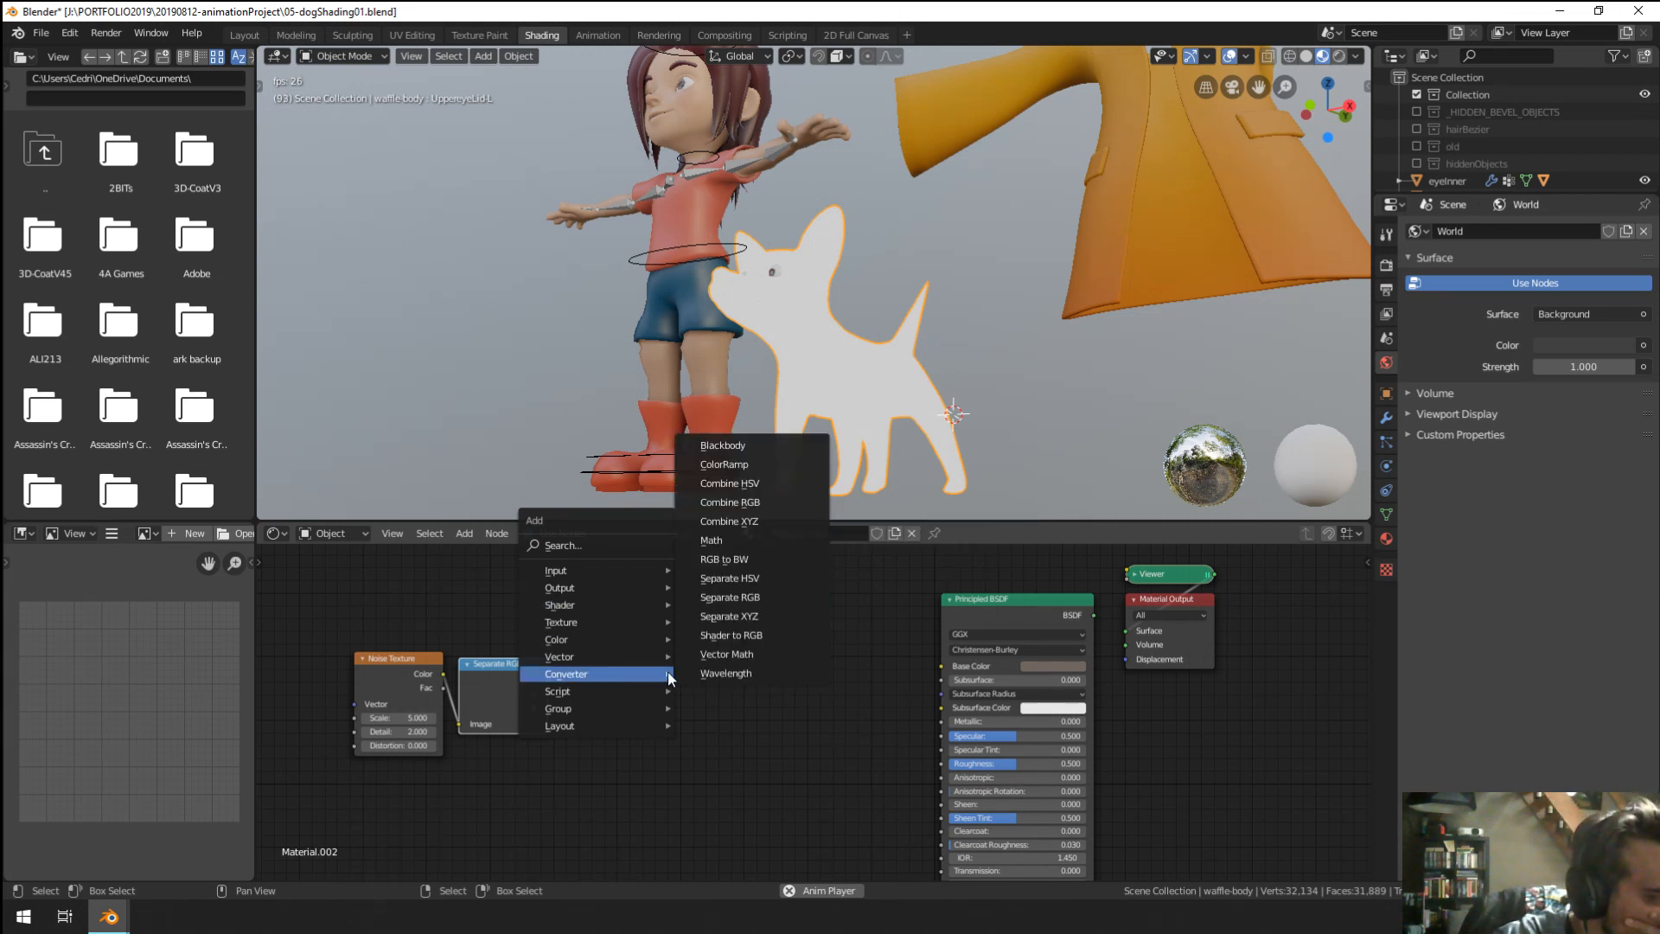
click(742, 470)
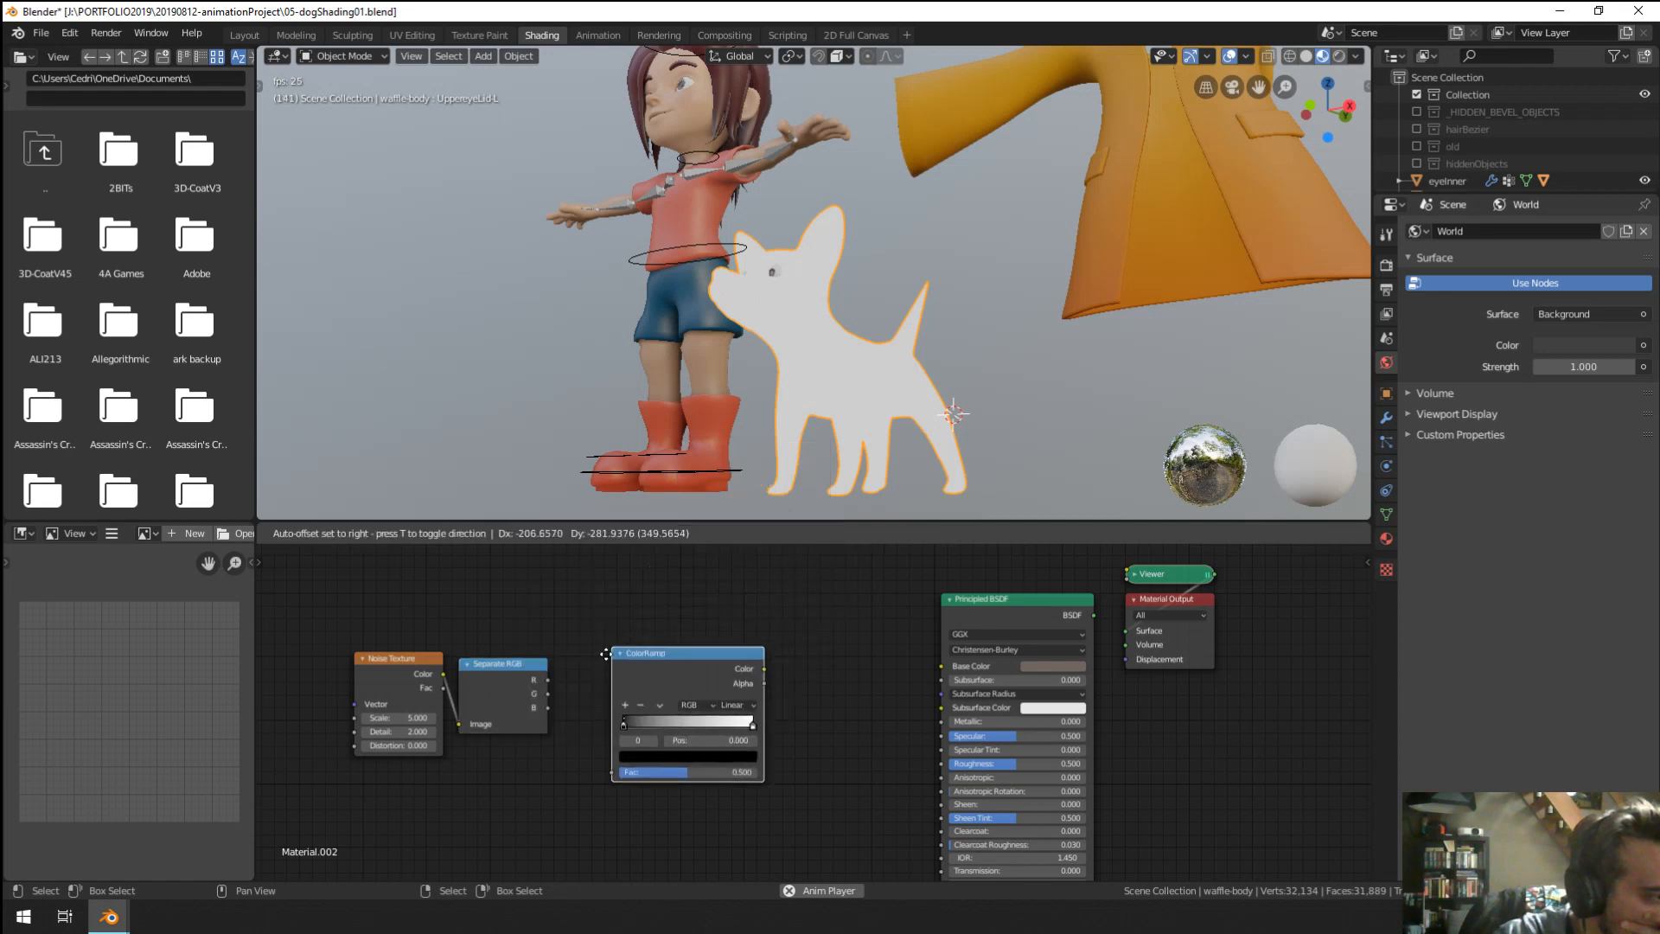
click(578, 634)
drag(547, 681, 592, 738)
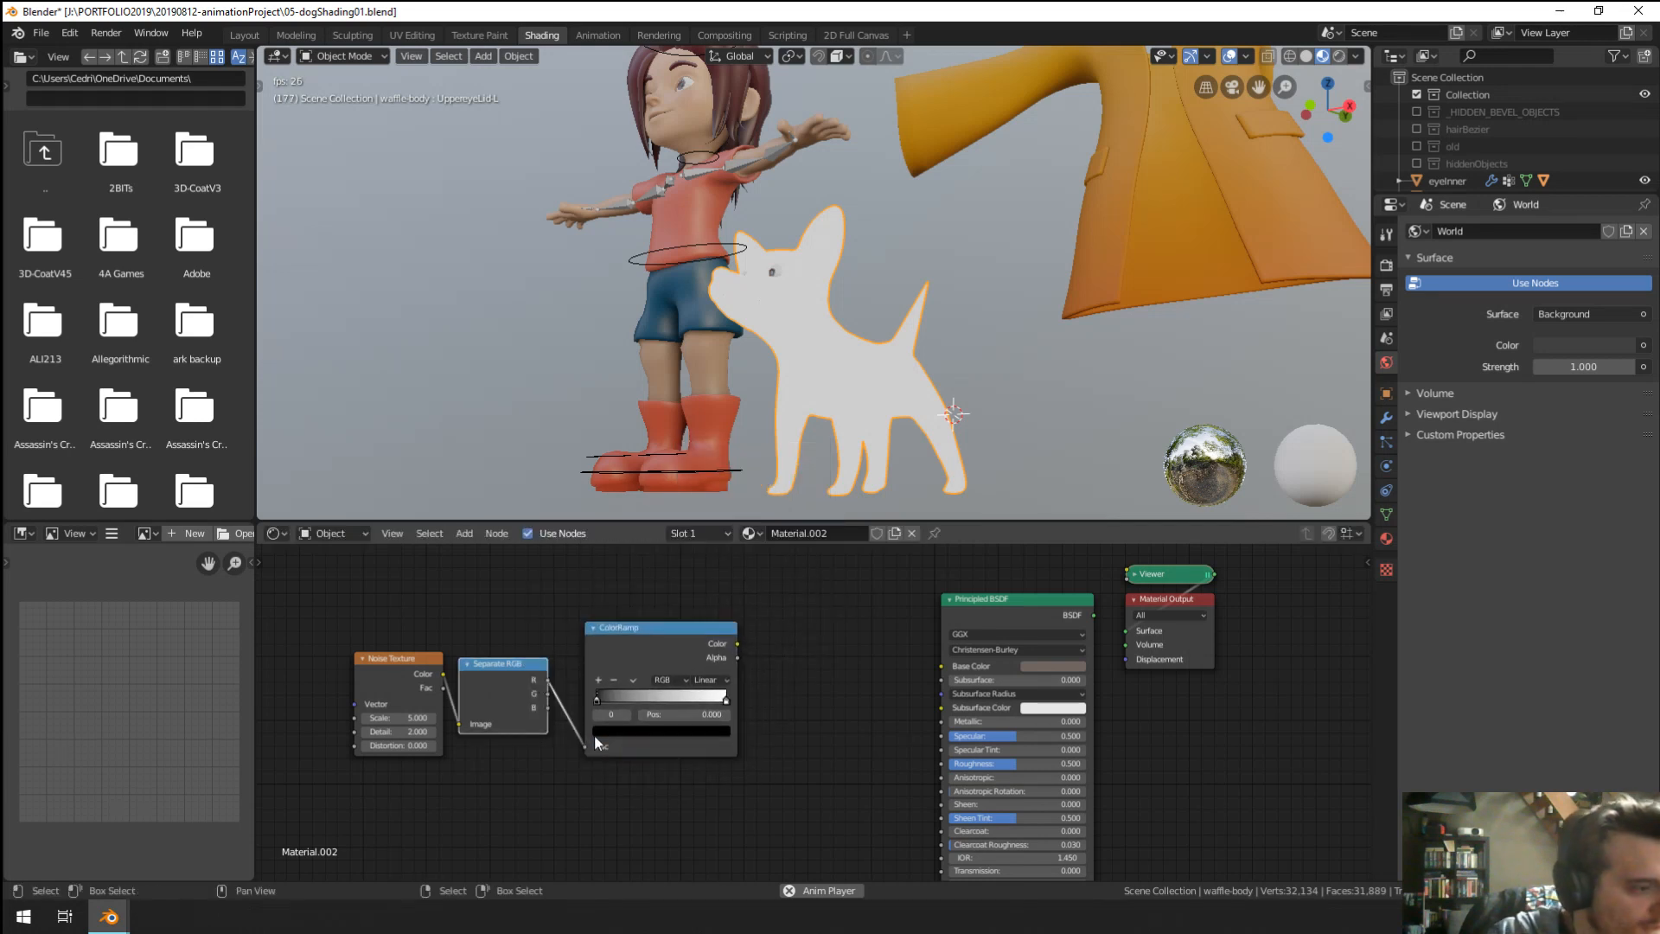
ctrl+shift+click(643, 657)
Move the ColorRamp's black stop to about 0.555 to get dark fur with light patches.
scroll(735, 692, up, 2)
middle_drag(716, 732, 765, 765)
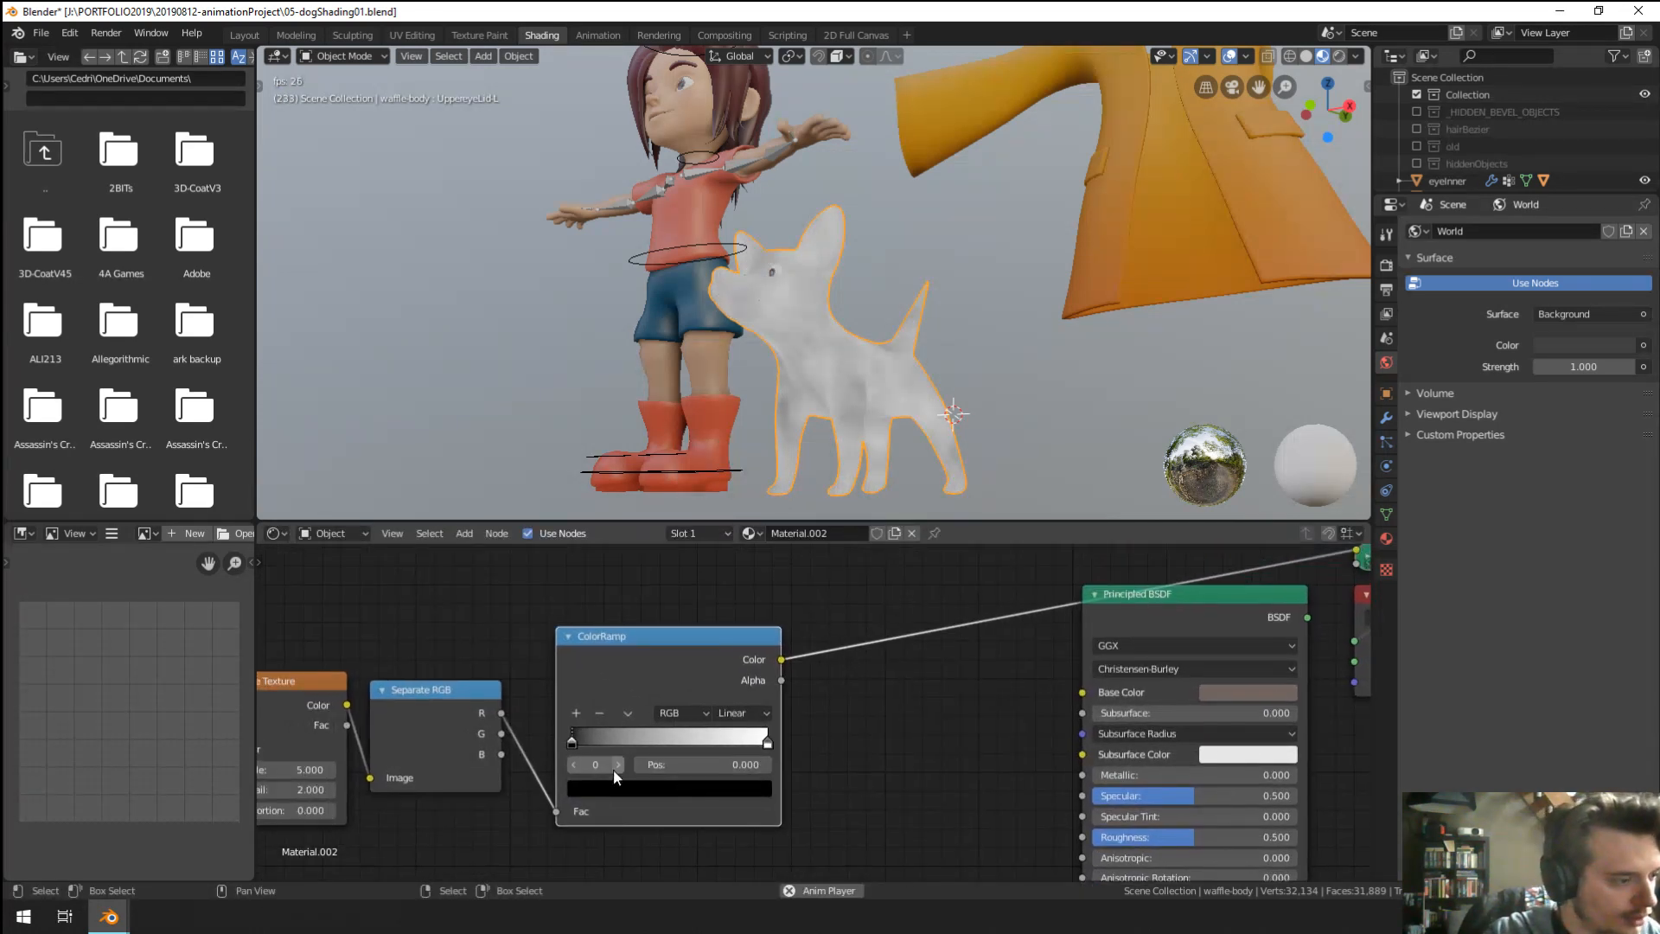
drag(573, 737, 684, 735)
middle_drag(905, 328, 909, 393)
scroll(909, 394, up, 2)
Add Texture Coordinate and Mapping nodes to the Noise Texture and place them farther ahead of it.
middle_drag(592, 646, 785, 609)
click(439, 672)
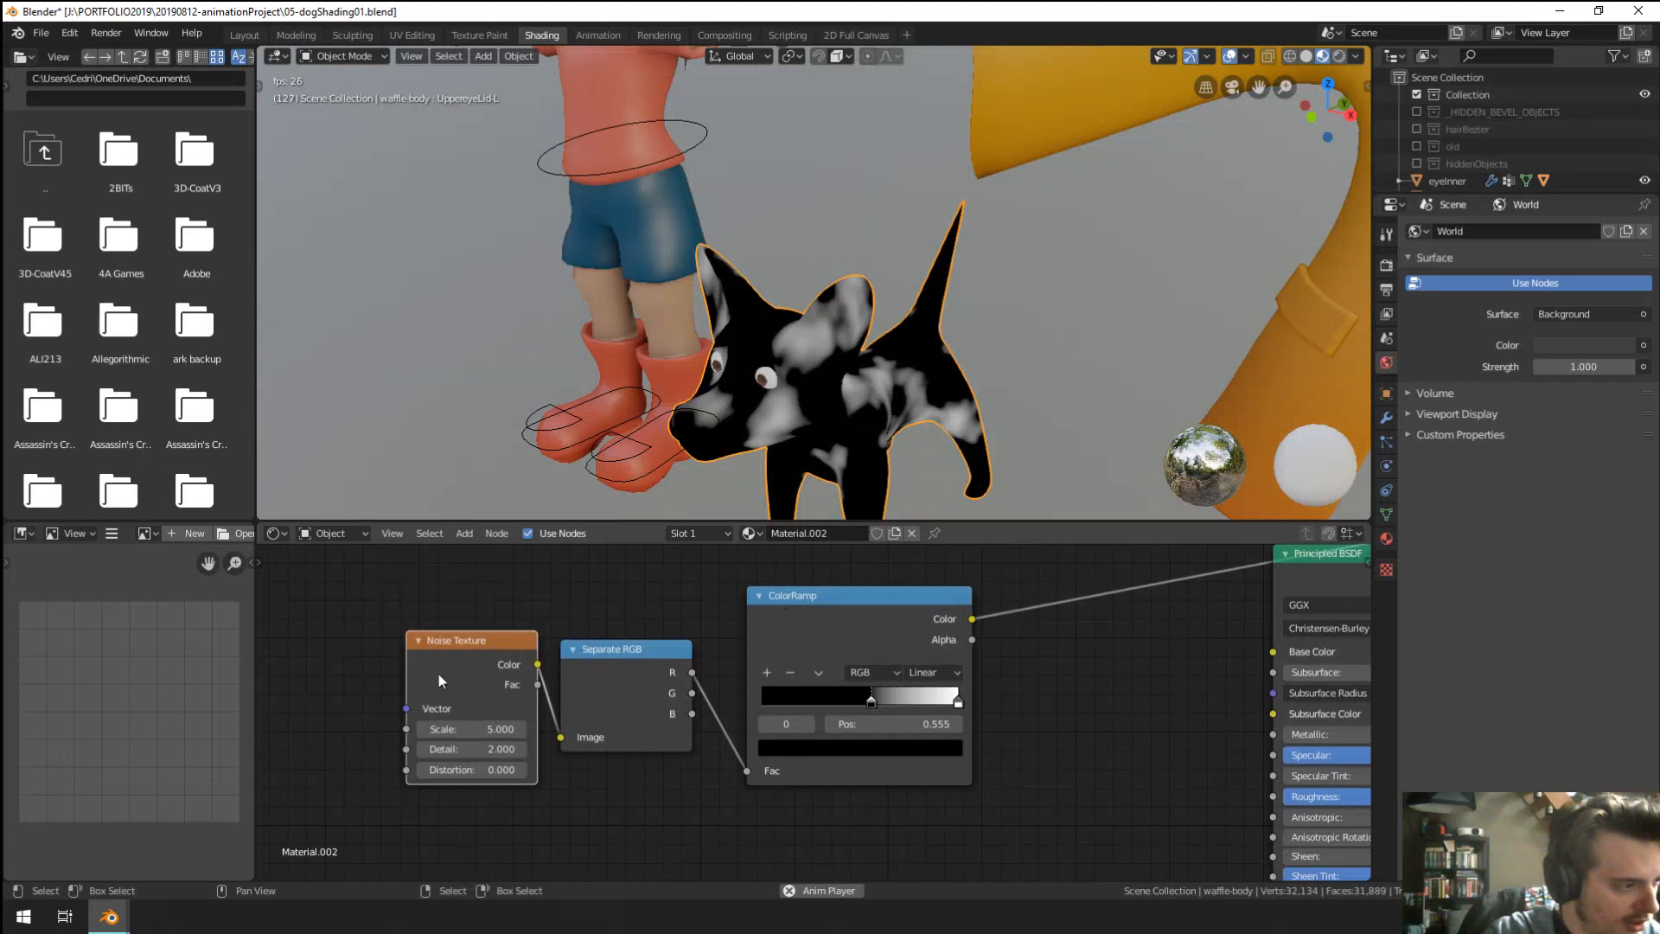
middle_drag(517, 676, 817, 668)
key(ctrl+t)
scroll(817, 668, down, 3)
key(g)
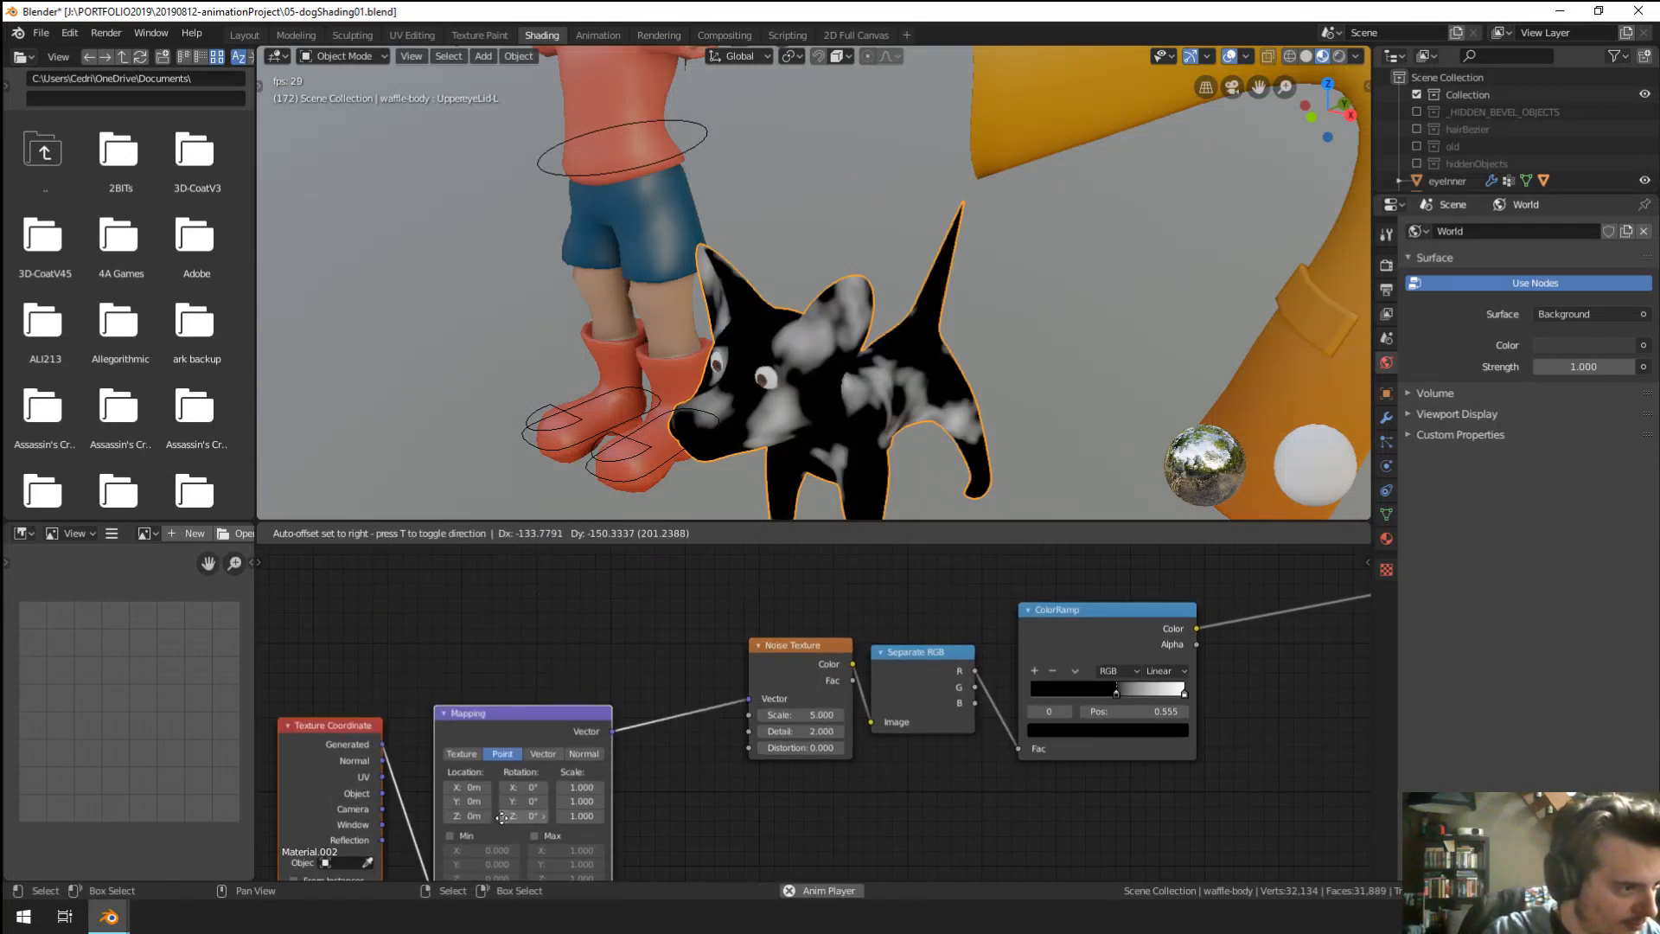
click(613, 745)
middle_drag(613, 745, 698, 759)
Duplicate the Noise Texture above the Mapping node and mix its color with the Mapping output using a Mix node.
scroll(698, 759, down, 1)
click(863, 668)
key(shift+d)
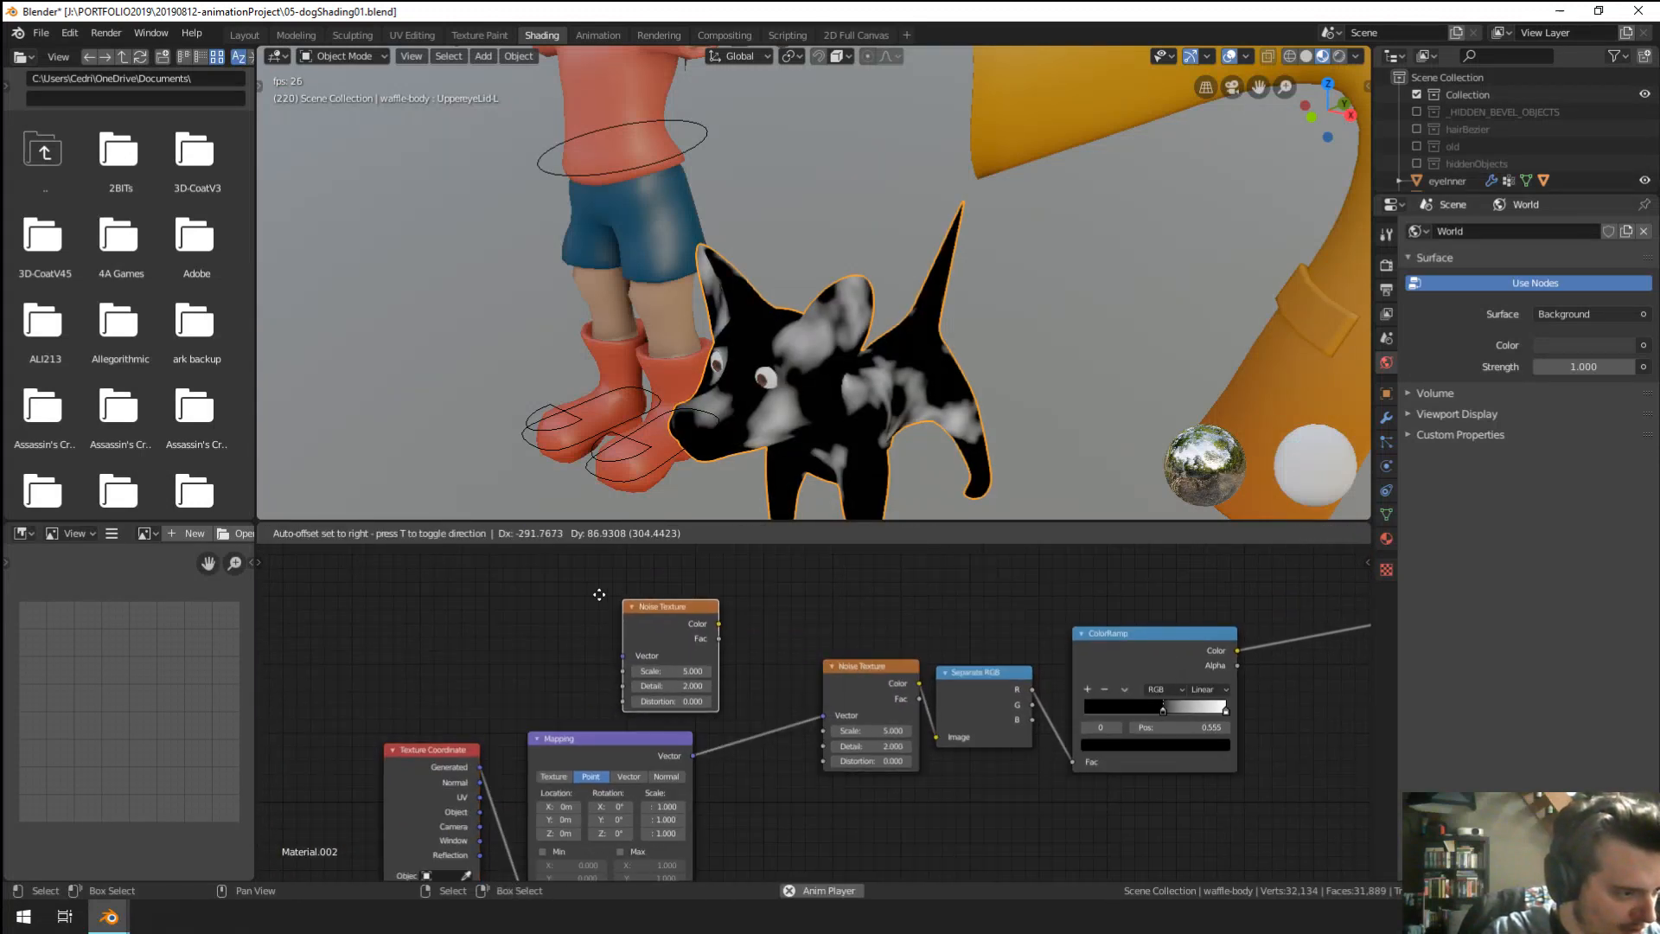
click(600, 594)
shift+click(607, 733)
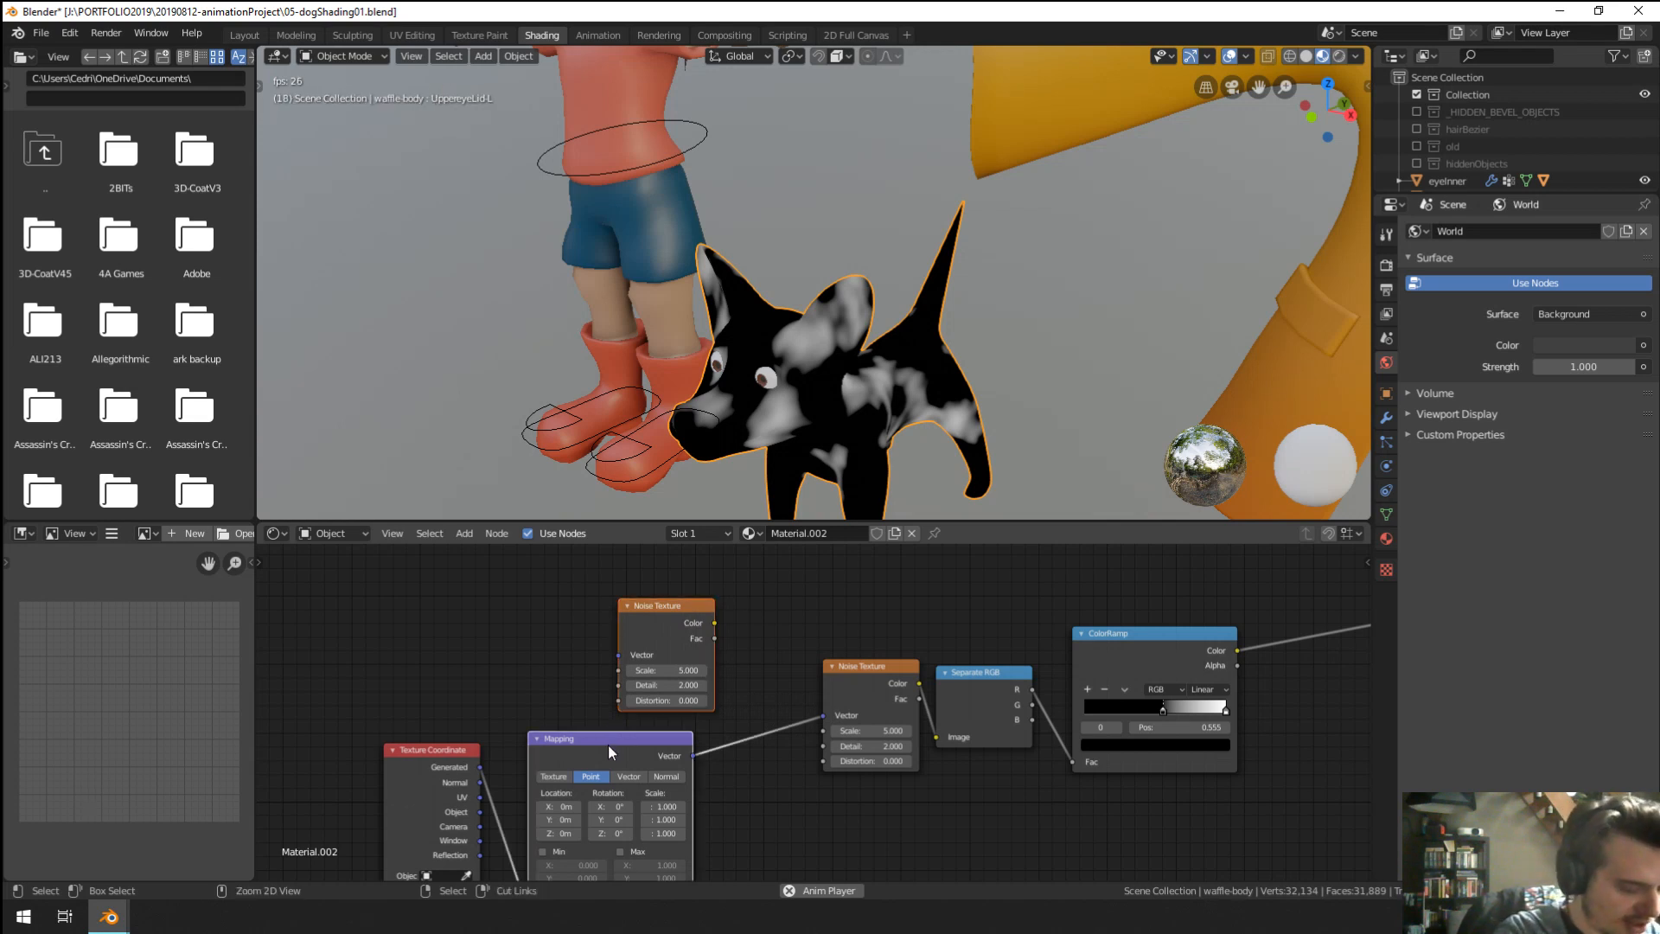
key(ctrl+0)
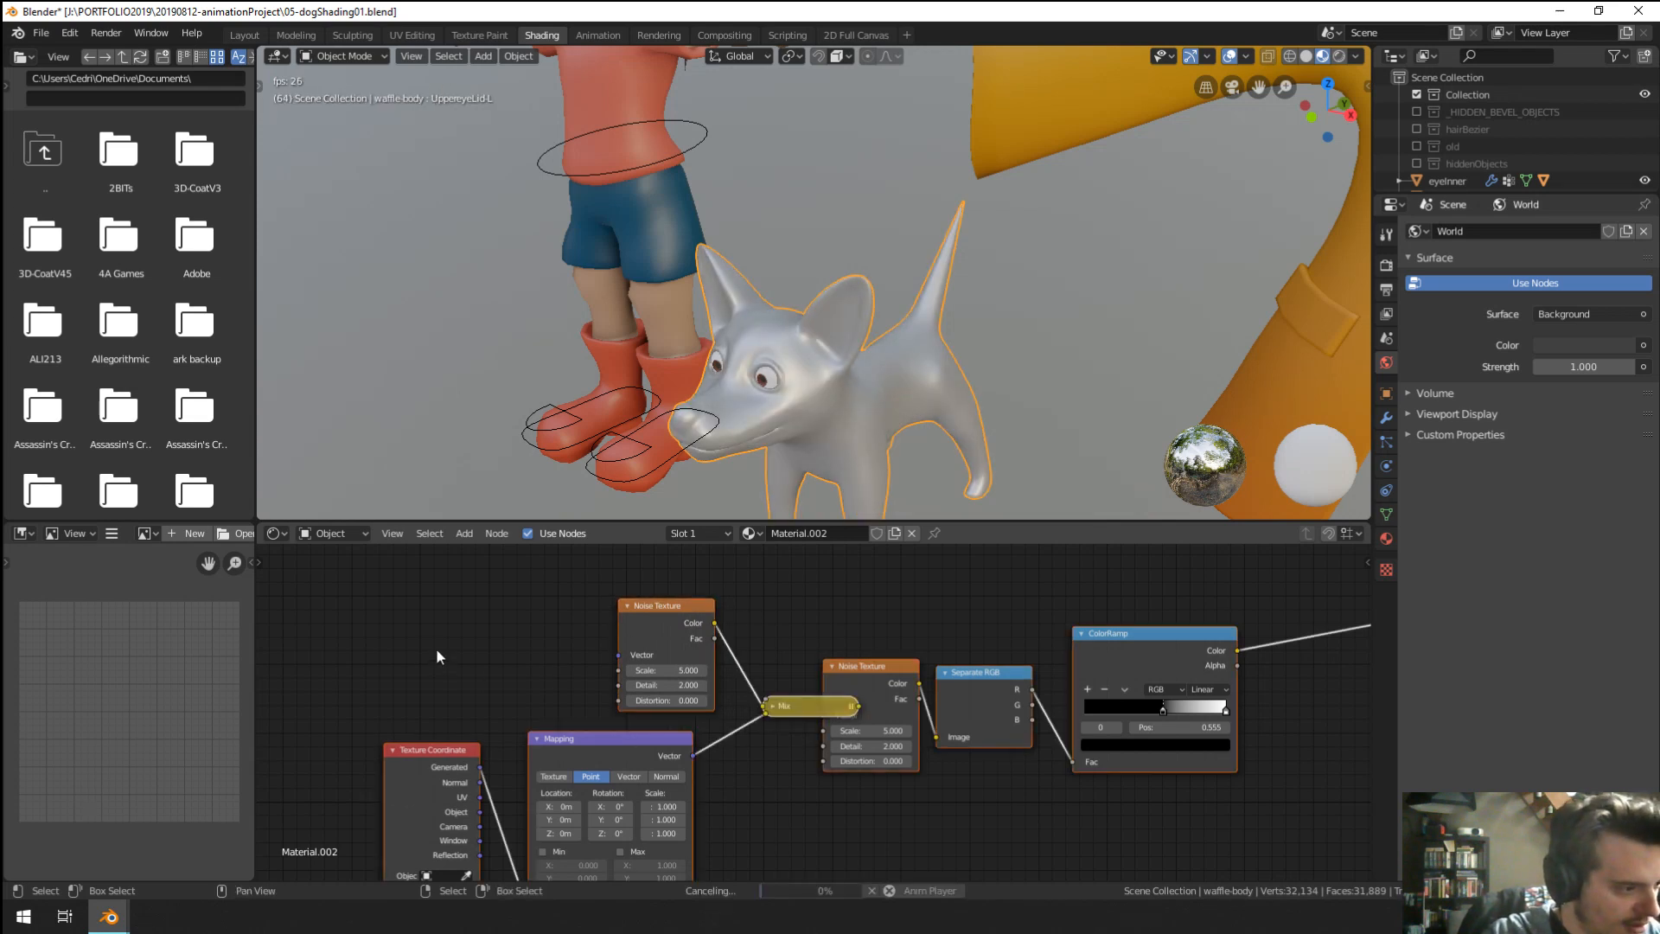
Move the Texture Coordinate, Mapping, duplicated Noise Texture and Mix nodes together, clear of the original Noise Texture.
drag(703, 812, 828, 856)
key(b)
drag(397, 651, 790, 831)
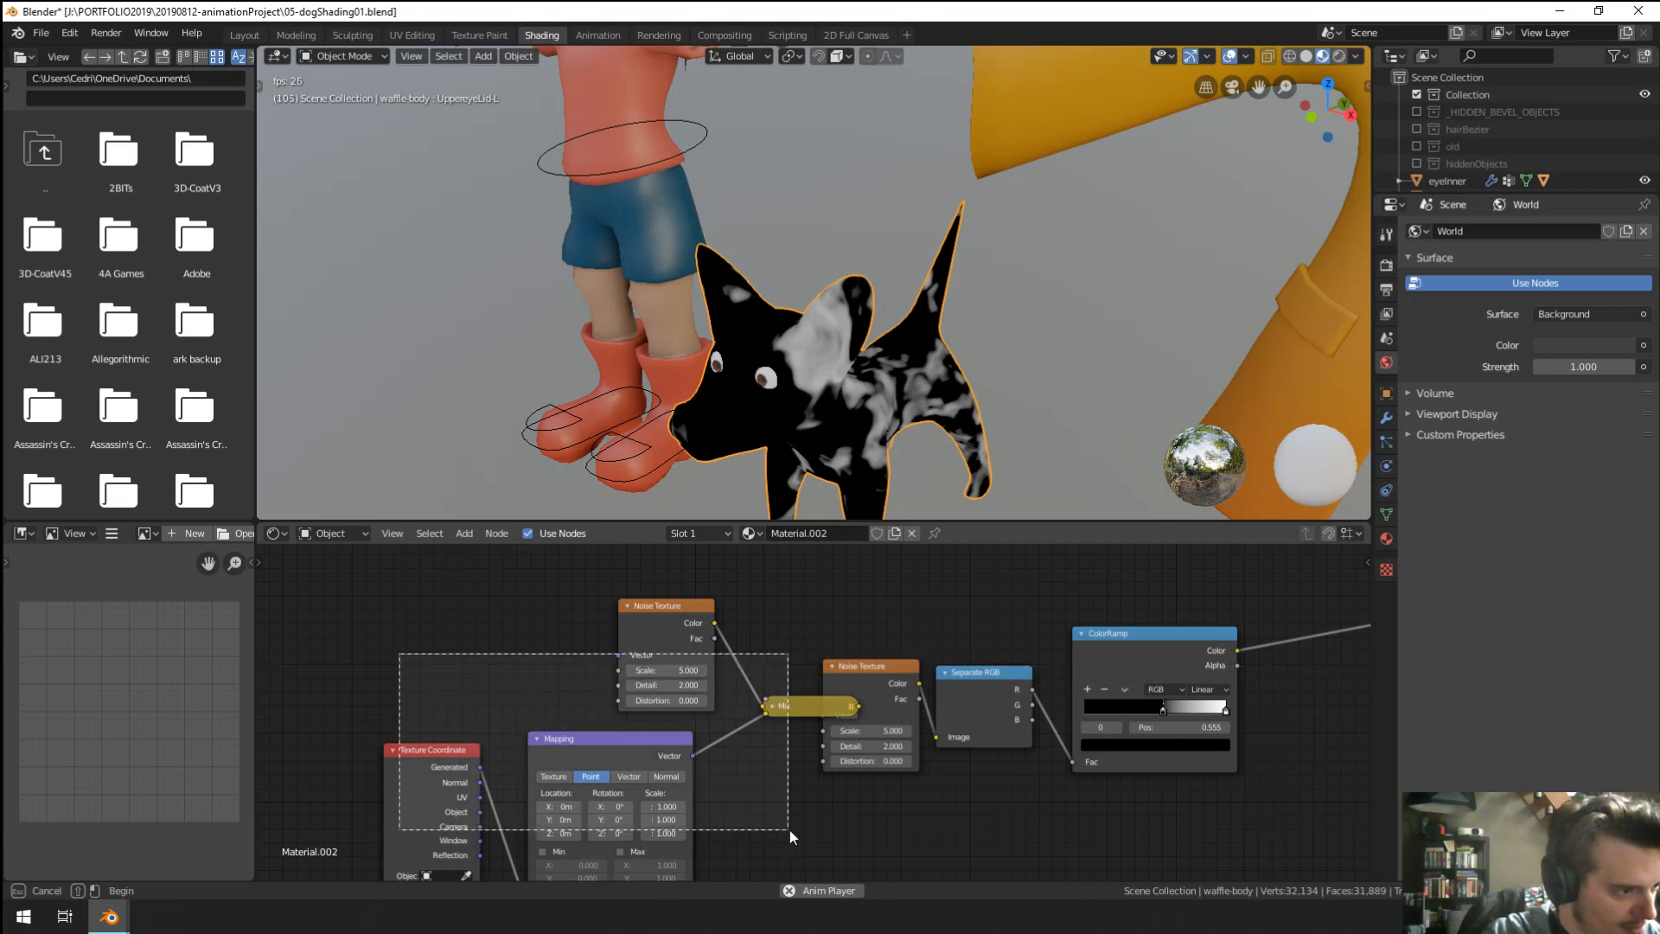
key(g)
click(686, 818)
Set the duplicated Noise Texture's Detail to 16 and its Scale to 5.5.
scroll(605, 744, up, 1)
drag(524, 668, 605, 669)
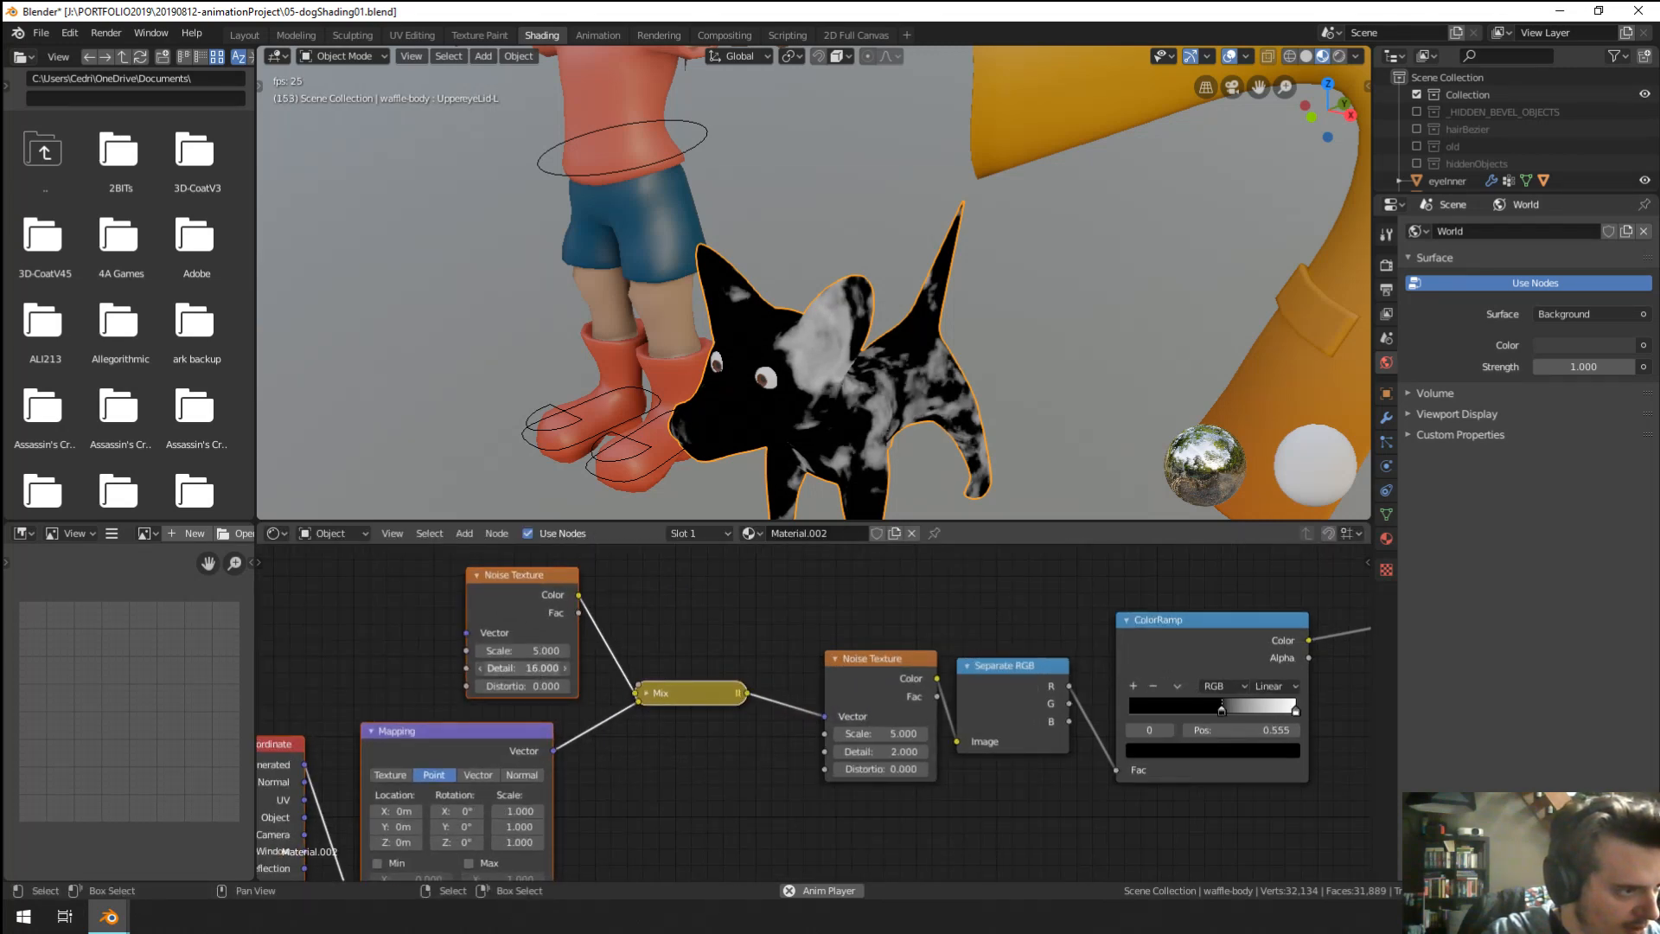
scroll(1108, 417, up, 2)
middle_drag(1109, 417, 1052, 293)
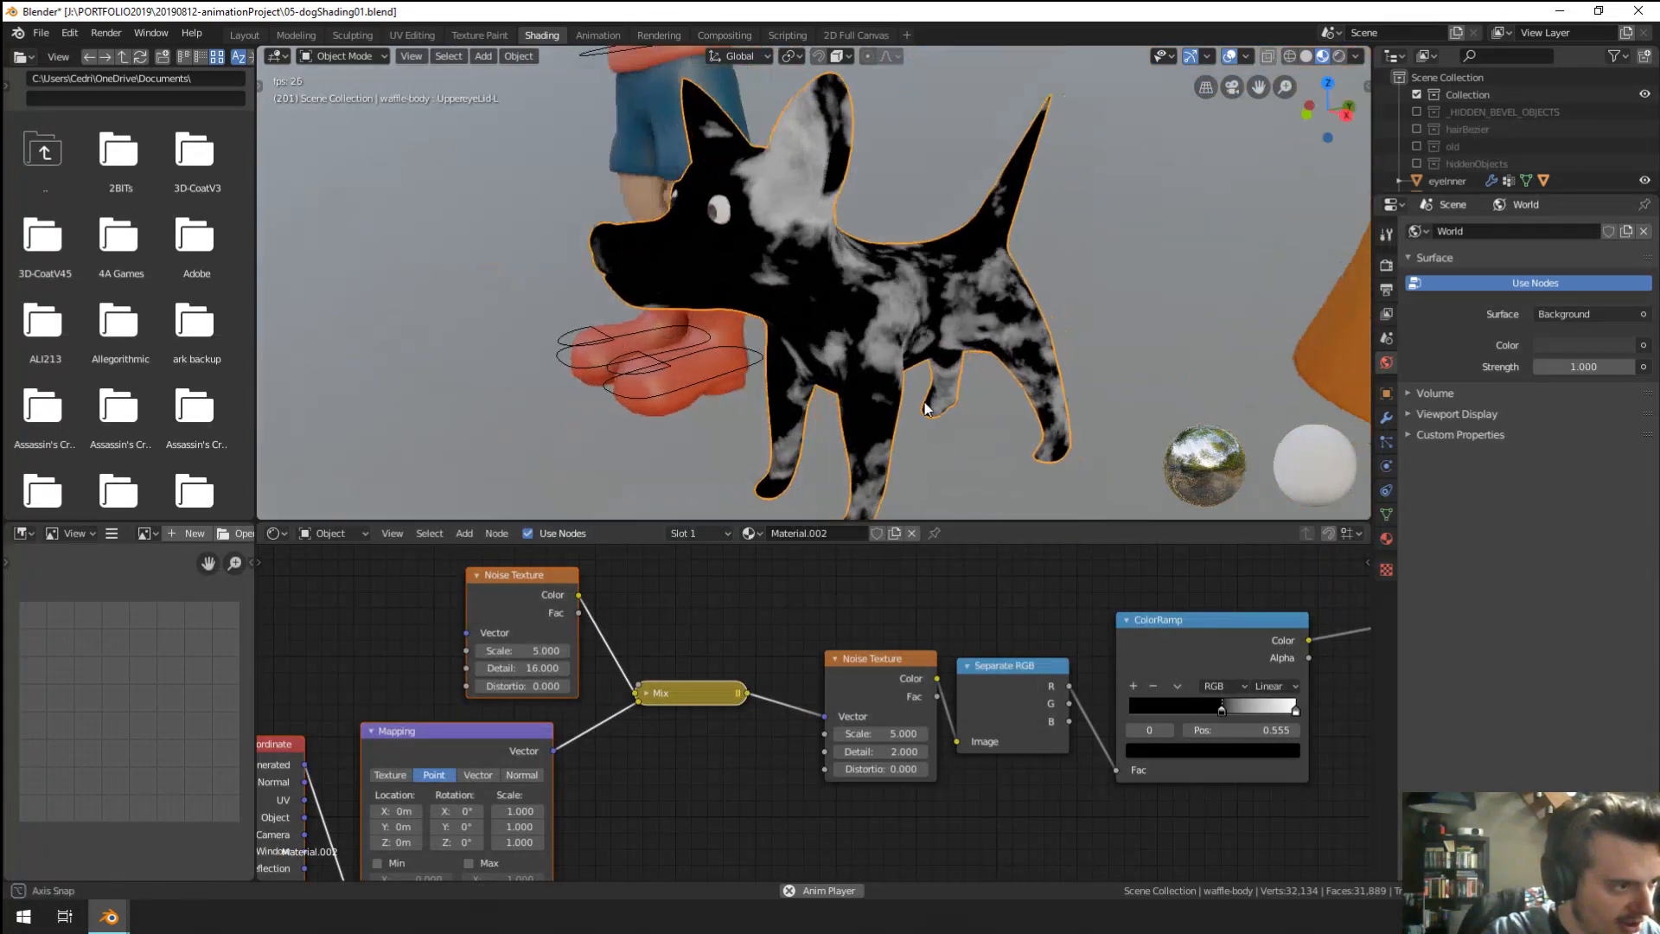
mouse_move(524, 650)
mouse_down()
mouse_move(588, 651)
mouse_move(531, 651)
mouse_up()
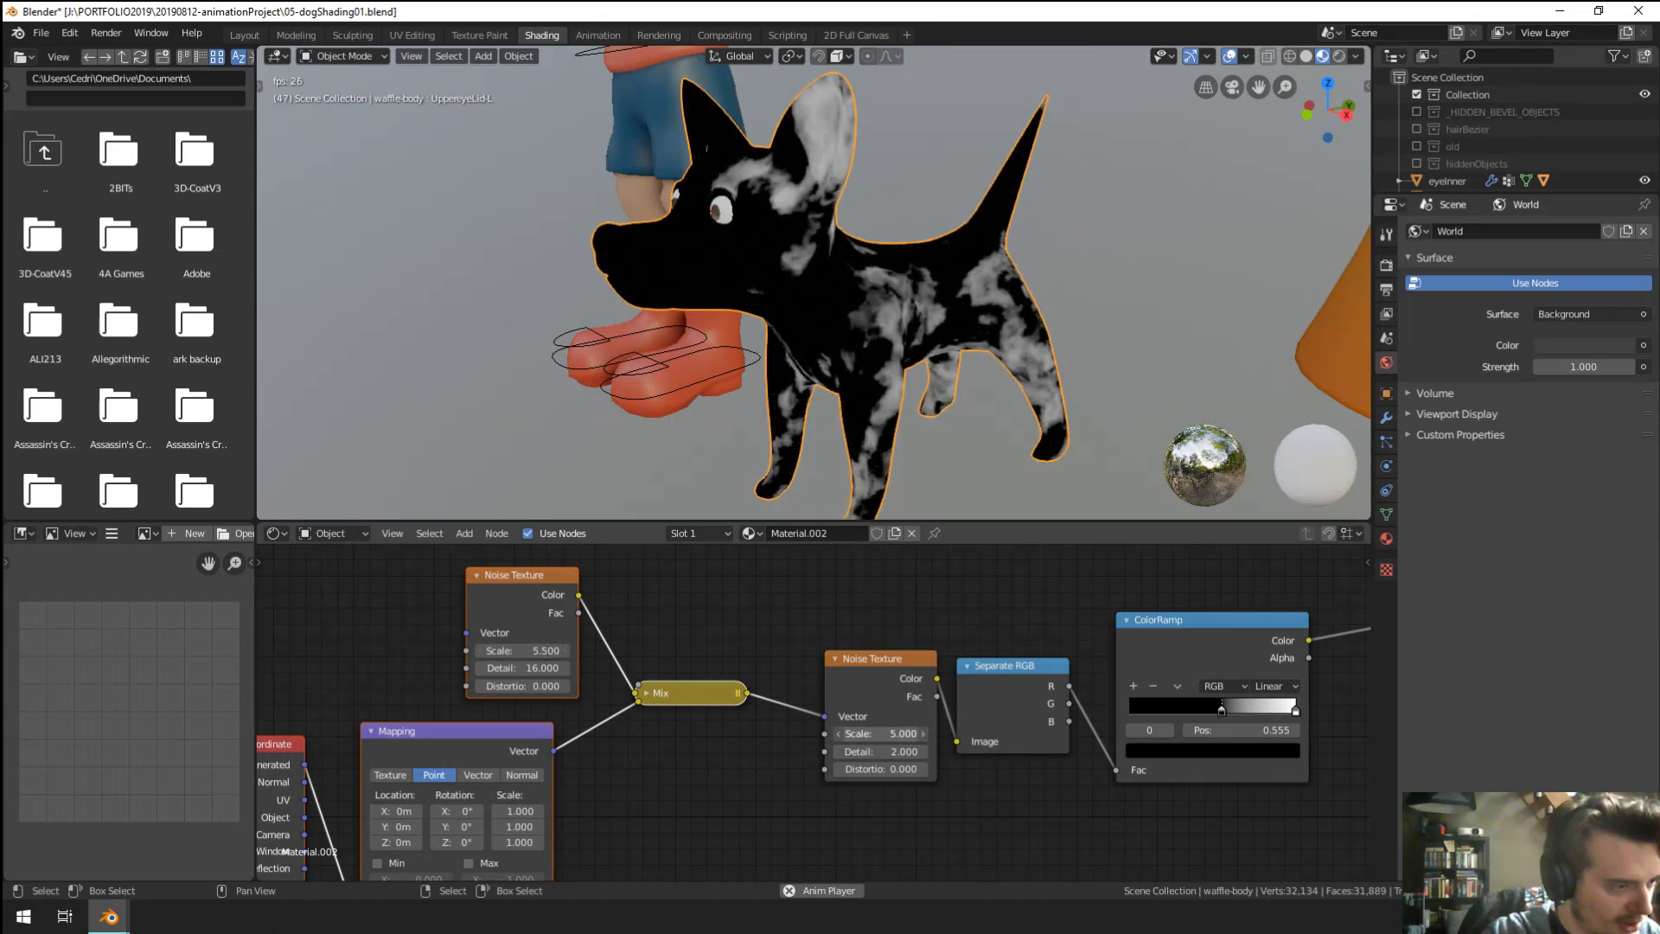
Set the original Noise Texture's Scale to 5.52 and the ColorRamp's black stop to about 0.627 to refine the fur patches.
drag(881, 733, 902, 733)
drag(1228, 711, 1248, 709)
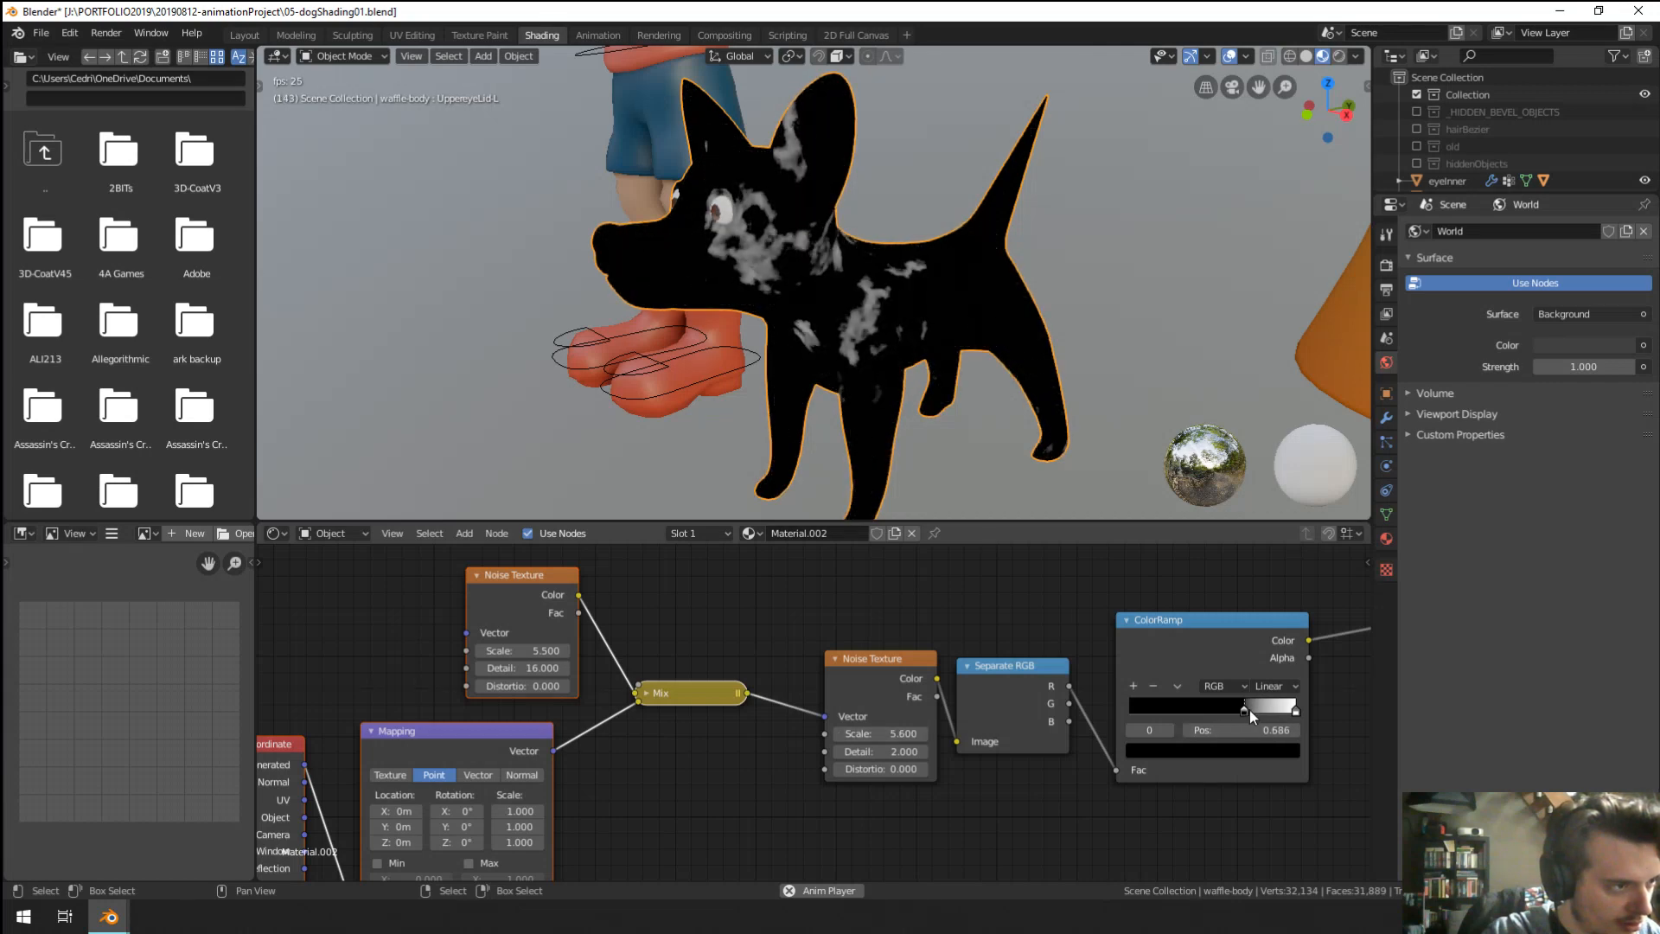
middle_drag(1029, 501, 806, 344)
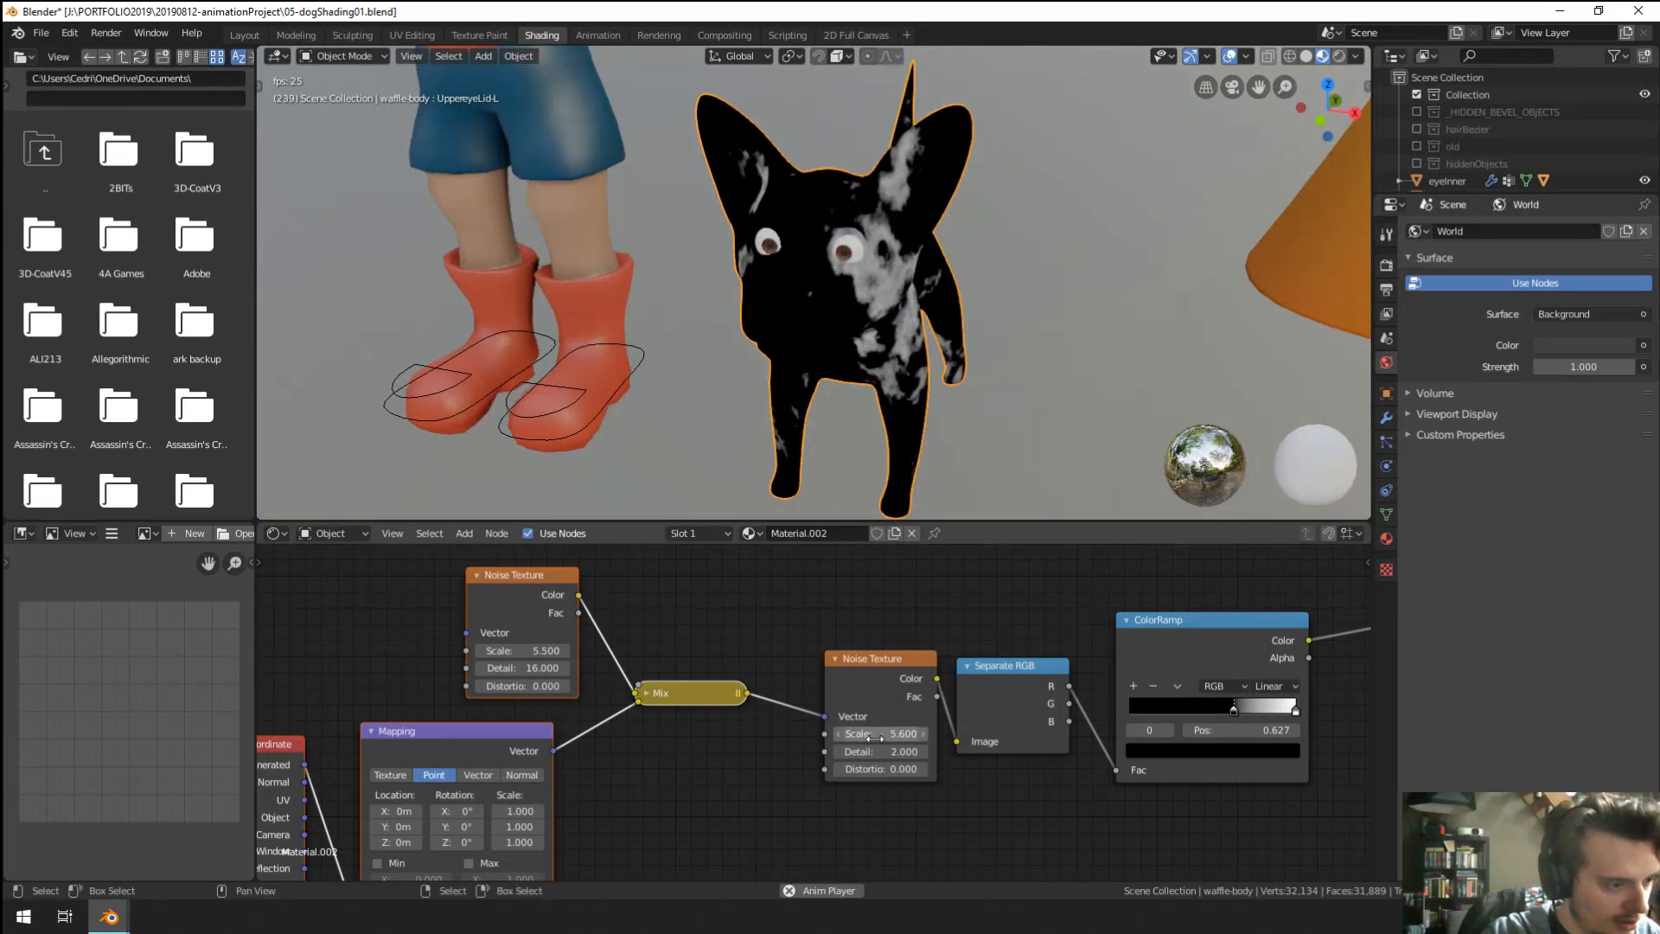
drag(876, 733, 869, 733)
scroll(850, 326, down, 2)
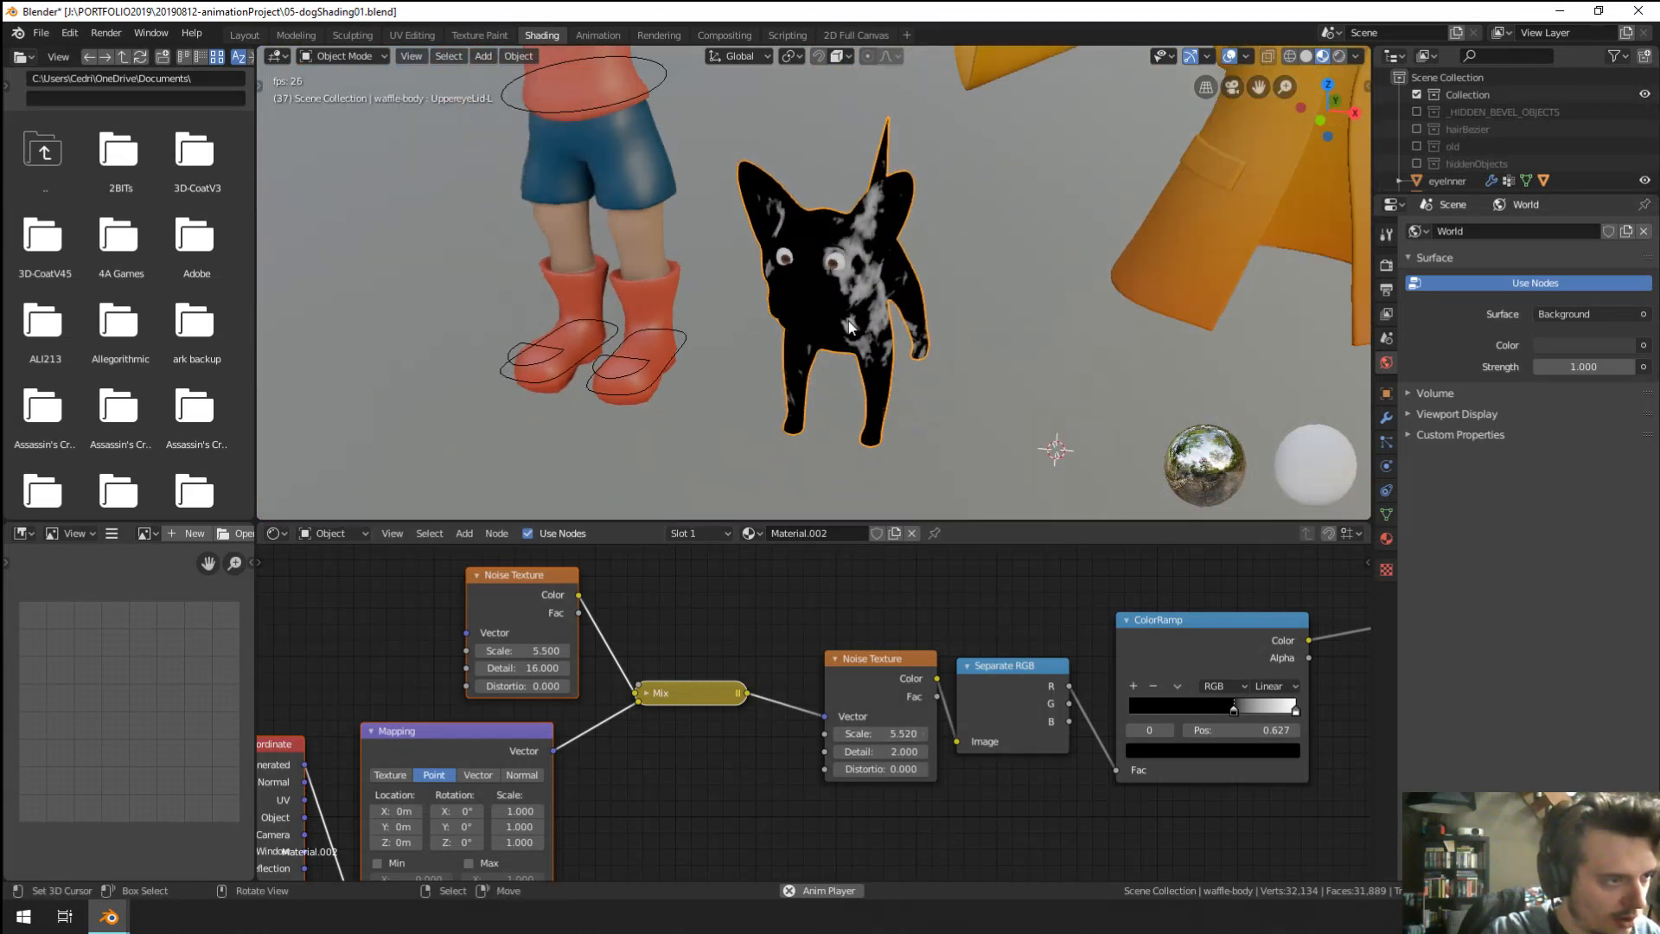
middle_drag(850, 326, 708, 297)
scroll(708, 298, up, 1)
middle_drag(1034, 658, 862, 693)
scroll(862, 693, down, 1)
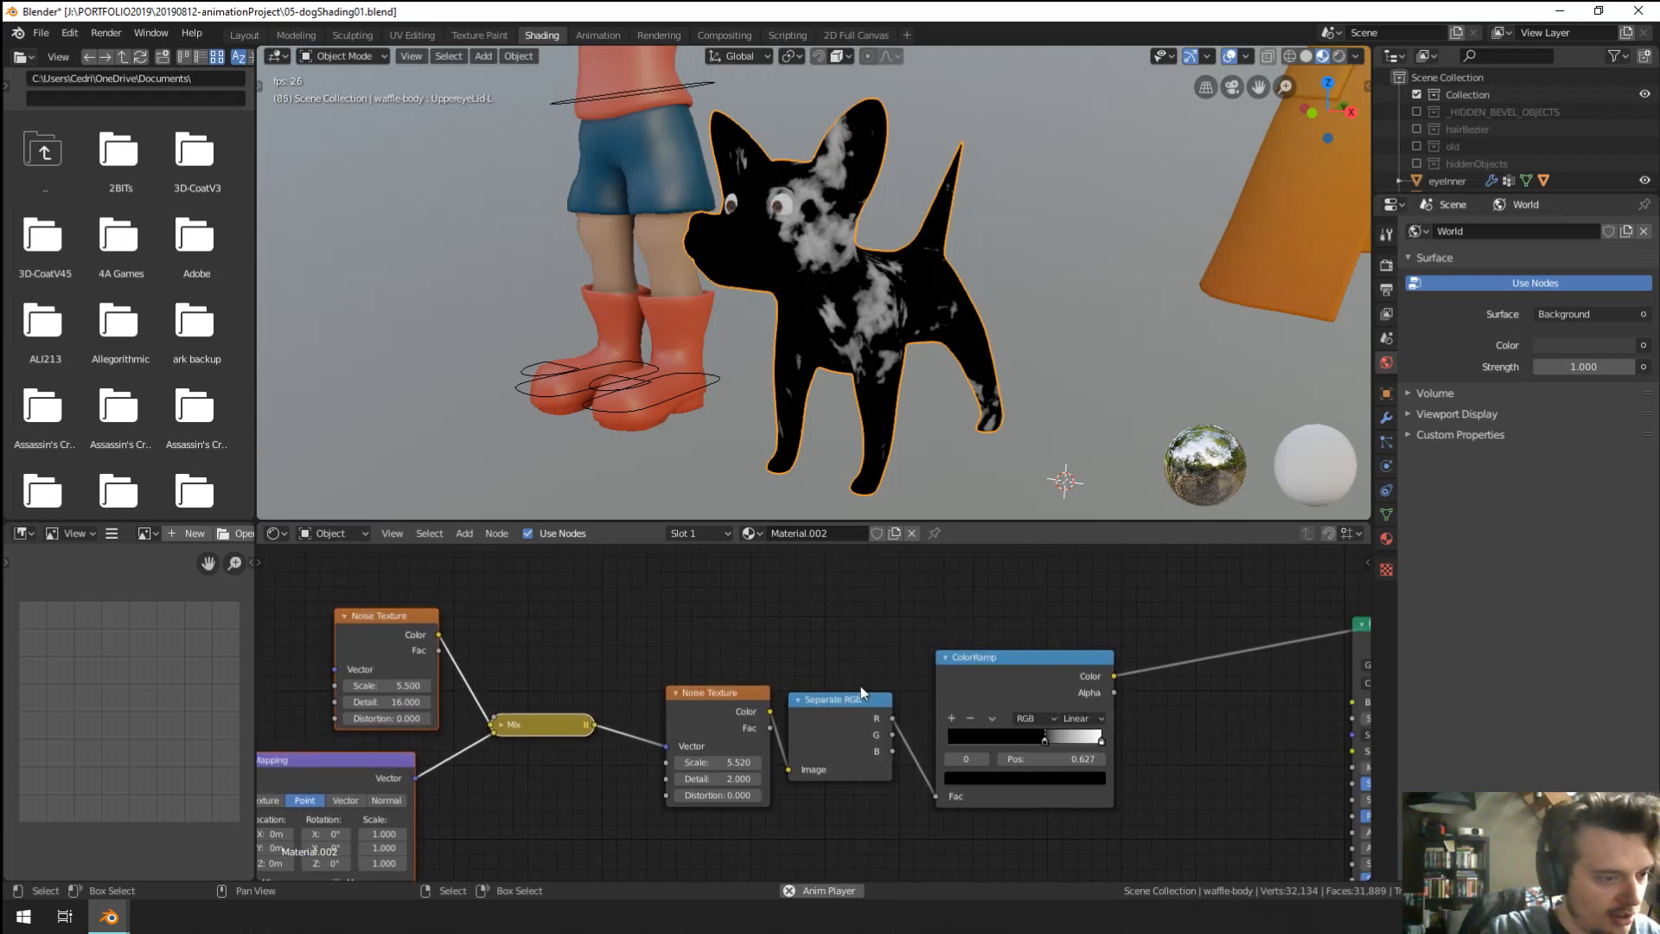
Move the ColorRamp up, duplicate it below, and connect Separate RGB's B output to the duplicate's Fac.
drag(1074, 696, 1074, 570)
key(shift+d)
click(891, 751)
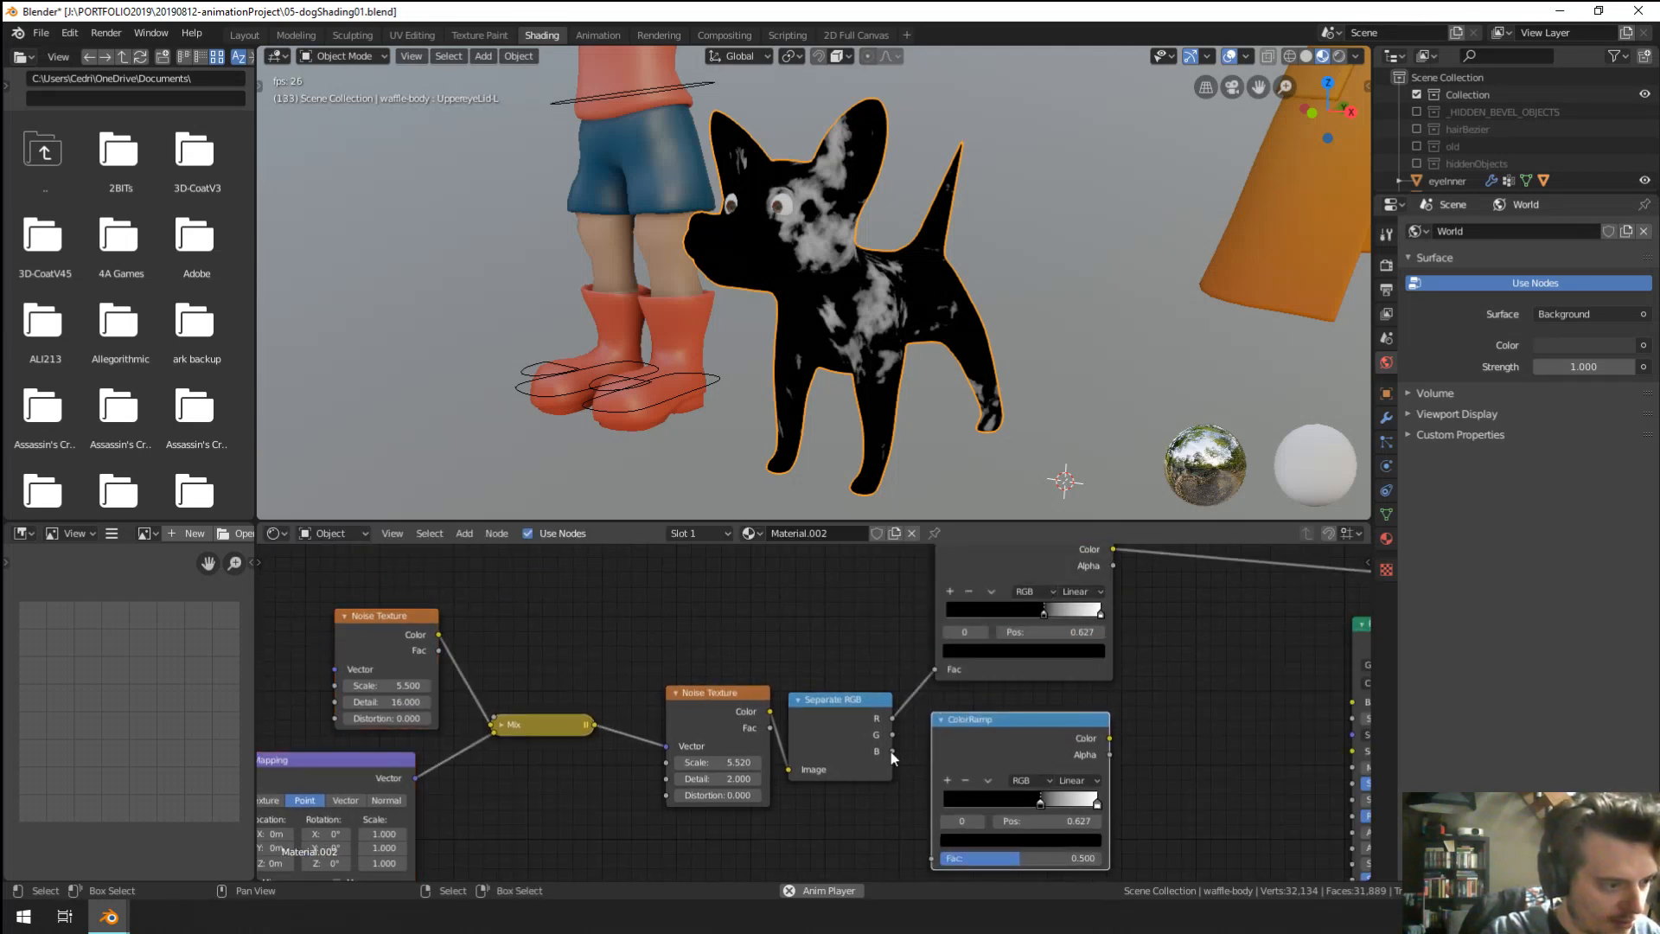
scroll(891, 751, down, 1)
drag(882, 745, 916, 837)
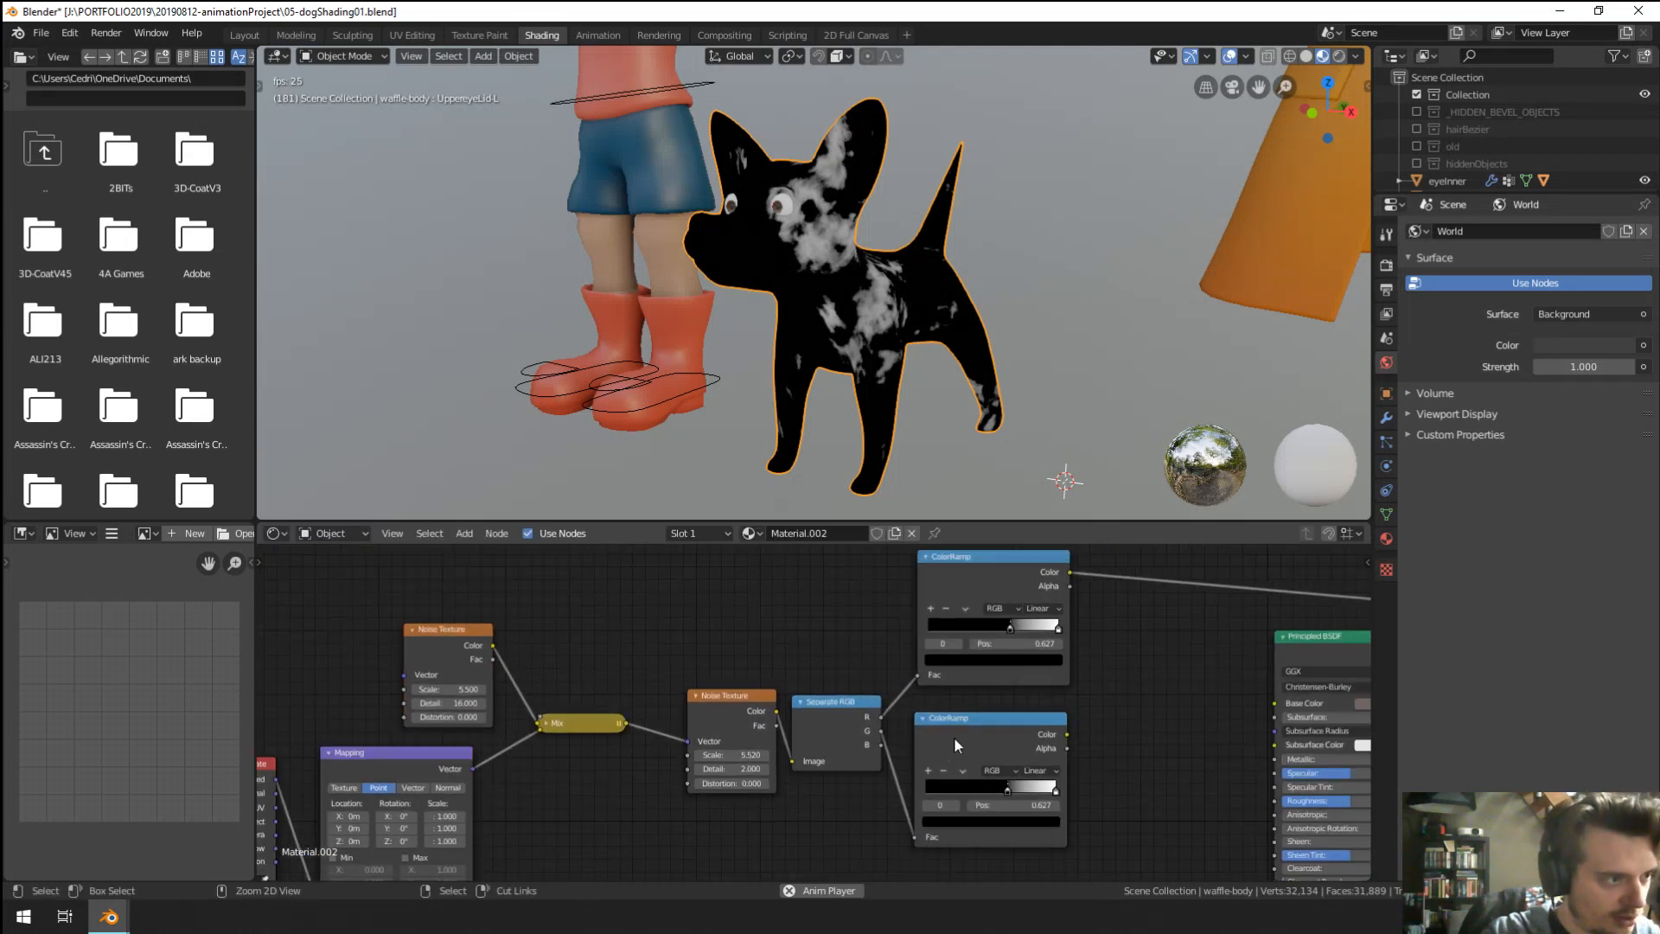
Preview both ColorRamps on the dog in turn and examine the duplicate's patch pattern from several angles.
ctrl+shift+click(953, 737)
middle_drag(874, 285, 921, 298)
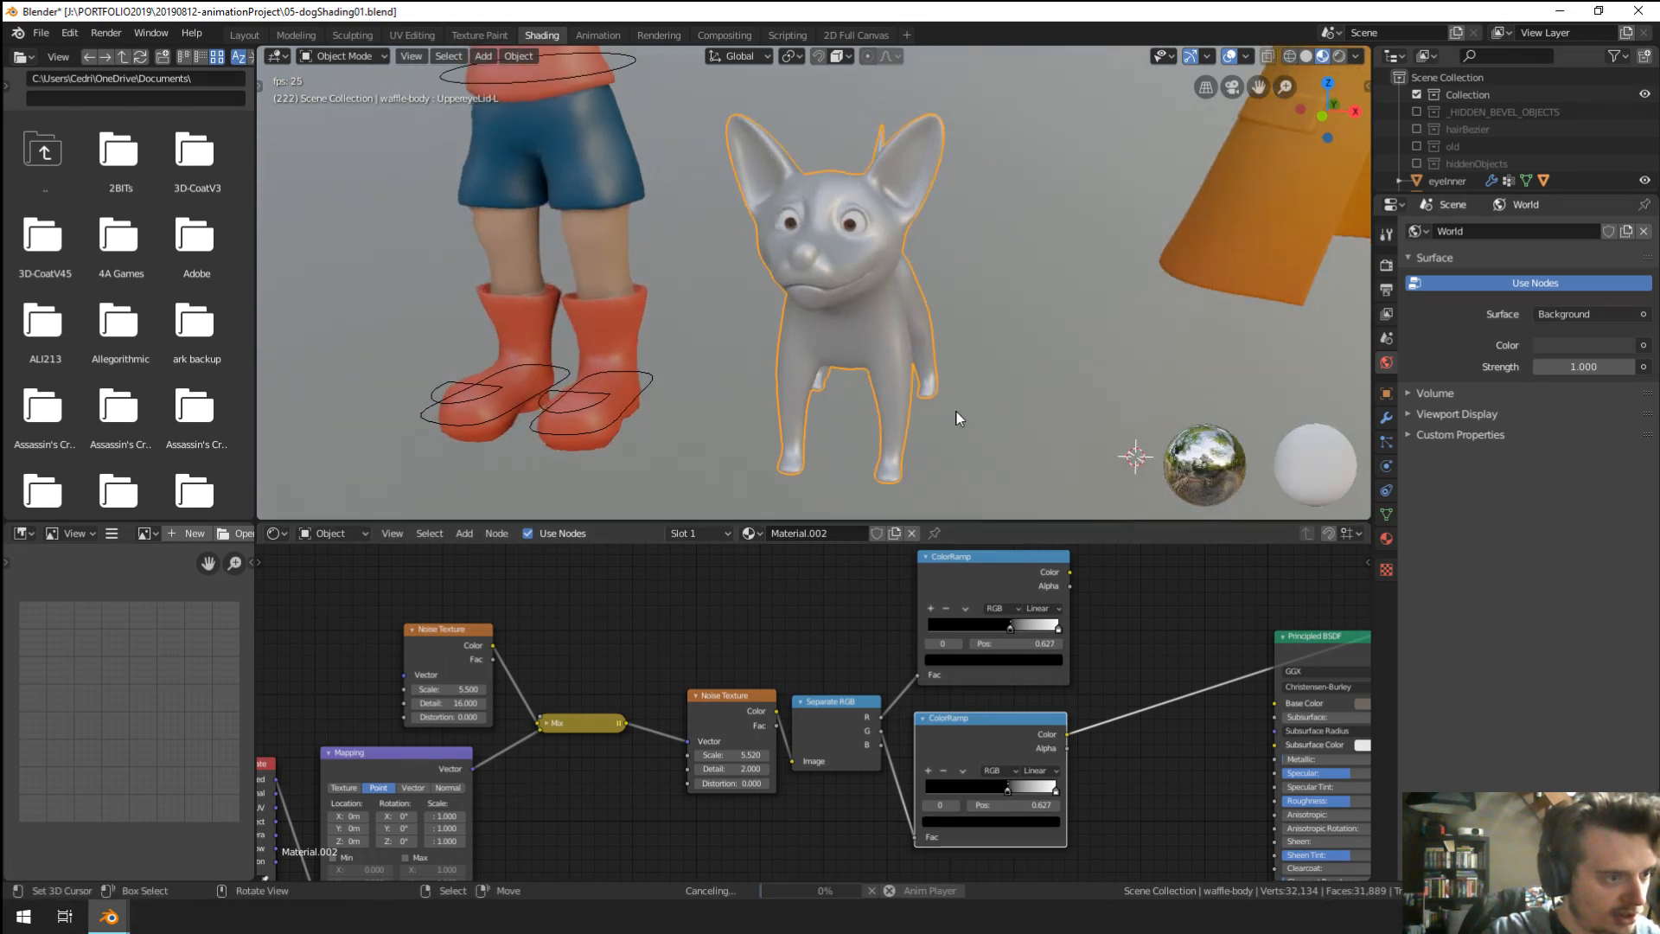
ctrl+shift+click(995, 572)
ctrl+shift+click(973, 720)
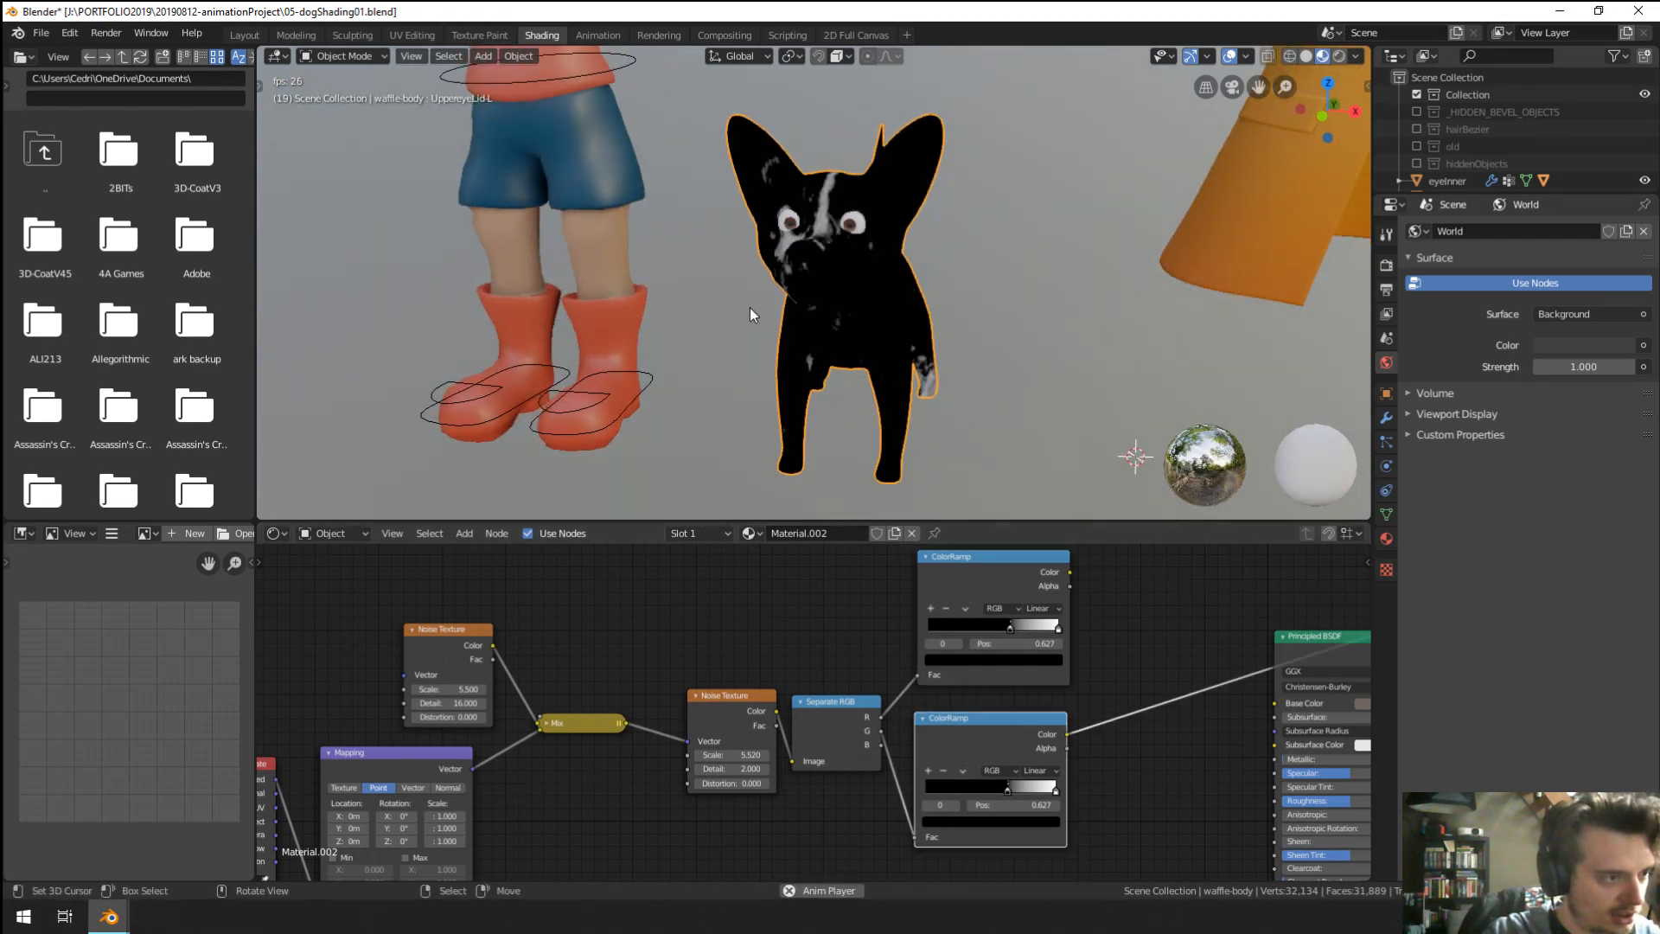
middle_drag(750, 308, 888, 346)
middle_drag(605, 309, 750, 342)
Move the Principled BSDF, Viewer and Material Output nodes farther from the ColorRamps to make room for new nodes.
scroll(1055, 614, down, 3)
middle_drag(1087, 602, 670, 560)
middle_drag(967, 679, 1152, 666)
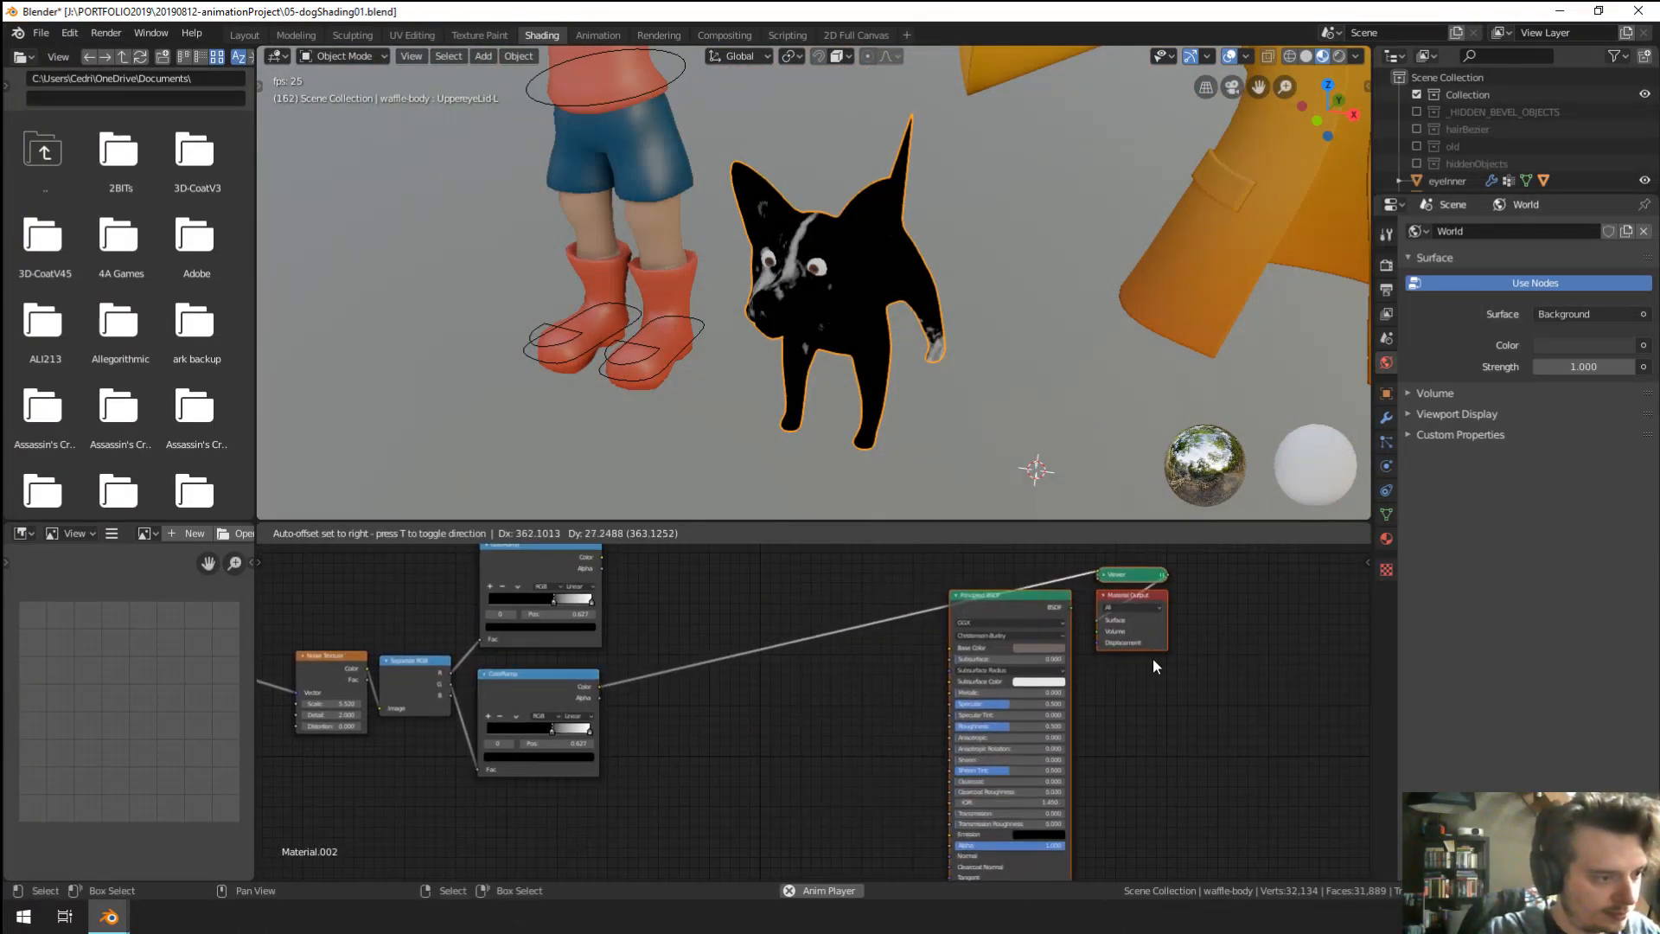
scroll(764, 572, up, 2)
middle_drag(765, 572, 854, 724)
Add a Mix color node, drive its Fac with the upper ColorRamp's color, and preview it on the dog.
key(shift+a)
mouse_move(784, 658)
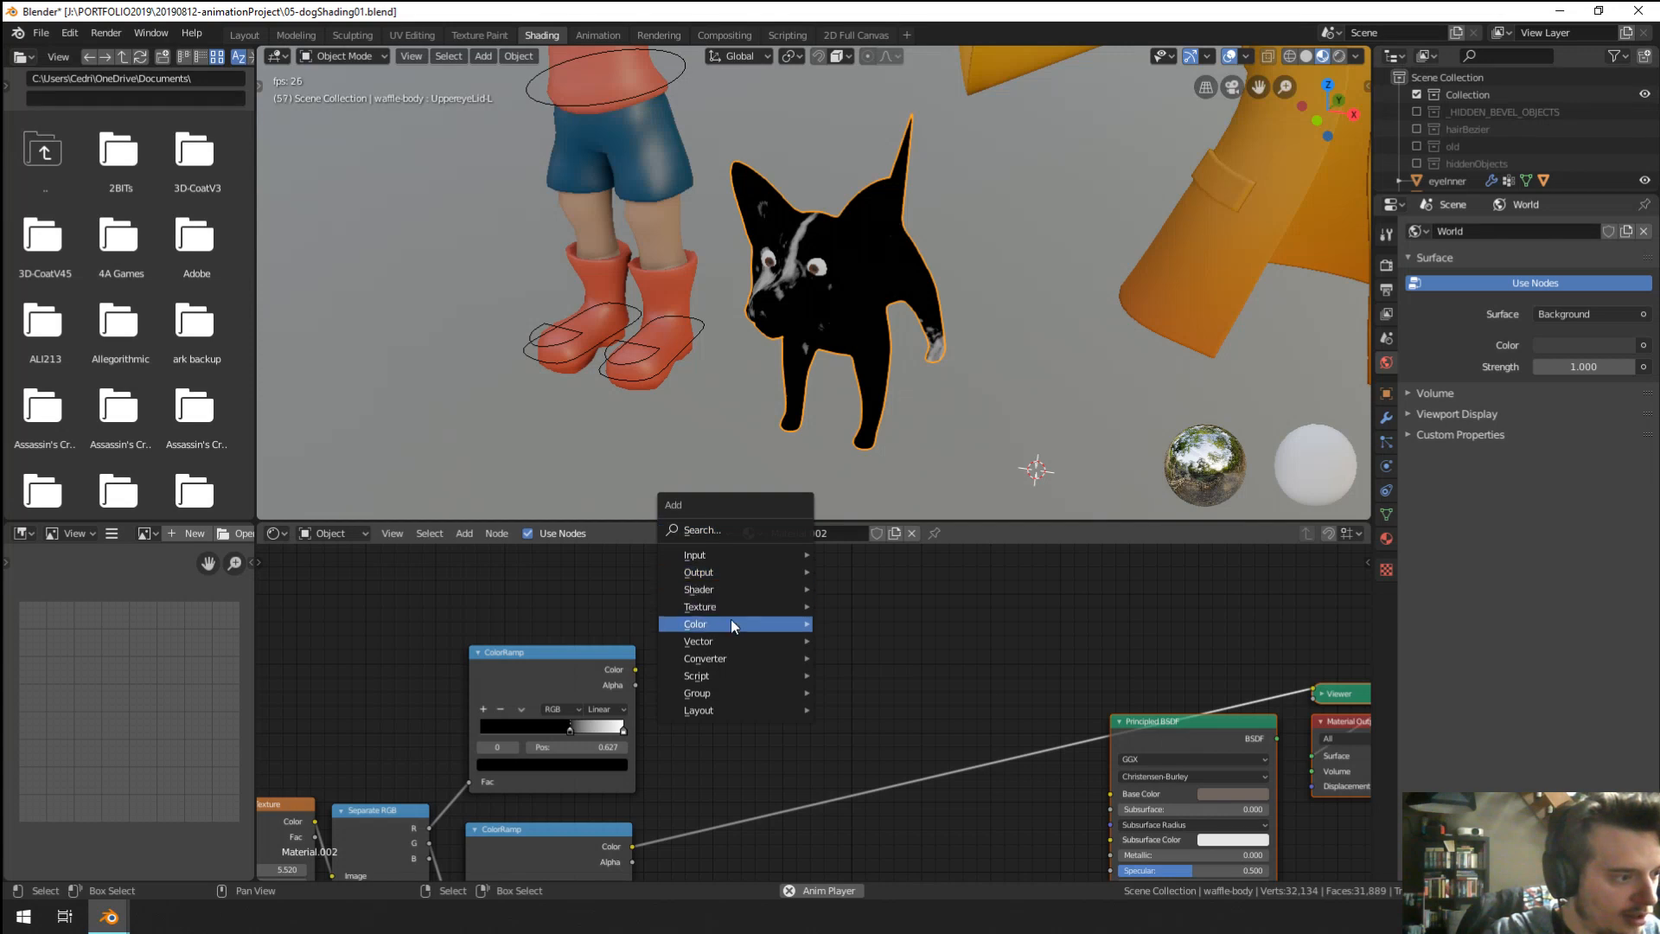
mouse_move(730, 623)
click(856, 717)
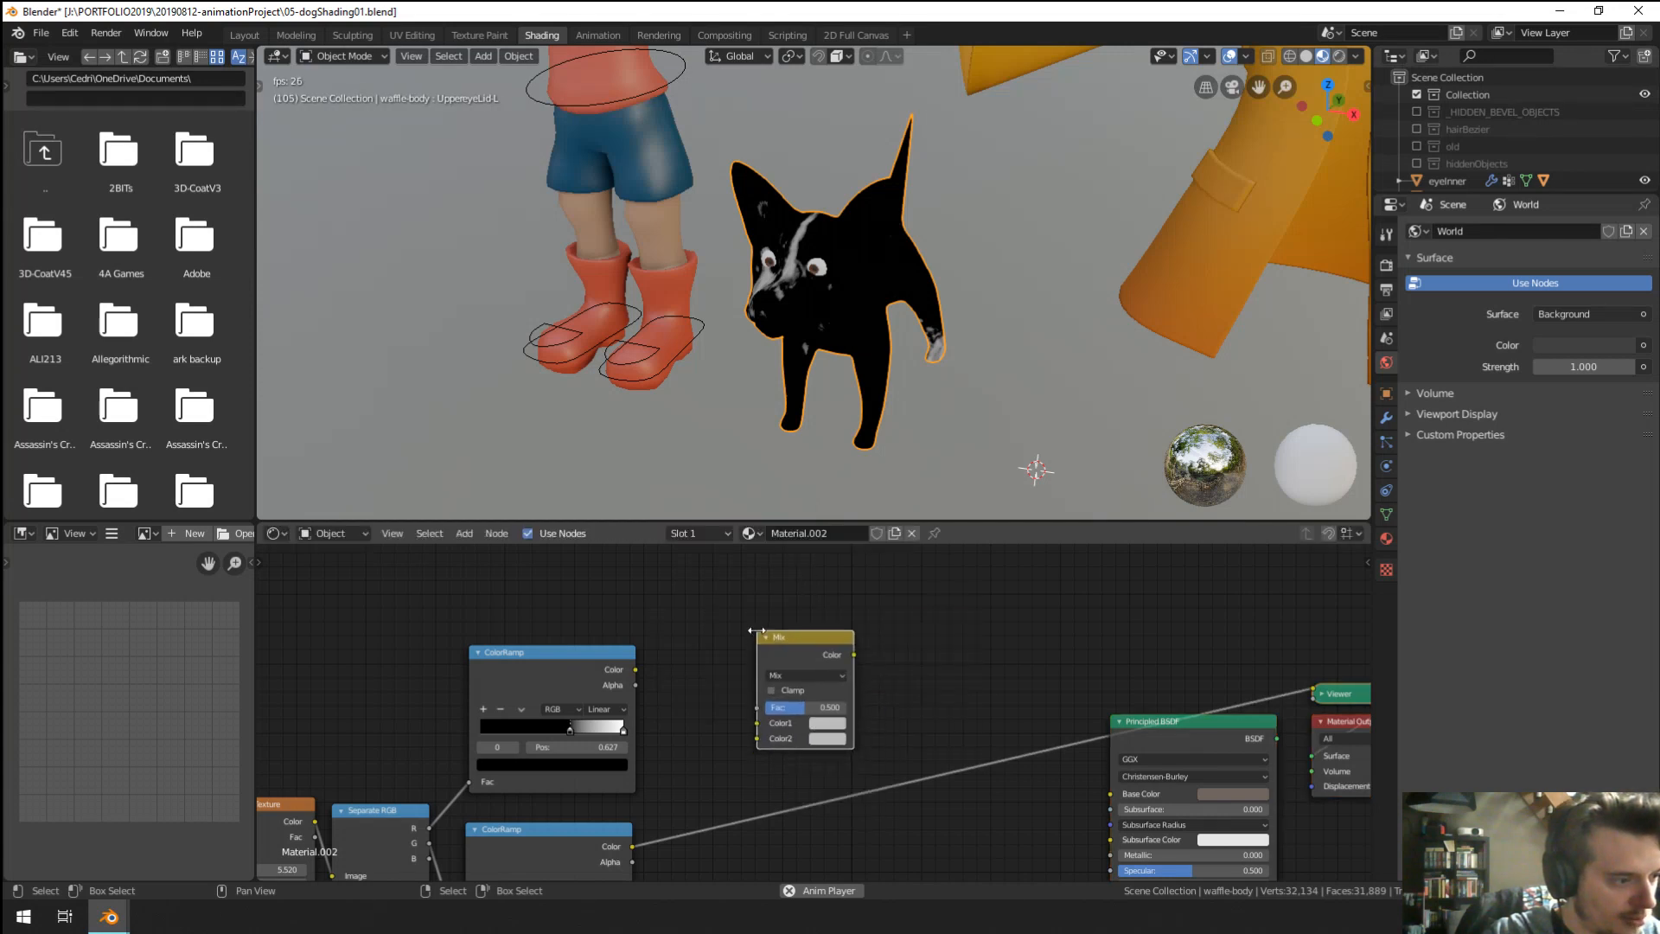
click(828, 573)
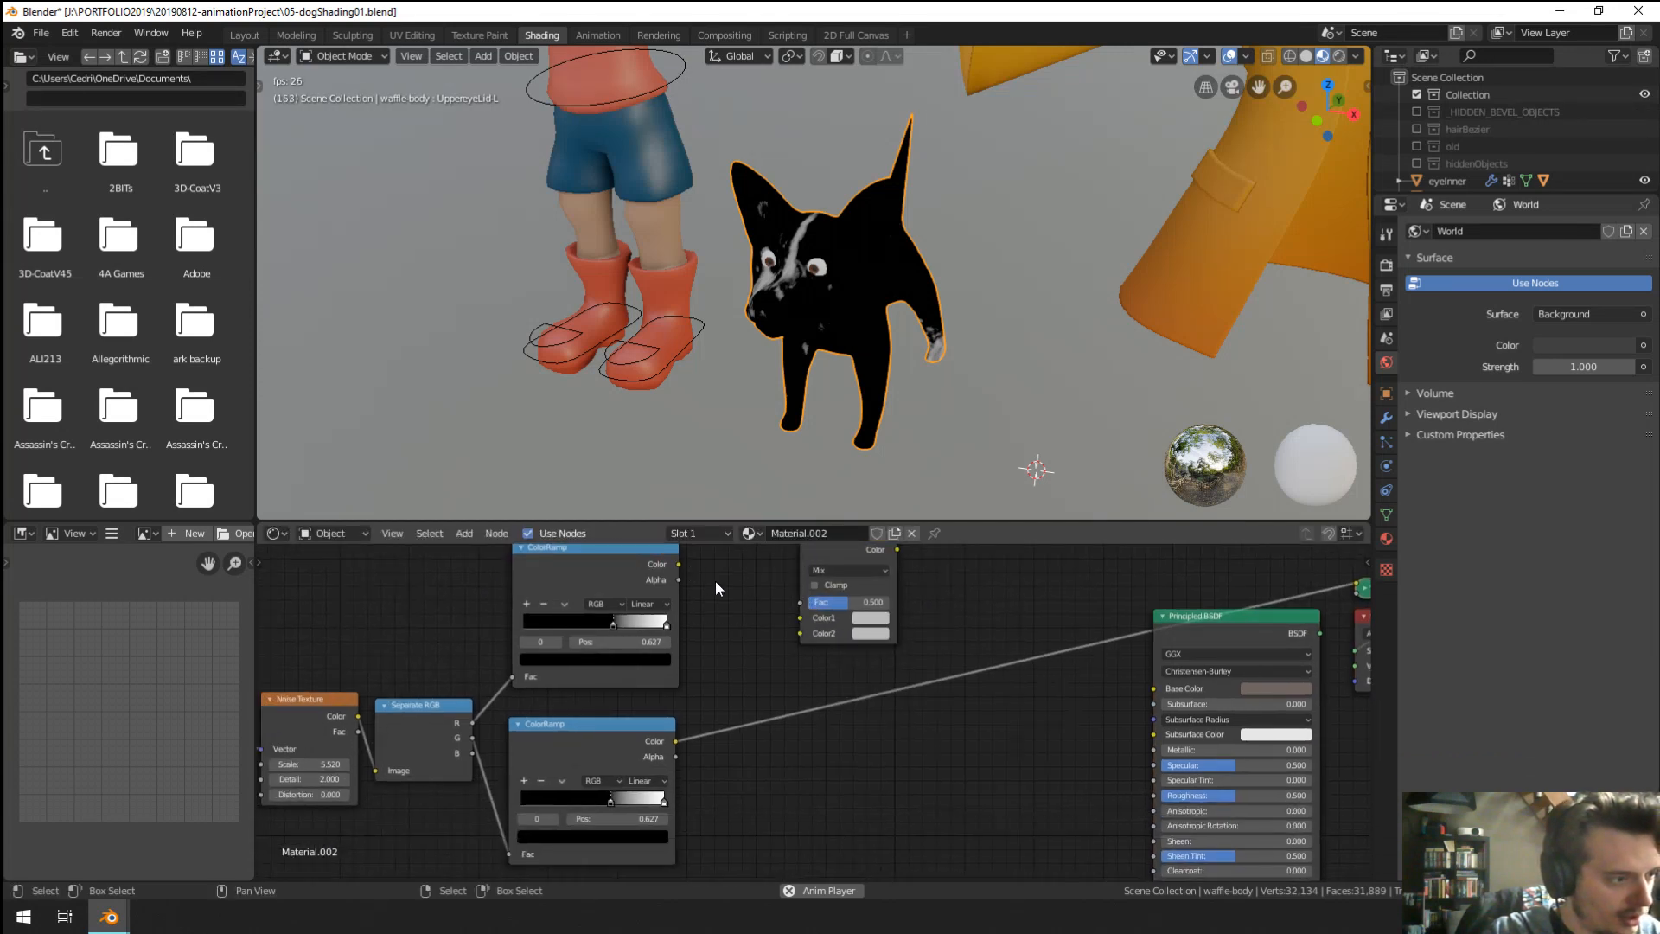
drag(677, 564, 797, 604)
ctrl+shift+click(817, 610)
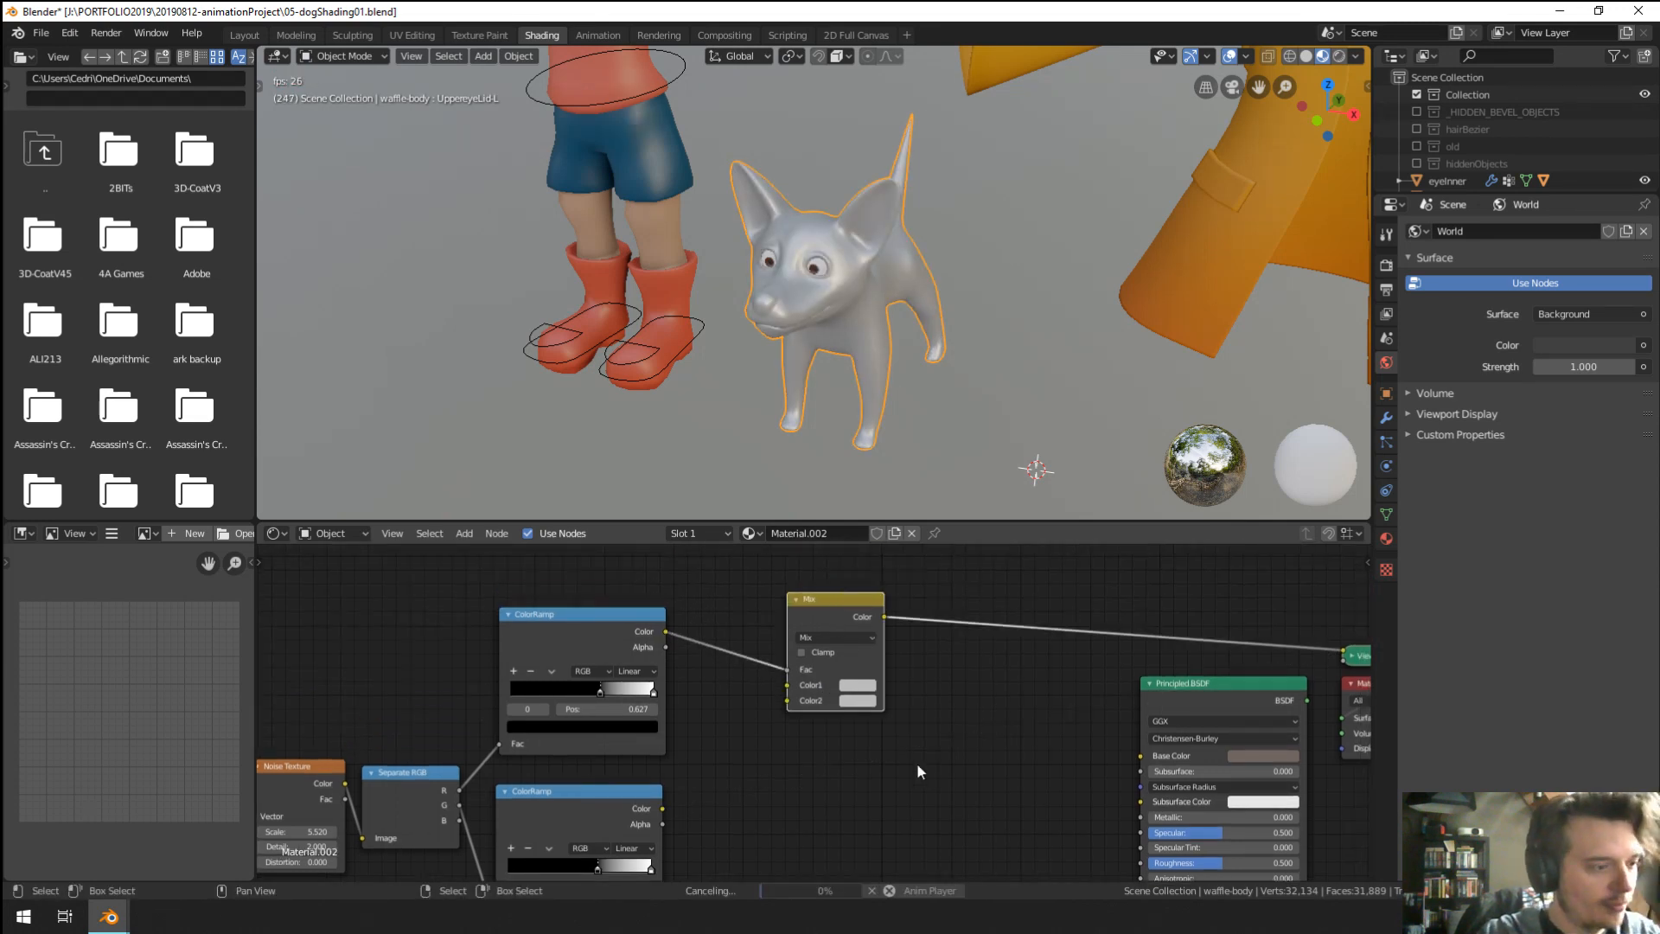
Set the Mix node's Color1 to a darker grey and Color2 to near-black, and the upper ColorRamp's white stop to 0.782.
middle_drag(880, 720, 822, 706)
click(789, 671)
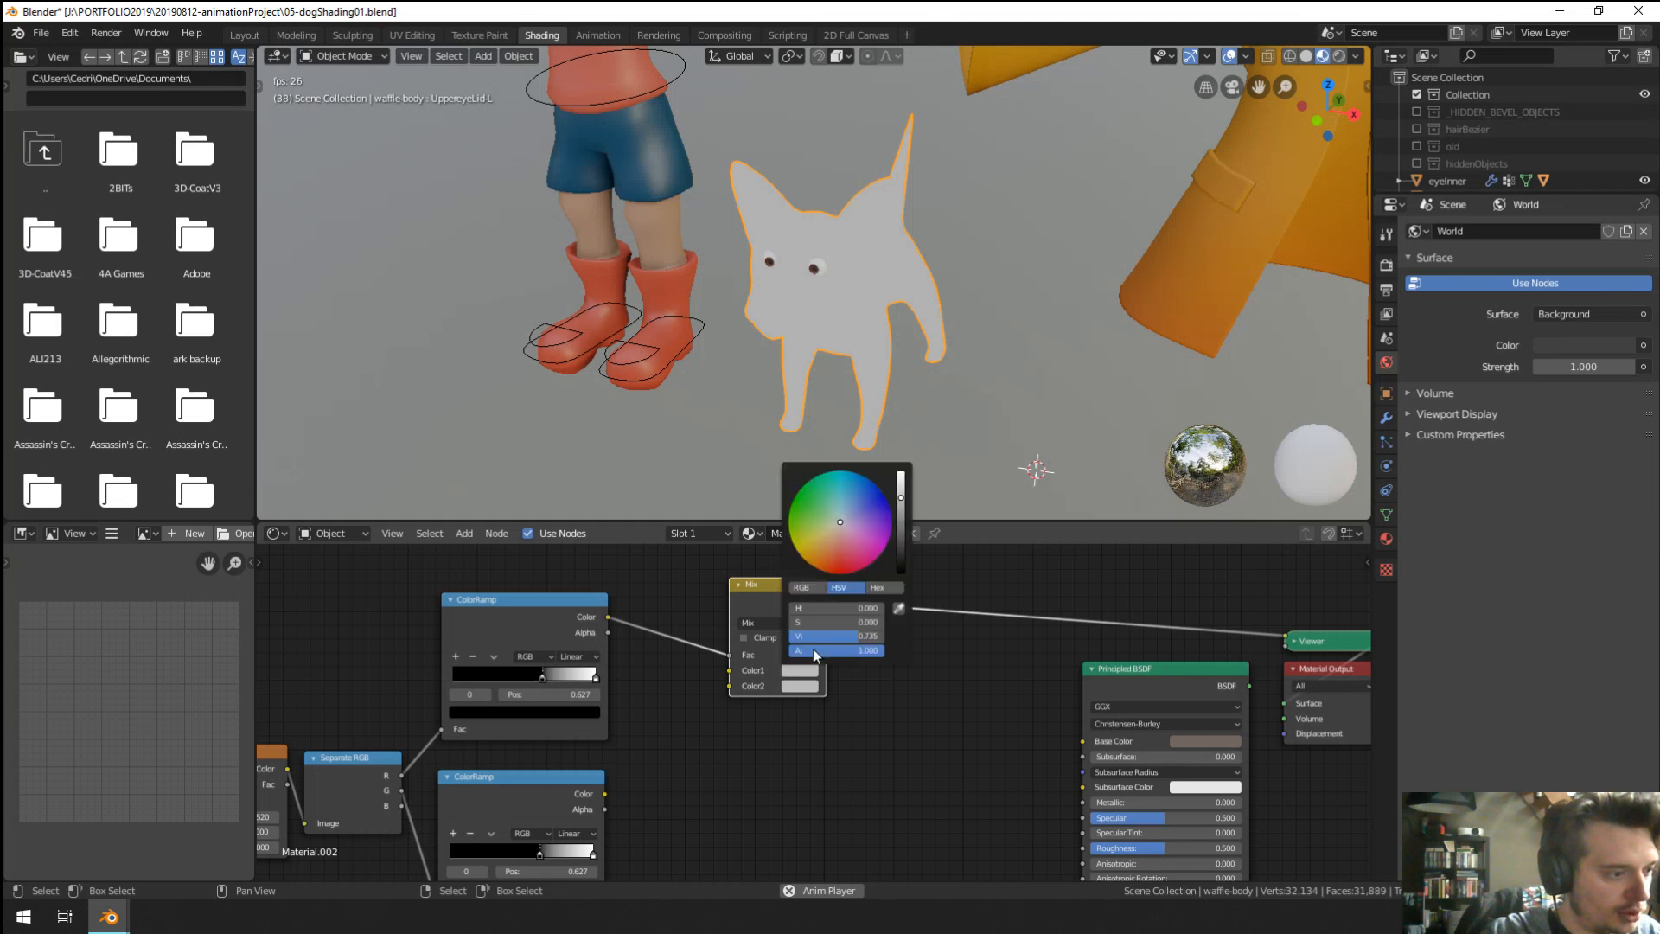
drag(899, 528, 901, 586)
click(801, 683)
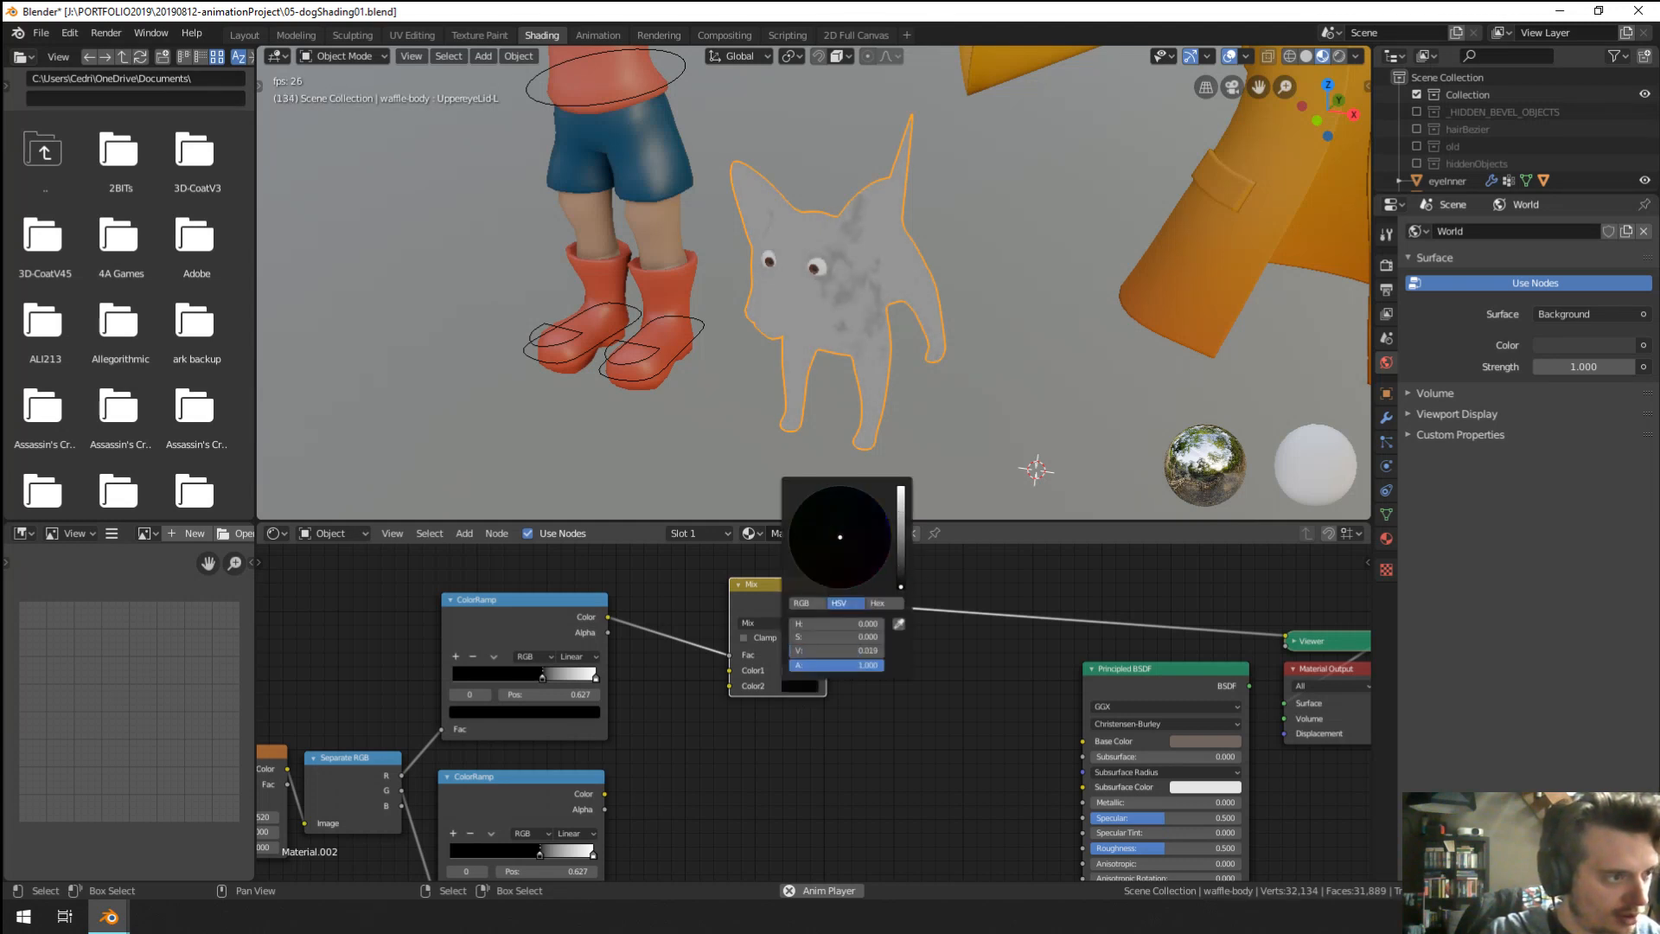
middle_drag(1011, 345, 952, 324)
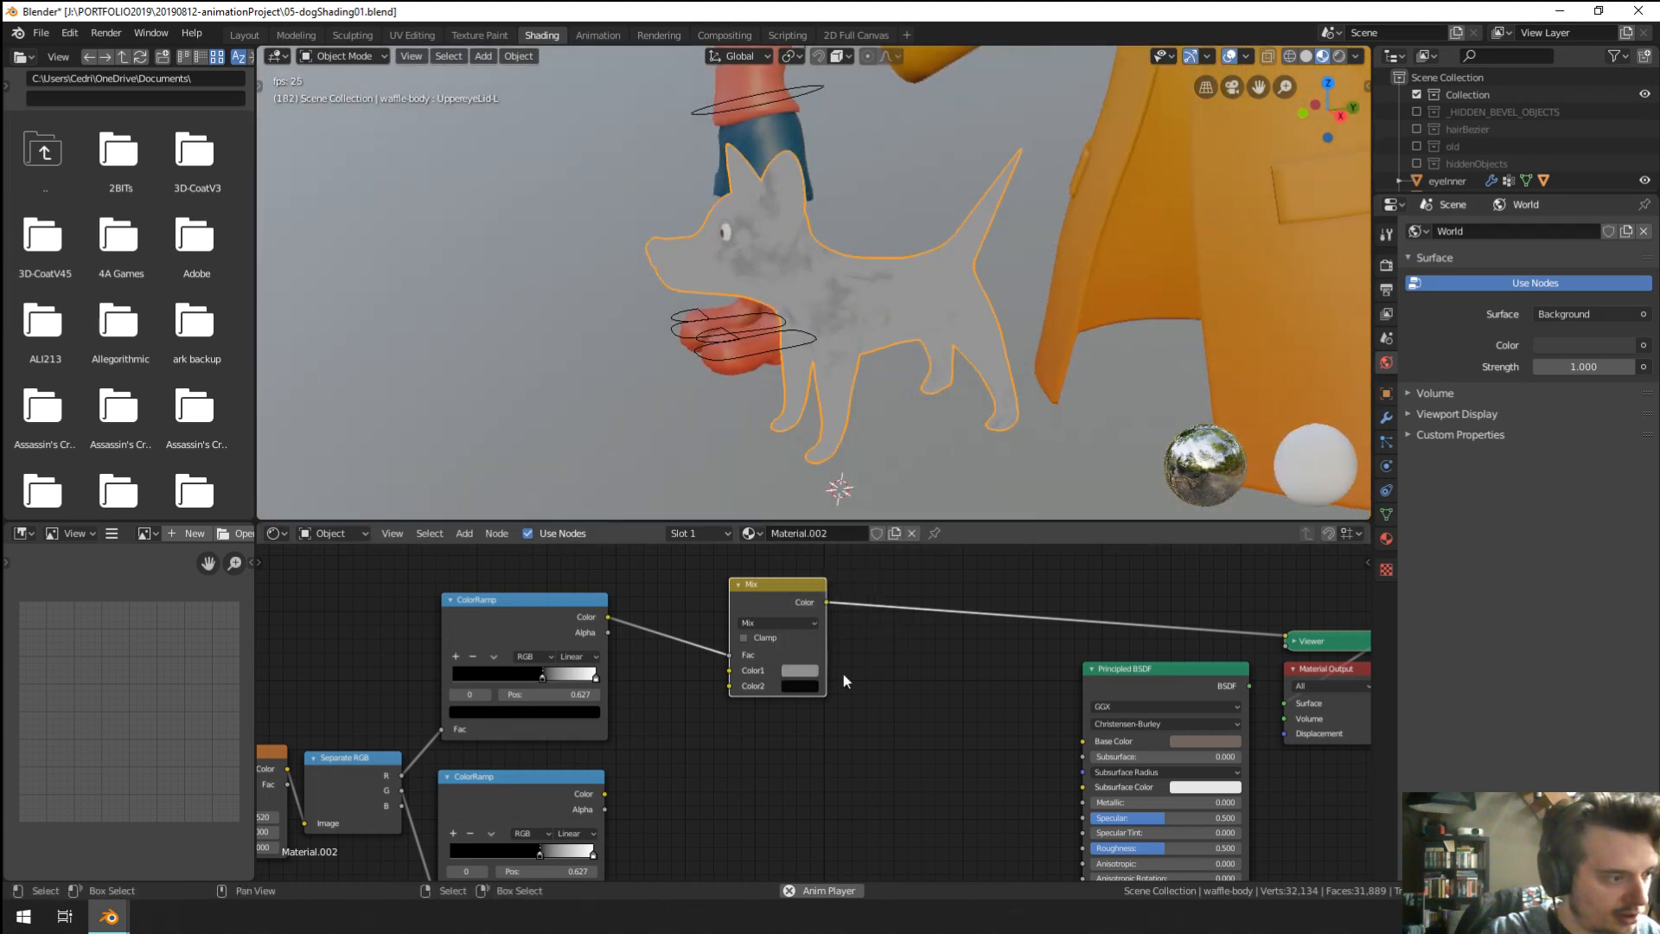
drag(585, 680, 561, 686)
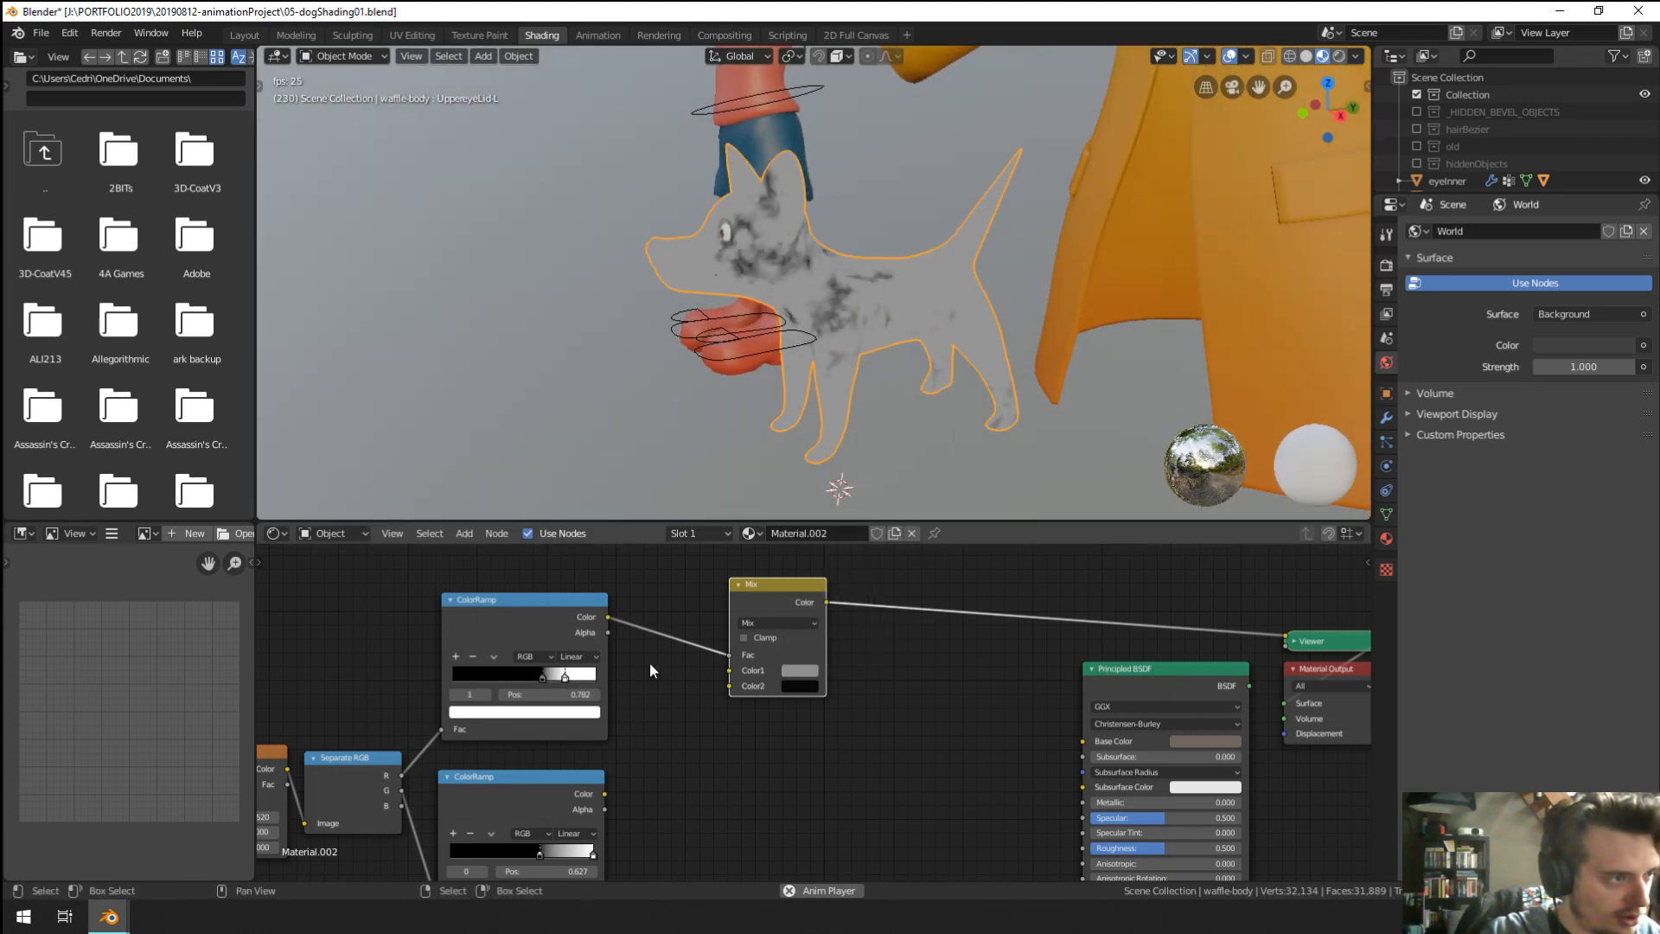
Duplicate the Mix node, feed it the first Mix as Color1 and the lower ColorRamp as Fac, and preview it.
middle_drag(650, 671, 658, 645)
drag(795, 561, 830, 772)
key(shift+d)
click(845, 688)
drag(612, 767, 835, 760)
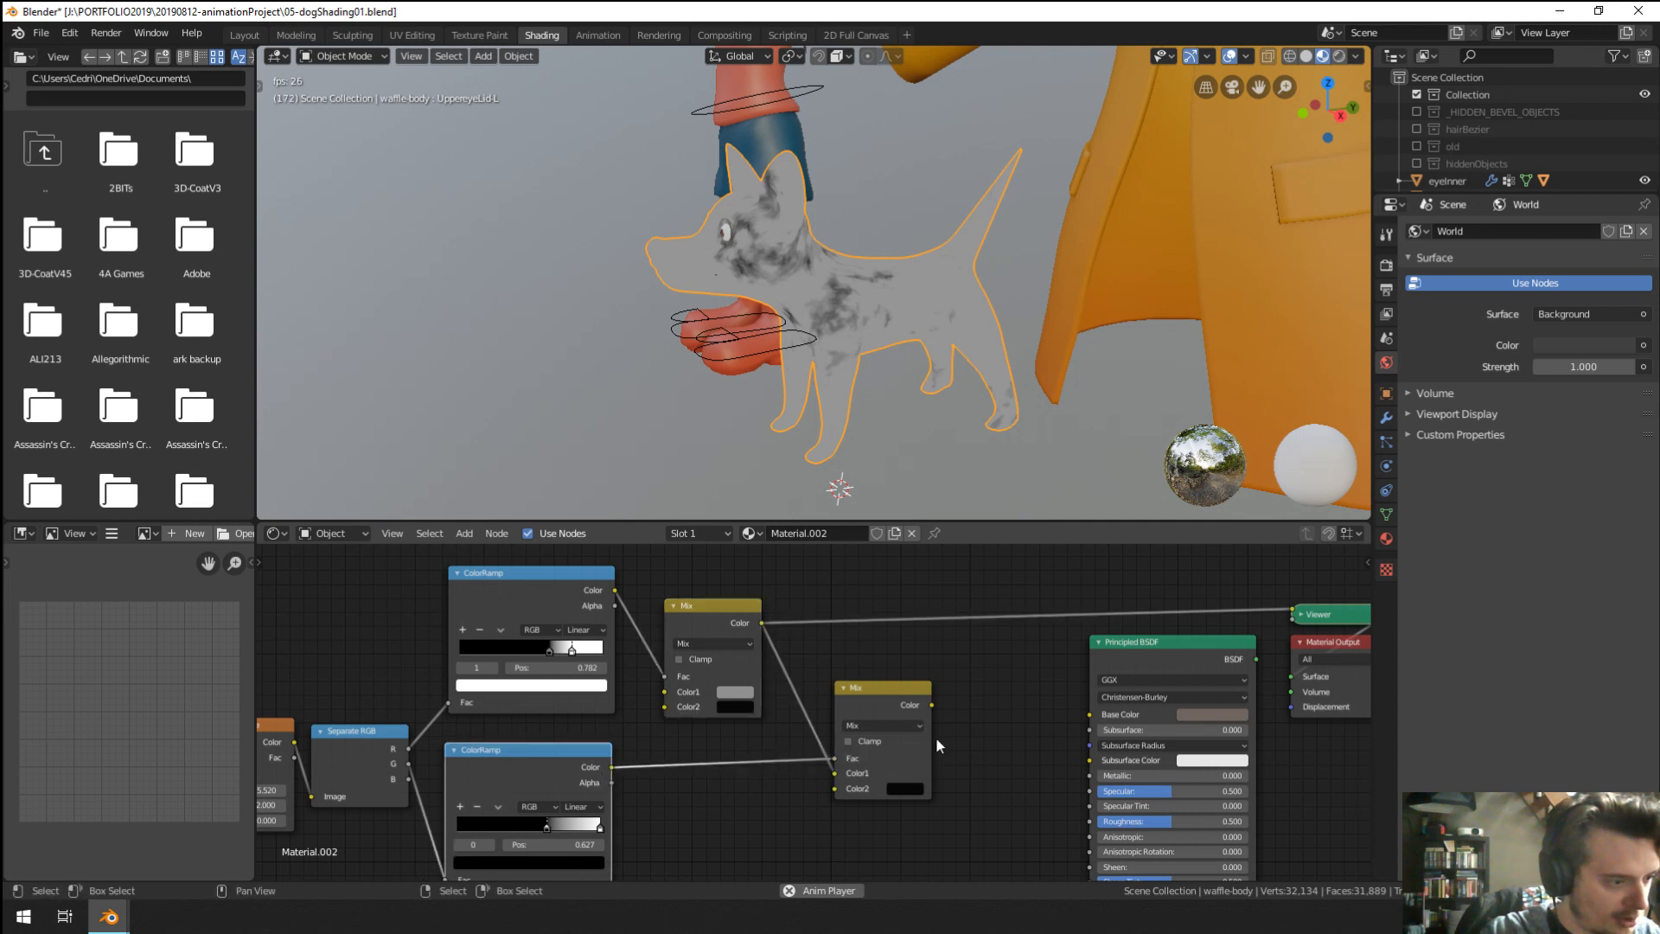
ctrl+shift+click(883, 697)
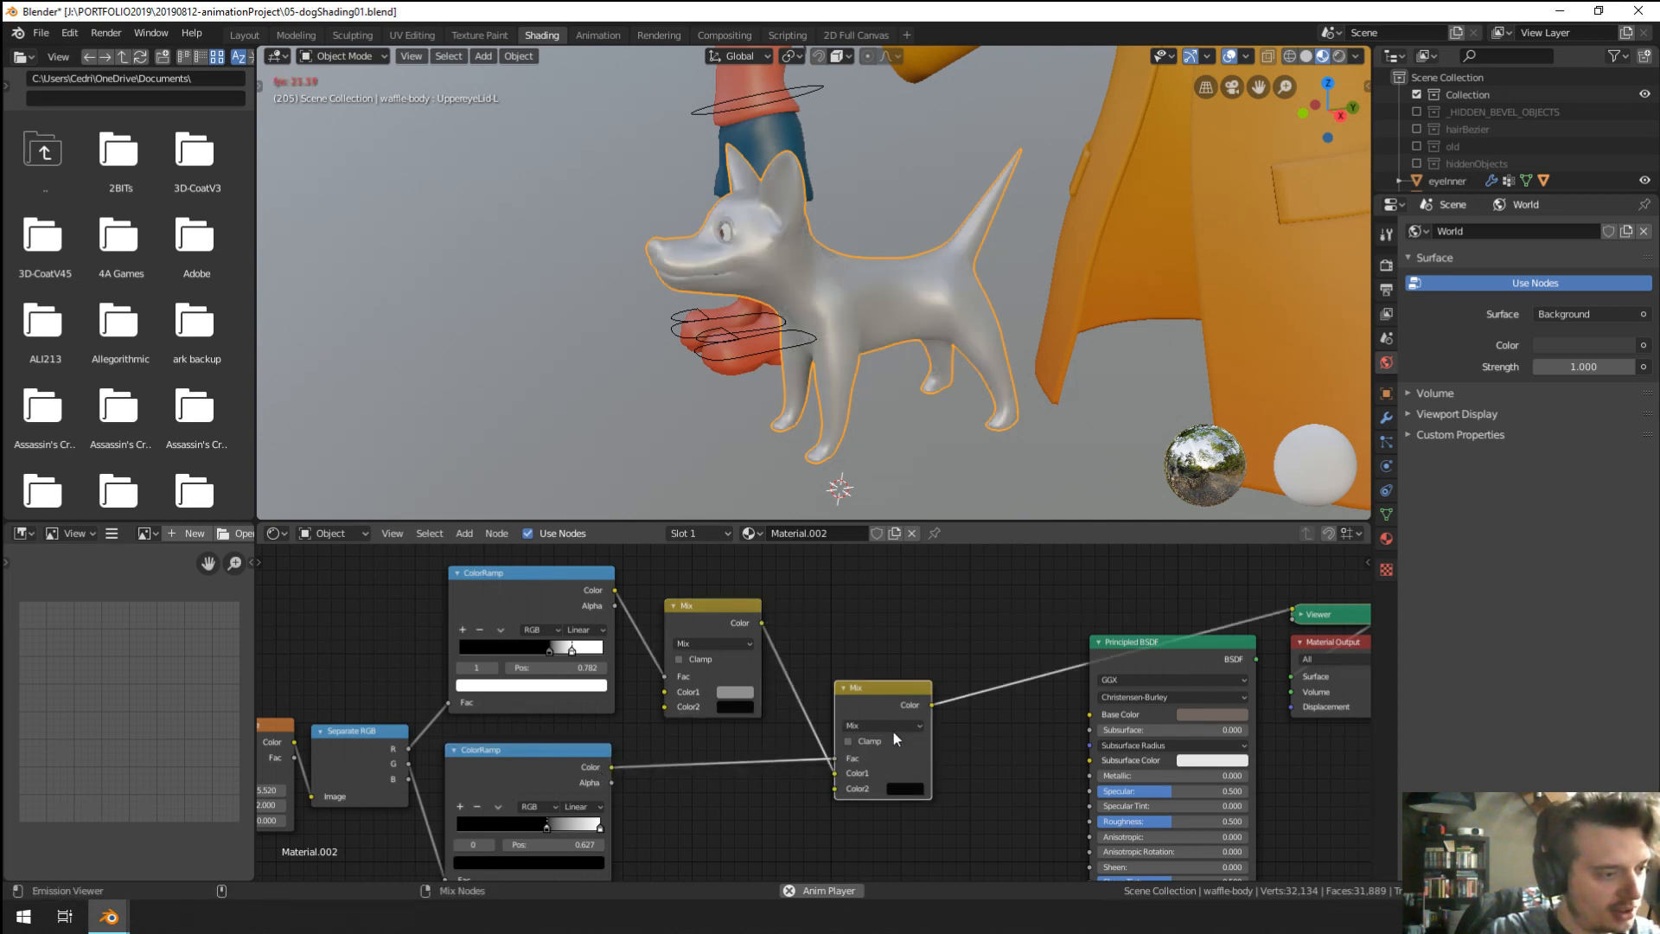
Set the second Mix's Color2 to dark orange-brown, then tighten the lower ColorRamp's stops with the black one at 0.532.
click(905, 789)
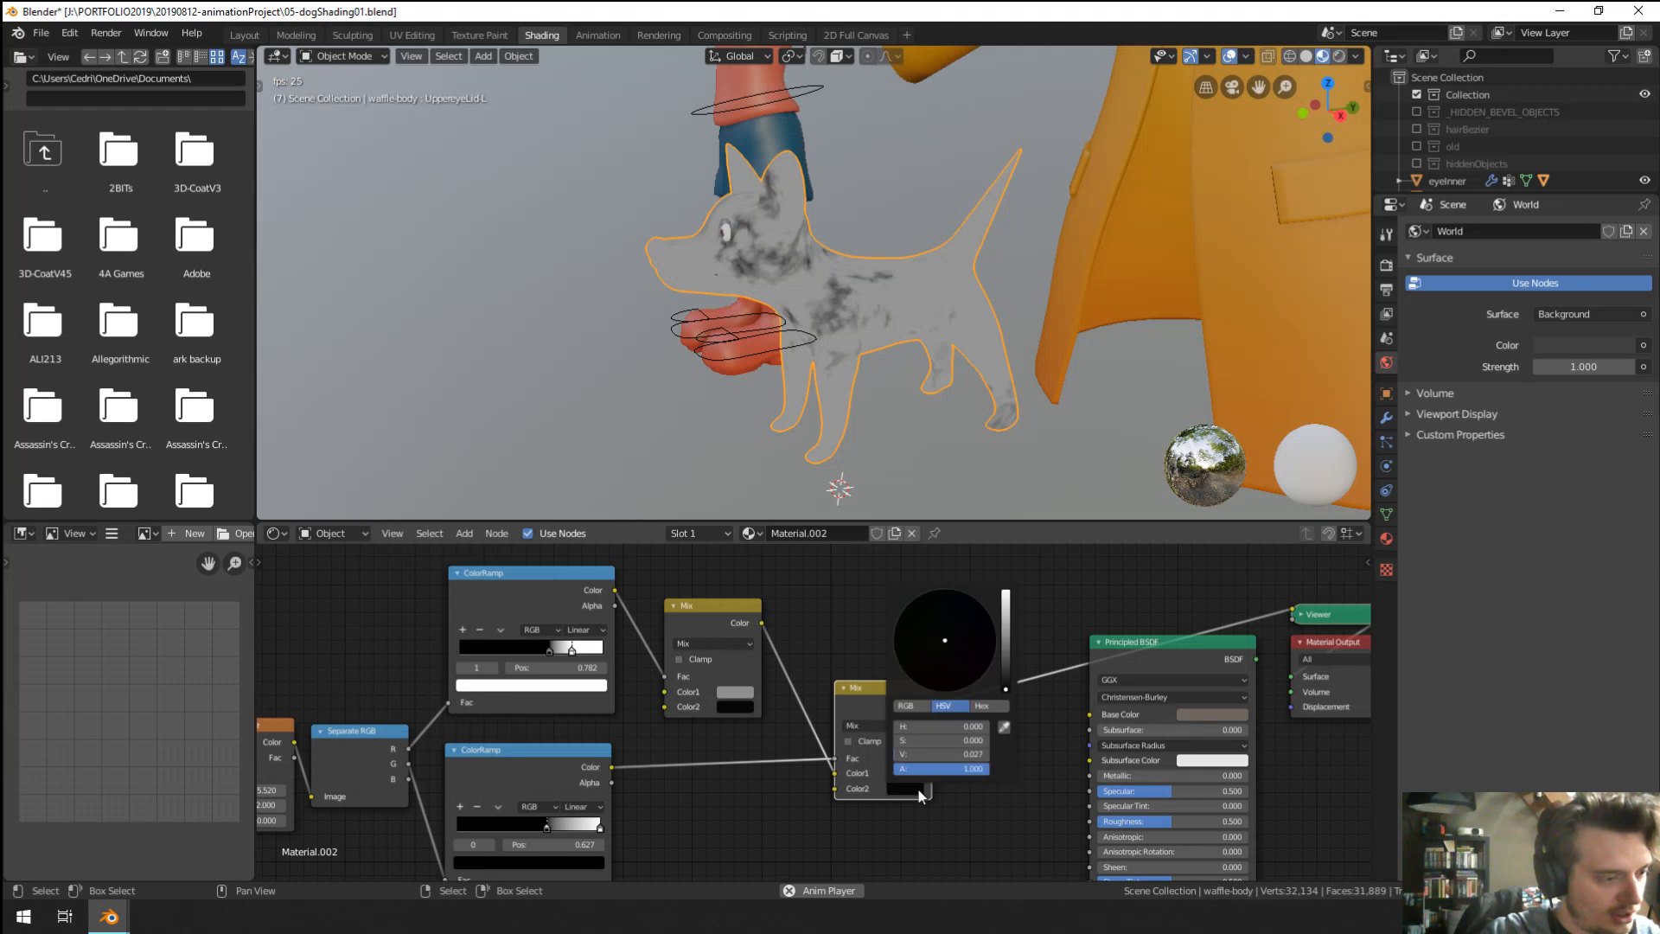
click(1006, 660)
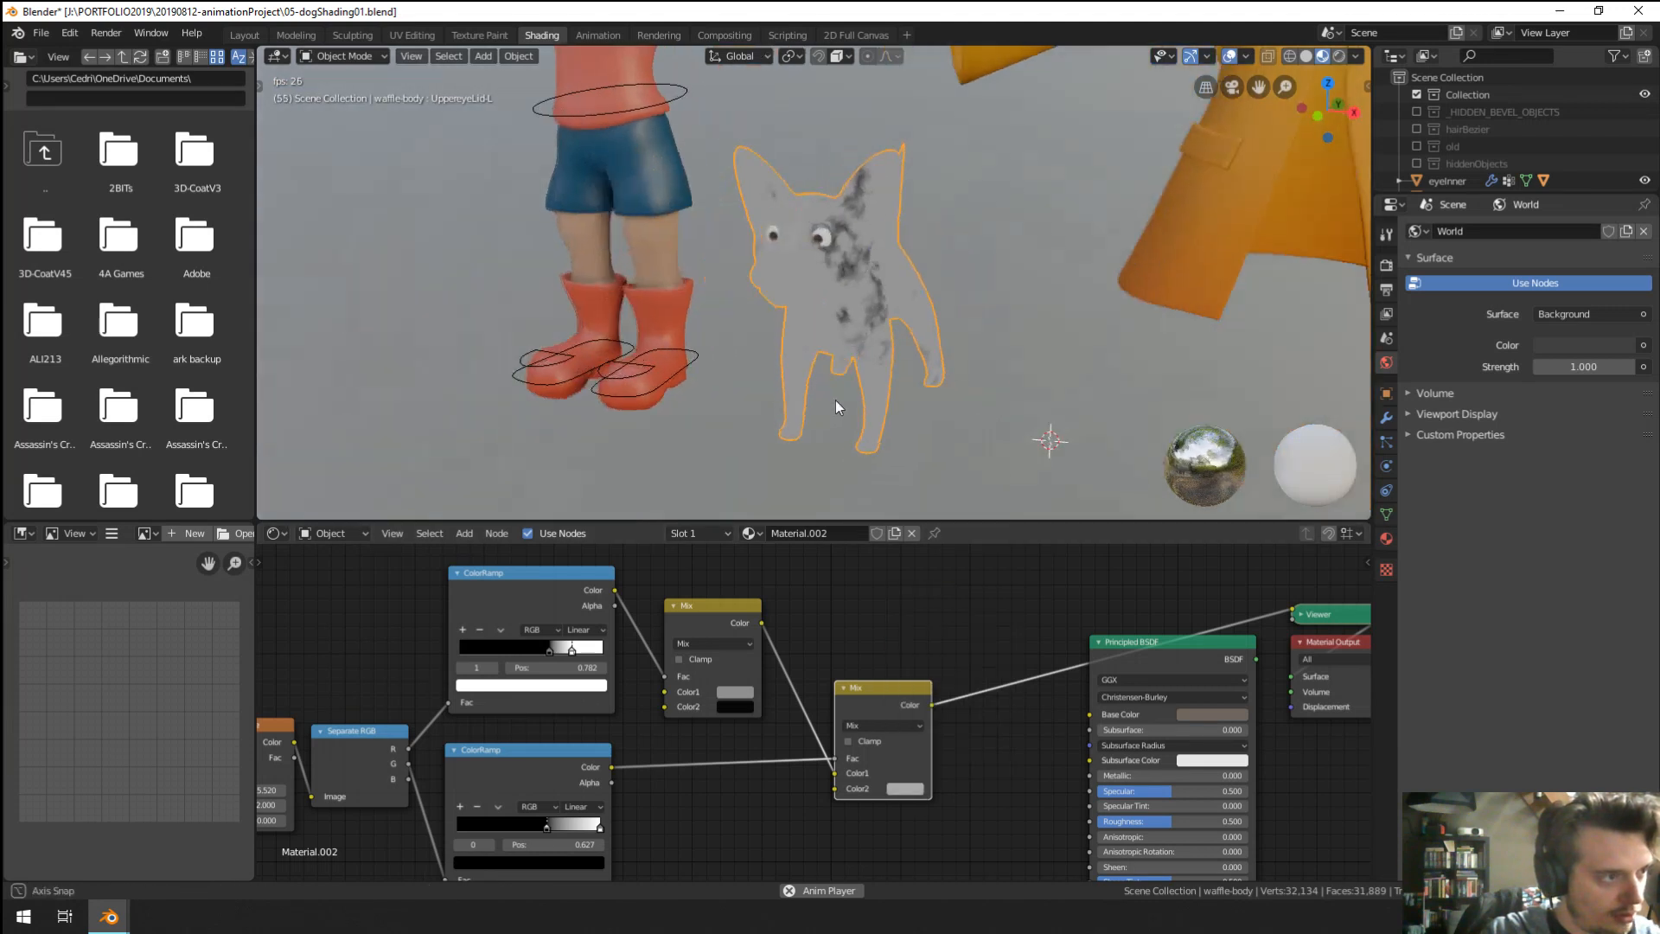
click(907, 766)
click(939, 662)
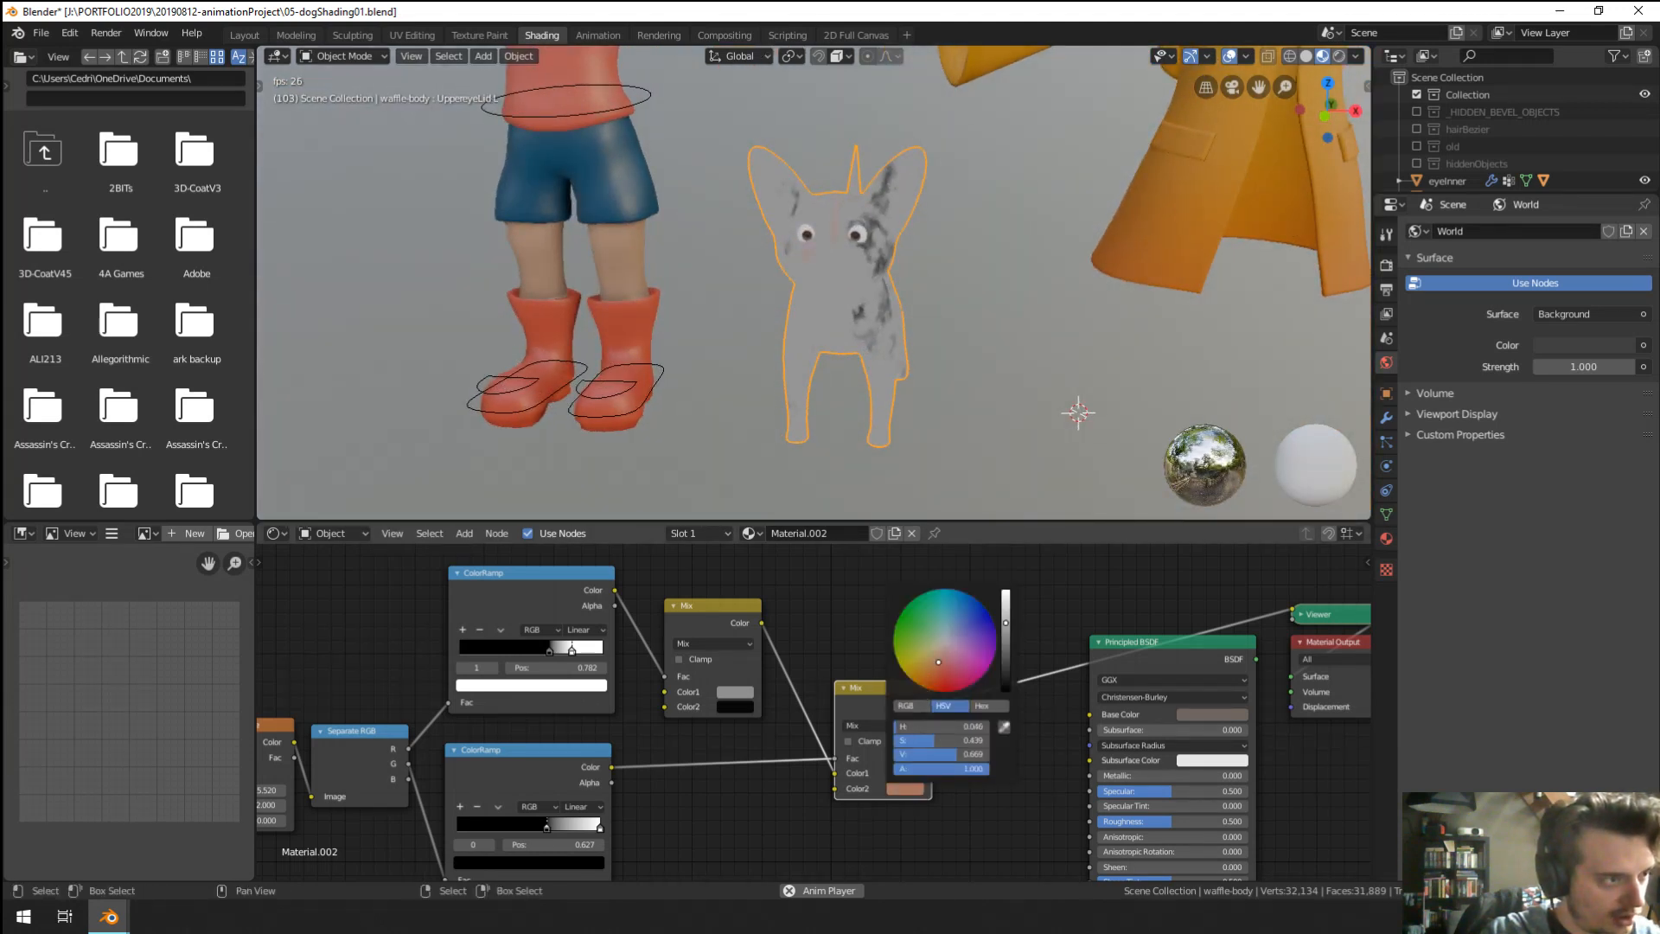
mouse_move(1006, 630)
mouse_down()
mouse_move(1005, 602)
mouse_move(1006, 664)
mouse_move(1005, 644)
mouse_up()
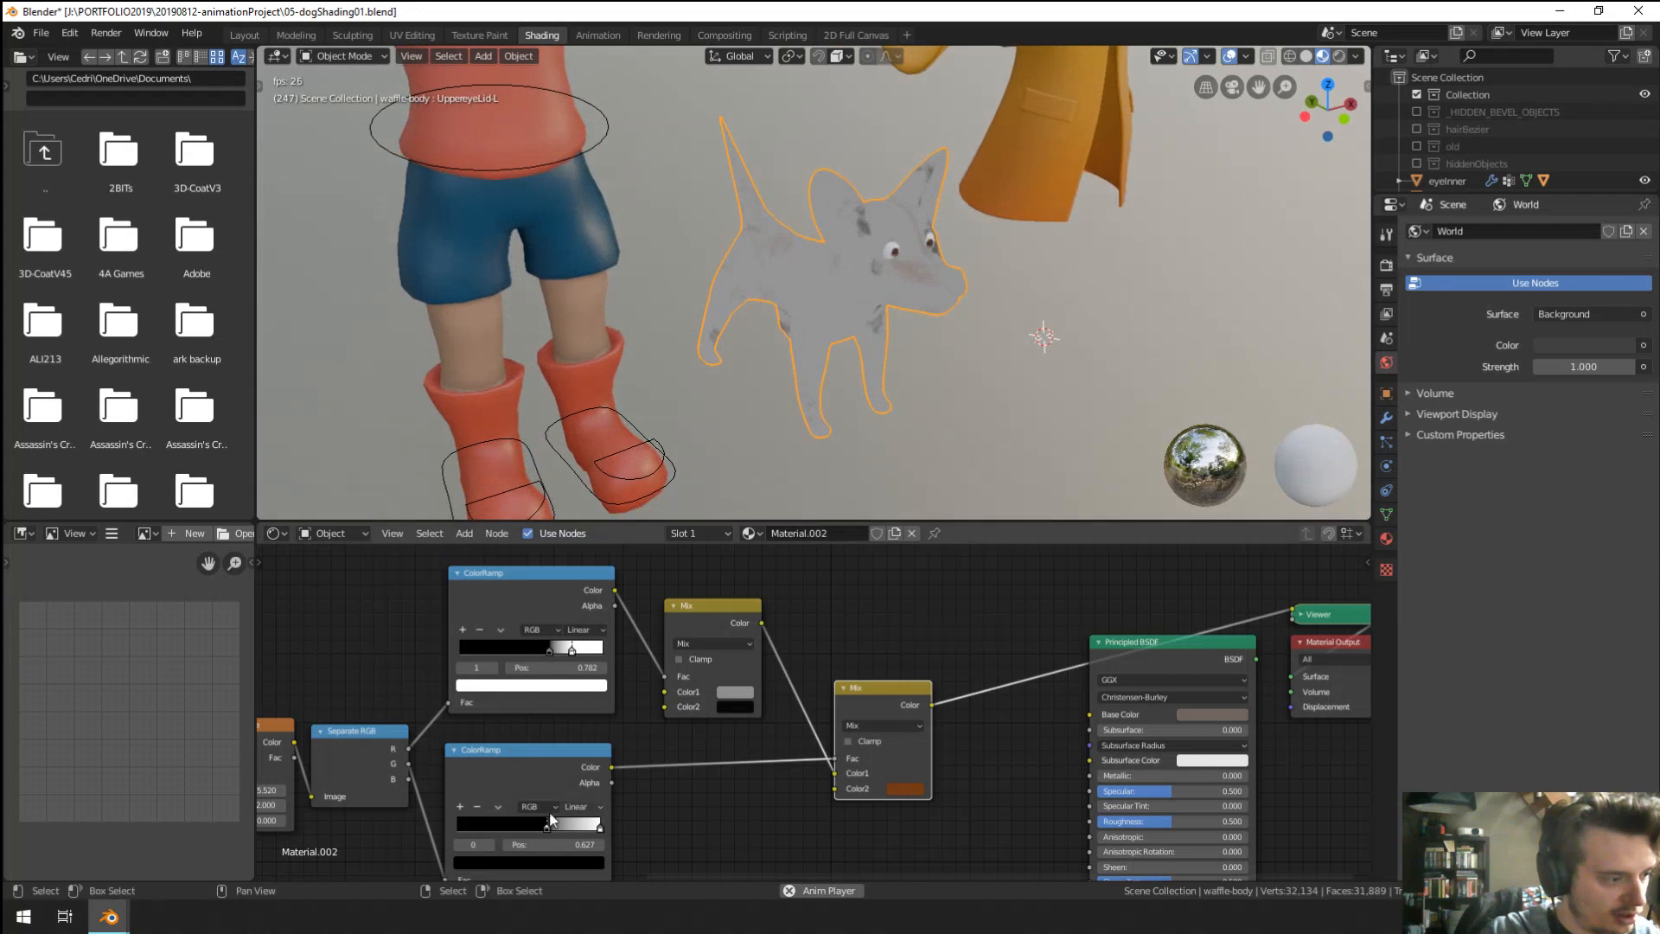
drag(604, 823, 533, 828)
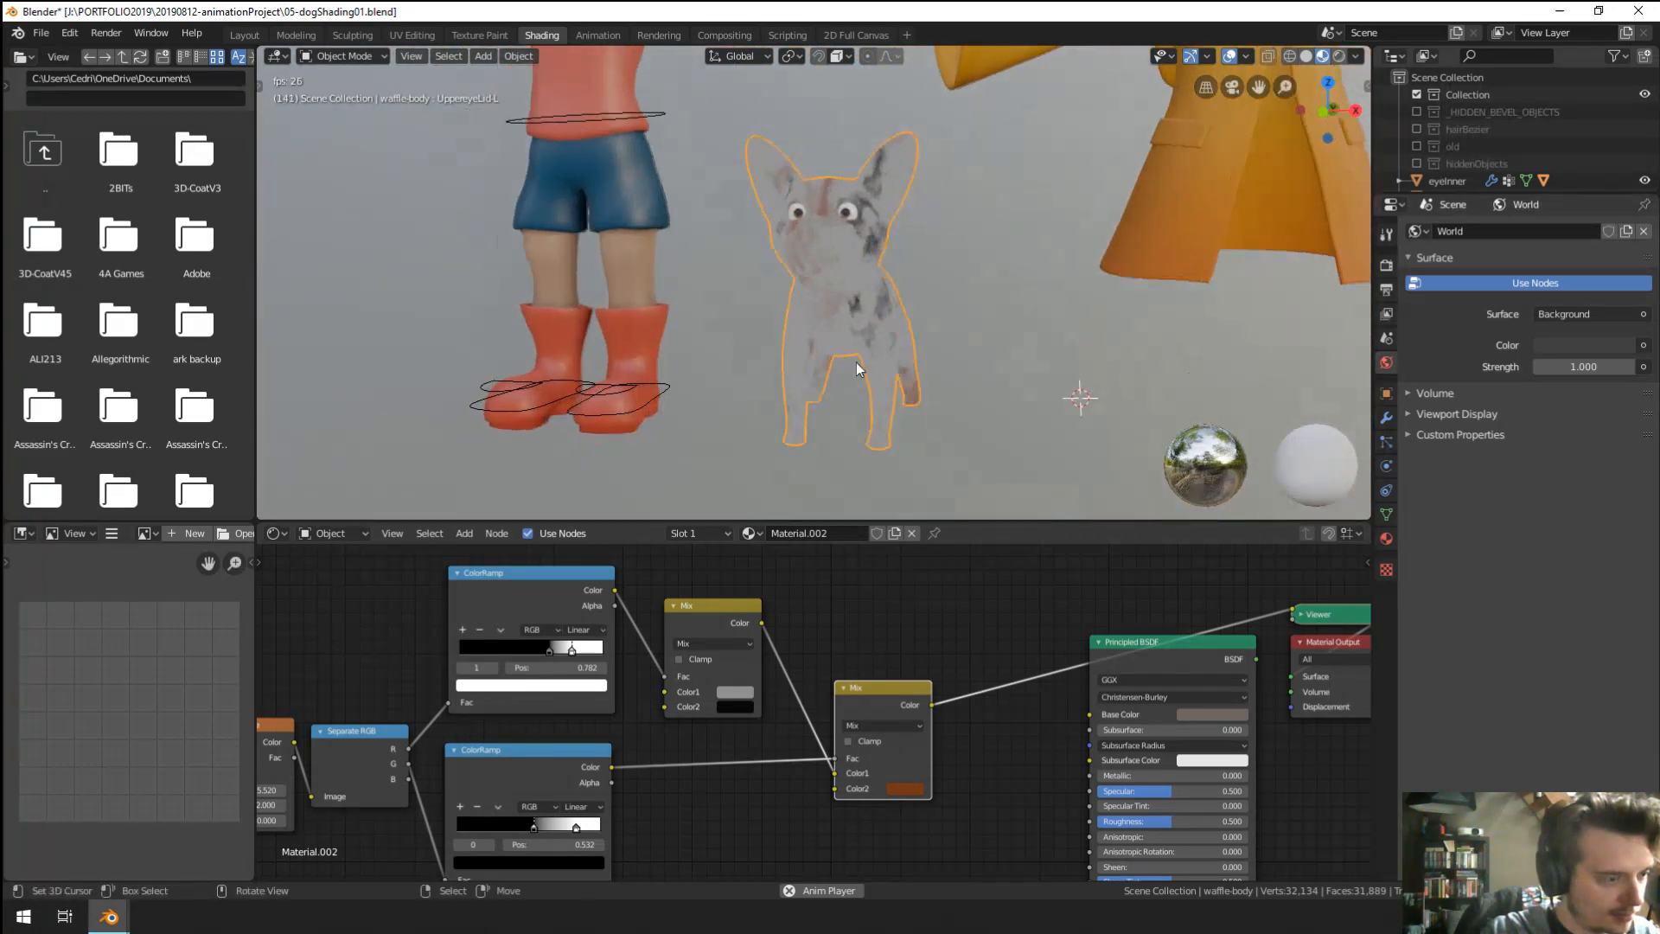
Output the second Mix through the Principled BSDF's Base Color with Roughness 0.714, and darken the first Mix's Color1 to brownish grey.
drag(932, 706, 1089, 714)
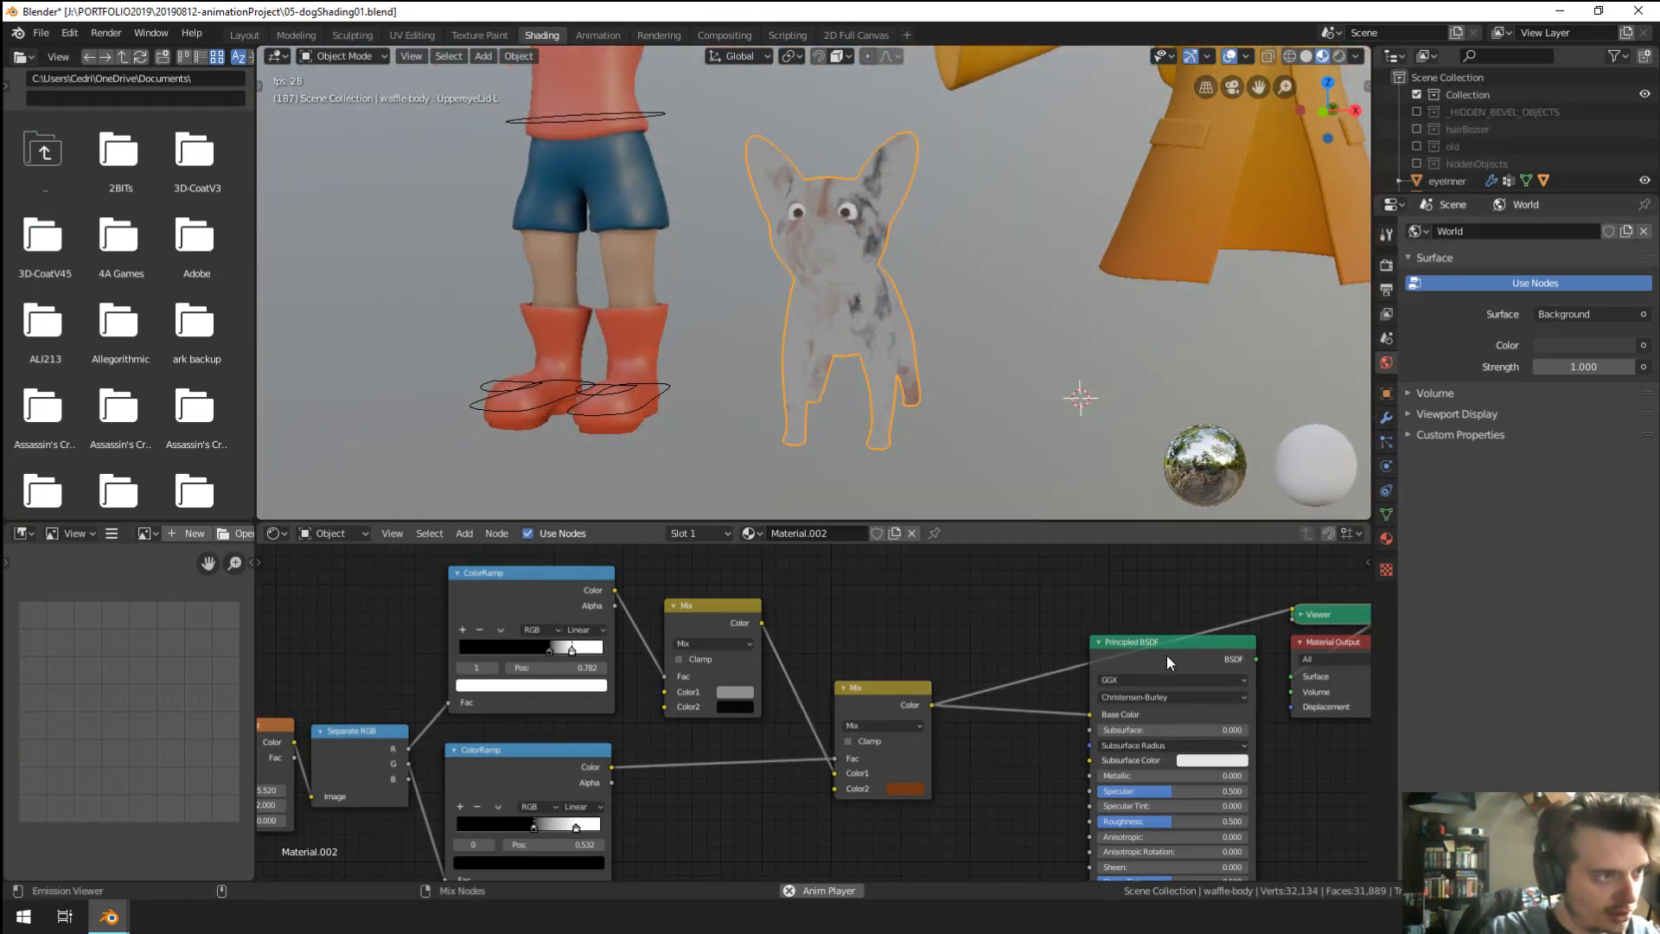
ctrl+shift+click(1166, 655)
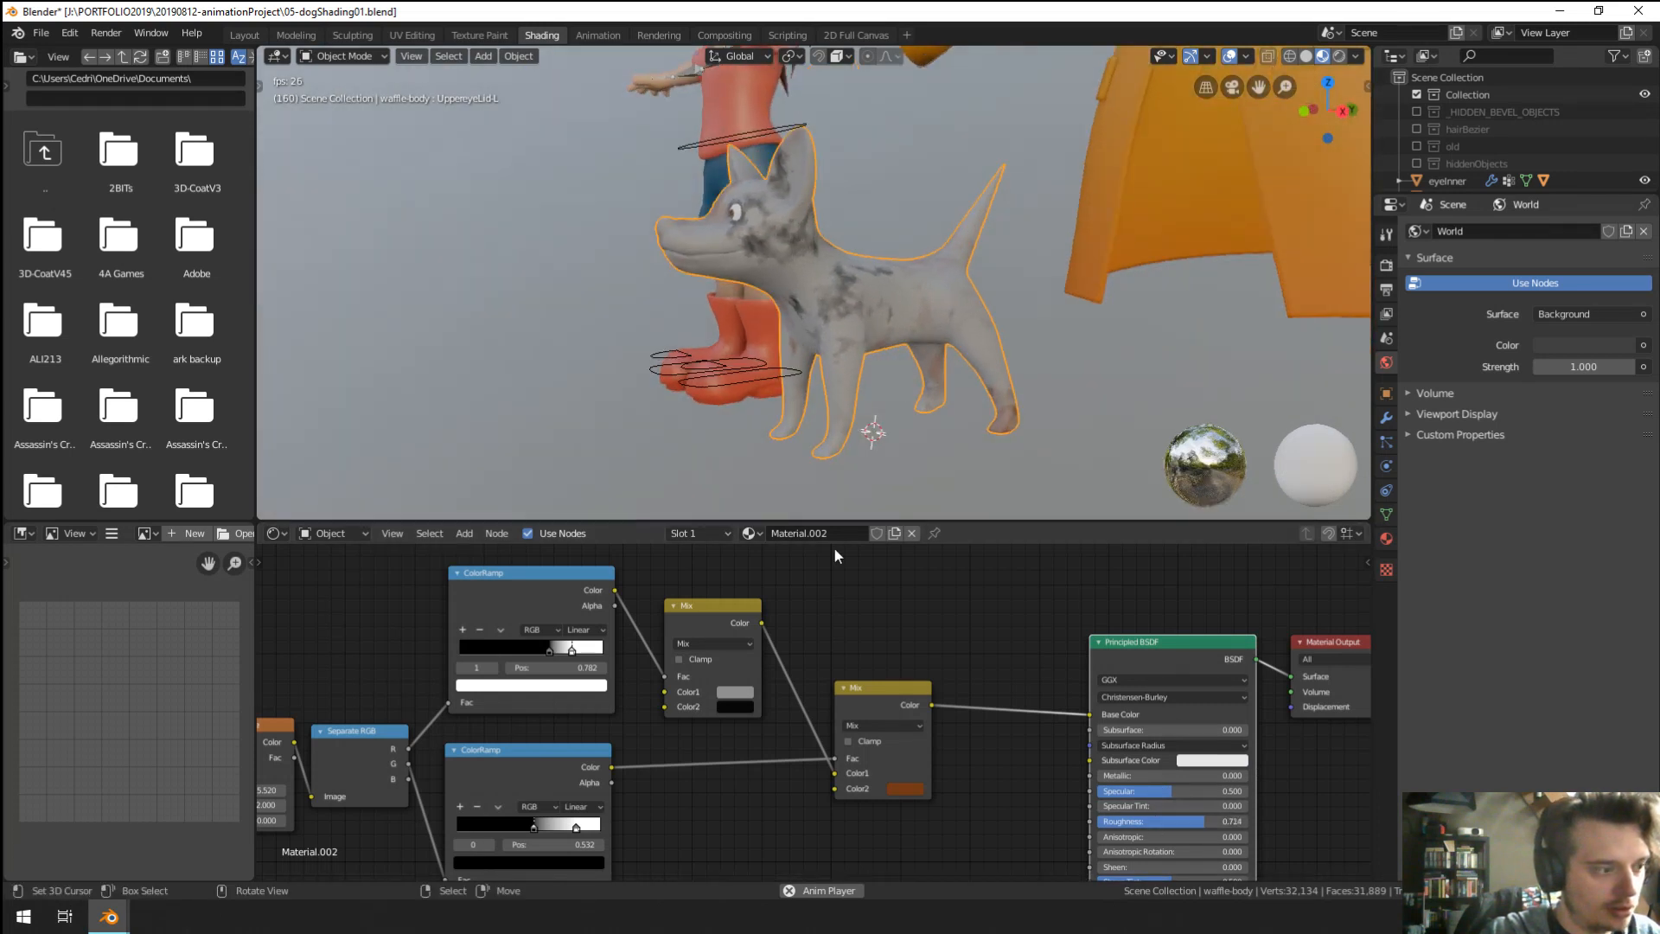
click(733, 693)
drag(836, 527, 774, 548)
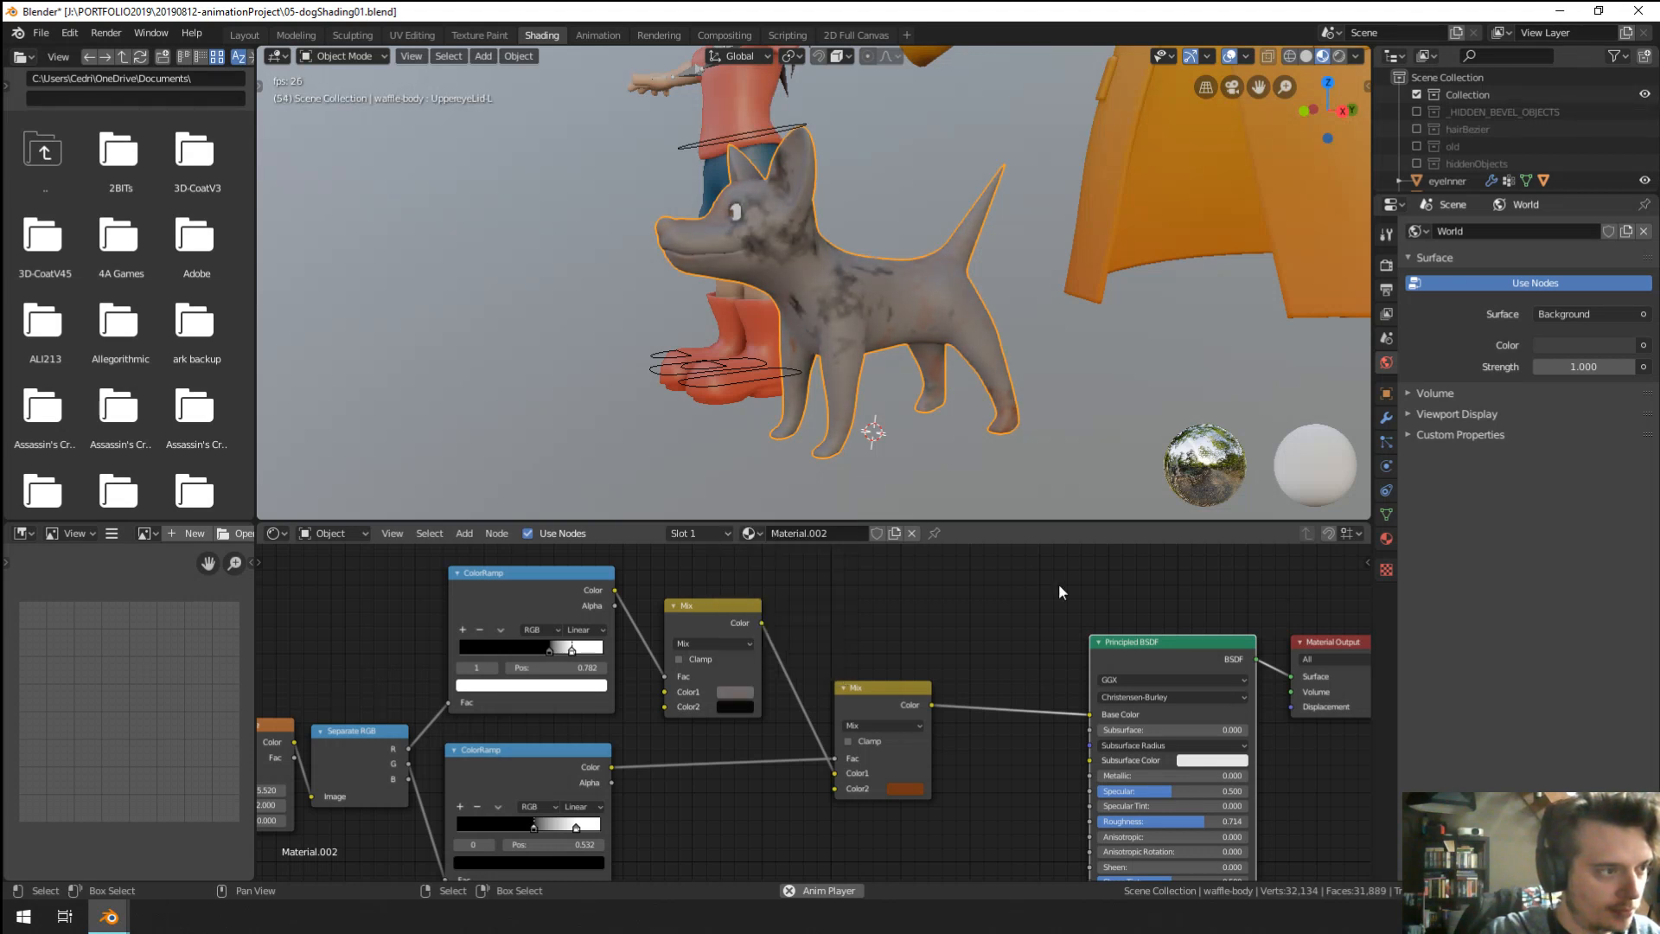
Lower the Detail of the Noise Texture above the Mapping node to 3.
middle_drag(573, 653, 793, 629)
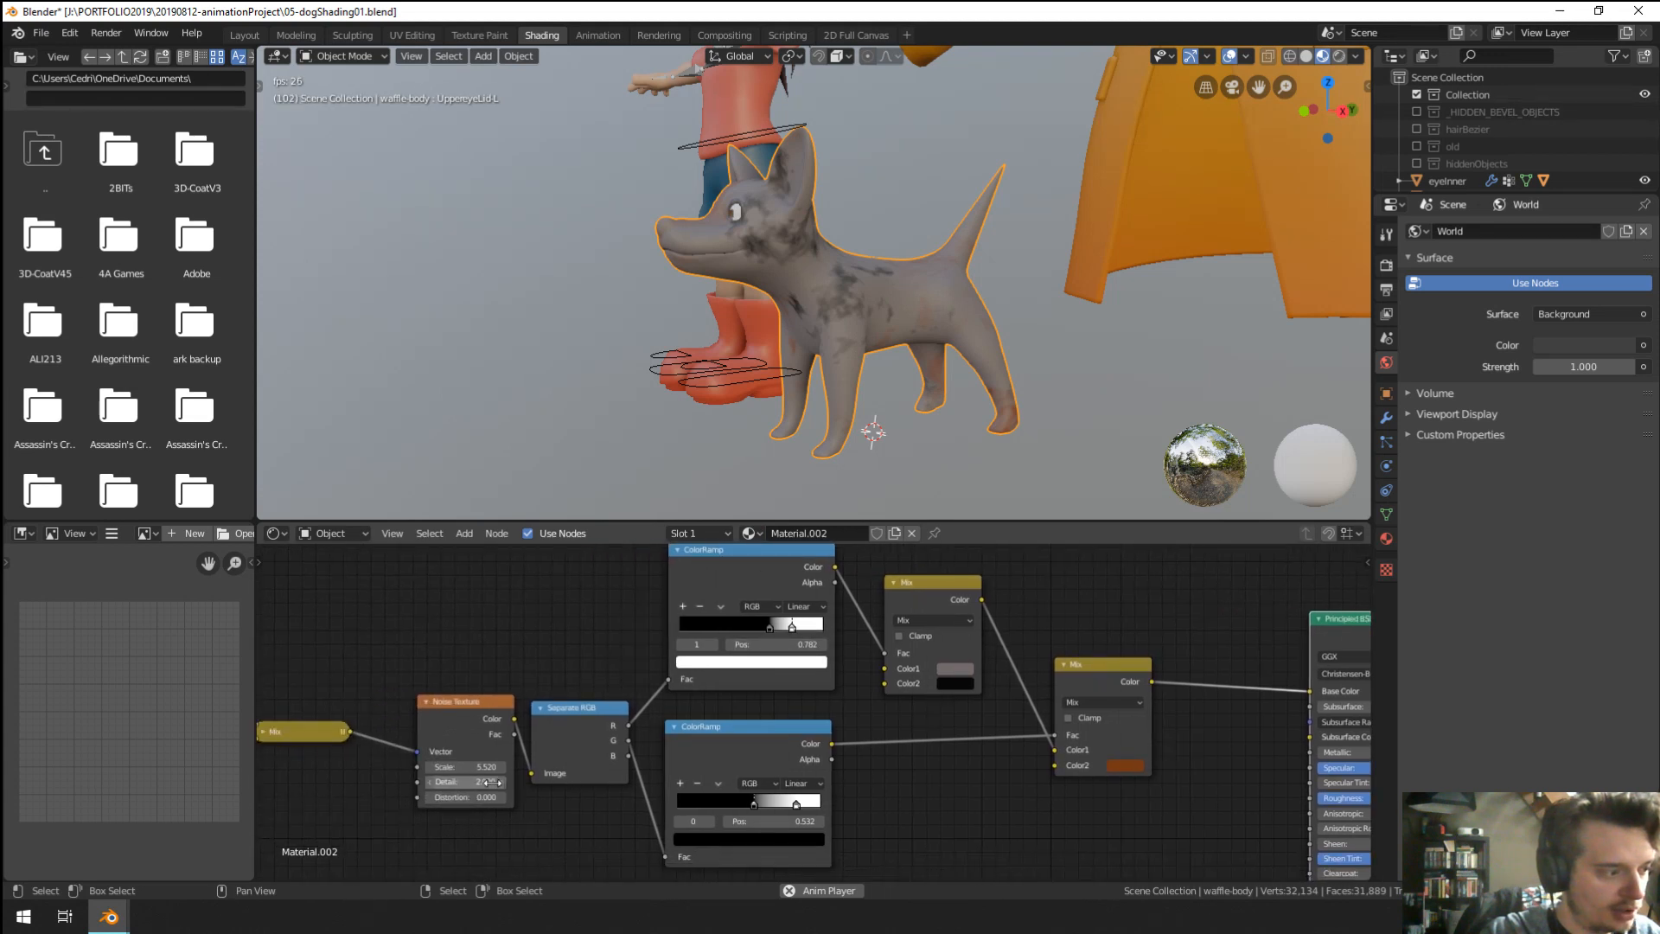
middle_drag(724, 689, 1042, 717)
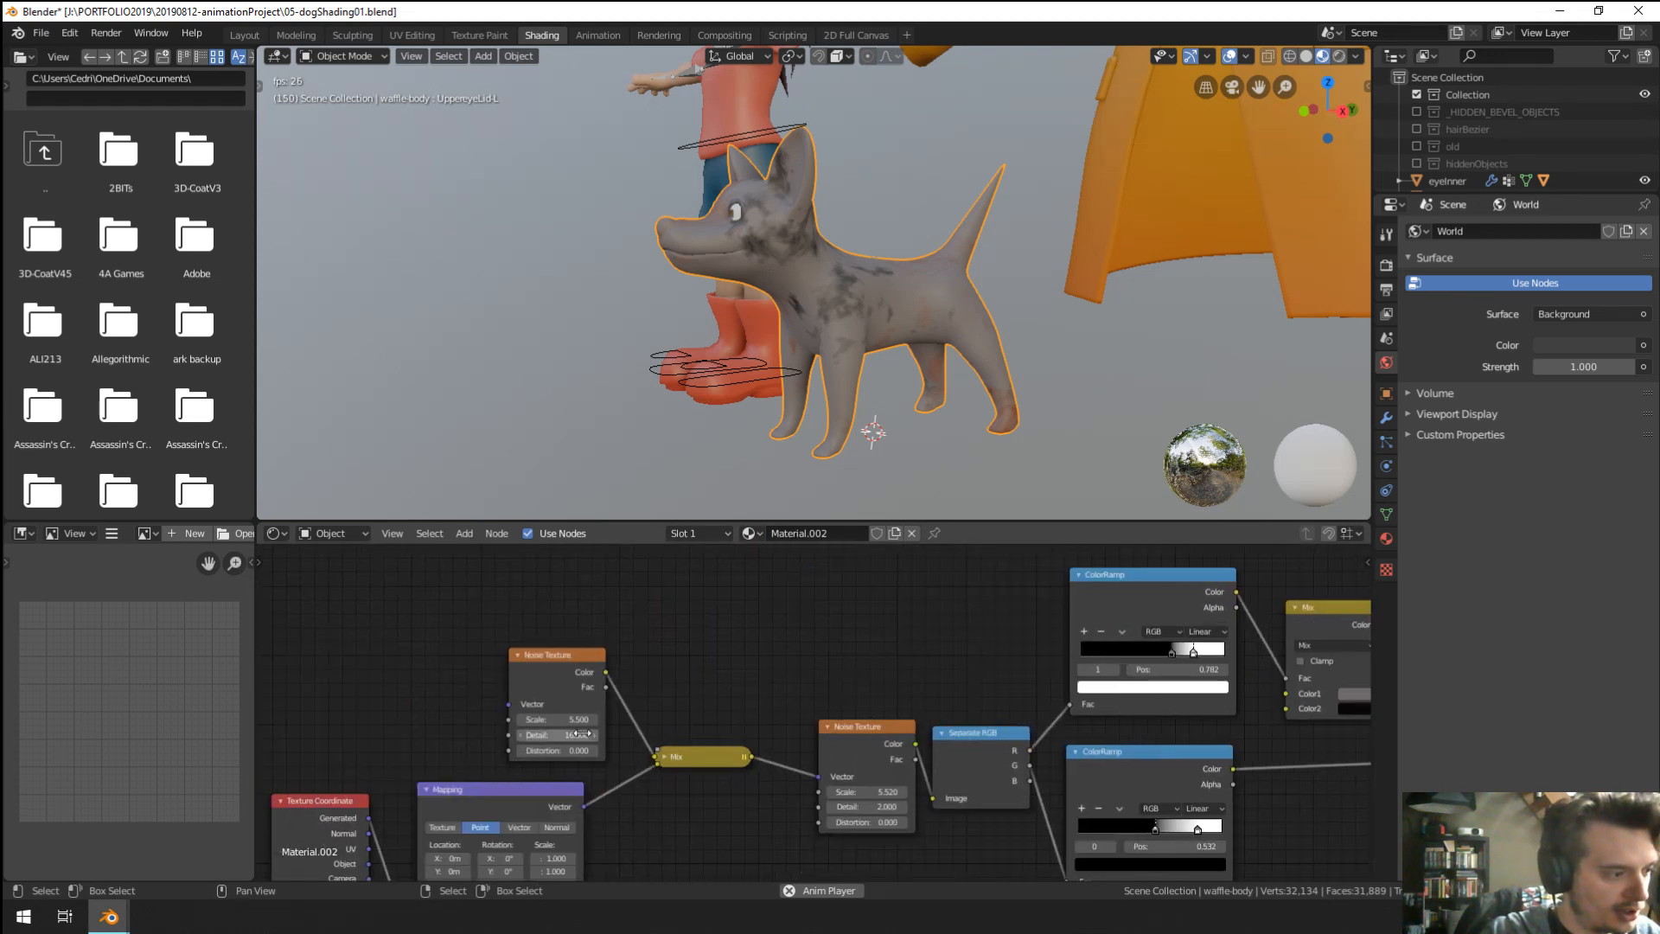
drag(562, 735, 459, 735)
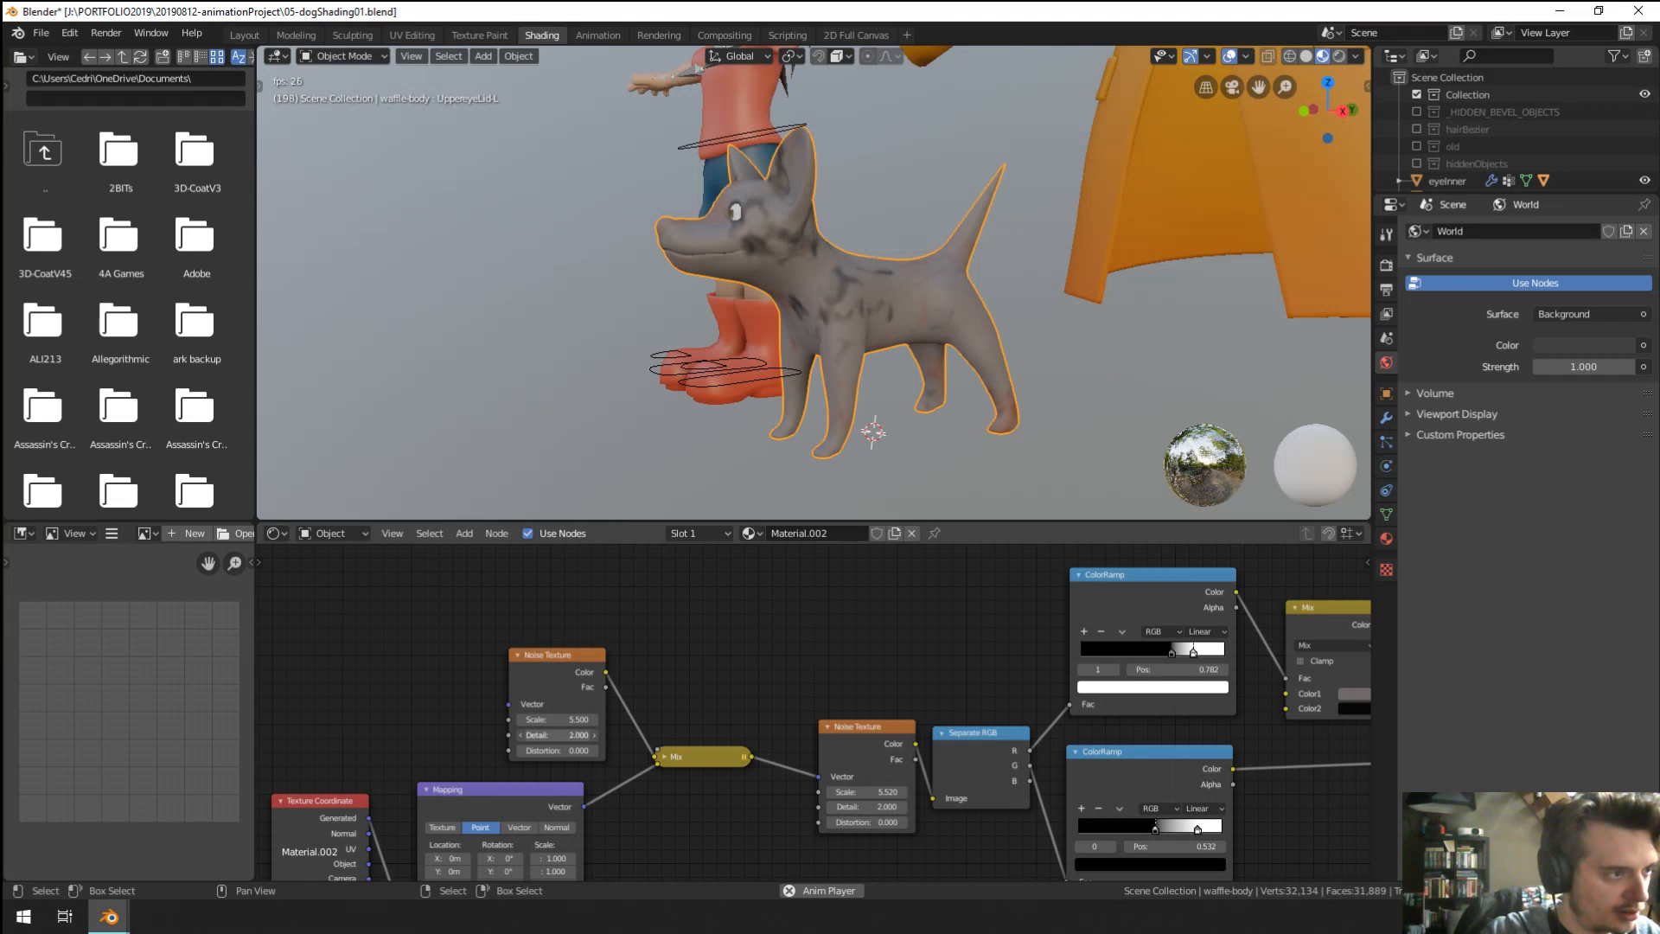
Set the Noise Texture feeding Separate RGB to Scale 4.02, Detail 0 and Distortion 1.8.
mouse_move(885, 792)
mouse_down()
mouse_move(938, 791)
mouse_move(869, 791)
mouse_up()
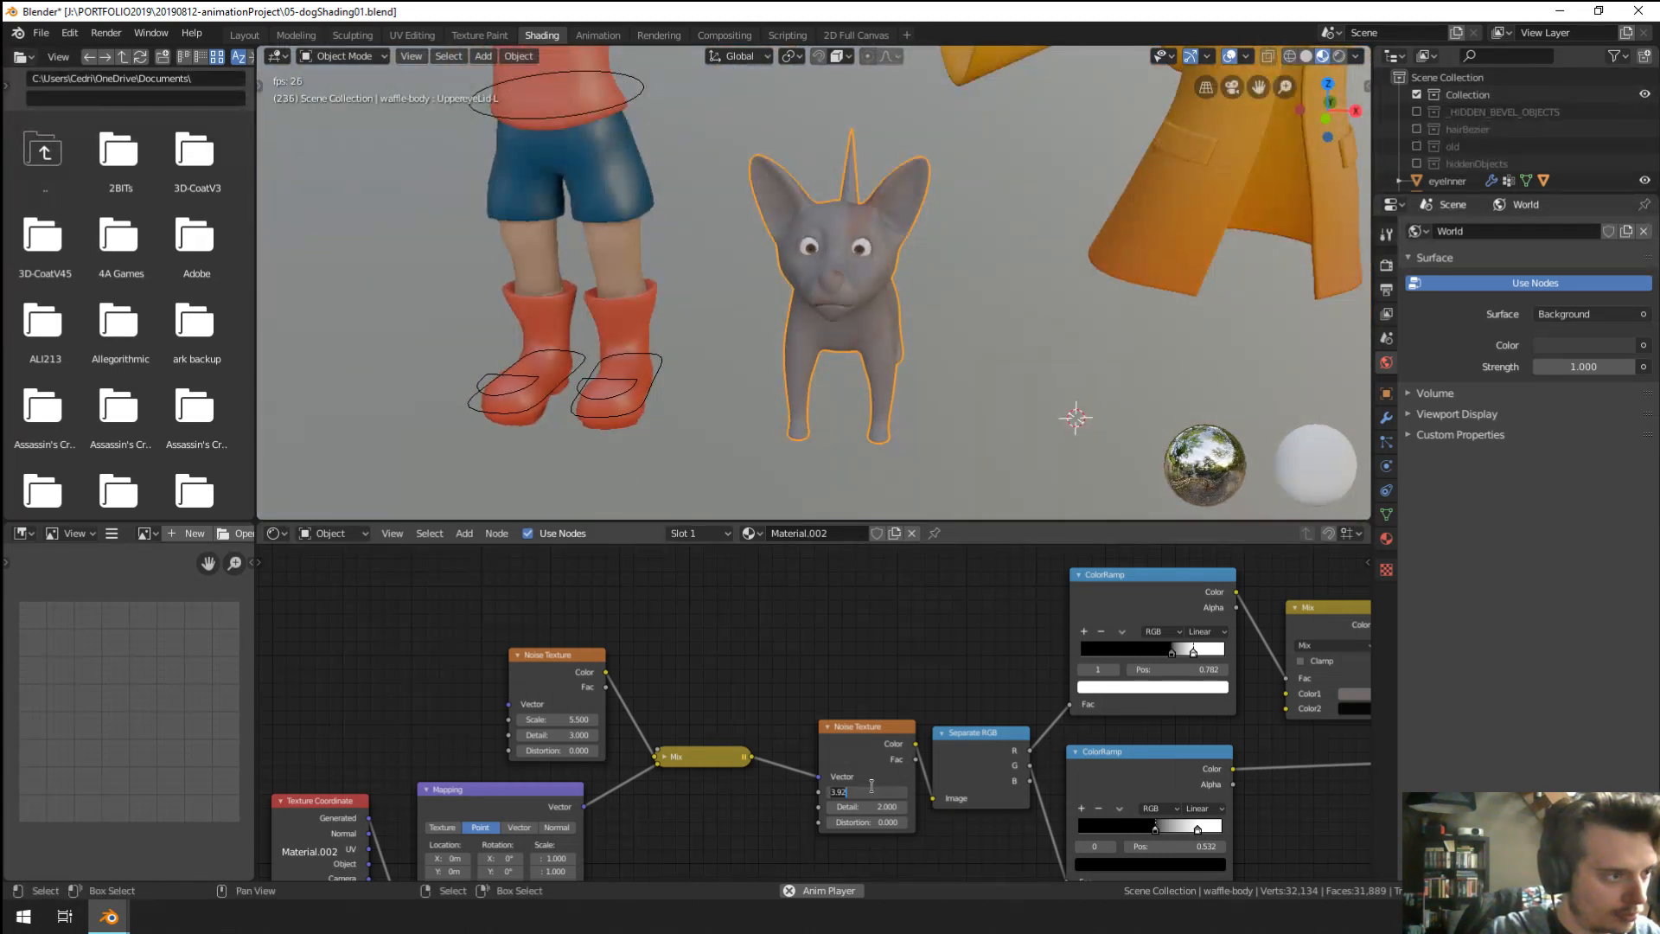
drag(874, 807, 1020, 807)
mouse_move(868, 822)
mouse_down()
mouse_move(892, 821)
mouse_move(817, 821)
mouse_move(900, 822)
mouse_up()
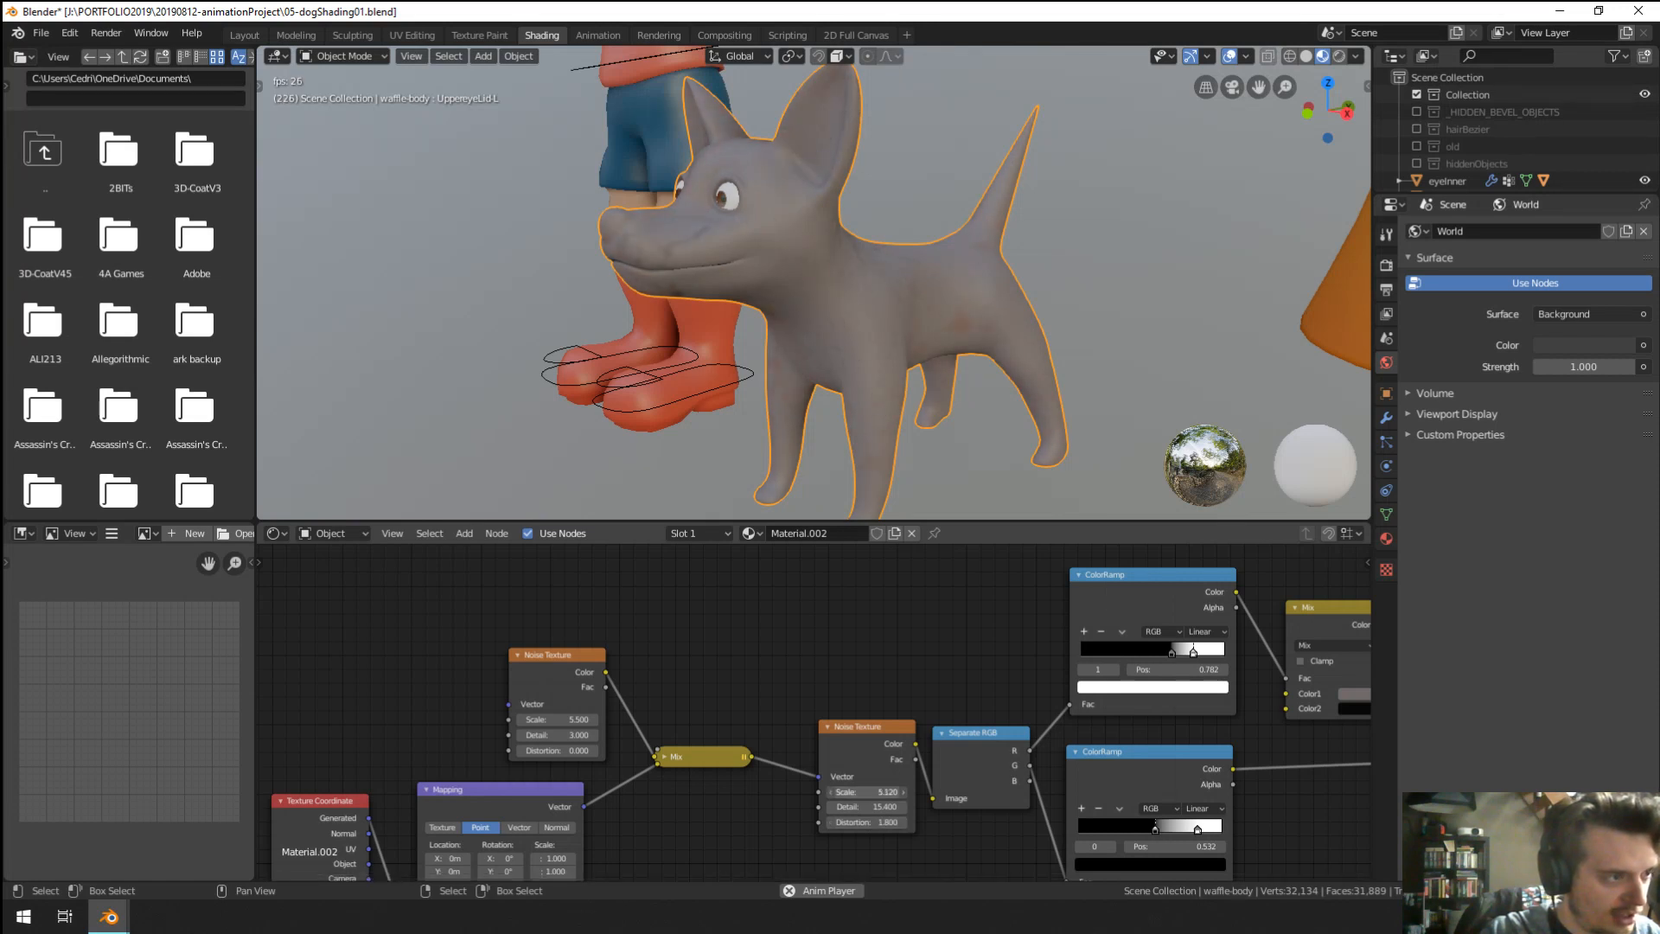
click(902, 792)
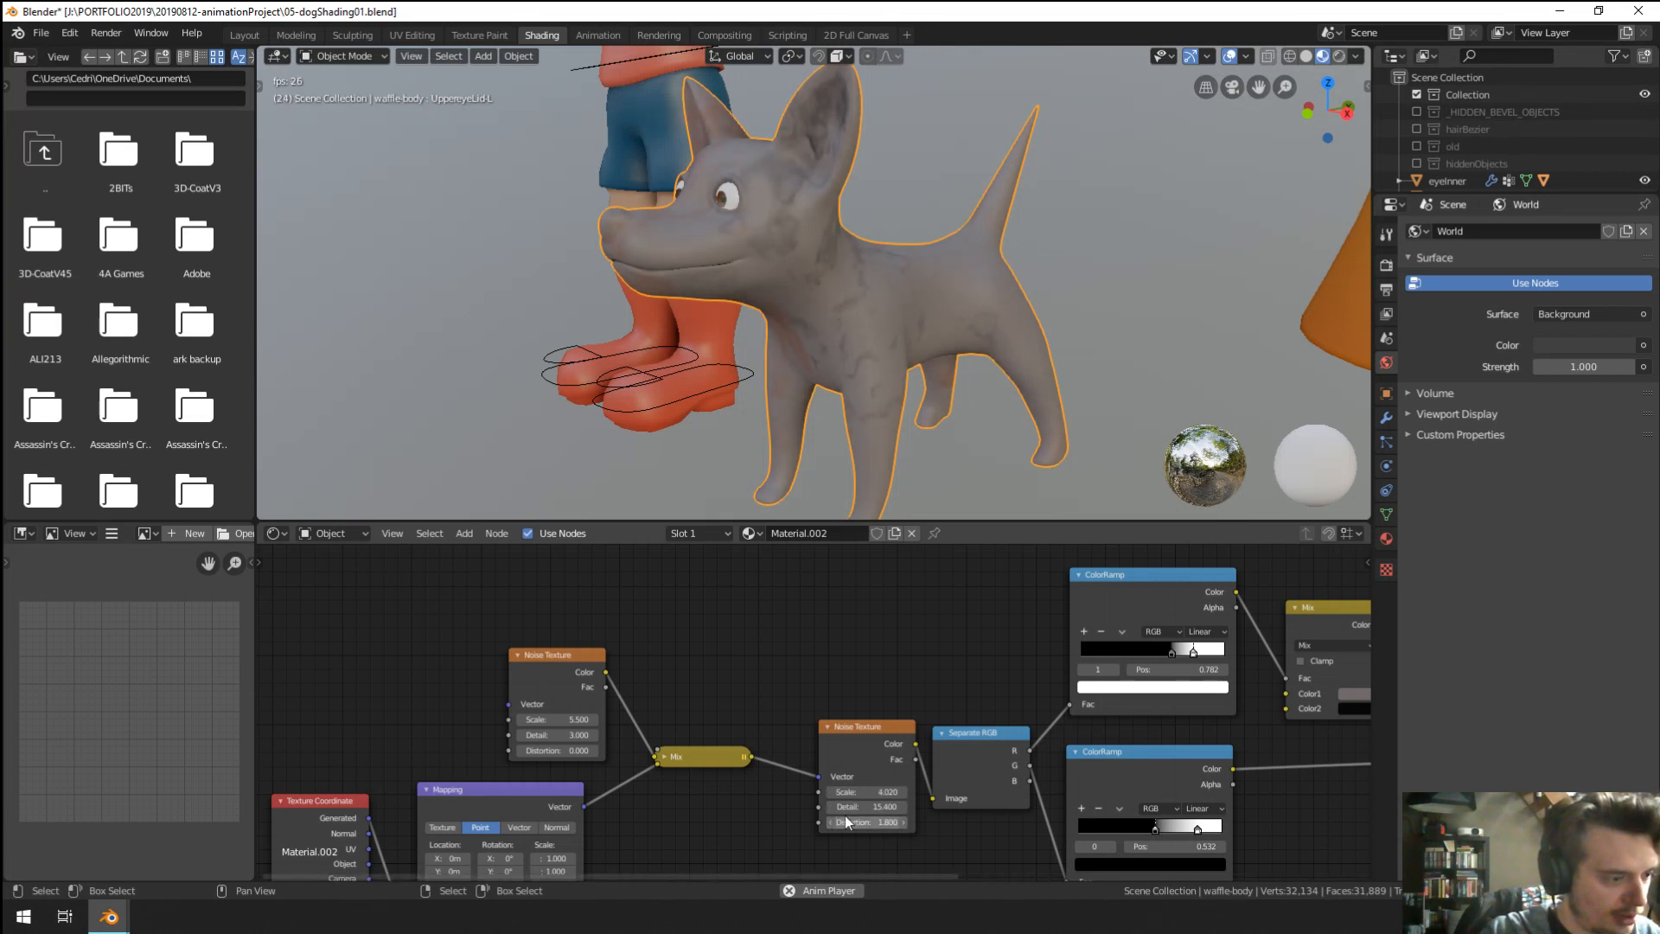
drag(869, 807, 835, 807)
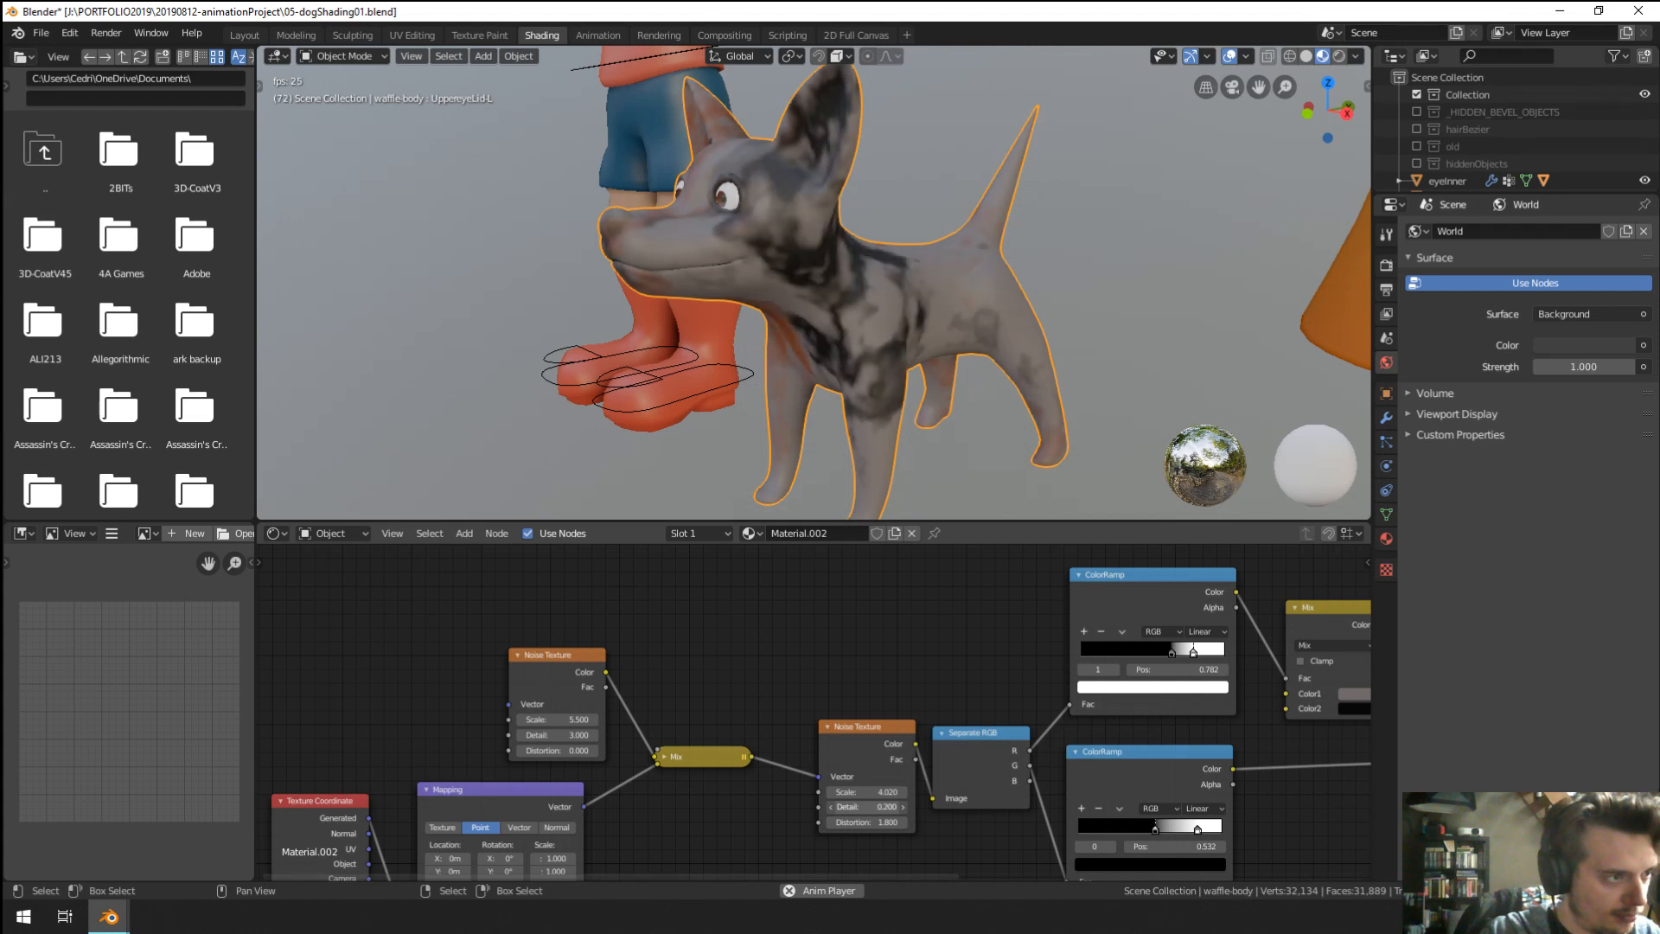
middle_drag(899, 424, 1021, 467)
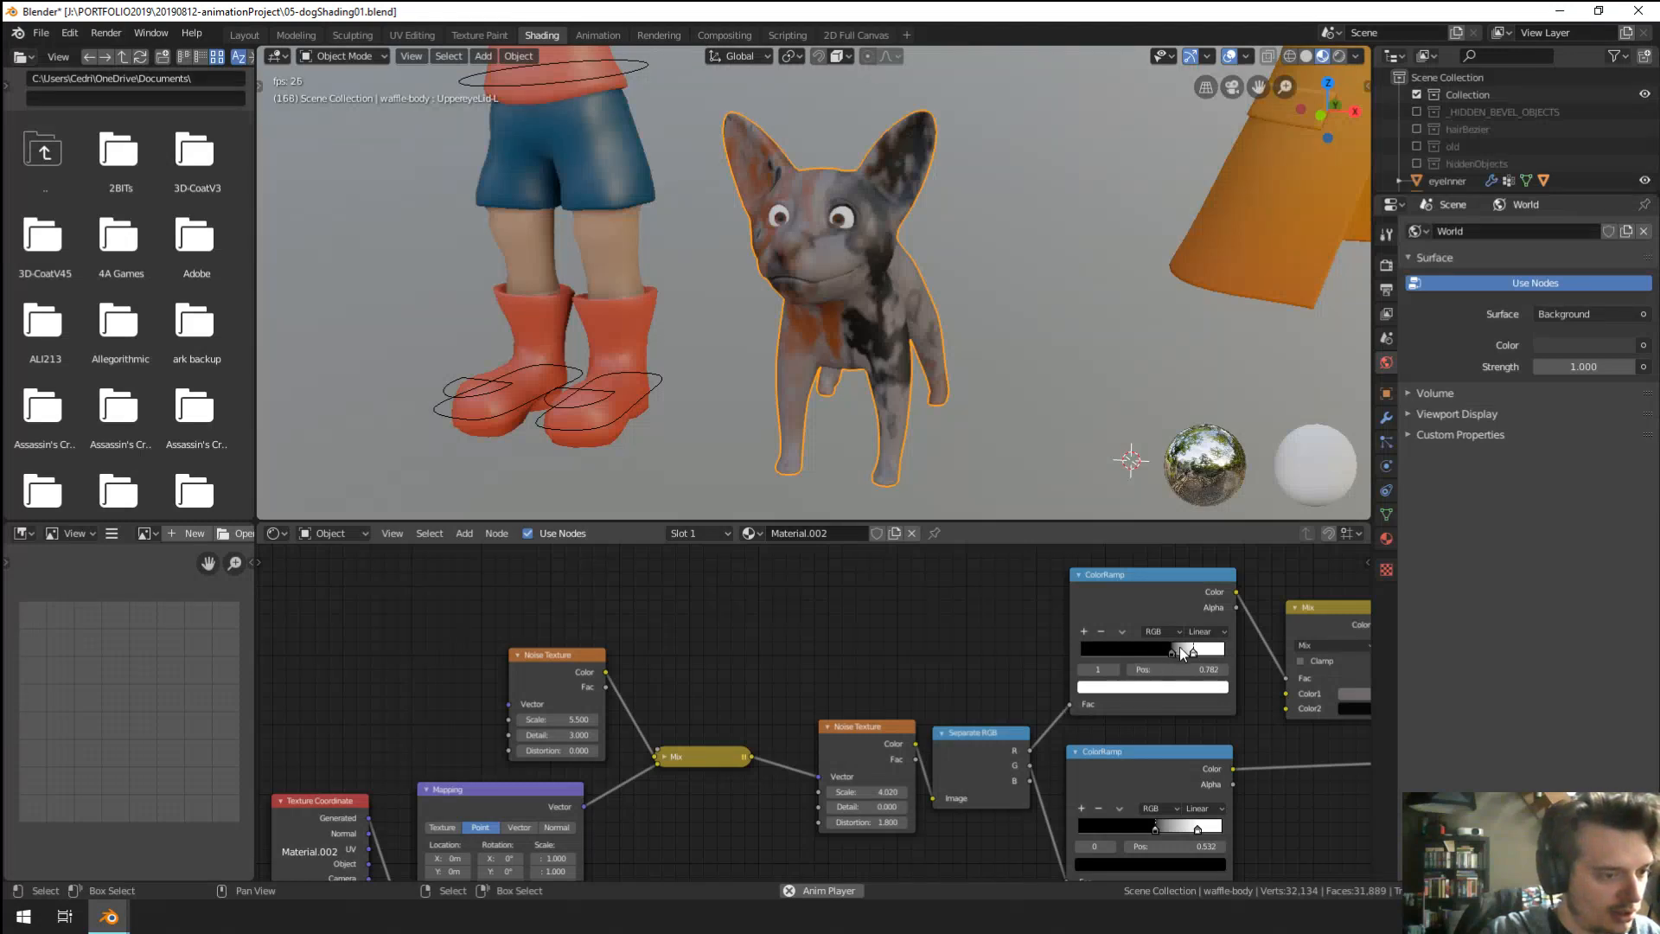
Soften the patches by setting the white stops to 0.845 on the upper ColorRamp and 0.918 on the lower one.
drag(1162, 652, 1203, 647)
drag(1198, 828, 1211, 832)
Try the blue sampled from the boy's shorts as the second Mix node's Color2.
middle_drag(1254, 761, 1051, 681)
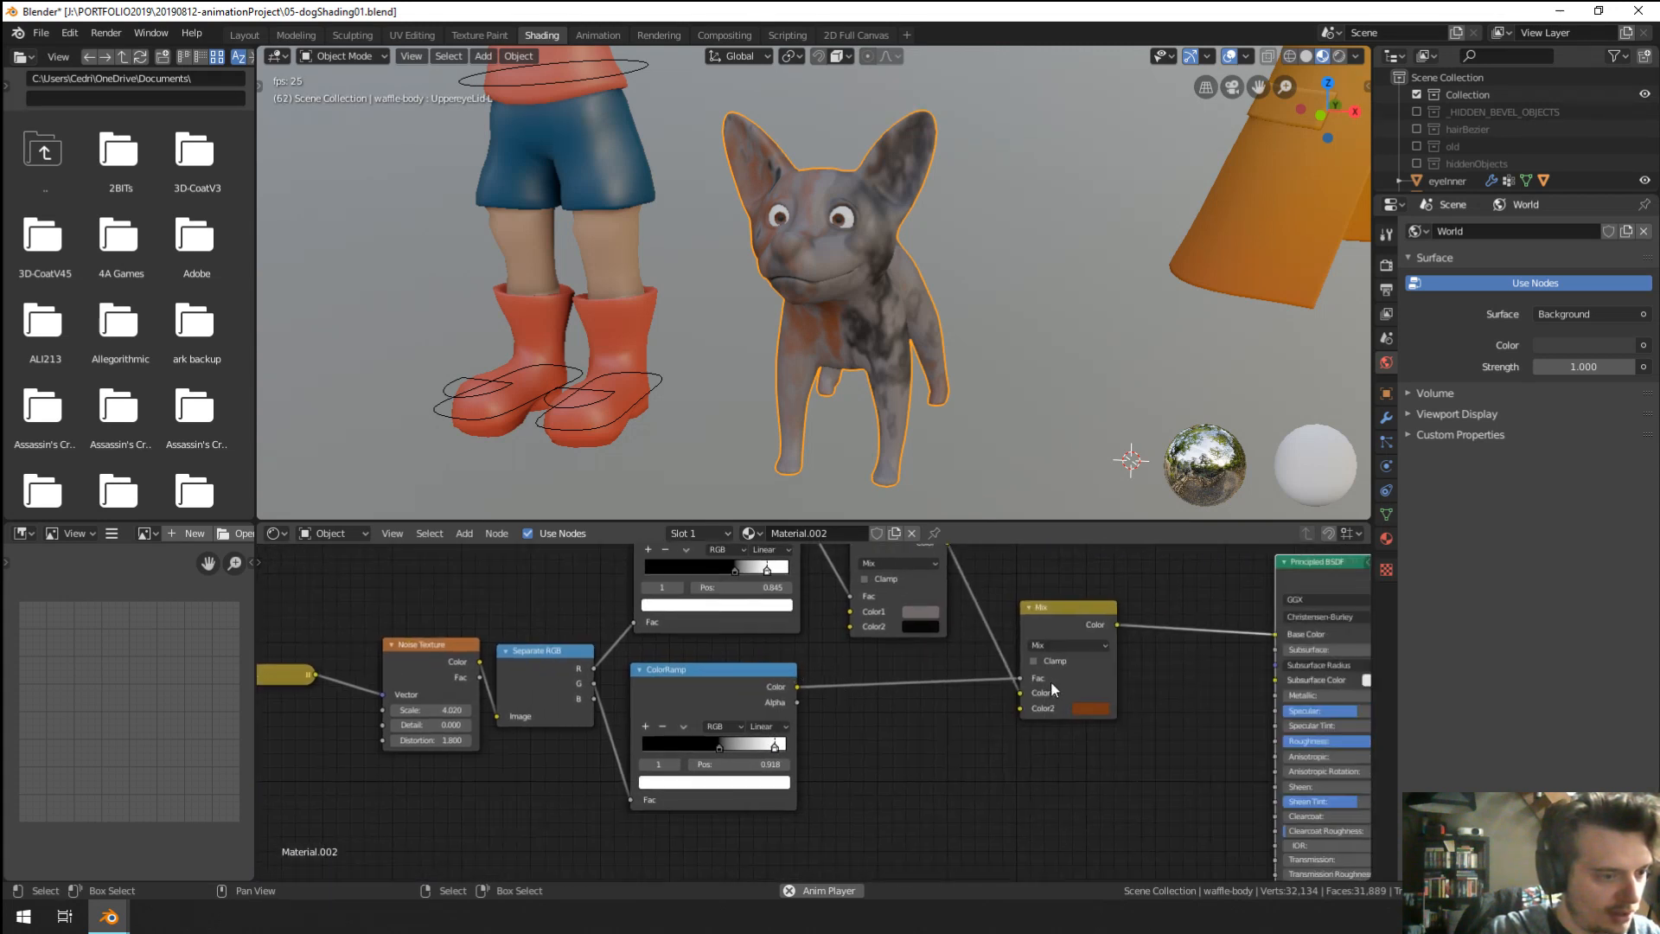
click(1096, 708)
click(1190, 647)
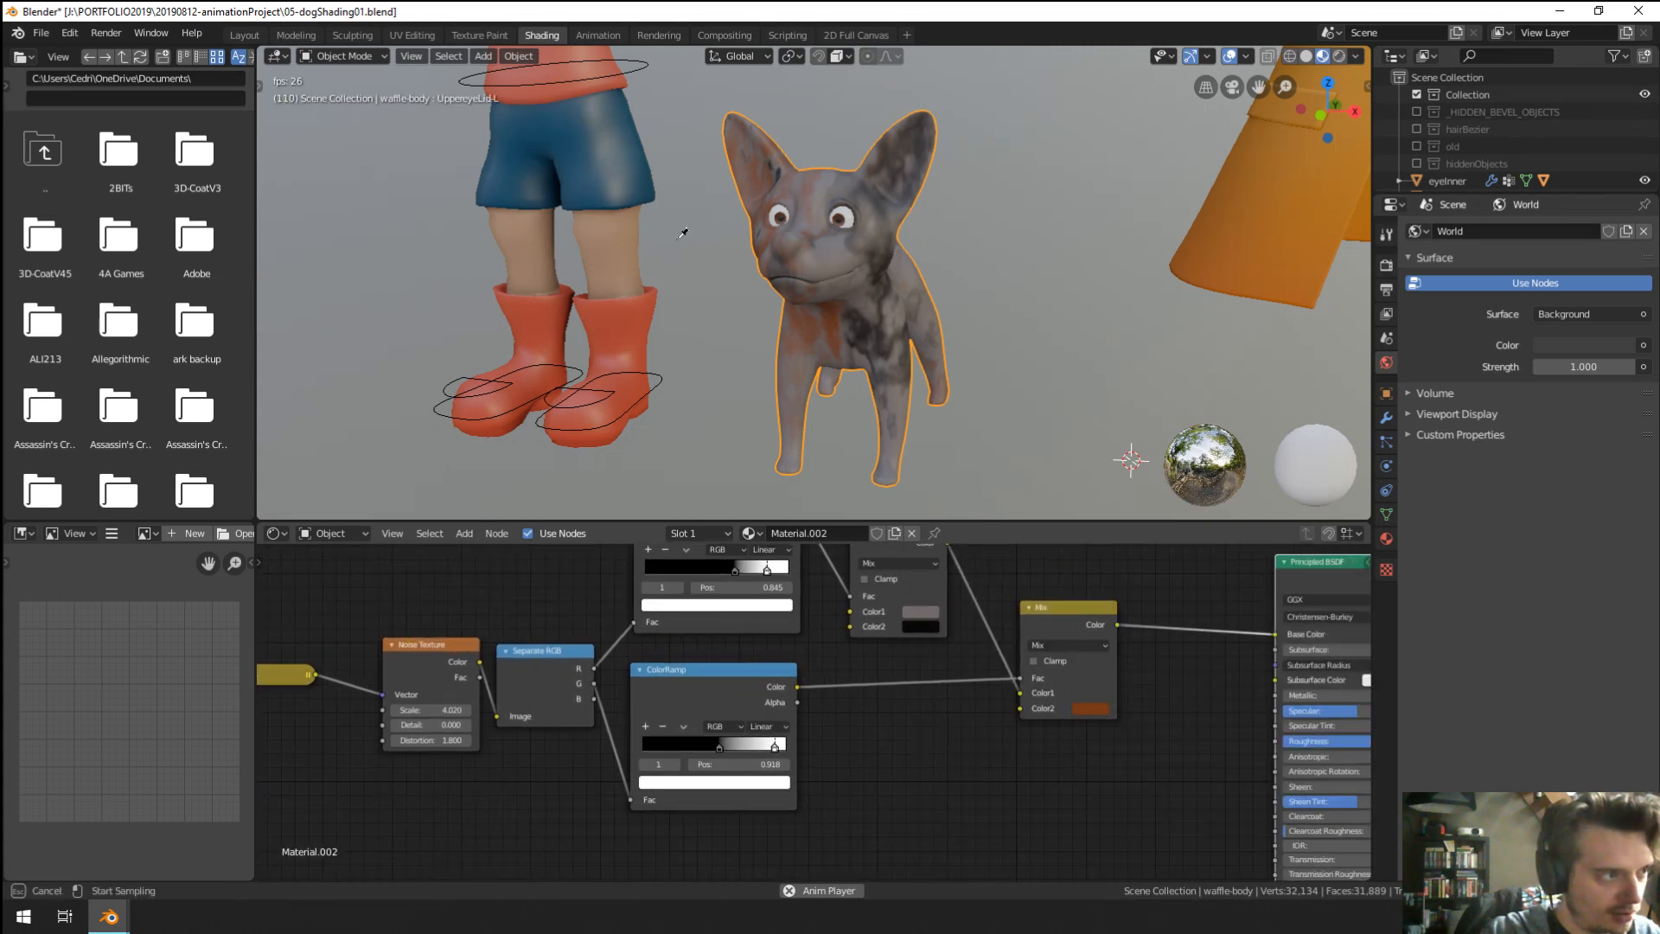
click(594, 178)
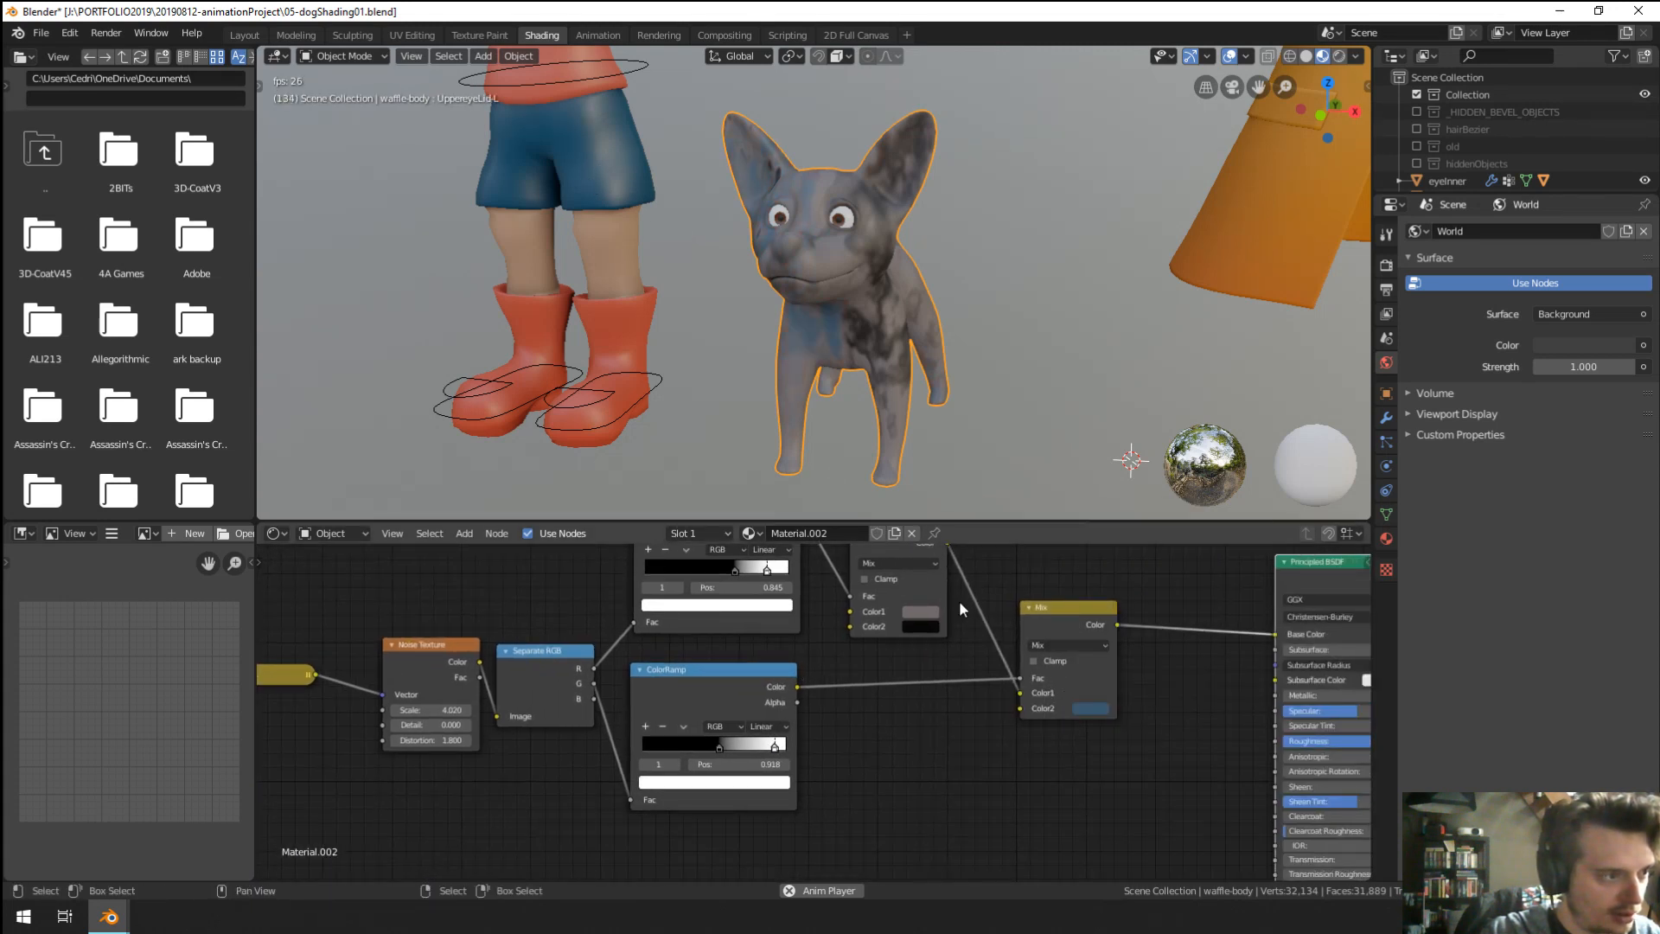
Set the second Mix node's Color2 to a dark red with hue 0.991, saturation 0.770 and value 0.329.
click(1096, 708)
drag(1144, 550, 1192, 577)
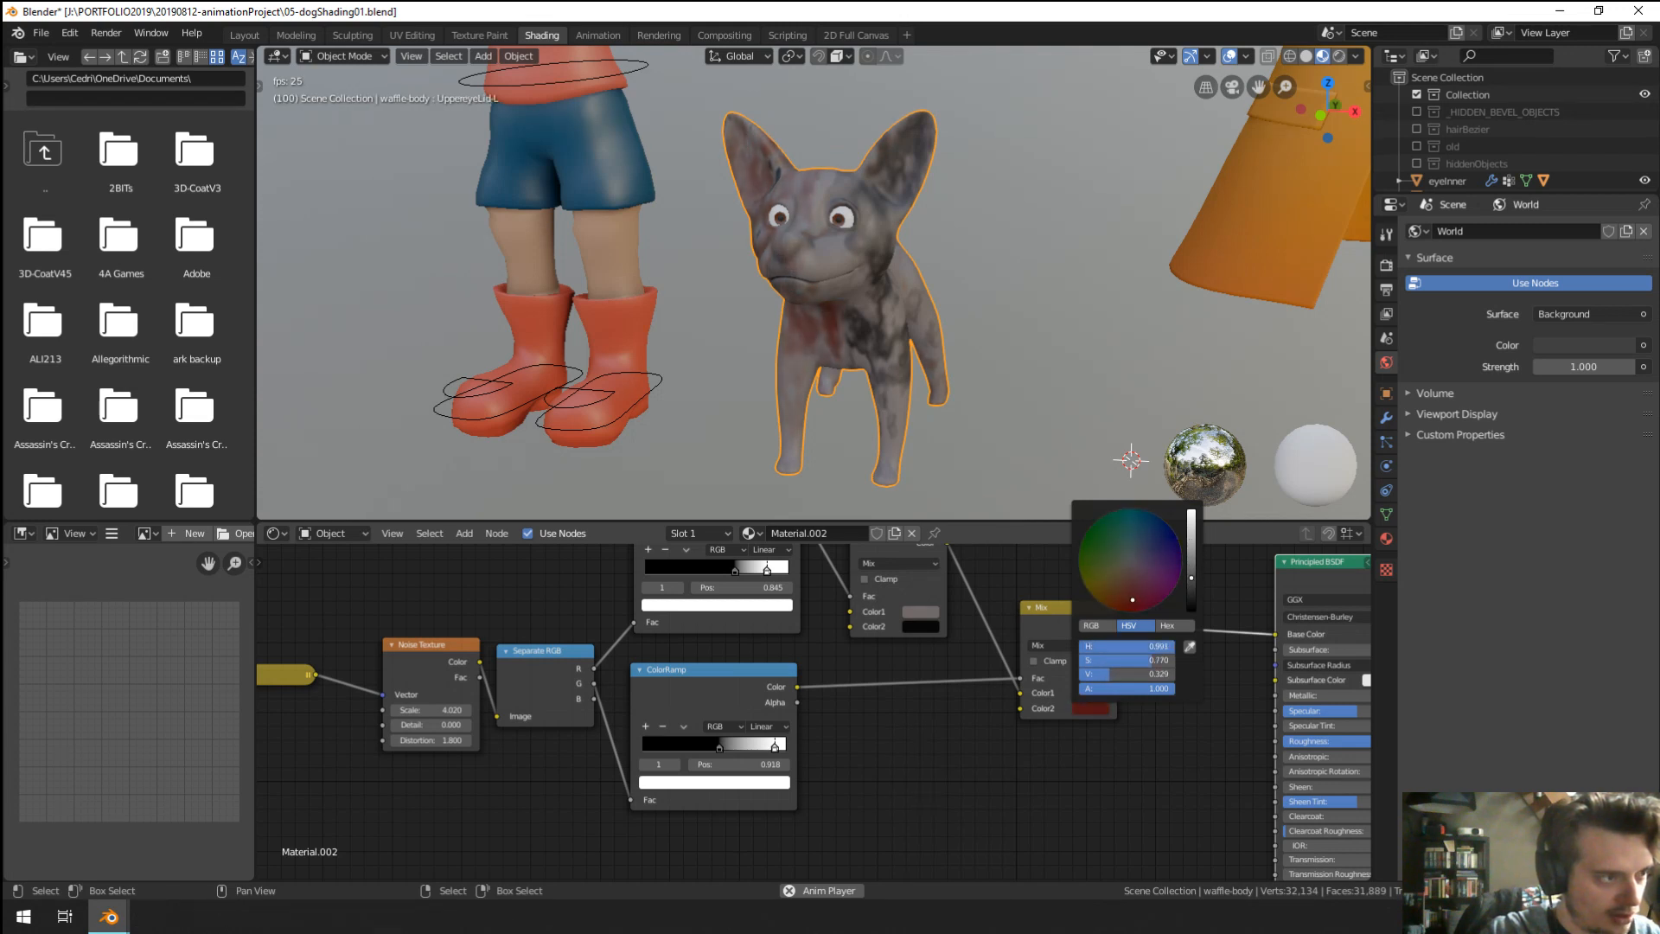
Recolour the first Mix node with a light tan Color1 of hue 0.075 and saturation 0.418, and a medium brown Color2.
middle_drag(755, 340, 877, 310)
middle_drag(905, 638, 894, 674)
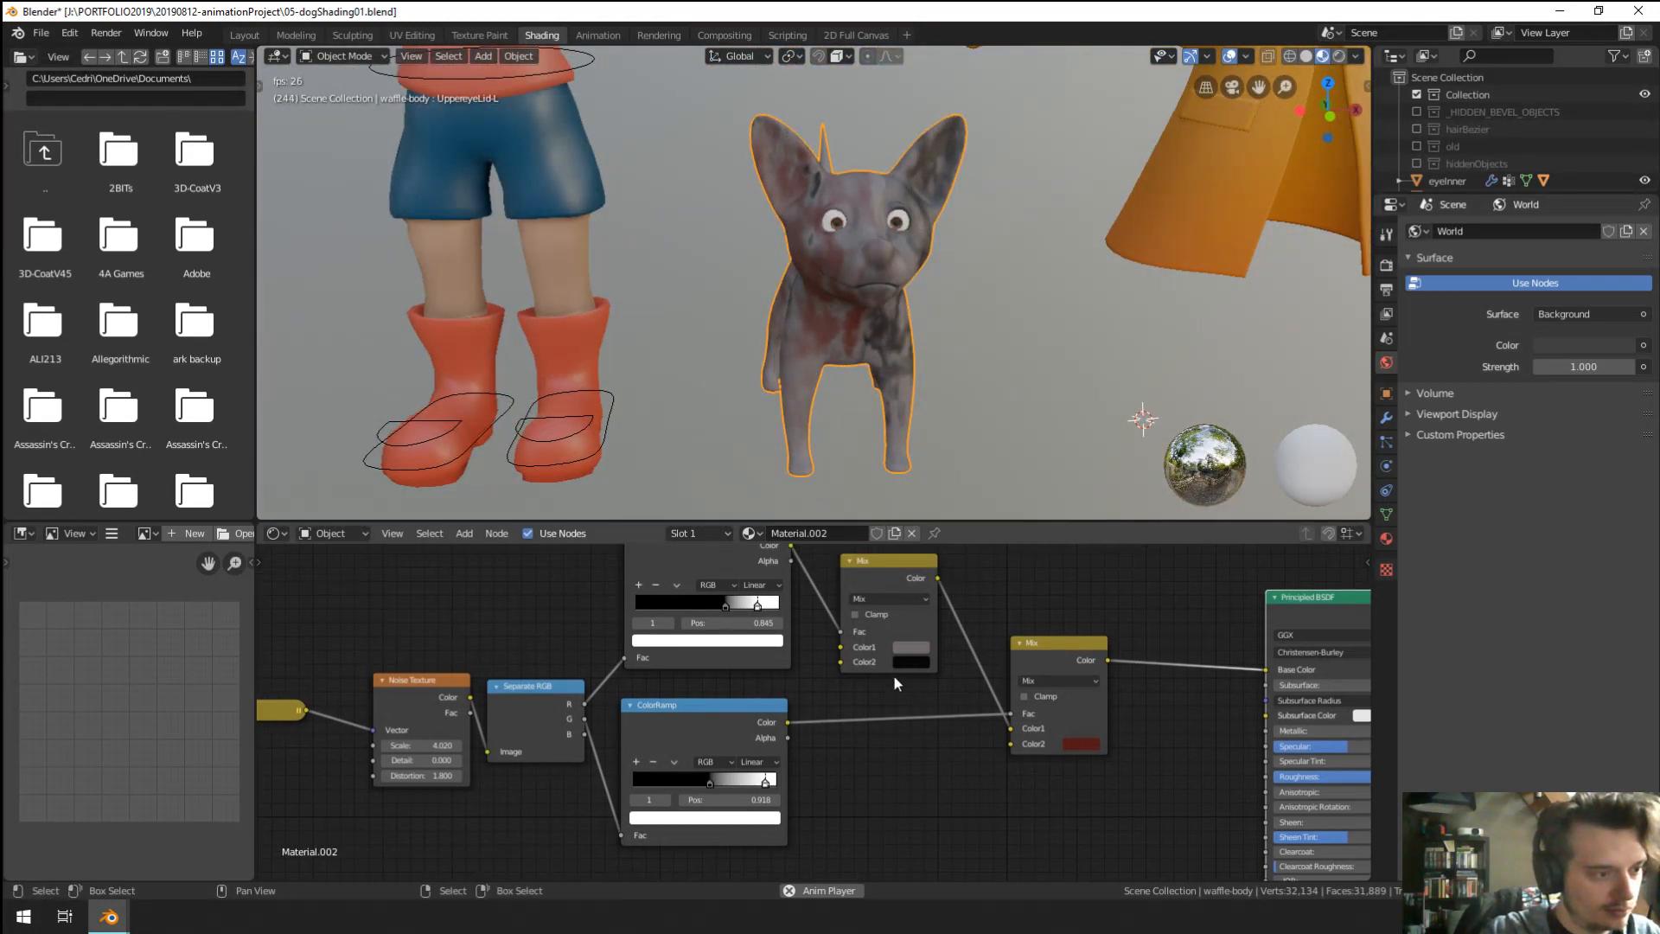
click(910, 644)
mouse_move(950, 514)
mouse_down()
mouse_move(938, 523)
mouse_move(1012, 487)
mouse_move(946, 513)
mouse_up()
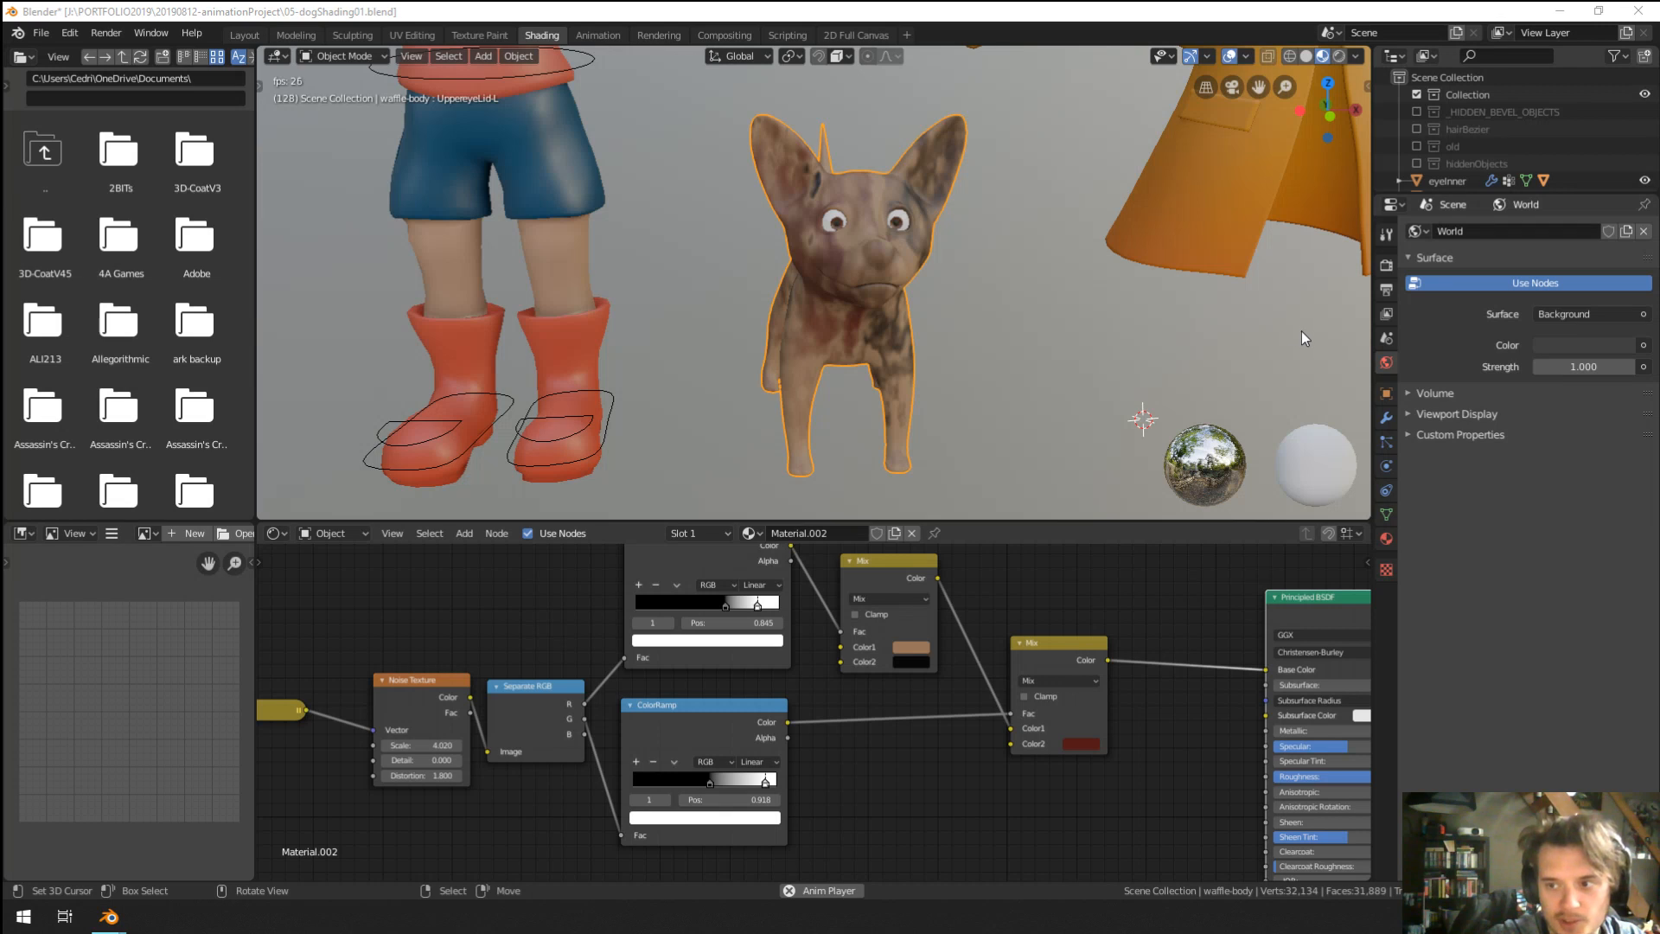
click(918, 647)
drag(1013, 471, 1012, 461)
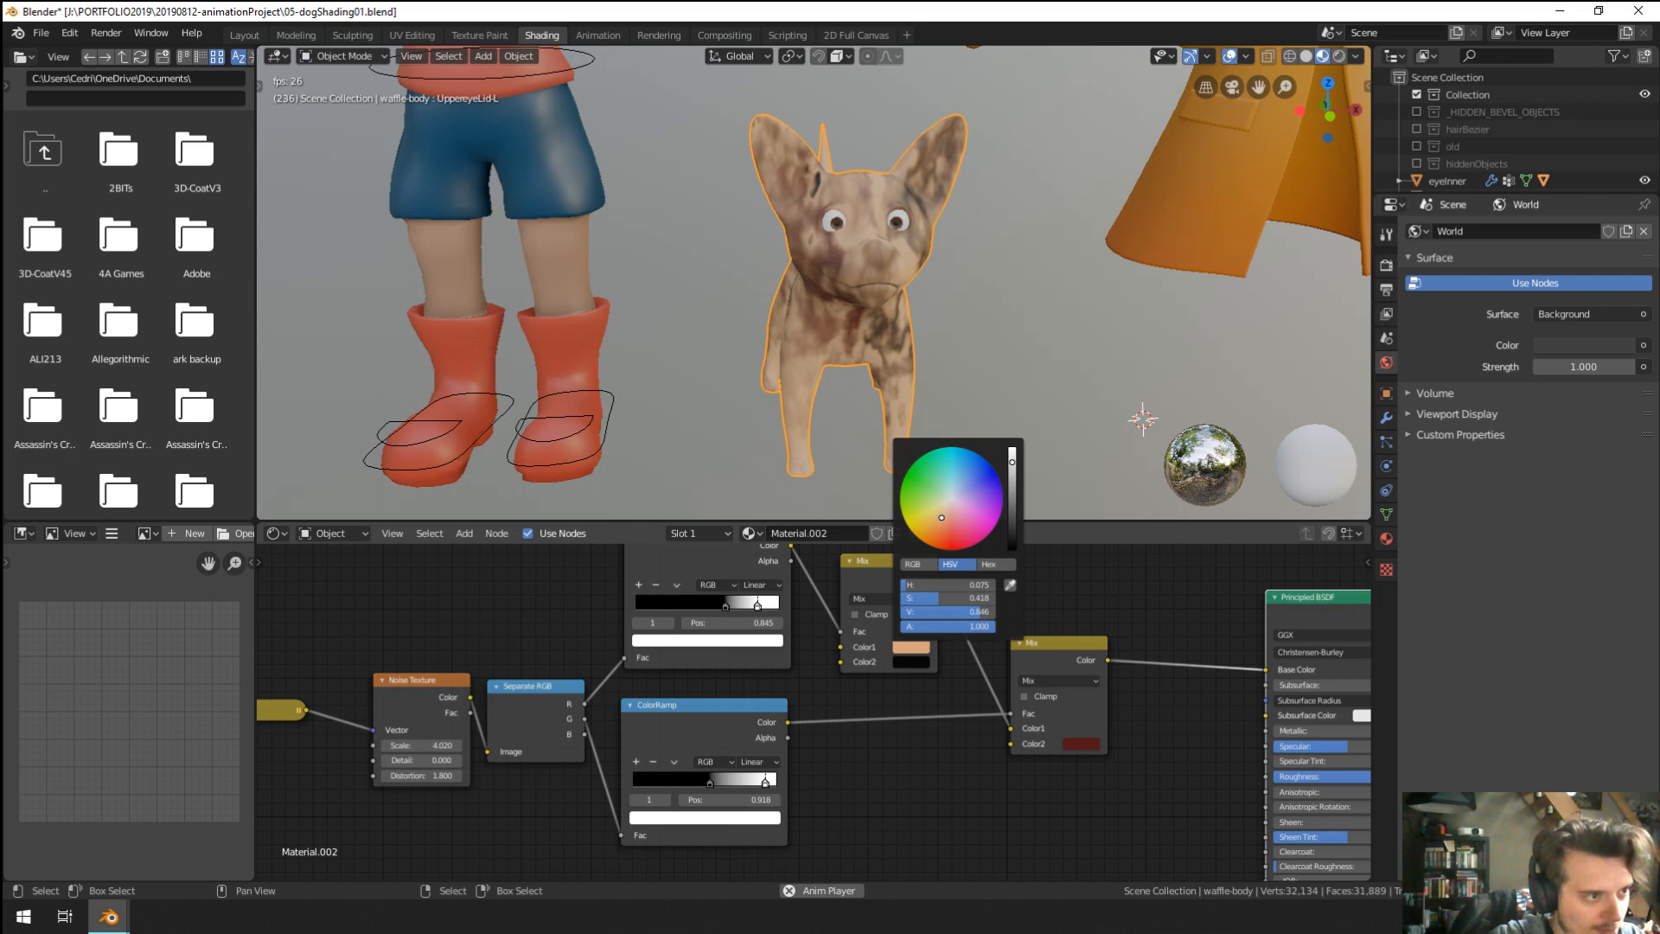
click(914, 662)
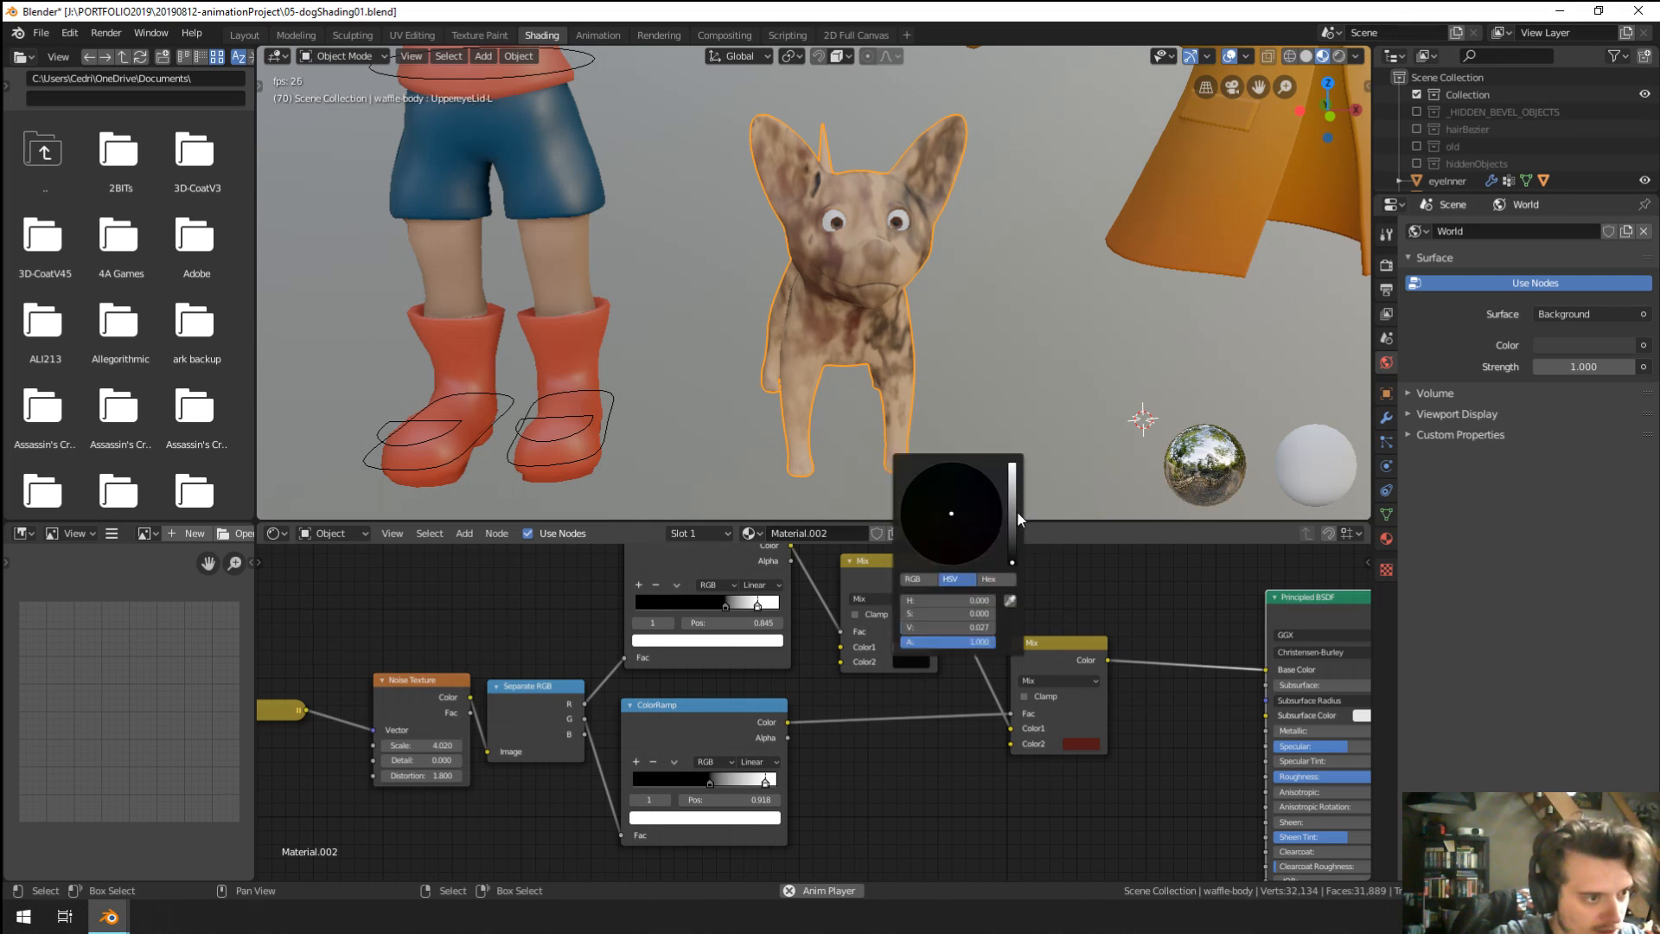
mouse_move(1012, 516)
mouse_down()
mouse_move(1013, 471)
mouse_move(1013, 499)
mouse_move(957, 529)
mouse_up()
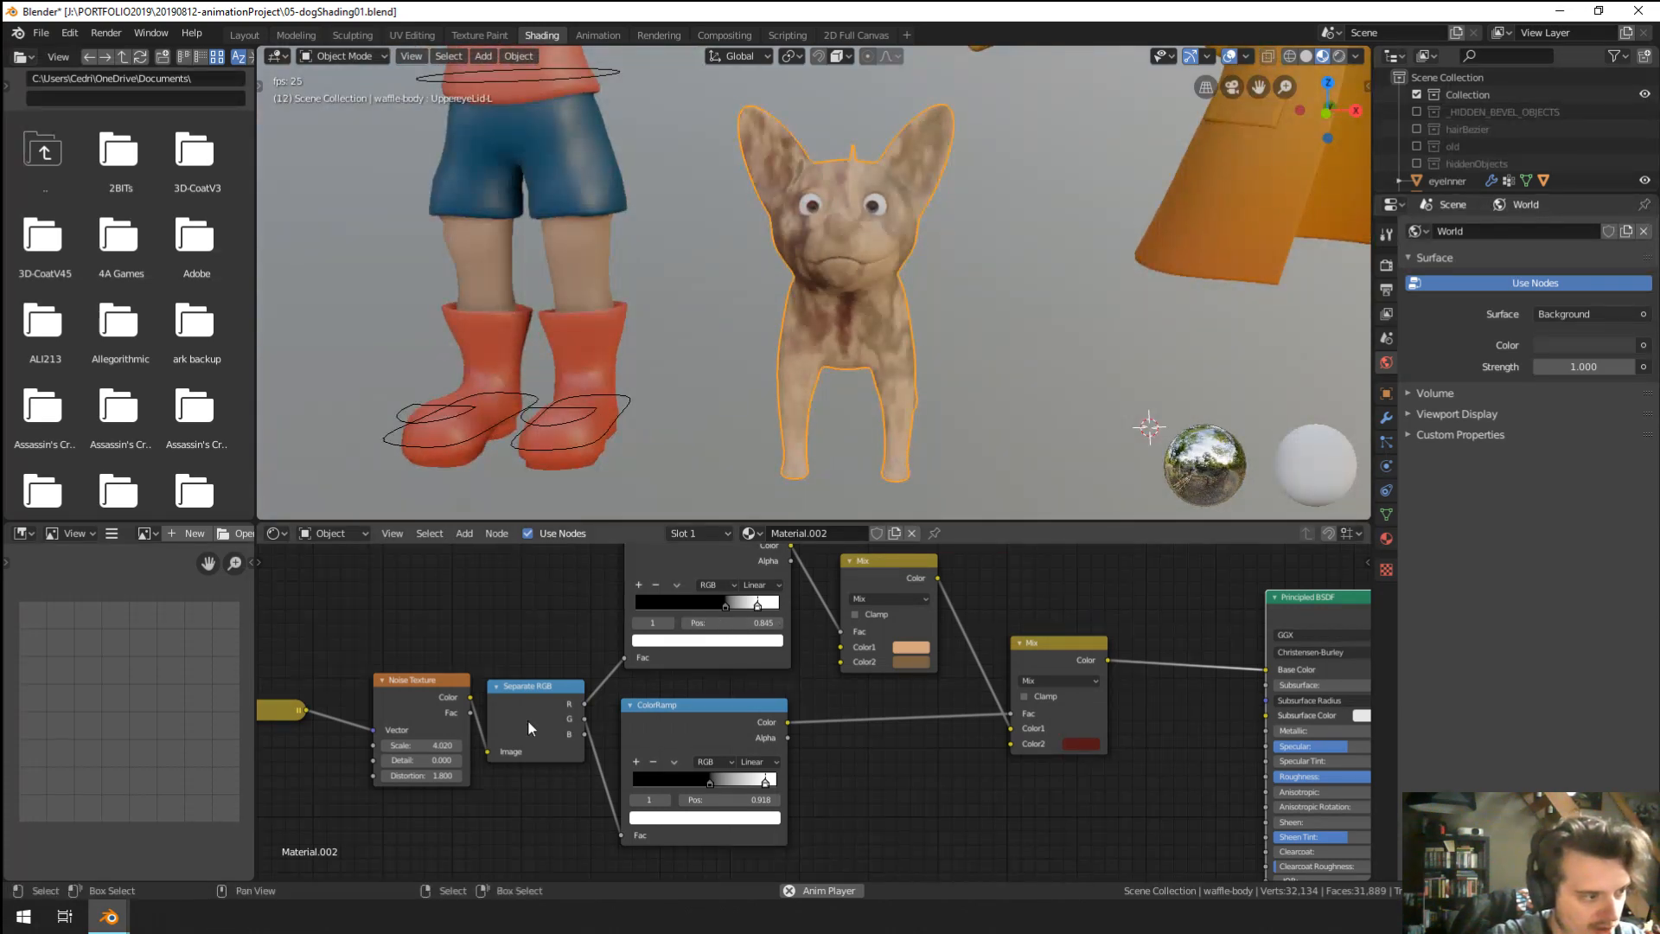
Set the Noise Texture feeding Separate RGB to Scale 5.72 and Distortion 0, and the upstream Noise Texture to Scale 3.4.
drag(433, 748, 419, 748)
middle_drag(821, 415, 1171, 407)
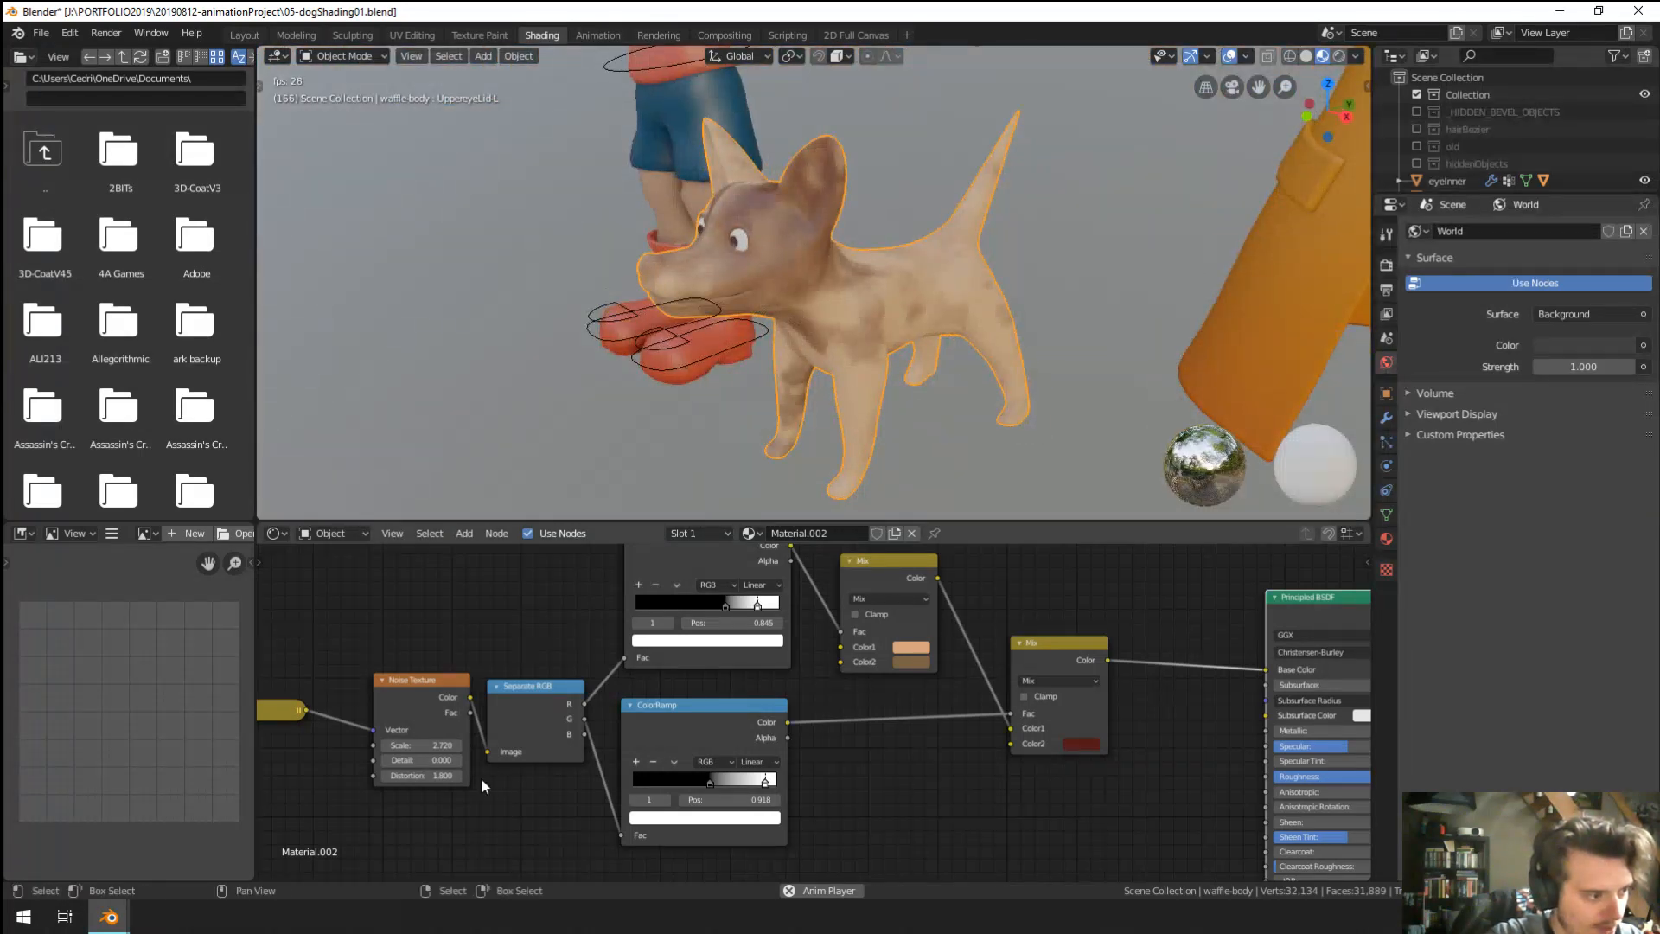
drag(424, 774, 482, 774)
double_click(424, 775)
text(0)
key(Return)
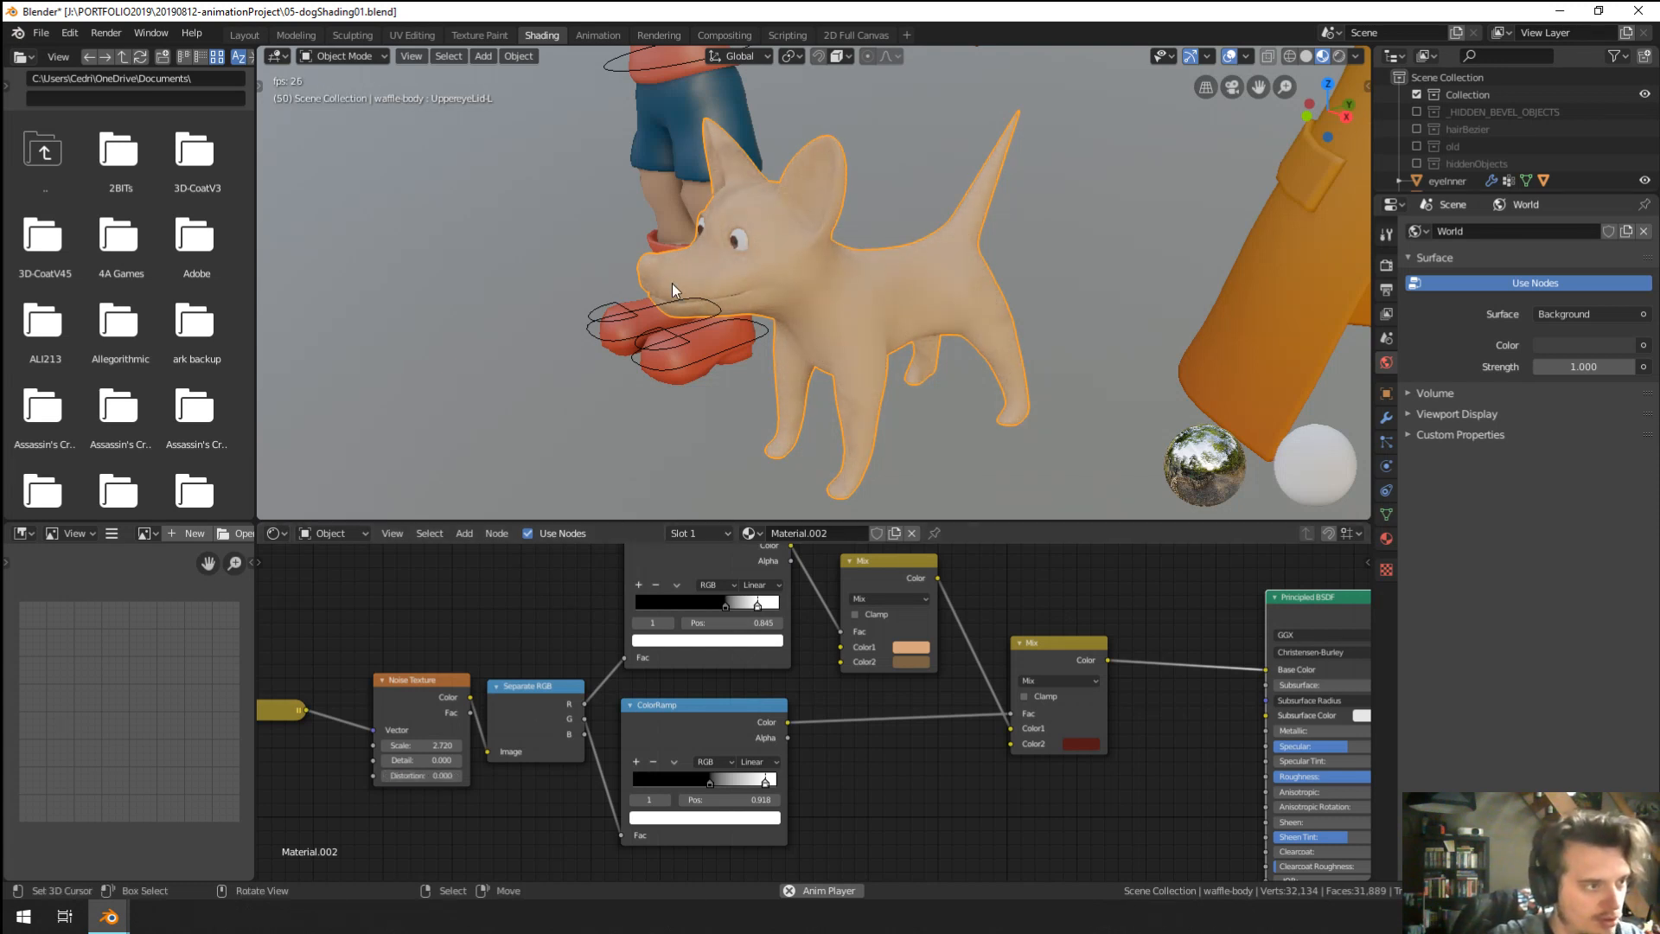
middle_drag(745, 138, 813, 149)
drag(421, 745, 448, 745)
middle_drag(527, 661, 1179, 658)
drag(761, 671, 808, 678)
Sharpen the fur patches by setting the white stops to 0.686 on the upper ColorRamp and 0.655 on the lower one.
scroll(993, 755, down, 1)
middle_drag(993, 755, 831, 766)
drag(1212, 628, 1189, 631)
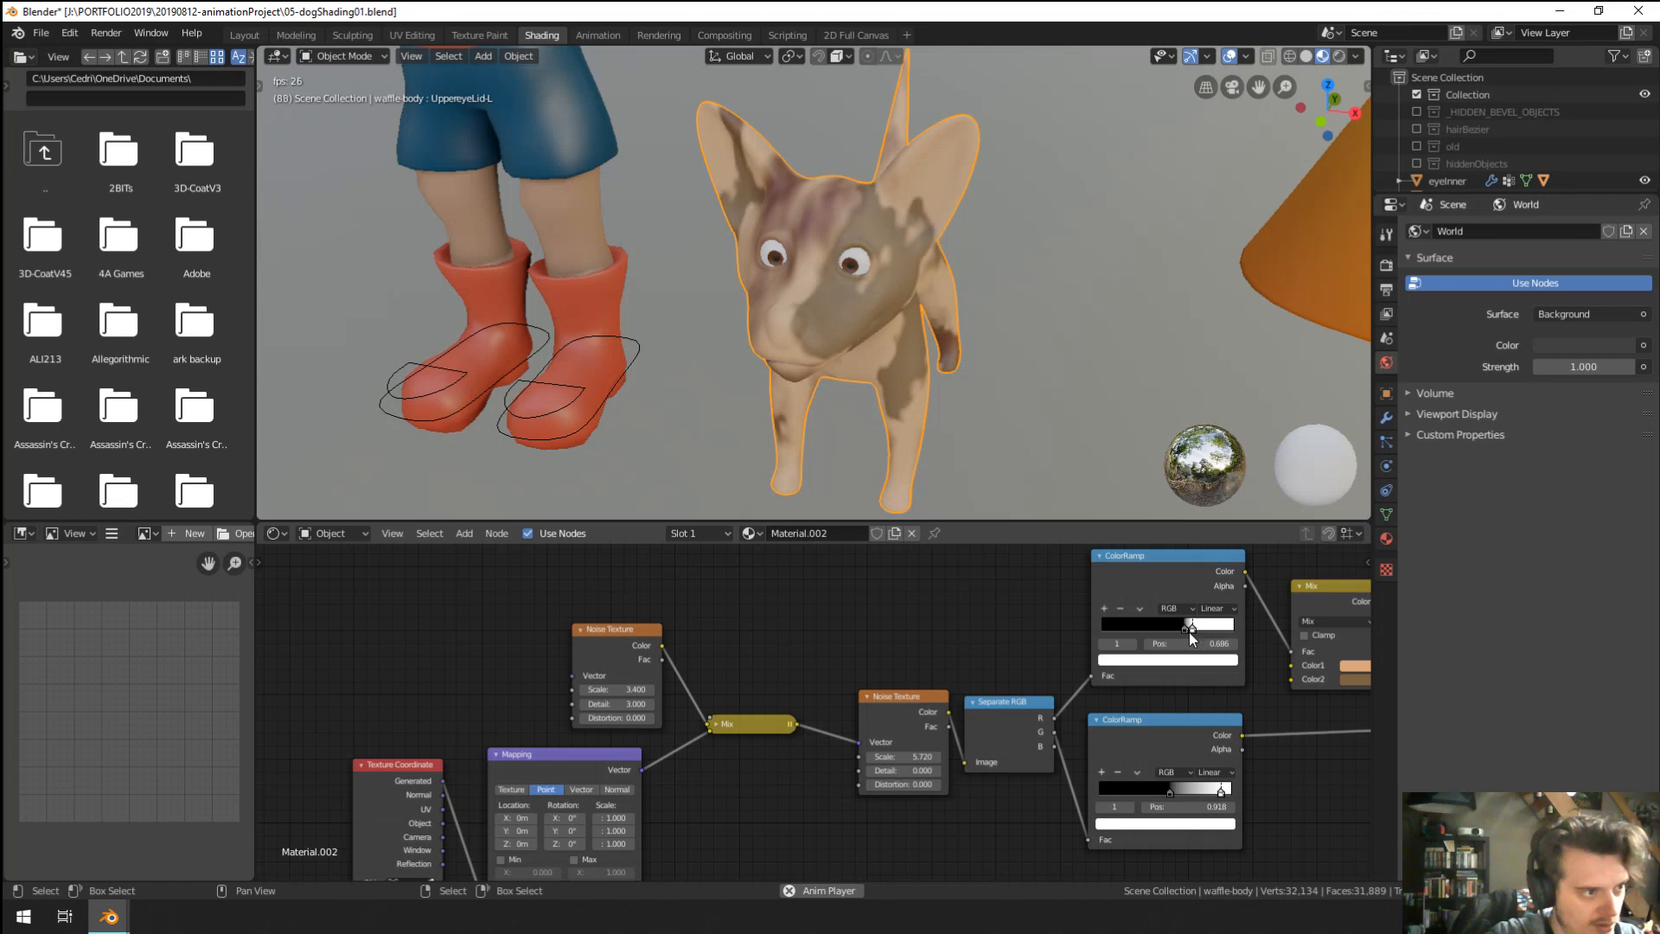
drag(1223, 792, 1185, 792)
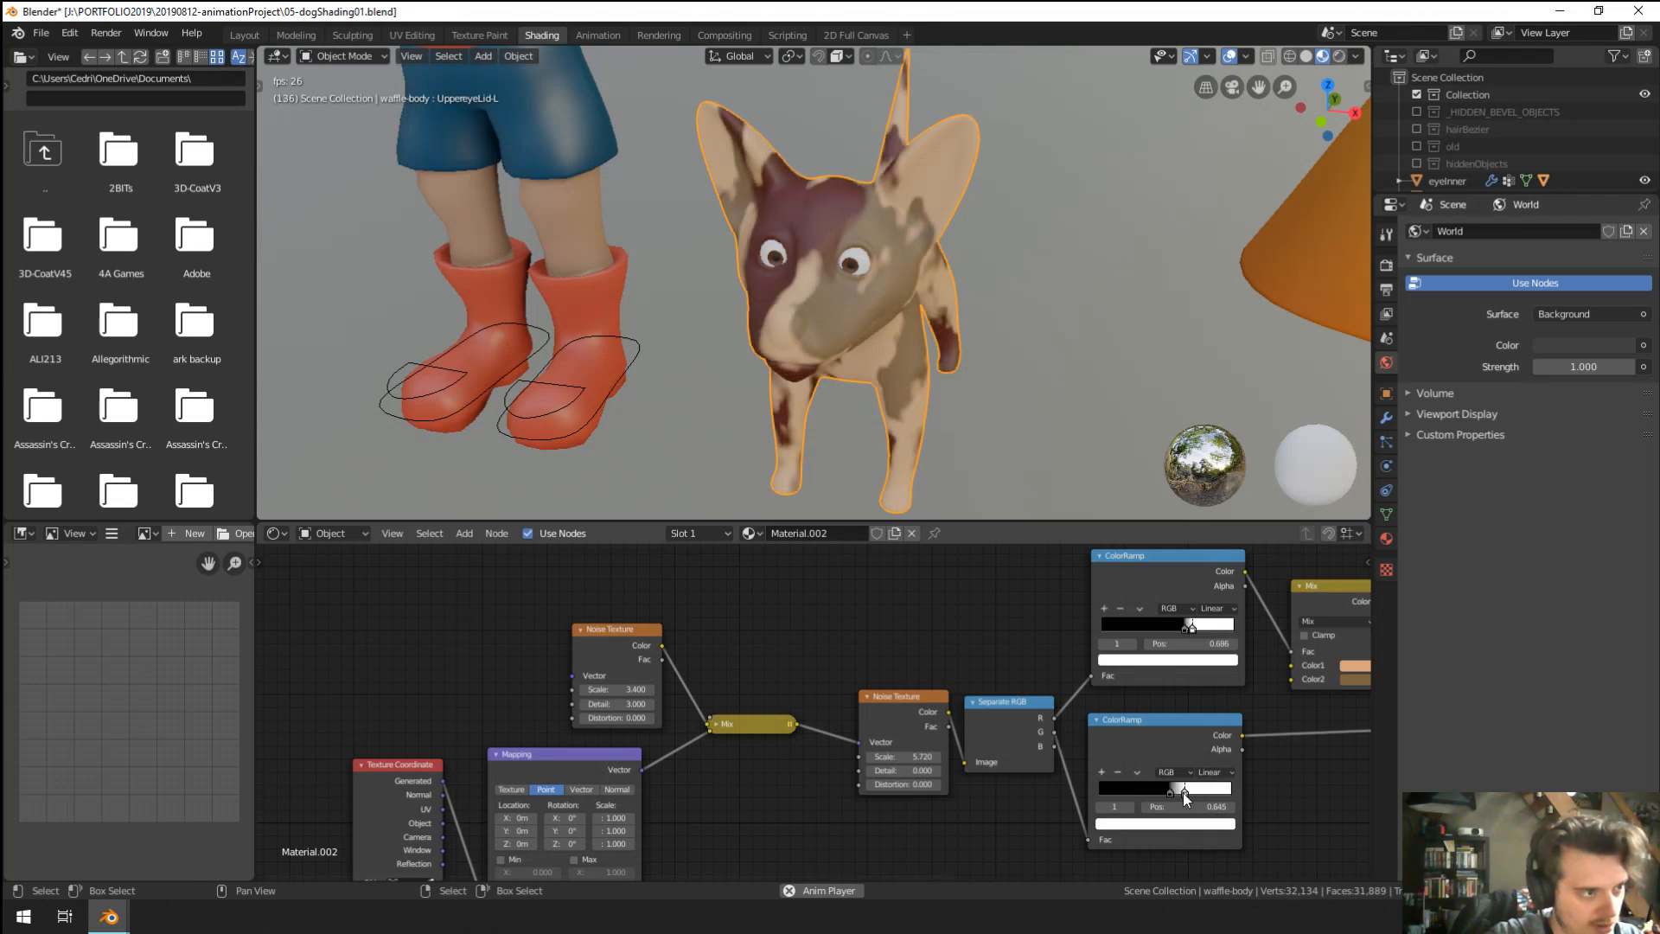
mouse_move(930, 366)
middle_down()
mouse_move(1015, 304)
mouse_move(1046, 331)
mouse_move(843, 315)
mouse_move(869, 347)
mouse_move(951, 348)
middle_up()
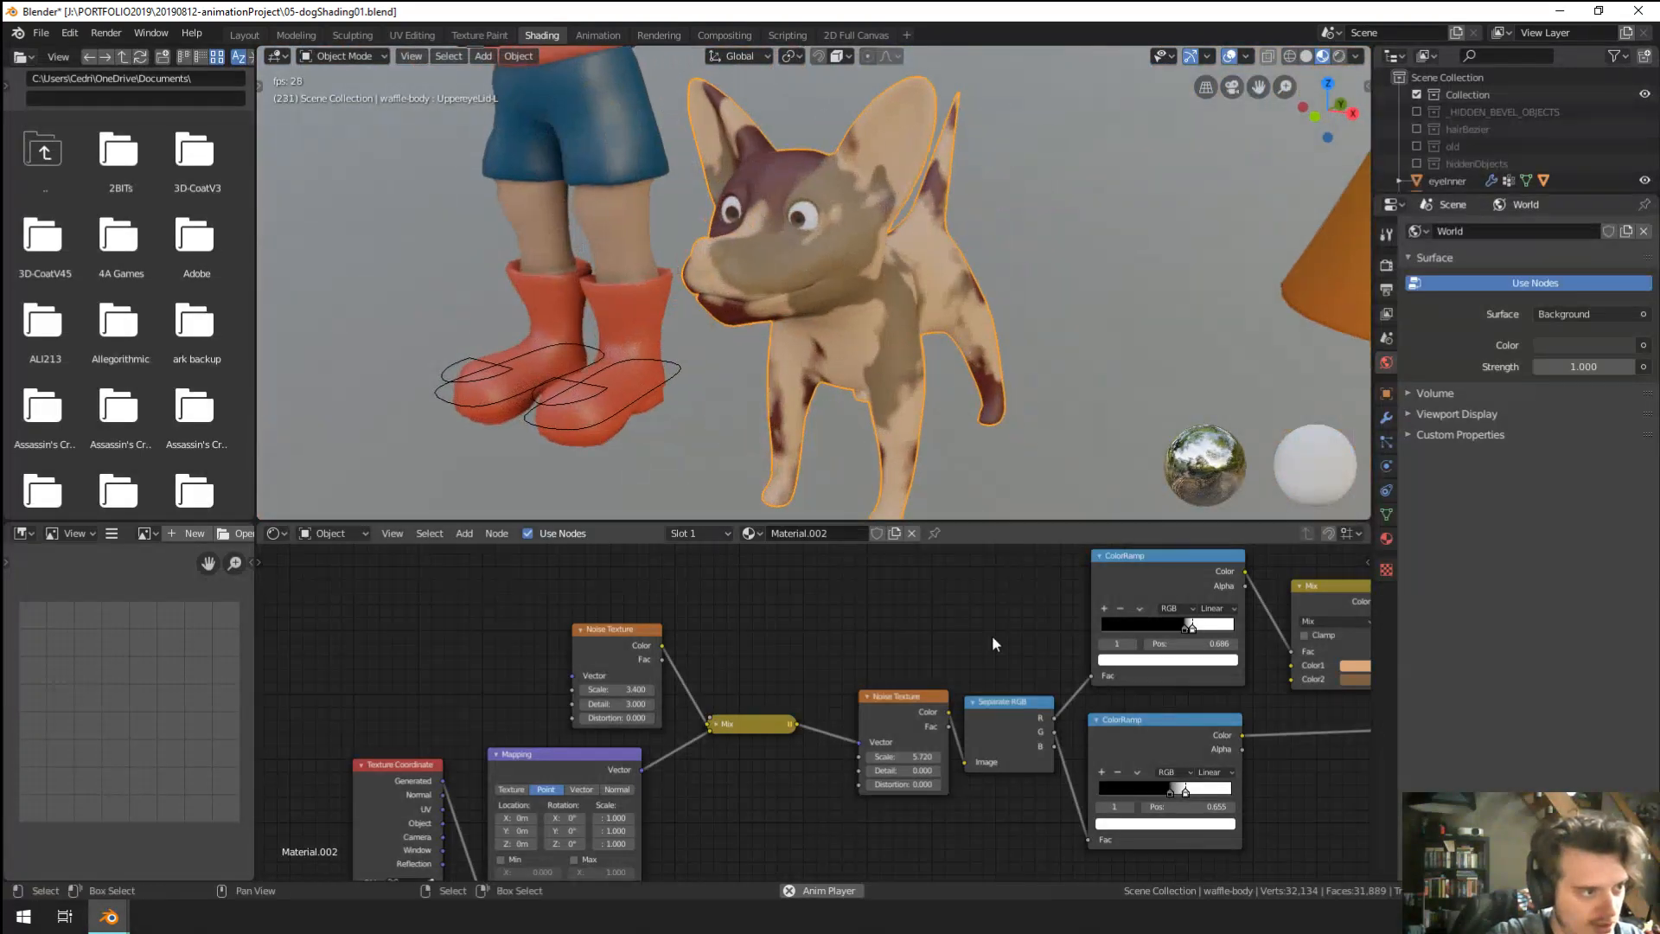
Set the first Mix node's Color2 to a pale cream with hue 0.106, saturation 0.244 and value 0.929.
middle_drag(971, 642, 635, 664)
middle_drag(990, 697, 788, 700)
scroll(789, 700, up, 3)
scroll(813, 713, up, 2)
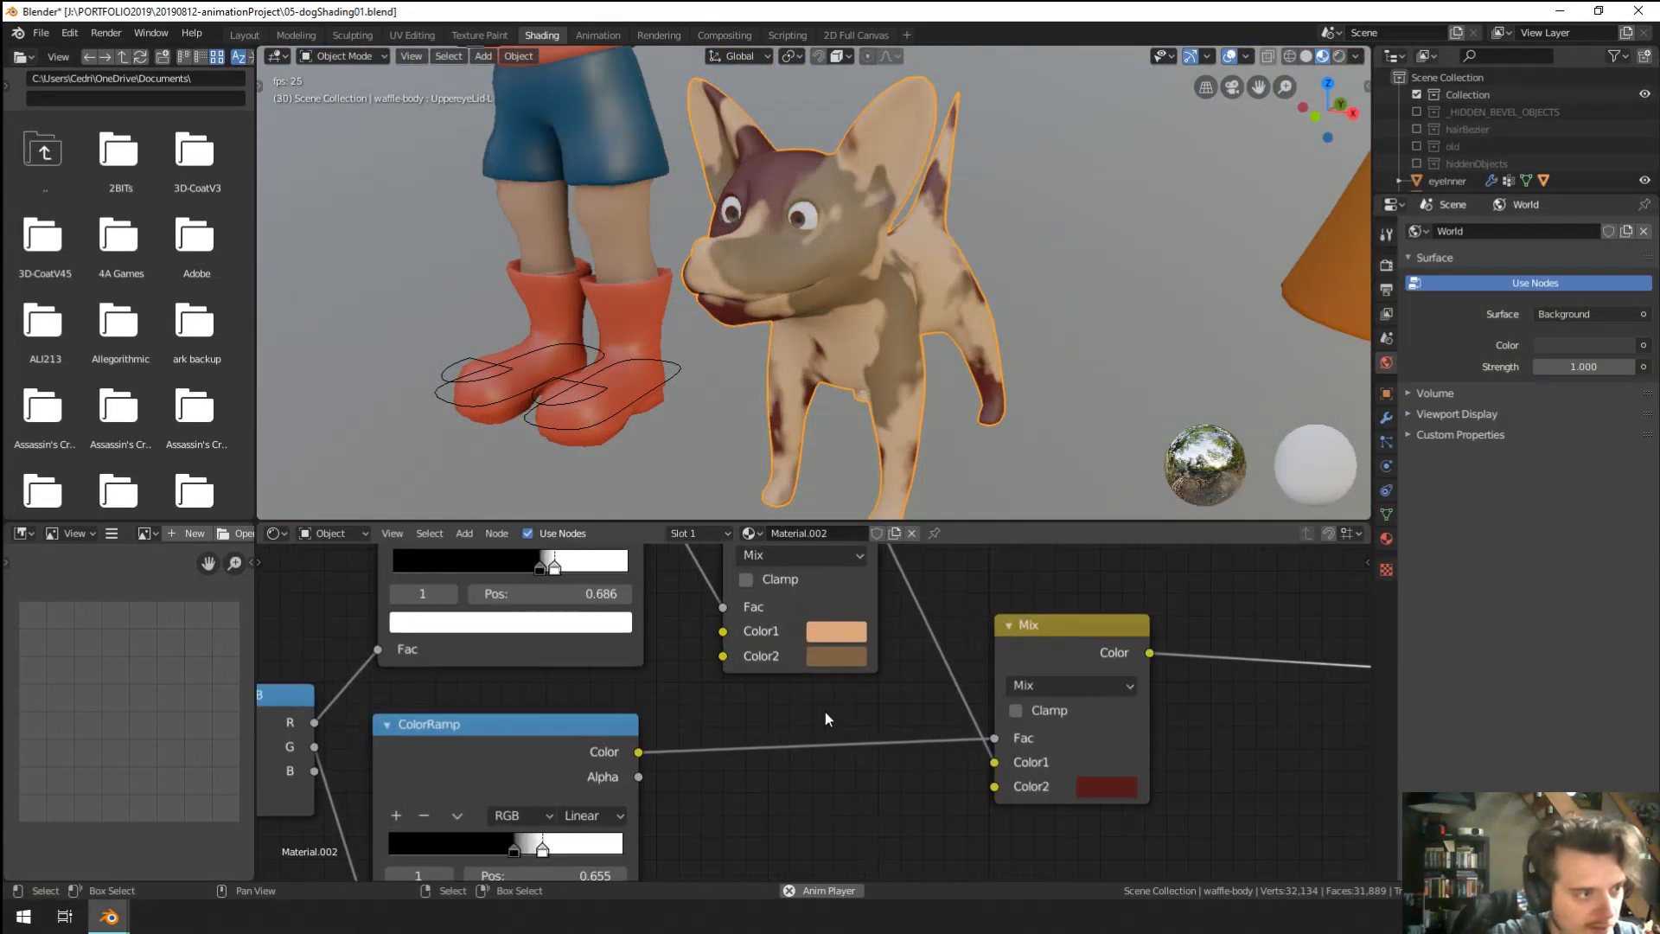
click(836, 657)
drag(906, 436, 885, 430)
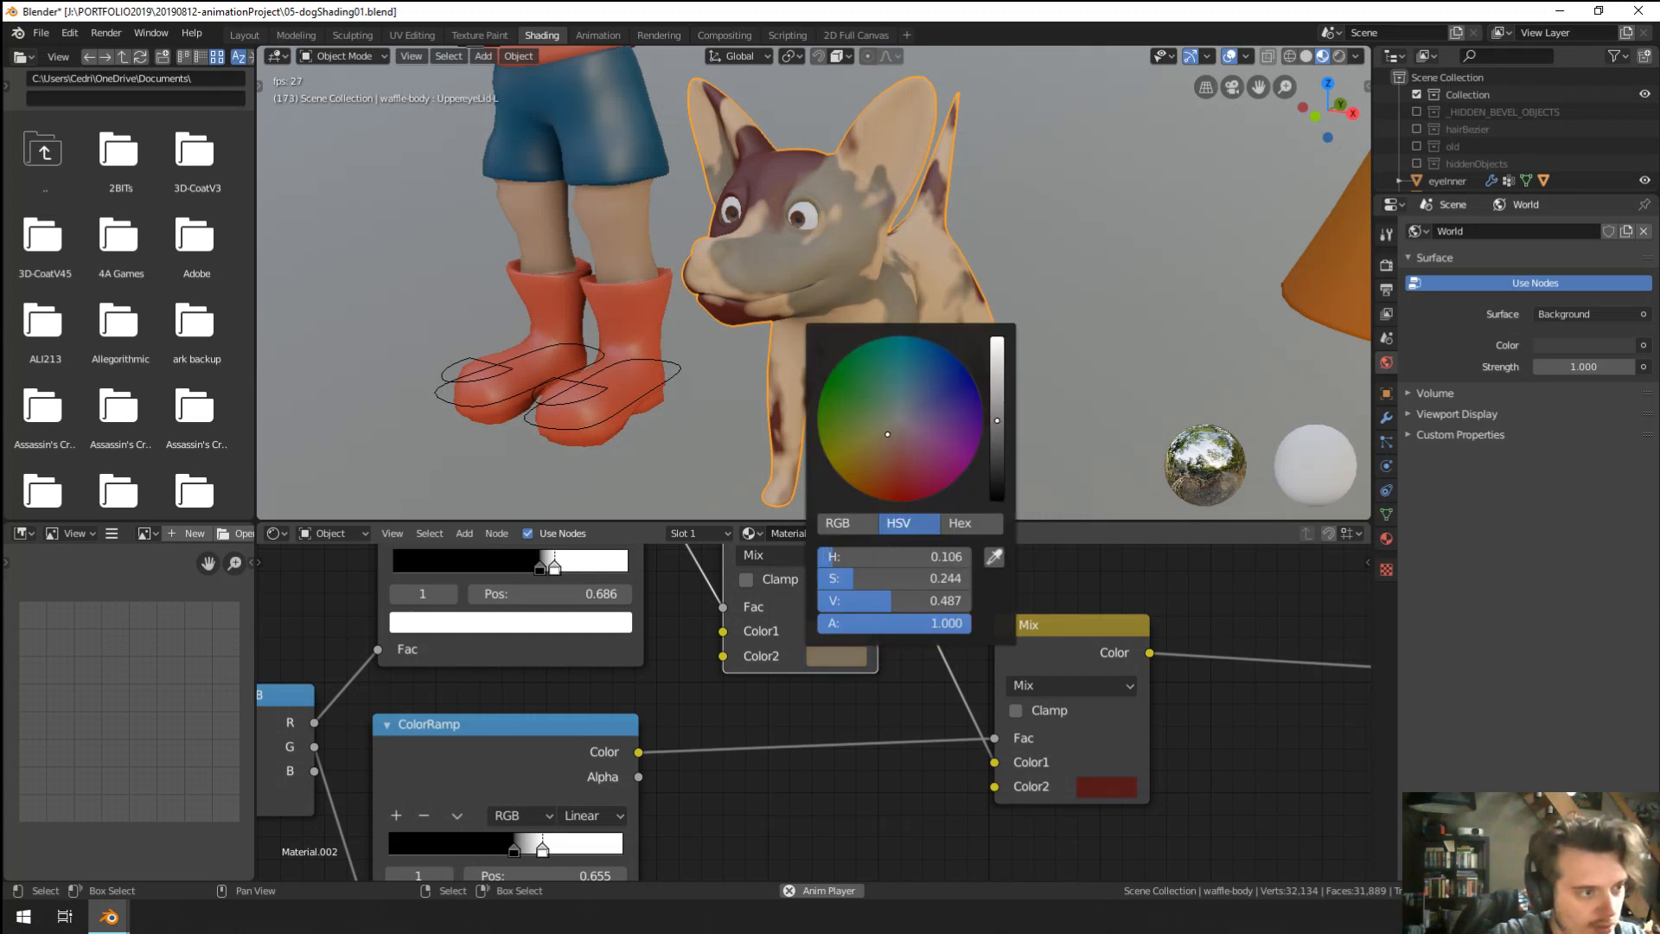
drag(999, 404, 997, 346)
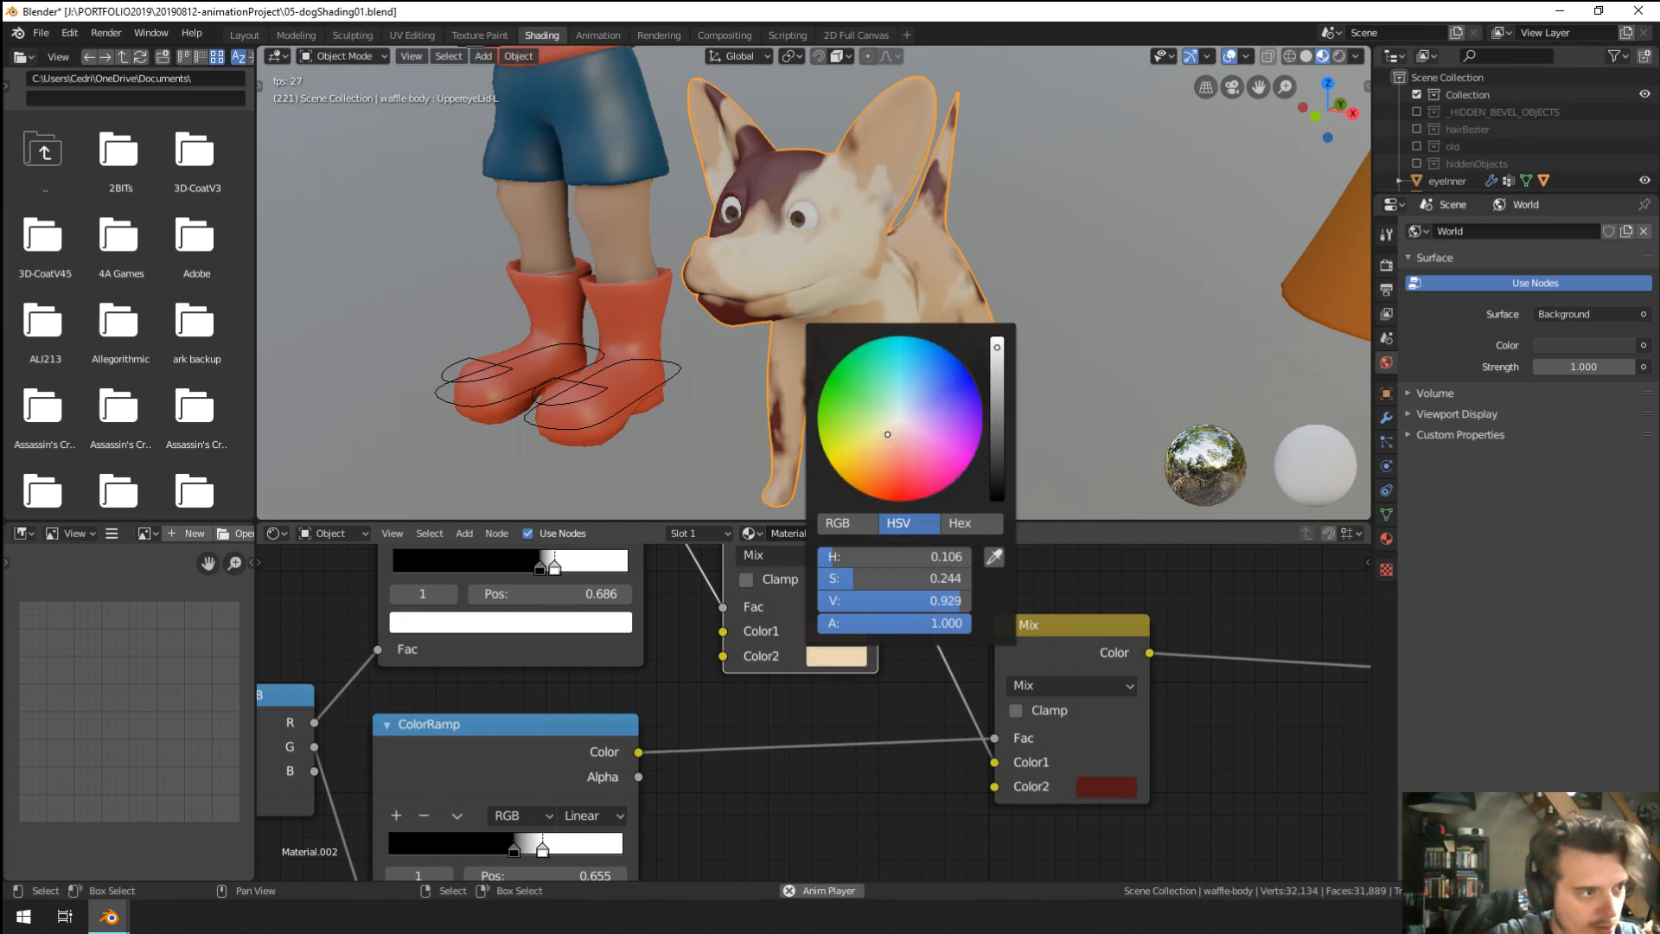
Set the second Mix node's Color2 to a muted brown with hue 0.065, saturation 0.299 and value about 0.68.
click(1112, 782)
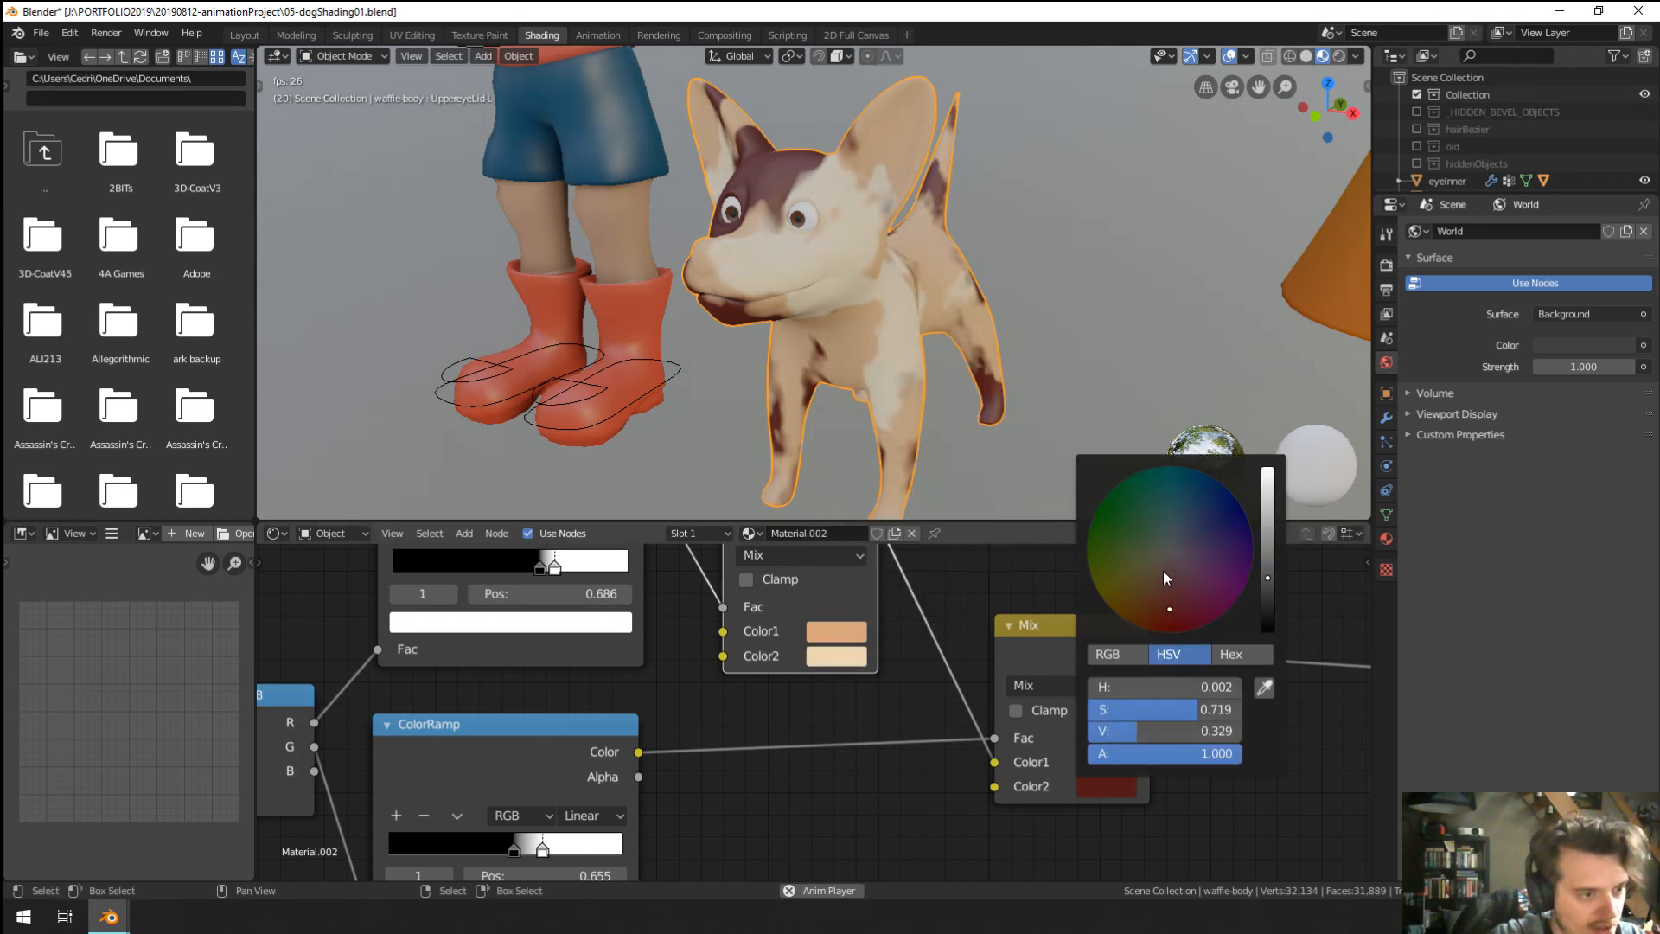
drag(1164, 571, 1160, 571)
drag(1271, 555, 1268, 520)
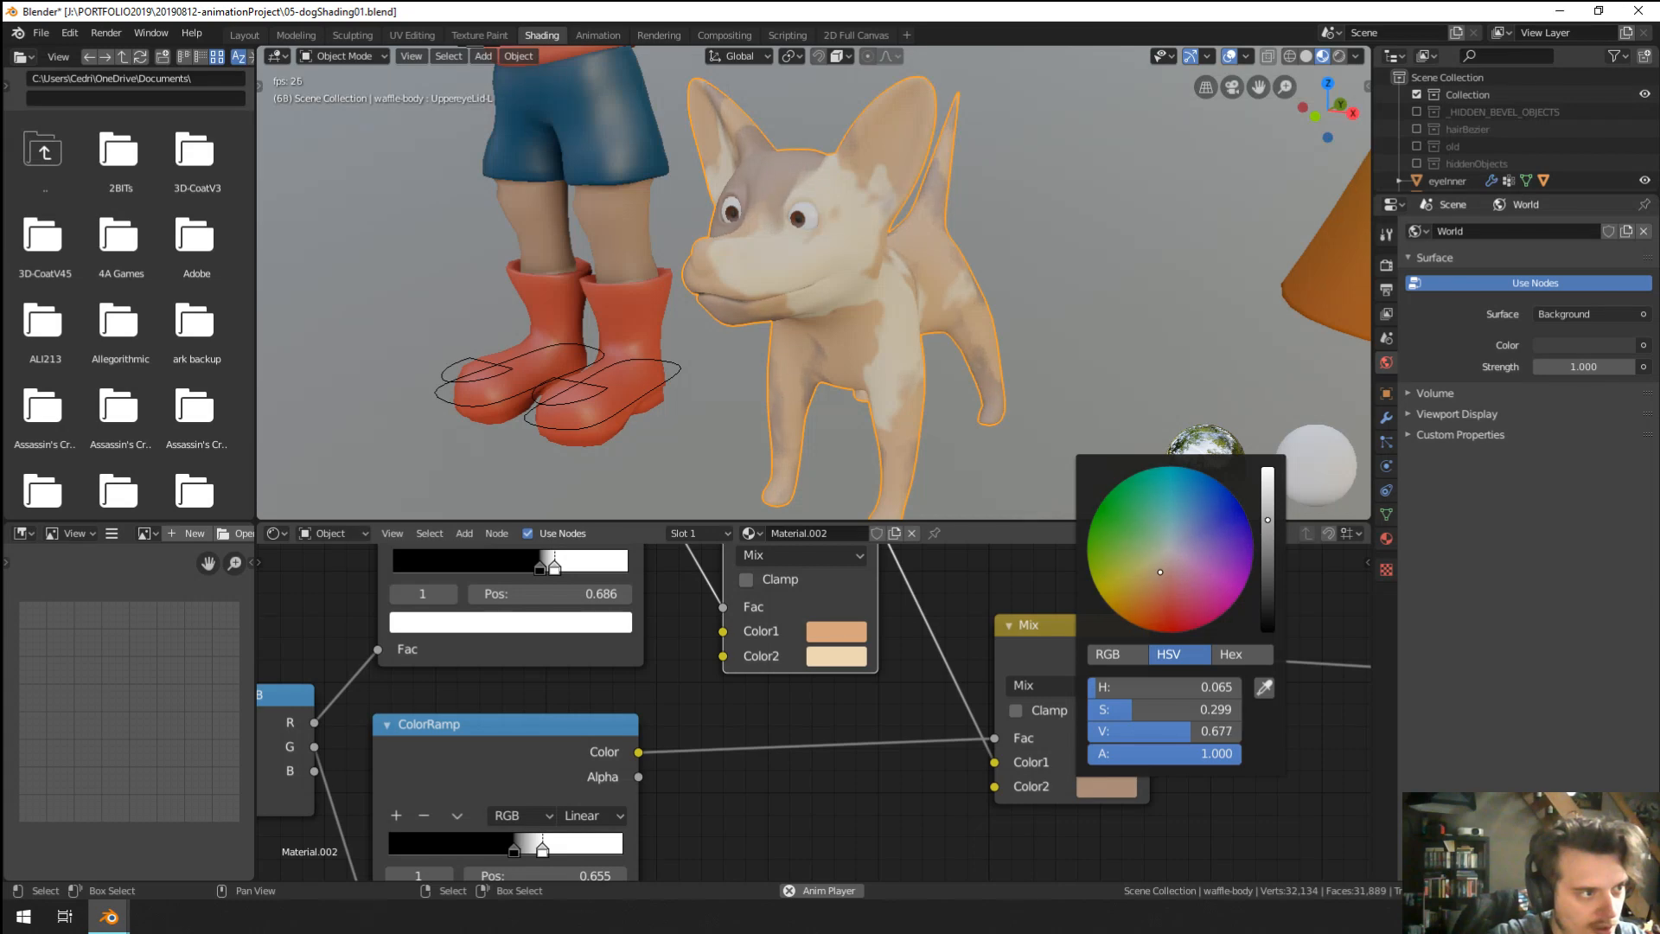
Enter Edit Mode on the dog's body mesh to work on its snout.
middle_drag(712, 442, 812, 382)
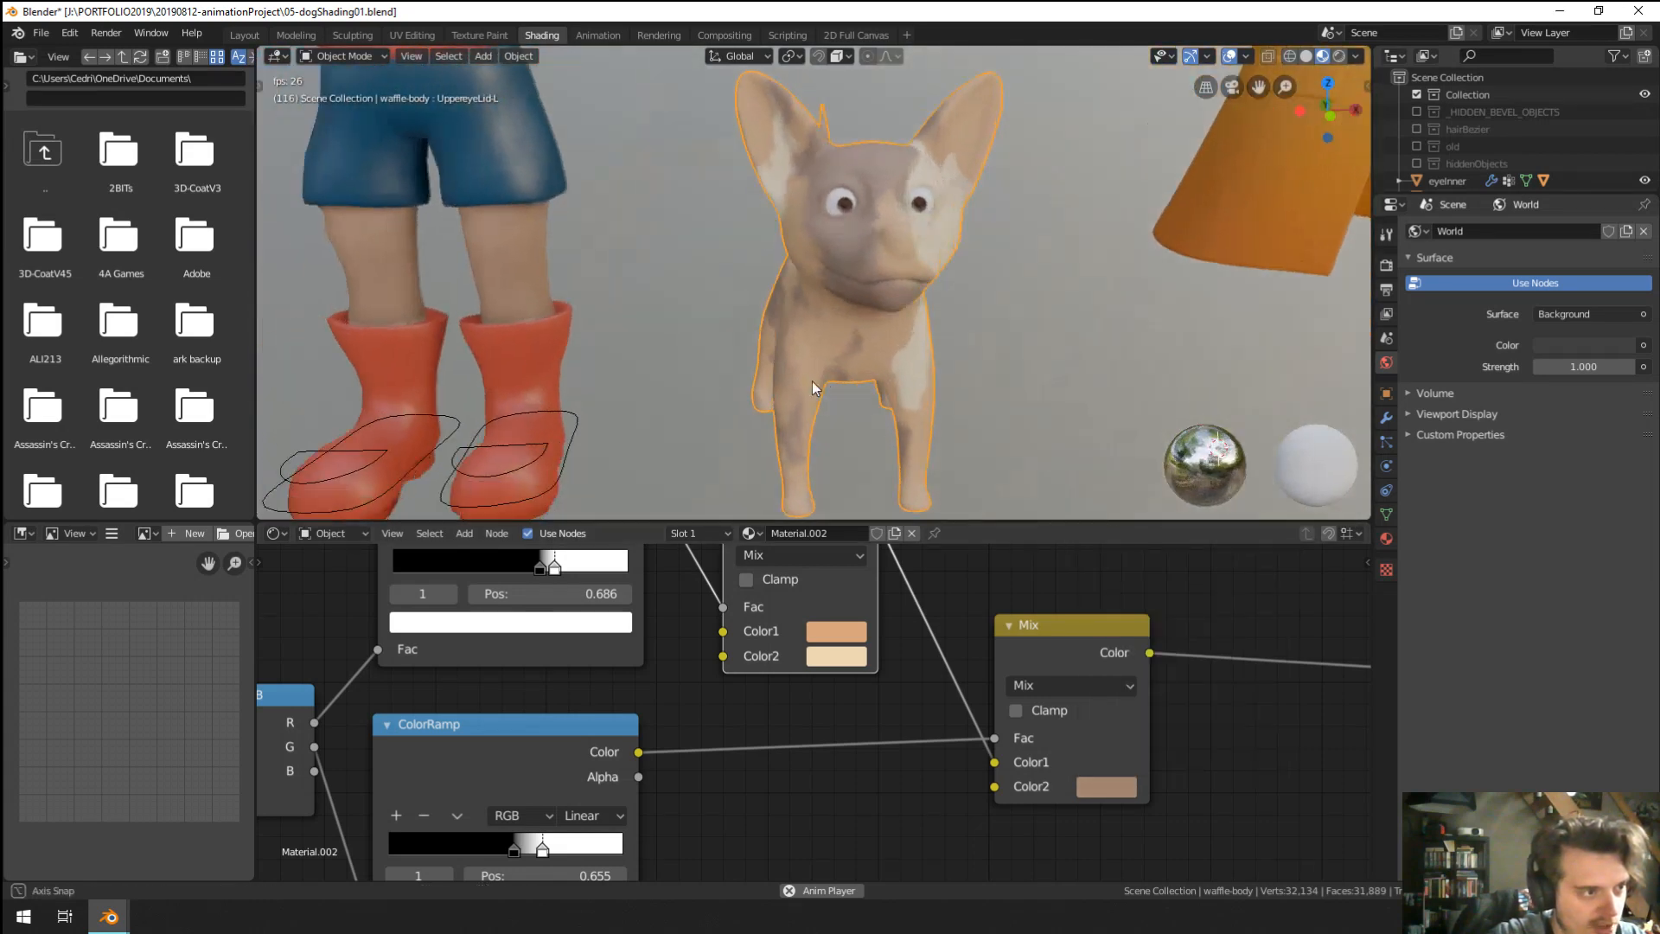
scroll(812, 381, up, 2)
key(Tab)
scroll(838, 258, up, 3)
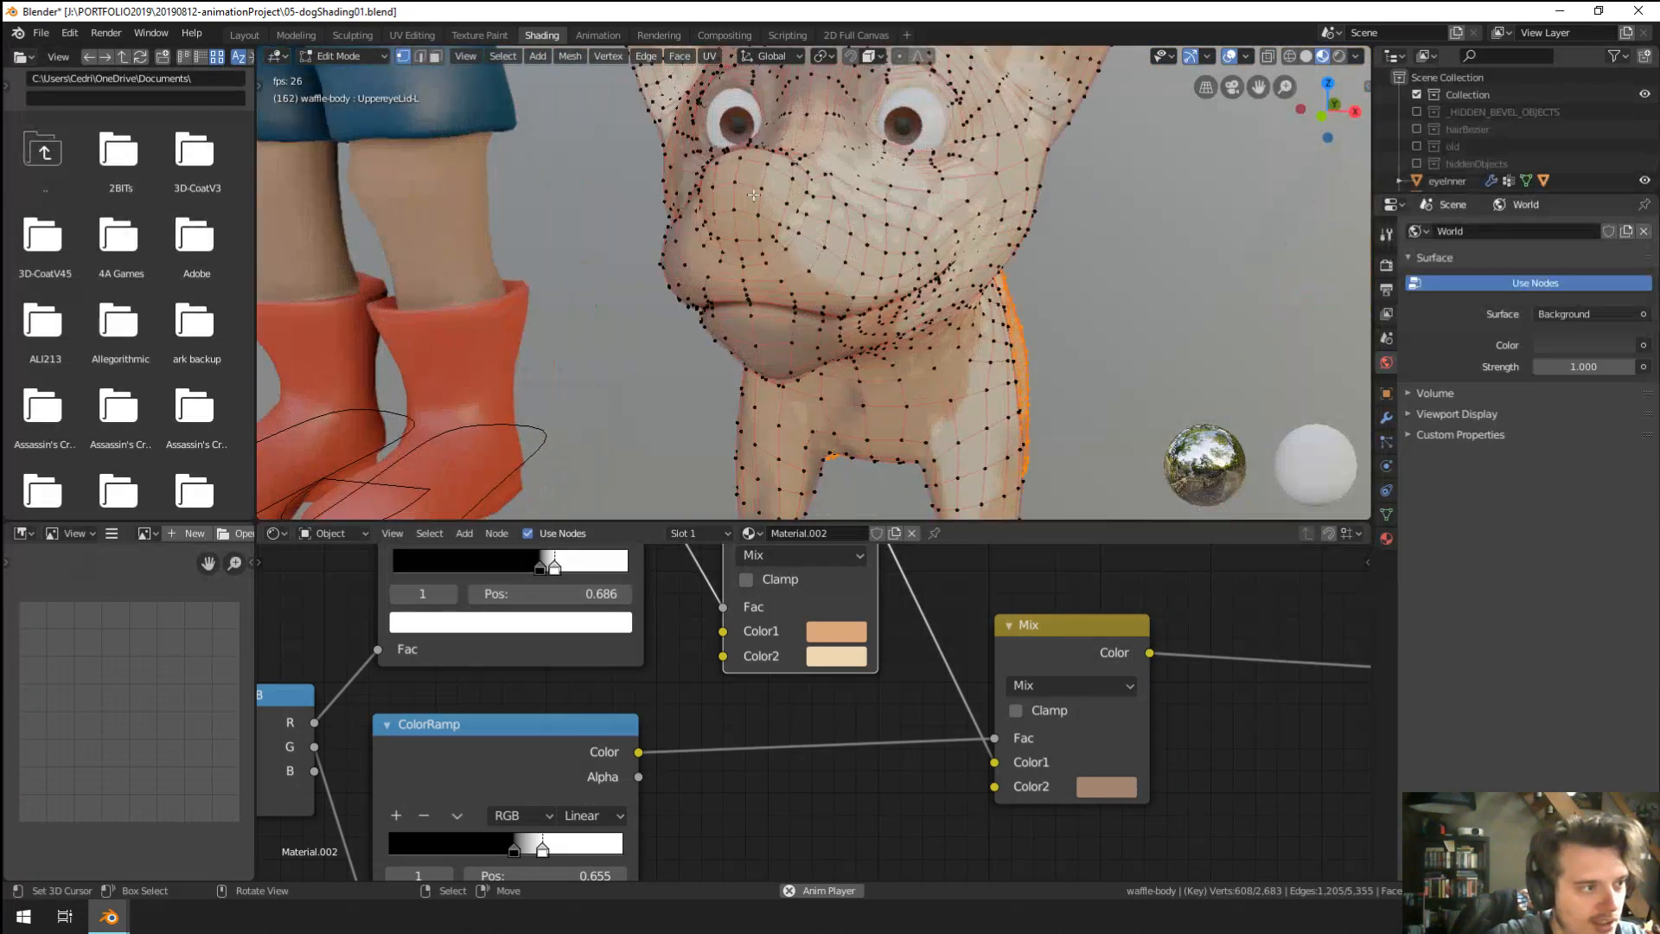
Try to select the dog's nose by growing the selection from one vertex and adjusting it with loop and circle selection.
click(810, 250)
scroll(809, 259, up, 2)
key(ctrl+KP_Add)
key(ctrl+KP_Add)
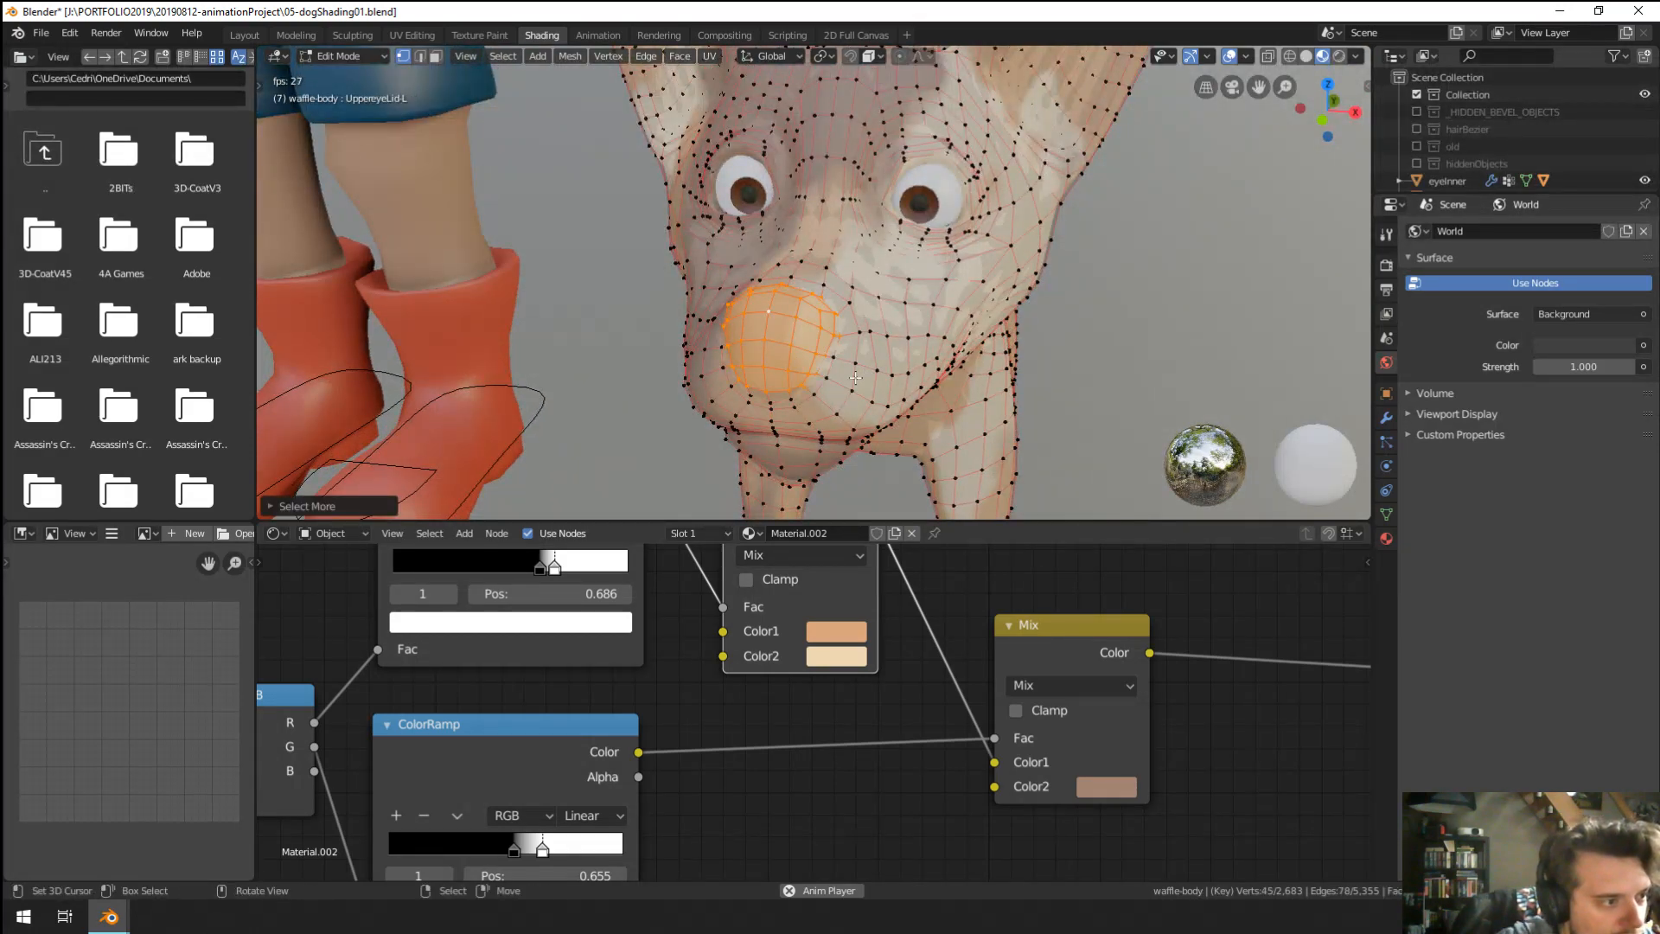
alt+shift+right_click(729, 376)
mouse_move(818, 390)
middle_down()
mouse_move(852, 408)
mouse_move(835, 396)
middle_up()
middle_drag(873, 298, 812, 245)
scroll(822, 260, up, 2)
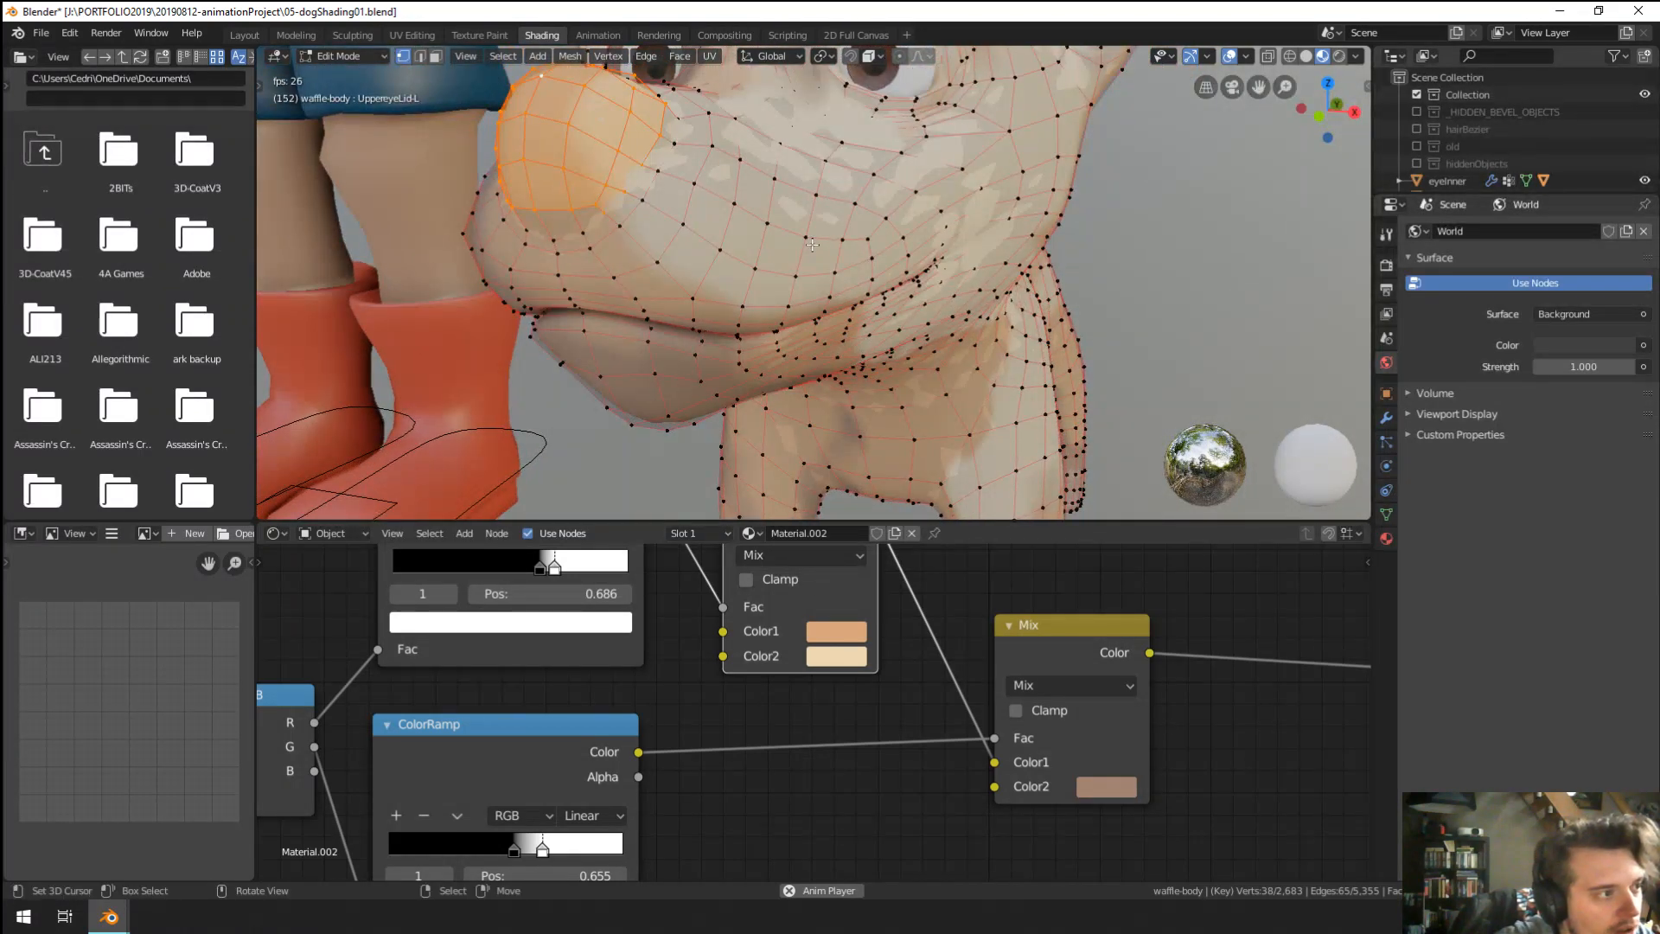
key(c)
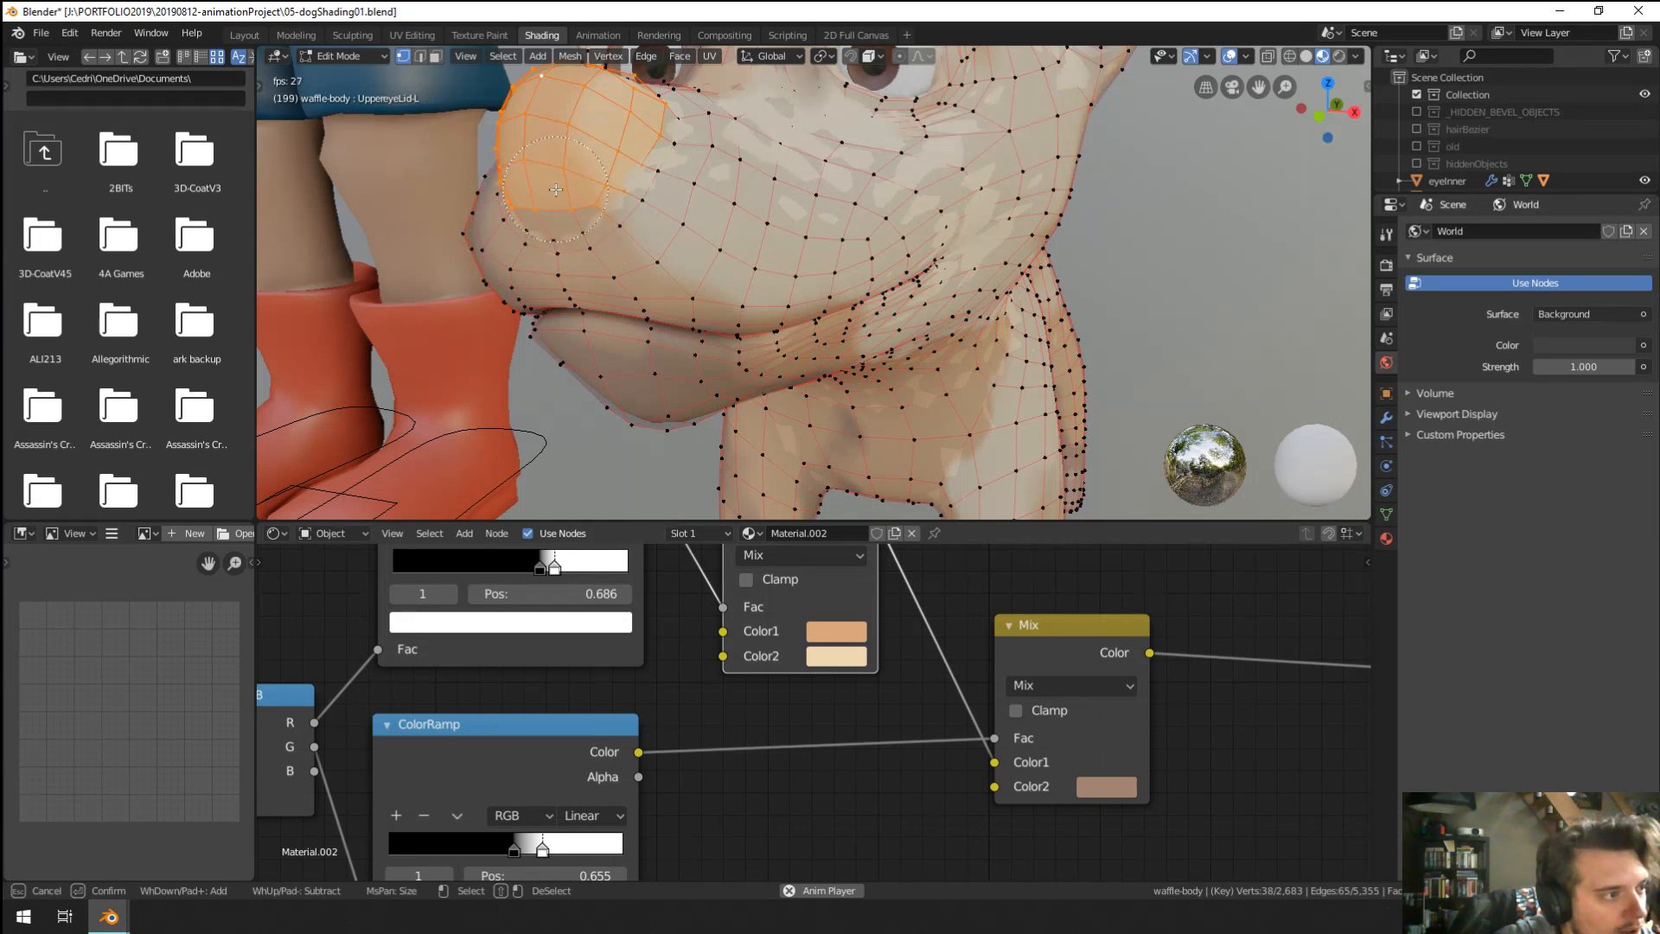
drag(556, 189, 554, 199)
right_click(553, 200)
Select the edge loop that borders the tip of the dog's nose.
middle_drag(536, 294, 813, 324)
alt+click(473, 411)
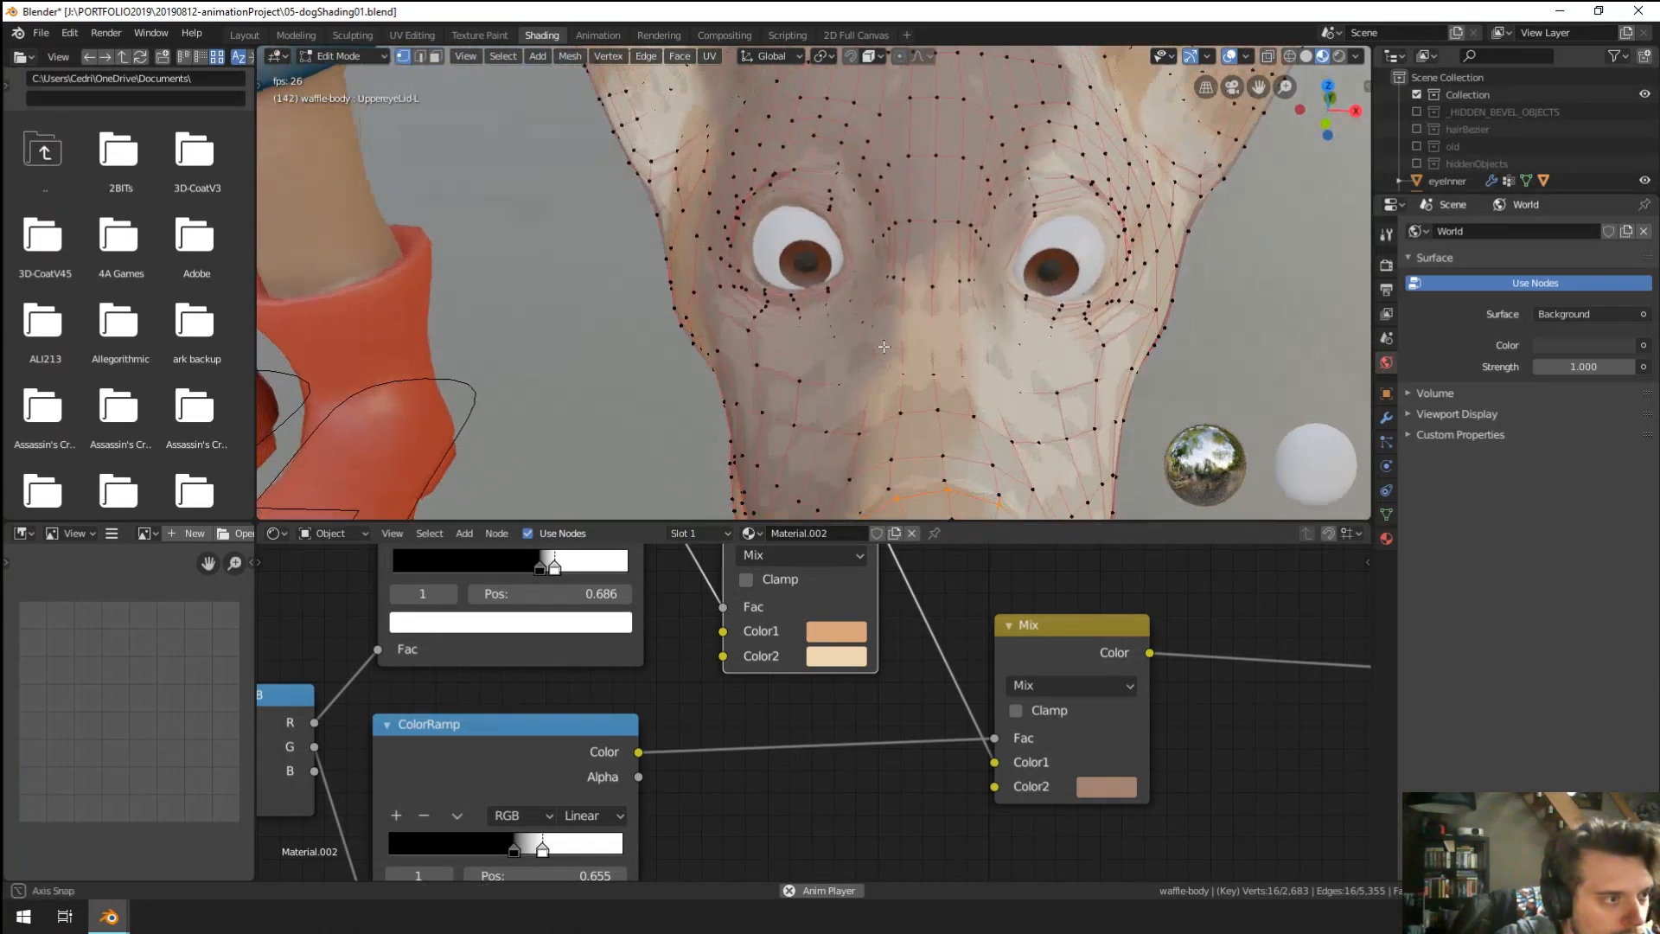
middle_drag(883, 351, 803, 308)
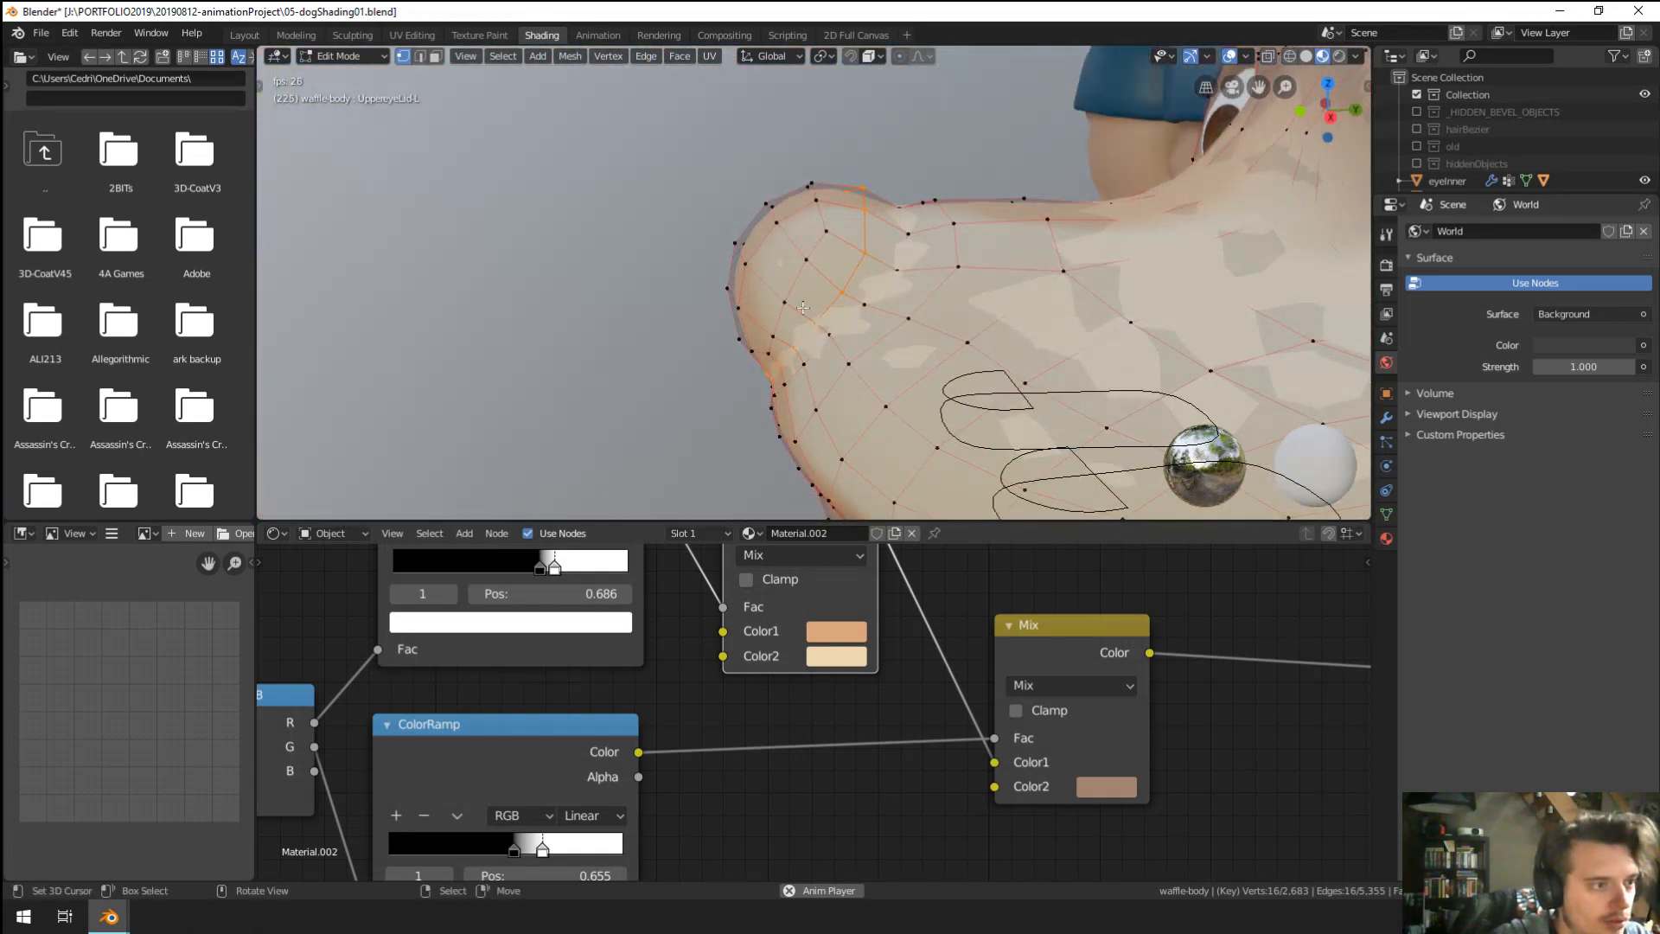
alt+shift+right_click(906, 252)
middle_drag(1068, 298, 1215, 307)
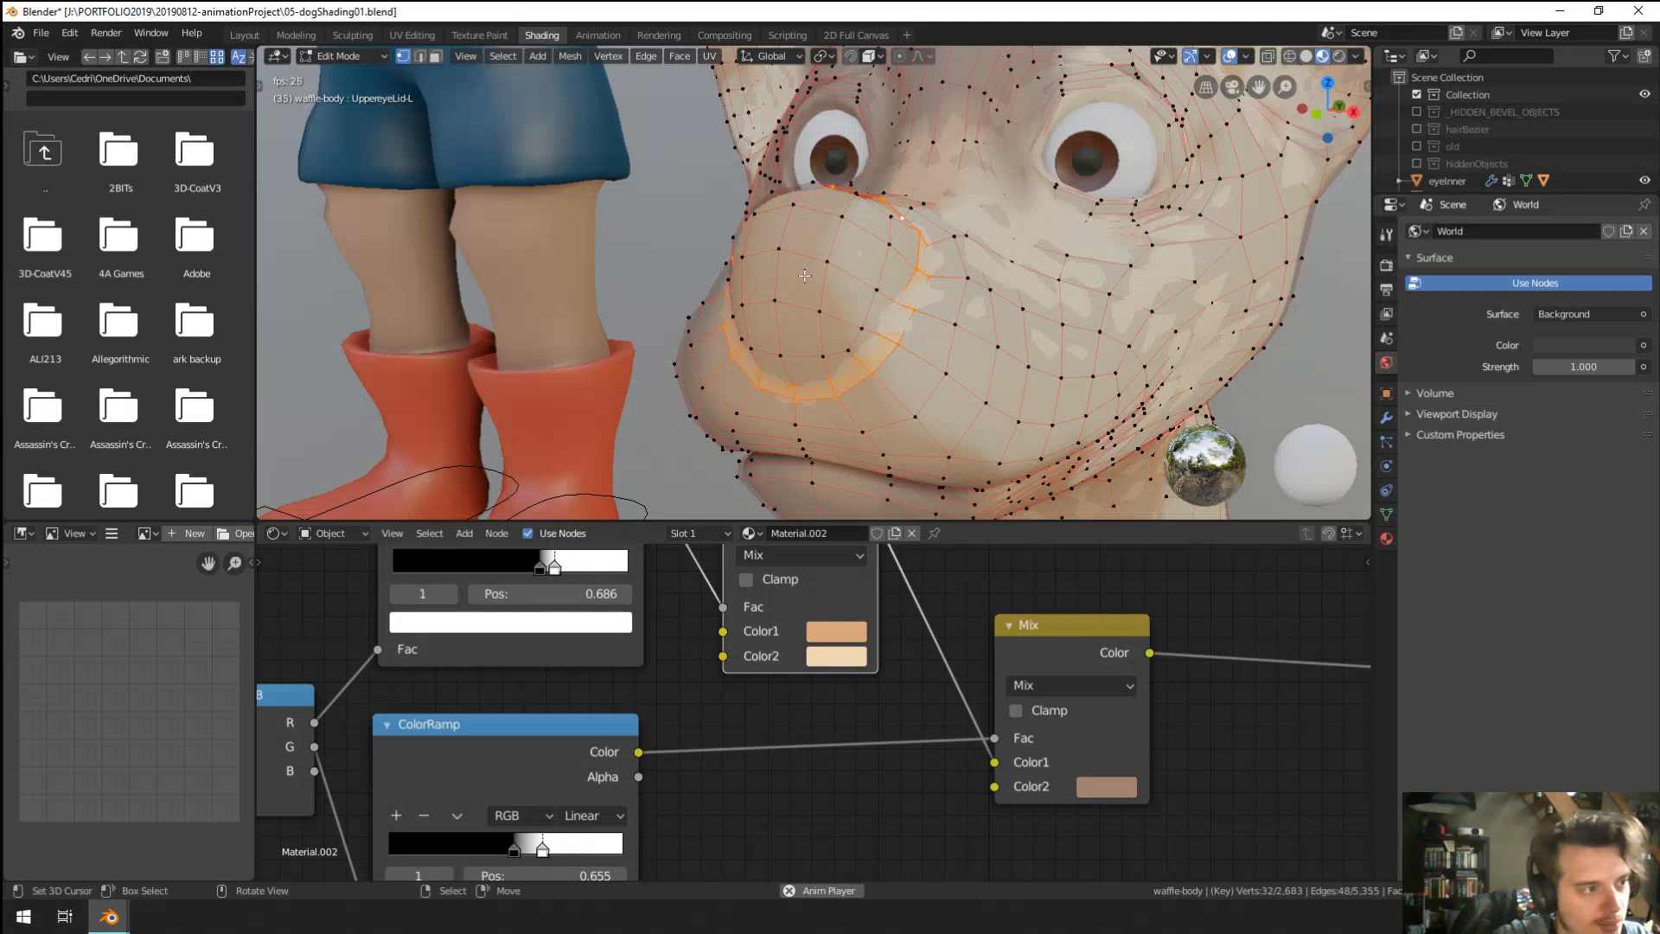
Grow the loop selection across the whole nose tip and add the missing border vertices with circle select.
key(ctrl+KP_Add)
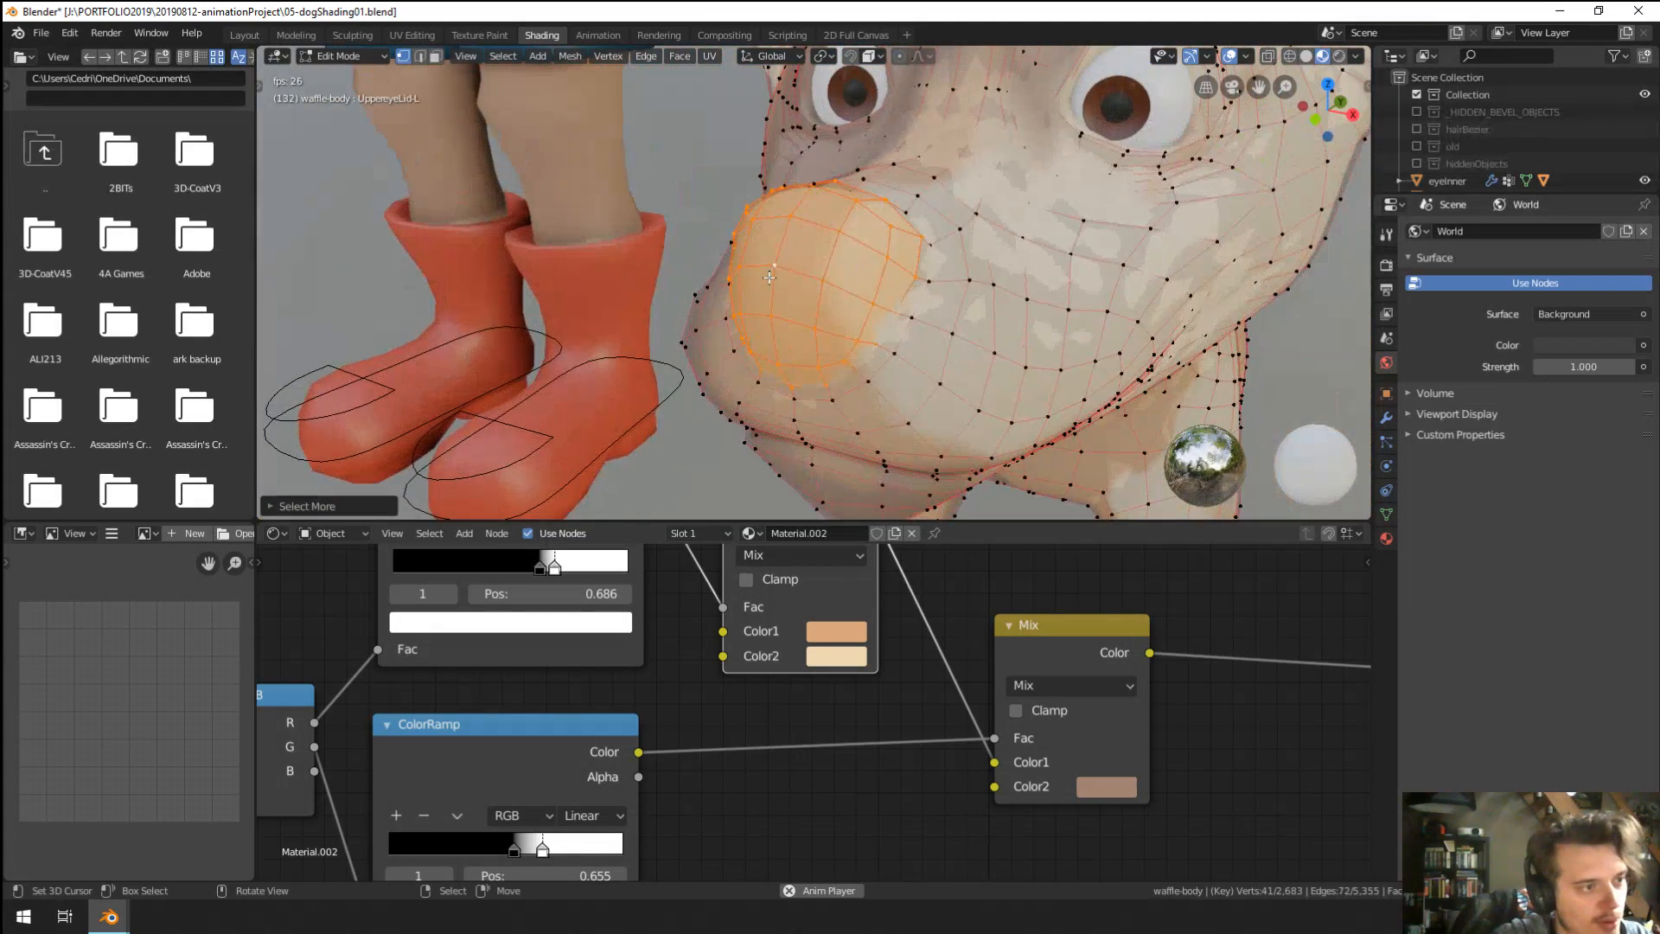
key(c)
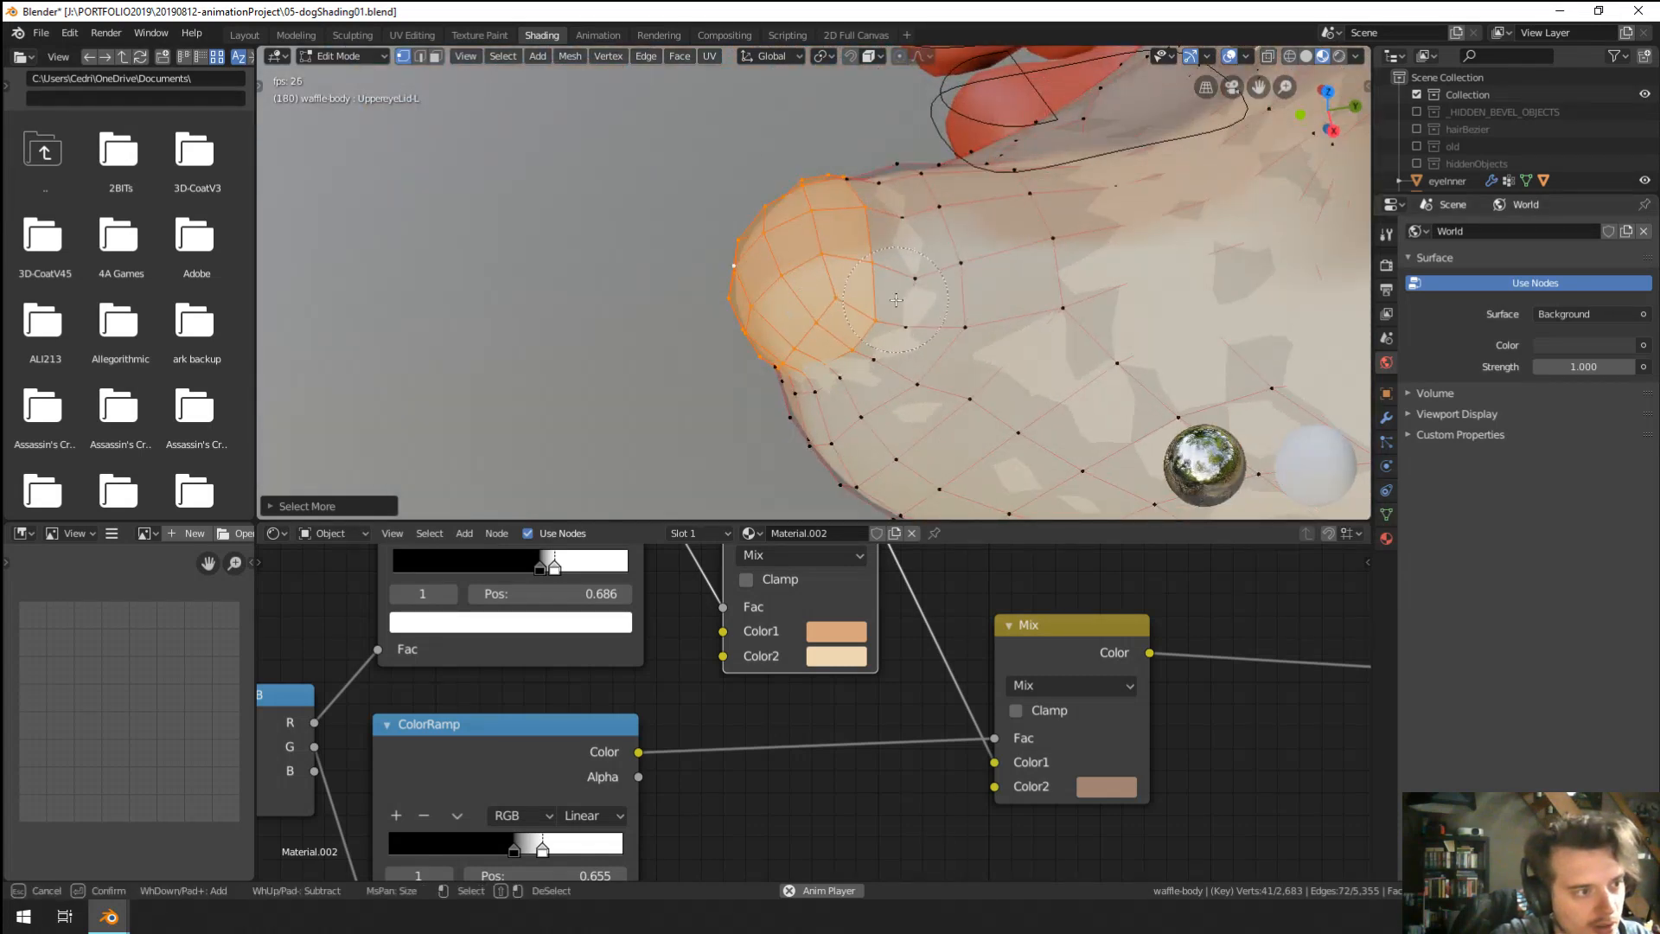
drag(895, 278, 877, 225)
key(Escape)
middle_drag(877, 225, 895, 318)
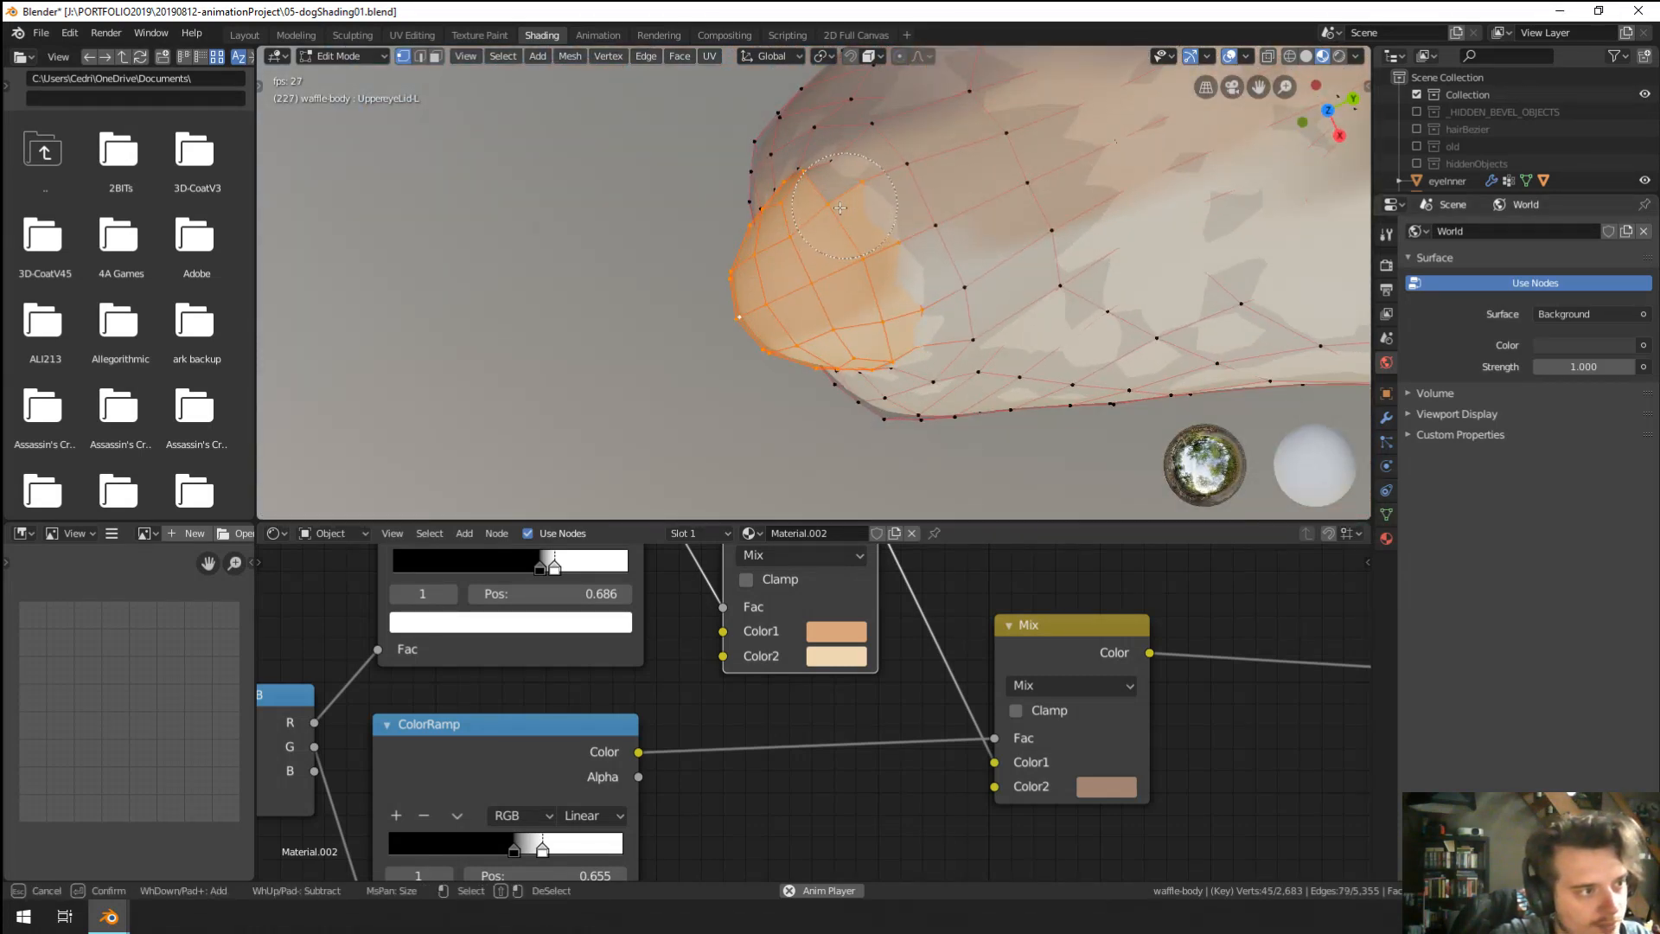
Add a second material slot with a new near-black material, assign it to the selected nose faces and return to Object Mode.
click(1386, 538)
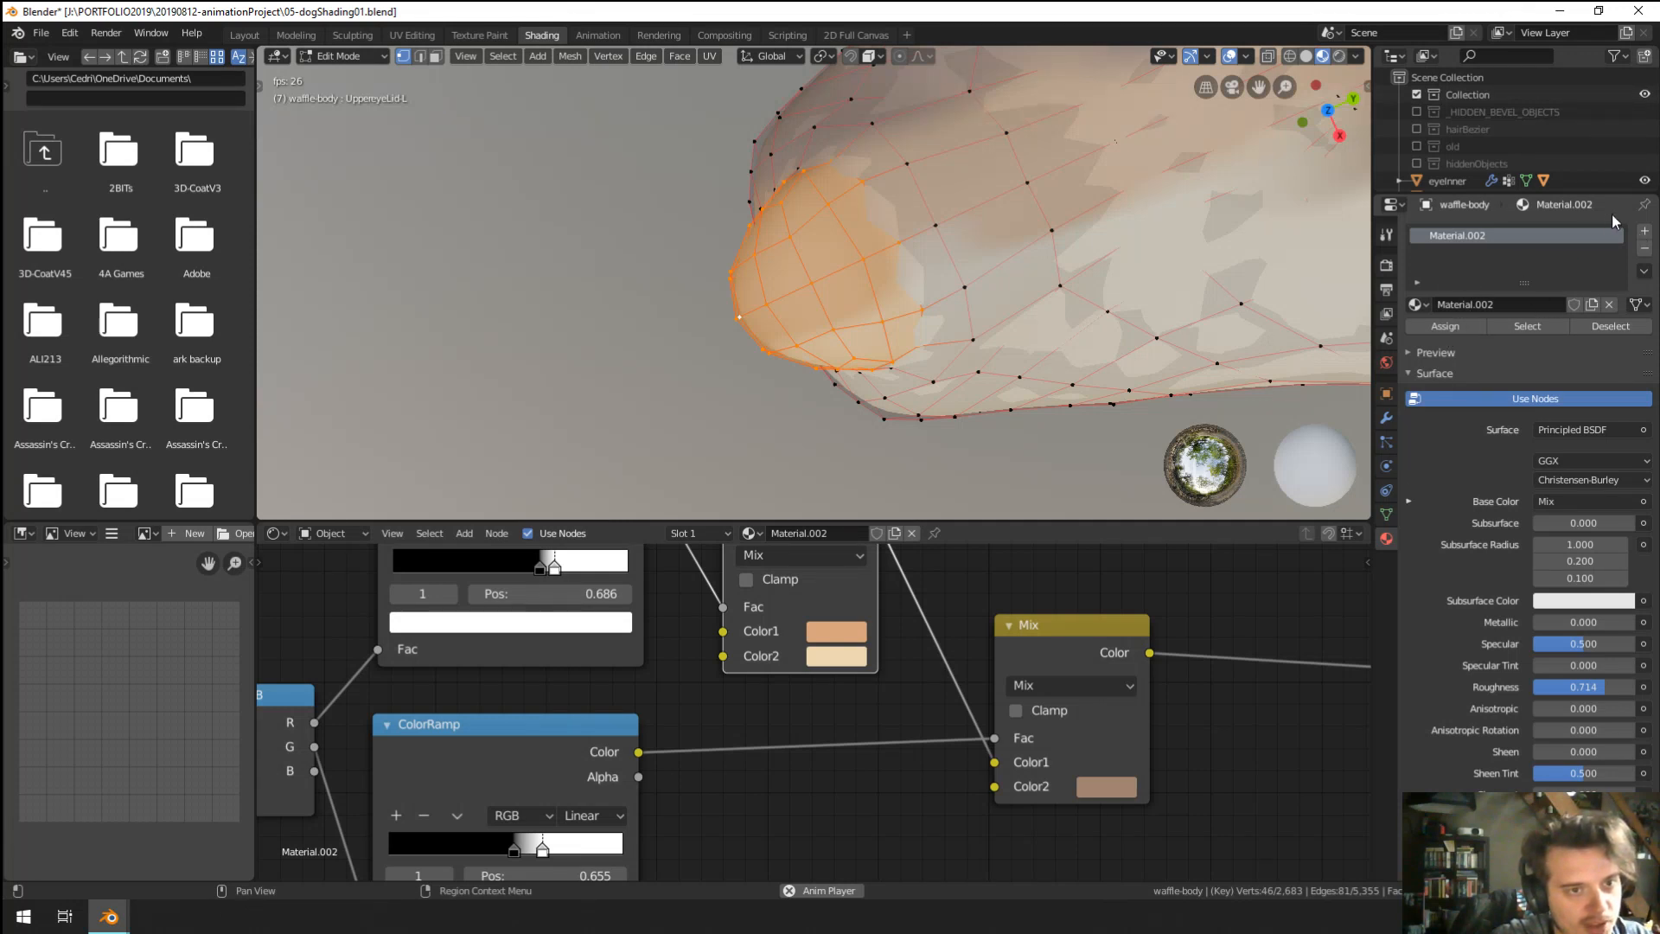
click(1644, 232)
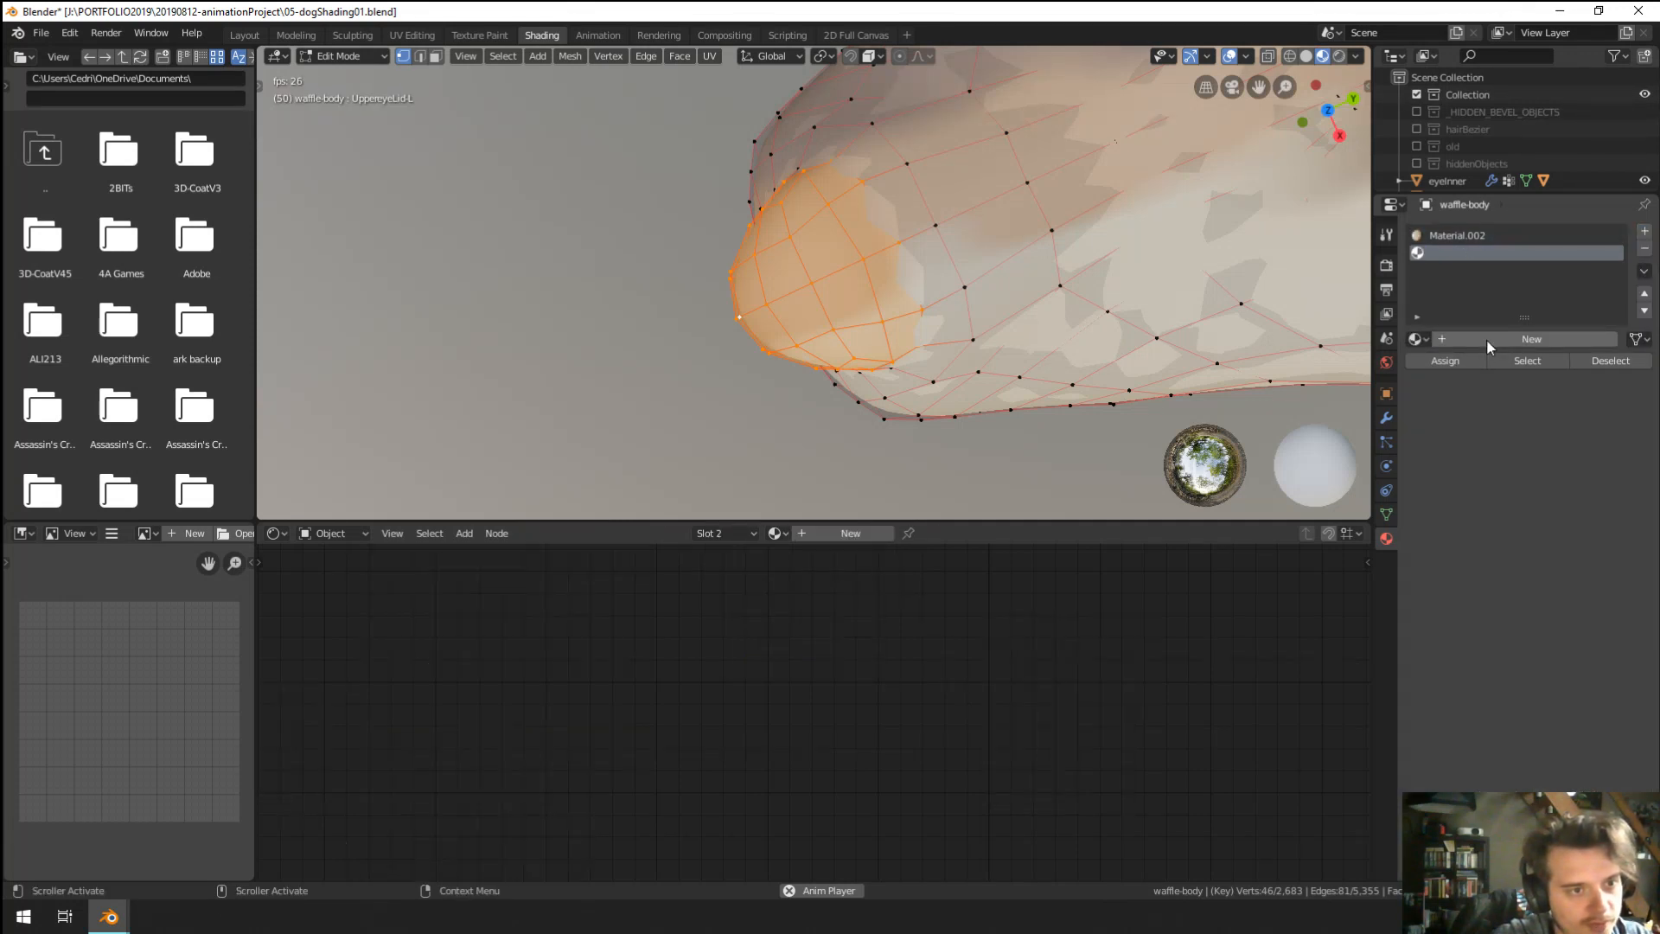
click(1467, 339)
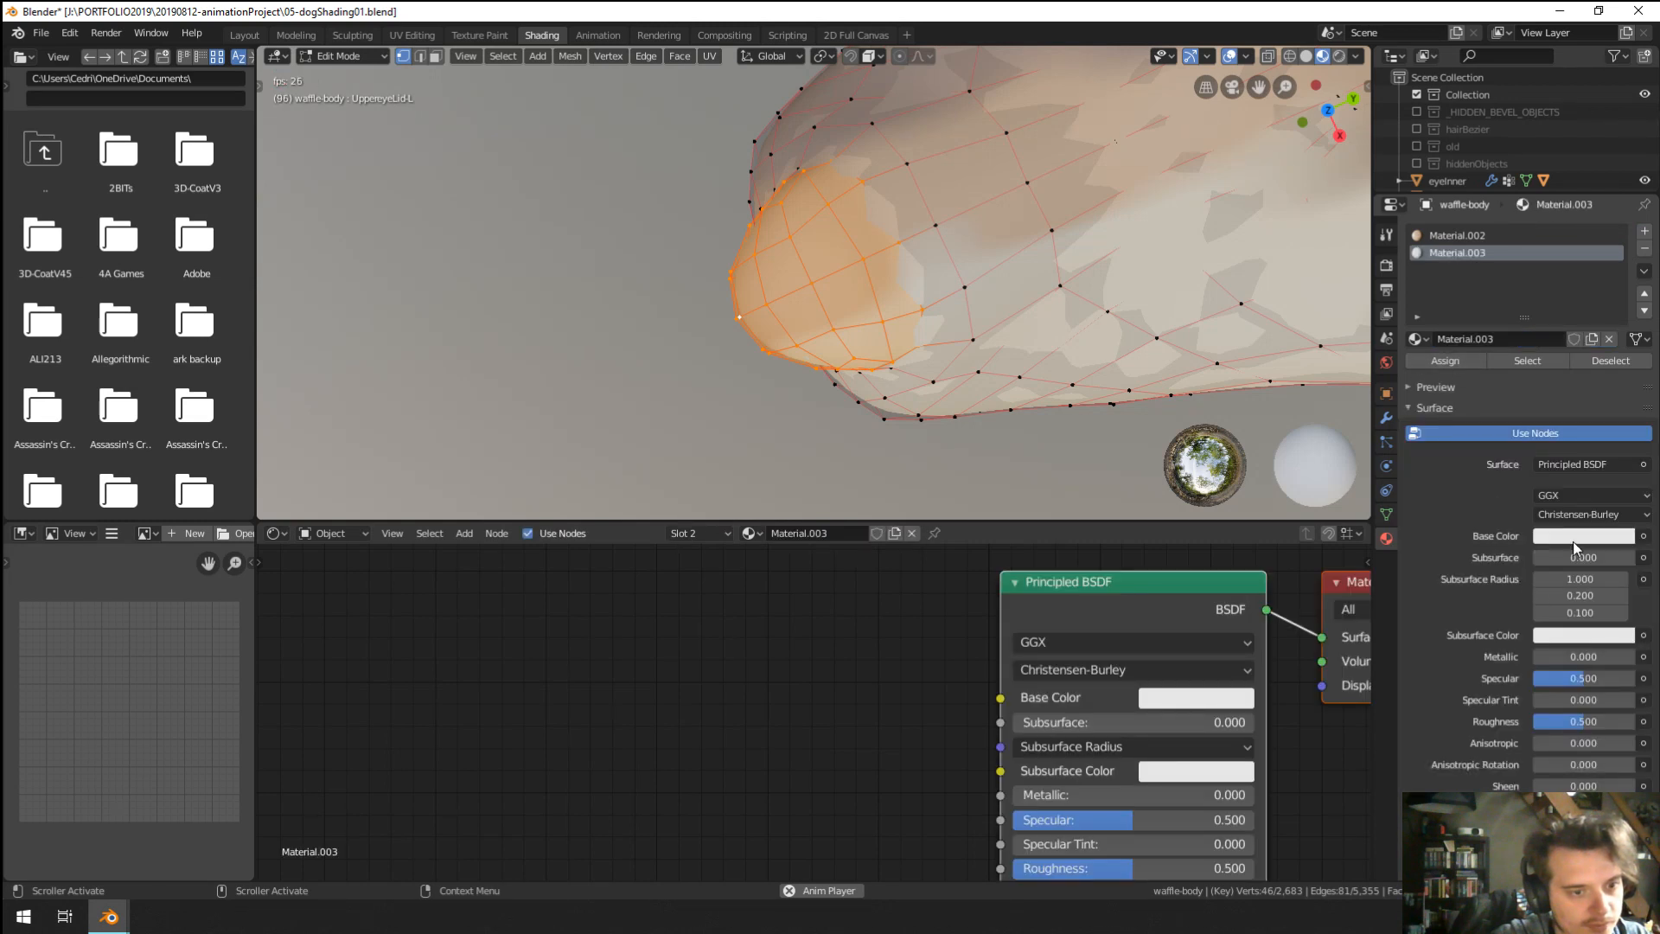
click(1574, 538)
drag(1623, 294, 1623, 415)
click(1440, 359)
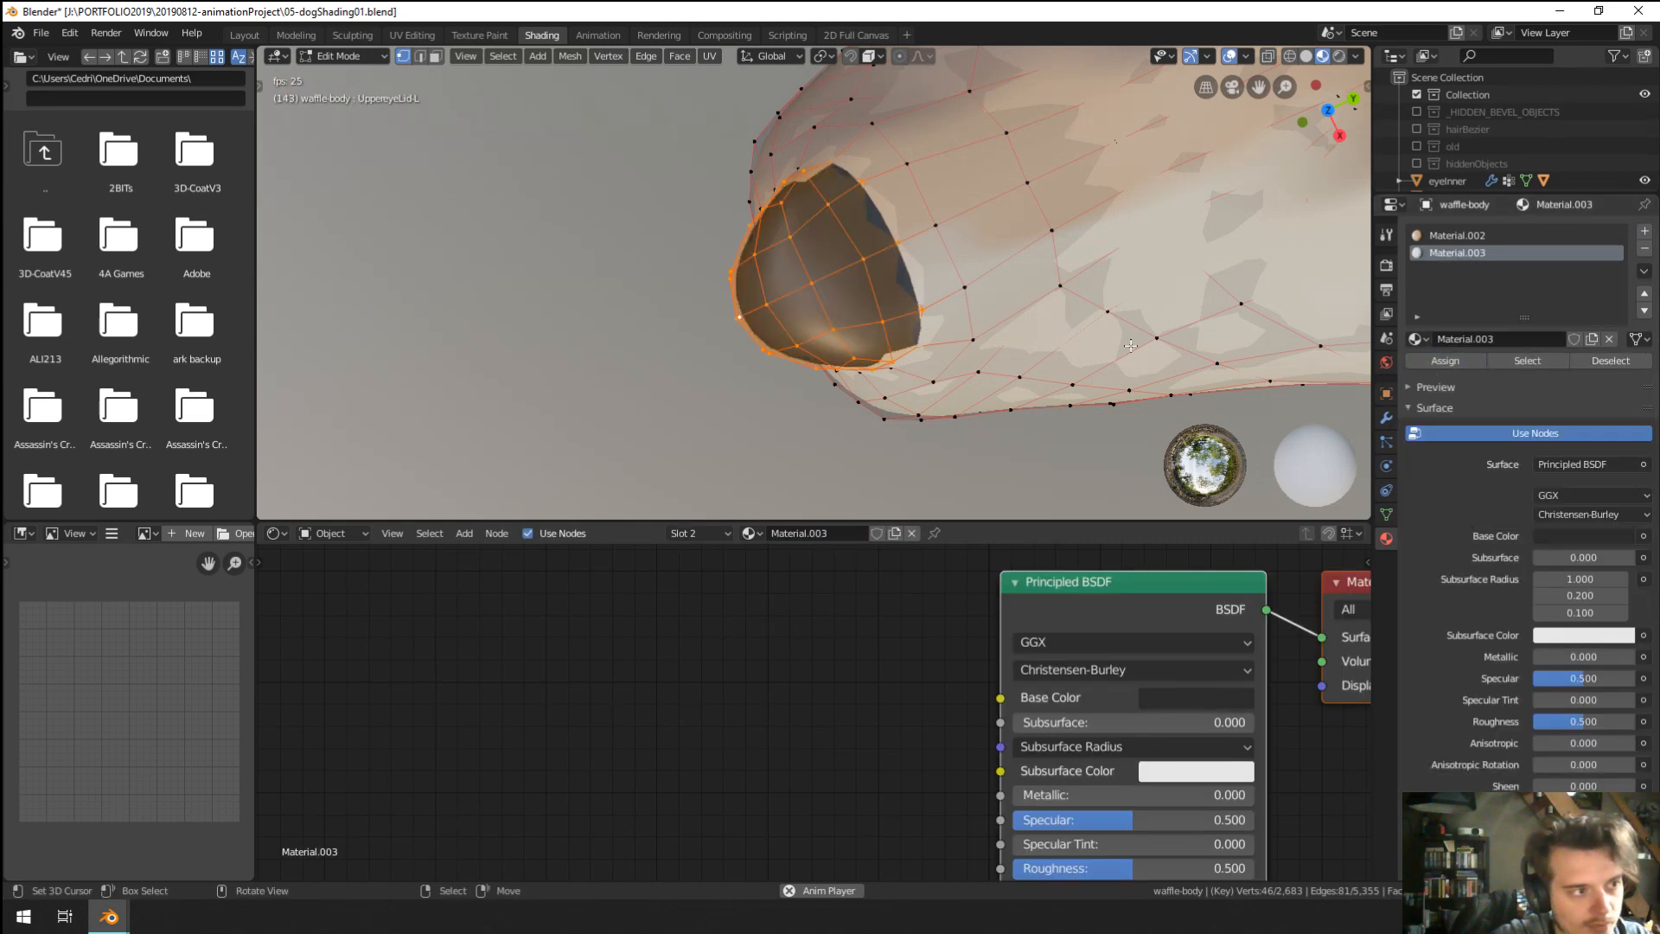
key(Tab)
Examine the dog's fur and nose colours up close and from afar beside the boy and the raincoat.
scroll(1138, 337, down, 6)
middle_drag(960, 337, 1067, 169)
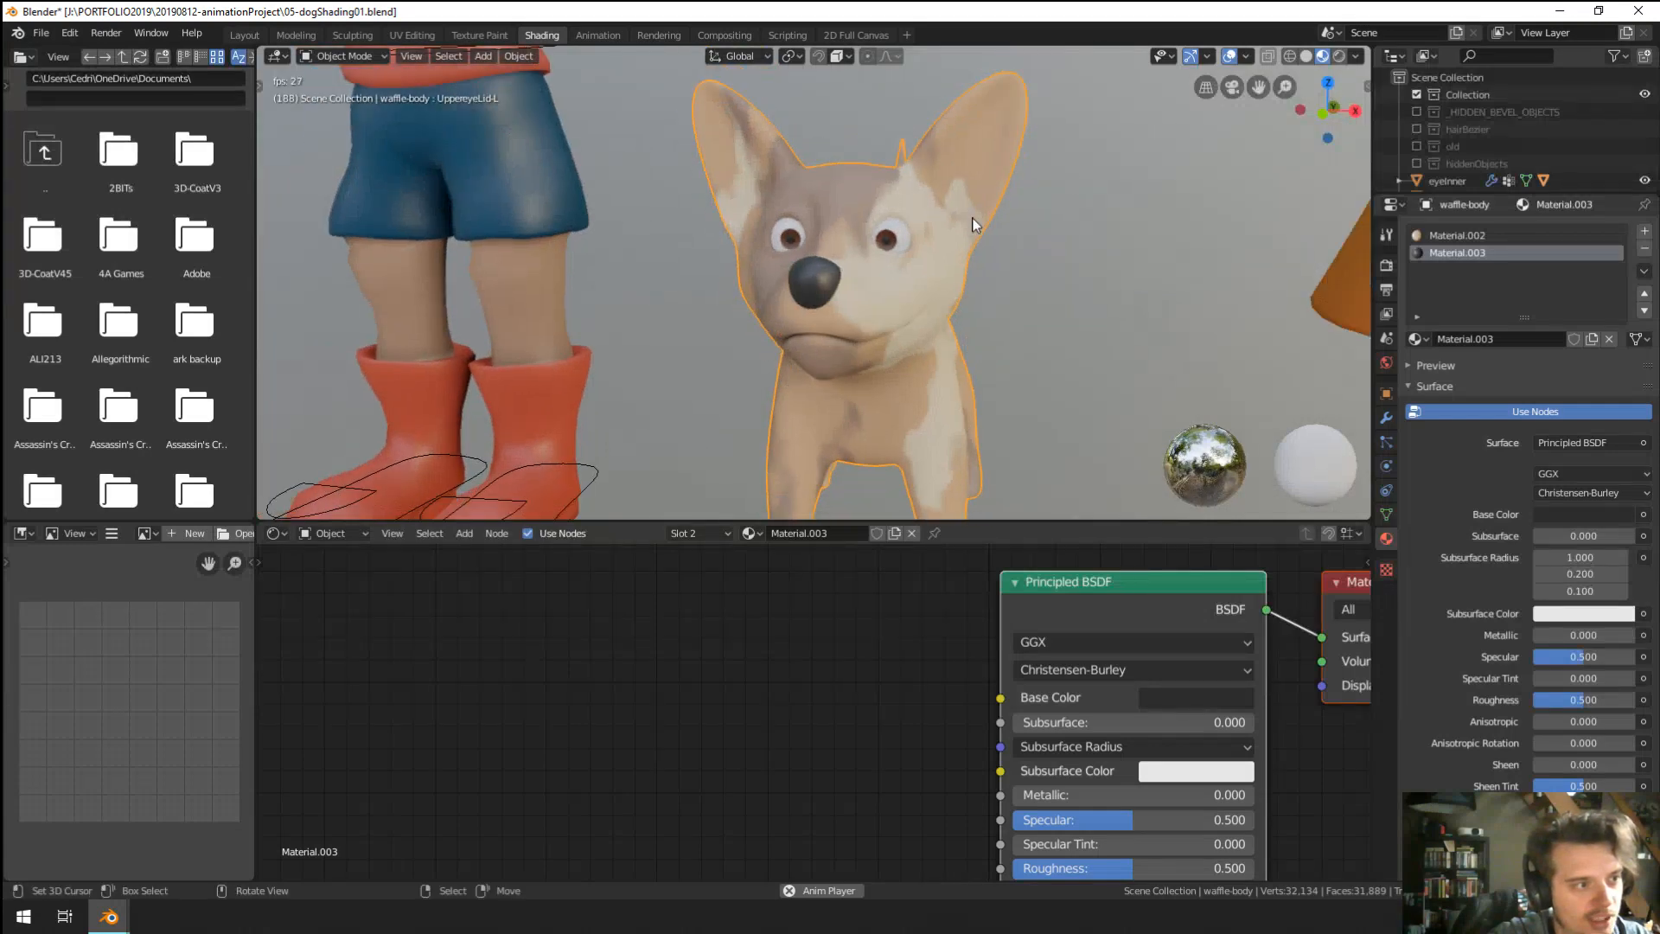
scroll(976, 226, down, 2)
middle_drag(858, 275, 823, 350)
scroll(891, 287, down, 3)
scroll(823, 351, up, 2)
middle_drag(968, 361, 891, 278)
mouse_move(836, 371)
middle_down()
mouse_move(762, 382)
mouse_move(858, 367)
middle_up()
scroll(763, 382, up, 4)
scroll(762, 384, down, 3)
scroll(764, 384, up, 3)
scroll(766, 384, down, 4)
scroll(859, 366, down, 2)
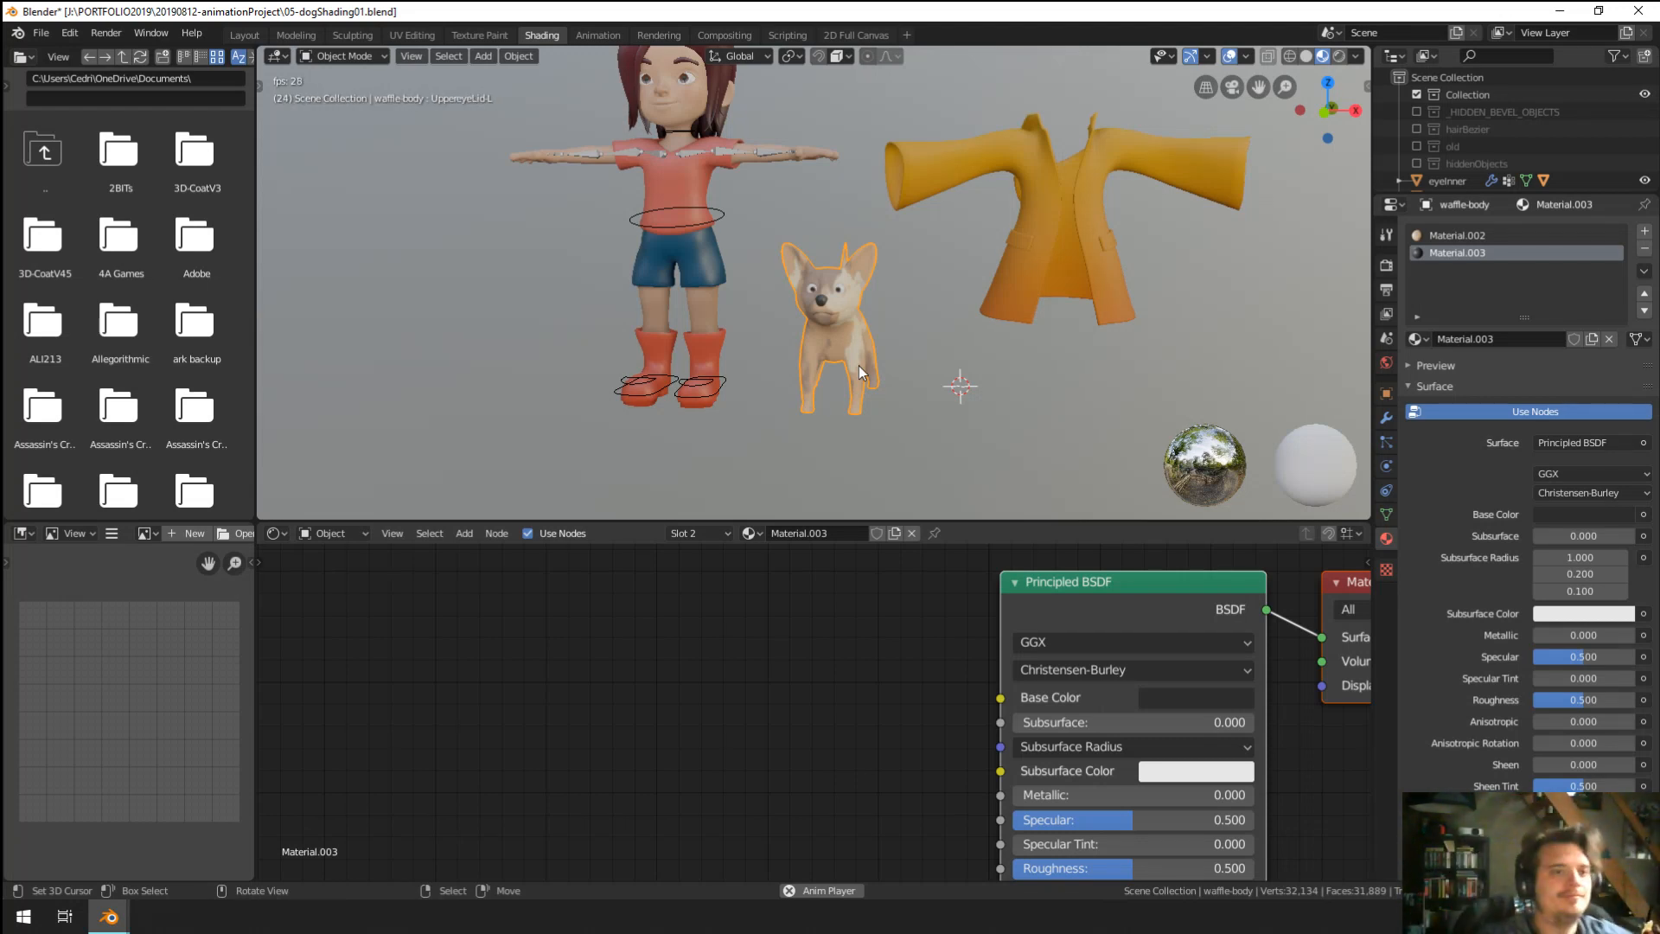
Select the dog's inner eye object behind the transparent outer eye.
scroll(871, 222, up, 5)
click(894, 305)
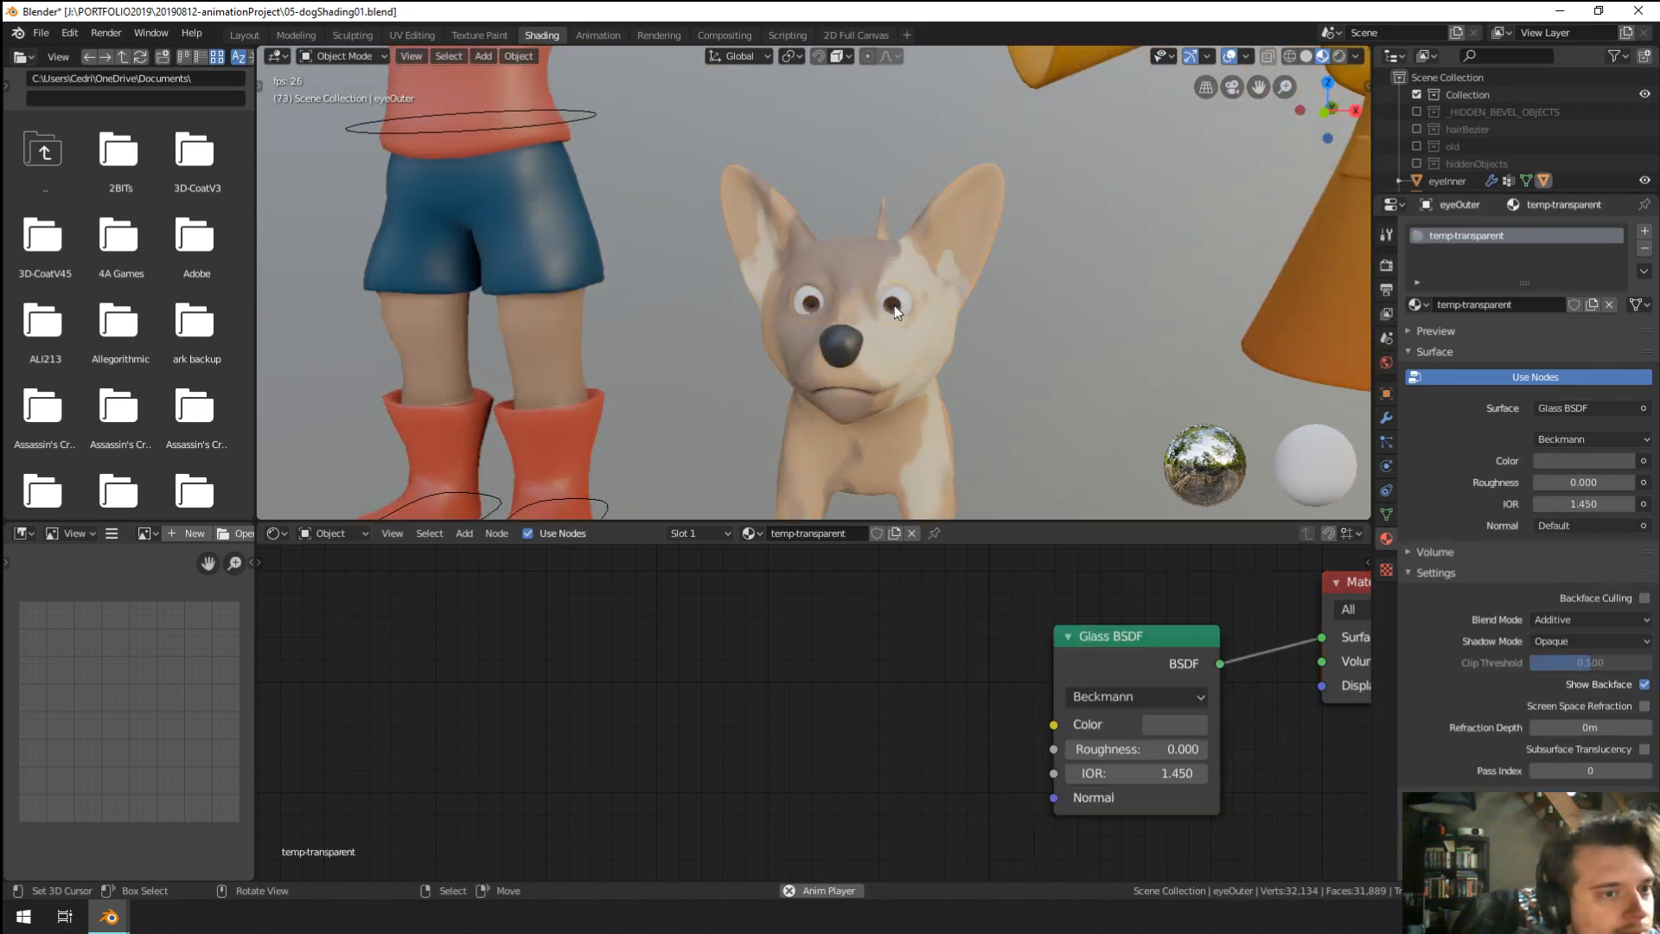
click(894, 304)
click(894, 304)
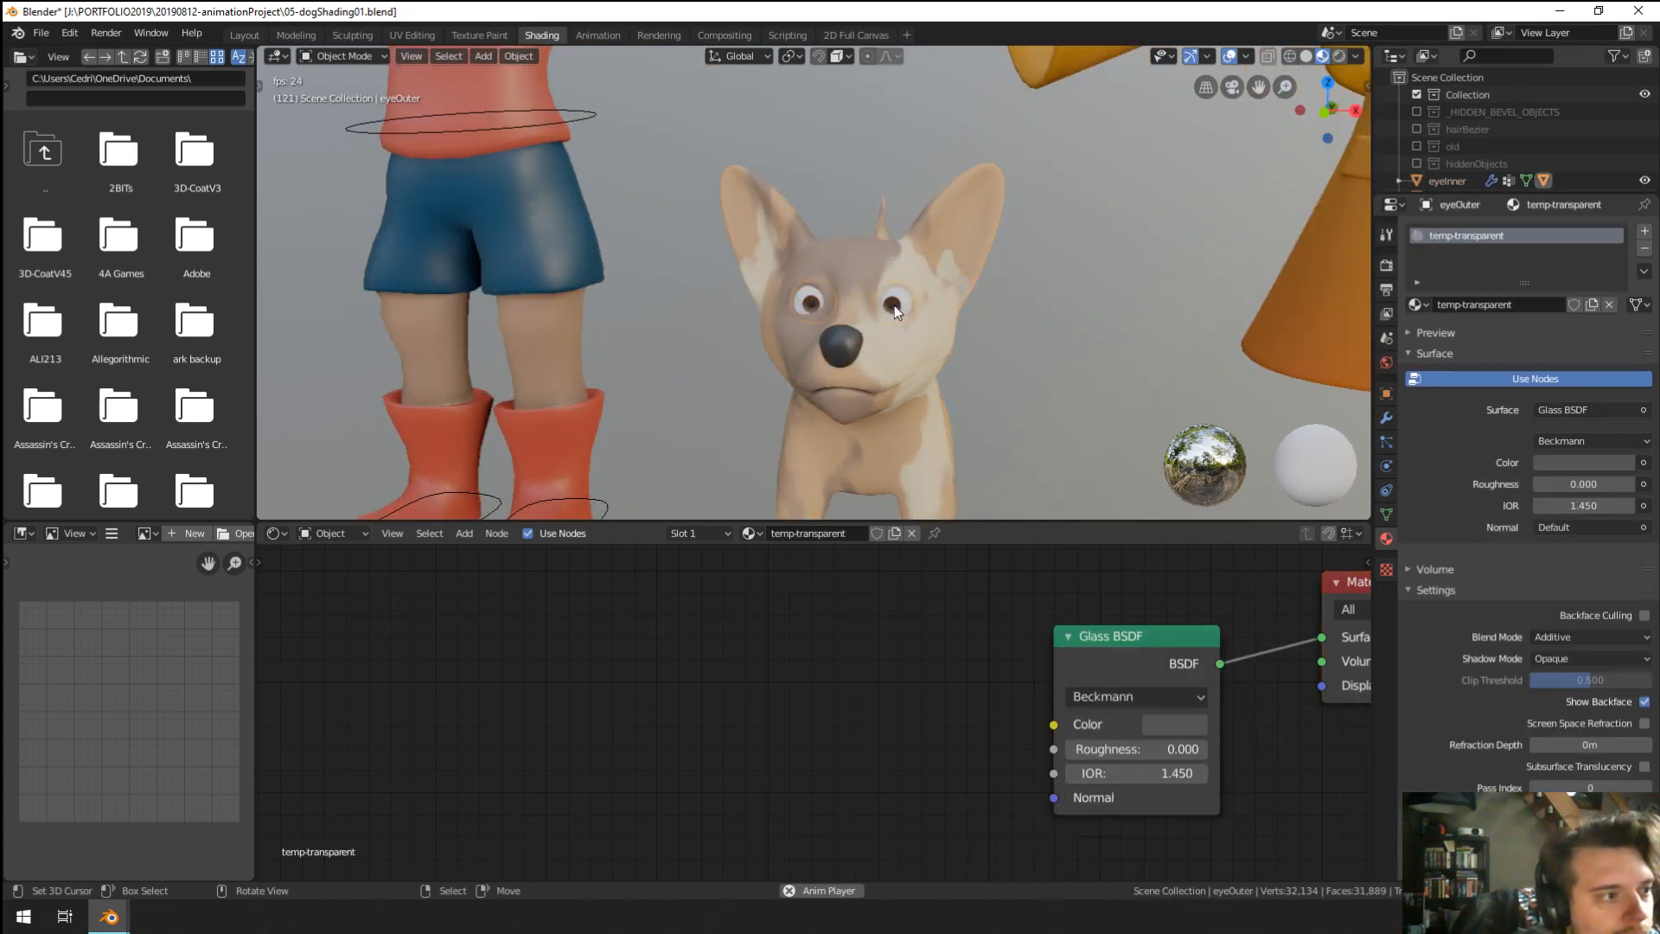
click(894, 305)
click(894, 304)
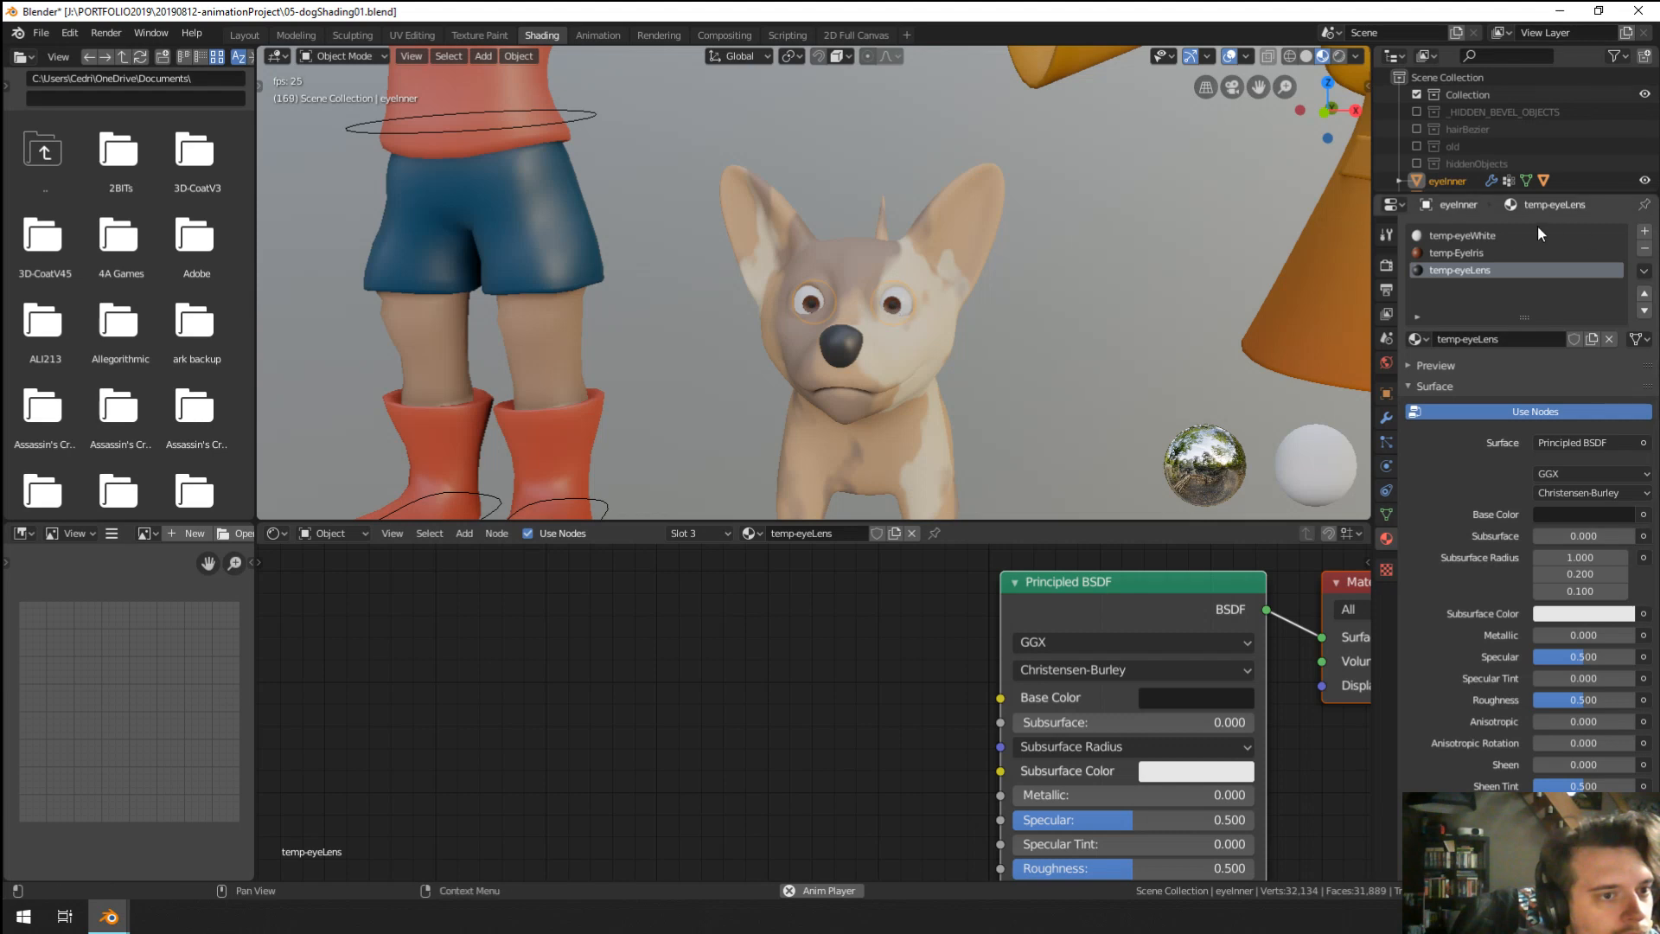
Make a separate copy of the inner eye's iris material and set its base colour to dark blue.
click(1456, 254)
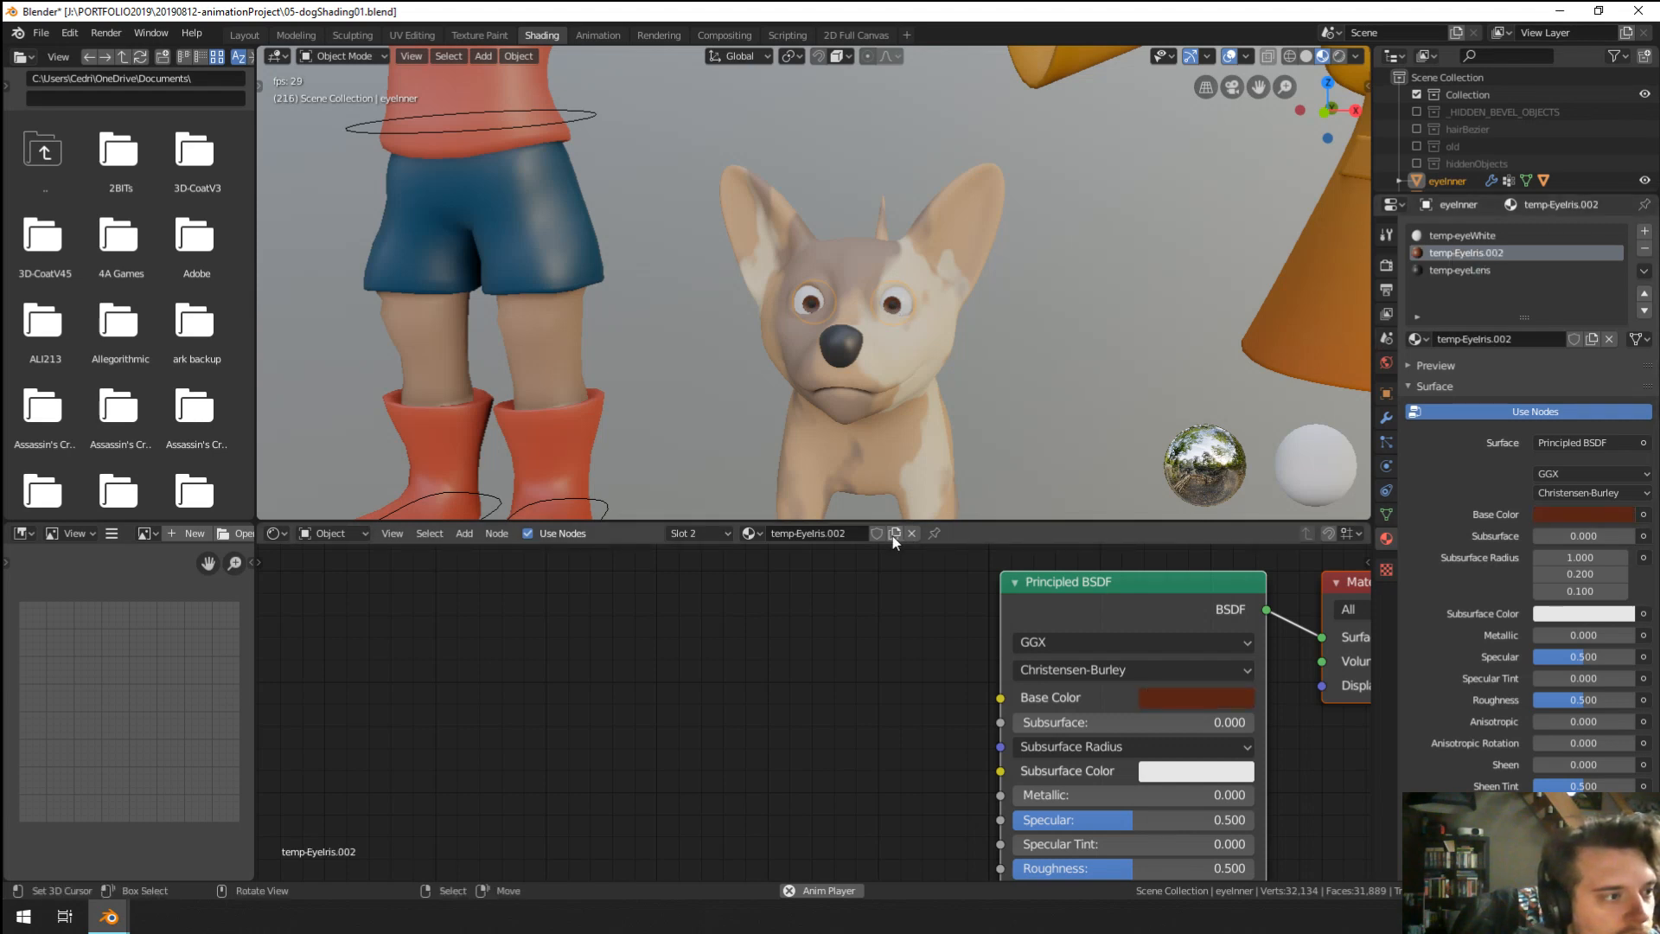
click(1181, 698)
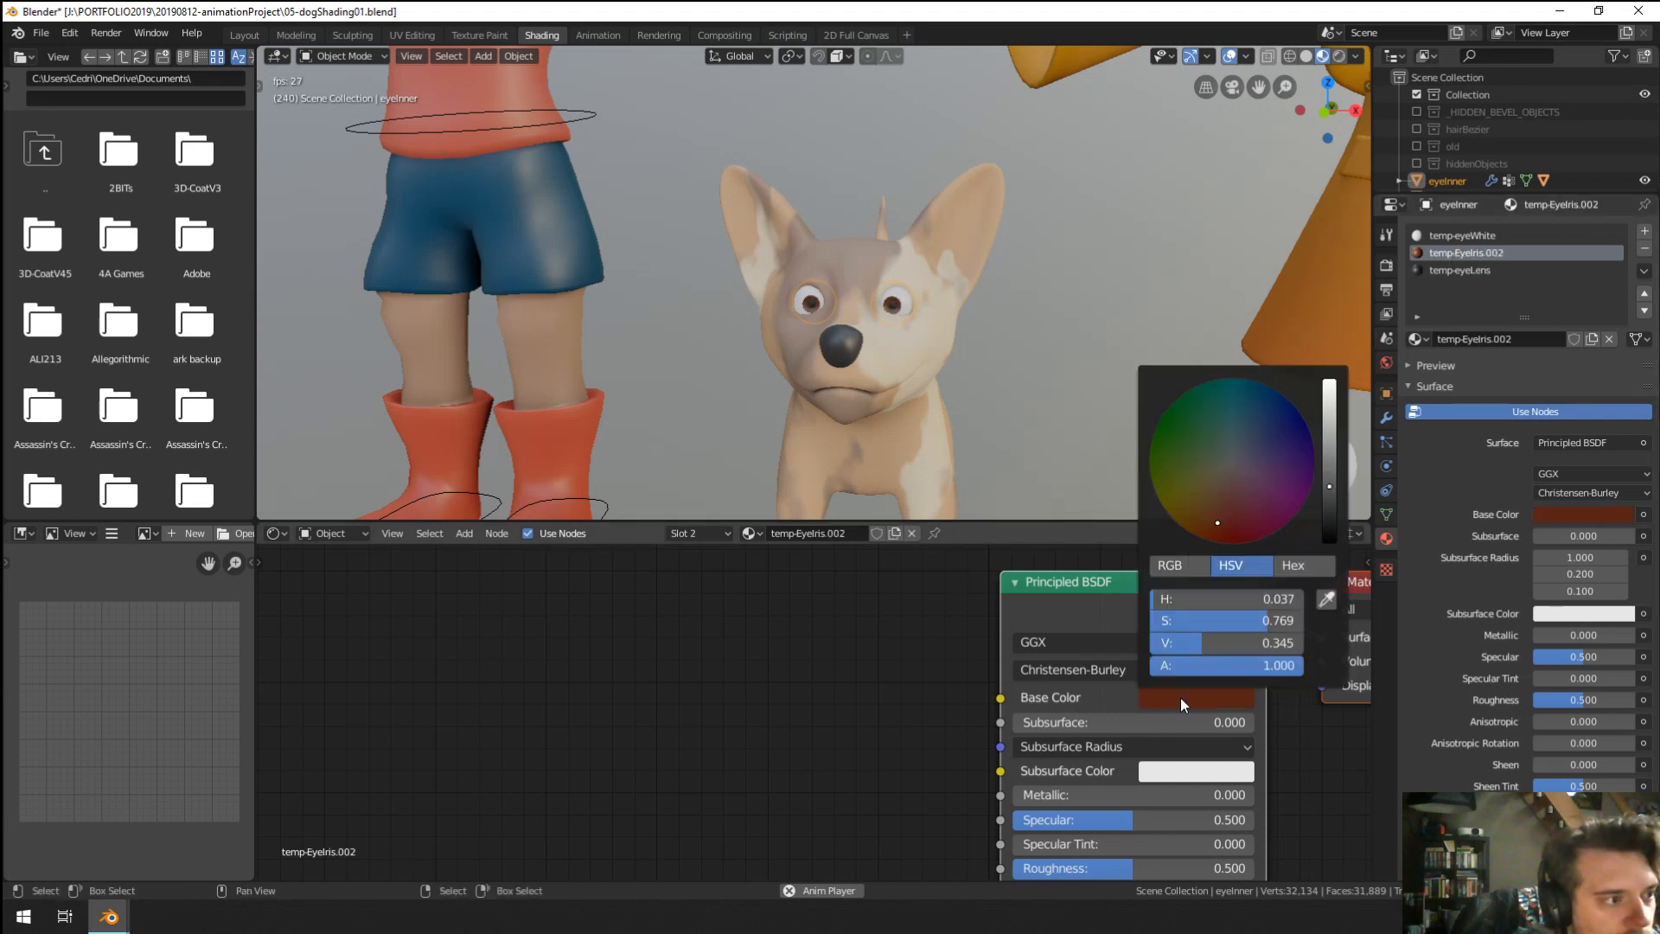
click(1256, 433)
scroll(878, 401, down, 3)
scroll(879, 401, up, 8)
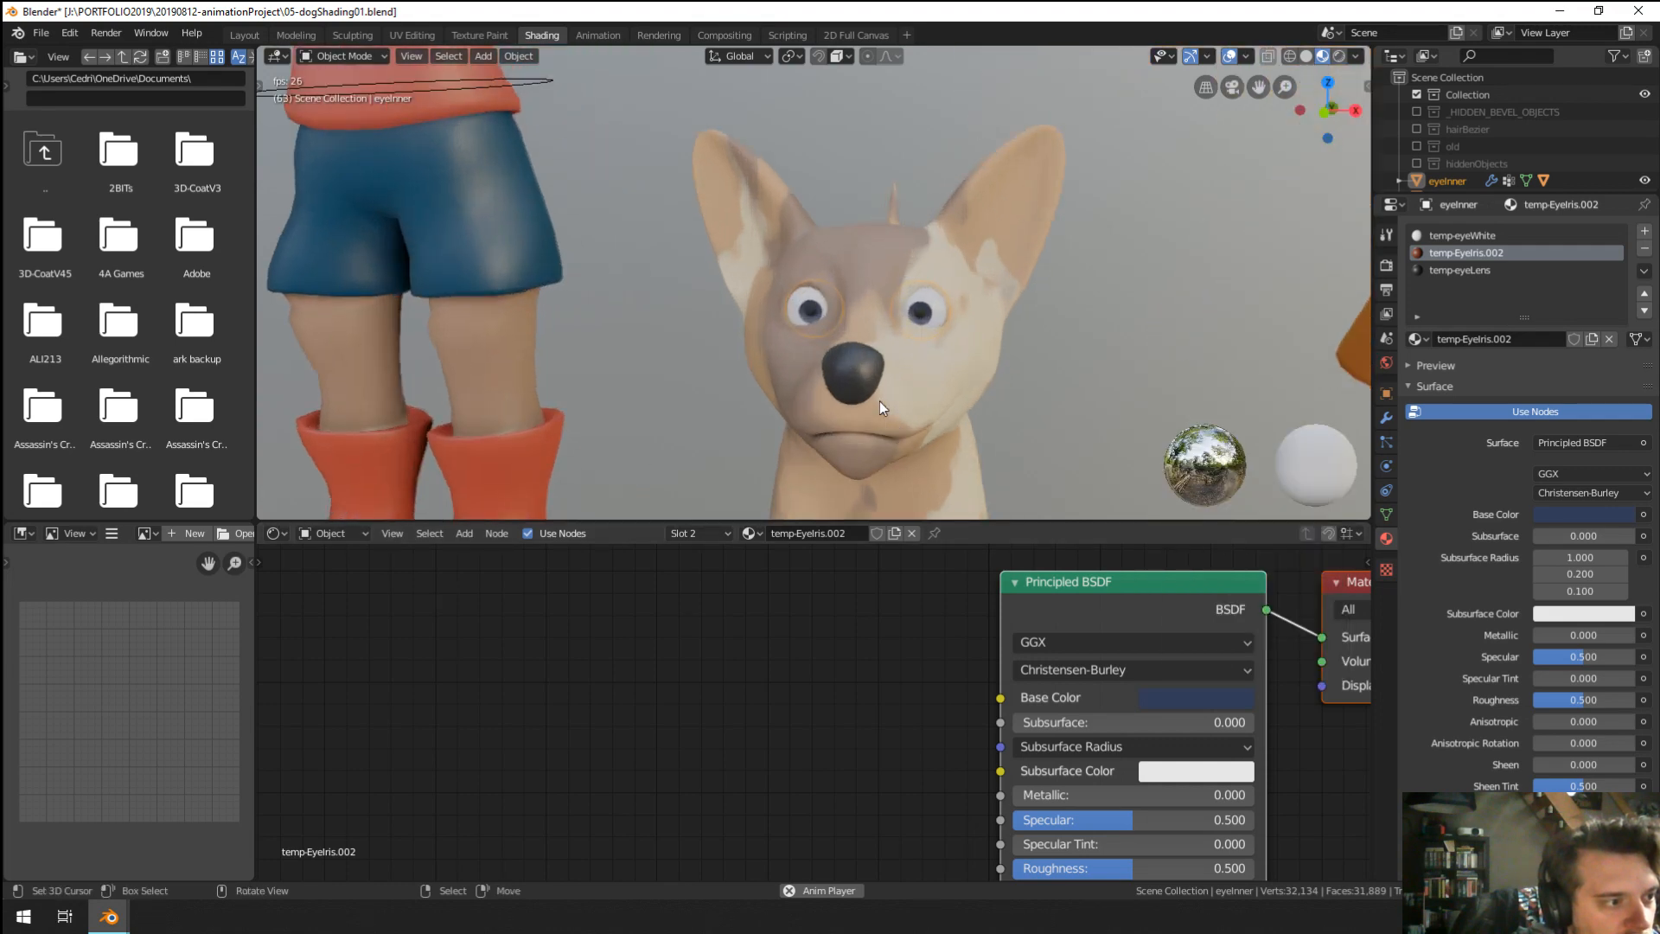
Select the dog's body and rename its first material temp-fur.
scroll(873, 406, down, 9)
shift+middle_drag(892, 151, 818, 402)
middle_drag(954, 149, 1010, 413)
click(923, 453)
scroll(1010, 412, down, 2)
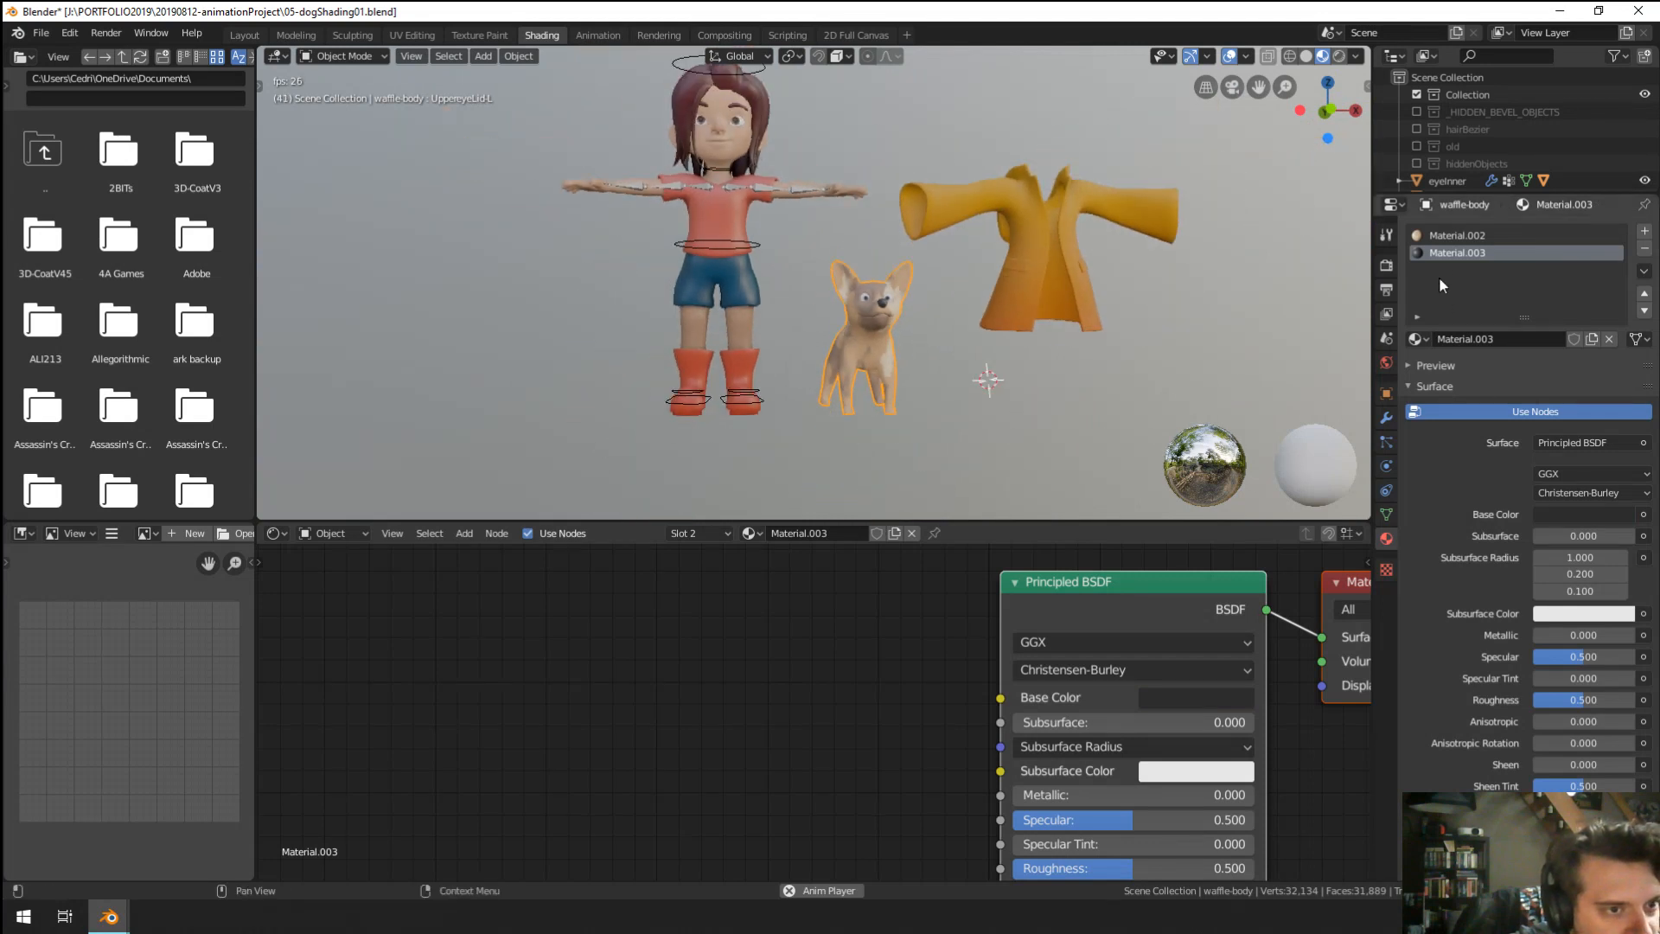
click(1460, 233)
click(1469, 338)
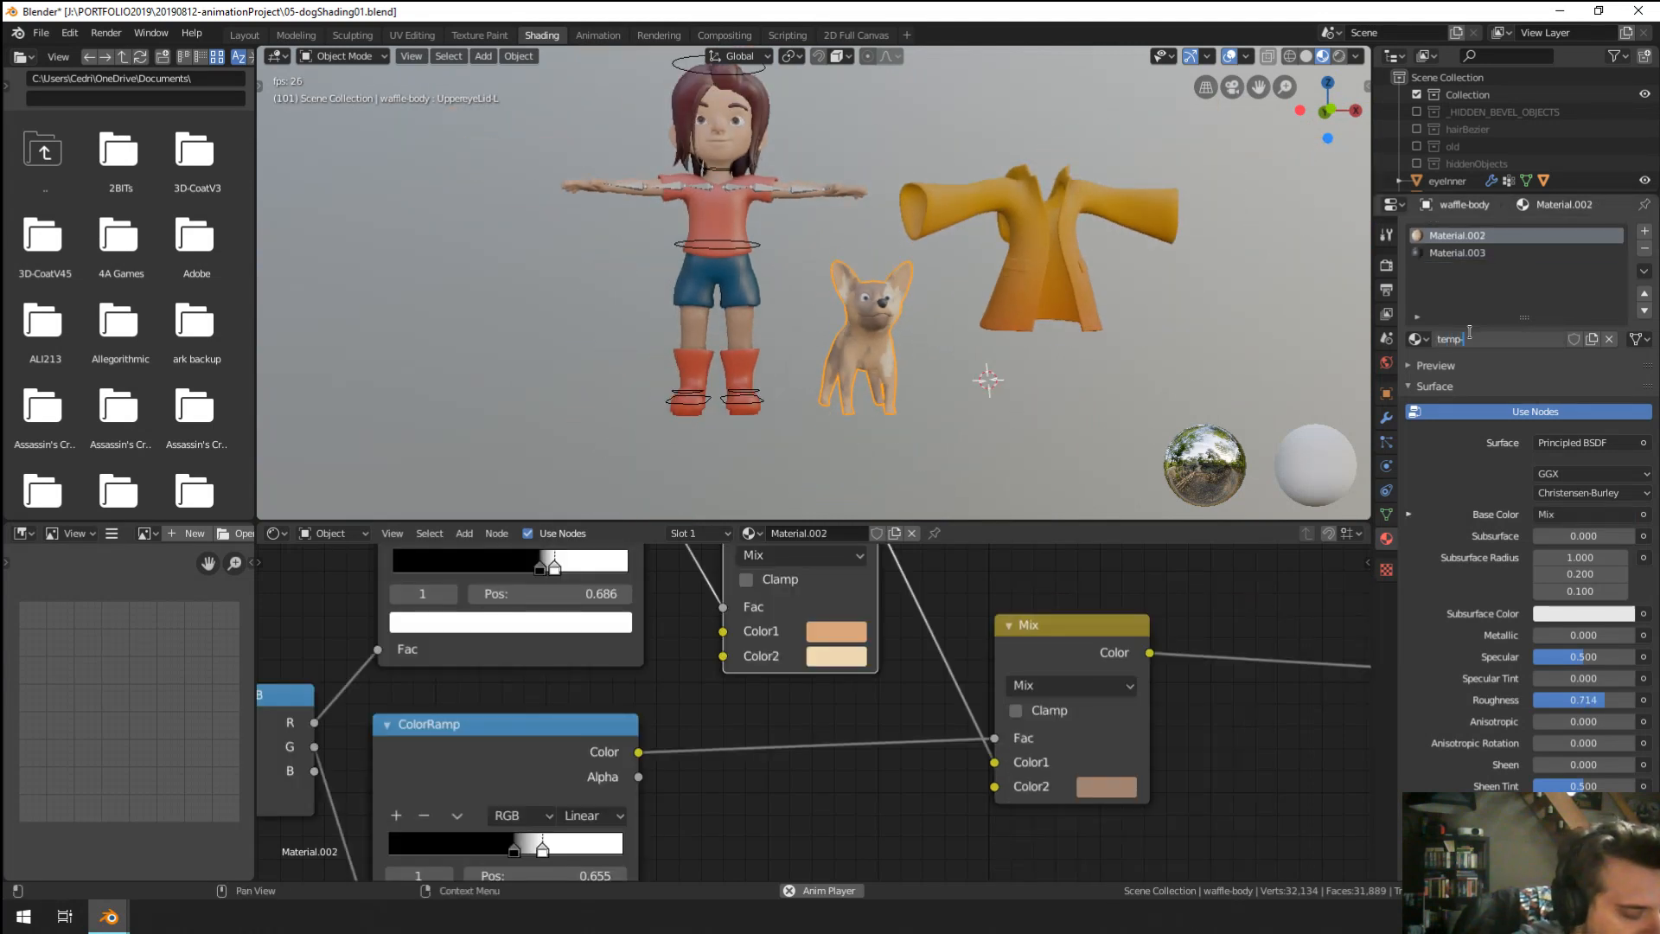
text(temp-fur)
key(Return)
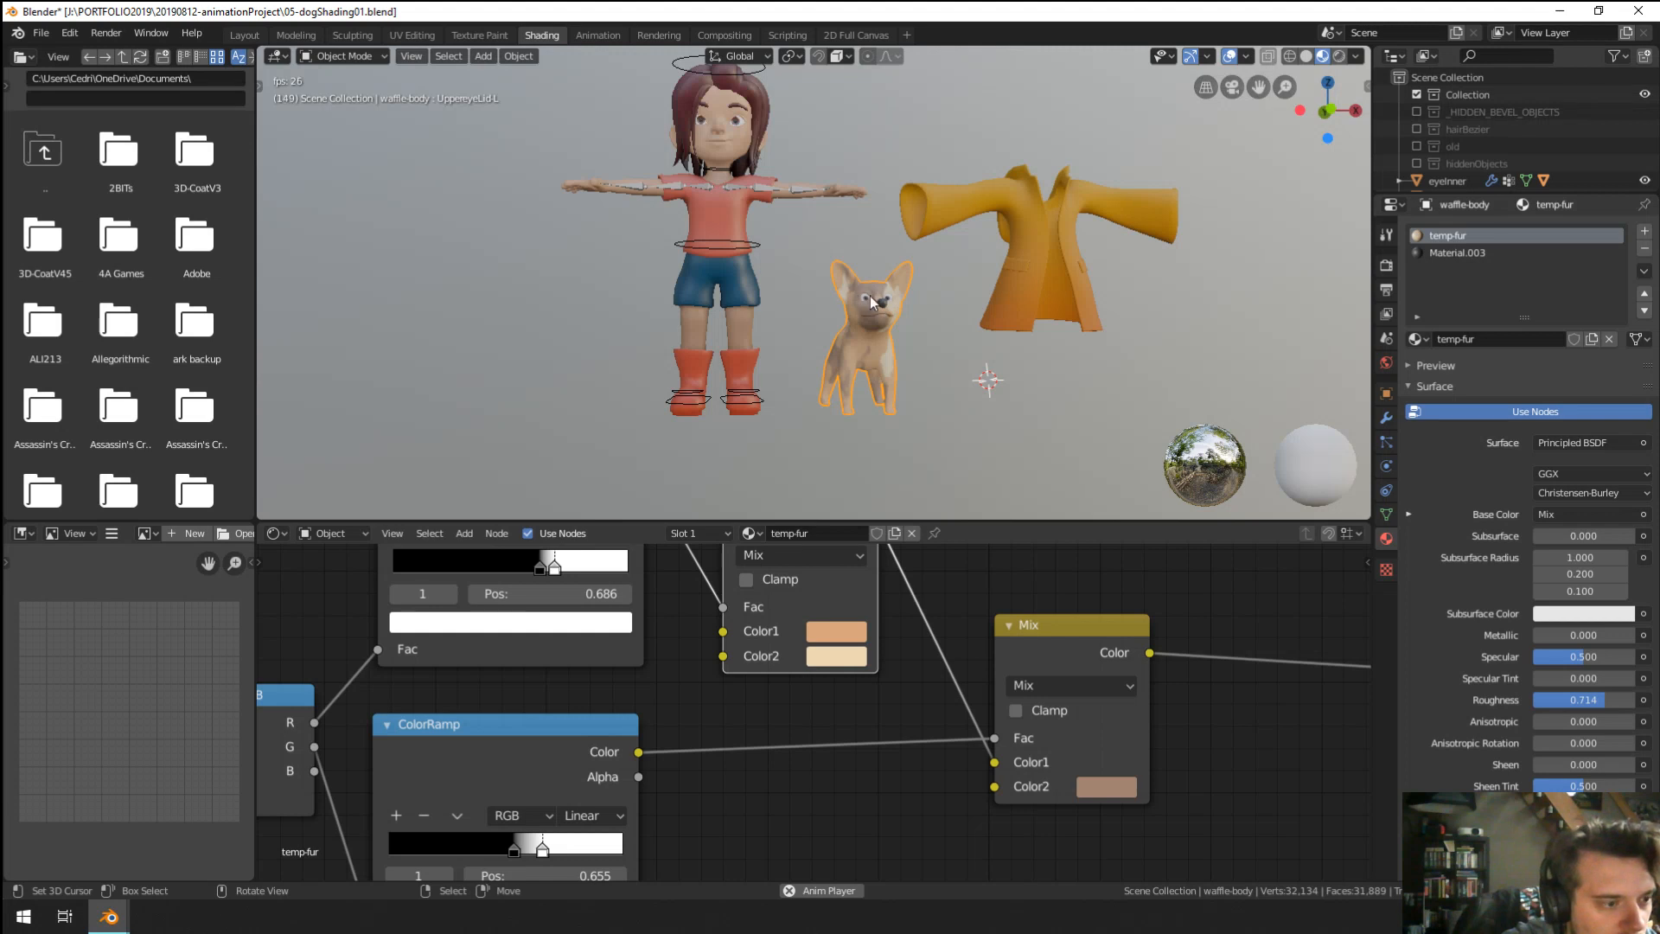
Rename the dog body's second, near-black material temp-nose.
click(1464, 252)
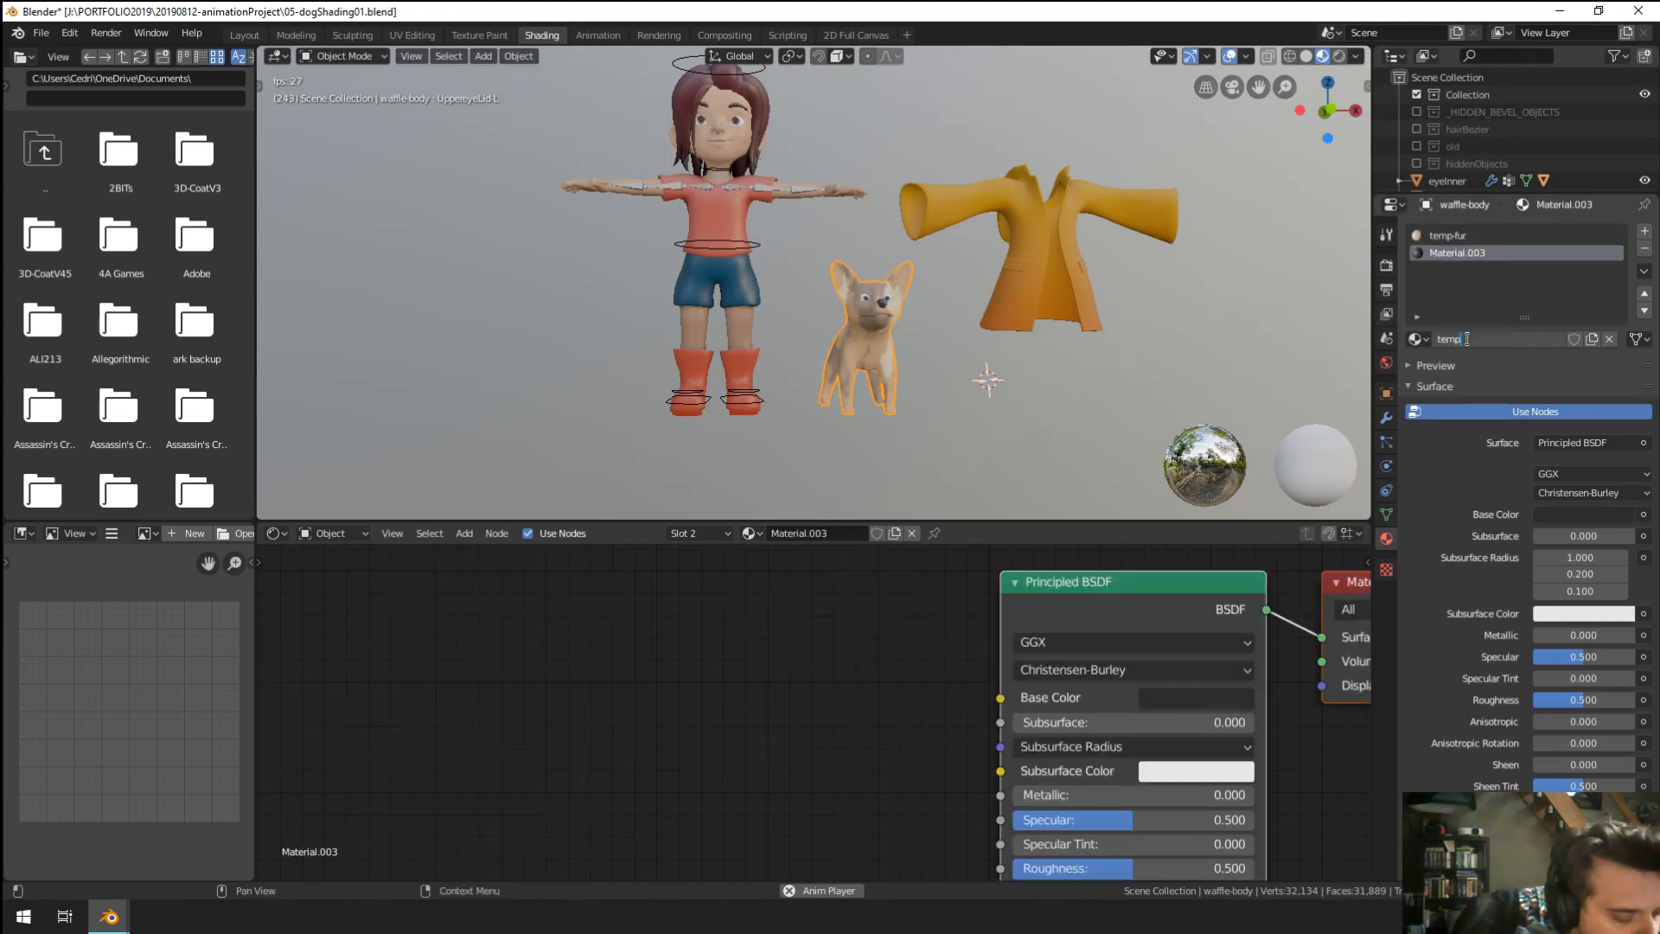
click(1465, 339)
text(temp-nose)
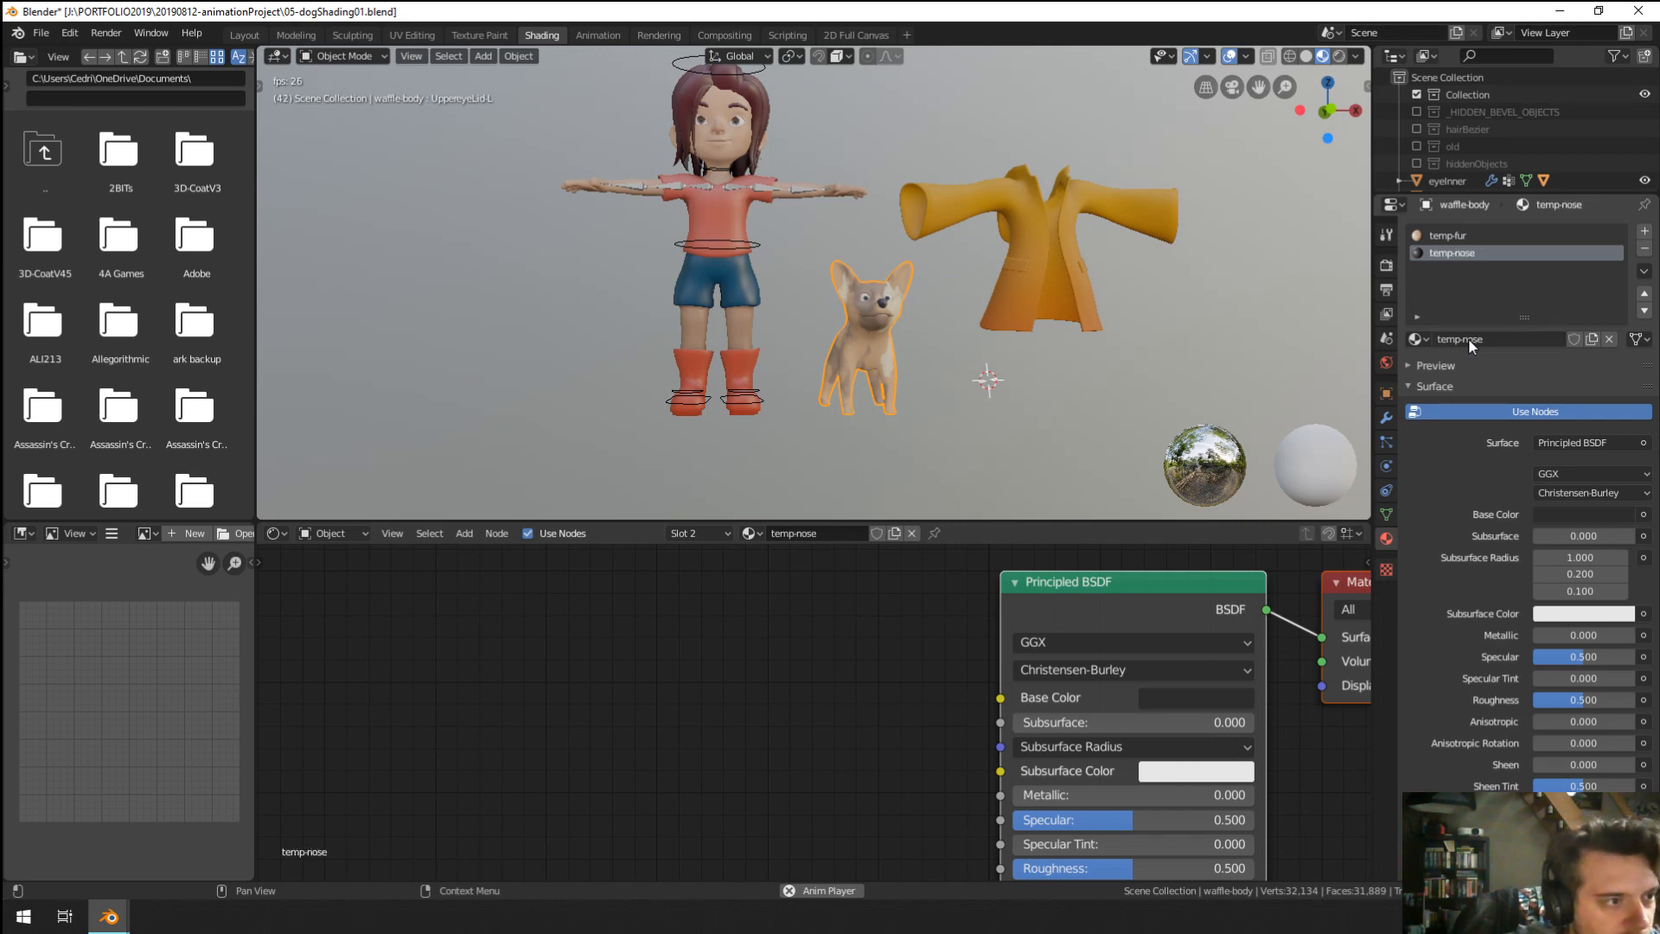
key(Return)
Select the temp-fur material and darken Color2 of its first Mix node to a muted greyish brown.
mouse_move(908, 294)
middle_down()
mouse_move(828, 289)
mouse_move(695, 179)
mouse_move(811, 184)
mouse_move(942, 250)
mouse_move(725, 266)
mouse_move(656, 301)
mouse_move(630, 377)
mouse_move(802, 402)
mouse_move(611, 391)
mouse_move(633, 401)
mouse_move(894, 285)
middle_up()
scroll(828, 289, up, 3)
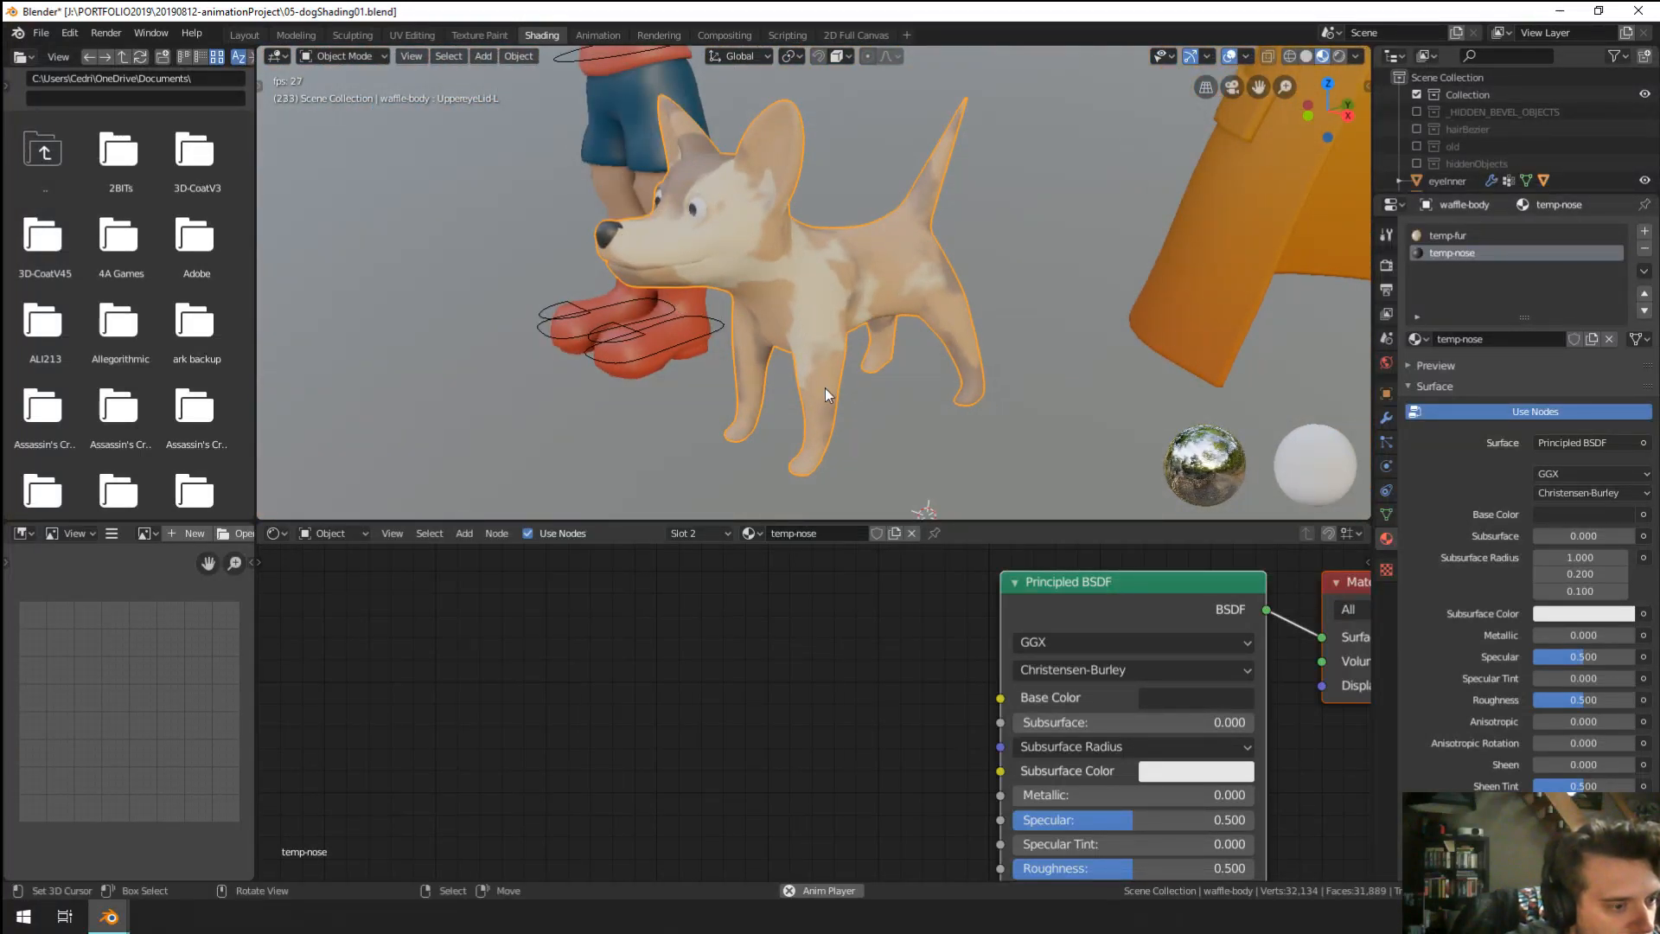
click(1446, 235)
scroll(761, 667, down, 2)
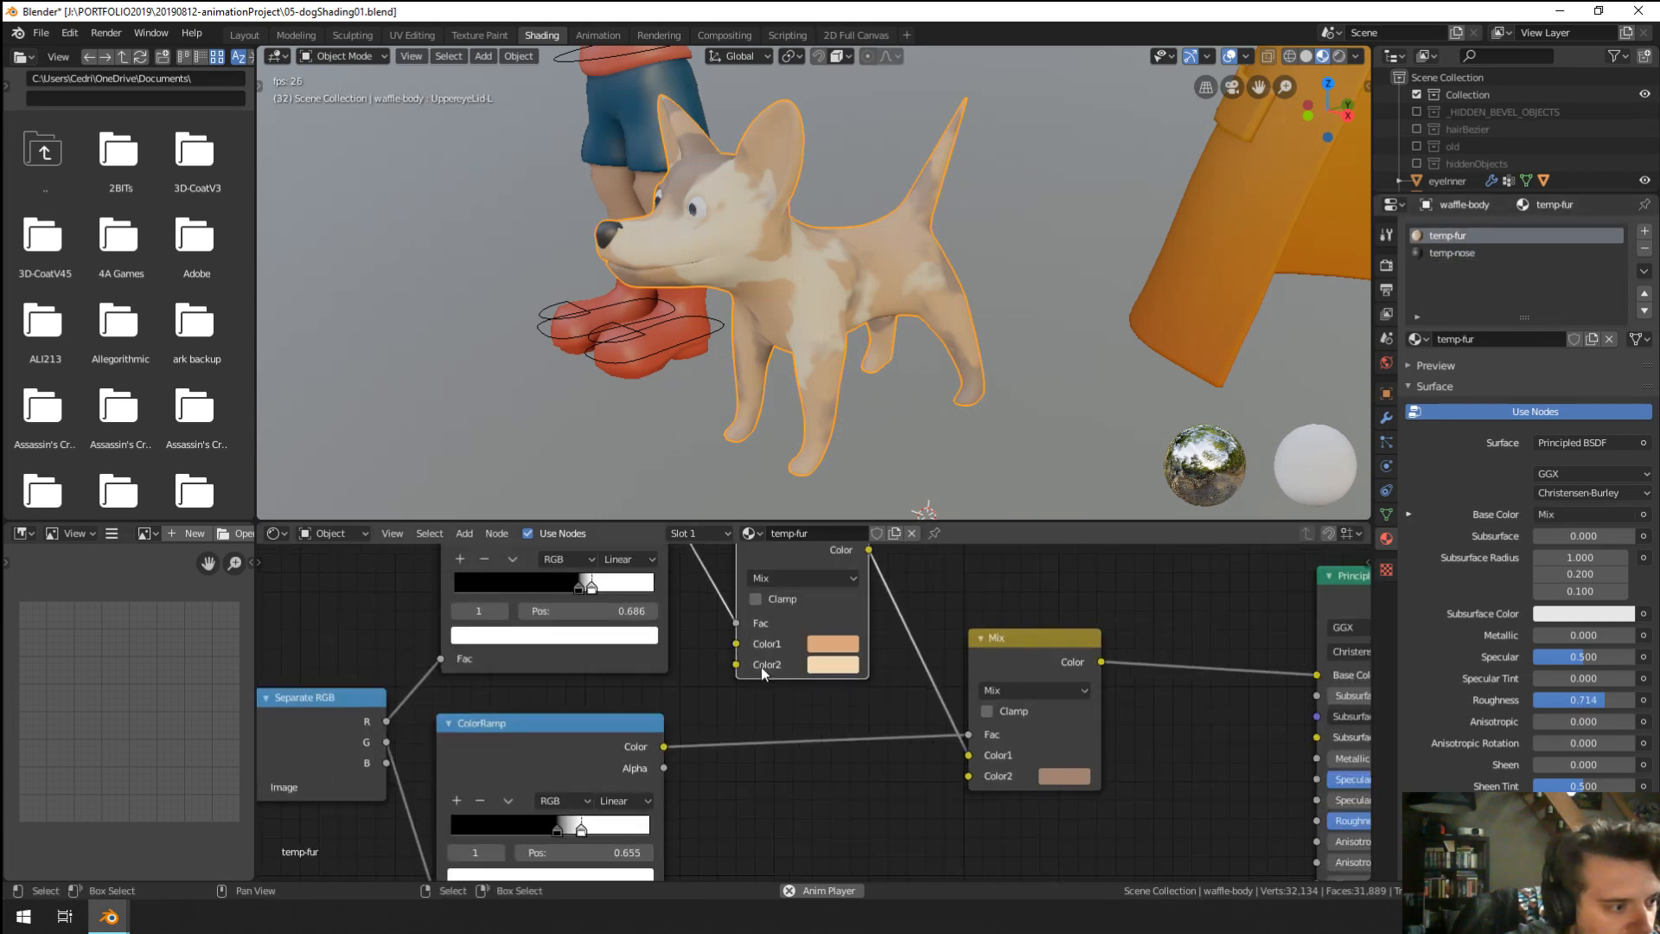
click(830, 670)
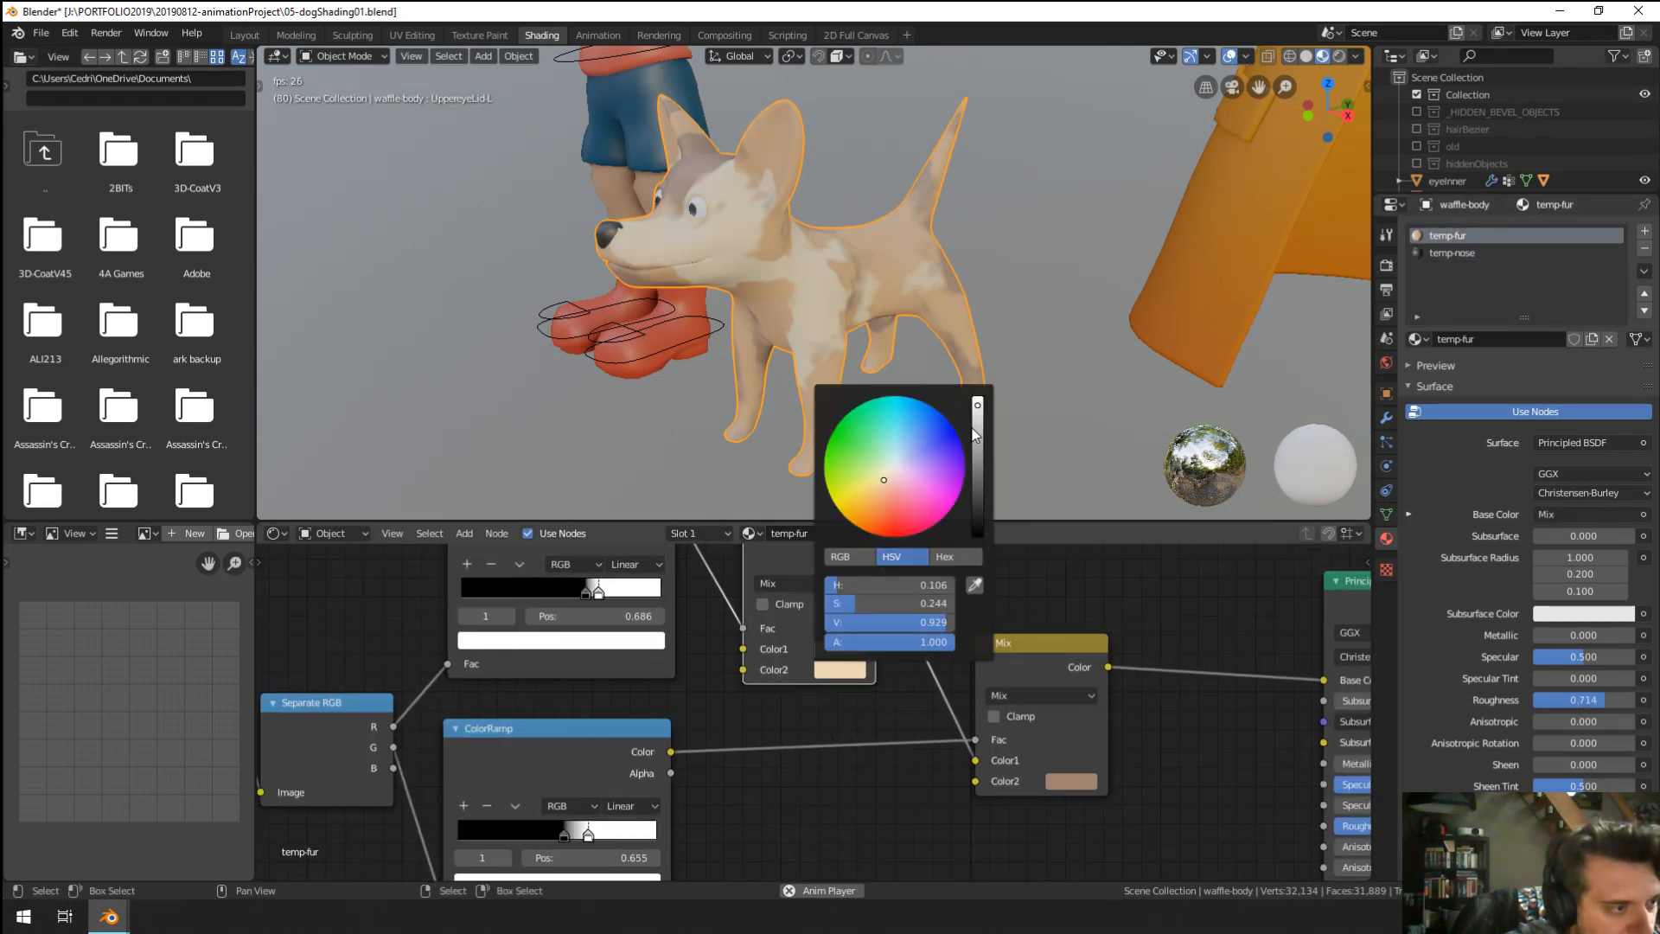
drag(974, 432, 977, 457)
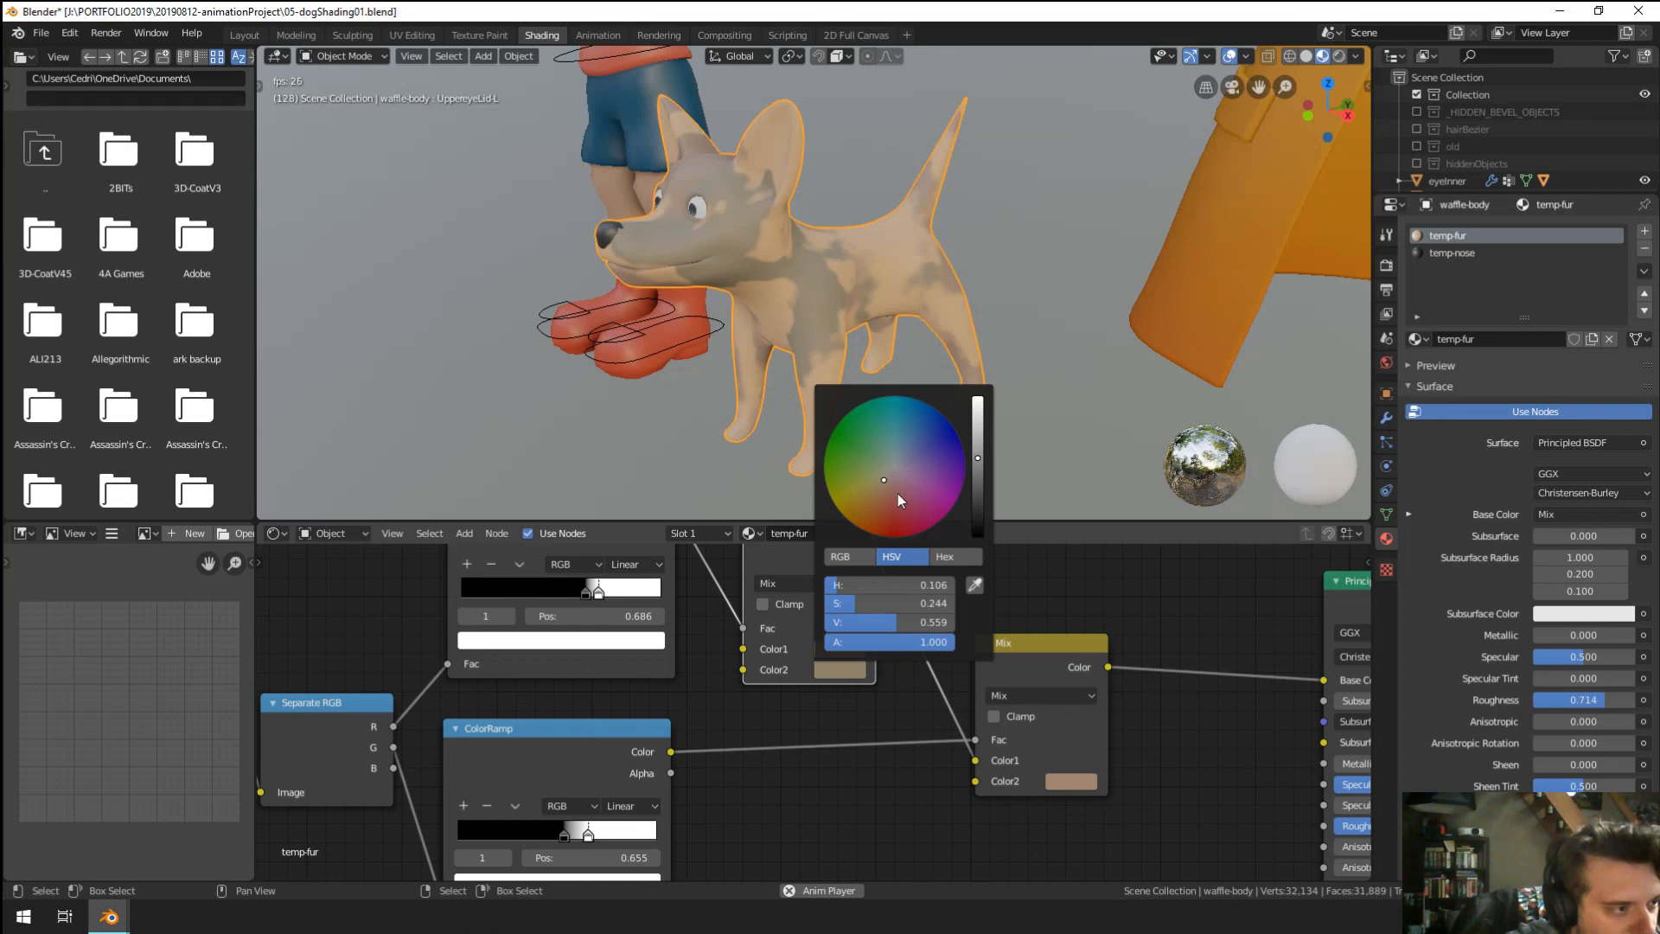
drag(898, 494, 889, 492)
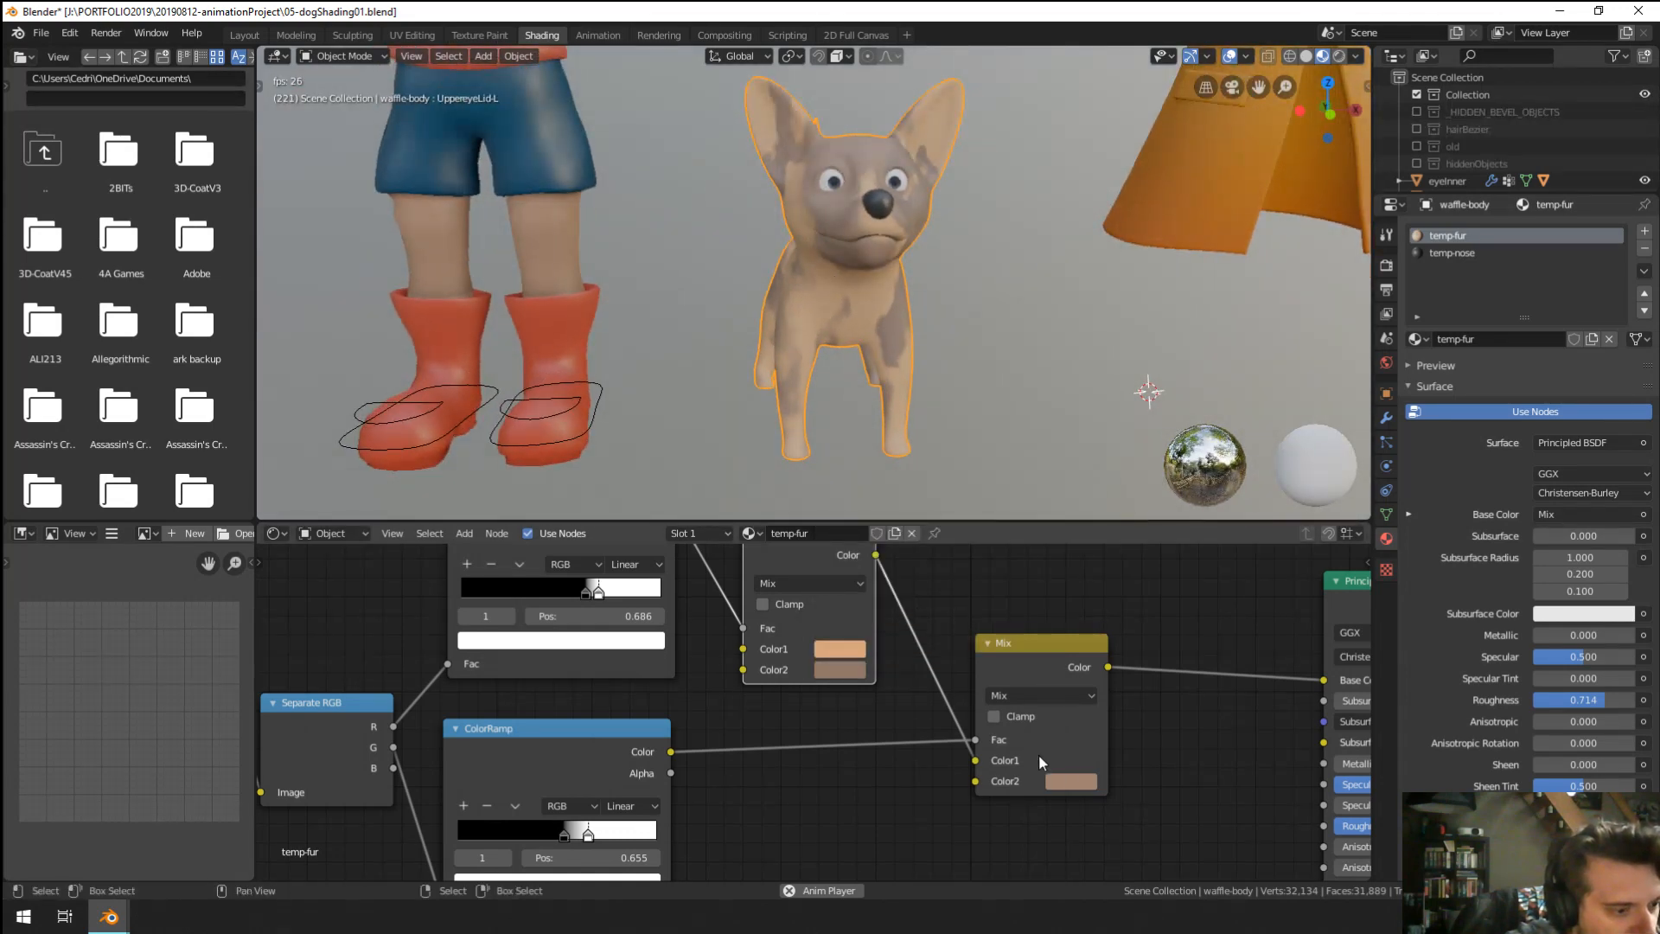
Lighten Color2 of the second Mix node to a soft peach.
click(1072, 781)
drag(1212, 536, 1214, 514)
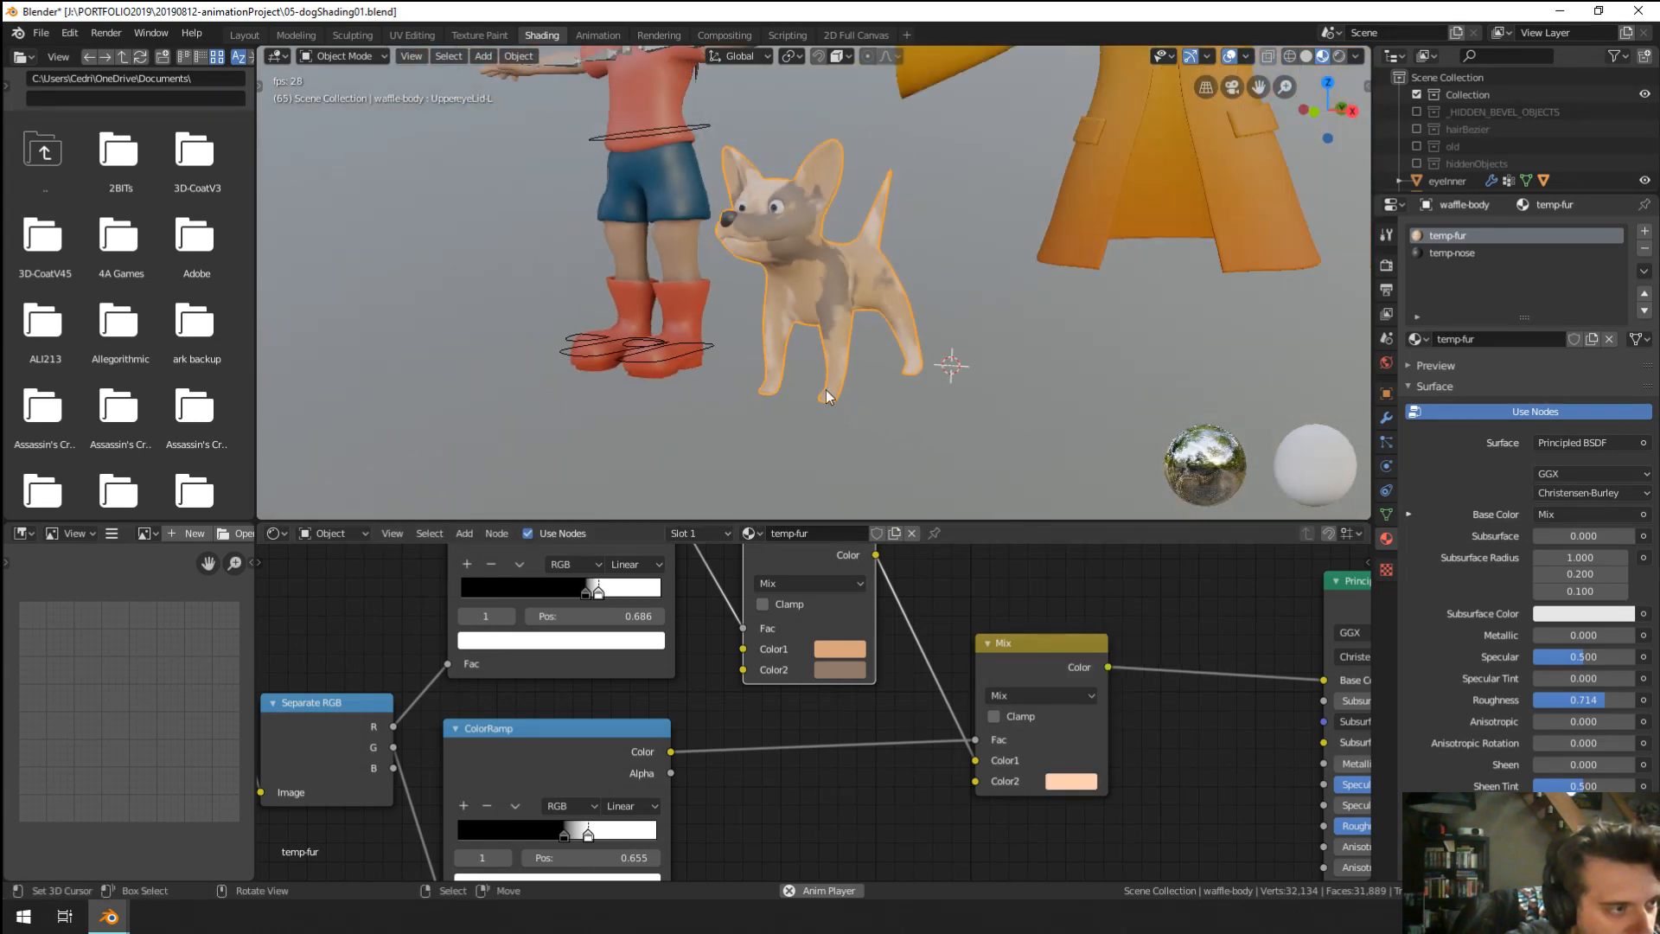
click(1083, 785)
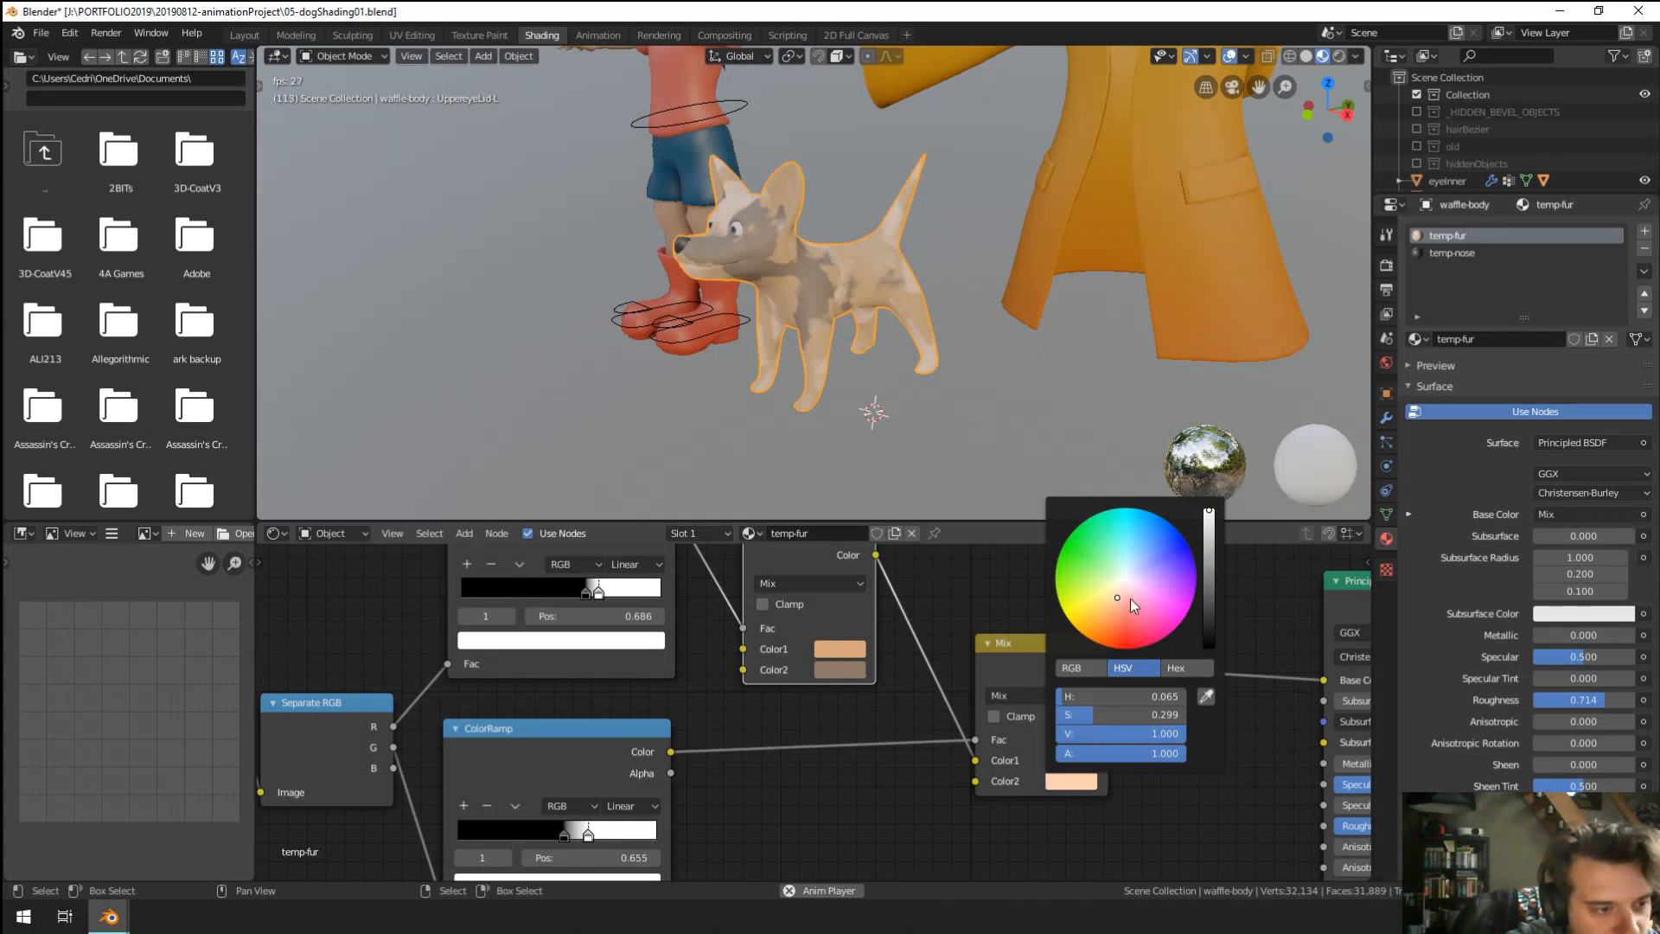
drag(1208, 617, 1216, 529)
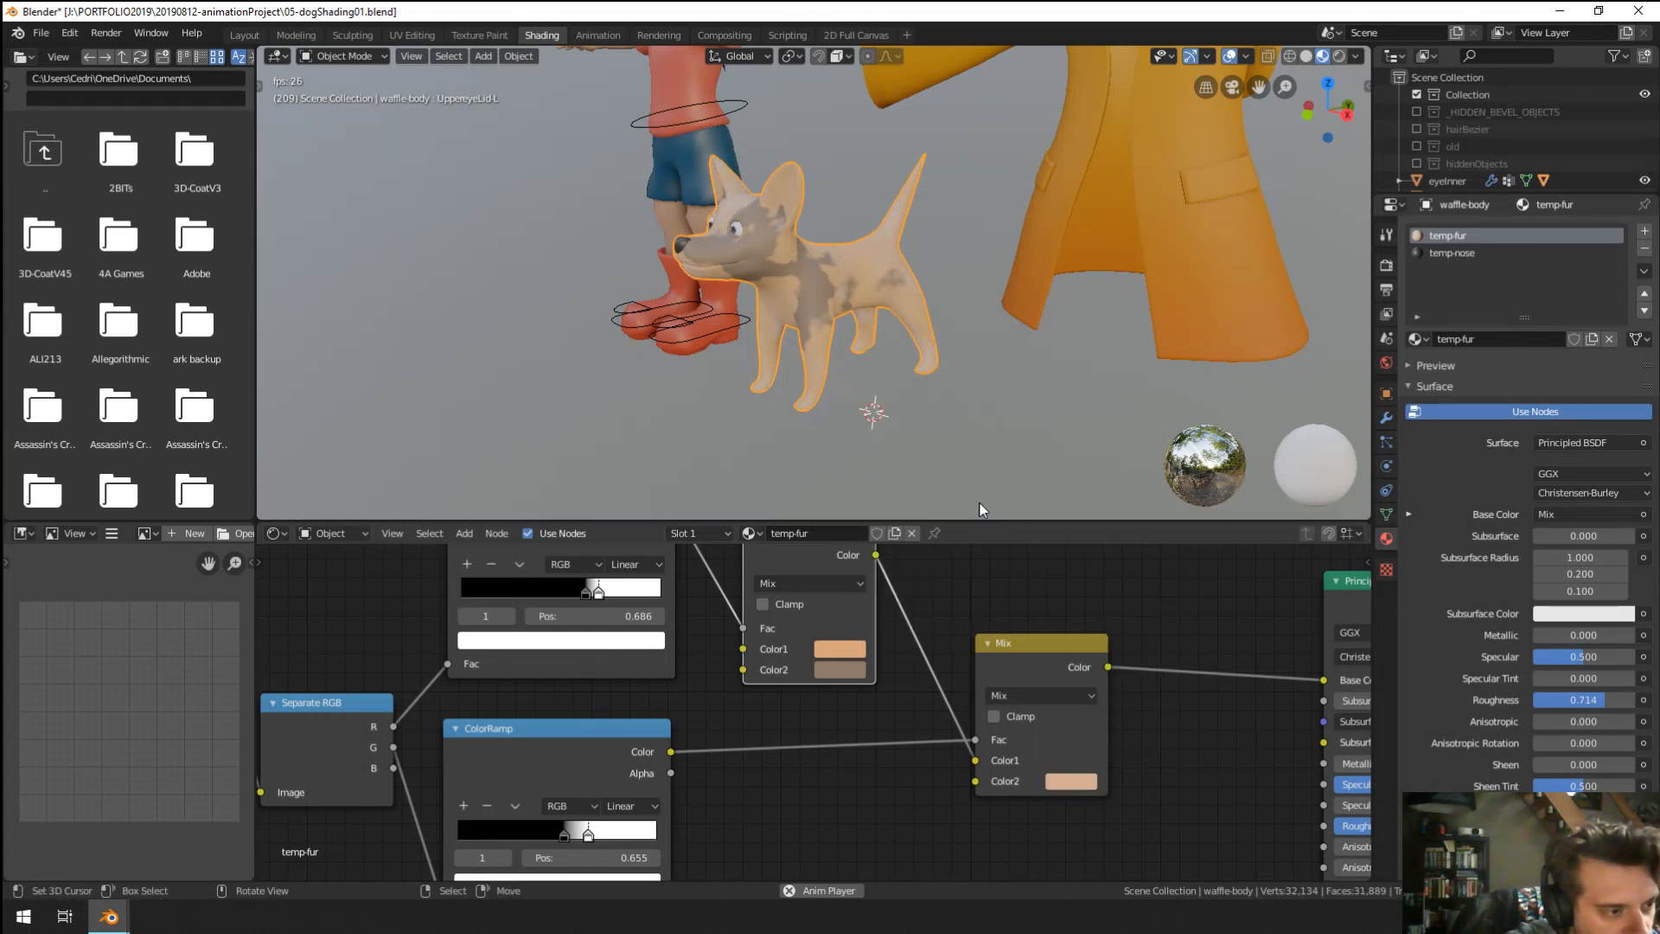
Darken the first Mix node's Color1 to near-black with value 0.067 and its Color2 to dark brown.
click(838, 649)
drag(975, 486, 978, 512)
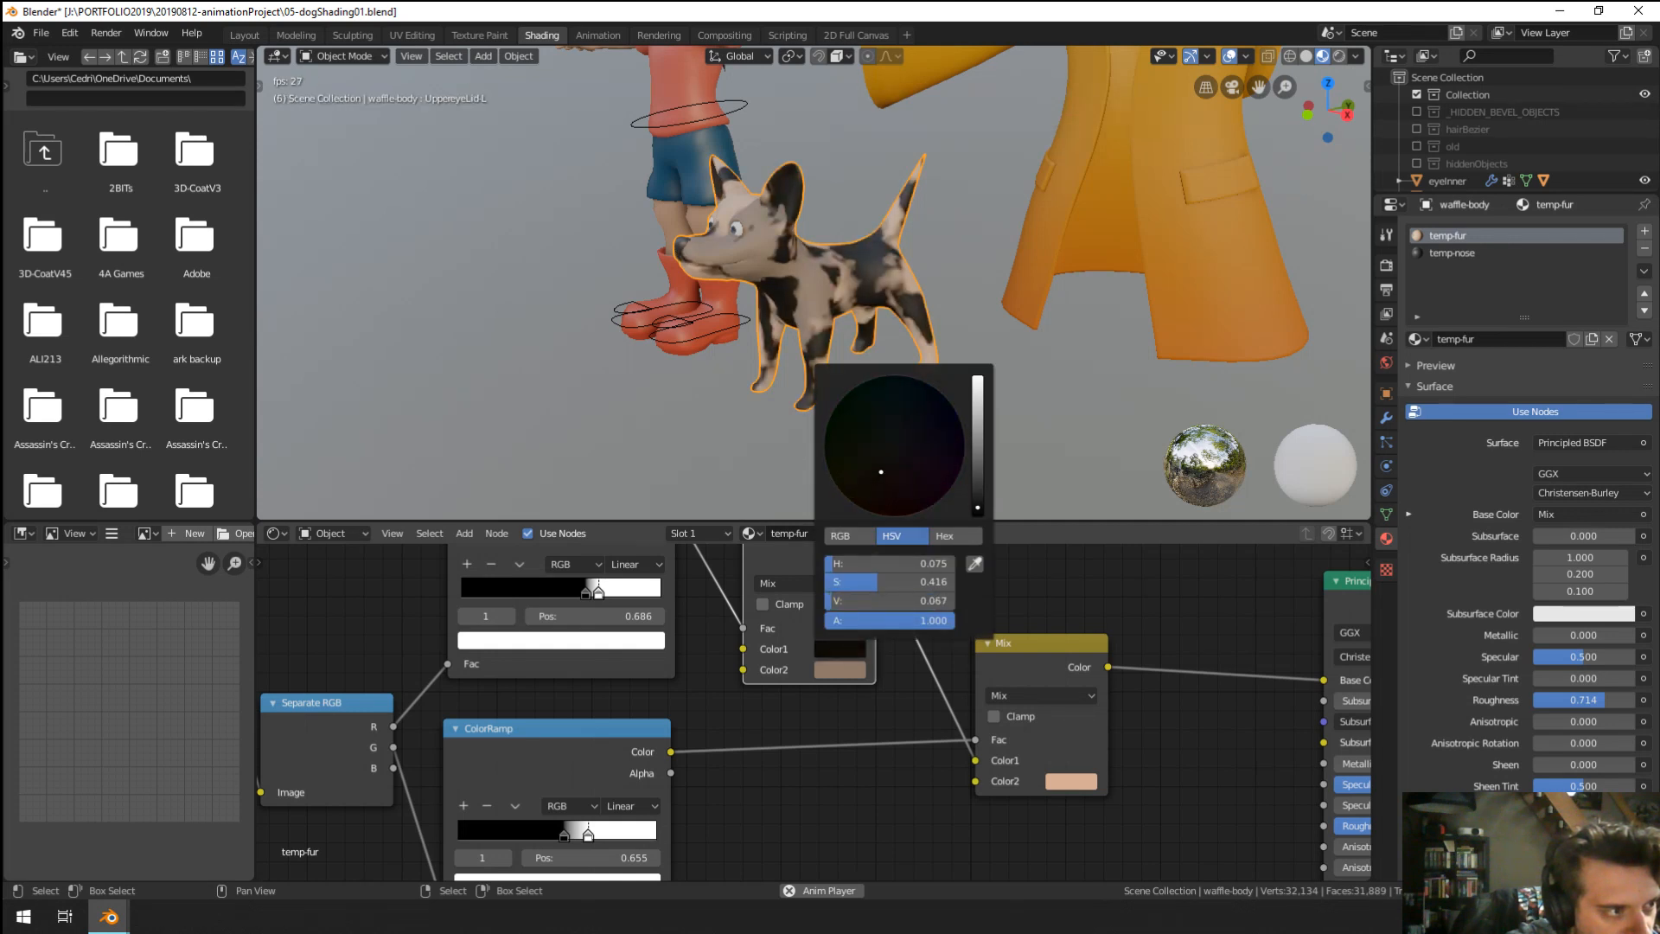
click(830, 674)
click(978, 507)
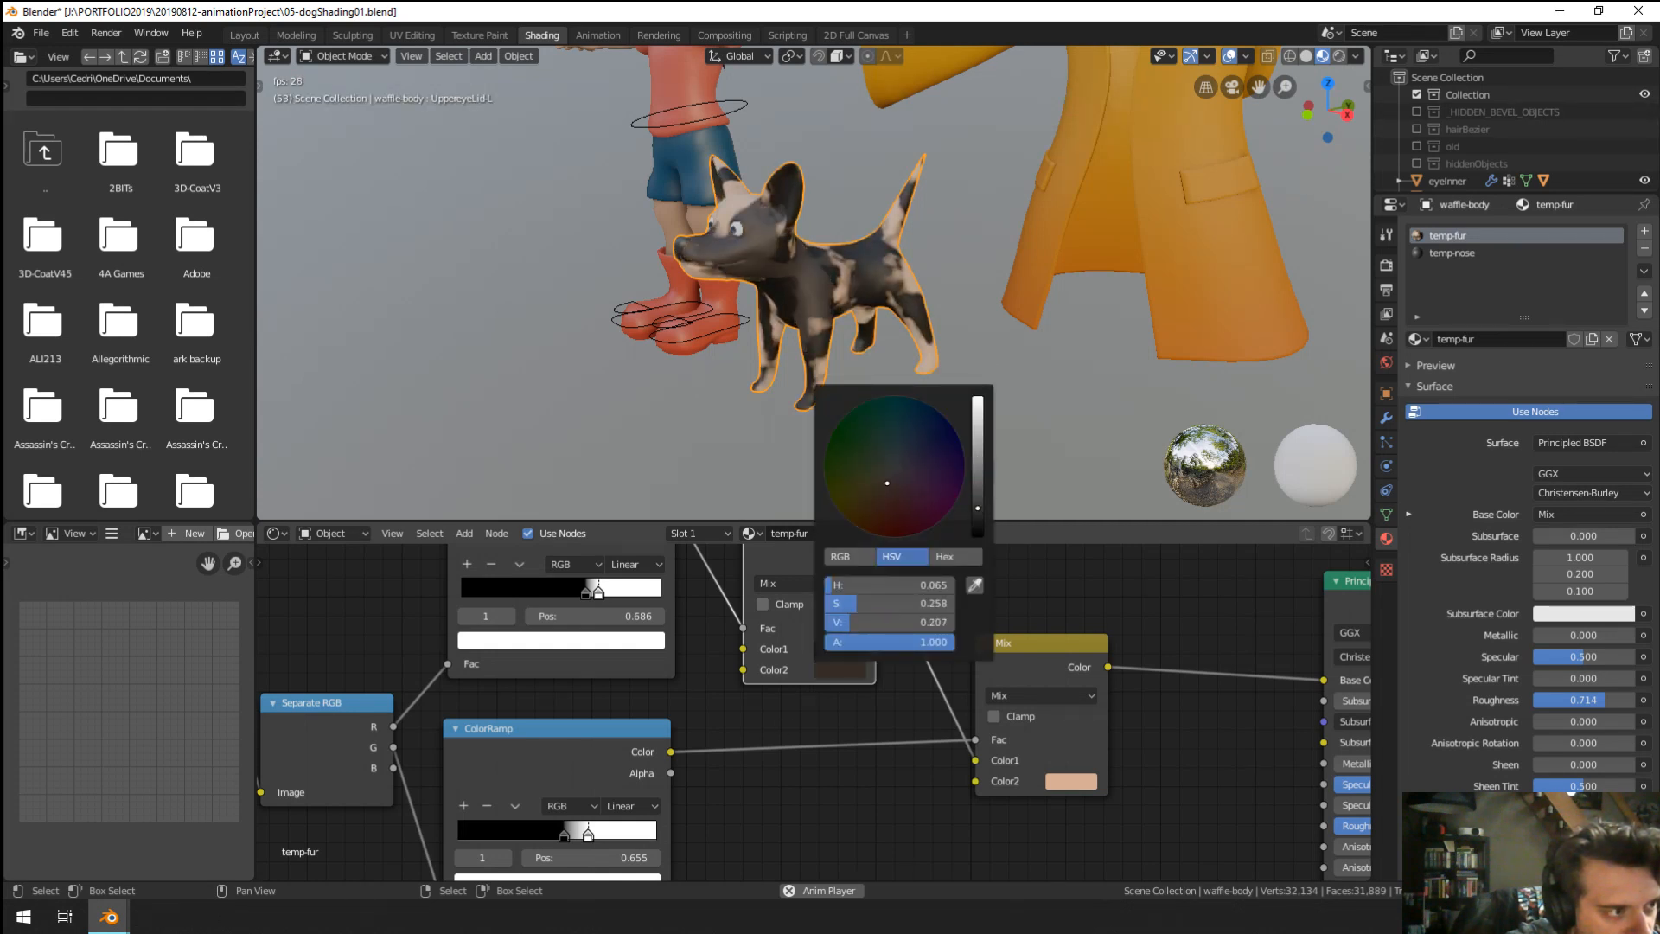
drag(893, 484, 882, 493)
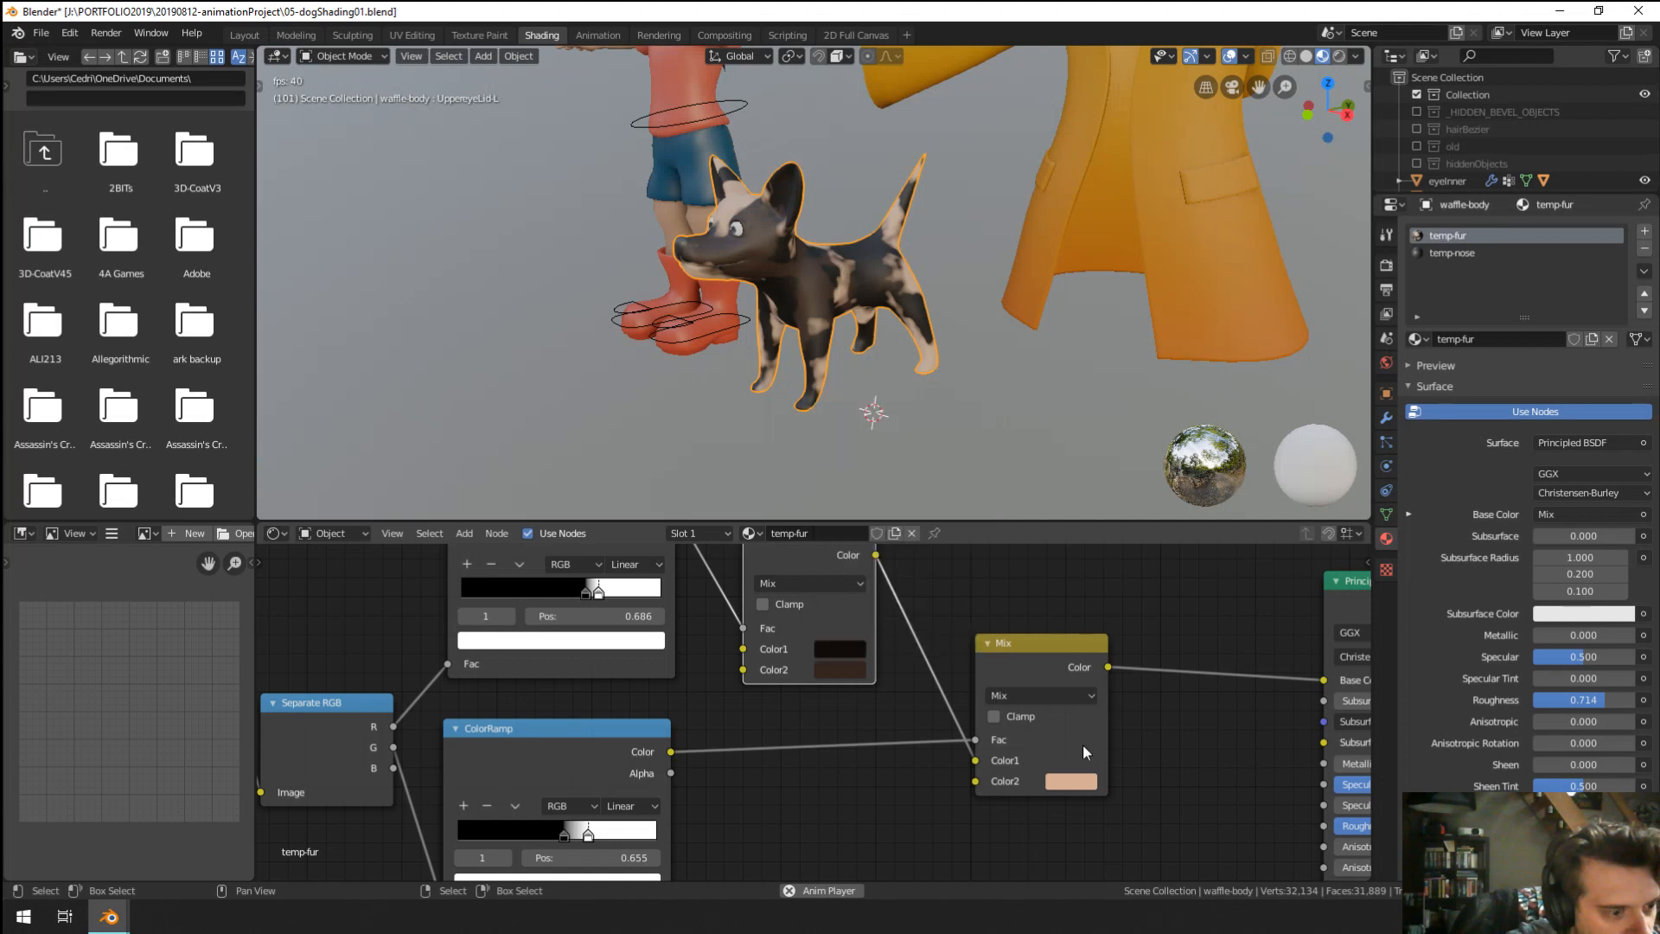
Change the second Mix node's Color2 to a dark golden brown.
click(1079, 780)
click(1209, 624)
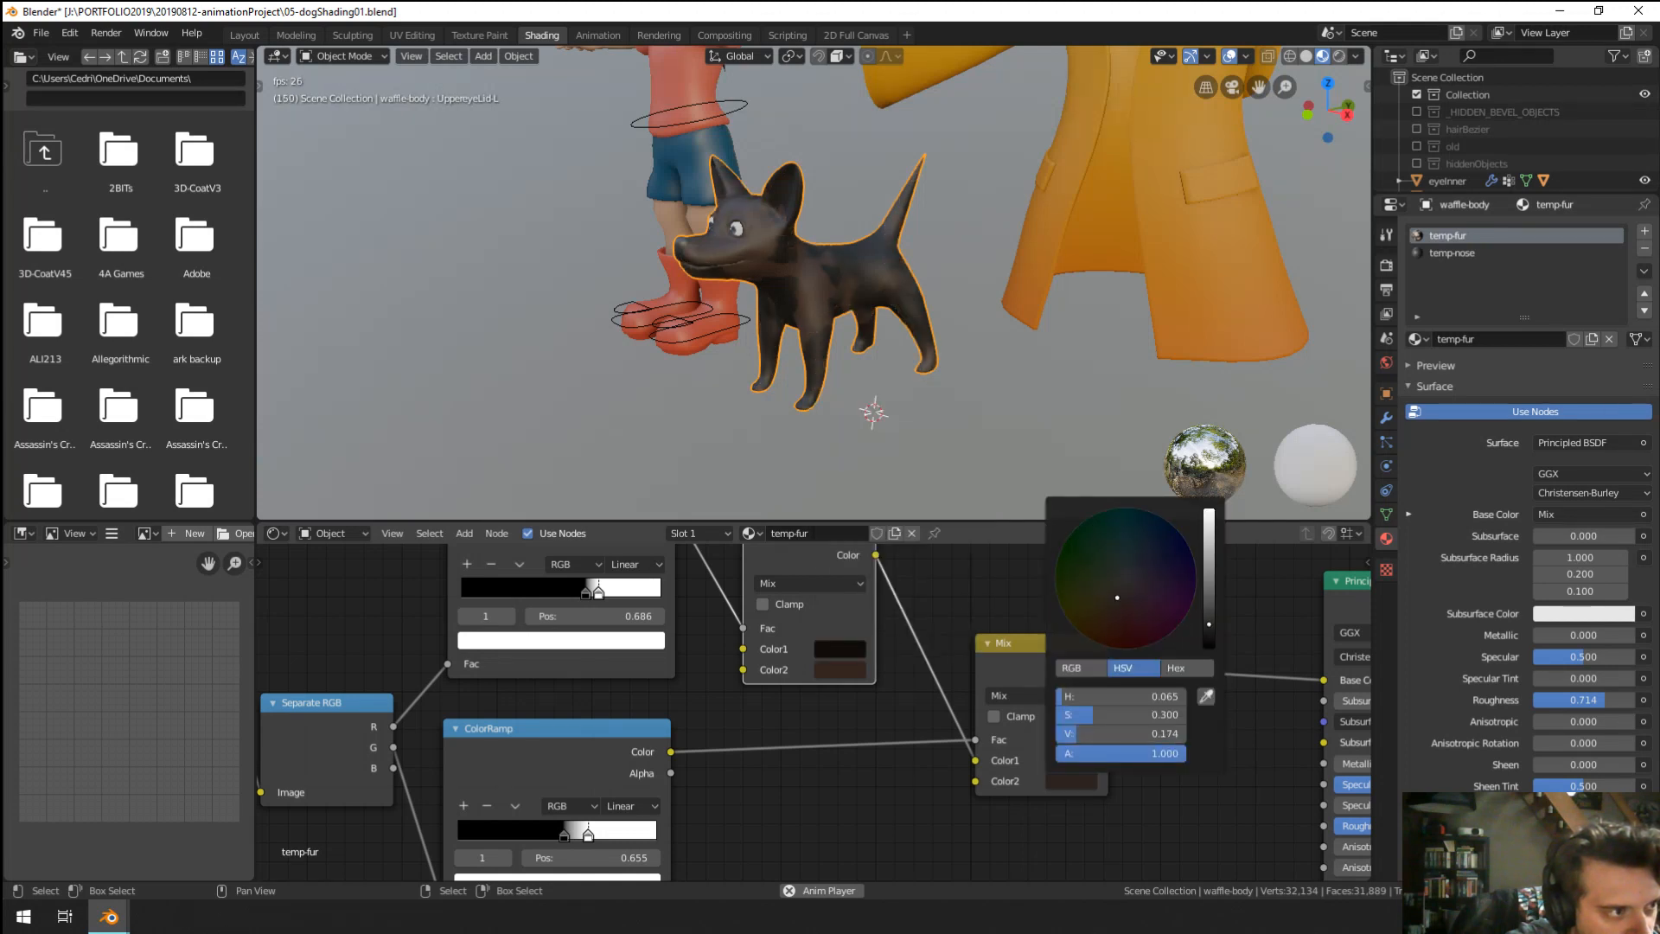
drag(1128, 578, 1096, 617)
drag(1208, 614, 1209, 597)
middle_drag(780, 437, 781, 355)
scroll(797, 356, up, 5)
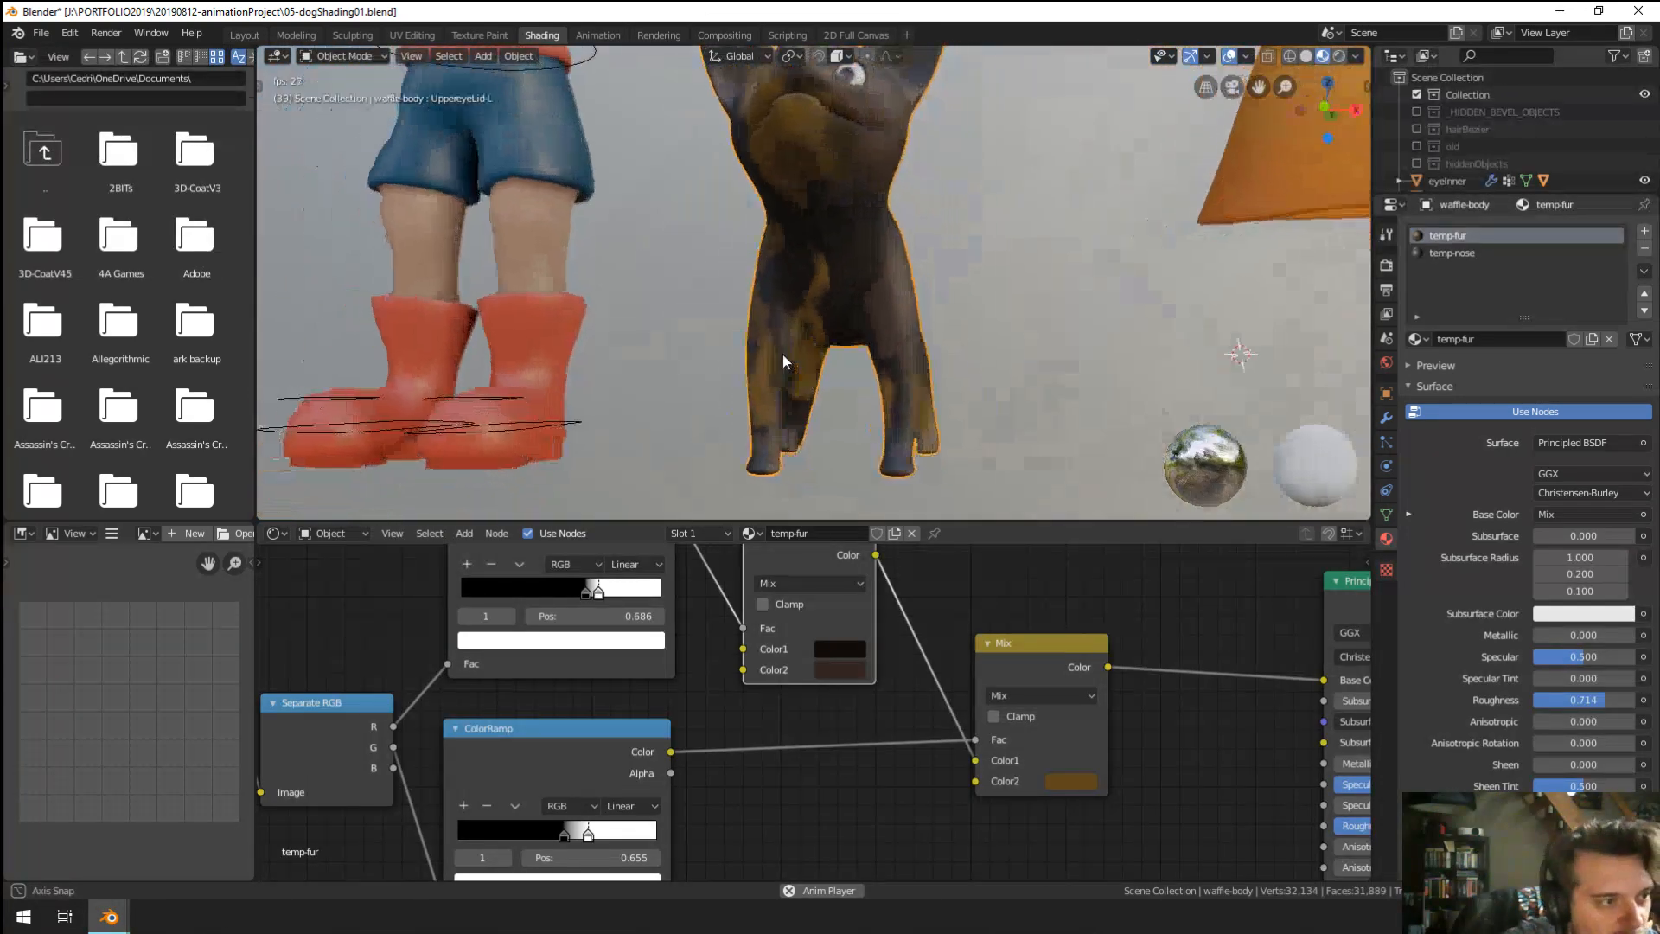
Connect the first Mix node's Color output directly to the Principled BSDF's Base Color, bypassing the second Mix node.
middle_drag(913, 692, 732, 629)
drag(737, 622, 1145, 740)
middle_drag(913, 433, 860, 370)
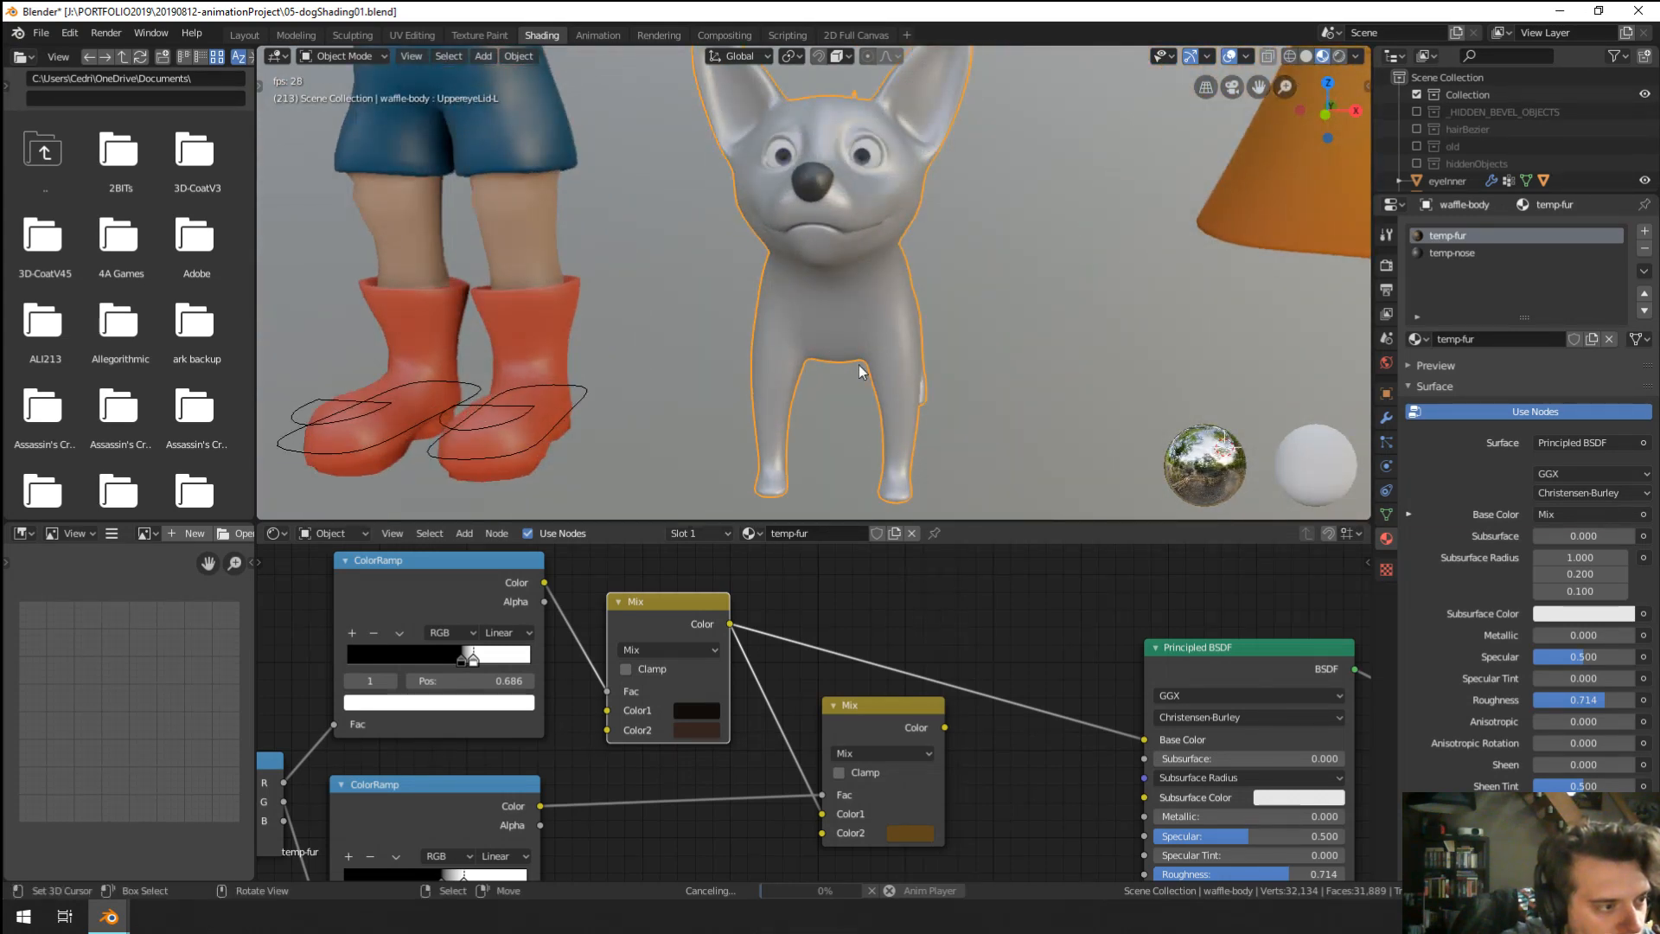
mouse_move(864, 367)
middle_down()
mouse_move(976, 395)
mouse_move(856, 363)
middle_up()
scroll(856, 363, up, 4)
Brighten the first Mix node's Color1 to a yellowish tan with value 0.723.
click(706, 710)
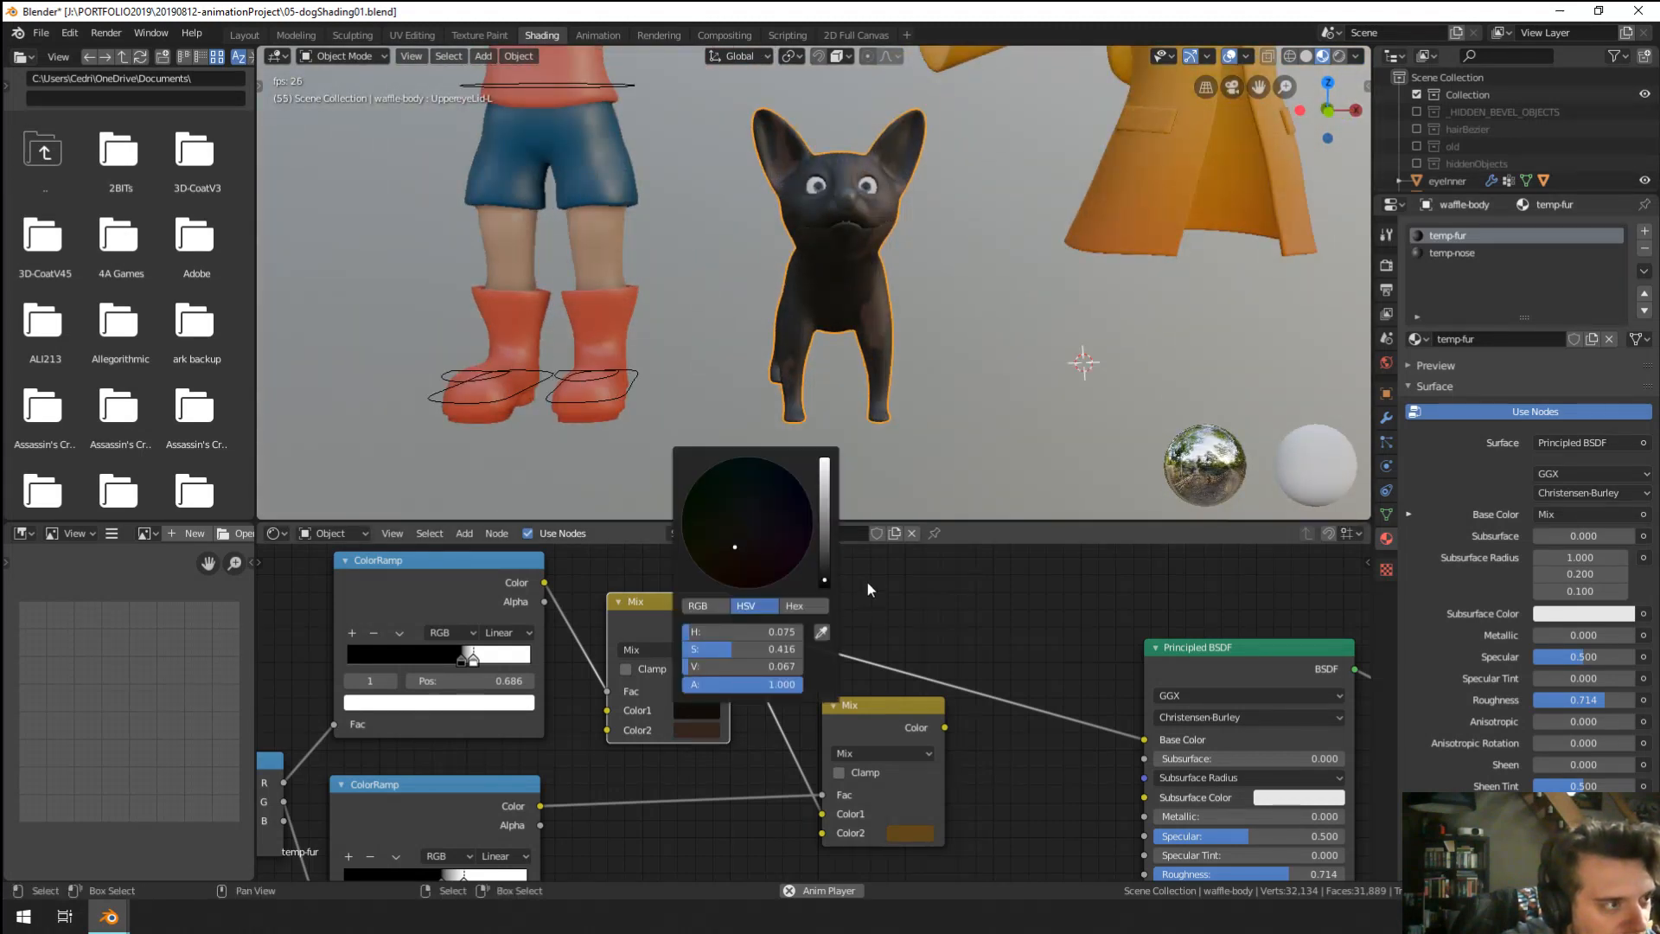
drag(826, 540, 825, 490)
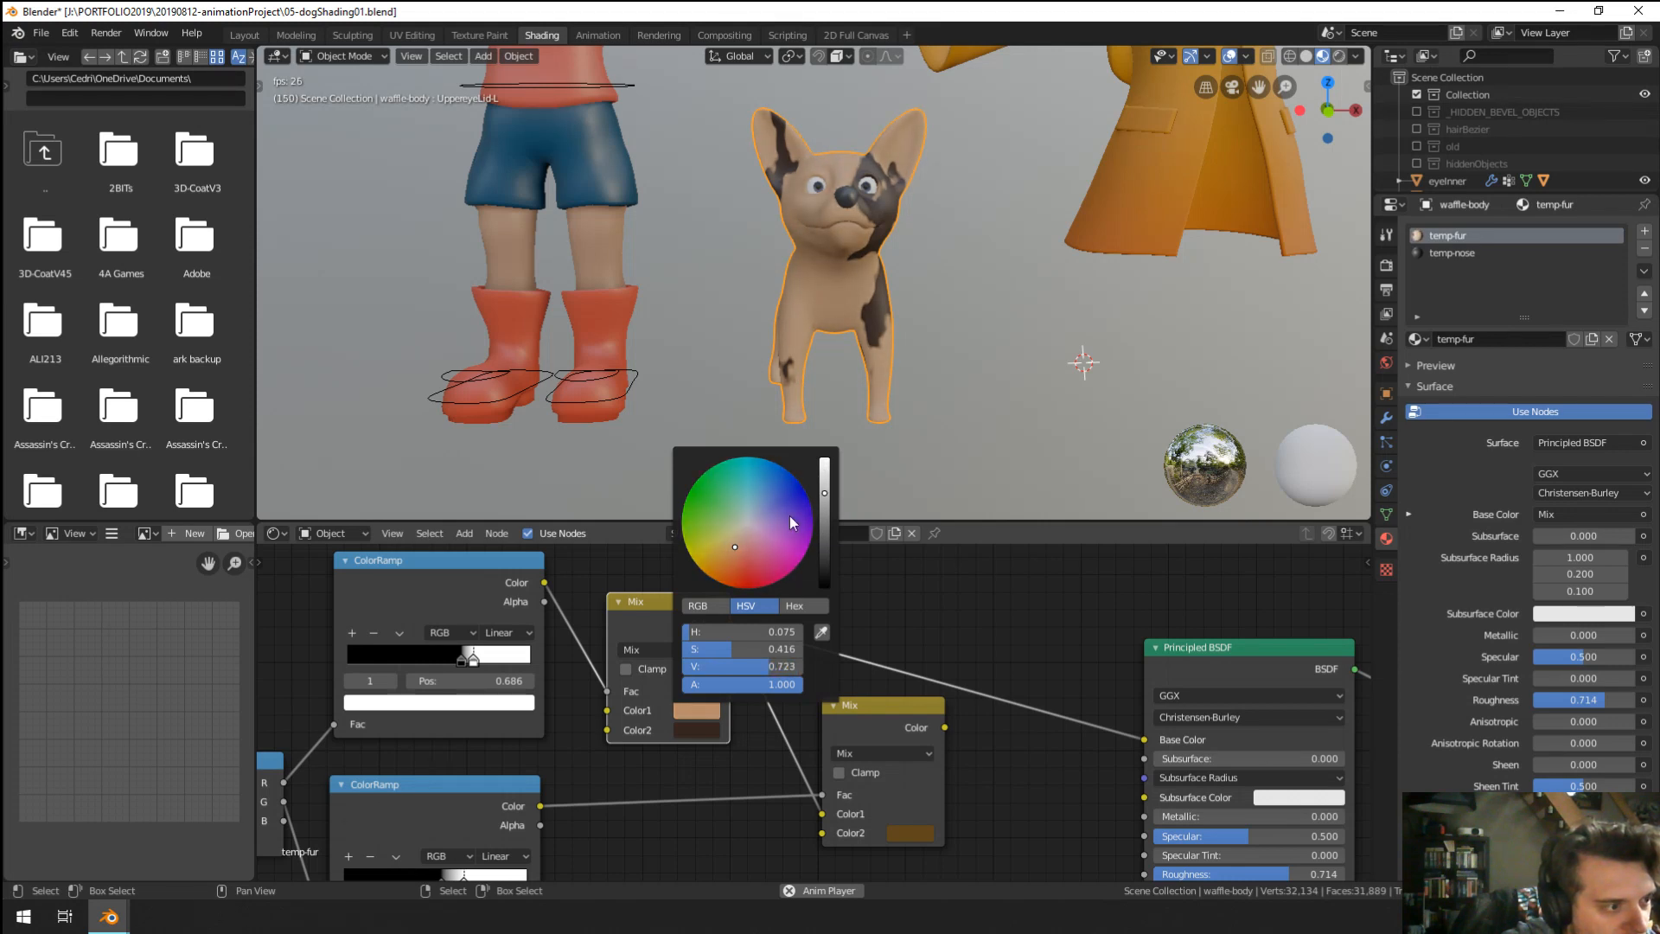
drag(735, 547, 721, 545)
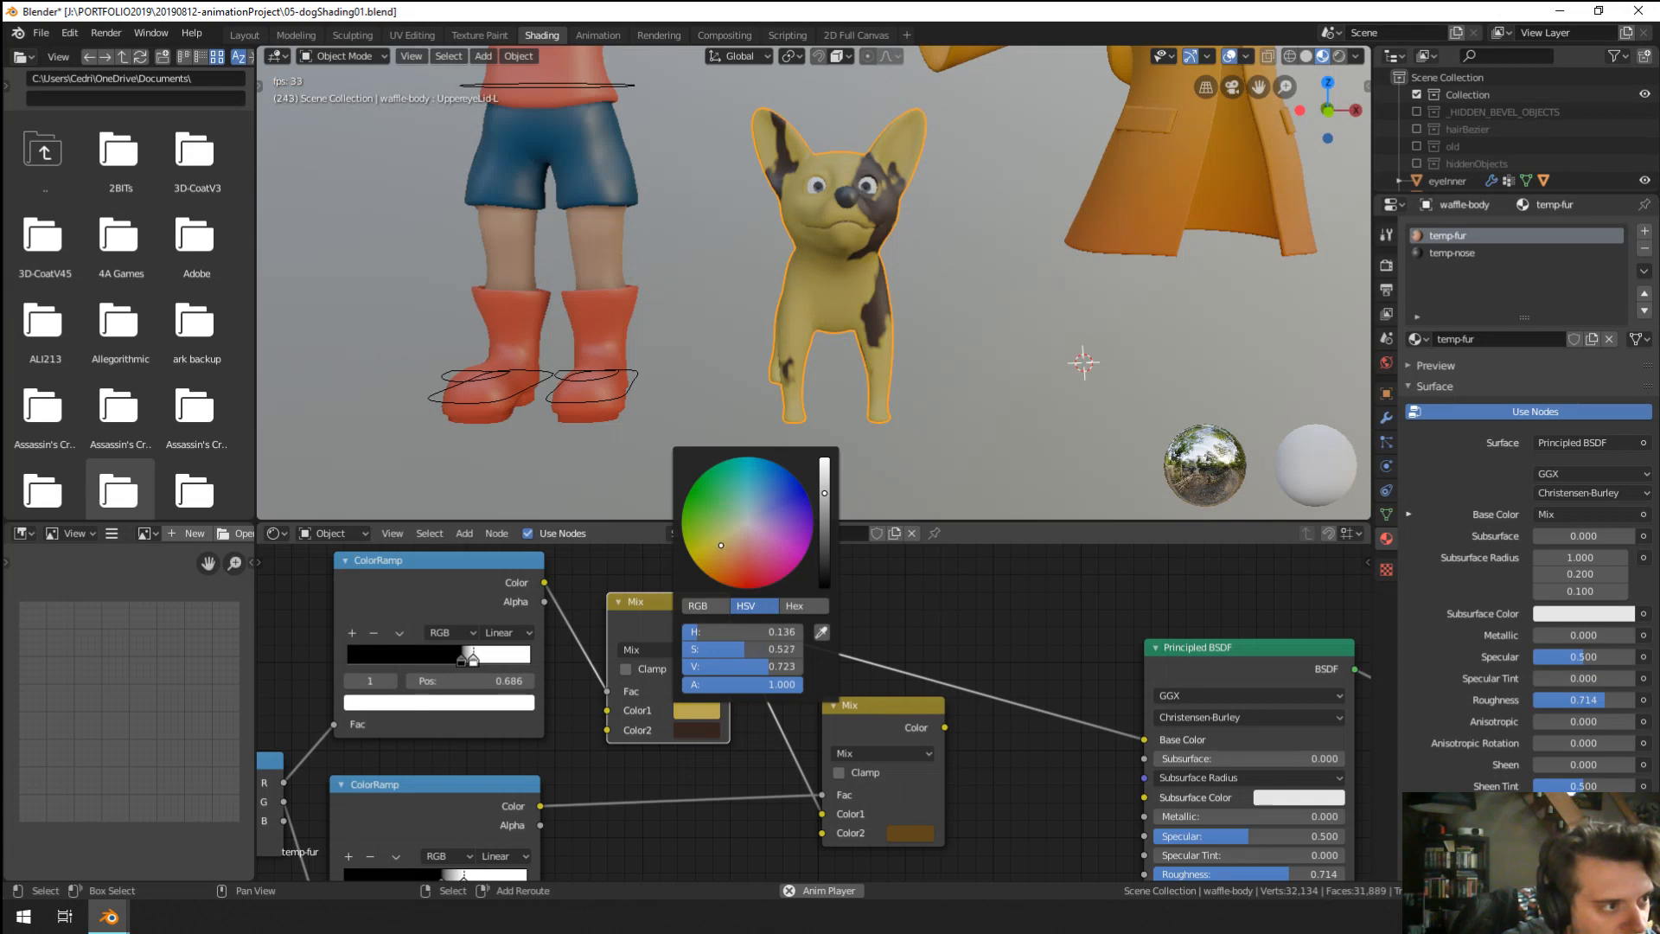
scroll(1082, 276, down, 5)
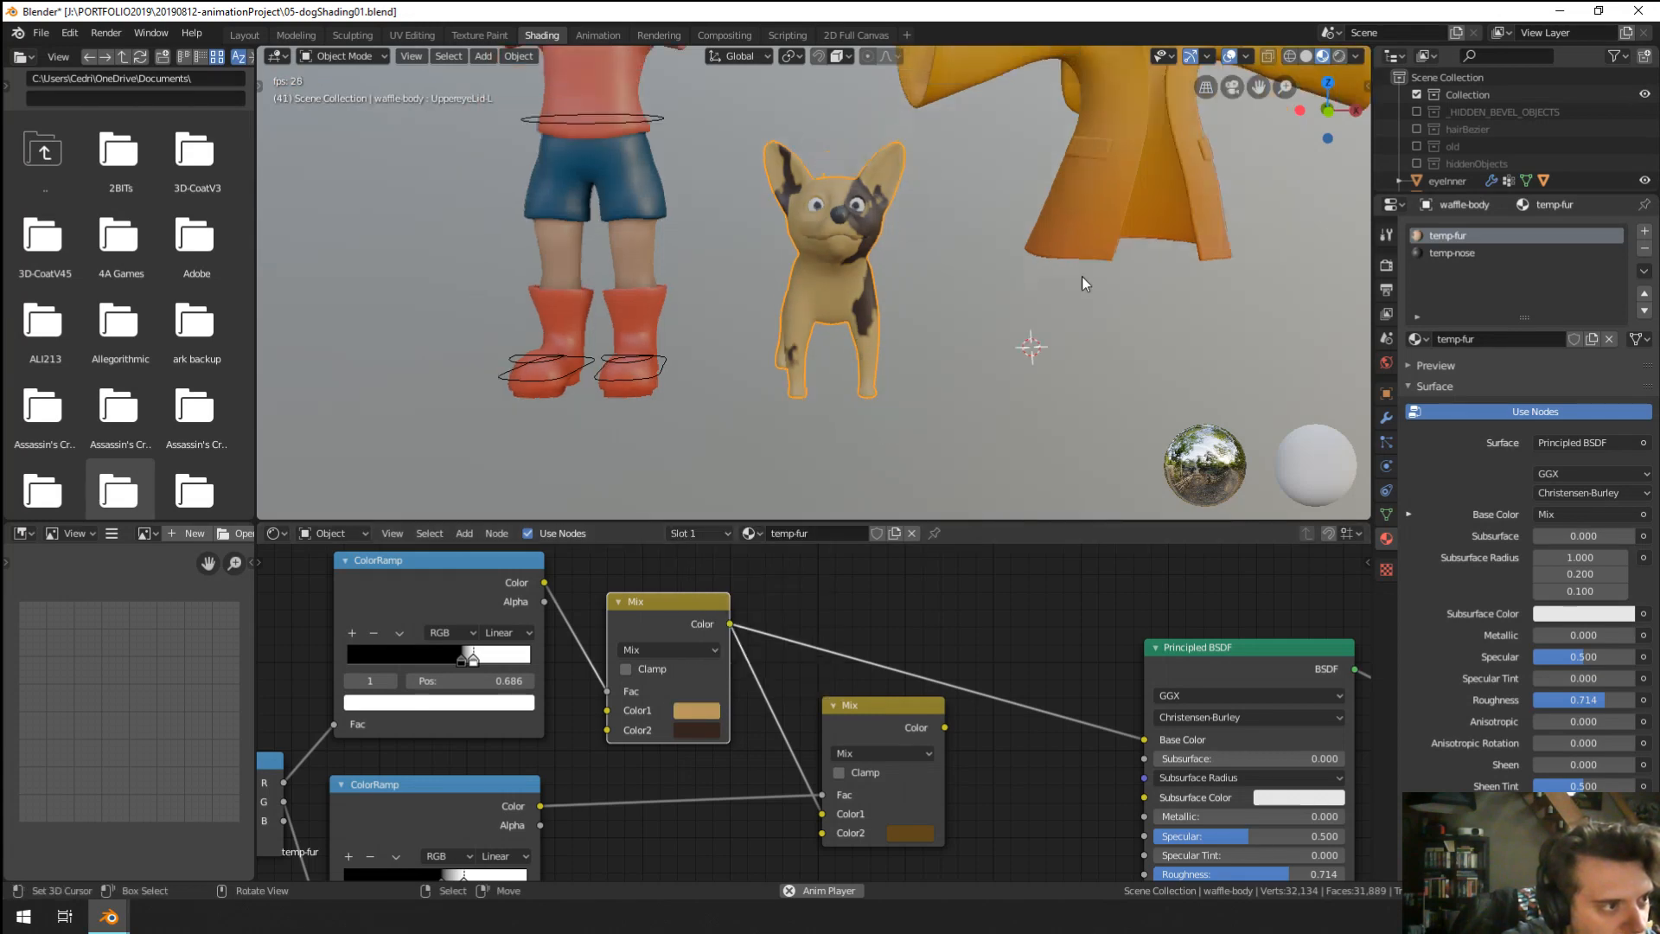
Shift the first Mix node's Color1 to a warmer orange tan with hue 0.084 and saturation 0.516.
middle_drag(1082, 276, 932, 355)
scroll(900, 314, up, 5)
scroll(932, 355, down, 6)
middle_drag(1056, 391, 948, 349)
scroll(947, 349, up, 2)
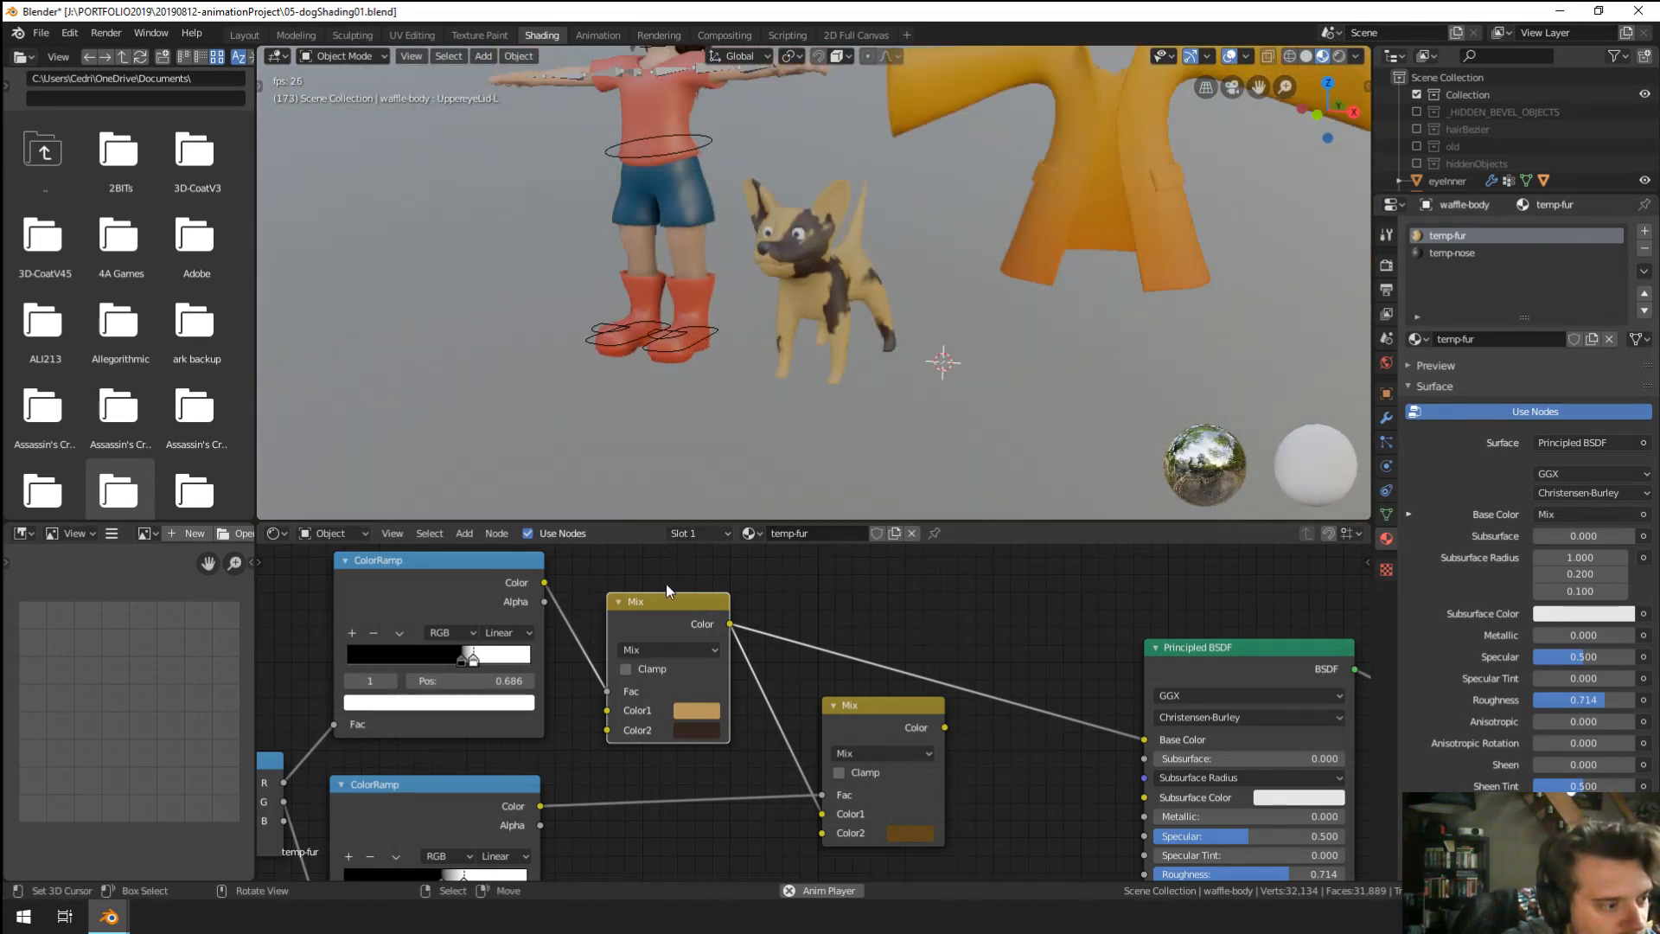
click(696, 710)
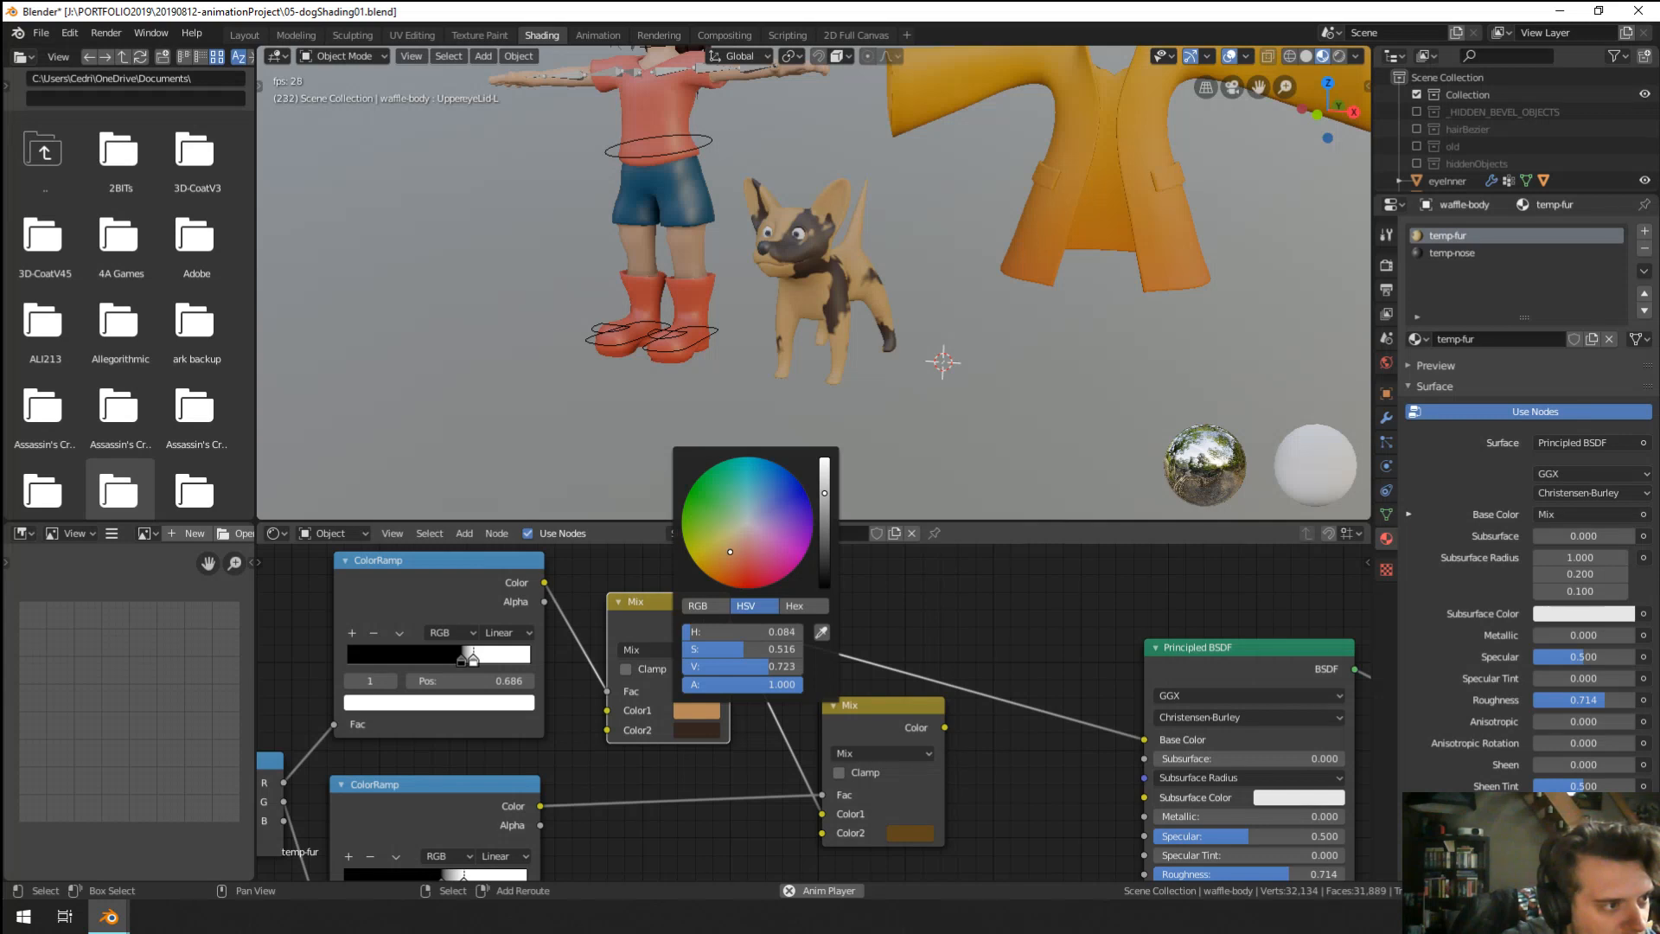
shift+middle_drag(853, 283, 918, 388)
Change the first Mix node's Color2 to a slightly lighter reddish brown with hue 0.010 and saturation 0.388.
click(714, 731)
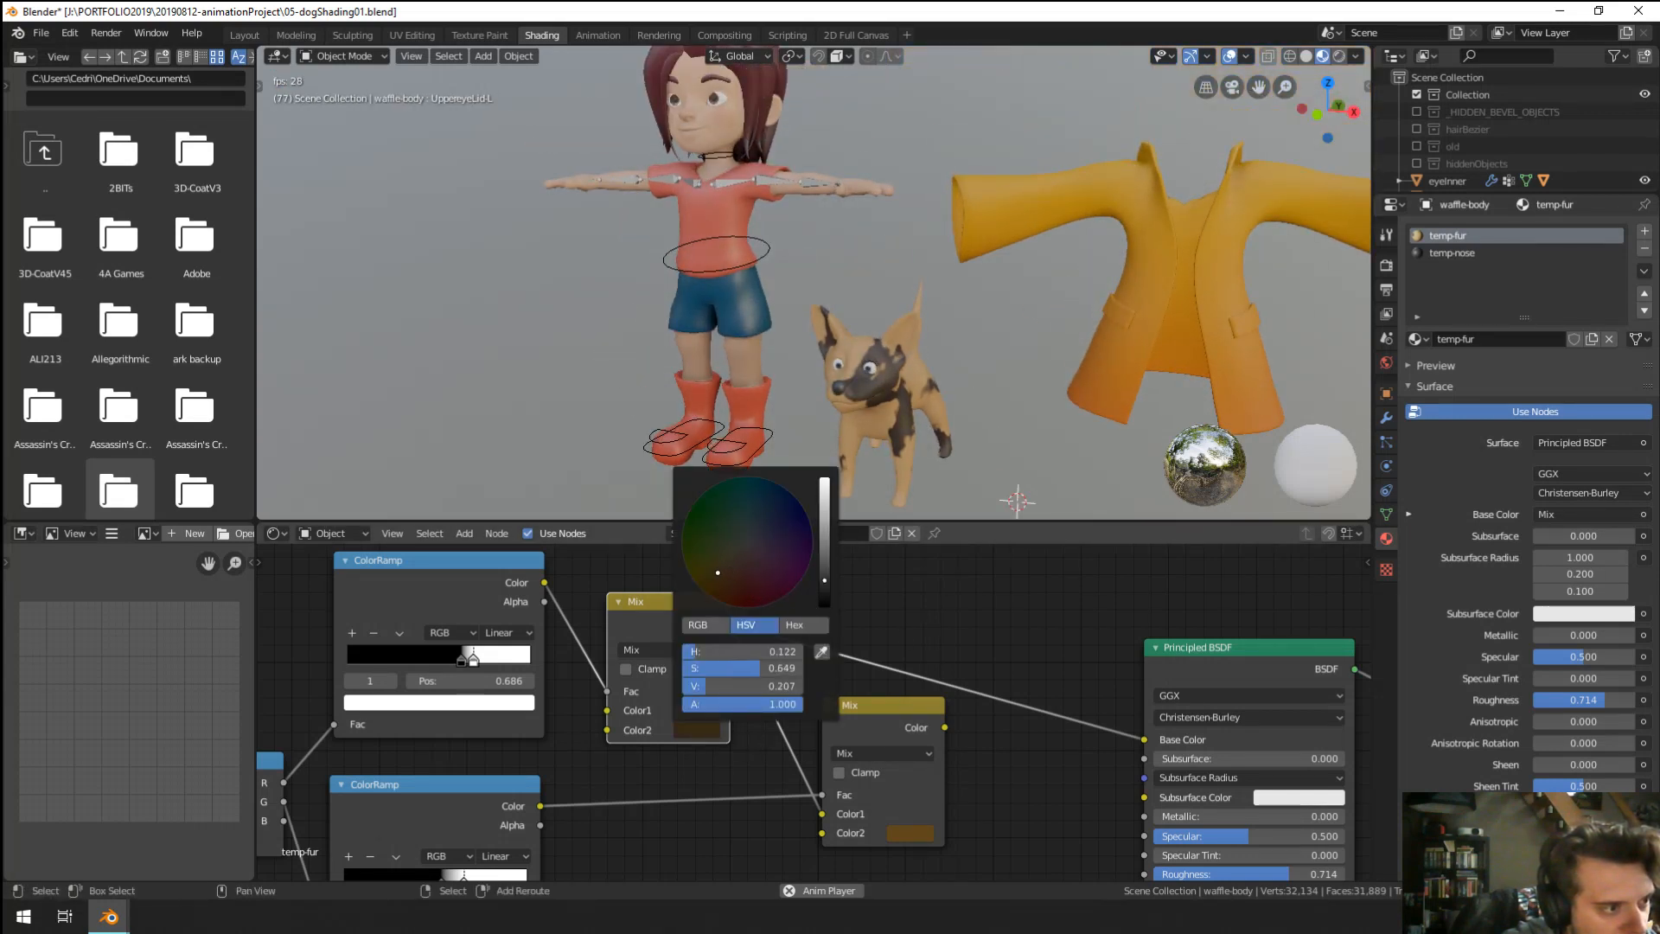
drag(735, 572, 746, 567)
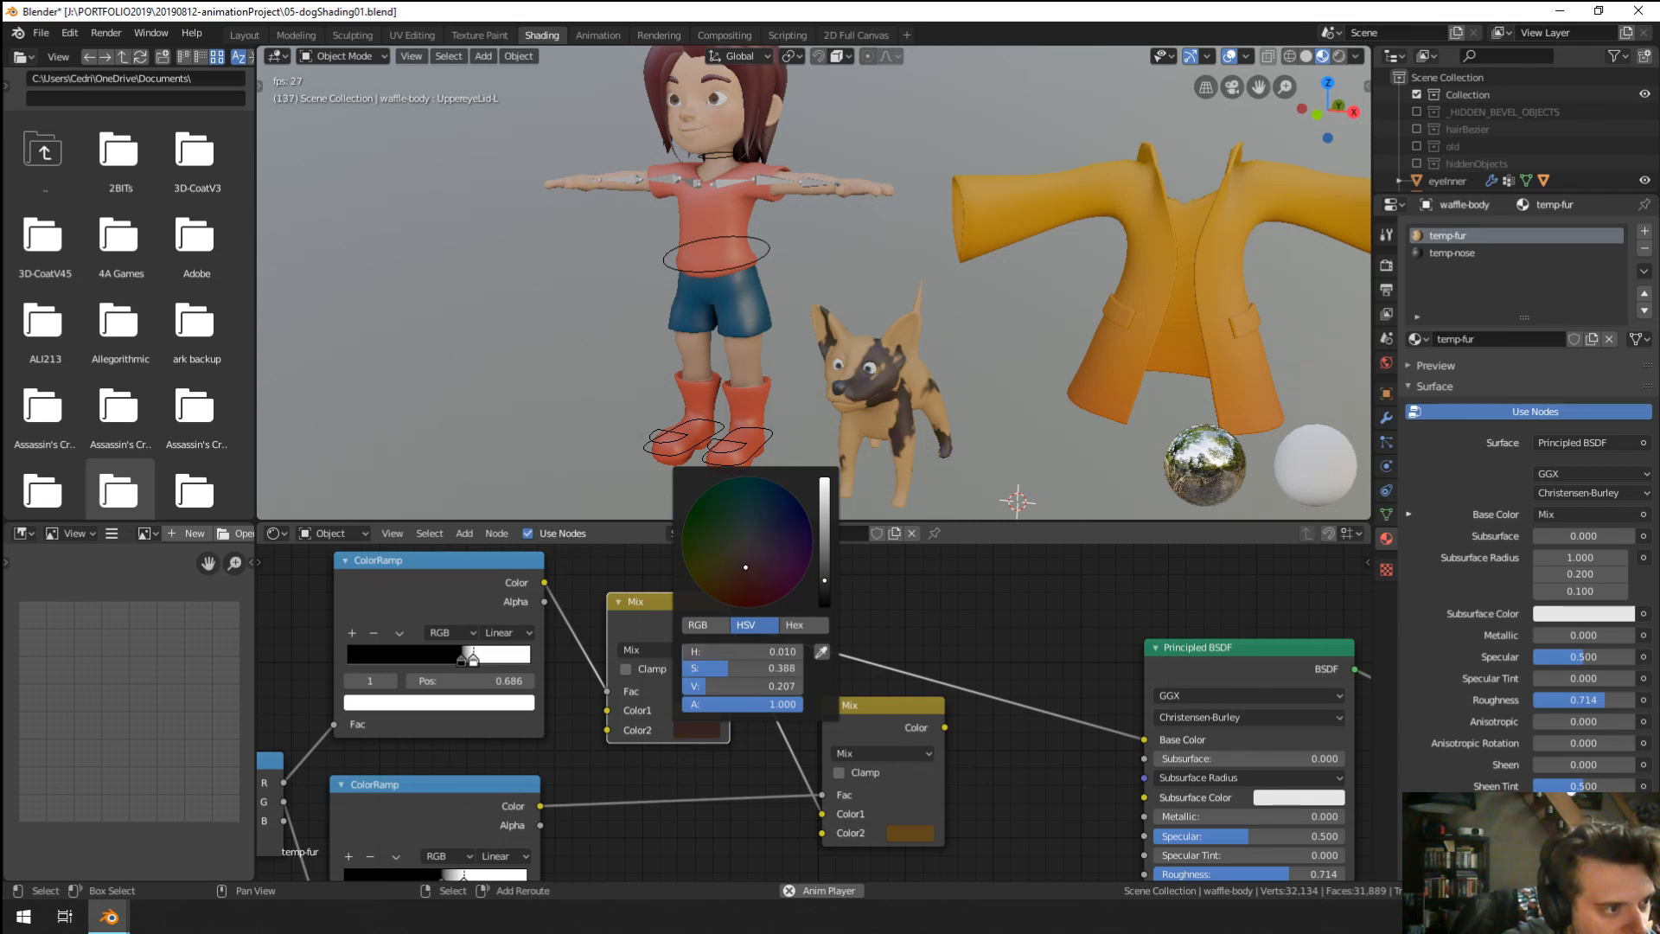
click(696, 729)
drag(823, 583, 824, 573)
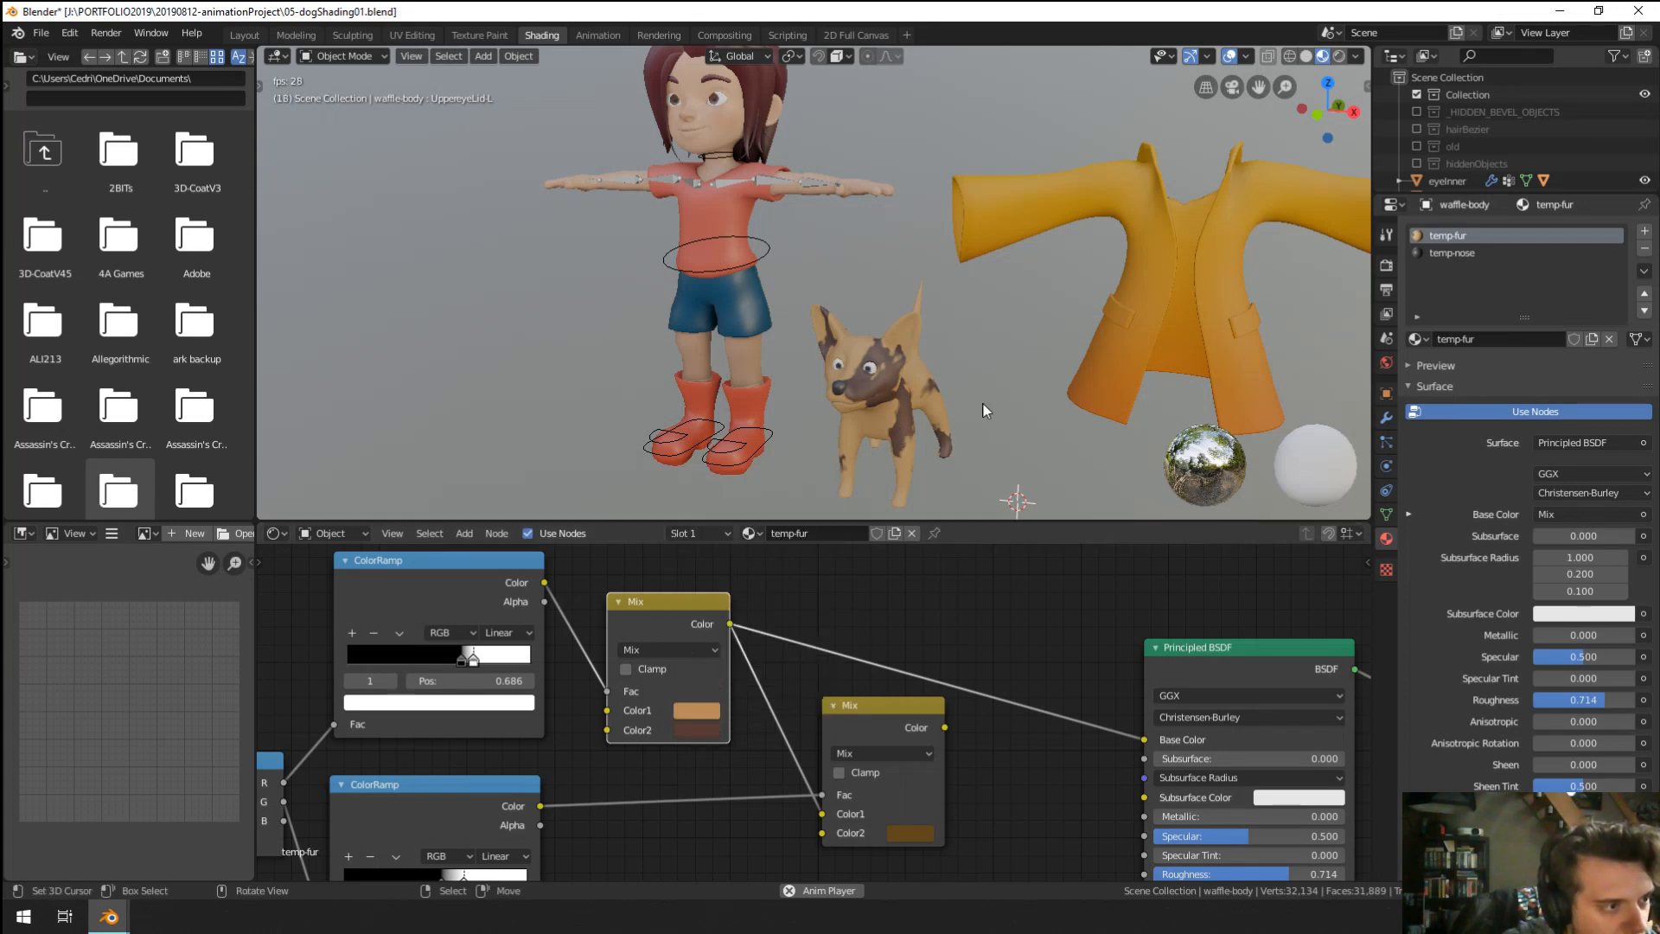
Set the fur's Noise Texture scale to 10.020 for smaller, more numerous patches.
scroll(1129, 391, down, 2)
scroll(869, 389, up, 3)
middle_drag(869, 389, 899, 370)
scroll(901, 370, up, 2)
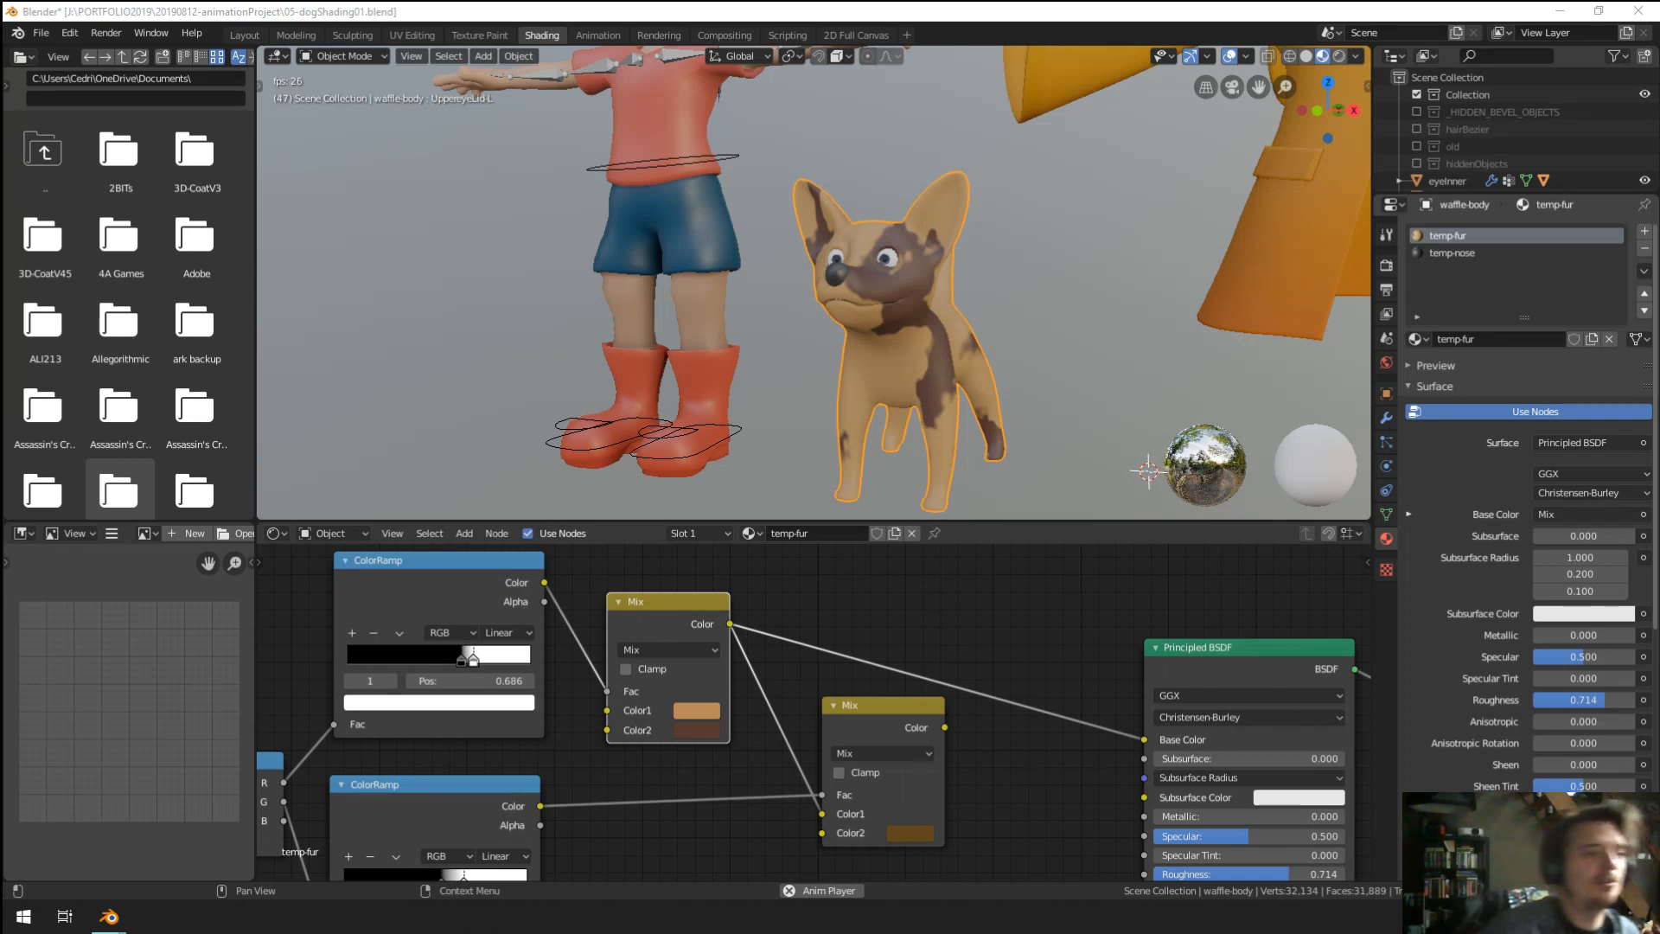
middle_drag(671, 723, 1114, 644)
drag(519, 756, 685, 756)
middle_drag(743, 406, 848, 392)
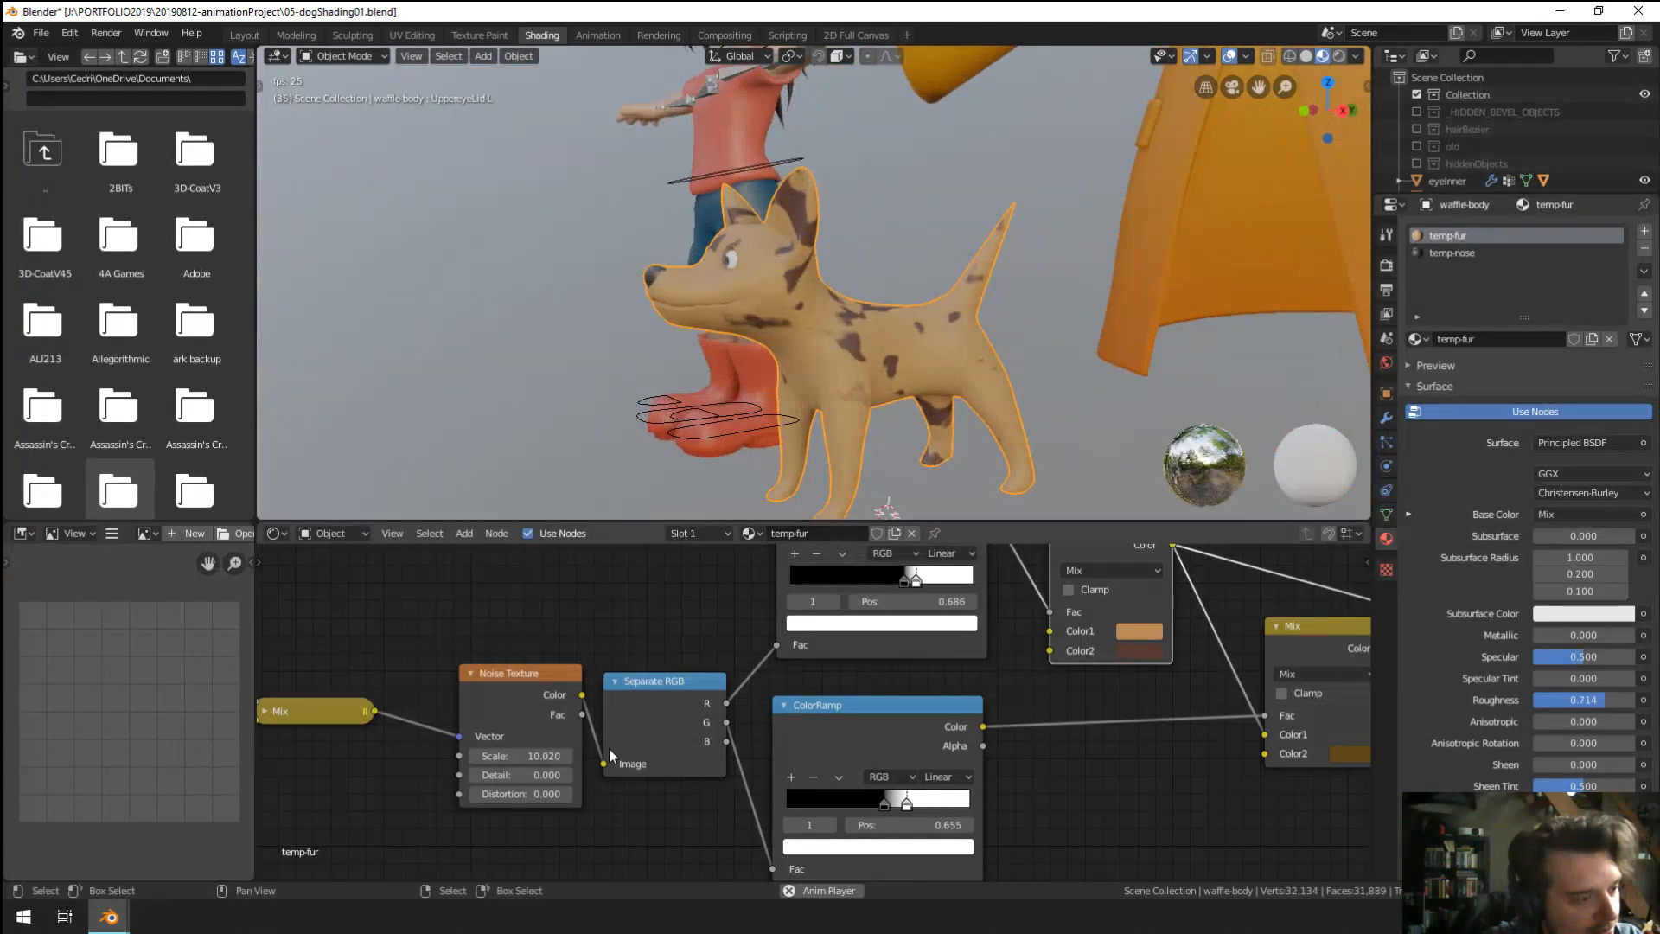
Move the lower ColorRamp's black stop to 0.505 and the upper ColorRamp's white stop to 0.623.
drag(874, 810, 872, 806)
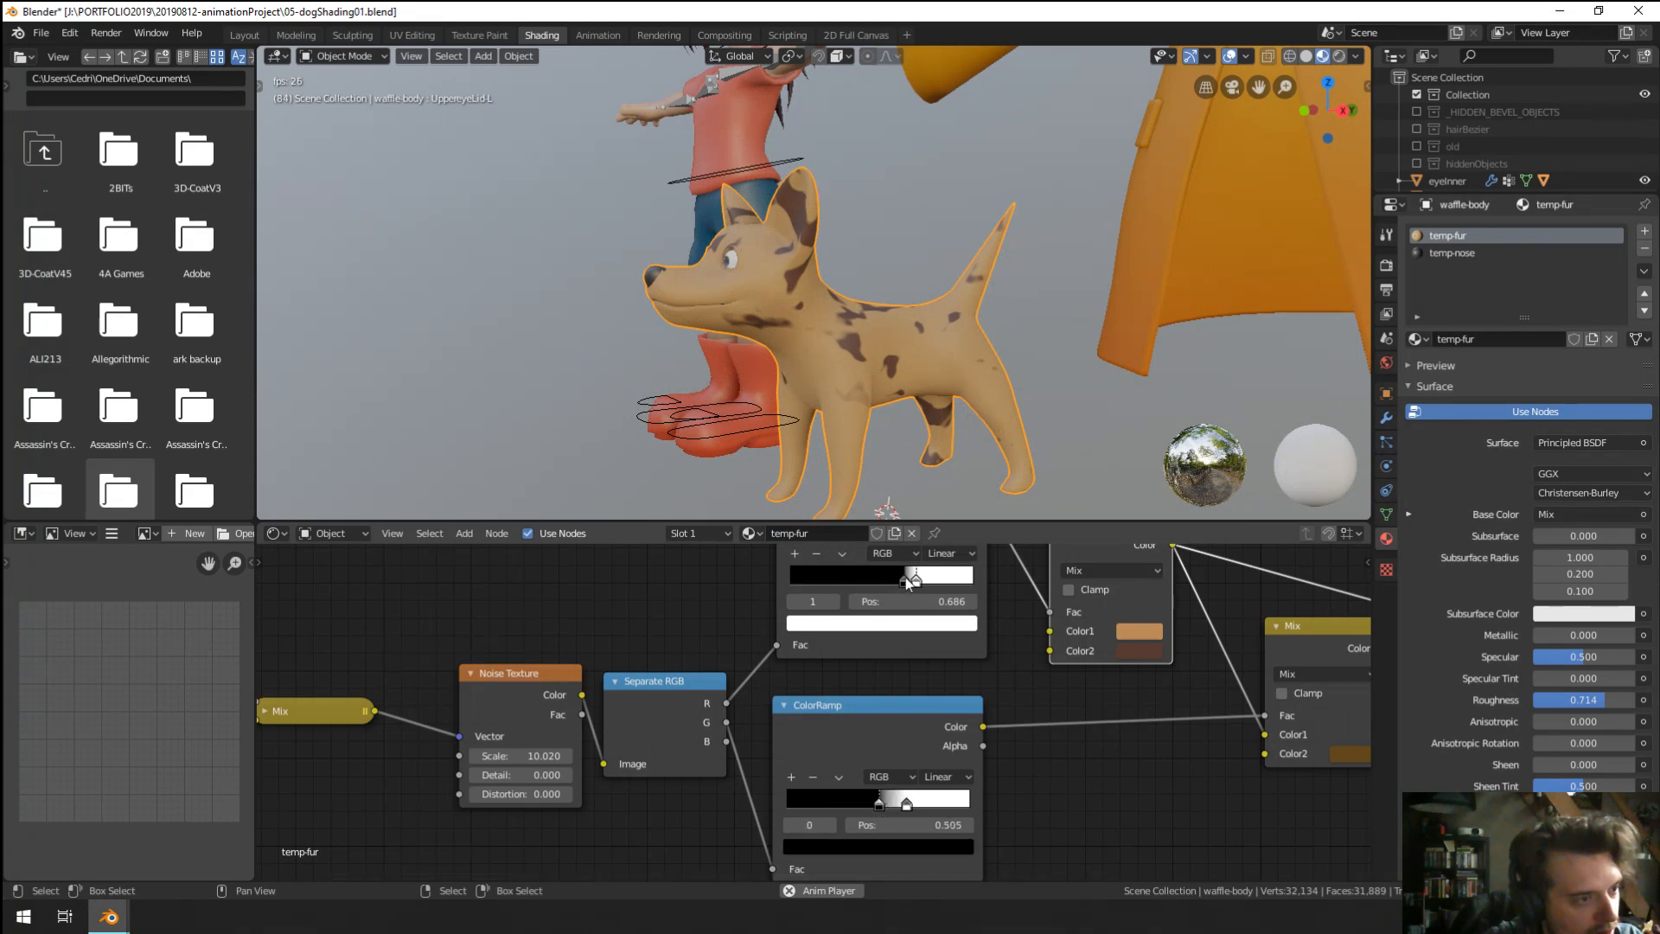
mouse_move(903, 579)
mouse_down()
mouse_move(885, 587)
mouse_move(900, 582)
mouse_up()
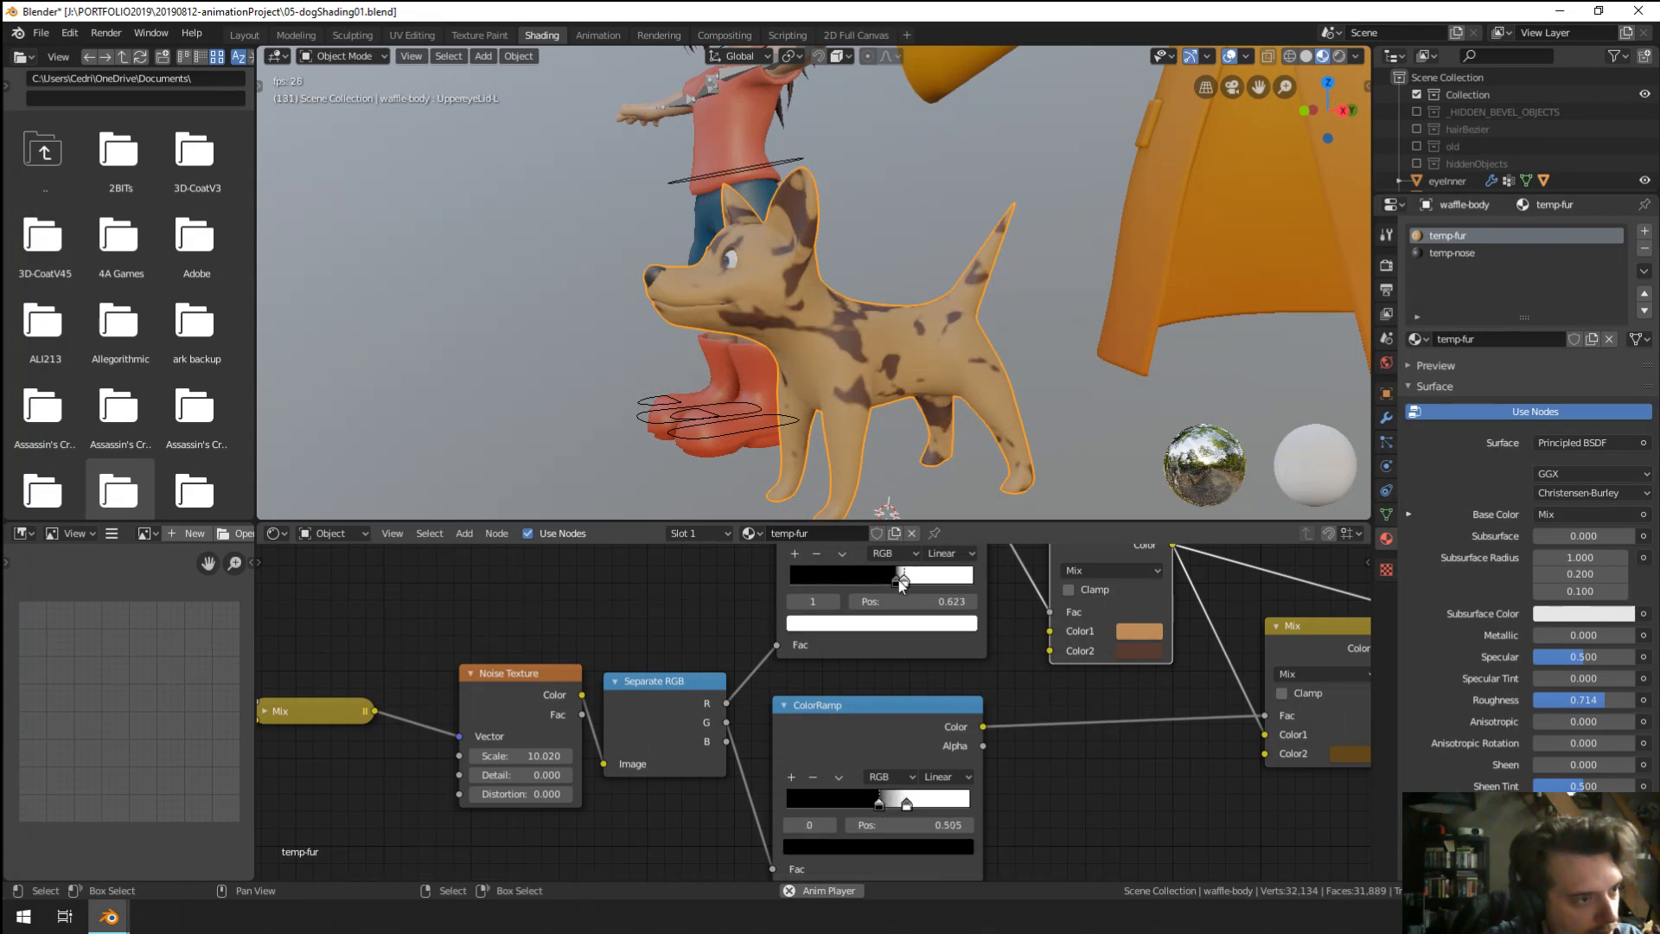
Raise the fur's Noise Texture scale to 12.620 for finer patches.
middle_drag(953, 375, 930, 403)
middle_drag(739, 680, 864, 679)
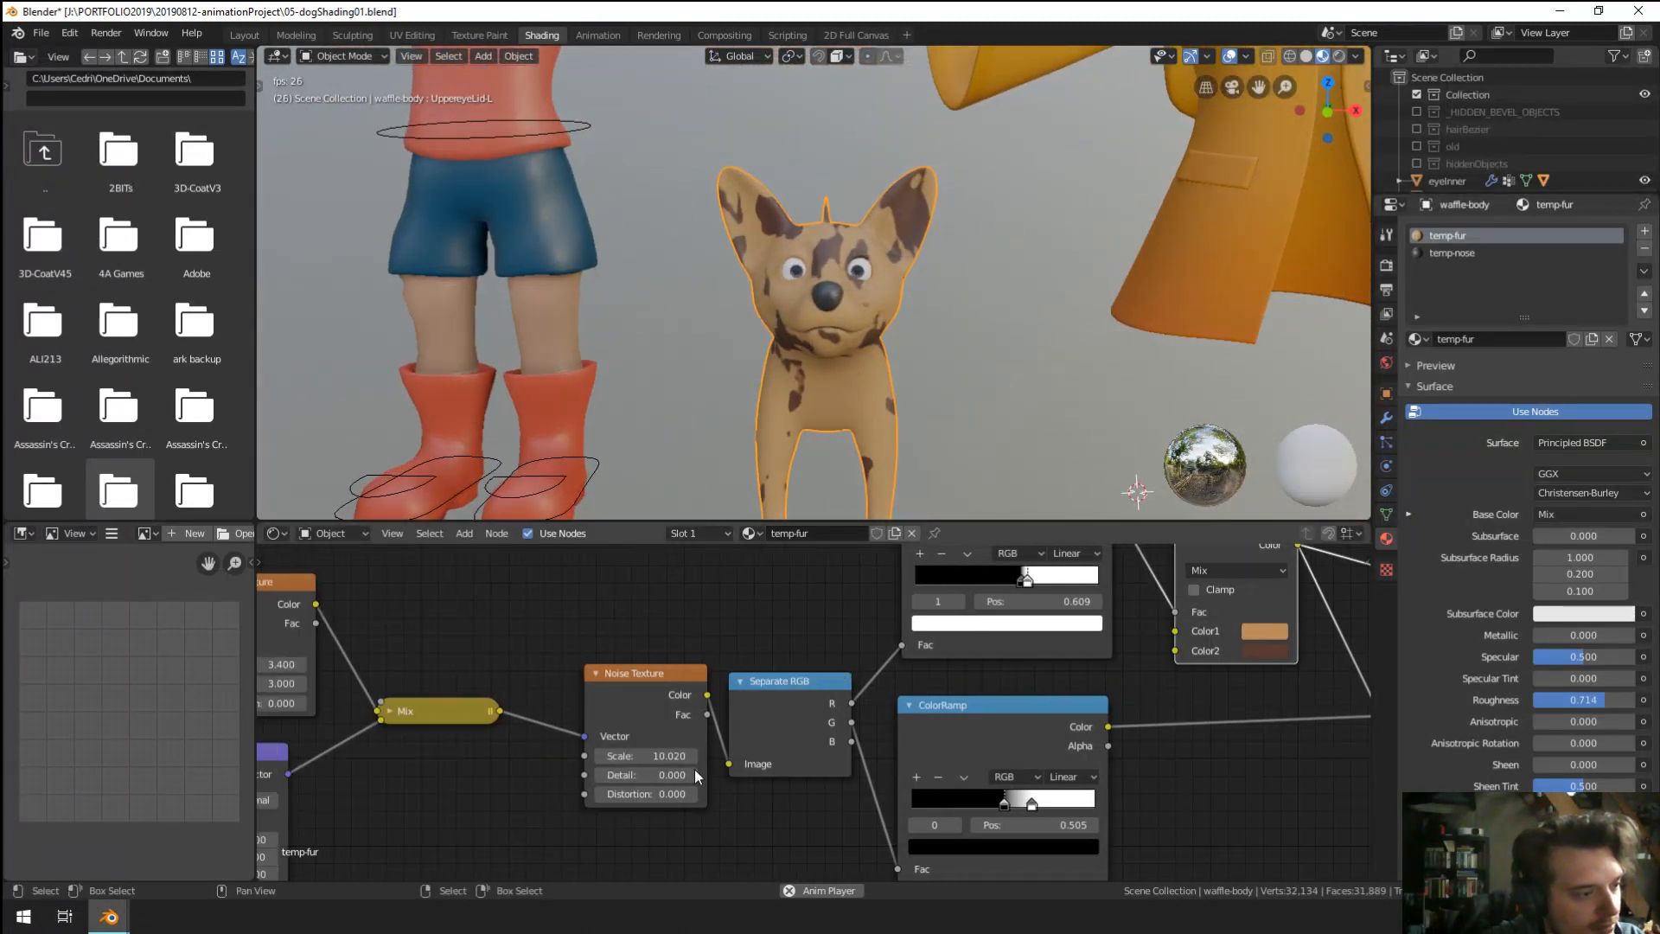
middle_drag(798, 786, 855, 794)
middle_drag(743, 771, 758, 773)
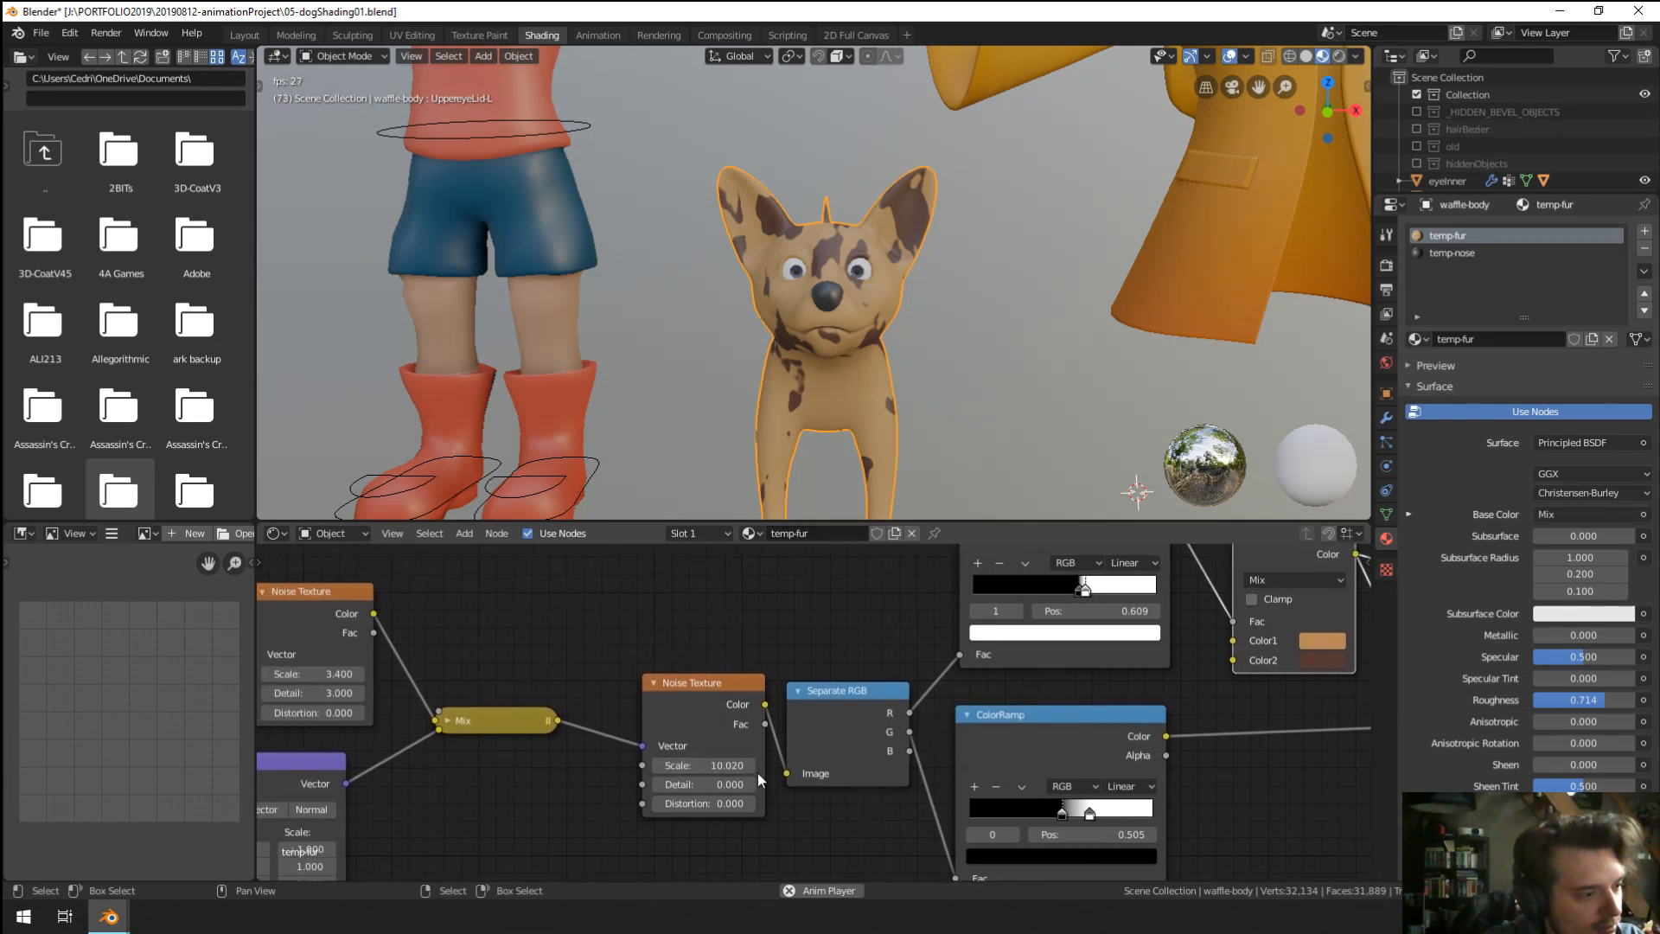
drag(709, 761, 749, 761)
Darken the first Mix node's Color1 and shift it to a more saturated orange brown.
middle_drag(864, 312, 951, 260)
middle_drag(1316, 663, 1209, 664)
click(1216, 662)
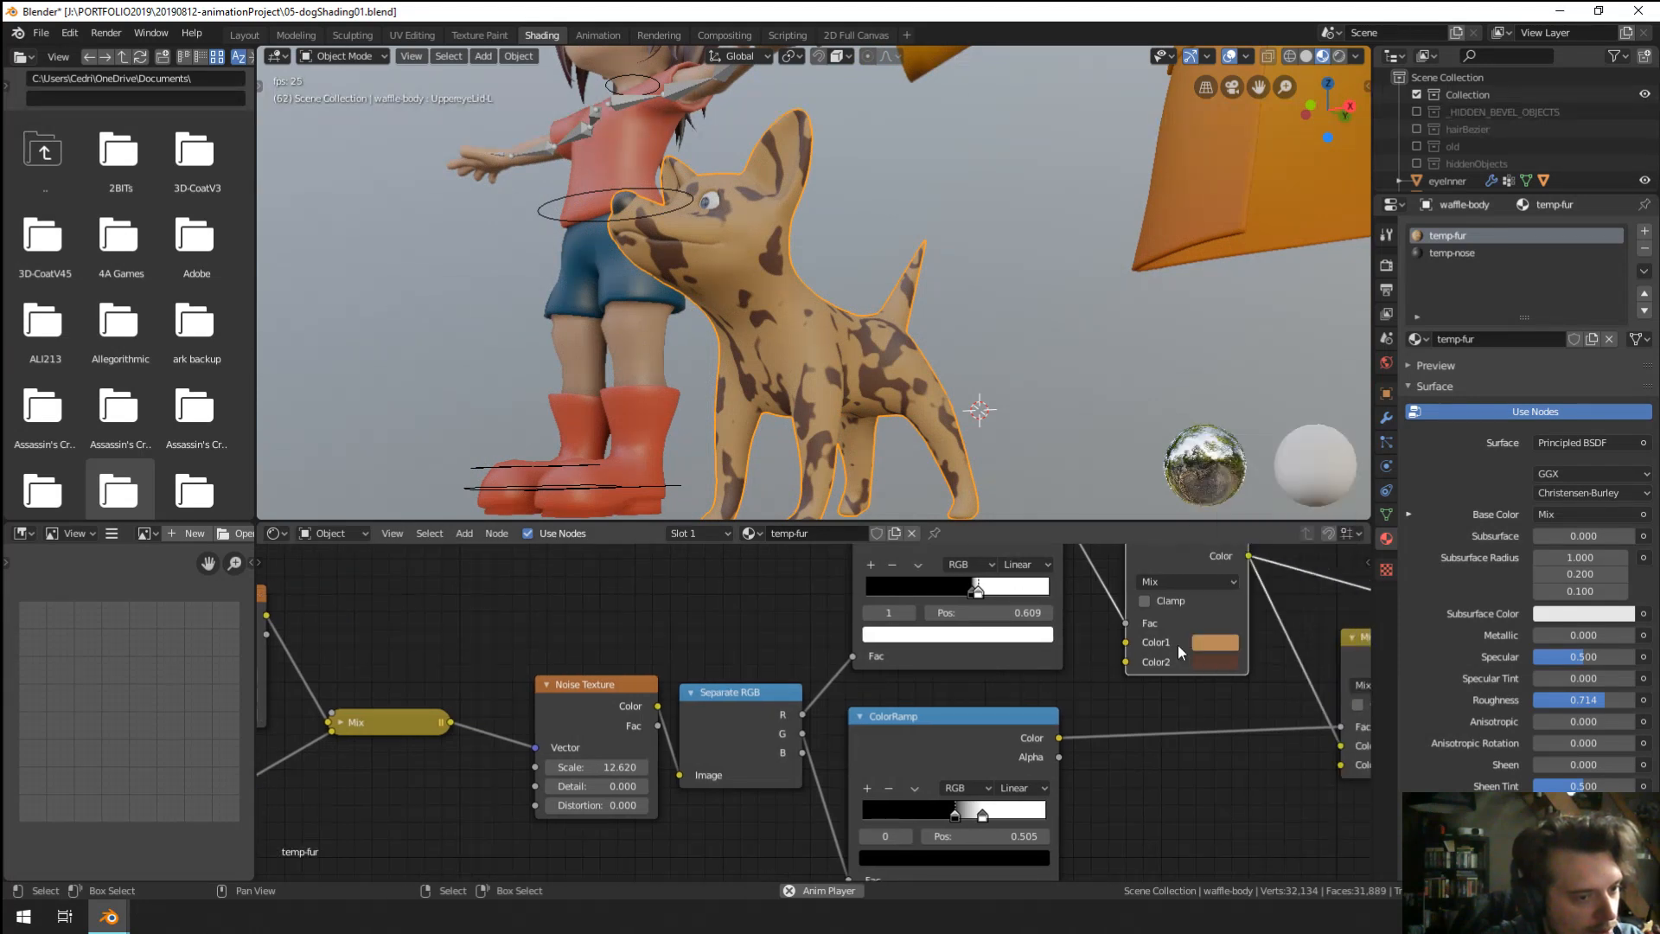
click(1213, 643)
drag(1346, 436, 1345, 445)
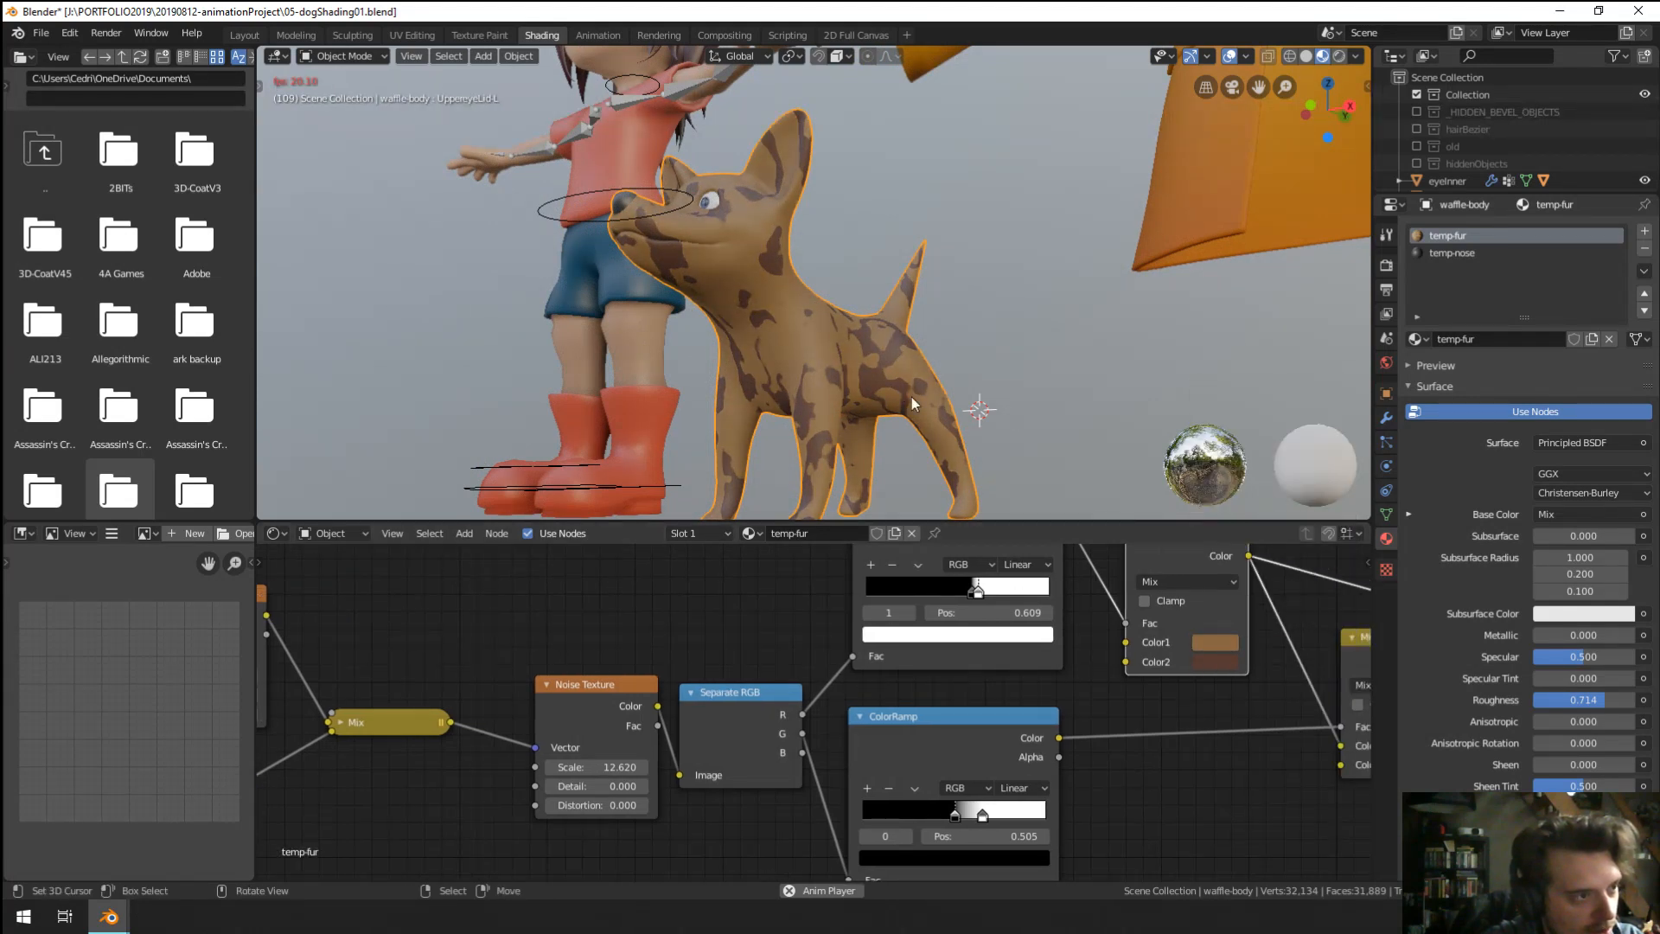
middle_drag(913, 399, 1003, 466)
click(1216, 643)
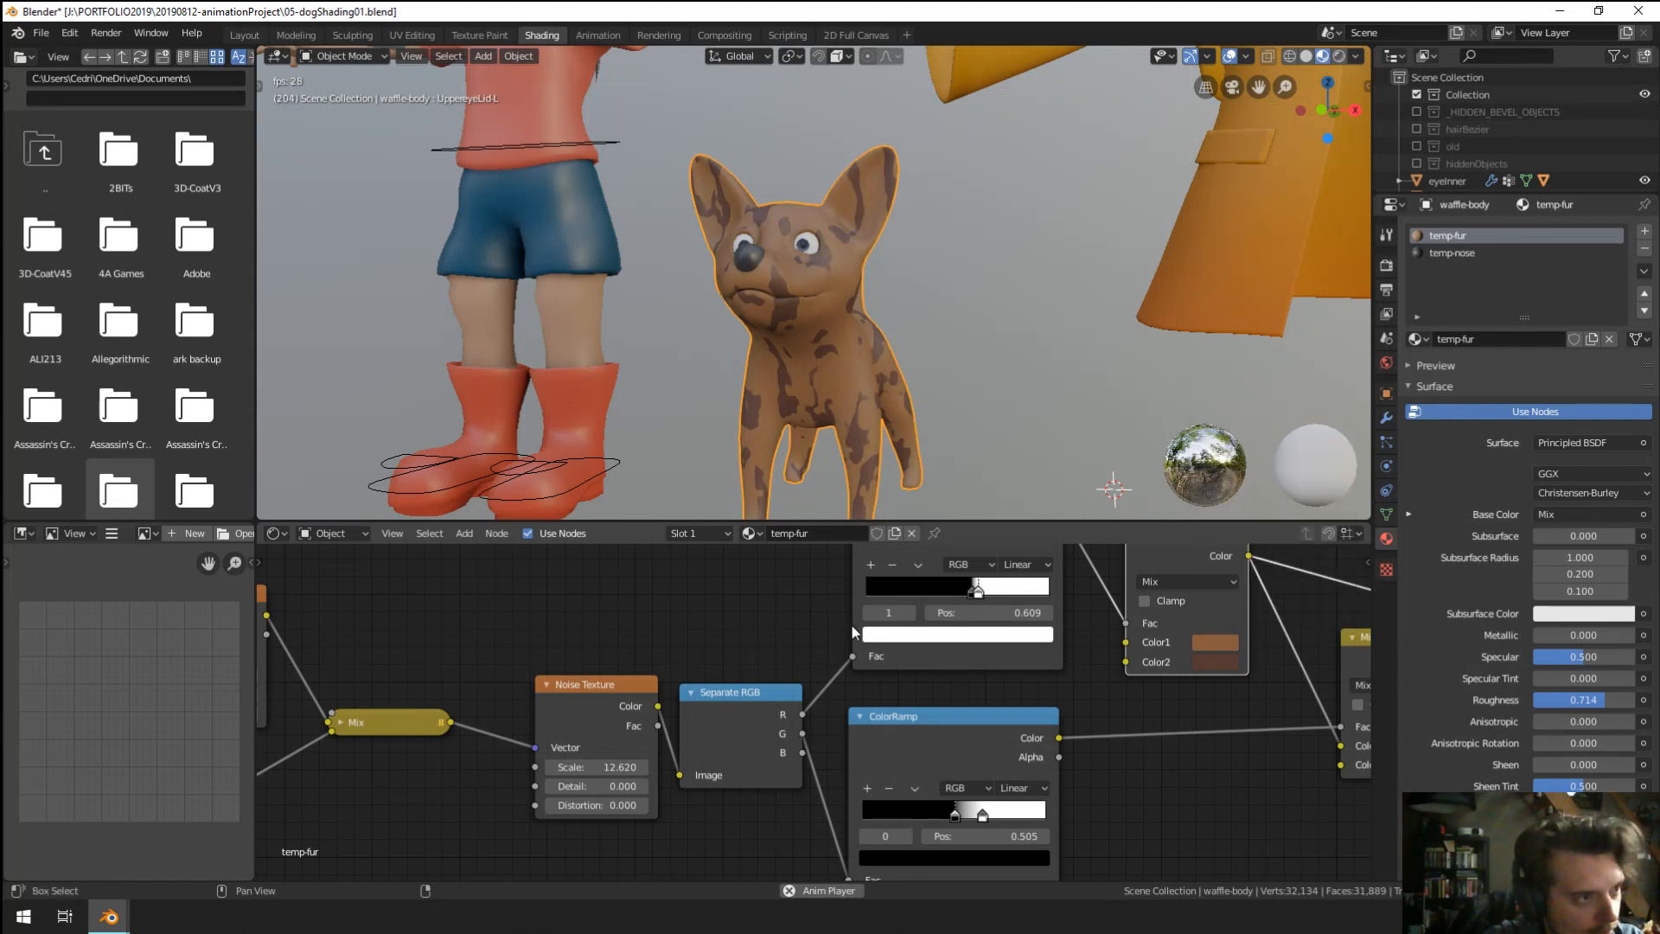
Change the first Mix node's Color2 to a lighter orange brown with hue 0.087, saturation 0.585 and value 0.618.
click(1215, 663)
drag(1344, 495, 1344, 457)
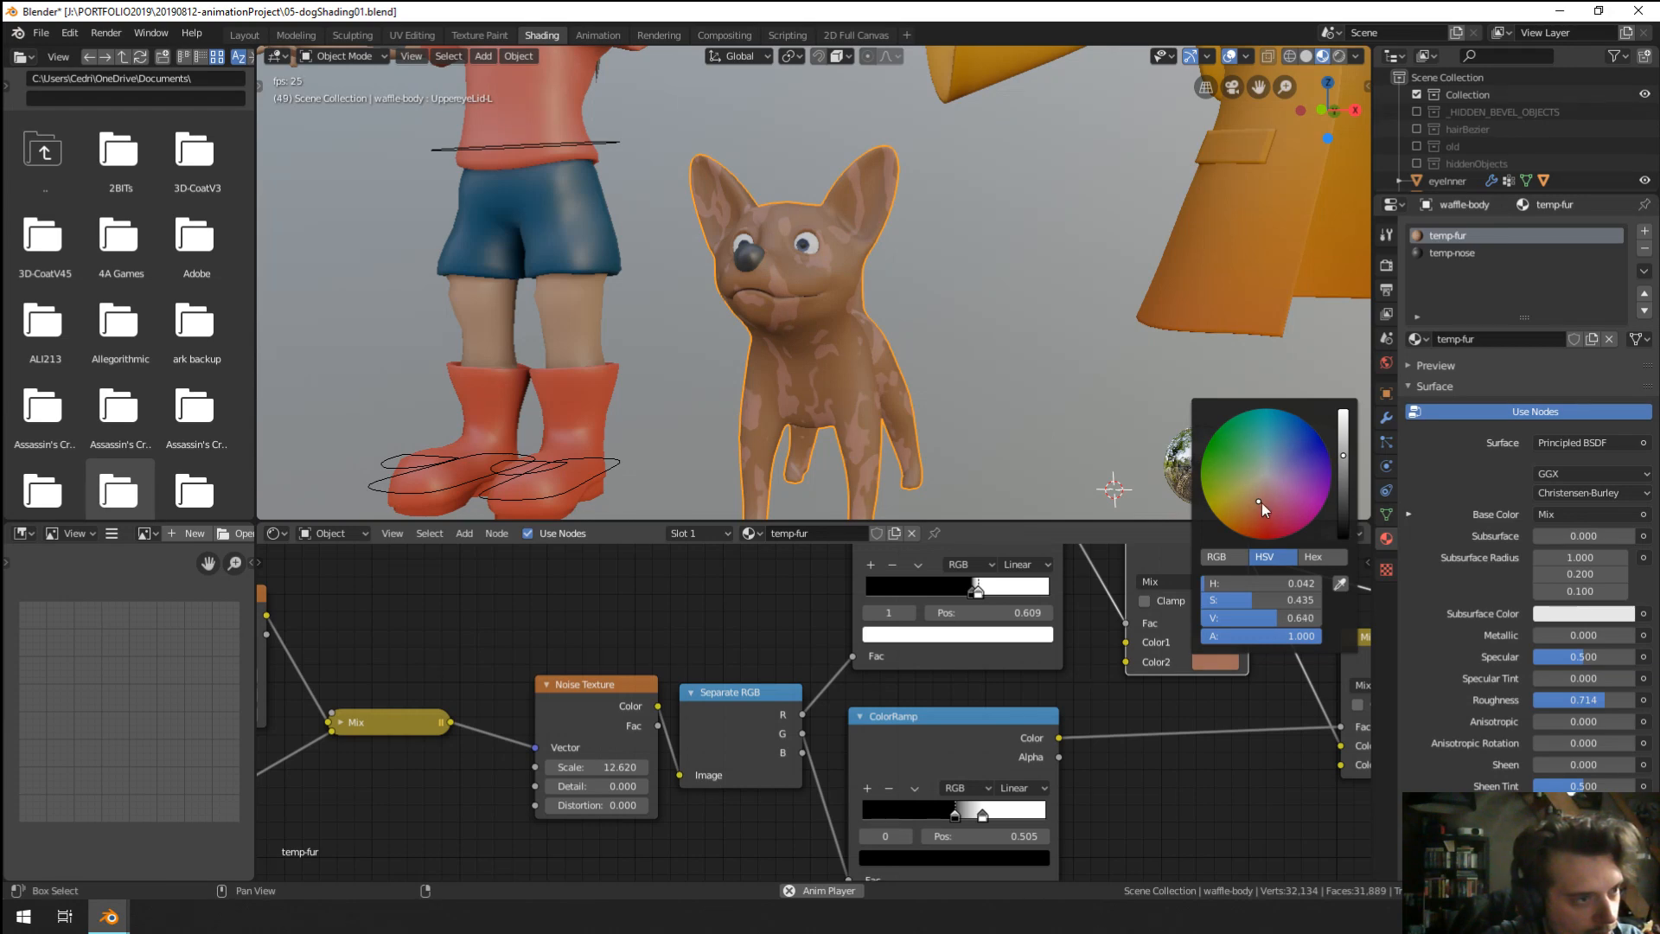
drag(1259, 501, 1247, 502)
scroll(874, 427, down, 5)
mouse_move(910, 428)
middle_down()
mouse_move(963, 445)
mouse_move(898, 429)
middle_up()
scroll(897, 429, up, 3)
click(1215, 662)
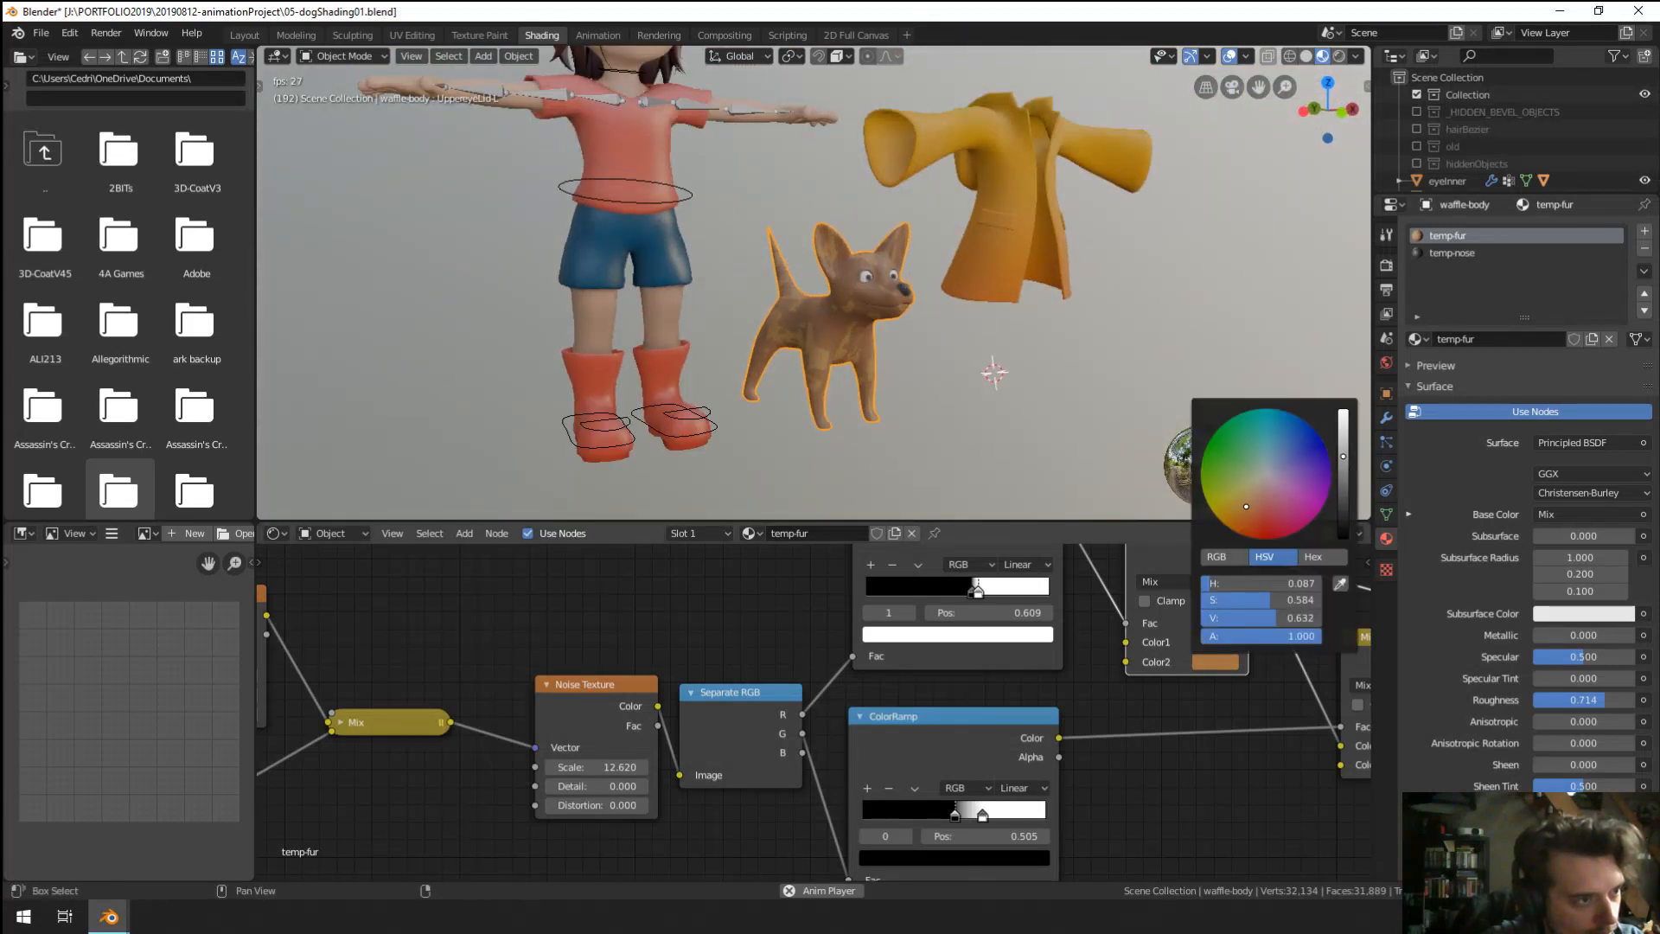
mouse_move(1343, 456)
mouse_down()
mouse_move(1343, 479)
mouse_move(1343, 456)
mouse_up()
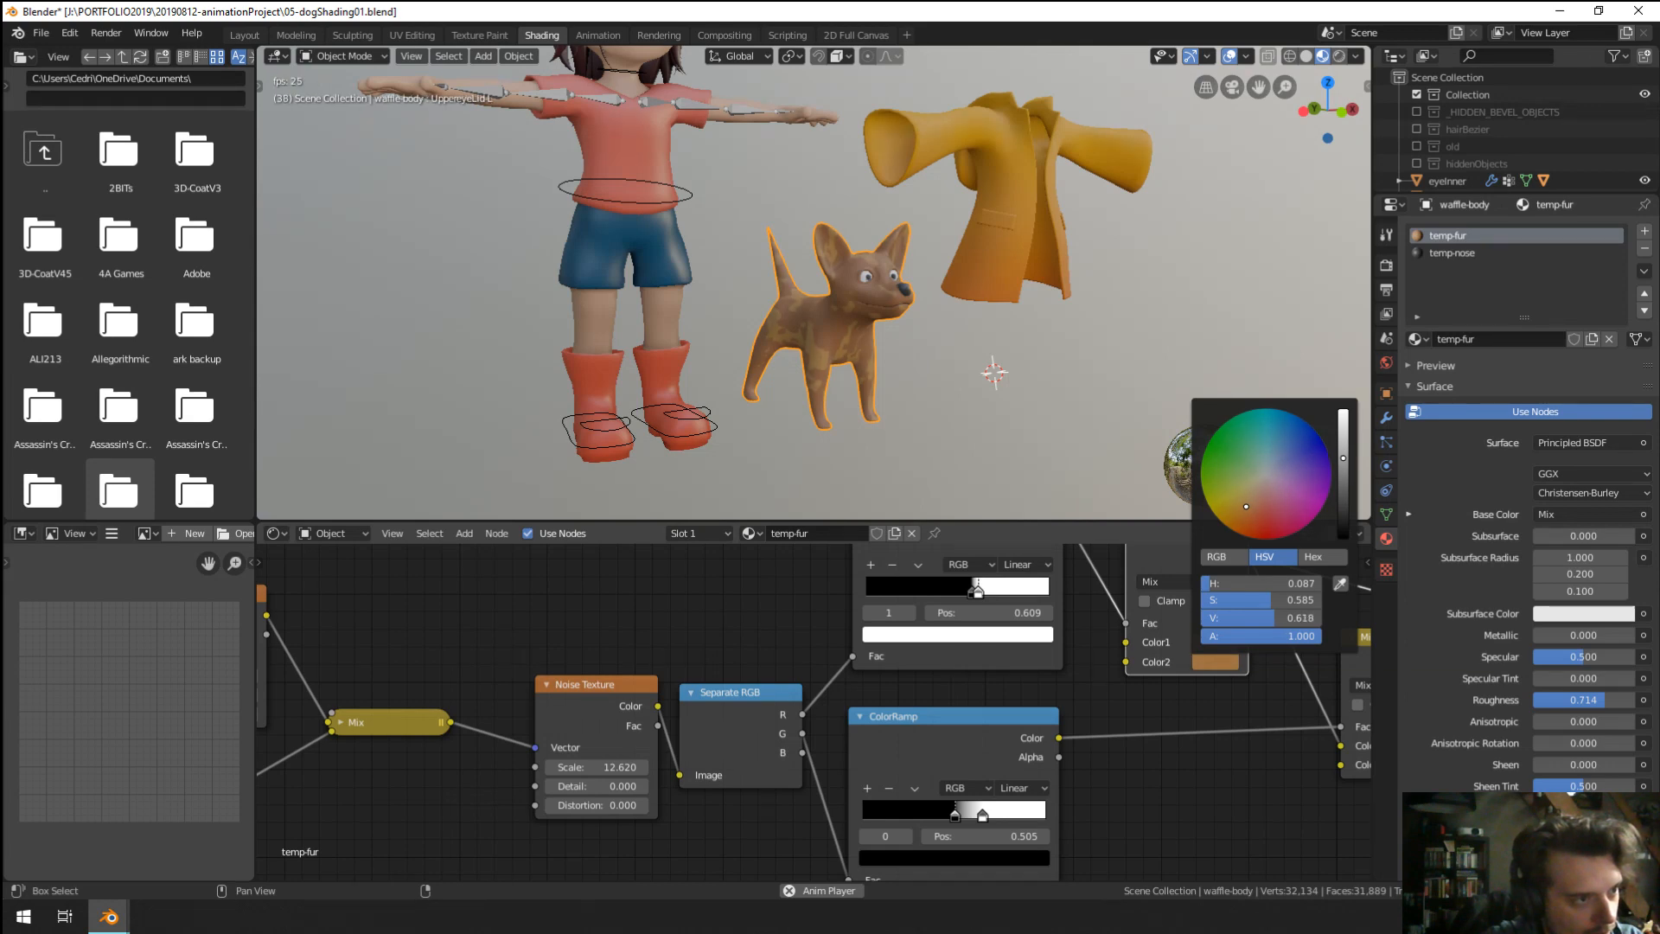
Select the dog's waffle-rig armature and isolate it in the Shading workspace's viewport.
scroll(1029, 251, down, 1)
middle_drag(1033, 229, 910, 353)
click(958, 206)
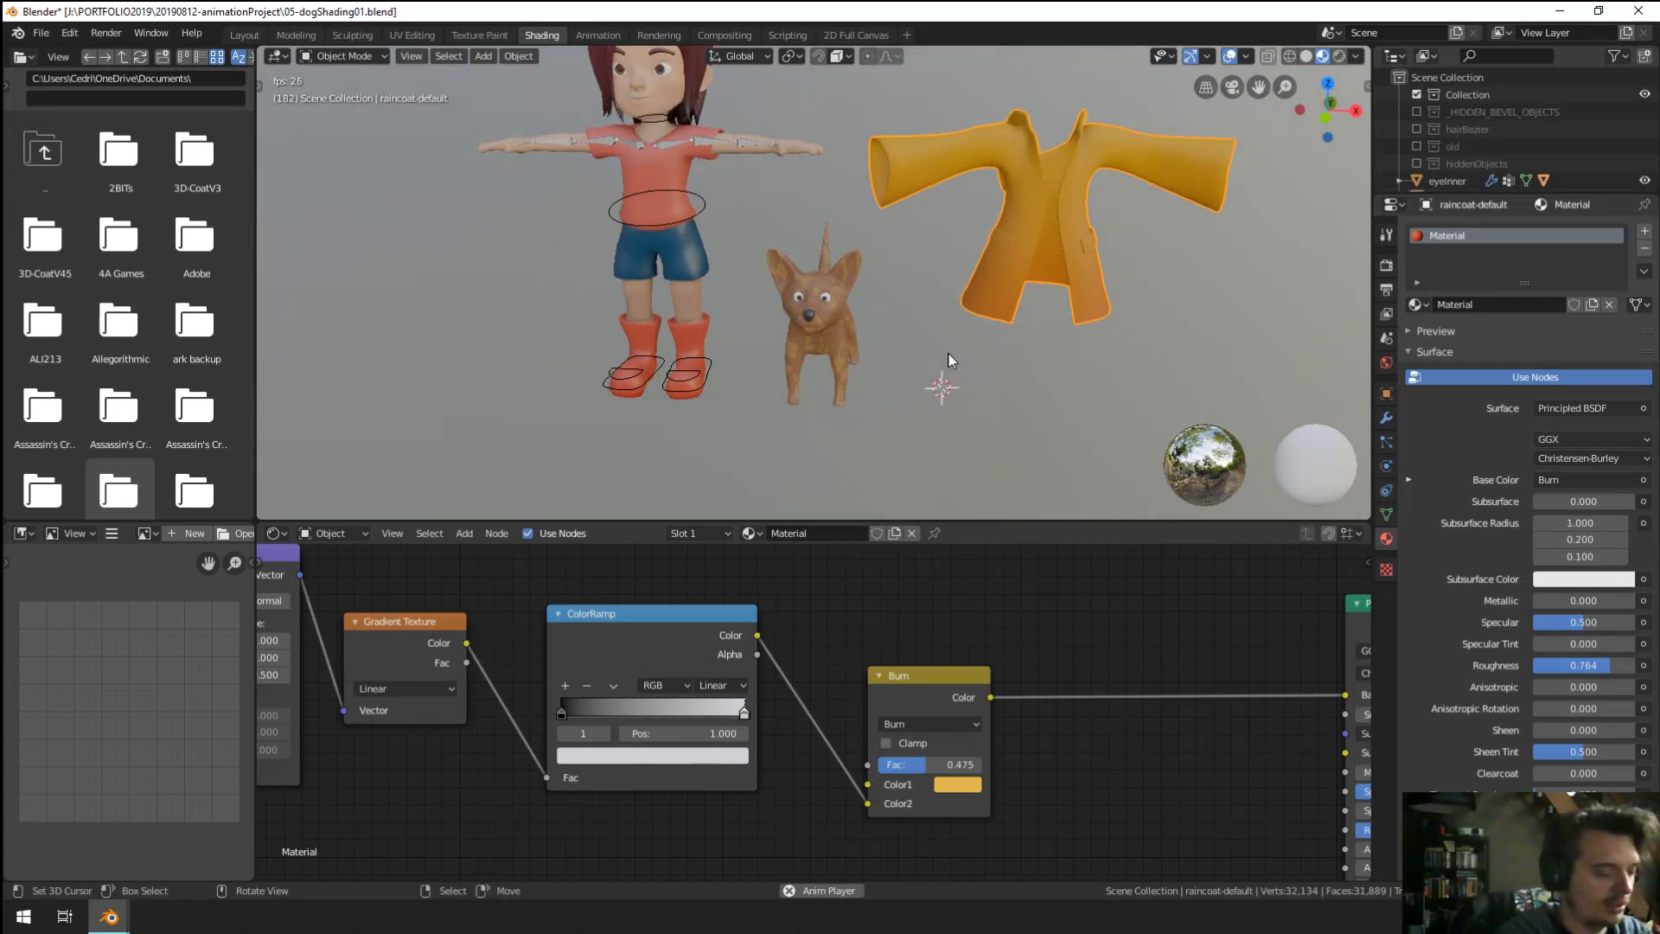
scroll(947, 355, up, 3)
alt+middle_drag(939, 354, 833, 279)
scroll(761, 314, up, 2)
right_click(712, 317)
scroll(875, 366, down, 4)
scroll(875, 367, up, 2)
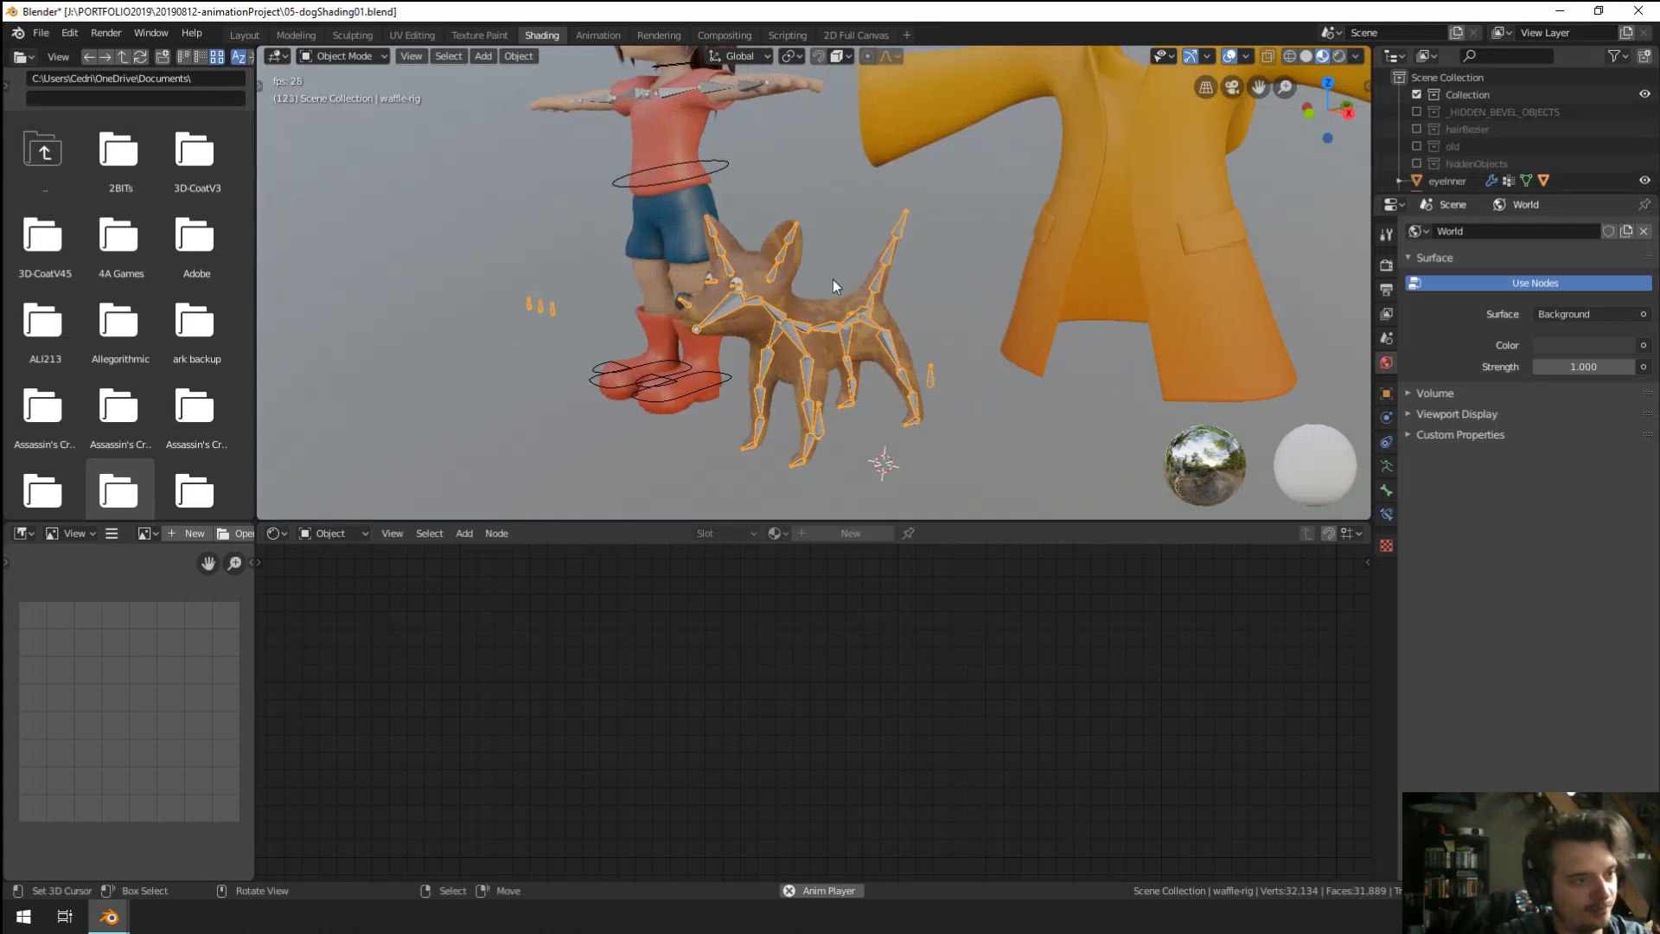
right_click(882, 279)
right_click(874, 299)
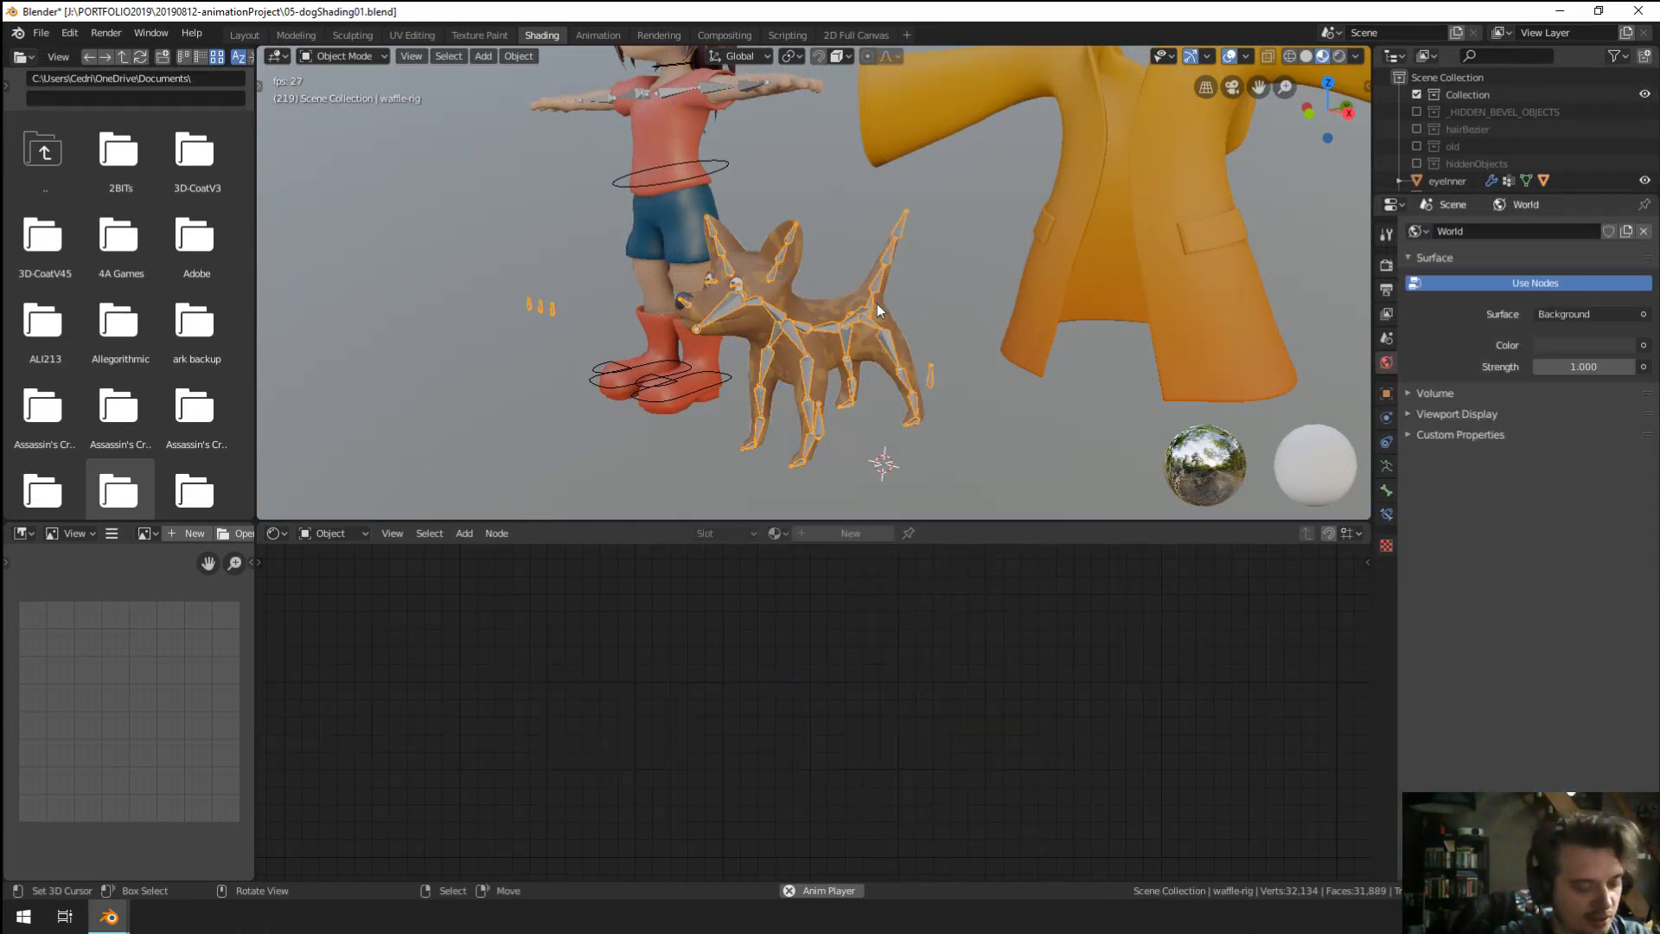
key(shift+h)
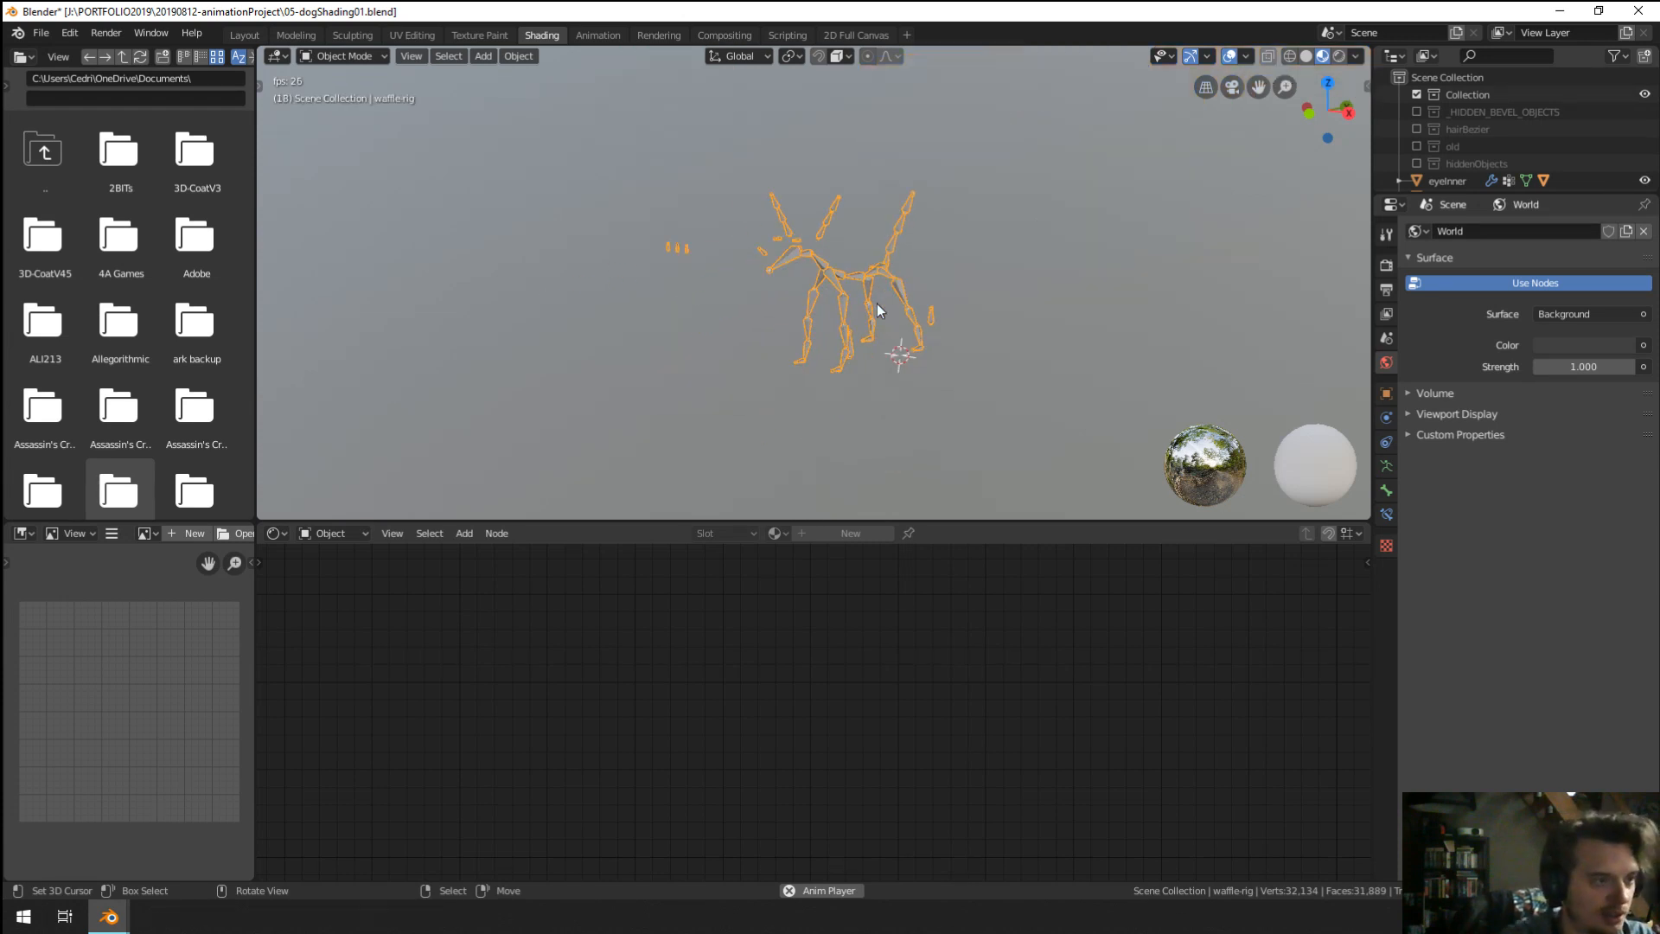
middle_drag(877, 304, 897, 256)
scroll(926, 253, up, 3)
scroll(926, 253, down, 4)
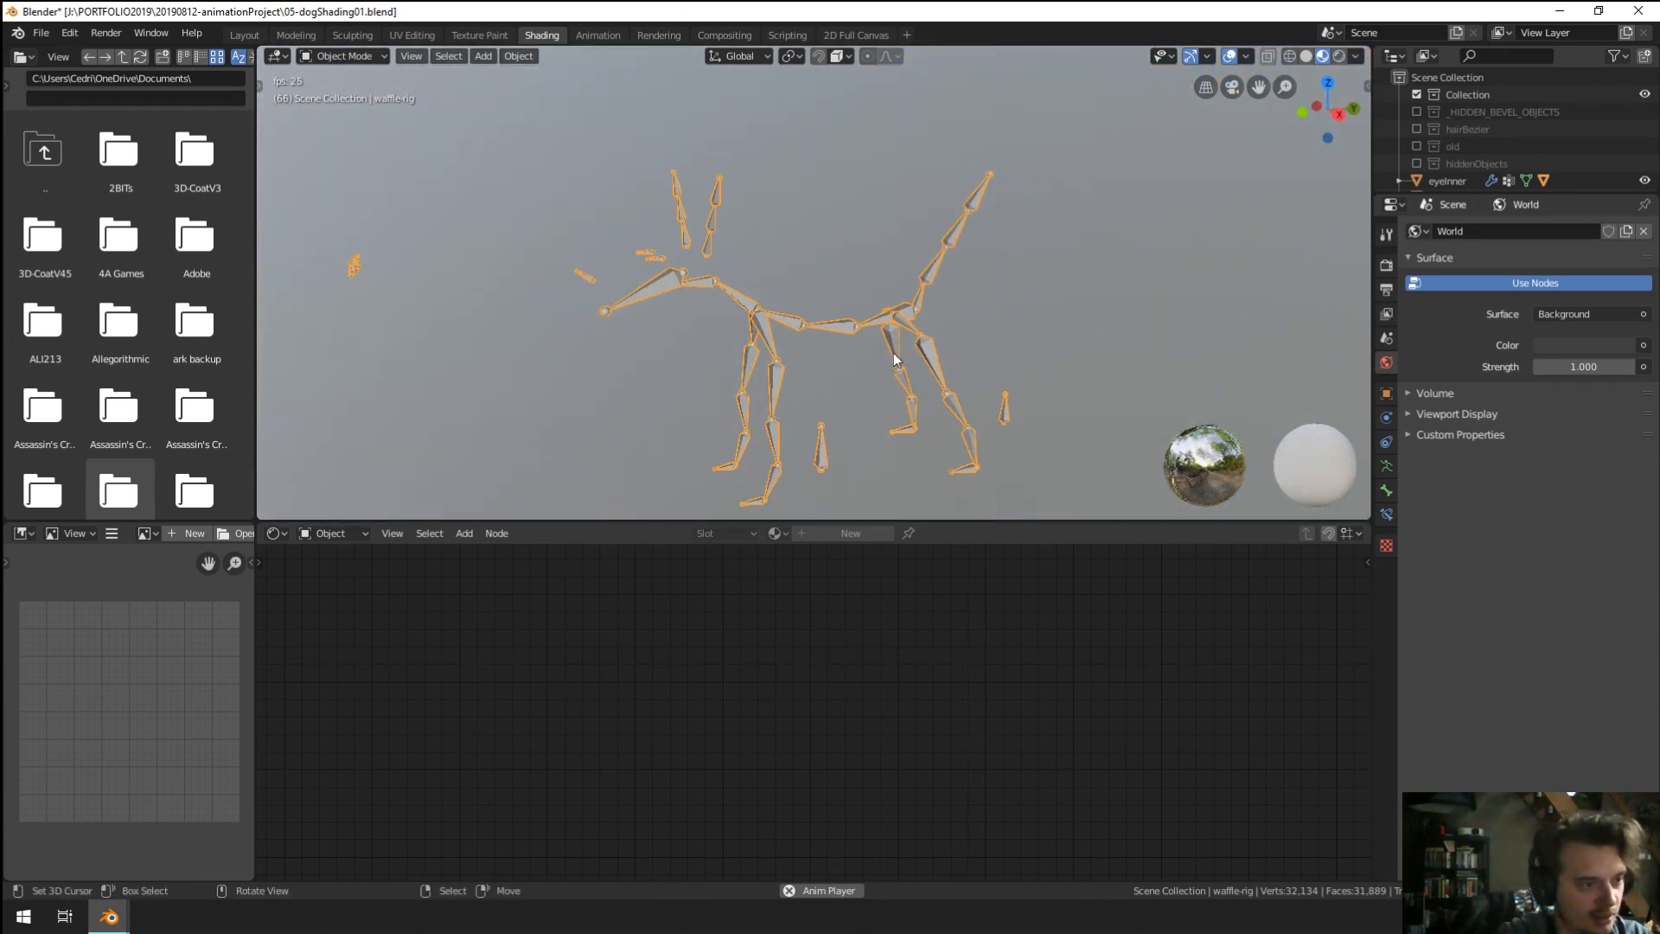
Isolate the waffle-rig armature in the Modeling workspace and switch it to Object Mode.
click(292, 37)
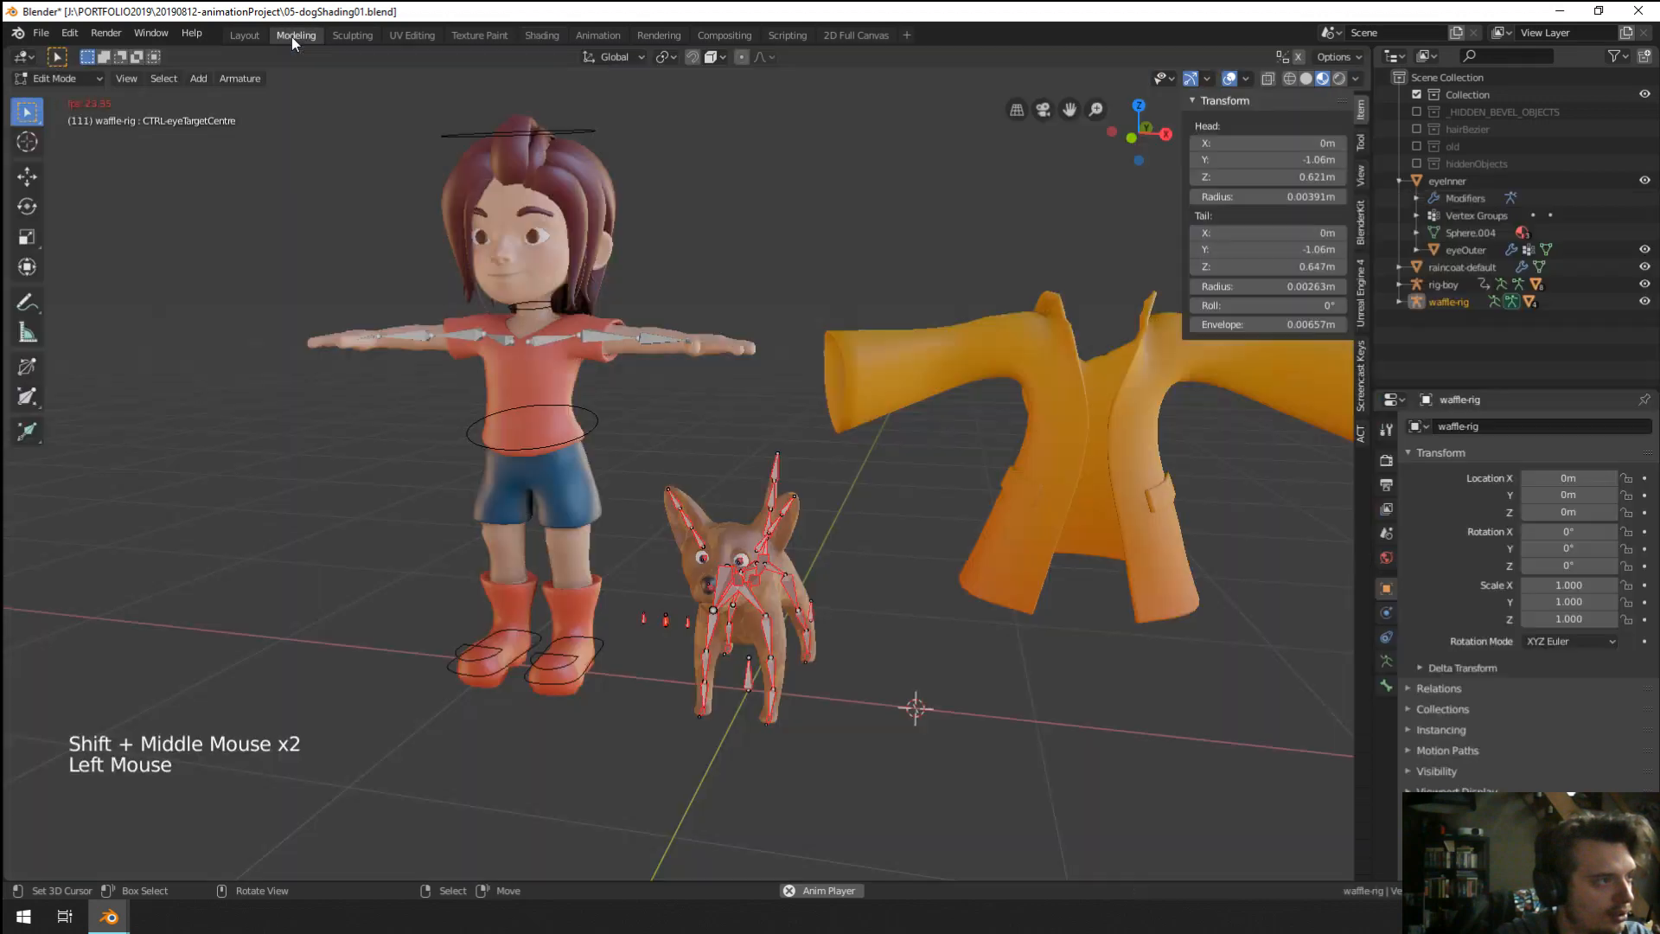
key(KP_Divide)
scroll(1023, 640, up, 4)
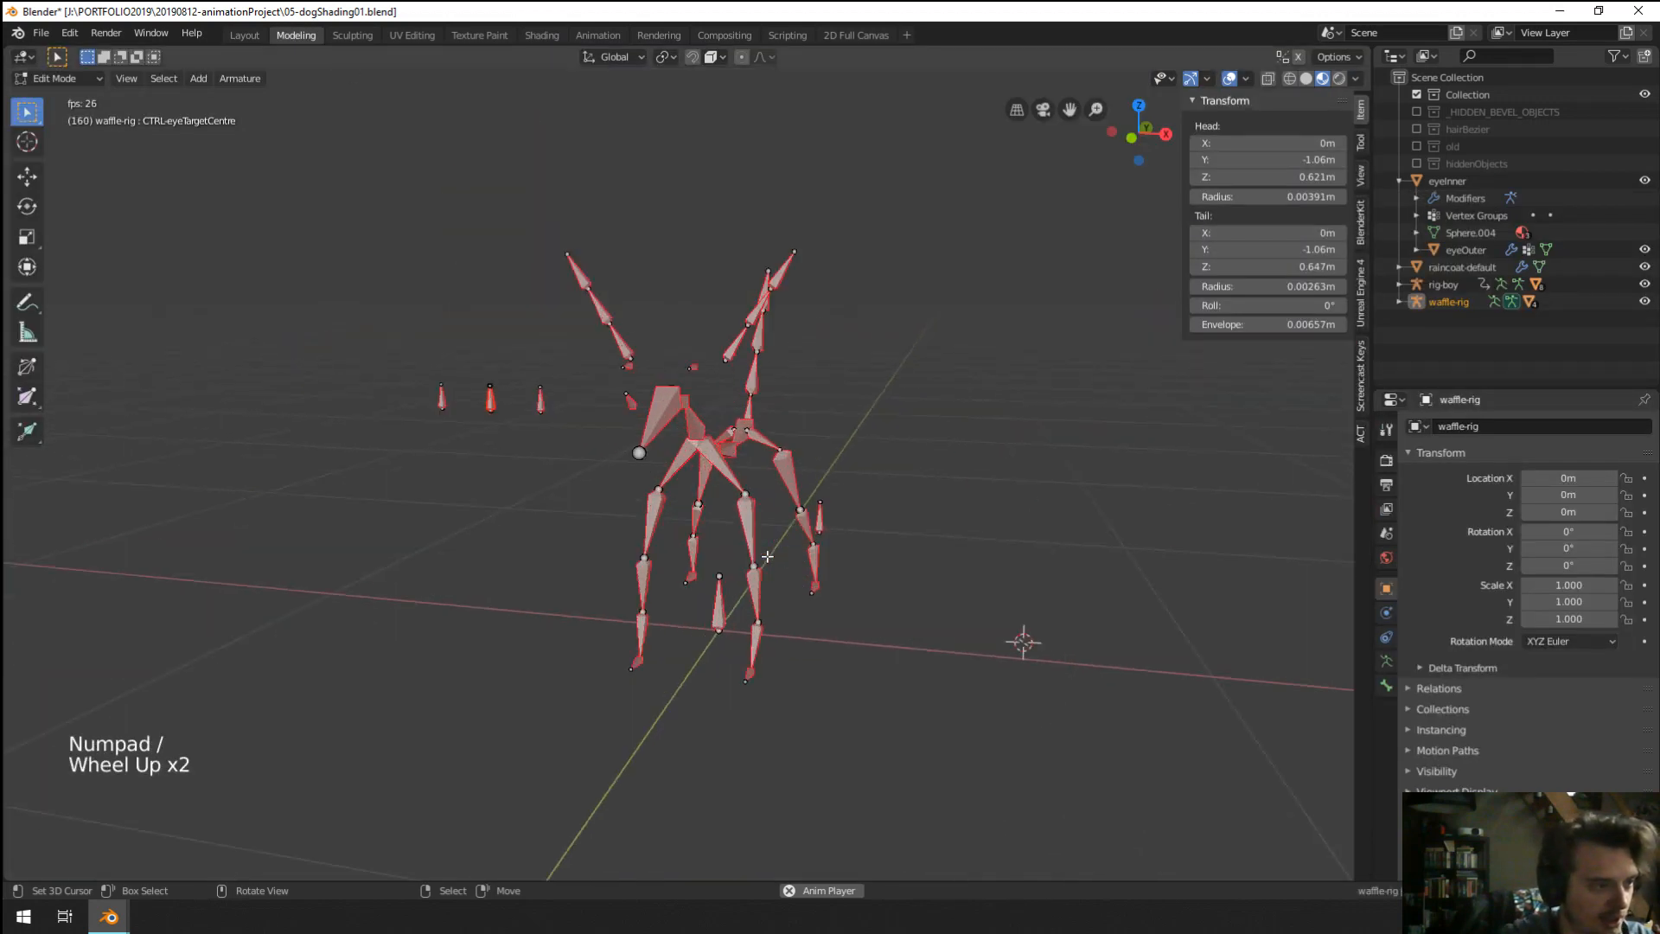
middle_drag(1023, 641, 663, 571)
right_click(1072, 556)
right_click(1070, 554)
shift+middle_drag(1070, 555, 925, 588)
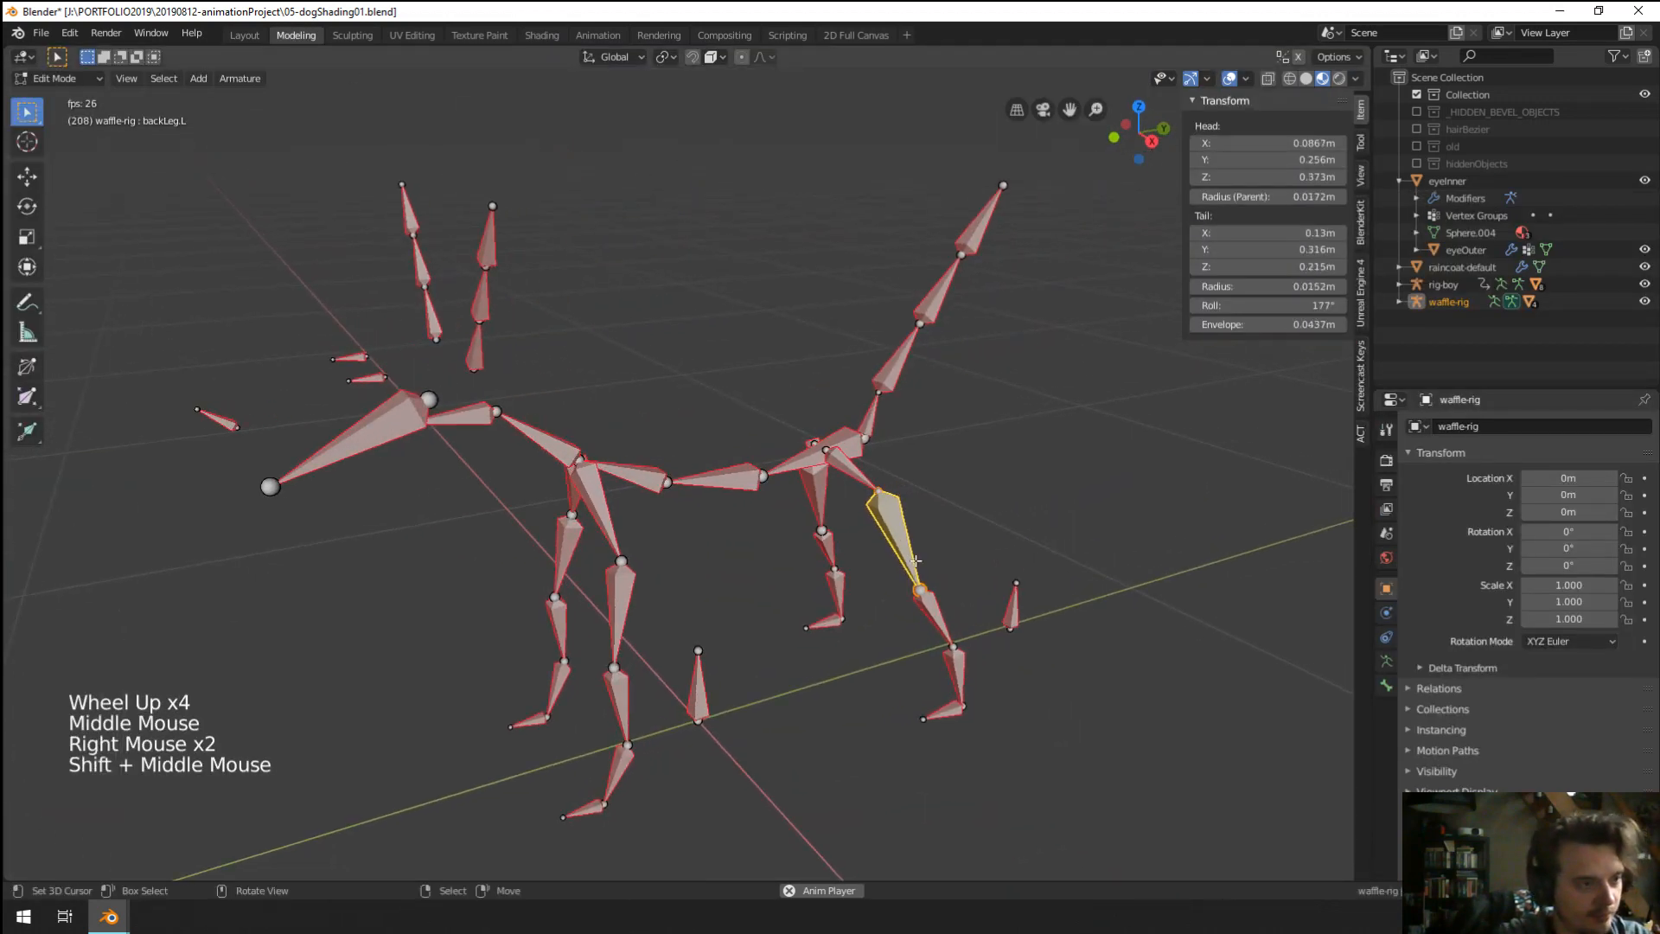
scroll(852, 630, down, 2)
scroll(852, 630, up, 2)
scroll(852, 630, down, 1)
key(Tab)
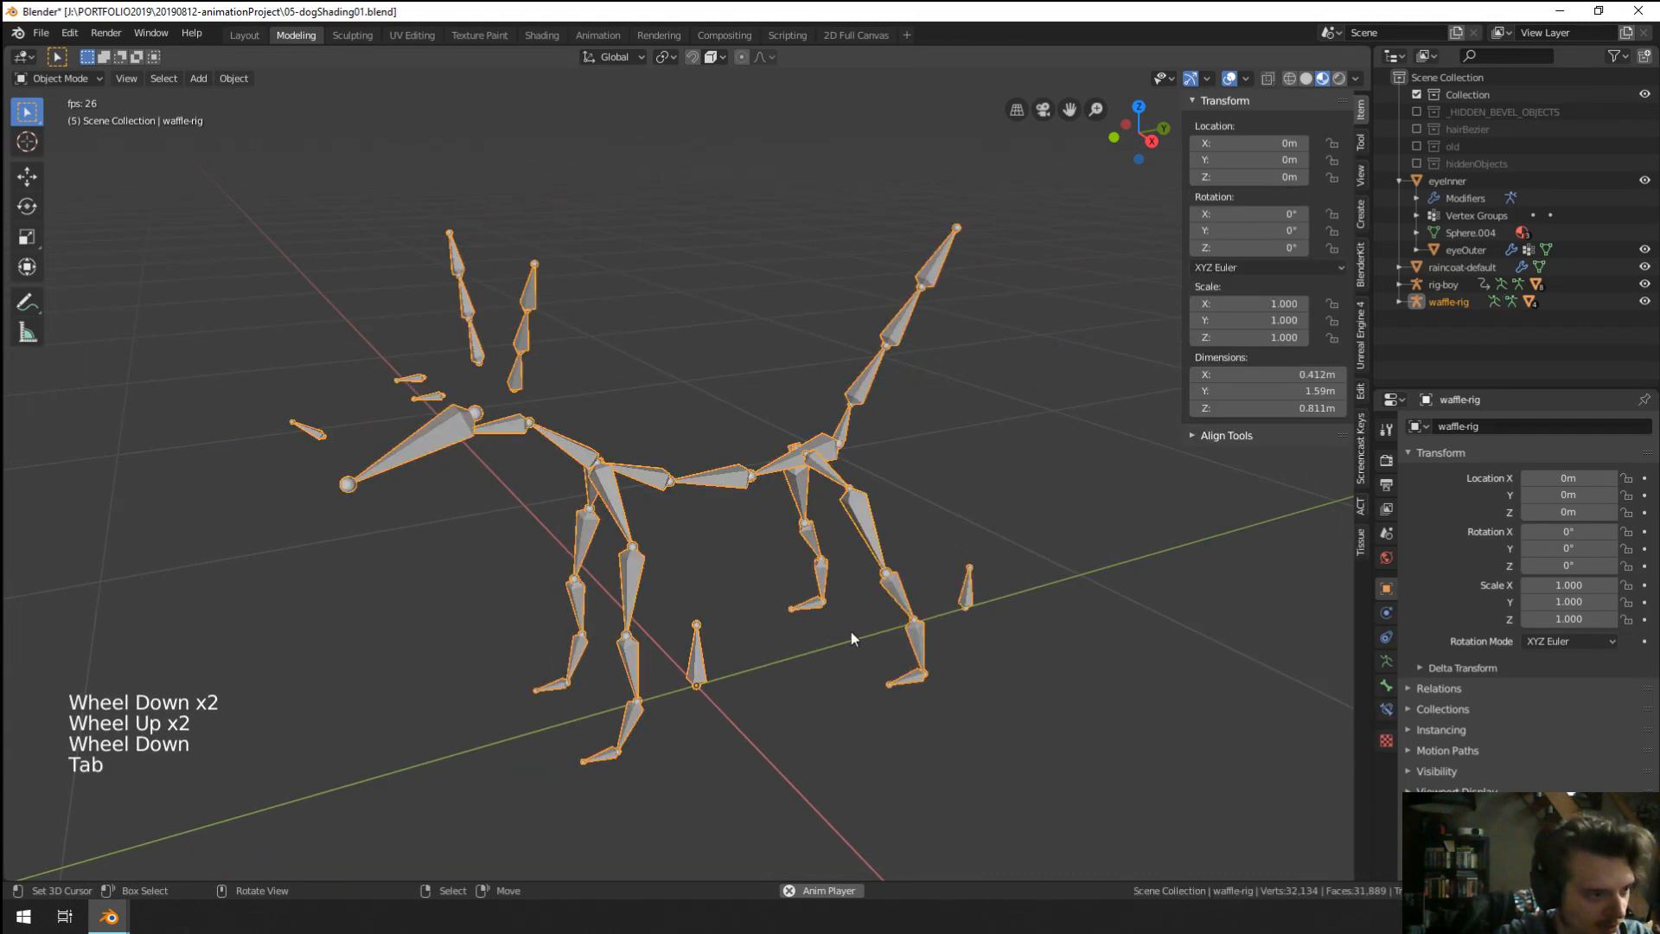
Add a mesh circle with 32 vertices and a 1 m radius at the 3D cursor.
key(shift+a)
mouse_move(789, 566)
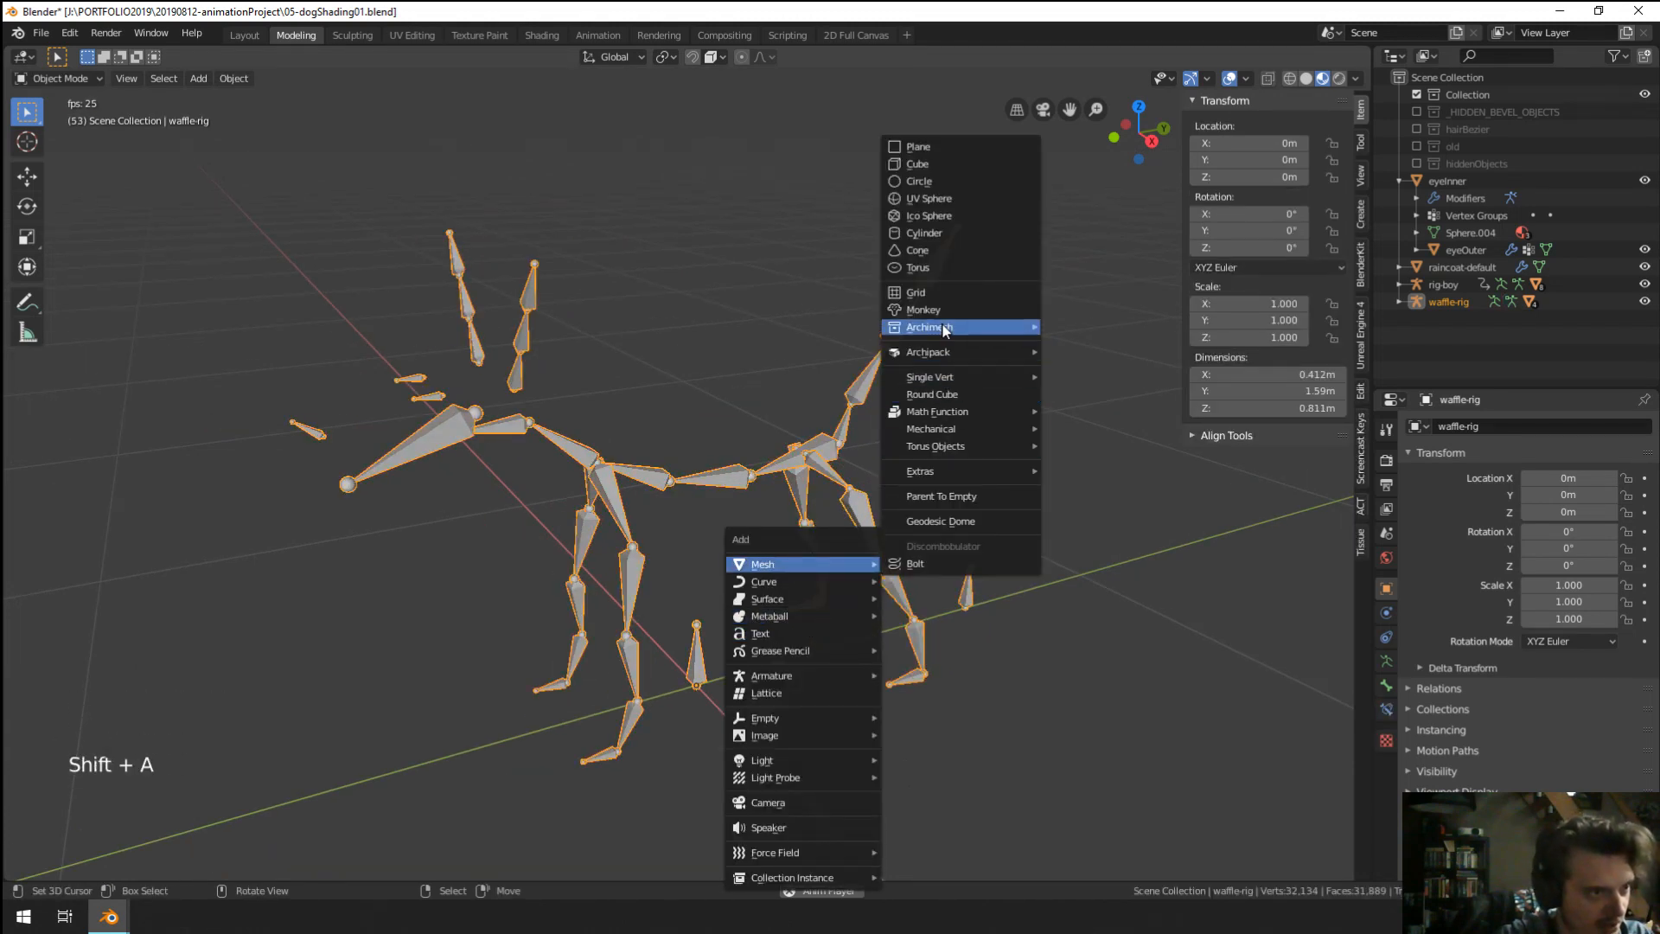
click(932, 182)
scroll(921, 413, down, 2)
scroll(922, 413, up, 3)
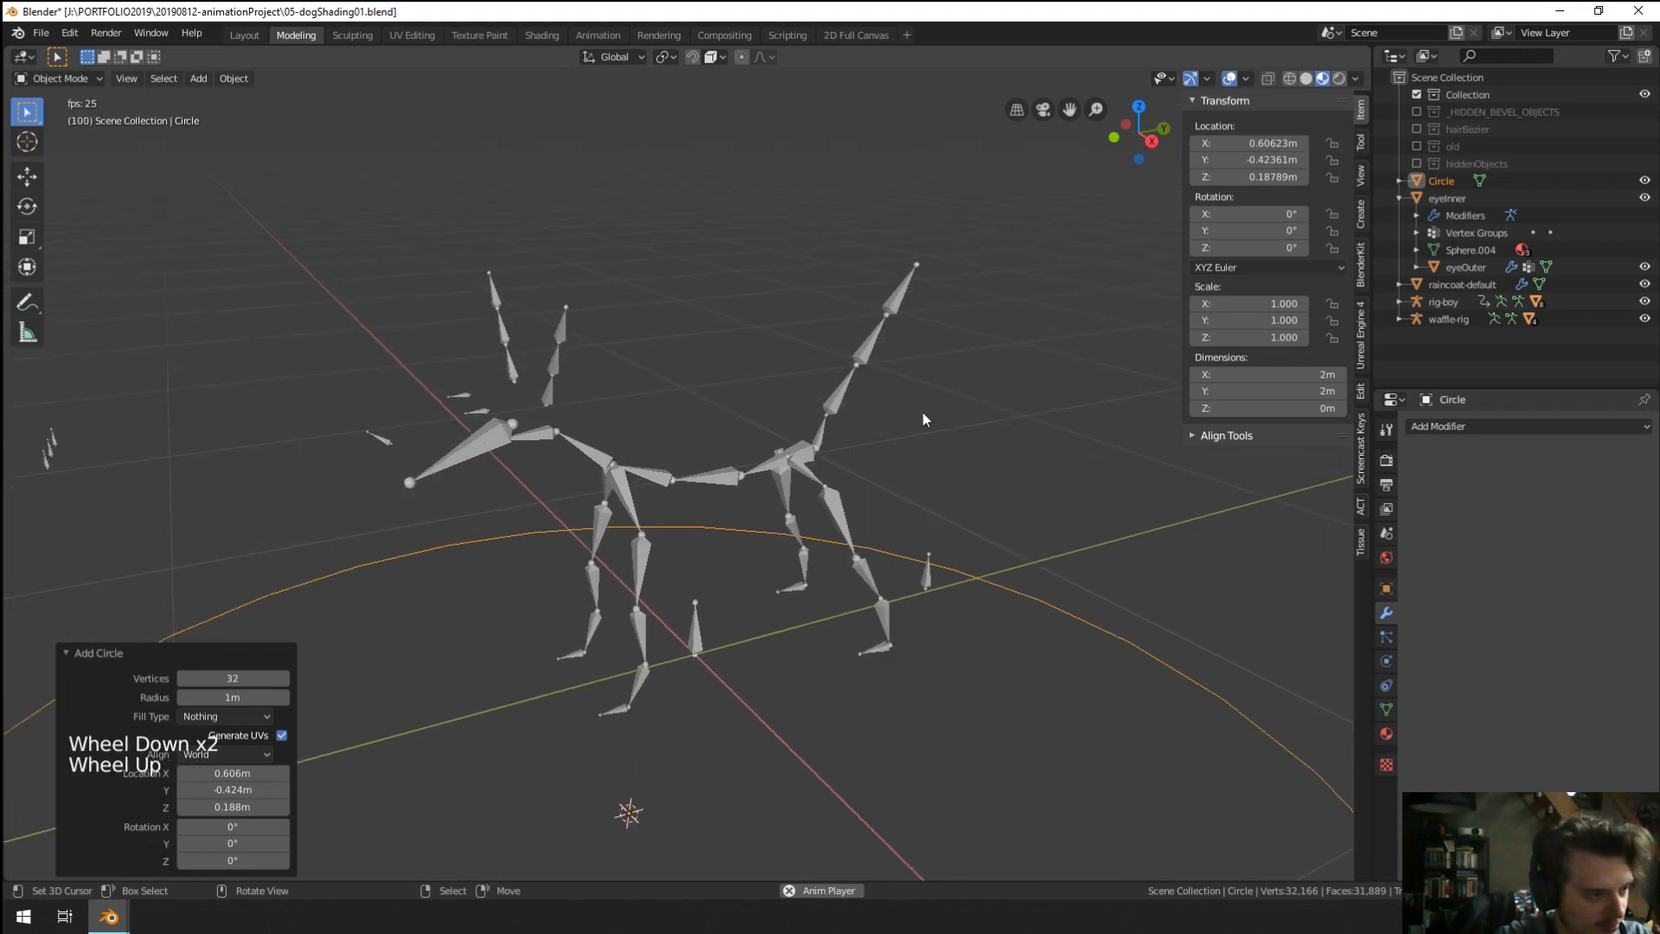
Rename the new circle's mesh data as DSP-dogrigTail.
right_click(878, 418)
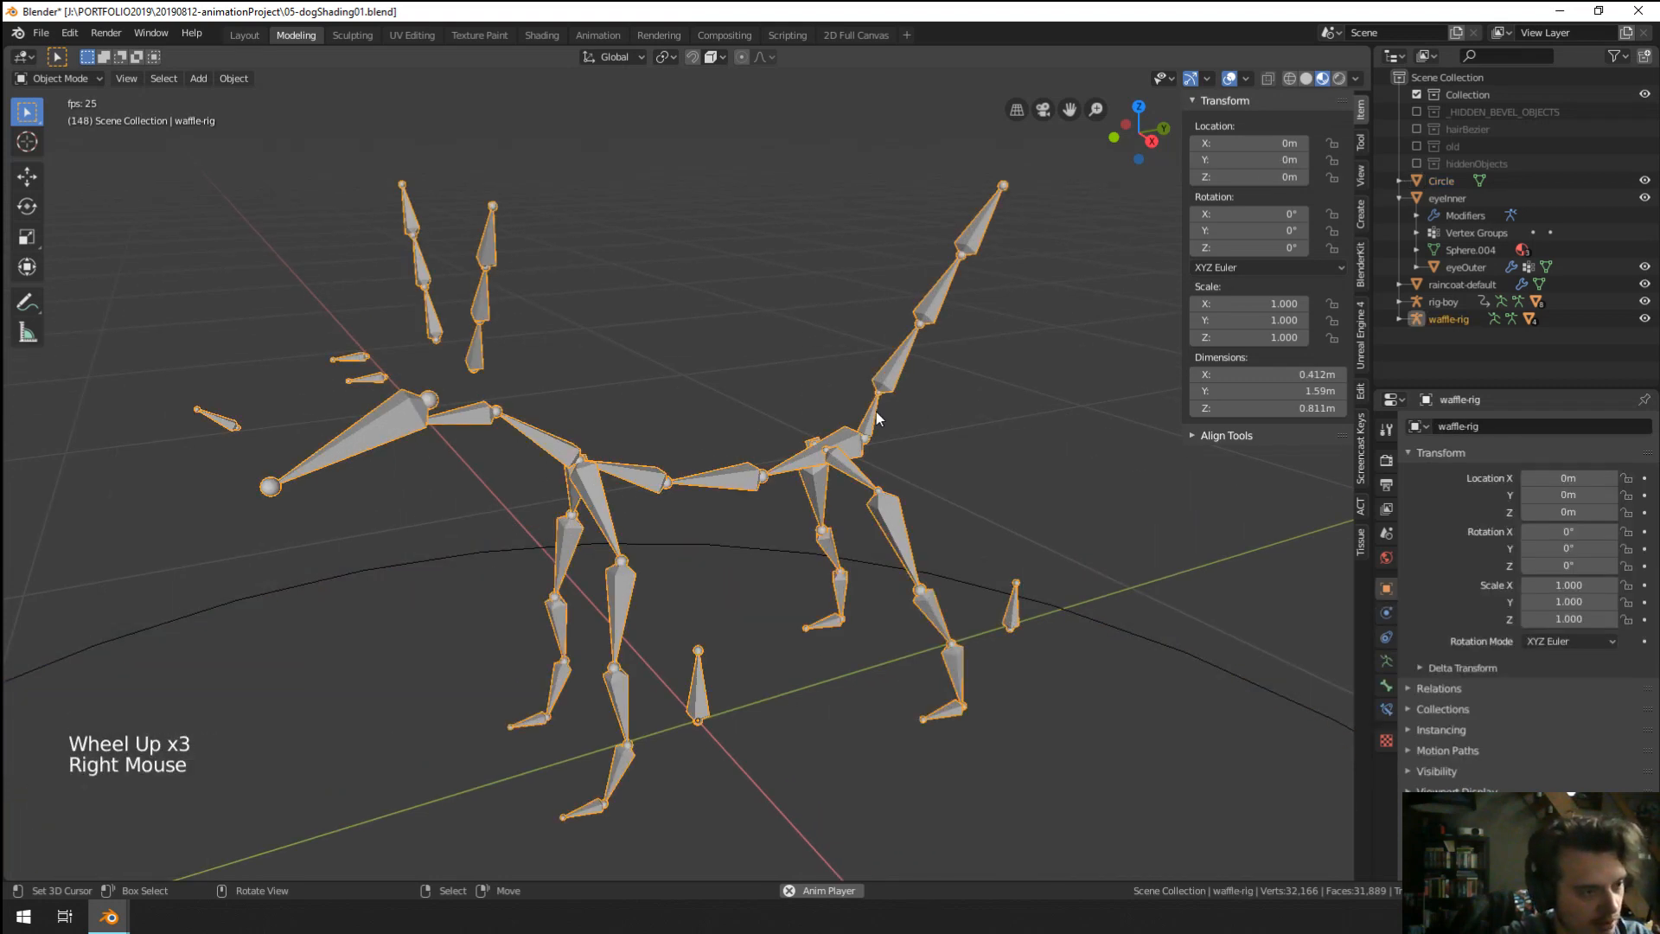
right_click(1272, 703)
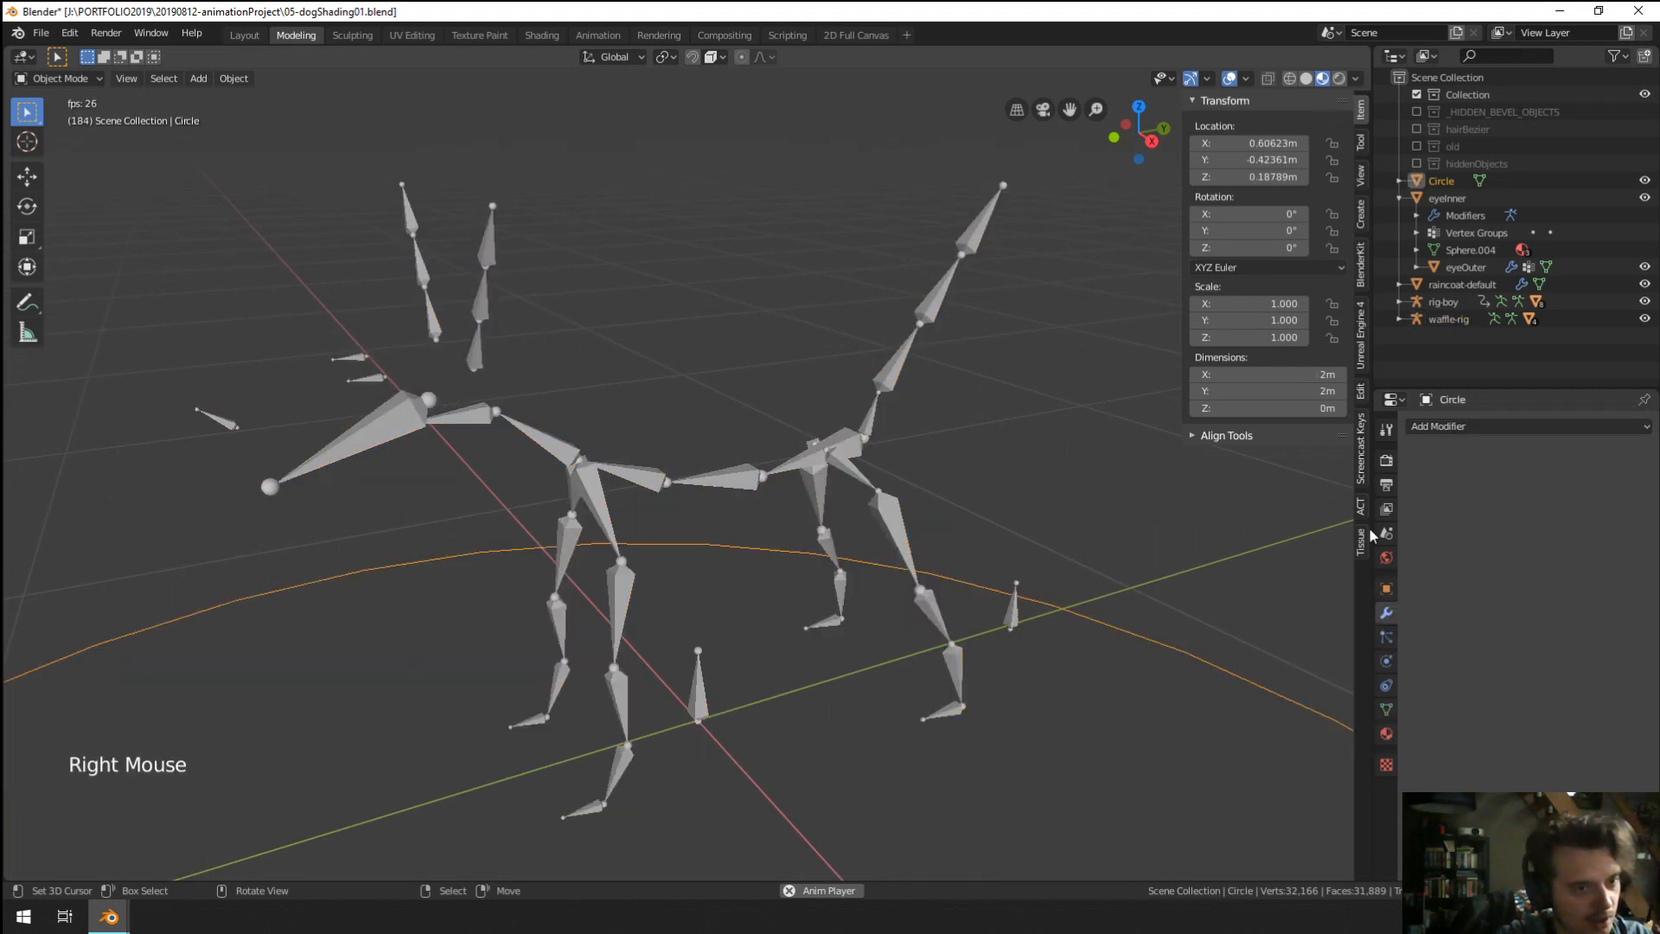
click(1386, 612)
click(1373, 709)
click(1386, 709)
click(1499, 426)
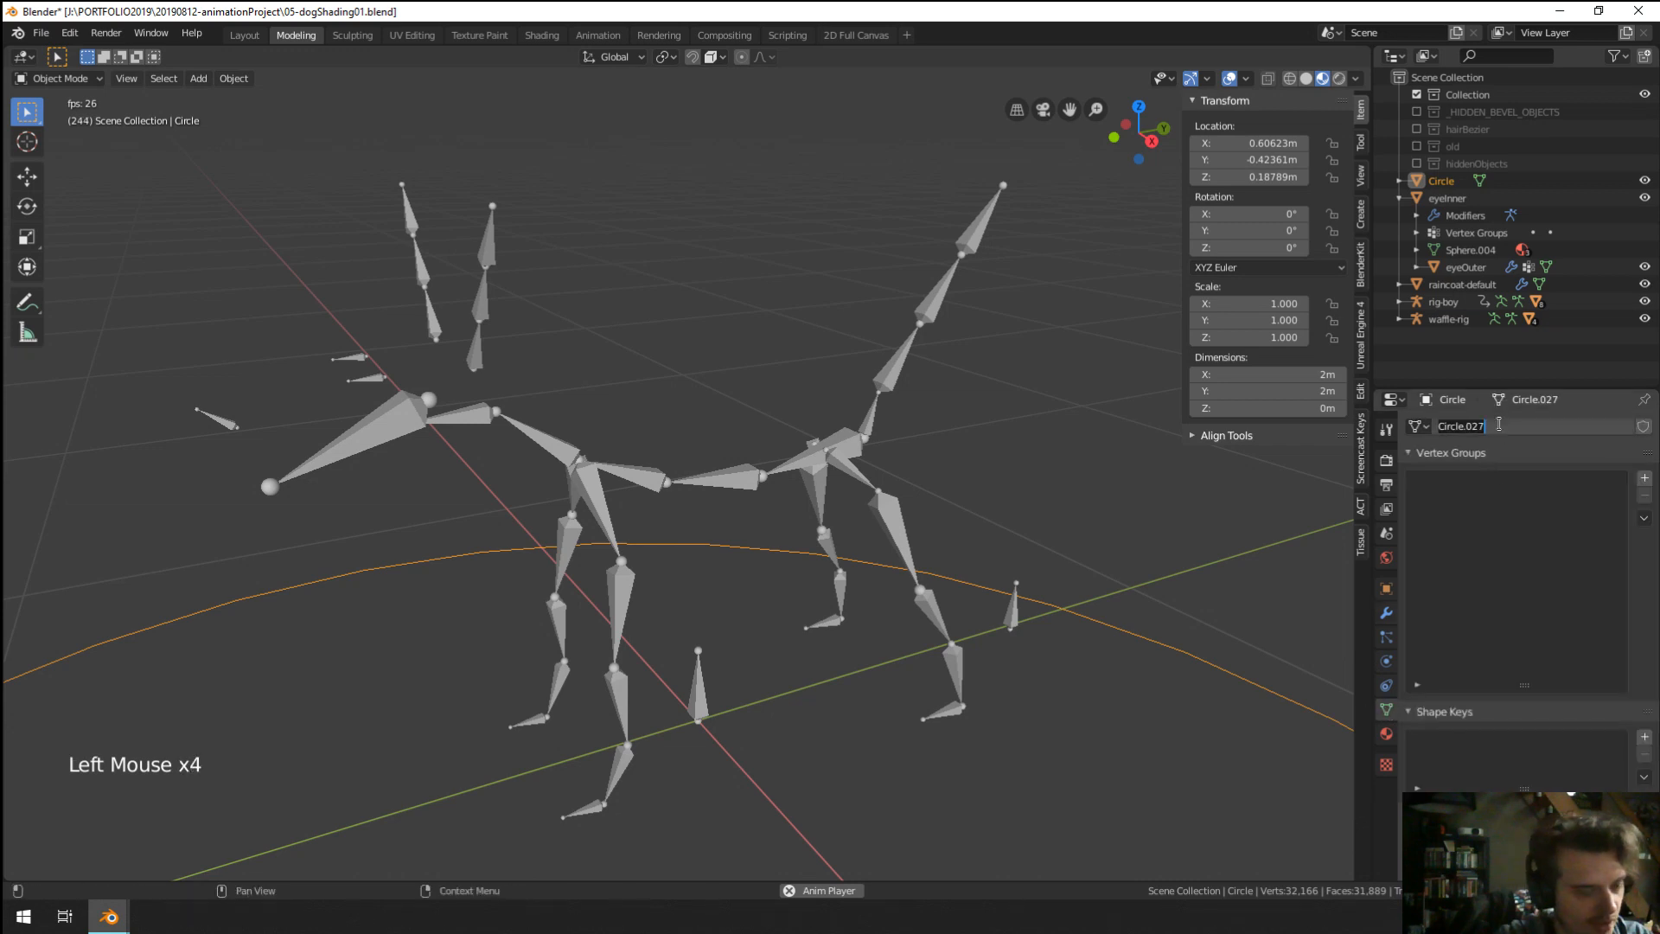
text(DSP)
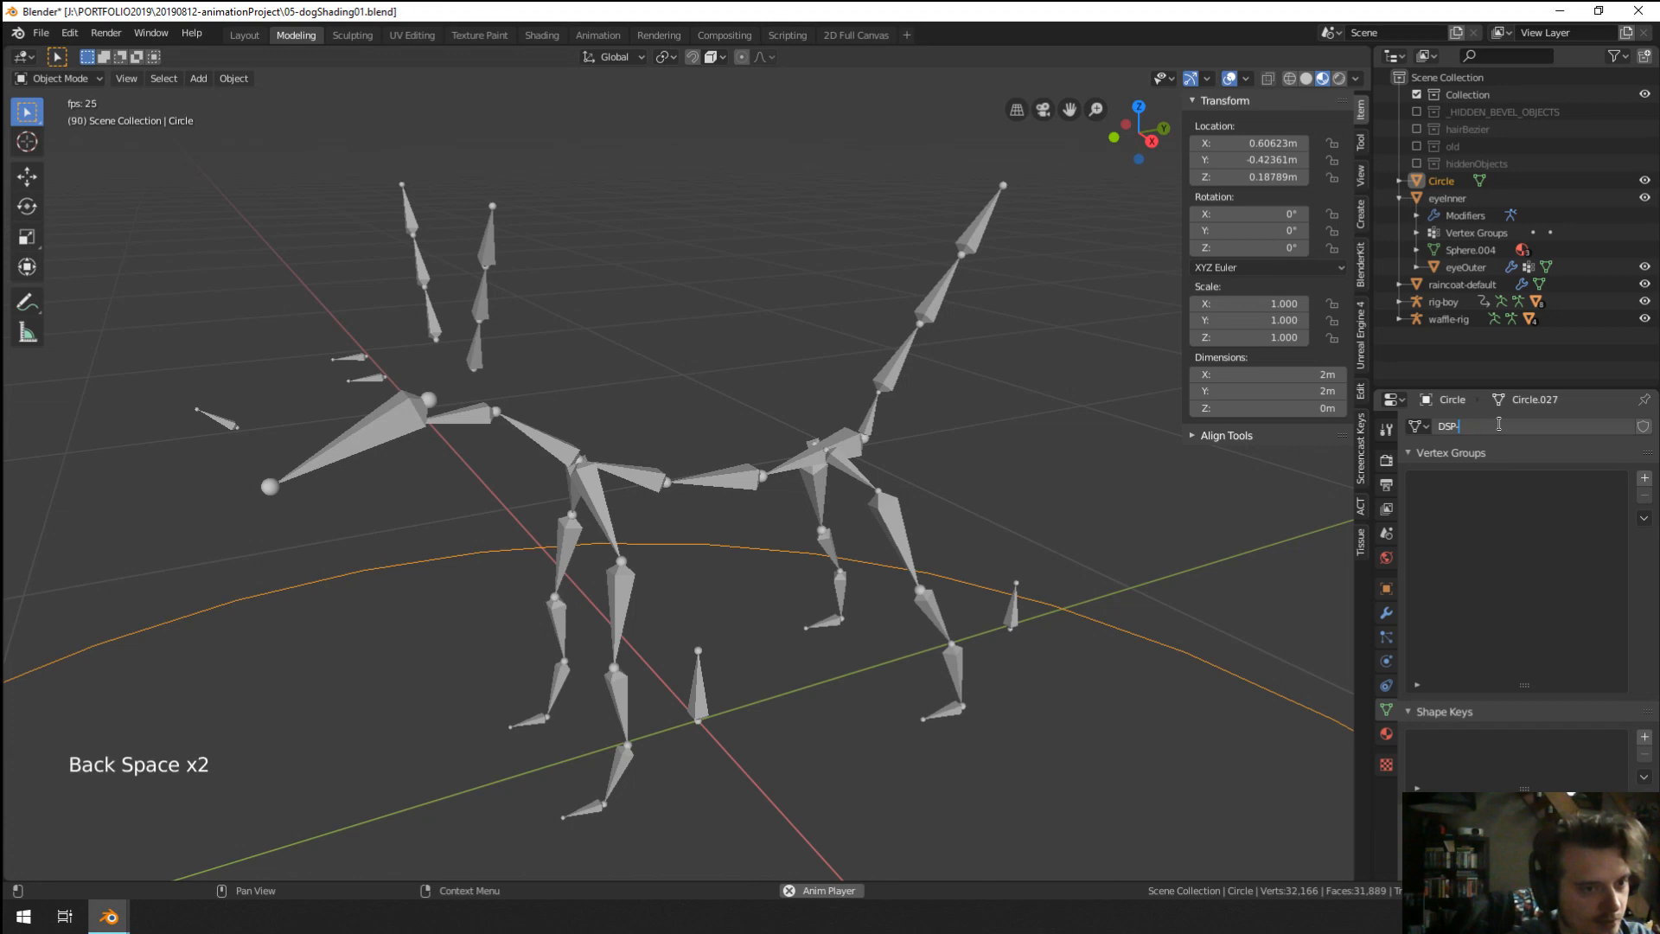
text(-dogrig)
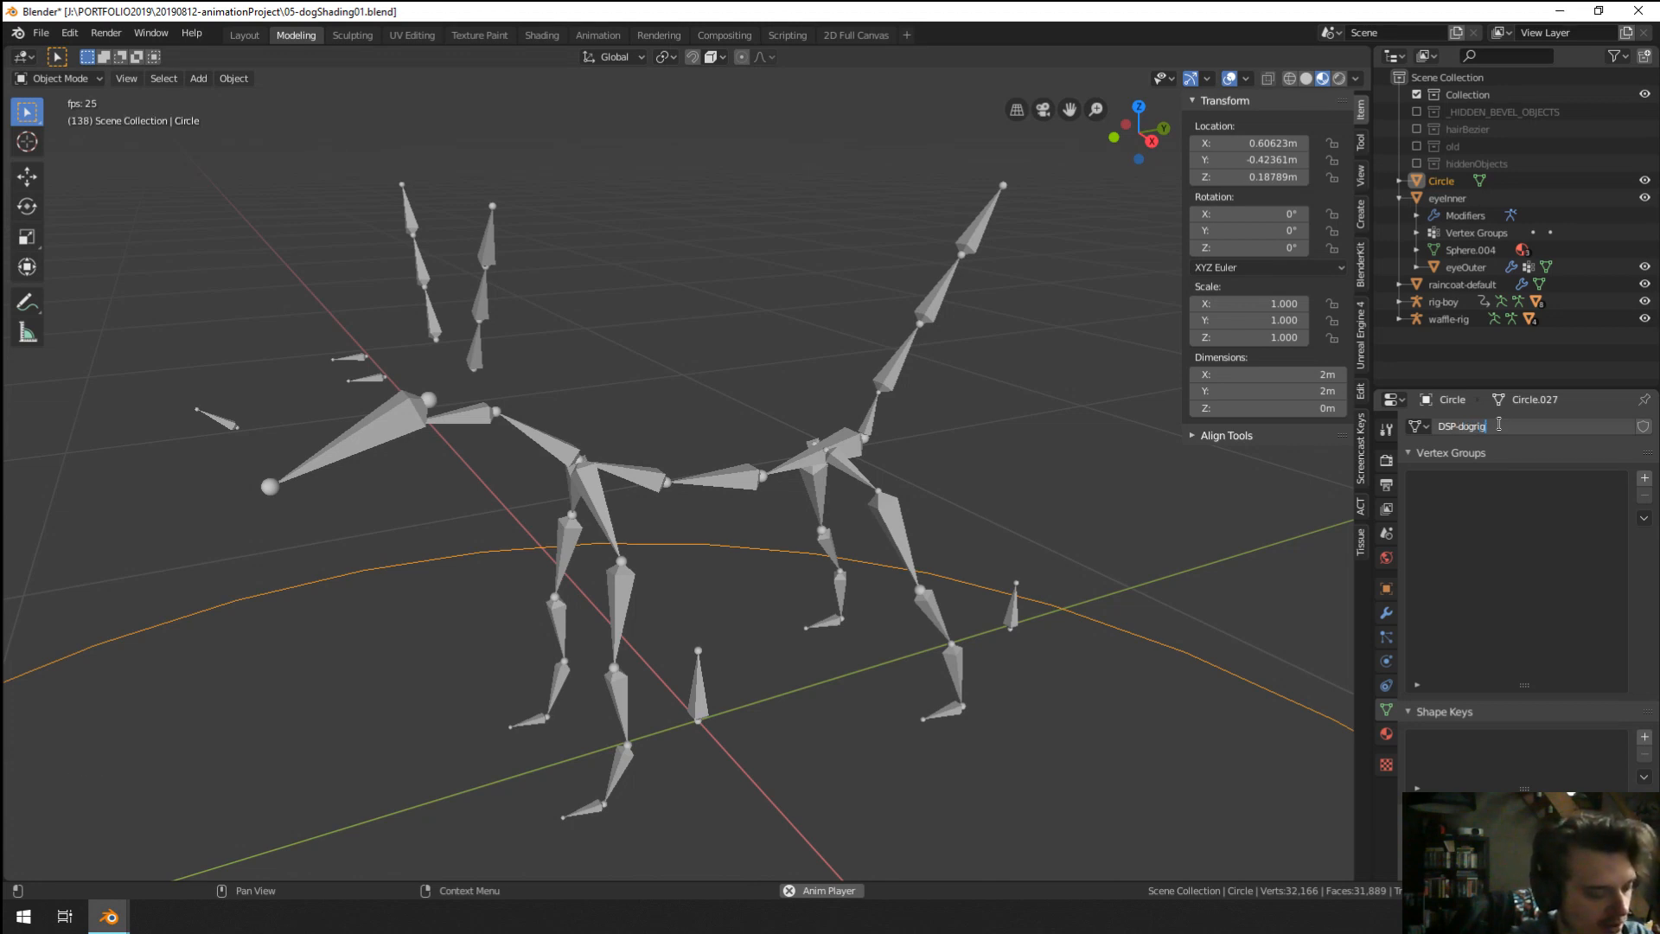
text(Tail)
key(Return)
click(1501, 427)
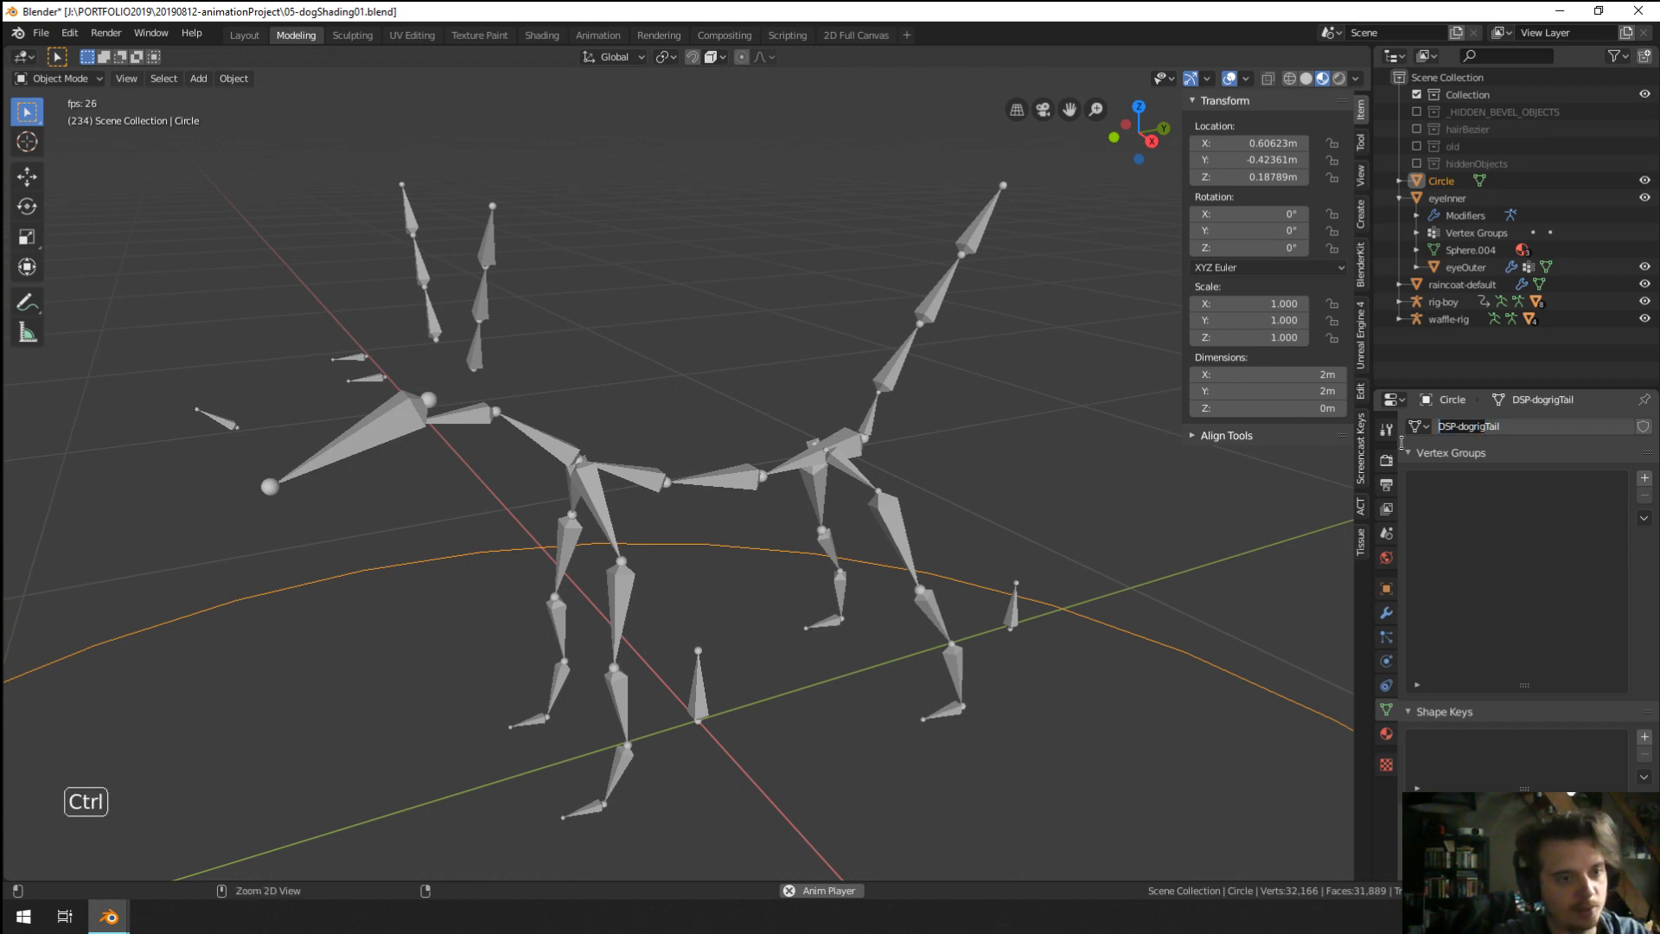
Try to assign the new circle as the custom display object of the waffle-rig's tail.001 bone.
right_click(903, 422)
key(ctrl+Tab)
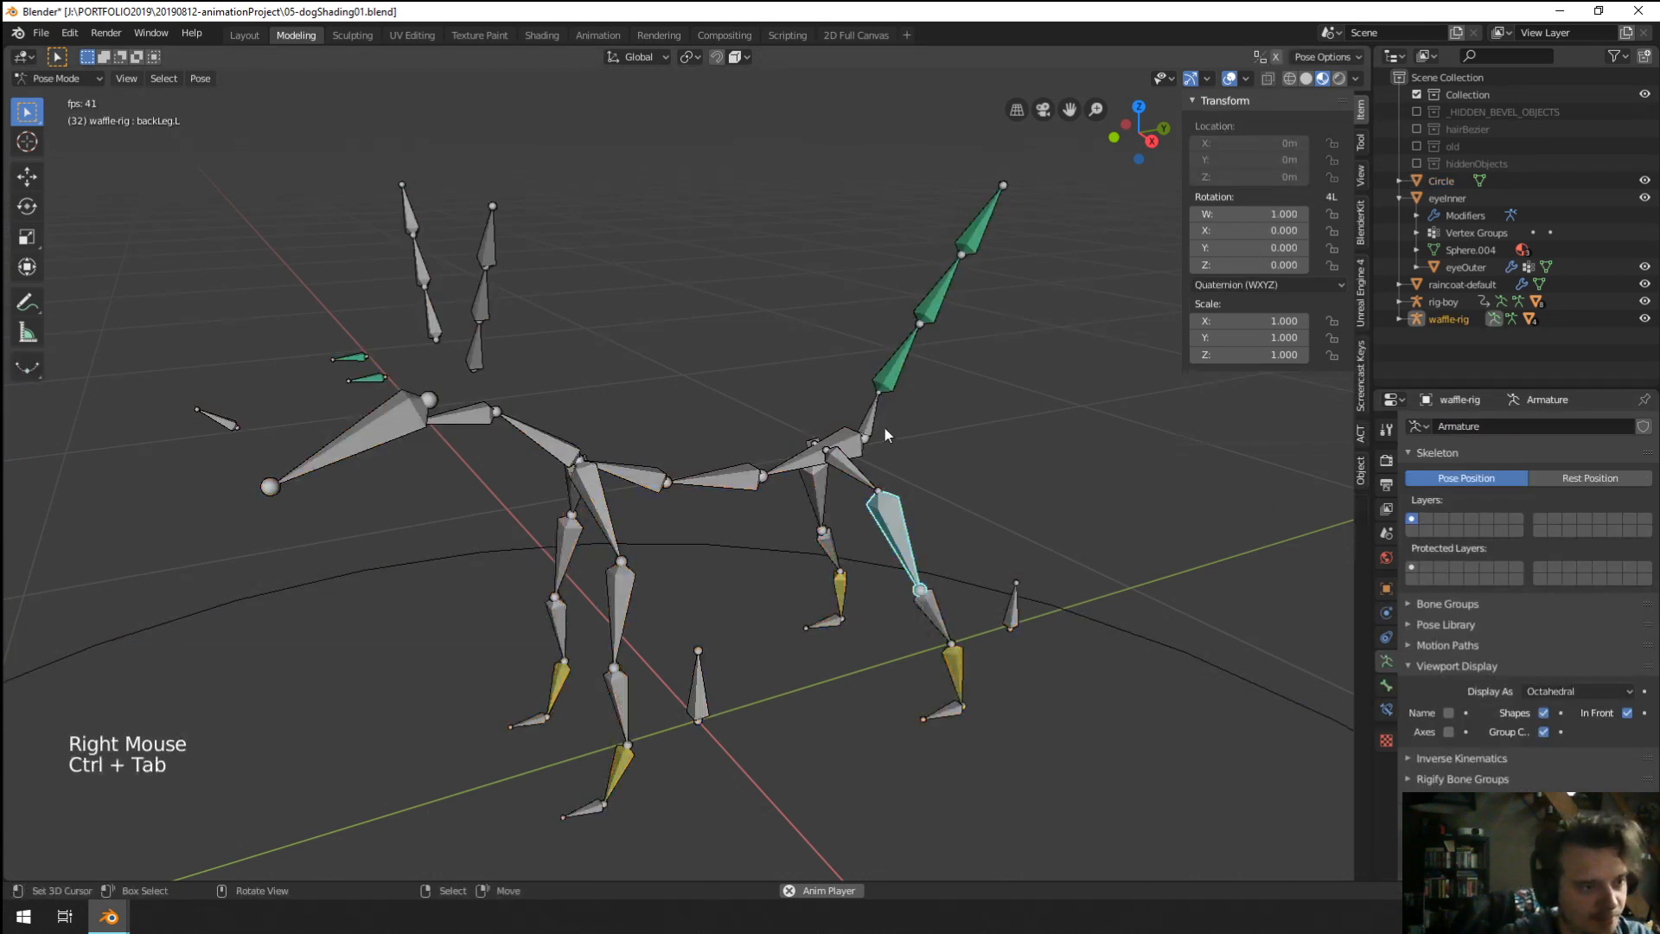
right_click(878, 420)
click(1386, 685)
scroll(1585, 778, down, 15)
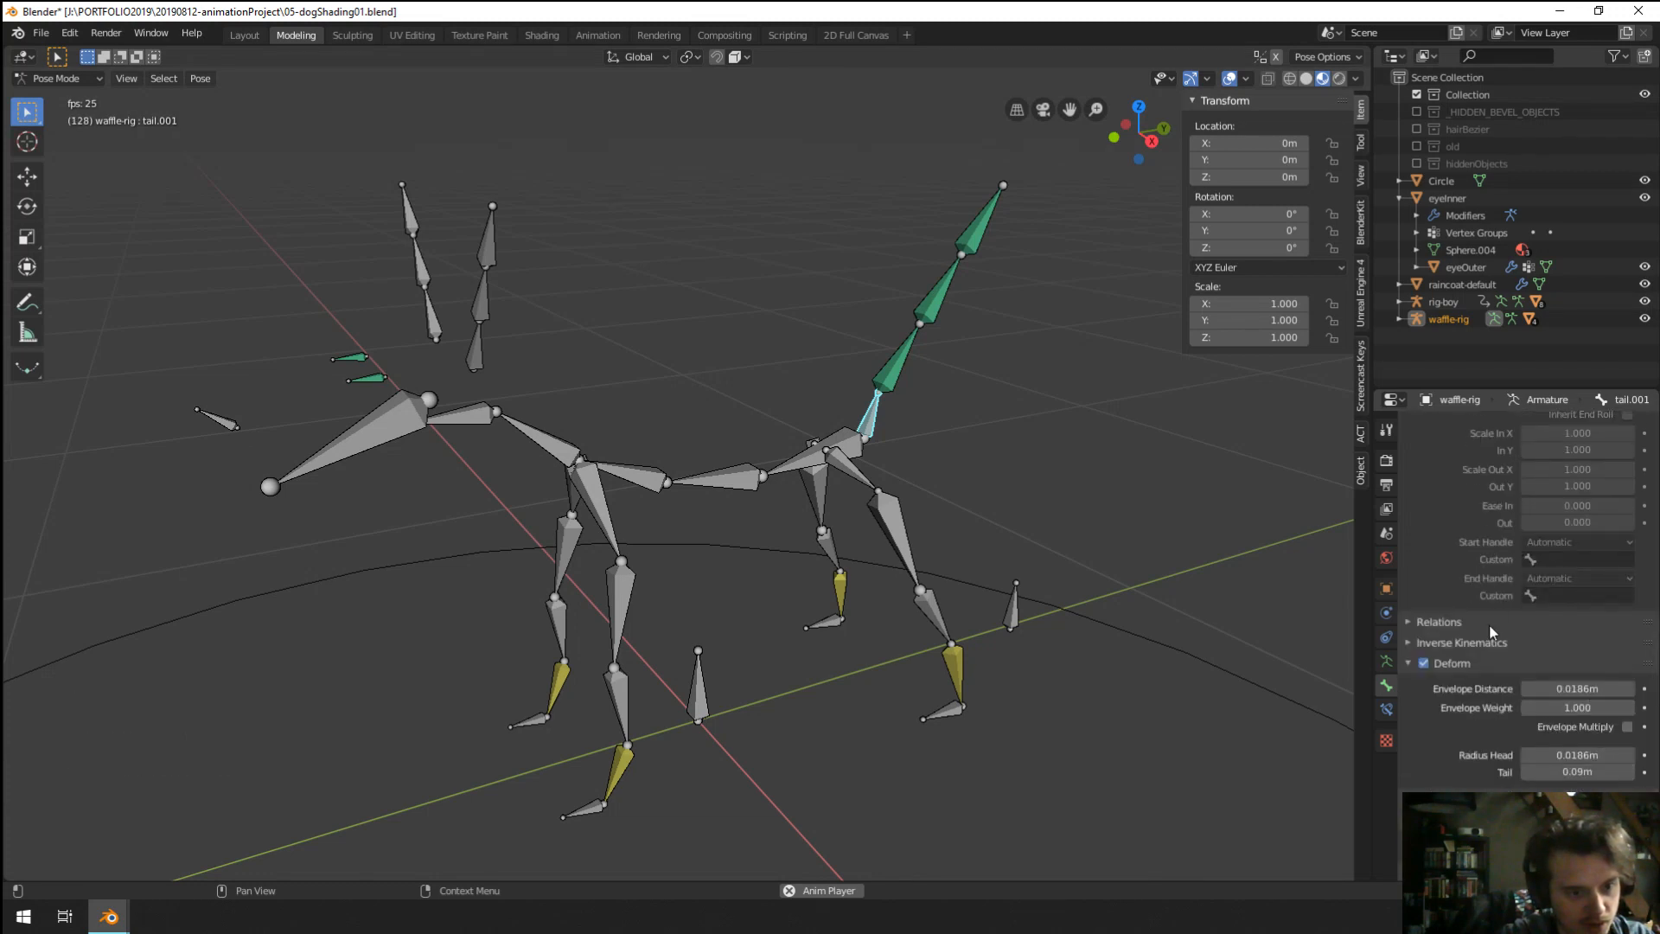
scroll(1474, 776, down, 4)
click(1569, 789)
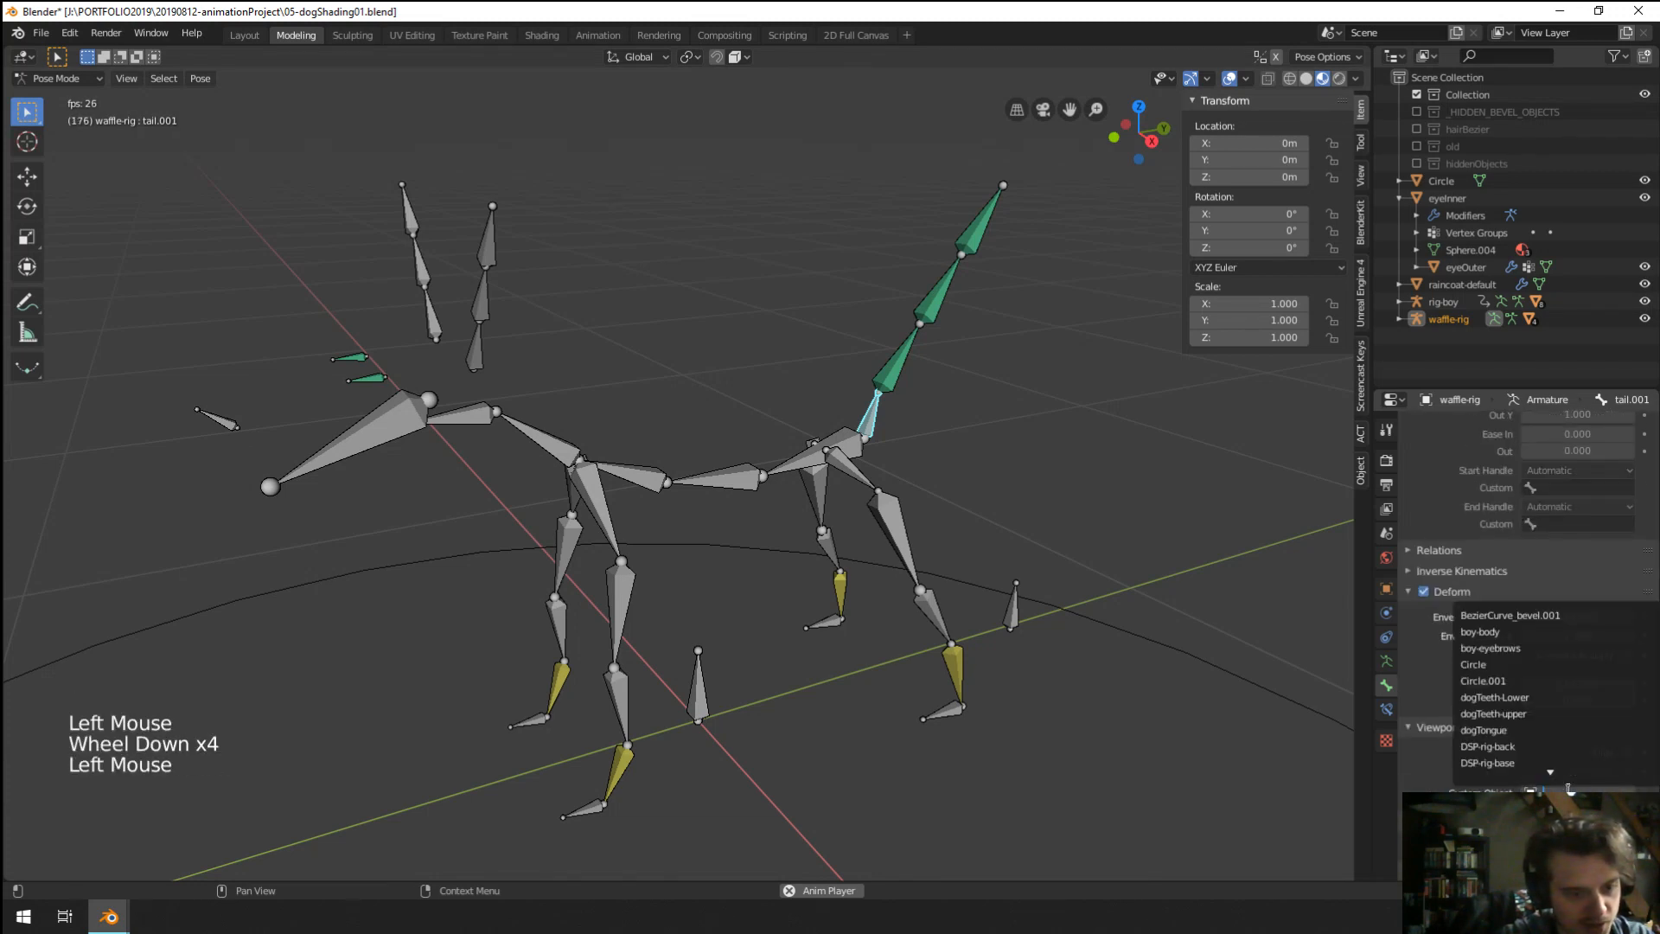
text(dsp)
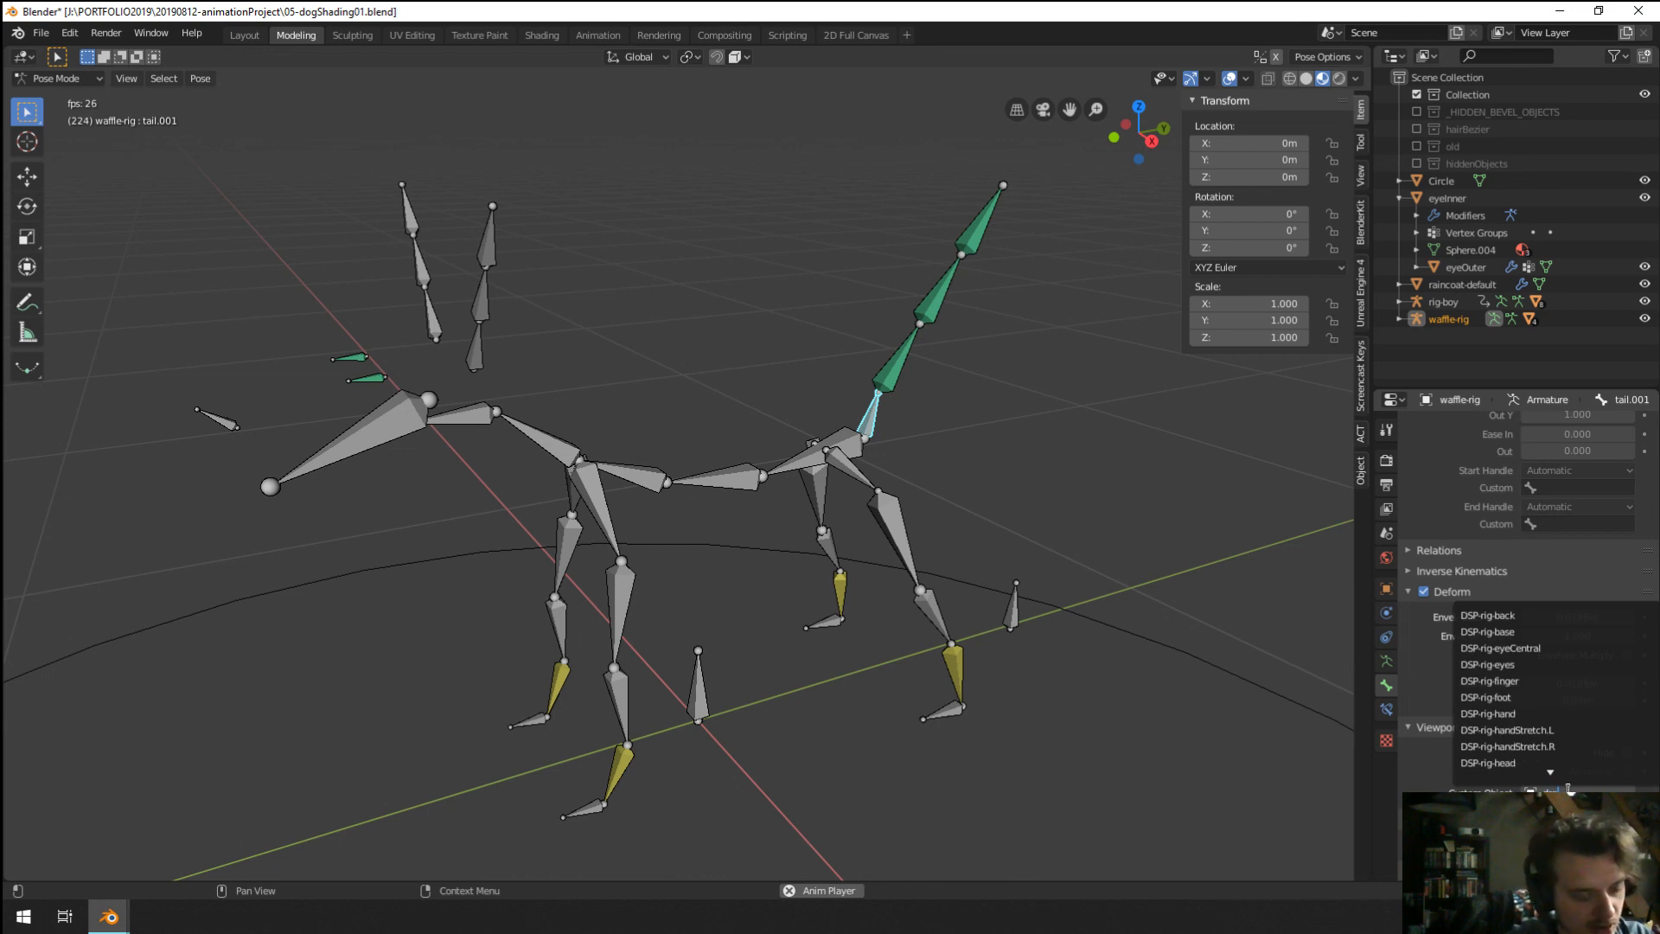
key(BackSpace)
key(BackSpace)
text(og)
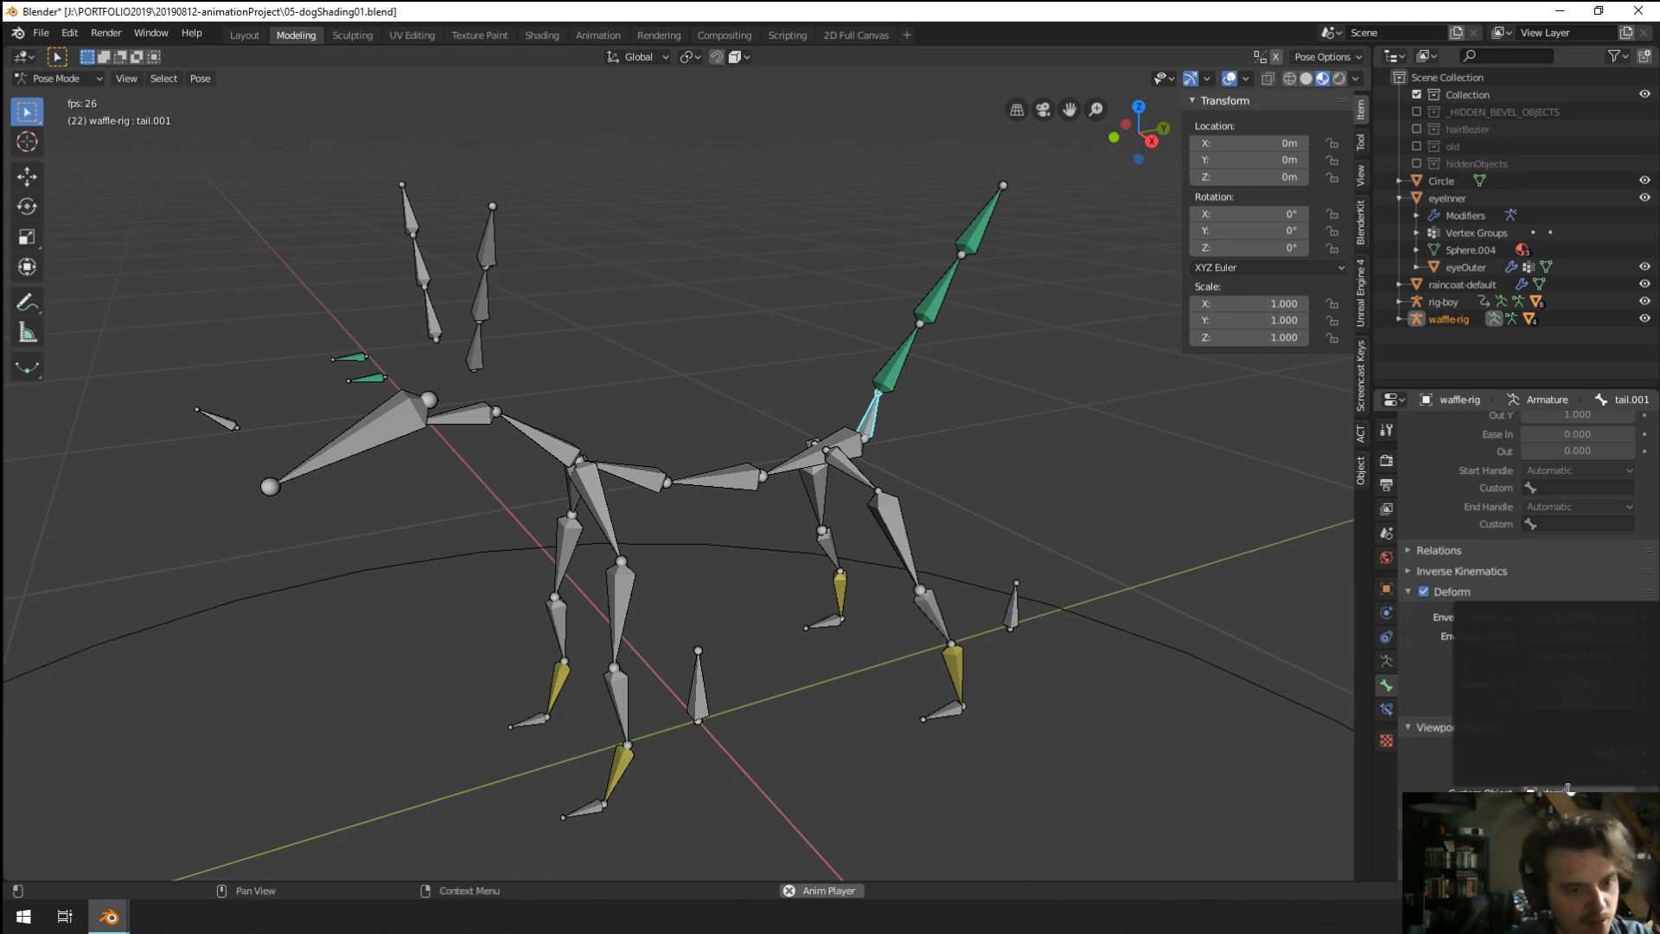
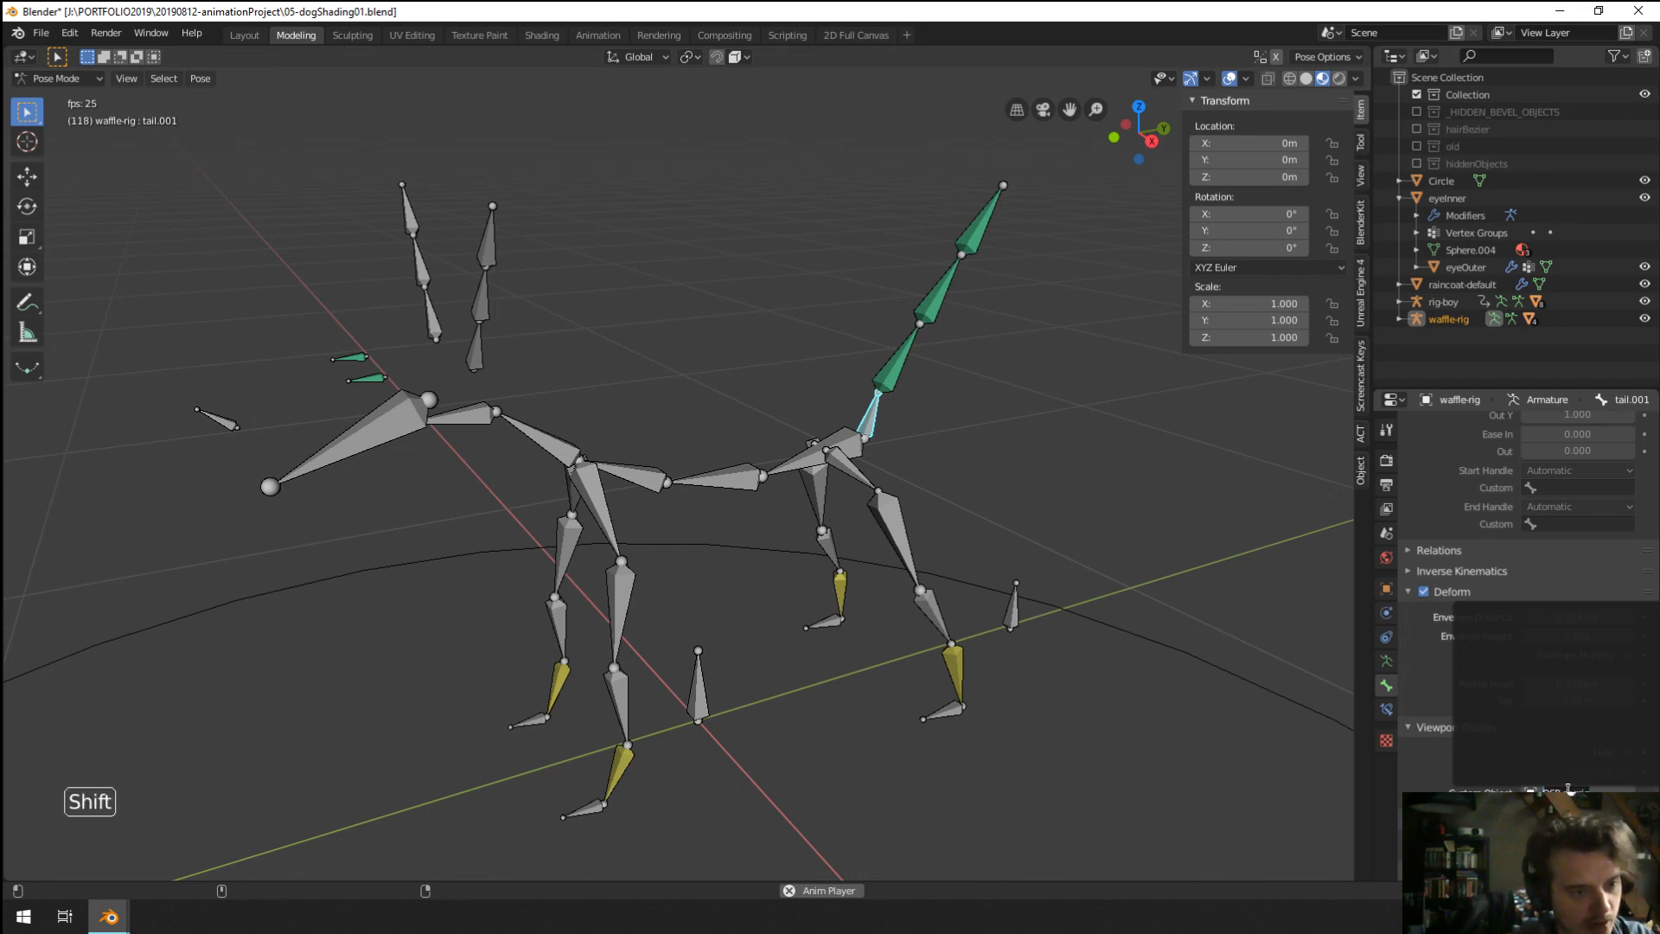
right_click(1235, 728)
right_click(1258, 678)
right_click(1258, 682)
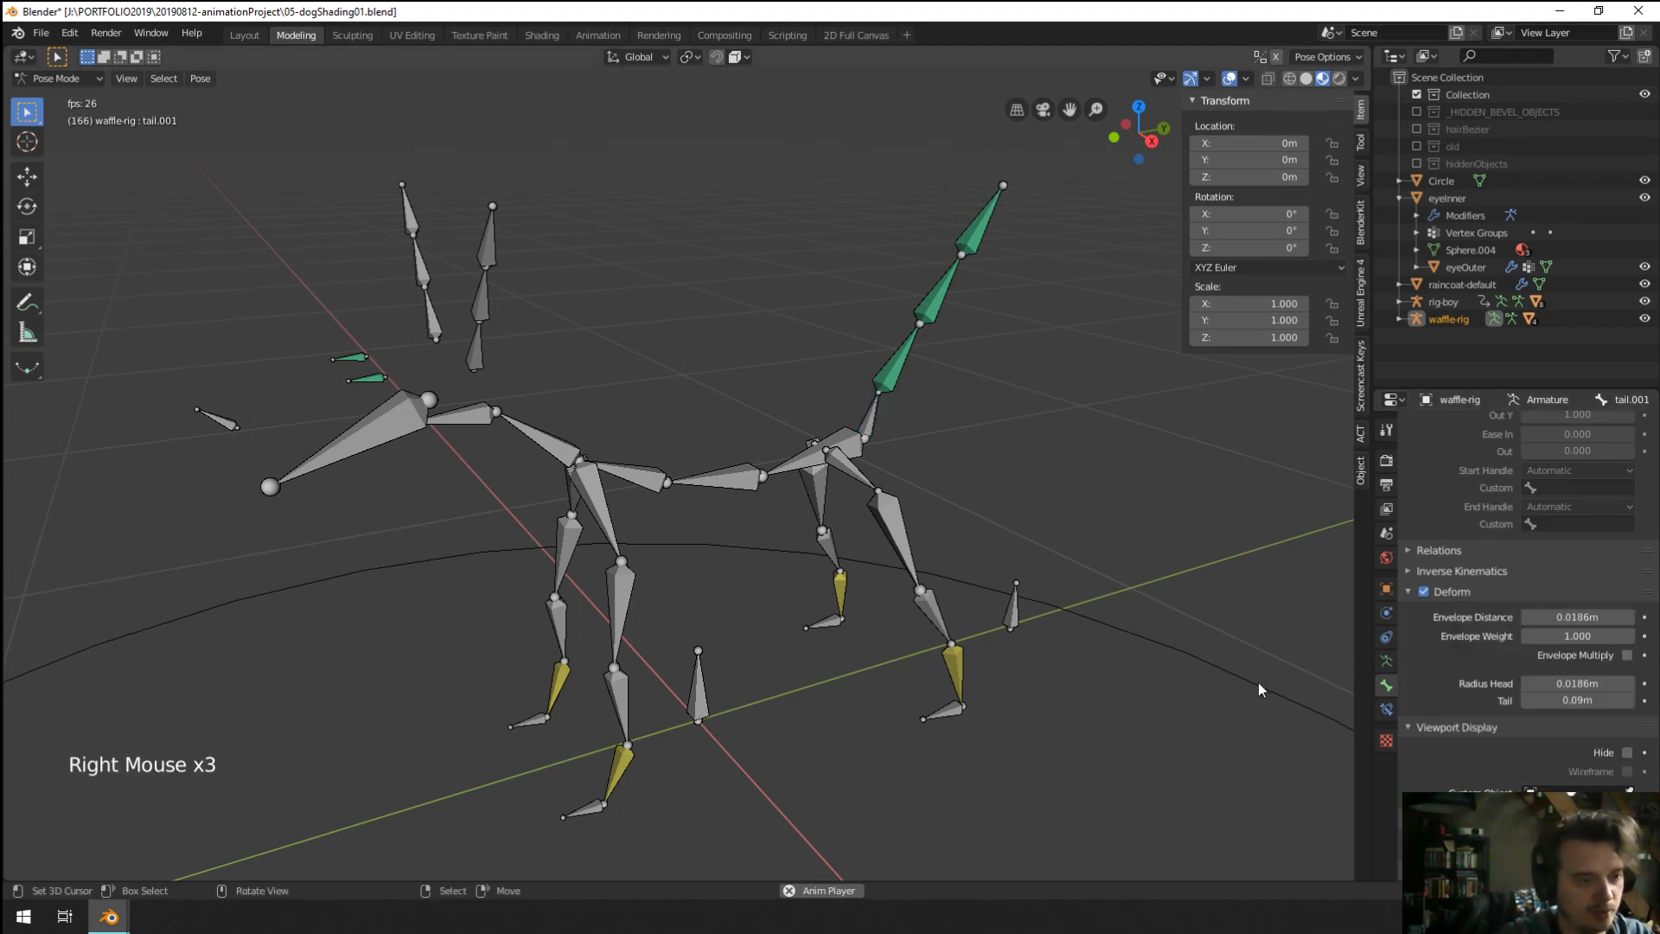
Rename the circle object as DSP-dogrigTail.
key(ctrl+Tab)
right_click(1258, 683)
click(1487, 426)
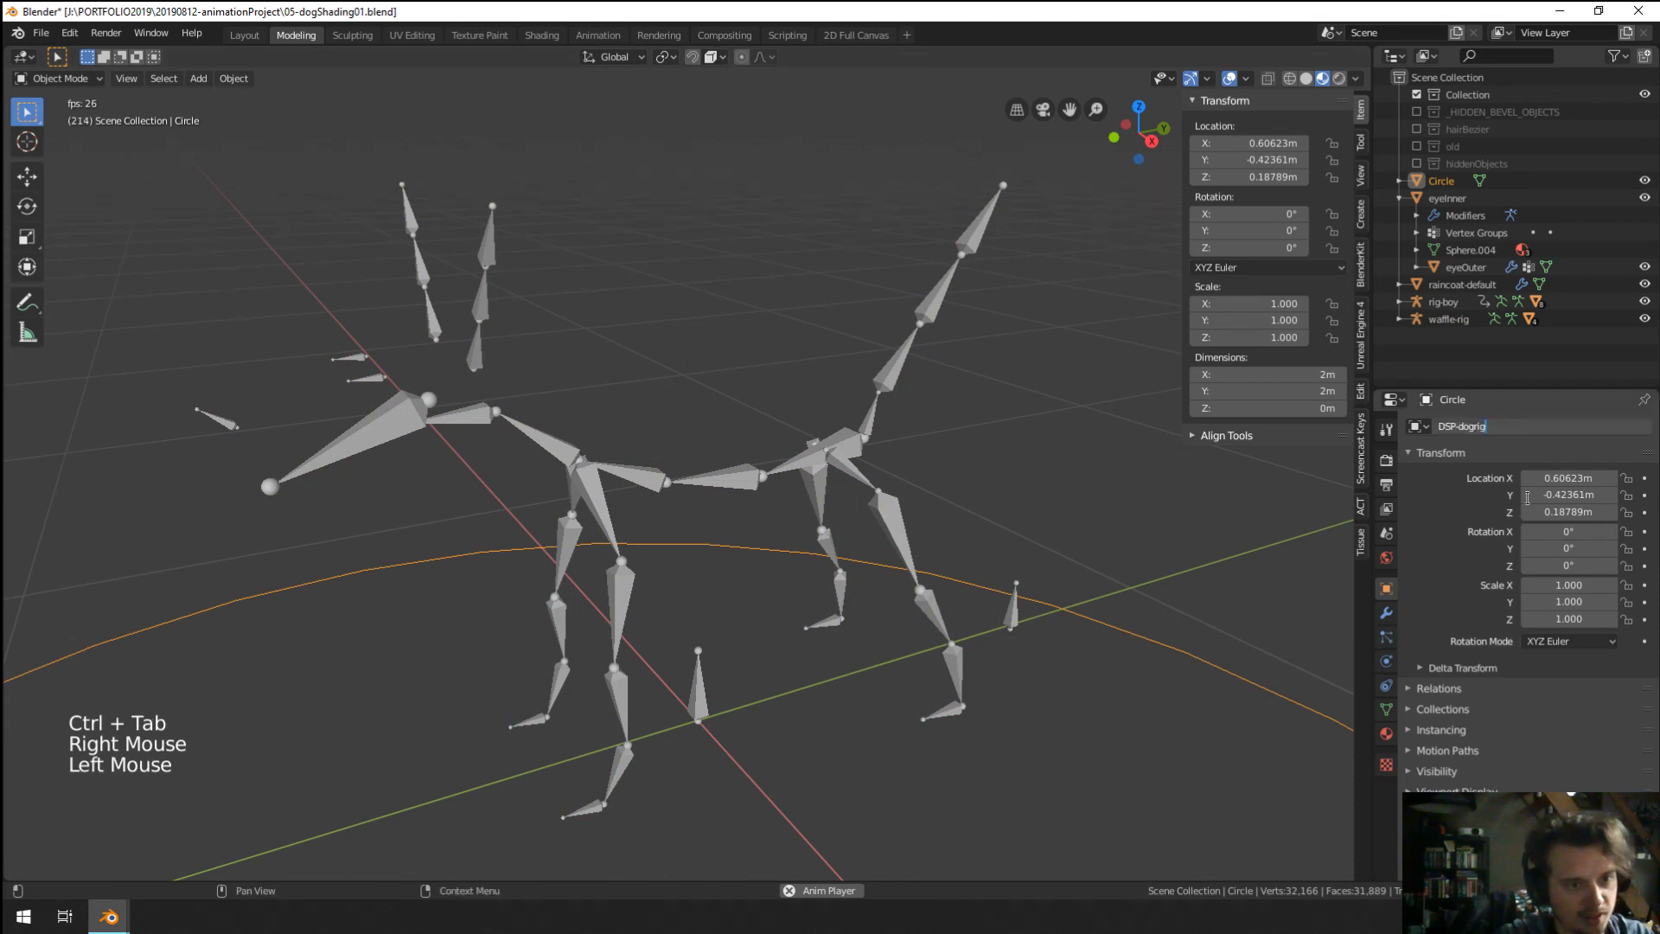
text(Tail)
key(Return)
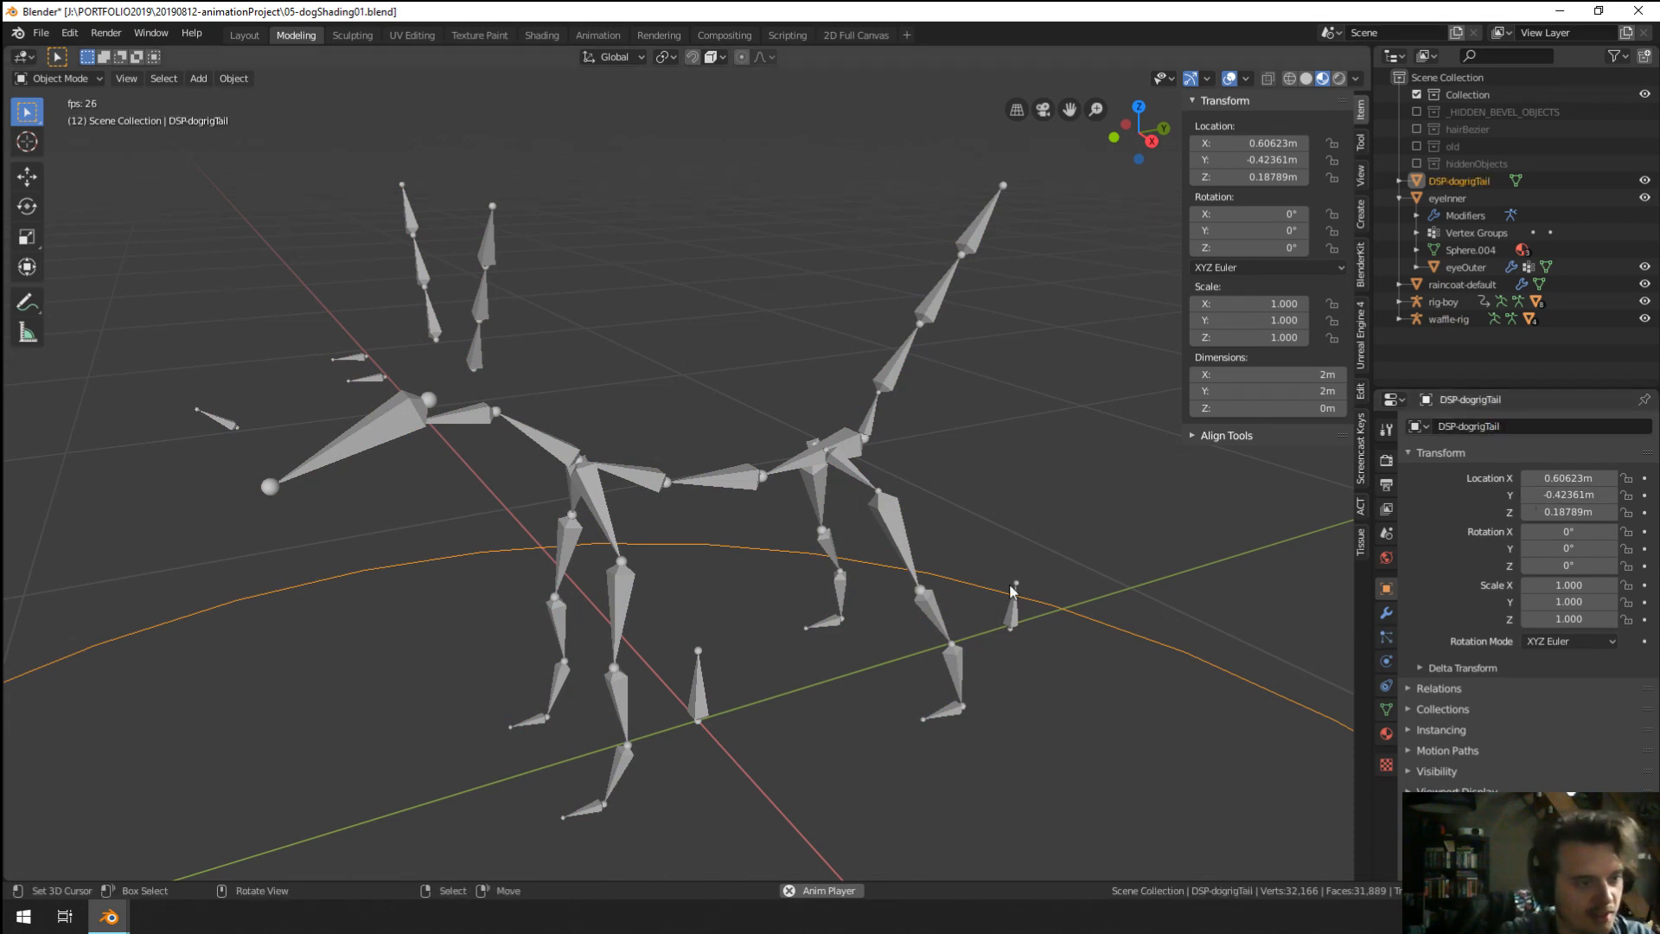
Assign the DSP-dogrigTail circle as the custom display object of the waffle-rig's tail.001 bone.
right_click(958, 631)
key(ctrl+Tab)
right_click(871, 417)
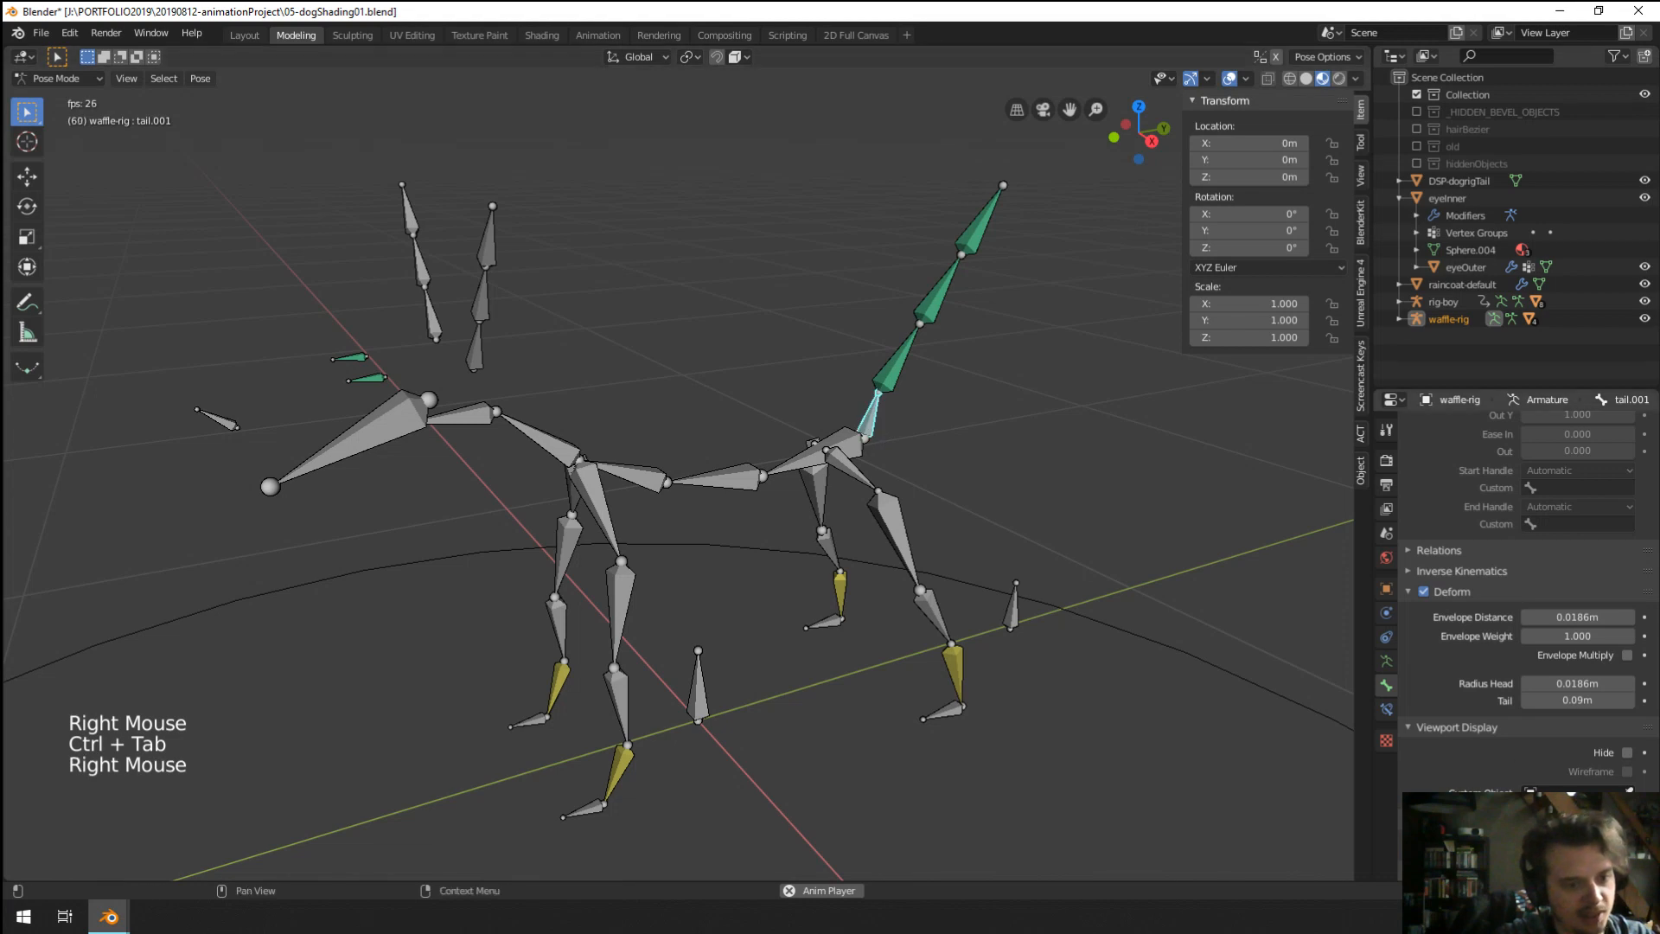
click(1567, 791)
click(1513, 615)
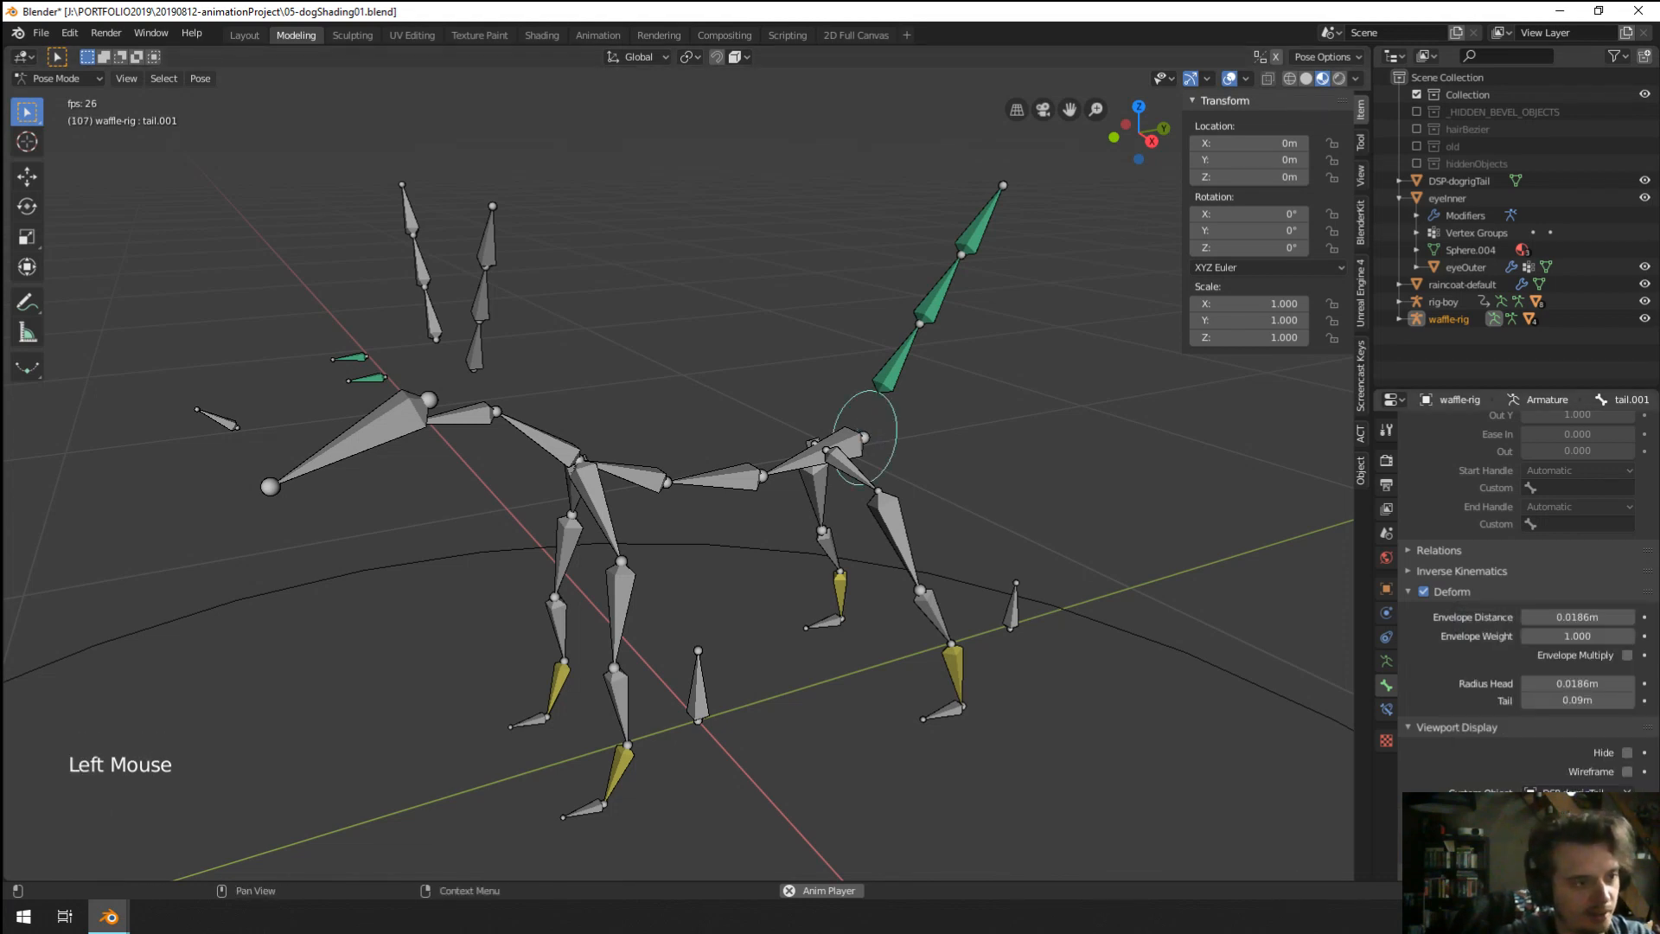
Rotate the DSP-dogrigTail circle's mesh by 90° about the X axis in Edit Mode.
right_click(1125, 624)
right_click(1124, 627)
key(ctrl+Tab)
right_click(1125, 629)
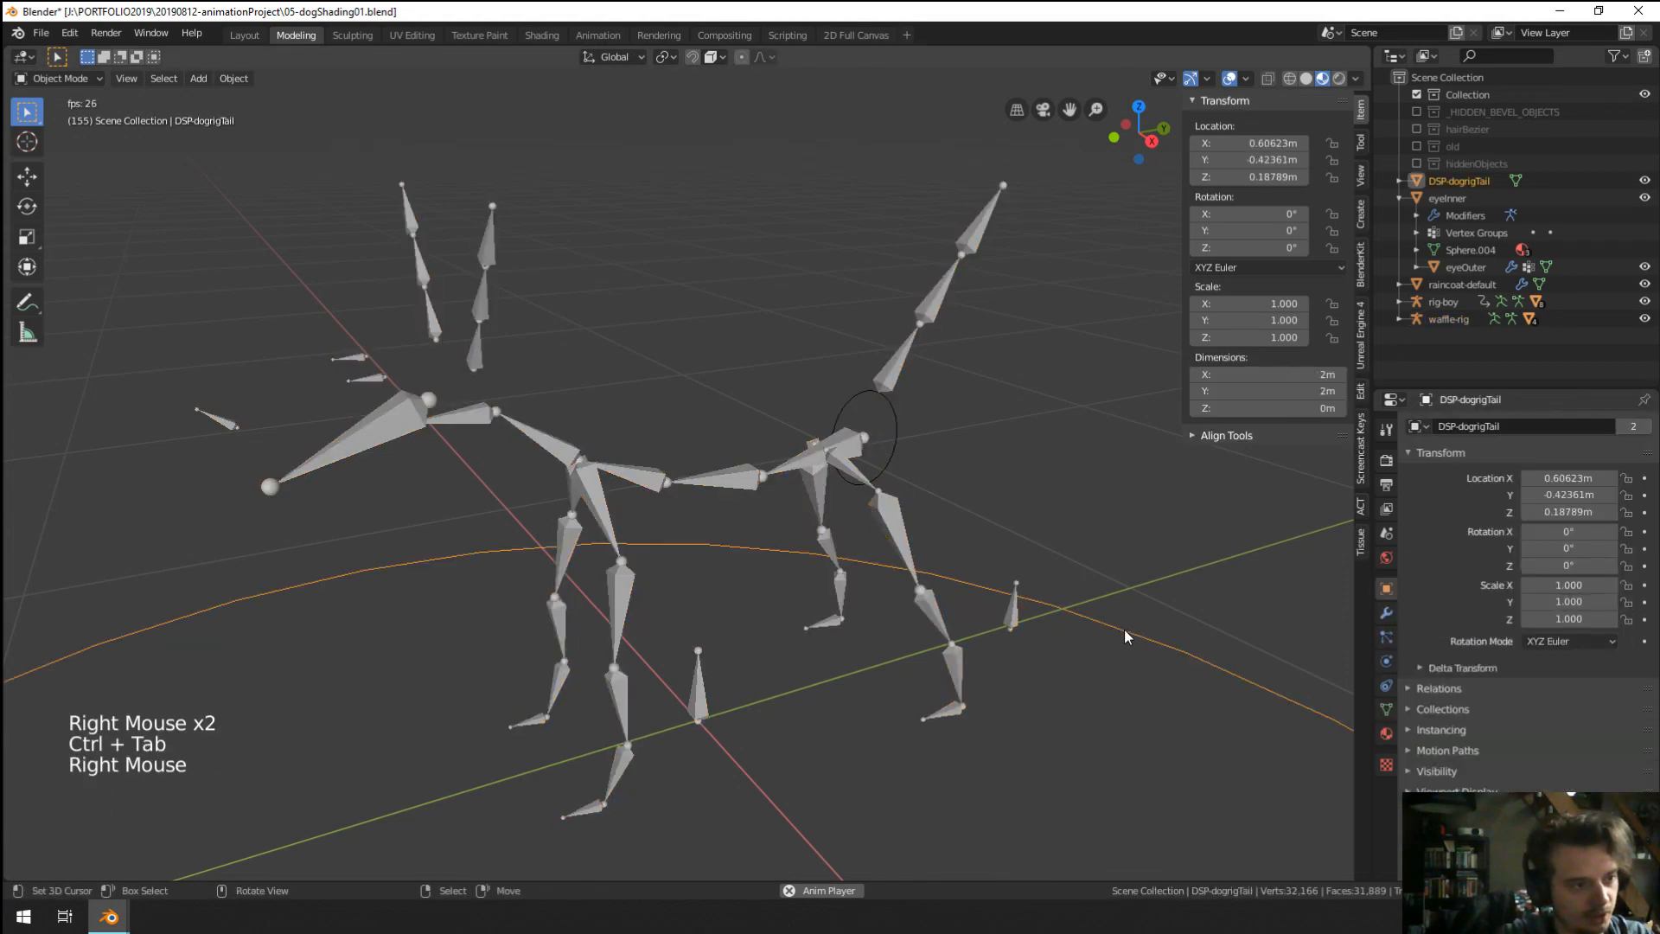
middle_drag(1124, 629, 1091, 621)
key(Tab)
key(r)
text(y)
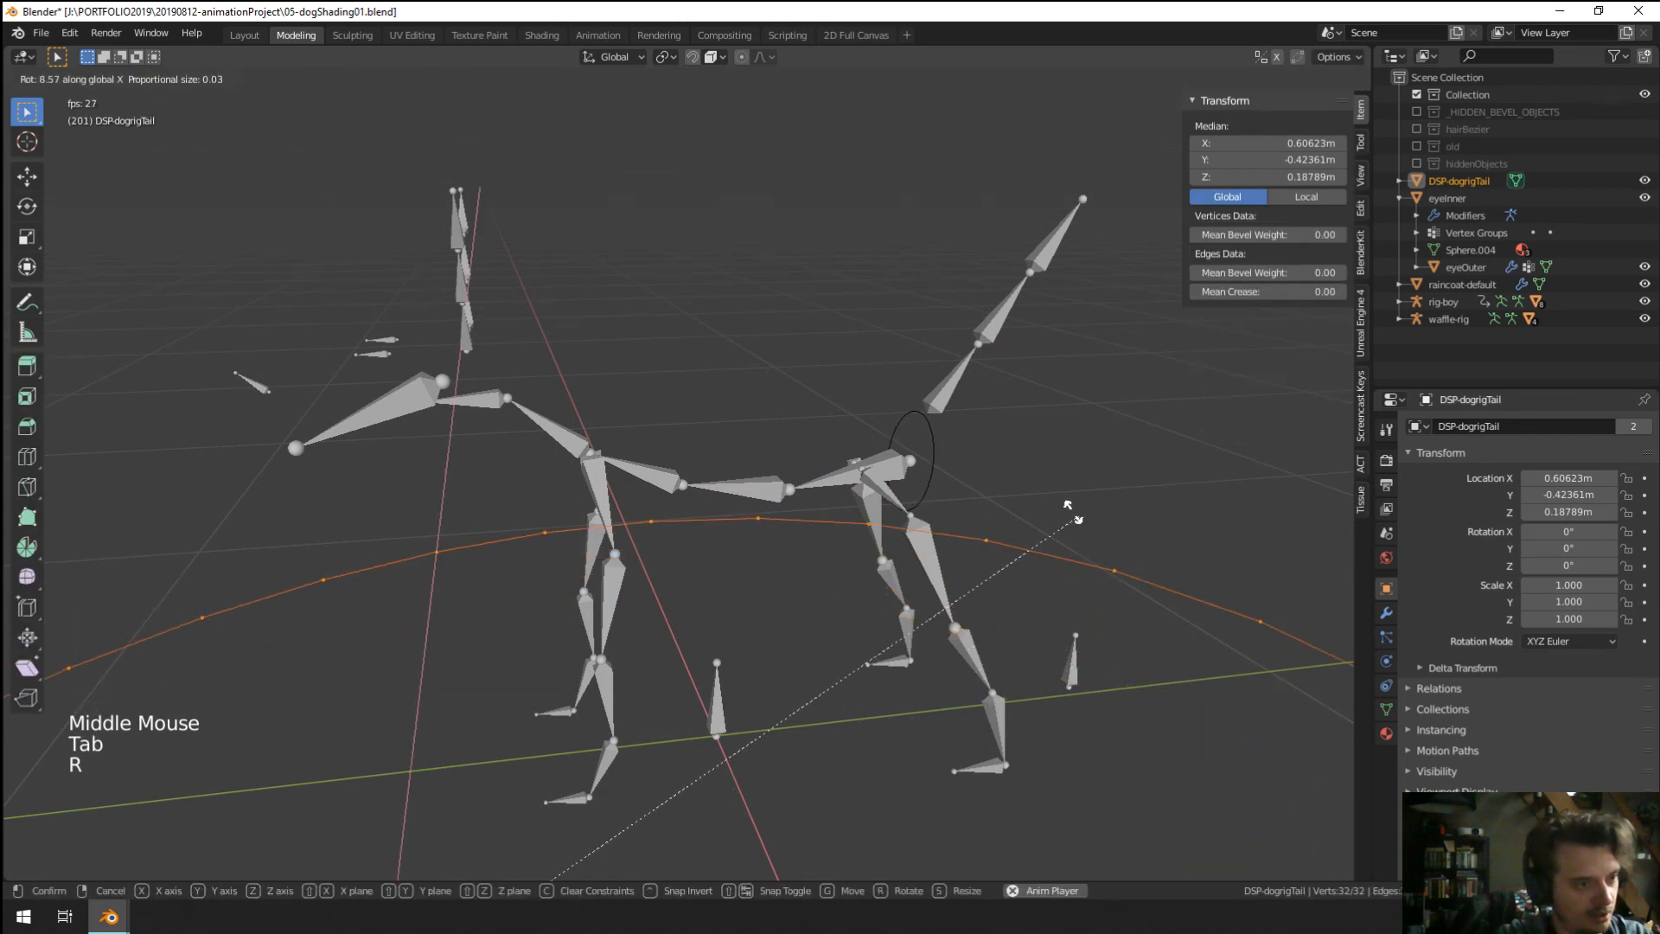
text(x90)
key(Return)
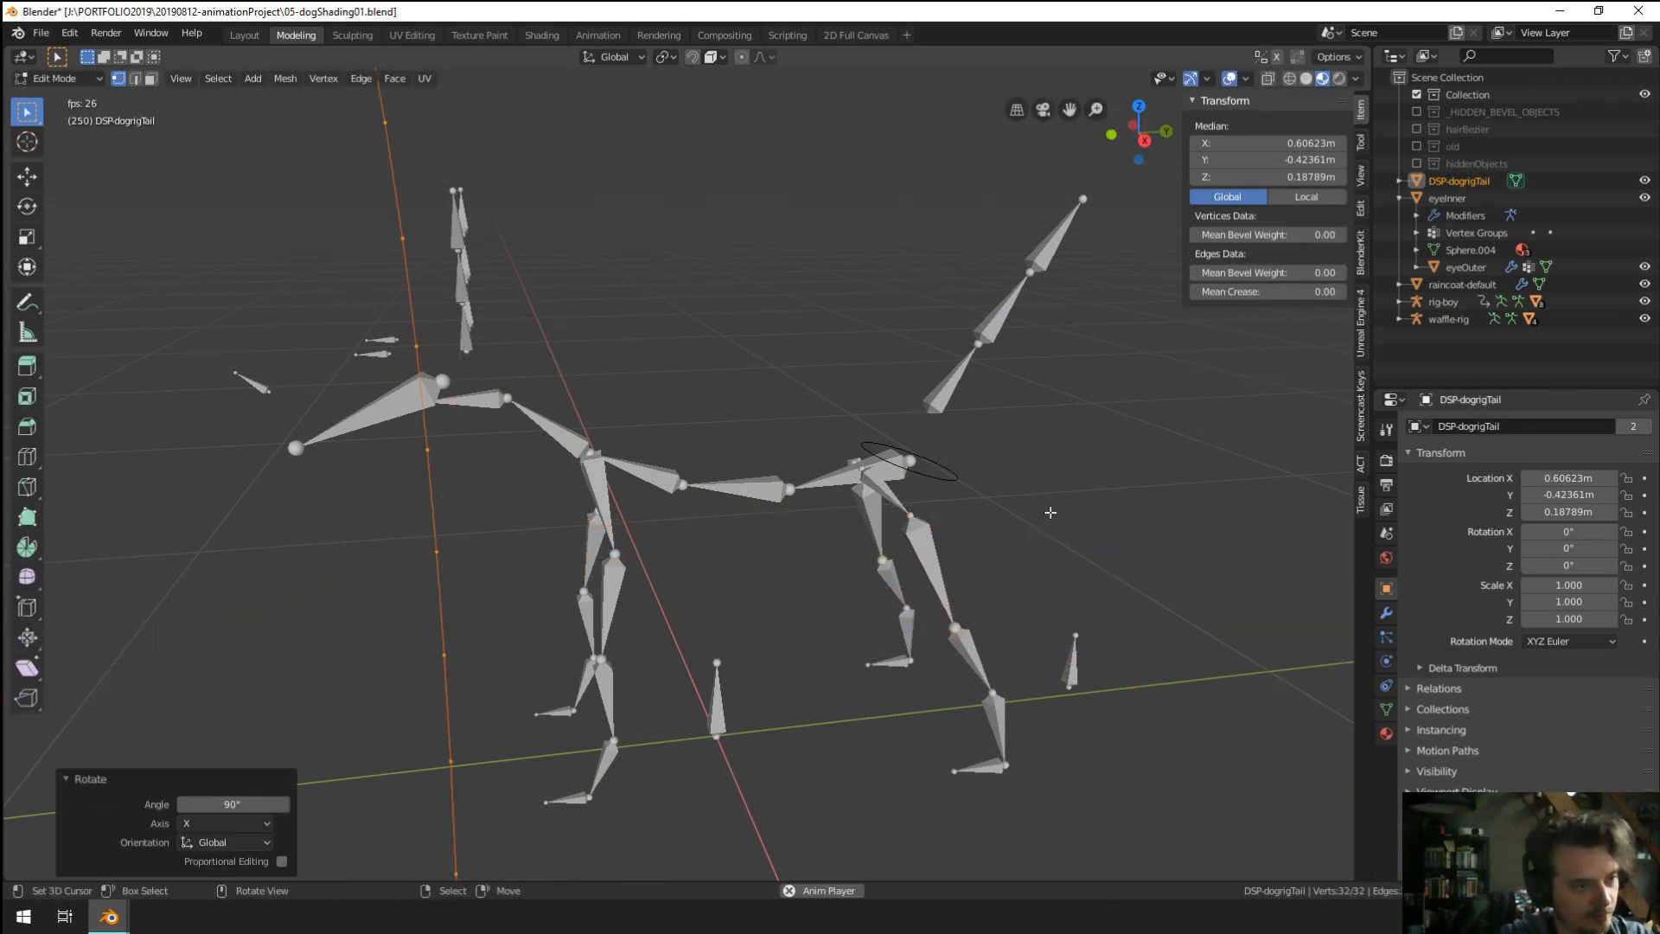
Tilt the circle's mesh a further -25.3° about the X axis.
key(r)
key(x)
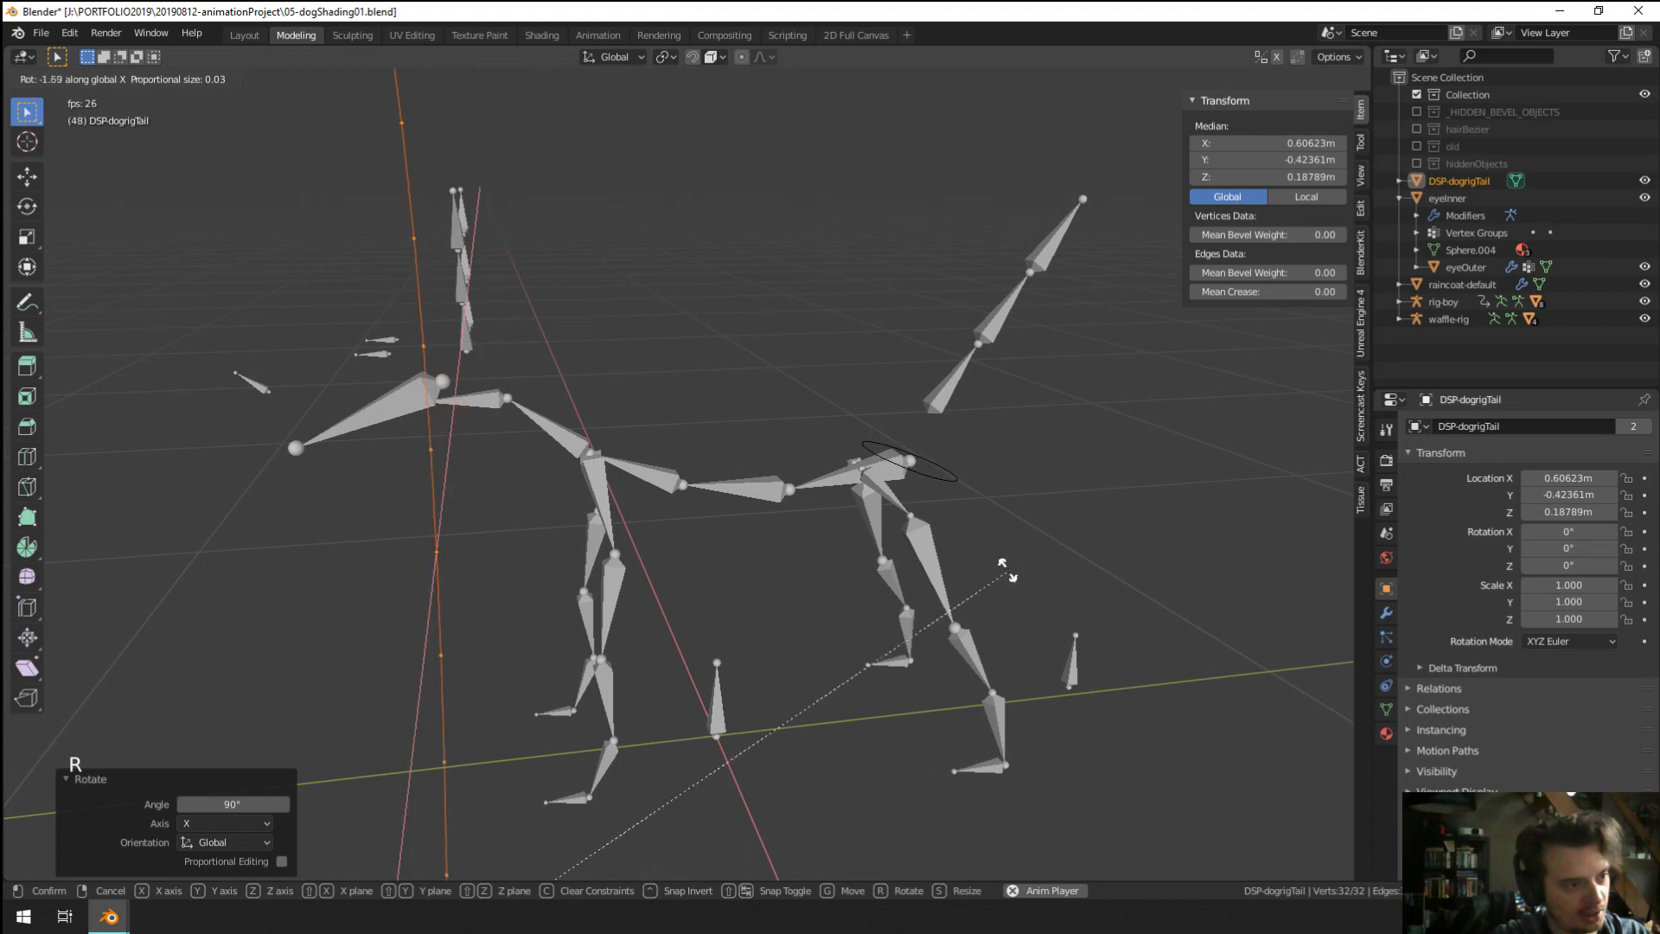
click(1045, 672)
Move the circle's mesh about 0.65 m along its local Y axis and return to Object Mode.
key(g)
key(y)
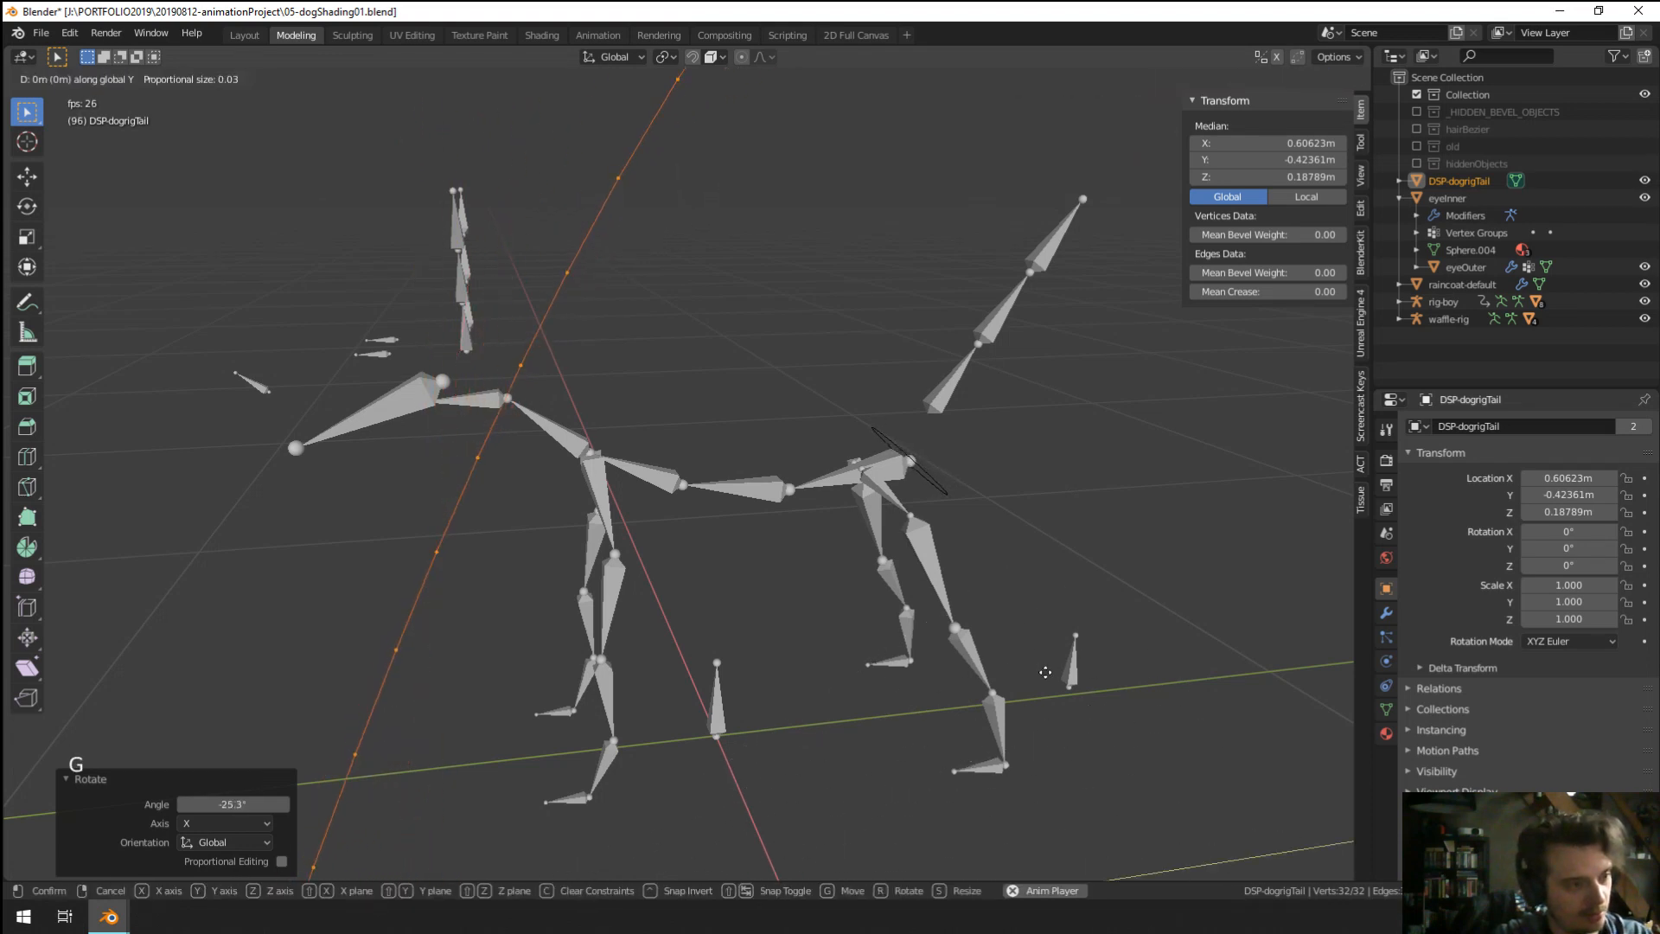
key(y)
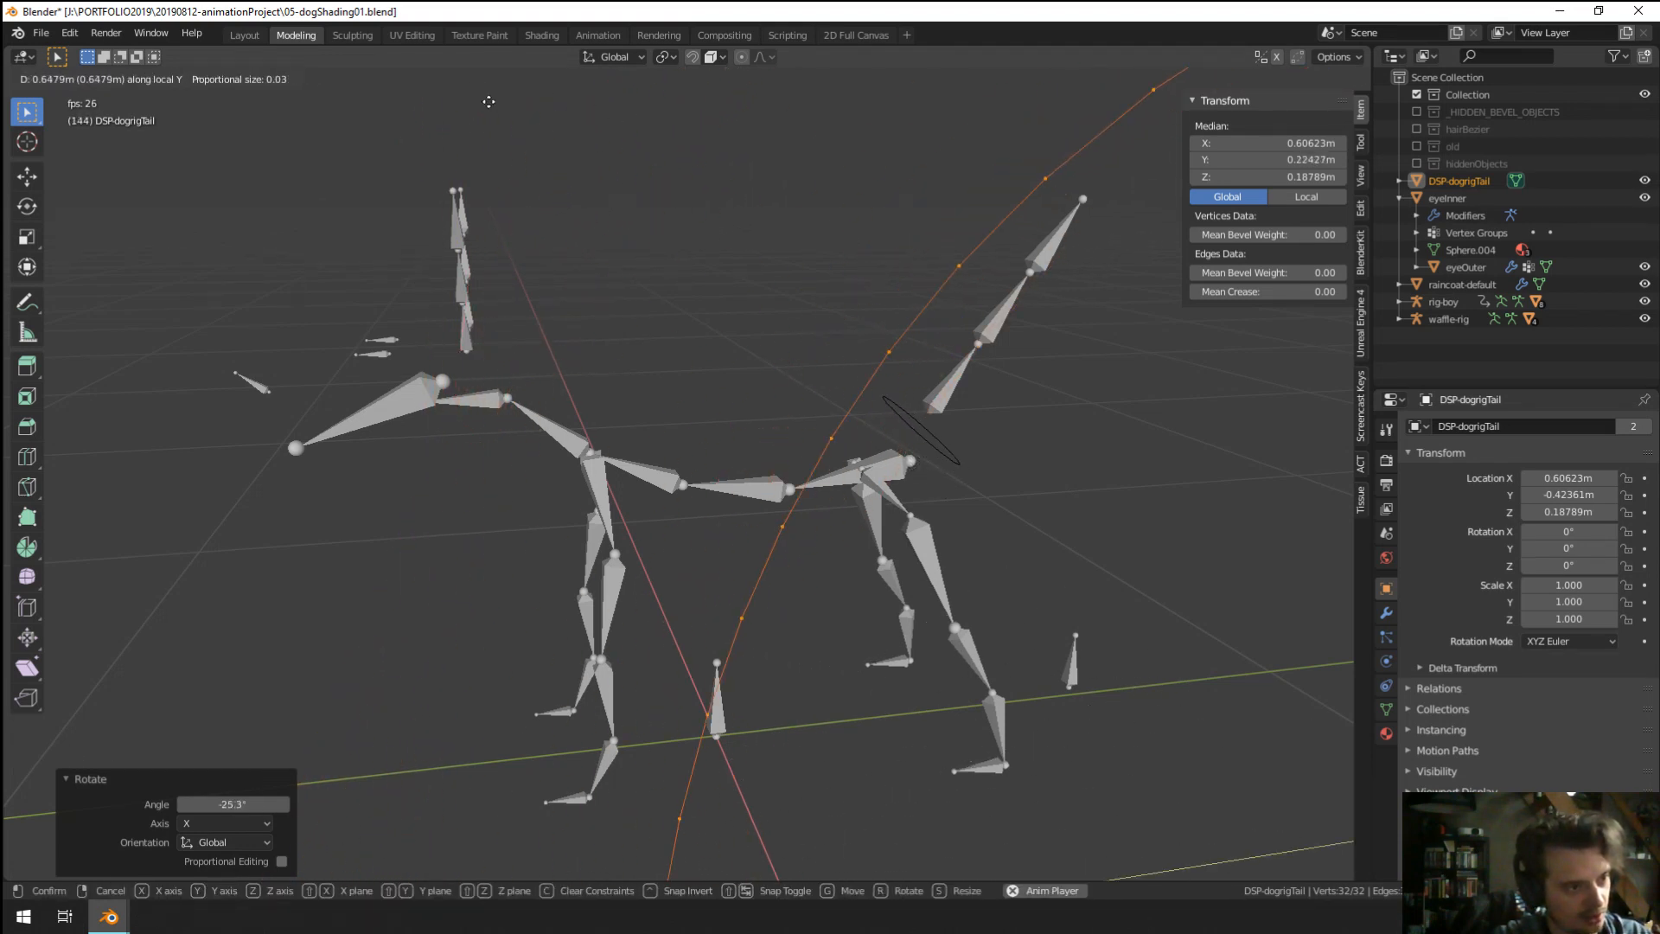
click(489, 101)
scroll(624, 111, down, 2)
middle_drag(624, 111, 614, 257)
key(g)
click(753, 326)
key(Tab)
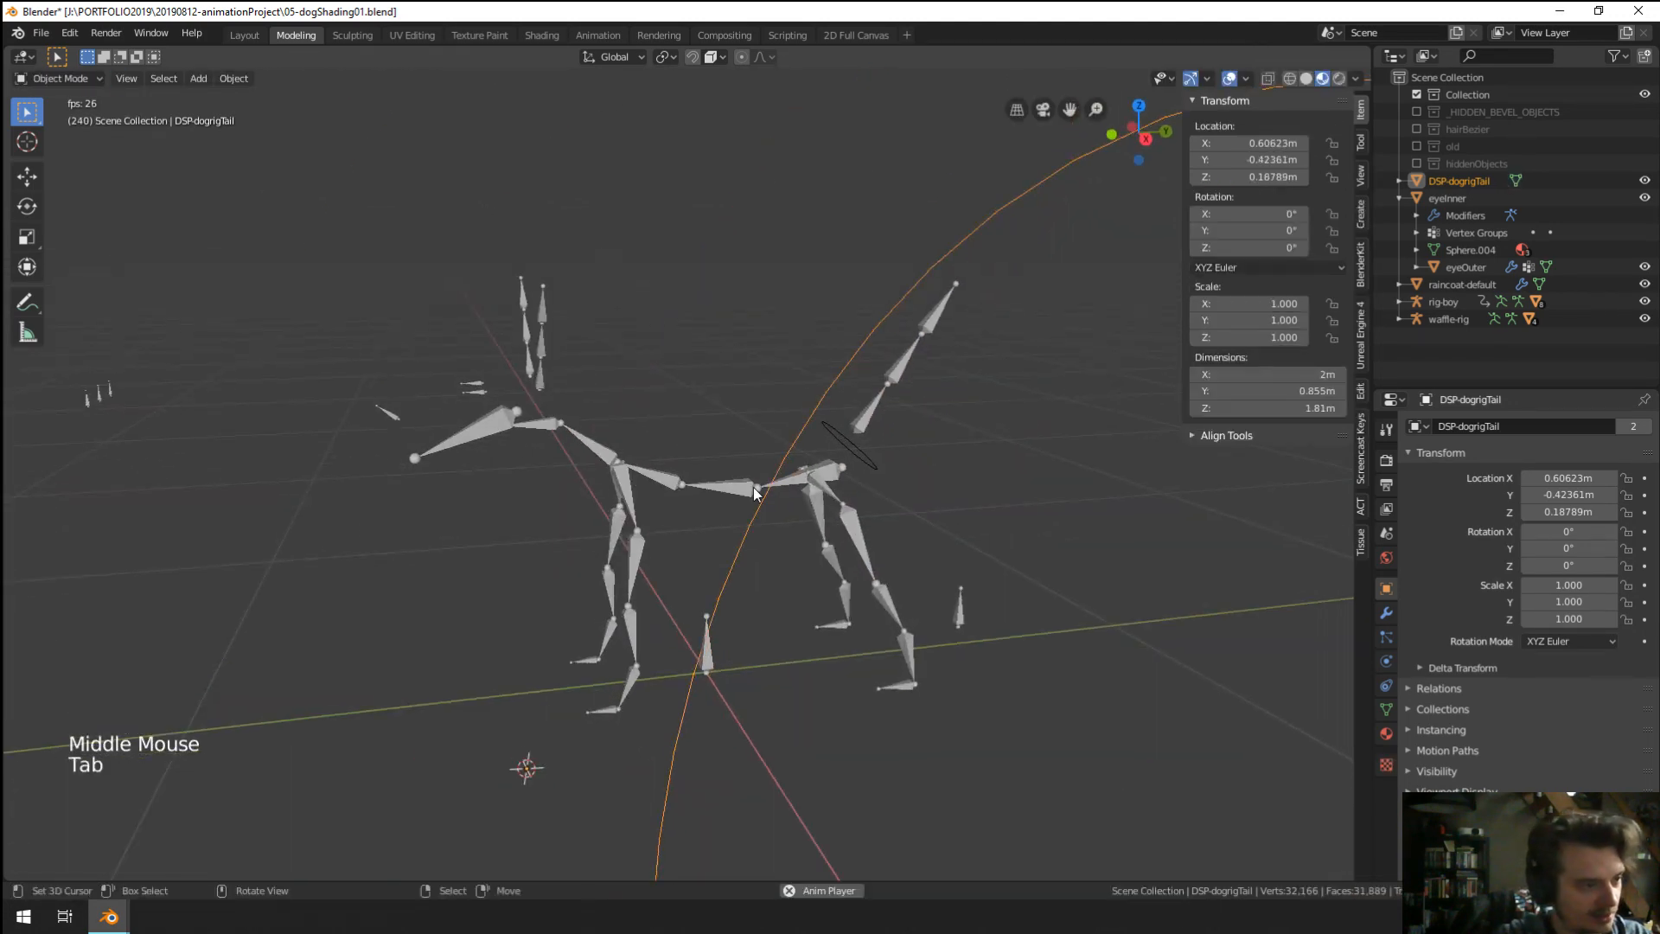
Isolate the waffle-rig armature, the waffle-body mesh and the DSP-dogrigTail circle together in local view.
right_click(728, 490)
key(KP_Divide)
shift+right_click(729, 525)
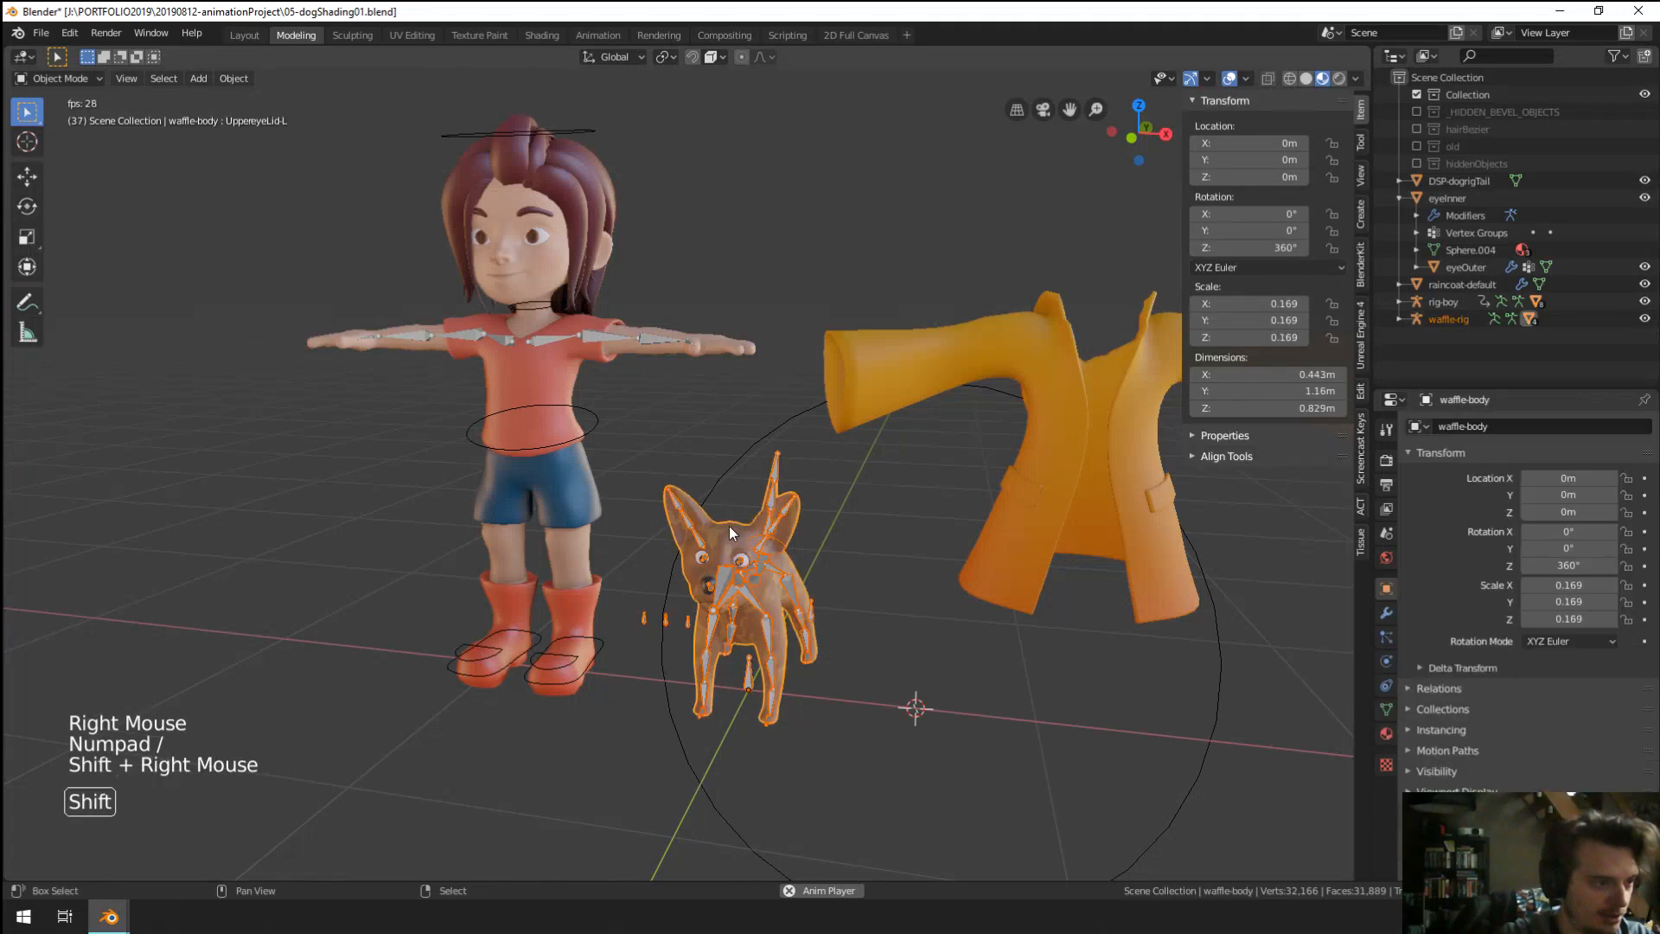
key(KP_Divide)
middle_drag(729, 526, 759, 459)
scroll(759, 459, up, 2)
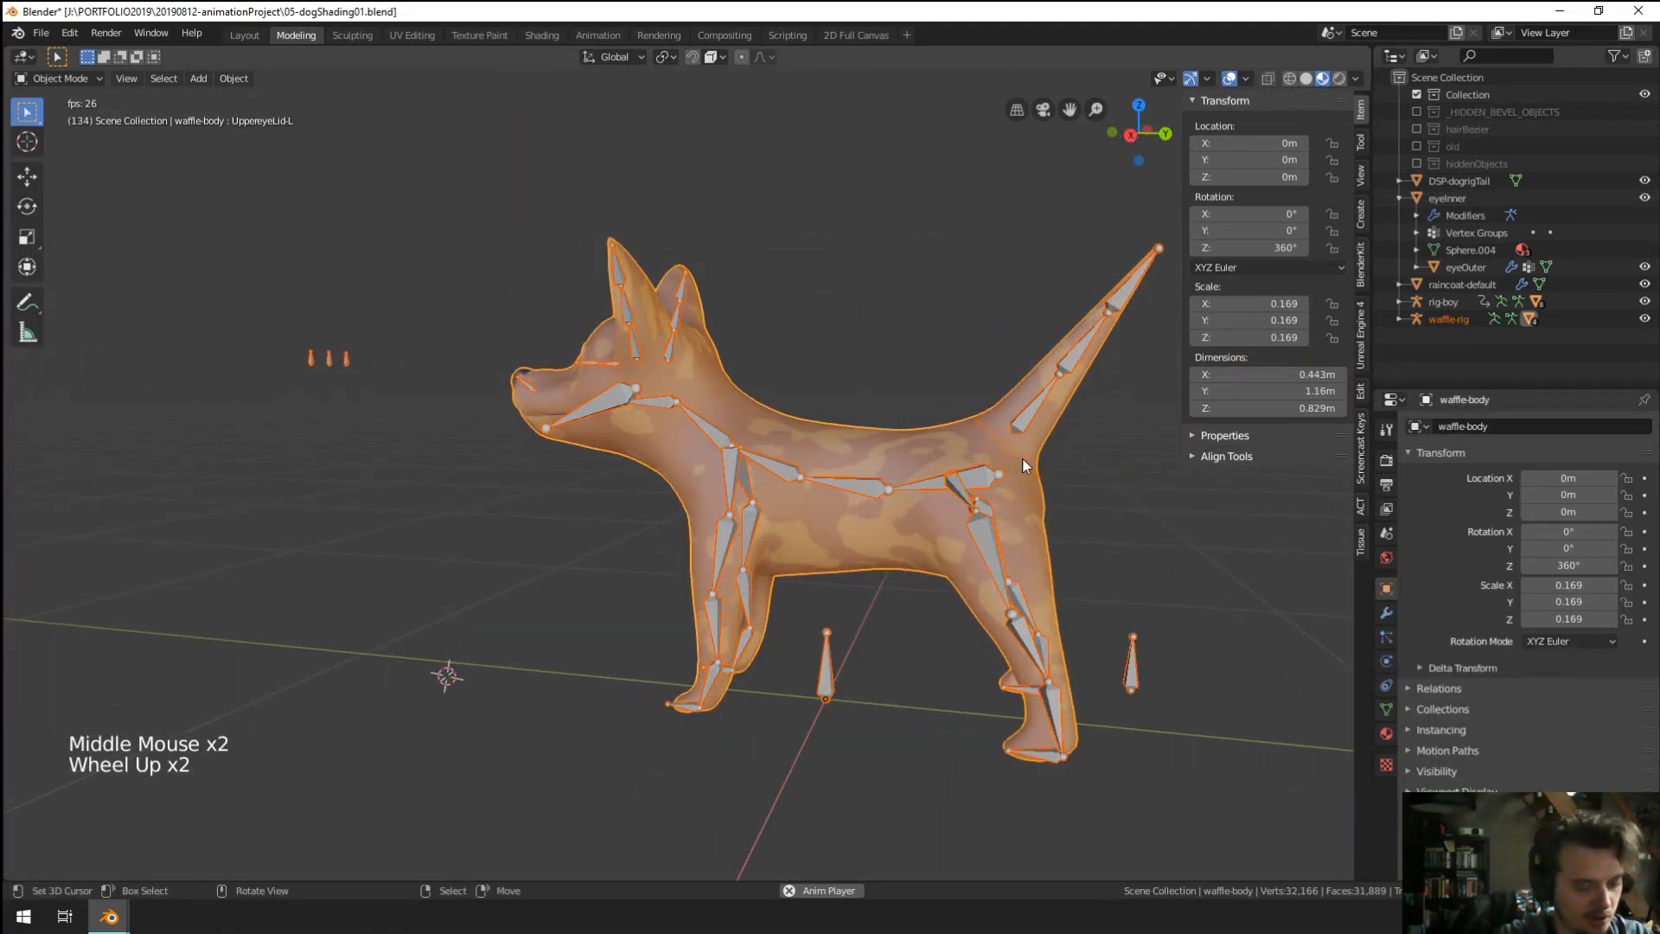
key(KP_Divide)
shift+right_click(1202, 796)
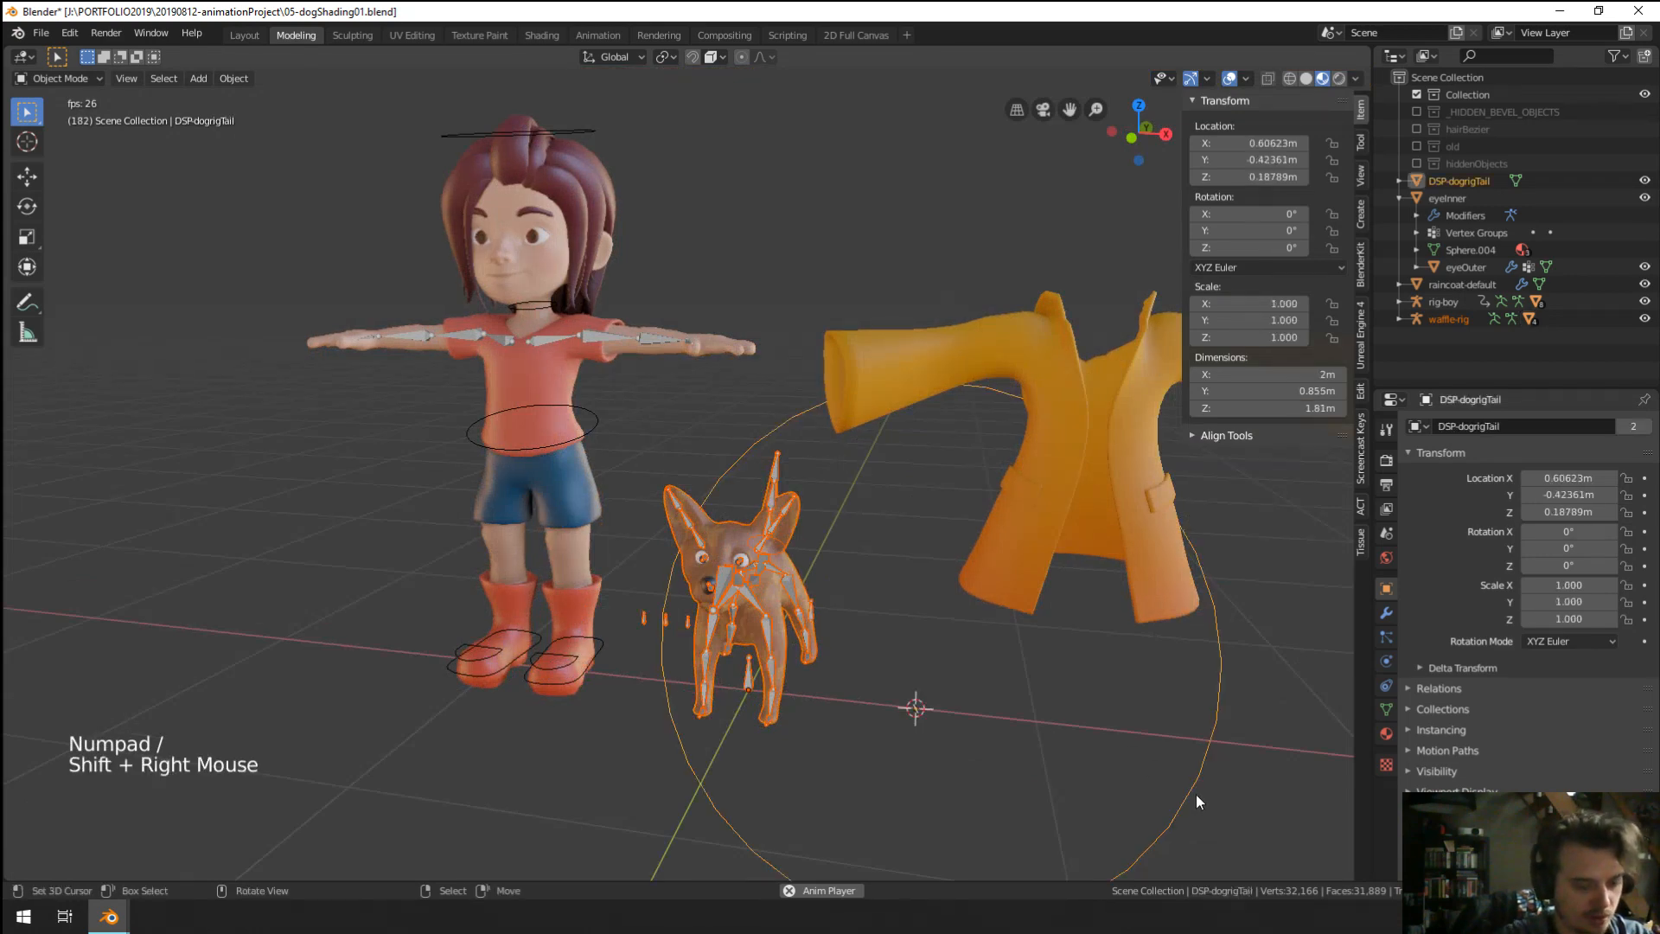
key(KP_Divide)
Clear the location of the DSP-dogrigTail circle object so it sits at the world origin.
middle_drag(1197, 797, 946, 658)
right_click(946, 654)
scroll(922, 600, up, 5)
key(Tab)
middle_drag(922, 600, 785, 767)
scroll(660, 648, down, 3)
shift+middle_drag(785, 767, 859, 558)
scroll(859, 557, up, 5)
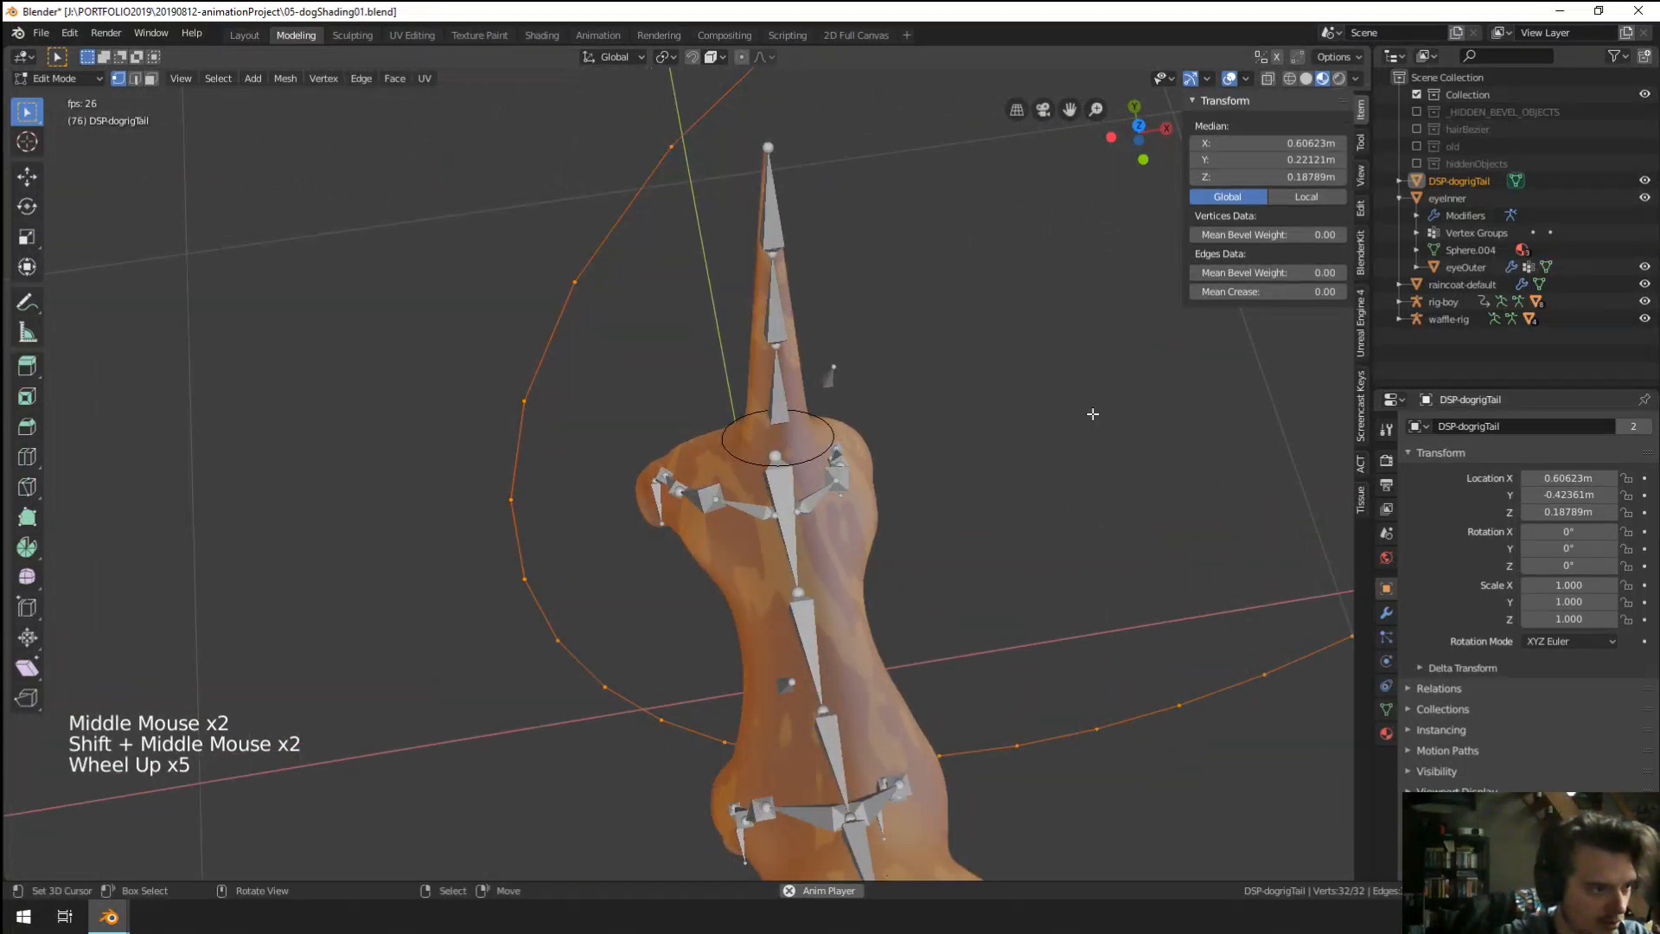
middle_drag(1092, 415, 1073, 408)
key(Tab)
key(alt+g)
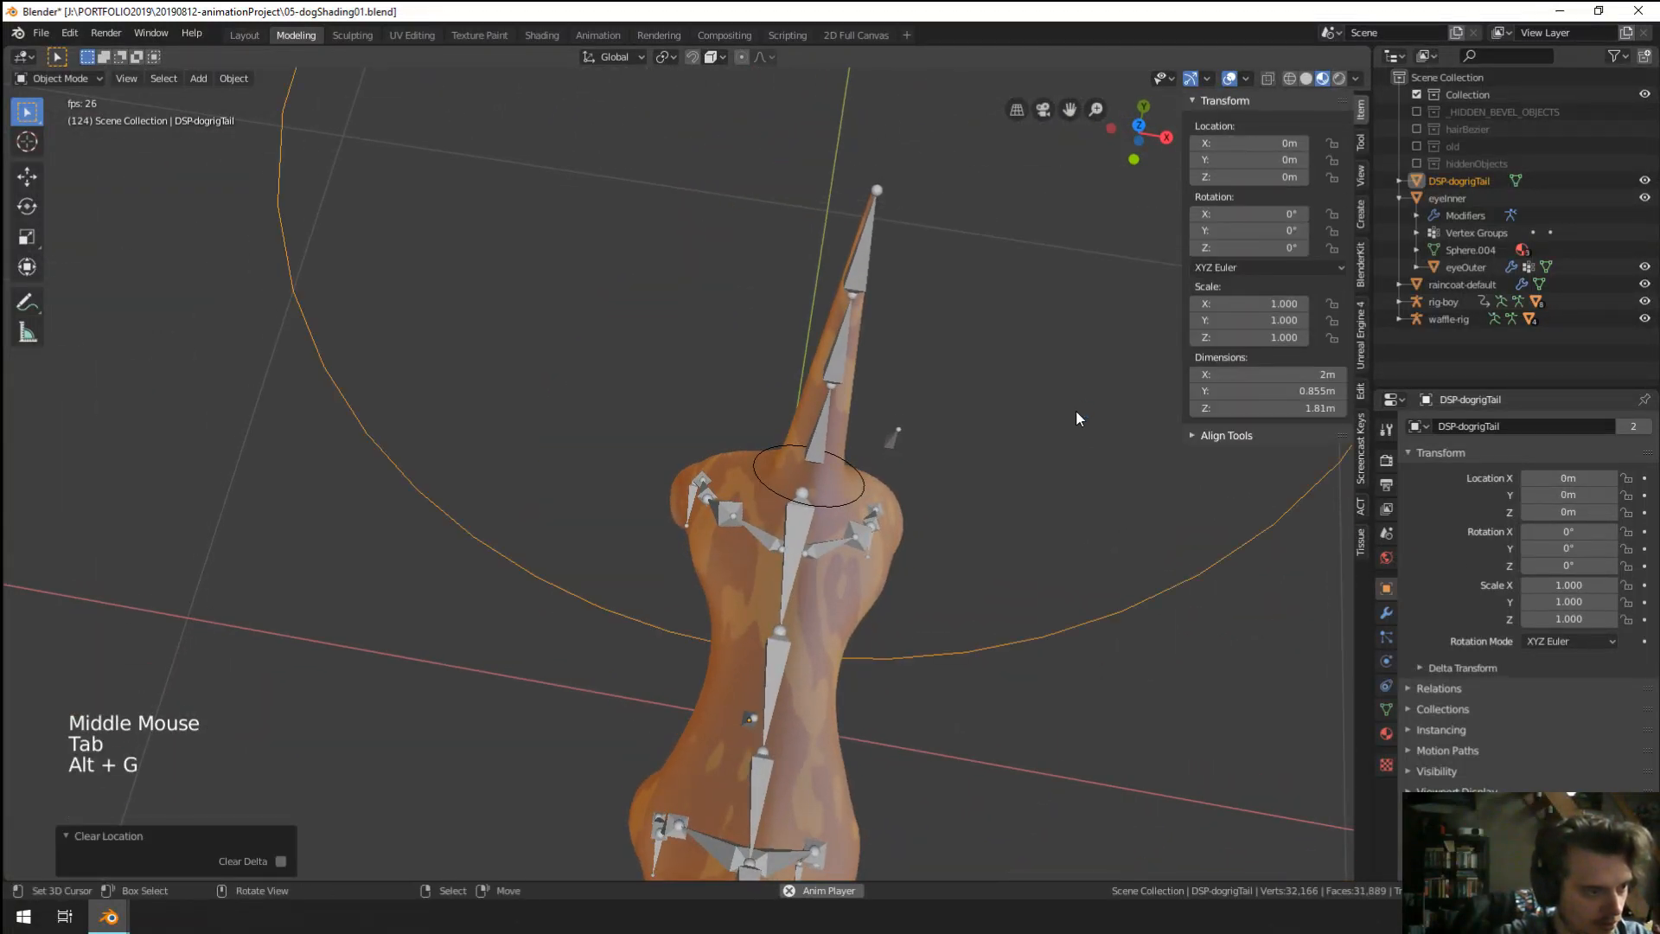
Move the circle's mesh about 0.757 m along the Y axis in Edit Mode.
key(Tab)
key(g)
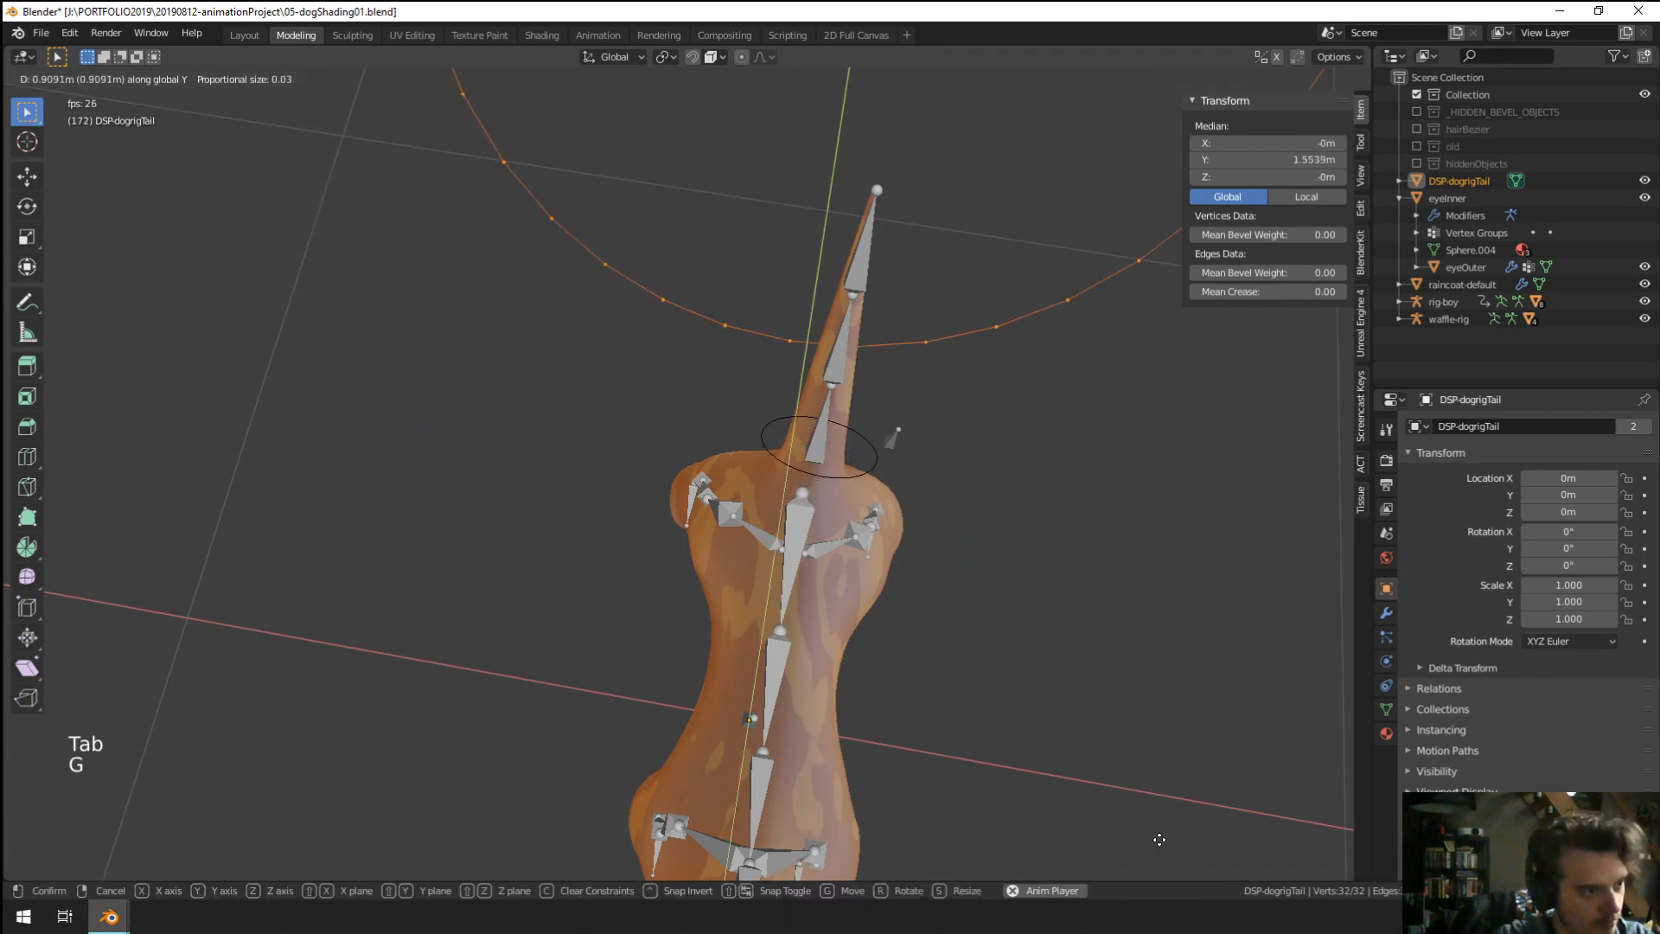
click(1134, 79)
scroll(908, 450, down, 2)
middle_drag(958, 513, 1115, 449)
Move the circle's mesh about -0.126 m along its local Z axis and leave Edit Mode.
key(g)
key(z)
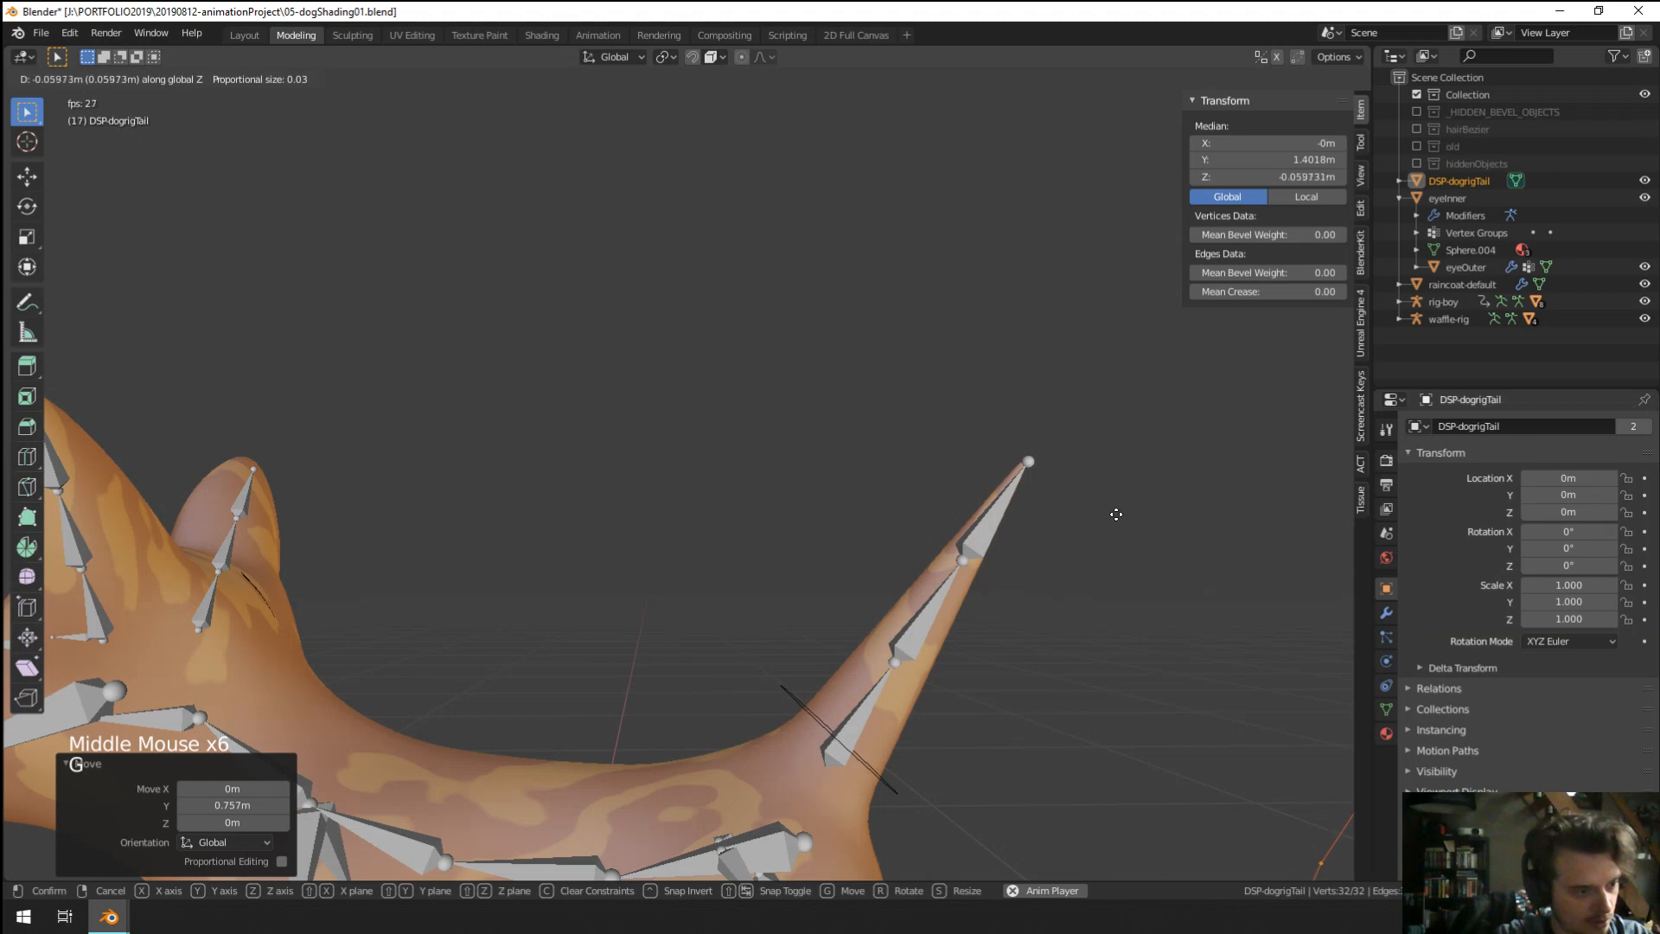
key(z)
click(1133, 562)
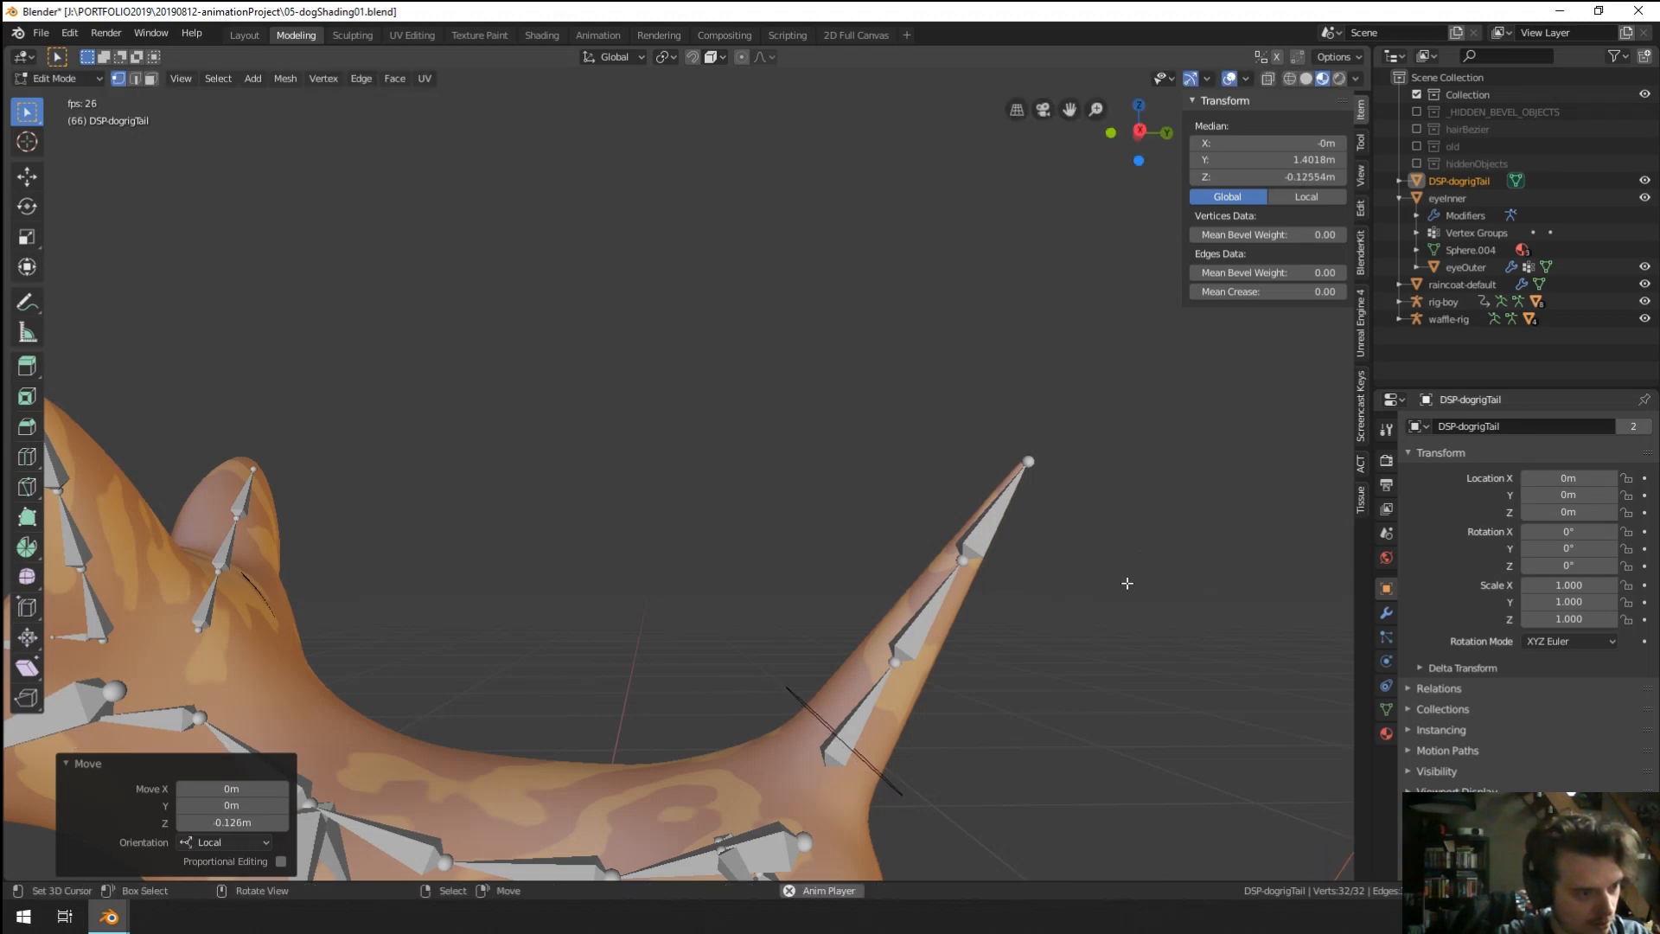
middle_drag(1127, 578, 1053, 620)
middle_drag(865, 714, 897, 689)
scroll(897, 689, down, 2)
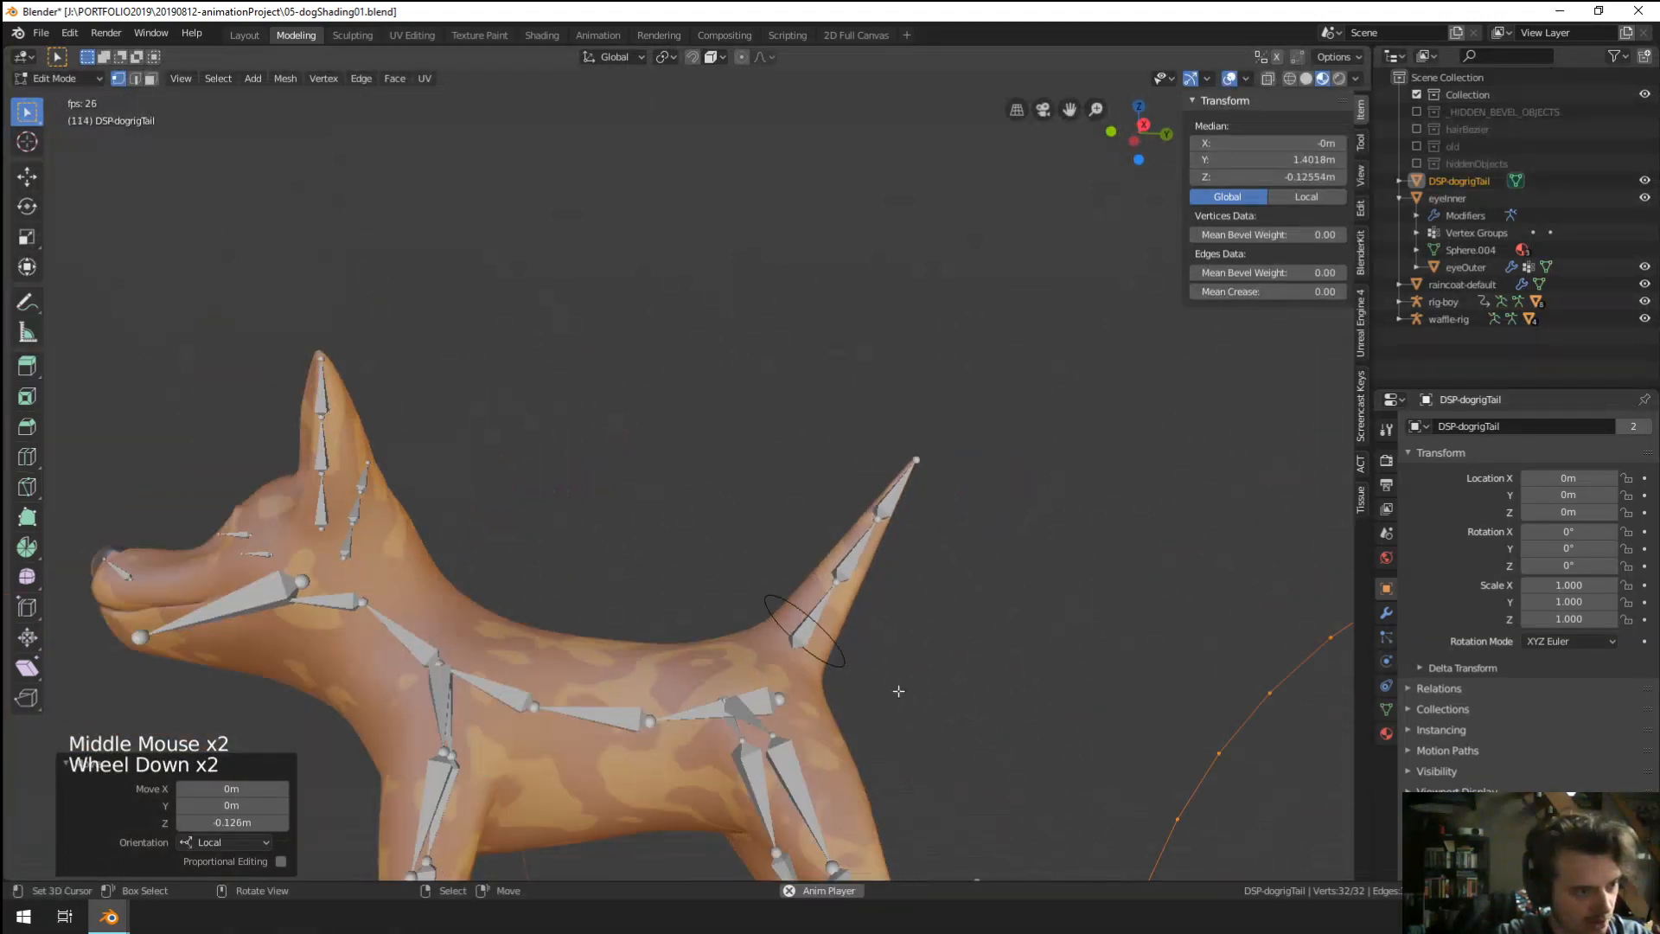
shift+middle_drag(814, 567, 804, 609)
key(Tab)
Move the waffle-rig's tail.002, tail.003 and tail.004 bones to bone layer 9.
right_click(857, 670)
right_click(802, 610)
key(Tab)
right_click(787, 610)
shift+right_click(804, 577)
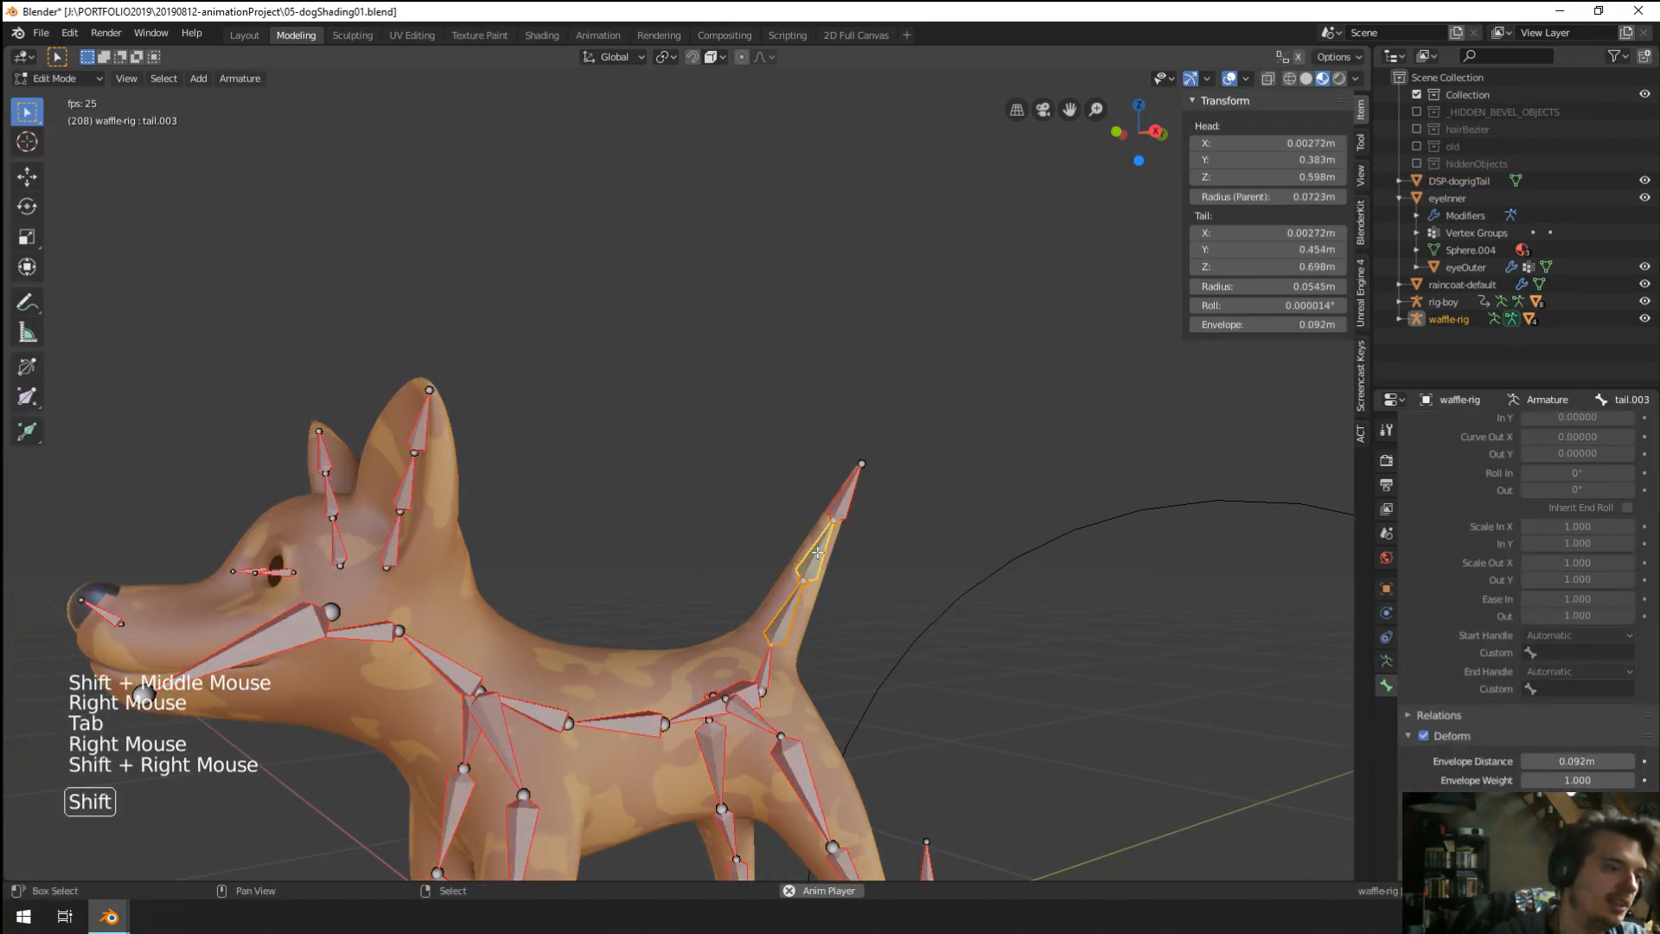
shift+right_click(843, 487)
key(m)
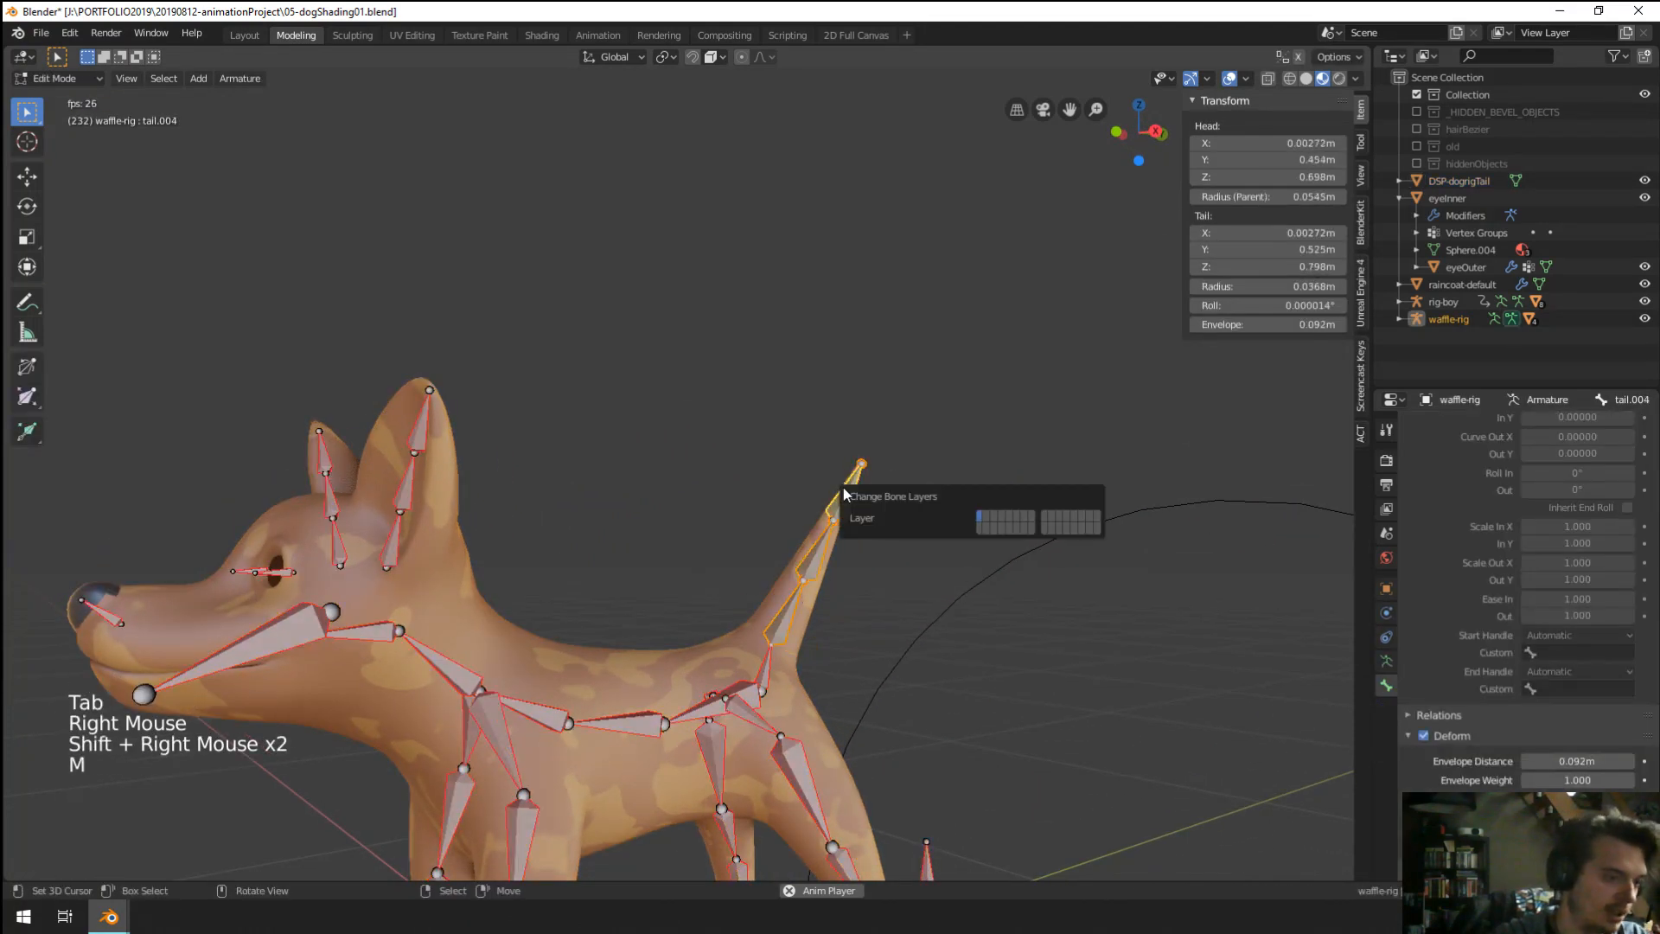
click(1043, 516)
key(Tab)
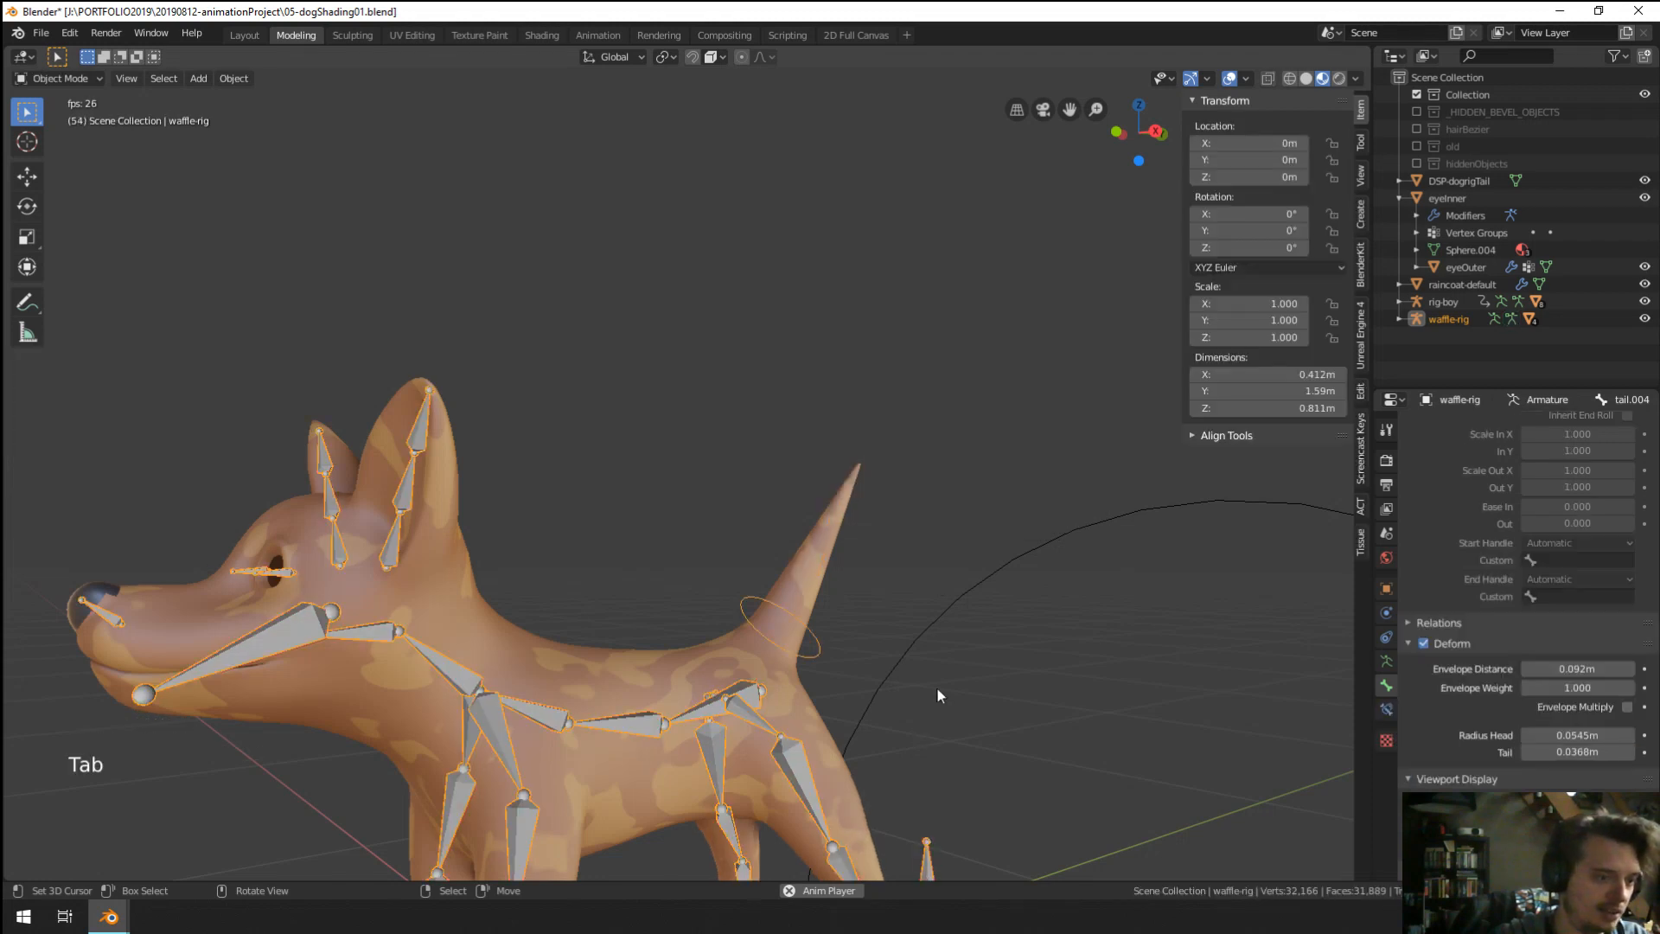
Try rotating the tail.001 bone in Pose Mode to test how the tail bends.
key(ctrl+Tab)
right_click(812, 646)
middle_drag(812, 647, 971, 656)
key(r)
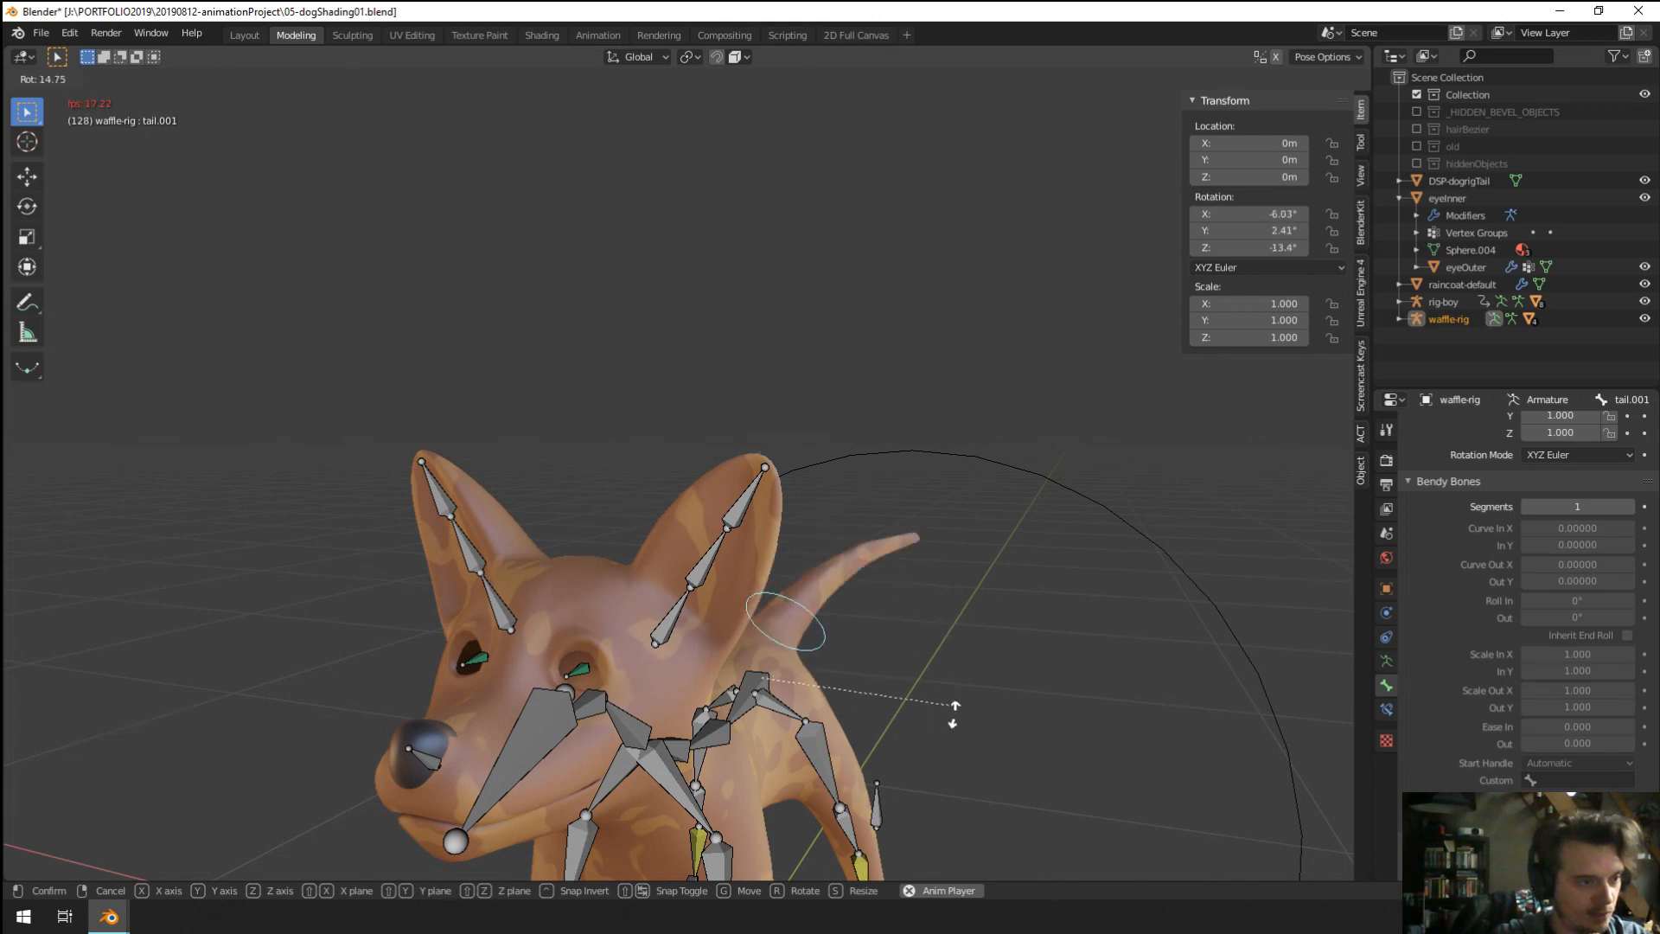
right_click(956, 711)
Set the viewport subdivisions of the waffle-body's Subdivision modifier to 0.
right_click(675, 605)
key(ctrl+Tab)
right_click(651, 593)
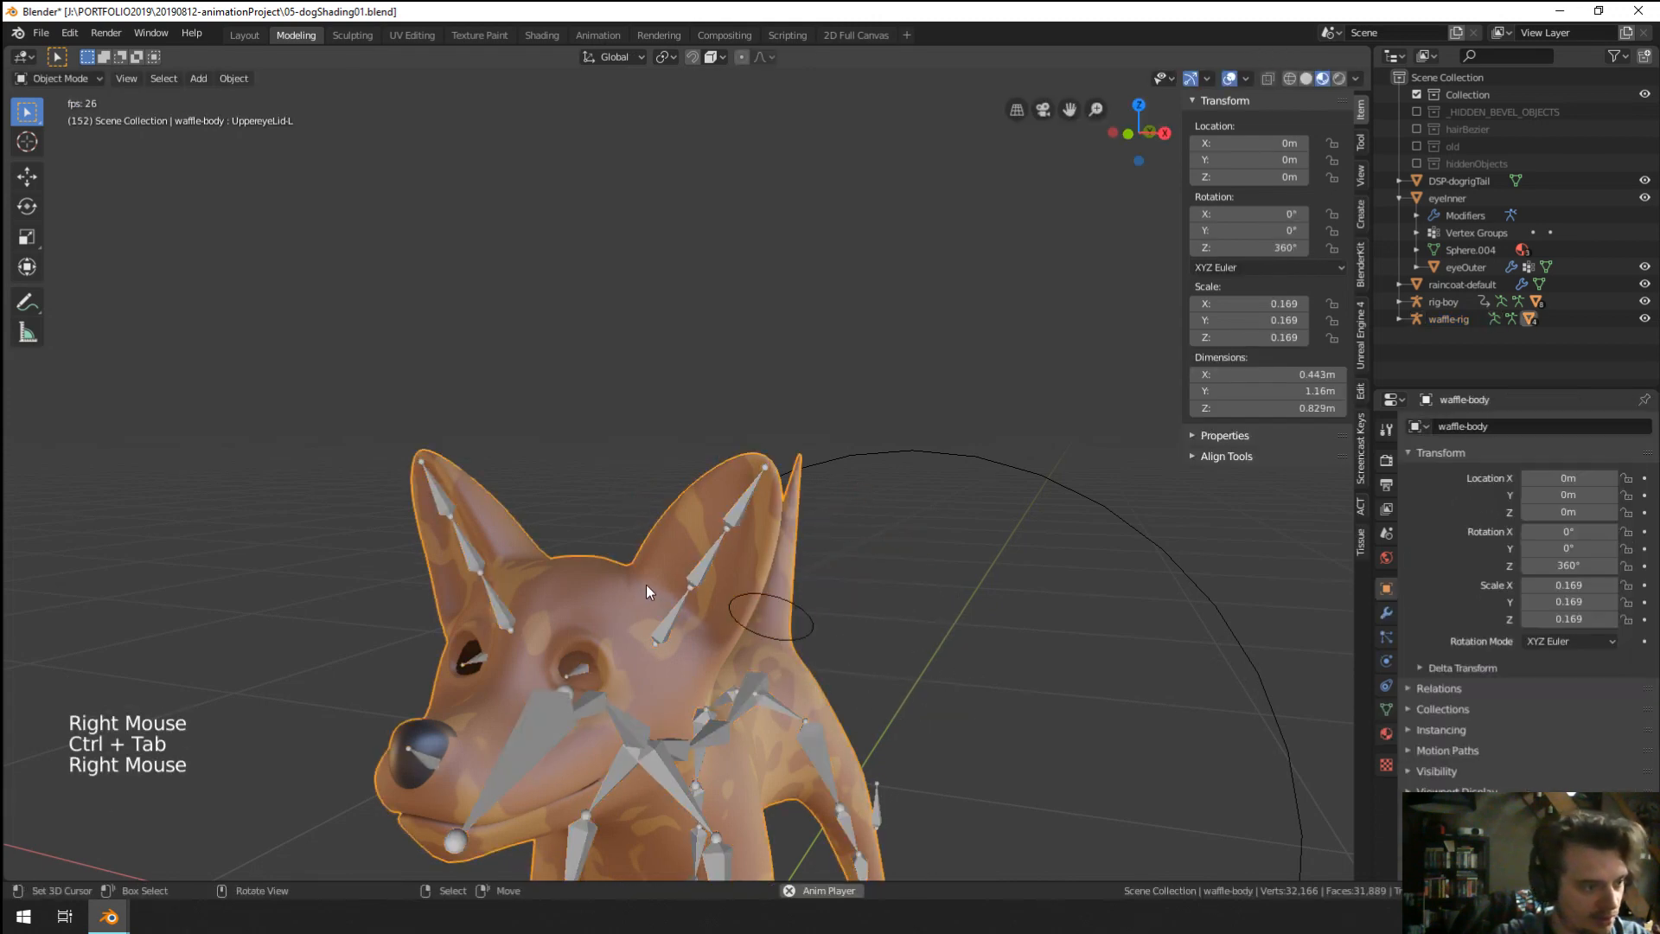
click(1387, 612)
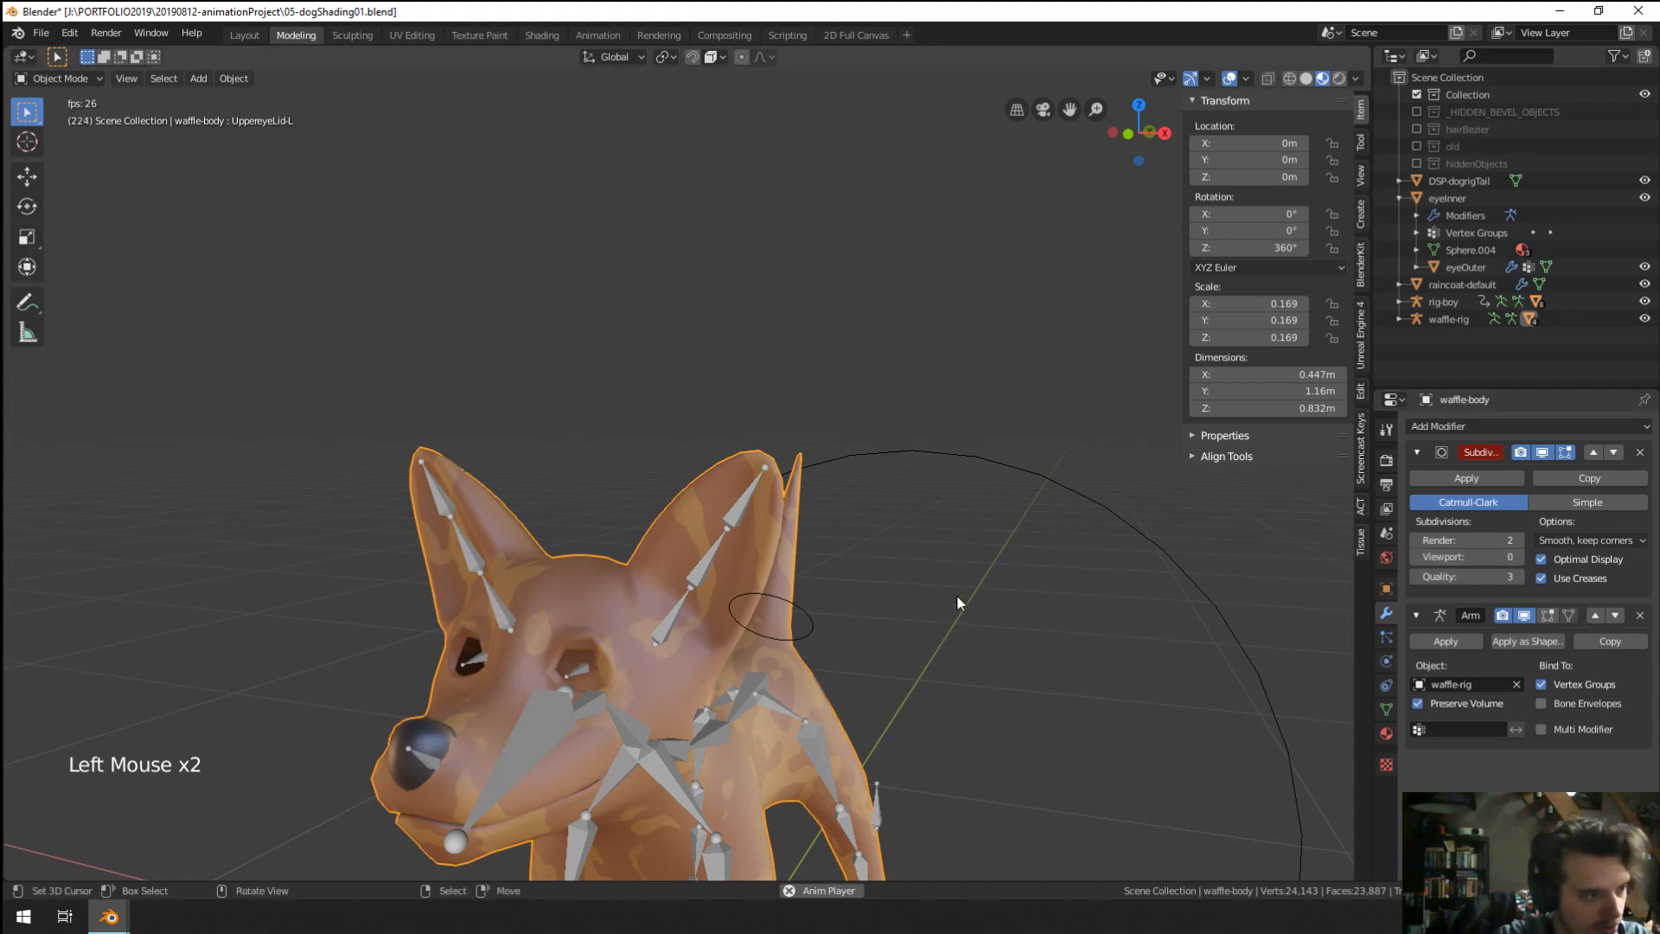
middle_drag(956, 595, 982, 577)
key(ctrl+Tab)
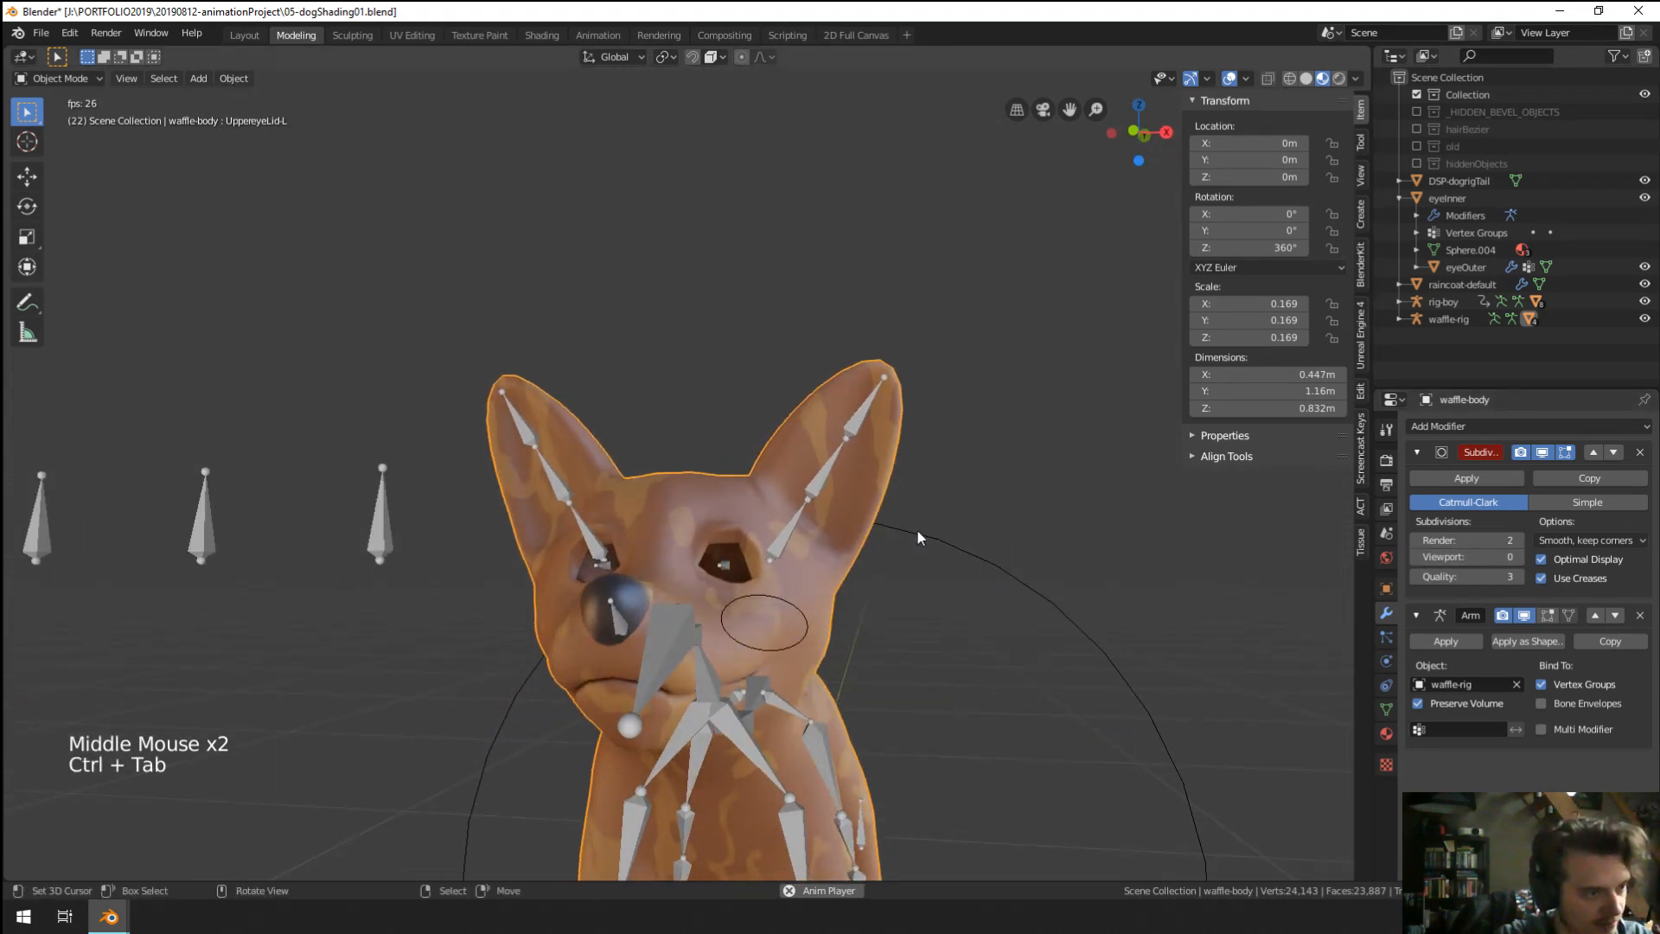
right_click(834, 484)
key(ctrl+Tab)
right_click(823, 489)
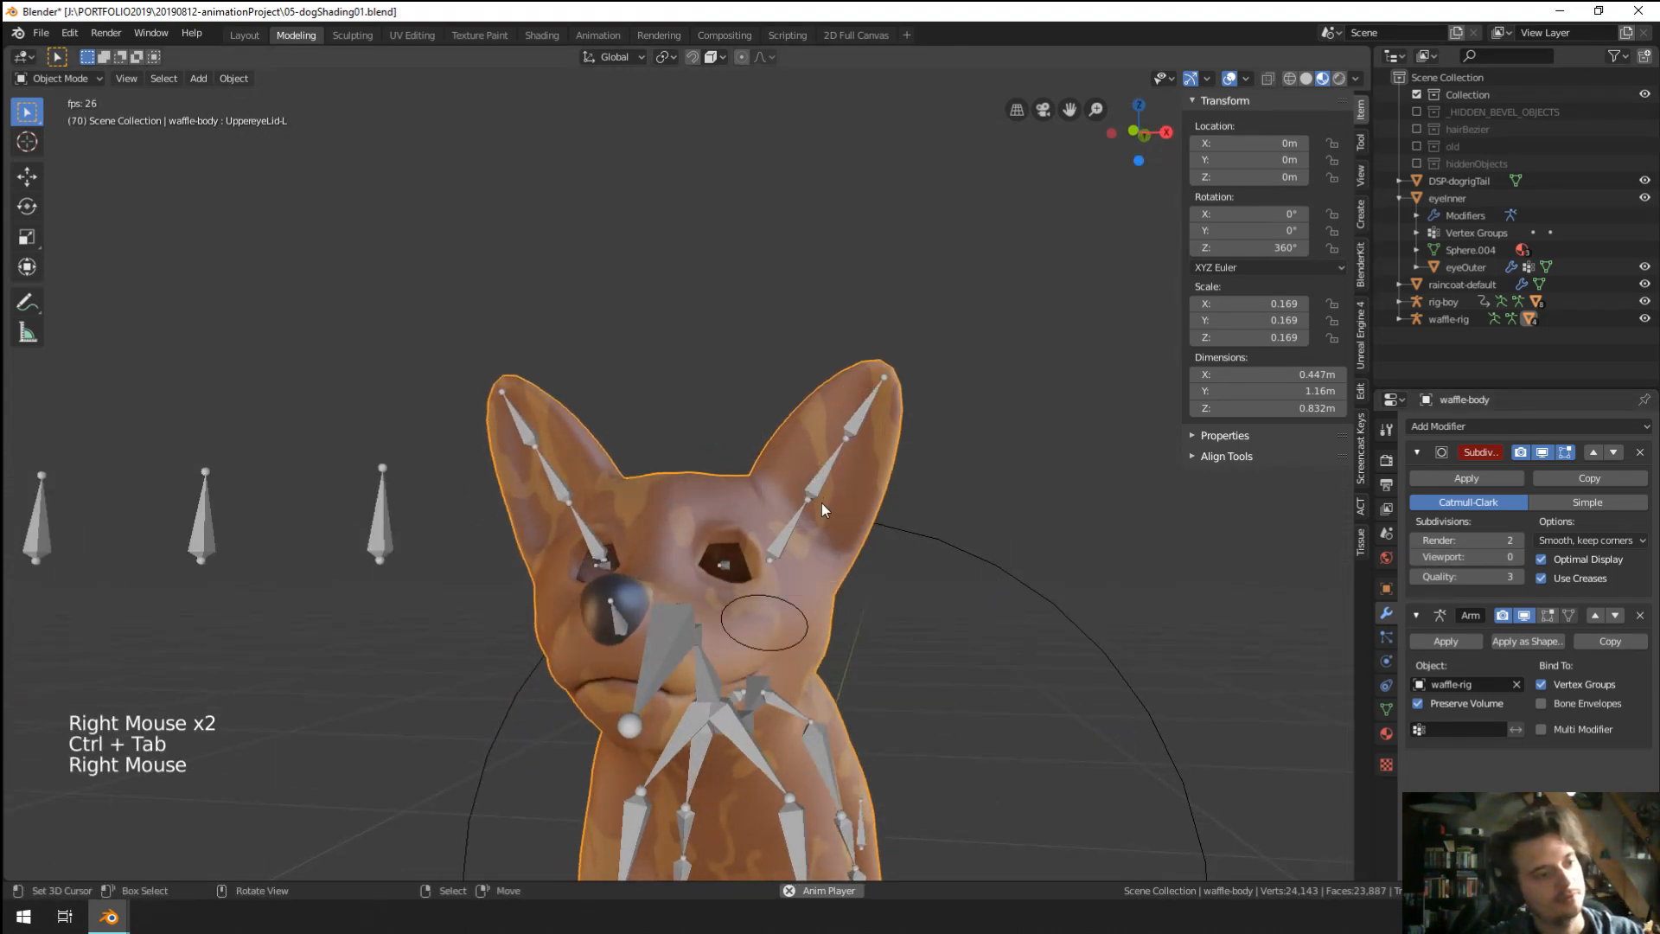
right_click(806, 507)
middle_drag(870, 560, 948, 471)
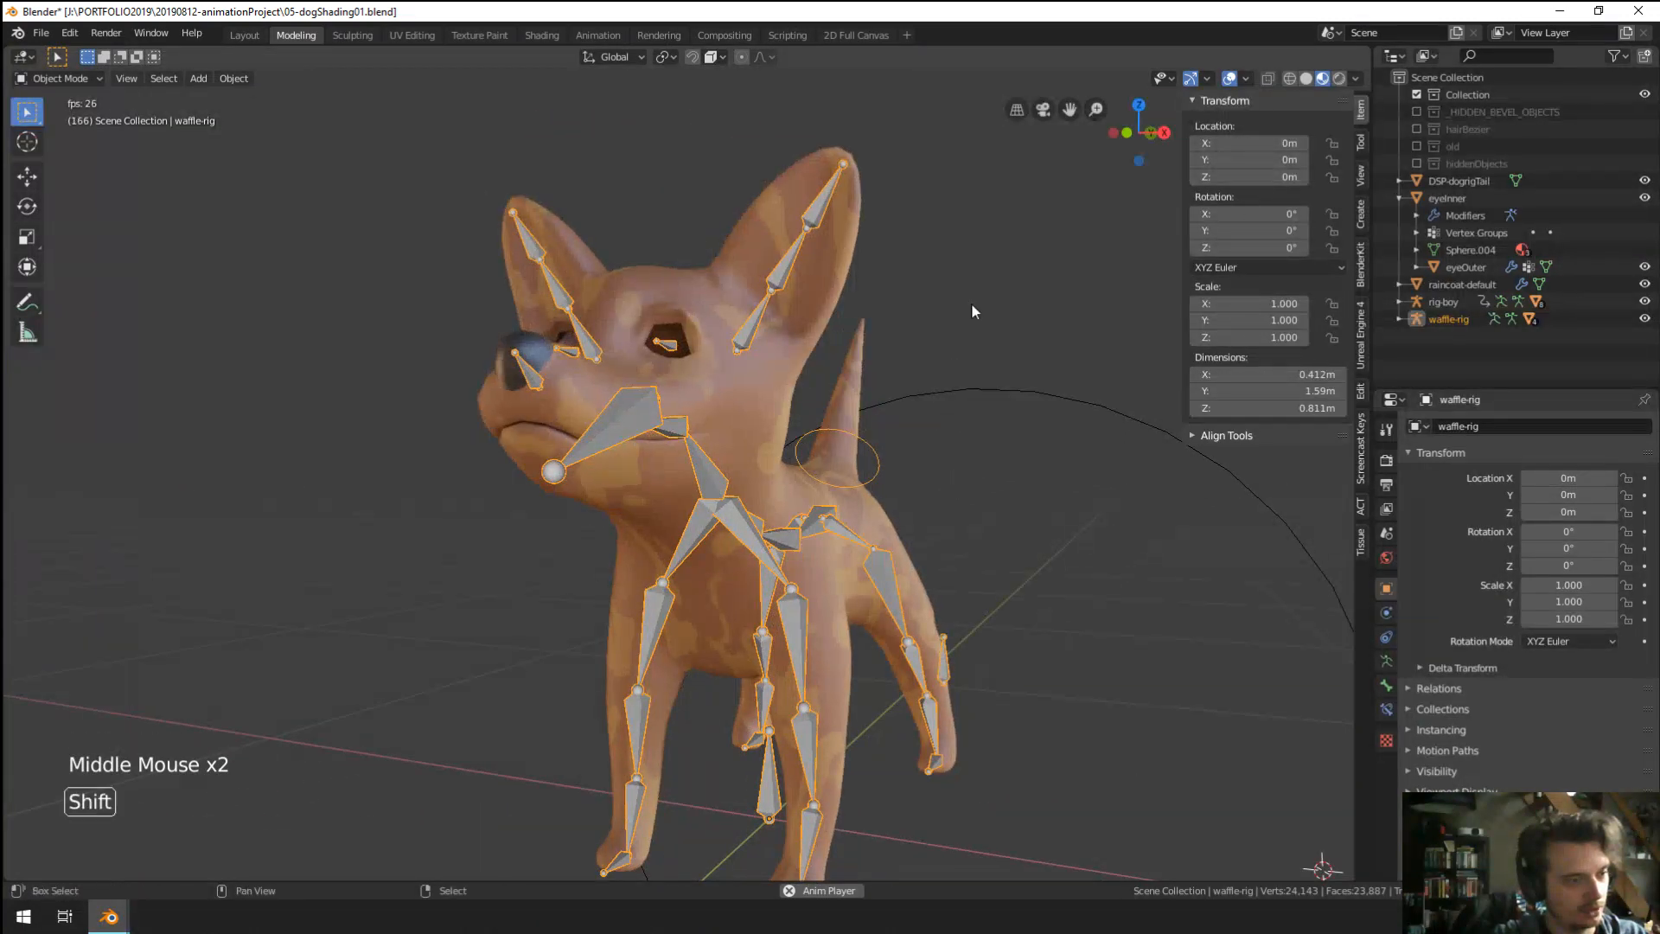
scroll(927, 371, down, 2)
shift+middle_drag(972, 303, 889, 614)
key(shift+a)
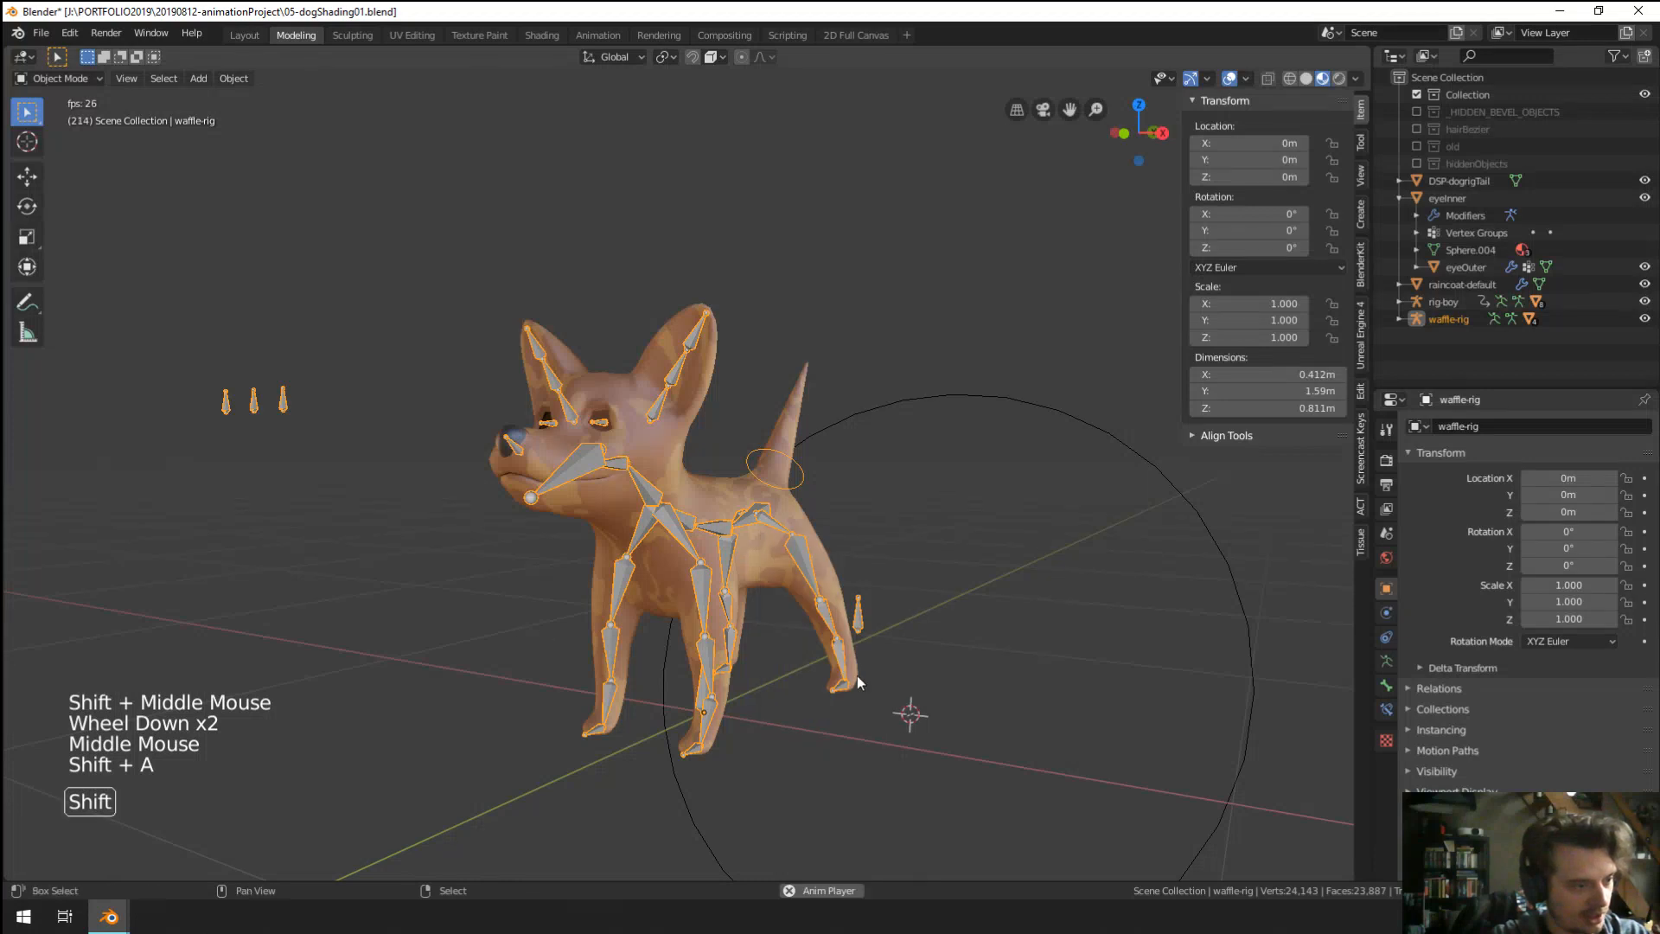
key(shift+d)
click(999, 718)
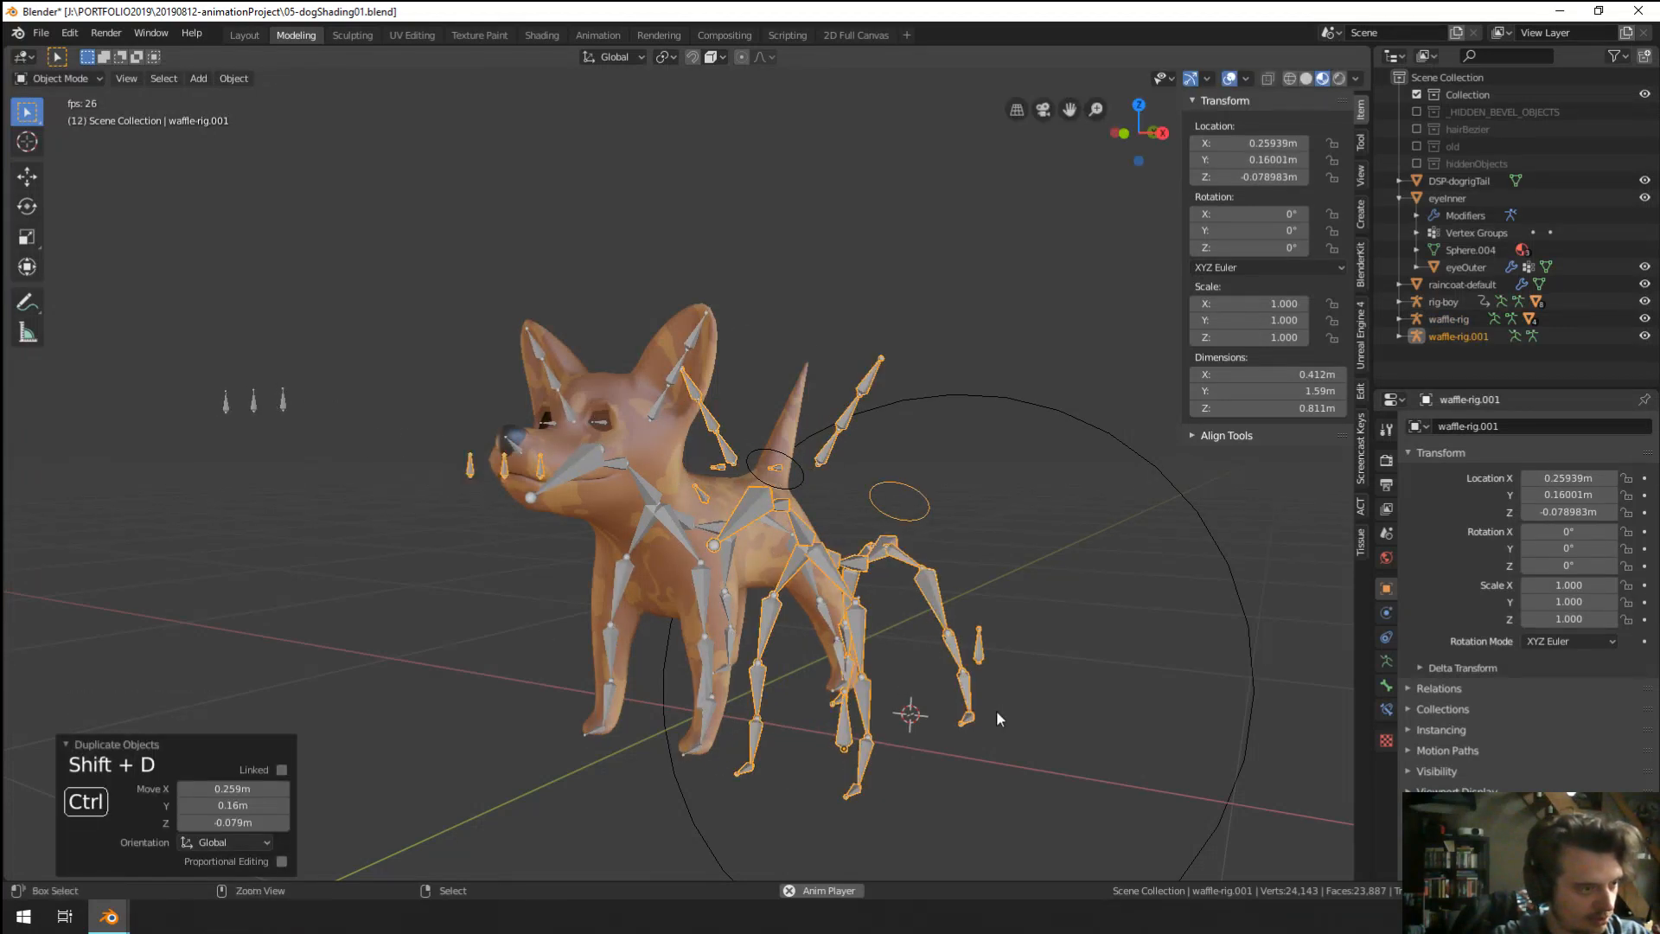
key(Delete)
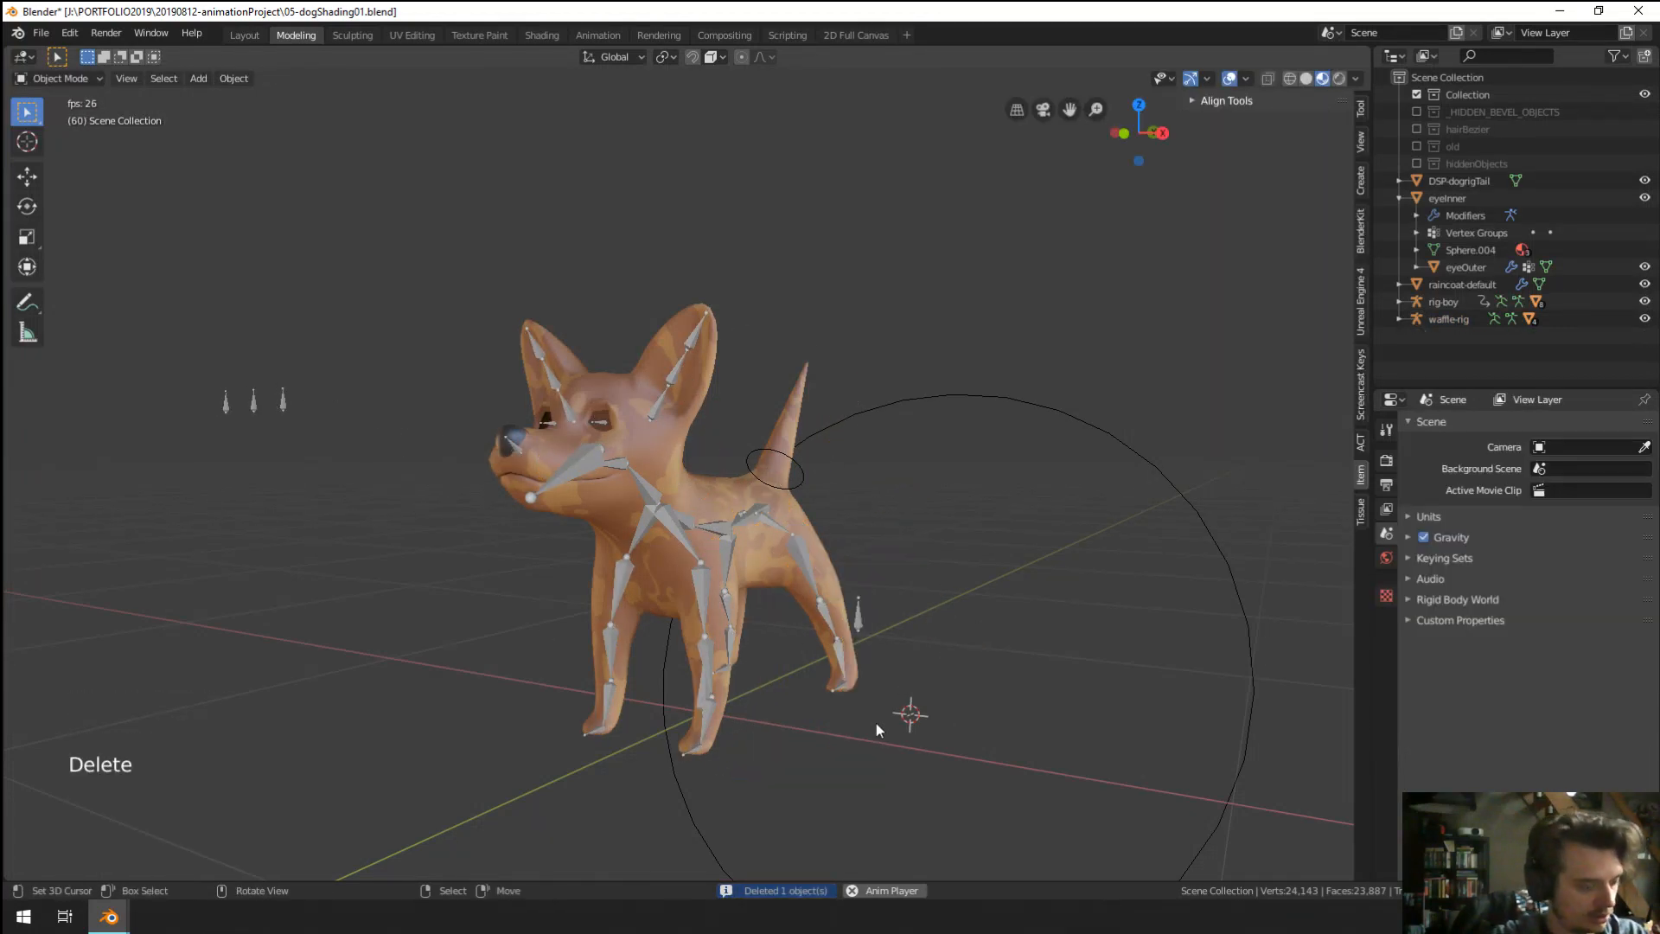
Reset the 3D cursor to the world origin and add a mesh circle with 32 vertices and a 1 m radius there.
key(shift+a)
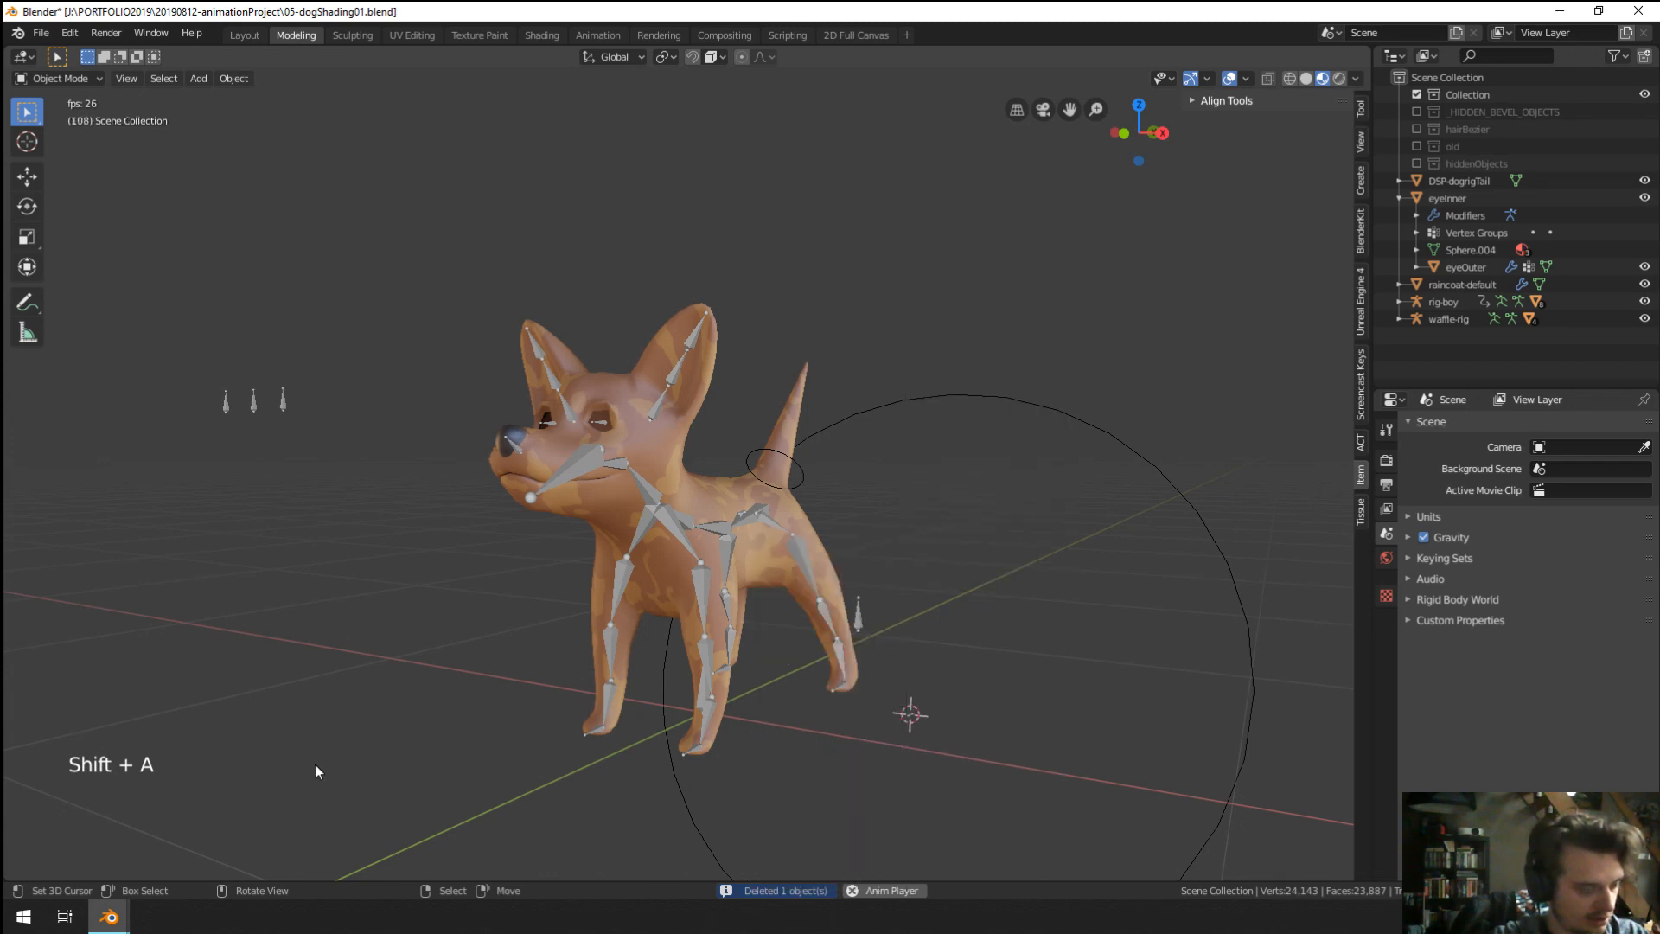
key(shift+s)
click(814, 820)
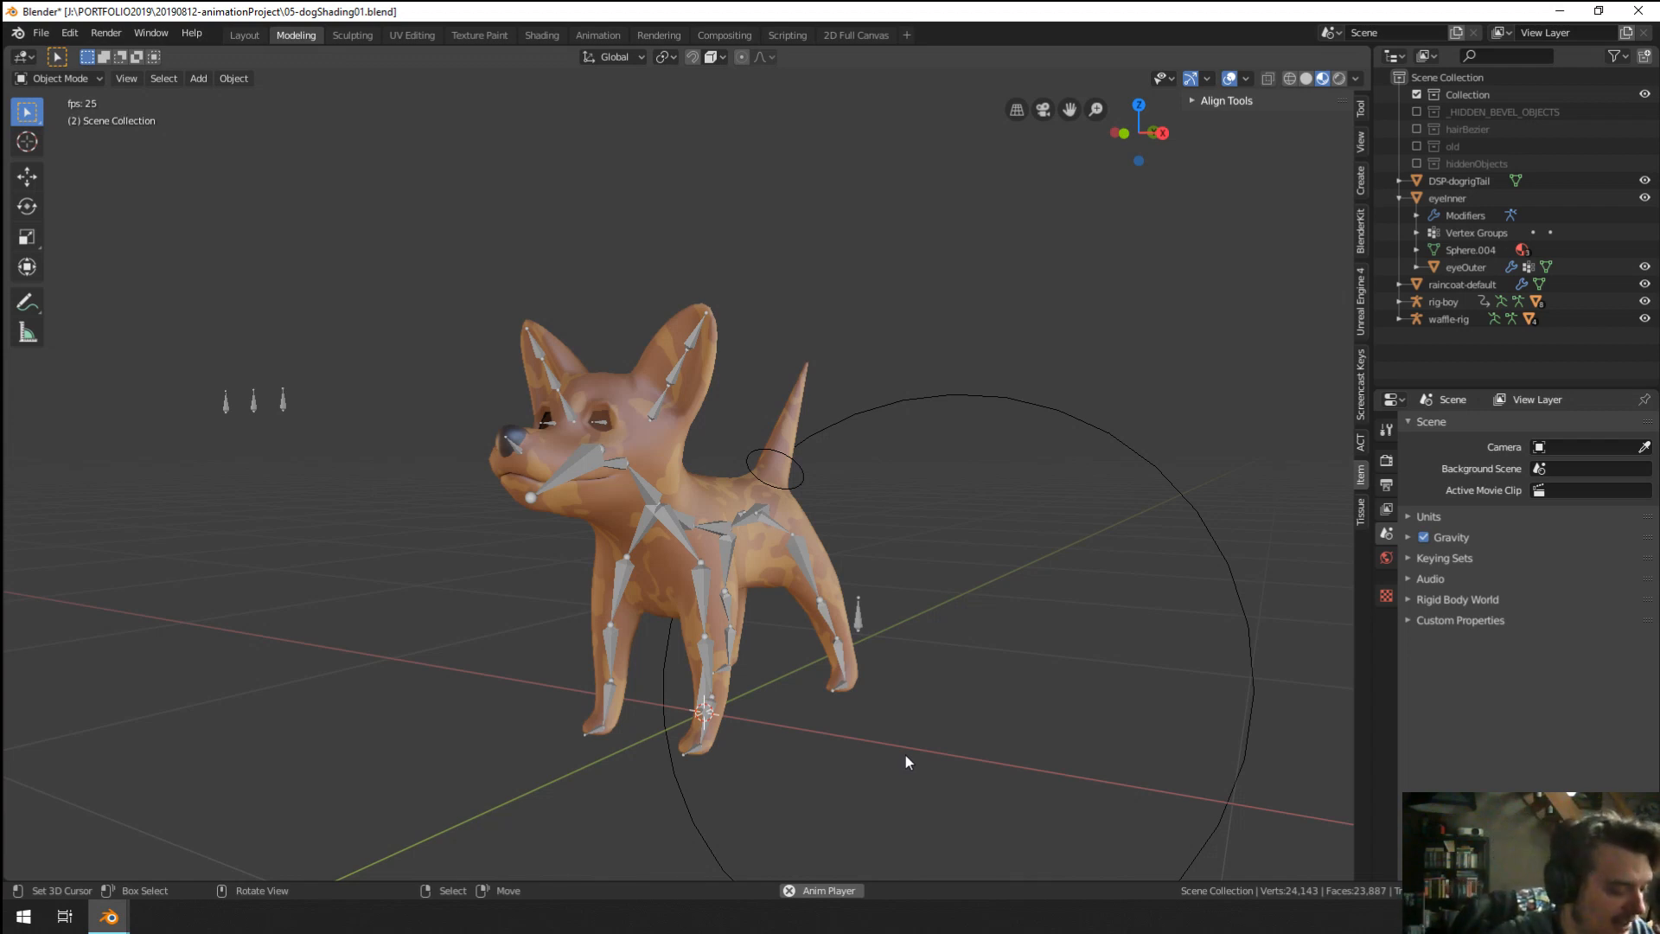
key(shift+a)
mouse_move(921, 569)
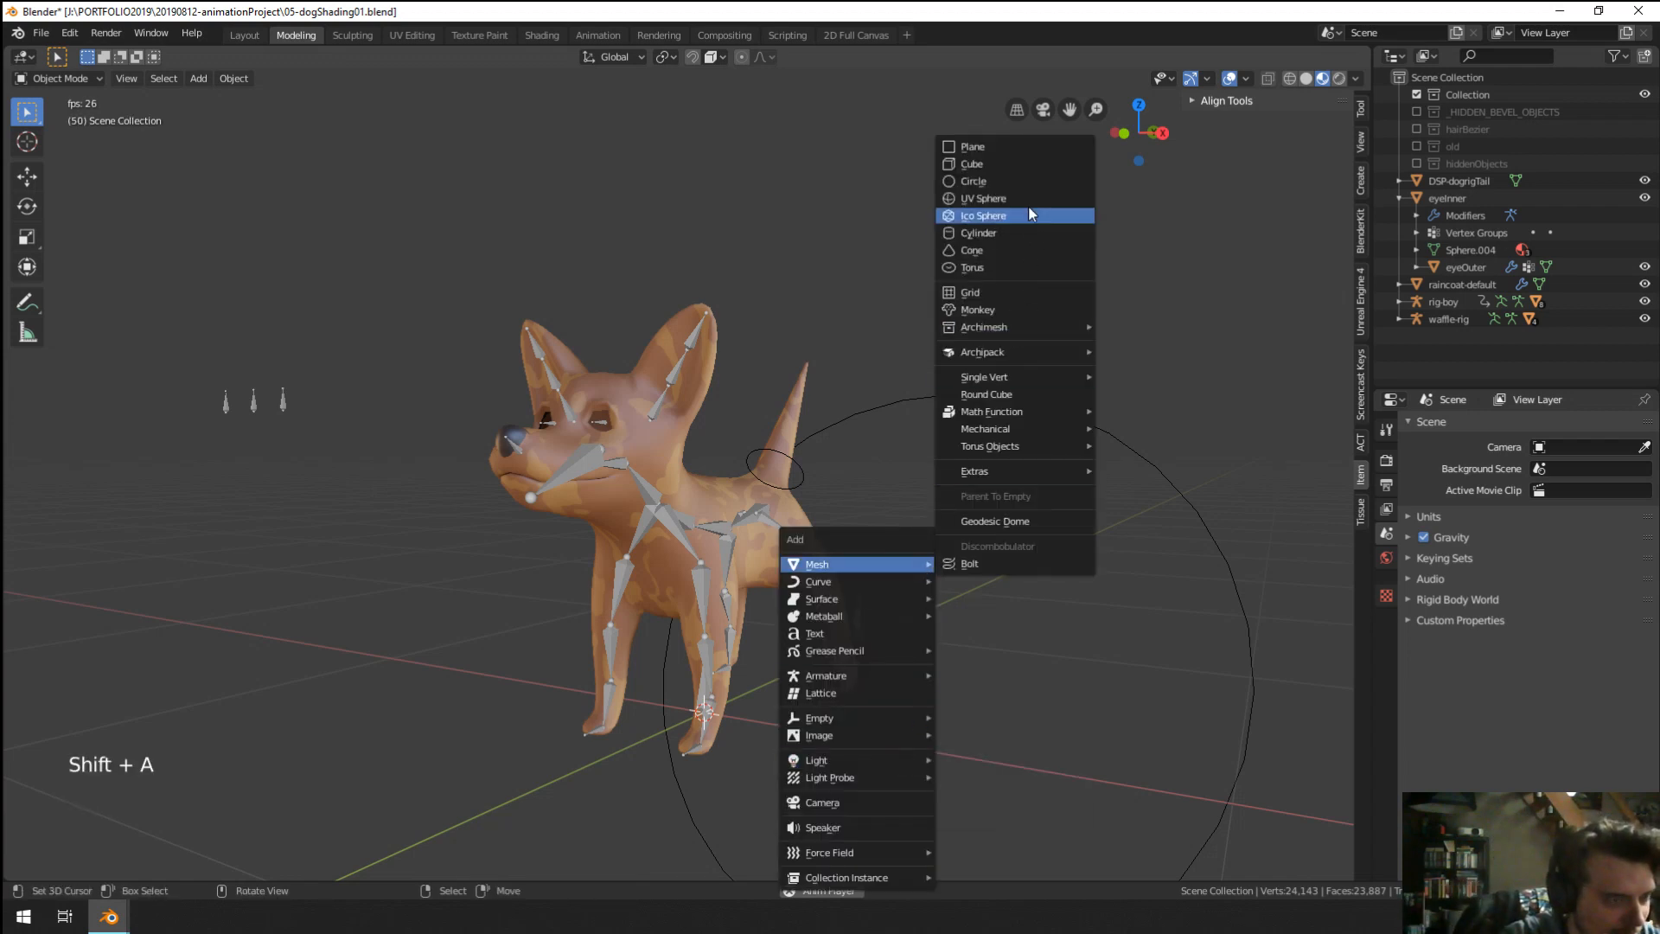
click(1019, 181)
mouse_move(853, 489)
middle_down()
mouse_move(845, 574)
mouse_move(846, 507)
middle_up()
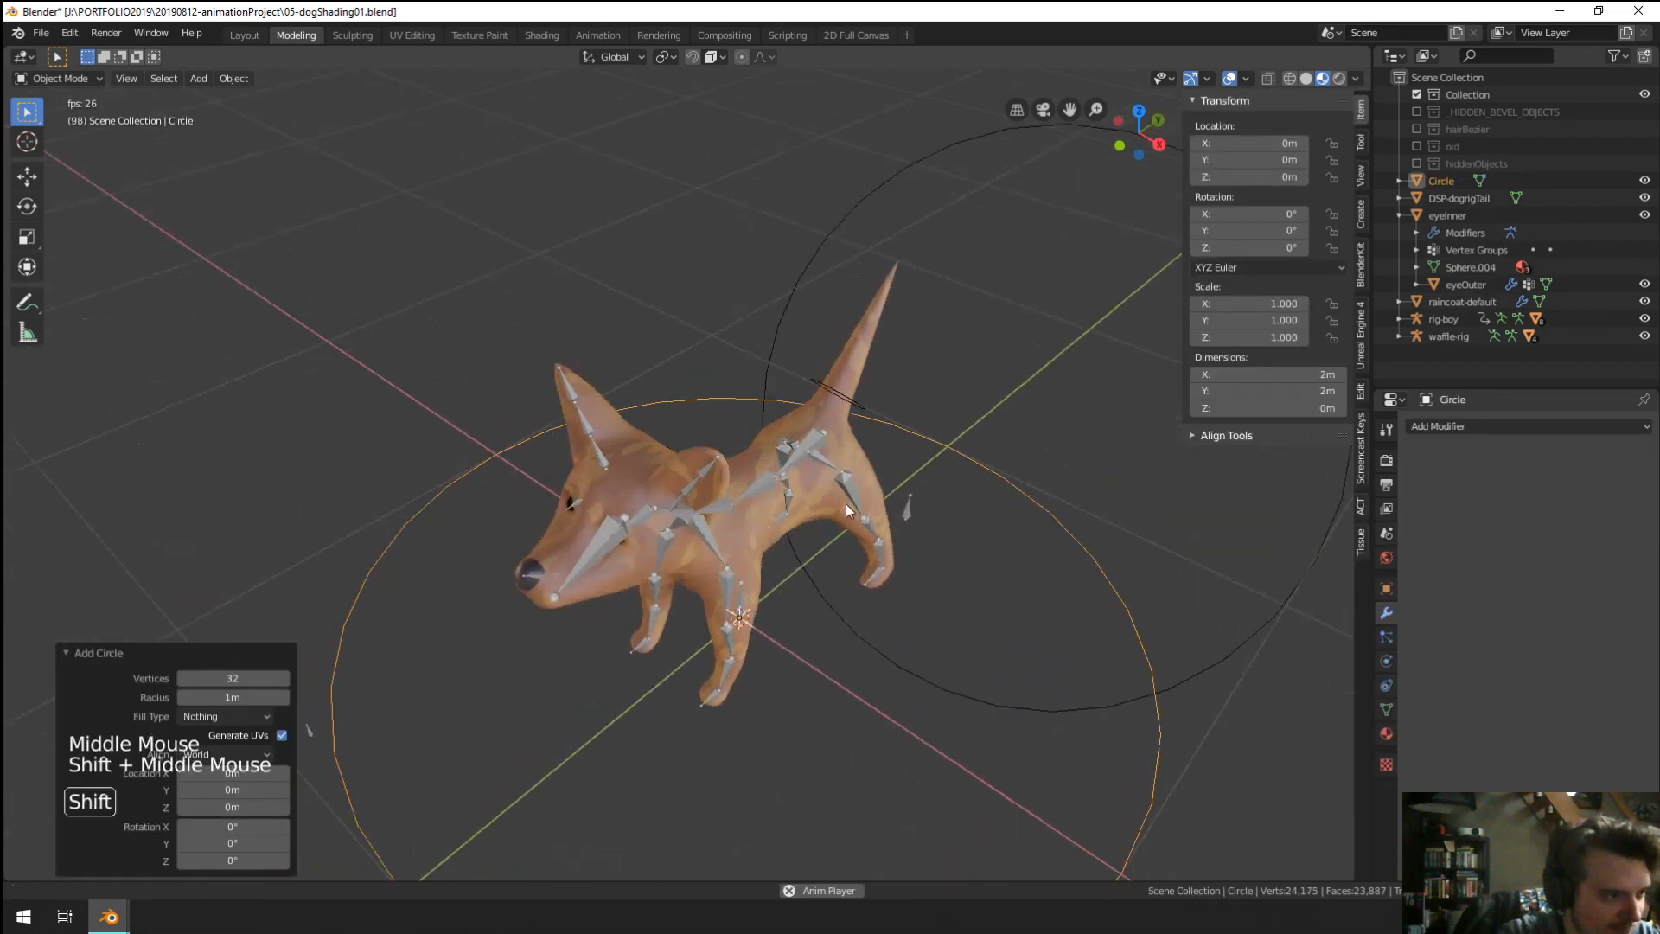
Assign the Circle object as the custom display shape of the waffle-rig's ear.001.L bone in Pose Mode.
scroll(921, 406, up, 3)
right_click(800, 326)
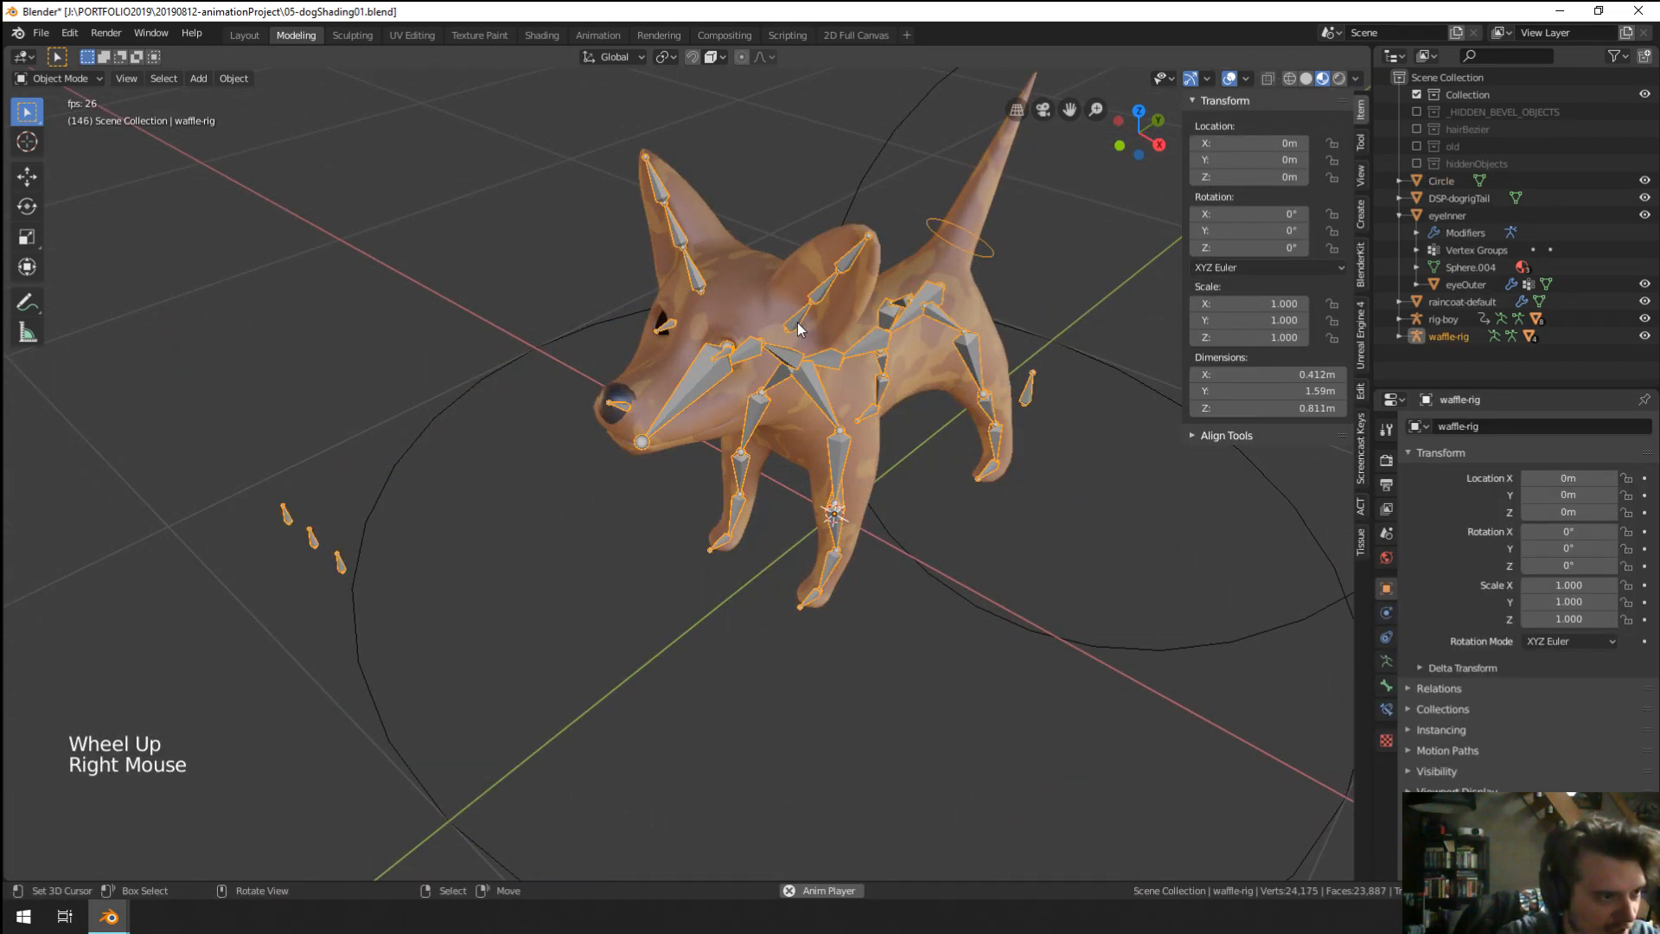
key(ctrl+Tab)
right_click(799, 321)
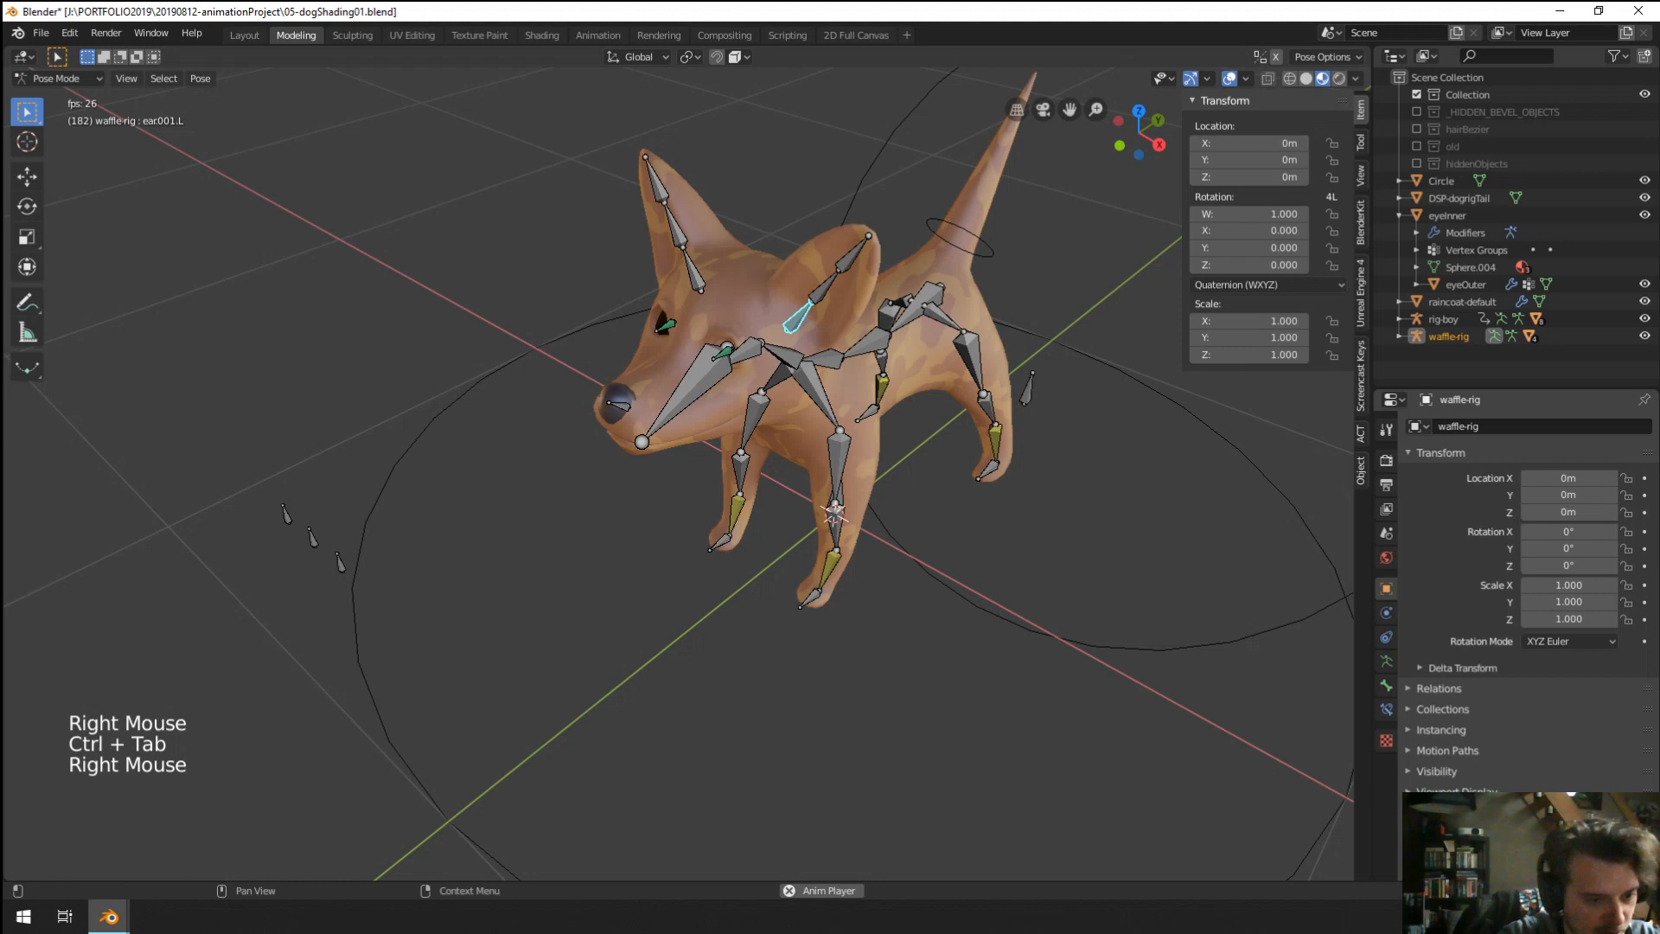
click(1384, 688)
scroll(1481, 759, down, 8)
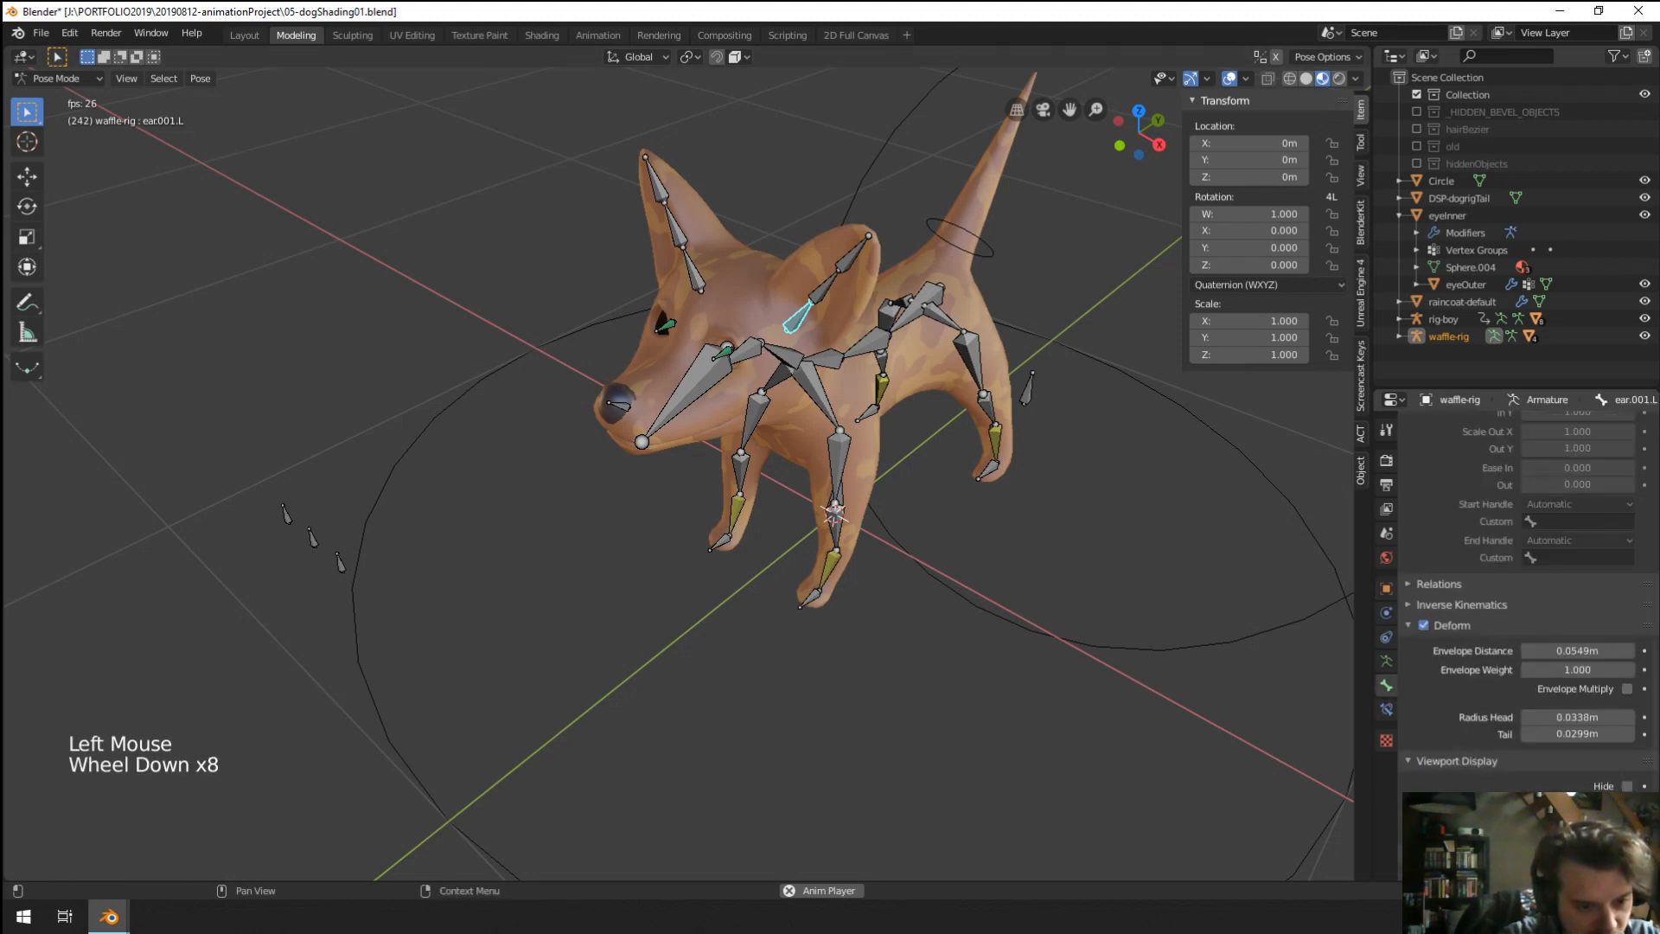
click(1556, 809)
key(Escape)
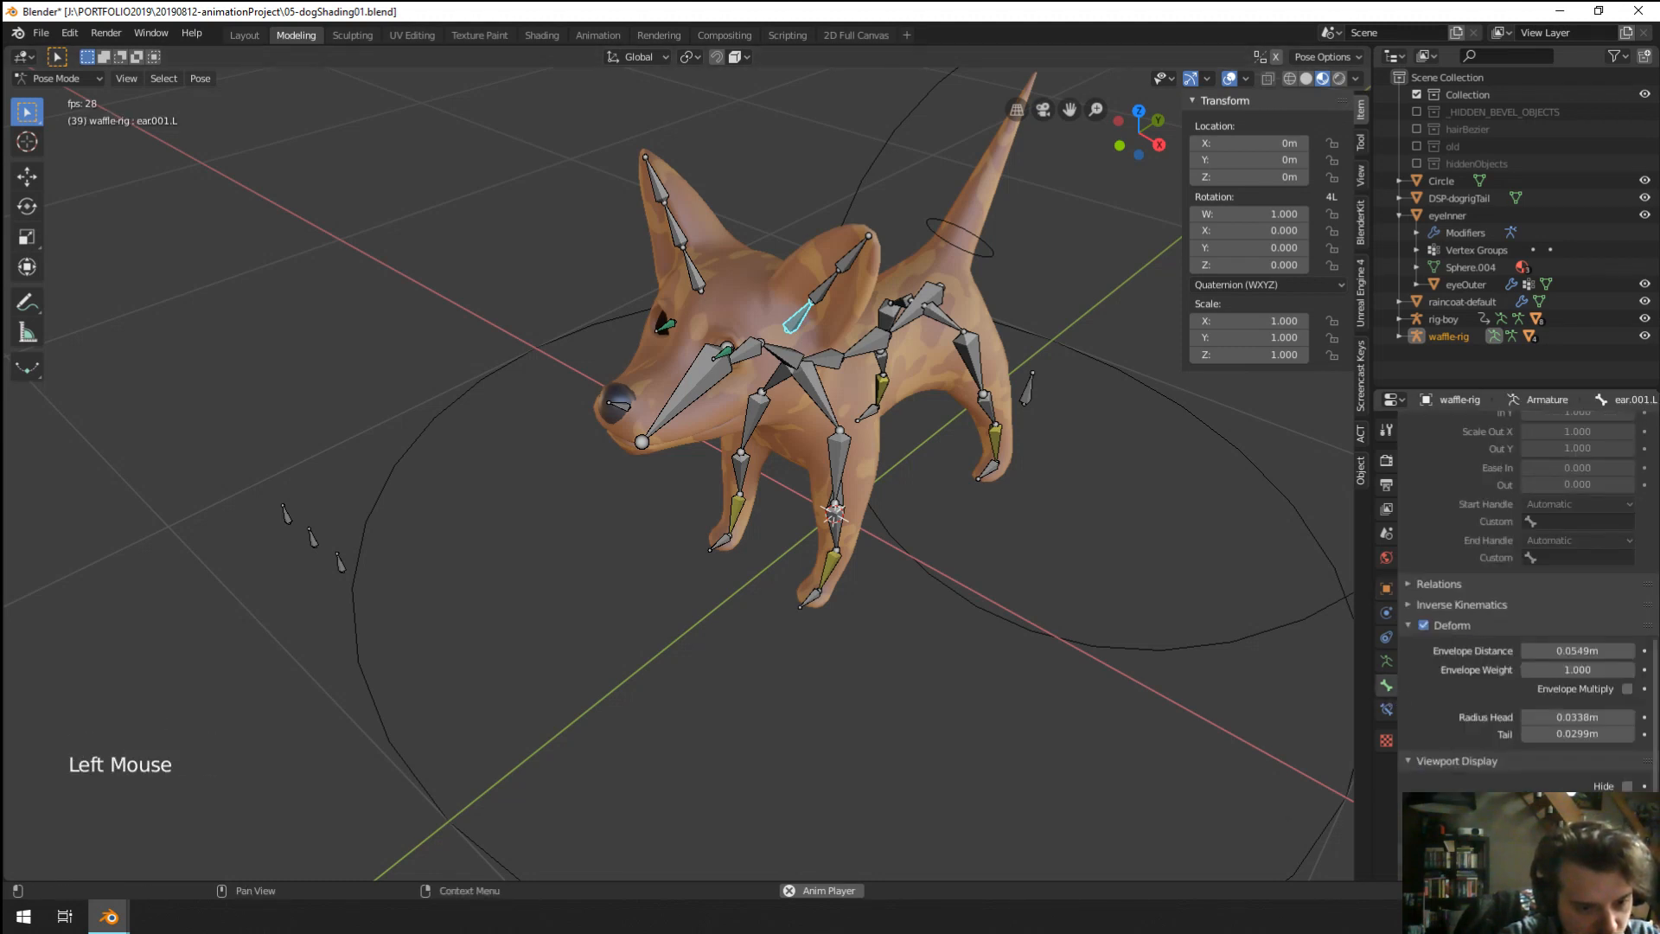
Leave the armature and open the Circle object's mesh in Edit Mode.
right_click(1312, 846)
key(Tab)
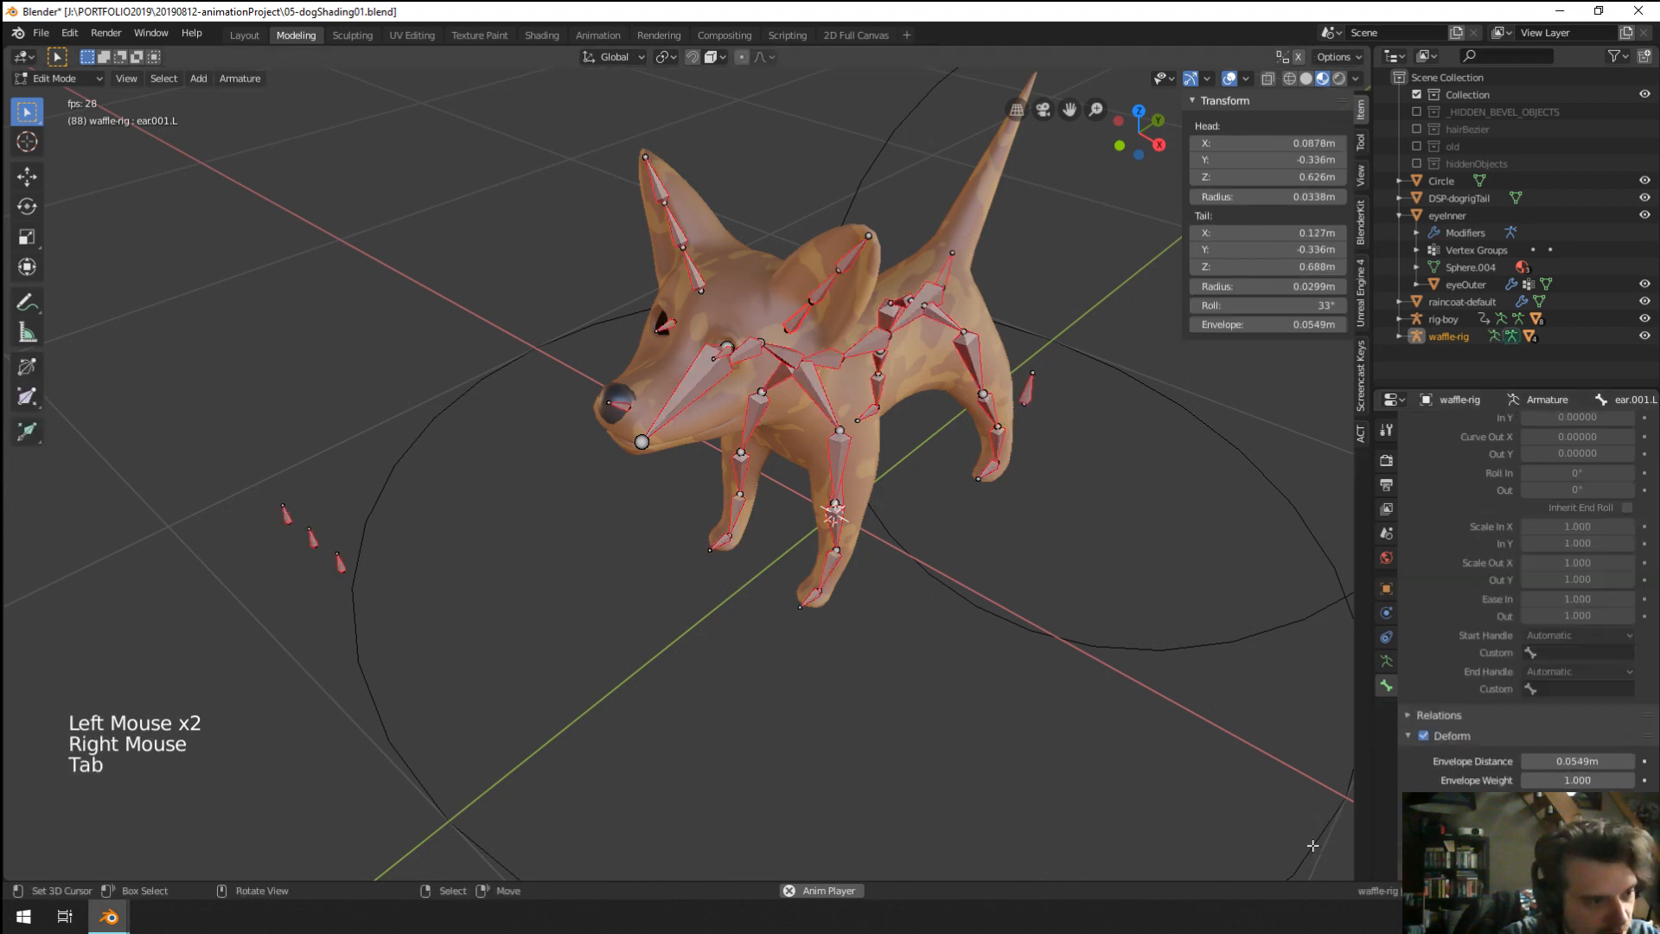
key(ctrl+Tab)
key(ctrl+Tab)
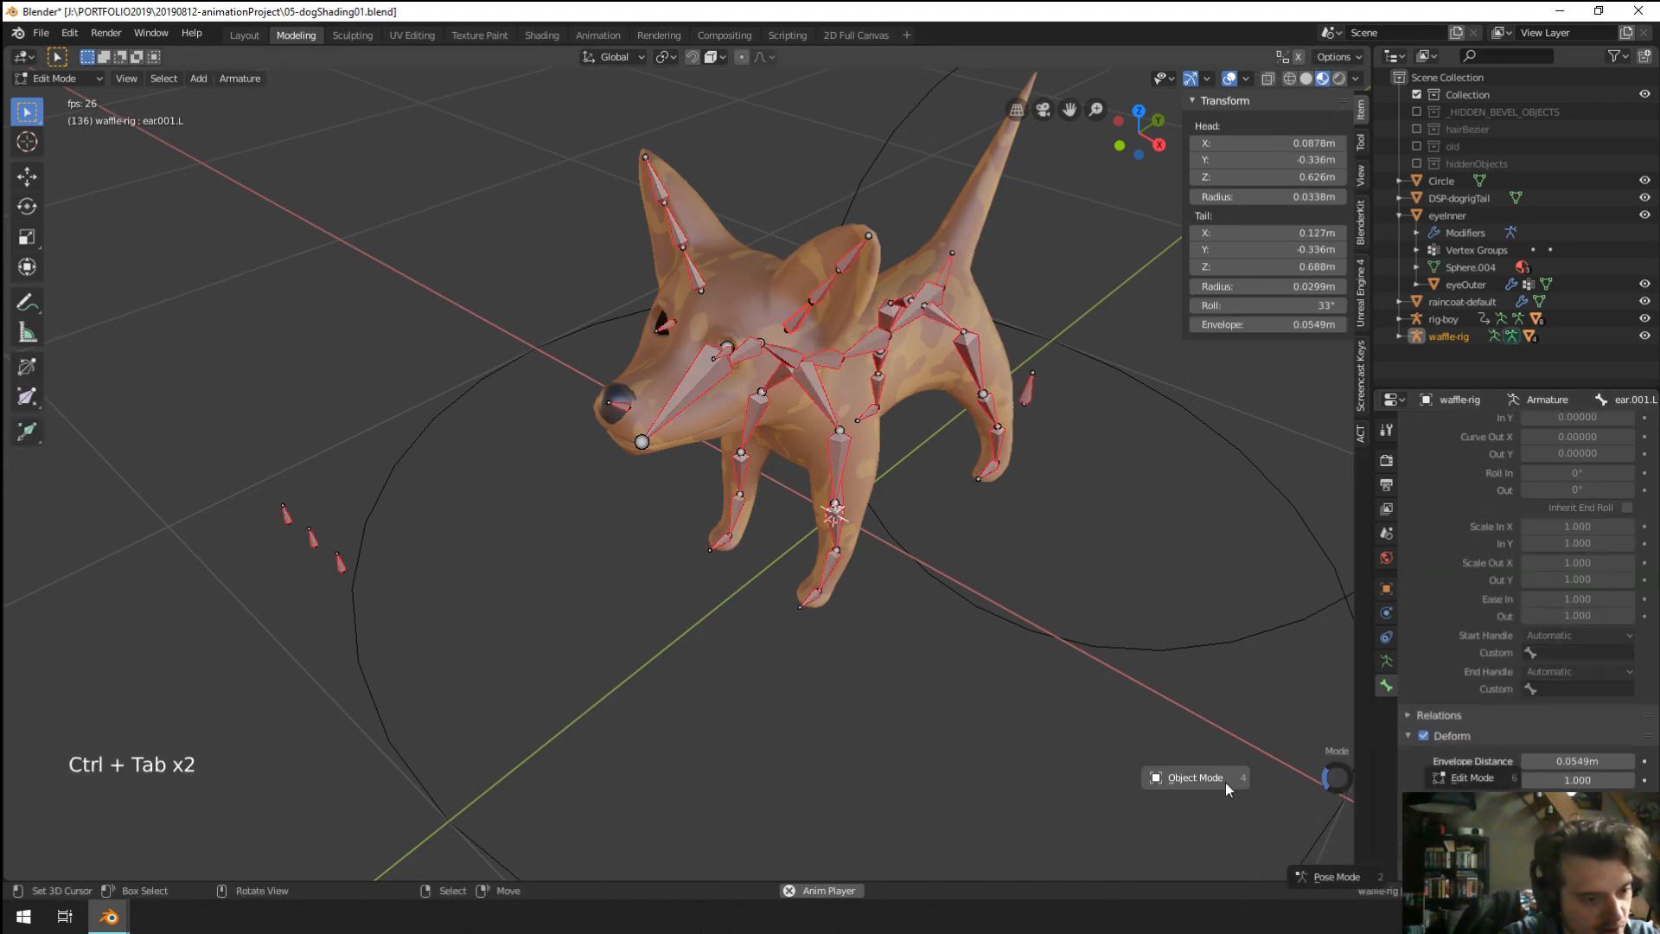
right_click(1328, 849)
key(Tab)
scroll(1263, 797, down, 2)
middle_drag(1317, 817, 1100, 782)
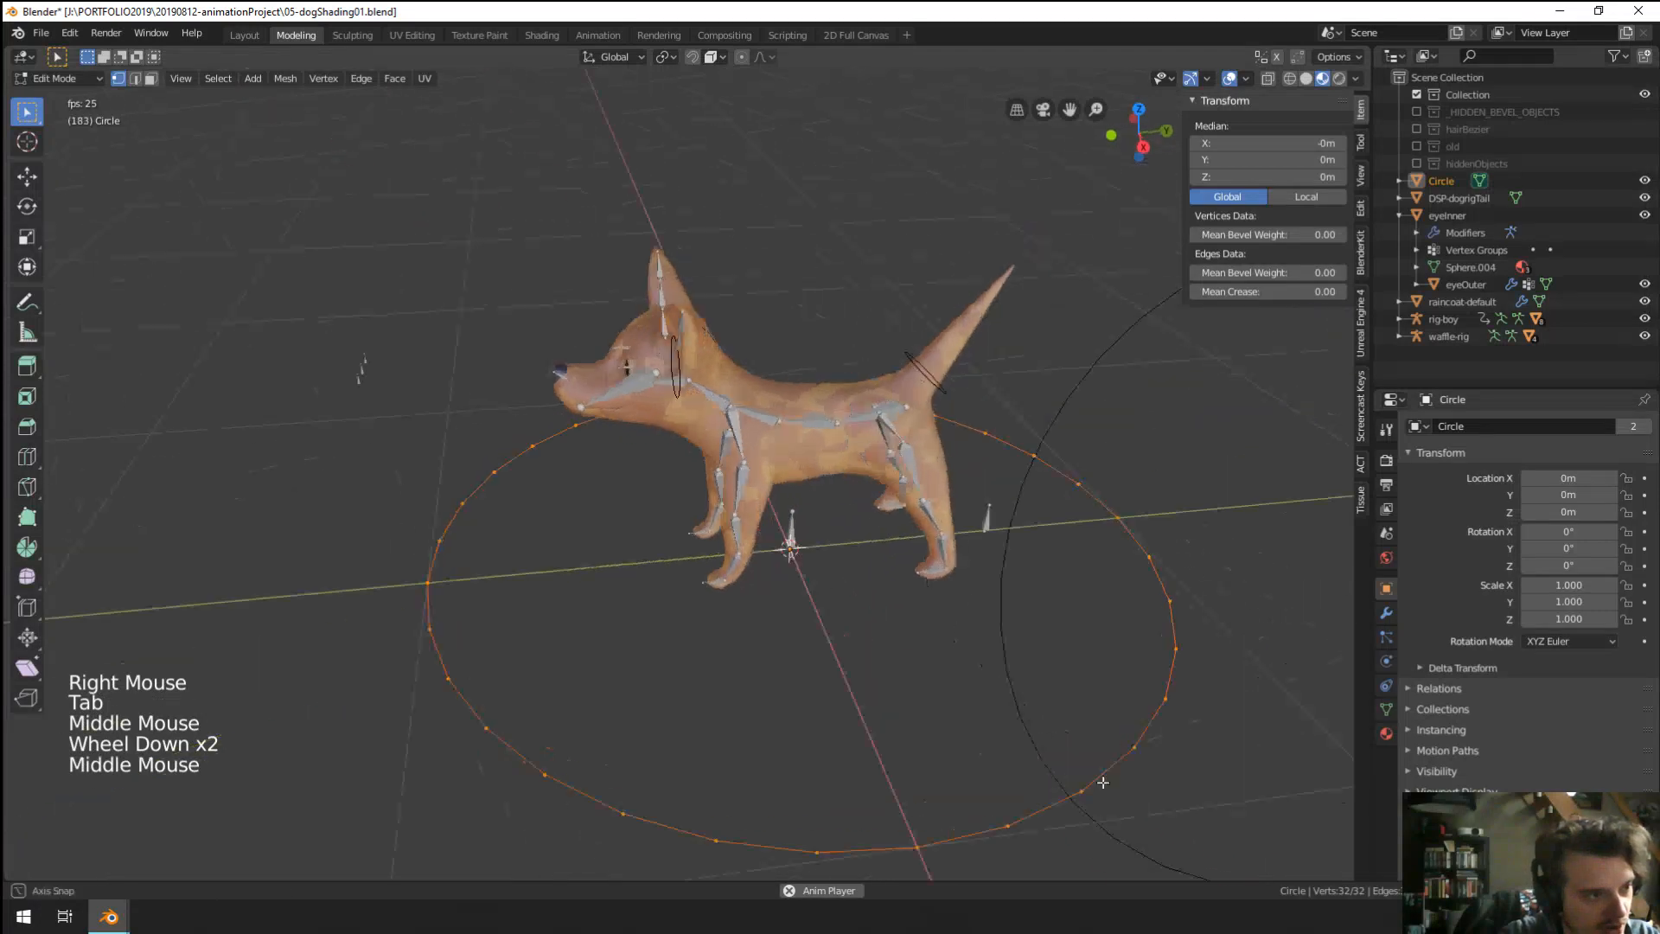
Delete the circle's vertices on the negative Y side, around the dog's head, leaving a half circle.
middle_drag(621, 548, 638, 588)
middle_drag(638, 588, 657, 633)
scroll(658, 633, down, 2)
key(a)
key(a)
key(a)
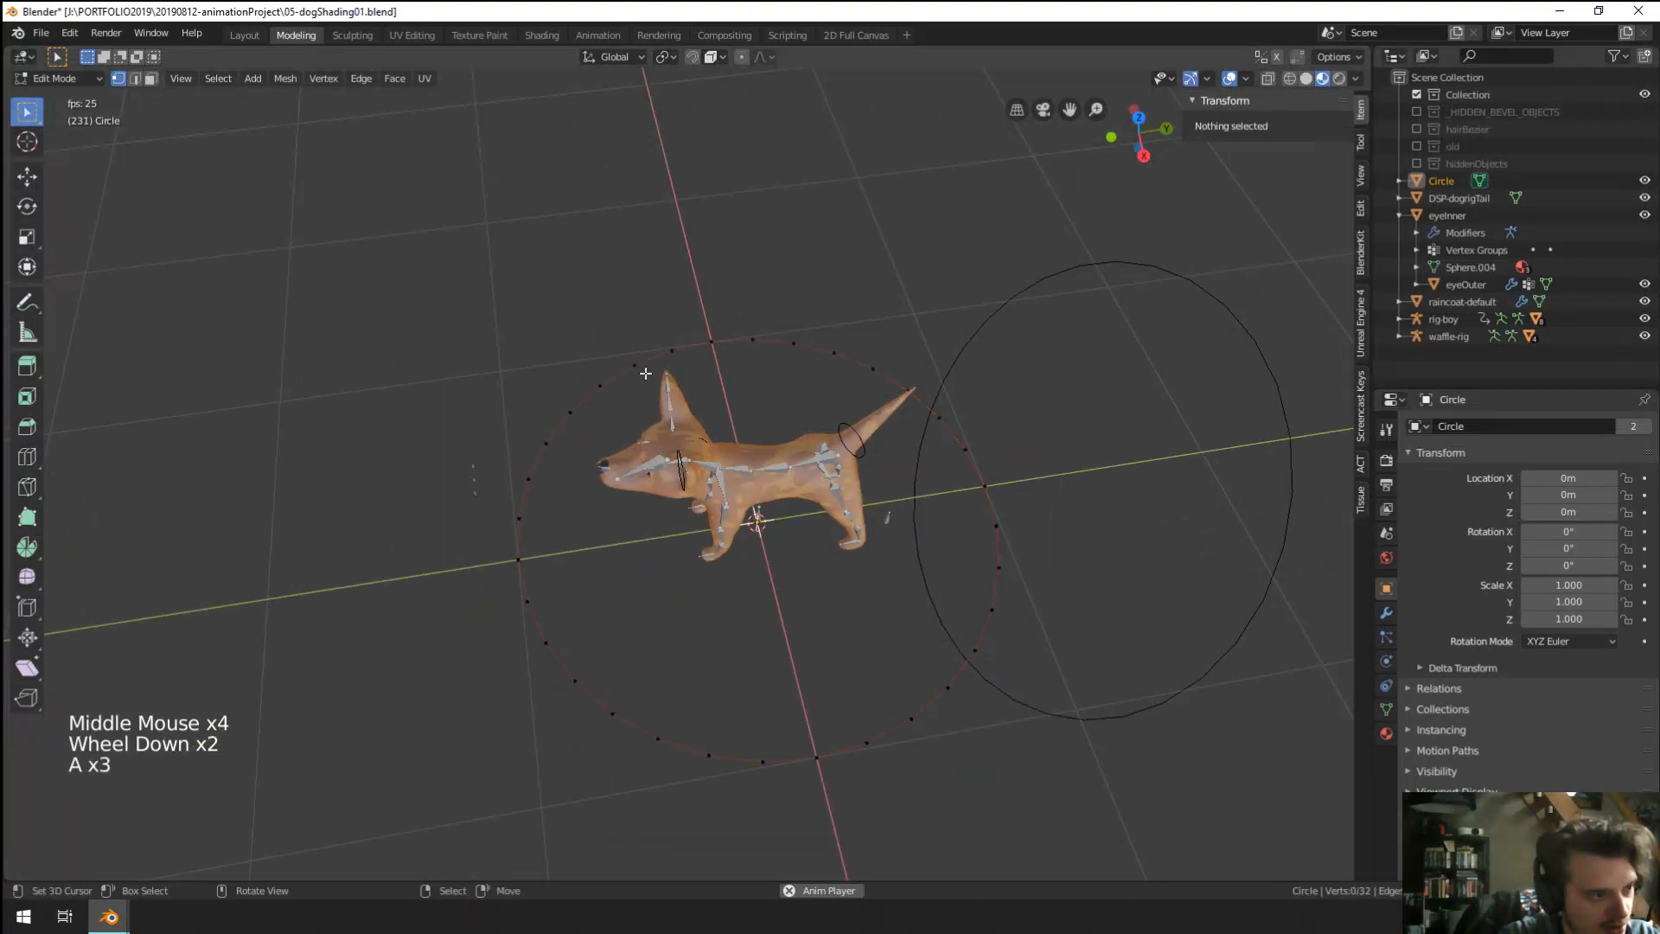
key(c)
mouse_move(650, 362)
mouse_down()
mouse_move(574, 686)
mouse_move(738, 752)
mouse_up()
key(x)
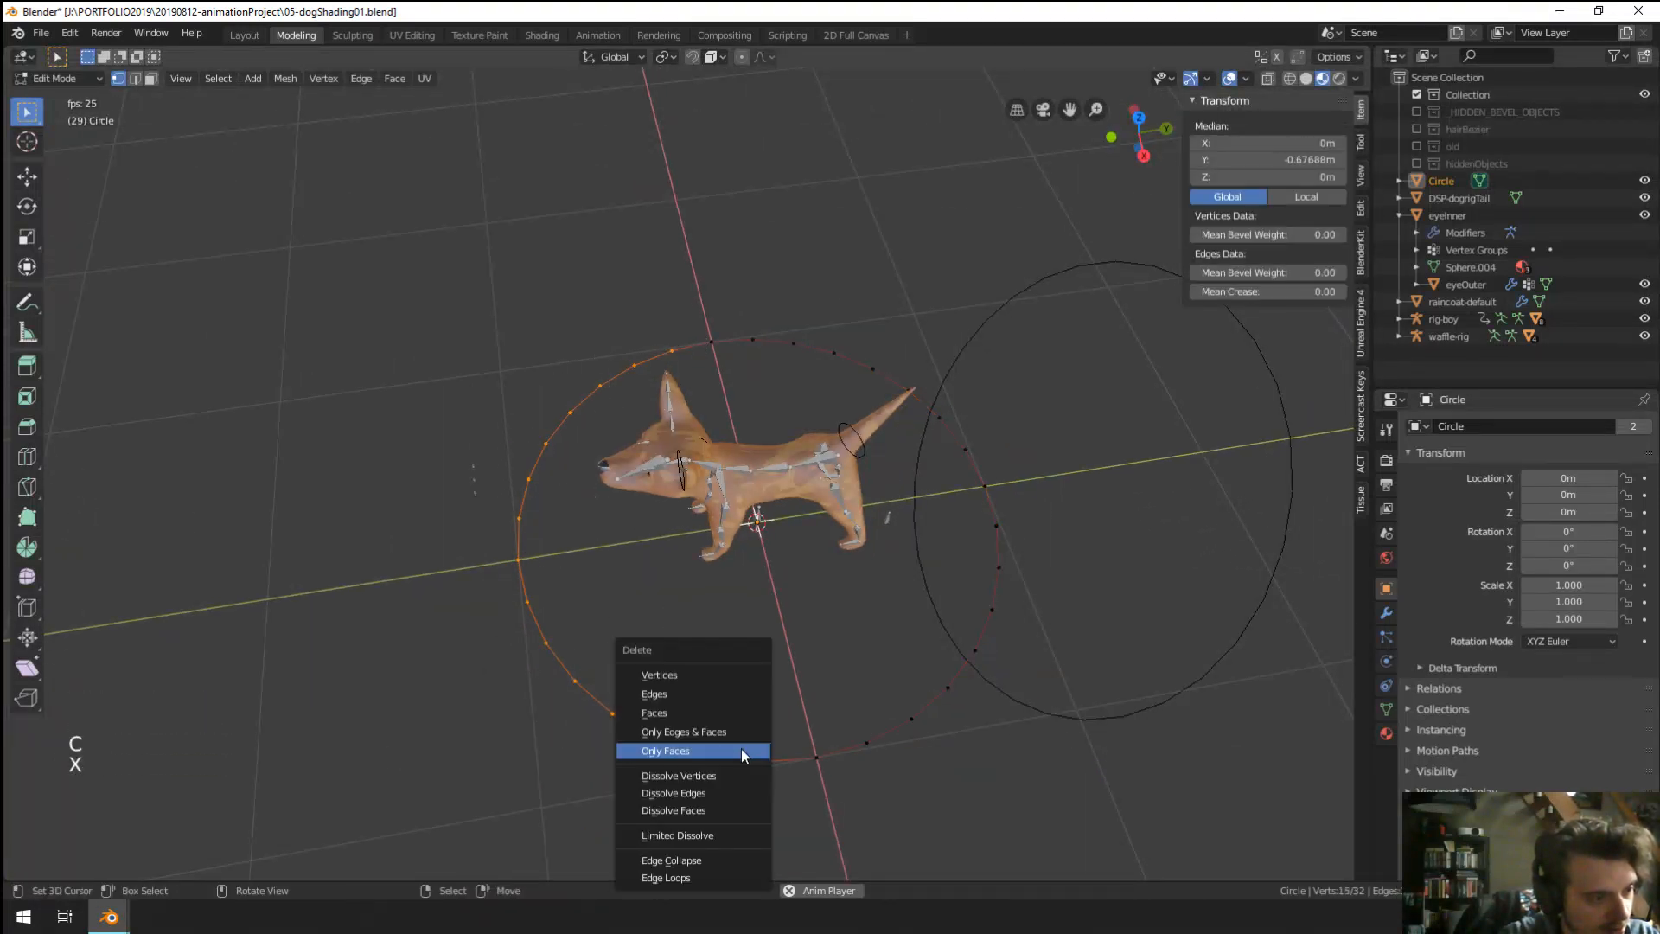
click(731, 674)
scroll(731, 673, up, 3)
middle_drag(731, 673, 796, 644)
middle_drag(795, 644, 856, 616)
key(Tab)
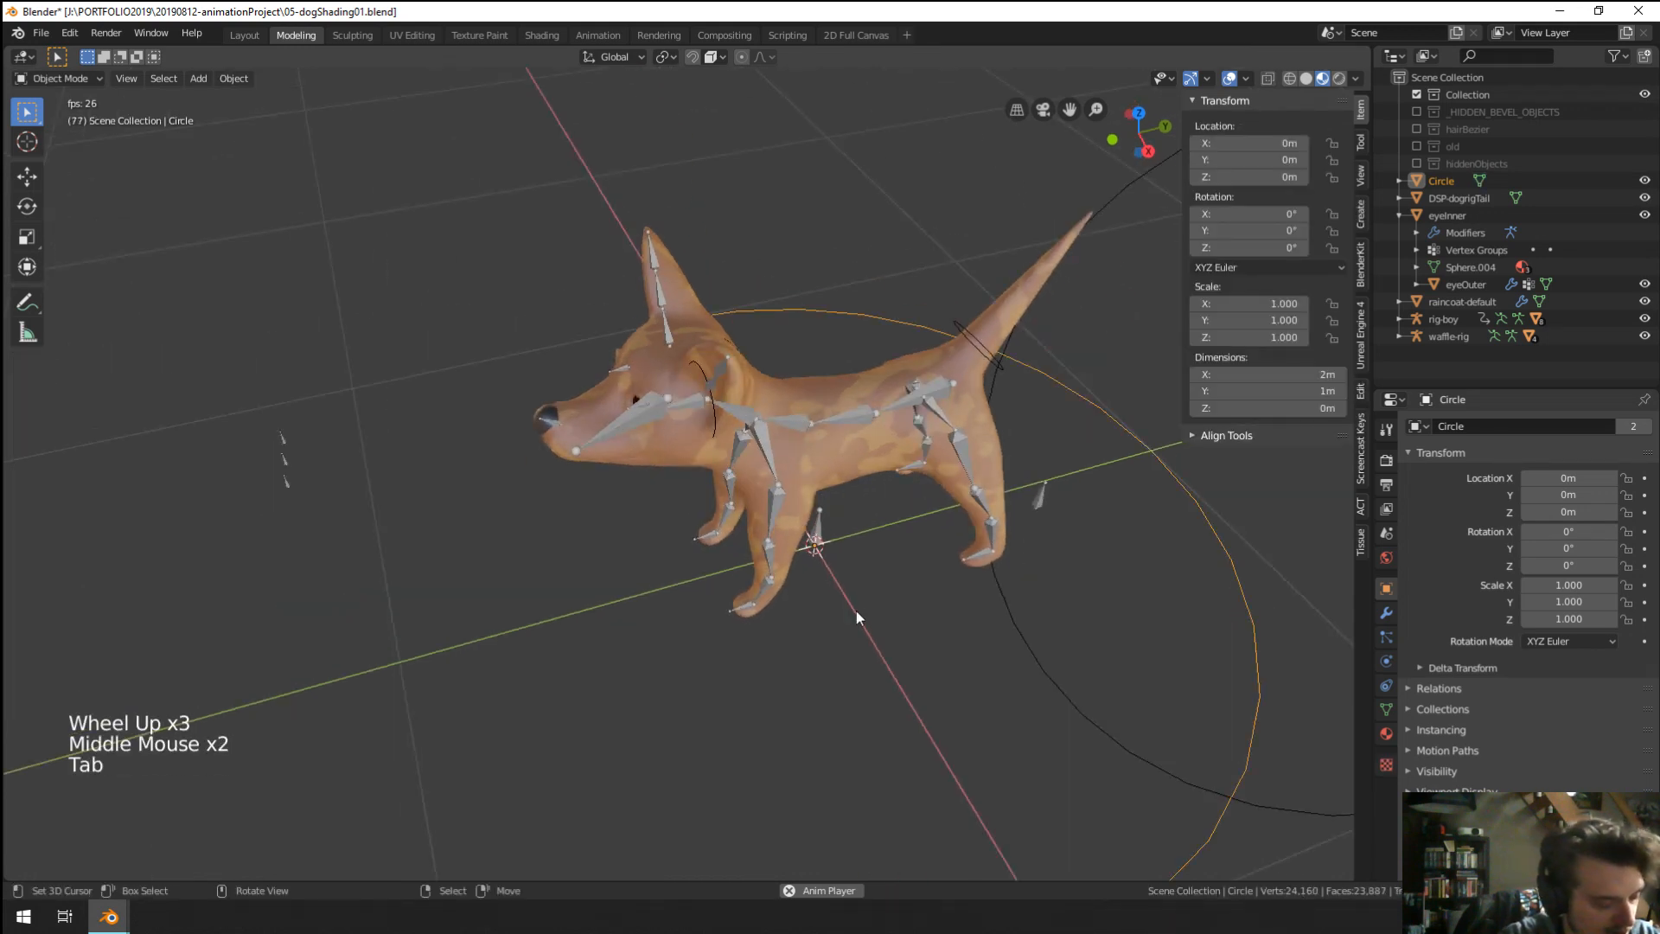
Select all of the half circle's vertices in Edit Mode and set the transform pivot point to 3D Cursor.
key(Tab)
key(a)
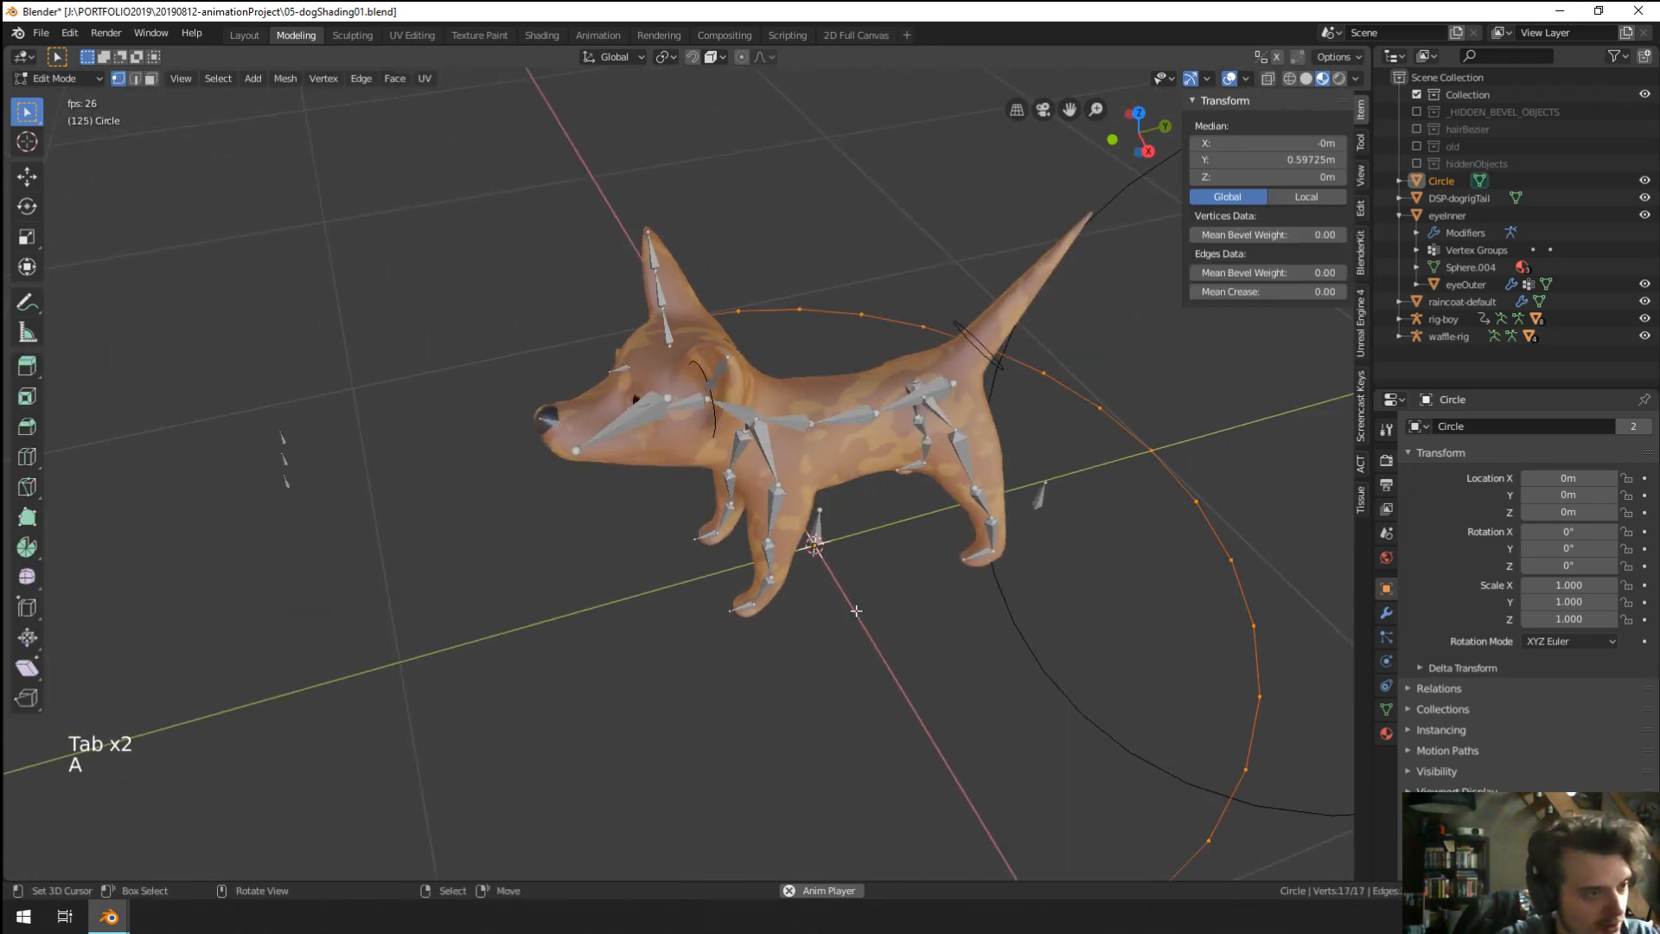
click(666, 57)
click(671, 127)
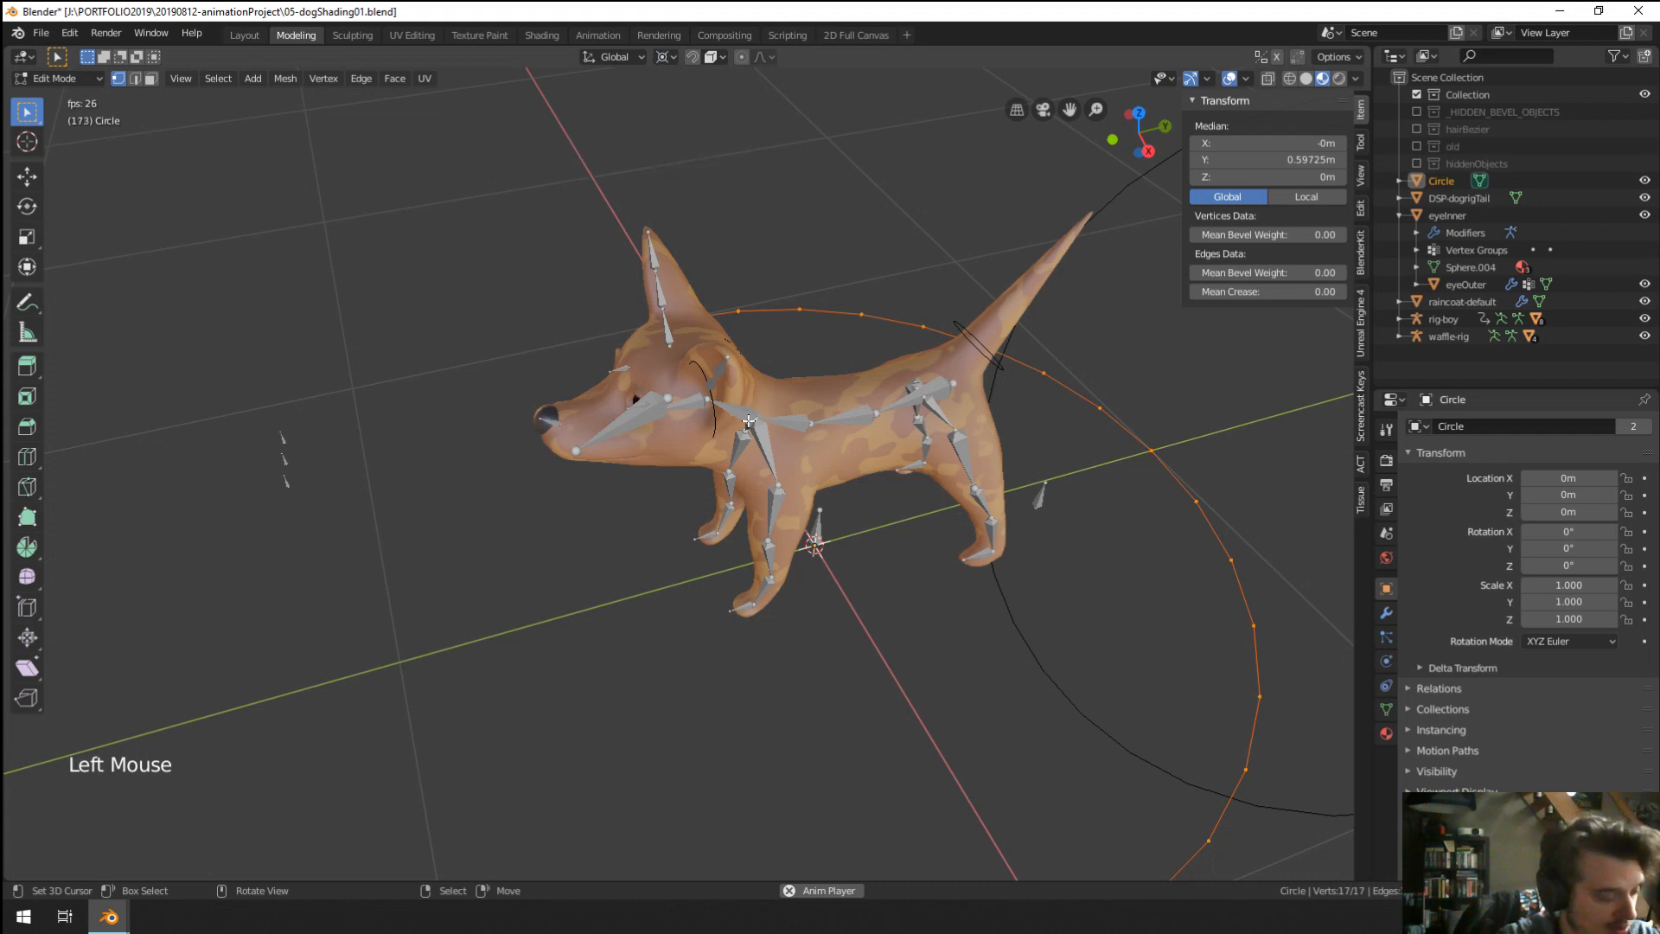
Try rotating the half circle 90° about the global Y axis and 90° about the global Z axis.
text(r90)
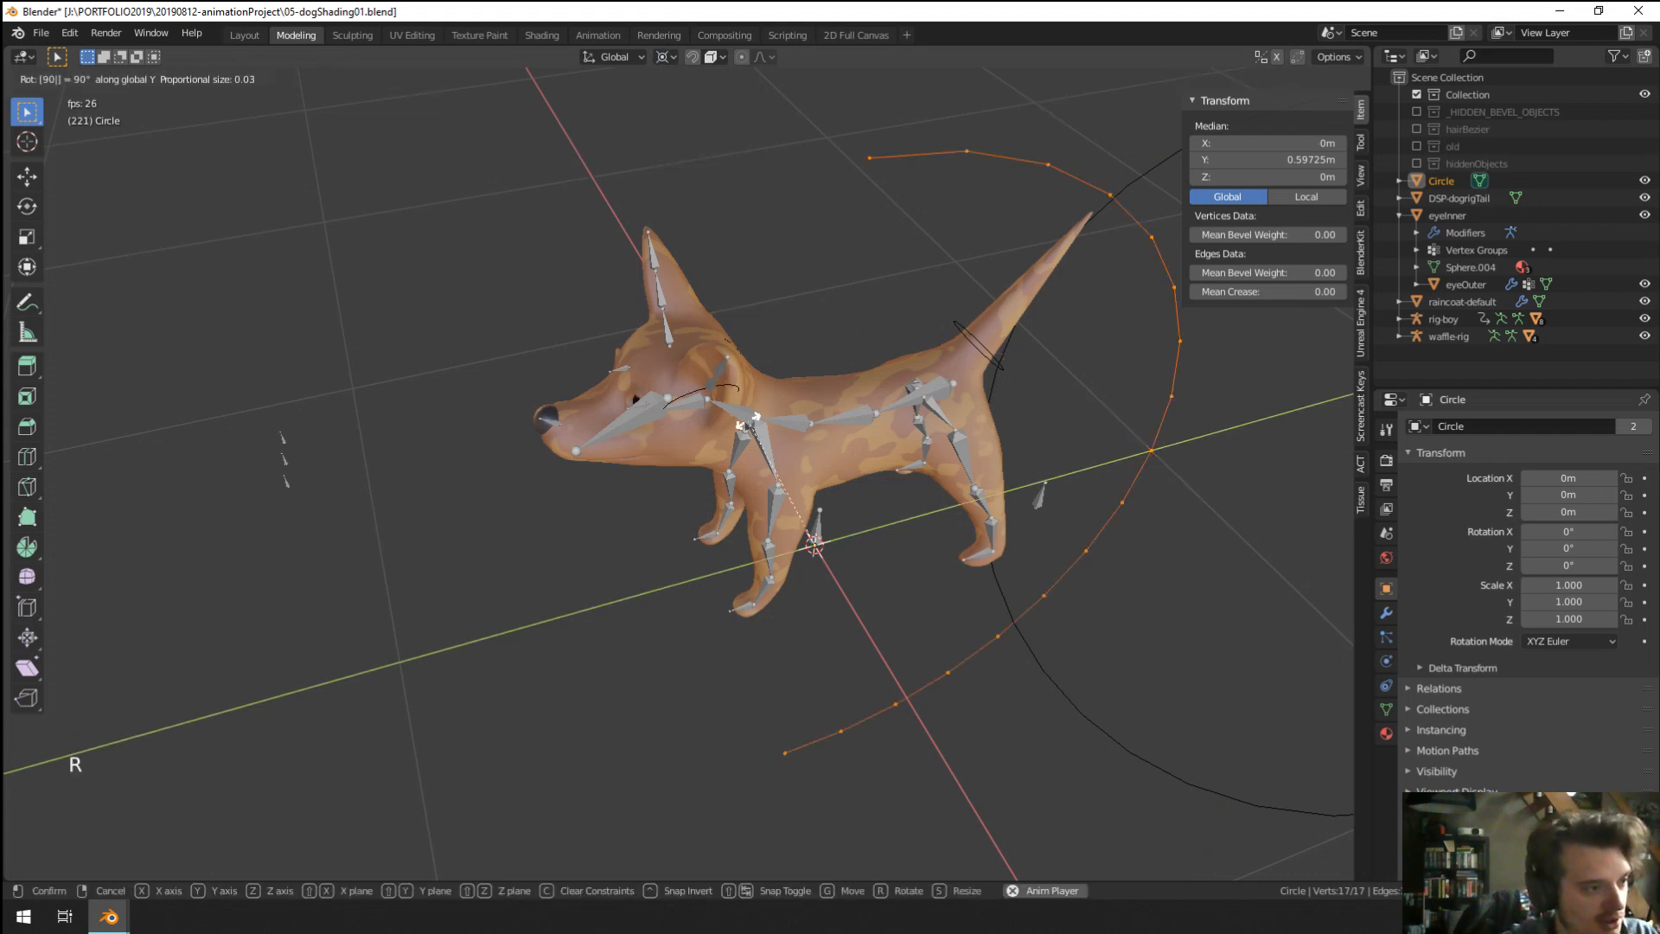
key(ctrl+z)
text(ry90)
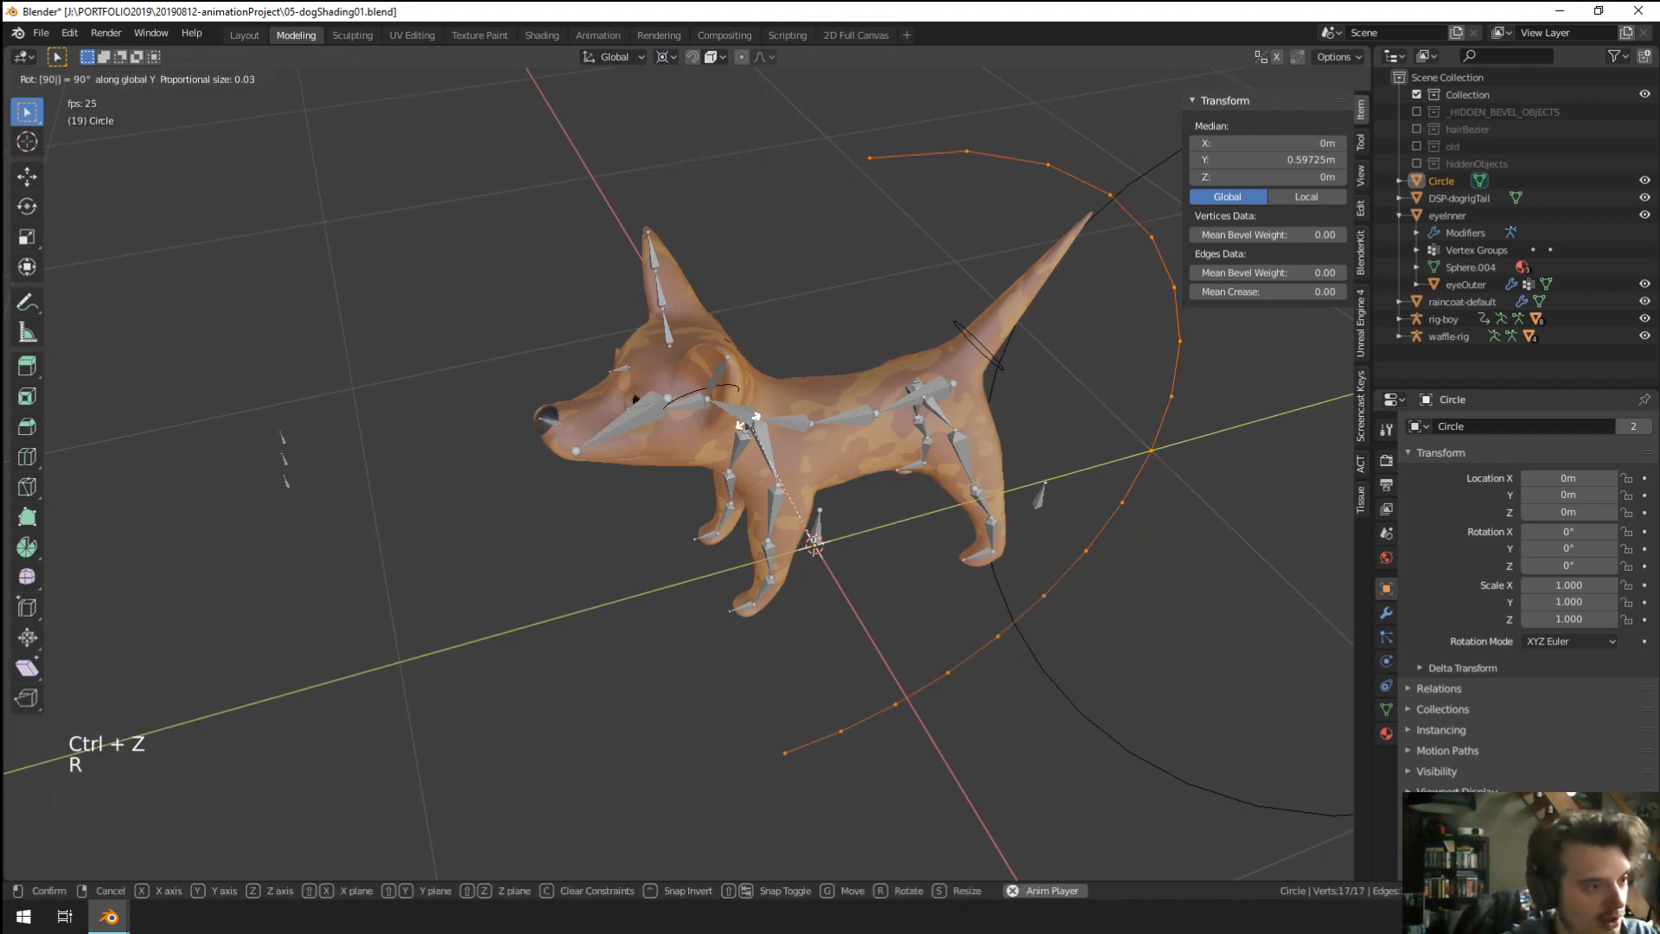
key(Return)
middle_drag(780, 463, 865, 601)
middle_click(964, 586)
key(ctrl+z)
key(r)
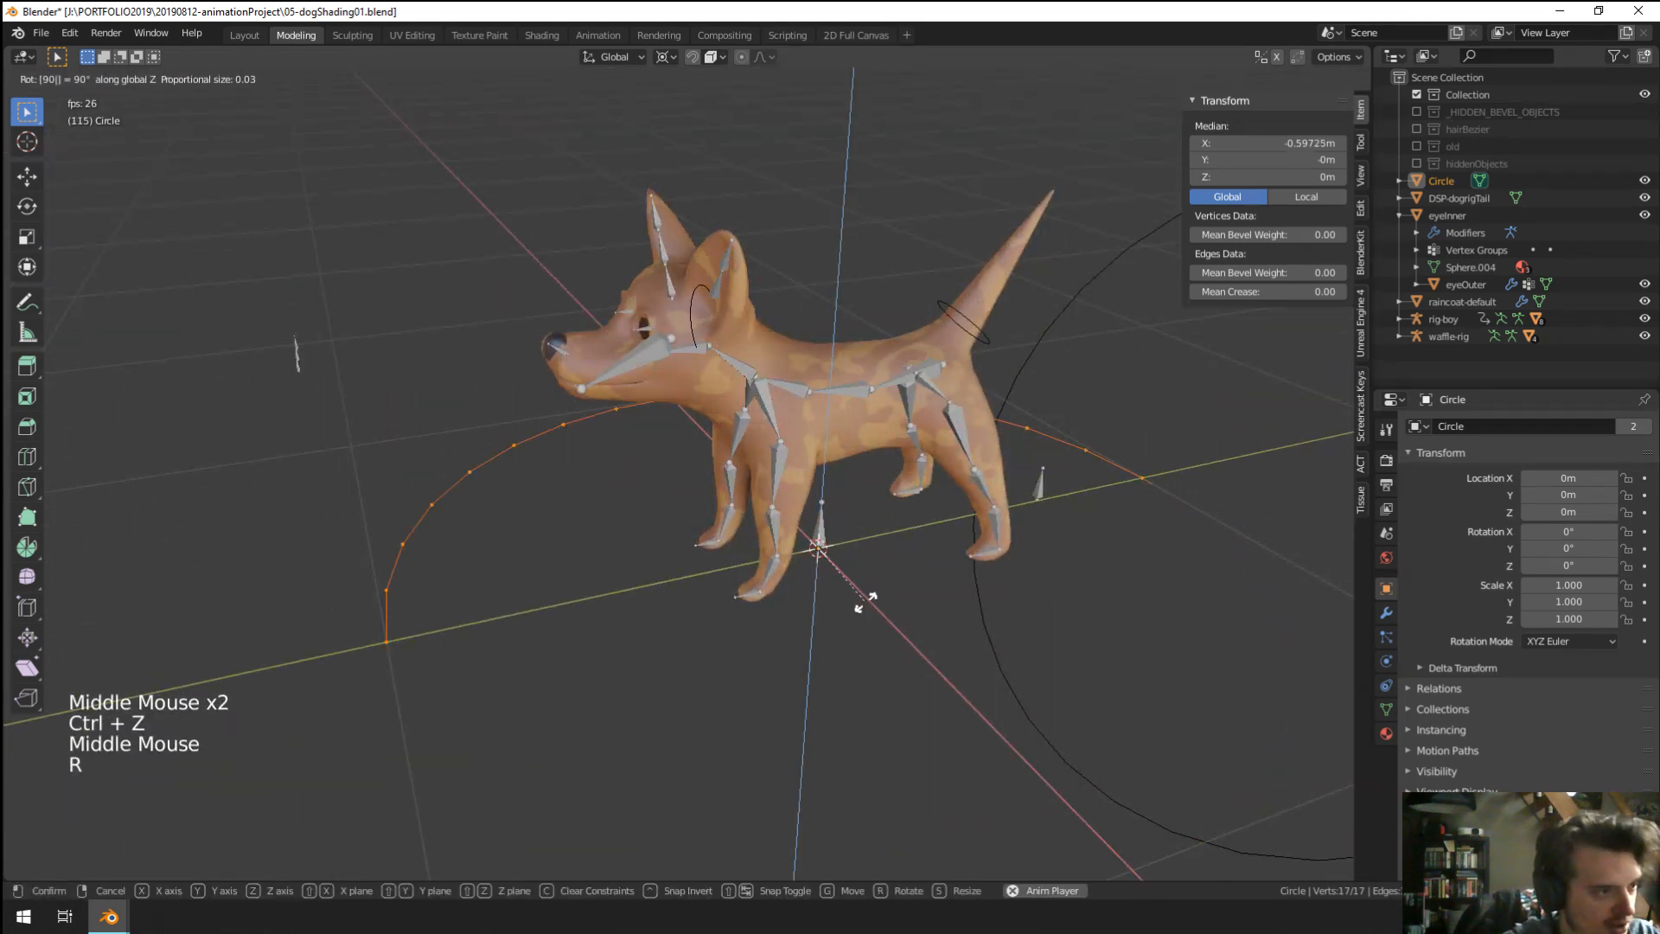
click(864, 601)
key(ctrl+z)
Rotate the half circle 90° and a further 180° about the global X axis around the 3D cursor.
text(r)
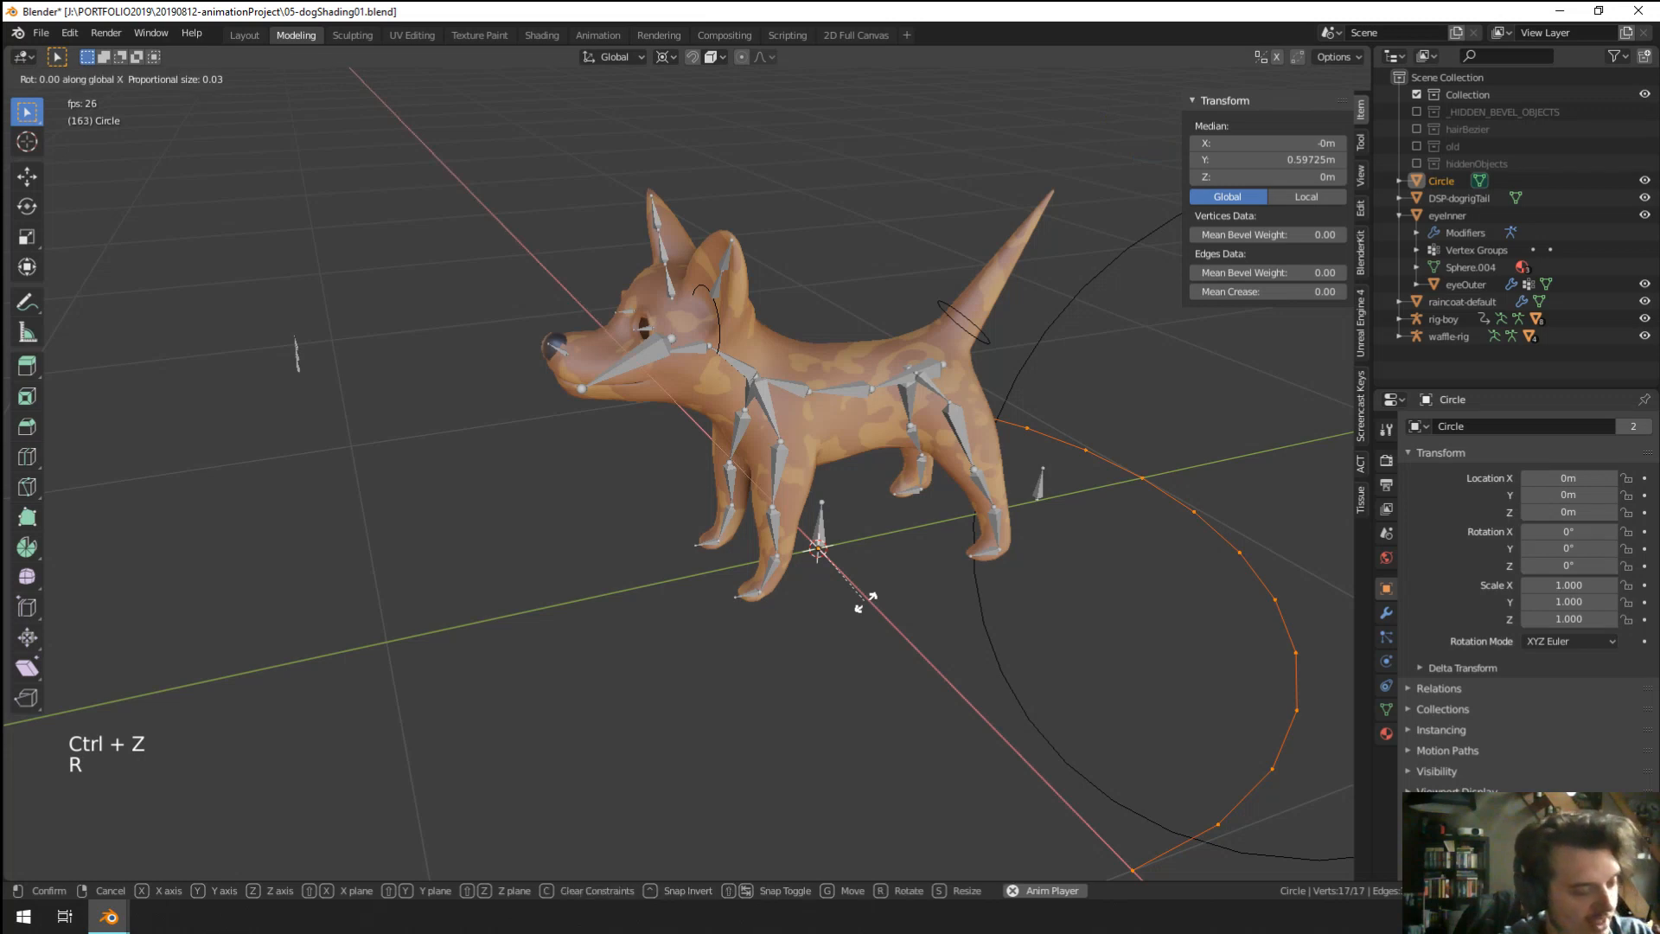
text(x90)
key(Return)
text(rx)
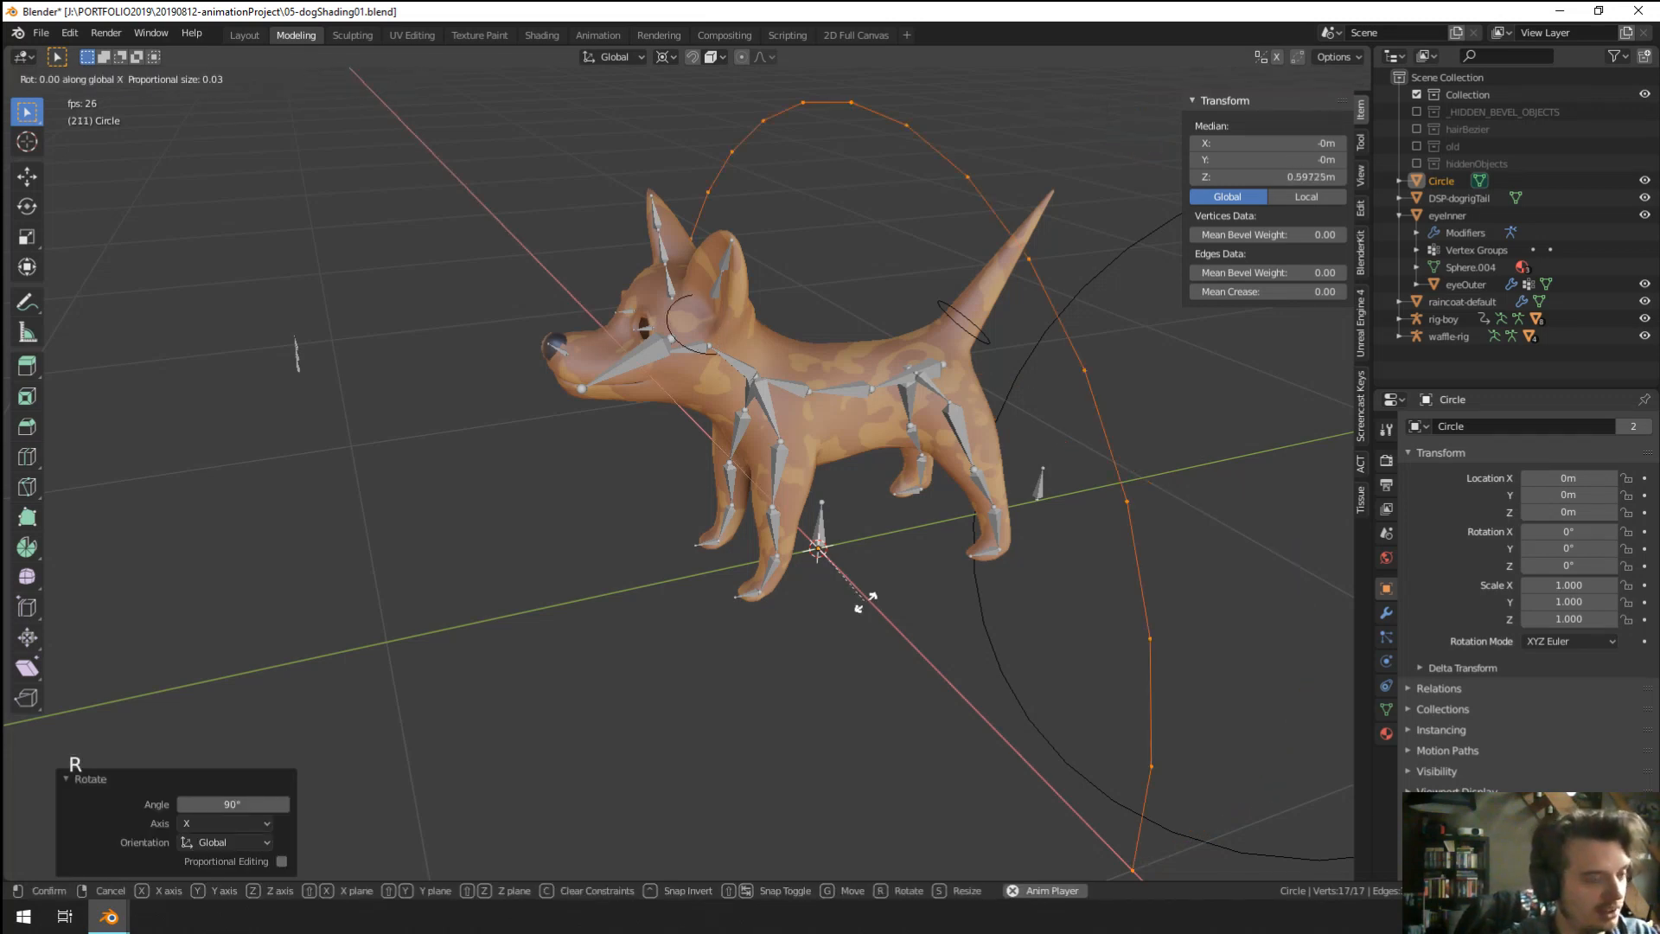
text(180)
key(Return)
middle_drag(867, 603, 685, 555)
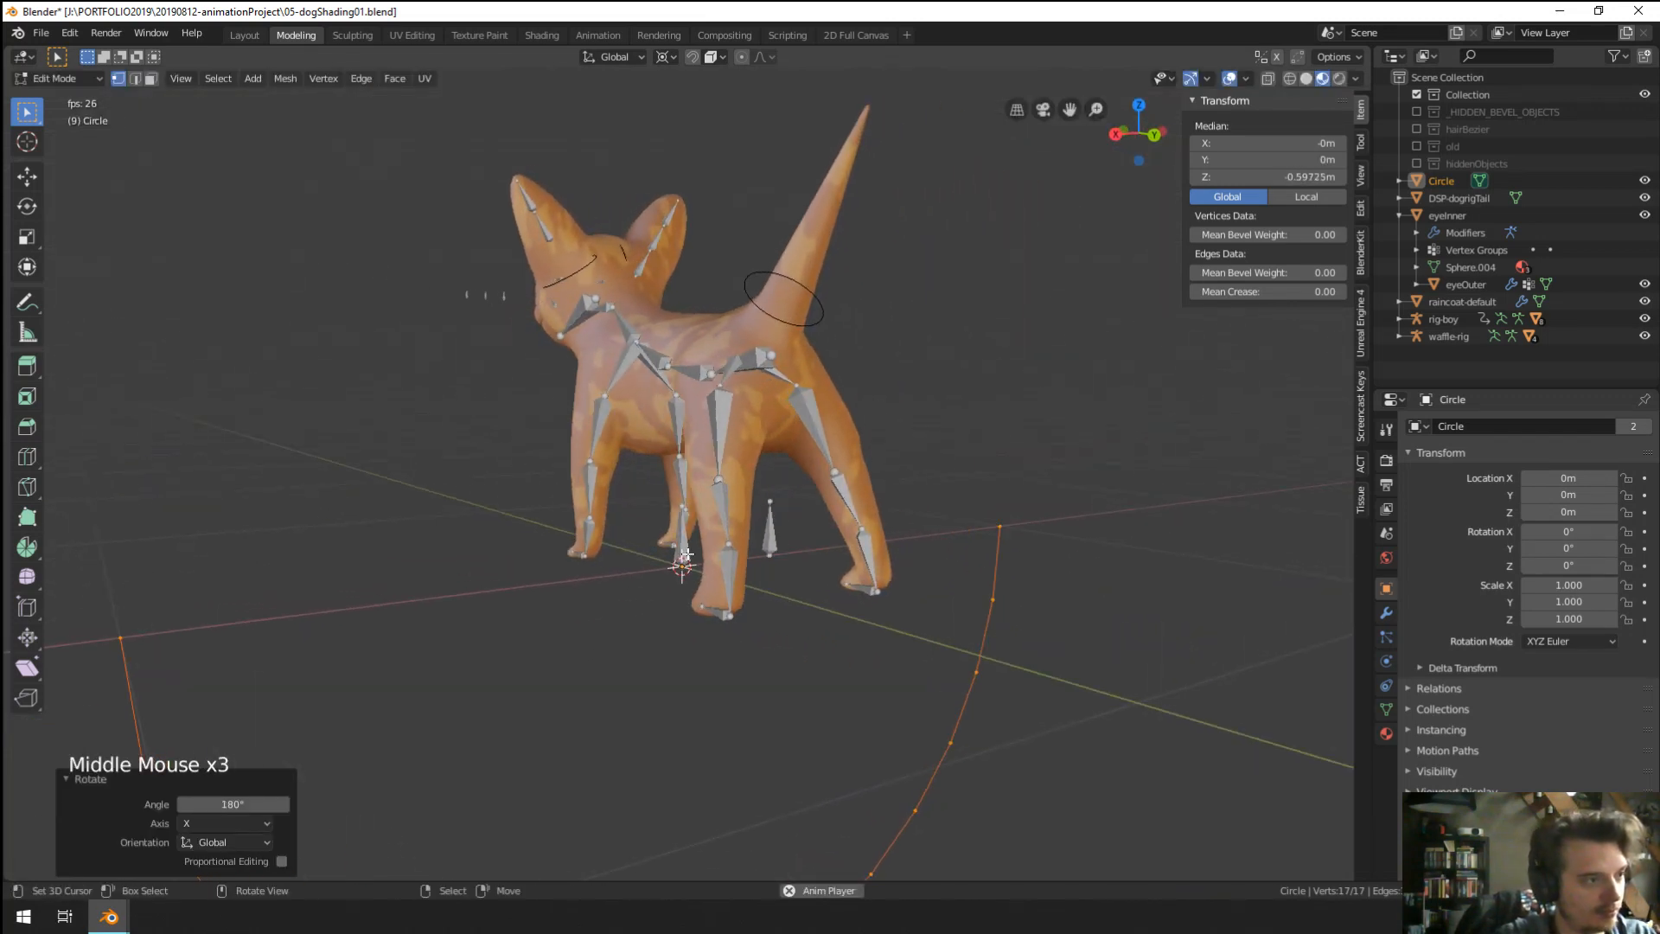
Move the half circle's vertices about 0.635 m along the global Y axis.
key(g)
key(y)
click(900, 675)
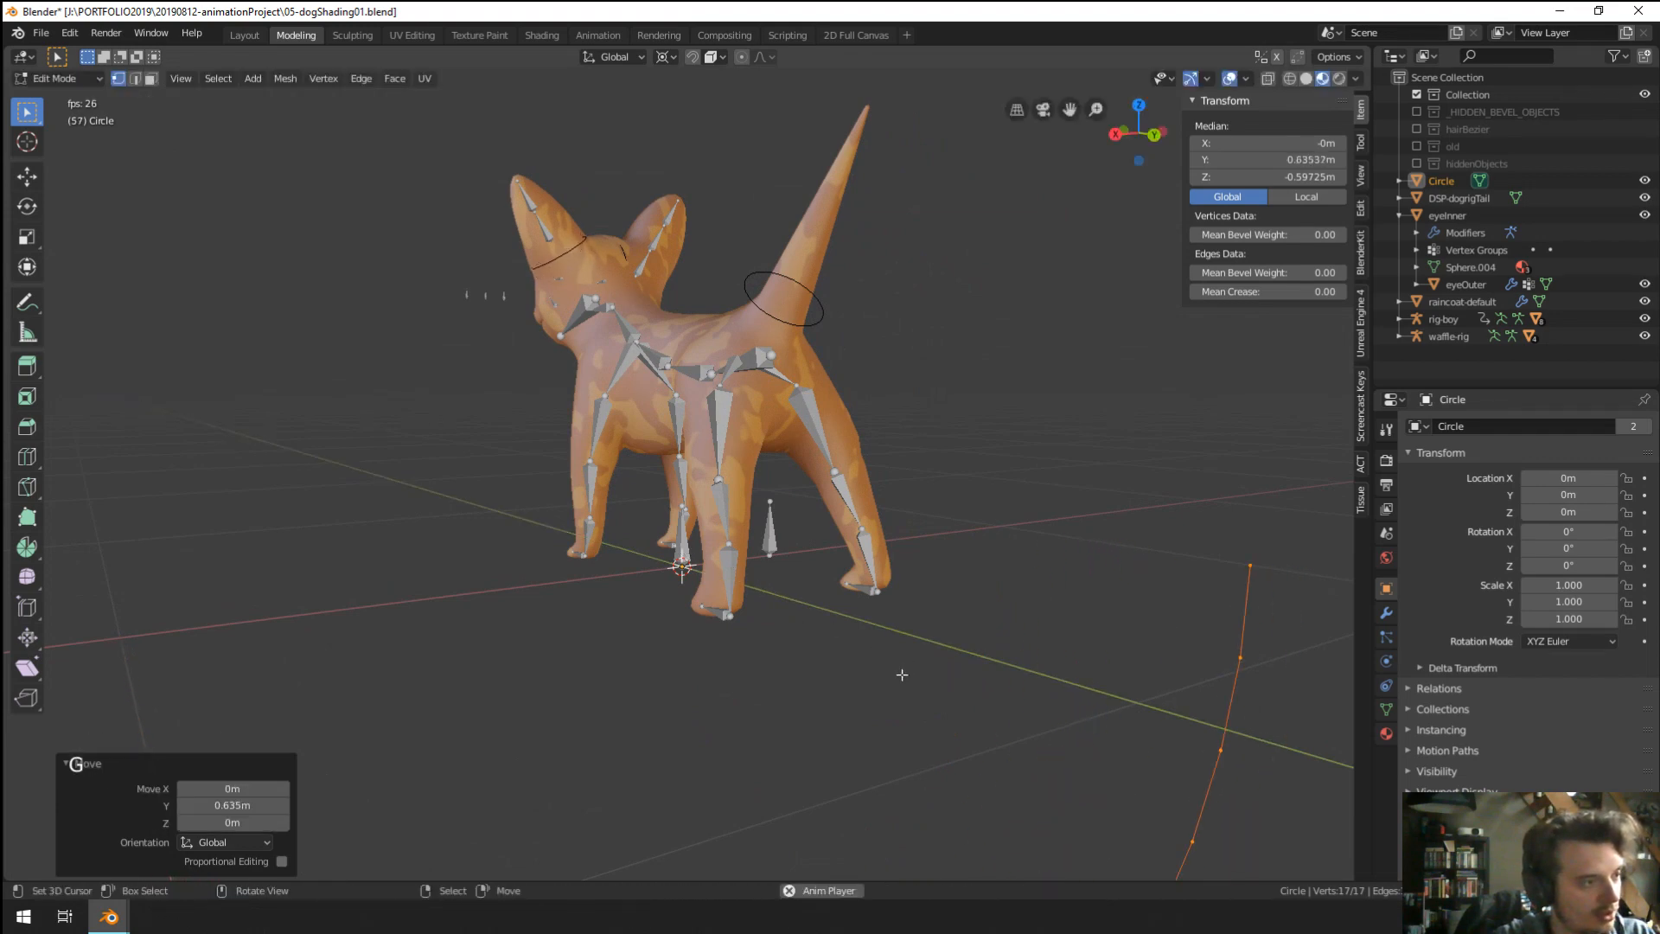
middle_drag(900, 675, 908, 505)
scroll(995, 518, up, 1)
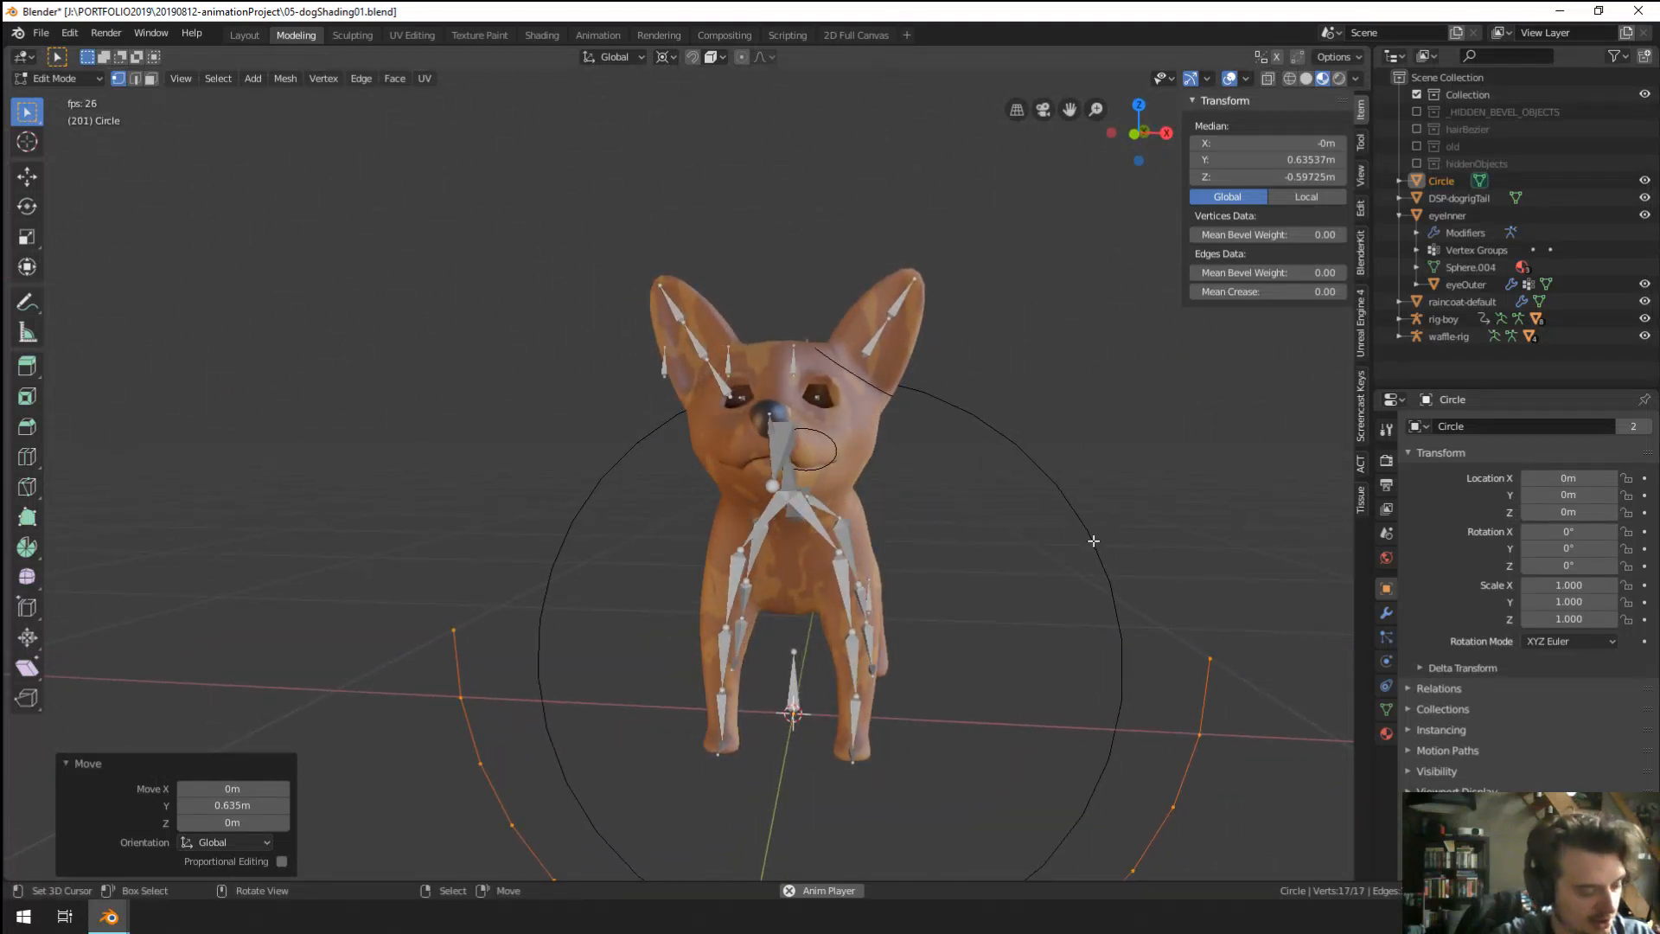
key(r)
key(y)
key(z)
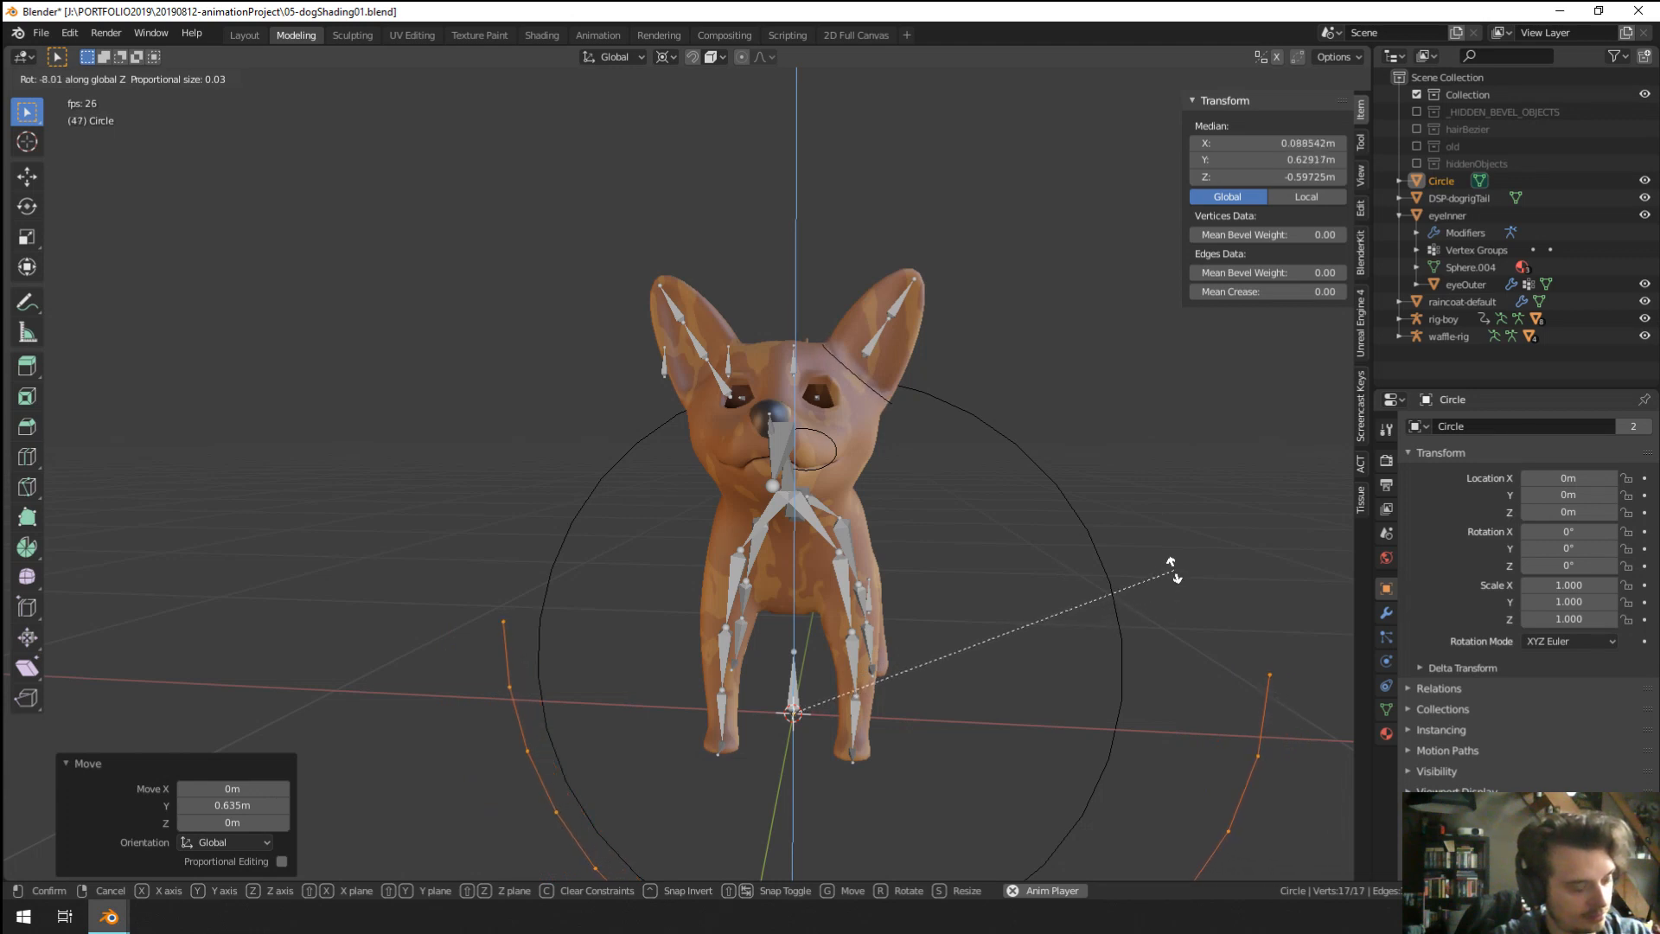
key(y)
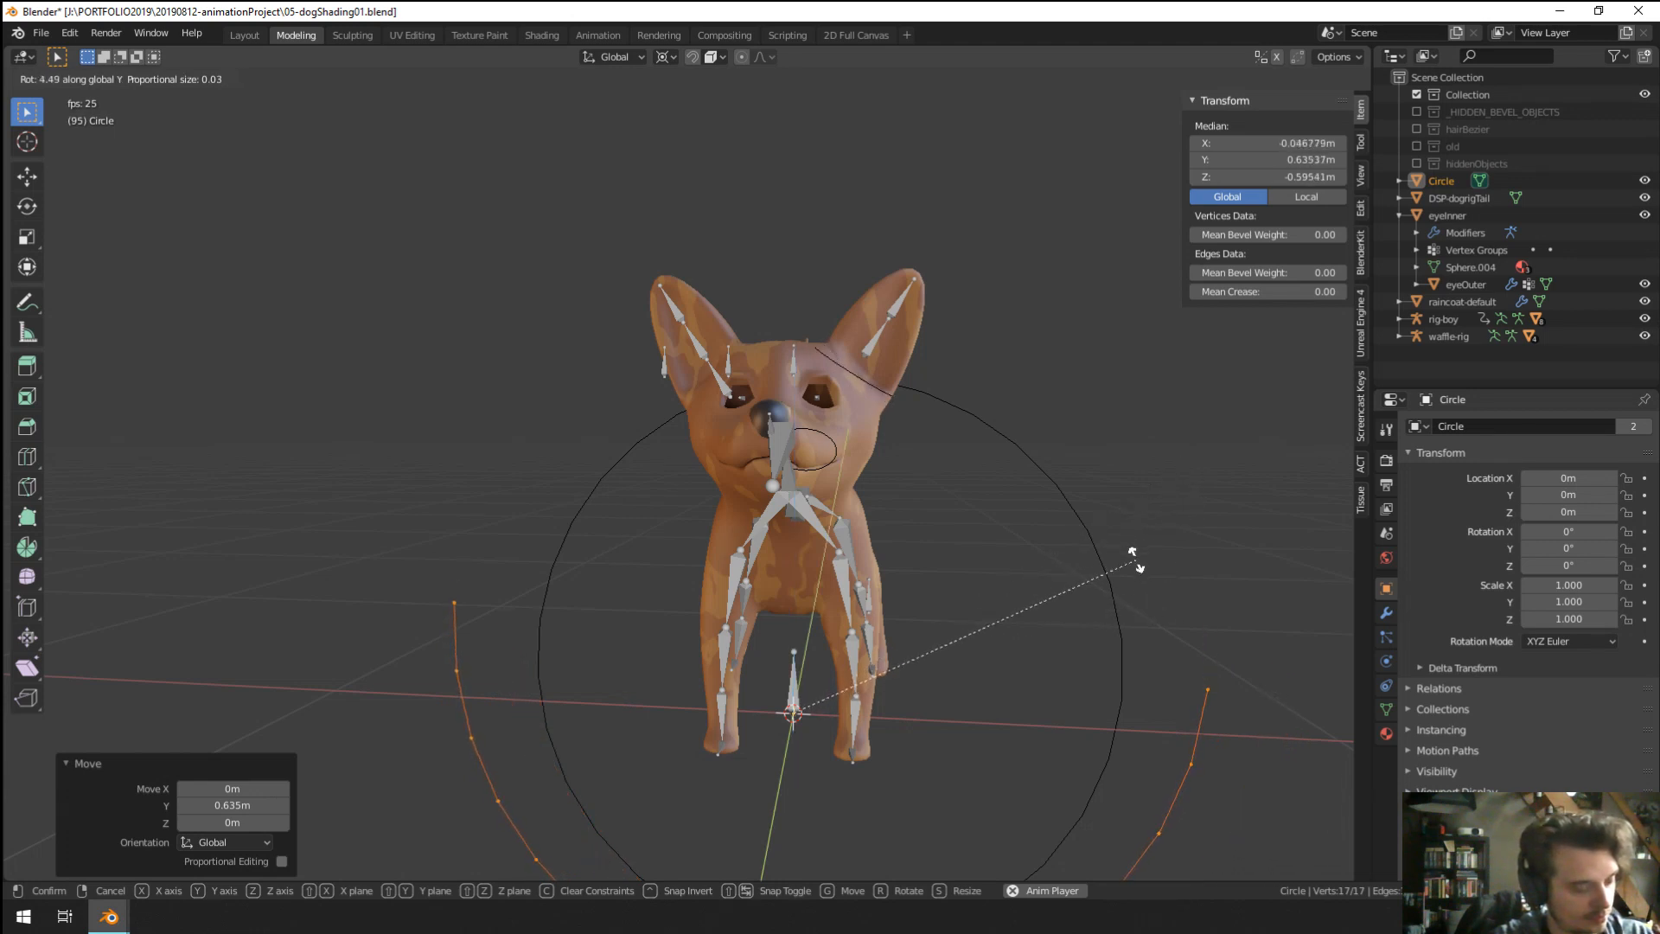
Move the half circle another 0.303 m along the global Y axis and return to Object Mode.
key(g)
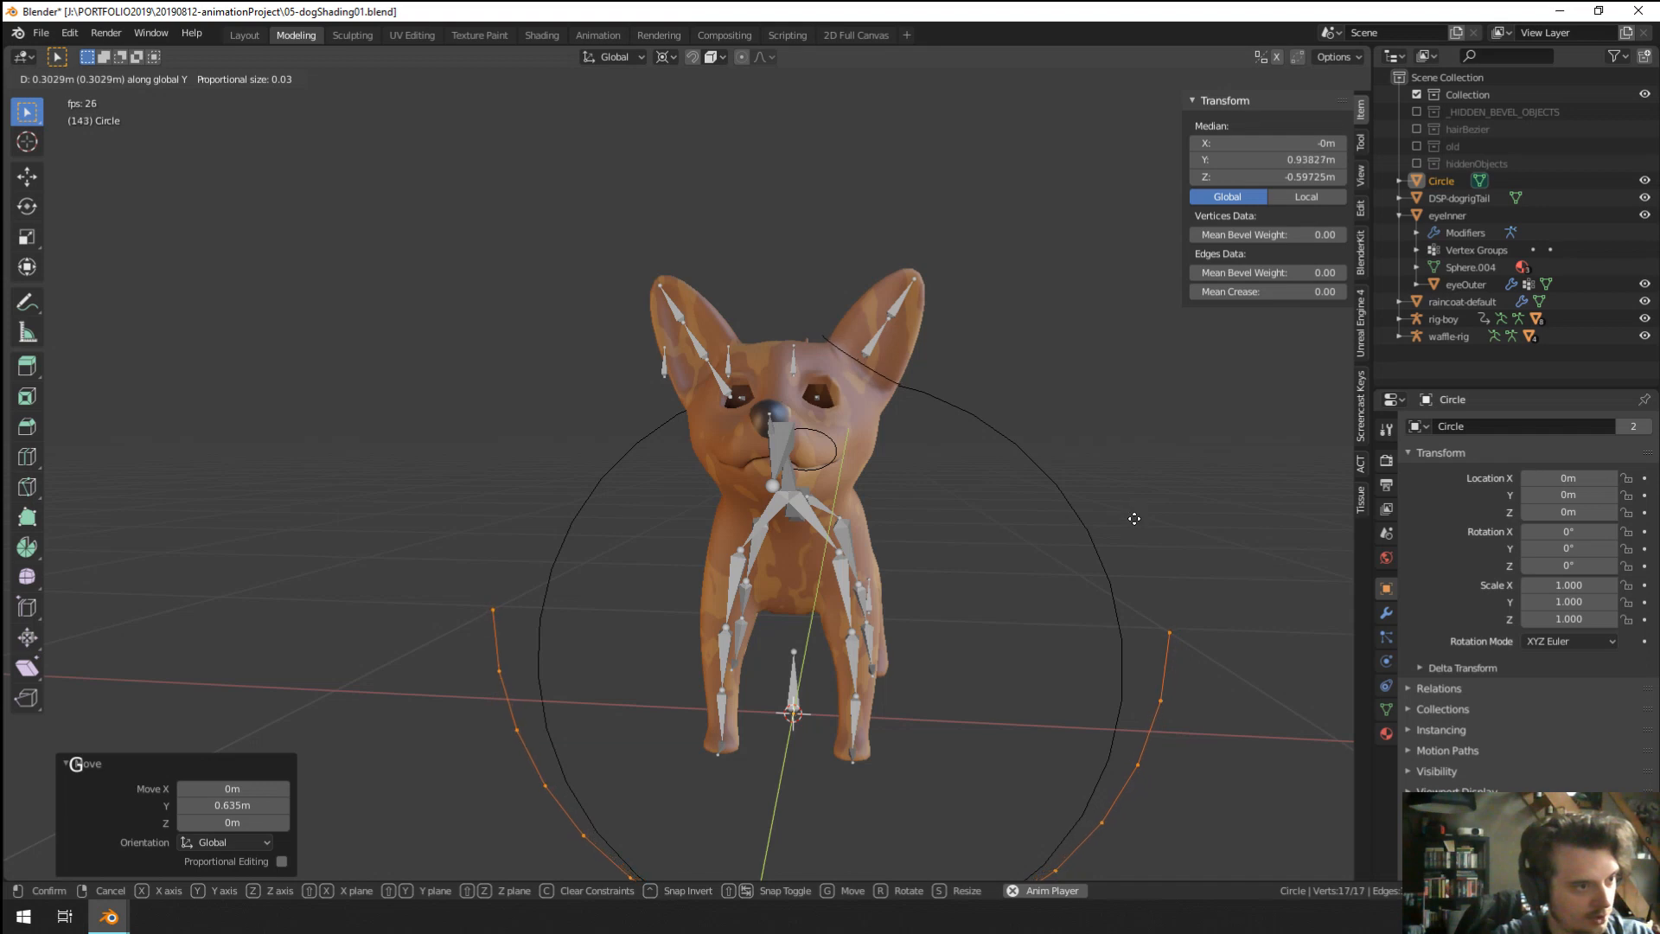
click(1134, 519)
mouse_move(1134, 518)
middle_down()
mouse_move(1064, 526)
mouse_move(1086, 560)
mouse_move(1116, 540)
middle_up()
scroll(935, 501, up, 2)
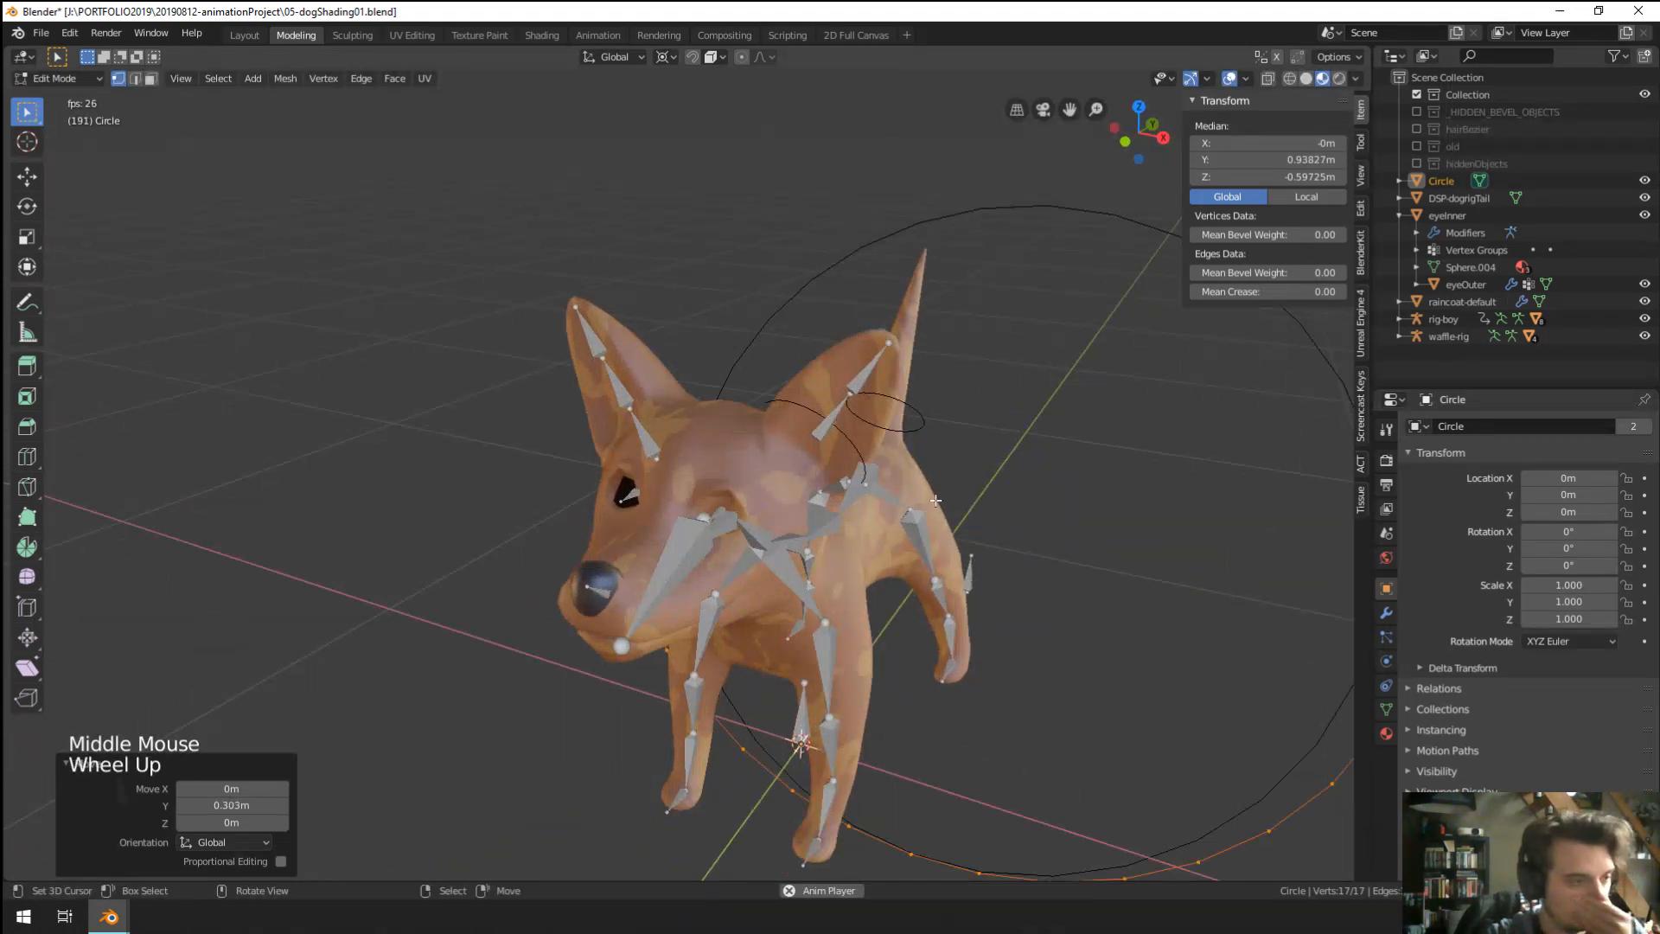
scroll(935, 501, down, 3)
key(Tab)
Assign the Circle object as the custom display shape of the waffle-rig's ear.002.L bone in Pose Mode.
right_click(761, 455)
scroll(761, 455, up, 3)
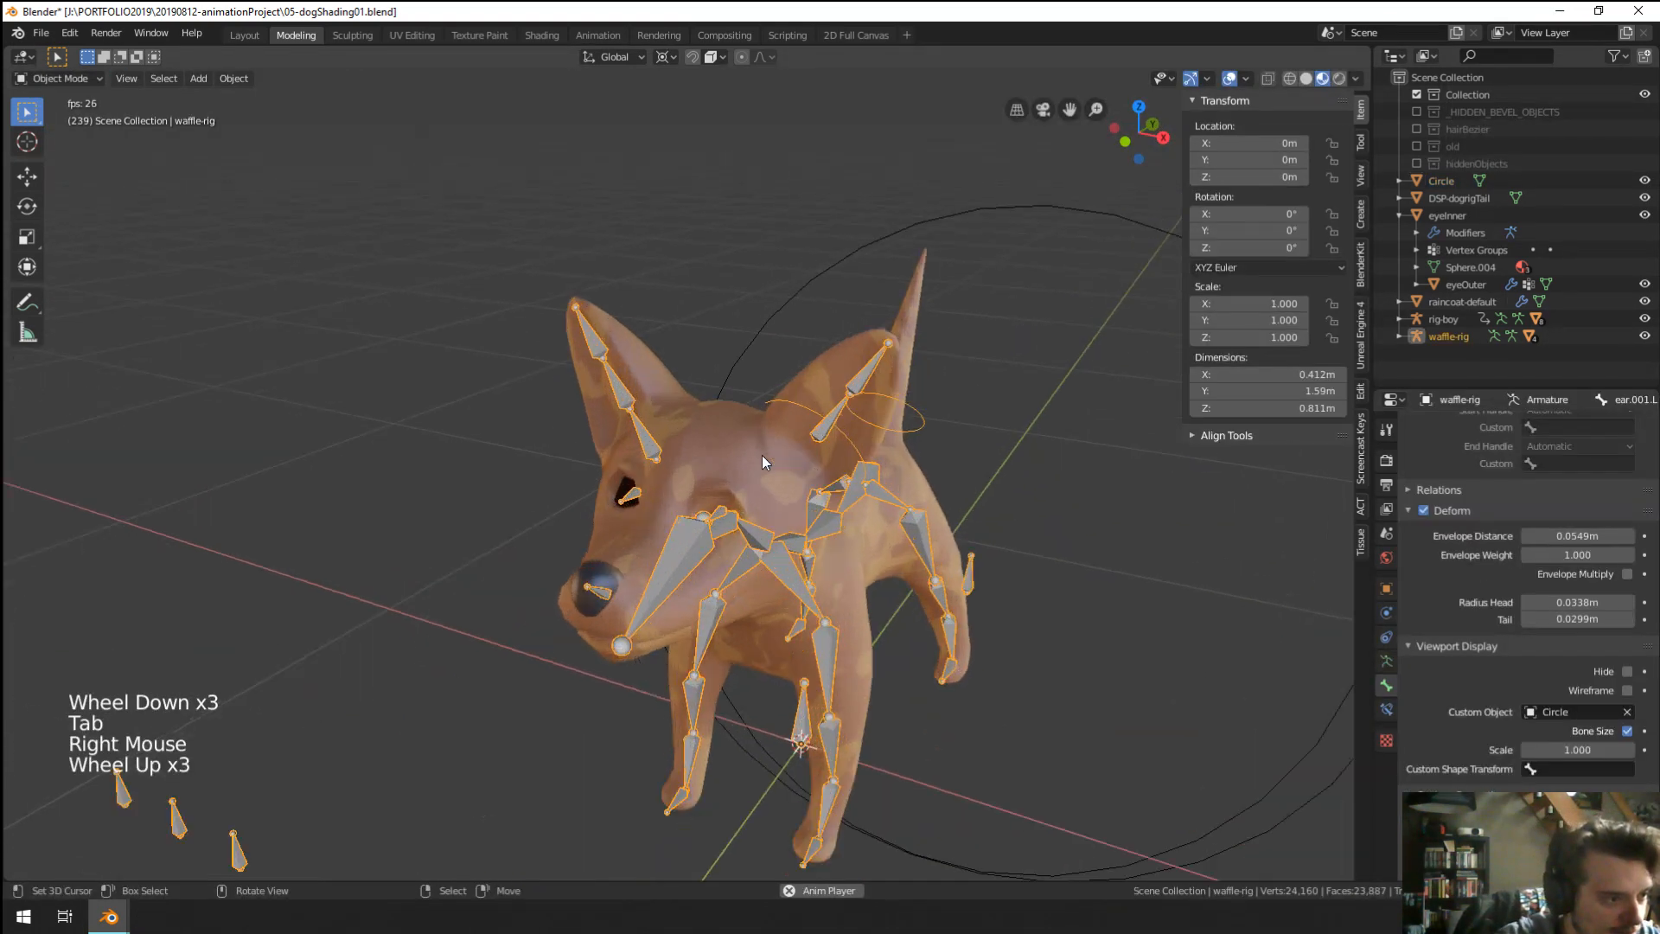
key(ctrl+Tab)
right_click(830, 415)
shift+middle_drag(830, 416, 774, 354)
scroll(774, 354, down, 2)
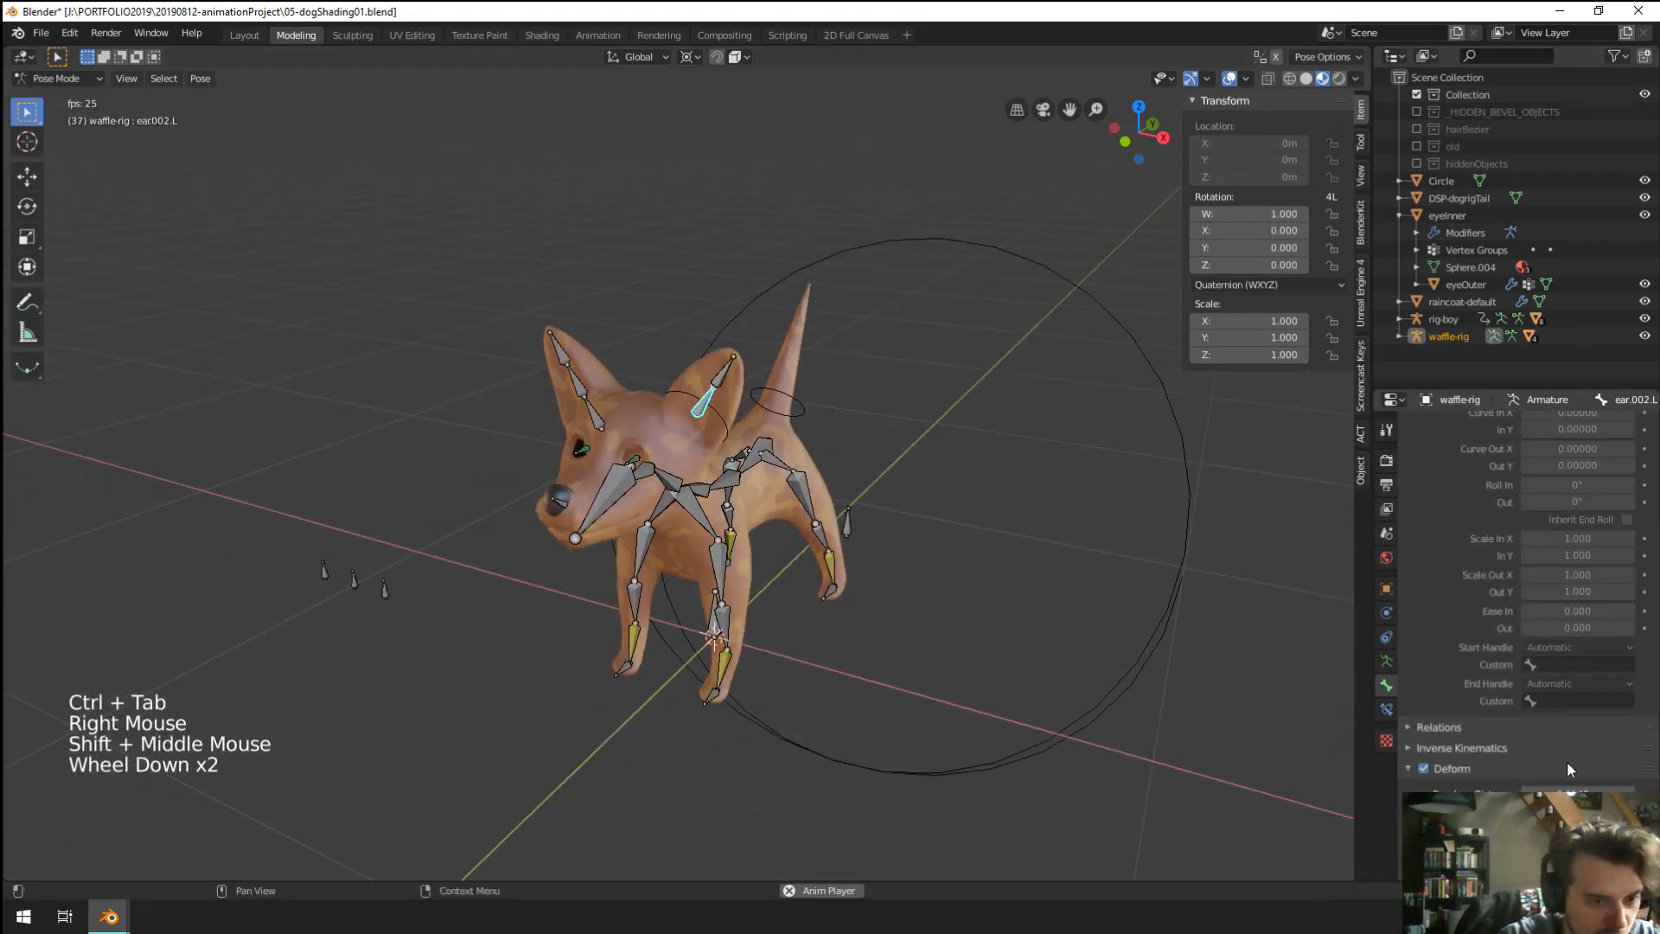
scroll(1573, 767, down, 14)
scroll(1585, 763, up, 1)
click(1624, 522)
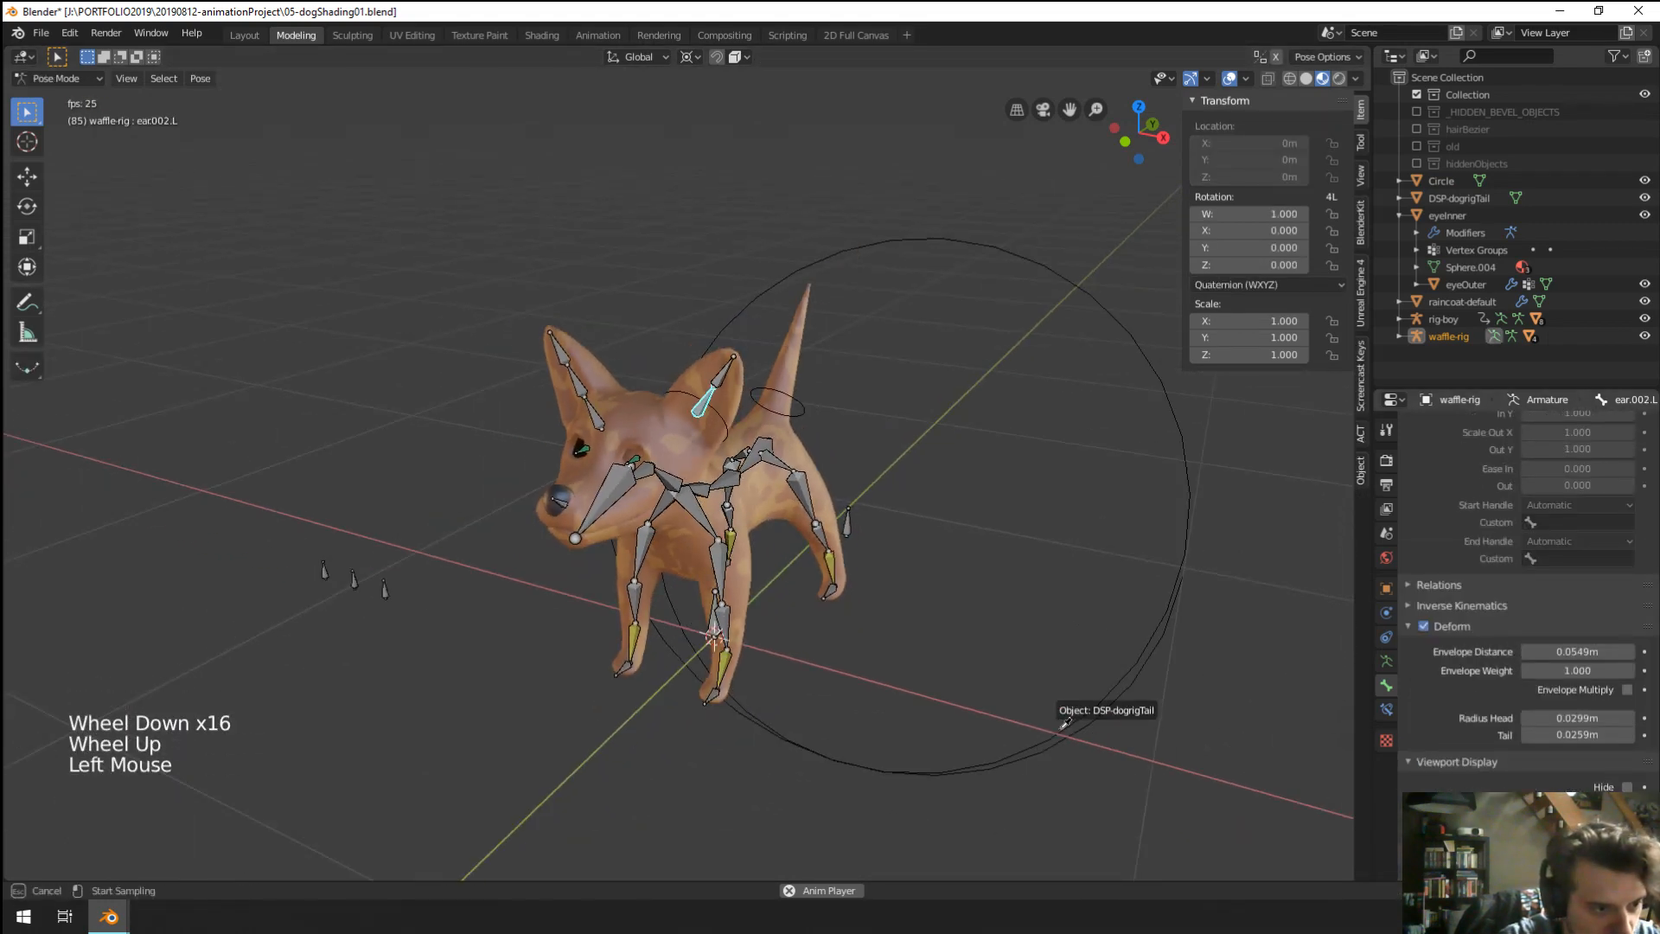
scroll(799, 501, up, 4)
middle_drag(799, 501, 821, 497)
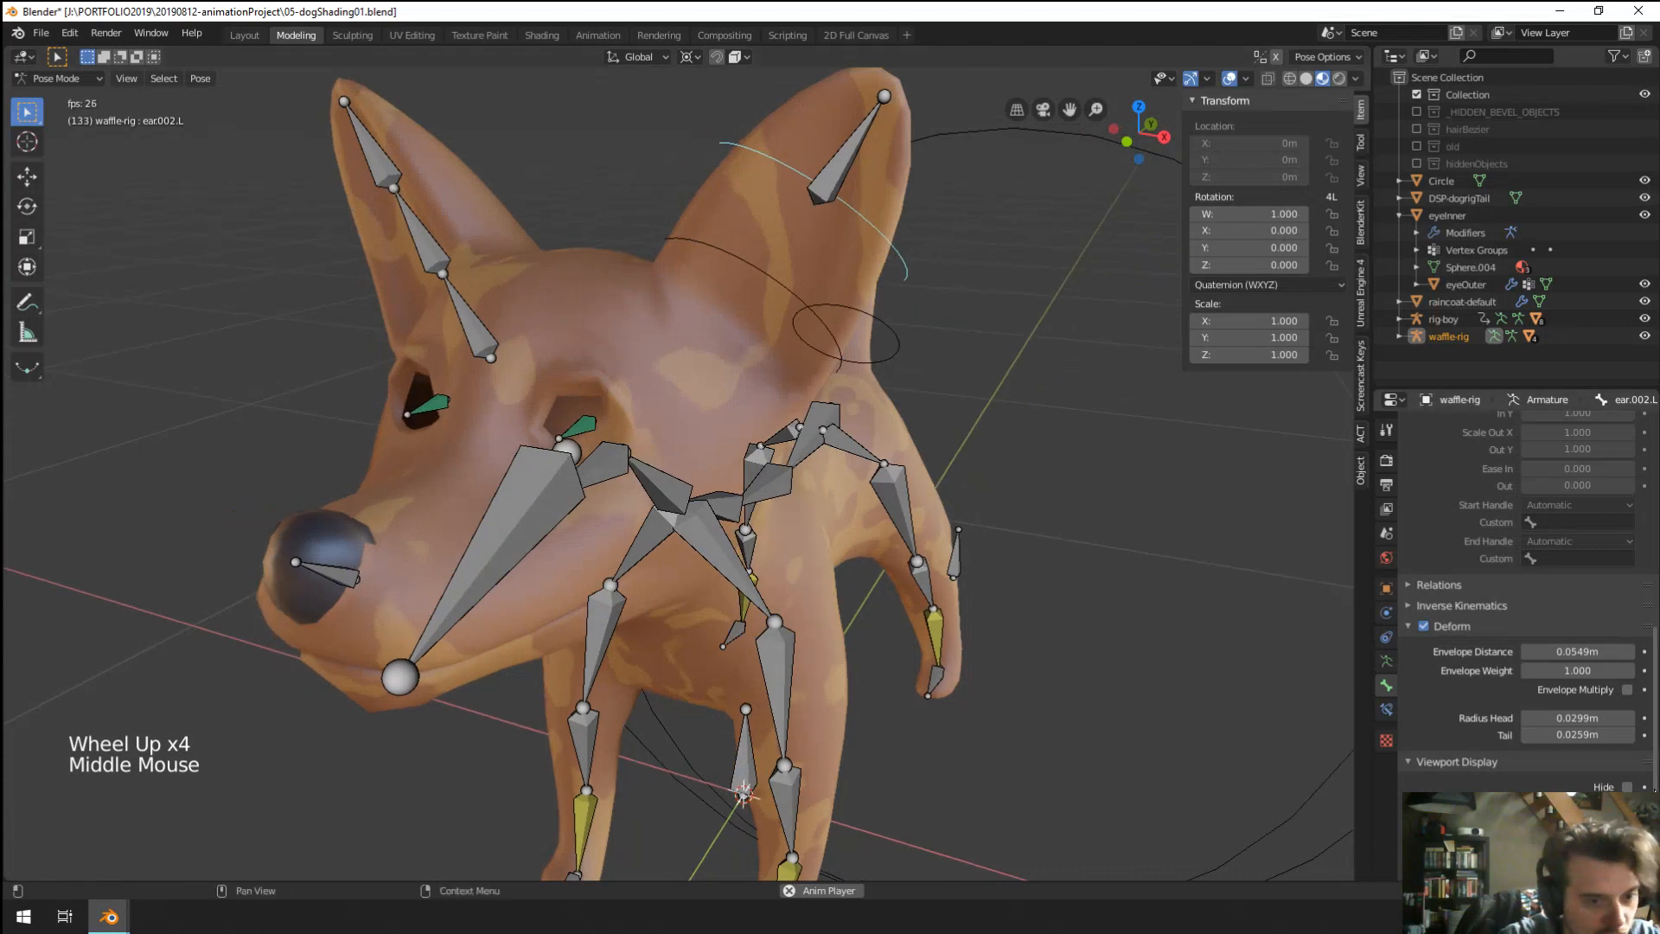
Reduce the display scale of the ear.002.L bone's custom shape.
click(822, 498)
shift+click(821, 497)
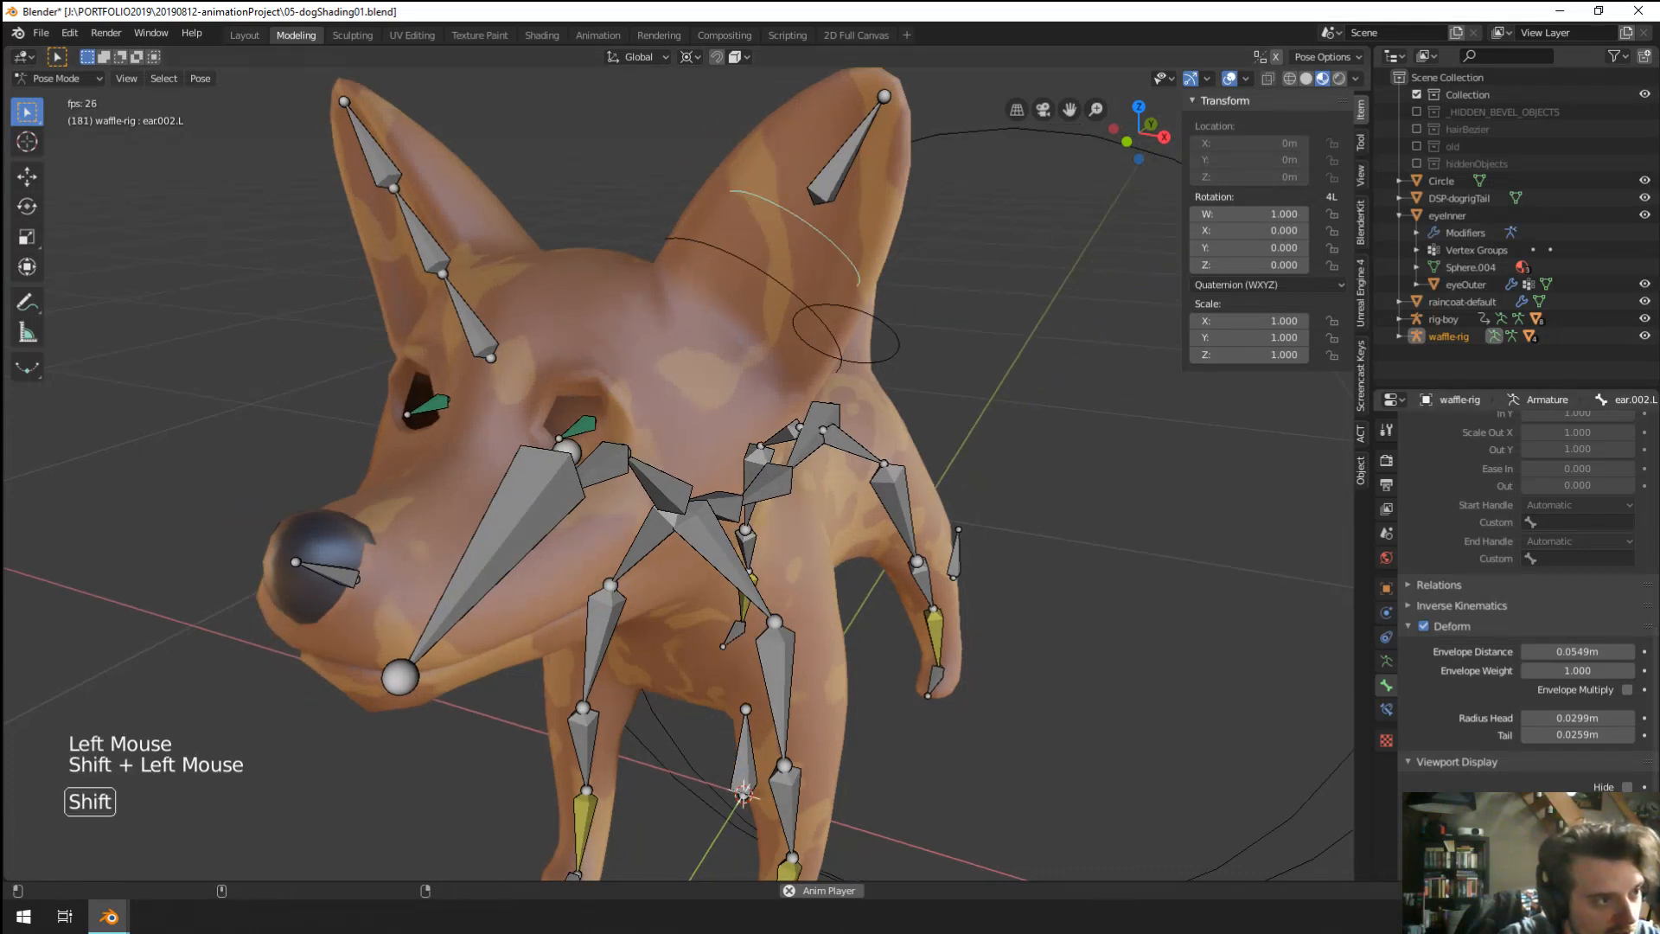
scroll(761, 312, down, 2)
Assign the Circle object as the ear.003.L bone's custom display shape and reduce its display scale.
right_click(761, 307)
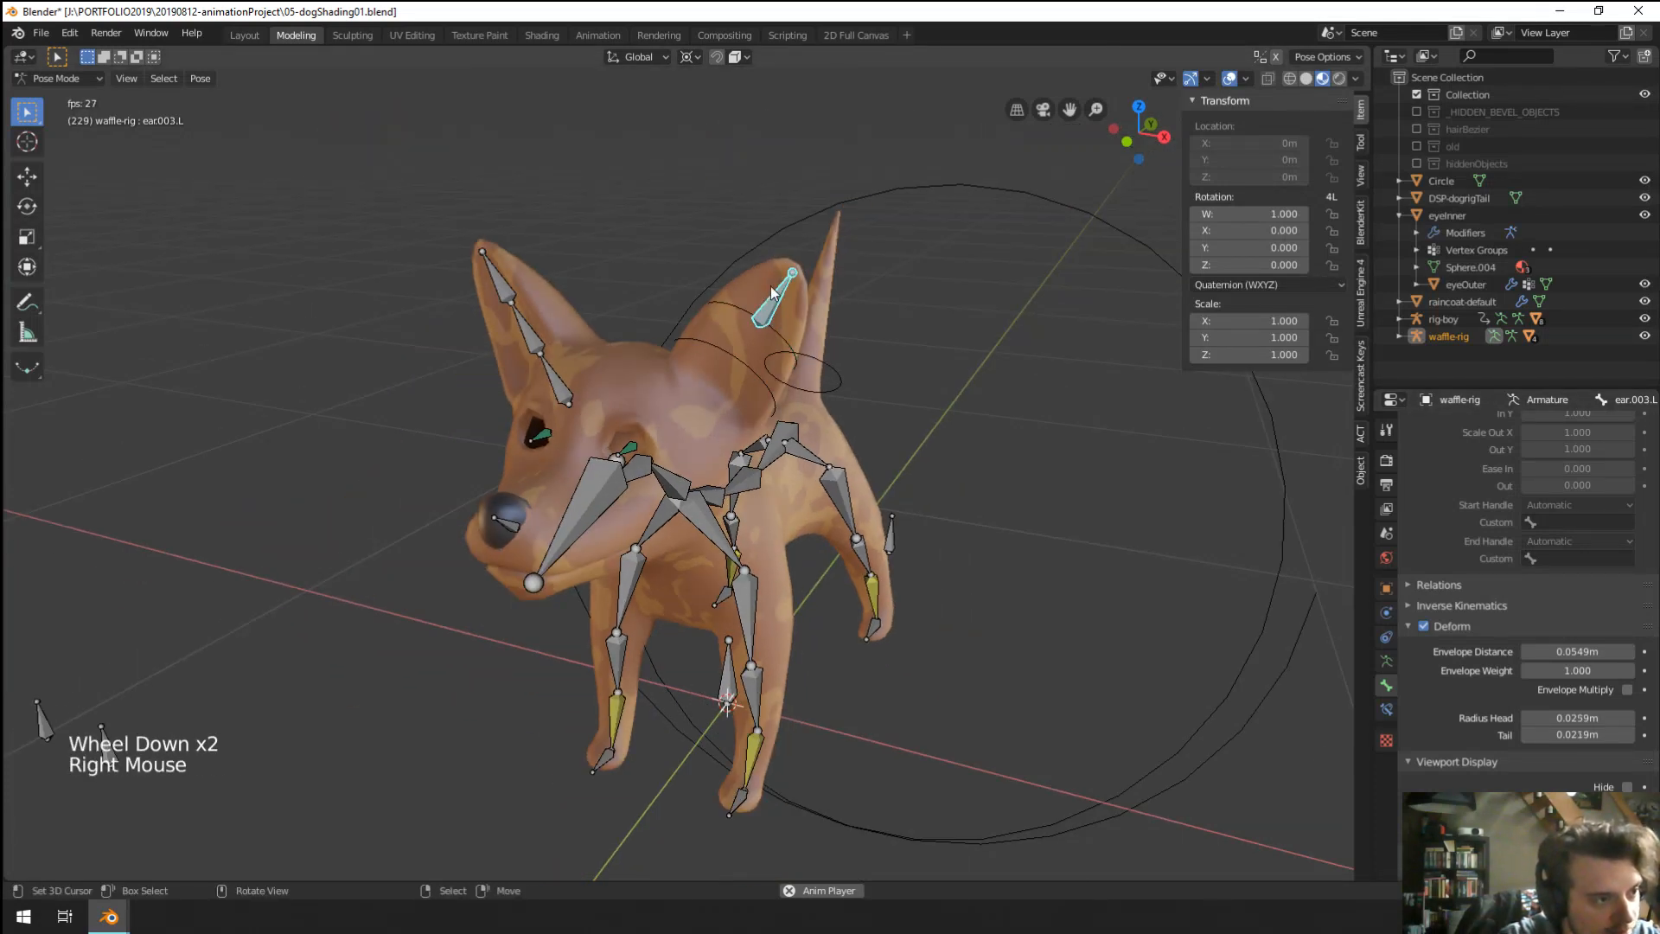
scroll(761, 312, down, 1)
click(1574, 818)
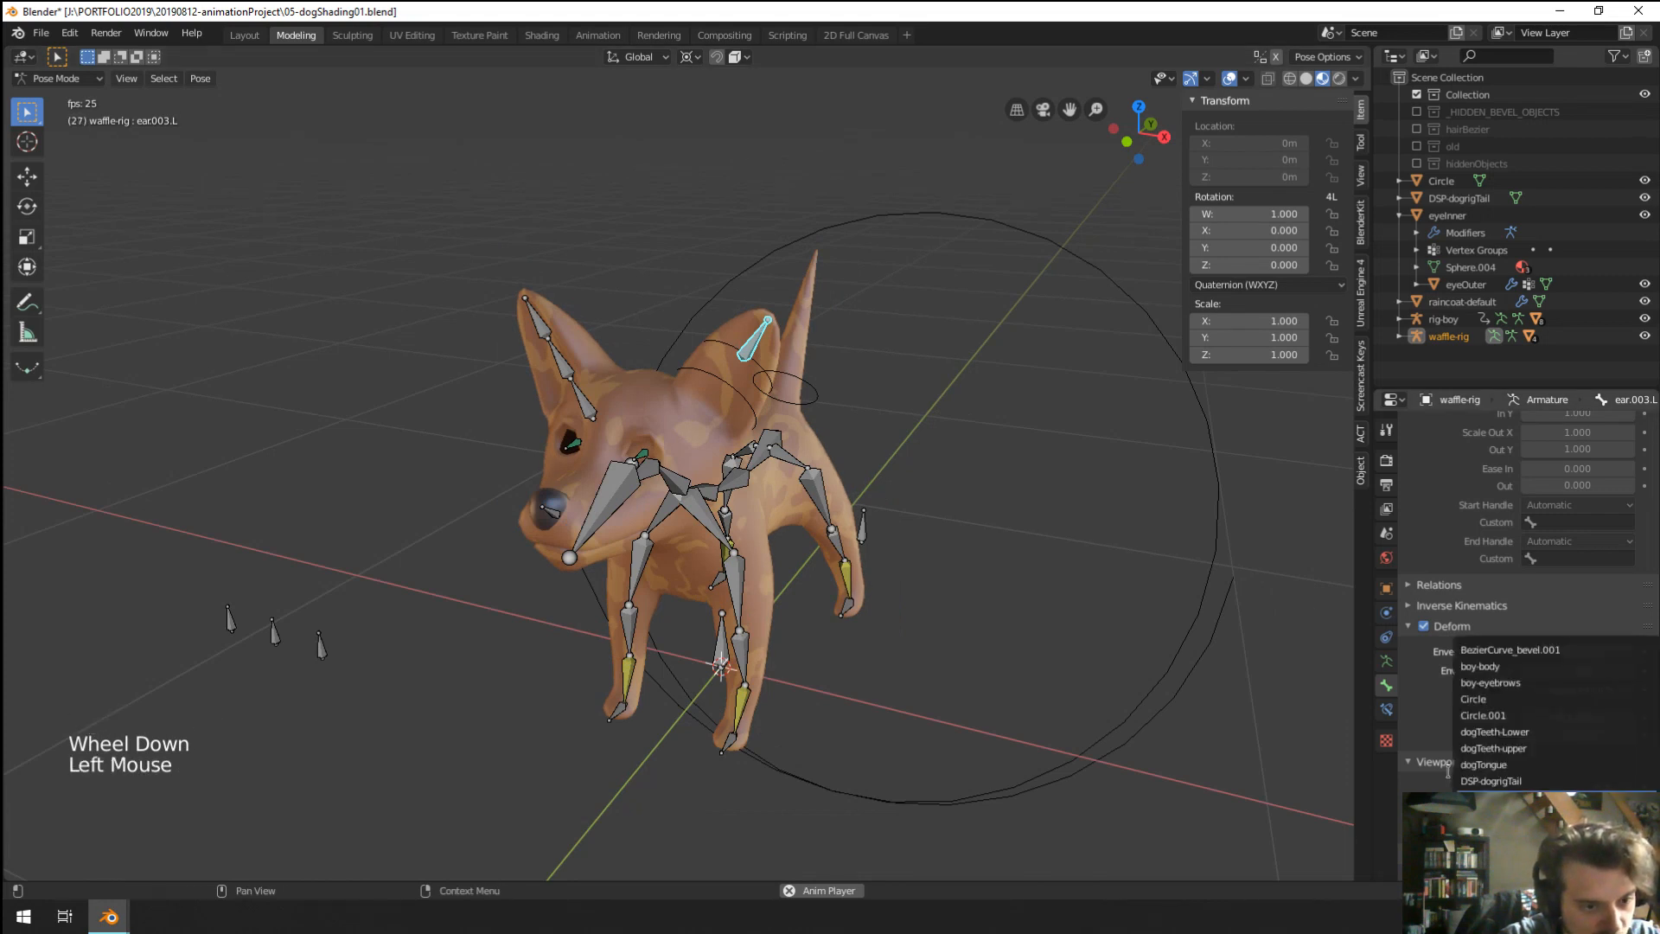
click(1196, 678)
scroll(739, 309, up, 1)
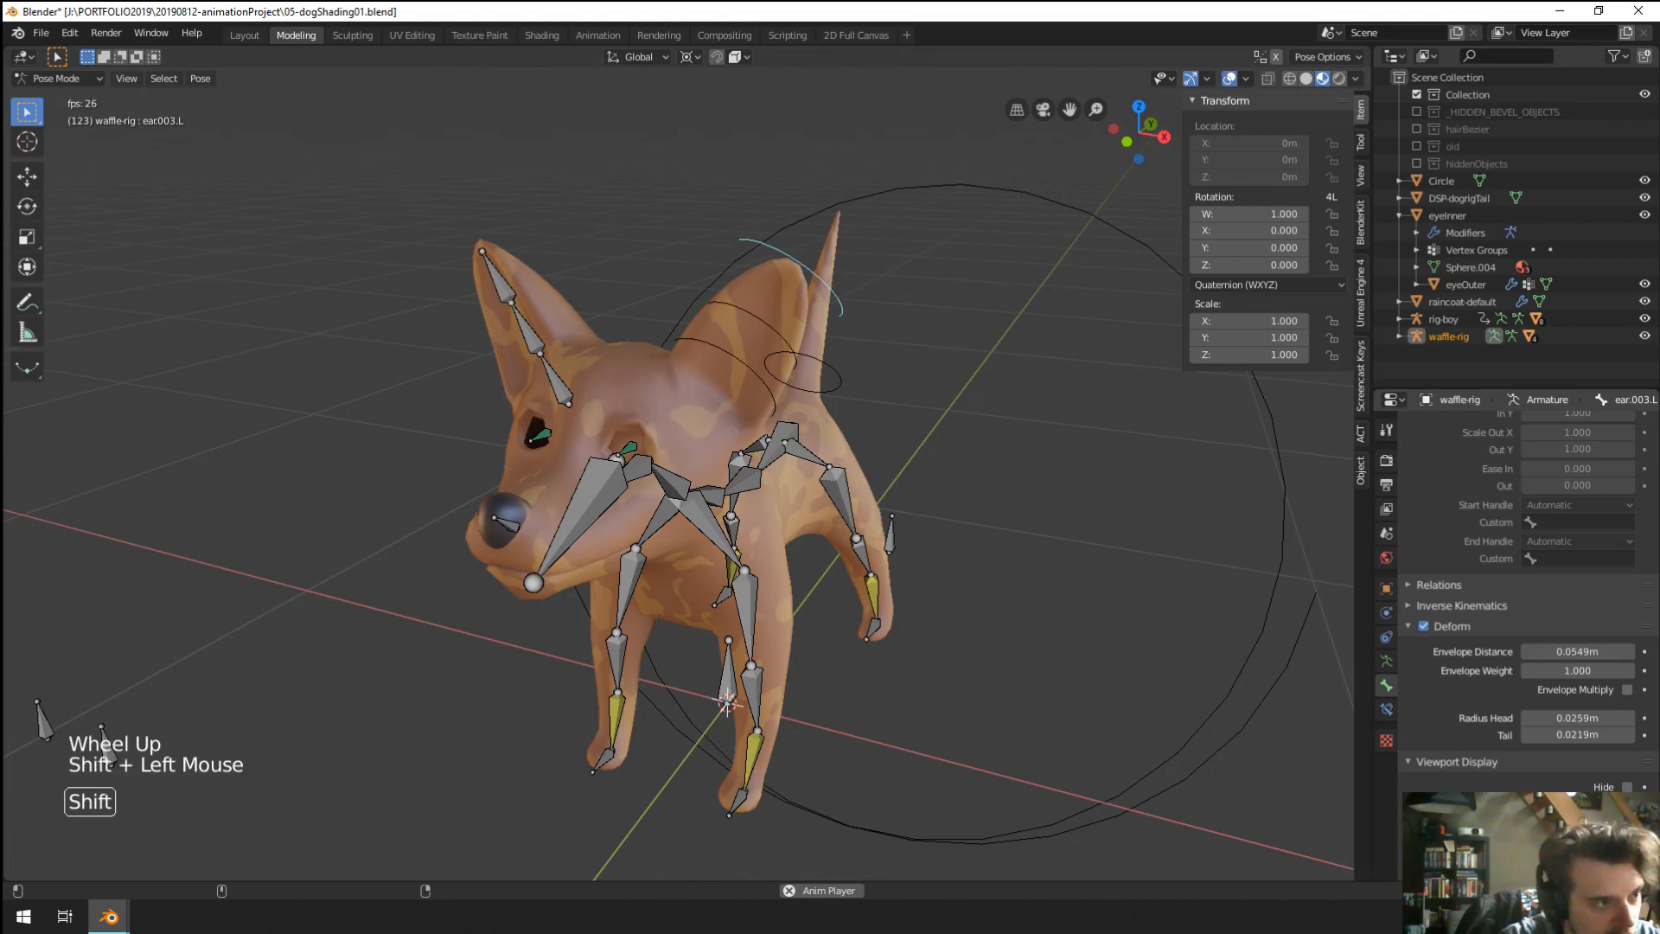
scroll(1058, 564, up, 1)
Try rotating the ear.003.L and ear.002.L bones to test how the dog's ear bends.
middle_drag(1058, 564, 1167, 518)
key(r)
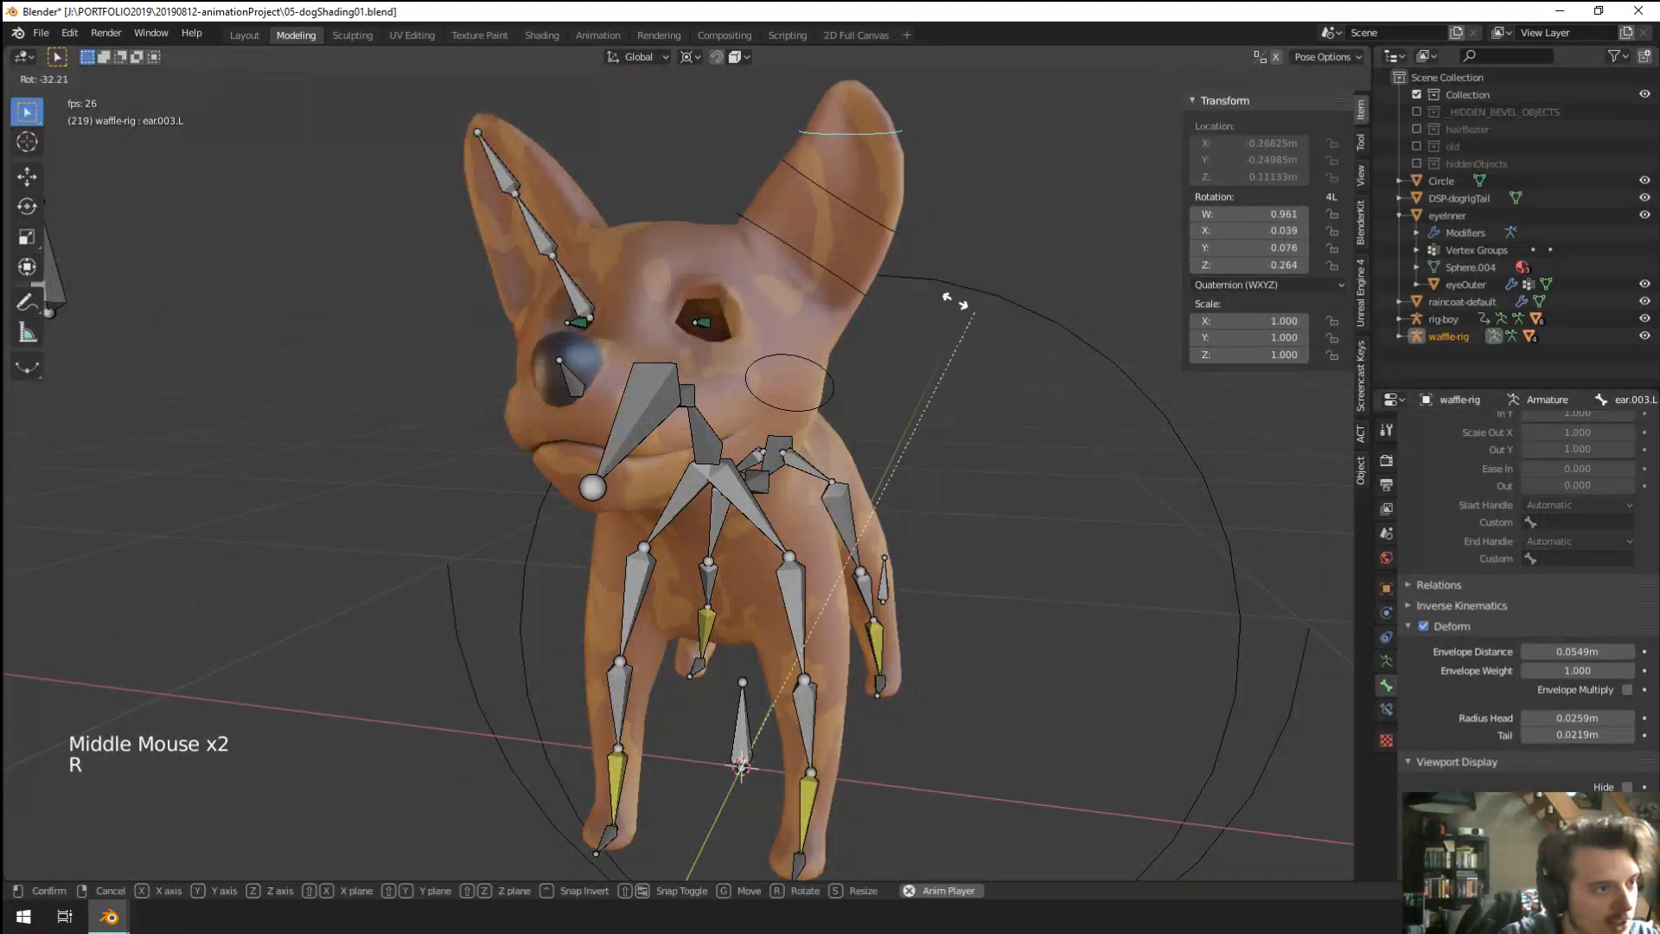
right_click(859, 217)
key(r)
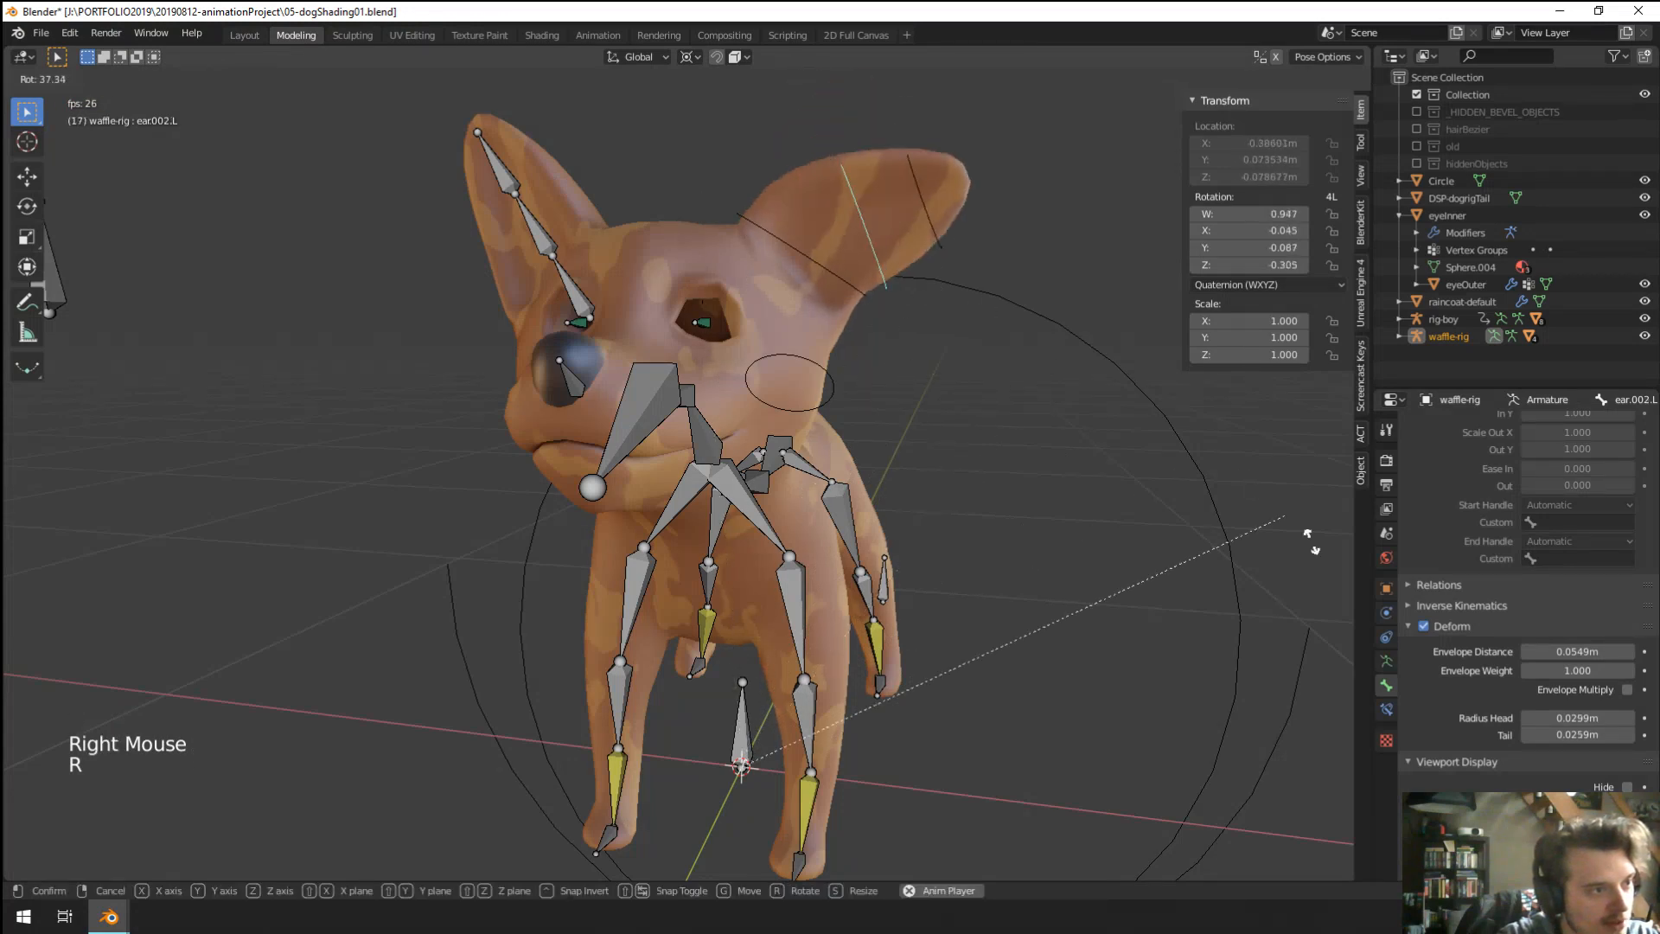
right_click(646, 417)
Cancel the ear test rotation and assign the Circle object as the custom display shape of the ear.001.R bone.
right_click(657, 424)
scroll(691, 452, down, 2)
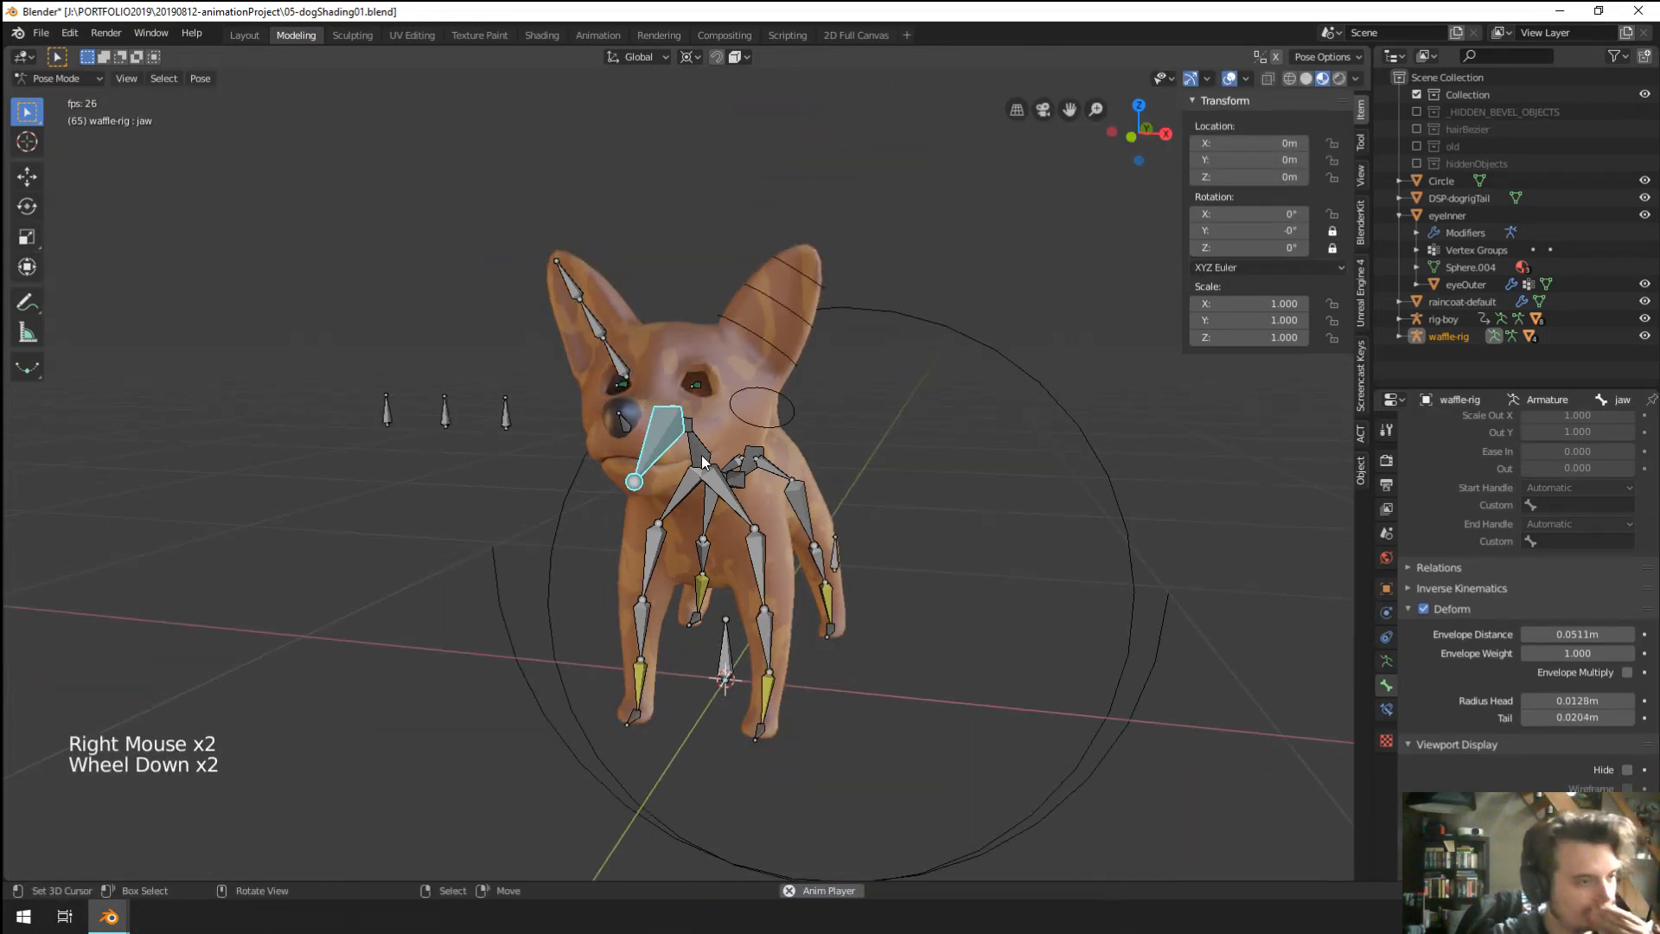
middle_drag(702, 460, 763, 476)
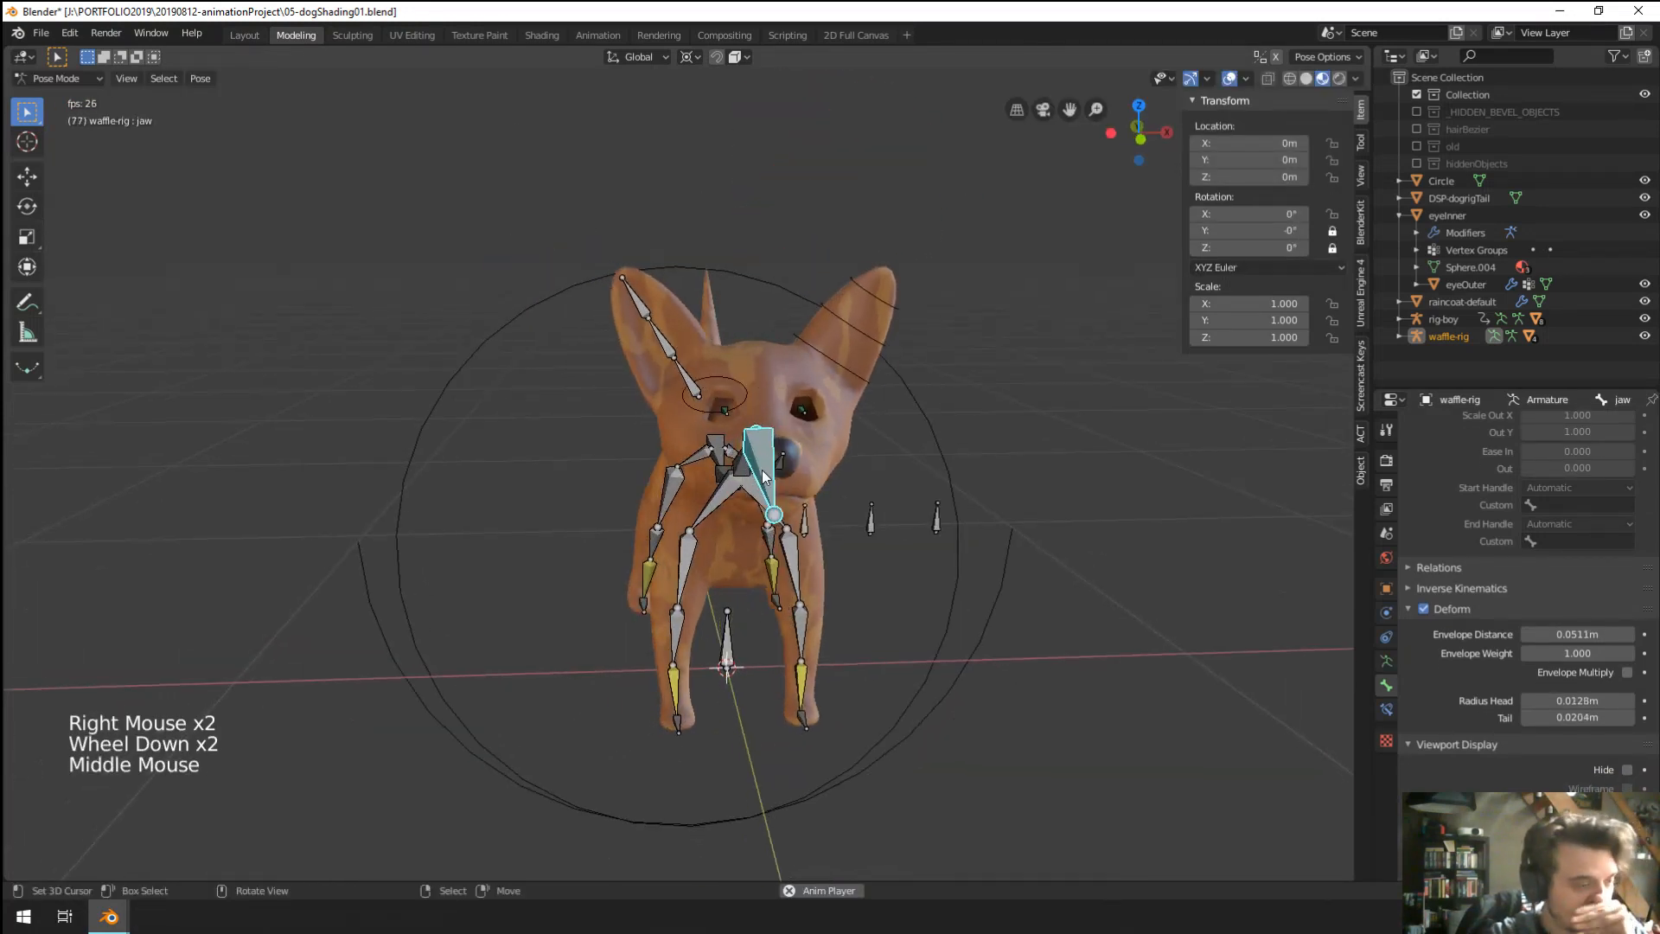
right_click(678, 372)
right_click(679, 372)
click(1047, 572)
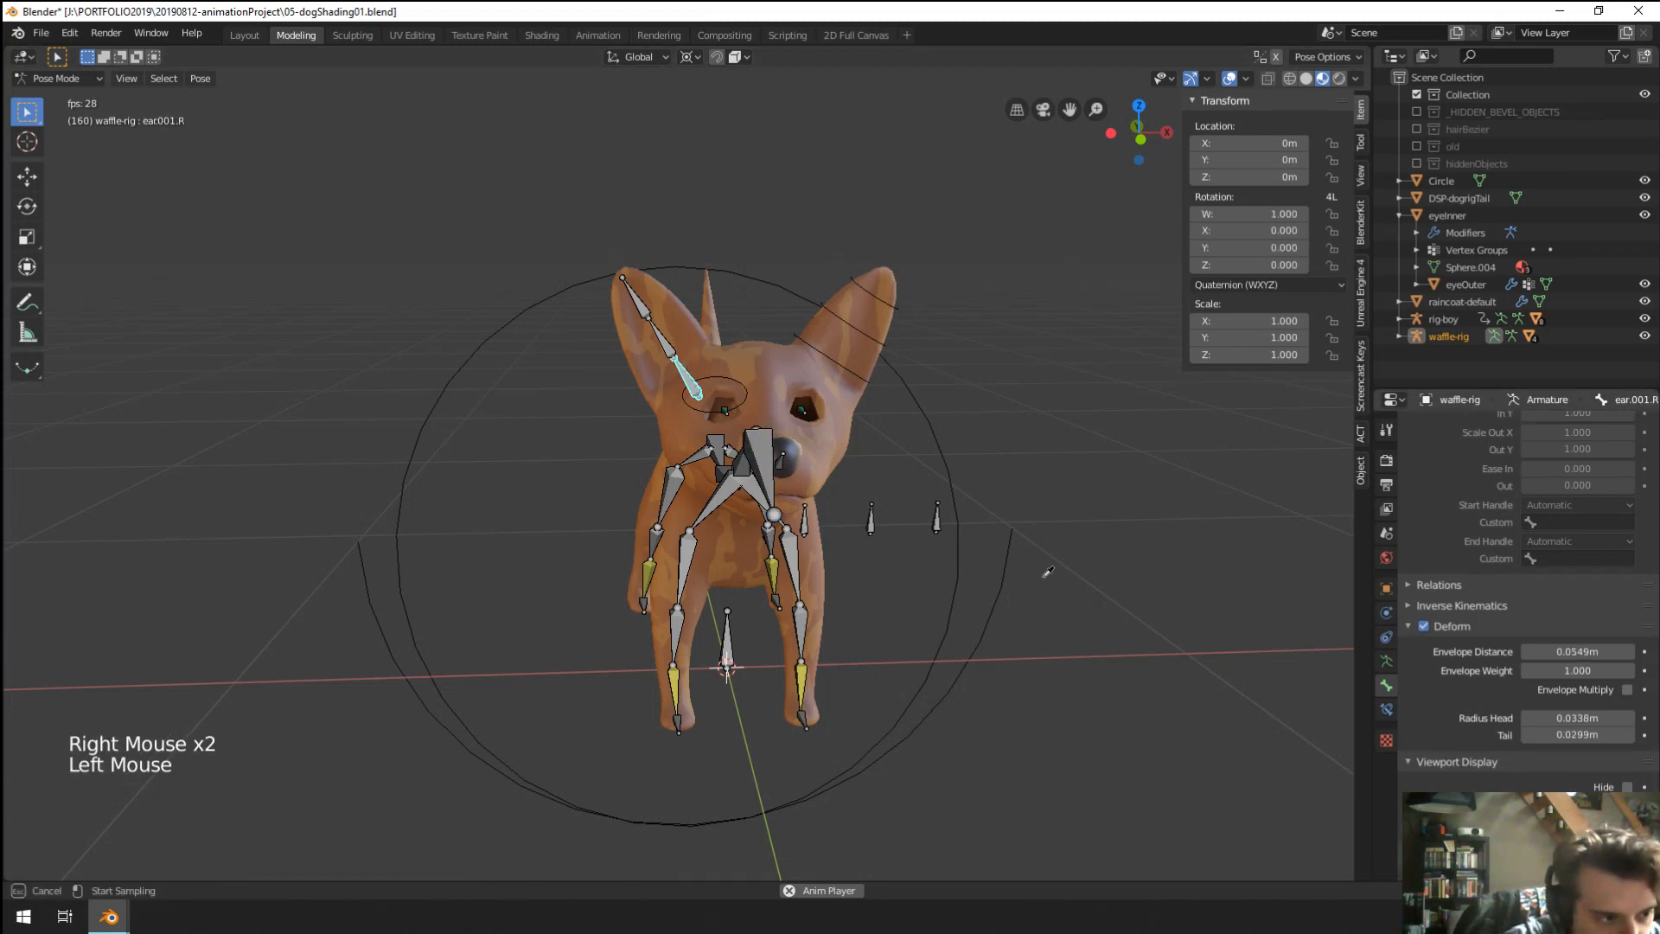
Assign the Circle object as the custom display shape of the ear.002.R and ear.003.R bones.
middle_drag(1019, 556, 822, 484)
right_click(657, 405)
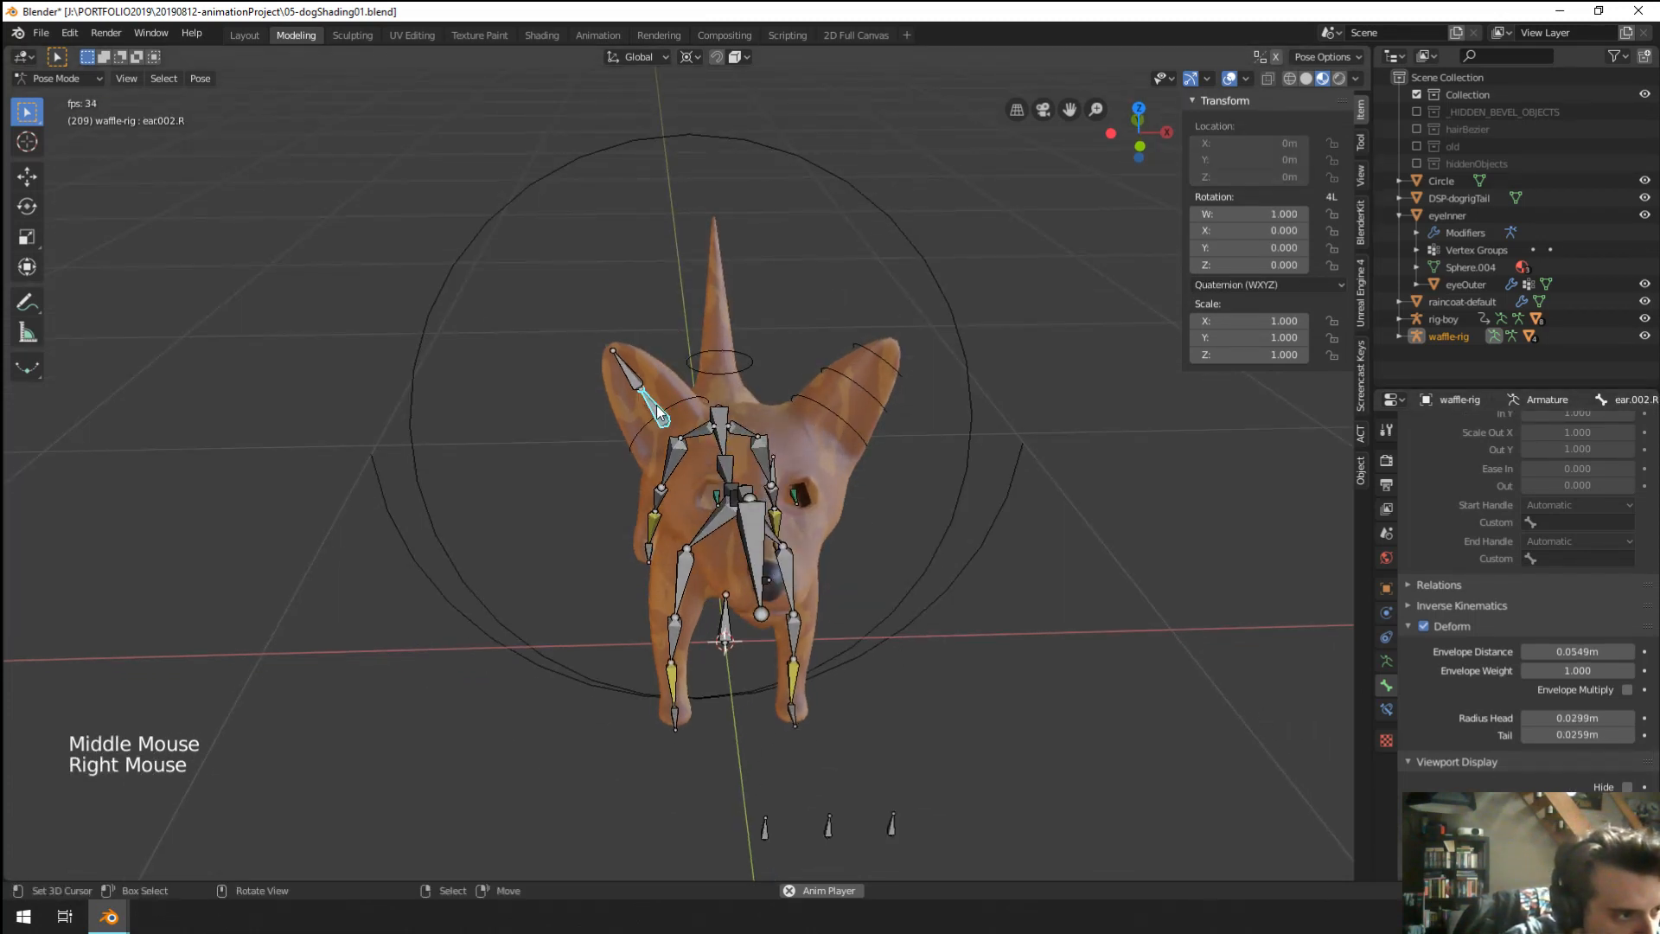
click(1628, 832)
click(999, 538)
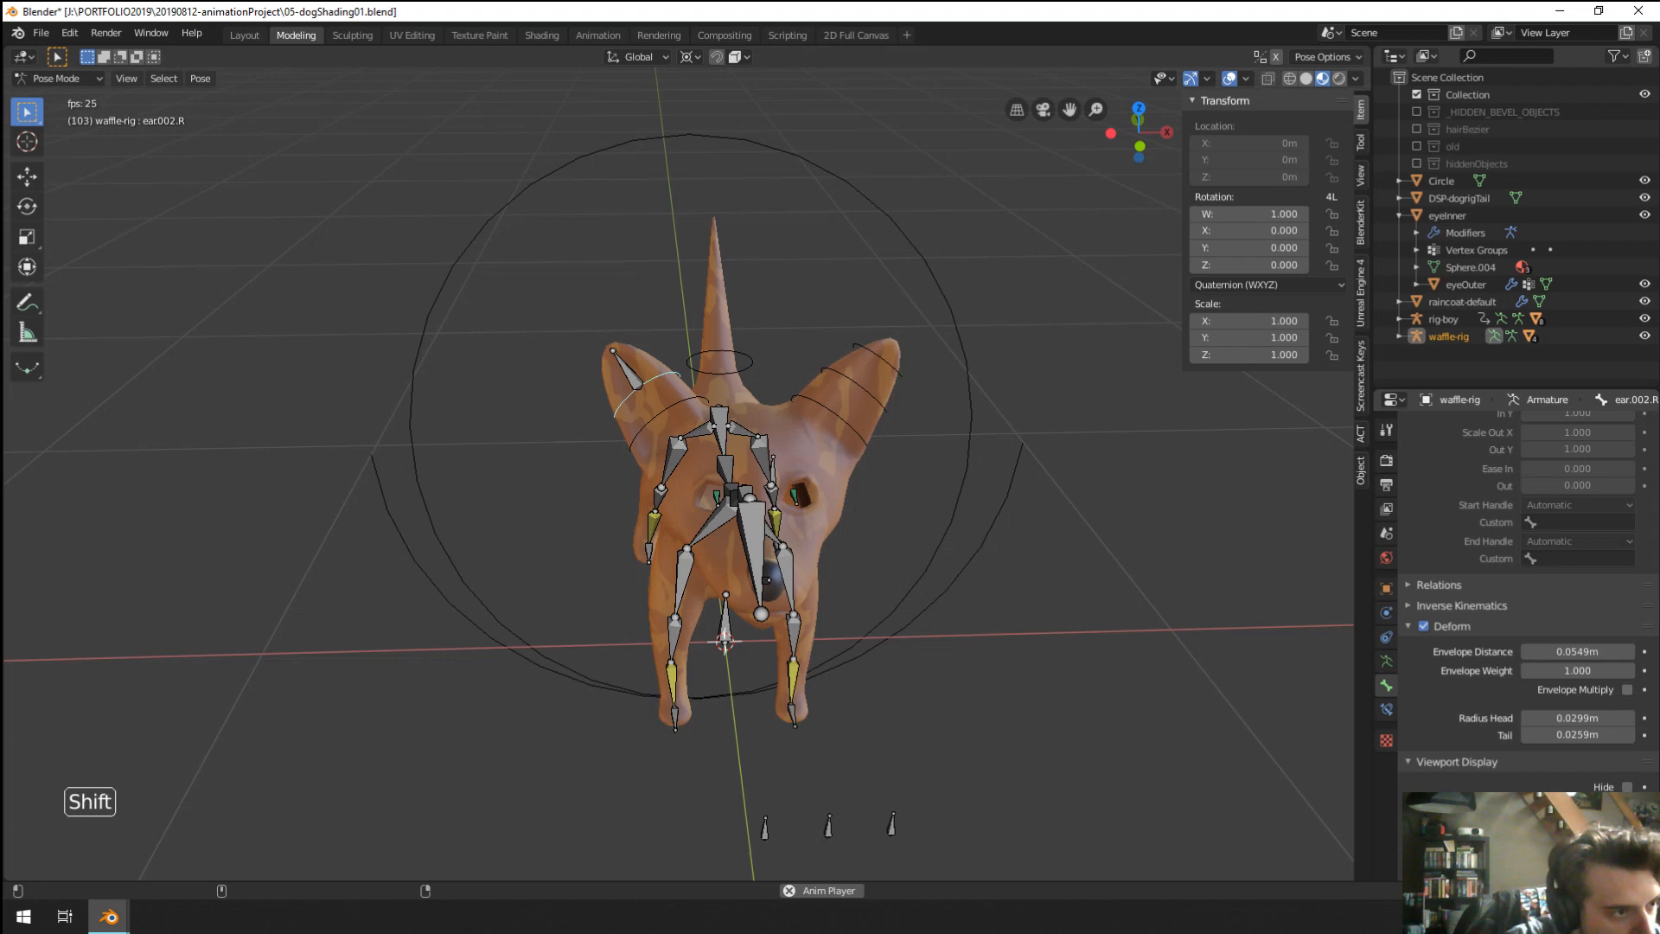
click(1628, 824)
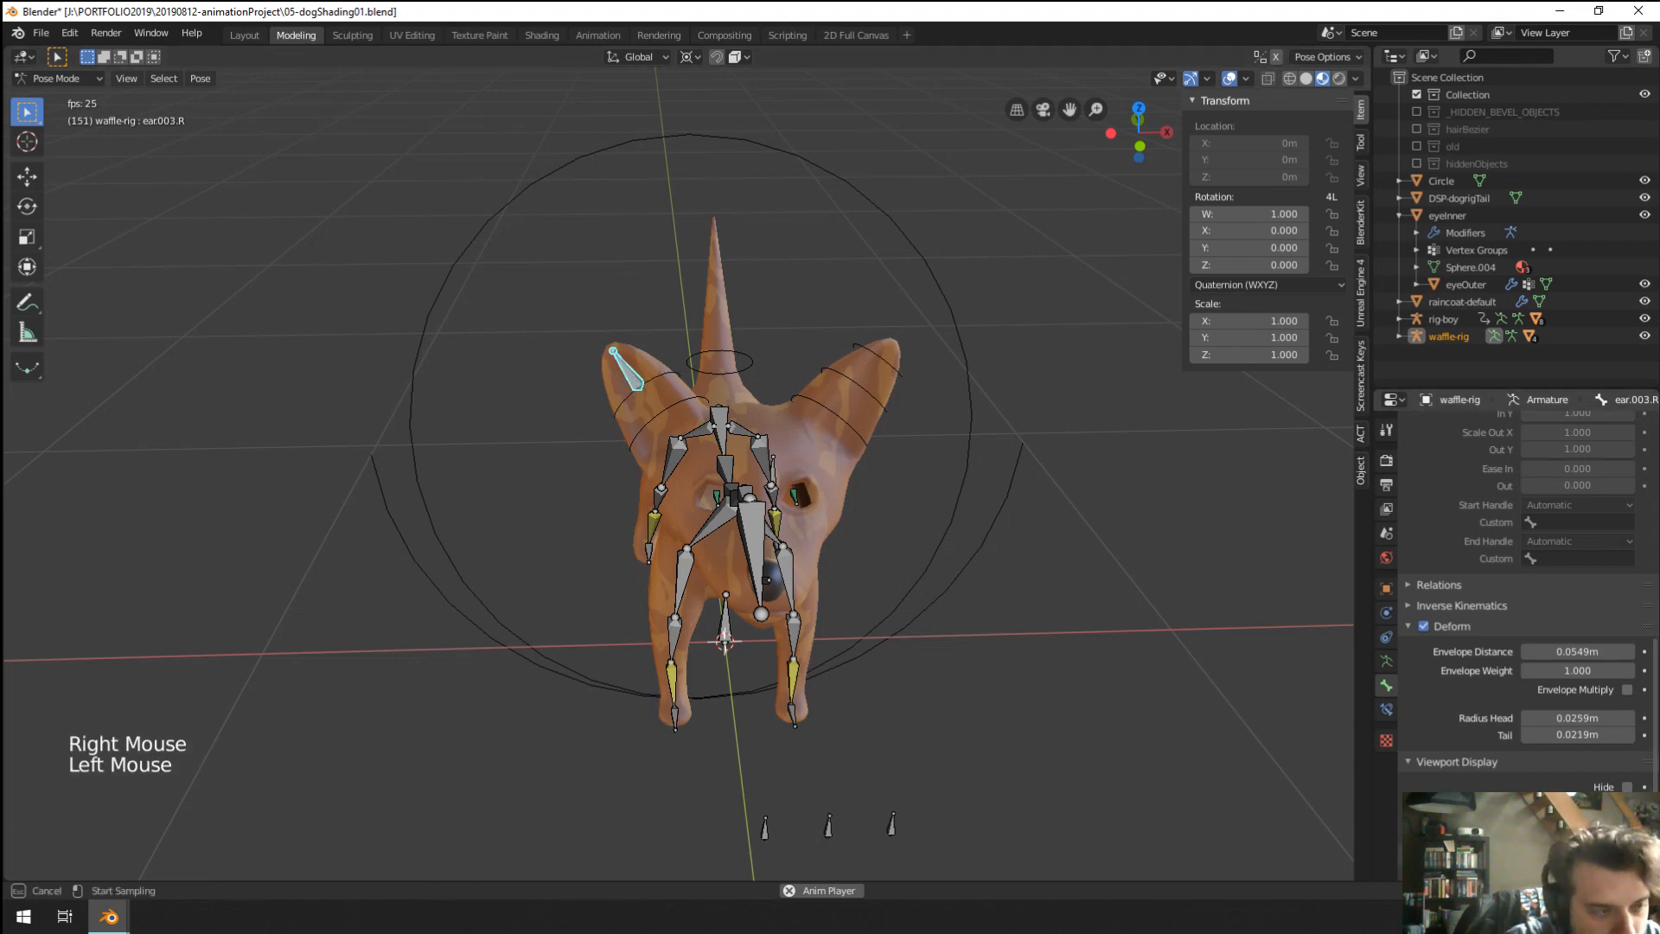
click(1016, 499)
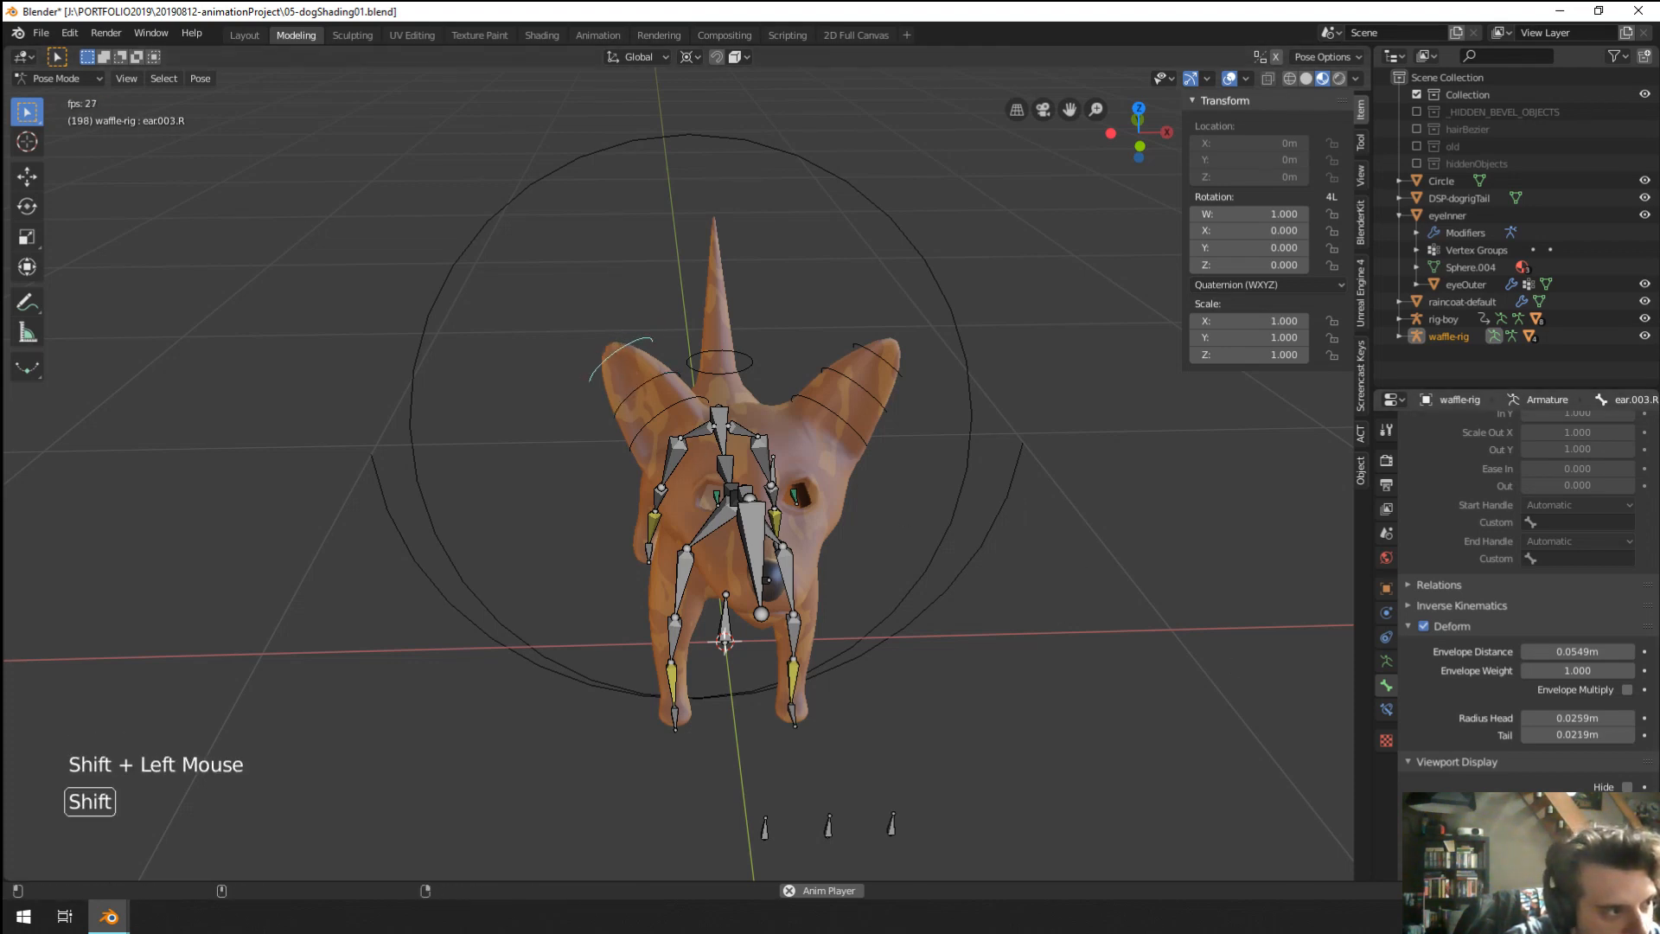
In Object Mode, rename the half-circle display object from Circle to DSP-dogrigEar.
middle_drag(1016, 499, 1143, 611)
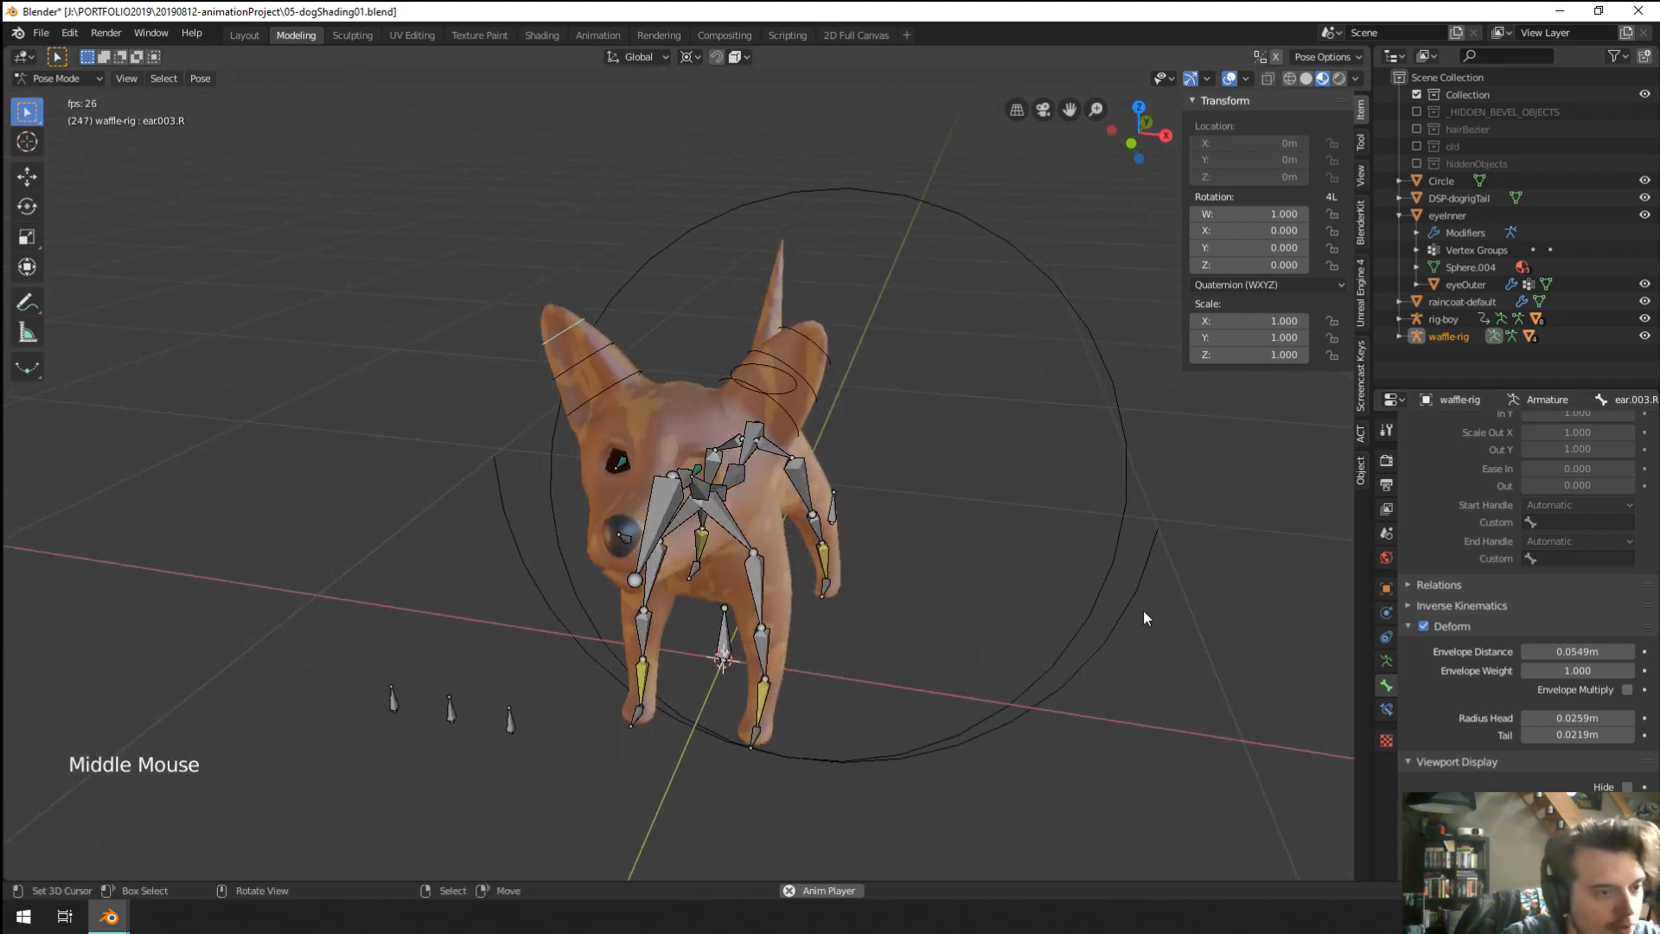
right_click(1141, 592)
right_click(1141, 591)
key(ctrl+Tab)
right_click(1140, 590)
scroll(1271, 501, up, 1)
double_click(1478, 424)
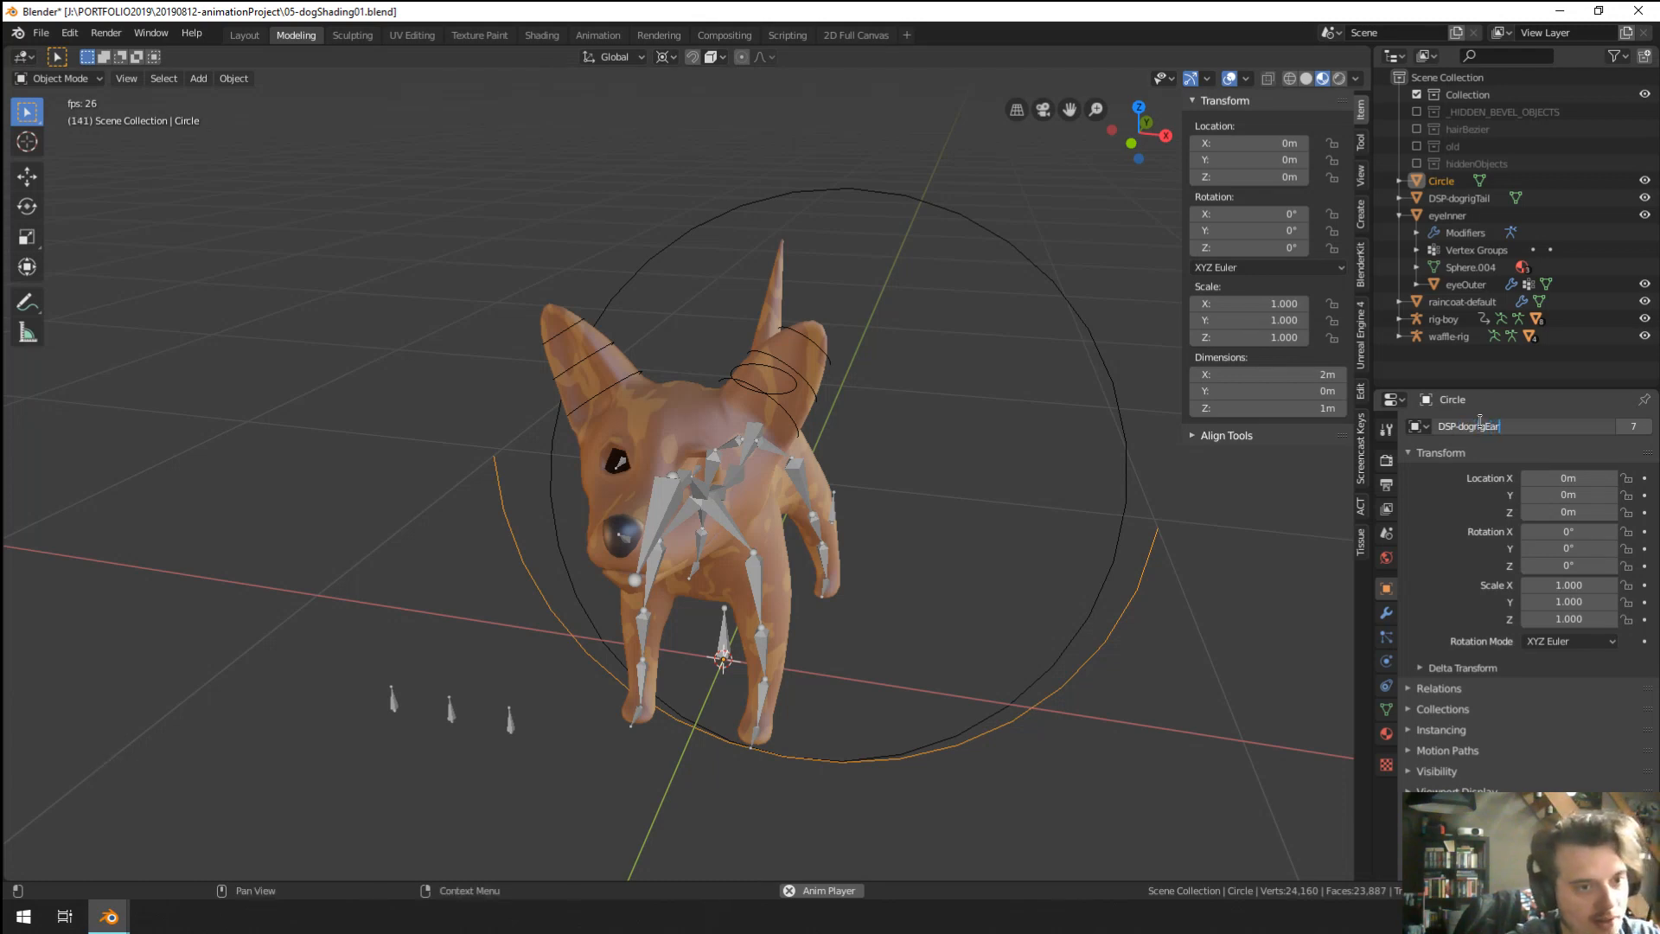
text(DSP-dogrigEar)
key(Return)
Move the two eye bones of the waffle-rig to another bone layer in Edit Mode.
middle_drag(794, 676, 724, 640)
middle_click(756, 632)
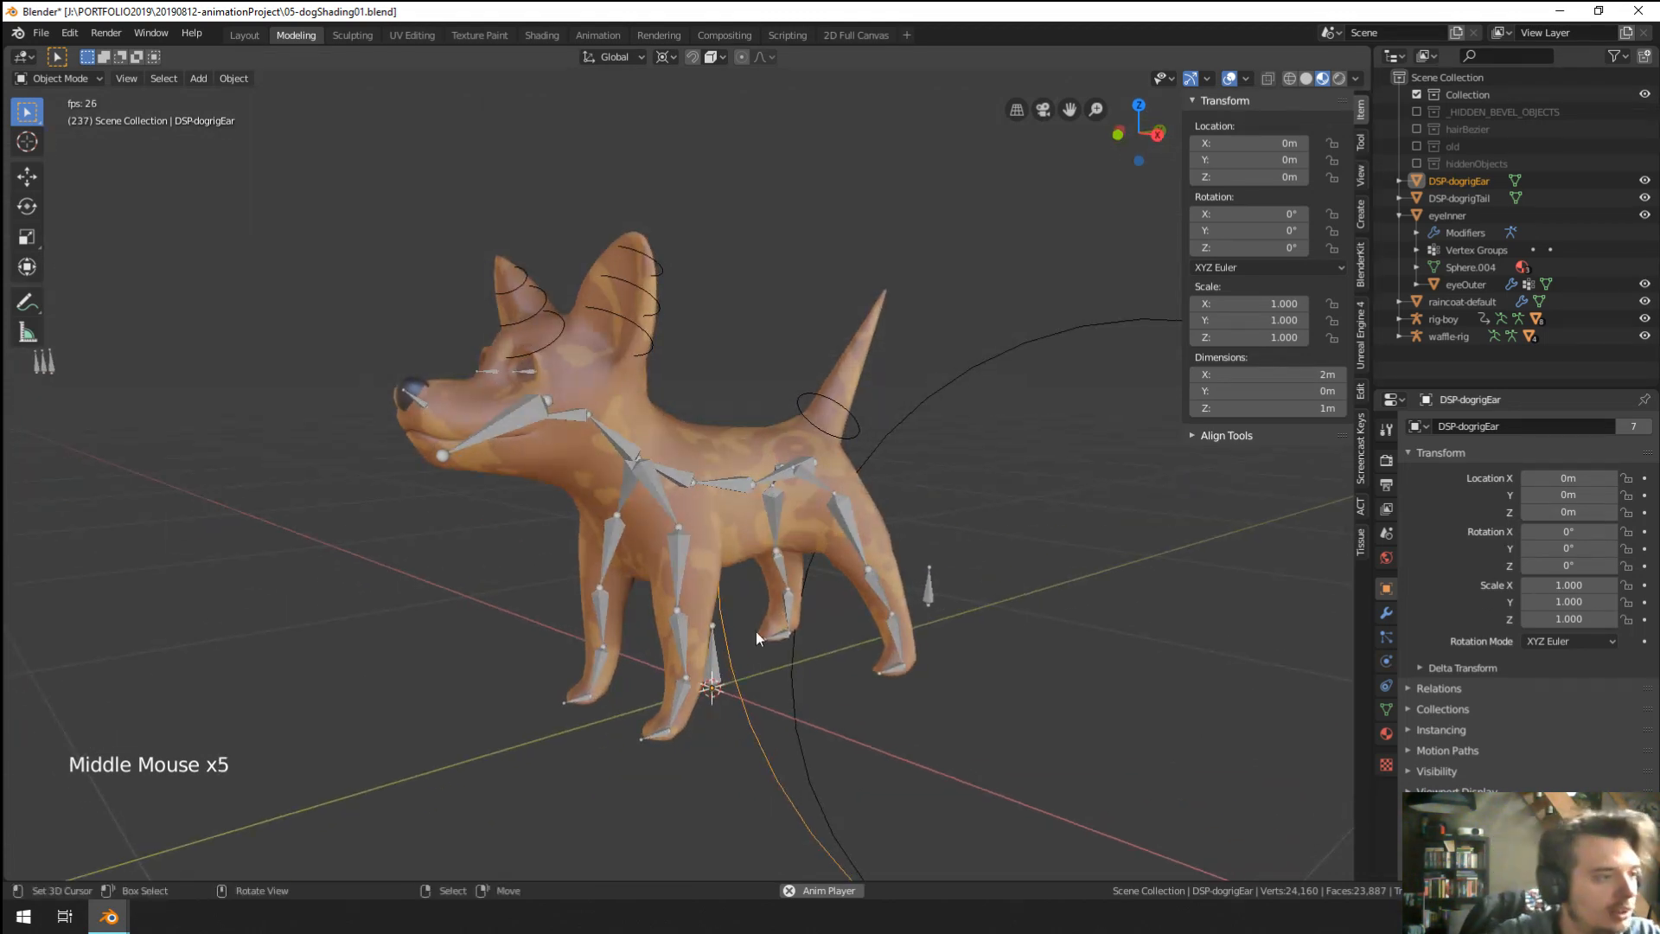
scroll(657, 351, up, 2)
middle_click(397, 315)
right_click(412, 308)
key(Tab)
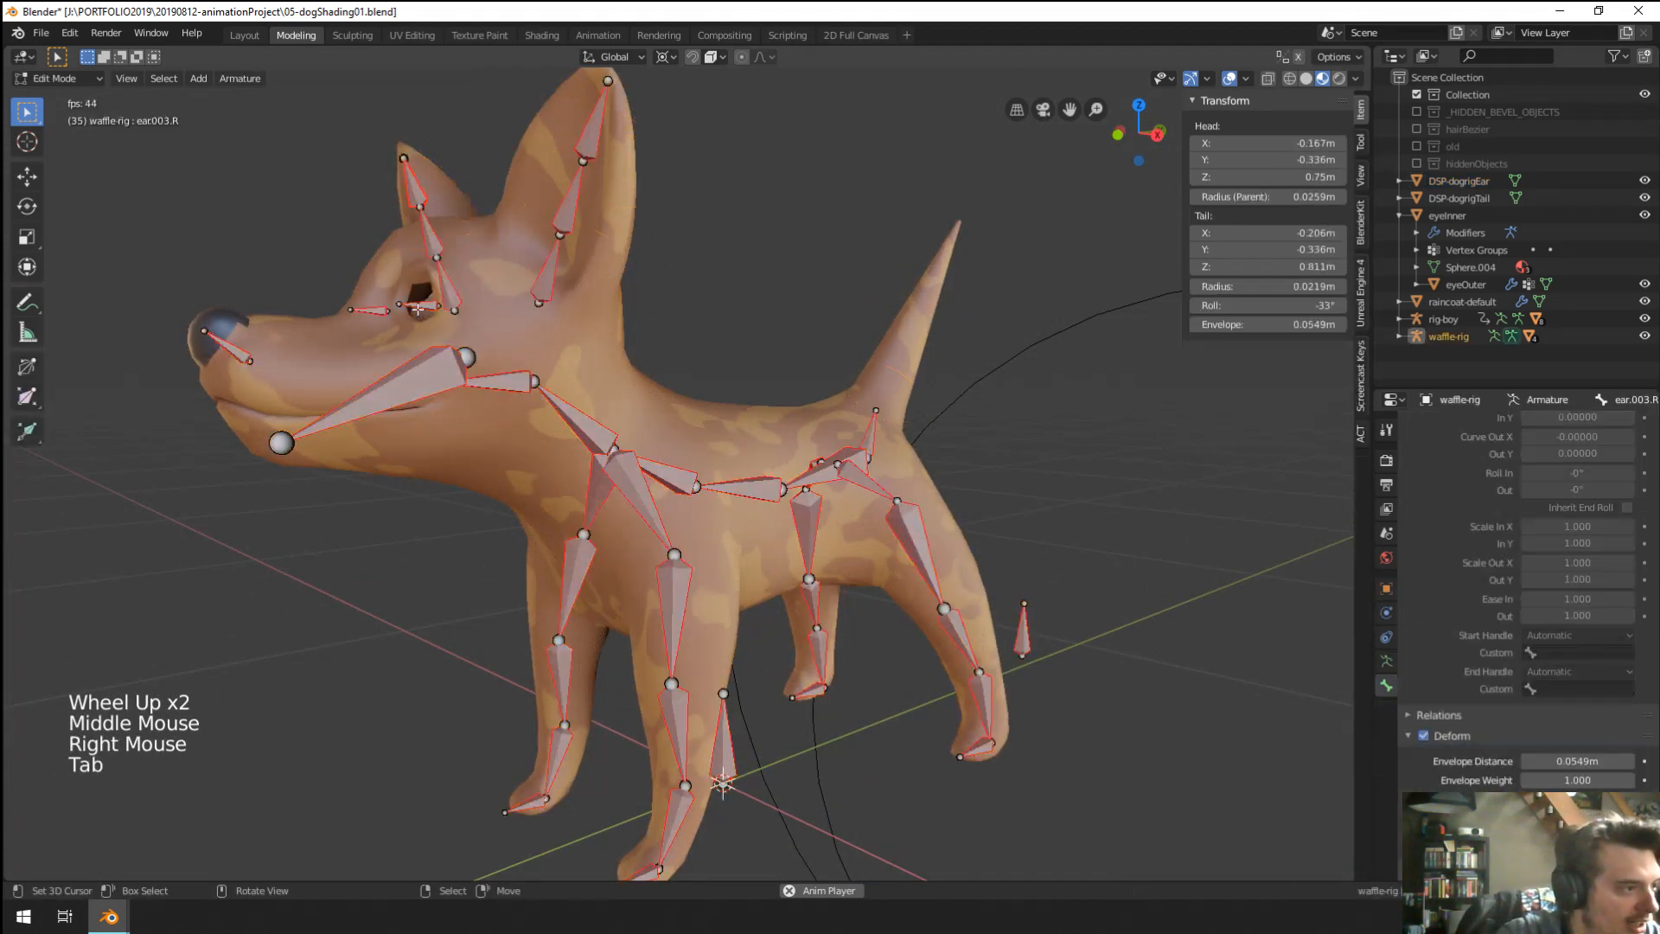
right_click(419, 307)
shift+right_click(378, 310)
key(m)
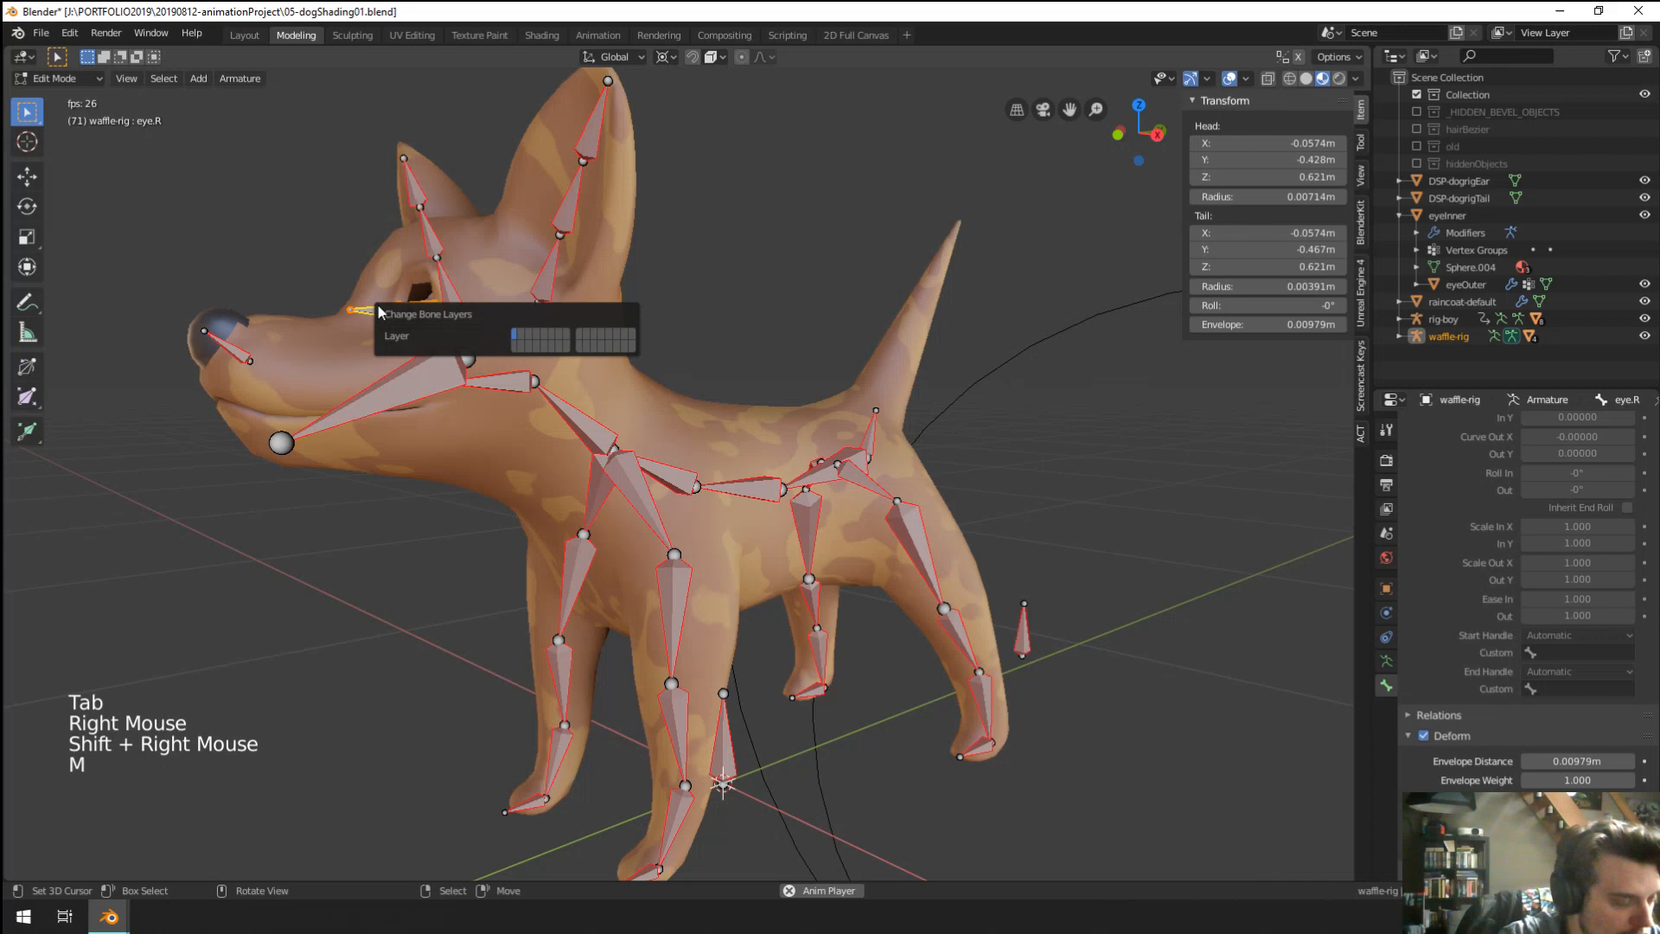
click(589, 334)
Try rotating the spine.003 bone in Pose Mode to test how the front of the dog's body bends.
scroll(652, 499, down, 2)
middle_drag(560, 477, 542, 651)
scroll(415, 480, up, 1)
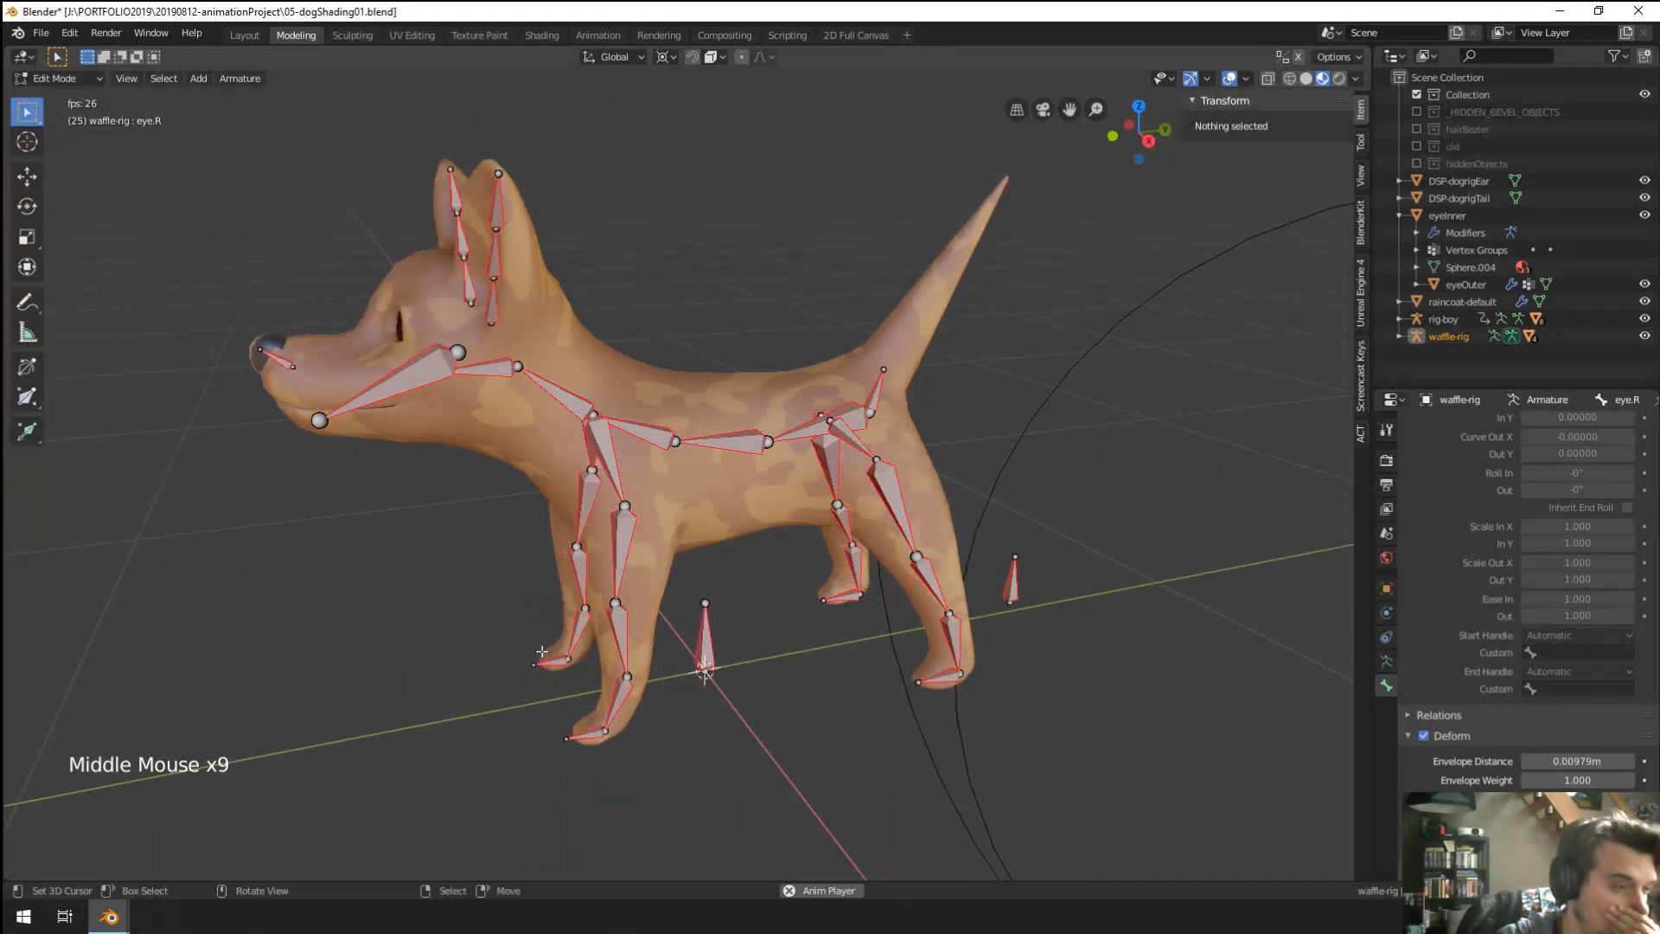
right_click(674, 430)
middle_drag(674, 430, 796, 530)
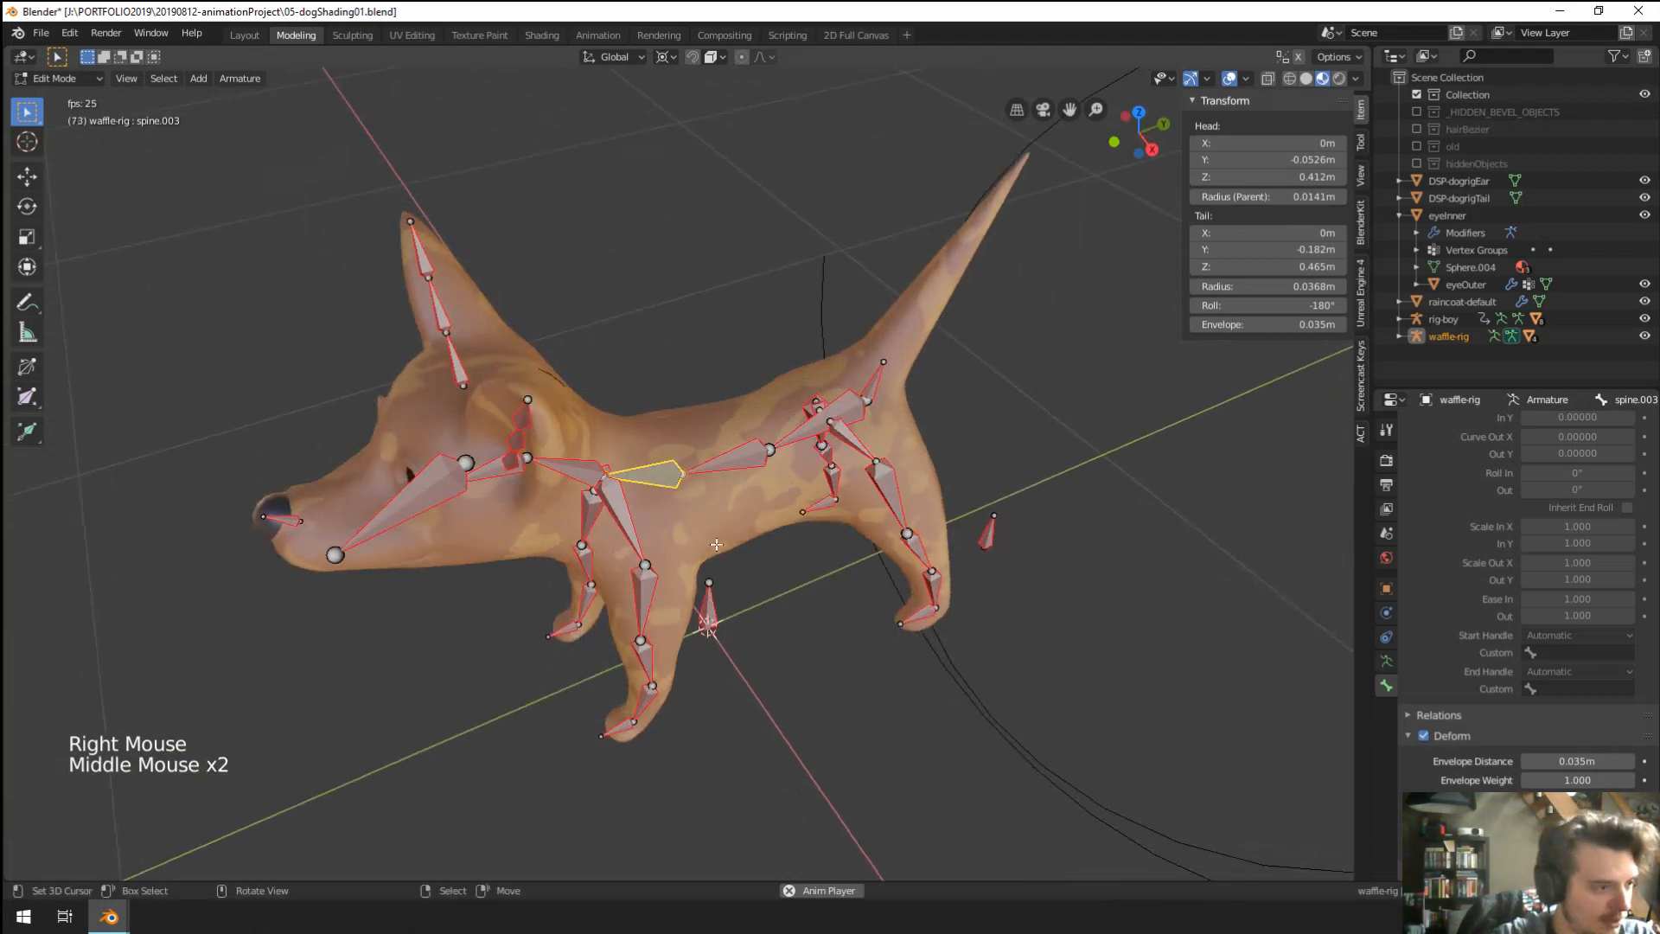
key(r)
click(772, 558)
key(Tab)
key(ctrl+Tab)
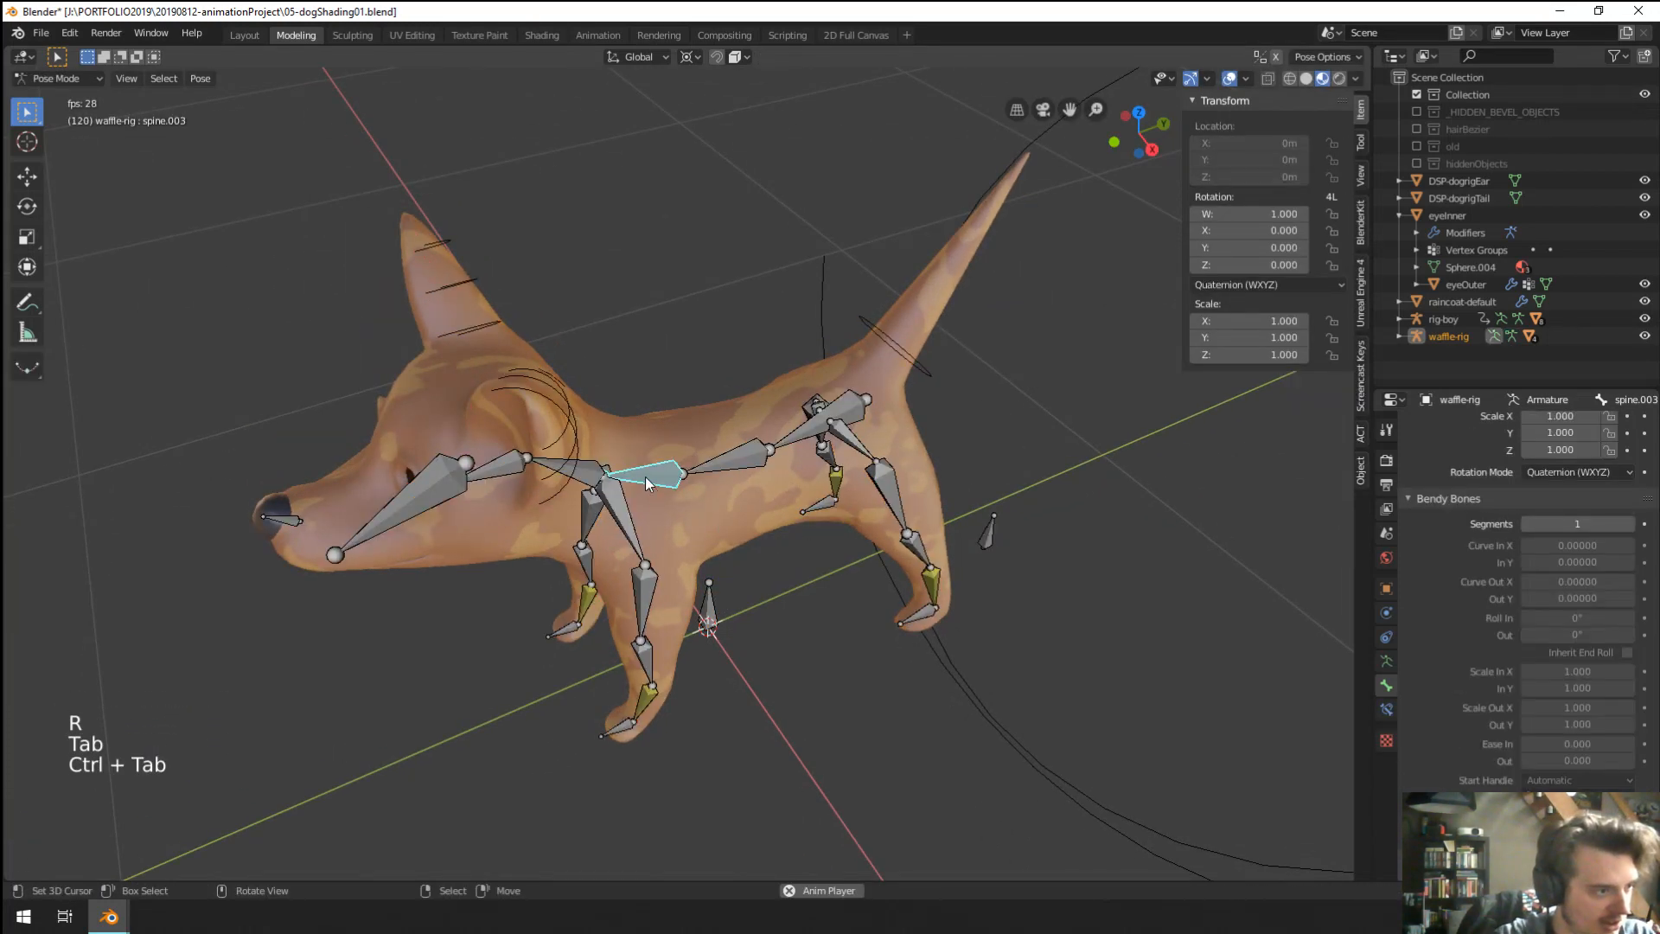
right_click(645, 475)
key(r)
middle_drag(808, 642, 705, 605)
key(r)
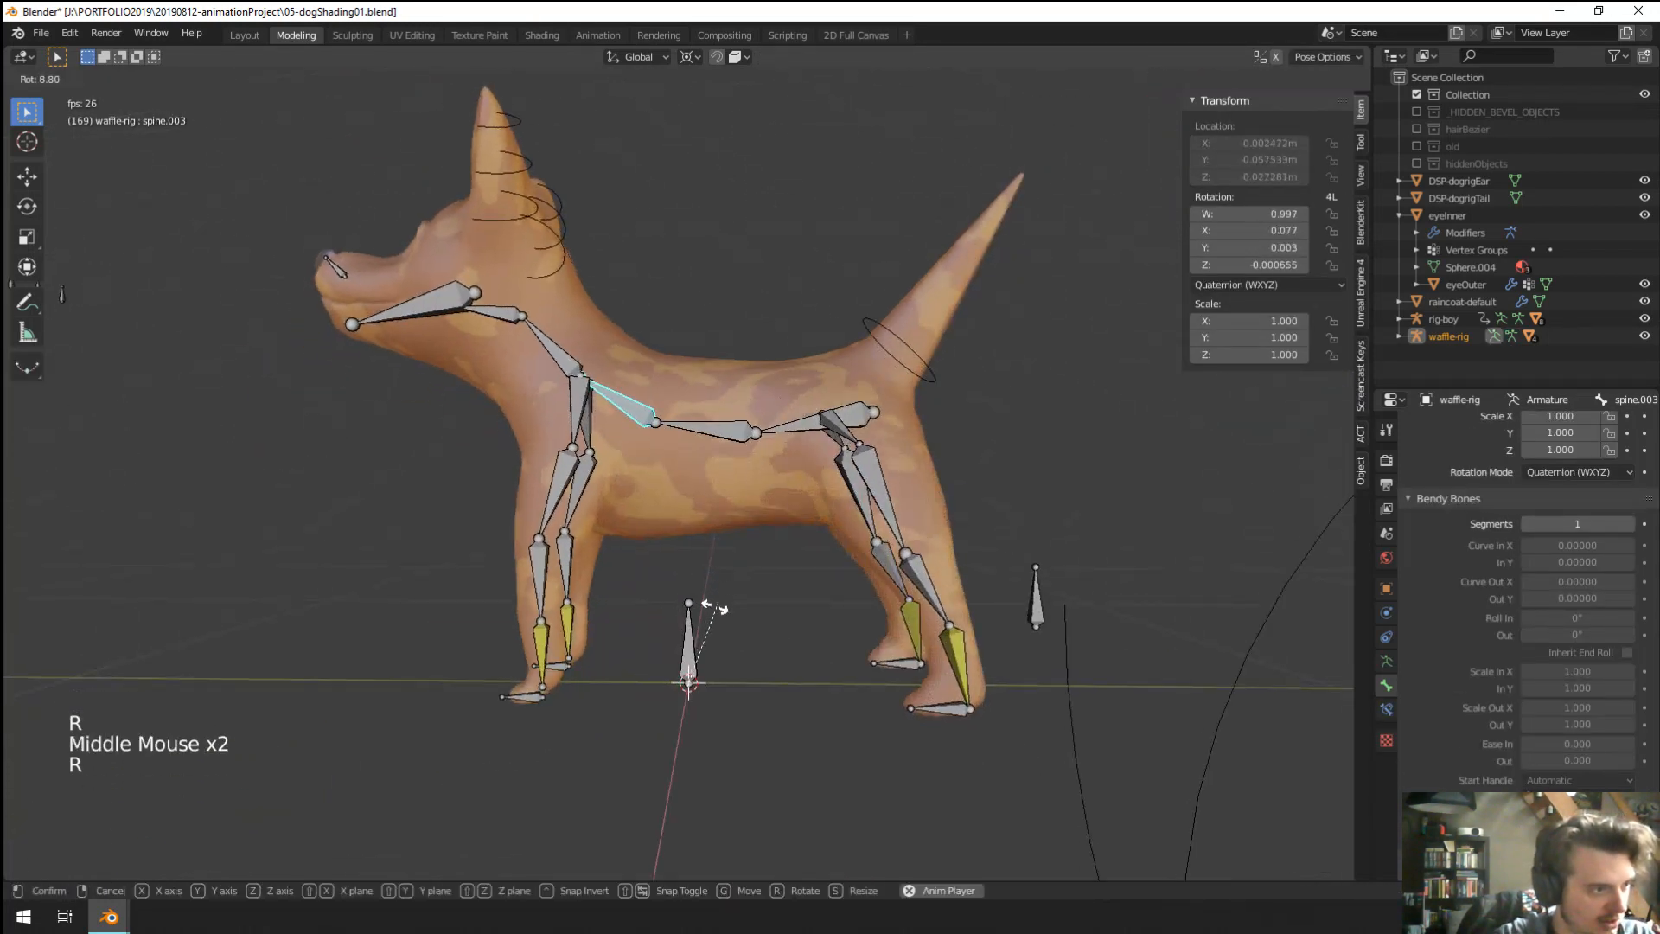
right_click(676, 571)
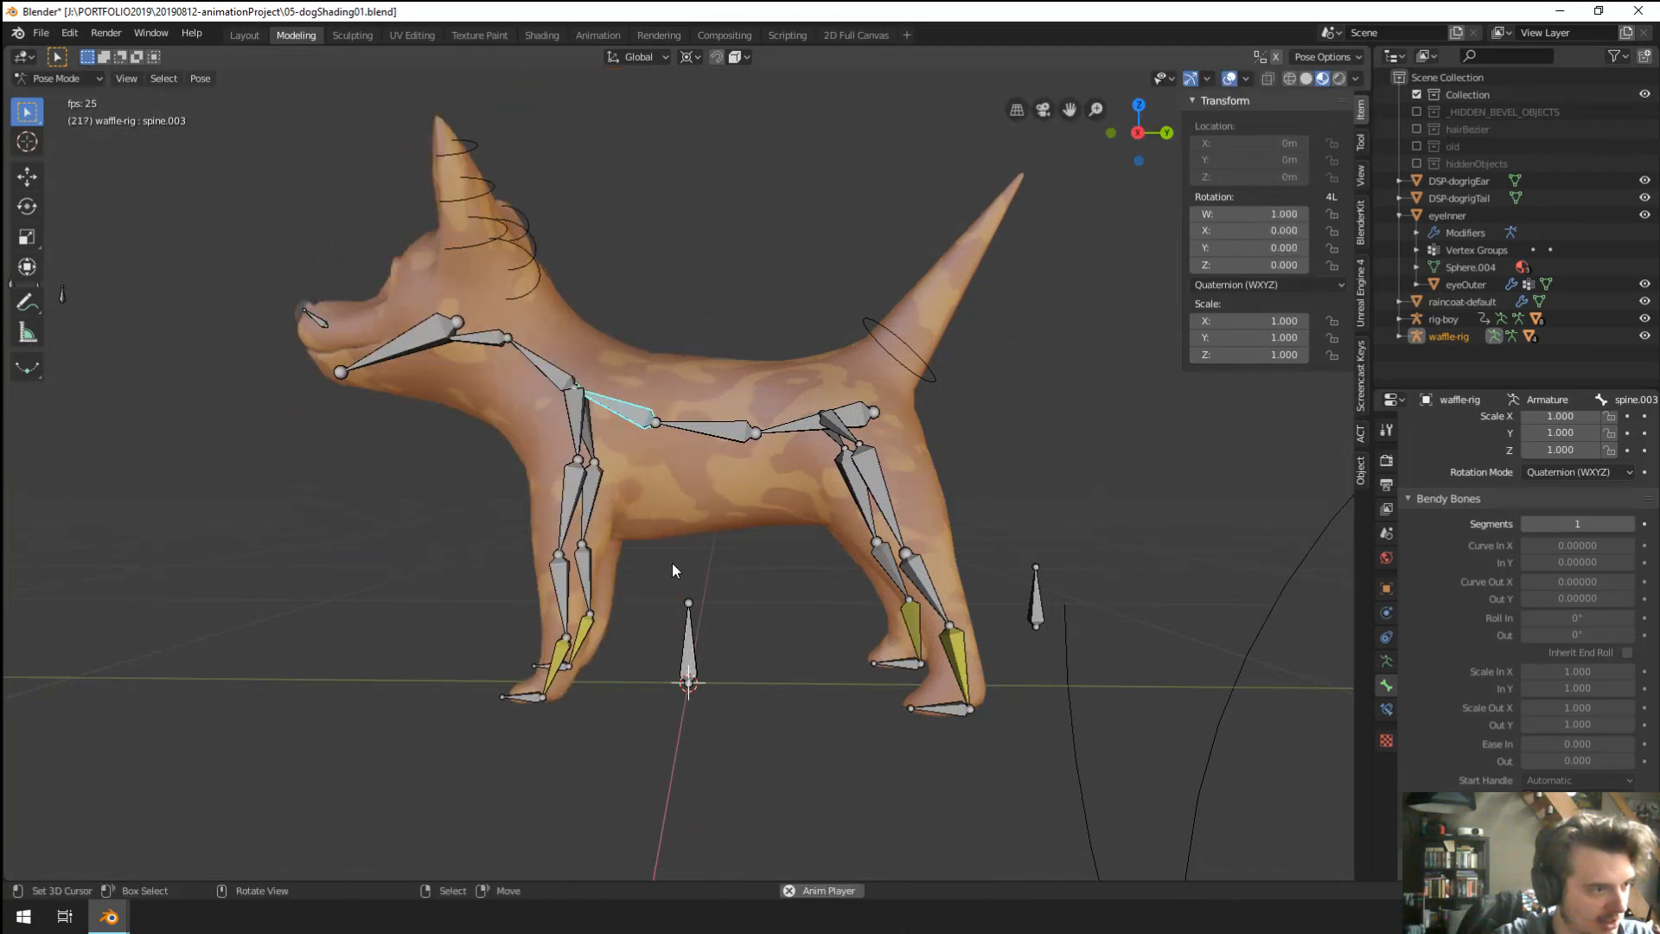
Try rotating the neck bone to test how the dog's neck bends.
right_click(539, 372)
key(r)
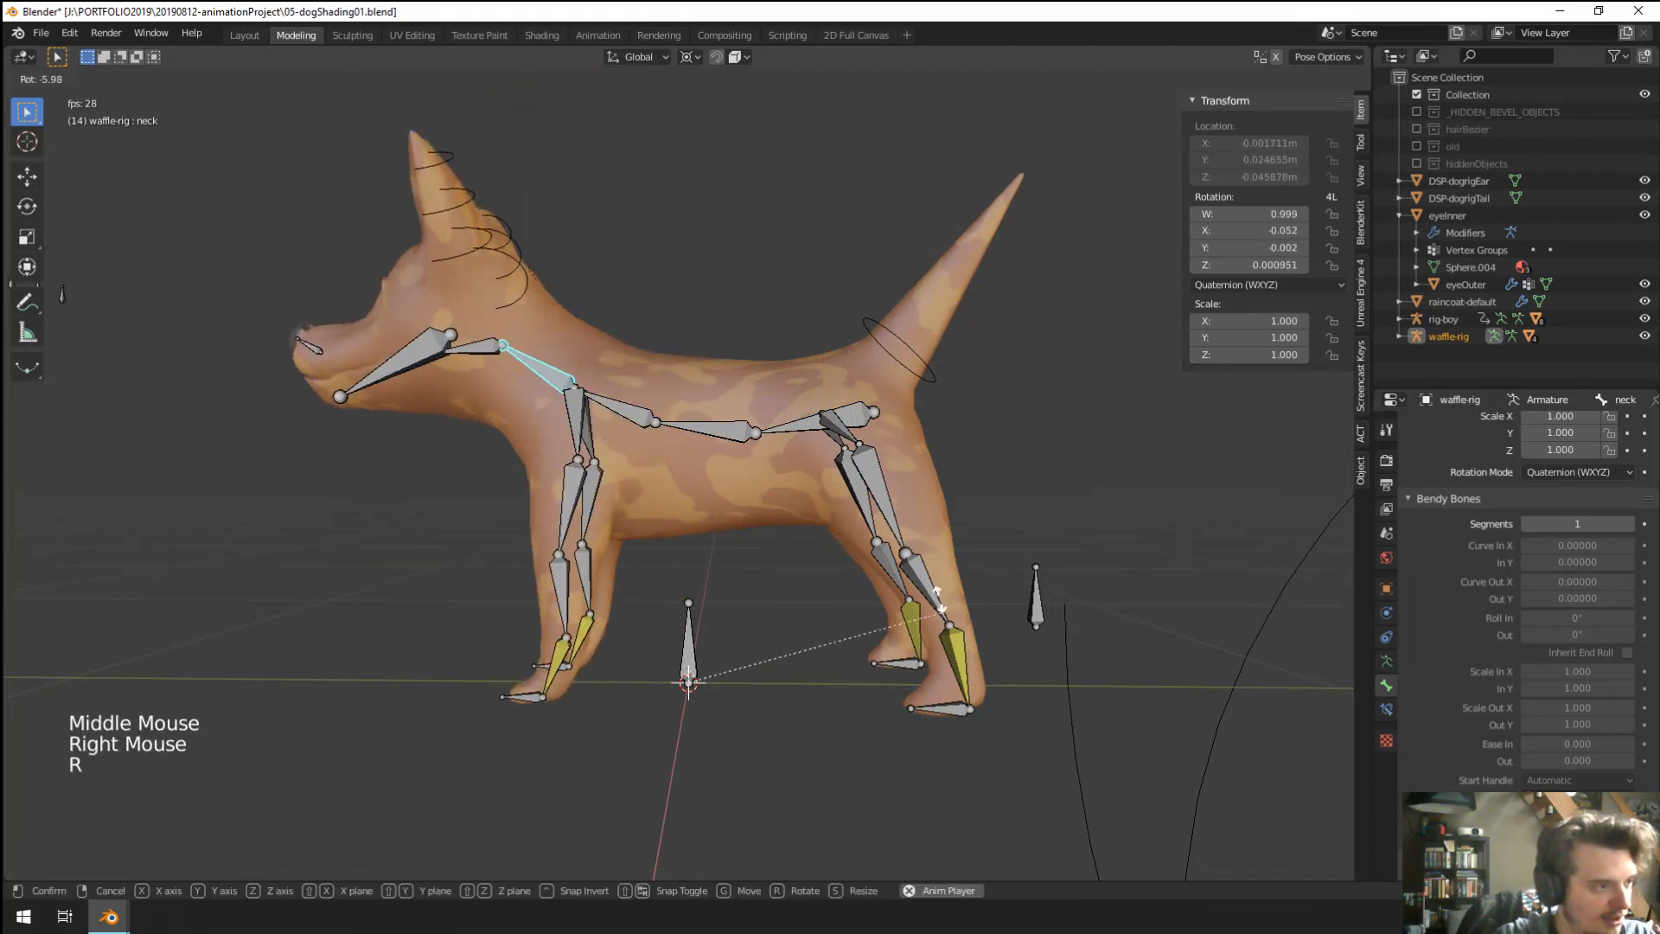
middle_drag(801, 541, 687, 565)
Return the armature to Object Mode and add a new mesh circle to the scene.
key(Tab)
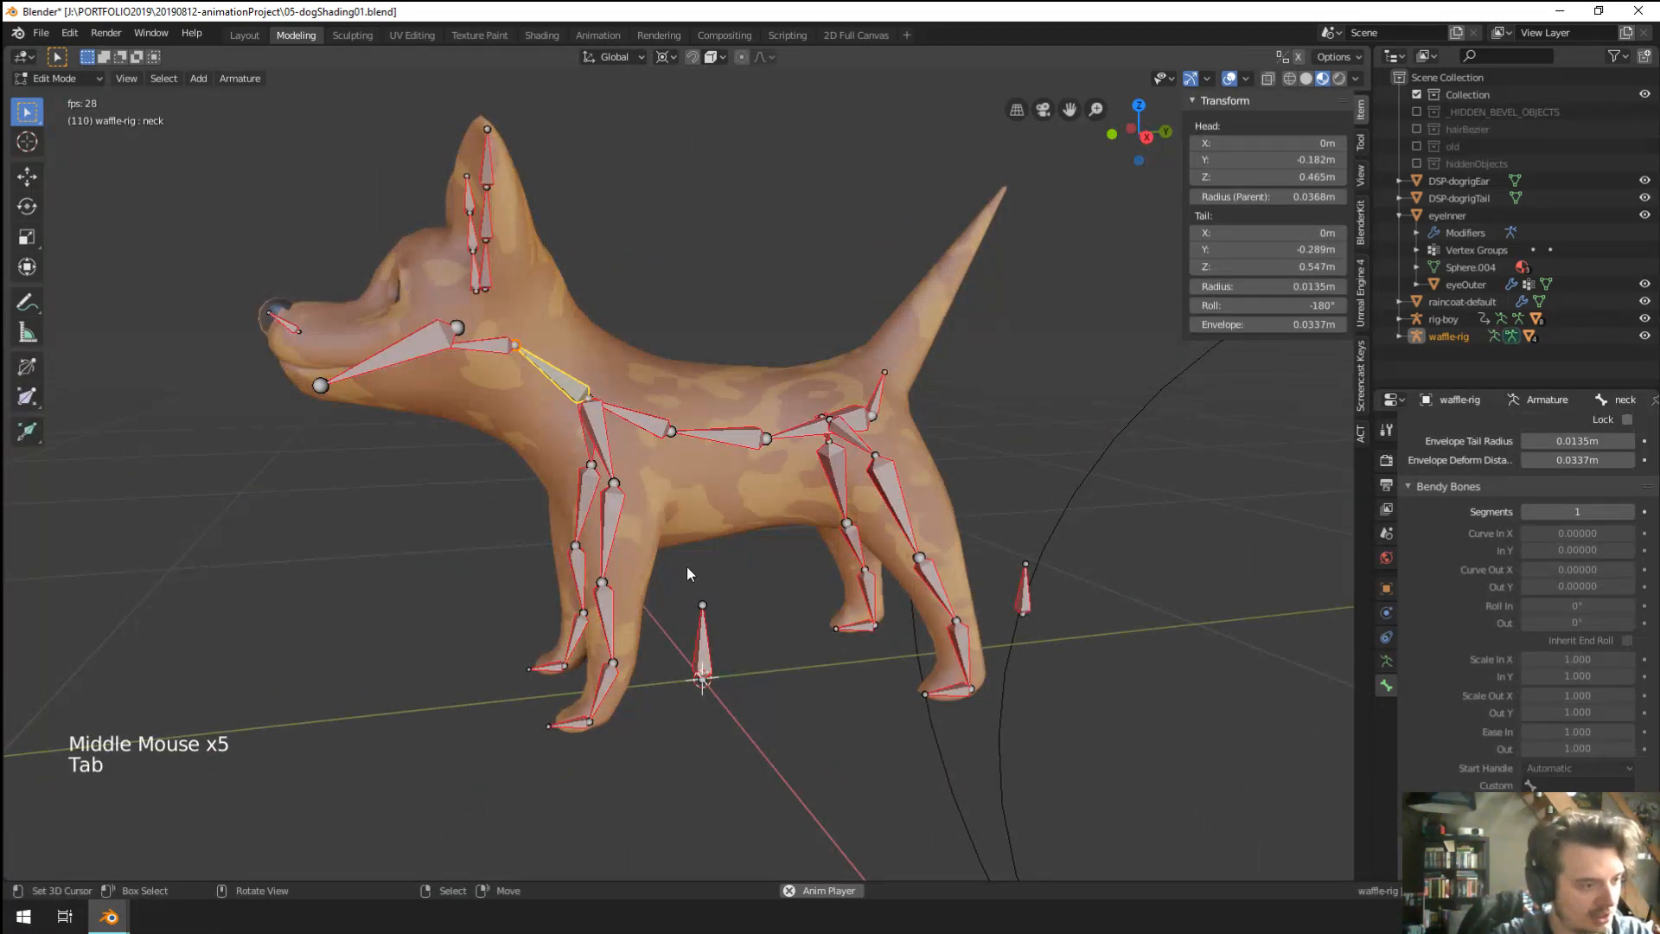
key(Tab)
key(ctrl+Tab)
key(ctrl+Tab)
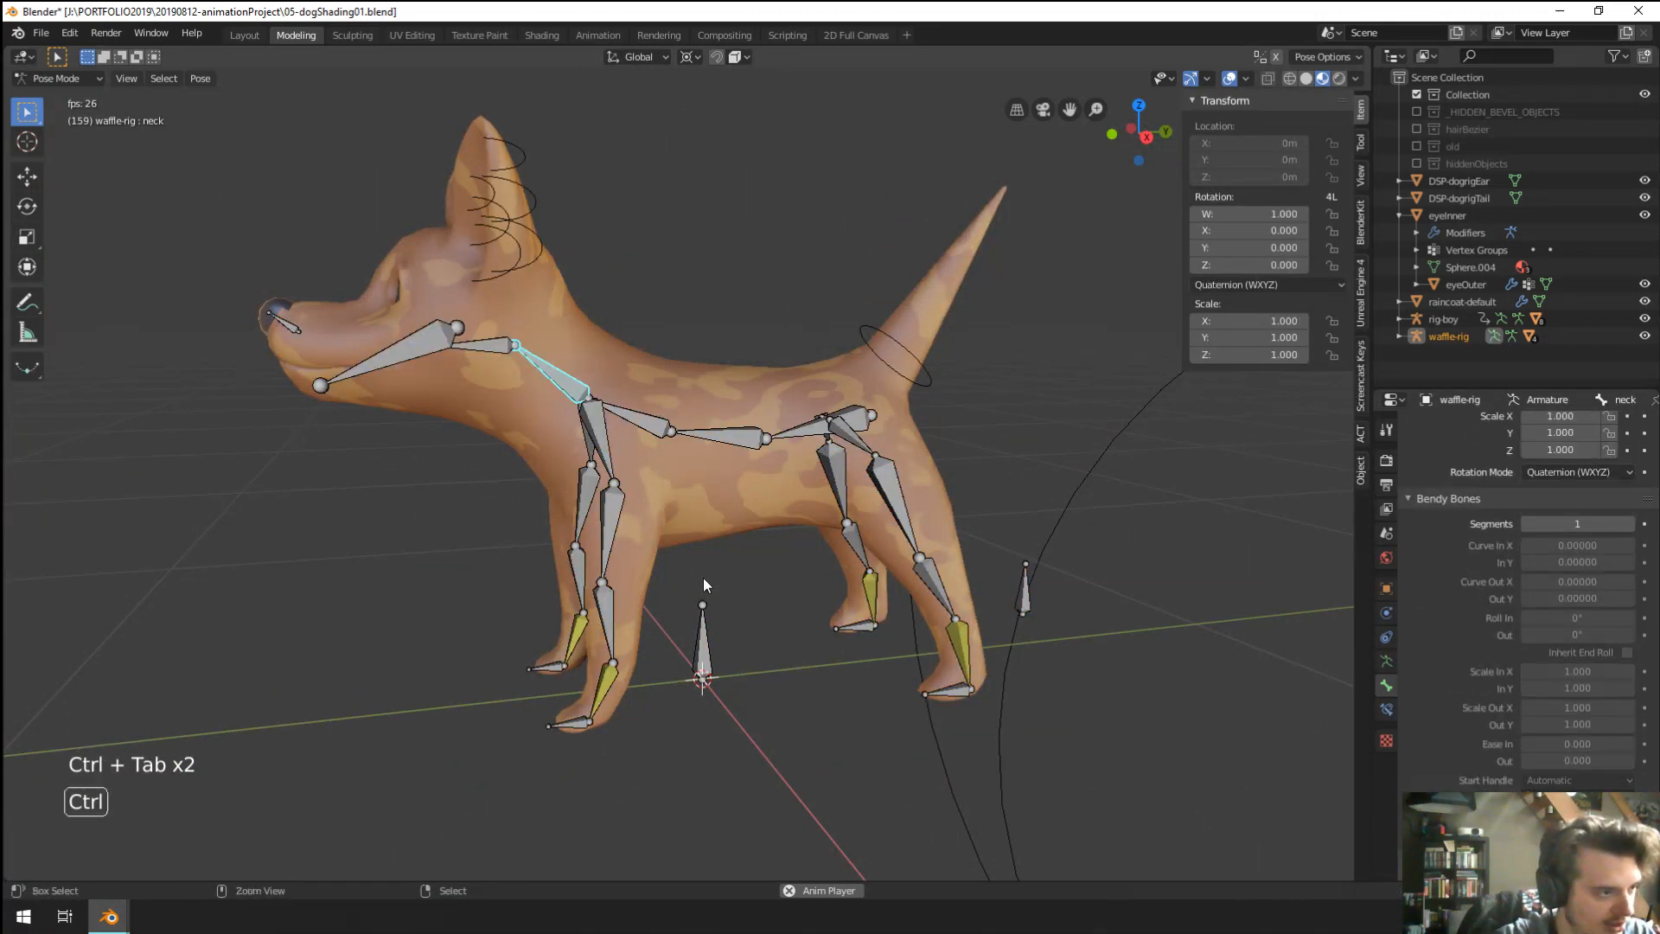
key(ctrl+Tab)
key(Tab)
key(Tab)
key(Tab)
key(shift+a)
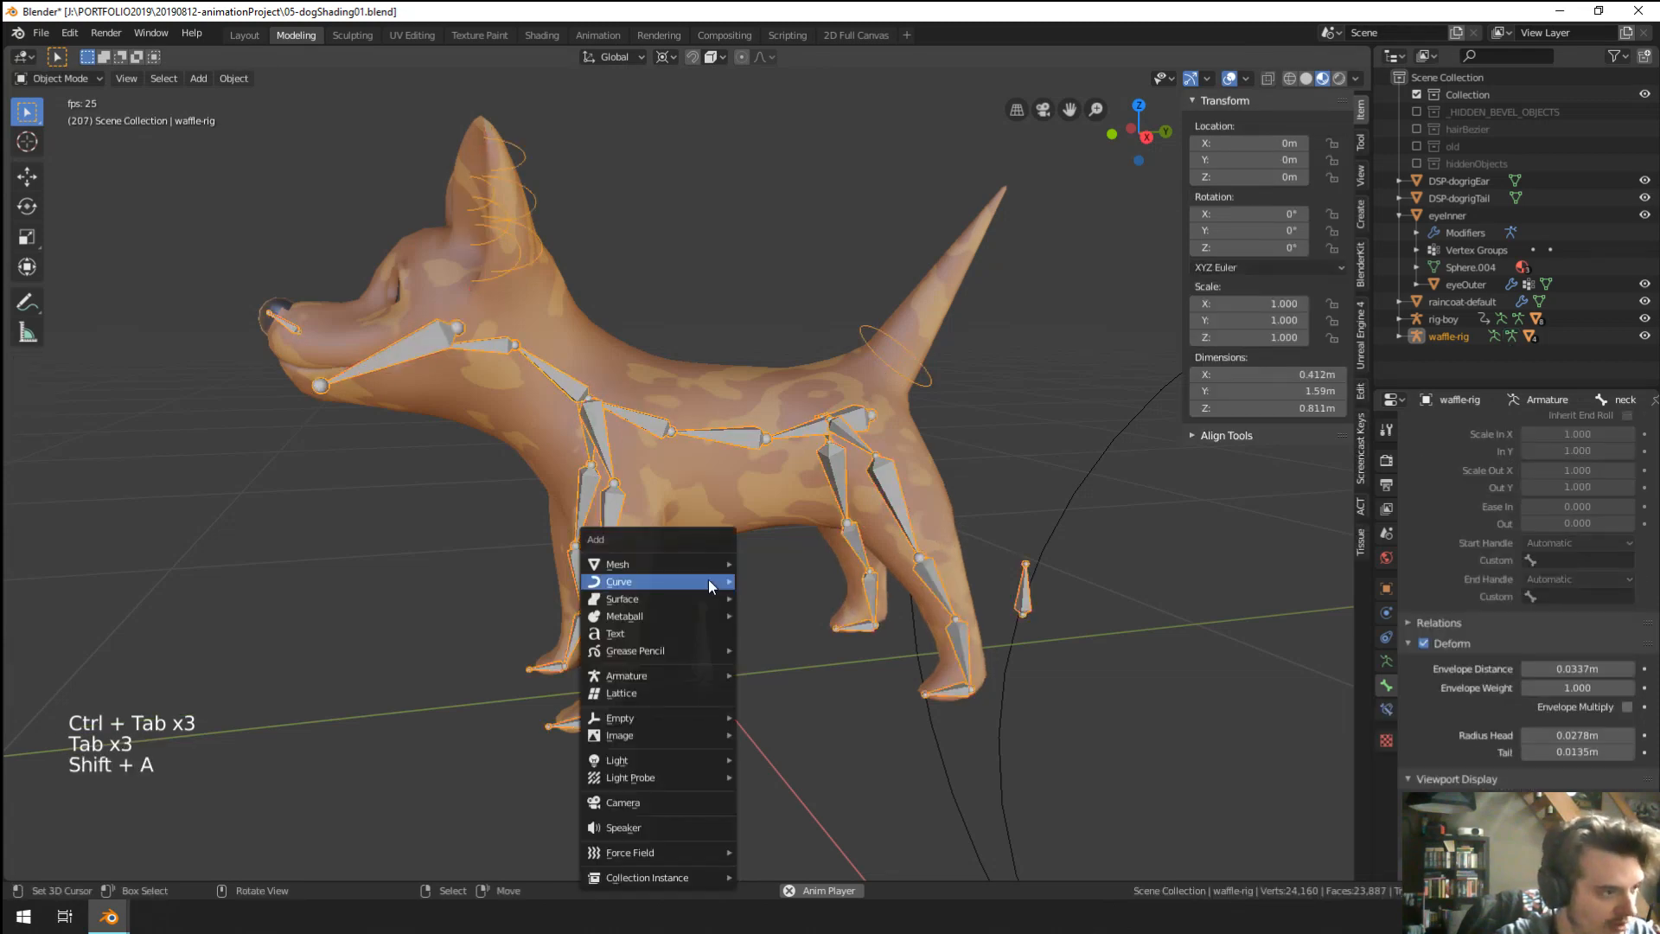
mouse_move(678, 567)
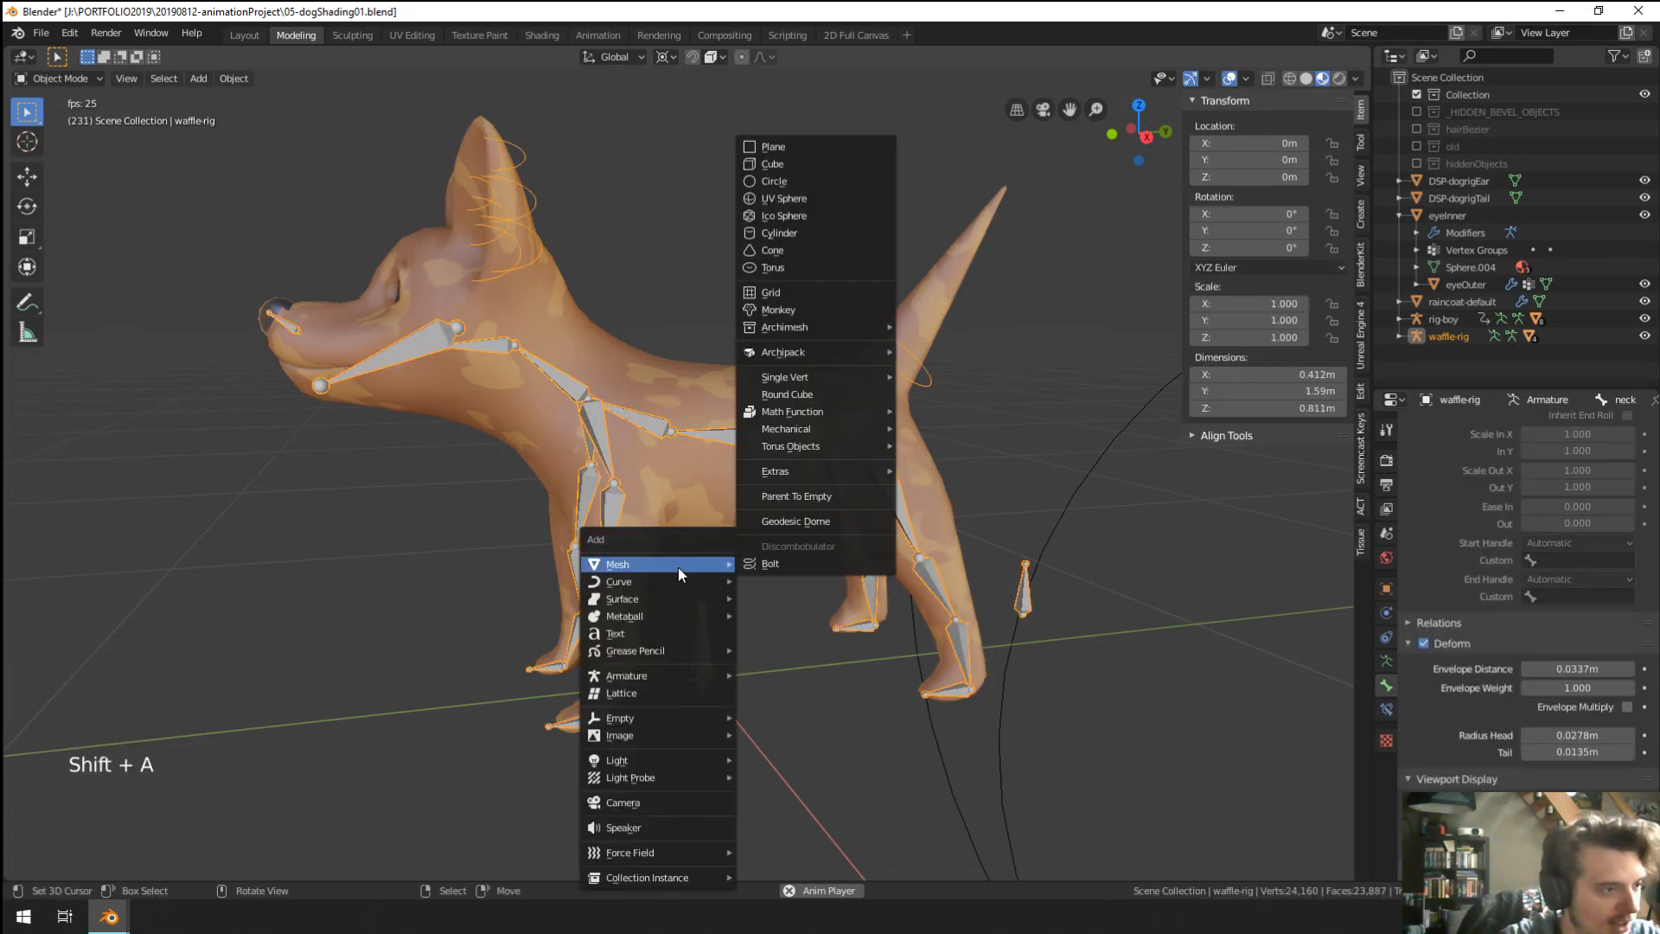
click(774, 181)
Assign the new Circle object as the custom display shape of the spine.002 bone in Pose Mode.
scroll(926, 506, down, 4)
scroll(778, 502, up, 5)
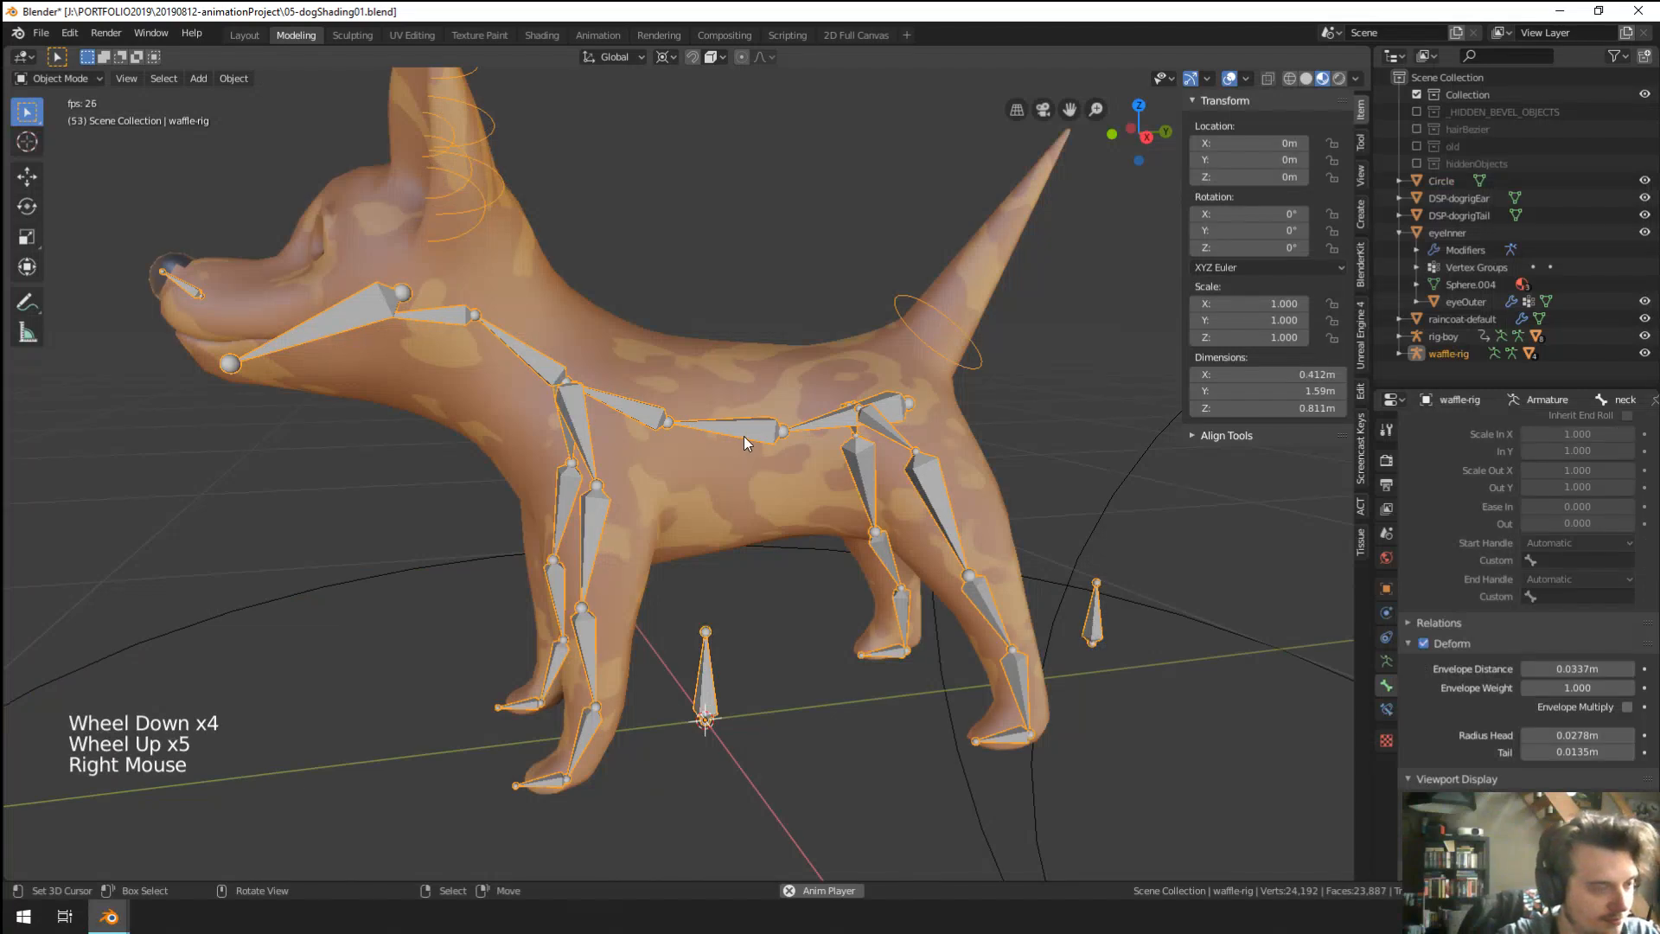
key(ctrl+Tab)
right_click(749, 433)
scroll(1341, 744, down, 2)
scroll(1522, 605, down, 11)
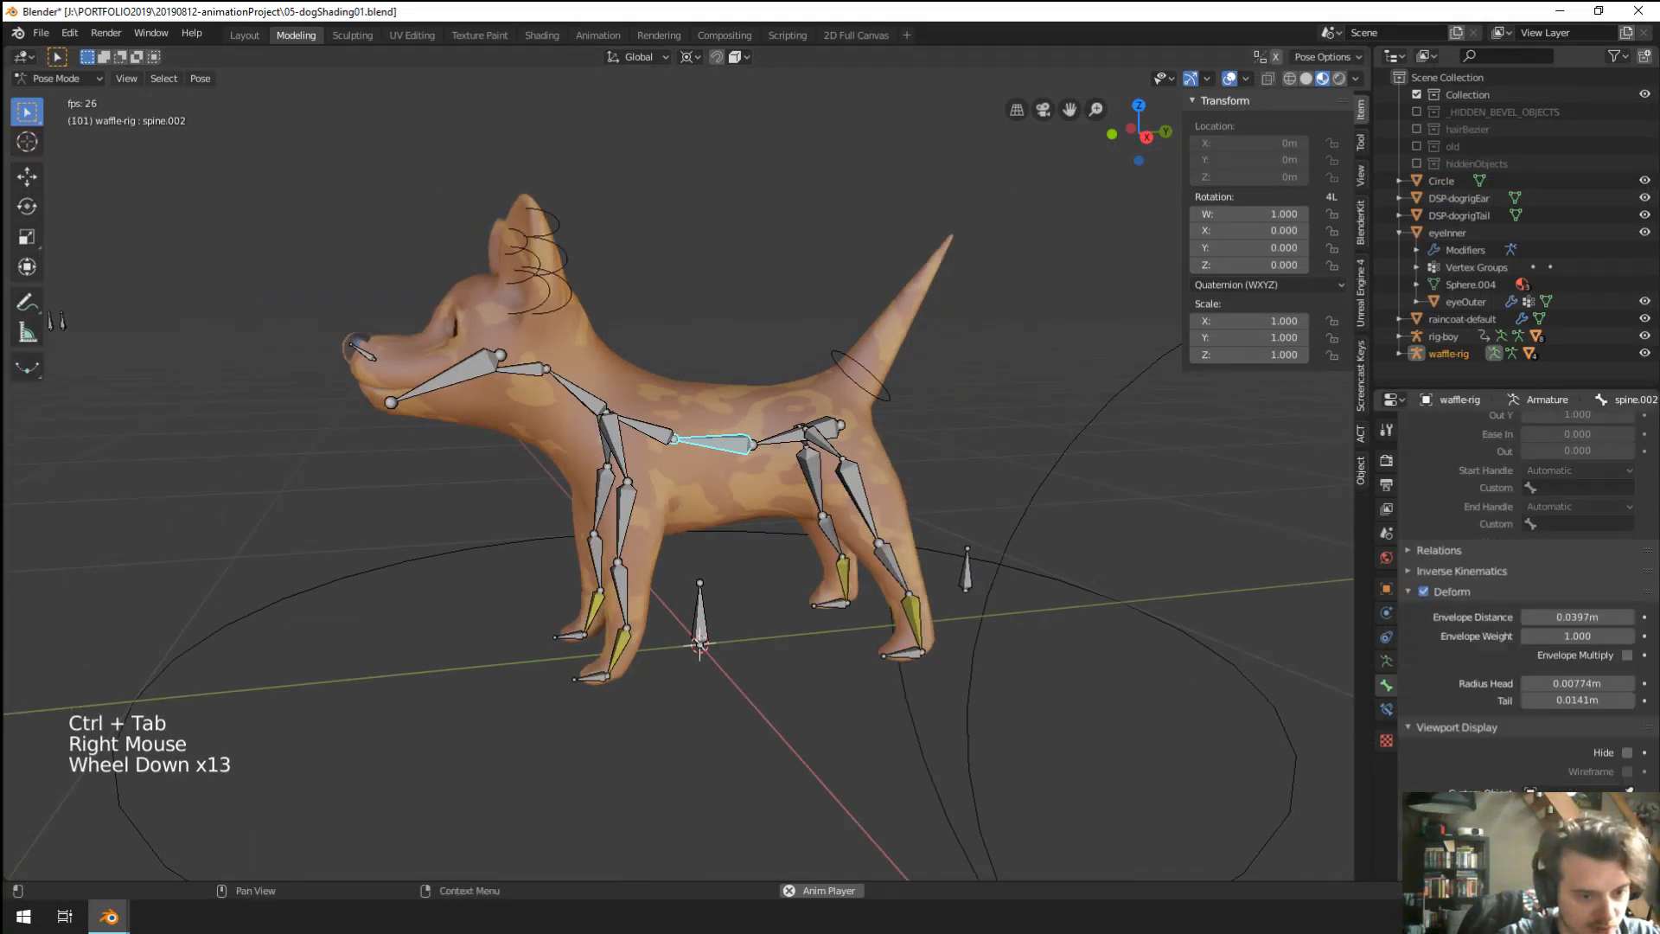
click(1530, 790)
click(1301, 776)
scroll(793, 582, up, 2)
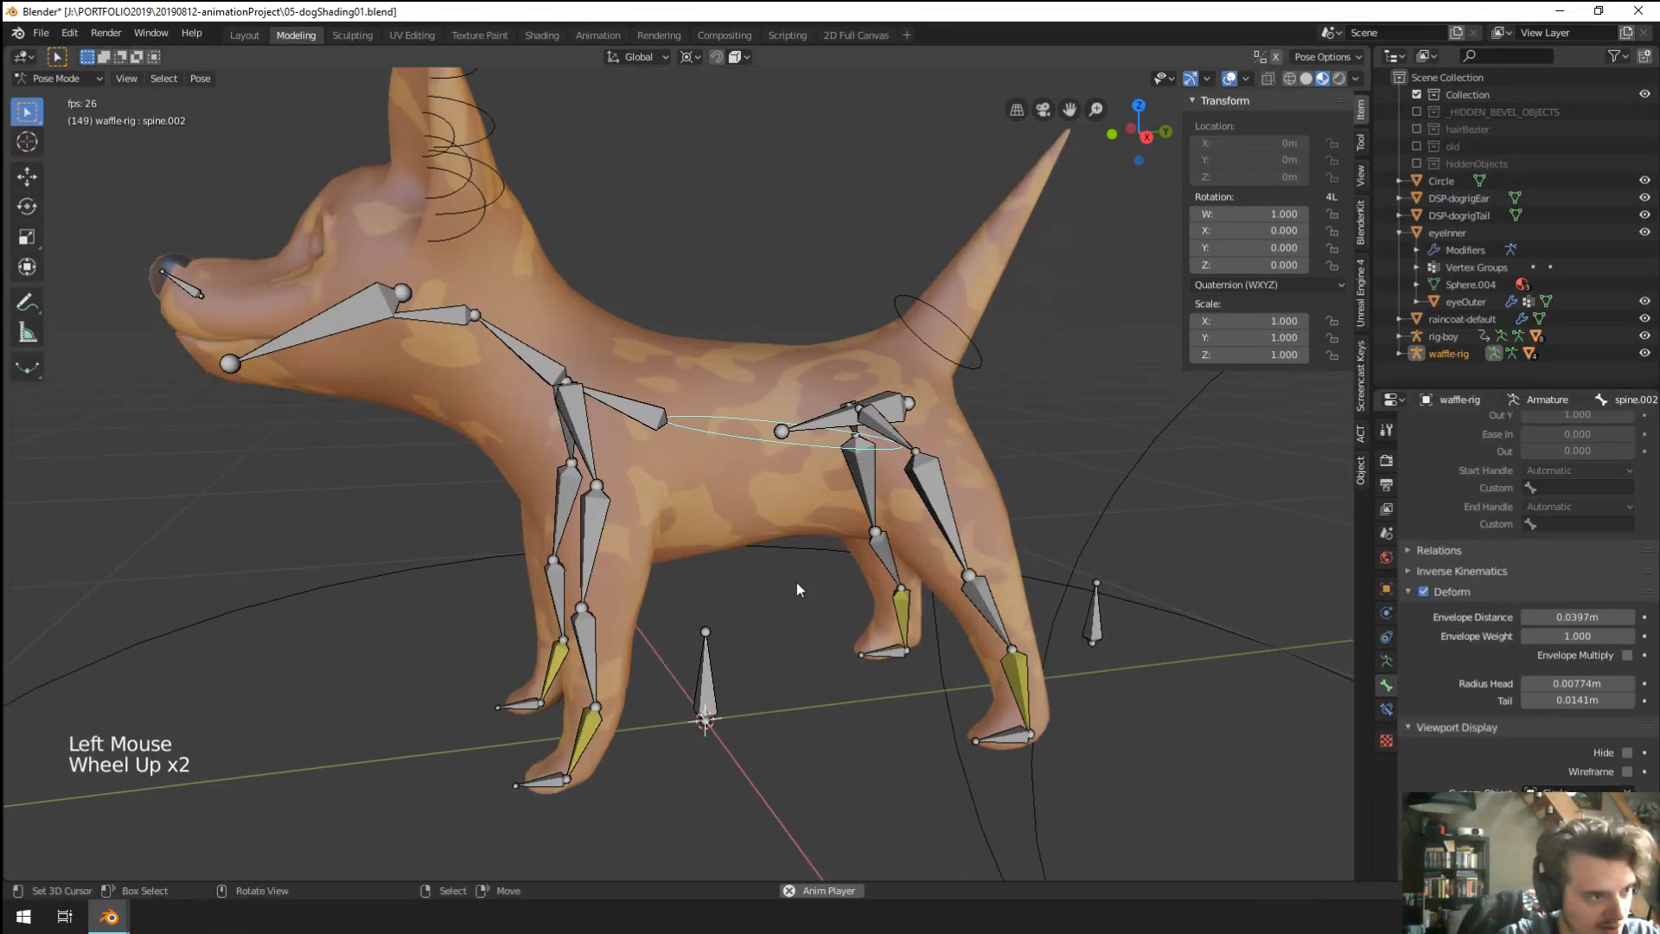
Rotate the Circle's mesh 90° around the X axis in Edit Mode so it stands upright around the dog's torso.
scroll(856, 697, down, 3)
key(Tab)
key(Tab)
key(ctrl+Tab)
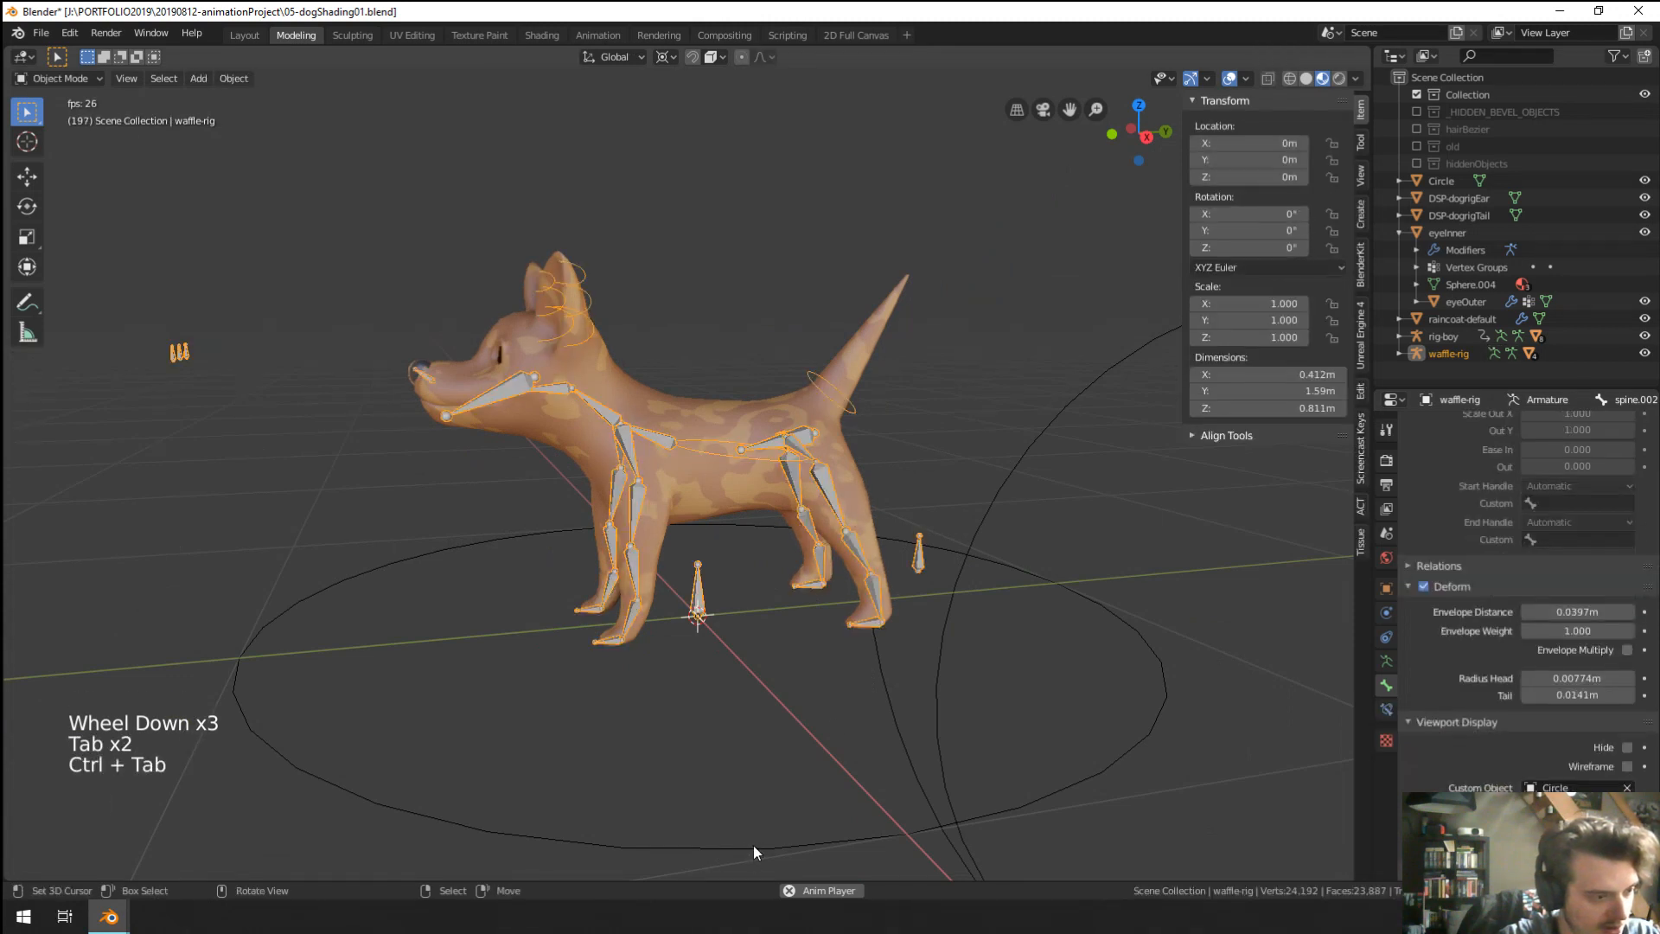
right_click(754, 844)
key(Tab)
text(r)
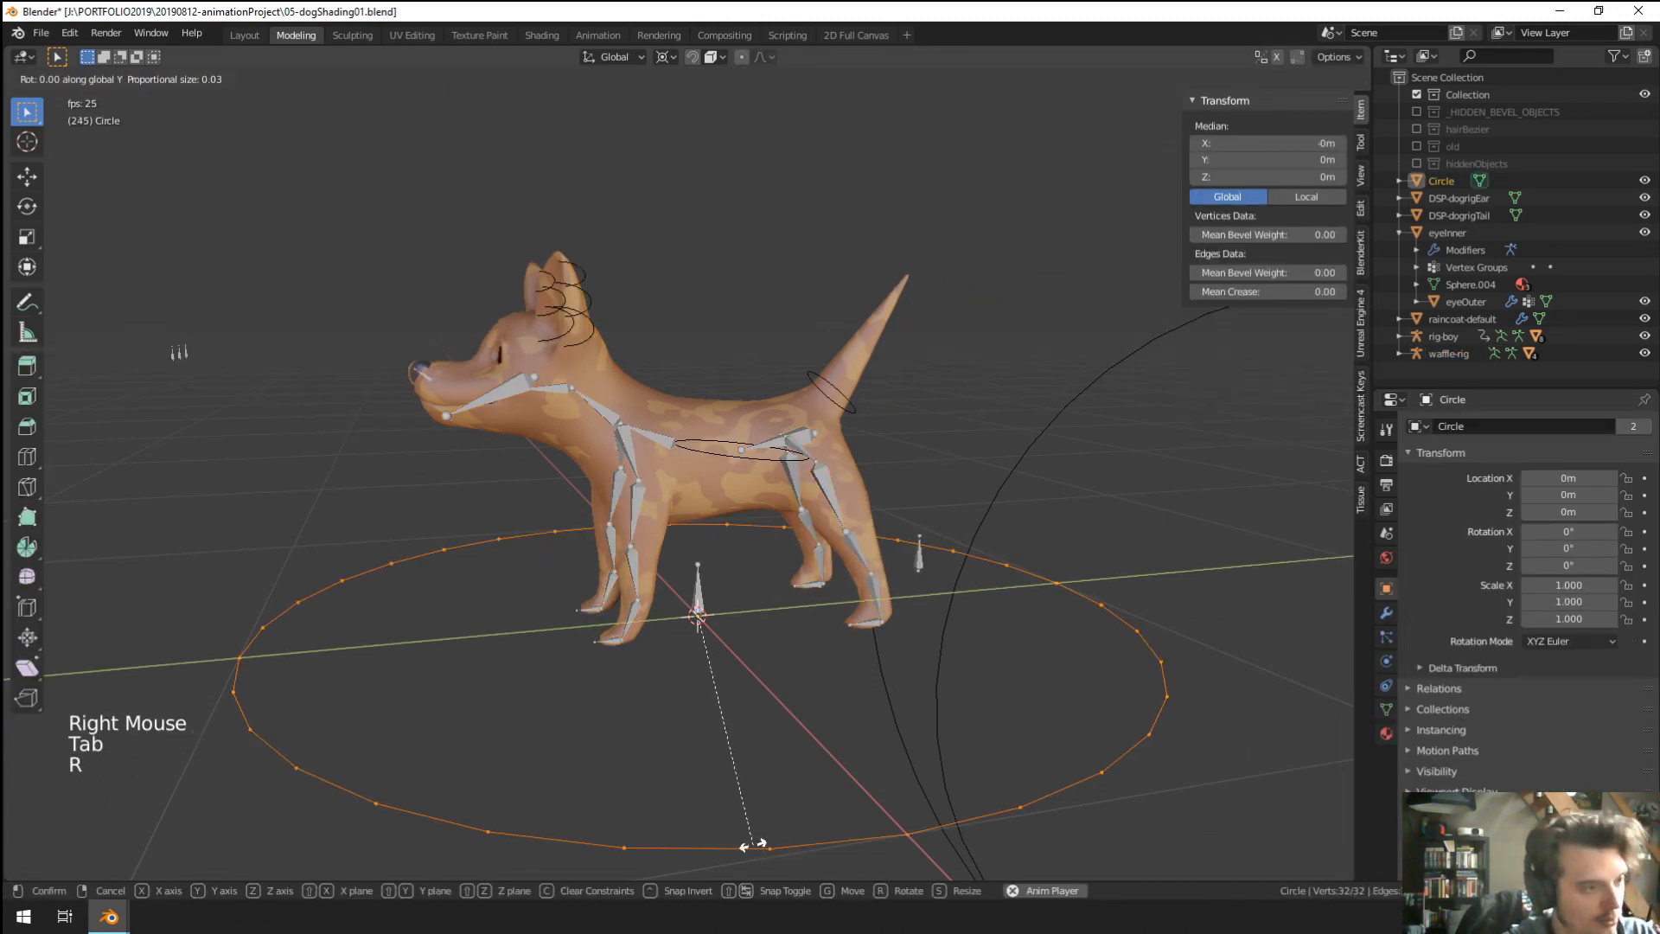
text(x90)
key(Return)
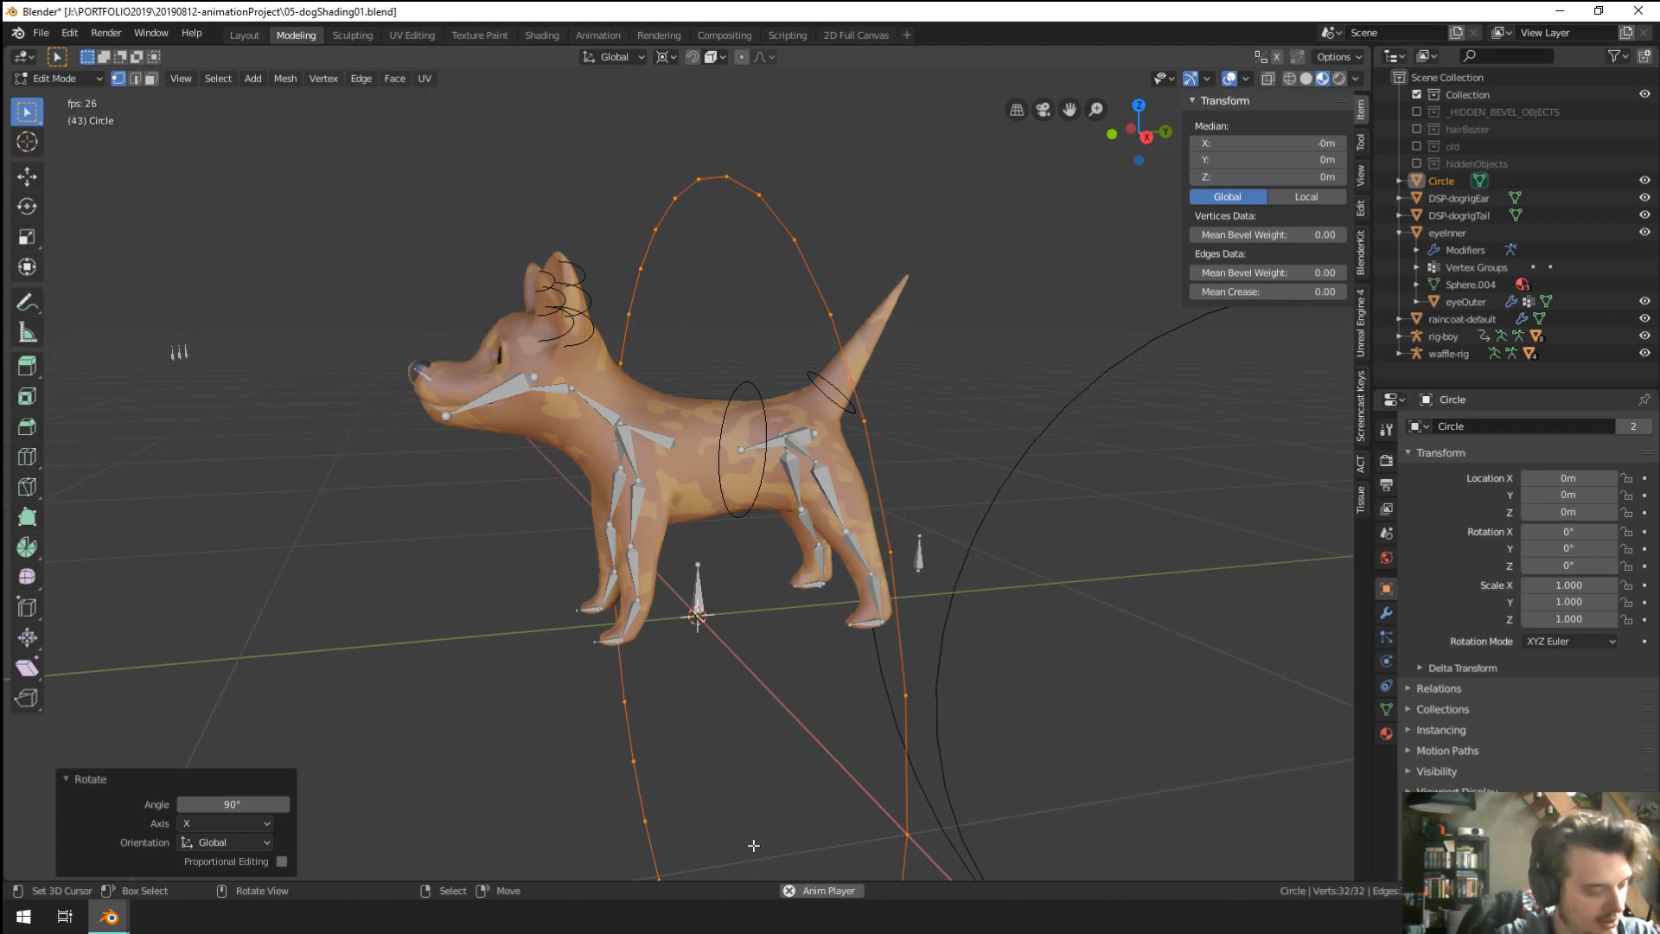
Move the Circle's mesh about 0.525 m along Y and -0.203 m along Z, and leave Edit Mode.
middle_drag(754, 845, 778, 843)
key(g)
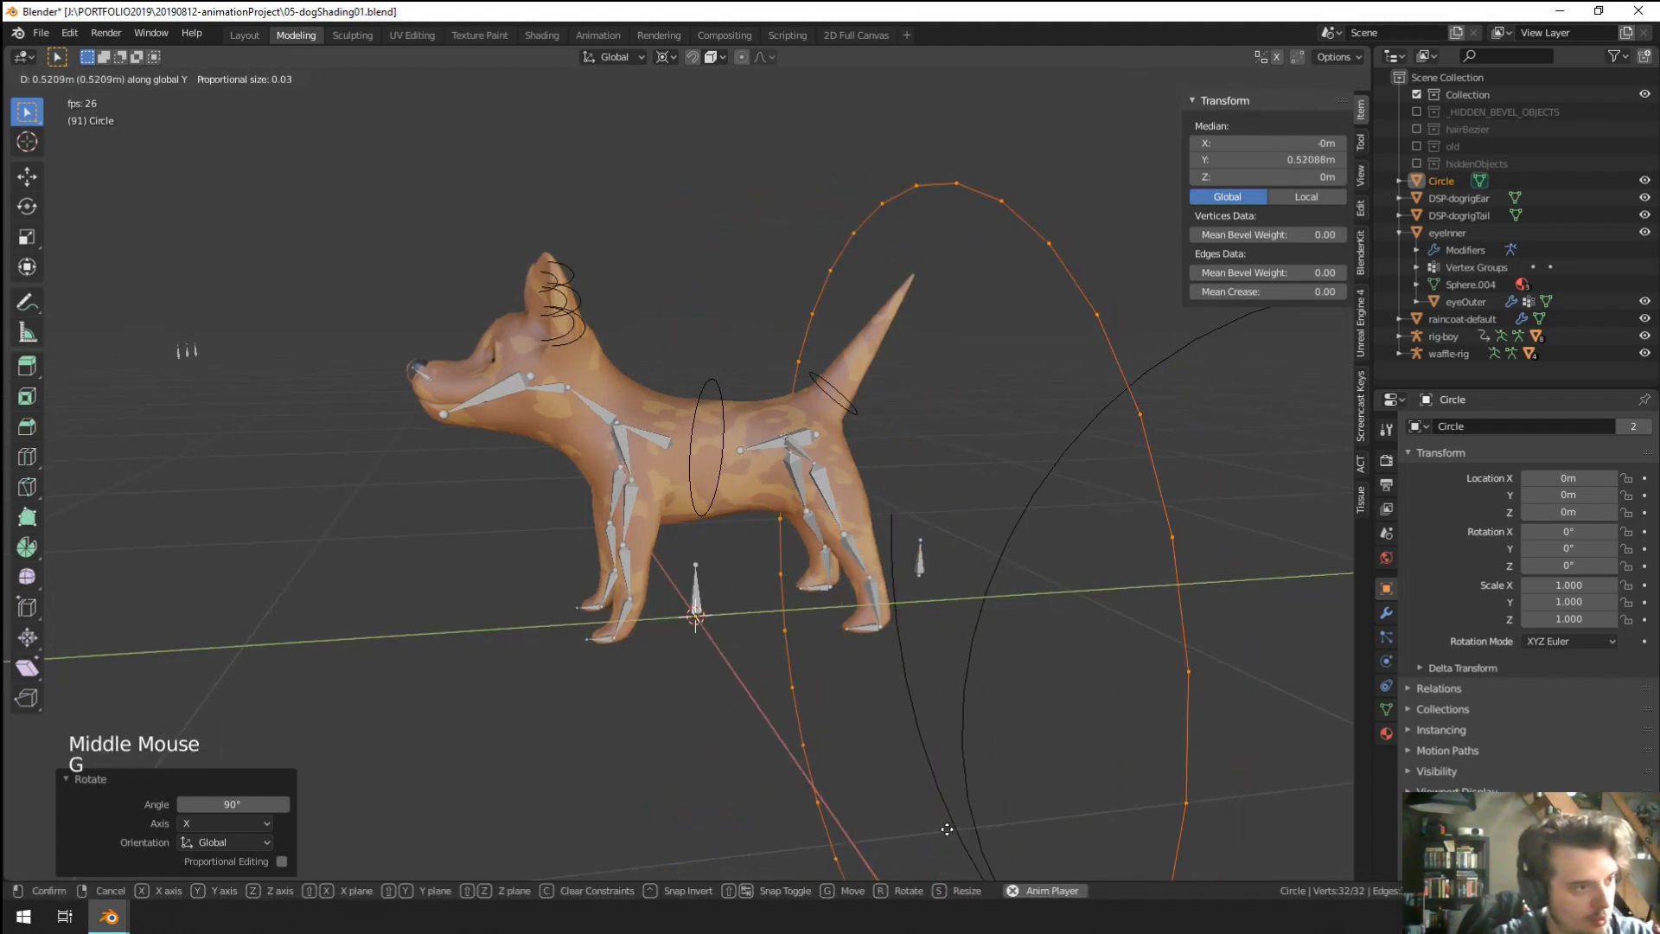
click(950, 823)
middle_click(901, 730)
key(g)
key(z)
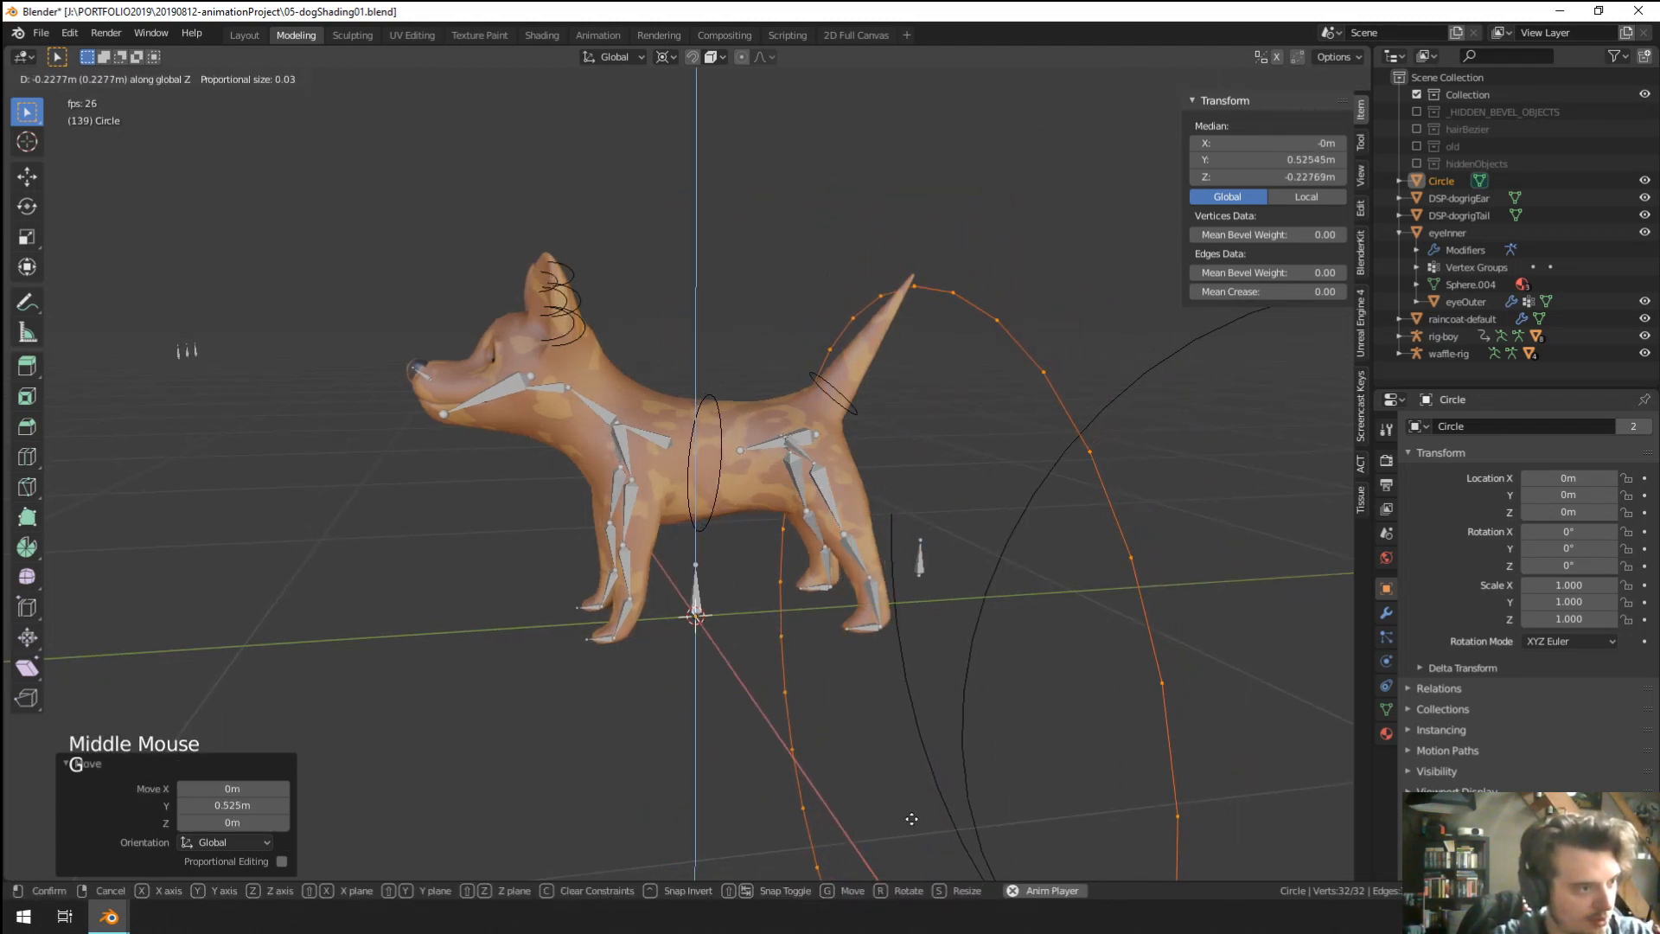
click(911, 814)
middle_drag(911, 815, 865, 708)
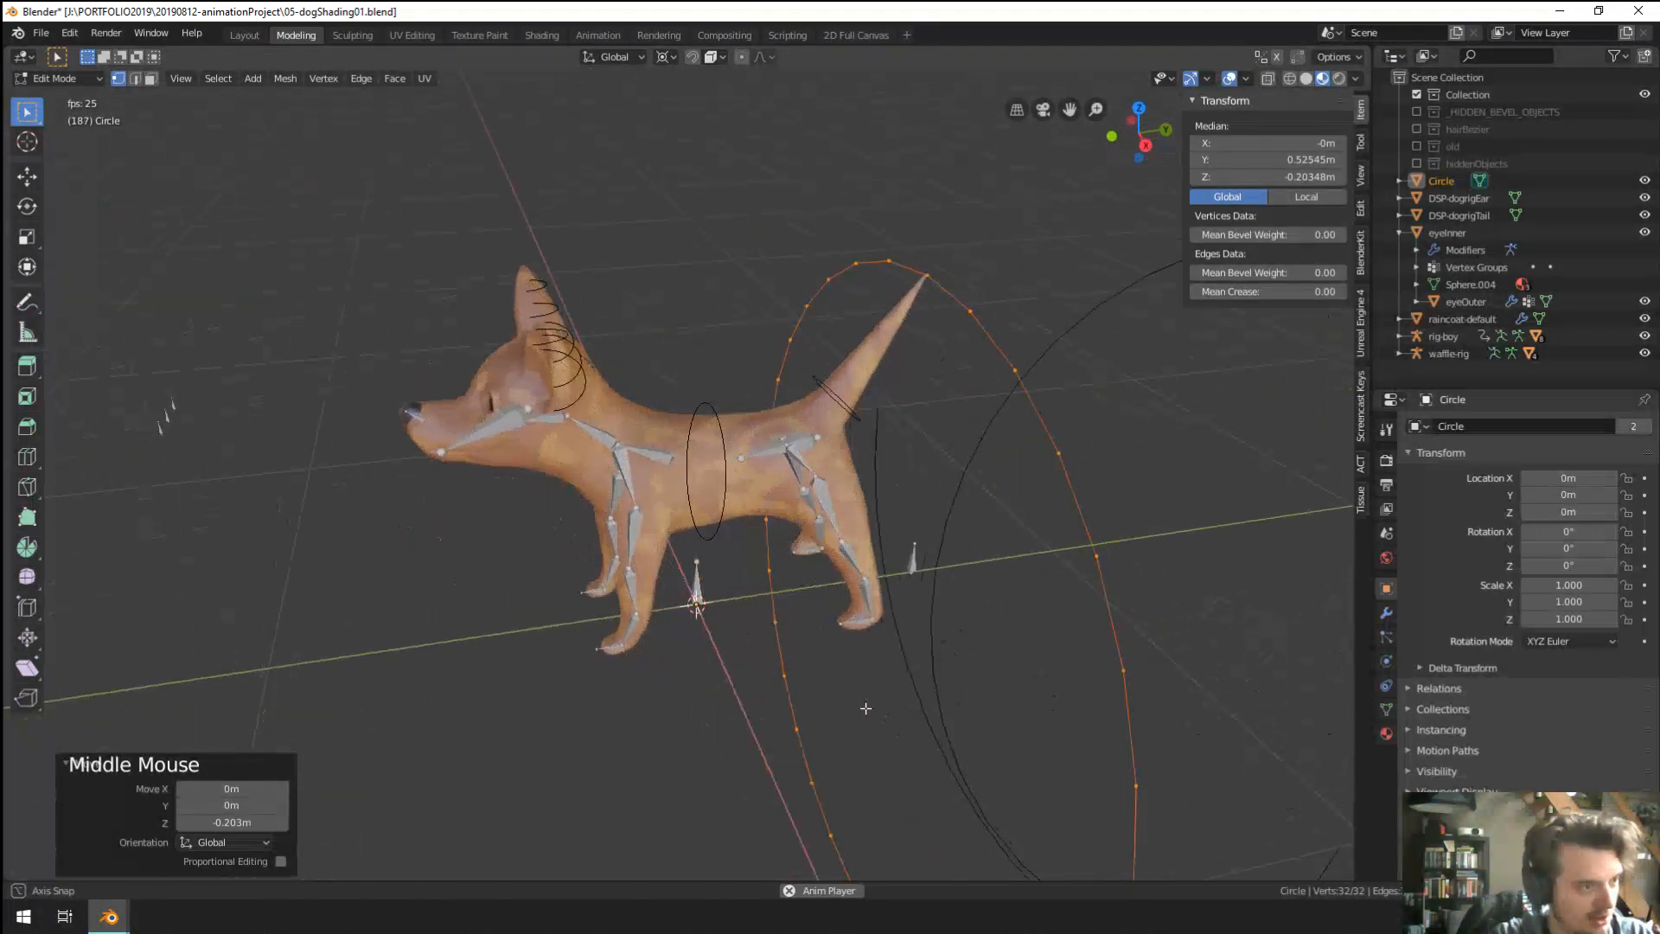
key(Tab)
Assign the Circle object as the custom display shape of the waffle-rig's spine.001 bone in Pose Mode.
scroll(734, 489, up, 3)
key(Tab)
key(Tab)
right_click(817, 439)
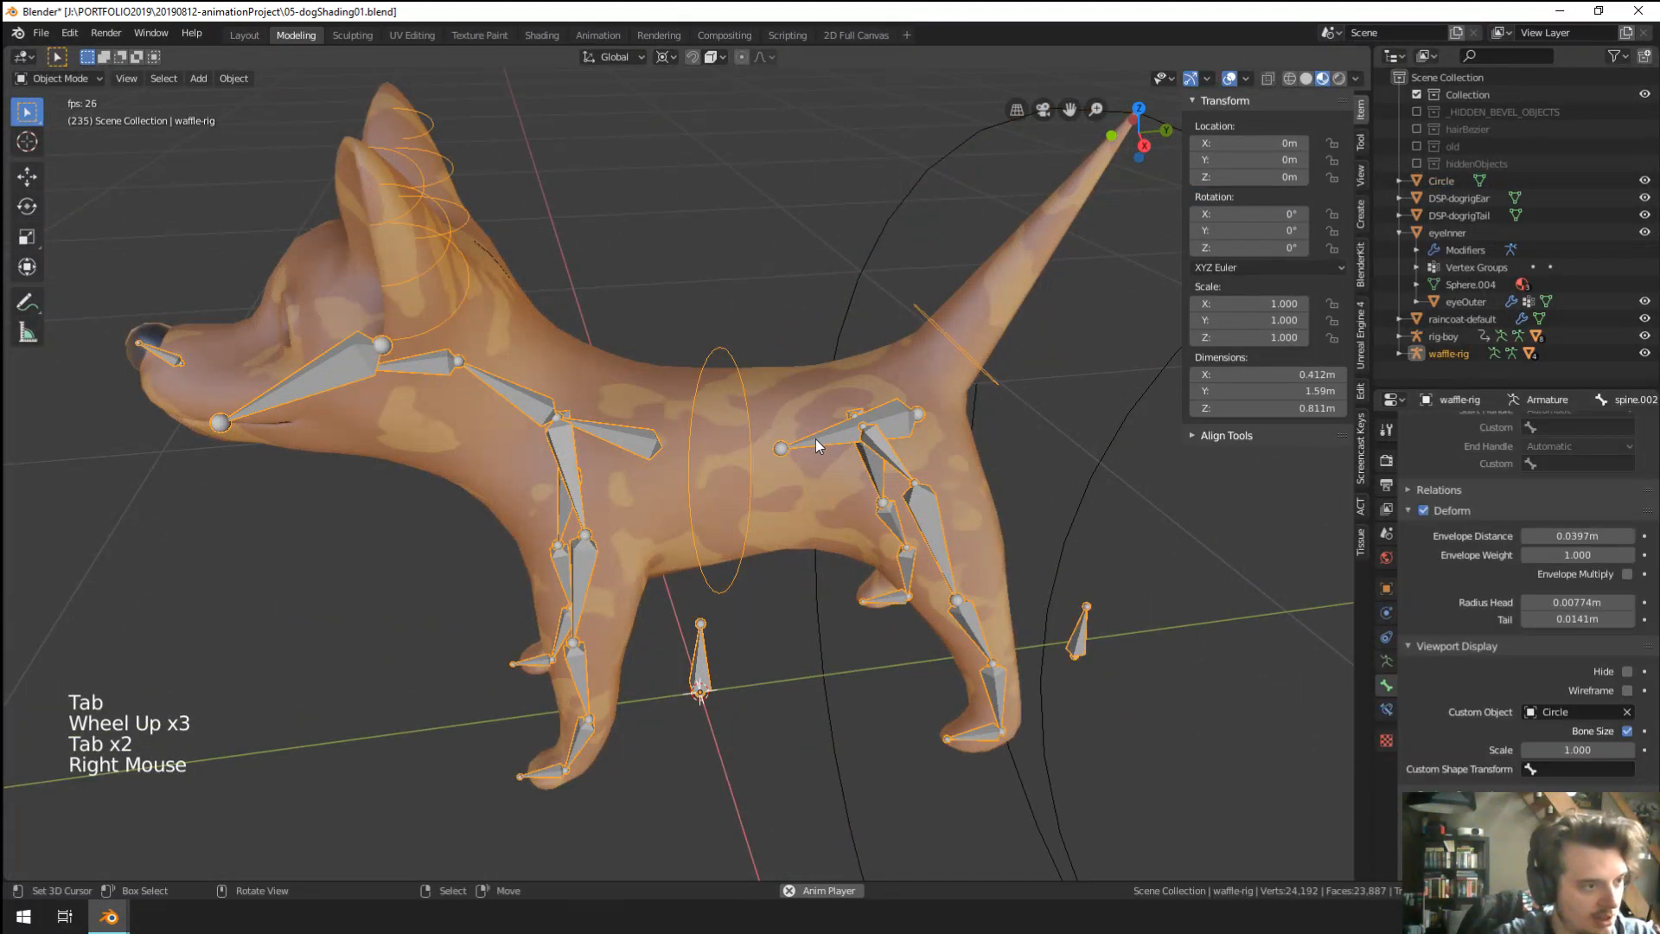
key(ctrl+Tab)
right_click(816, 438)
scroll(1522, 605, down, 7)
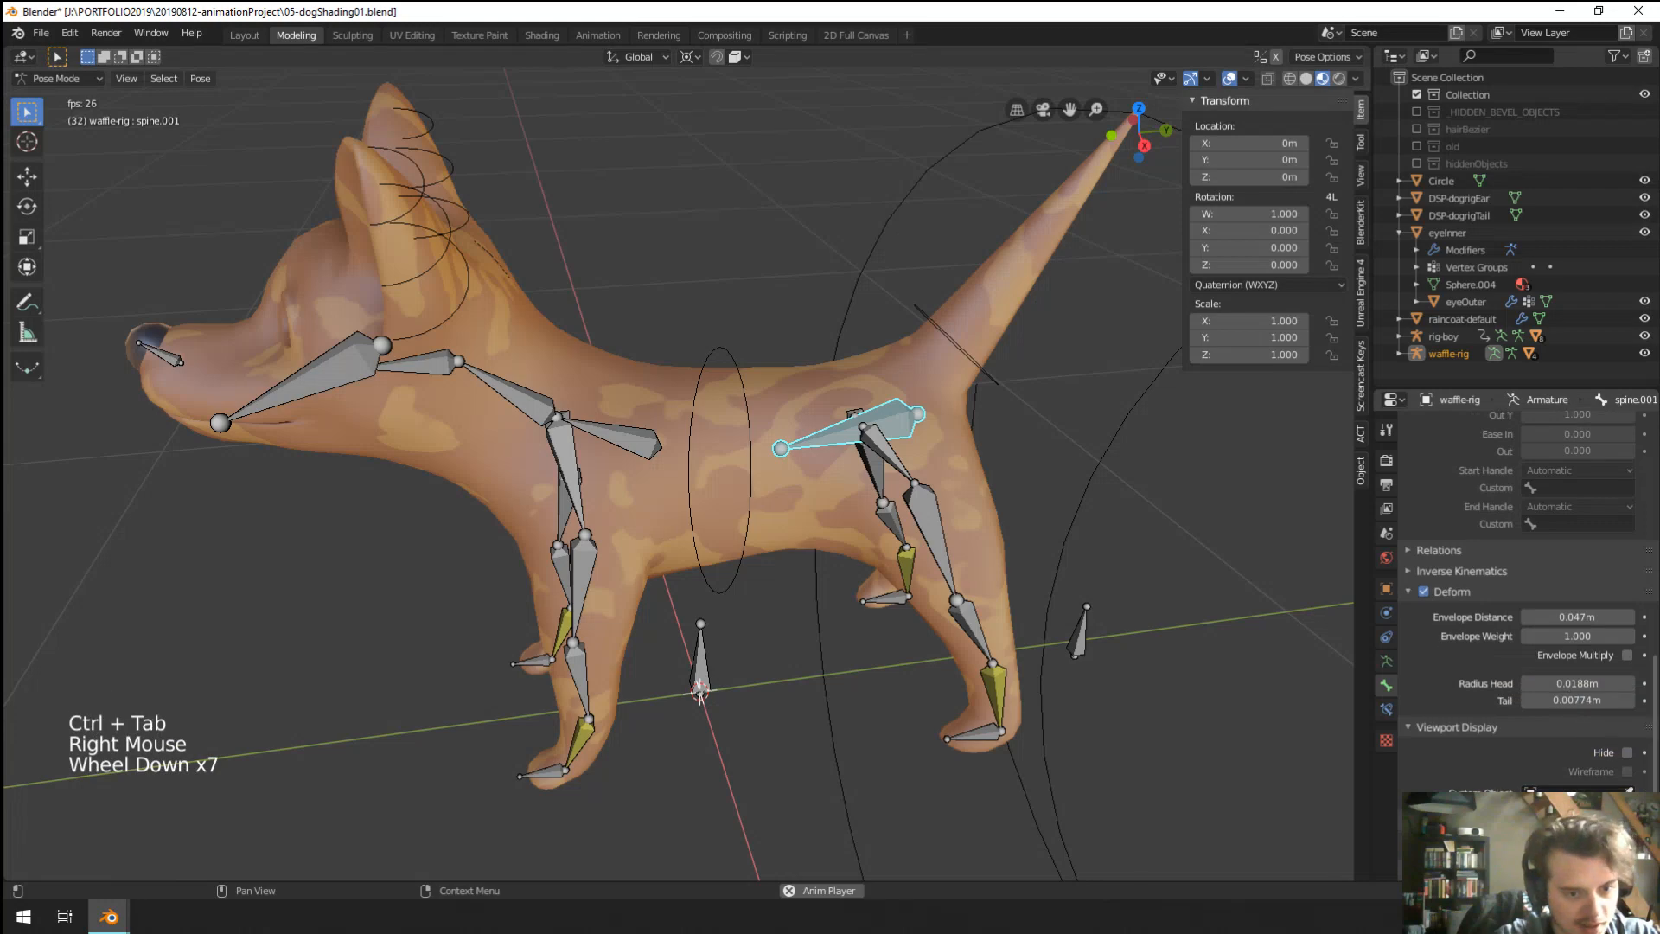
click(1629, 793)
click(873, 259)
scroll(869, 288, down, 1)
middle_drag(870, 288, 870, 362)
scroll(875, 371, down, 4)
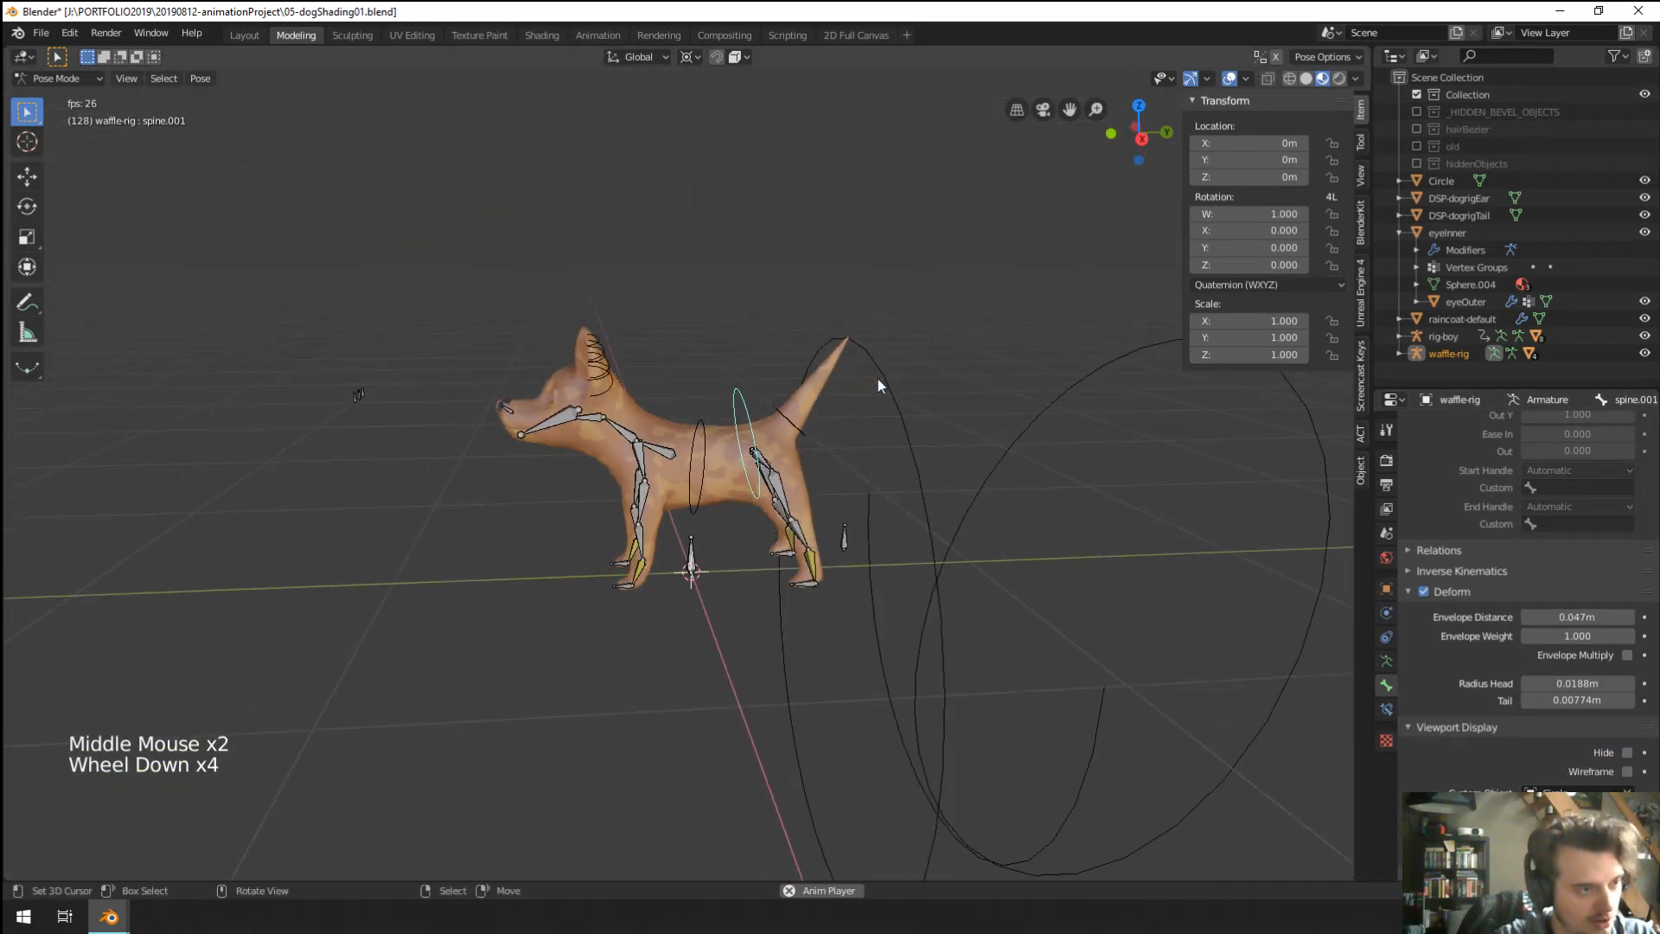
key(Tab)
key(Tab)
scroll(926, 470, up, 2)
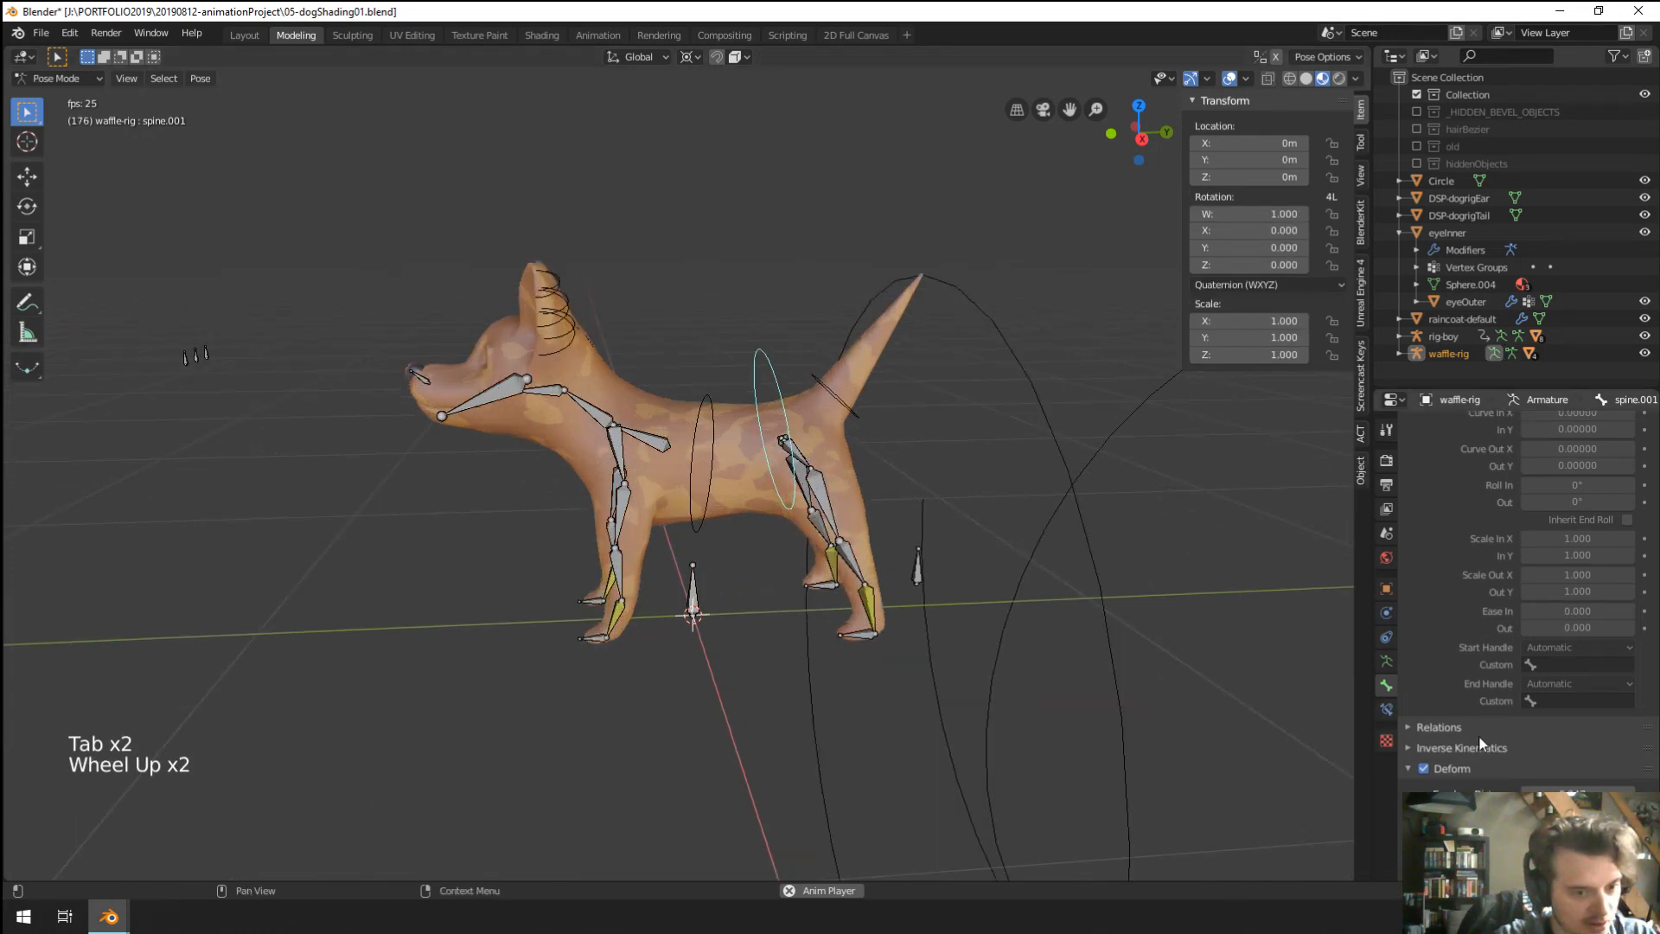
Add a new mesh circle at the scene origin.
scroll(1479, 735, down, 9)
shift+drag(1565, 773, 1527, 768)
scroll(880, 512, down, 3)
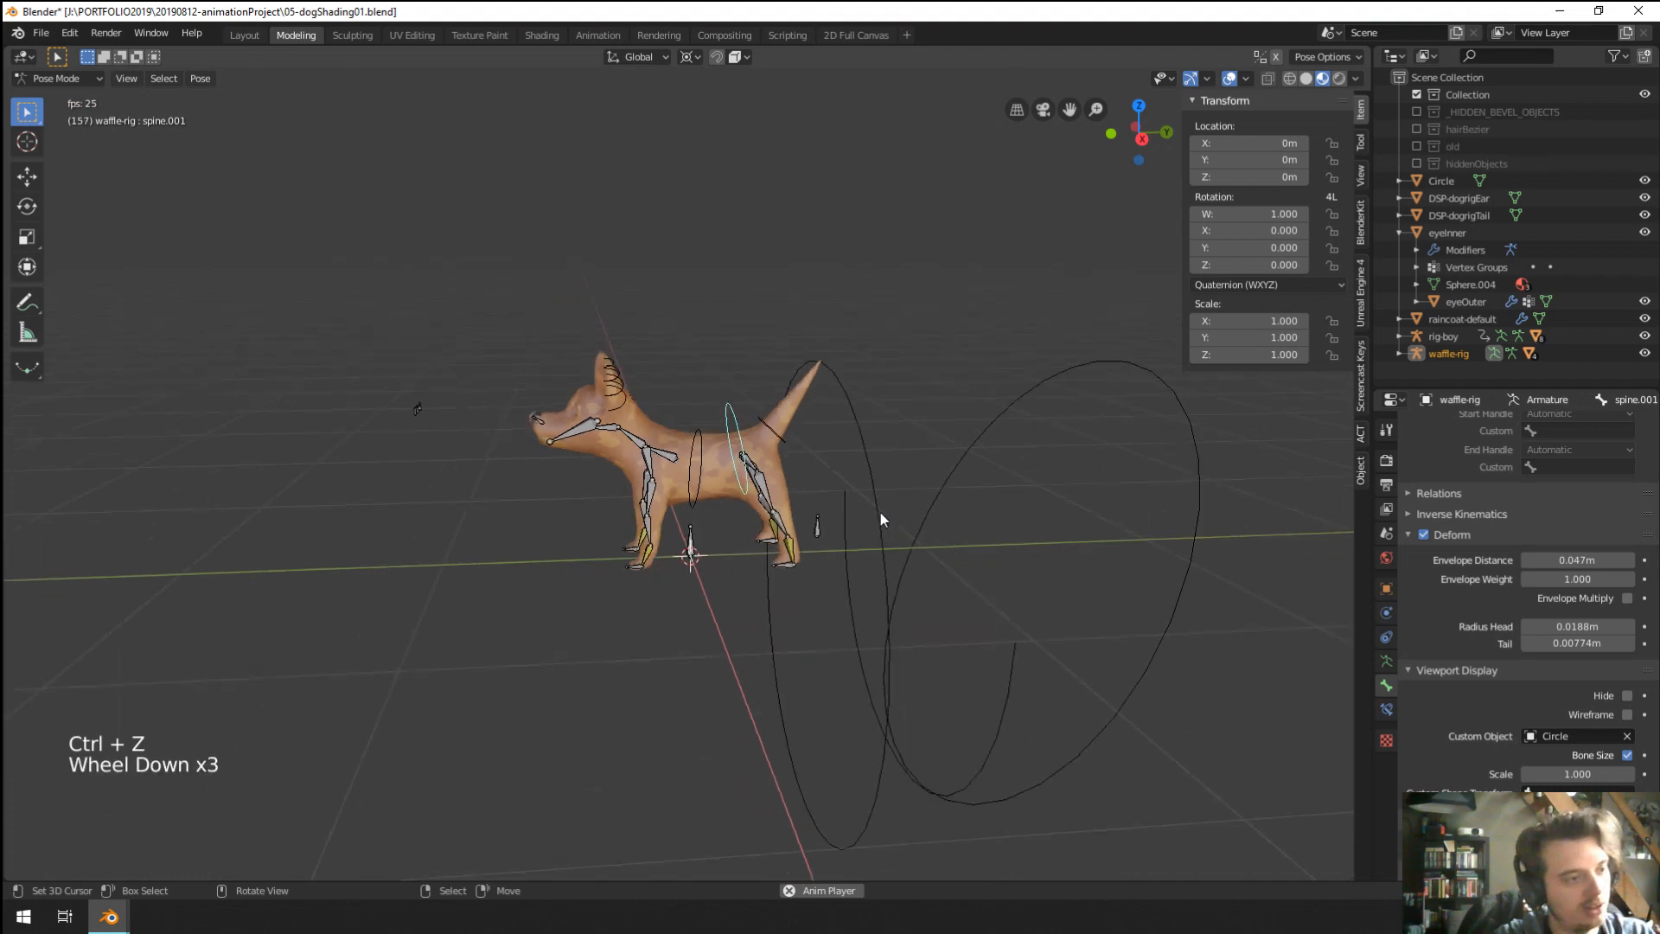
key(shift+a)
mouse_move(733, 564)
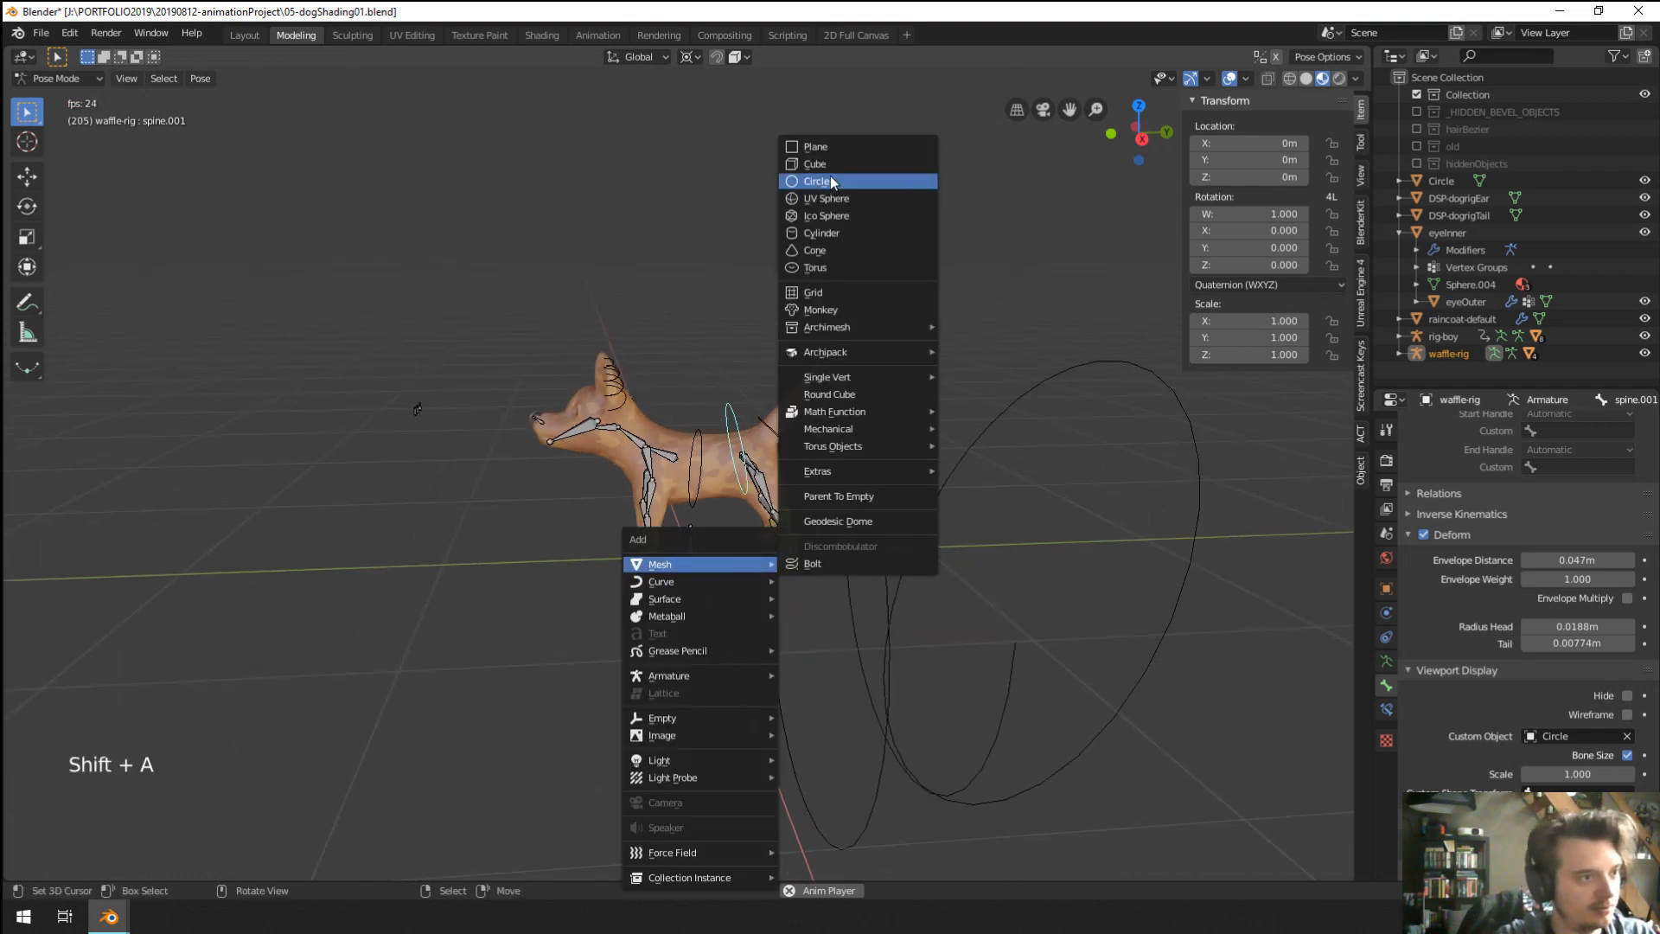
click(830, 181)
scroll(849, 427, up, 3)
Replace the custom display shape of the waffle-rig's spine.001 bone with the Circle.002 object in Pose Mode.
right_click(910, 626)
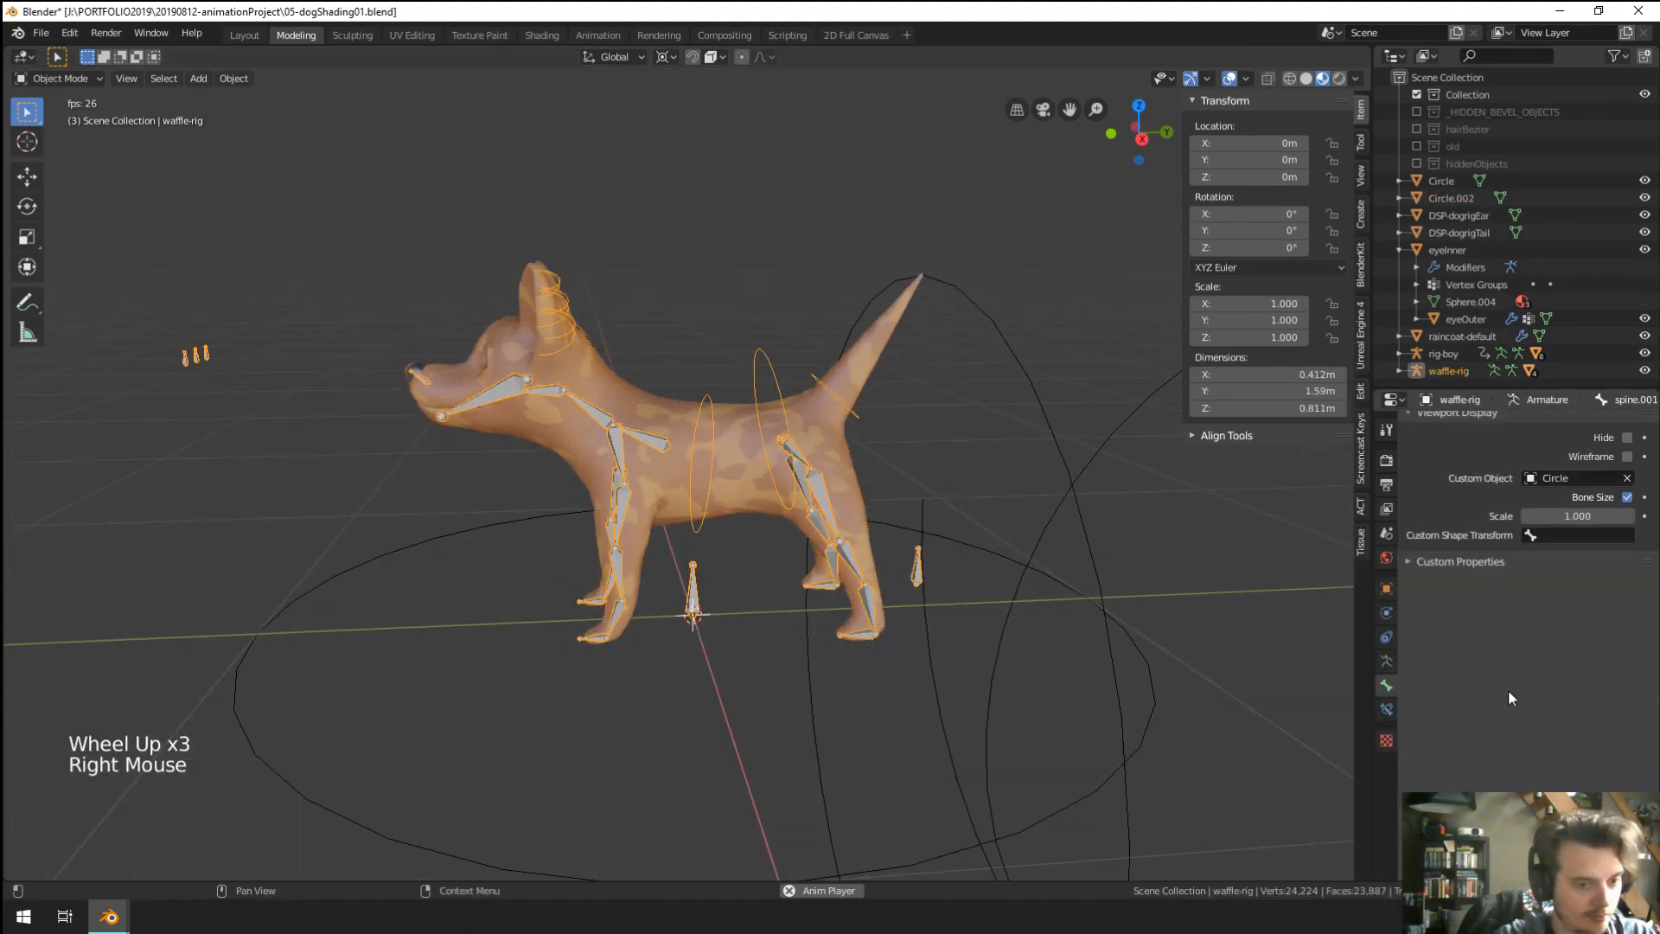
key(ctrl+Tab)
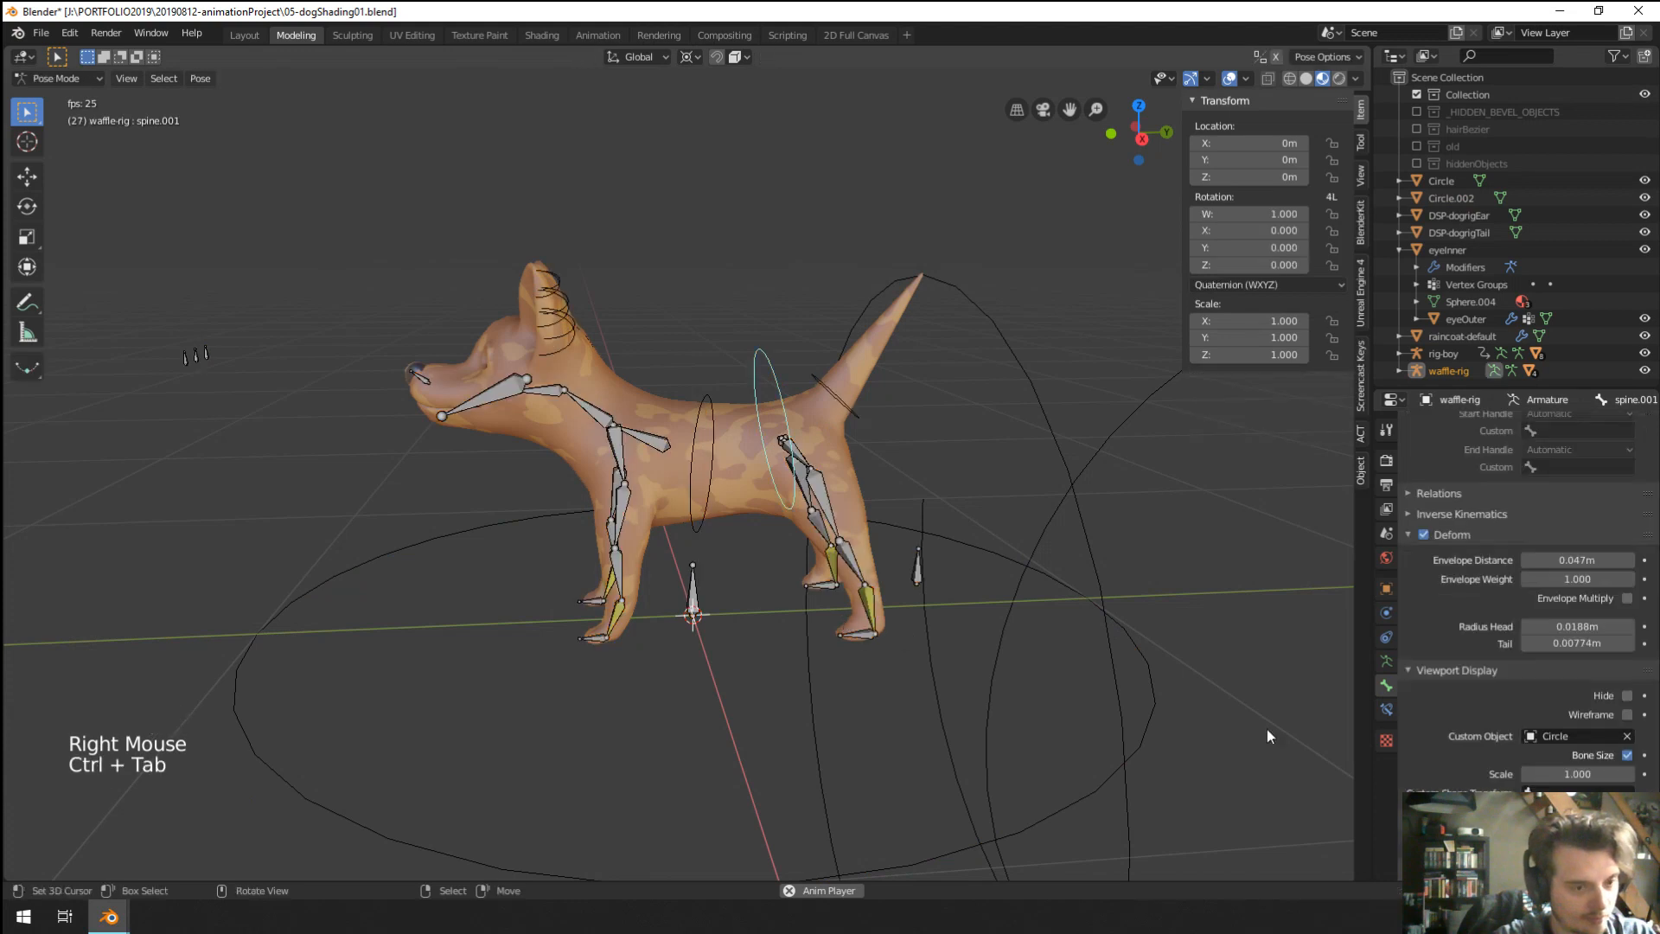
click(1629, 738)
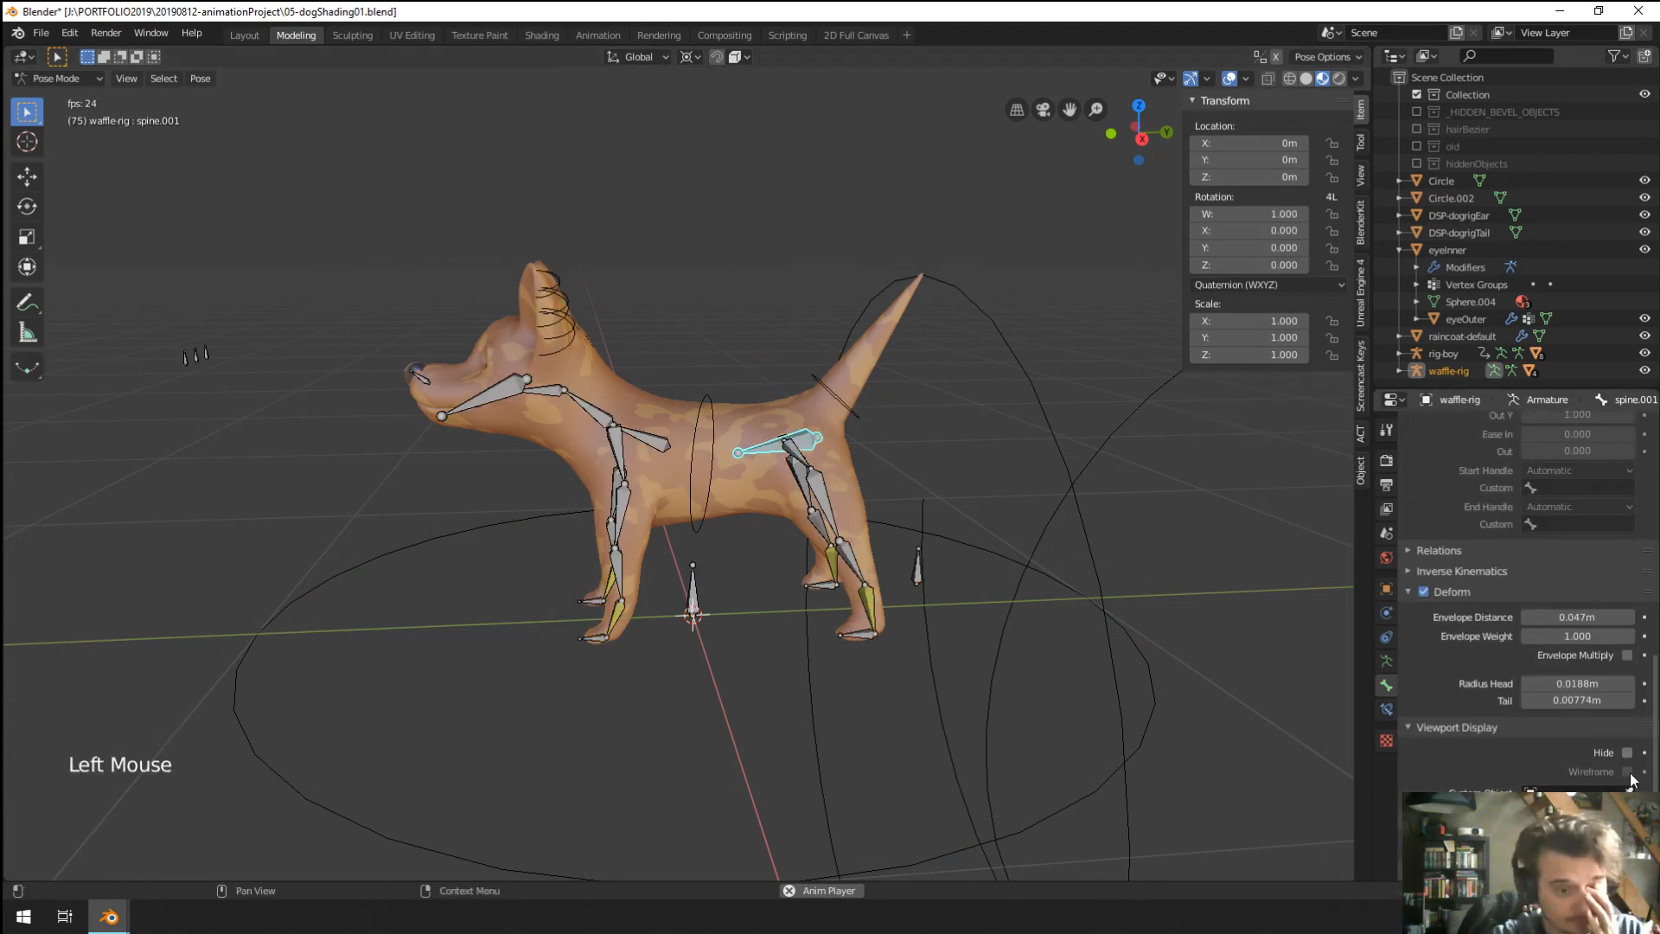
click(248, 662)
scroll(701, 584, up, 1)
key(Tab)
key(Tab)
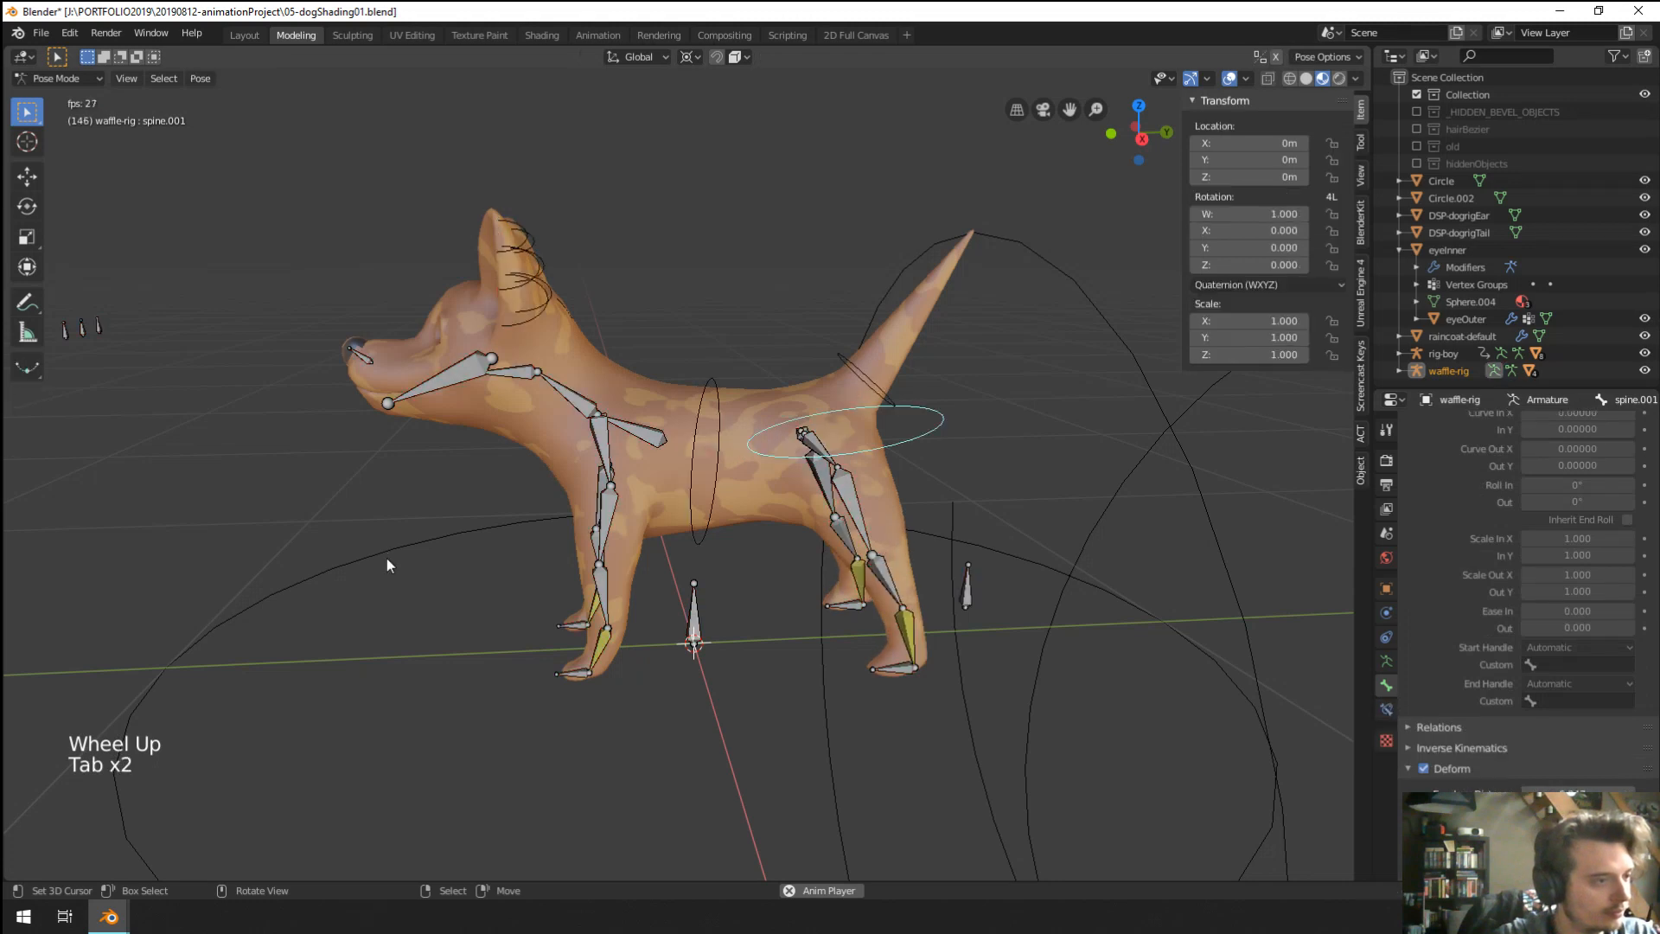
Rotate Circle.002's mesh 90° around the X axis in Edit Mode.
right_click(396, 550)
key(ctrl+Tab)
right_click(396, 550)
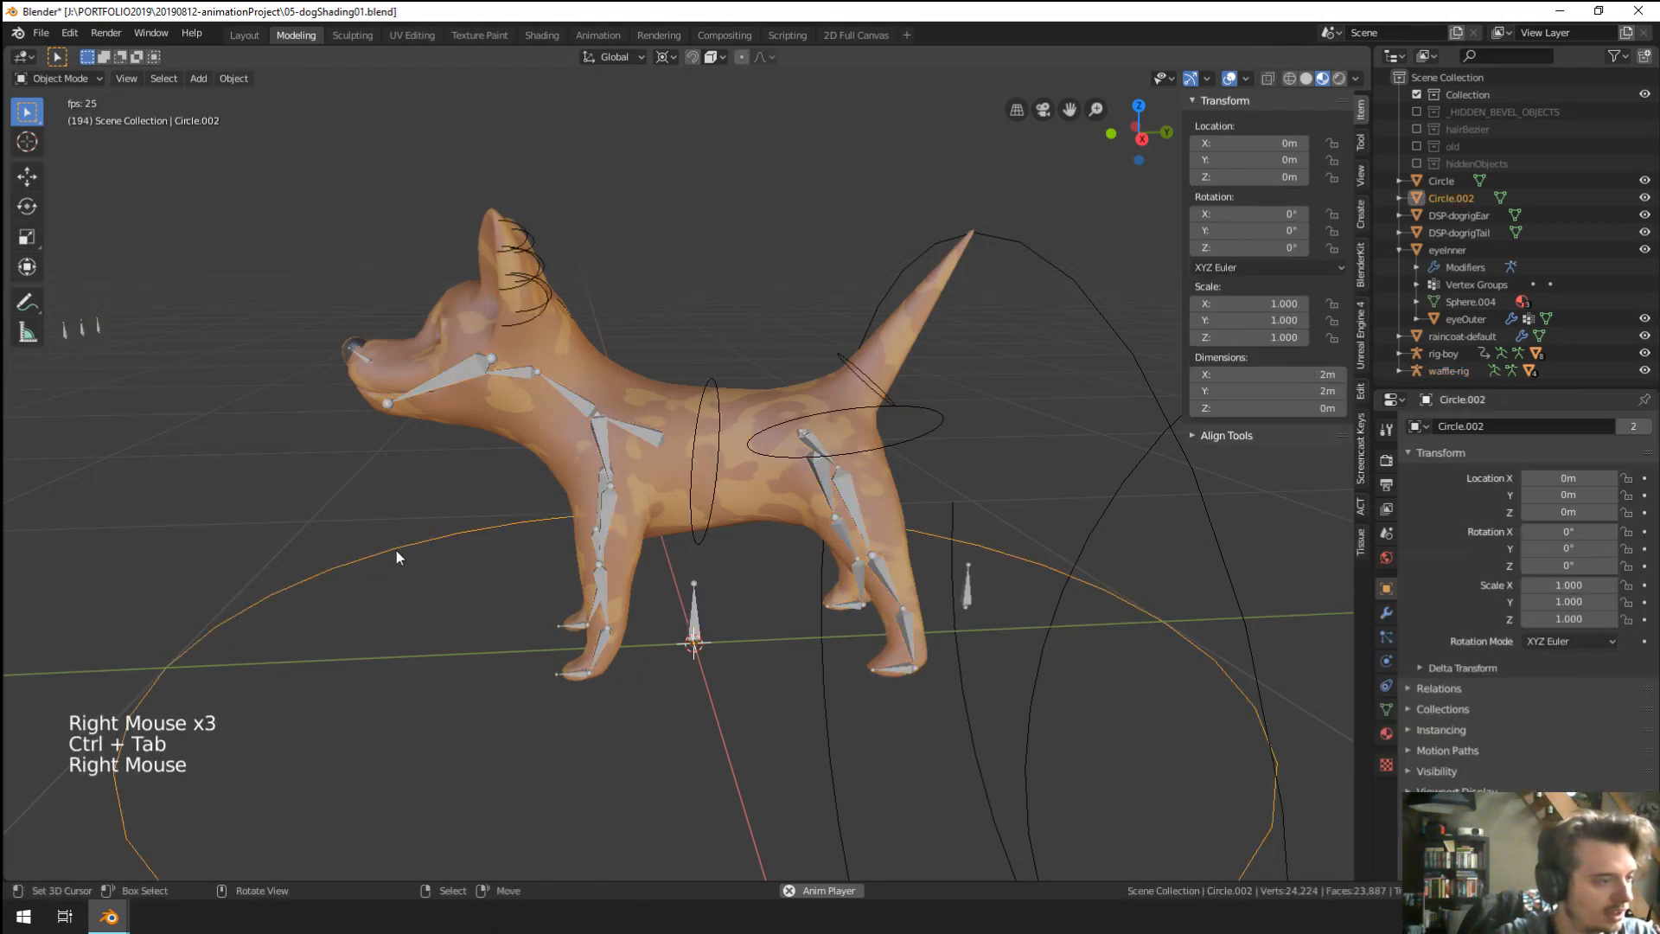
key(ctrl+Tab)
key(Tab)
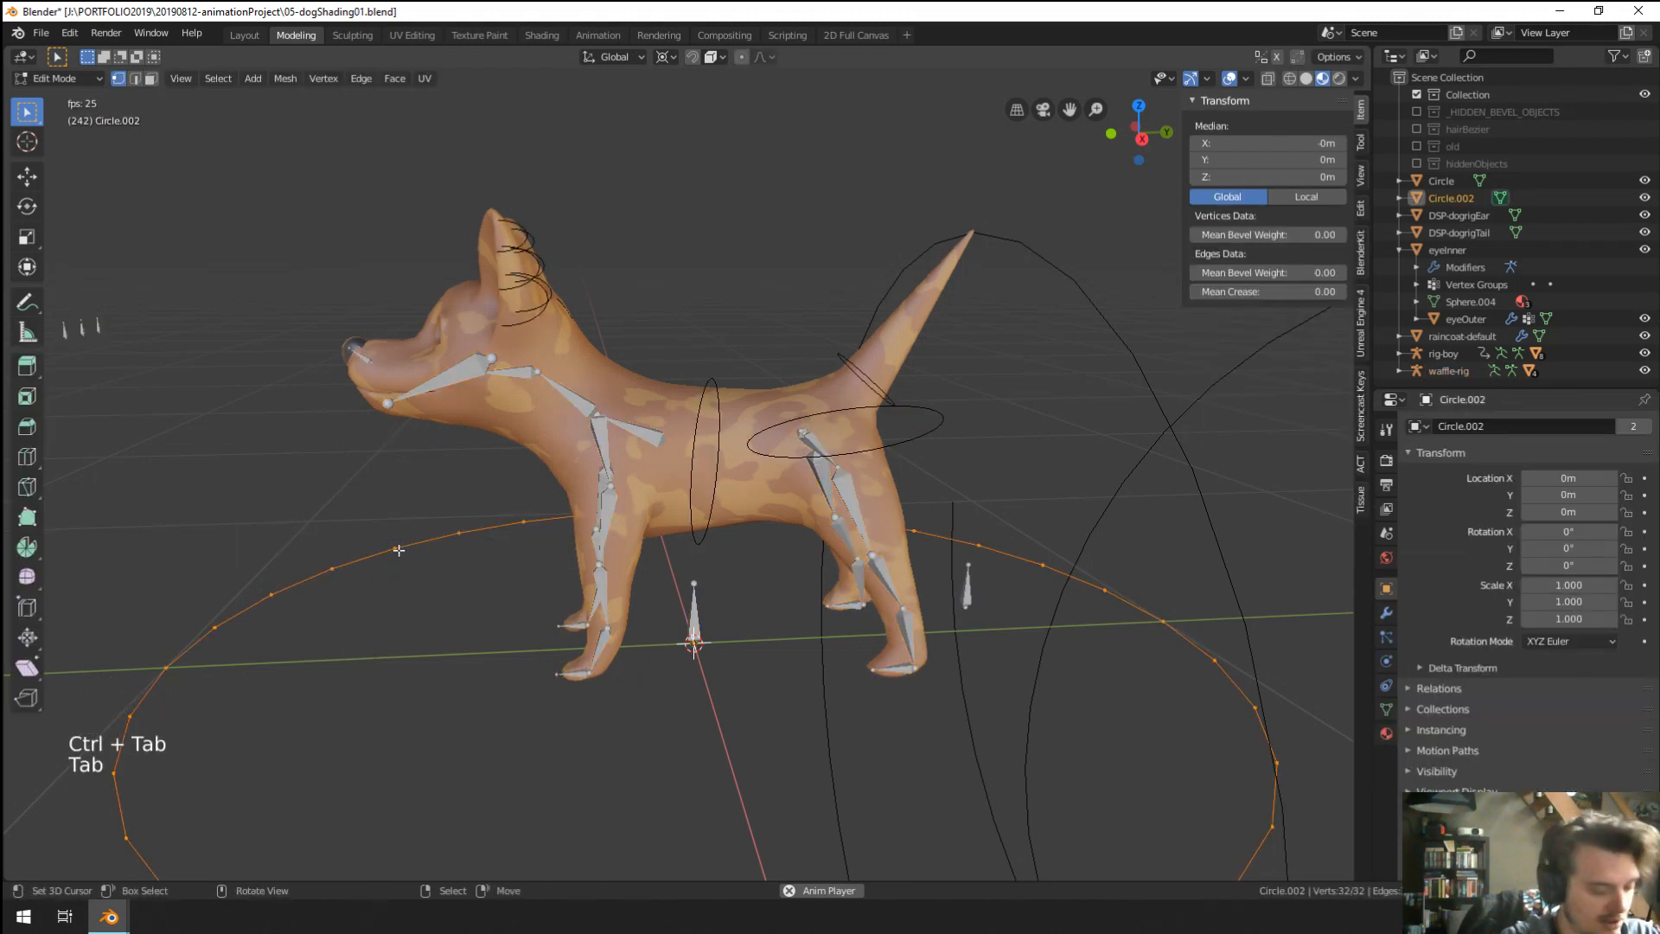
key(r)
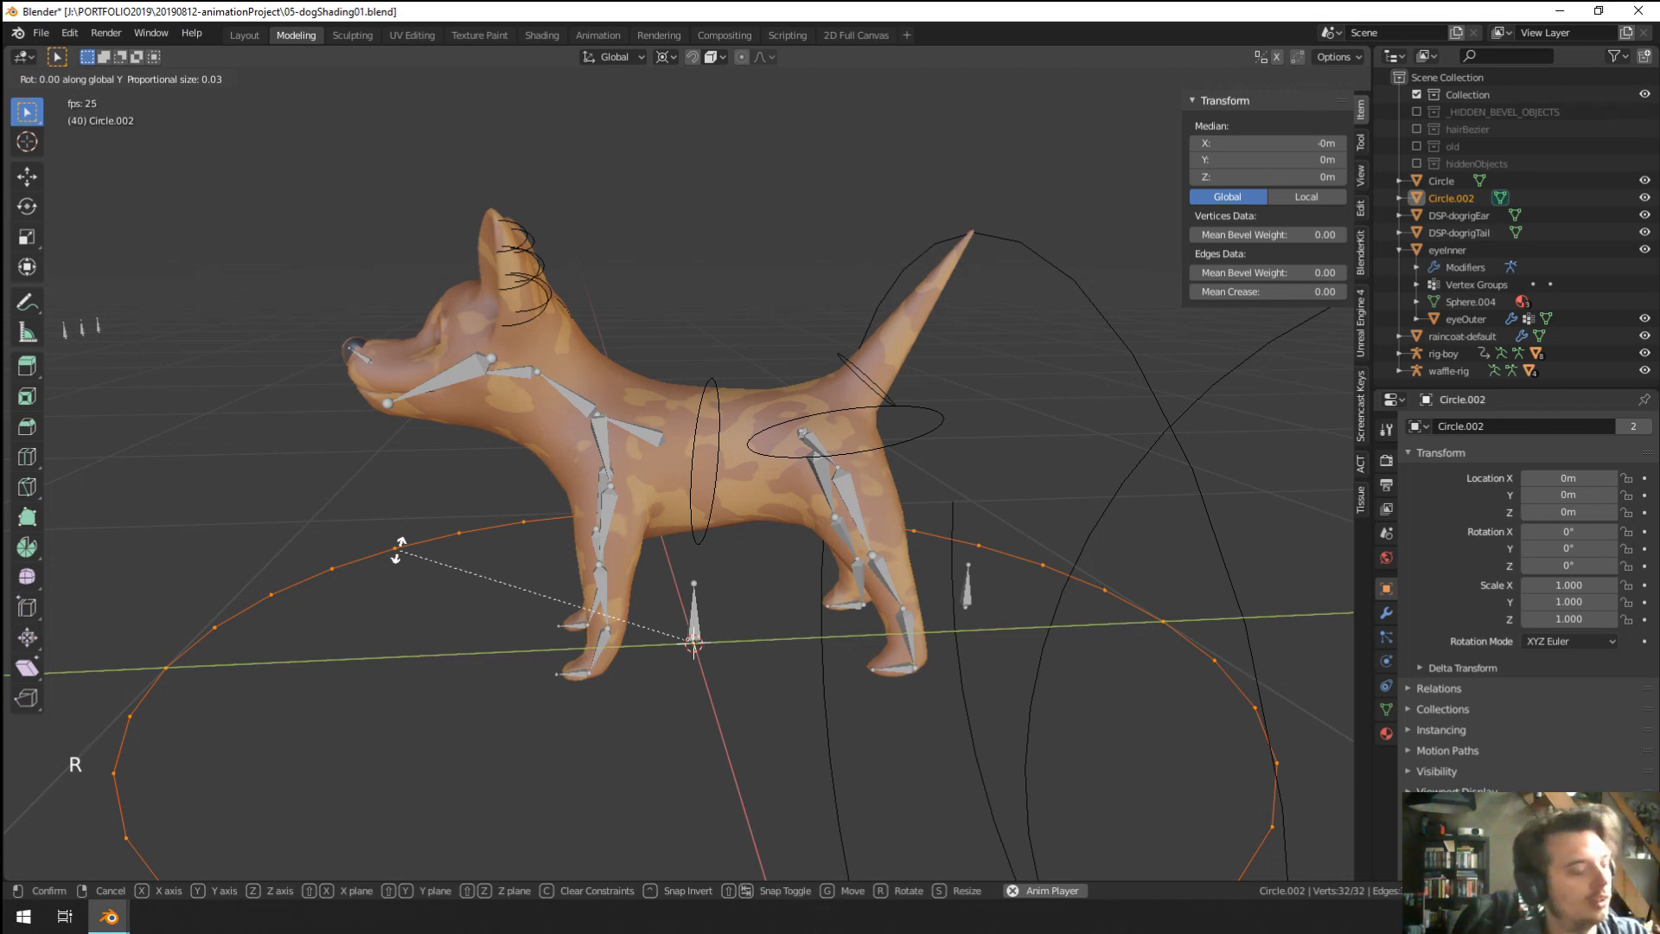
text(90)
key(Return)
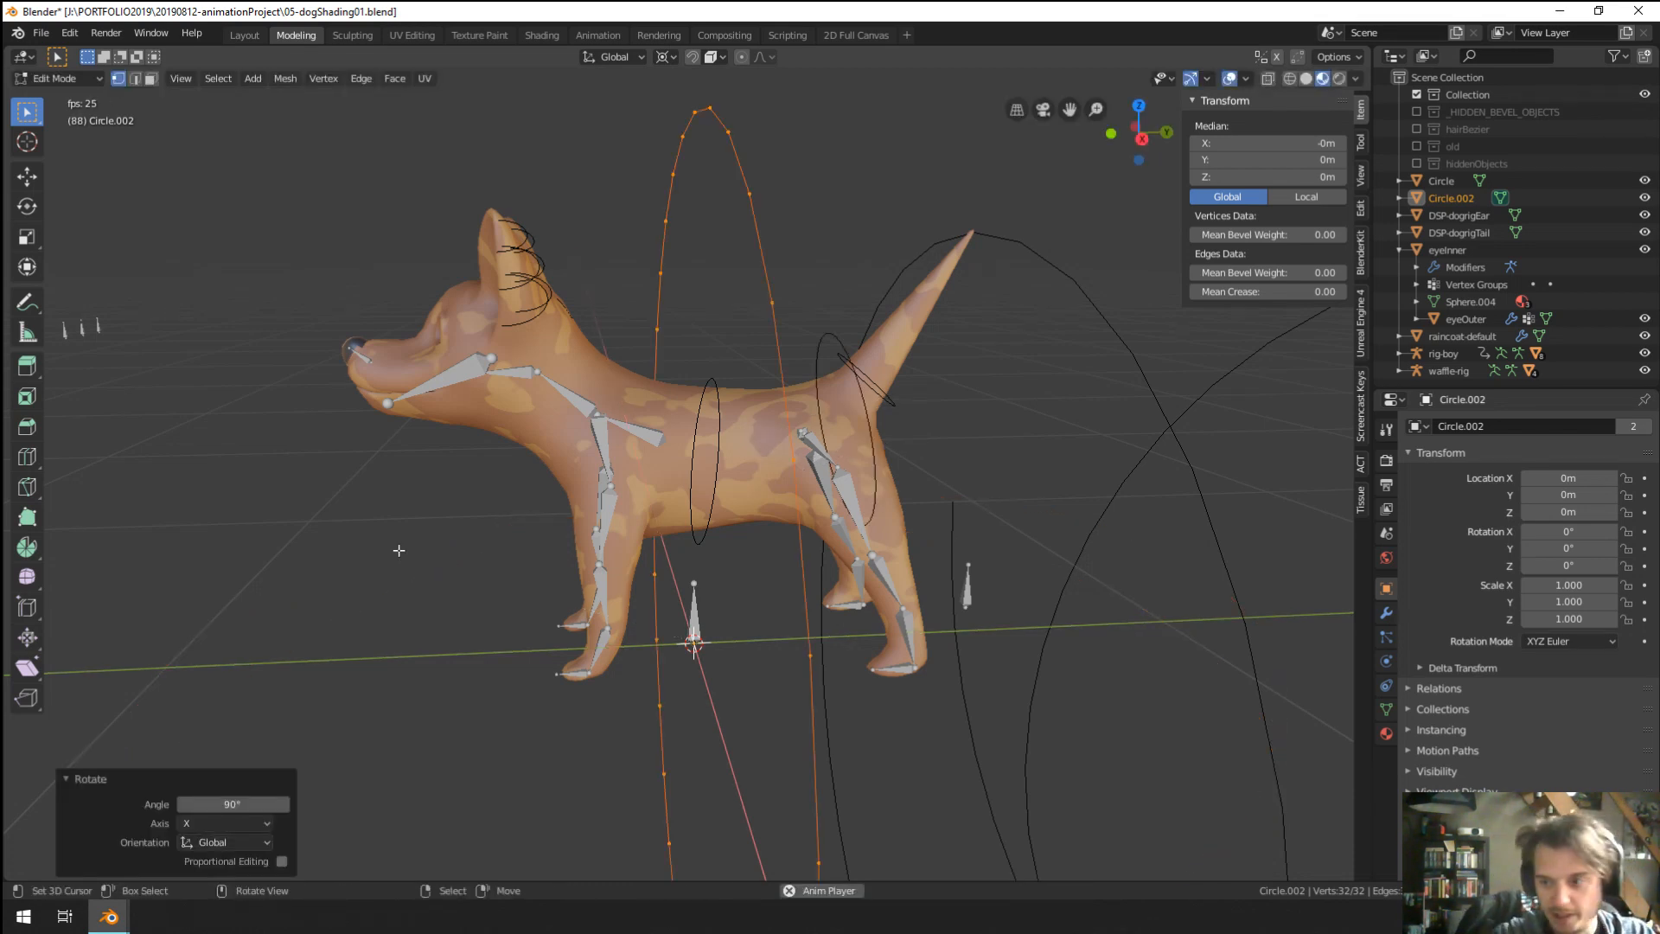
Move Circle.002's mesh about 0.597 m along Y and rotate it about -18.7° around X.
middle_drag(495, 578, 514, 571)
key(g)
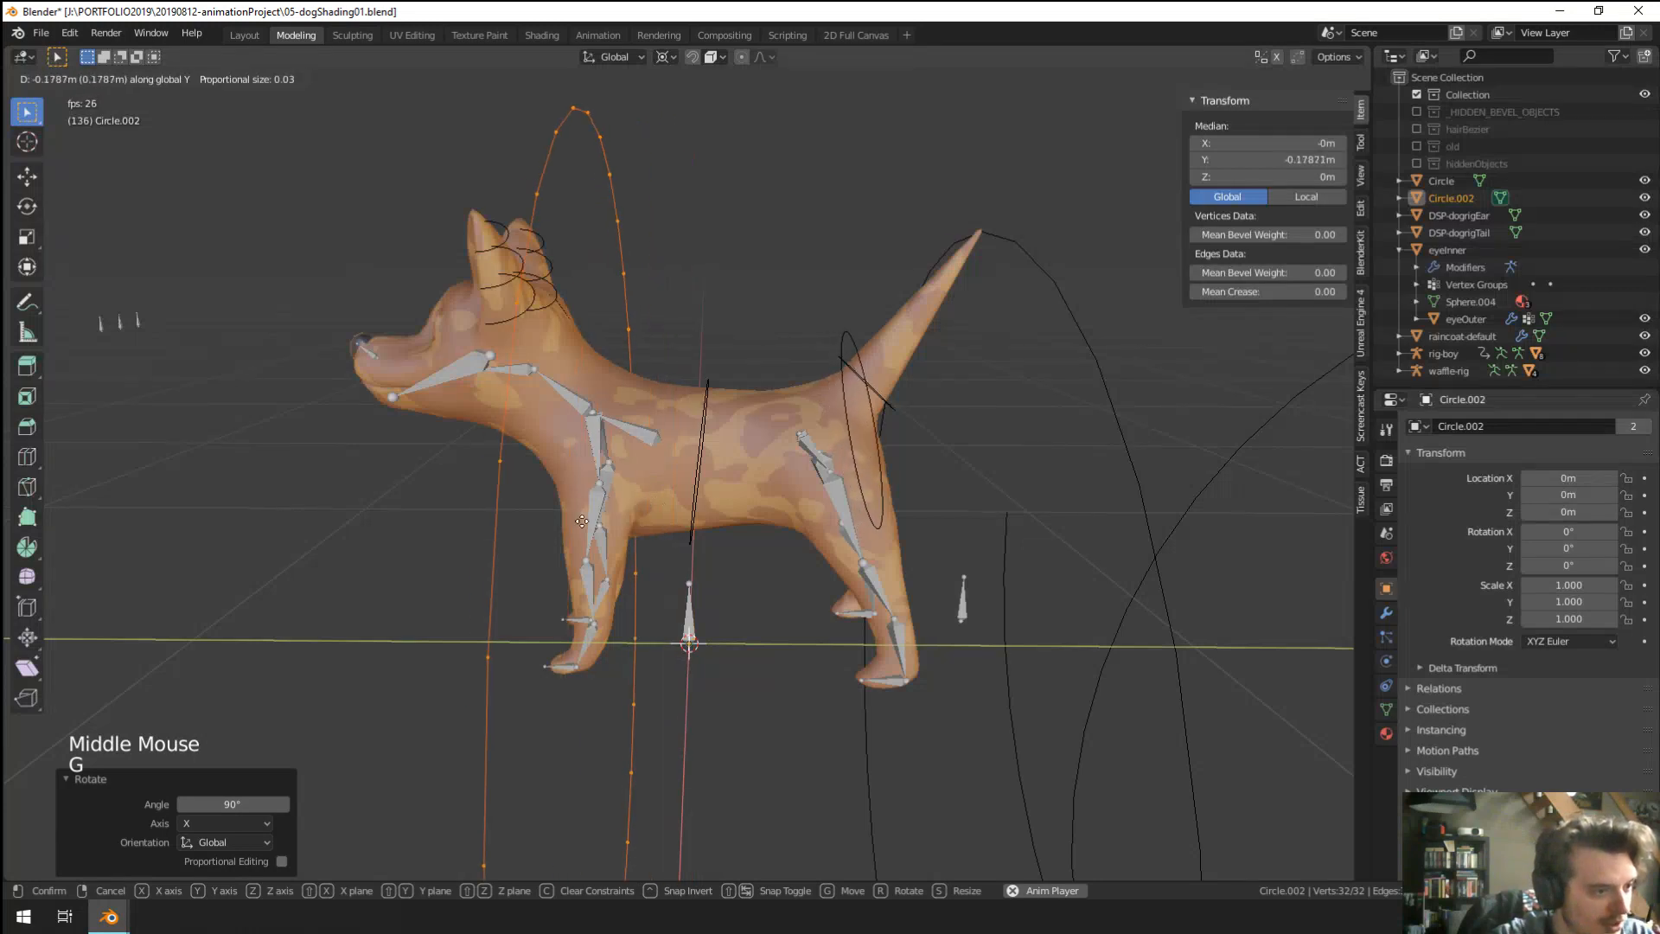
click(931, 622)
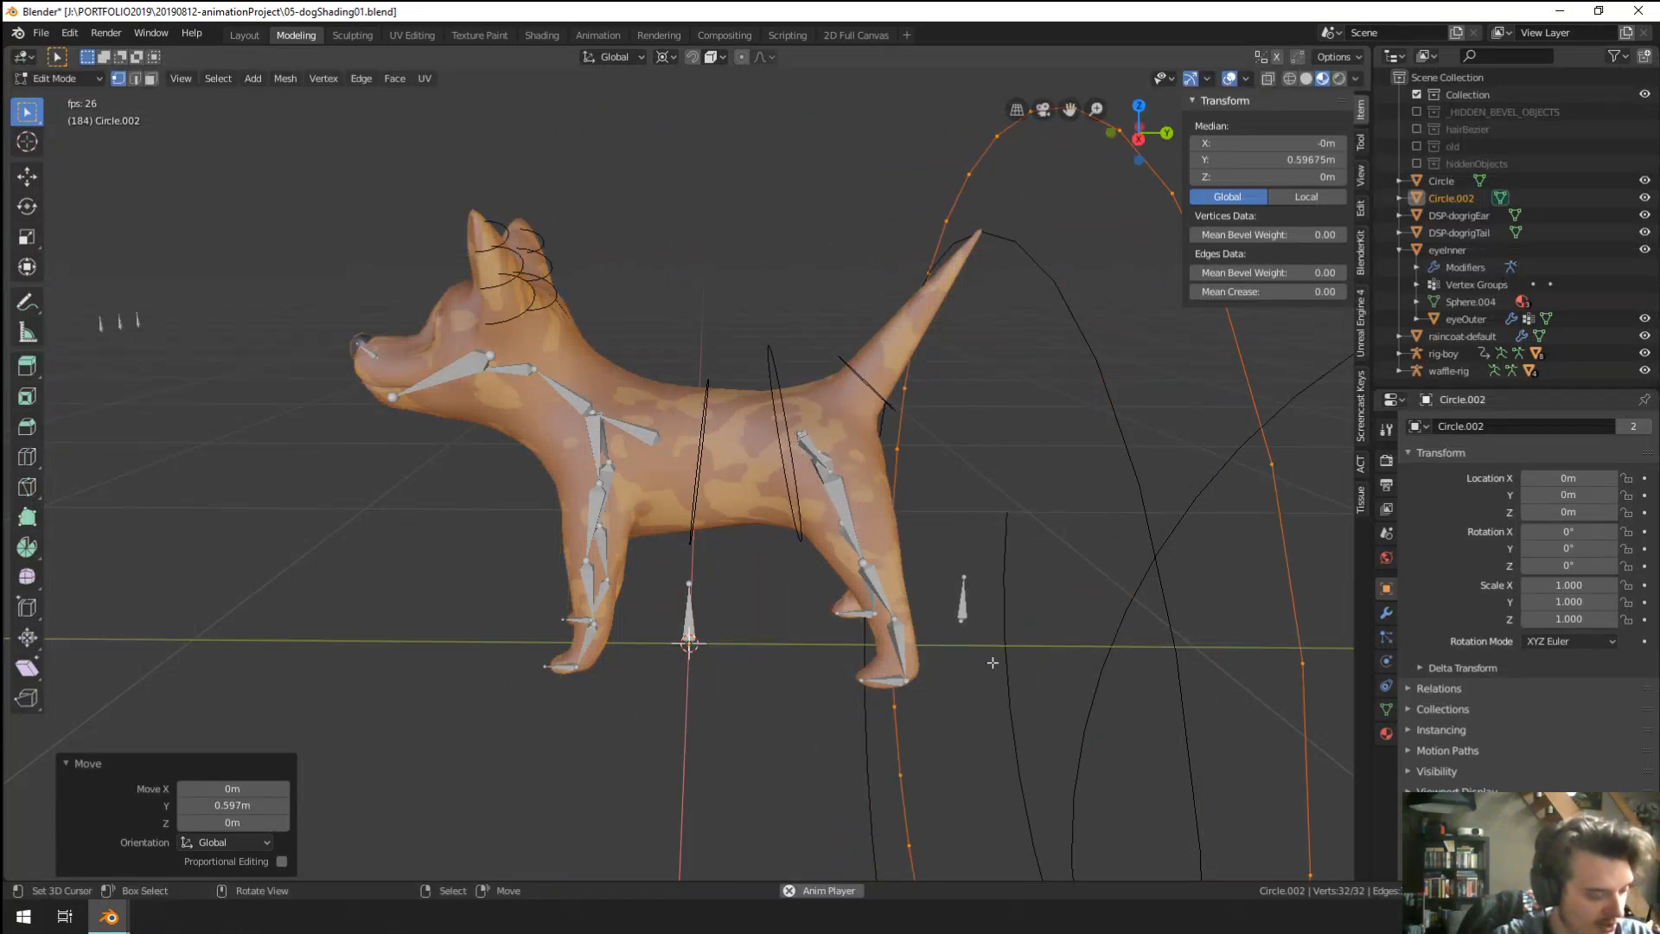
key(r)
key(x)
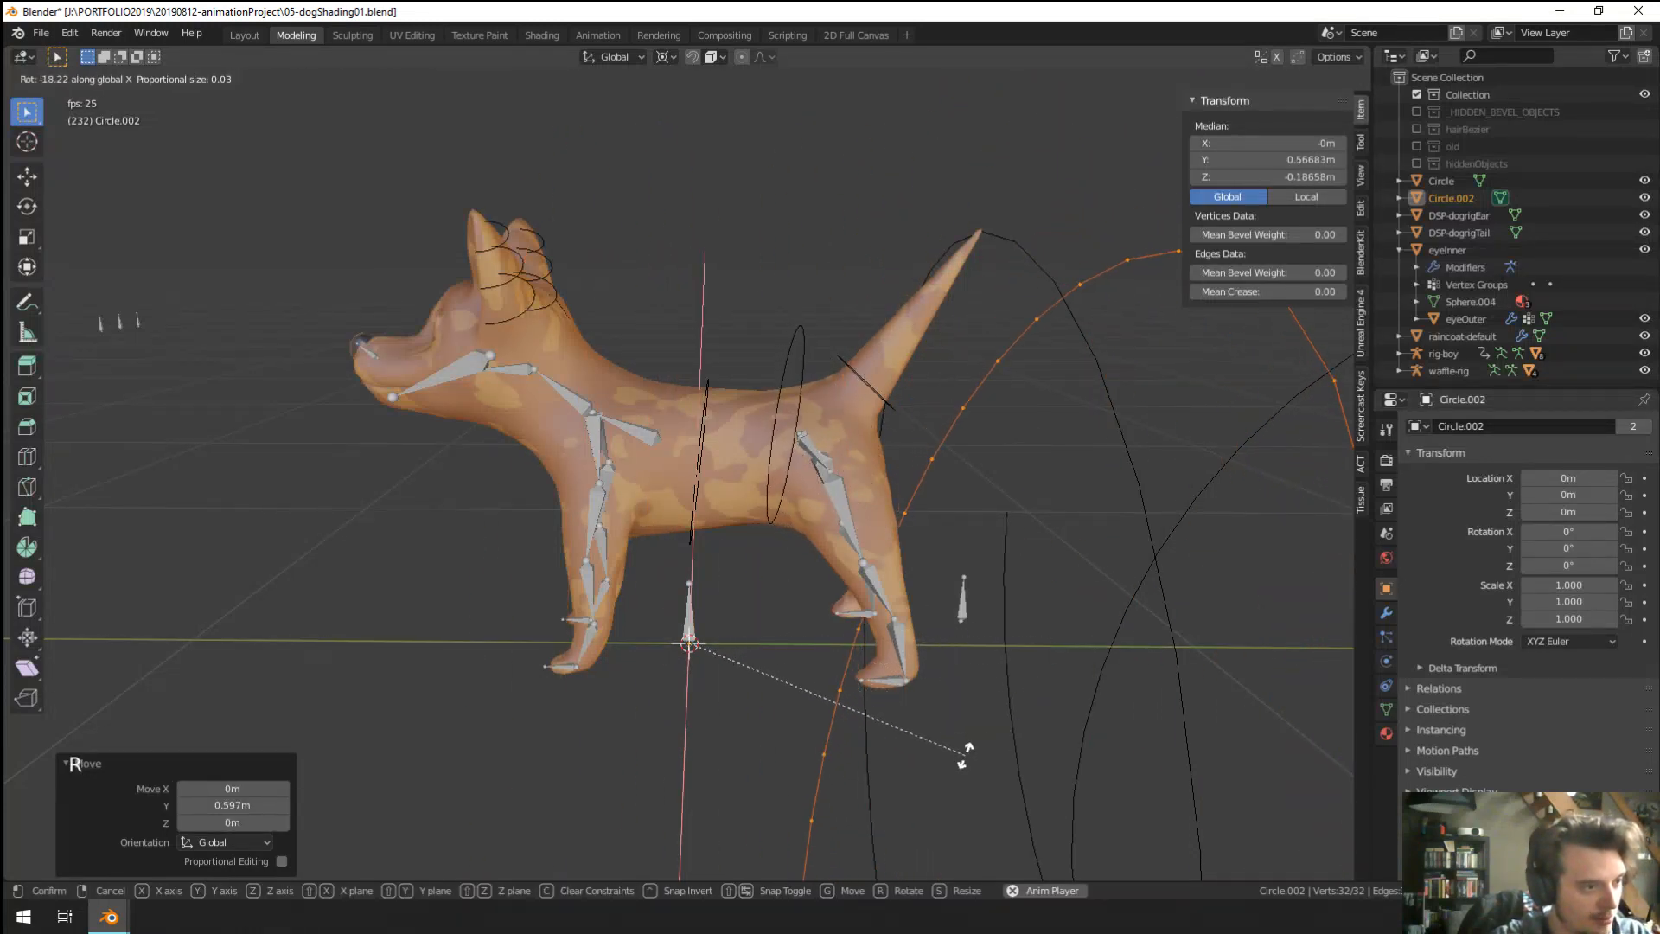
click(965, 754)
Raise Circle.002's mesh along Z to fit the bone shape around the dog's hips, and scale it to about 0.834.
key(g)
key(z)
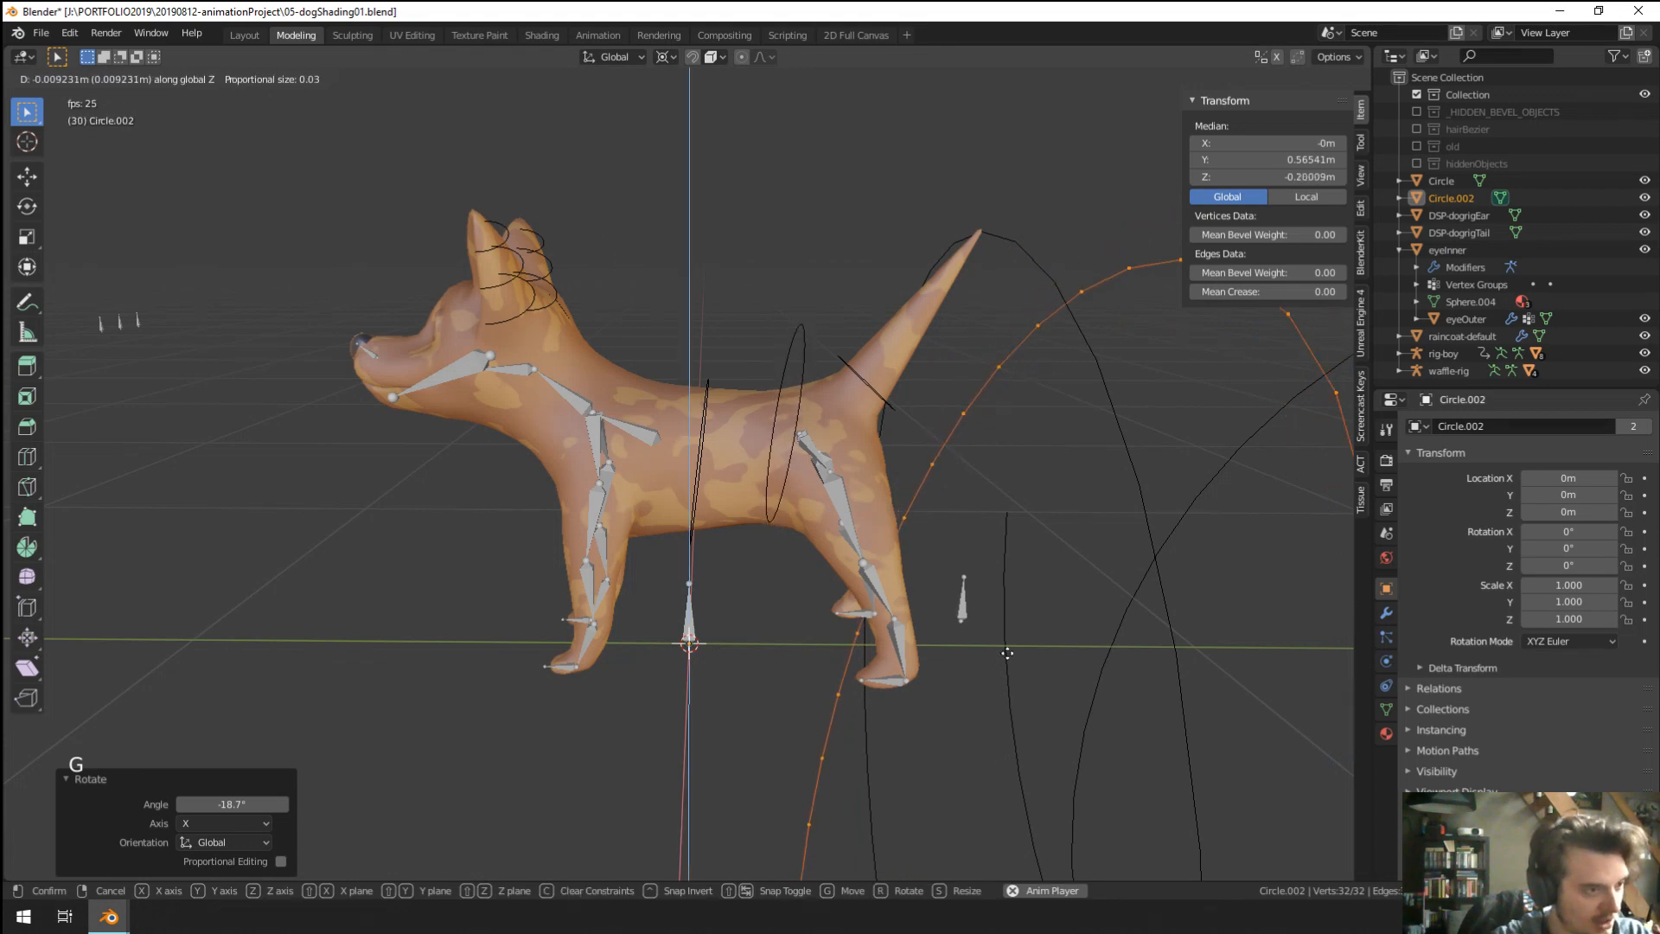
right_click(1008, 653)
middle_drag(1007, 653, 813, 597)
key(g)
key(z)
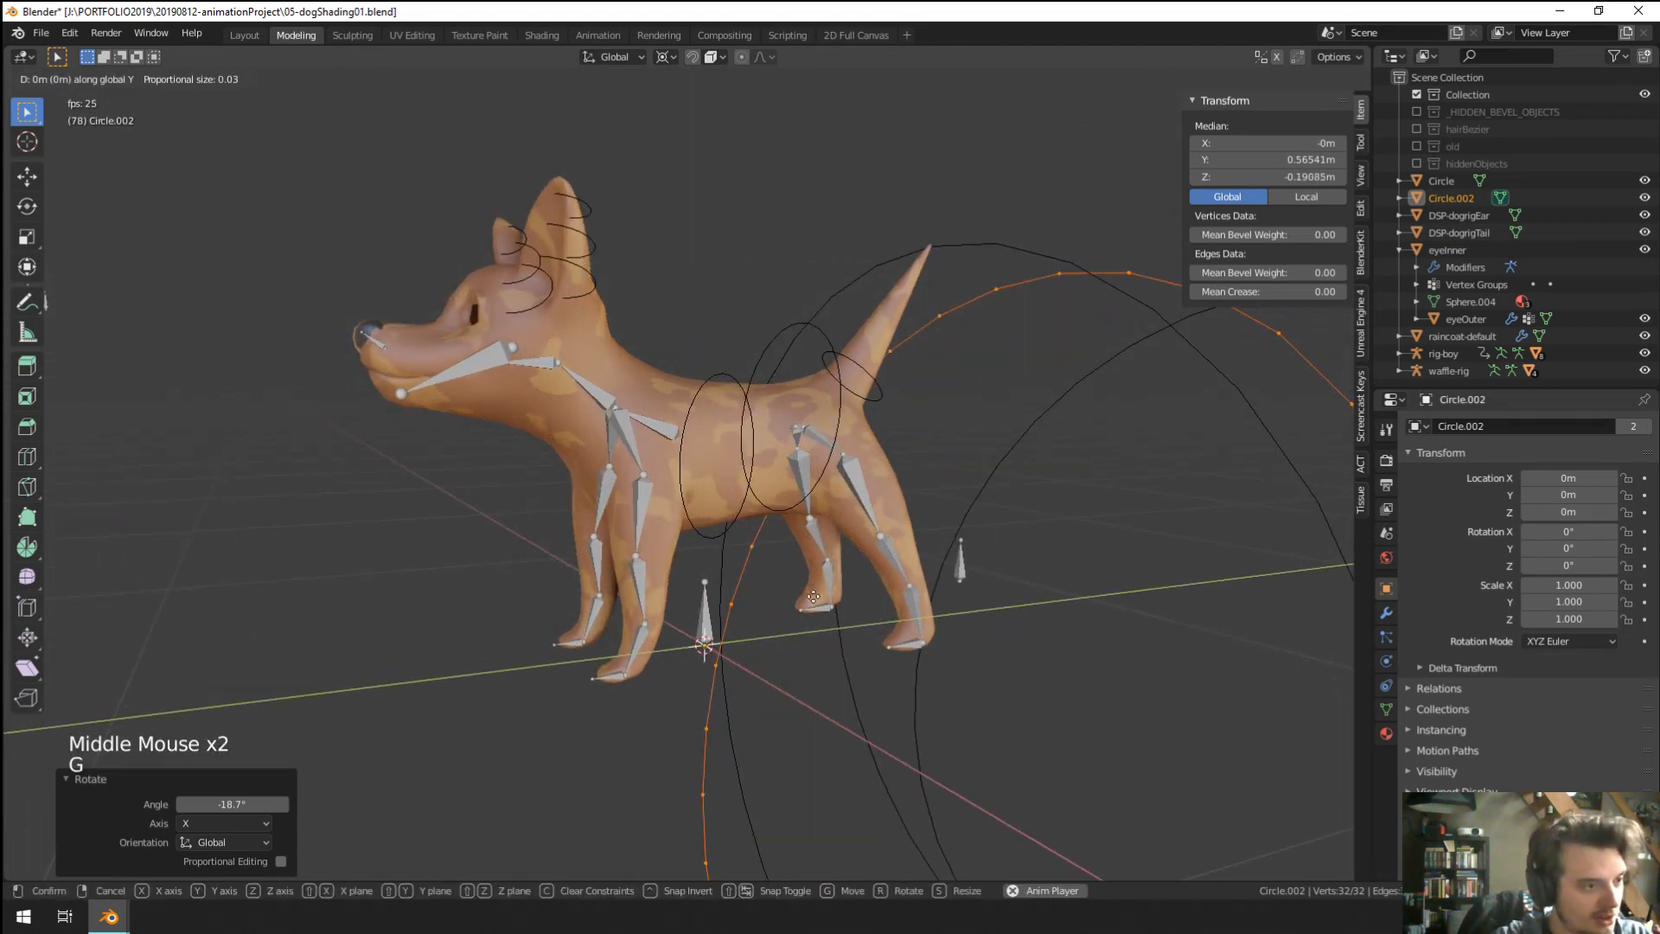
click(887, 434)
key(s)
click(874, 481)
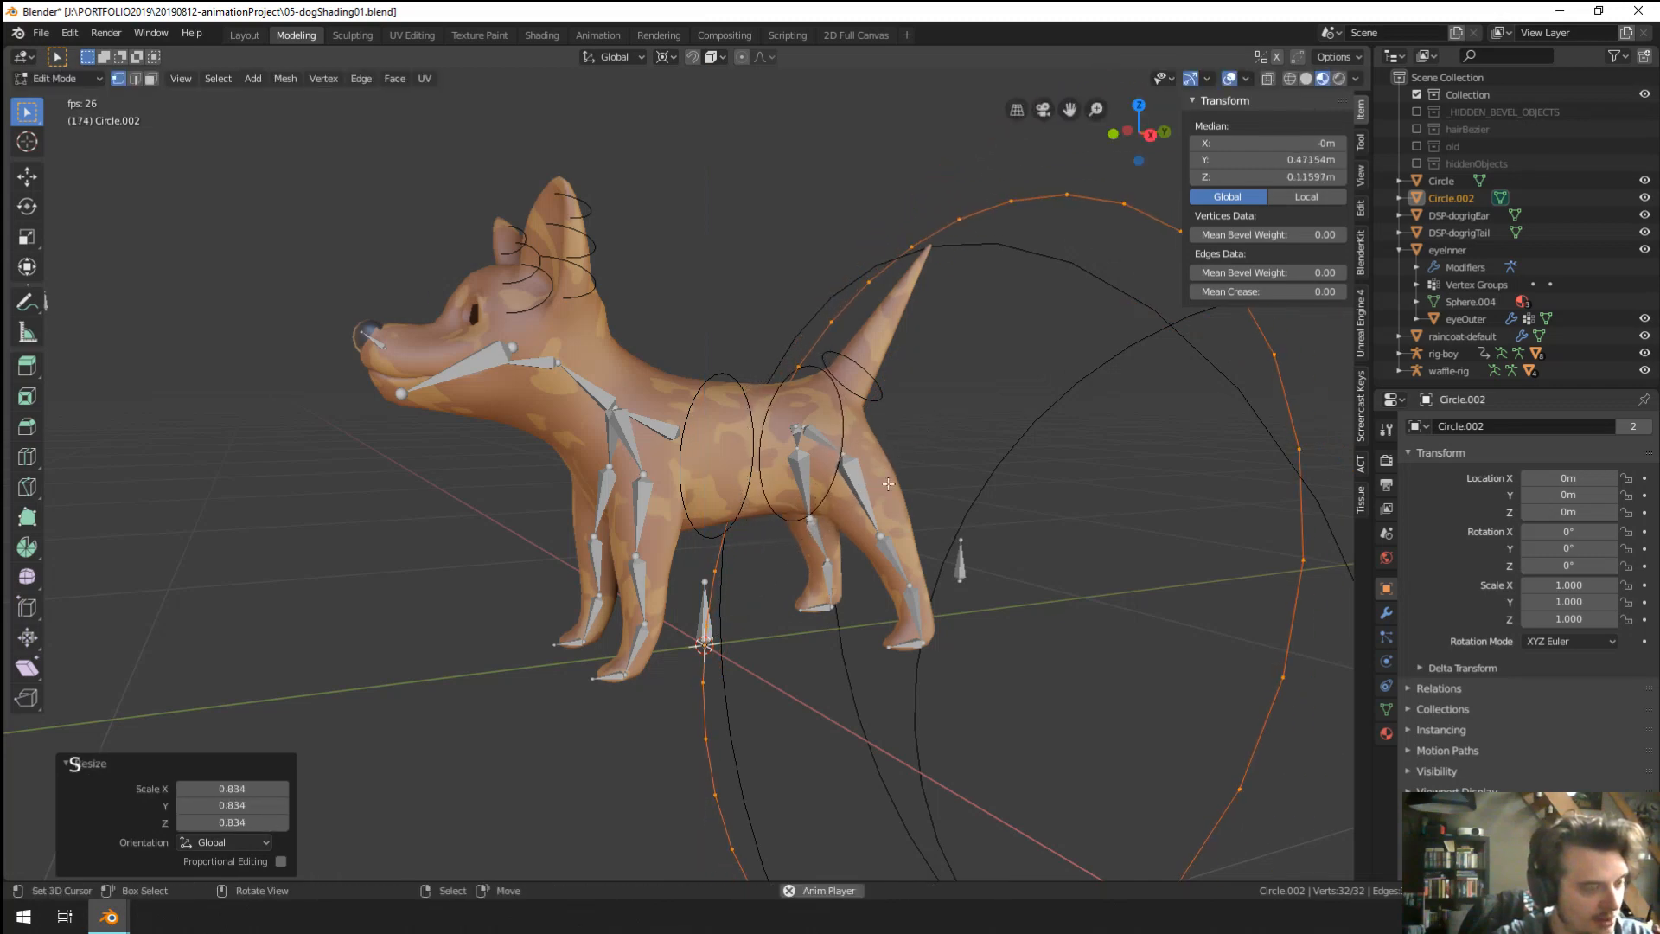
Move Circle.002's mesh about 0.207 m along its local Y axis.
middle_drag(873, 481, 825, 471)
key(g)
key(y)
key(y)
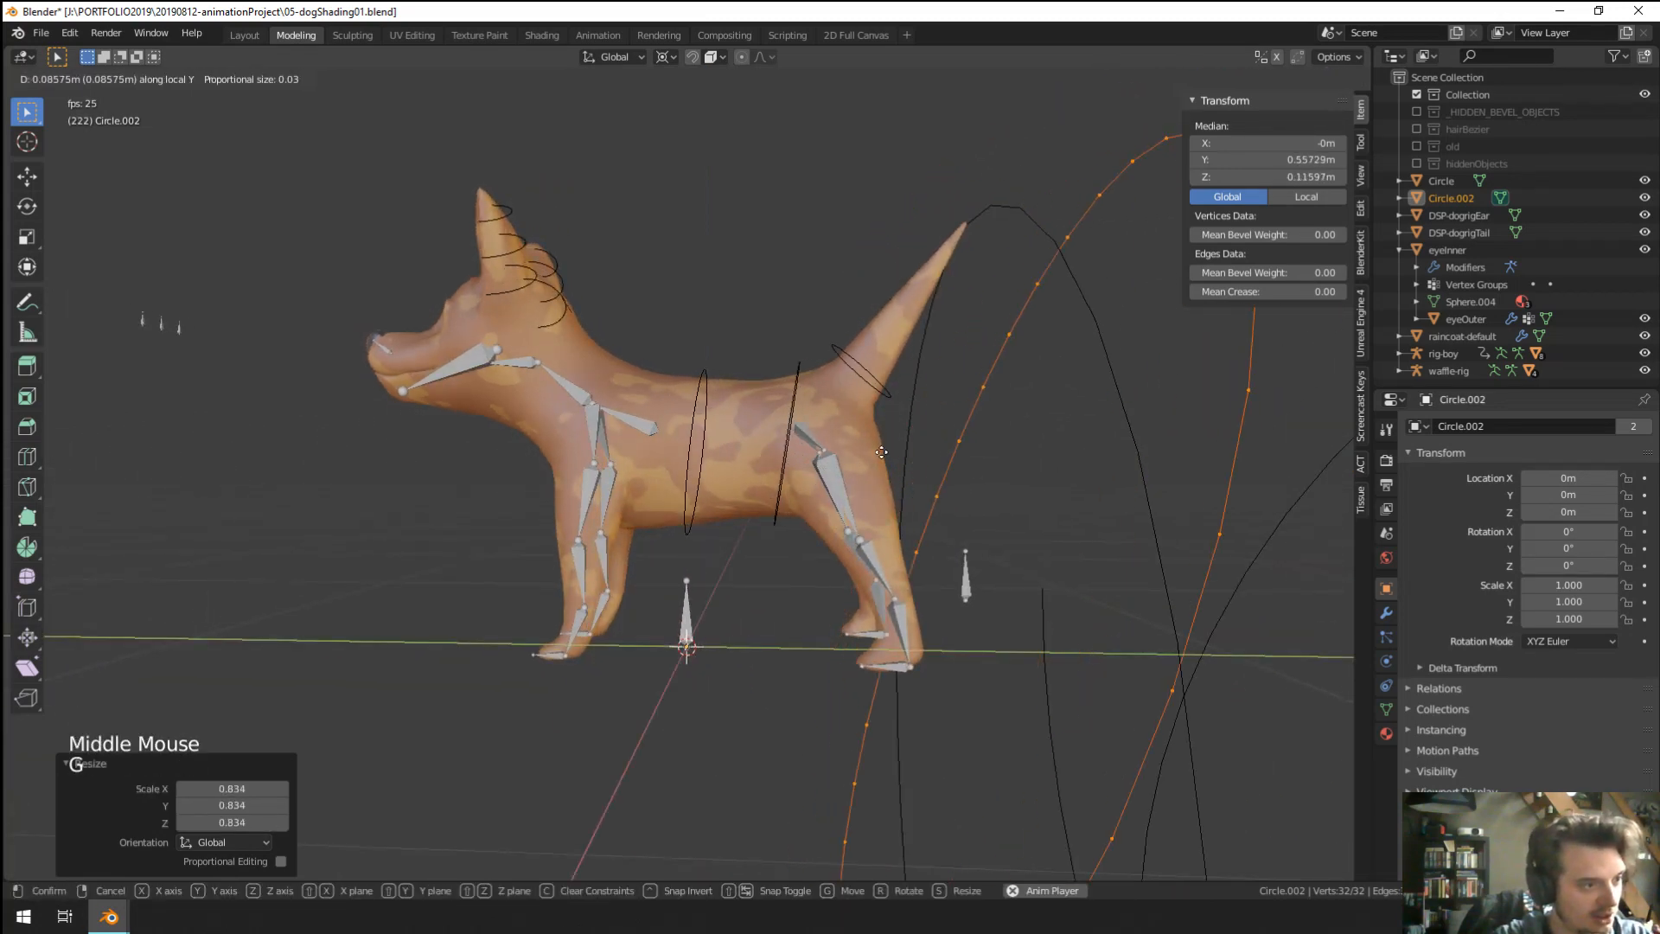
click(933, 439)
Rotate Circle.002's mesh a few degrees around X to fine-tune its tilt at the hips, and leave Edit Mode.
key(r)
key(x)
key(x)
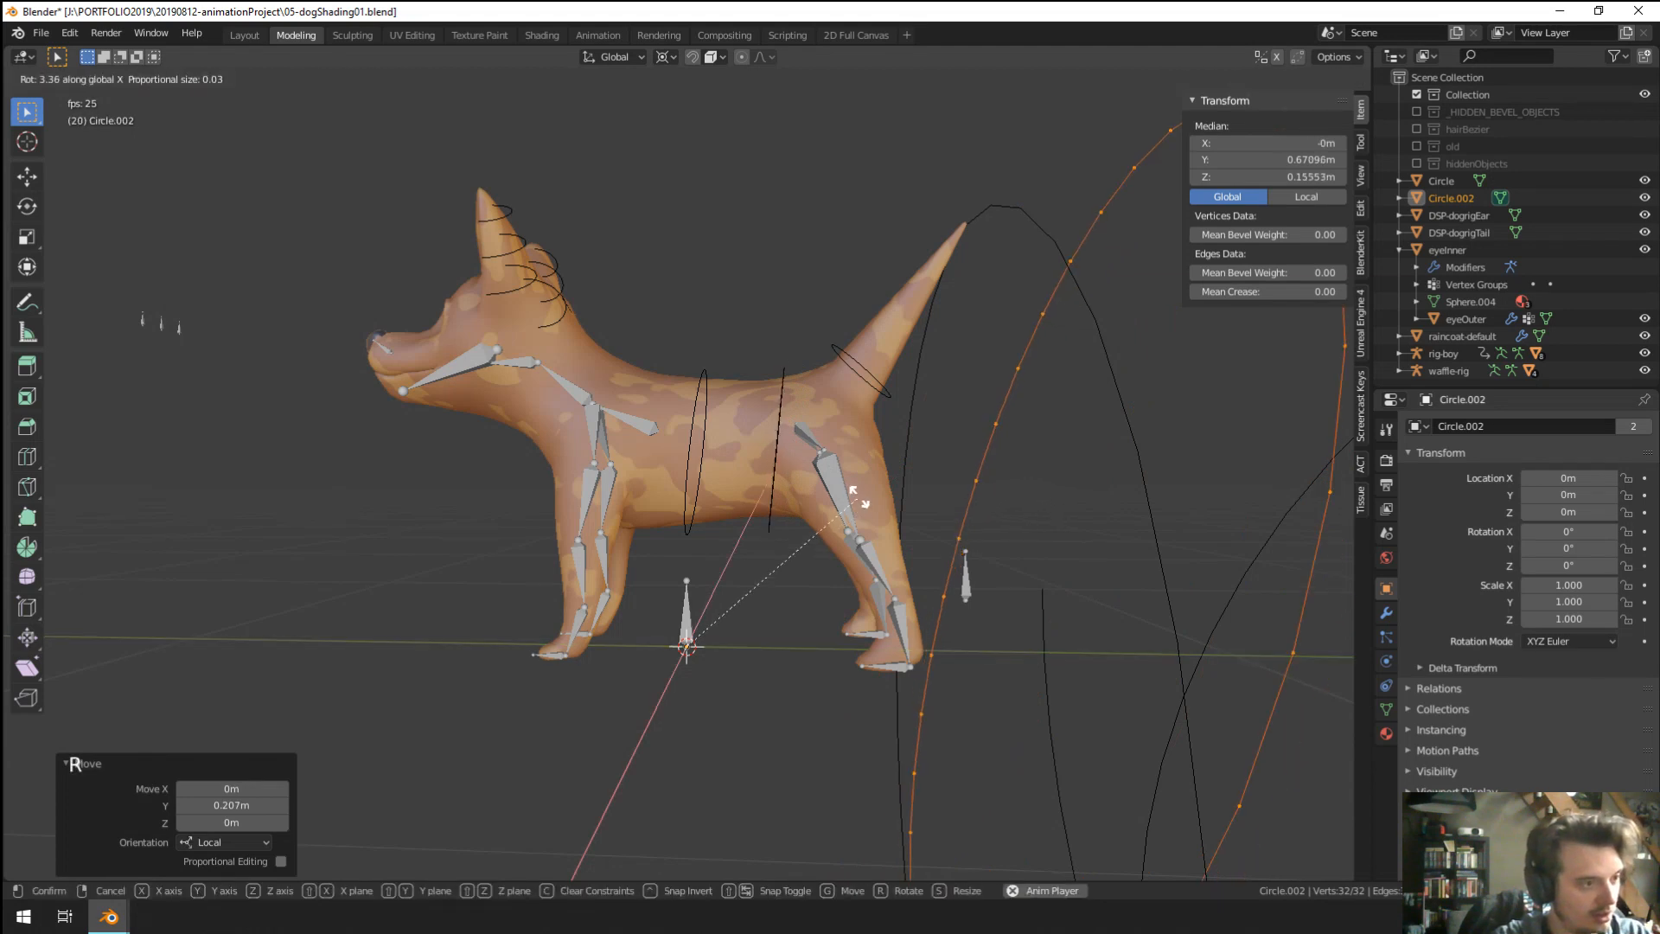
click(862, 473)
middle_drag(863, 474, 516, 611)
key(s)
click(736, 574)
key(Tab)
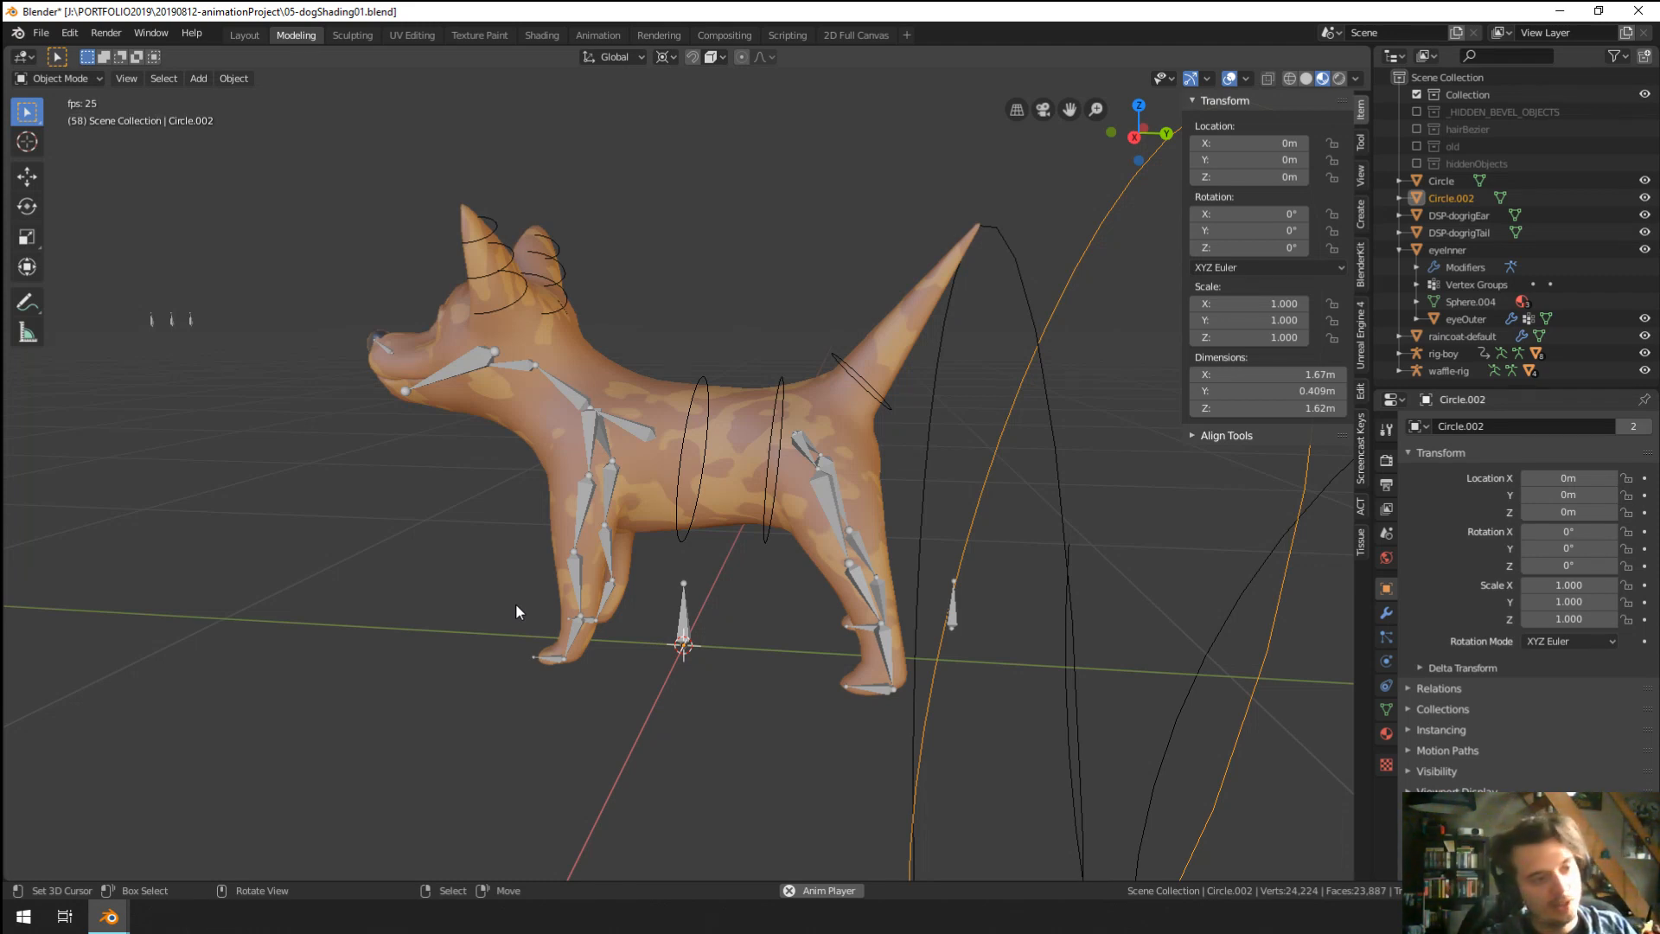
Assign one of the existing large circle objects as the custom display shape of the waffle-rig's spine.003 bone in Pose Mode.
middle_drag(496, 458, 304, 450)
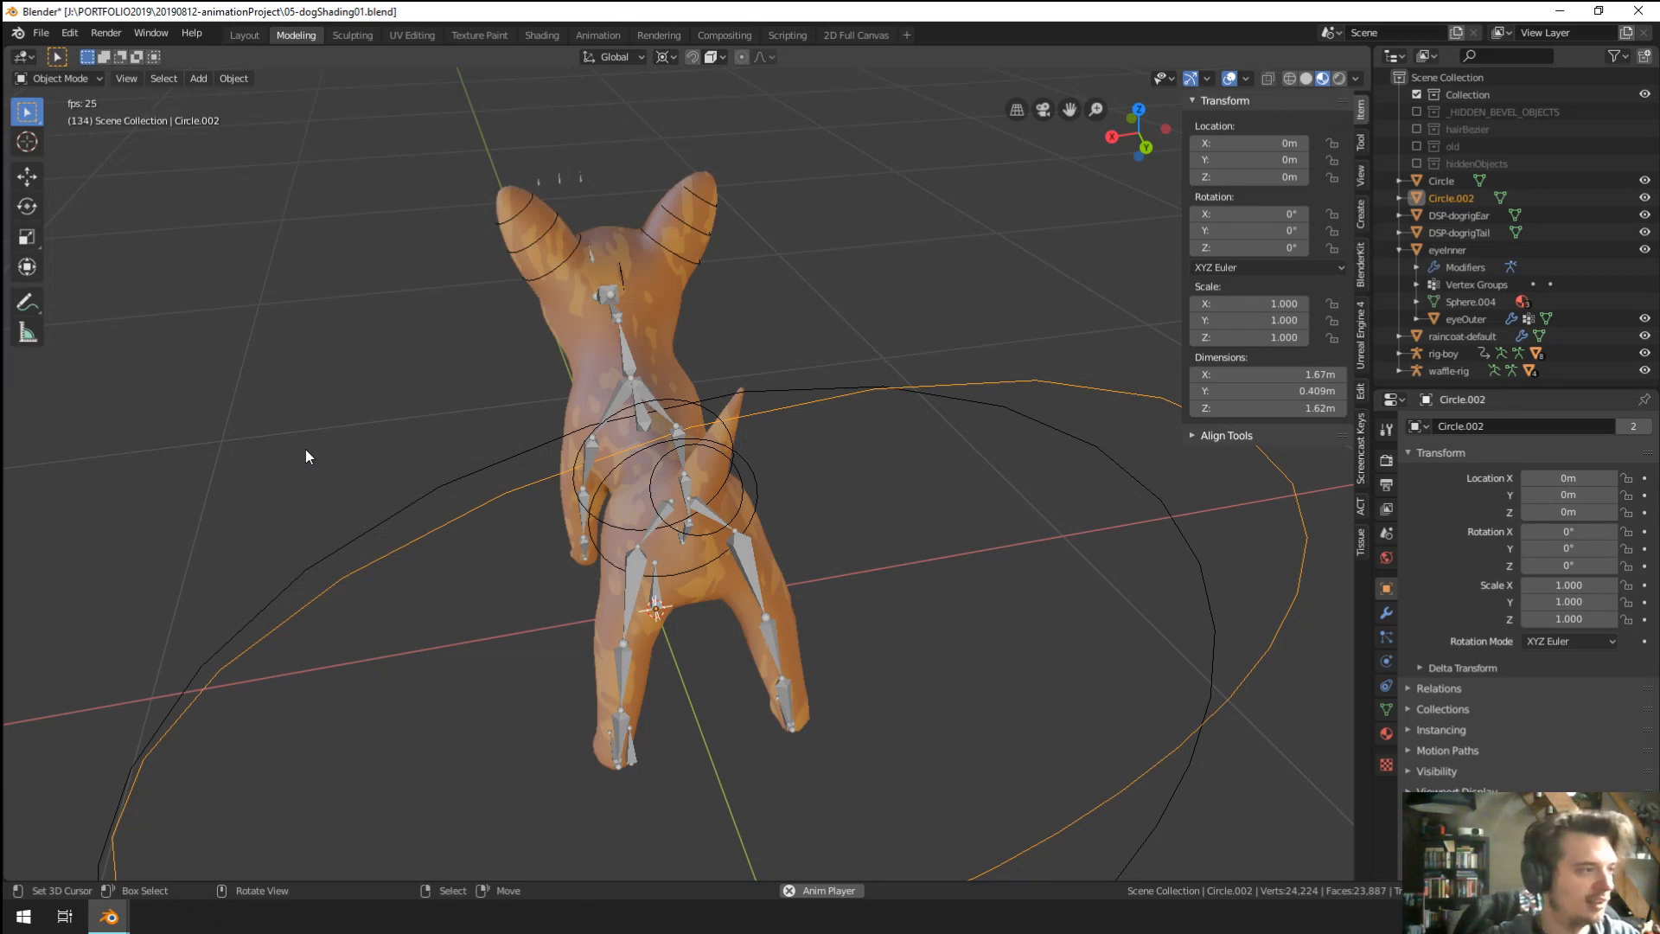
middle_drag(517, 658, 639, 476)
scroll(859, 661, up, 1)
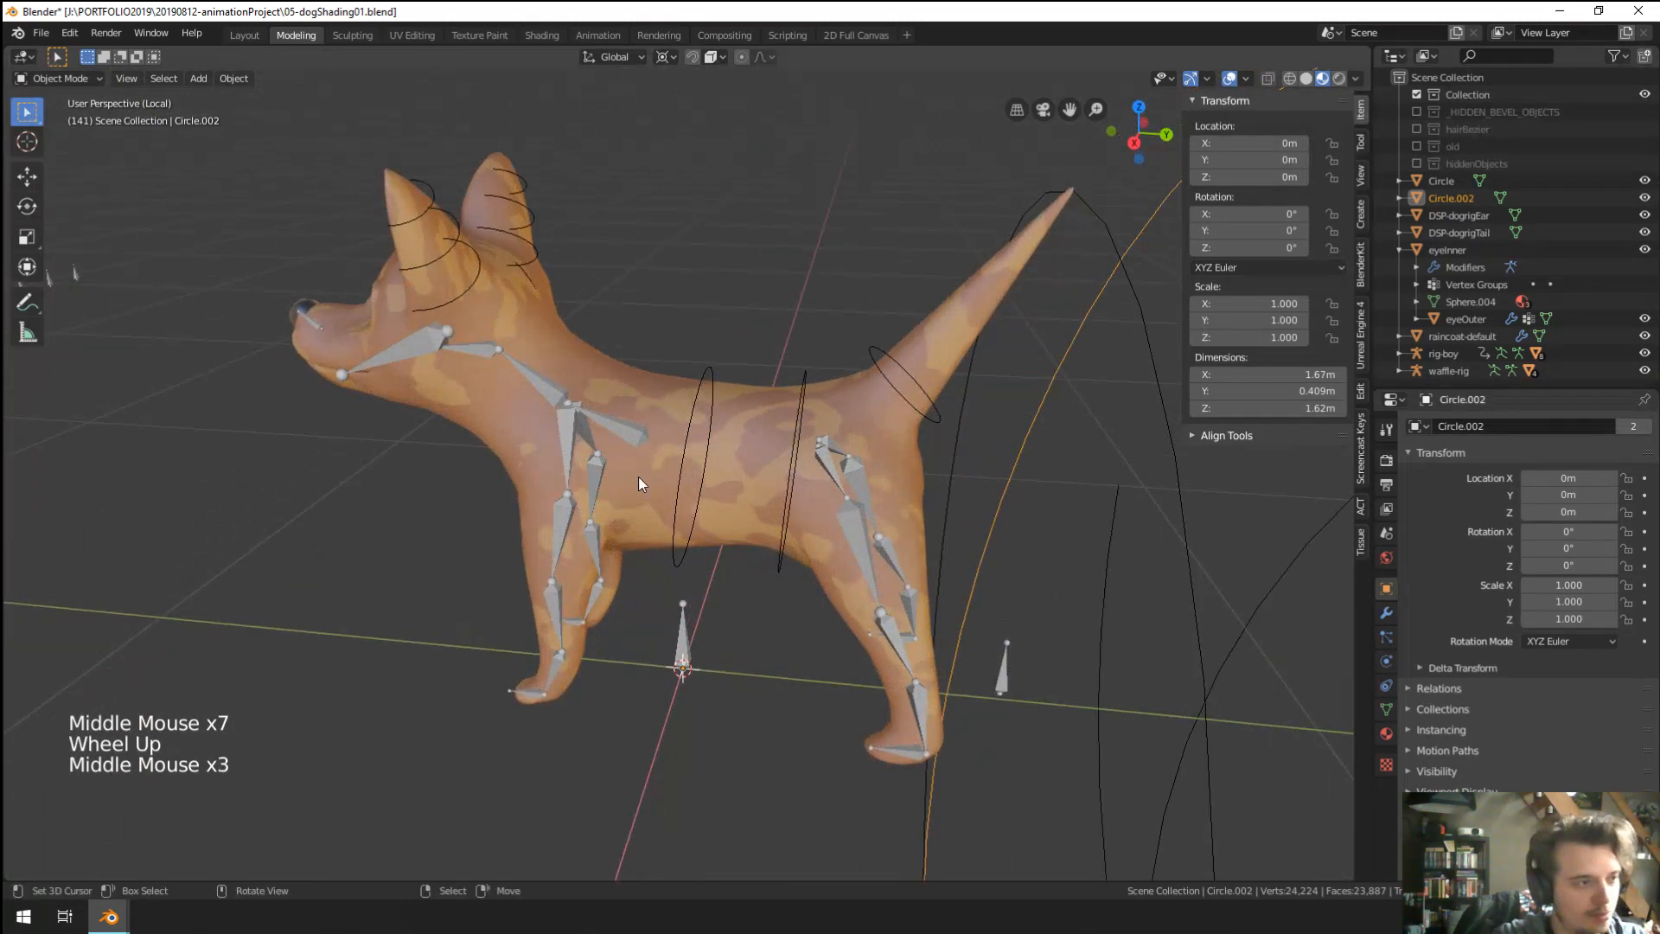
right_click(638, 476)
key(ctrl+Tab)
right_click(918, 635)
scroll(919, 634, down, 5)
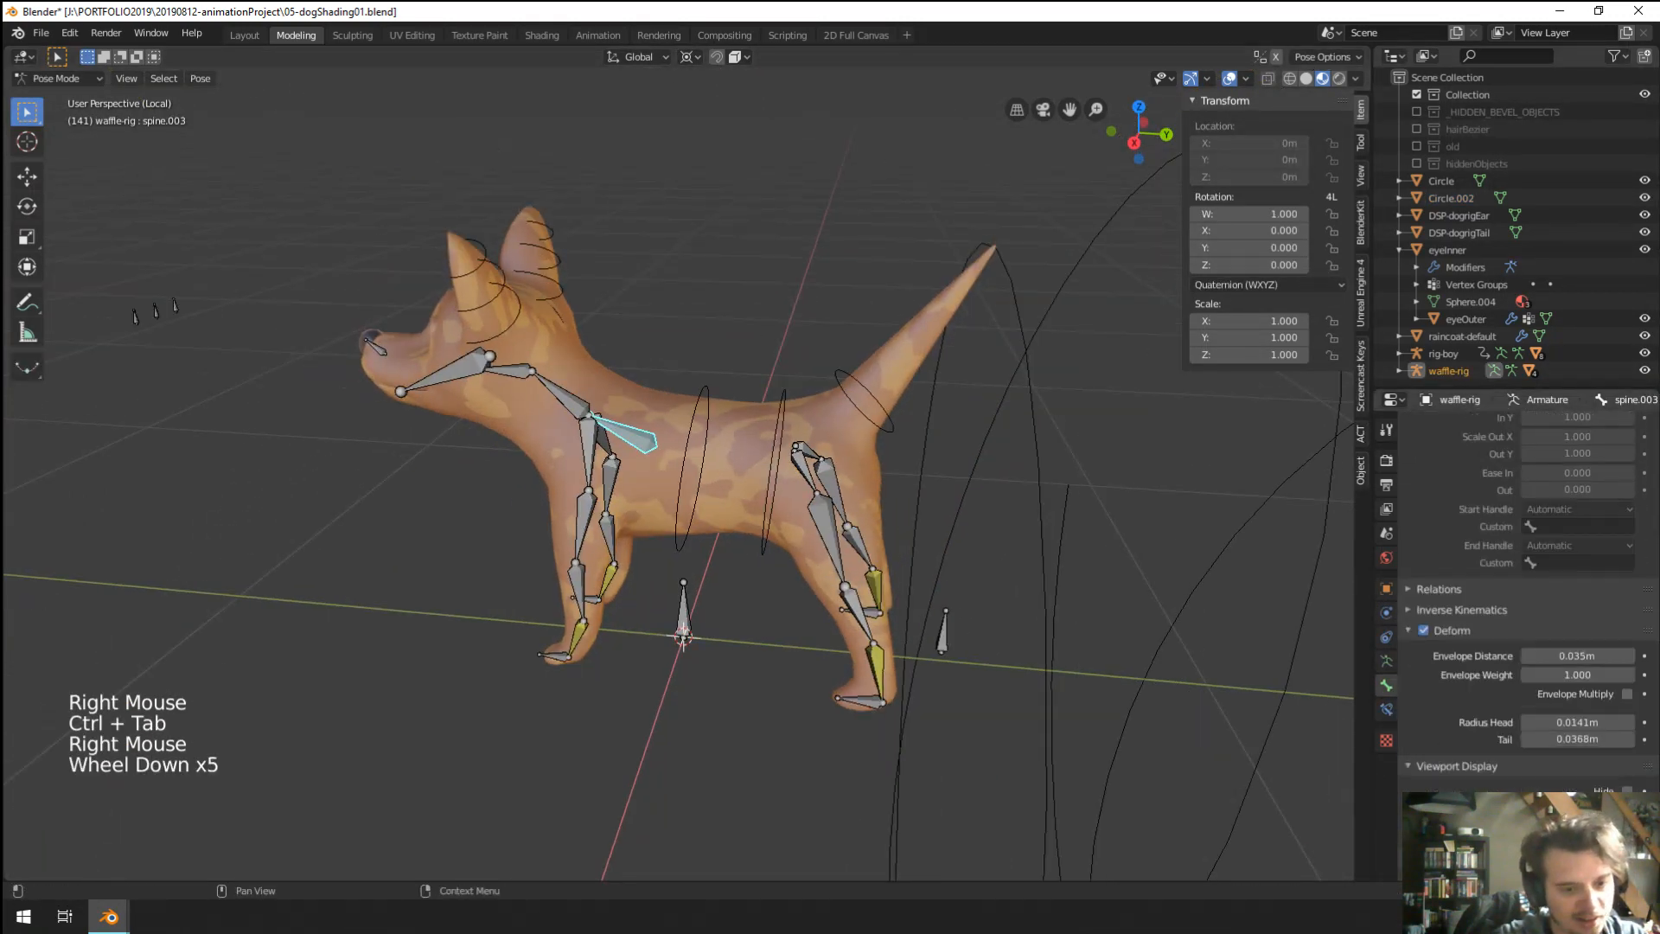
scroll(1522, 606, down, 4)
click(1626, 790)
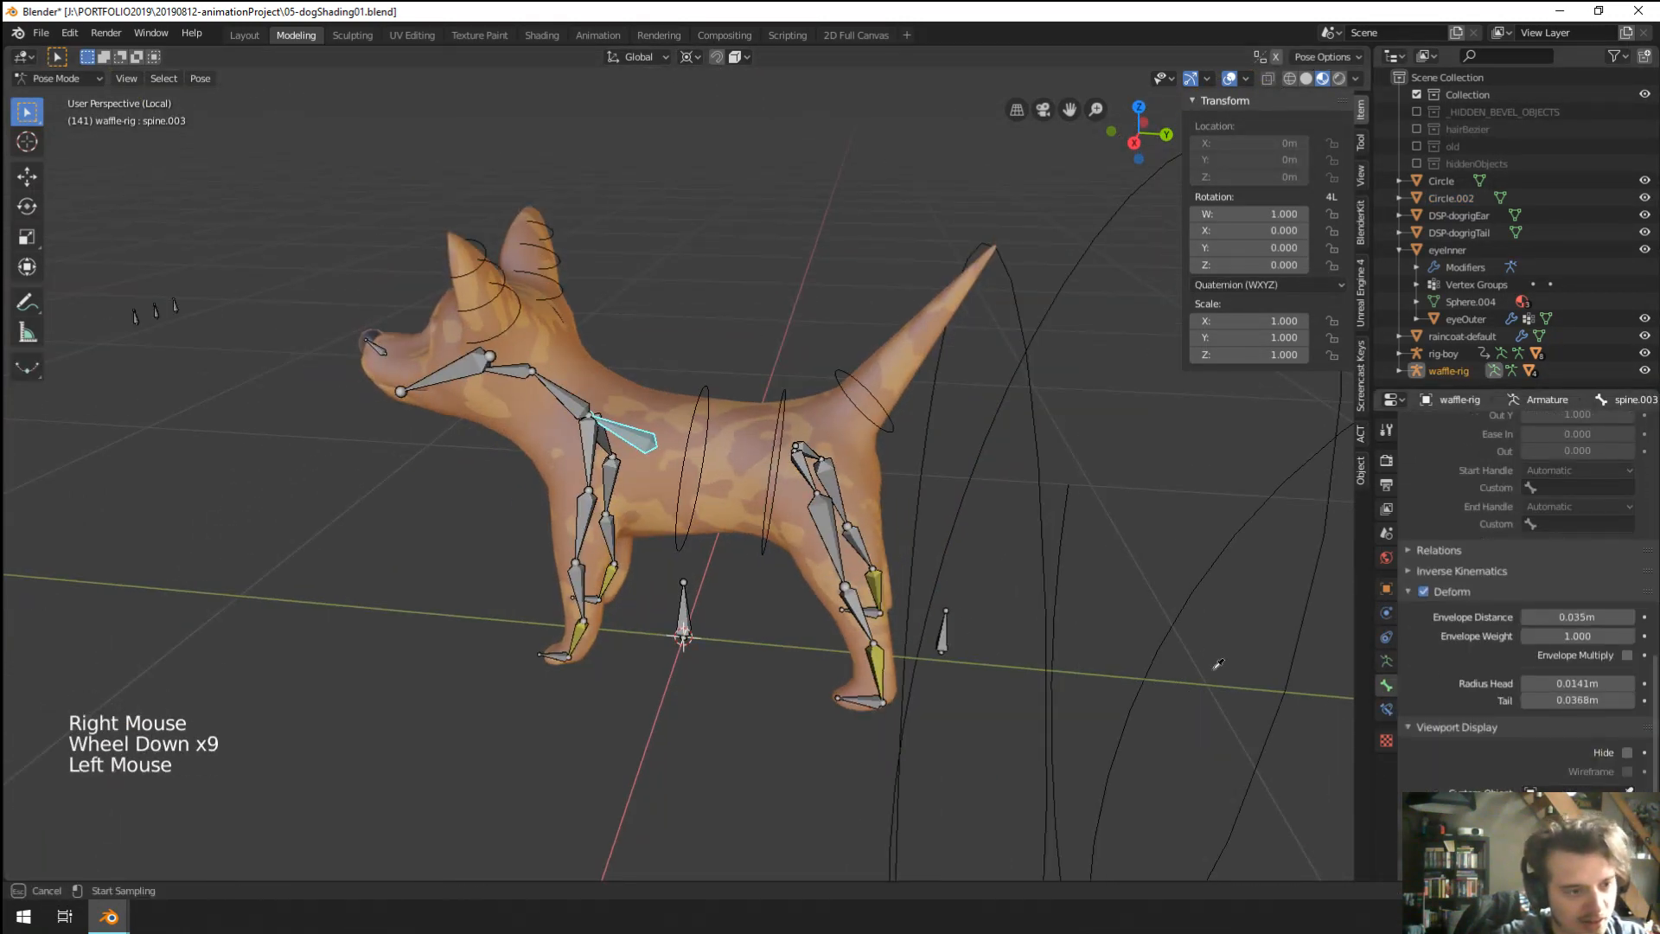
click(975, 493)
Add a new object for the spine.003 bone's display shape.
middle_drag(653, 642, 704, 638)
key(shift+a)
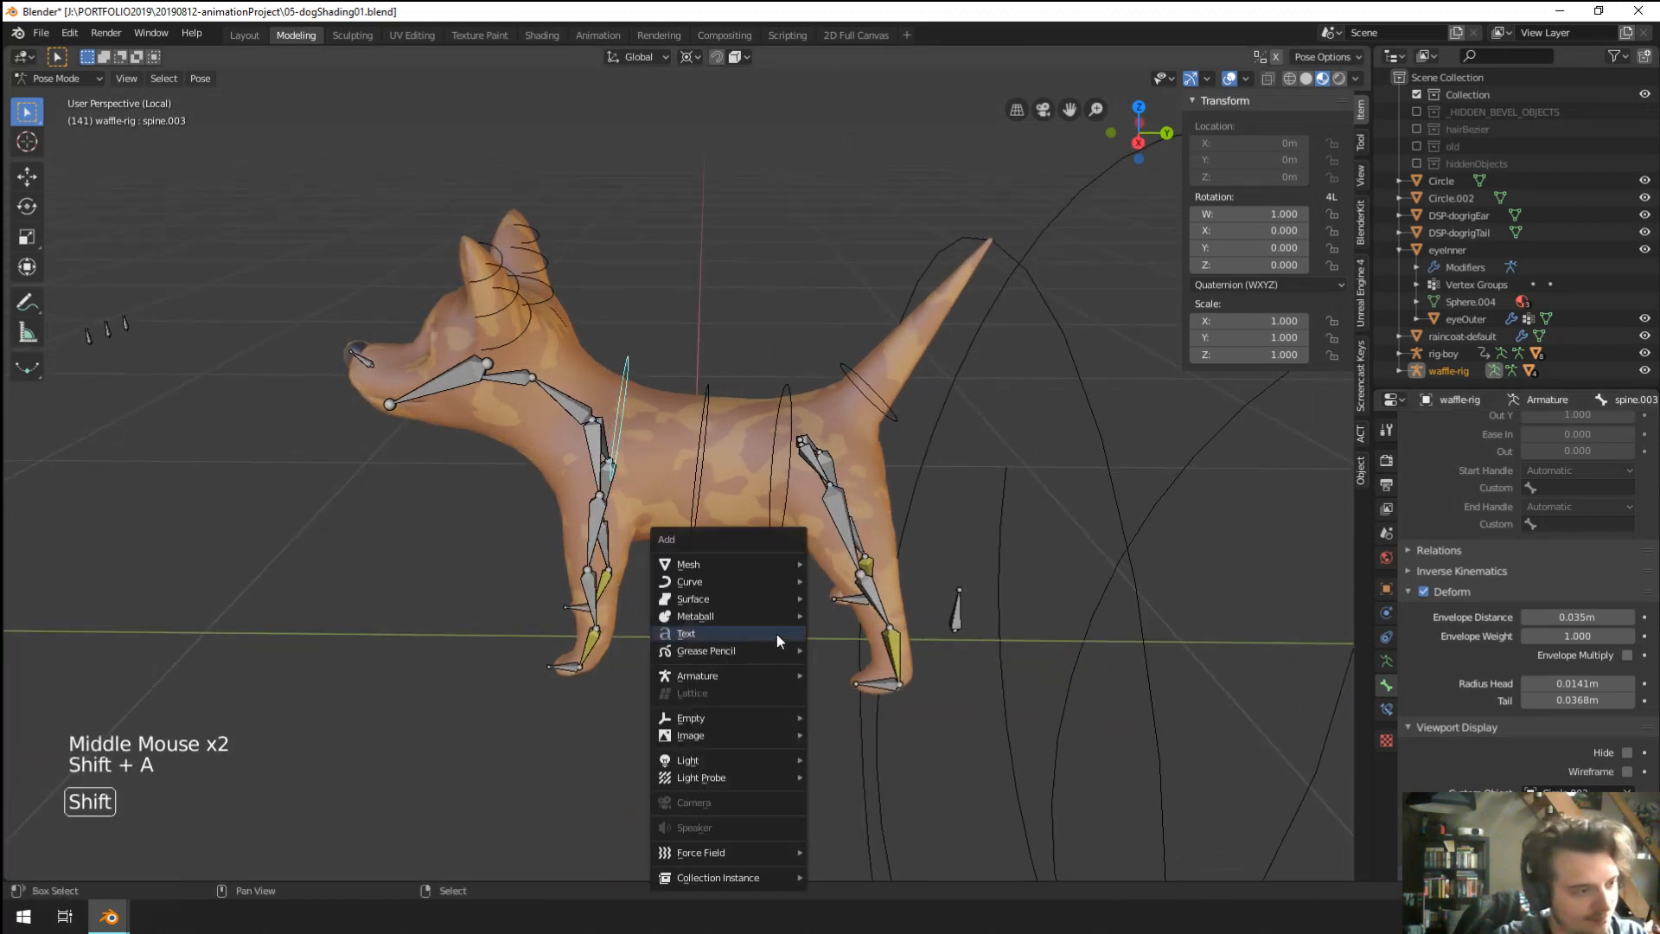
Add a mesh circle and assign it as the custom bone shape of the waffle-rig's spine.003 bone.
mouse_move(757, 564)
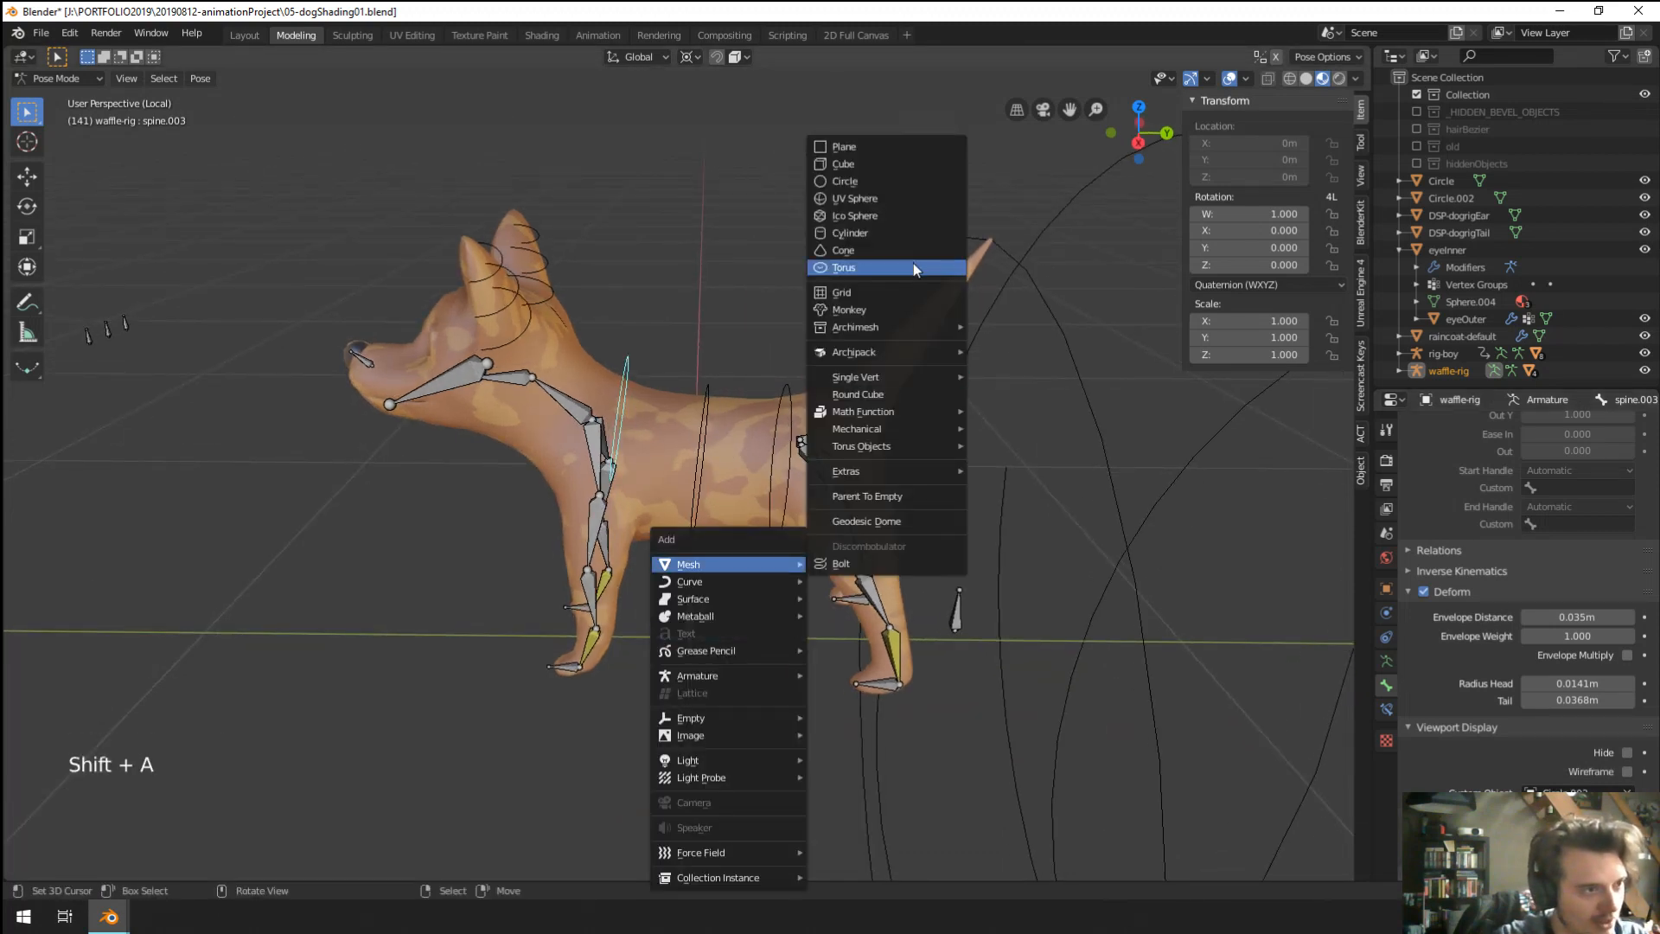
click(879, 183)
right_click(635, 363)
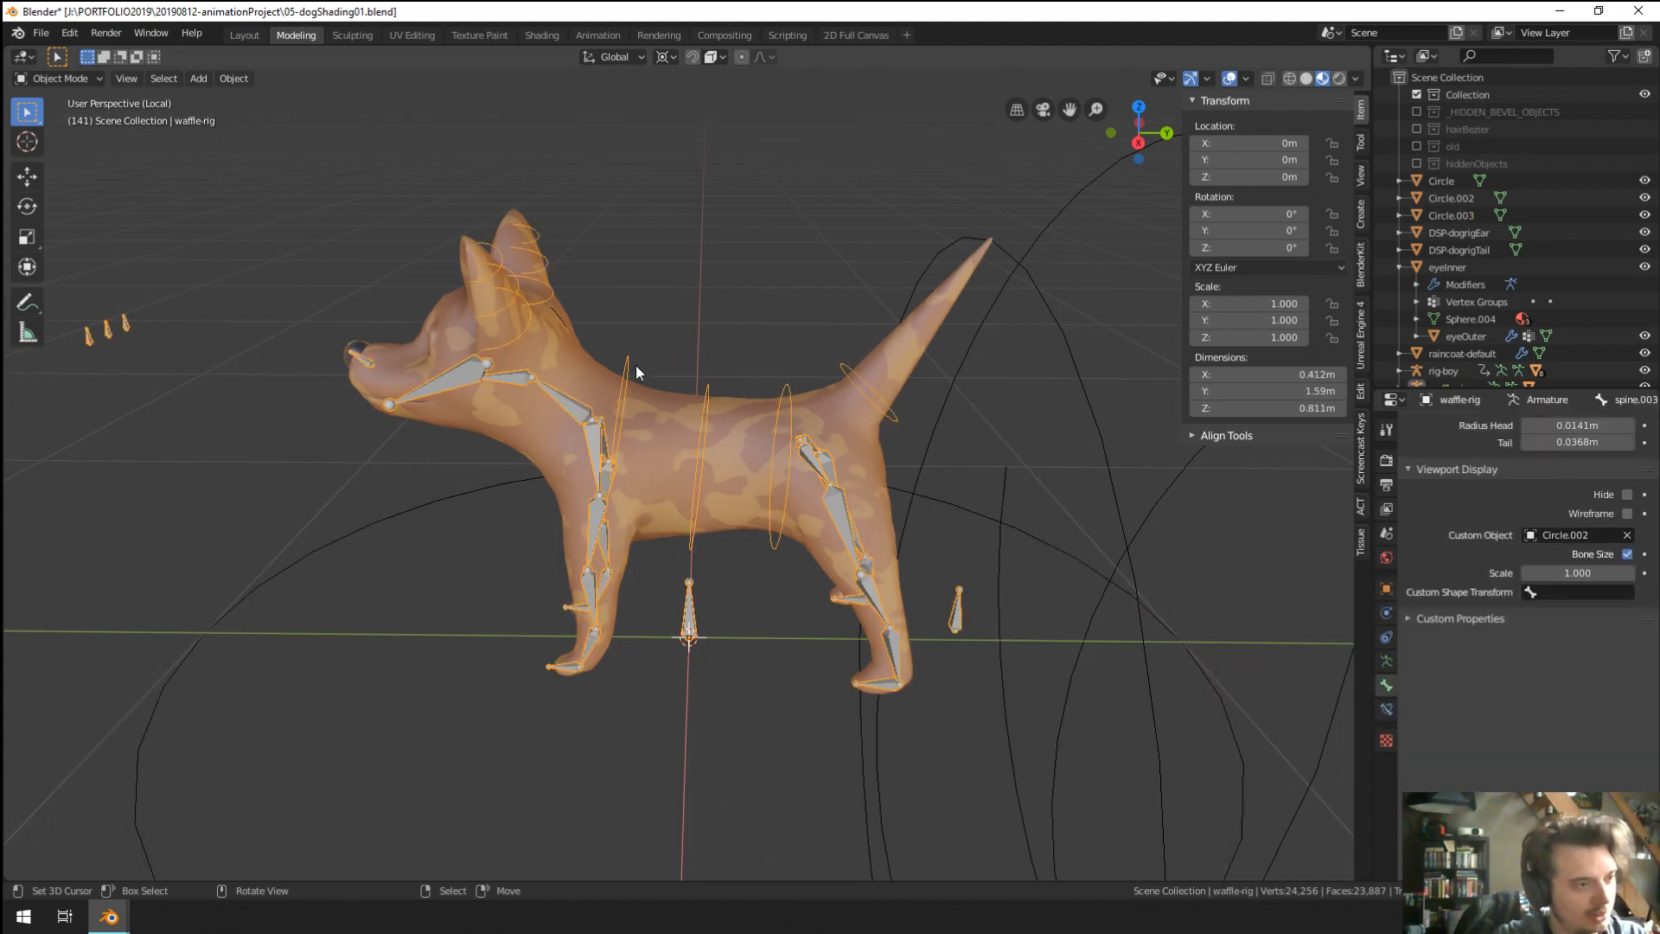
key(ctrl+Tab)
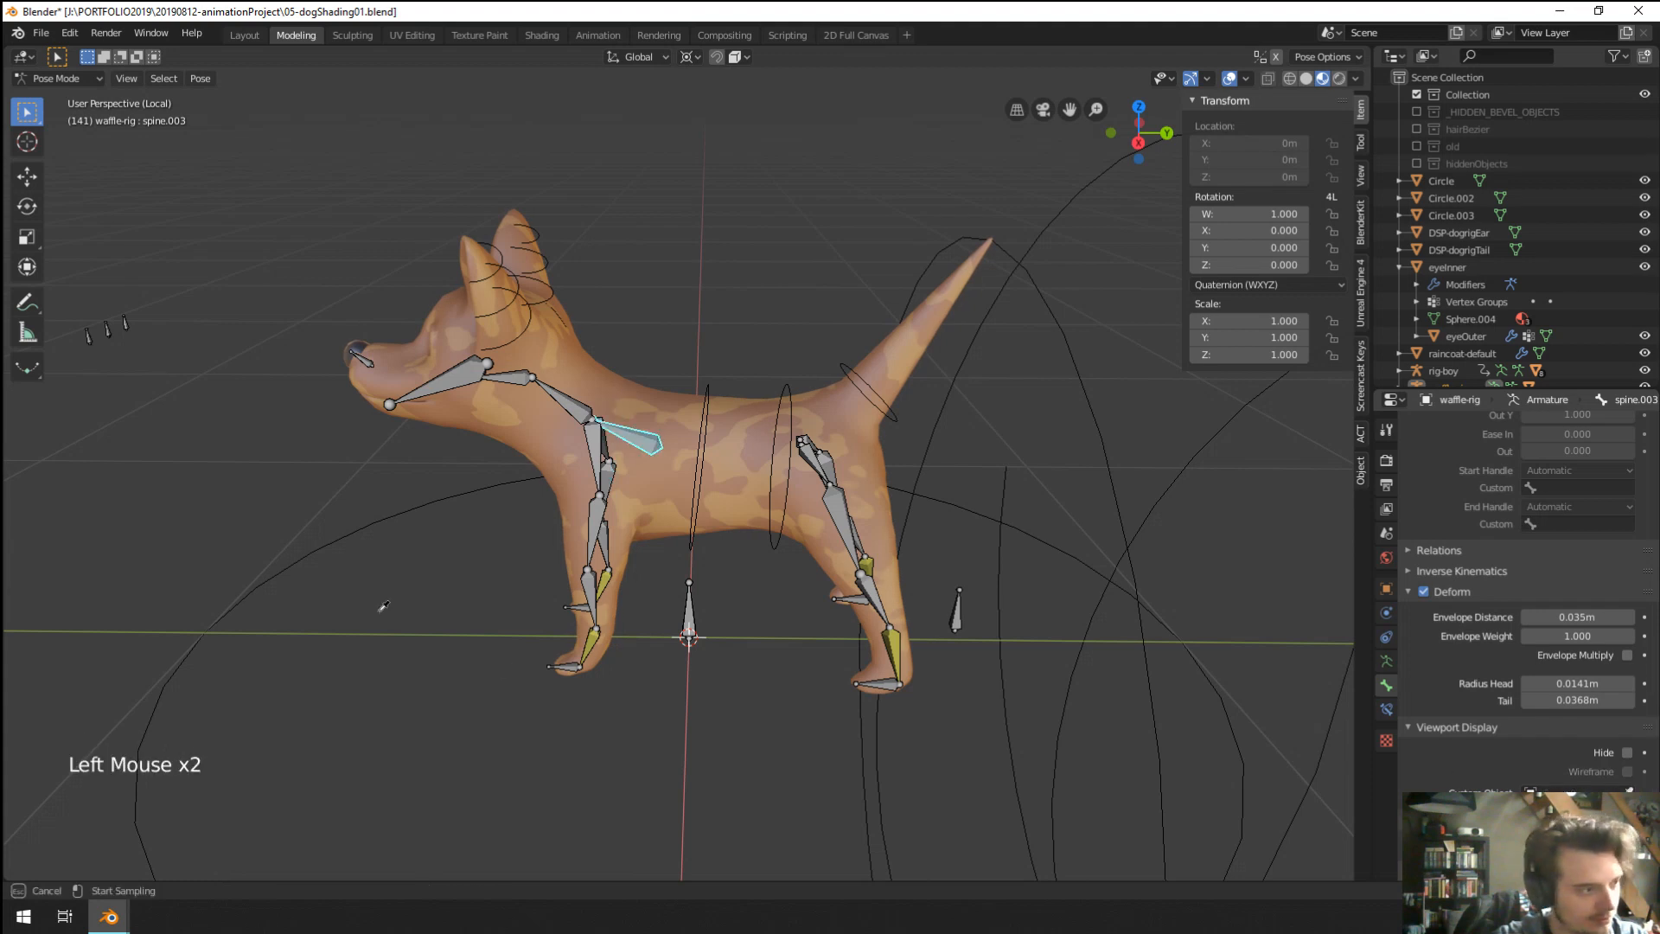
click(336, 542)
scroll(378, 544, up, 1)
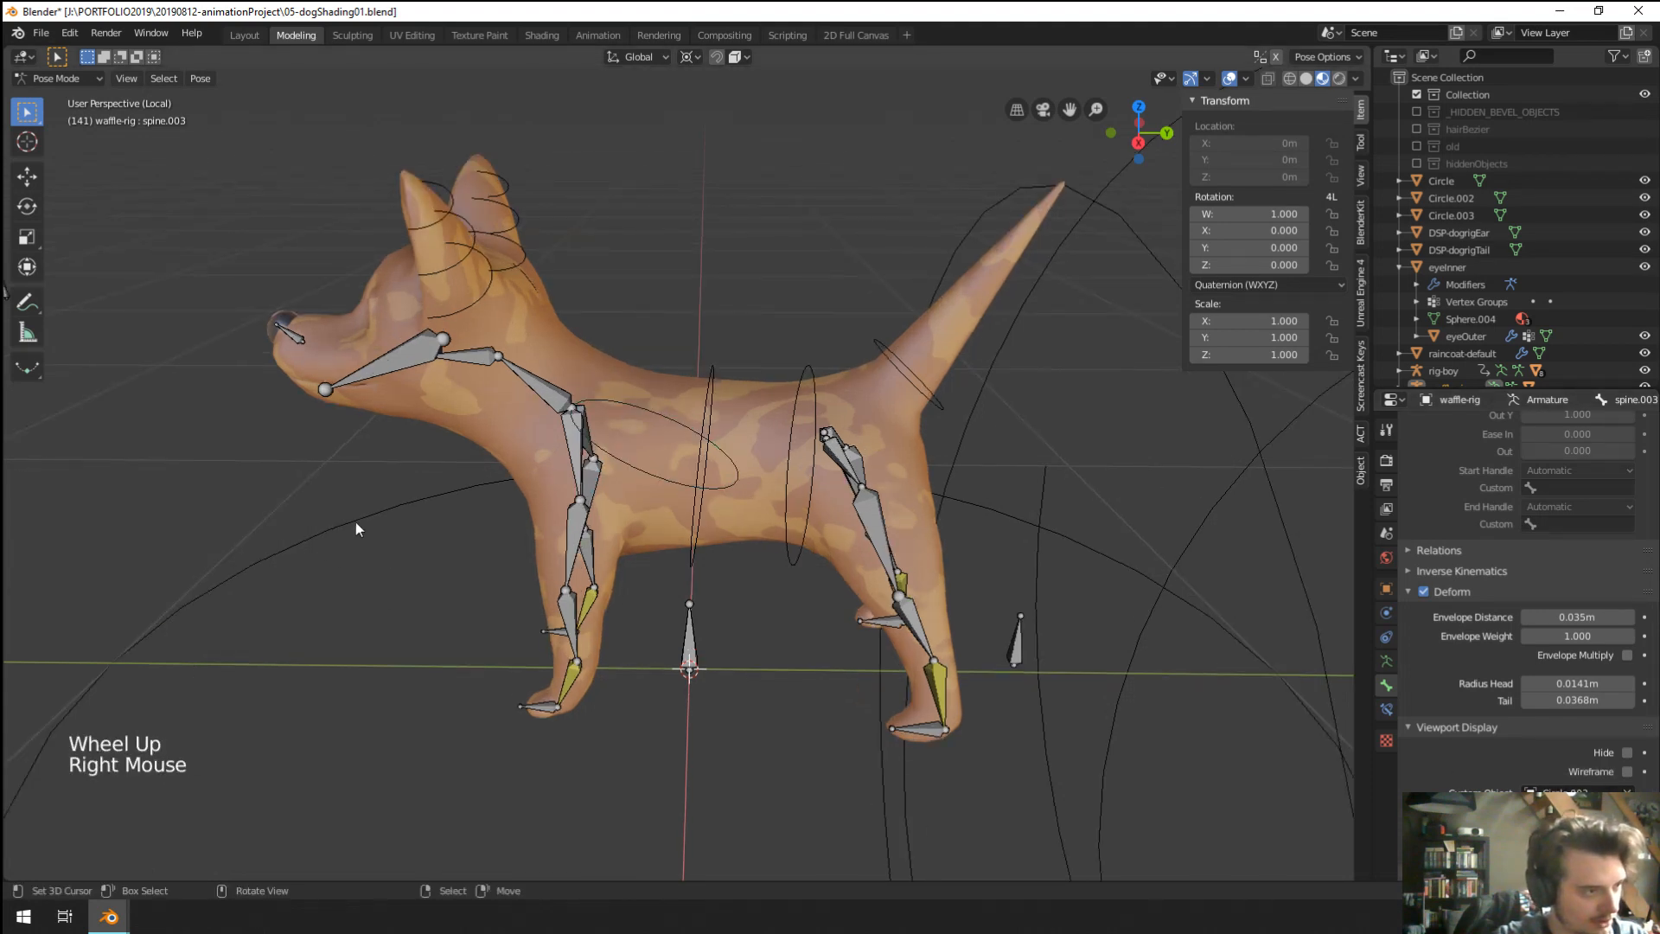
Switch from posing the rig to editing the new circle's mesh and rotate it 90° about the global X axis.
key(Tab)
key(Tab)
key(Tab)
key(Tab)
key(Tab)
key(ctrl+Tab)
right_click(355, 522)
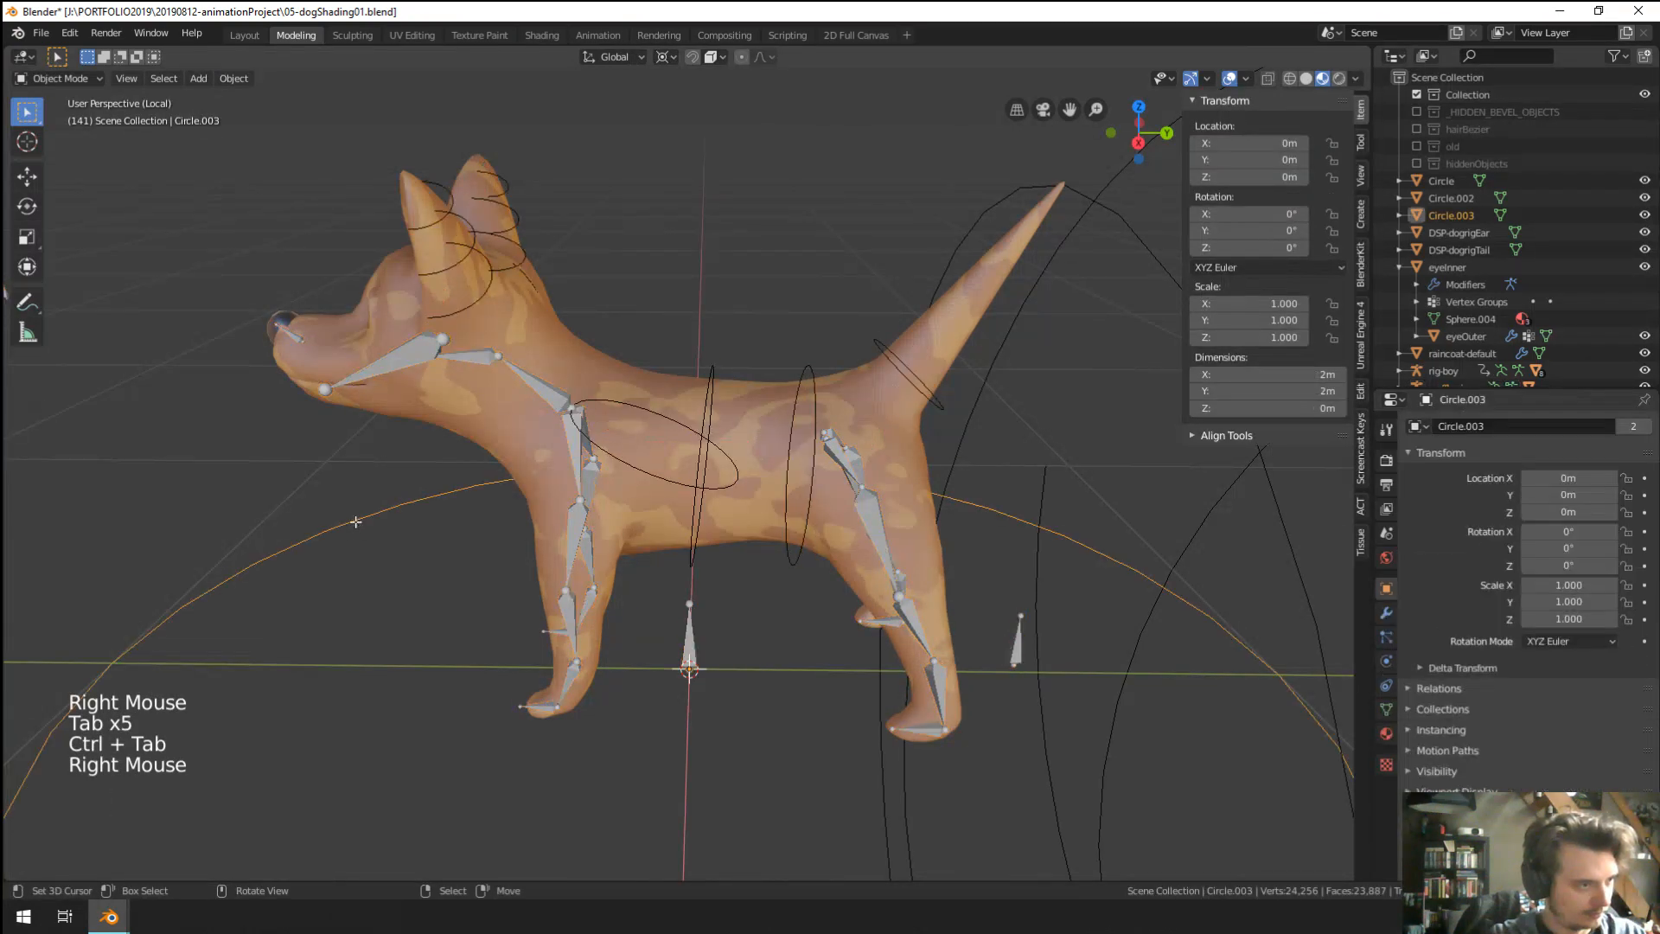
key(Tab)
key(r)
key(x)
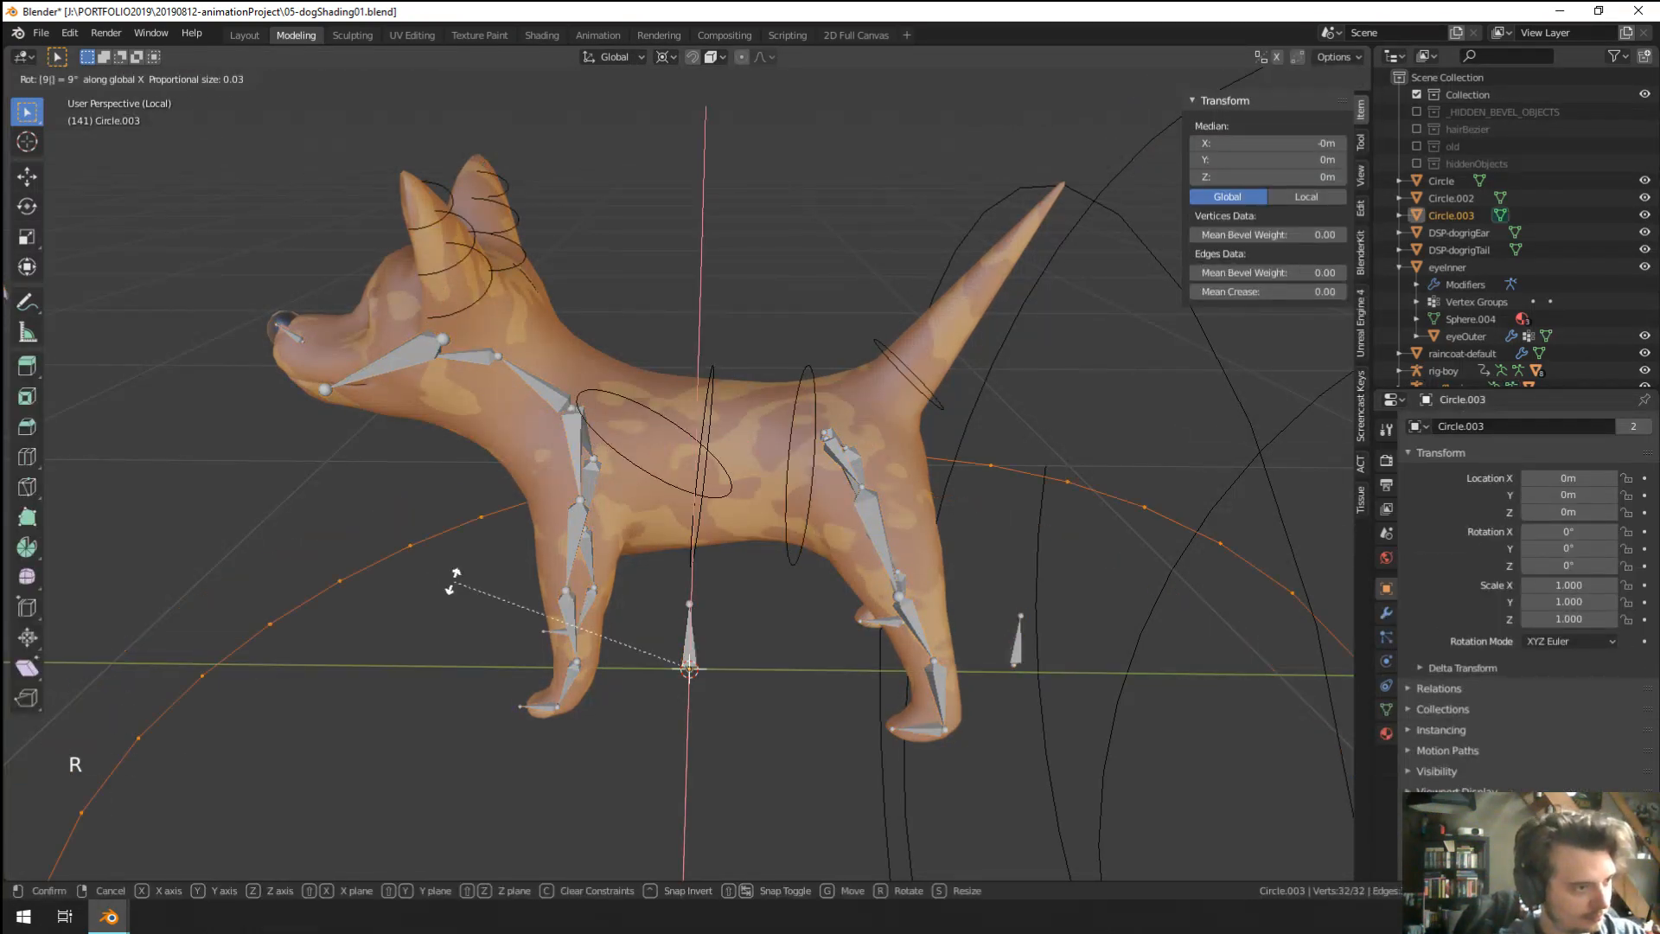
key(9)
key(0)
key(Return)
Tilt the circle's mesh about -17.1° around X and lower it about 0.272 m along Z.
key(r)
key(x)
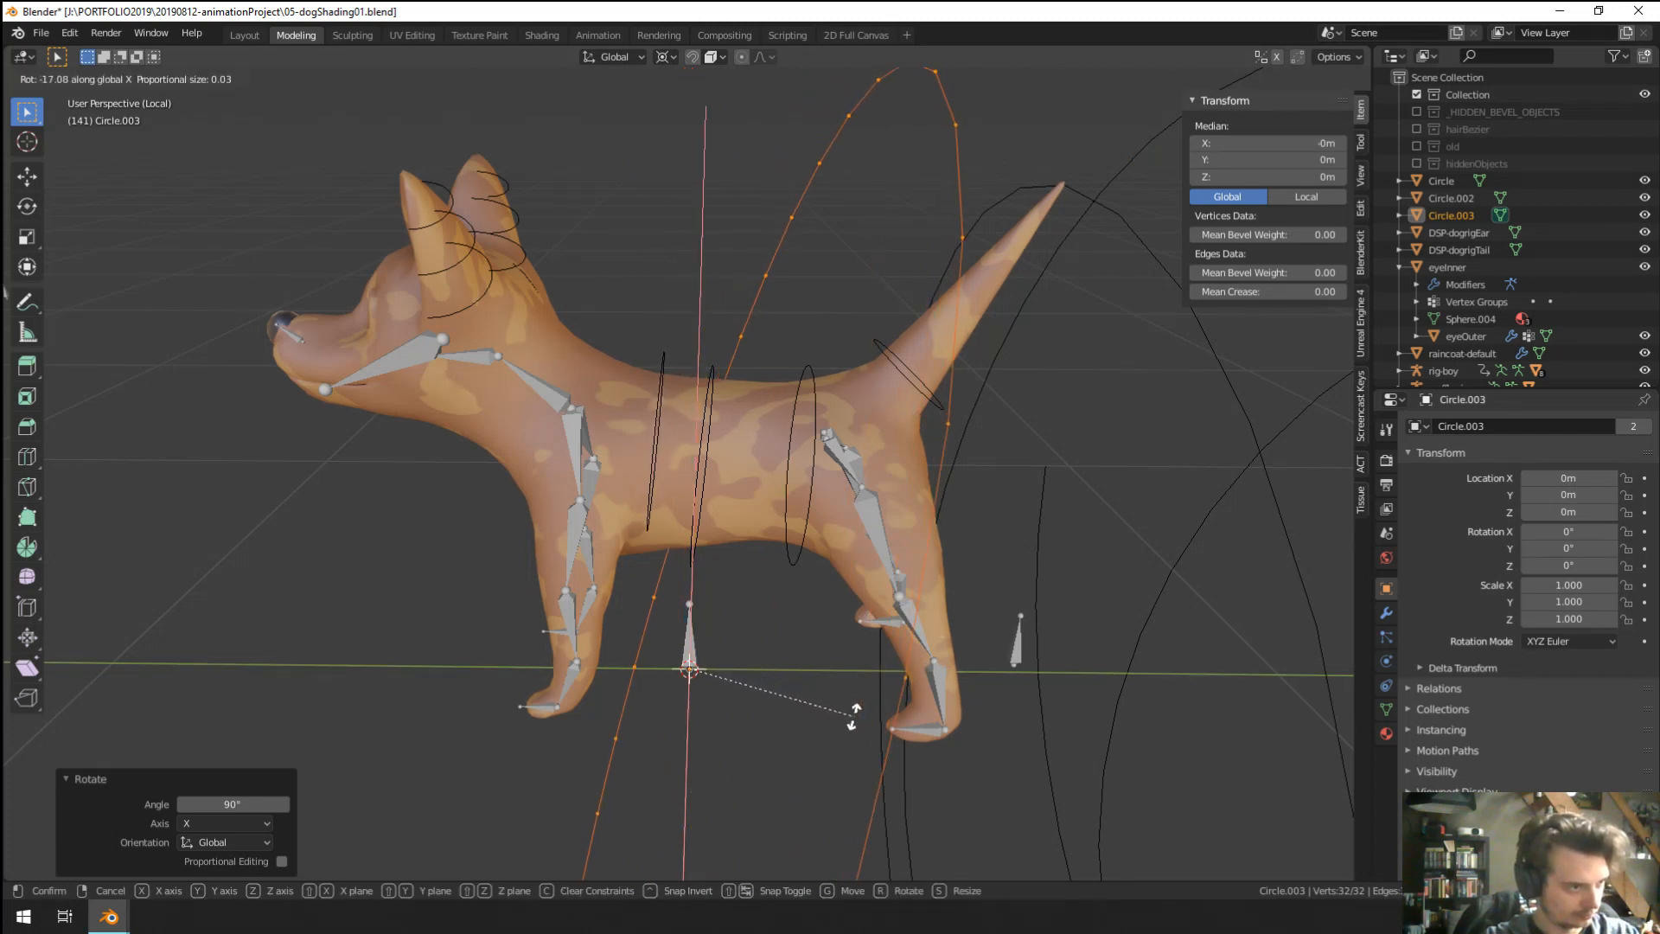
click(873, 692)
middle_drag(882, 685, 917, 713)
key(g)
key(z)
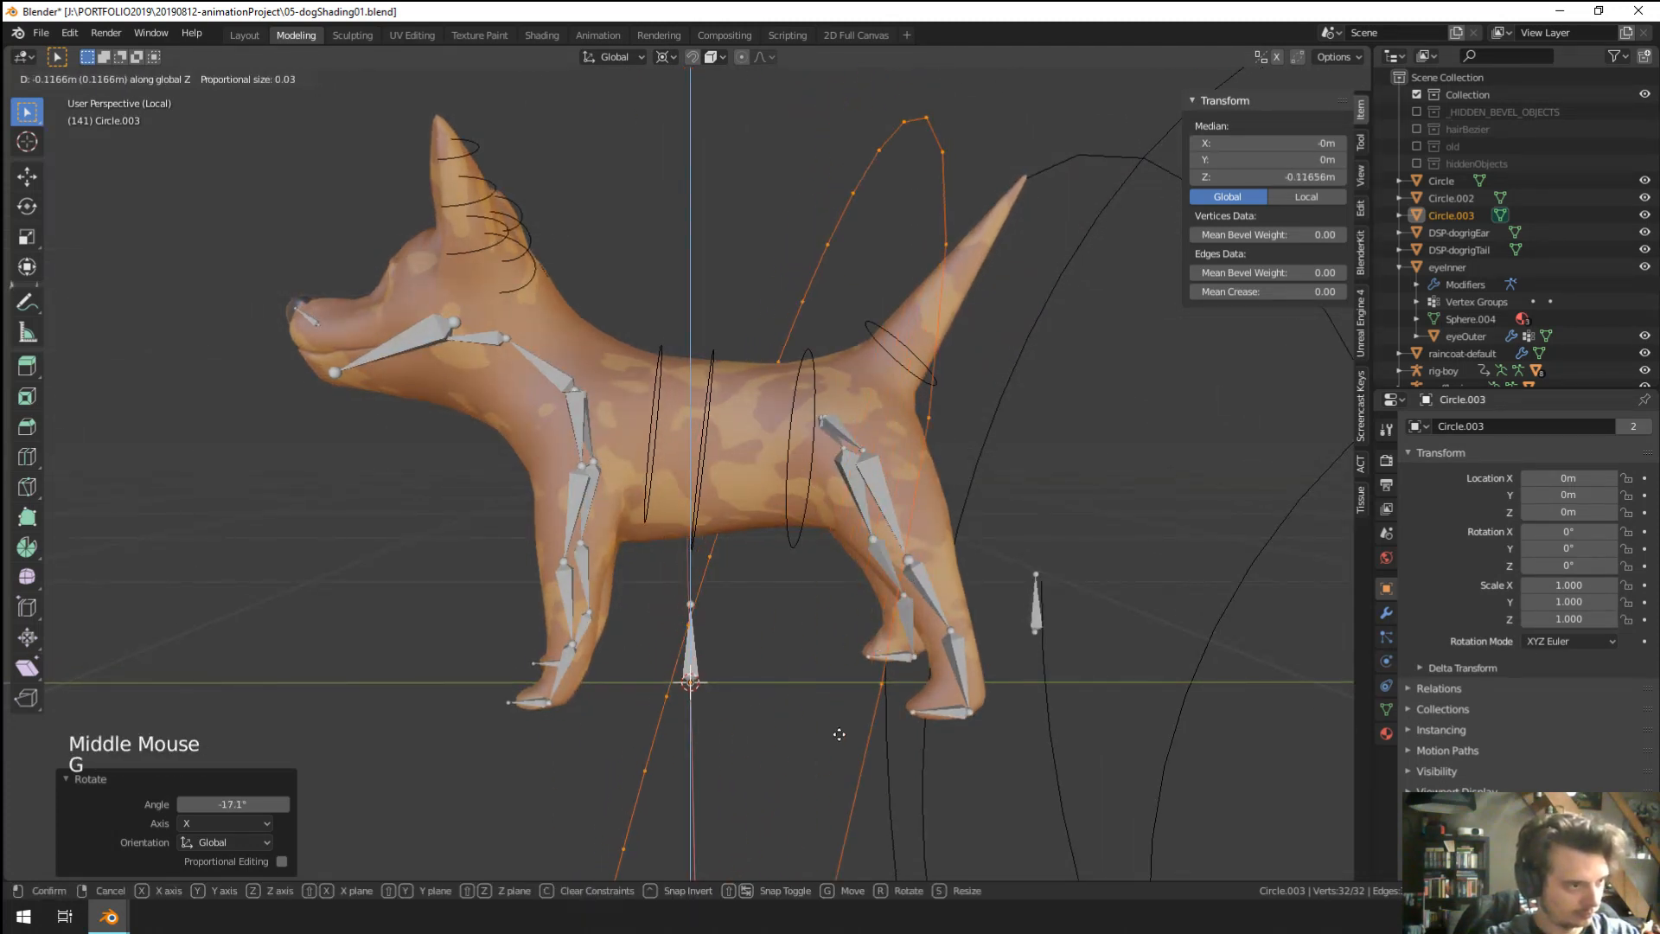
click(955, 702)
Scale the circle's mesh up by about 1.27 and shift it about 0.29 m along its local Y axis.
key(s)
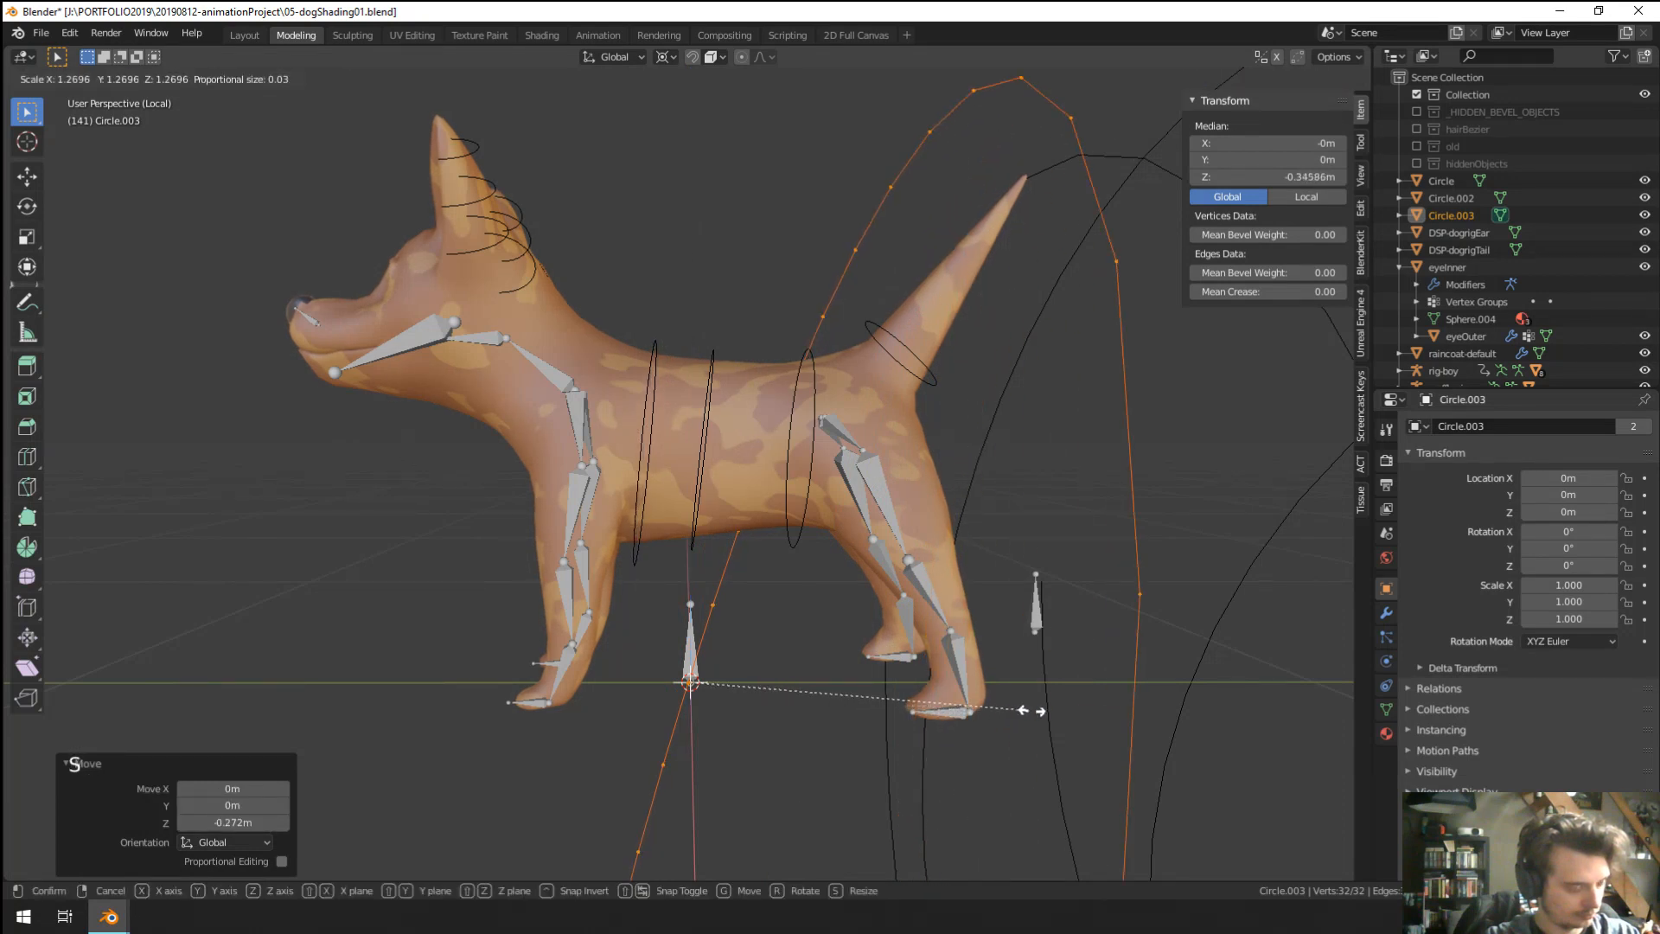
click(1029, 711)
key(g)
key(y)
key(y)
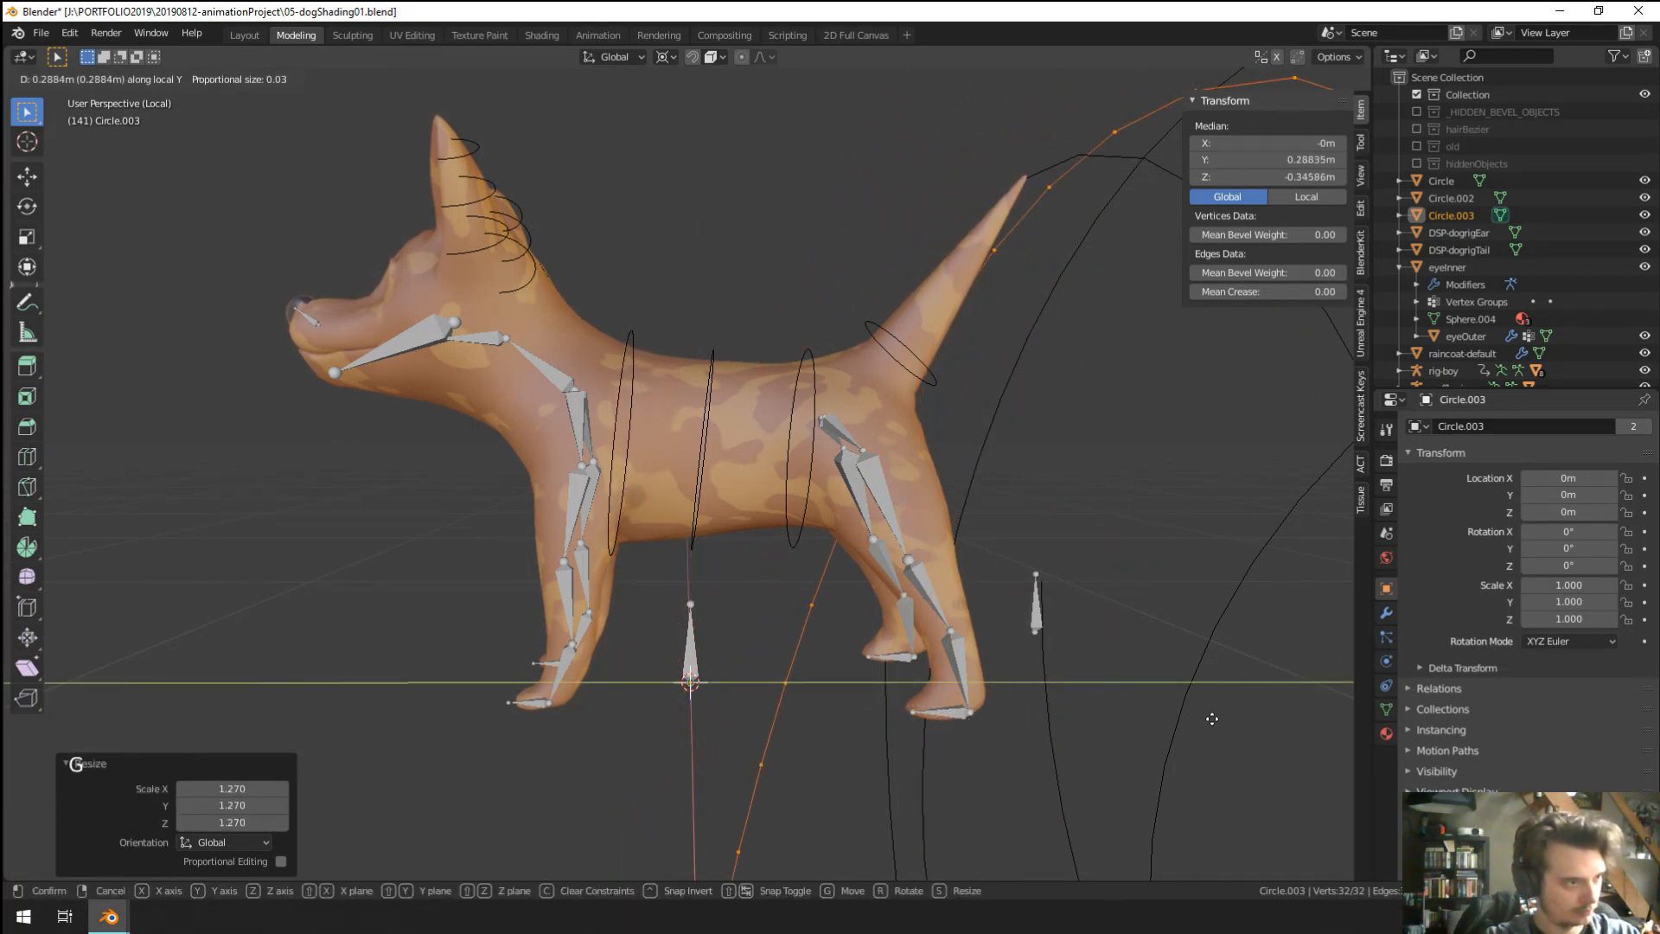
click(1223, 713)
Delete the lower-half vertices of the circle, leaving an open upper arc, and return to object mode.
middle_drag(1223, 712, 775, 657)
scroll(775, 695, down, 6)
middle_drag(775, 658, 775, 622)
key(a)
key(a)
key(a)
key(a)
key(c)
key(a)
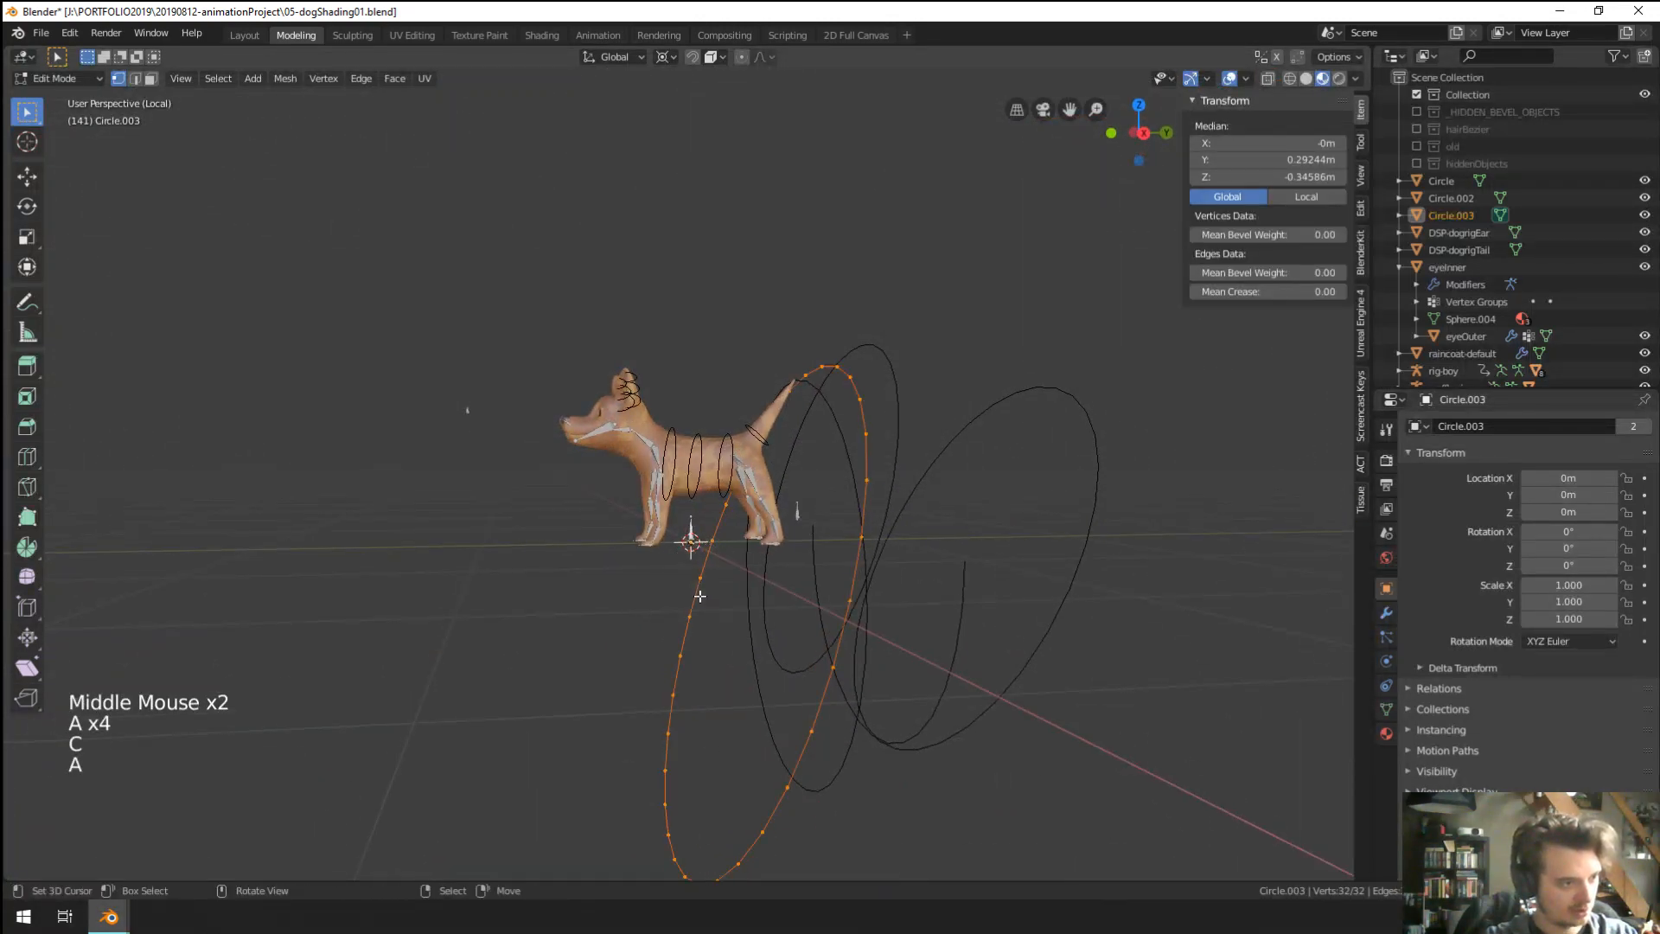
key(a)
key(a)
key(c)
mouse_move(689, 611)
mouse_down()
mouse_move(689, 807)
mouse_move(823, 704)
mouse_move(813, 714)
mouse_up()
right_click(812, 715)
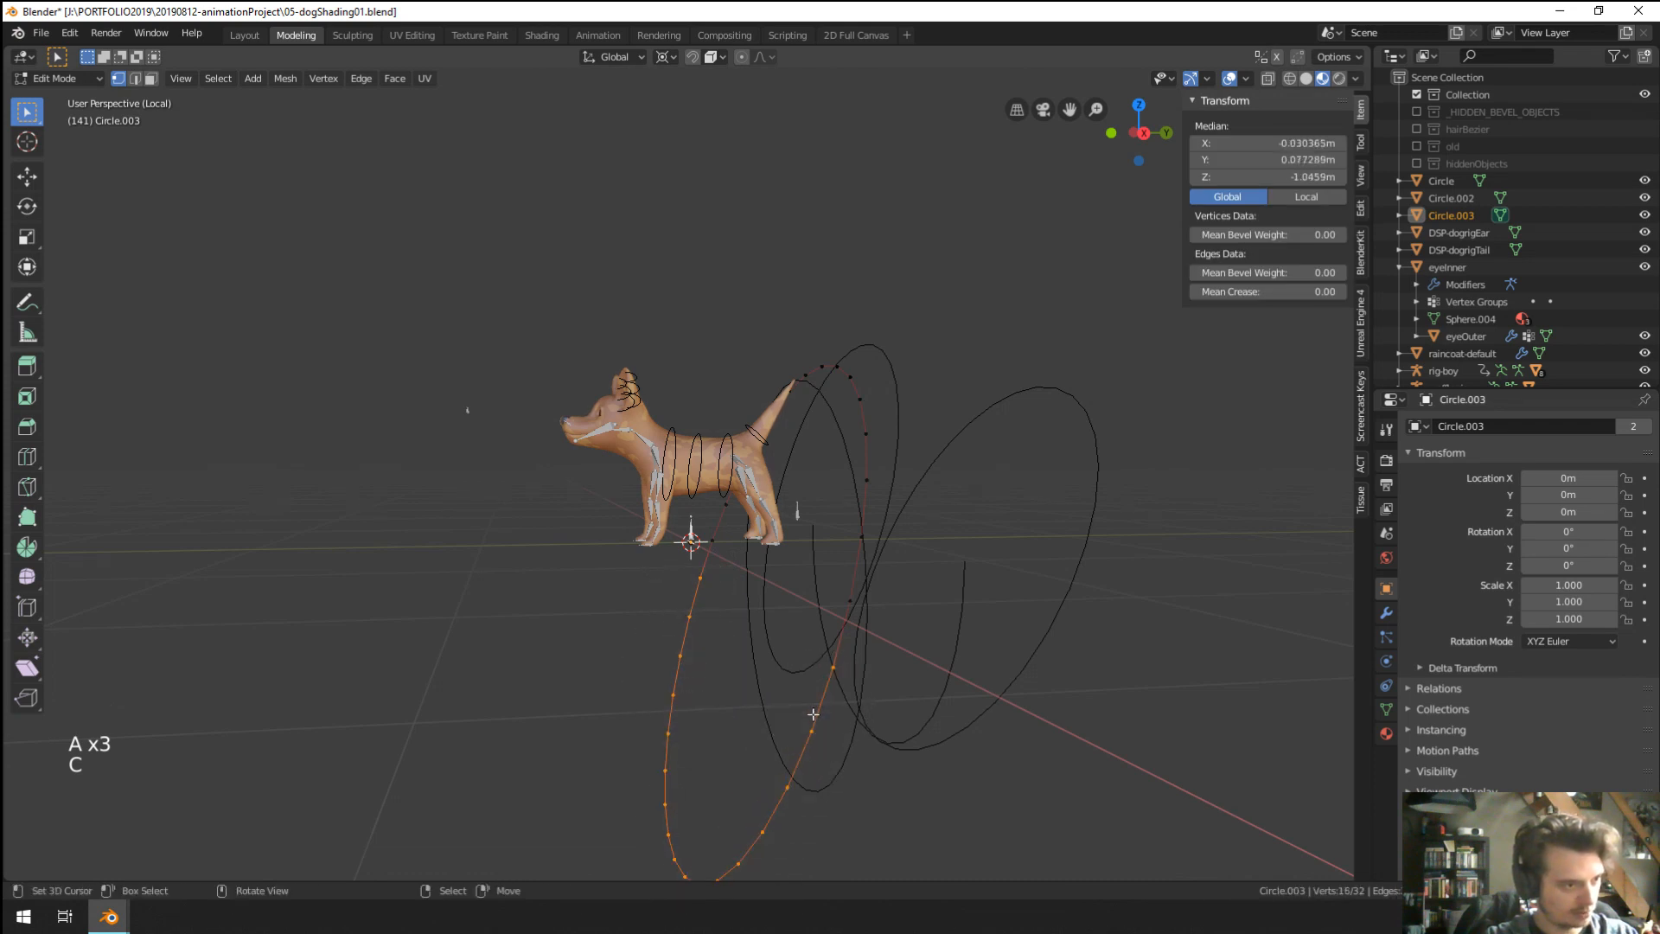
middle_drag(813, 714, 956, 704)
key(c)
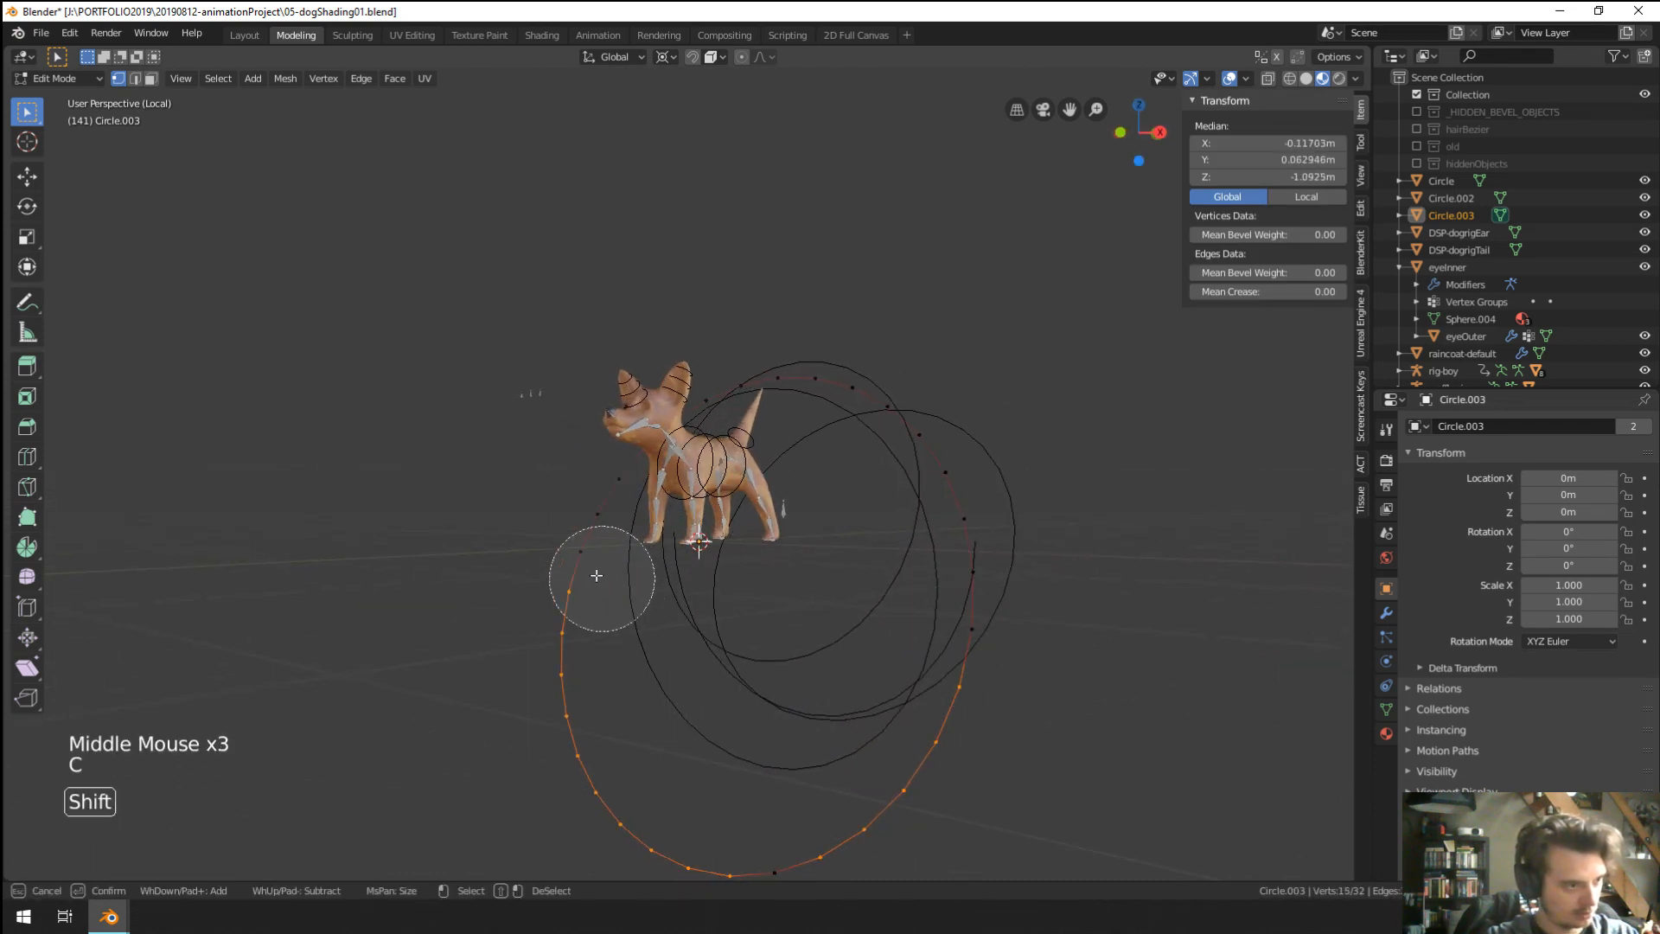
shift+click(590, 571)
right_click(592, 572)
middle_drag(693, 593, 631, 630)
key(c)
click(711, 868)
right_click(712, 867)
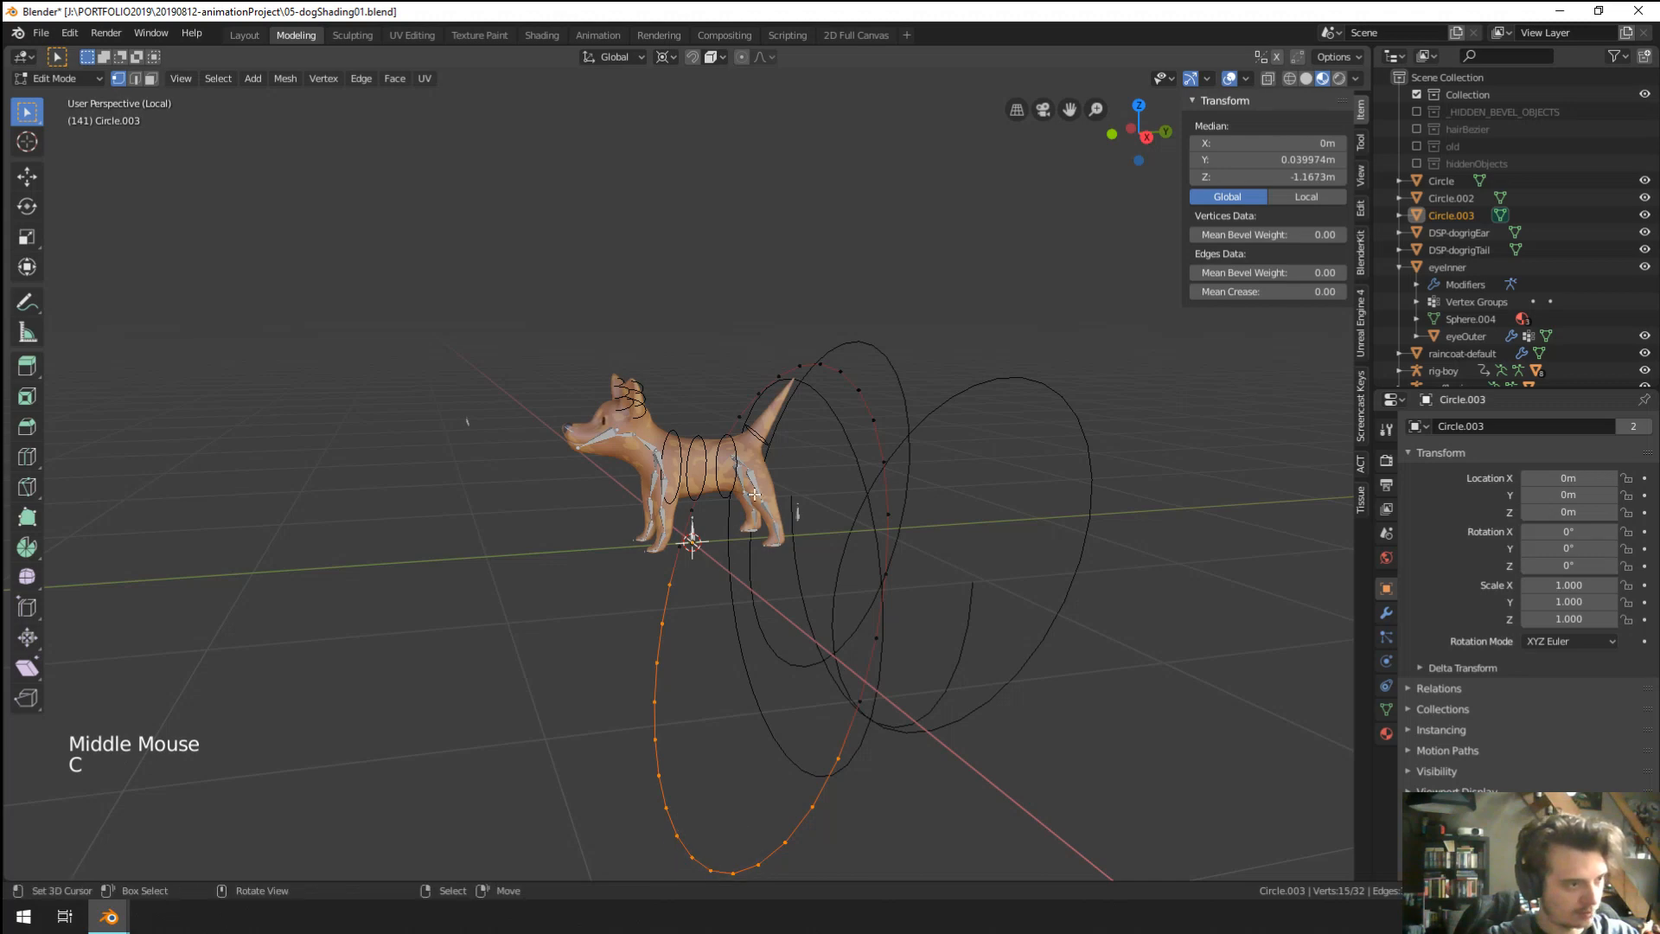
scroll(754, 494, up, 2)
key(x)
click(667, 485)
middle_drag(667, 485, 1261, 552)
key(Tab)
scroll(663, 521, up, 5)
scroll(780, 528, down, 1)
scroll(533, 545, up, 2)
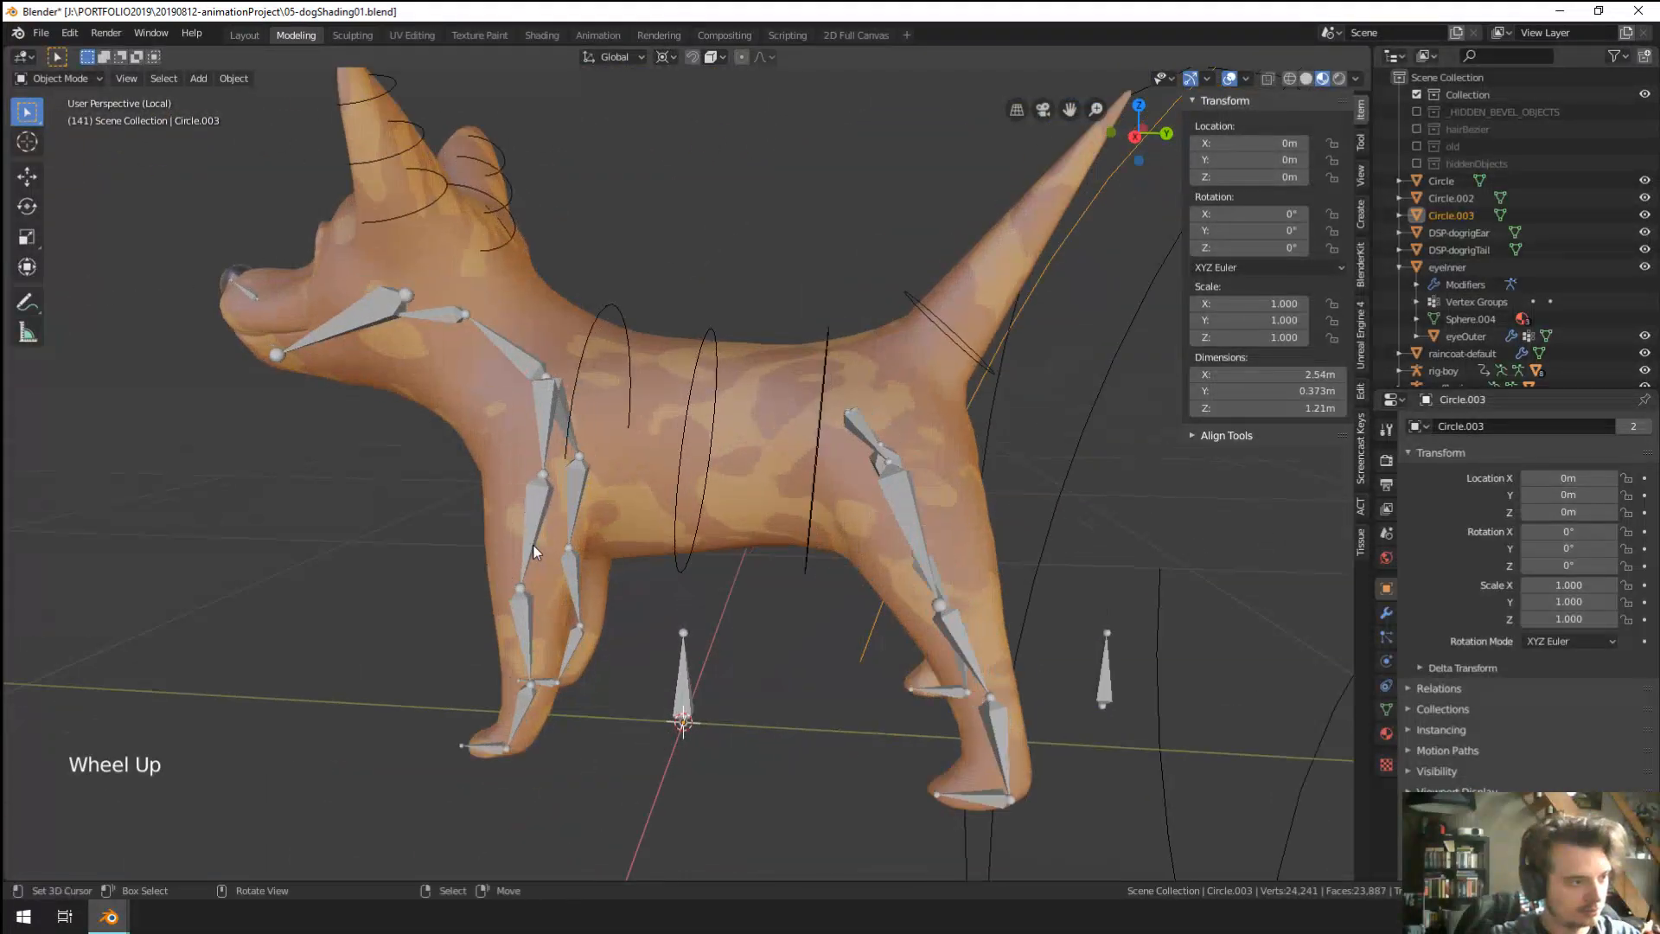
middle_drag(533, 544, 744, 544)
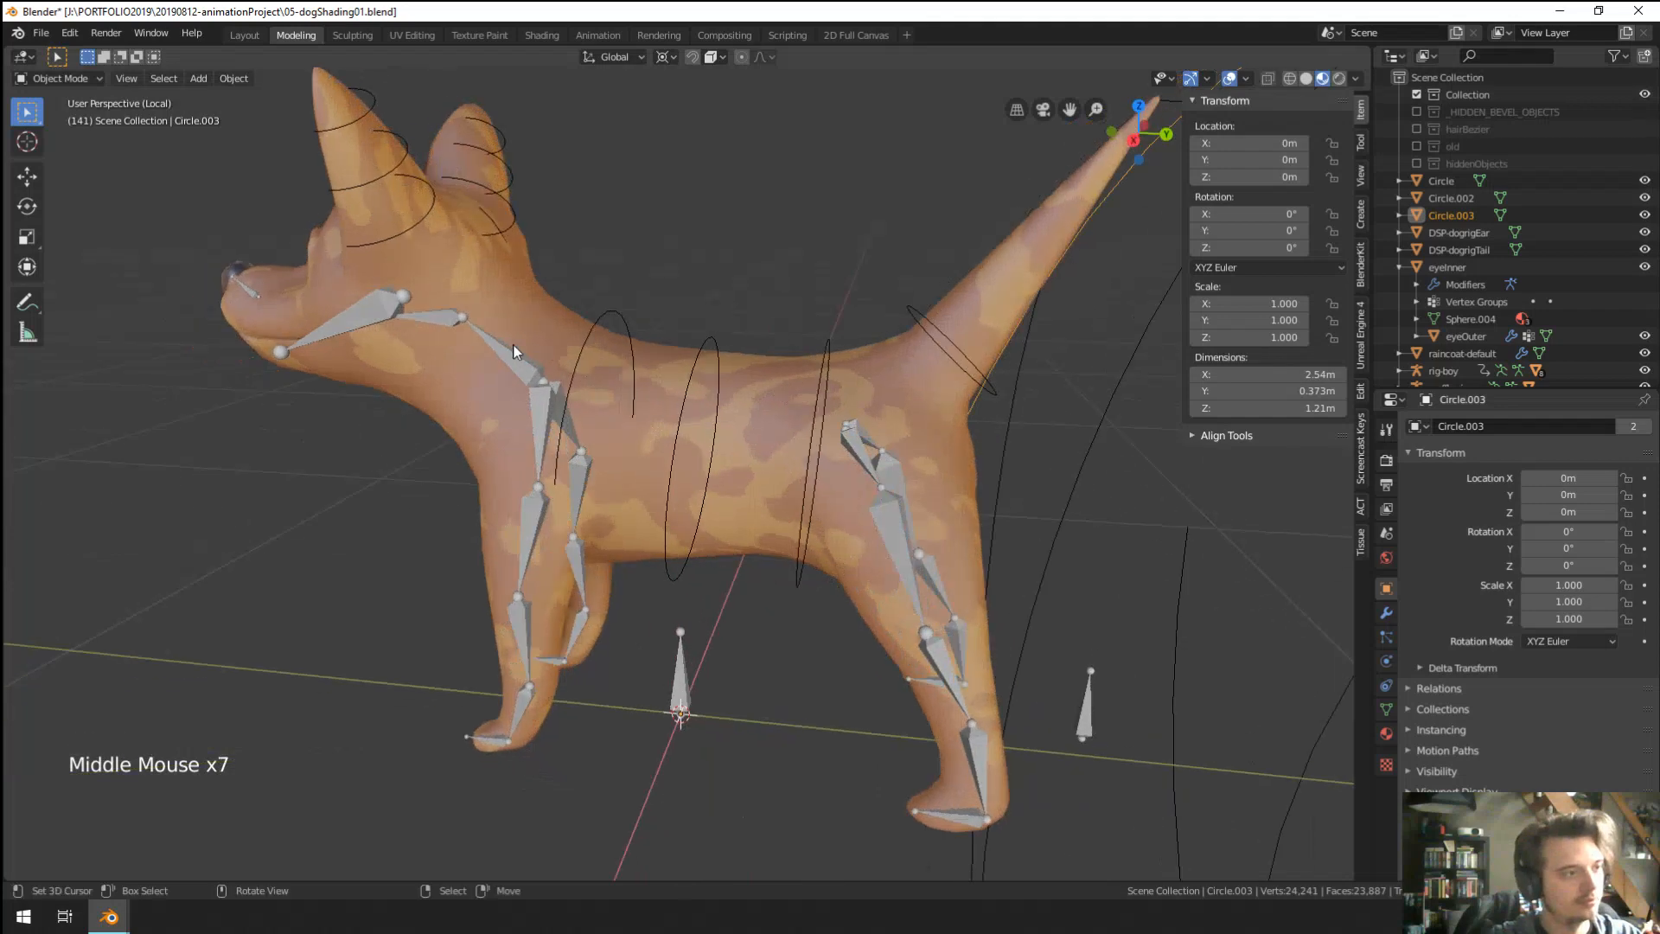
Assign the half-circle Circle.003 as the custom shape of the rig's neck bone in pose mode.
right_click(795, 534)
scroll(848, 562, down, 4)
key(ctrl+Tab)
scroll(587, 417, up, 2)
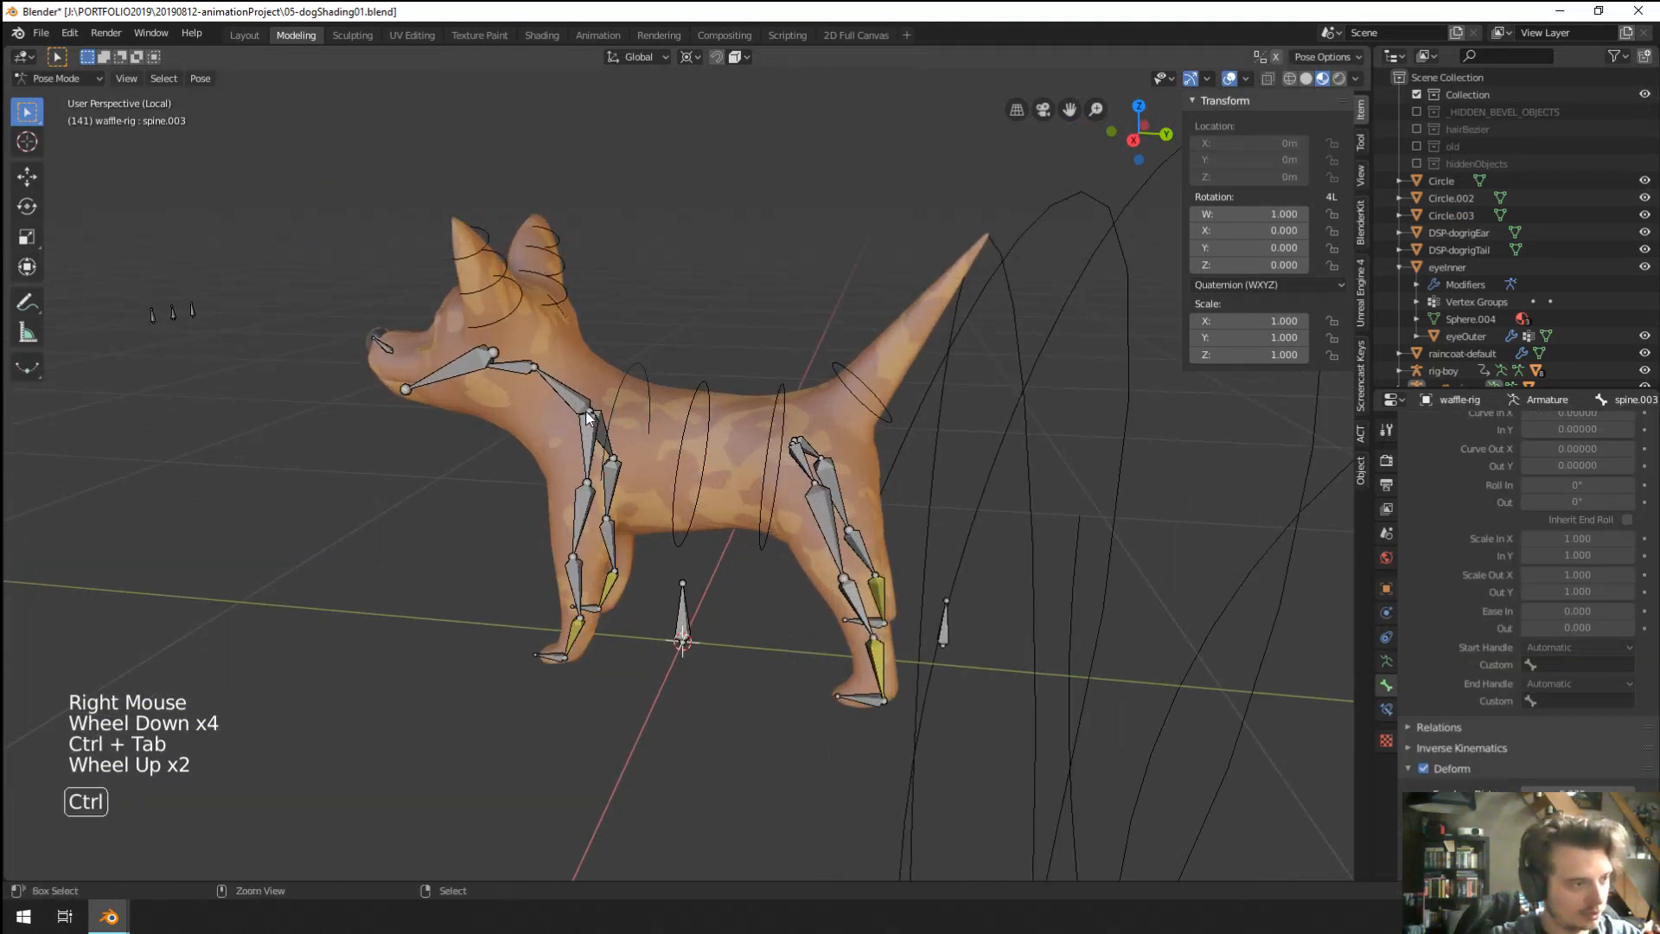
scroll(1017, 744, down, 5)
scroll(1012, 750, up, 1)
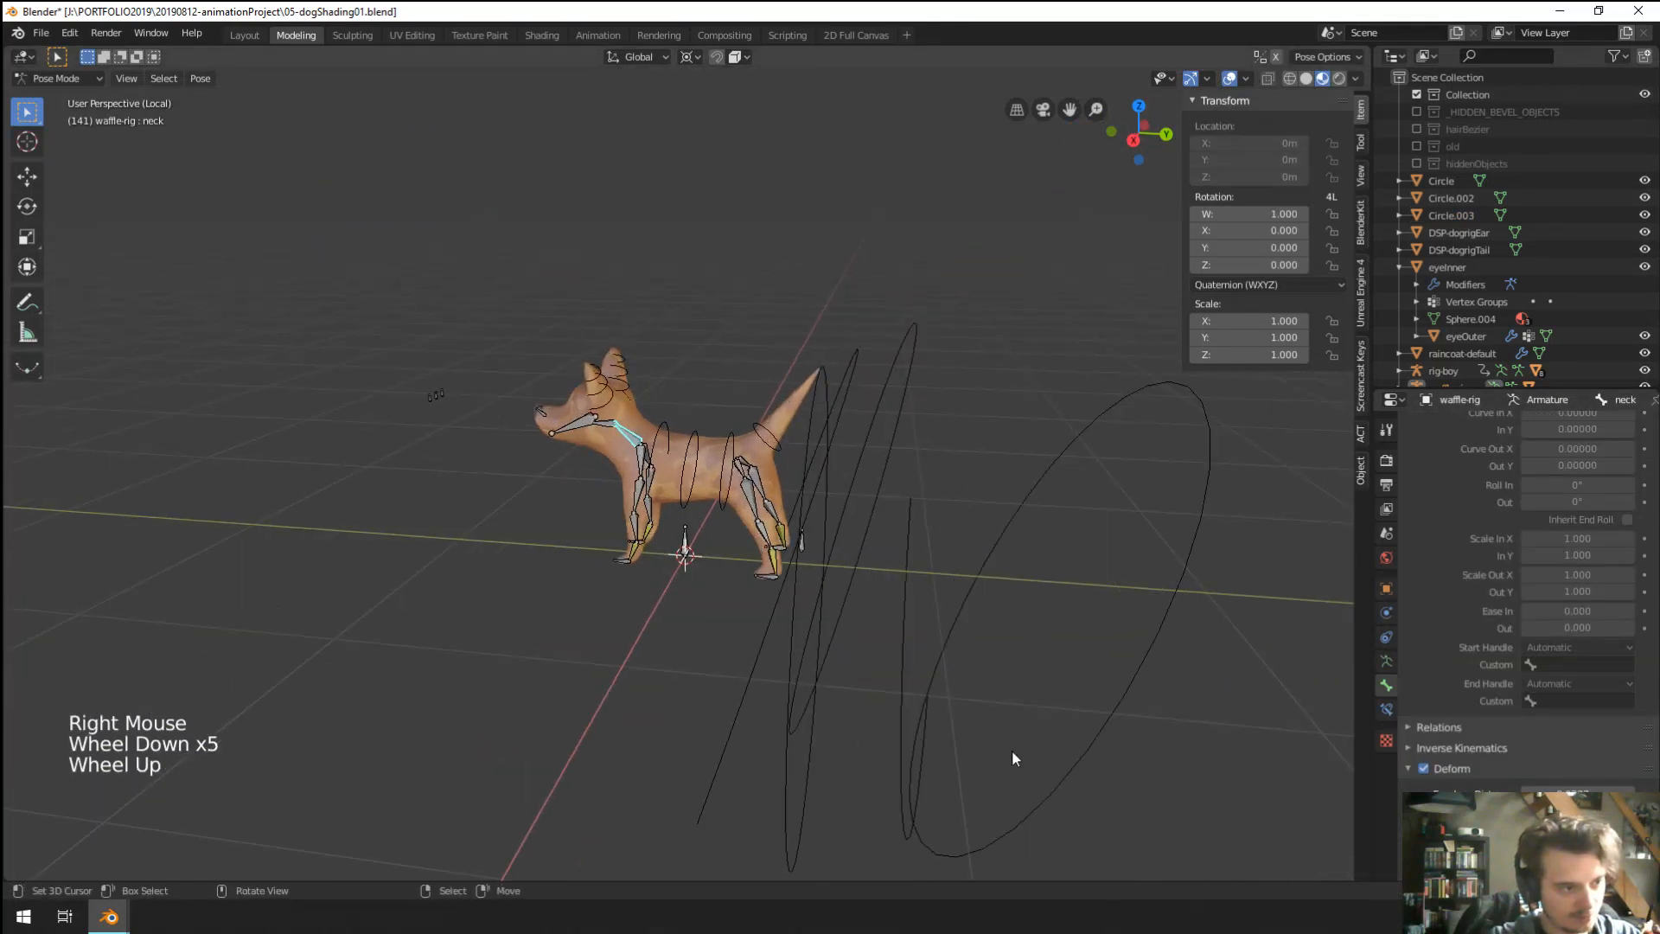
middle_drag(1011, 750, 1294, 876)
scroll(1522, 605, down, 6)
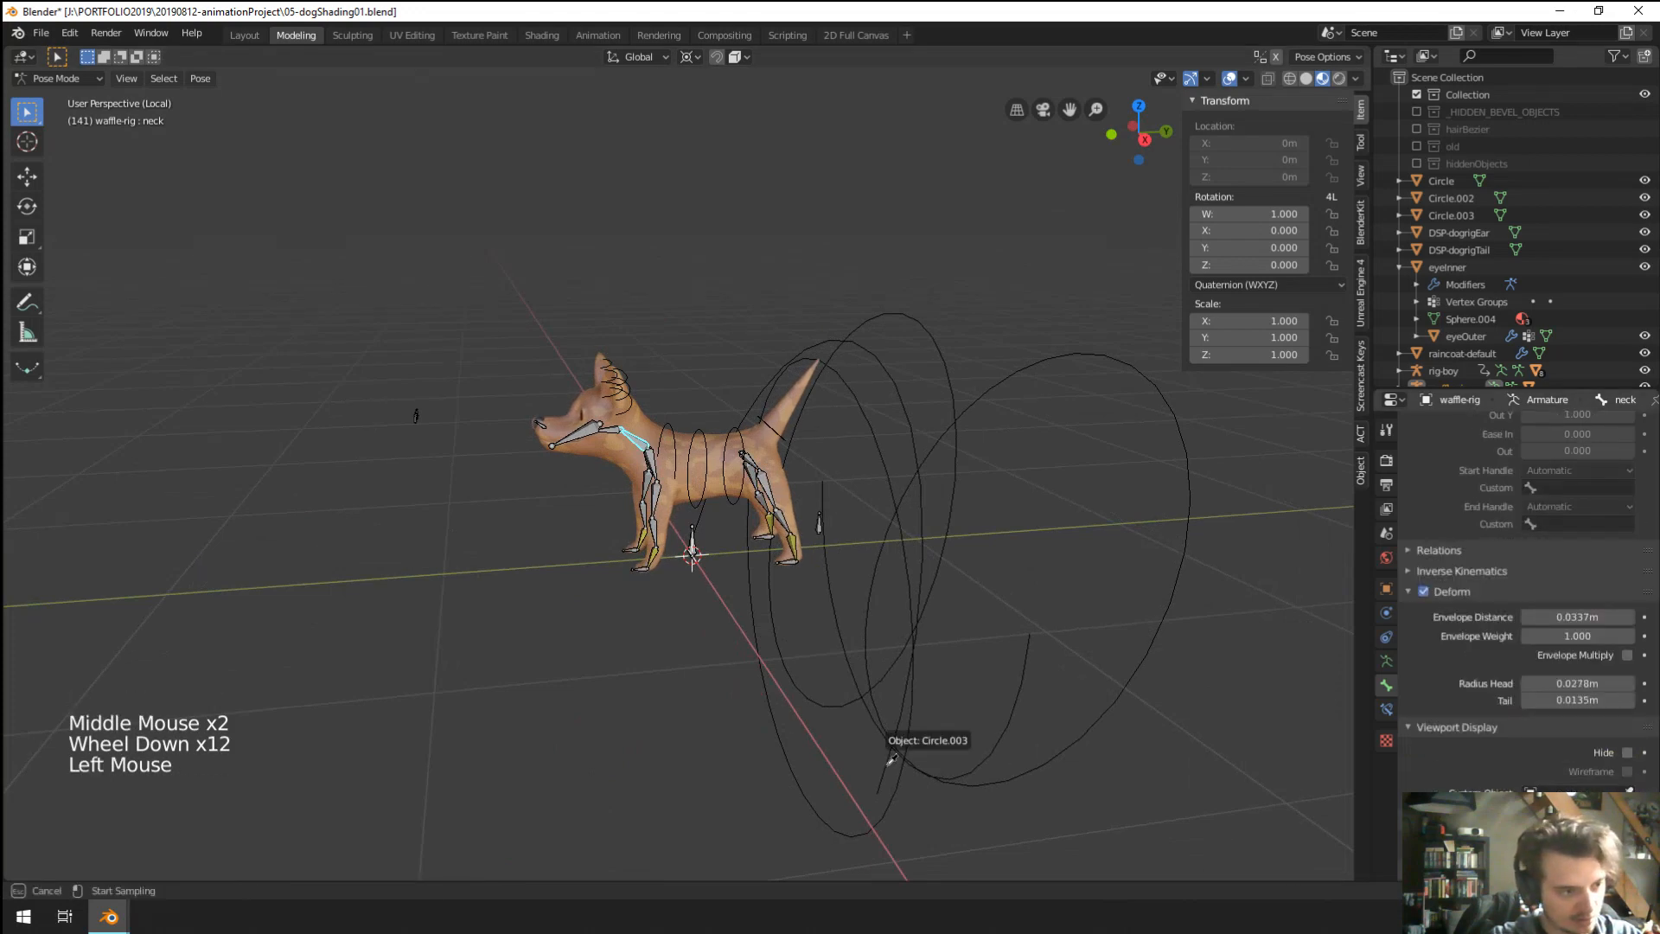
scroll(765, 655, up, 3)
mouse_move(764, 656)
middle_down()
mouse_move(578, 652)
mouse_move(770, 671)
middle_up()
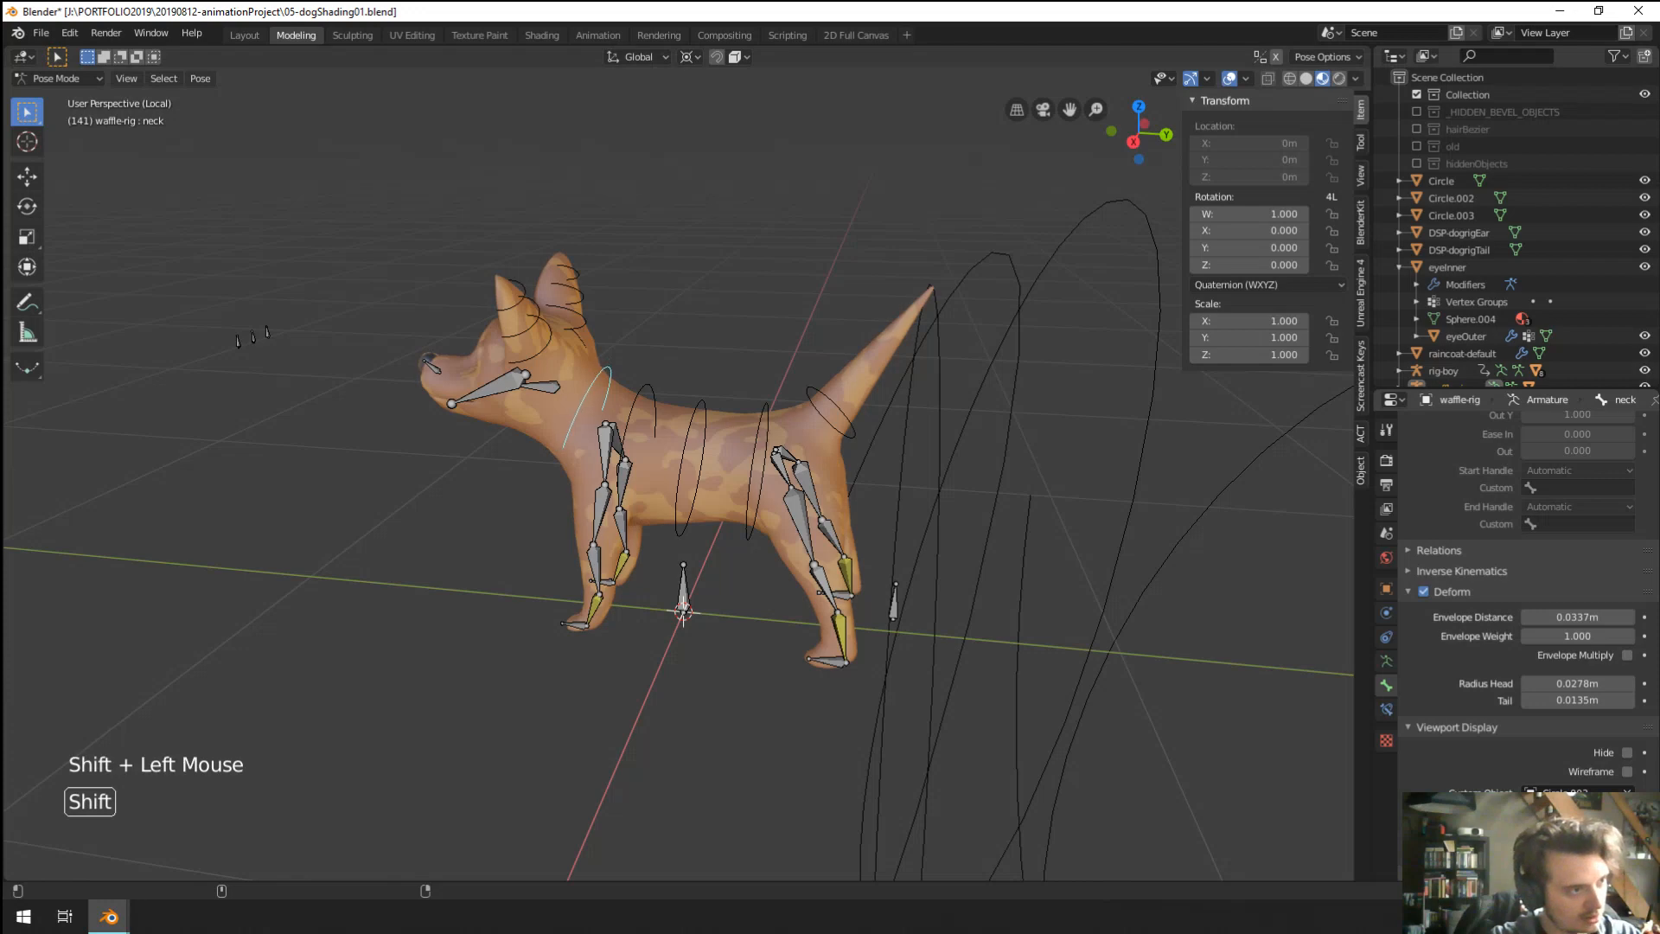
Select the rig's jaw bone and add another mesh circle to the scene in object mode.
middle_drag(735, 610, 772, 610)
scroll(498, 431, up, 2)
shift+middle_drag(498, 431, 554, 387)
right_click(554, 387)
scroll(558, 546, down, 2)
middle_drag(558, 546, 610, 558)
key(shift+a)
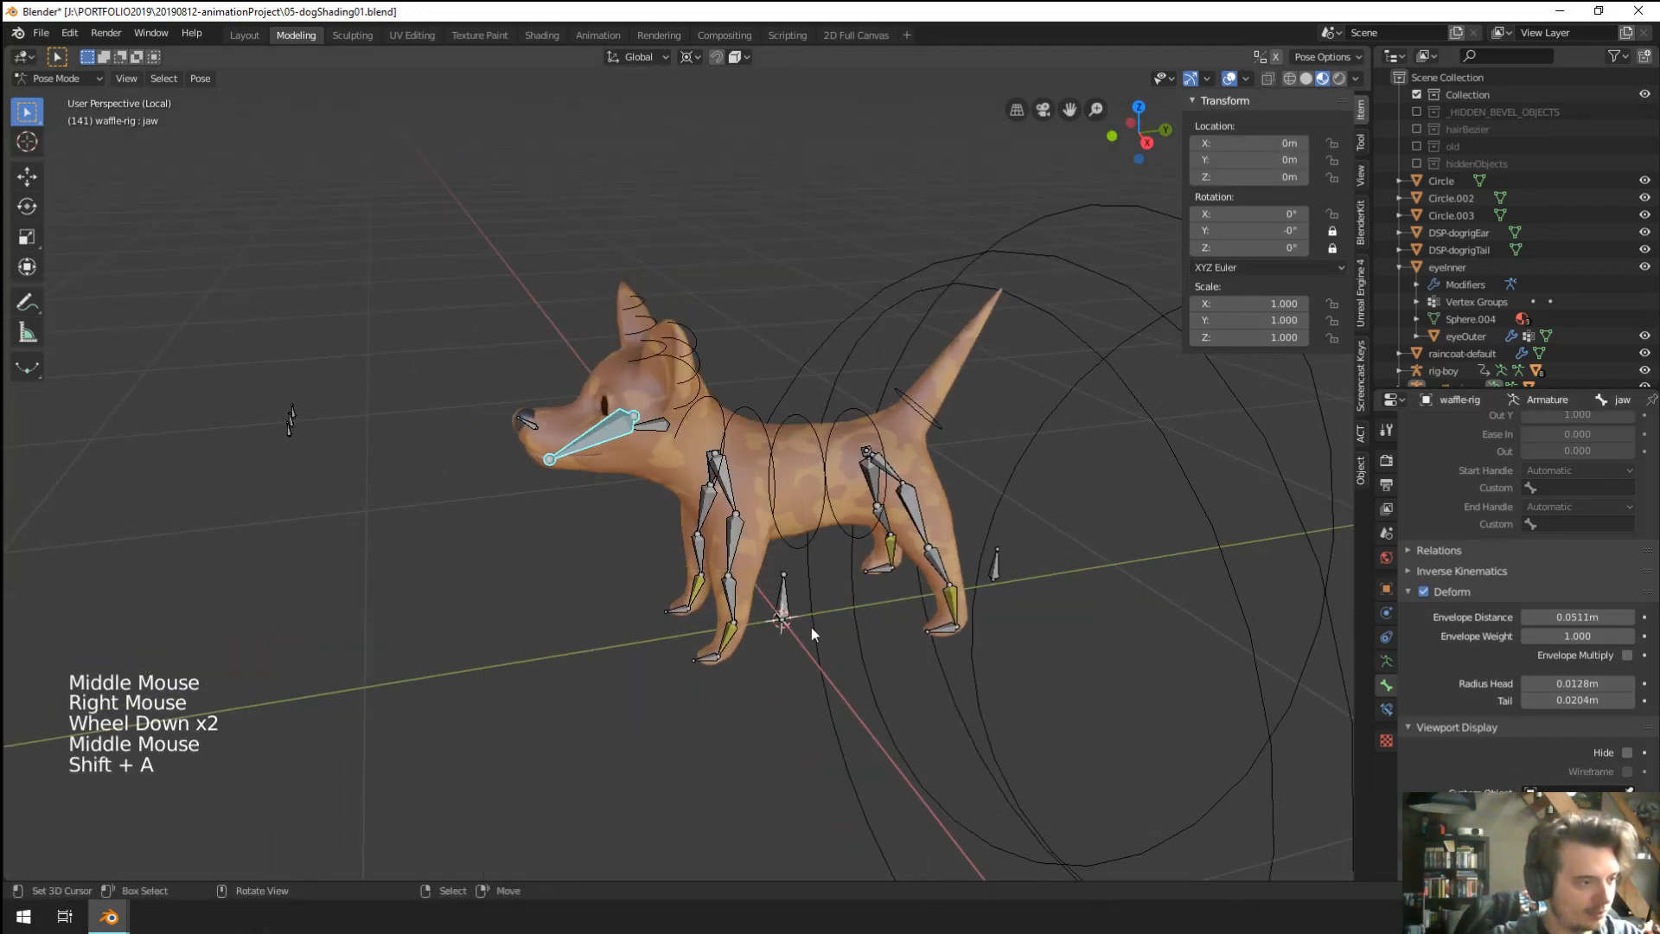
key(Tab)
key(Tab)
key(ctrl+Tab)
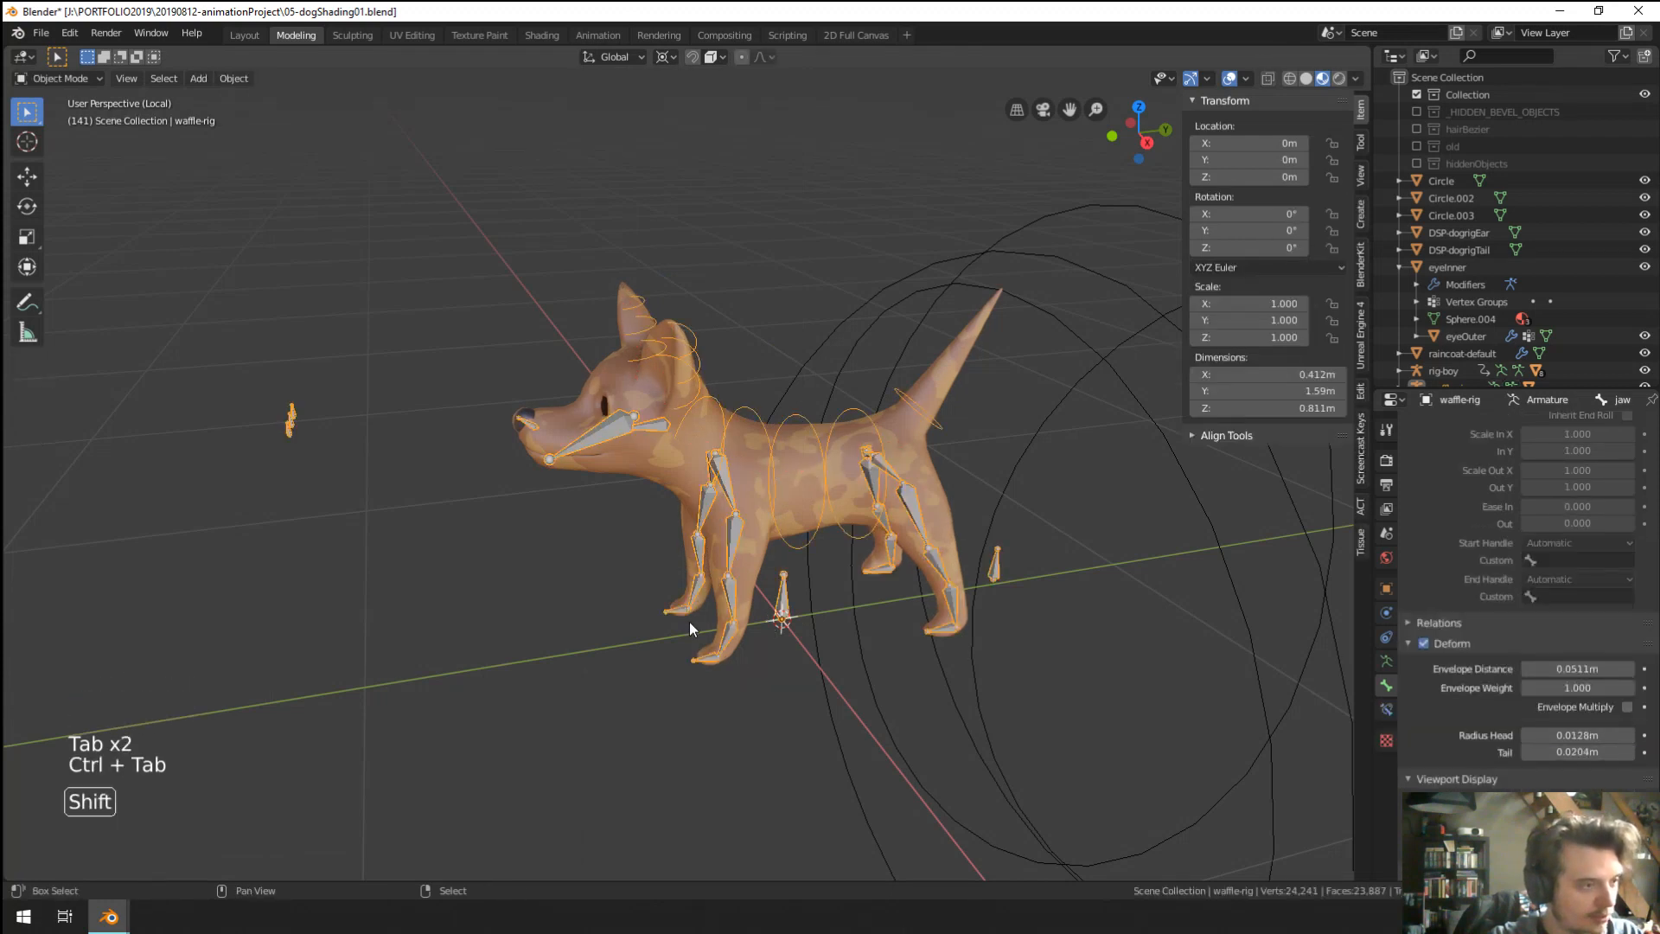
key(shift+a)
mouse_move(675, 564)
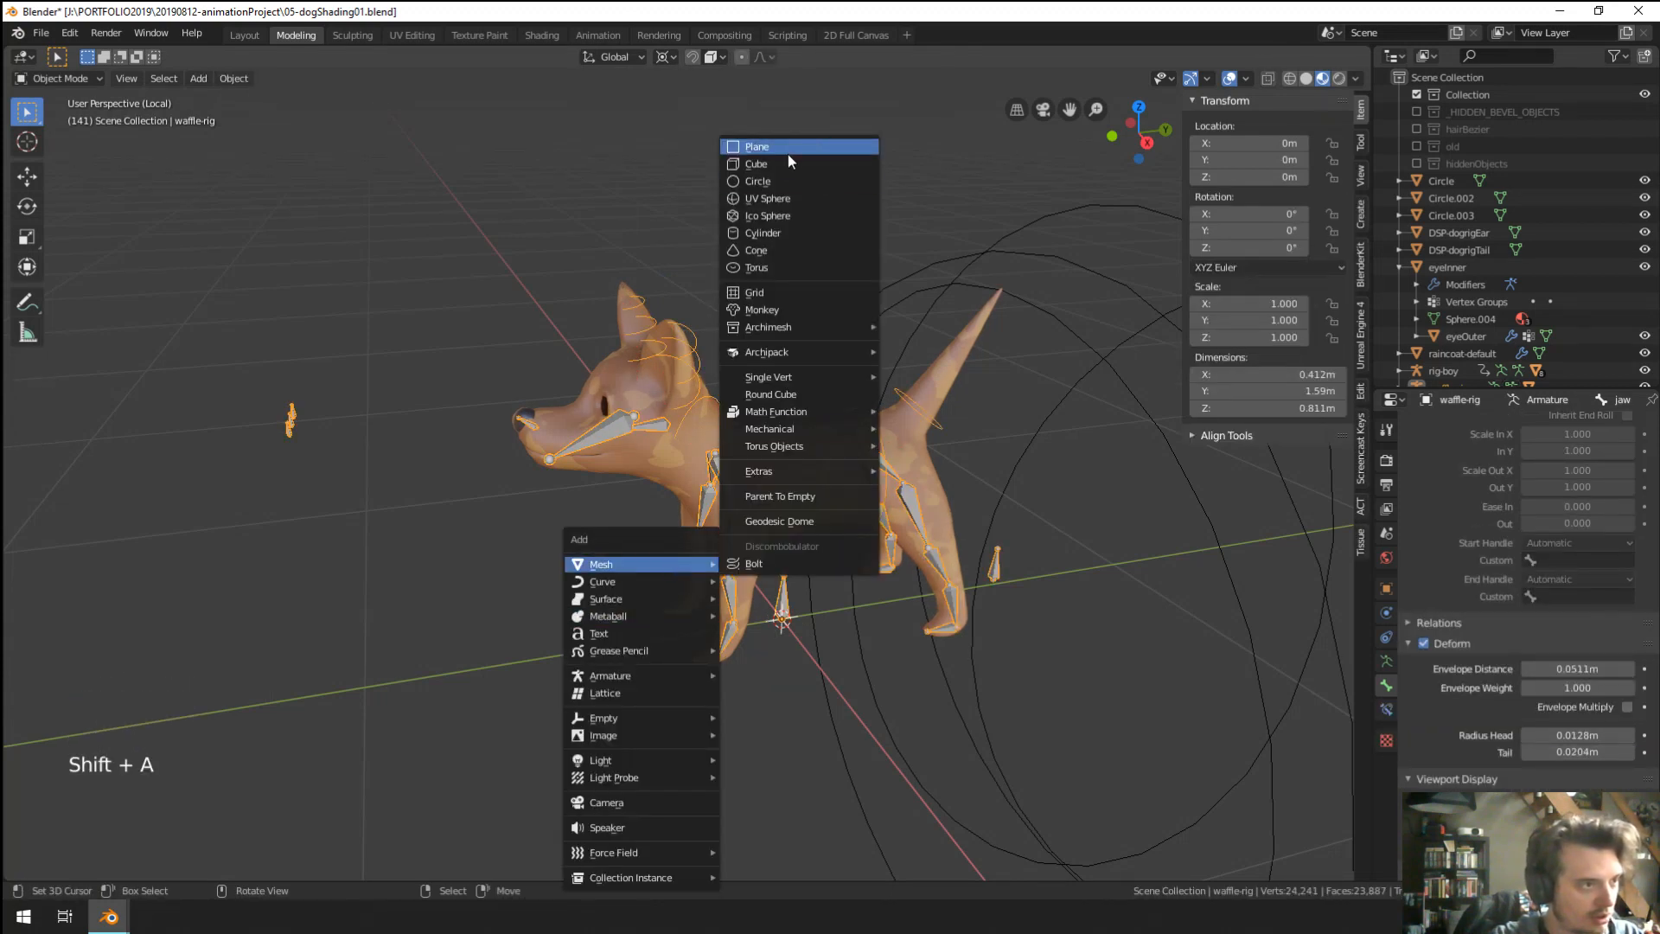
click(776, 183)
Assign the new circle as the jaw bone's custom shape in pose mode.
right_click(615, 437)
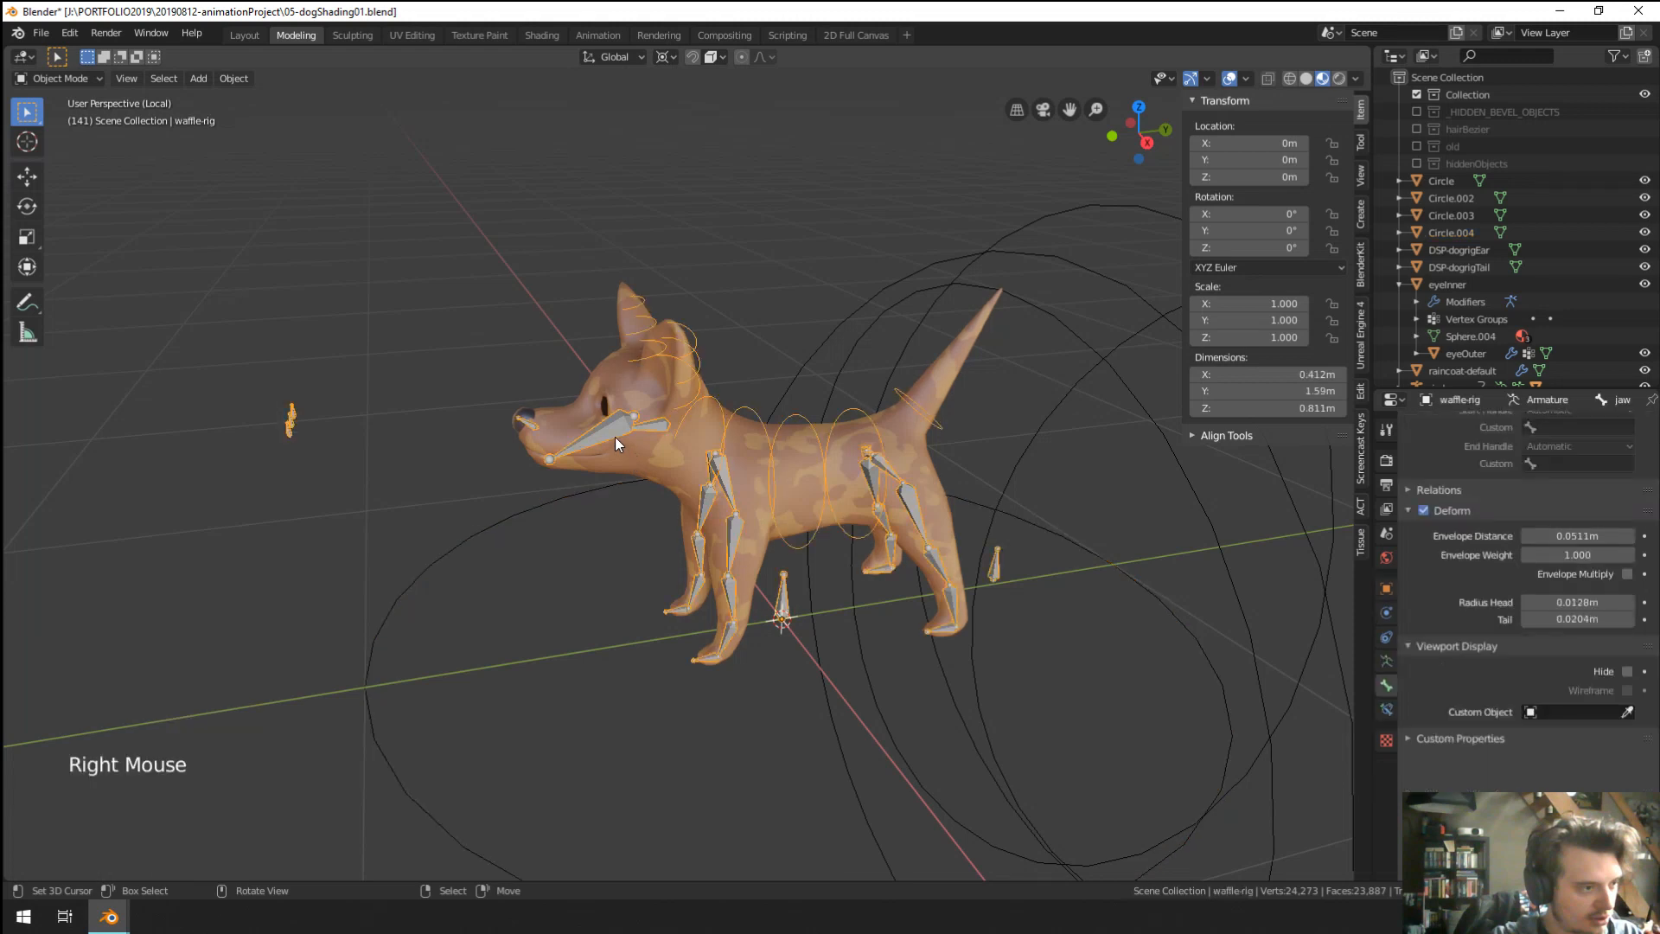
key(ctrl+Tab)
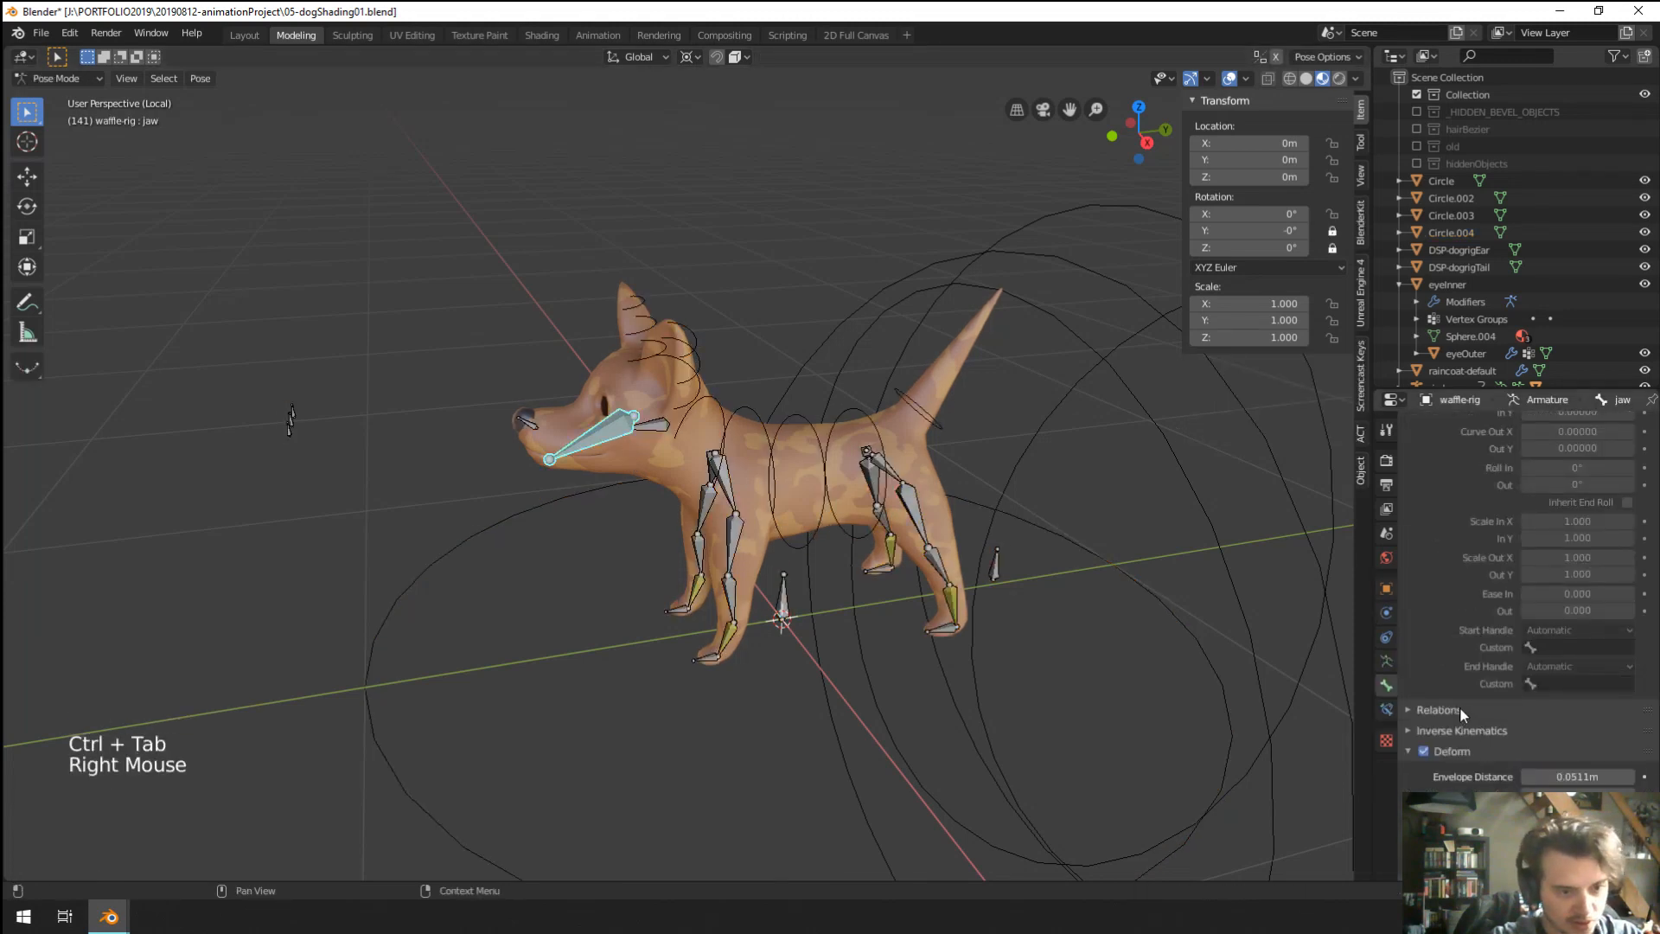
scroll(1462, 714, down, 7)
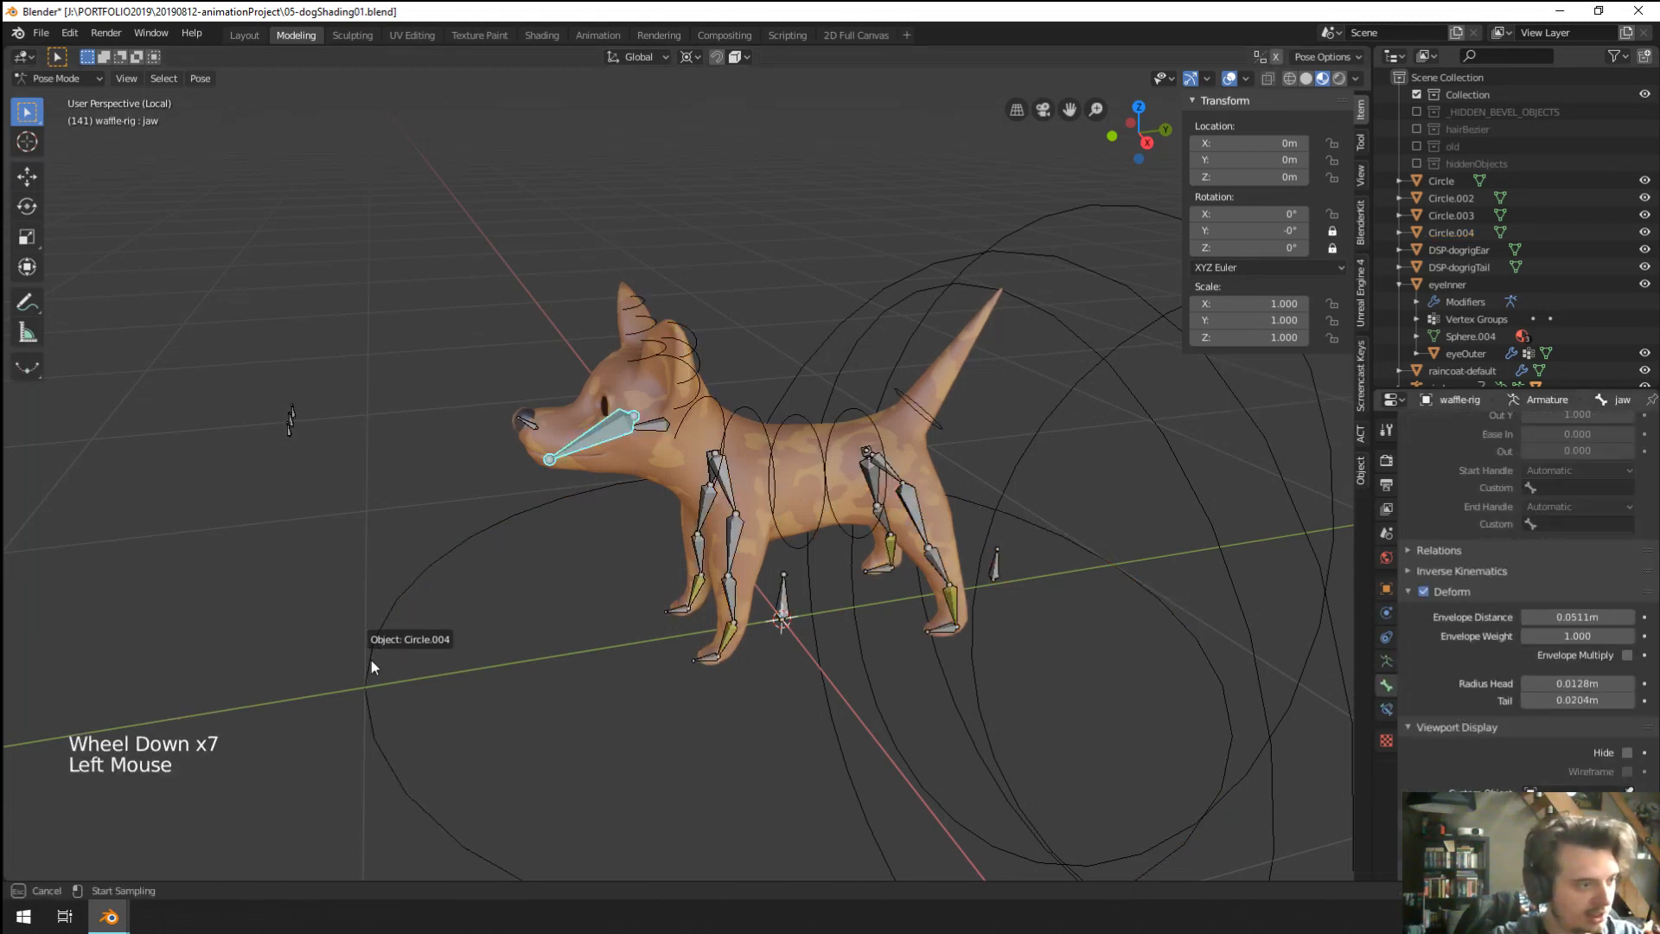
Edit the jaw circle's mesh and narrow it along the X axis to a scale of about 0.508.
key(Tab)
key(Tab)
right_click(463, 538)
key(ctrl+Tab)
right_click(463, 538)
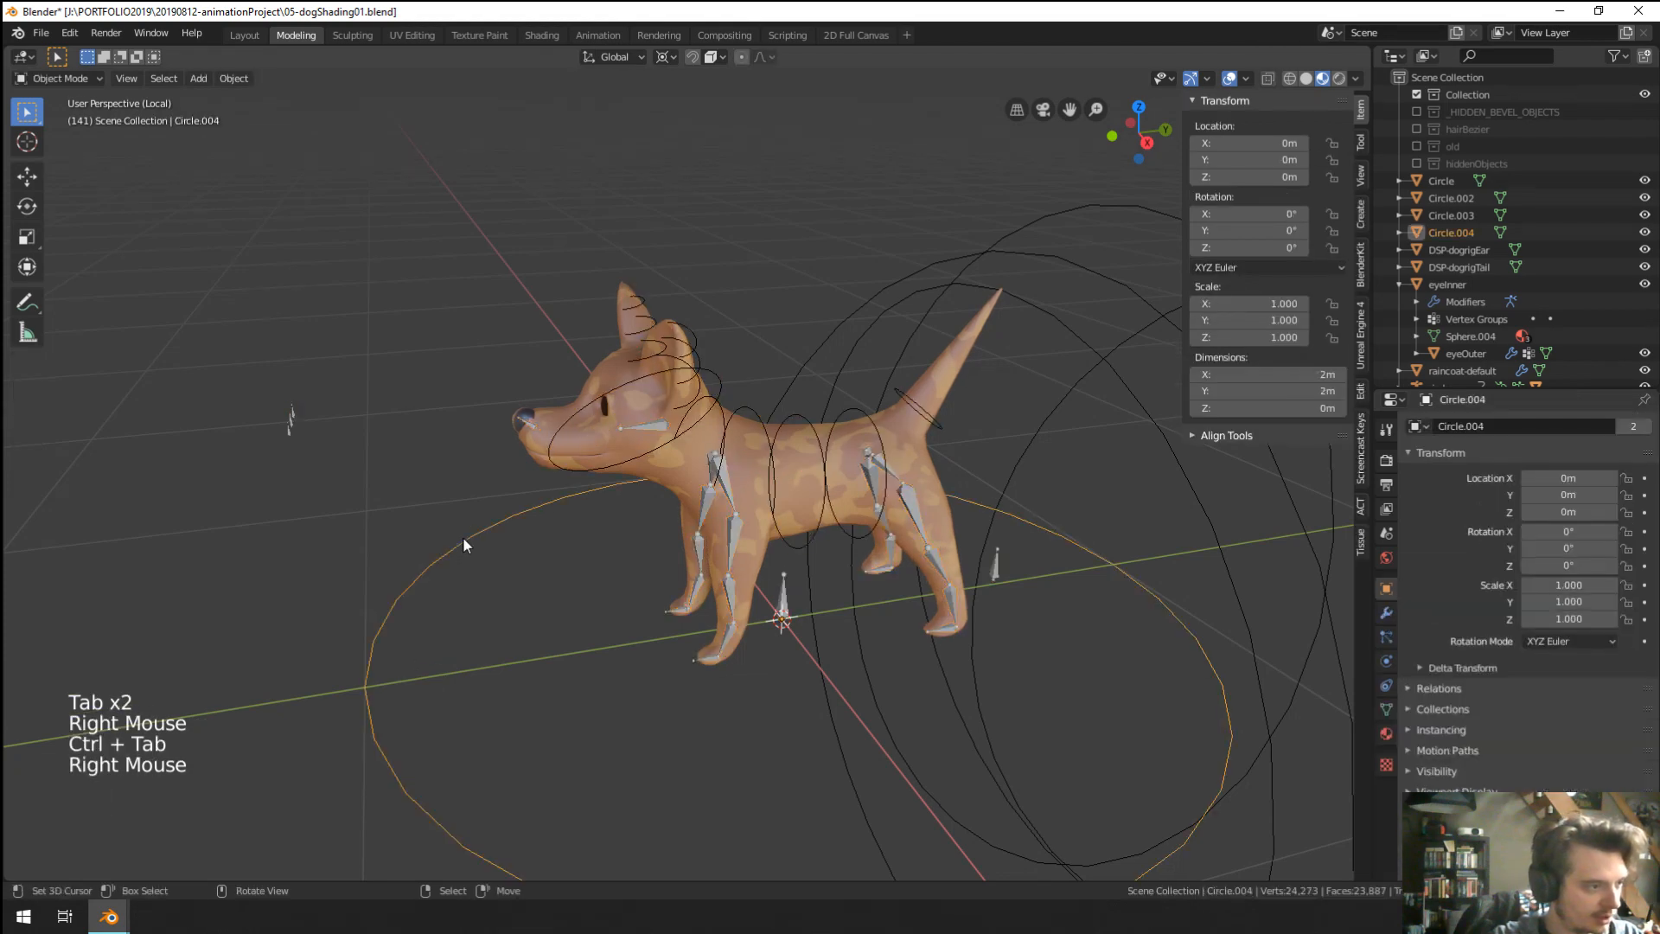
key(Tab)
middle_drag(960, 728, 1003, 728)
key(s)
key(x)
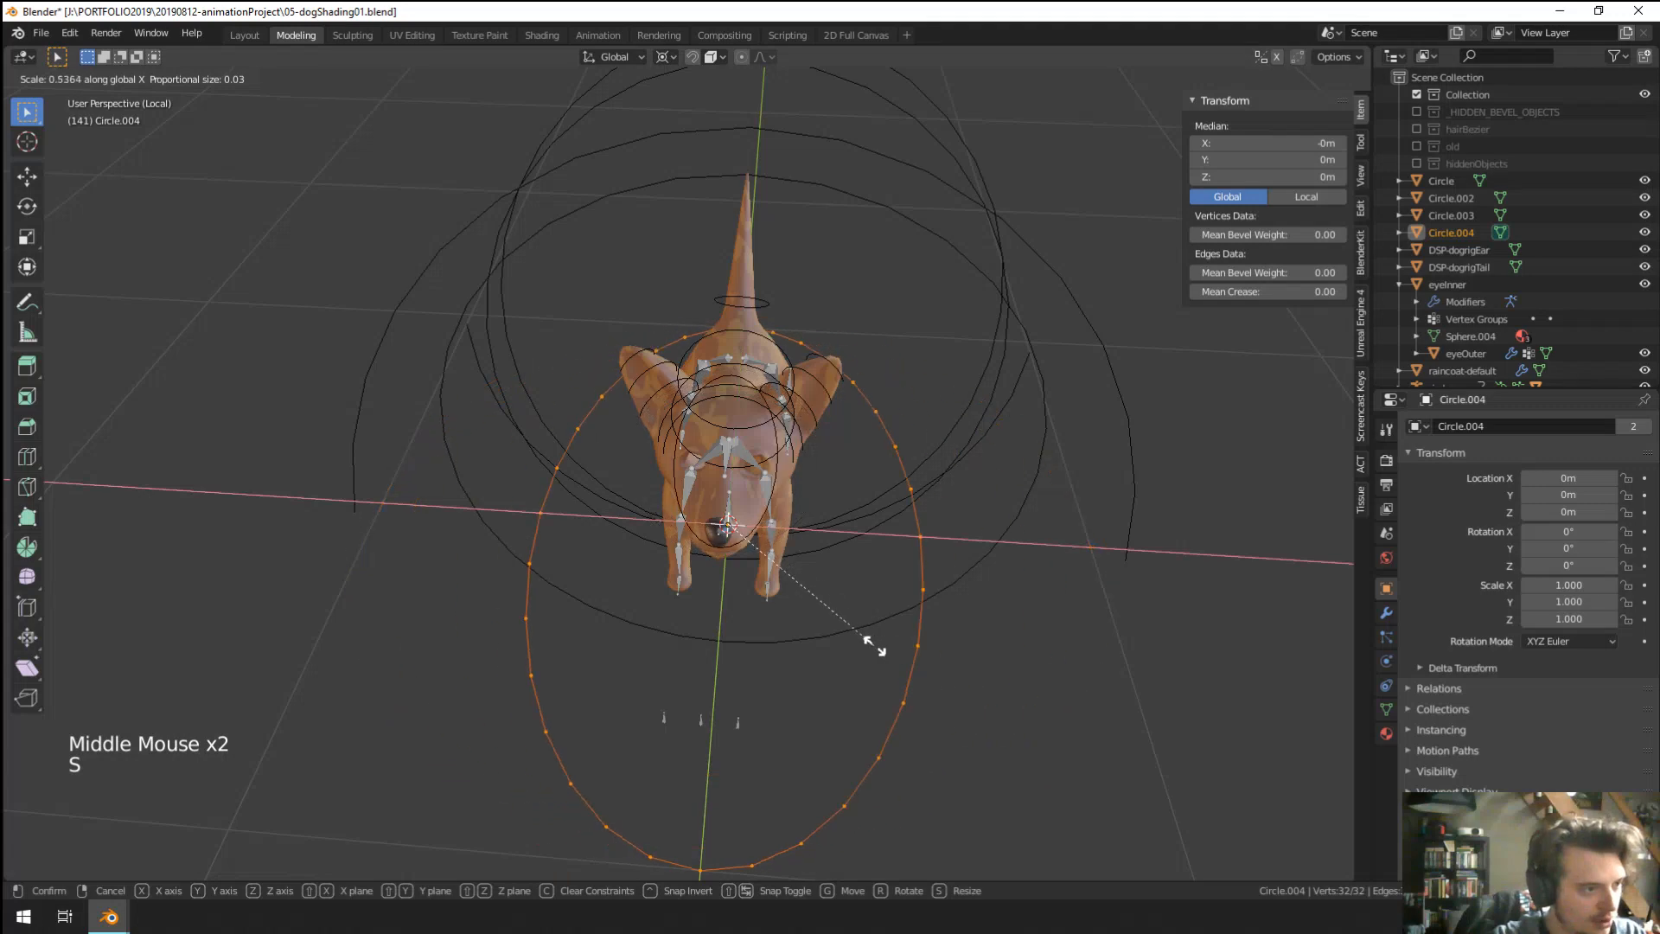
click(866, 637)
middle_drag(866, 637, 698, 551)
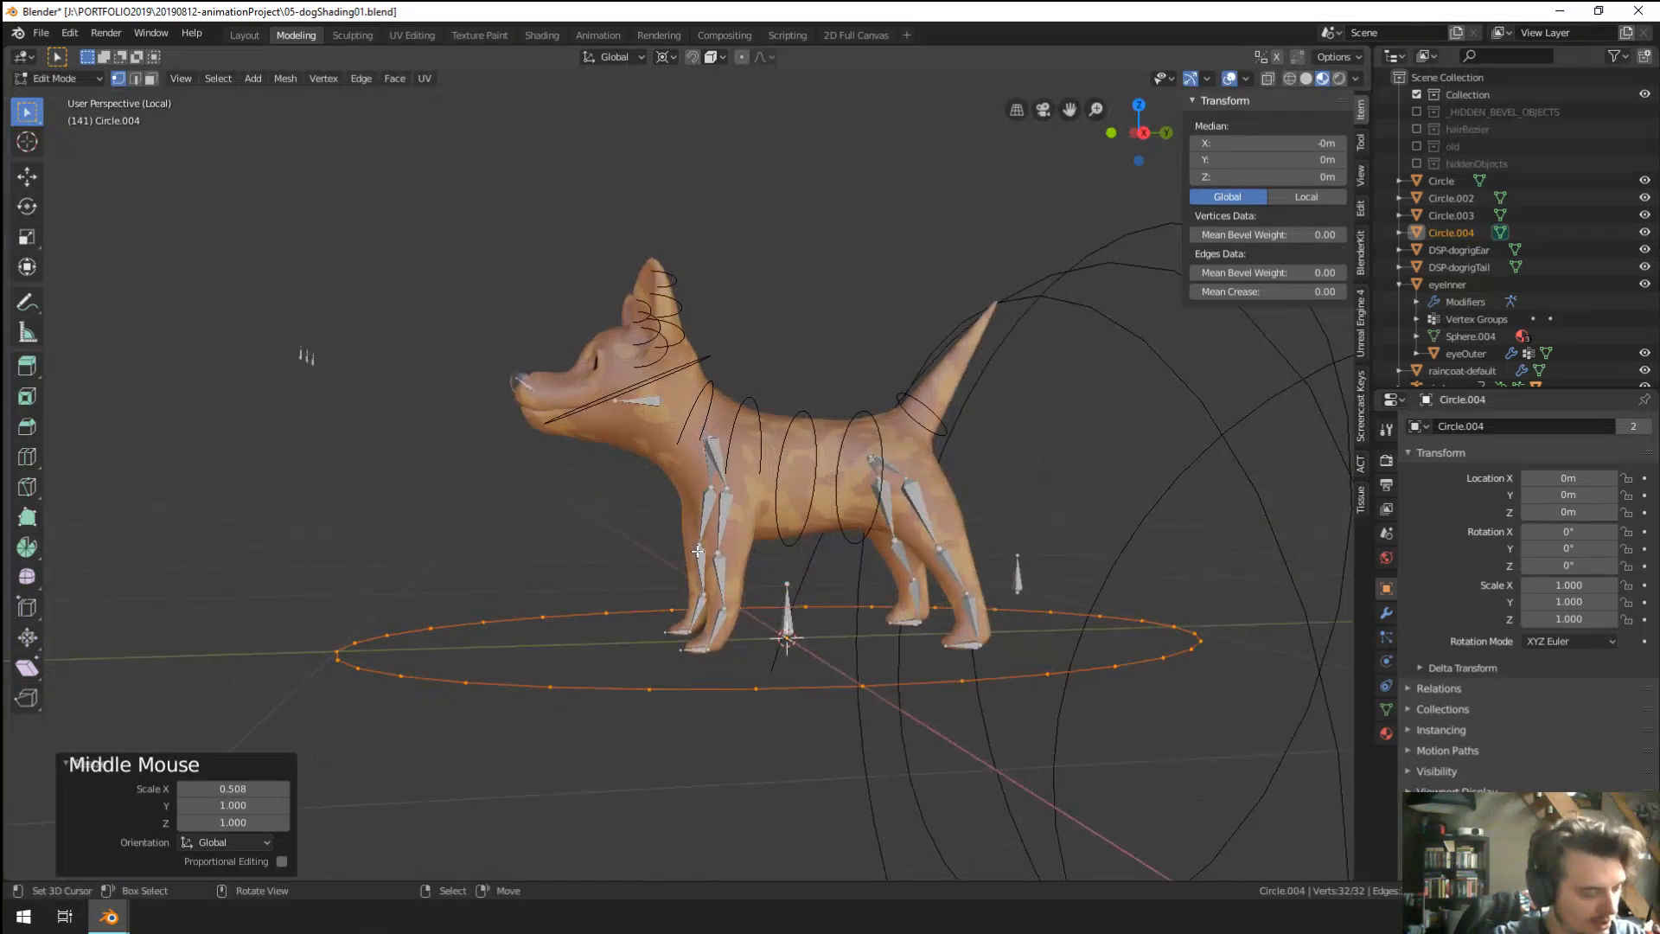
Rotate the jaw circle's mesh about 20.3° around X and move it about -0.728 m along Z.
key(r)
key(x)
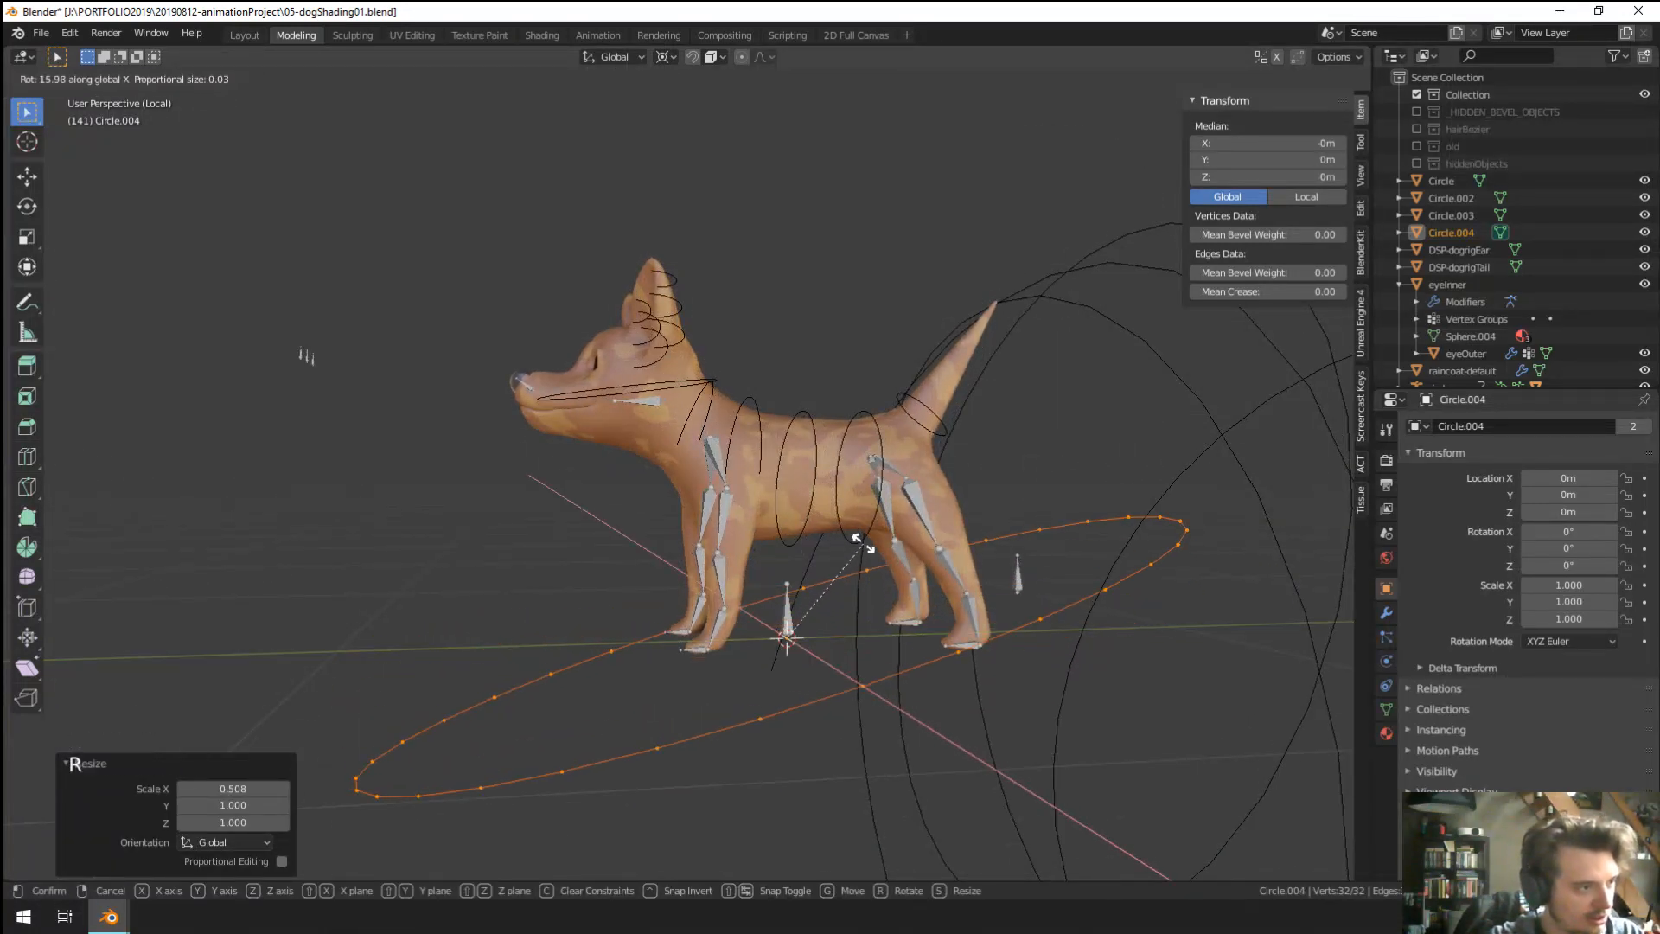
click(862, 533)
key(g)
key(z)
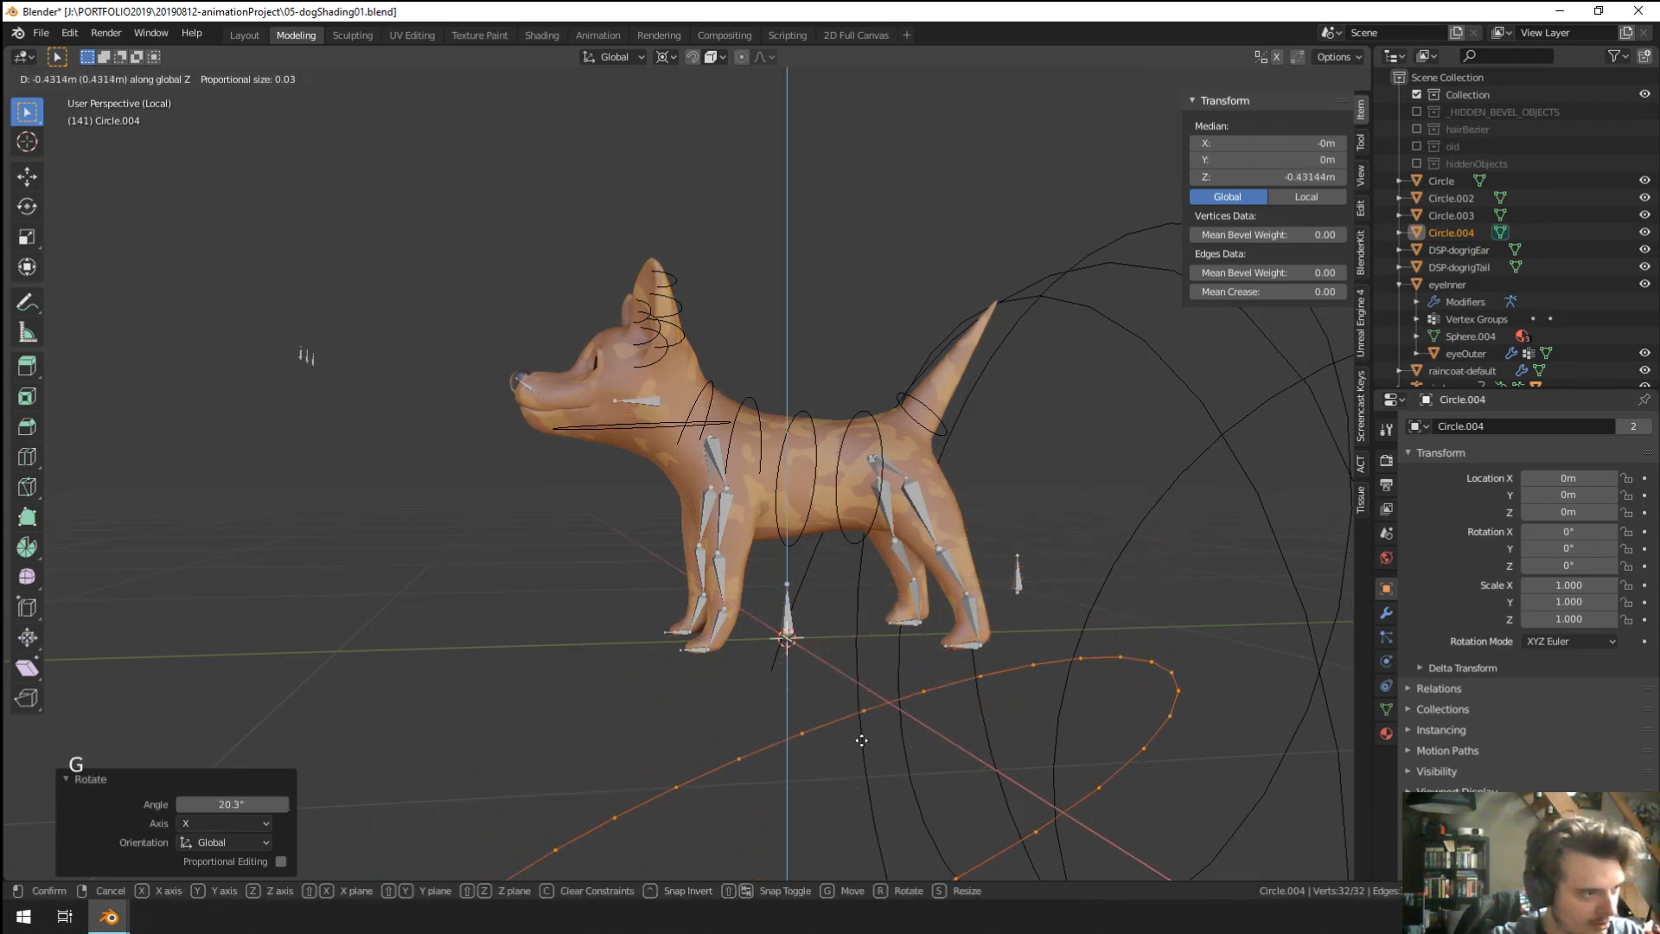
click(899, 835)
key(g)
key(y)
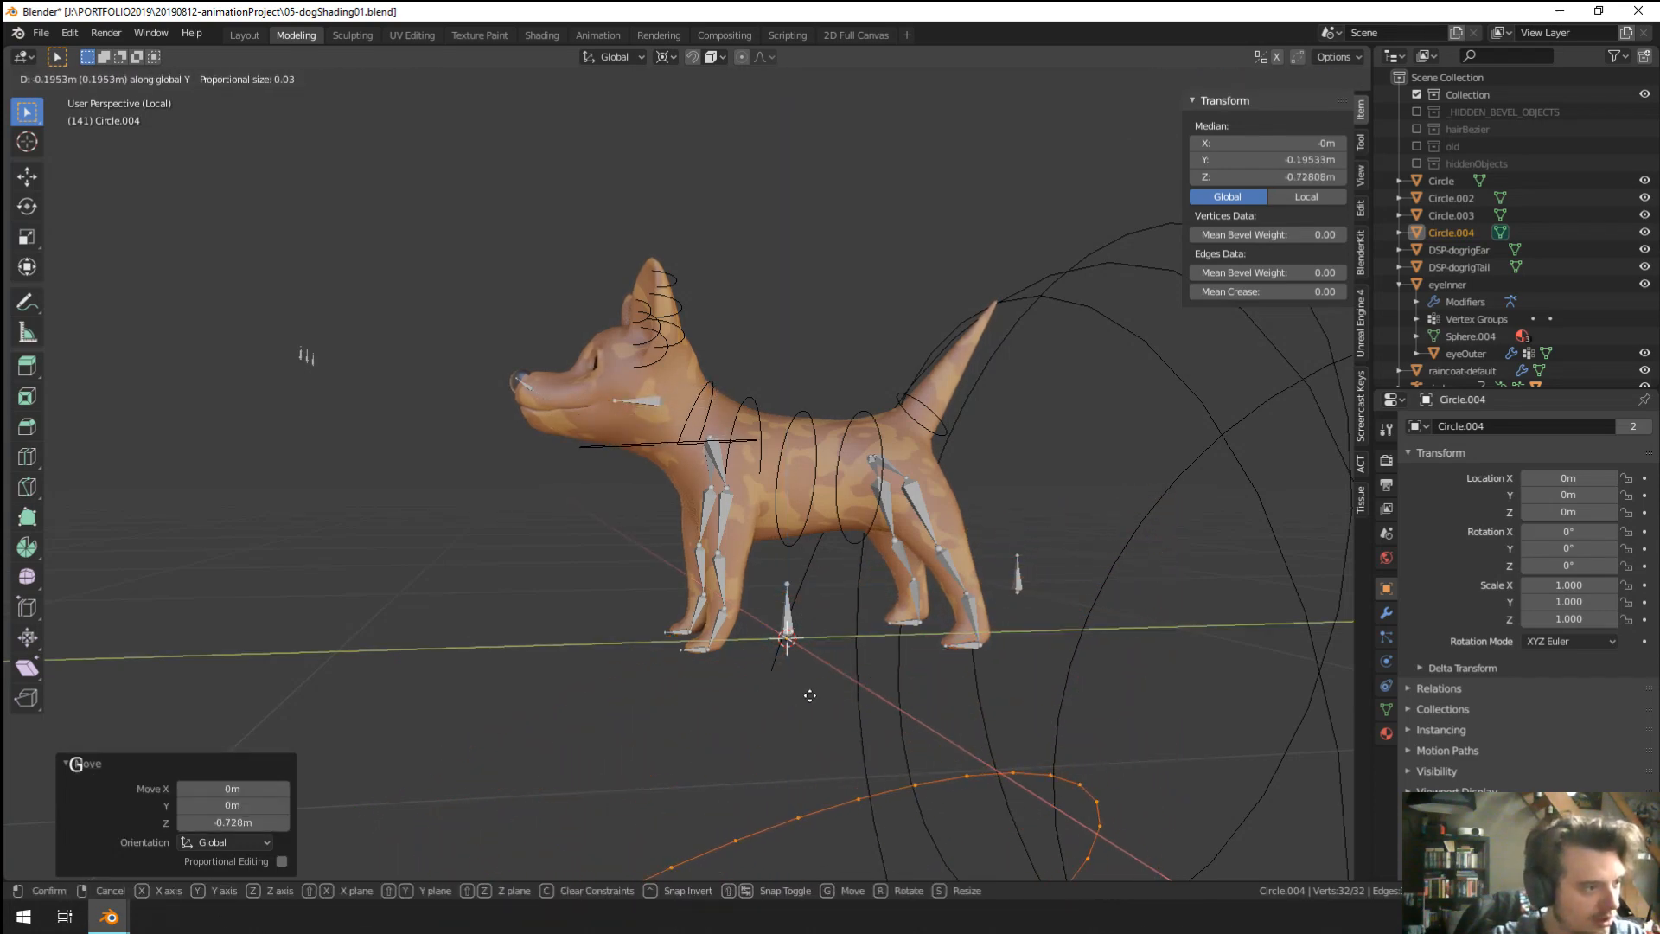
right_click(841, 712)
Move the jaw circle's mesh about 0.665 m along Y and about 0.593 m along Z.
middle_drag(842, 713, 833, 796)
key(g)
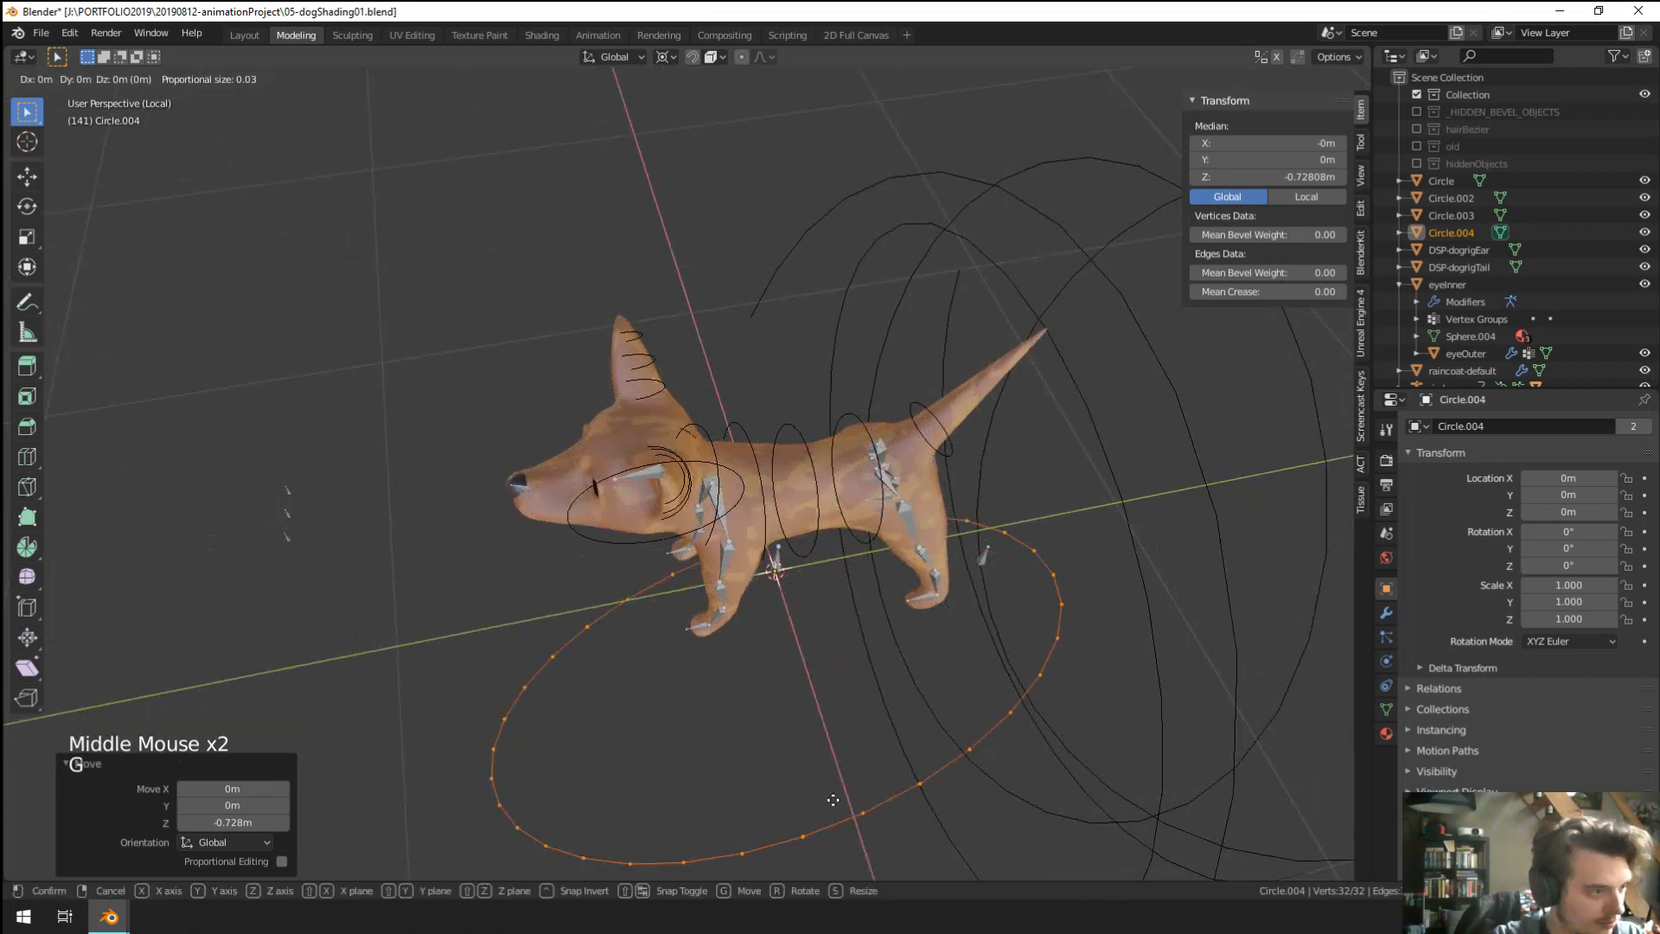
key(y)
click(1056, 716)
middle_drag(1056, 716, 828, 615)
key(g)
key(z)
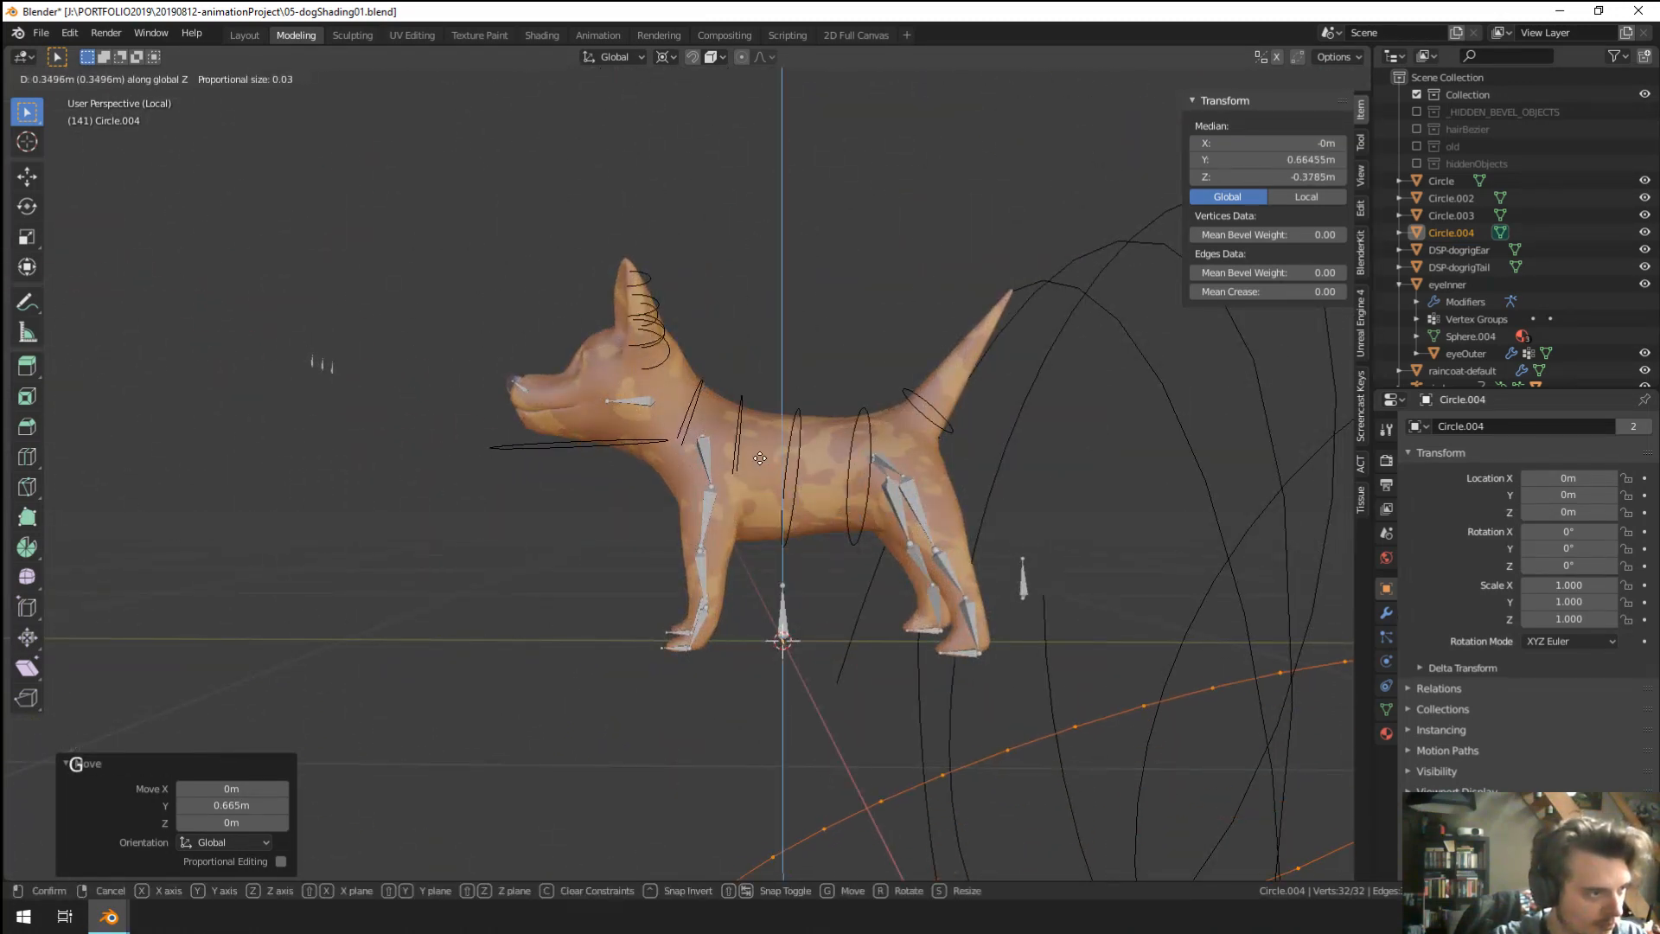
click(645, 358)
middle_drag(646, 358, 696, 567)
scroll(697, 567, up, 1)
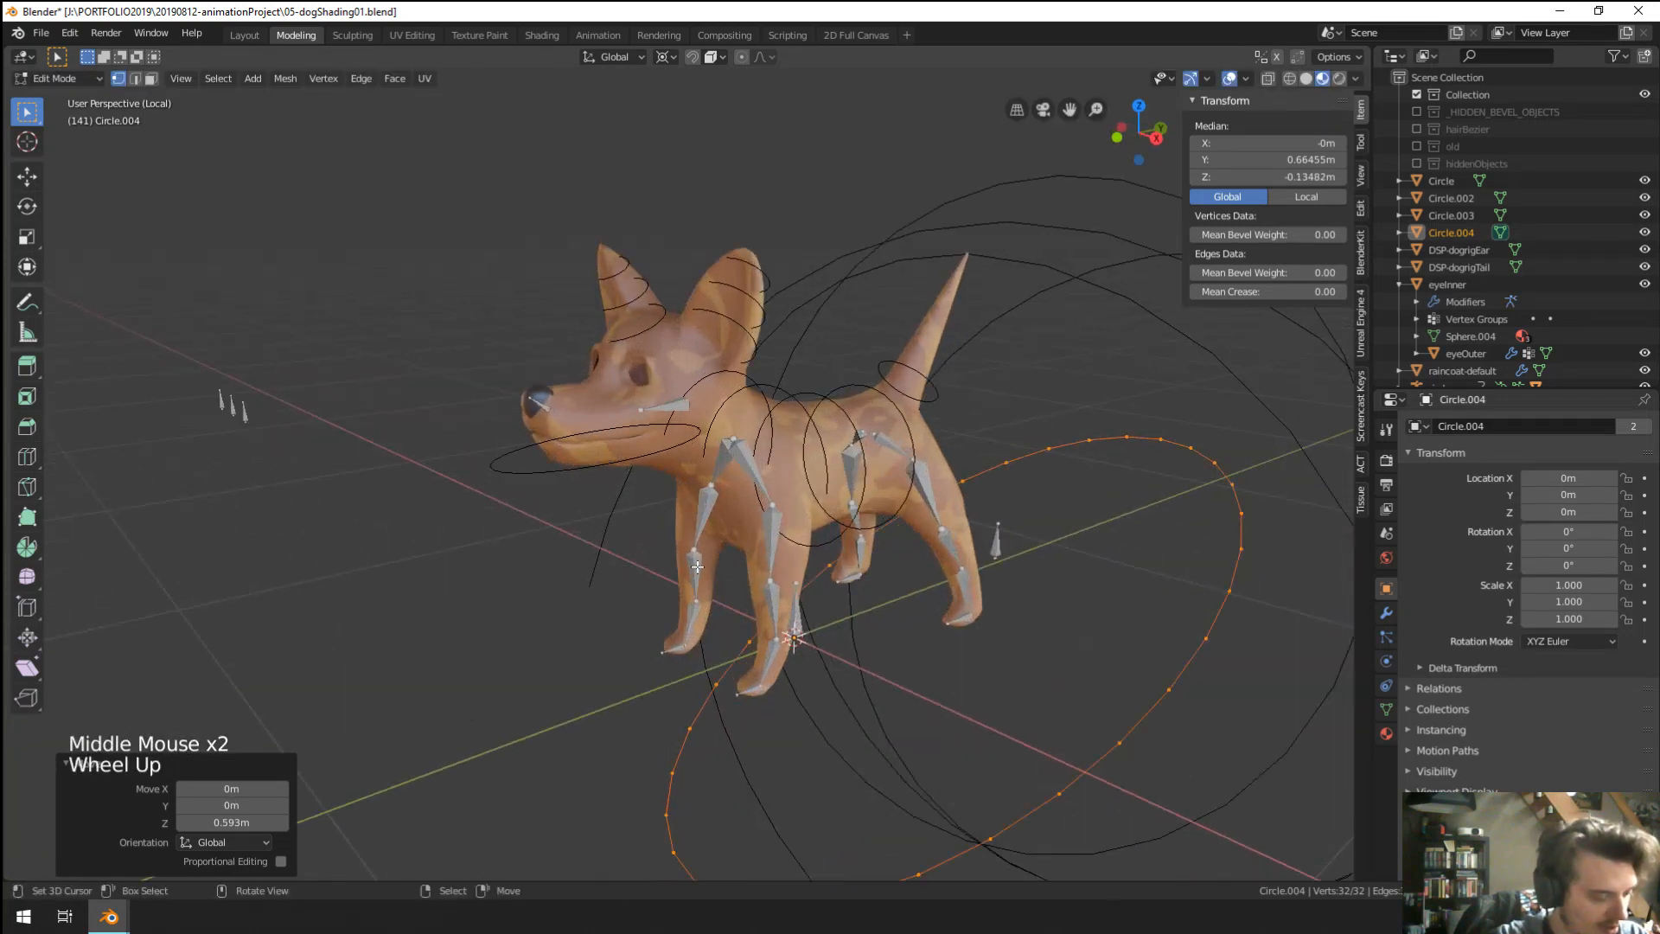
Move the jaw circle's mesh within the YZ plane, keeping X locked, so it sits around the lower jaw.
key(g)
key(shift+x)
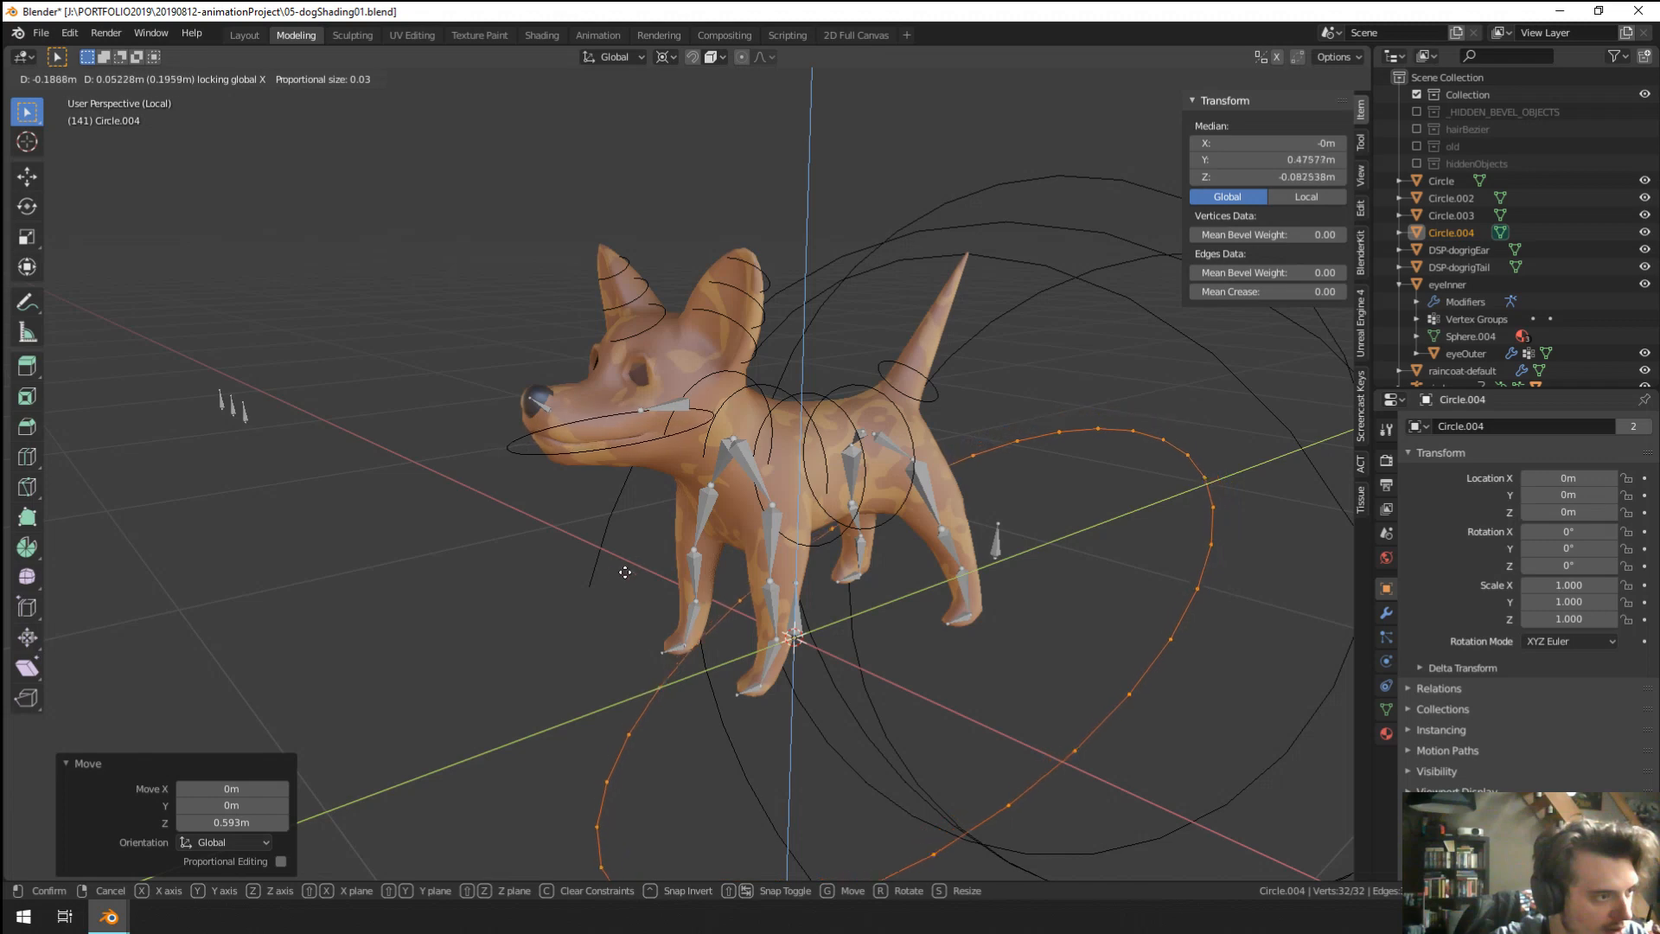
click(611, 605)
Try deleting the vertices on the tail-facing side of the jaw circle, and undo the deletion.
middle_drag(611, 605, 951, 605)
scroll(951, 606, down, 5)
scroll(951, 605, up, 2)
key(a)
key(a)
key(a)
key(c)
click(993, 599)
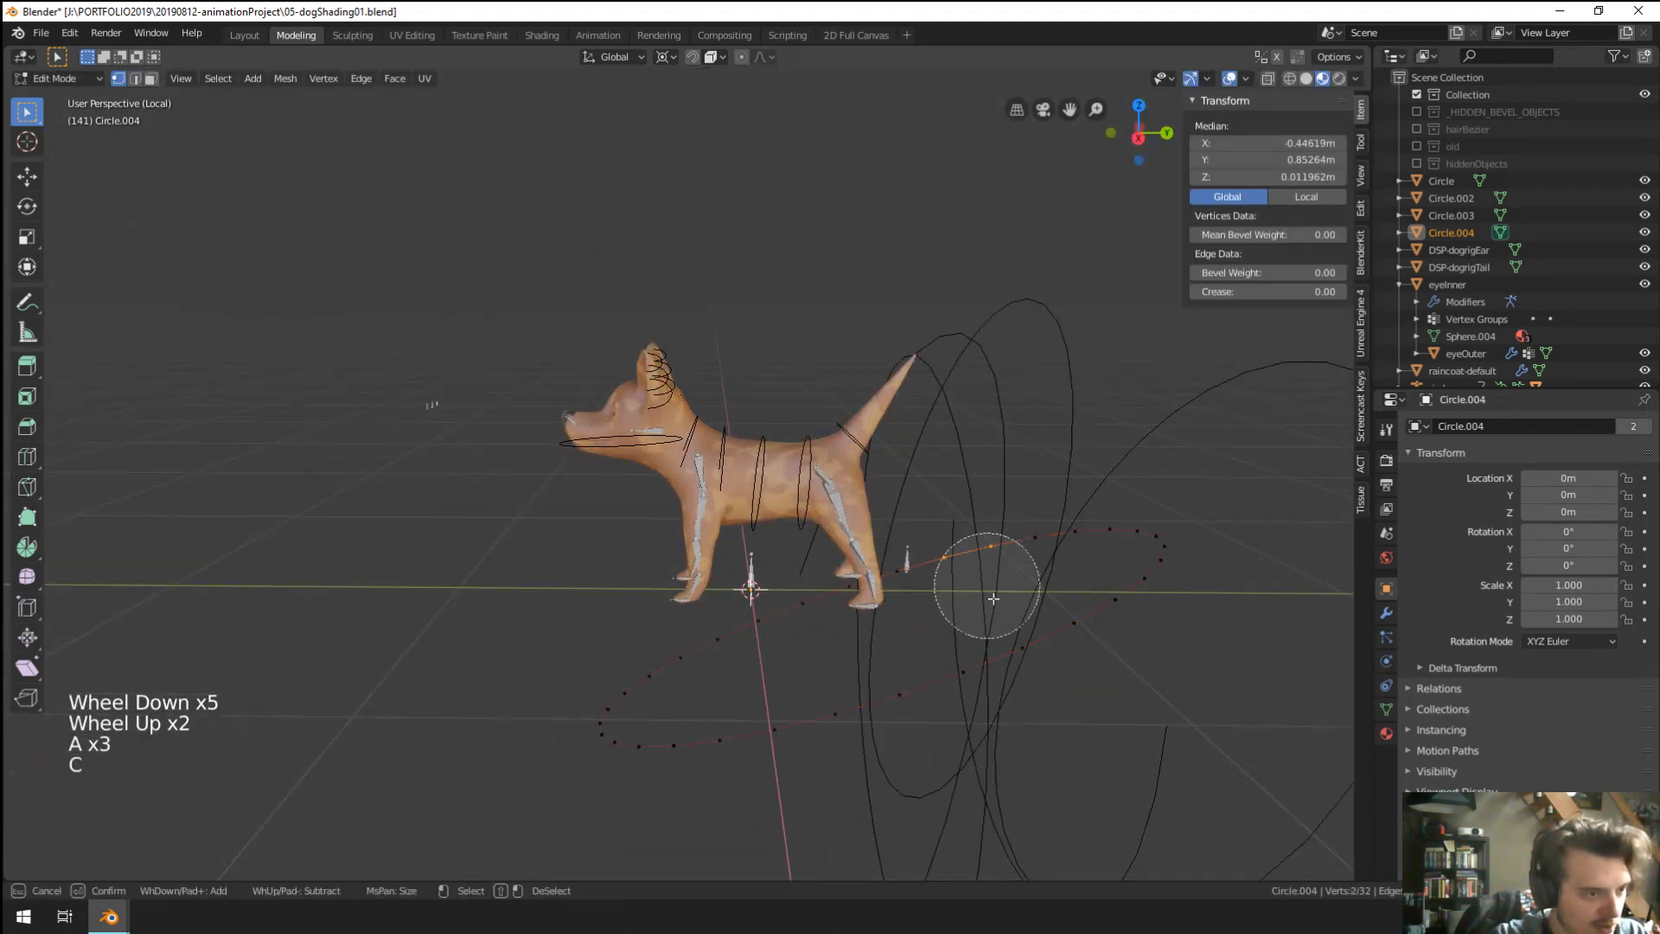
drag(994, 599, 1178, 537)
key(x)
click(1098, 545)
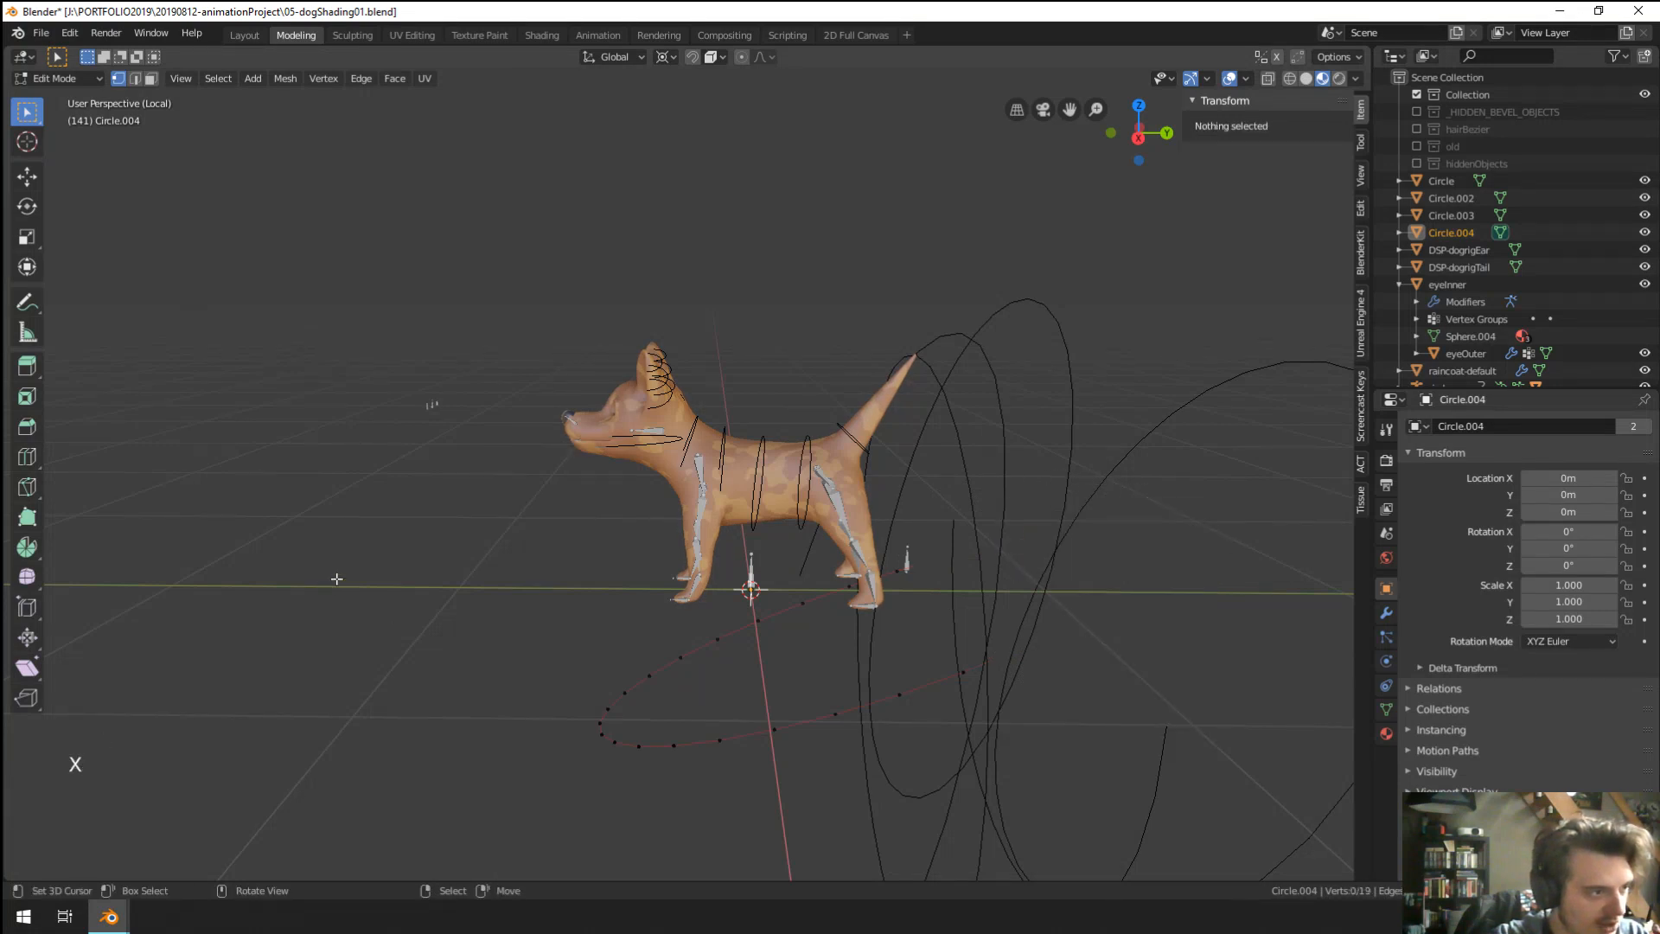
scroll(336, 579, up, 3)
scroll(336, 578, down, 4)
key(ctrl+z)
Delete the 13 vertices at the jaw circle mesh's end beneath the dog, leaving an open arc.
key(a)
key(a)
key(a)
key(c)
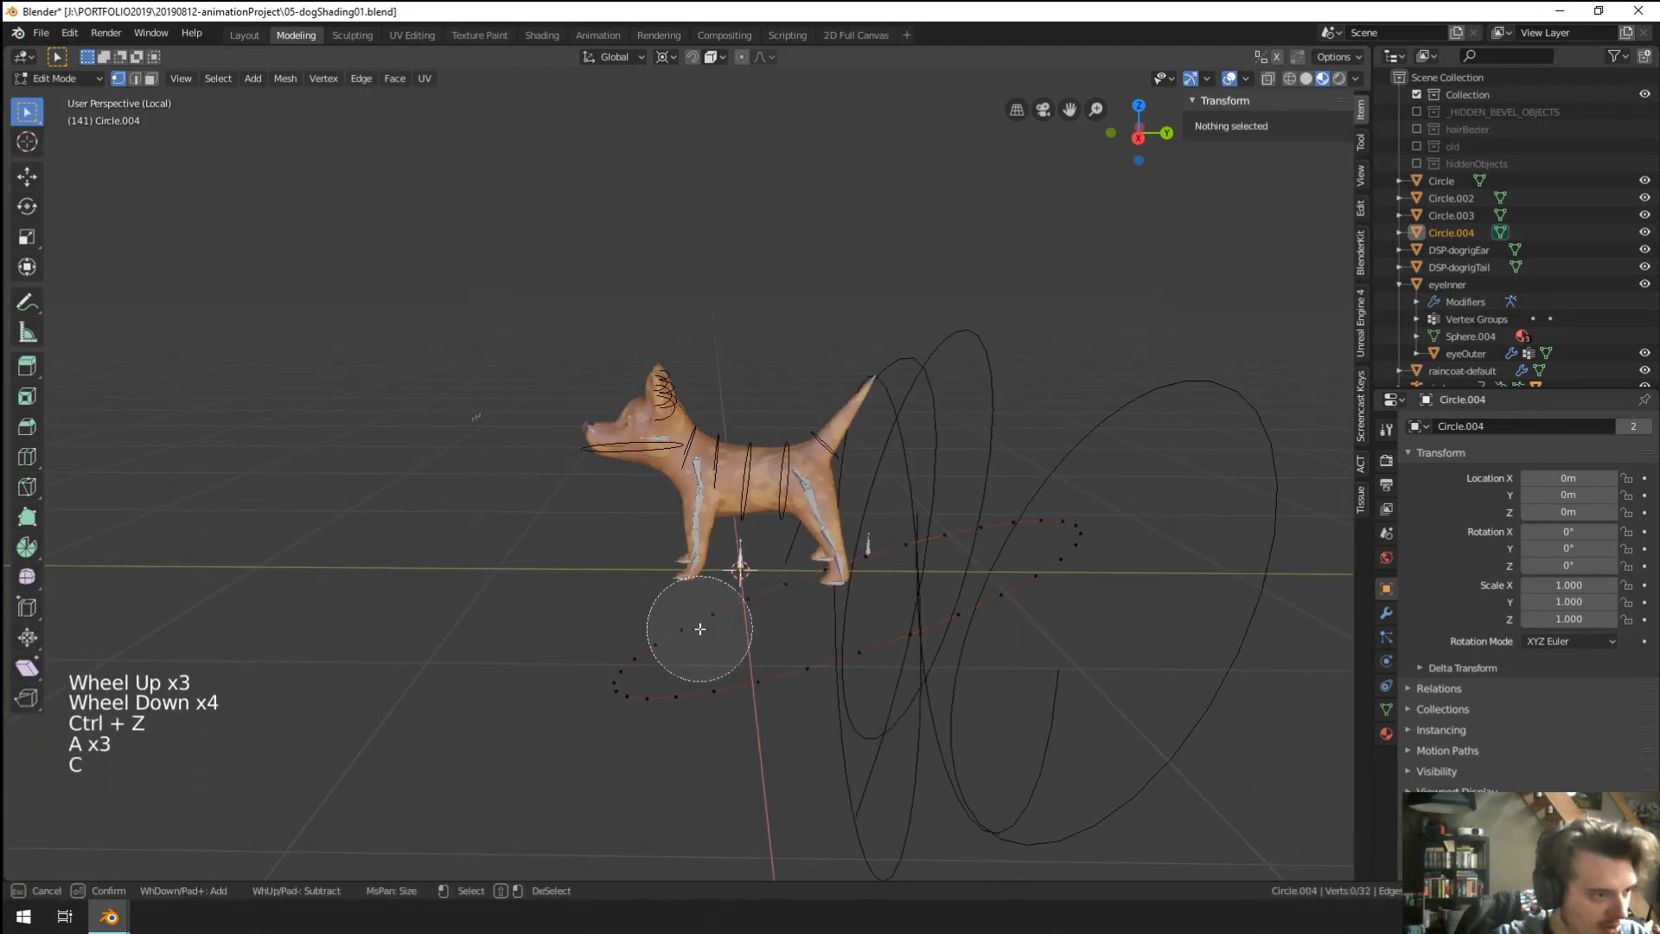
mouse_move(700, 629)
mouse_down()
mouse_move(611, 678)
mouse_move(734, 686)
mouse_up()
right_click(744, 678)
key(x)
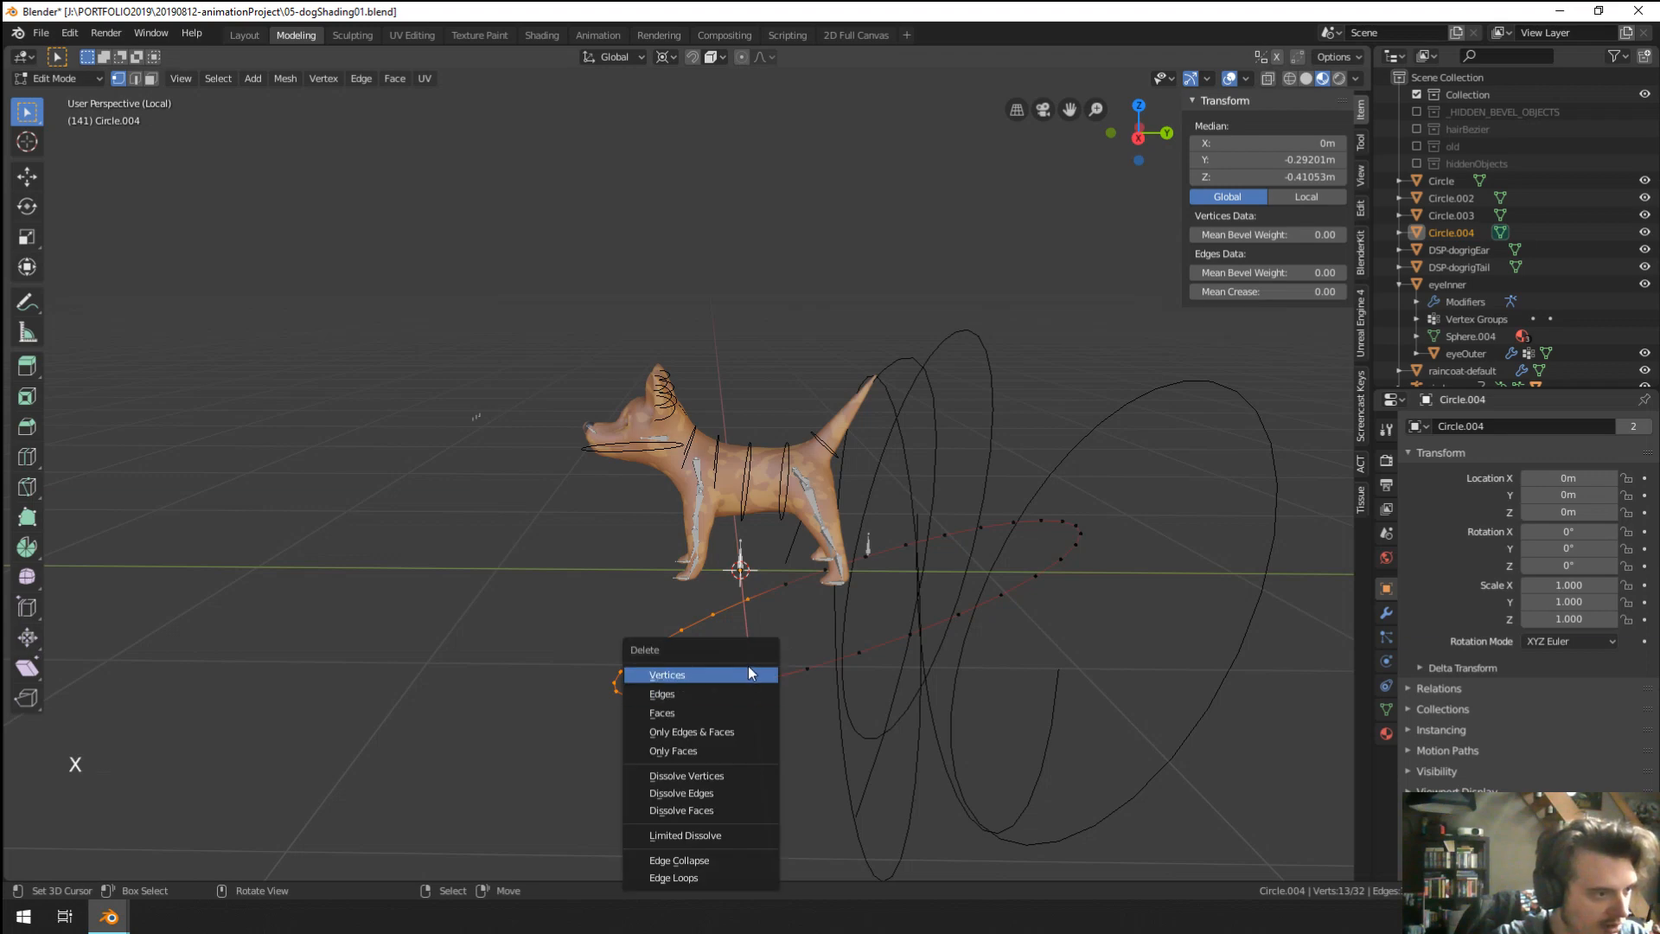
click(748, 673)
middle_drag(593, 641, 637, 586)
scroll(636, 586, up, 5)
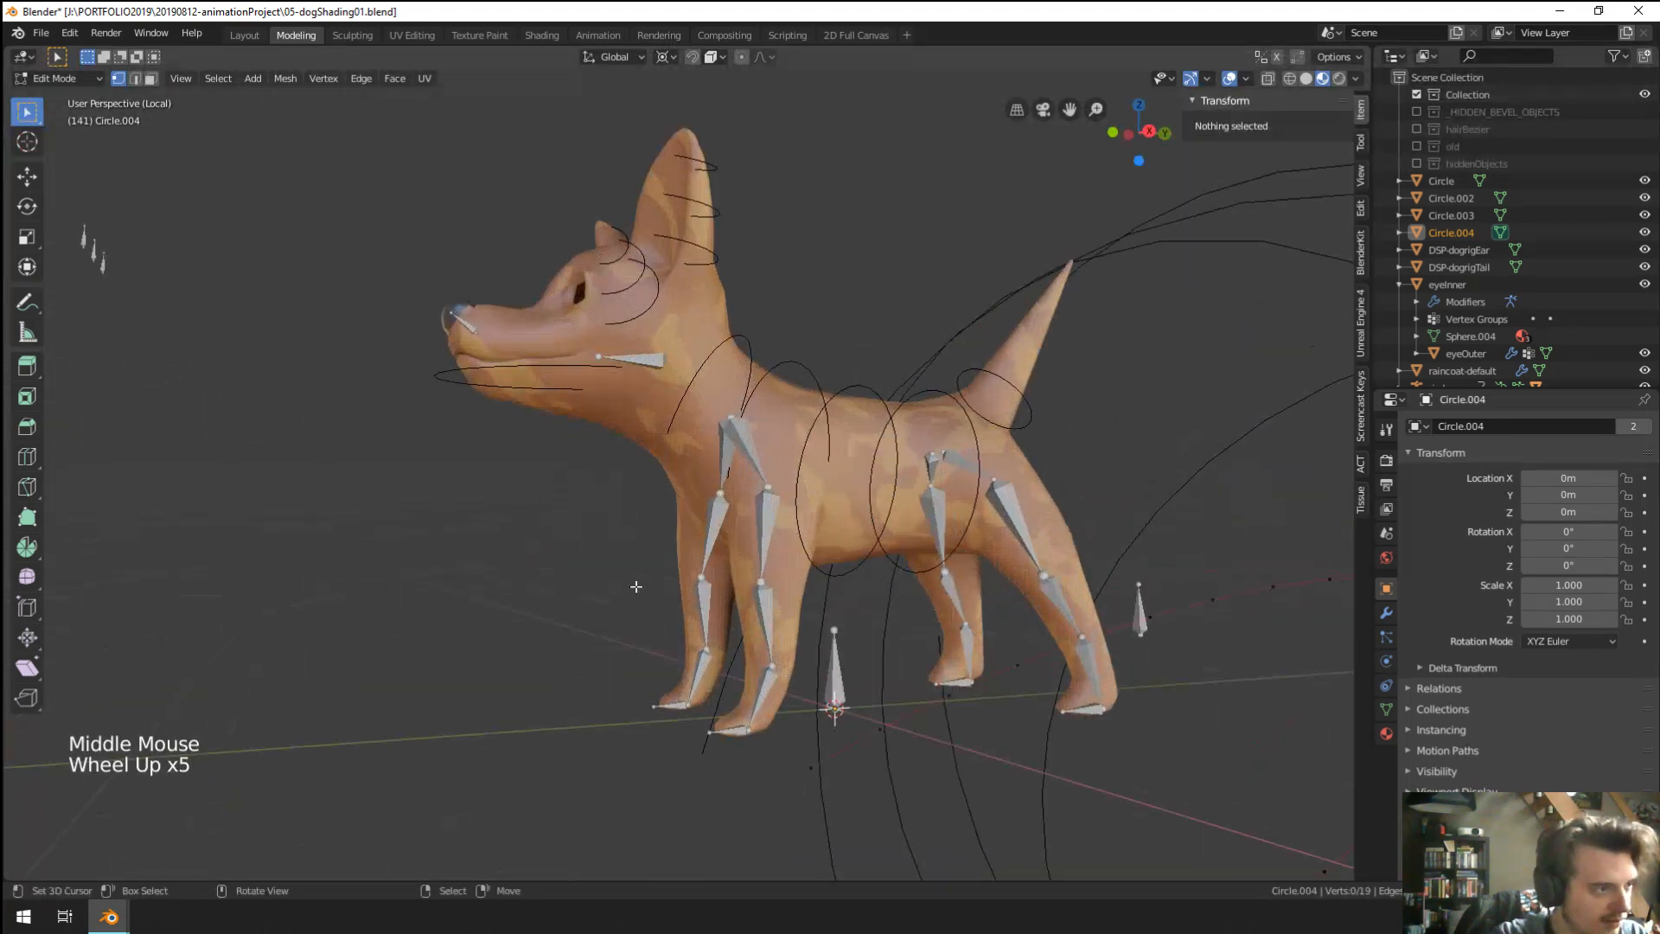
scroll(637, 586, up, 1)
Select the rig's jaw bone in pose mode and set the transform pivot to Median Point.
key(Tab)
right_click(389, 352)
key(ctrl+Tab)
right_click(380, 350)
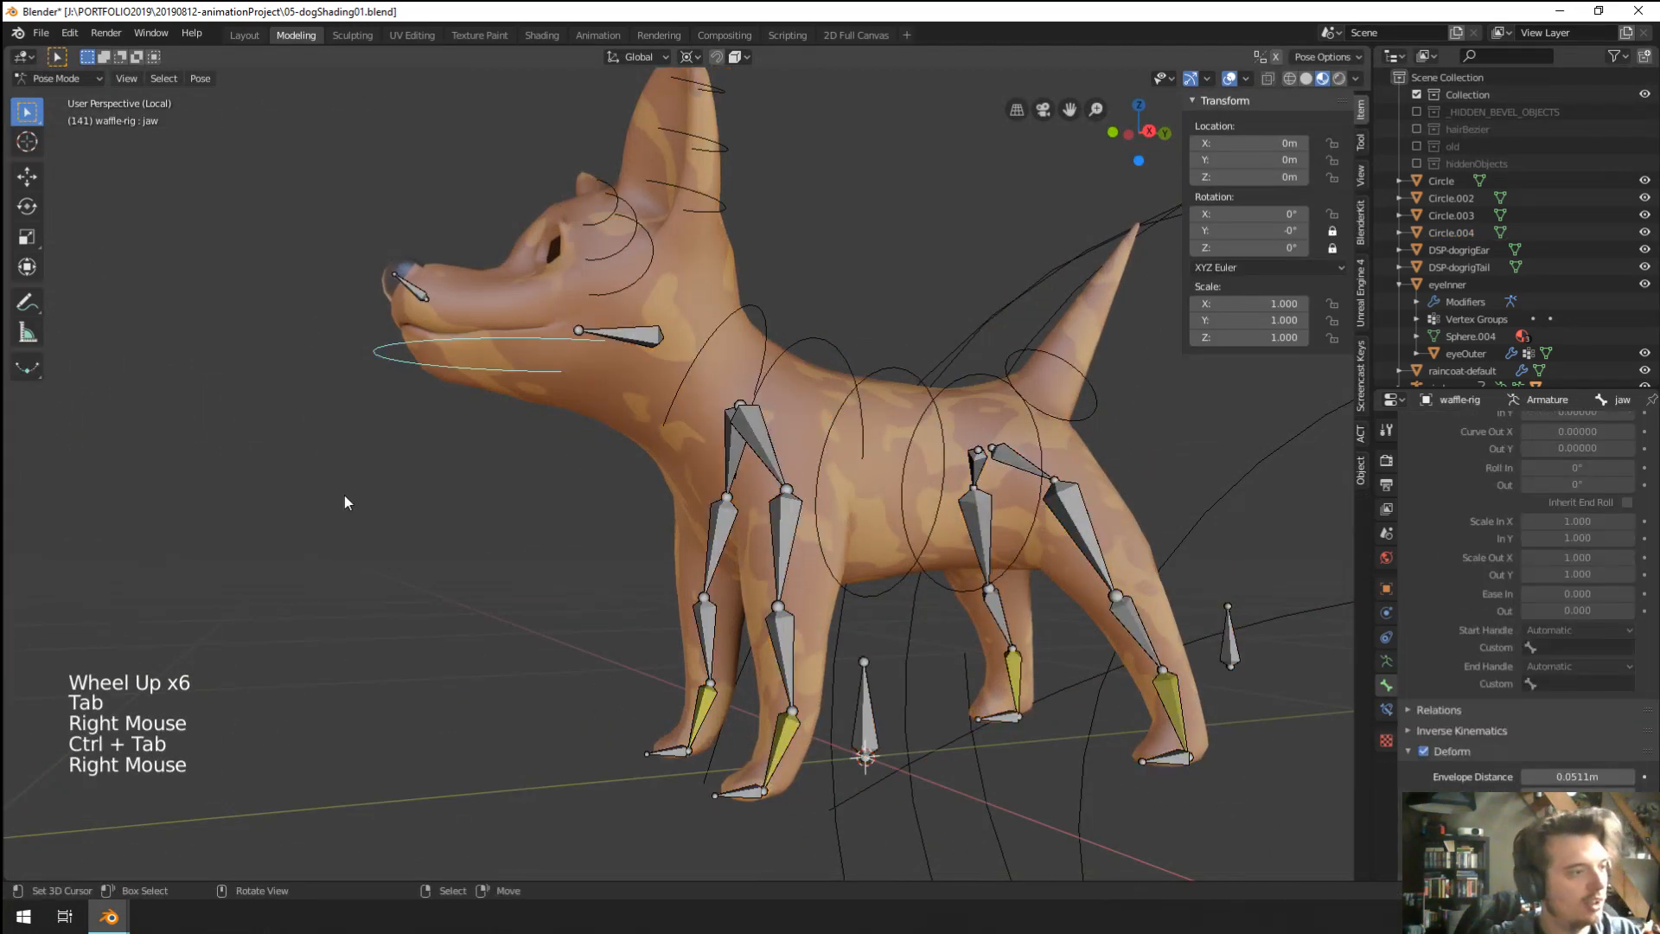
key(r)
key(r)
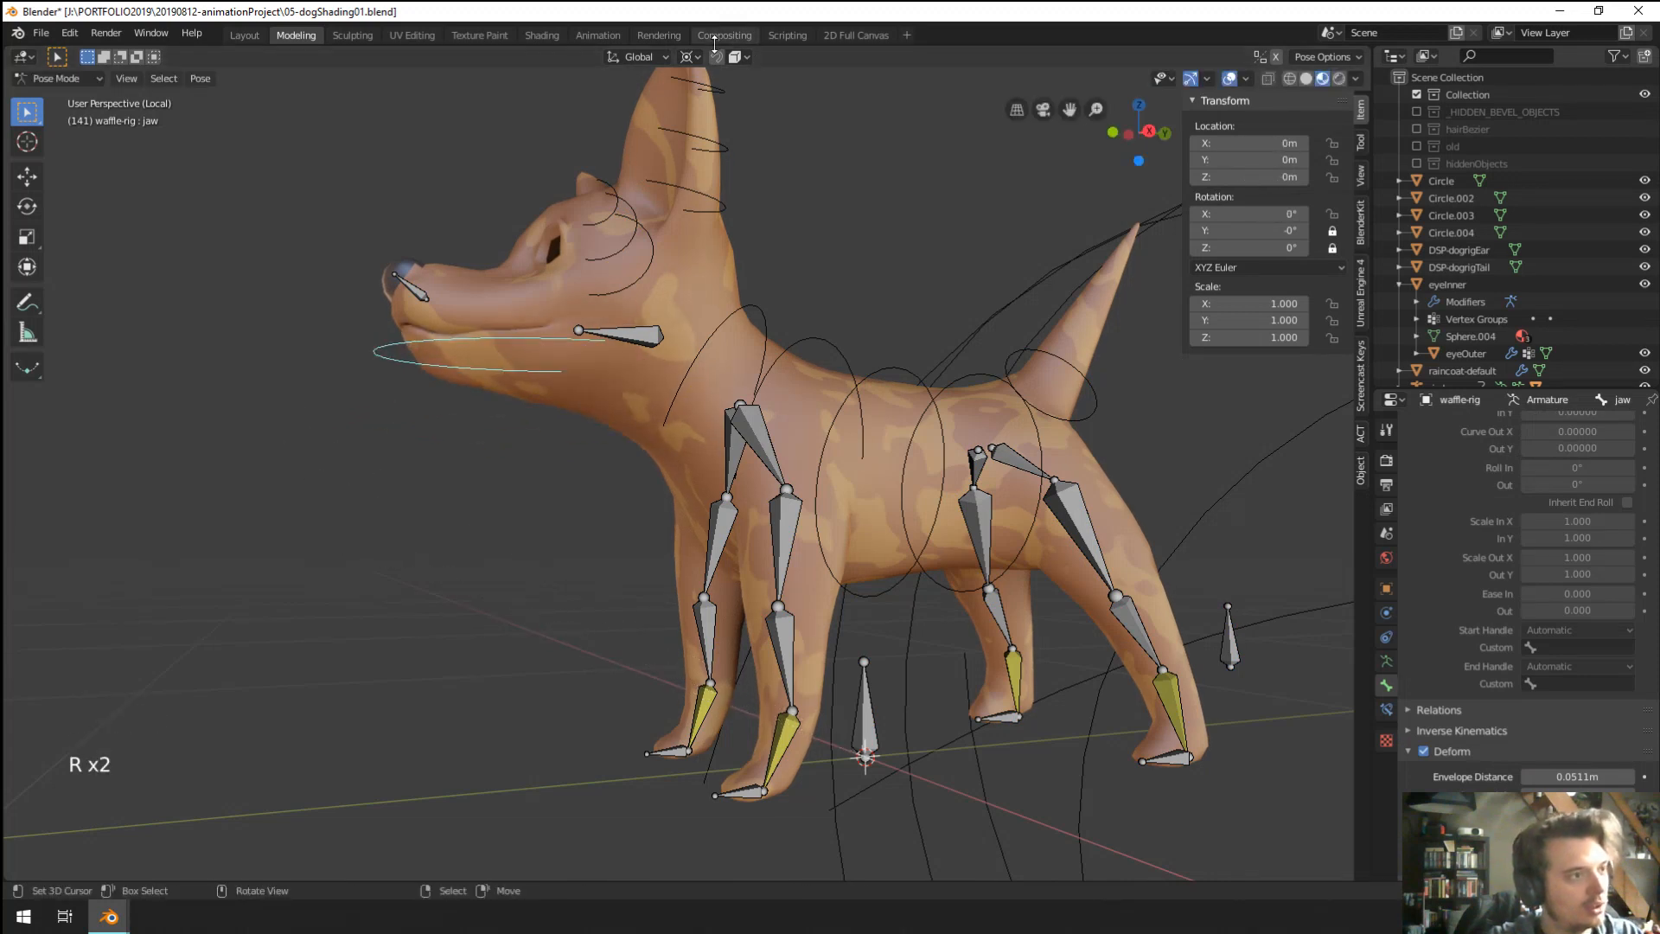
click(693, 58)
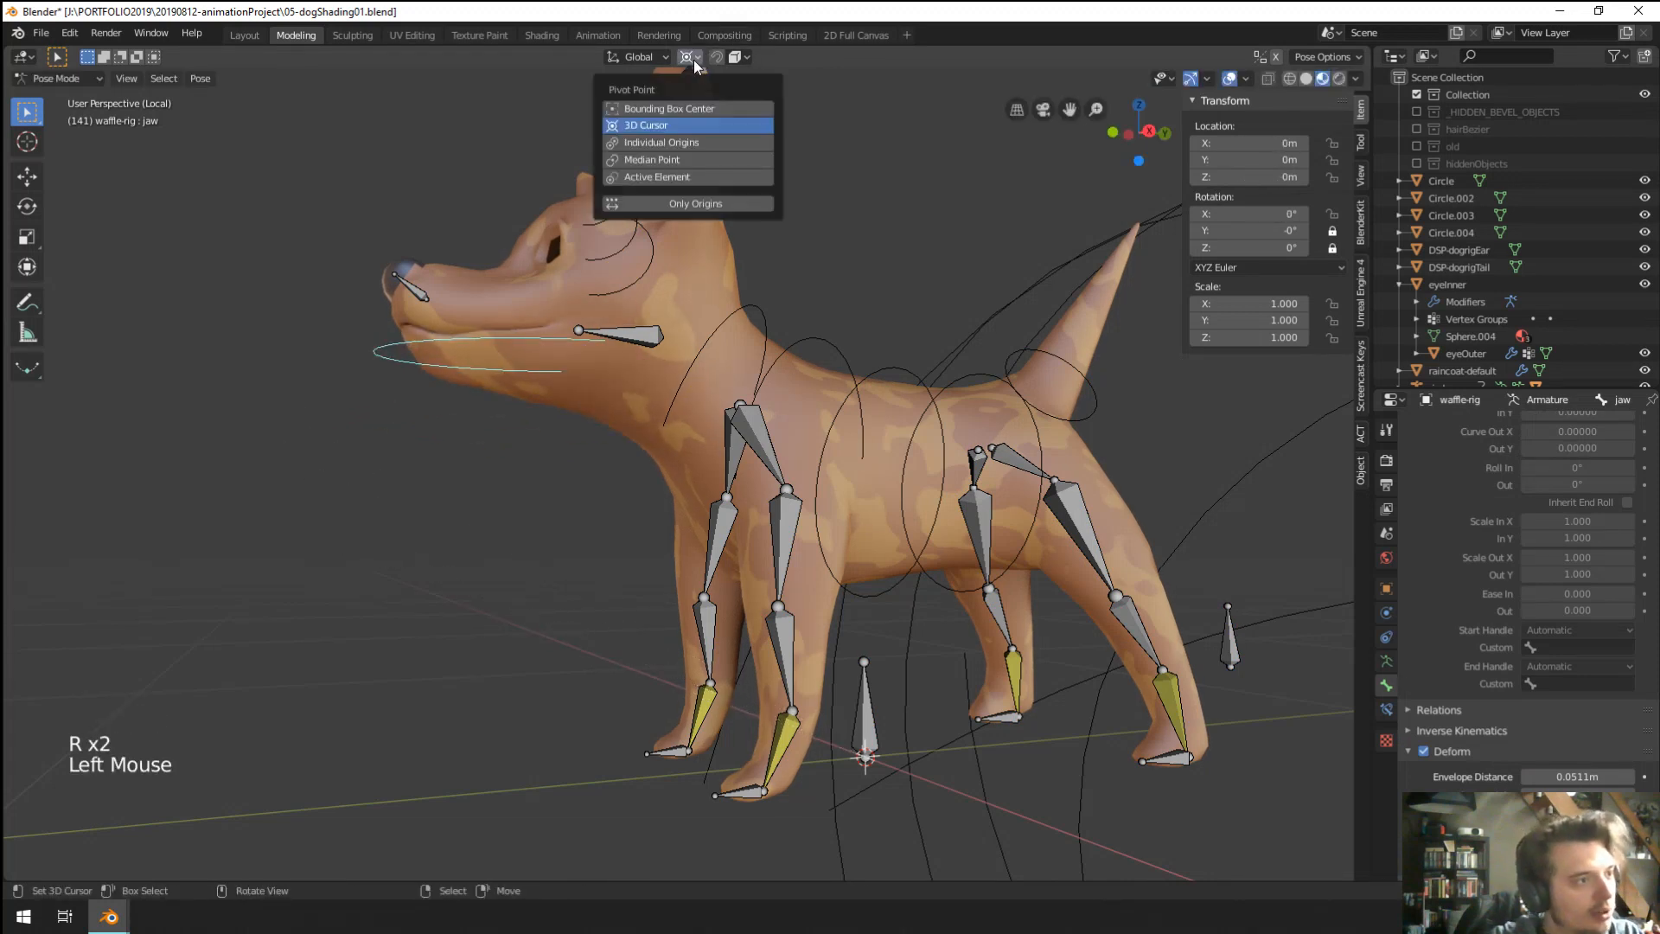
click(642, 161)
Try rotating the jaw bone to test opening the dog's mouth, without keeping the pose.
middle_drag(458, 482, 452, 485)
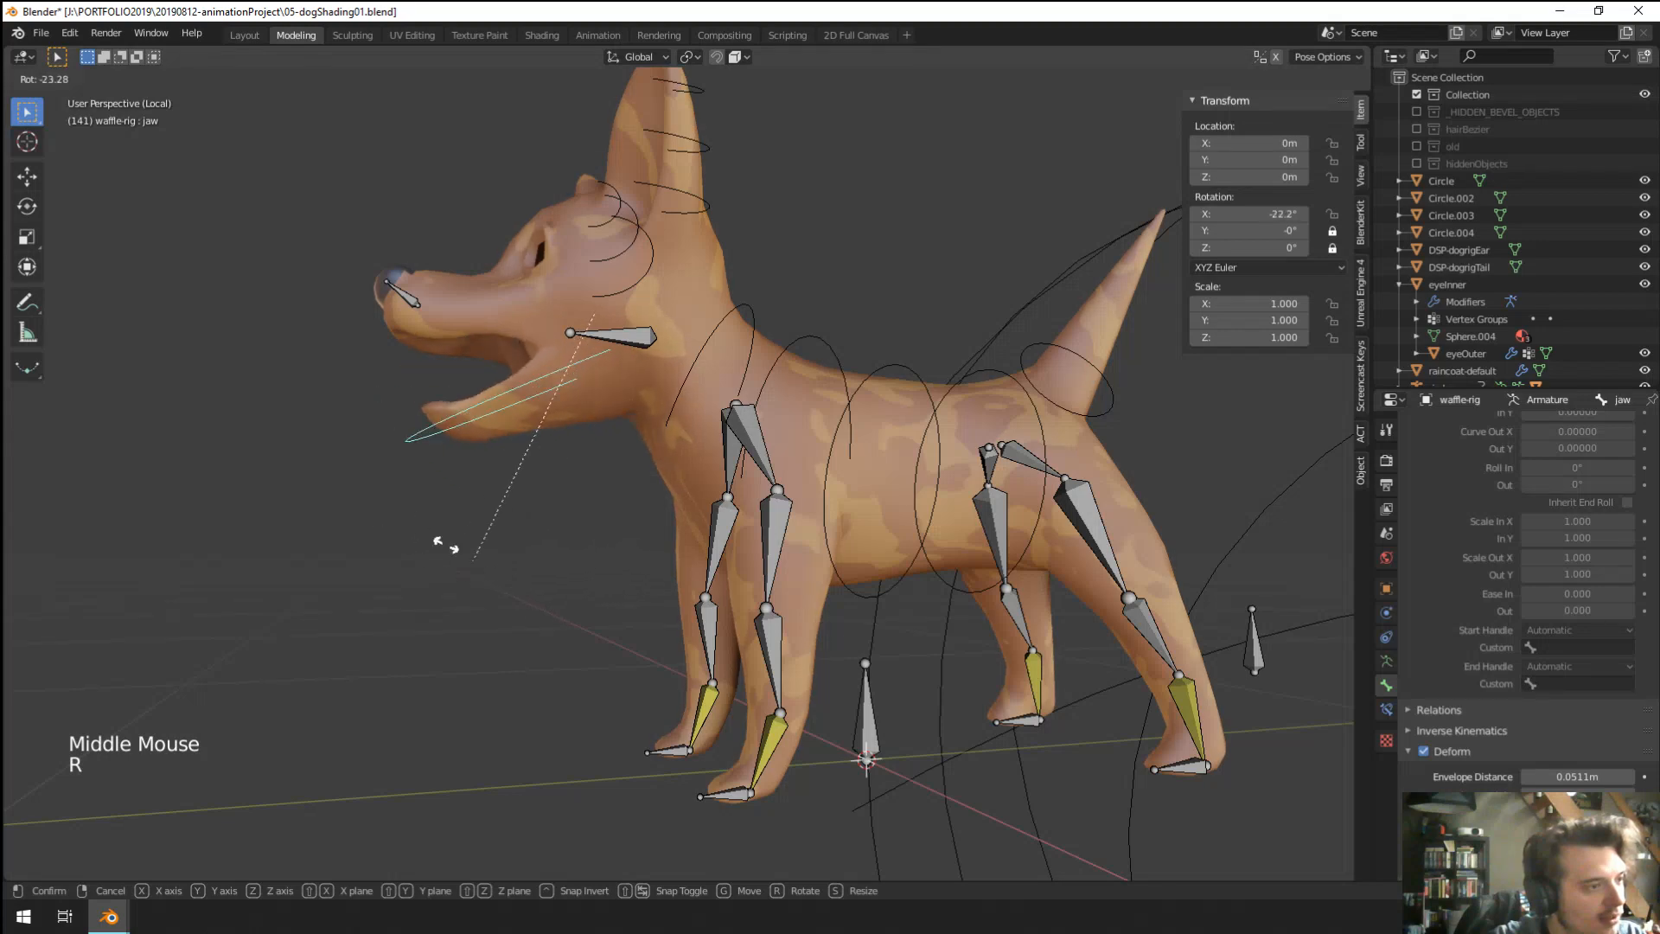
right_click(433, 515)
middle_drag(450, 508, 536, 536)
key(r)
right_click(401, 545)
Try rotating the nose bone to test how it deforms the snout, without keeping the pose.
right_click(531, 403)
key(r)
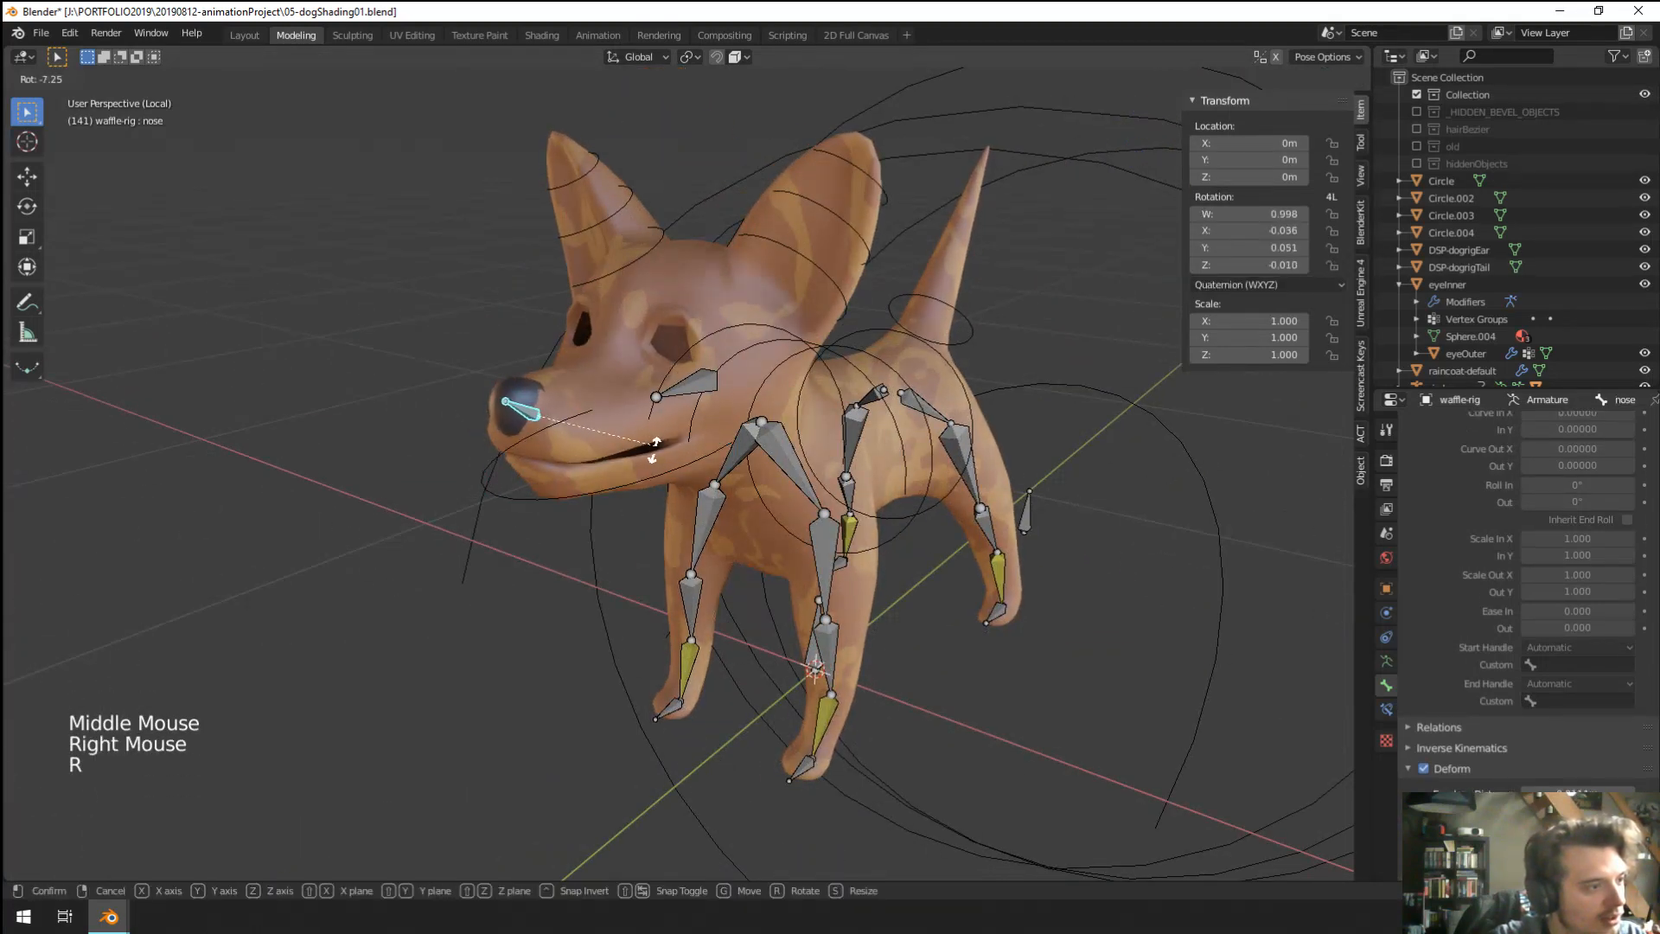
right_click(646, 467)
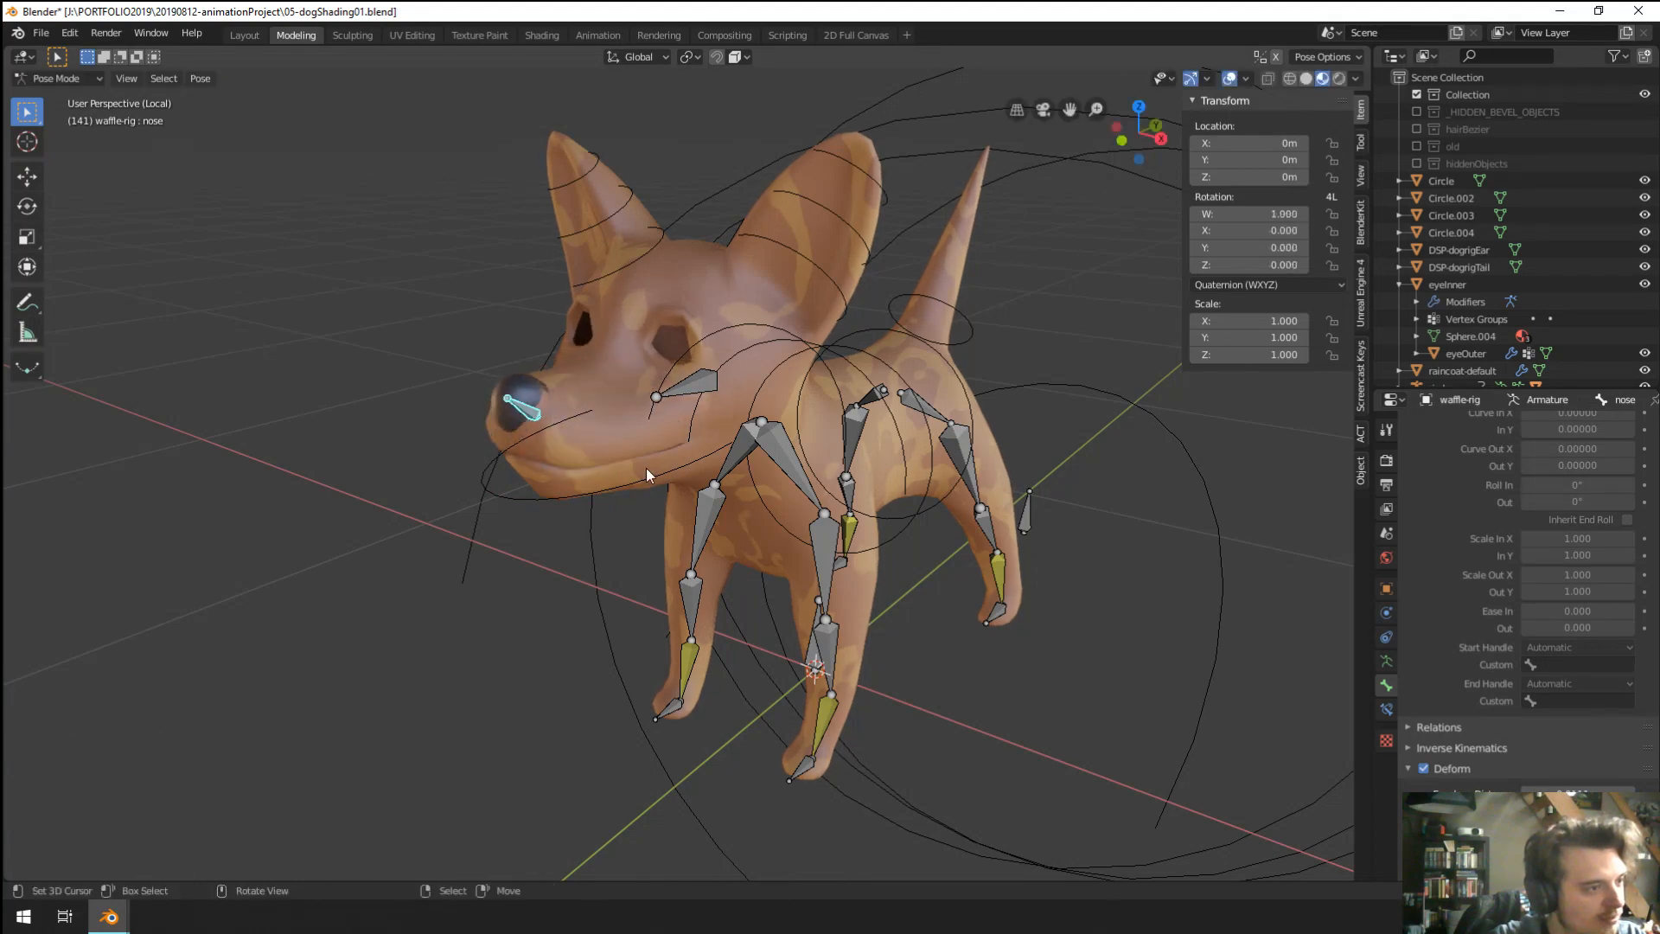
middle_drag(646, 469, 841, 505)
key(r)
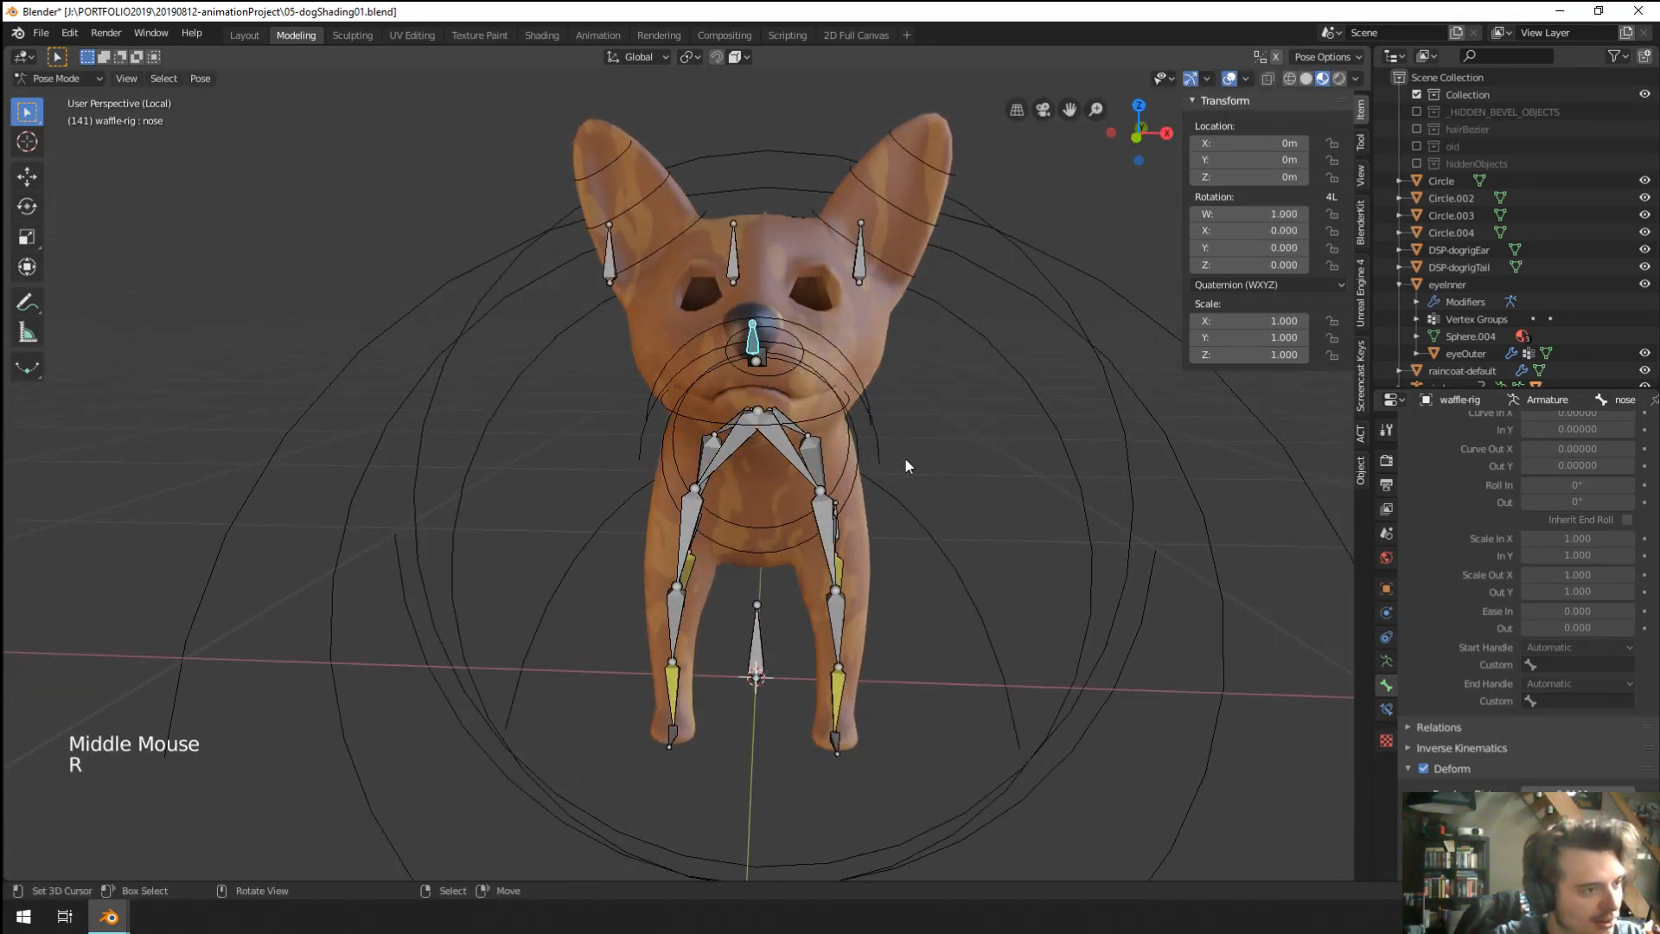
Try moving the nose bone and rotating it again, cancelling each transform.
key(g)
middle_drag(894, 450, 705, 455)
key(g)
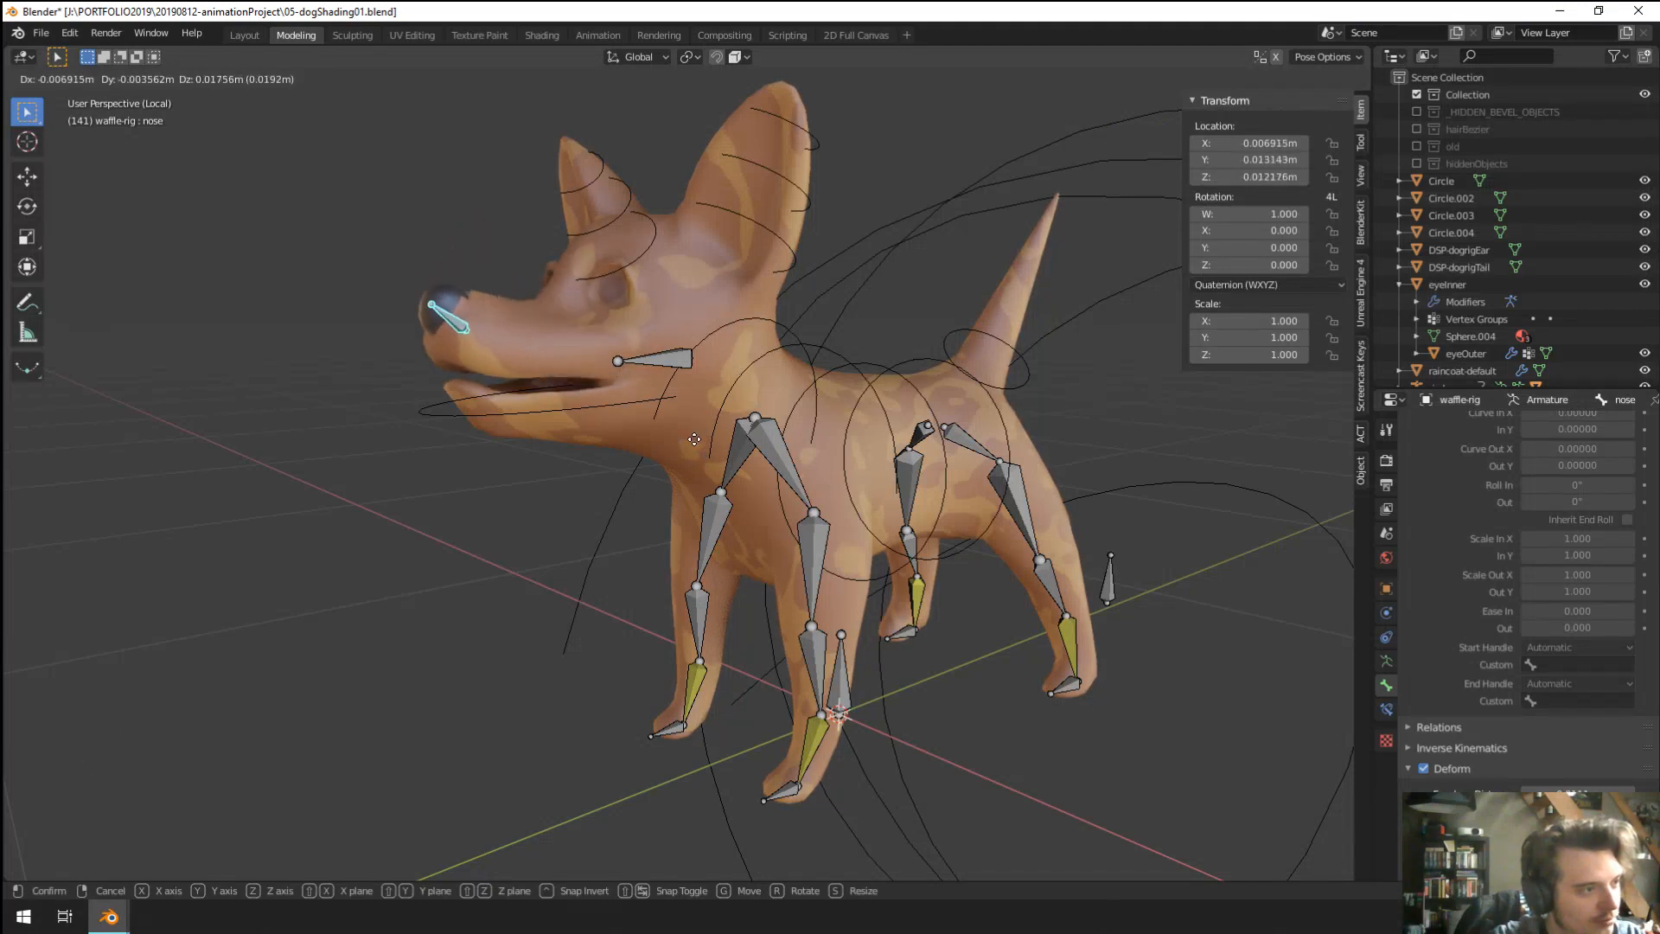
right_click(694, 439)
scroll(693, 439, up, 1)
middle_drag(693, 440, 468, 458)
key(r)
key(Escape)
right_click(562, 406)
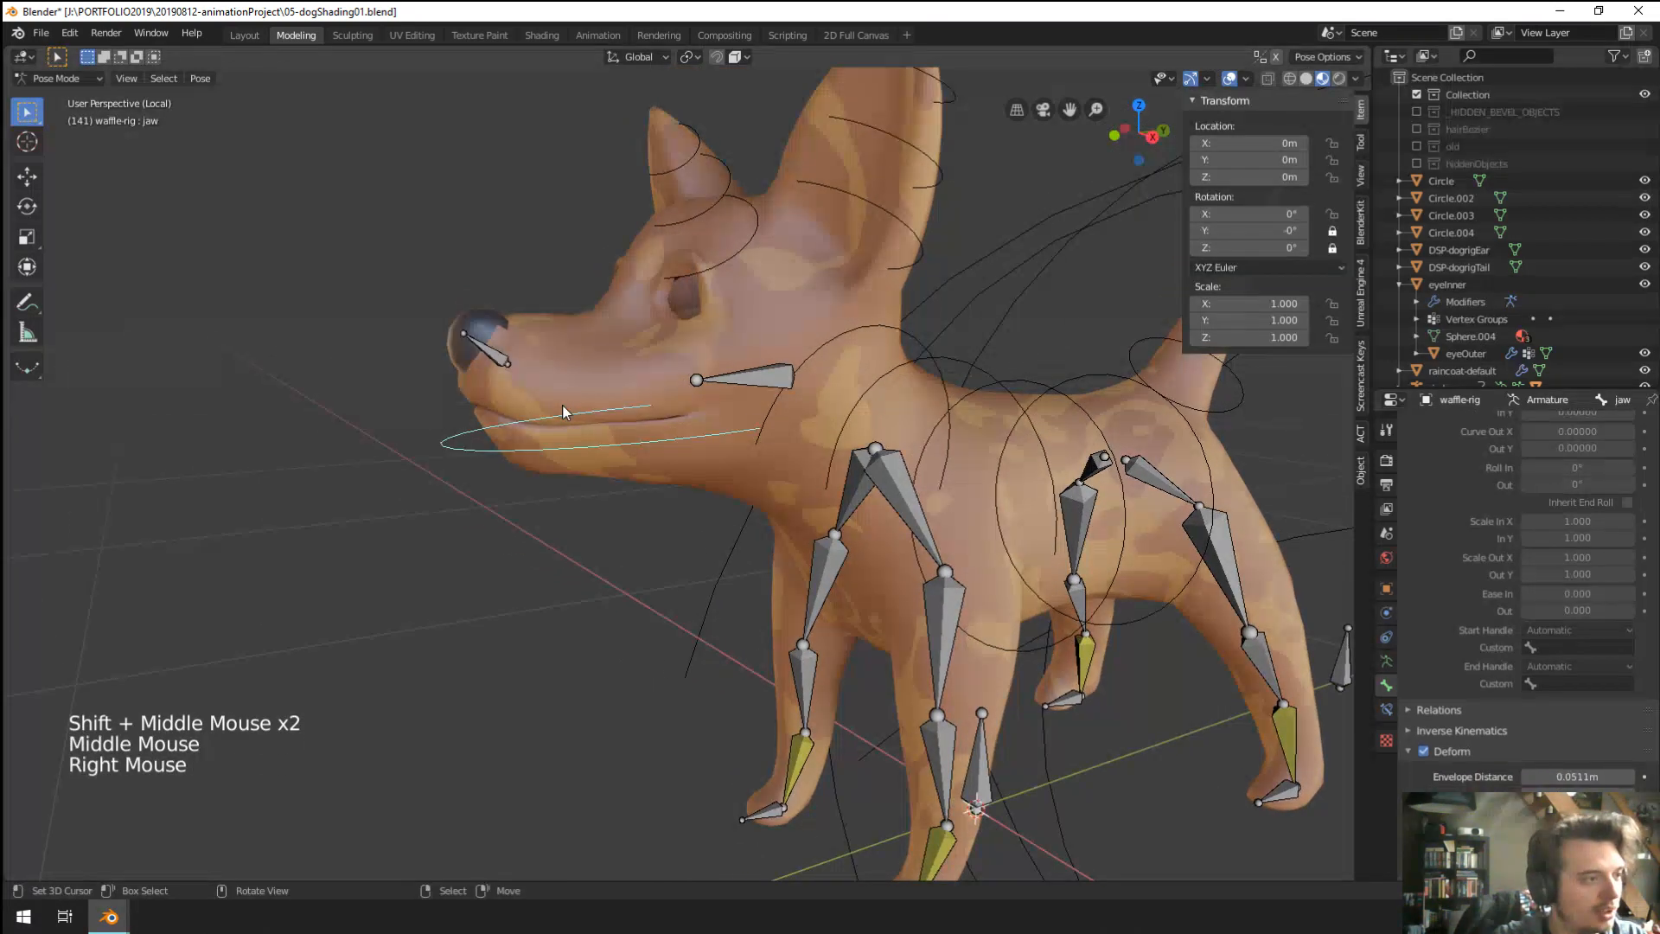
right_click(499, 353)
scroll(681, 530, down, 2)
middle_drag(681, 529, 671, 531)
scroll(675, 529, down, 3)
scroll(725, 553, up, 2)
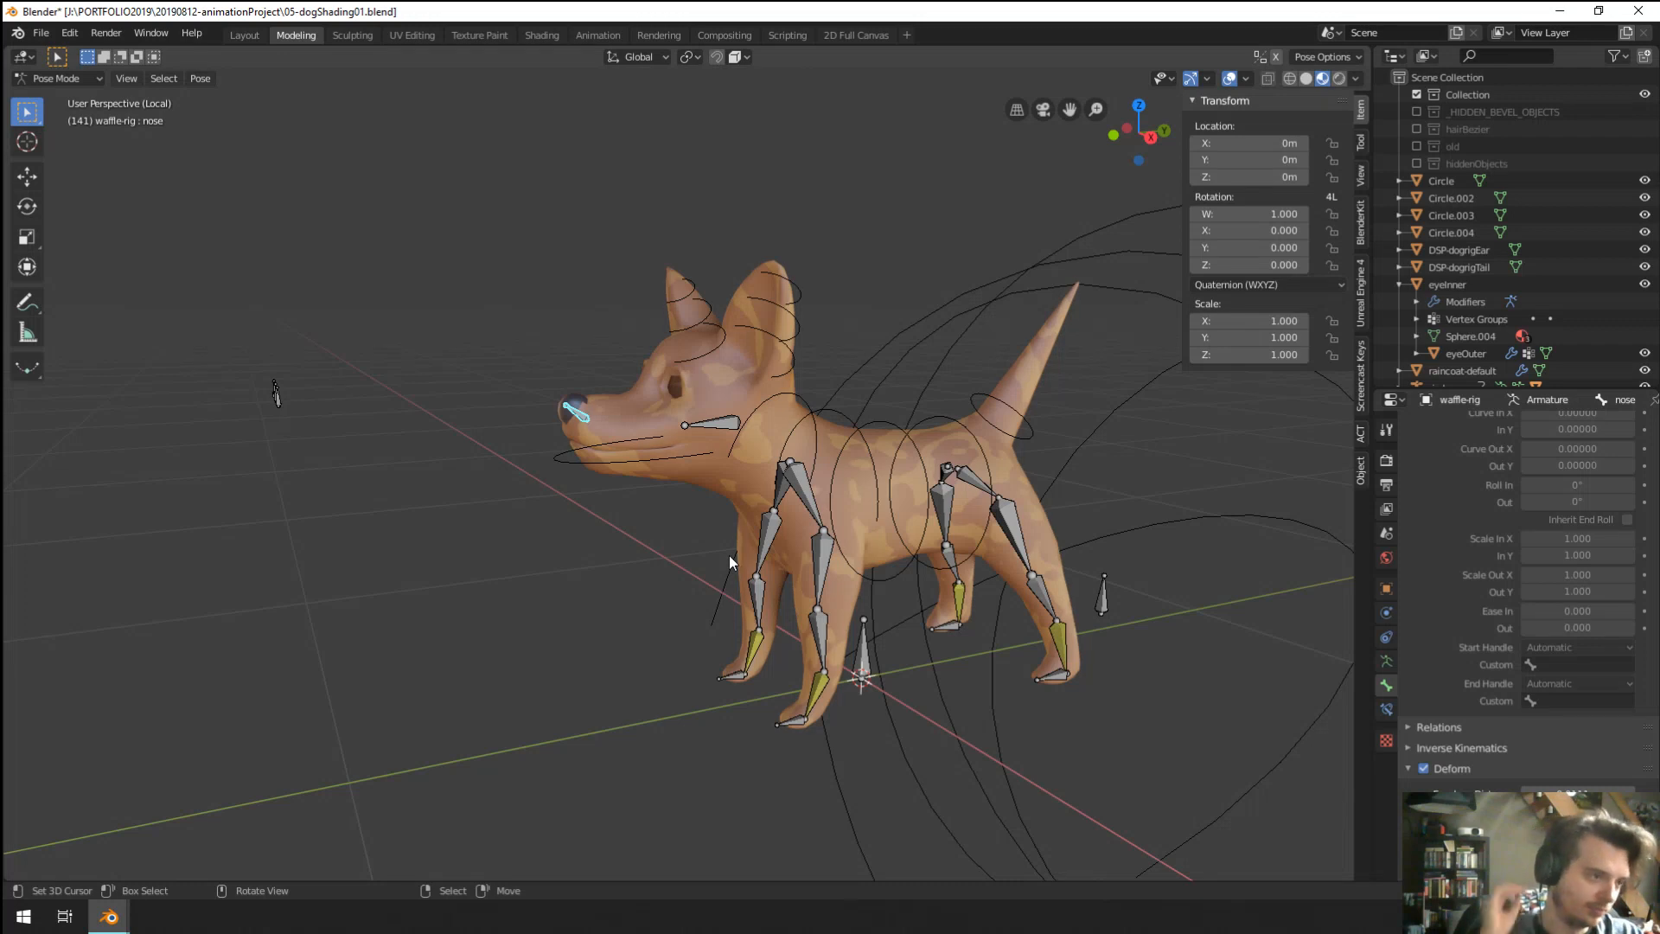
key(shift+a)
mouse_move(729, 555)
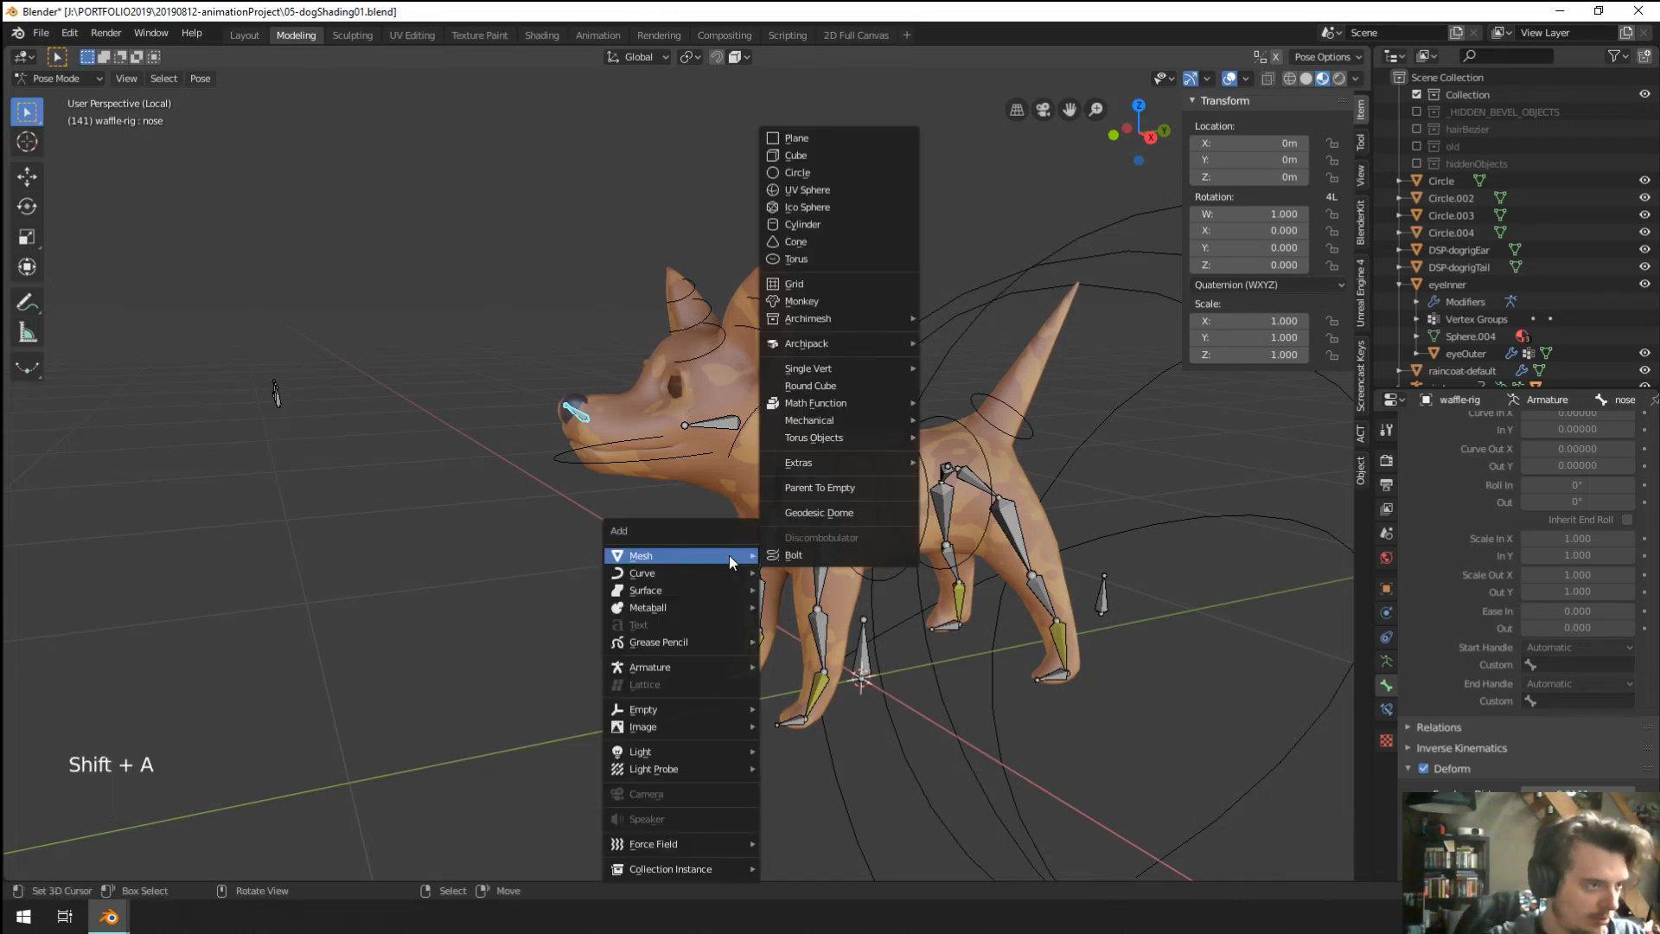
key(Tab)
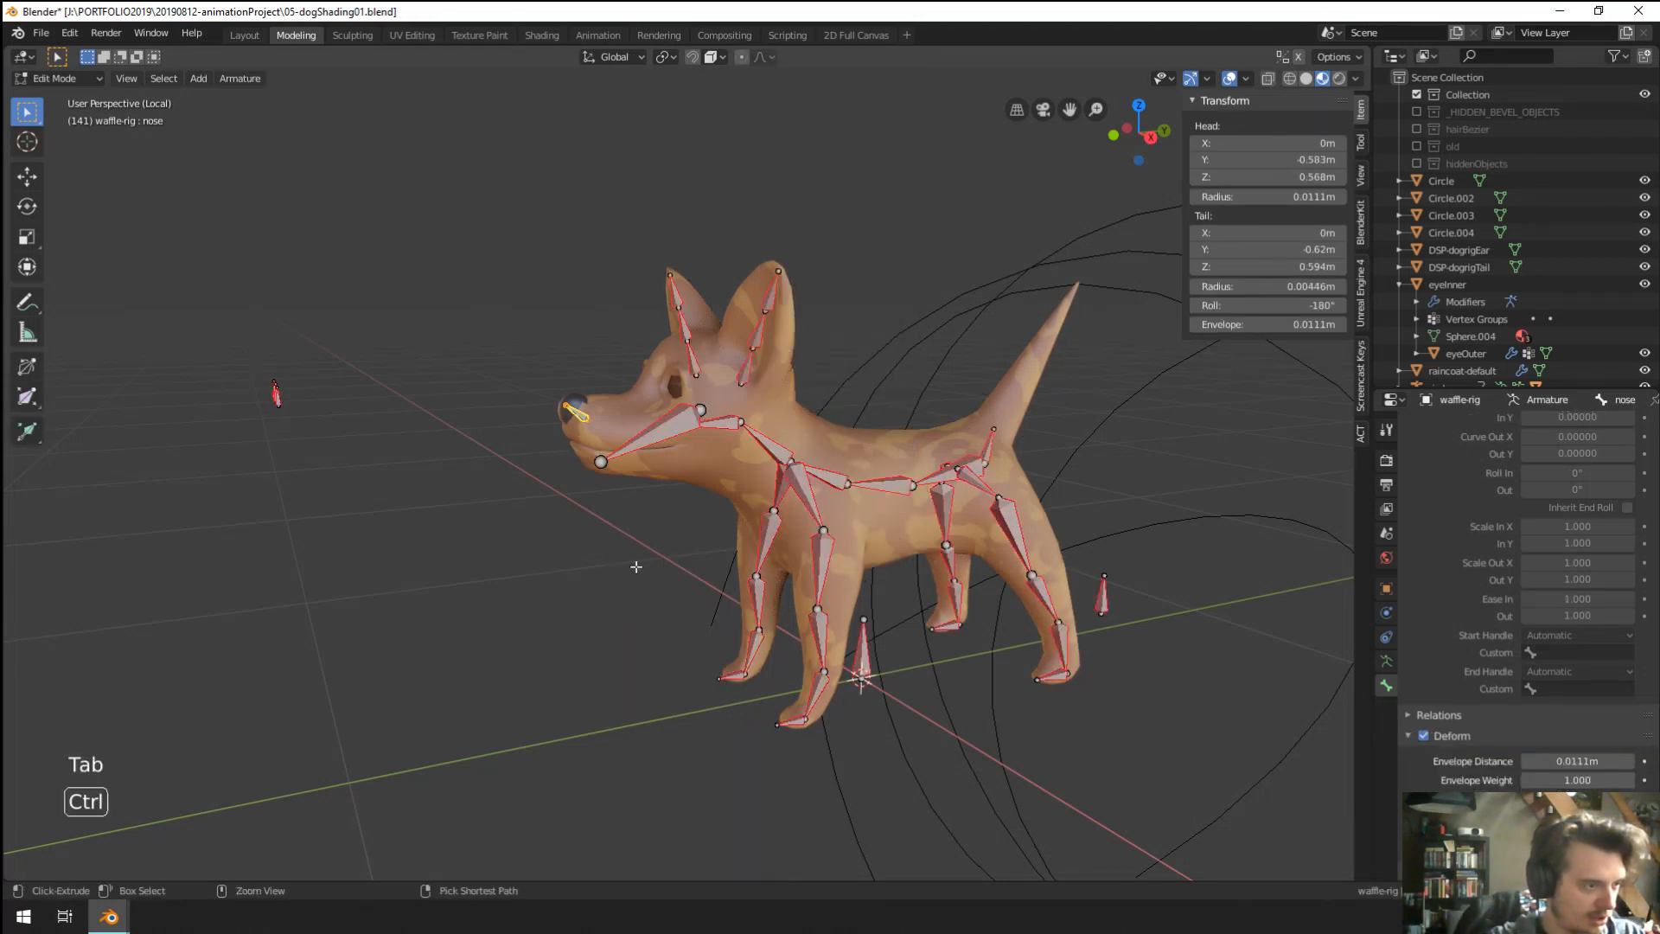
key(Tab)
Return to object mode and add a 32-vertex mesh circle with a 1 m radius at the world origin.
key(ctrl+Tab)
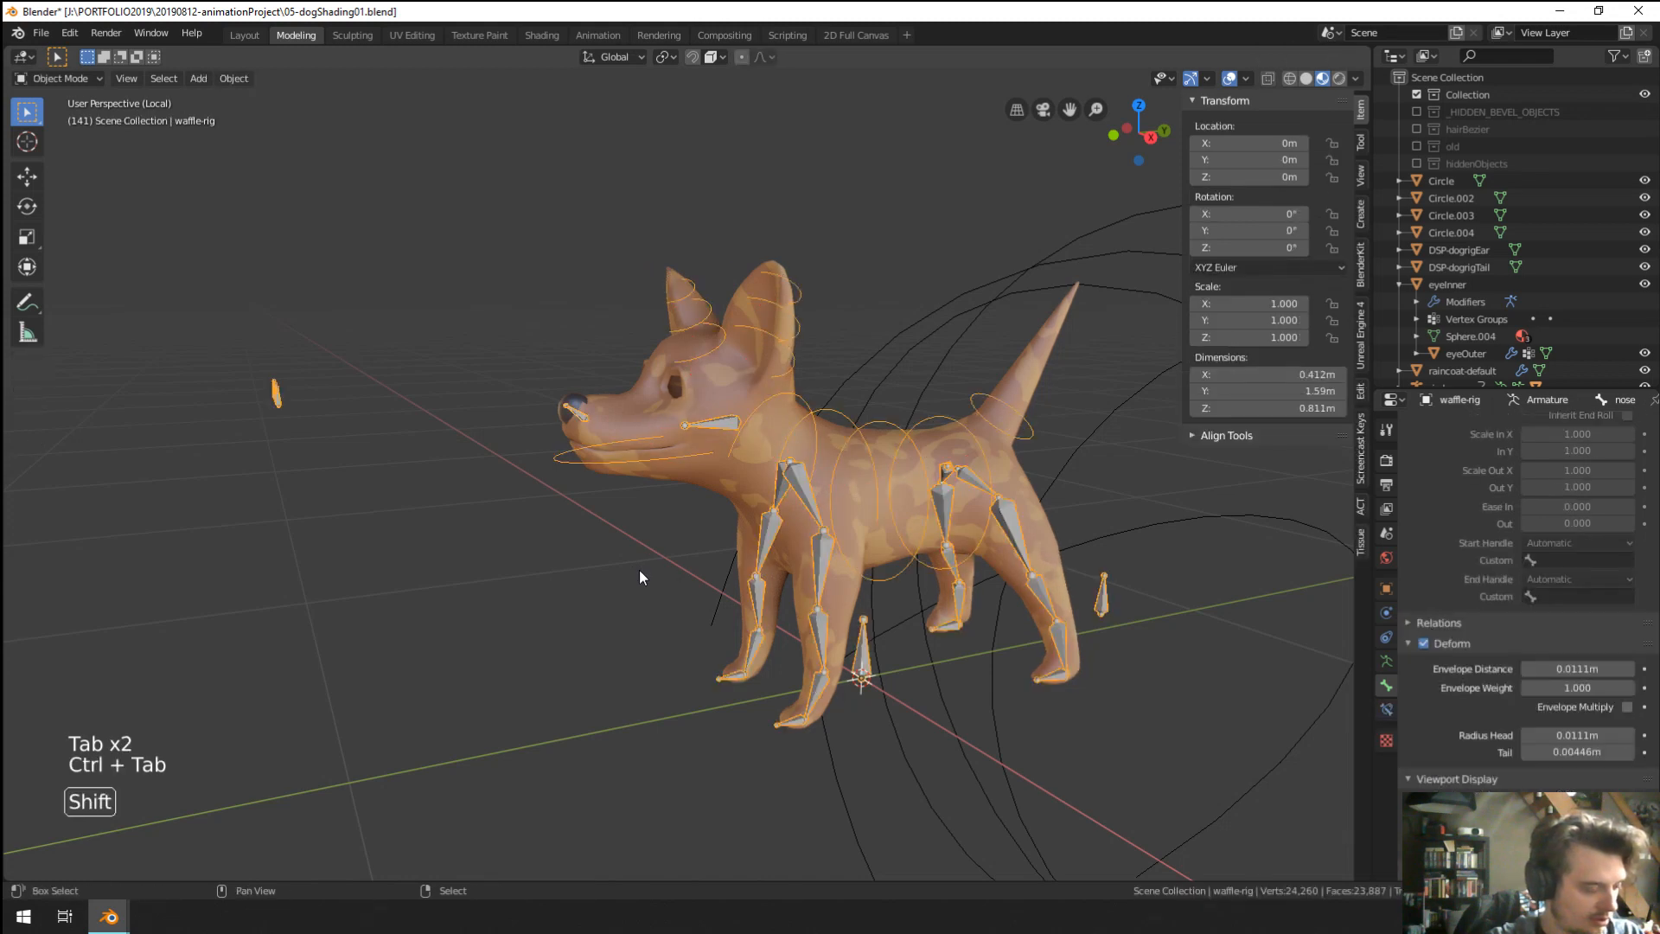
key(shift+a)
mouse_move(640, 569)
click(718, 181)
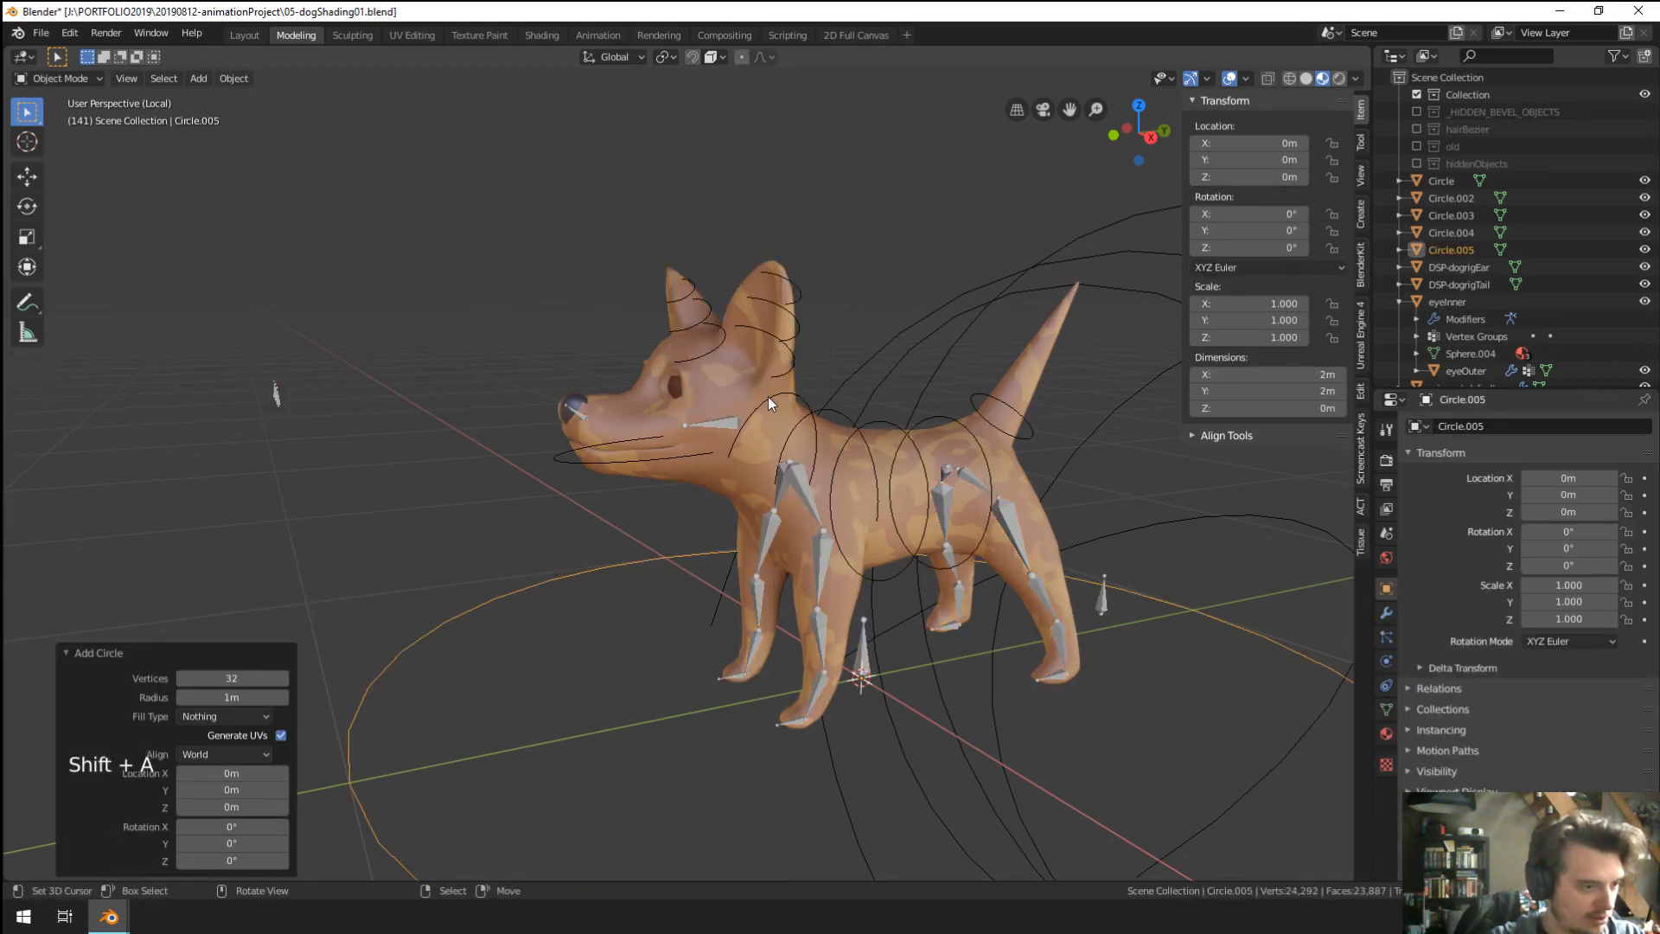
Assign the new circle as the nose bone's custom shape in pose mode.
right_click(567, 409)
key(ctrl+Tab)
right_click(576, 412)
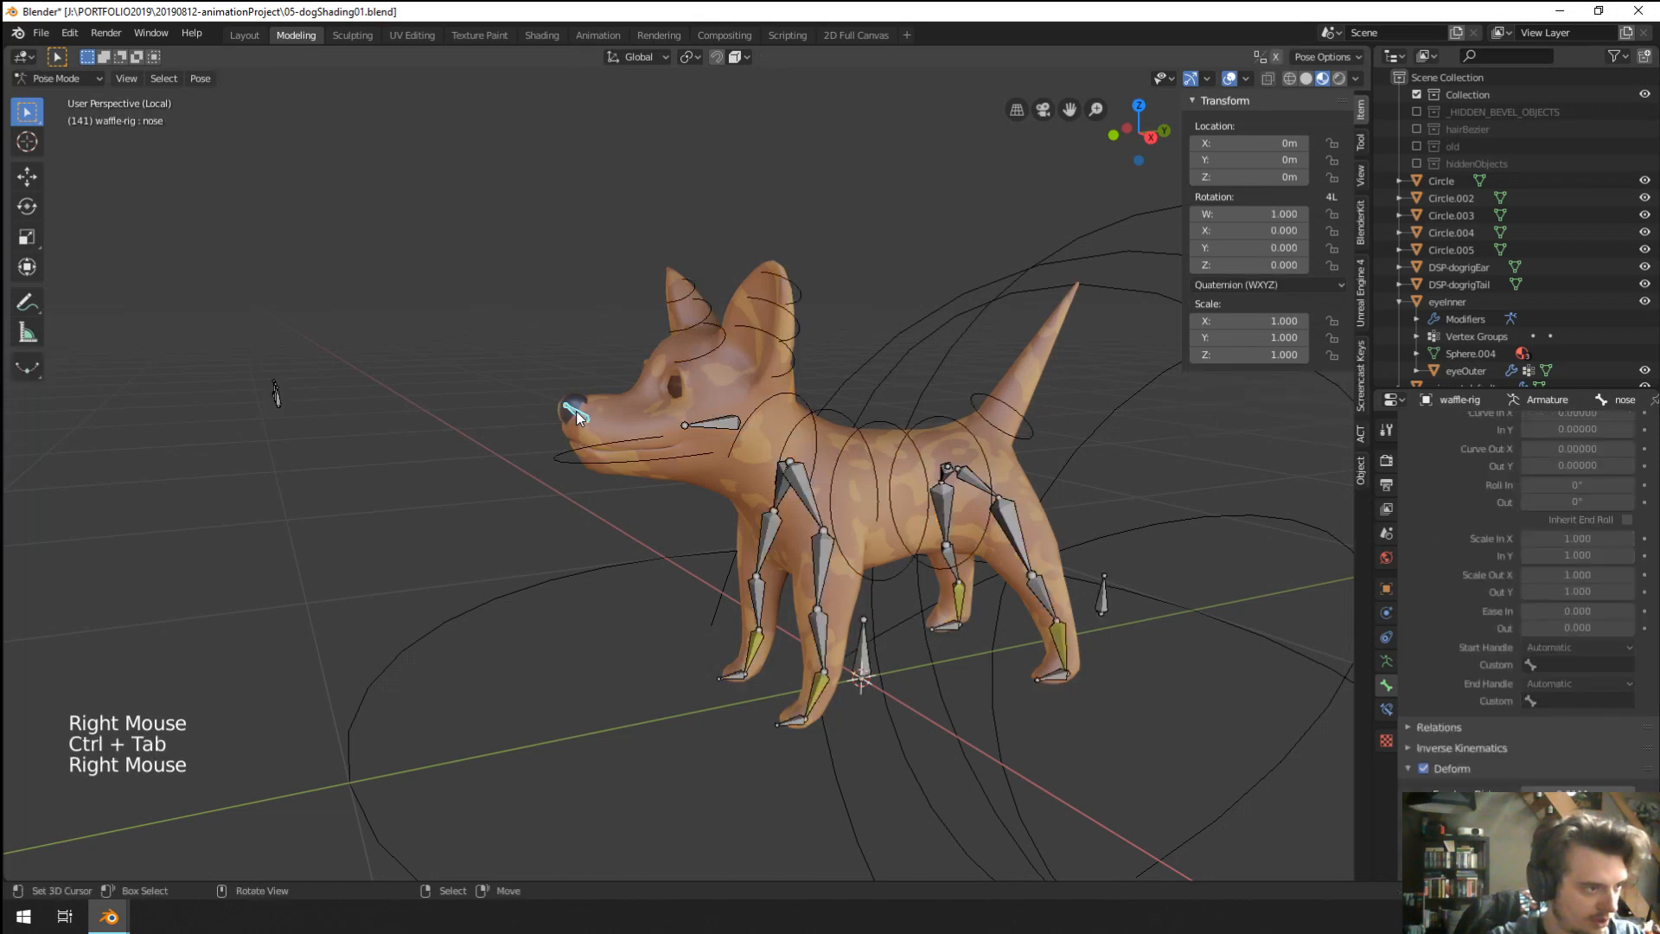
scroll(1591, 714, down, 7)
click(1629, 791)
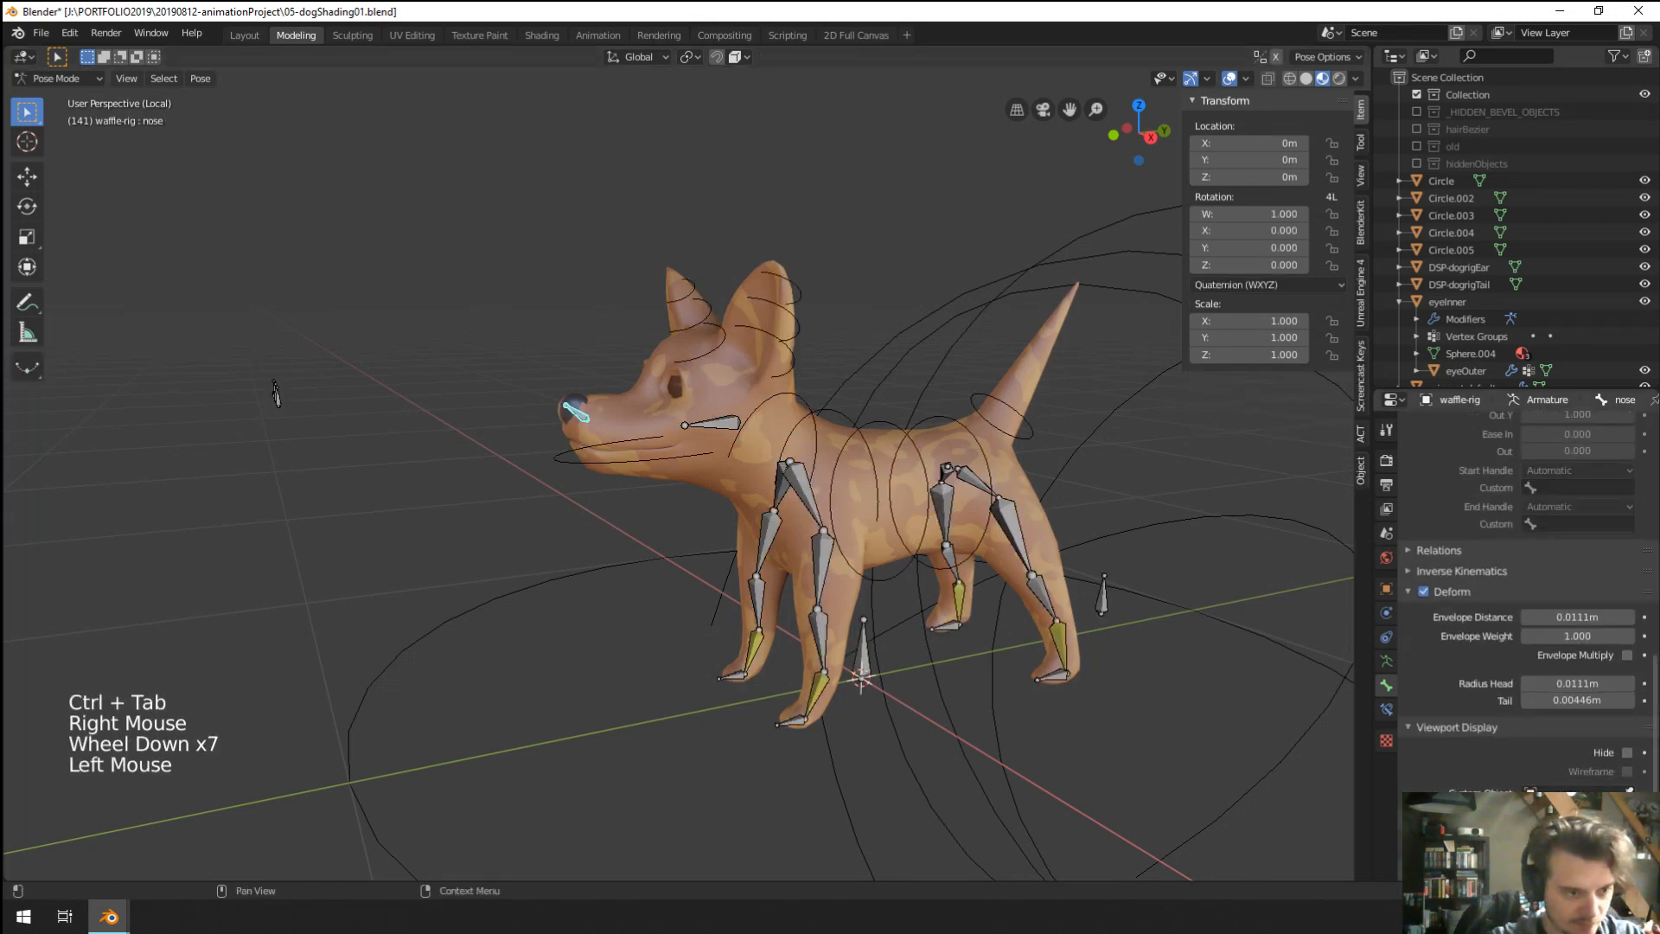
click(444, 621)
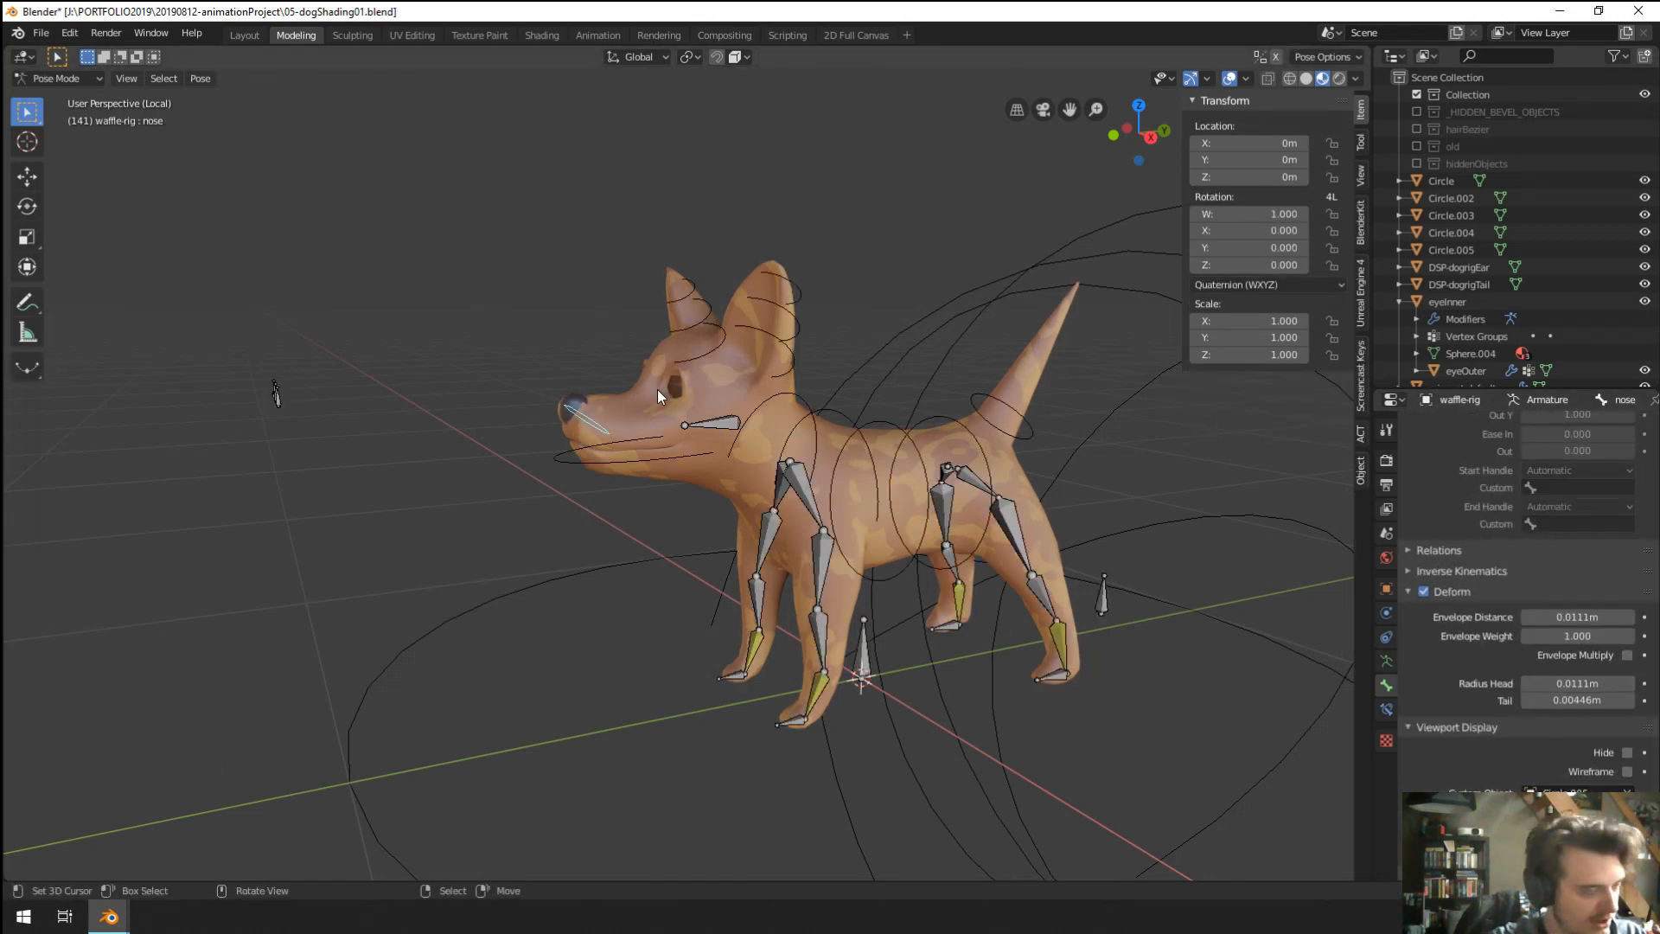
Edit the nose circle's mesh, scaling it to about 0.745 and rotating it 90° around X.
right_click(412, 636)
key(ctrl+Tab)
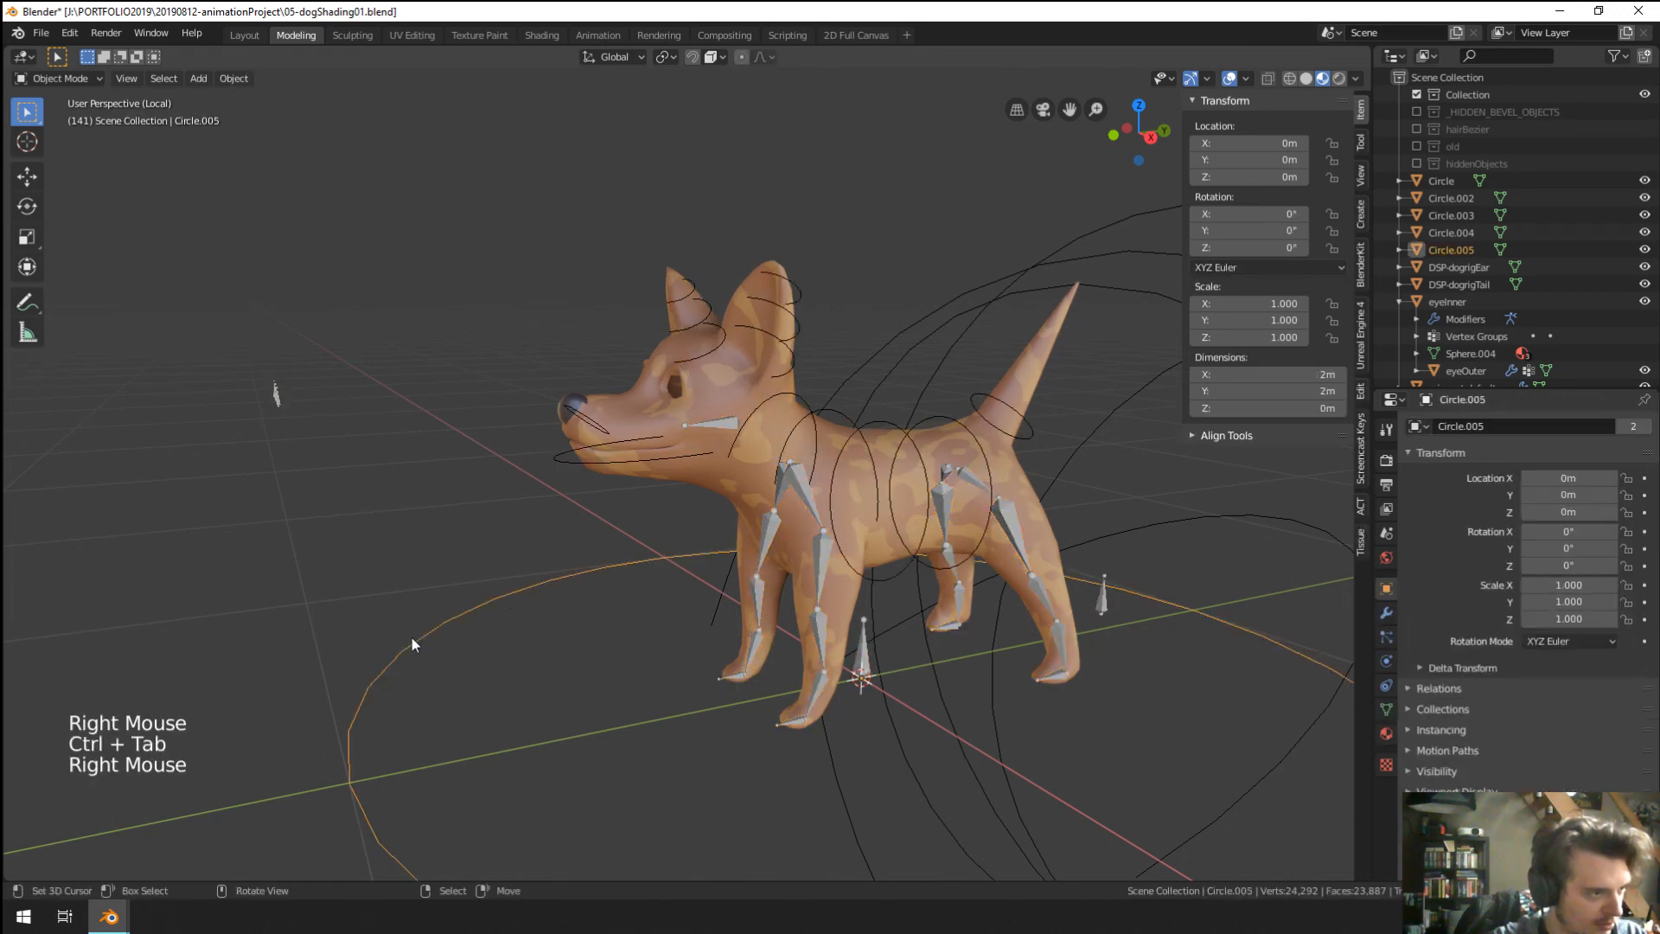
right_click(471, 638)
key(Tab)
key(s)
click(666, 677)
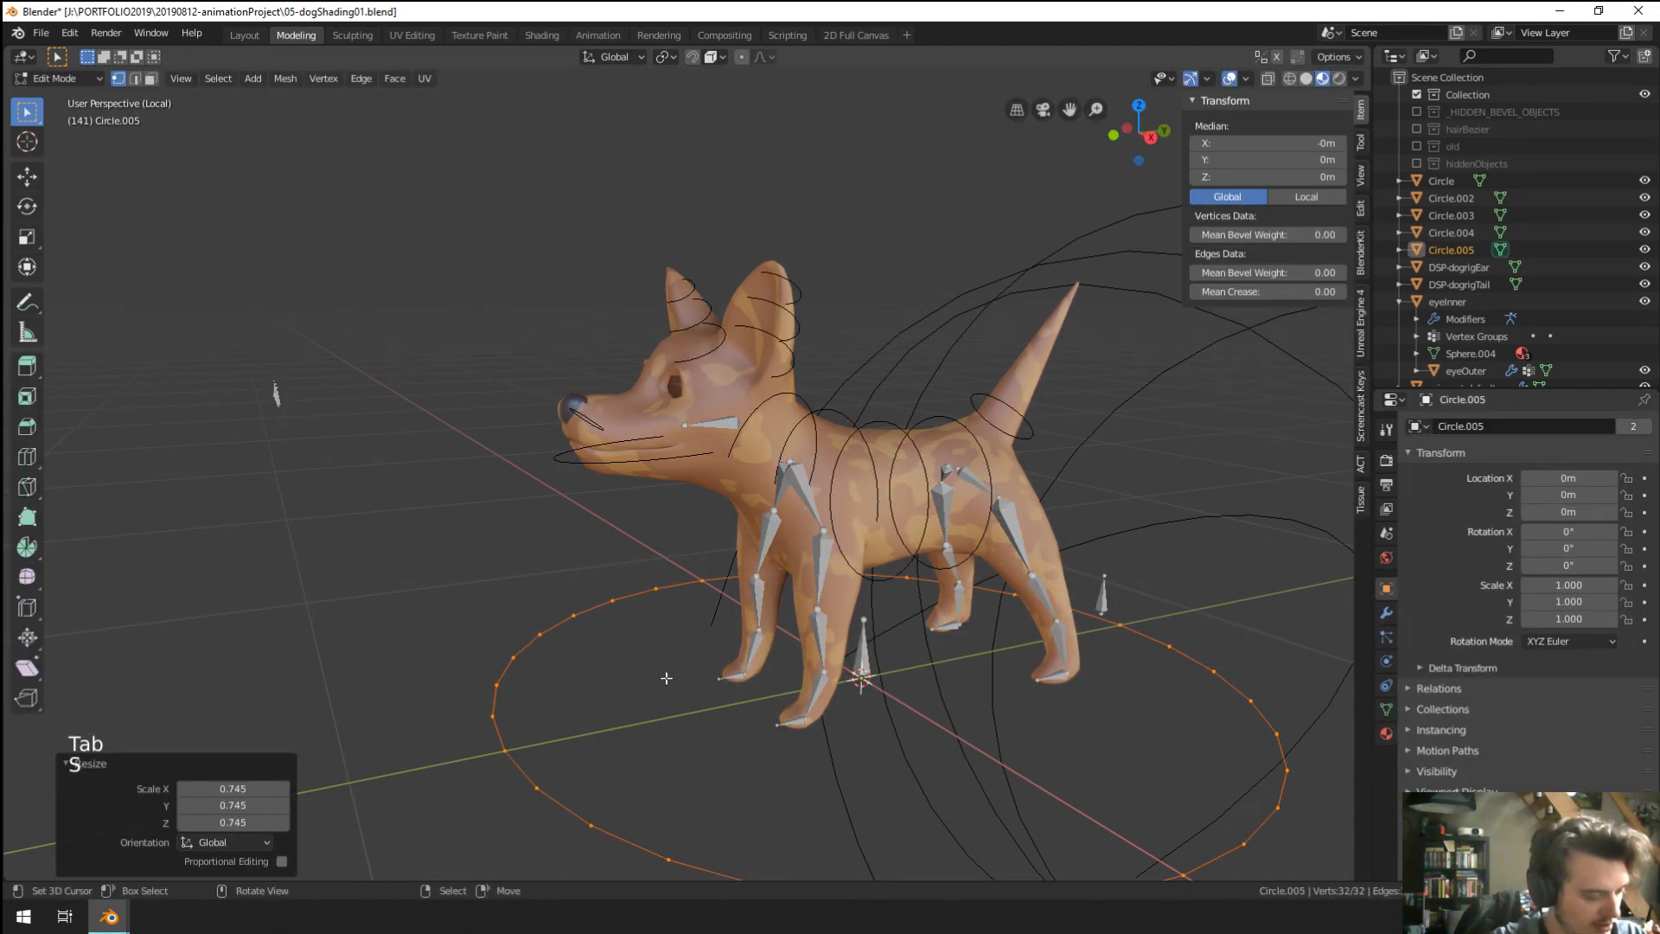
text(ryx90)
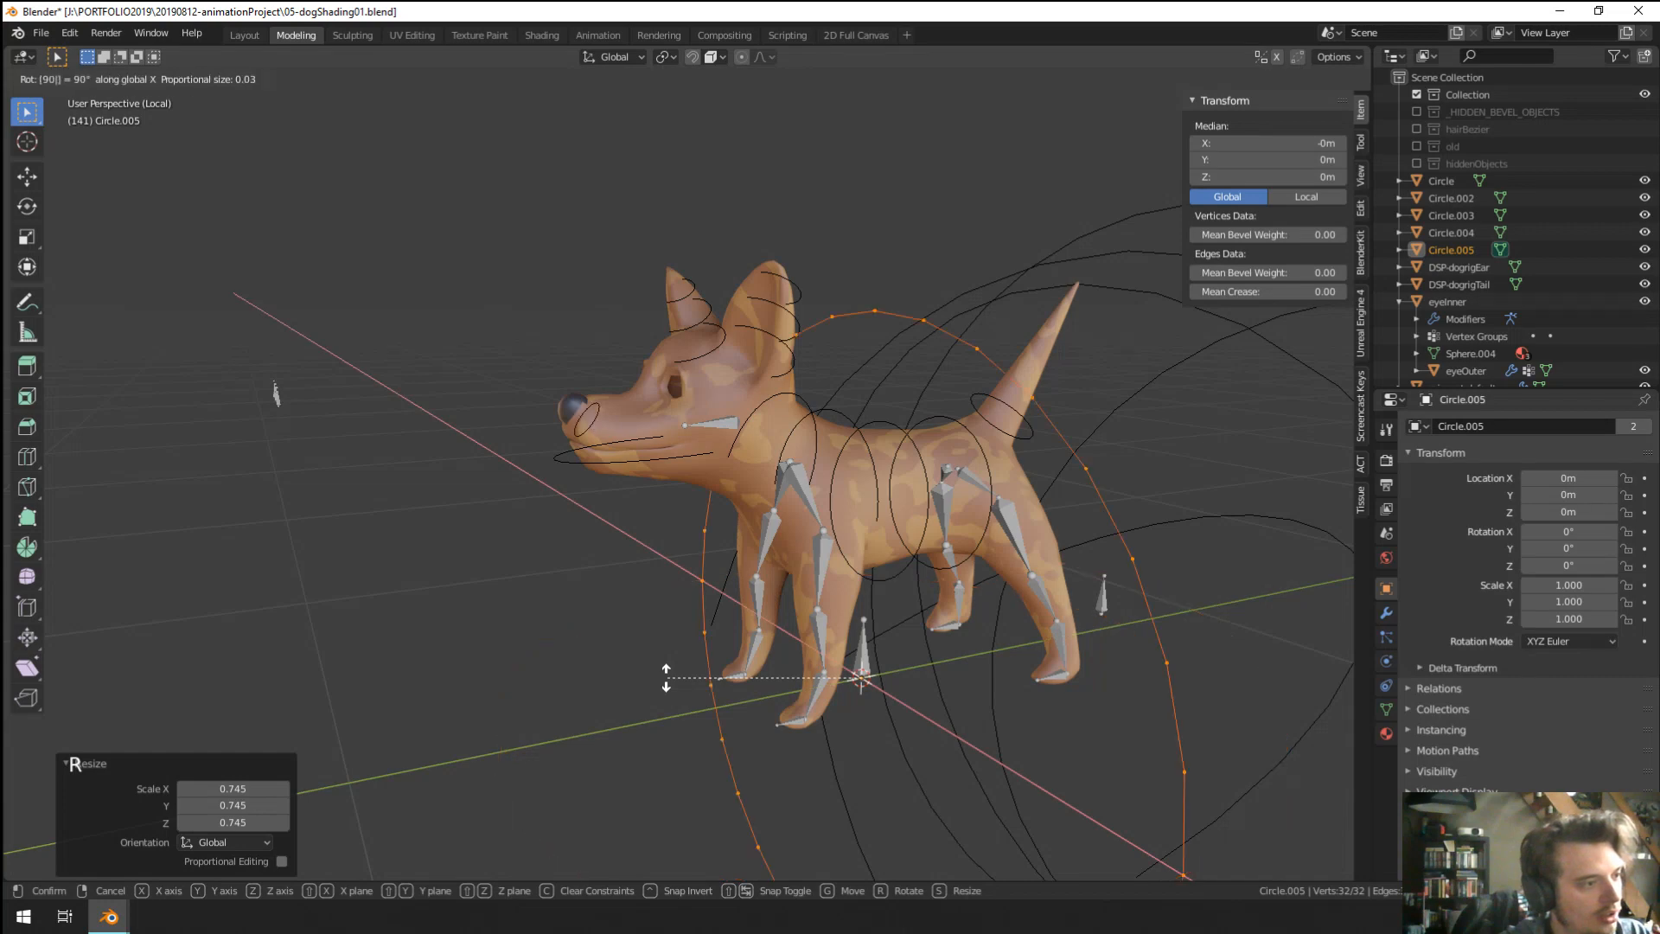
key(Return)
Move the nose circle's mesh about 0.89 m along Y and leave mesh editing.
key(g)
key(y)
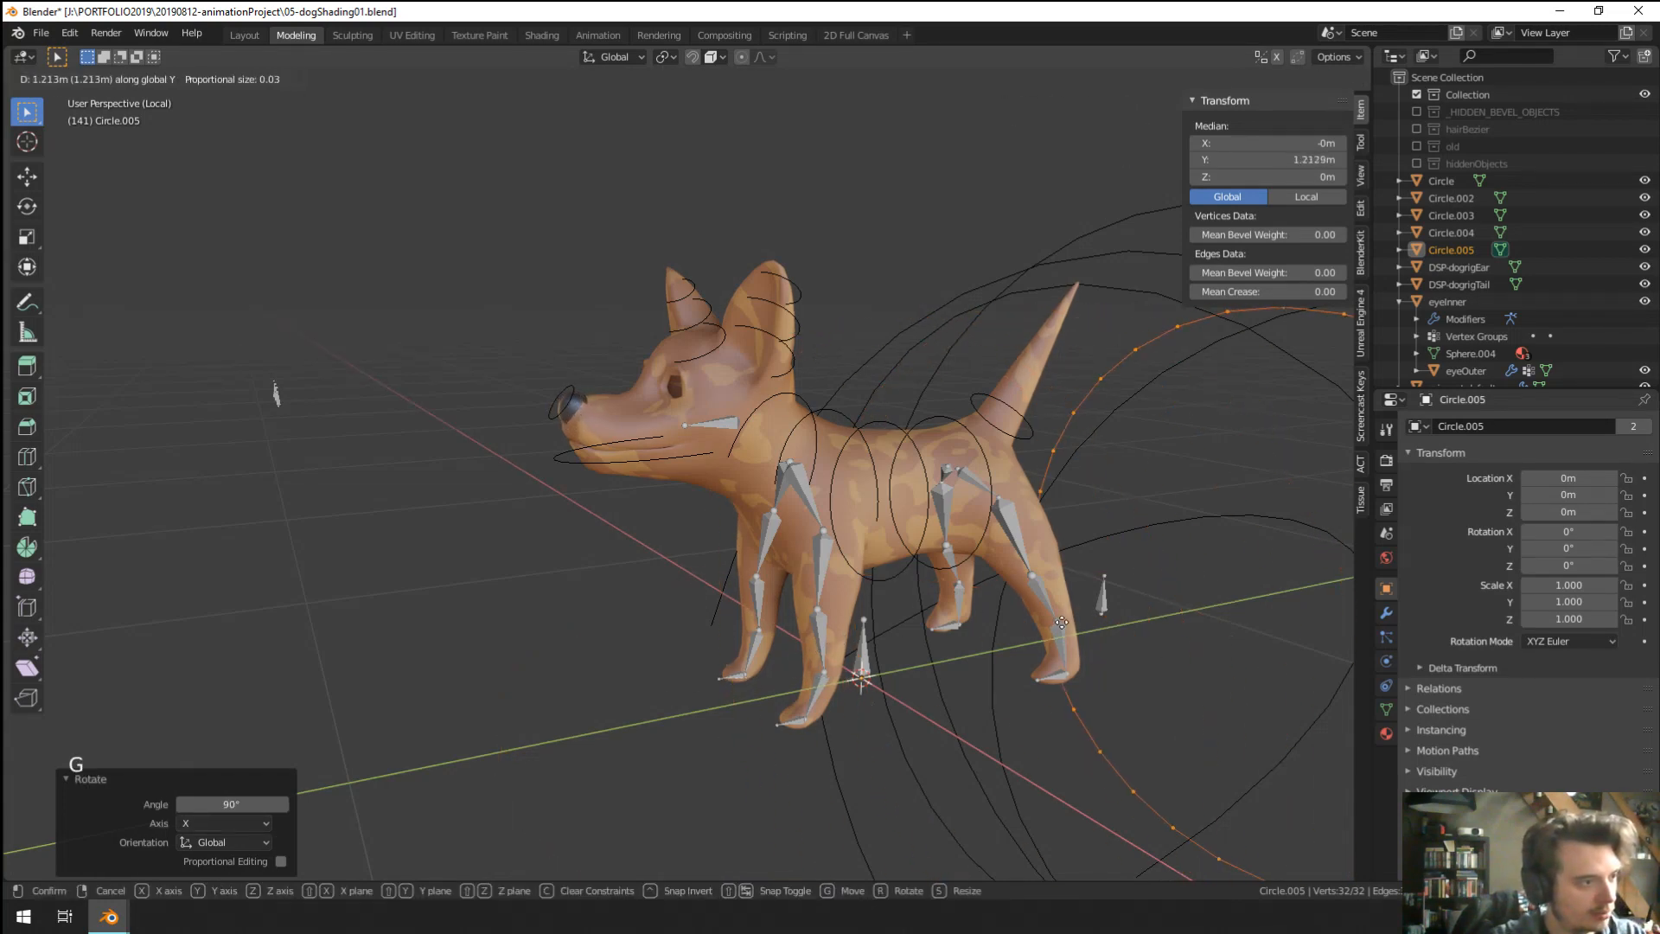
click(696, 666)
middle_drag(696, 666, 619, 620)
scroll(619, 619, up, 1)
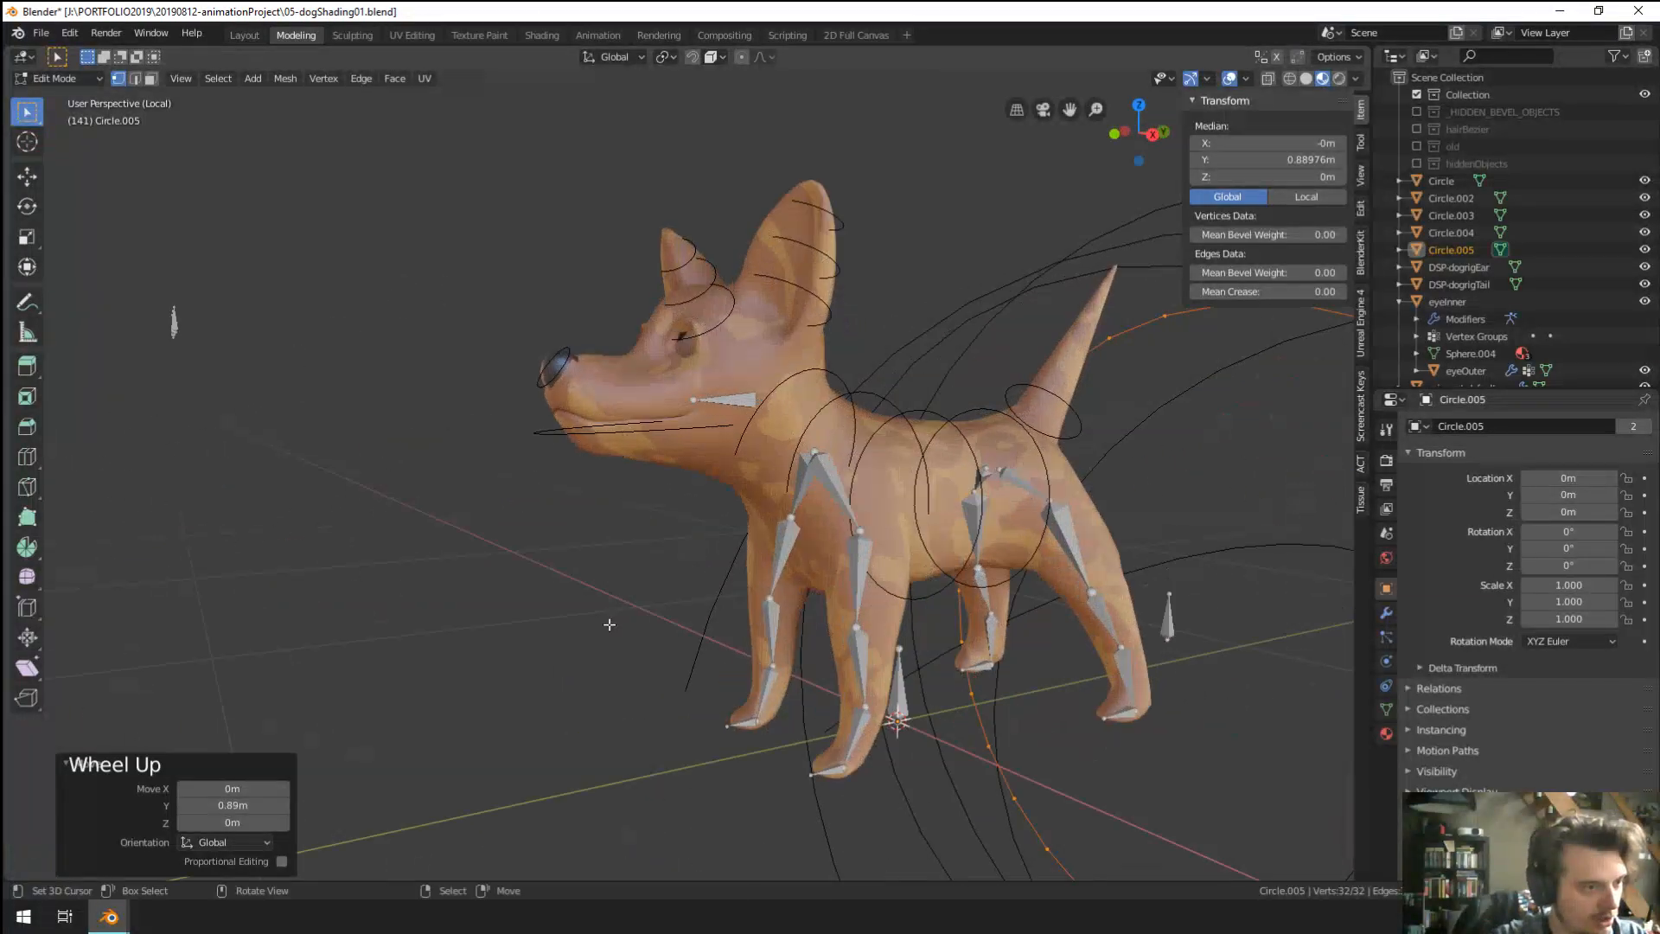
scroll(631, 484, down, 1)
scroll(634, 467, up, 1)
key(Tab)
Rename the nose circle object as DSP-dogrigNose.
middle_click(636, 443)
scroll(625, 400, up, 1)
middle_drag(671, 391, 1411, 564)
click(1488, 429)
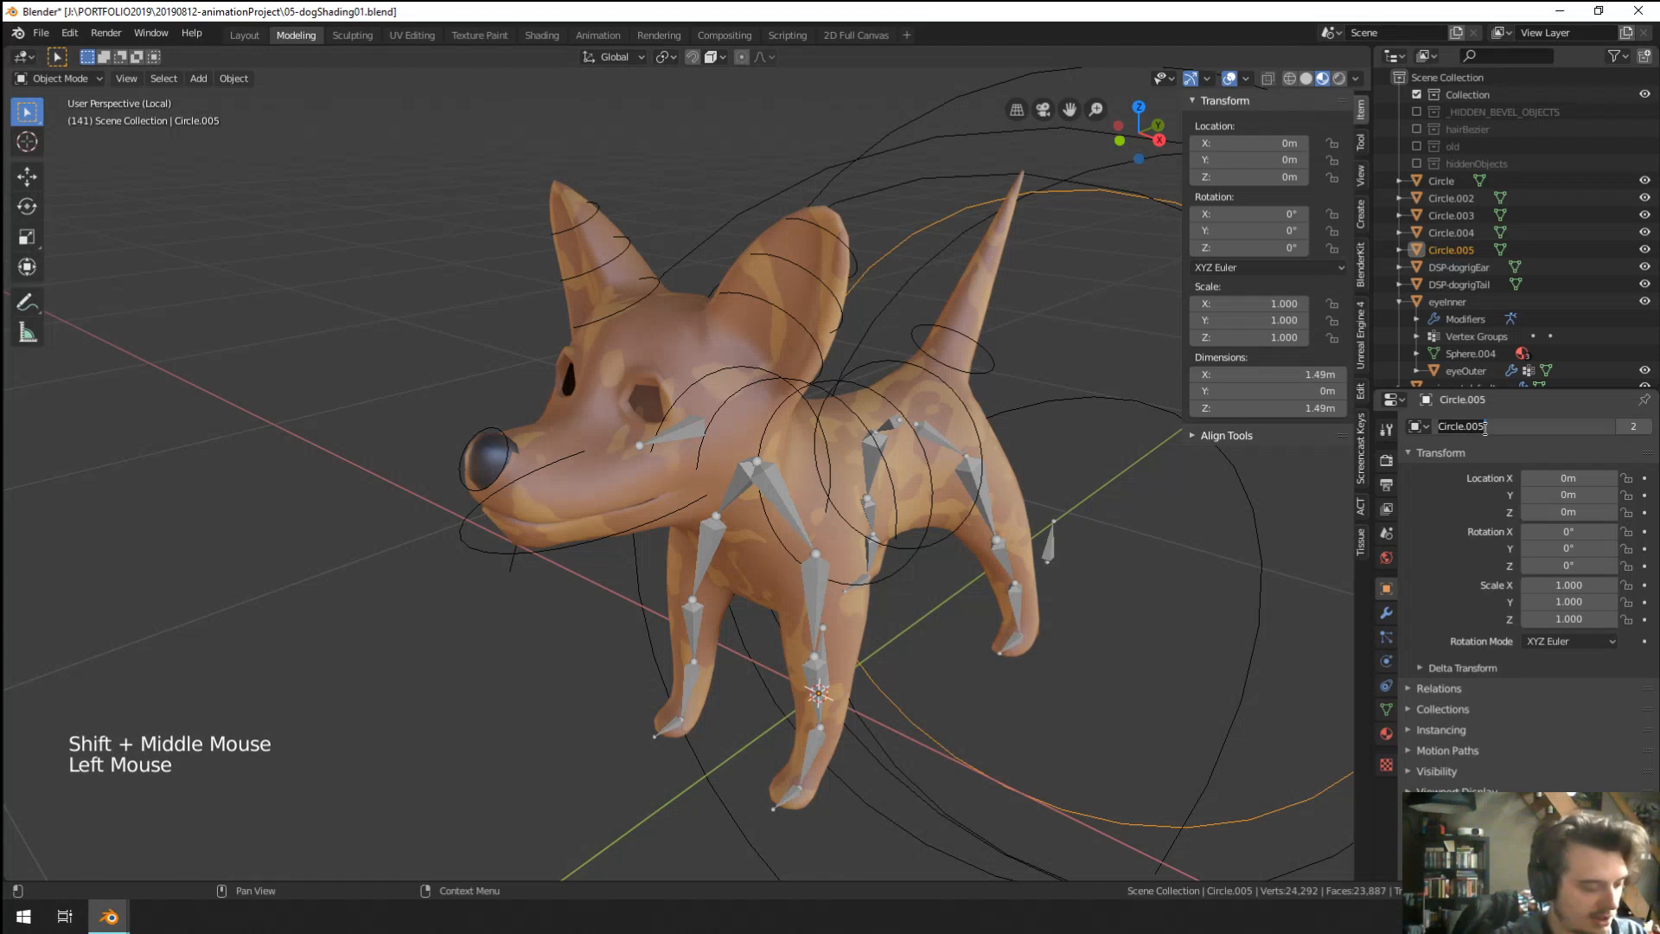
text(DSP-dogrig)
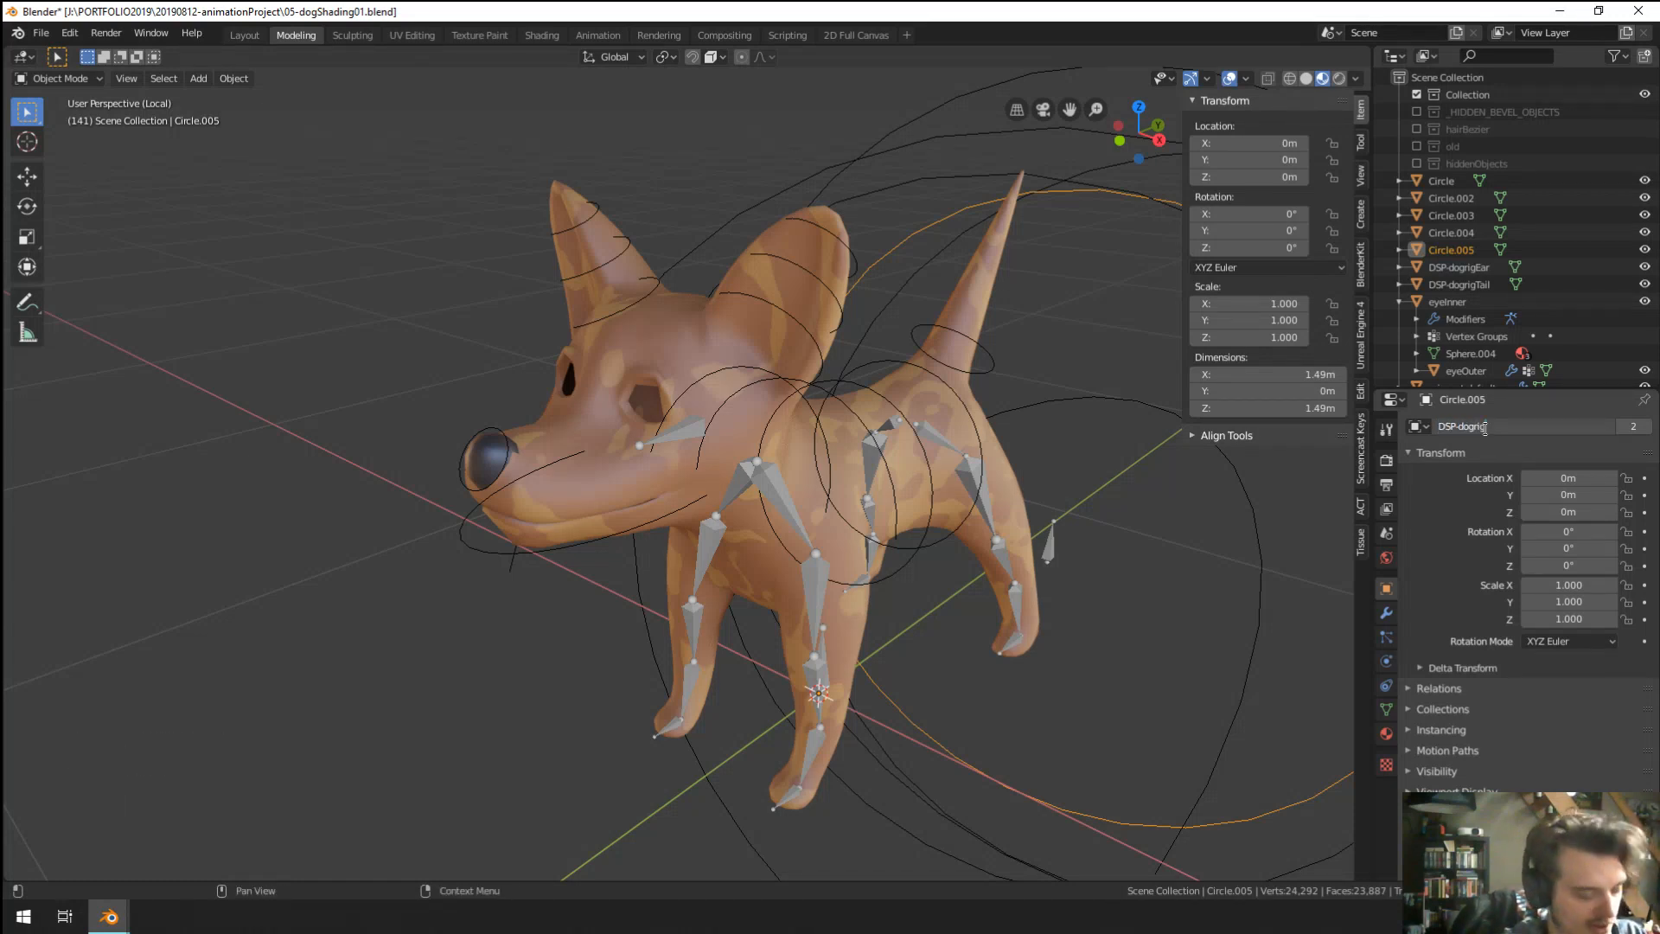
text(Nose)
key(Return)
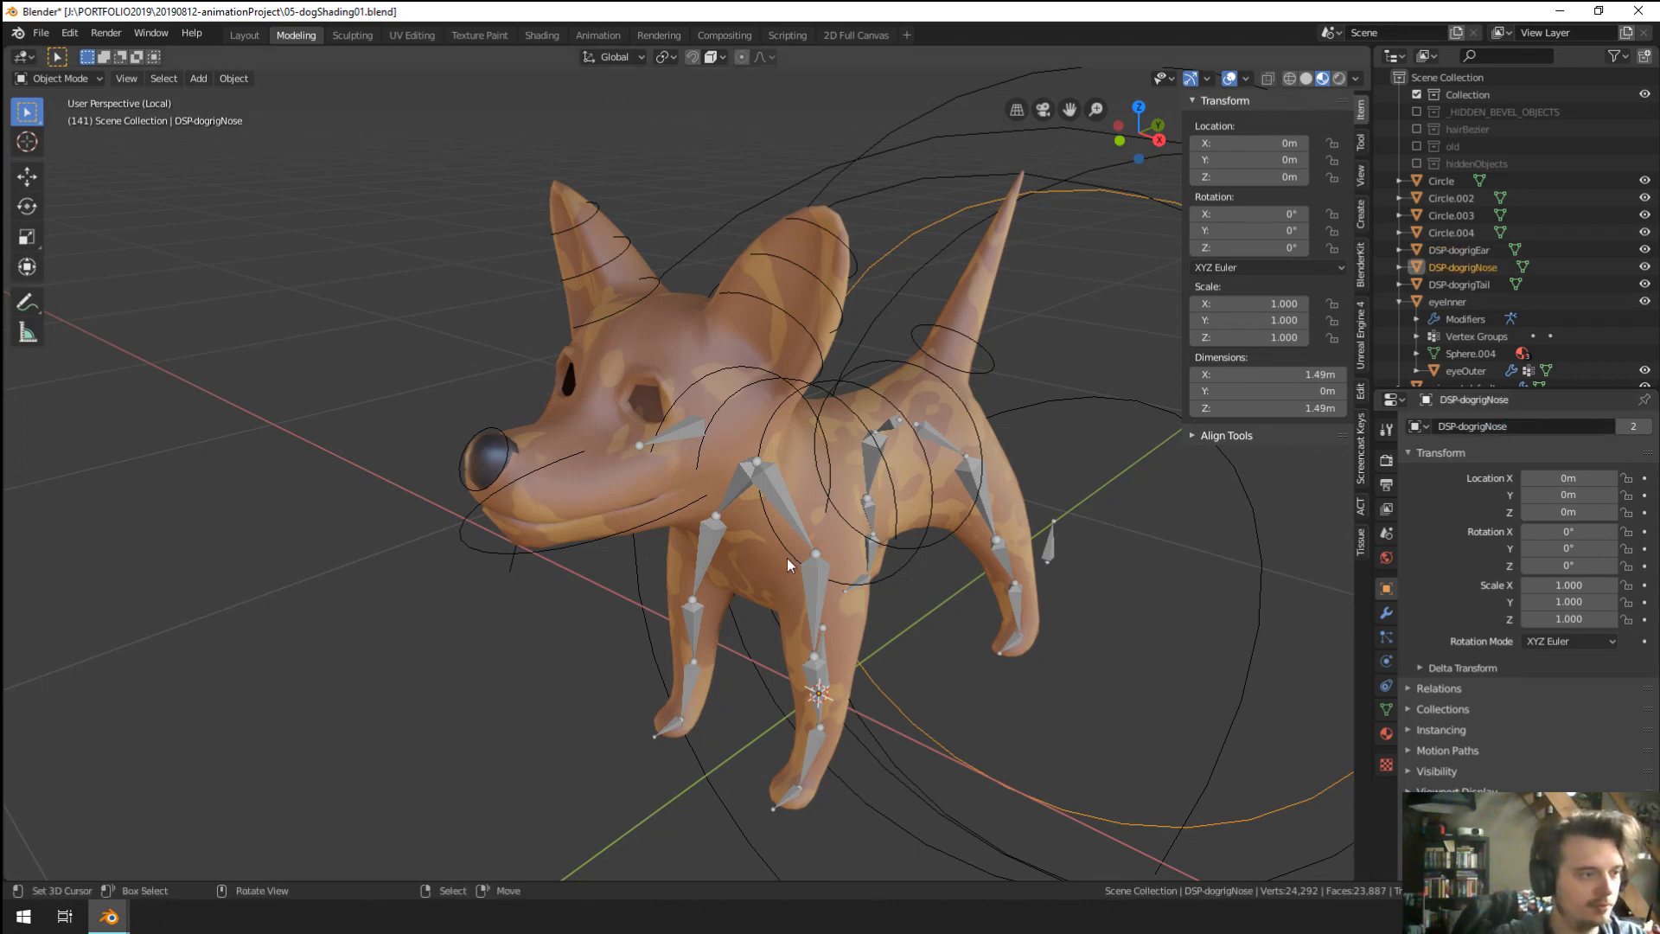
Select the object named Circle and rename it as DSP-dogrigSpine.
scroll(787, 558, down, 7)
middle_drag(791, 546, 899, 761)
right_click(854, 801)
right_click(837, 786)
click(1462, 425)
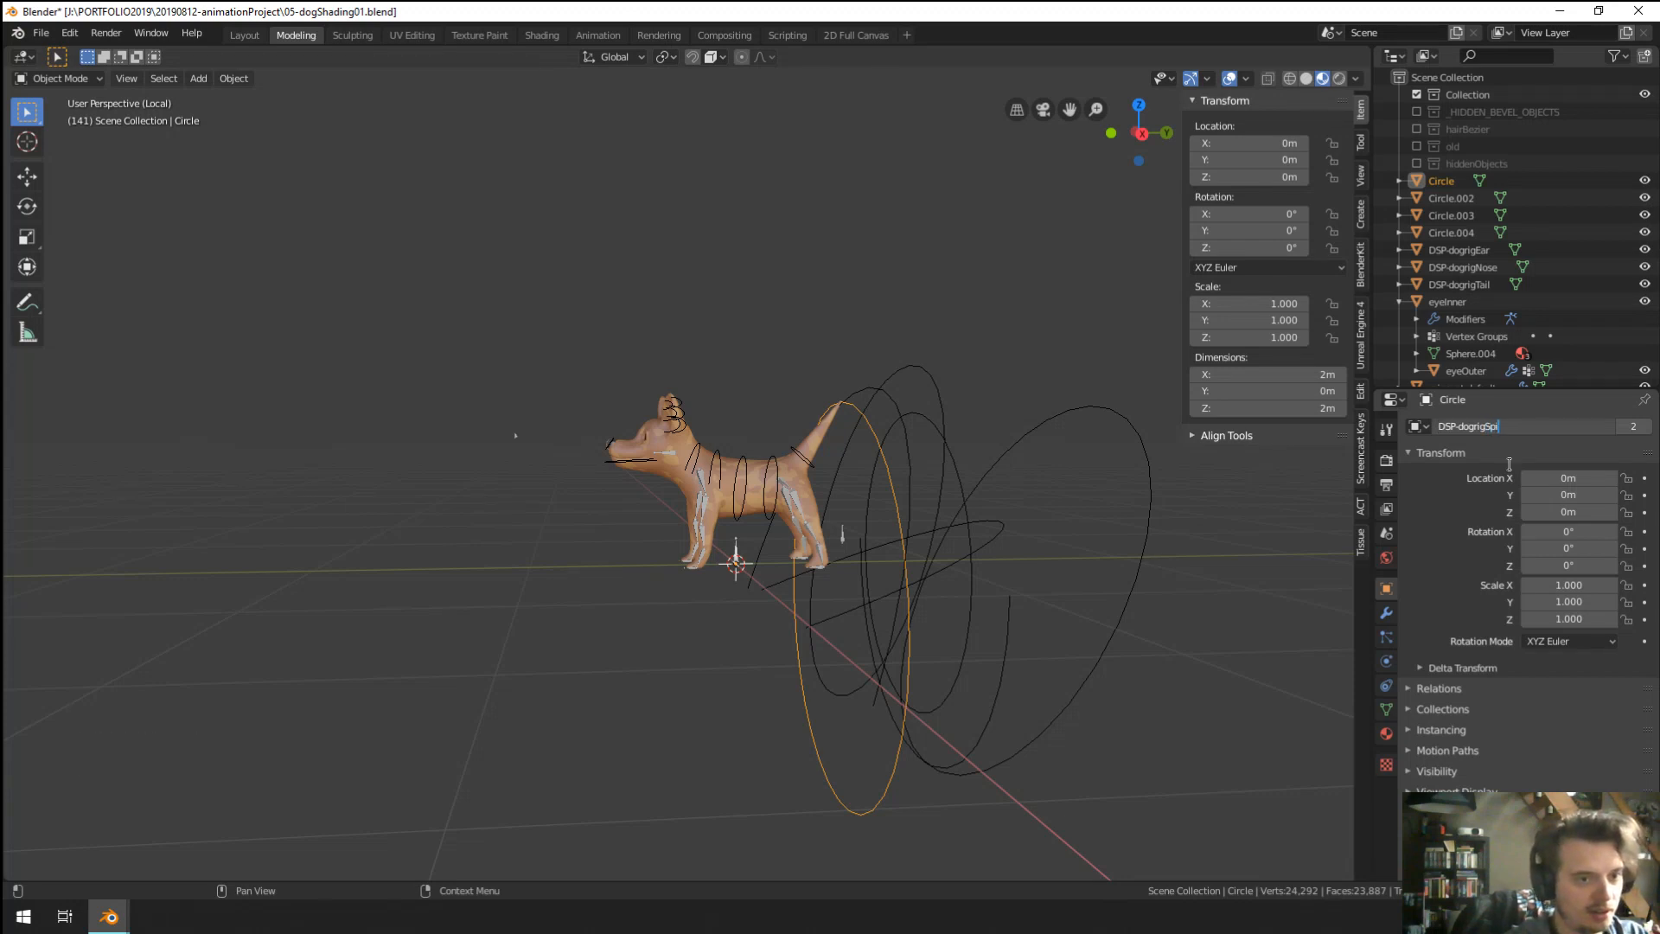
text(DSP-dogrigSpine)
key(Return)
Select the tilted circle object Circle.002 and rename it as DSP-dogrigSpine.
right_click(951, 635)
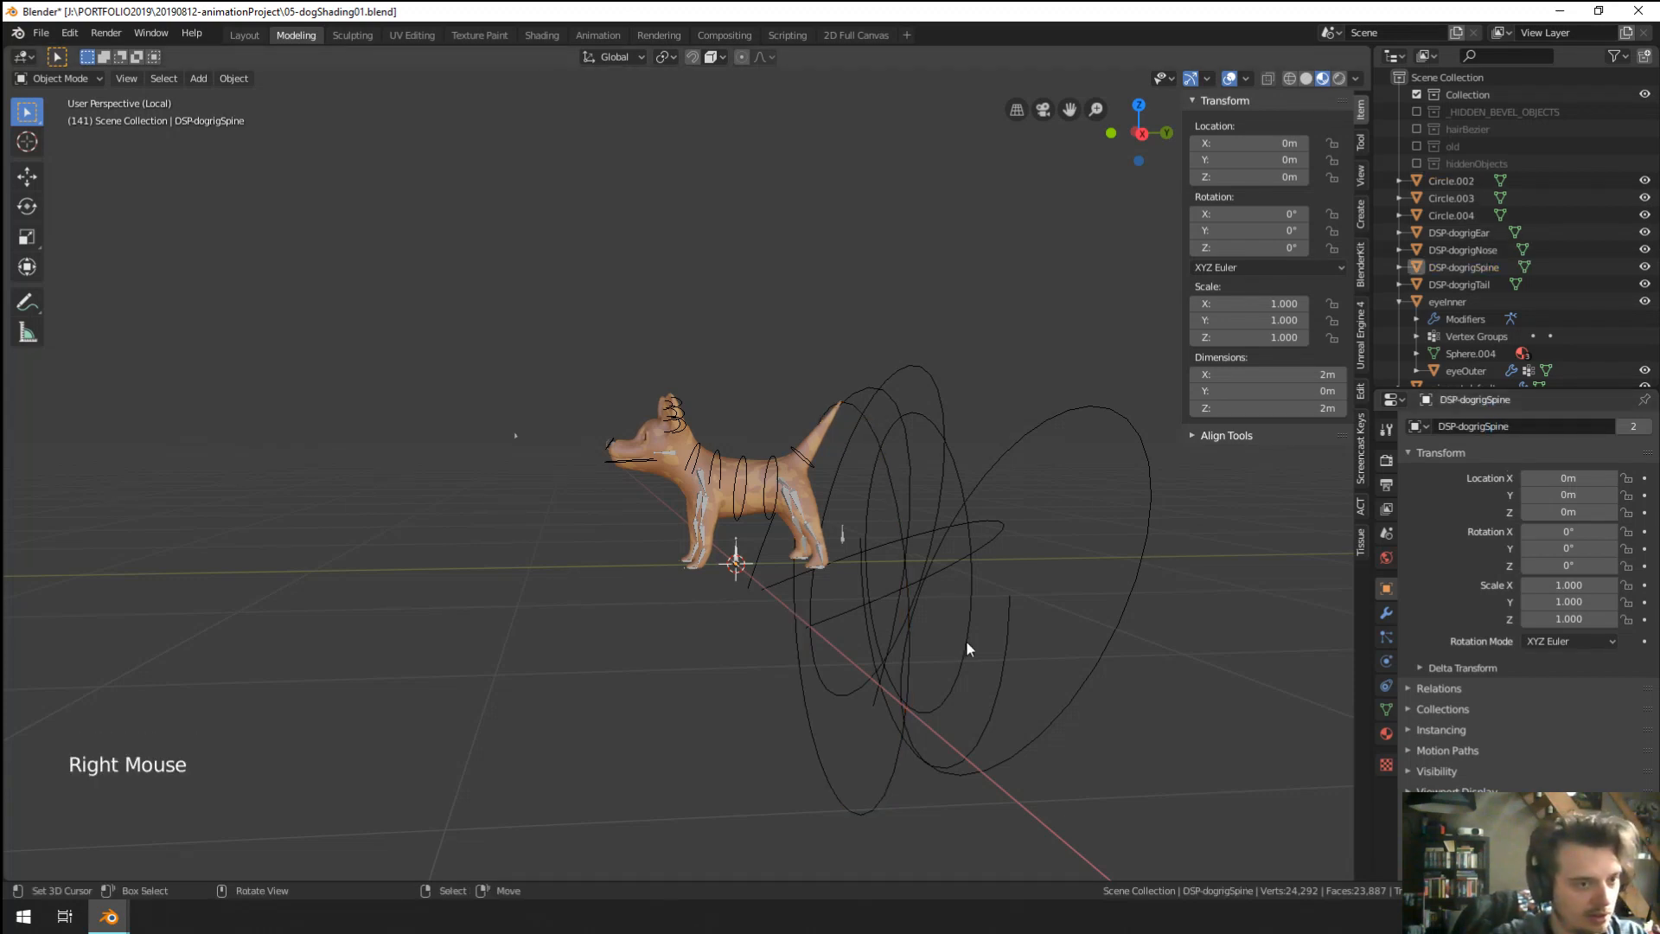
right_click(966, 640)
right_click(1007, 673)
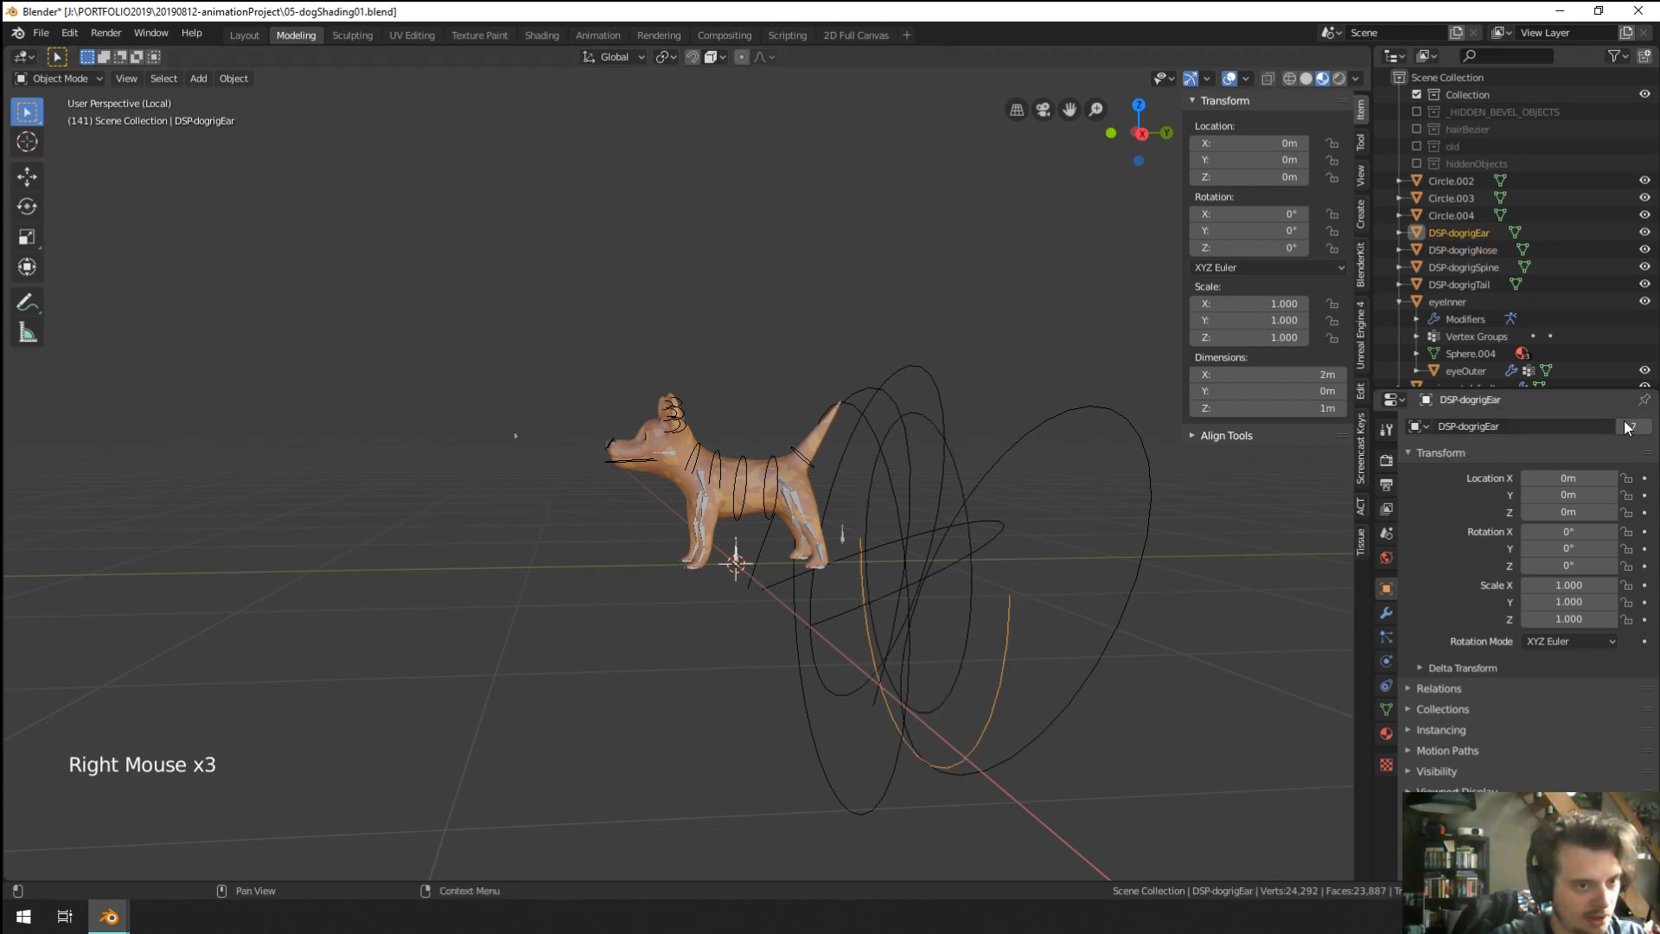
right_click(866, 682)
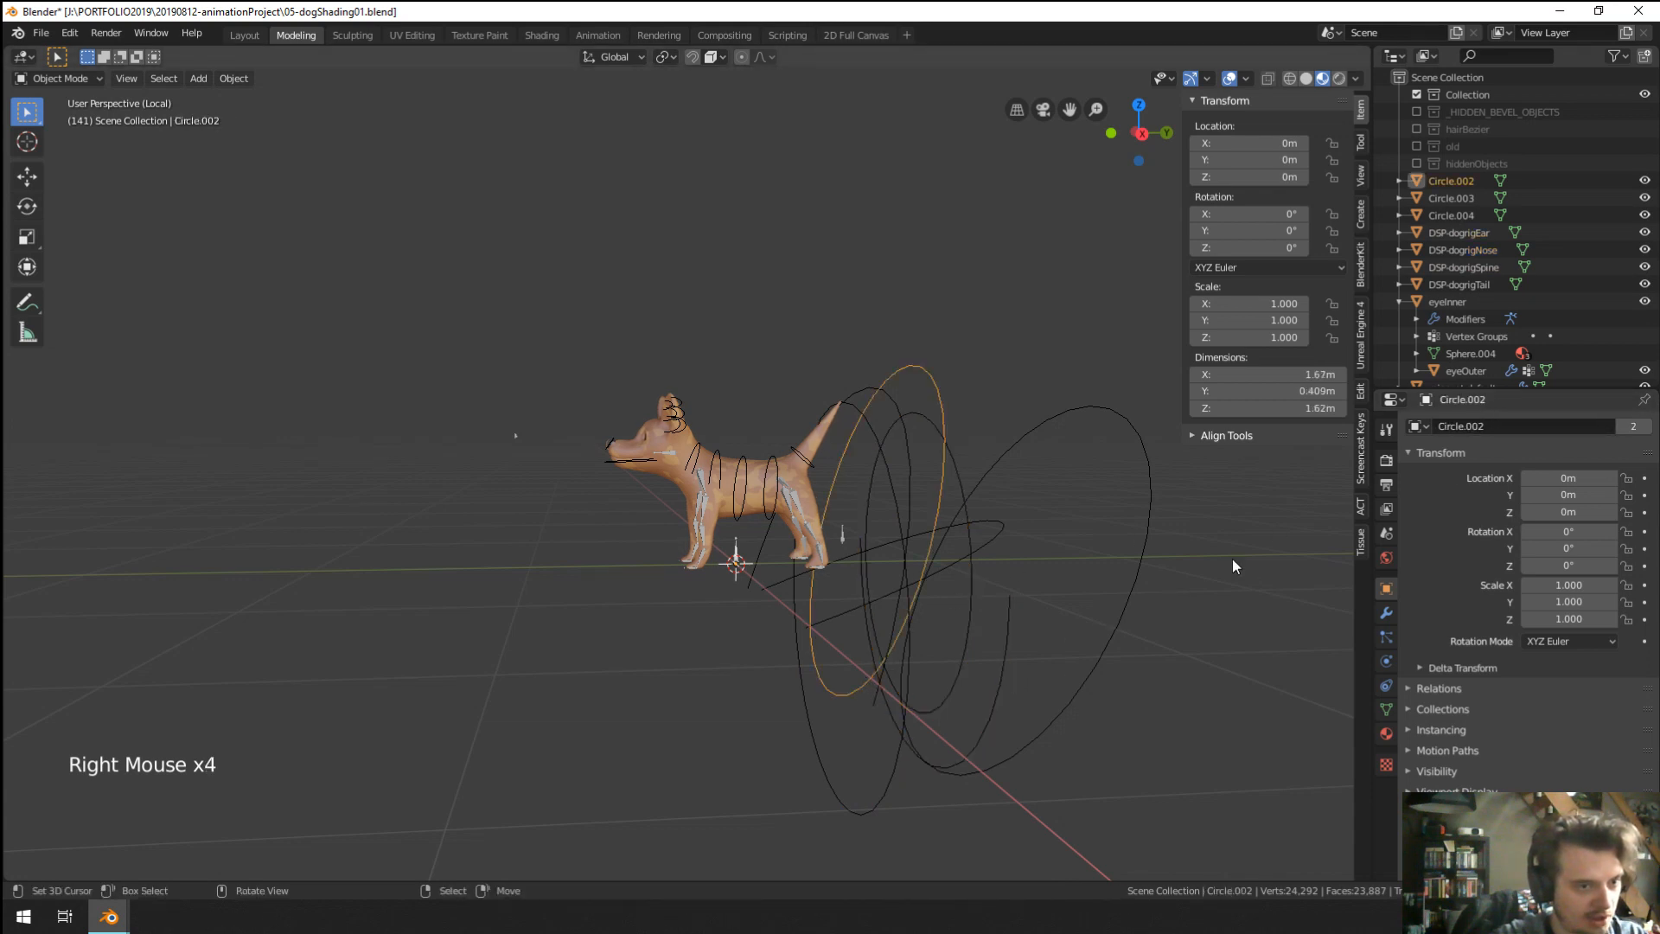
click(1517, 427)
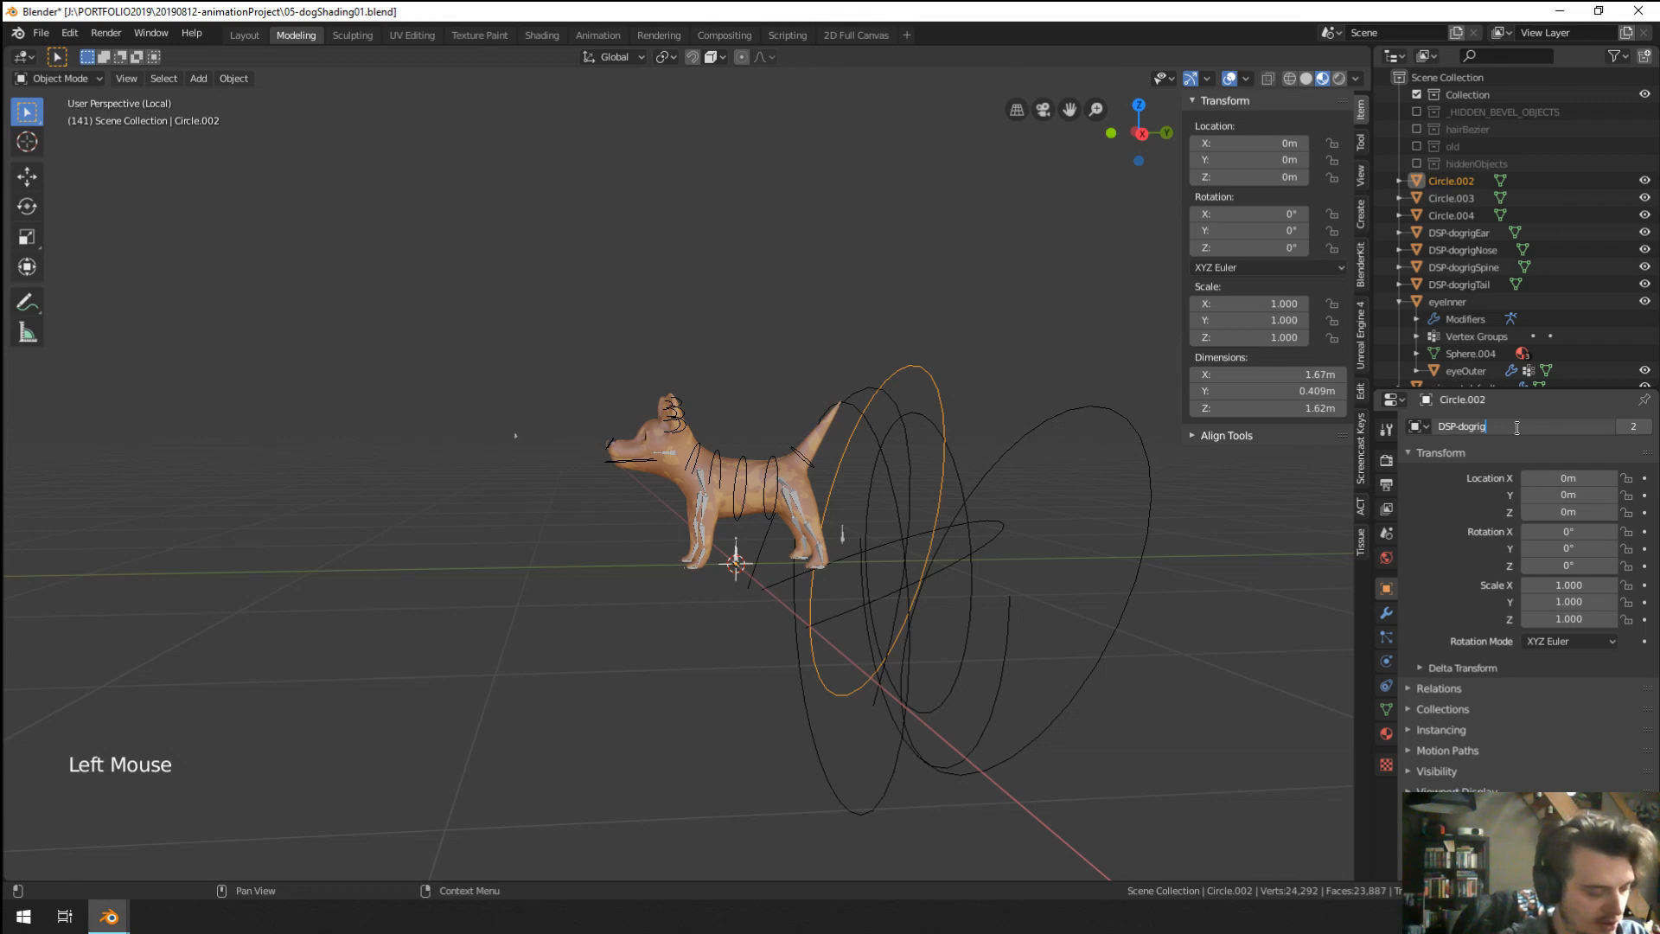
text(DSP-dogrigSpine)
key(Return)
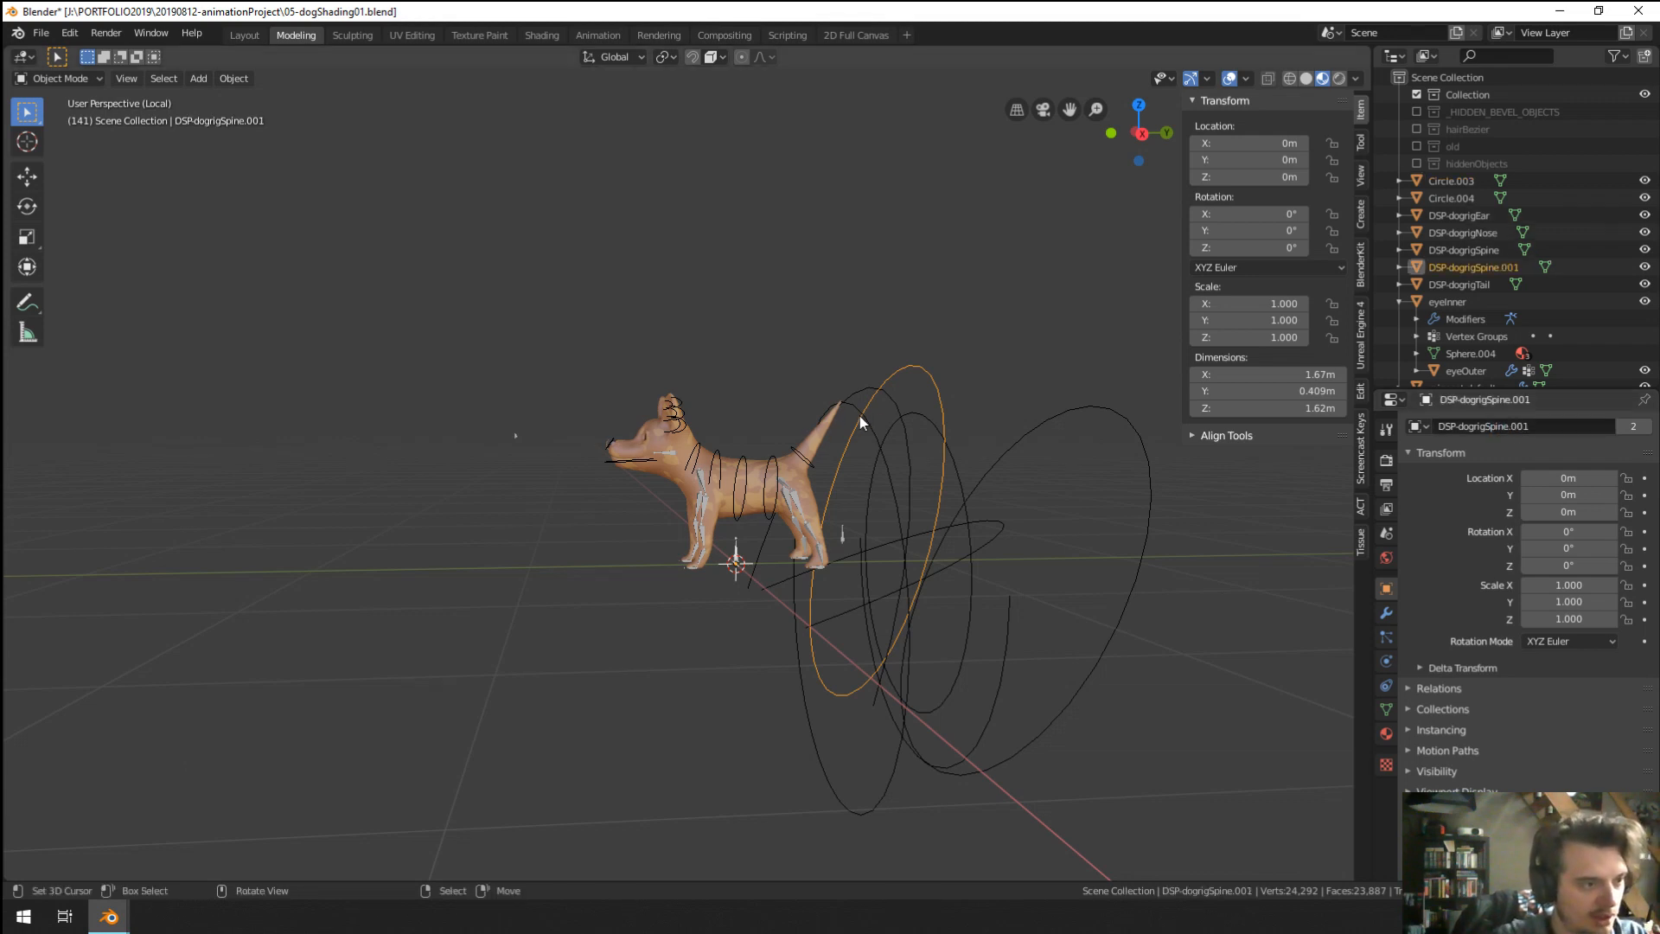
Select the half-circle object Circle.003 and rename it as DSP-dogrigNeck.
right_click(896, 427)
right_click(861, 432)
right_click(868, 431)
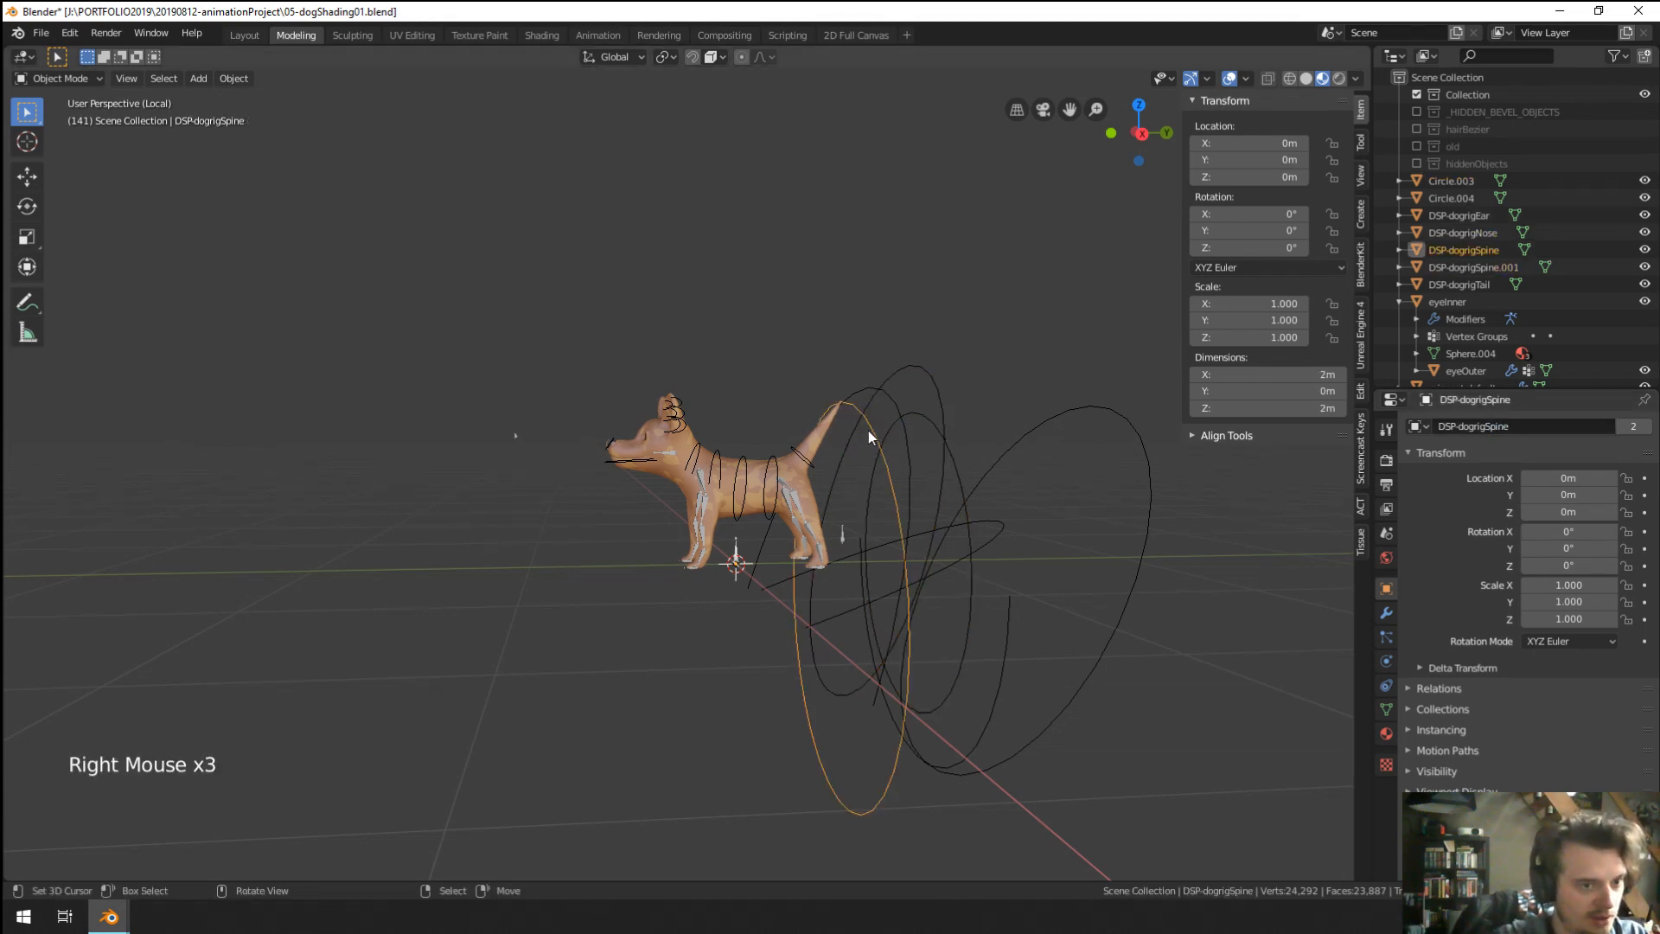
right_click(908, 439)
right_click(926, 443)
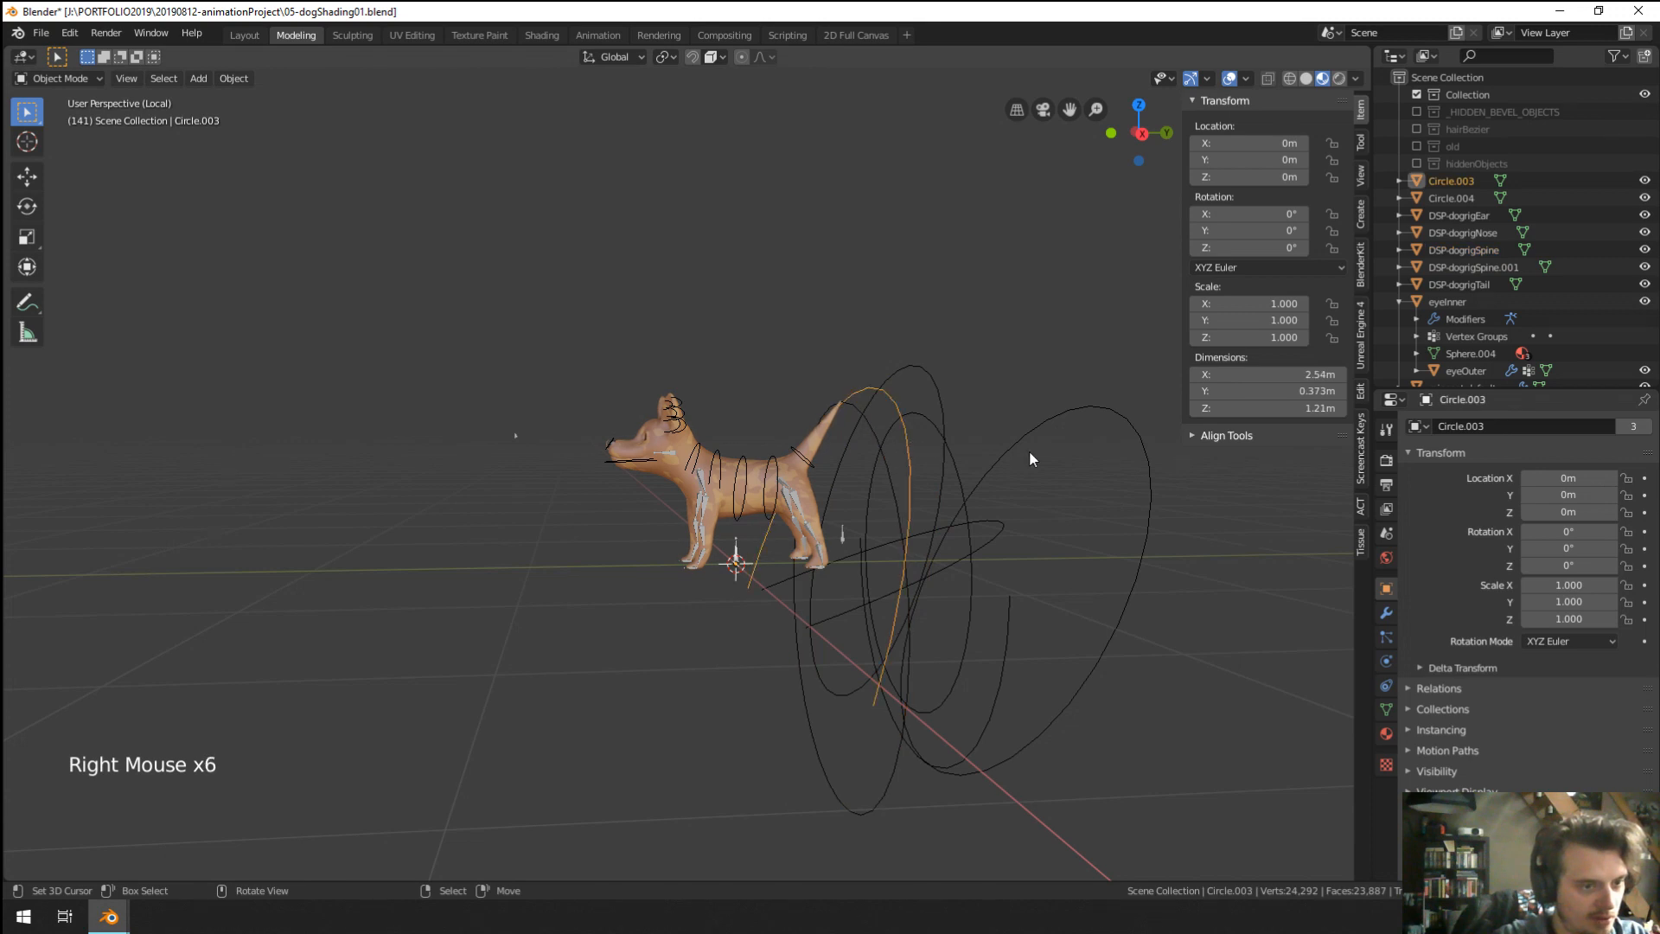
click(1519, 426)
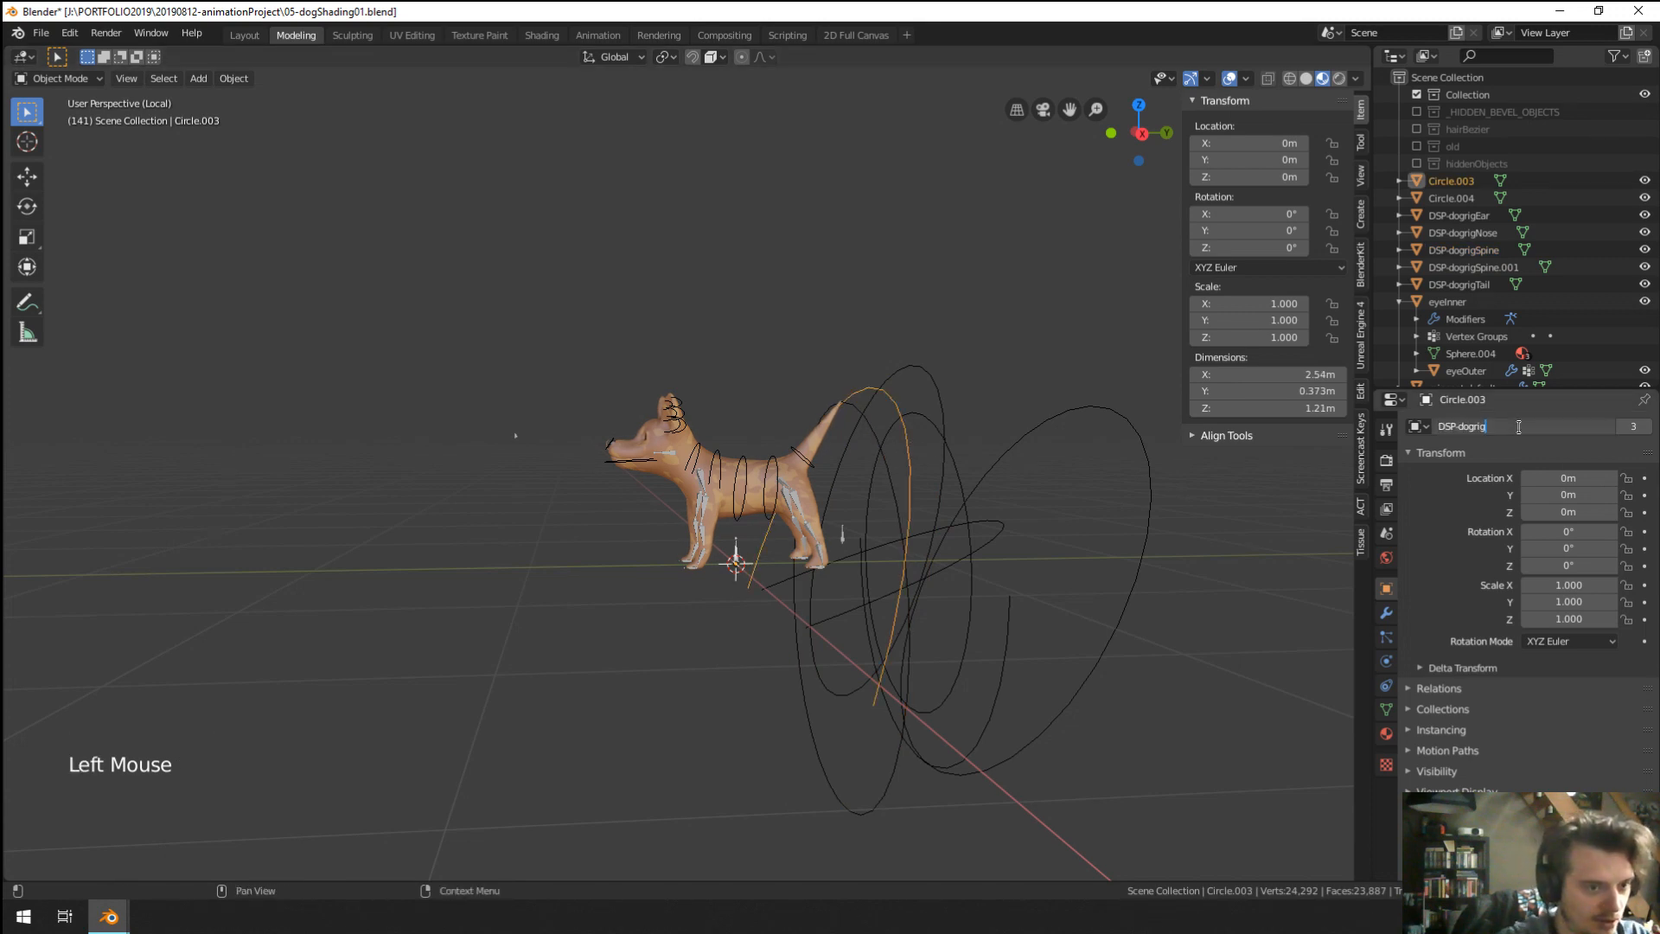
key(Return)
Go through the circle shapes in the viewport to check which one still lacks a DSP-dogrig name.
scroll(948, 512, up, 1)
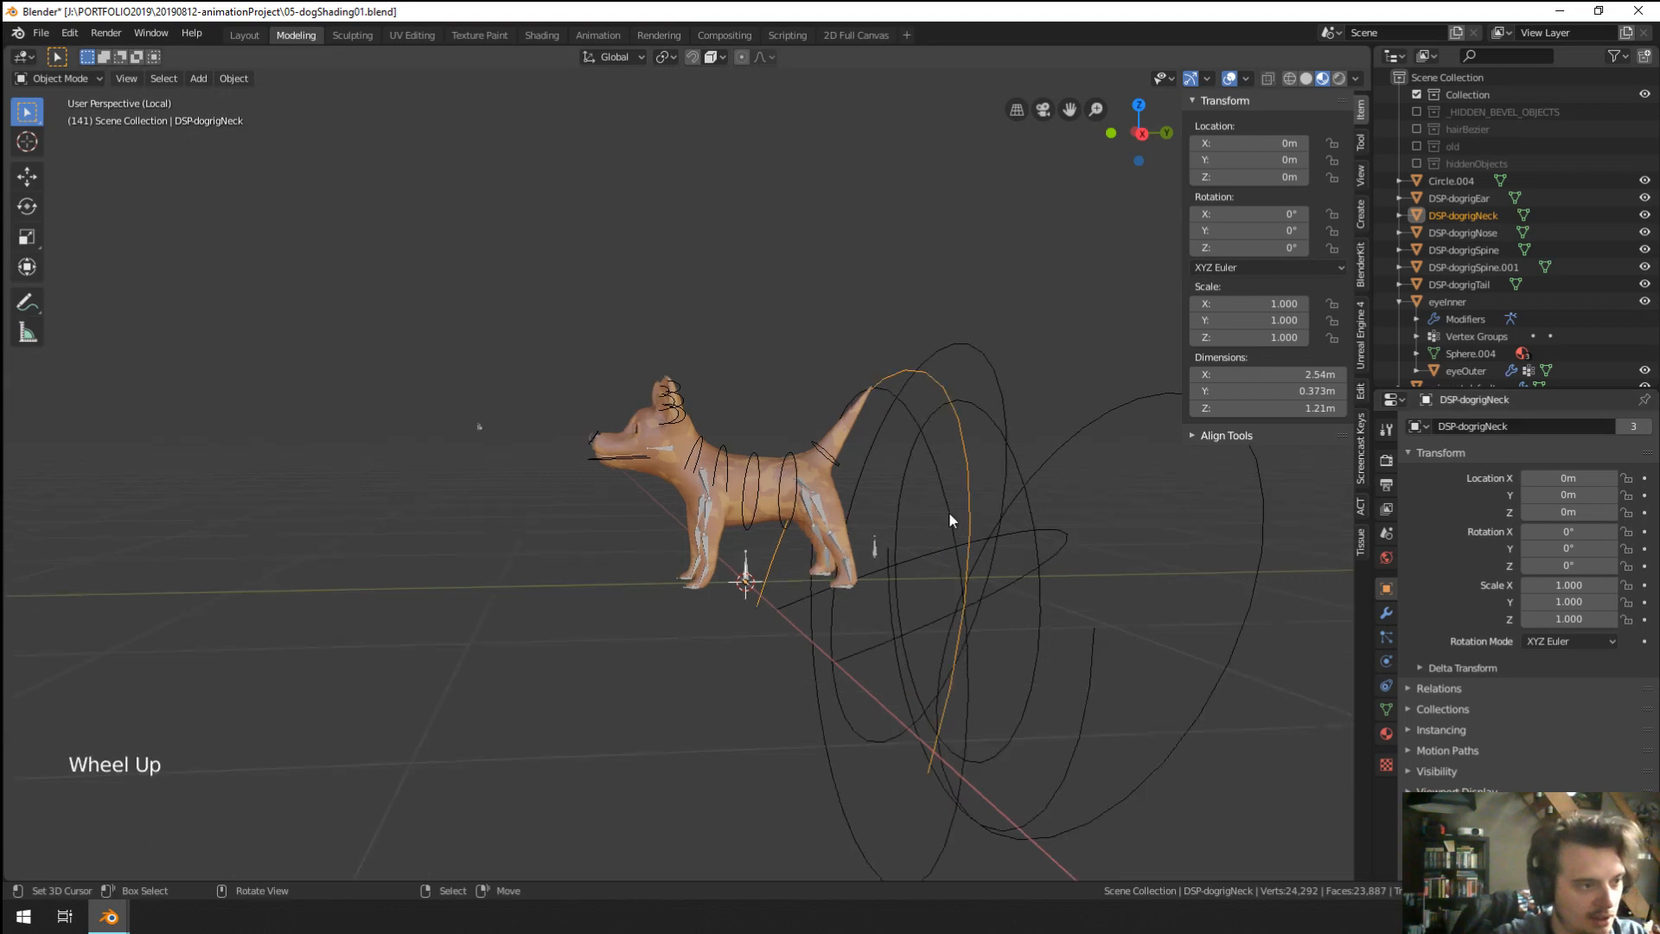
middle_drag(948, 511, 906, 505)
scroll(905, 505, down, 1)
right_click(1045, 600)
right_click(1080, 628)
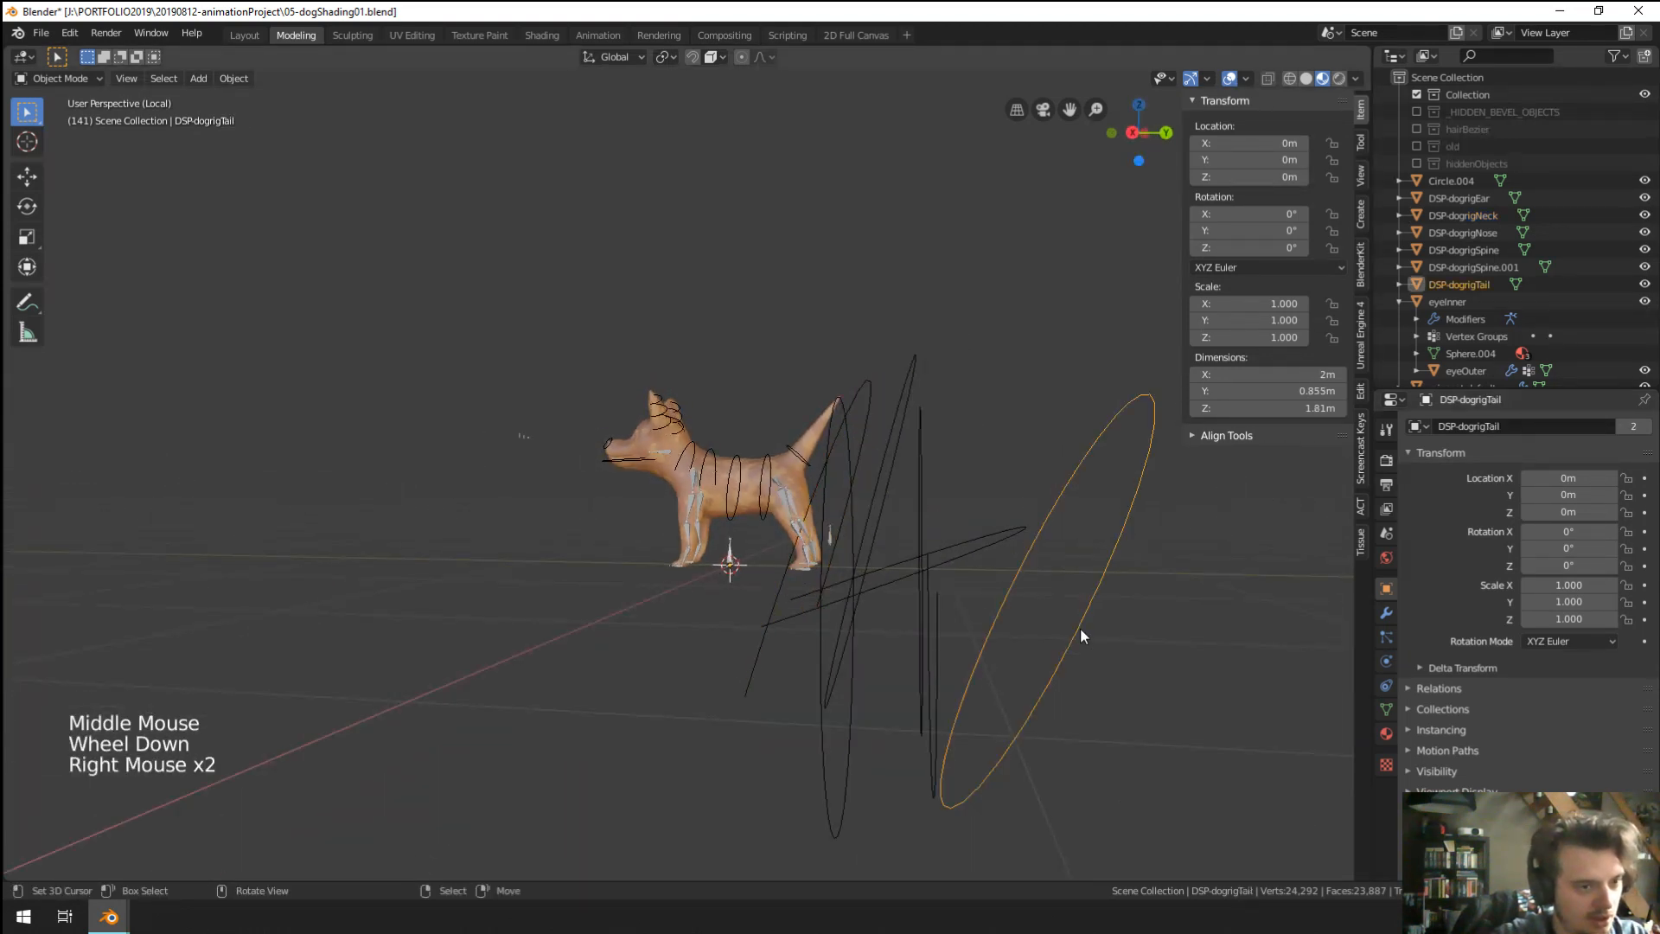
right_click(940, 650)
right_click(907, 655)
right_click(874, 659)
right_click(848, 615)
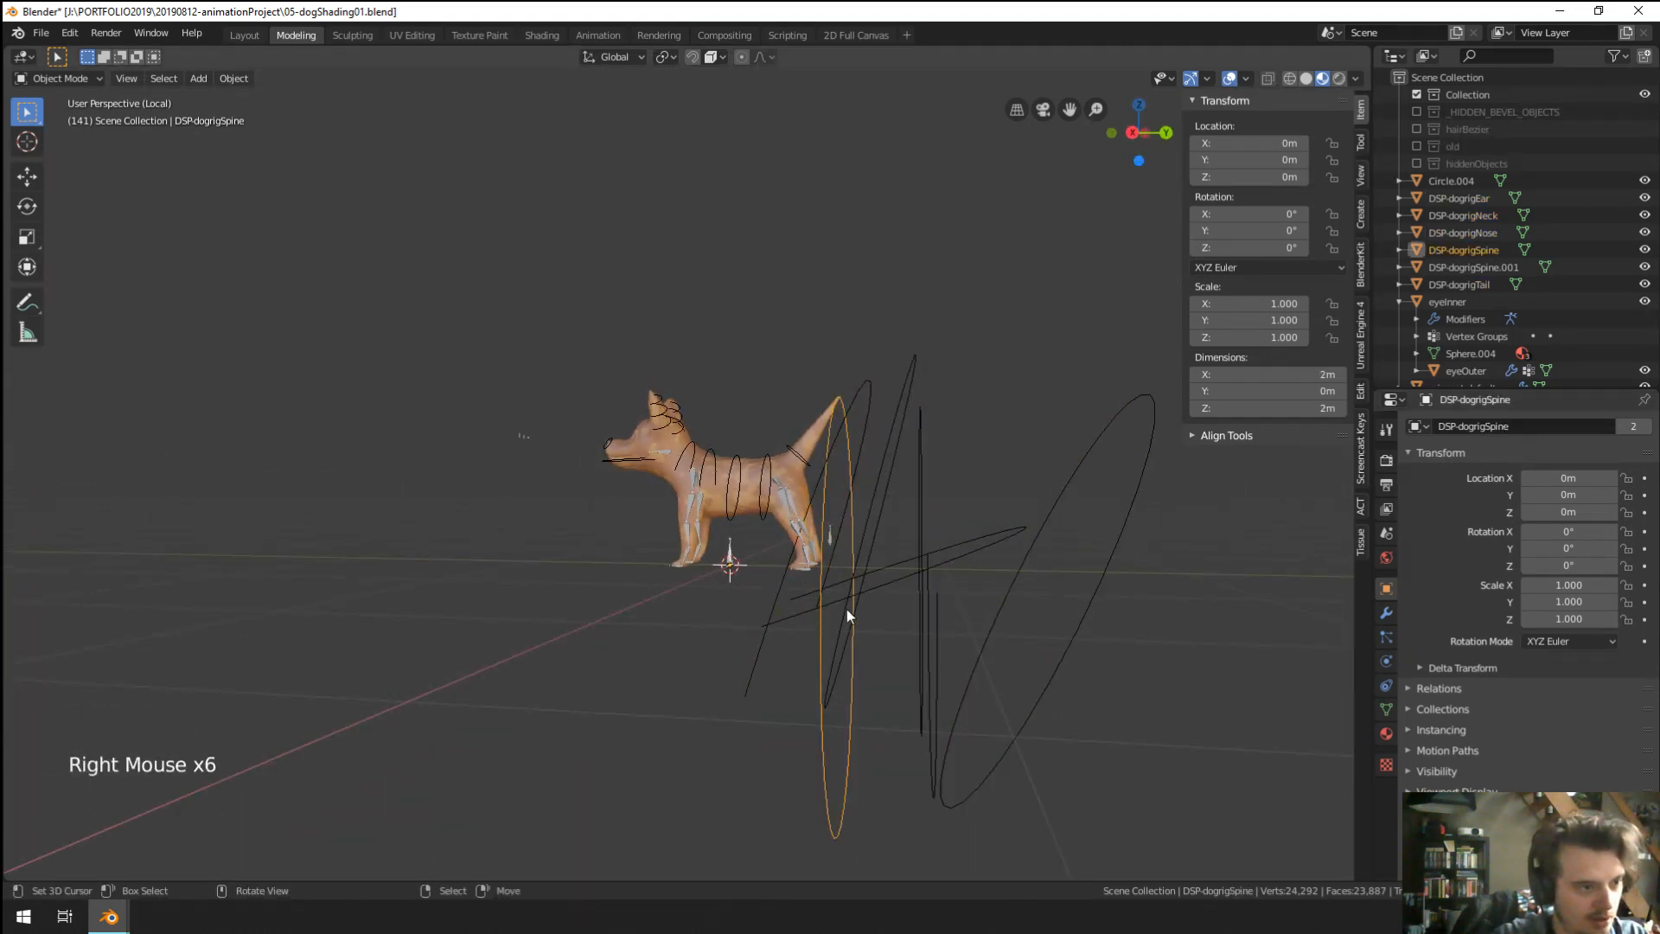
right_click(864, 563)
right_click(864, 563)
right_click(707, 588)
middle_drag(708, 593, 713, 591)
middle_drag(712, 592, 718, 590)
Select the object Circle.004 and rename it as DSP-dogrigJaw.
click(1451, 181)
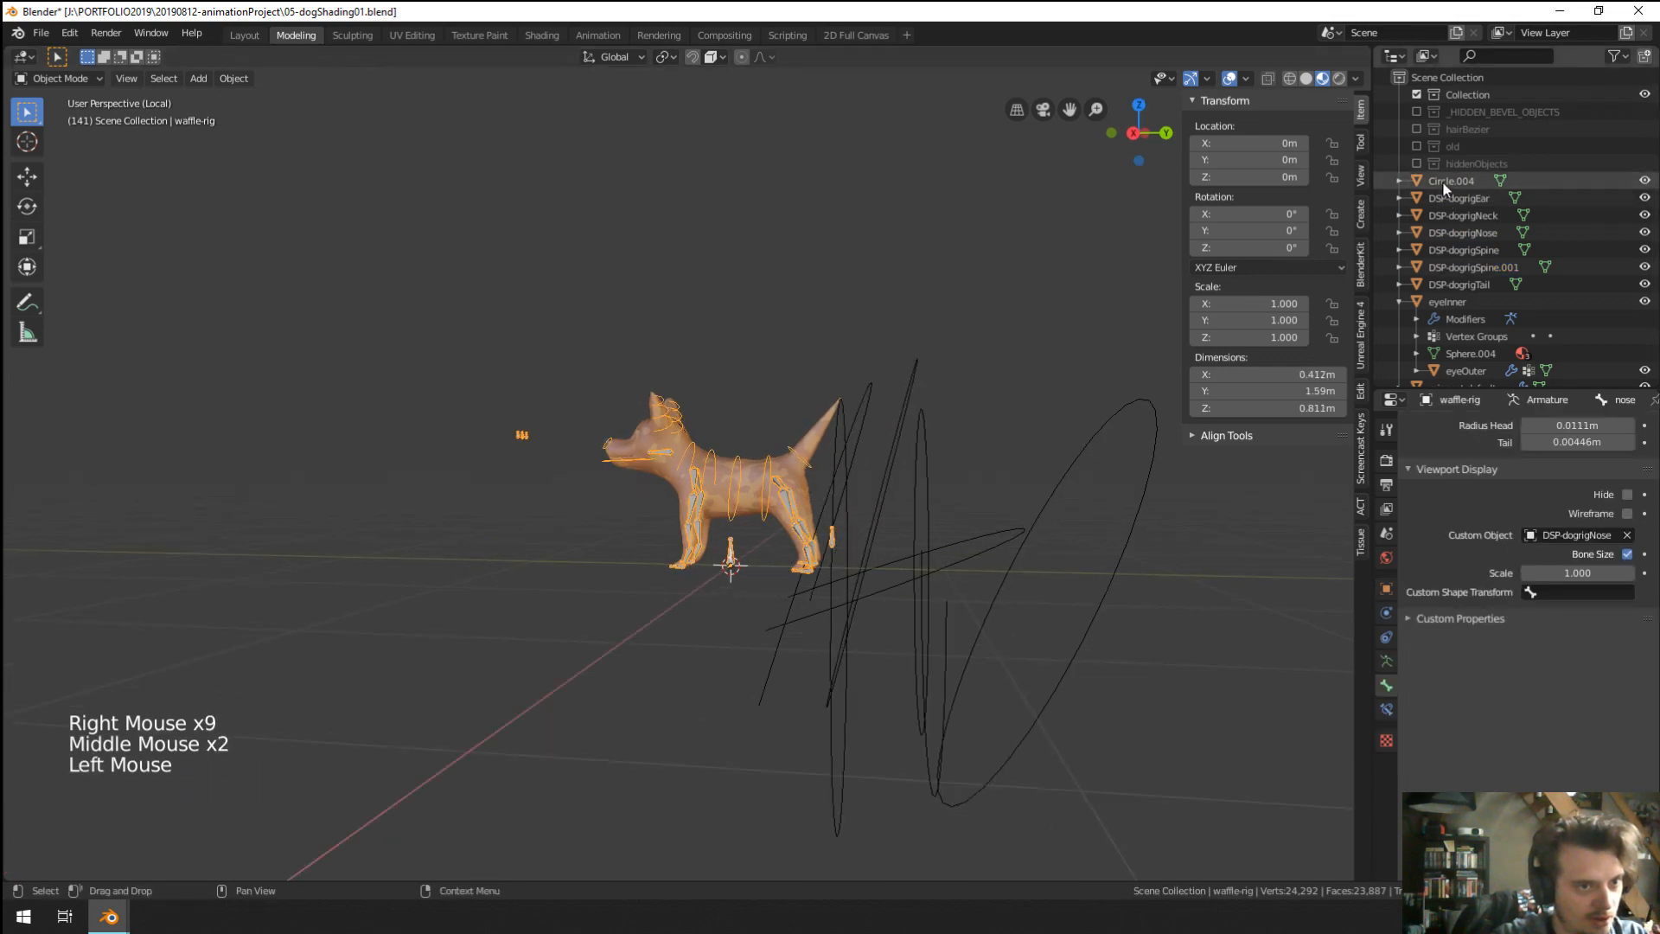
middle_drag(1047, 545, 1073, 575)
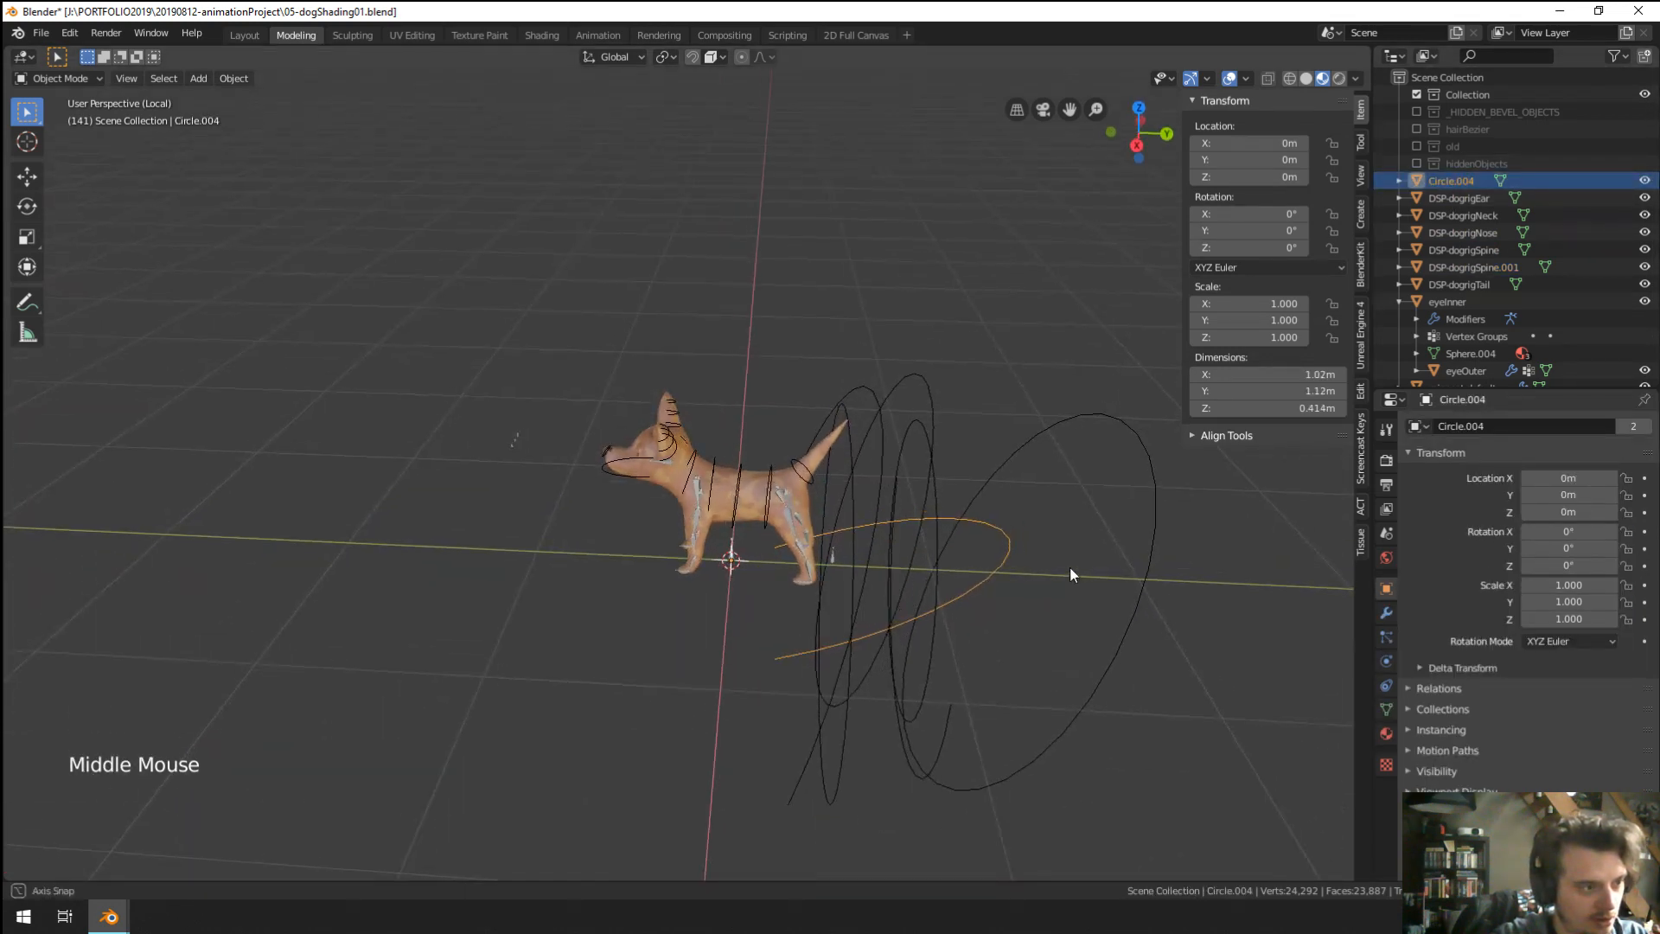
click(1485, 427)
text(DSP-dogrig)
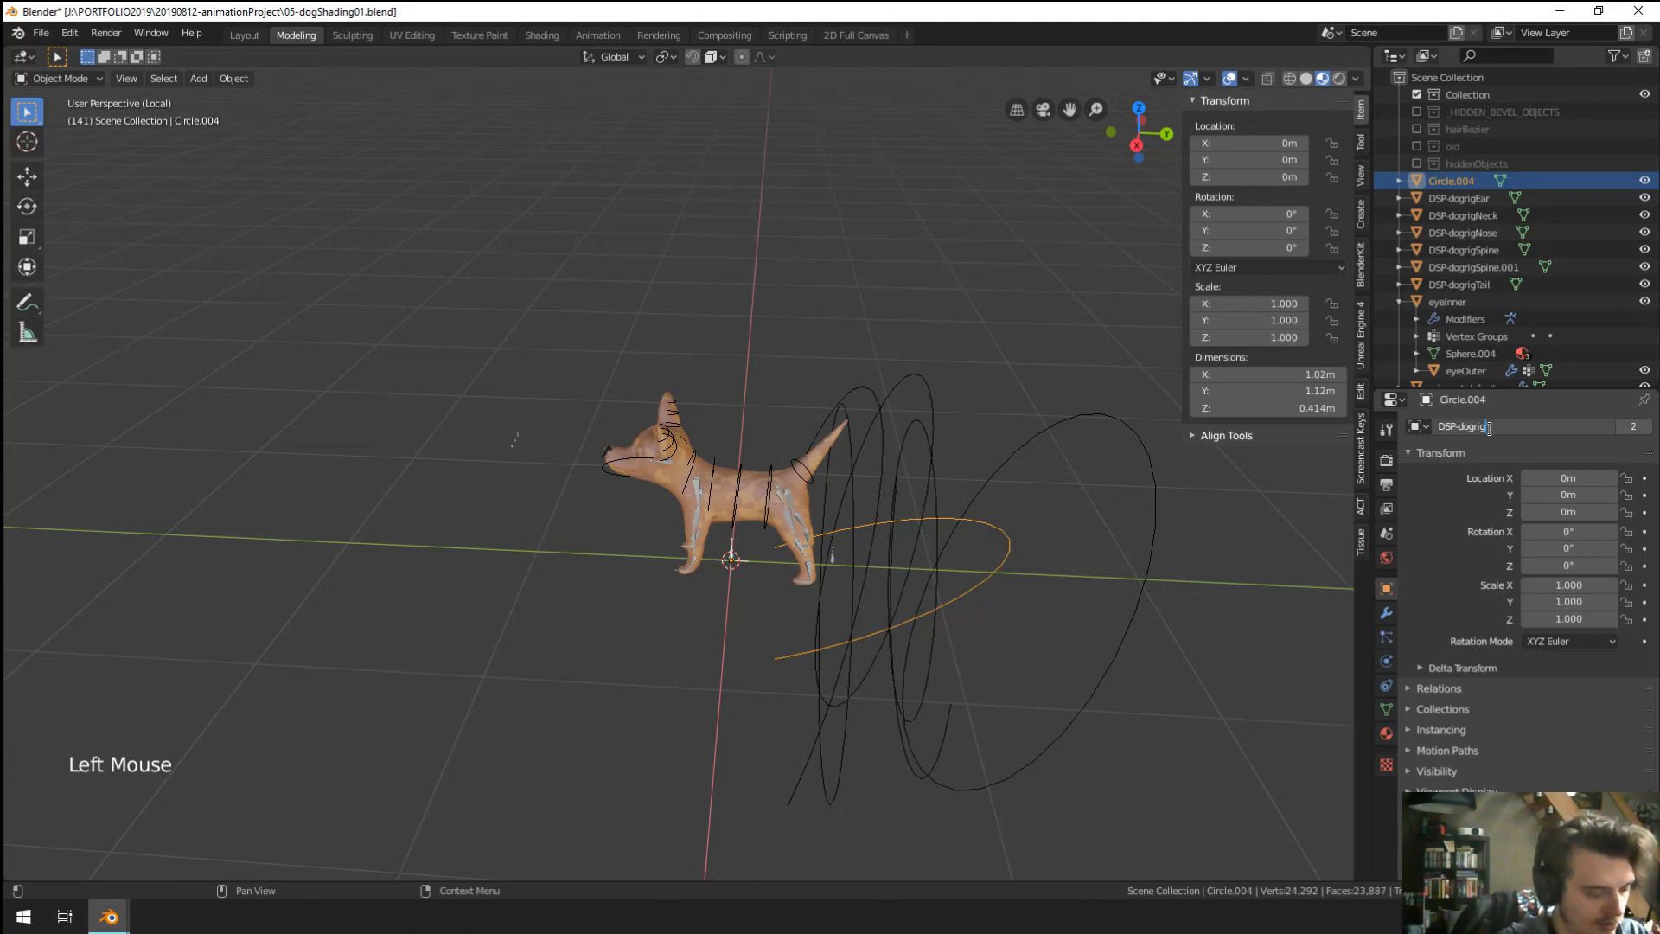
text(Jaw)
key(Return)
Select the waffle-rig armature and switch it to Pose Mode.
scroll(982, 505, up, 2)
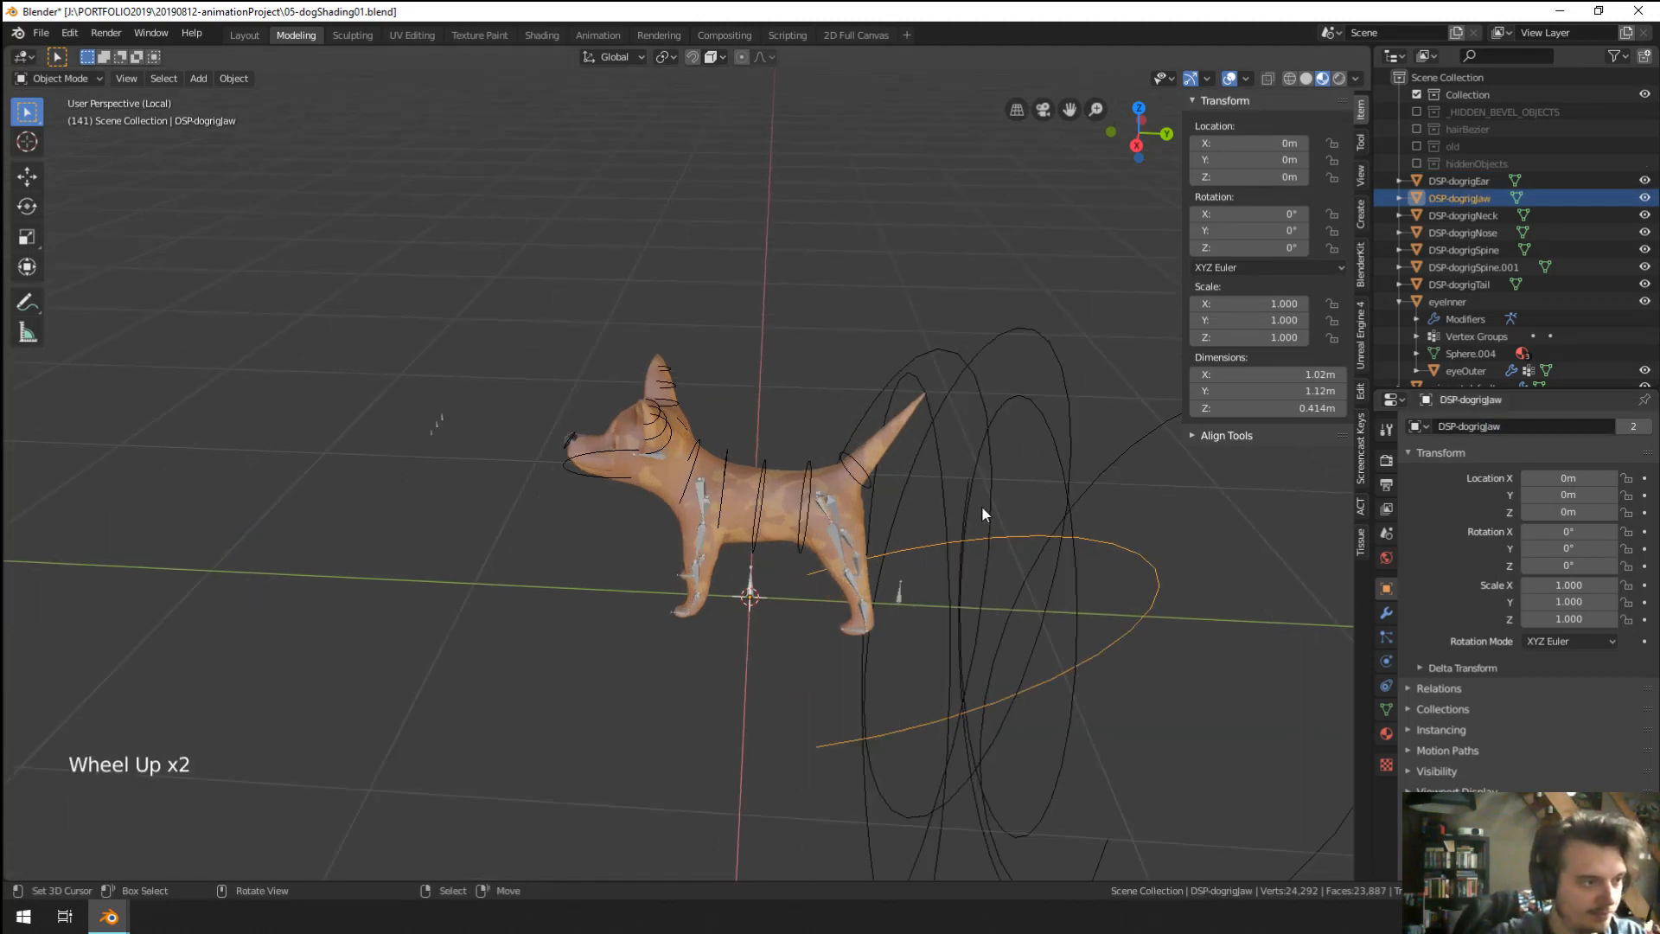
middle_drag(982, 505, 753, 443)
scroll(680, 525, up, 2)
scroll(753, 443, down, 3)
scroll(774, 410, up, 2)
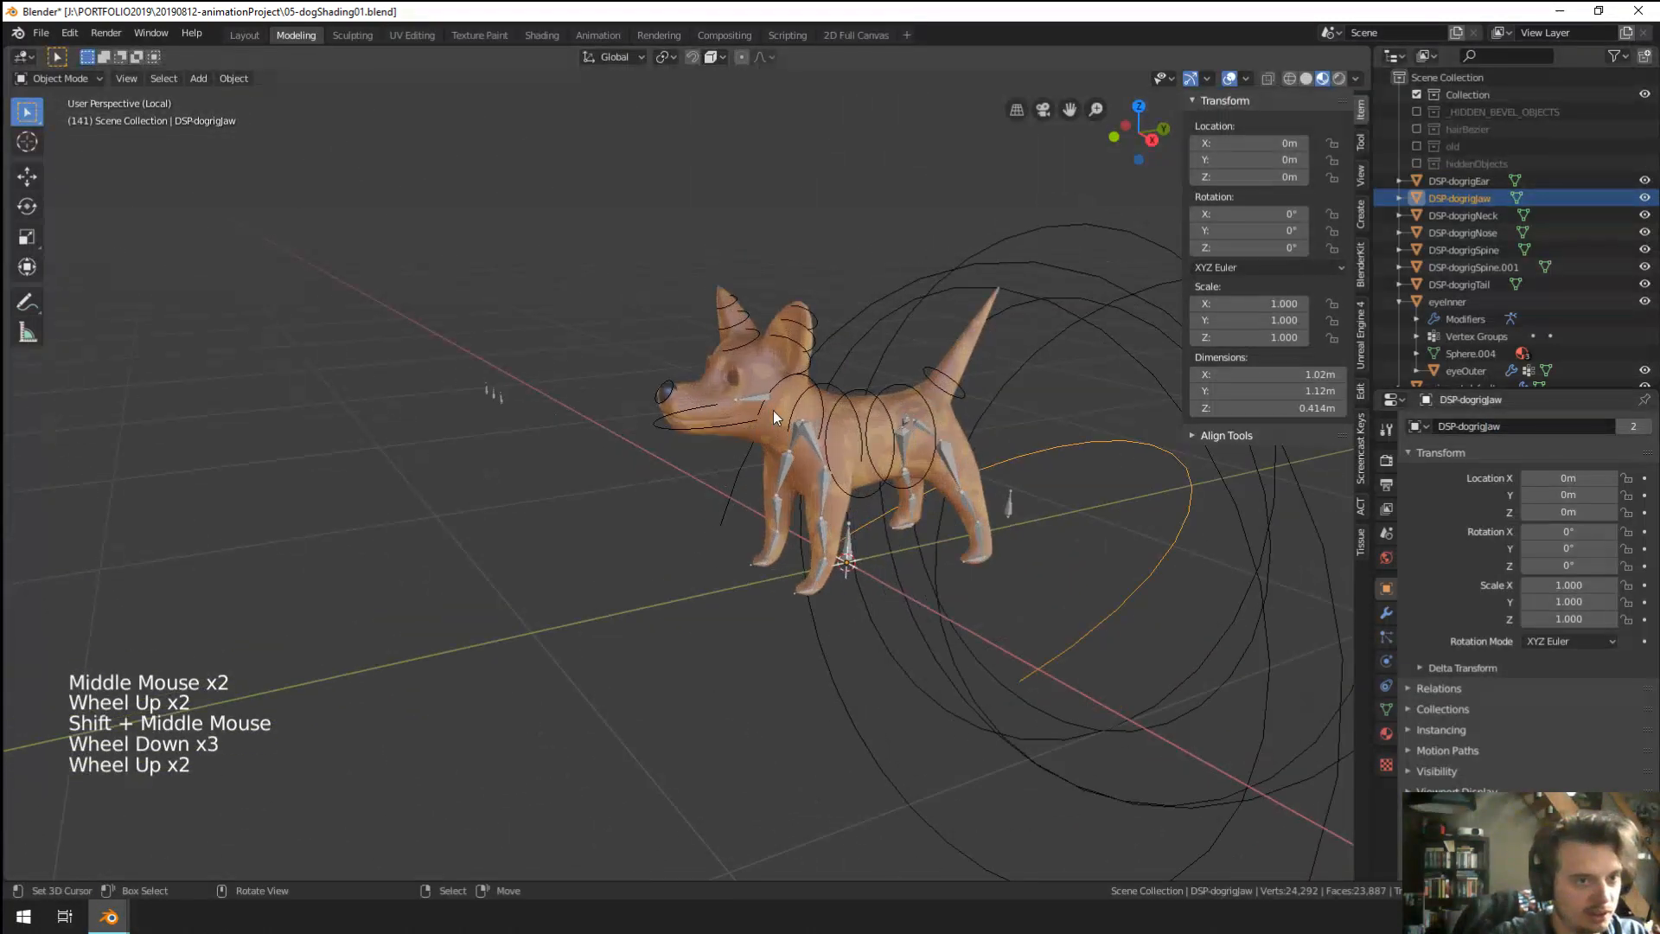
right_click(493, 393)
middle_drag(493, 394, 638, 407)
scroll(1049, 475, up, 3)
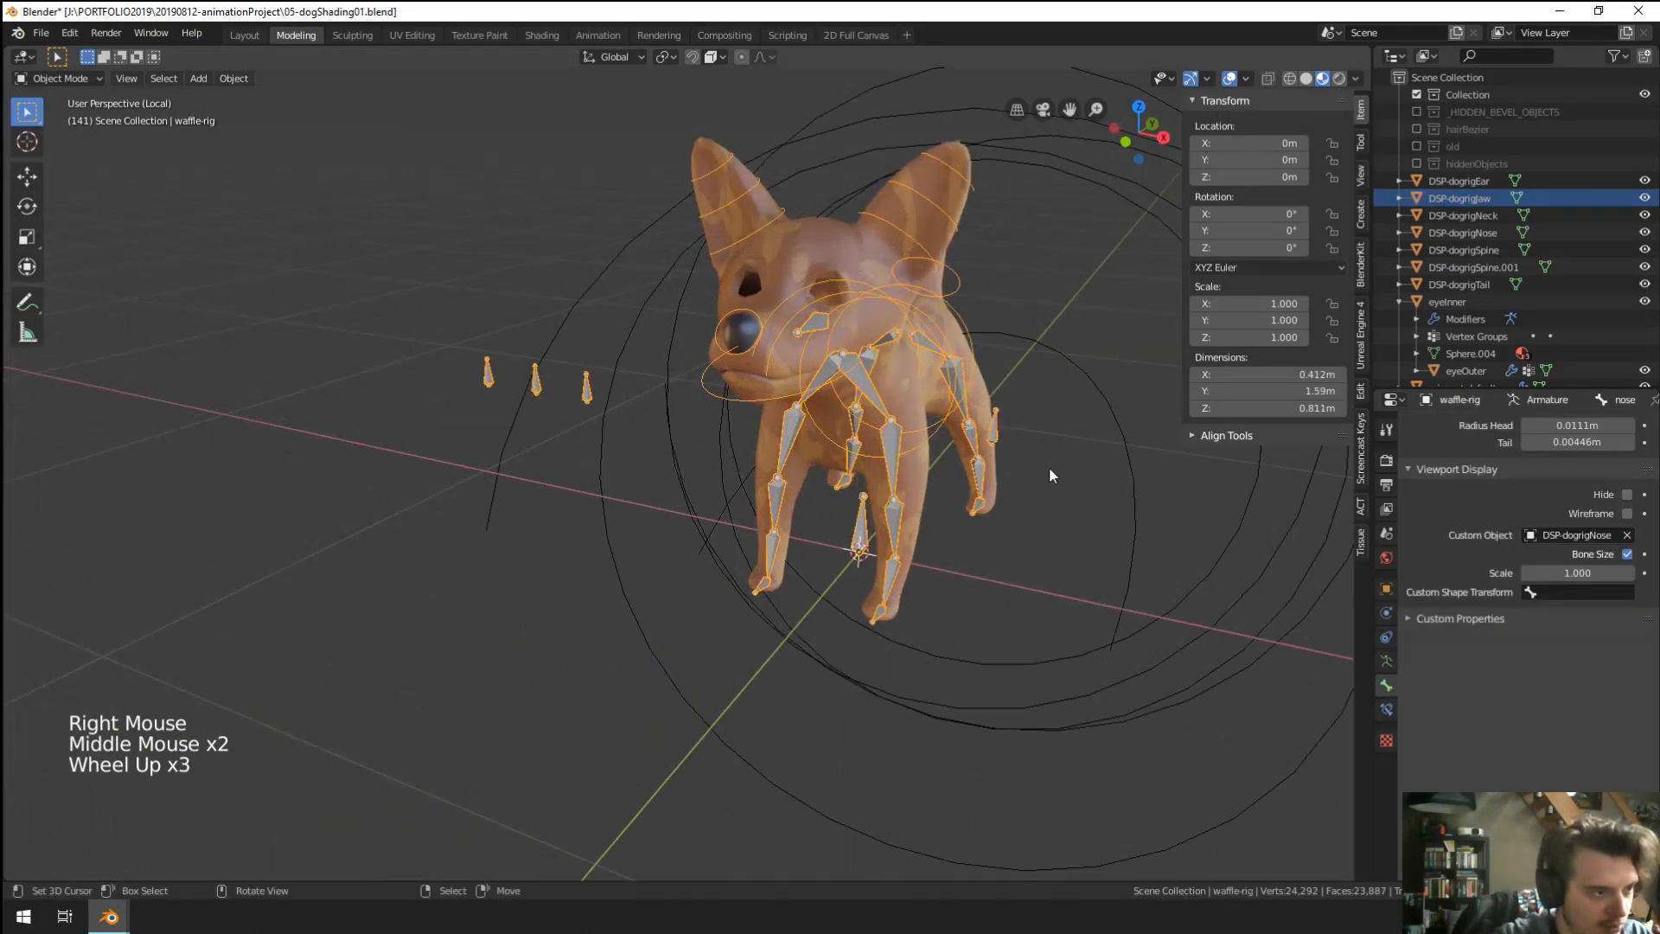
right_click(533, 397)
key(ctrl+Tab)
Give the CTRL-eyeTargetCentre bone the custom shape DSP-rig-eyeCentral and reduce its display scale.
right_click(536, 384)
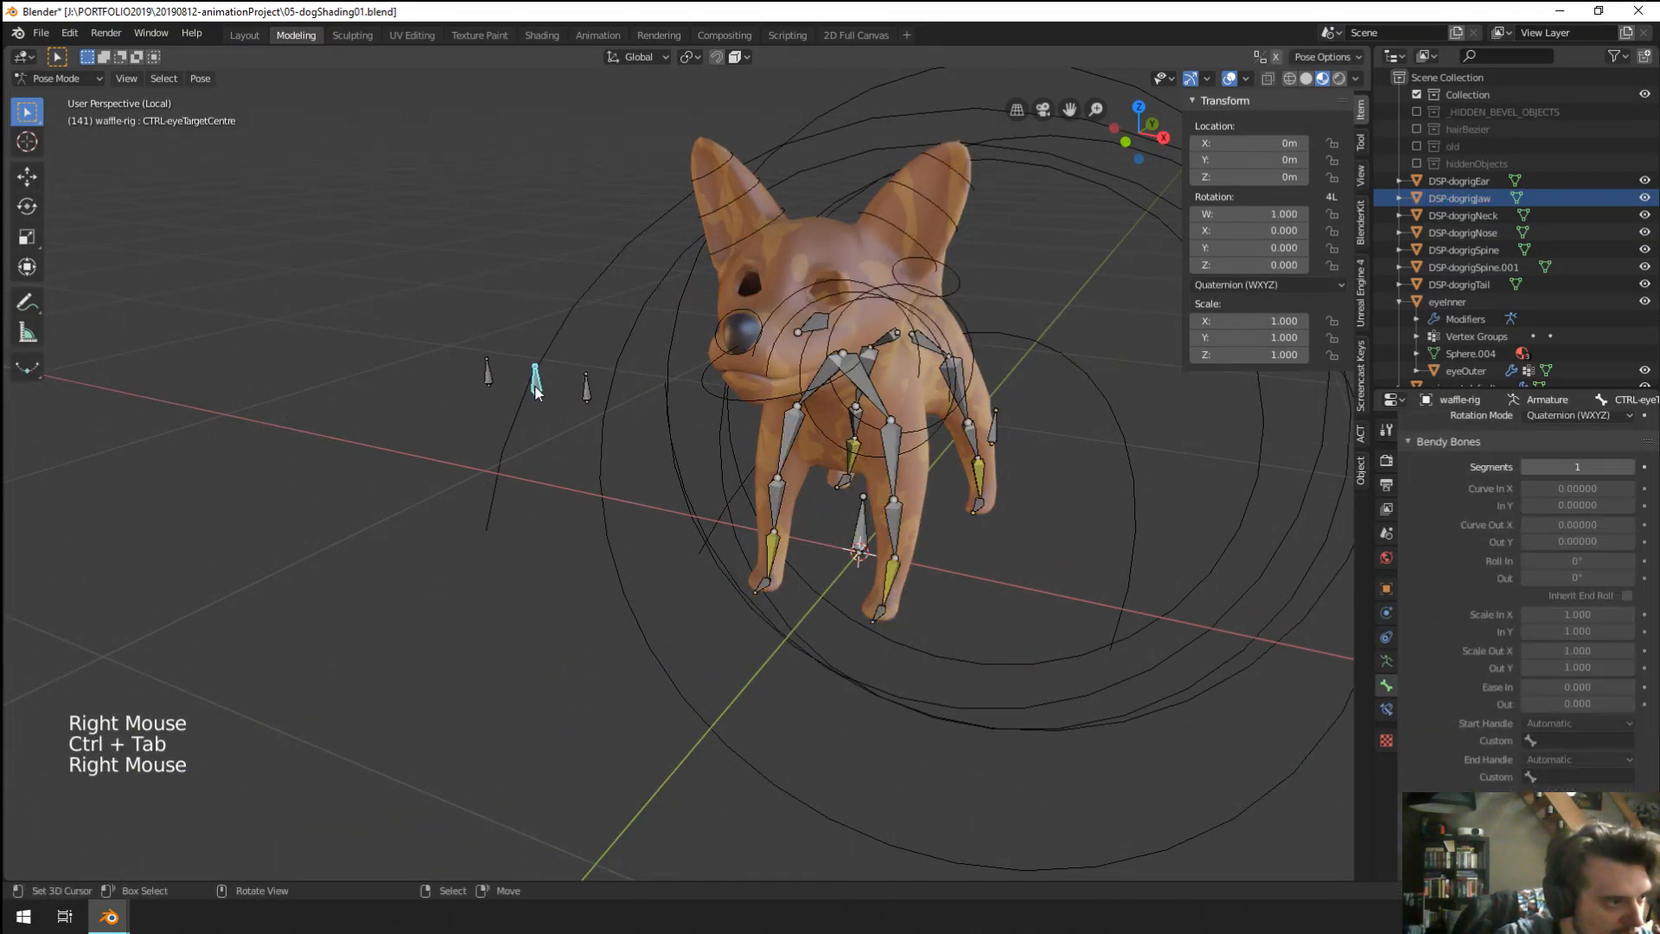
scroll(1593, 667, down, 9)
click(1584, 787)
mouse_move(1584, 783)
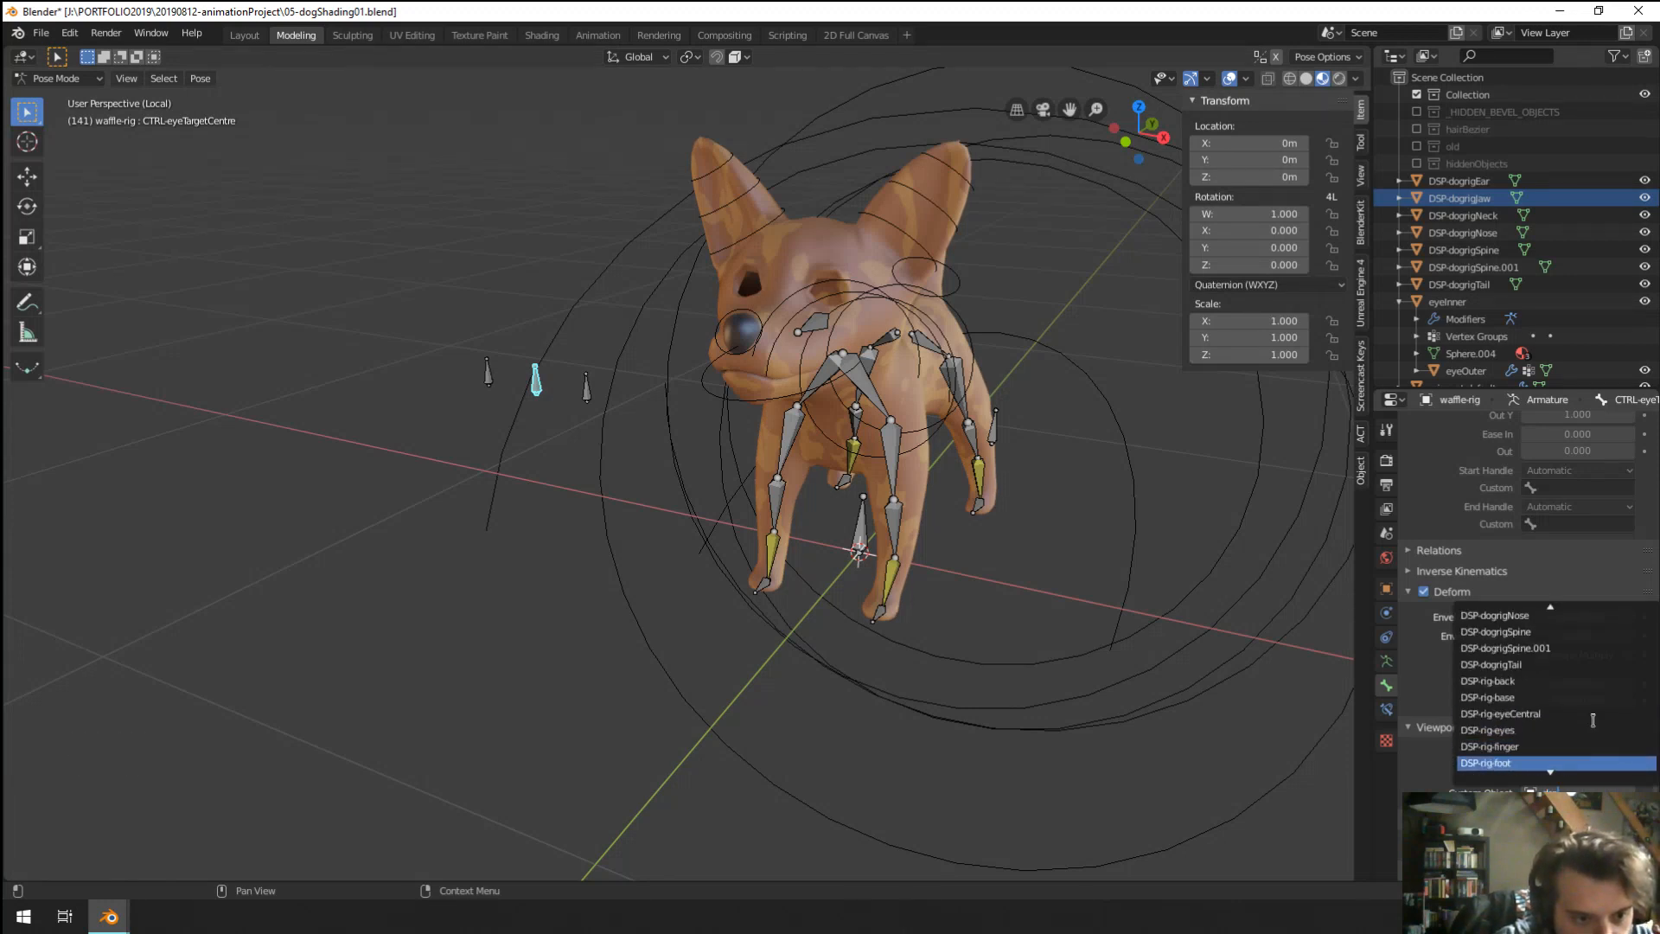
click(1570, 713)
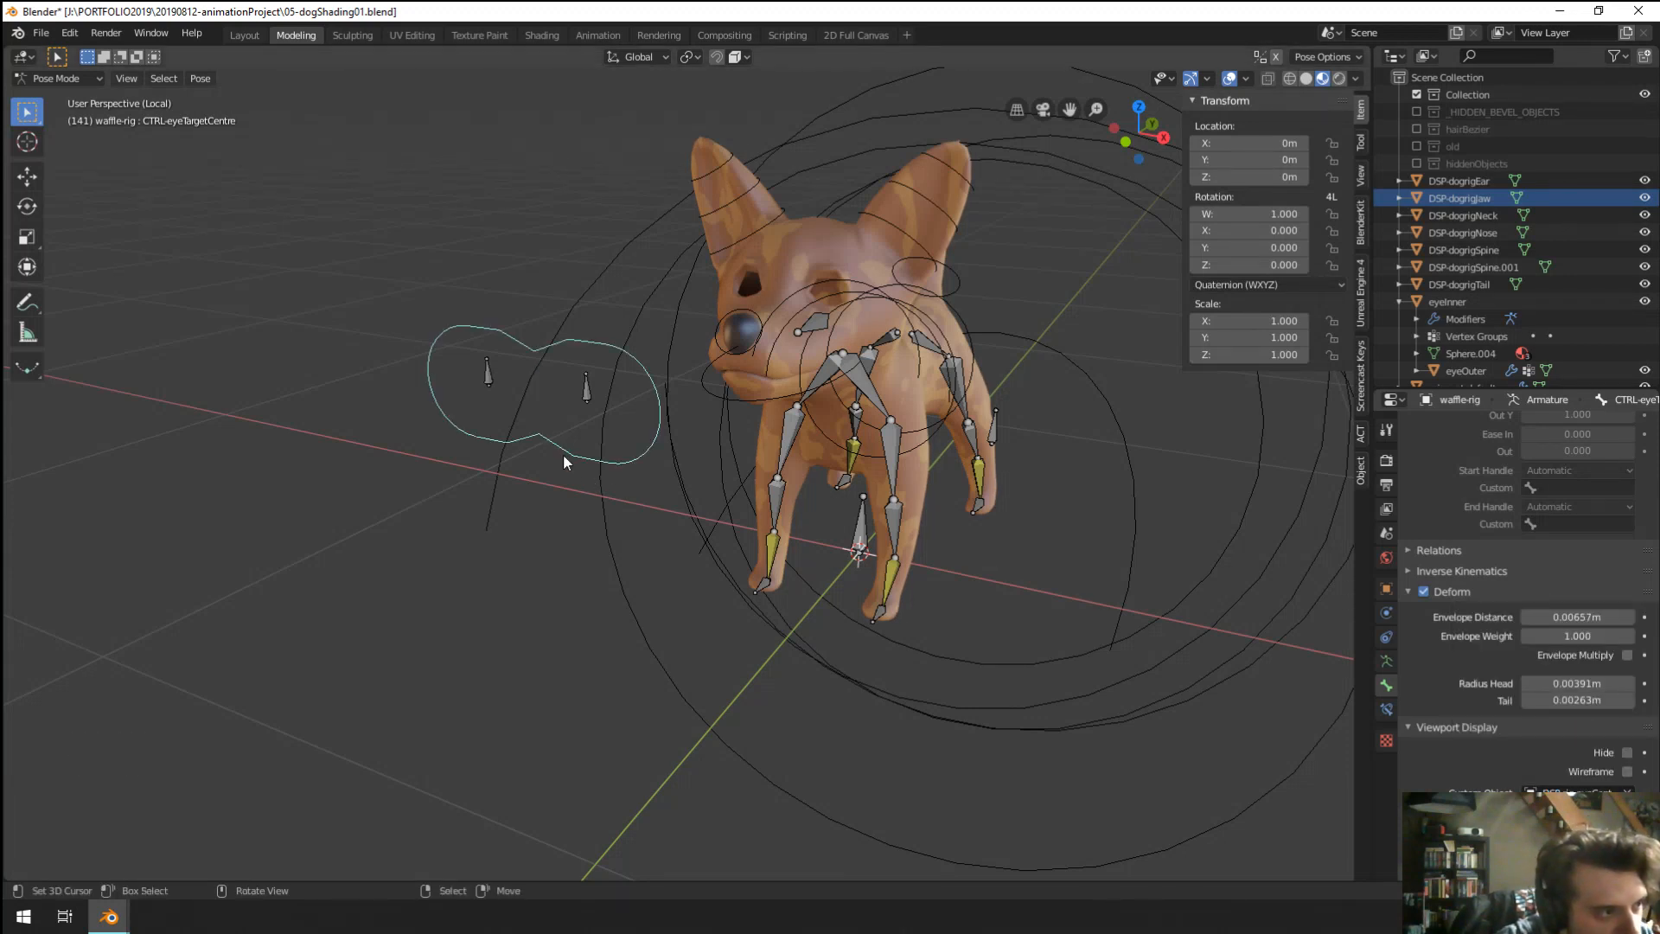
shift+drag(1578, 810, 1564, 810)
Give the CTRL-eyeTarget.L bone the custom shape DSP-rig-eyes and reduce its display scale to fit inside the central eye shape.
right_click(584, 400)
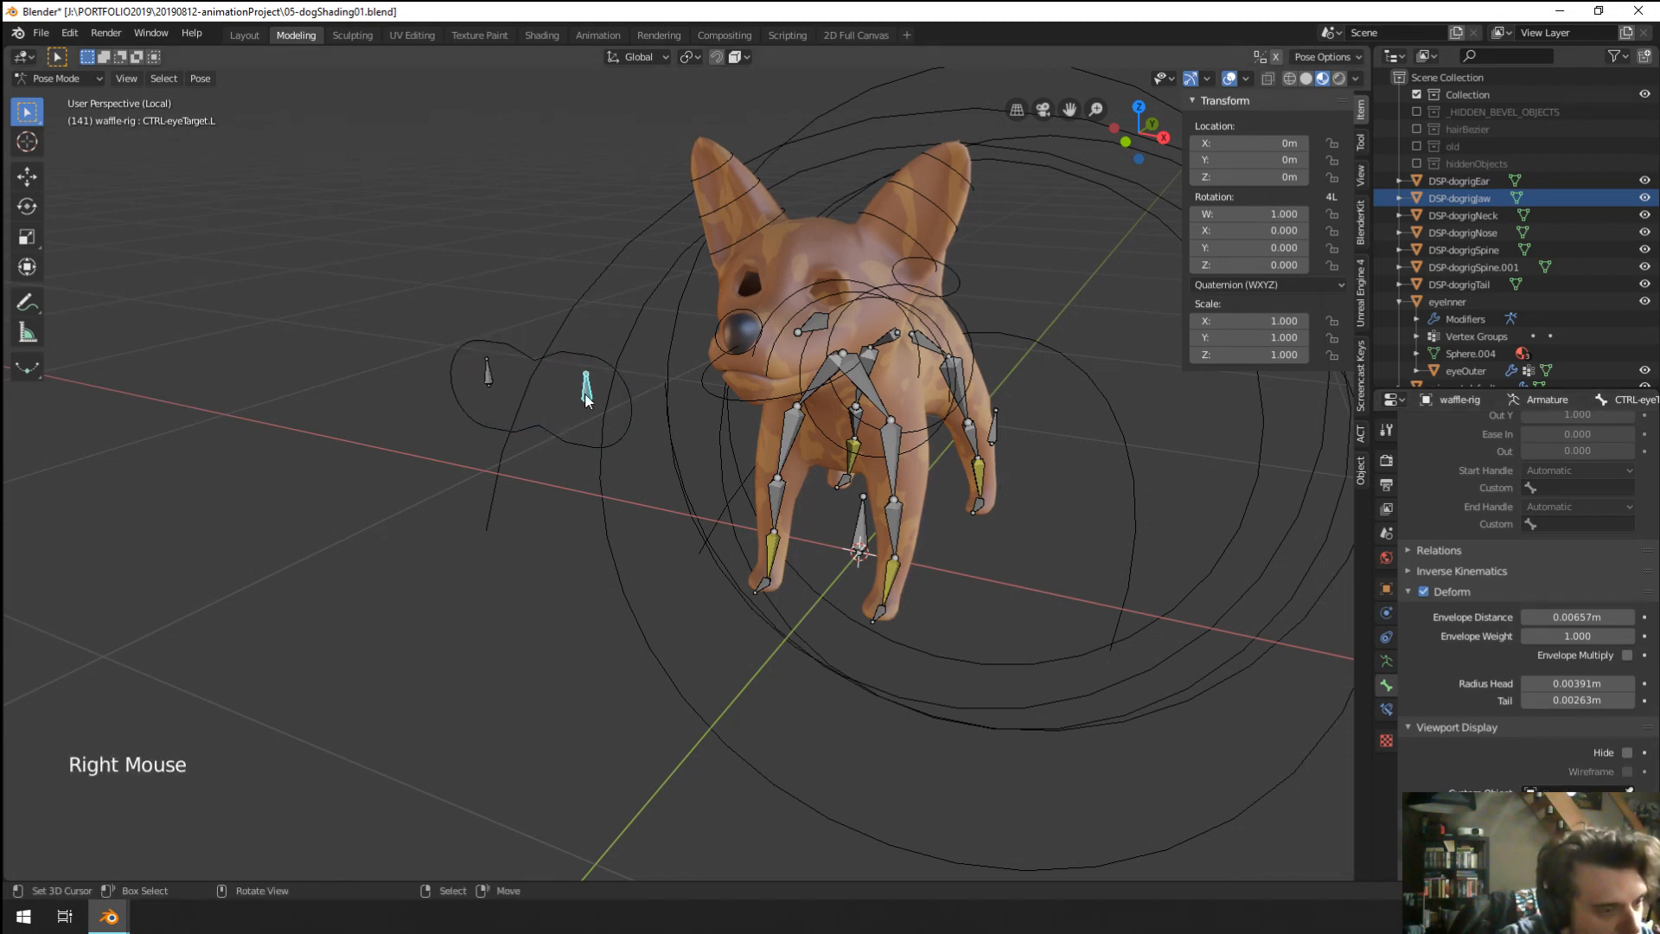
click(1602, 788)
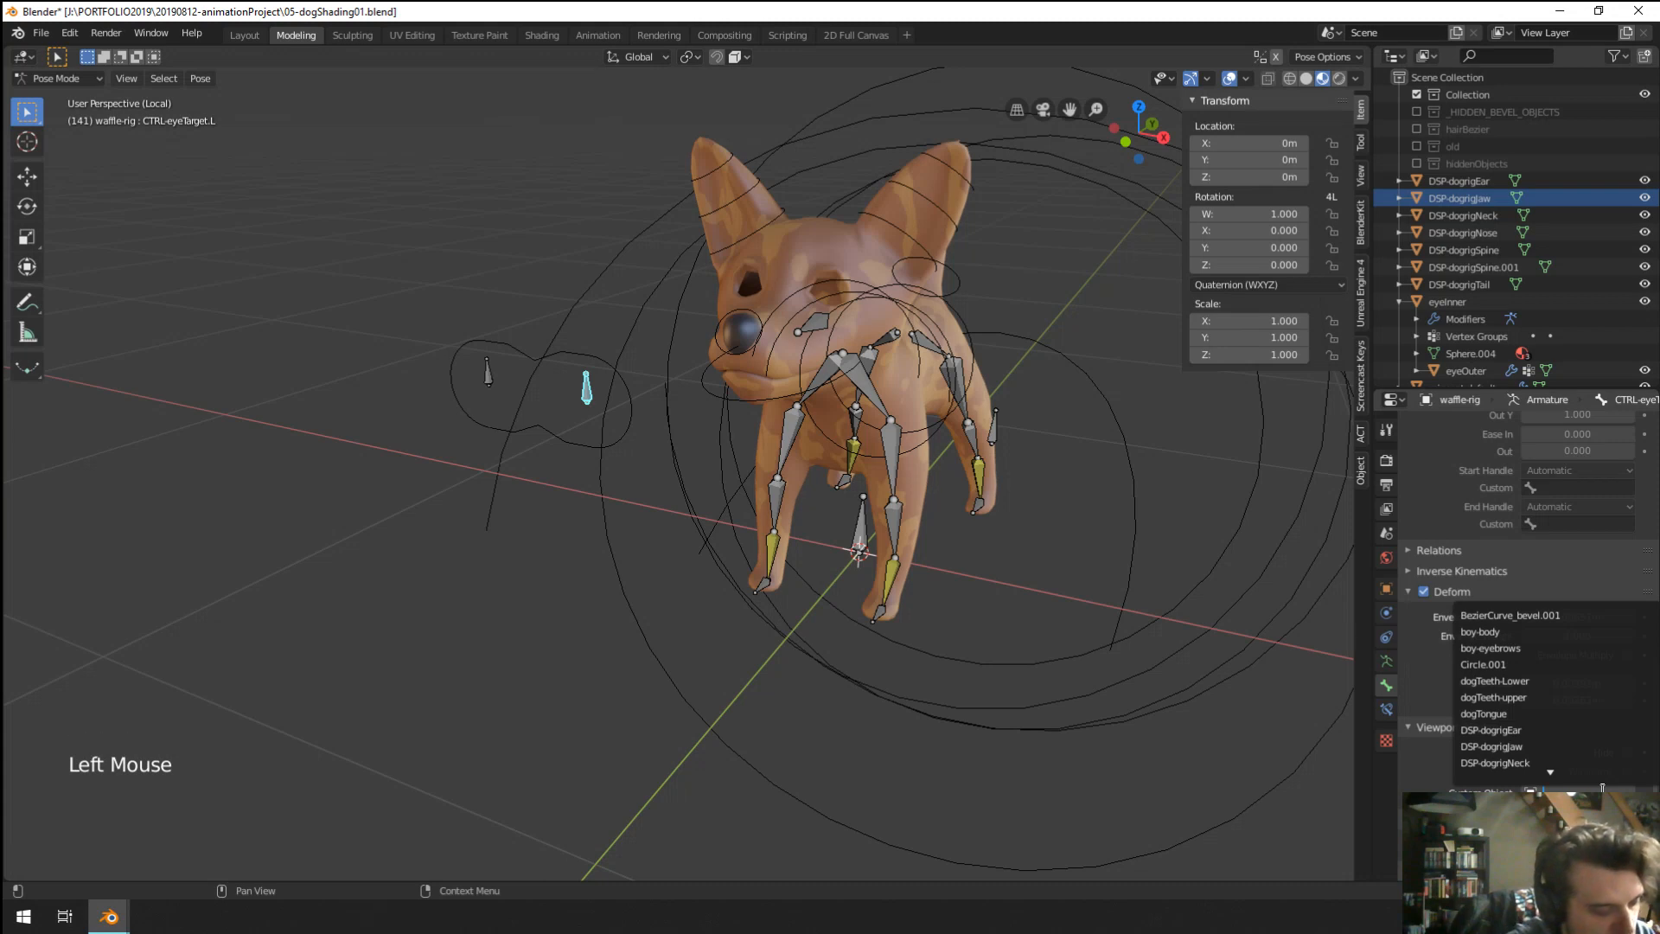
text(eye)
click(1520, 647)
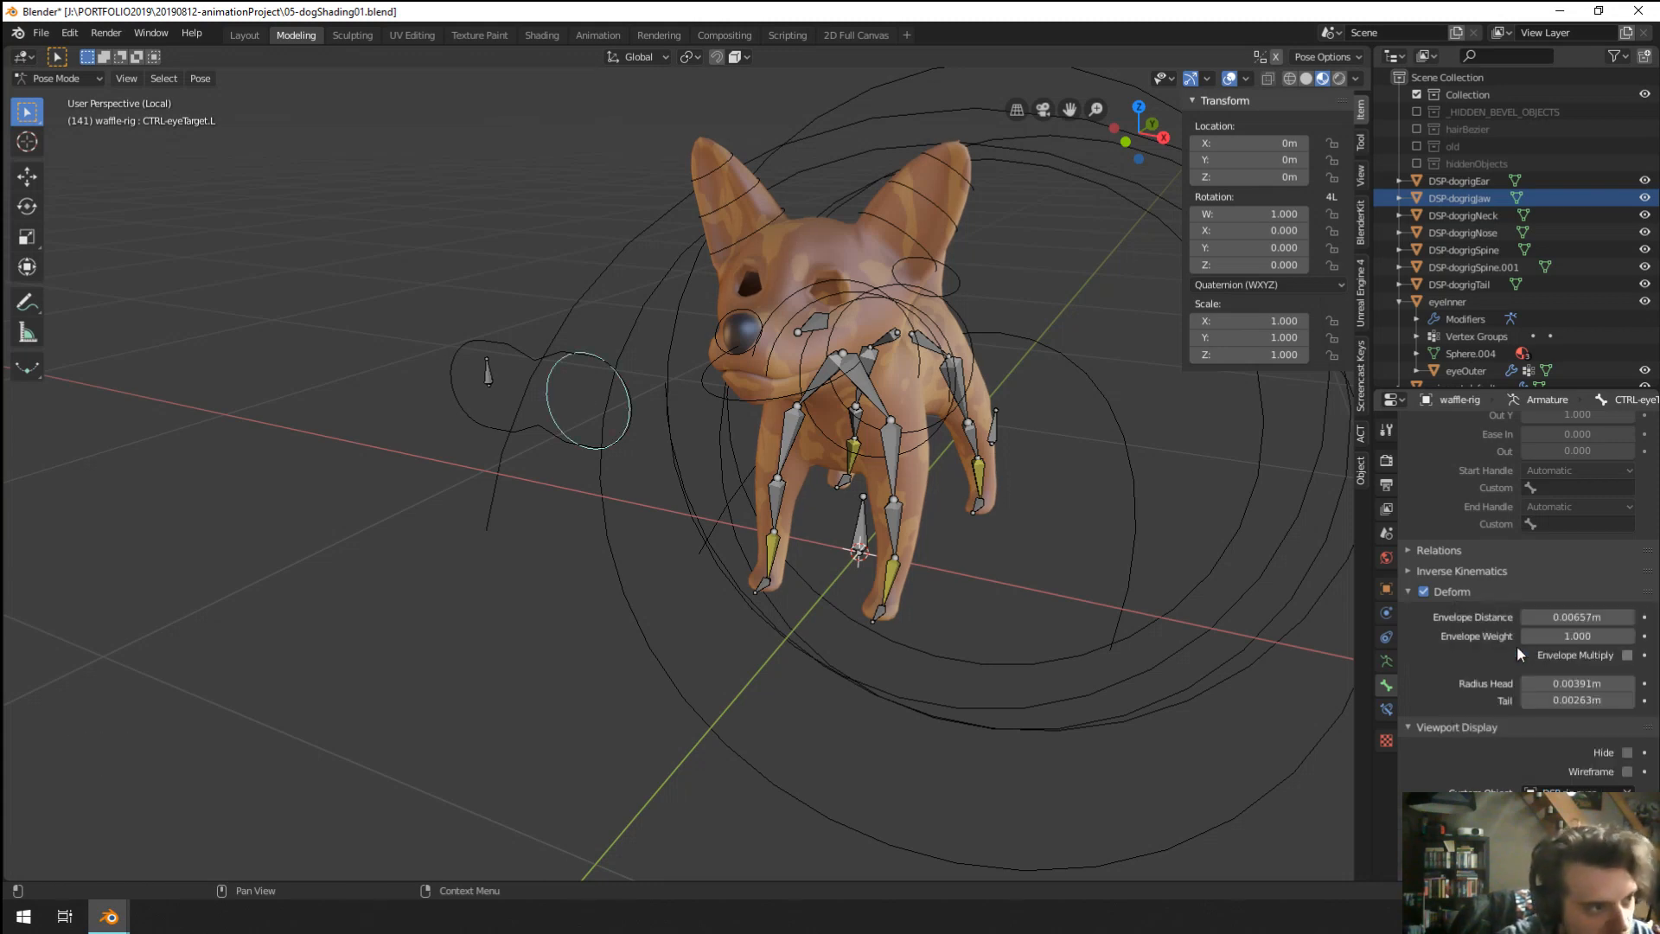
shift+drag(1578, 812, 1553, 812)
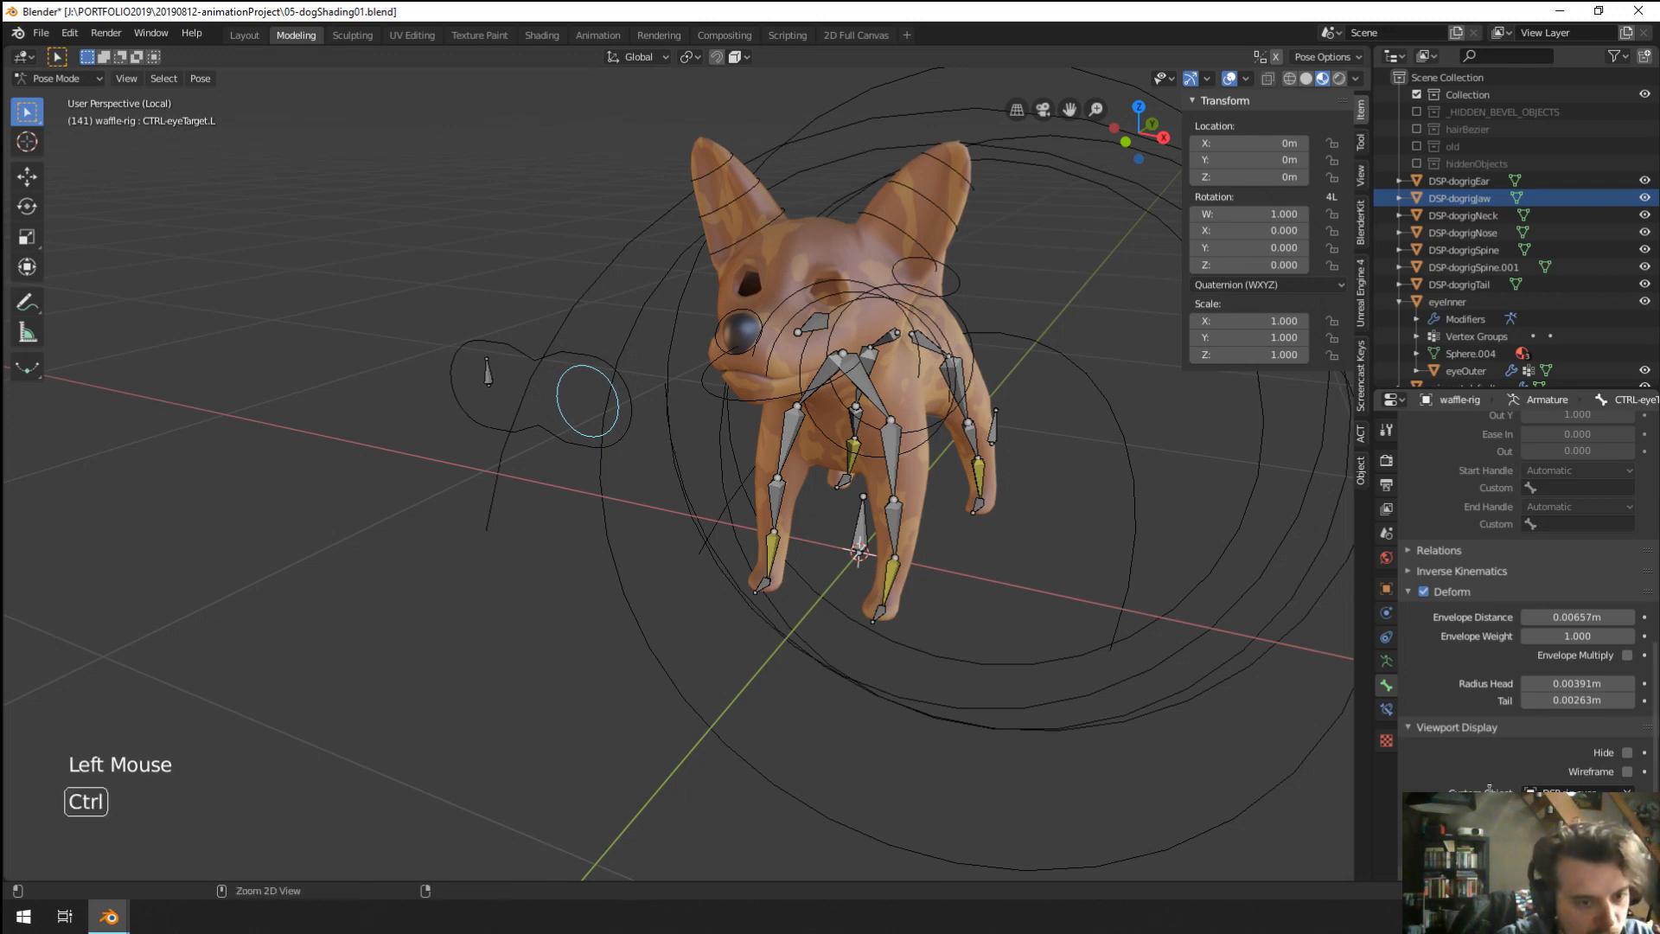
Give the CTRL-eyeTarget.R bone the custom shape DSP-rig-eyes with the same display scale as the left eye target.
right_click(489, 374)
click(1578, 792)
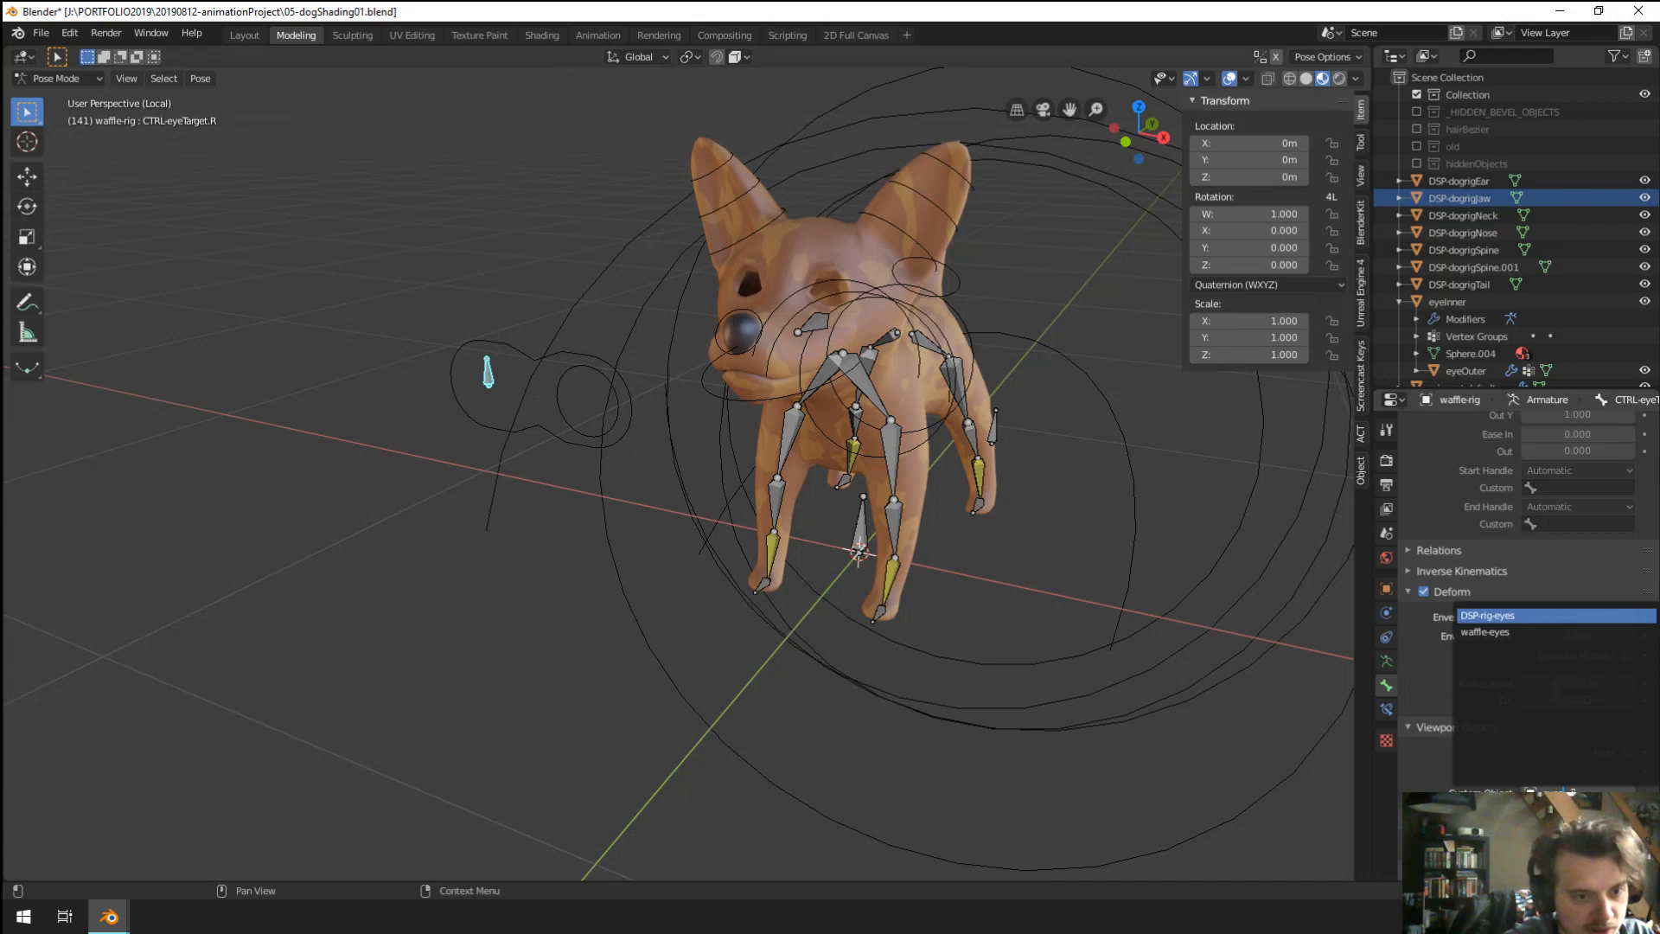
click(1522, 615)
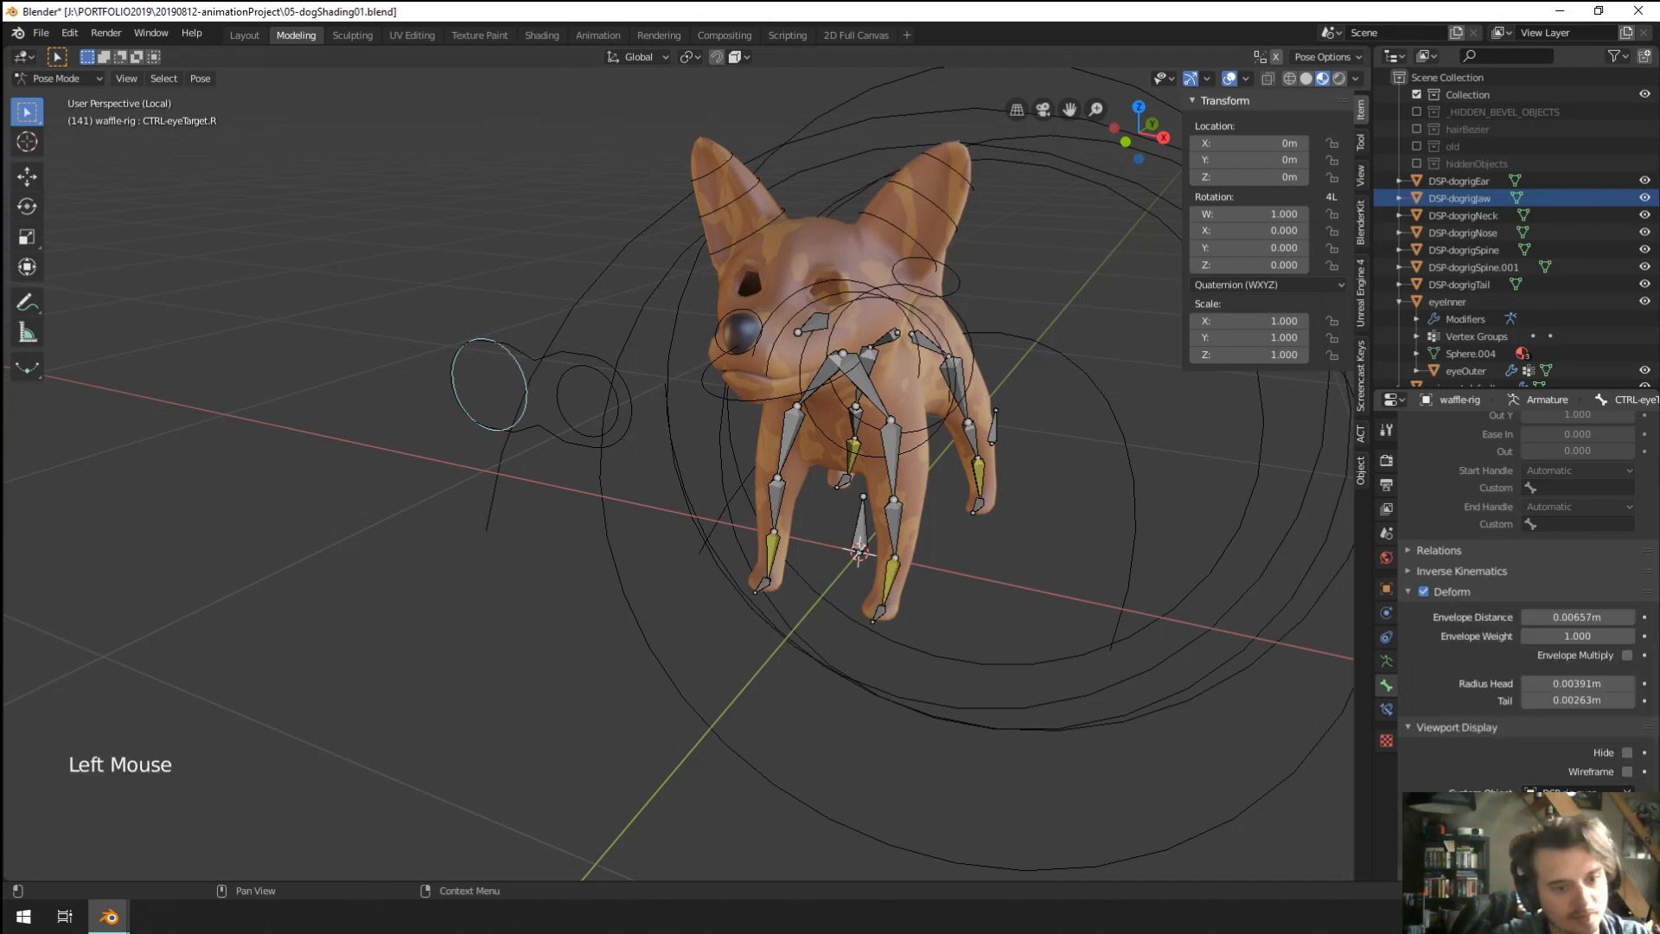
key(ctrl+v)
Save the 05-dogShading01.blend file.
middle_drag(571, 334, 556, 340)
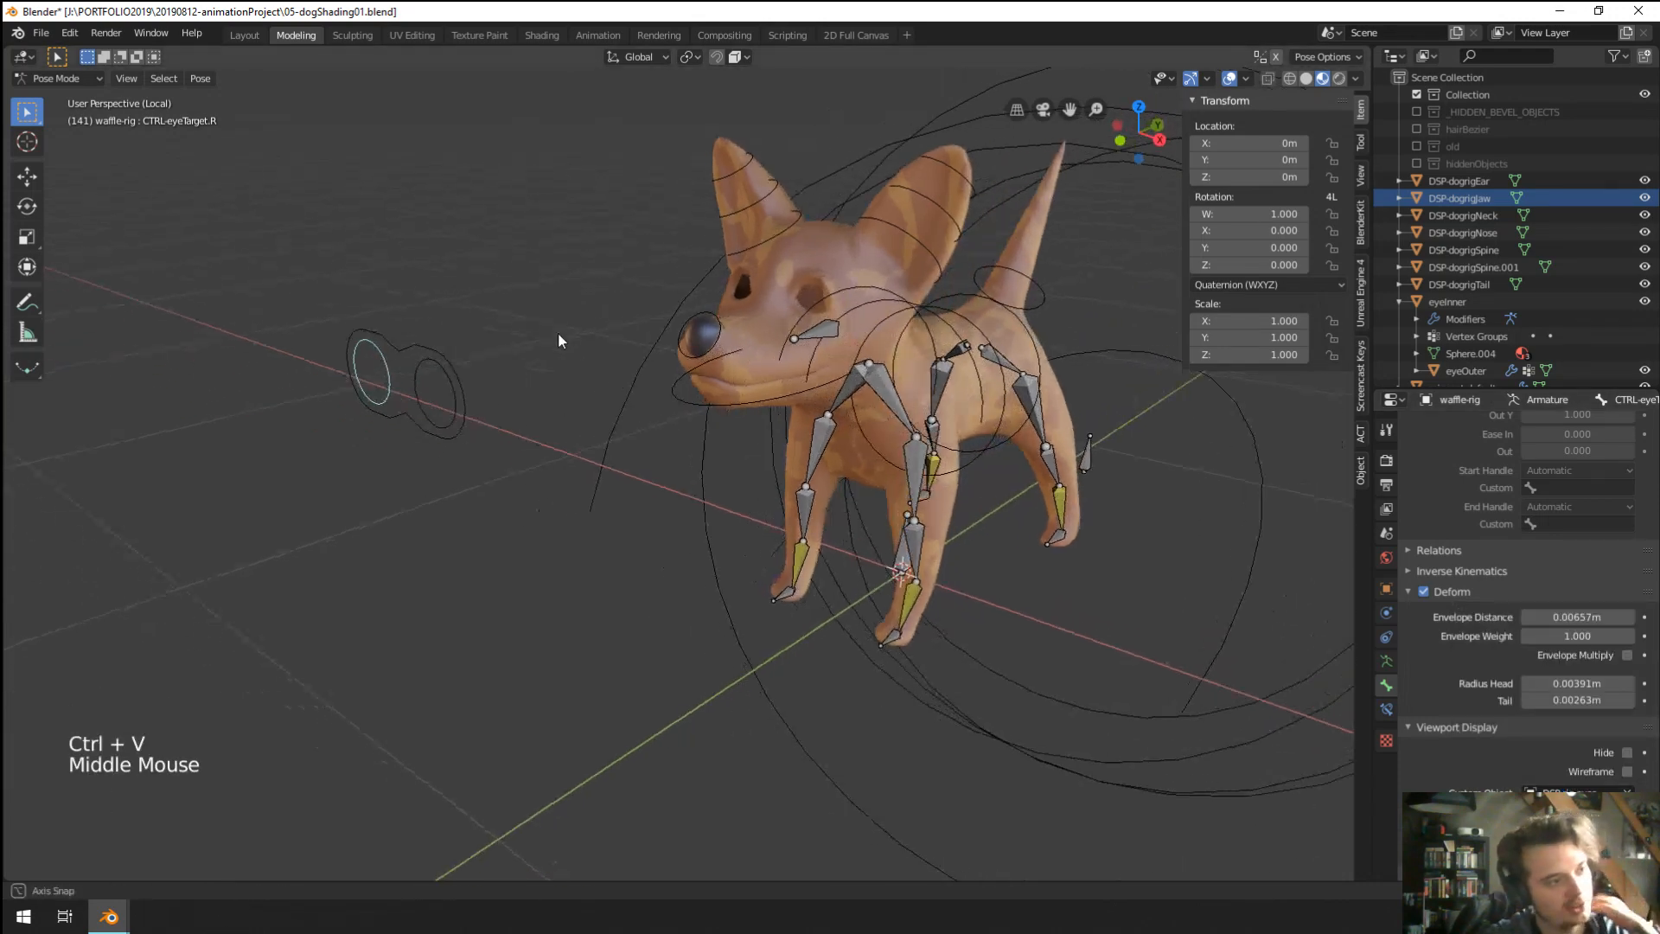
scroll(554, 389, down, 2)
scroll(549, 427, up, 2)
scroll(606, 519, down, 1)
mouse_move(612, 547)
middle_down()
mouse_move(545, 545)
mouse_move(592, 545)
middle_up()
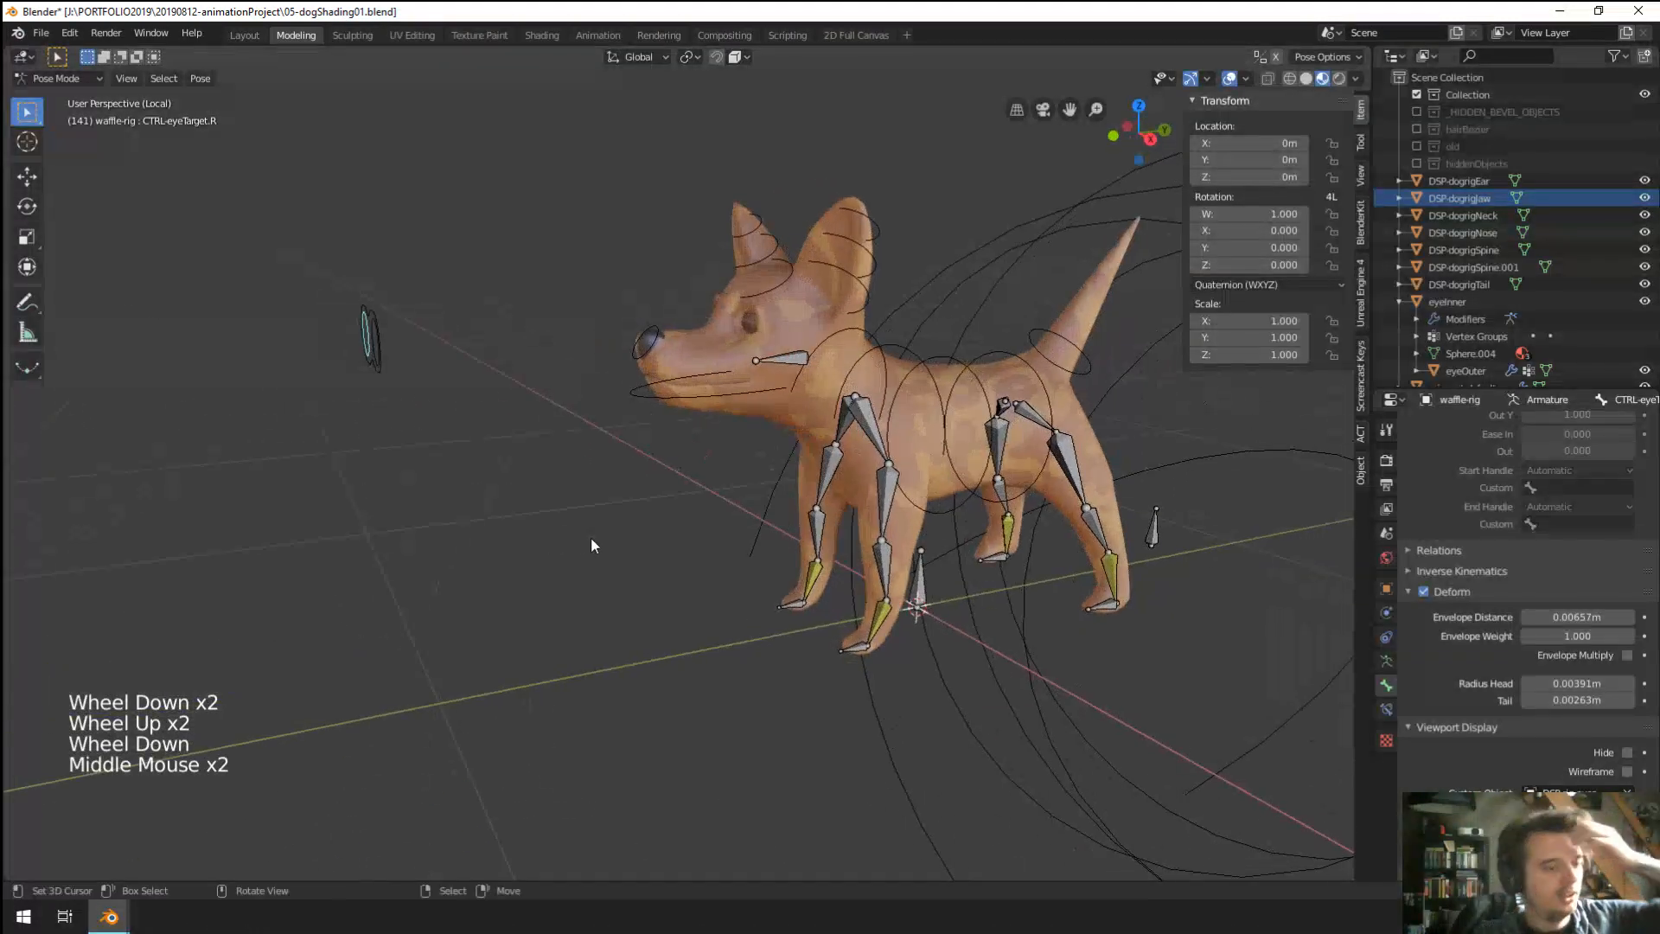
key(ctrl+s)
Select the root bone and assign DSP-rig-base as its custom shape.
middle_click(999, 604)
right_click(939, 580)
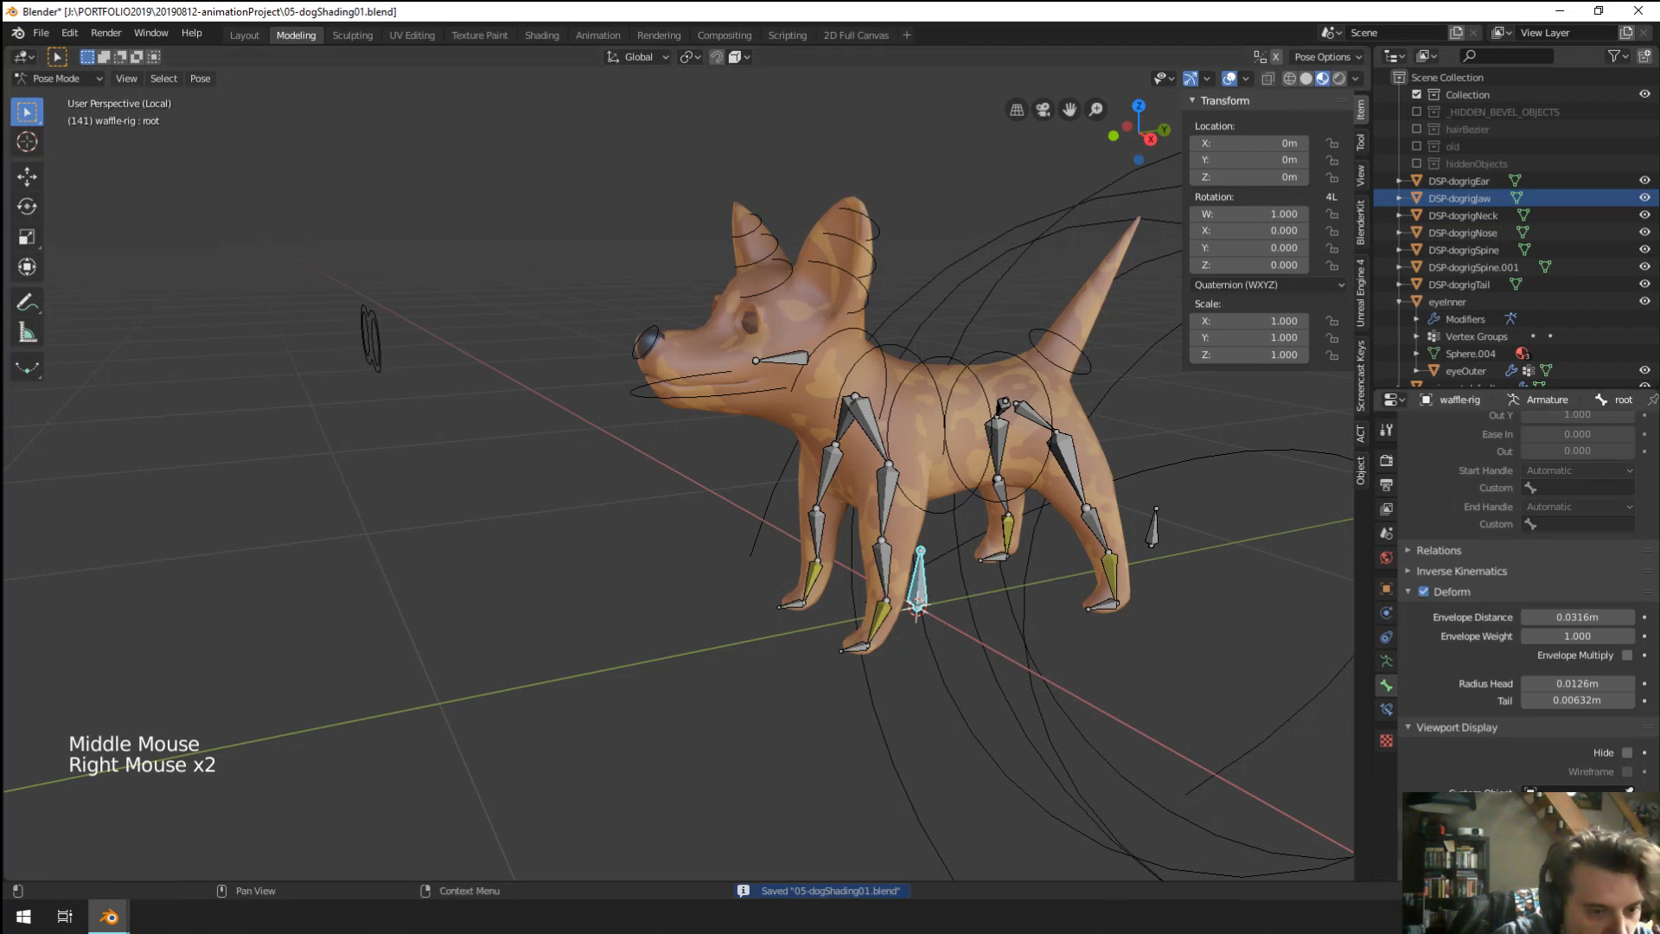
click(1575, 791)
text(o)
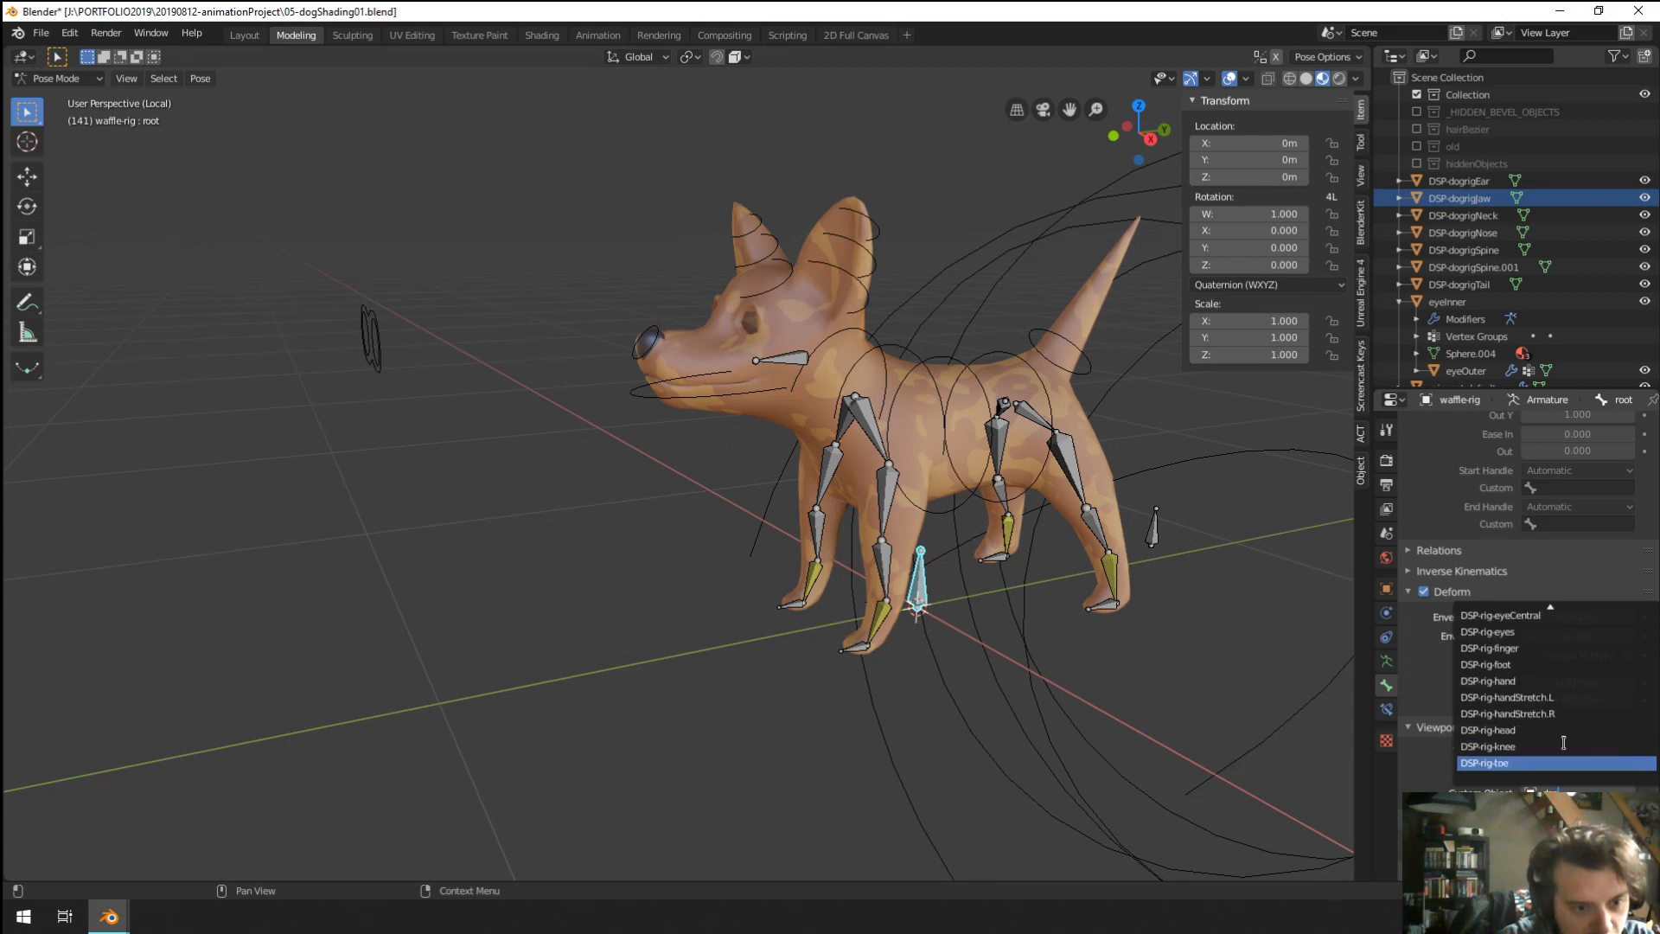
scroll(1563, 742, up, 10)
scroll(1562, 741, up, 2)
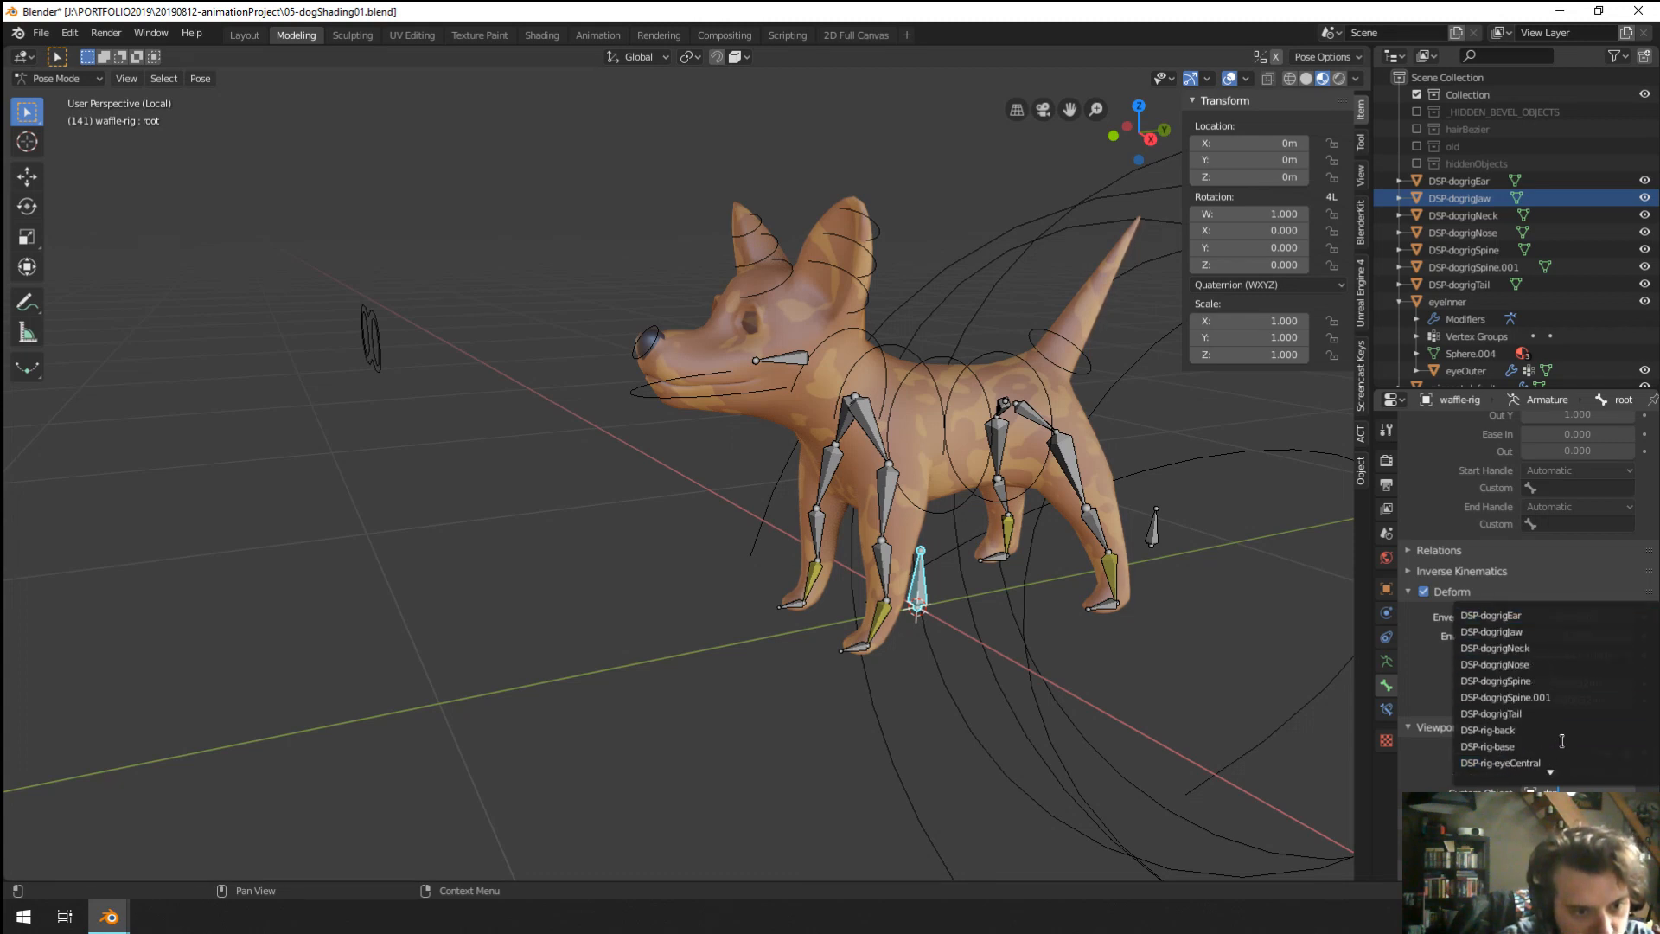
scroll(1563, 741, down, 6)
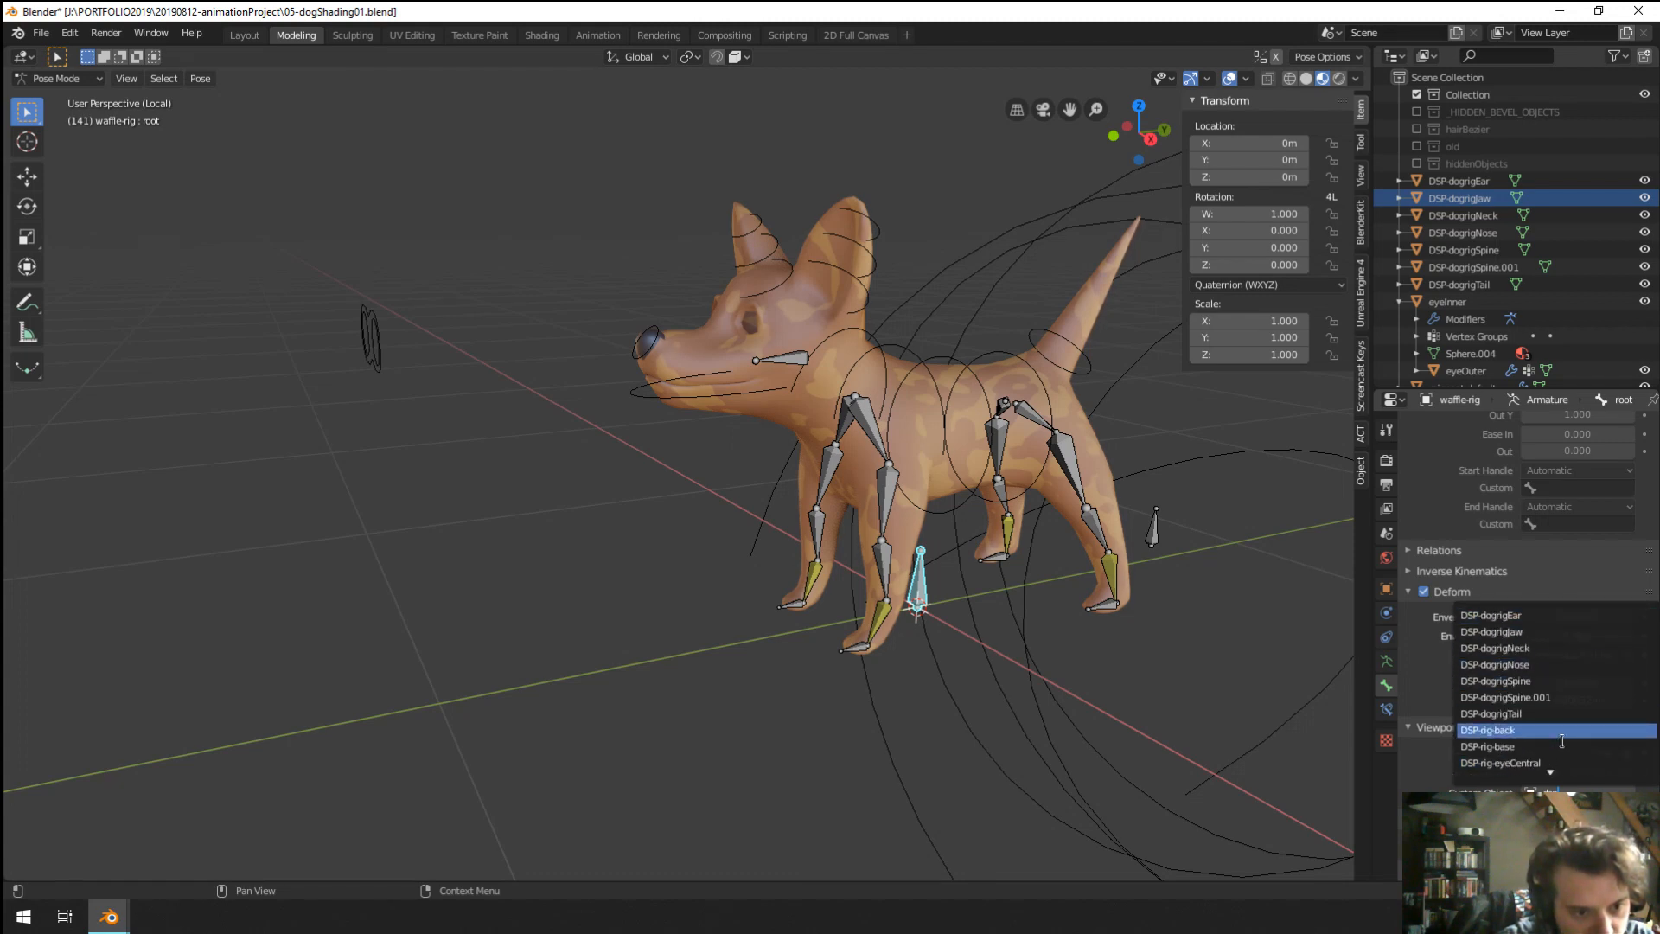
click(1515, 746)
Increase the display scale of the root bone's custom shape so it surrounds the dog's feet.
middle_drag(852, 628, 832, 655)
shift+drag(1578, 811, 1617, 811)
scroll(952, 664, down, 3)
middle_drag(796, 668, 760, 620)
middle_drag(786, 543, 847, 569)
scroll(764, 522, up, 3)
scroll(882, 614, up, 1)
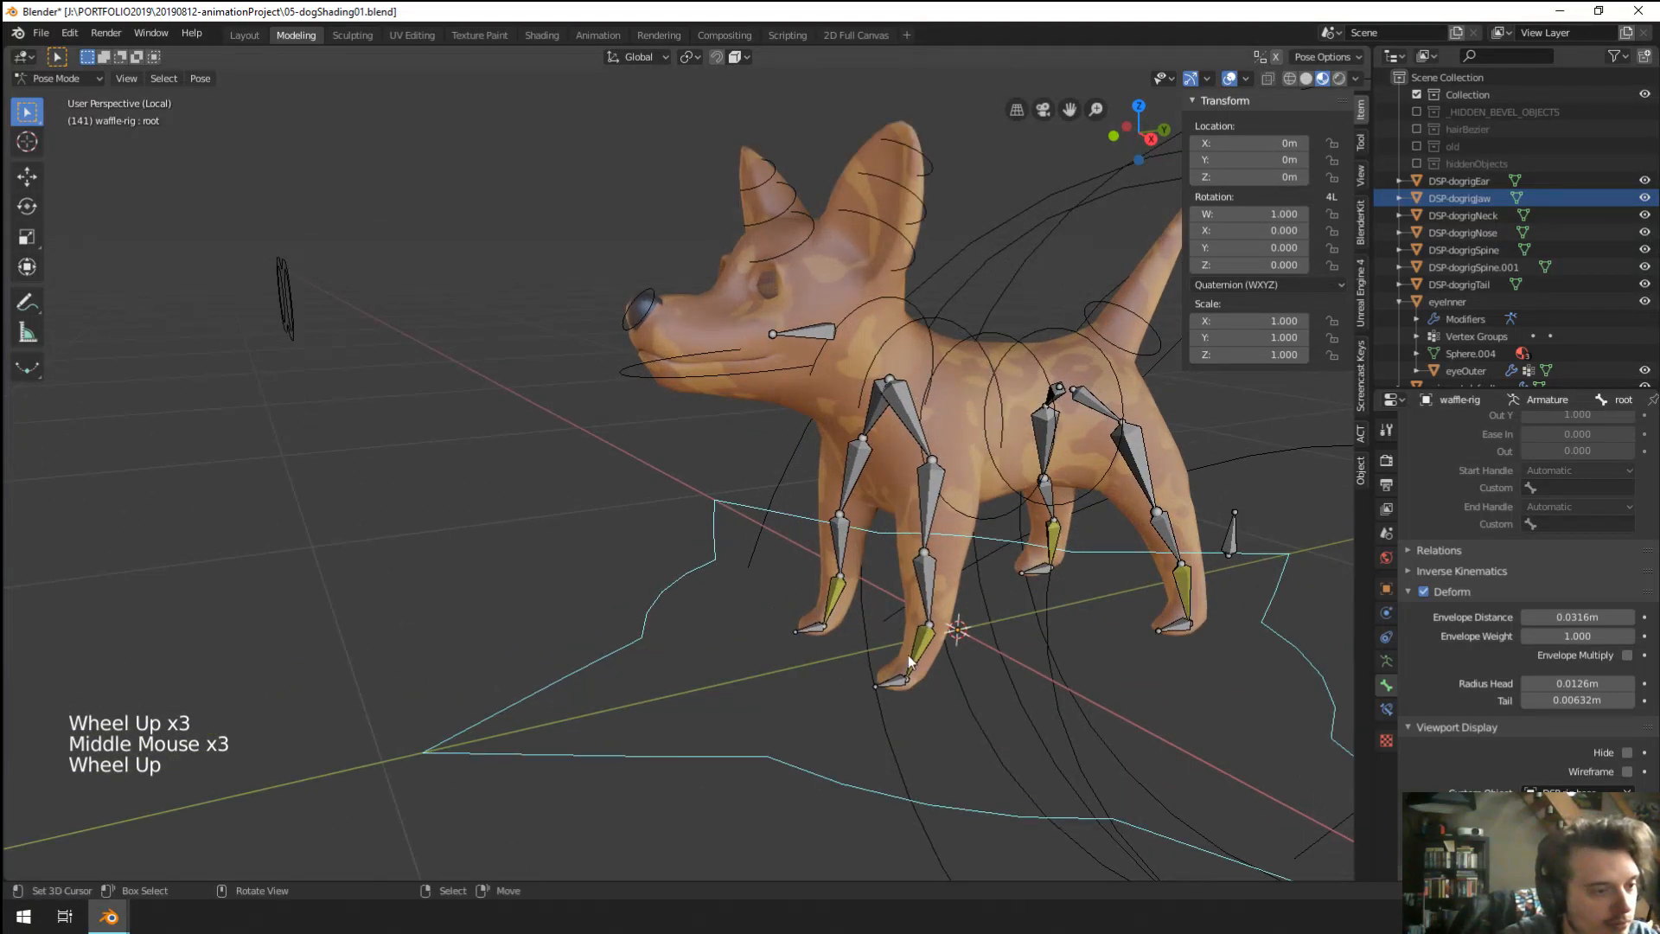
right_click(906, 666)
key(g)
right_click(912, 664)
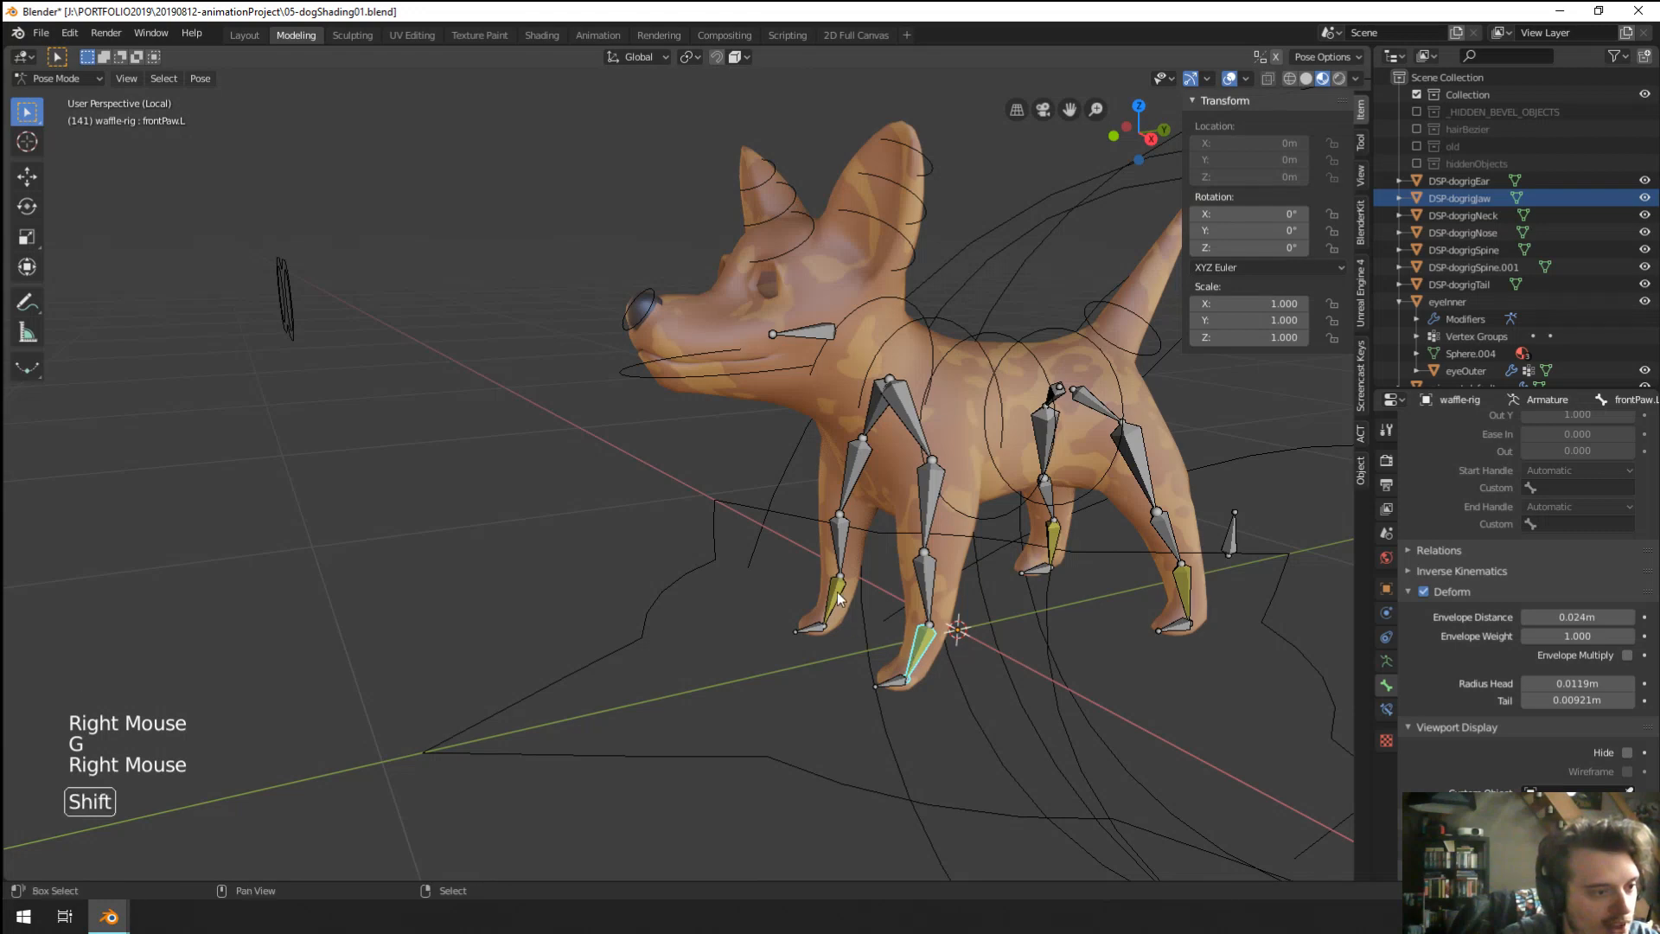
shift+right_click(907, 681)
shift+right_click(908, 683)
right_click(912, 685)
right_click(924, 655)
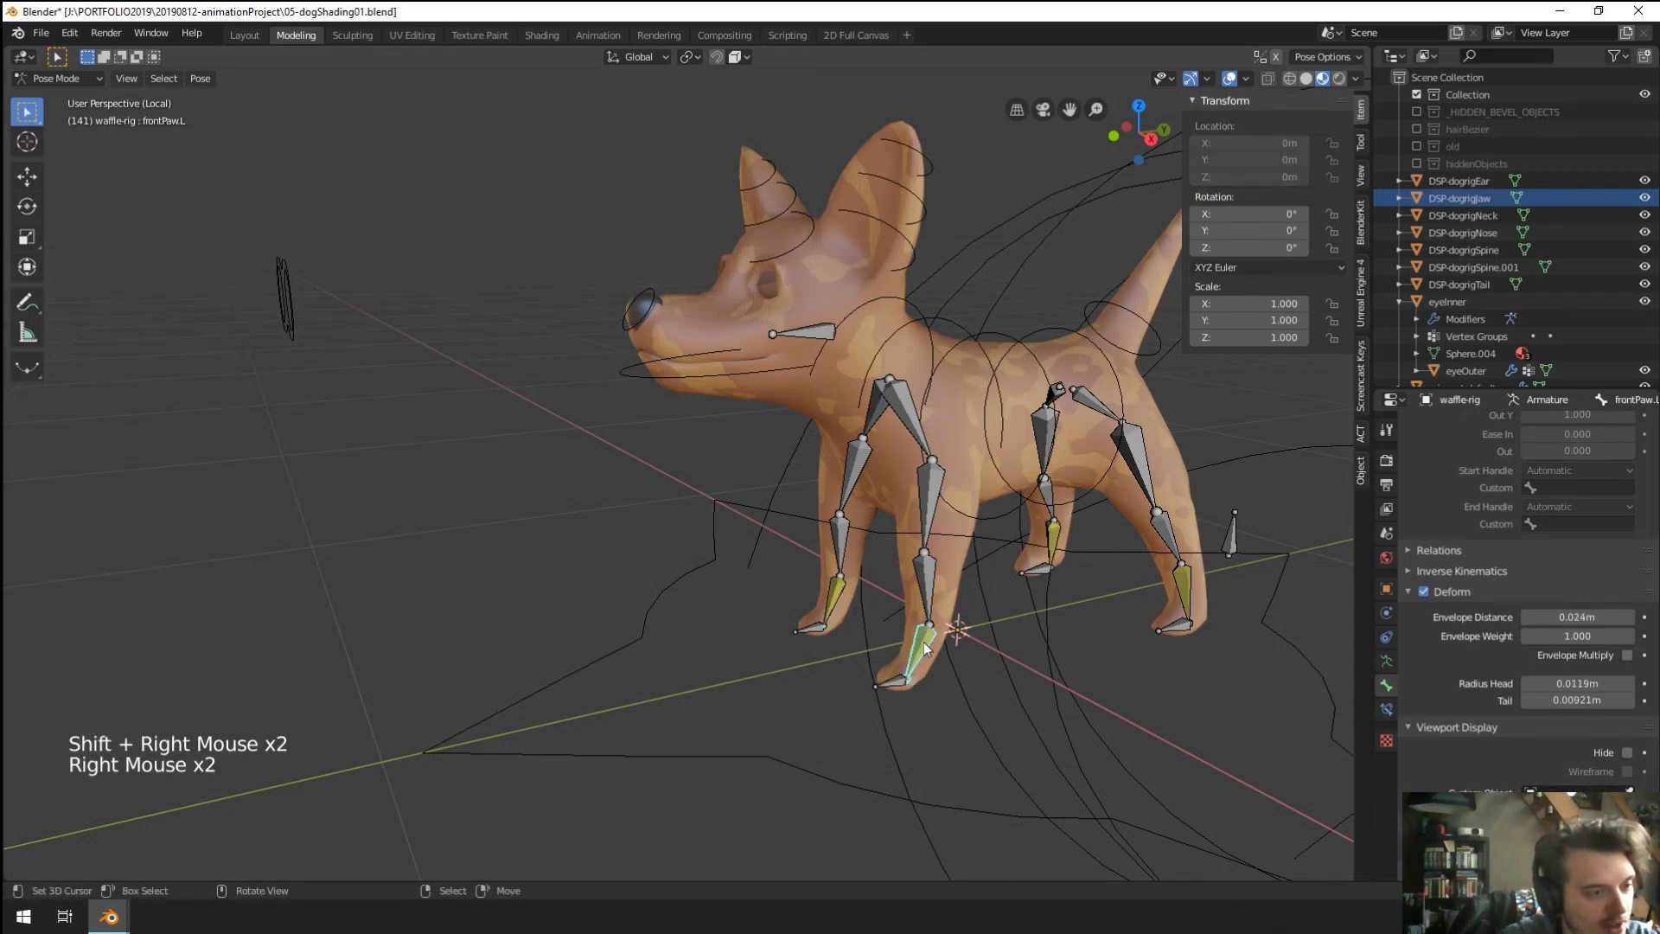
shift+right_click(927, 554)
shift+right_click(915, 432)
right_click(912, 437)
scroll(910, 439, down, 3)
middle_drag(910, 438, 962, 450)
scroll(963, 450, up, 1)
key(Tab)
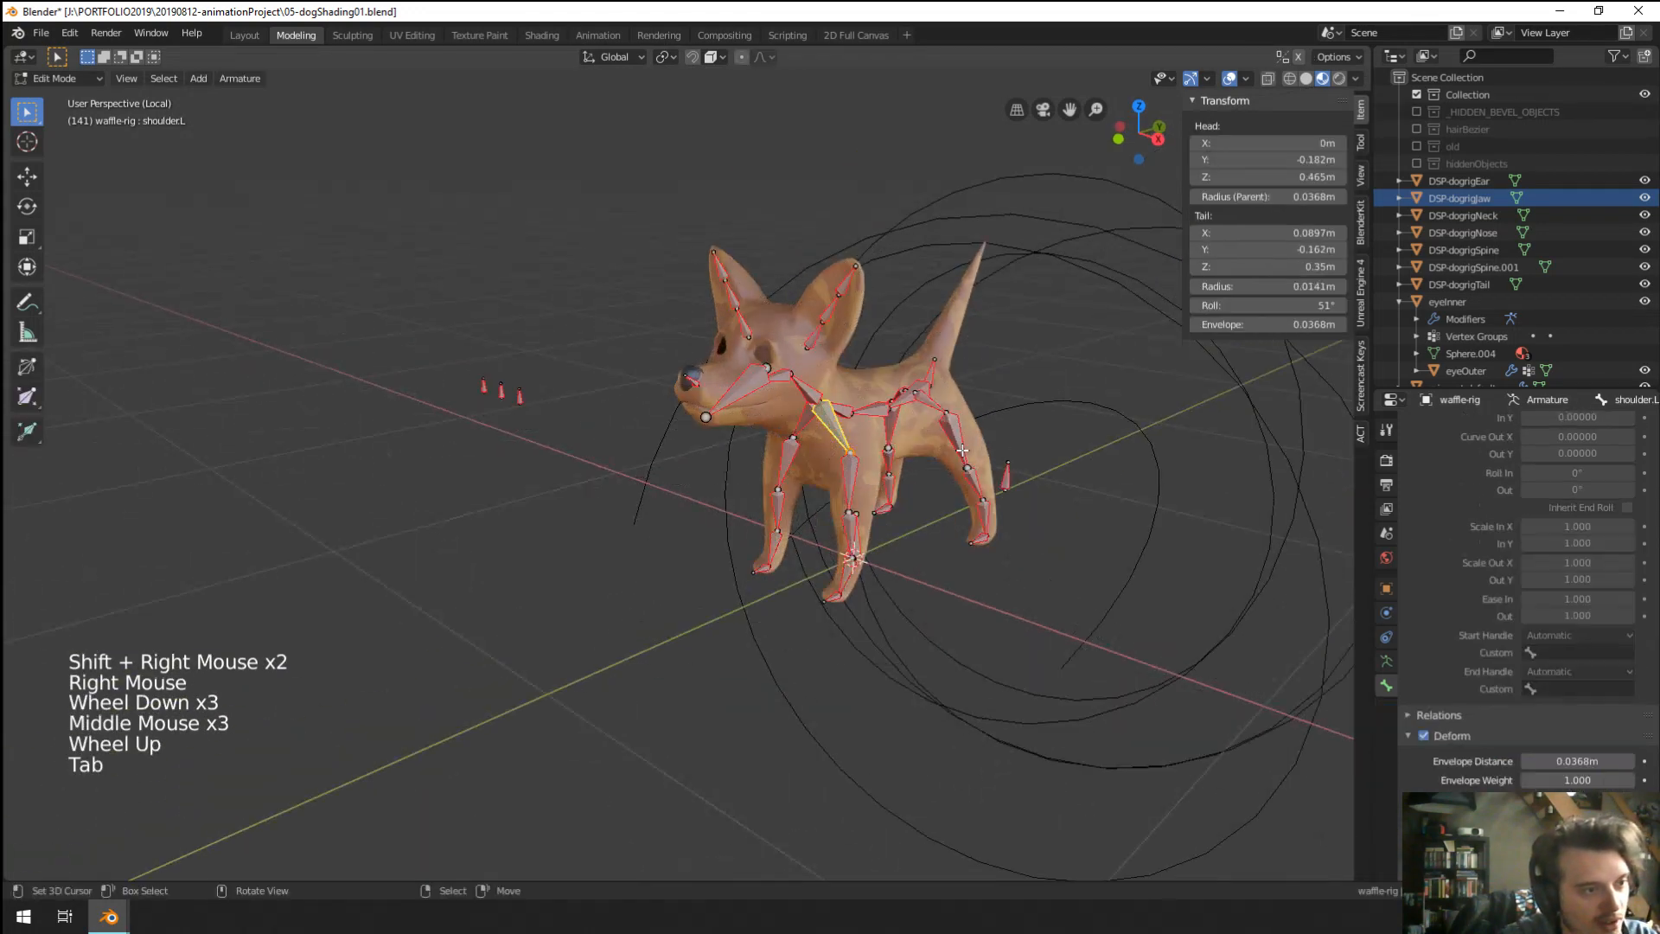
key(Tab)
Add a circle mesh at the scene's origin to use as the head bone's control shape.
middle_drag(1044, 588, 779, 512)
right_click(775, 376)
scroll(778, 384, up, 2)
scroll(780, 394, down, 1)
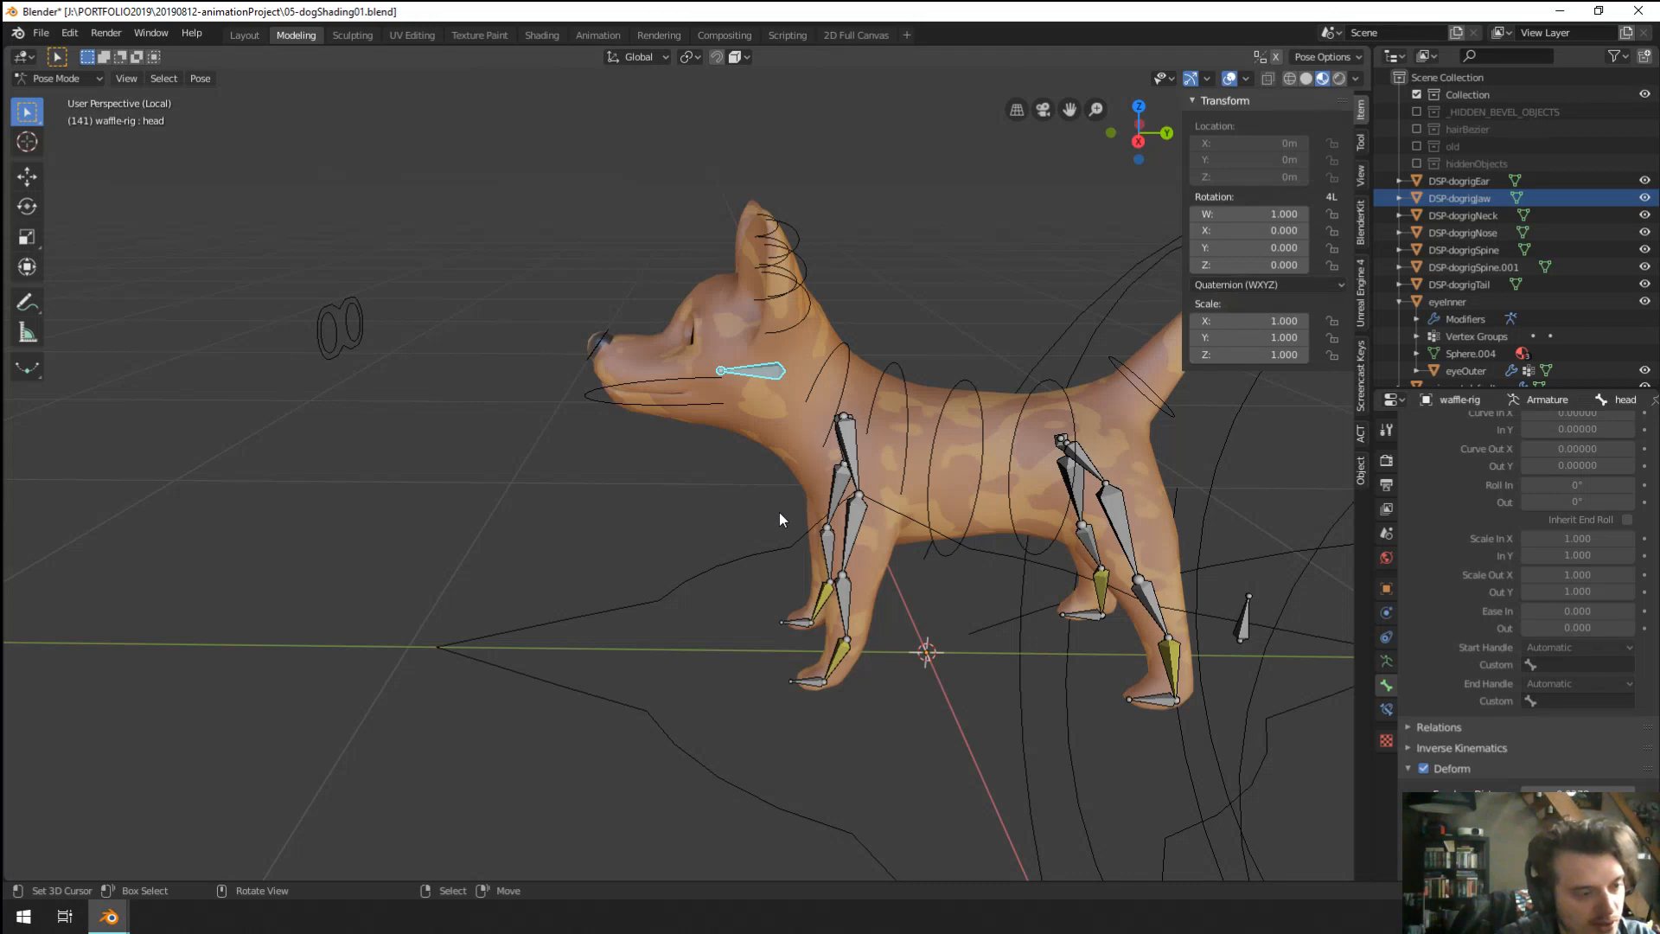
scroll(780, 512, down, 2)
key(shift+a)
mouse_move(823, 562)
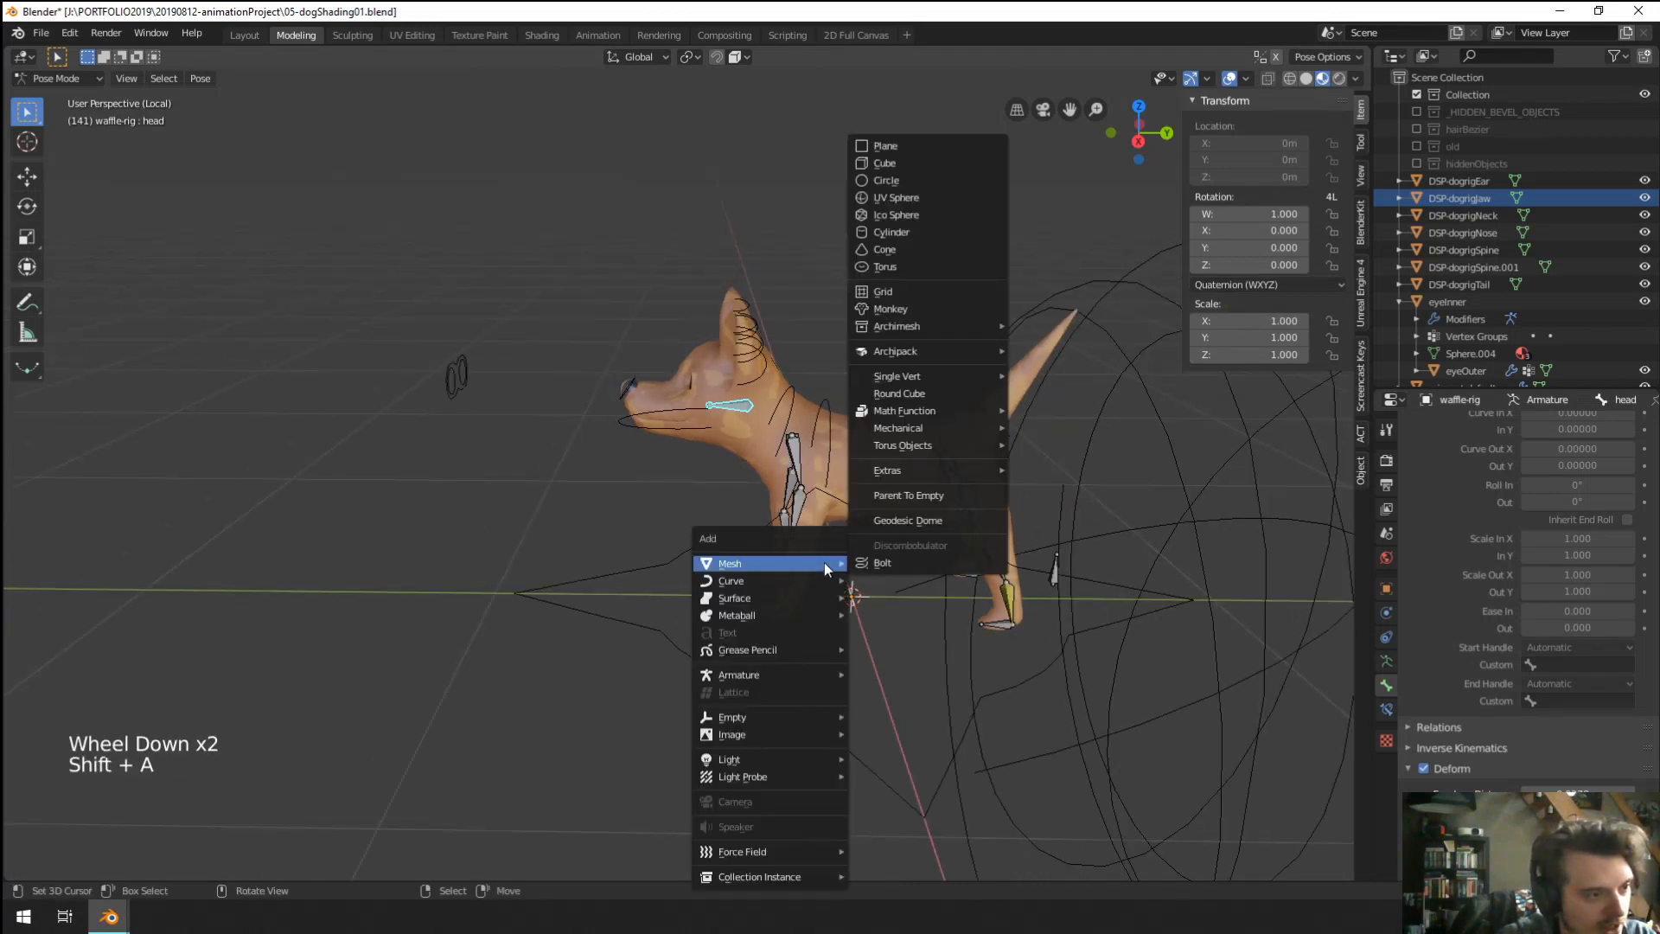
click(891, 180)
Select the head bone in Pose Mode and assign the new Circle object as its custom shape.
middle_drag(814, 434, 858, 533)
scroll(829, 527, up, 2)
right_click(785, 365)
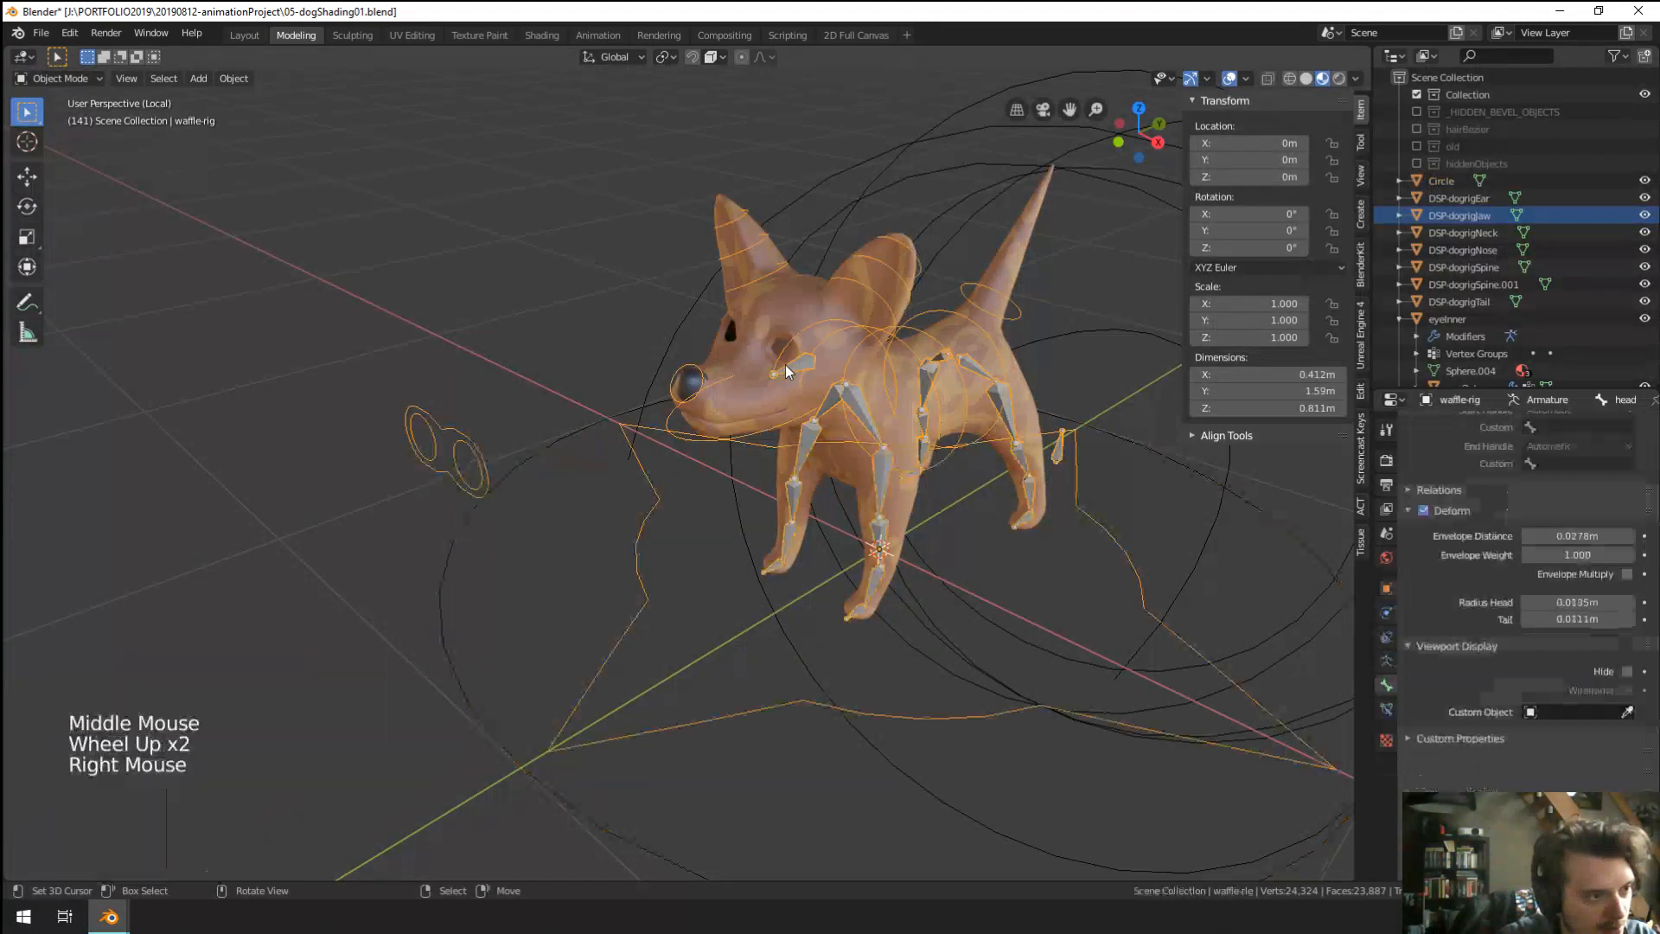
key(ctrl+Tab)
right_click(785, 365)
scroll(1591, 754, down, 7)
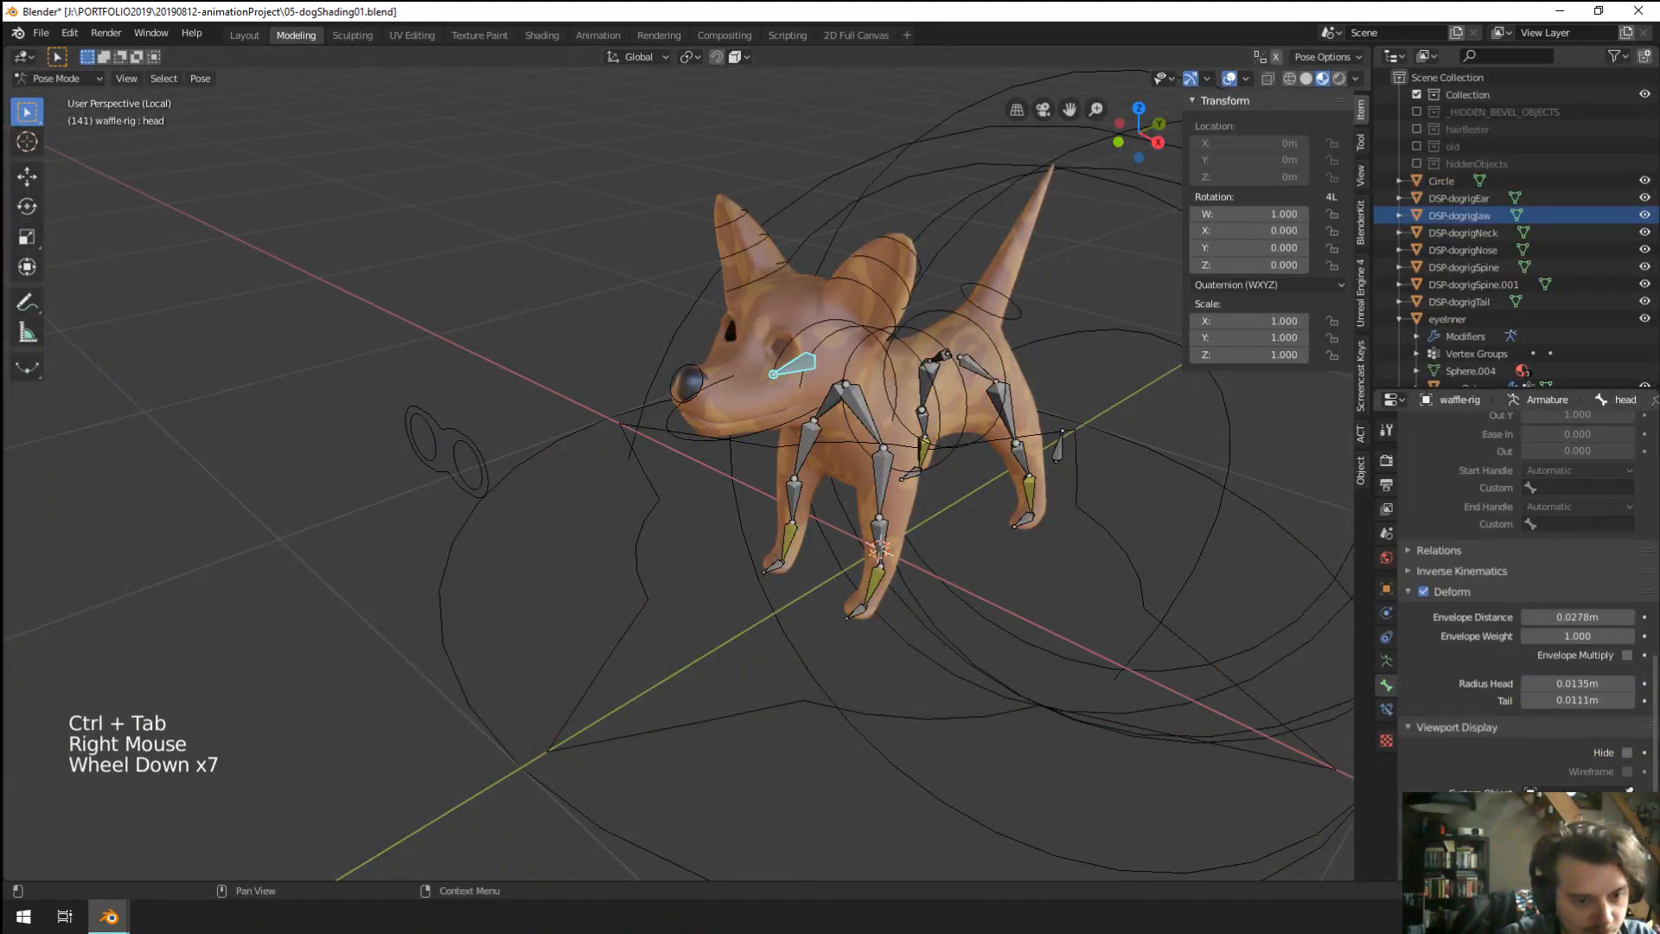
click(1629, 793)
click(486, 701)
Select the Circle object and open its mesh in Edit Mode.
middle_drag(485, 701, 445, 679)
right_click(446, 680)
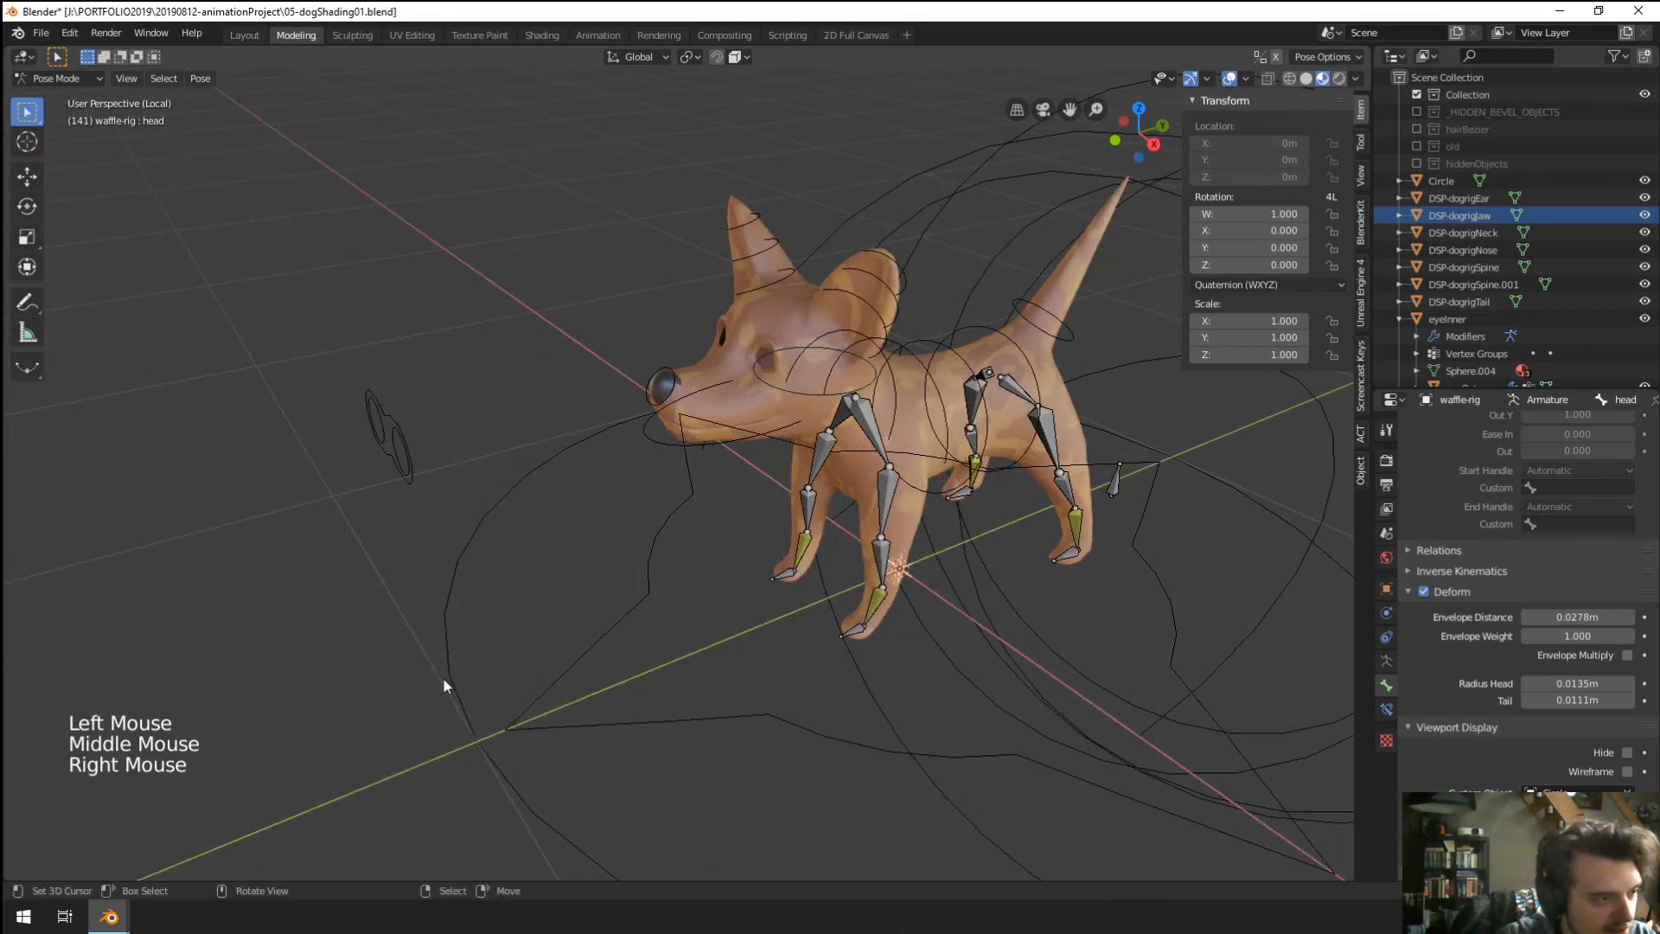
right_click(456, 683)
key(ctrl+Tab)
right_click(456, 683)
key(Tab)
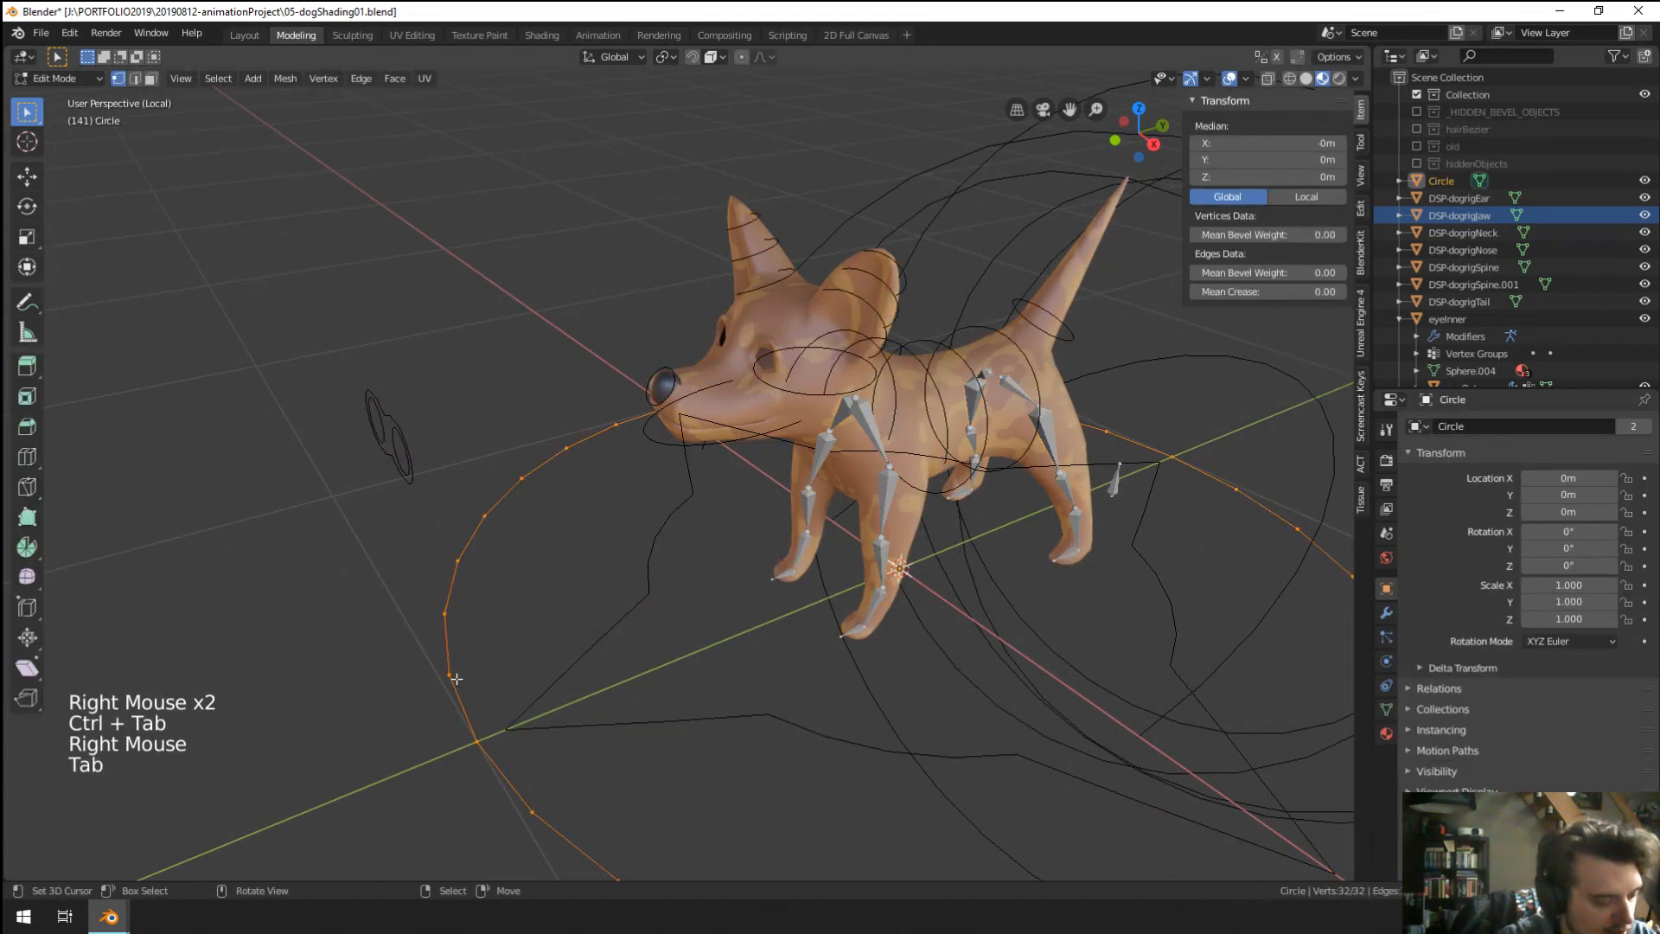
Try rotating the circle 90° about the Y axis, first directly and again after extruding it in place.
key(r)
key(y)
key(9)
key(0)
click(455, 678)
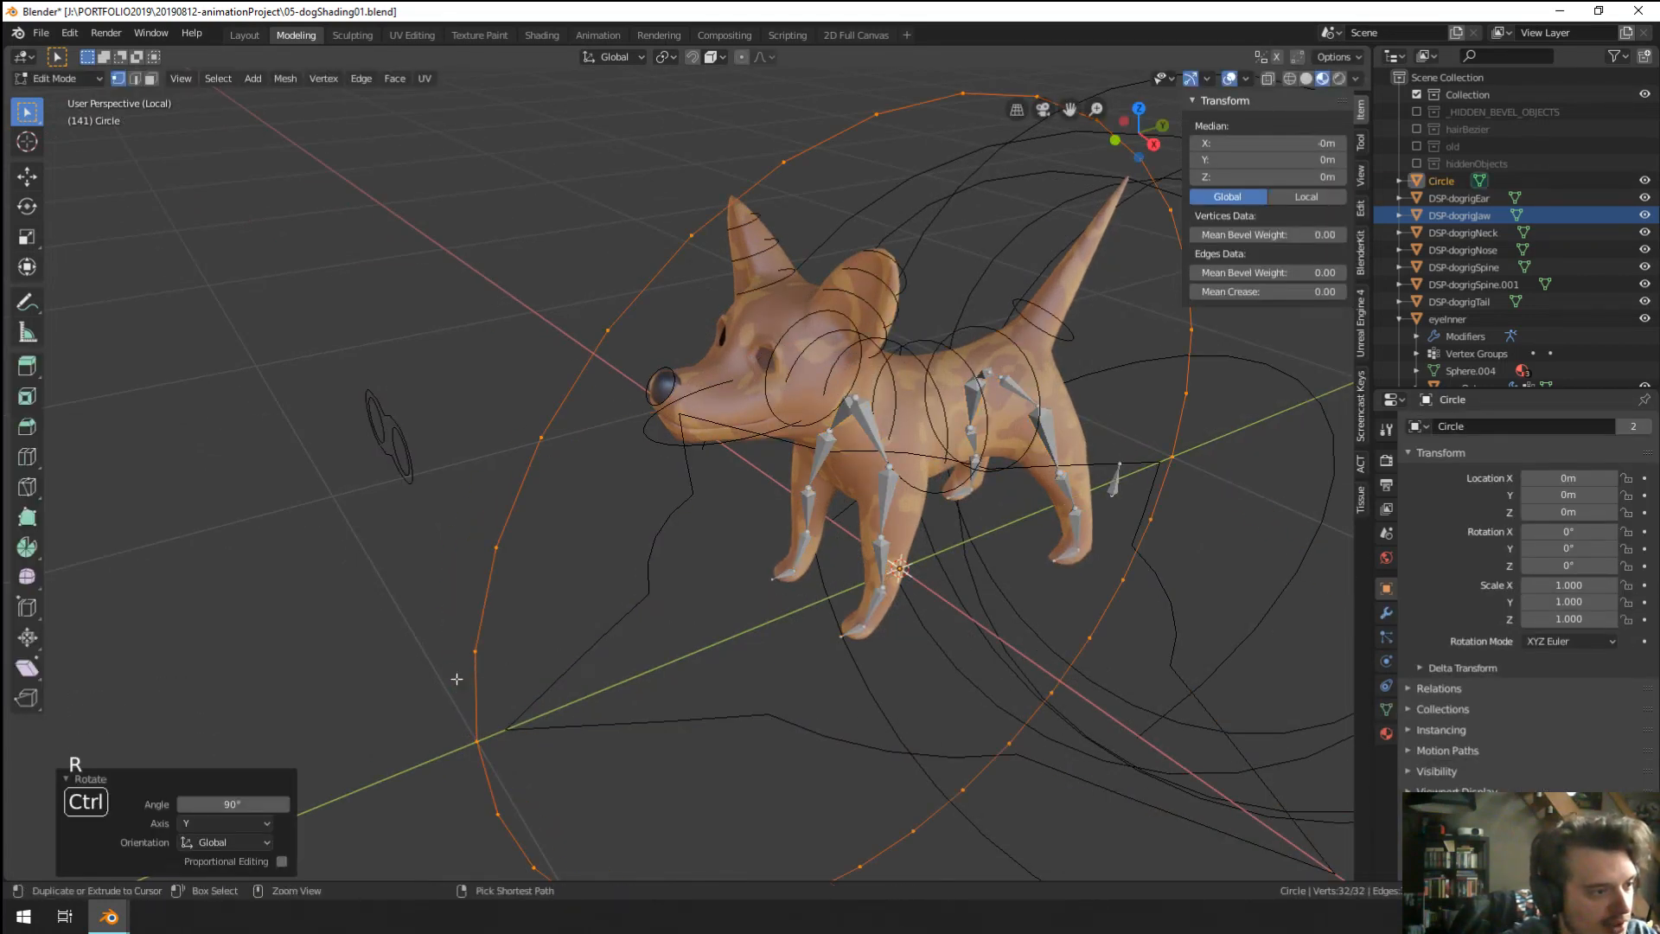
key(ctrl+z)
key(e)
click(455, 679)
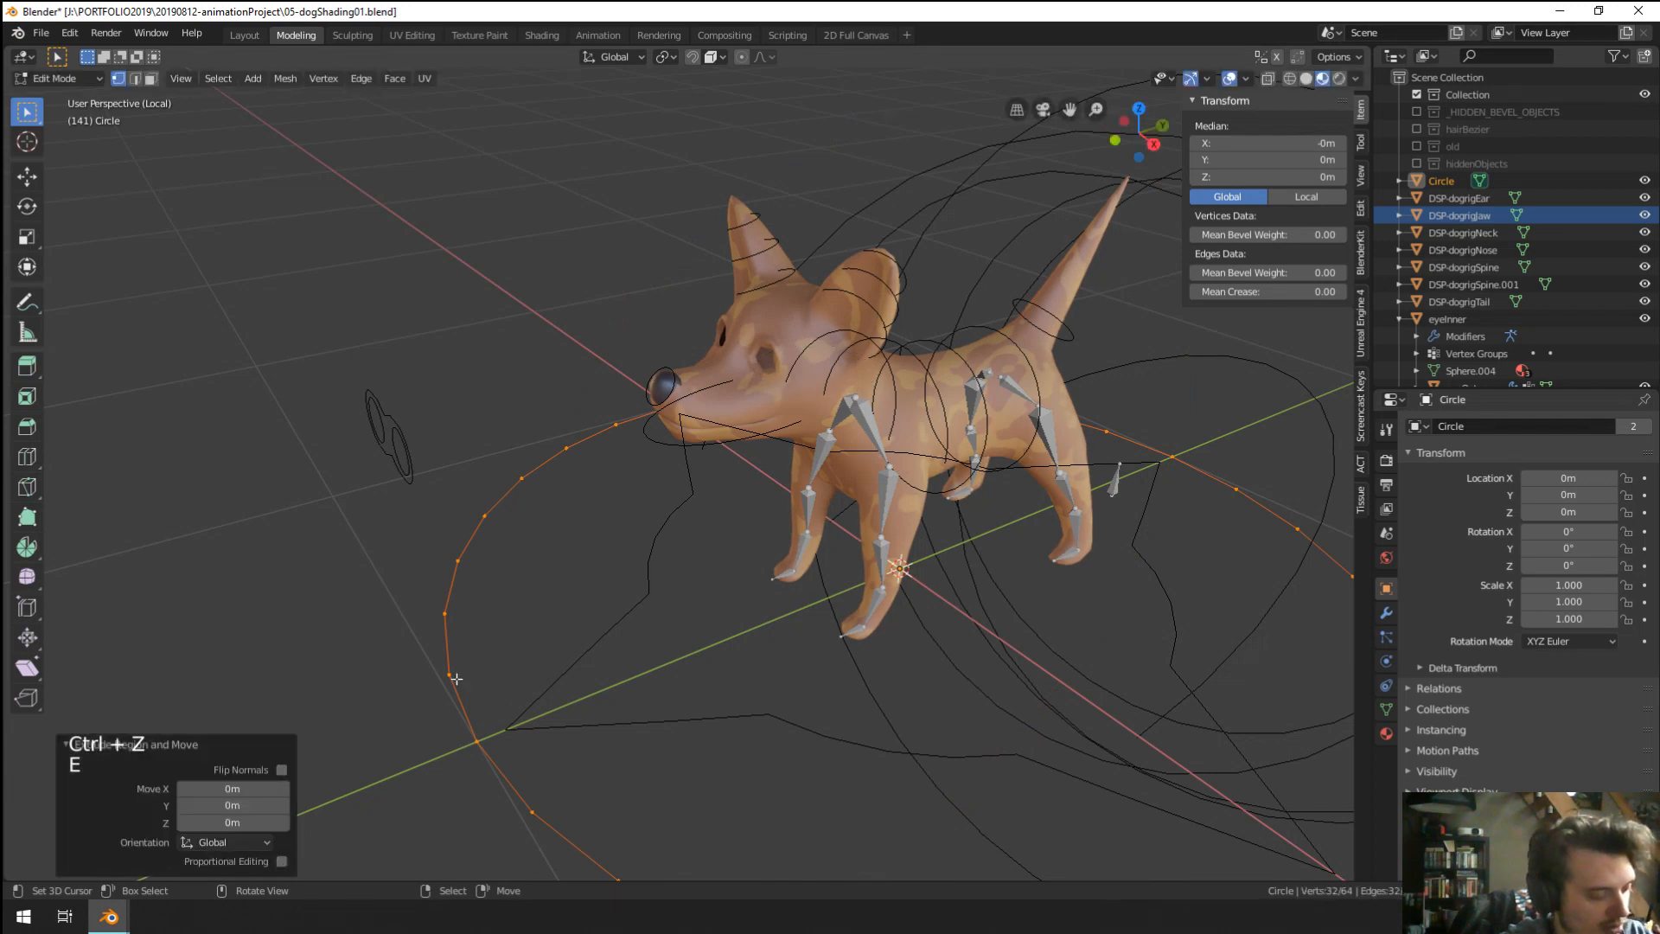
key(r)
key(y)
key(9)
key(0)
click(456, 679)
key(ctrl+z)
key(ctrl+z)
key(ctrl+z)
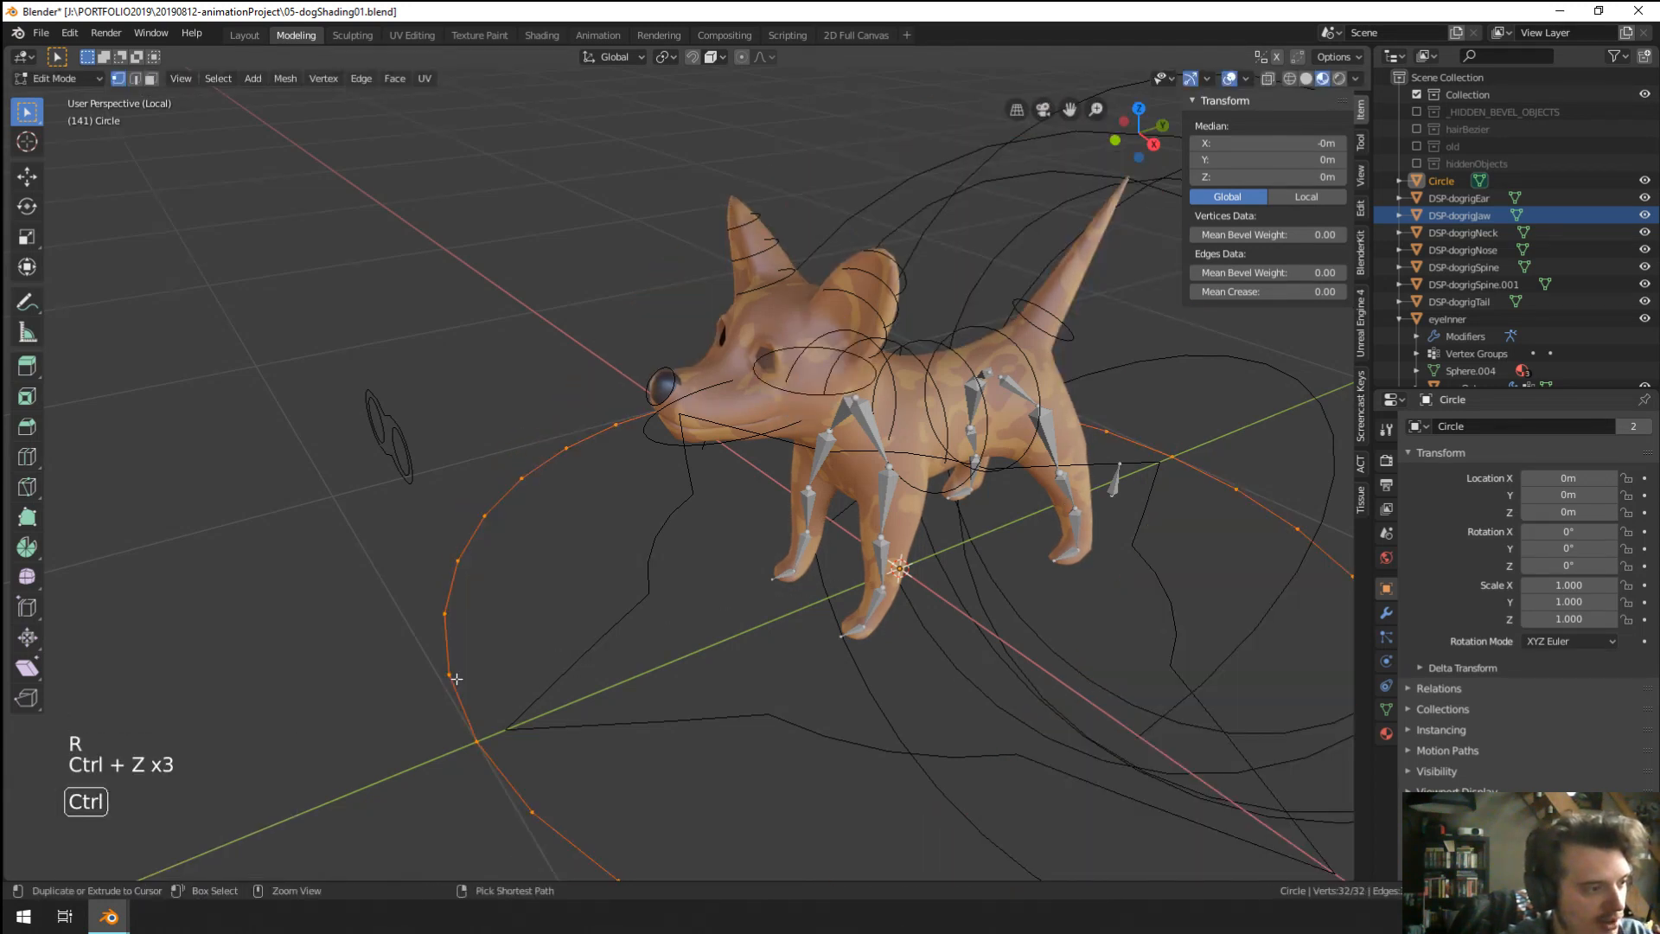
Rotate the whole circle mesh 90° about the global Y axis.
key(r)
key(y)
key(9)
key(0)
click(457, 679)
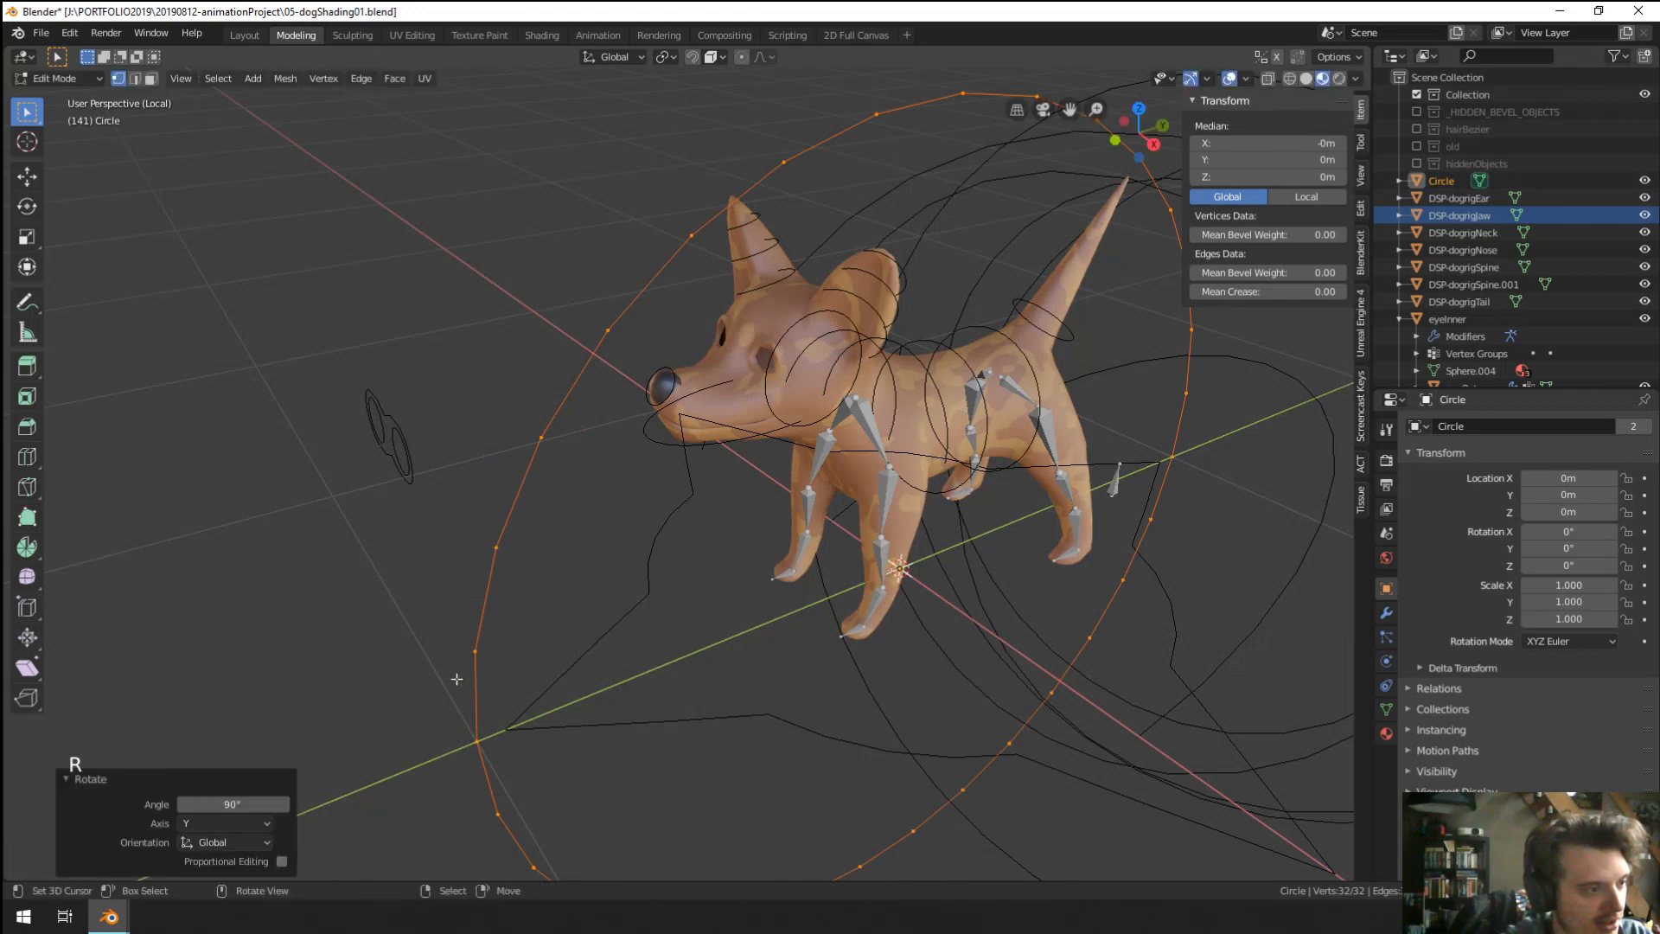
middle_drag(456, 678, 631, 671)
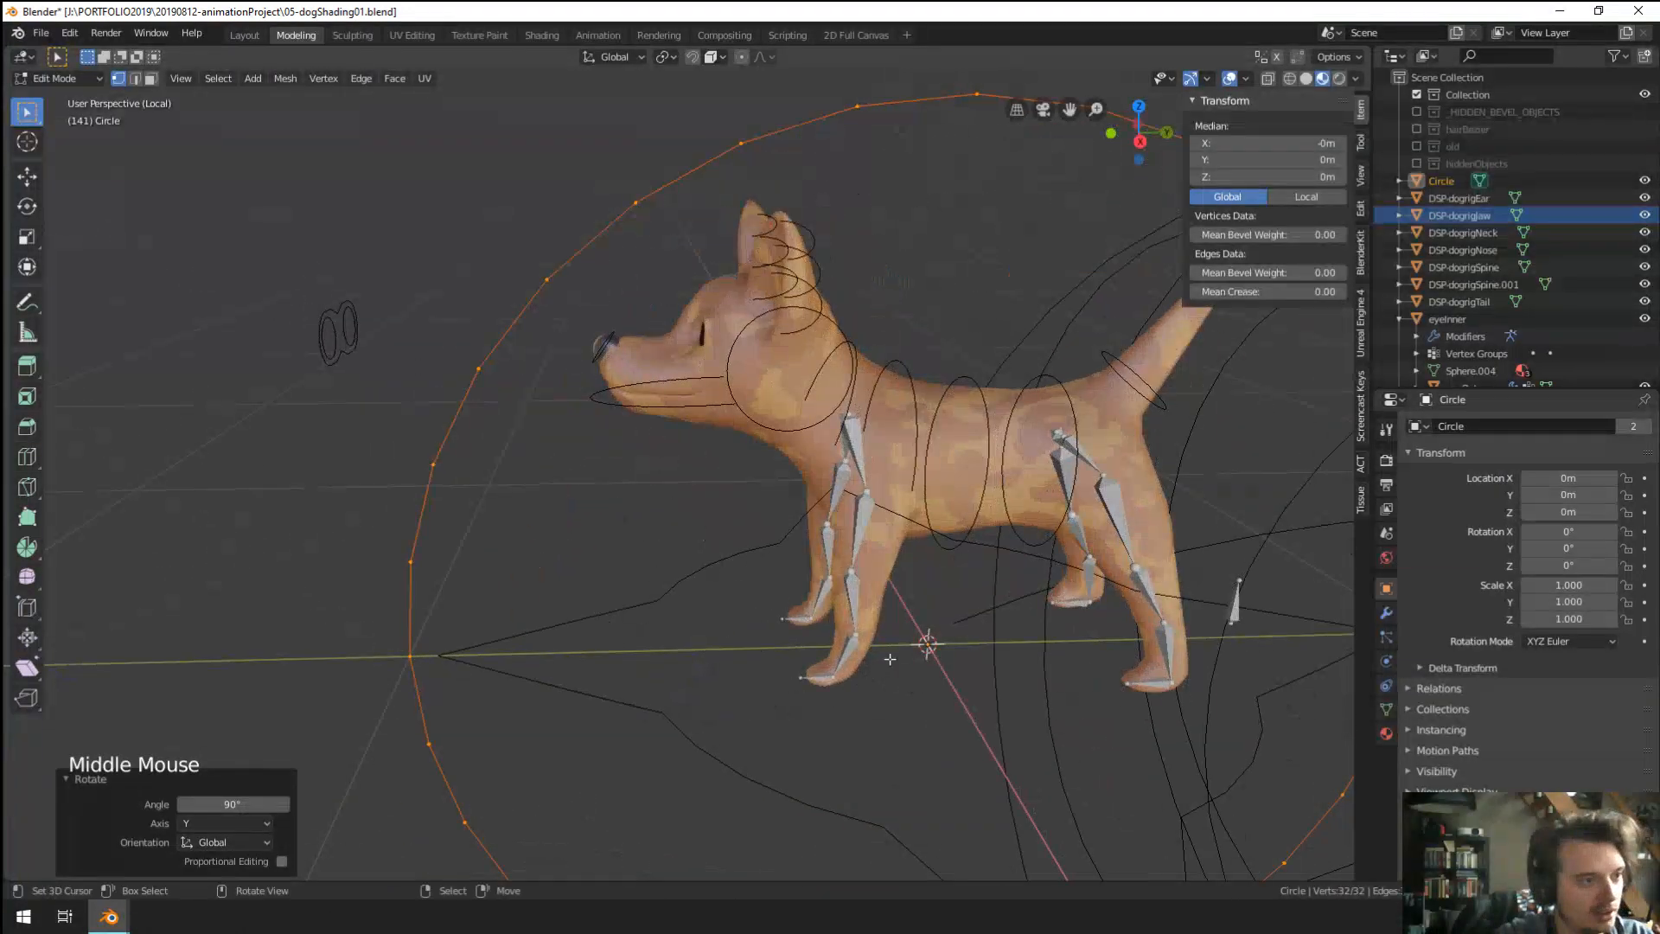
Scale the circle up by about 1.7 and move it about 0.66 m along the Y axis.
key(s)
click(861, 678)
key(g)
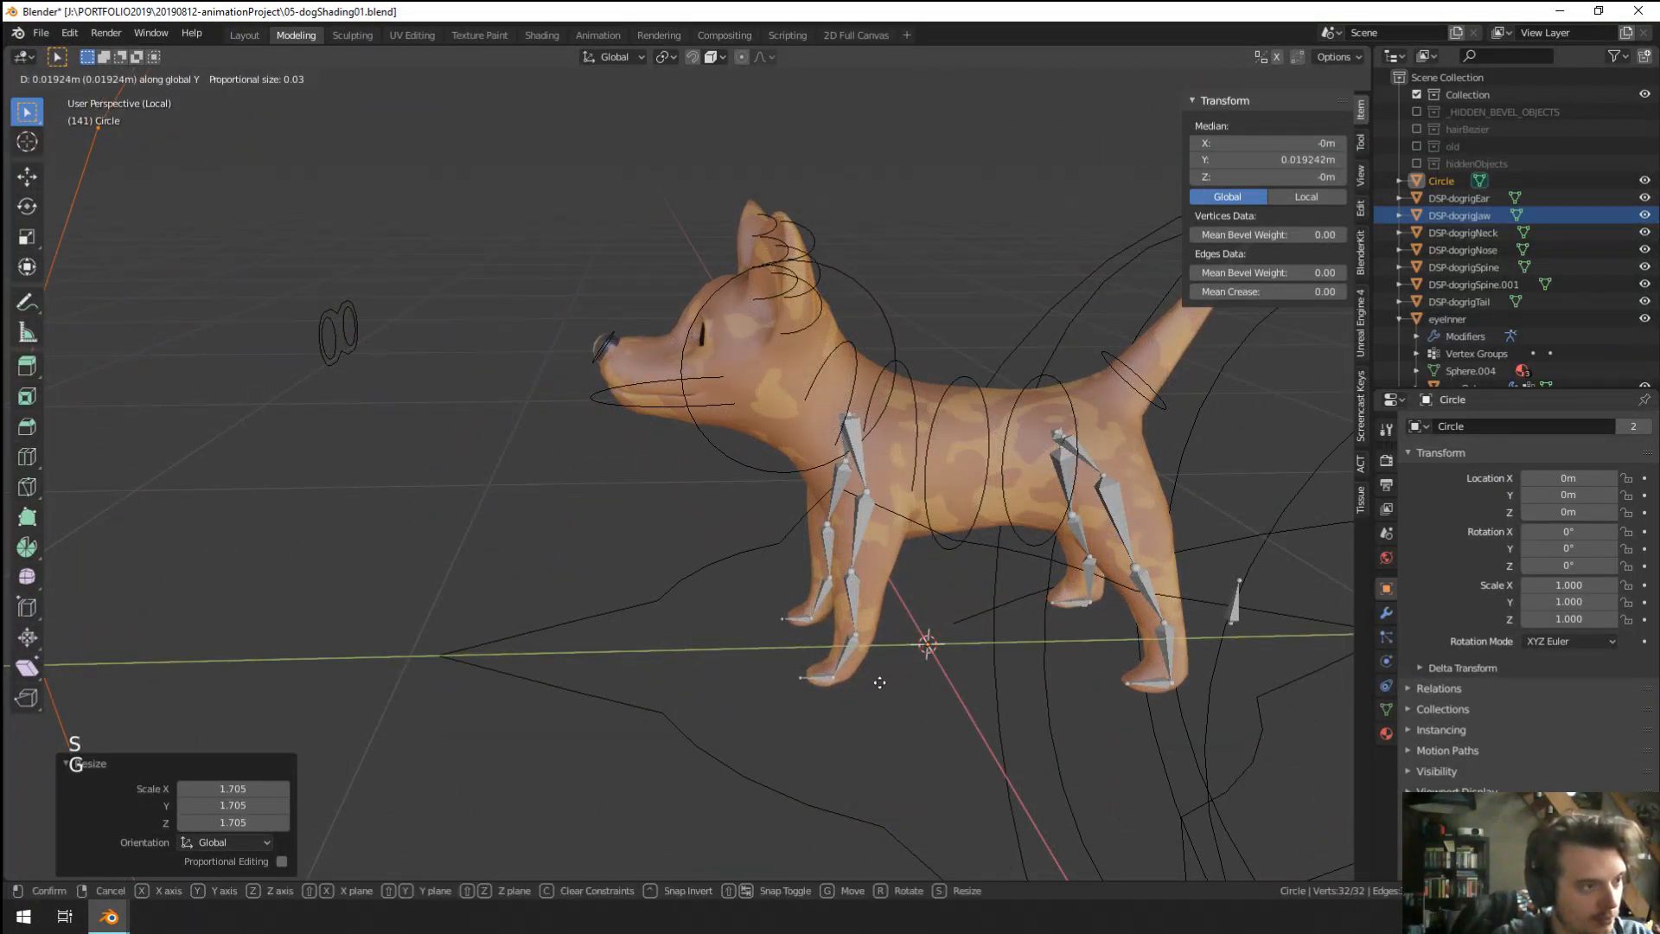
key(y)
click(1183, 514)
Duplicate the circle within the mesh and rotate the copy 90° about the Z axis to cross the original.
middle_drag(830, 510, 826, 601)
scroll(826, 601, down, 3)
key(shift+d)
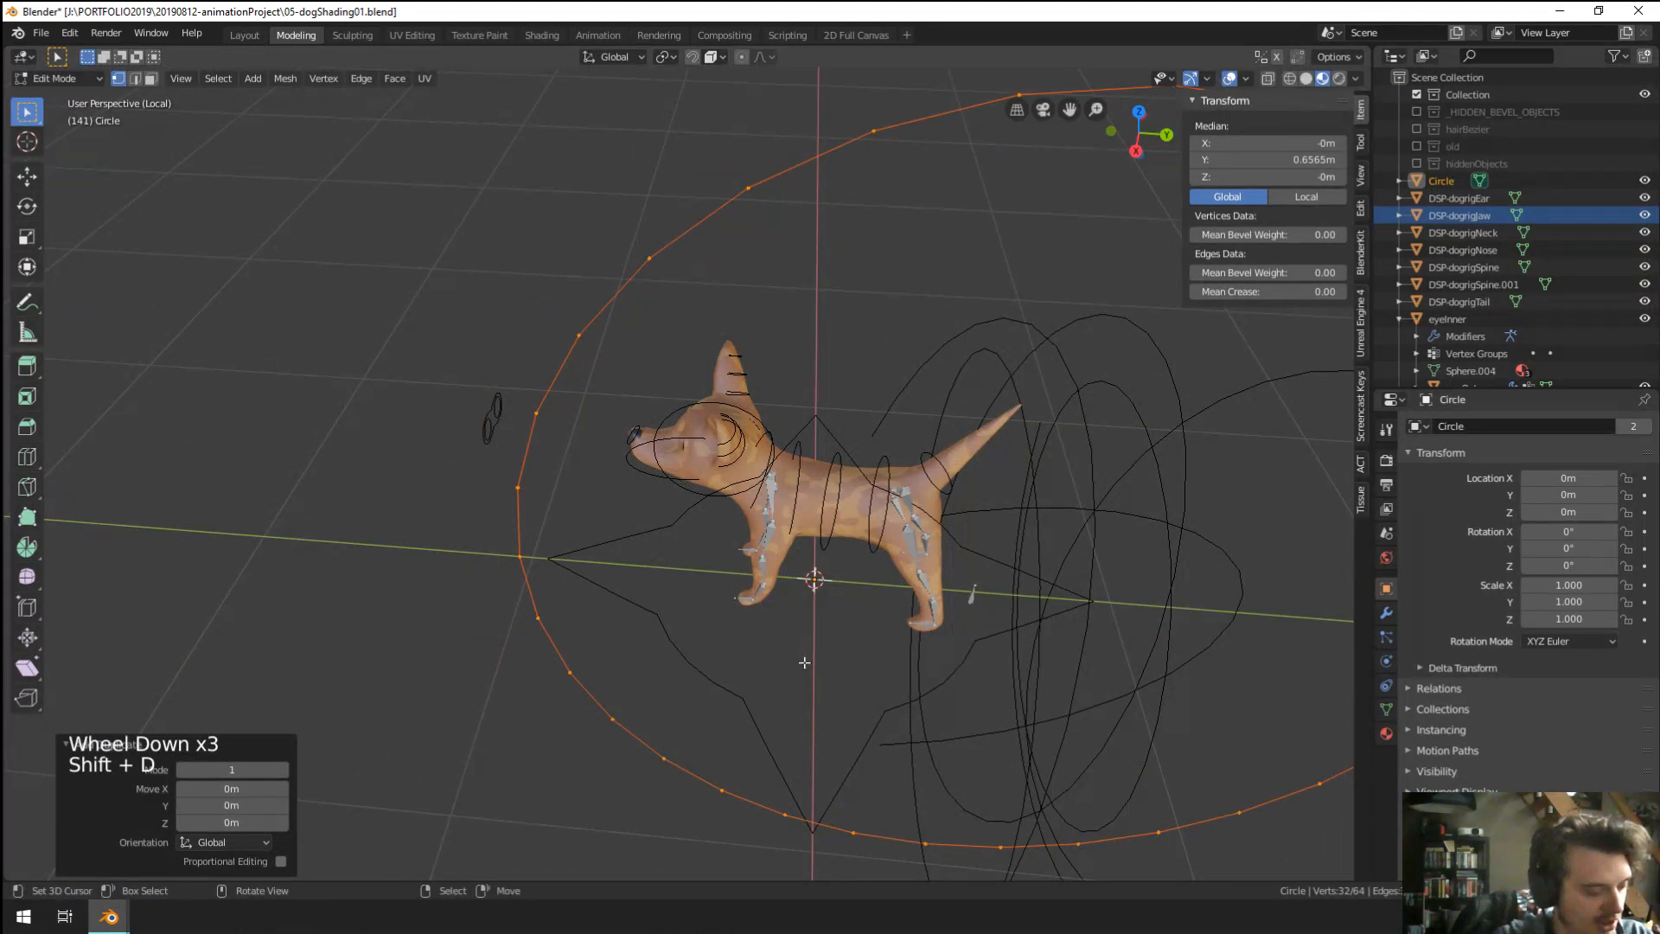
key(r)
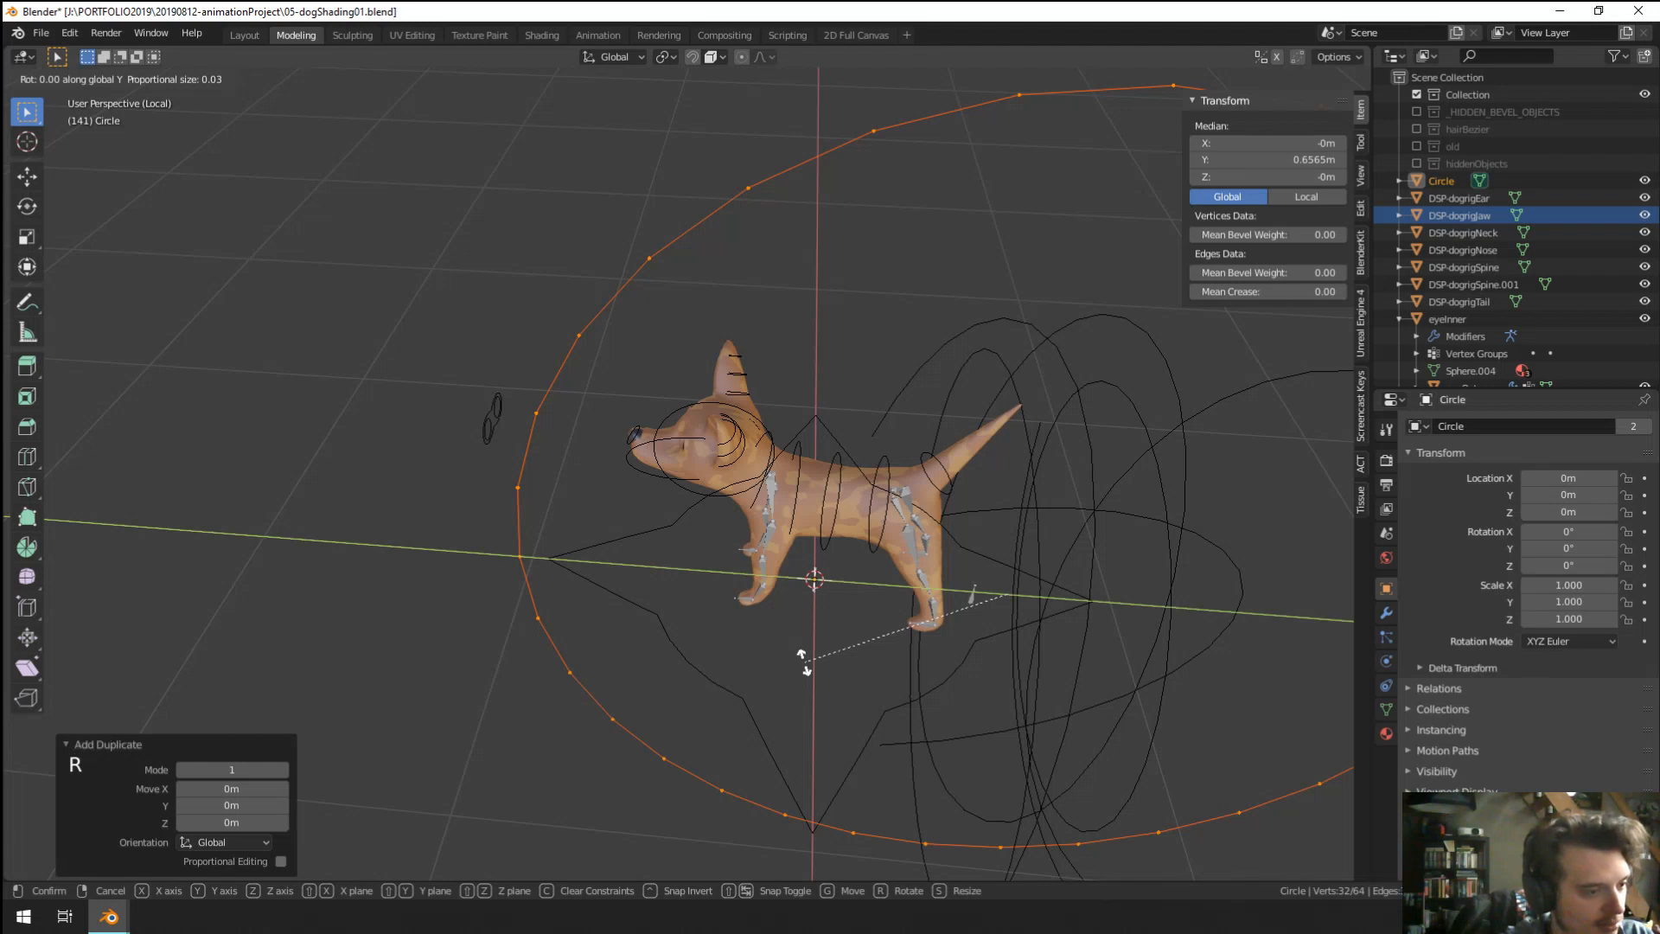
key(Return)
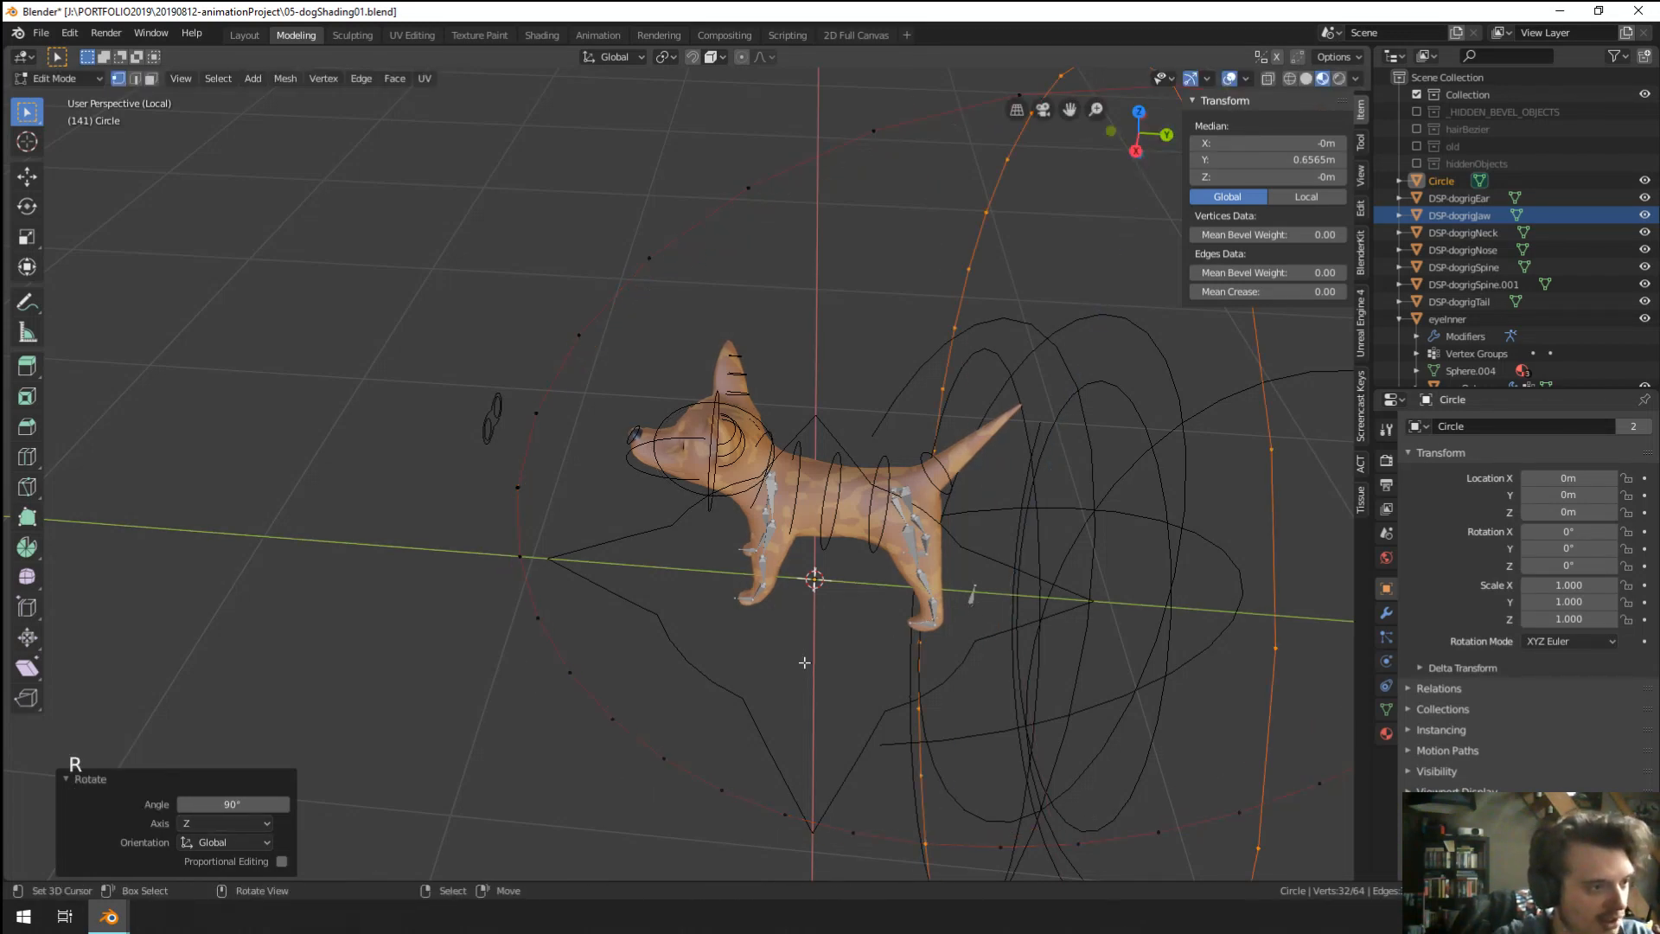
Box-select the lower part of the crossed circles from the front view and delete those vertices.
scroll(804, 663, up, 1)
scroll(804, 662, down, 5)
key(KP_1)
key(a)
key(a)
key(a)
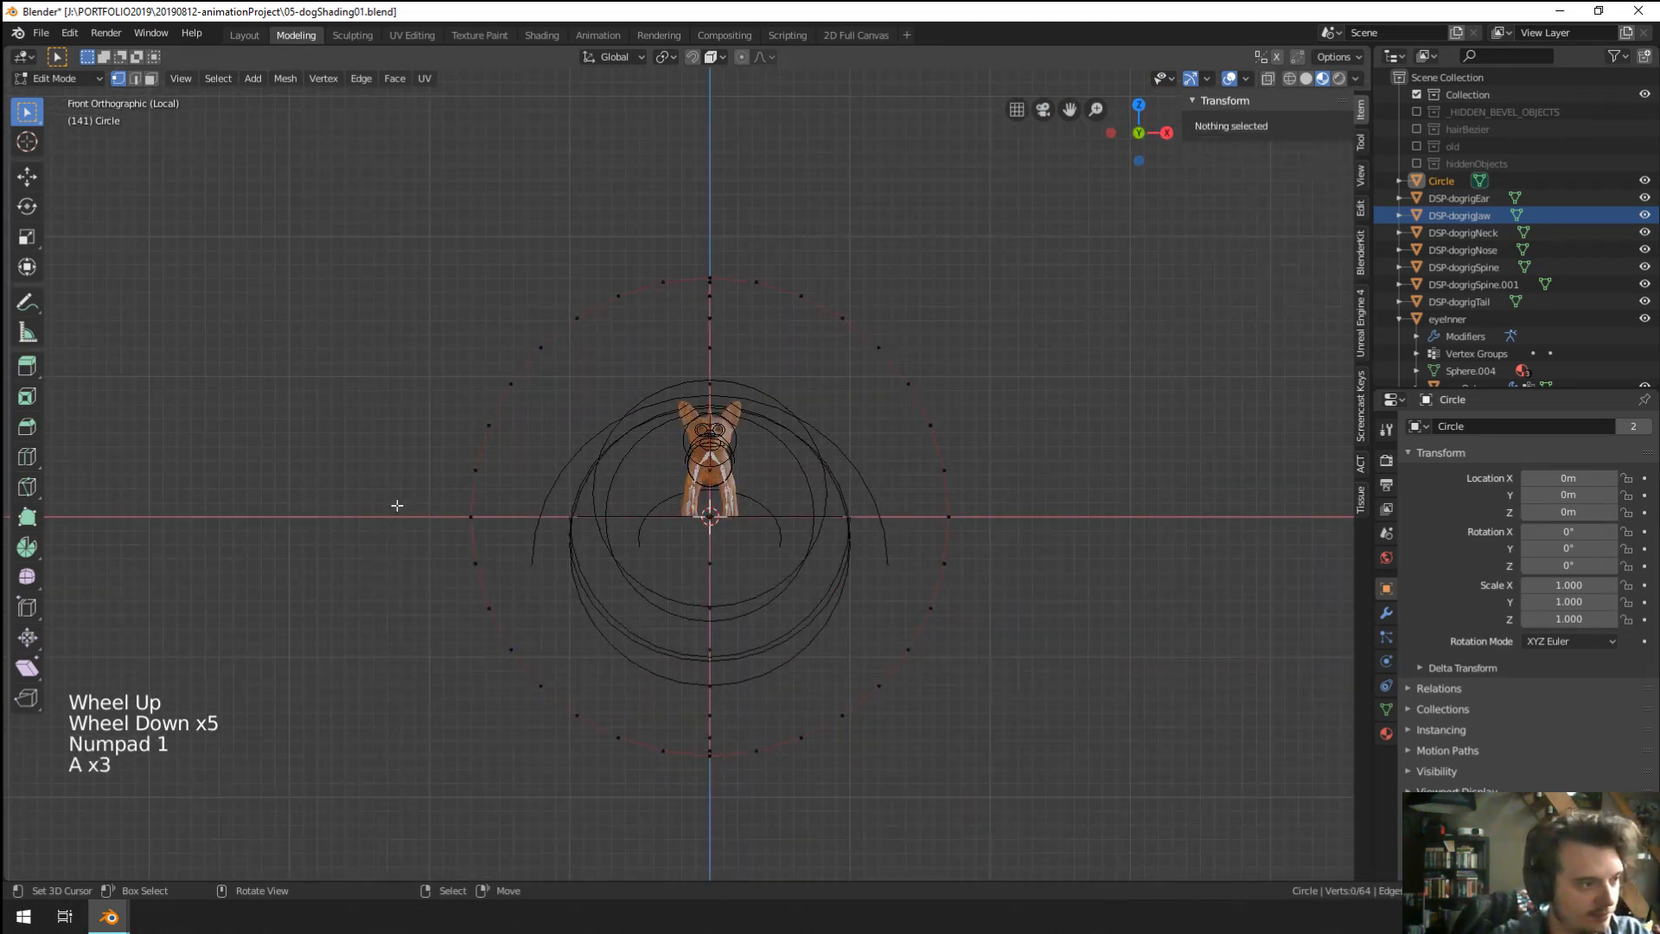
key(b)
drag(400, 537, 1175, 786)
middle_drag(1020, 548, 738, 467)
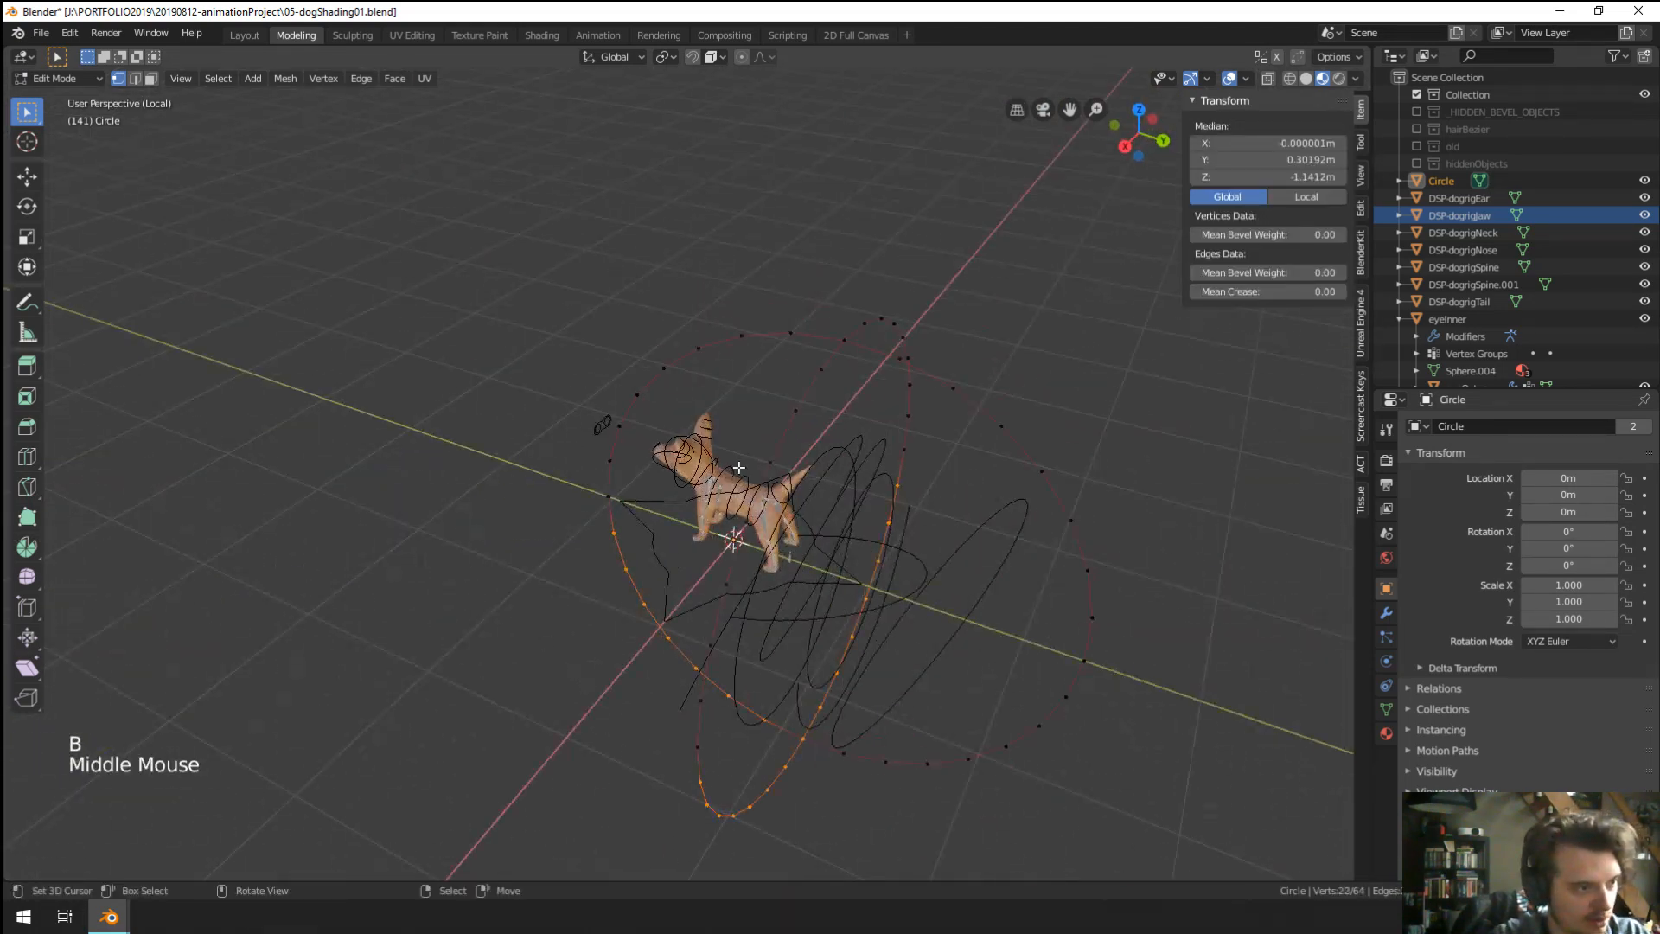
scroll(739, 467, up, 3)
key(x)
click(734, 467)
Box-select the next band of circle vertices around ground level in the front view and delete them.
middle_drag(734, 467, 800, 548)
middle_click(774, 389)
key(KP_1)
key(b)
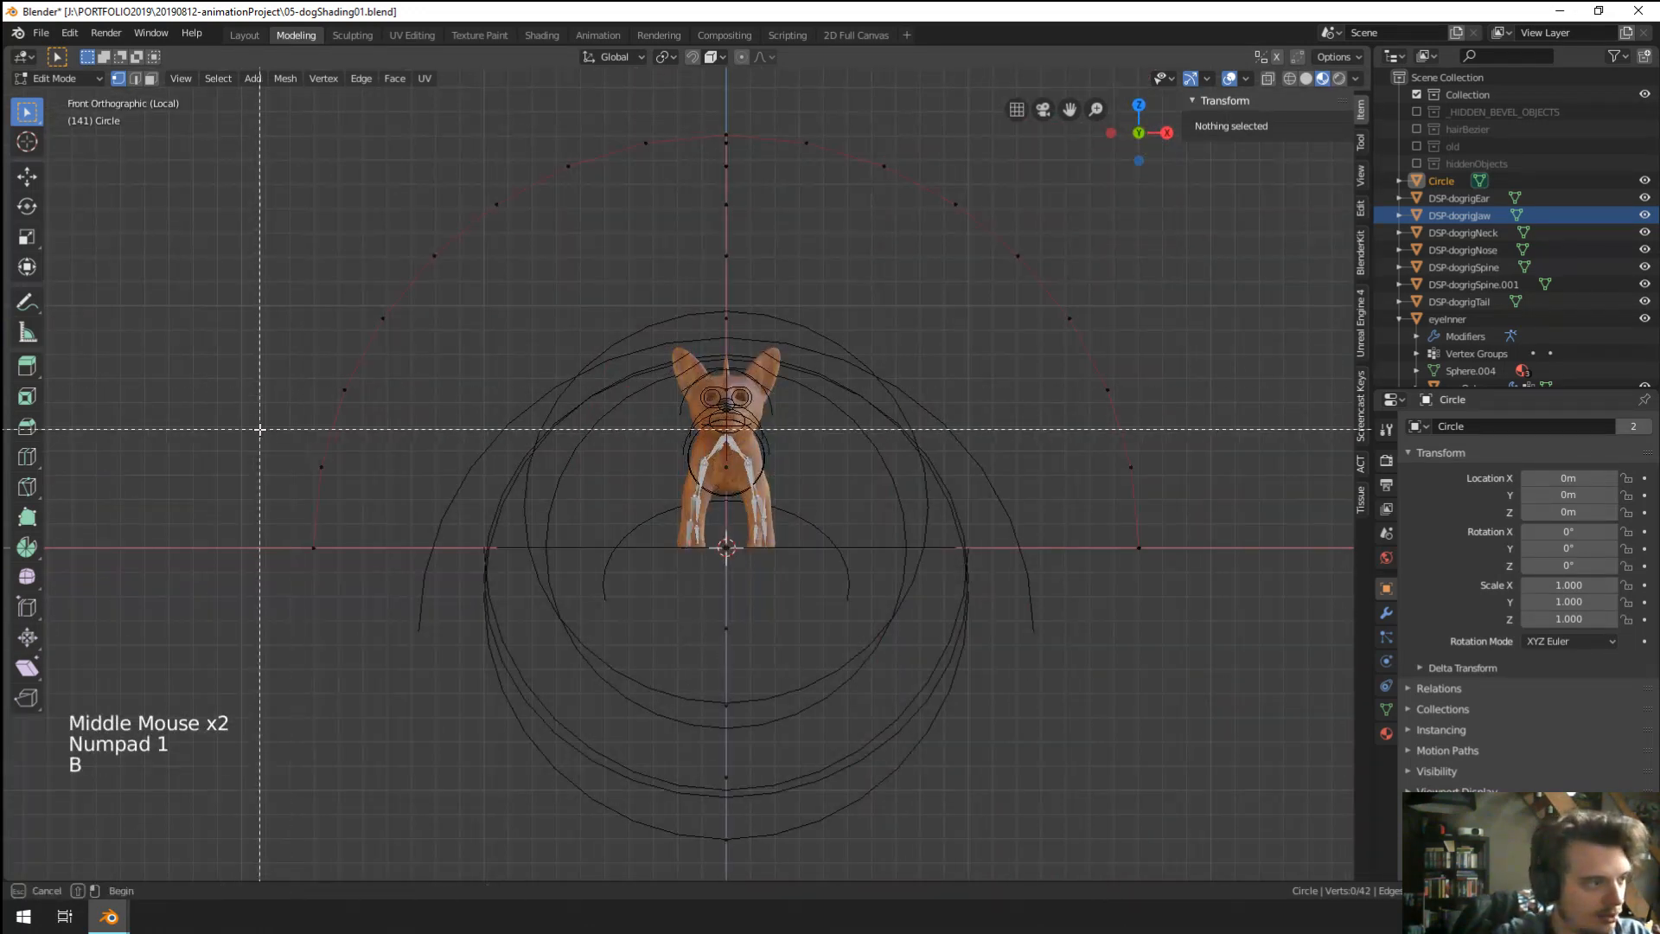
drag(241, 425, 1261, 744)
mouse_move(1261, 744)
middle_down()
mouse_move(890, 464)
mouse_move(716, 379)
mouse_move(730, 464)
mouse_move(752, 458)
middle_up()
scroll(716, 379, up, 2)
key(x)
click(709, 372)
Brush-select the vertices on the rear side of the lengthwise circle and delete them.
scroll(708, 372, up, 6)
scroll(708, 372, down, 3)
scroll(730, 464, down, 4)
scroll(731, 464, down, 1)
key(c)
drag(1316, 508, 1294, 335)
right_click(1293, 335)
scroll(1245, 363, down, 4)
middle_drag(1260, 355, 978, 434)
key(c)
key(x)
click(991, 400)
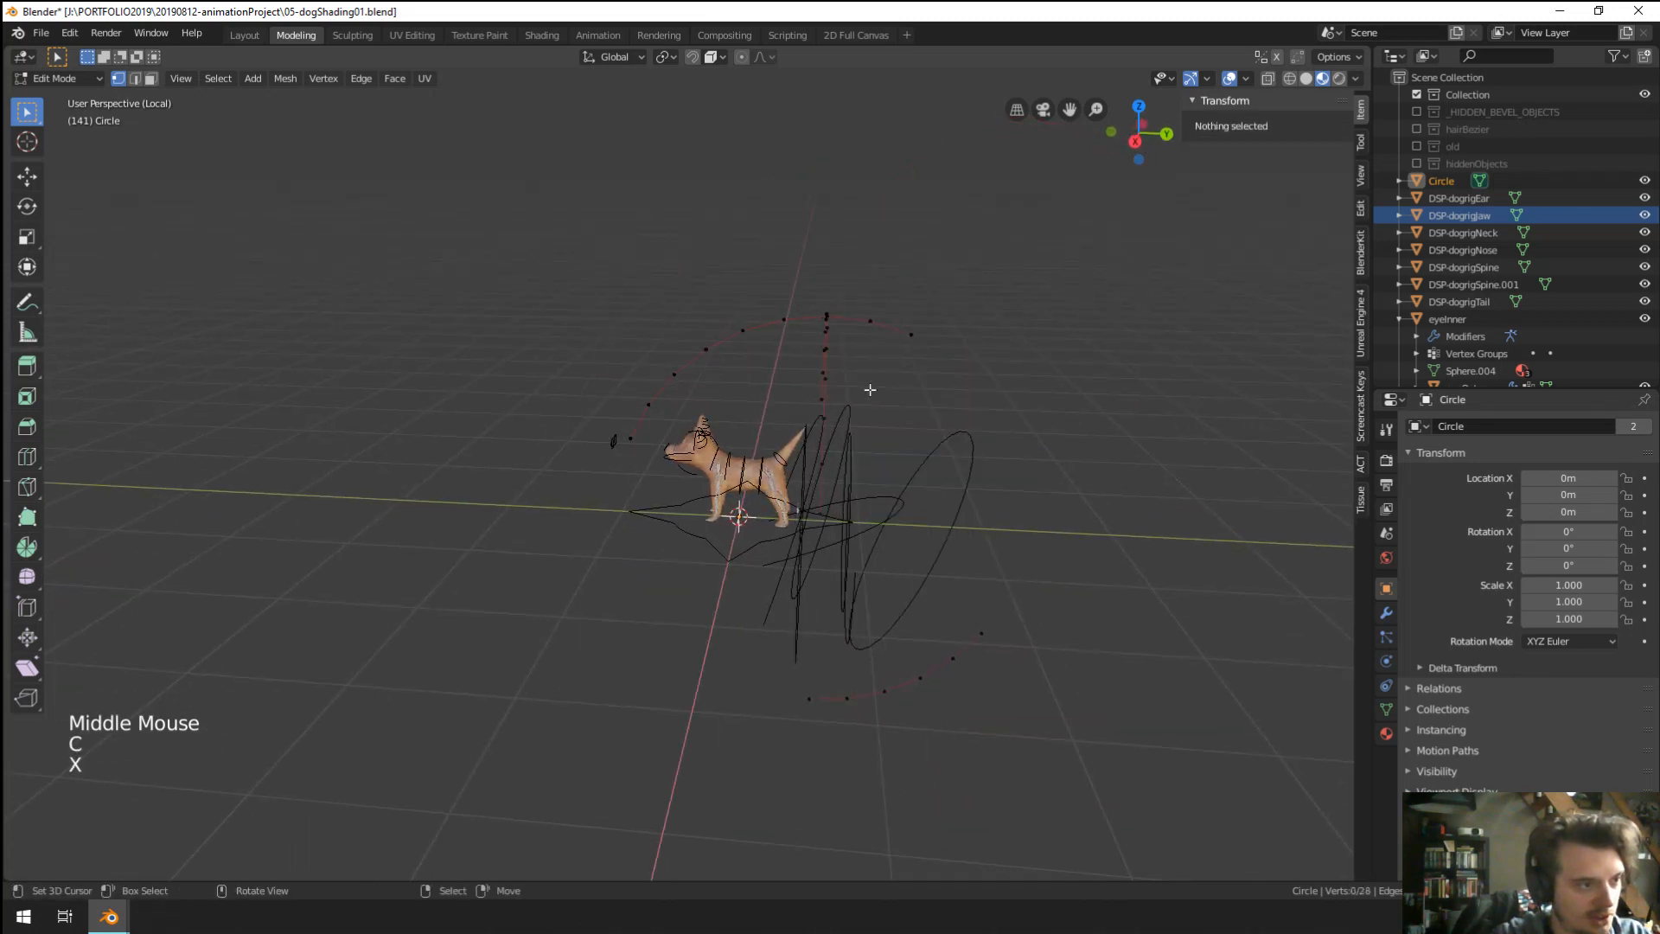
Brush-select the four end vertices on each side of the crosswise arc and delete them.
scroll(677, 436, up, 6)
middle_drag(640, 449, 892, 319)
scroll(656, 441, down, 1)
scroll(825, 559, down, 2)
scroll(830, 519, down, 1)
key(c)
drag(958, 305, 1041, 408)
right_click(1065, 490)
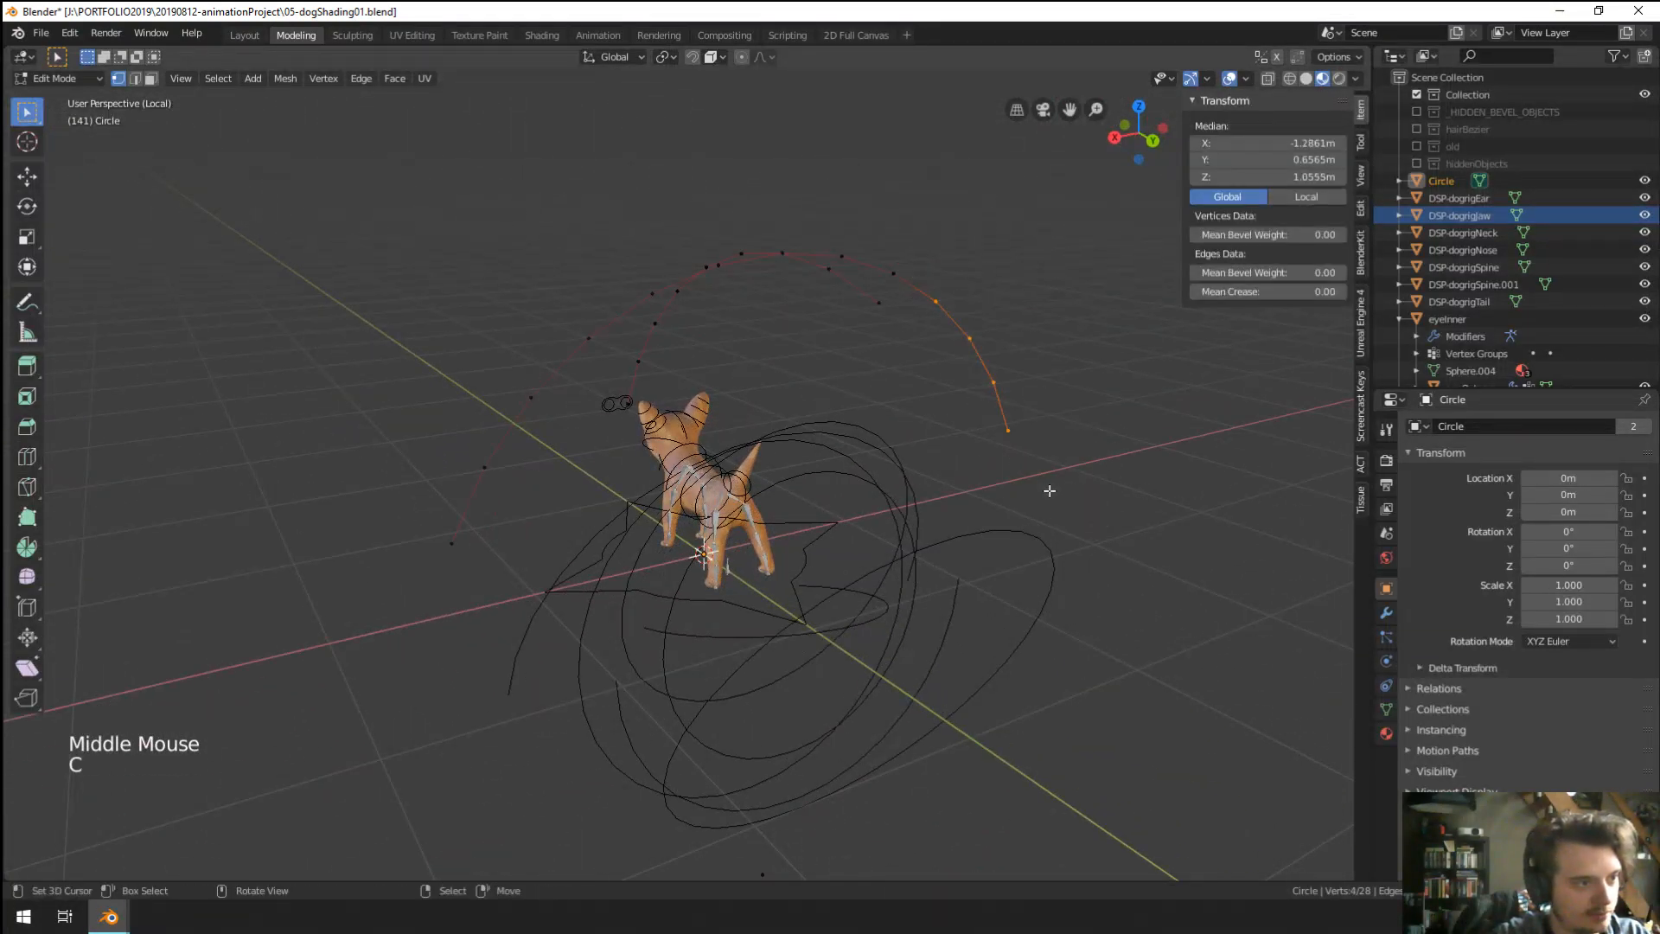
middle_drag(1049, 489, 973, 506)
key(c)
drag(426, 371, 303, 491)
right_click(305, 550)
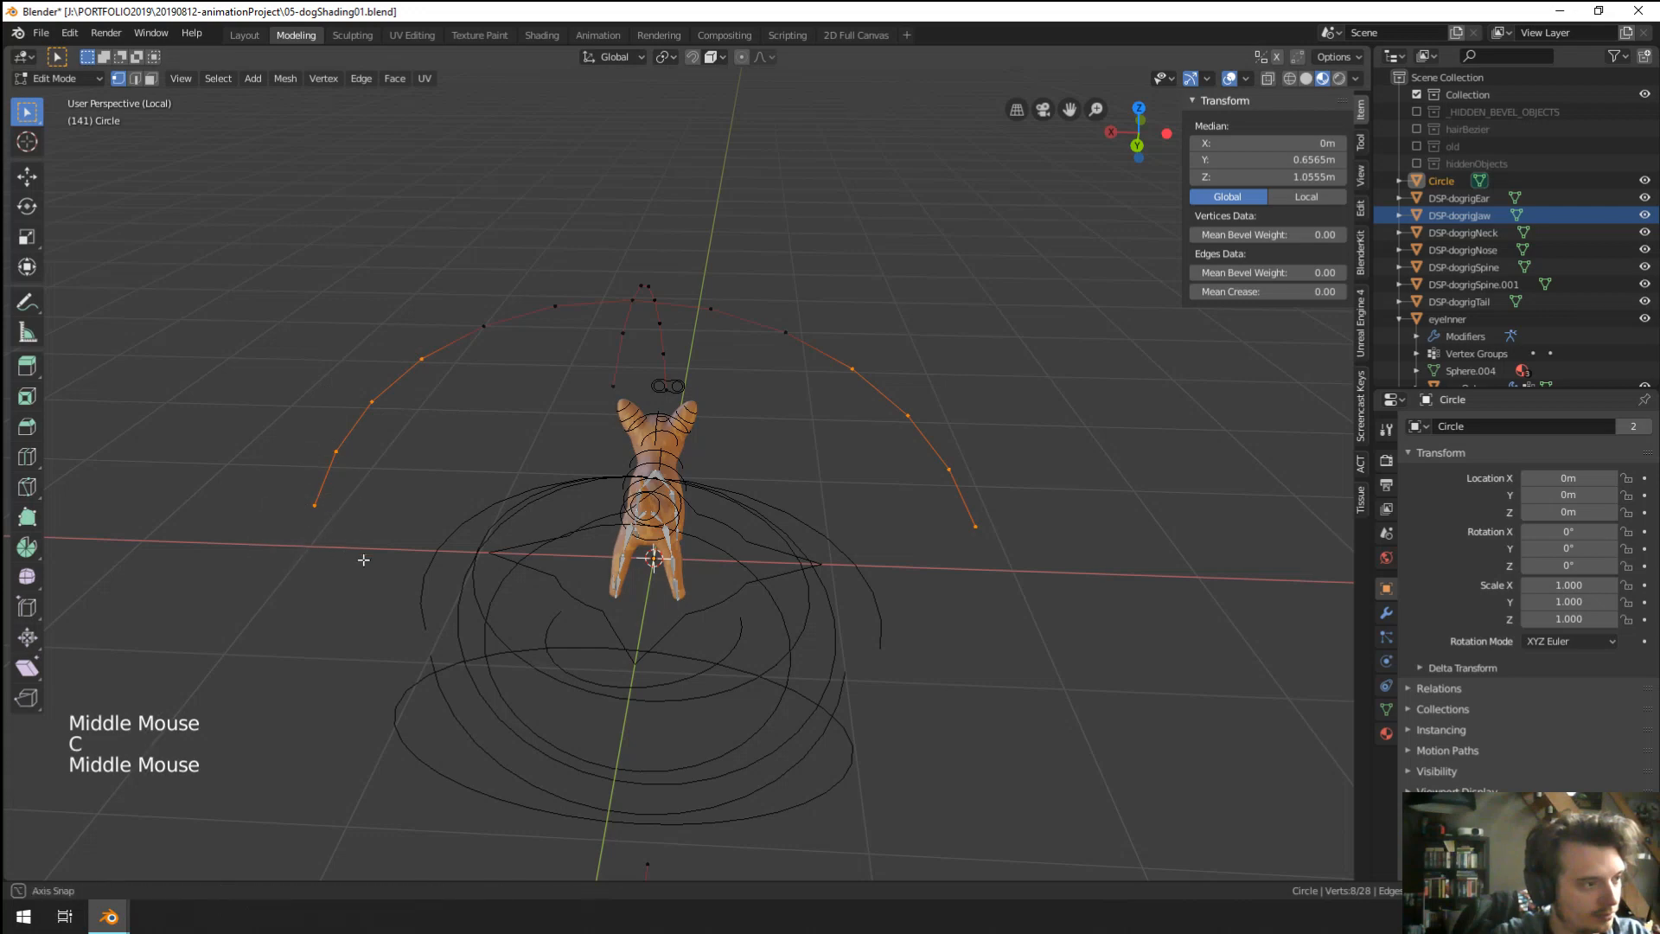
key(x)
middle_drag(363, 559, 709, 511)
click(508, 593)
Leave mesh editing and select the head bone of waffle-rig in Pose Mode.
scroll(592, 565, up, 6)
middle_drag(709, 511, 825, 458)
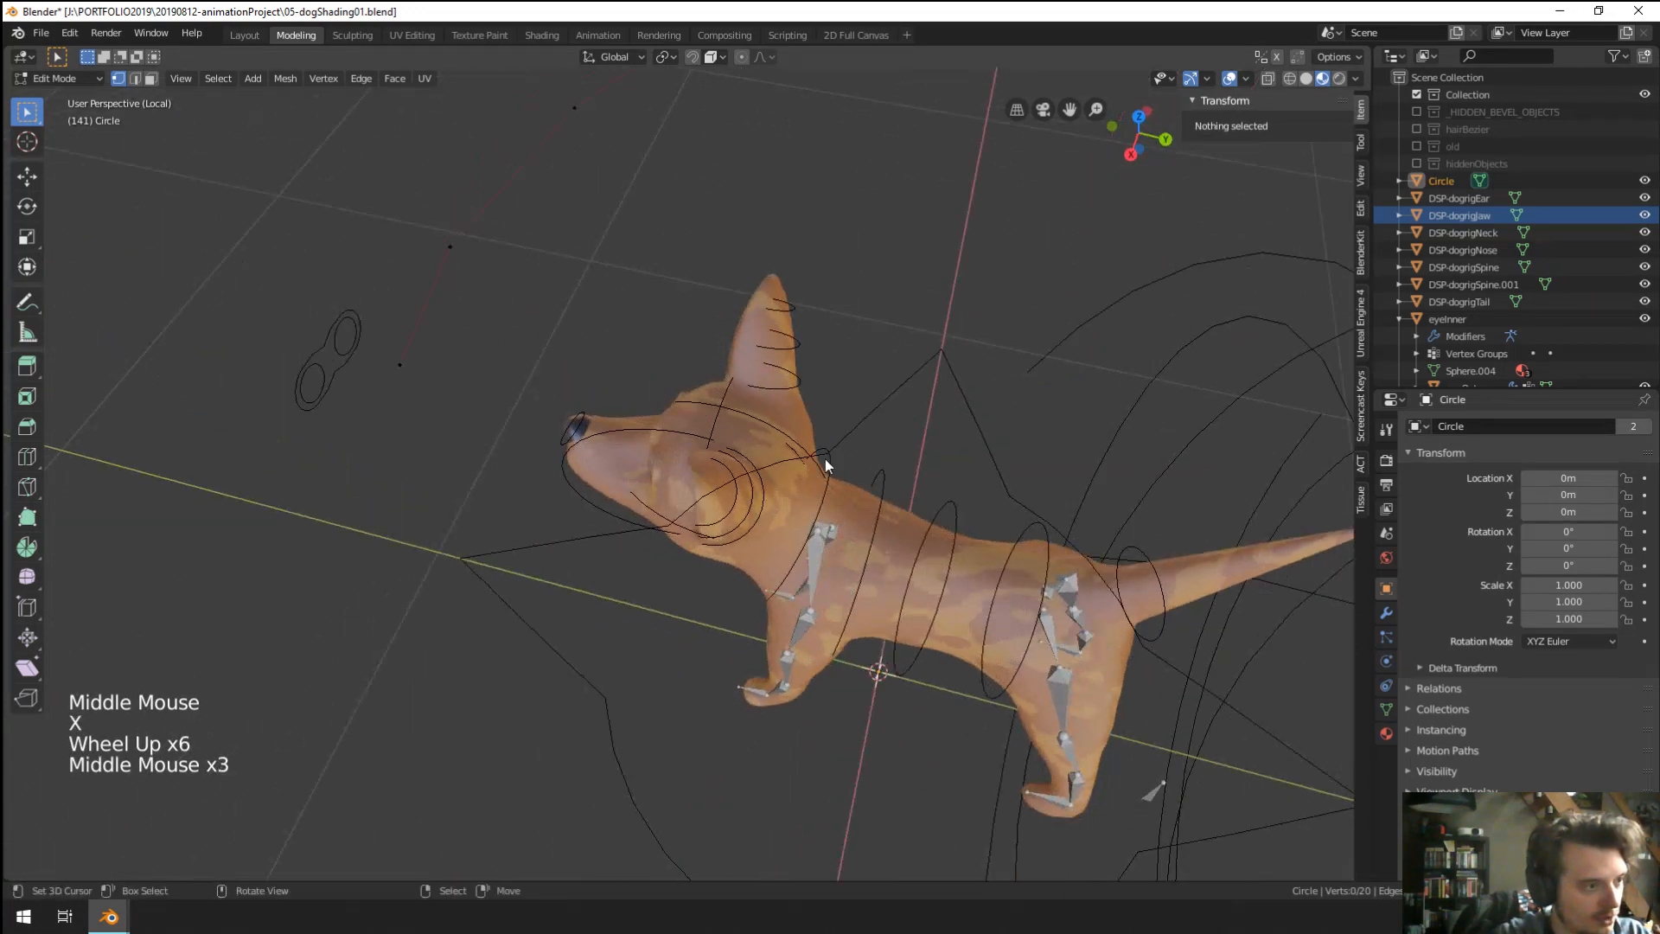
key(Tab)
right_click(728, 401)
middle_drag(728, 402, 831, 381)
key(ctrl+Tab)
right_click(779, 375)
Test the head control by rotating the head bone freely from several views, and clear its rotation.
key(r)
right_click(890, 521)
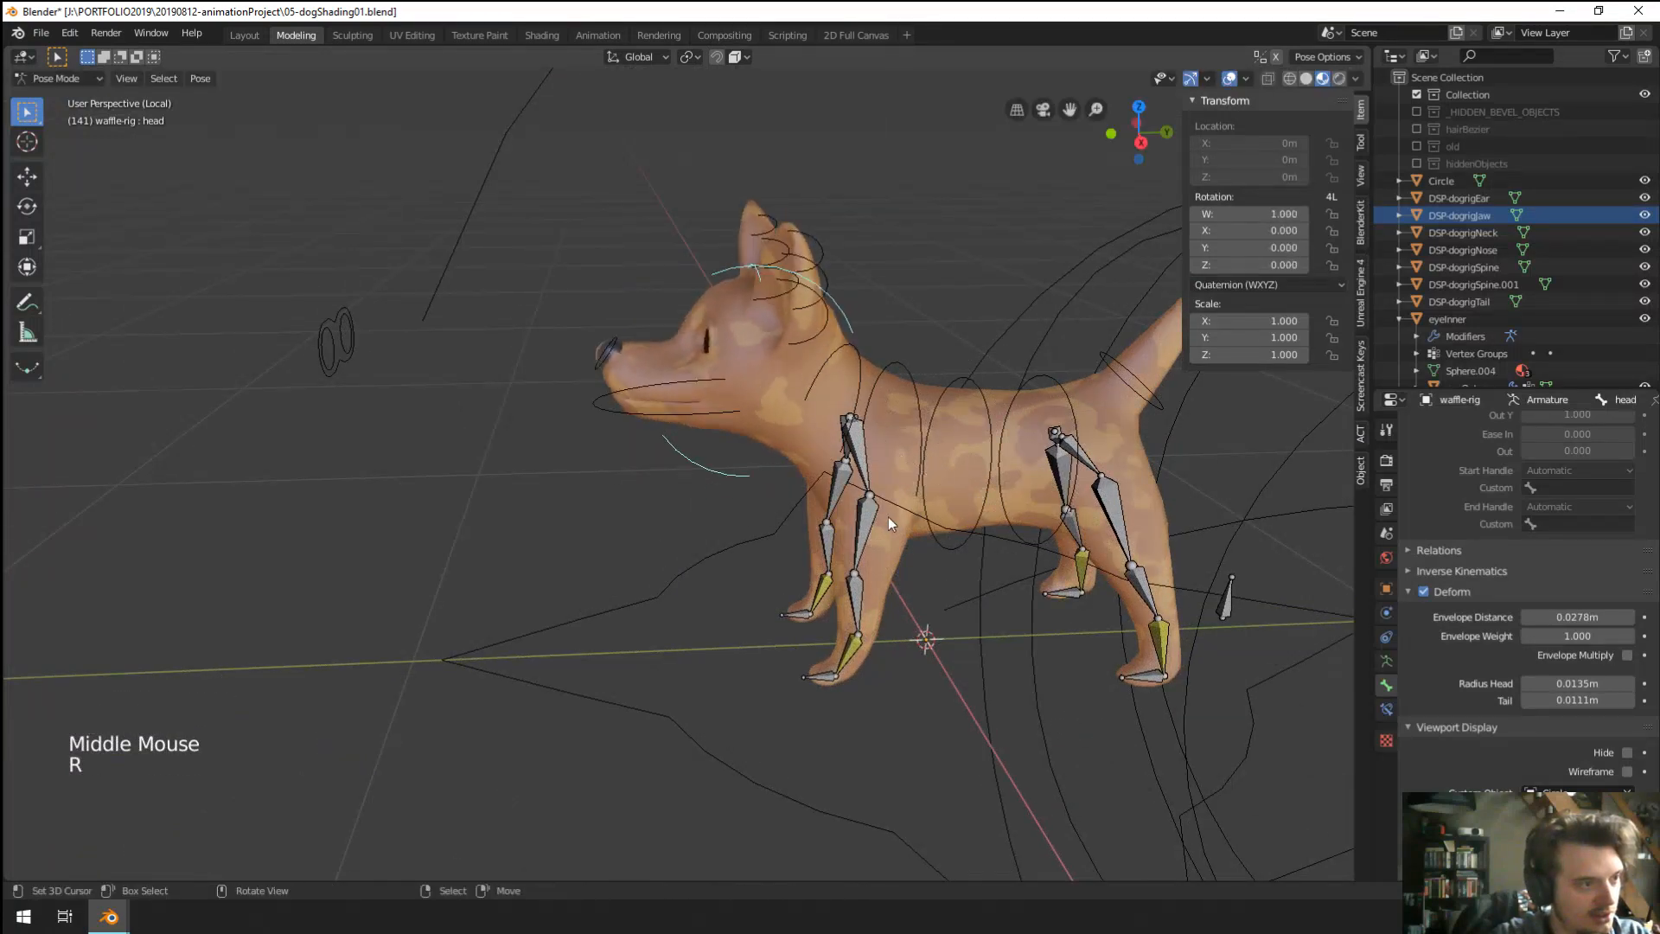
middle_drag(890, 520, 847, 474)
scroll(673, 403, down, 8)
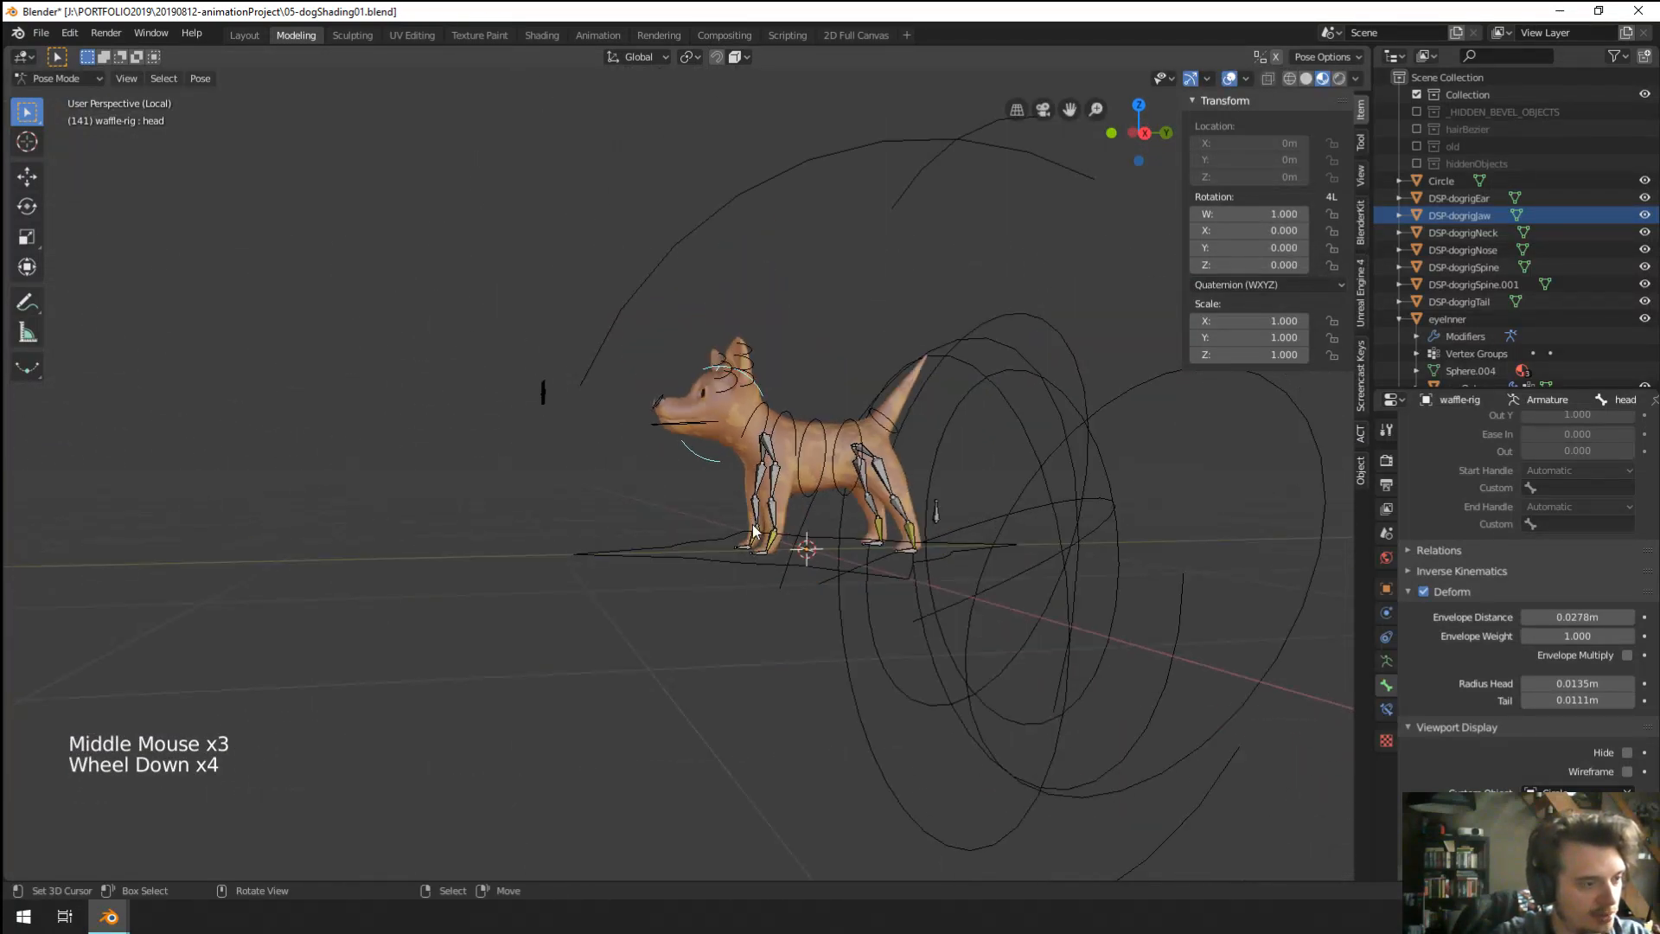
scroll(646, 374, up, 3)
scroll(648, 373, up, 6)
middle_drag(934, 542, 778, 556)
key(r)
right_click(699, 552)
middle_drag(683, 531, 912, 560)
key(r)
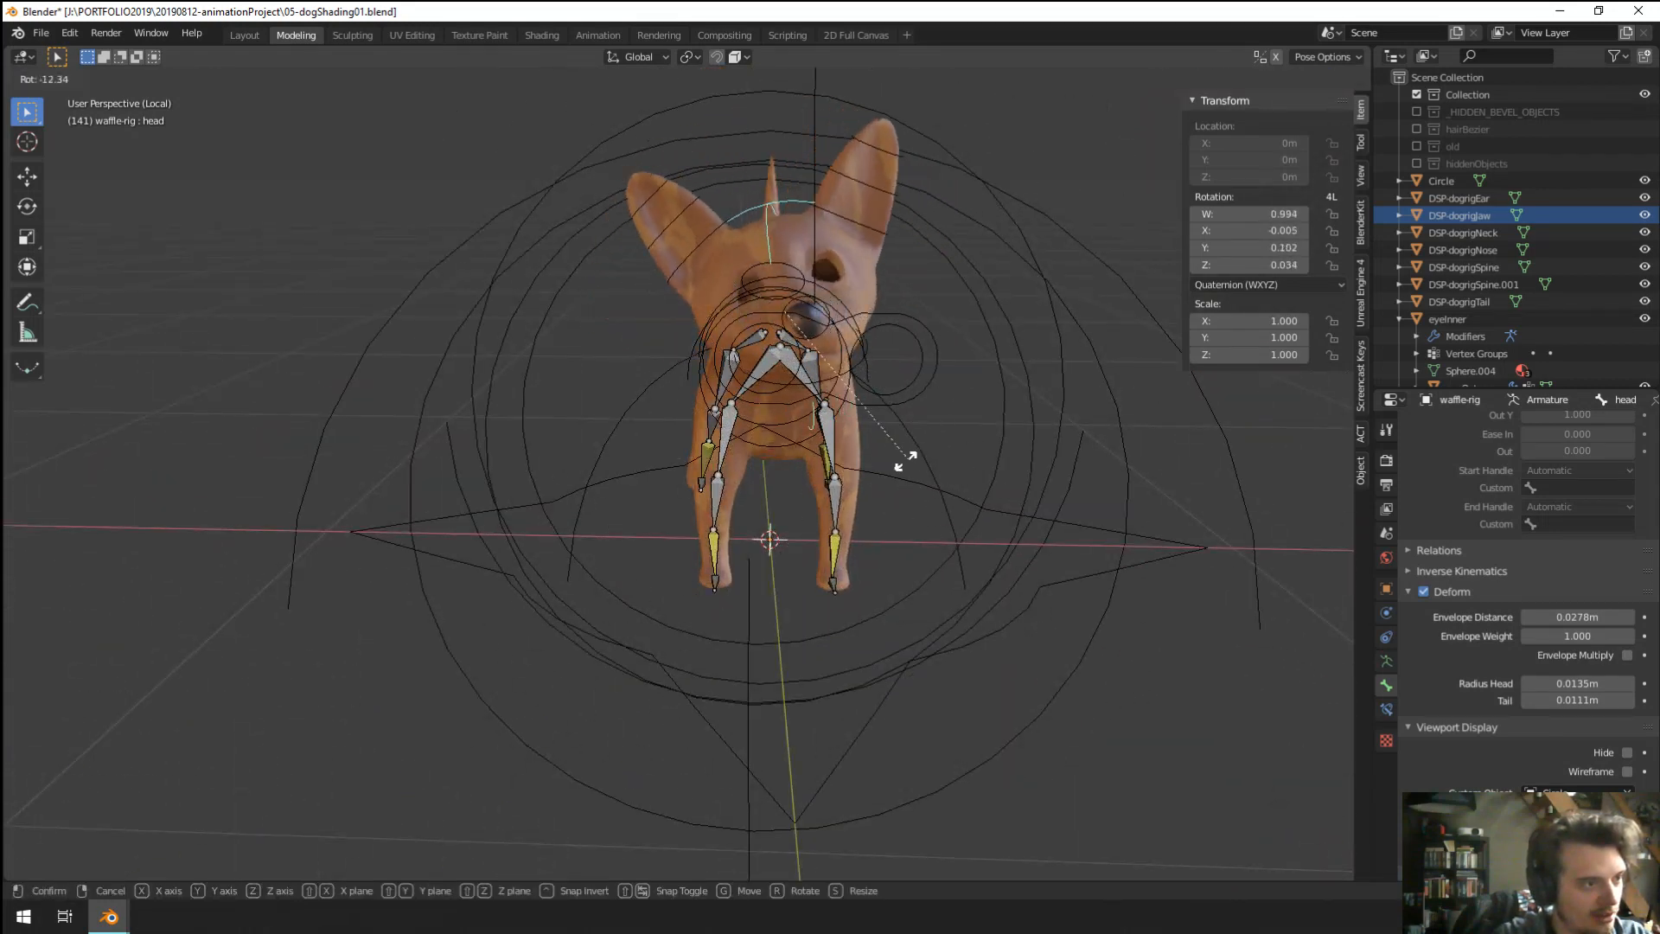
click(770, 527)
middle_drag(770, 527, 800, 512)
key(r)
key(alt+r)
key(r)
key(r)
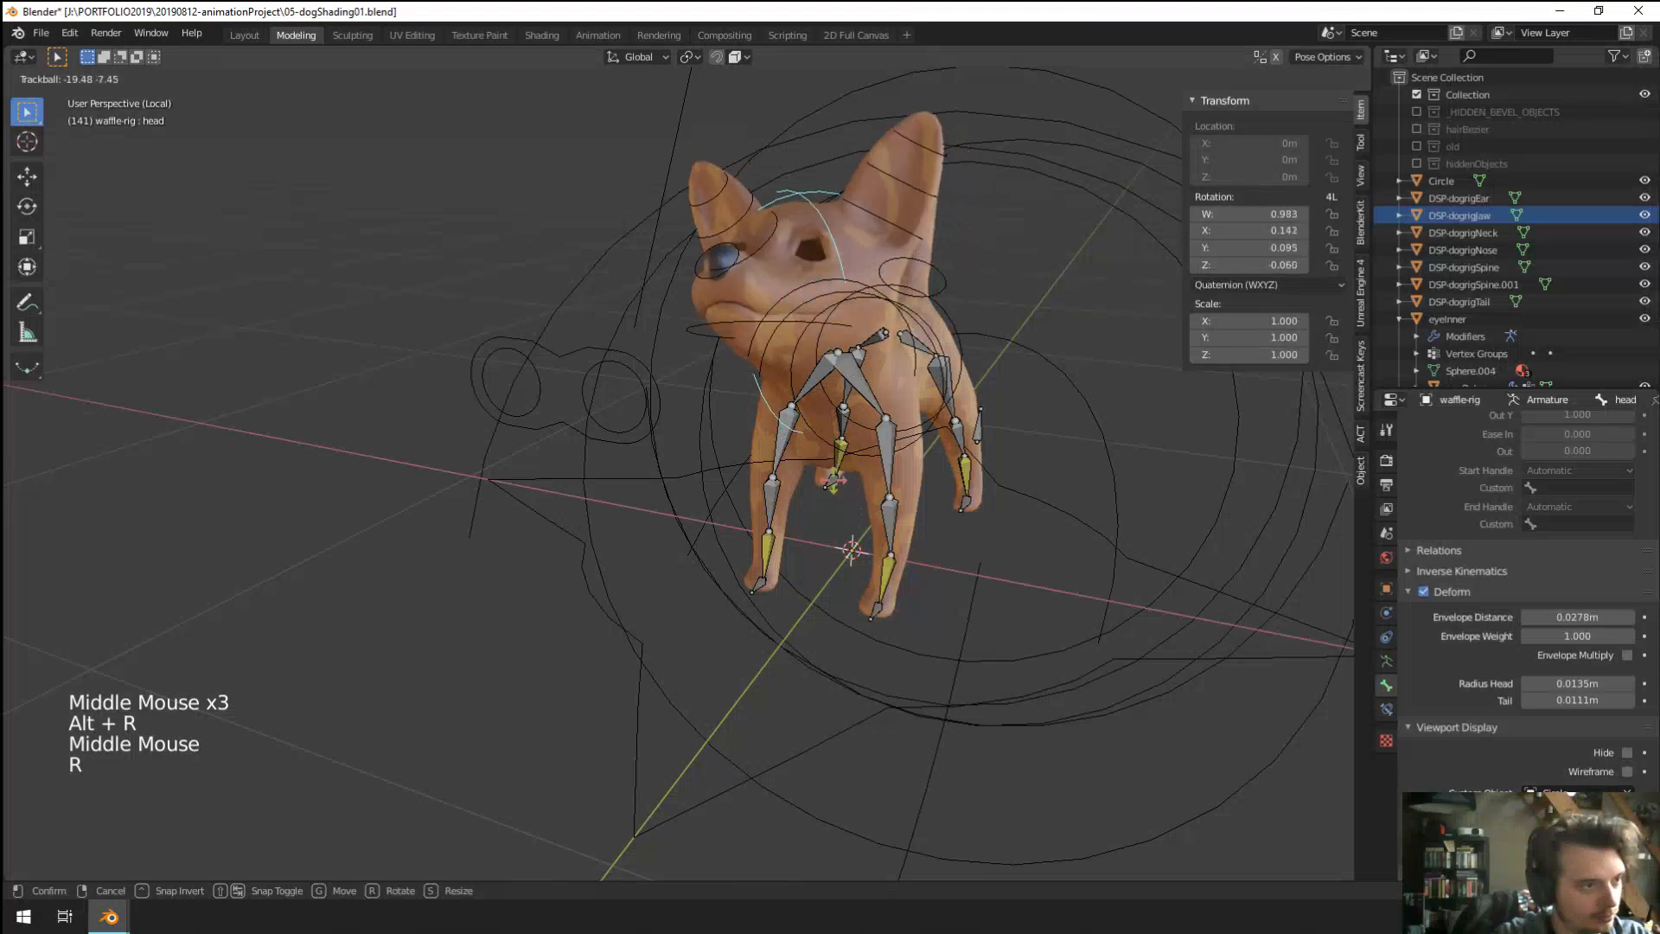
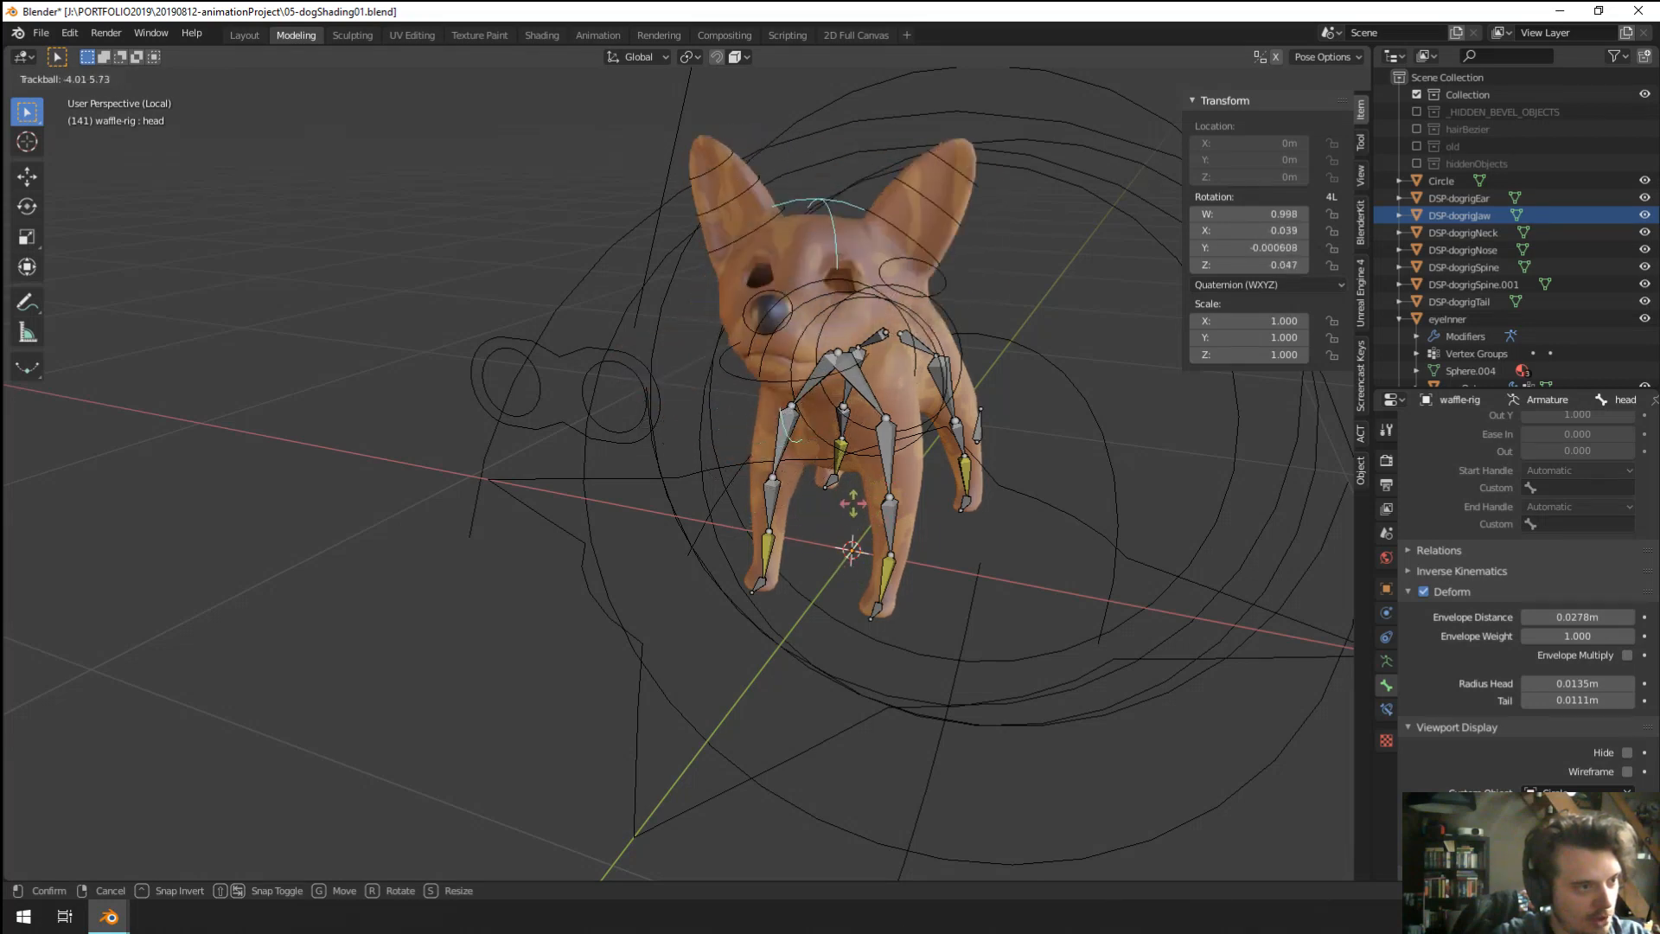
right_click(842, 478)
Select the Circle shape in Object Mode and rename it DSP-dogrigHead.
middle_drag(854, 538, 745, 546)
scroll(837, 547, down, 2)
middle_drag(745, 546, 553, 258)
scroll(552, 257, down, 2)
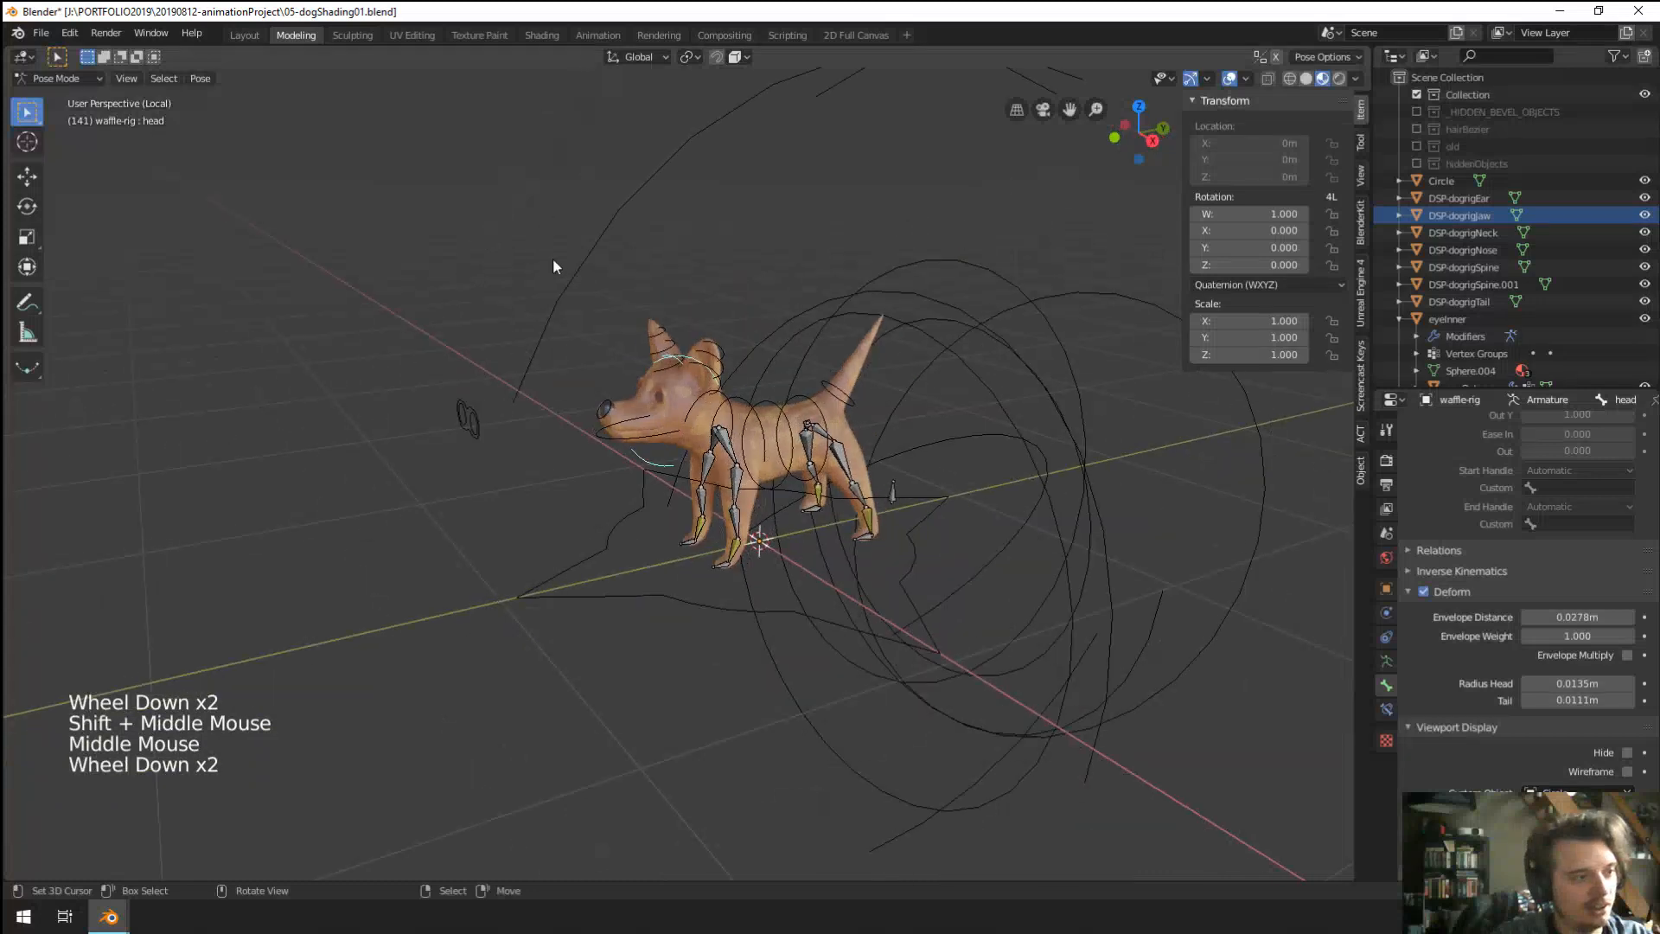
right_click(568, 273)
right_click(568, 273)
key(ctrl+Tab)
right_click(586, 273)
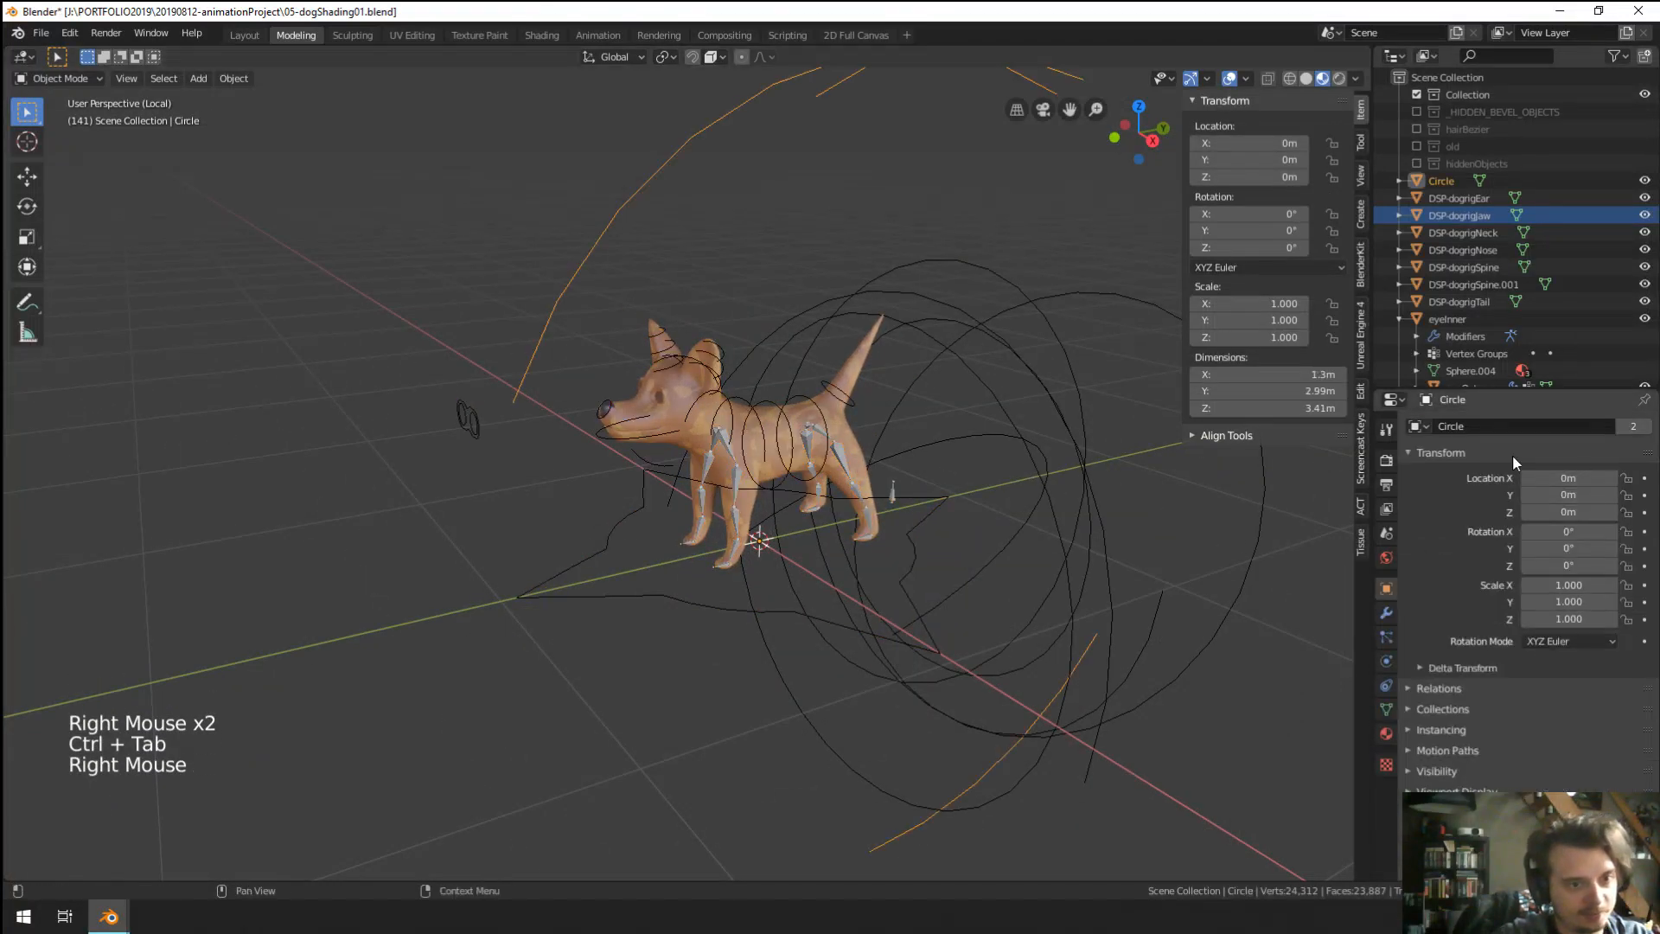
click(1418, 426)
double_click(1499, 428)
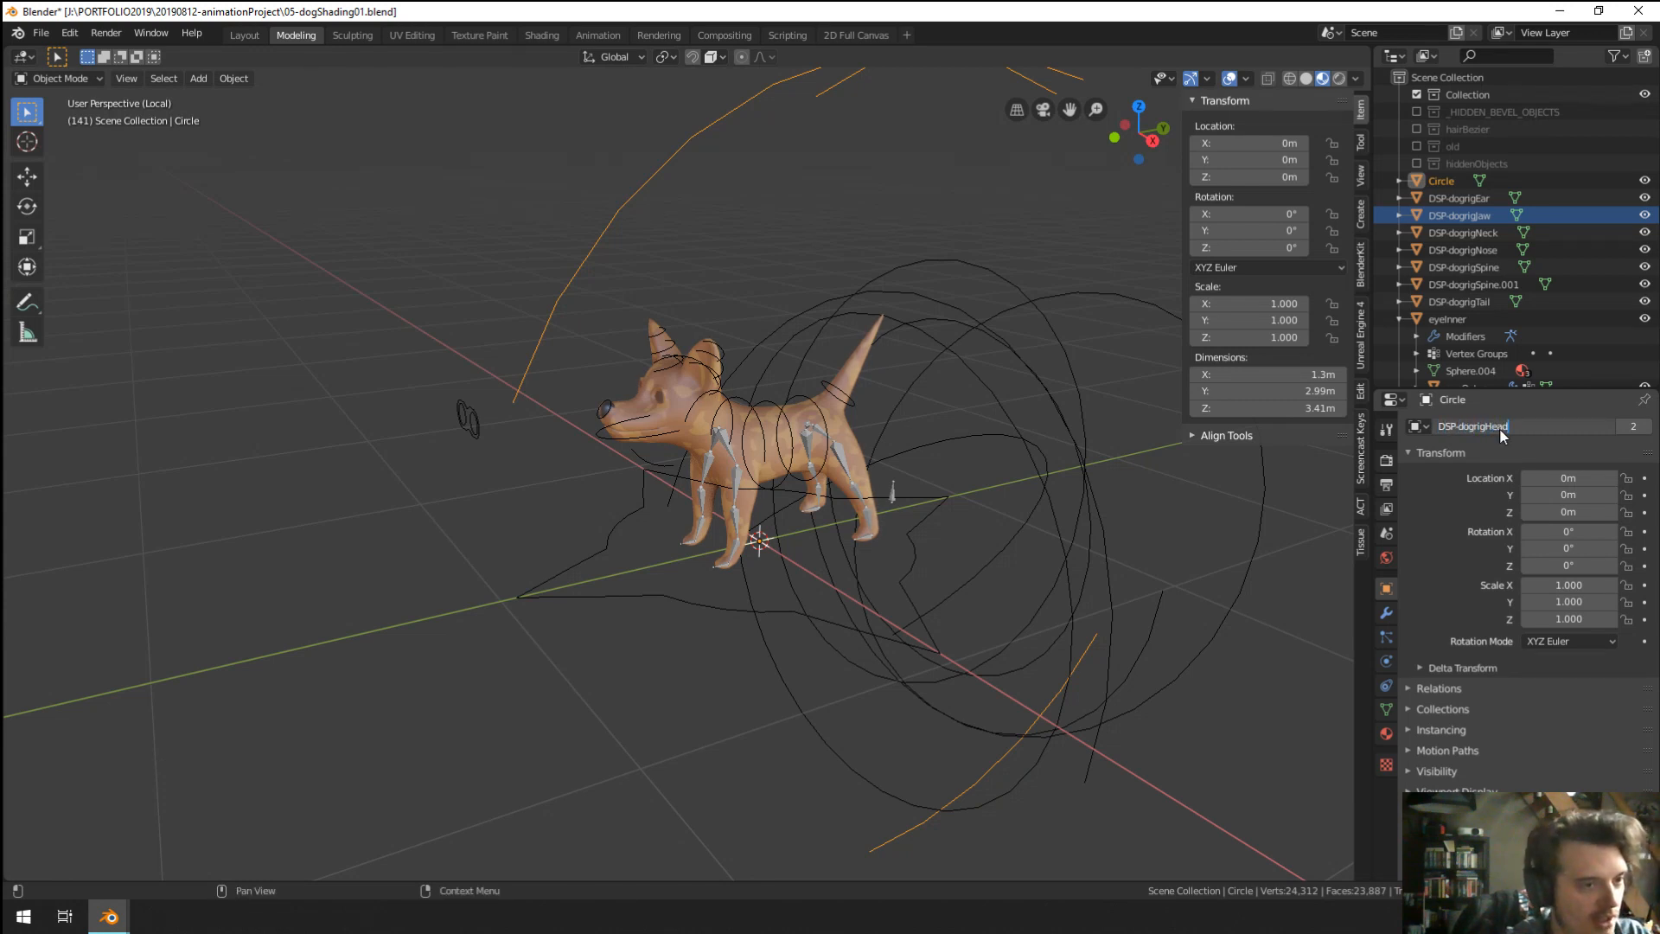
key(Return)
Select the shoulder.L bone of waffle-rig in Pose Mode and set the armature's viewport display to Stick.
scroll(827, 422, up, 7)
right_click(837, 424)
key(ctrl+Tab)
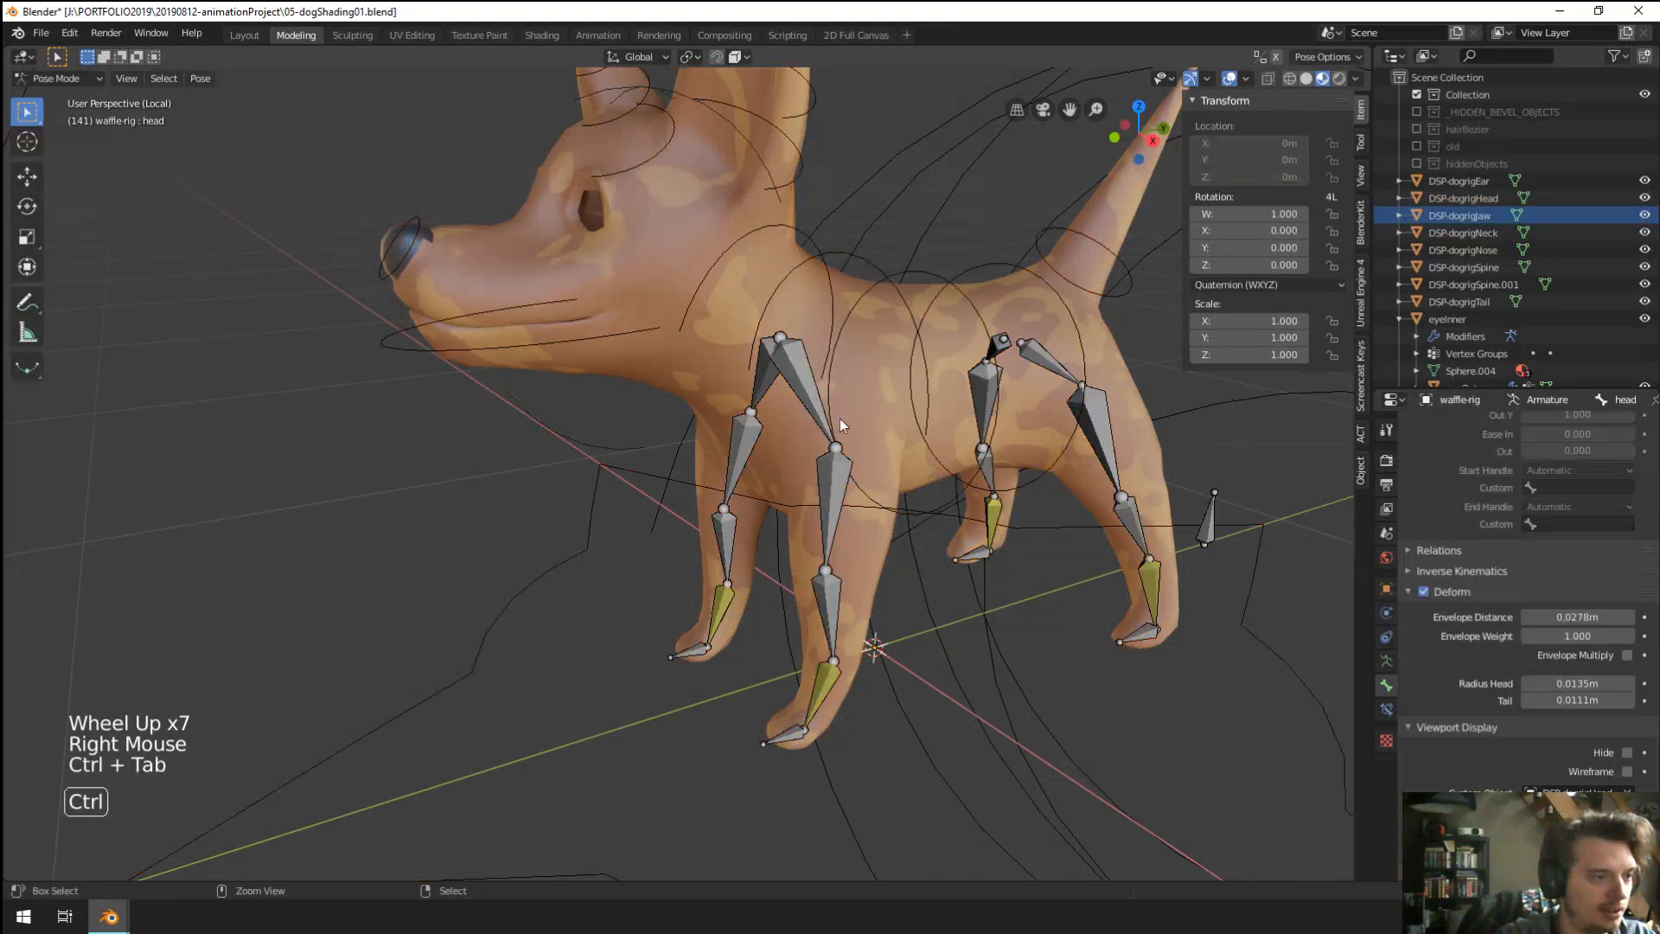
right_click(836, 424)
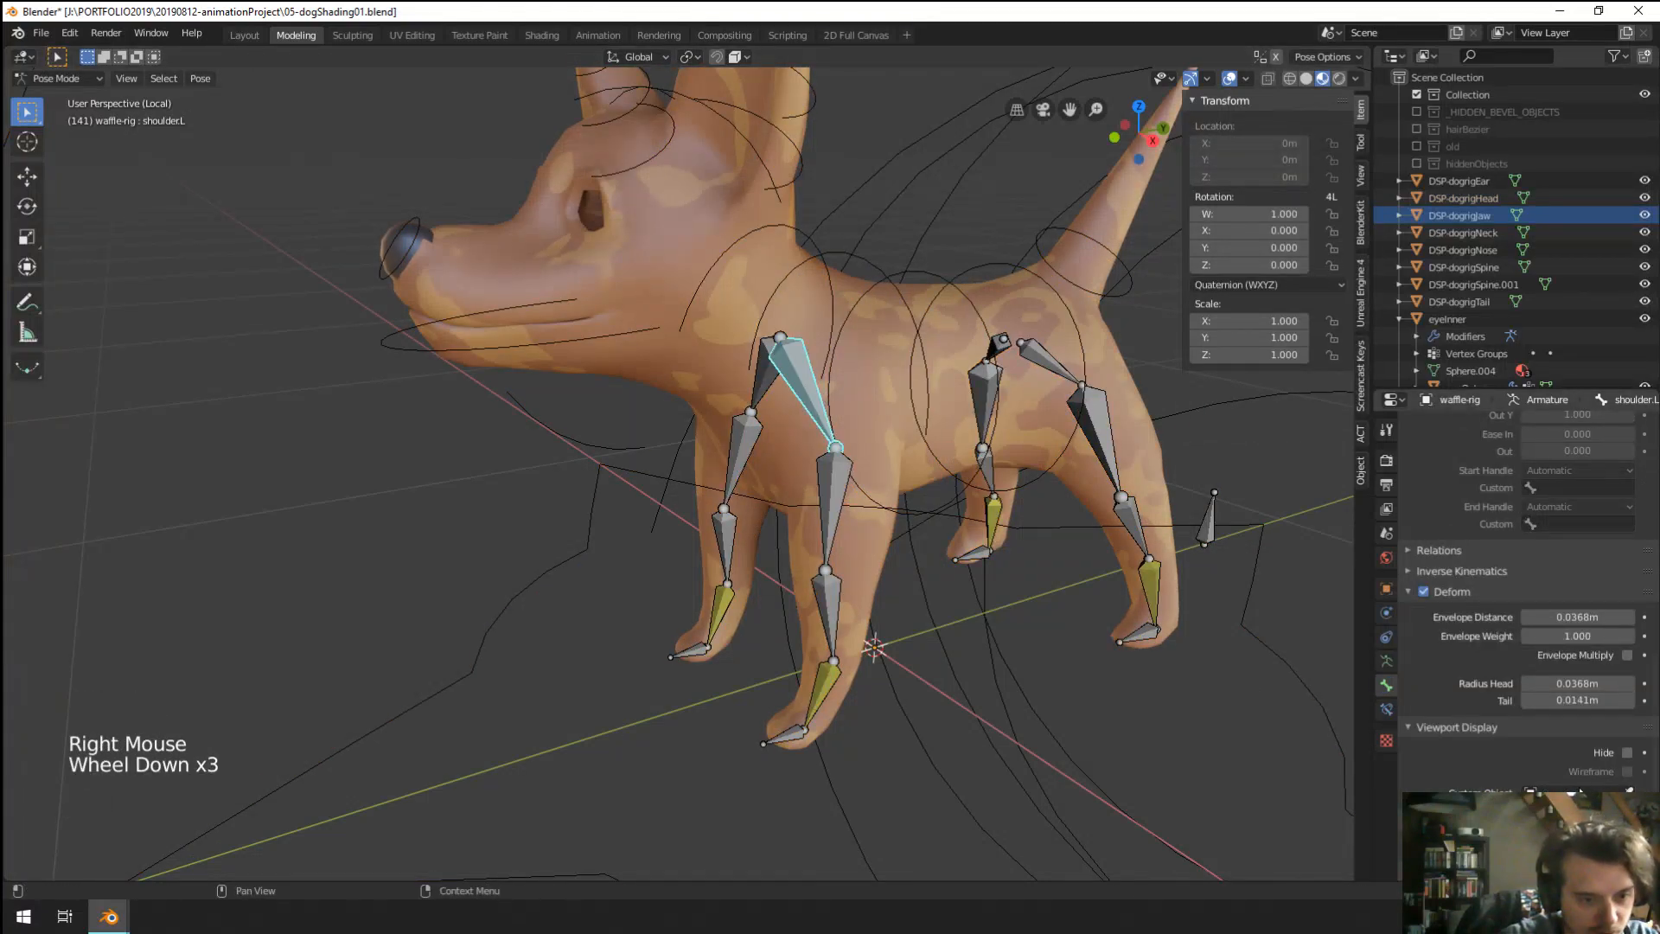
click(1386, 660)
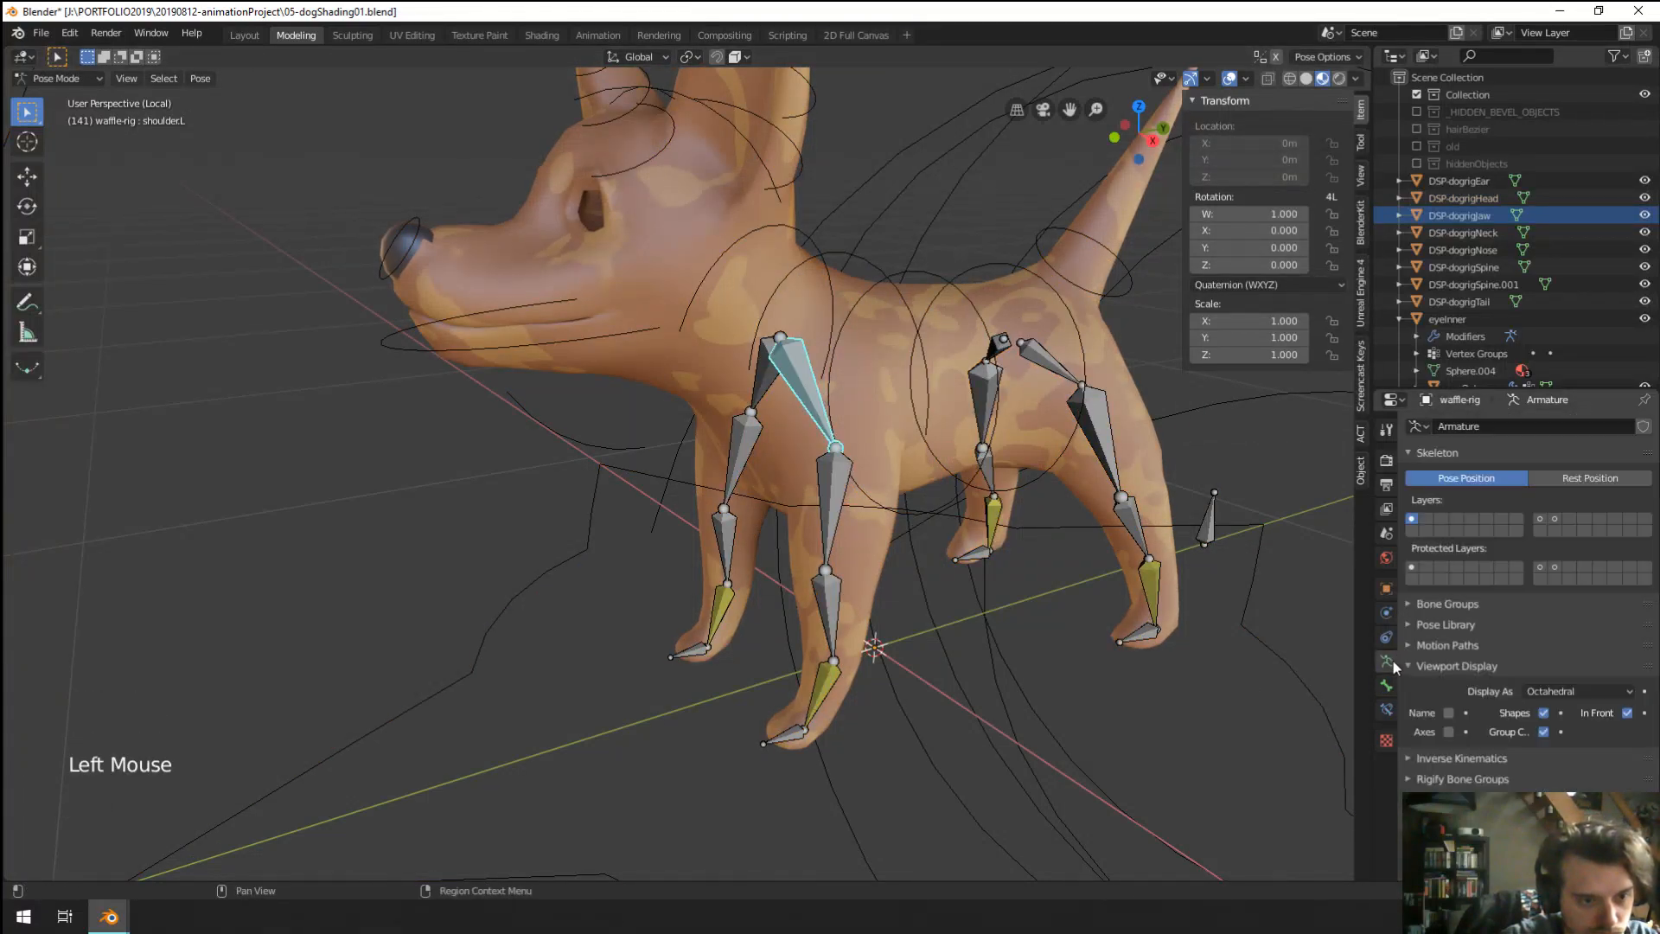
click(1556, 689)
click(1570, 733)
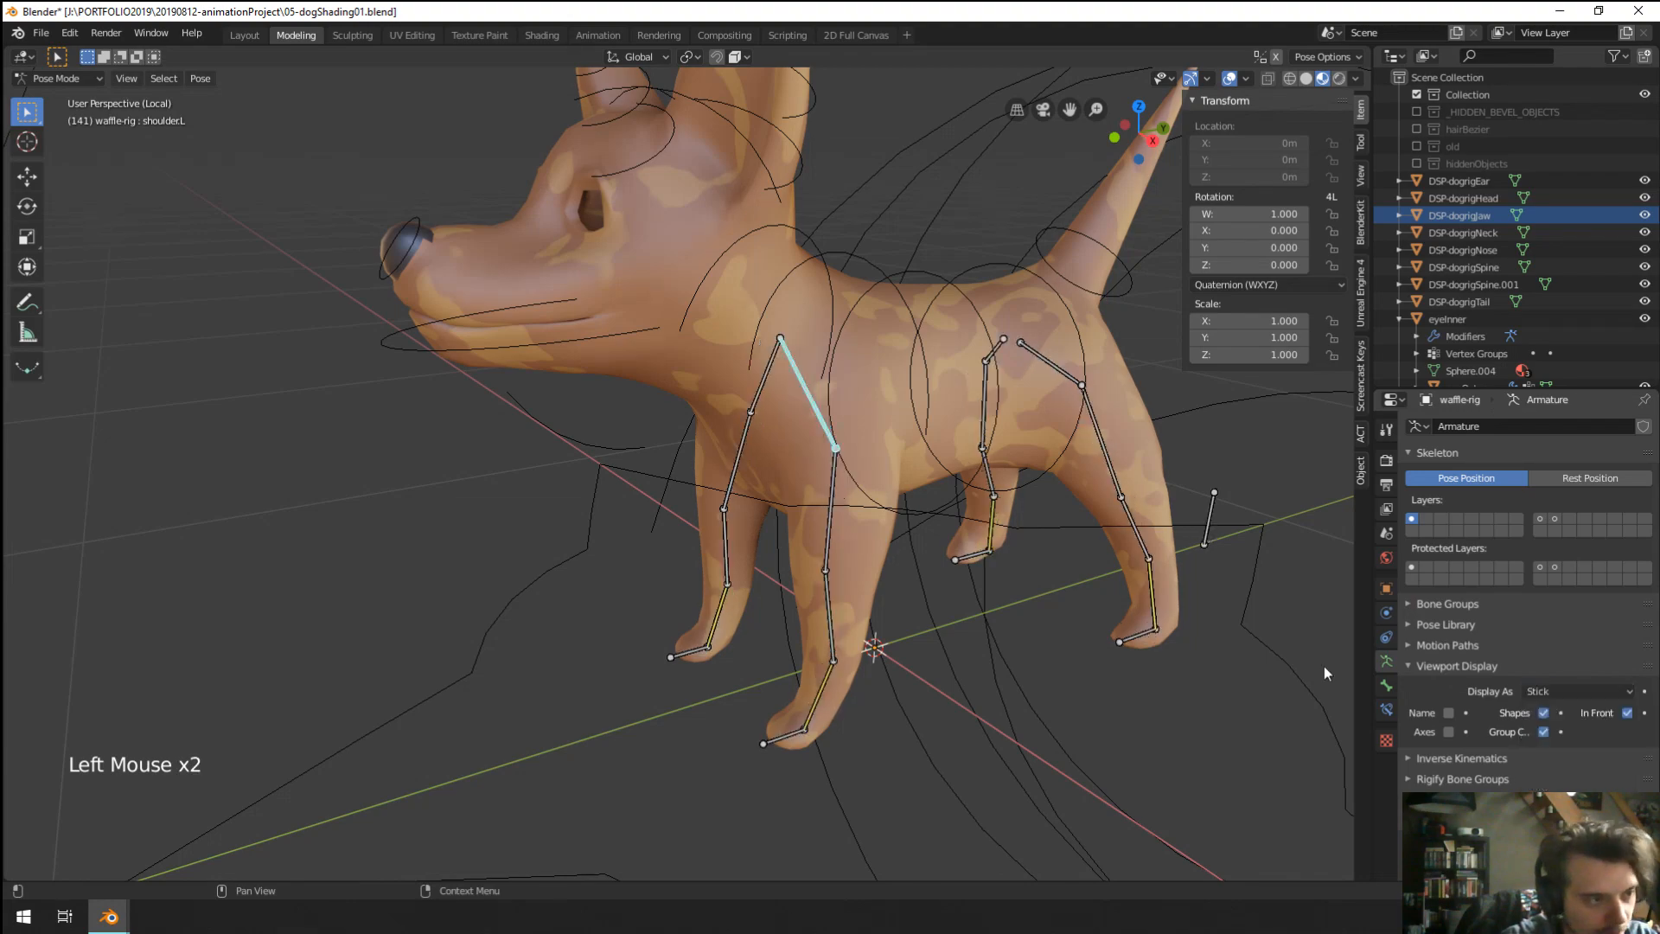
Select the CTRL-backShinPoleTarget bone behind the hind legs, test it with a free move, and cancel the move.
scroll(925, 584, down, 2)
mouse_move(926, 584)
middle_down()
mouse_move(1052, 583)
mouse_move(983, 561)
mouse_move(807, 555)
mouse_move(1176, 616)
mouse_move(995, 638)
middle_up()
scroll(838, 554, down, 1)
right_click(1118, 624)
key(alt+h)
right_click(1062, 598)
right_click(1086, 630)
right_click(1092, 630)
key(g)
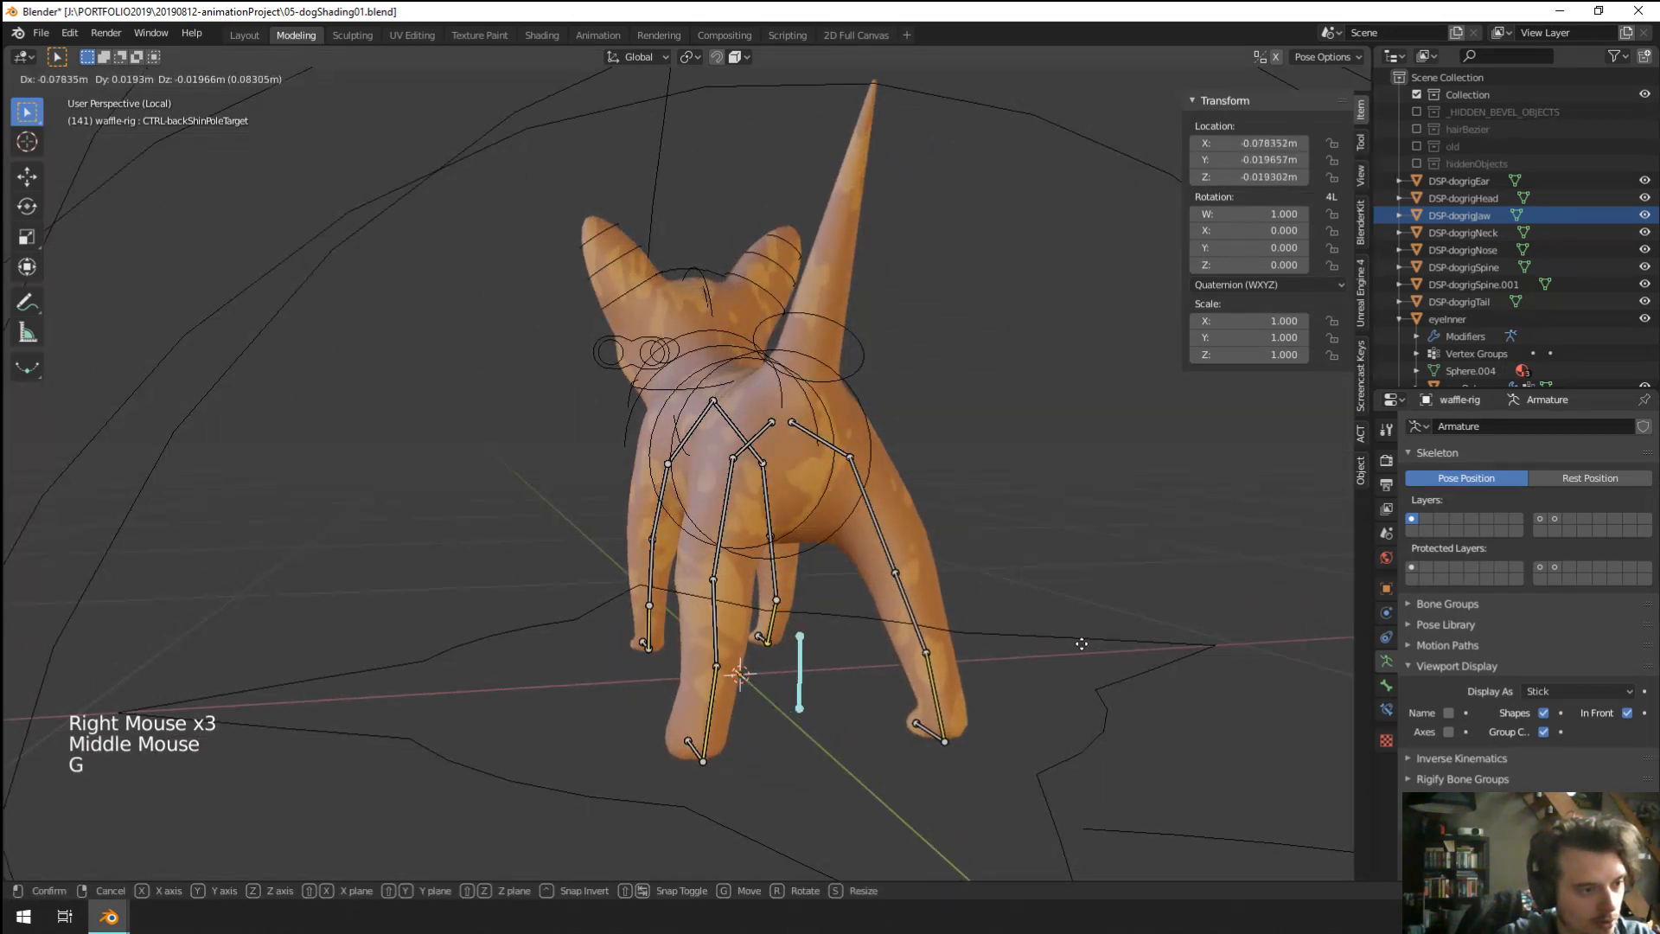
right_click(1071, 646)
key(KP_1)
key(KP_3)
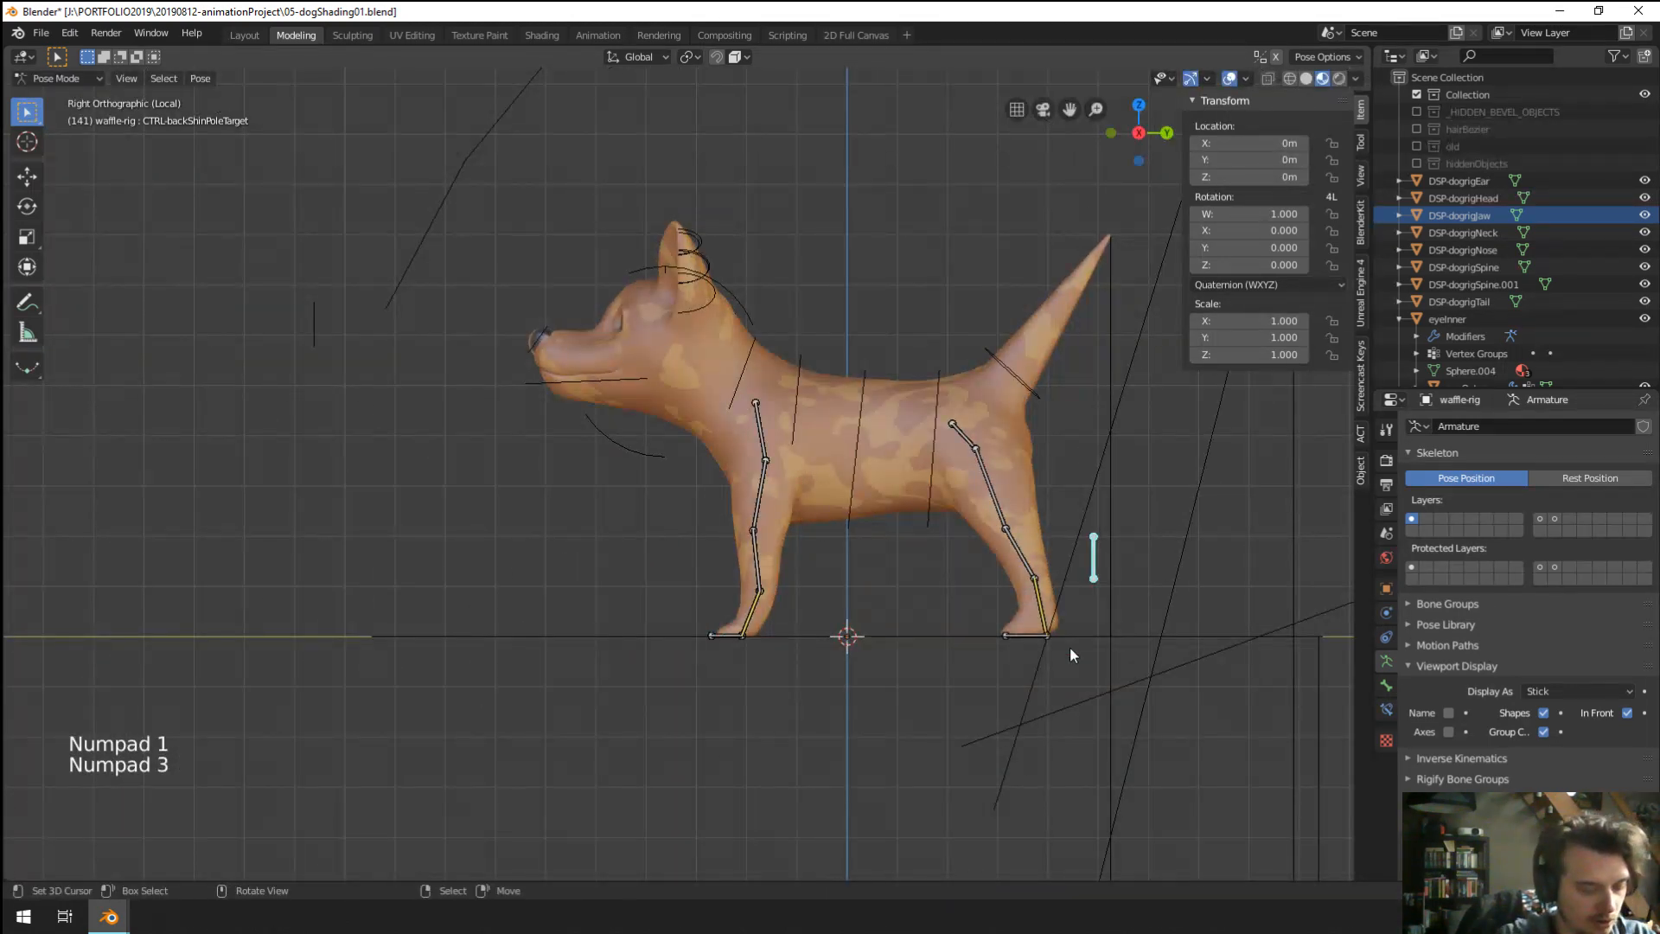
Try to symmetrize the CTRL-backShinPoleTarget bone in armature Edit Mode.
middle_drag(1070, 647, 942, 682)
key(Tab)
middle_drag(530, 285, 361, 225)
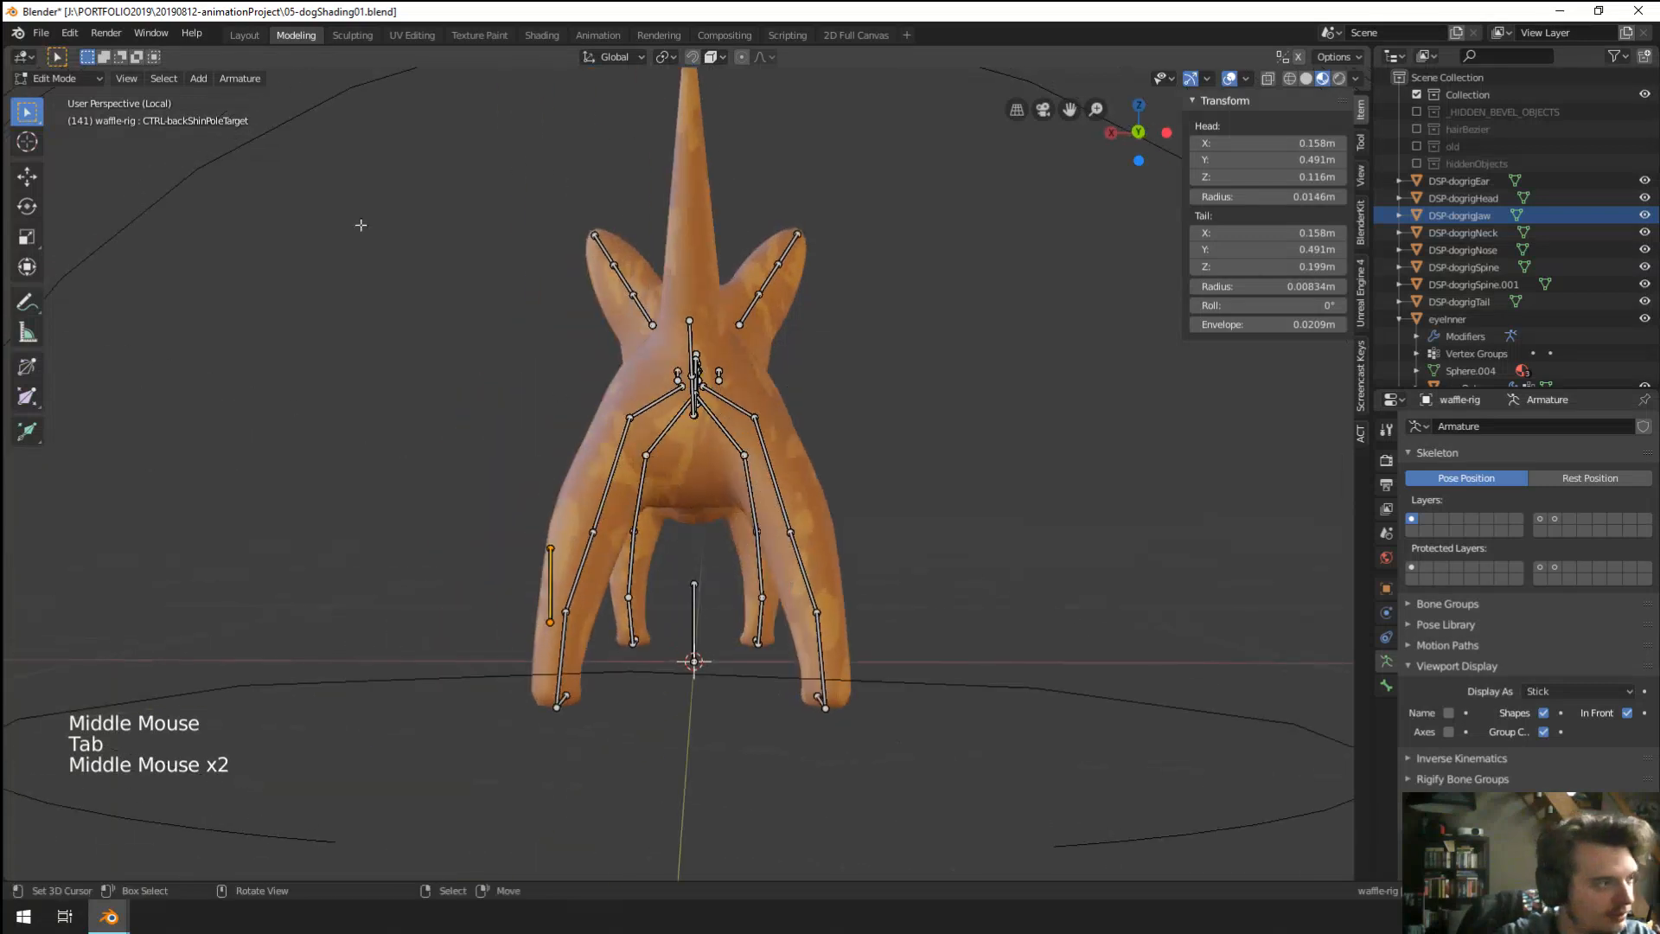
click(235, 78)
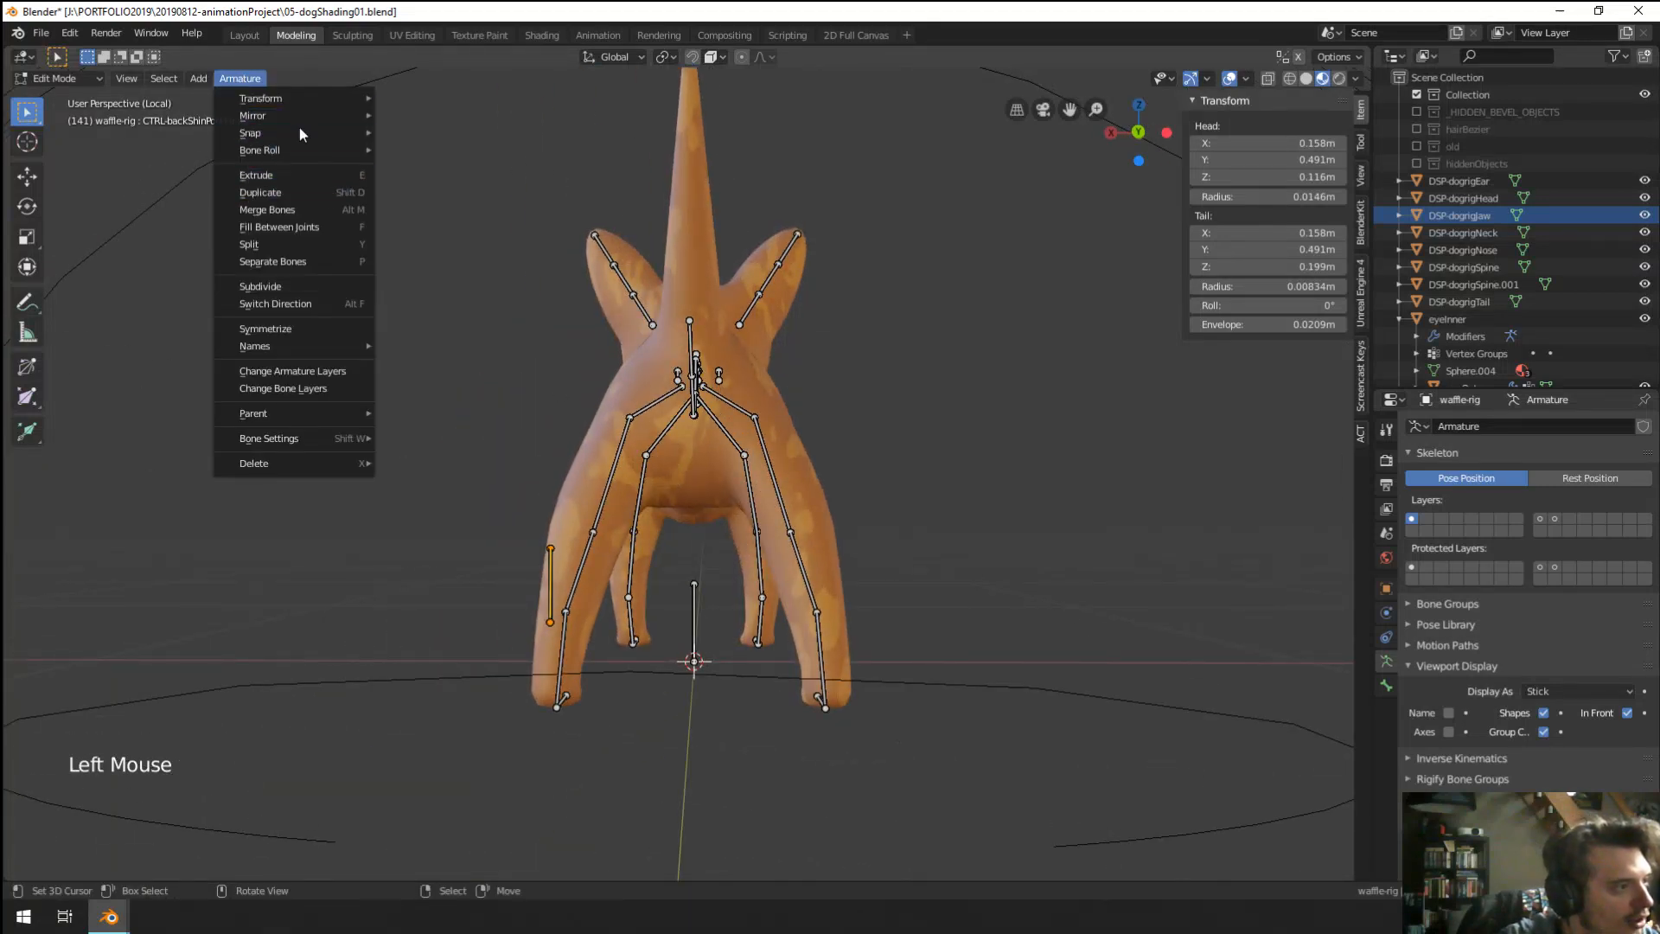
click(309, 330)
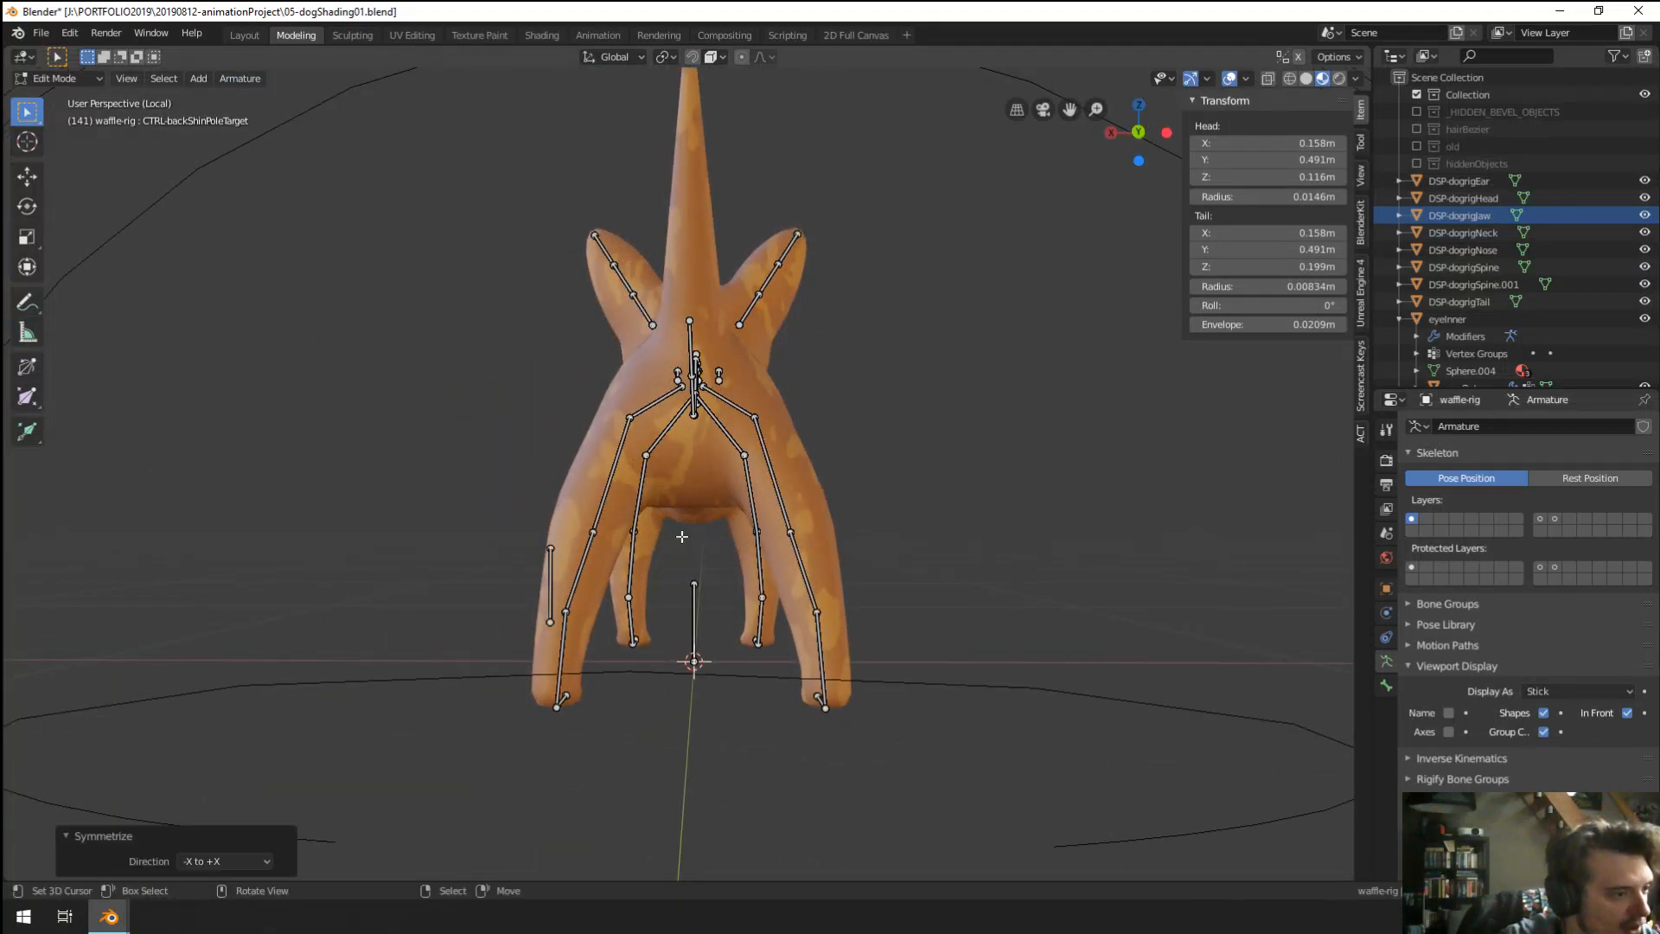
middle_drag(682, 537, 660, 535)
scroll(661, 535, down, 8)
scroll(661, 536, up, 7)
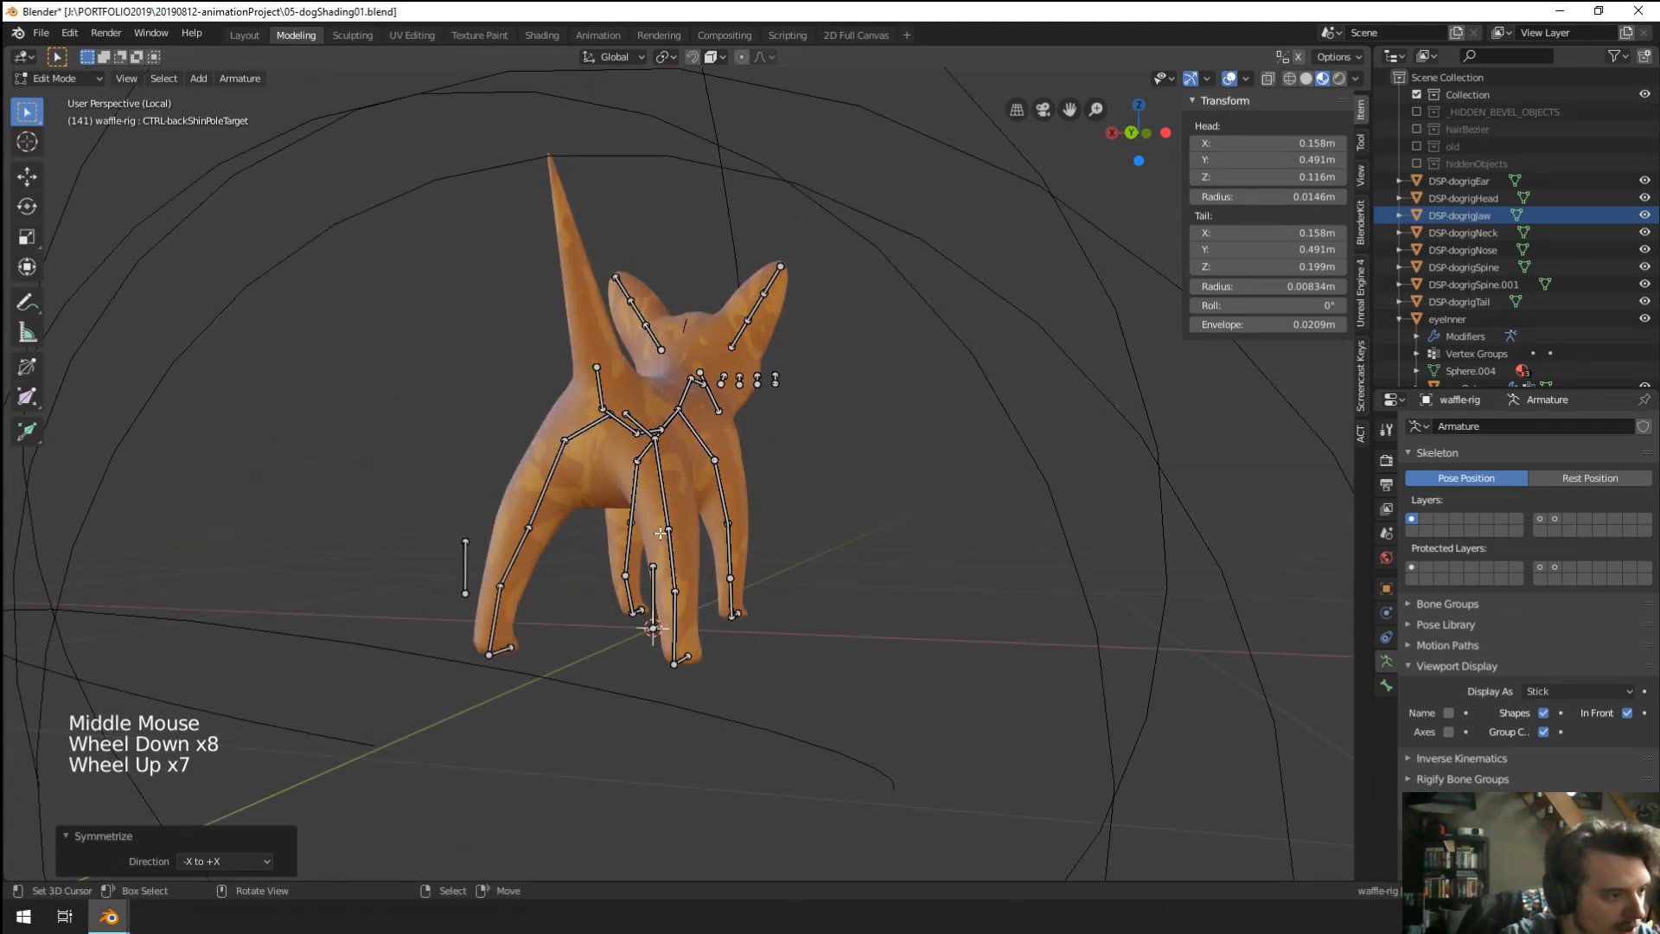
scroll(661, 534, down, 7)
scroll(663, 534, up, 6)
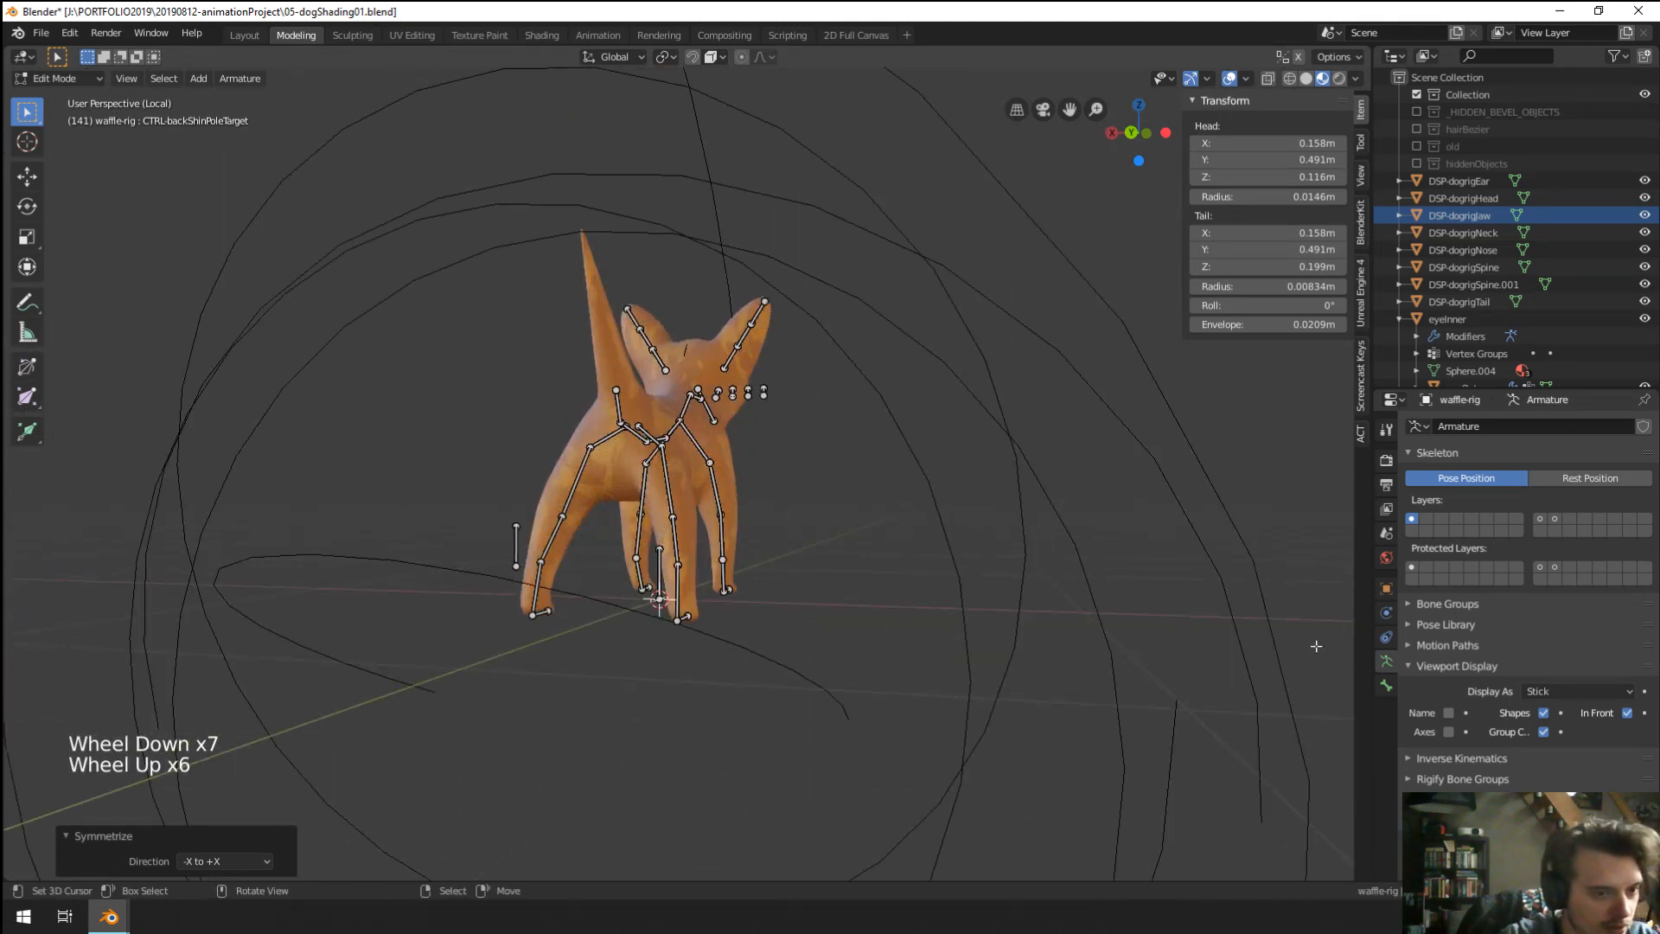
Undo the last symmetrize and rename the back shin pole target bone CTRL-backShinPoleTarget.L.
click(1387, 685)
scroll(1432, 512, up, 18)
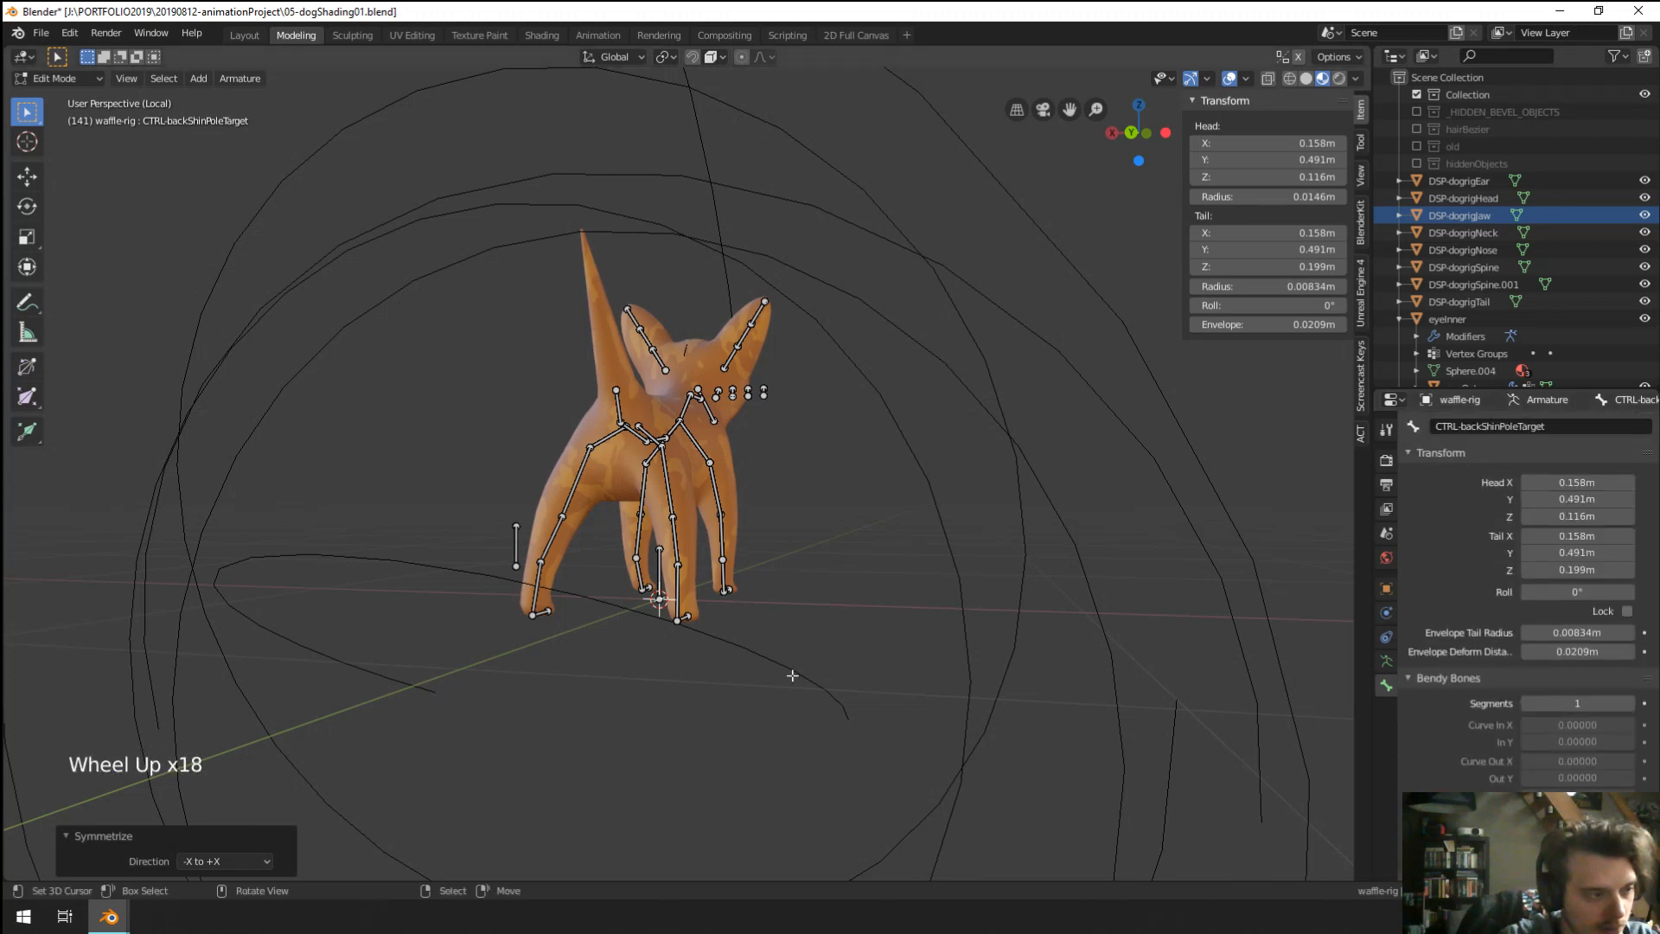
key(ctrl+z)
middle_drag(808, 667, 789, 648)
scroll(1257, 472, up, 1)
click(1558, 424)
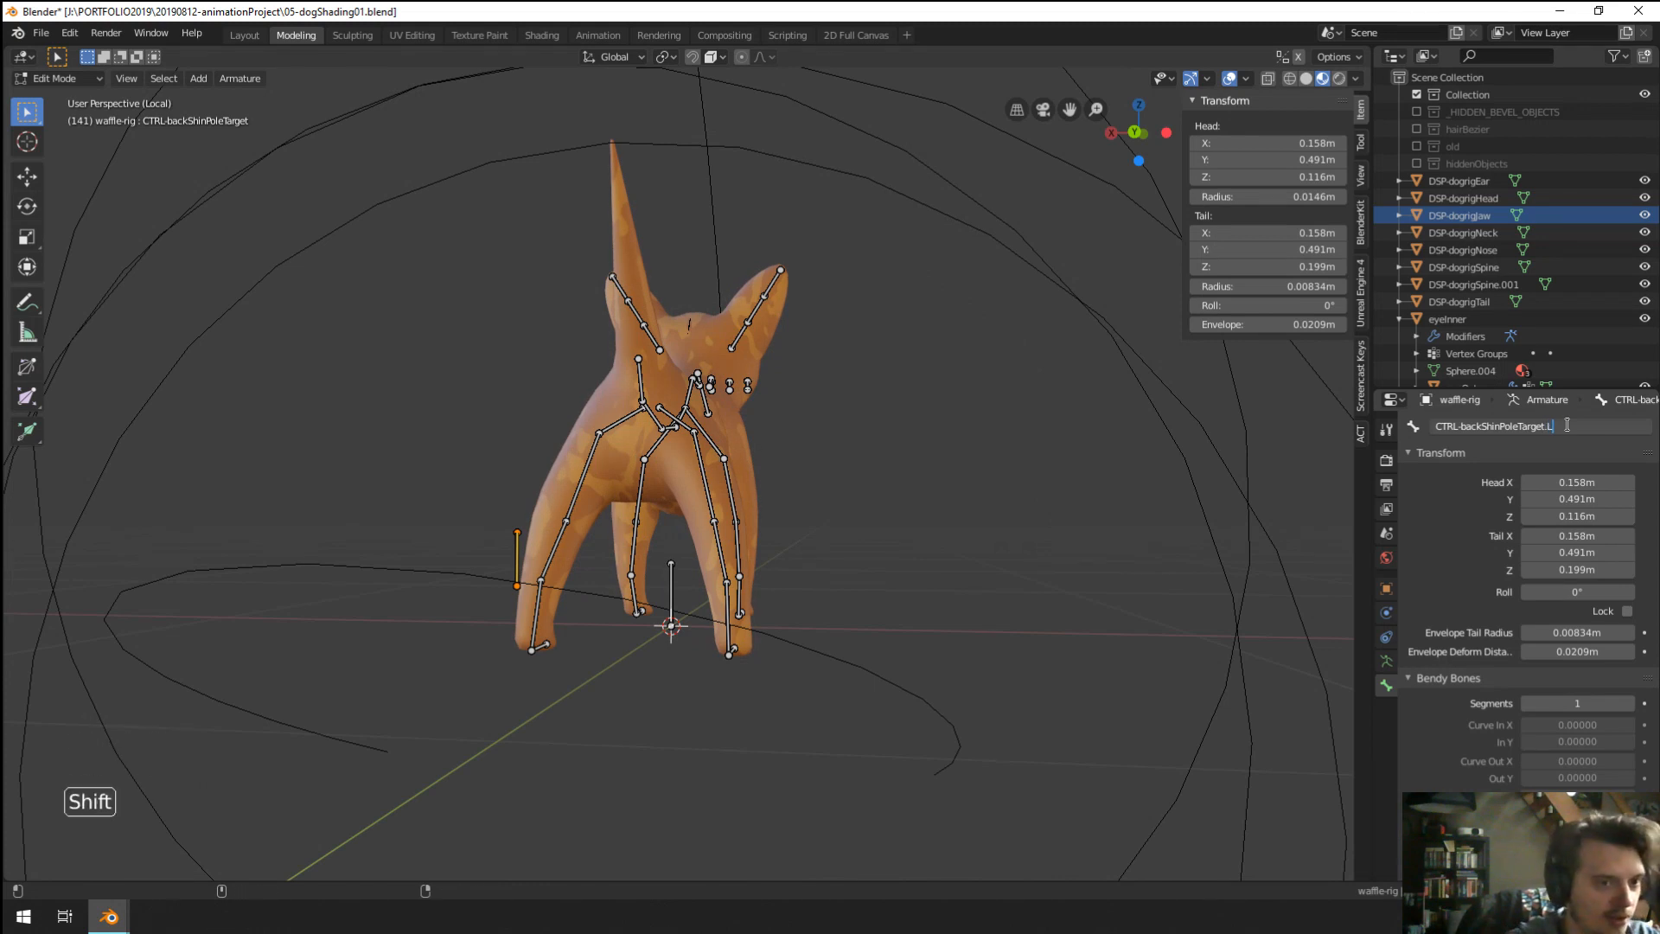
Symmetrize the CTRL-backShinPoleTarget.L bone to create its counterpart for the opposite hind leg.
click(220, 84)
click(311, 330)
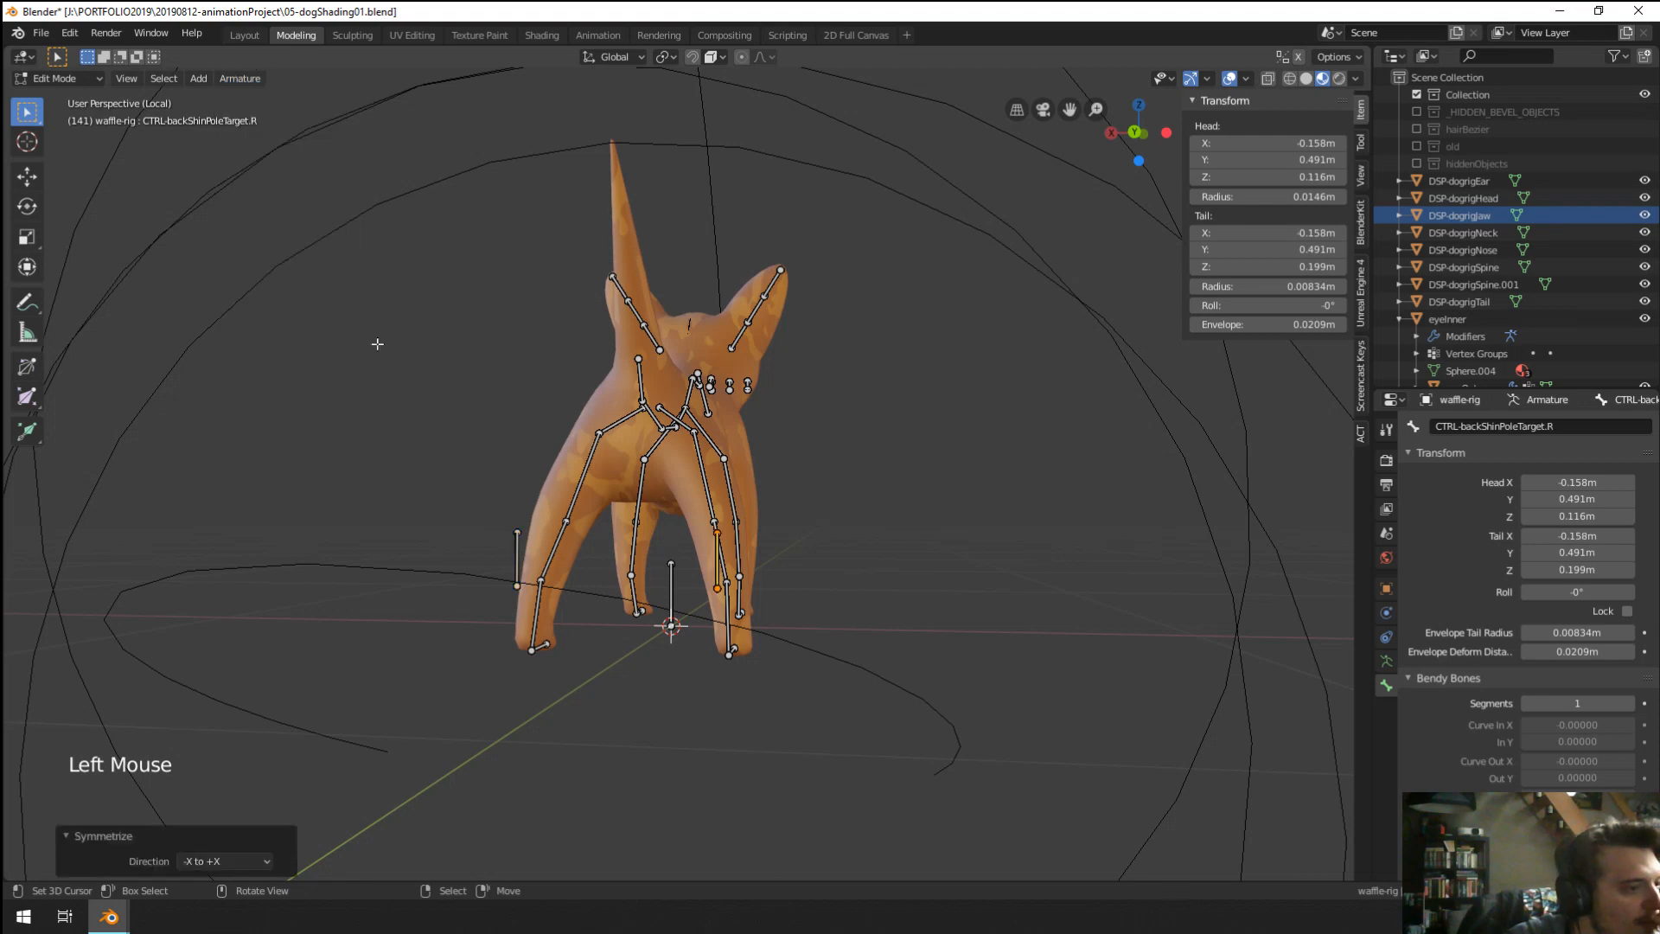
middle_drag(370, 345, 728, 437)
scroll(728, 437, up, 2)
Select the backPaw.R bone in Pose Mode and open its IK constraint settings.
right_click(790, 605)
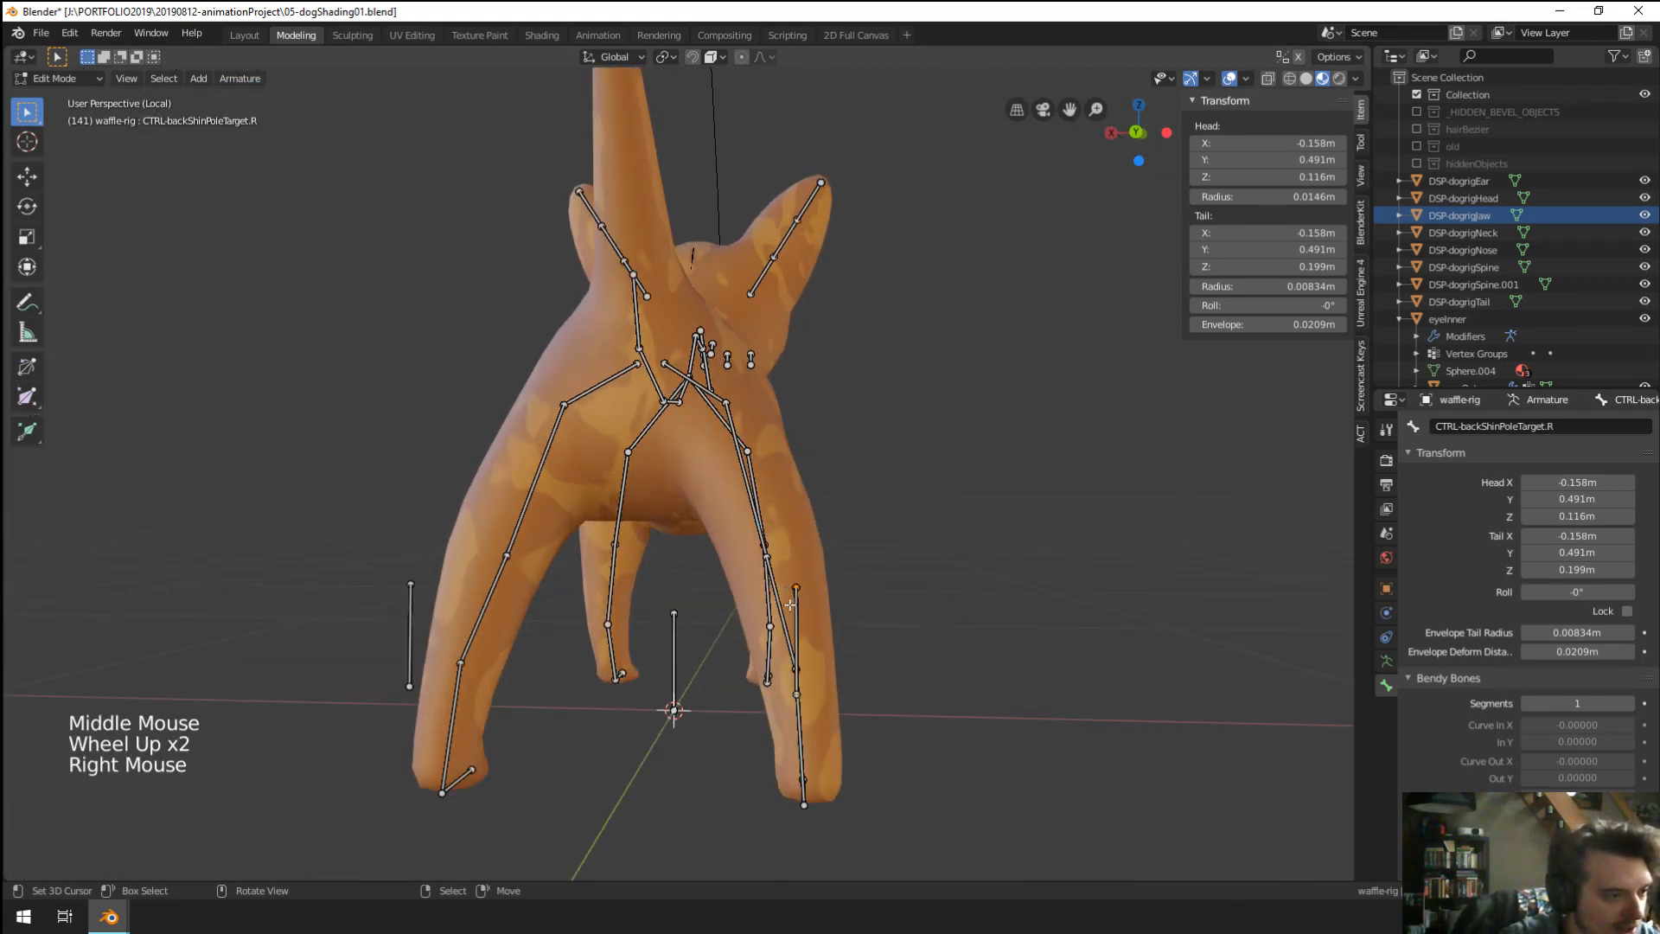
middle_drag(781, 608, 911, 672)
key(Tab)
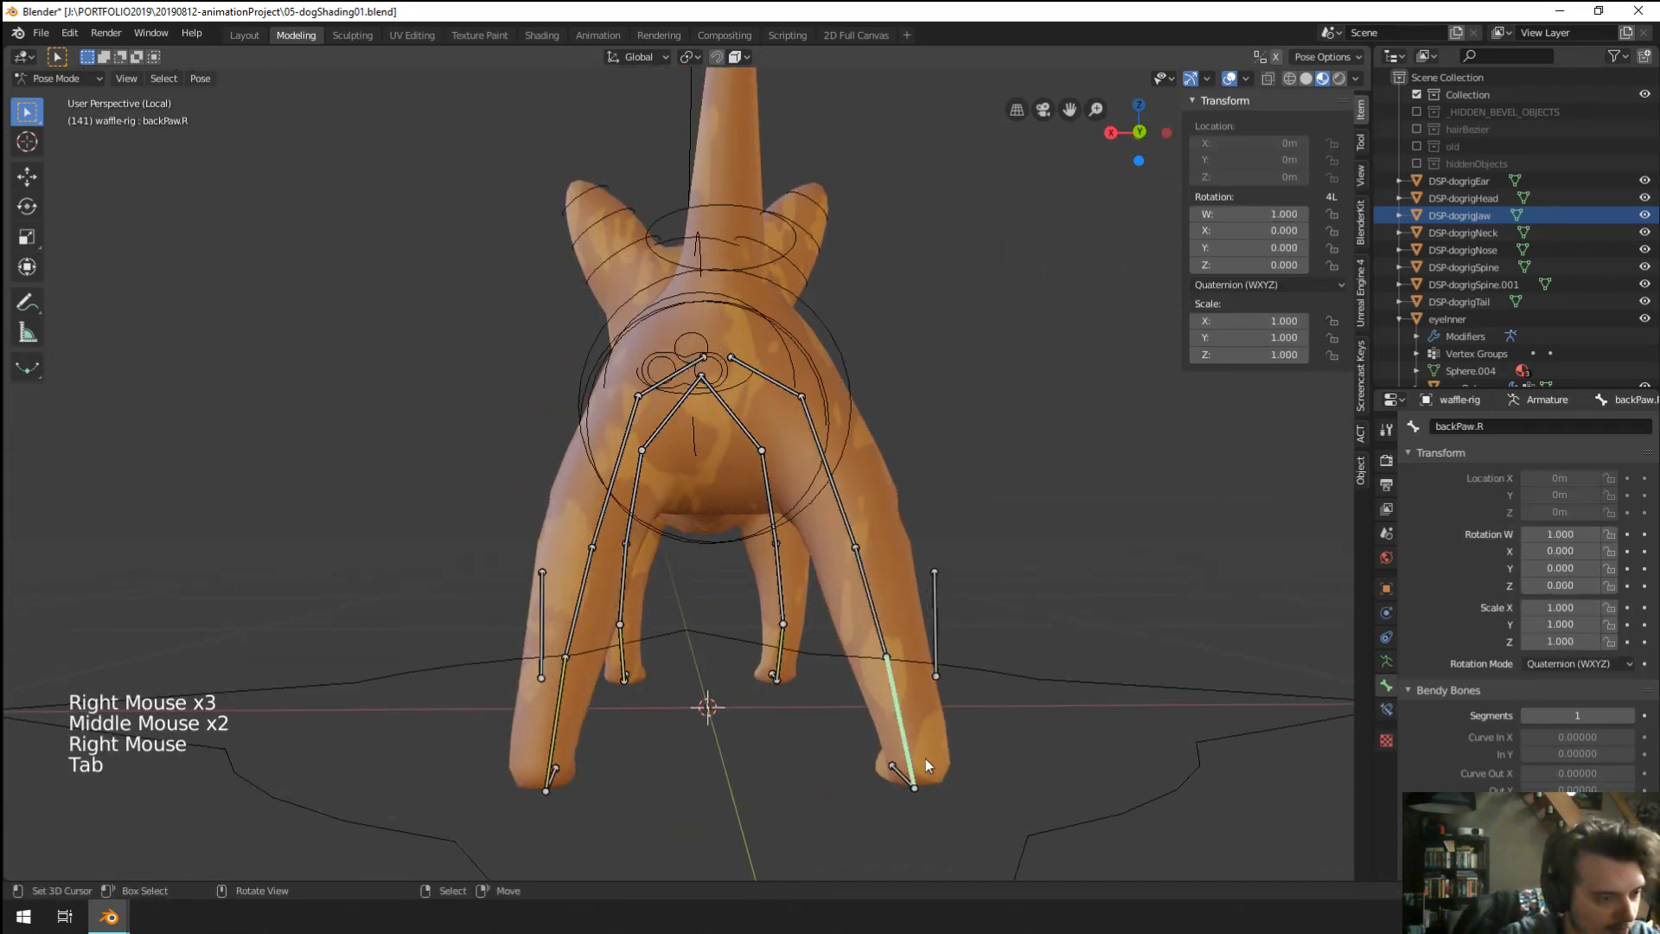
right_click(899, 766)
right_click(913, 761)
click(1387, 709)
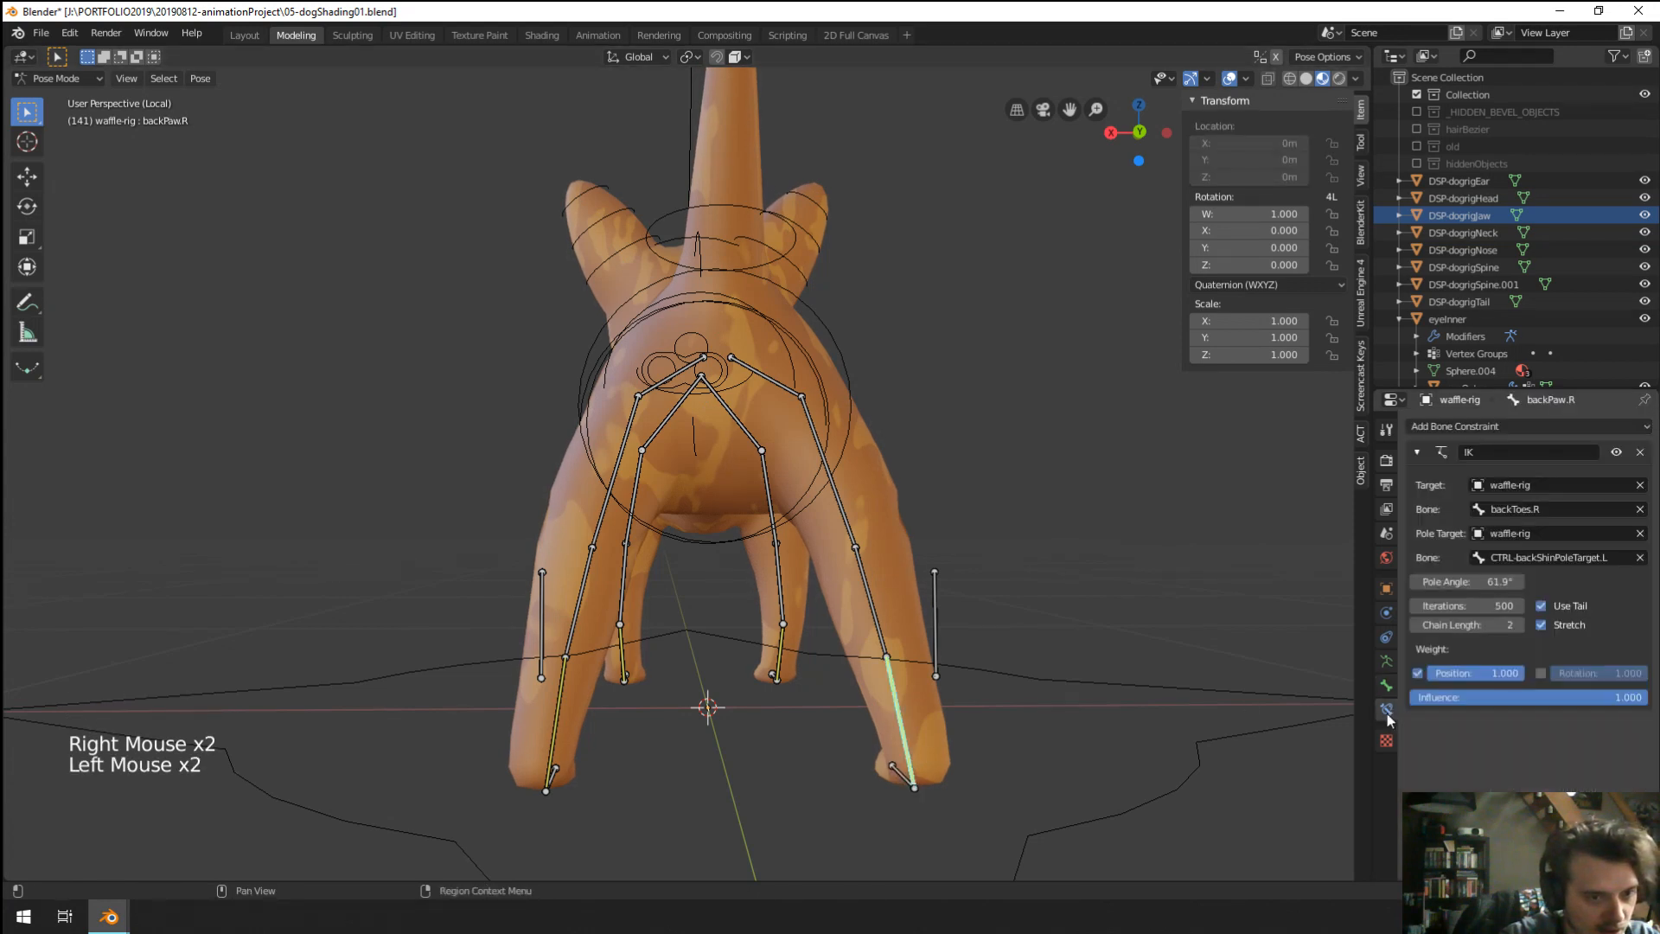
Test-move the mirrored pole target, cancel the move, and set backPaw.R's IK pole bone to CTRL-backShinPoleTarget.R.
right_click(934, 623)
key(g)
right_click(902, 621)
right_click(904, 722)
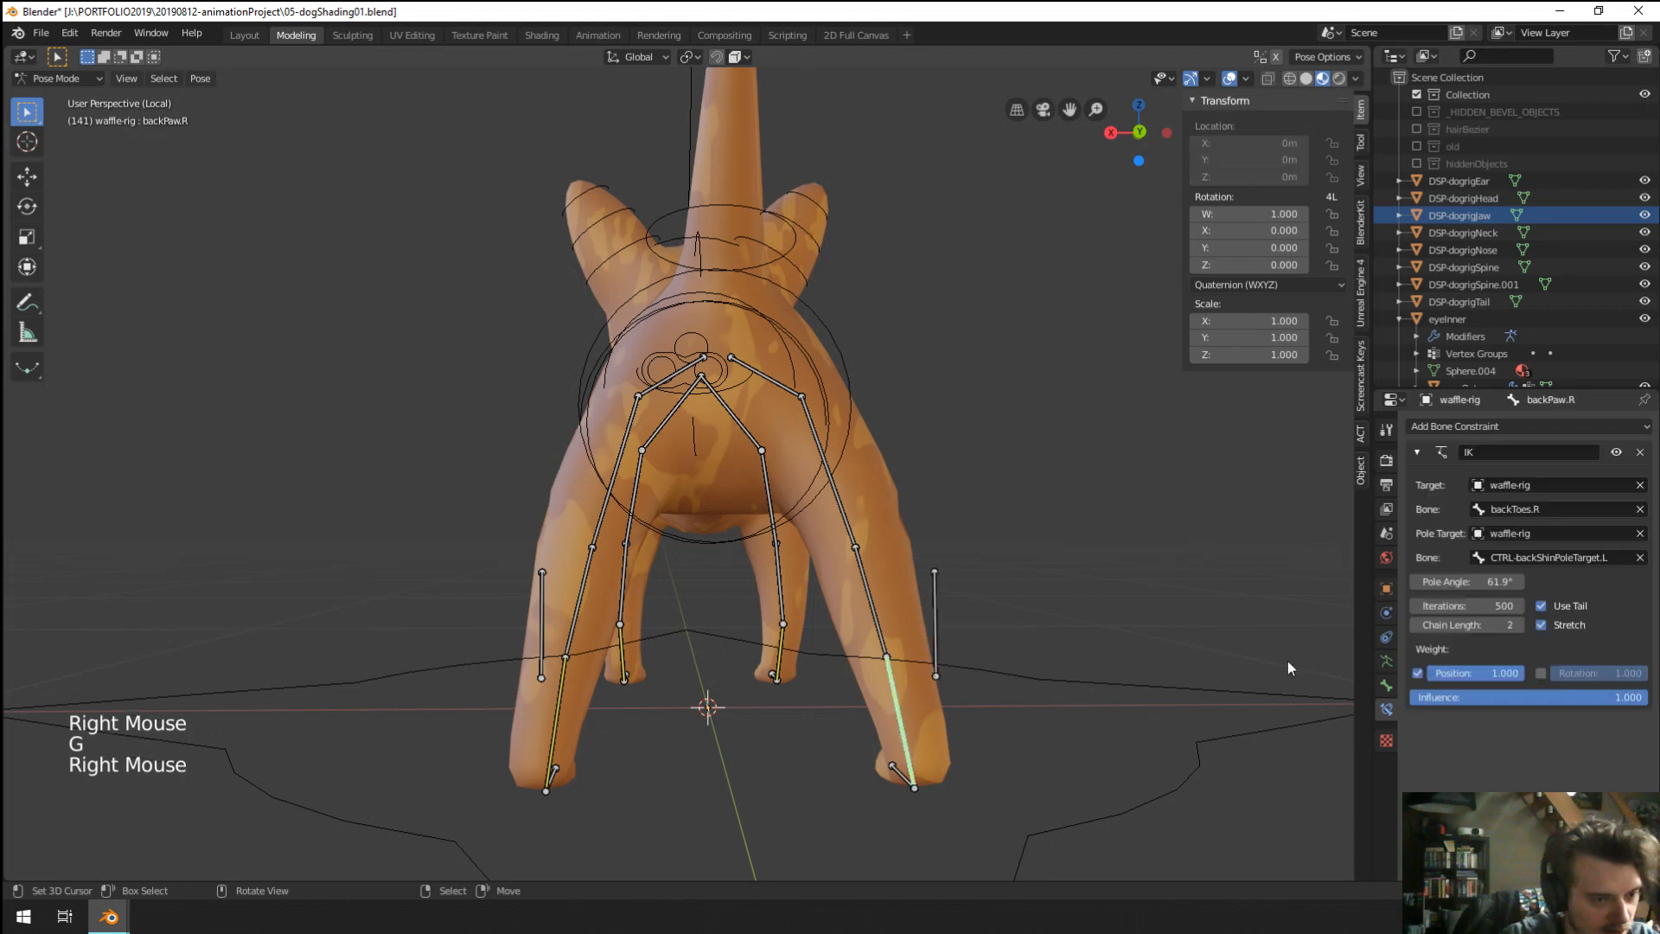
click(1626, 558)
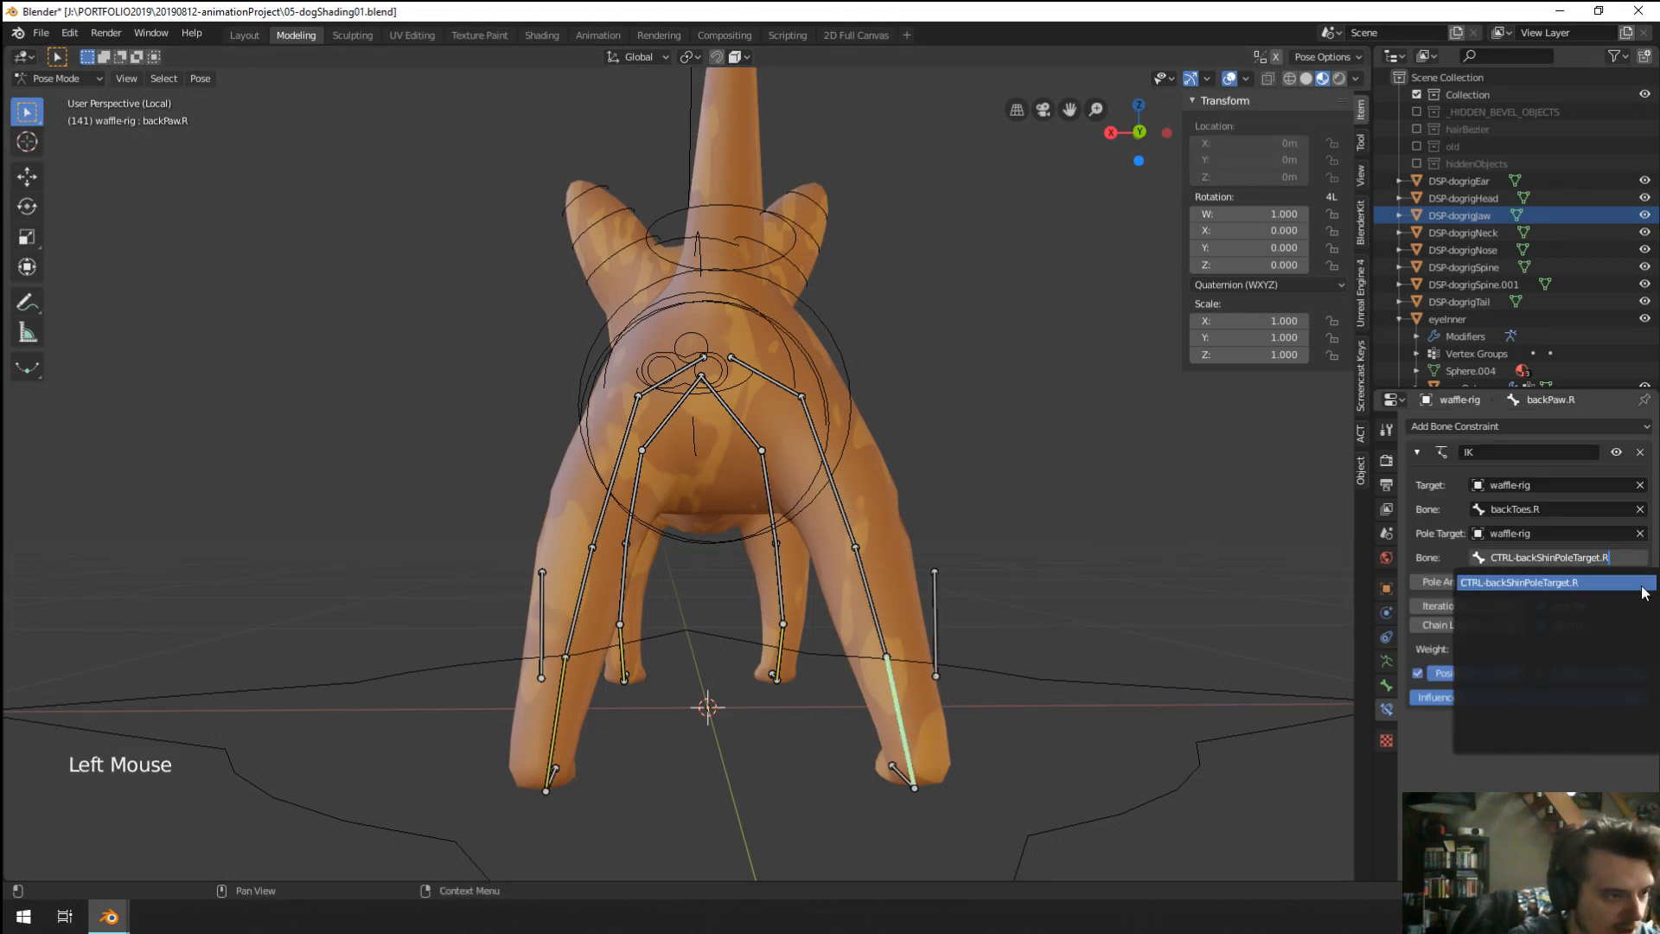
click(1642, 586)
Test the back shin pole targets by moving CTRL-backShinPoleTarget.R alone and together with CTRL-backShinPoleTarget.L, cancelling the moves.
right_click(937, 636)
key(g)
right_click(729, 610)
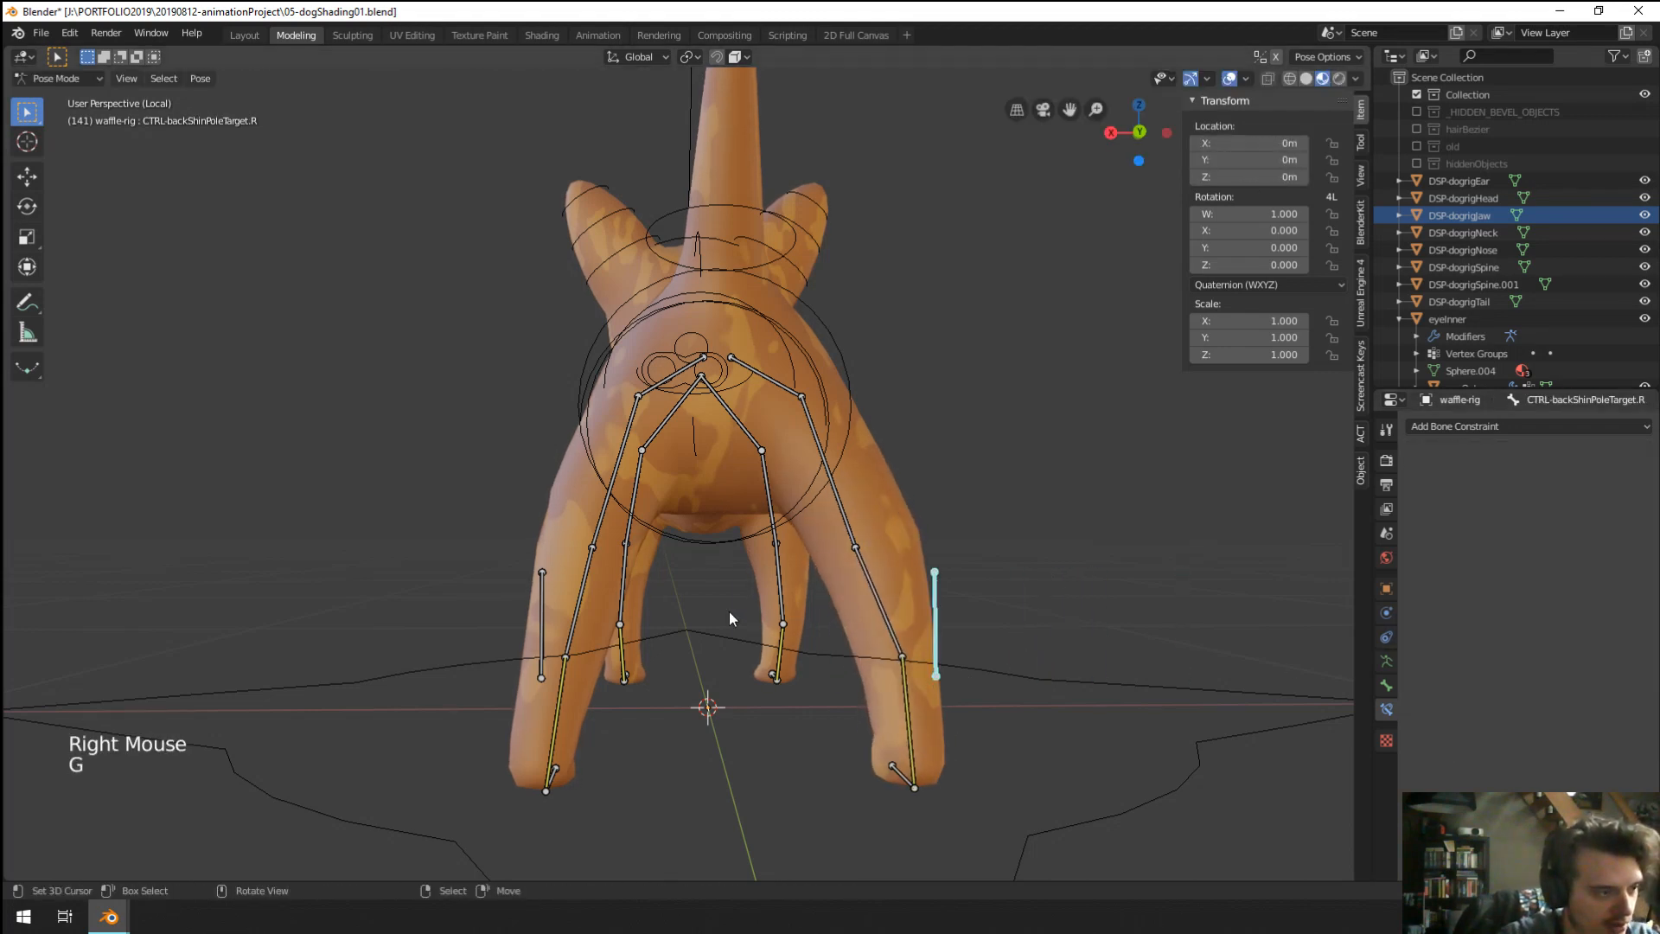
shift+right_click(541, 605)
key(g)
scroll(606, 380, down, 4)
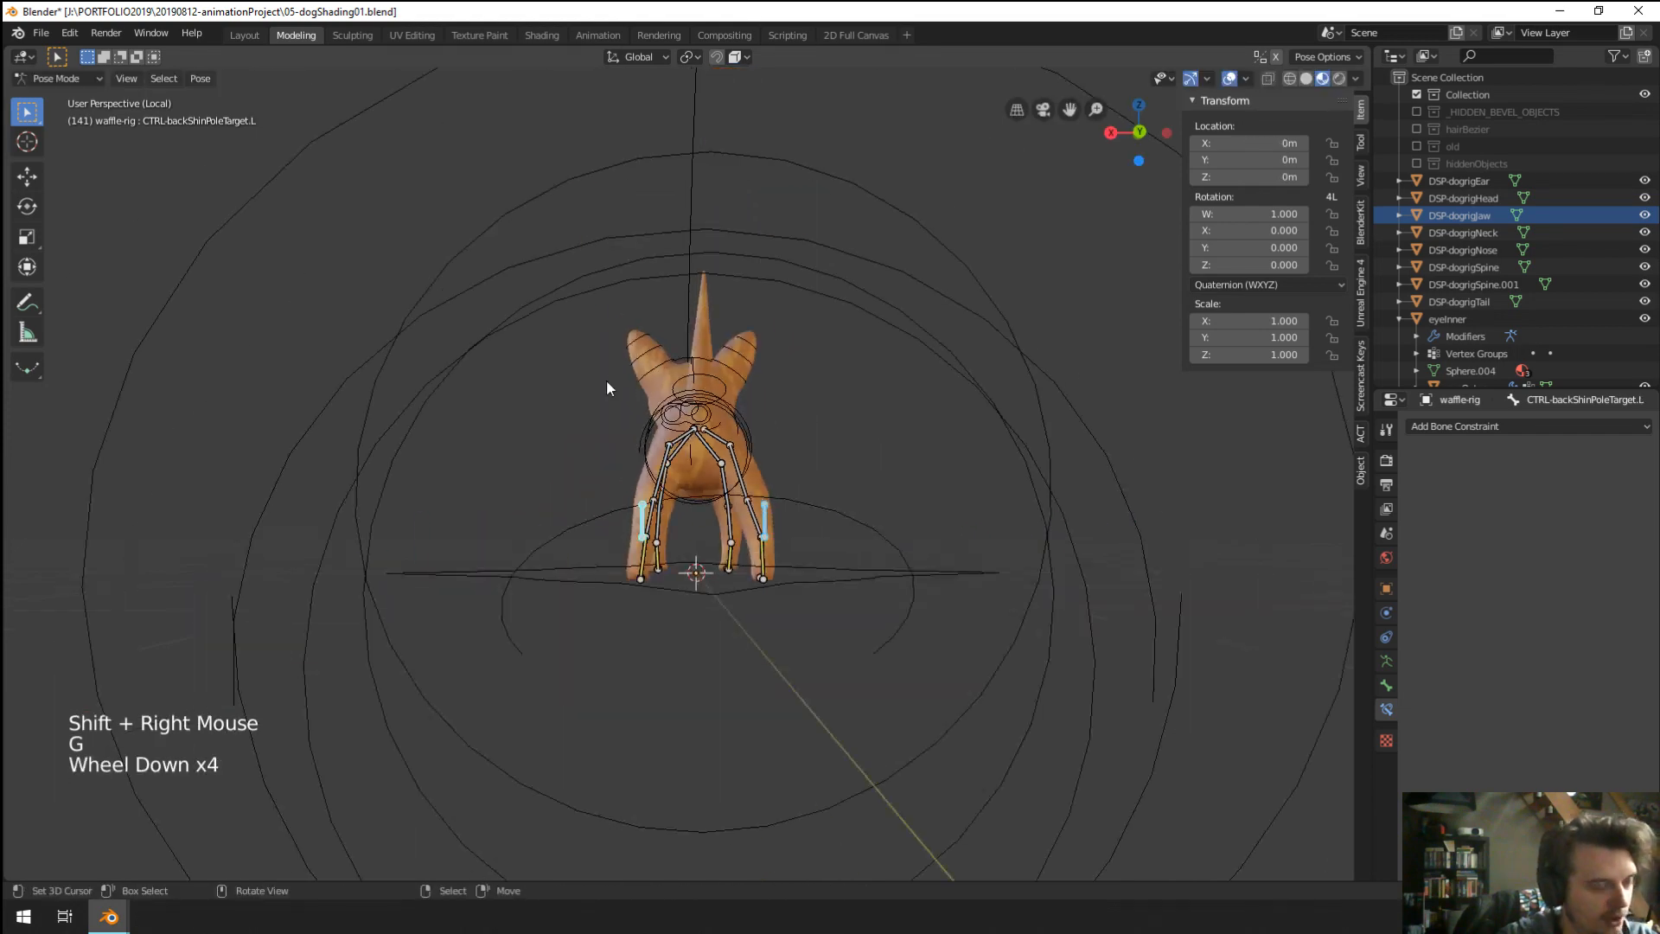
Add a mesh circle at the 3D cursor and enter Edit Mode on it.
middle_drag(605, 381, 838, 436)
scroll(924, 600, up, 4)
shift+middle_drag(923, 600, 754, 598)
scroll(754, 599, down, 2)
key(shift+a)
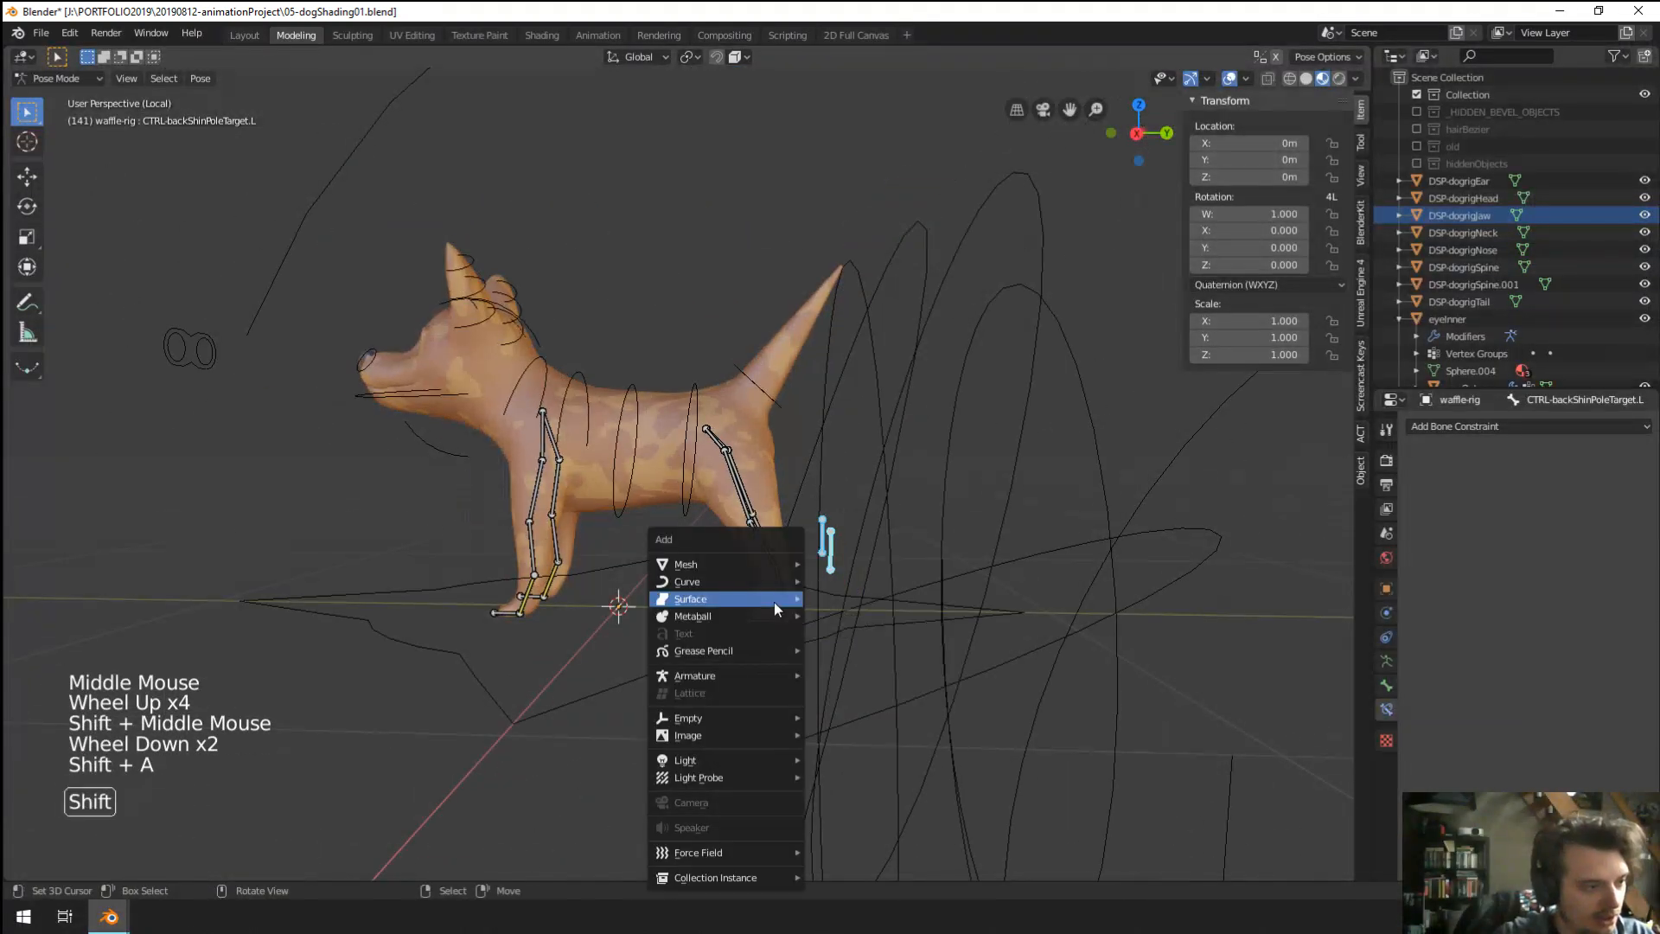
mouse_move(747, 569)
mouse_move(884, 333)
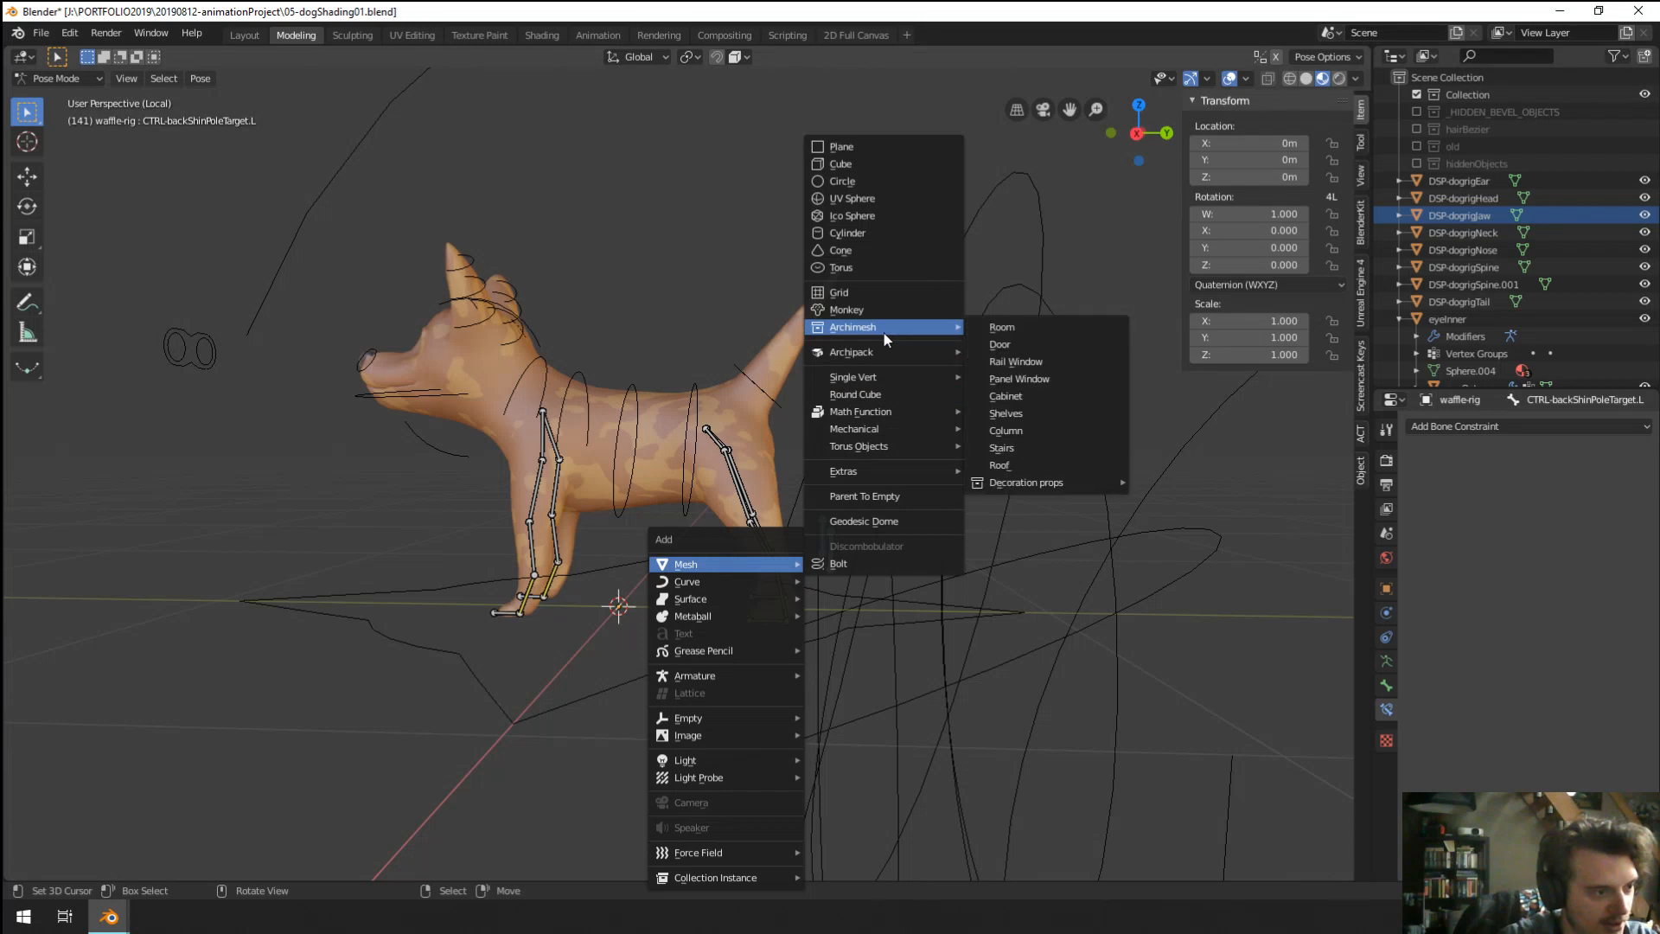
click(862, 184)
key(Tab)
middle_drag(960, 519, 978, 532)
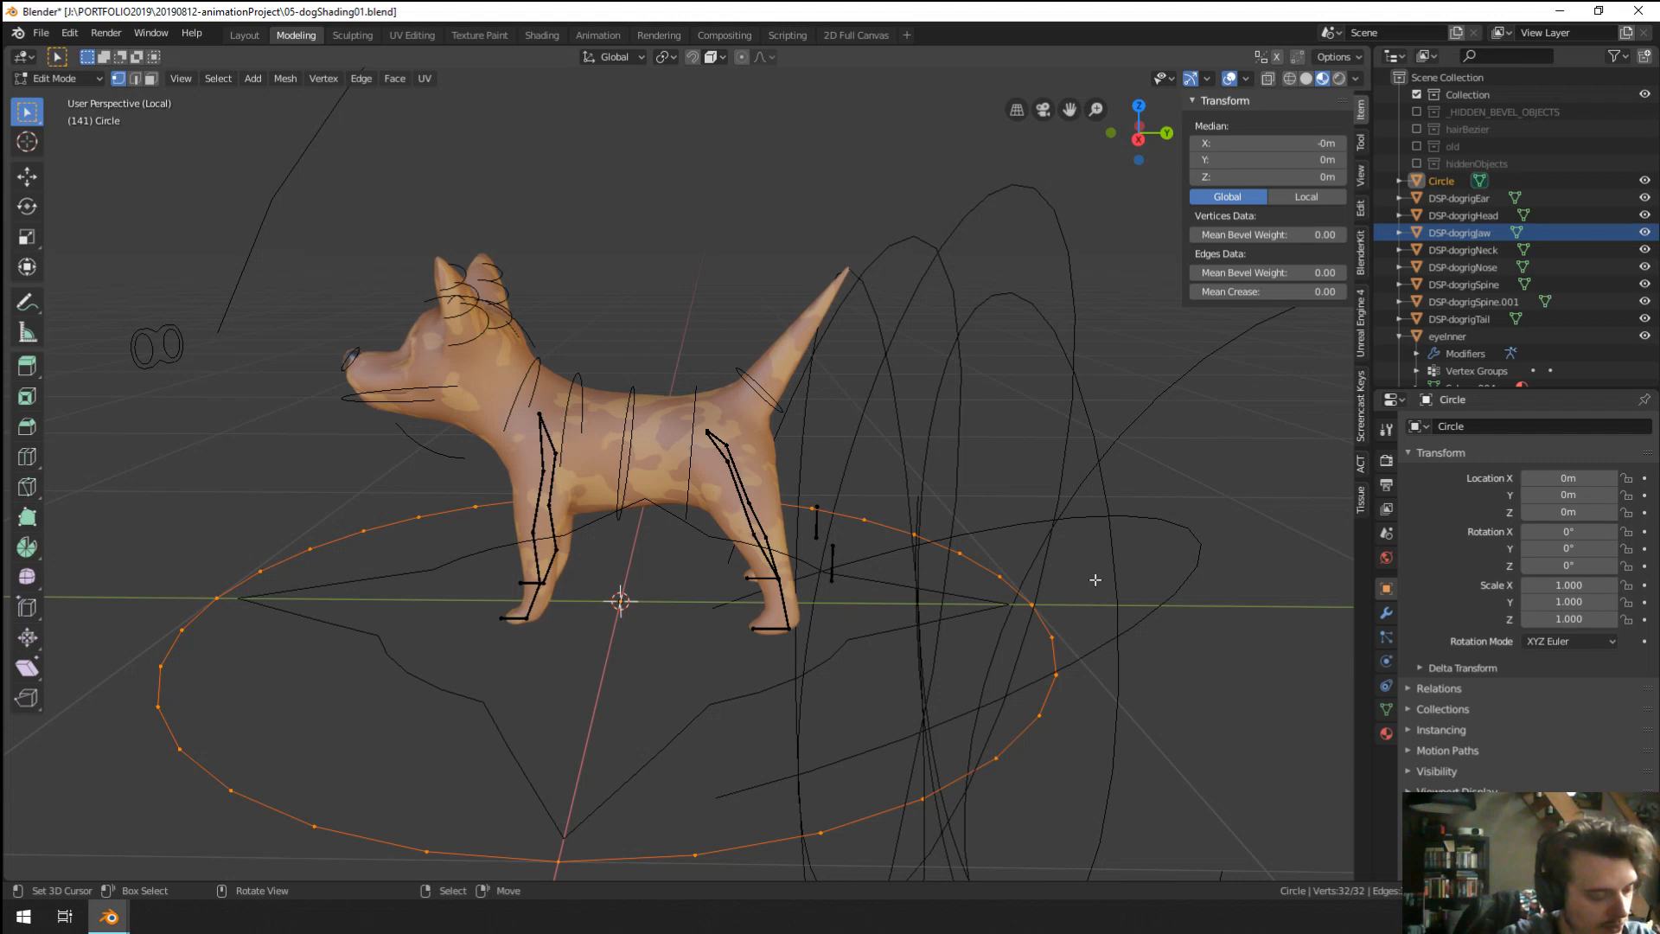
Duplicate the circle's ring and rotate the copy 90° about the Y axis.
key(shift+d)
key(r)
key(y)
key(9)
key(0)
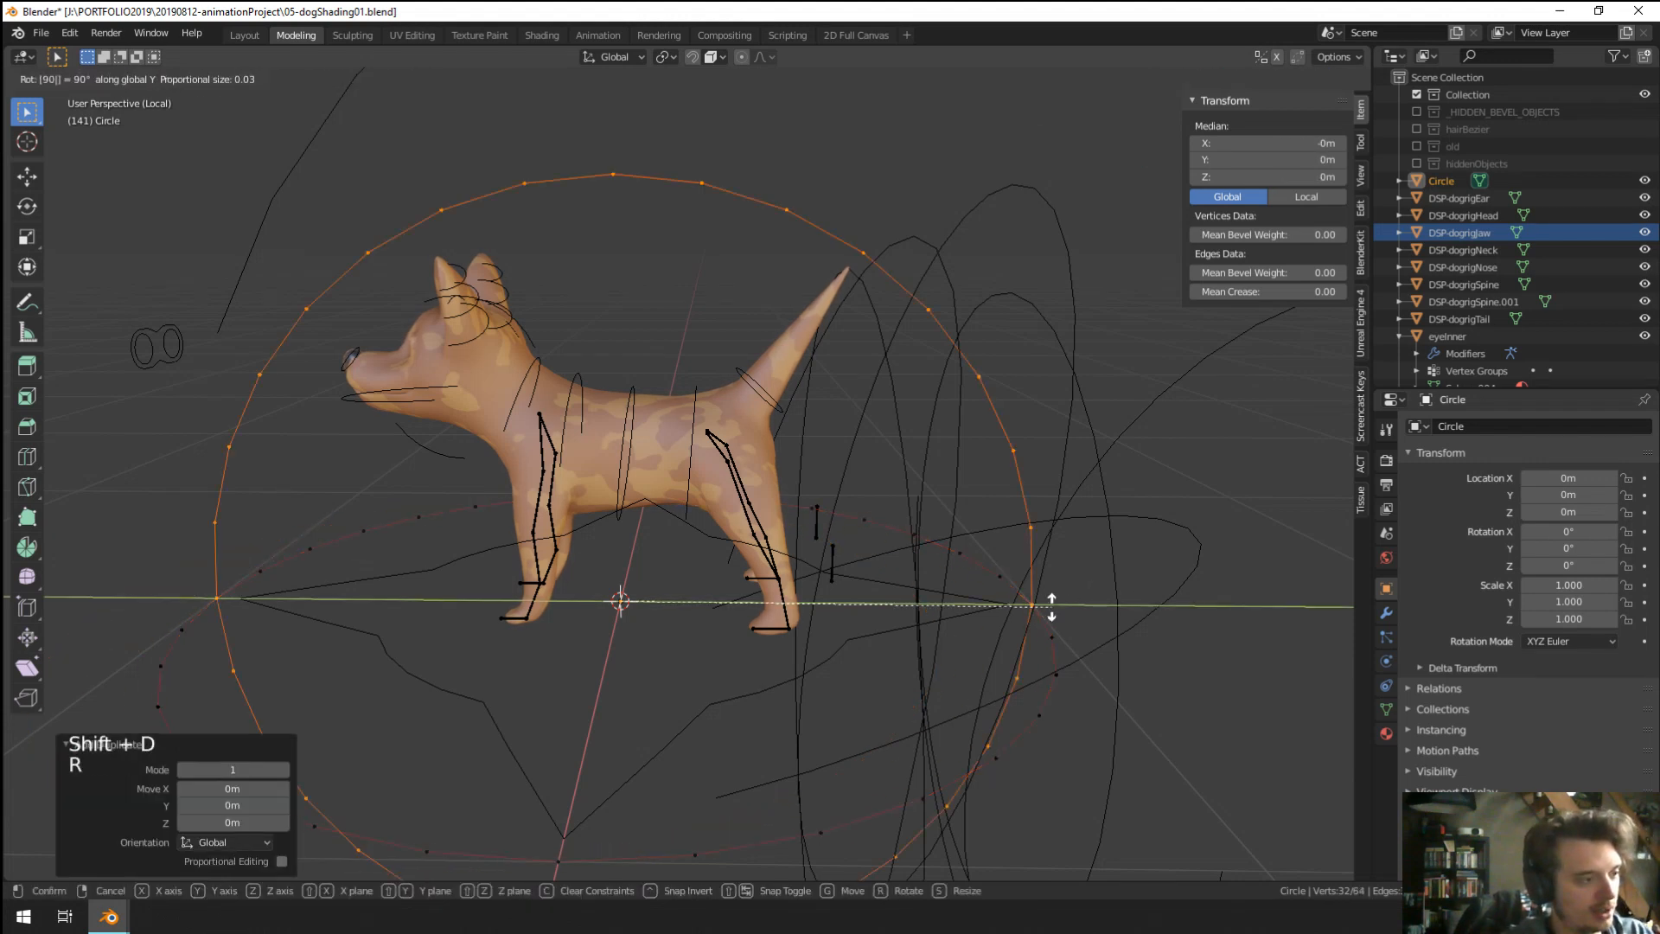
key(Return)
Duplicate the upright ring, rotate the copy 90° to form three perpendicular rings, and leave mesh editing.
key(shift+d)
key(r)
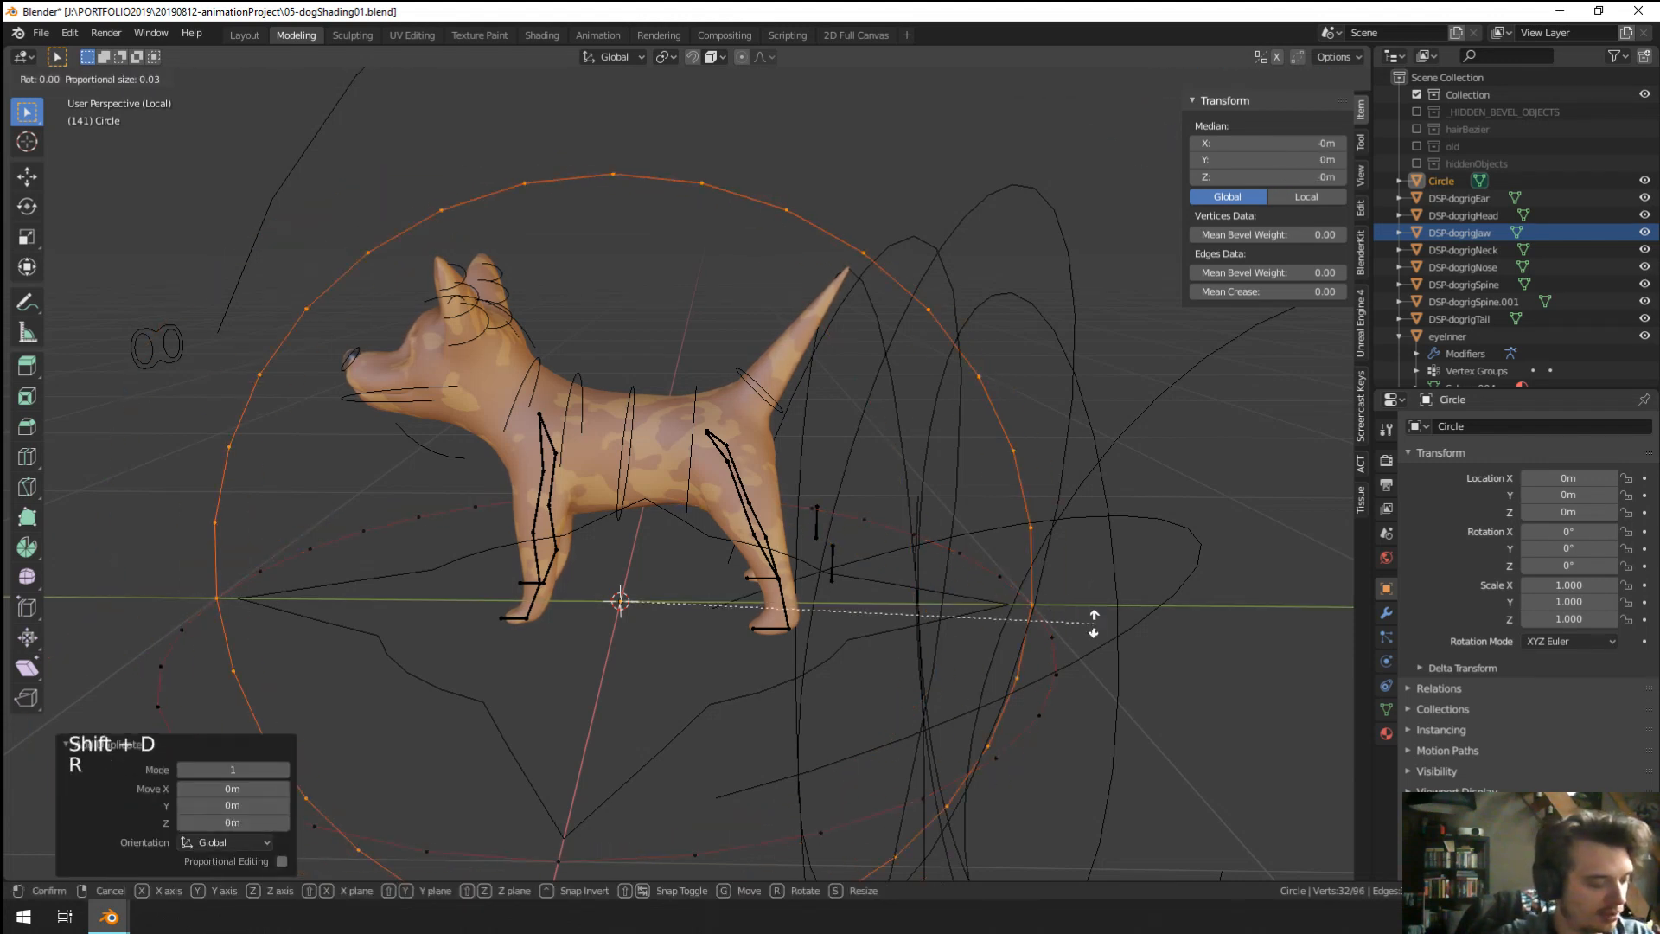
key(9)
key(0)
key(Return)
key(Tab)
middle_drag(1093, 622, 1027, 626)
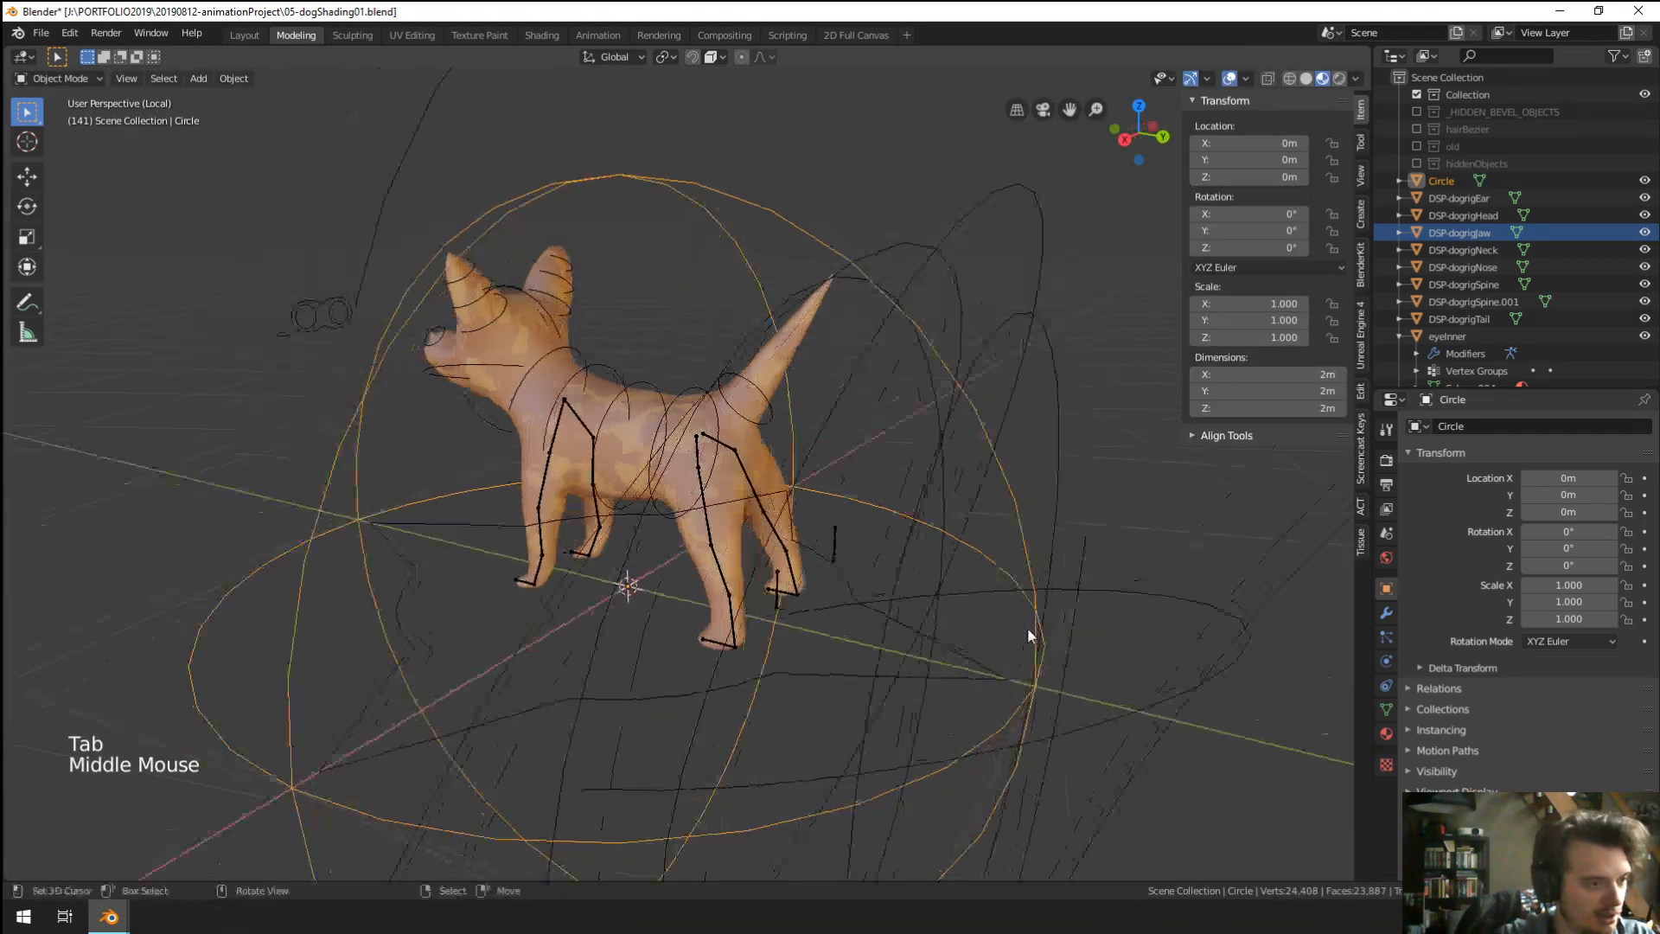
Select waffle-rig and put it in Pose Mode with the CTRL-backShinPoleTarget.R bone selected.
scroll(837, 599, up, 2)
right_click(854, 563)
key(Tab)
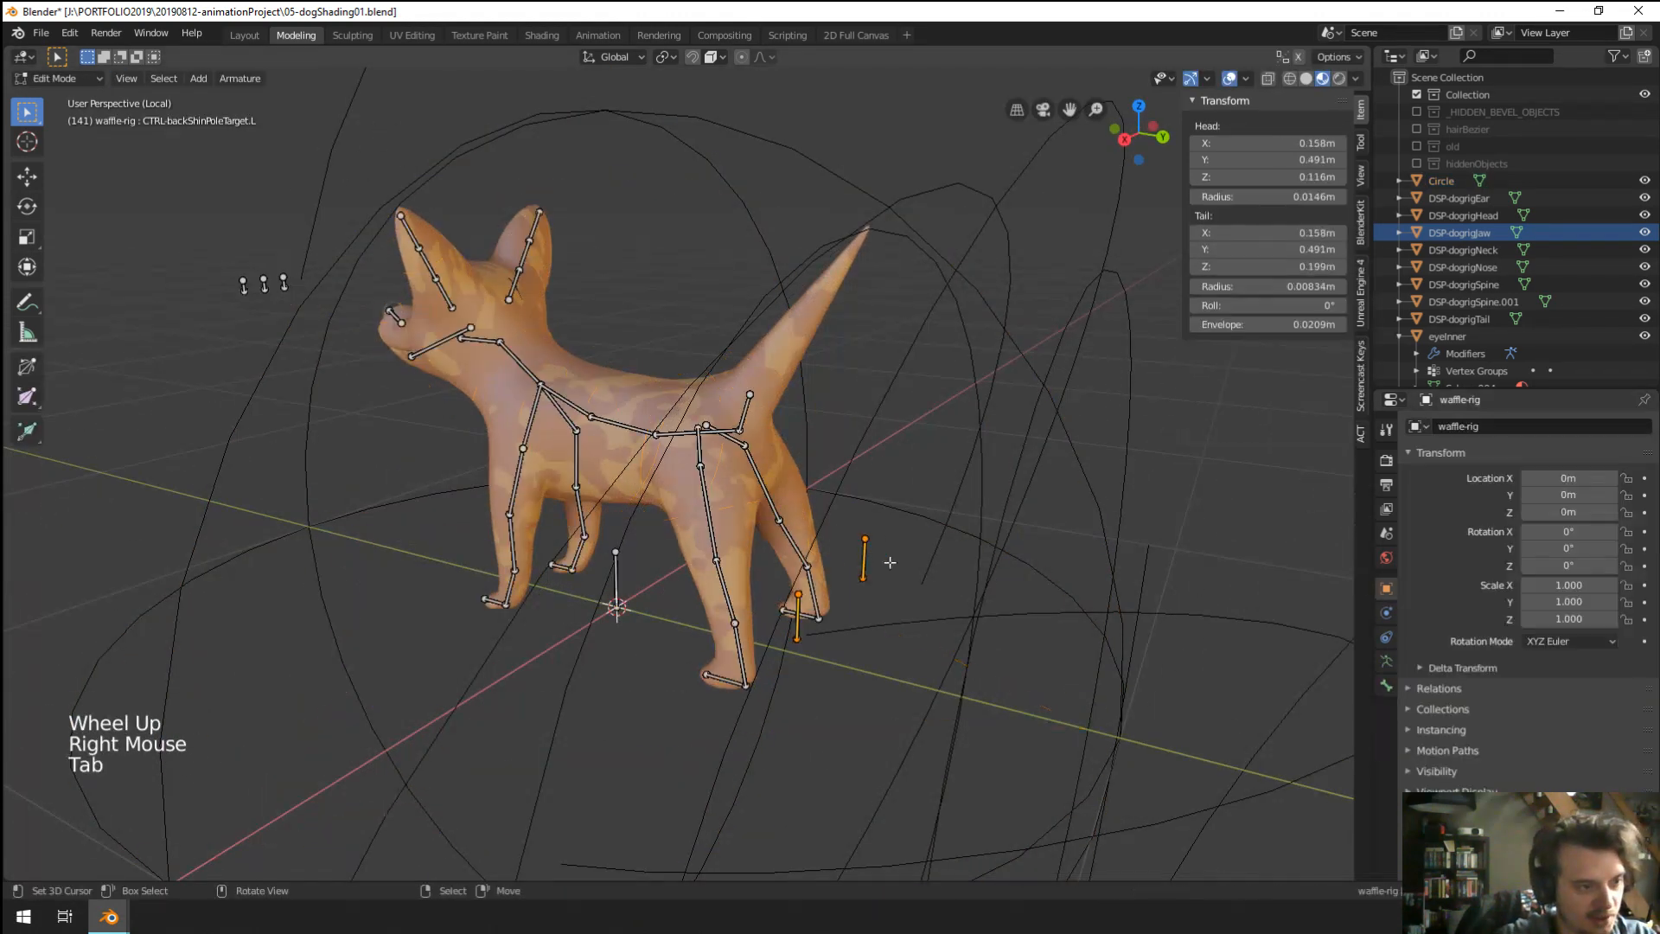
click(1387, 685)
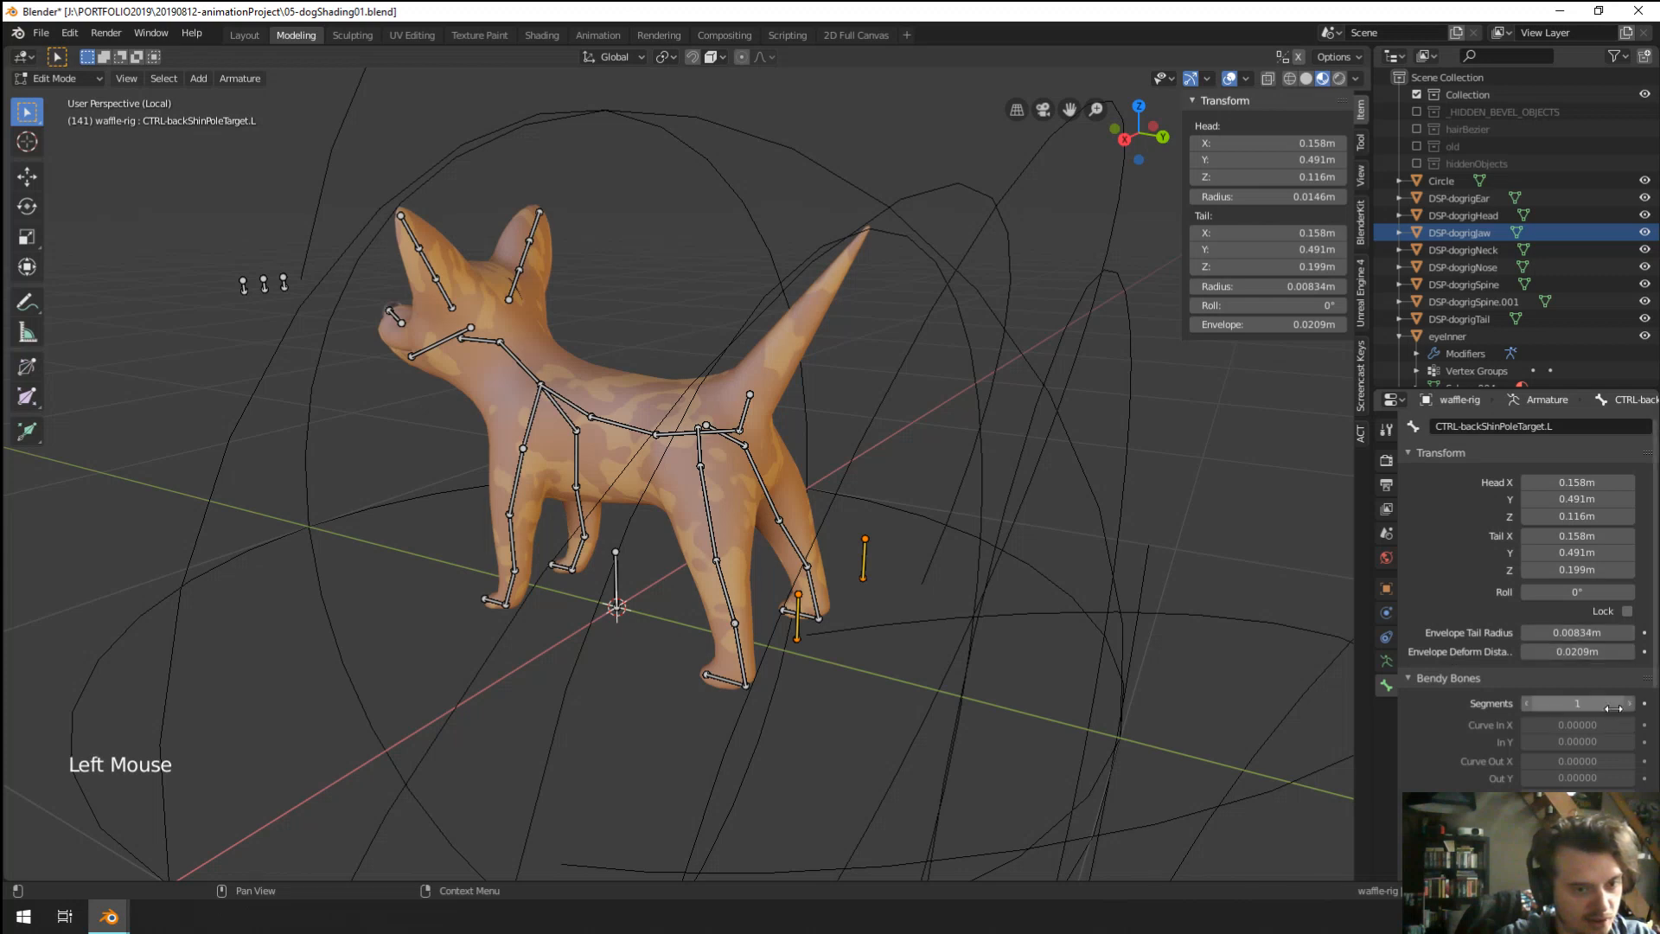
scroll(1615, 708, down, 18)
right_click(882, 551)
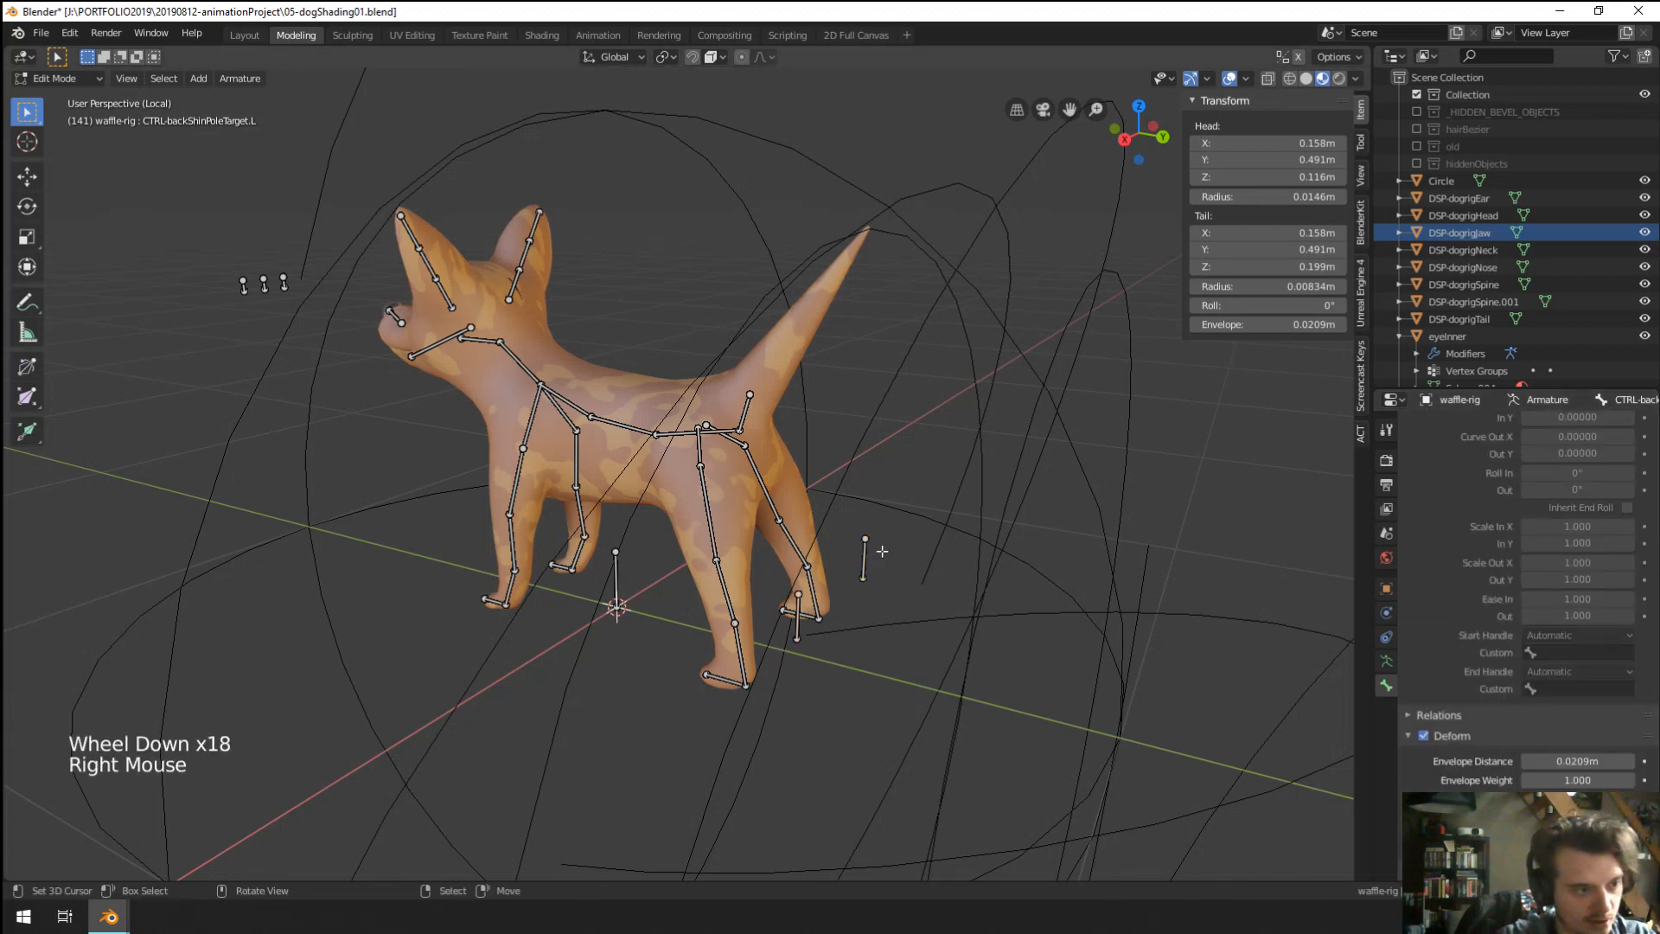
key(Tab)
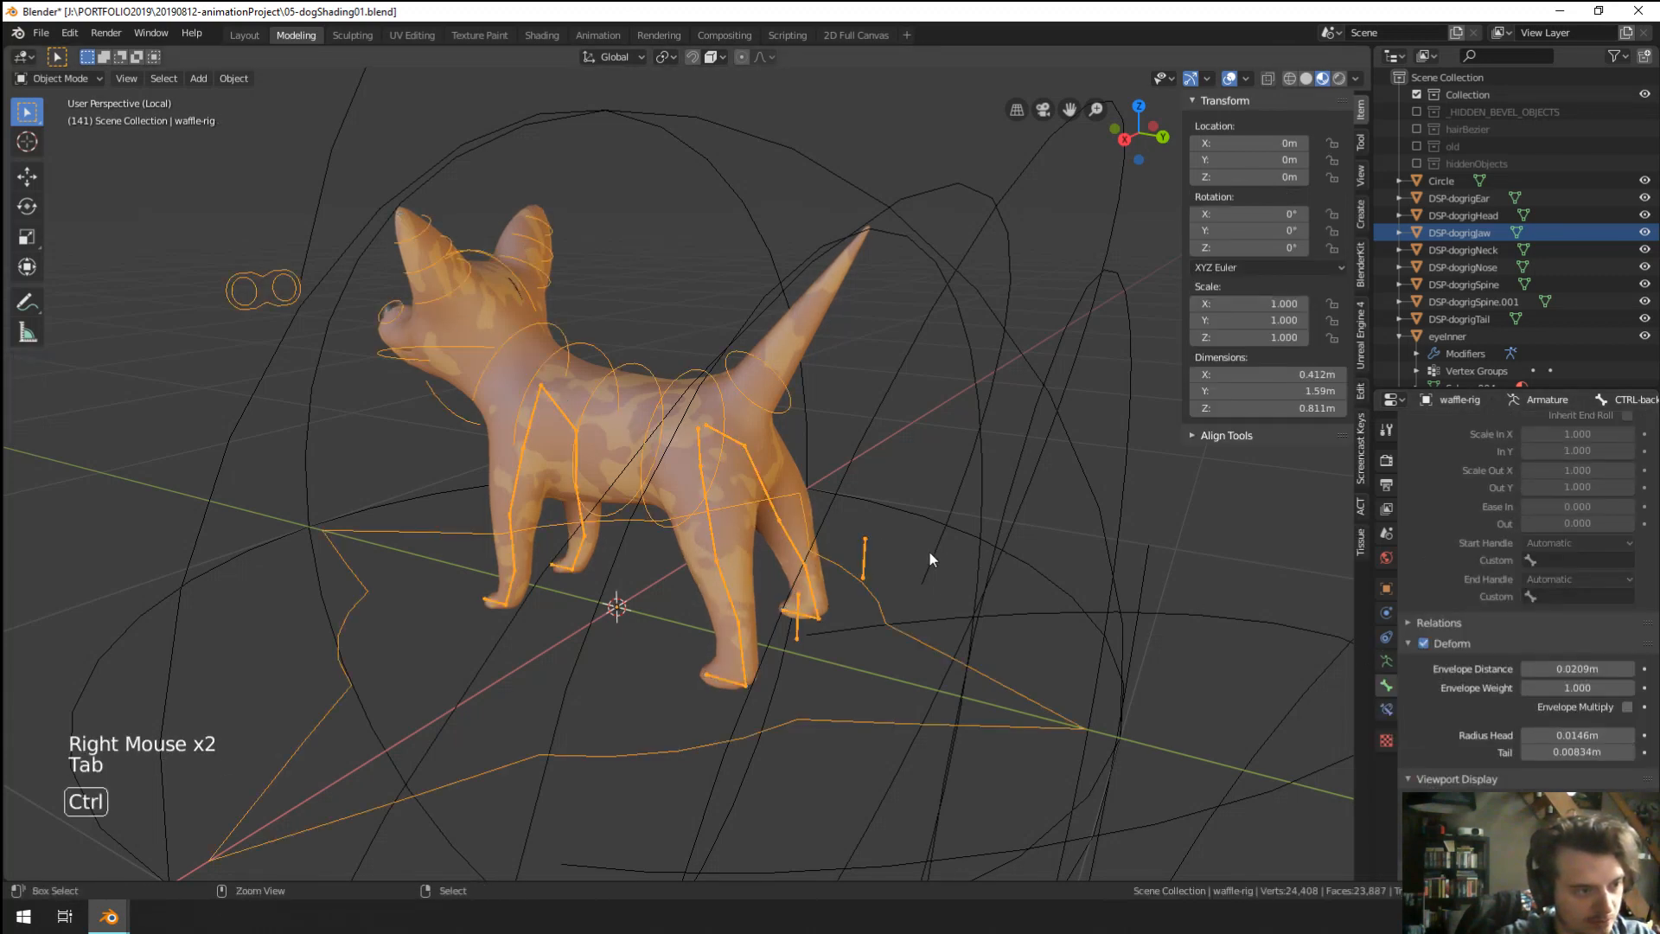
key(ctrl+Tab)
Assign the Circle object as the custom shape of the CTRL-backShinPoleTarget.R bone.
scroll(1511, 690, down, 11)
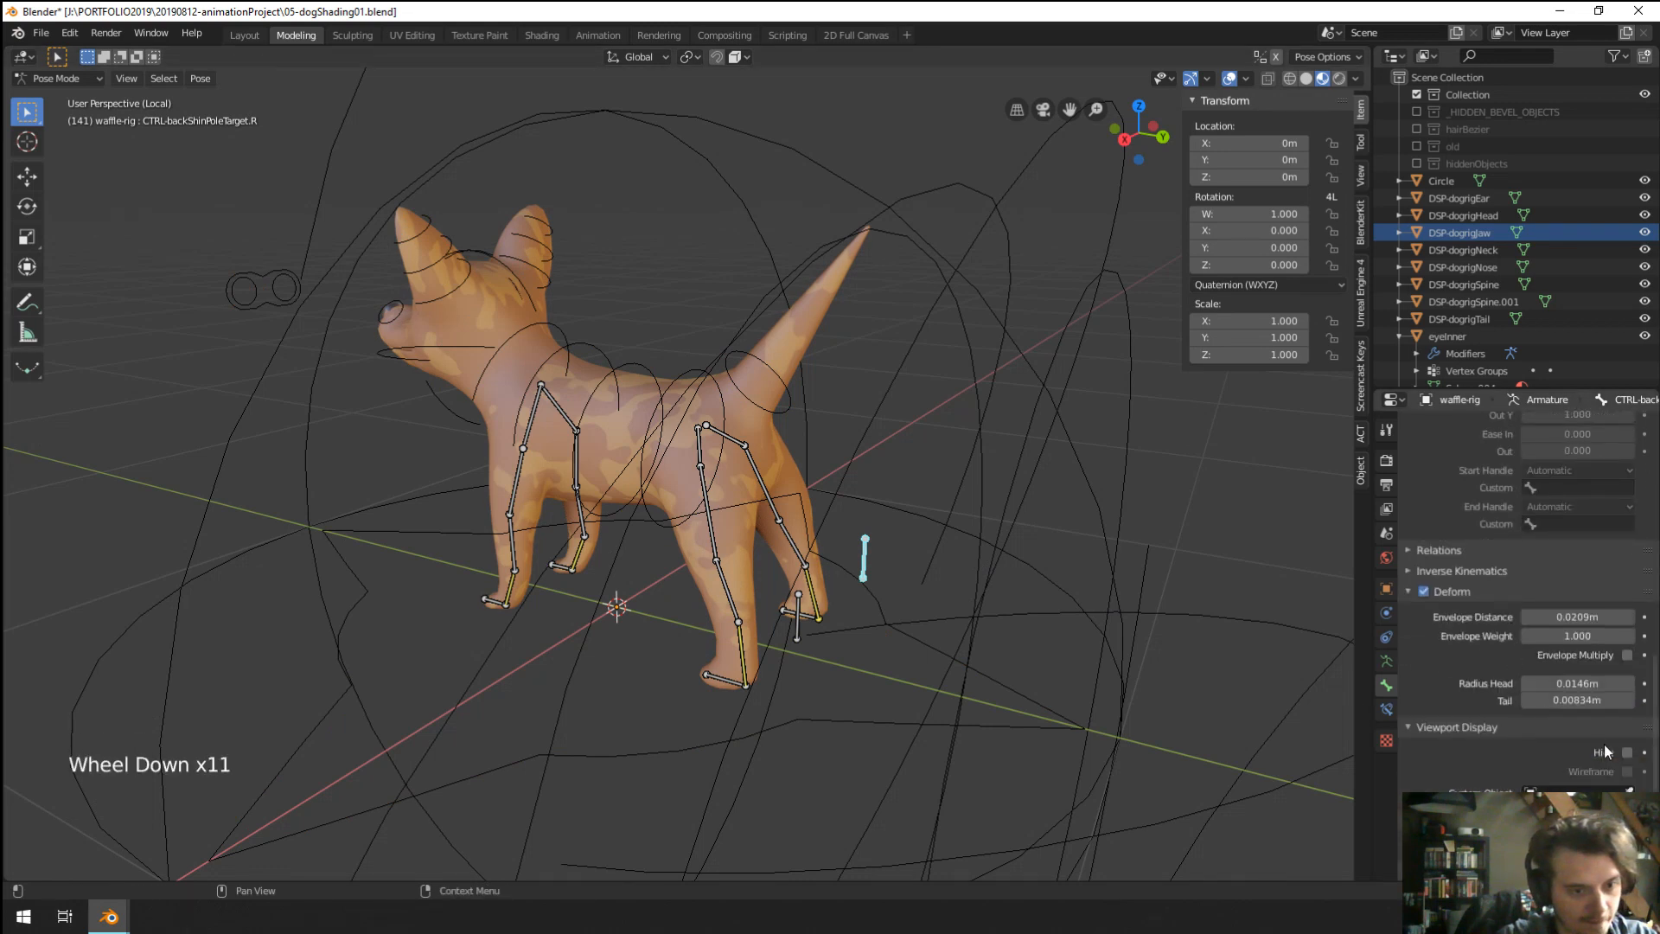
click(804, 248)
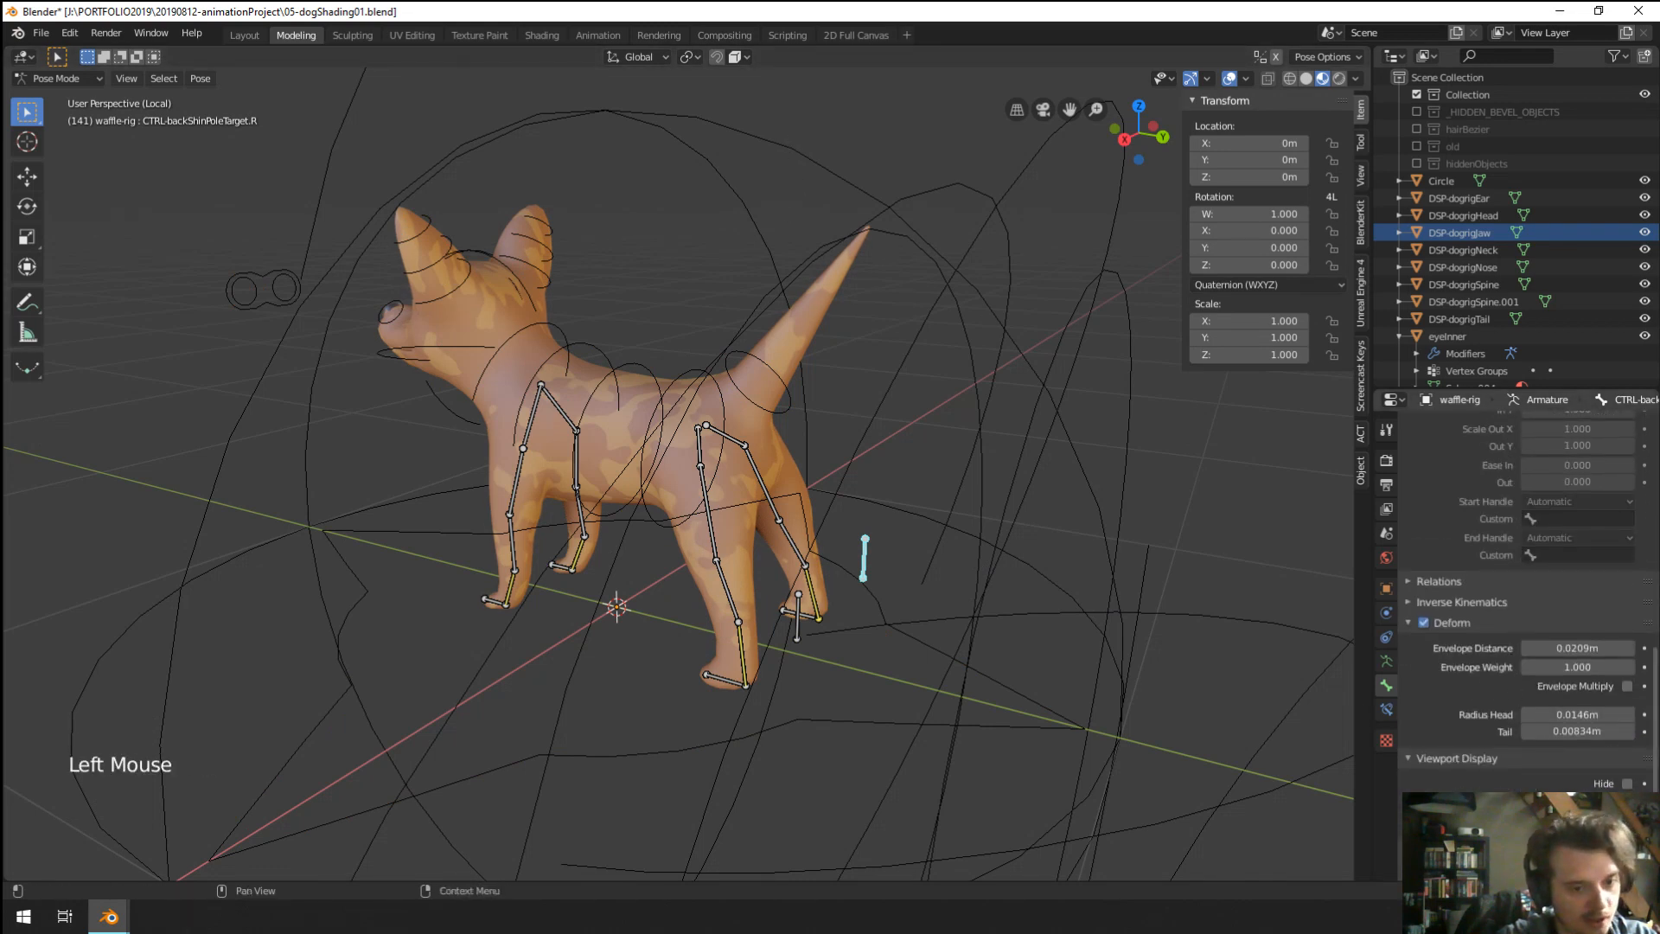
click(816, 151)
middle_drag(834, 488, 845, 499)
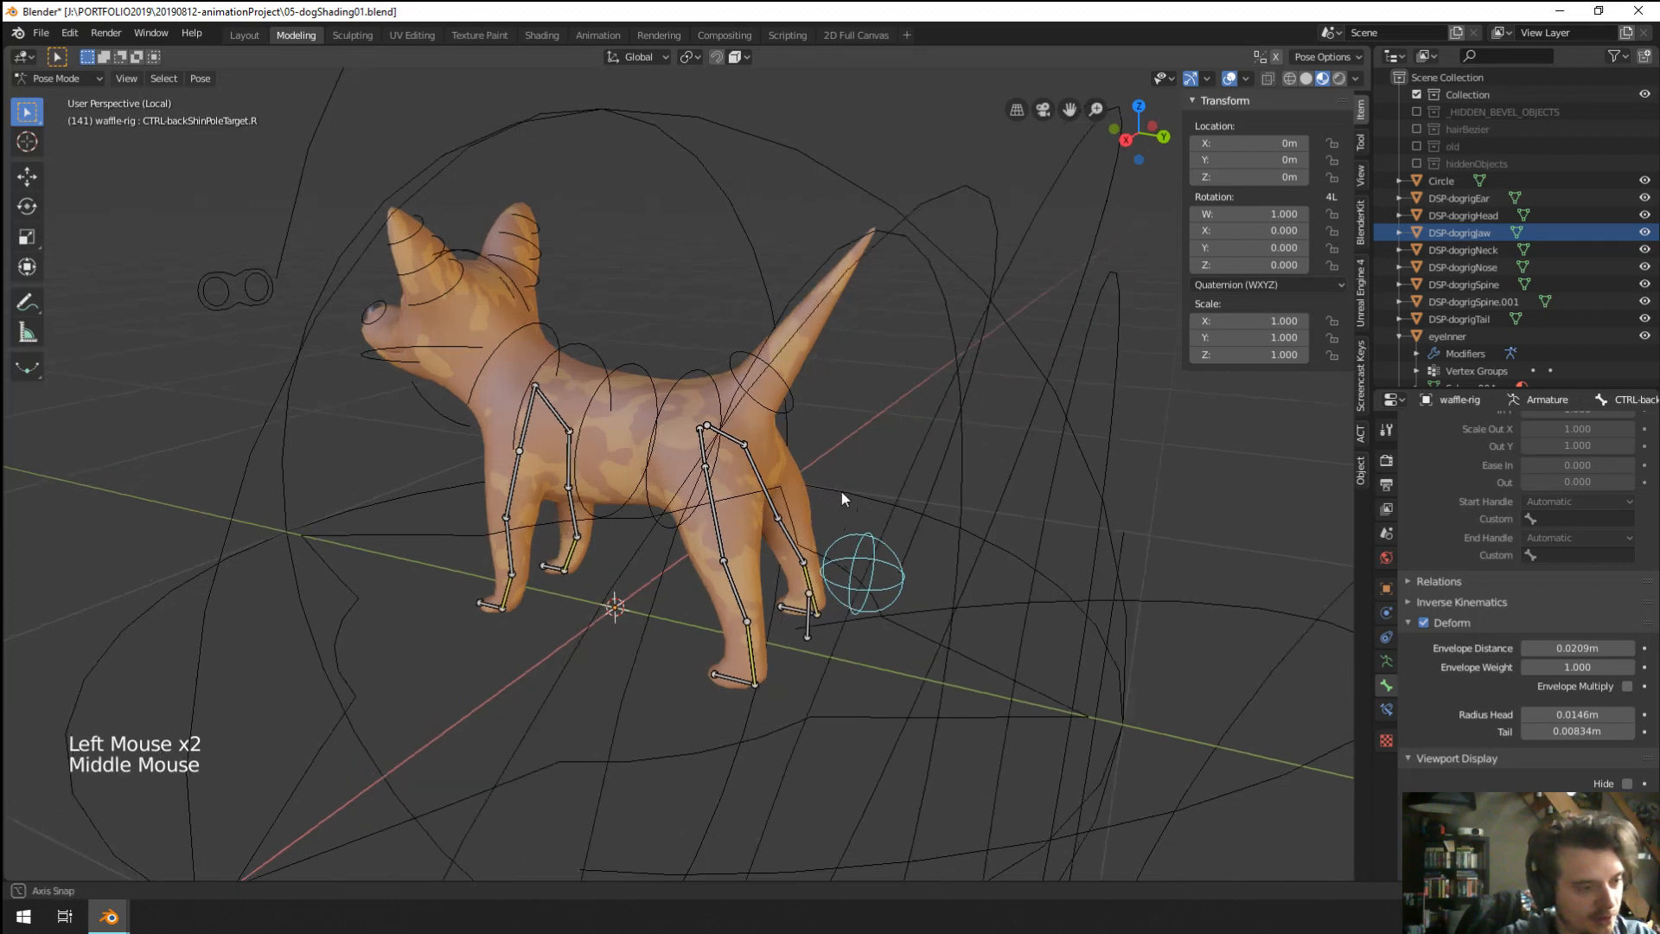
Leave Pose Mode and select the three-ring Circle shape in Object Mode.
right_click(645, 126)
key(Tab)
key(Tab)
key(ctrl+Tab)
right_click(647, 123)
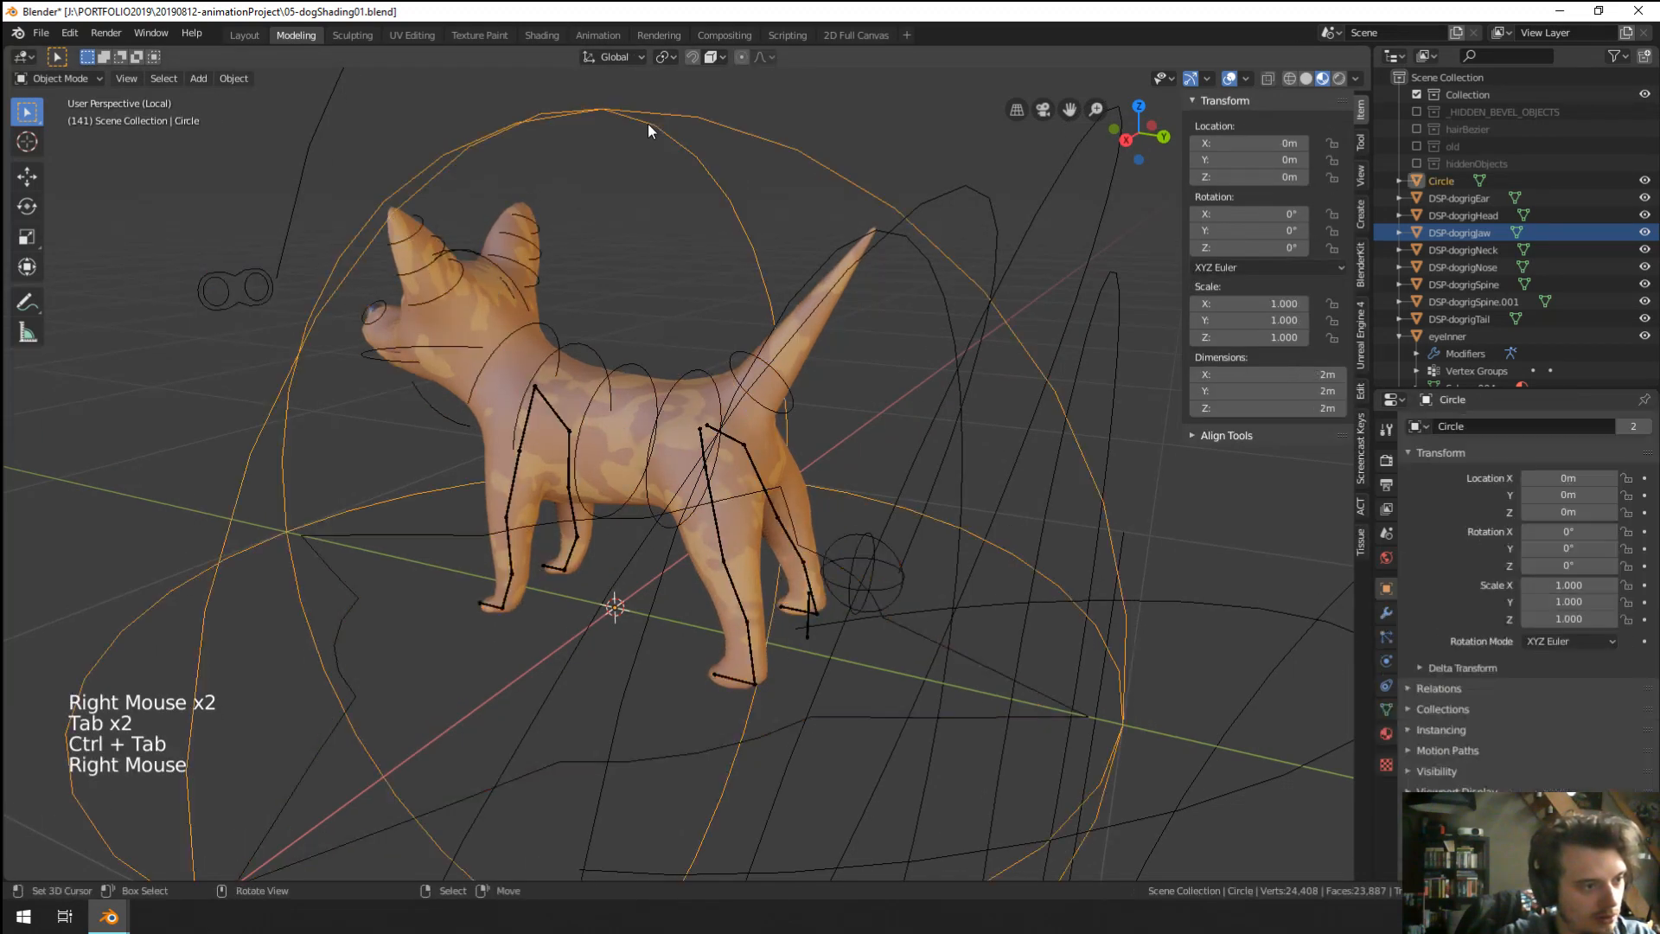
Scale the whole three-ring Circle mesh down to about 0.3 of its size and leave mesh editing.
key(Tab)
key(a)
key(s)
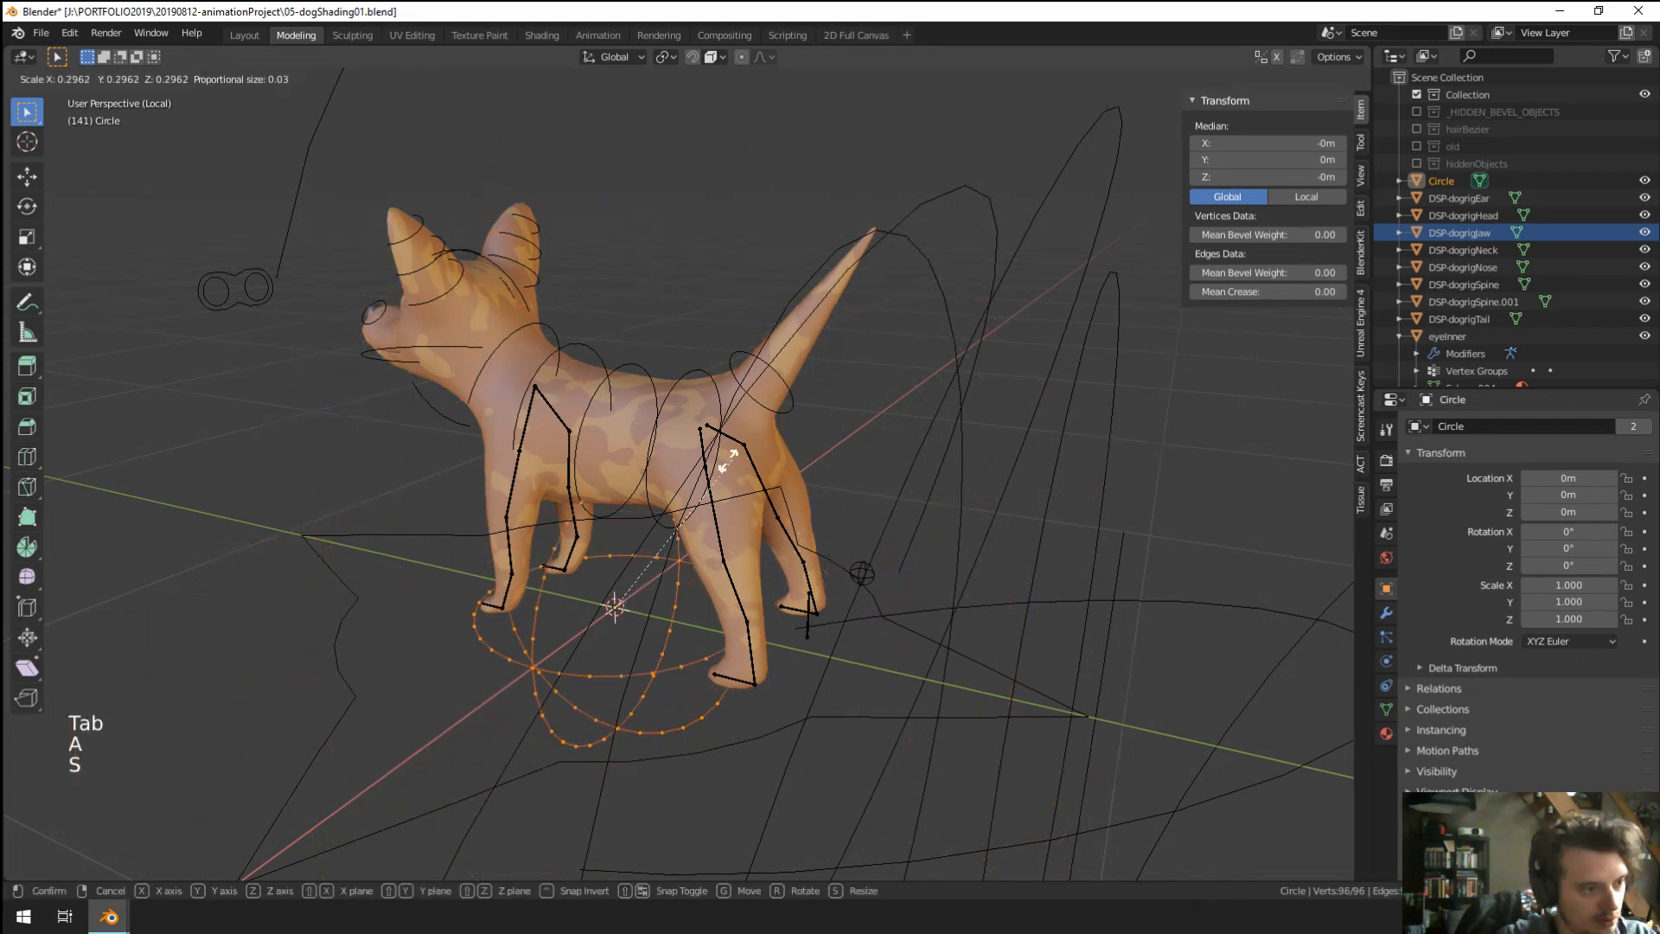
click(765, 523)
middle_drag(765, 523, 860, 589)
scroll(797, 501, up, 3)
key(Tab)
Put waffle-rig in Pose Mode and assign the Circle object as the custom shape of the CTRL-backShinPoleTarget.L bone.
right_click(880, 645)
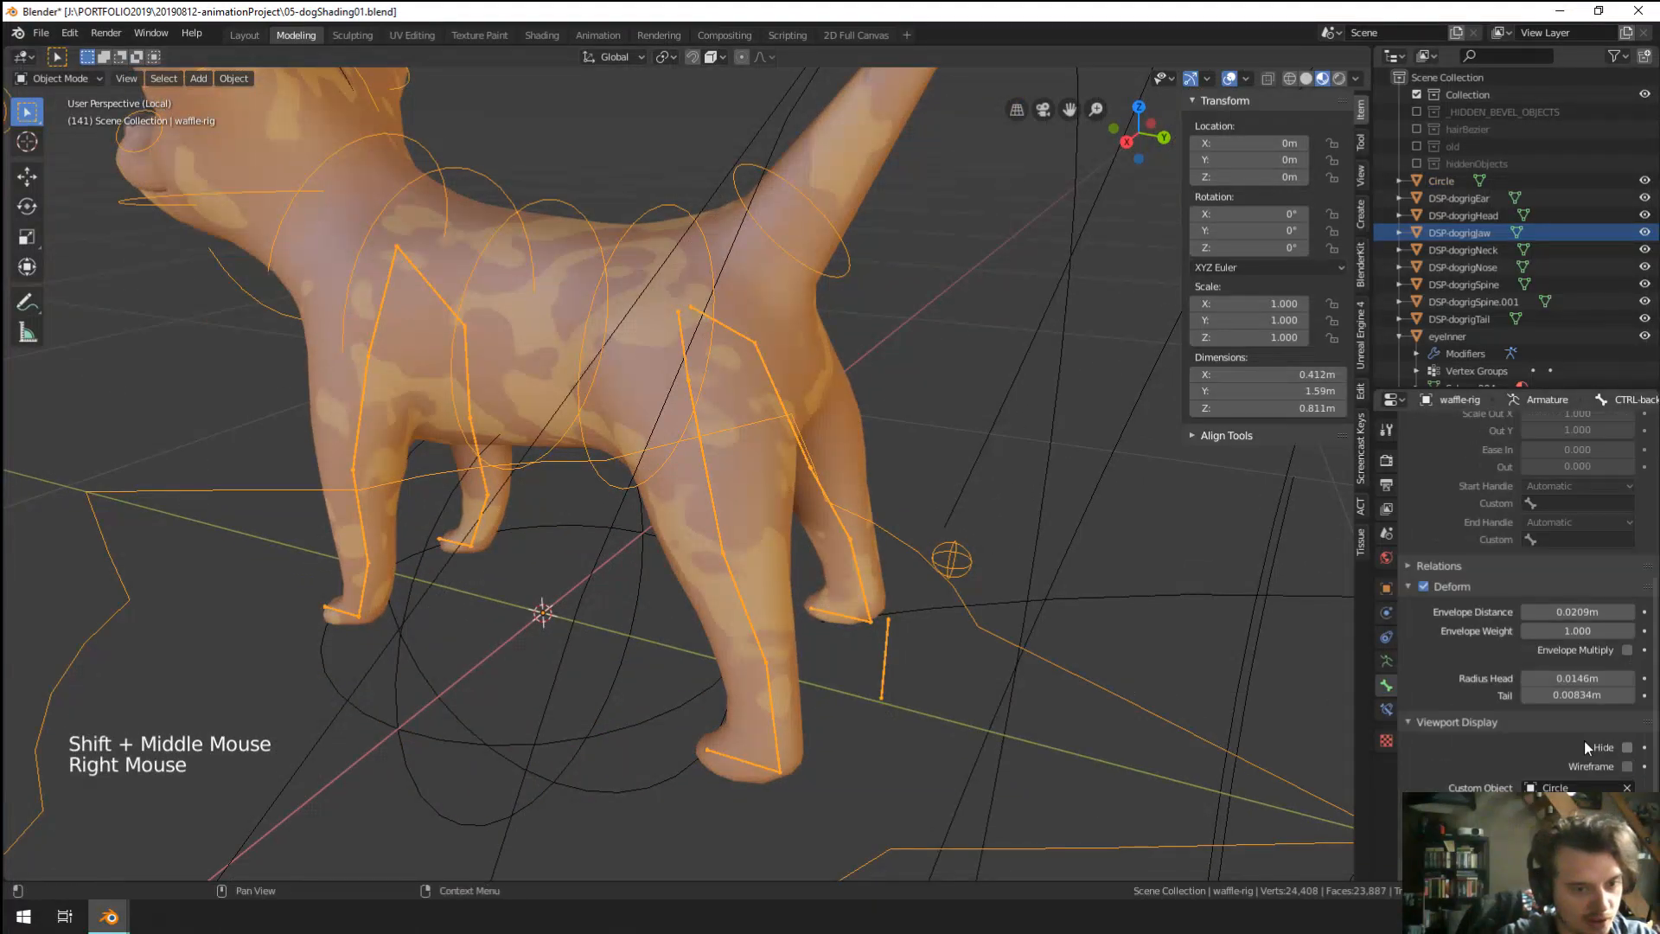
key(ctrl+Tab)
right_click(885, 667)
scroll(1526, 605, down, 9)
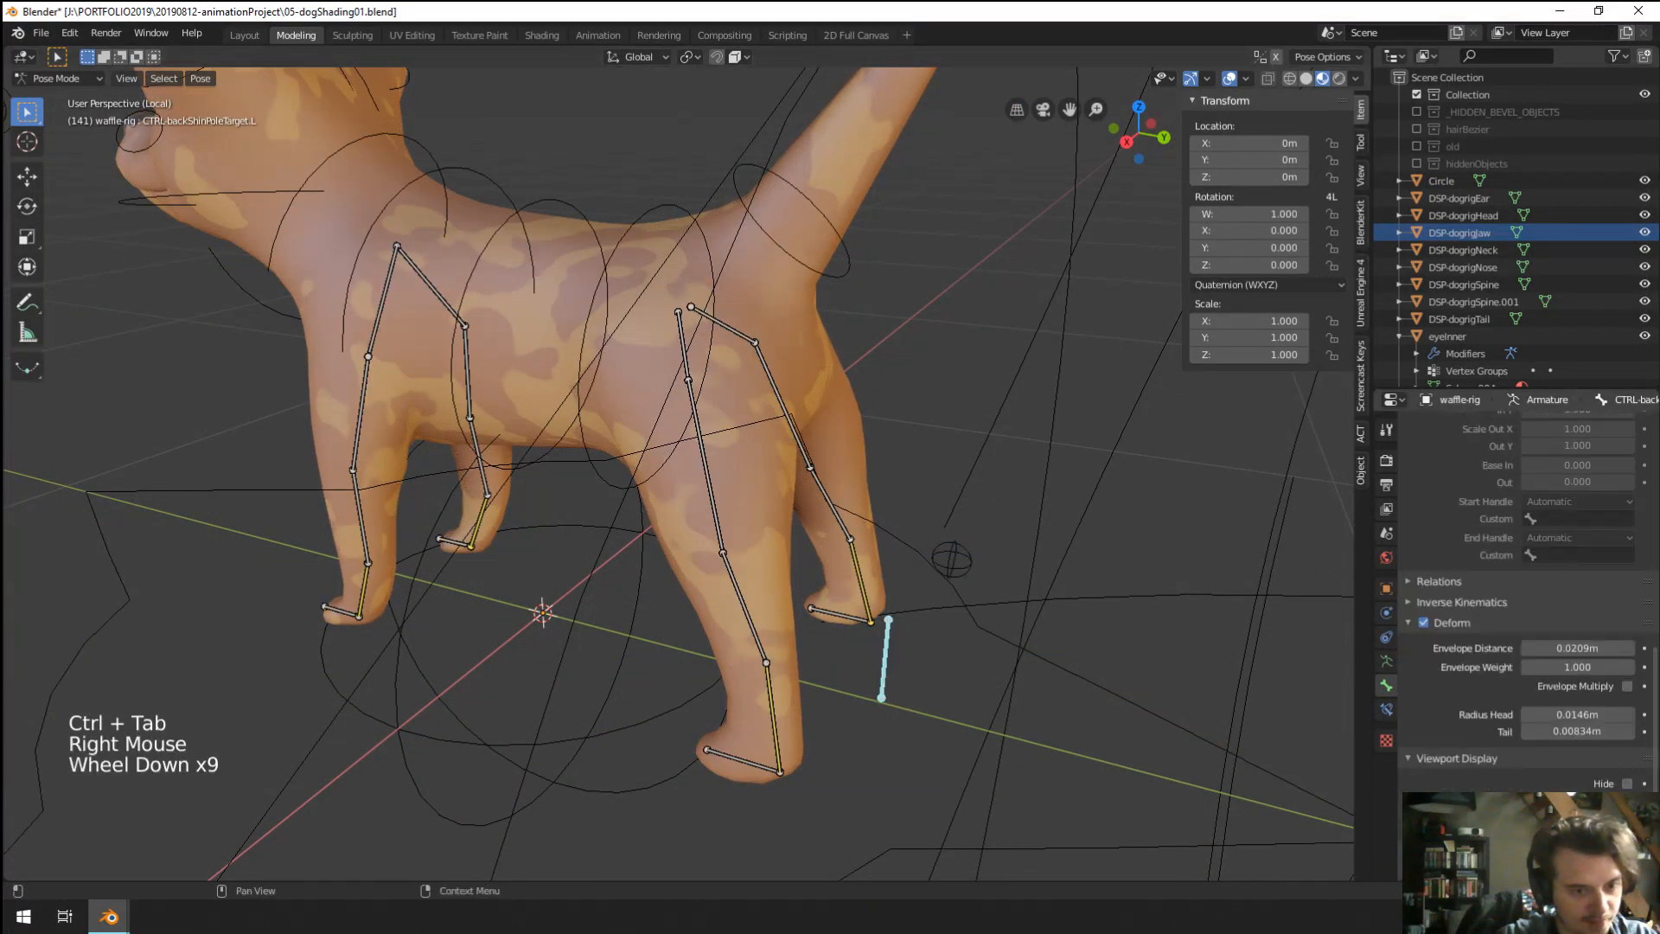
click(1577, 820)
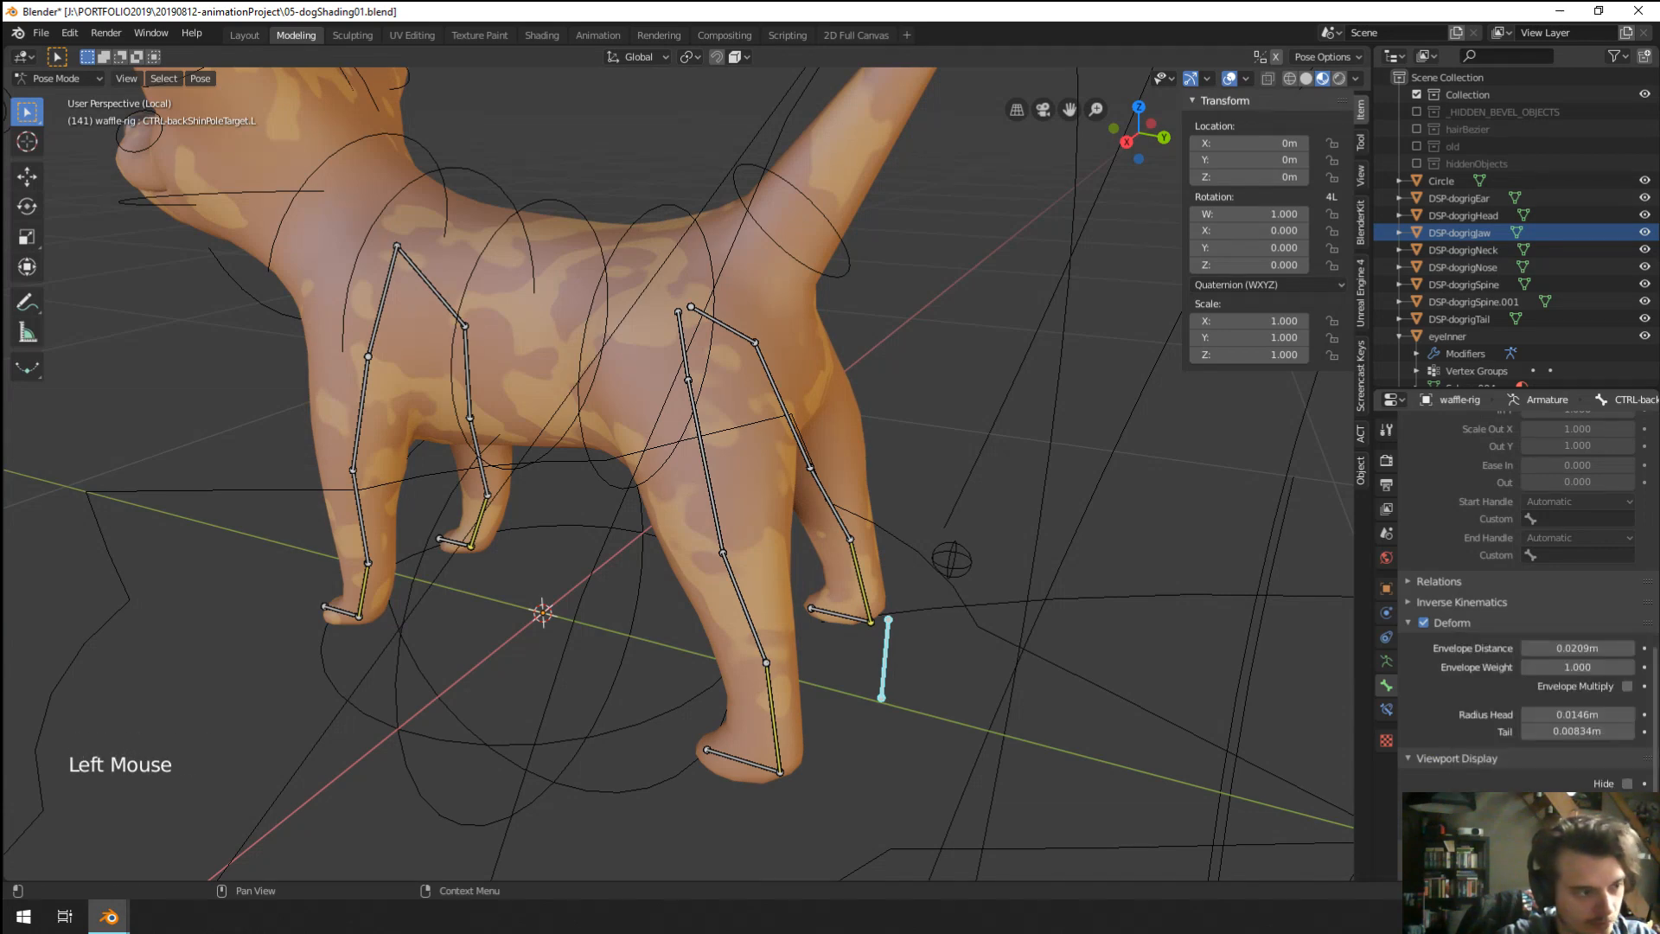
click(579, 742)
Add a mesh circle at the world origin to serve as the paw control shape.
scroll(661, 701, down, 4)
middle_drag(662, 700, 822, 666)
scroll(783, 667, up, 3)
scroll(821, 666, down, 2)
middle_drag(821, 665, 698, 629)
right_click(537, 621)
key(g)
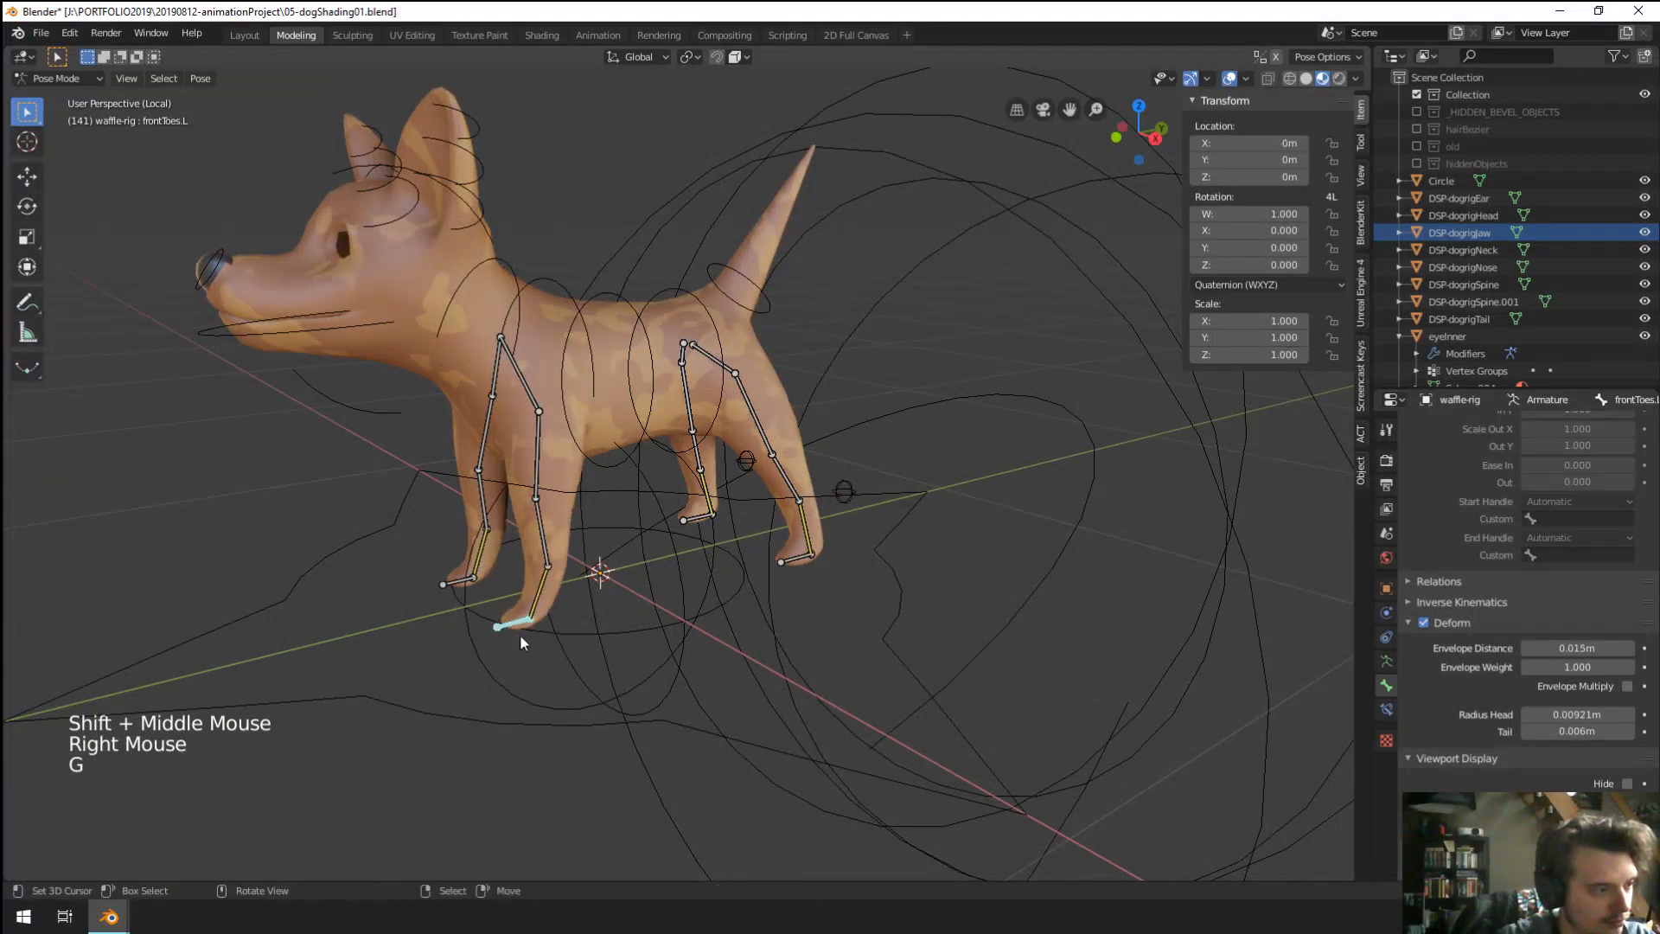
key(shift+a)
mouse_move(796, 564)
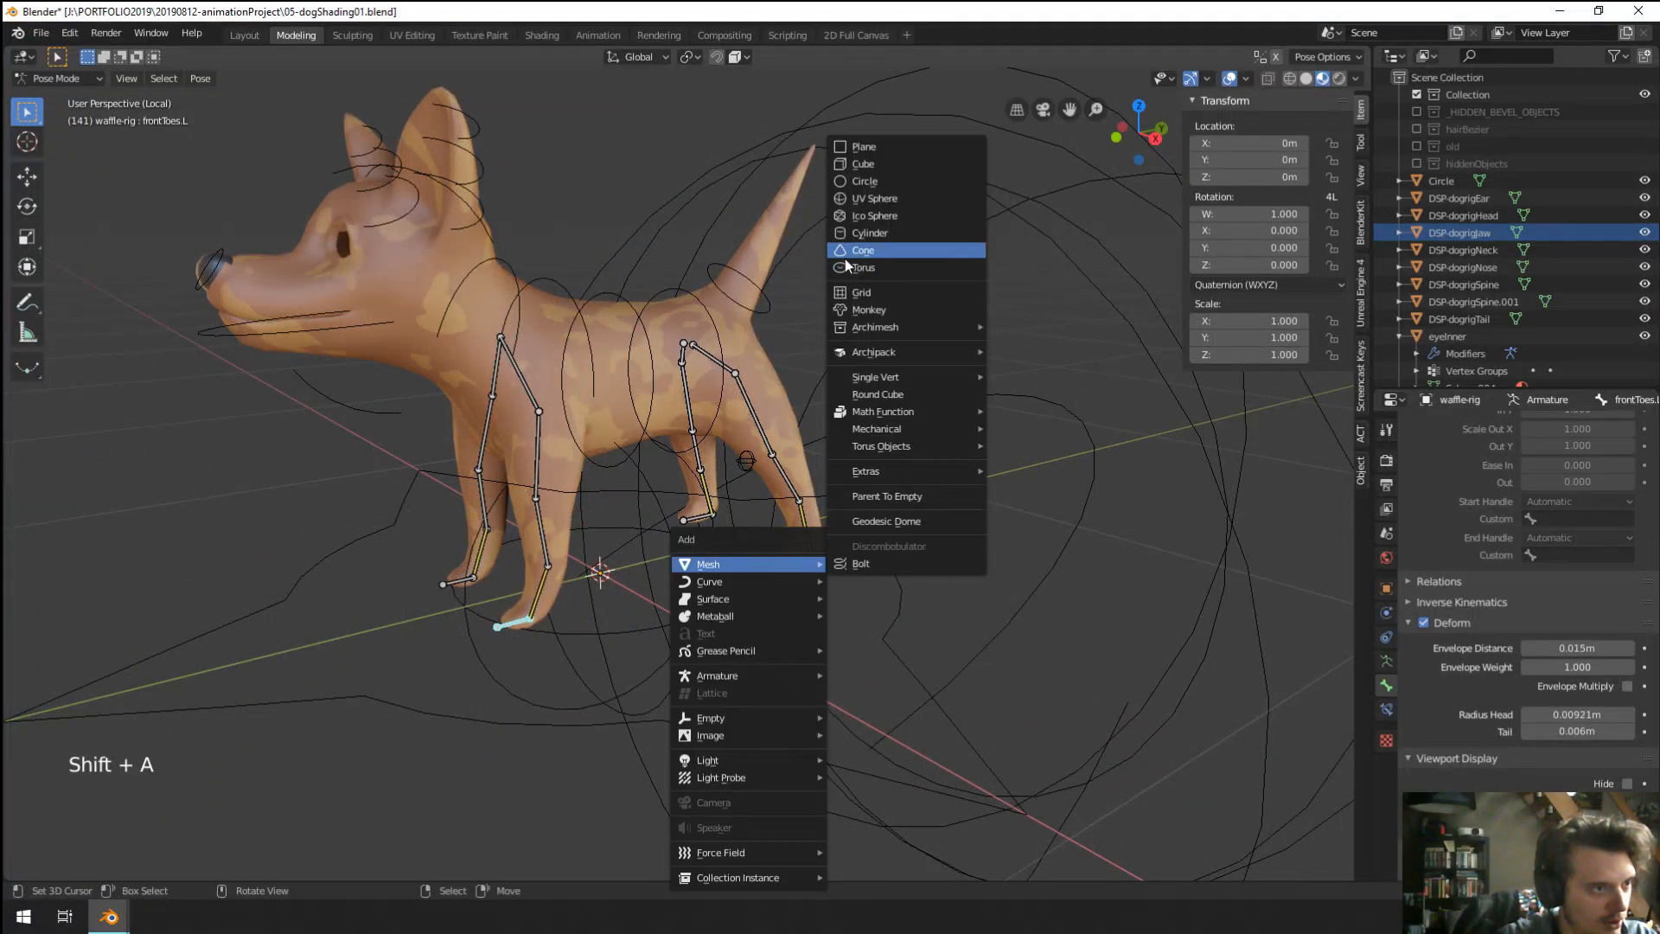
click(883, 178)
middle_drag(821, 501, 631, 633)
scroll(631, 631, up, 2)
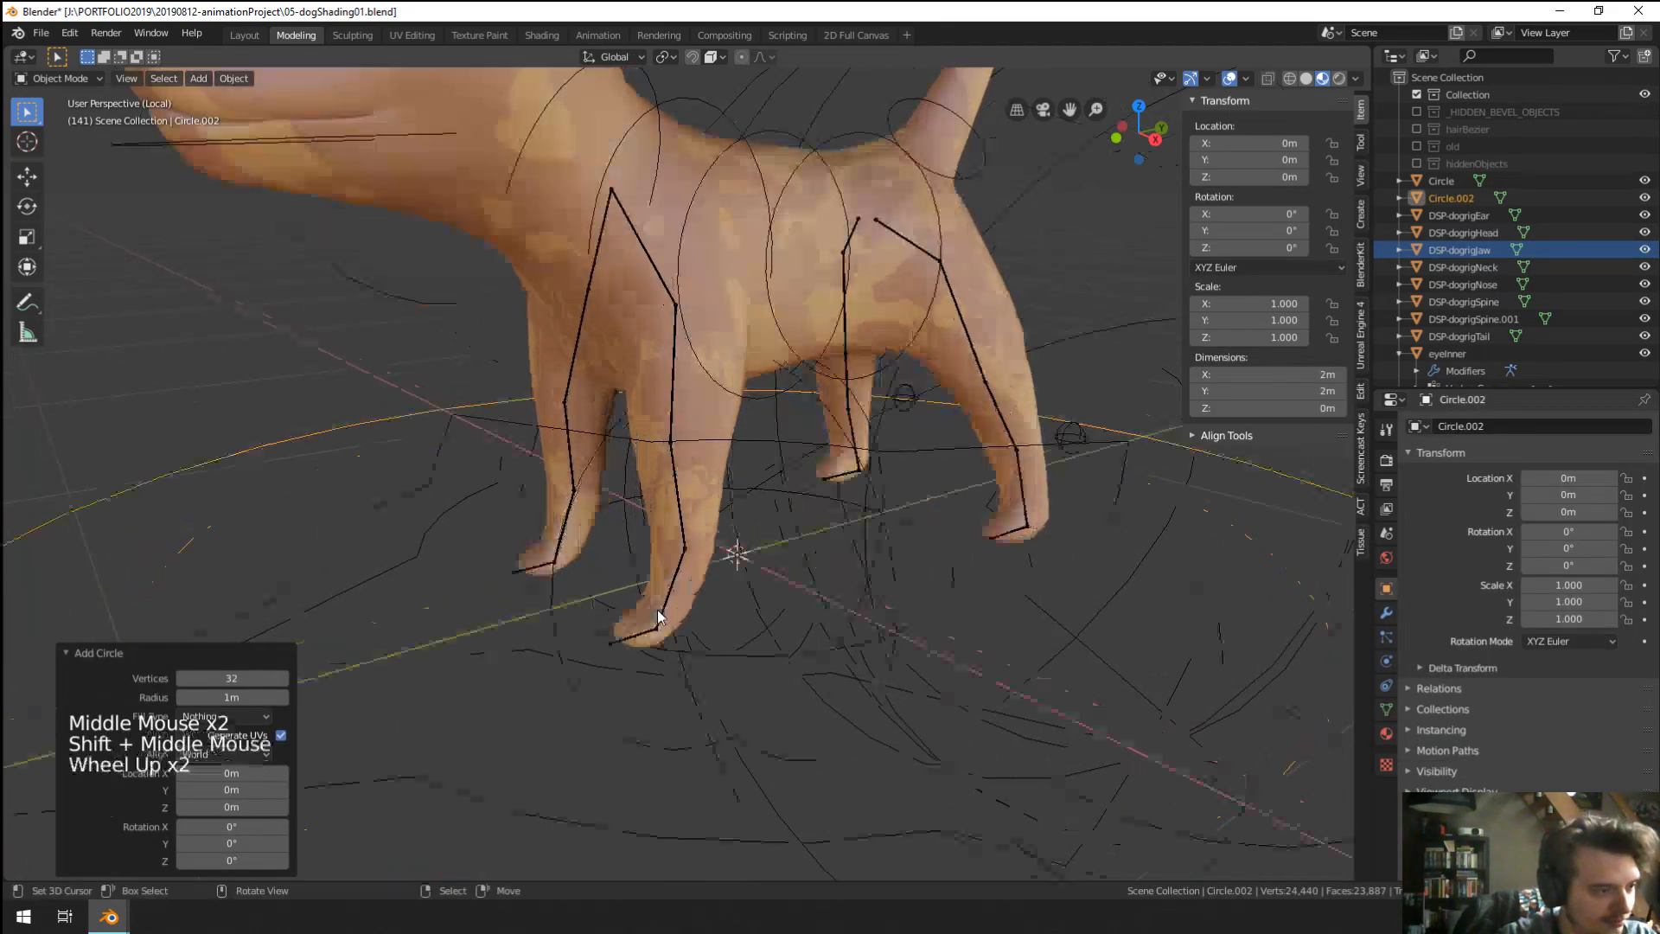
Put waffle-rig in Pose Mode and assign Circle.002 as the custom shape of the frontToes.L bone.
right_click(631, 632)
key(ctrl+Tab)
right_click(631, 631)
scroll(633, 623, down, 4)
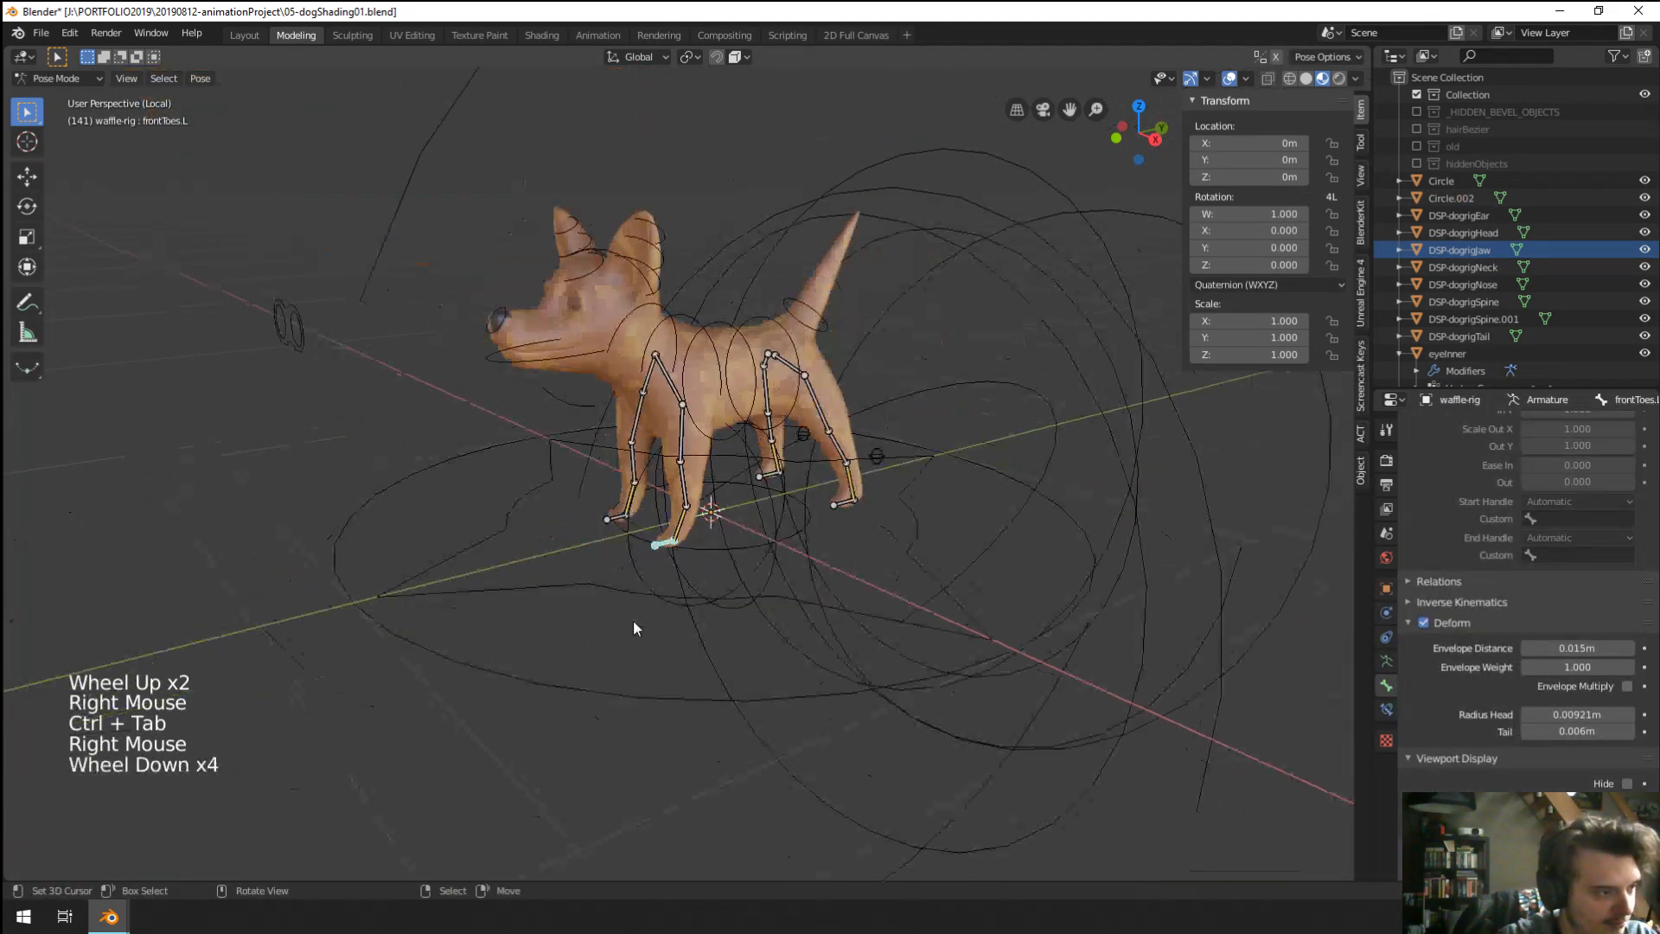
shift+right_click(556, 691)
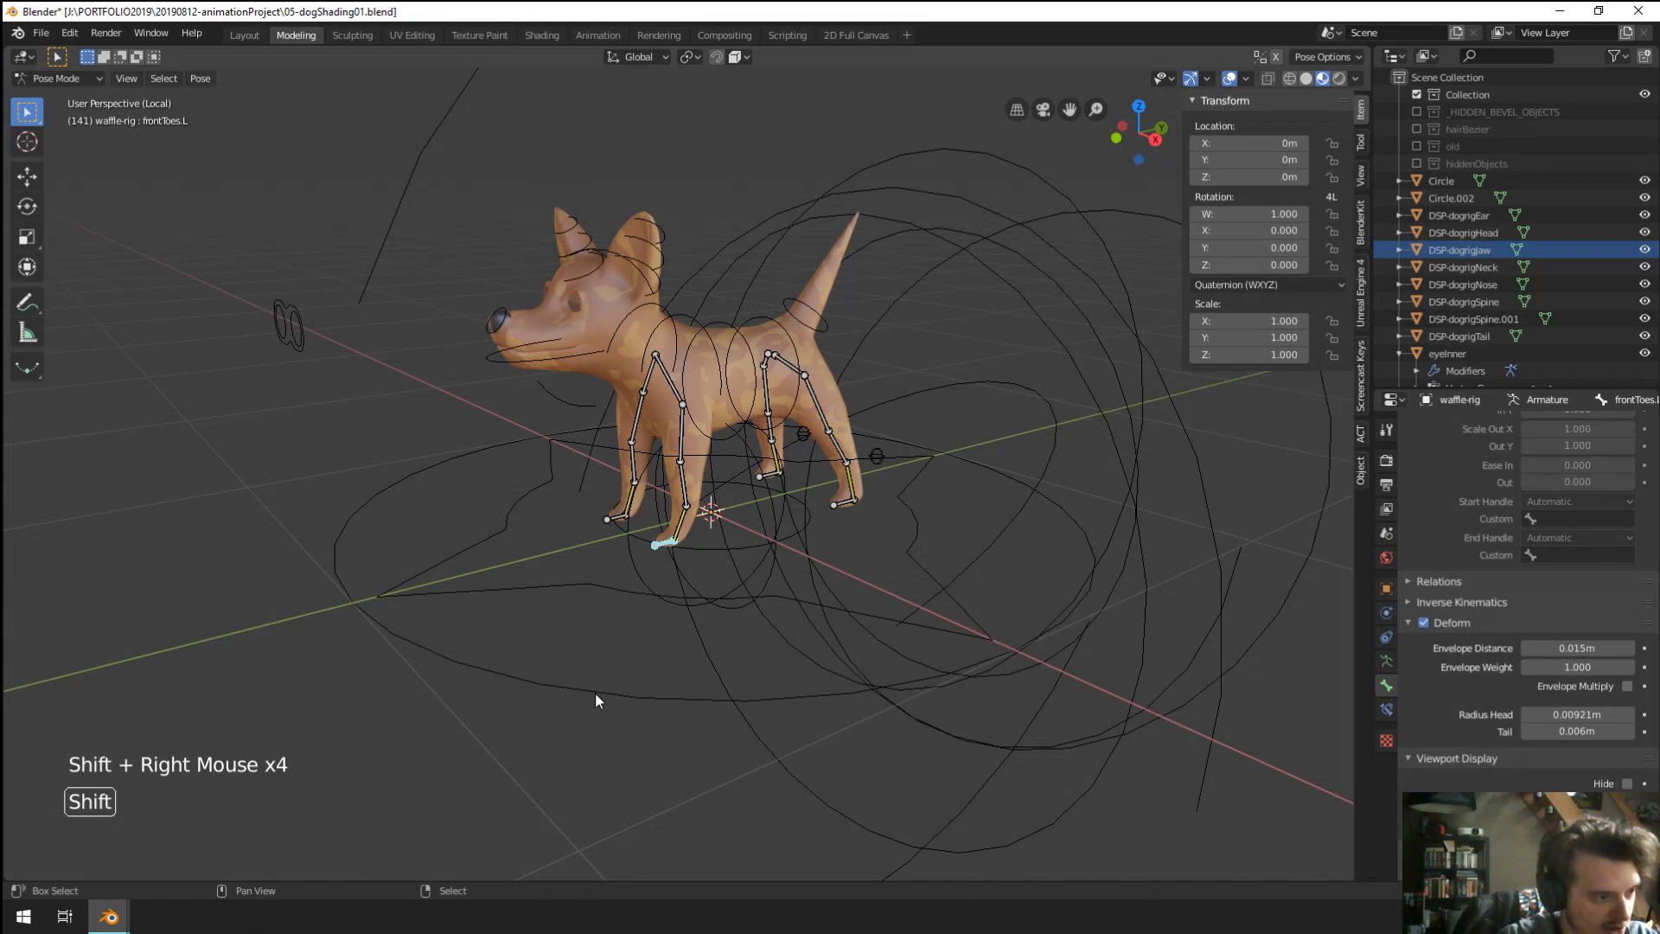
click(610, 683)
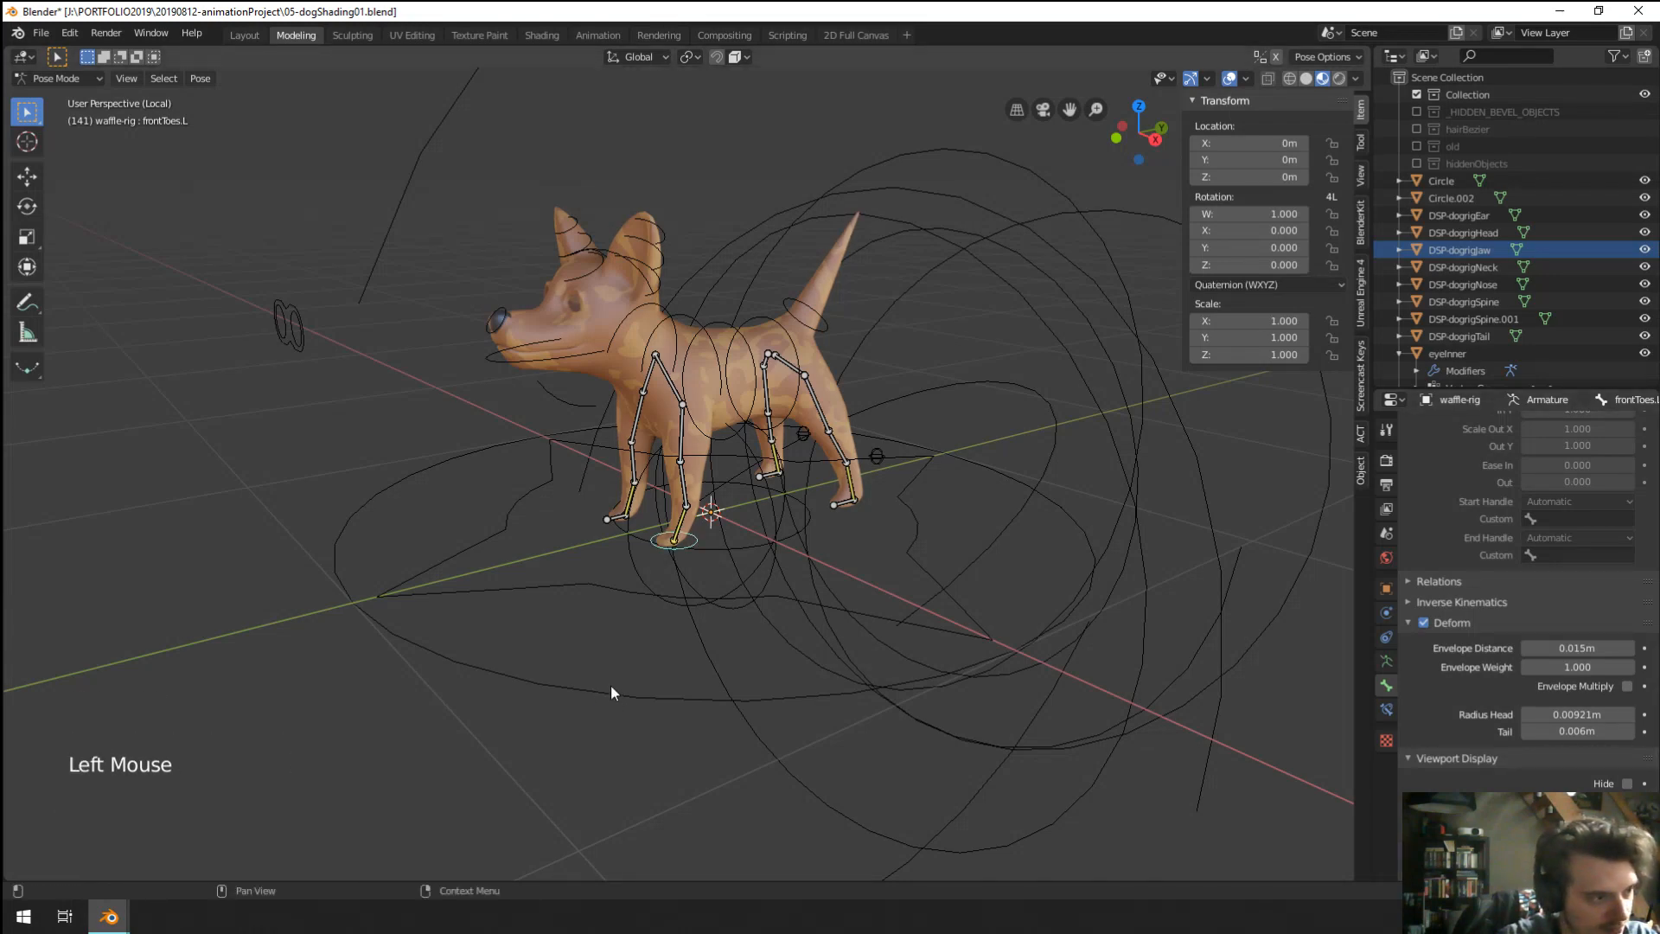
Leave Pose Mode, select the Circle.002 shape, and open its mesh for editing.
scroll(610, 683, up, 2)
key(Tab)
key(Tab)
key(ctrl+Tab)
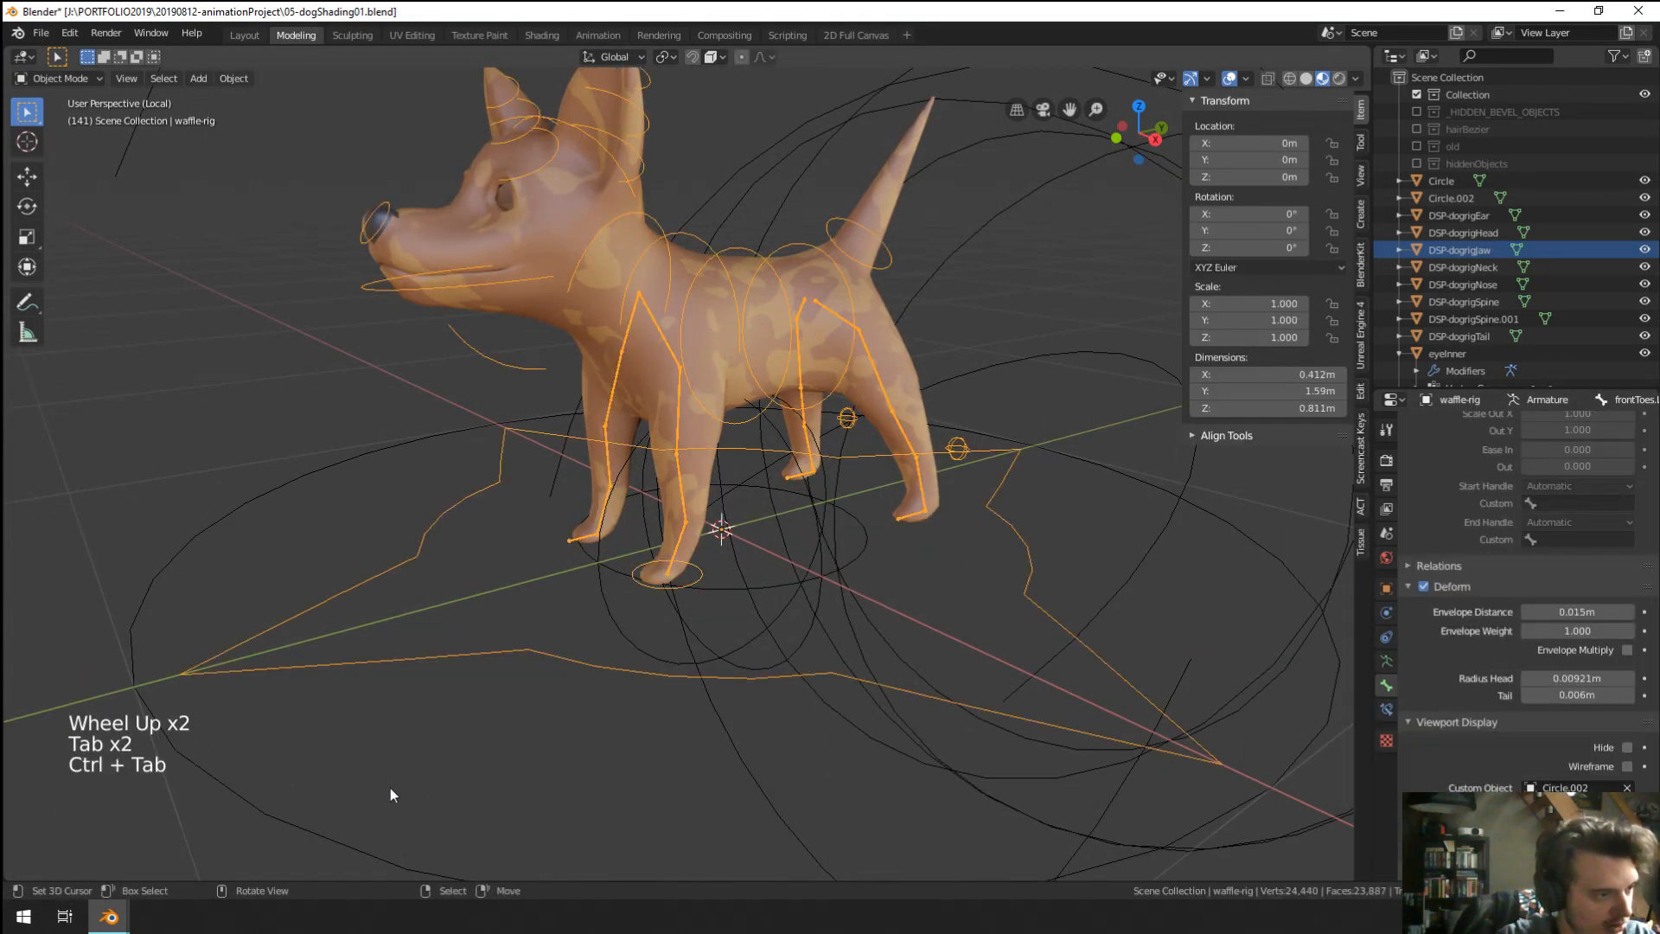
right_click(346, 809)
right_click(343, 816)
right_click(343, 817)
right_click(342, 826)
key(Tab)
scroll(601, 760, down, 2)
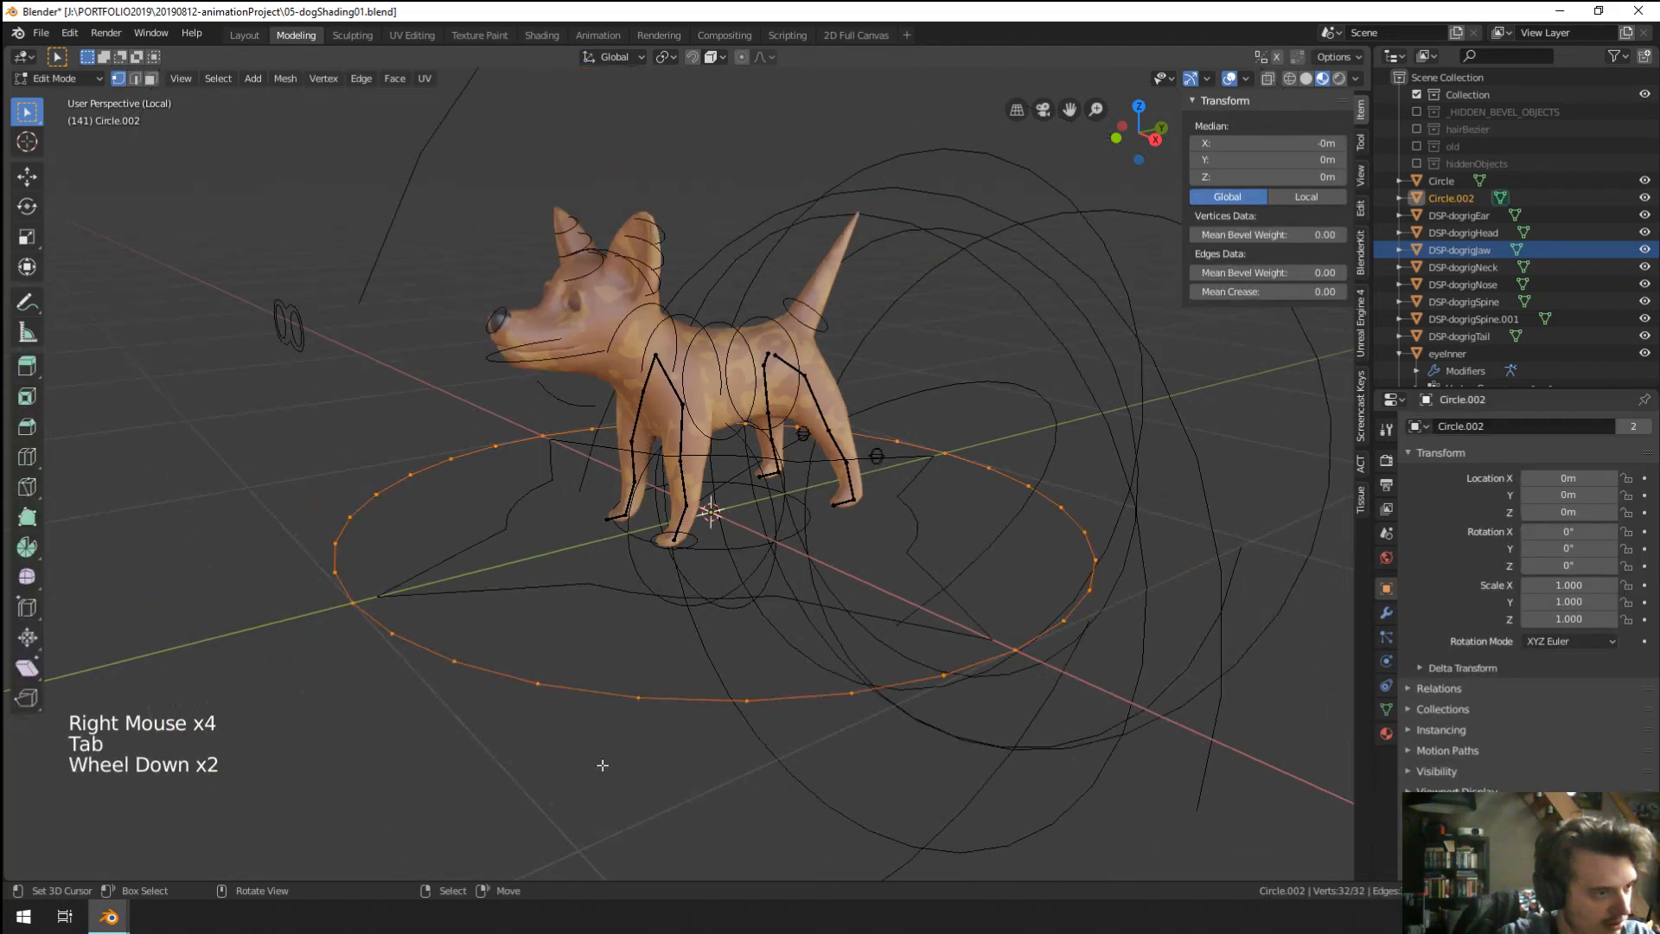
Narrow the whole circle along the global X axis to about 0.7 of its width.
scroll(611, 767, down, 3)
middle_drag(600, 760, 761, 778)
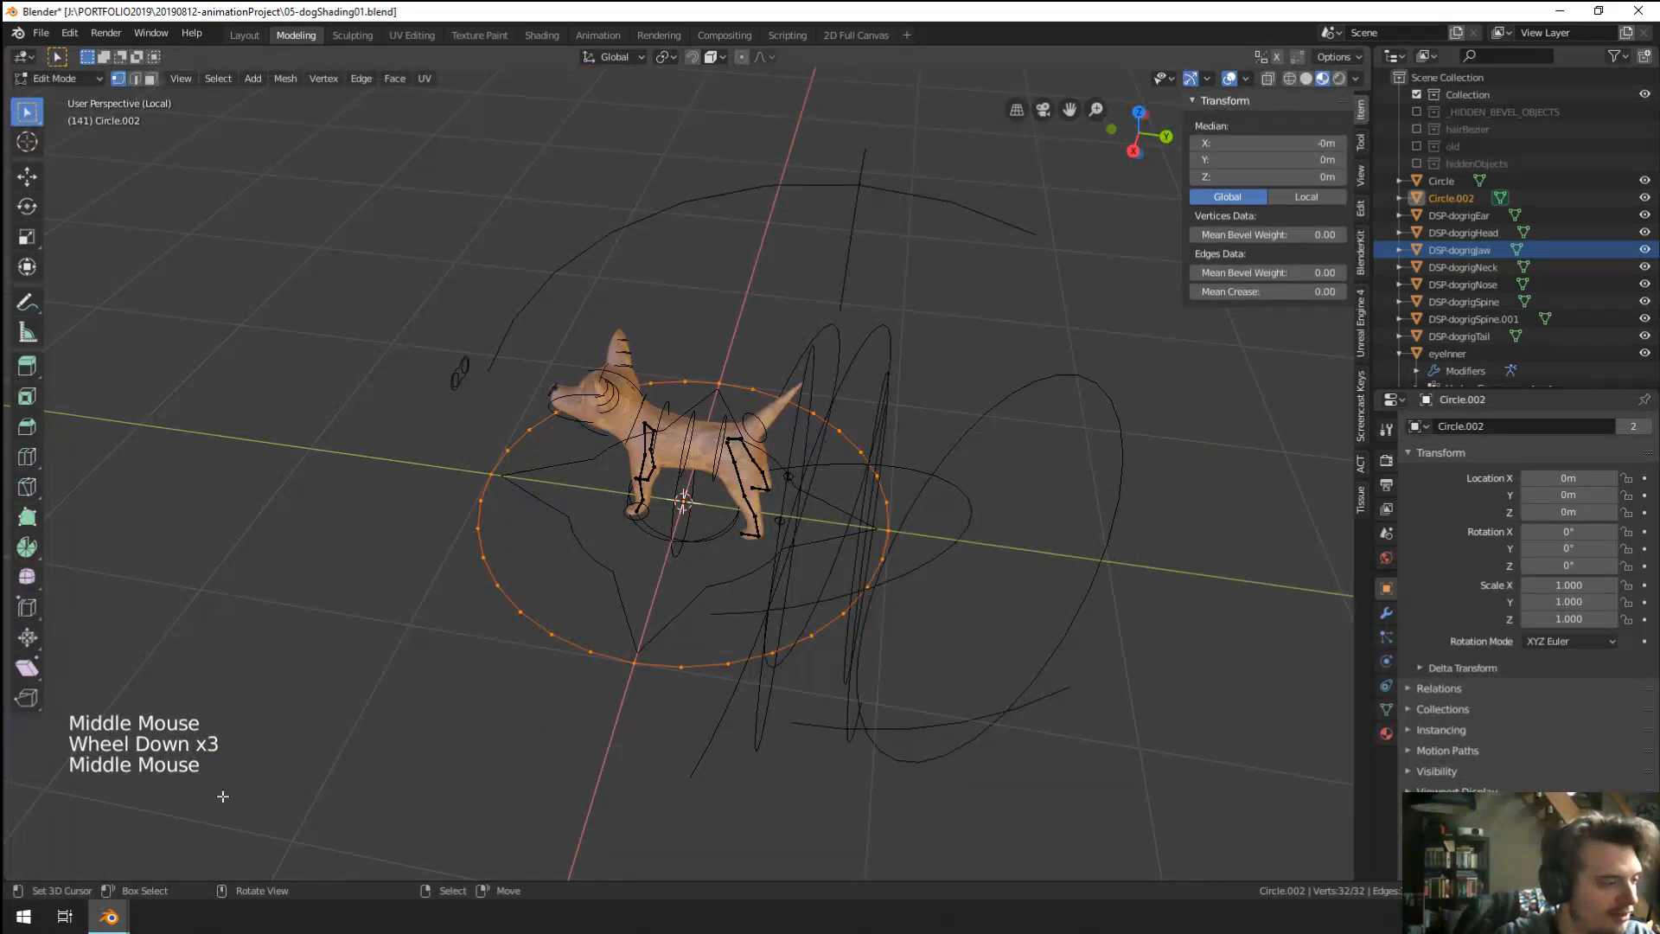
right_click(181, 810)
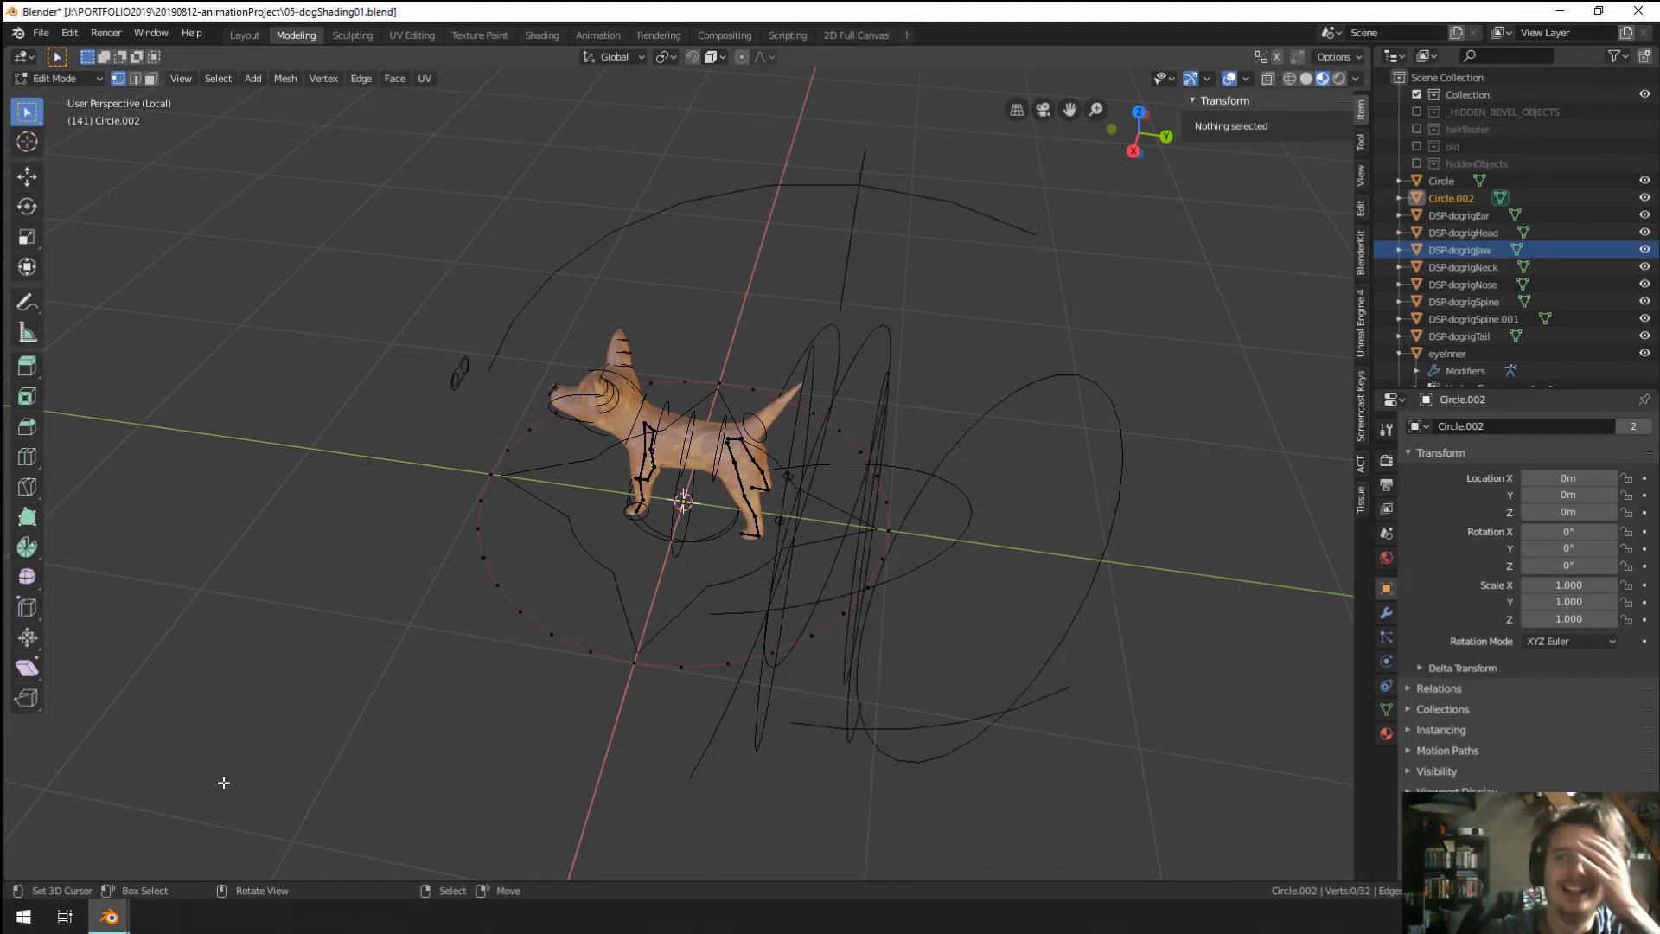
scroll(582, 605, up, 2)
middle_drag(477, 649, 605, 710)
key(a)
key(s)
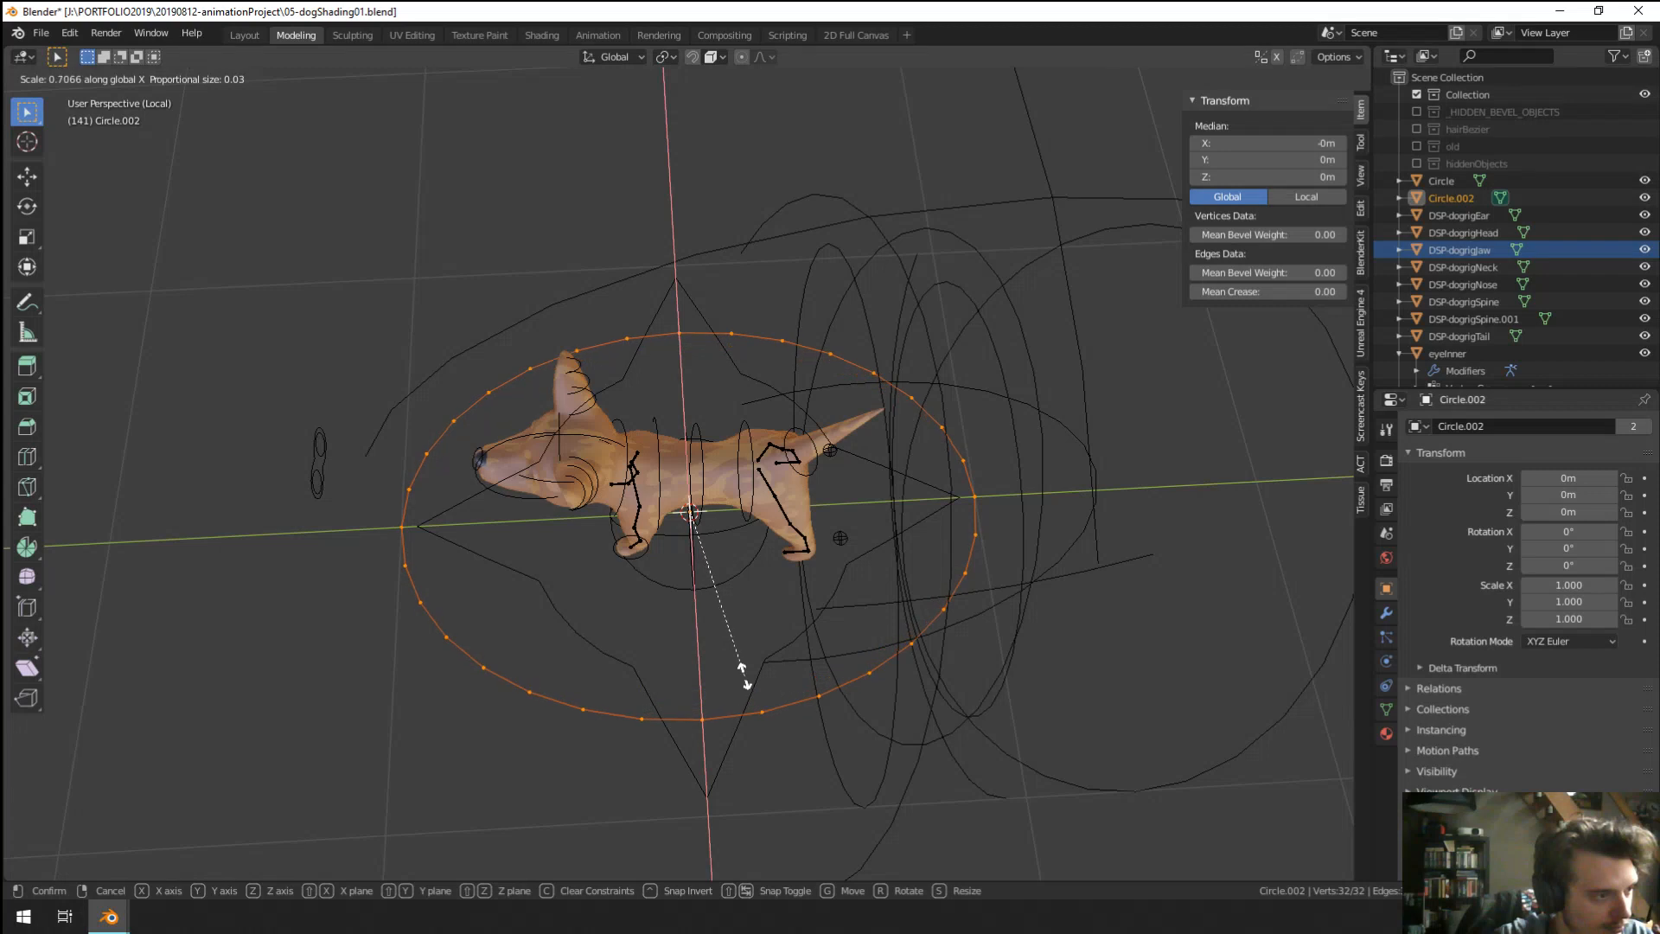
click(741, 677)
Delete the oval's vertices on the dog's tail side and join the two open ends with a straight edge.
key(a)
key(a)
key(a)
key(b)
drag(757, 310, 1098, 702)
key(x)
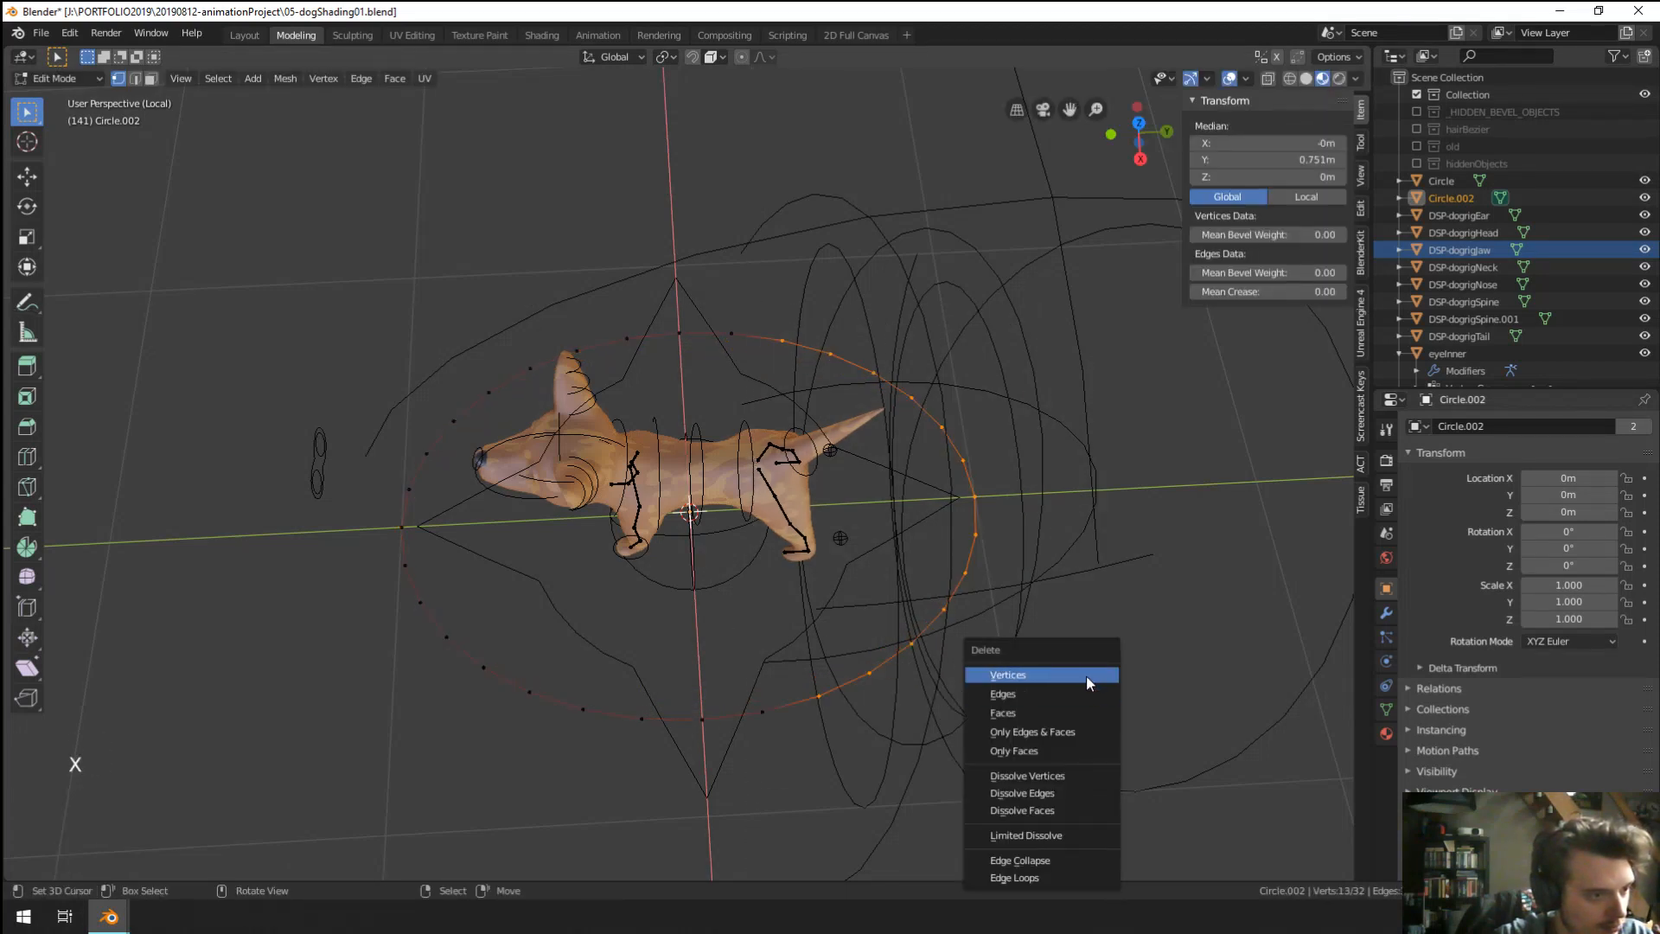
click(1086, 673)
right_click(759, 714)
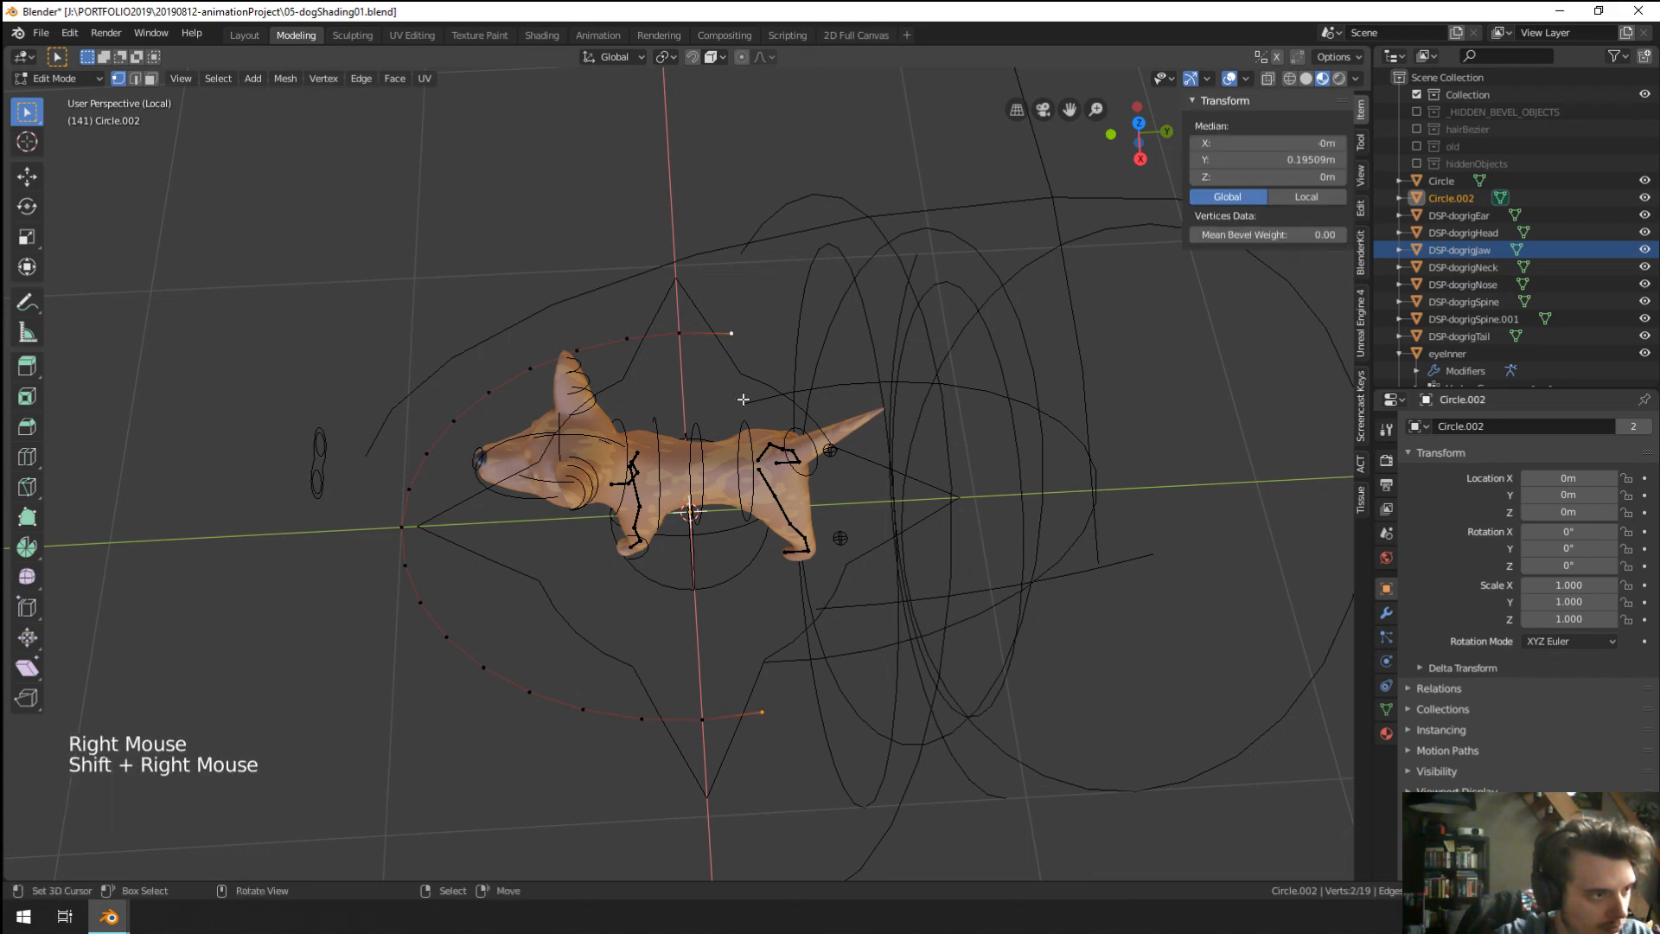
key(f)
Rotate the entire half-oval shape 180° around the global Z axis.
middle_drag(743, 398, 798, 527)
scroll(697, 512, up, 5)
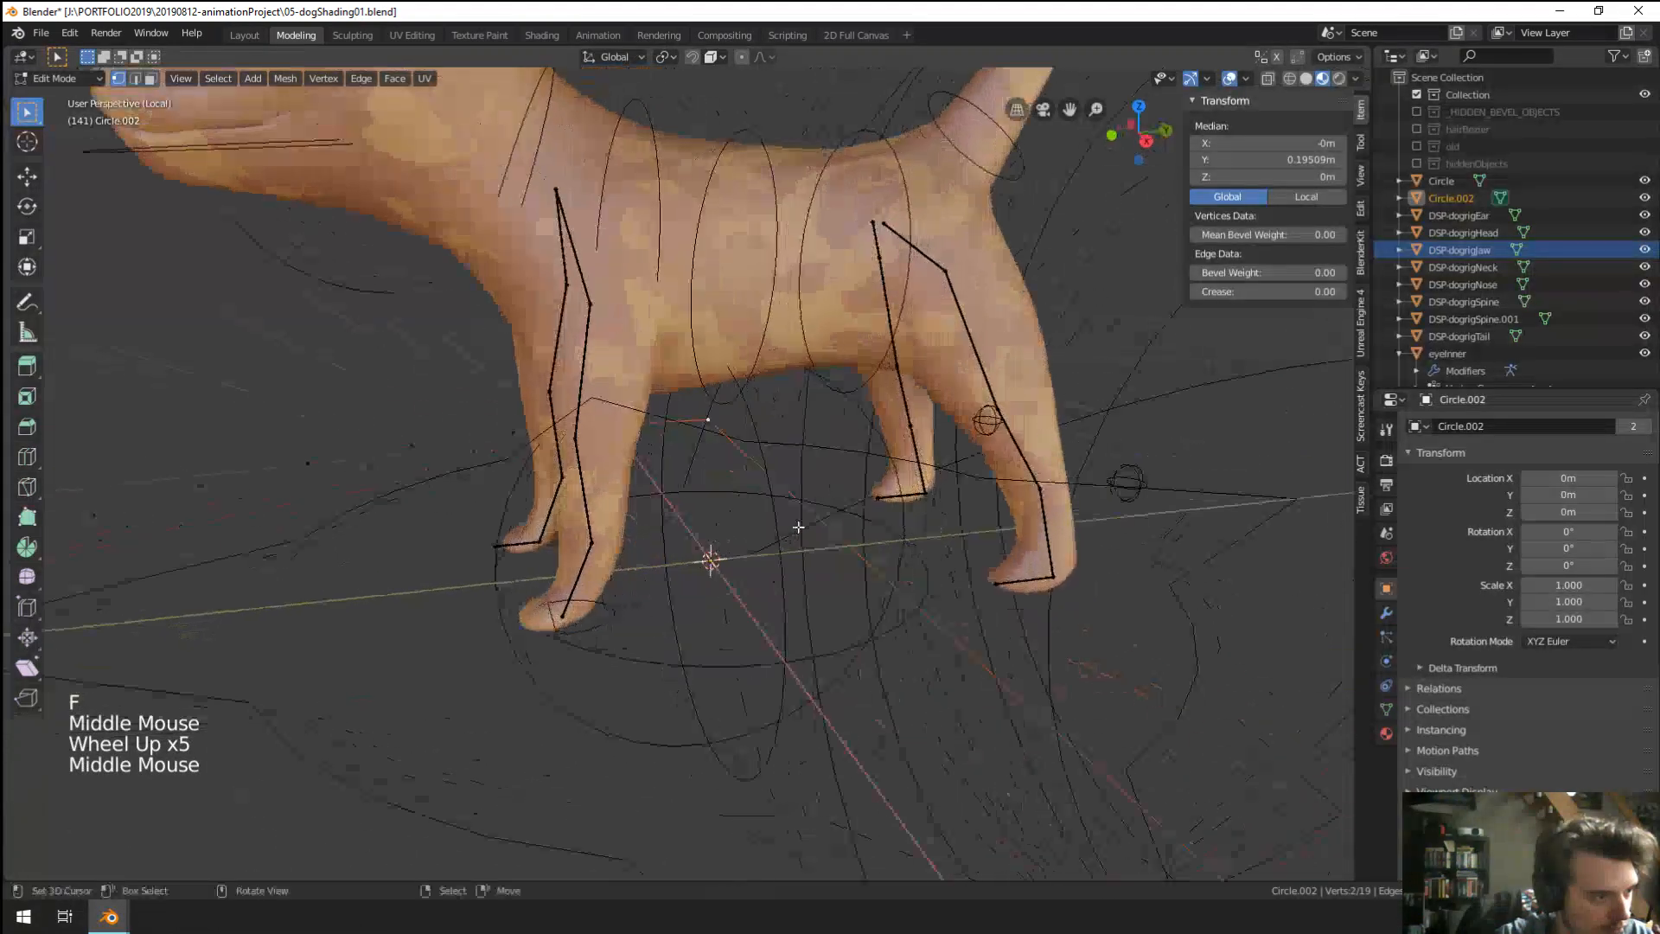
scroll(799, 526, down, 4)
key(a)
text(r)
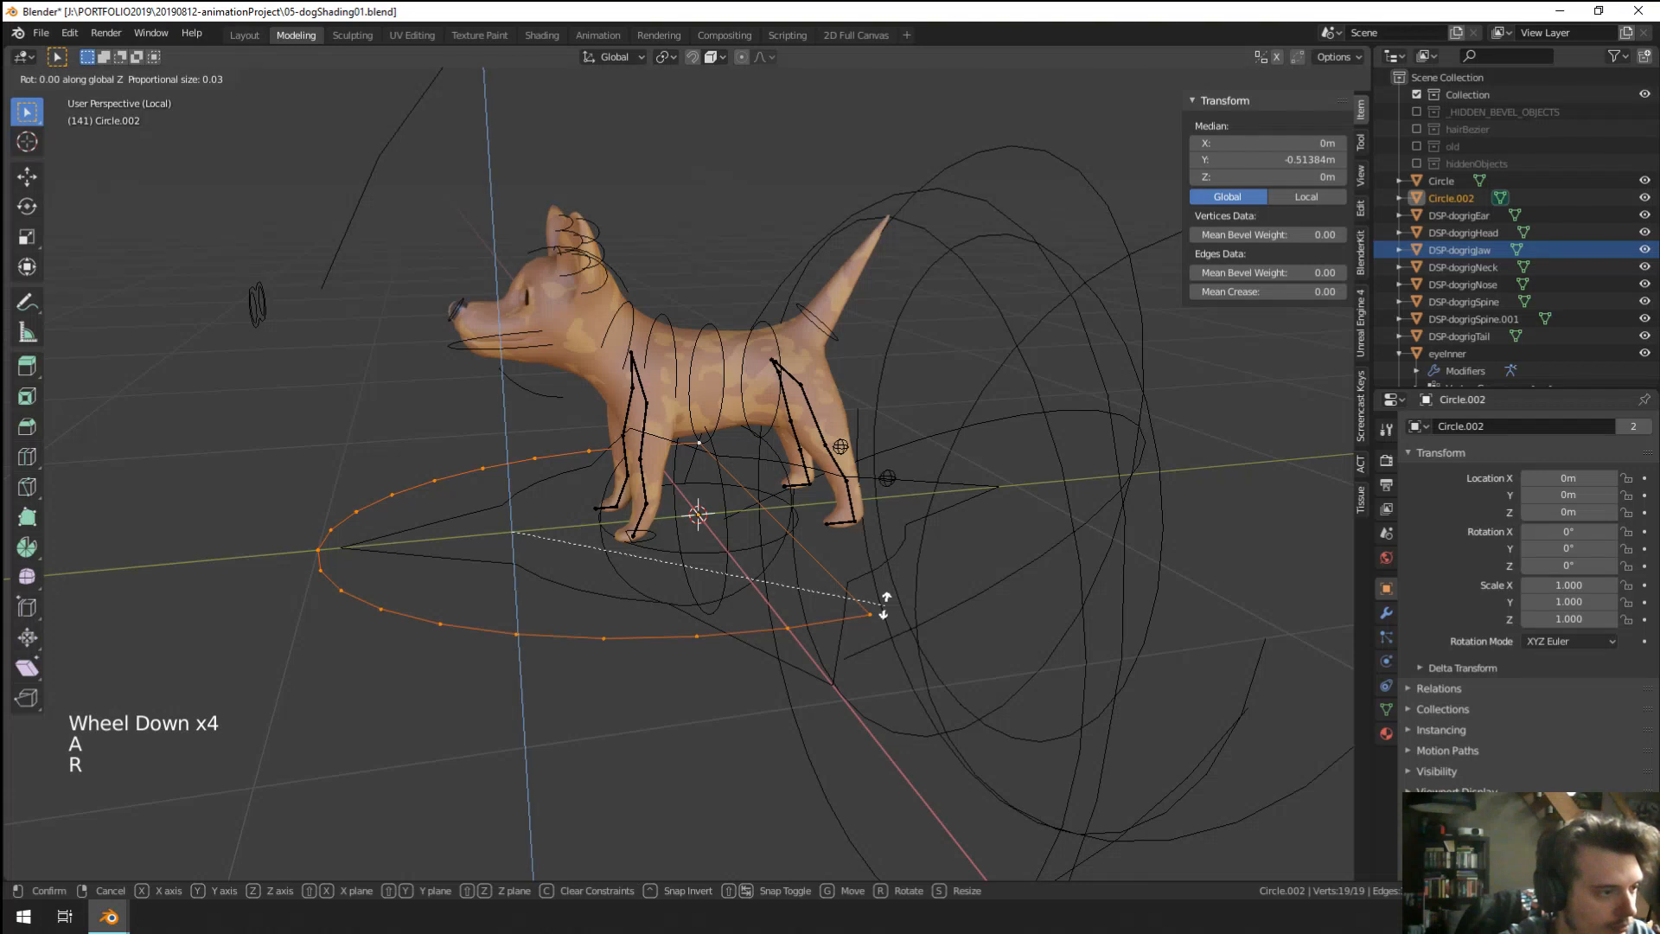
text(z180)
key(Return)
Move the half-oval mesh about 1.05 m along the global Y axis.
key(g)
key(y)
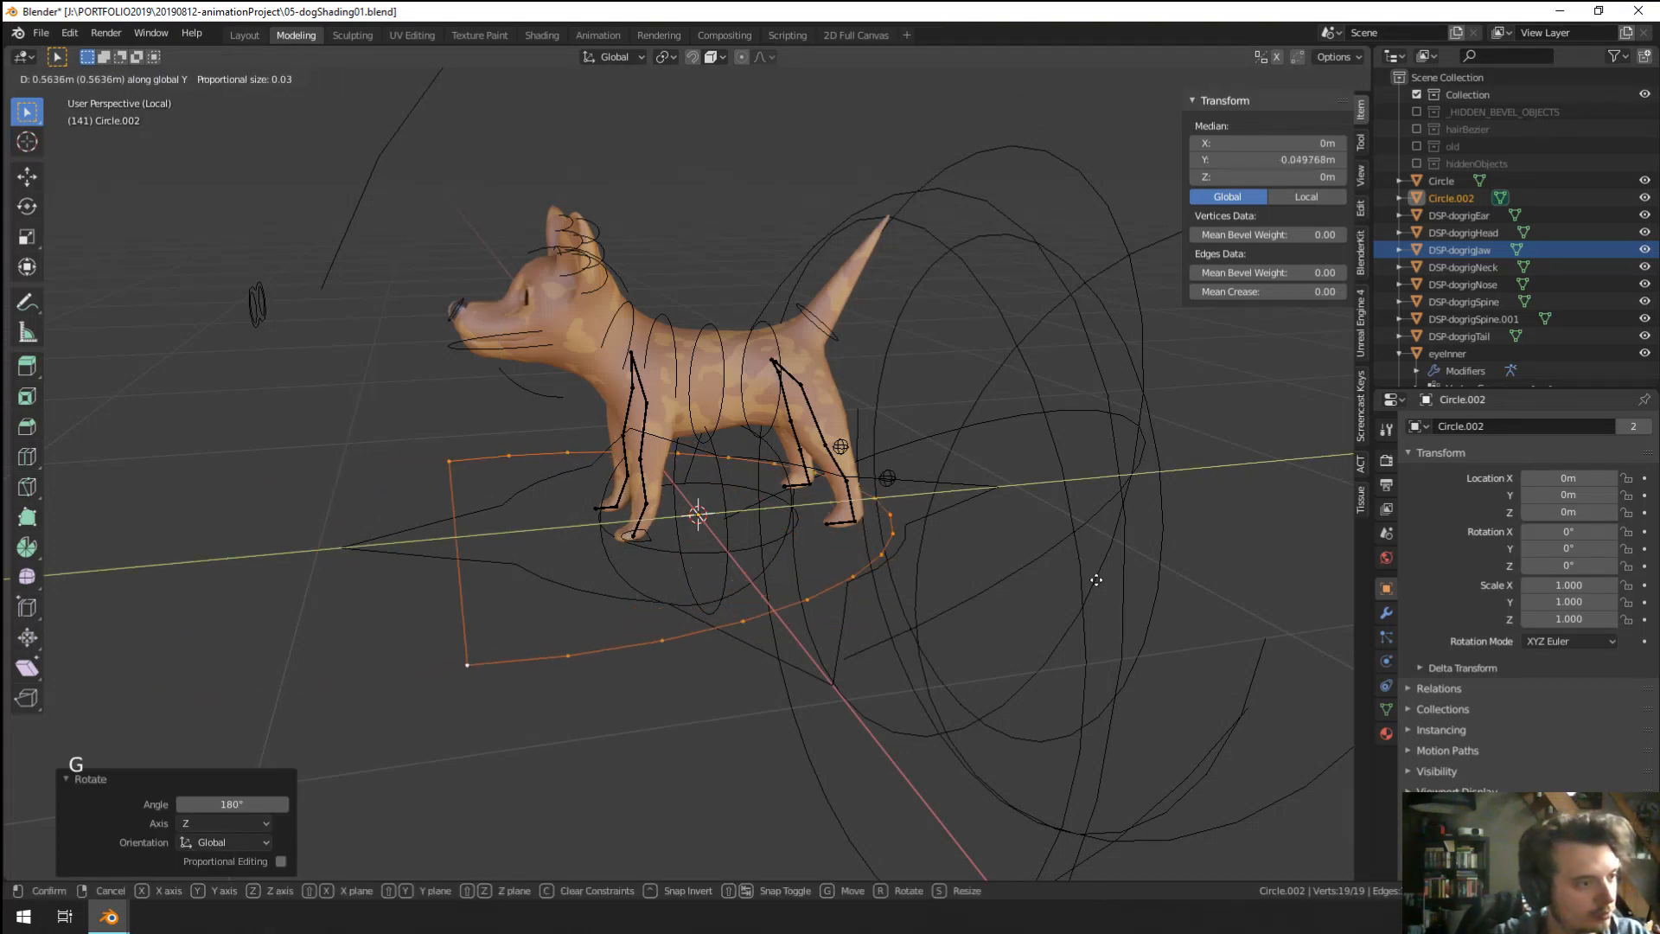
click(1248, 575)
middle_drag(1248, 575, 985, 643)
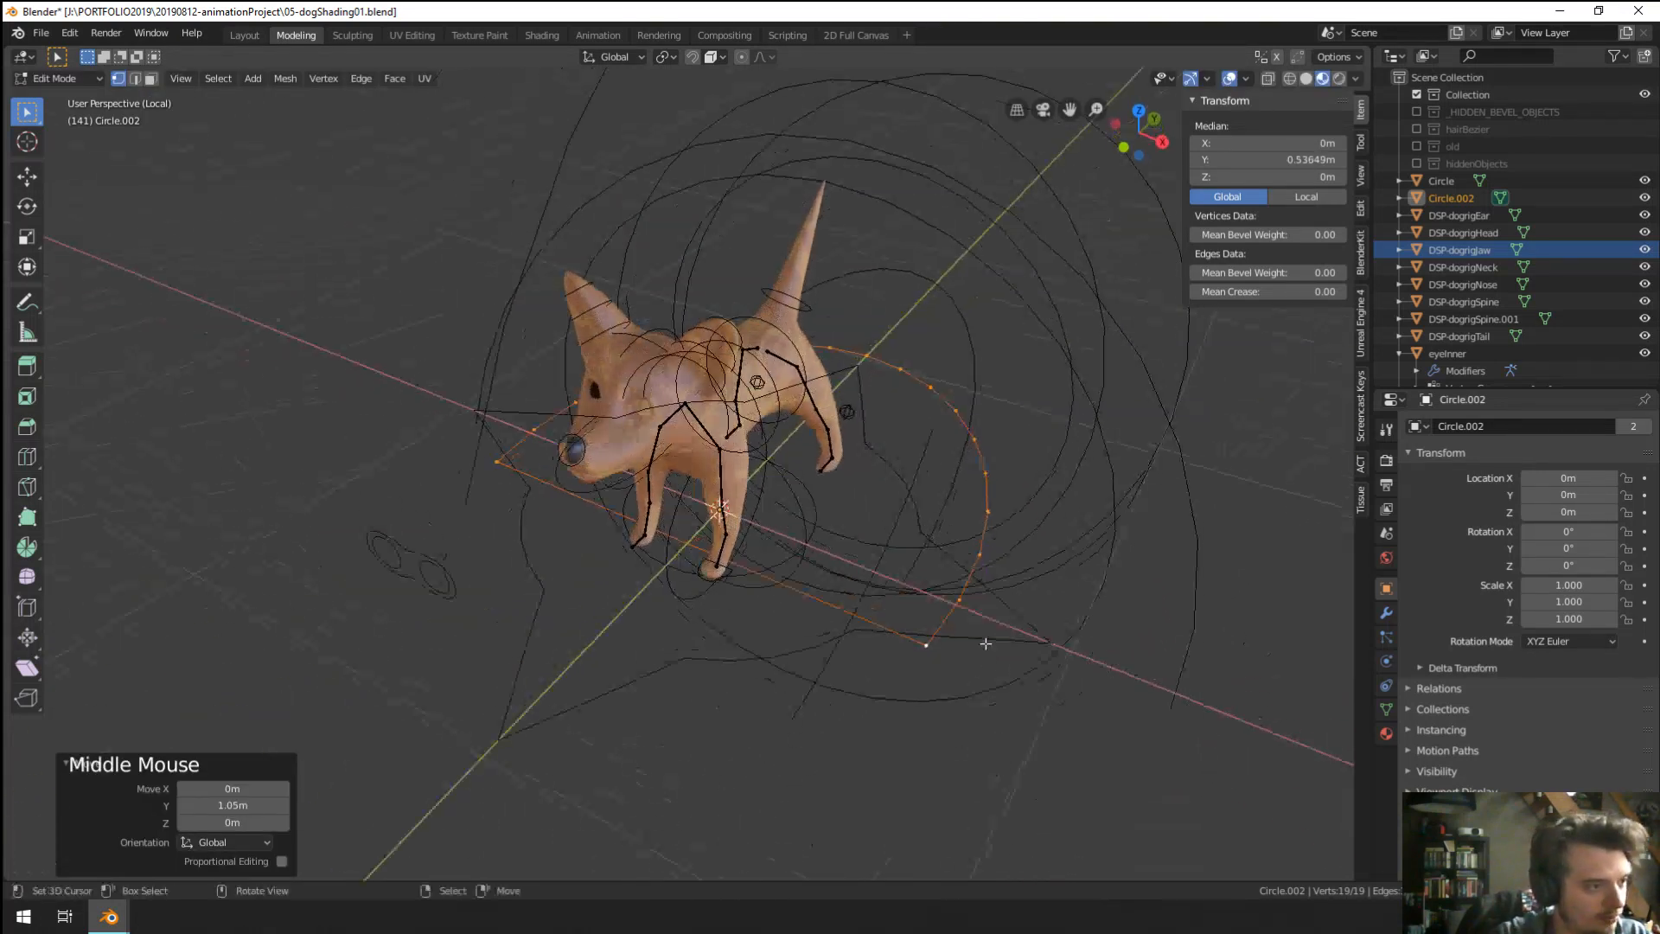
Leave mesh editing and rename the Circle.002 object as DSP-dogrigPaw.
scroll(916, 657, down, 1)
scroll(916, 658, up, 3)
middle_drag(981, 719, 843, 593)
scroll(901, 629, down, 1)
scroll(901, 629, up, 1)
key(Tab)
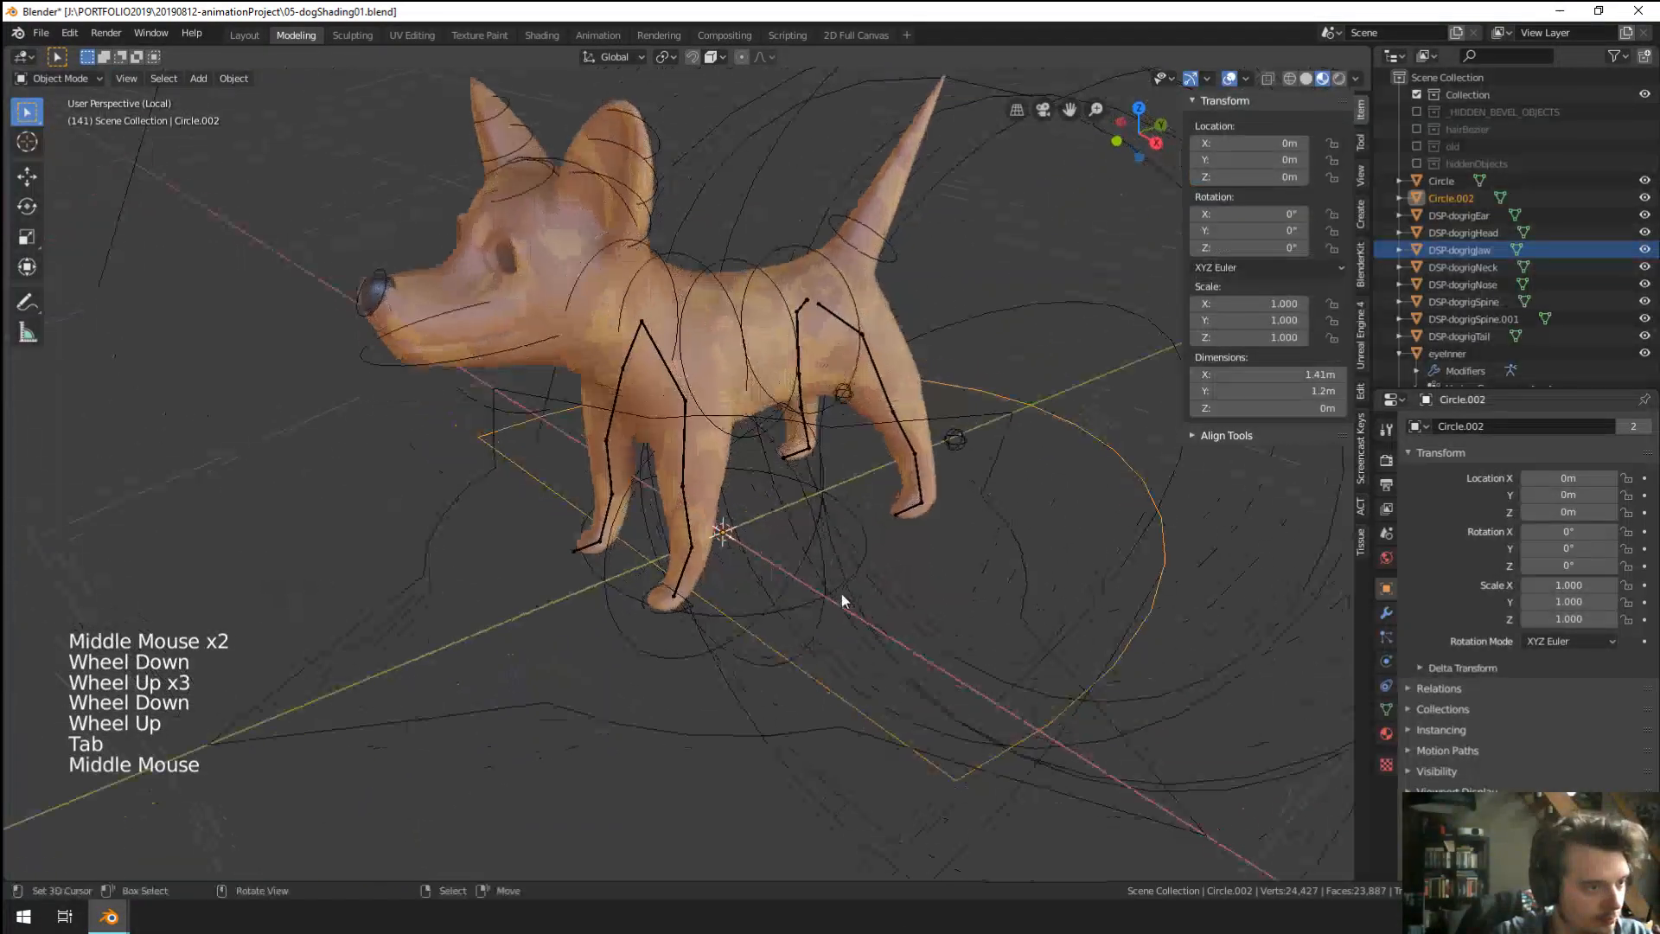
click(1478, 425)
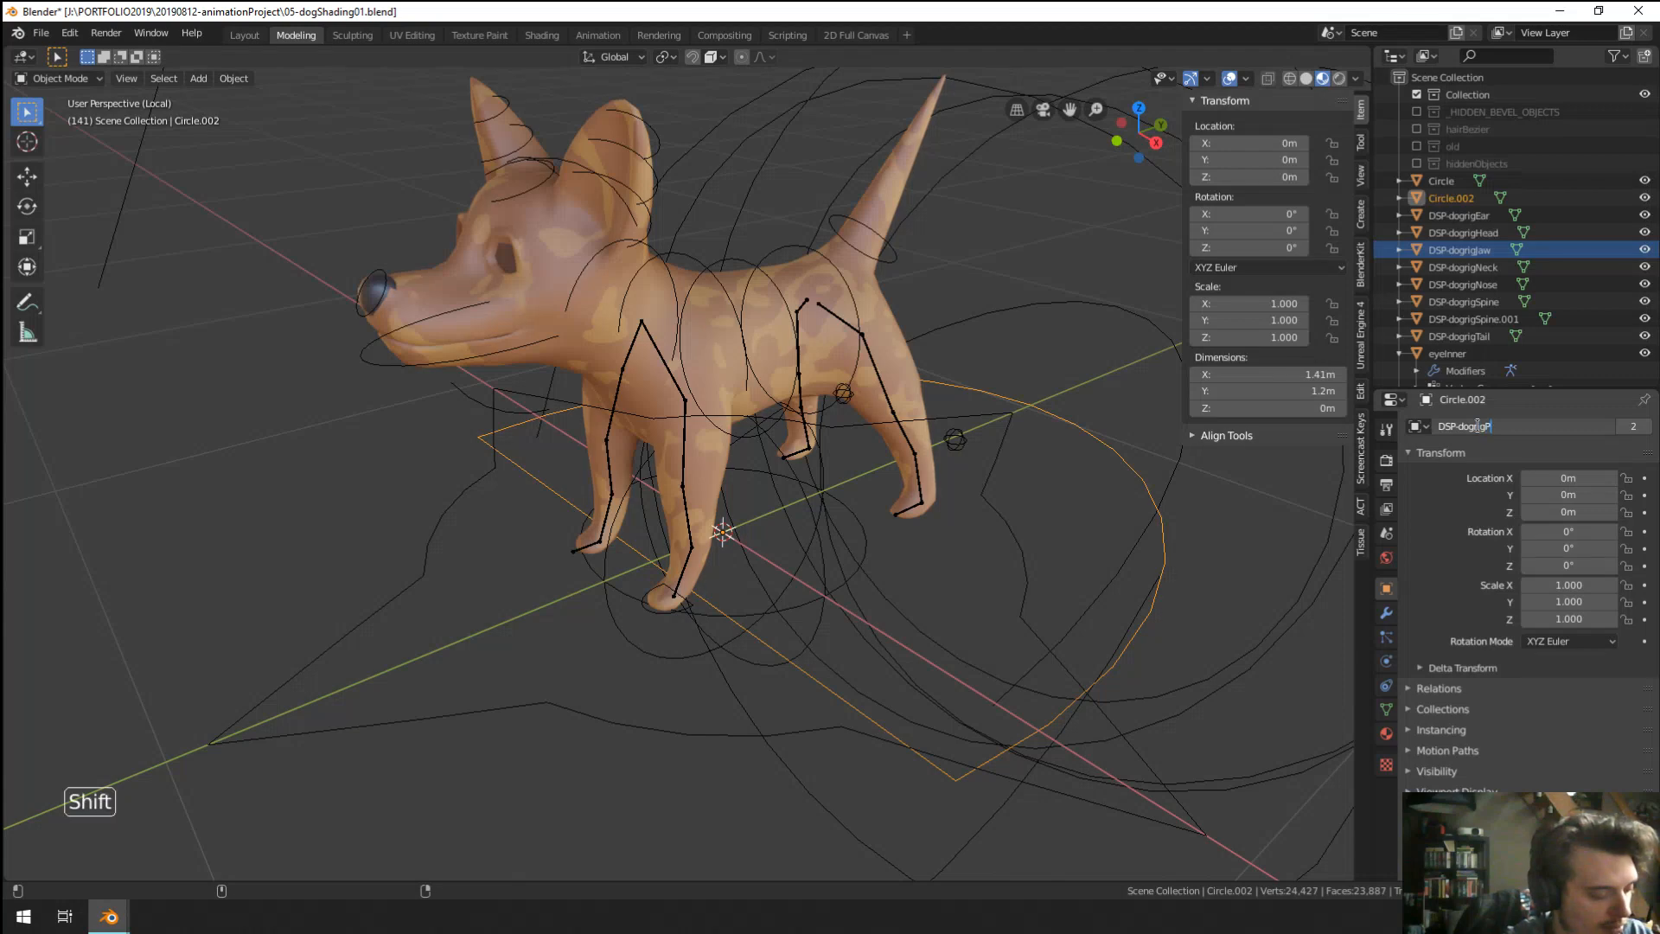
key(Return)
Put waffle-rig in Pose Mode and assign DSP-dogrigPaw as the custom shape of the frontToes.R bone.
middle_drag(407, 484, 652, 598)
right_click(609, 559)
key(ctrl+Tab)
right_click(609, 559)
scroll(652, 599, down, 7)
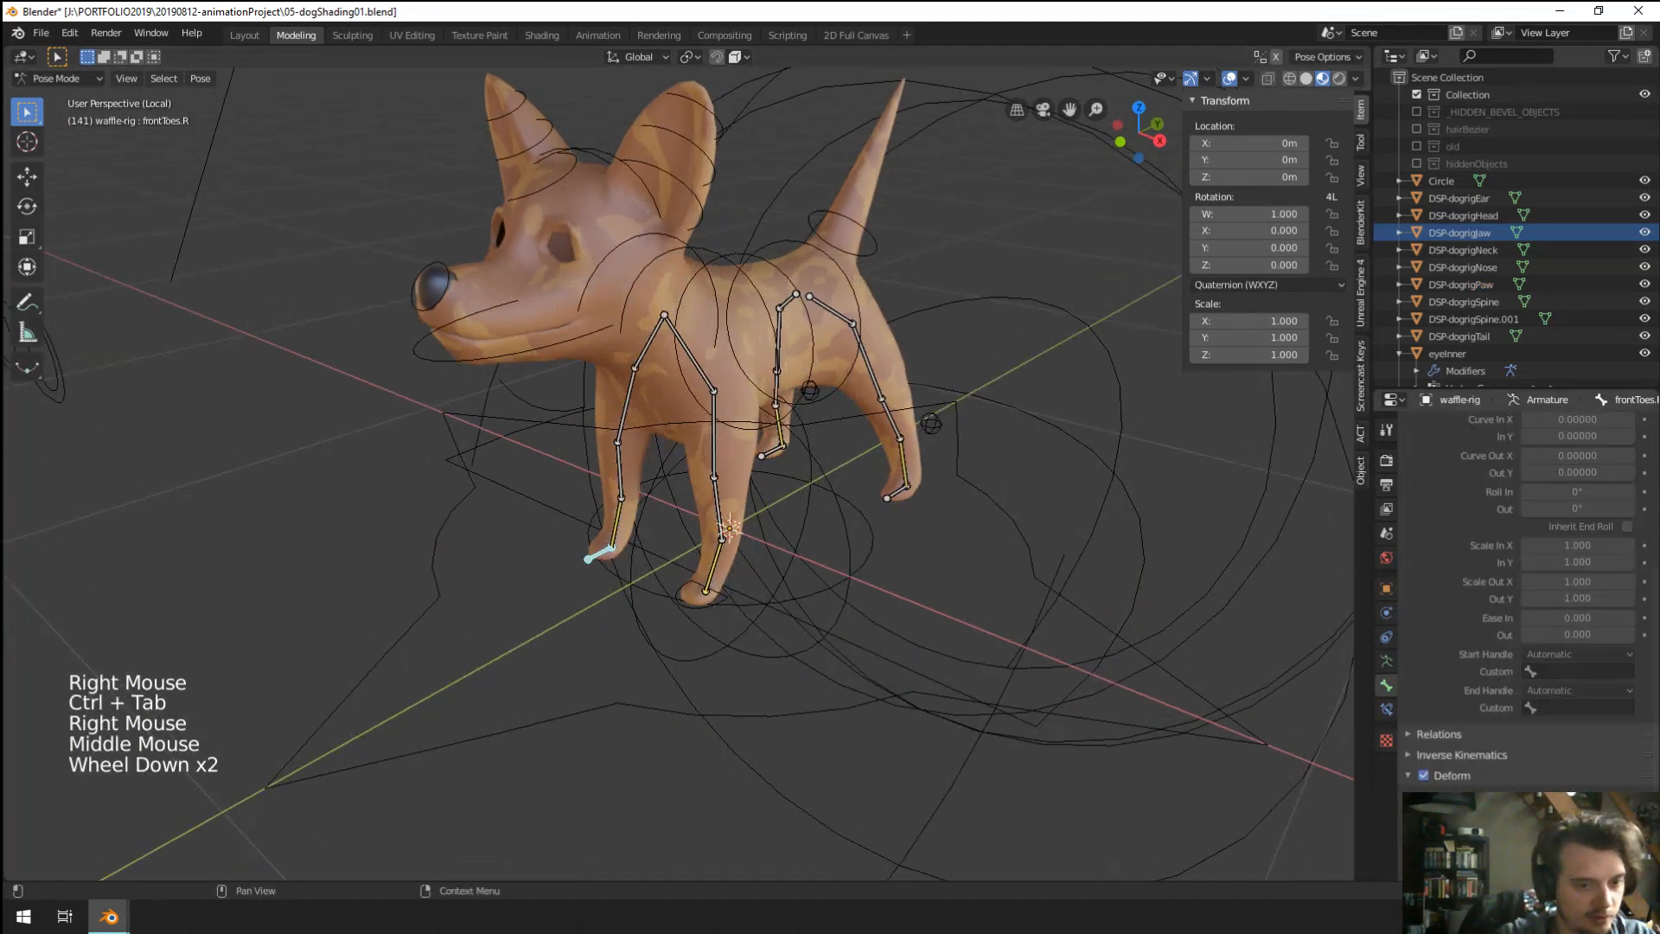
click(1578, 809)
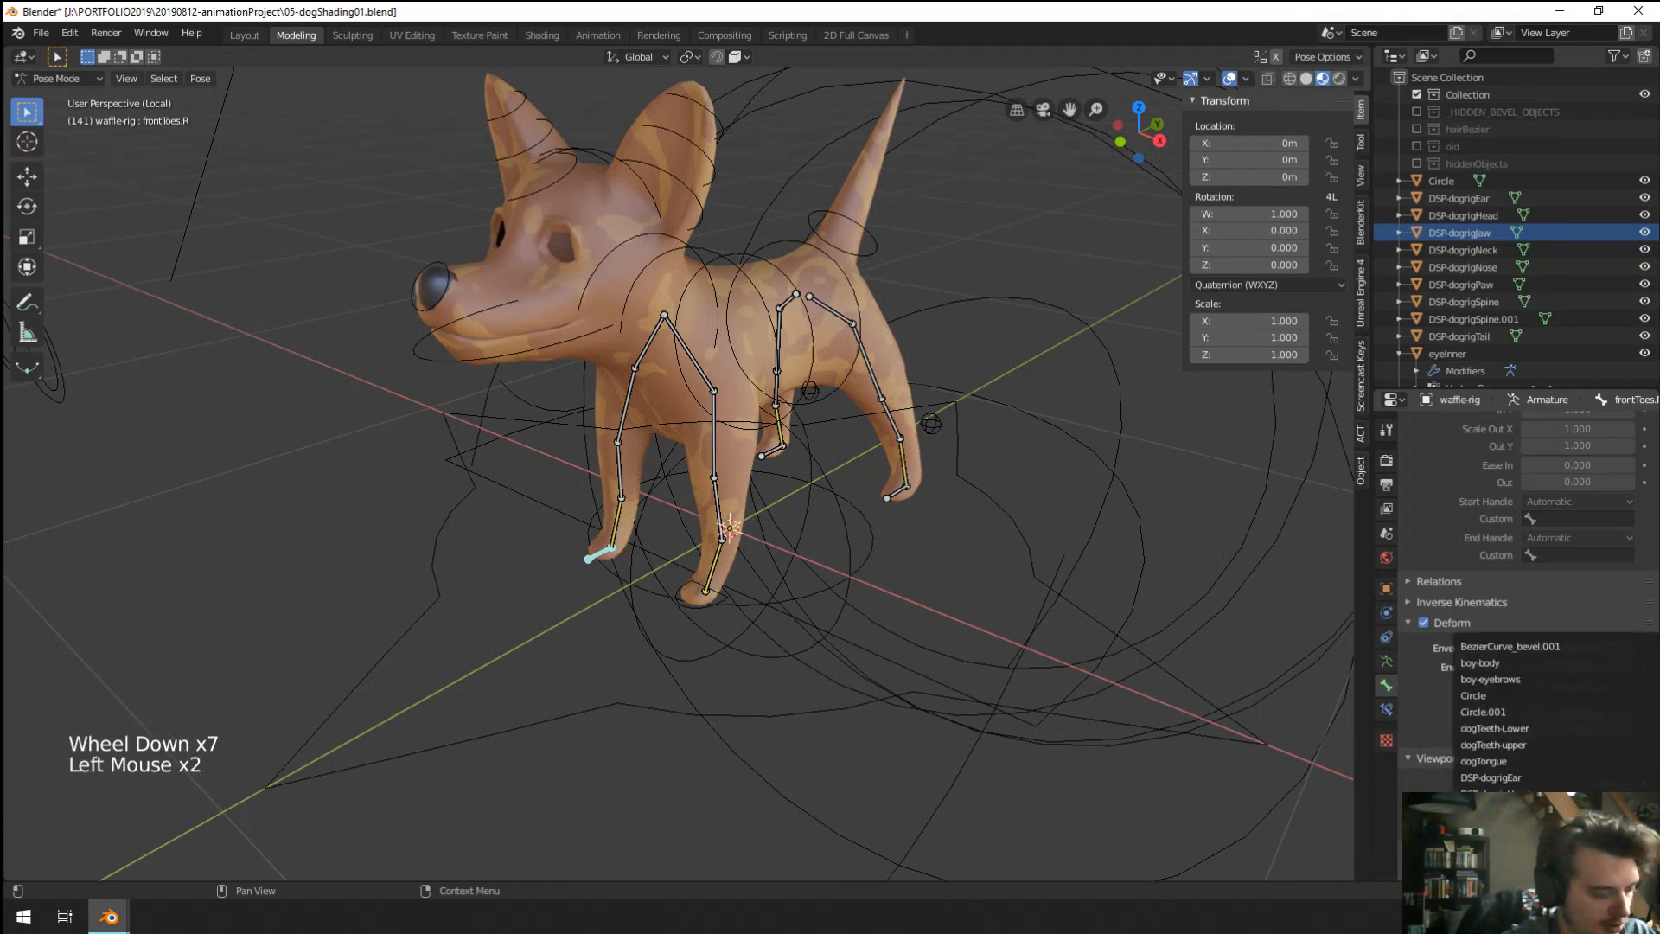
key(Return)
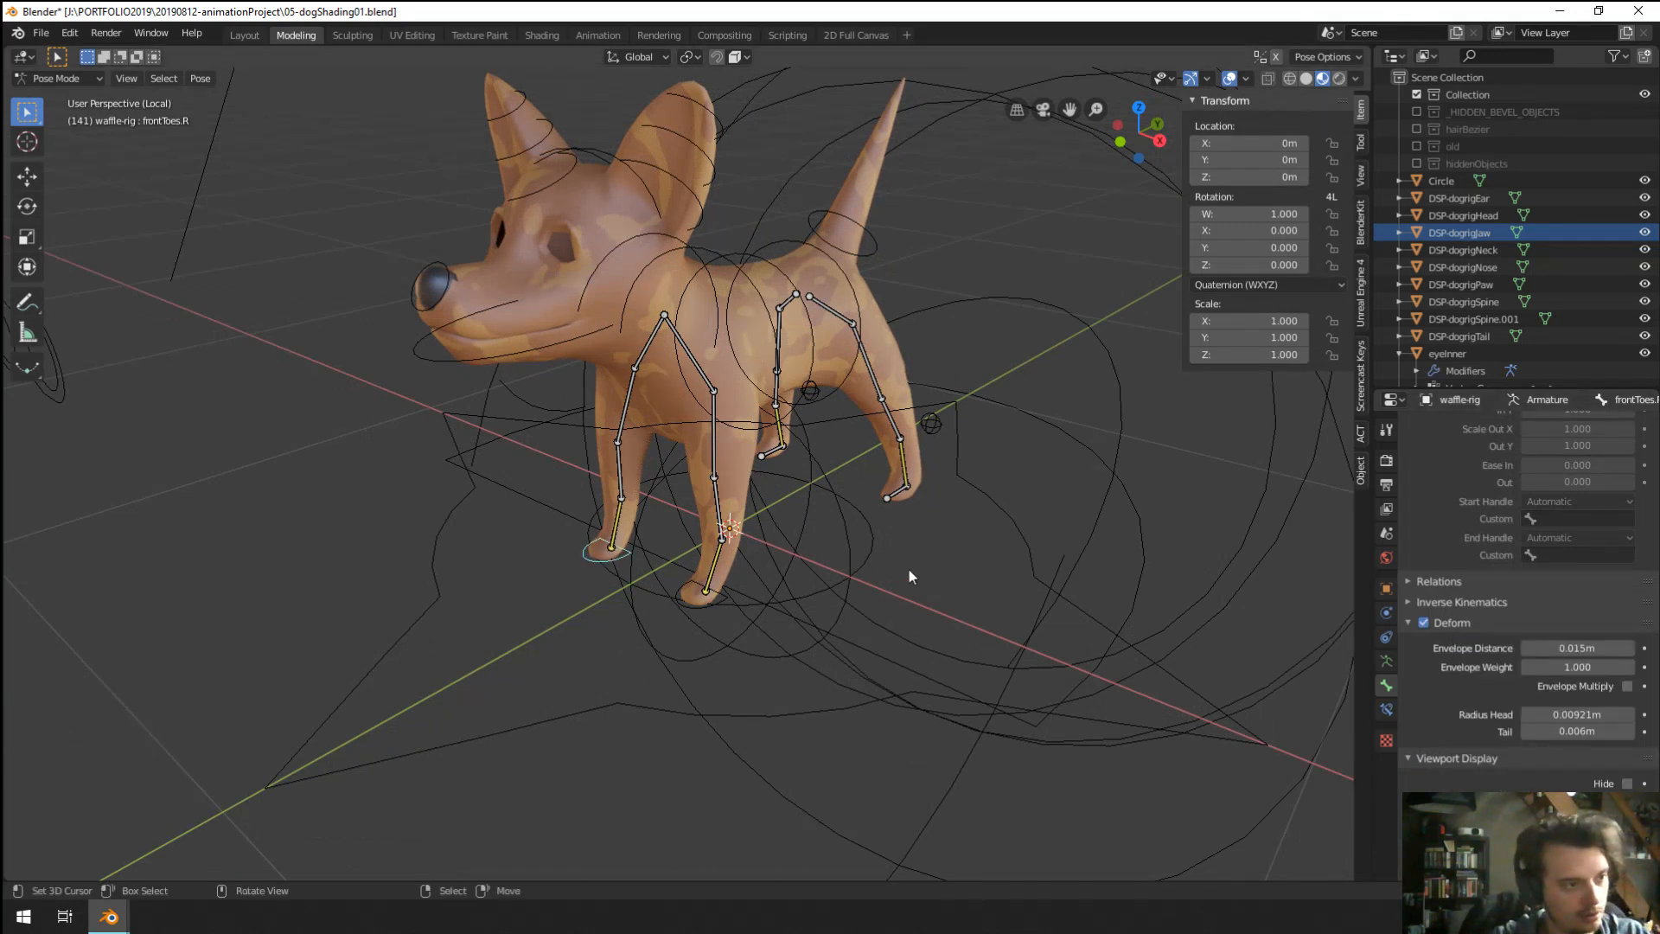
Assign DSP-dogrigPaw as the custom shape of the backToes.R and backToes.L bones.
click(1577, 808)
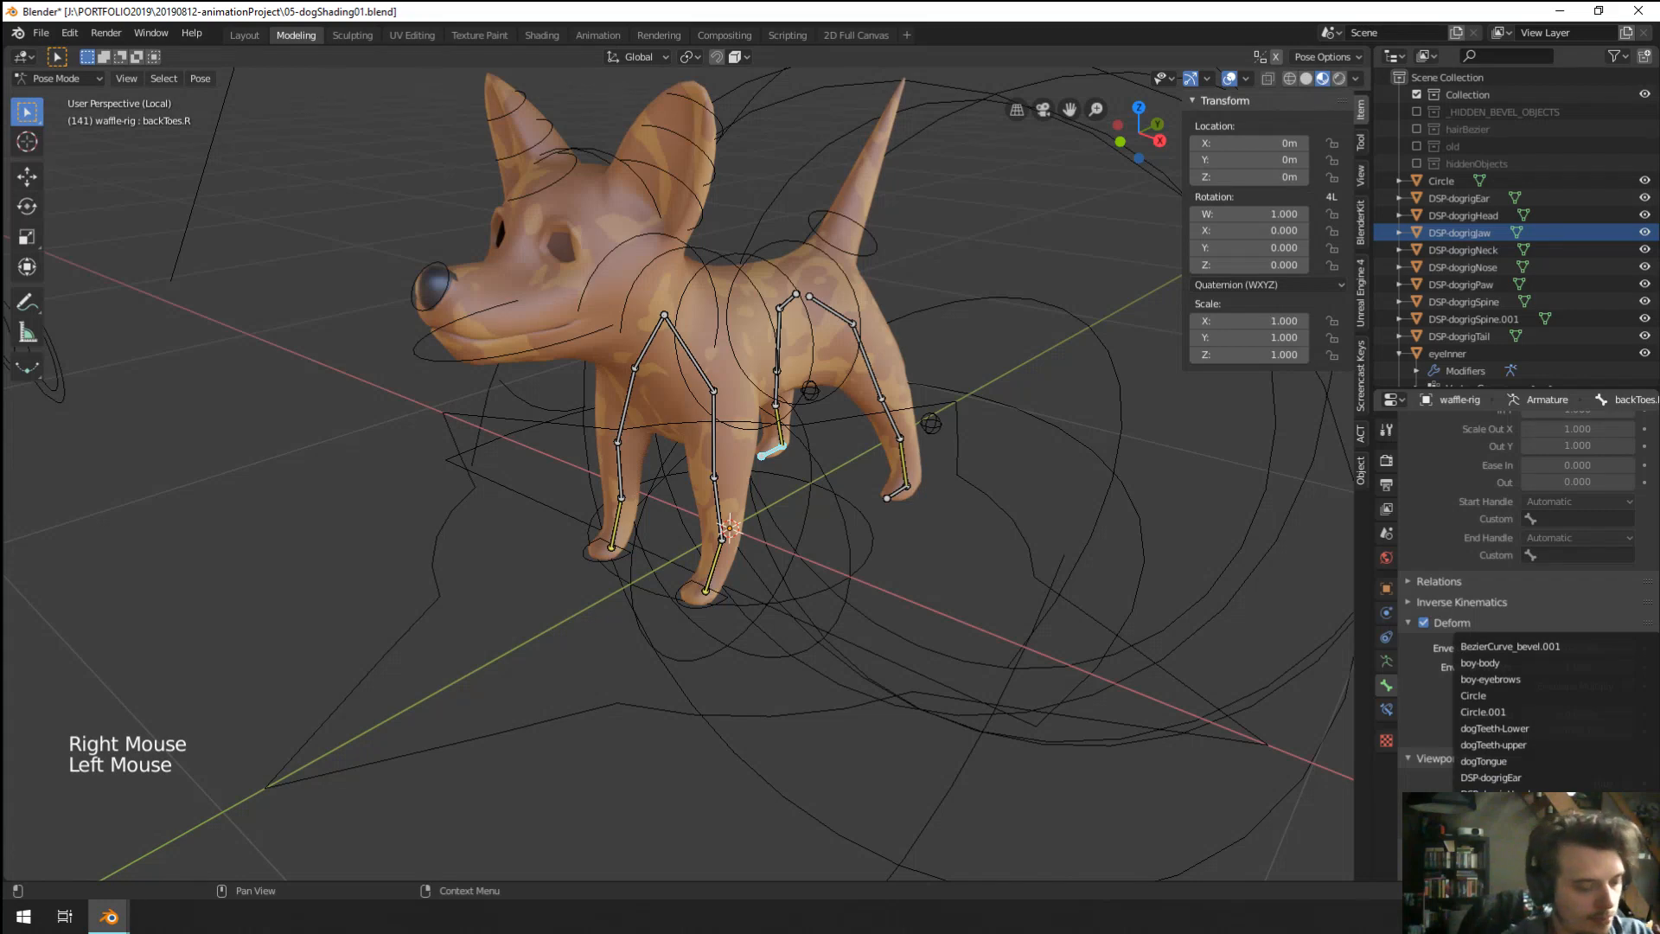
key(Return)
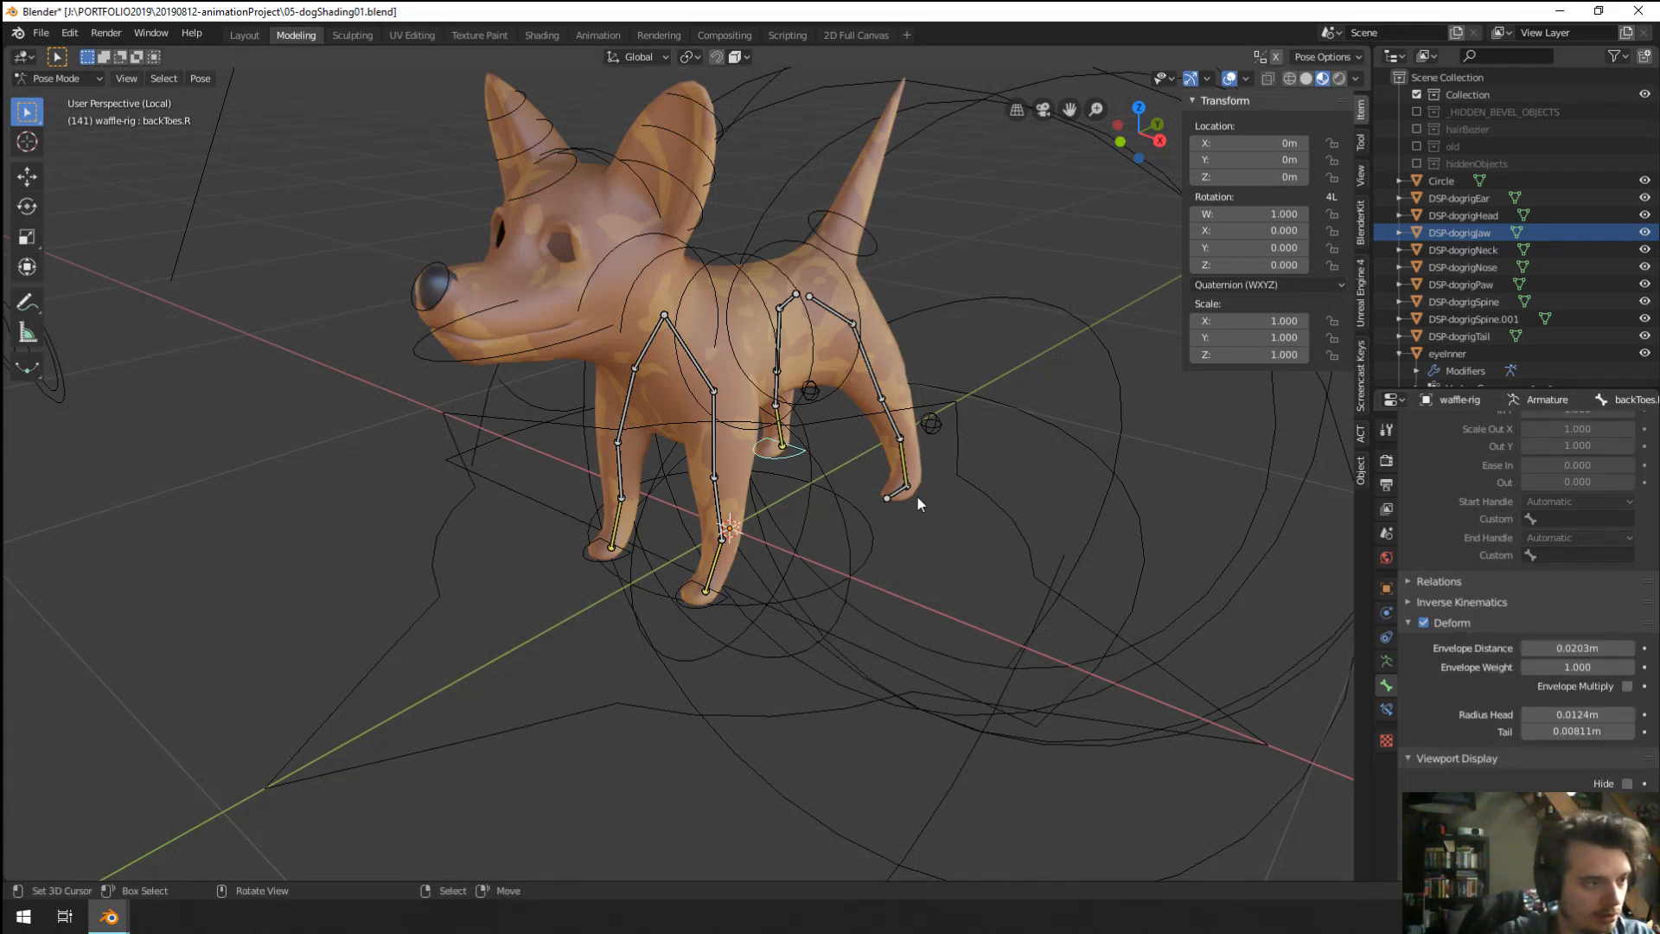
middle_drag(918, 500, 858, 510)
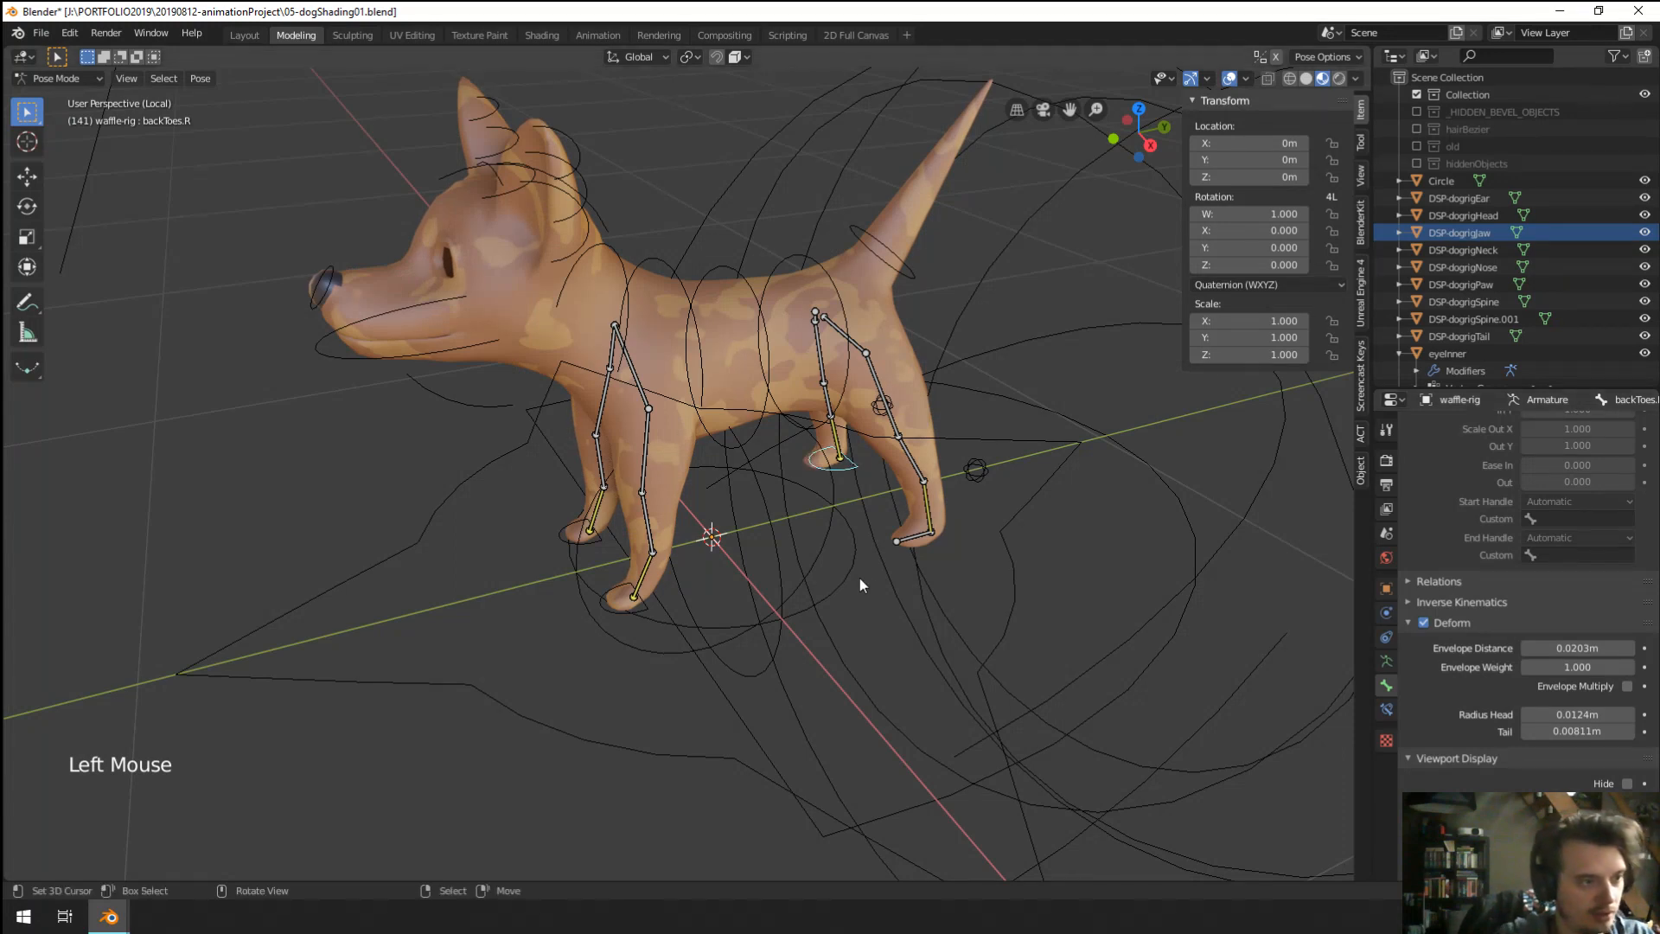
right_click(922, 544)
click(1559, 812)
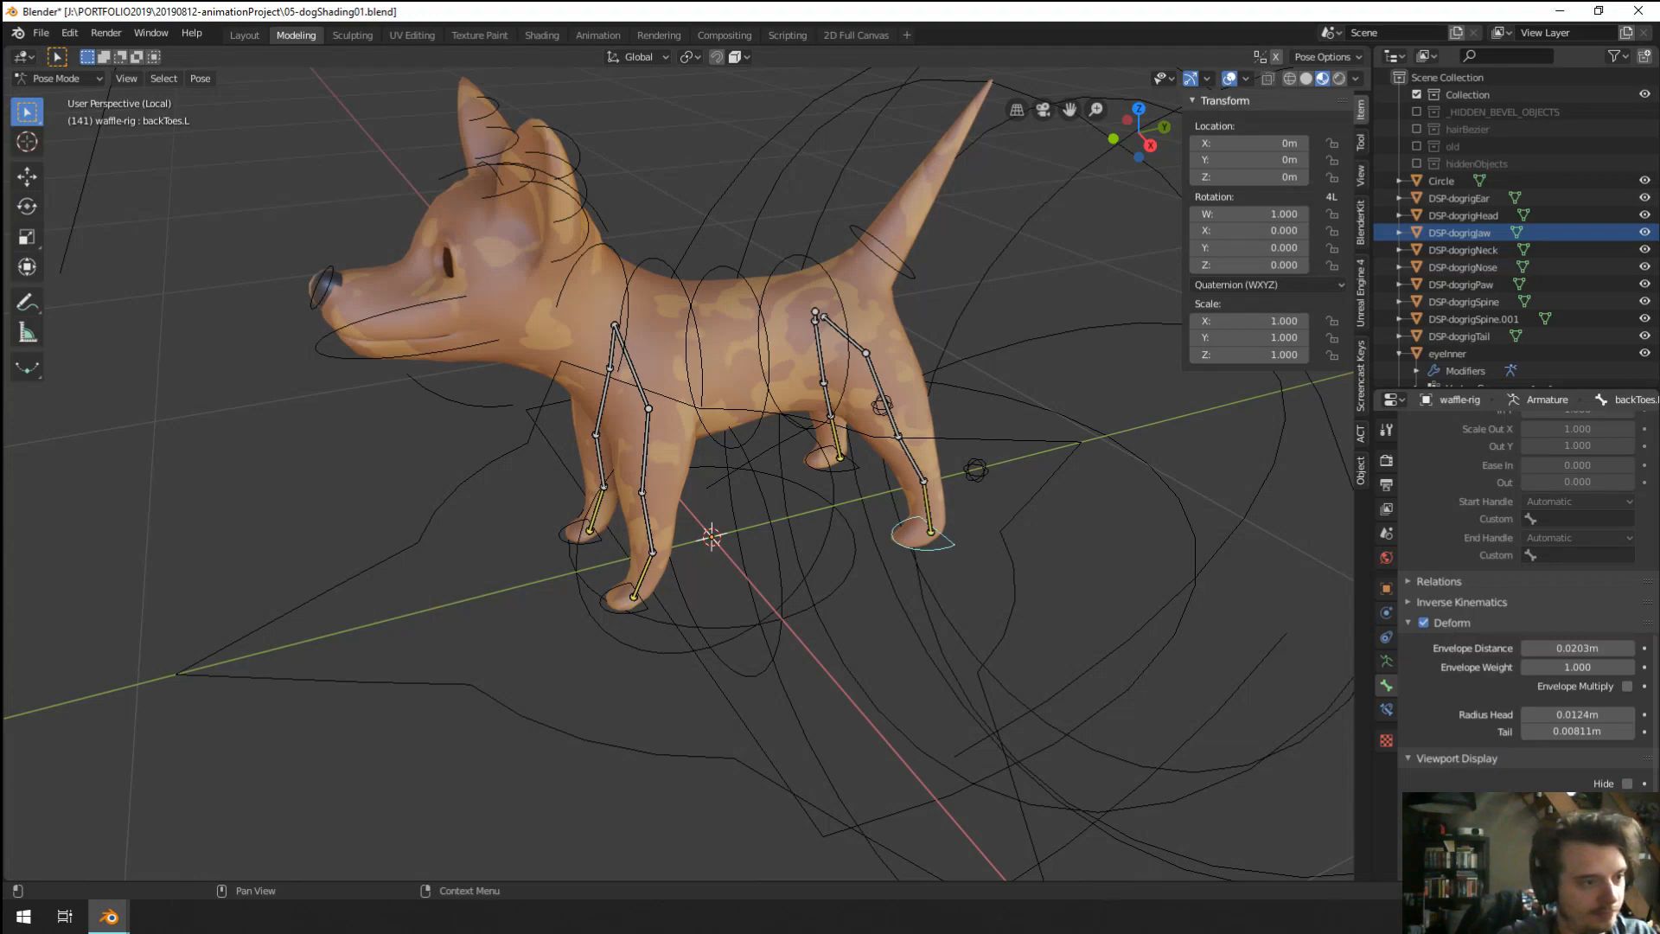
Test the frontToes.L paw control by moving it, then cancel the movement.
middle_drag(260, 575, 233, 554)
scroll(234, 553, down, 4)
scroll(232, 553, down, 1)
scroll(482, 619, up, 4)
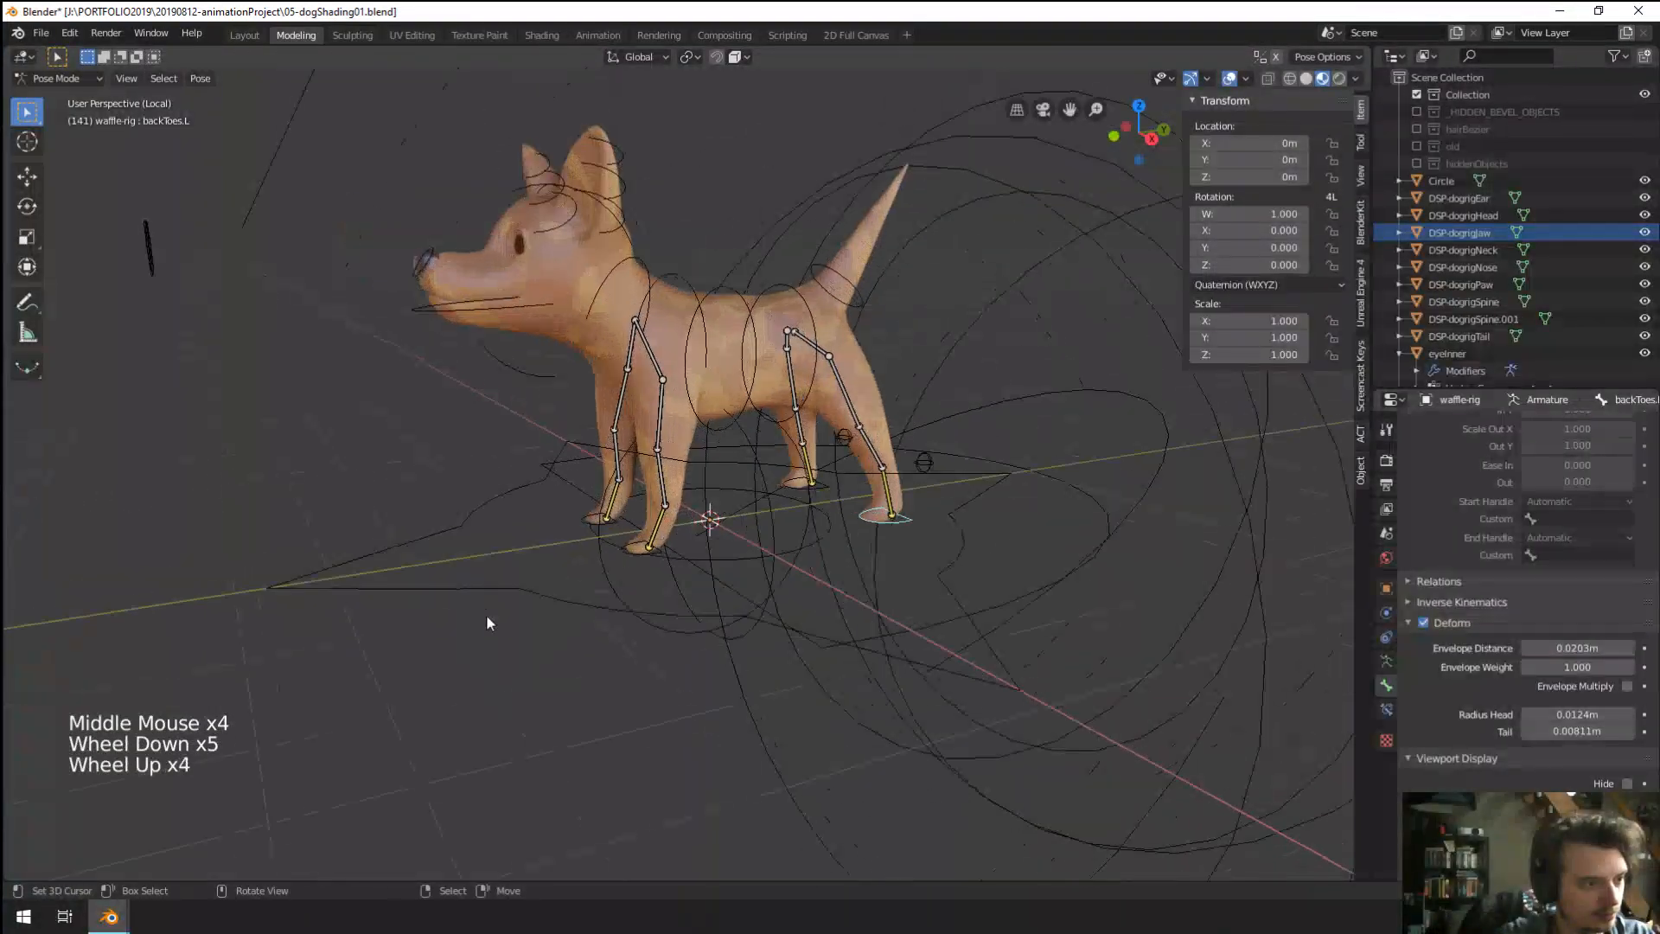
middle_drag(481, 619, 619, 569)
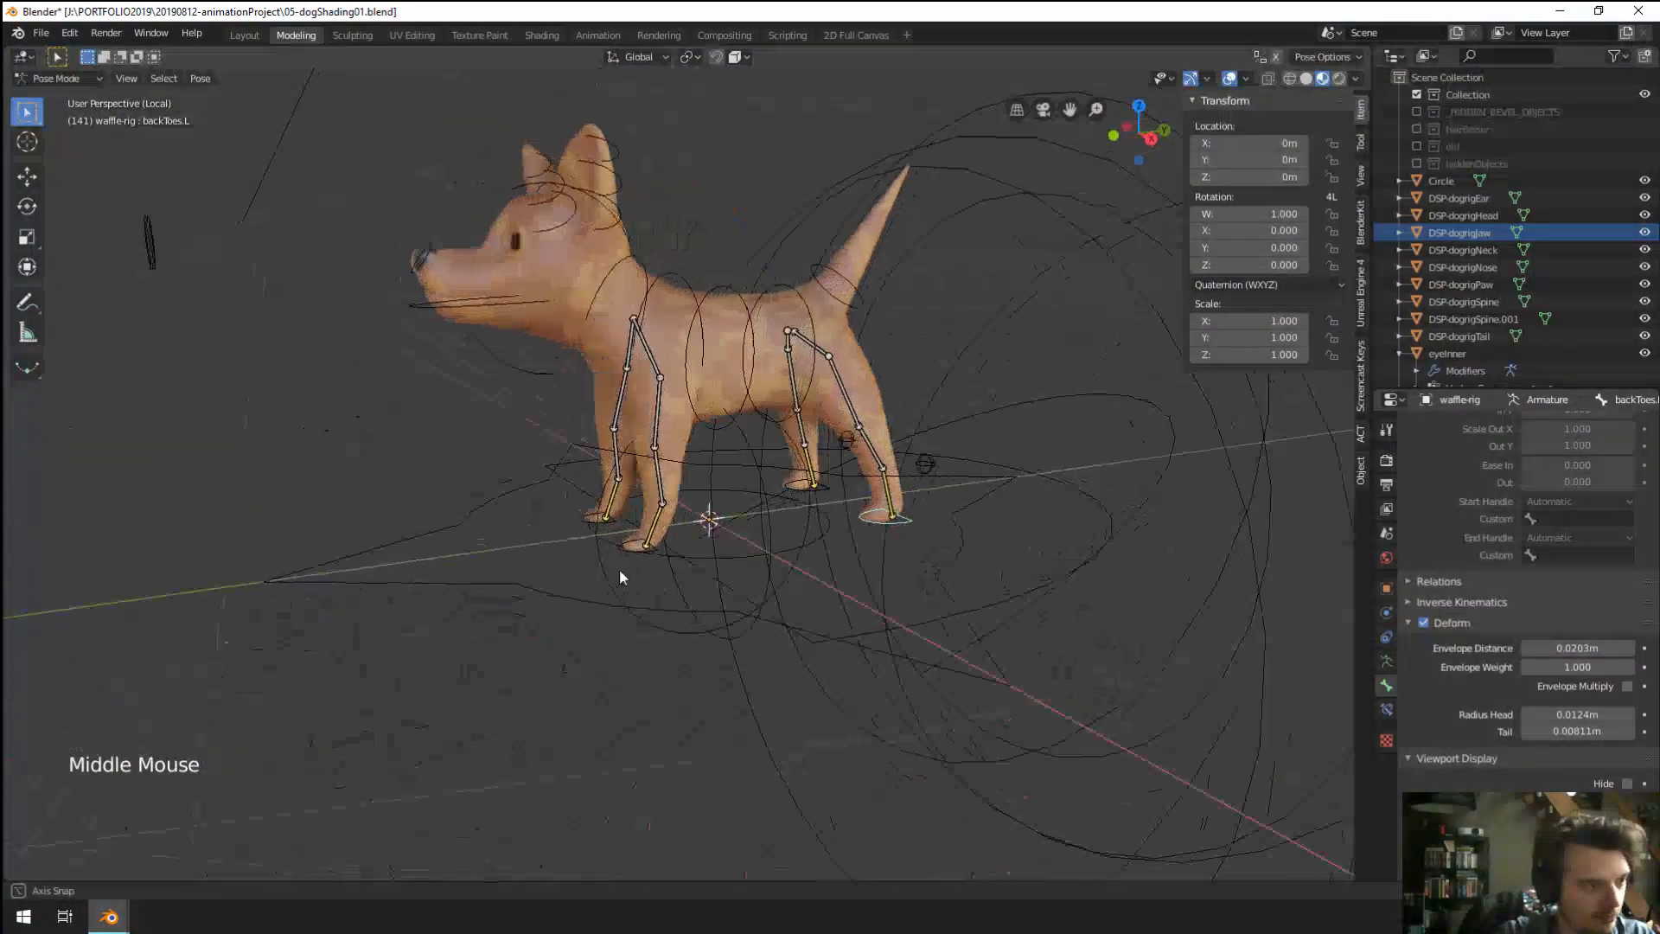
scroll(640, 567, up, 3)
right_click(707, 613)
key(g)
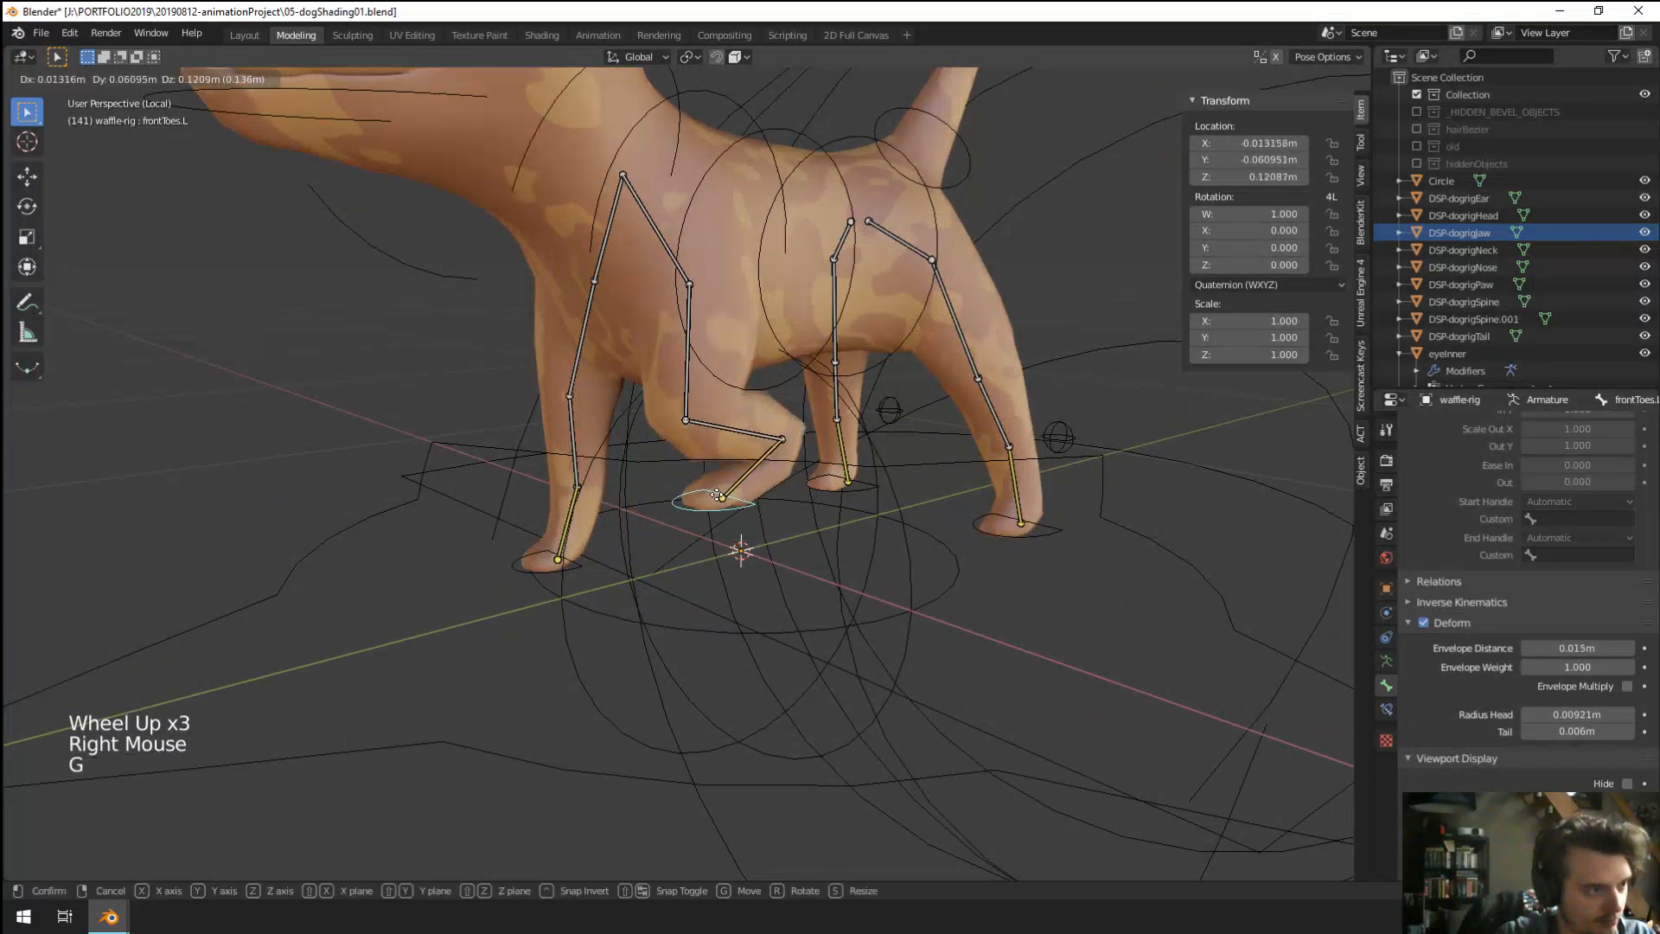
right_click(704, 586)
key(g)
right_click(678, 379)
Try posing the left front leg by moving the shoulder.L and frontLeg.L bones.
right_click(678, 378)
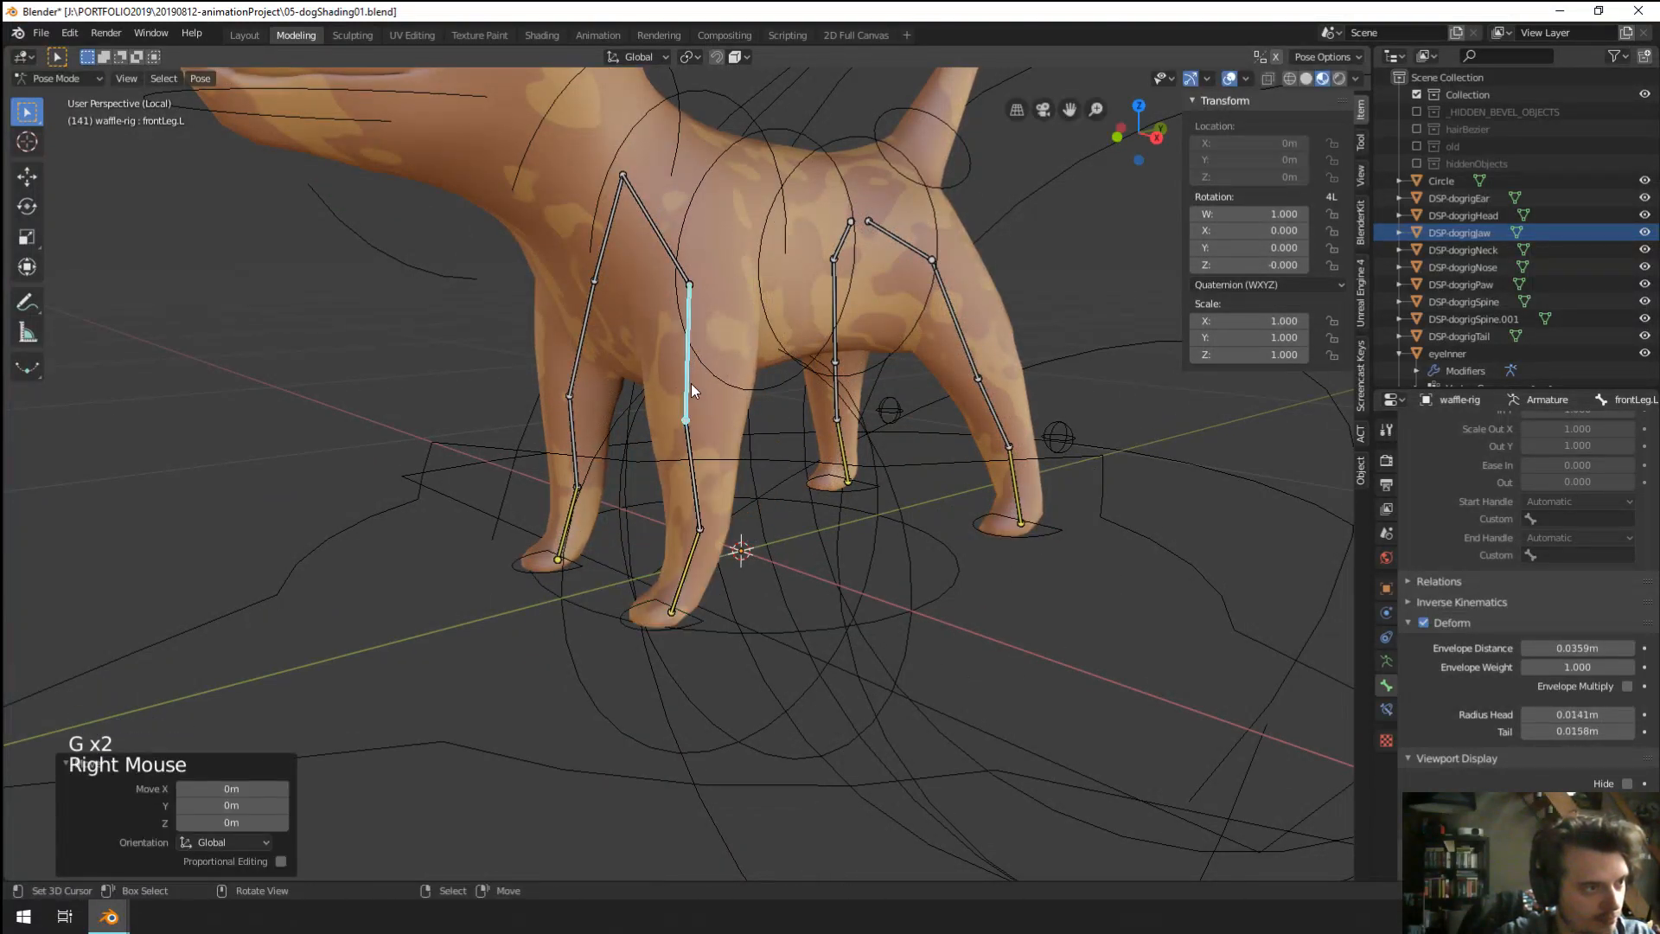
key(g)
right_click(704, 350)
right_click(669, 254)
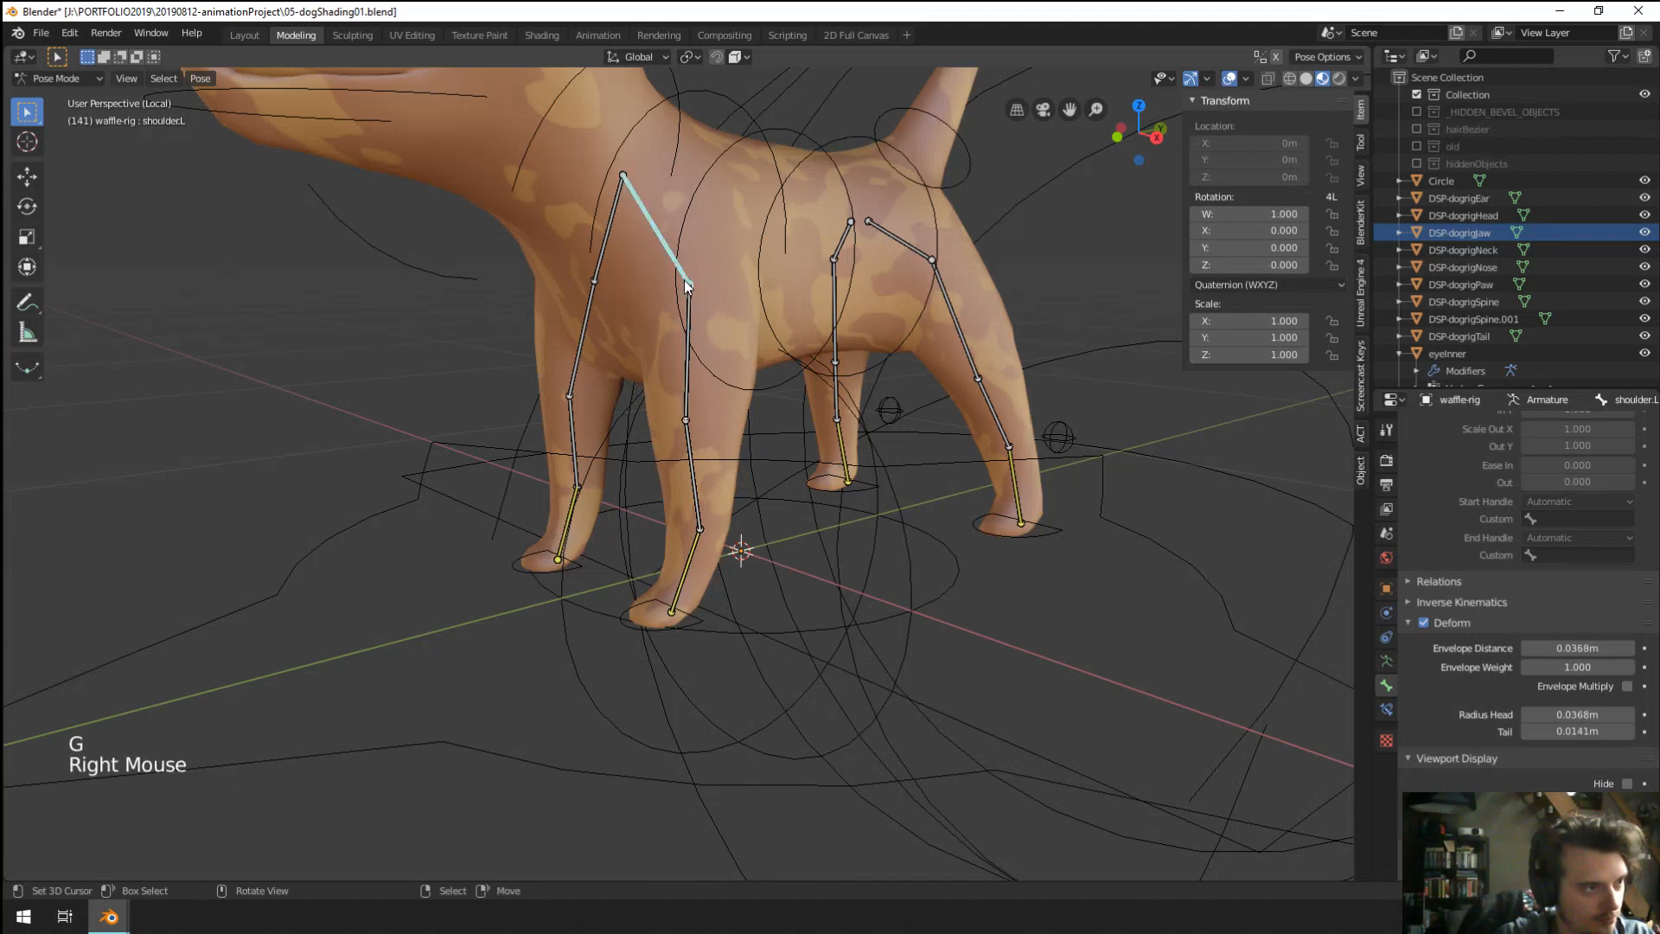
key(g)
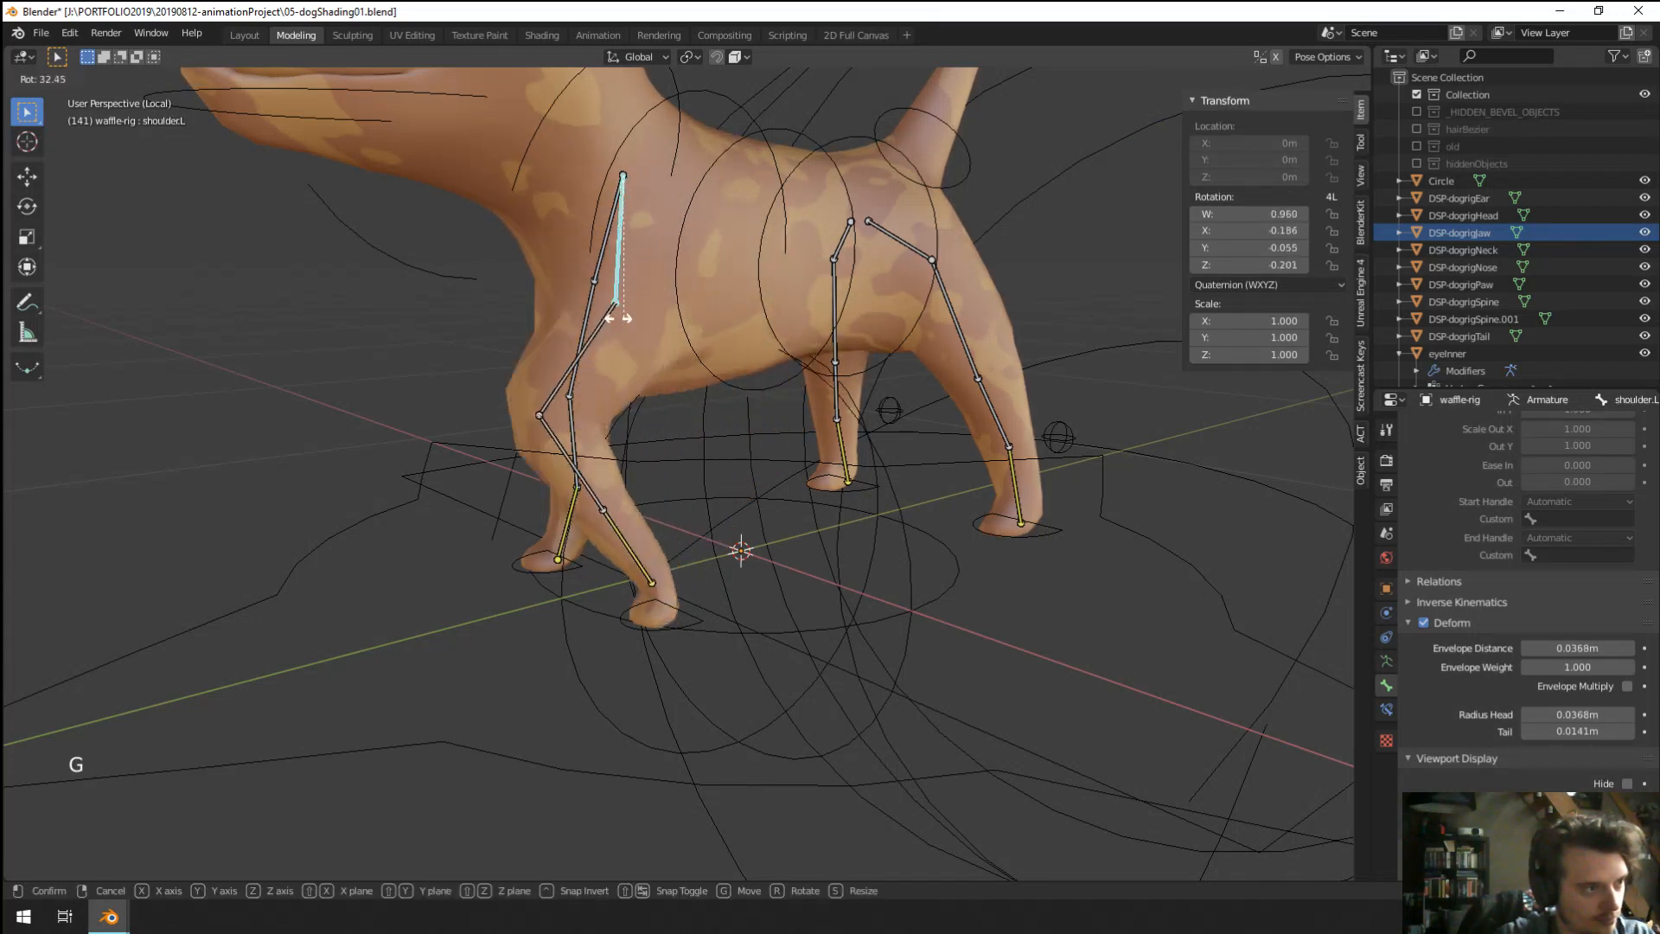
click(530, 339)
right_click(529, 337)
key(g)
click(623, 375)
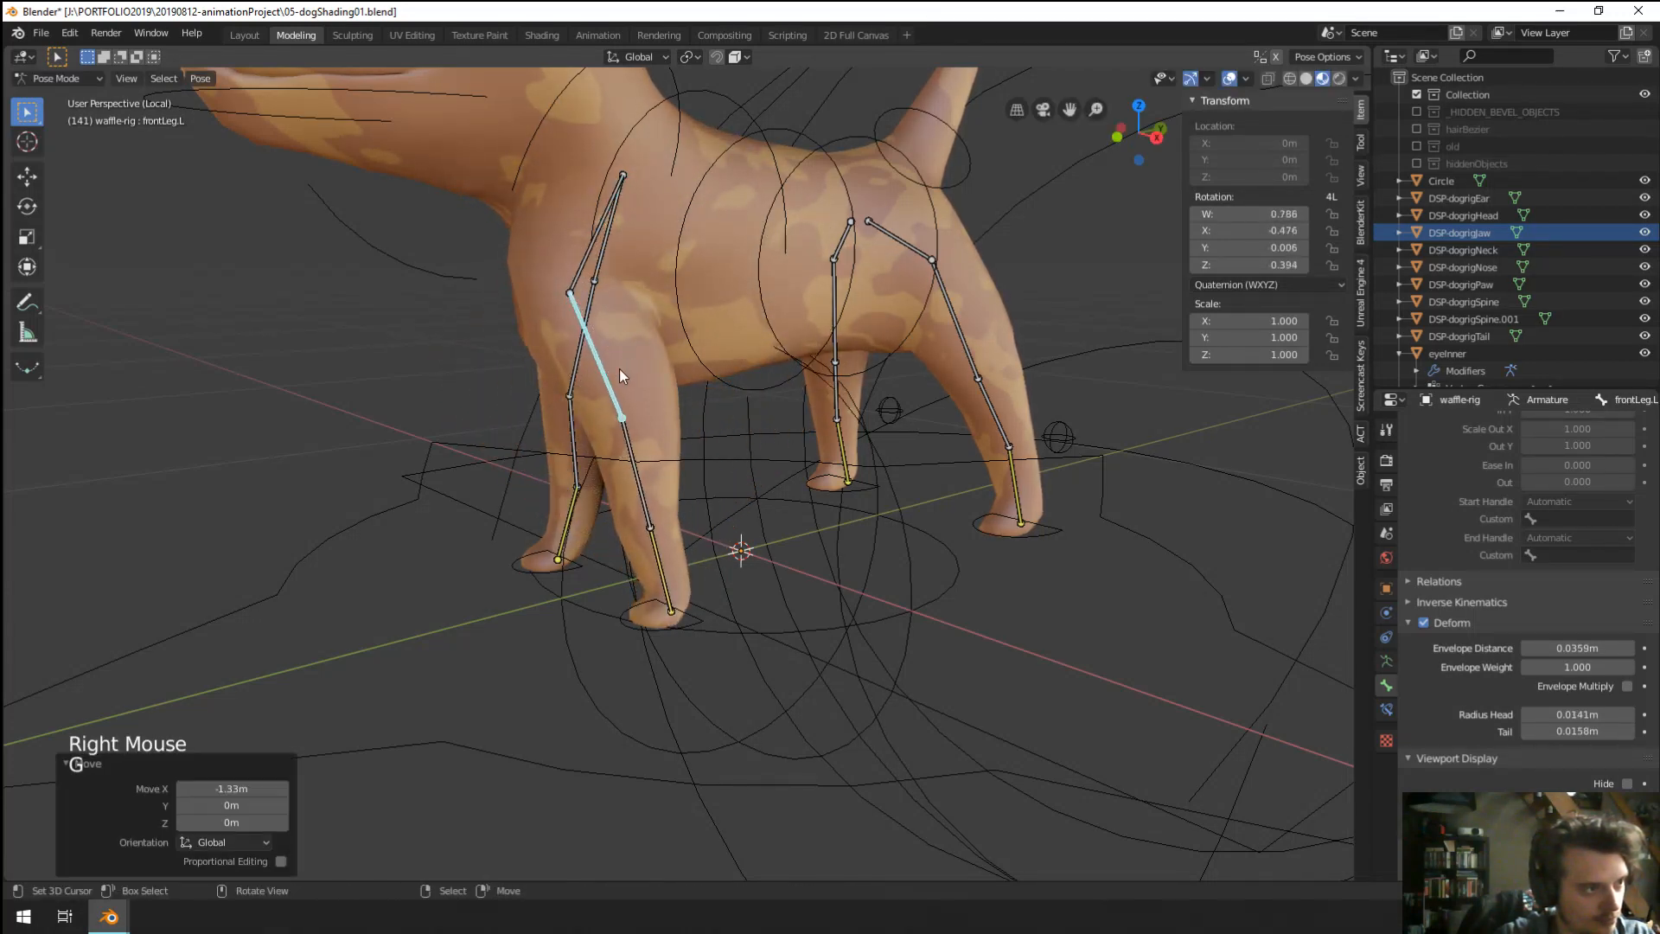
Undo the test poses of the shoulder.L and frontLeg.L bones.
middle_drag(622, 375, 683, 368)
middle_drag(683, 367, 707, 432)
scroll(734, 385, down, 2)
key(ctrl+z)
key(ctrl+z)
key(ctrl+z)
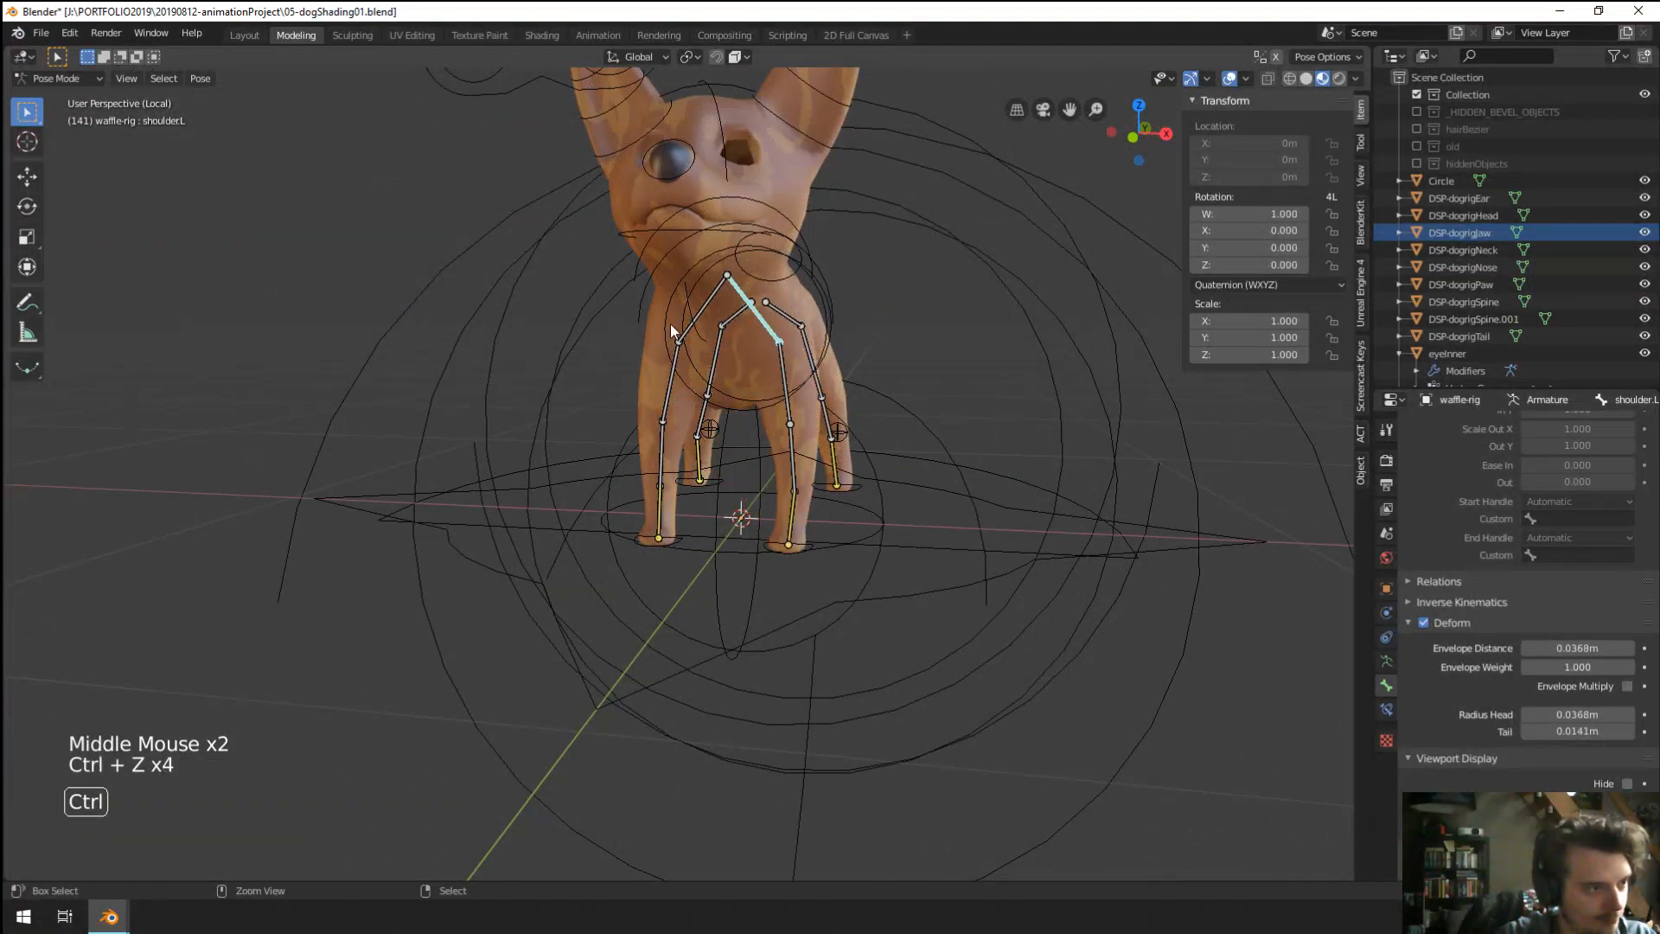
Try rotating and moving both shoulder bones together, then cancel the transforms.
shift+right_click(696, 329)
right_click(700, 312)
shift+right_click(751, 308)
key(r)
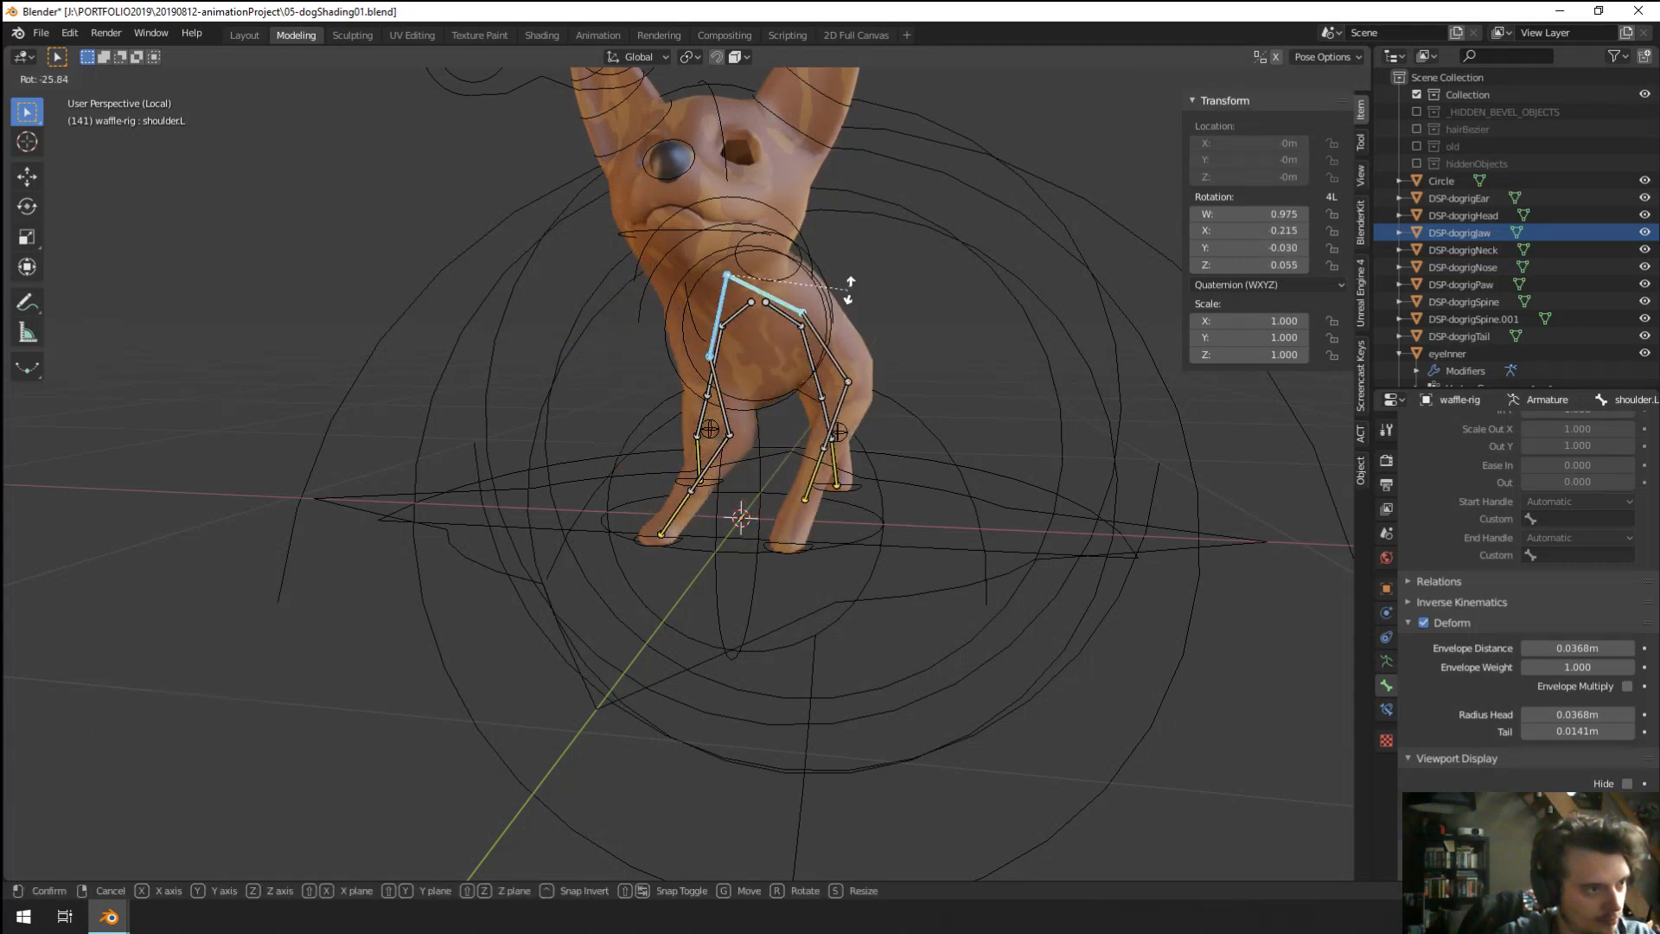
middle_drag(850, 290, 881, 372)
key(g)
right_click(671, 370)
key(g)
right_click(872, 339)
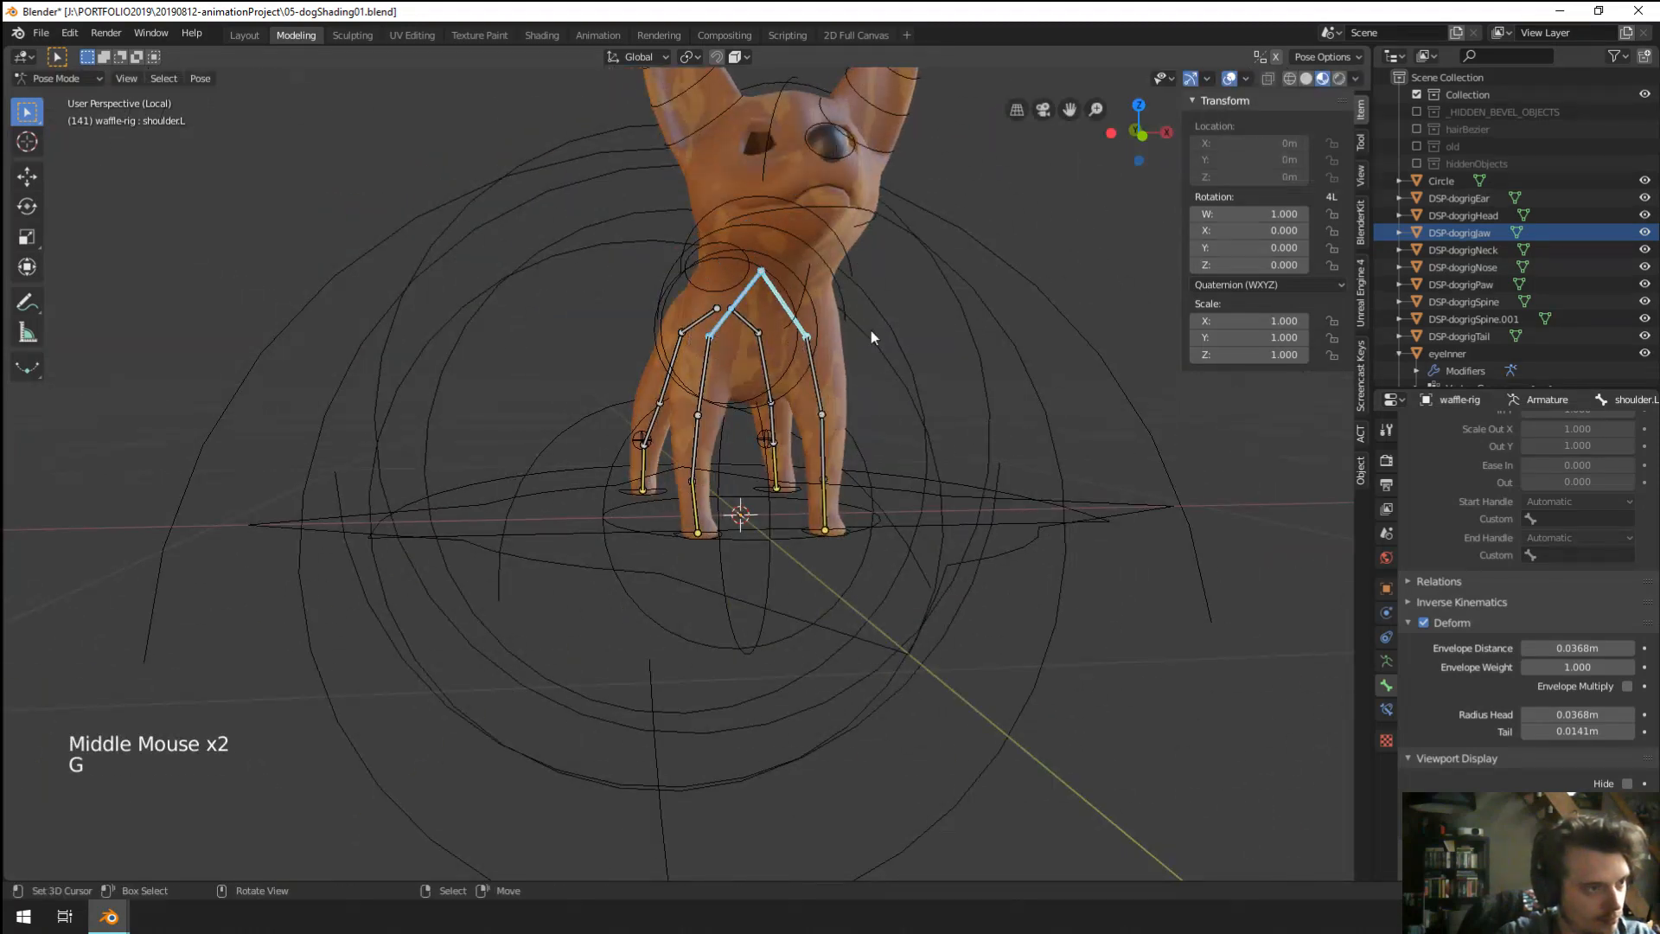
Try moving the shoulder bones and then the hip.L bone, cancelling each movement.
key(g)
right_click(792, 322)
right_click(792, 320)
key(g)
right_click(817, 307)
right_click(738, 316)
key(g)
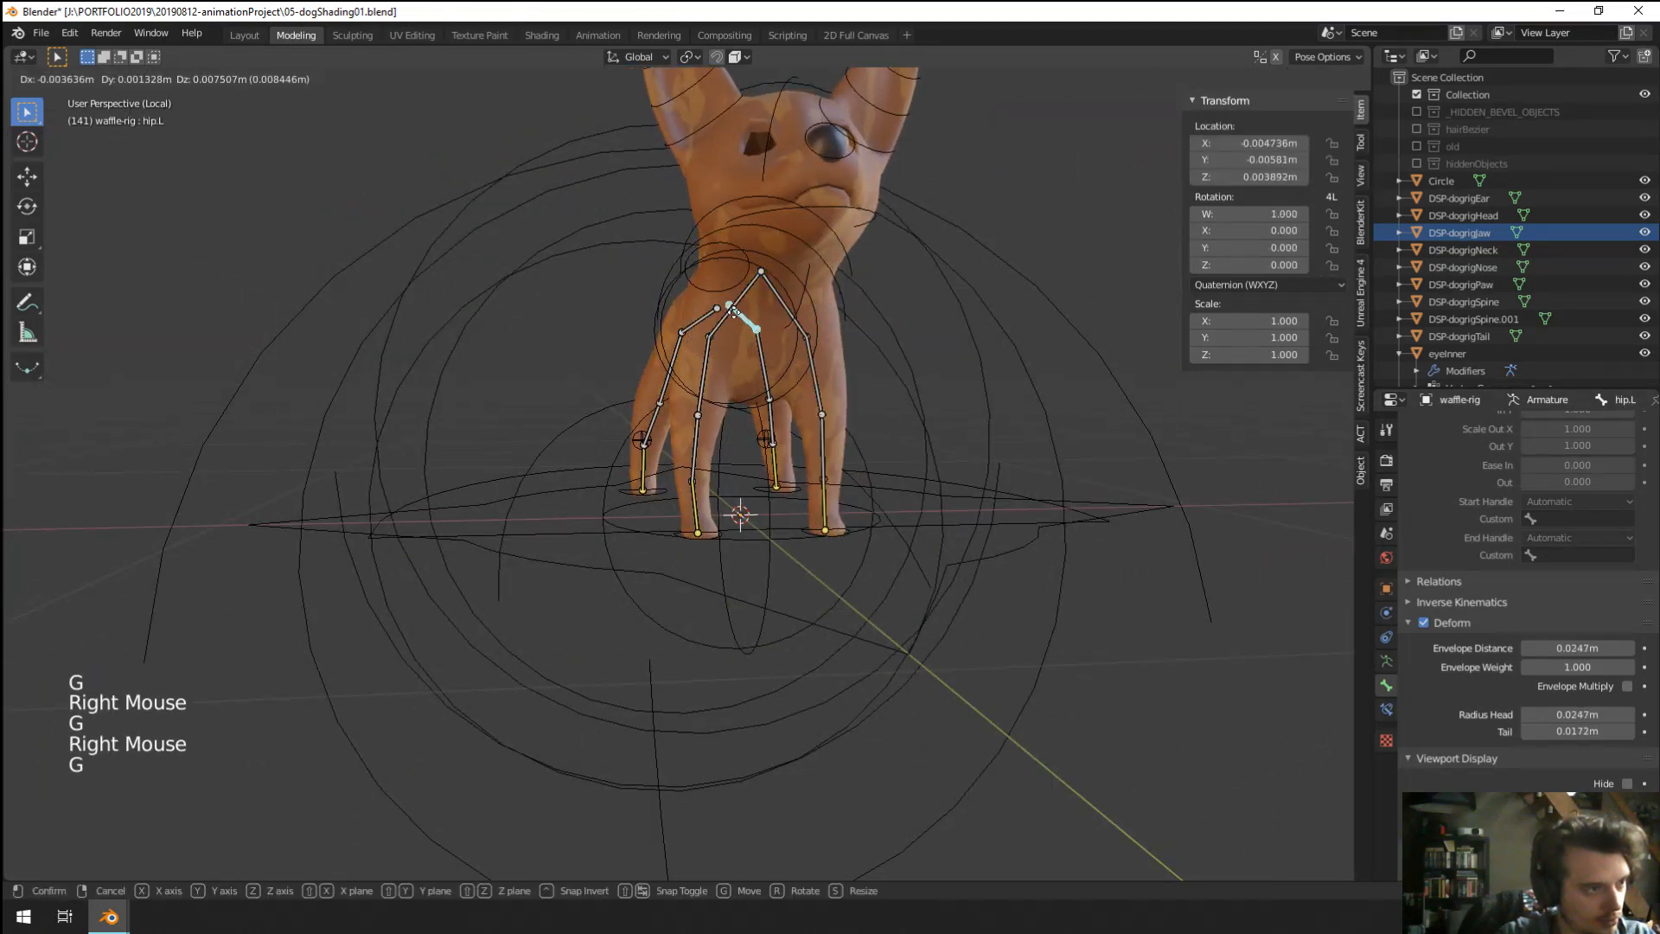
right_click(735, 315)
right_click(737, 322)
key(g)
right_click(732, 313)
Disconnect the shoulder.L bone from its parent in Edit Mode and return to Pose Mode.
scroll(738, 339, up, 3)
mouse_move(759, 388)
shift+middle_down()
mouse_move(742, 414)
mouse_move(783, 406)
shift+middle_up()
key(g)
middle_drag(783, 406, 643, 422)
key(Tab)
right_click(646, 357)
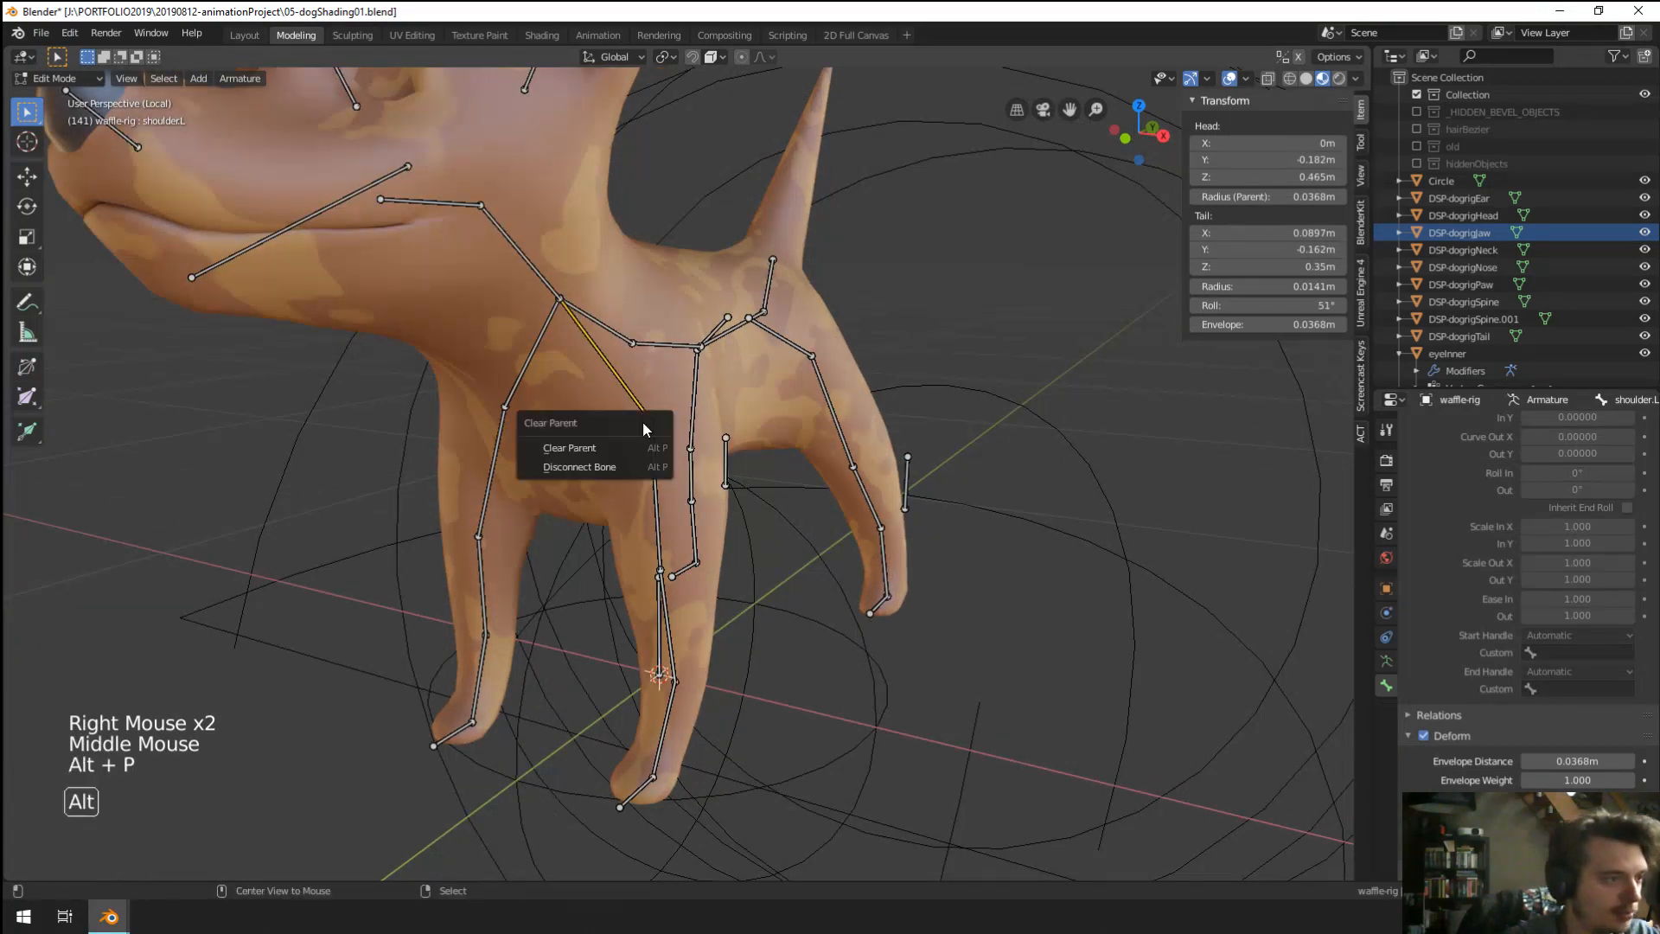
key(Tab)
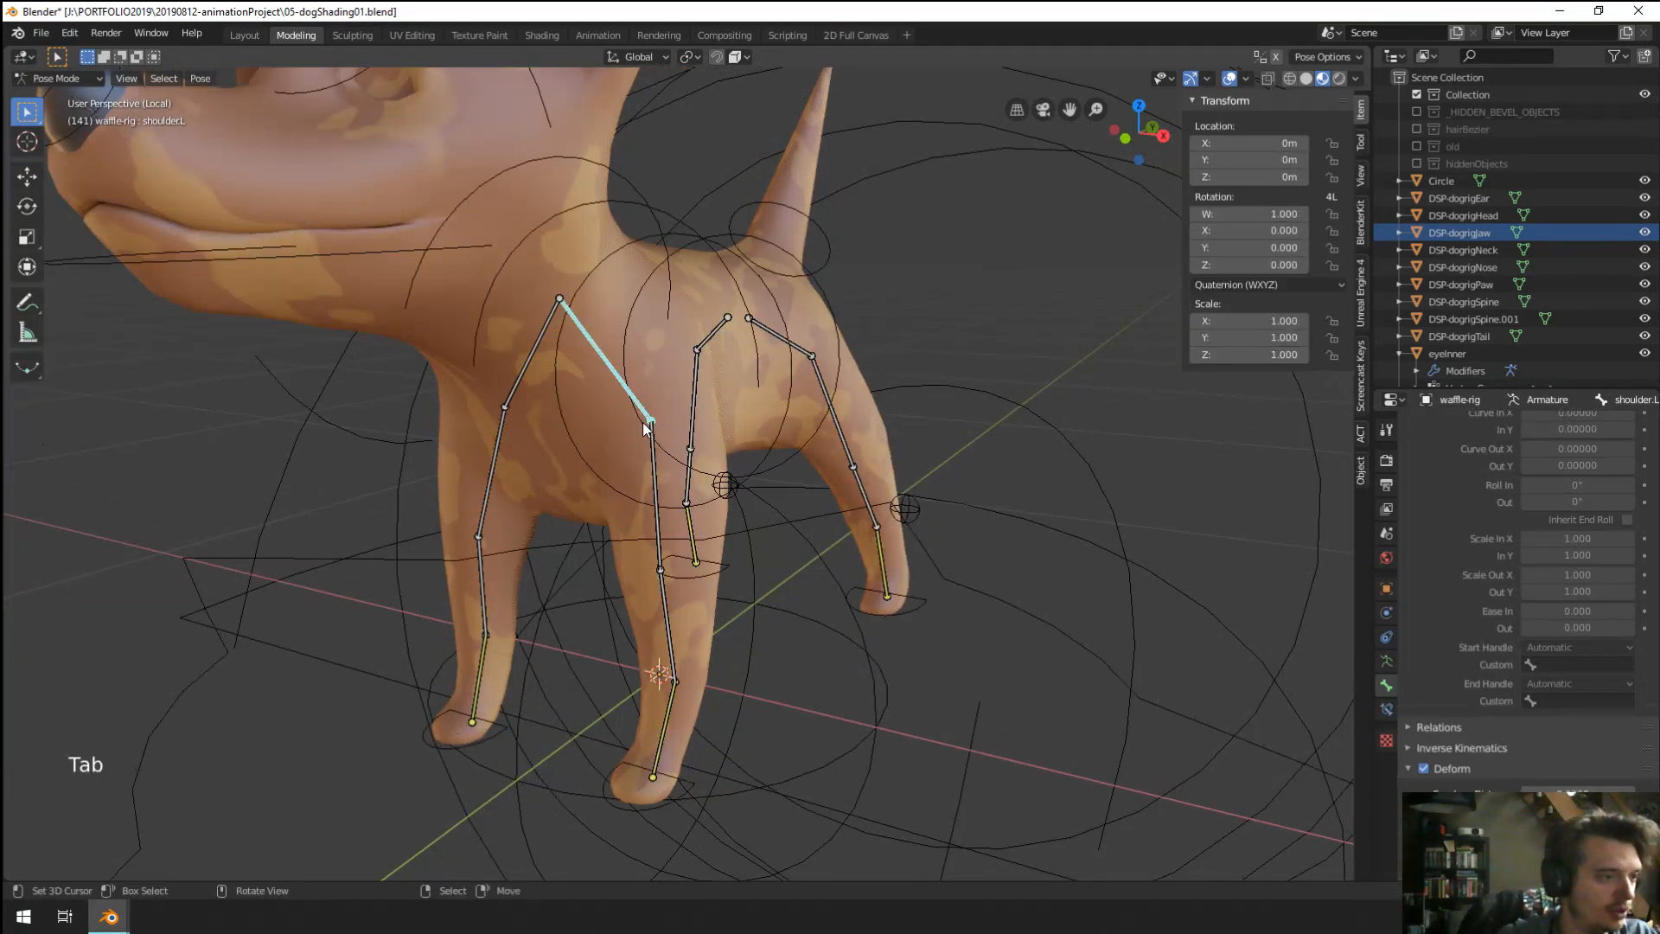
Test the shoulder.L bone by moving it and the neck and spine.003 controls by rotating them, cancelling each transform.
key(g)
right_click(671, 218)
key(r)
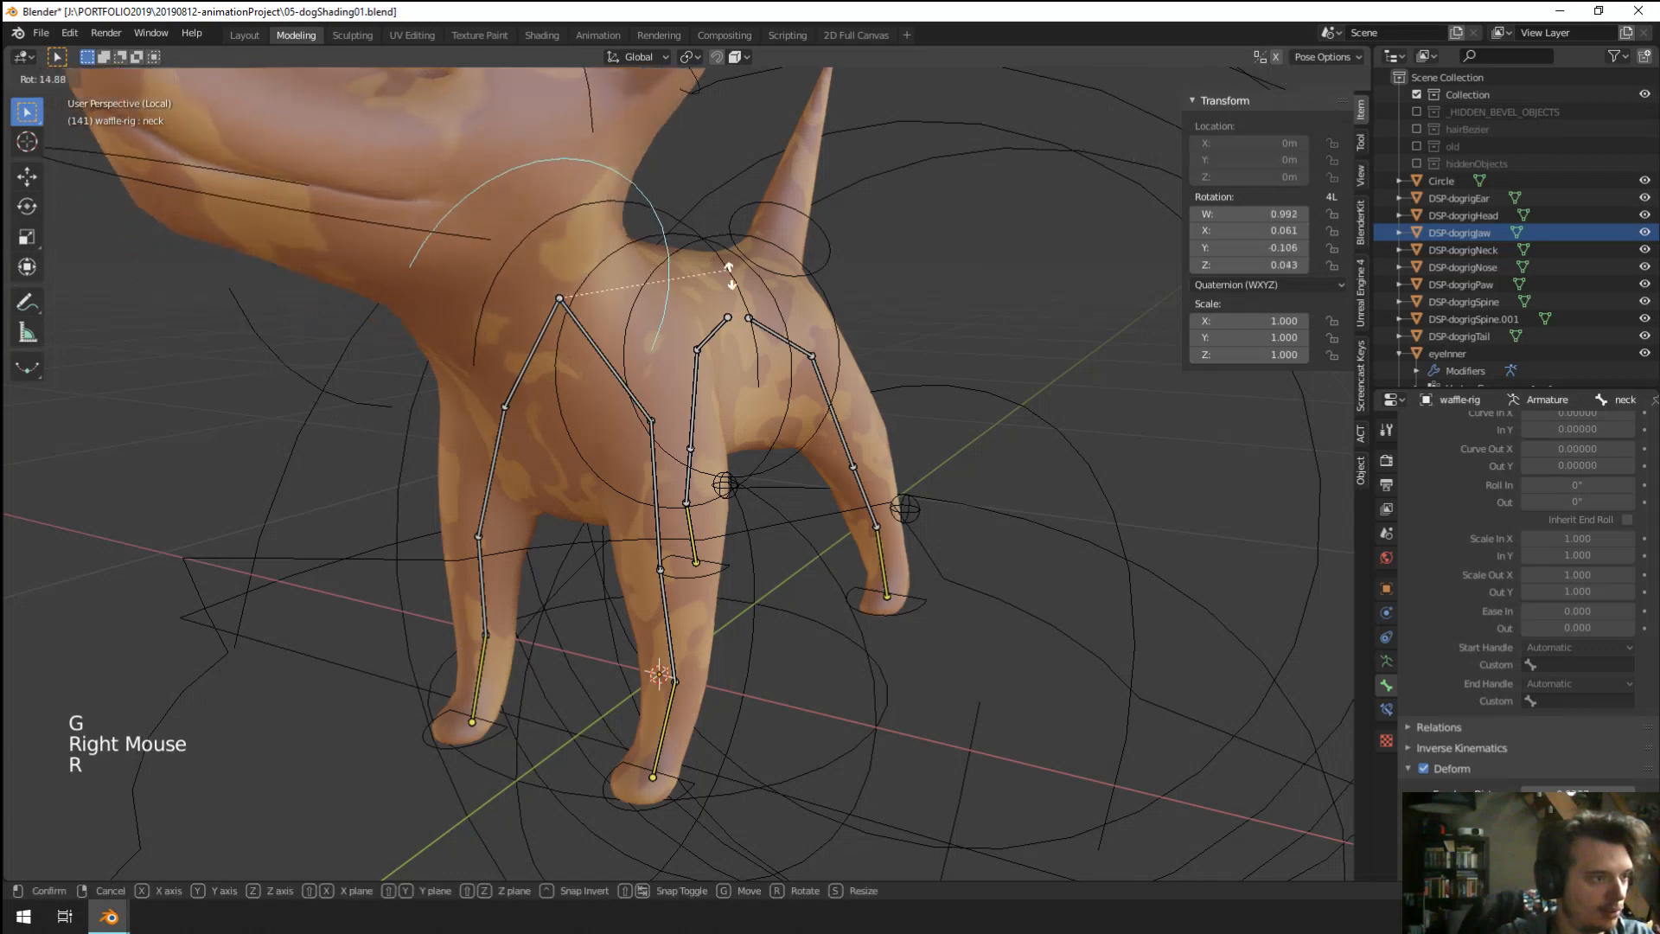
right_click(688, 232)
key(r)
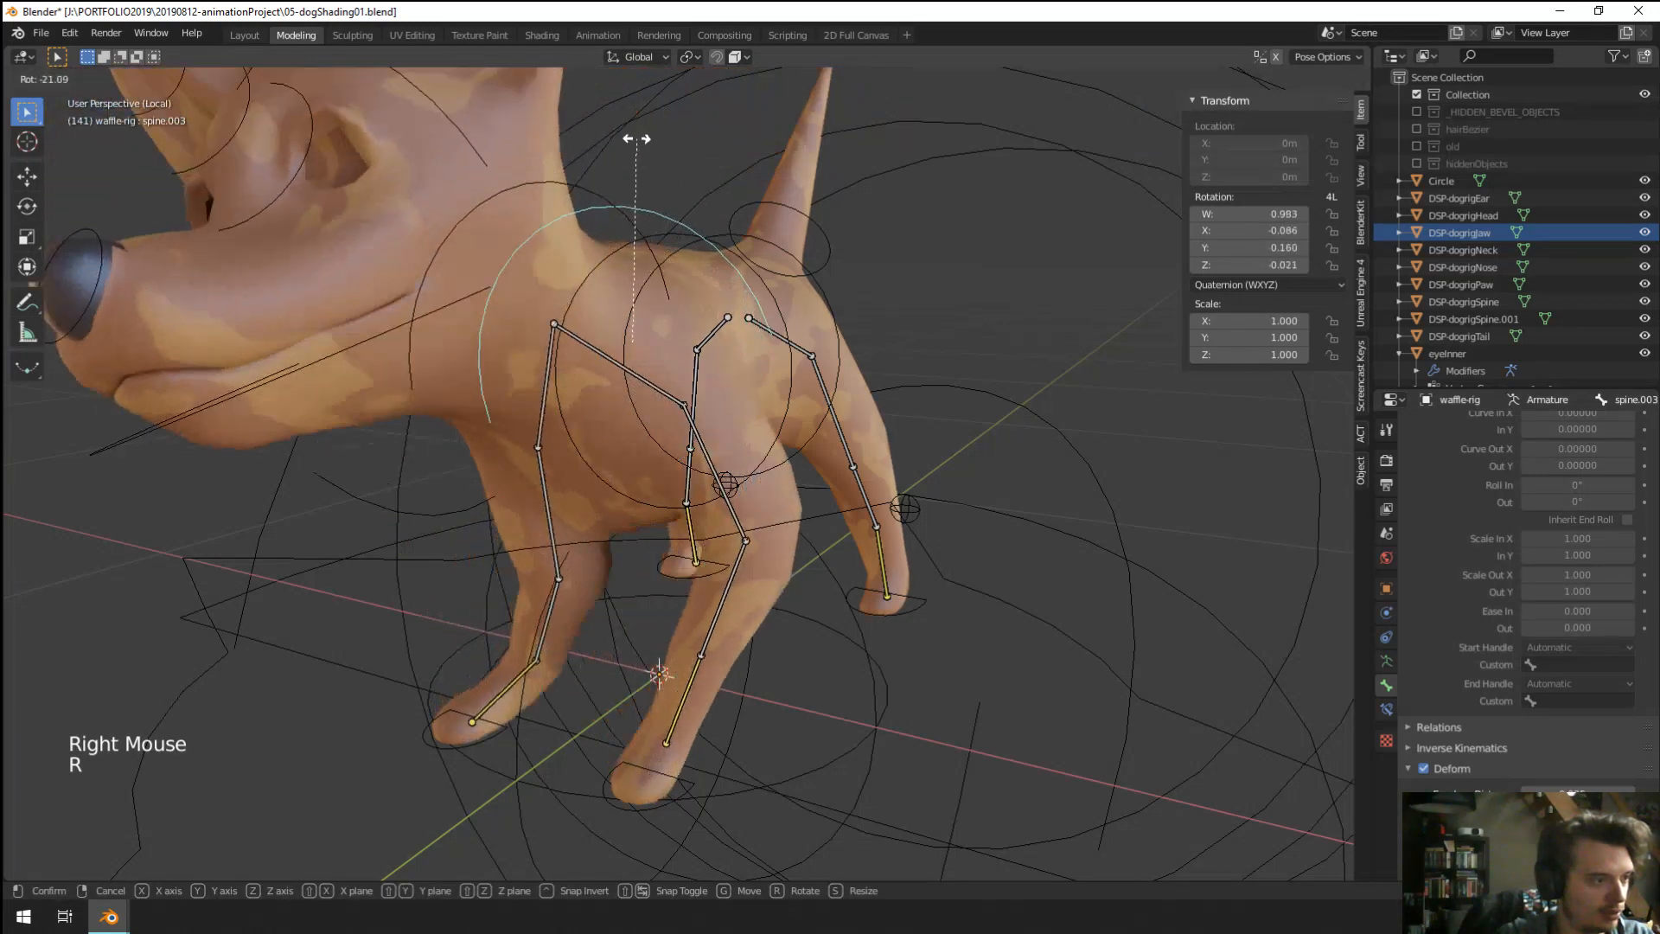
right_click(689, 338)
key(g)
right_click(731, 346)
middle_drag(732, 353, 683, 340)
key(r)
right_click(563, 372)
Select both shoulder bones and move them together as a test.
right_click(559, 371)
shift+right_click(635, 375)
key(g)
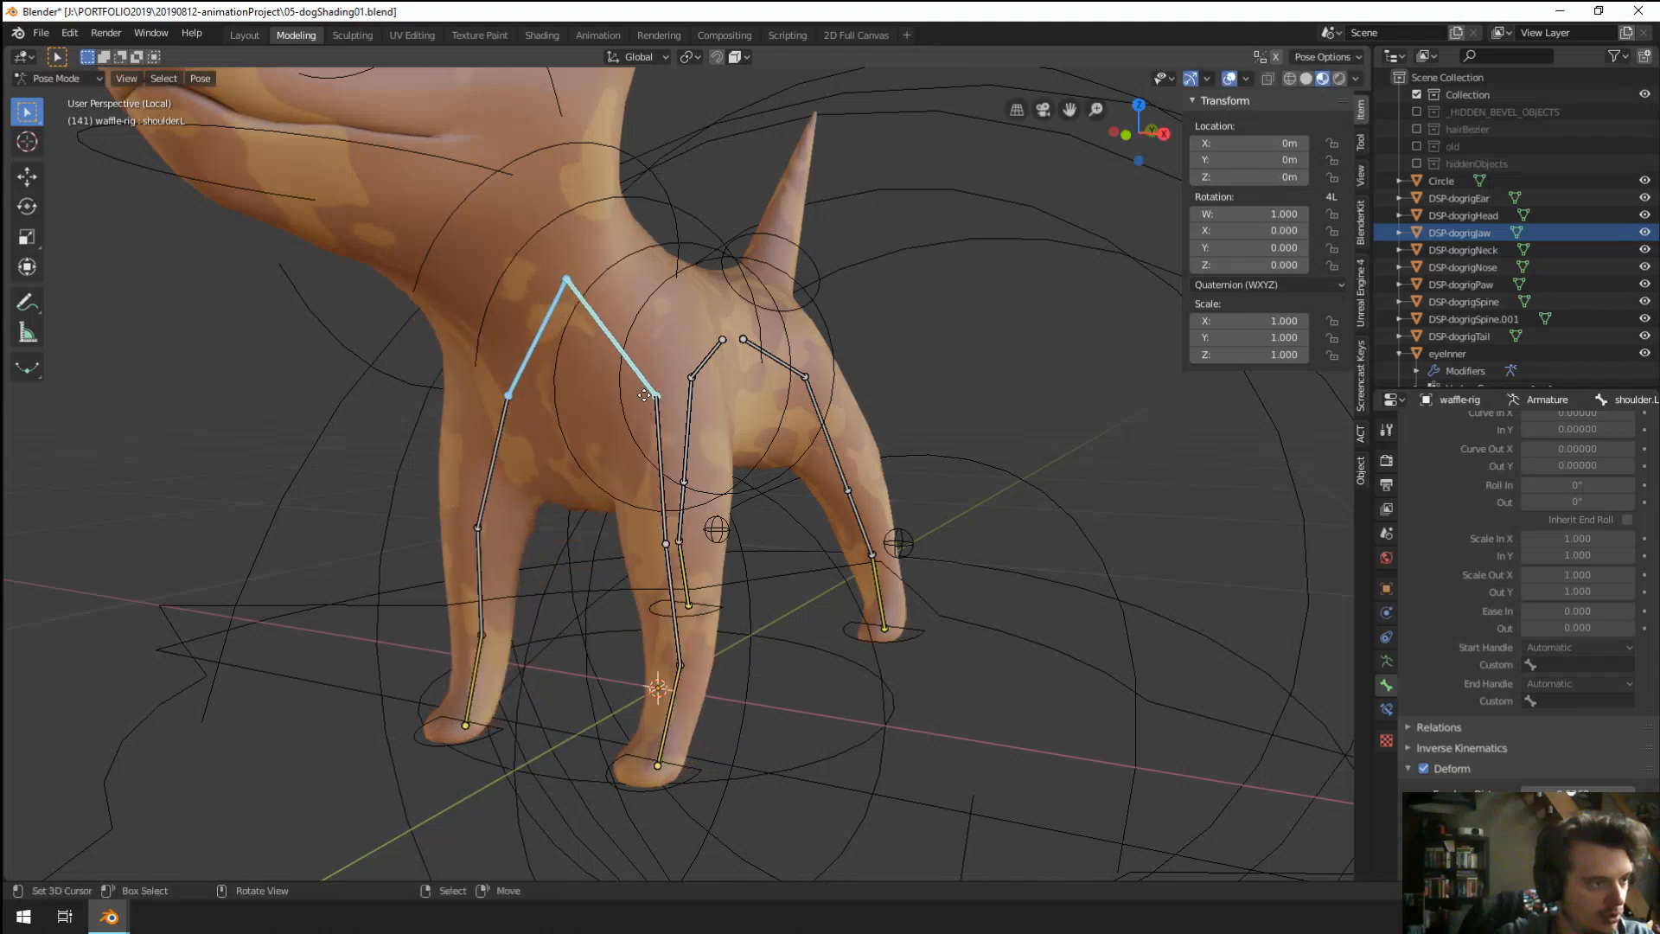
click(658, 354)
Bend the dog's body with the spine.002 control to test the deformation.
middle_drag(657, 354, 606, 216)
right_click(606, 216)
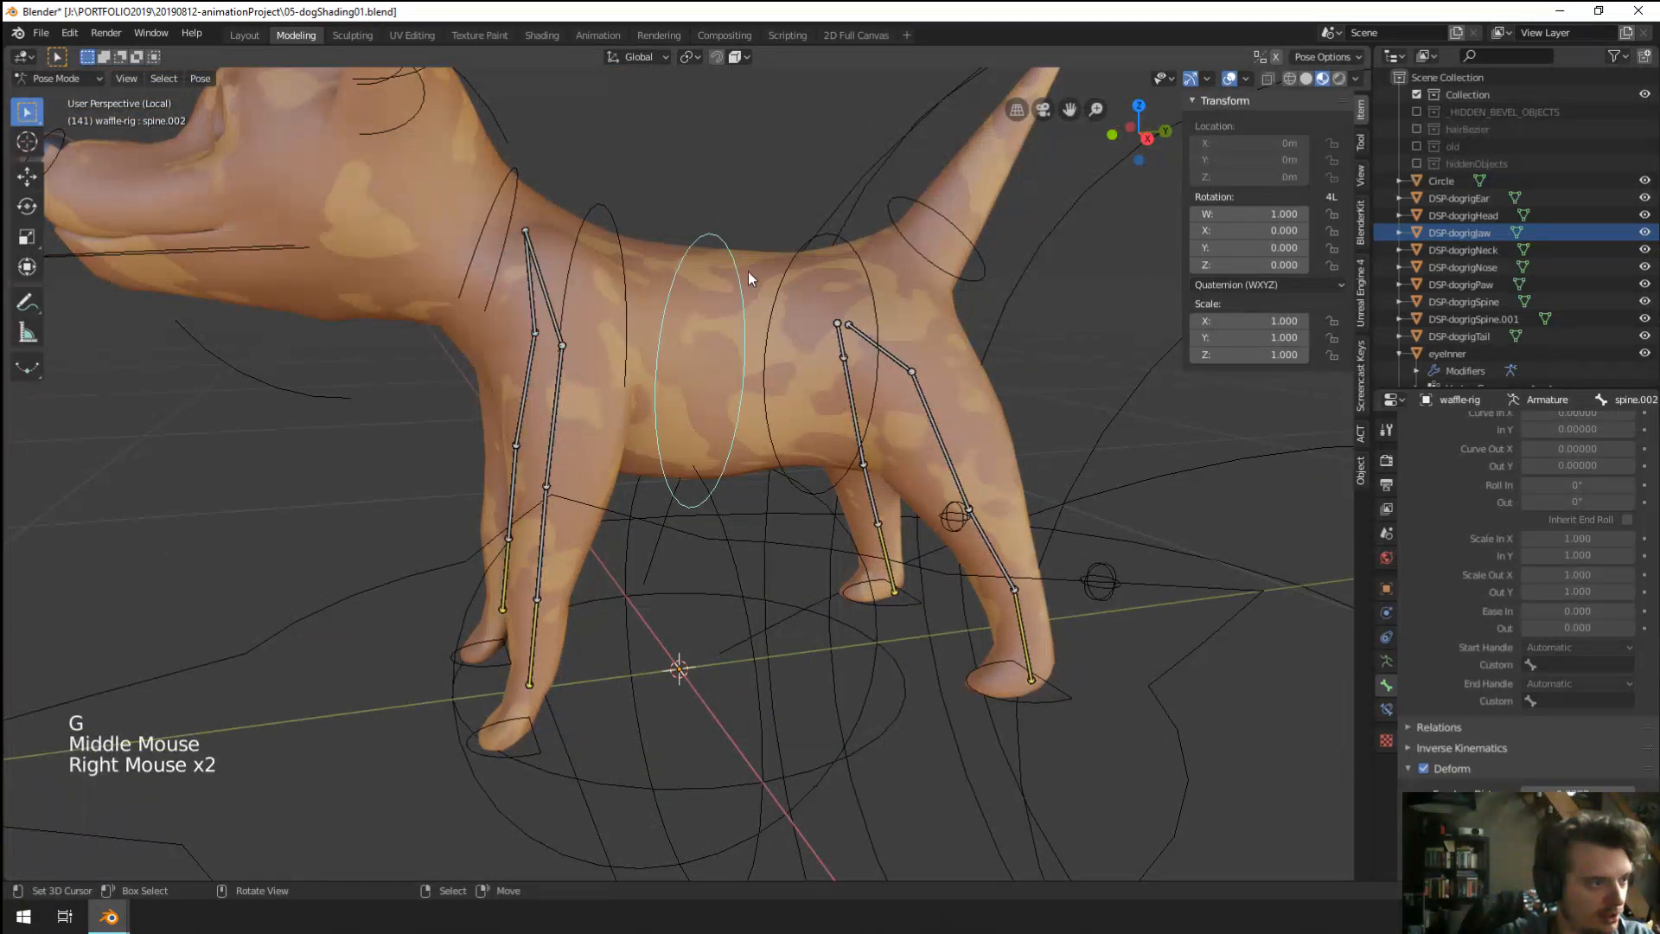
key(g)
middle_drag(750, 277, 1402, 247)
click(715, 323)
Select all the DSP-dogrig shape objects in the Outliner, from DSP-dogrigEar through DSP-dogrigTail.
scroll(646, 314, down, 1)
right_click(968, 335)
scroll(967, 336, down, 4)
scroll(923, 492, up, 1)
key(Tab)
click(1486, 201)
key(a)
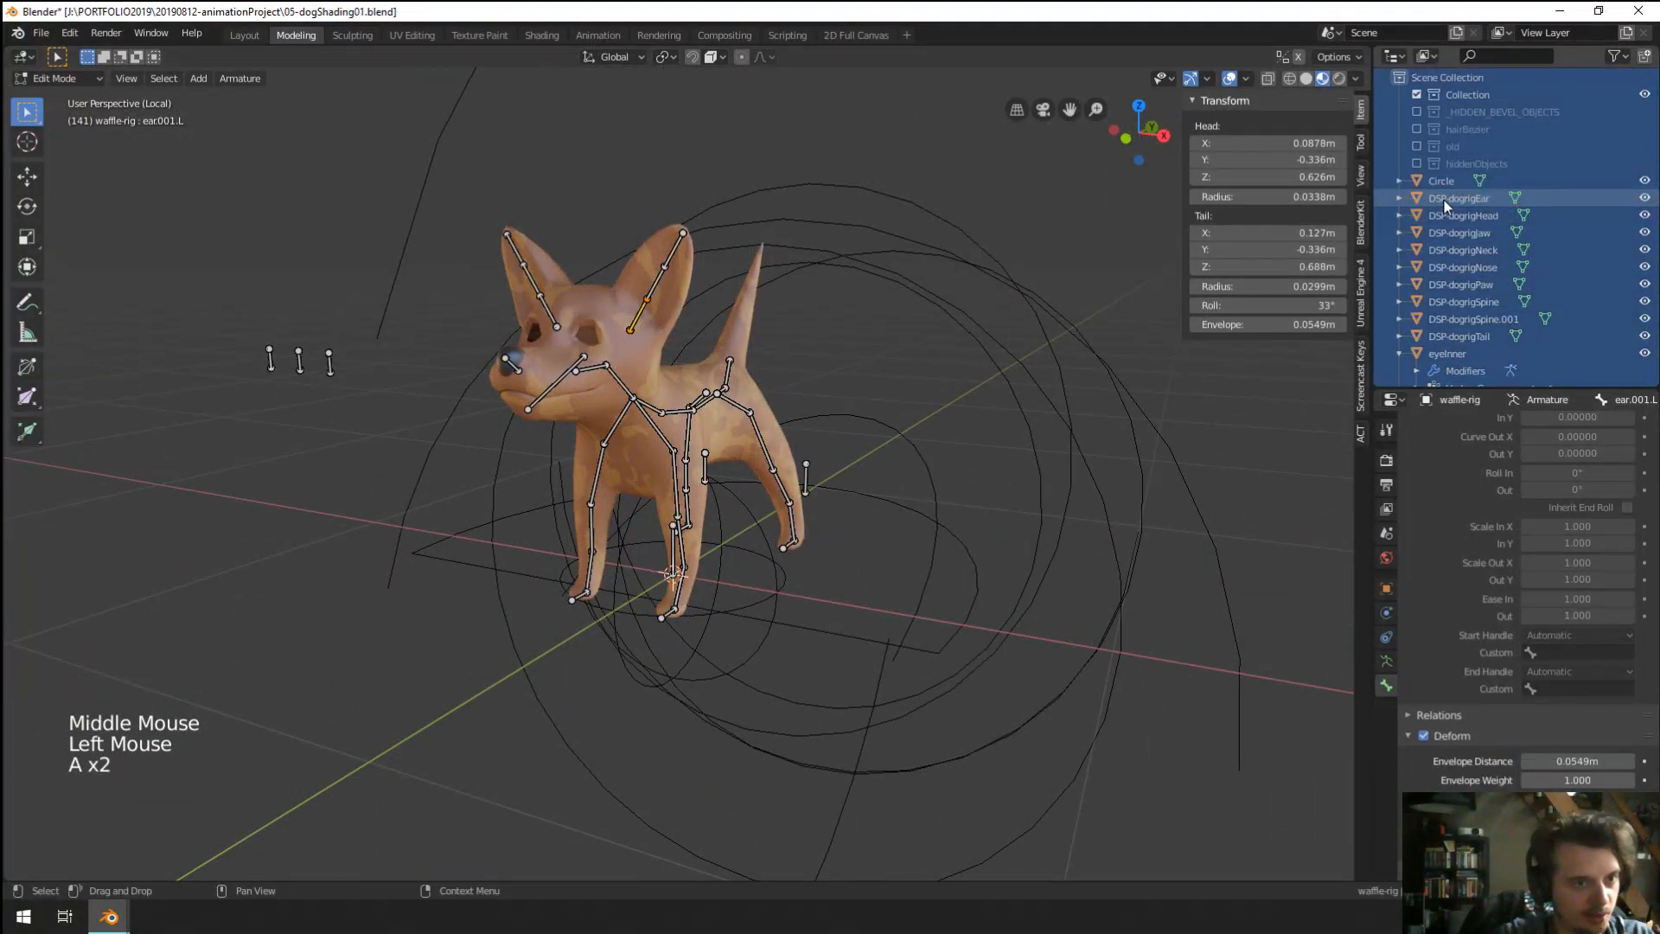
key(a)
key(a)
key(a)
key(b)
drag(1477, 330, 1481, 341)
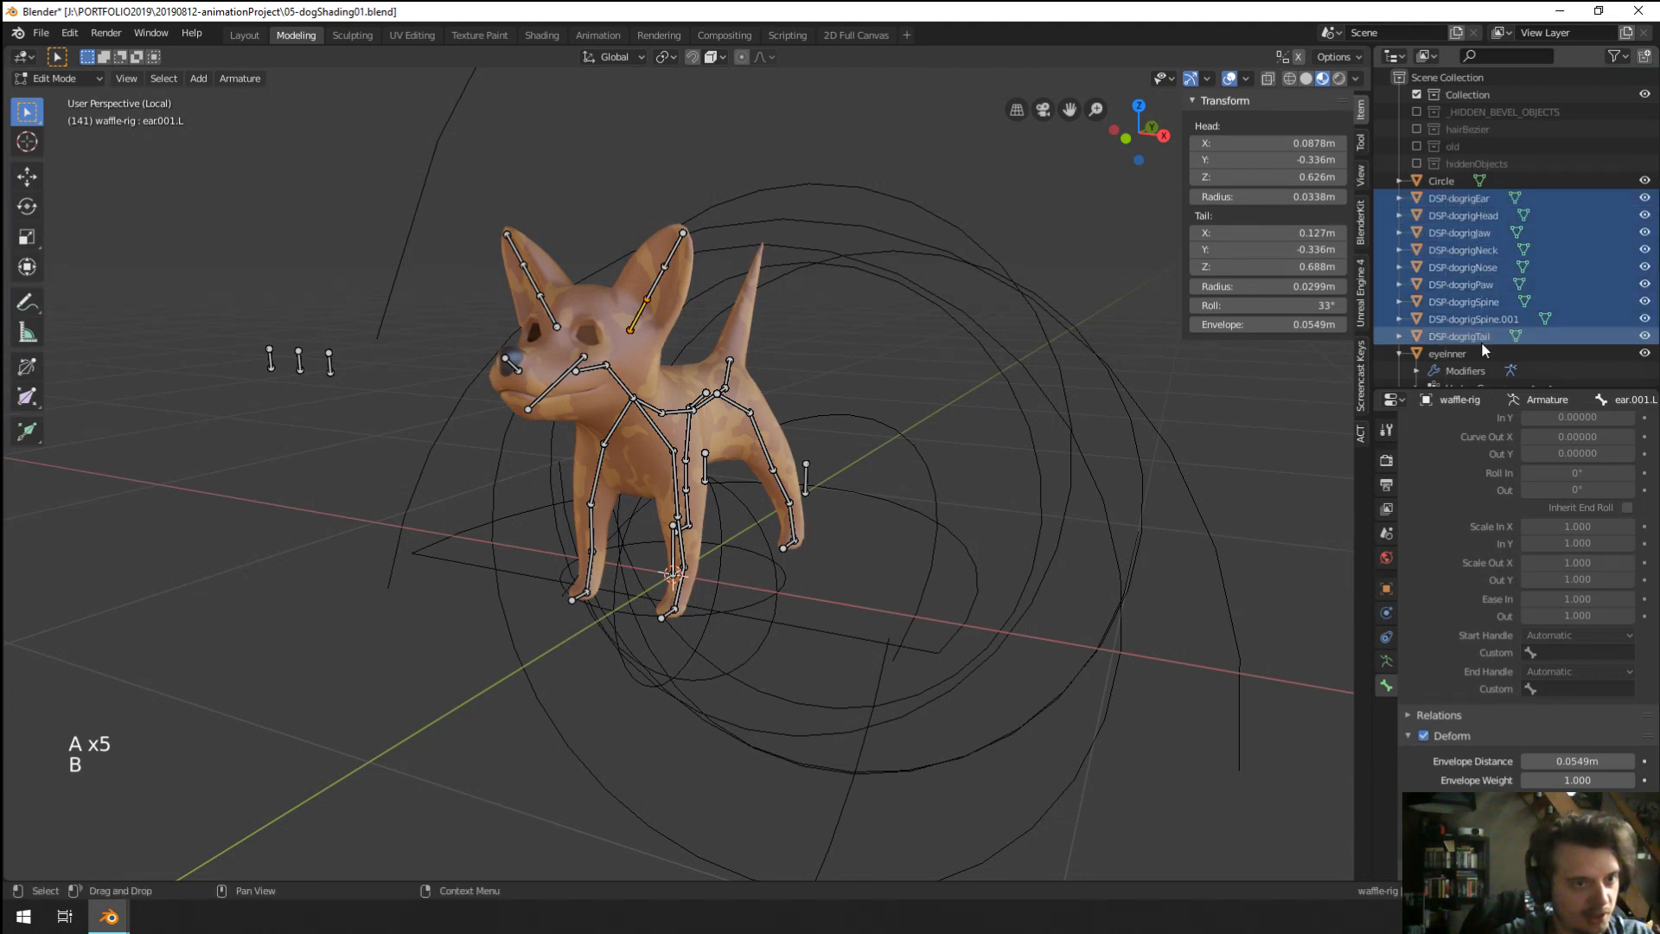
Switch to Object Mode and move the selected DSP-dogrig shape objects into the hiddenObjects collection.
key(m)
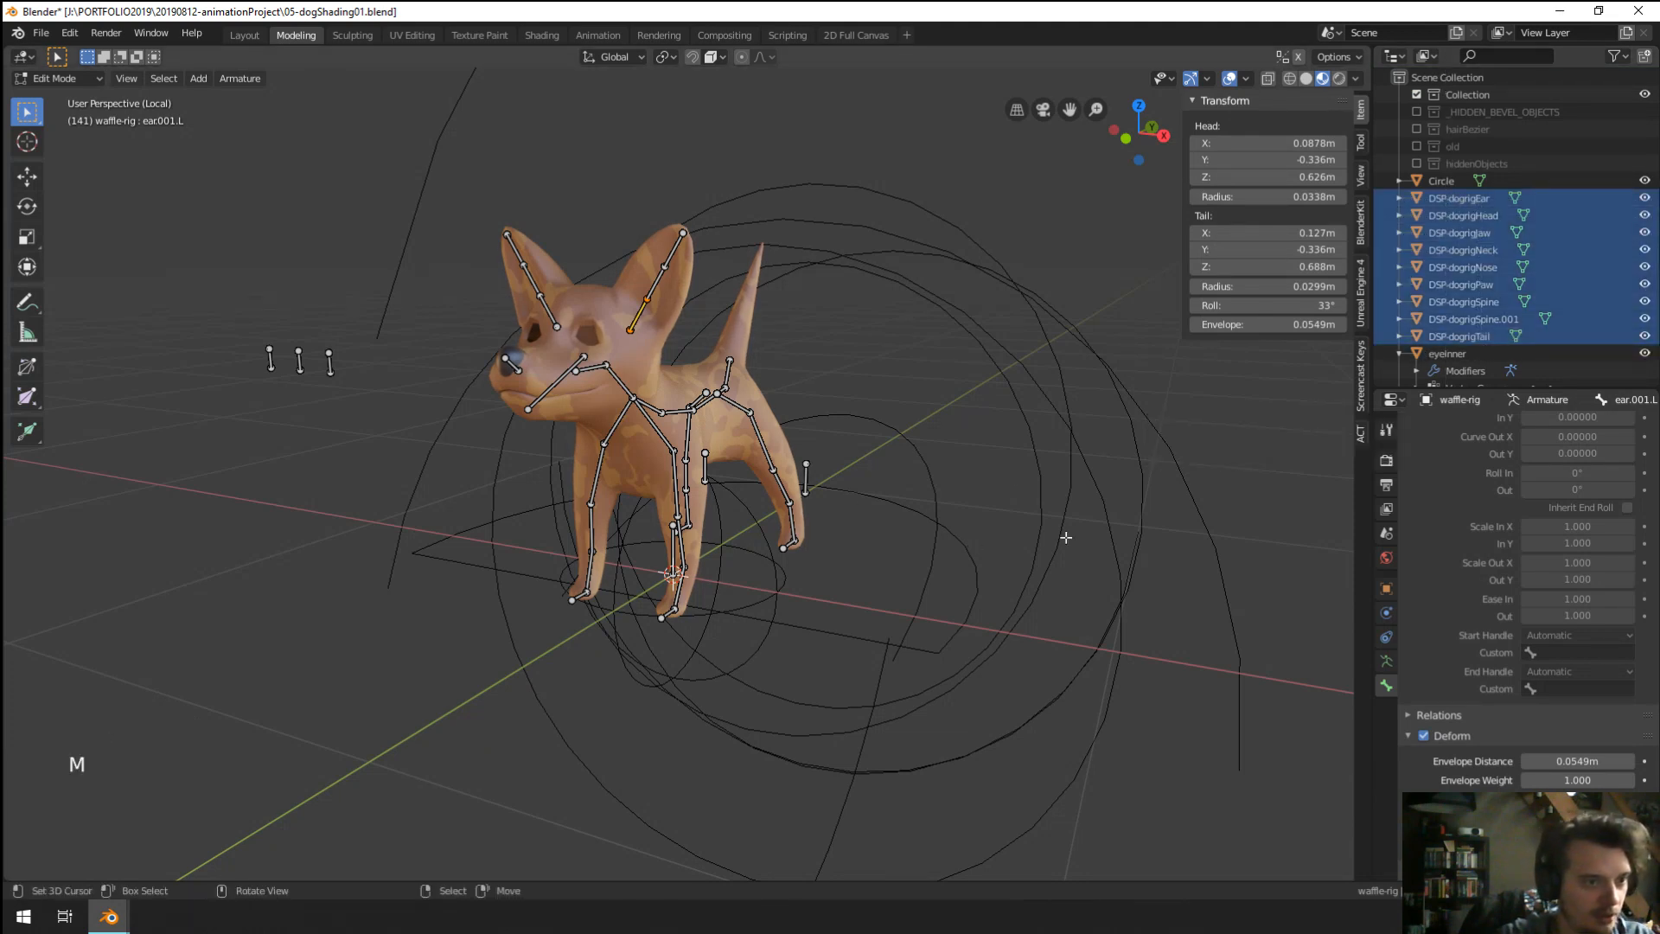
key(Tab)
key(Tab)
key(ctrl+Tab)
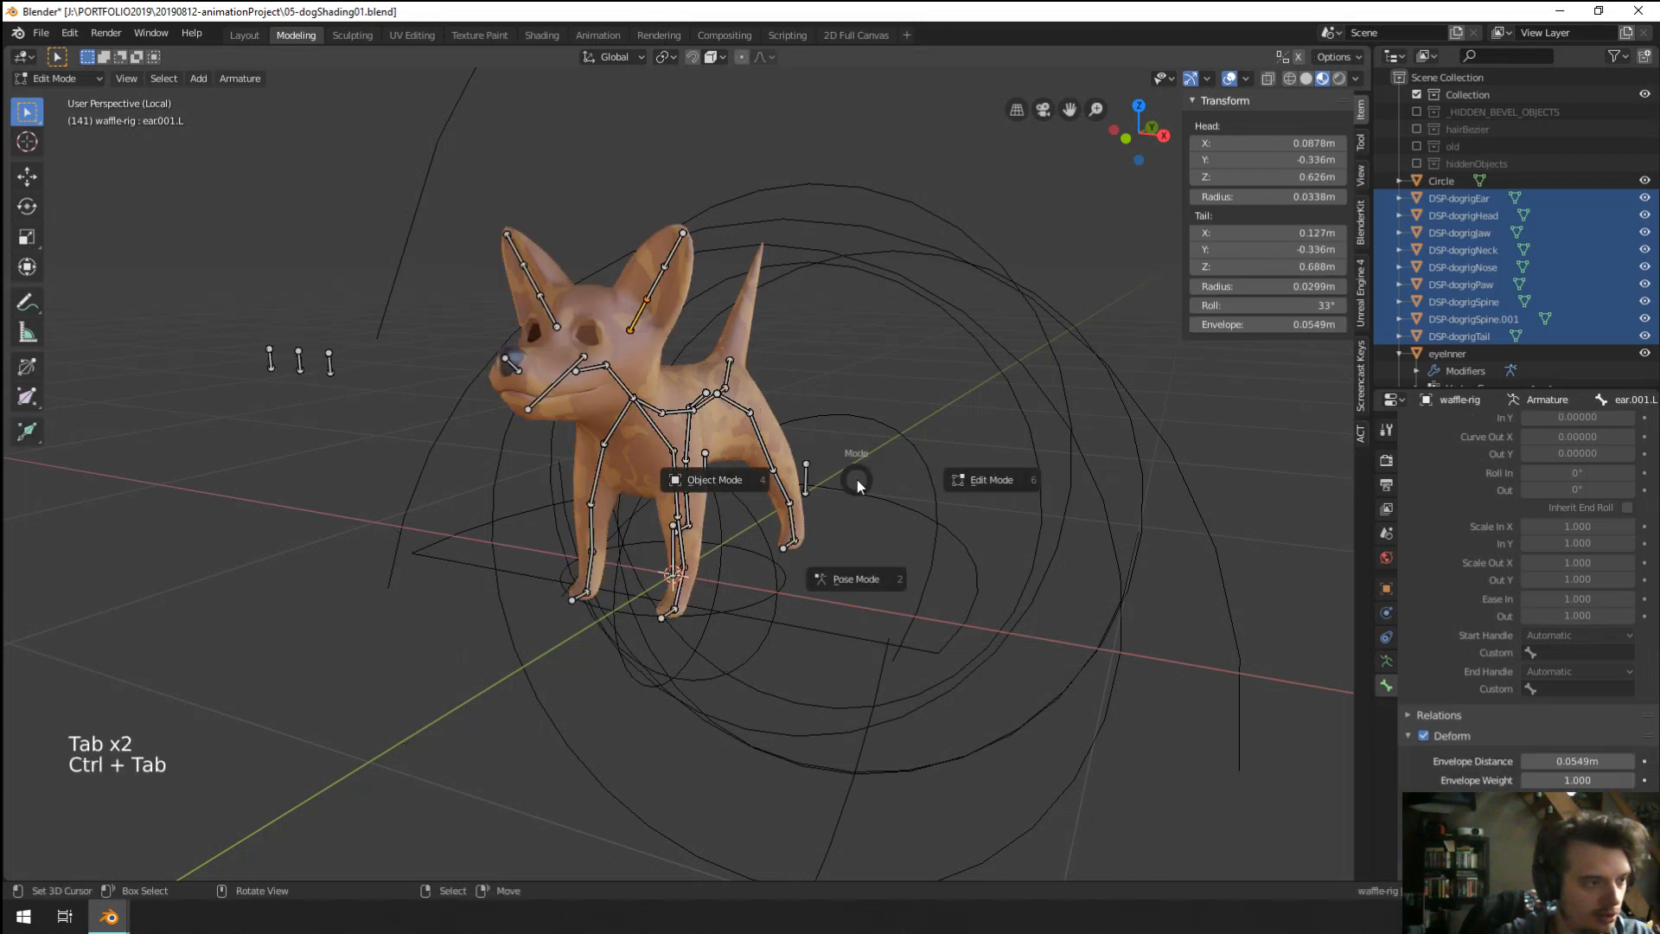
click(706, 476)
key(m)
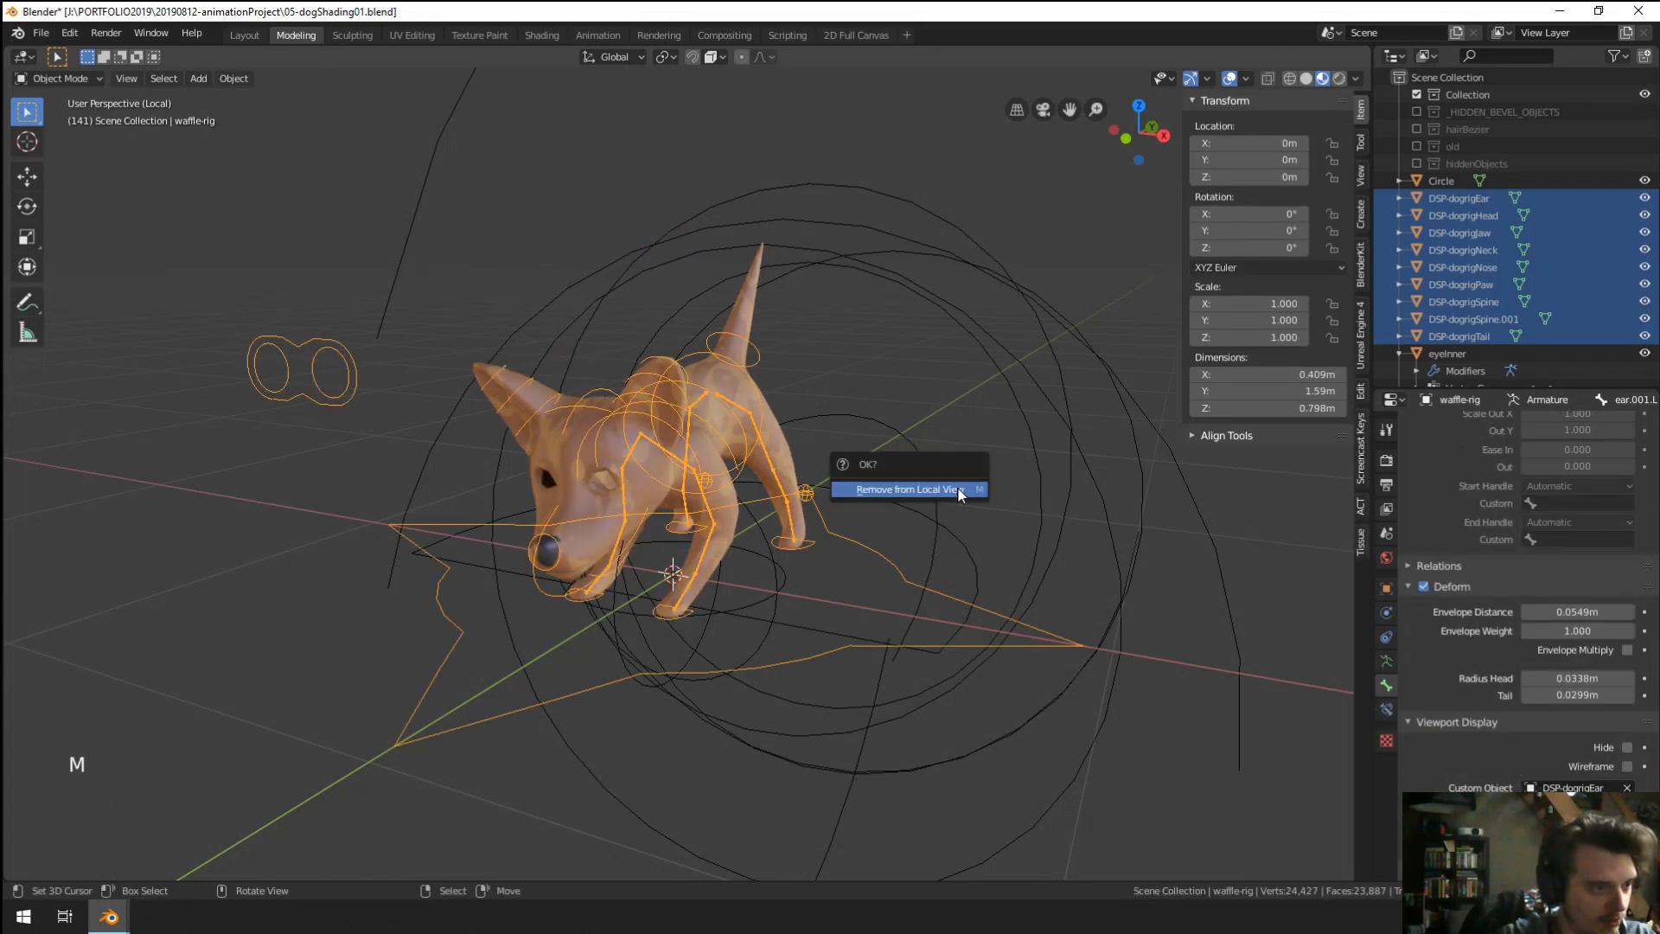
key(a)
key(a)
key(a)
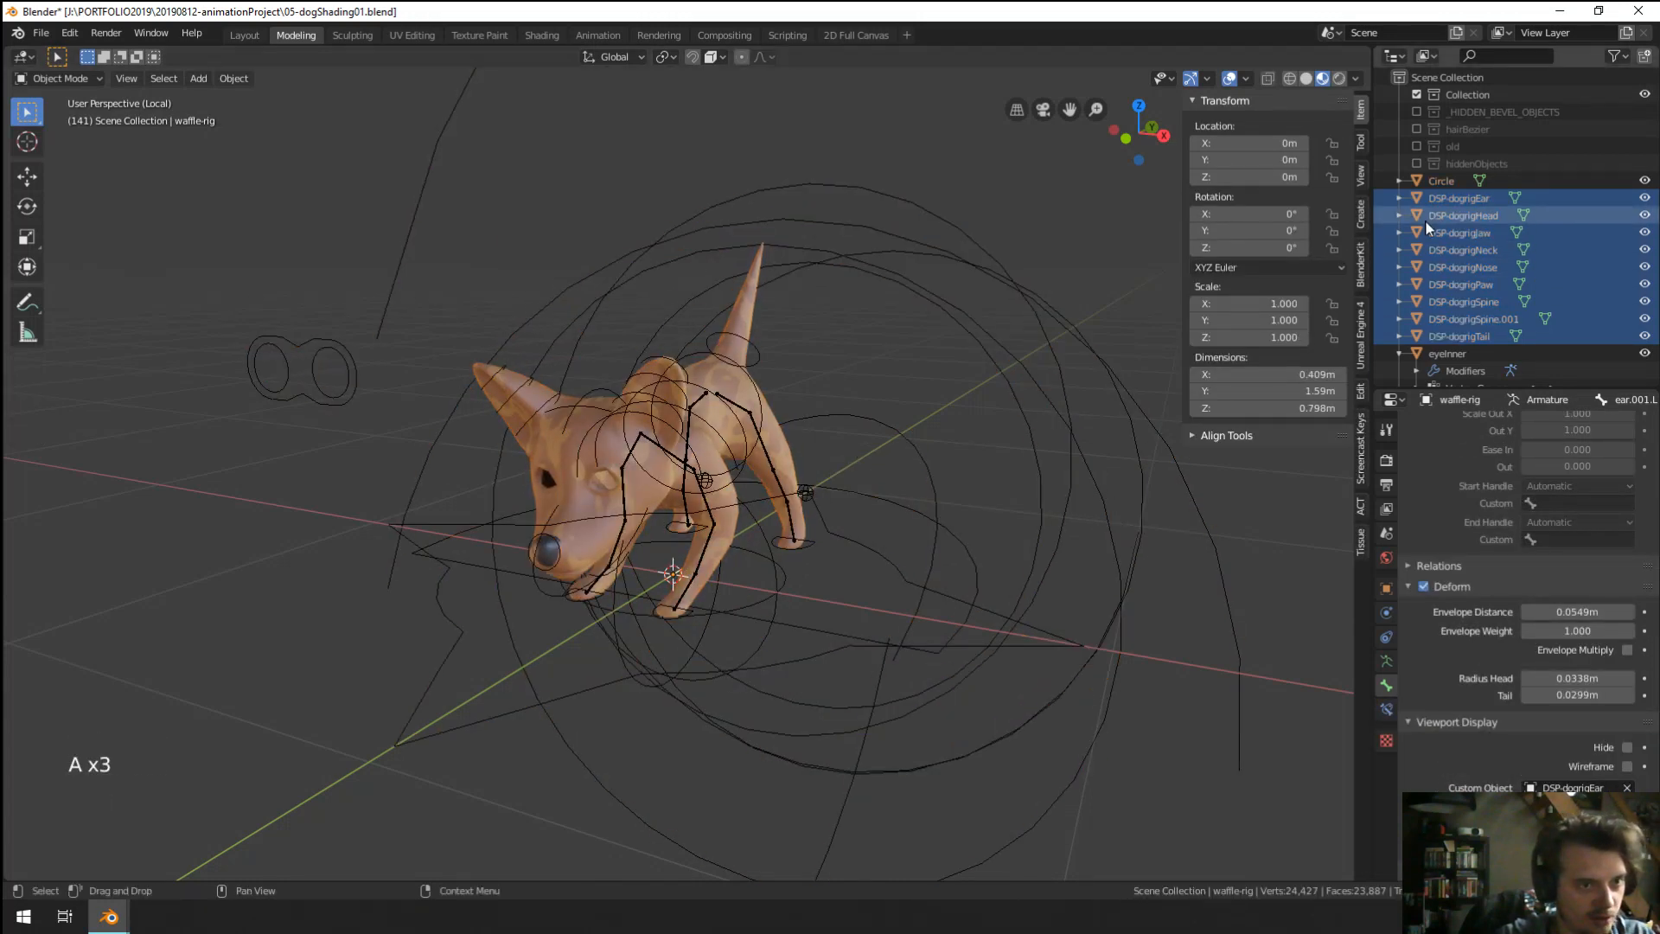
key(m)
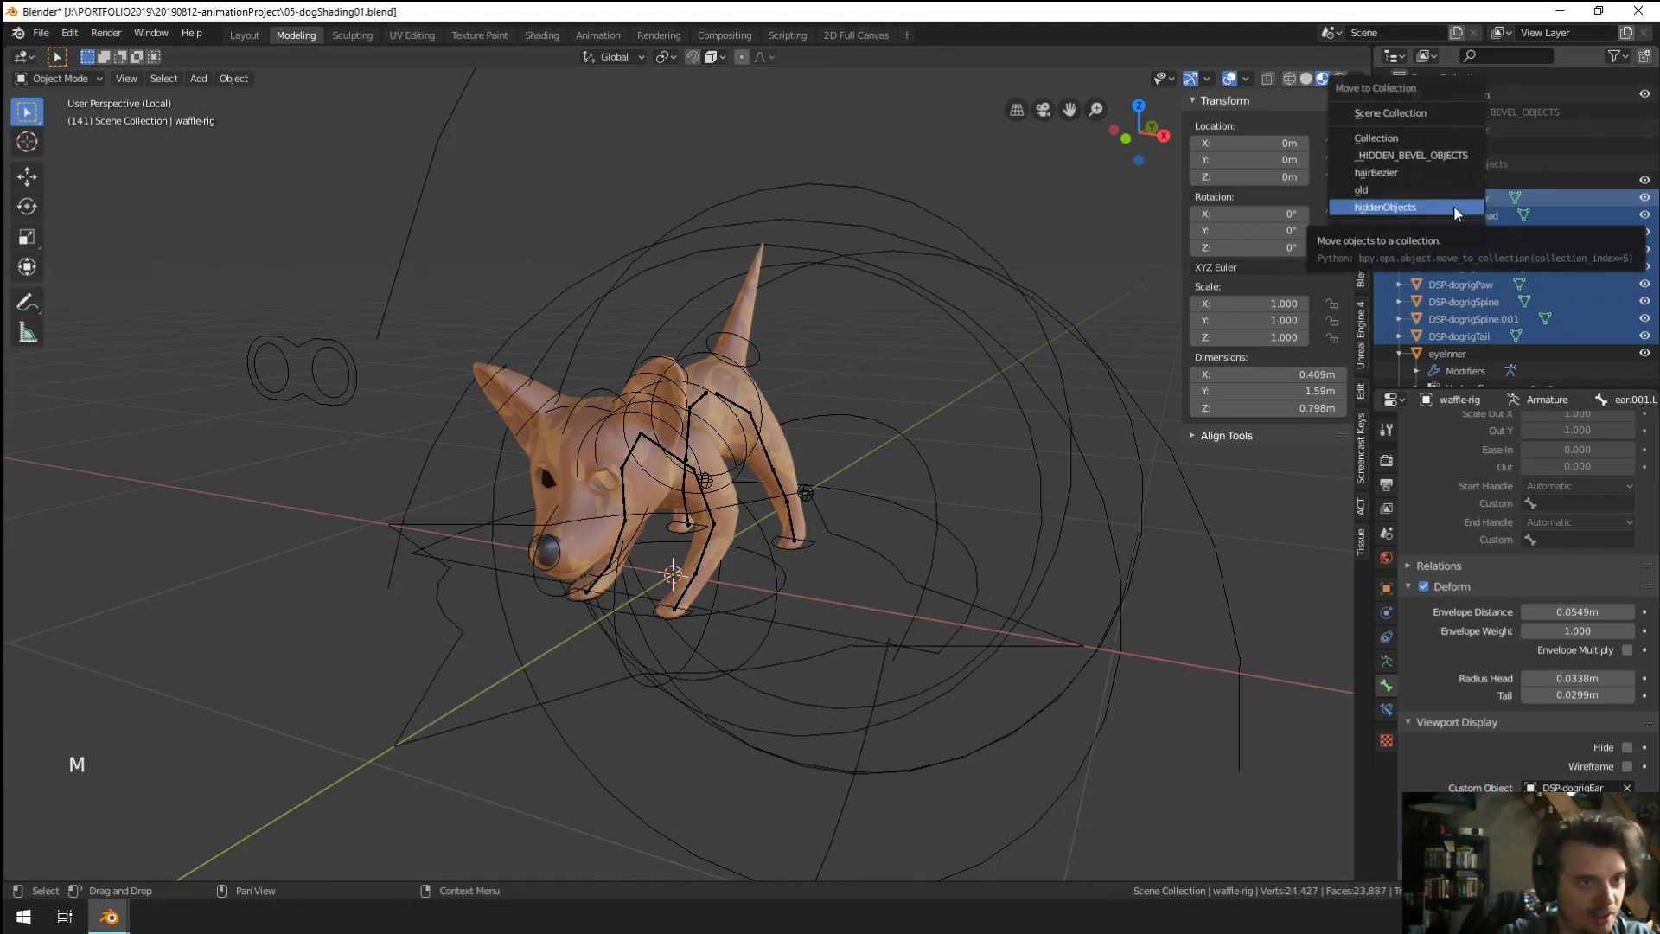
click(1455, 205)
Select the Circle object beneath the dog and rename it DSP-target.
middle_drag(1021, 406, 944, 430)
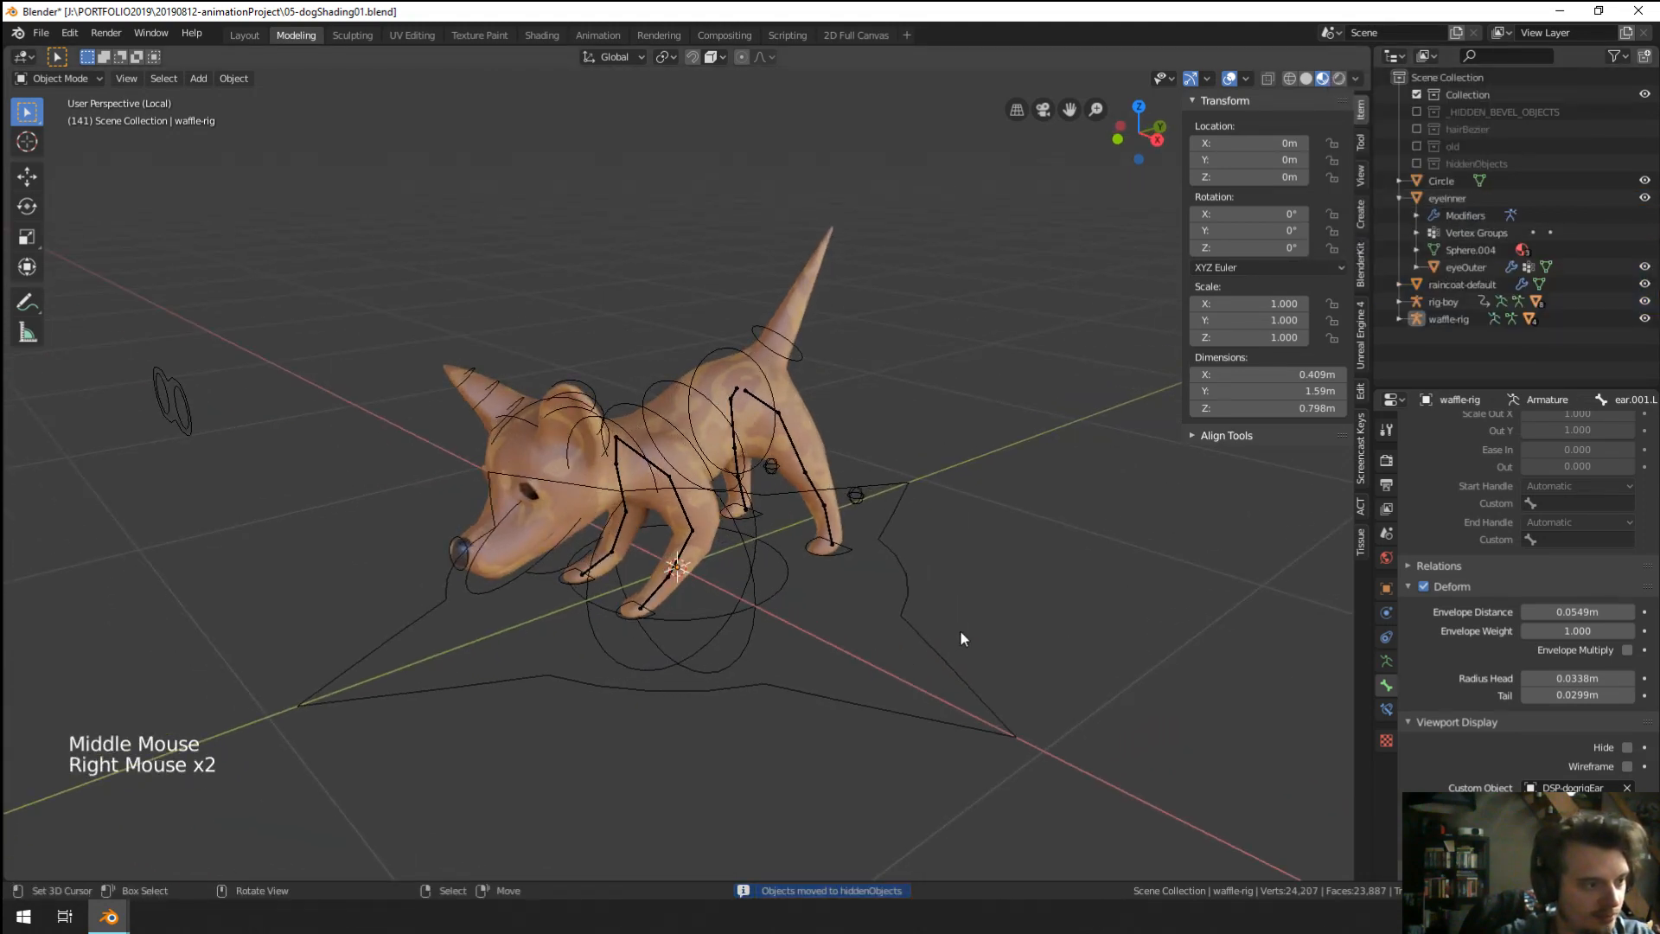
middle_drag(962, 638, 1306, 571)
scroll(778, 458, up, 4)
scroll(780, 448, down, 2)
middle_drag(780, 448, 641, 668)
right_click(642, 669)
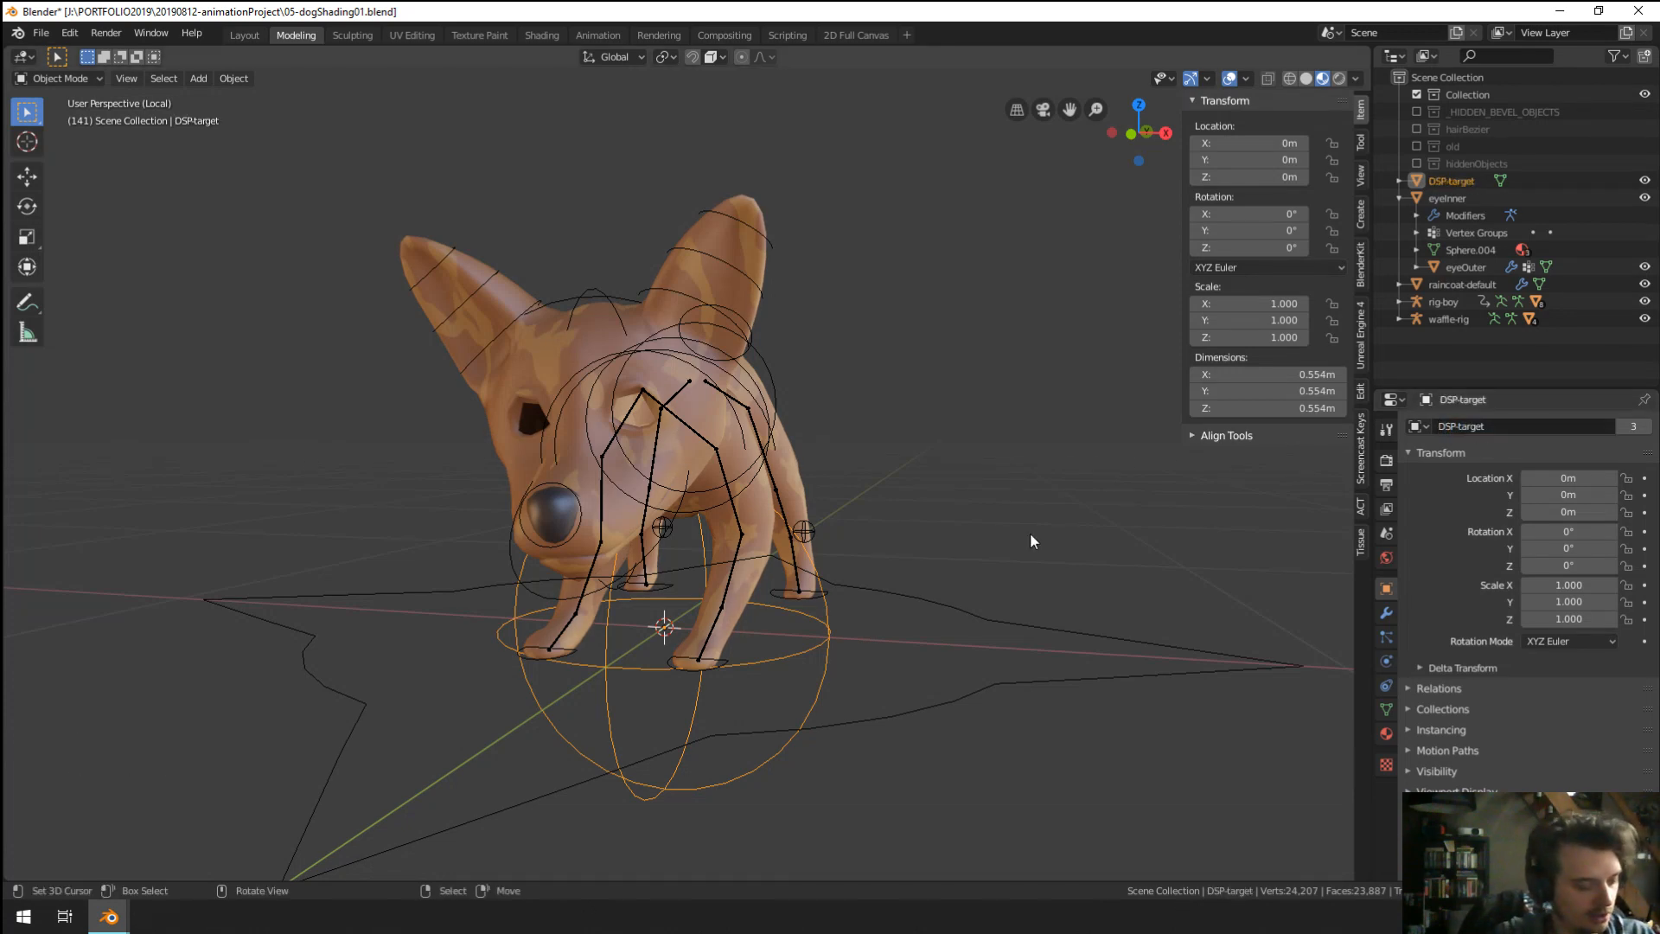
Move the DSP-target object into the hiddenObjects collection.
key(m)
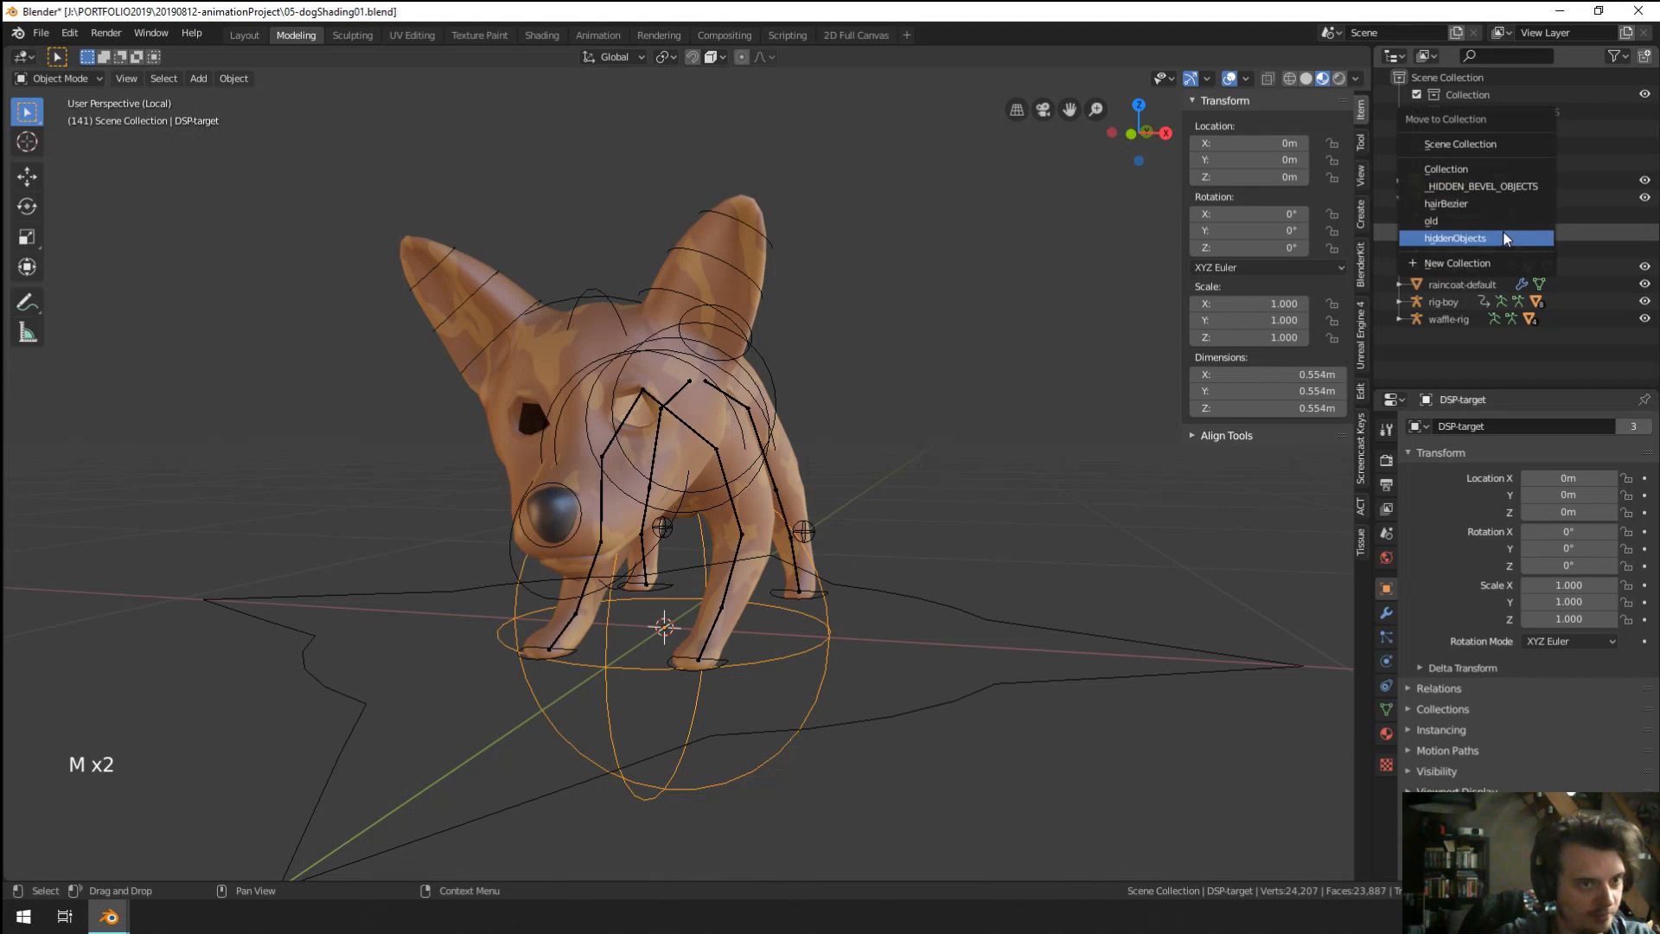
click(1503, 231)
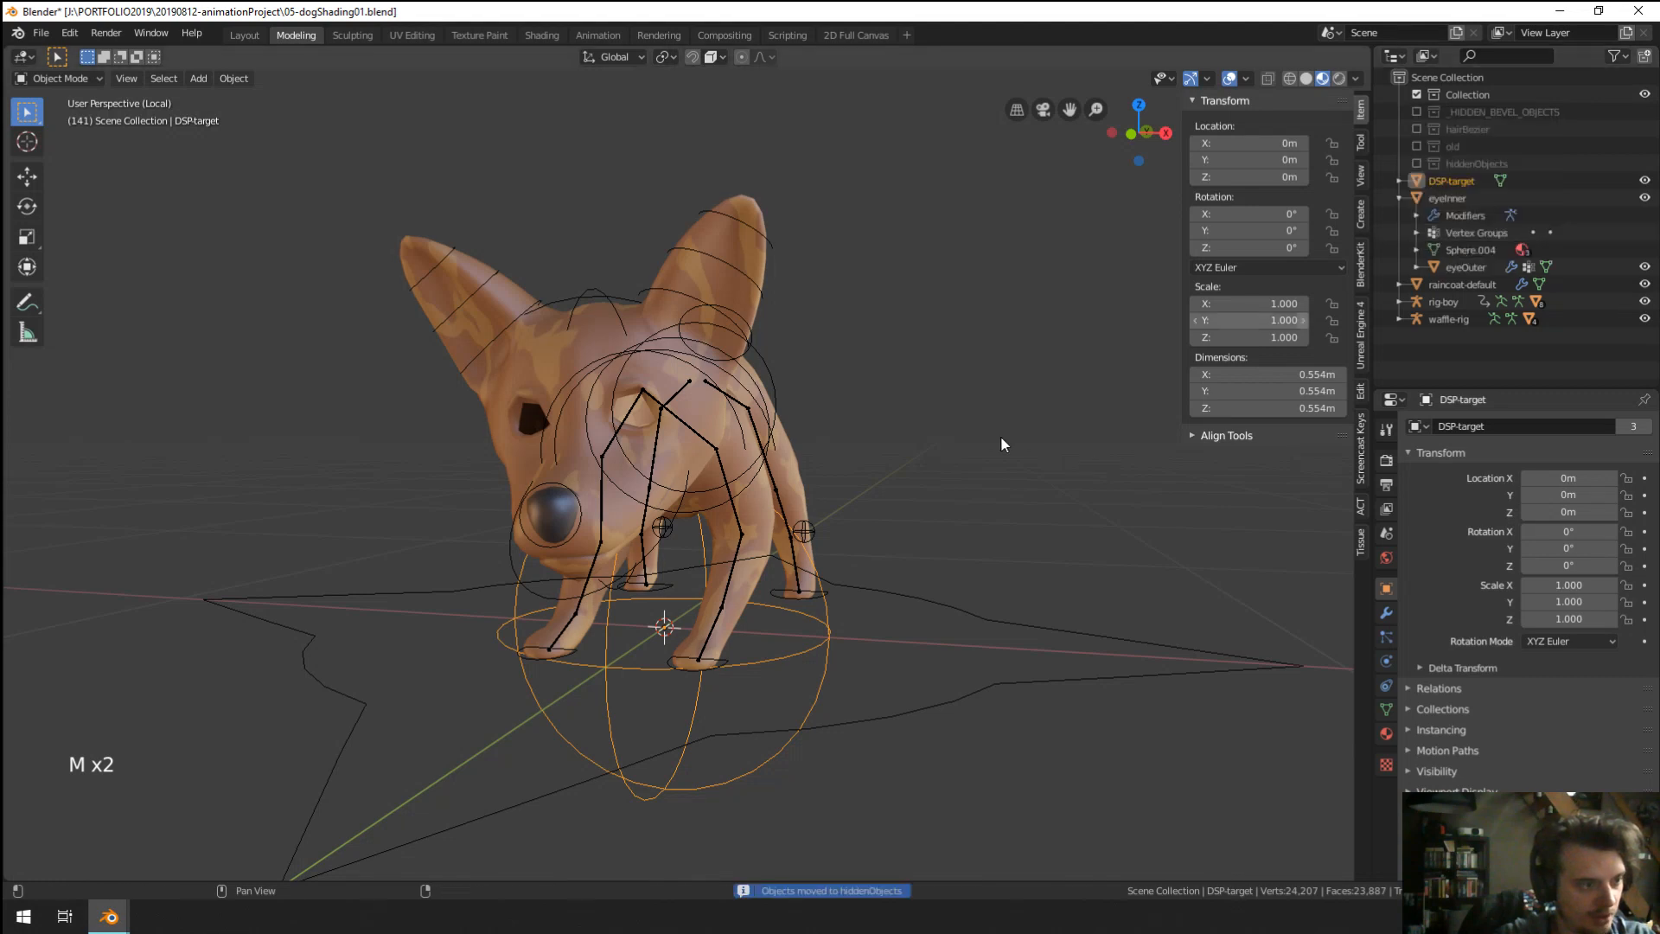
right_click(1451, 184)
key(m)
click(1549, 221)
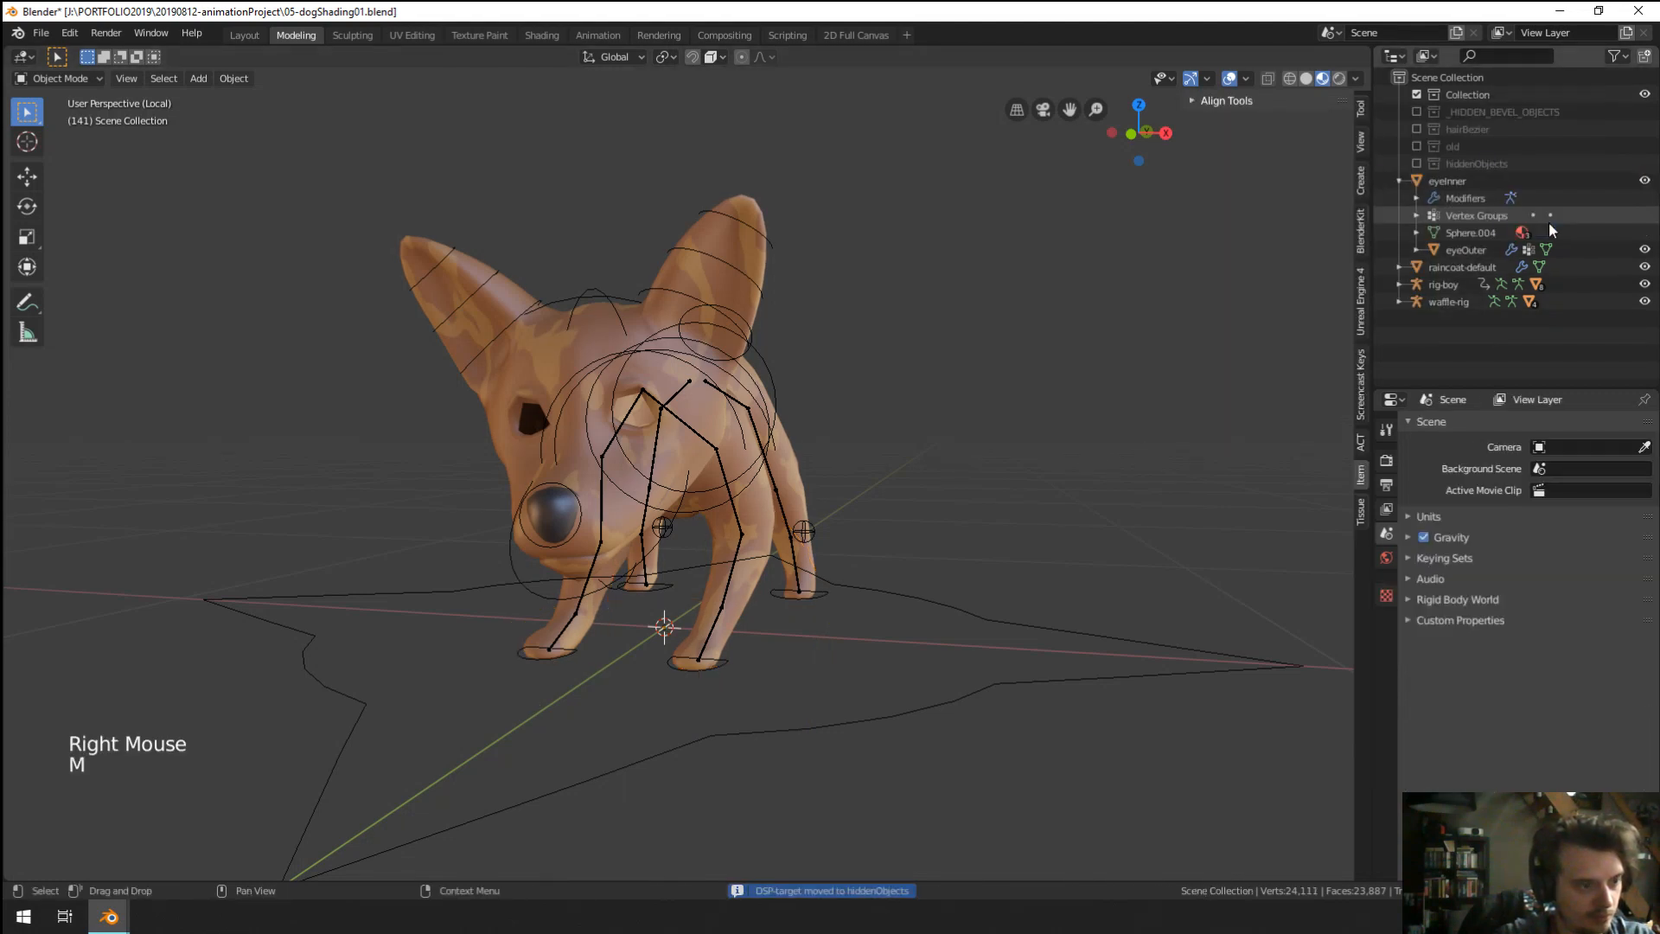
Exit local view and put waffle-rig in Pose Mode.
middle_drag(778, 501, 494, 464)
scroll(858, 531, down, 3)
key(KP_Divide)
scroll(800, 636, up, 1)
scroll(422, 405, up, 1)
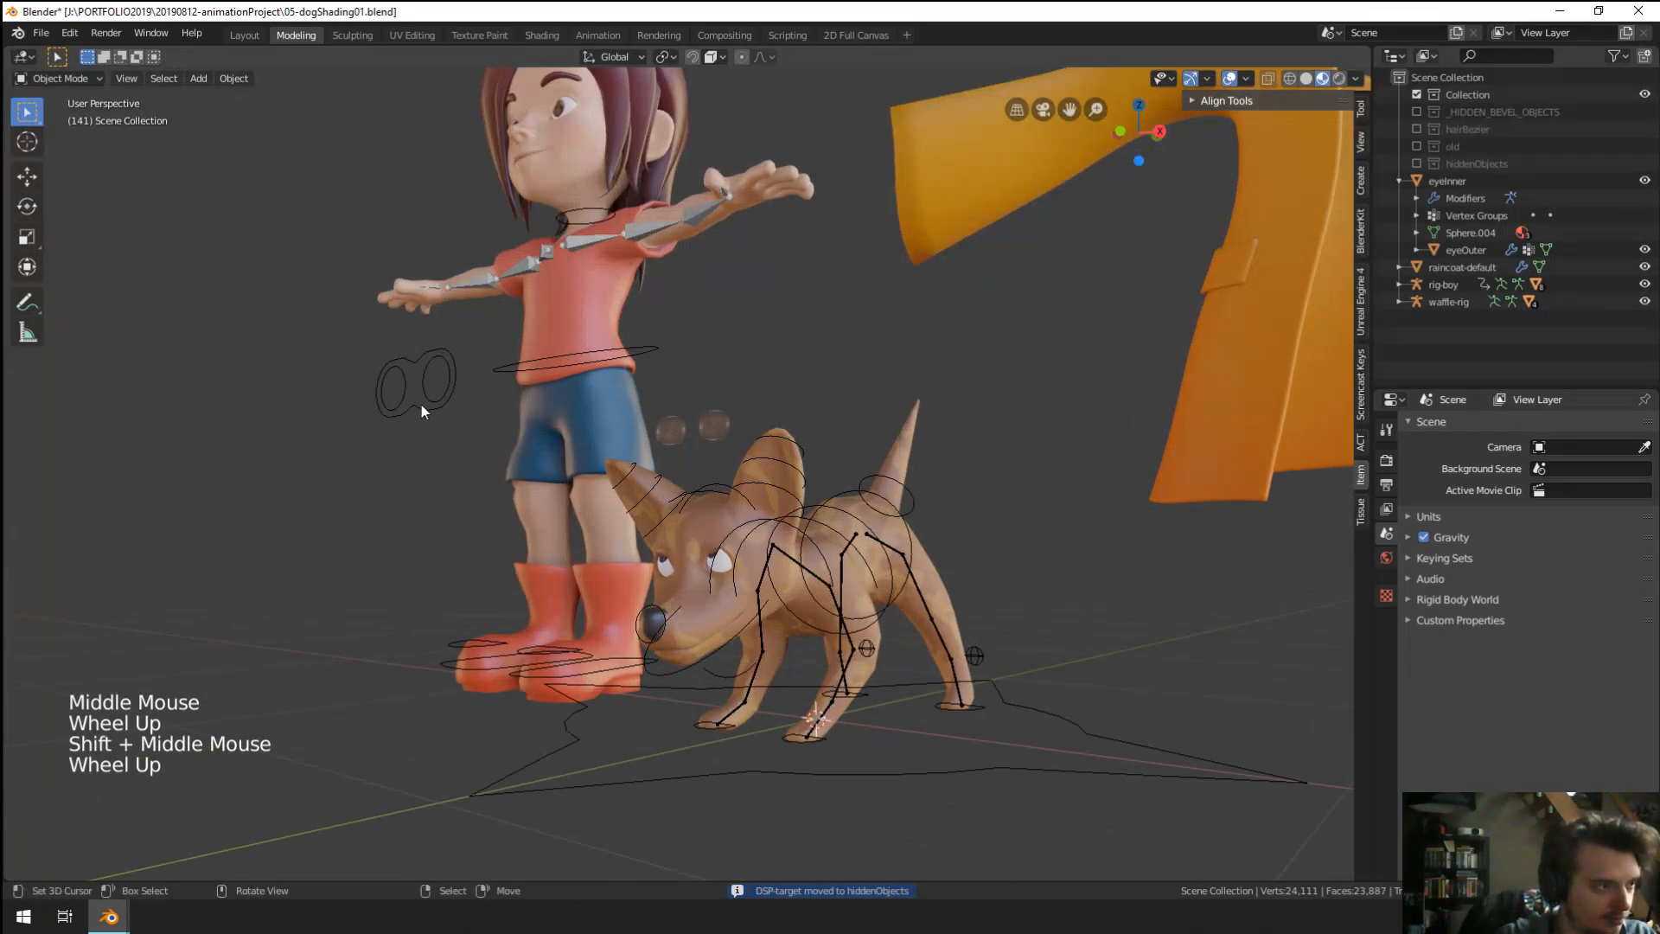
right_click(421, 406)
key(ctrl+Tab)
Move the CTRL-eyeTargetCentre control to test how the dog's eyes follow it.
right_click(420, 404)
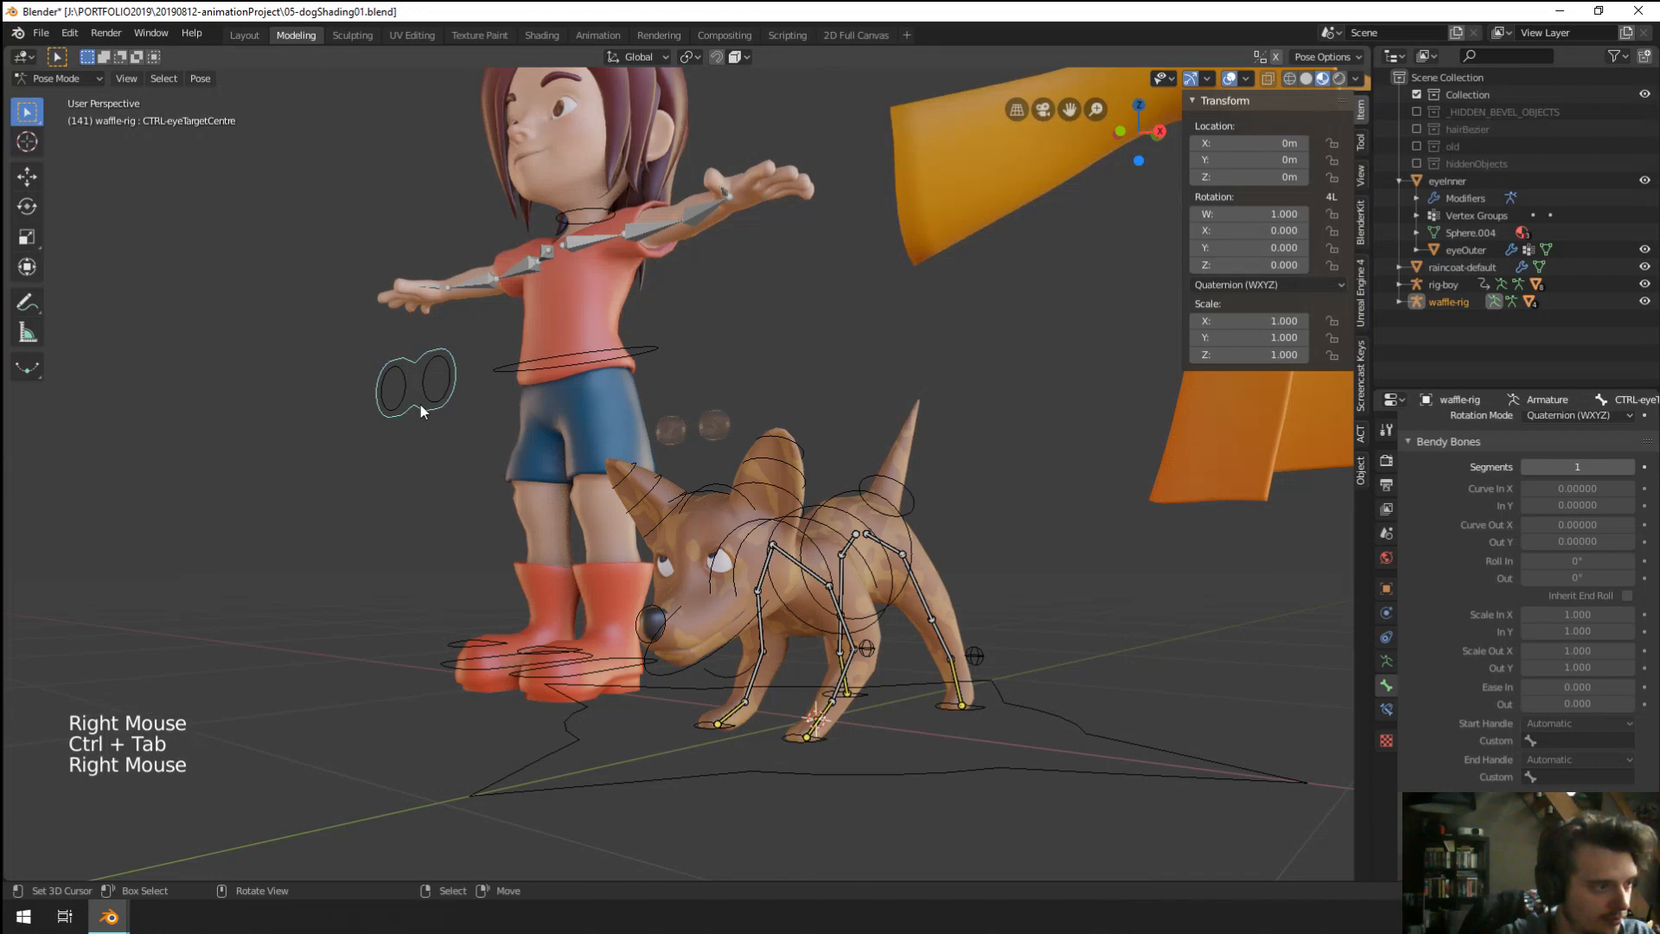
key(g)
middle_drag(407, 683, 574, 609)
key(g)
click(519, 572)
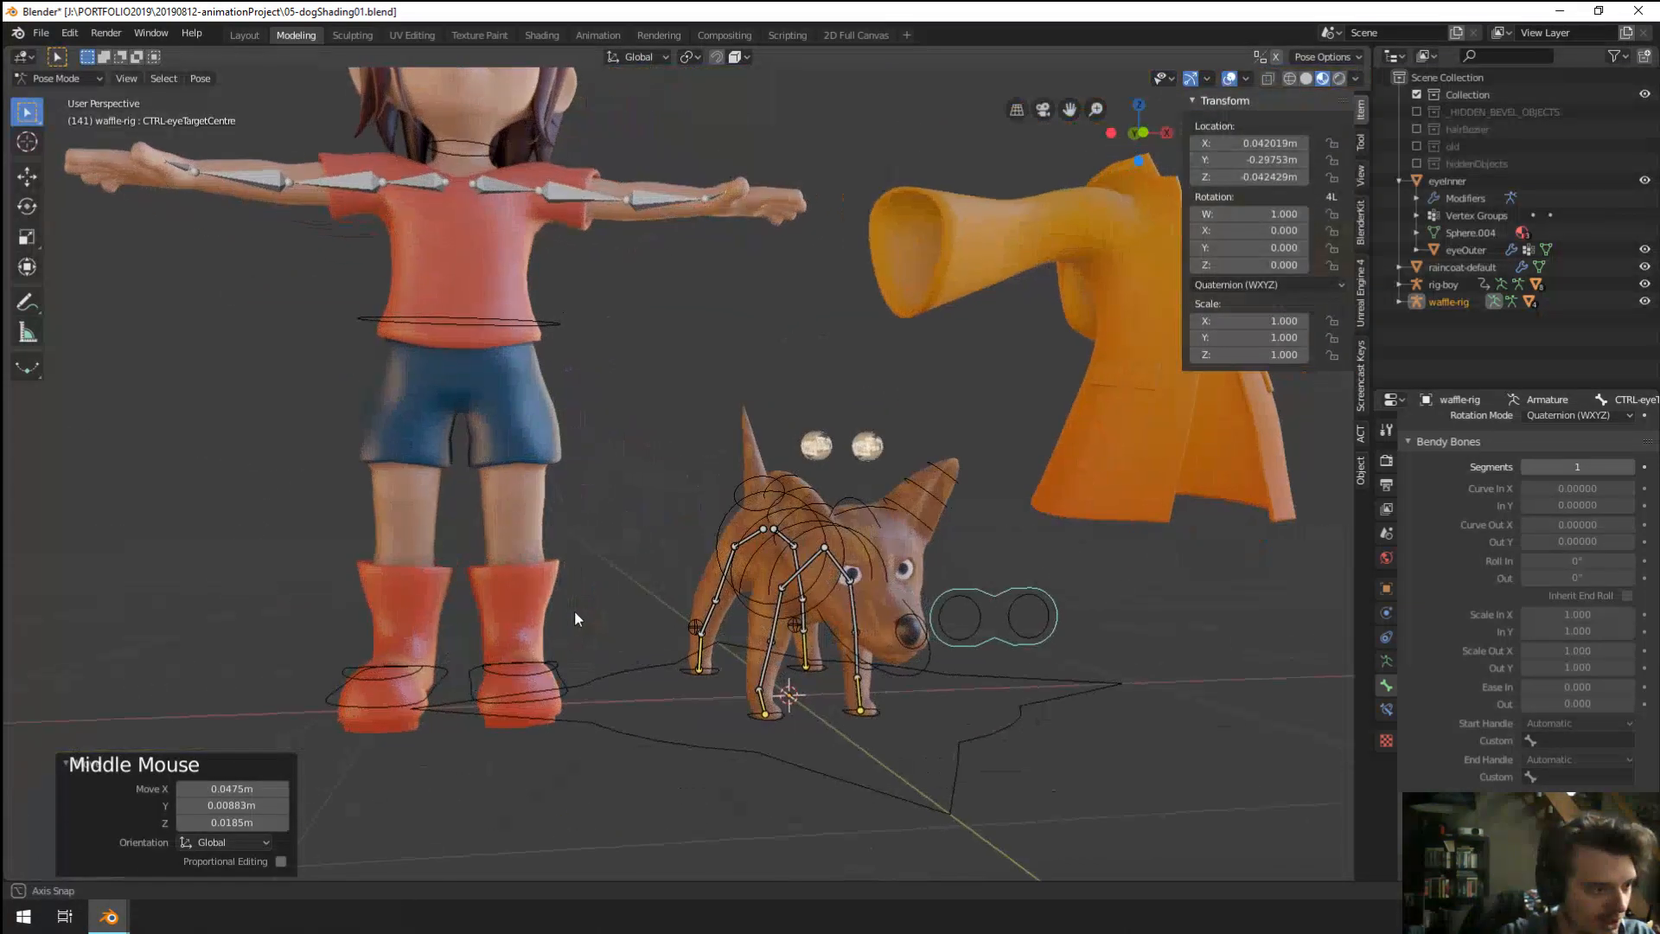
Clear the rotation and location of all waffle-rig bones.
key(a)
scroll(755, 562, up, 1)
key(alt+r)
key(alt+g)
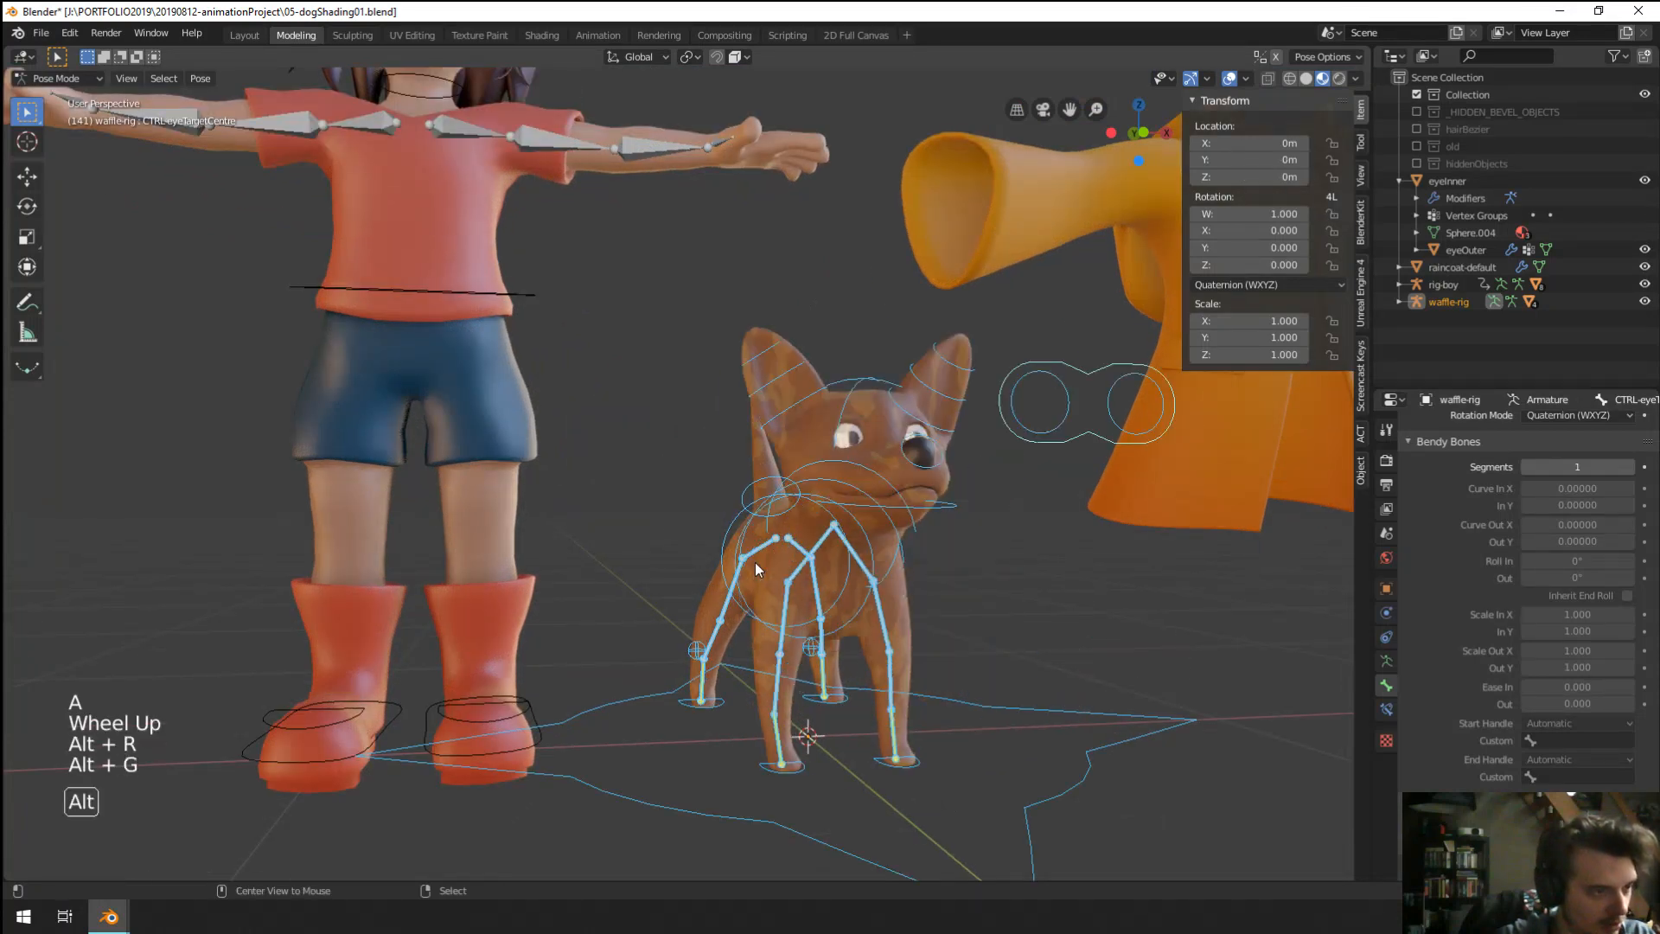
Return to Object Mode and select the dog's eyeInner object.
scroll(755, 562, up, 2)
shift+middle_drag(755, 562, 828, 532)
scroll(832, 464, up, 2)
right_click(832, 465)
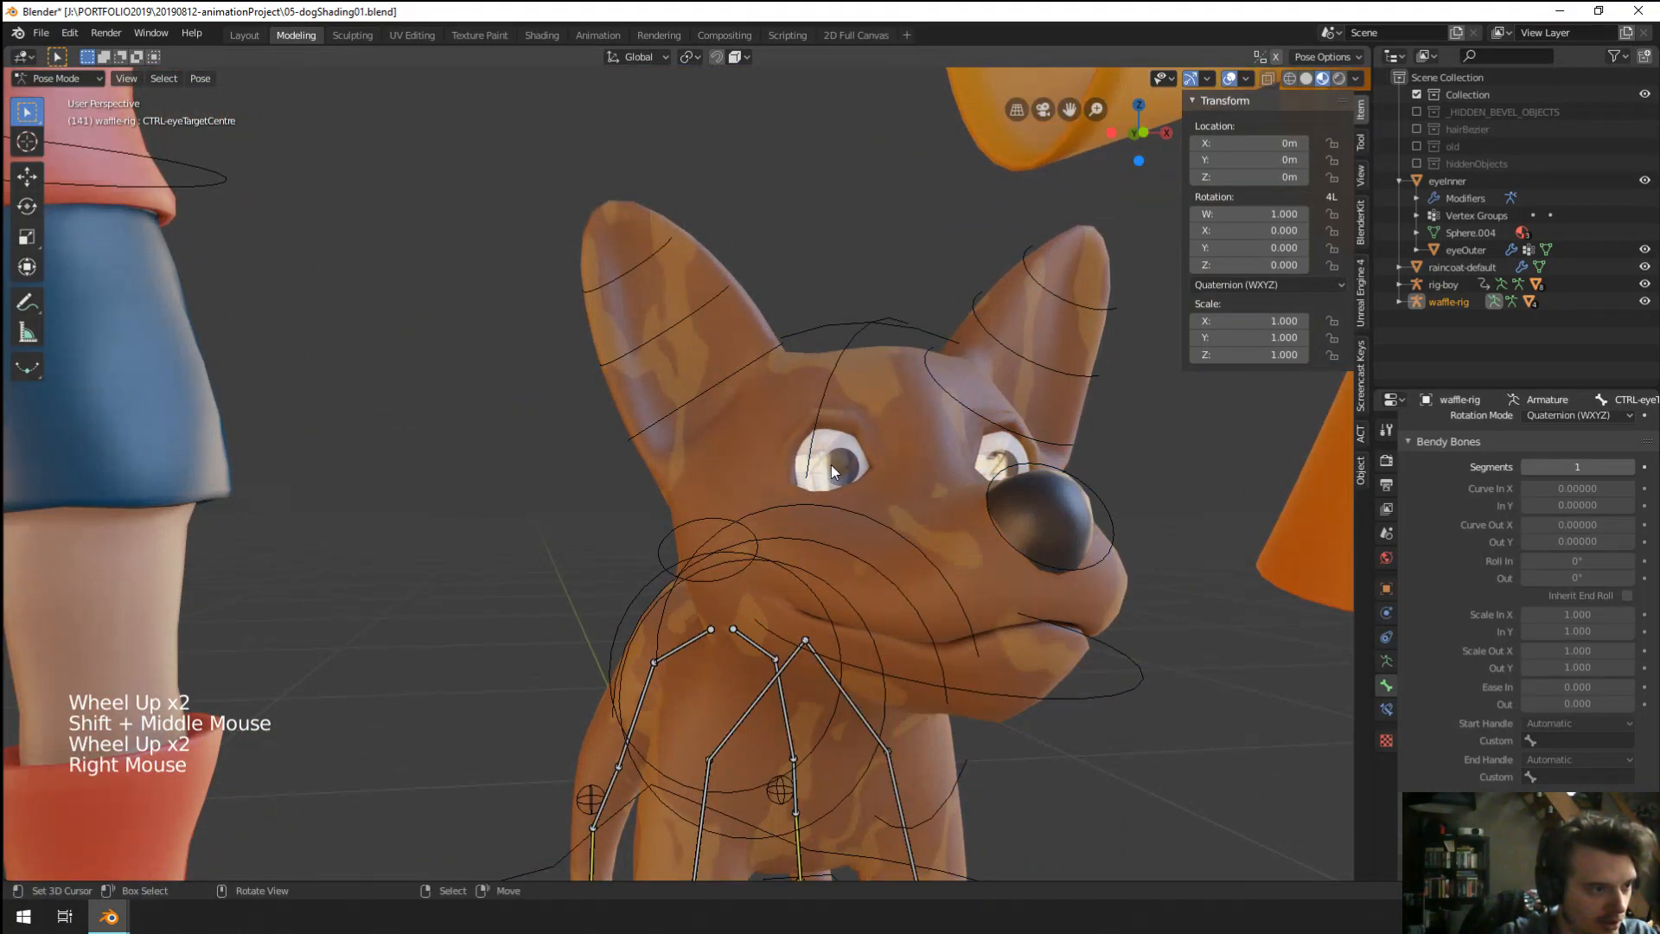
right_click(832, 464)
key(ctrl+Tab)
right_click(831, 464)
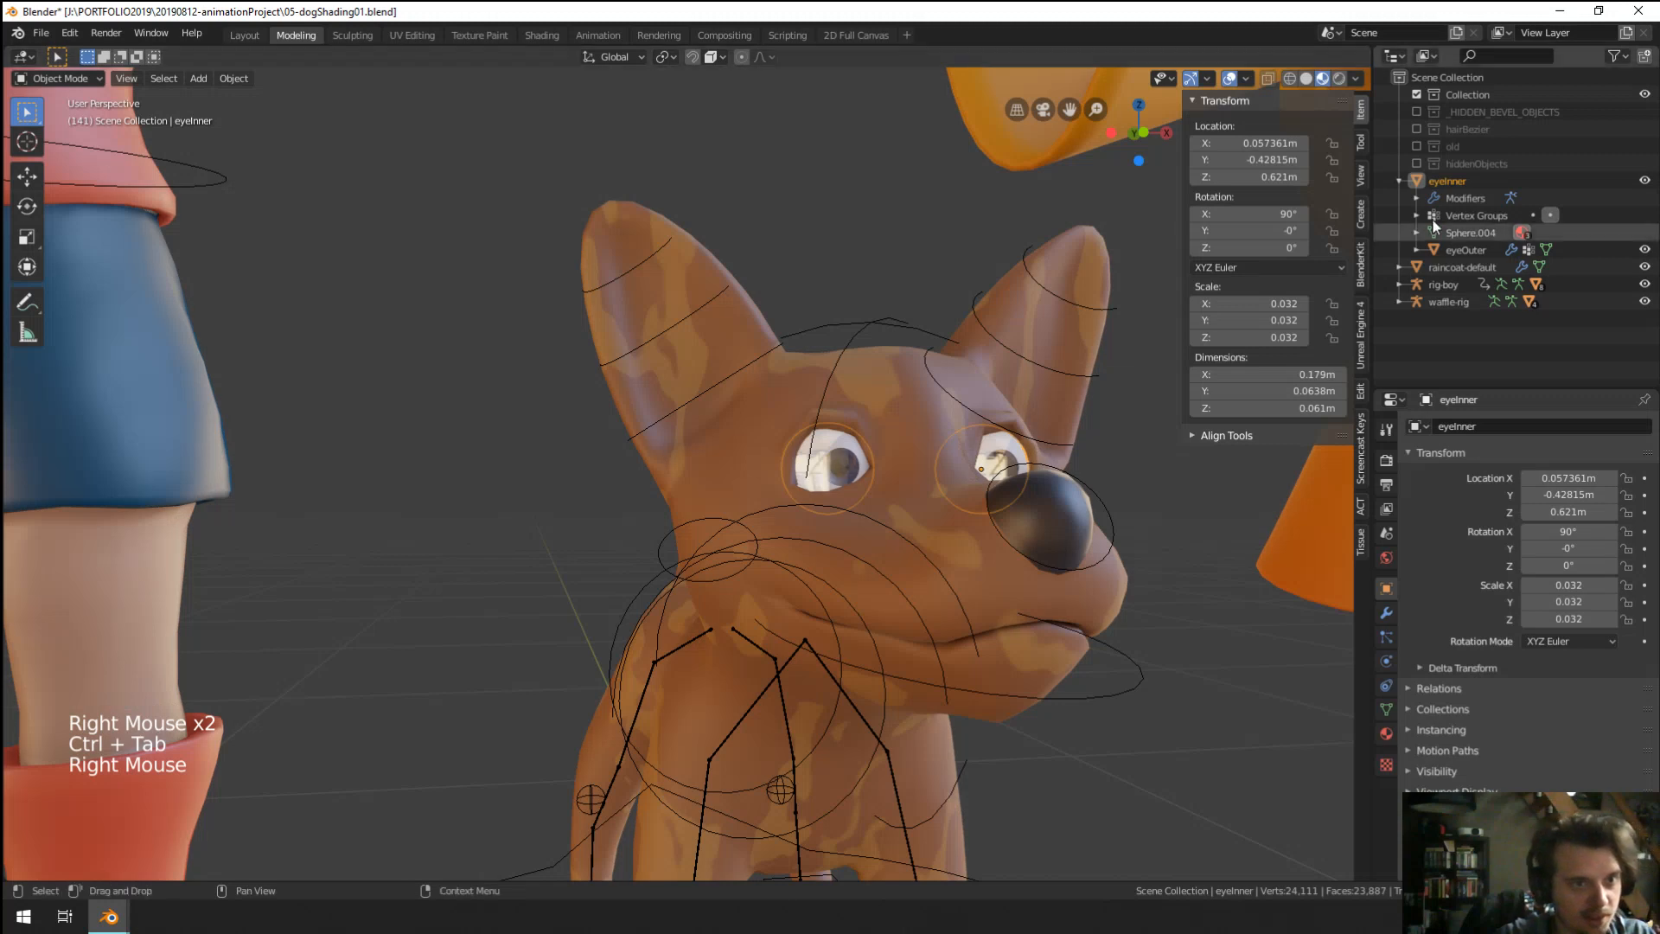
Select the eyeOuter object and examine its Armature modifier and vertex groups.
click(1446, 263)
click(1452, 250)
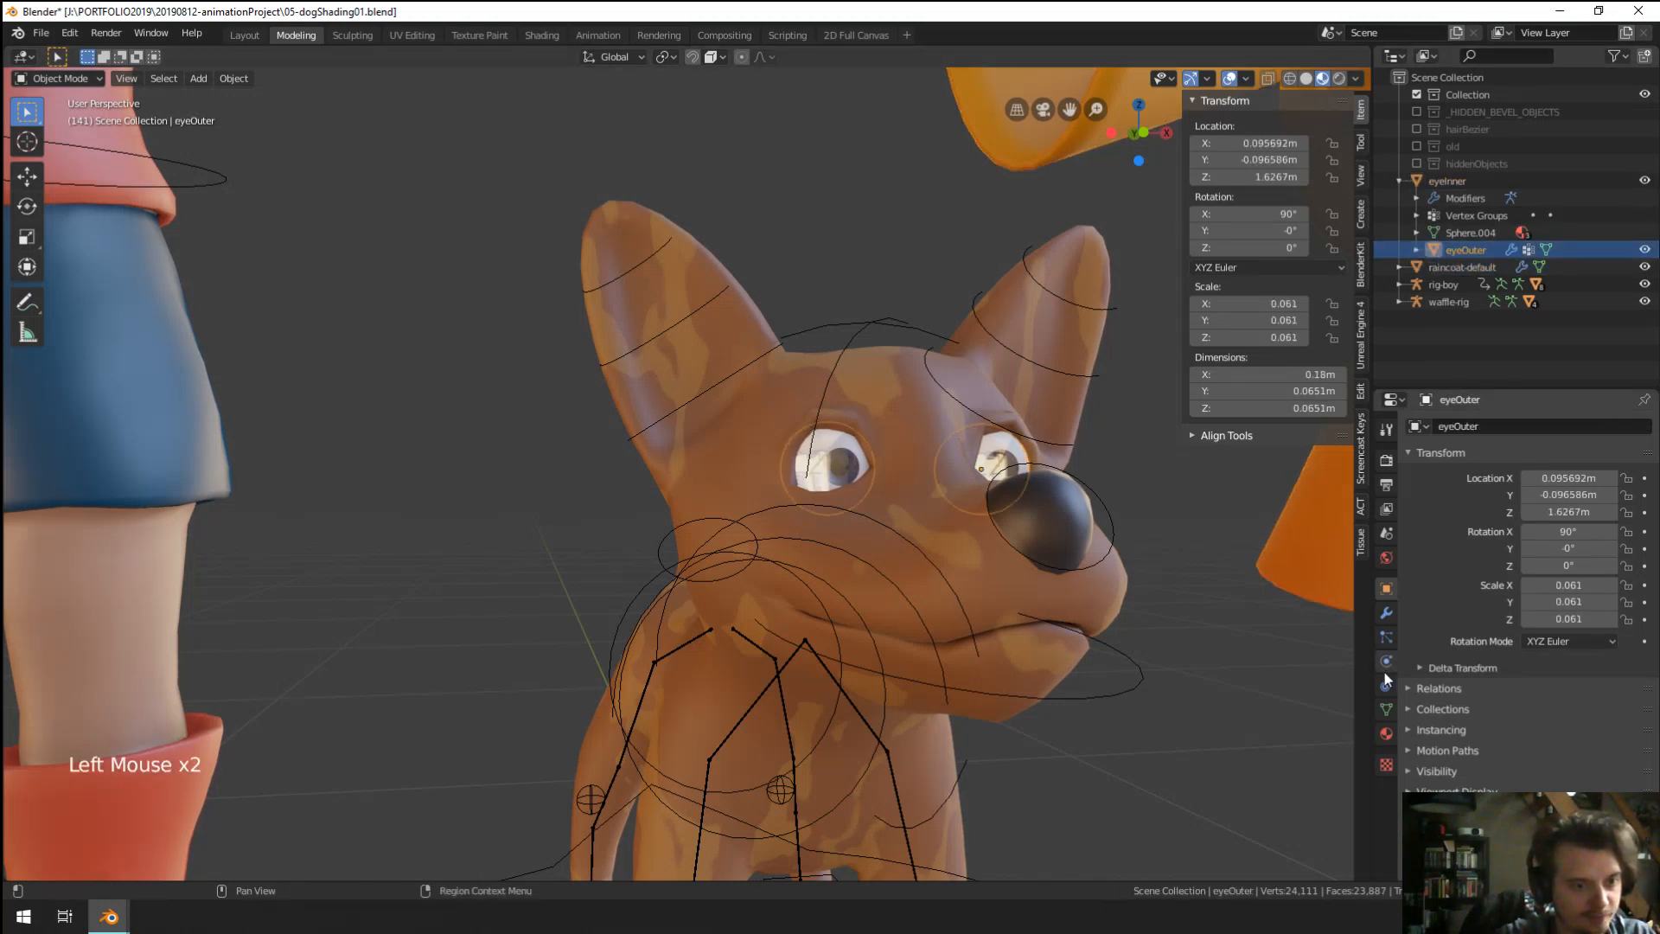
click(1387, 614)
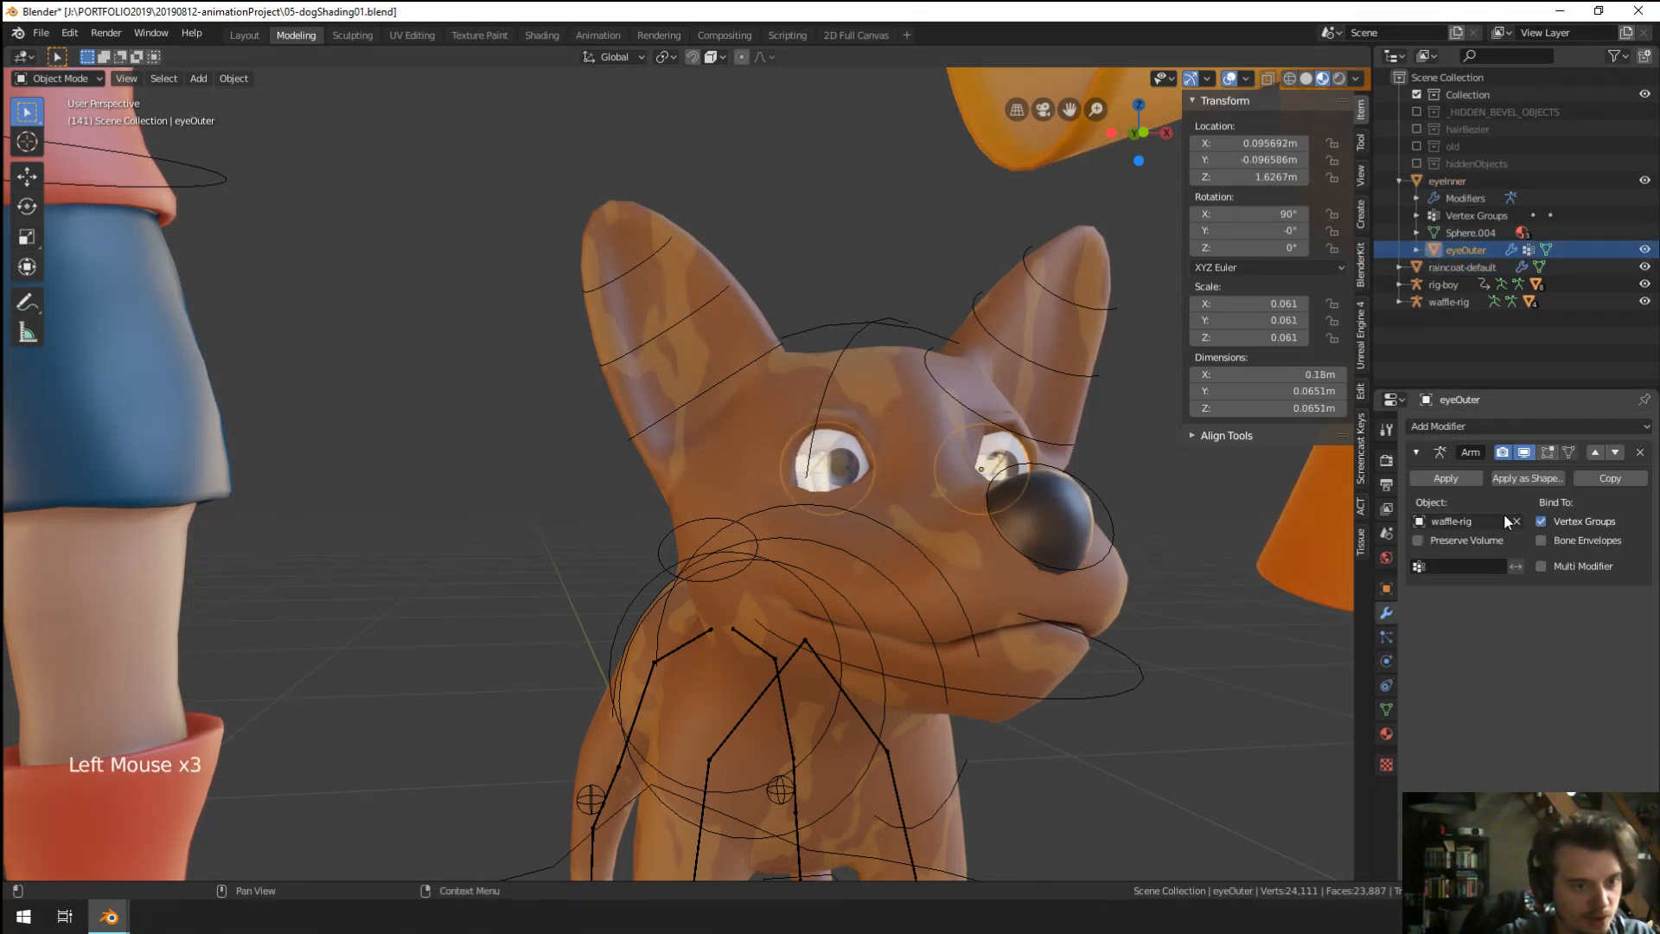
click(1388, 710)
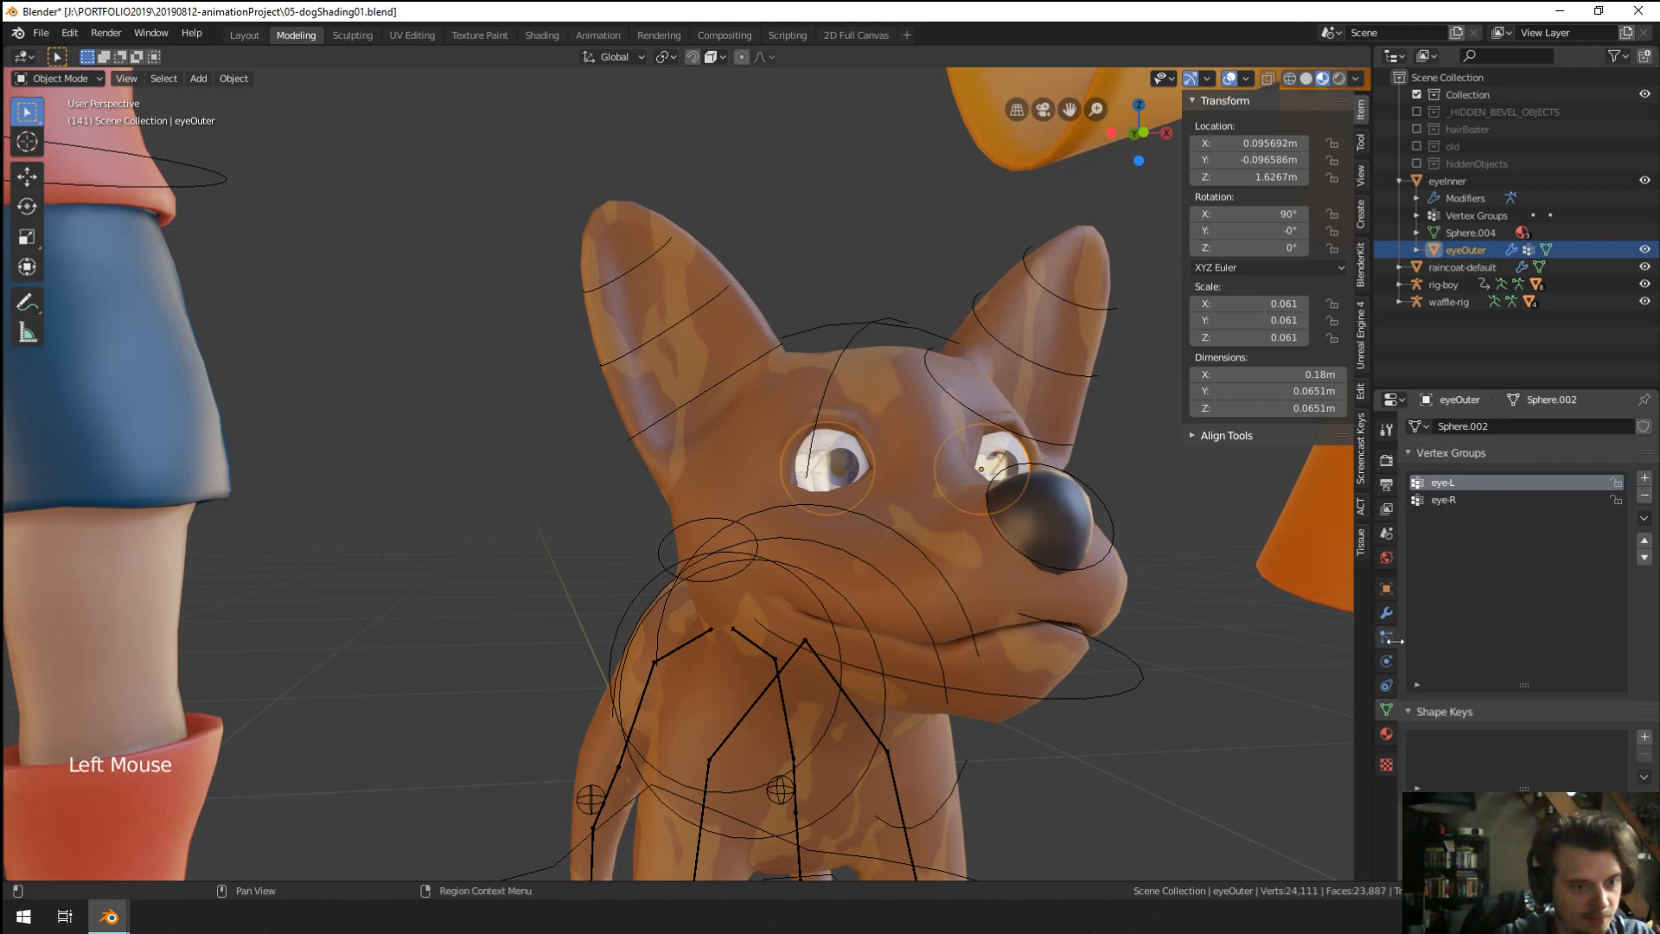
Rename the eyeOuter vertex groups to eye.L and eye.R.
double_click(1456, 484)
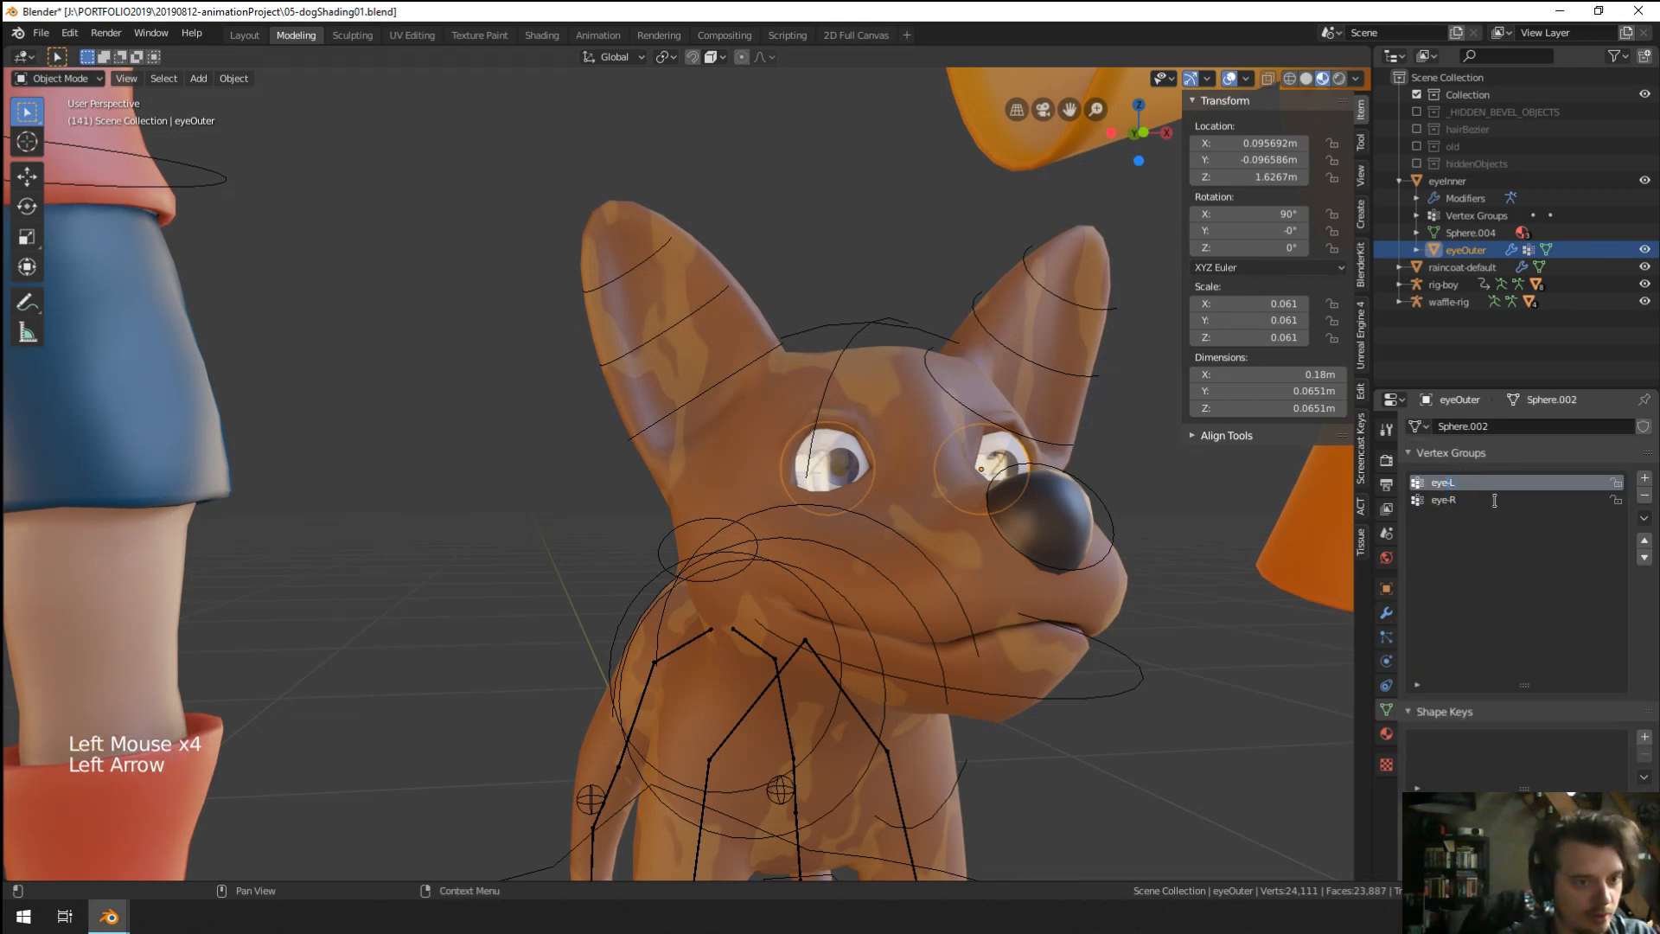
key(Down)
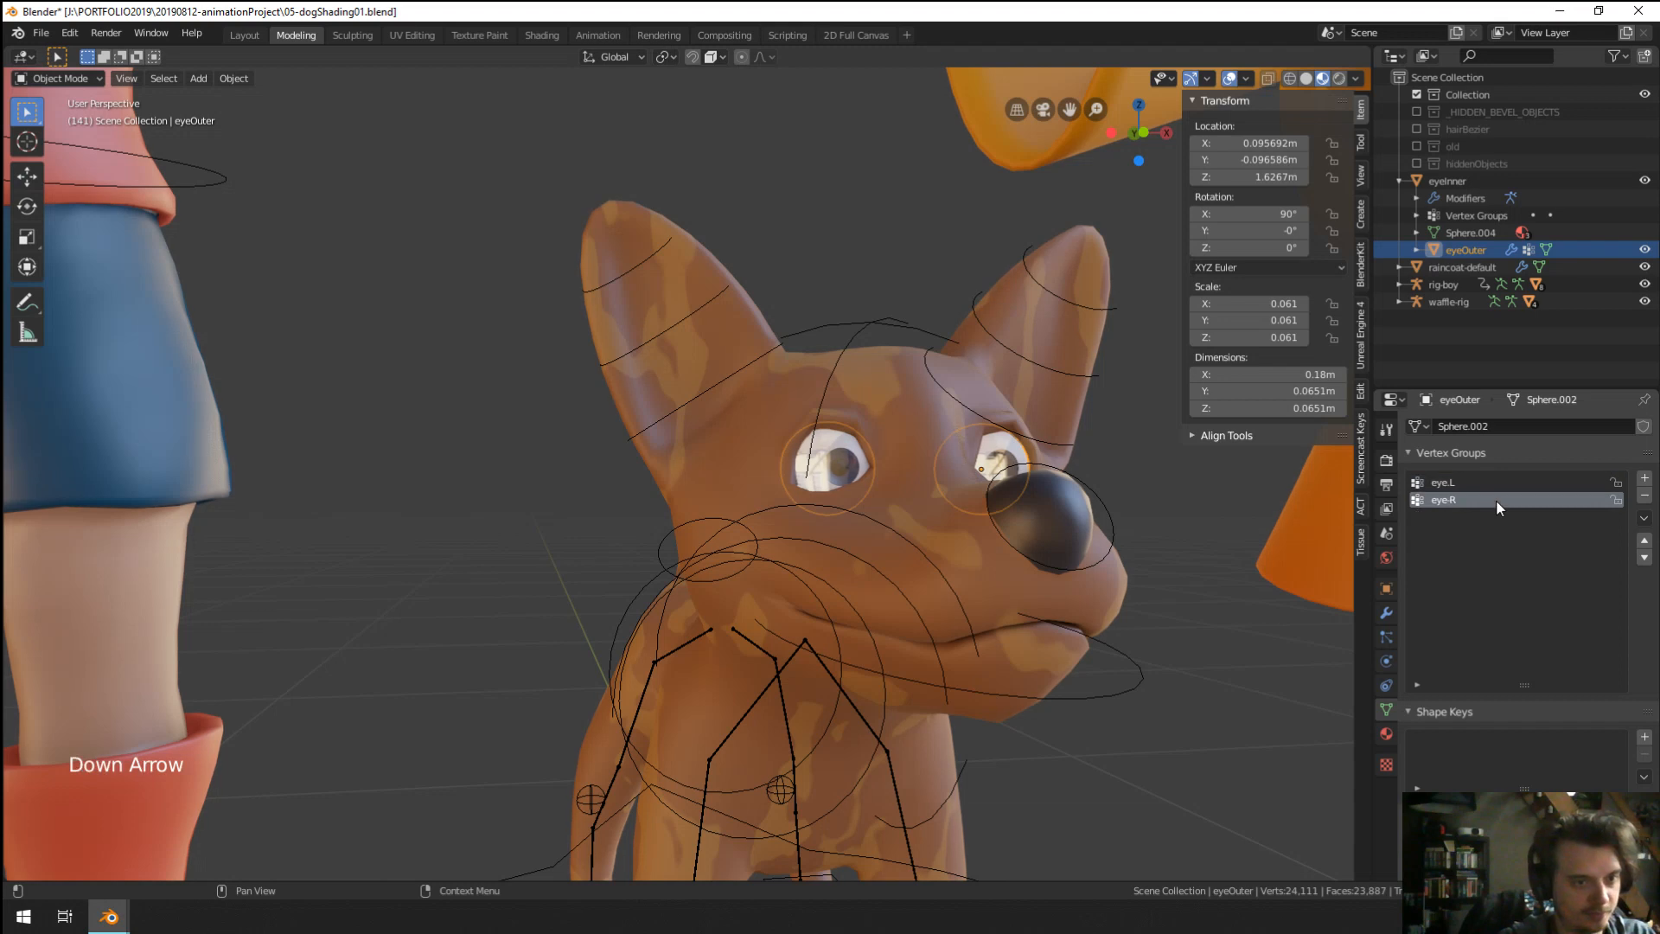
key(F2)
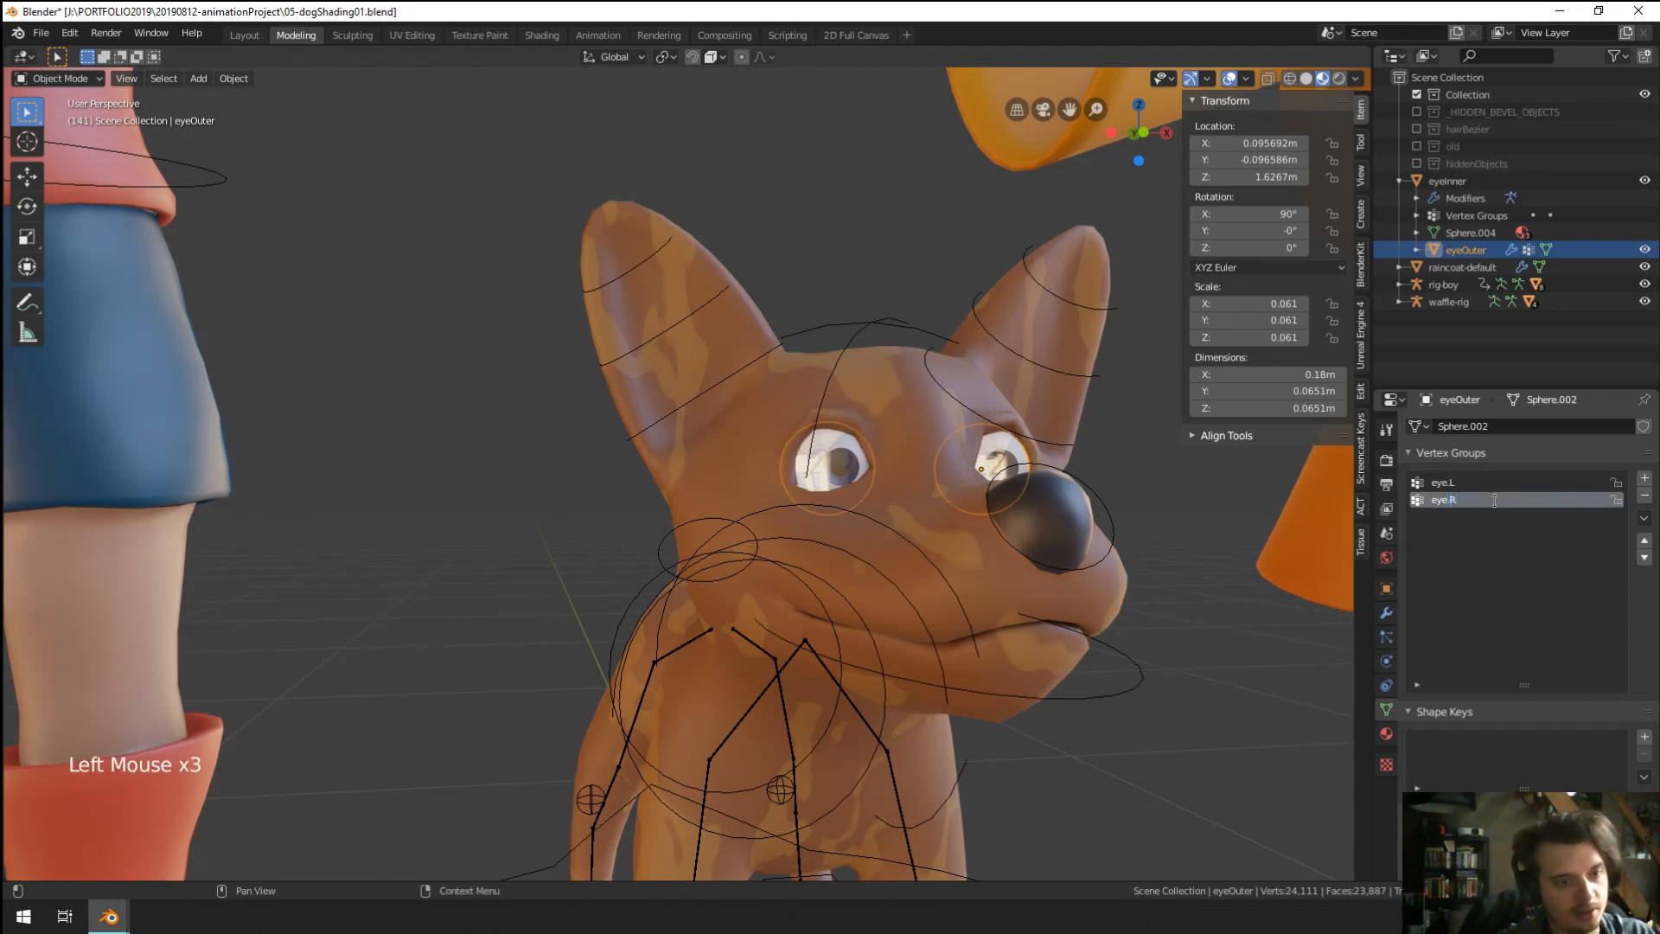
Put the waffle-rig into Pose Mode and rotate the head bone to test how the eyes move with it.
scroll(993, 514, down, 4)
right_click(930, 486)
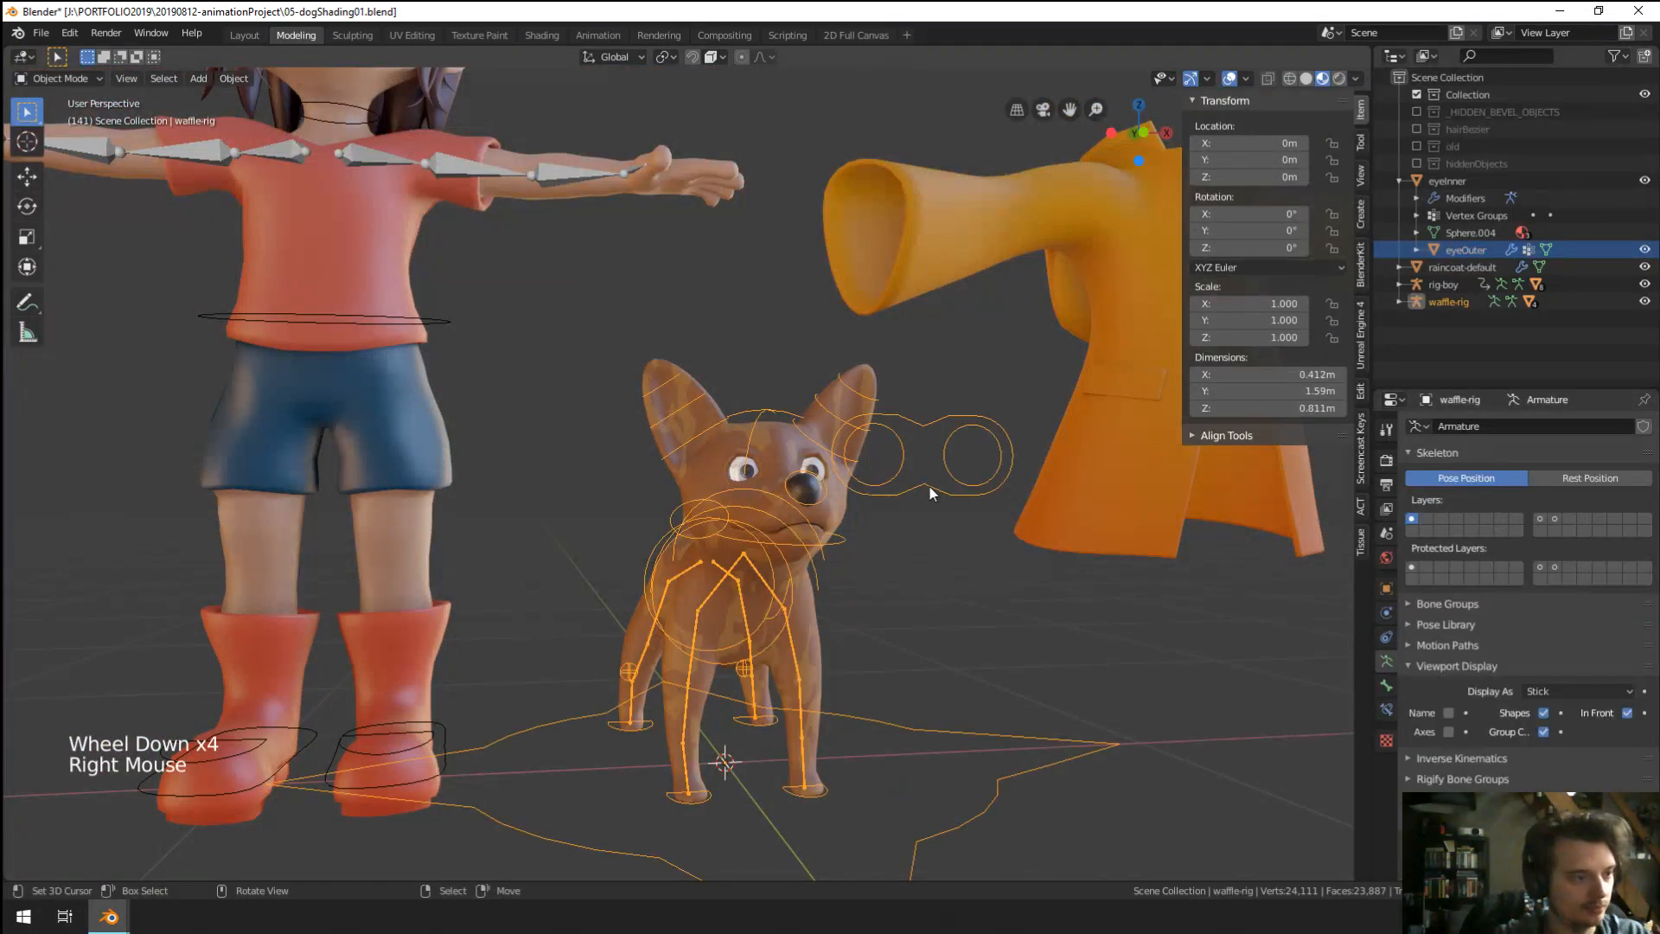
key(ctrl+Tab)
right_click(822, 467)
right_click(780, 400)
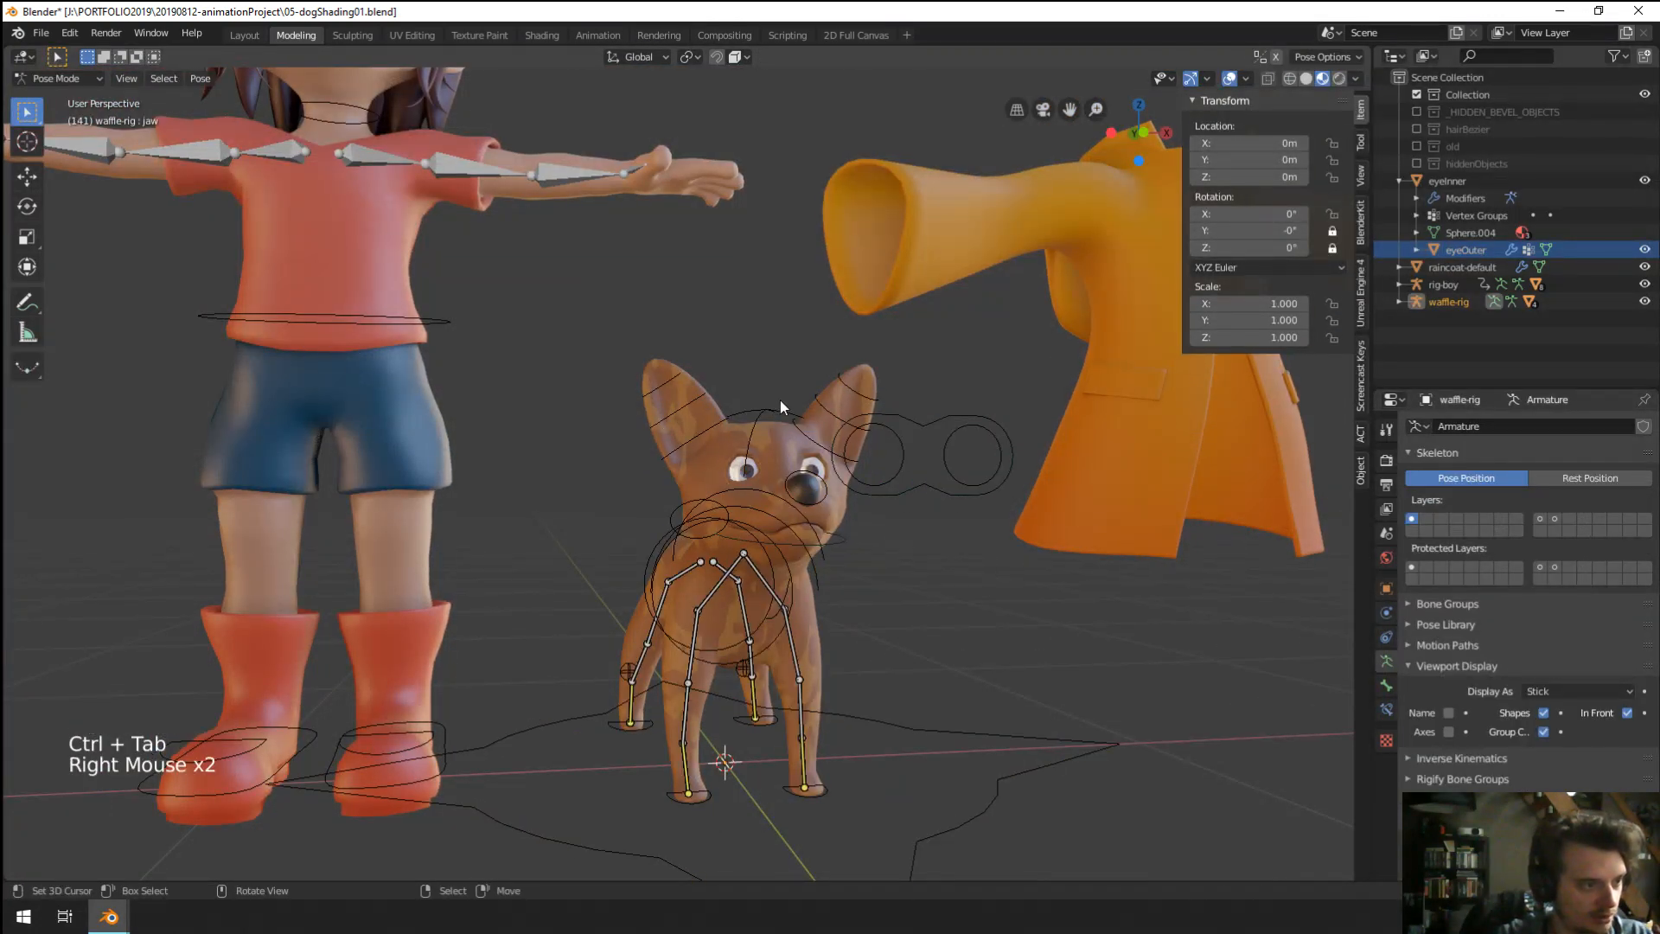
right_click(770, 414)
key(r)
key(r)
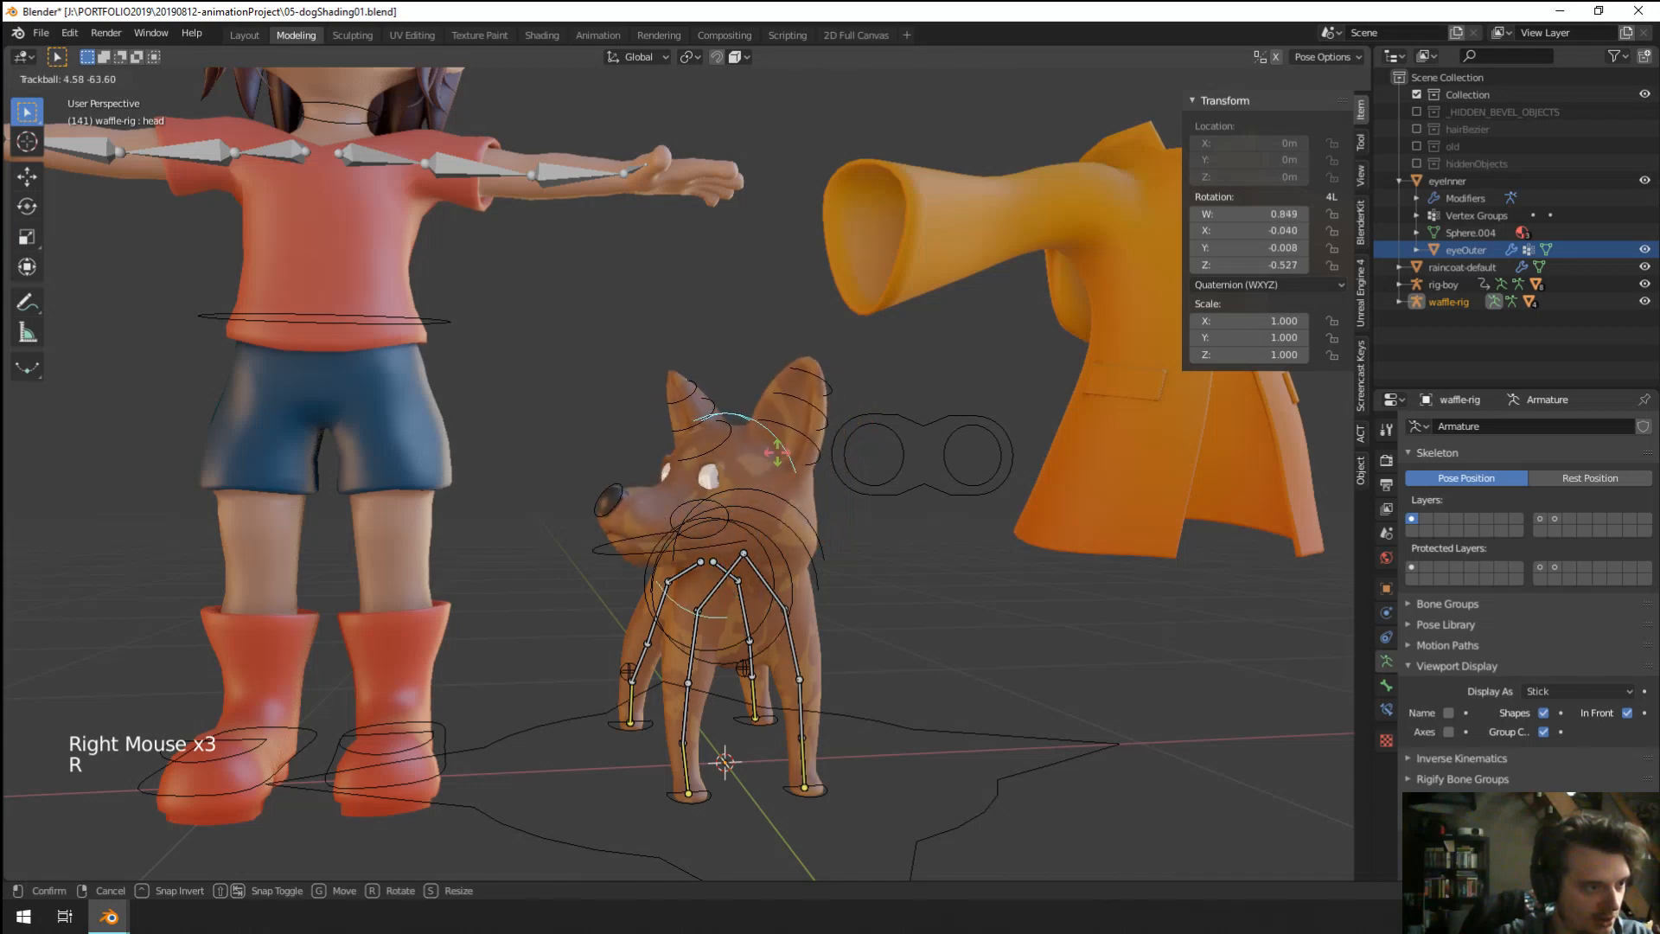
right_click(923, 478)
Move the eye target centre control to test the tracking of both eye meshes.
right_click(920, 490)
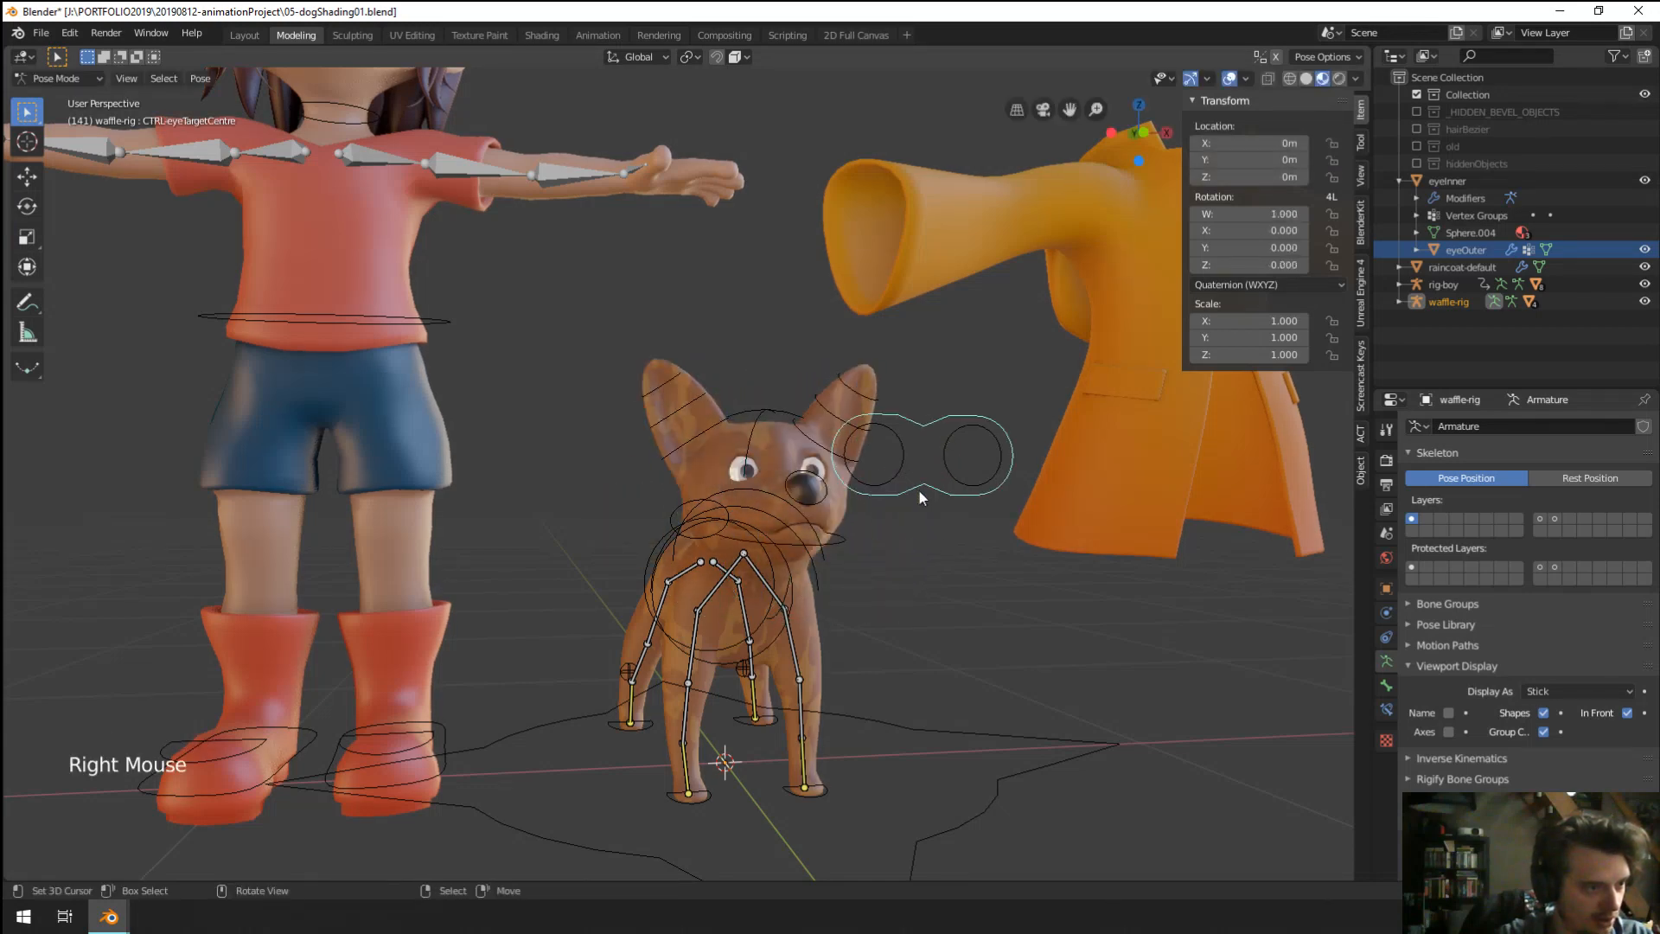
key(g)
scroll(790, 324, down, 2)
middle_drag(771, 411, 806, 495)
scroll(771, 434, down, 1)
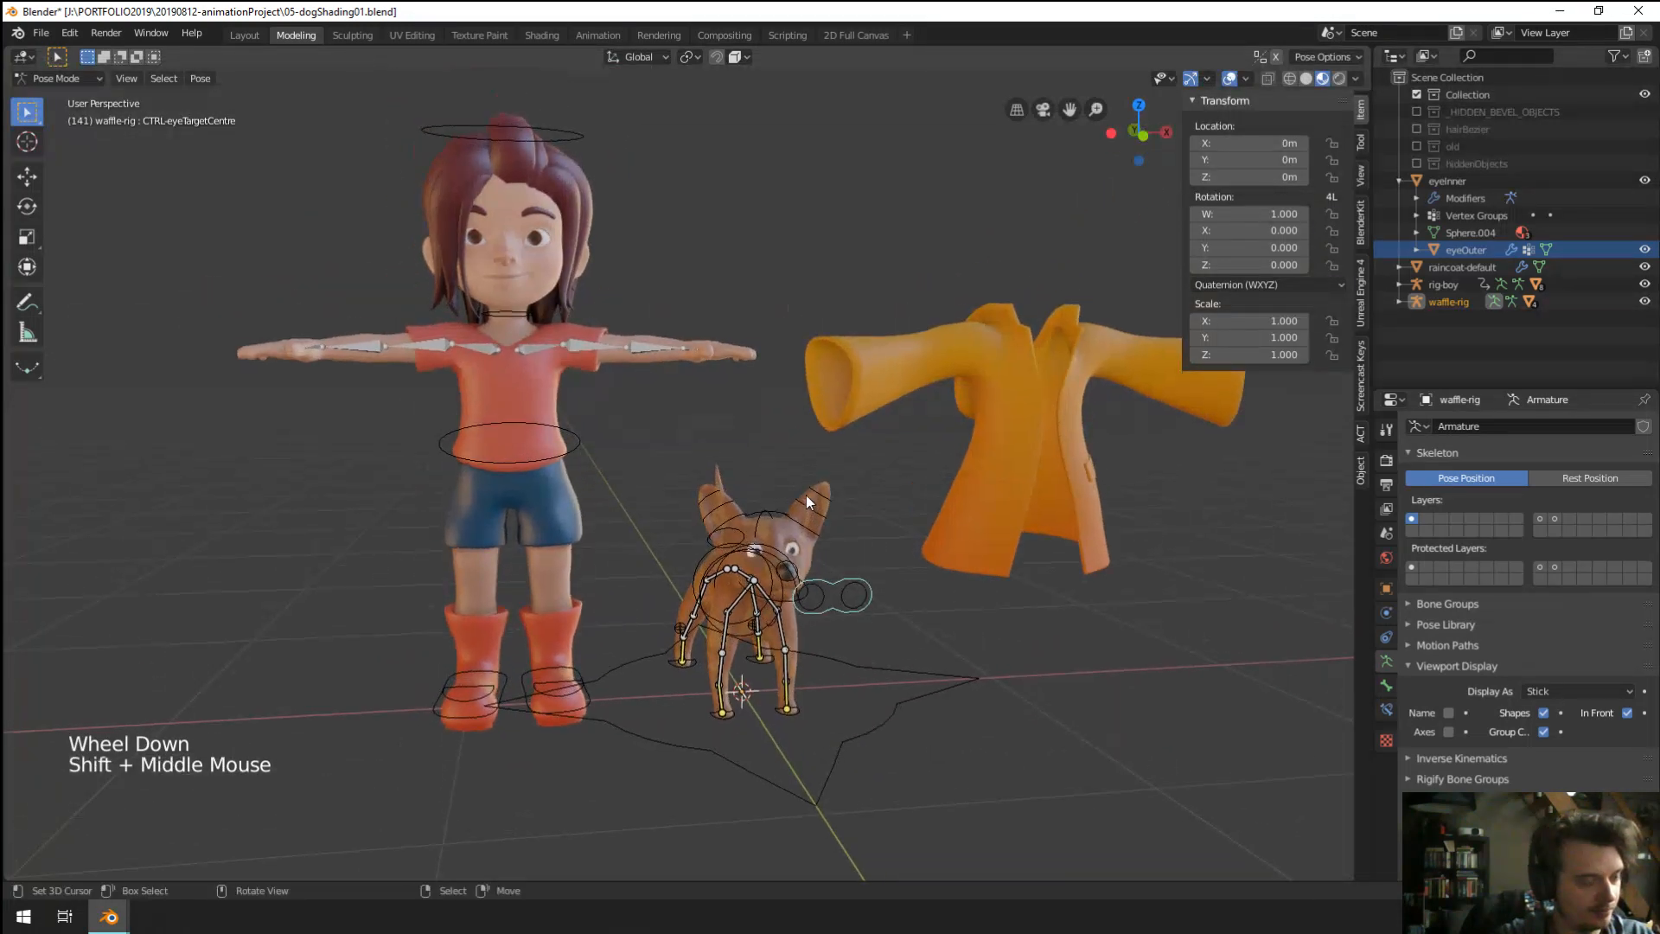
scroll(806, 495, down, 1)
scroll(807, 496, up, 2)
Switch to Object Mode and move the whole waffle-rig about -2.05 m along the X axis.
right_click(903, 789)
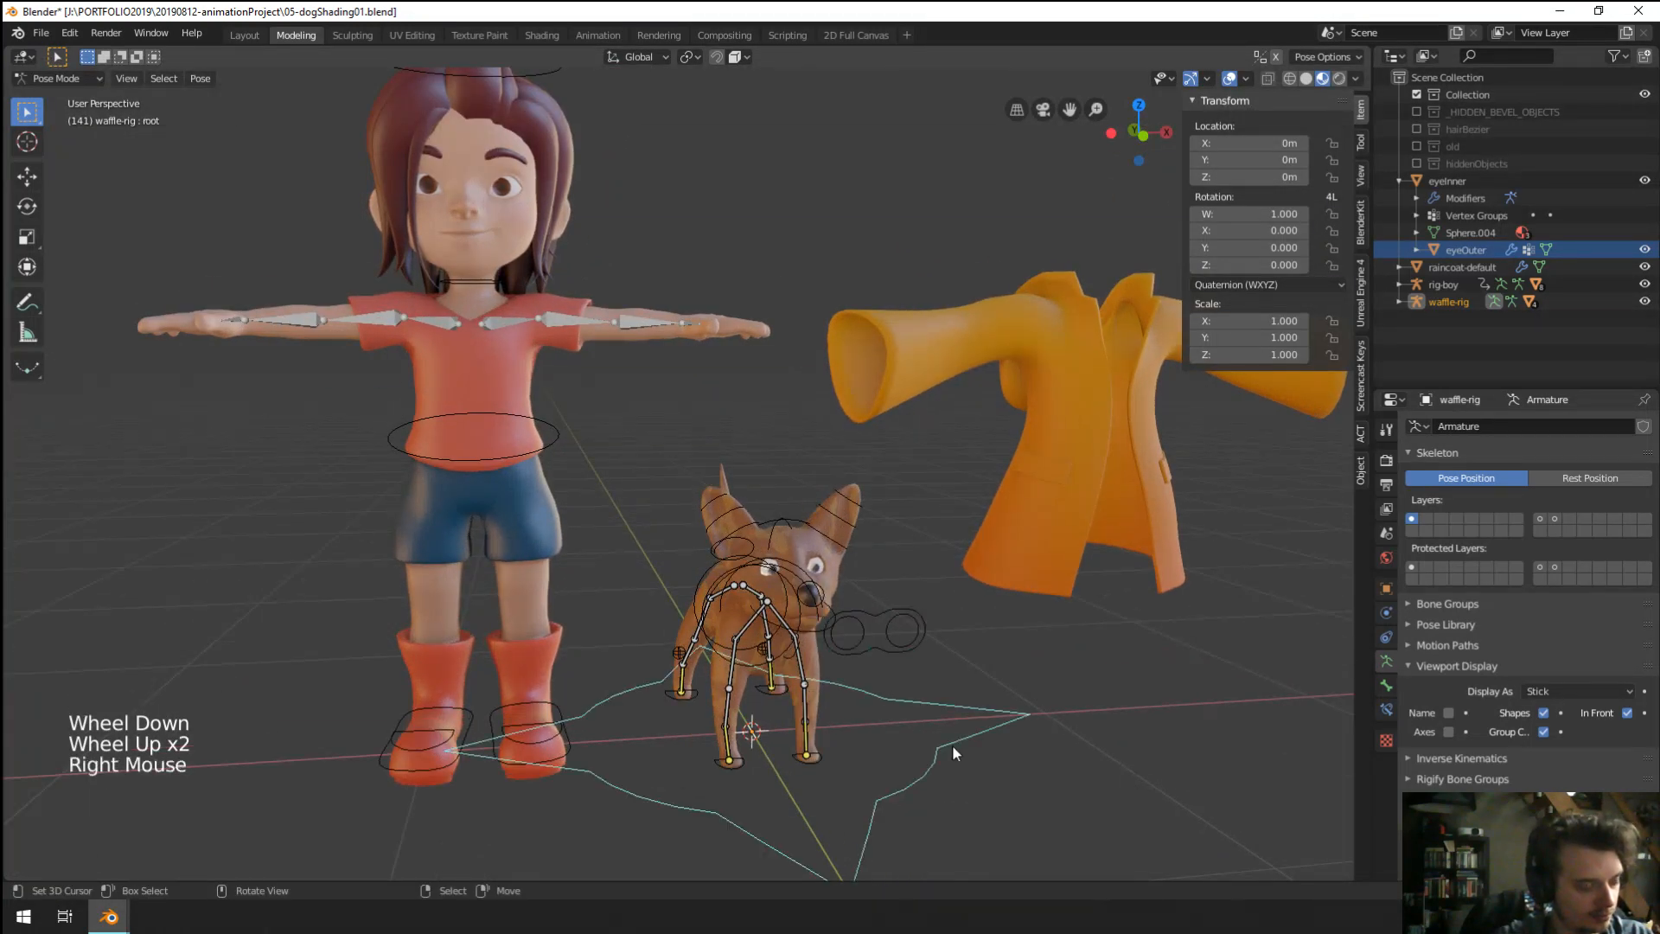
key(Tab)
key(ctrl+Tab)
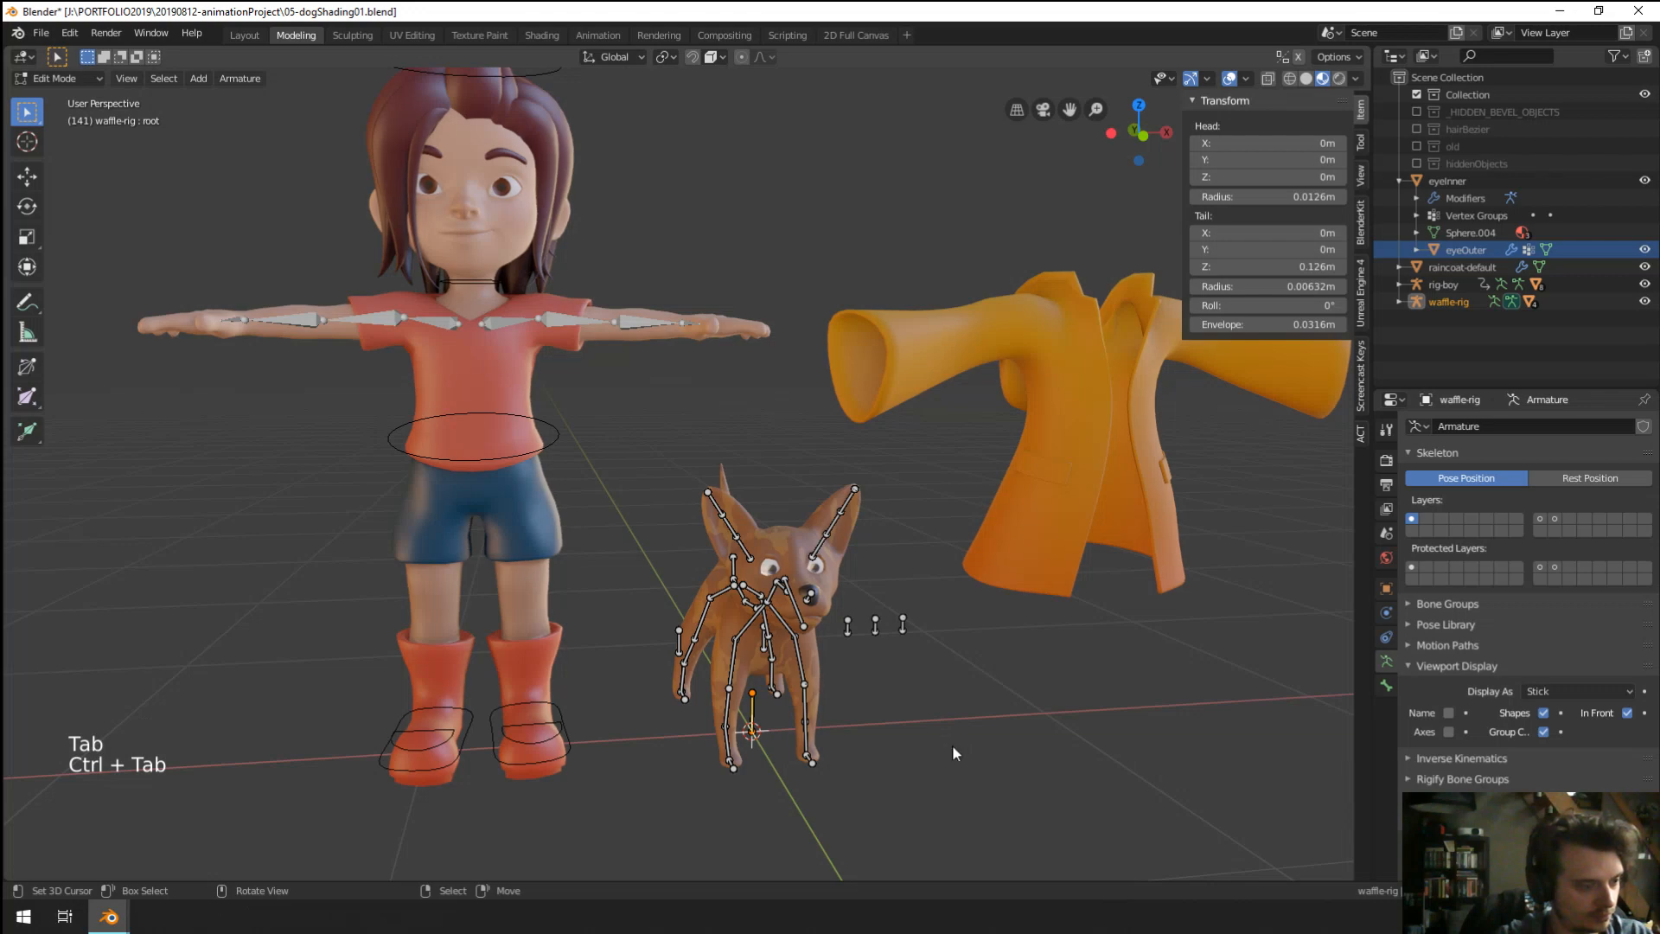
key(ctrl+Tab)
key(g)
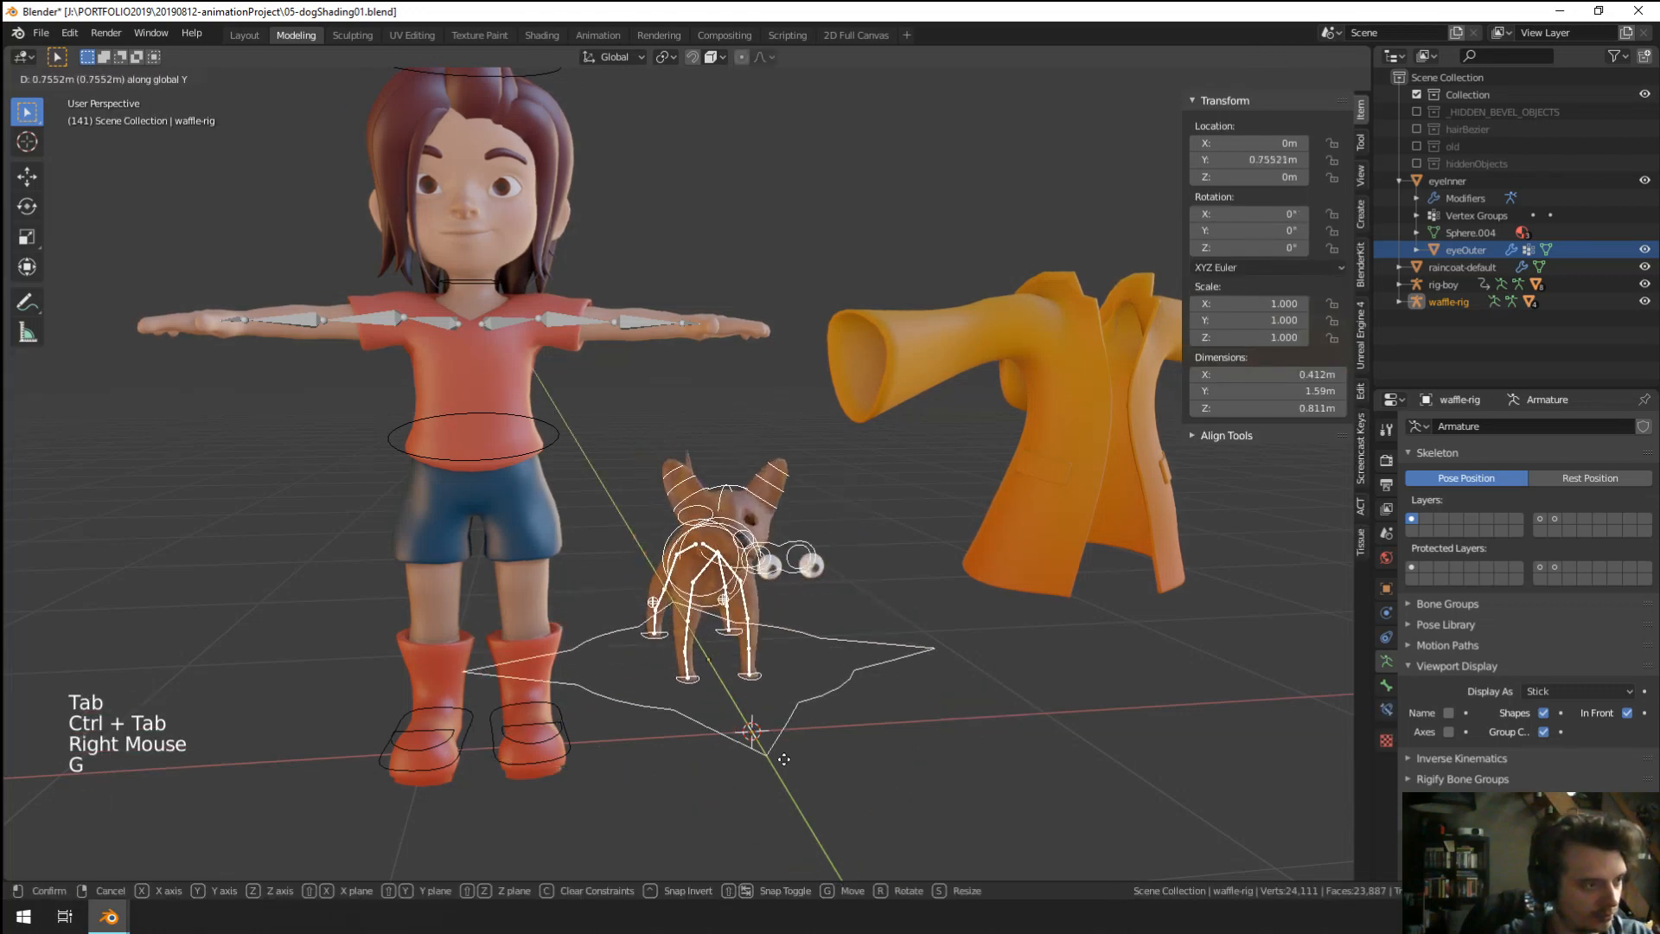
click(265, 796)
shift+middle_drag(502, 697, 751, 679)
middle_drag(750, 679, 681, 677)
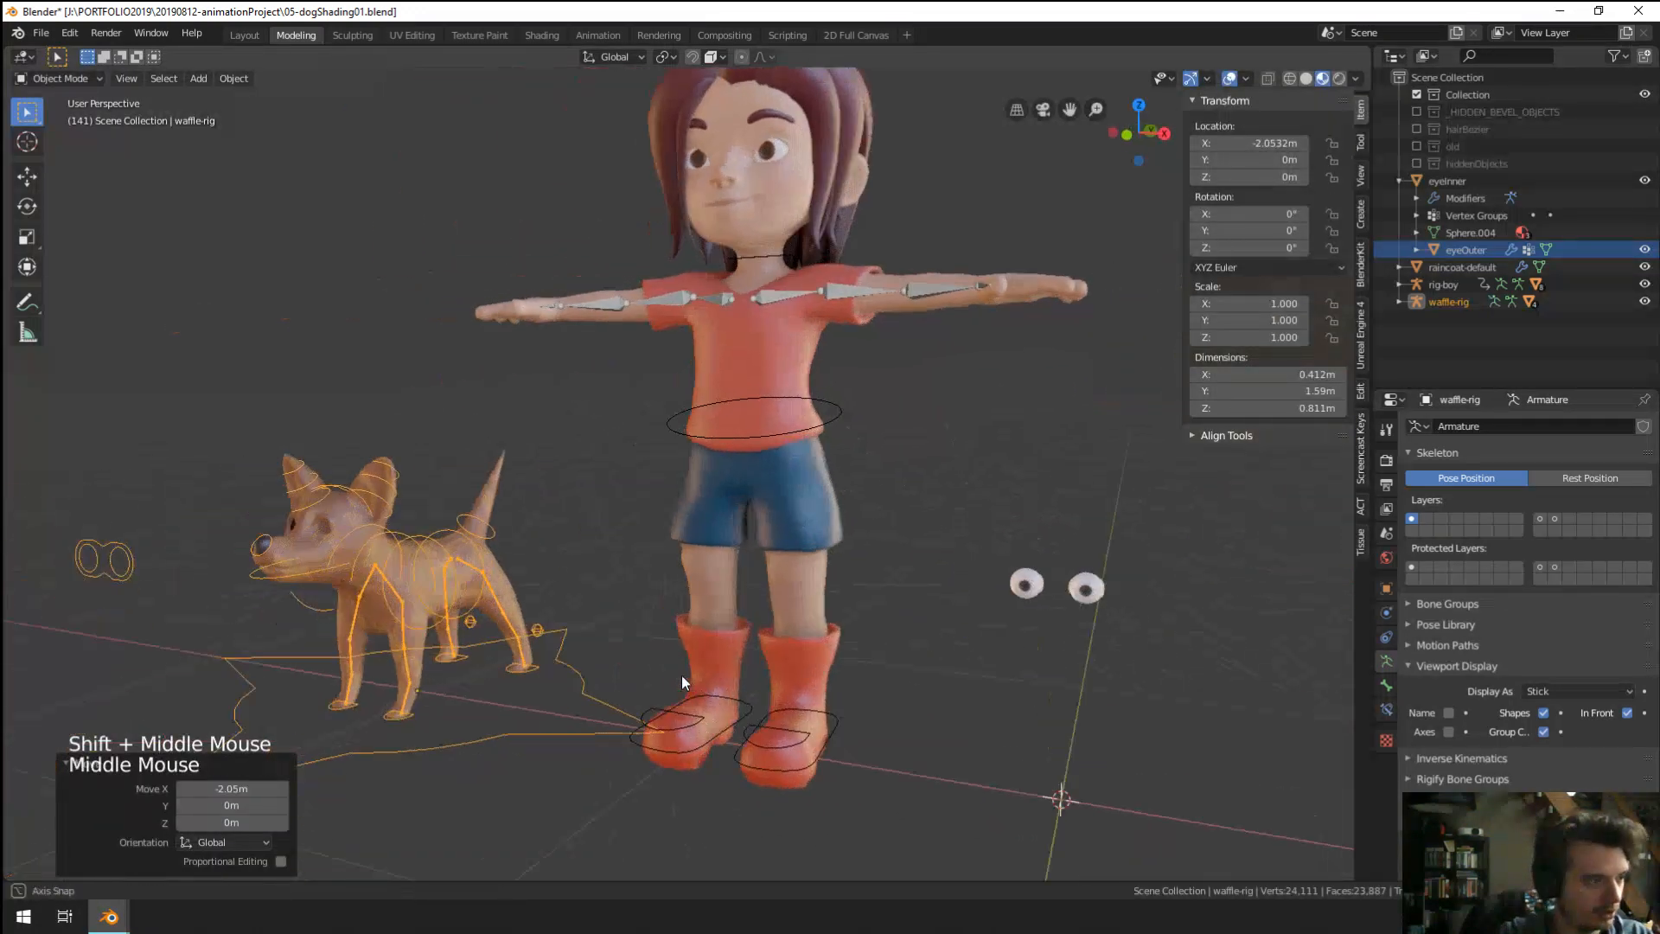
Inspect the dog's bones in Edit Mode and switch the waffle-rig to Pose Mode.
right_click(729, 552)
right_click(564, 617)
shift+middle_drag(567, 622, 754, 627)
right_click(755, 631)
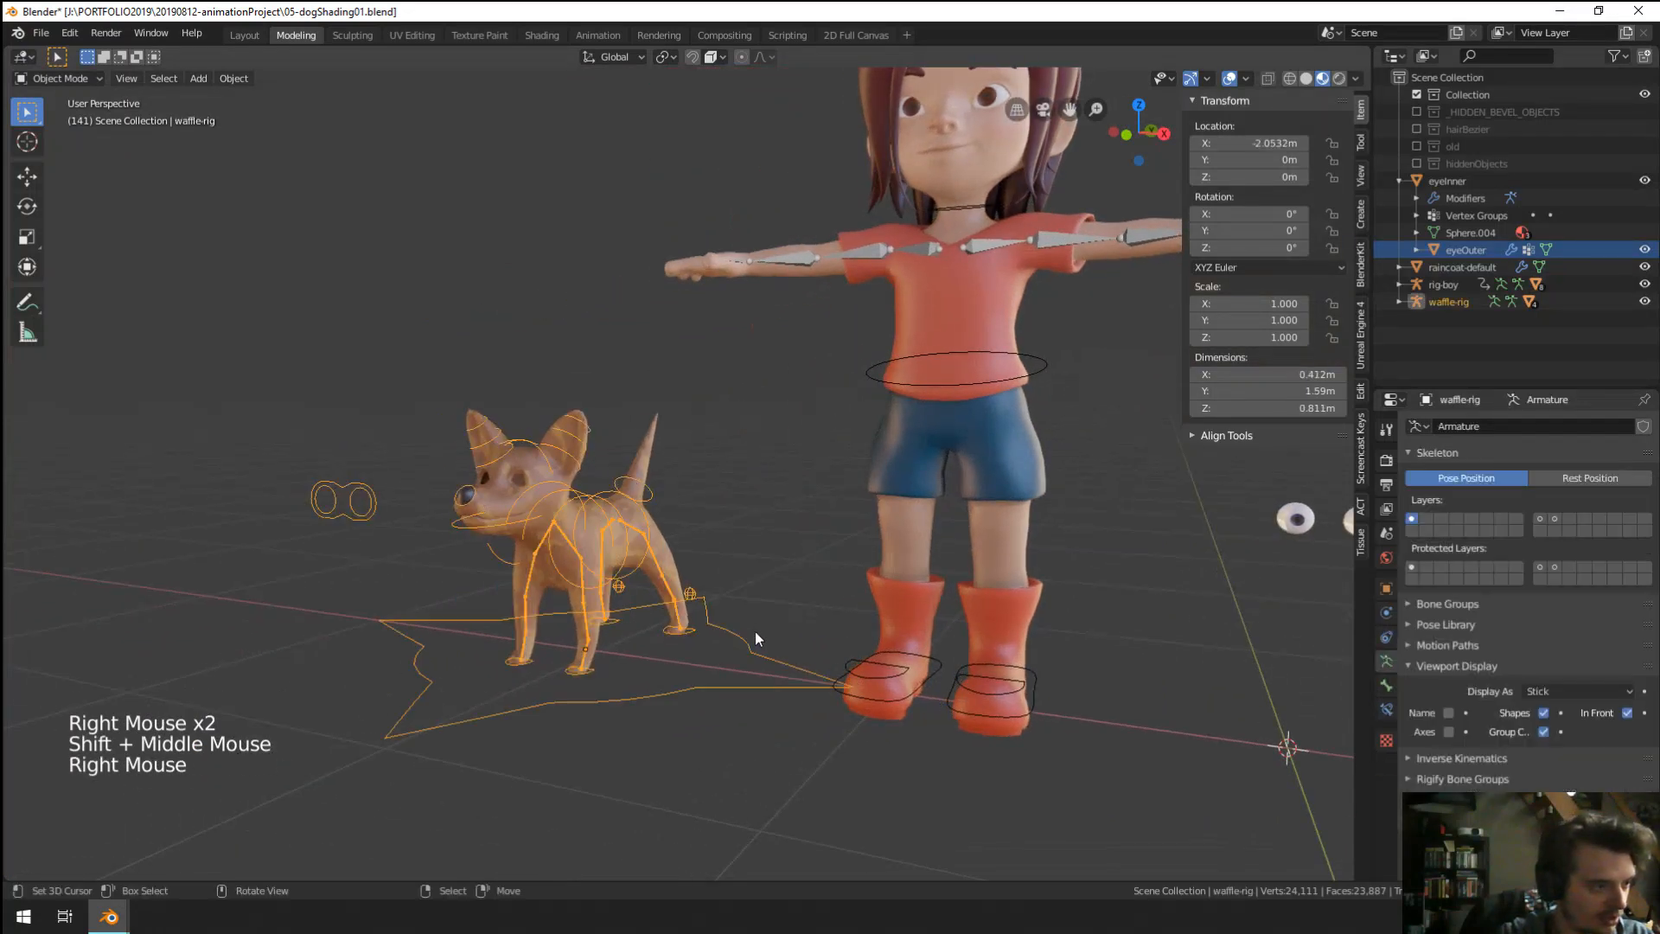
scroll(754, 631, up, 3)
key(Tab)
shift+middle_drag(523, 690, 635, 689)
middle_drag(635, 689, 573, 693)
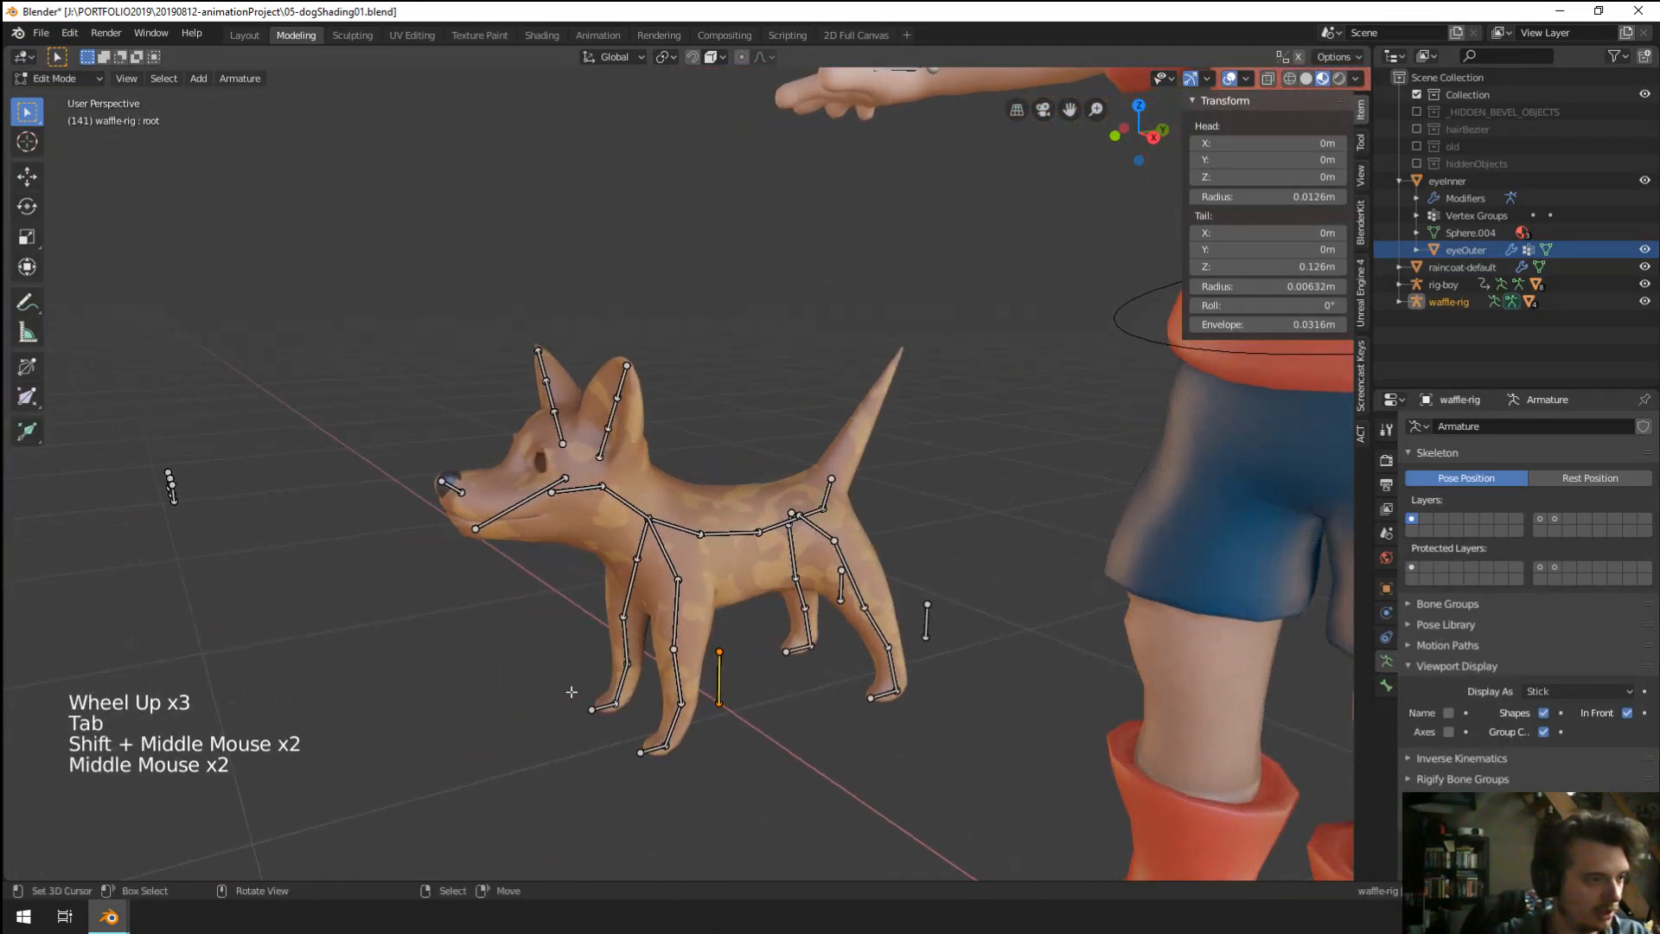
key(Tab)
key(ctrl+Tab)
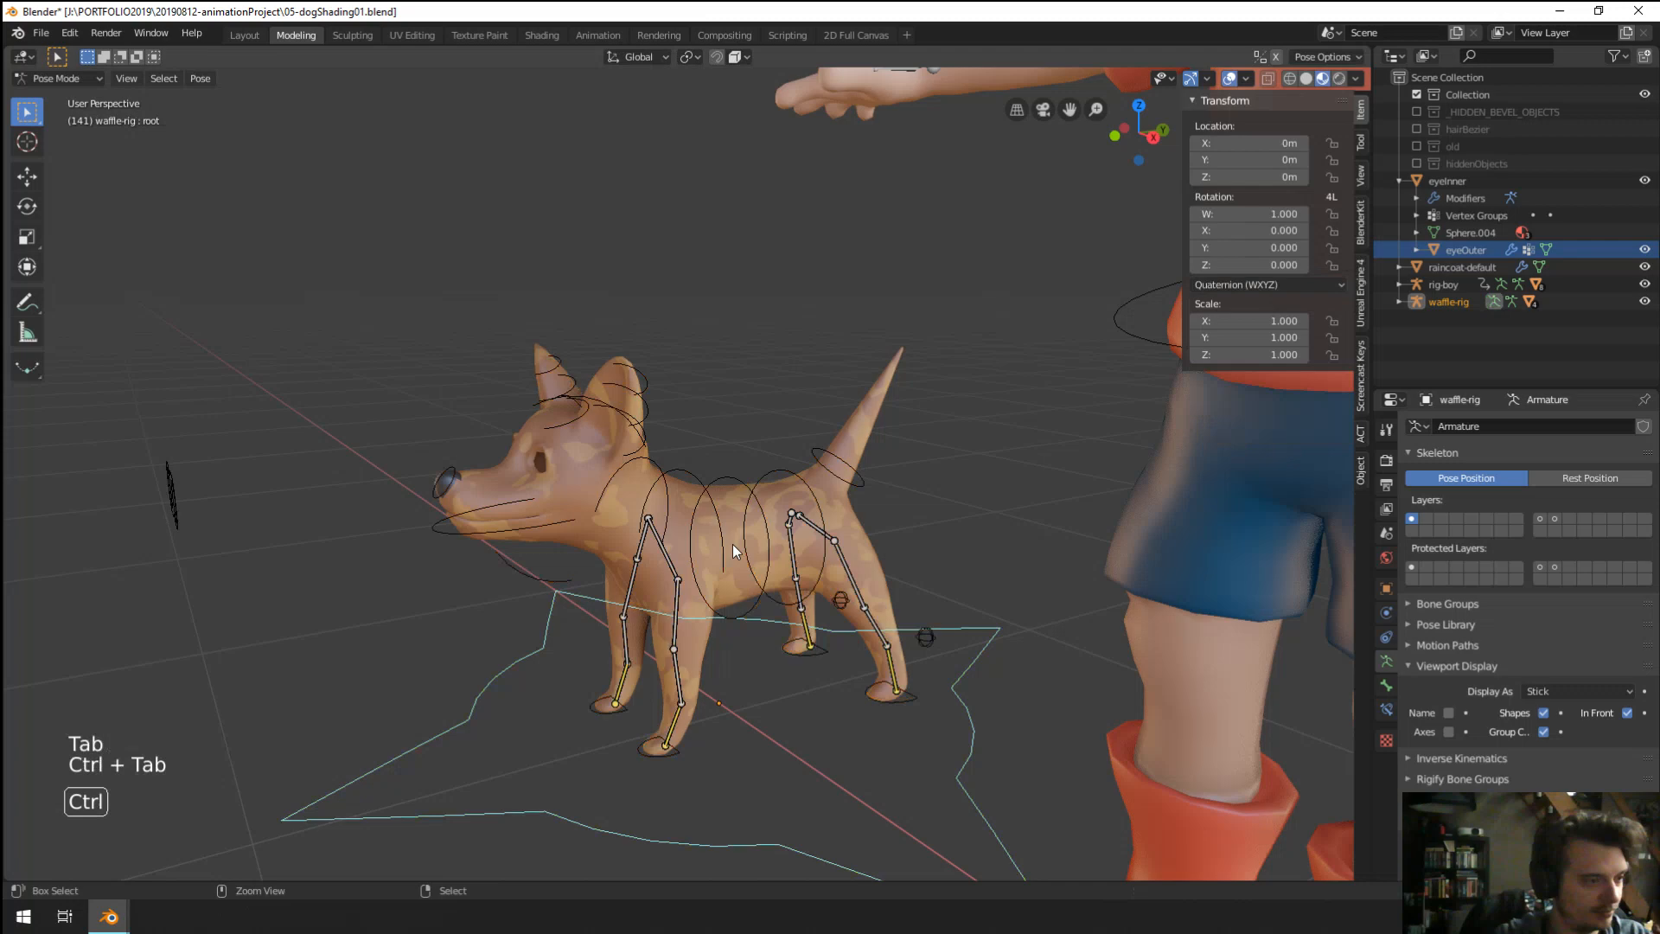
Select the bones of both ears and move them to the second bone layer.
right_click(708, 485)
middle_drag(708, 485, 621, 475)
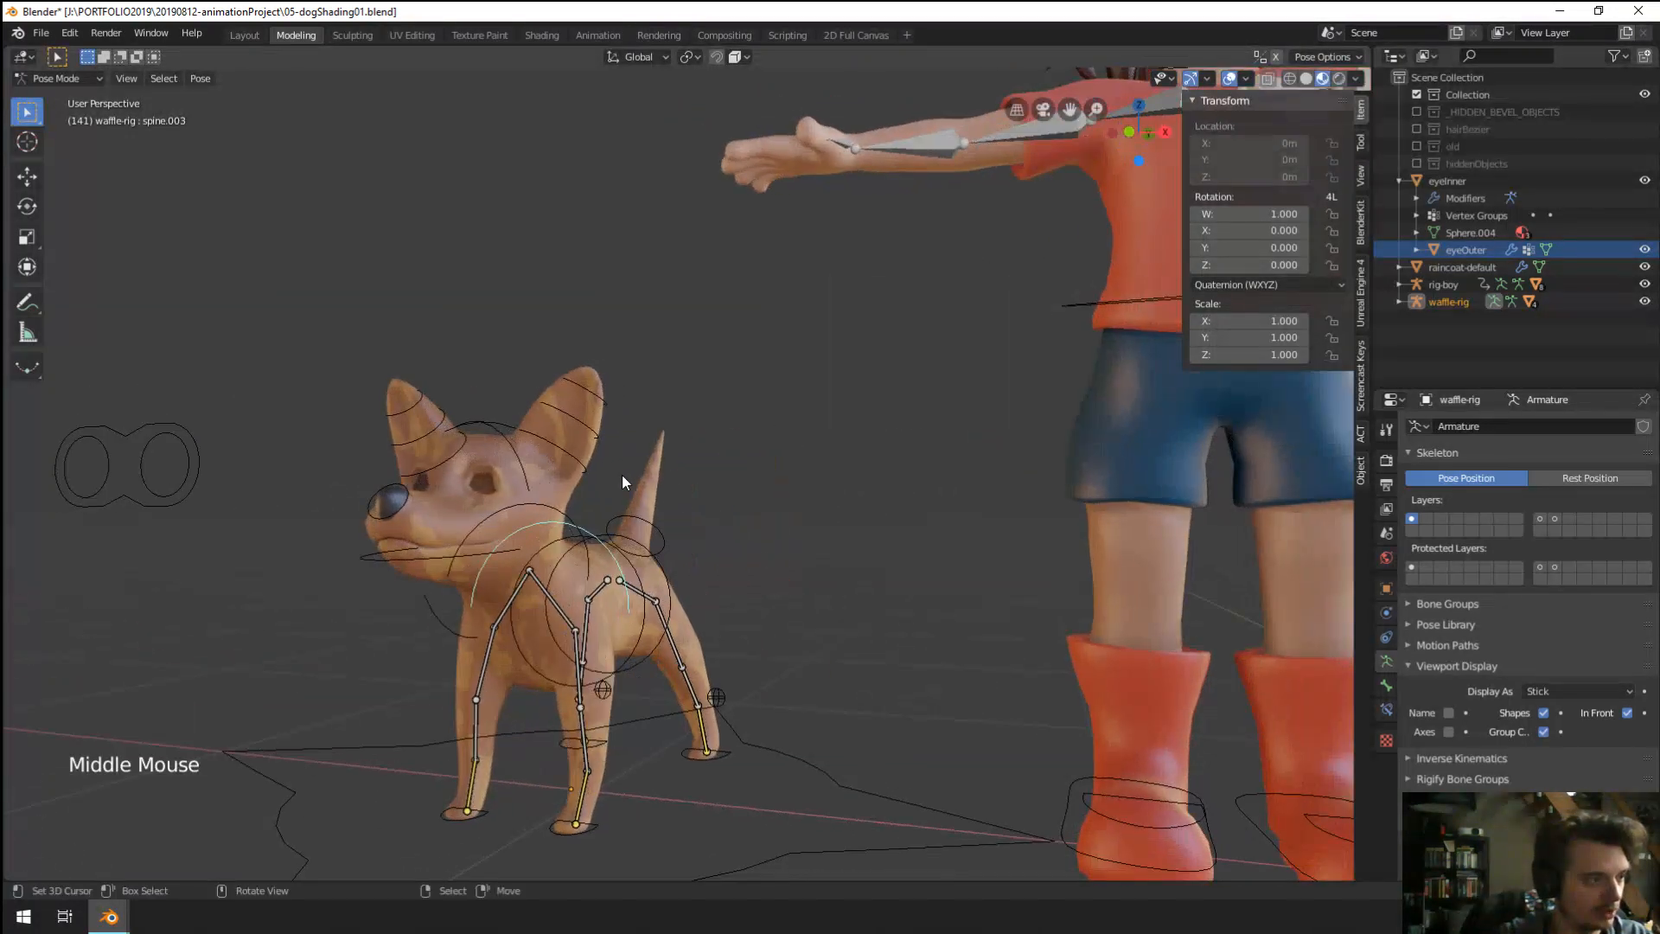
right_click(579, 446)
key(c)
right_click(440, 412)
middle_drag(439, 412, 407, 449)
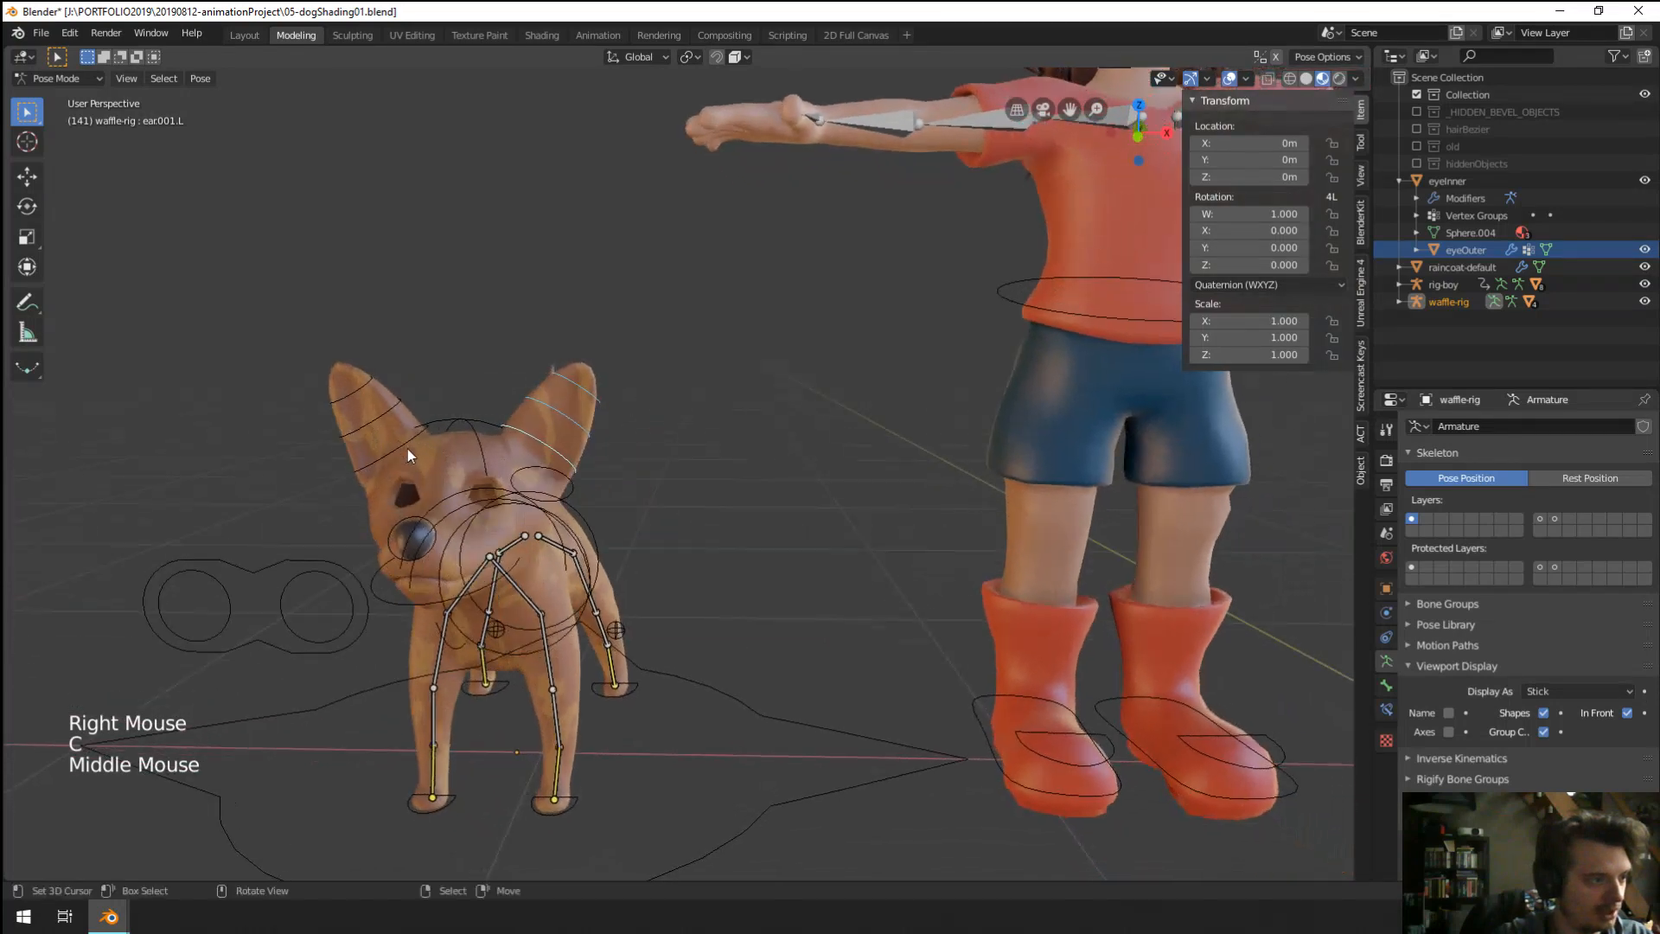
key(c)
click(337, 437)
right_click(339, 438)
key(m)
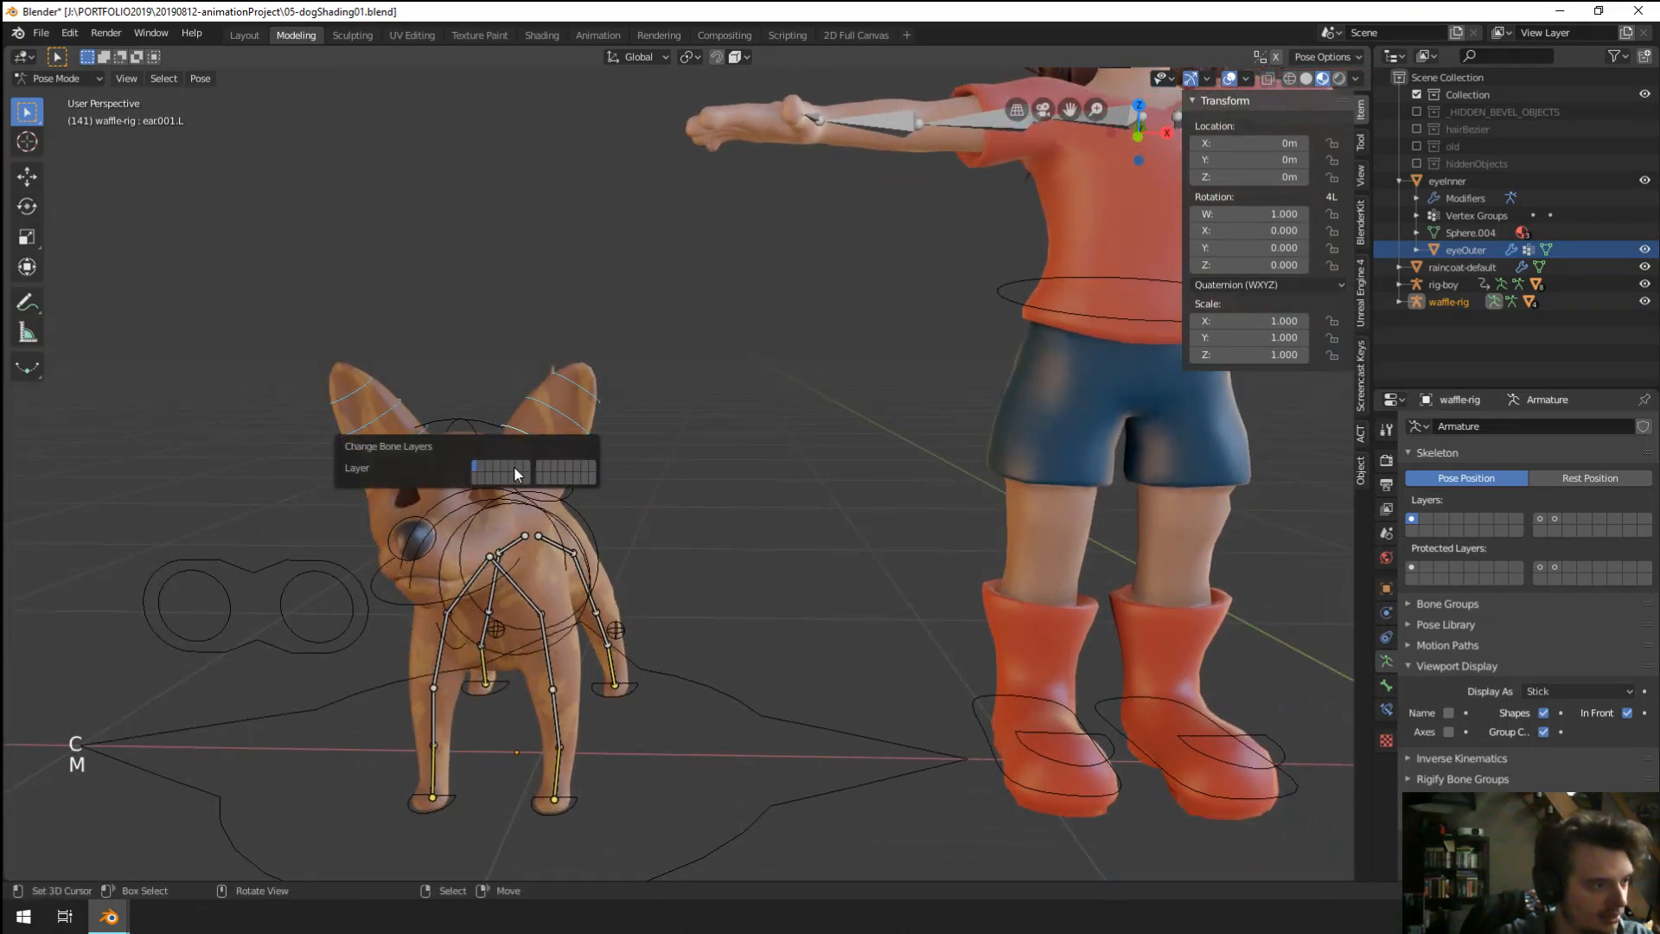
click(482, 470)
Rotate the tail.001 bone to test how the tail deforms.
middle_drag(567, 614, 926, 486)
right_click(925, 510)
key(r)
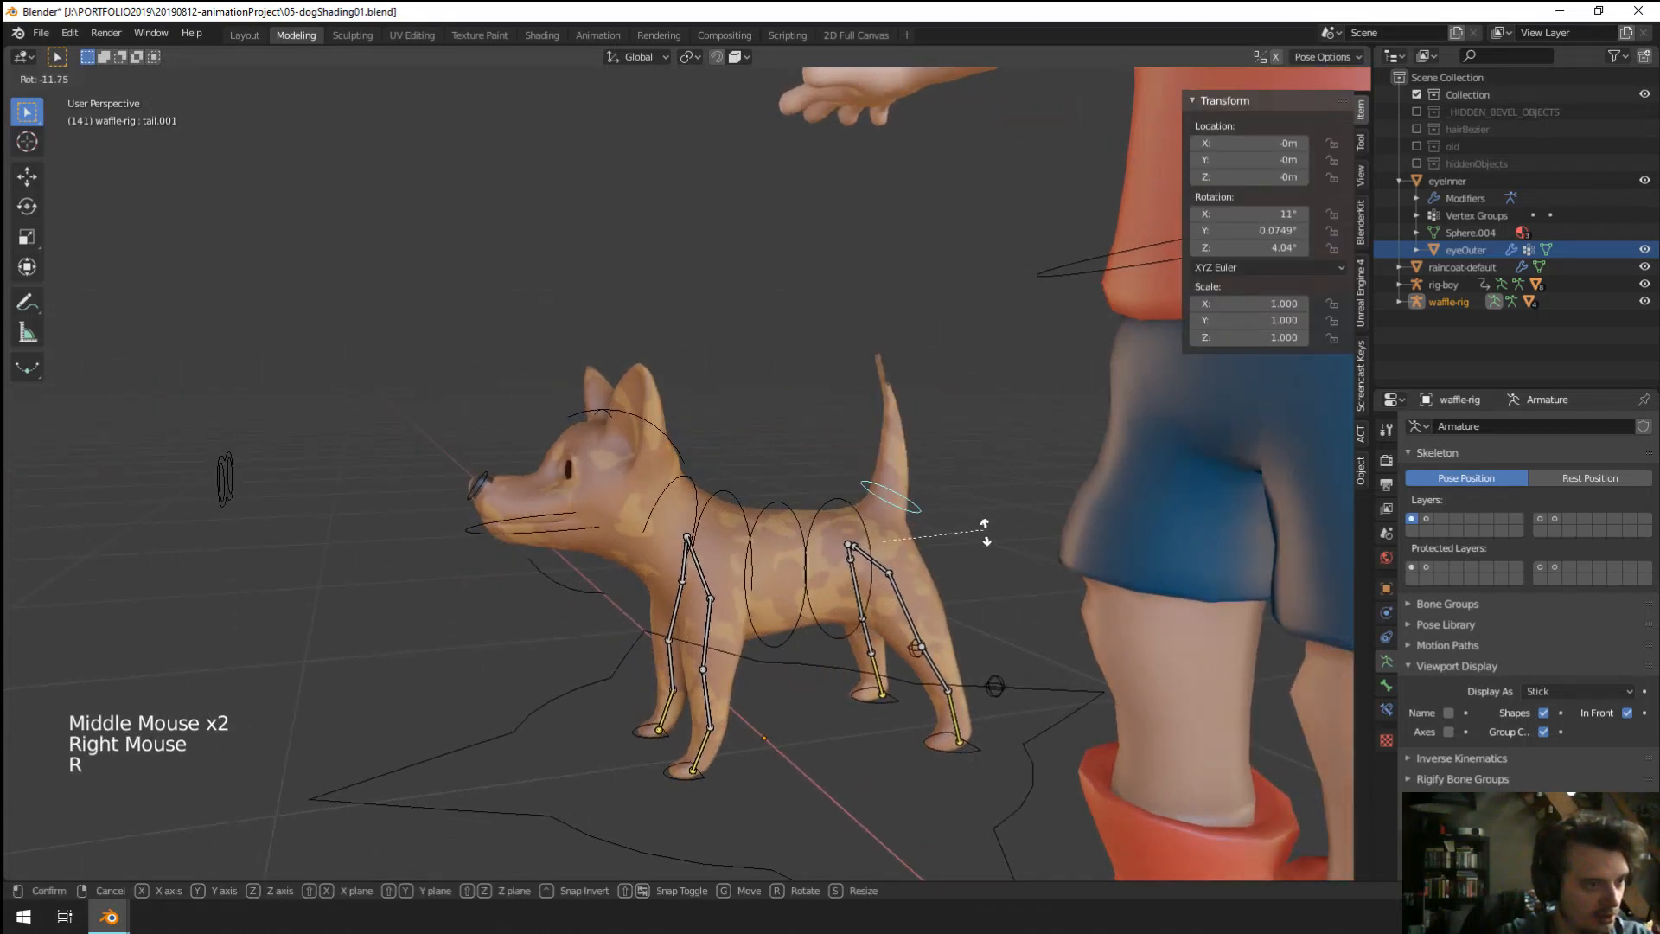
right_click(977, 615)
mouse_move(895, 656)
middle_down()
mouse_move(890, 750)
mouse_move(893, 633)
middle_up()
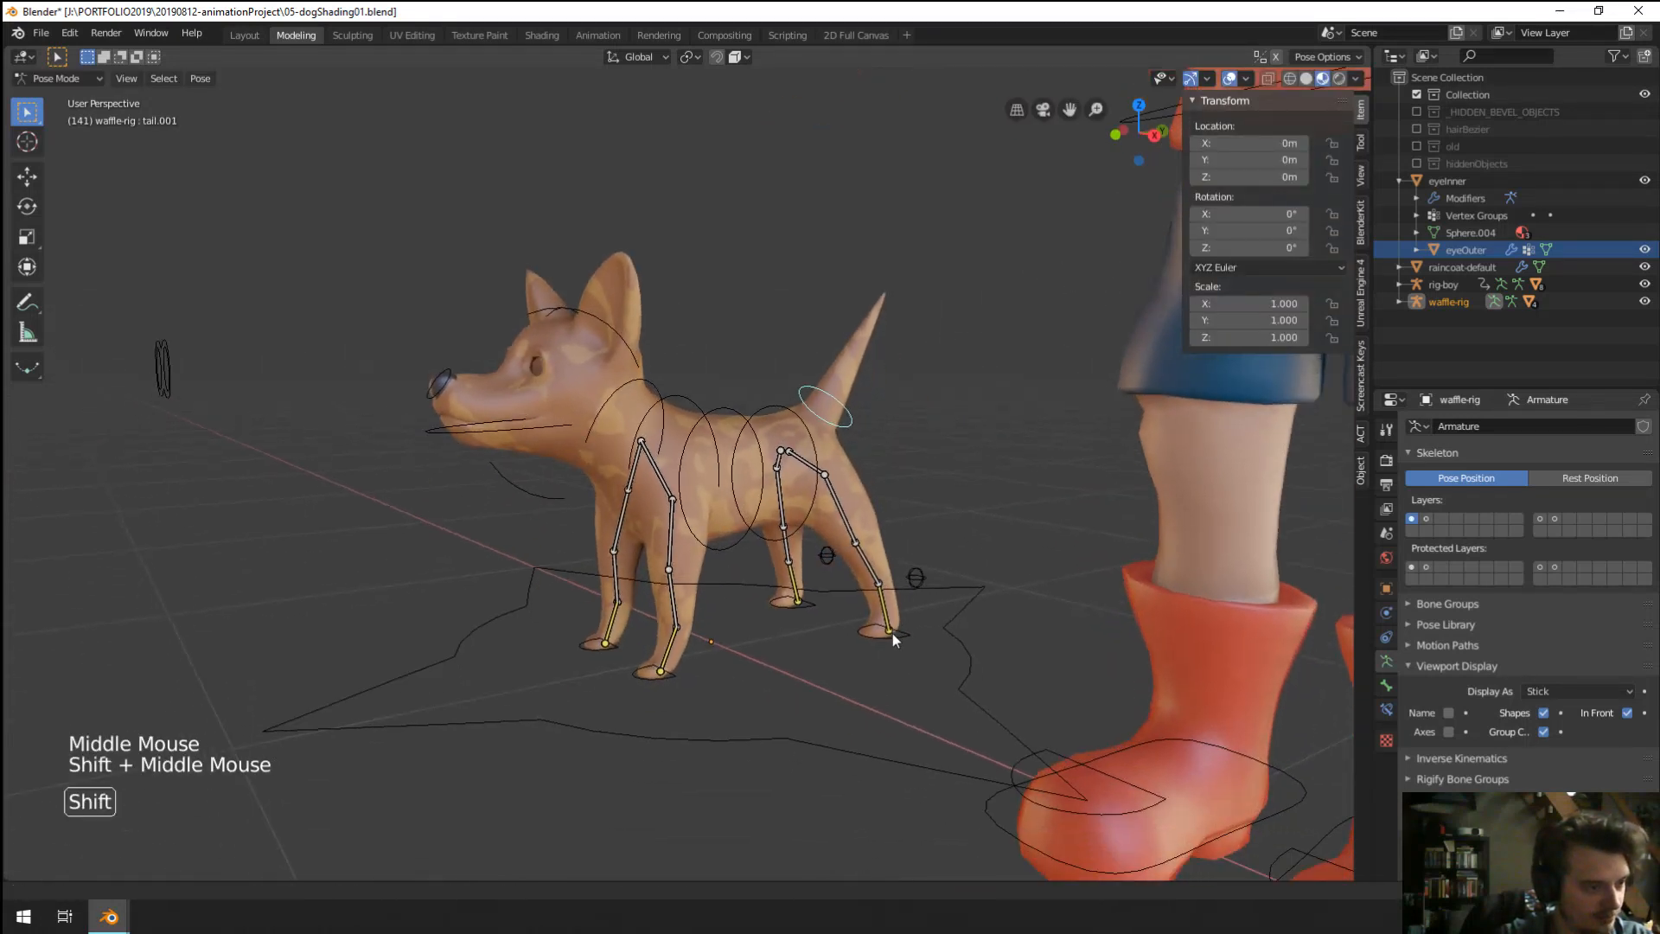
Move and rotate the frontToes.L control to test the left front leg, and undo the test pose.
scroll(880, 630, up, 2)
right_click(667, 707)
key(g)
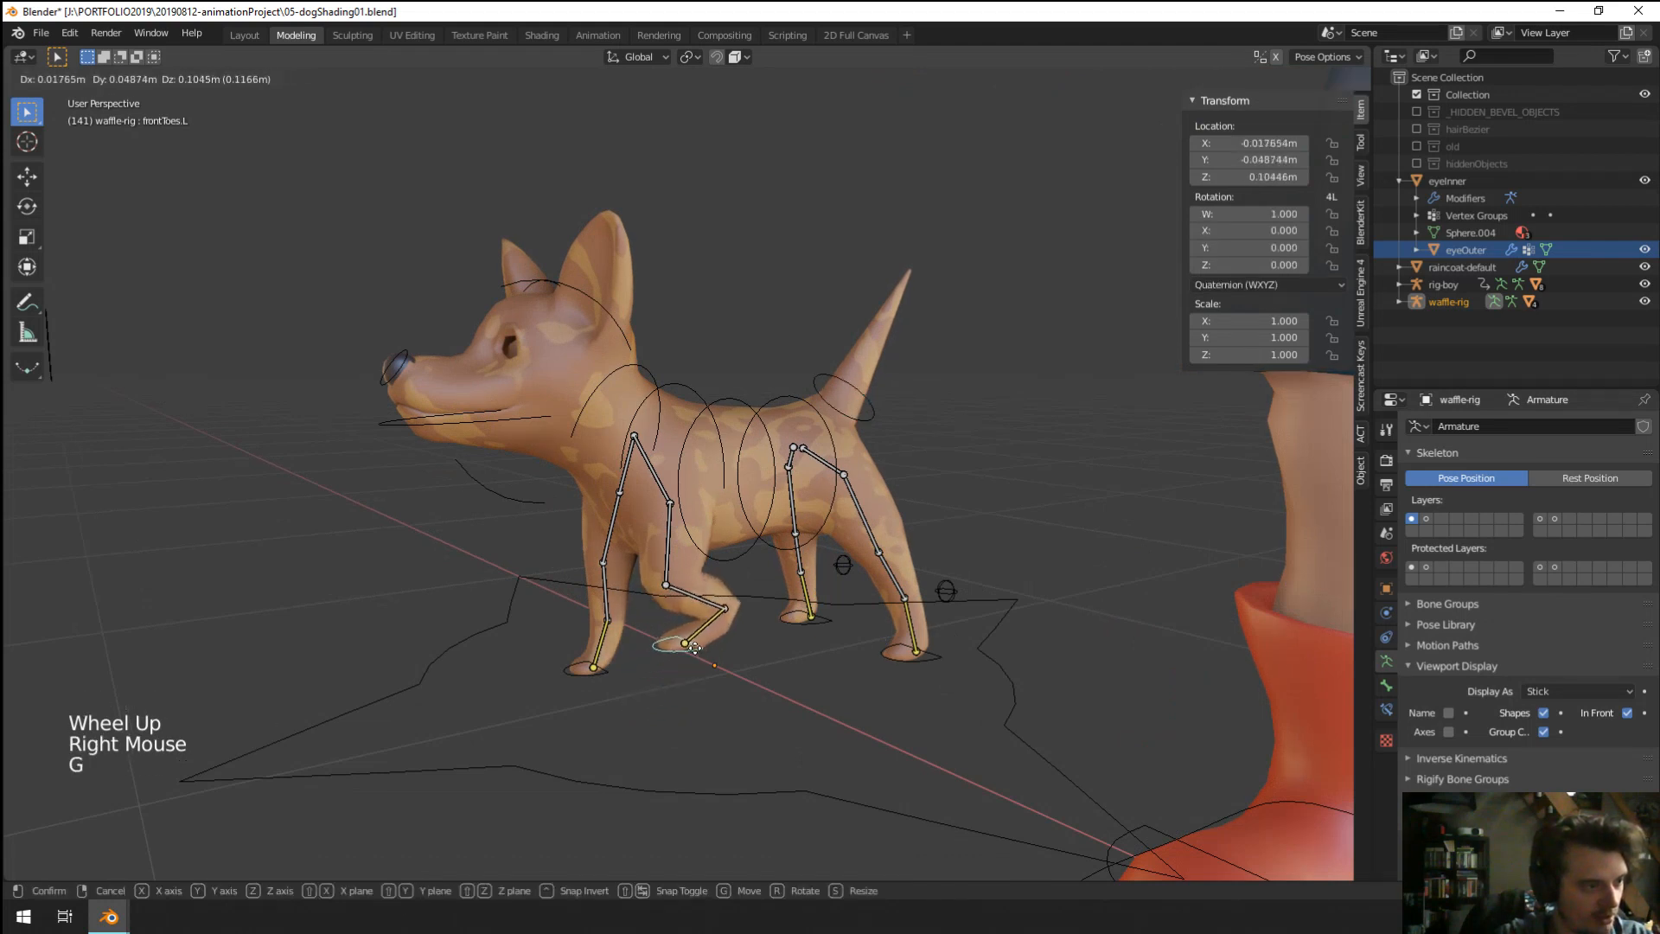
right_click(699, 648)
key(r)
click(784, 675)
key(ctrl+z)
key(ctrl+z)
key(ctrl+z)
key(ctrl+z)
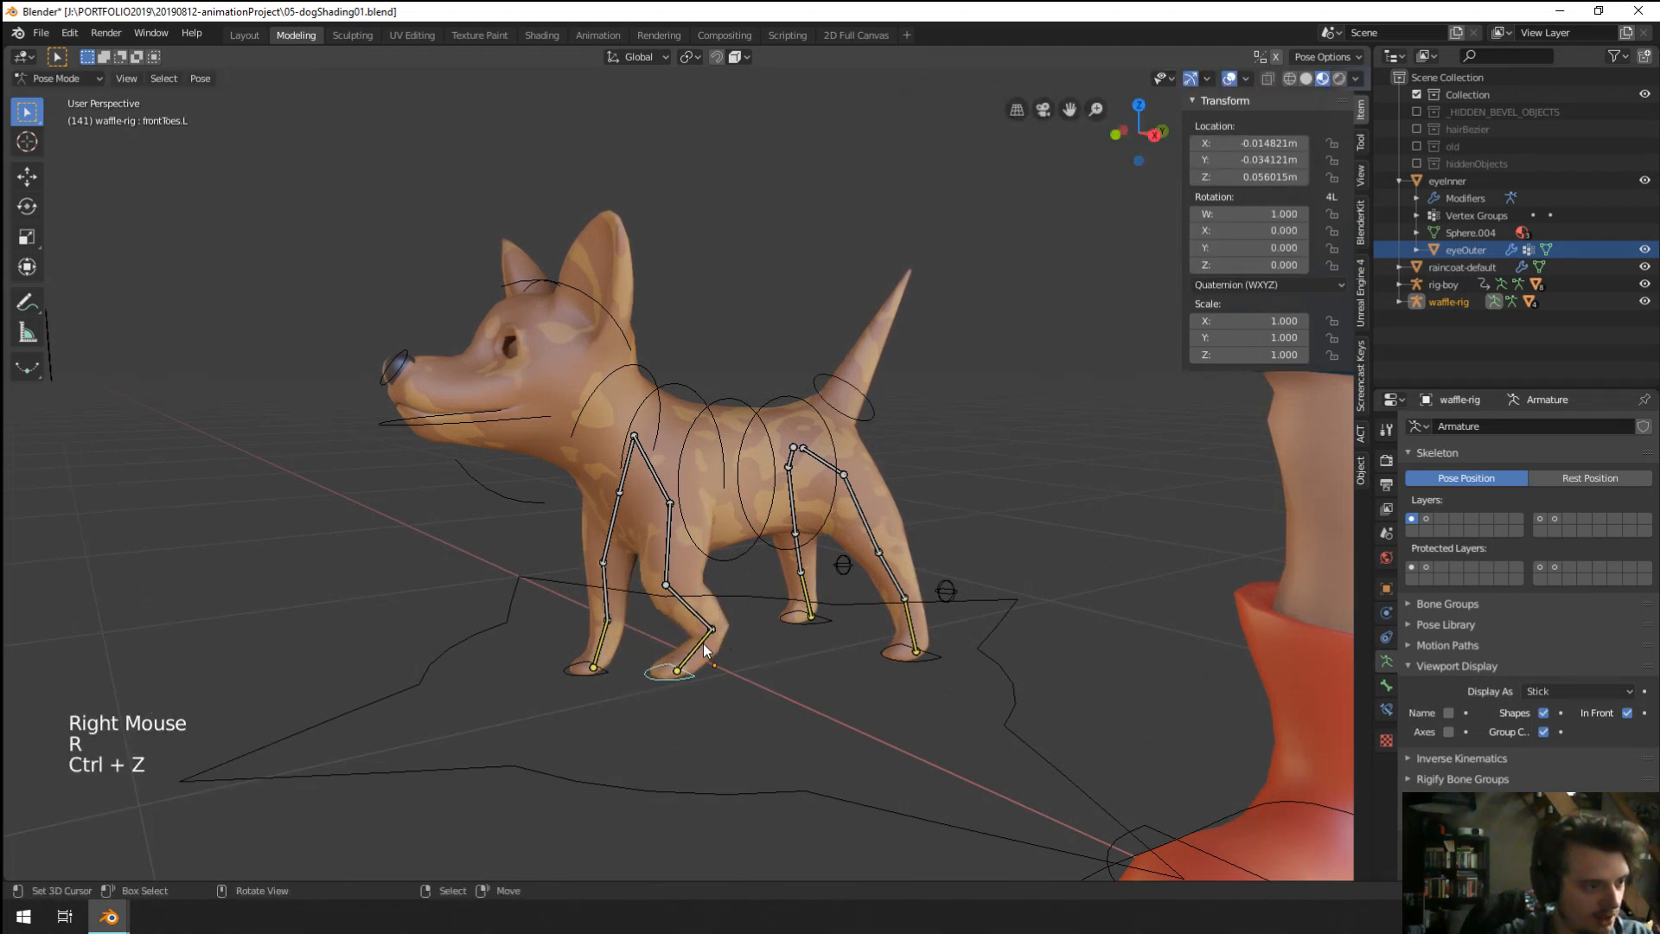
Select the lower leg and foot bones of all four legs and move them to the third bone layer.
key(c)
key(a)
key(a)
key(a)
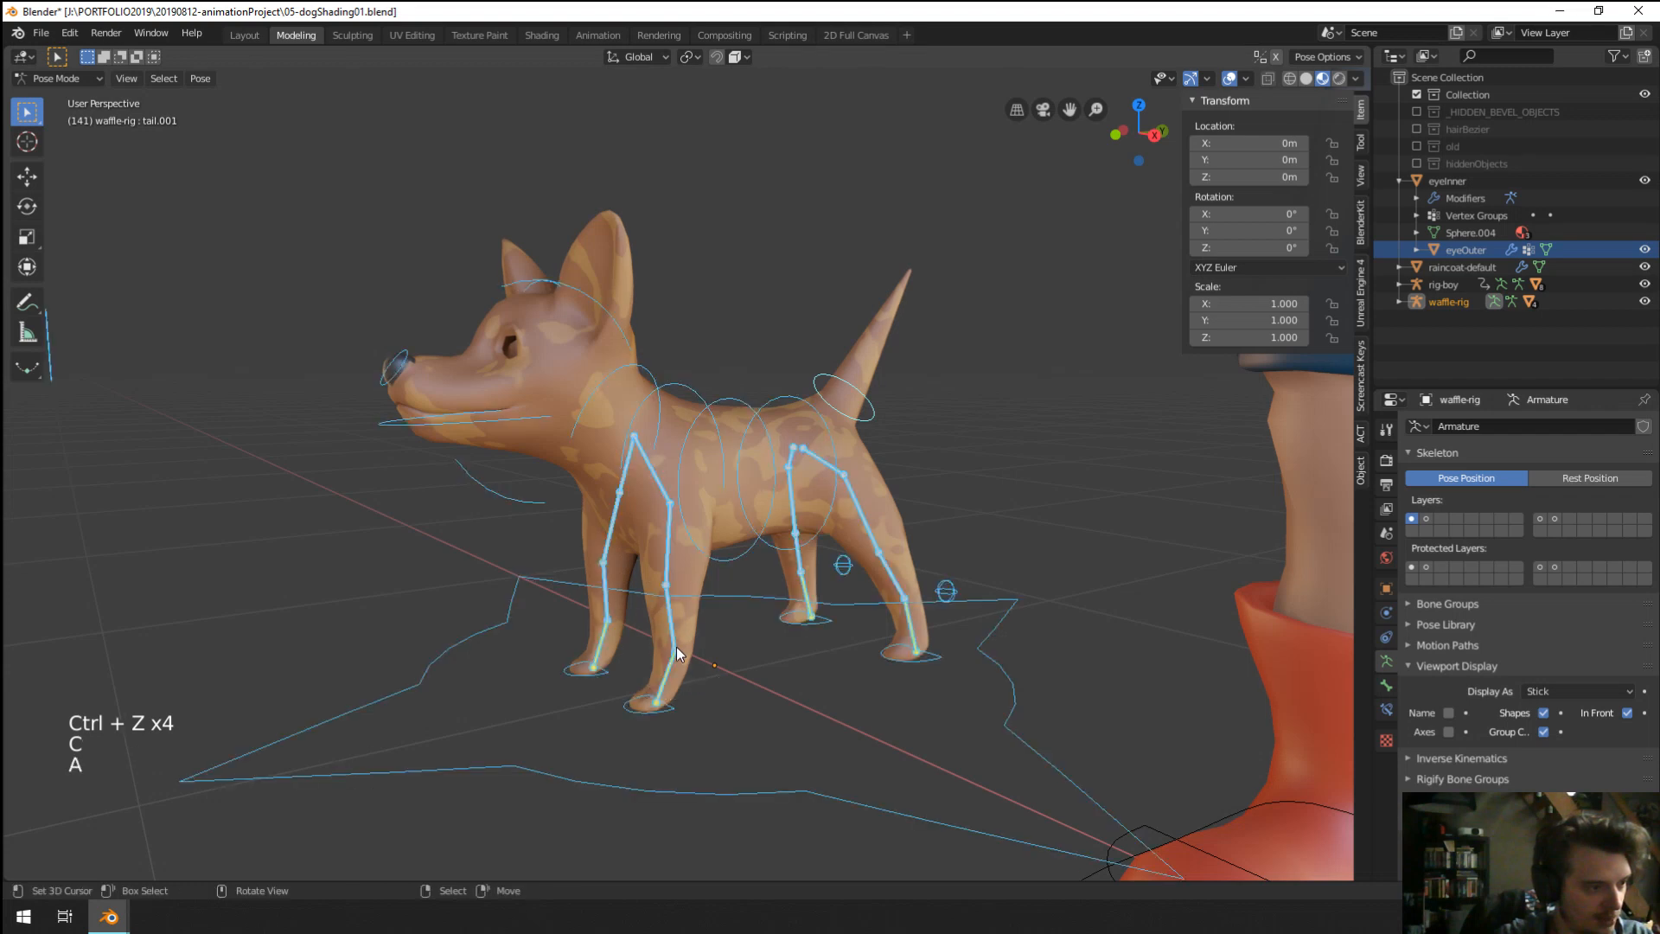
key(v)
drag(666, 641, 605, 605)
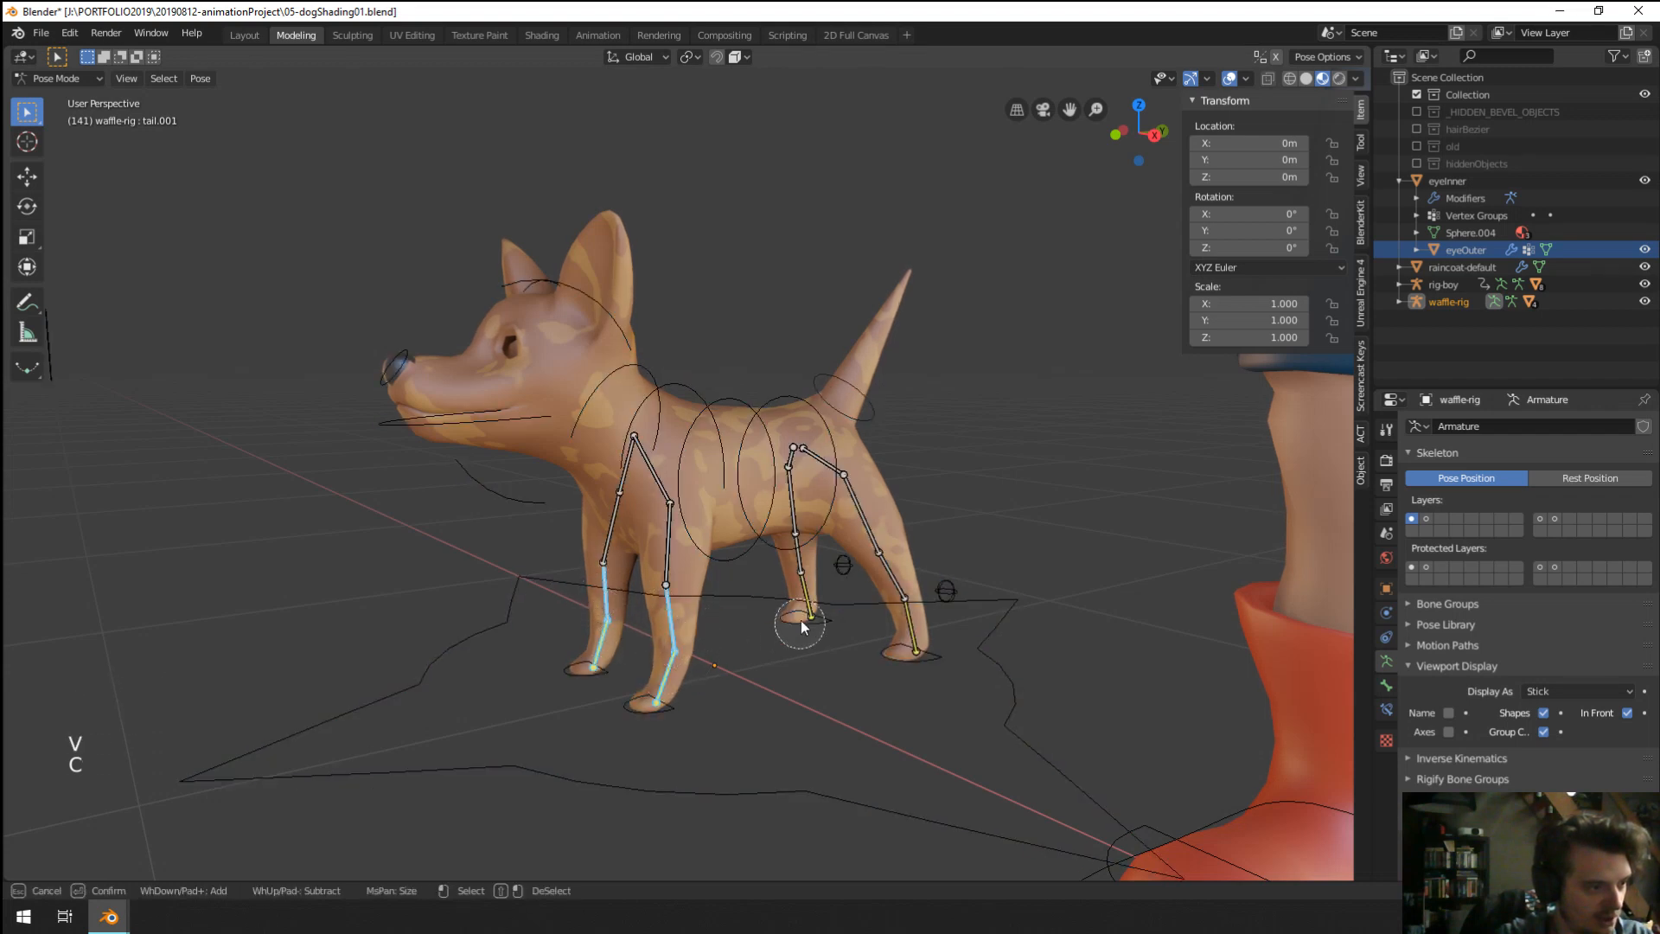
key(m)
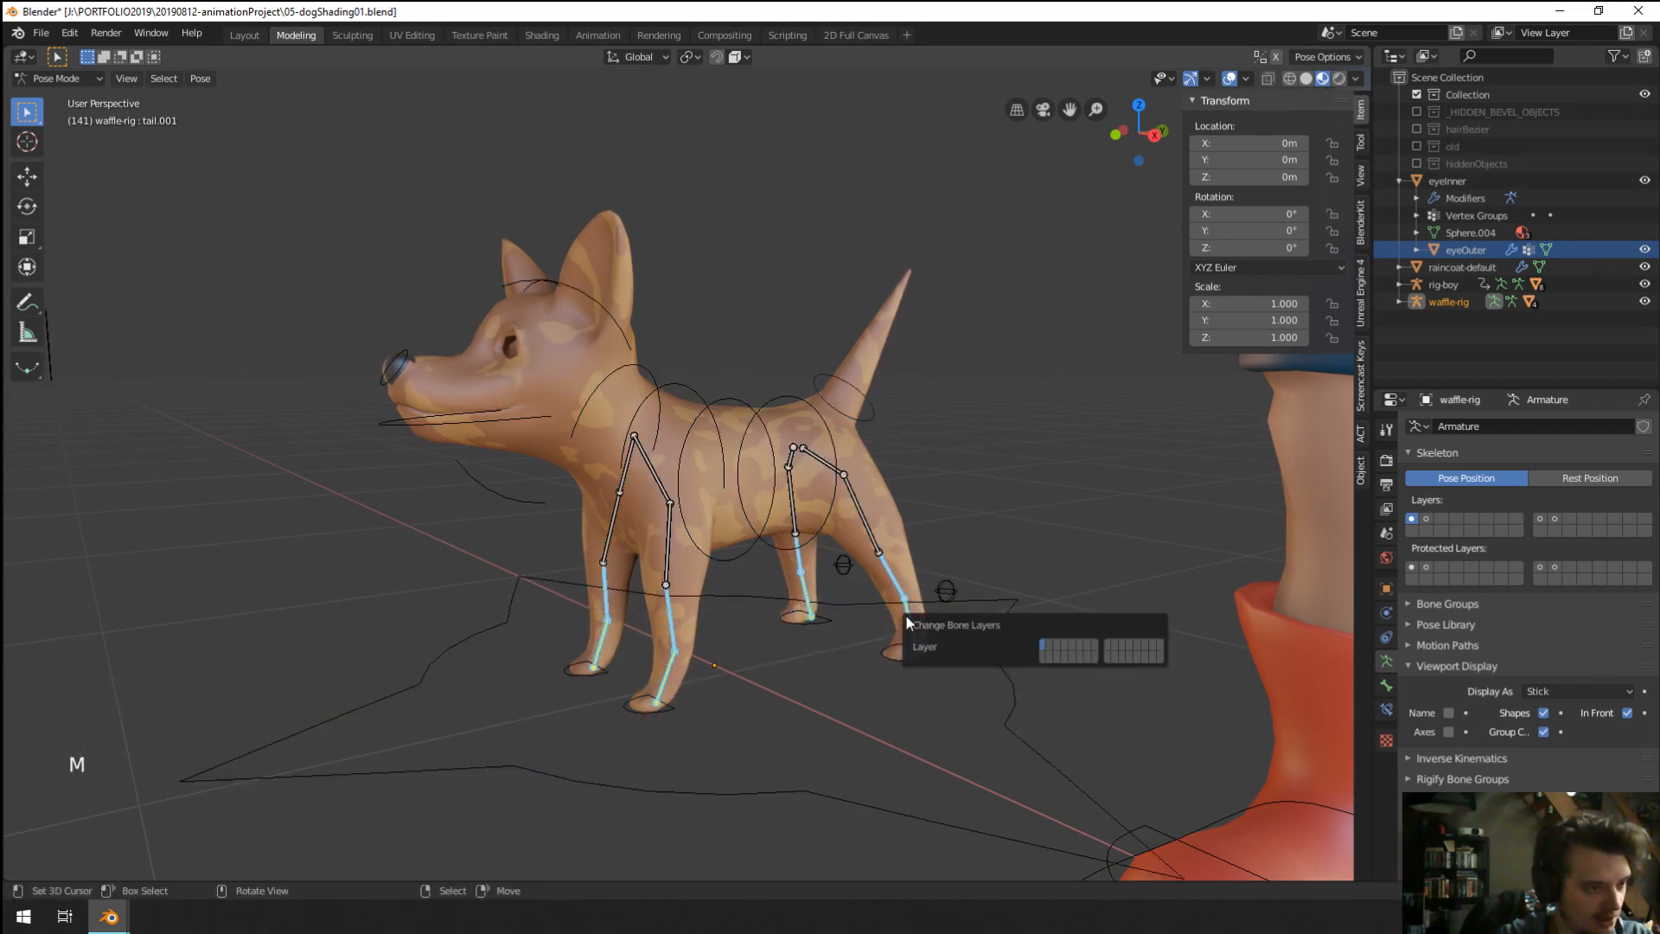
click(1058, 644)
Move the root control to test whether the whole dog and its eyes follow.
middle_drag(687, 717, 792, 730)
scroll(775, 697, down, 2)
scroll(774, 697, down, 2)
scroll(792, 730, down, 1)
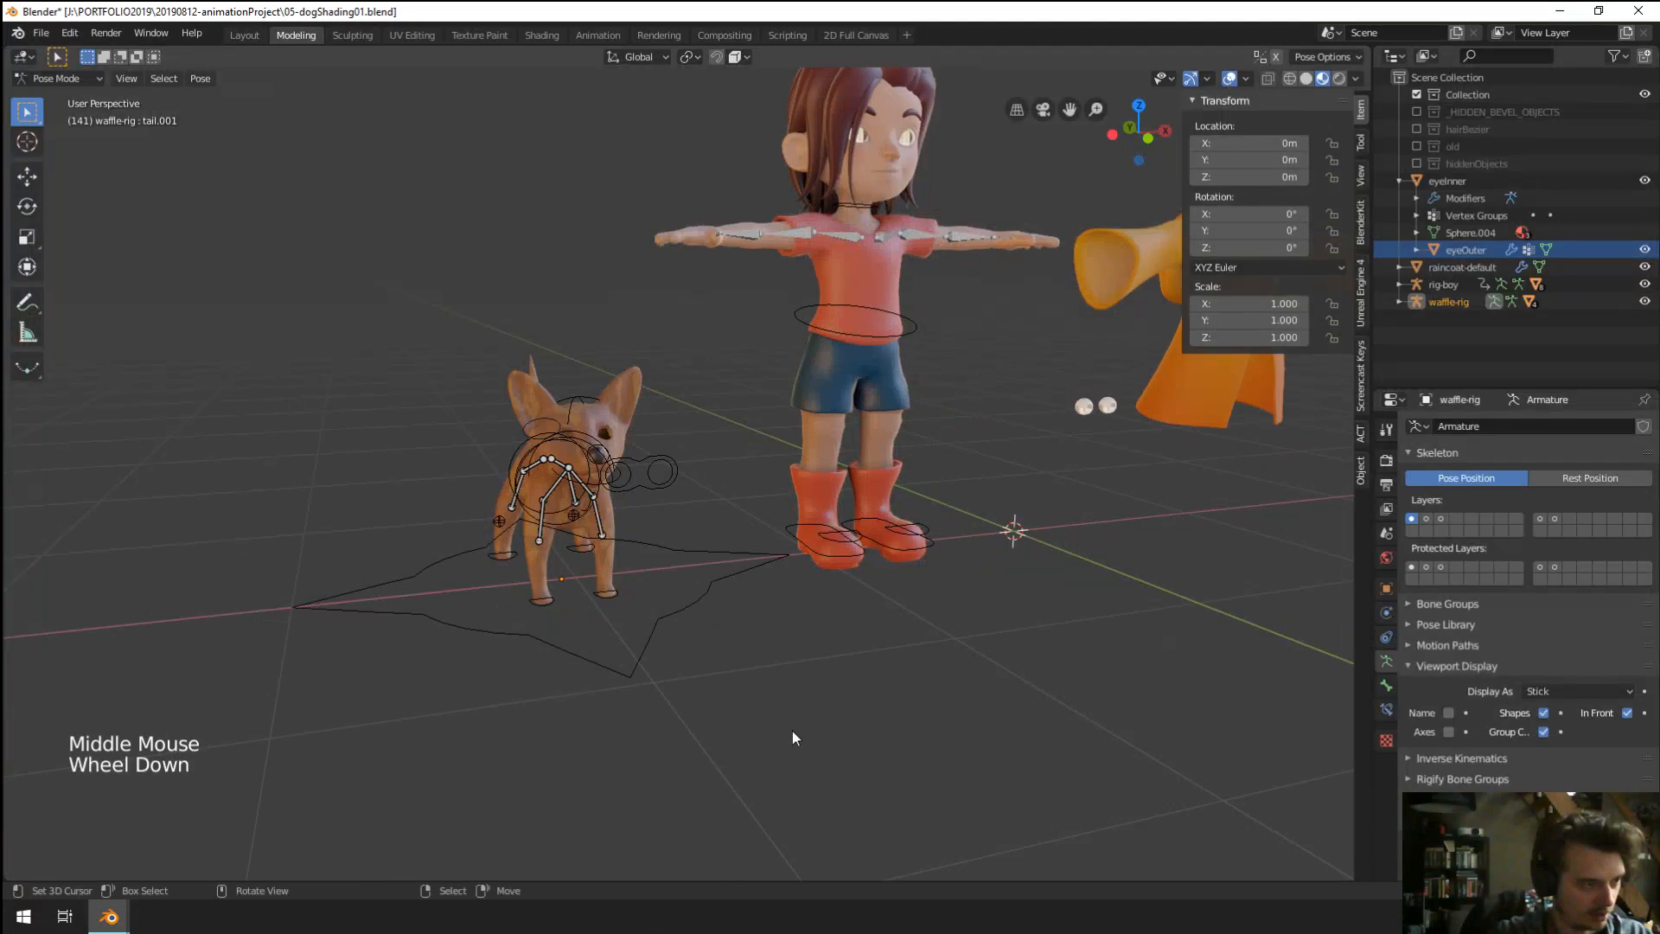
key(Tab)
key(Tab)
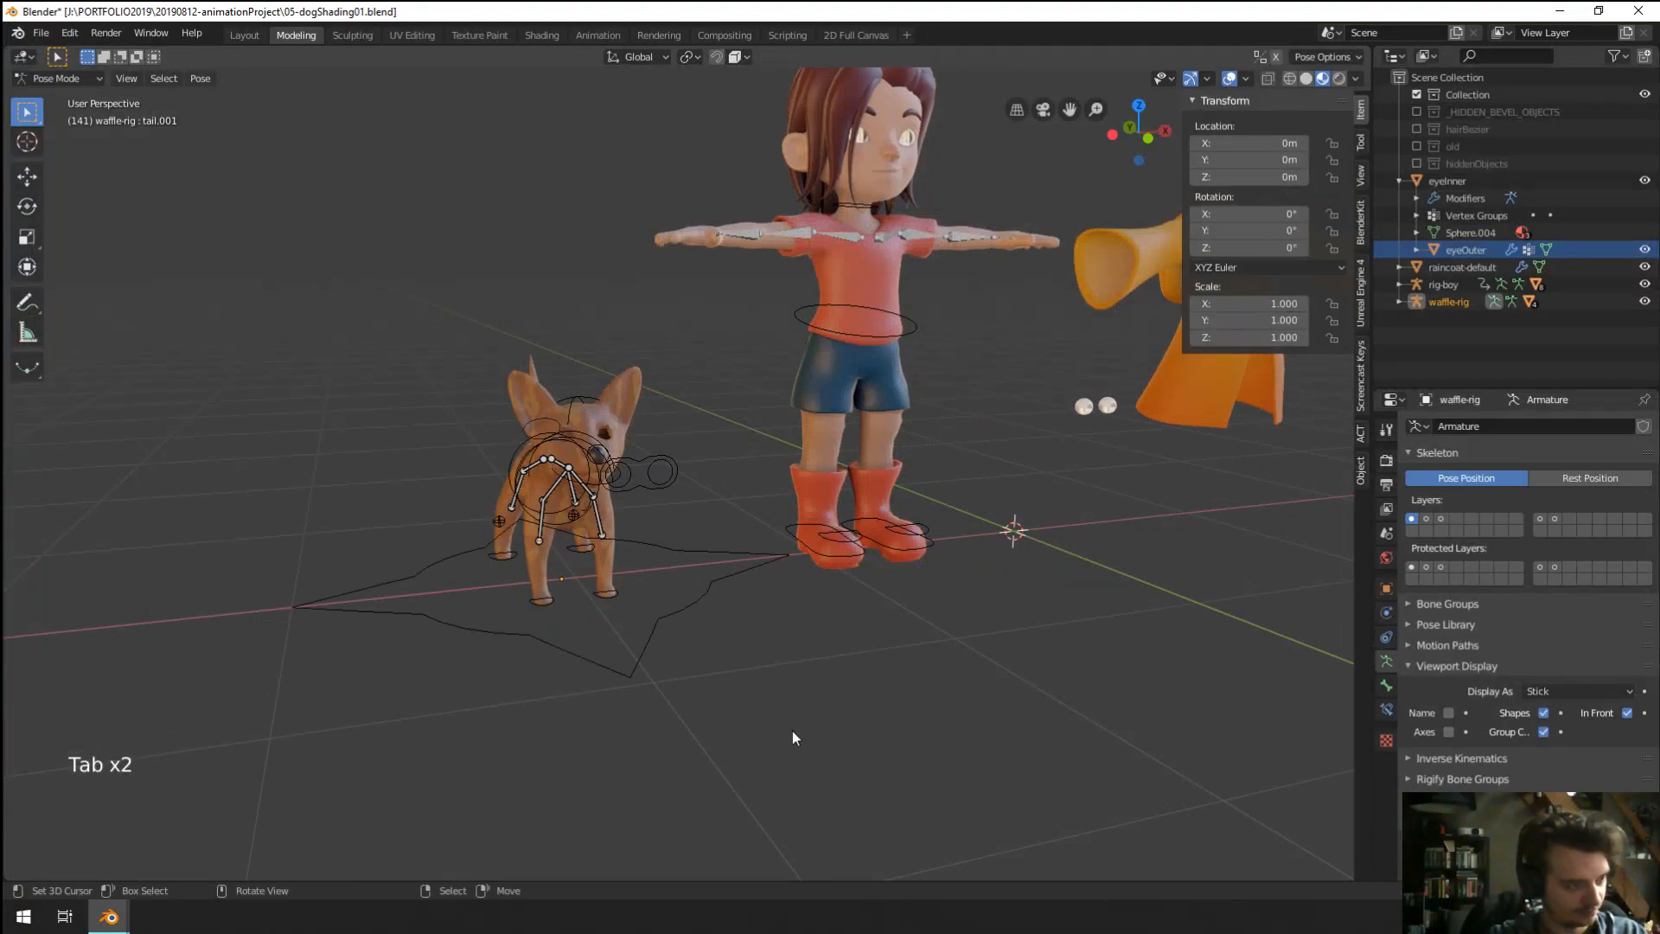
key(a)
right_click(698, 599)
key(g)
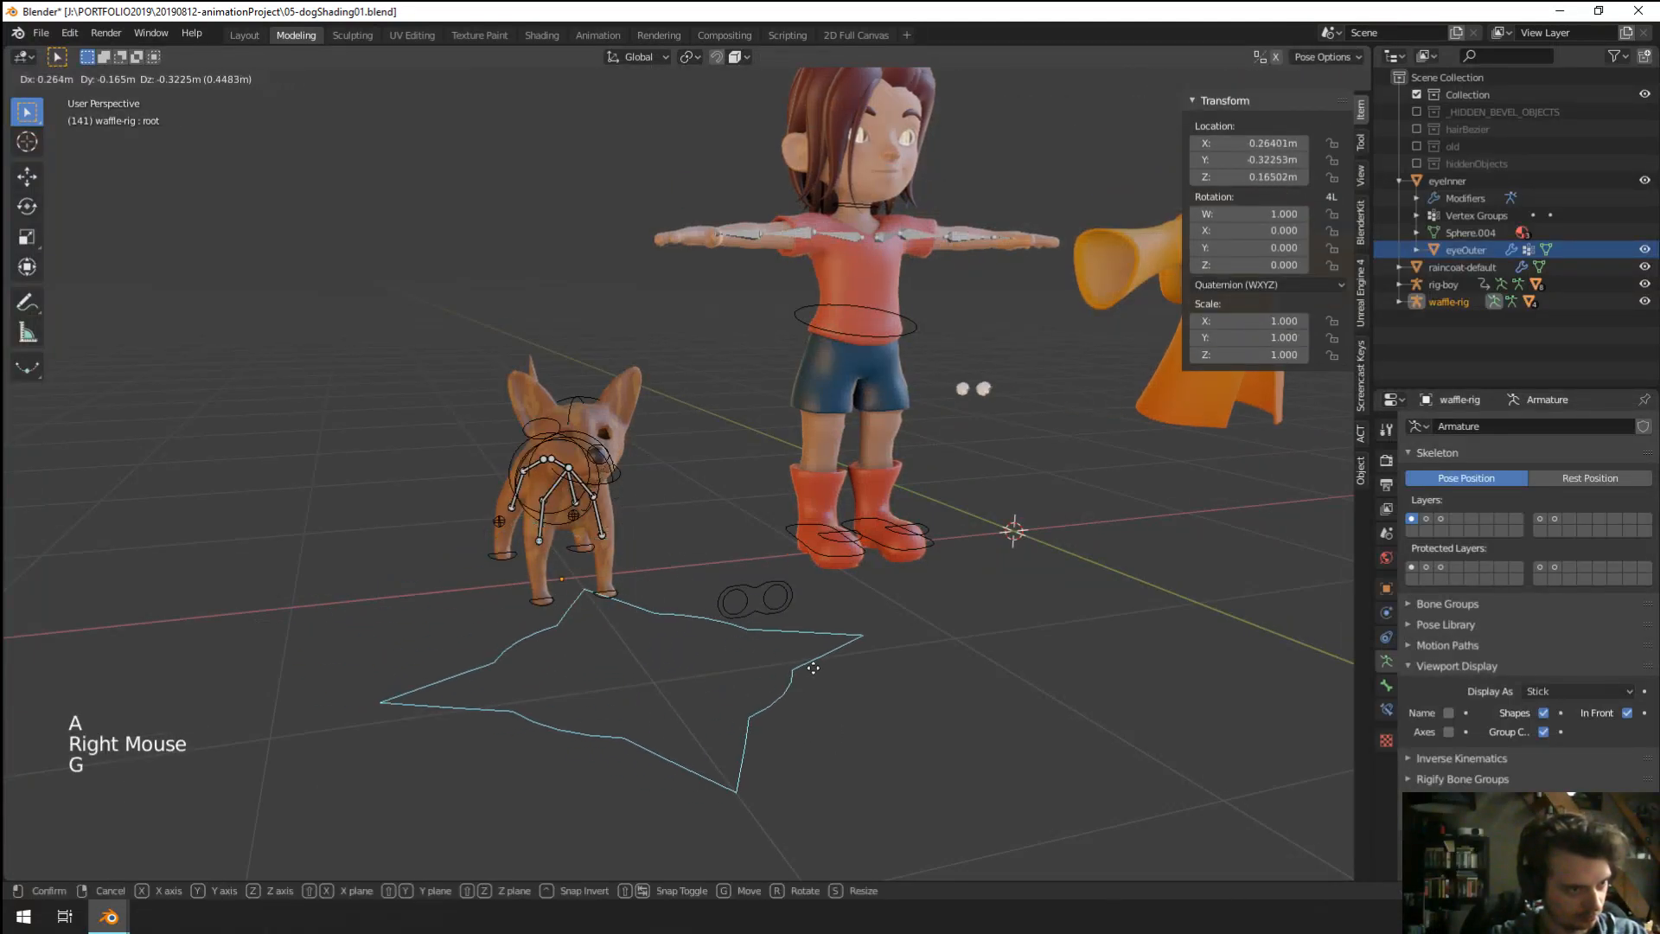
click(719, 602)
key(a)
Return to Object Mode and clear the waffle-rig's location.
key(Tab)
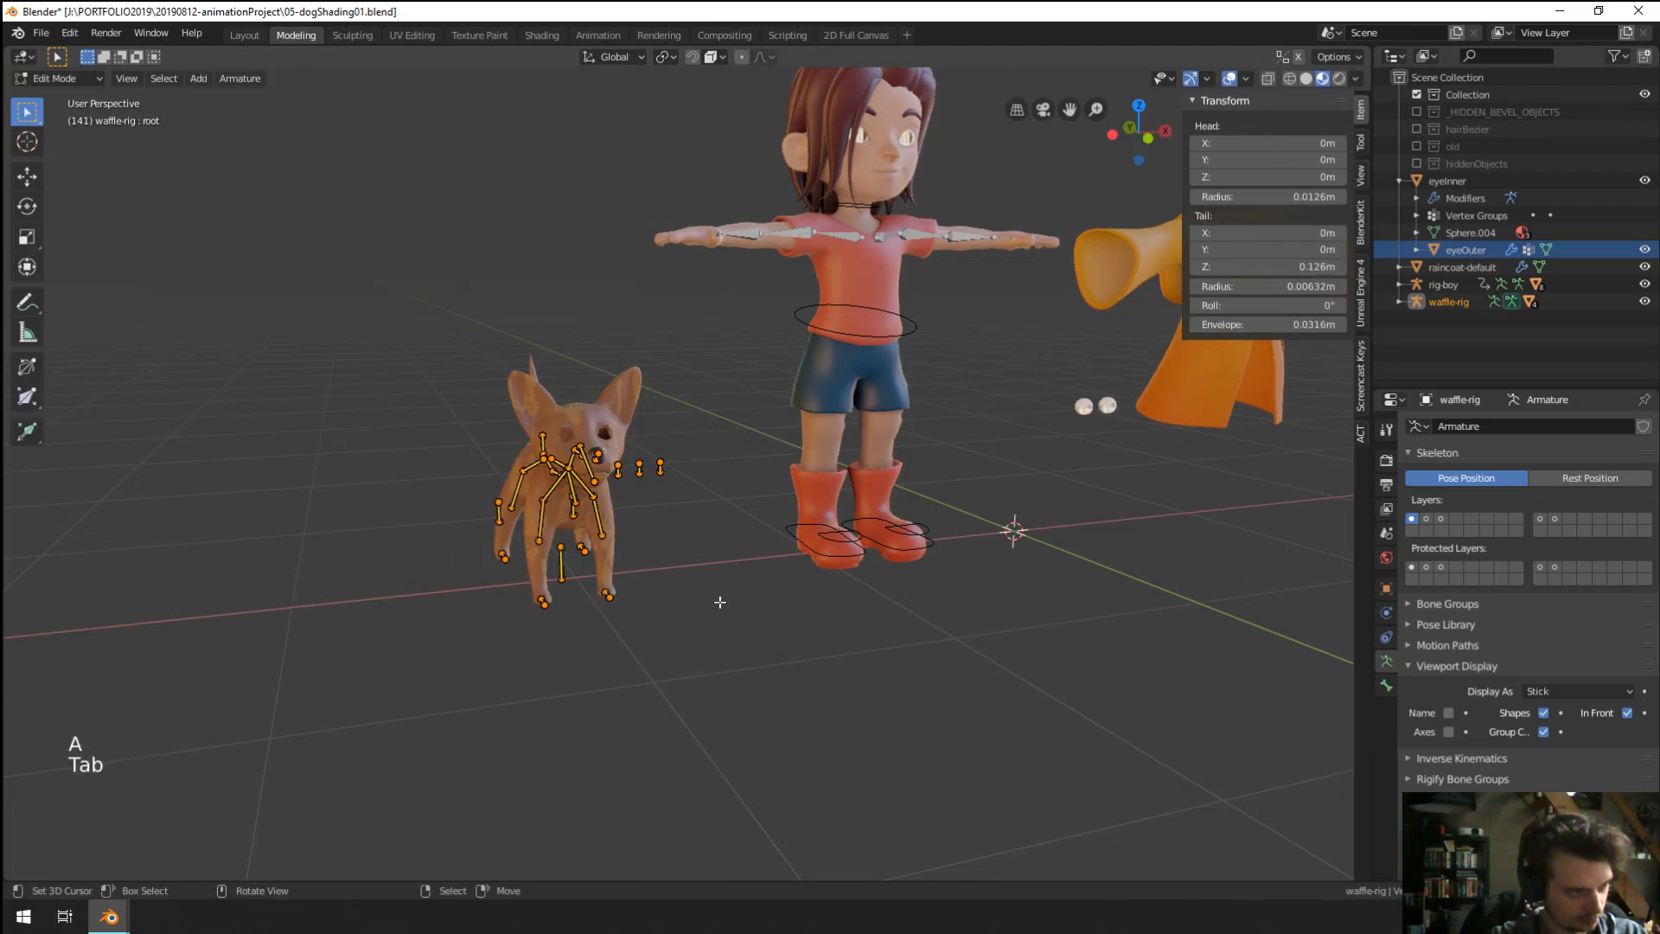
key(ctrl+Tab)
click(676, 605)
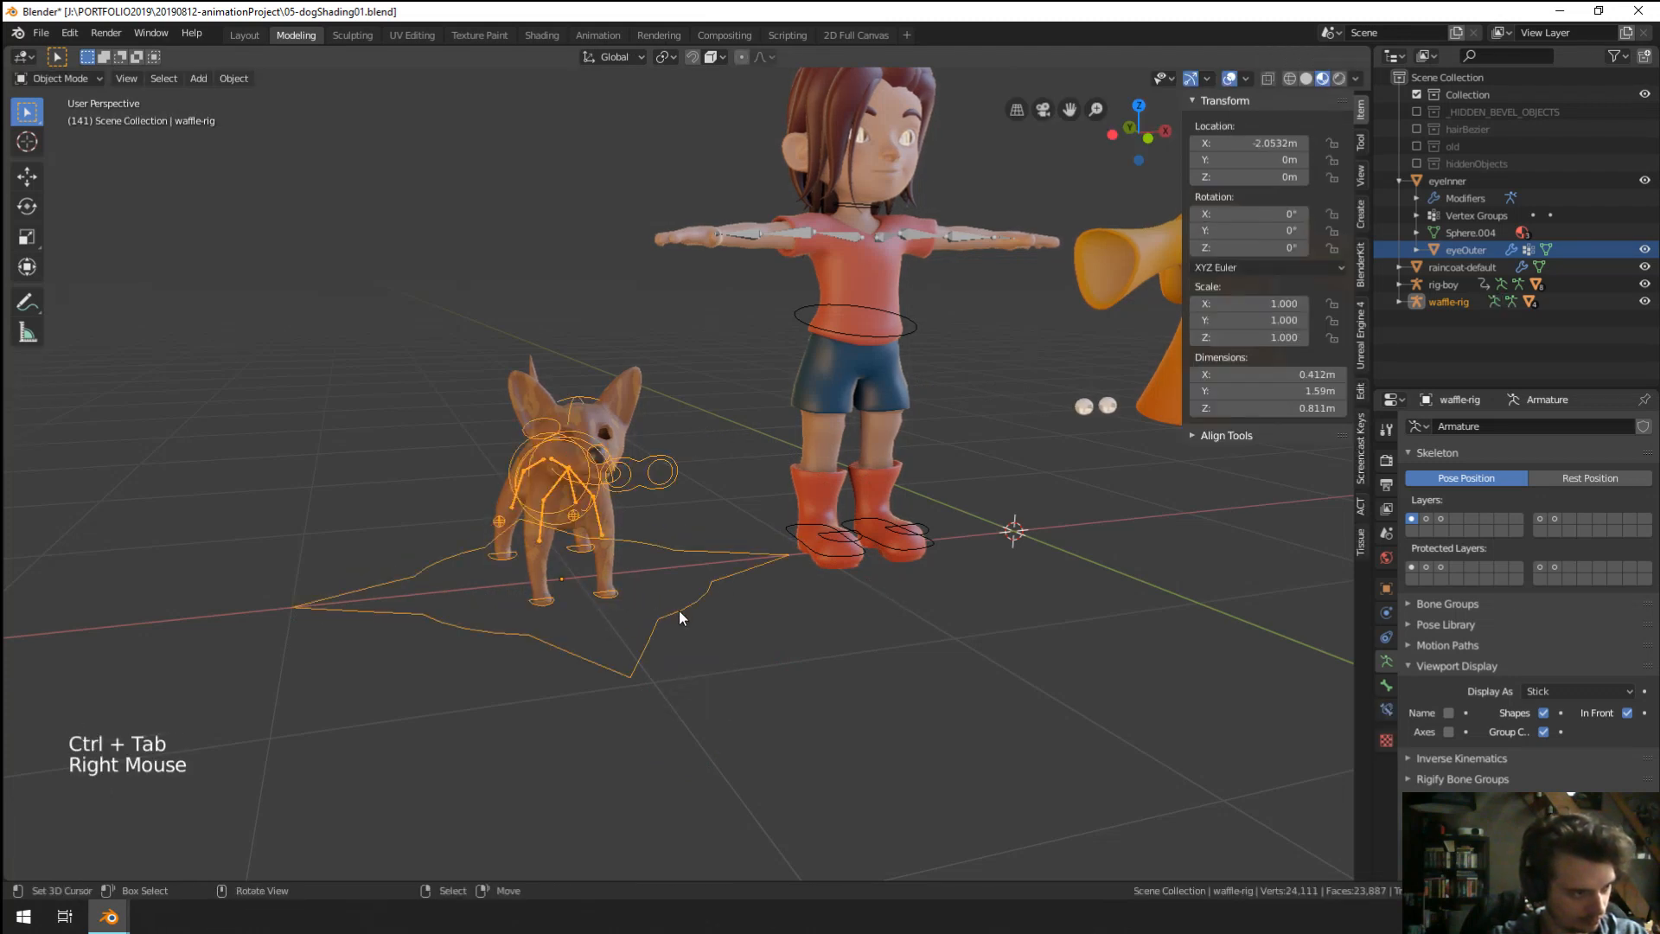
key(alt+g)
middle_drag(681, 610, 832, 711)
scroll(688, 640, up, 2)
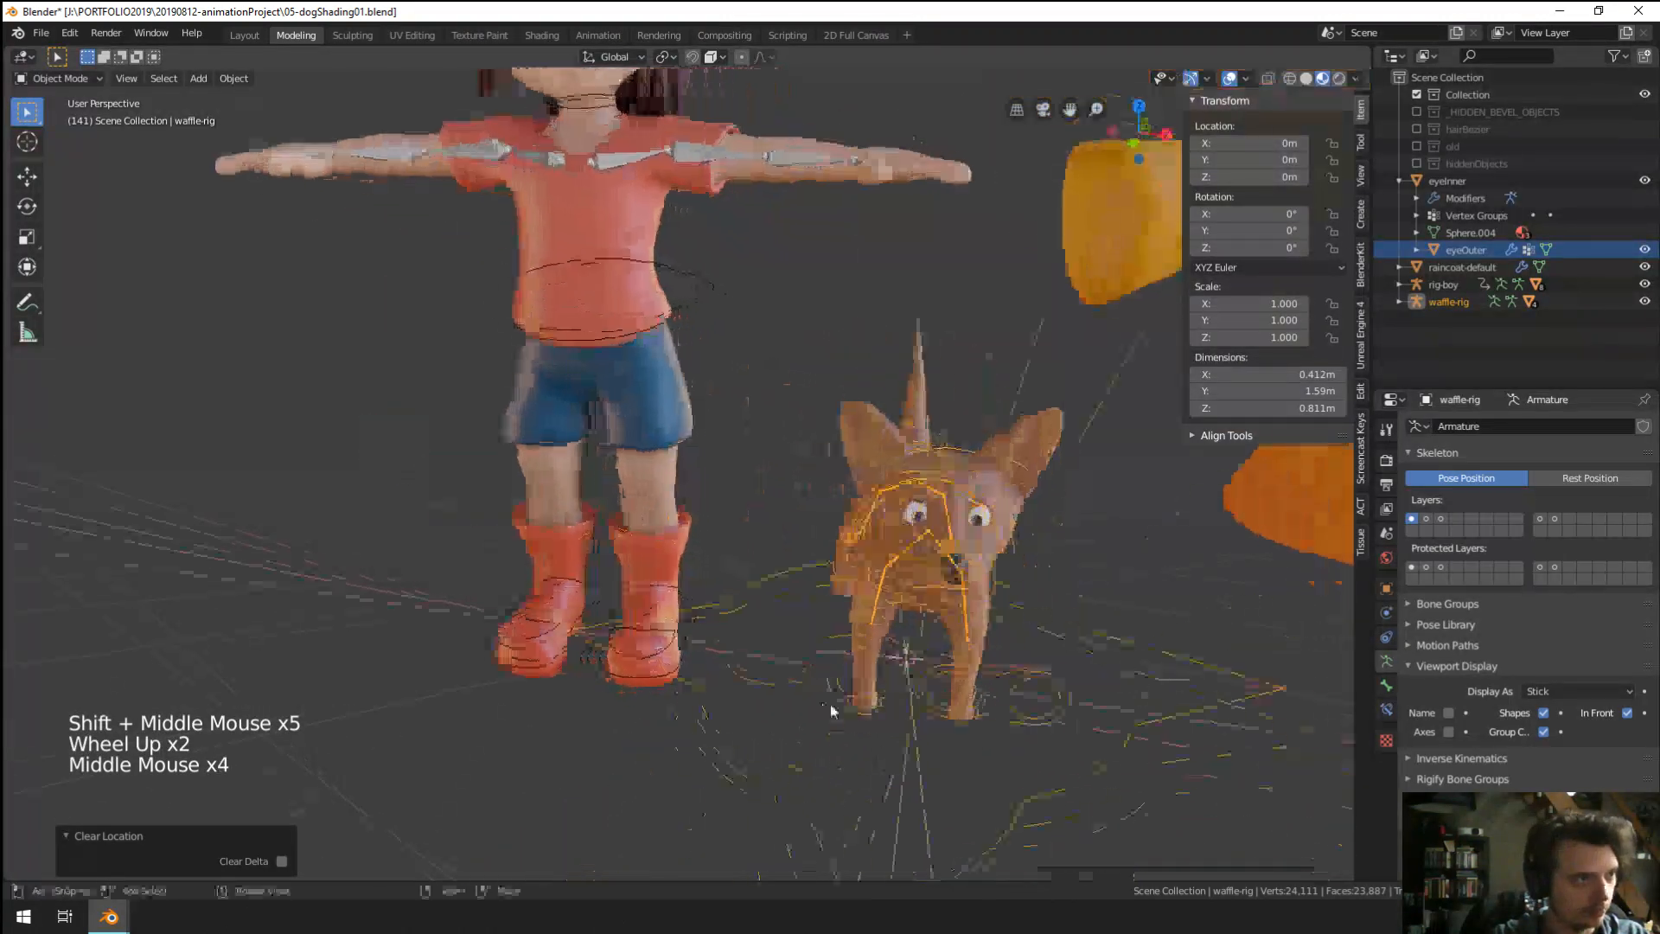
Parent the eyeInner object to the waffle-body mesh using the Object parenting option.
click(1428, 183)
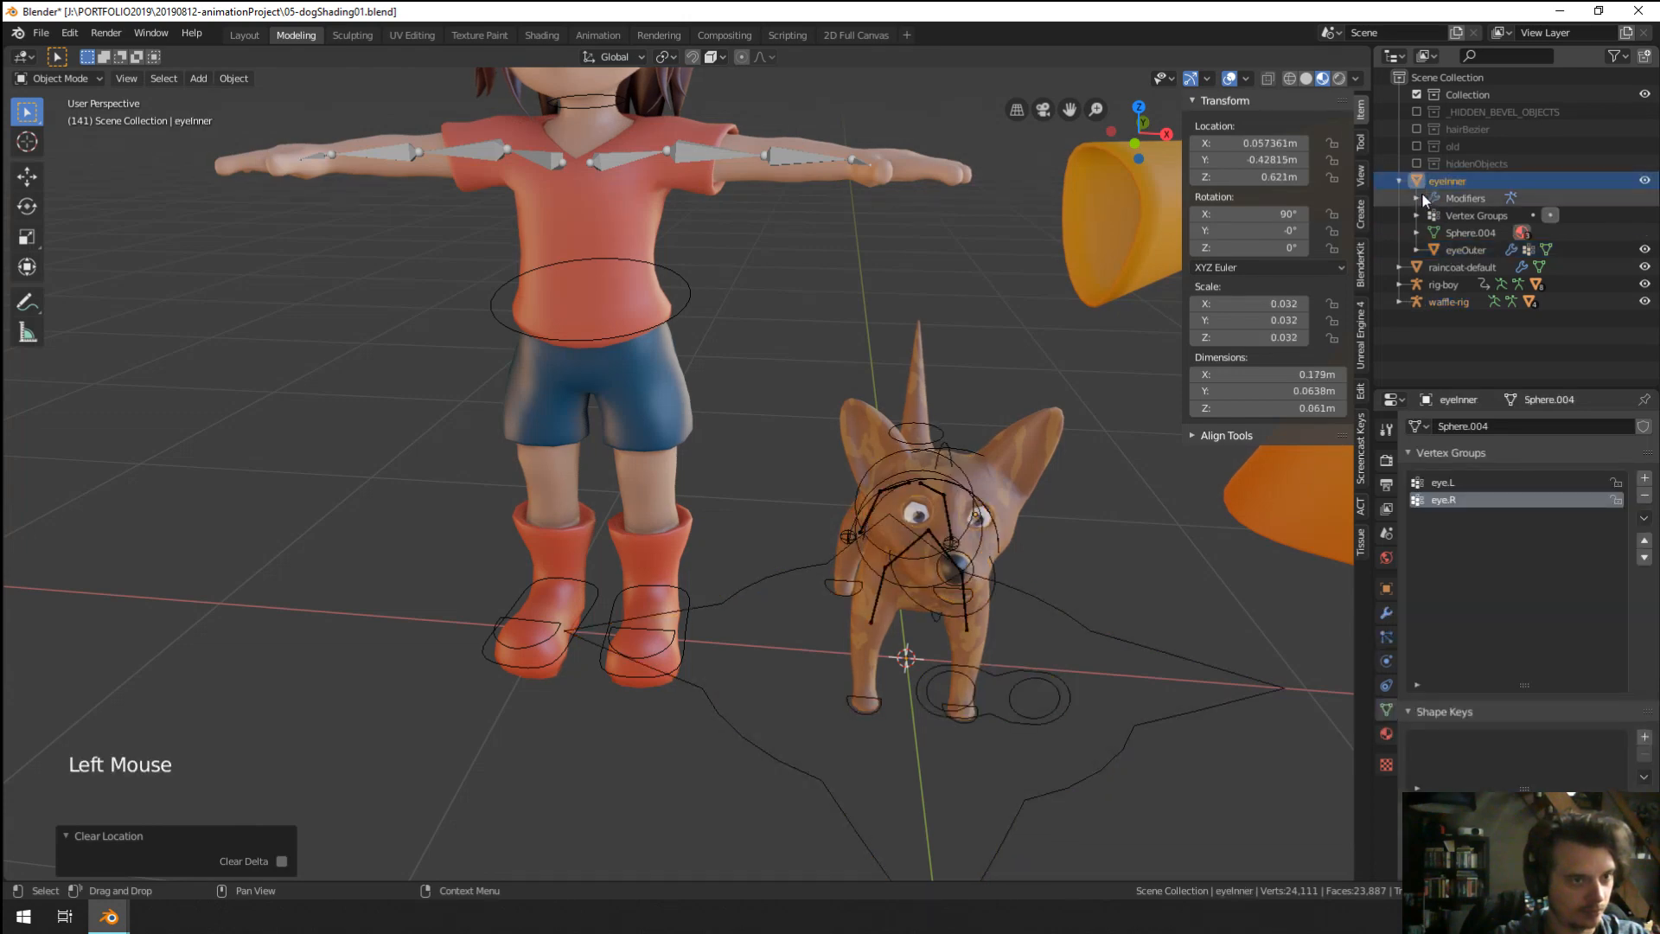
middle_drag(993, 626, 895, 588)
scroll(973, 428, up, 2)
shift+right_click(981, 408)
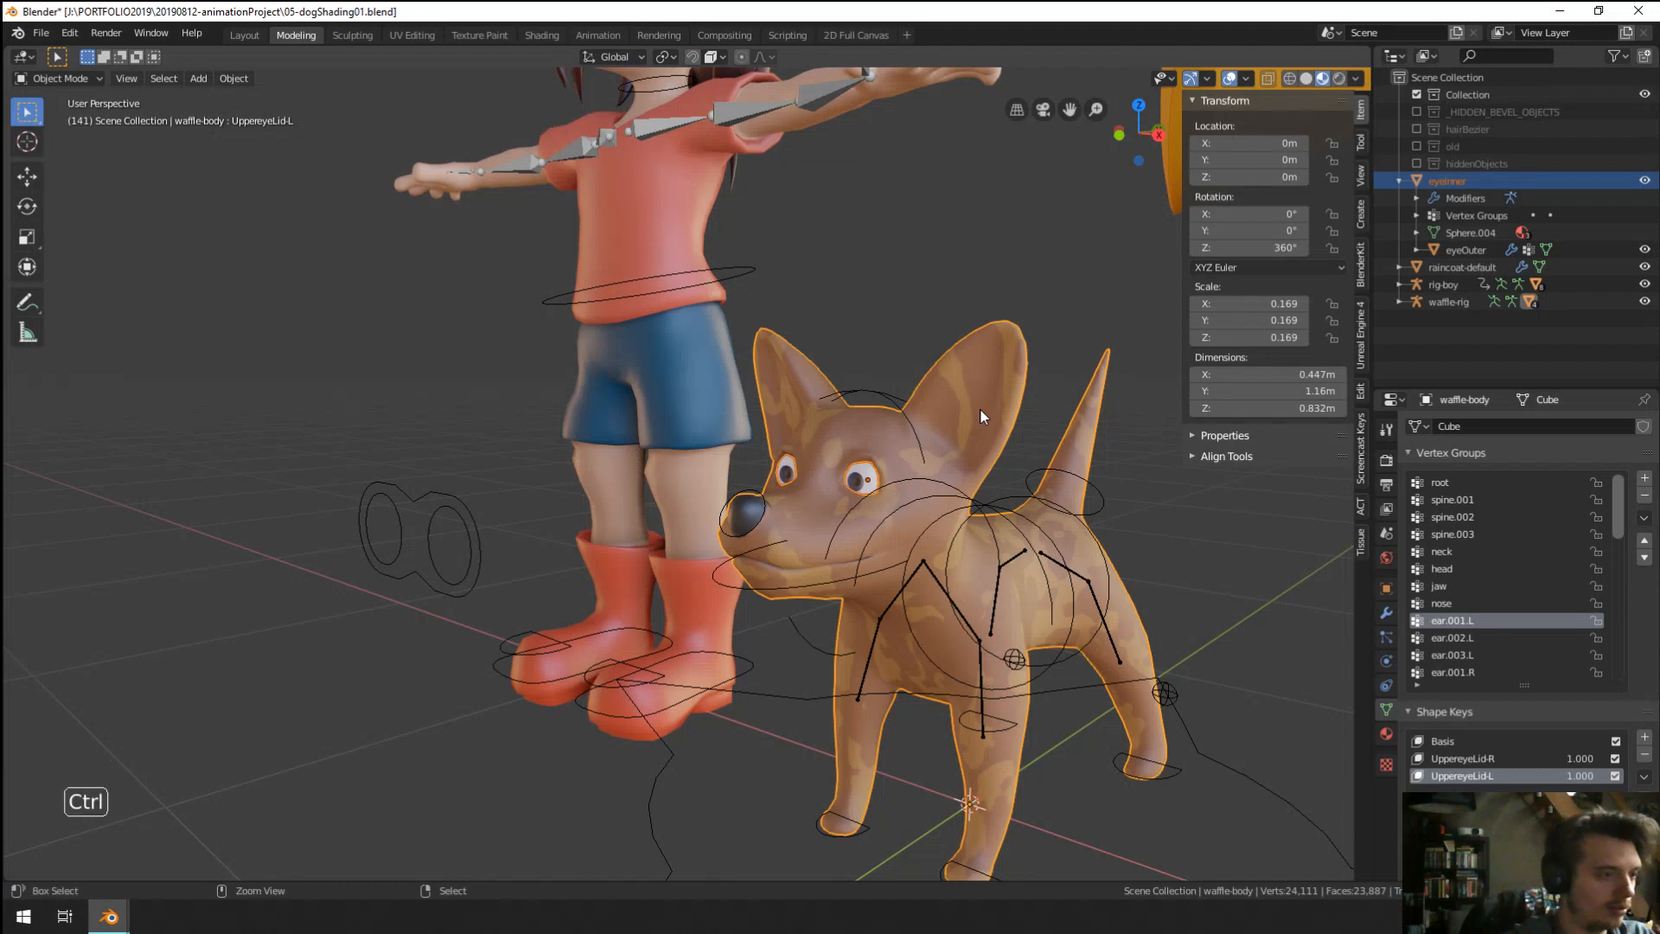
key(ctrl+p)
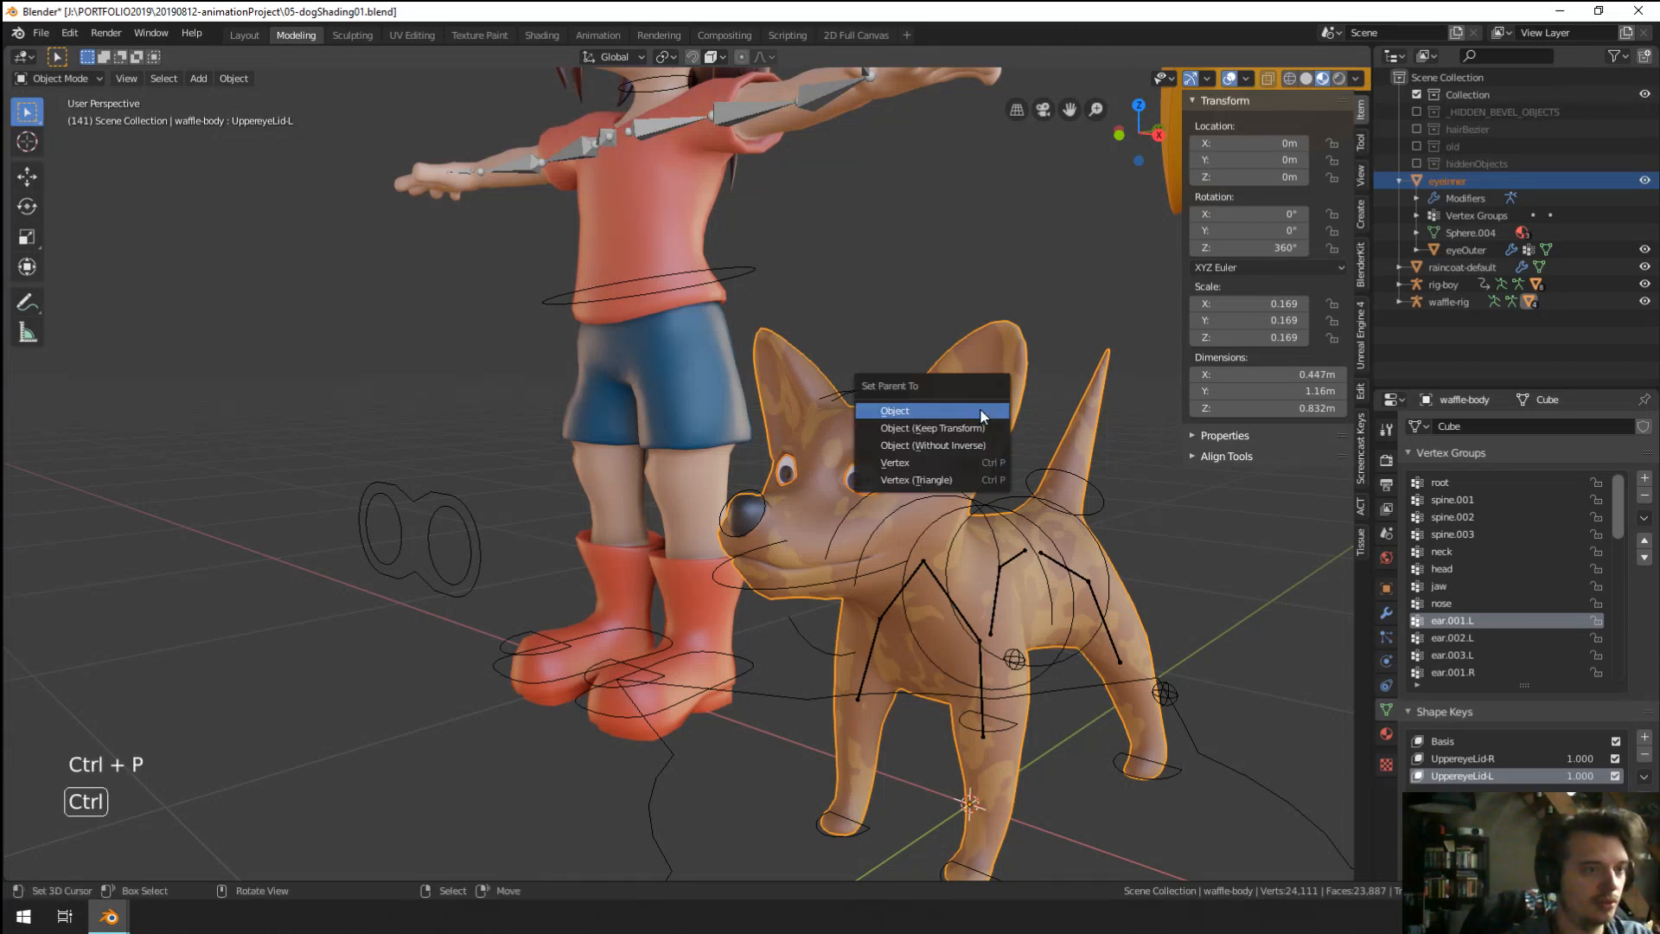
click(983, 415)
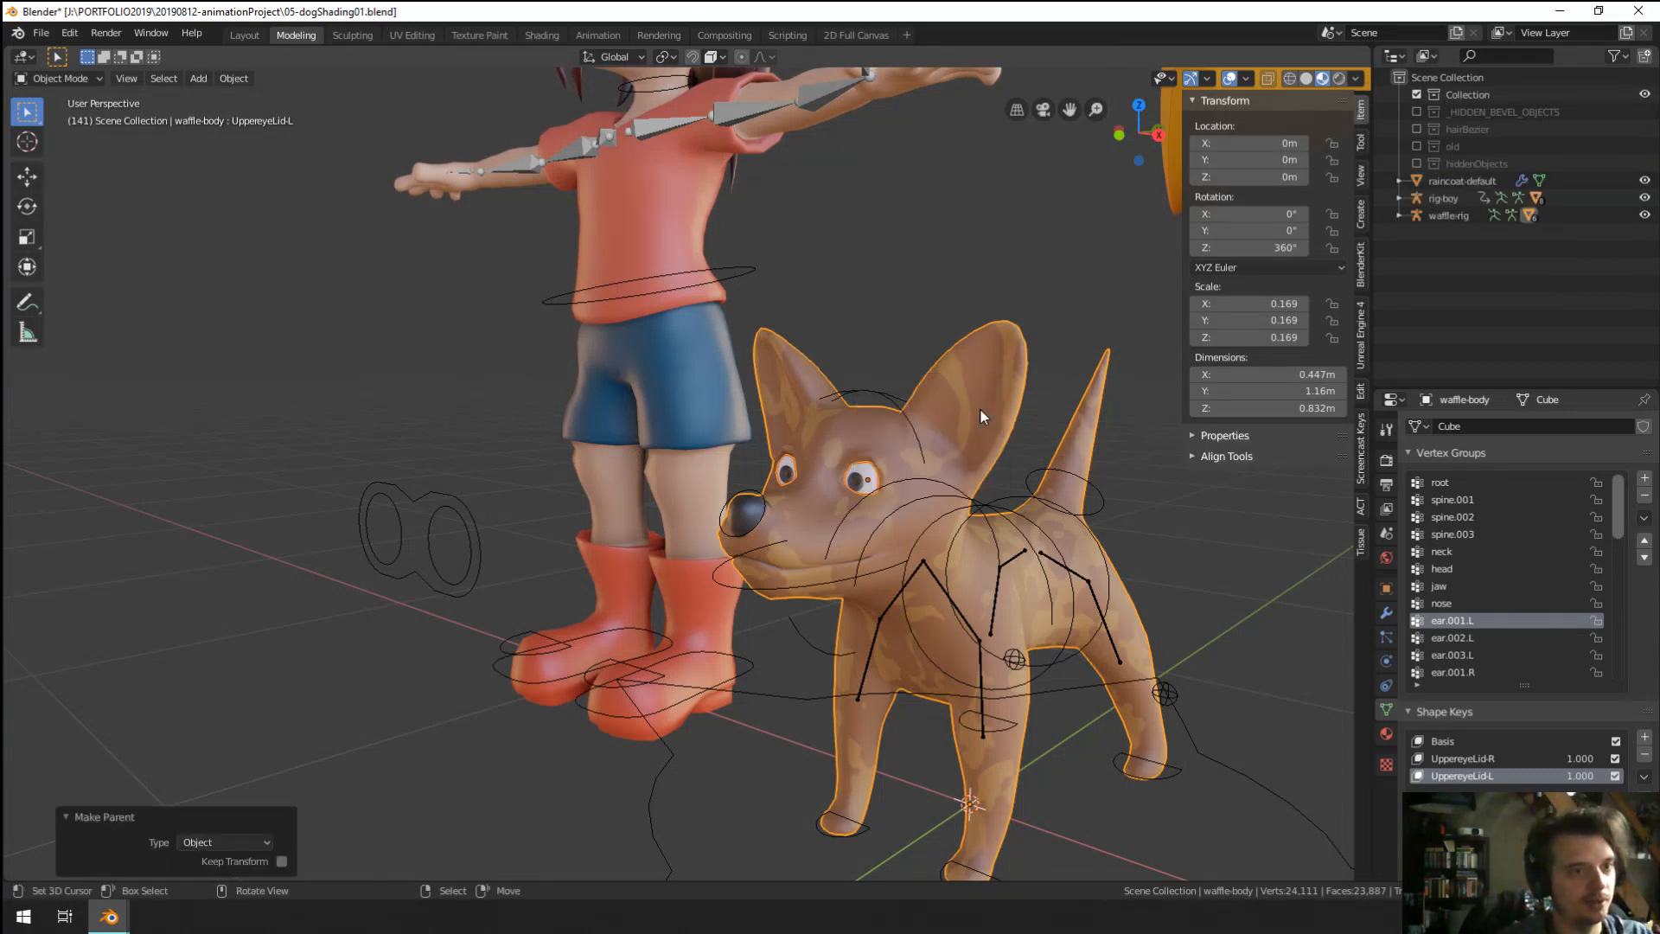
Move the waffle-rig about -3.29 m along the global X axis, away from the child character.
scroll(980, 416, down, 1)
right_click(1135, 697)
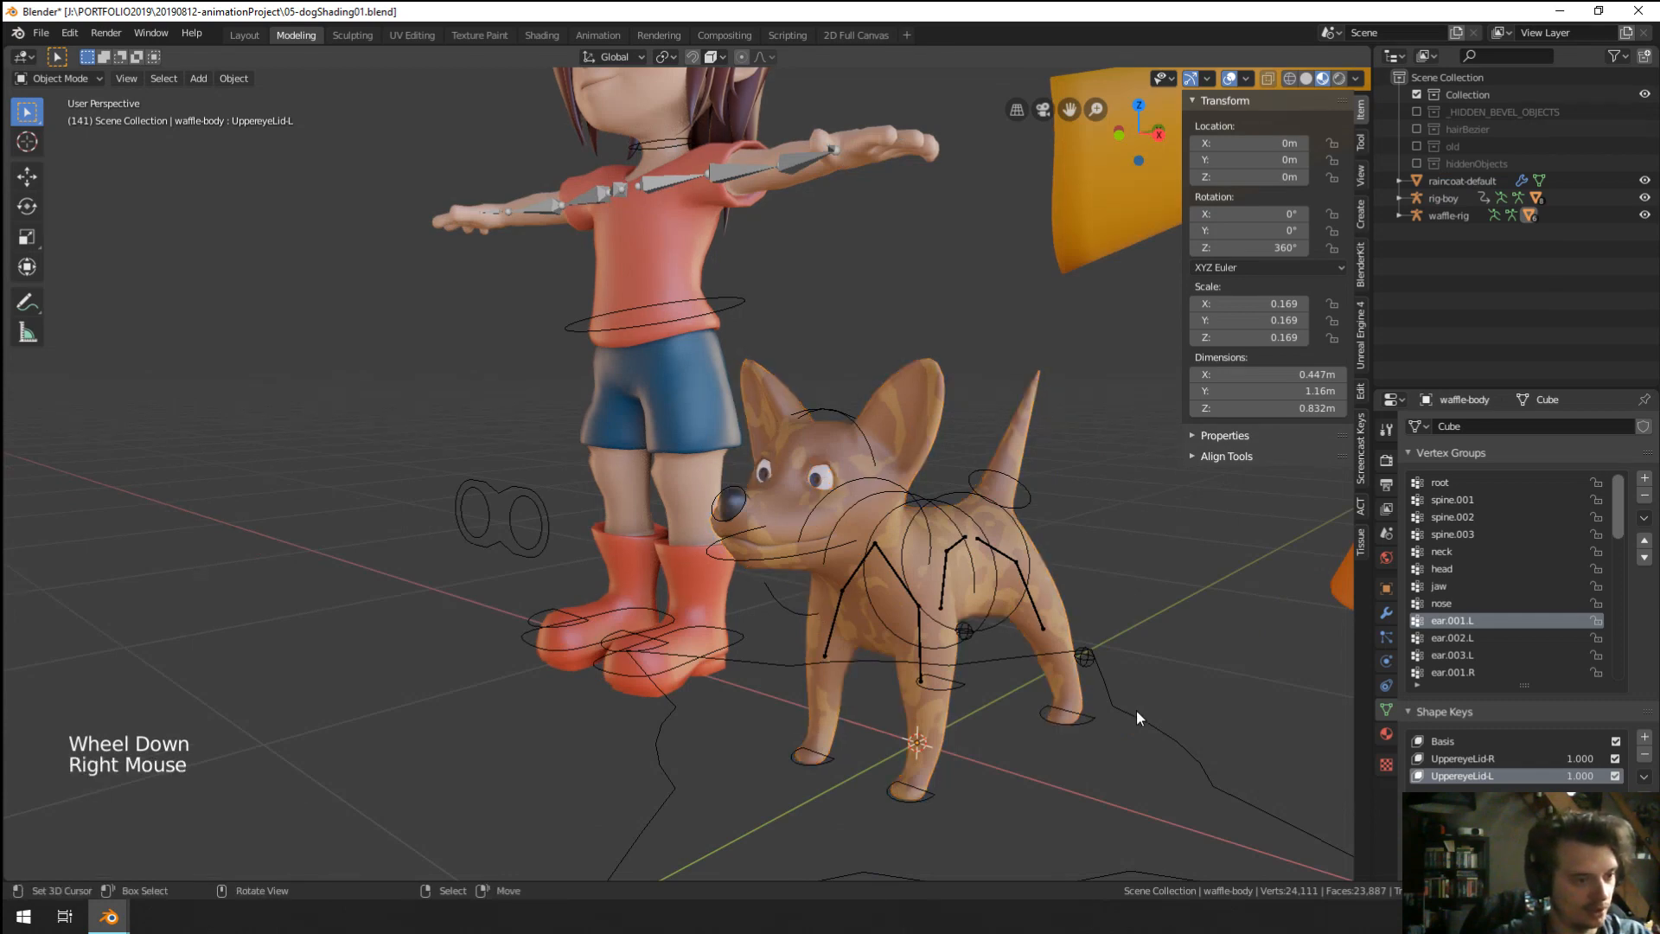
right_click(1136, 709)
key(g)
key(x)
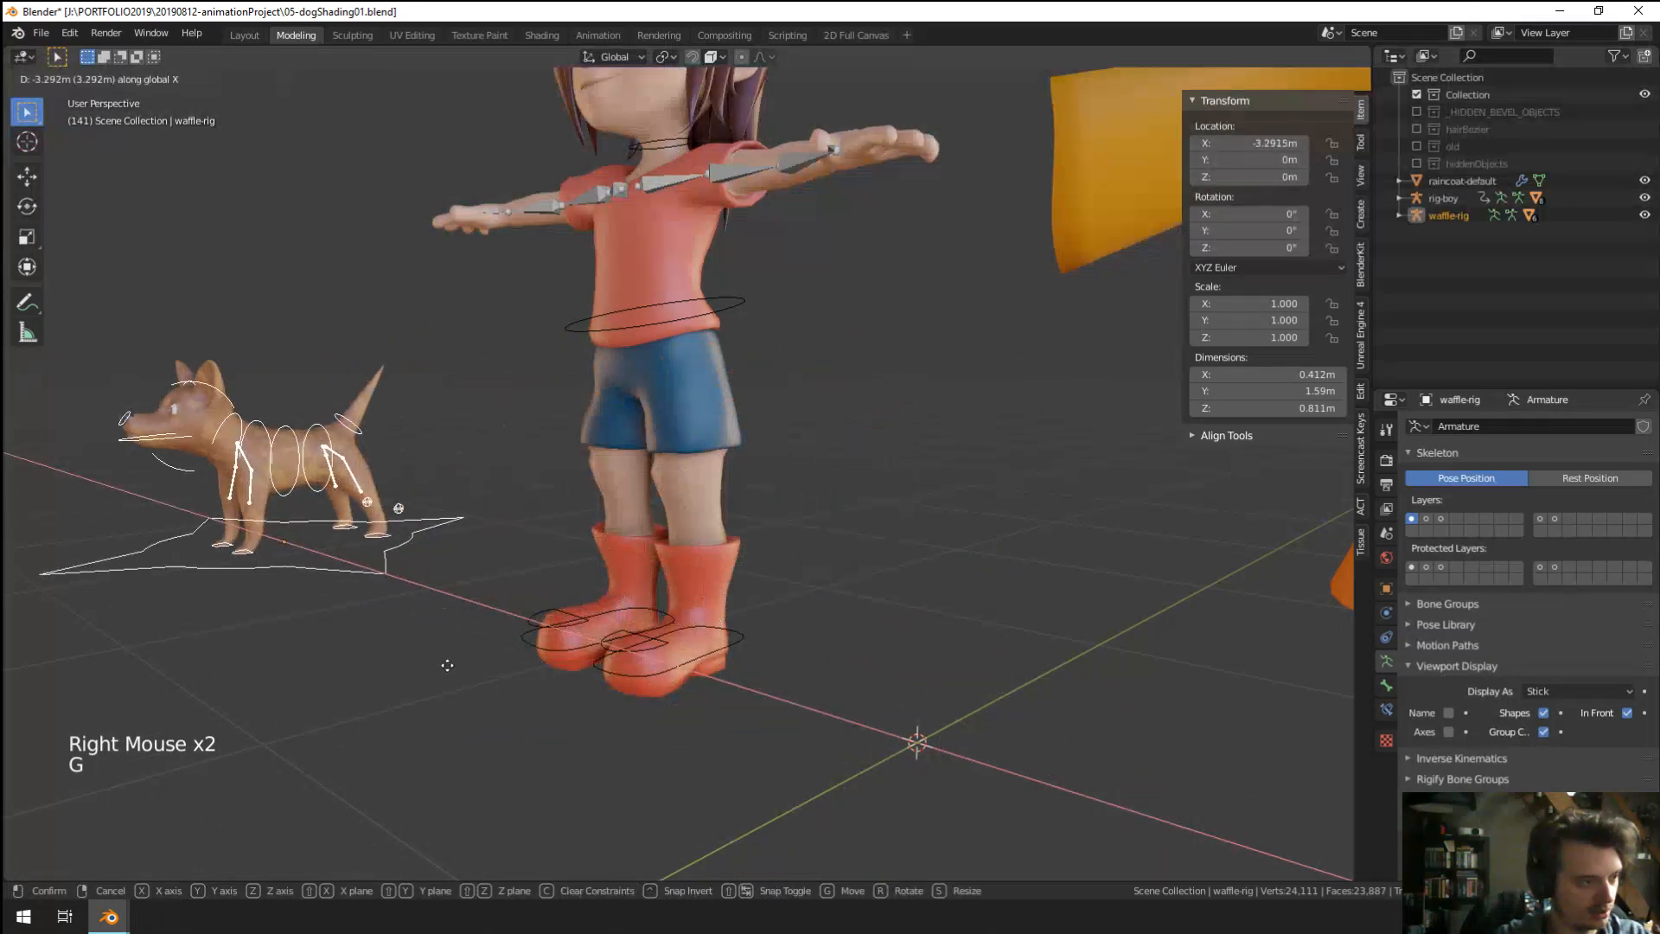
click(446, 666)
Frame the dog rig and put the waffle-rig armature into Pose Mode.
middle_drag(446, 665, 574, 646)
shift+middle_drag(415, 596, 661, 563)
key(KP_Decimal)
key(Tab)
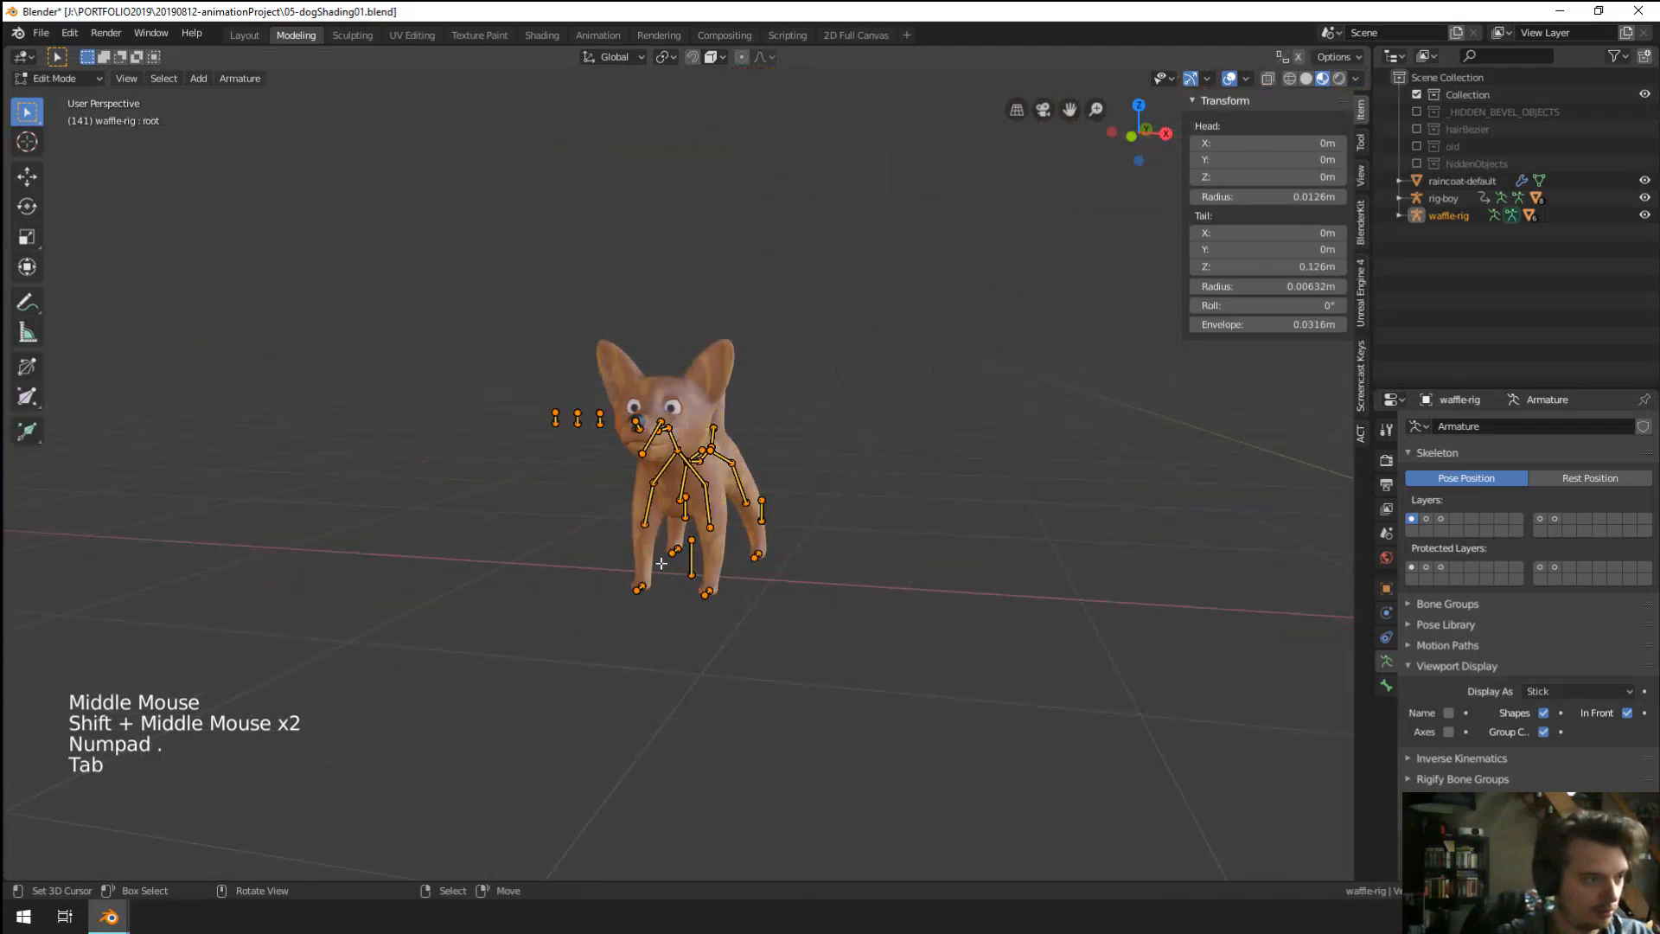
scroll(674, 389, up, 3)
key(Tab)
key(ctrl+Tab)
Tilt and turn the dog's head bone with free trackball rotations.
right_click(684, 296)
key(r)
key(r)
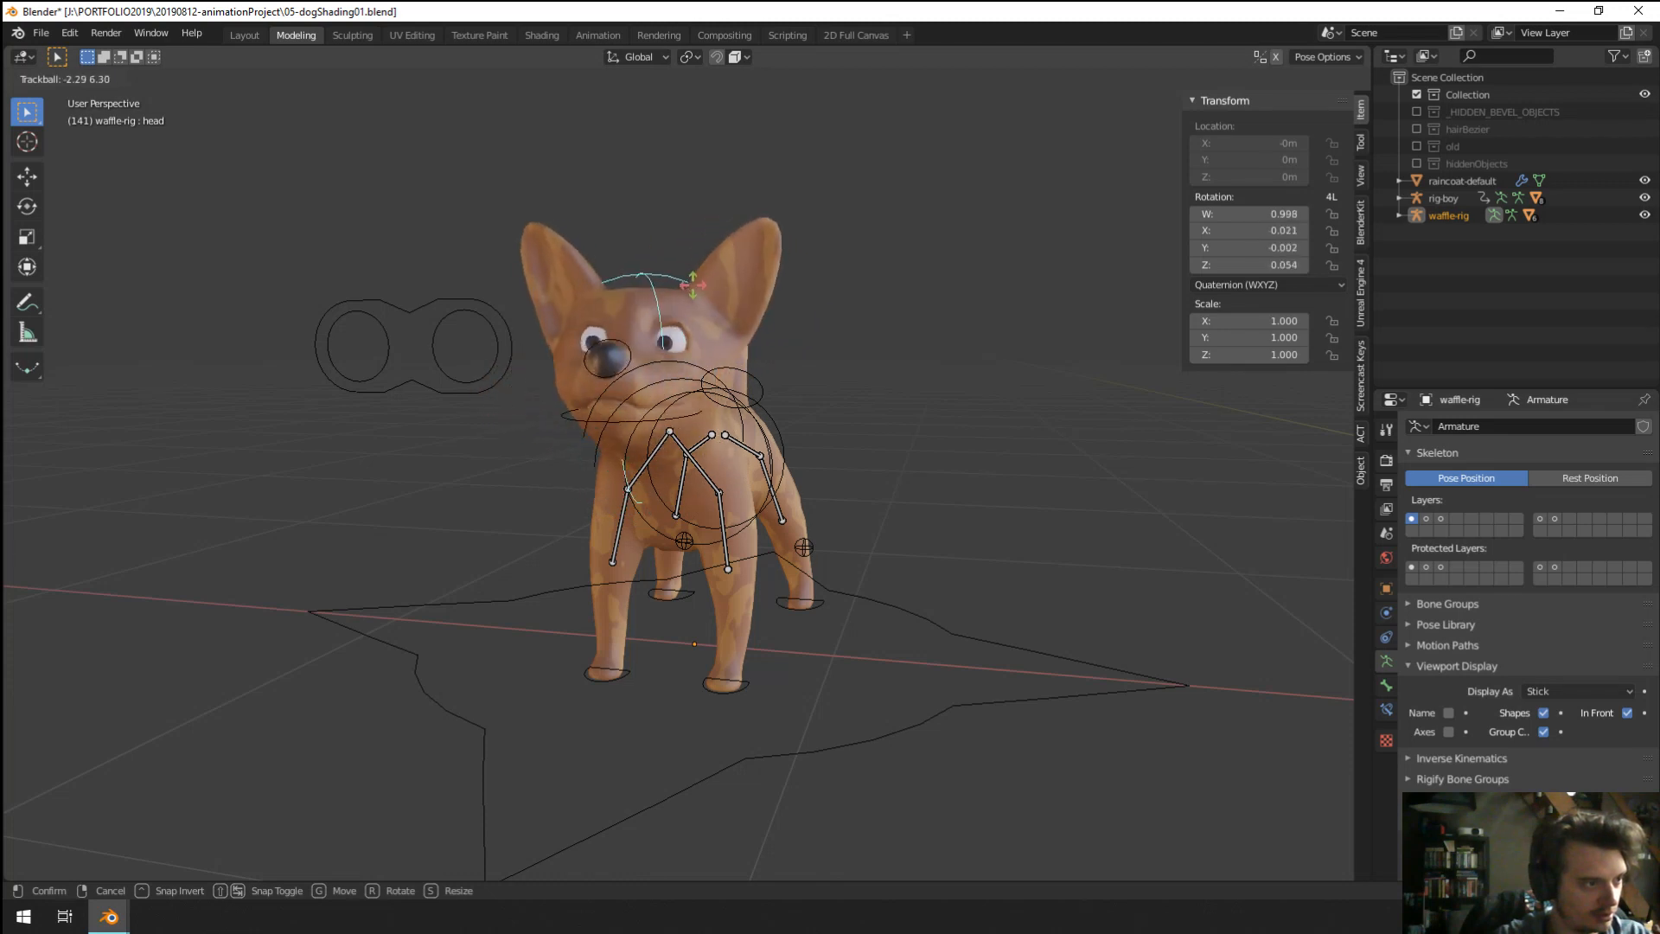
click(673, 309)
middle_drag(673, 309, 787, 328)
key(r)
key(r)
click(751, 322)
Move CTRLeyeTargetCentre down beside the dog's muzzle and scale it to about 0.092.
right_click(643, 275)
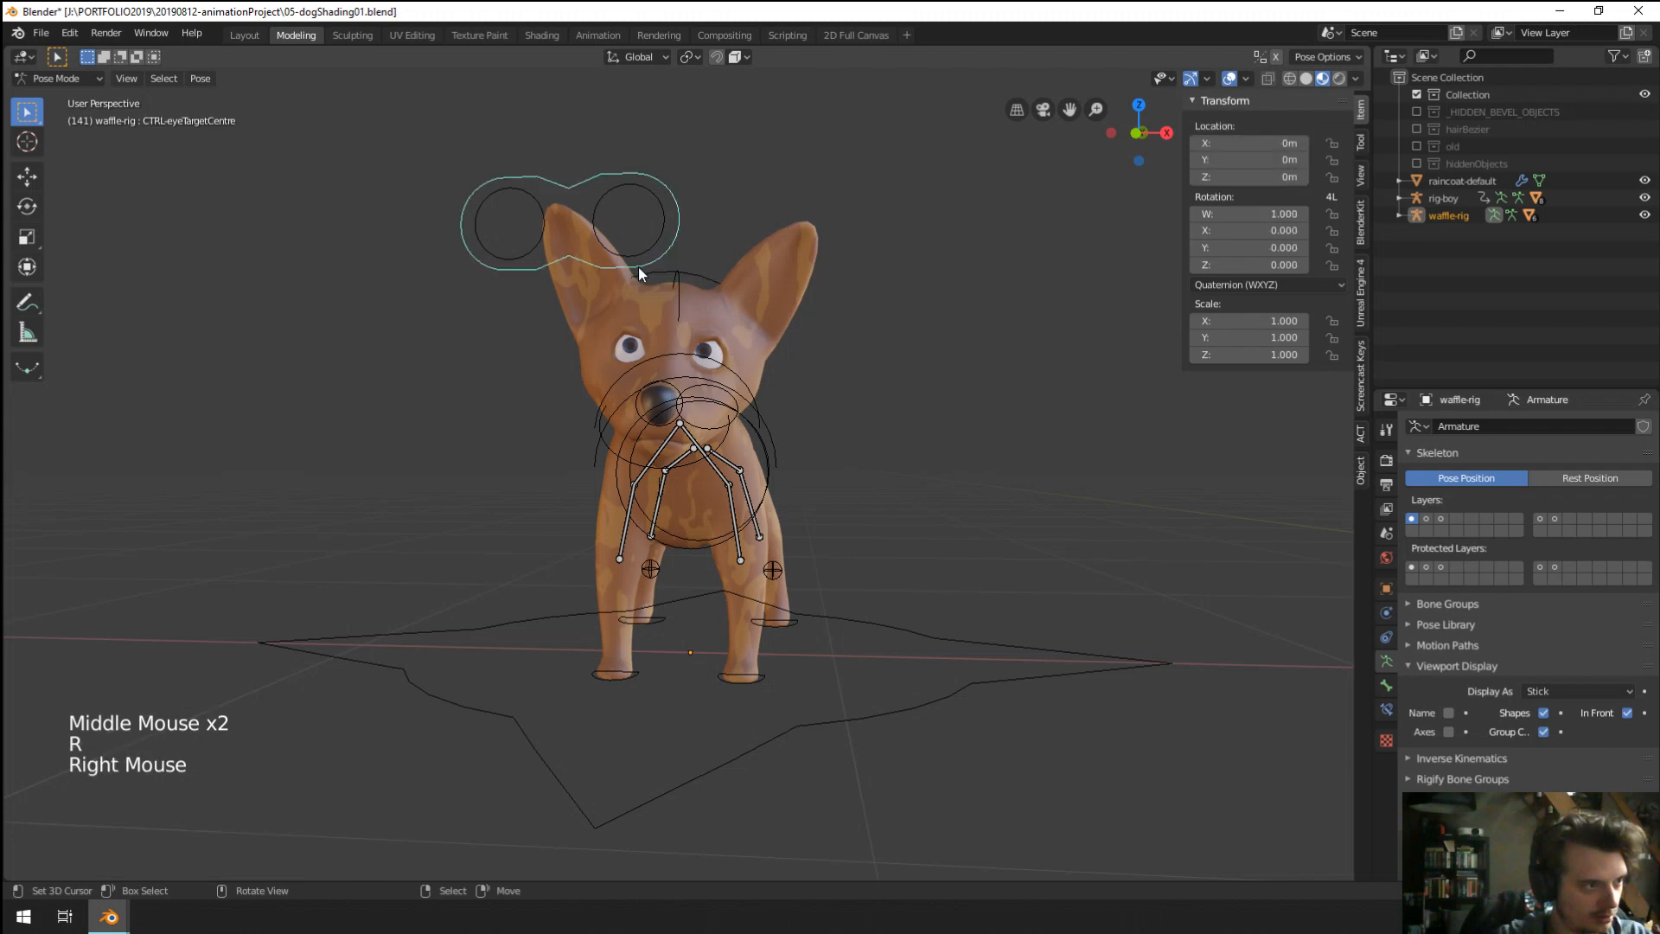
key(g)
click(754, 422)
key(s)
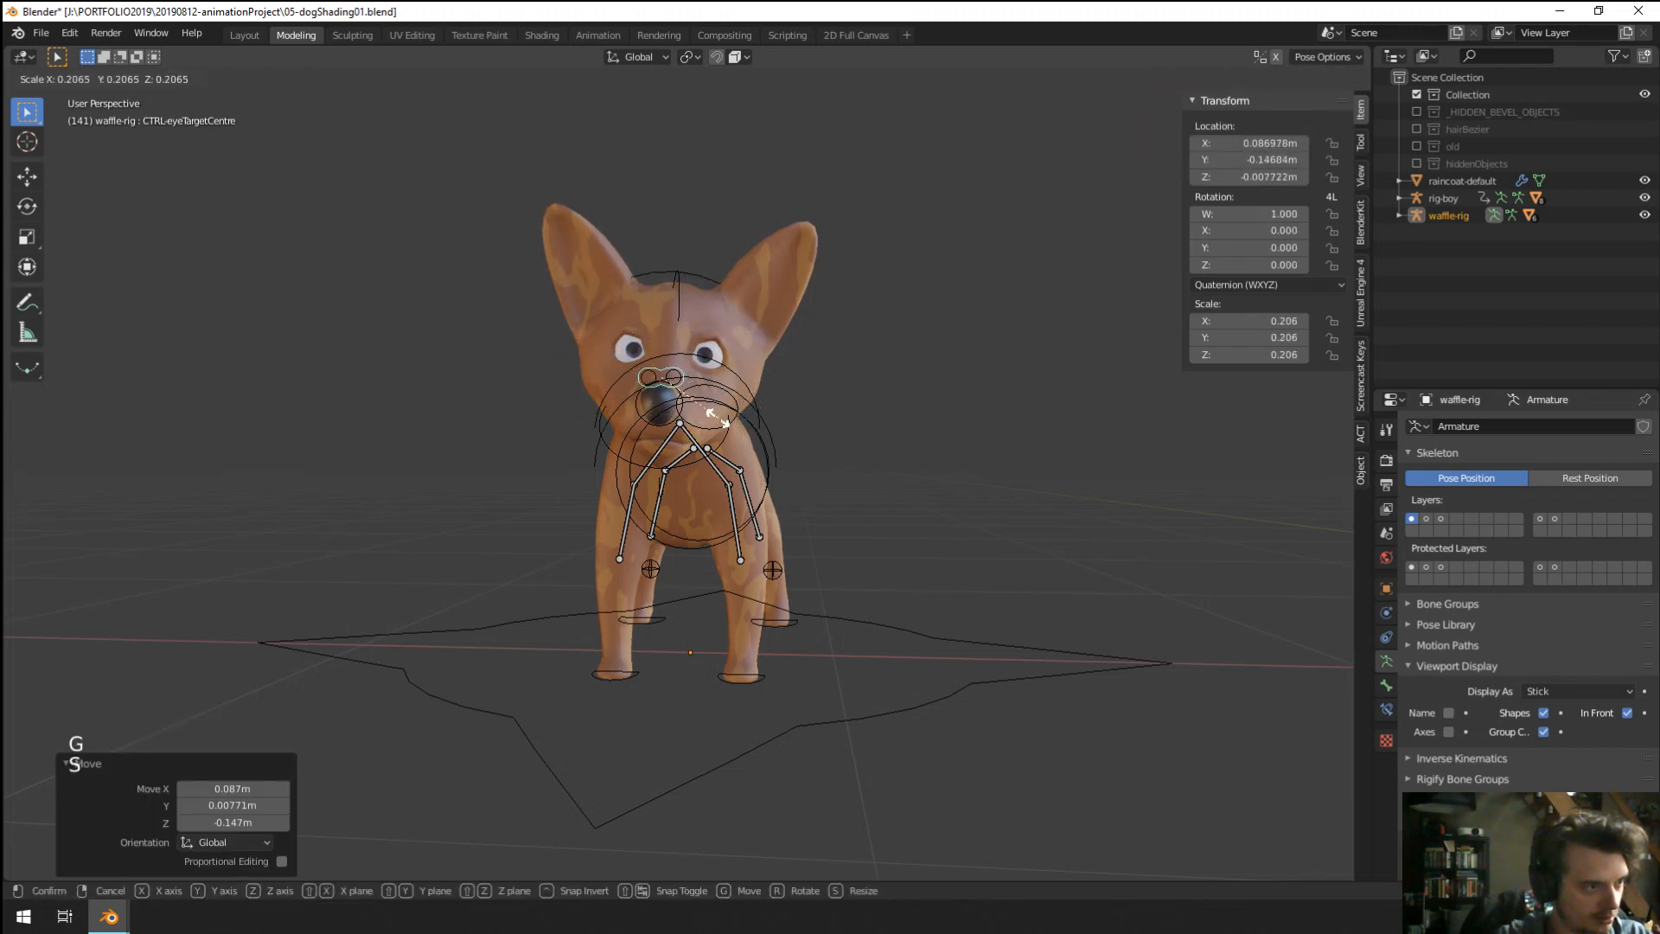
click(678, 404)
Reposition the shrunken central eye target from several angles to direct the dog's gaze.
middle_drag(678, 404, 542, 425)
key(g)
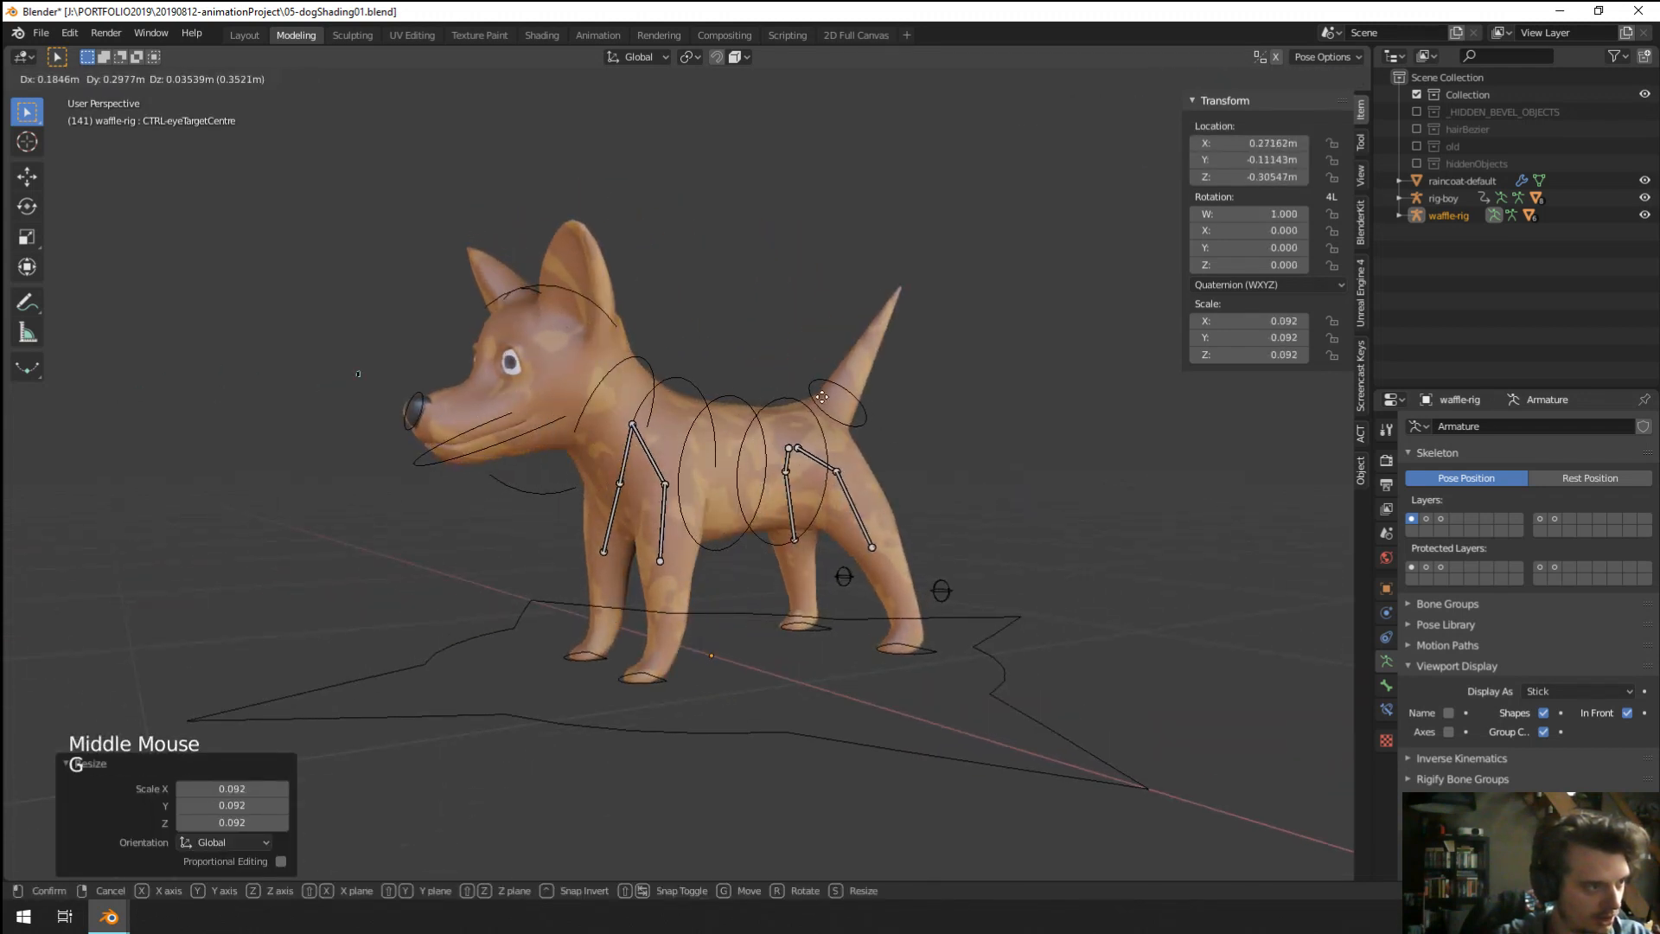
click(804, 406)
middle_drag(804, 413, 913, 420)
key(g)
click(753, 422)
middle_drag(752, 422, 678, 540)
key(g)
click(734, 433)
middle_drag(734, 433, 800, 312)
key(g)
click(770, 382)
Rotate the neck bone about -29.5° in the view and bend the front spine bone spine.003 sideways.
middle_drag(770, 382, 744, 553)
right_click(670, 415)
key(r)
click(757, 563)
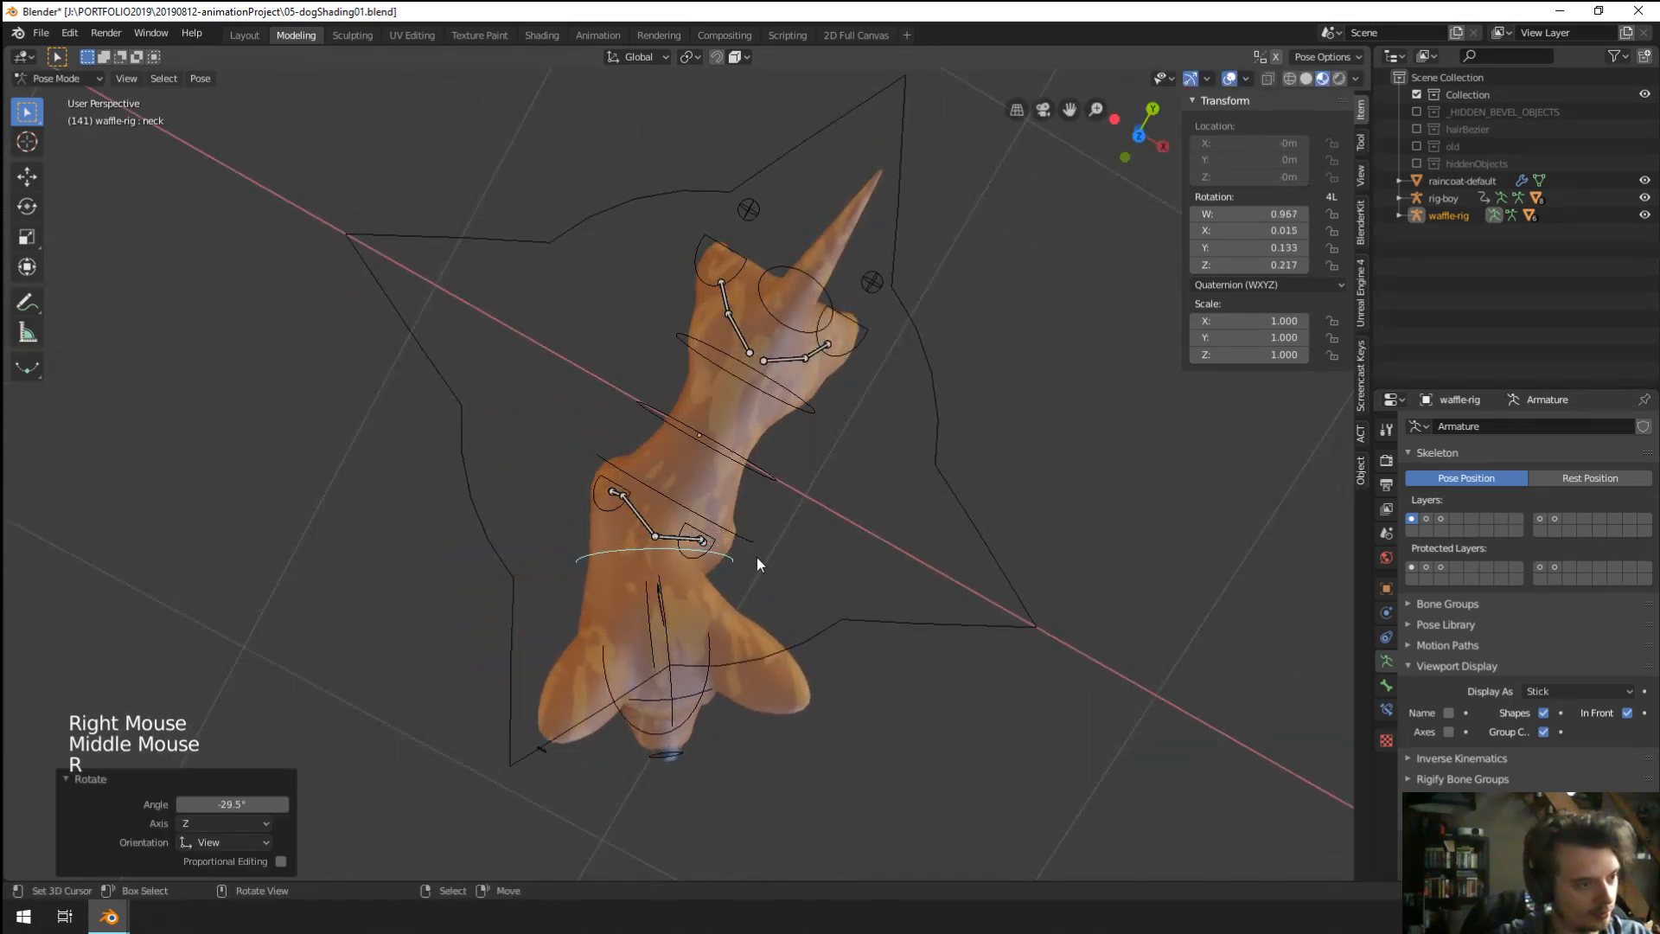
right_click(758, 550)
key(r)
click(794, 462)
Rotate spine.002 and the rearmost spine control to curve the dog's torso sideways.
right_click(762, 474)
key(r)
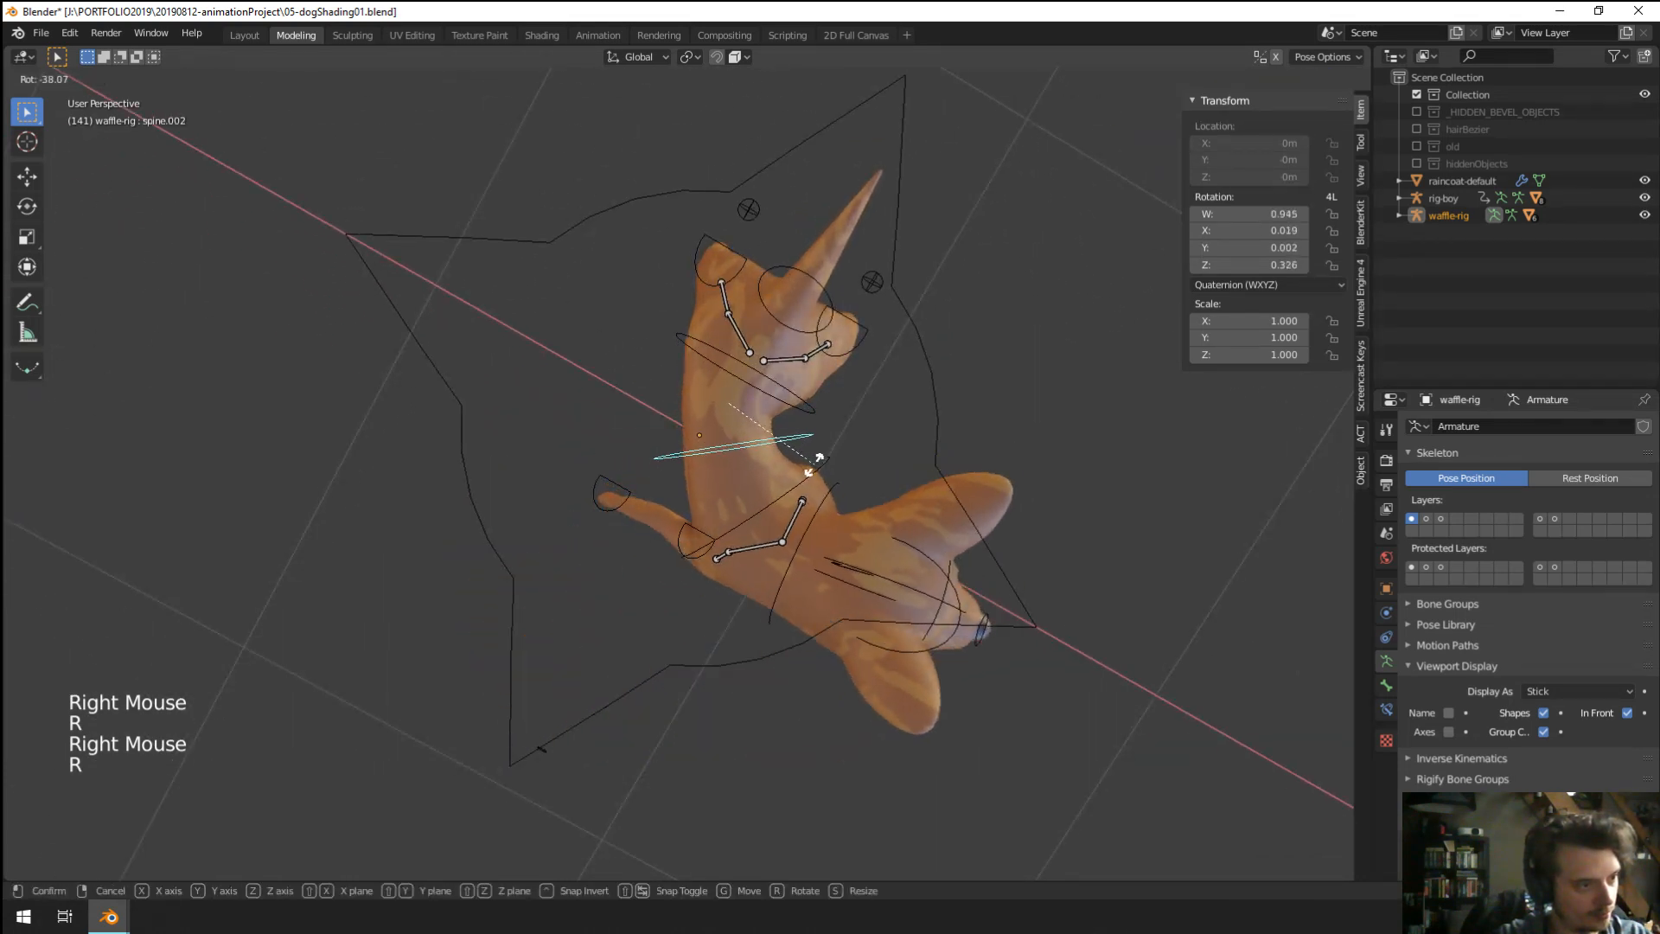
click(814, 464)
right_click(807, 413)
key(r)
click(895, 373)
Rotate the tail.001 bone from two view angles, starting with about 55.9°, to swing the tail sideways.
right_click(837, 300)
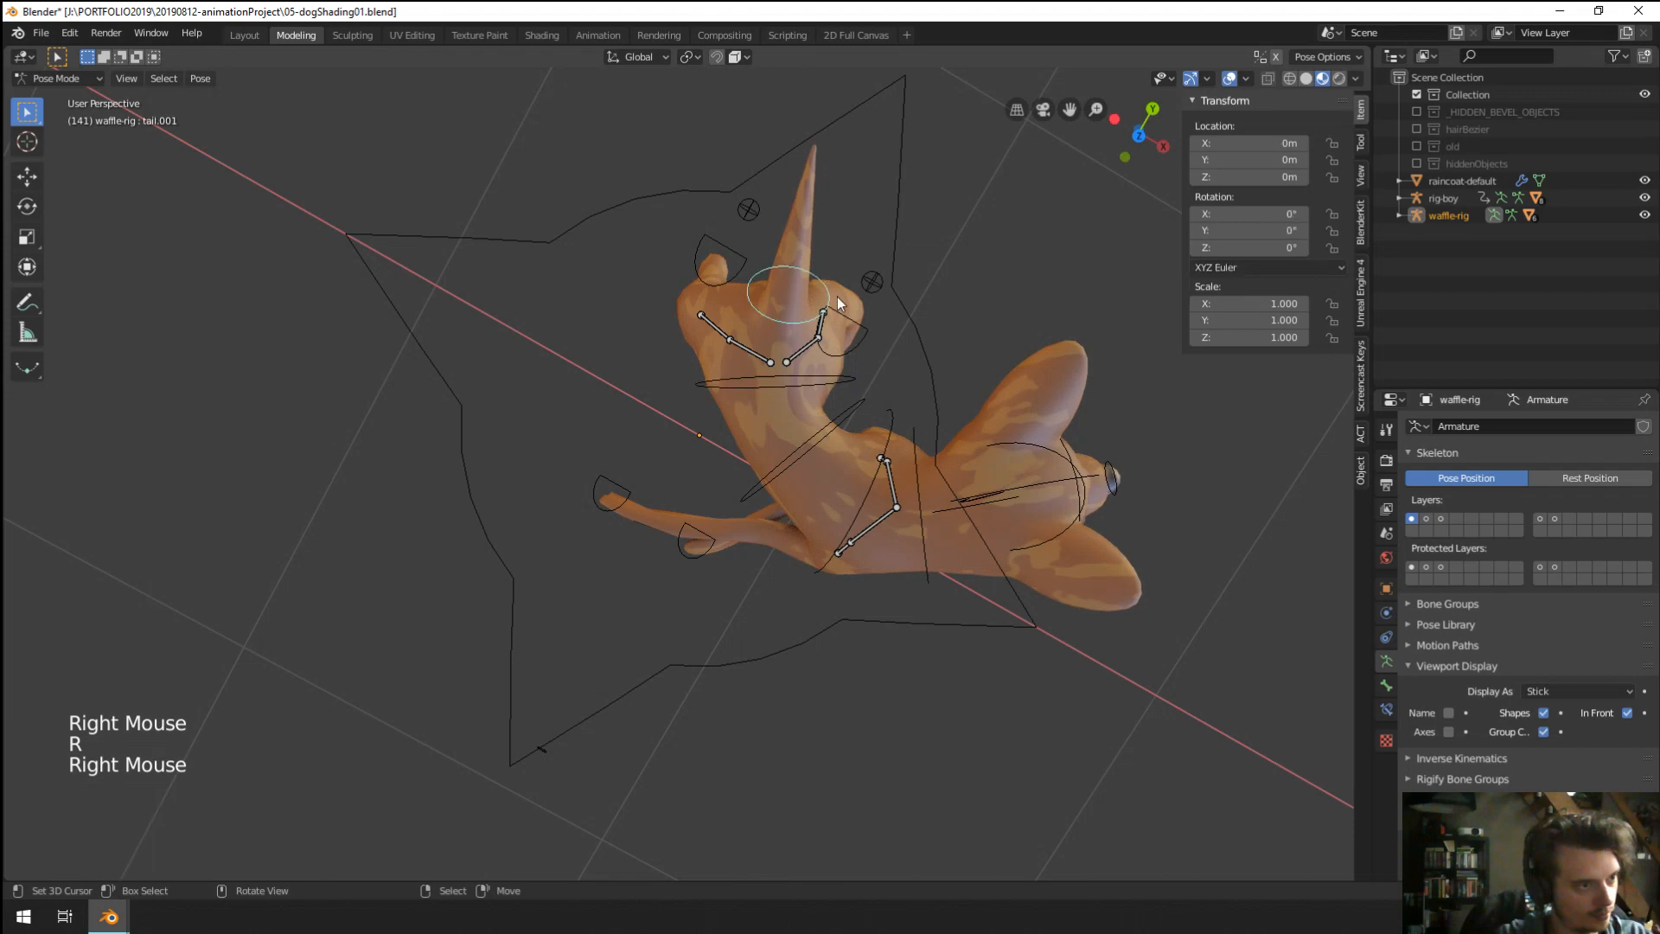
key(r)
click(869, 373)
middle_drag(869, 373, 863, 508)
key(r)
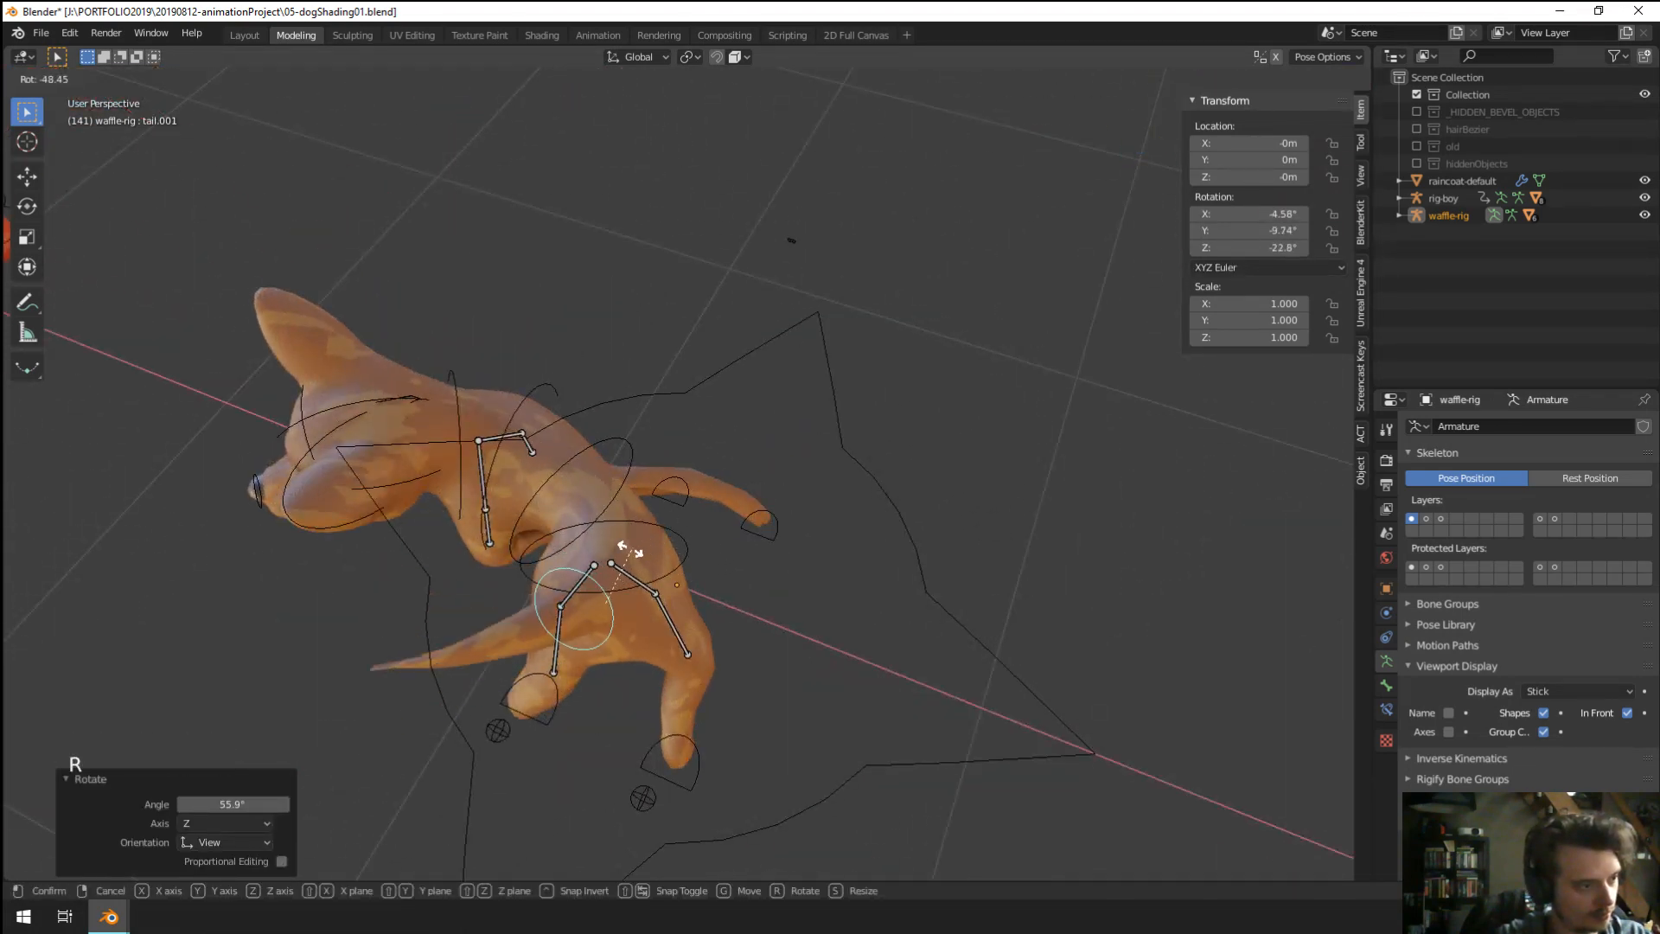
click(629, 551)
Turn the front of the dog's body with a free trackball rotation of a front-end control.
middle_drag(629, 551, 716, 471)
right_click(503, 389)
middle_drag(521, 379, 563, 445)
key(r)
key(r)
click(592, 363)
Clear the scale of CTRLeyeTargetCentre and move it about 0.65 m in X, 0.75 m in Y and 0.5 m in Z.
scroll(591, 364, down, 3)
scroll(563, 444, down, 1)
right_click(619, 403)
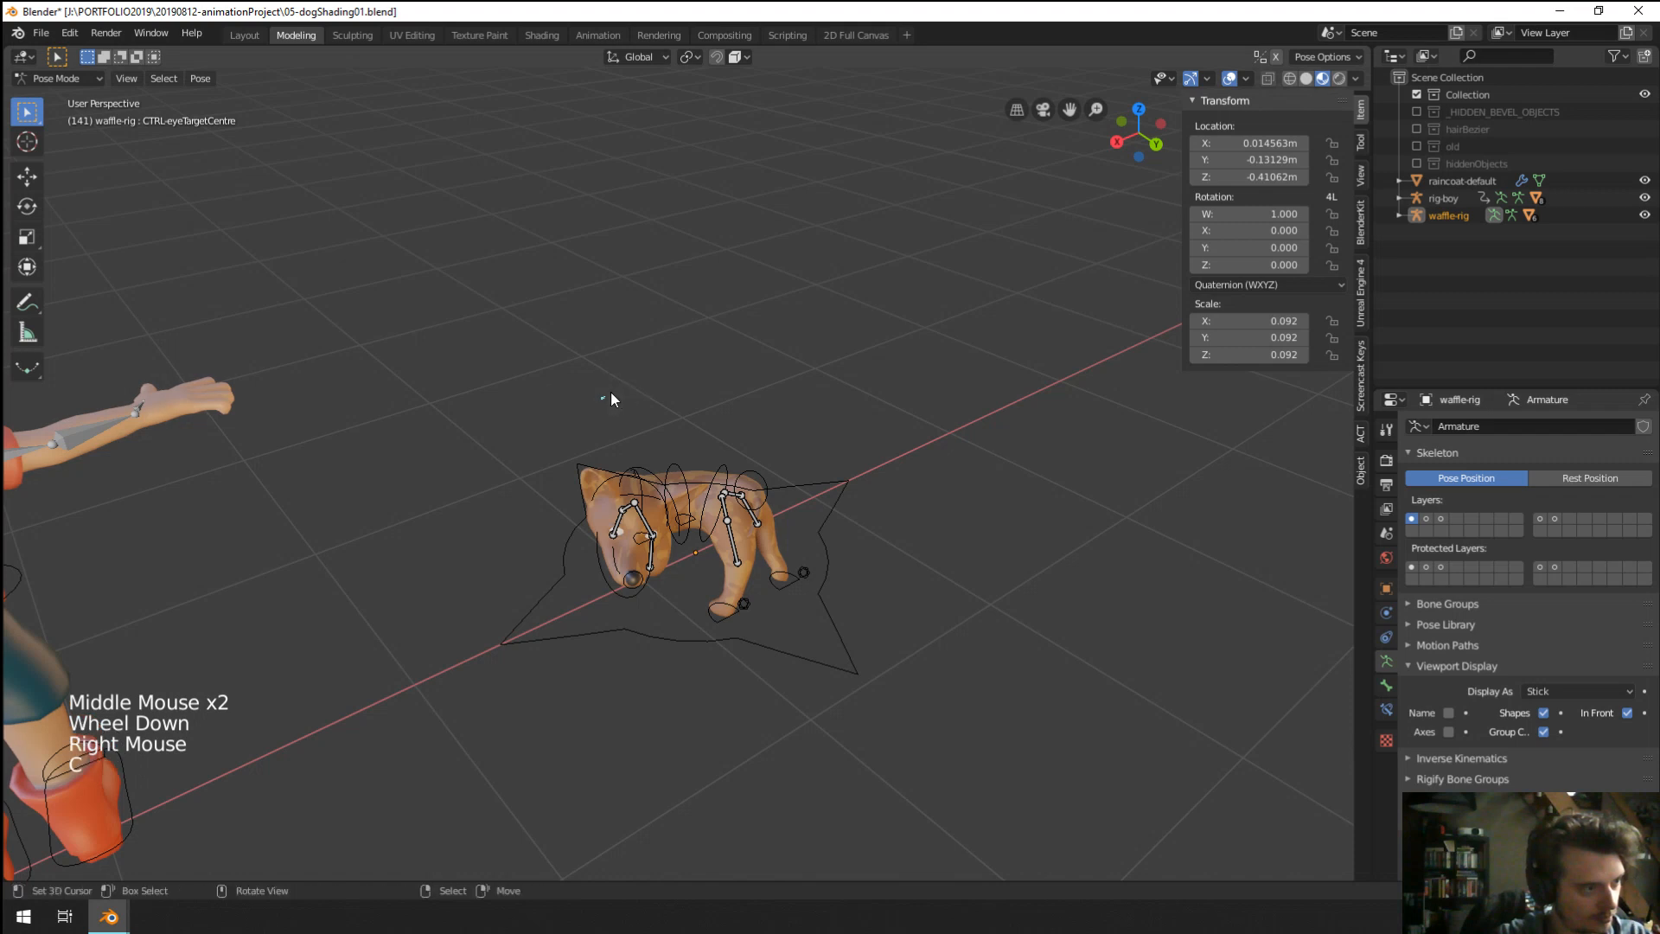
scroll(614, 402, up, 1)
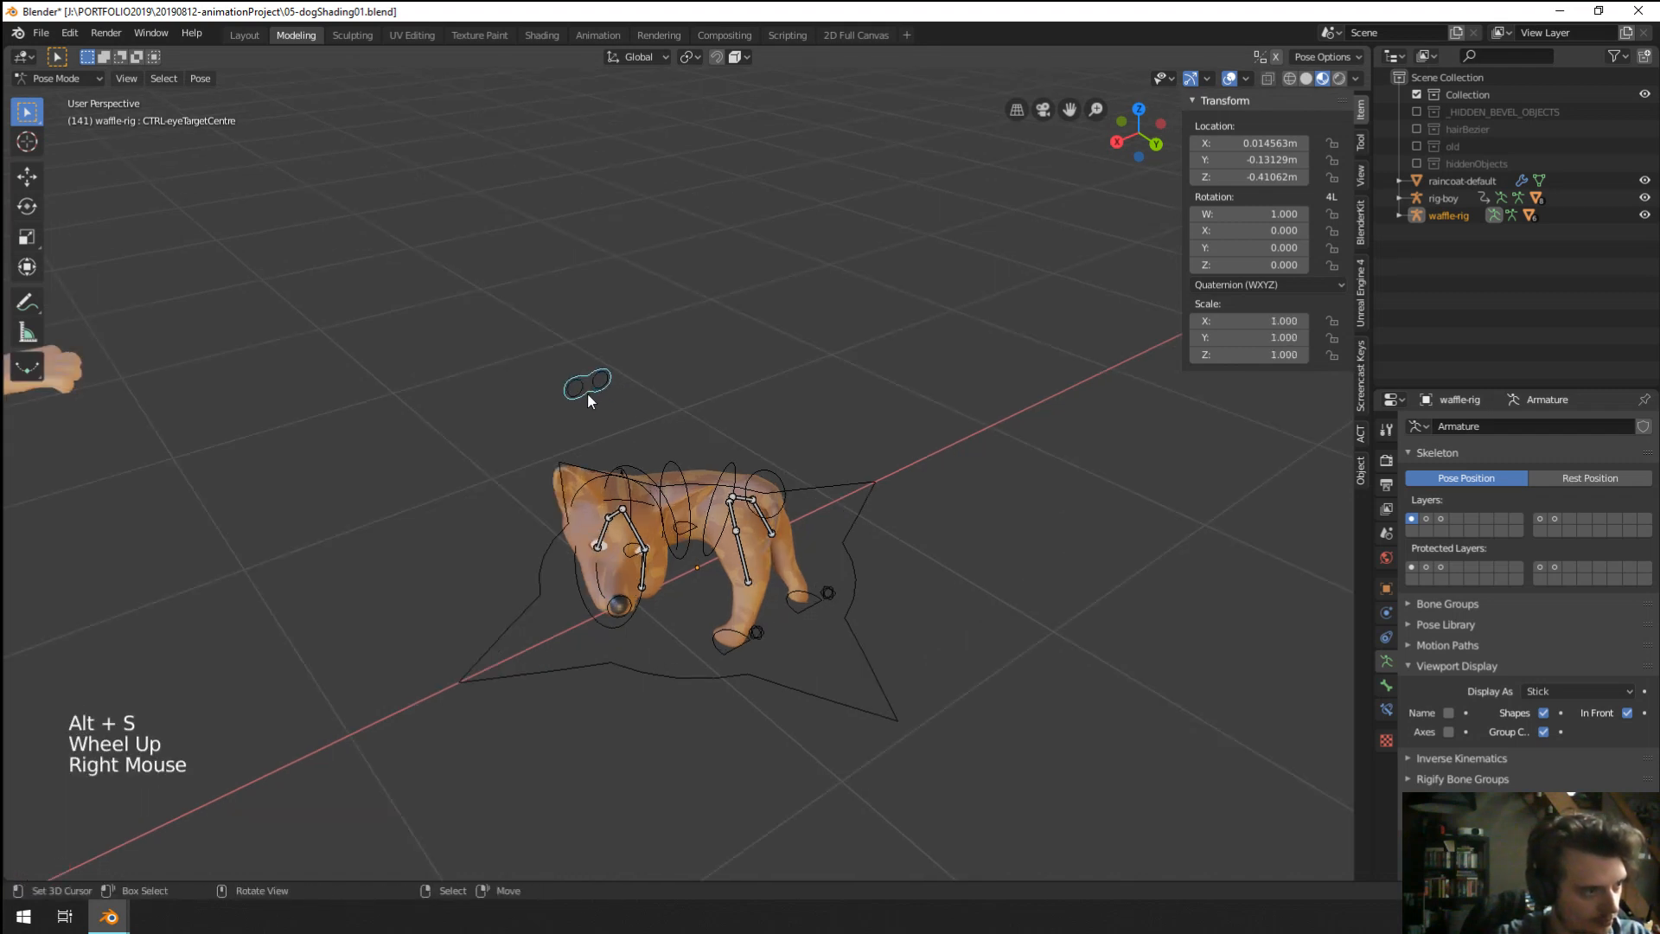
key(g)
click(831, 593)
Move the central eye target closer to the dog's face, checking its placement from a low view.
middle_drag(831, 593, 536, 415)
scroll(811, 451, up, 1)
scroll(811, 451, up, 1)
scroll(747, 456, down, 1)
key(g)
click(403, 413)
key(g)
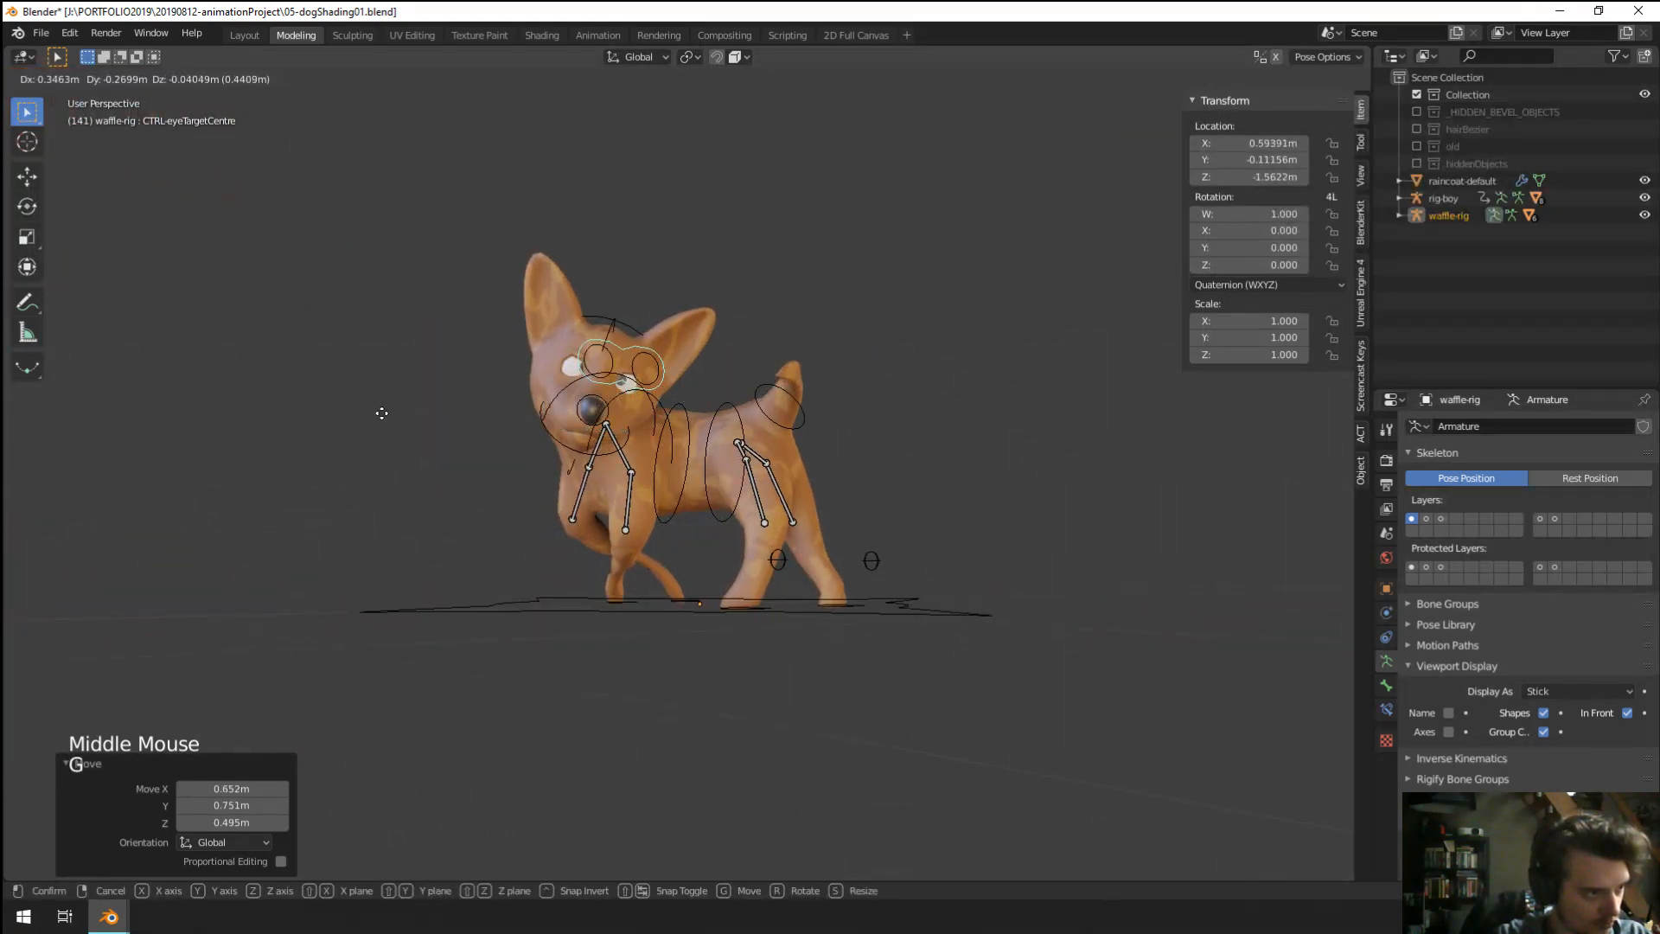
click(382, 412)
Rotate the central eye target around global Z by about -52° and reposition it ahead of the dog.
scroll(381, 412, up, 1)
middle_drag(381, 413, 570, 486)
key(r)
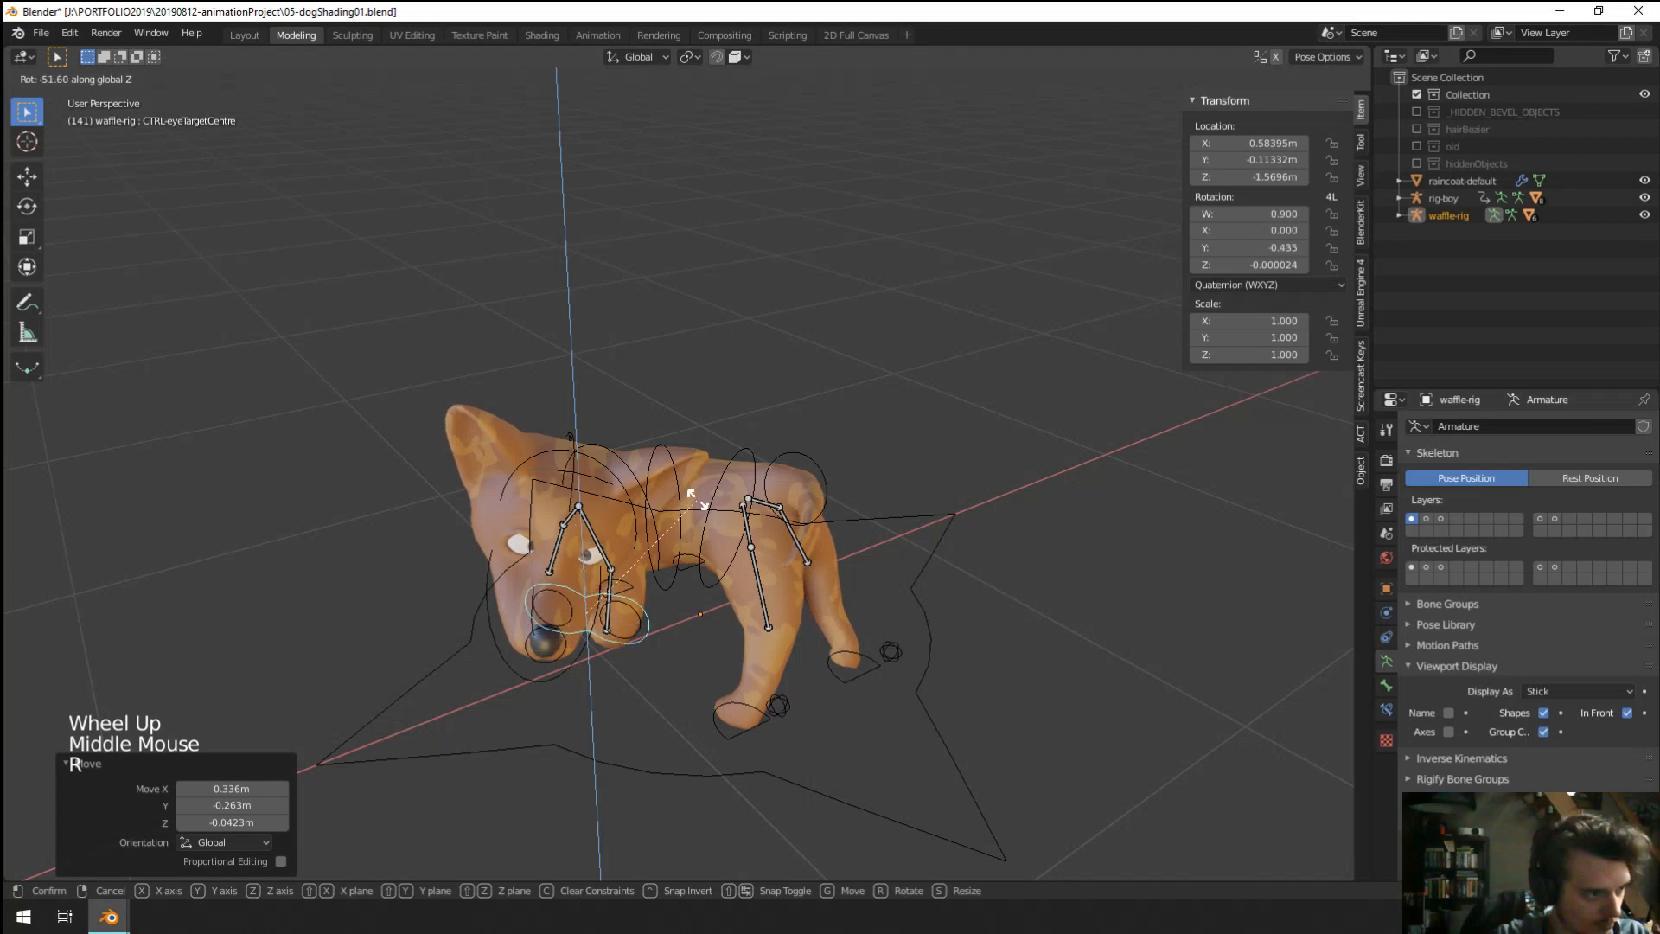
key(g)
click(715, 657)
middle_drag(714, 657, 778, 753)
key(g)
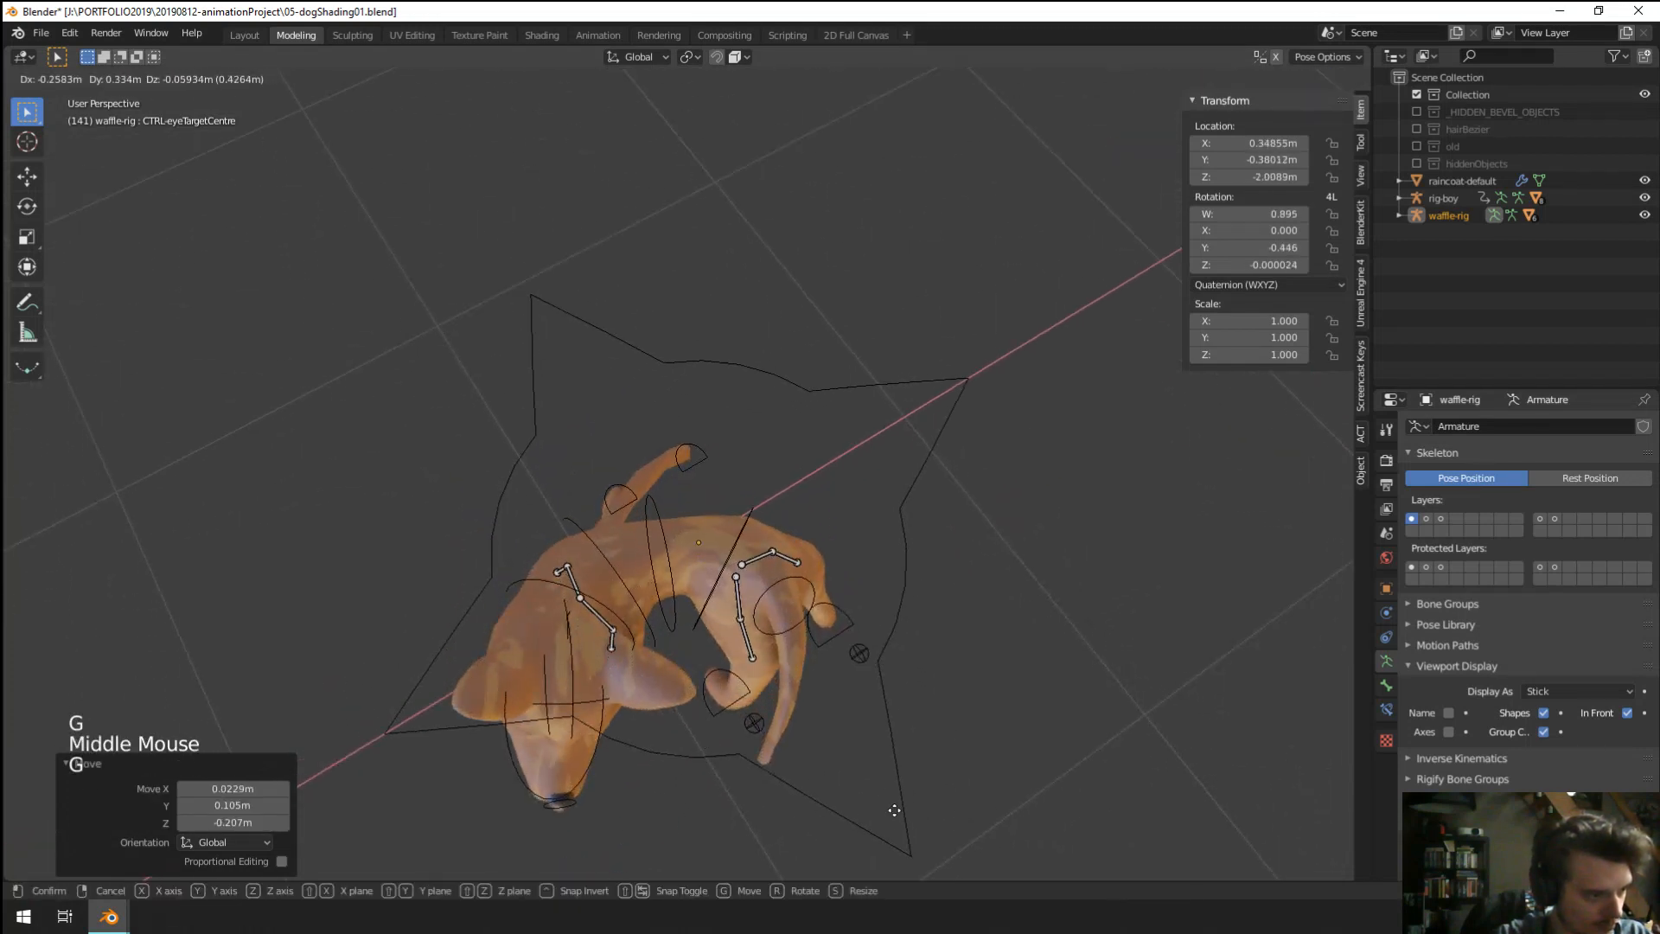
click(894, 811)
Rotate the central eye target about -39.2° in the view and move it to face height.
middle_drag(895, 810, 932, 690)
key(r)
middle_click(755, 568)
middle_click(755, 567)
click(755, 567)
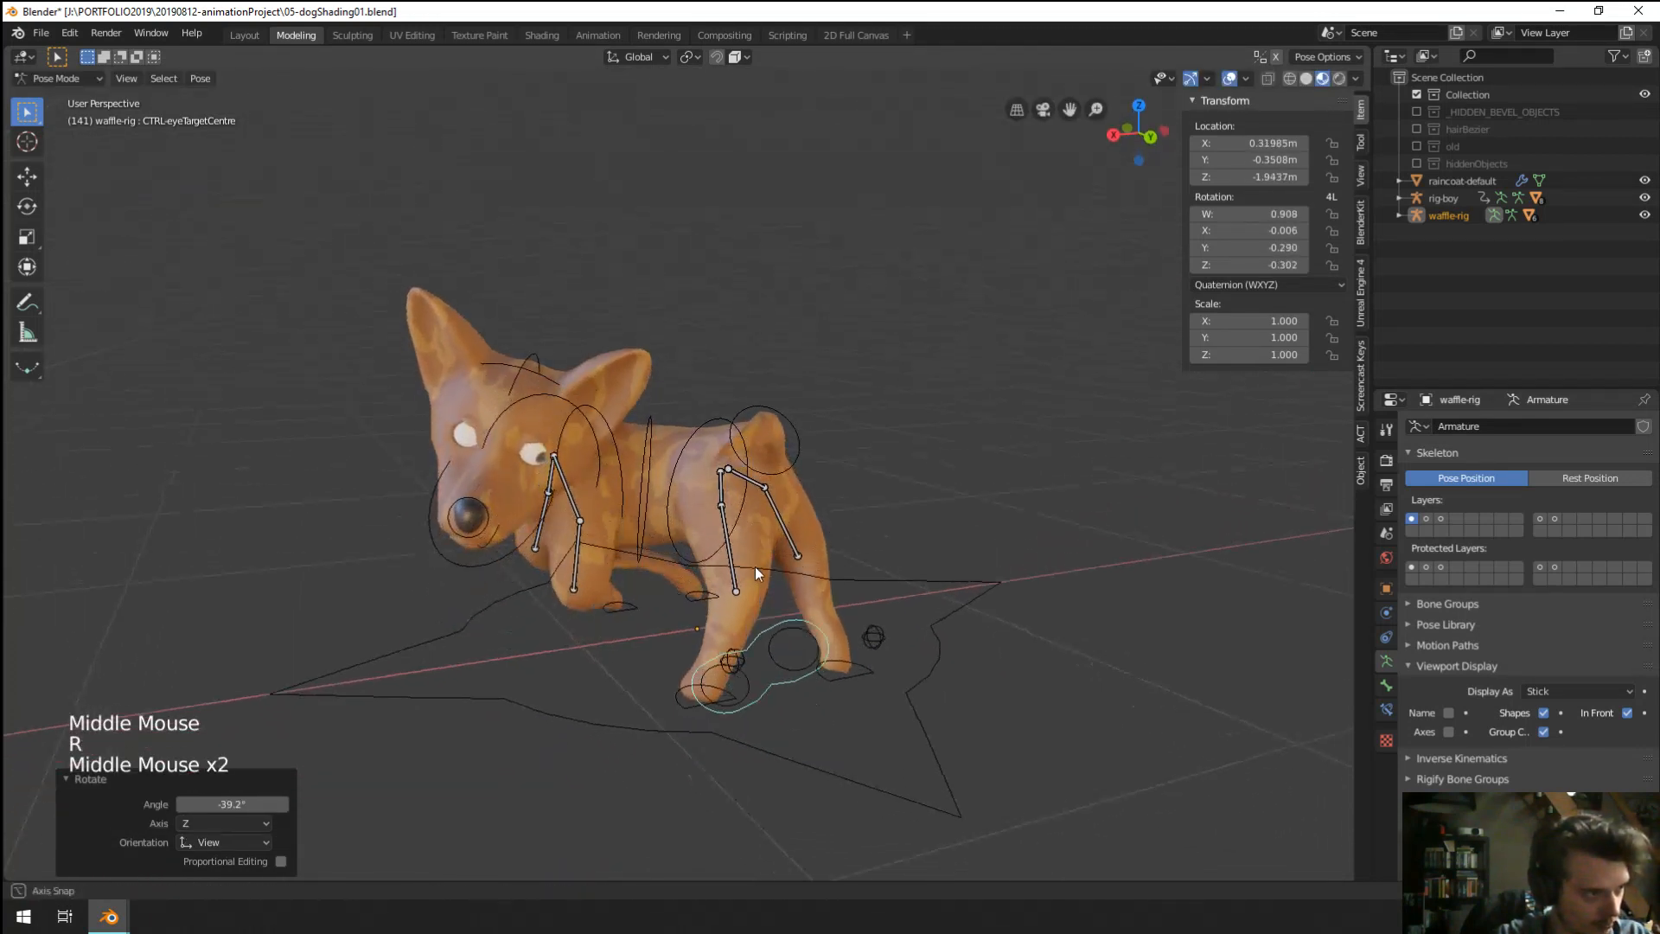
middle_drag(755, 567, 657, 450)
key(g)
click(549, 426)
Fine-tune the central eye target's rotation and location so both eyes look ahead.
key(r)
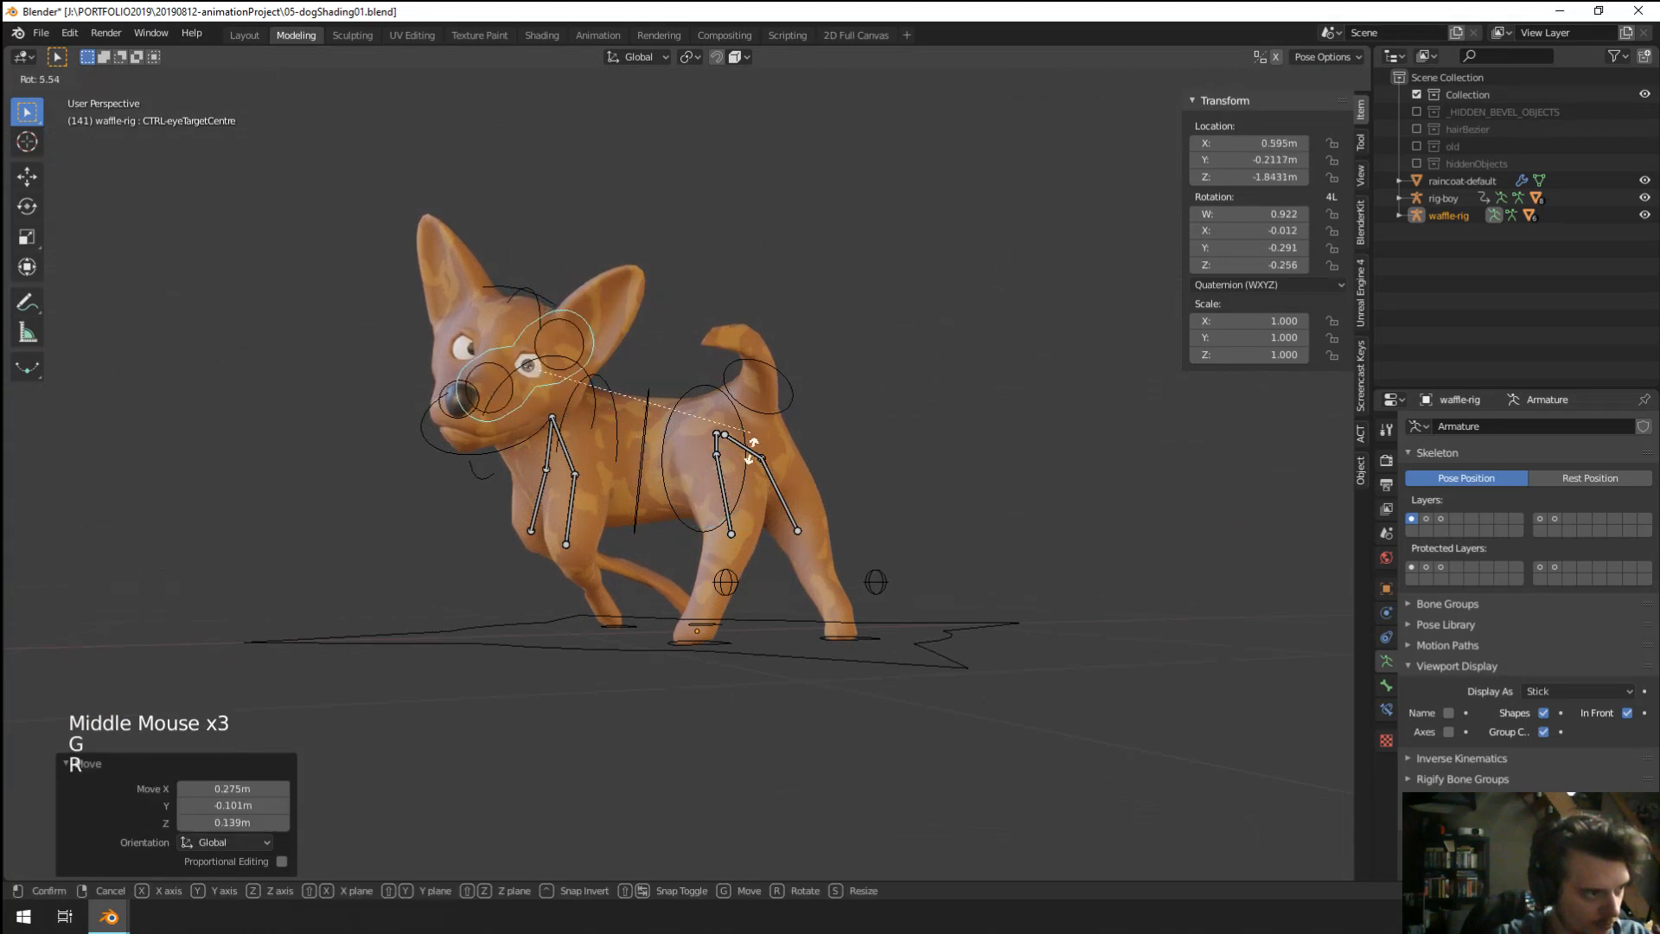
click(543, 569)
key(g)
click(566, 572)
middle_drag(566, 572, 621, 506)
Rotate the jaw bone about -13.3° to open the dog's mouth.
right_click(498, 433)
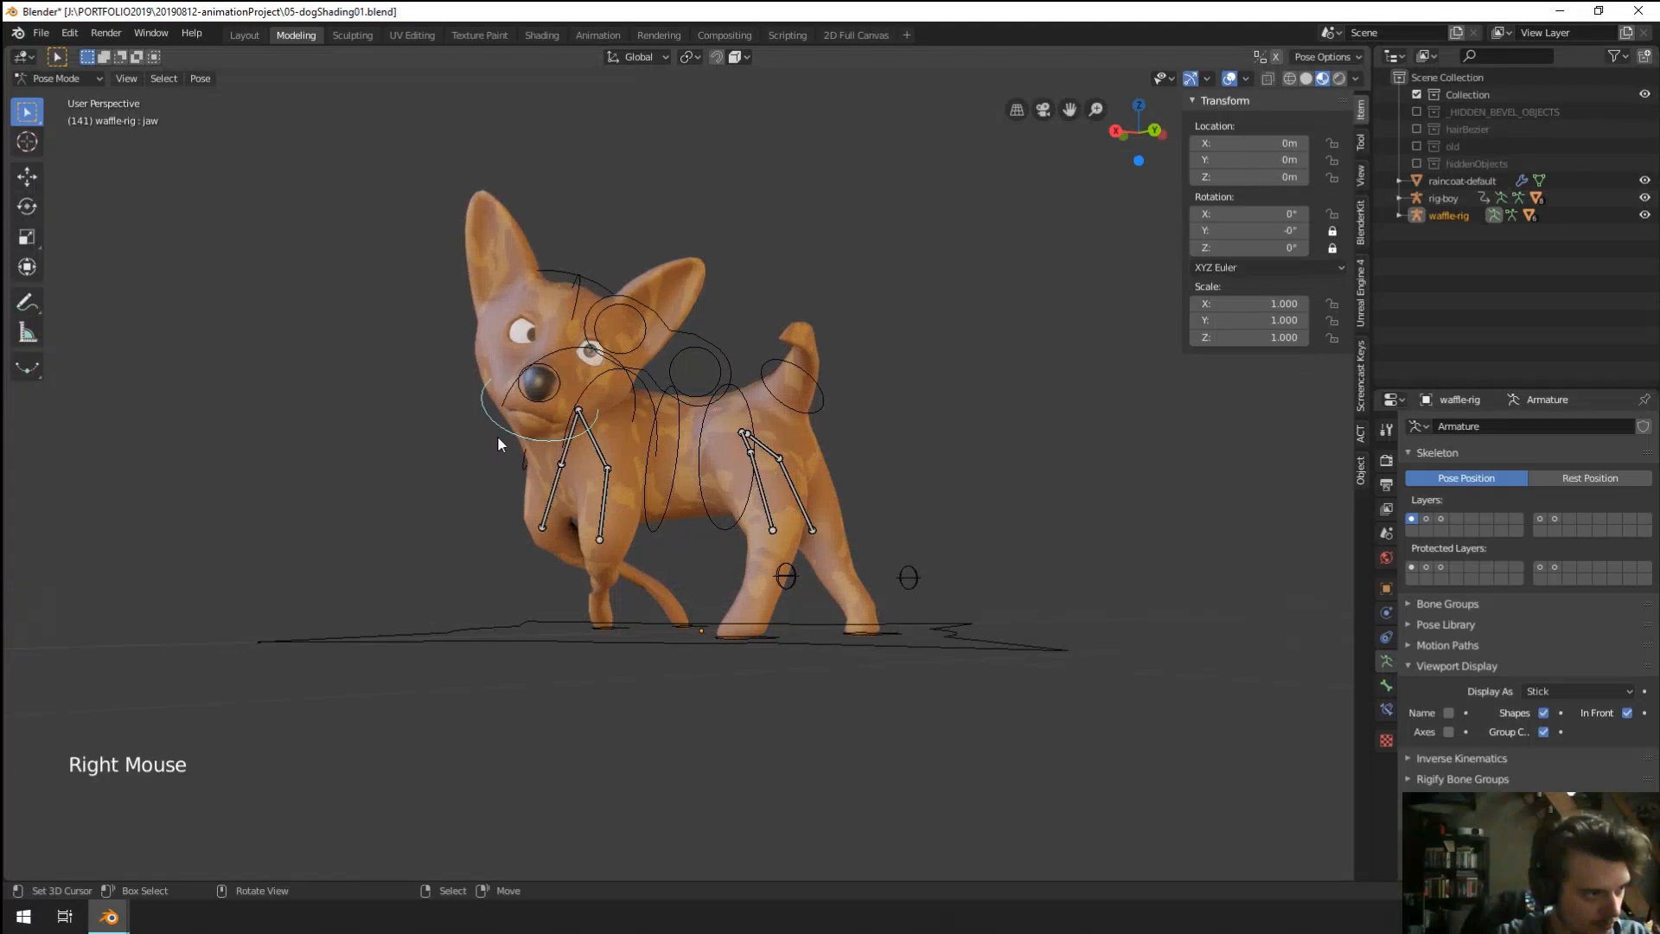
key(r)
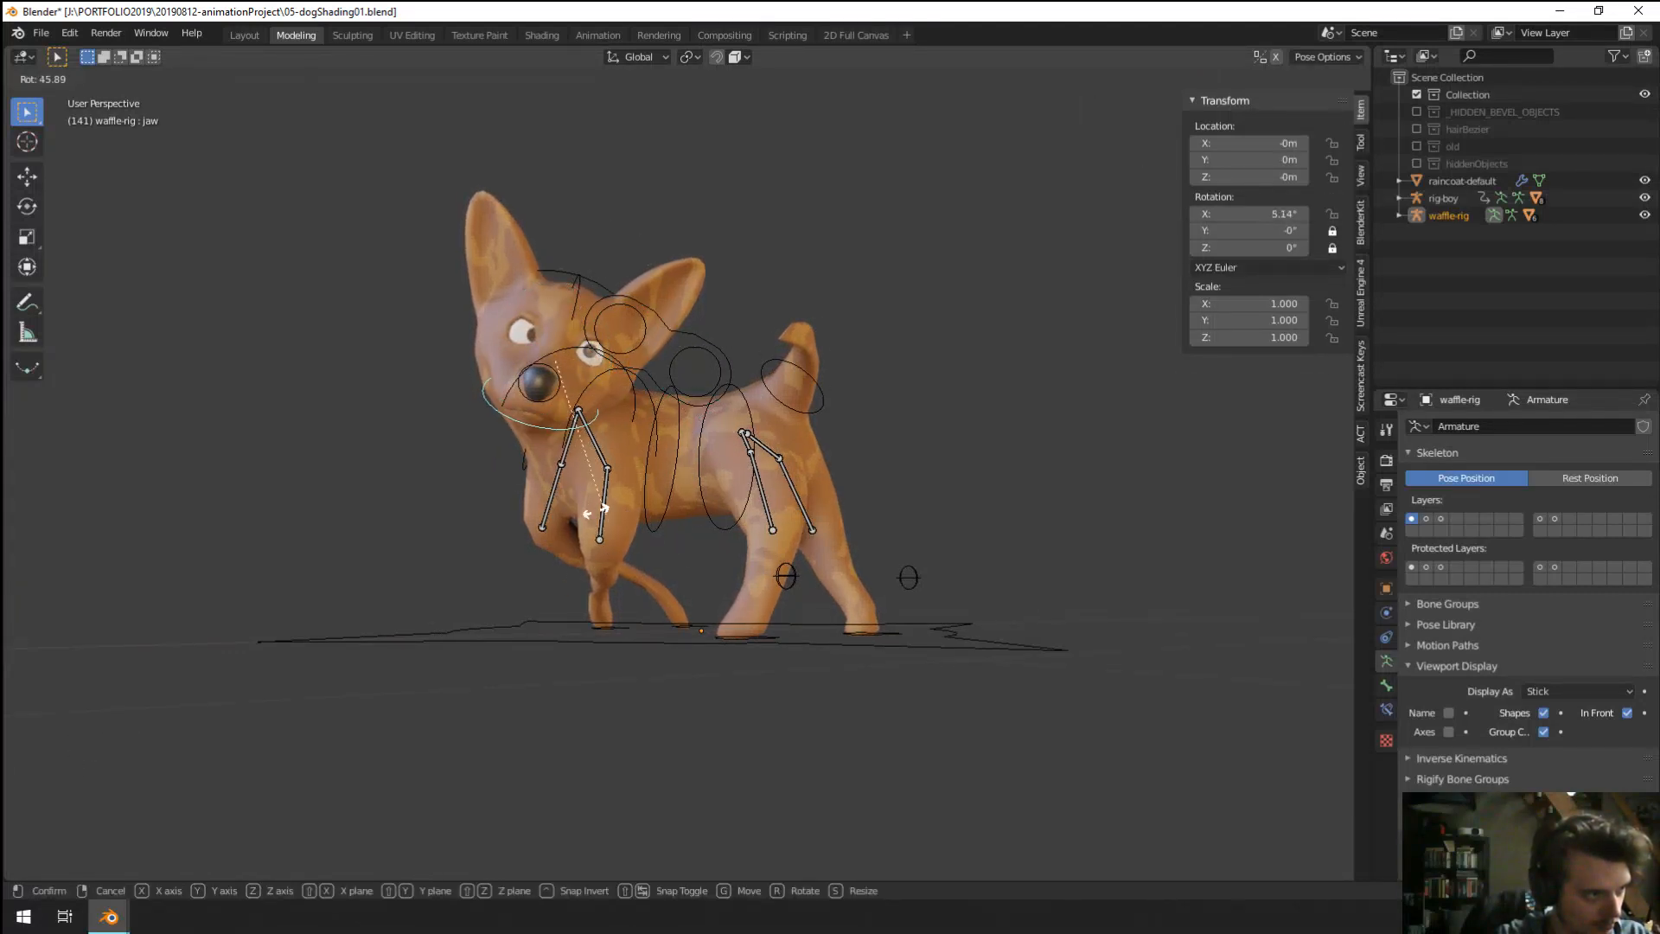
middle_drag(560, 495, 629, 509)
key(r)
click(414, 551)
scroll(630, 508, up, 2)
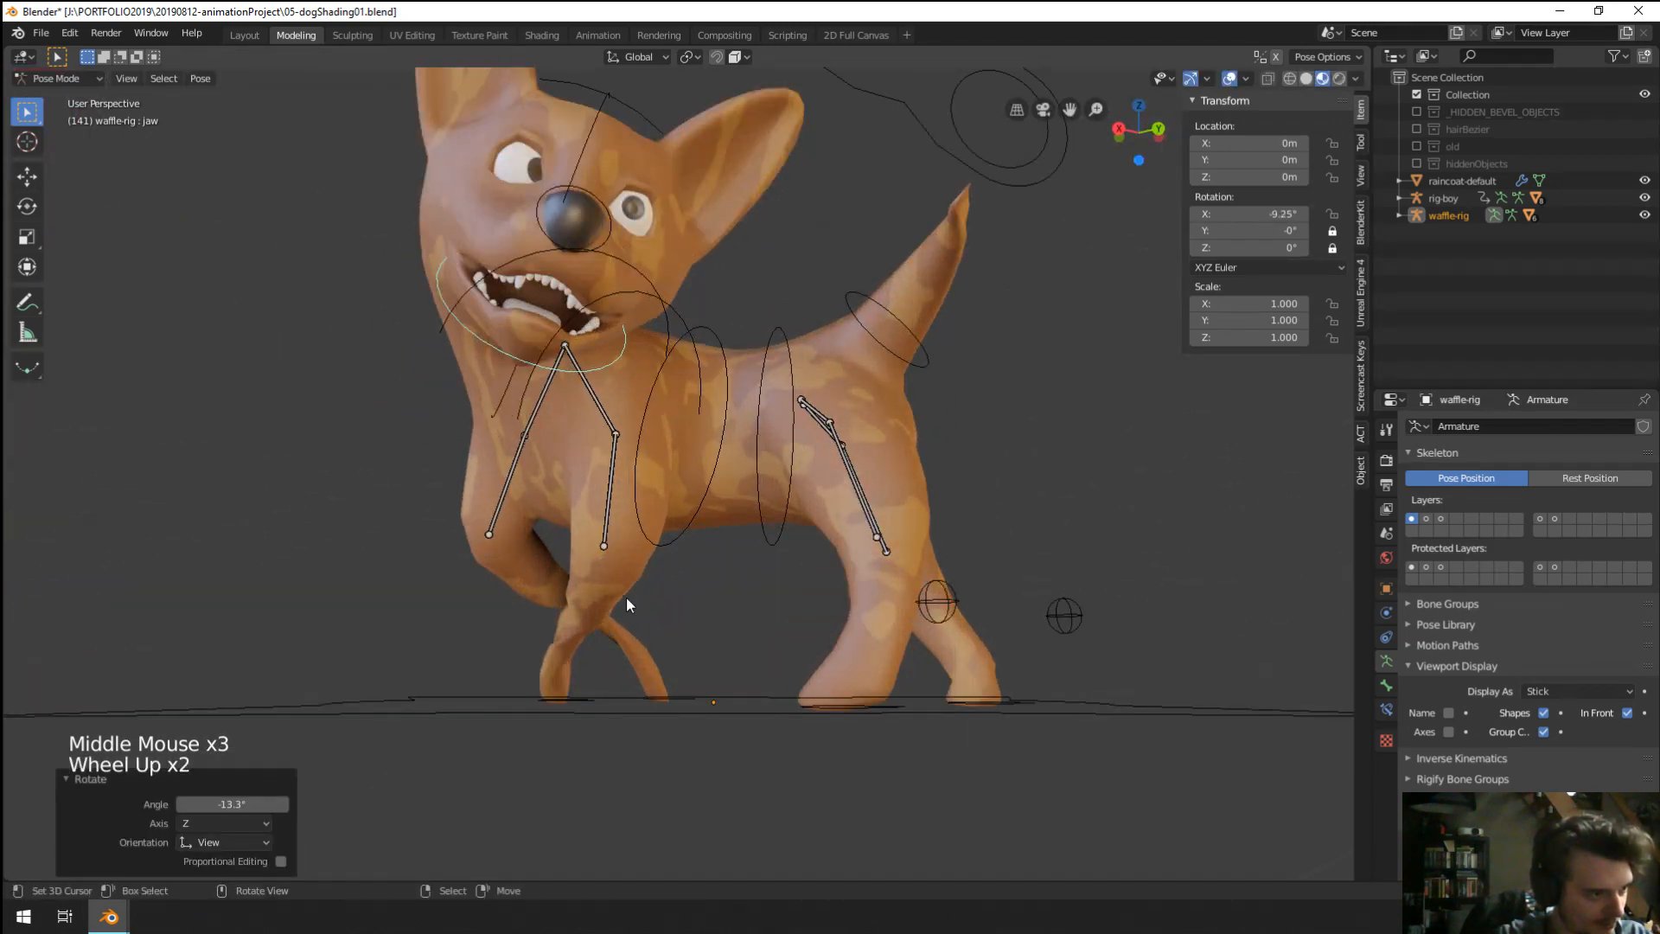
Move frontToes.L along the floor by about 0.223 m in X and 0.421 m in Y, and turn it around Z.
middle_drag(626, 598, 730, 681)
middle_click(729, 682)
right_click(633, 734)
middle_drag(633, 734, 611, 741)
key(g)
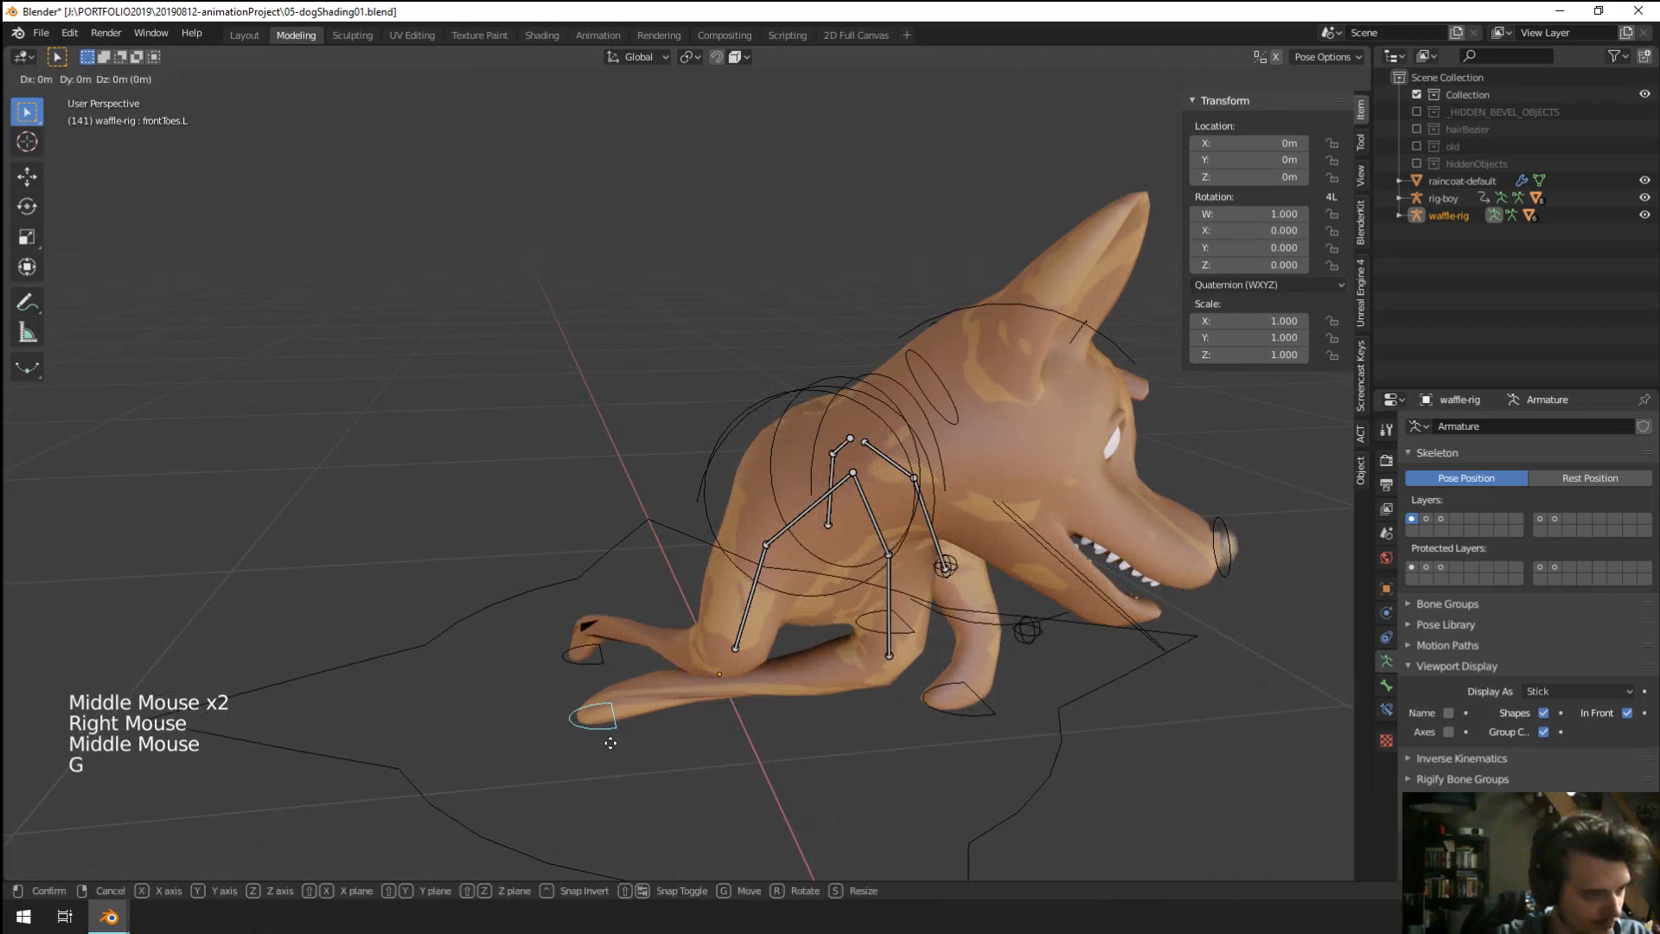
click(1104, 842)
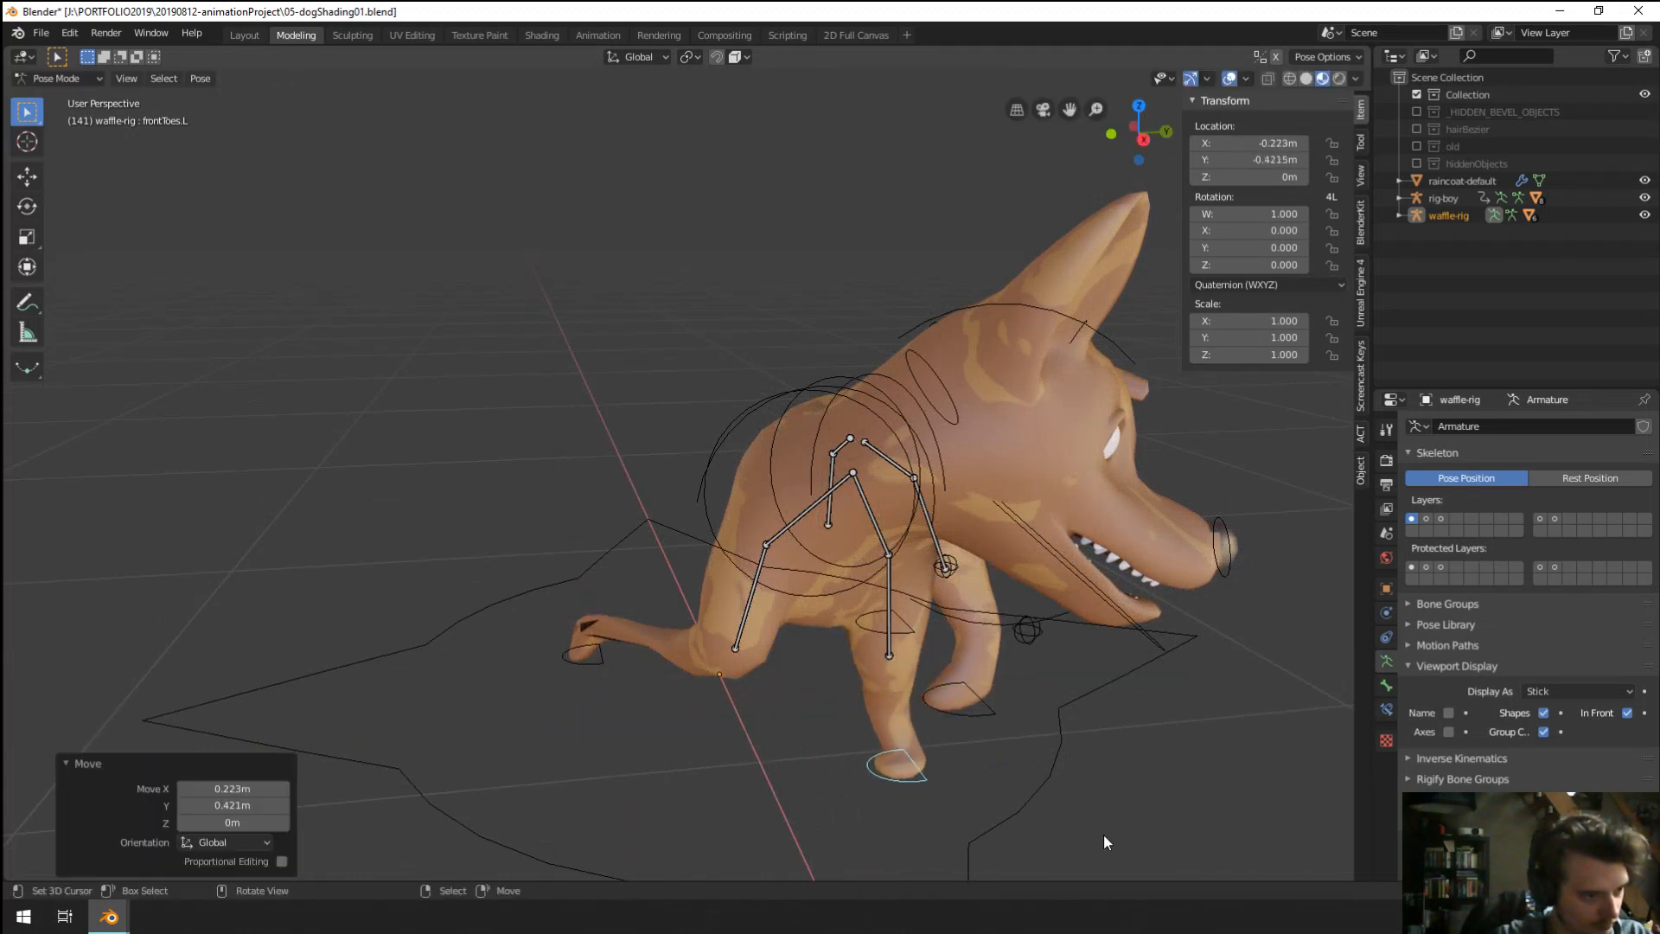
key(r)
key(z)
Move frontToes.R along the floor by about 0.431 m in X and 0.171 m in Y, and rotate it about 48.1° around Z.
right_click(593, 655)
key(g)
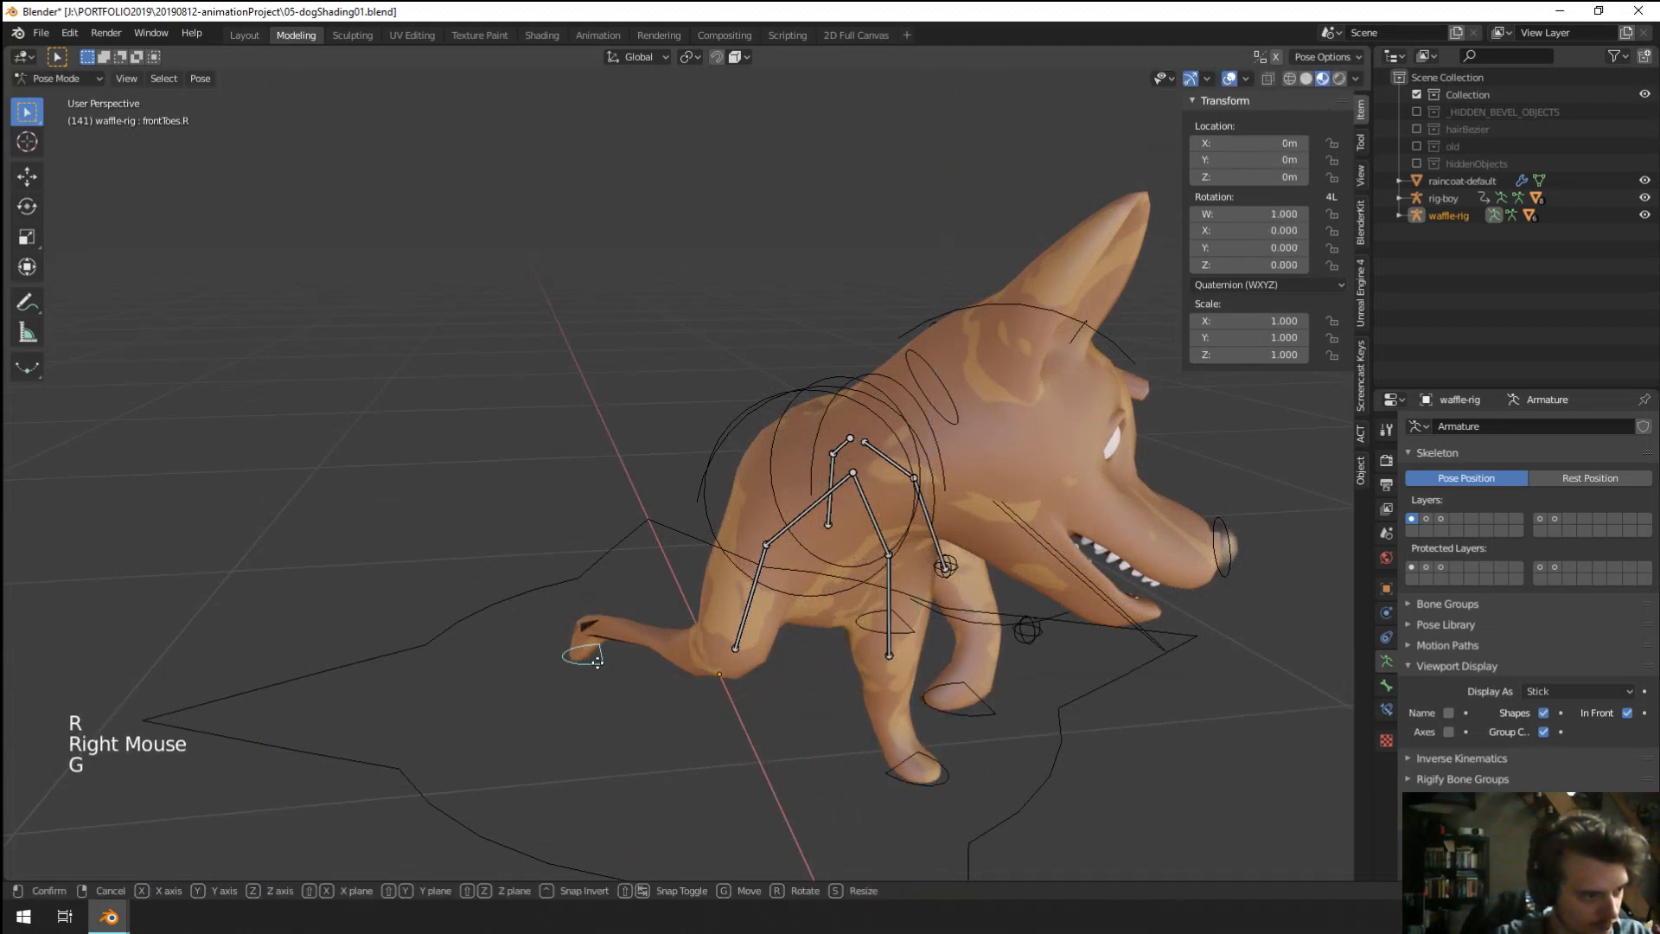
key(shift+z)
click(869, 83)
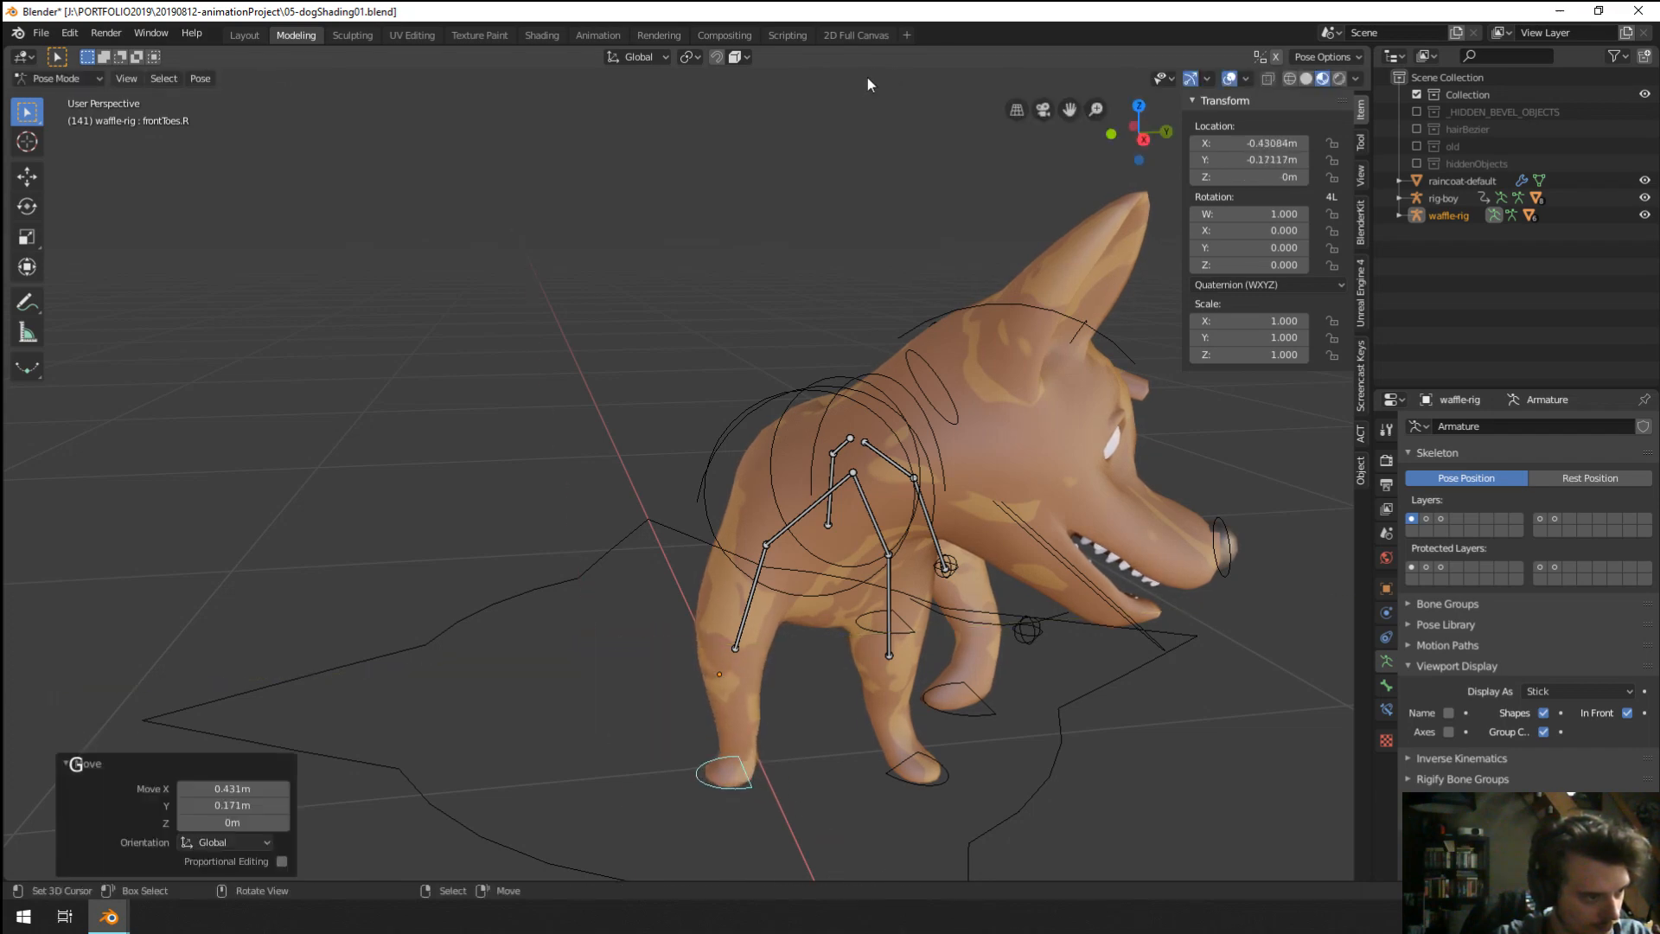
click(787, 493)
middle_drag(818, 511, 791, 450)
Lift frontToes.R about 0.11 m off the floor and shift it forward into a raised paw pose.
key(g)
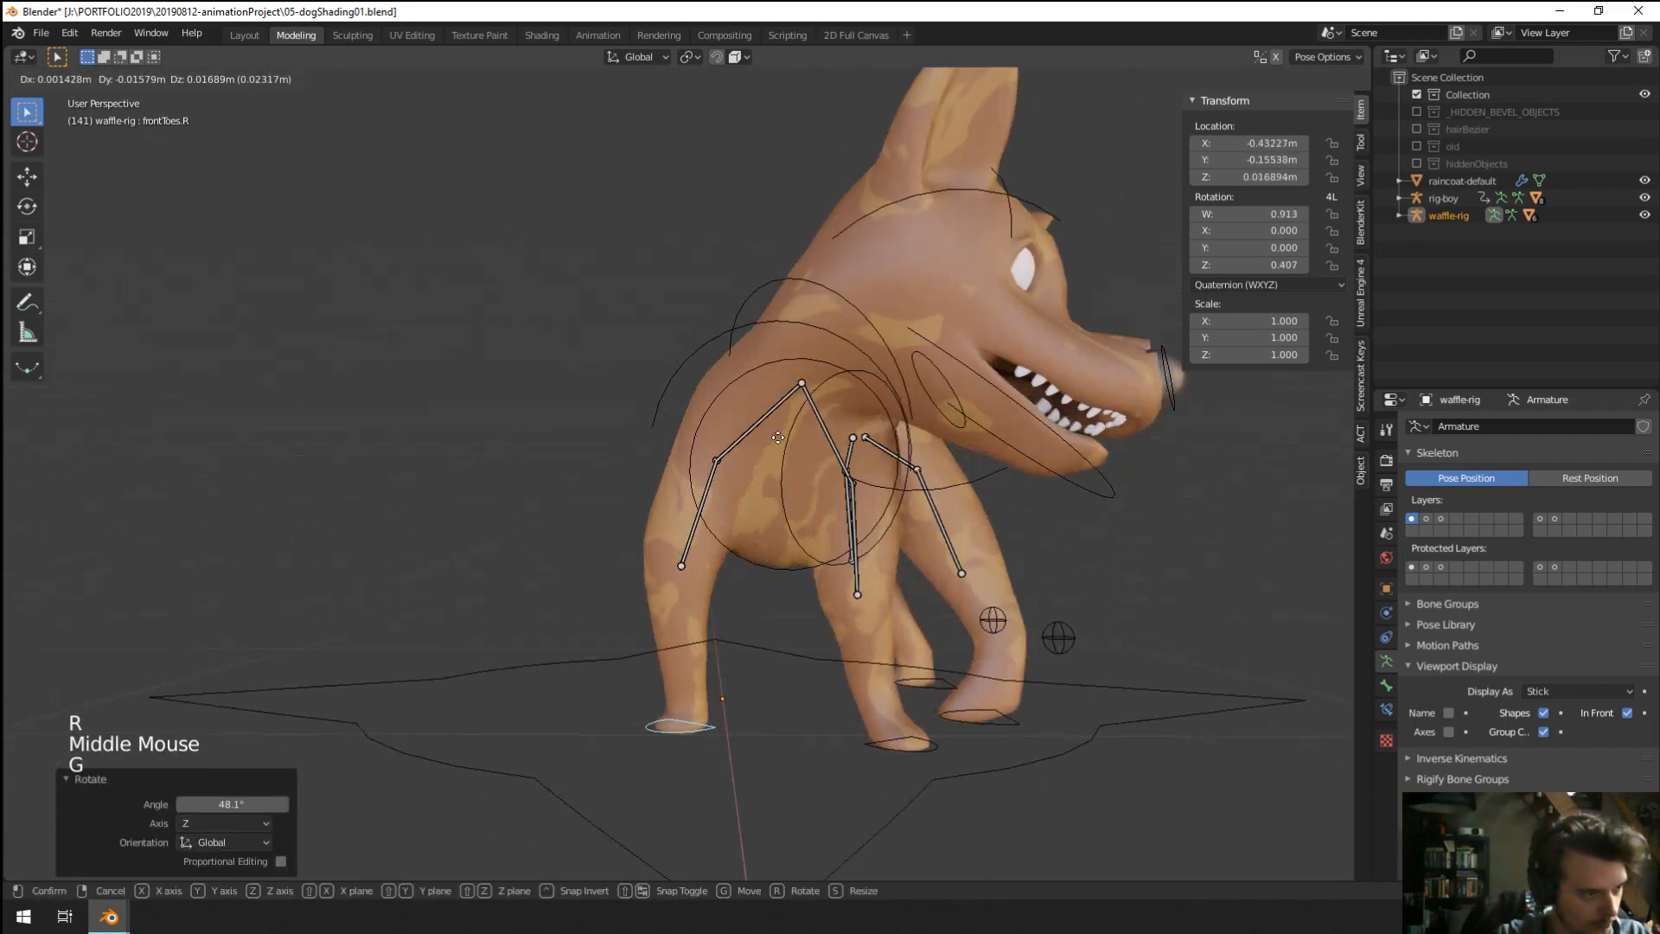
click(738, 383)
middle_drag(744, 389, 662, 391)
key(g)
click(616, 403)
key(g)
click(833, 410)
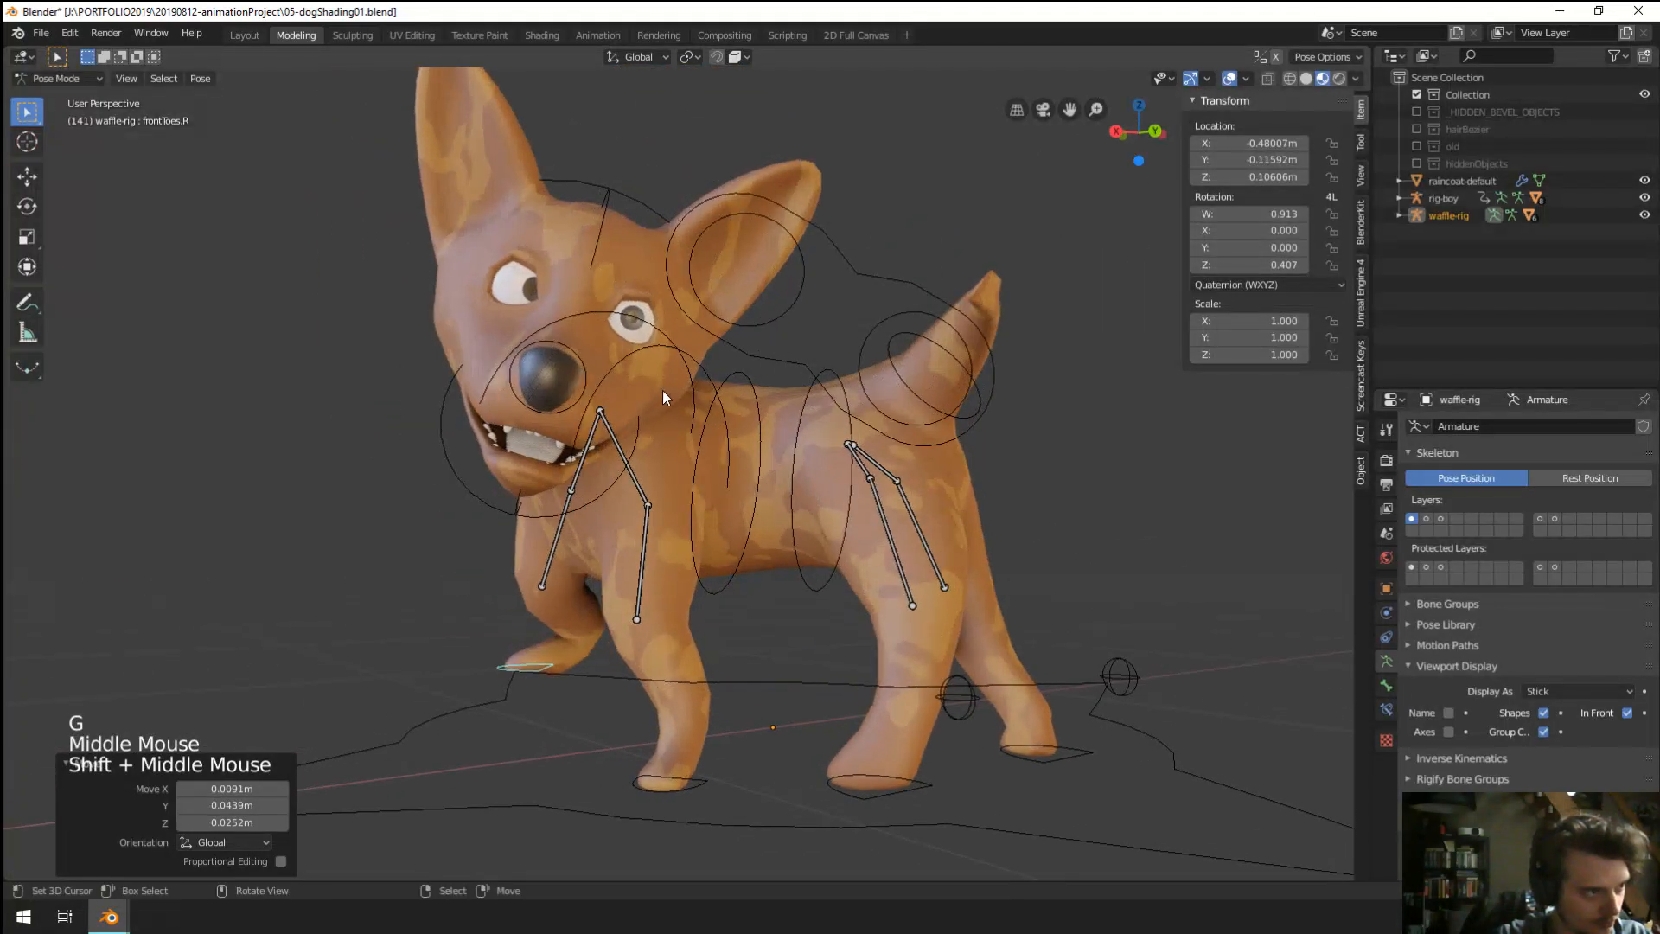
Adjust the location and rotation of CTRLeyeTargetCentre to redirect both eyes.
right_click(713, 310)
middle_drag(714, 310, 691, 350)
key(g)
right_click(587, 351)
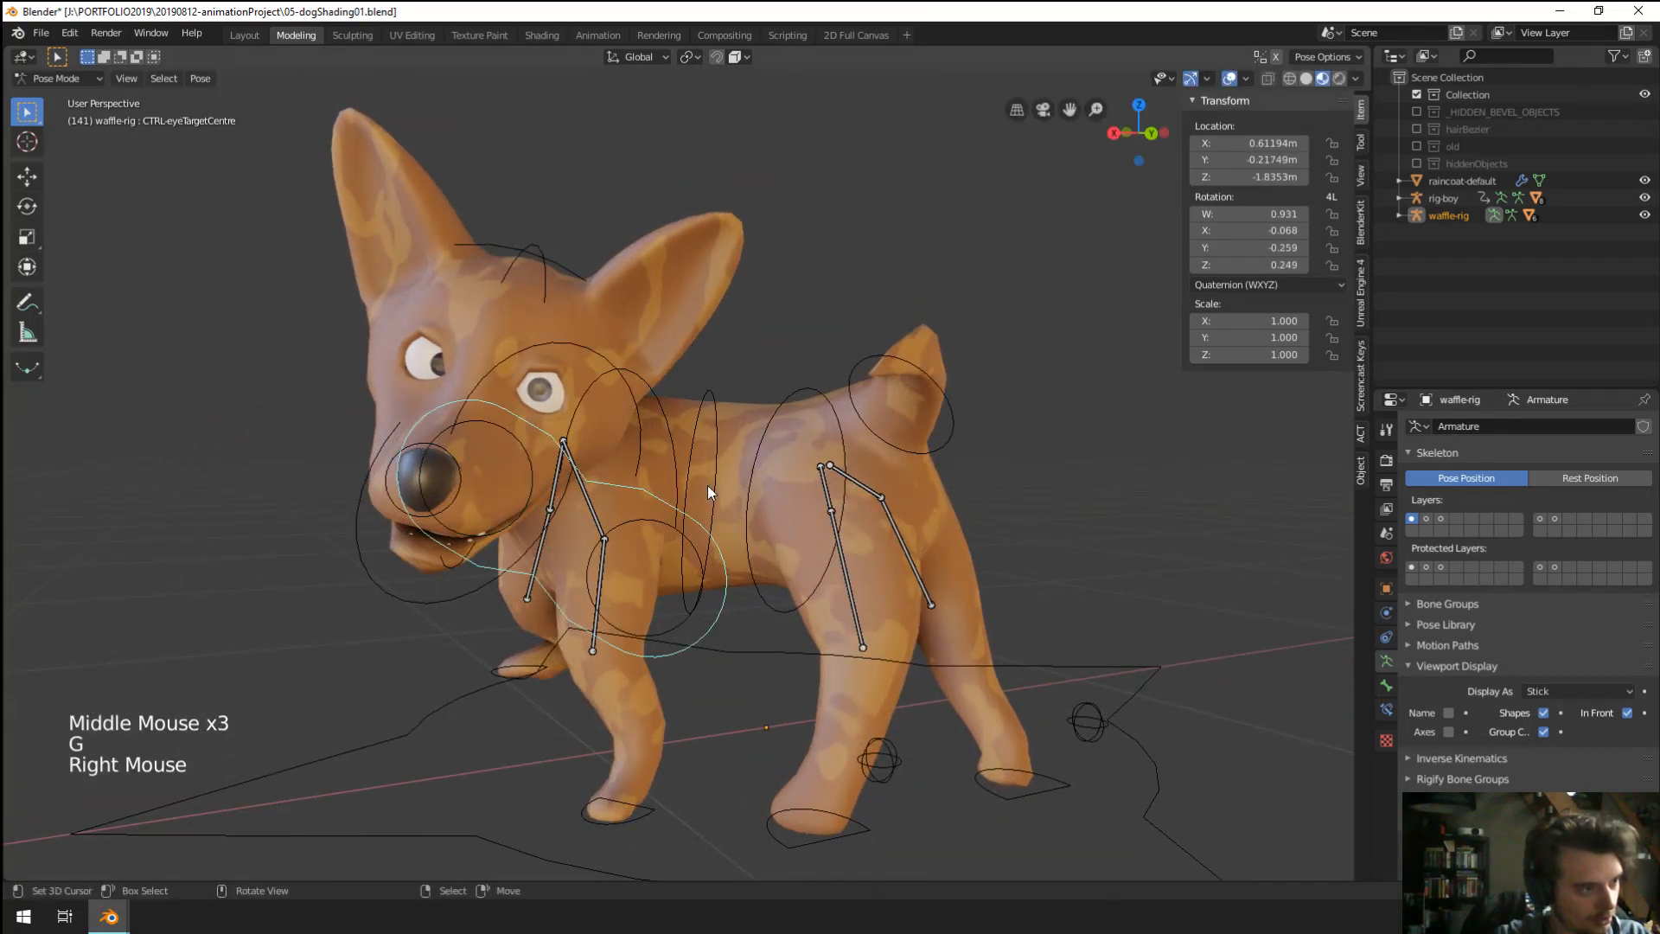
key(r)
click(390, 617)
Move CTRLeyeTarget.R by about 0.044 m in X, -0.022 m in Y and 0.018 m in Z to adjust that eye's gaze.
right_click(499, 543)
key(g)
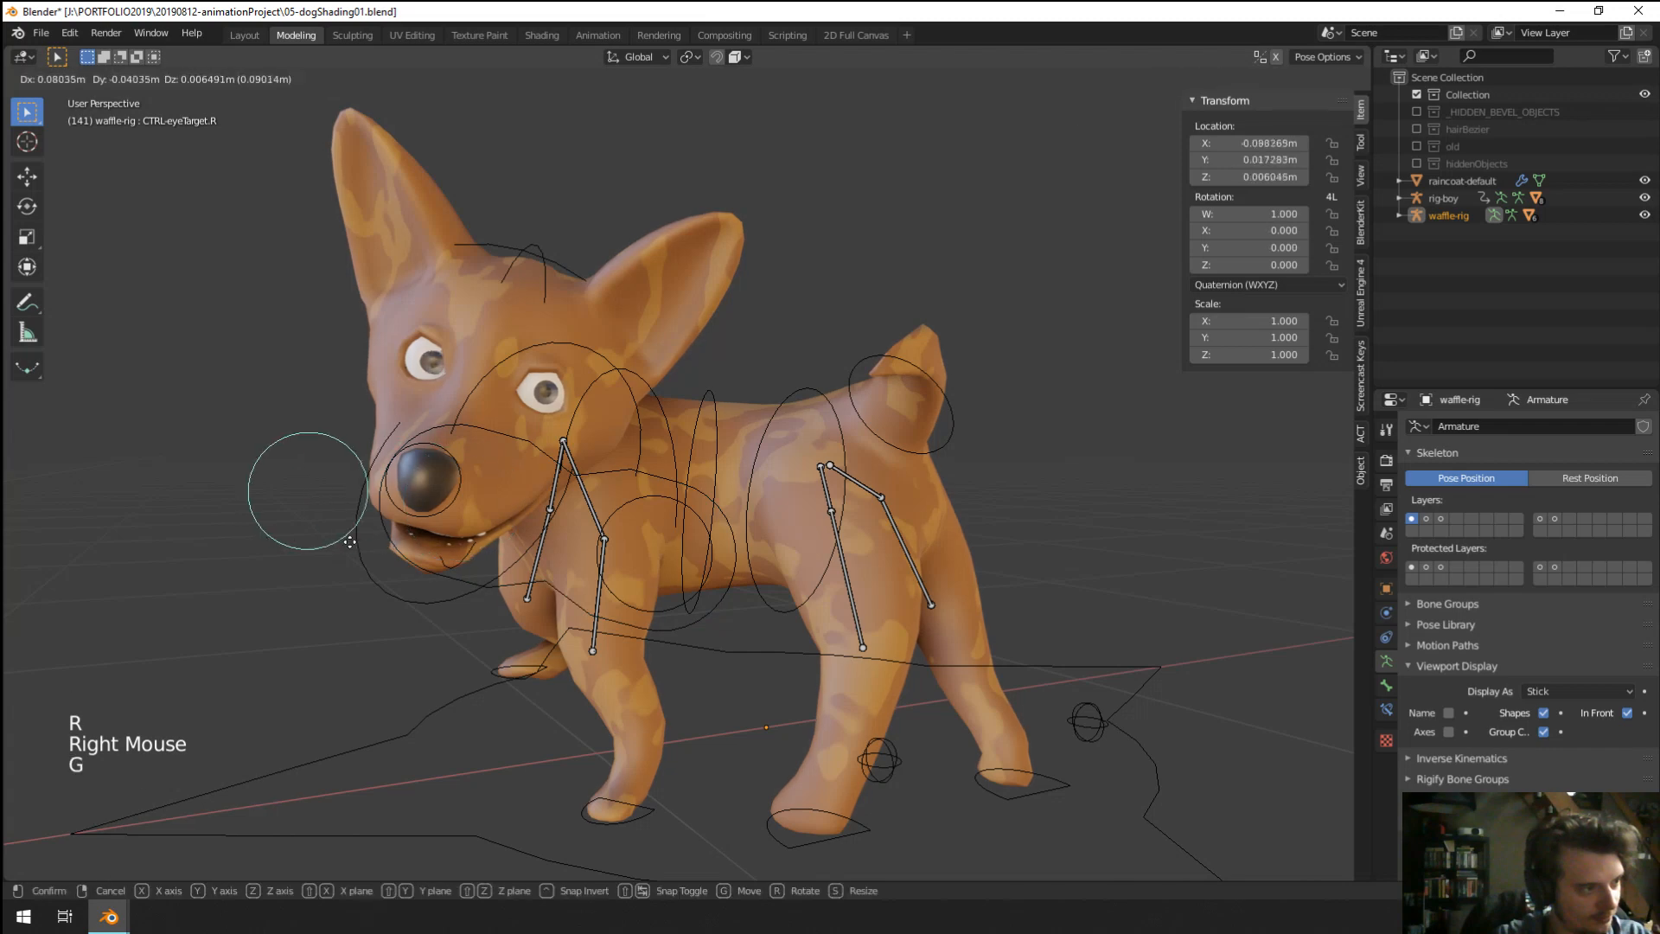
click(431, 514)
Rotate the nose bone about -11.7° in the view.
middle_drag(662, 521, 660, 495)
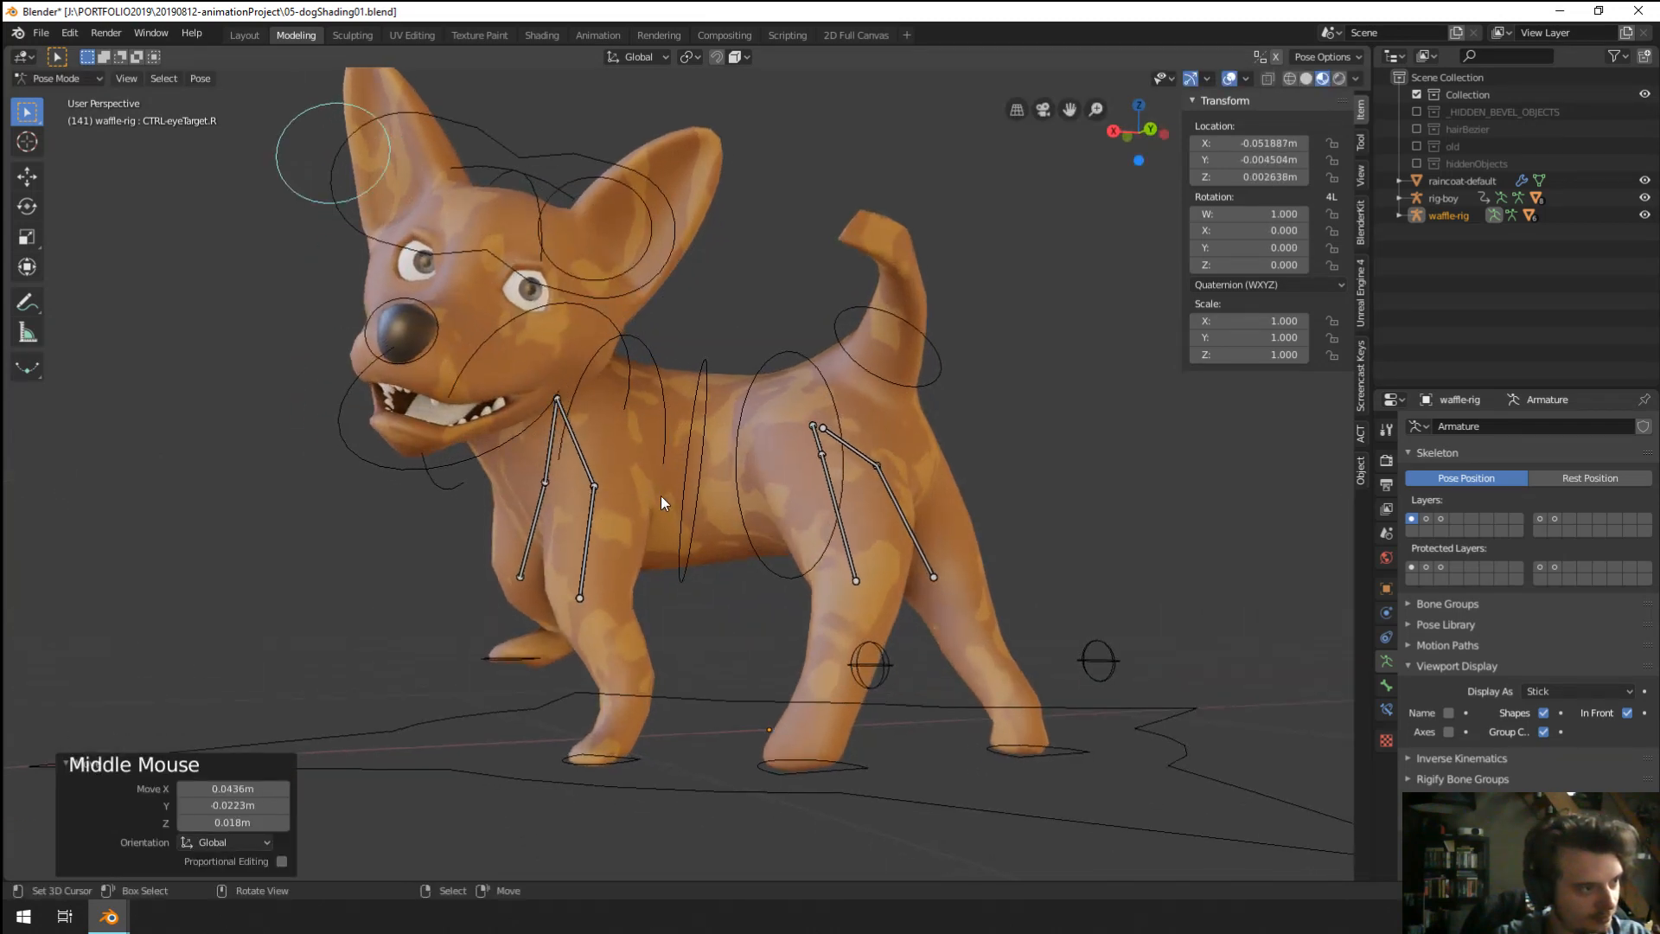
right_click(518, 412)
right_click(424, 353)
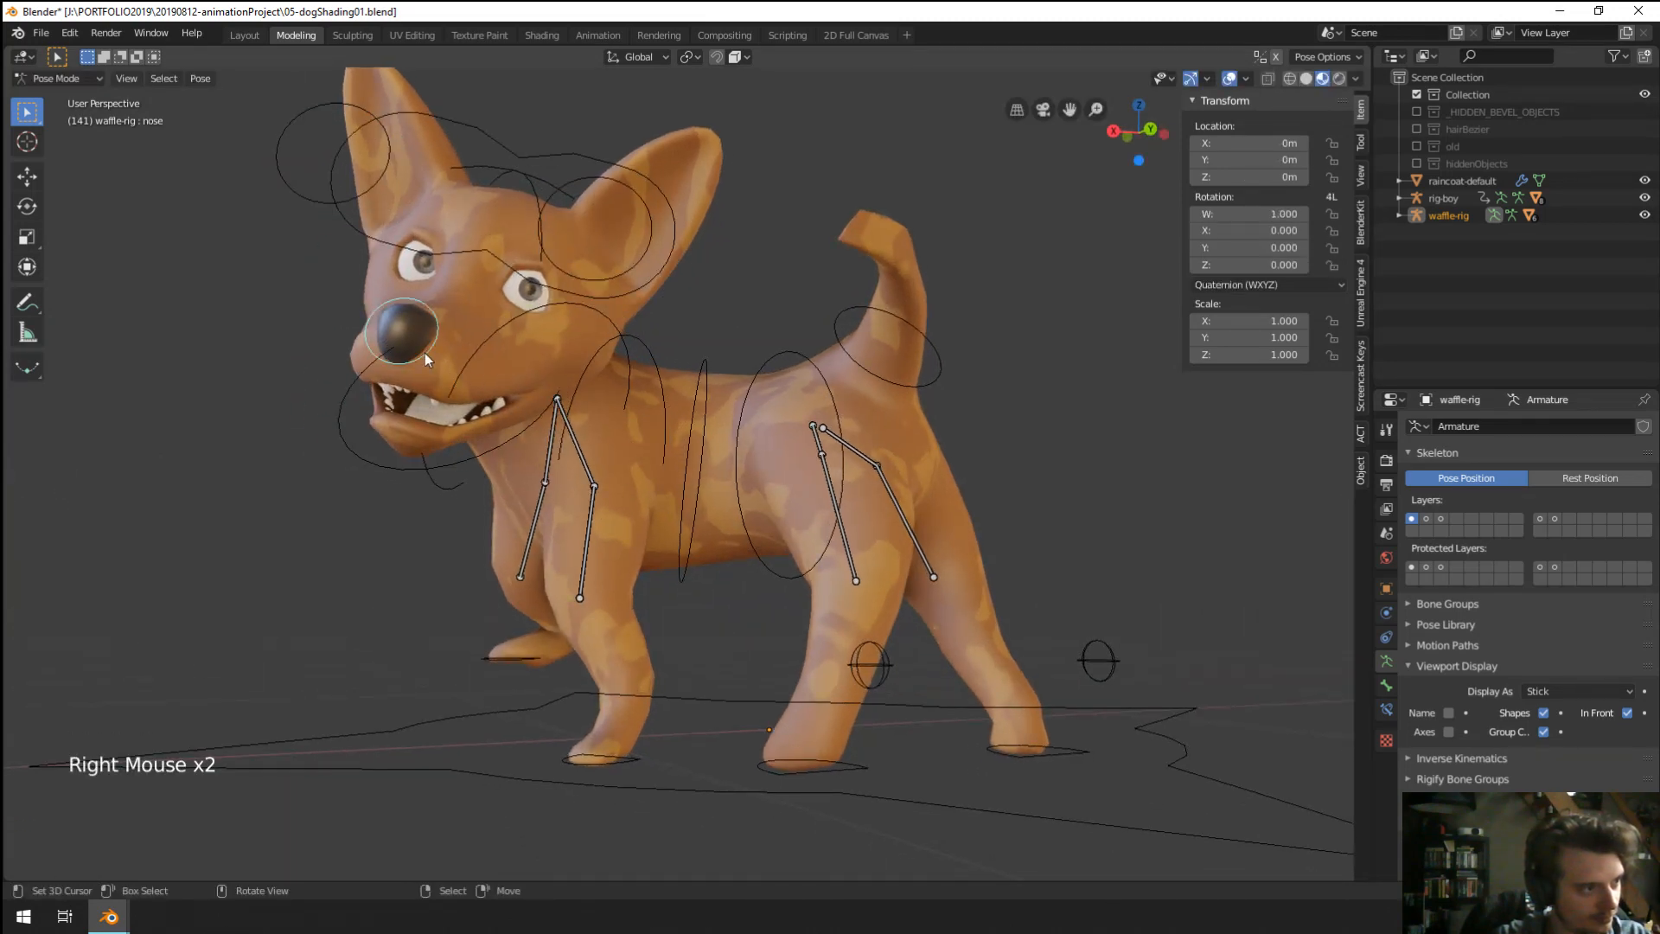
key(r)
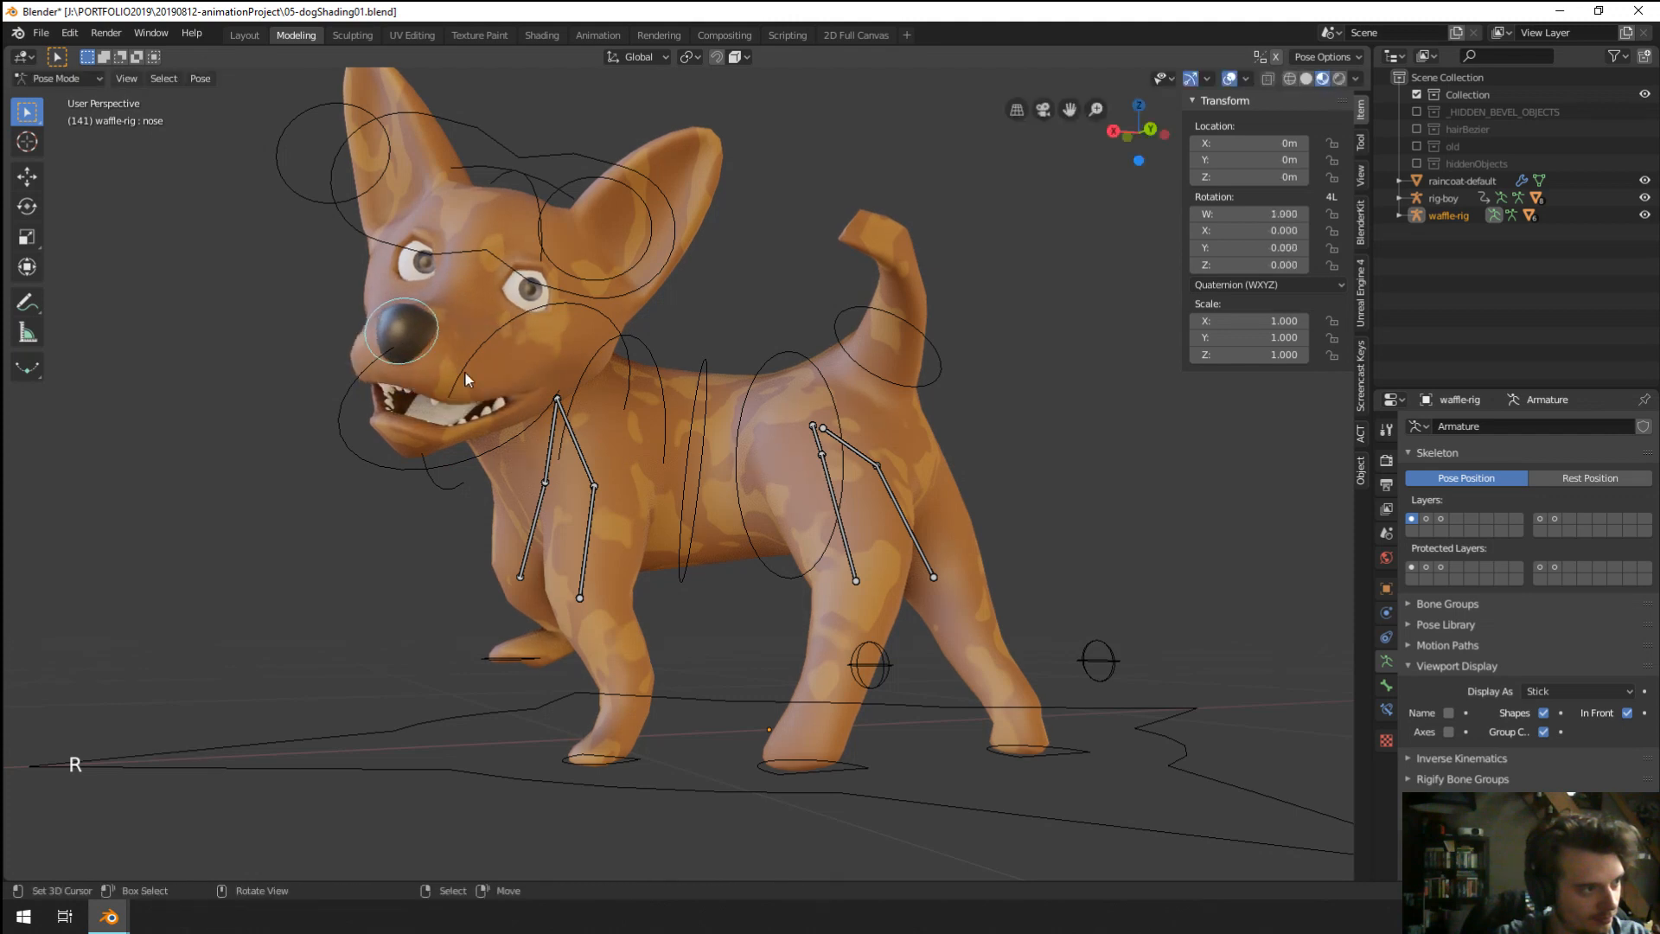
click(1023, 340)
shift+middle_drag(1025, 339, 796, 355)
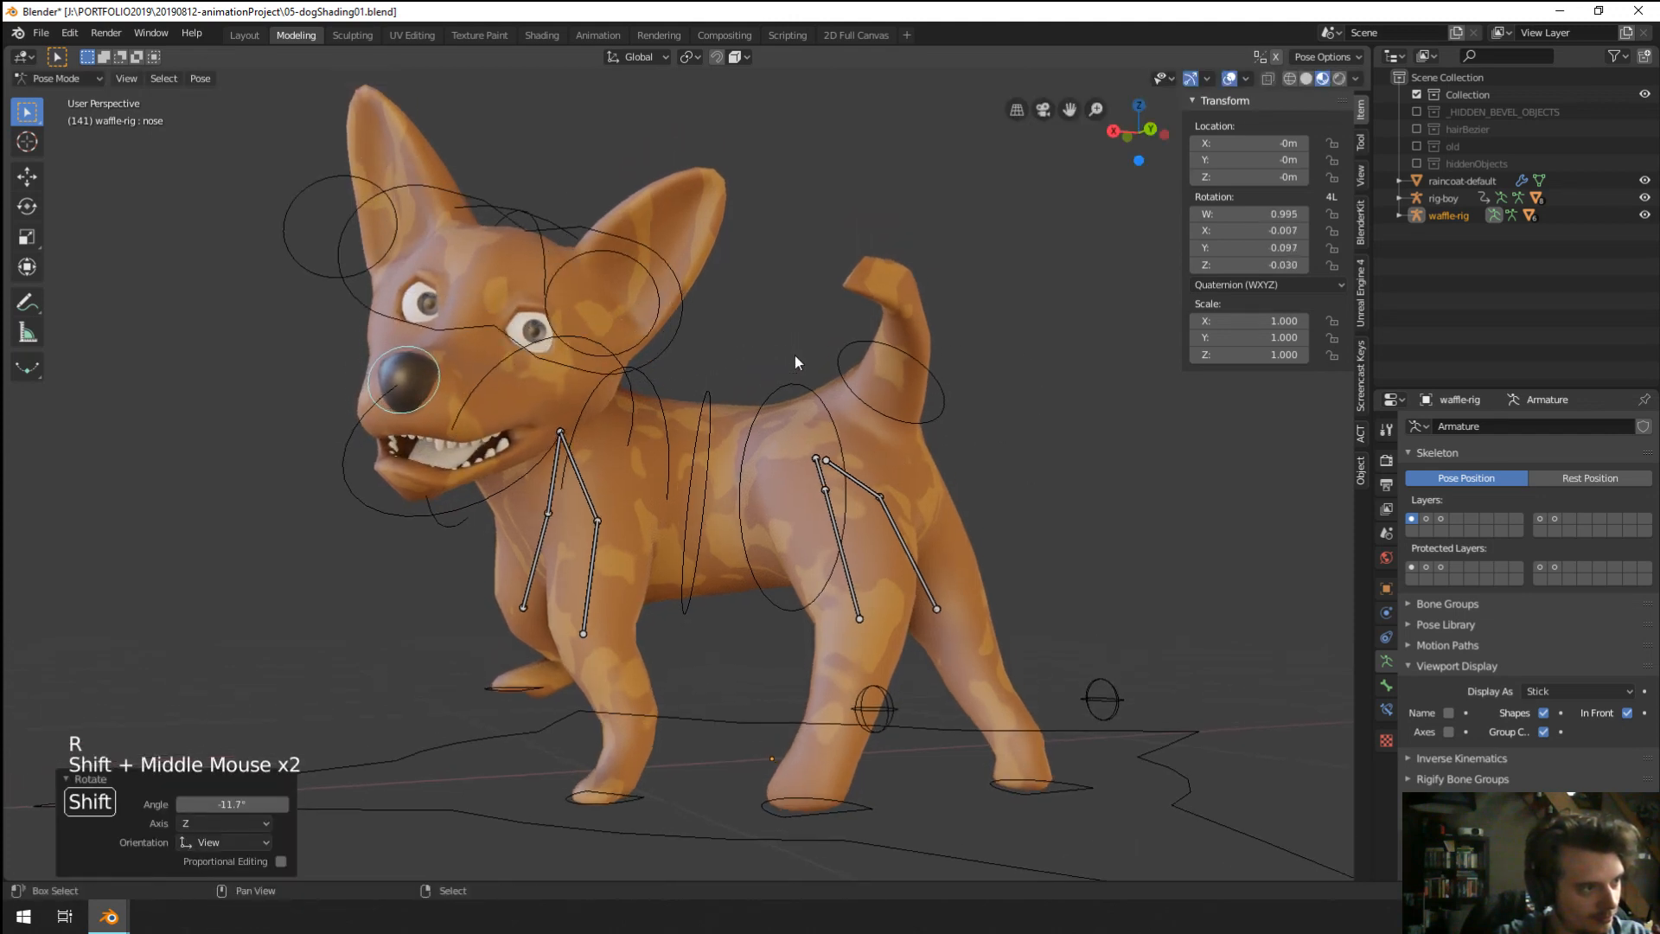
Move CTRLeyeTarget.L by about -0.145 m in X and 0.067 m in Y to adjust that eye's gaze.
right_click(666, 417)
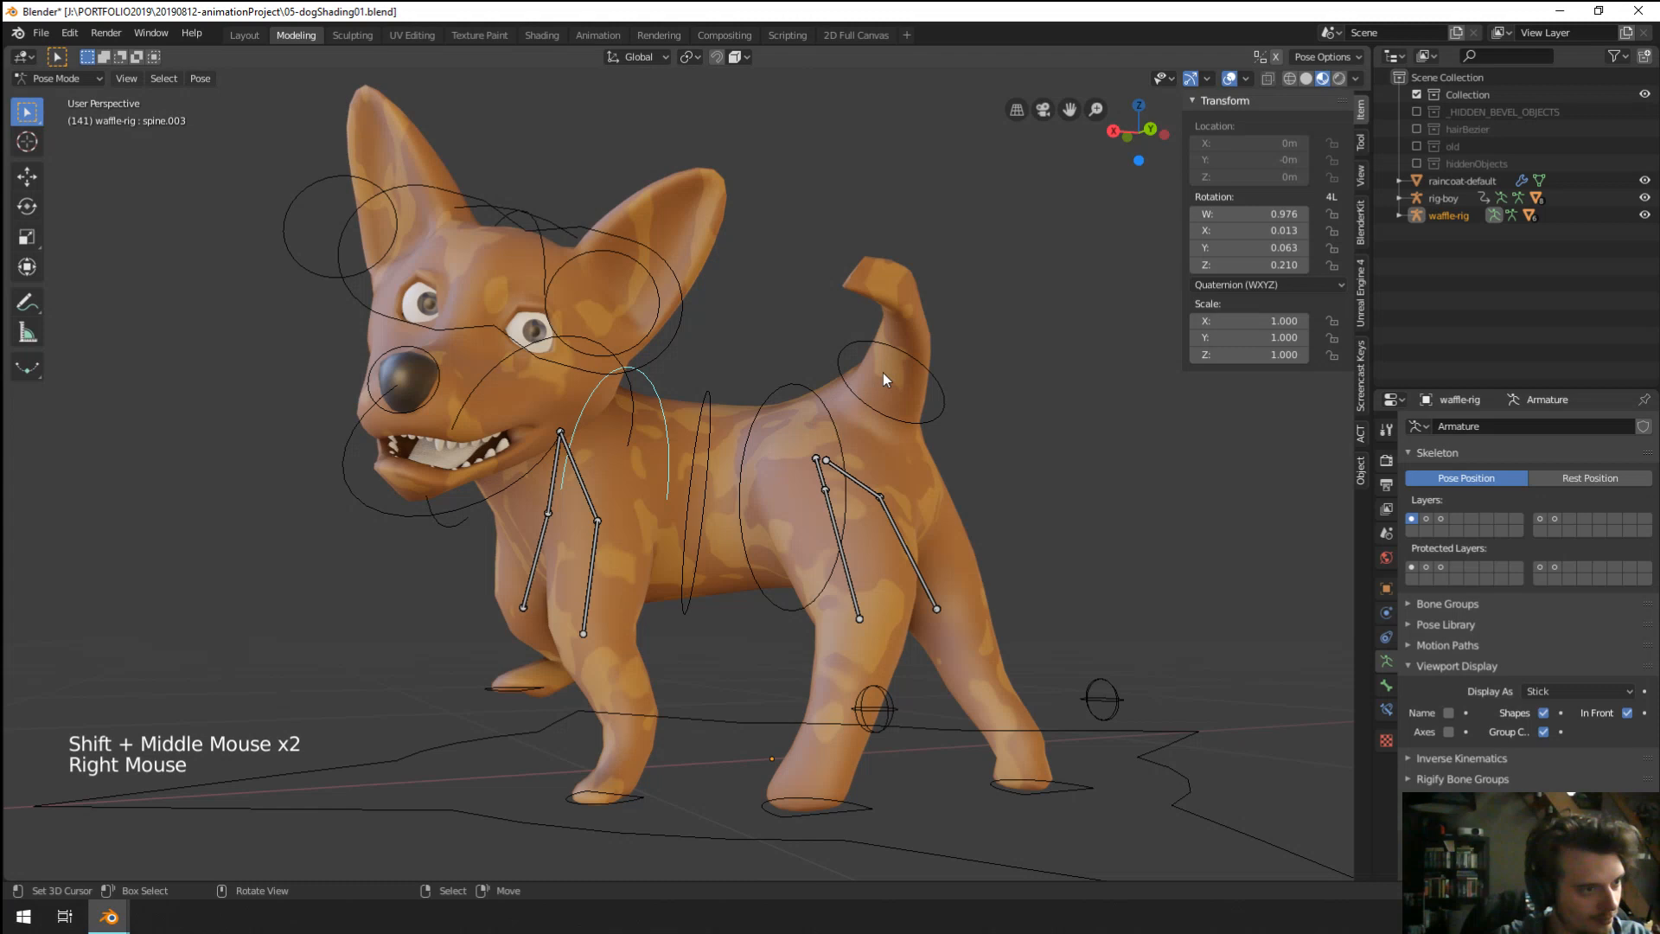
right_click(636, 337)
key(g)
click(903, 333)
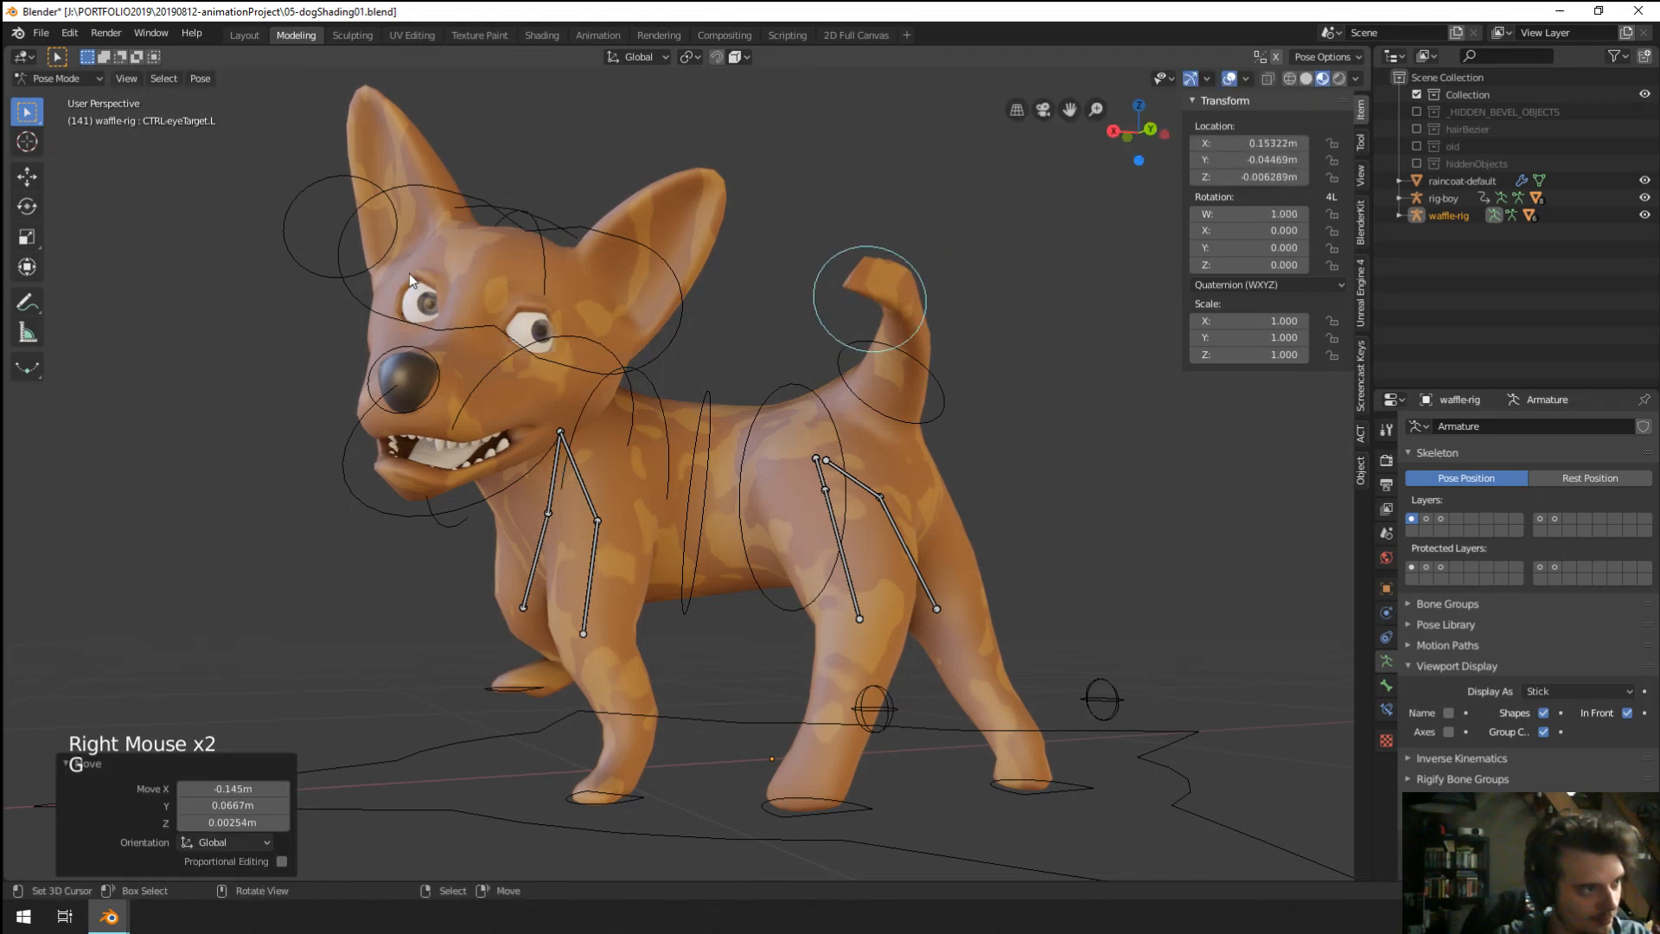
Move CTRLeyeTarget.R by about -0.091 m in X, 0.040 m in Y and -0.011 m in Z to adjust that eye's gaze.
right_click(383, 250)
key(g)
click(546, 268)
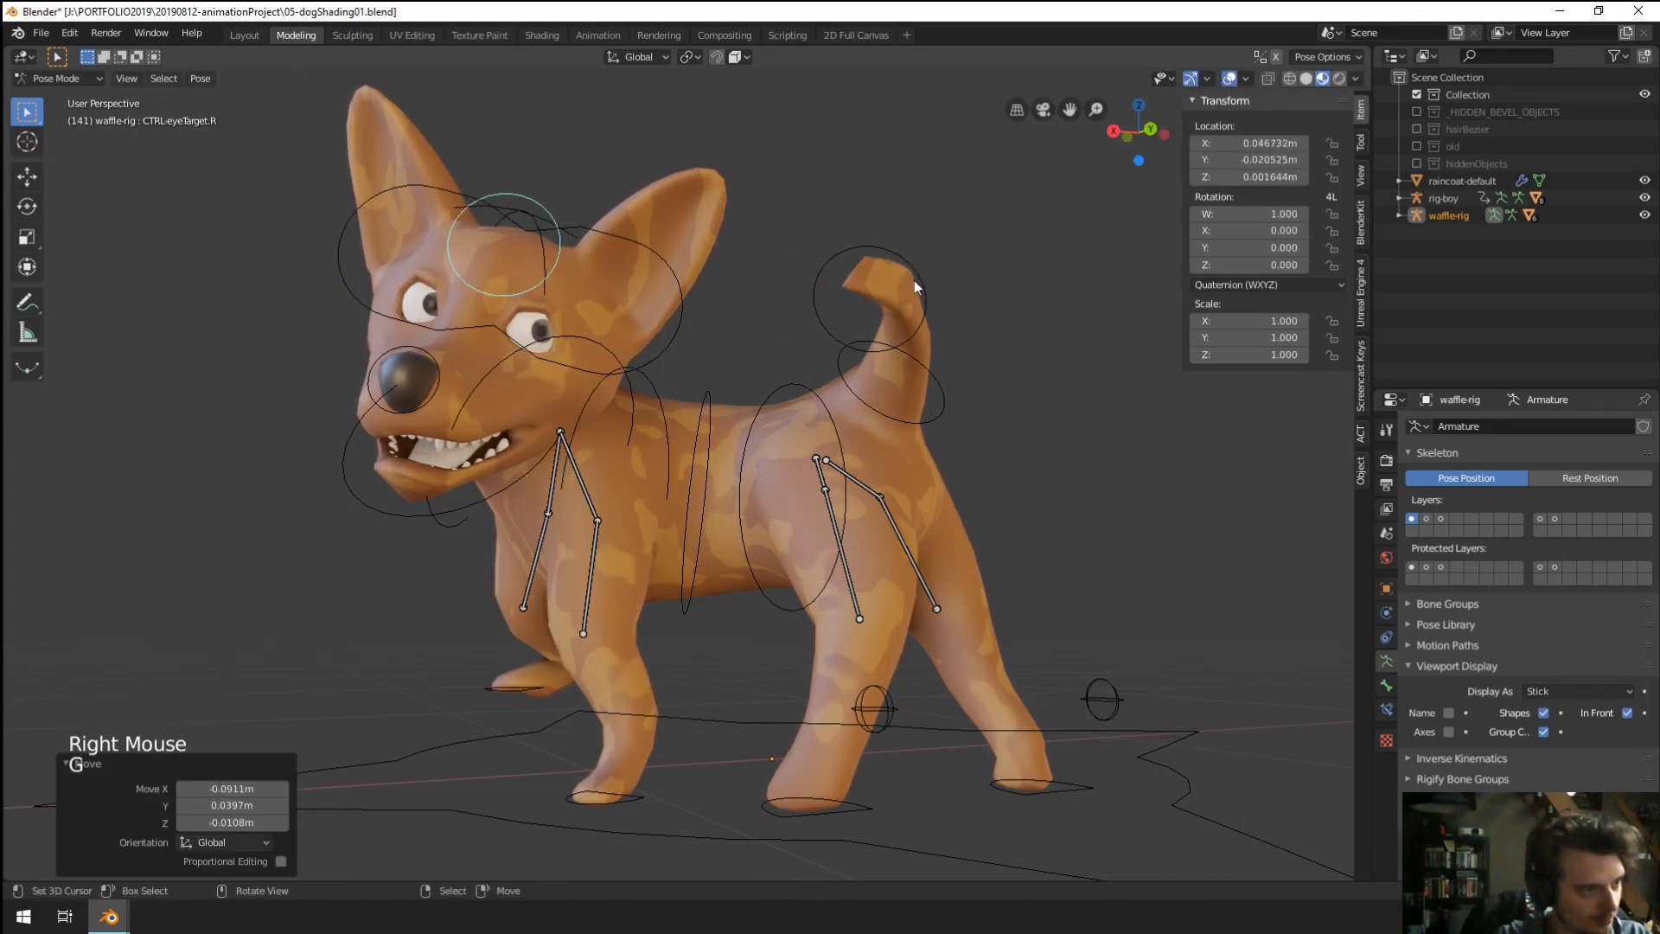
right_click(918, 289)
key(r)
key(Escape)
key(g)
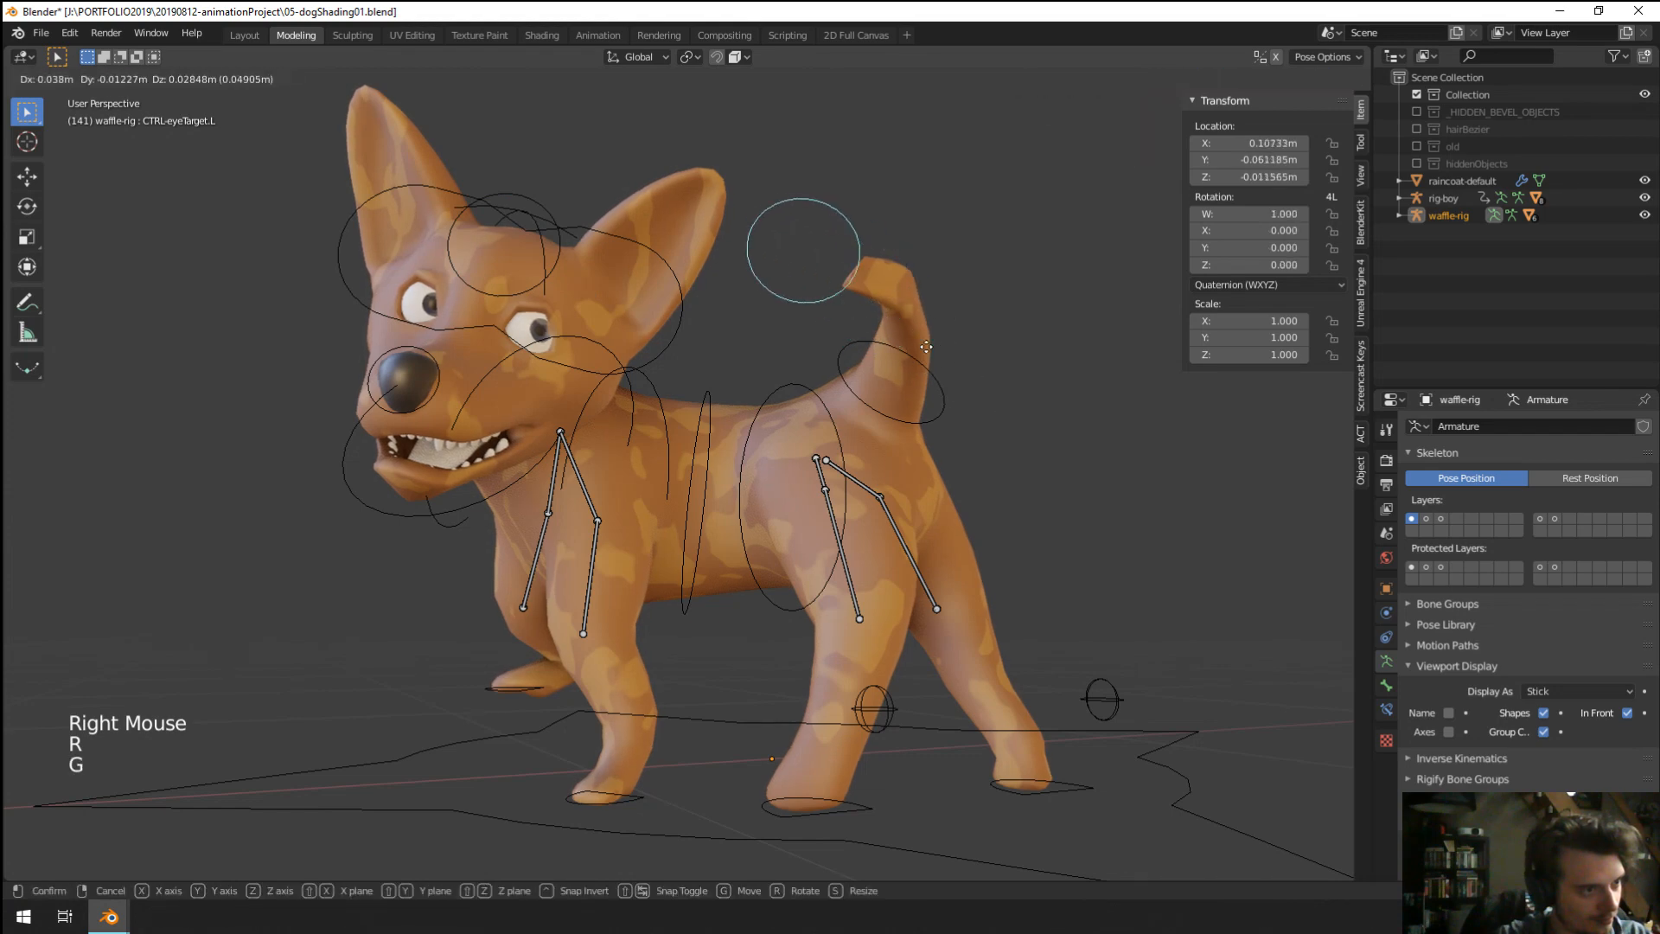
right_click(890, 342)
middle_drag(899, 348, 854, 483)
scroll(872, 467, down, 1)
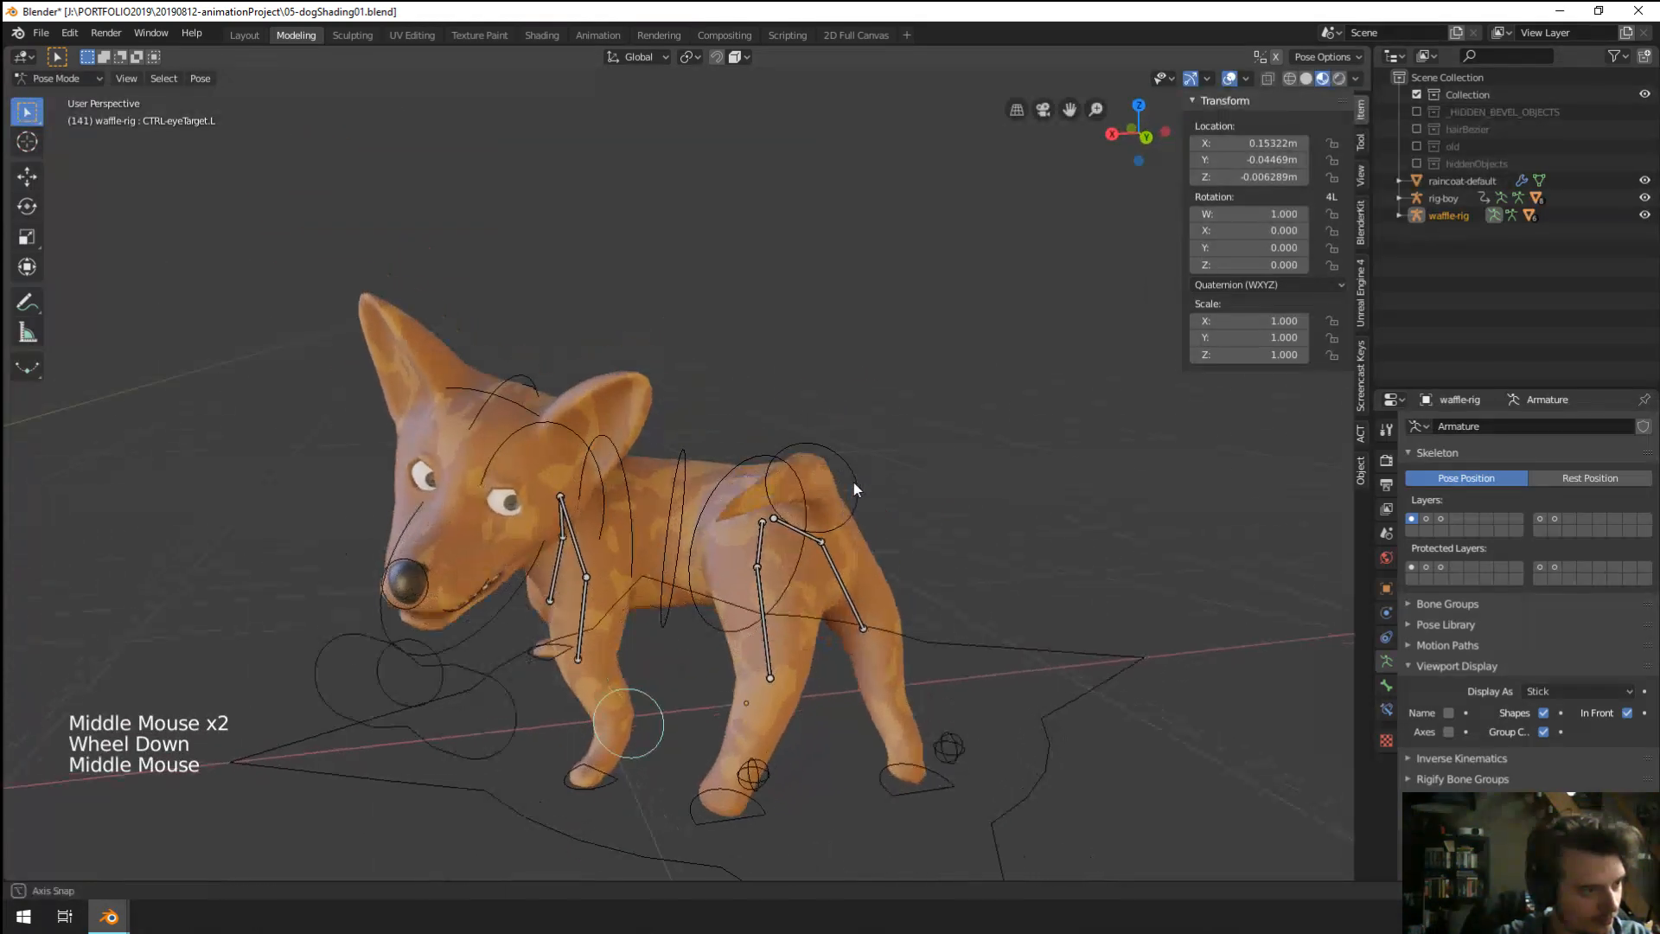
right_click(833, 530)
key(r)
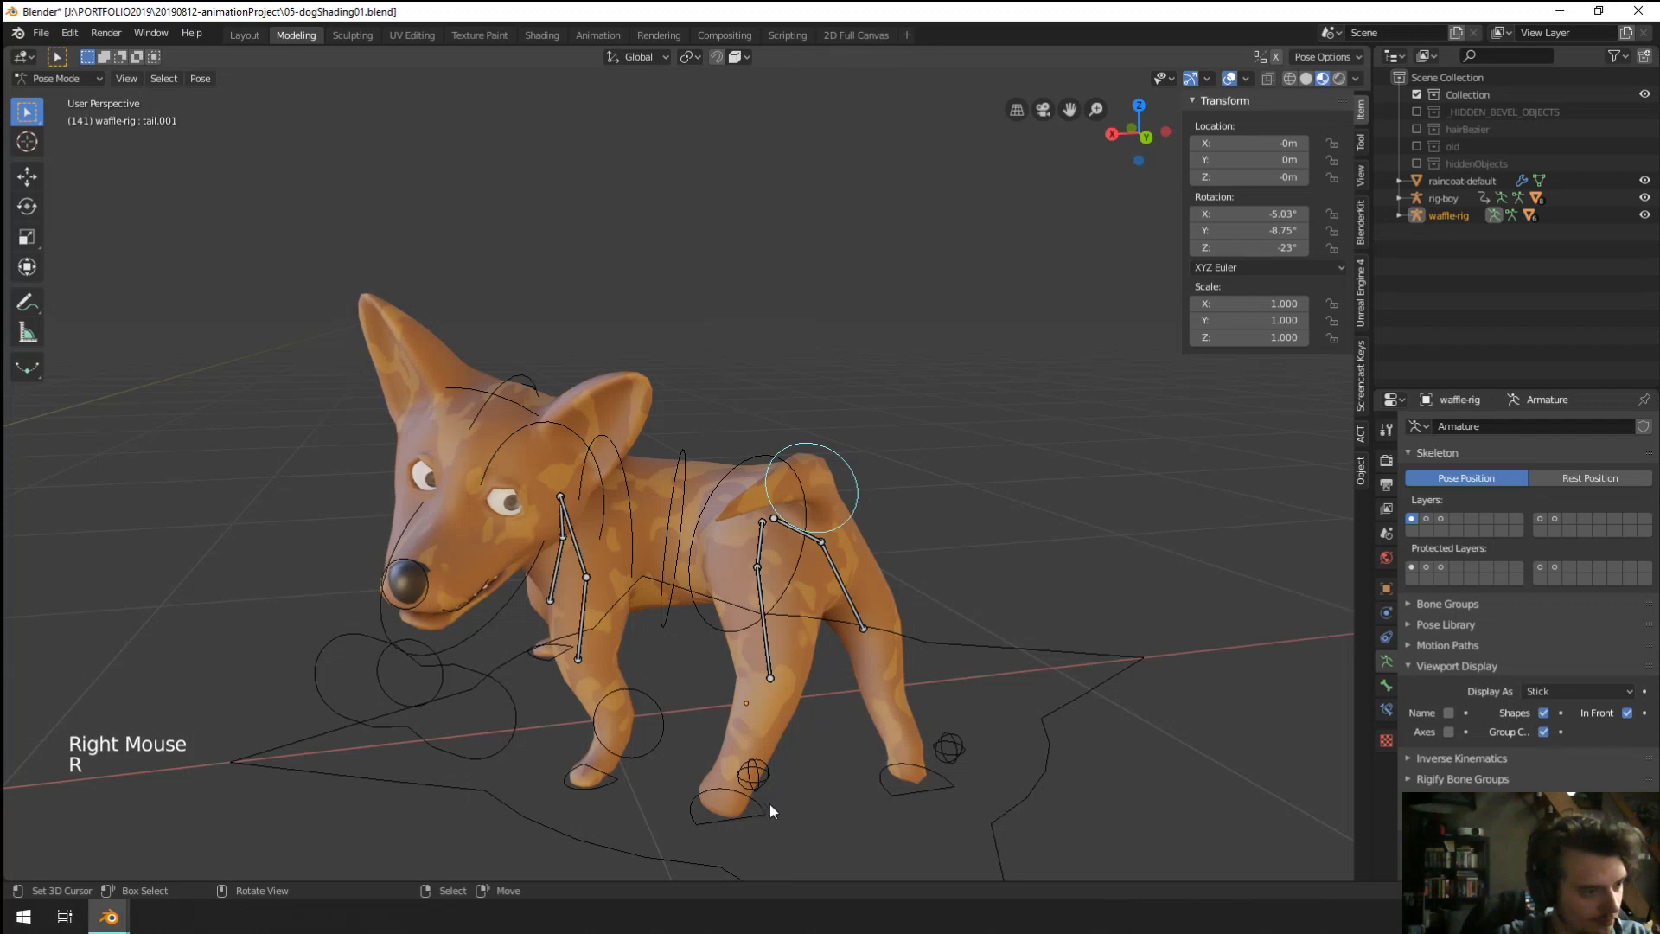
Raise the dog's left back paw off the ground by moving backToes.L.
right_click(771, 806)
key(g)
click(760, 722)
Shift hip.L slightly up and forward to follow the raised back leg.
middle_drag(761, 711, 852, 597)
right_click(854, 585)
key(g)
right_click(799, 463)
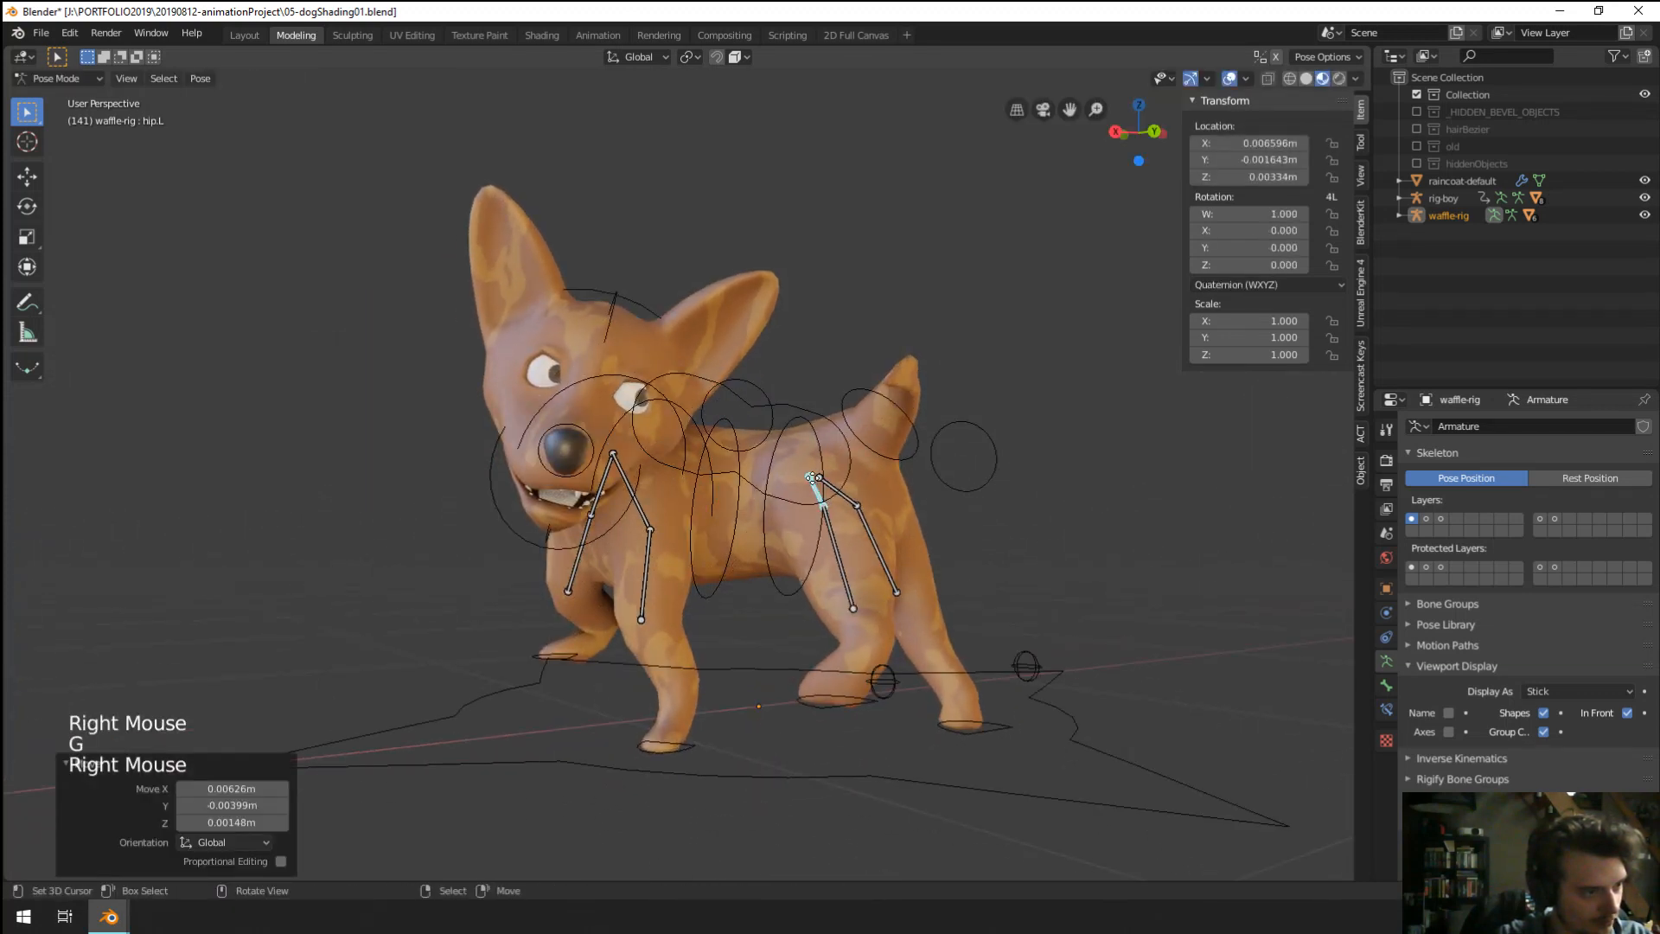
key(g)
right_click(806, 475)
Lift backToes.L further by about 0.059 m in X, -0.033 m in Y and 0.062 m in Z.
right_click(837, 686)
key(g)
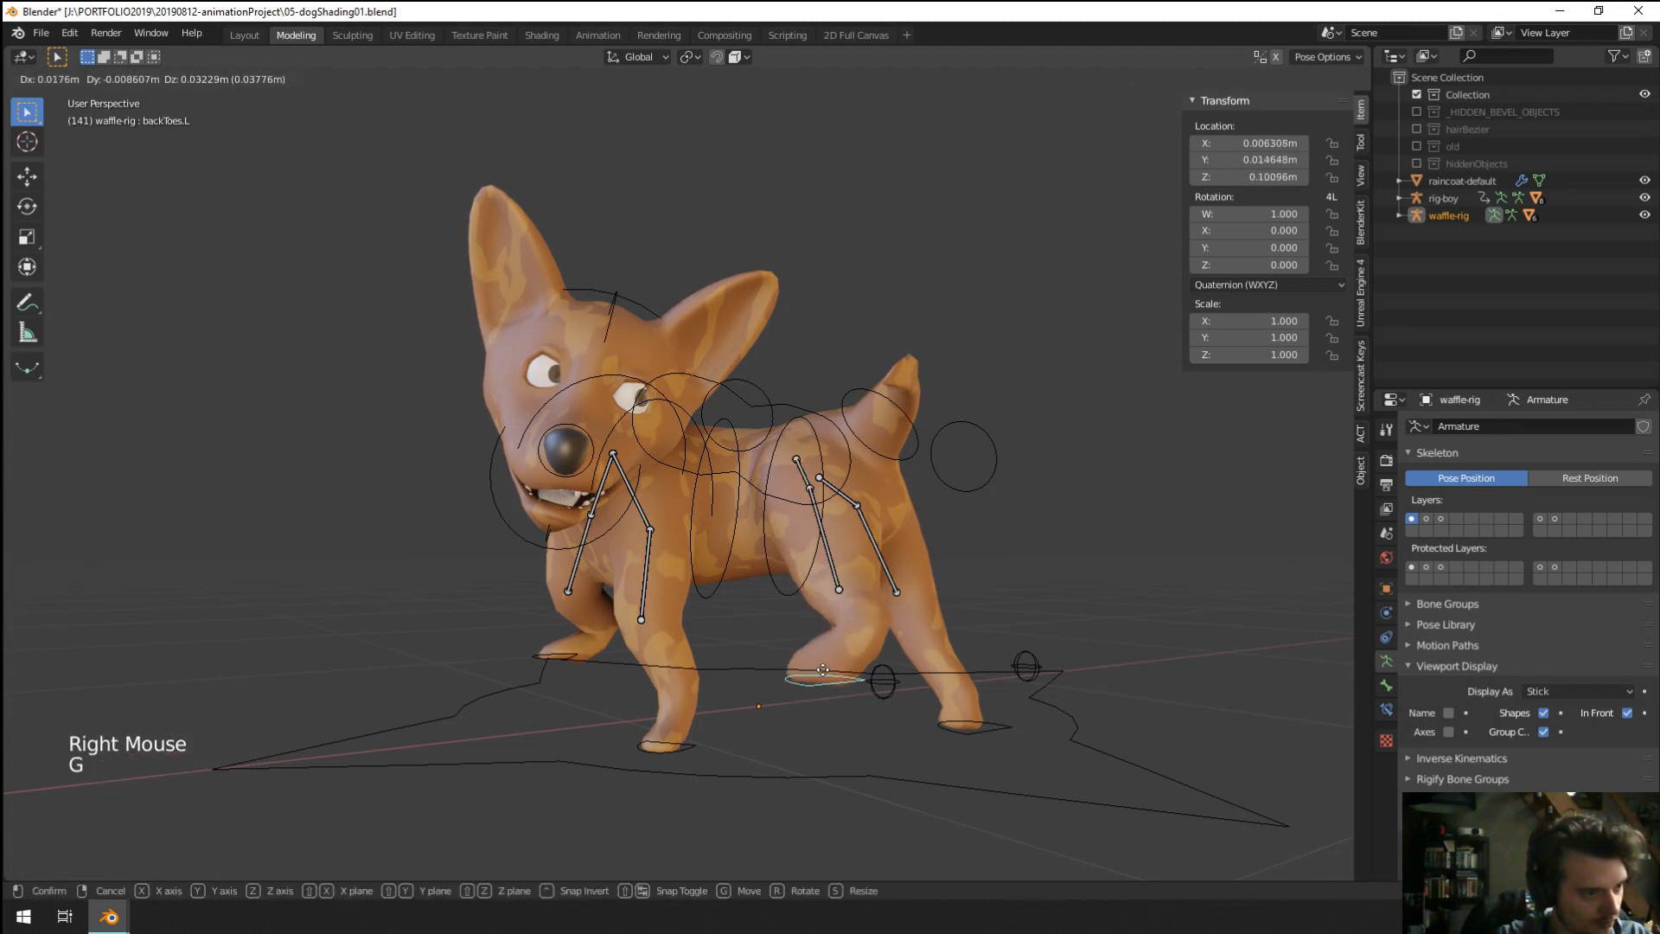
right_click(800, 659)
middle_drag(798, 660, 760, 657)
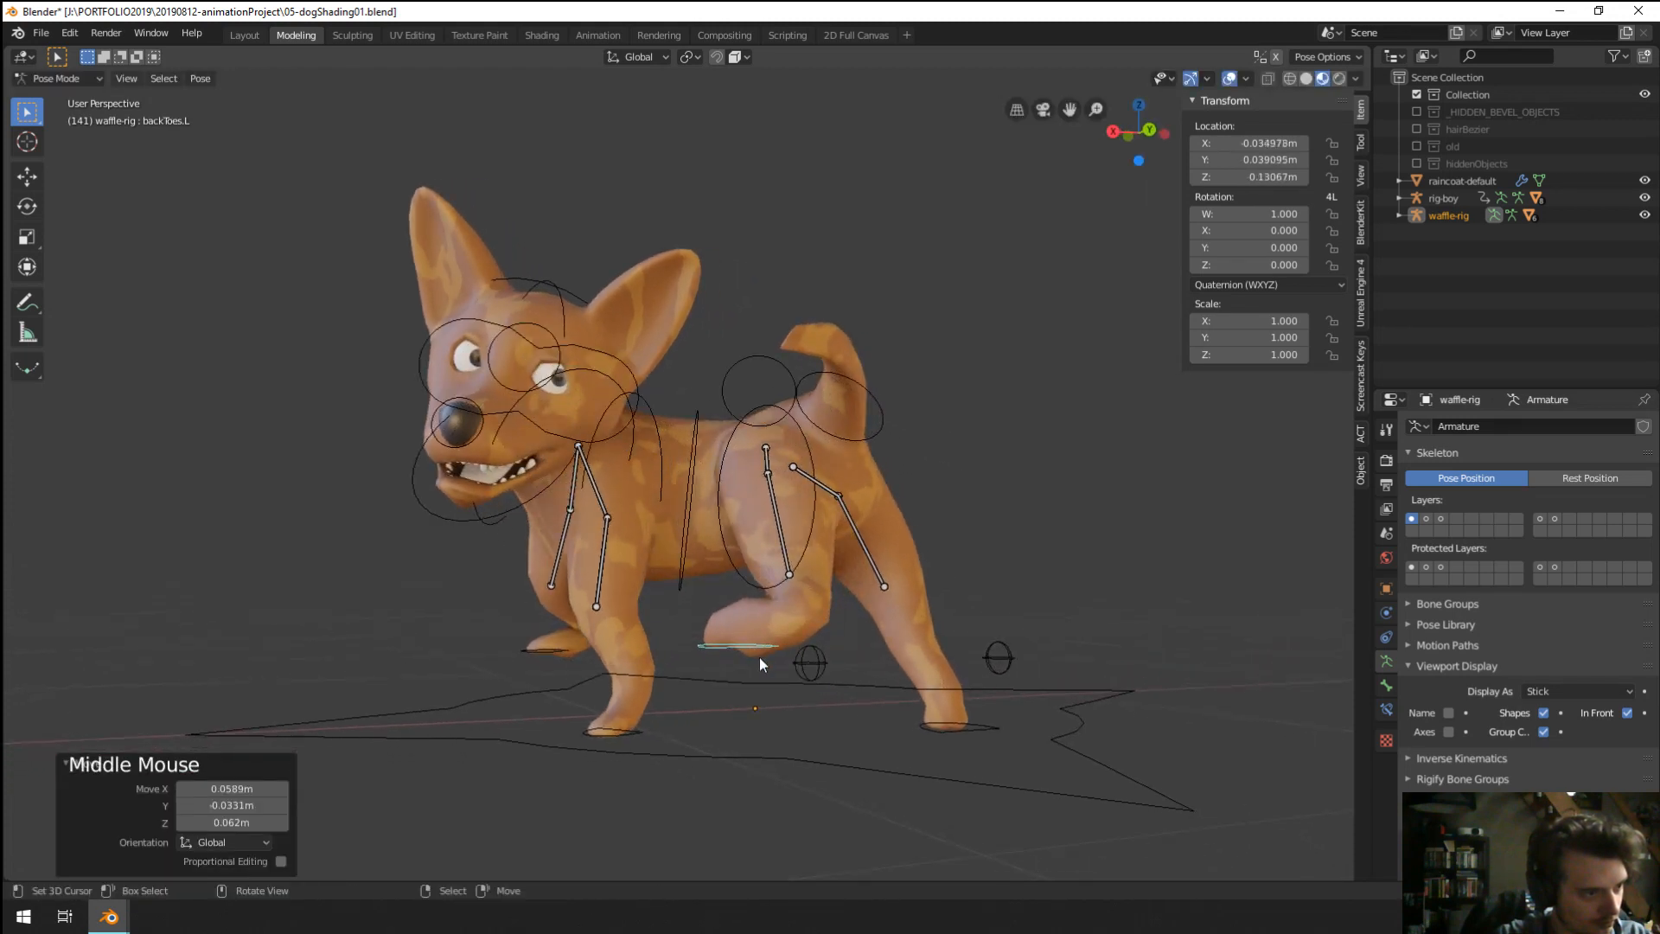
Rotate backToes.L so the toes point downward and lower the paw slightly.
key(g)
key(r)
click(778, 662)
key(g)
click(777, 667)
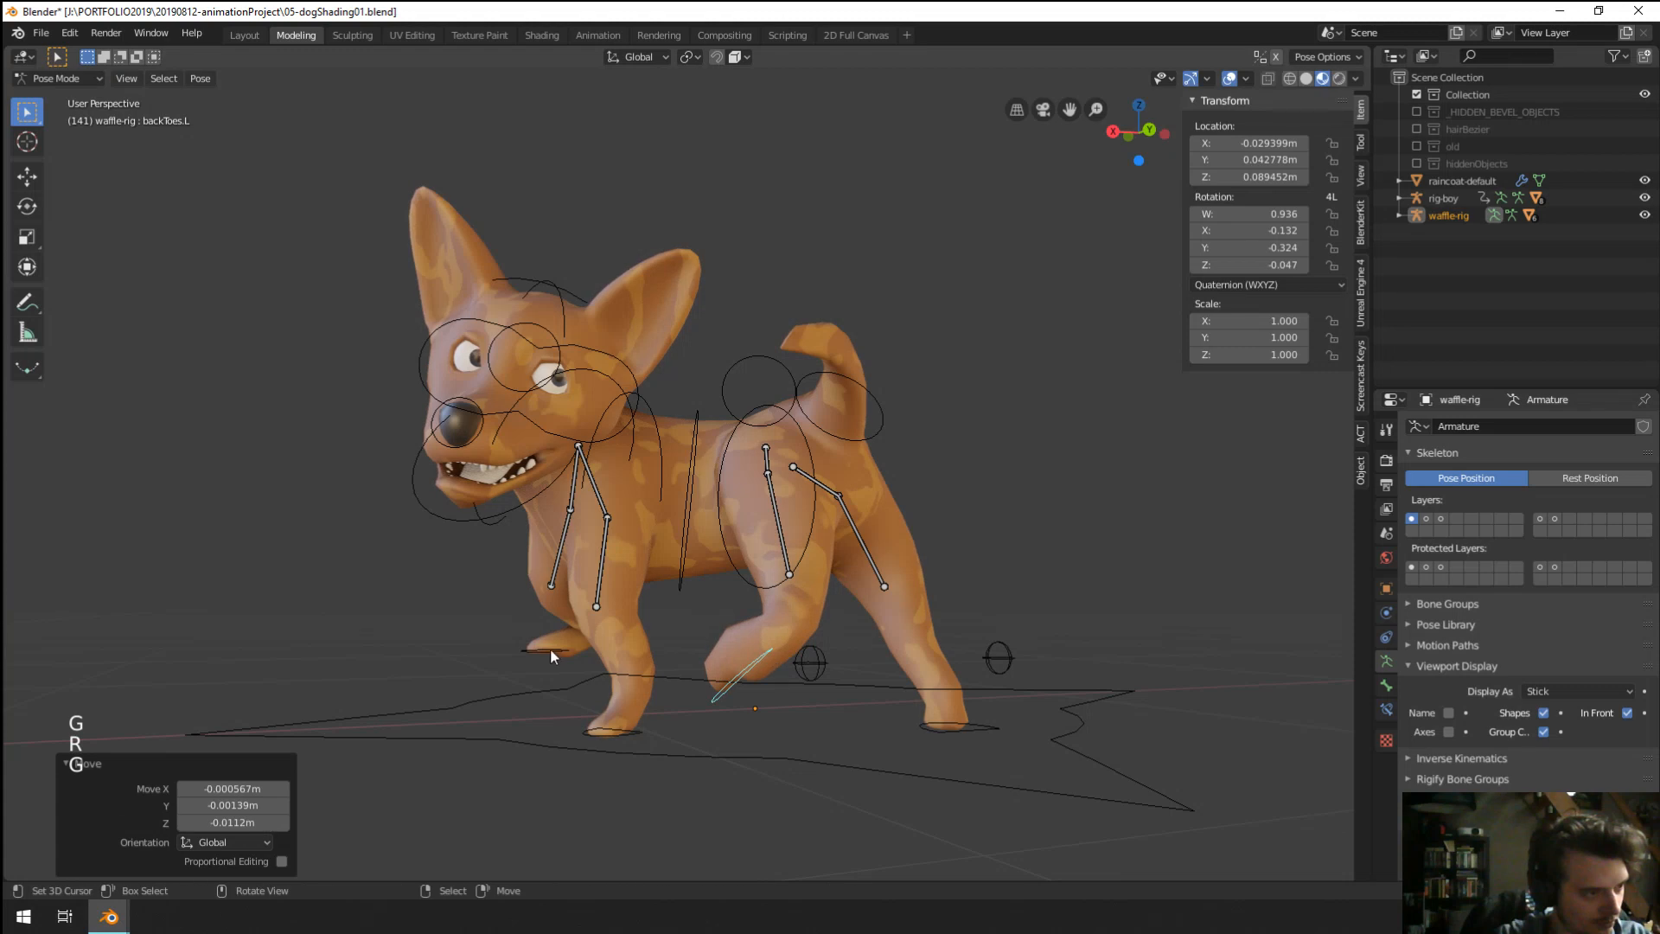
Rotate frontToes.R so the toes point down and move it by about 0.031 m in X, -0.015 m in Y and -0.019 m in Z.
right_click(551, 650)
key(r)
click(662, 577)
key(g)
click(651, 577)
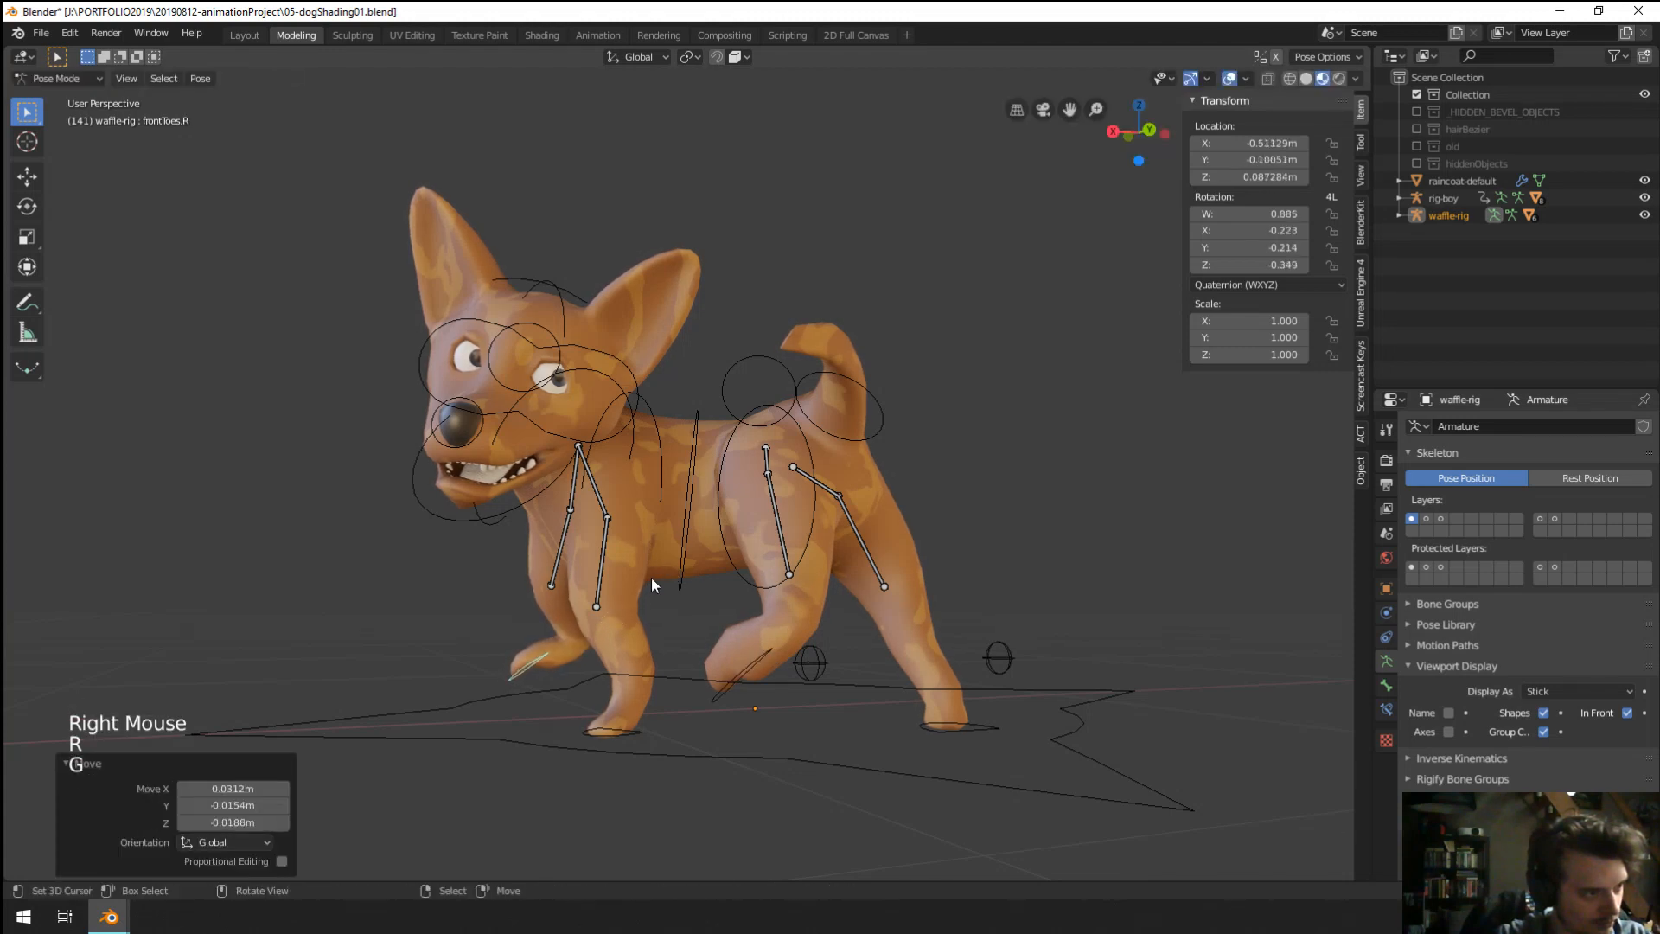
Move shoulder.L to about X -0.007 m, Y -0.007 m and Z 0.010 m.
right_click(609, 578)
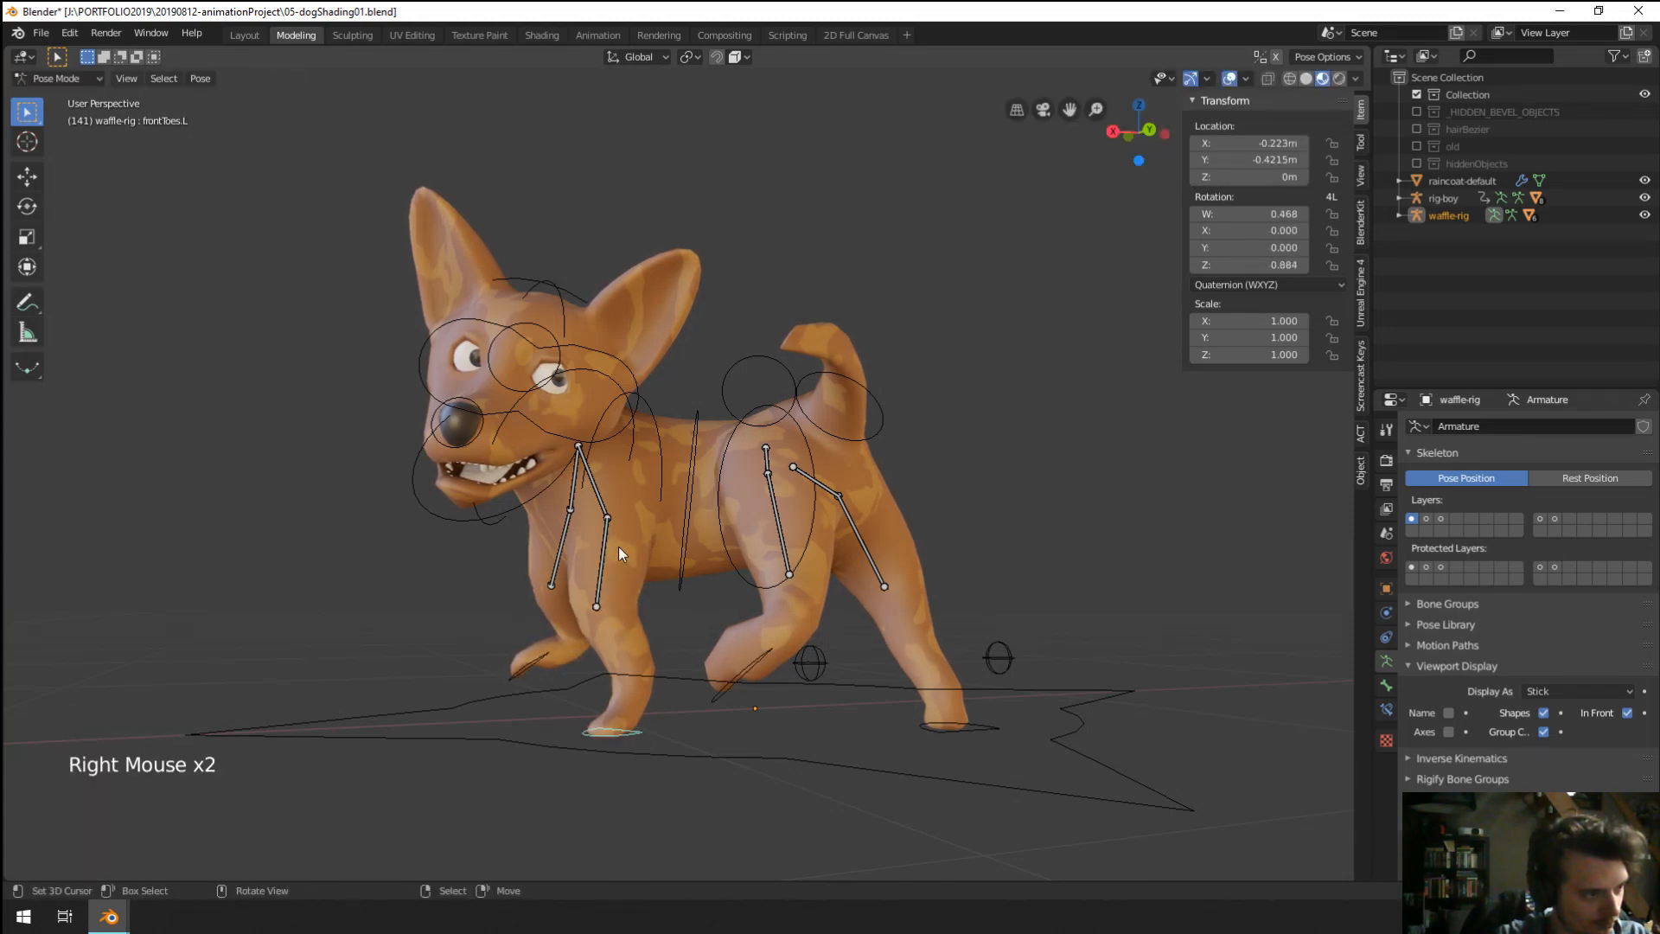
key(g)
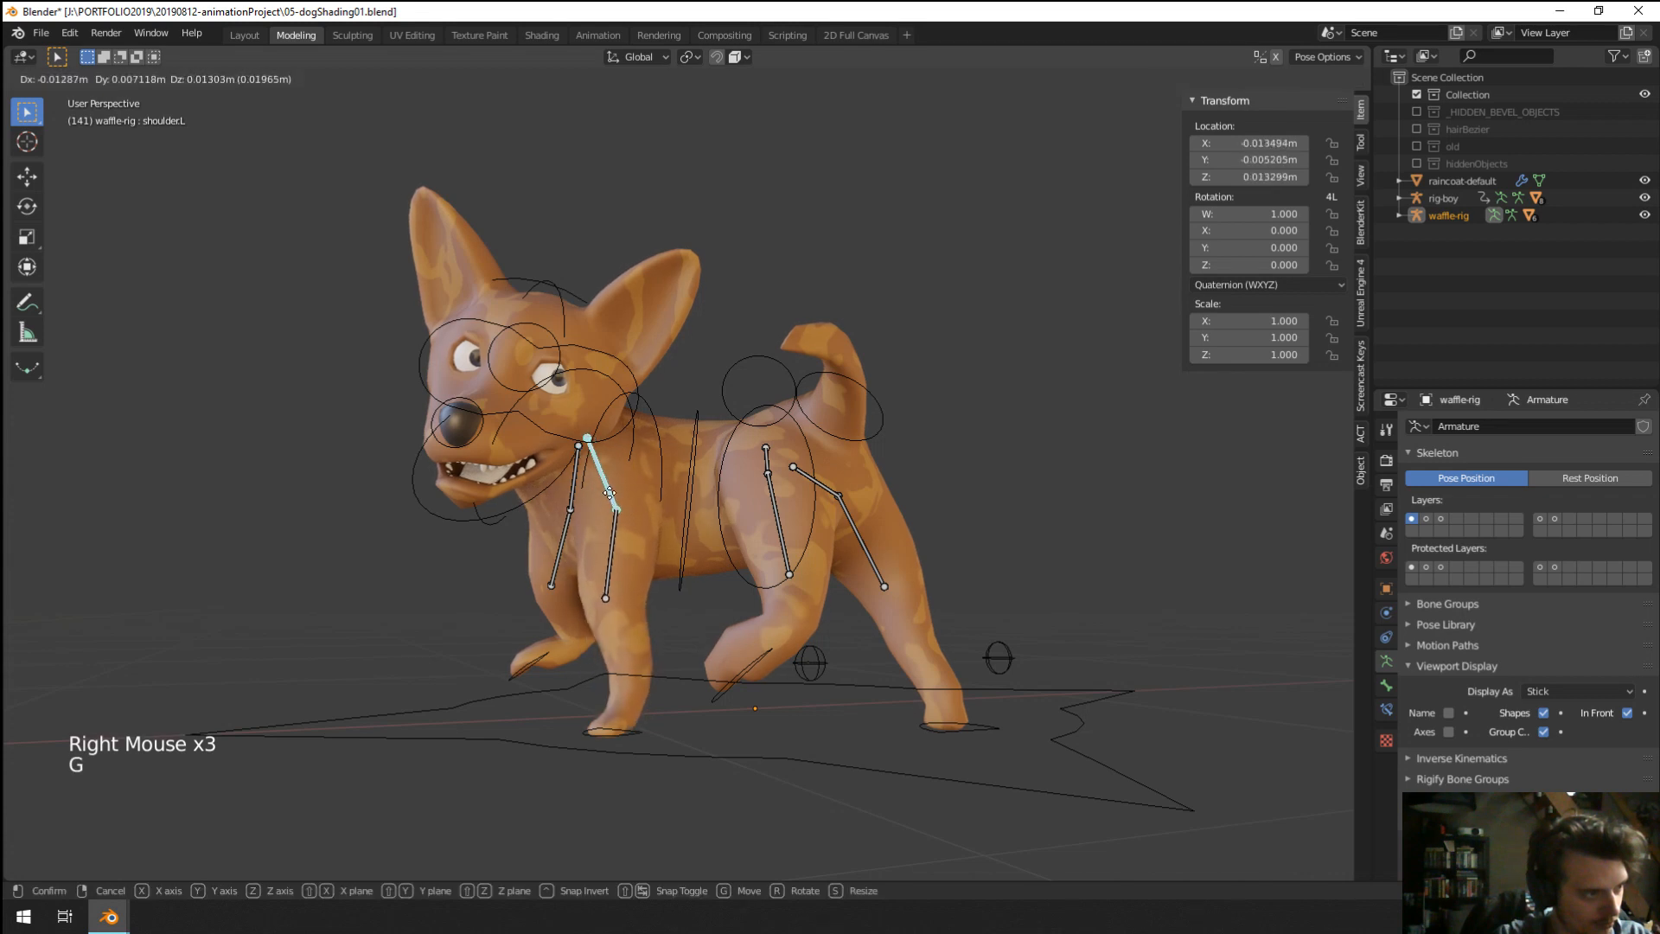
click(606, 494)
mouse_move(606, 494)
middle_down()
mouse_move(633, 500)
mouse_move(607, 488)
middle_up()
Show the armature's second bone layer with the ear controls and rotate the left ear's bones to bend the ear outward.
right_click(690, 254)
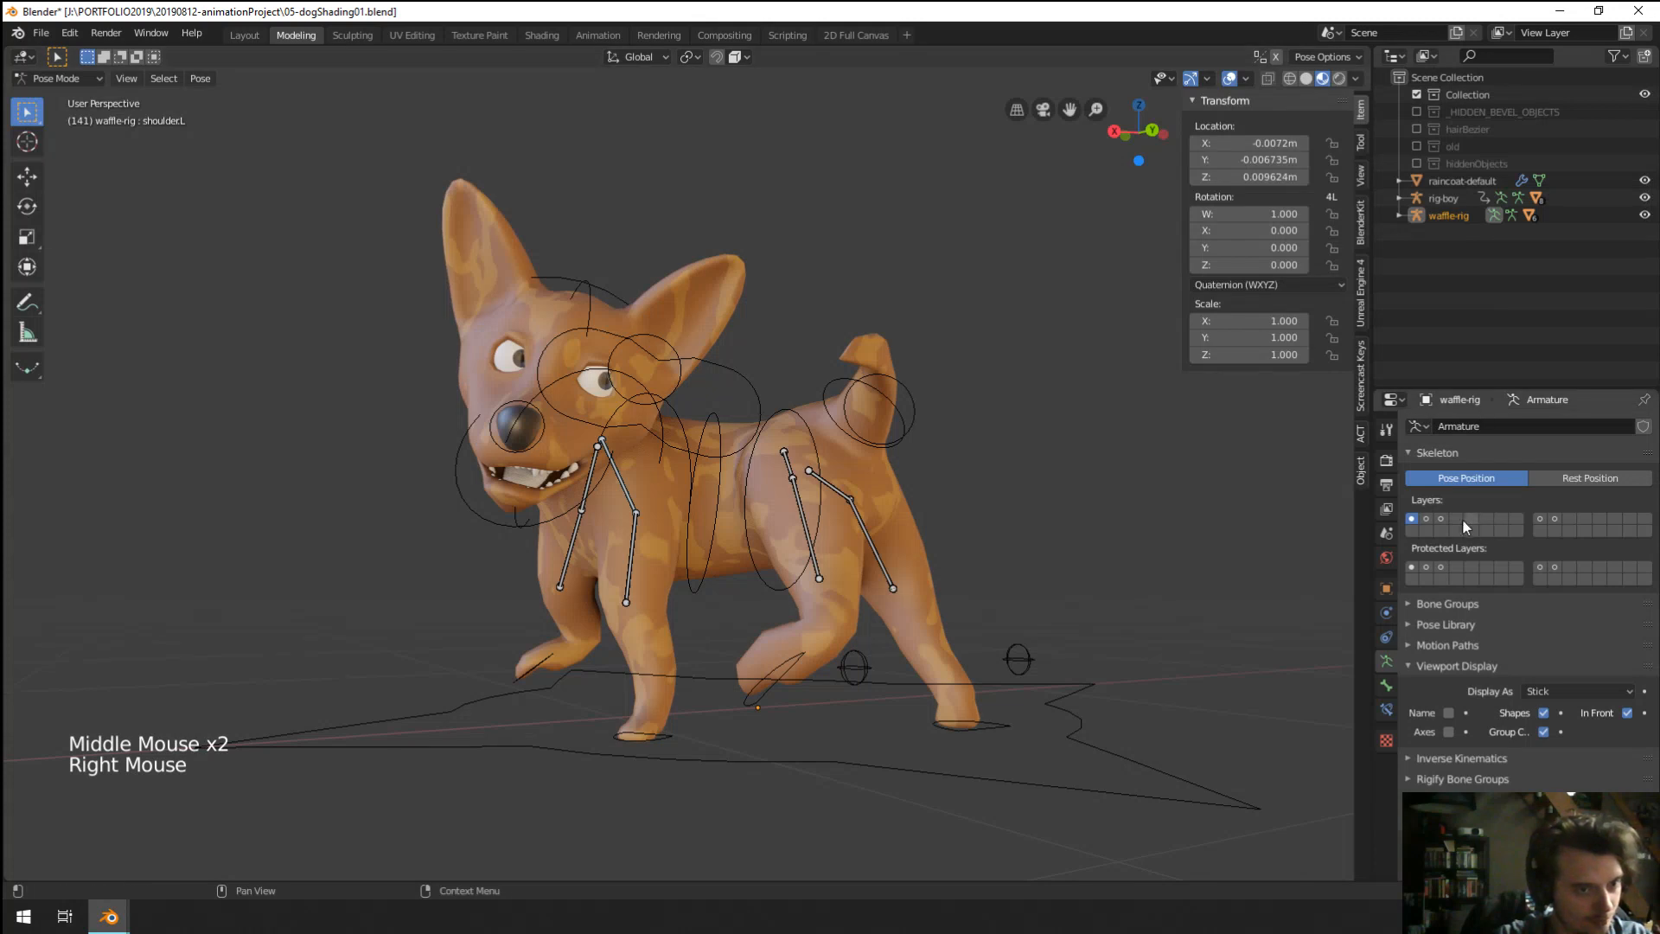
right_click(764, 303)
key(r)
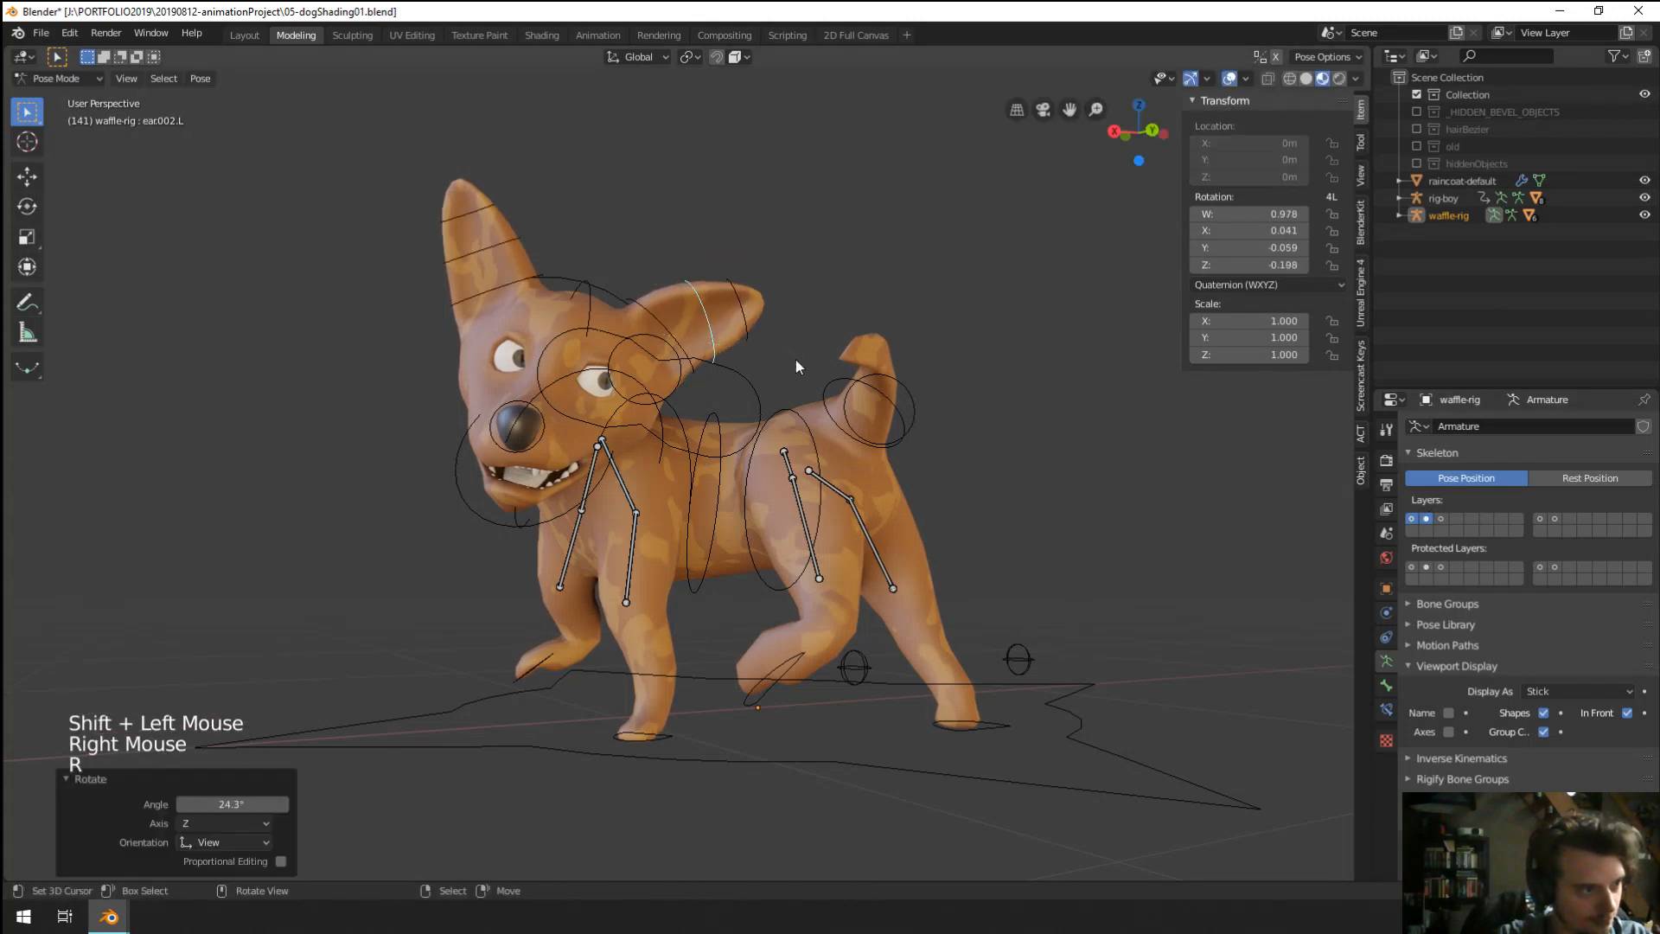
right_click(730, 301)
key(r)
click(759, 332)
Rotate the dog's right ear bones from two view angles to bend that ear.
right_click(500, 248)
middle_drag(503, 249, 607, 272)
key(r)
click(605, 328)
right_click(366, 297)
key(r)
click(510, 324)
middle_drag(512, 323, 654, 299)
Leave pose mode and temporarily hide the viewport overlays to examine the posed dog without its rig controls.
right_click(1001, 501)
middle_drag(1003, 503, 597, 475)
key(ctrl+Tab)
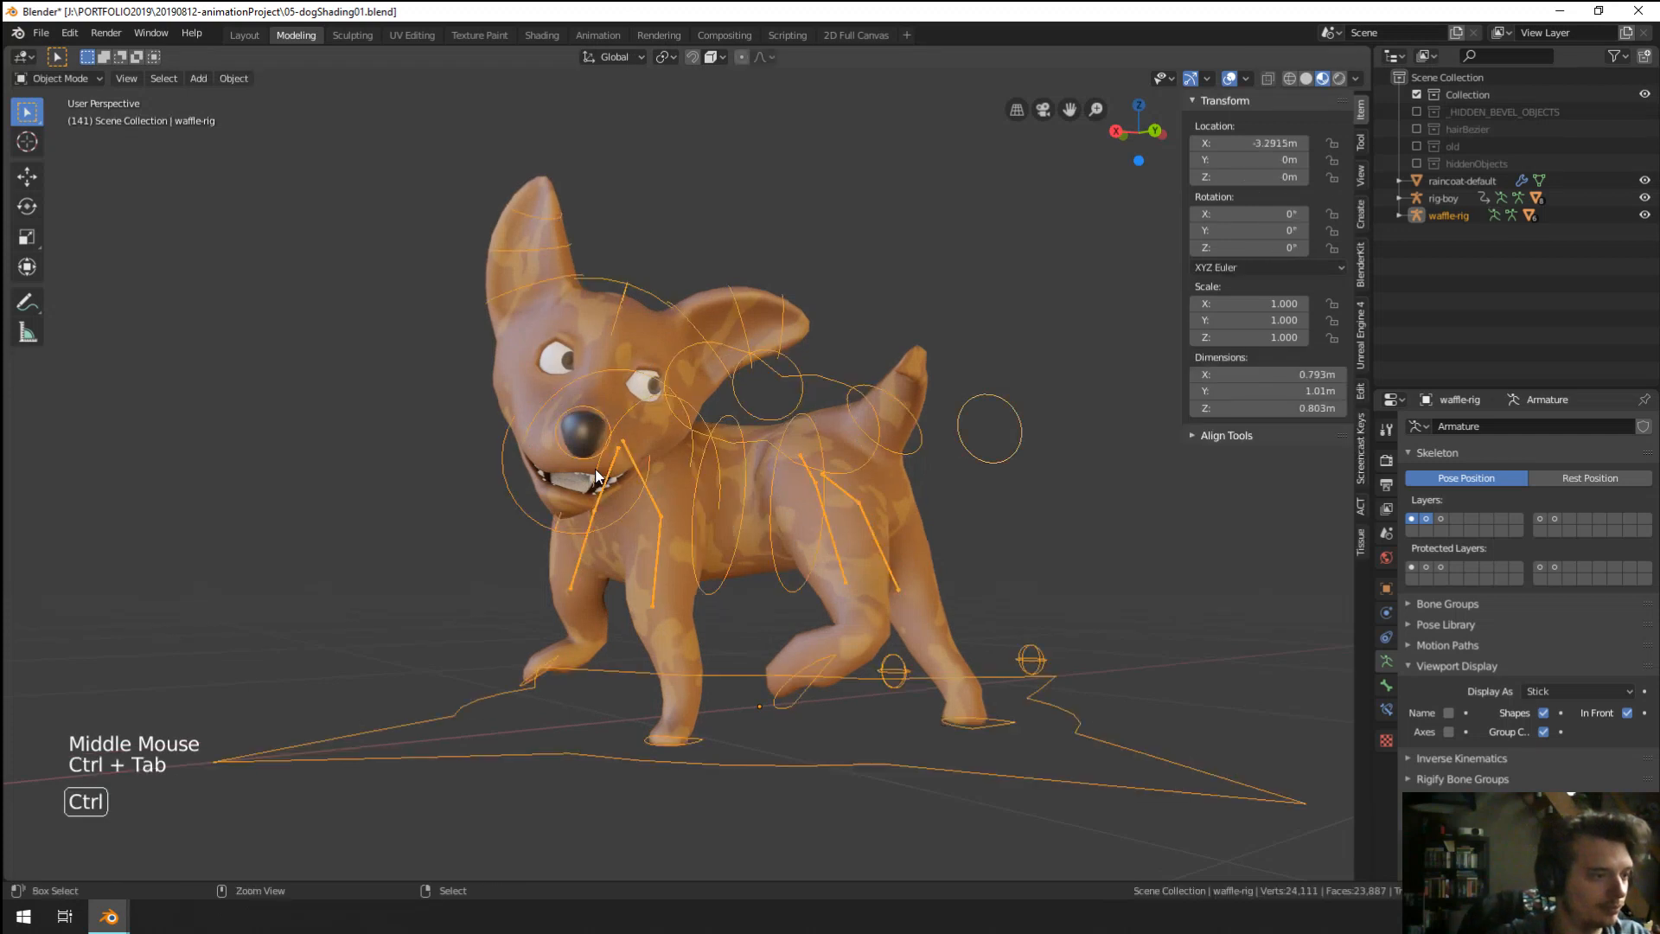
click(1232, 78)
mouse_move(865, 407)
middle_down()
mouse_move(665, 409)
mouse_move(859, 407)
middle_up()
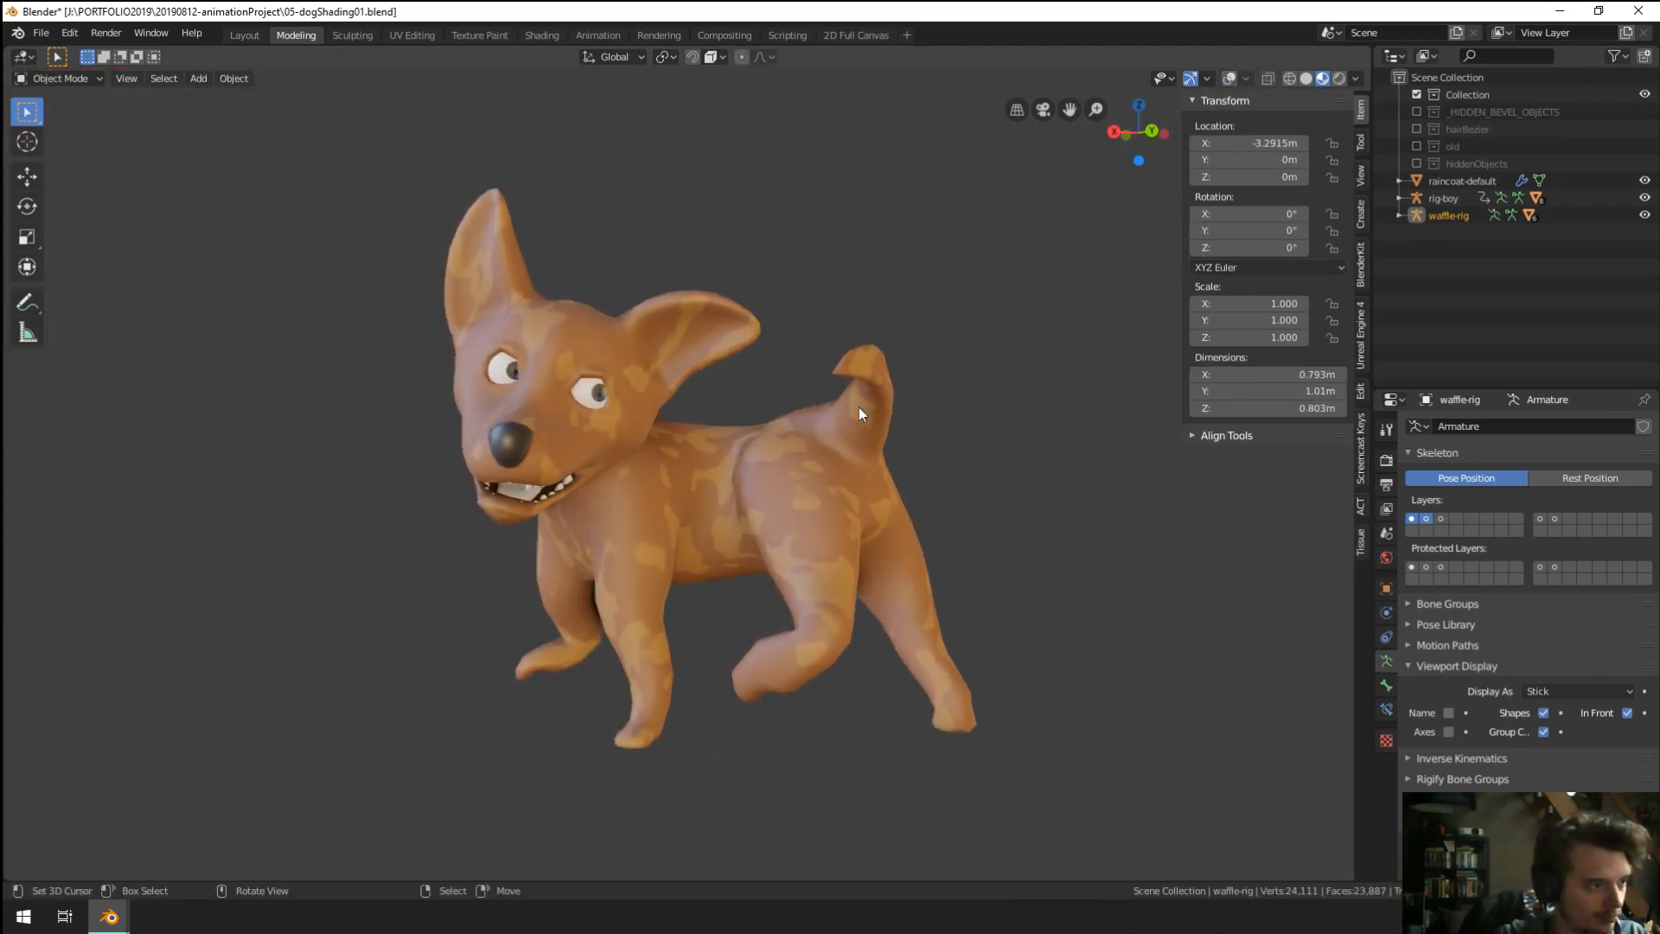
scroll(859, 407, down, 3)
click(1233, 78)
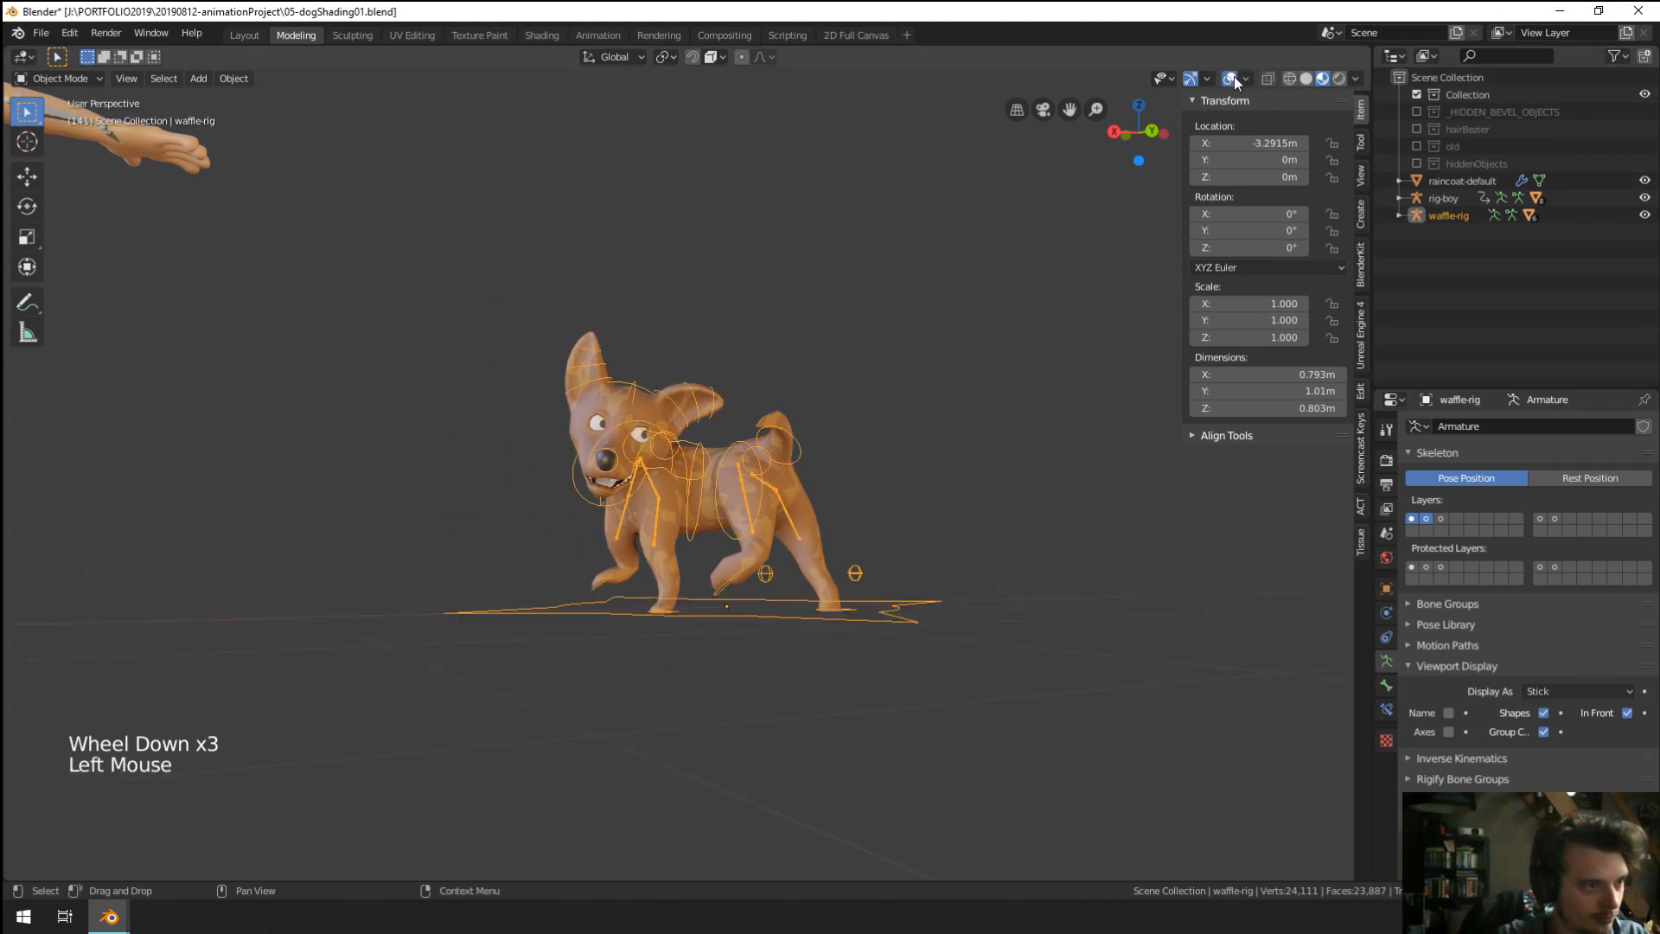
Select rig-boy and show its extra bone layer containing the root, eye-target and knee controls.
scroll(337, 476, down, 2)
middle_drag(337, 475, 339, 491)
right_click(235, 682)
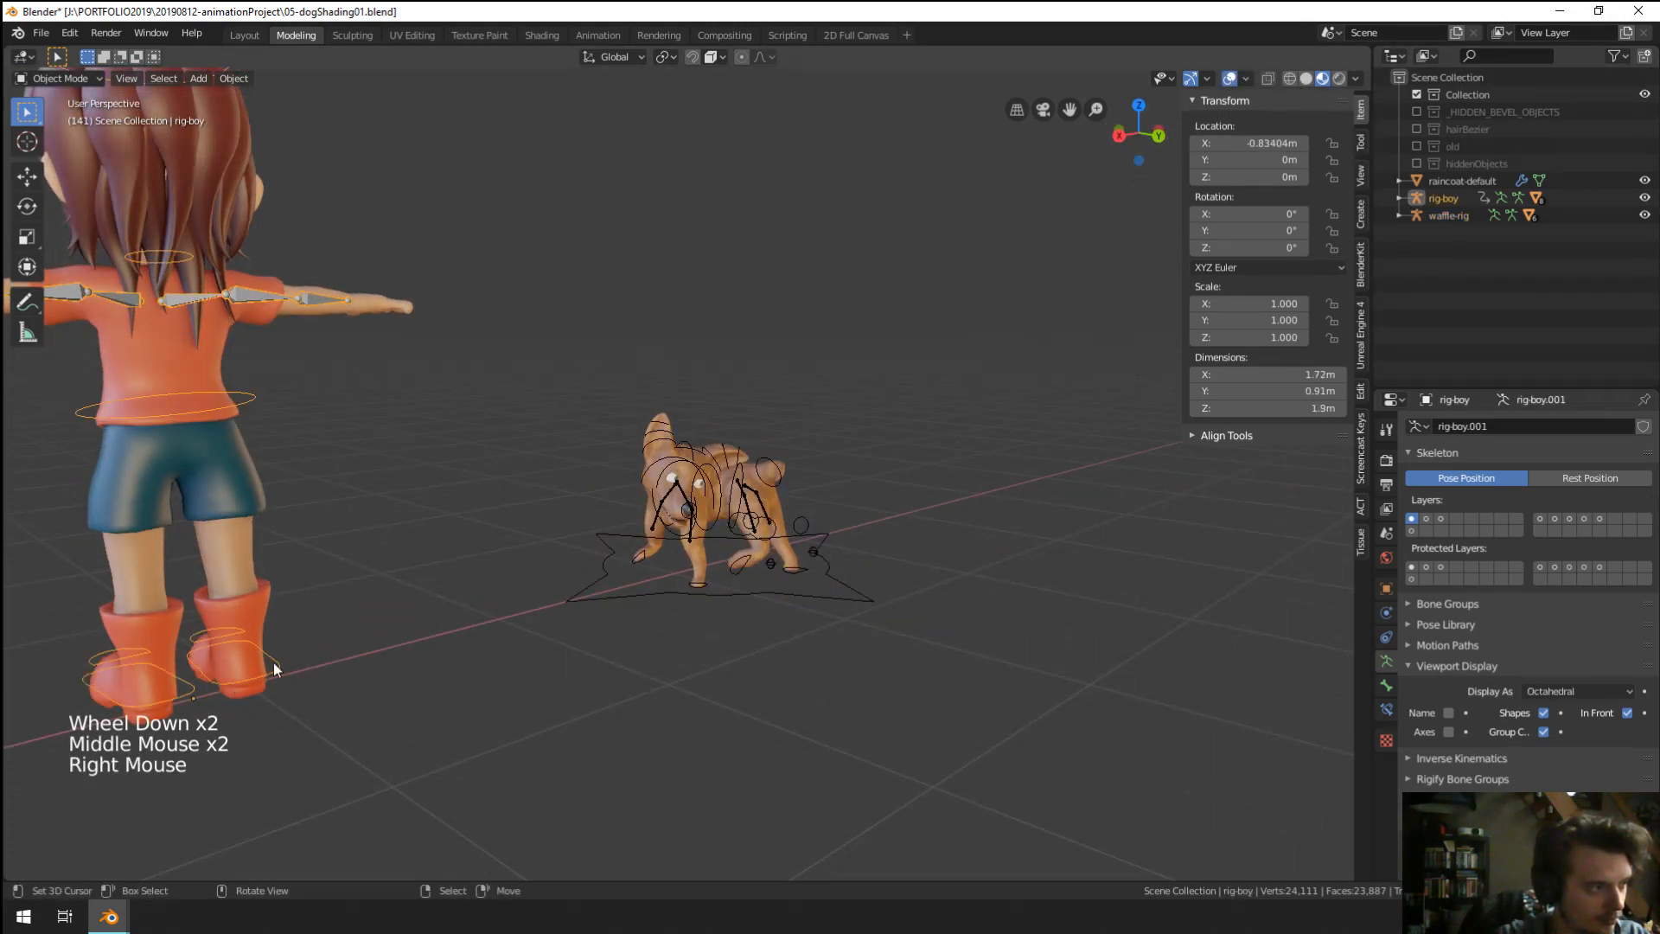
scroll(328, 653, down, 1)
middle_drag(385, 641, 978, 531)
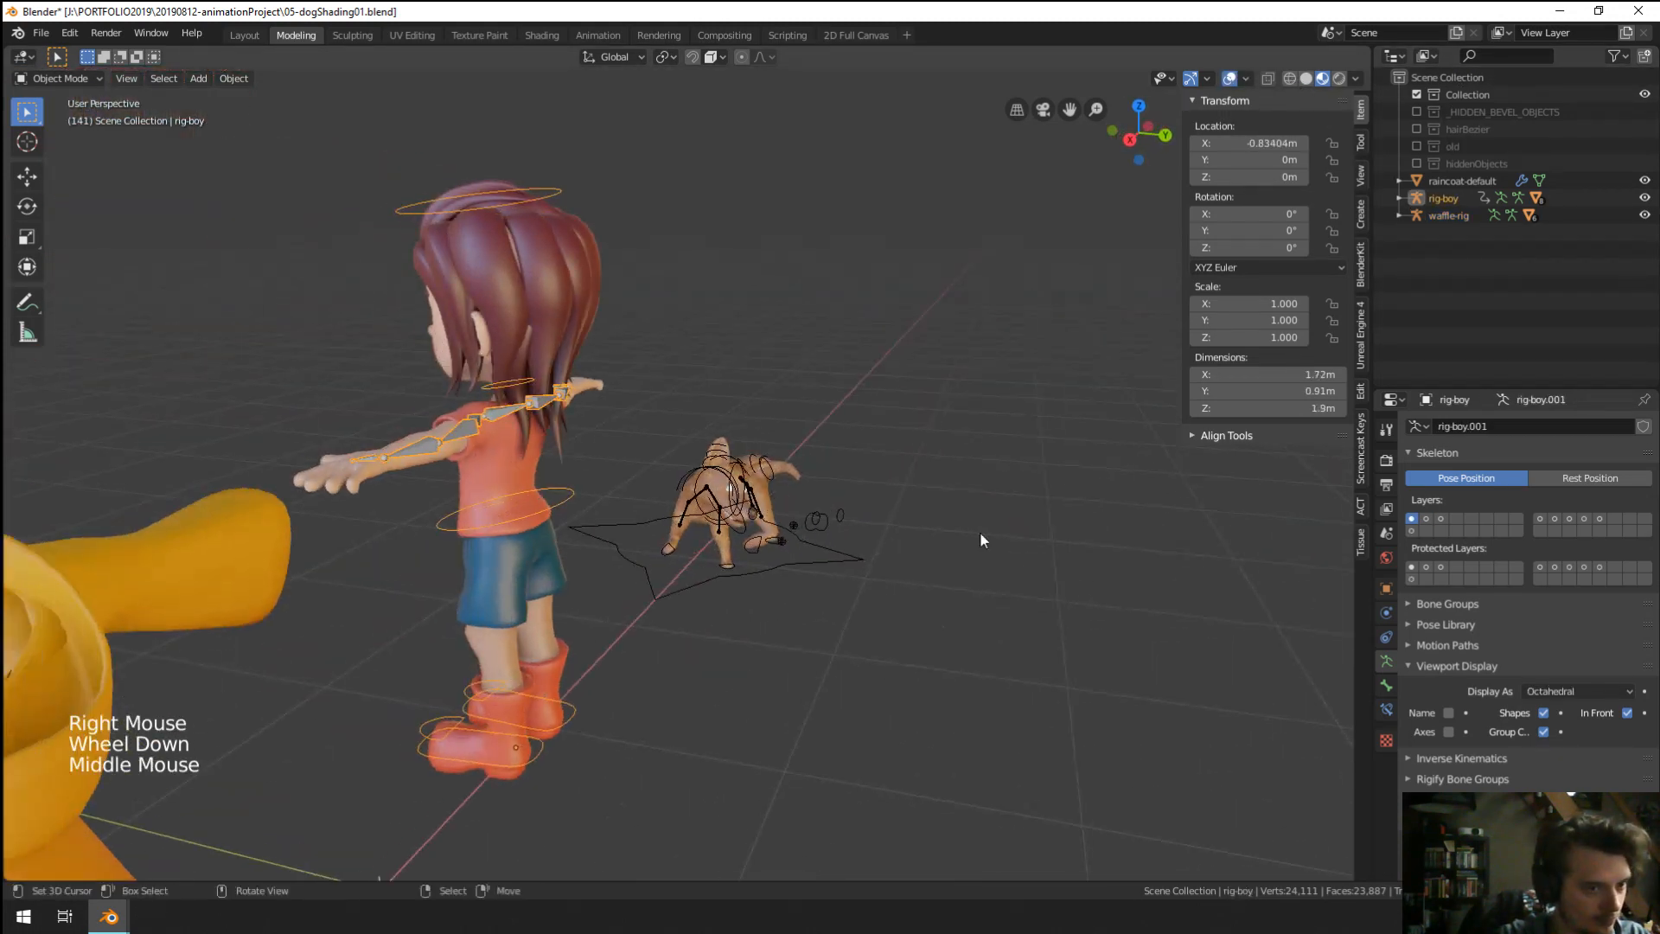
shift+click(1412, 530)
shift+click(1412, 530)
shift+click(1412, 530)
shift+click(1412, 530)
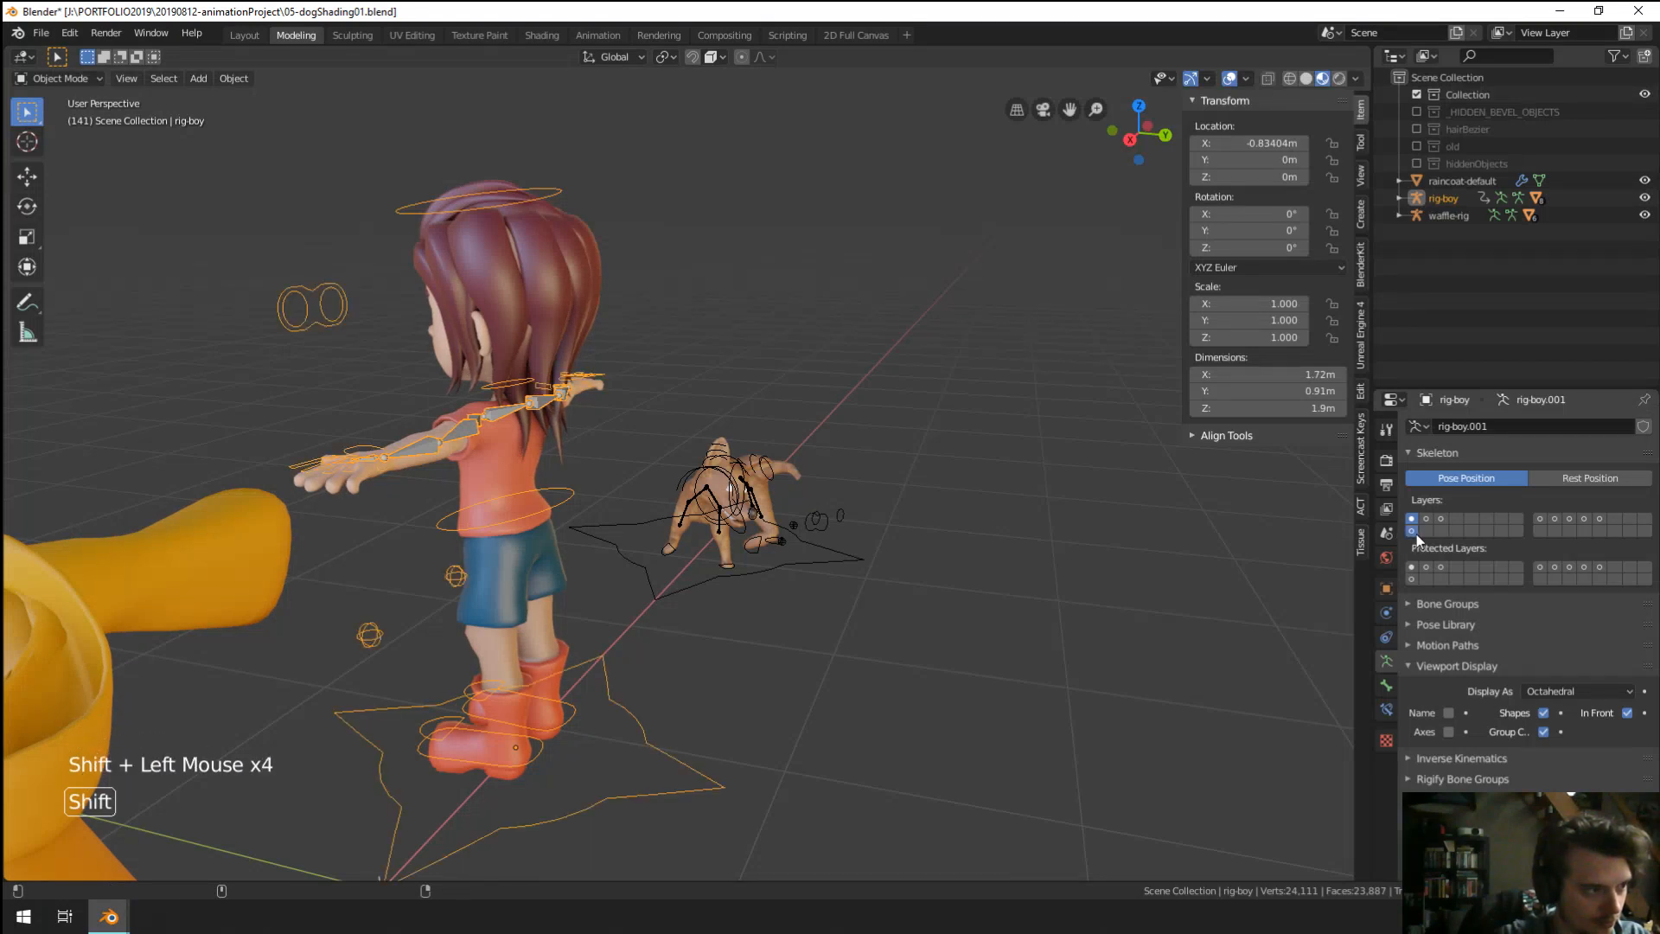
Try to move rig-boy's CTRL-root bone across the ground plane toward the dog in pose mode.
right_click(630, 802)
key(ctrl+Tab)
right_click(631, 801)
middle_drag(630, 802, 467, 704)
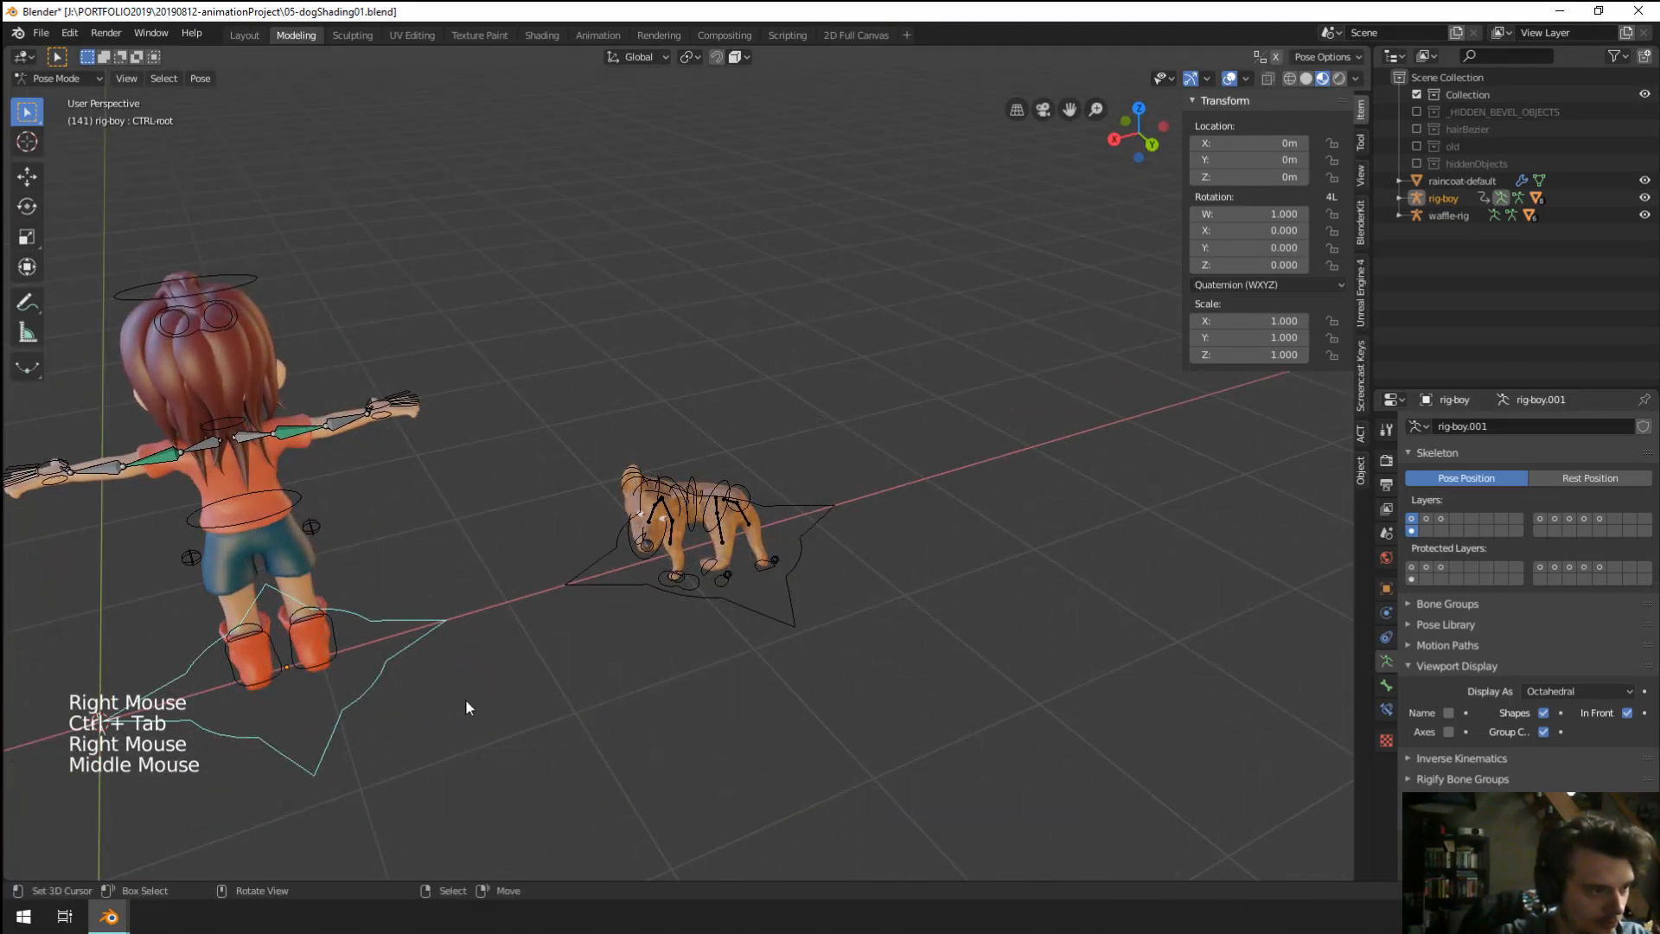
key(g)
key(shift+z)
right_click(852, 612)
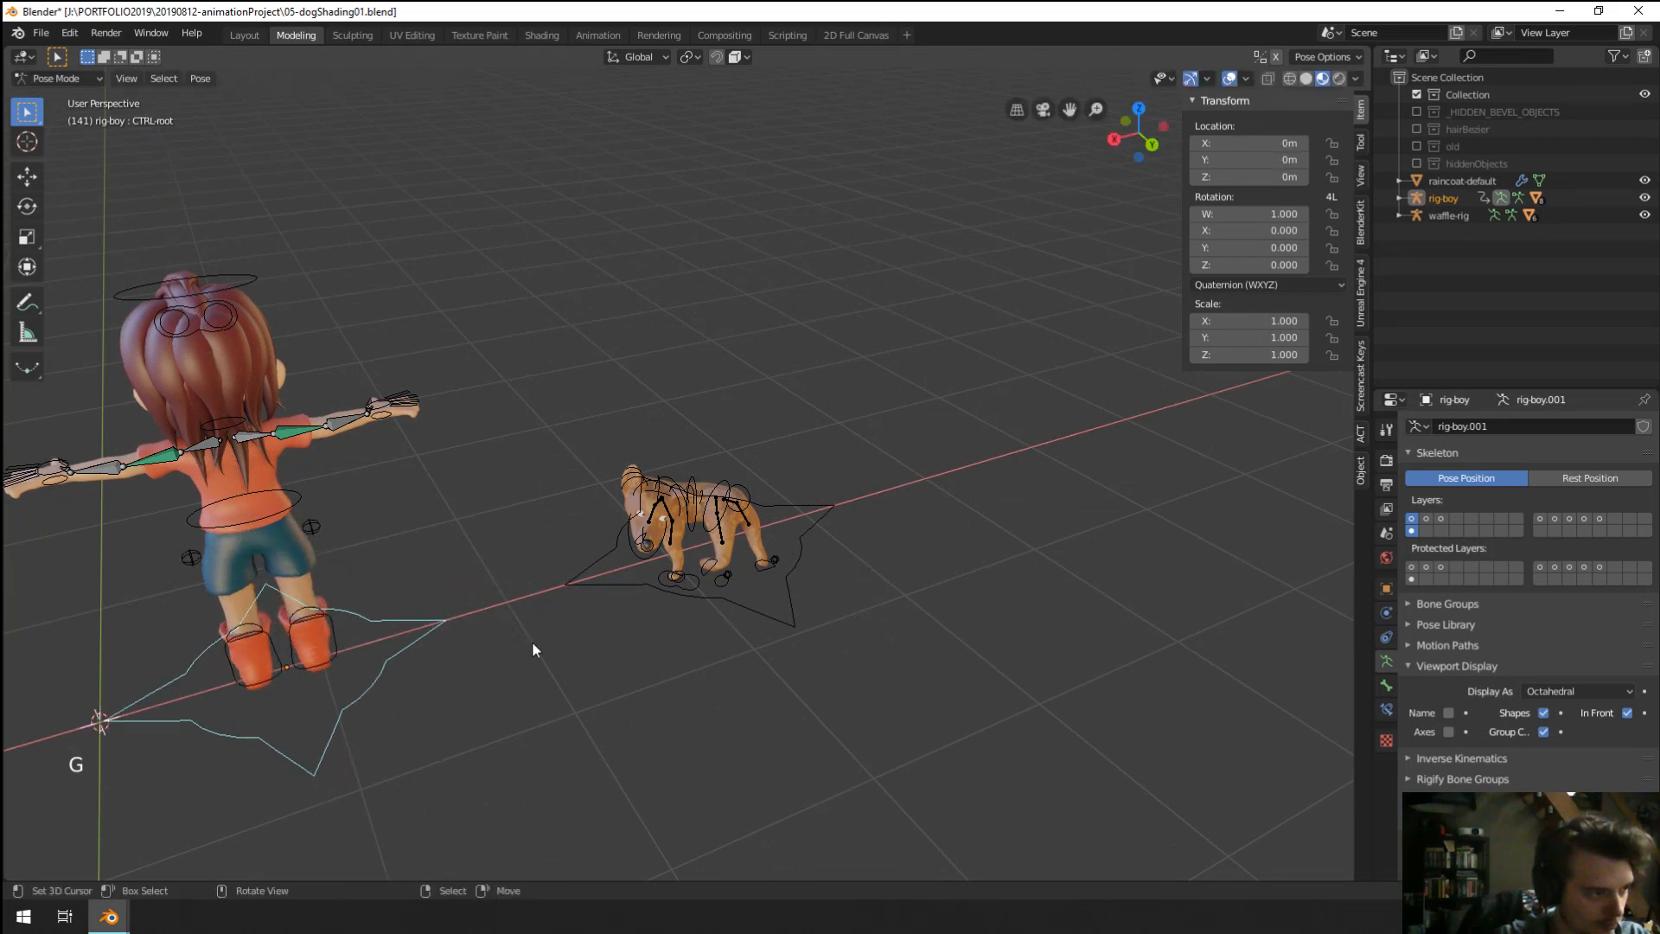
key(g)
right_click(339, 685)
shift+middle_drag(325, 702, 619, 666)
key(ctrl+Tab)
key(ctrl+Tab)
middle_drag(631, 665, 995, 635)
scroll(967, 626, up, 1)
scroll(865, 636, up, 1)
key(a)
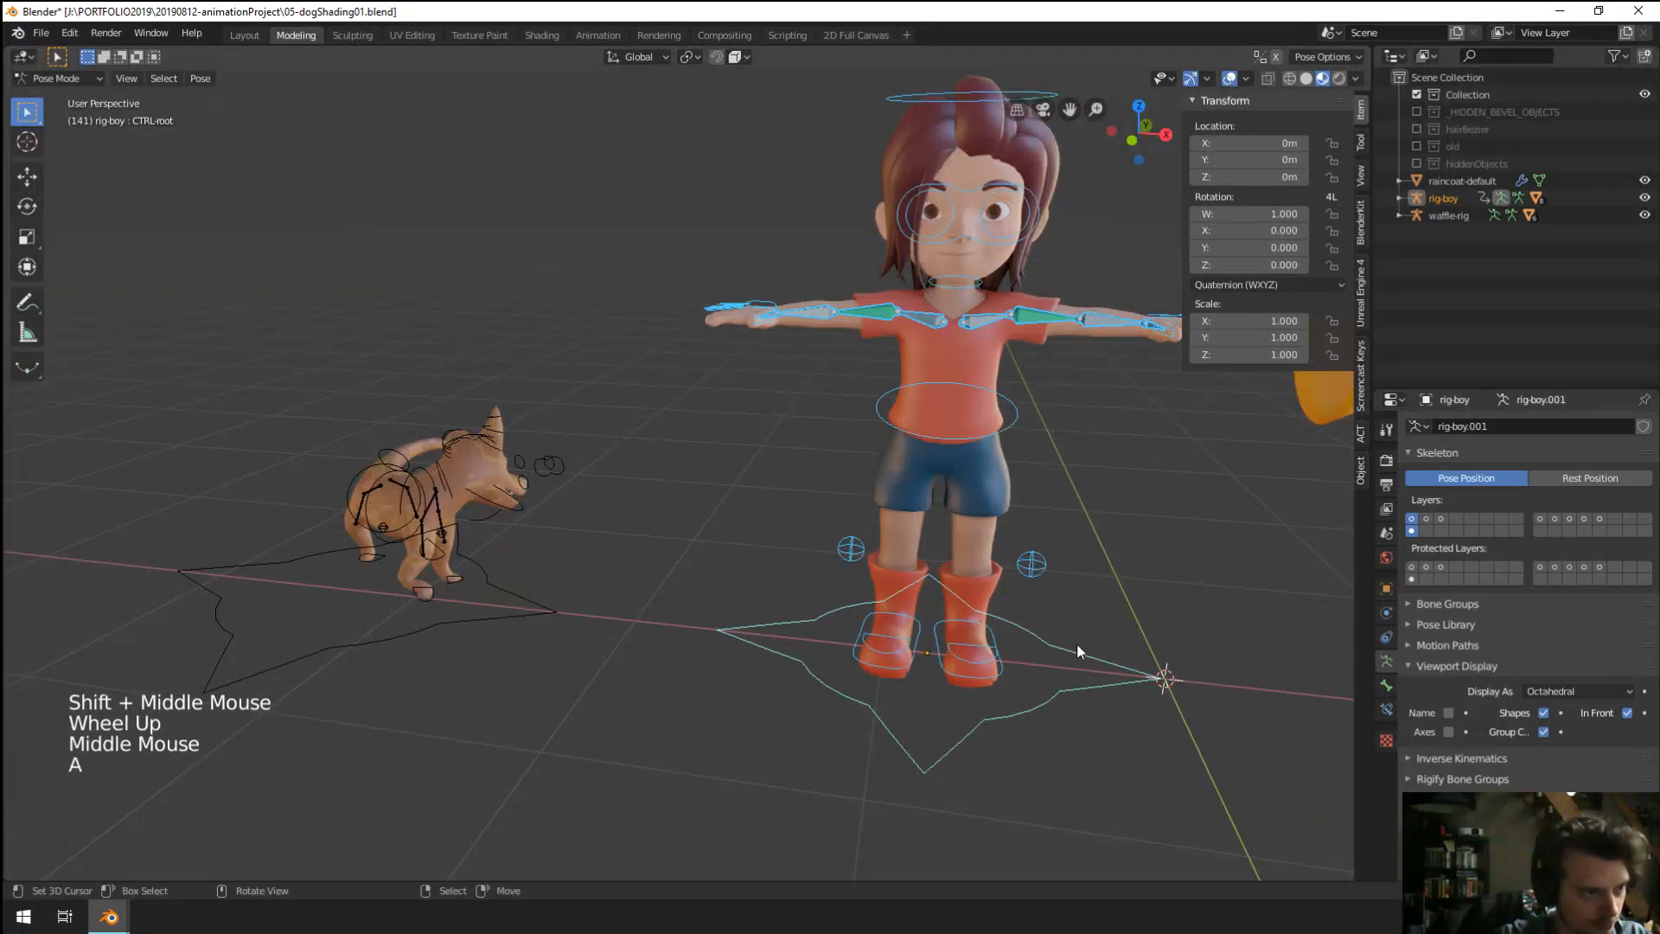
key(Tab)
key(ctrl+Tab)
key(ctrl+Tab)
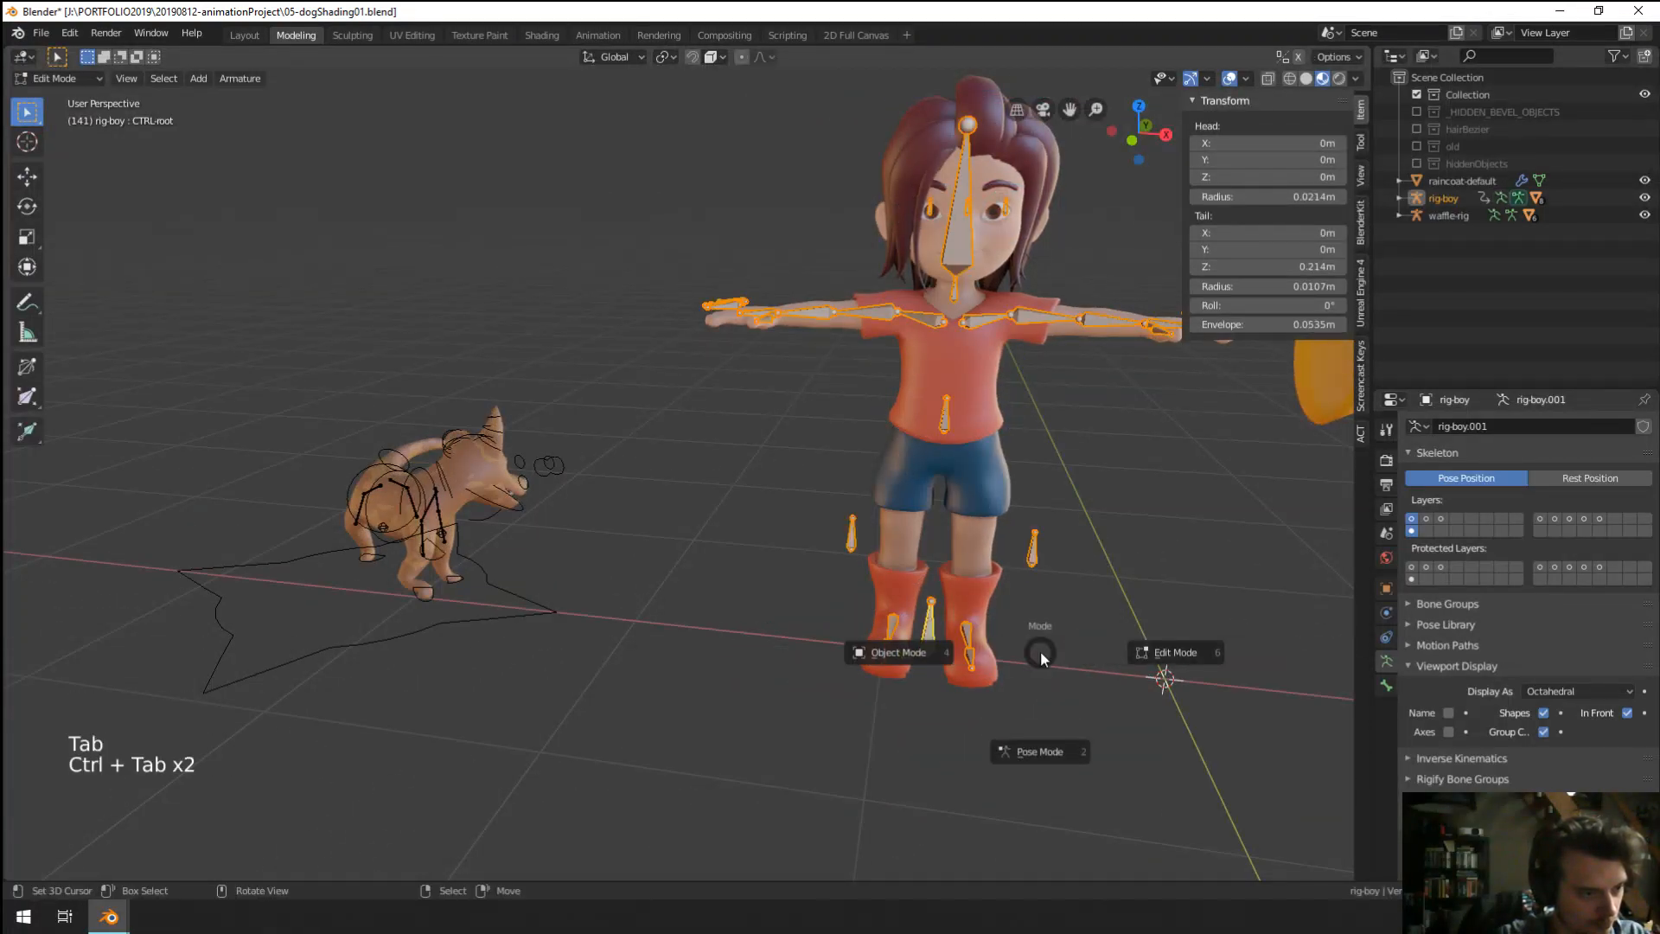
right_click(1065, 674)
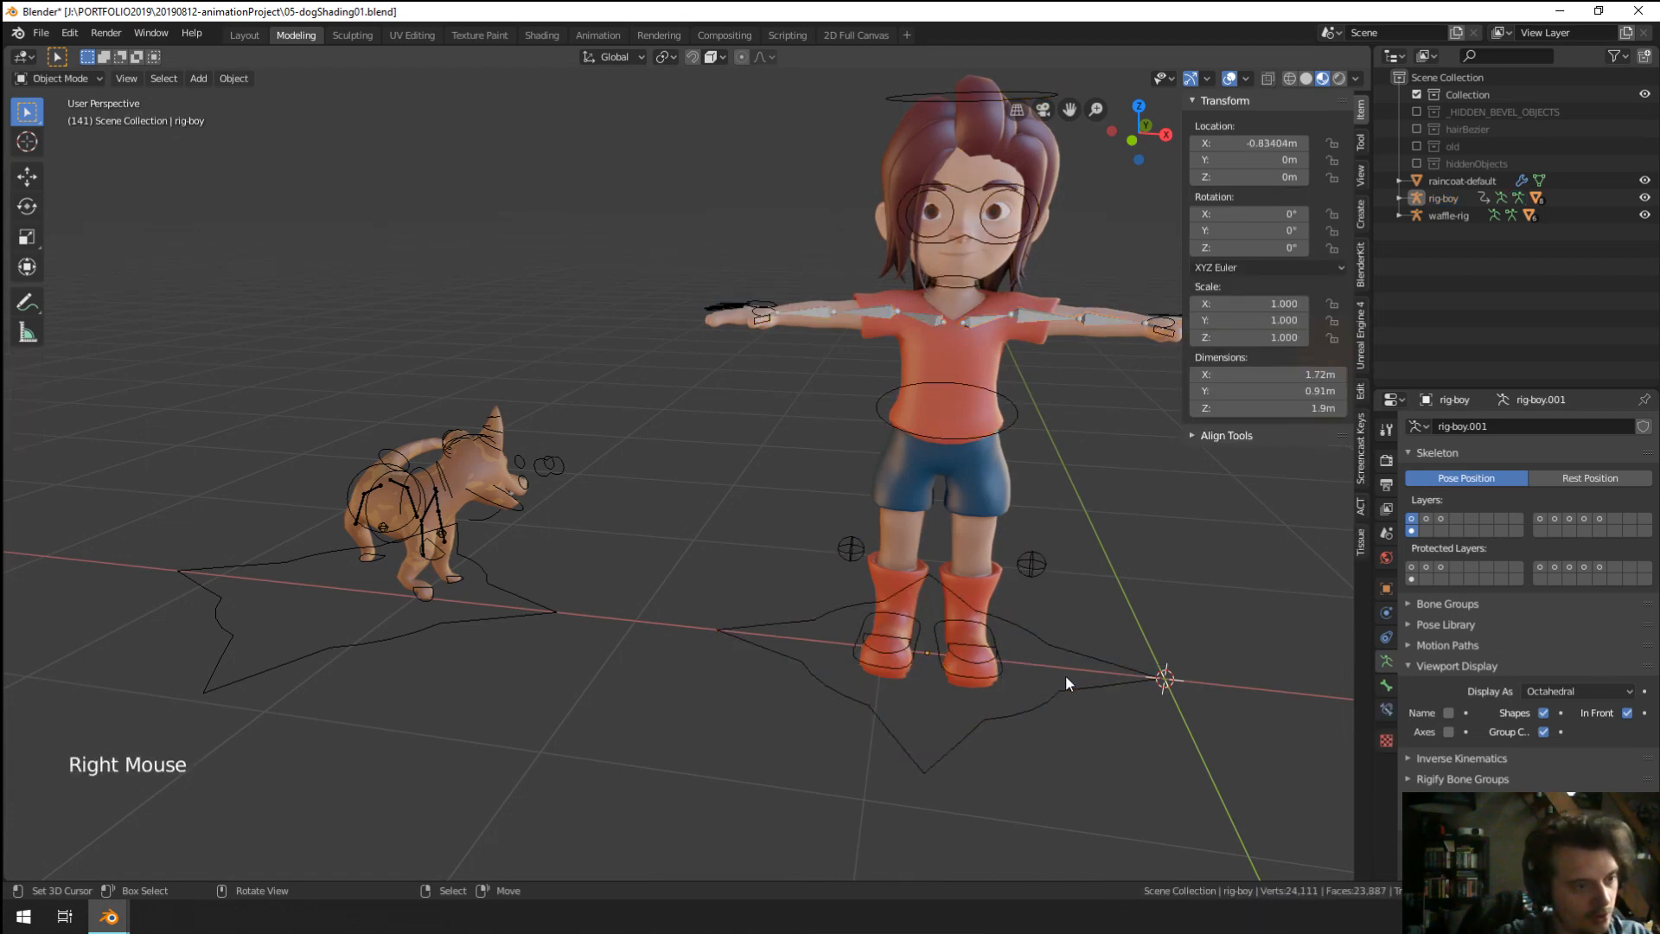
Move the rig-boy object along the ground to about X -3.278 m, Y -0.221 m beside the dog and rotate it 151° about Z.
right_click(1066, 674)
key(g)
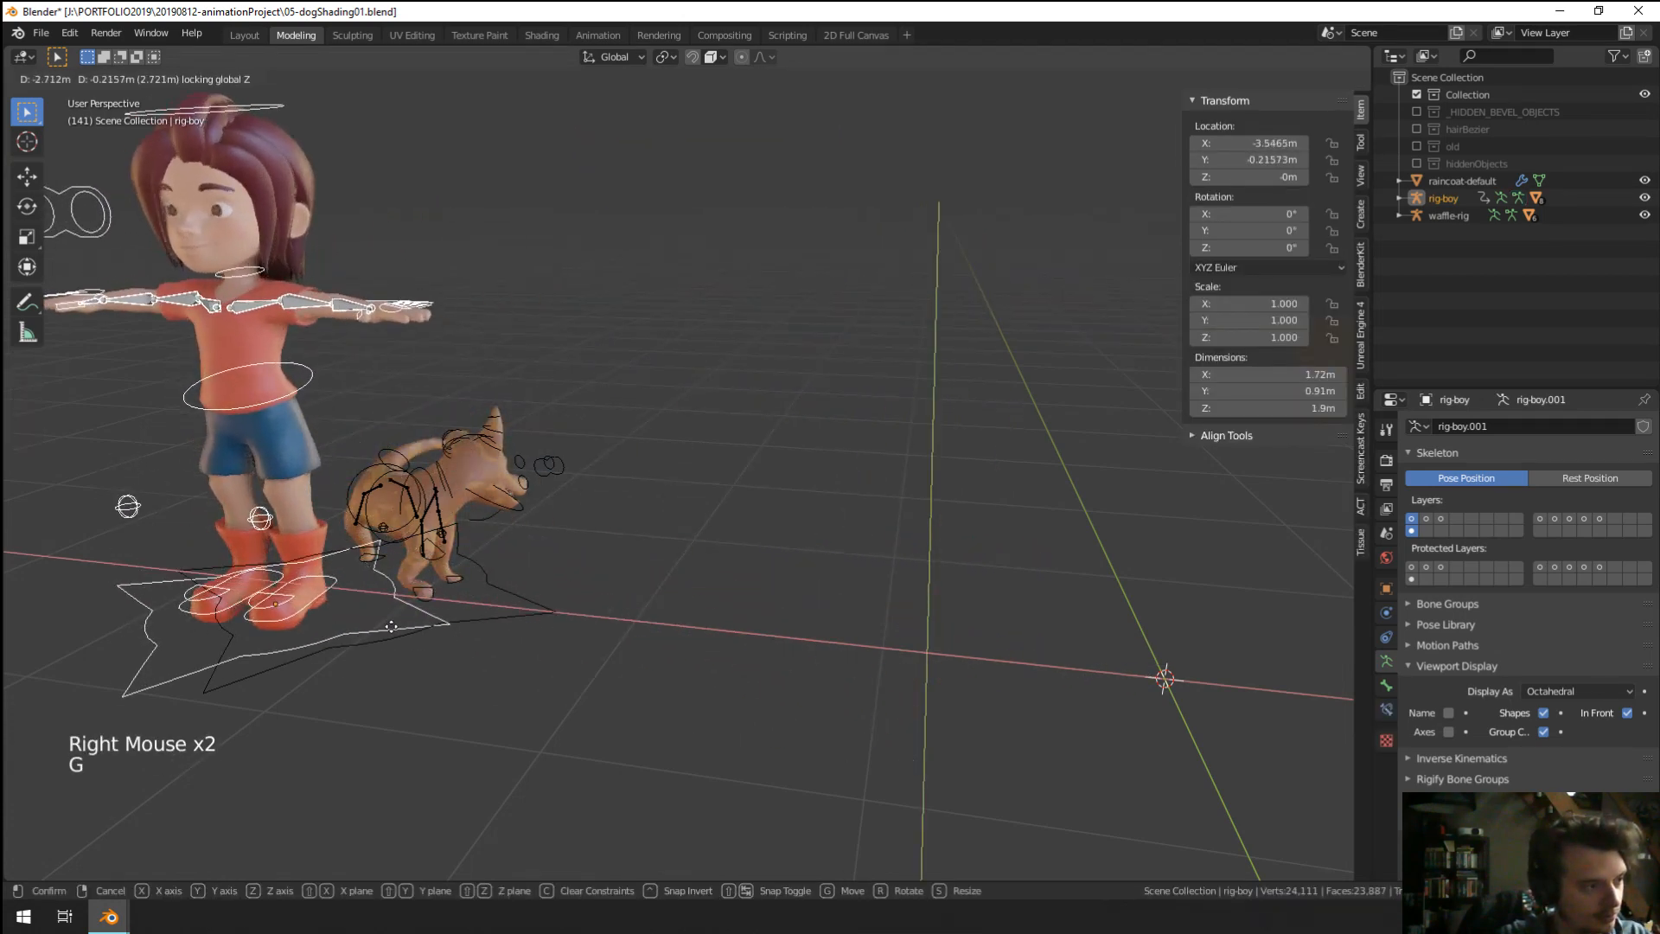
click(423, 627)
key(r)
click(167, 480)
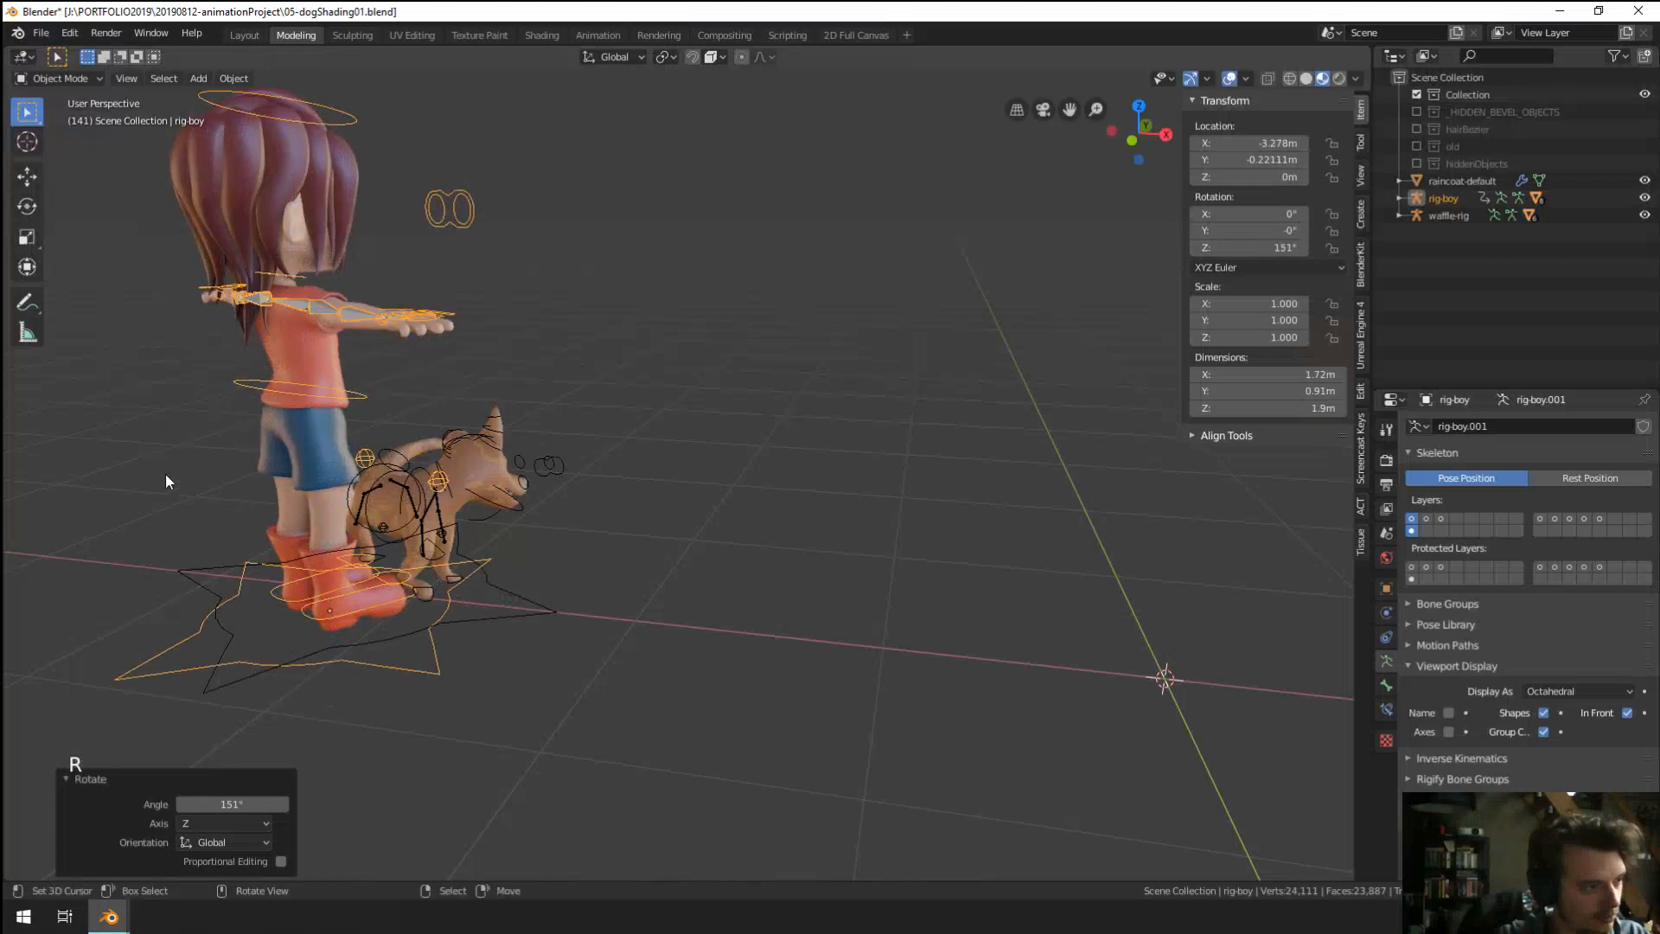
Examine the child and dog standing together from several angles.
middle_drag(167, 481, 294, 516)
scroll(467, 553, up, 1)
shift+middle_drag(632, 597, 498, 692)
middle_drag(498, 691, 664, 662)
scroll(614, 668, up, 1)
shift+middle_drag(664, 662, 664, 639)
shift+middle_drag(664, 640, 677, 551)
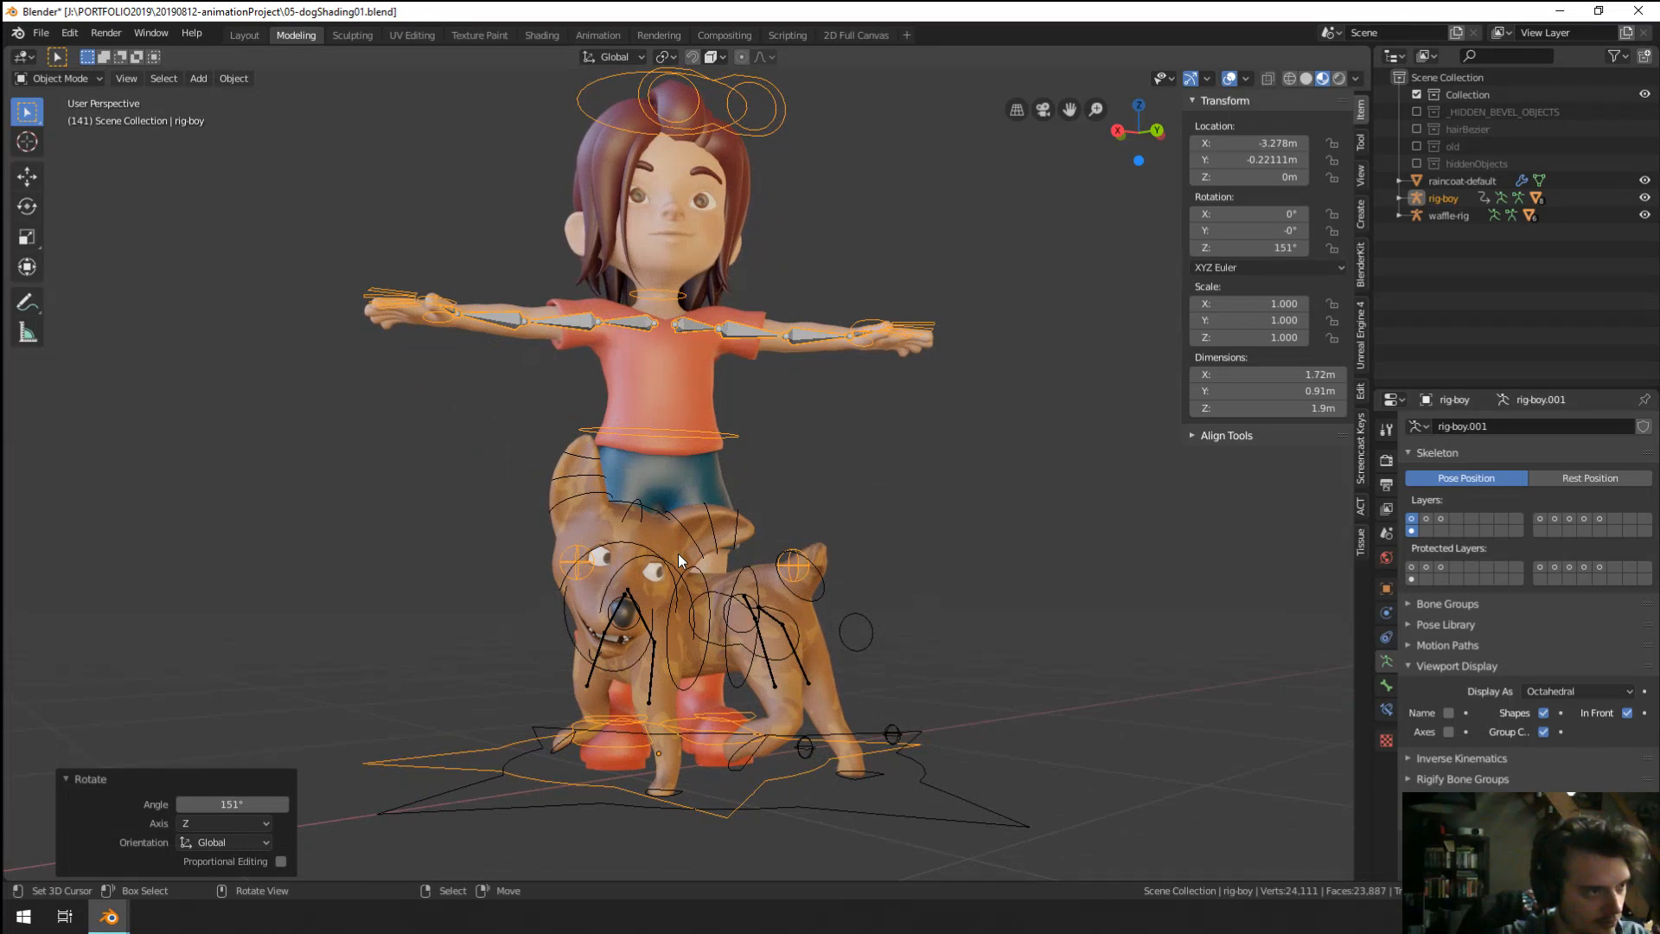
middle_drag(678, 561, 837, 536)
Enter pose mode on rig-boy, then lower and tilt the waist control so the child crouches over the dog.
key(ctrl+Tab)
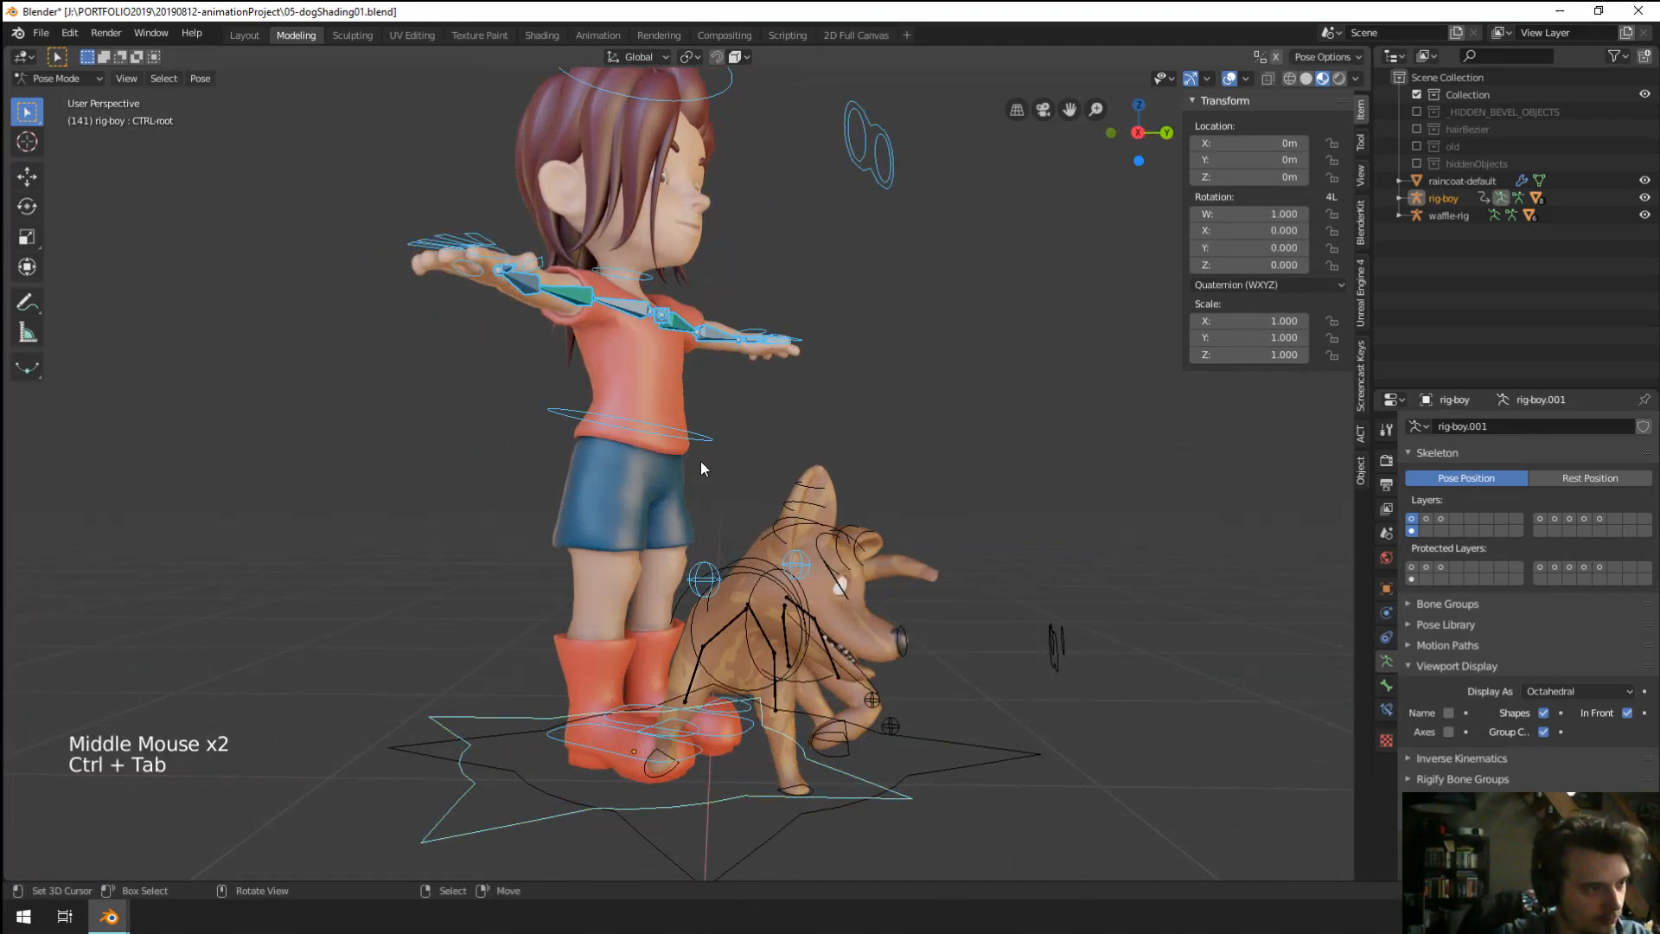
right_click(707, 444)
key(g)
mouse_move(707, 443)
middle_down()
mouse_move(683, 448)
mouse_move(705, 463)
middle_up()
click(667, 451)
key(r)
click(827, 522)
Rotate upper_arm.R from two view angles, the second time by 10°, so the right arm reaches down to the dog.
middle_drag(808, 521, 597, 549)
right_click(553, 413)
key(g)
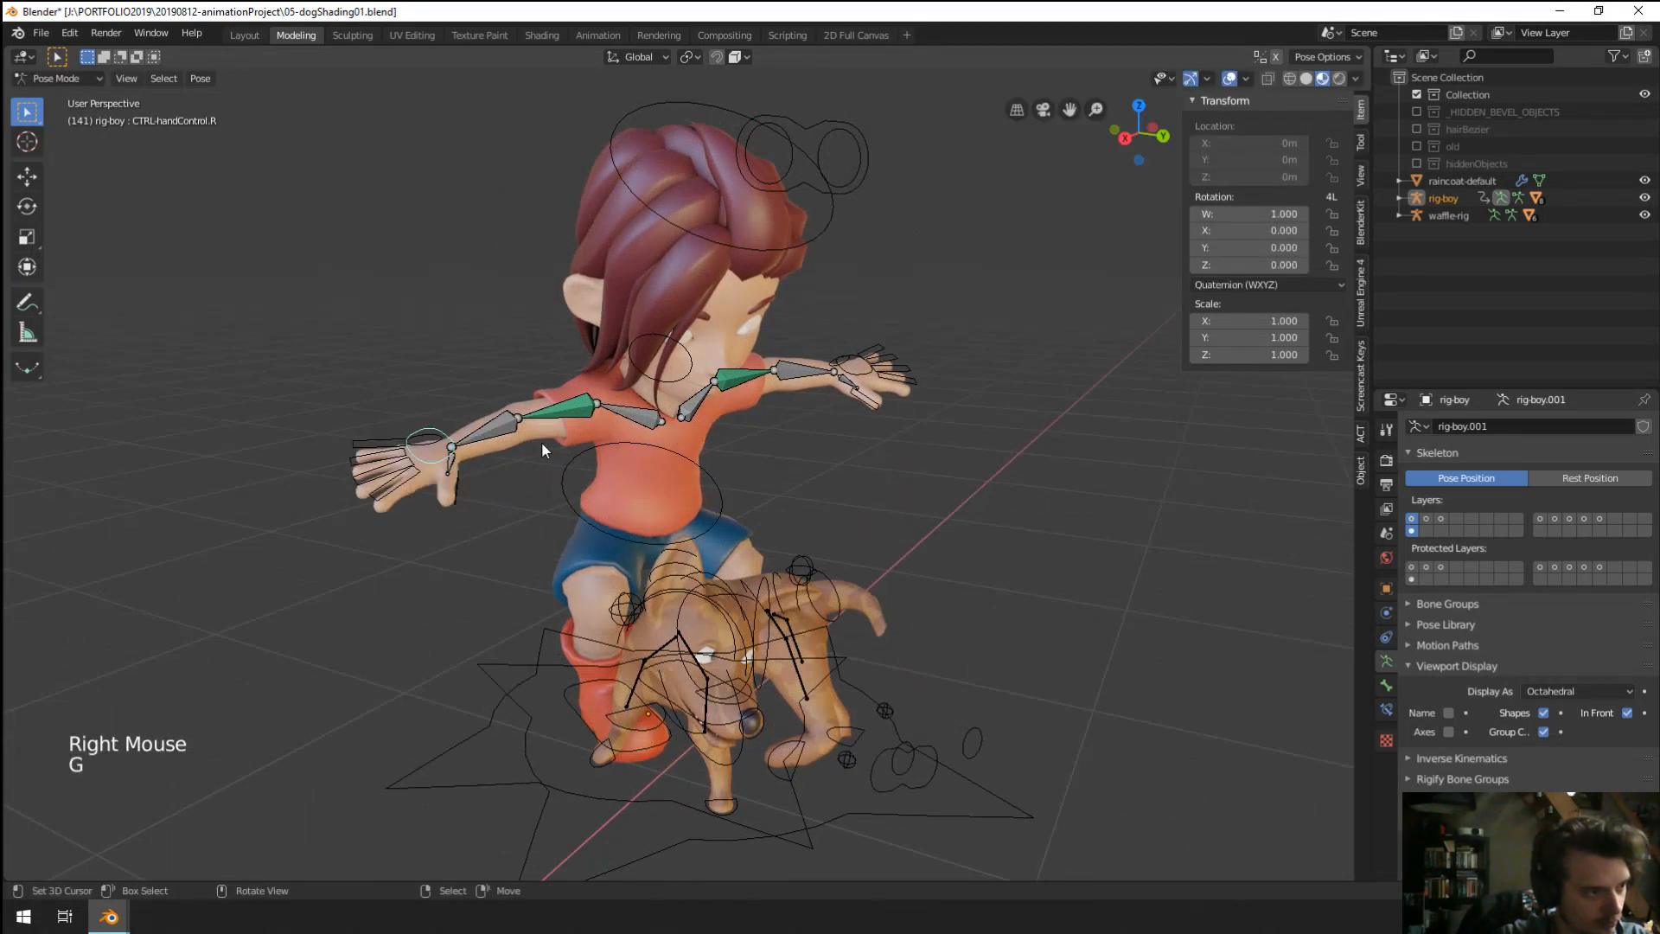
right_click(542, 482)
key(r)
click(683, 575)
middle_drag(683, 575, 648, 527)
key(r)
click(774, 564)
scroll(644, 432, down, 1)
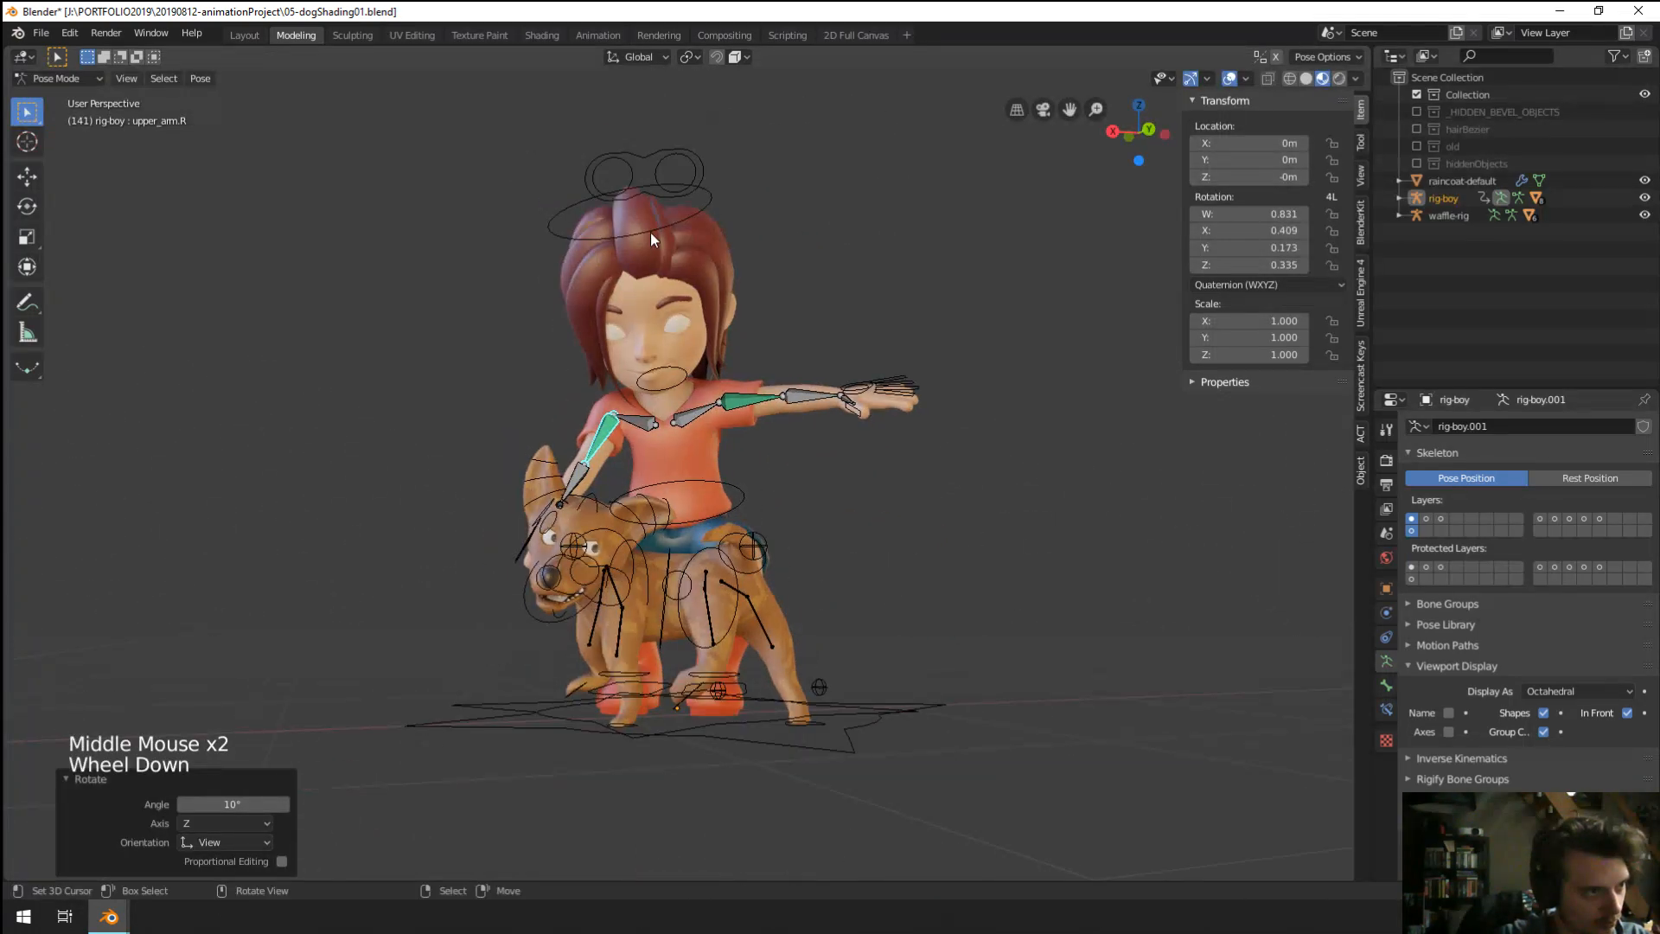
Move CTRL-eyeTarget-C down and forward to about X -0.087 m, Y -0.999 m and Z 0.291 m so the child looks toward the dog.
right_click(635, 237)
key(g)
click(652, 432)
middle_drag(652, 432, 480, 497)
key(g)
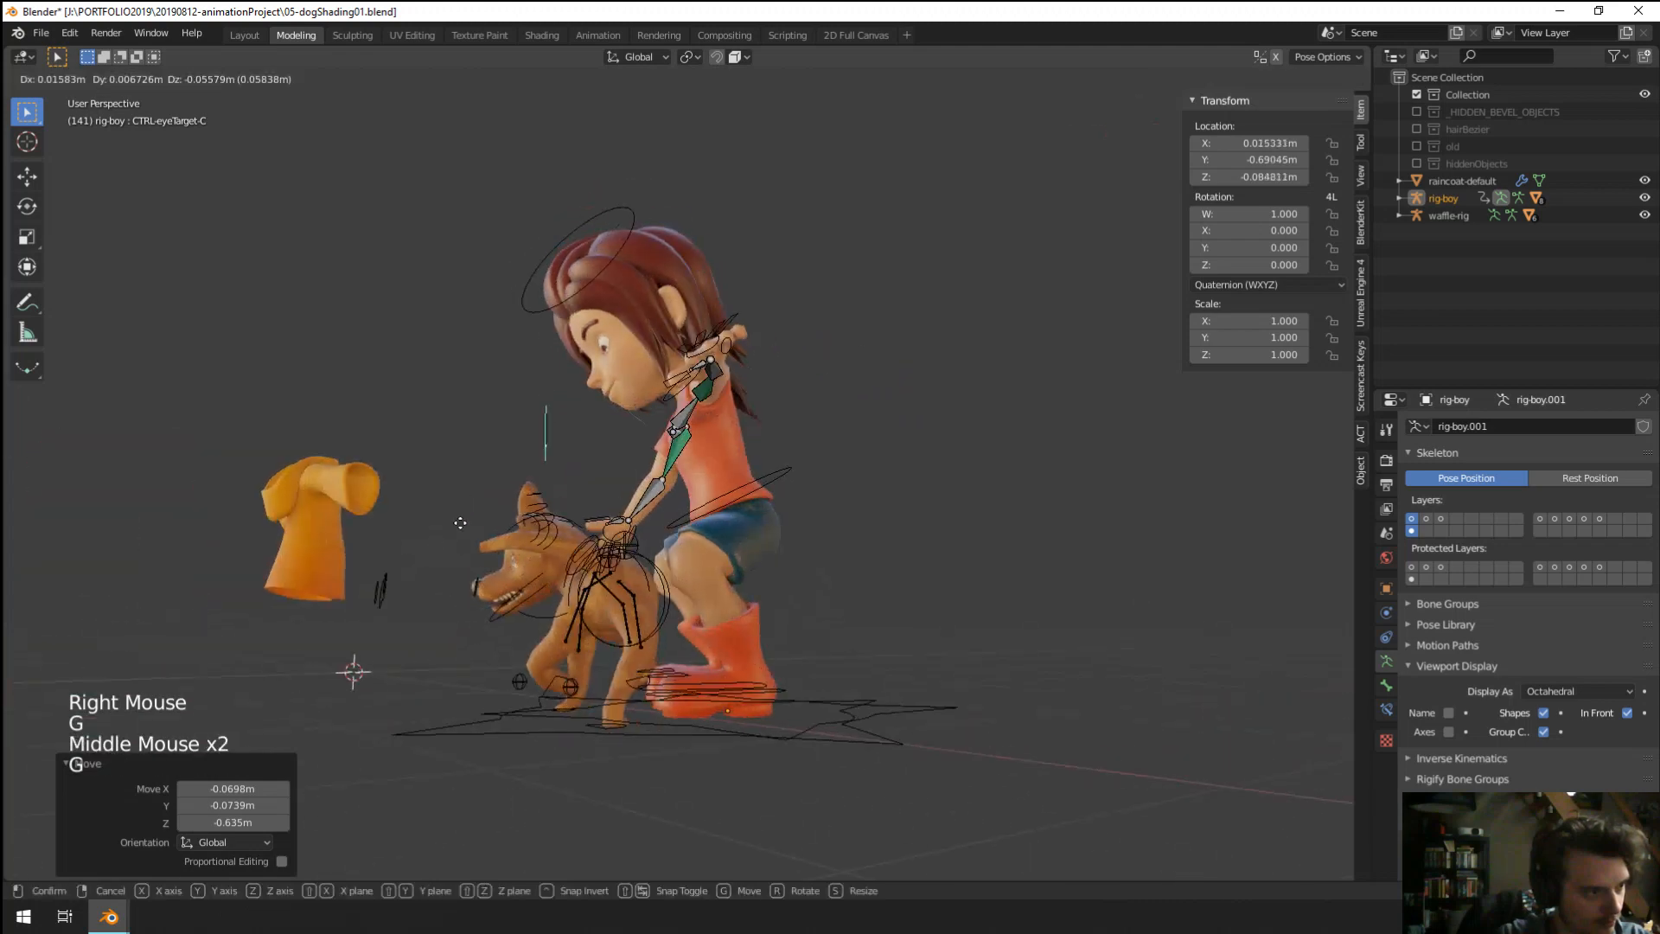
click(355, 600)
Rotate upper_arm.L about 65.4° in the front view and 58.7° in the side view to bring the left arm down toward the dog.
middle_drag(354, 600, 575, 610)
scroll(657, 548, up, 2)
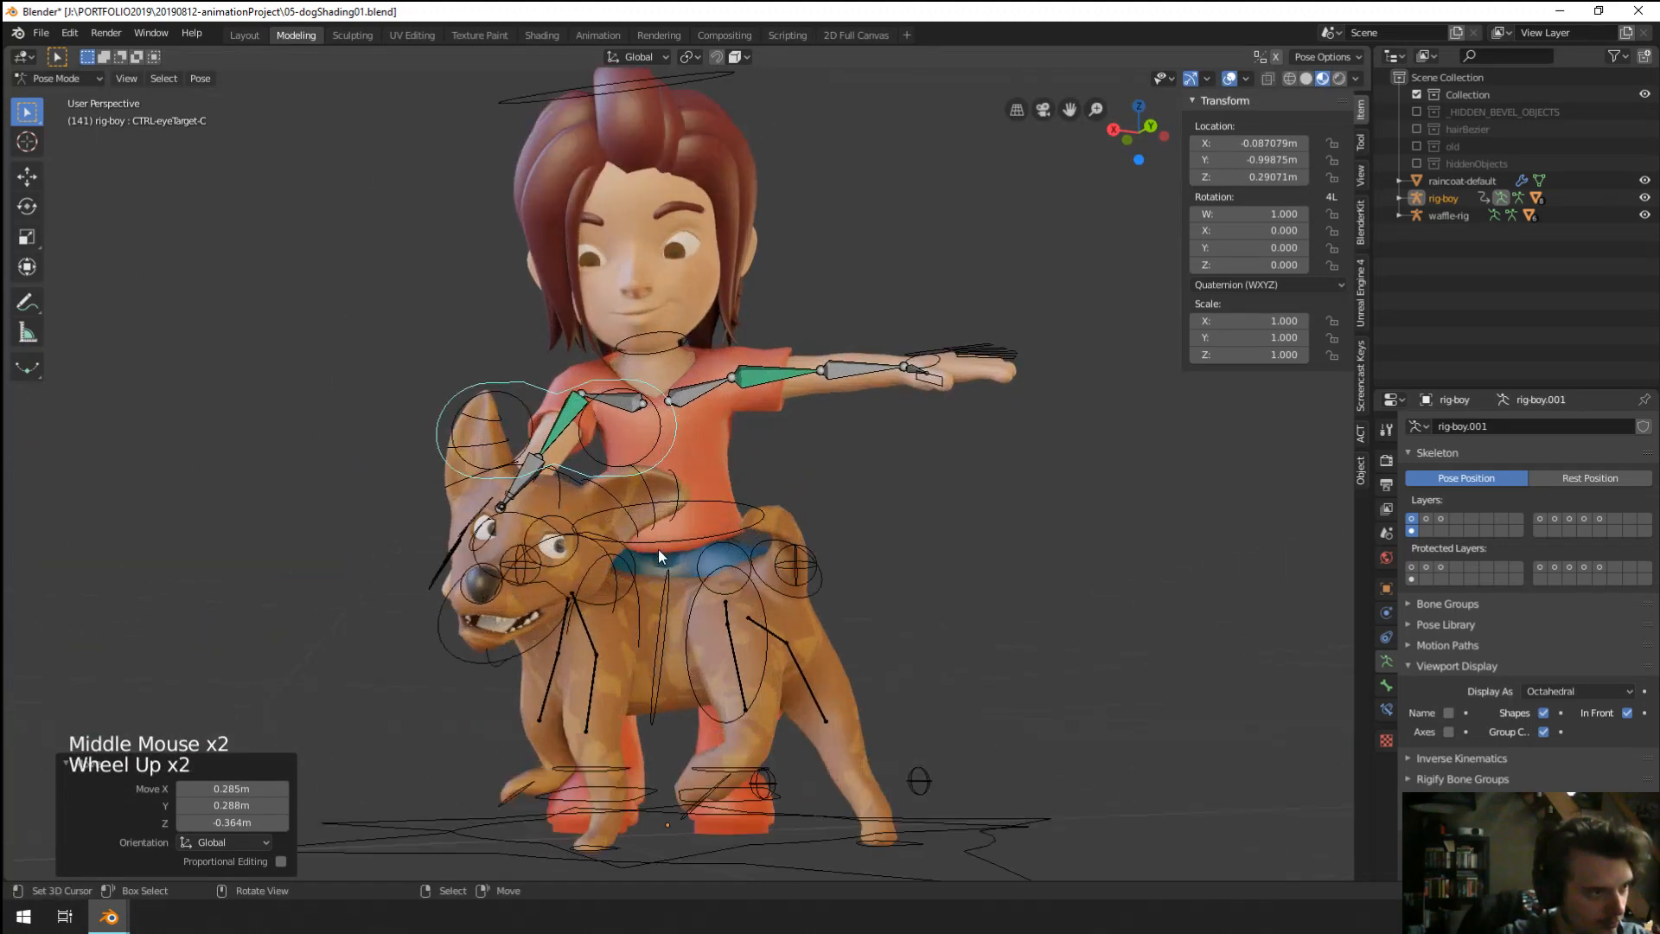
right_click(761, 374)
scroll(761, 375, up, 1)
key(r)
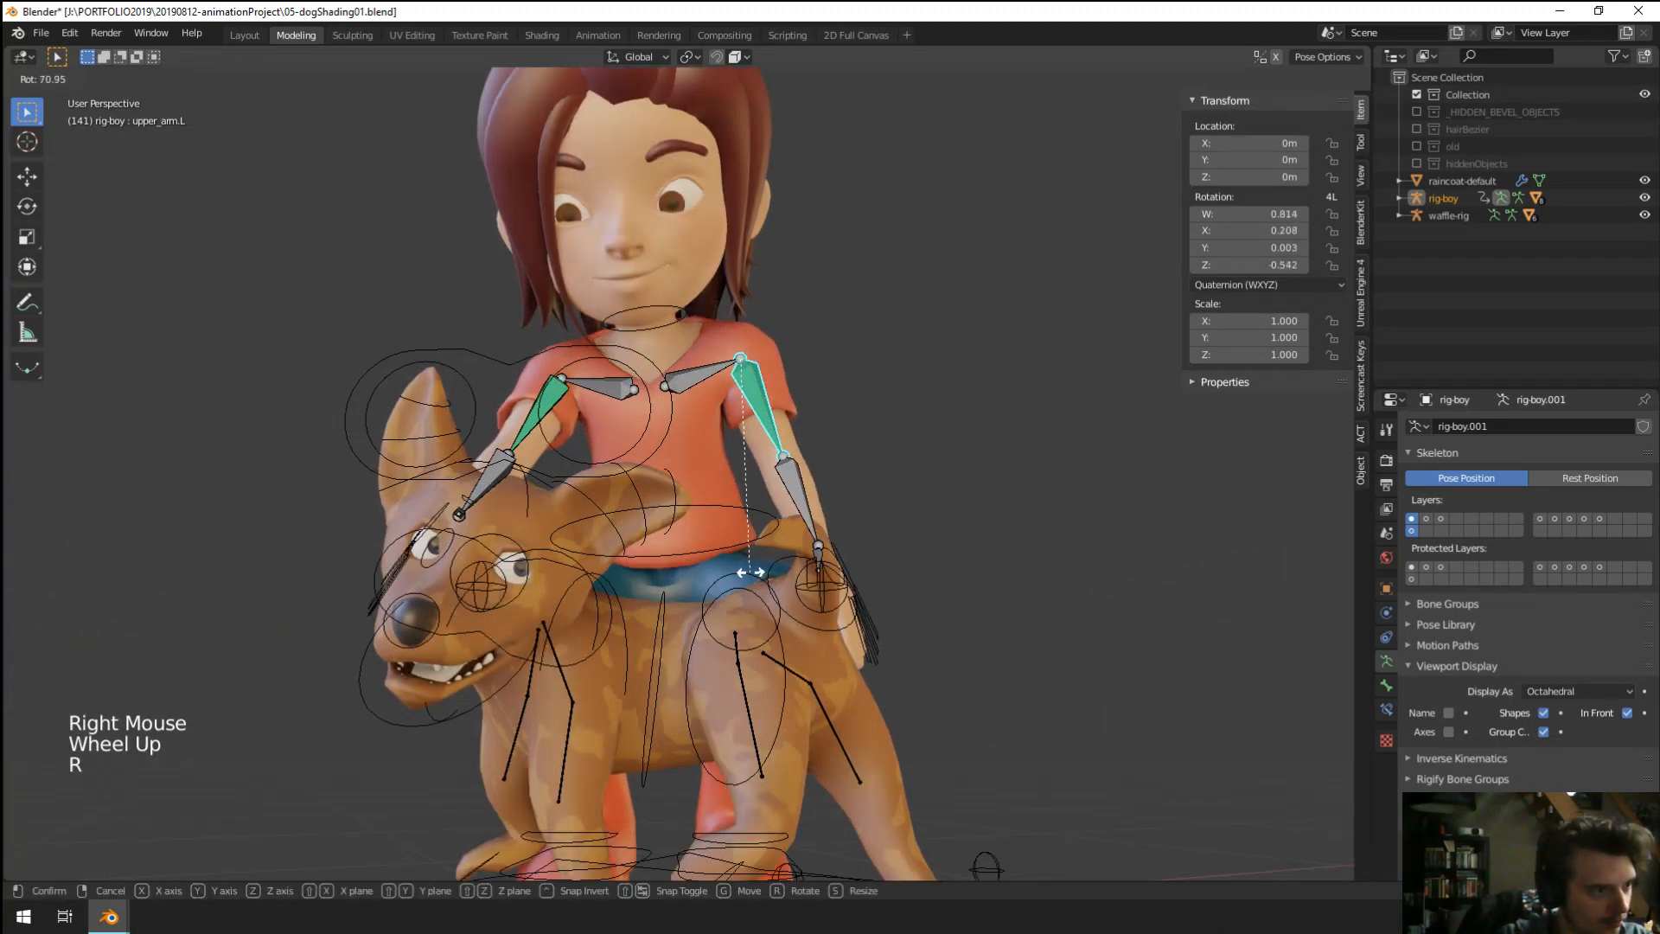
click(824, 584)
middle_drag(823, 585, 714, 595)
key(r)
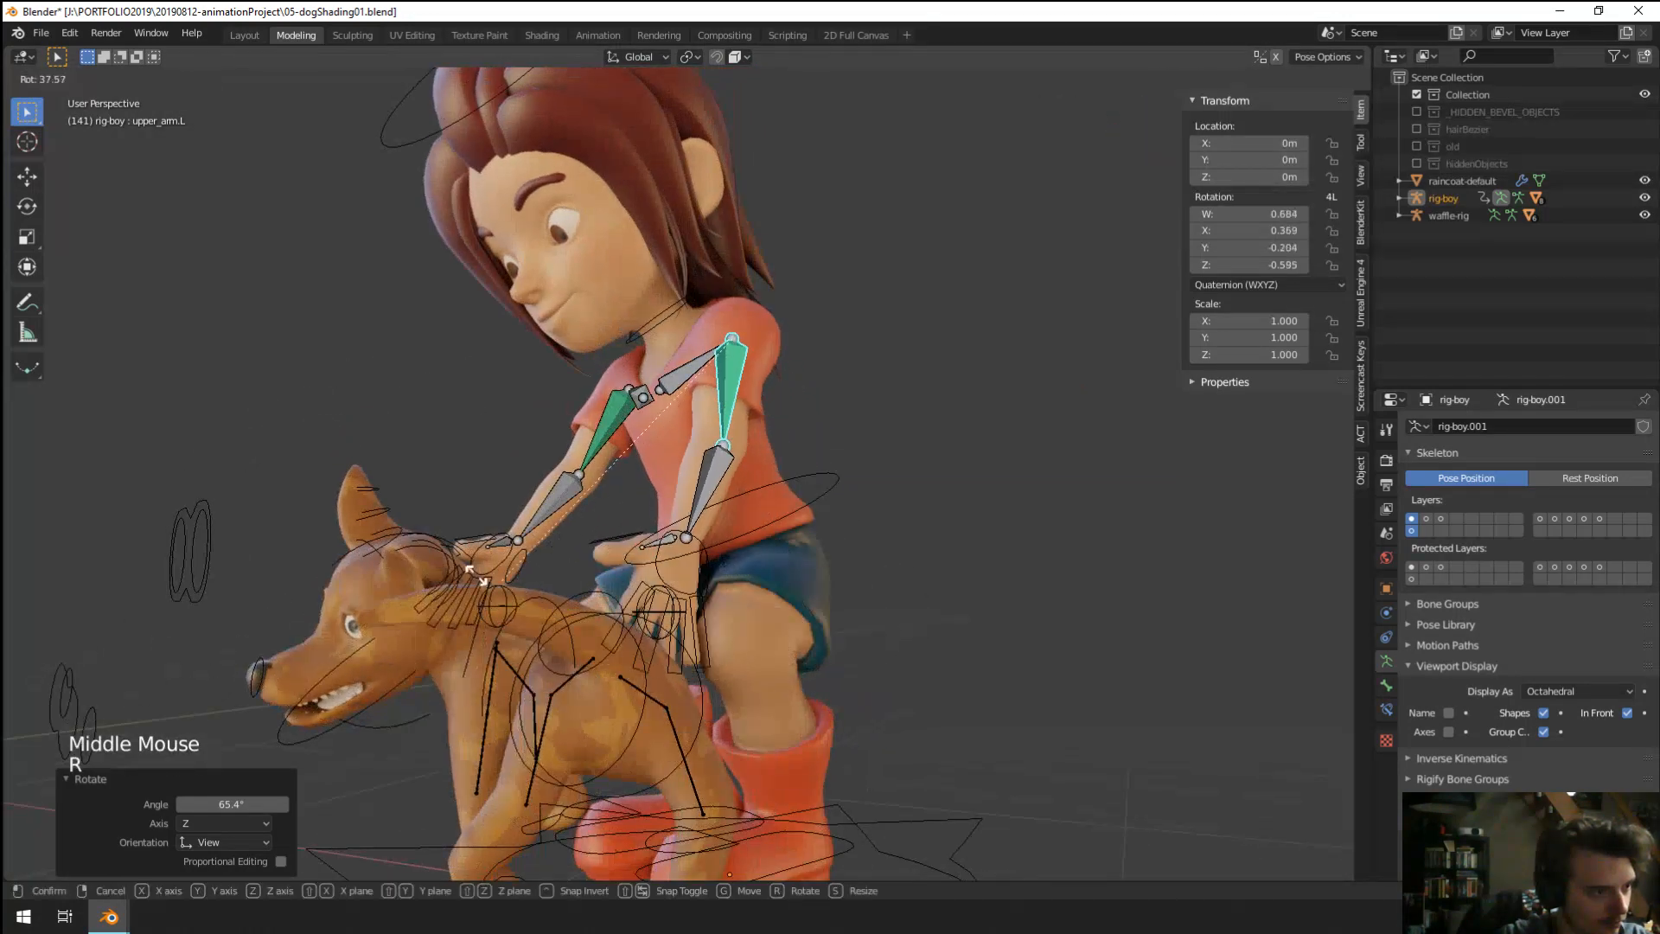
click(324, 529)
middle_drag(324, 529, 624, 532)
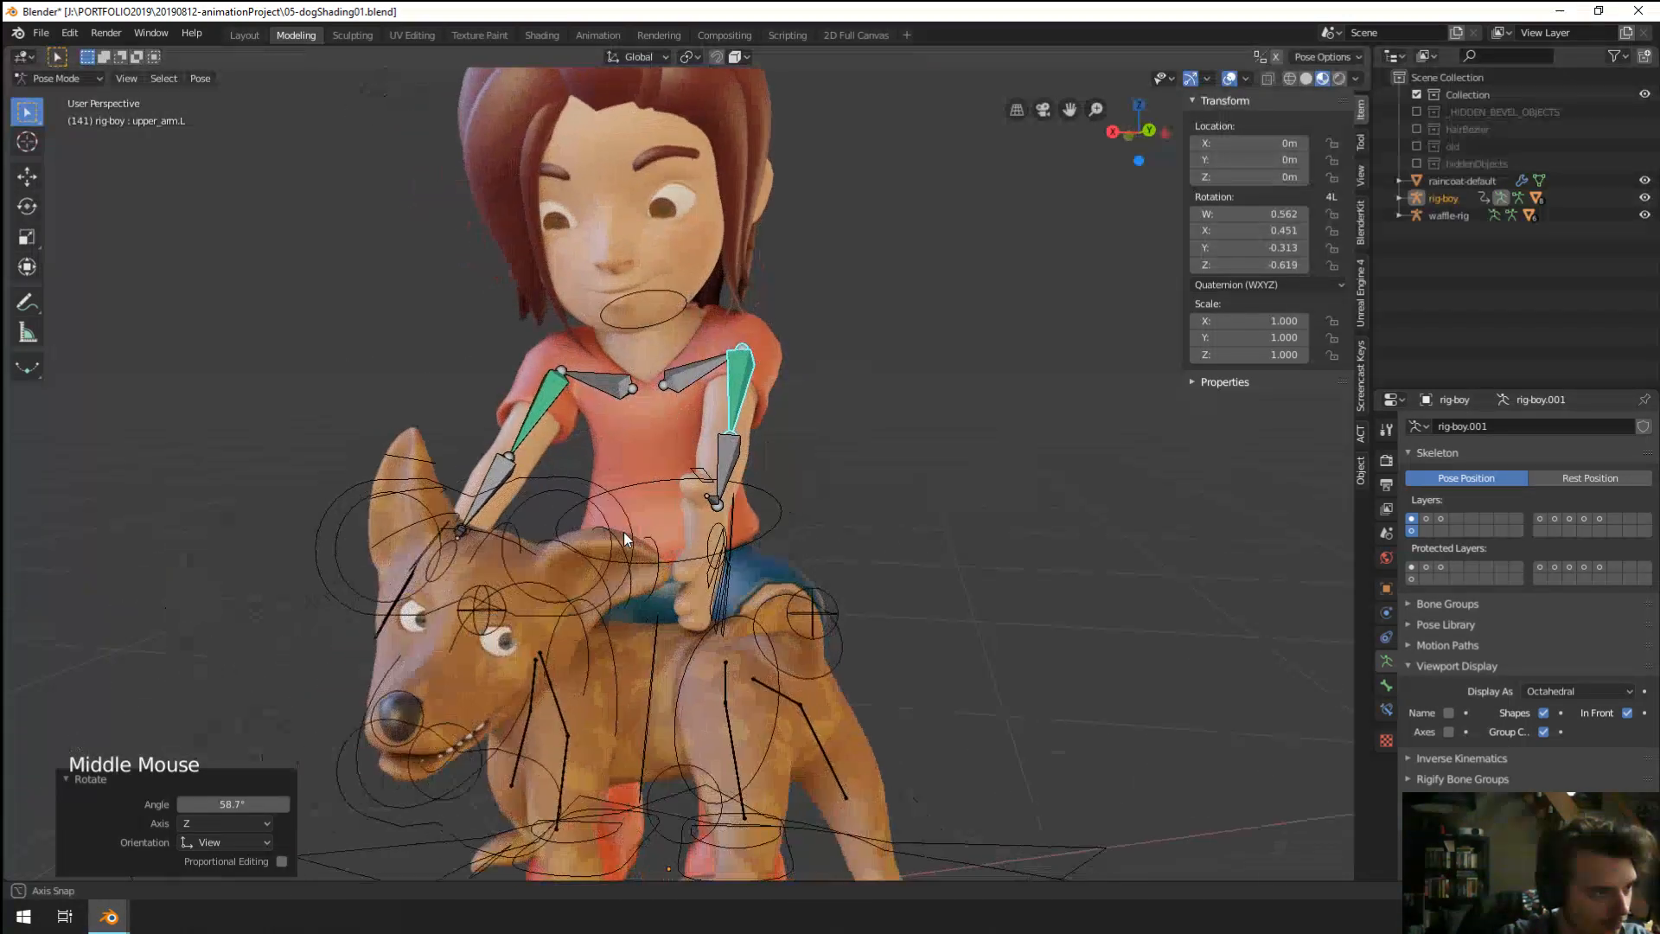
Rotate upper_arm.L by -46.6° in the current view to swing the child's left arm out from the body.
key(r)
click(864, 485)
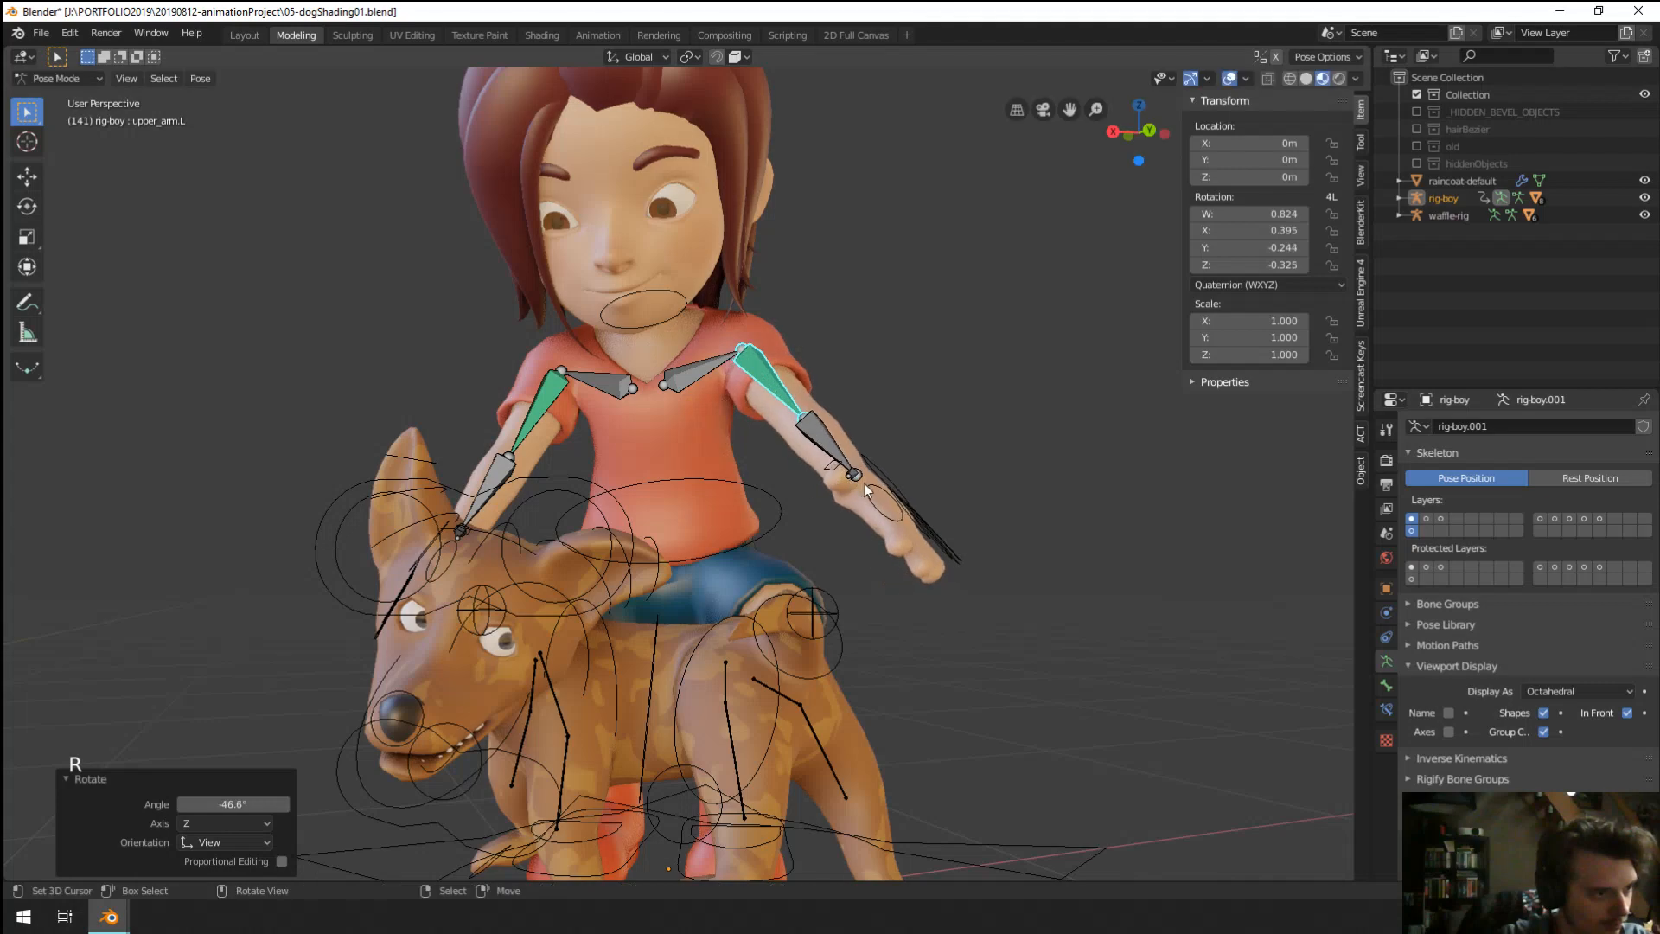
Scale the left hand's finger controls together to 0.743, and scale the thumb control as well, to curl the hand.
middle_drag(864, 484, 905, 627)
key(a)
key(a)
key(a)
key(c)
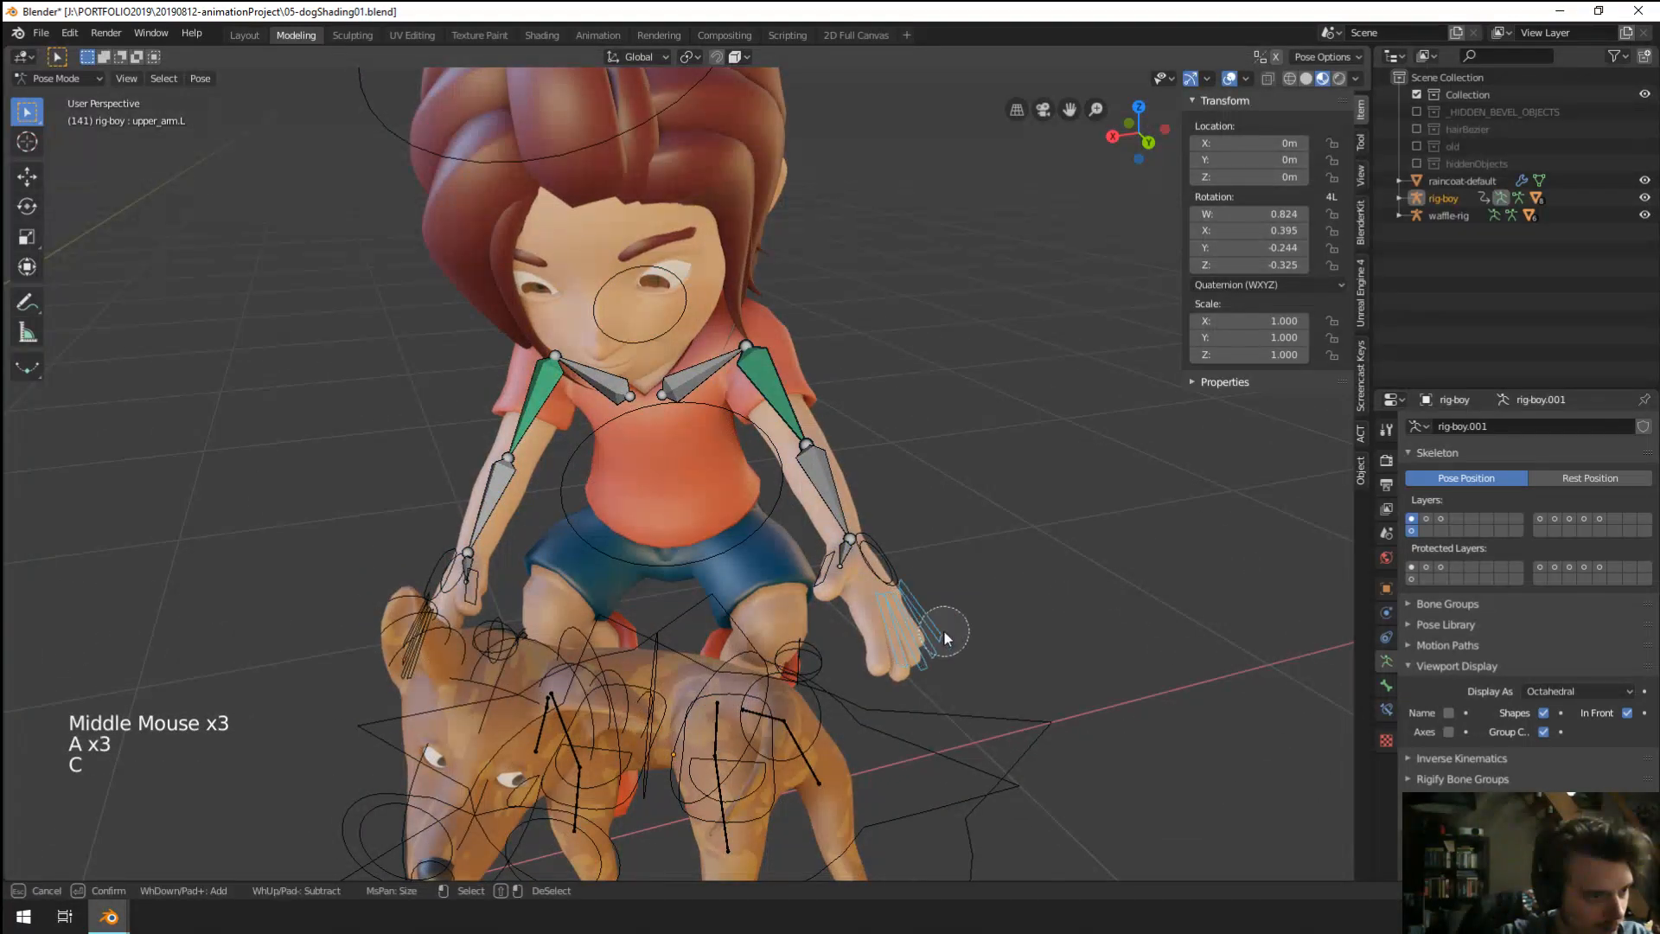
key(s)
click(994, 652)
right_click(829, 577)
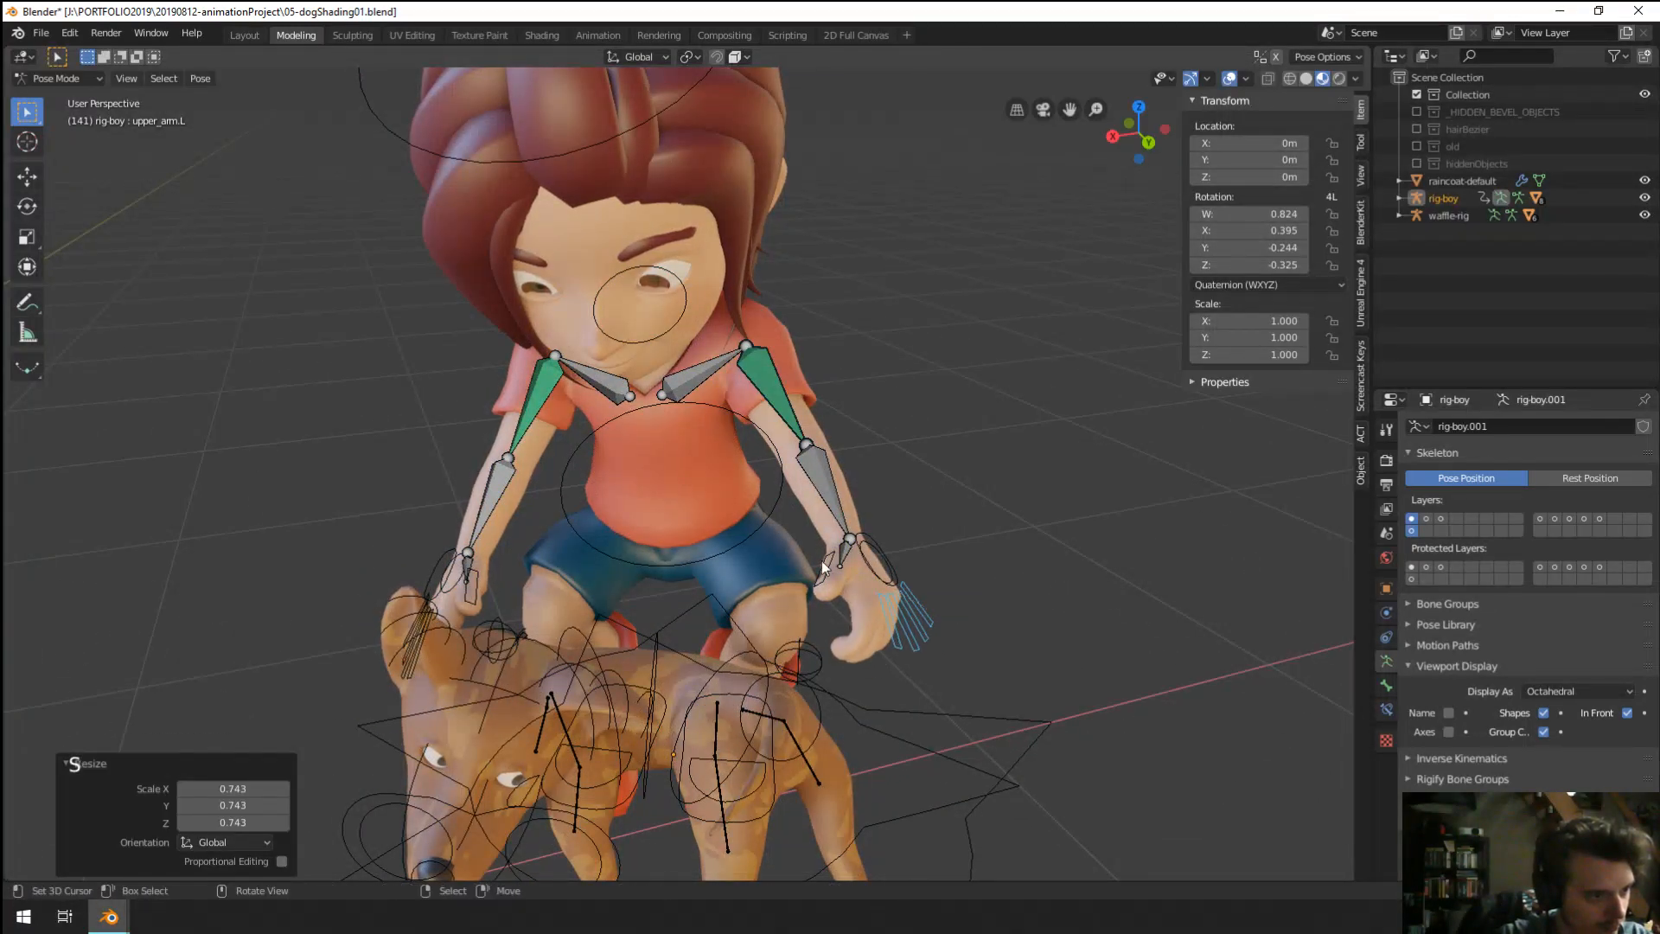
key(s)
click(843, 605)
Rotate CTRL-handControl.L by 34.8° in the front view to angle the left hand downward.
middle_drag(844, 606, 998, 578)
right_click(886, 512)
right_click(885, 511)
key(r)
click(860, 490)
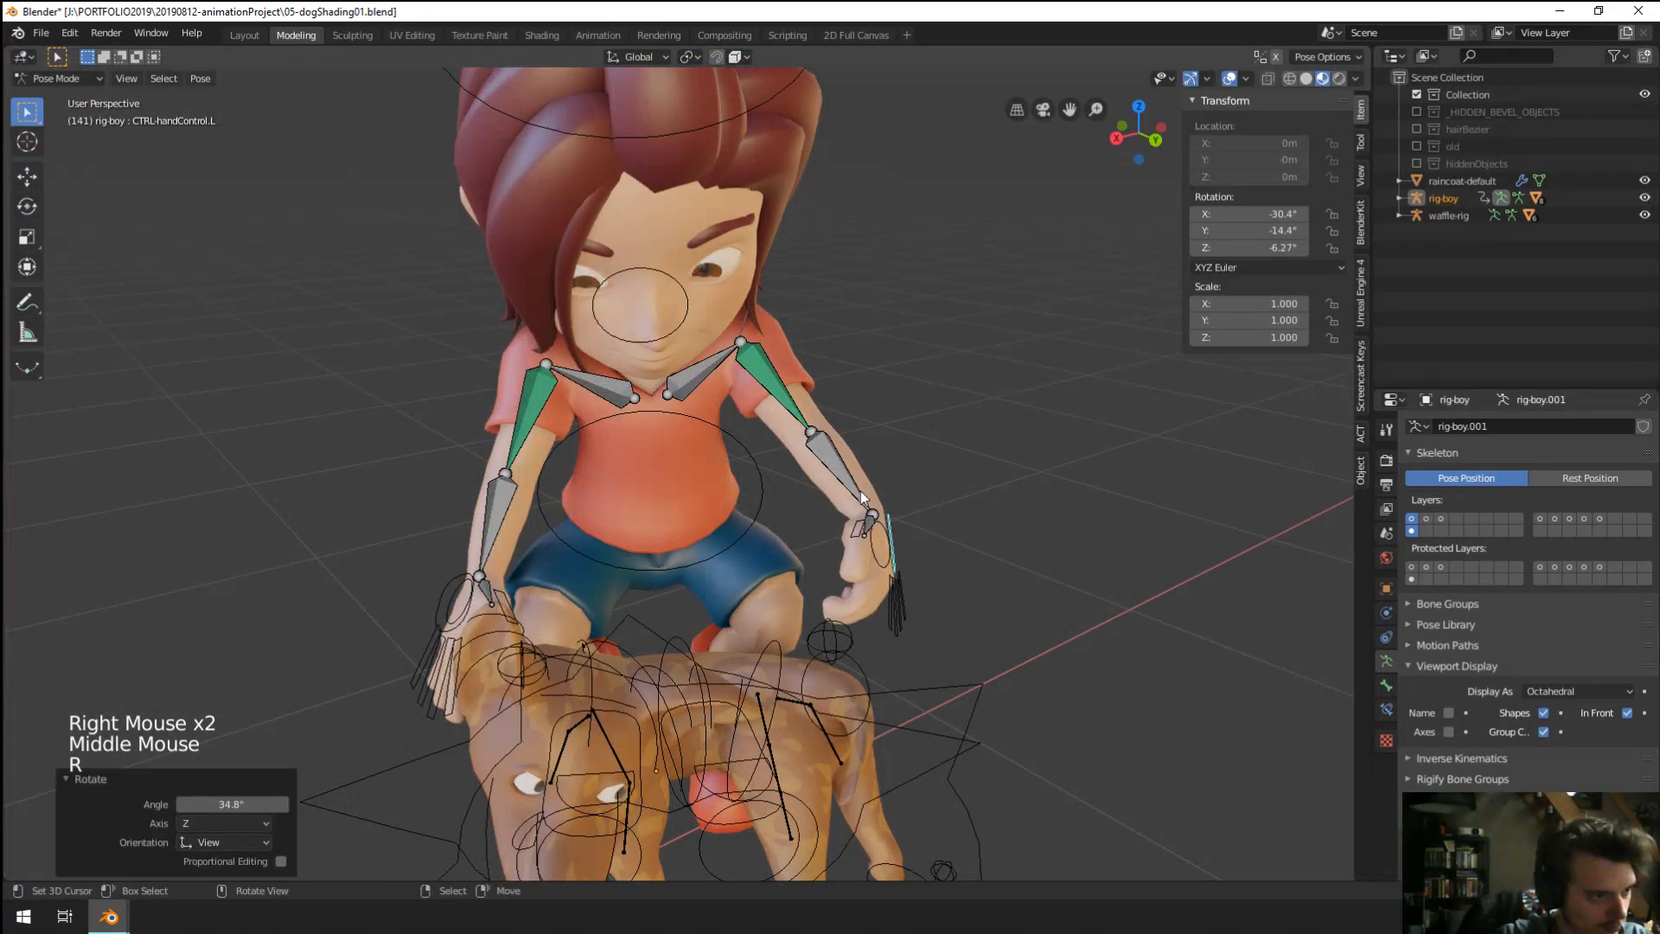
Rotate upper_arm.L backward in the side view and bend the left forearm, adjusting the forearm from the front too.
right_click(970, 506)
middle_drag(971, 507, 762, 529)
right_click(654, 430)
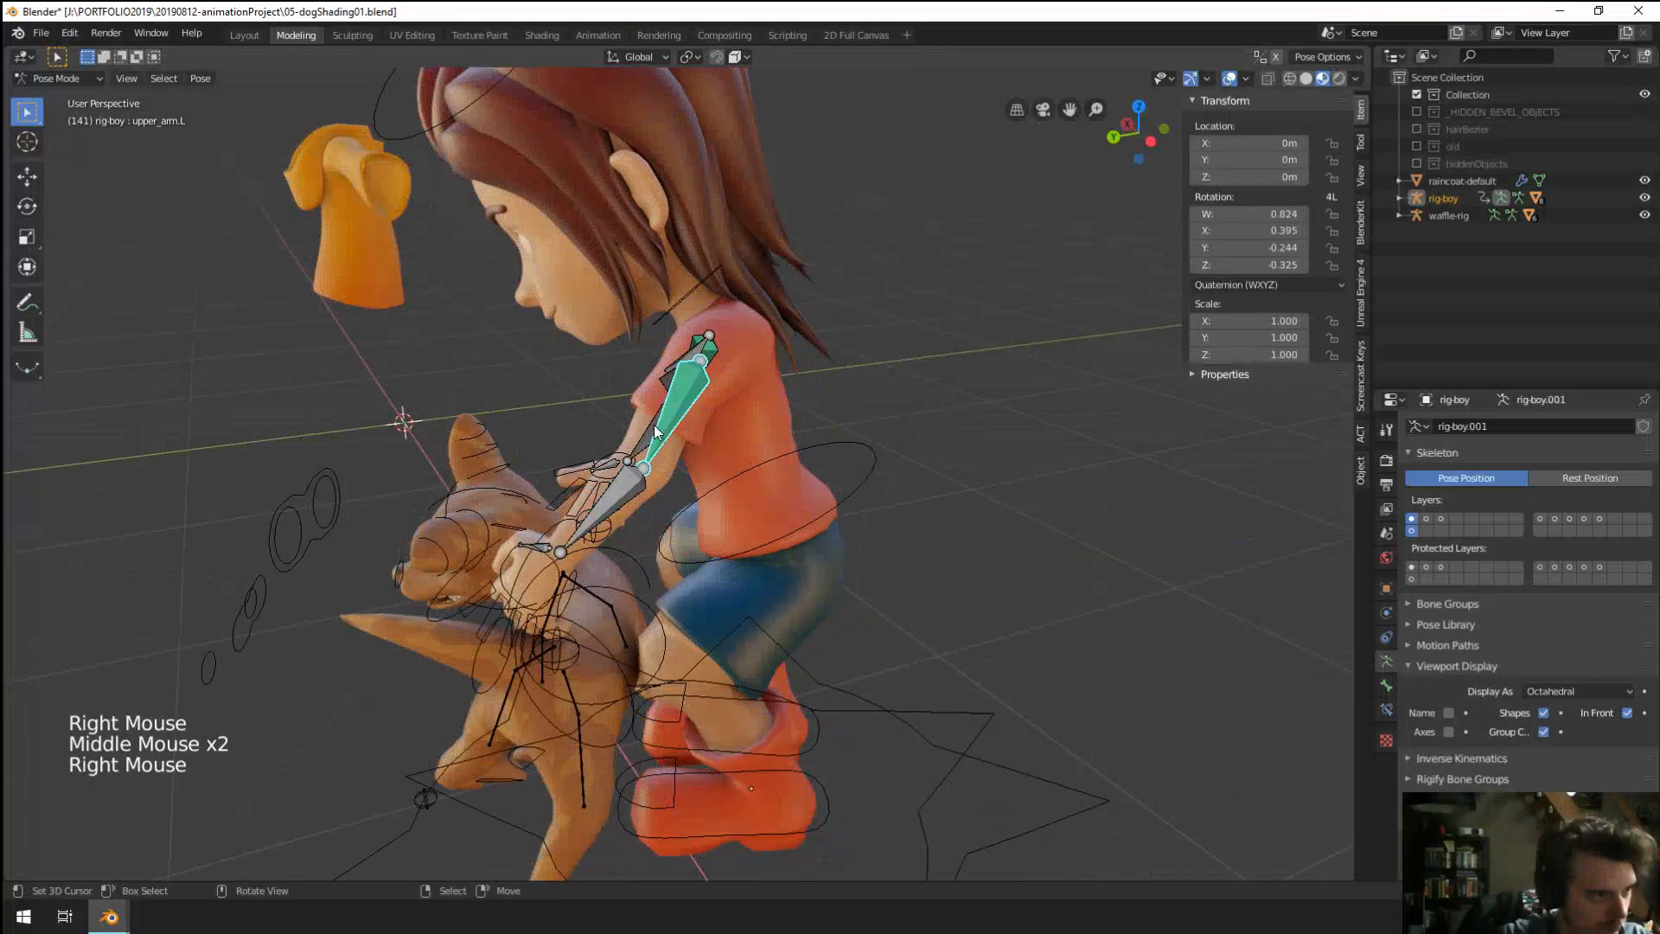
key(r)
click(719, 450)
right_click(736, 502)
key(r)
click(688, 491)
middle_drag(687, 491, 942, 443)
middle_drag(858, 546, 891, 608)
key(r)
Rotate CTRL-handControl.L by -31.4° in the front view and about 39° in the side view.
right_click(823, 531)
key(r)
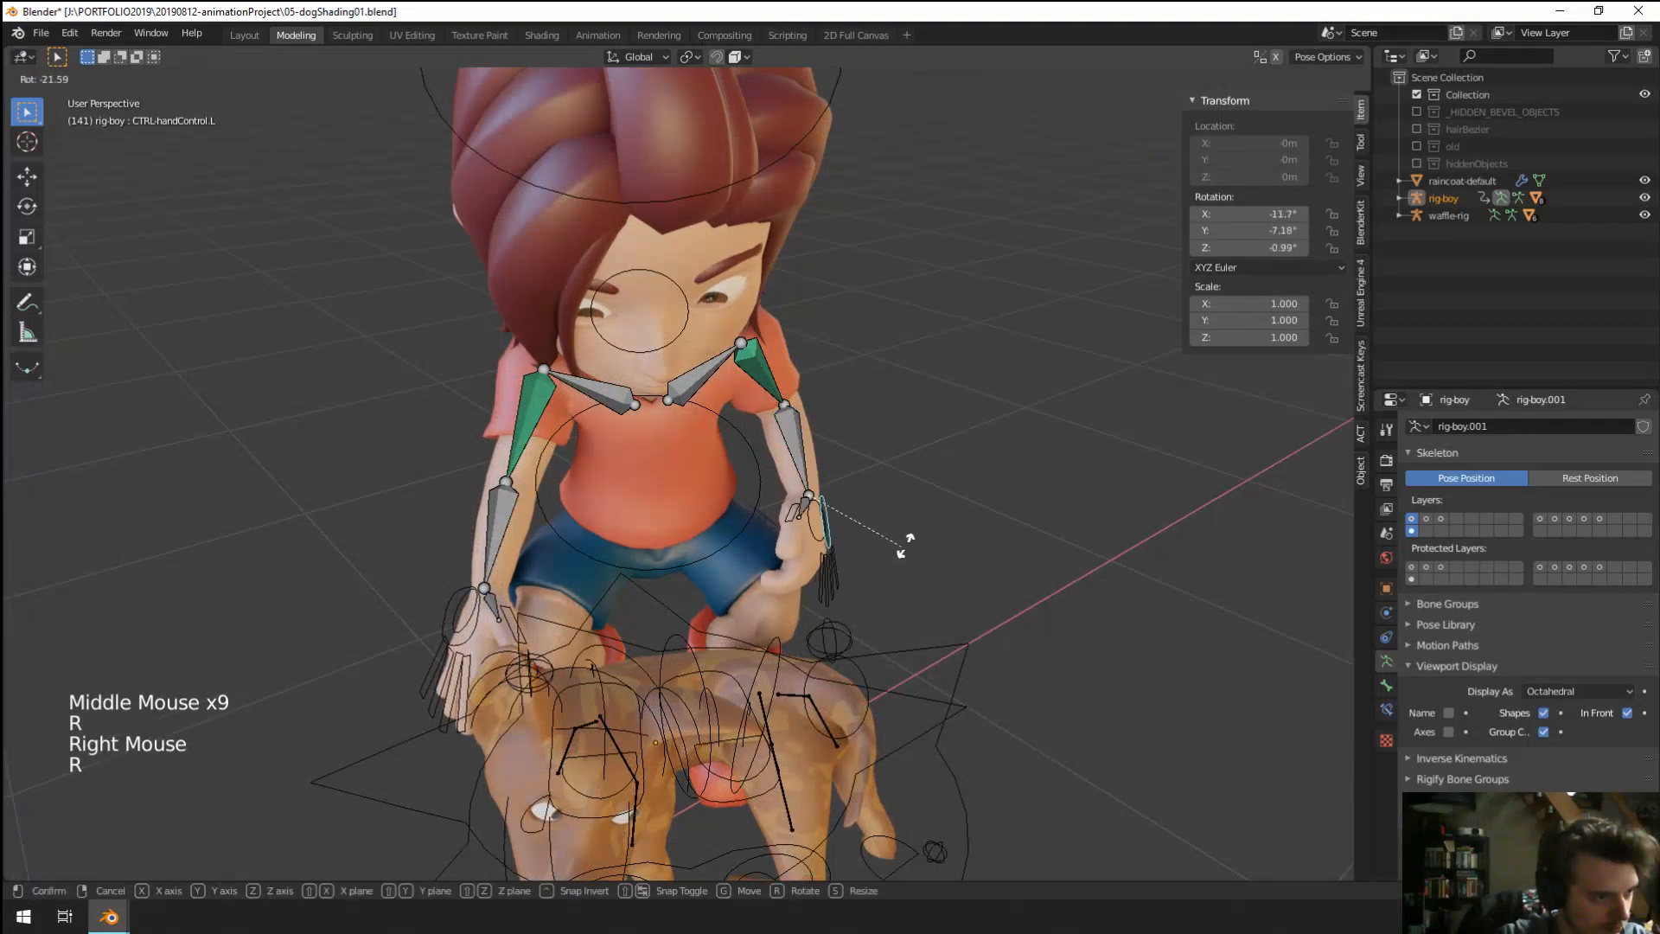
click(948, 515)
middle_drag(949, 516, 743, 528)
key(r)
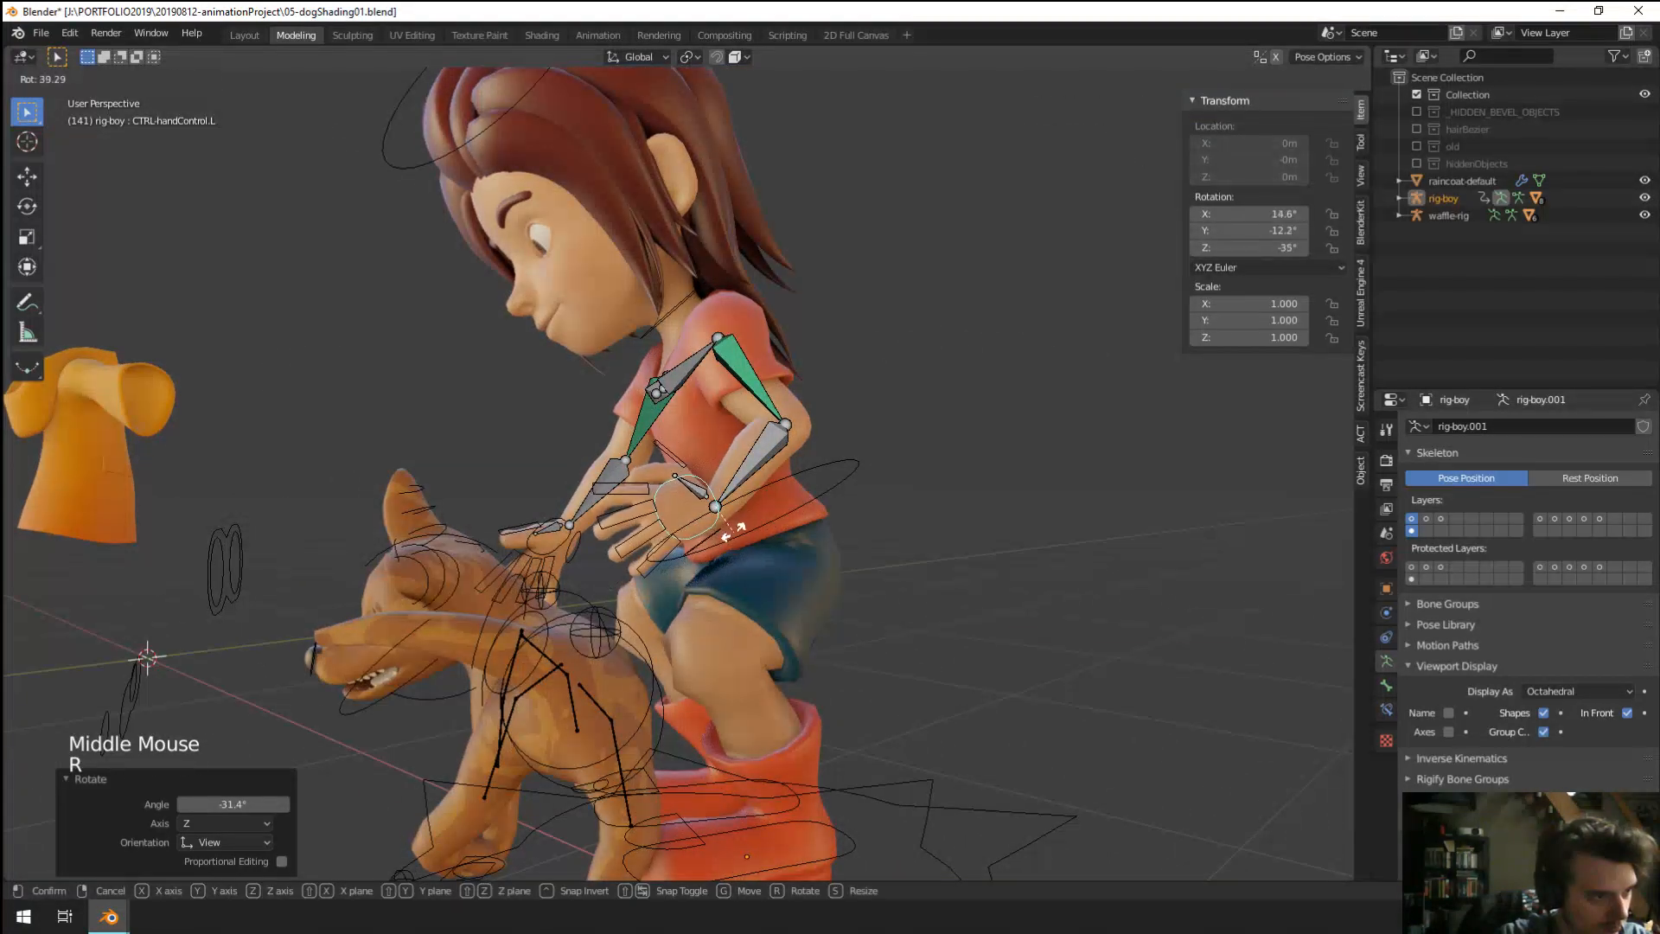
click(727, 536)
Rotate CTRL-handstretch-control-L by 17.2° in the side view to curl the left hand's fingers.
right_click(701, 558)
key(r)
click(749, 590)
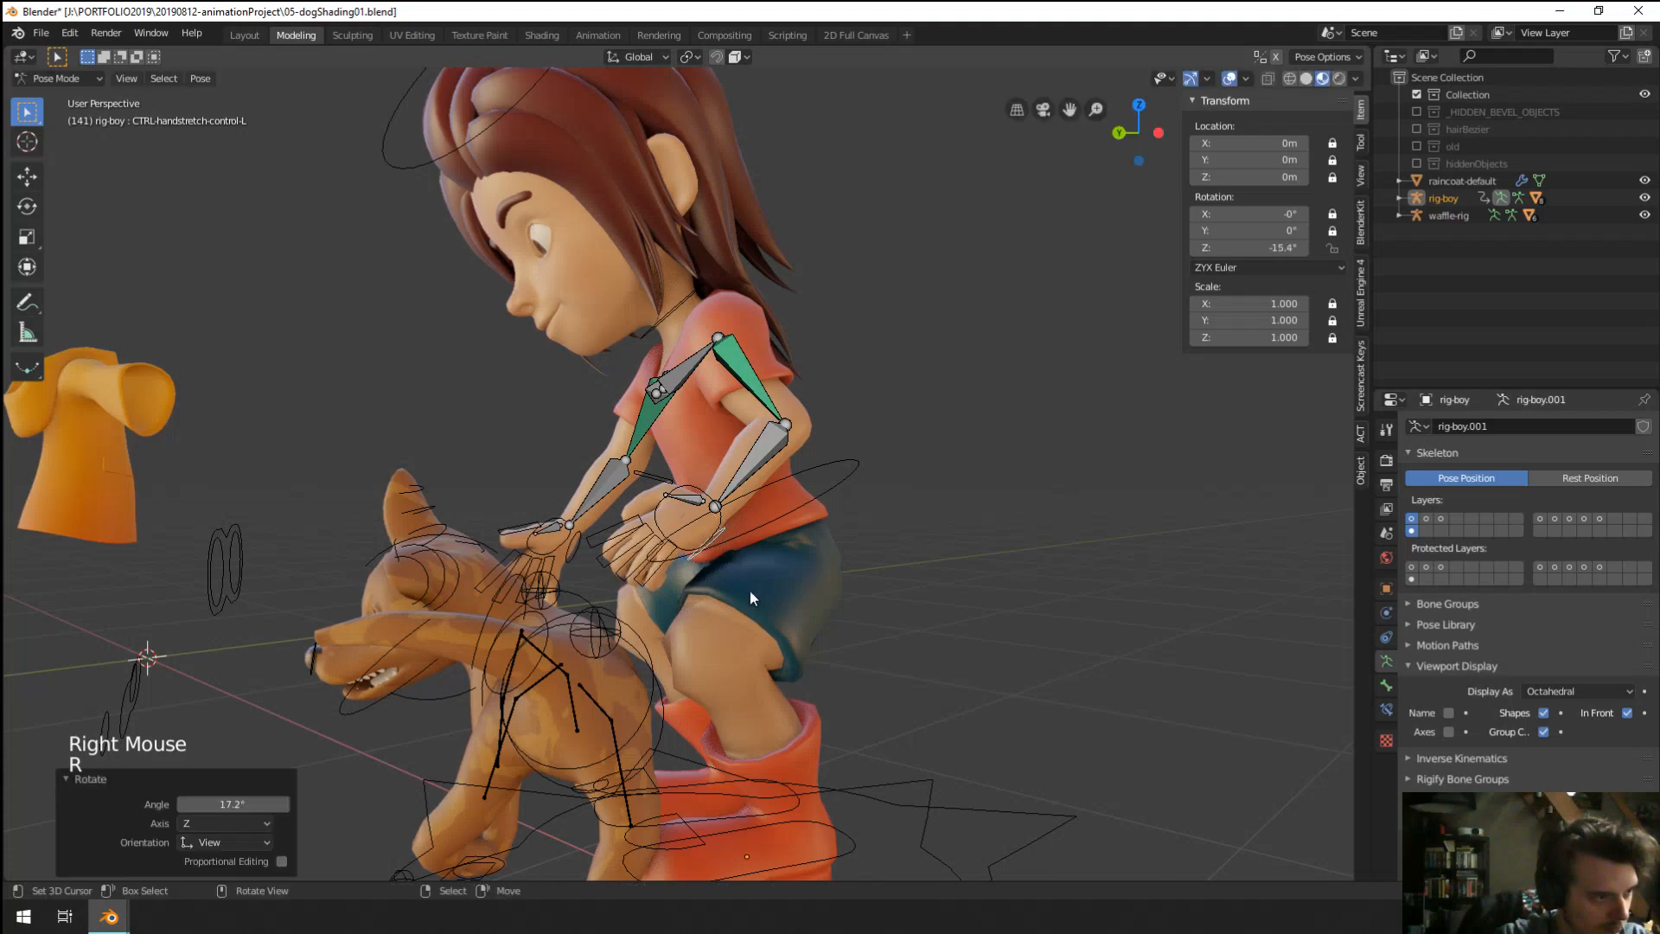
Rotate CTRL-handControl.R to adjust how the child's right hand rests on the dog.
middle_drag(750, 590, 464, 474)
right_click(590, 513)
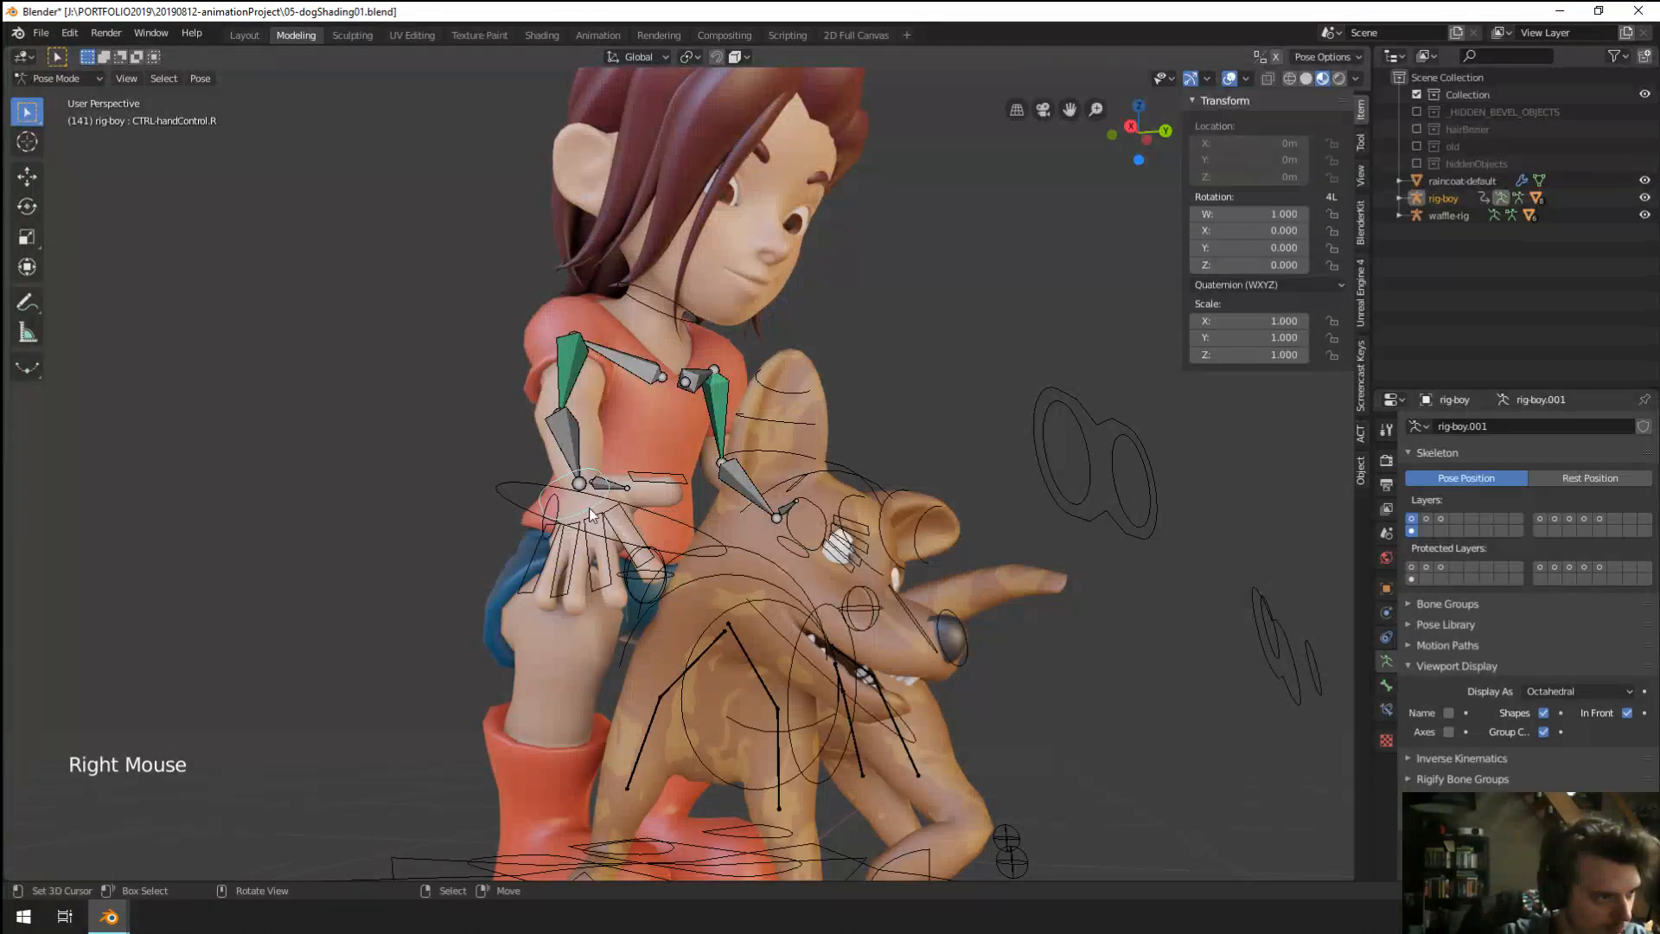
middle_drag(590, 513, 622, 562)
key(r)
click(618, 327)
Rotate the child's spine control at the waist to adjust the torso's sideways tilt.
right_click(652, 559)
right_click(652, 559)
right_click(652, 559)
key(r)
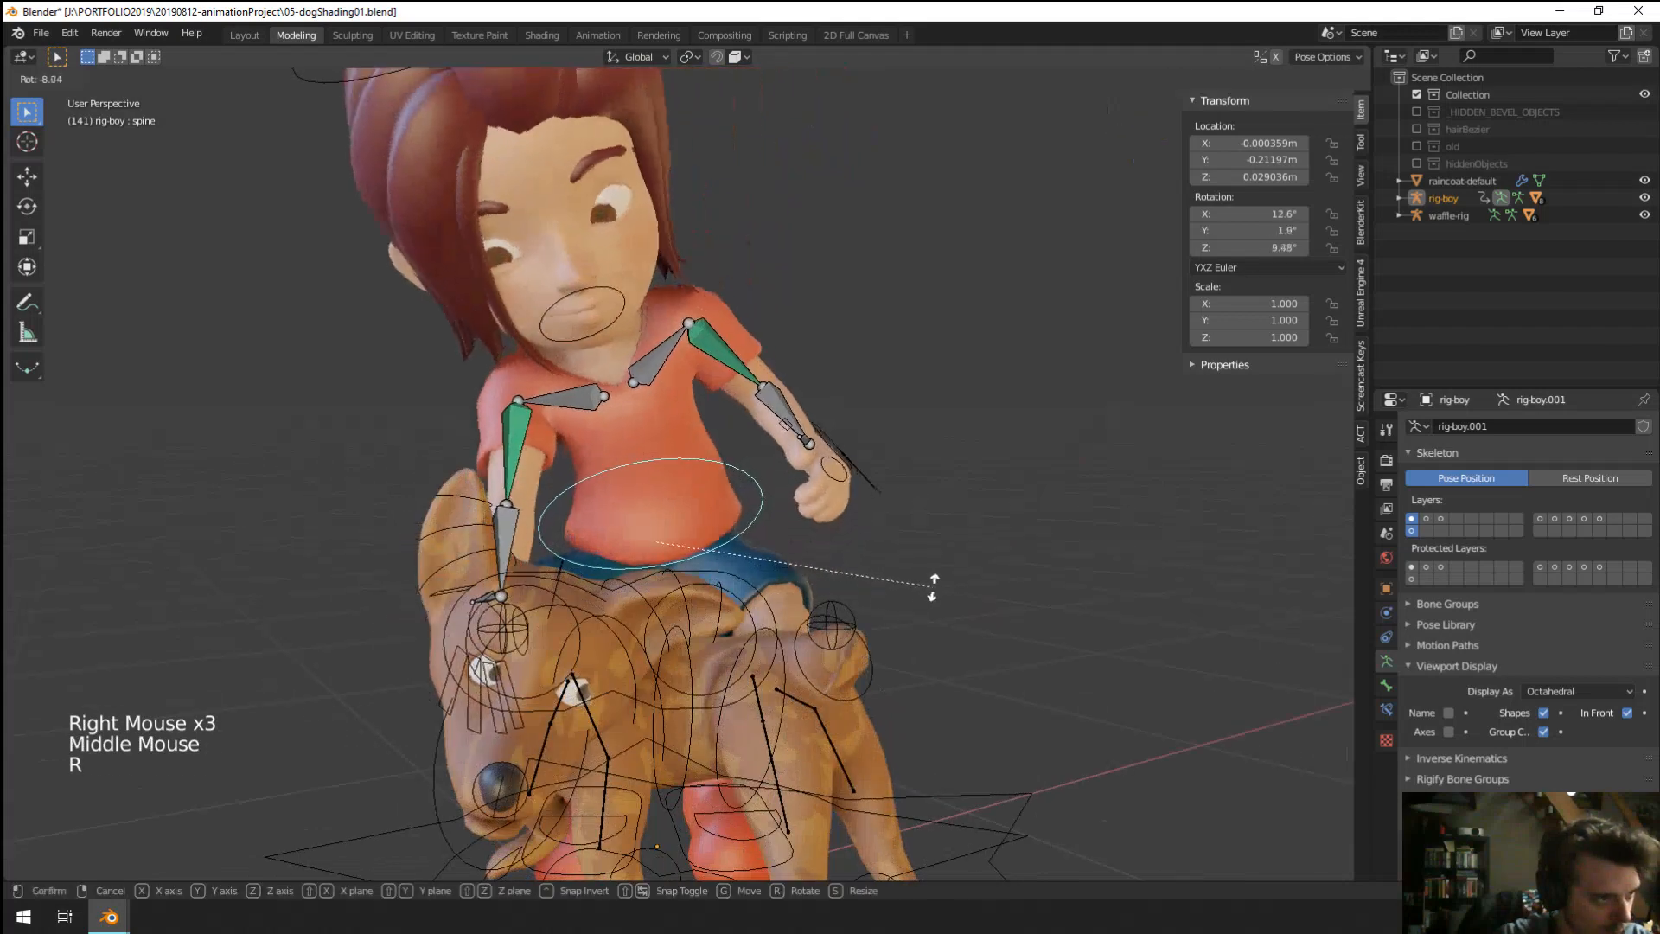
click(928, 604)
Rotate spine.004 at the child's neck by 14.7° in the front view to tilt the head.
right_click(650, 310)
right_click(650, 309)
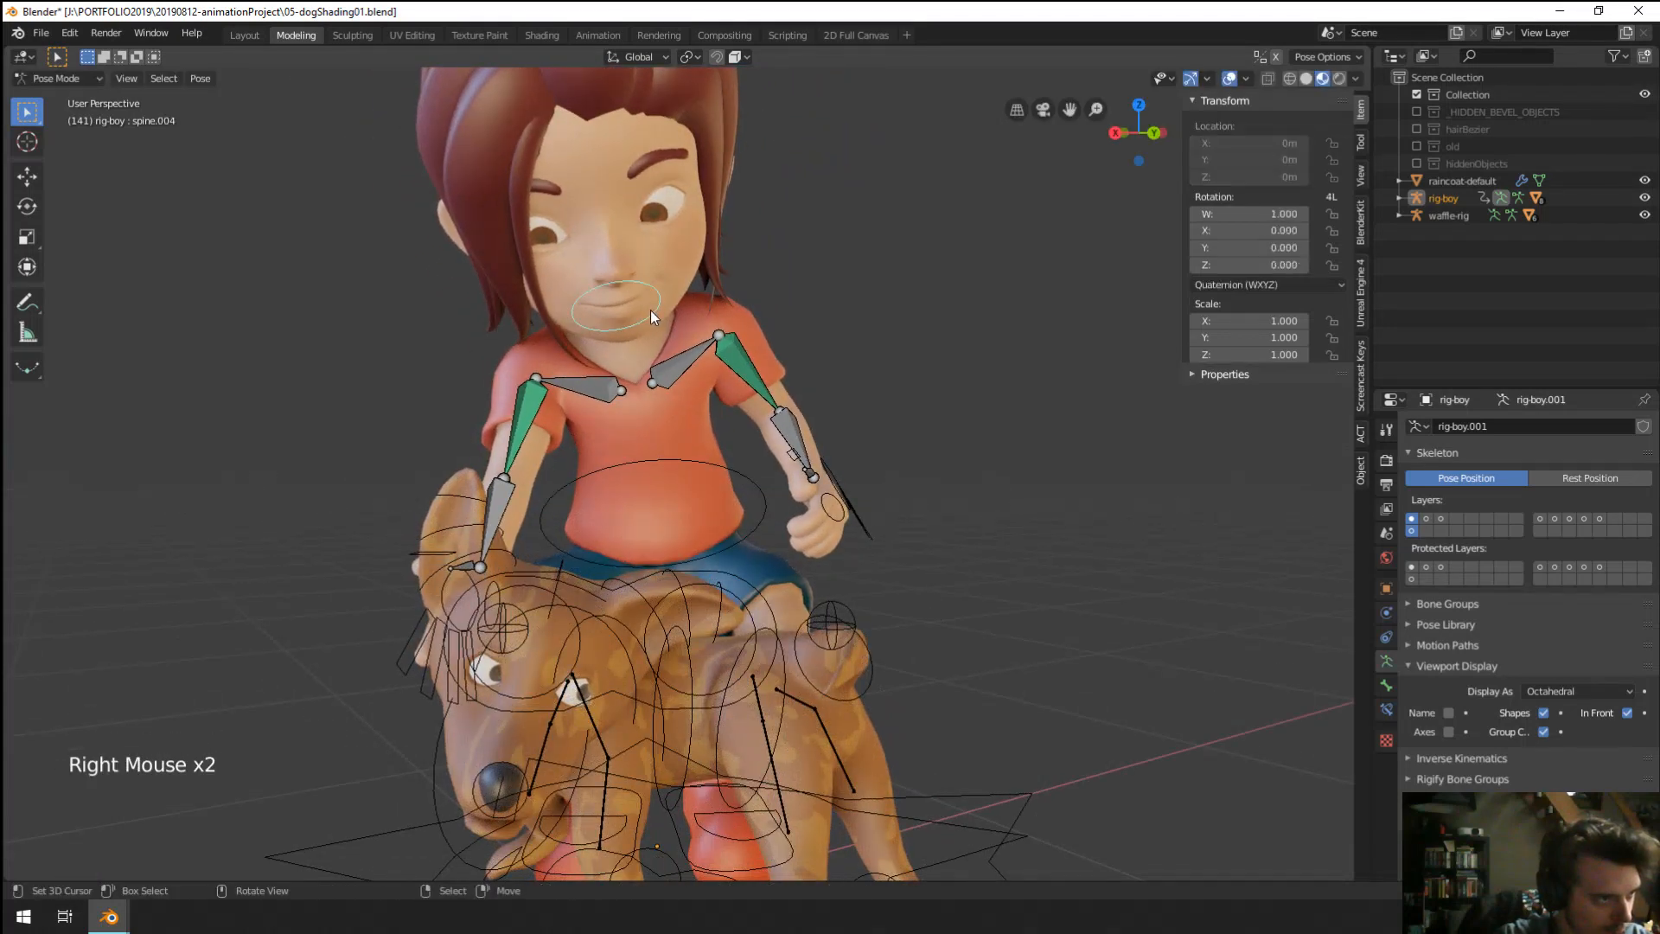
key(r)
click(794, 350)
Rotate the child's left foot control, undoing the first attempt and rotating the boot again.
middle_drag(794, 350, 660, 392)
scroll(660, 392, down, 1)
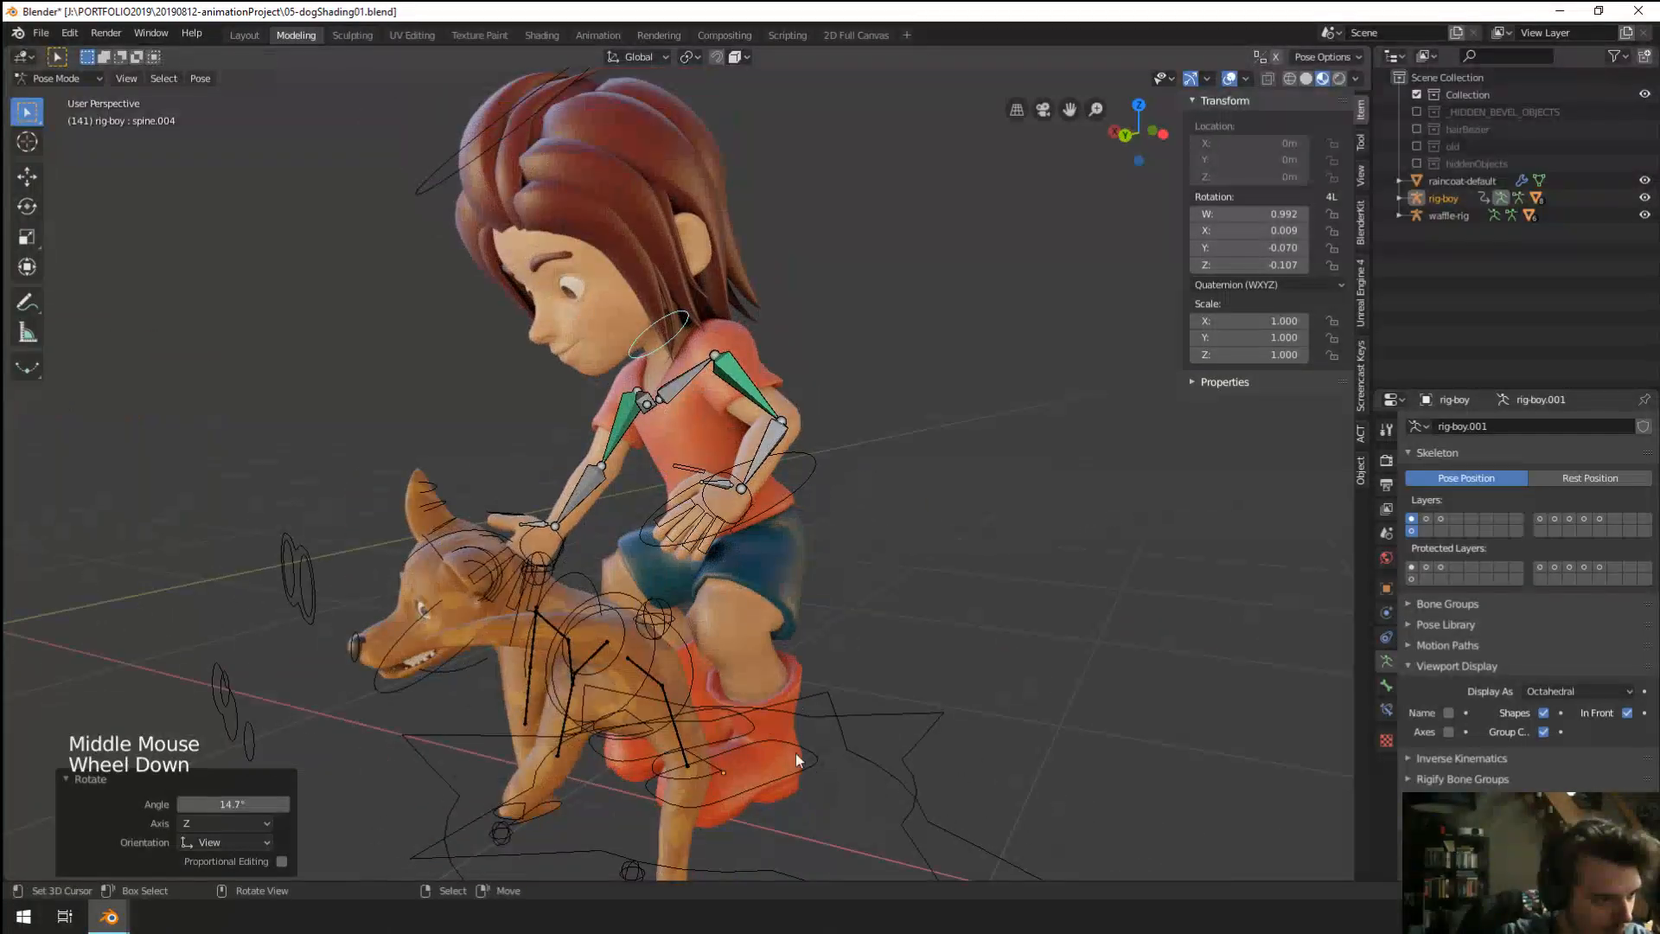
right_click(800, 759)
key(r)
middle_click(807, 724)
click(807, 724)
middle_drag(807, 725, 952, 665)
key(ctrl+z)
key(r)
middle_click(804, 722)
click(804, 722)
Move the left knee's pole control CTRL-foot-IKPole-L to redirect the bent knee.
right_click(630, 676)
middle_drag(744, 657, 799, 683)
right_click(696, 615)
key(g)
click(760, 660)
Move the child's spine control by about X 0.0157 m, Y -0.0102 m and Z -0.0352 m to lower the body.
right_click(703, 543)
middle_drag(703, 543, 832, 521)
key(g)
click(747, 510)
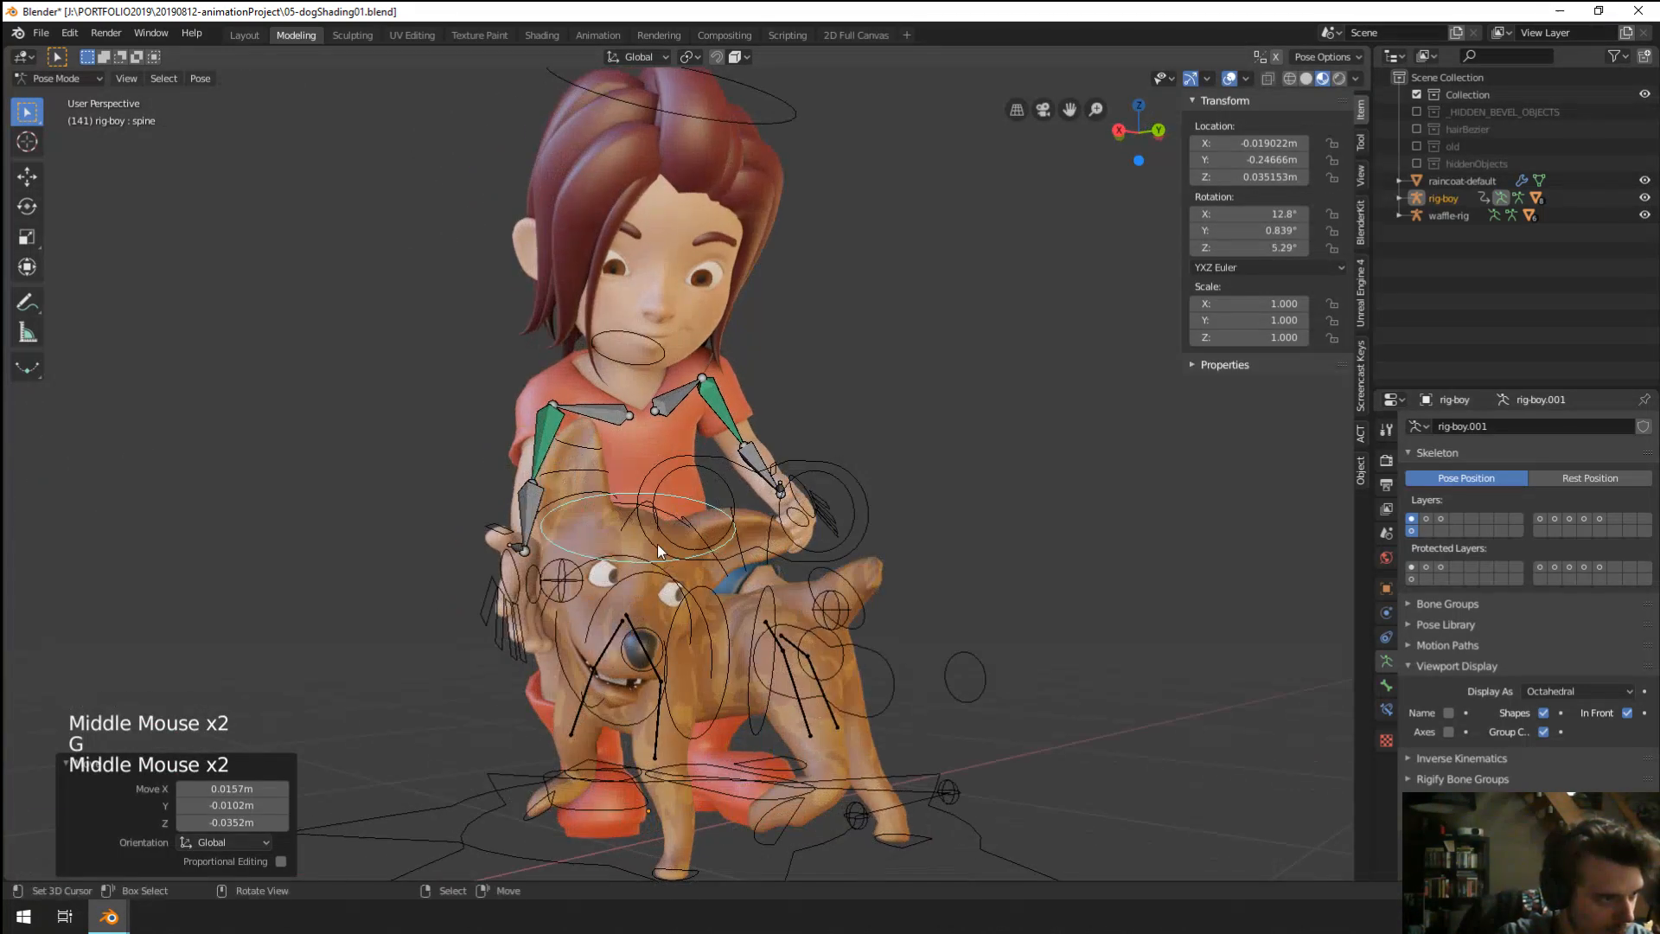
Scale down CTRL-index-control.R in two passes to curl the right index finger against the dog.
middle_drag(657, 543, 657, 571)
middle_drag(533, 609, 714, 614)
right_click(799, 587)
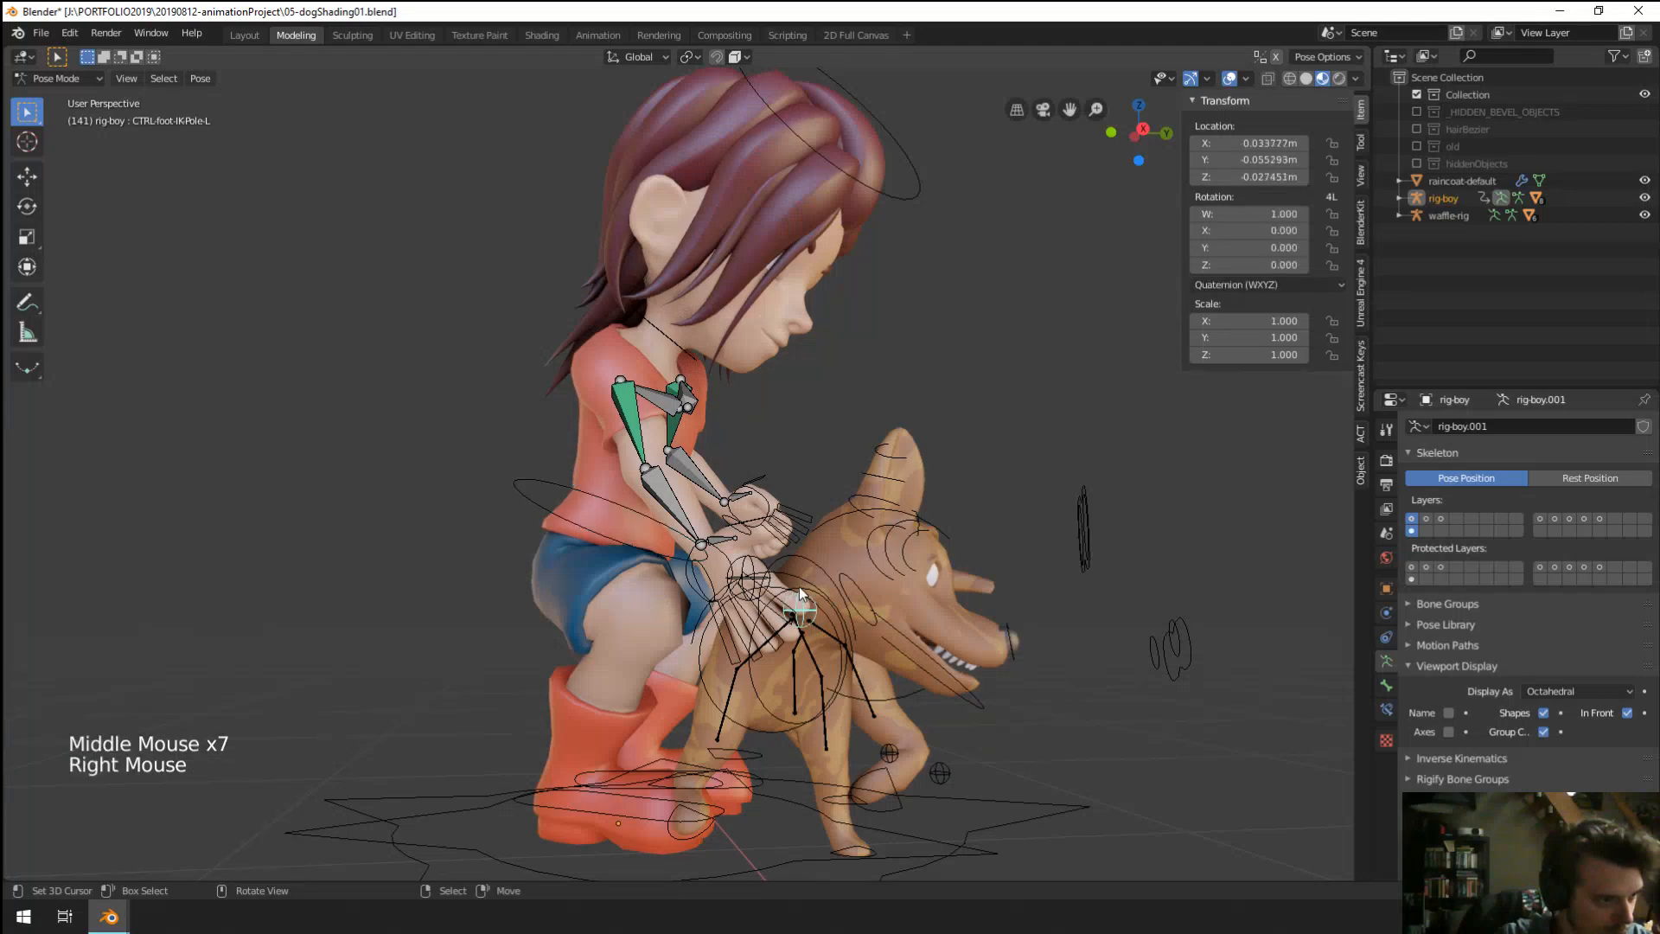
scroll(832, 677, up, 1)
middle_drag(832, 676, 955, 692)
right_click(971, 693)
key(s)
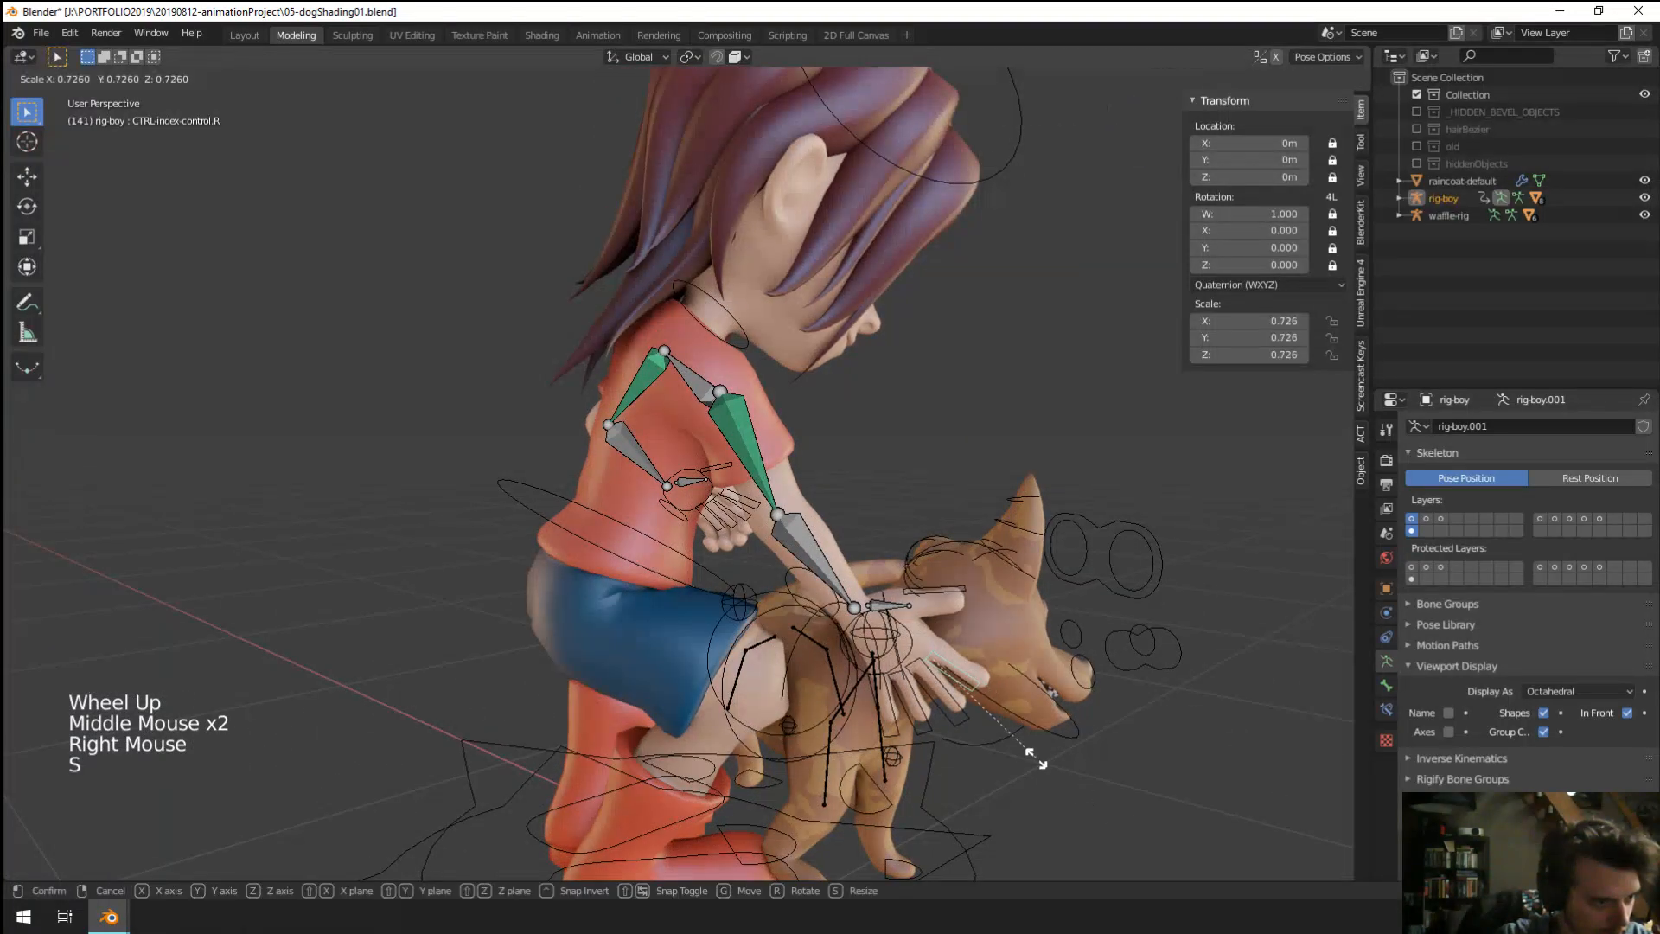
click(1019, 749)
key(s)
click(1018, 749)
Rotate CTRL-thumb-control-R to adjust the thumb of the child's right hand.
middle_drag(1018, 749, 808, 738)
middle_click(804, 739)
middle_click(413, 583)
middle_click(413, 582)
middle_click(414, 582)
right_click(436, 601)
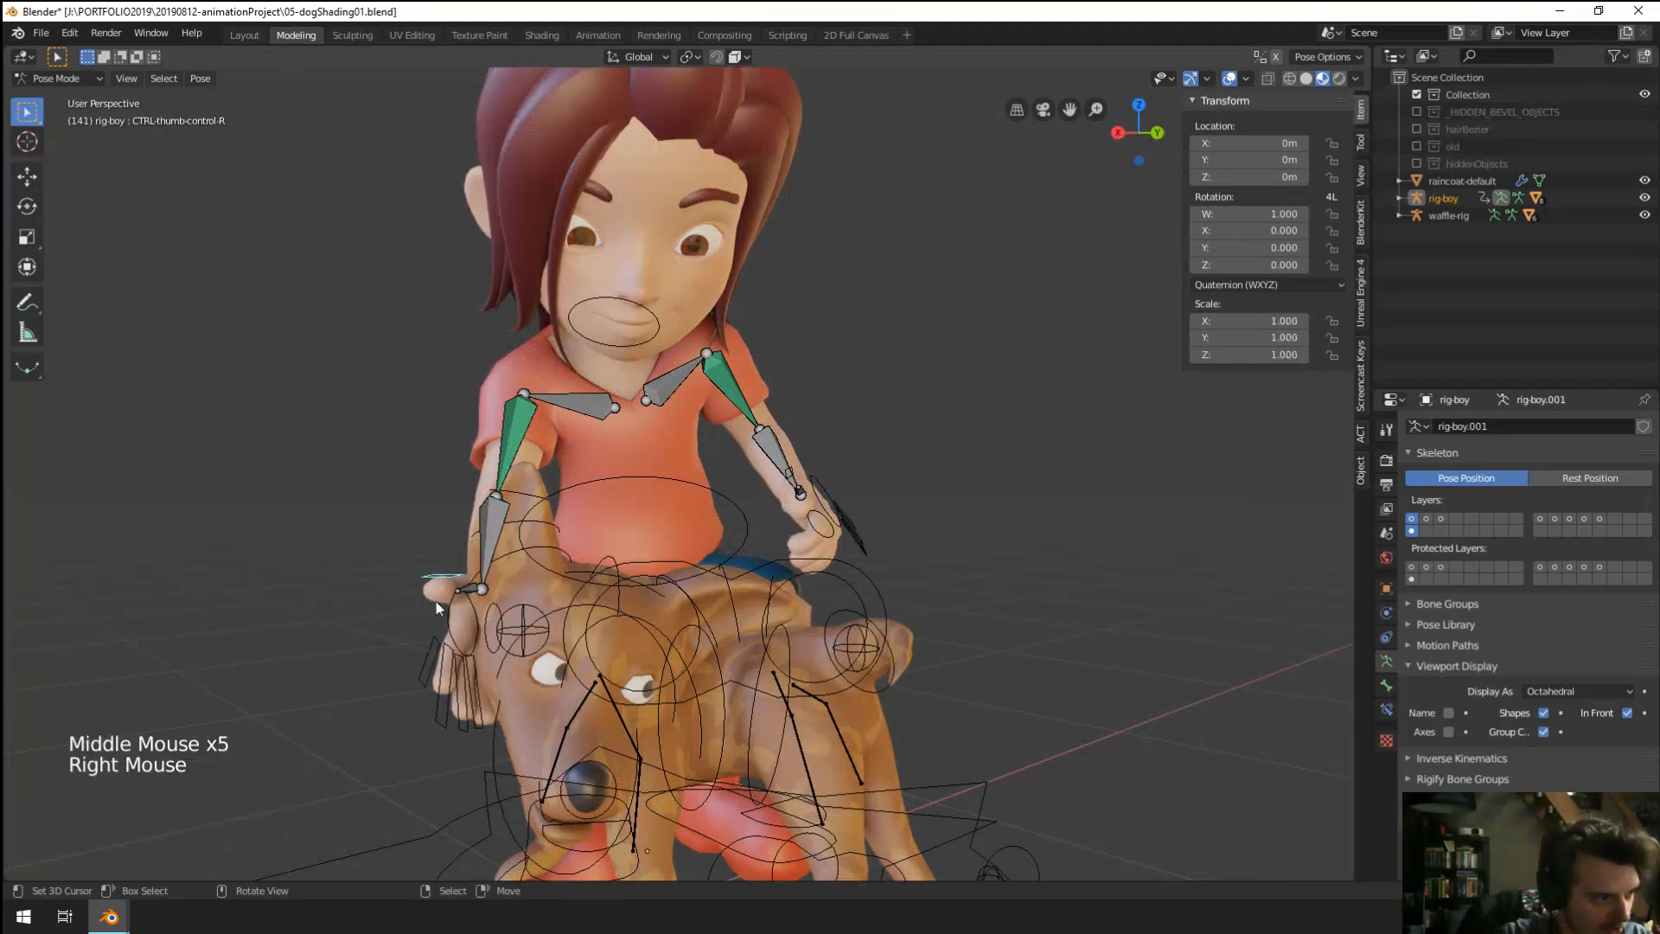
key(r)
right_click(428, 665)
Rotate shoulder.R by -9.11° and shoulder.L by -7.61° in the front view to adjust the child's shoulder line.
middle_drag(428, 666, 486, 629)
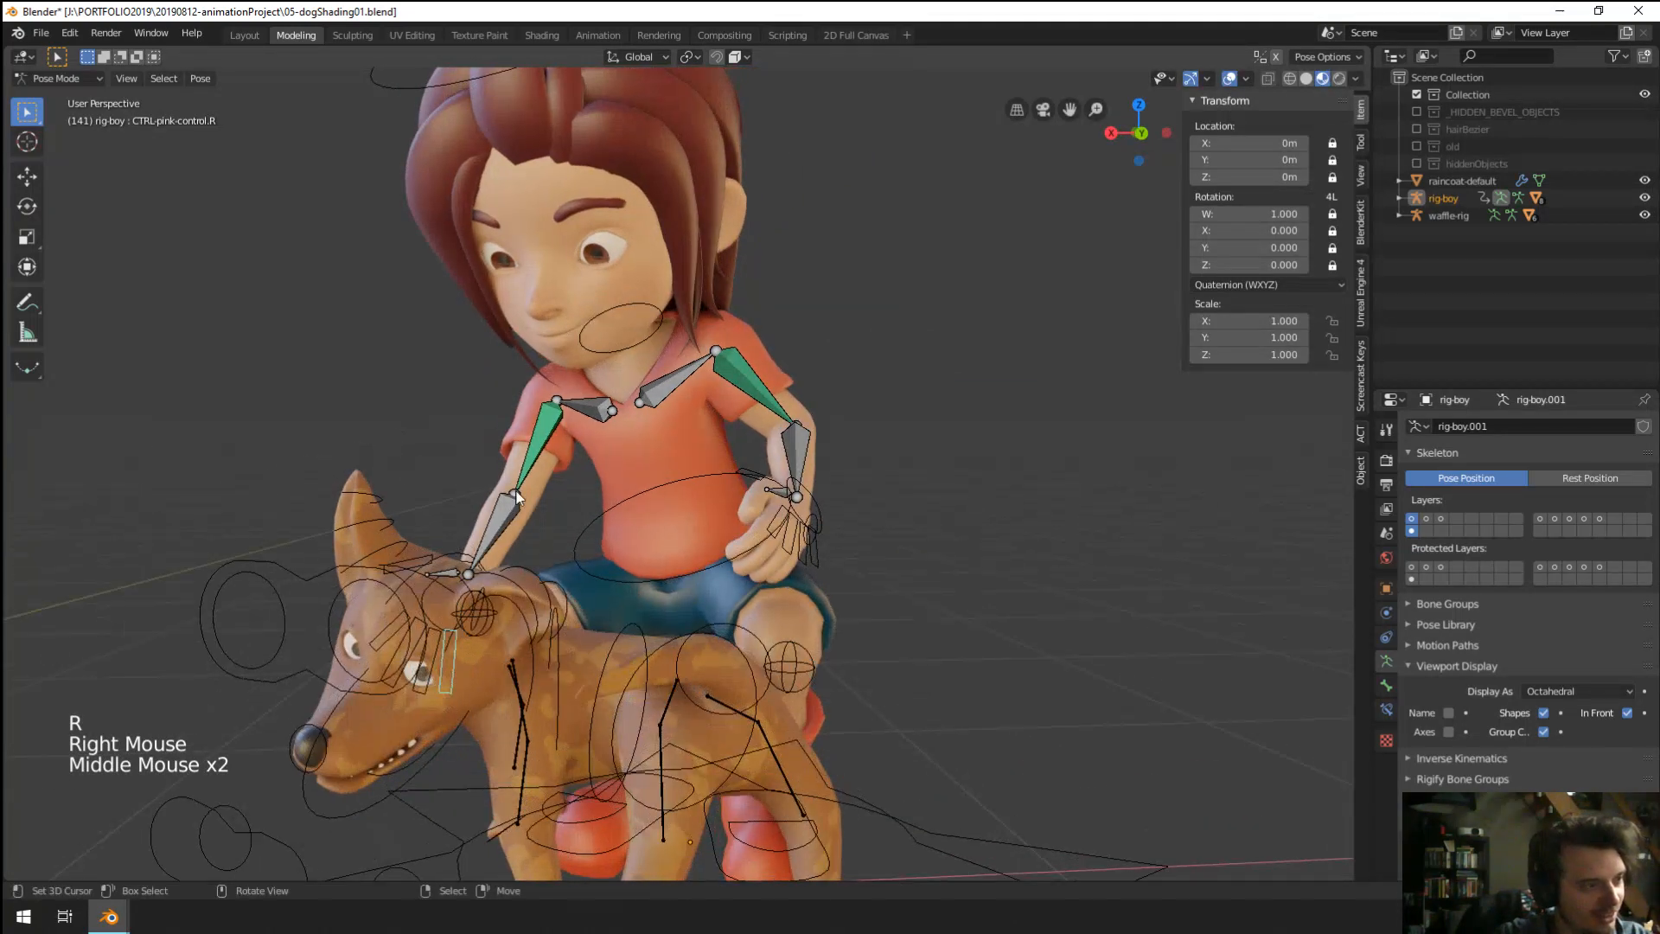
right_click(538, 446)
right_click(586, 413)
middle_drag(624, 473, 646, 428)
key(r)
click(830, 489)
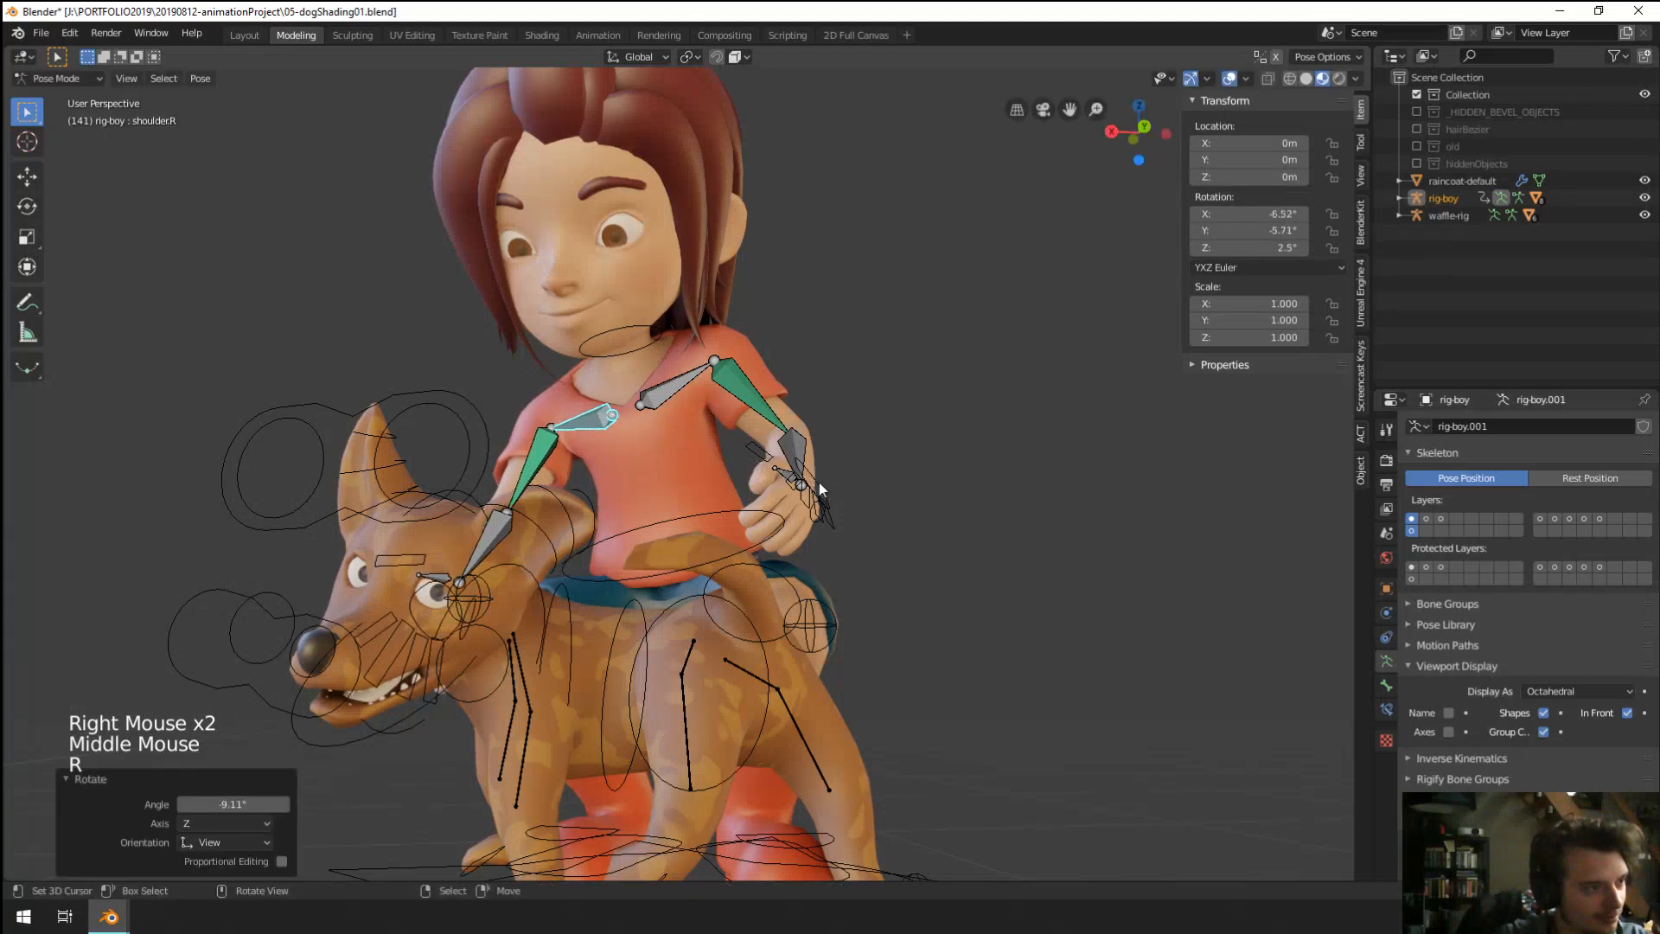
right_click(683, 381)
key(r)
click(830, 410)
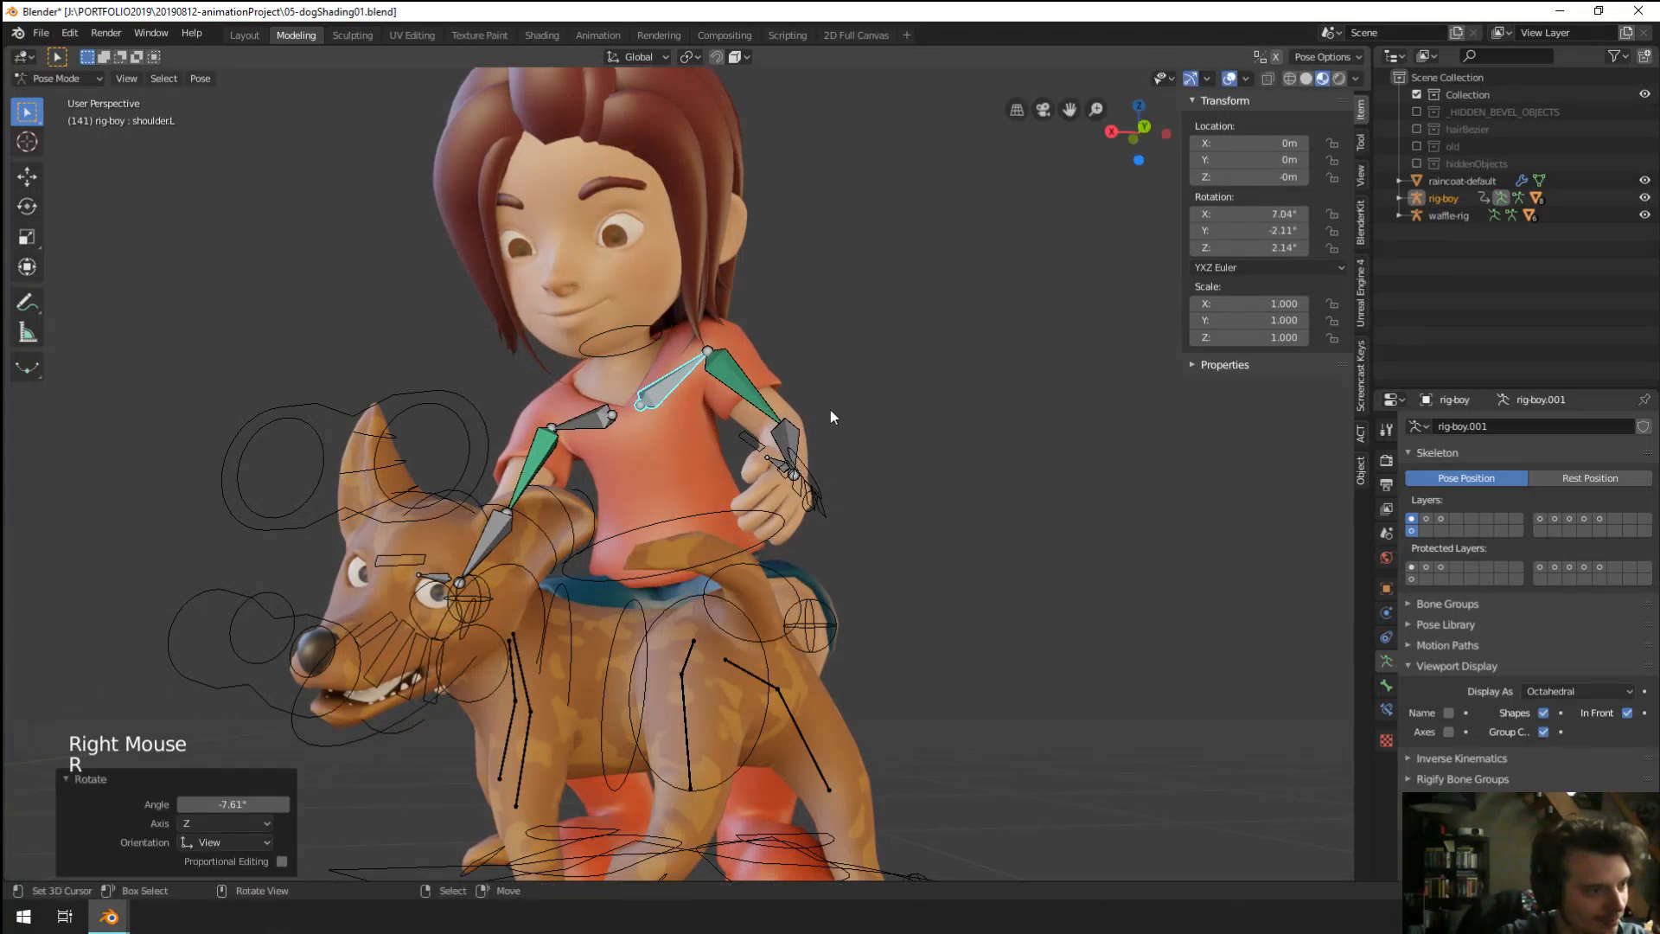
Add a plane as a floor, clear its location and scale it by 6.151 under both characters.
scroll(813, 424, down, 2)
middle_drag(818, 438, 908, 597)
middle_drag(908, 597, 896, 619)
middle_drag(896, 618, 911, 552)
key(shift+a)
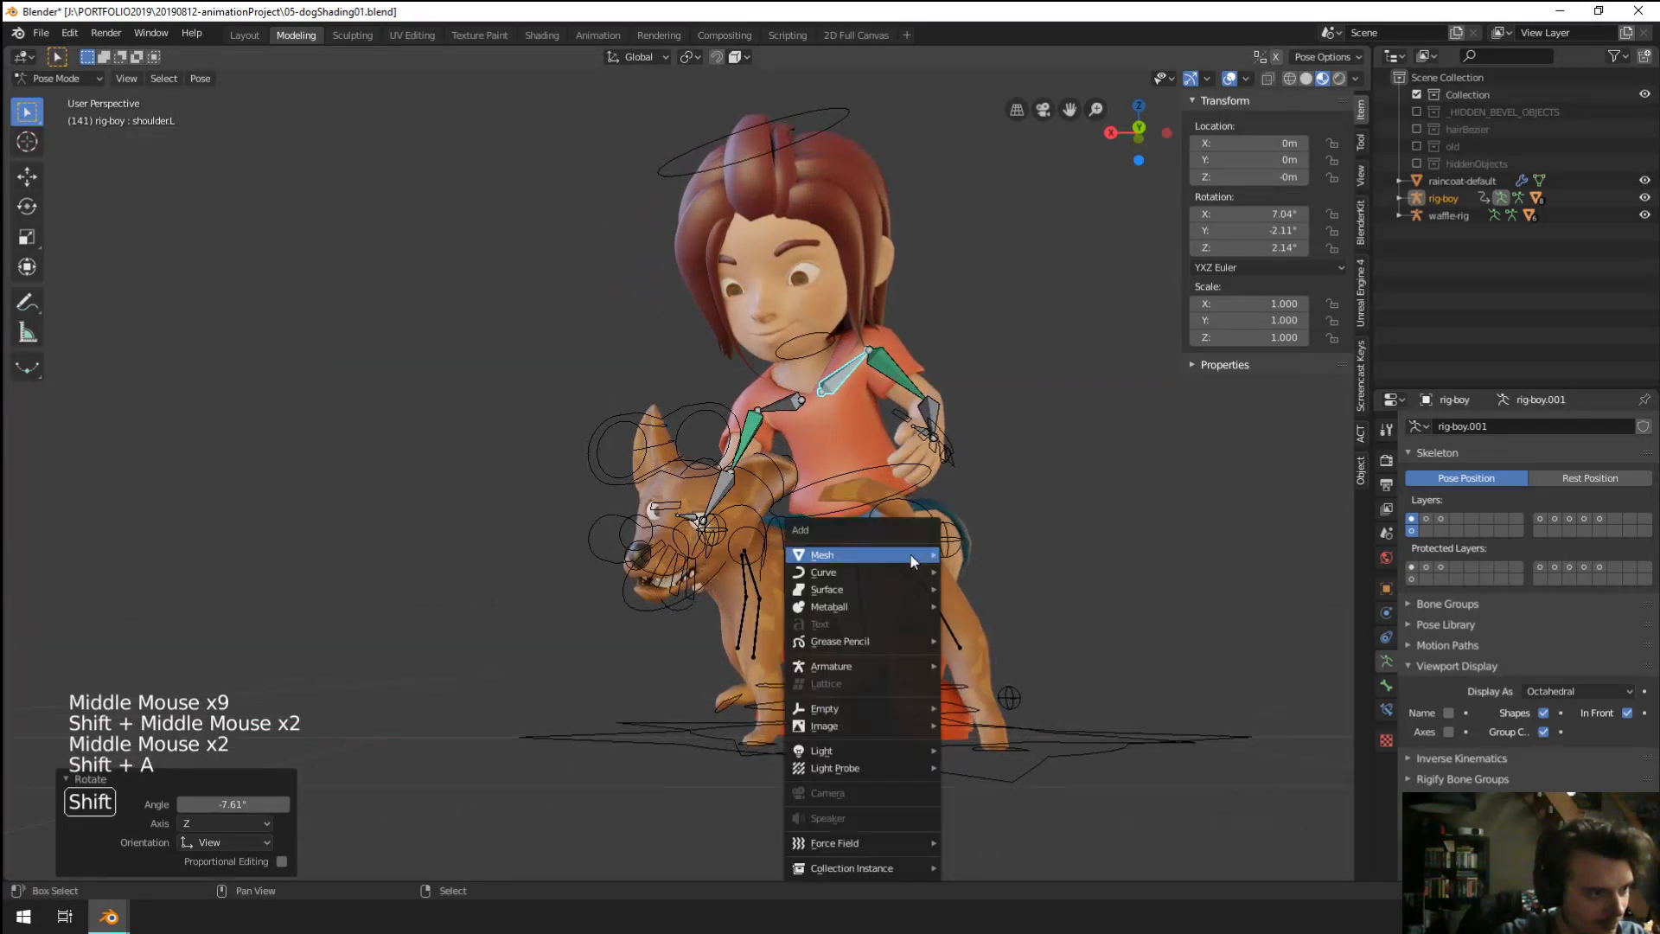
mouse_move(911, 553)
click(1013, 137)
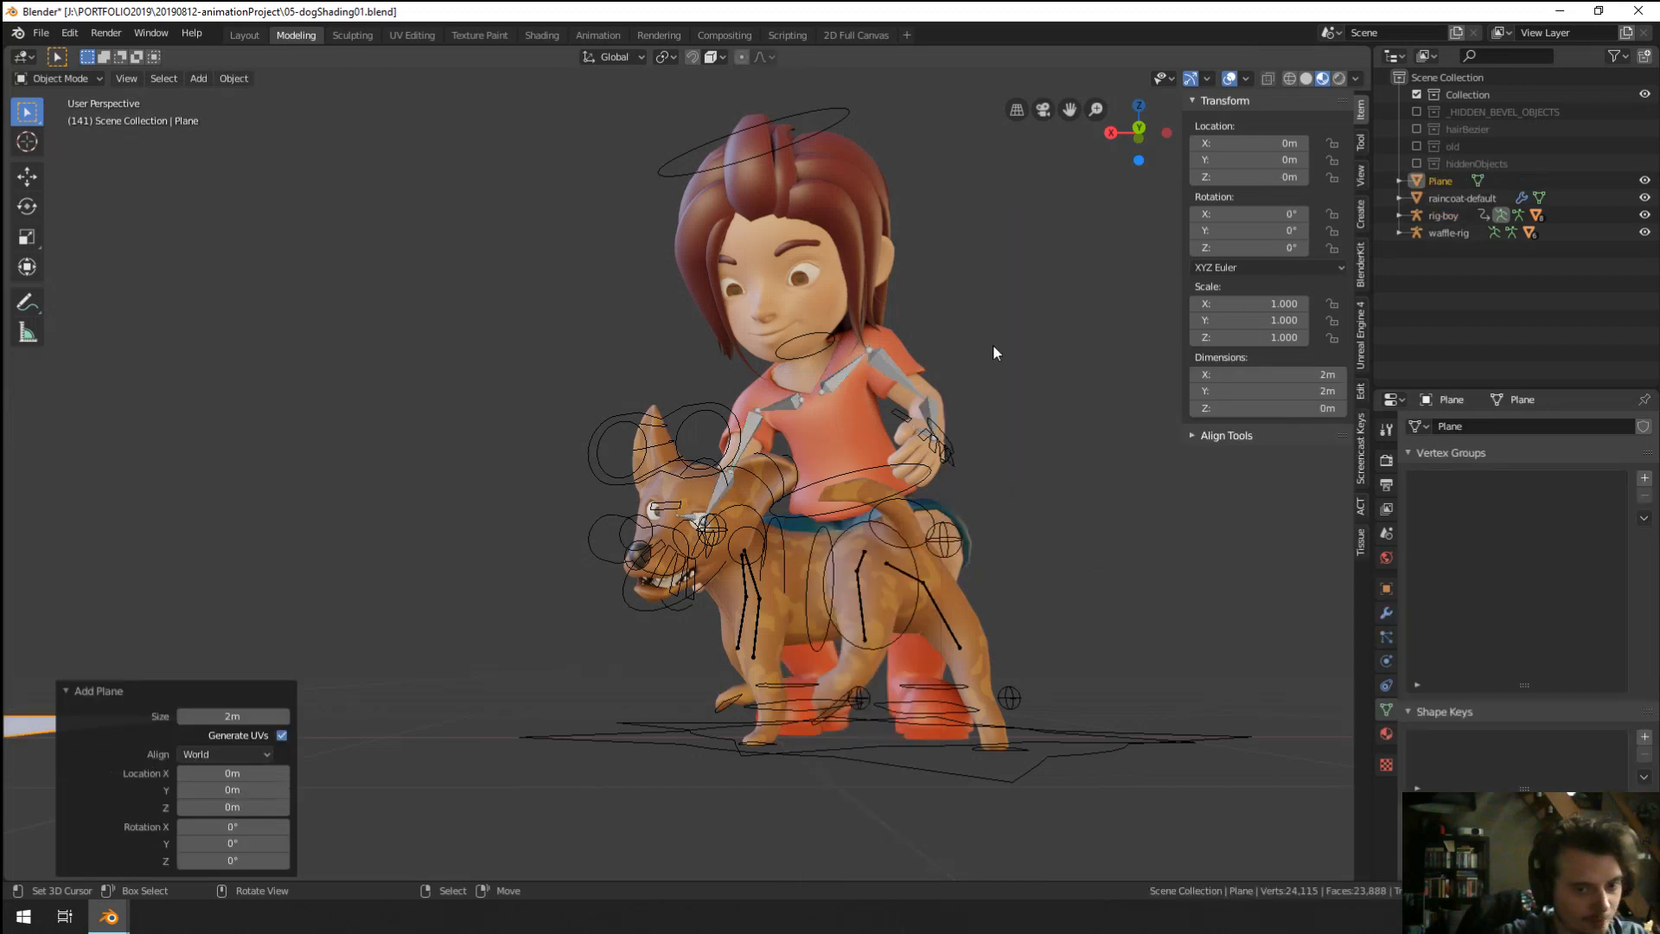
key(alt+g)
key(s)
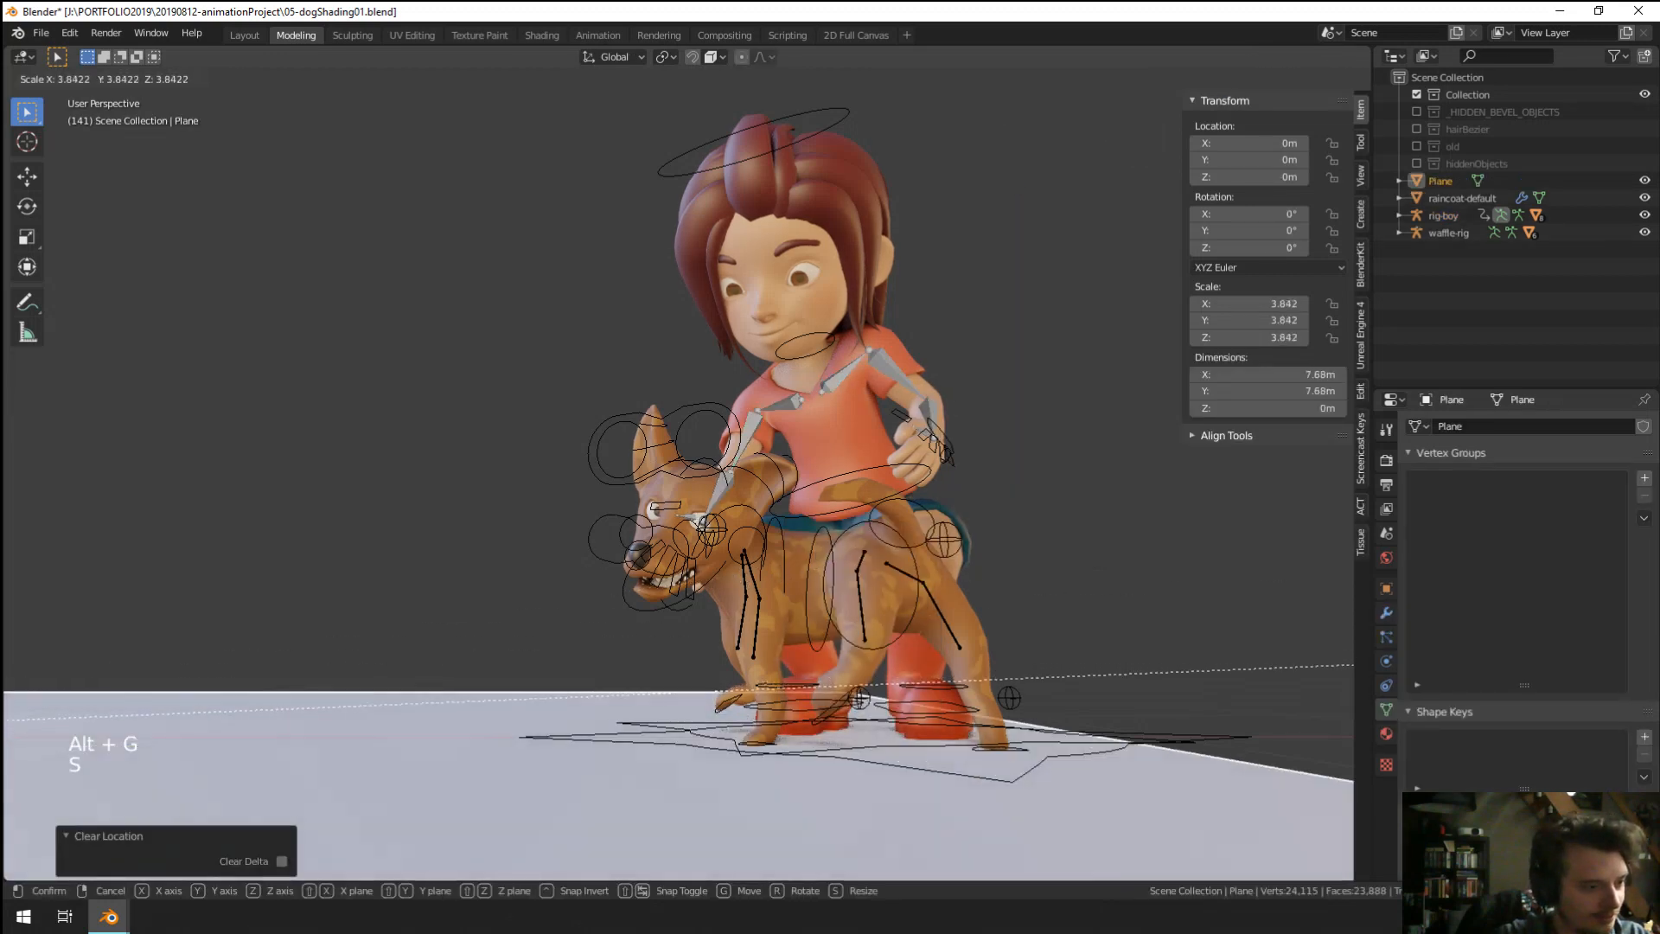
click(1216, 506)
Hide the viewport overlays and frame the posed child and dog without rig controls.
click(1228, 79)
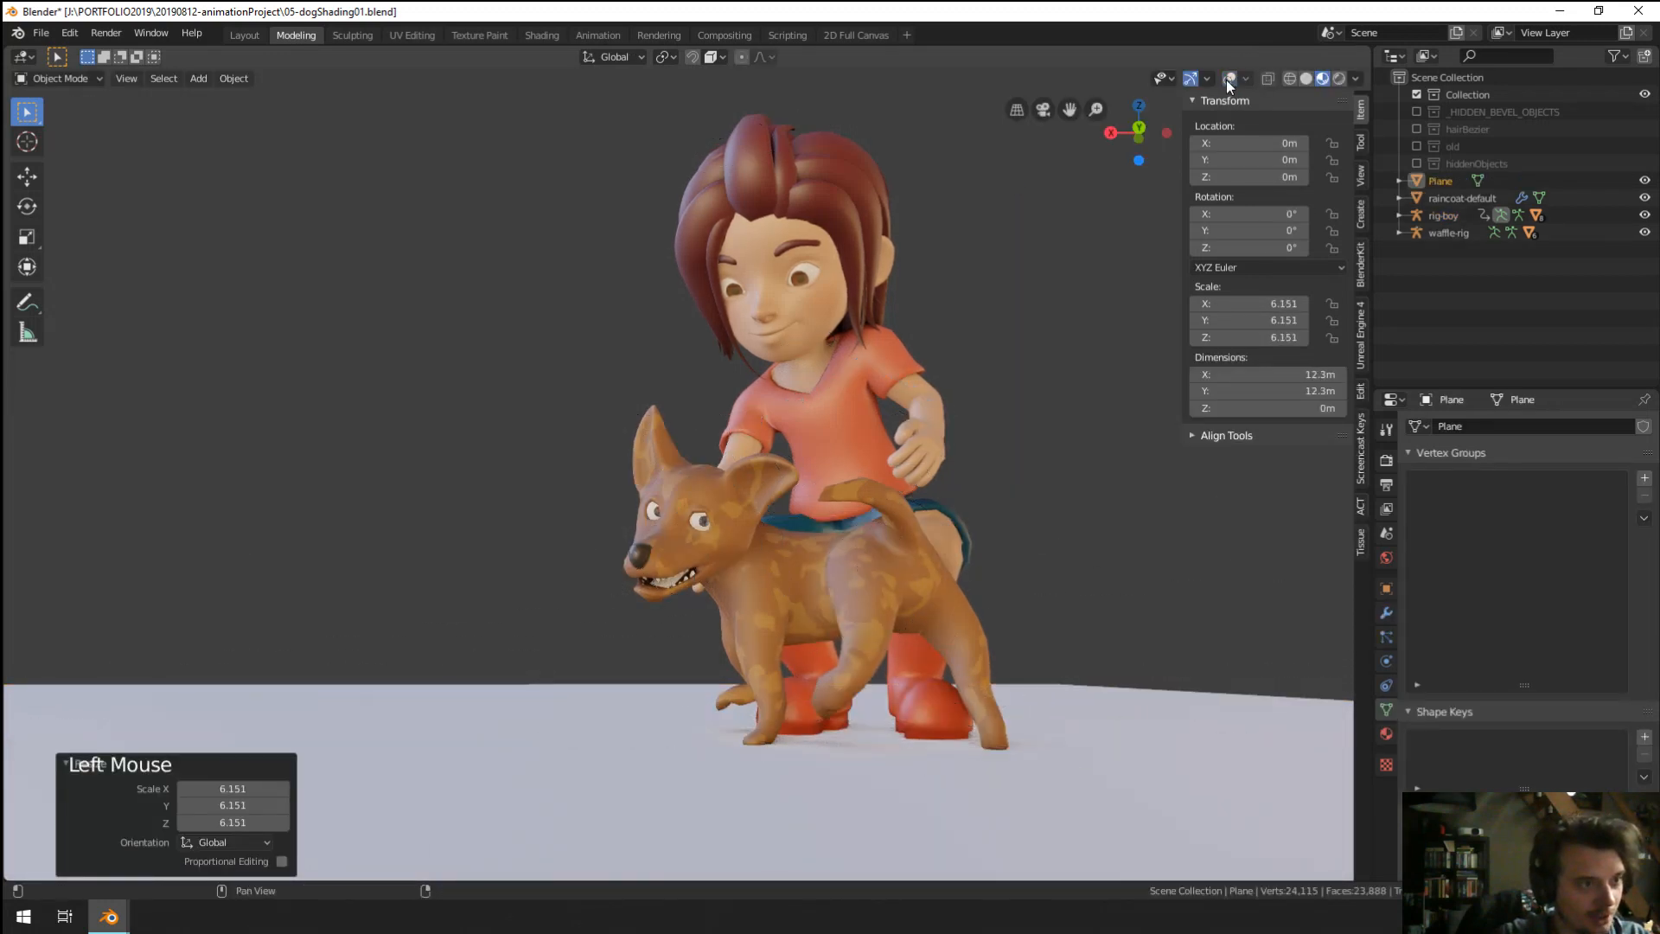
shift+middle_drag(857, 400, 968, 437)
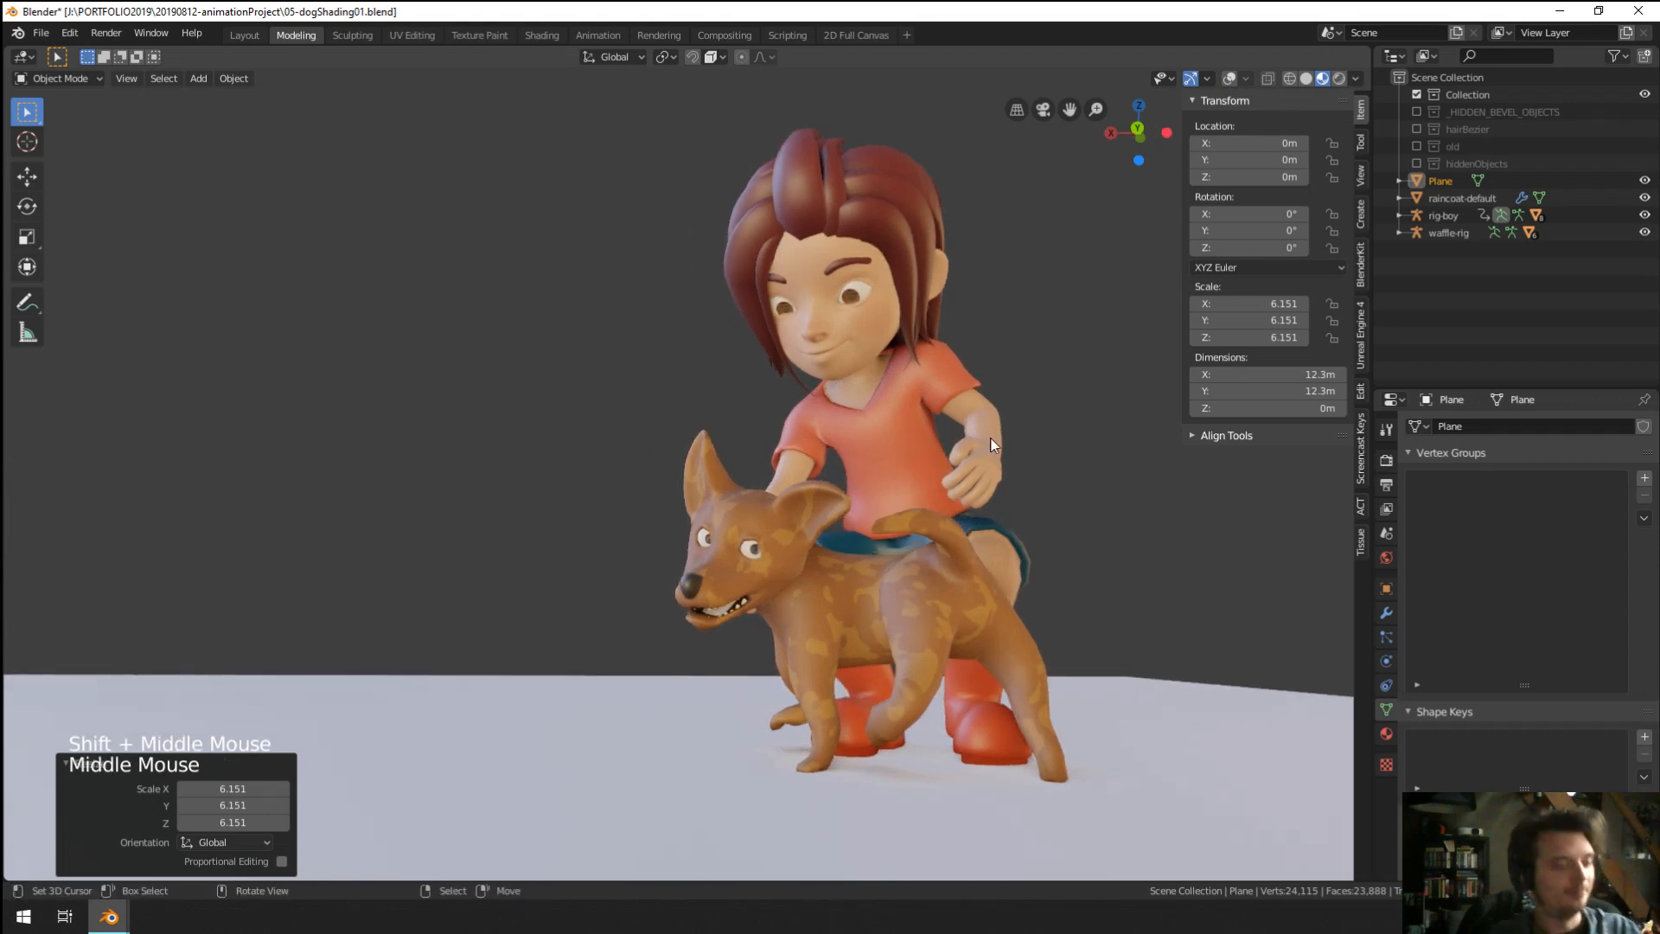
click(1593, 917)
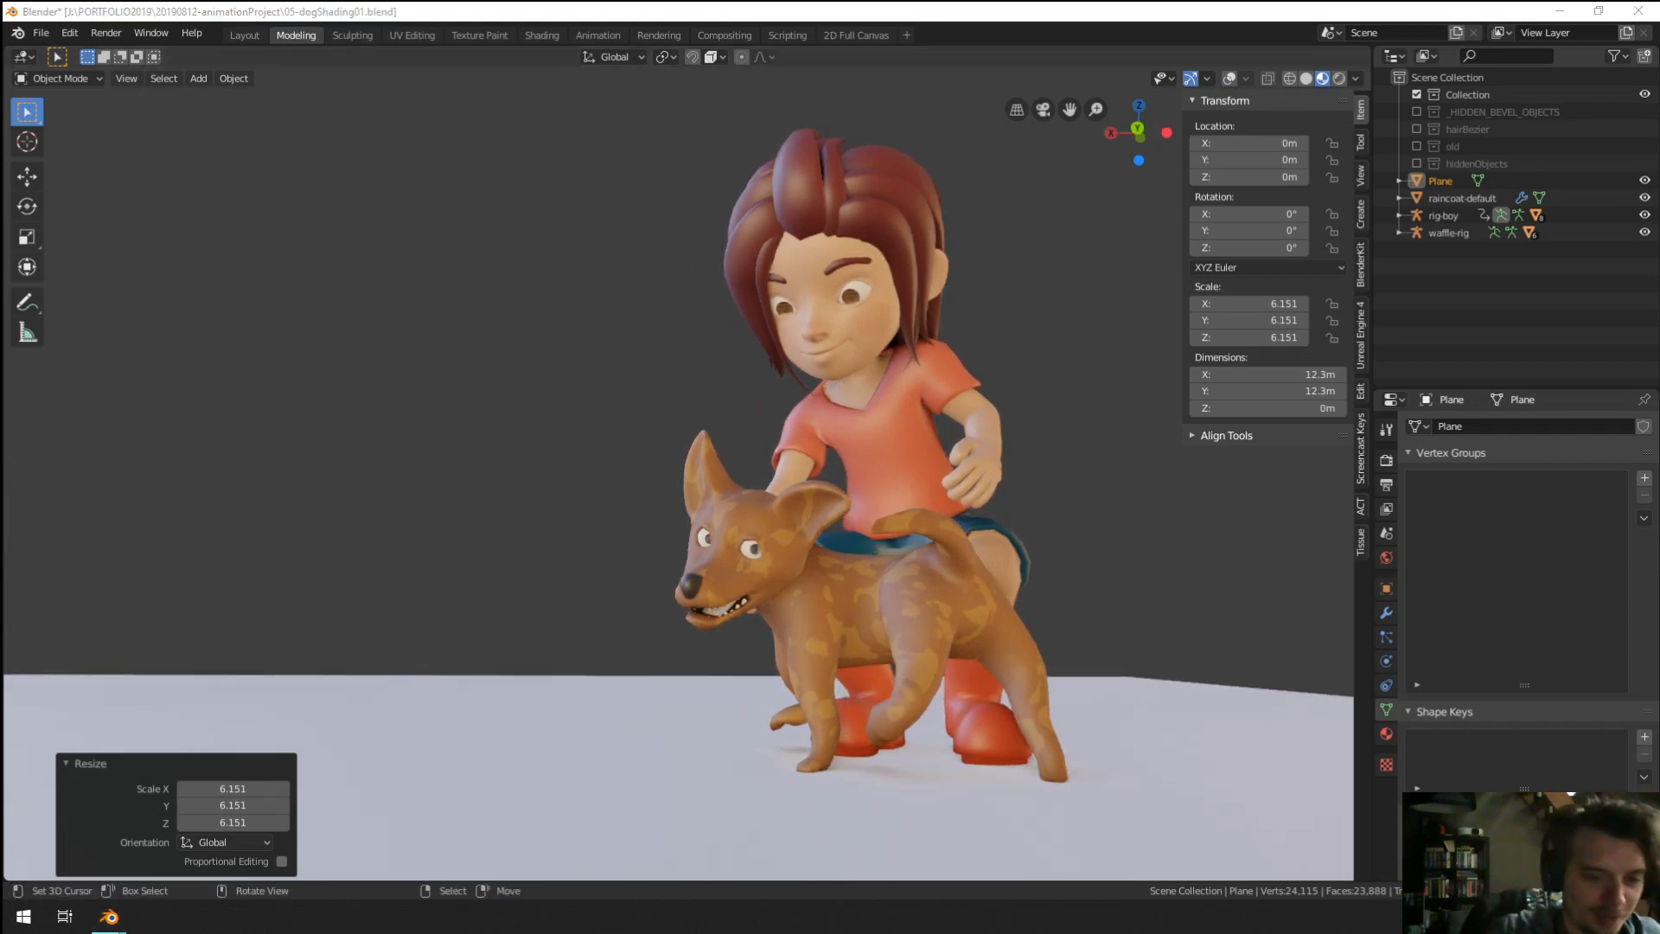
click(1593, 917)
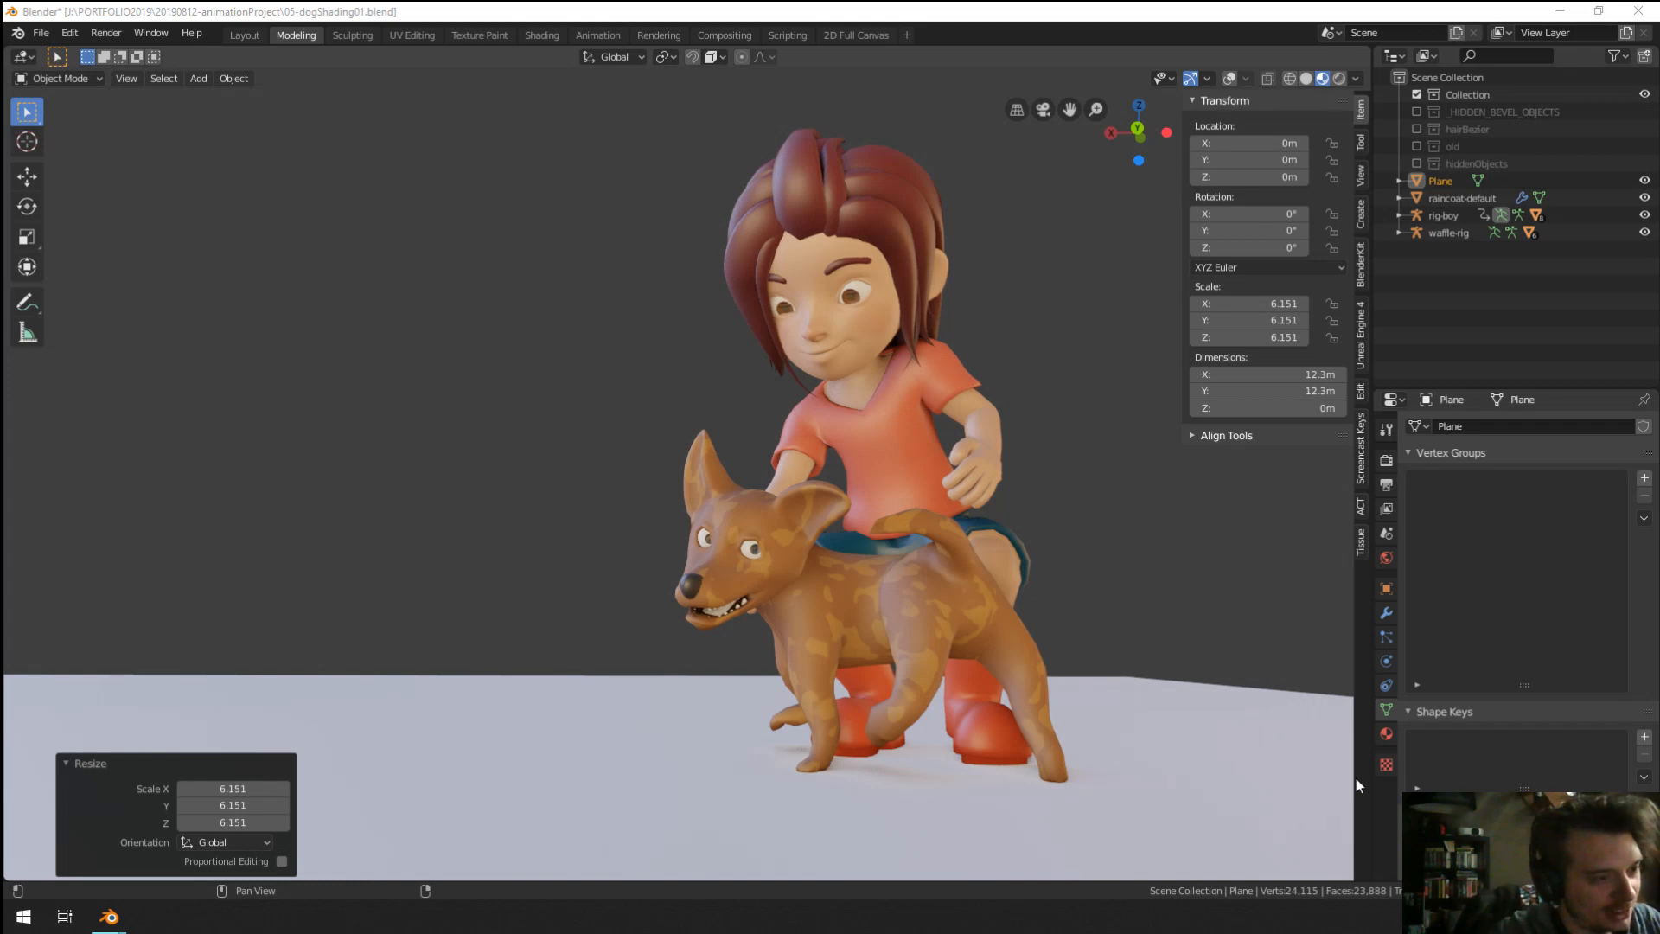
Set the viewport subdivision level of the waffle-body mesh's Subdivision modifier to 1.
right_click(915, 633)
click(1385, 616)
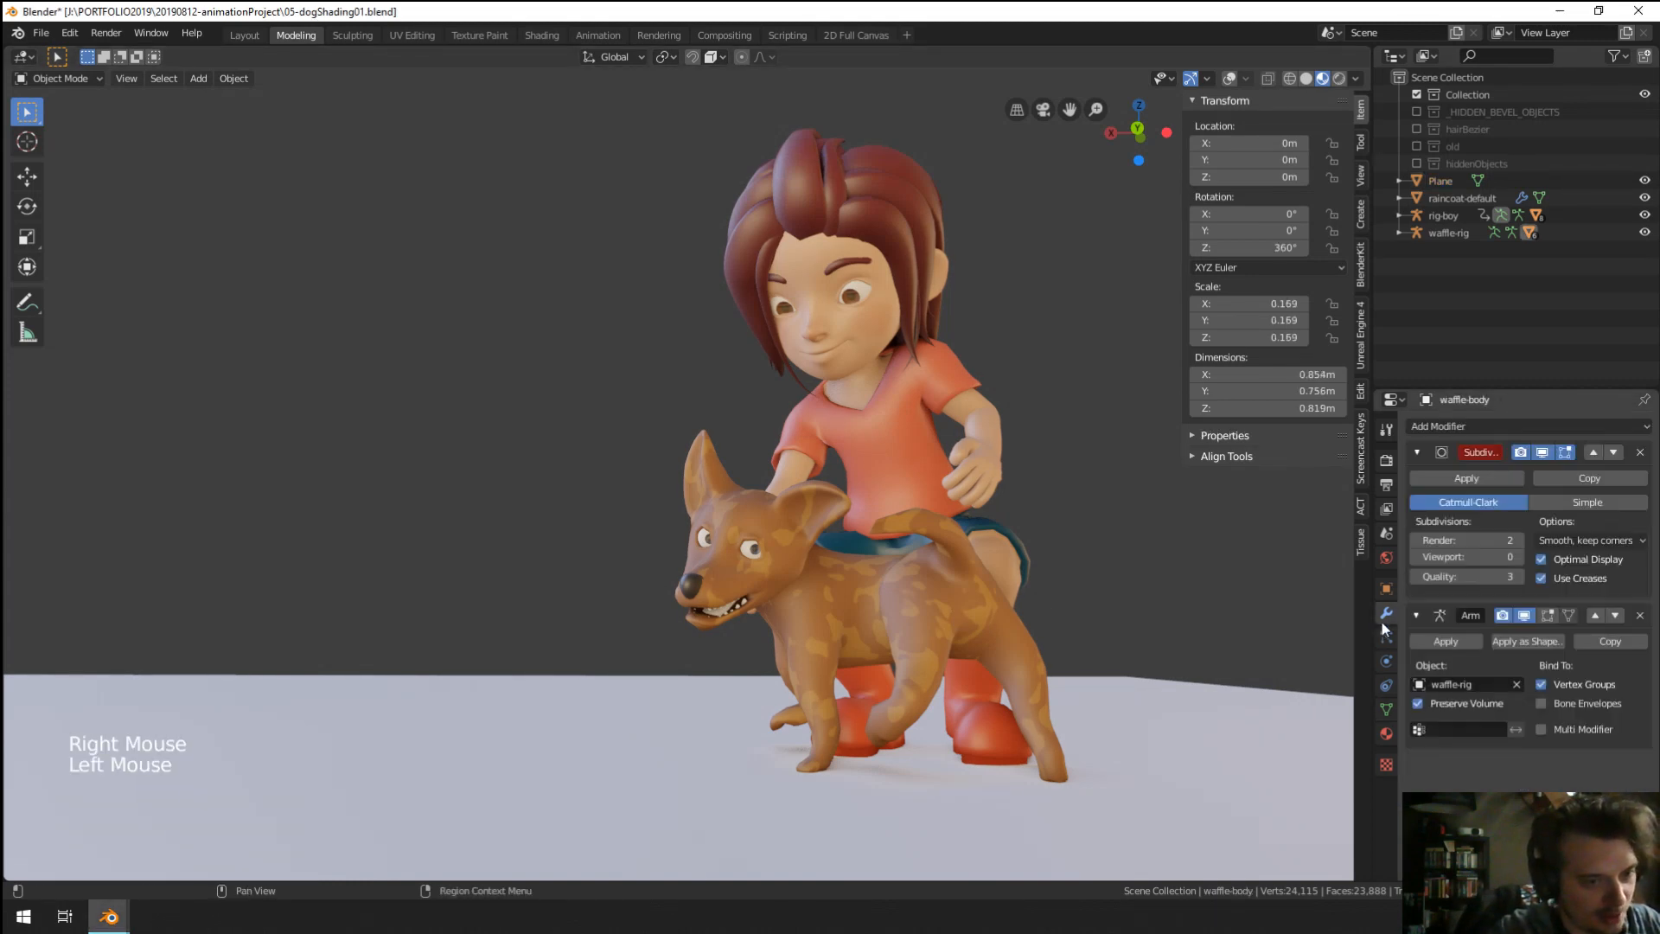
click(1517, 557)
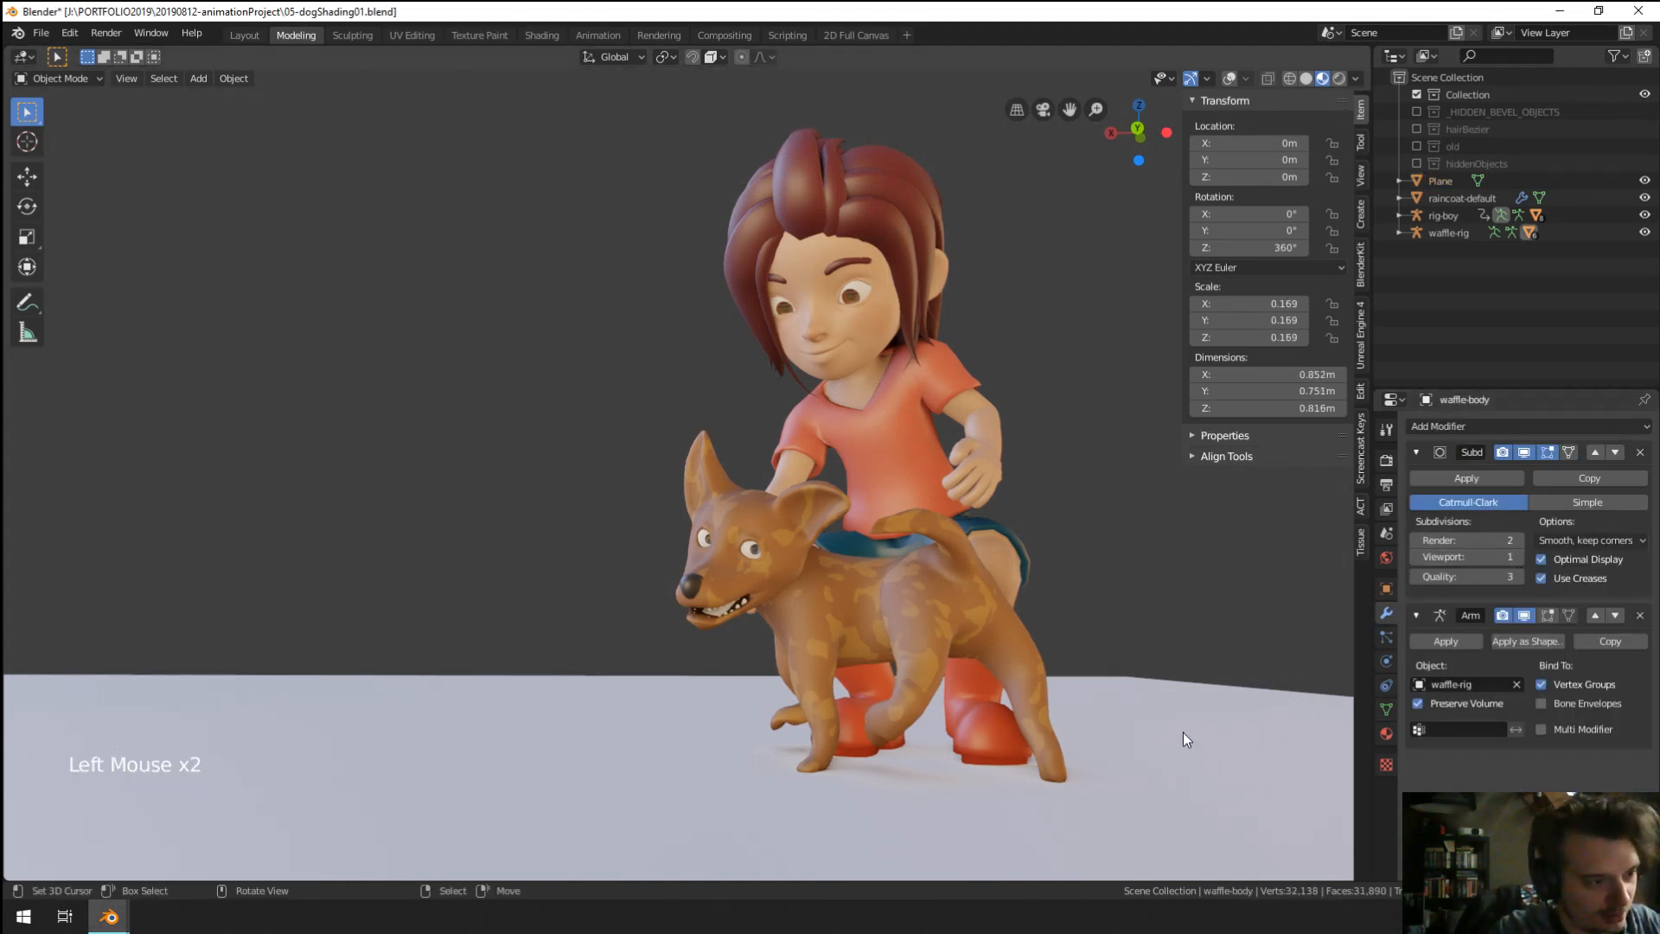